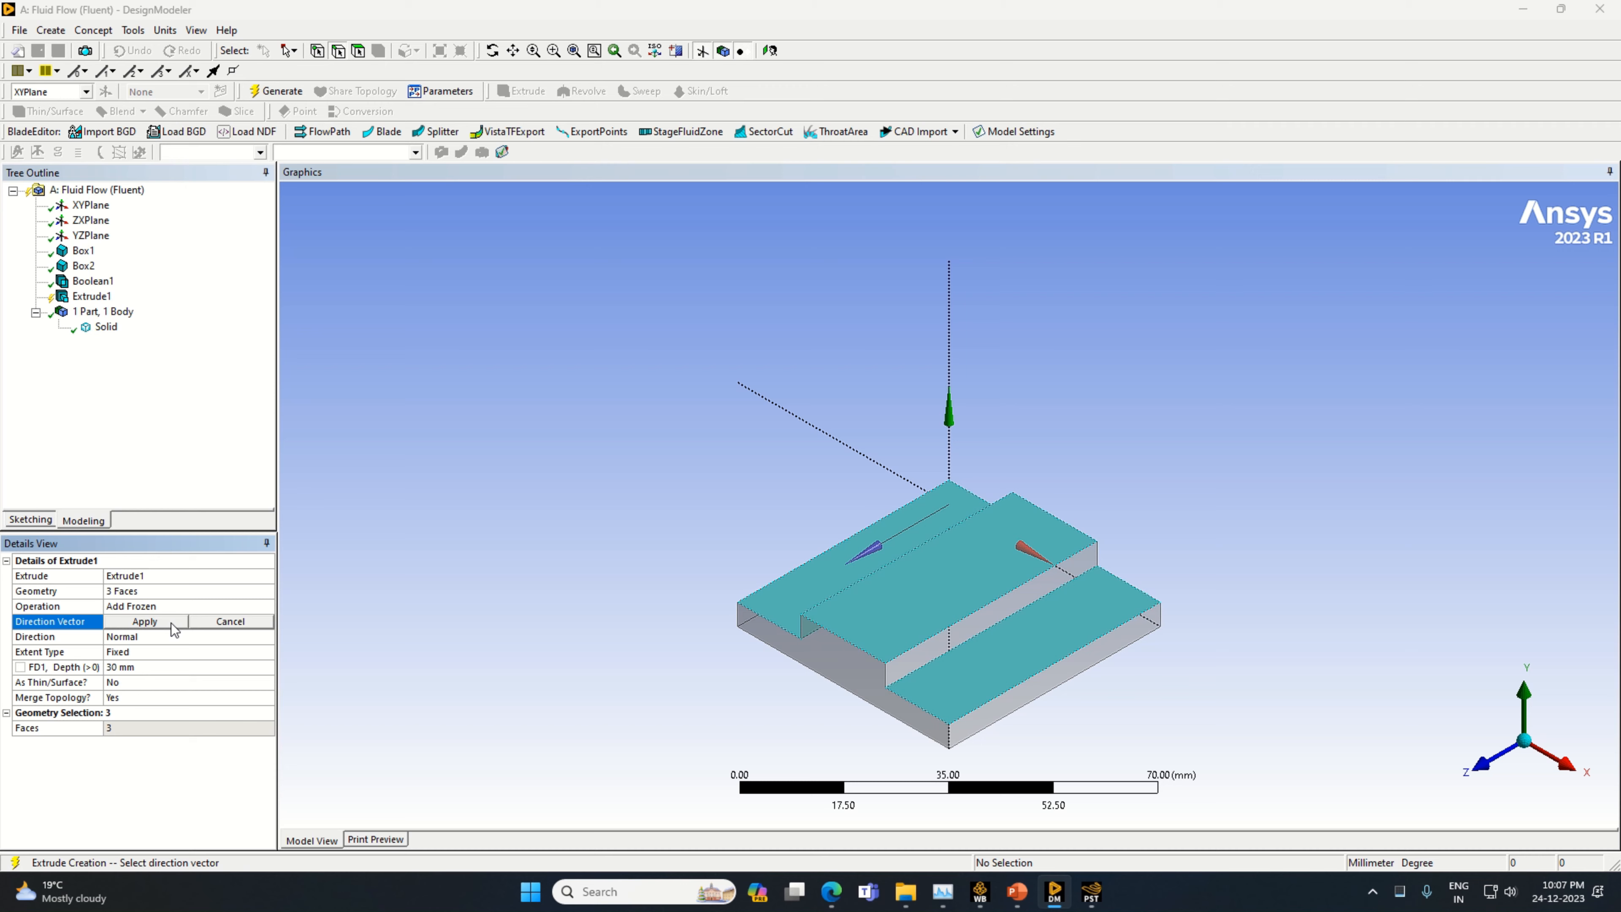
Extrude the three selected upper faces of the base 45 mm as frozen bodies along the ZXPlane normal and generate the feature
left_click(166, 667)
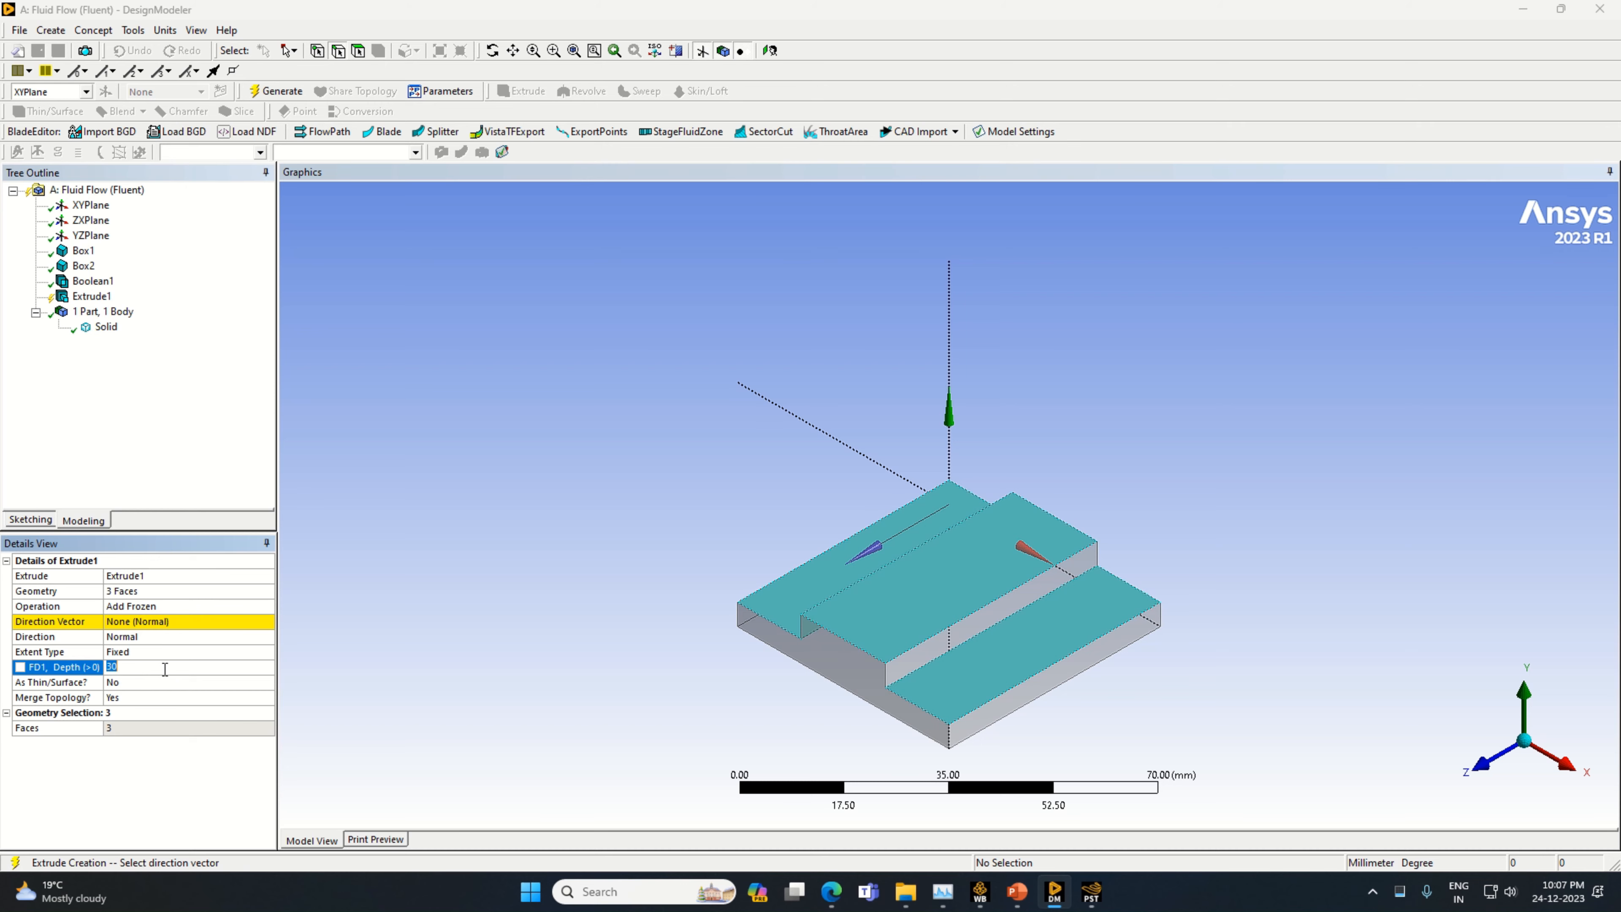
type("45")
left_click(127, 636)
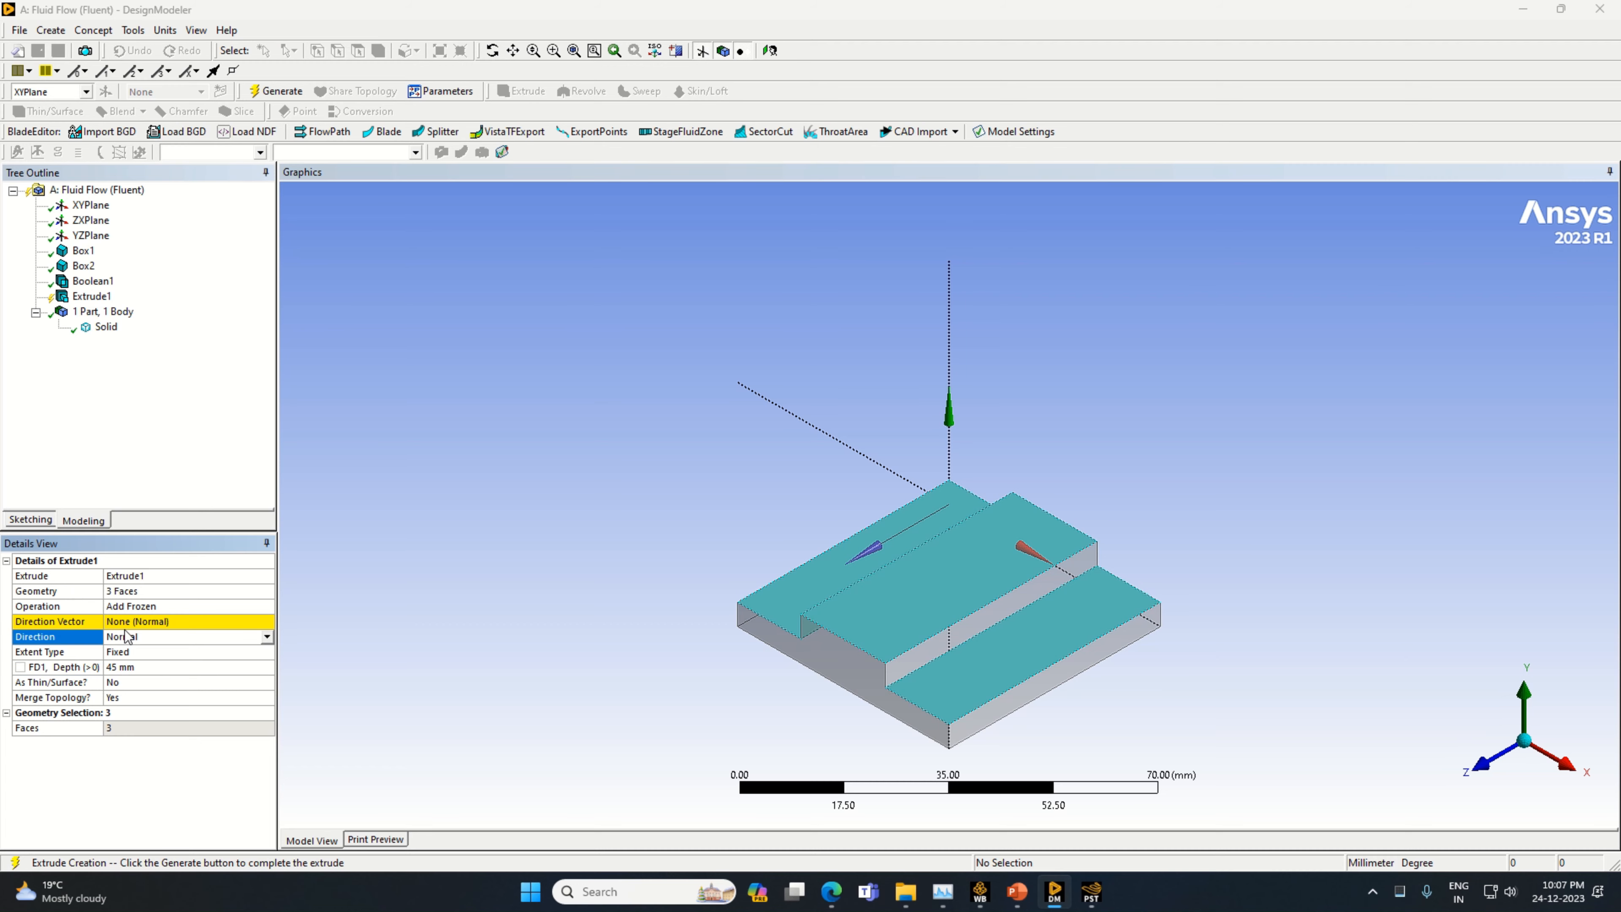
left_click(129, 623)
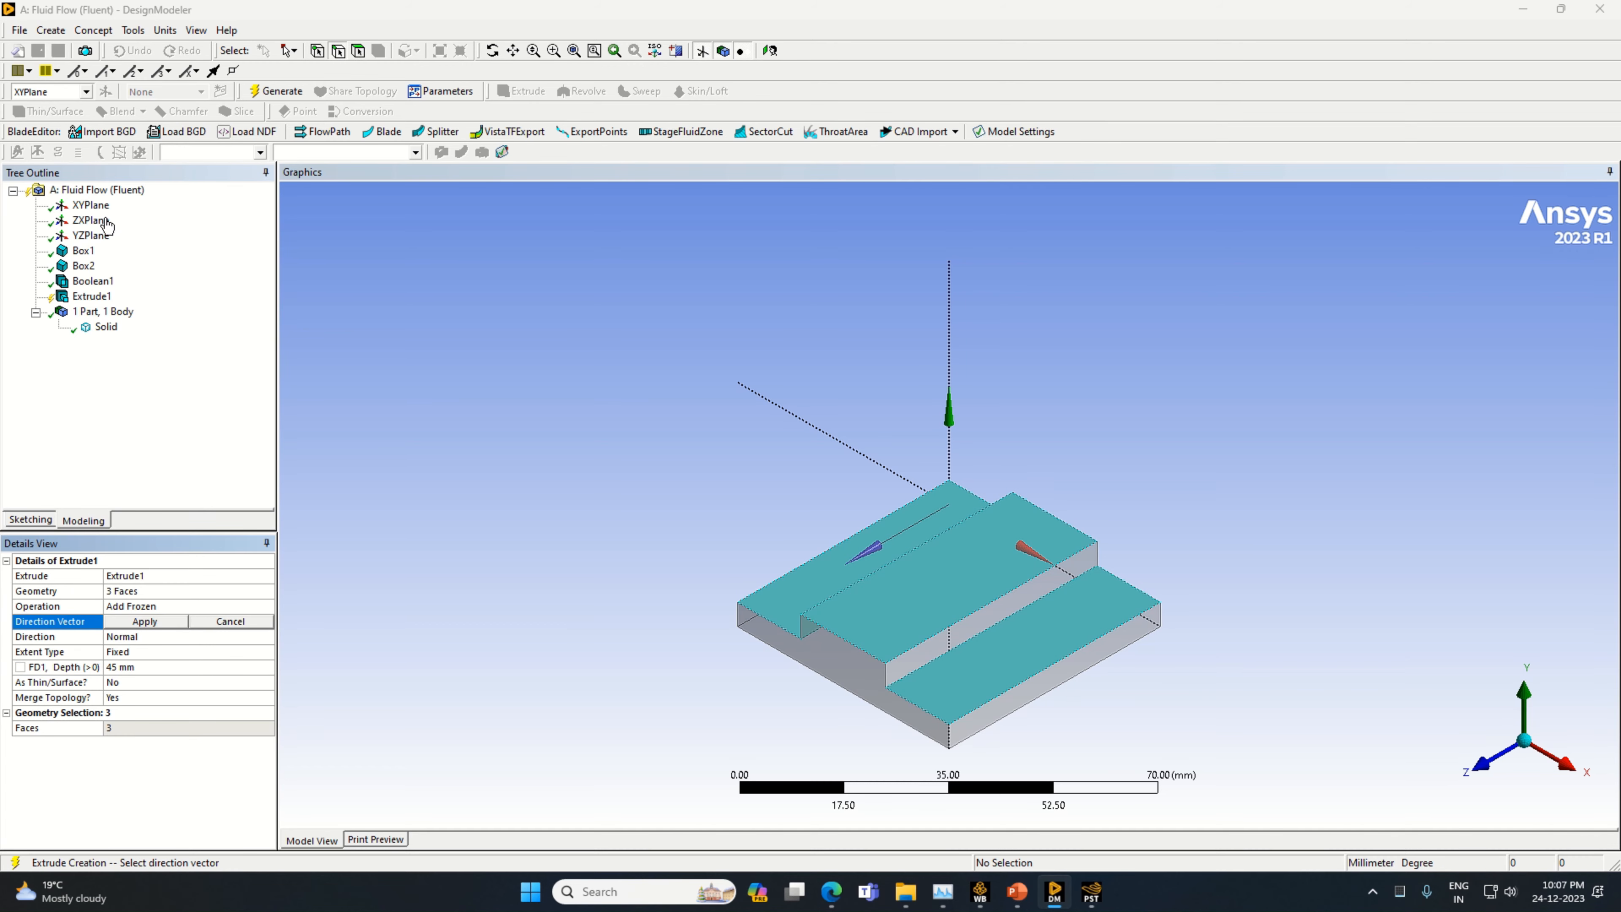
left_click(97, 207)
left_click(96, 221)
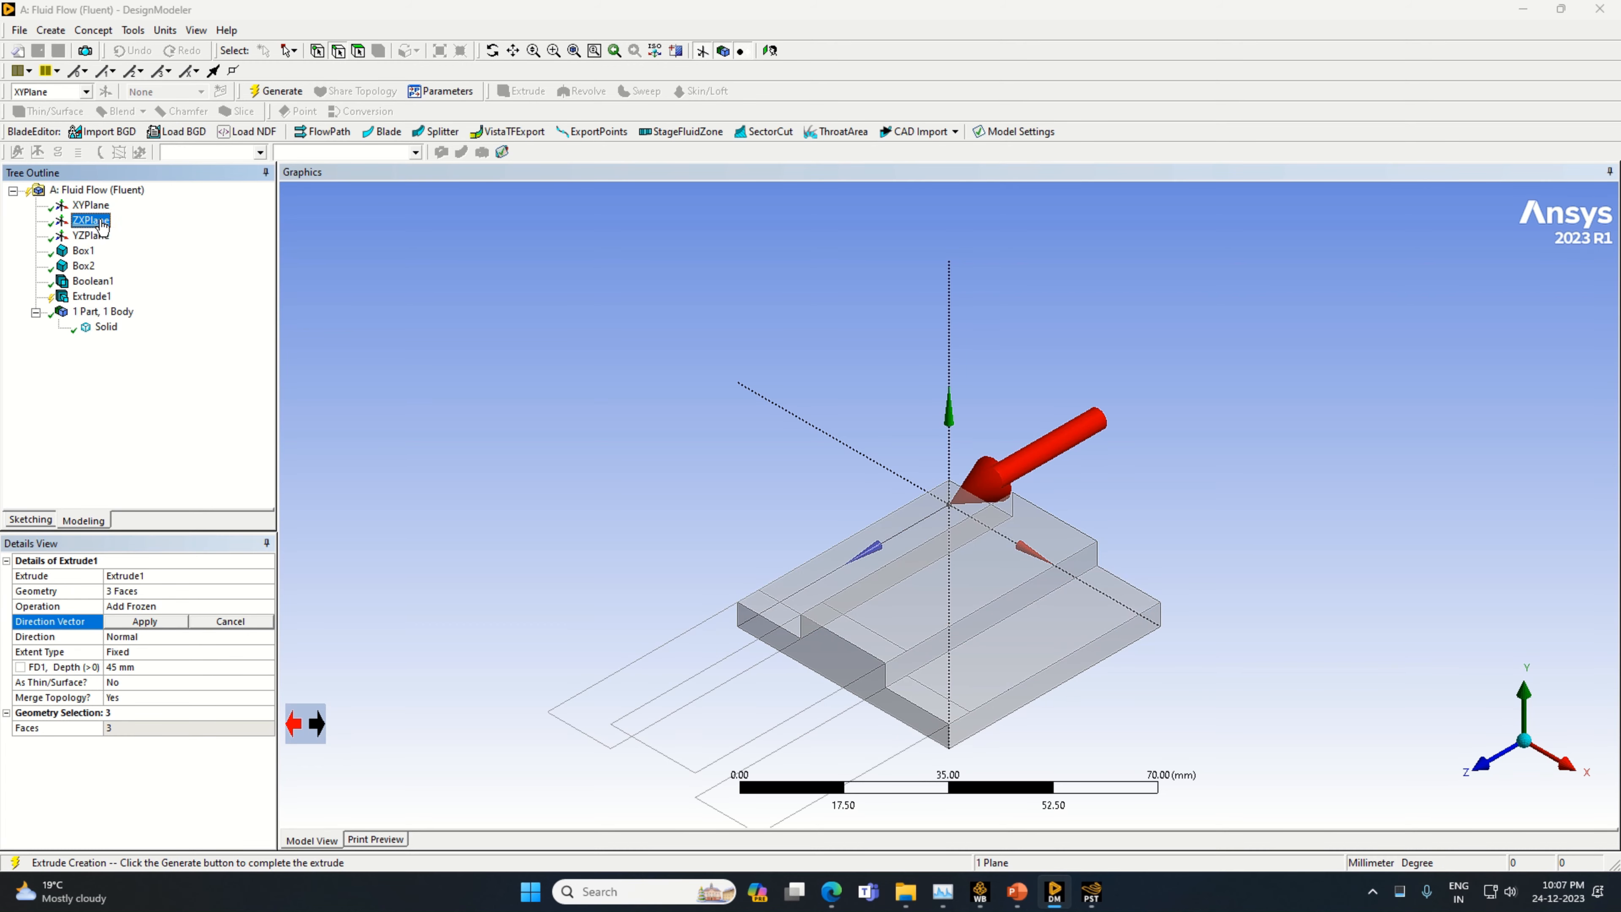
left_click(131, 621)
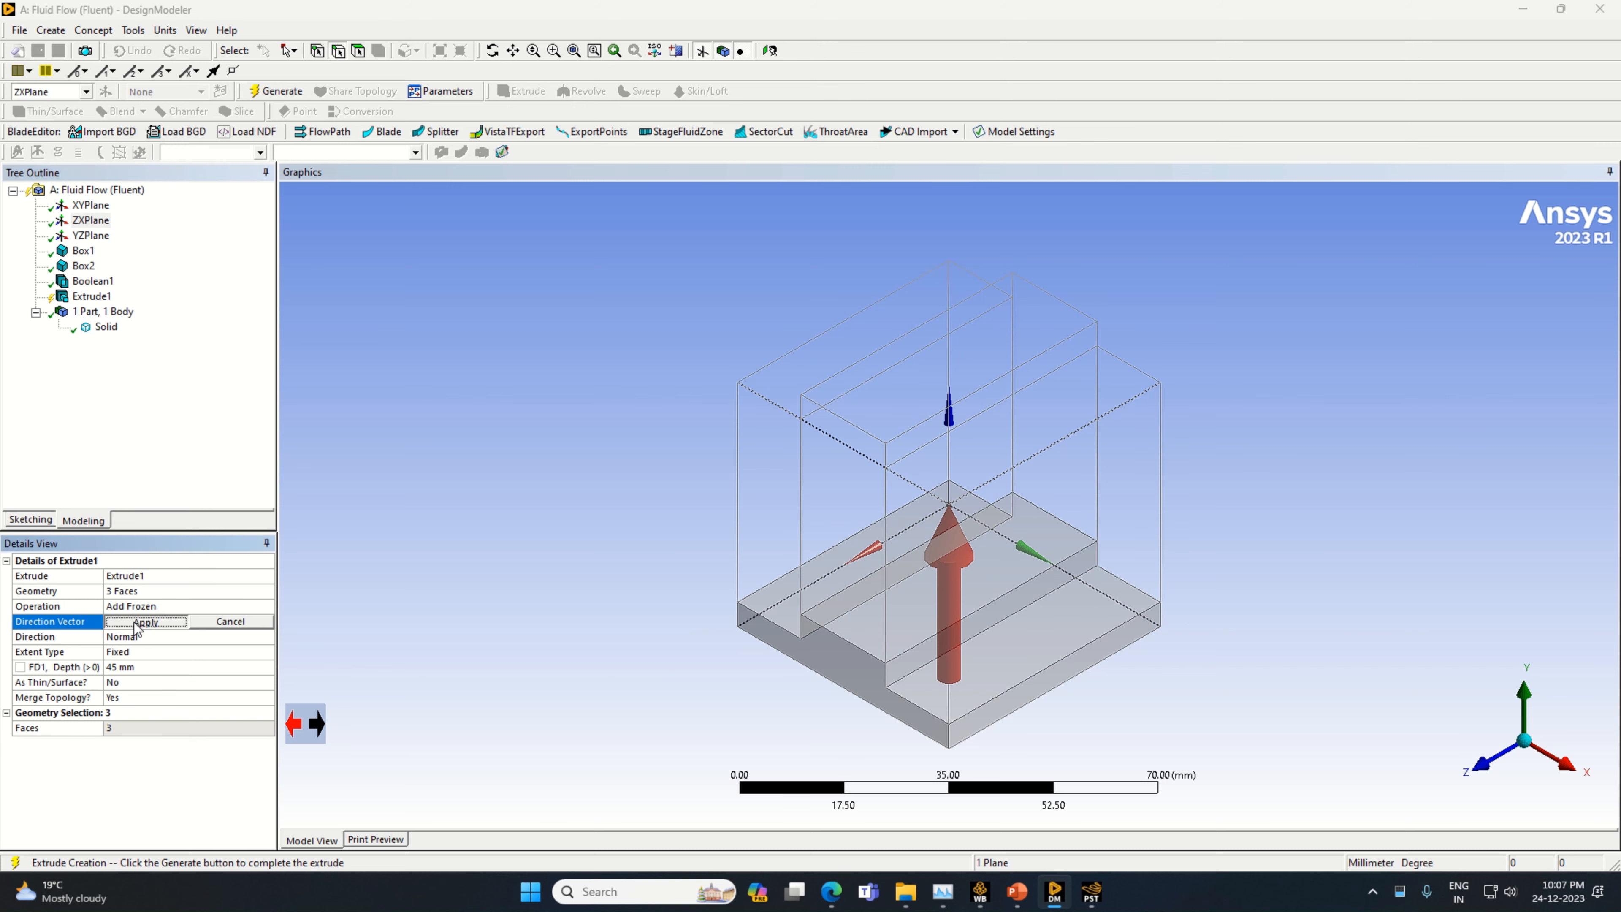
left_click(272, 93)
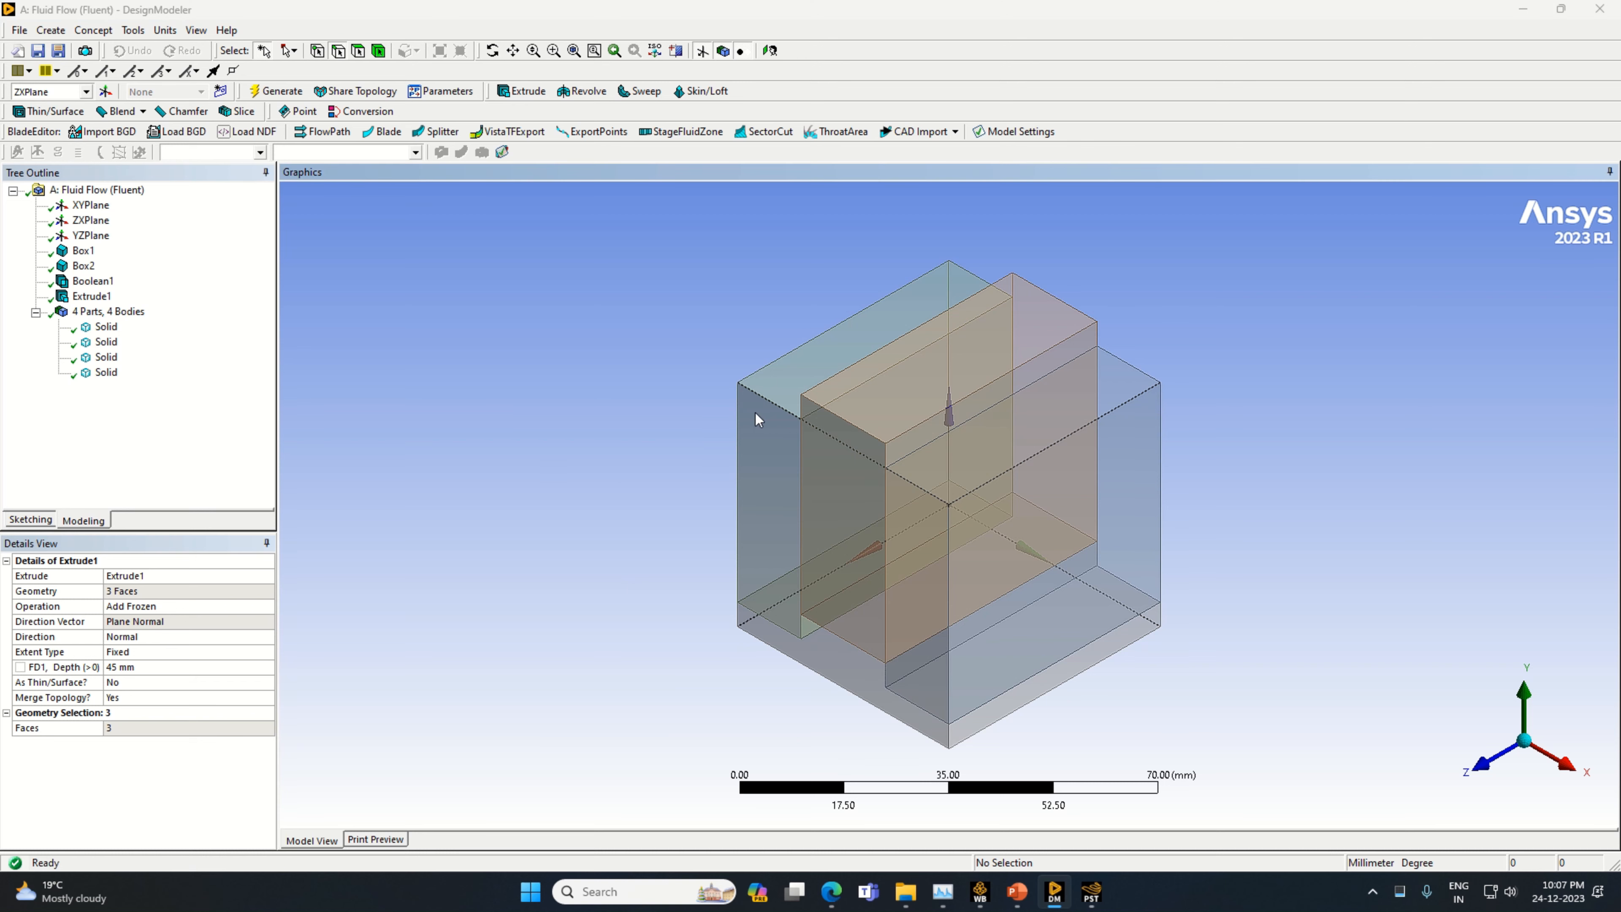
Unite the three extruded solids above the base into one body with a Boolean operation and generate it
left_click(106, 328)
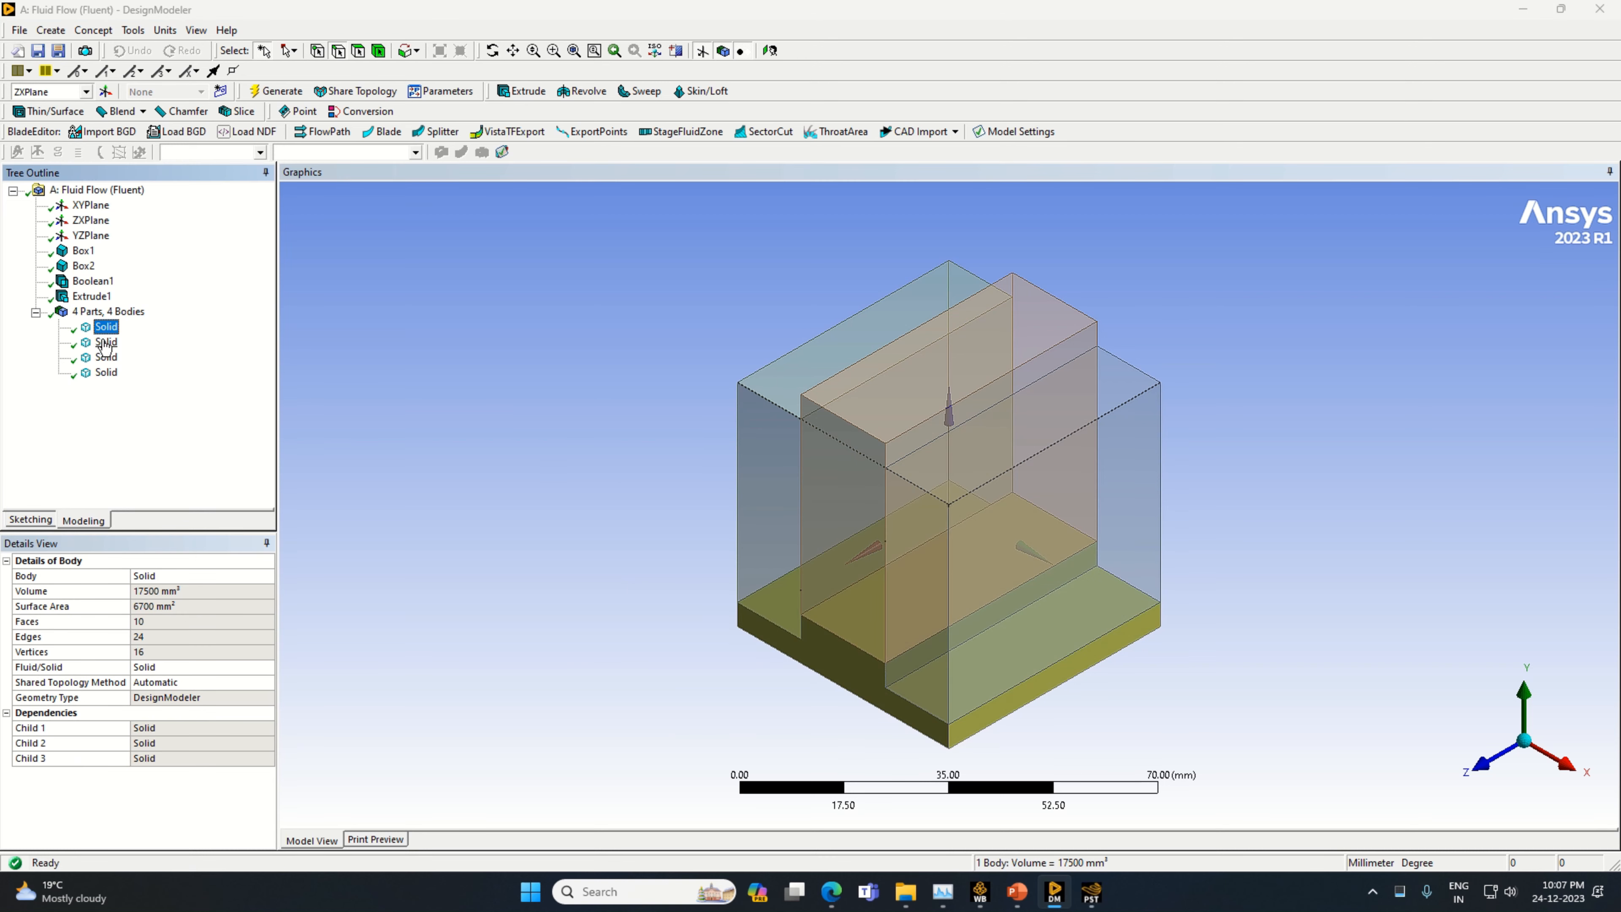
left_click(106, 343, "ctrl")
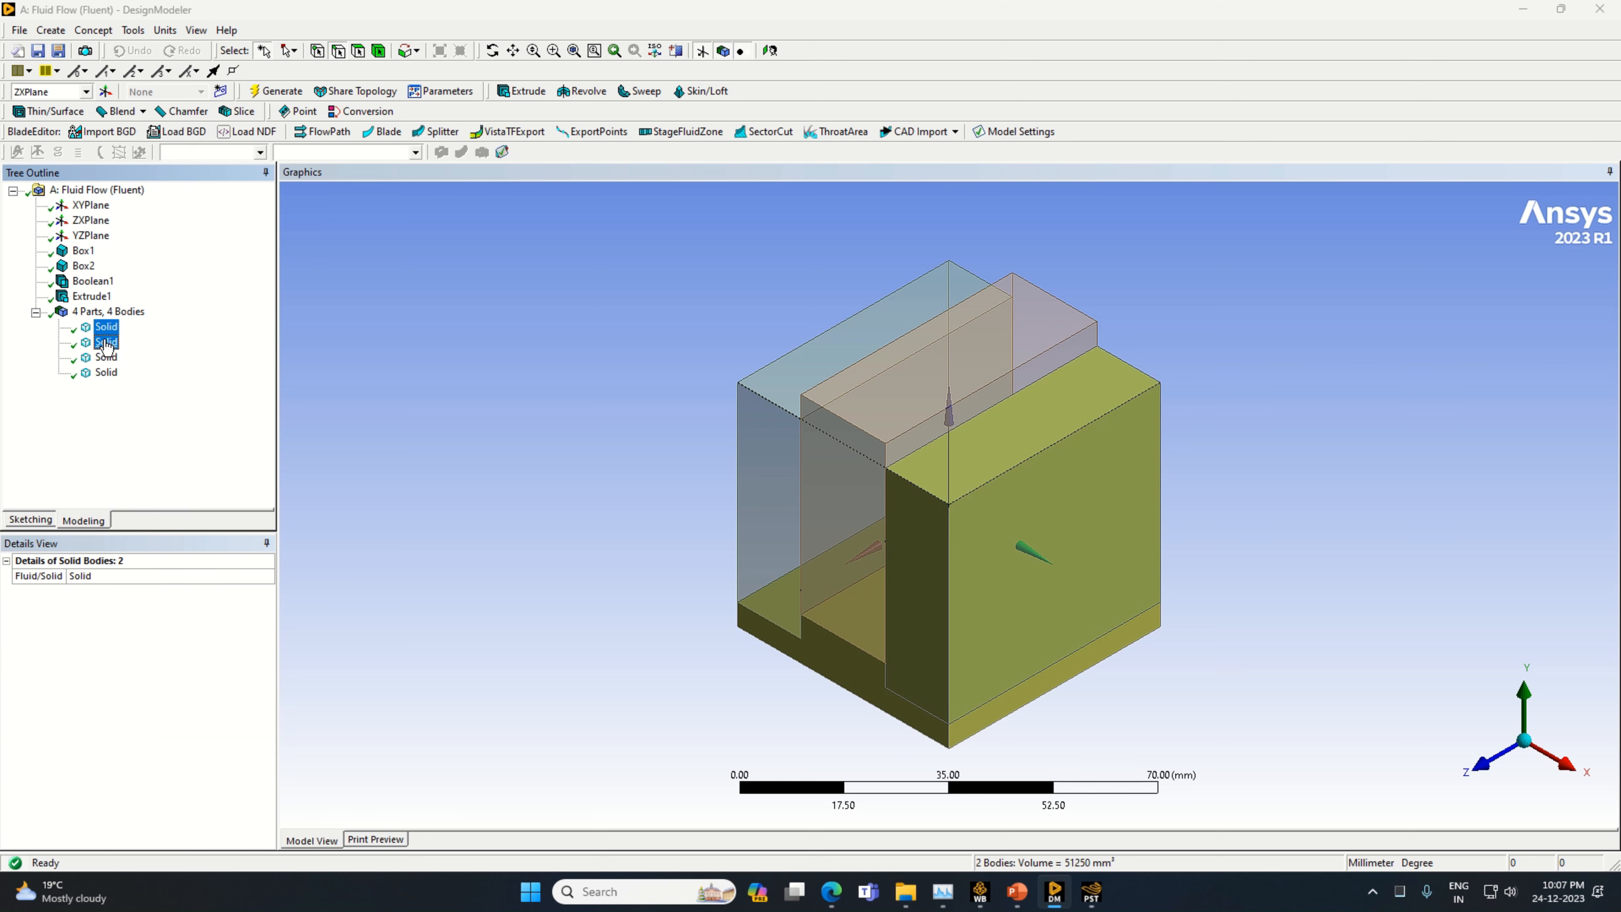
left_click(107, 344, "ctrl")
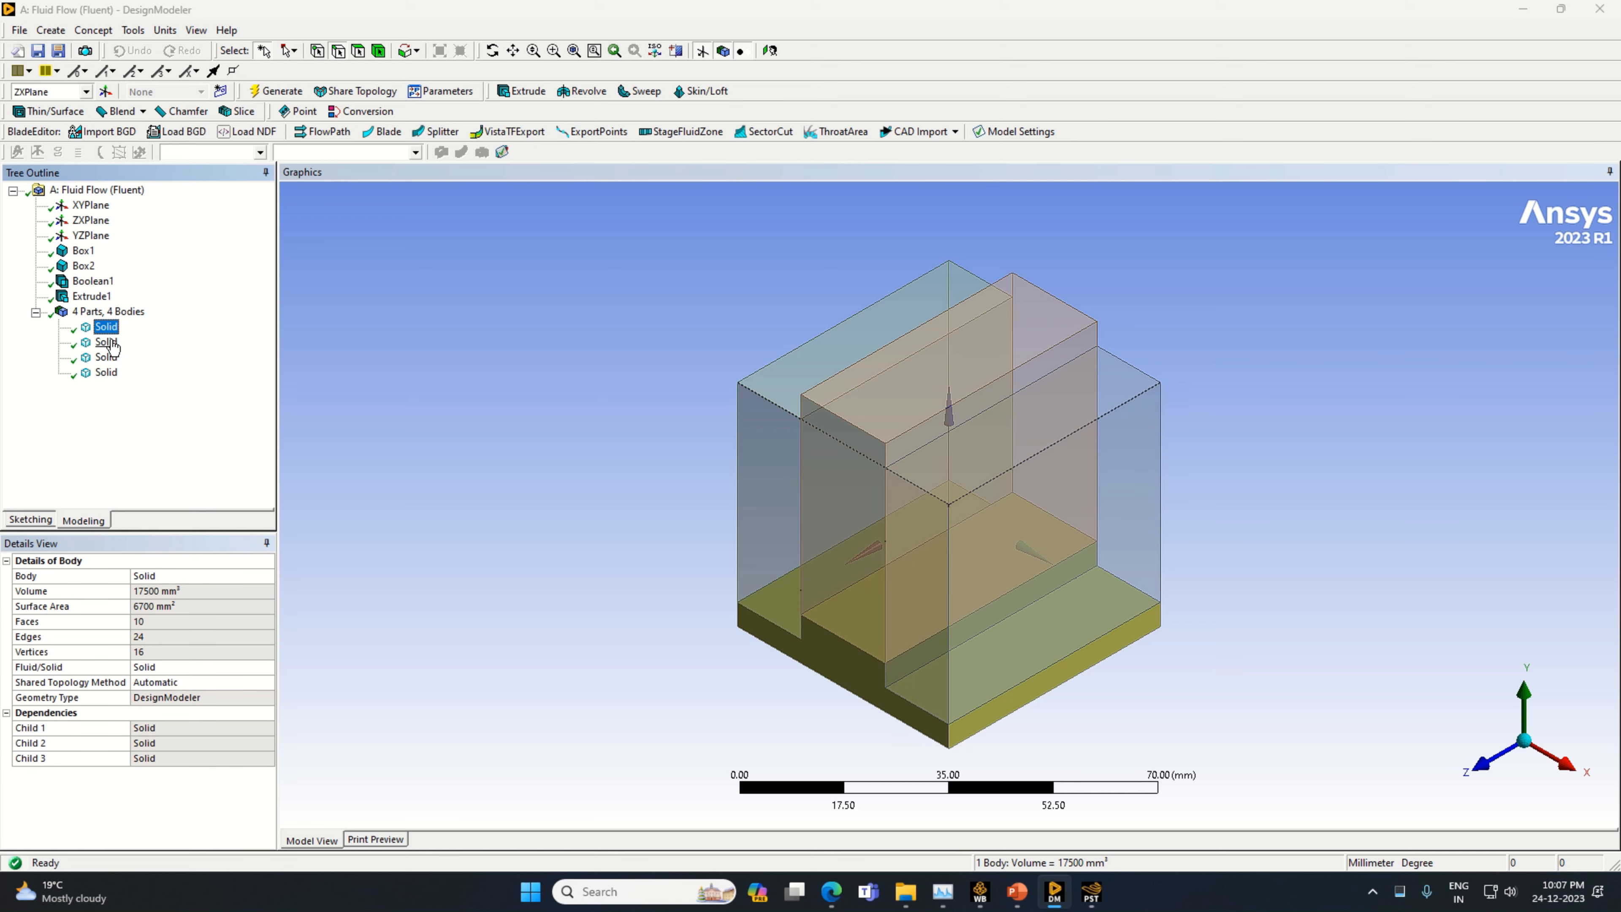
left_click(106, 342)
left_click(106, 357, "ctrl")
left_click(106, 372, "ctrl")
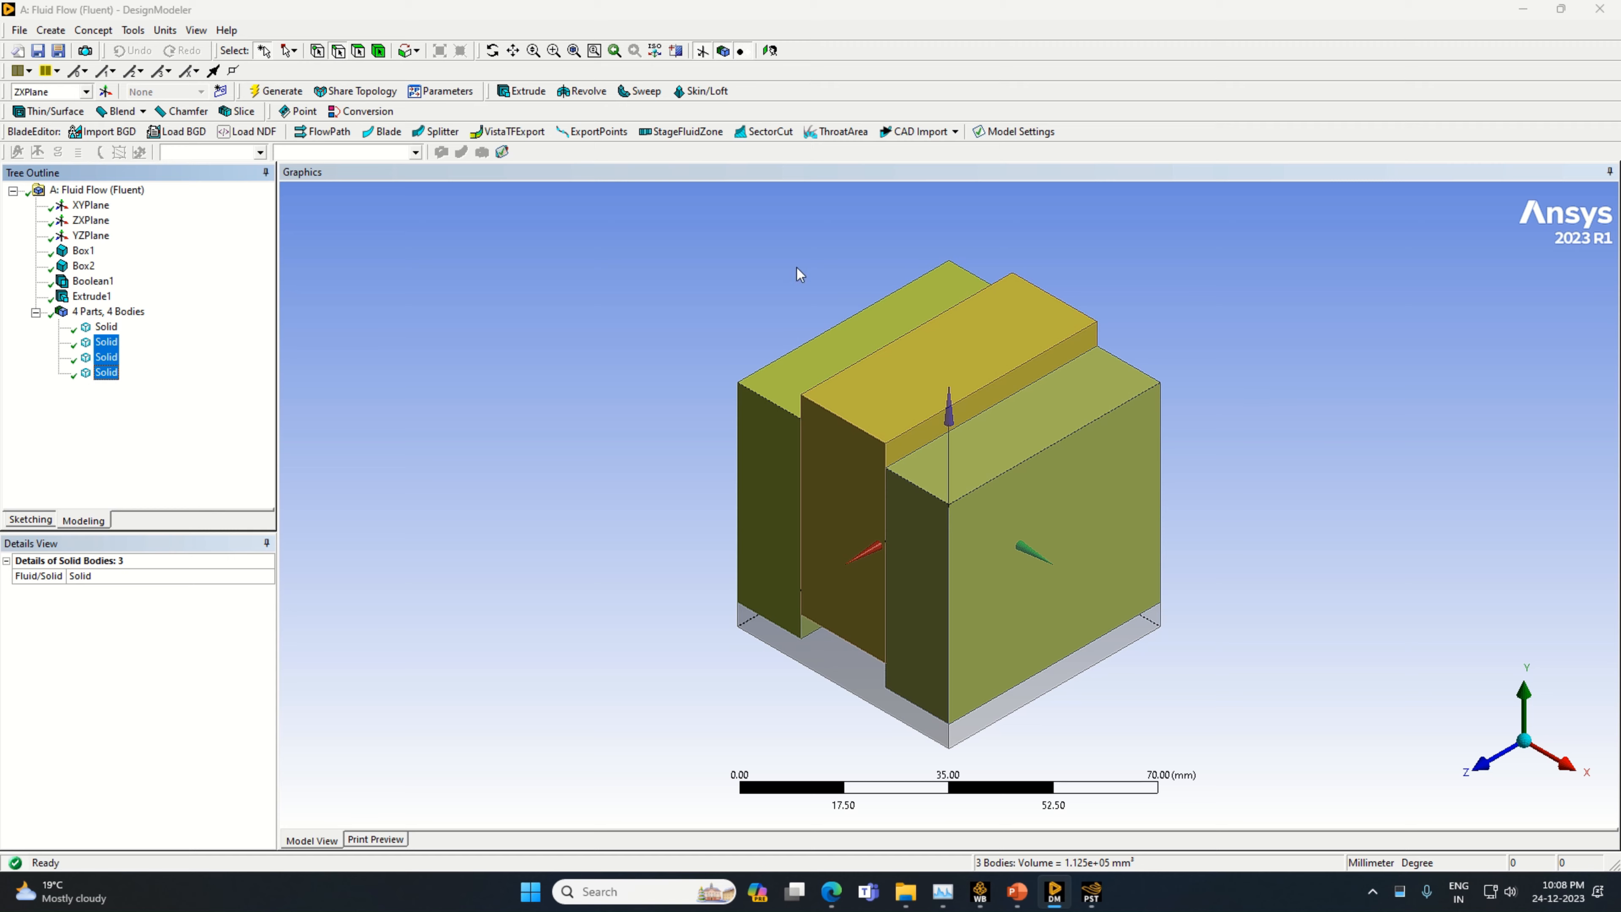
left_click(50, 30)
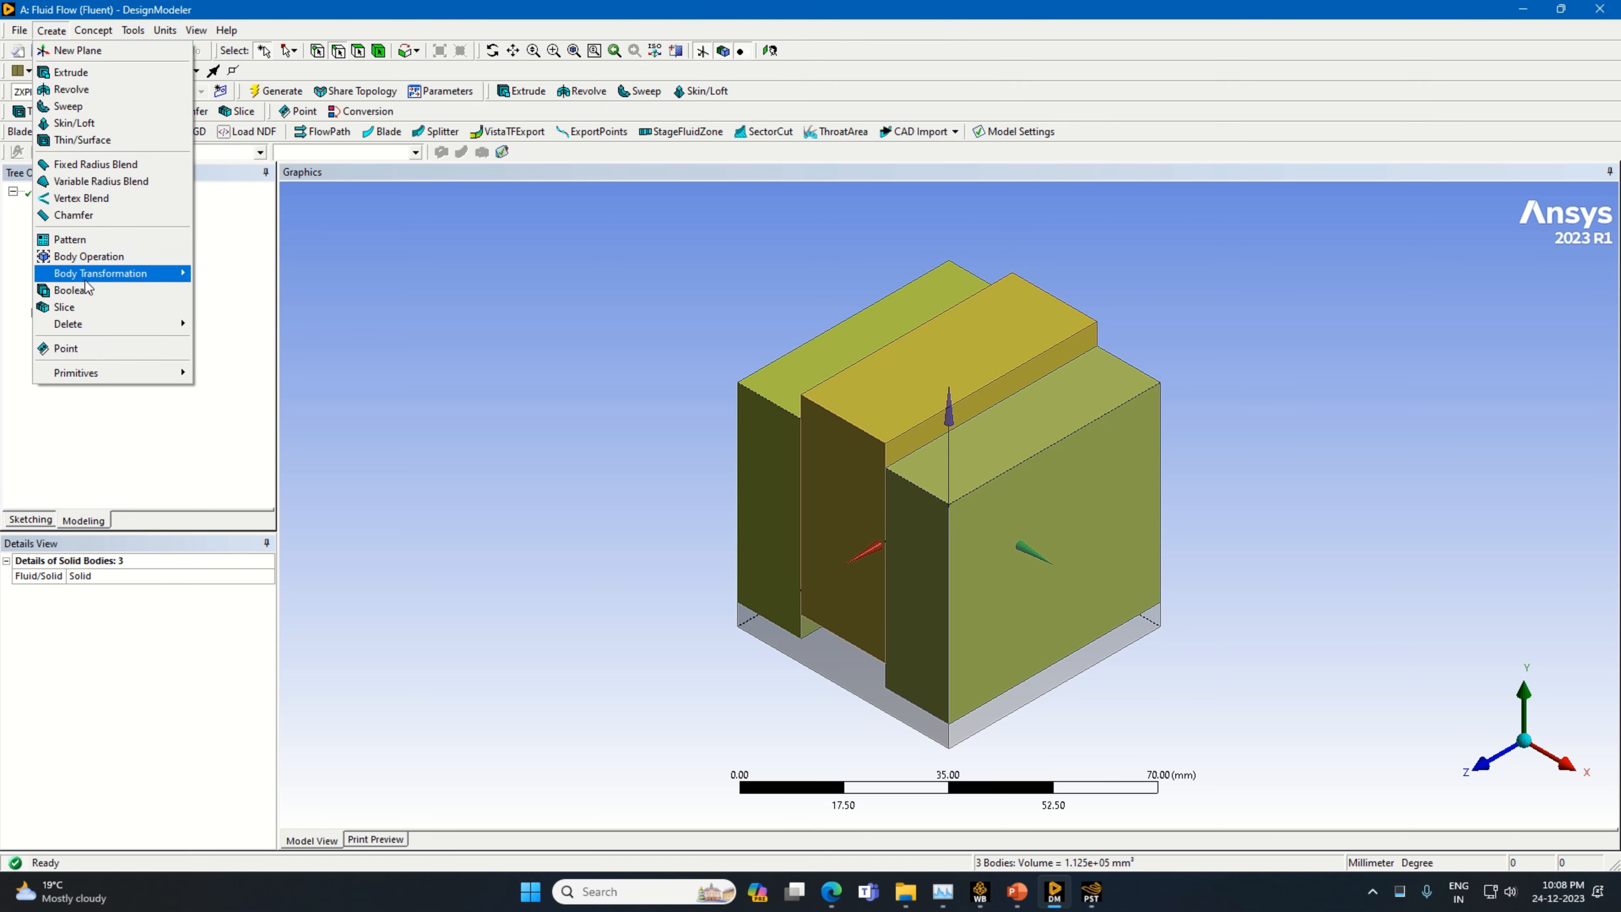
left_click(109, 291)
left_click(107, 606)
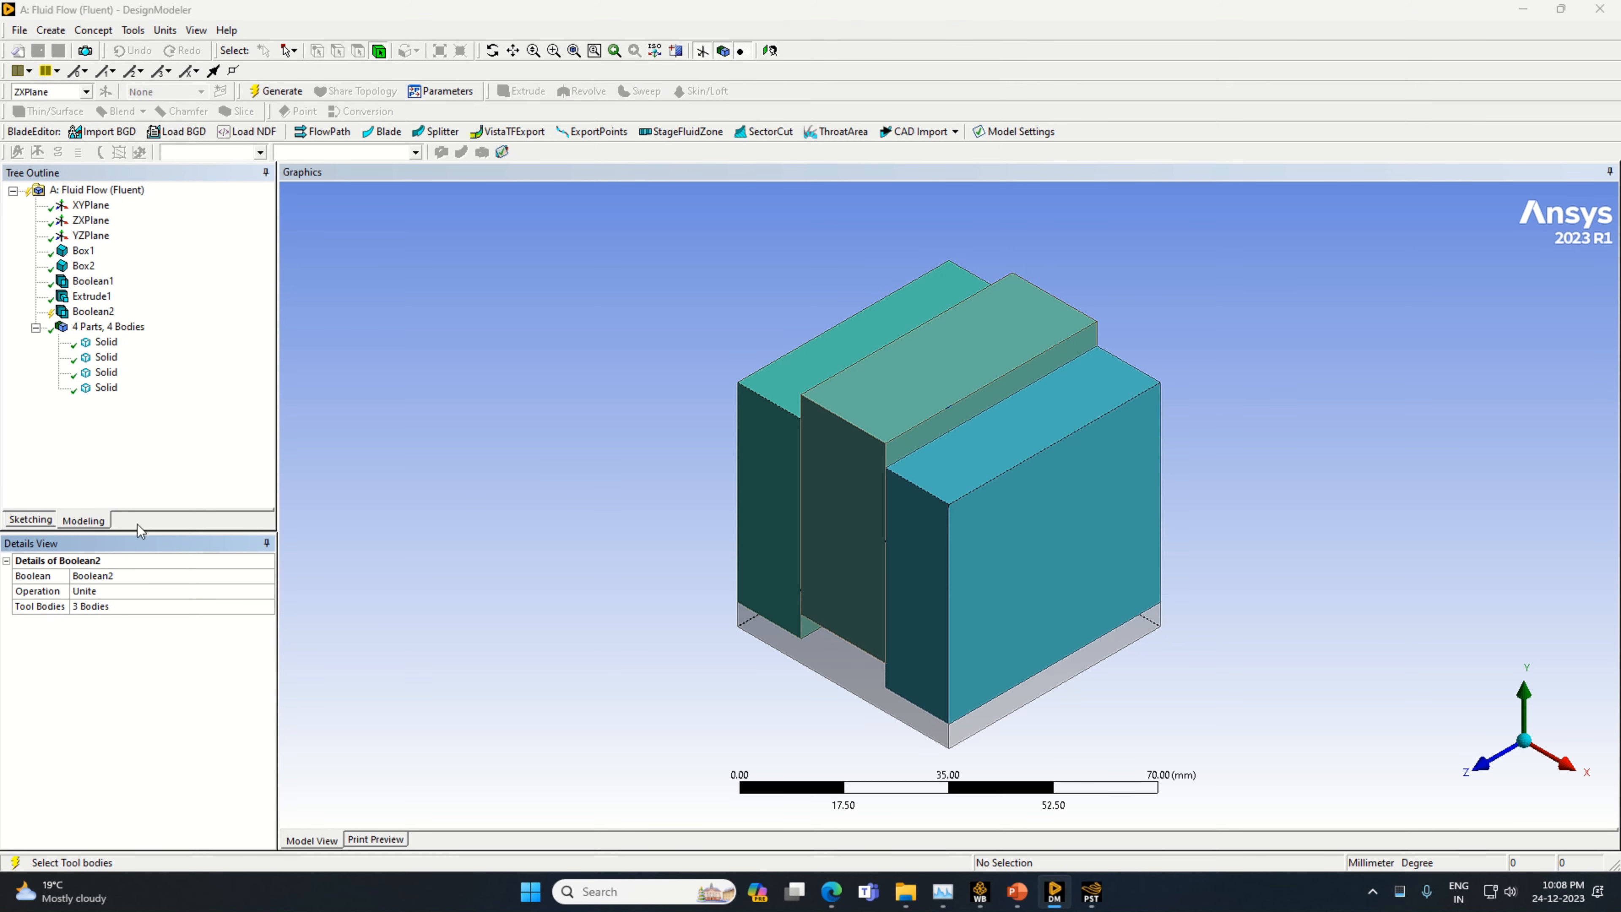
left_click(267, 91)
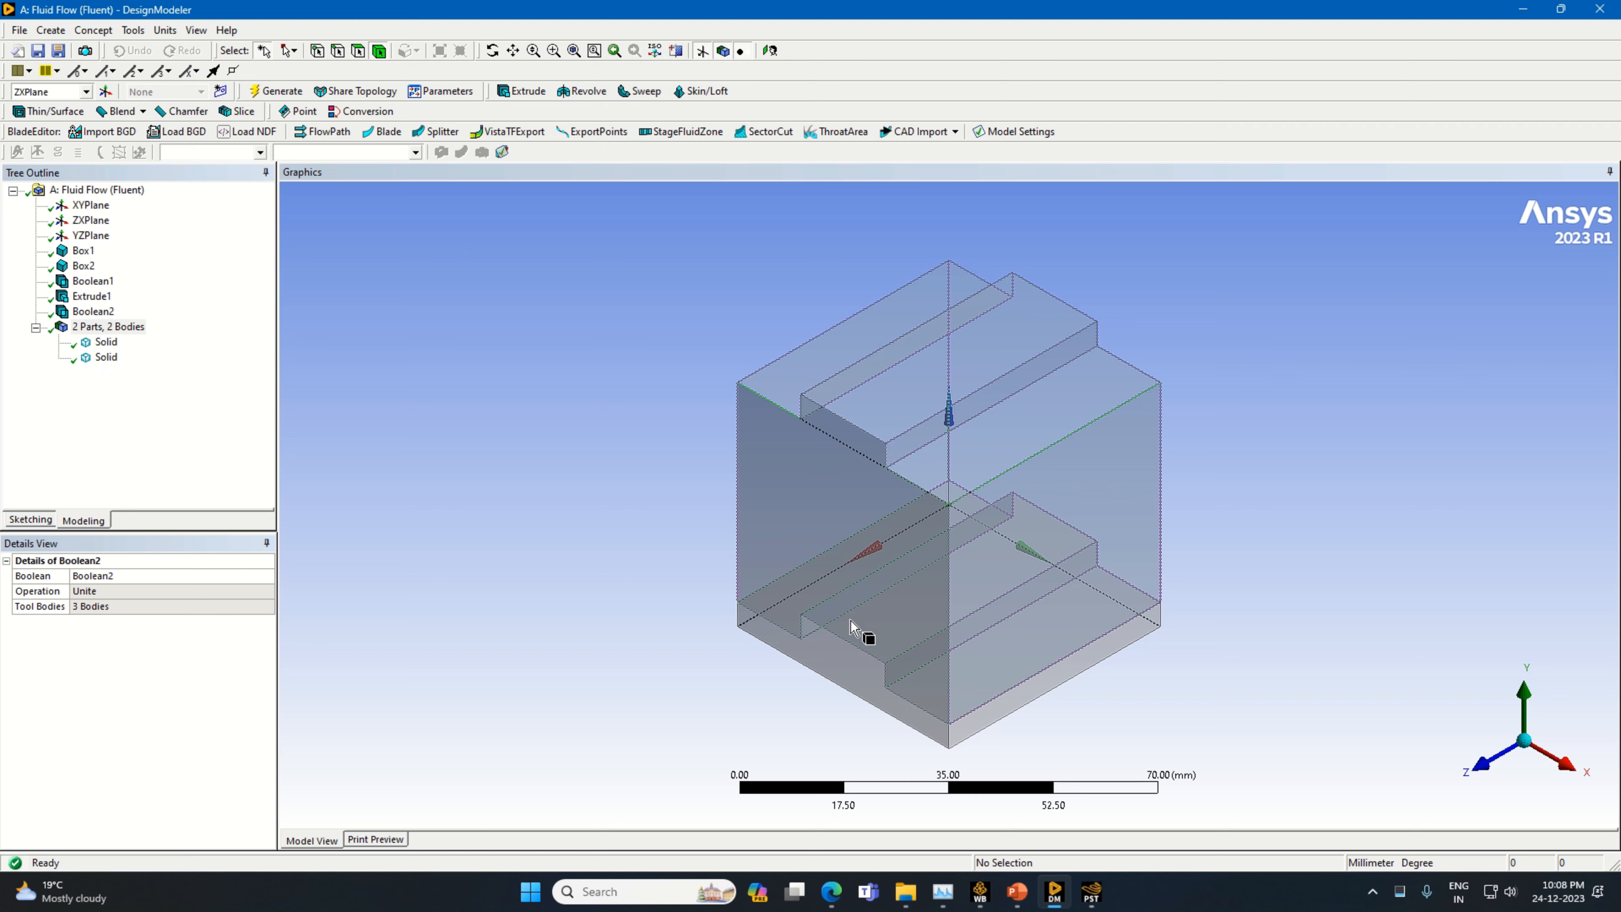
Select the stepped base solid and the united upper solid in turn to check the two separate bodies
left_click(821, 629)
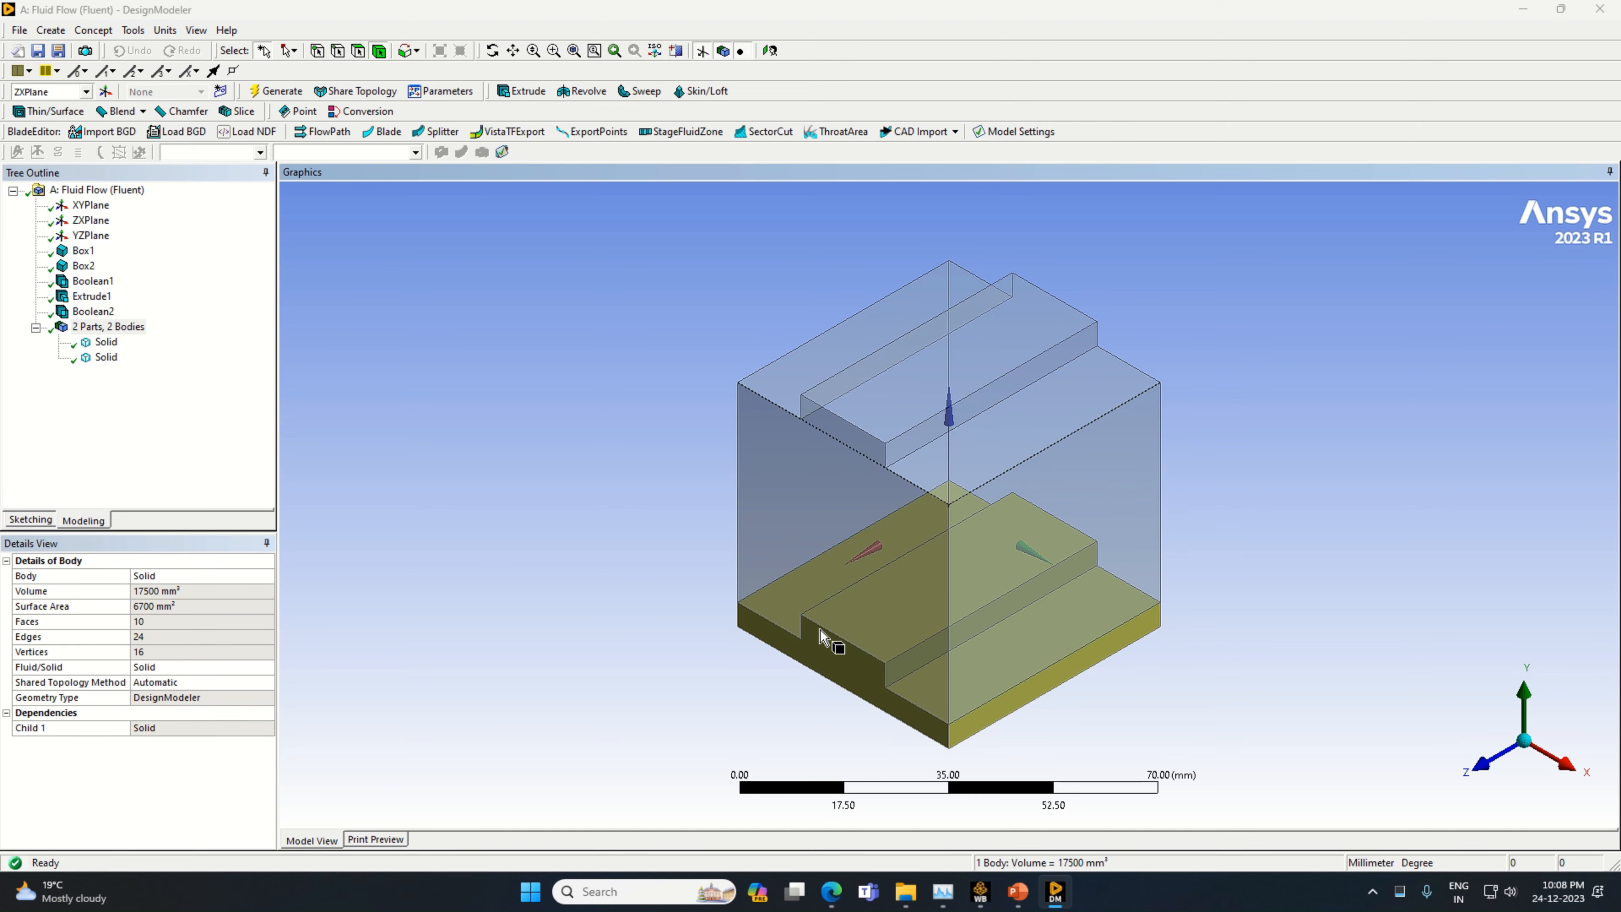
left_click(793, 556)
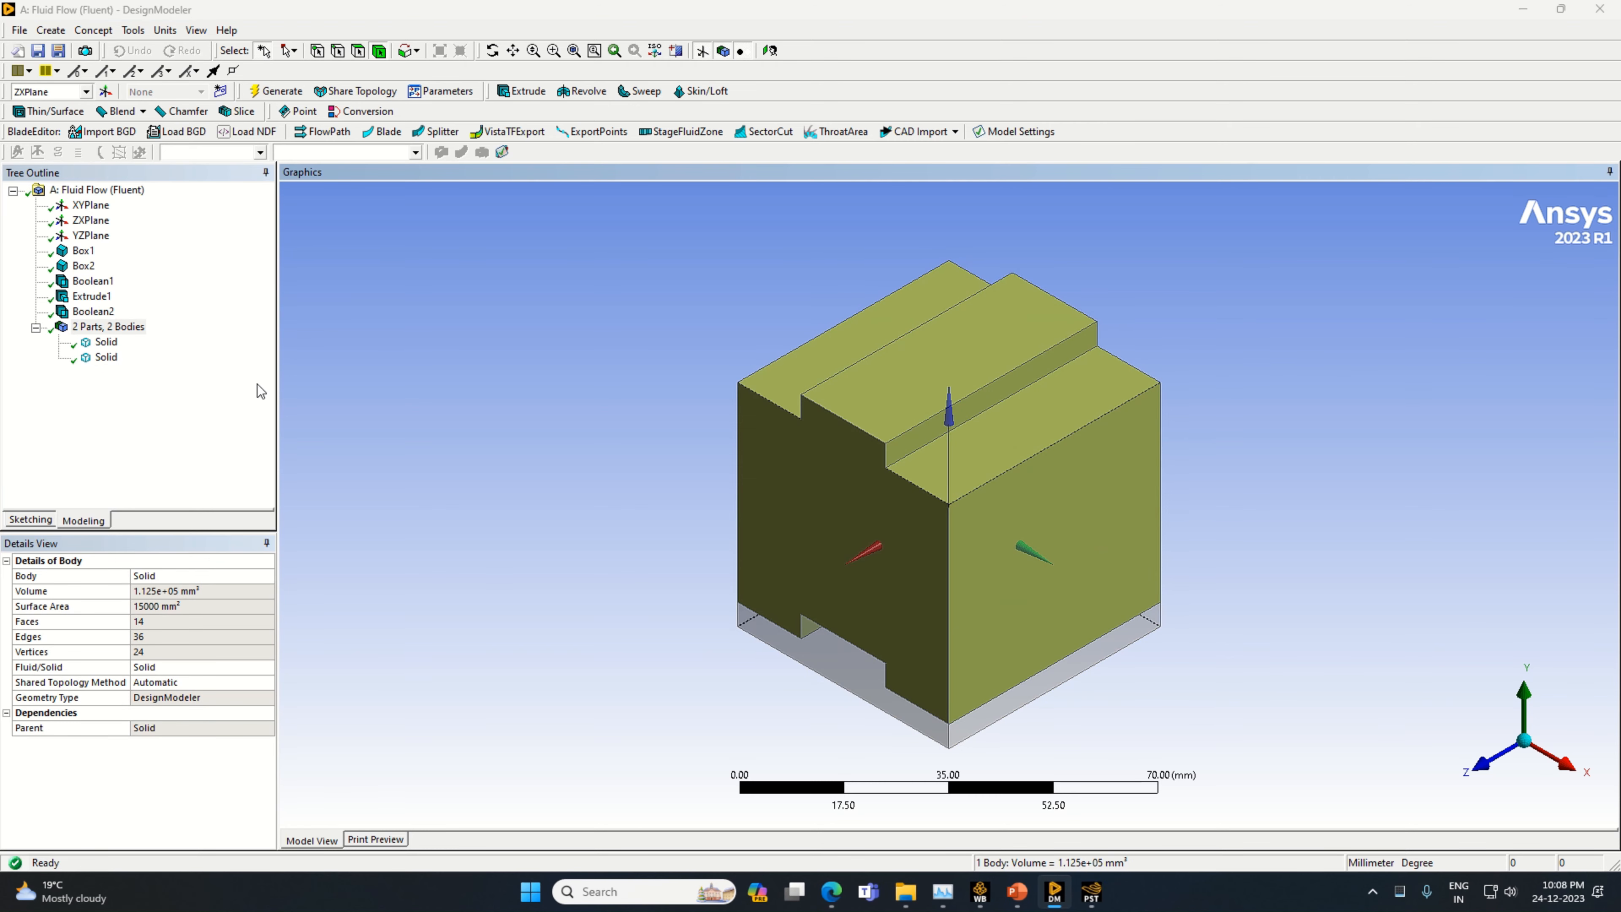
left_click(106, 342)
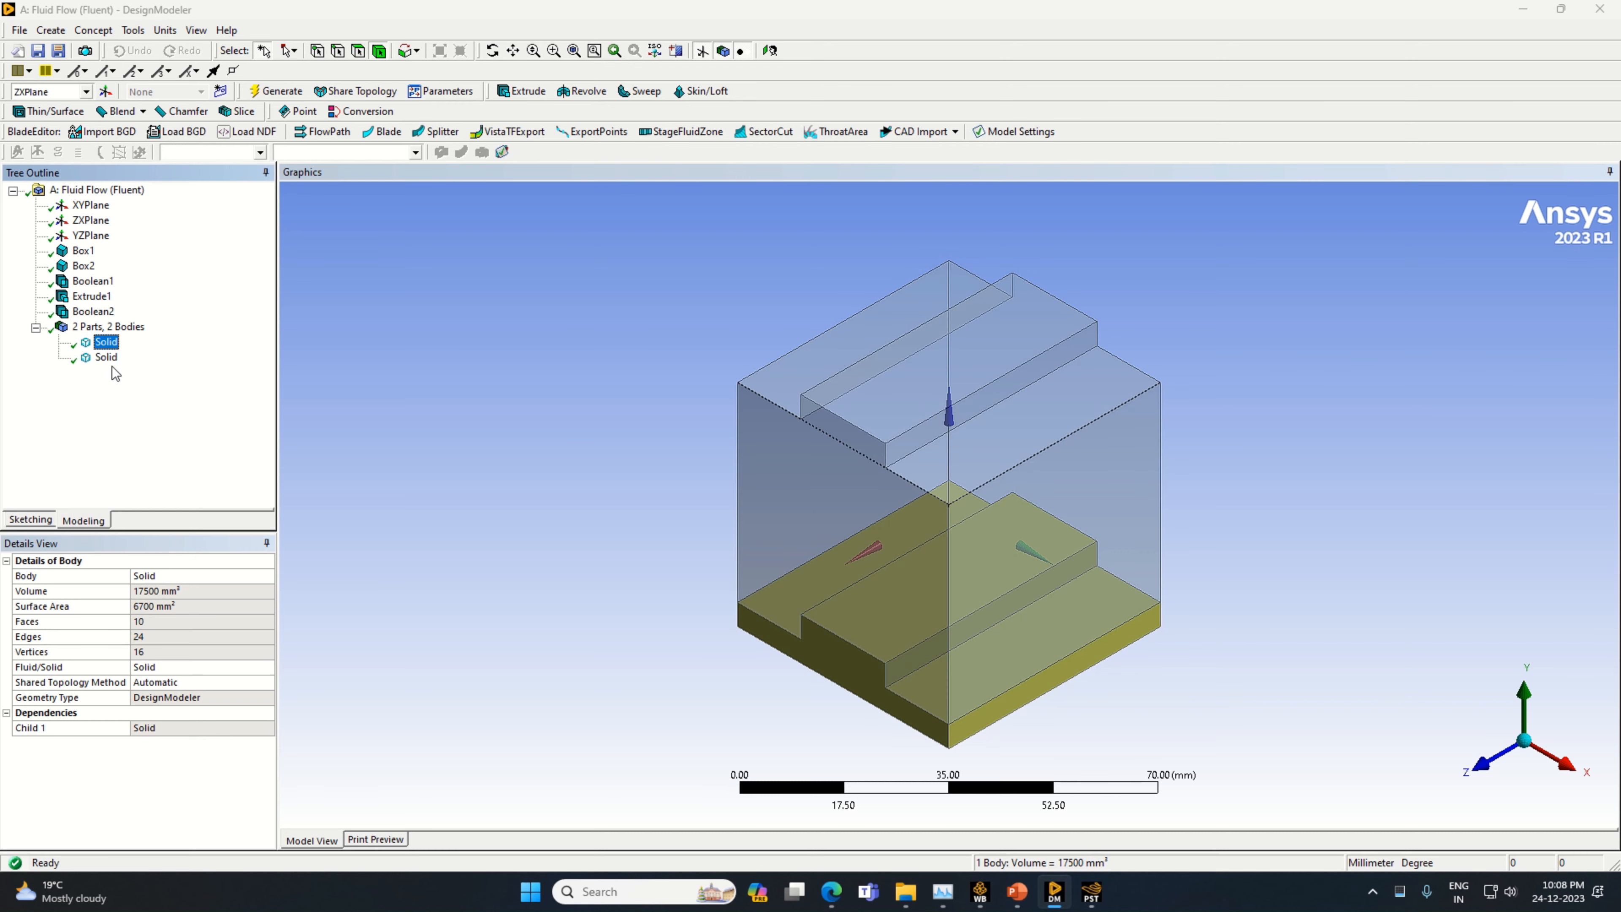
left_click(106, 358)
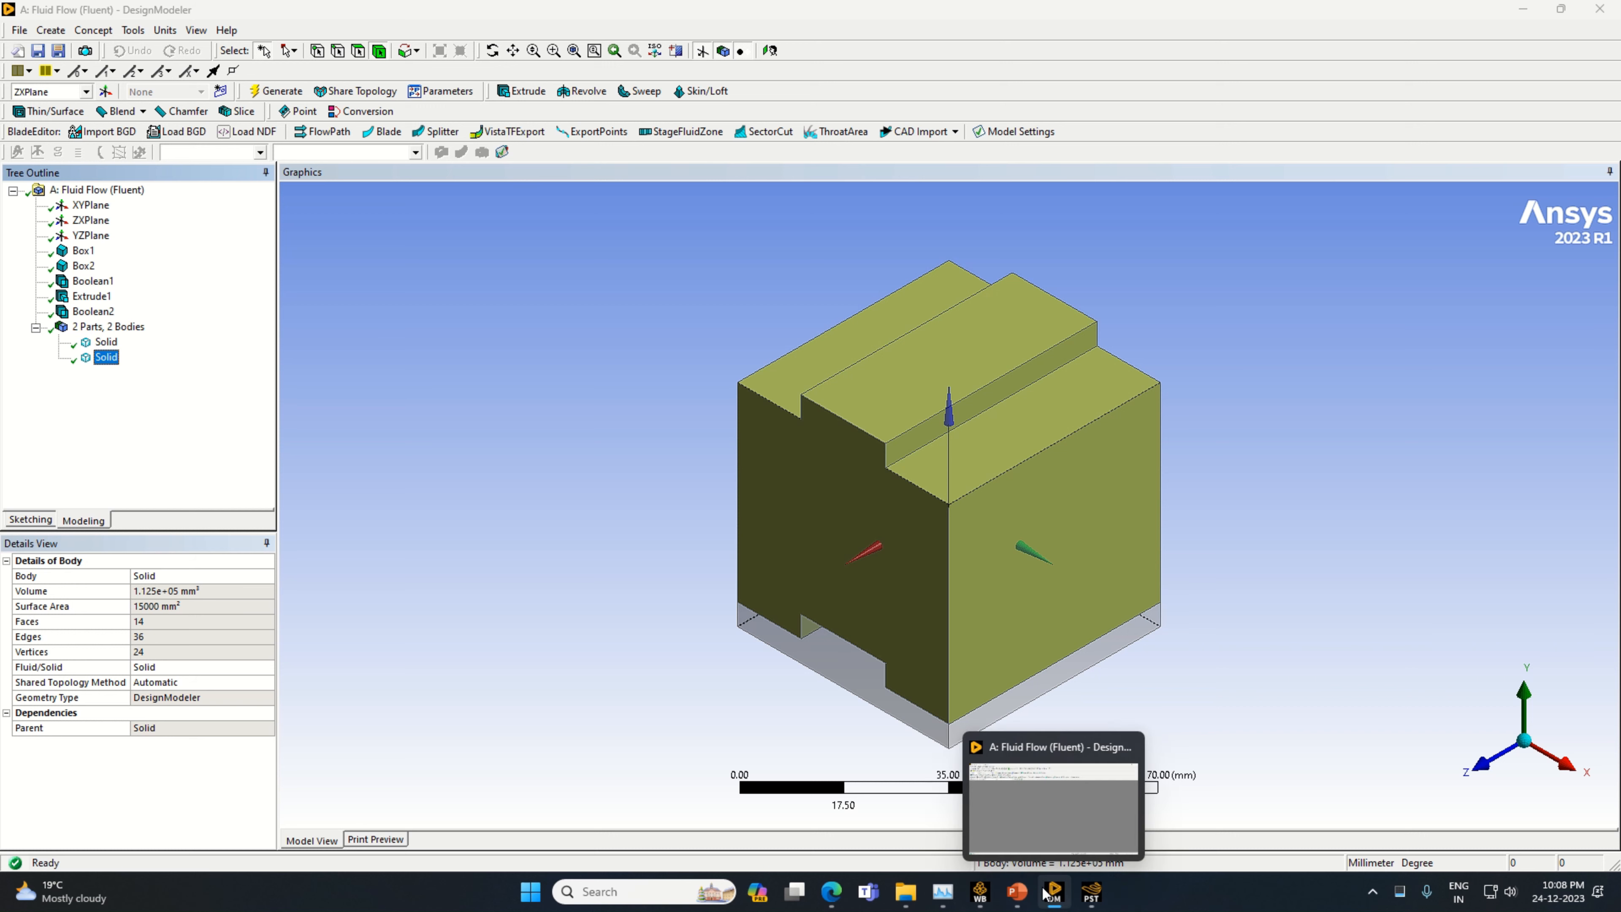
Examine the heat pipe assembly picture on slide 4 in PowerPoint and return to DesignModeler
left_click(1018, 891)
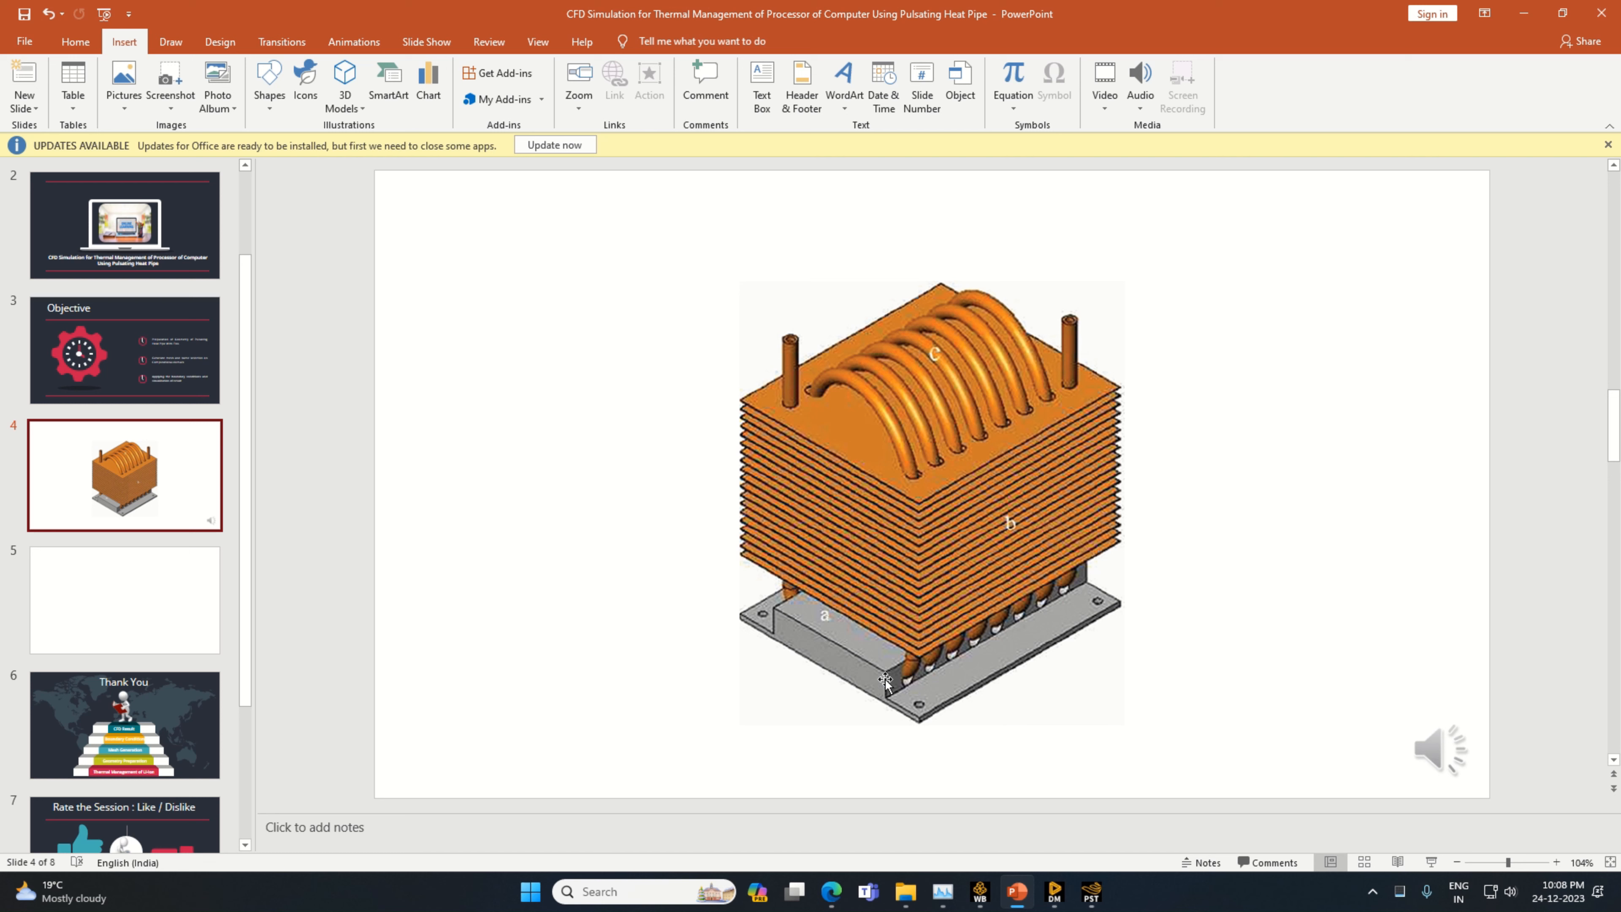
left_click(1066, 852)
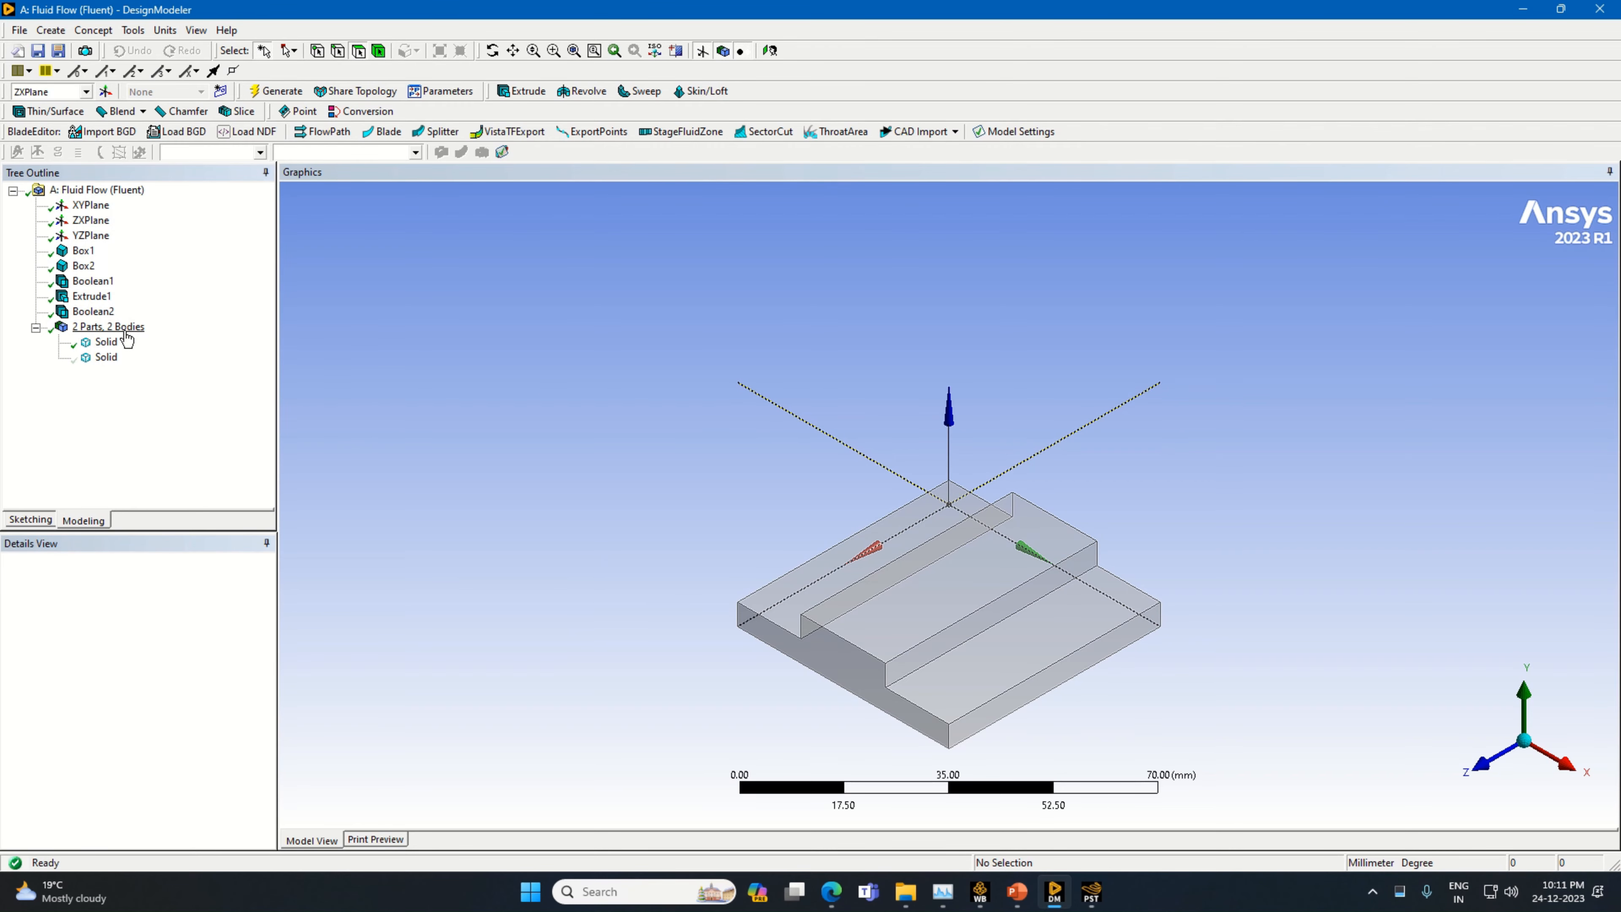
left_click(1016, 892)
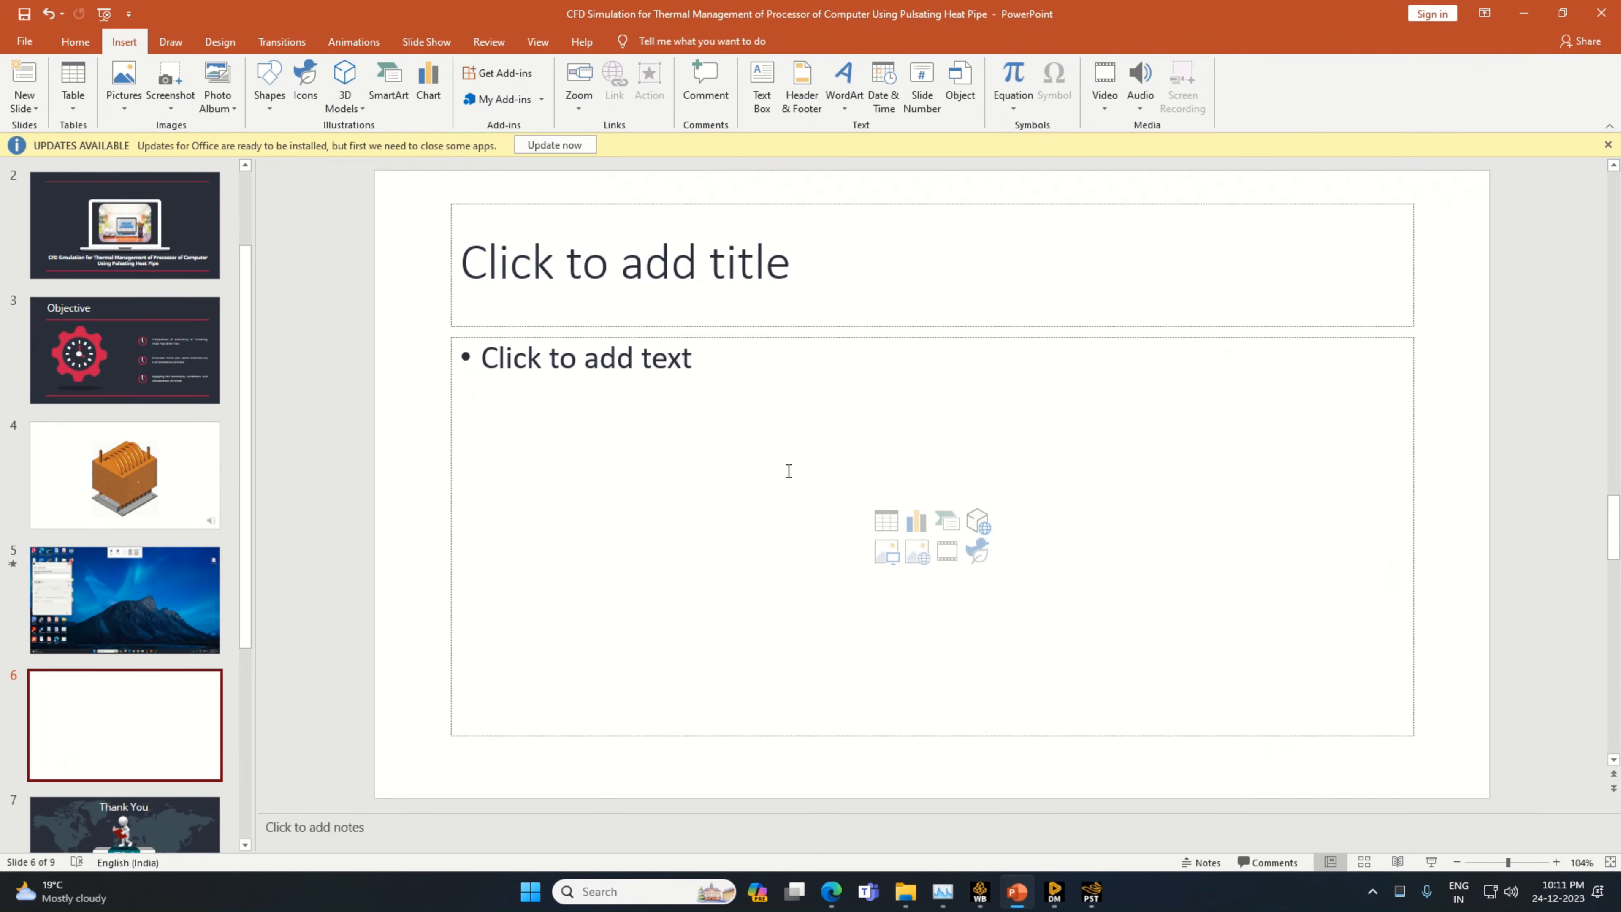
left_click(180, 492)
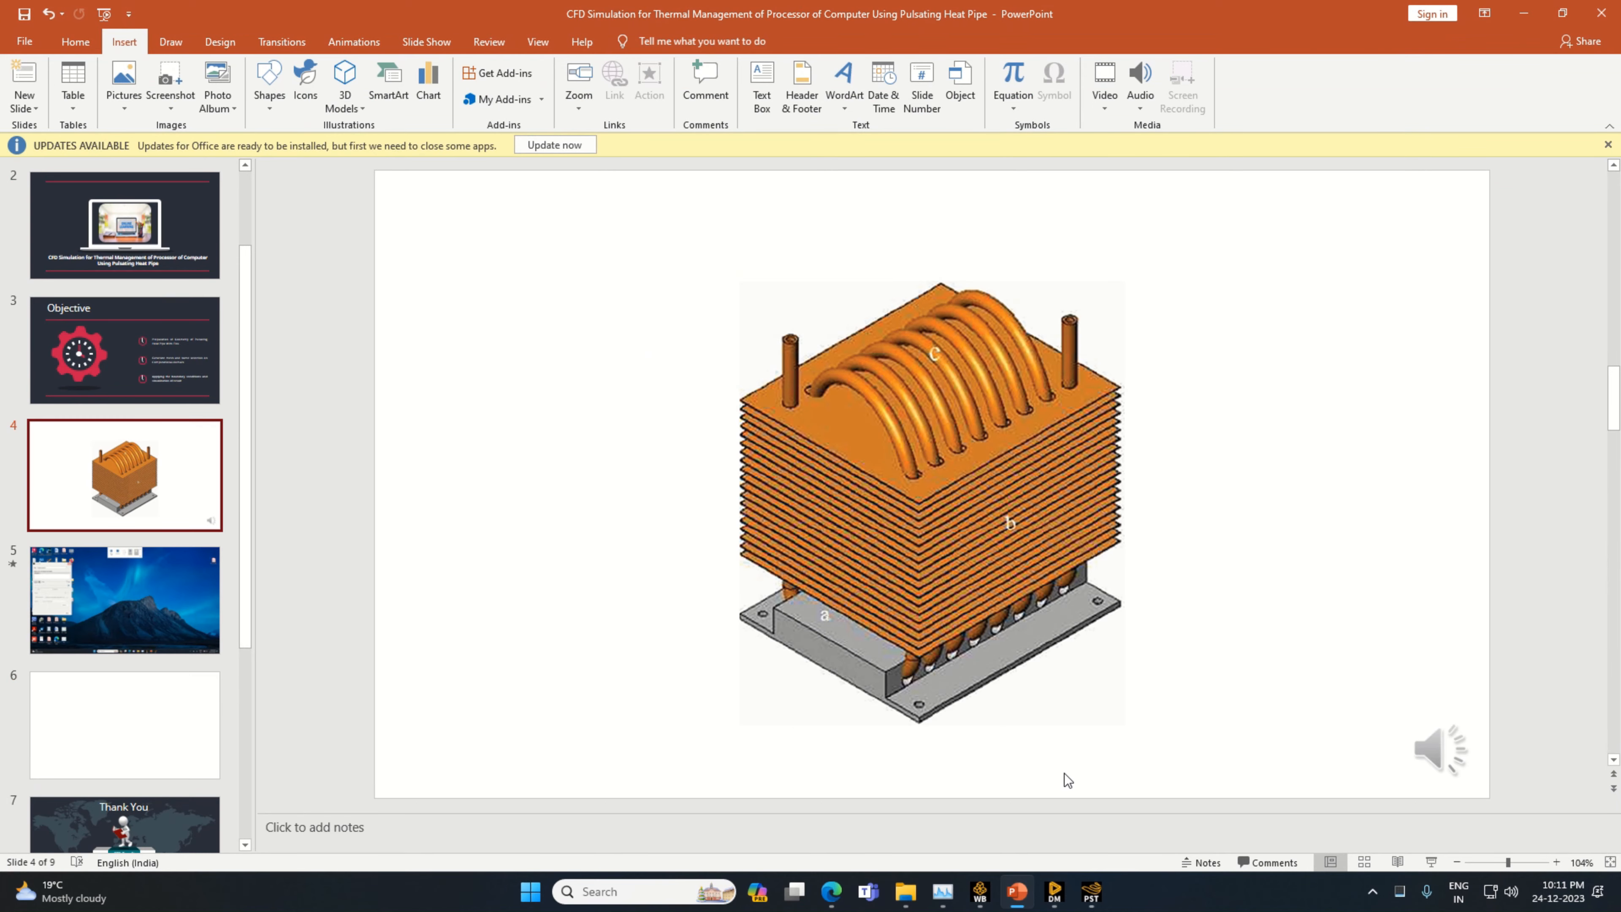
left_click(1091, 891)
left_click(1052, 900)
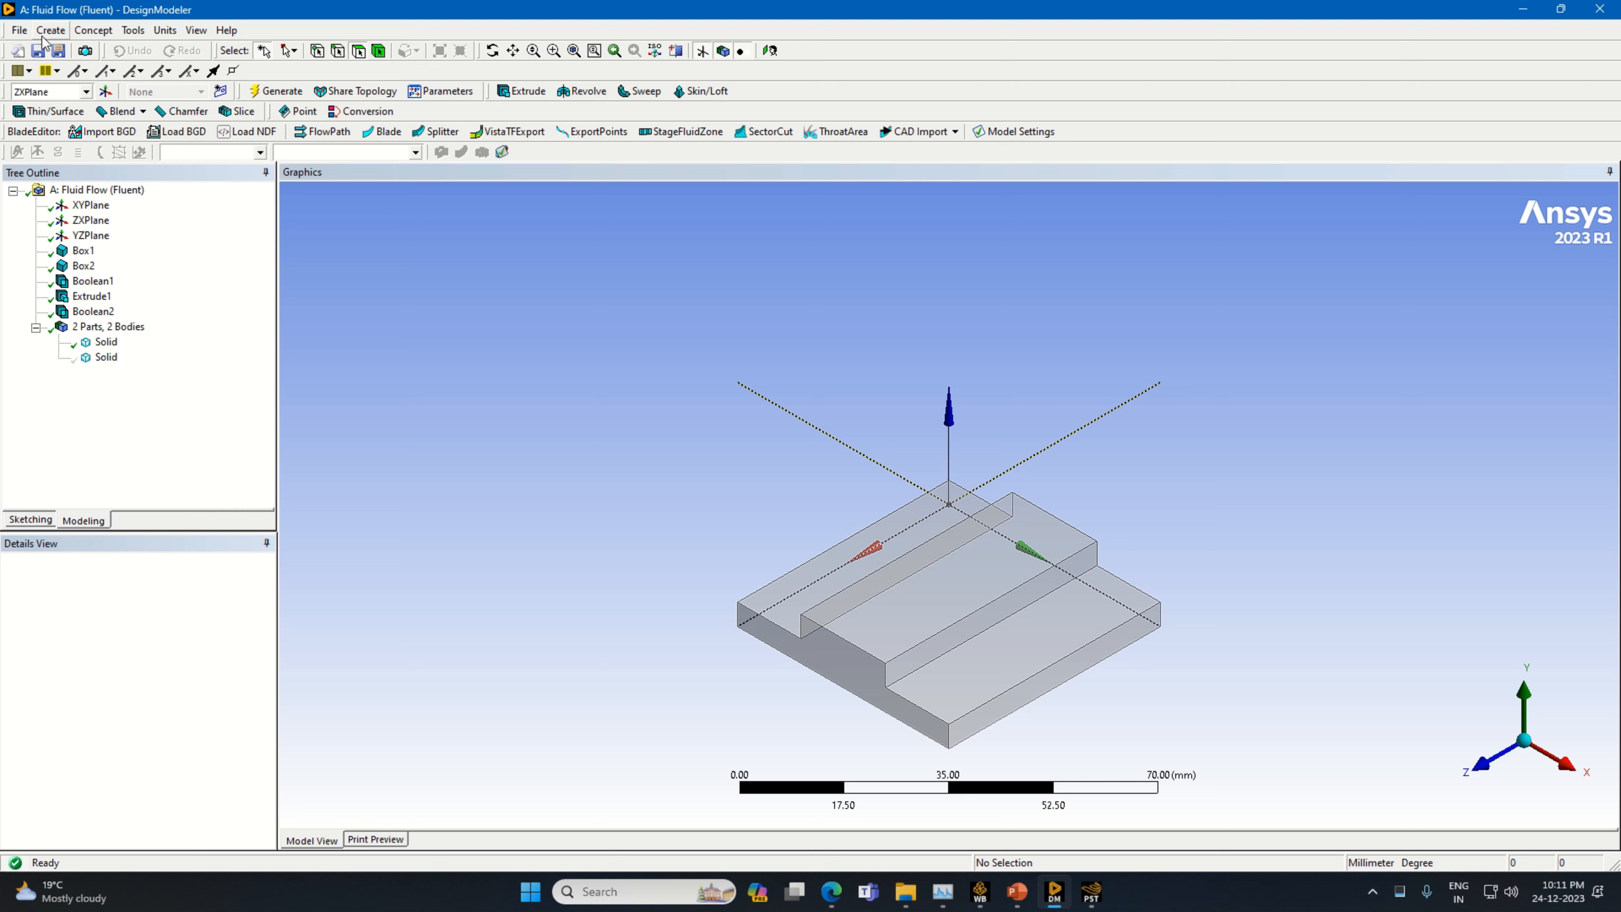
Create a new plane of type From Plane with the XYPlane as its base plane
left_click(107, 91)
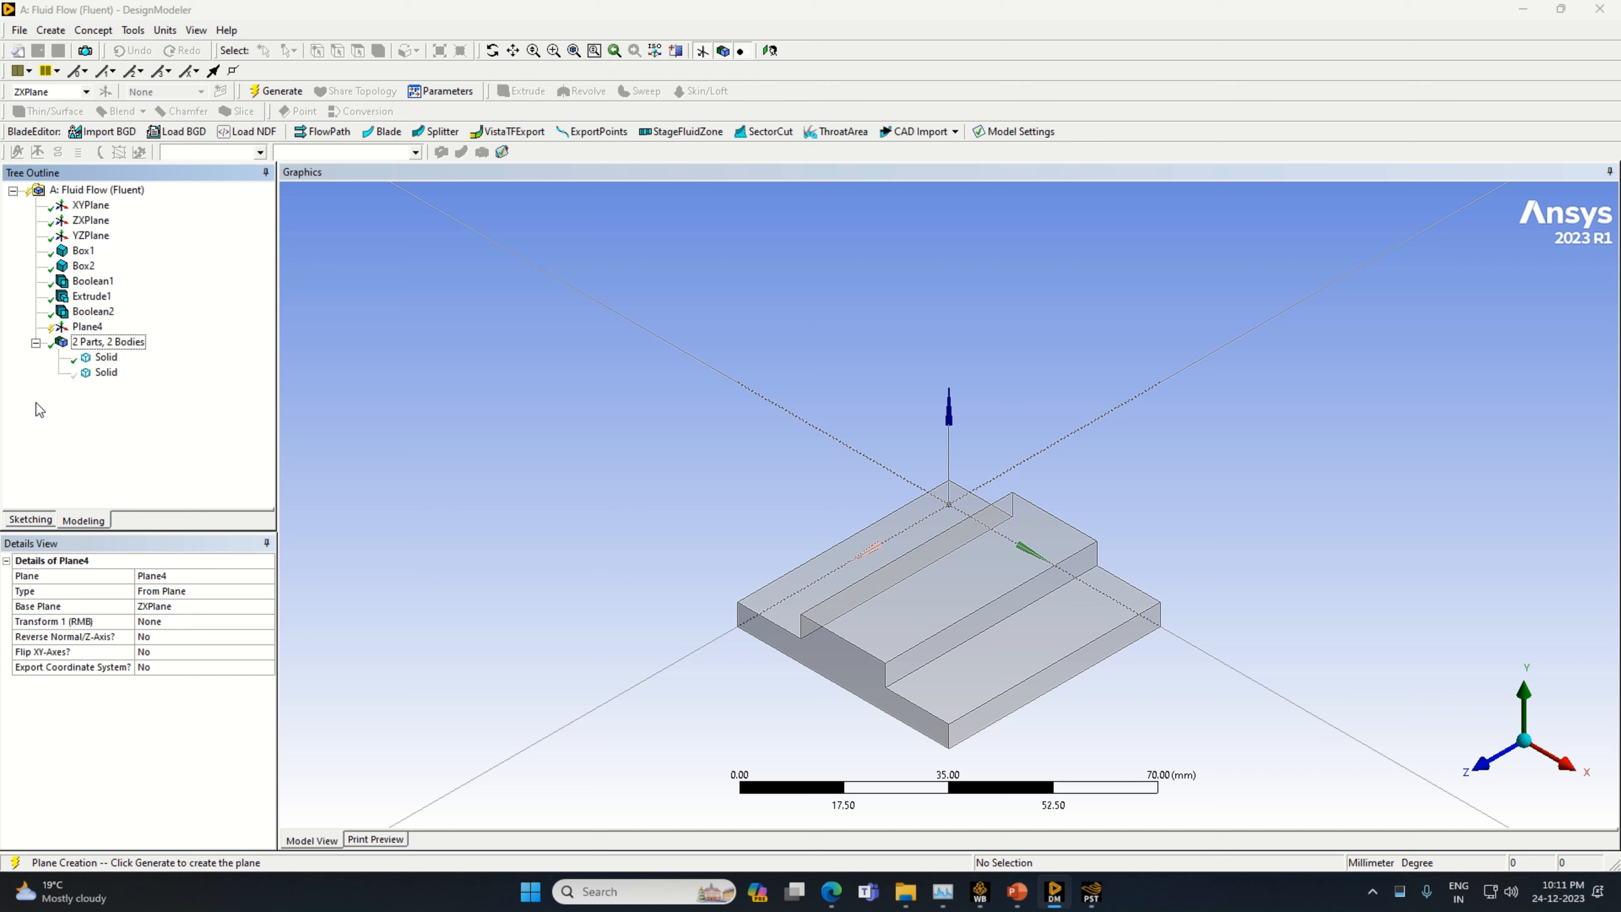
left_click(198, 607)
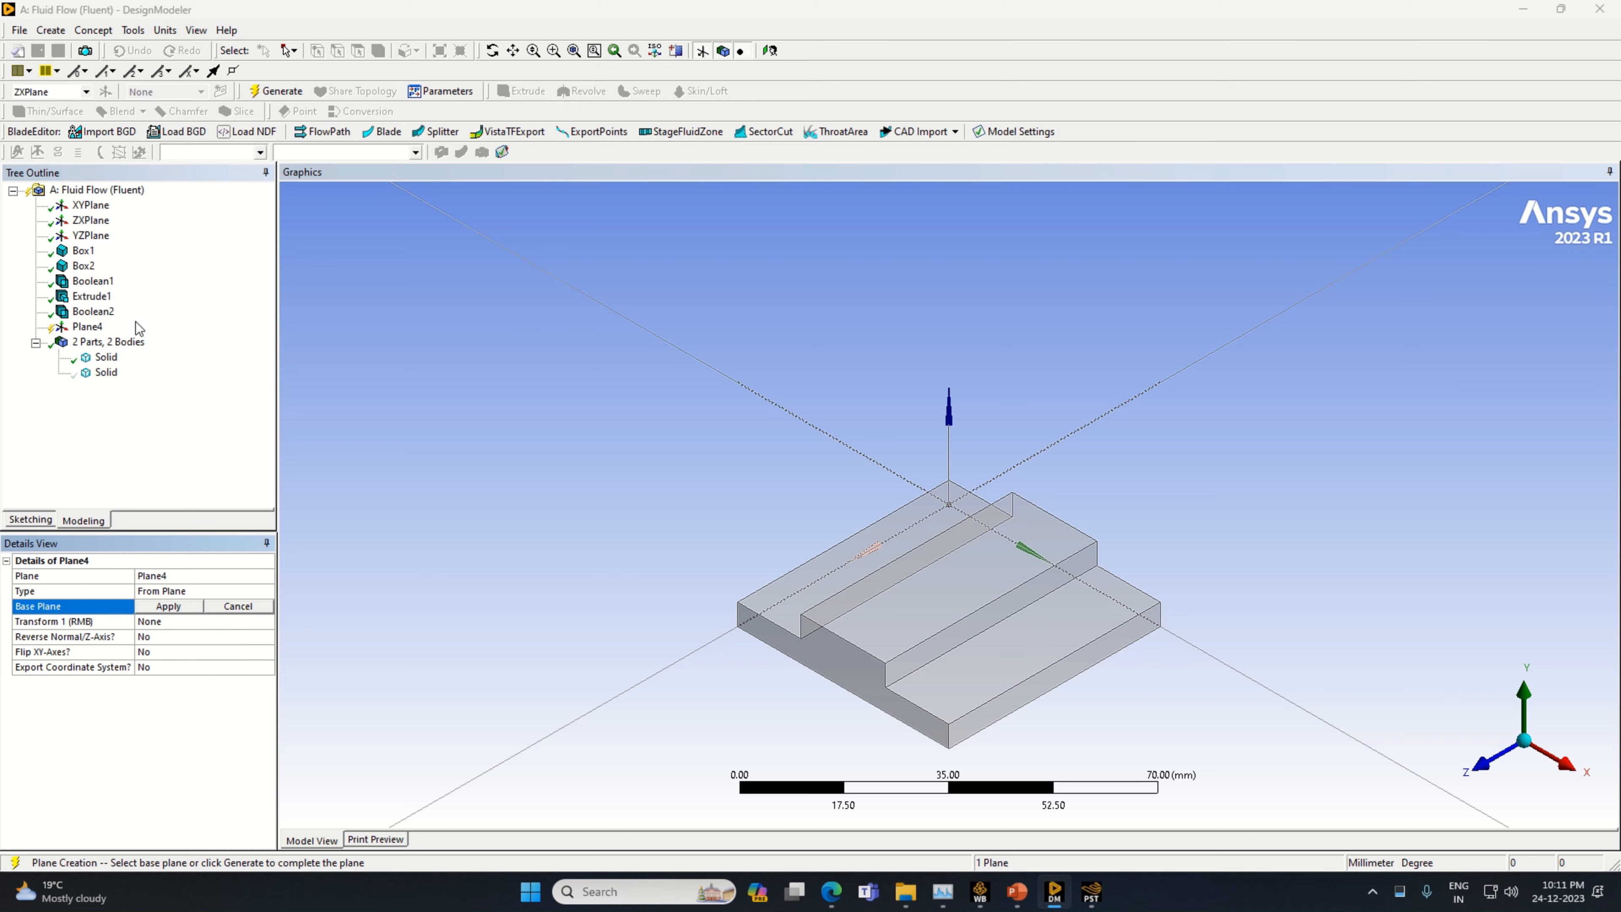
left_click(90, 205)
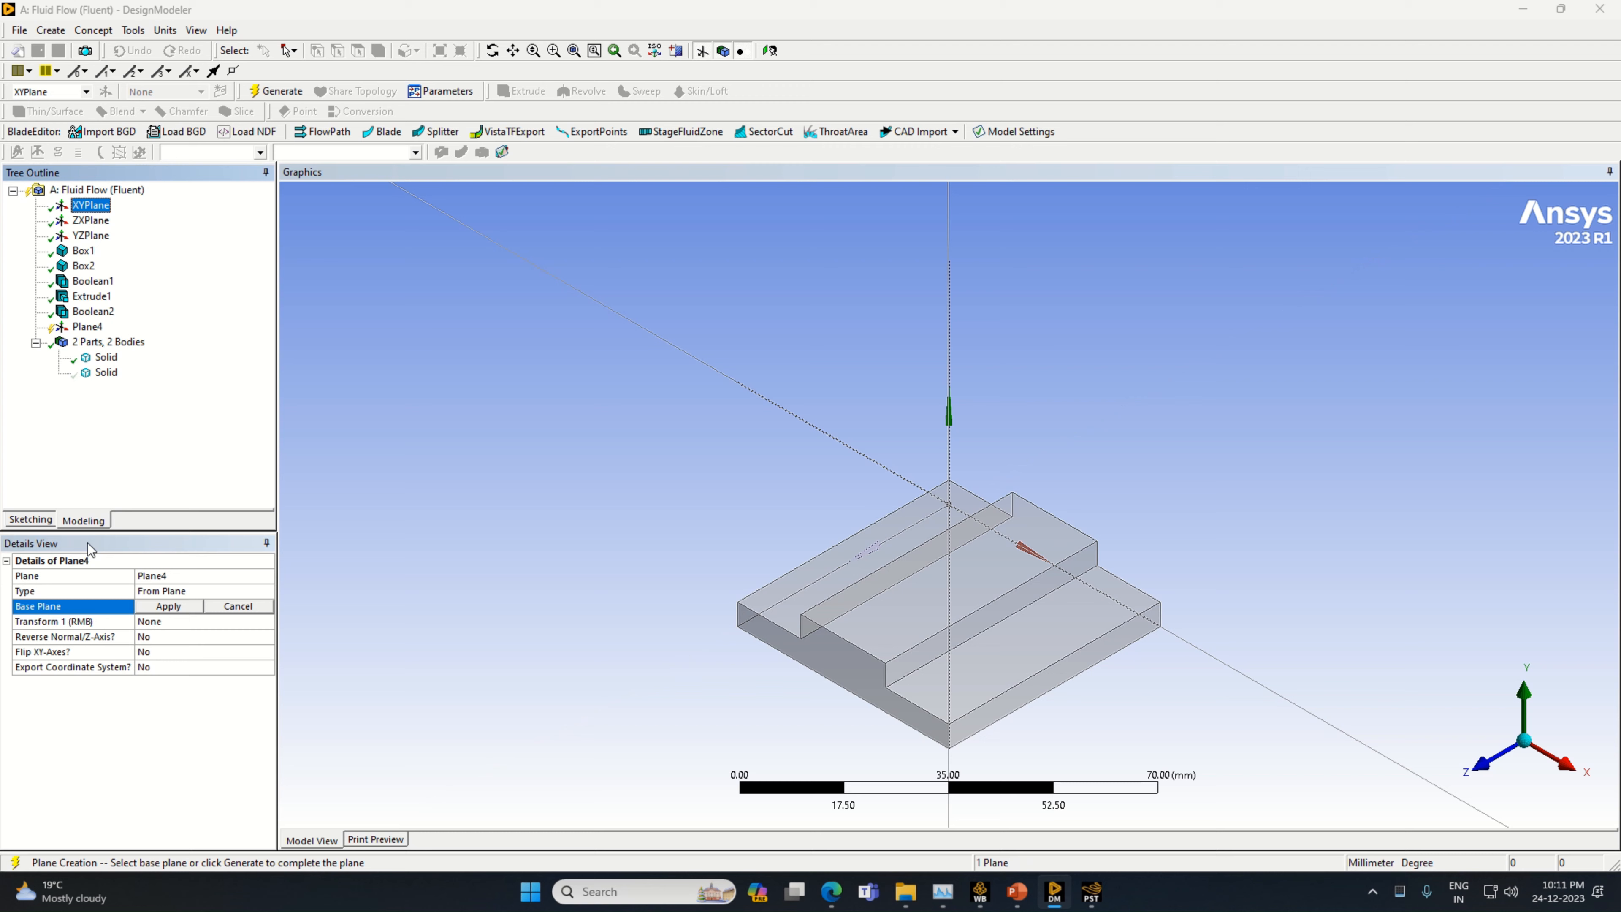
left_click(178, 606)
Set the new plane's first transform to Offset X with a value of 25 mm
left_click(266, 623)
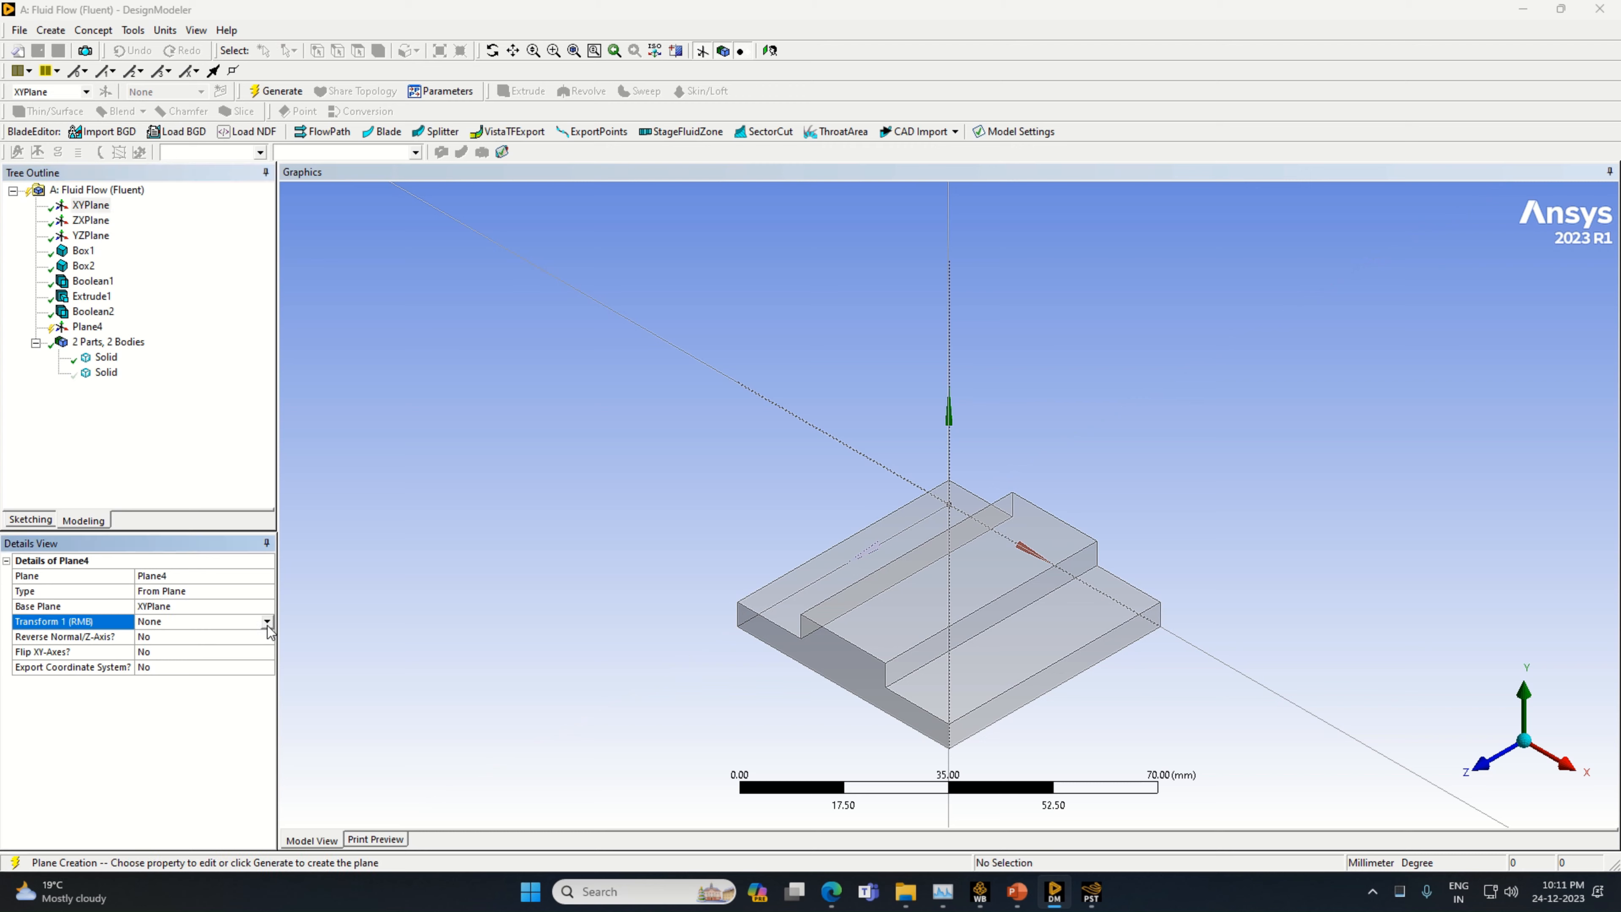
left_click(267, 622)
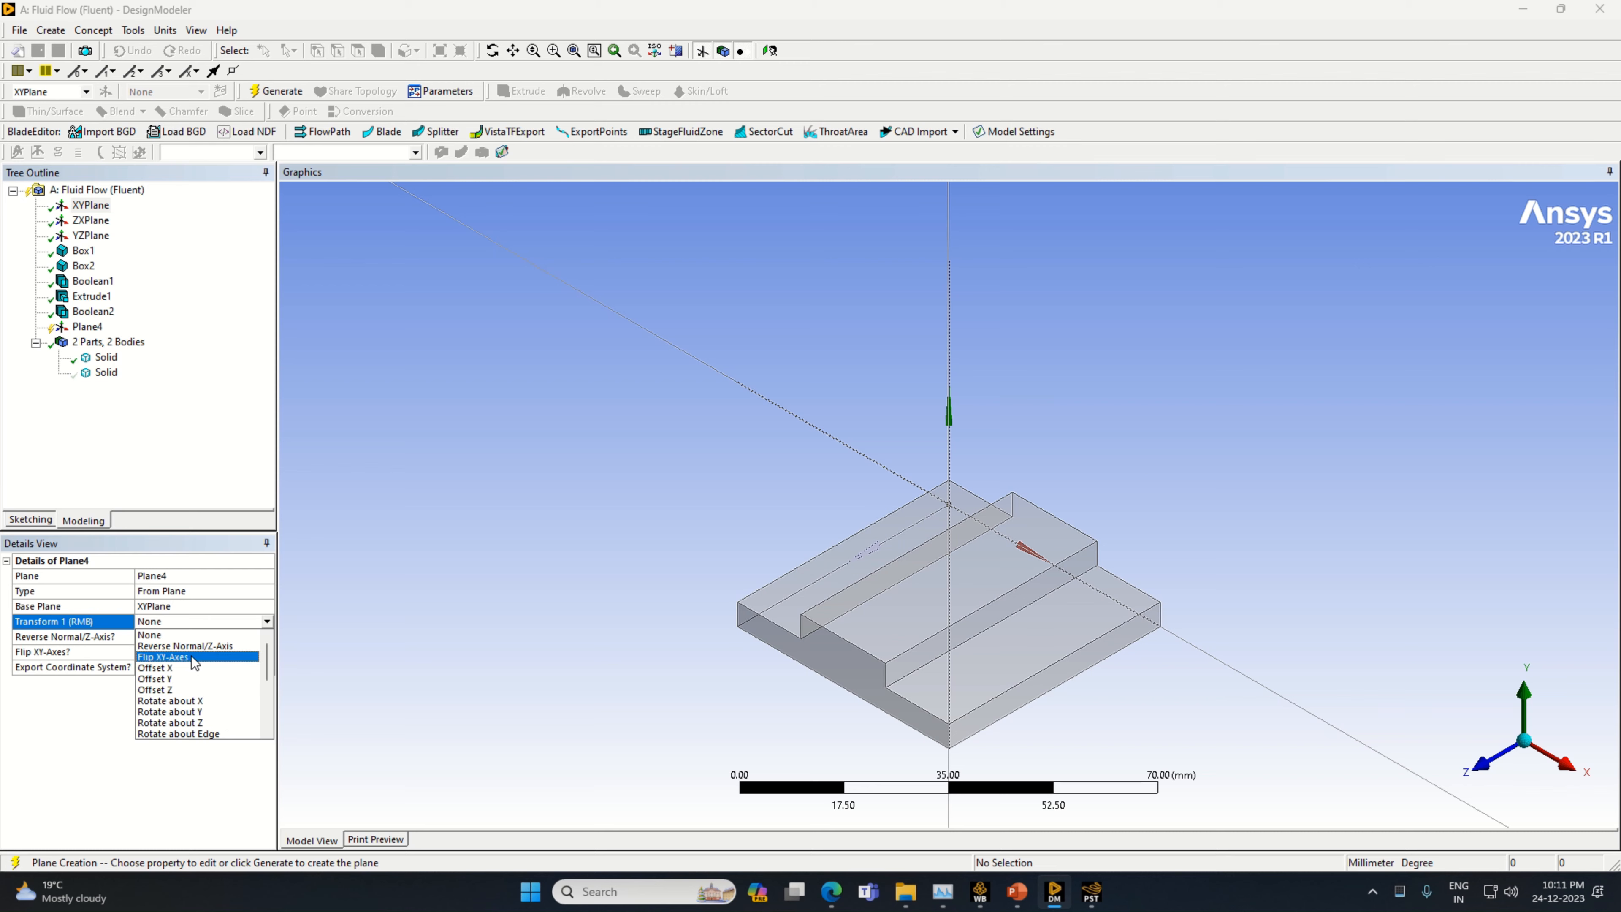
left_click(191, 668)
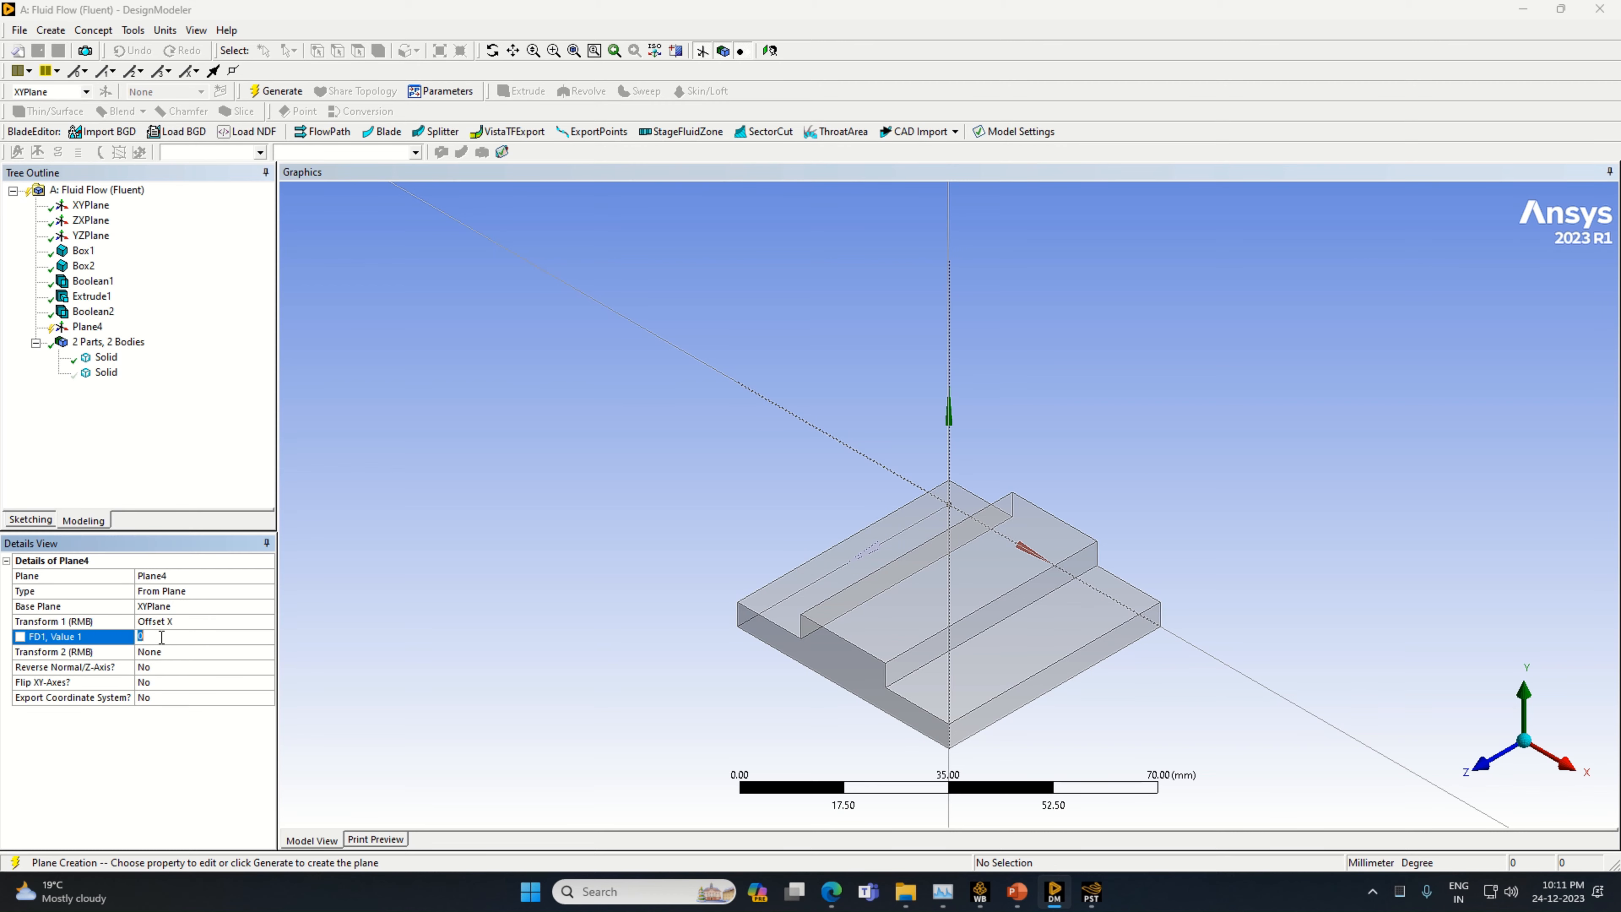
key("Return")
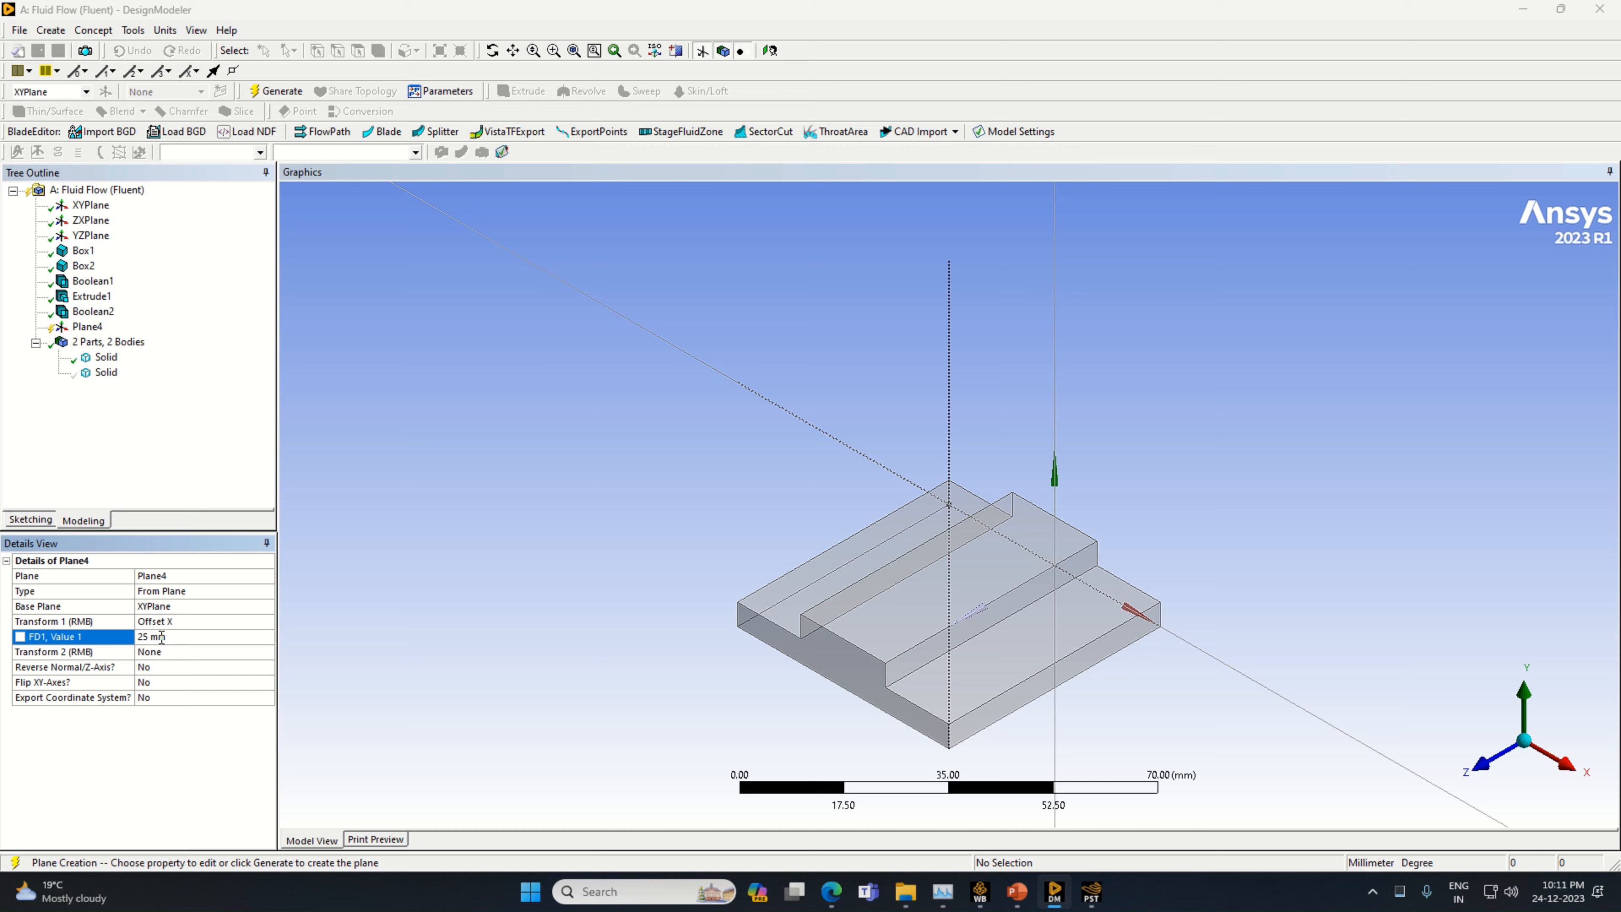
Set the new plane's second transform to Offset Y with a value of 7.5 mm
middle_click_drag(1292, 698, 1236, 679)
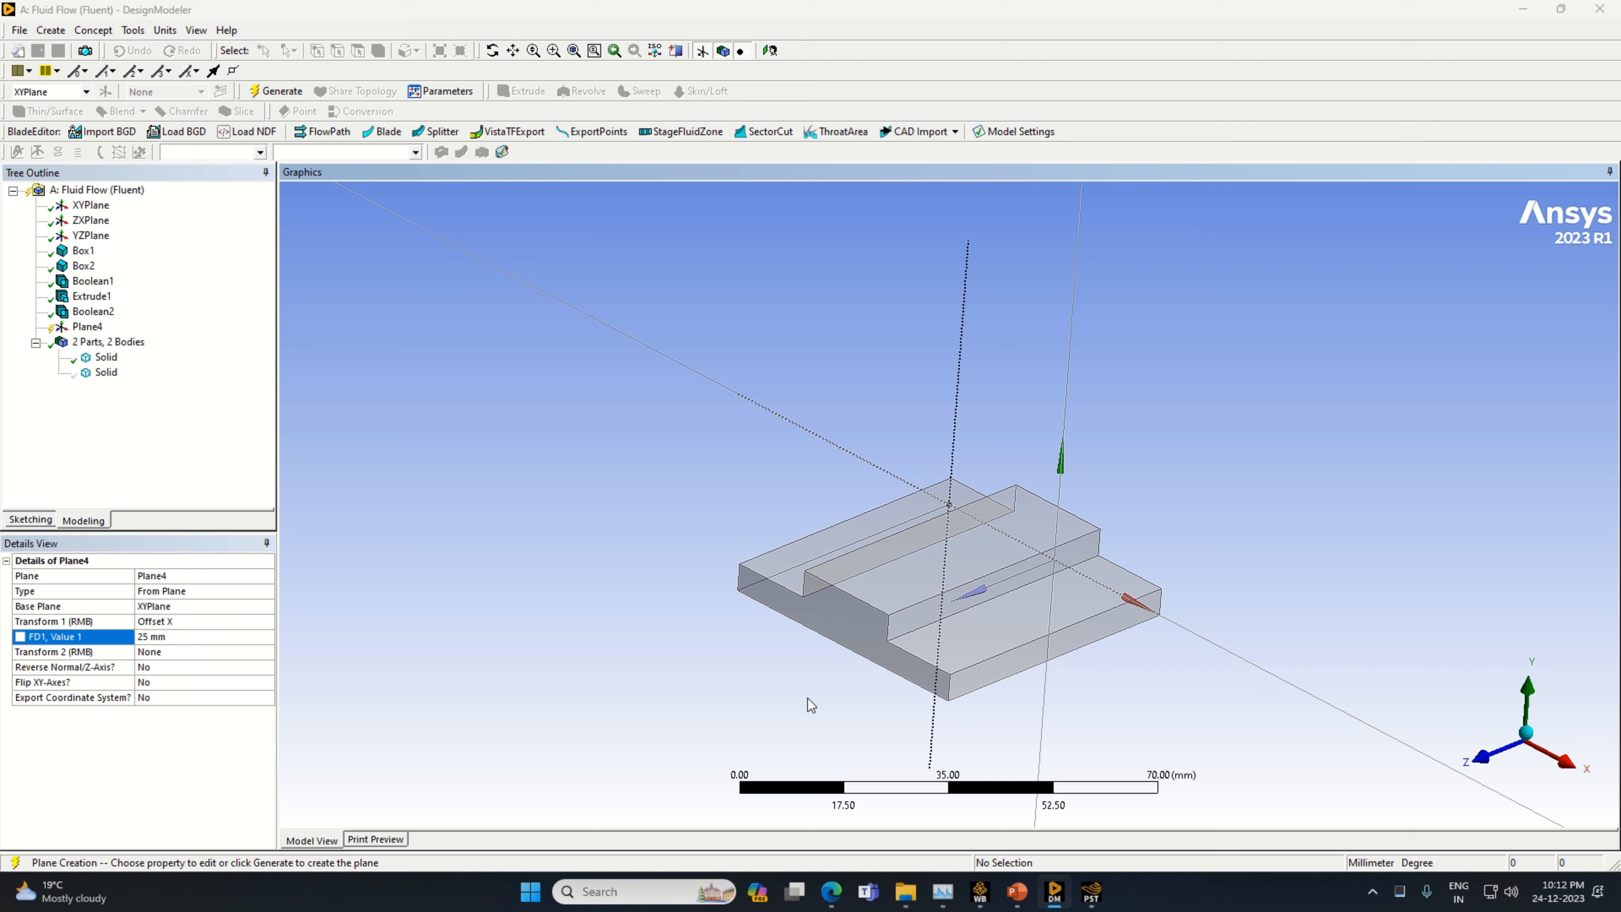
left_click(270, 652)
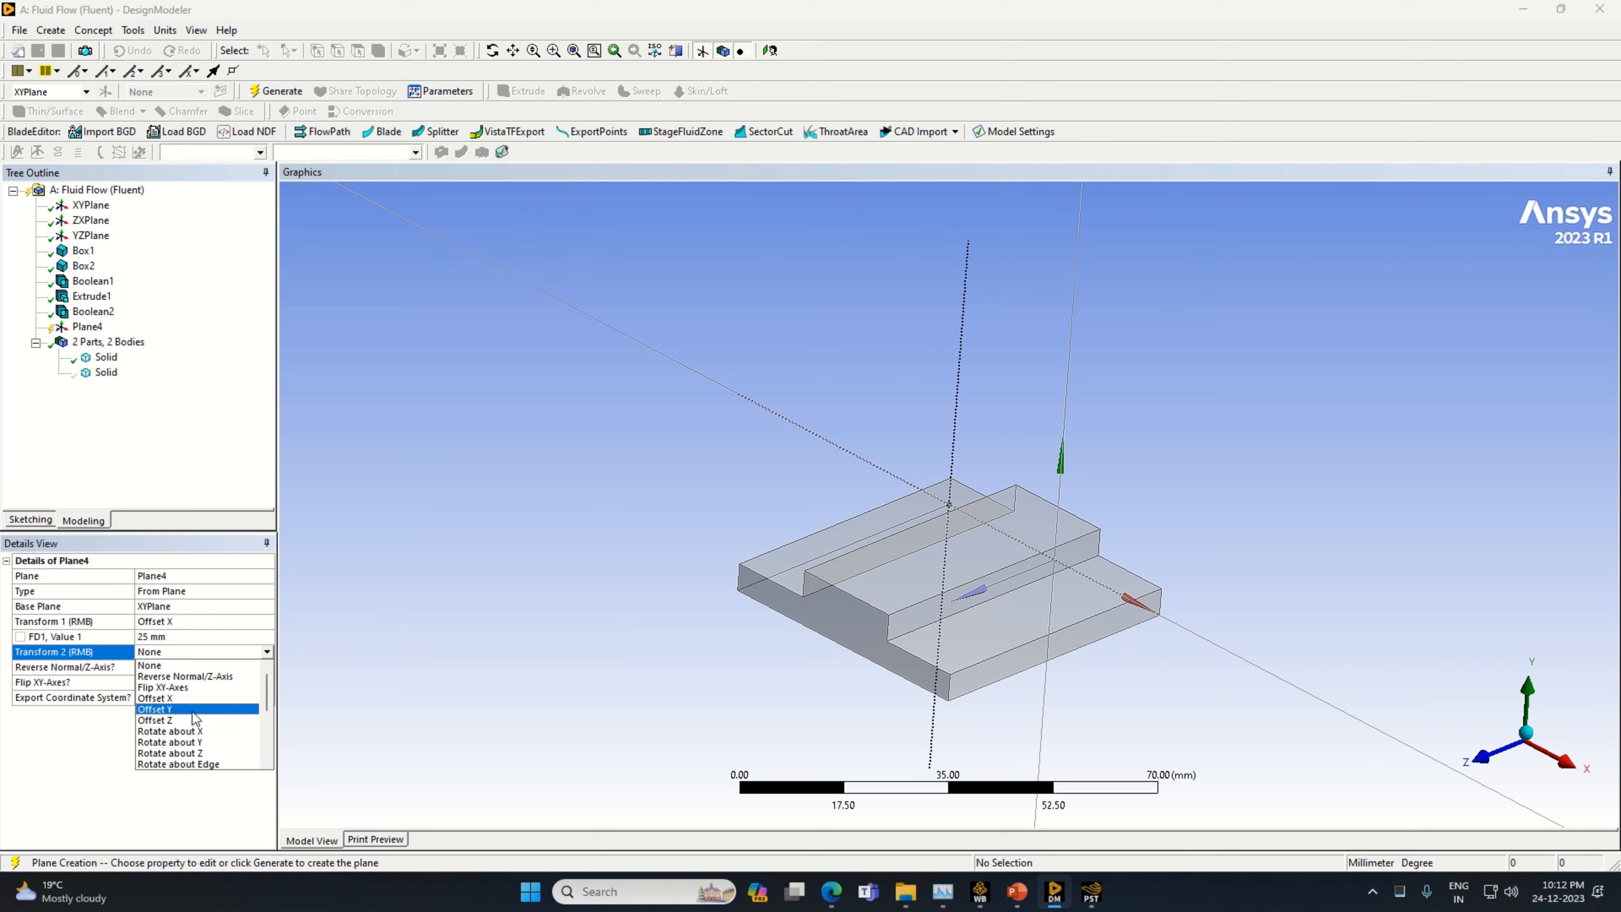
left_click(191, 706)
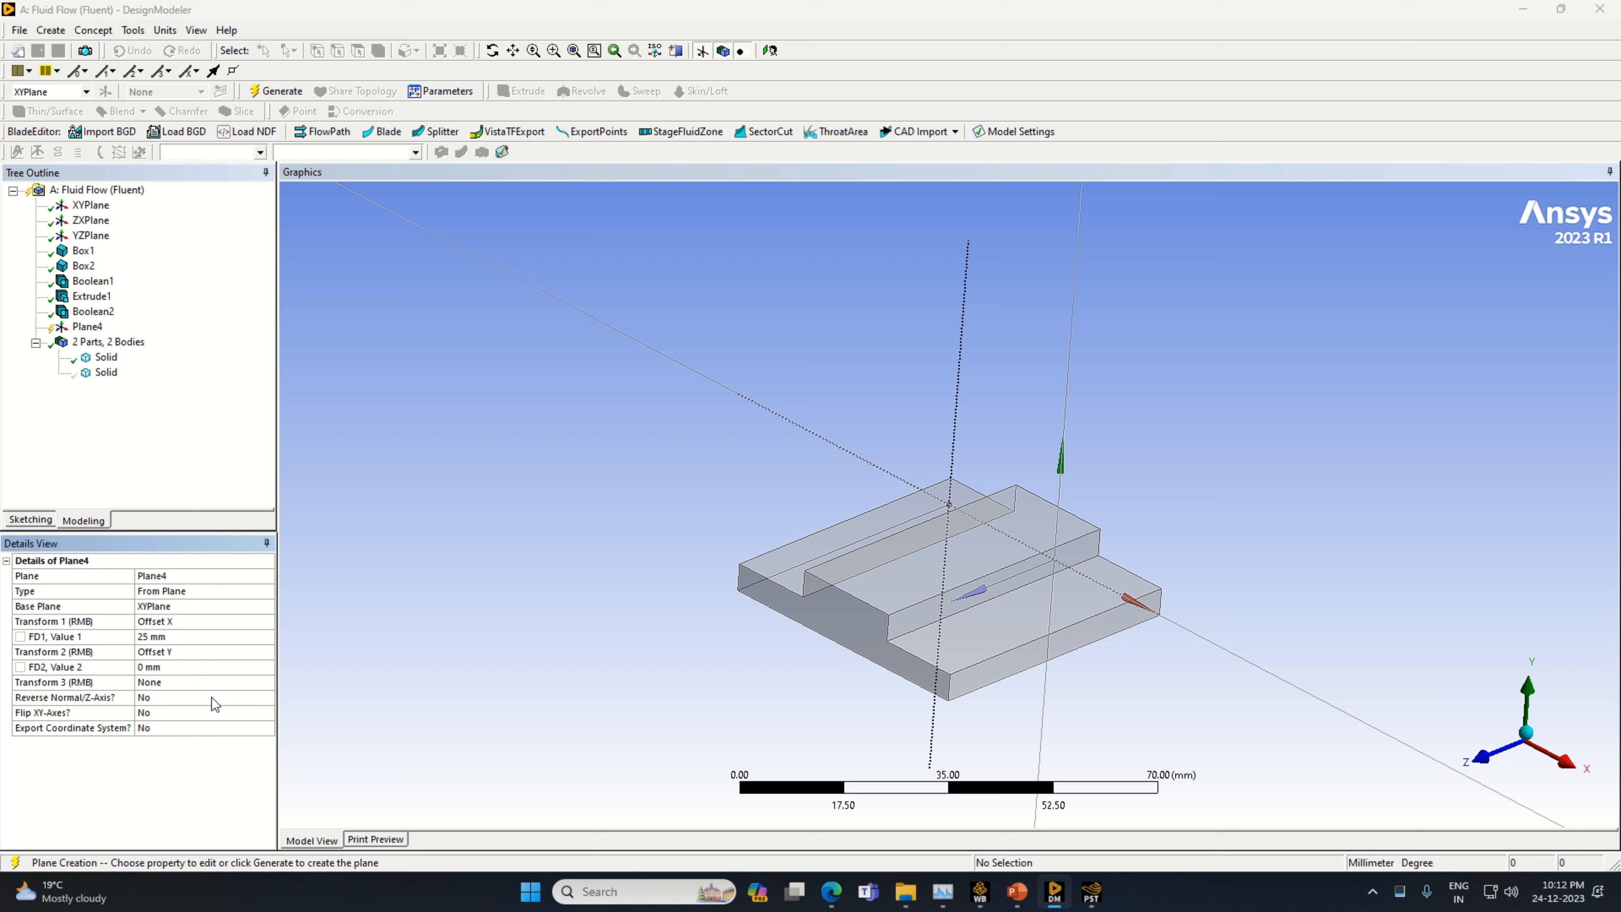
left_click(192, 666)
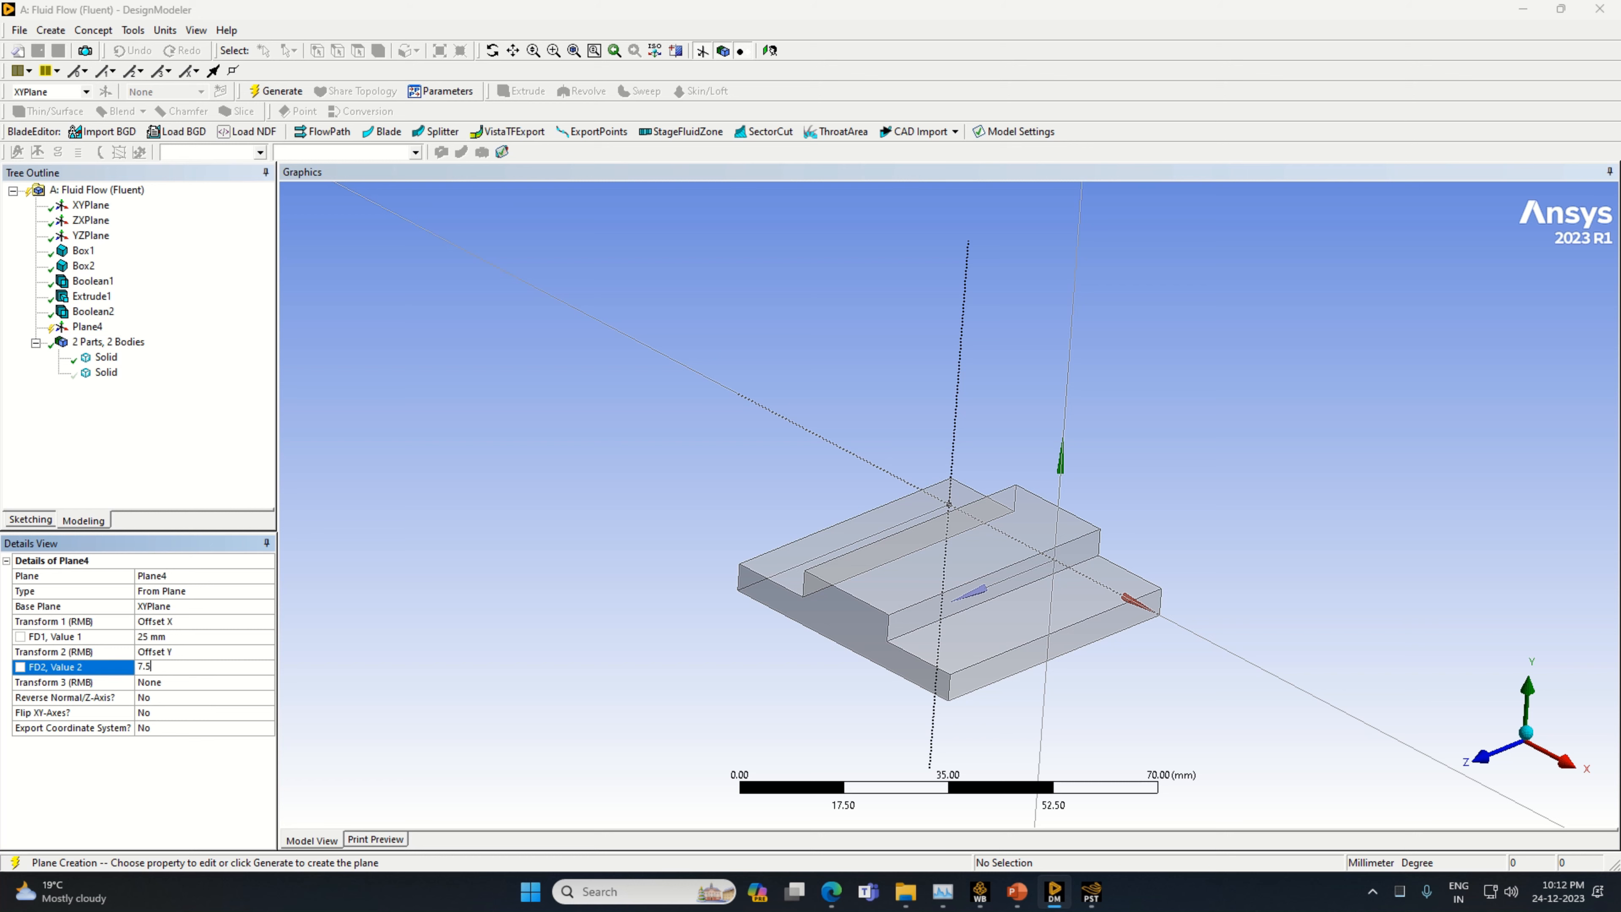
type("7.5")
key("Return")
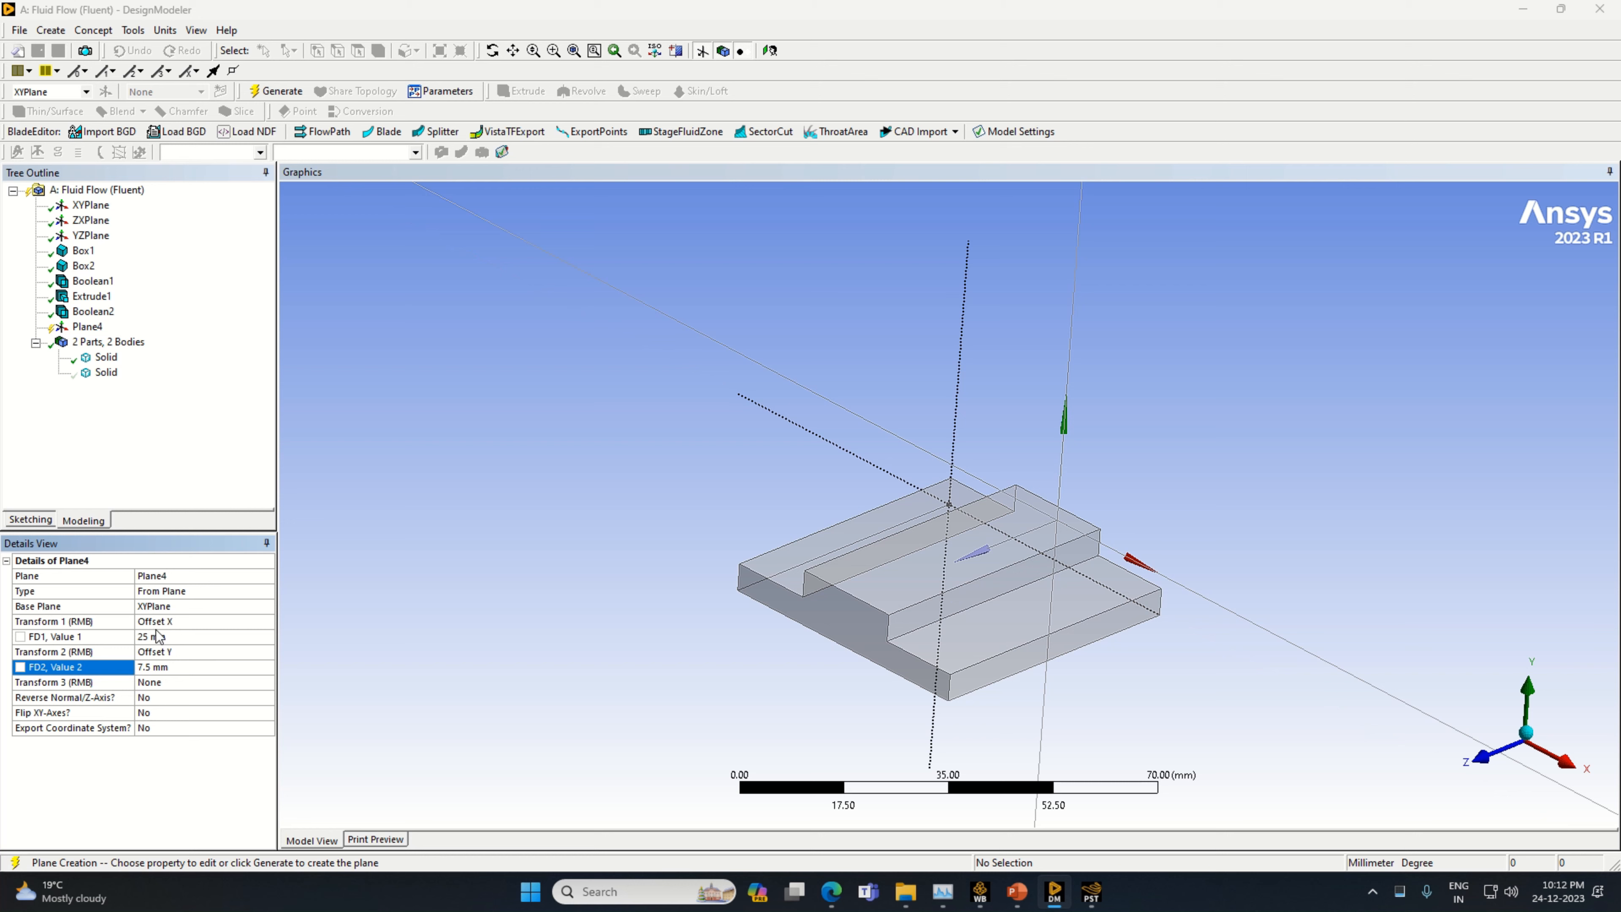
Set the new plane's third transform to Offset Z with a value of 5 mm
left_click(263, 682)
left_click(267, 682)
left_click(206, 751)
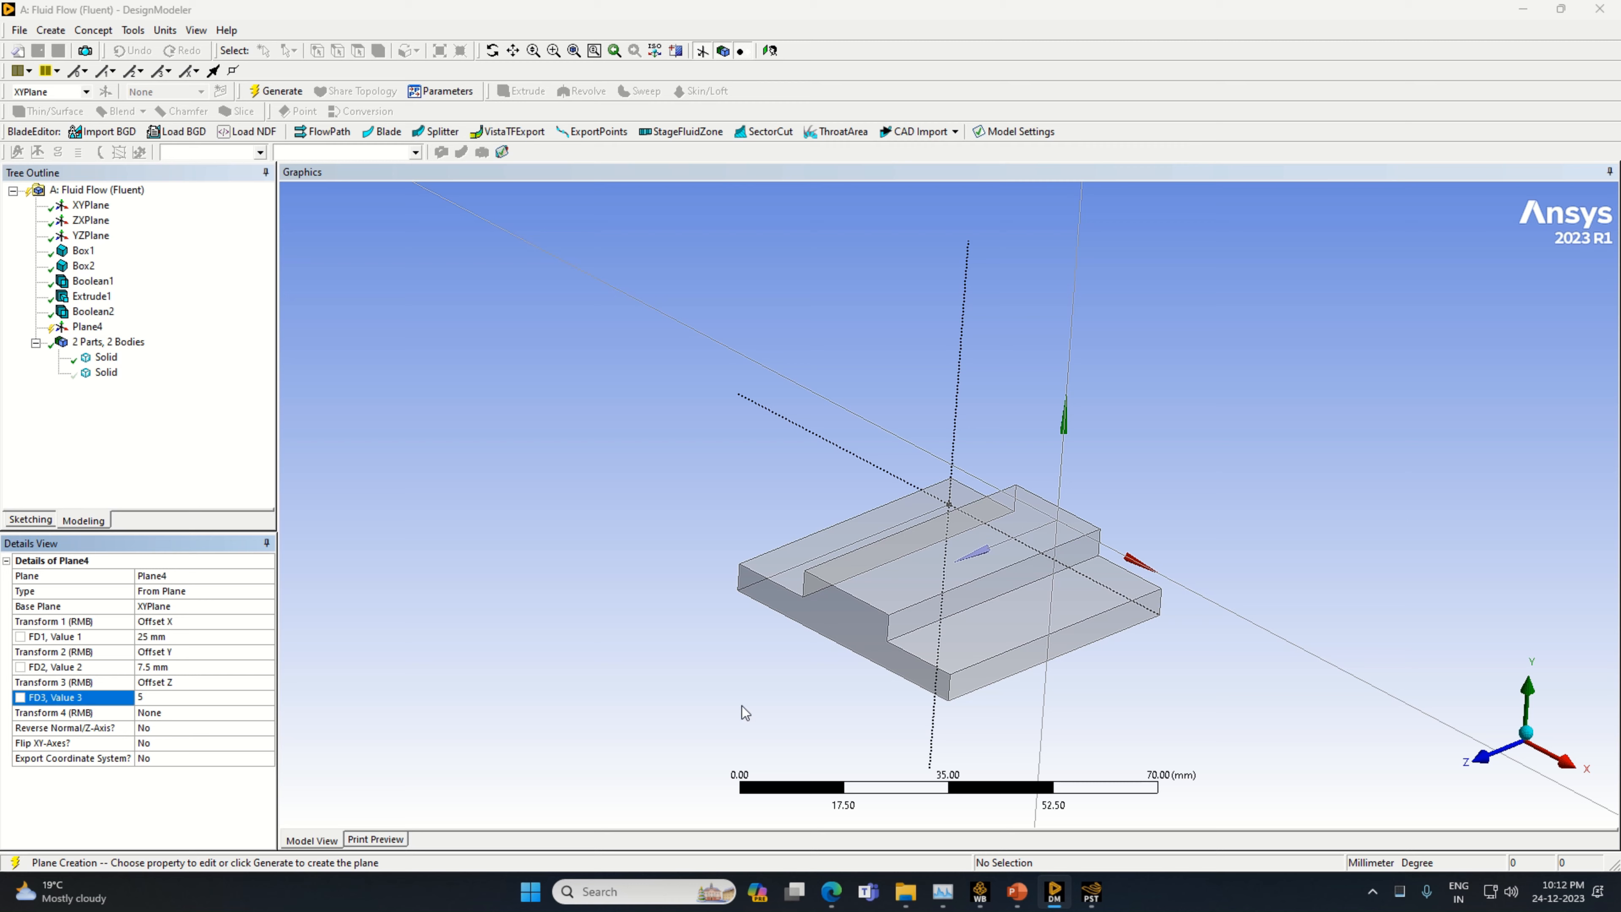
type("5")
middle_click_drag(742, 710, 865, 742)
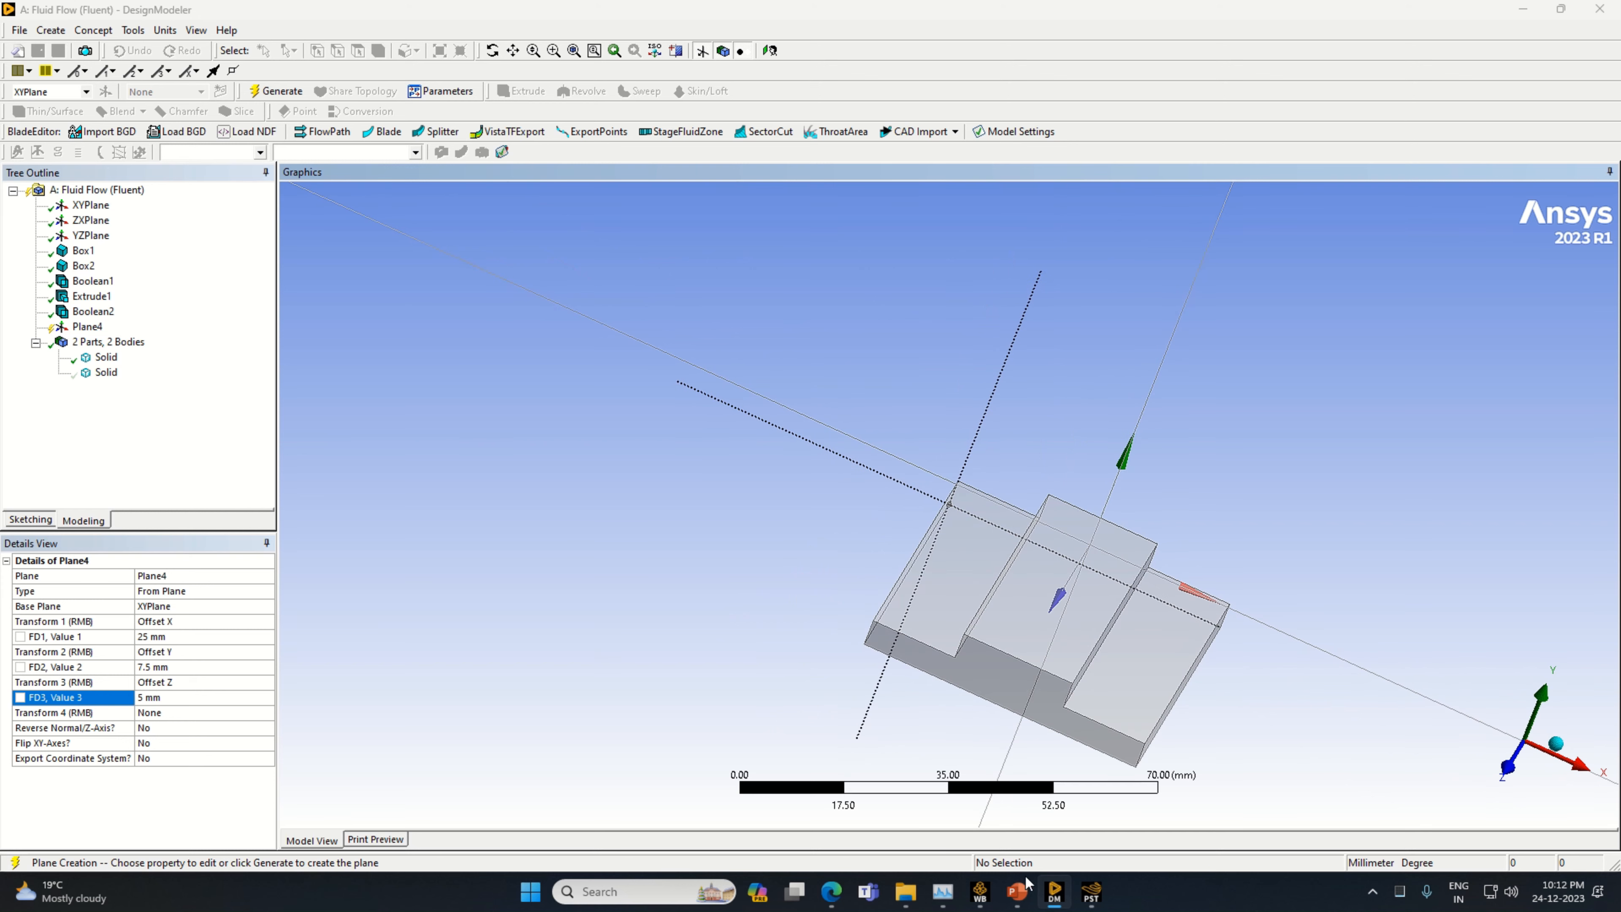
Check the heat pipe assembly picture in PowerPoint, then return to DesignModeler and generate the offset plane
left_click(1018, 890)
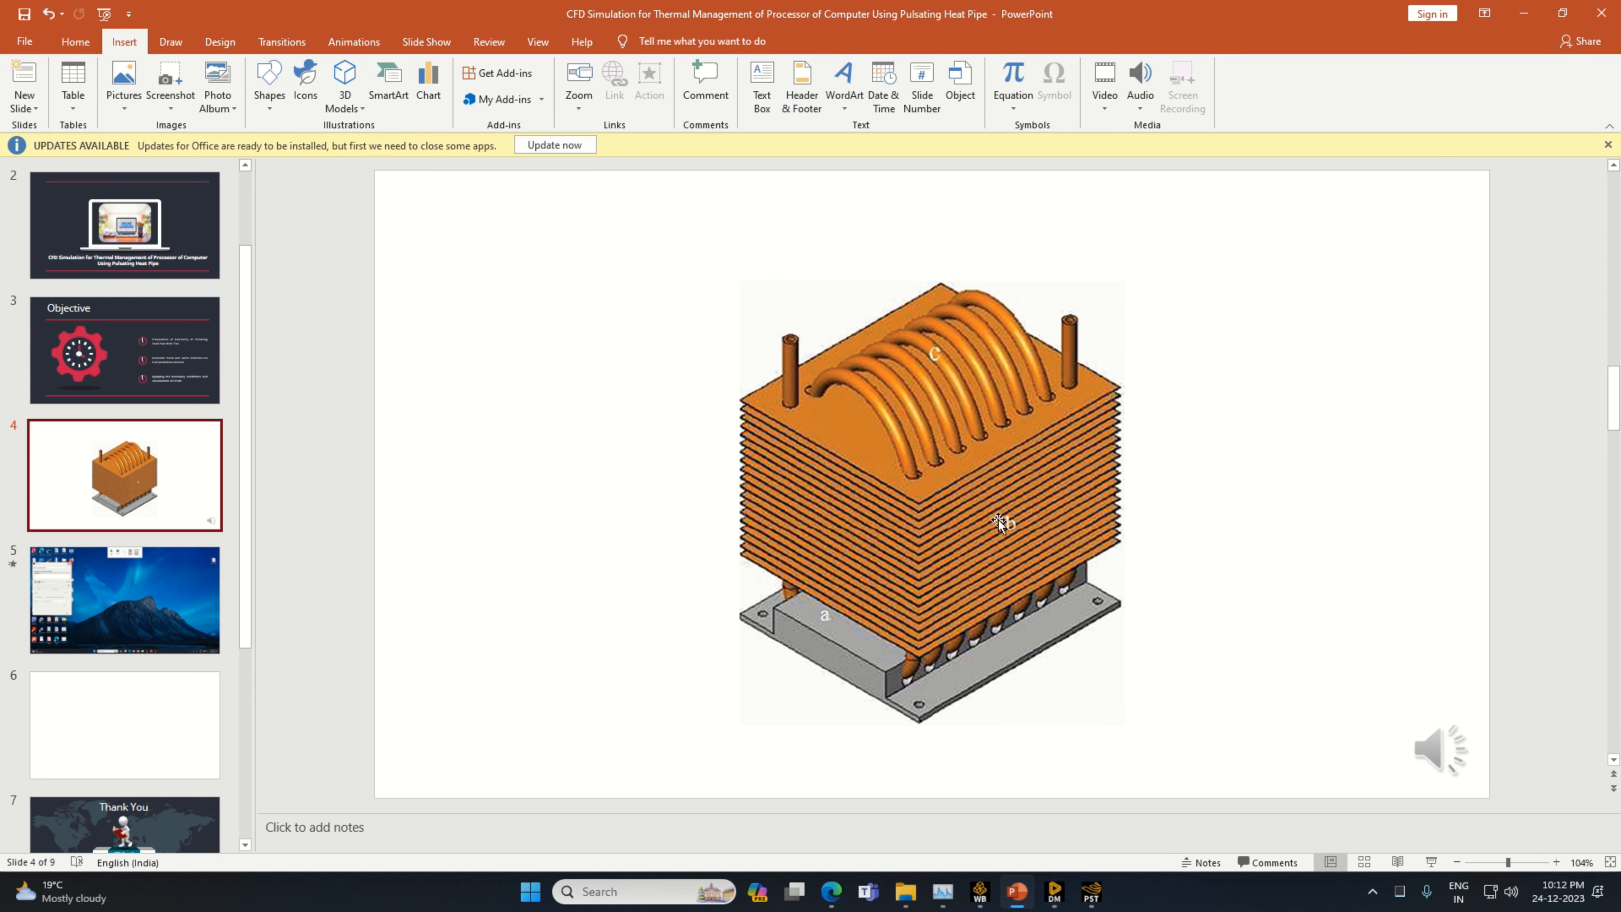
left_click(1055, 891)
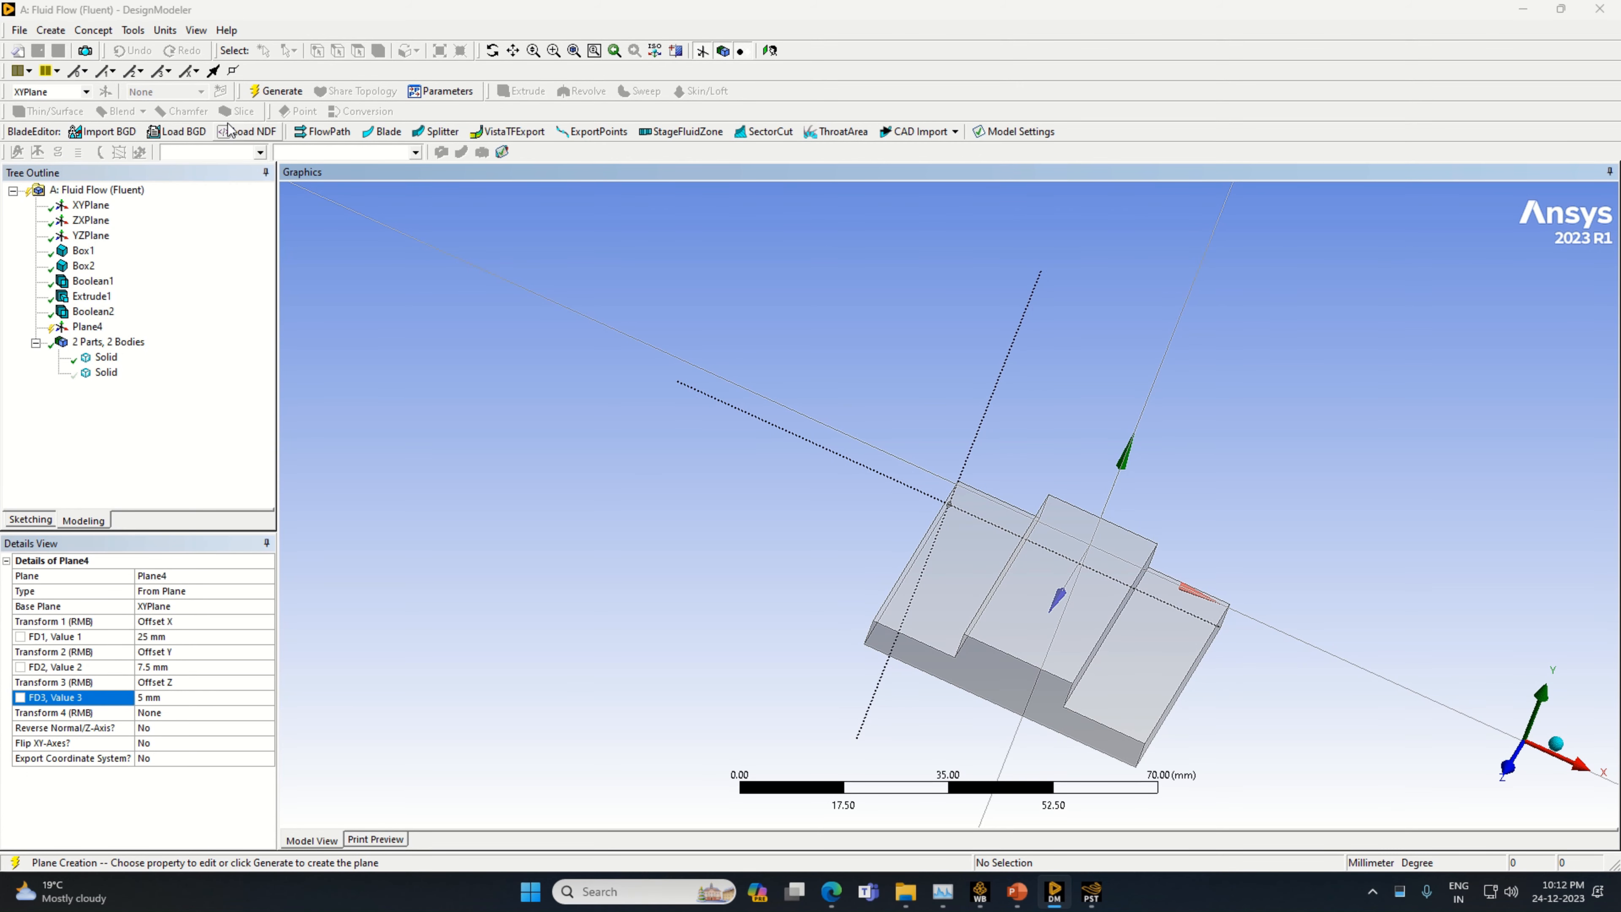
left_click(274, 91)
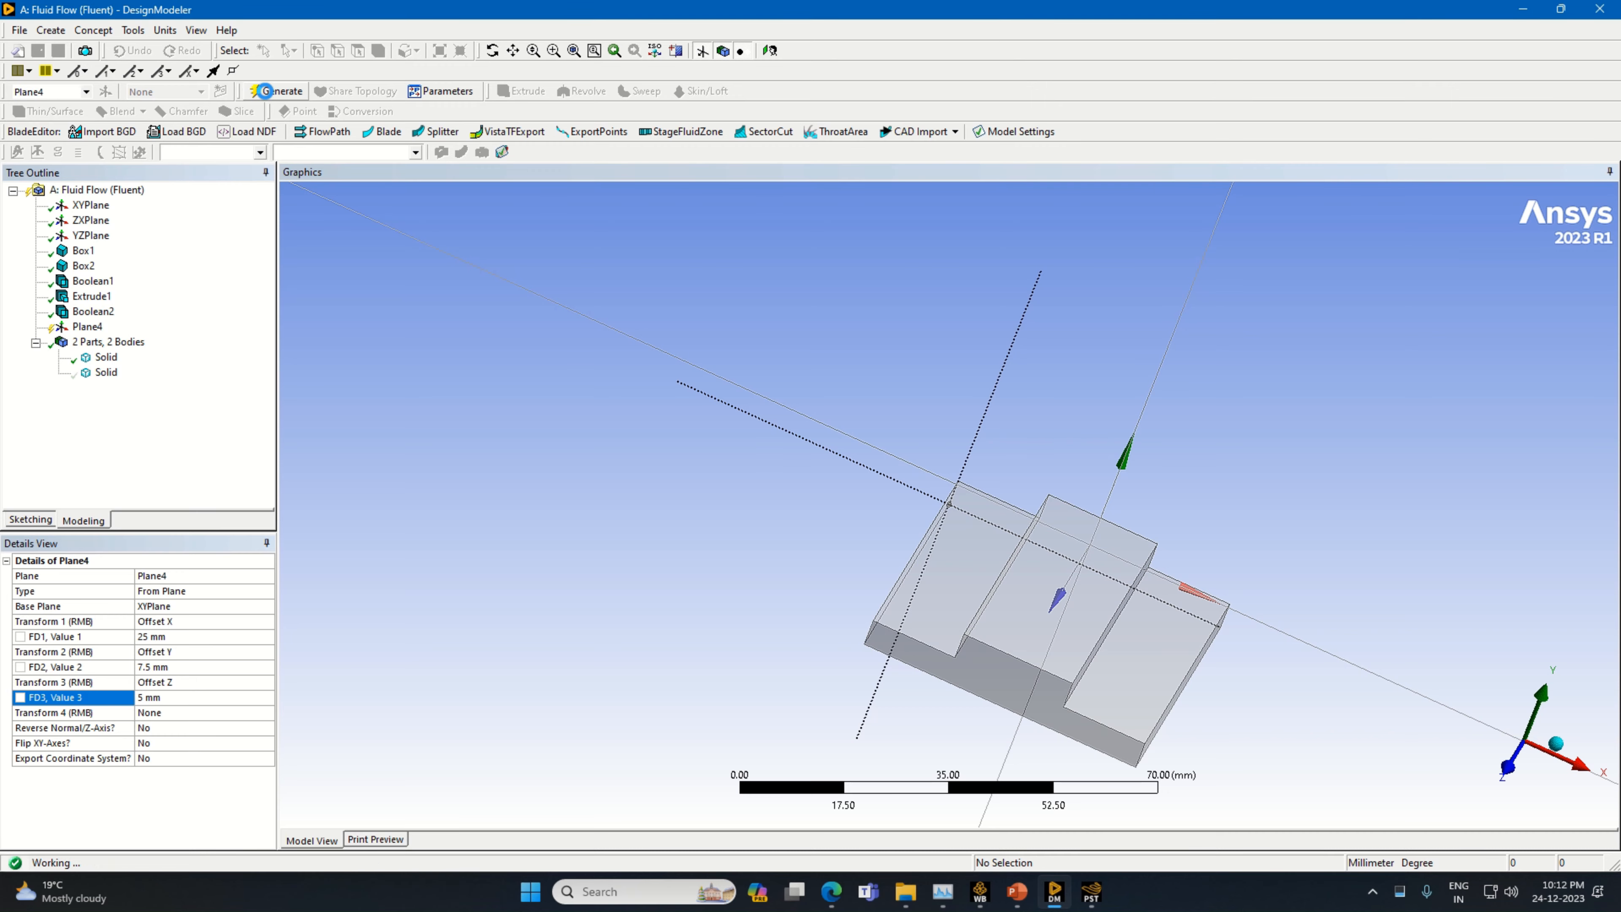
left_click(87, 327)
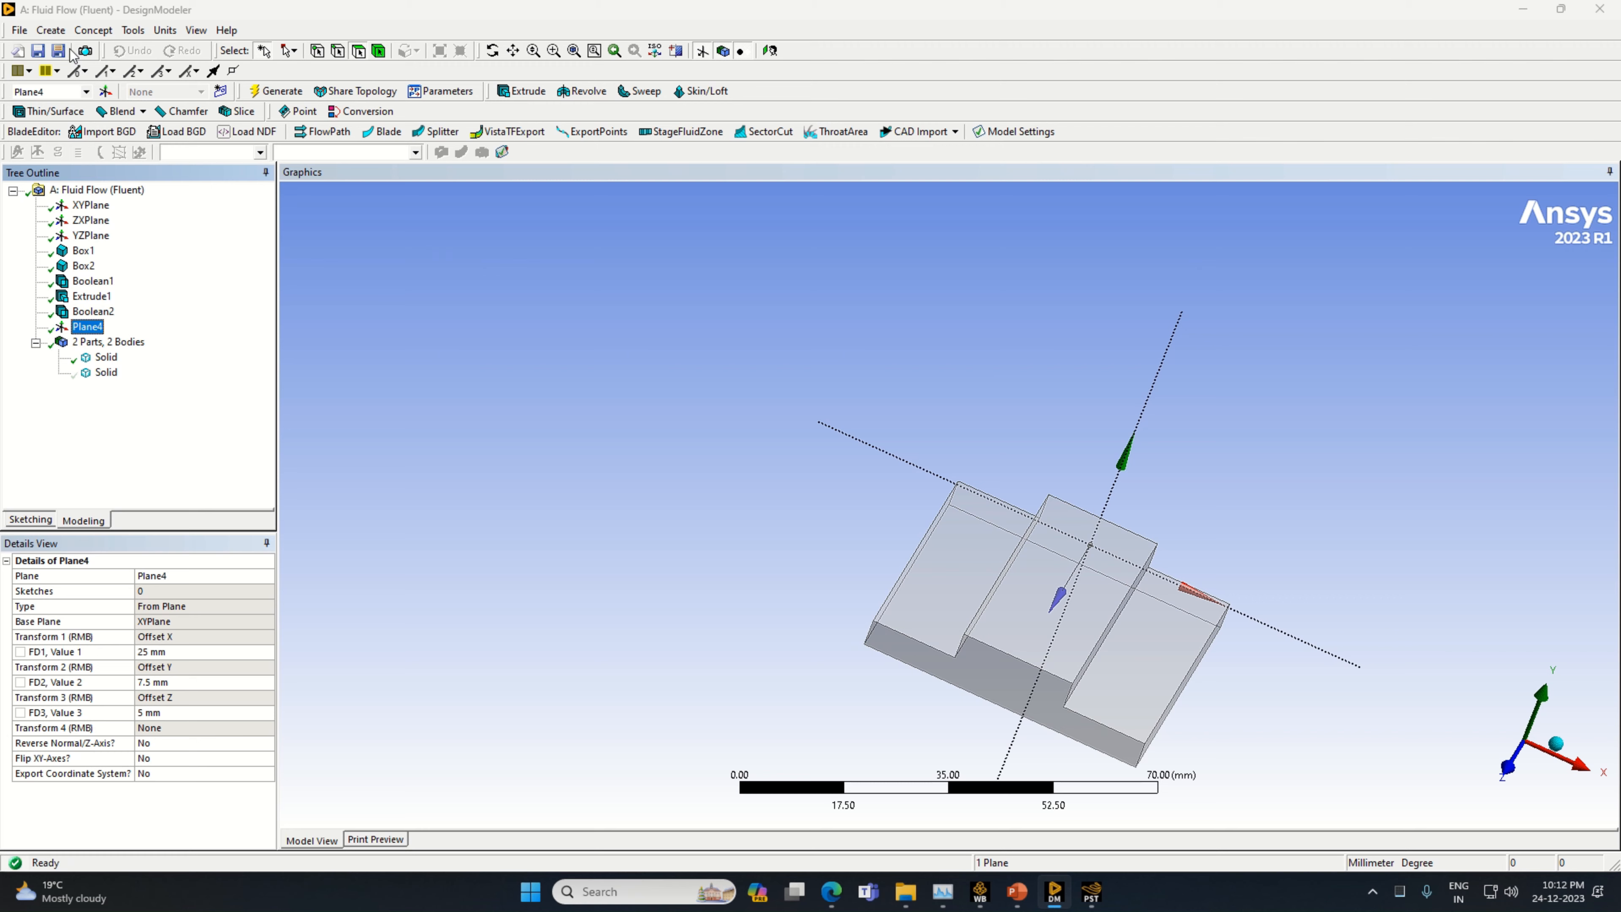
Add a cylinder primitive and assign Plane4 as its base plane
left_click(50, 30)
mouse_move(192, 373)
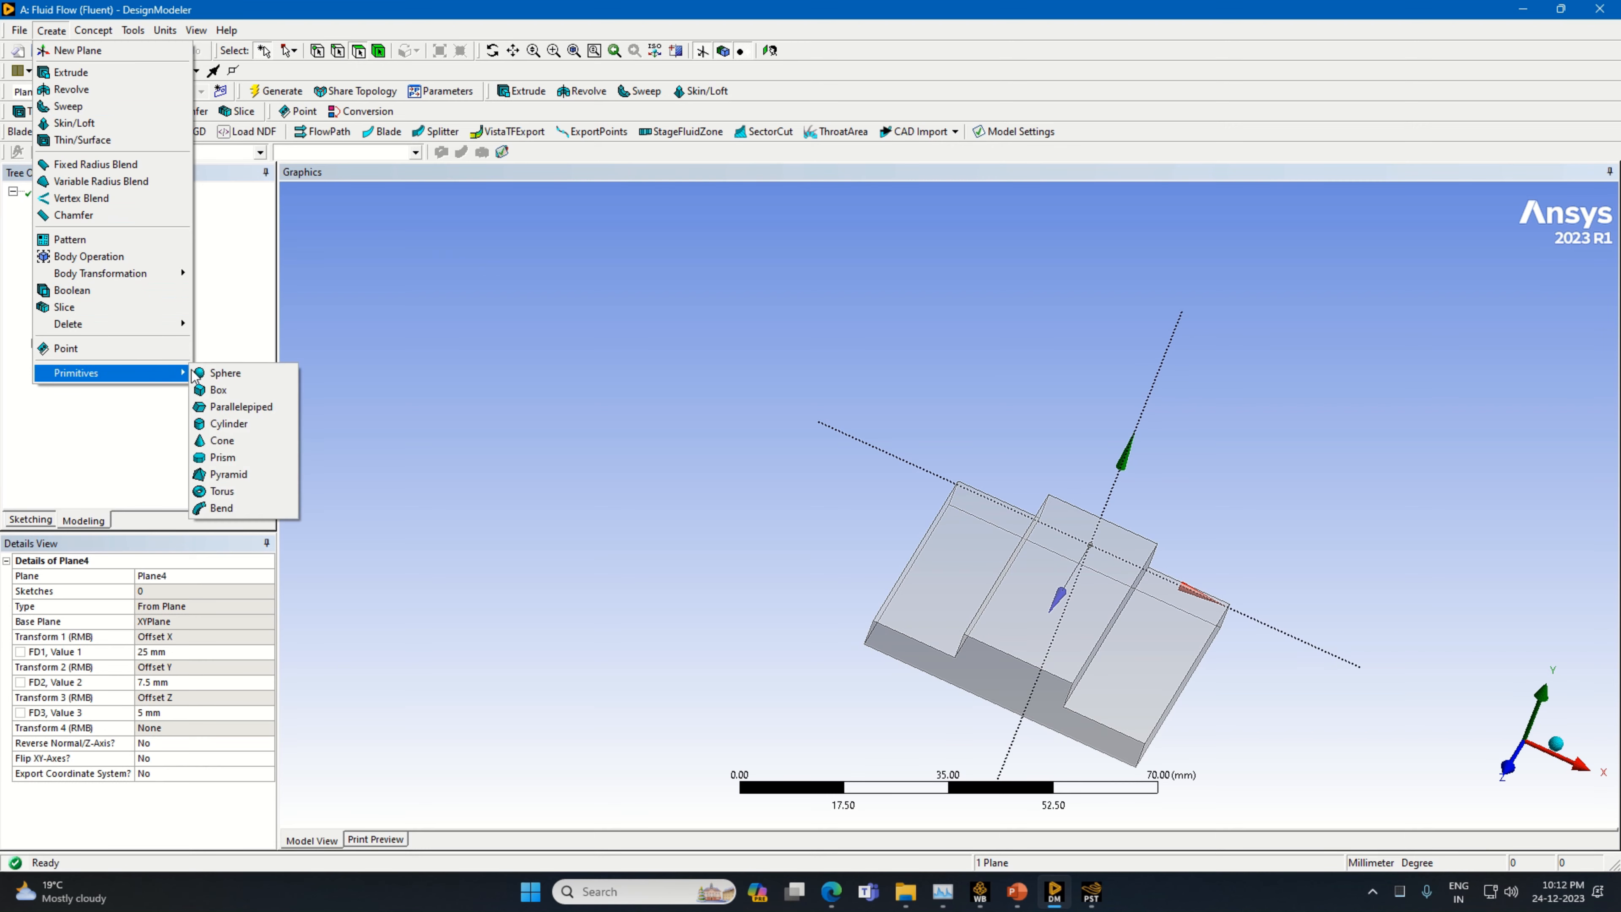
left_click(229, 423)
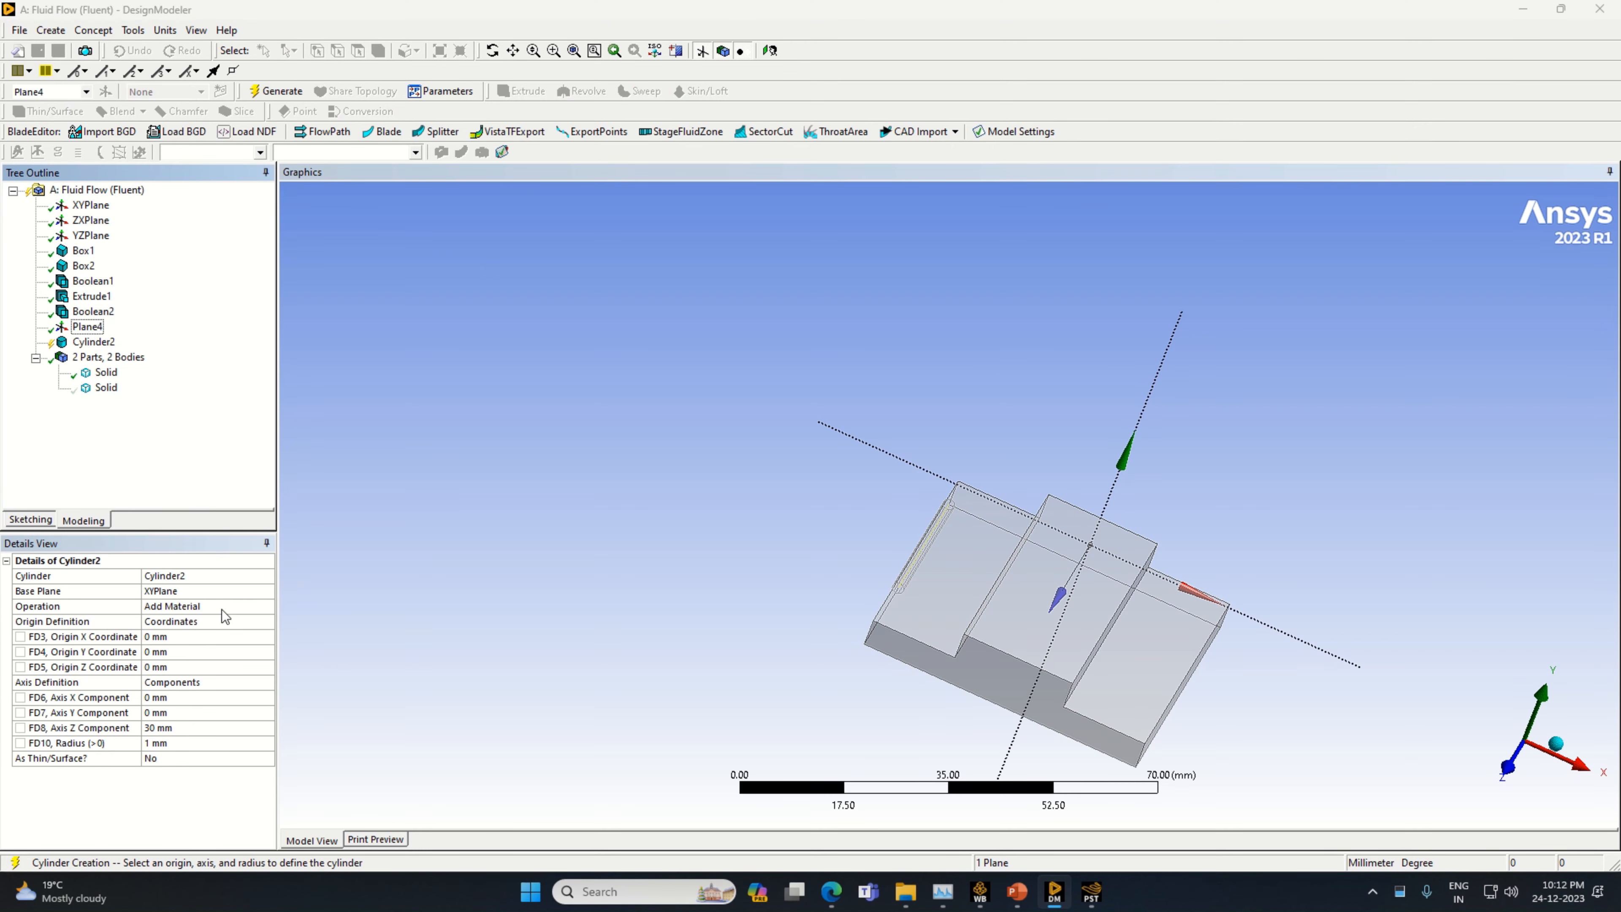
left_click(236, 591)
left_click(88, 326)
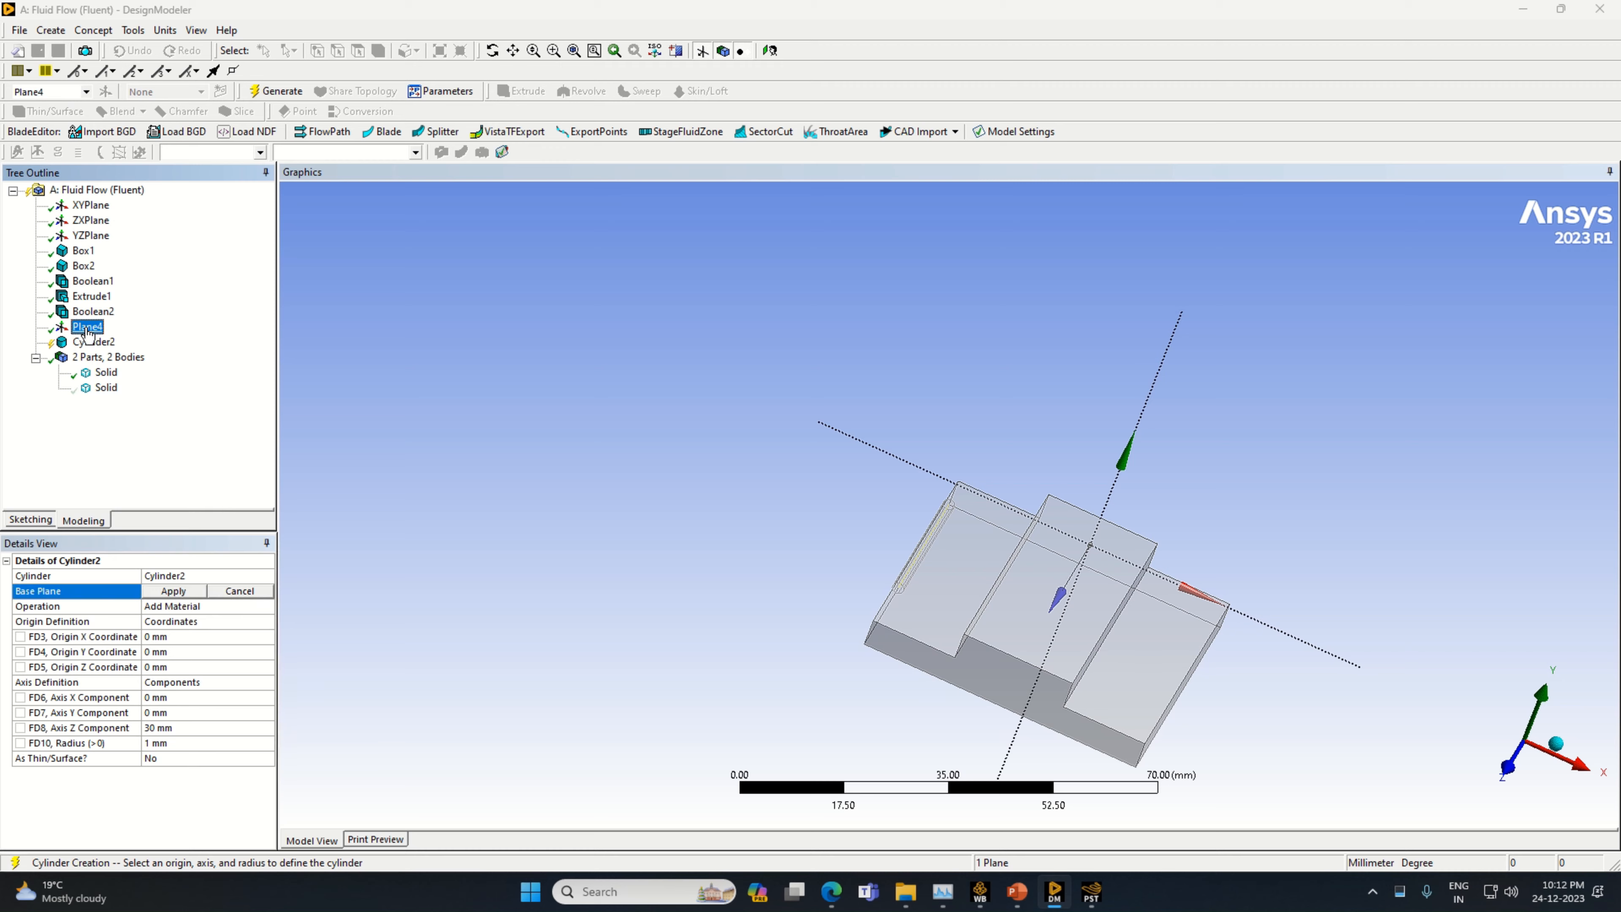
left_click(170, 592)
middle_click_drag(421, 651, 359, 636)
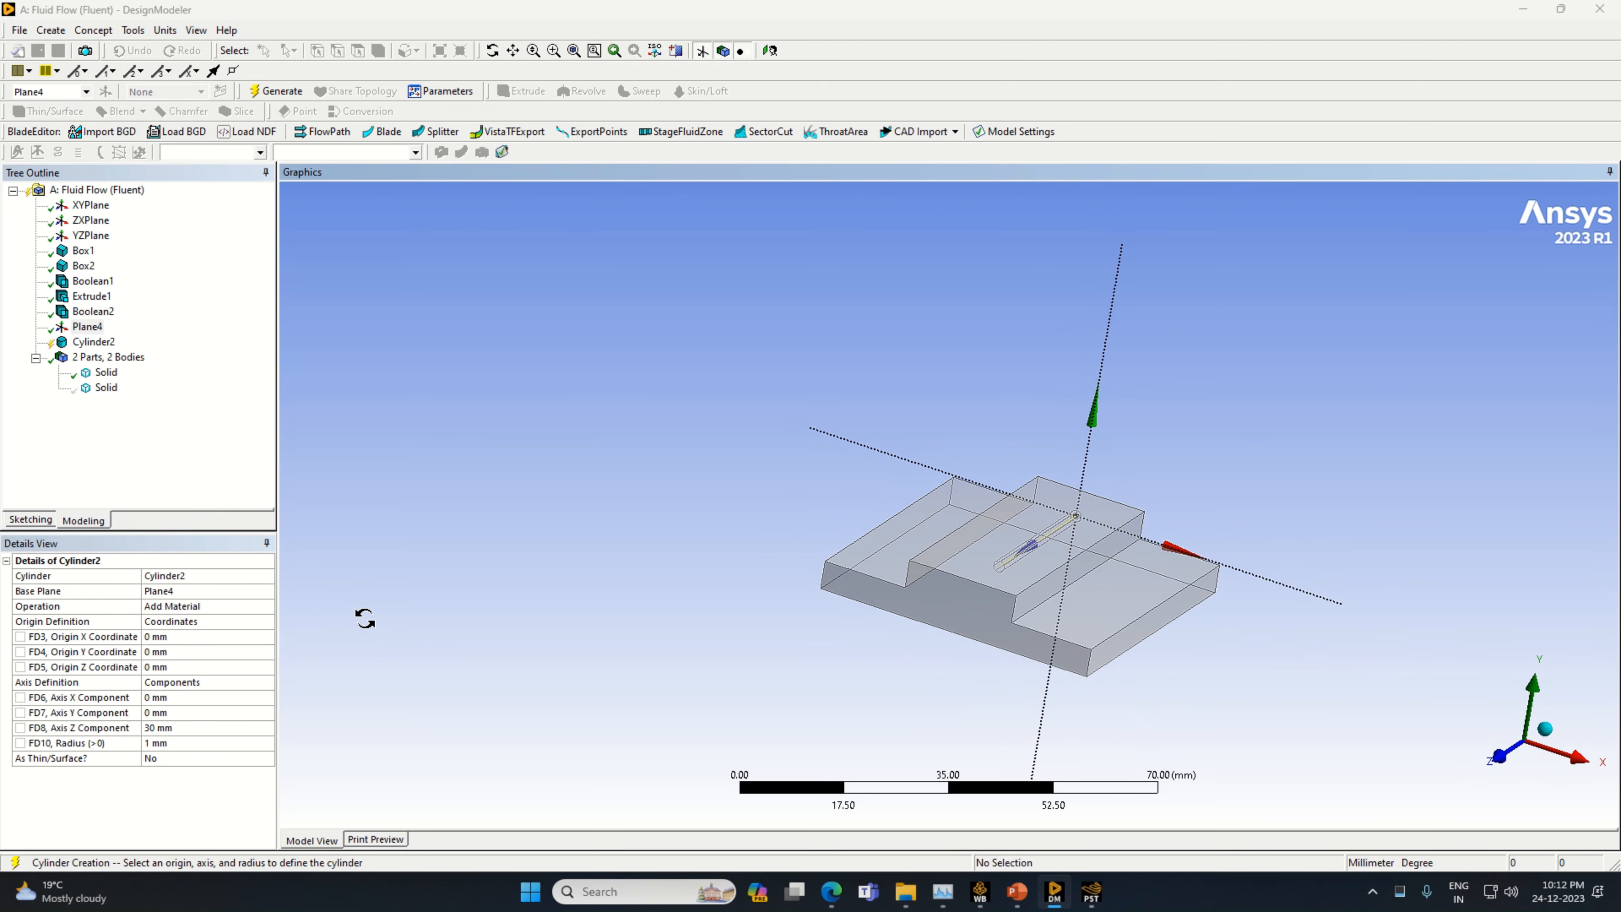
Set the cylinder's axis X component to 20 mm and its axis Z component to 0 mm
left_click(205, 697)
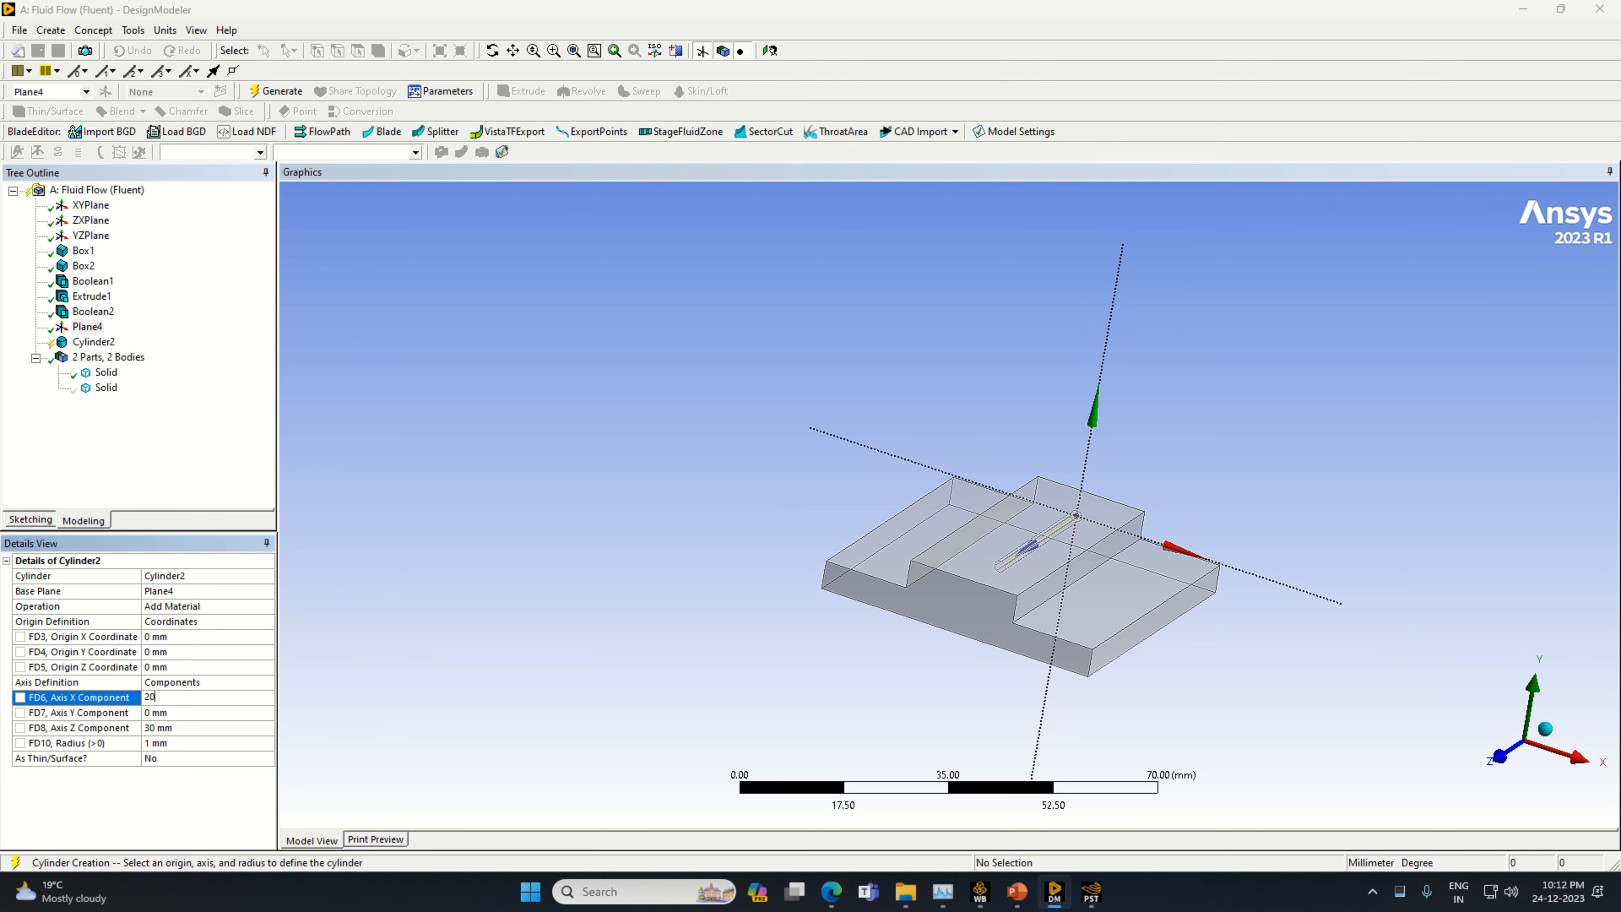
type("20")
key("Return")
left_click(182, 697)
left_click(164, 729)
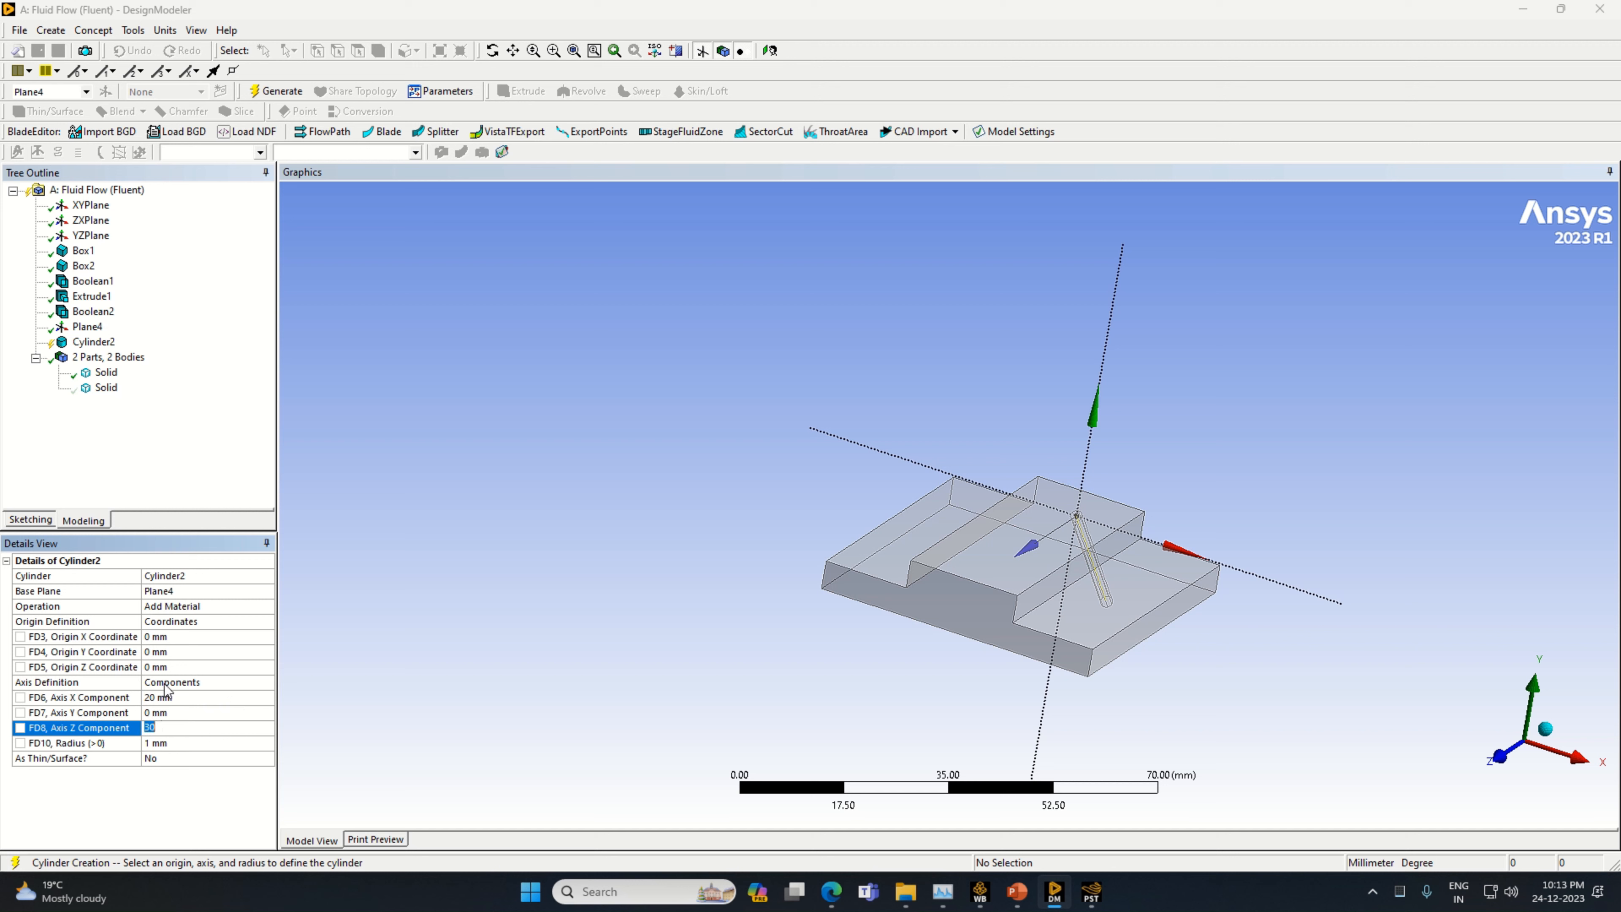
type("0")
key("Return")
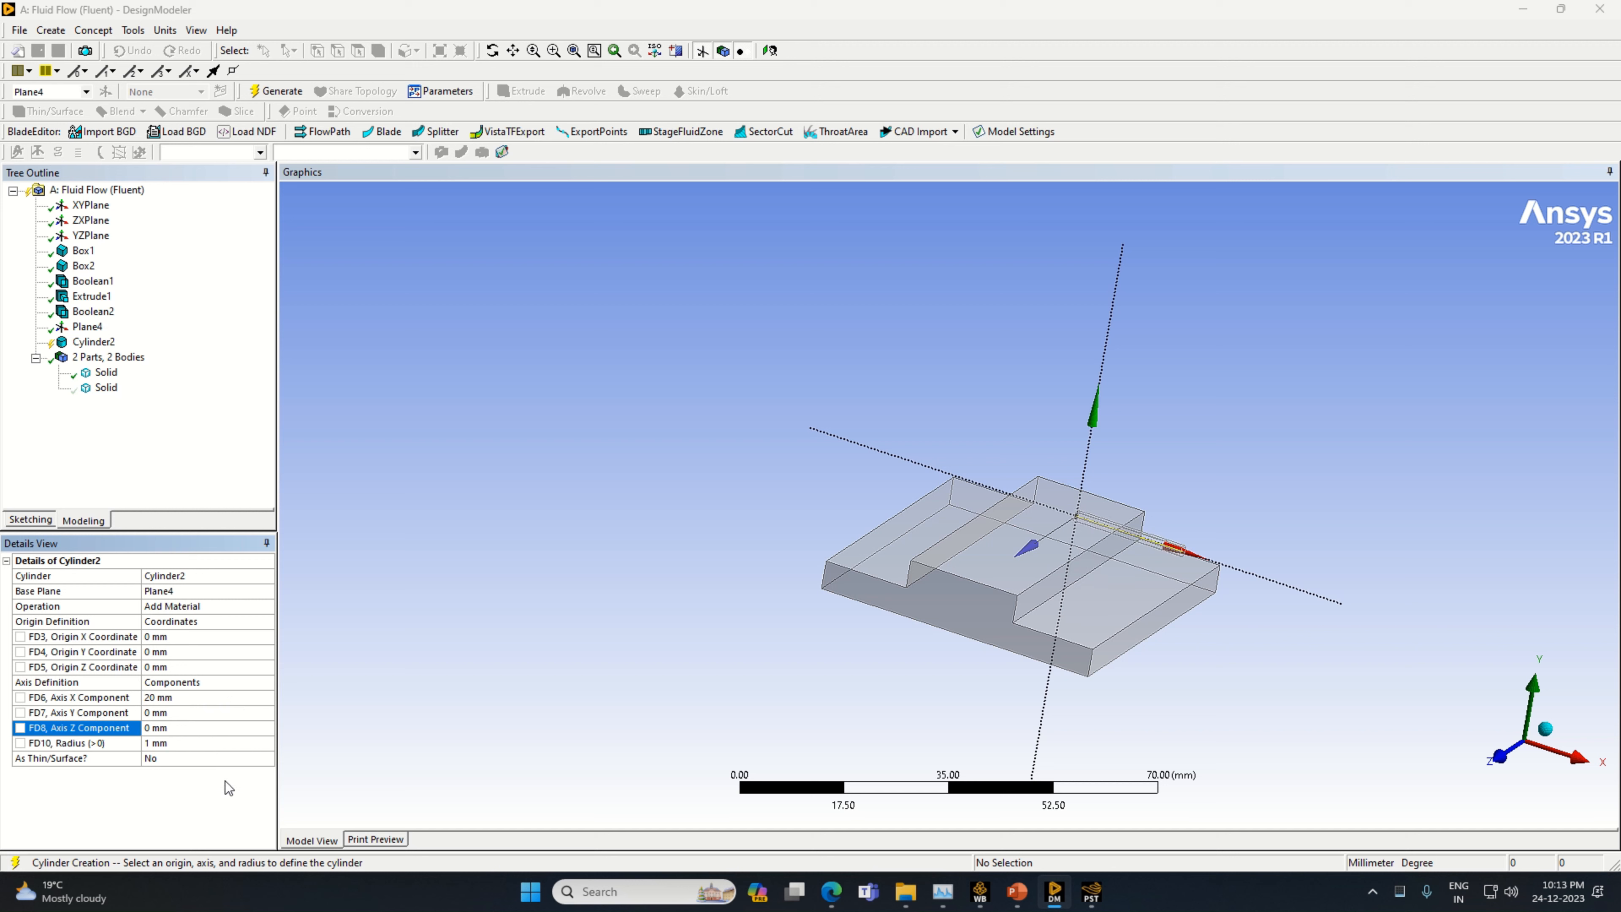
Set the cylinder's operation to Slice Material
left_click(268, 610)
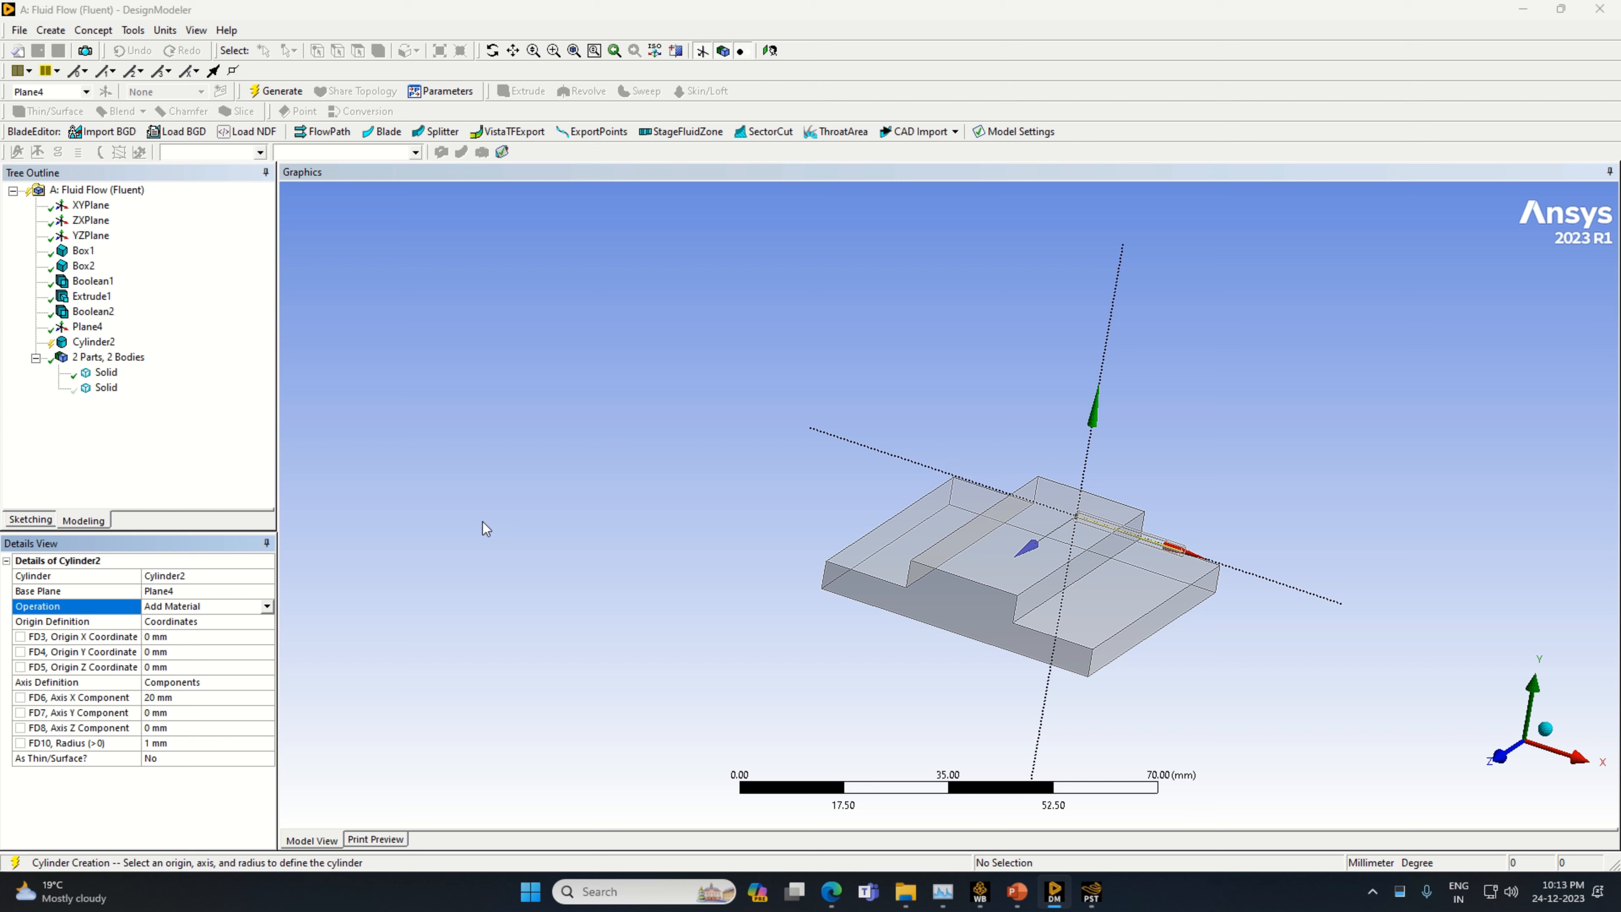
left_click(267, 607)
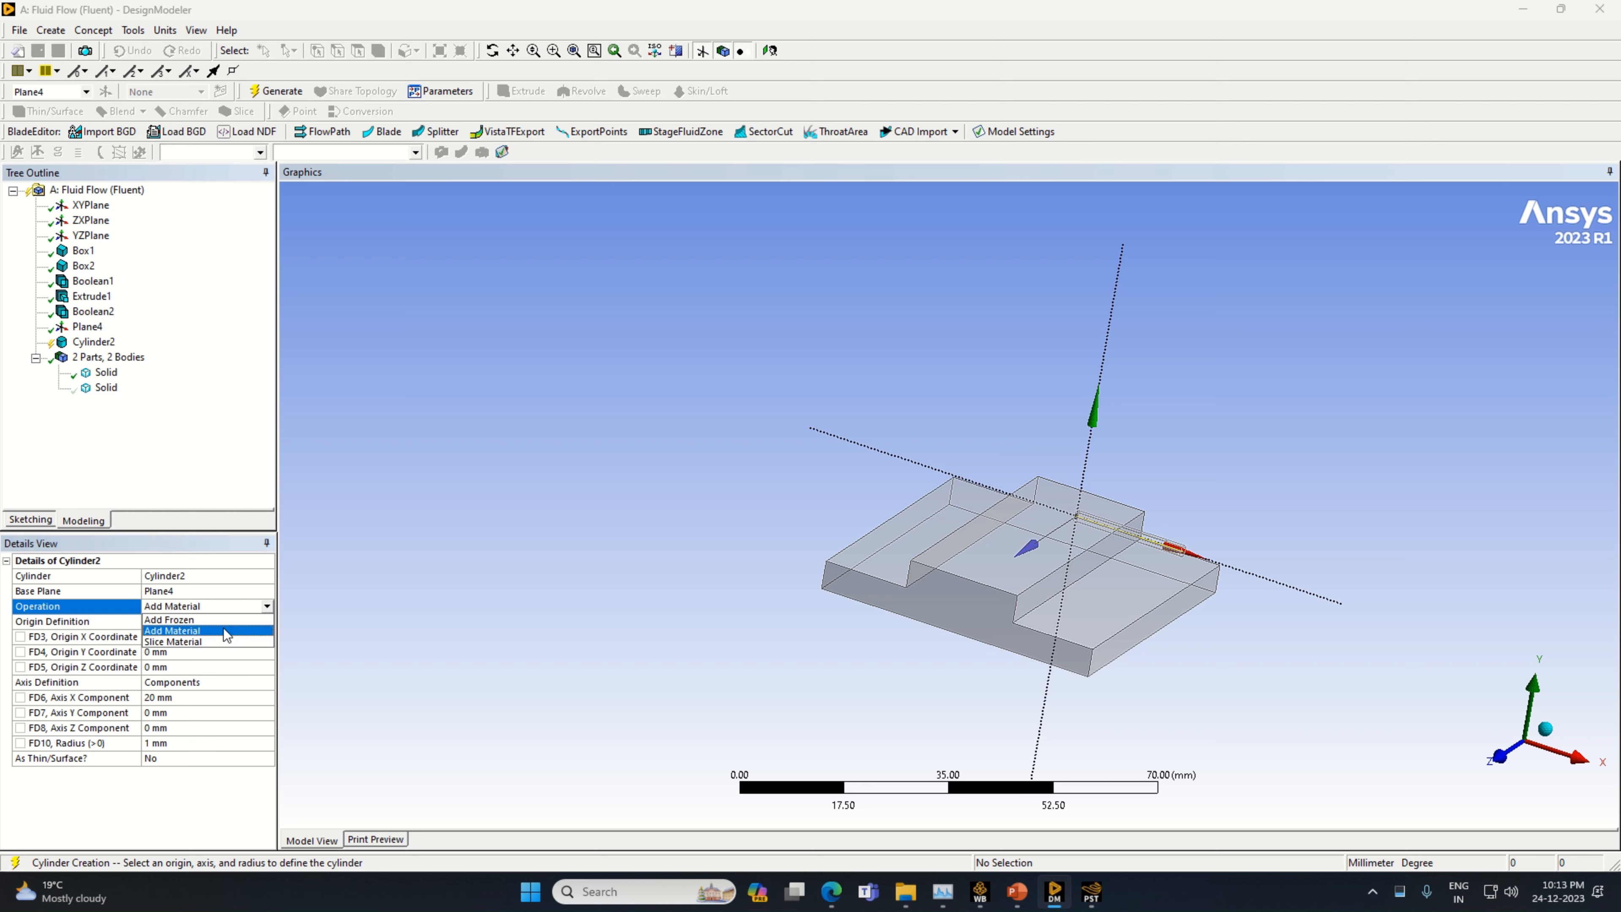
left_click(231, 643)
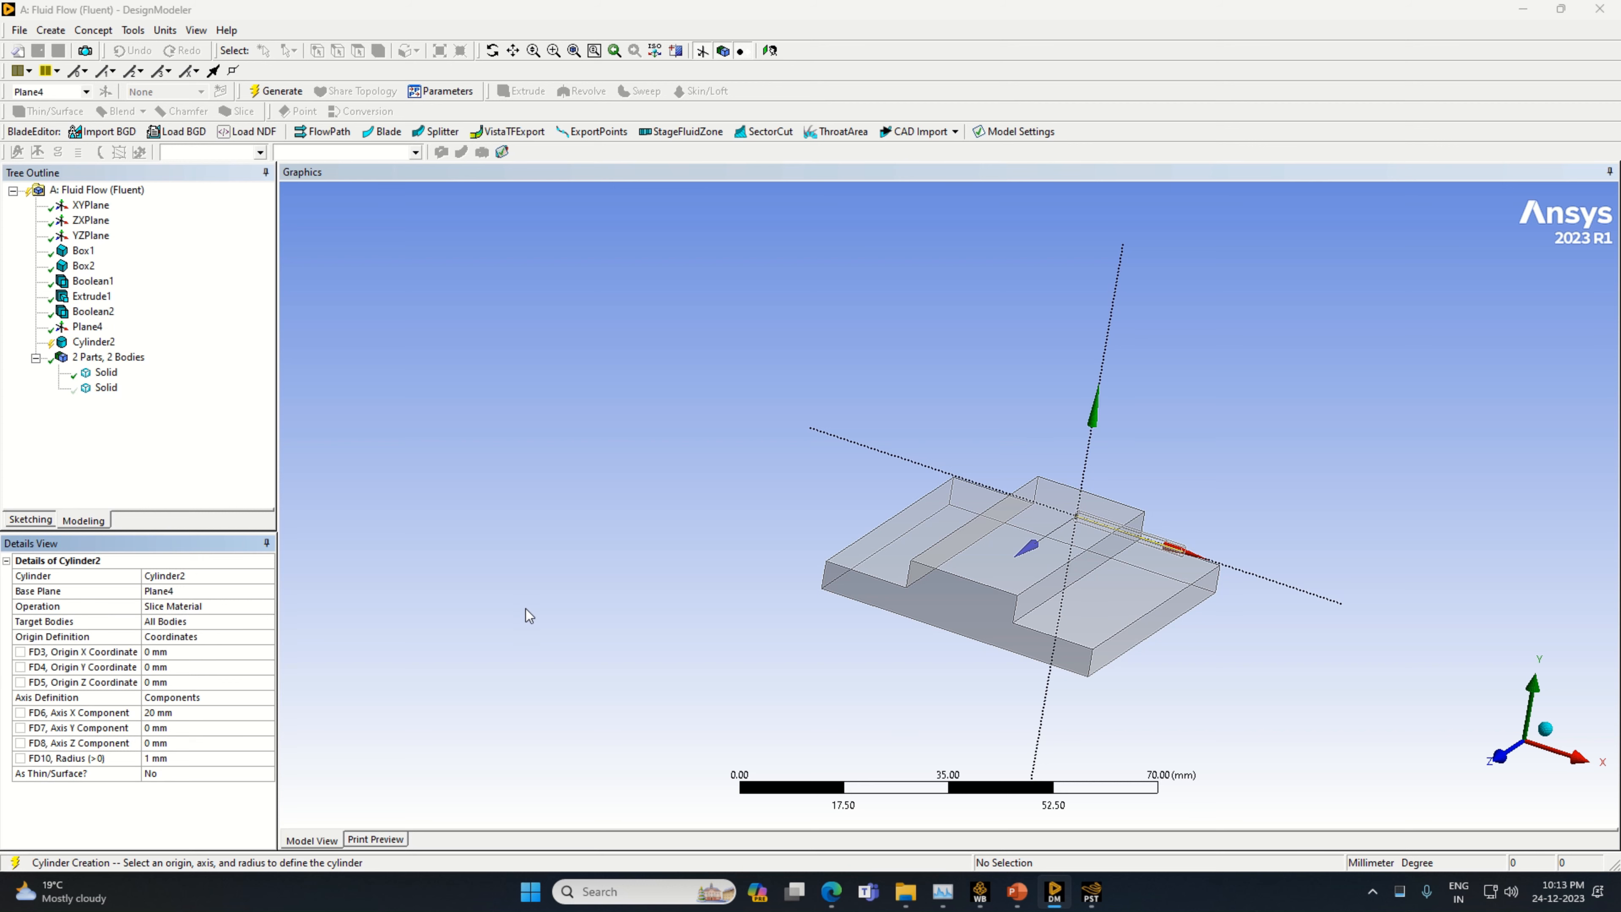
Set the cylinder's origin X coordinate to -10 mm and generate the cylinder
left_click(176, 652)
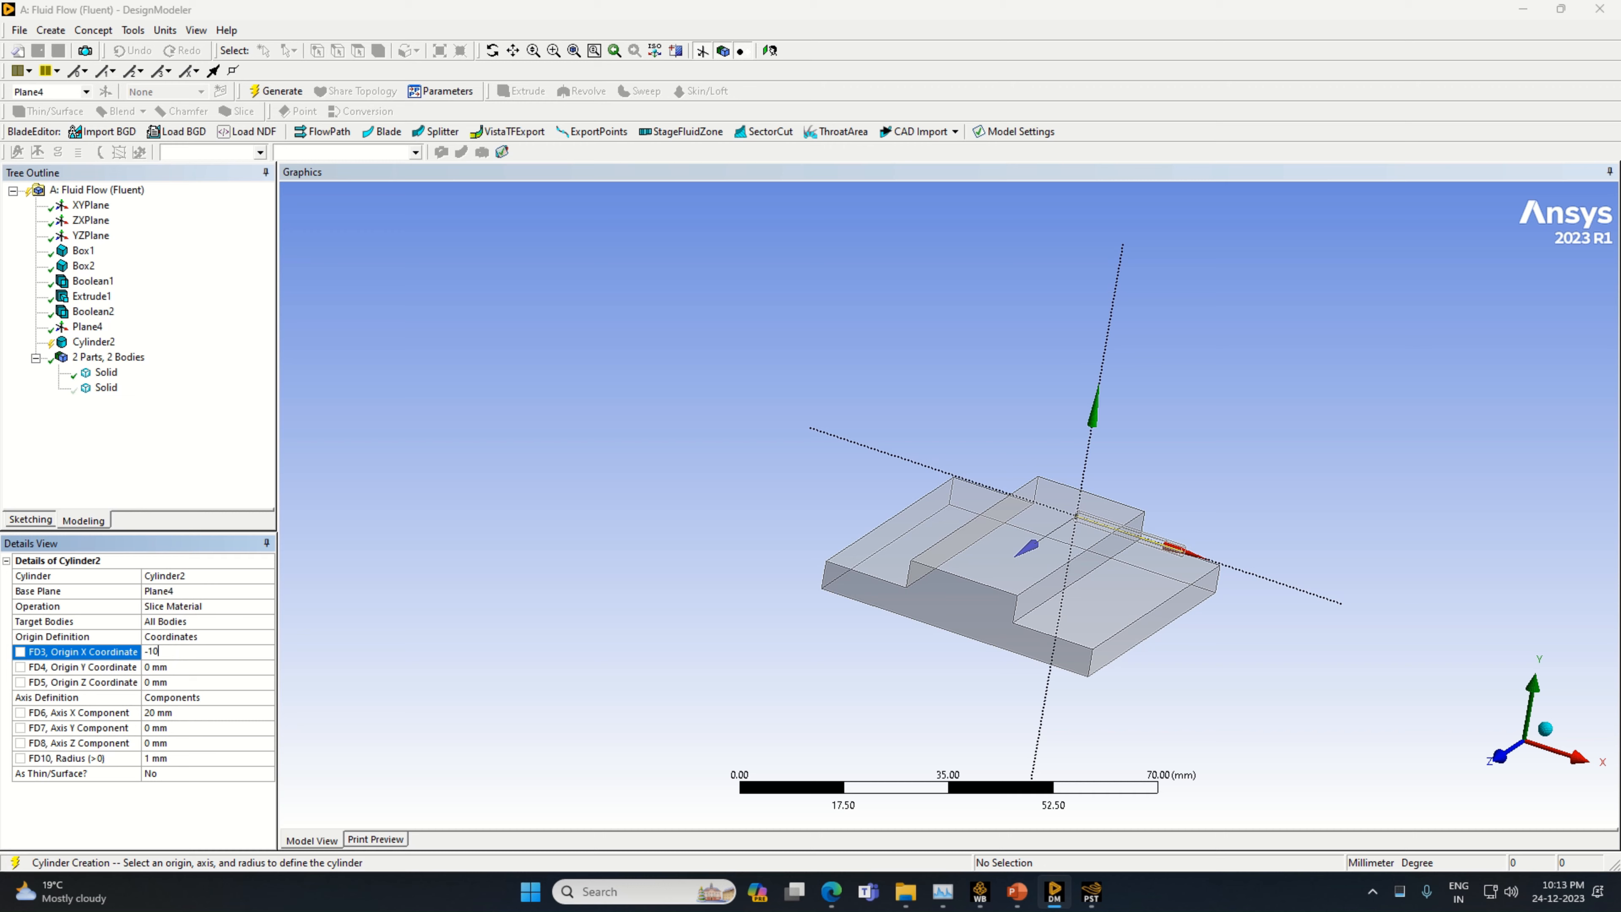
type("-10")
key("Return")
middle_click_drag(1097, 623, 995, 553)
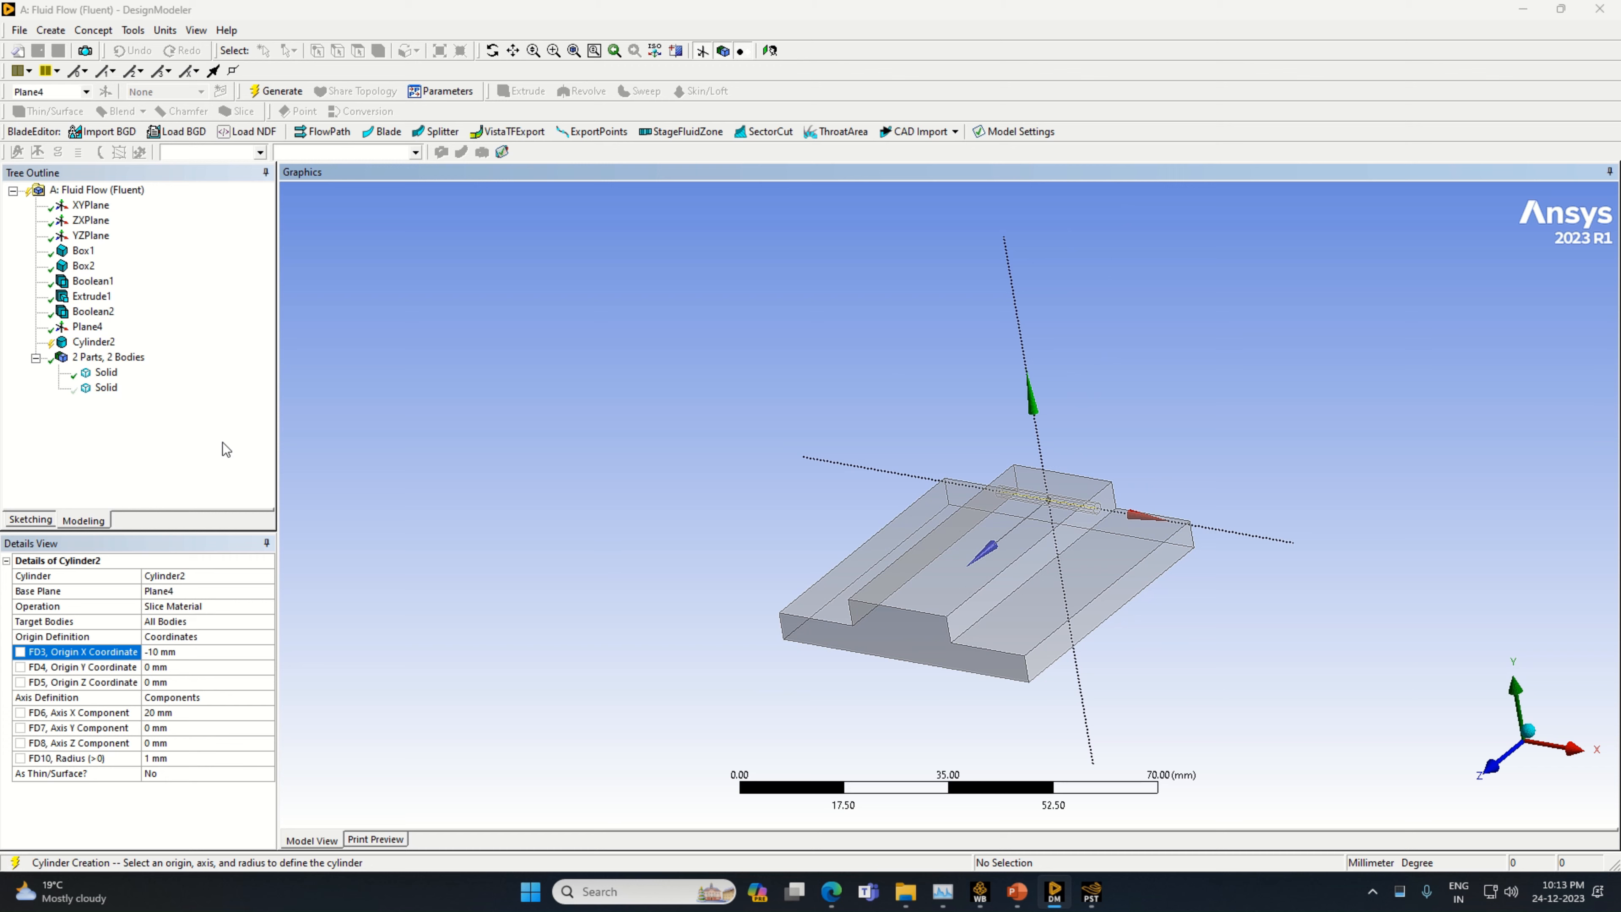
left_click(276, 91)
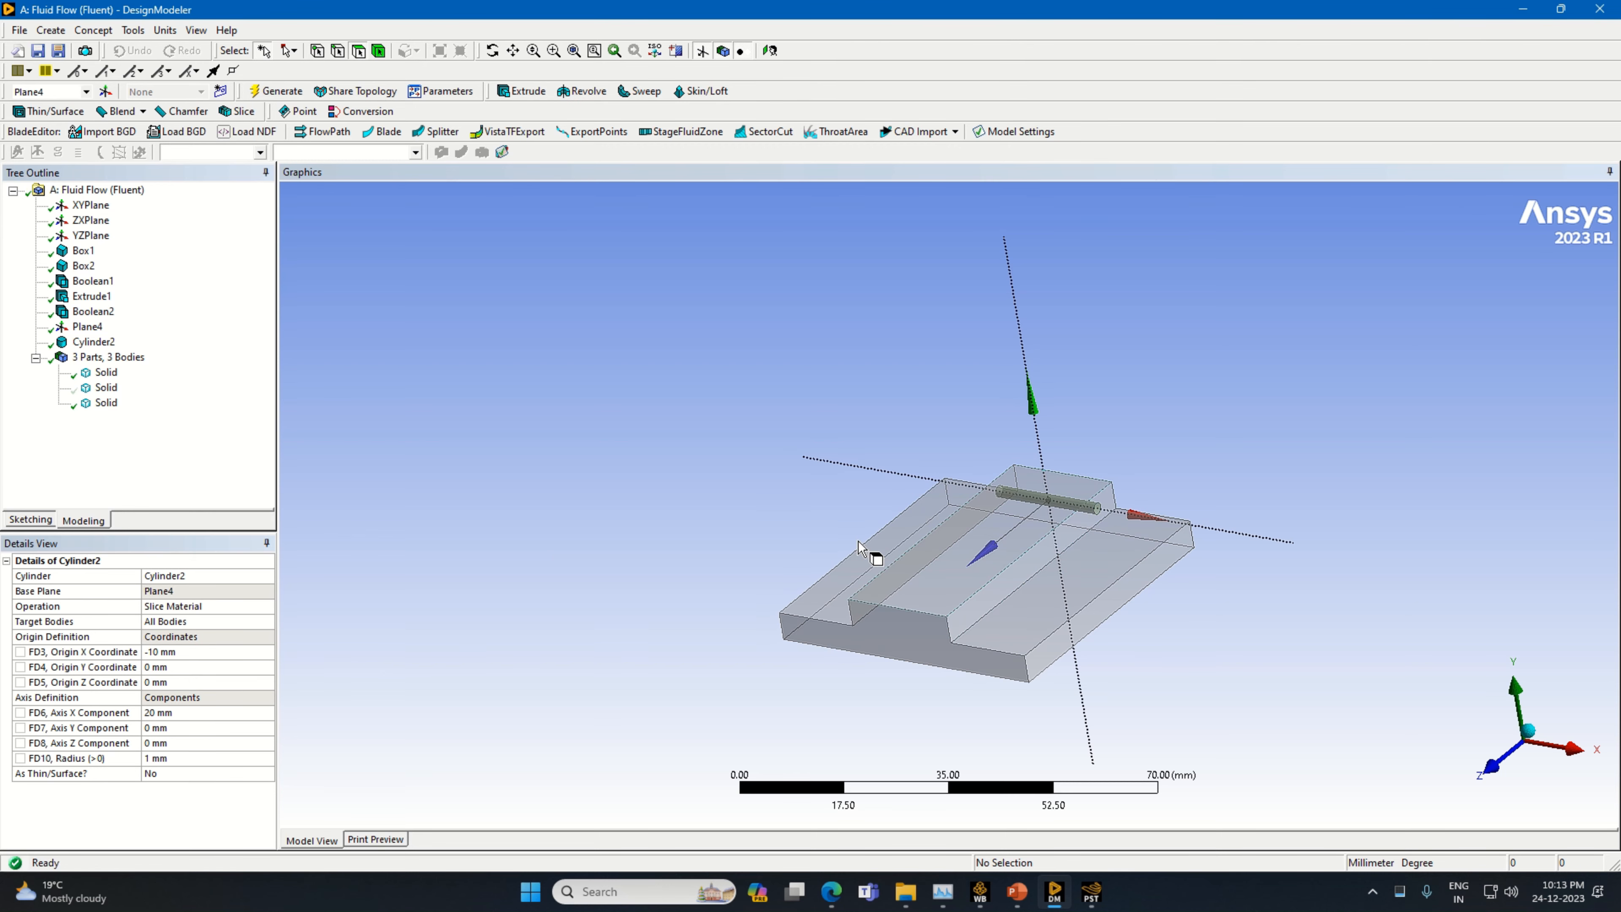
Inspect the step's side face, the cylinder's end face, and the surrounding and cylinder solid bodies
left_click(1080, 522)
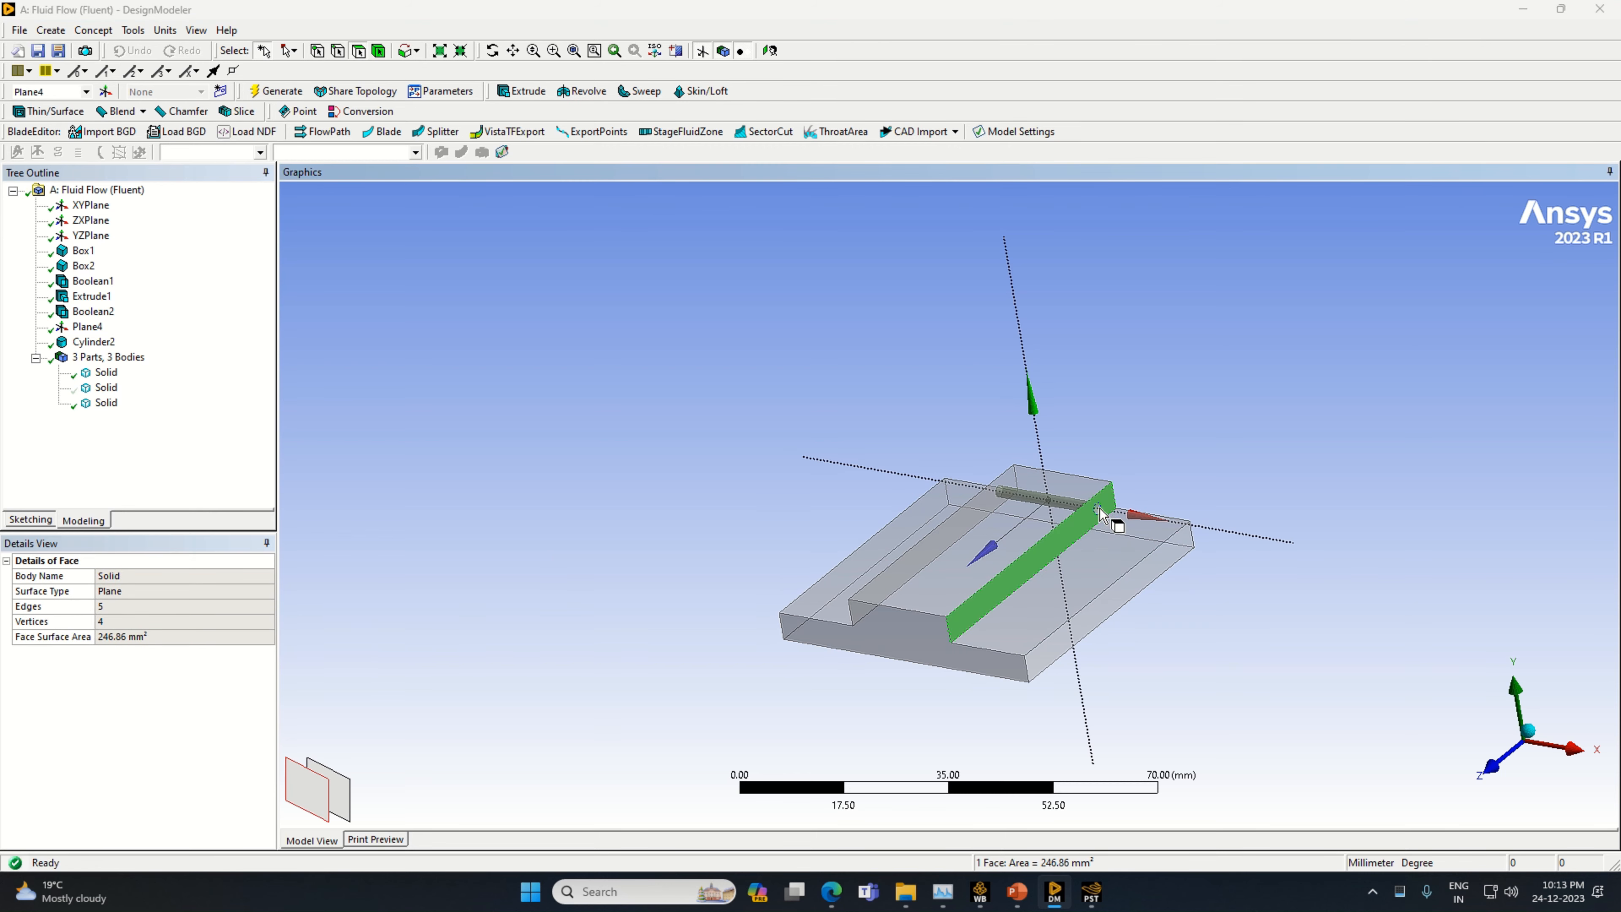
left_click(1096, 508)
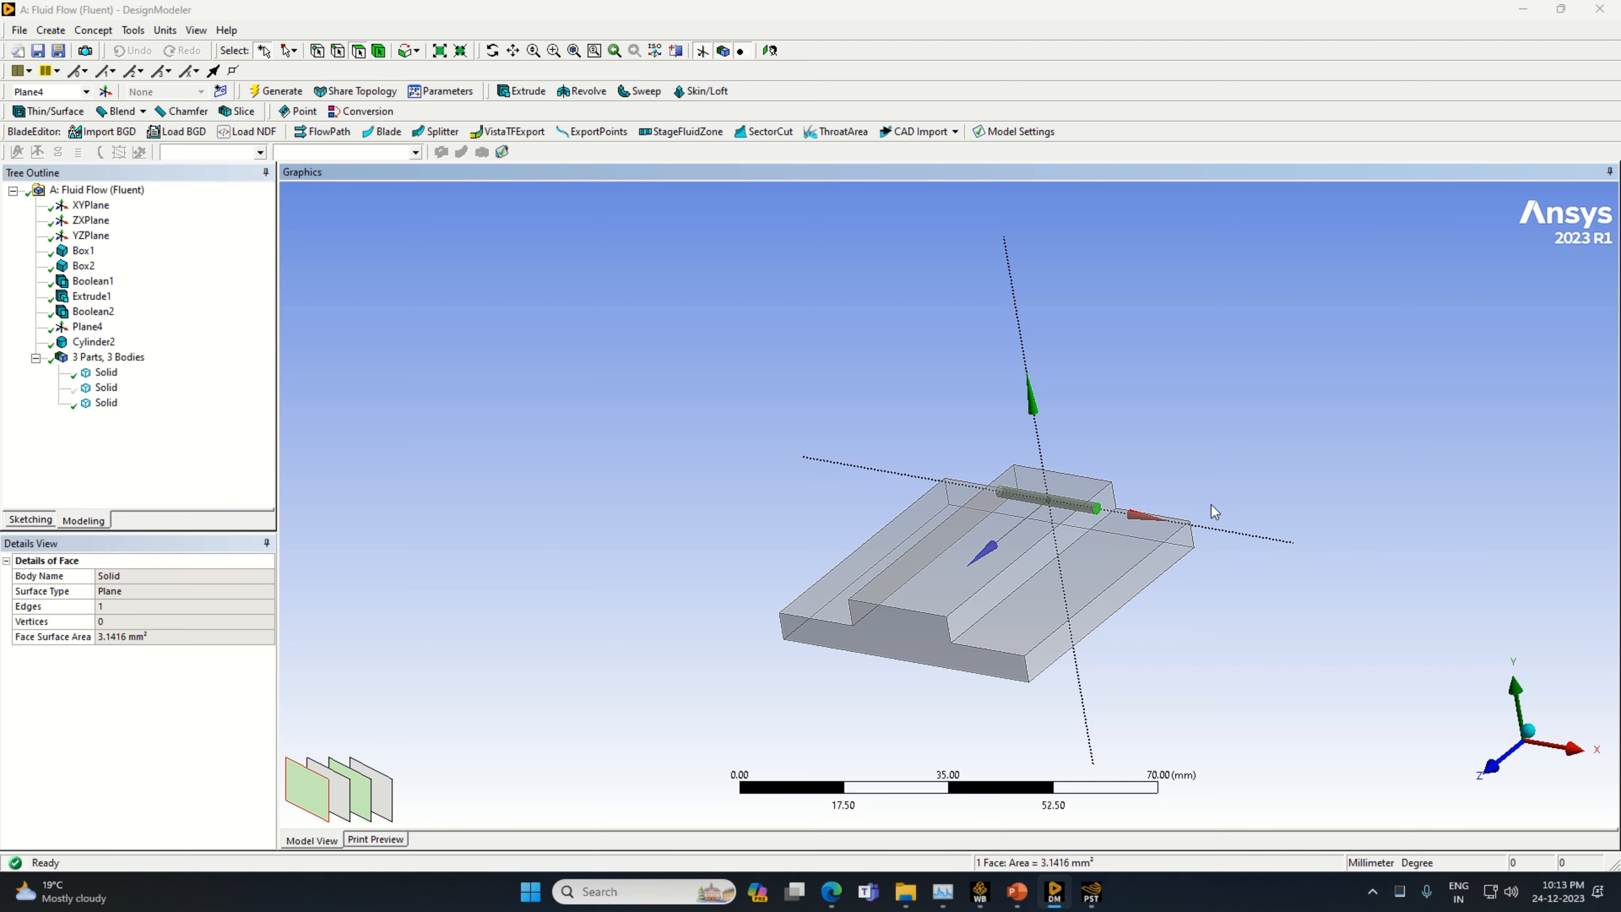
left_click(600, 494)
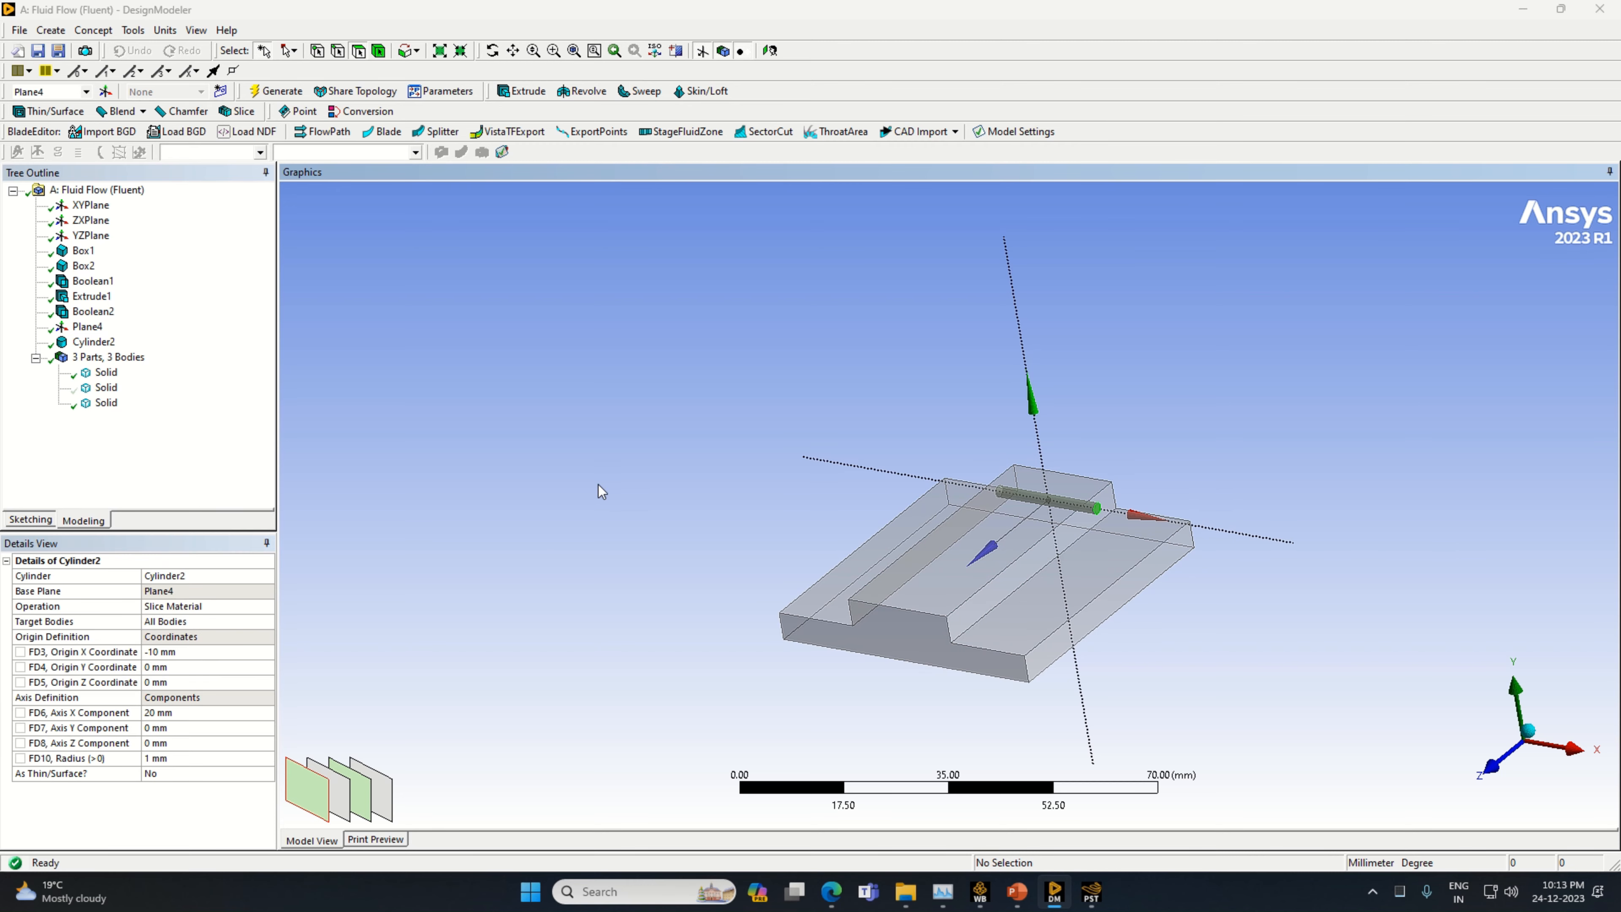
left_click(106, 387)
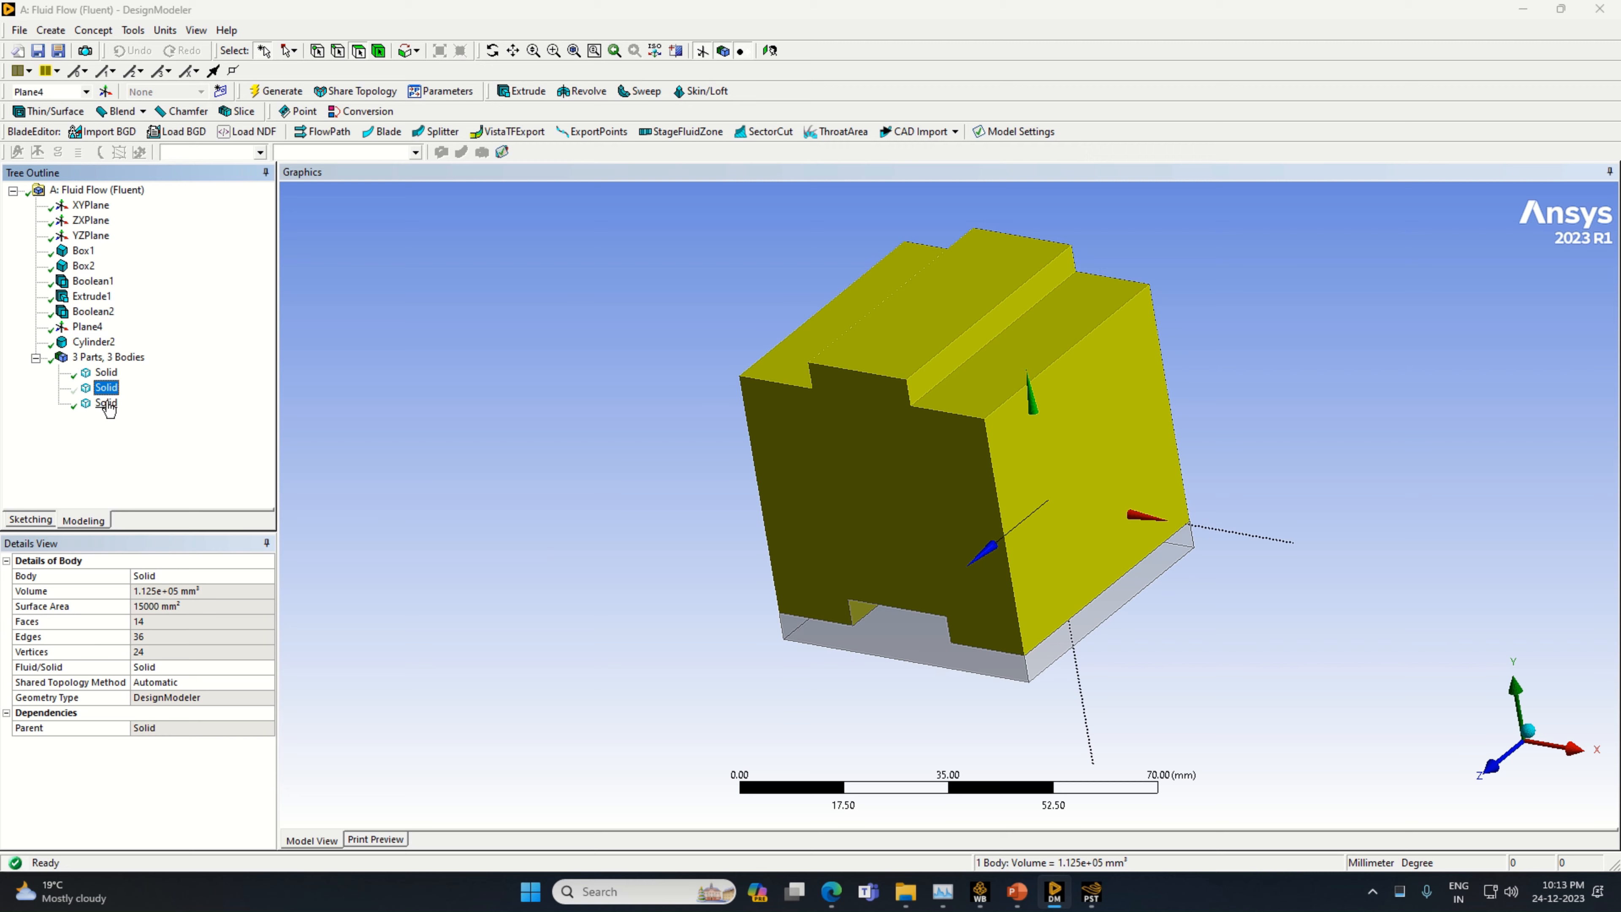
left_click(106, 403)
left_click(52, 31)
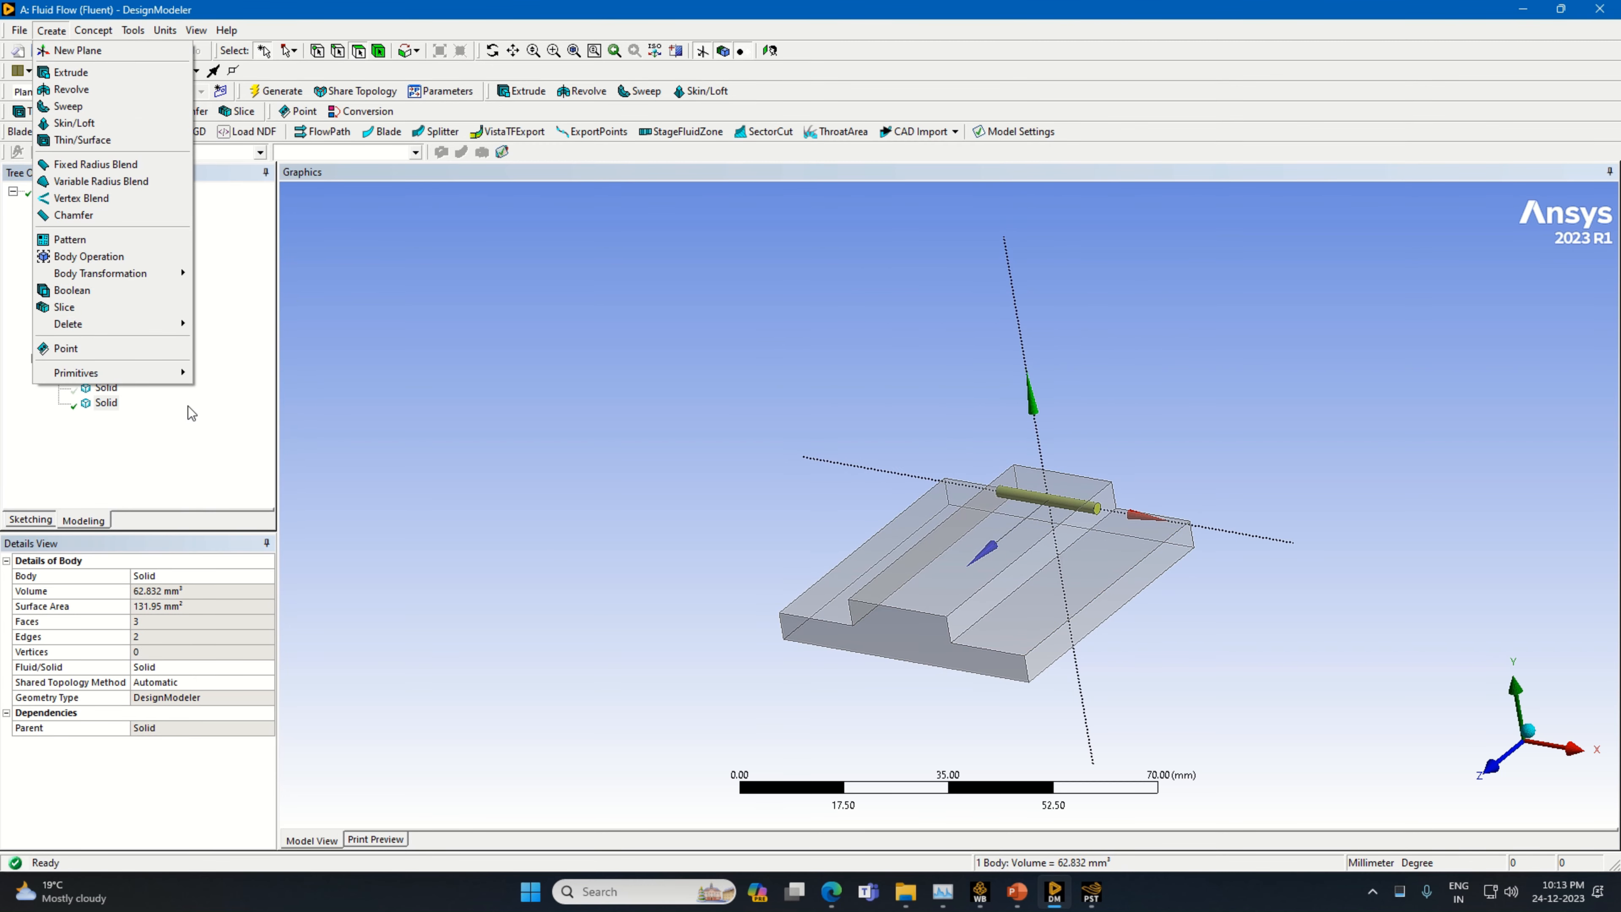
mouse_move(176, 381)
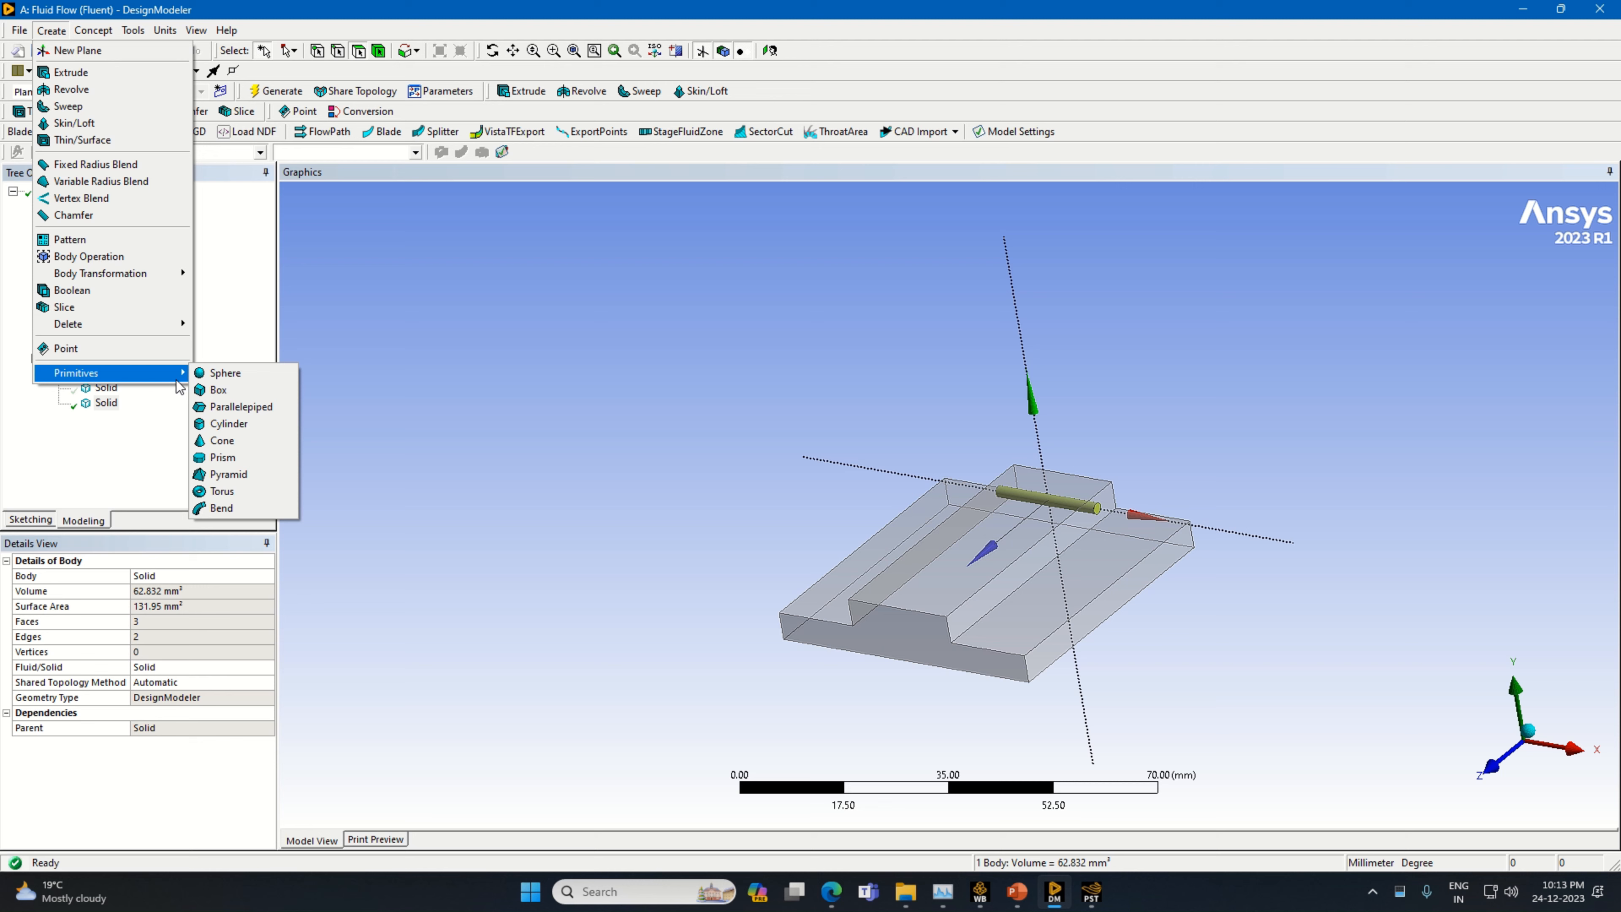
left_click(174, 8)
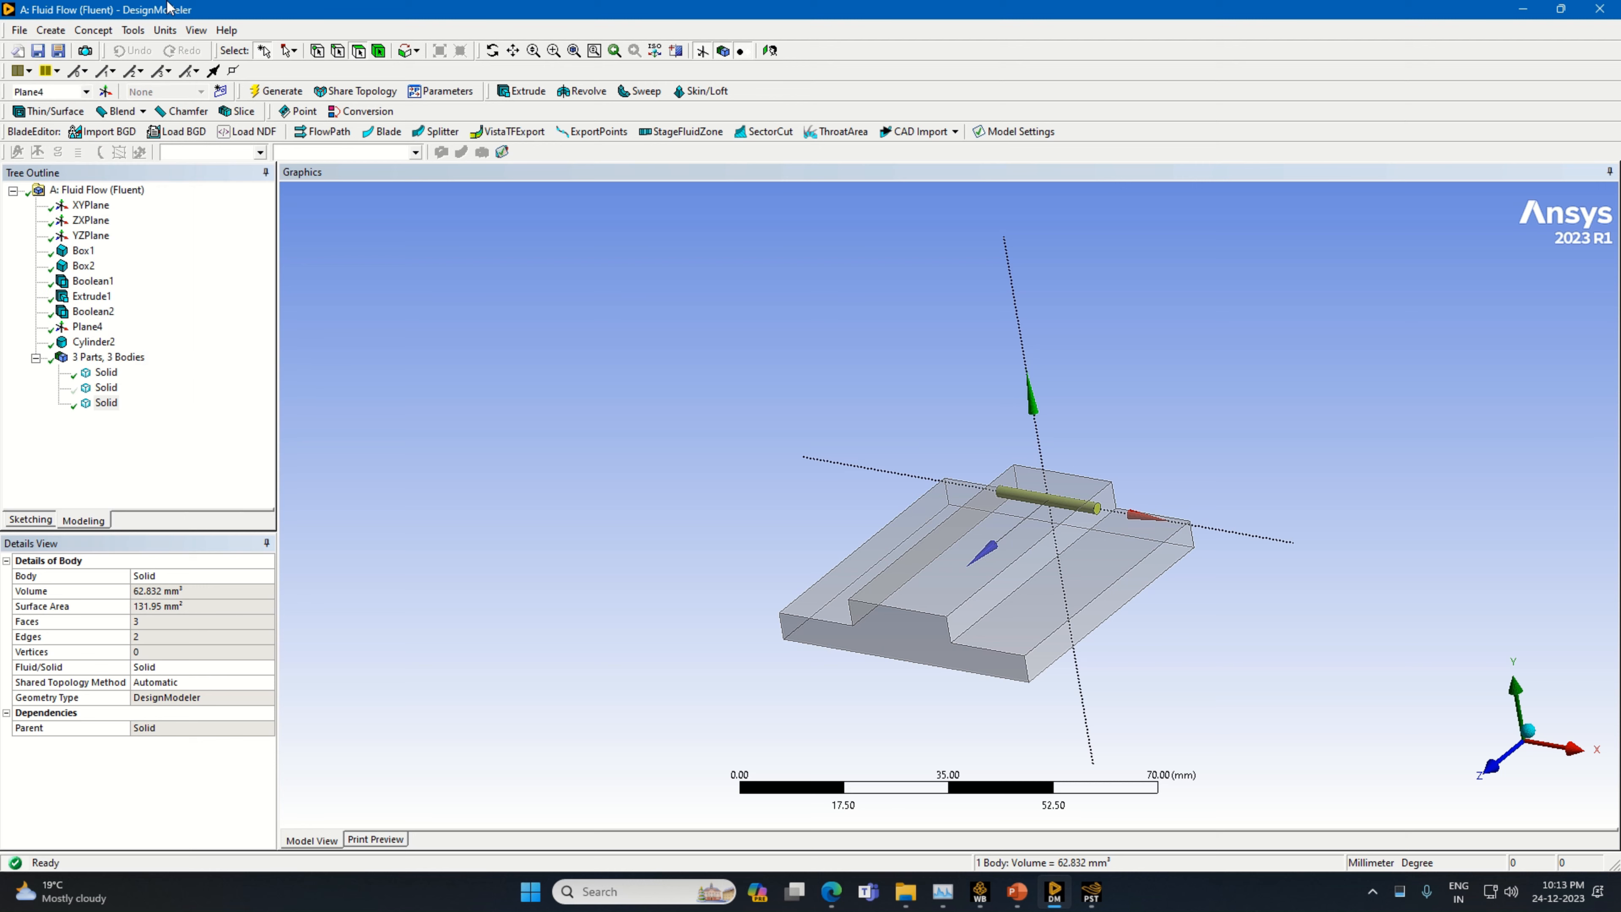
Add a second cylinder primitive based on Plane4 with its operation set to Slice Material
left_click(64, 32)
mouse_move(147, 373)
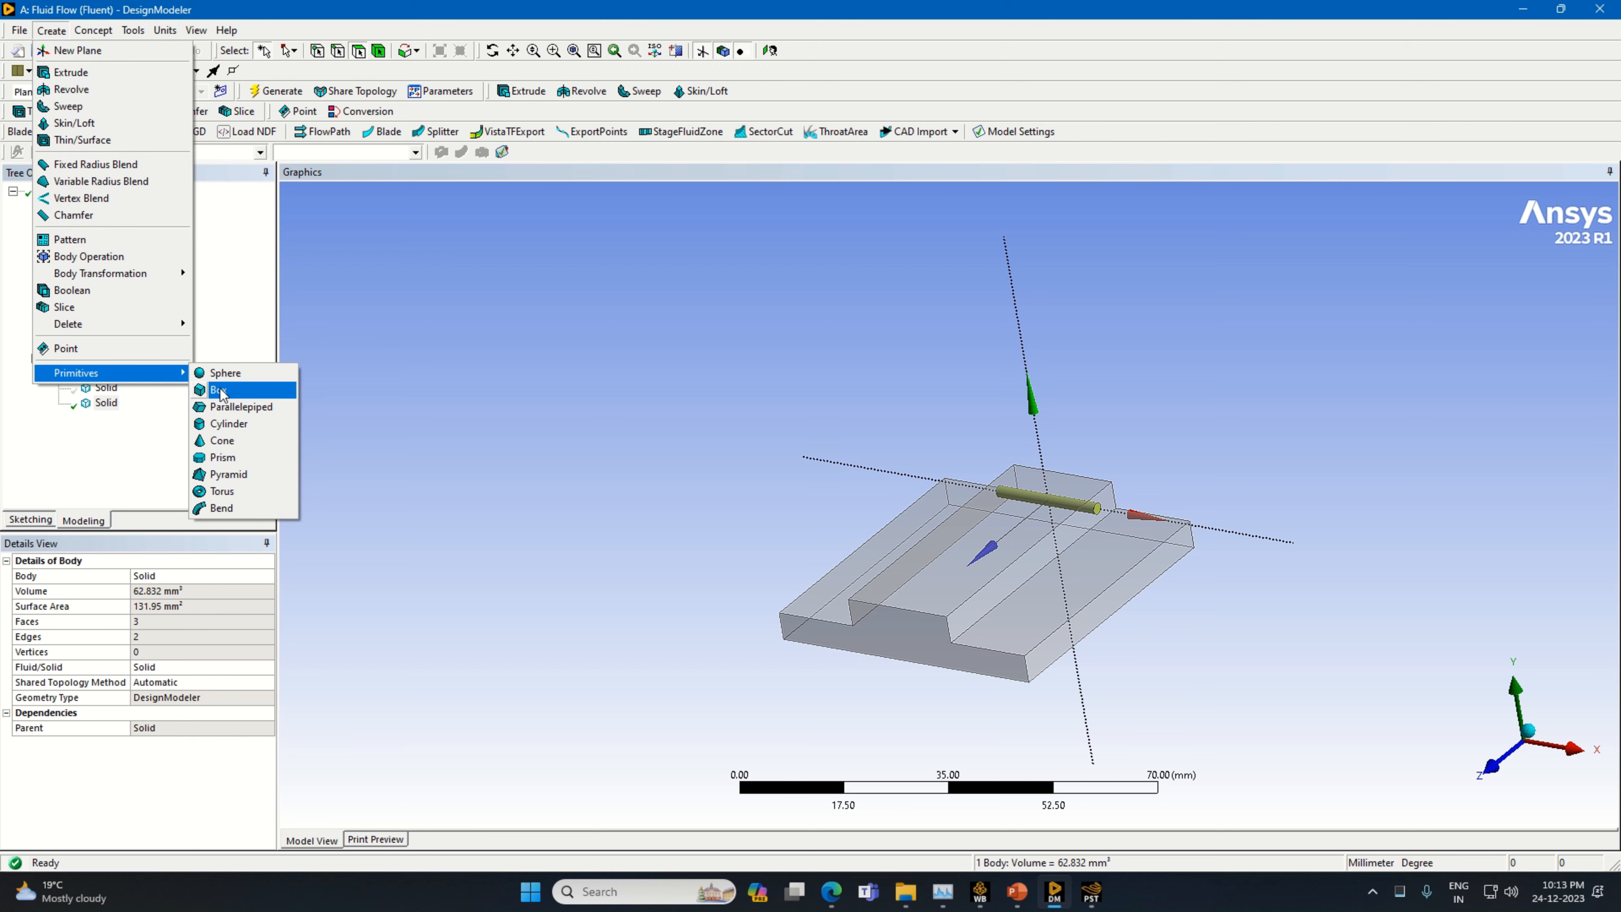
left_click(247, 423)
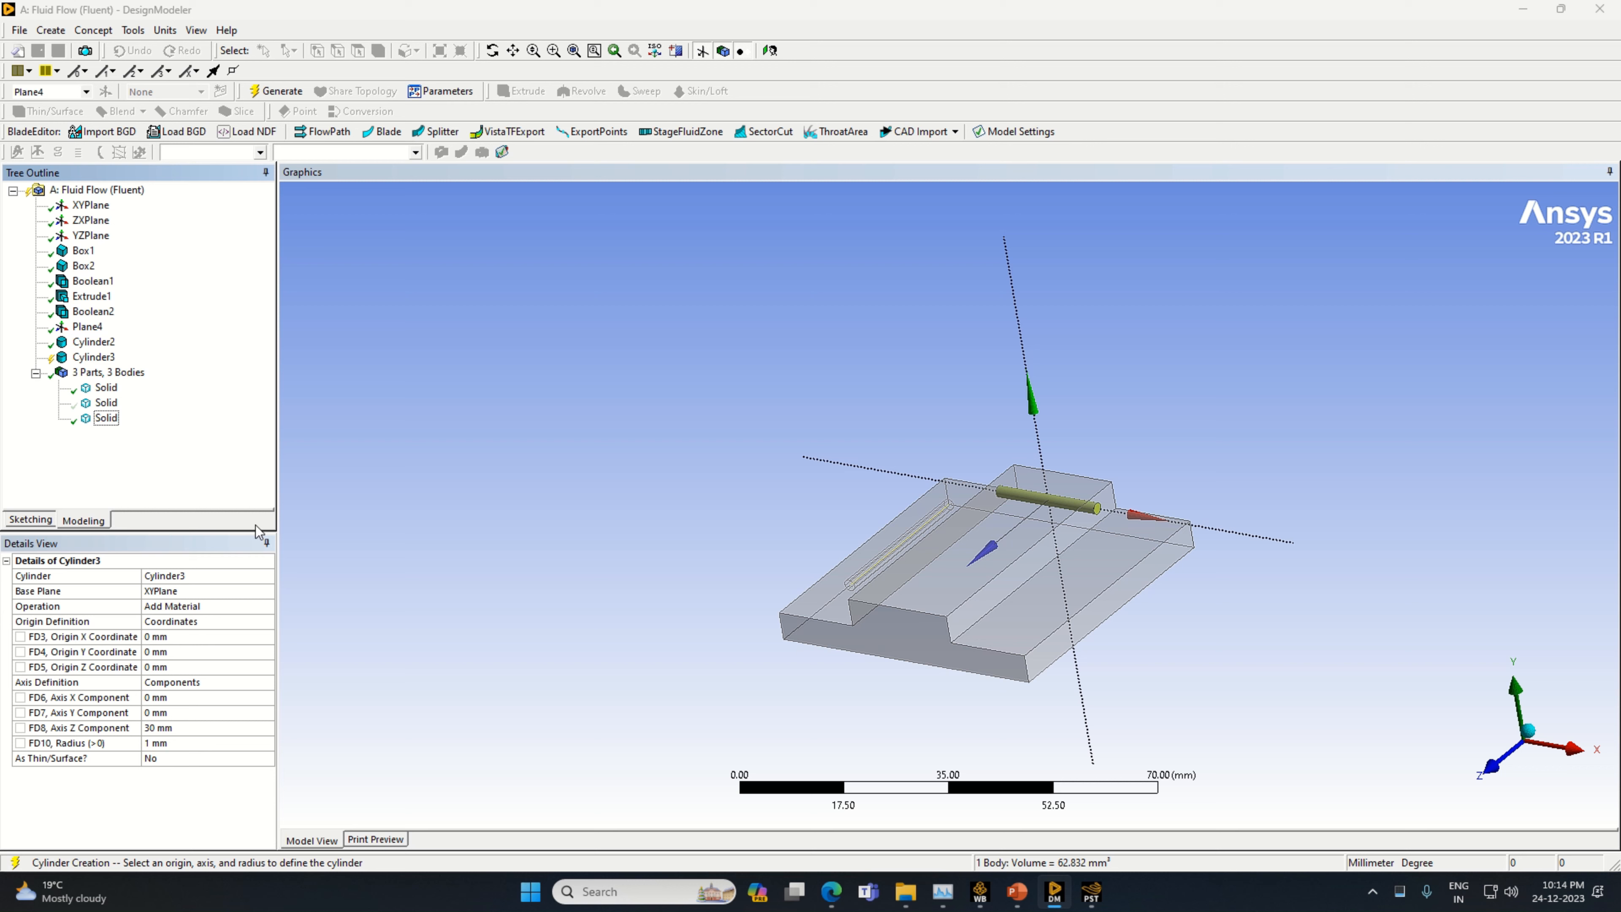
left_click(272, 594)
left_click(87, 328)
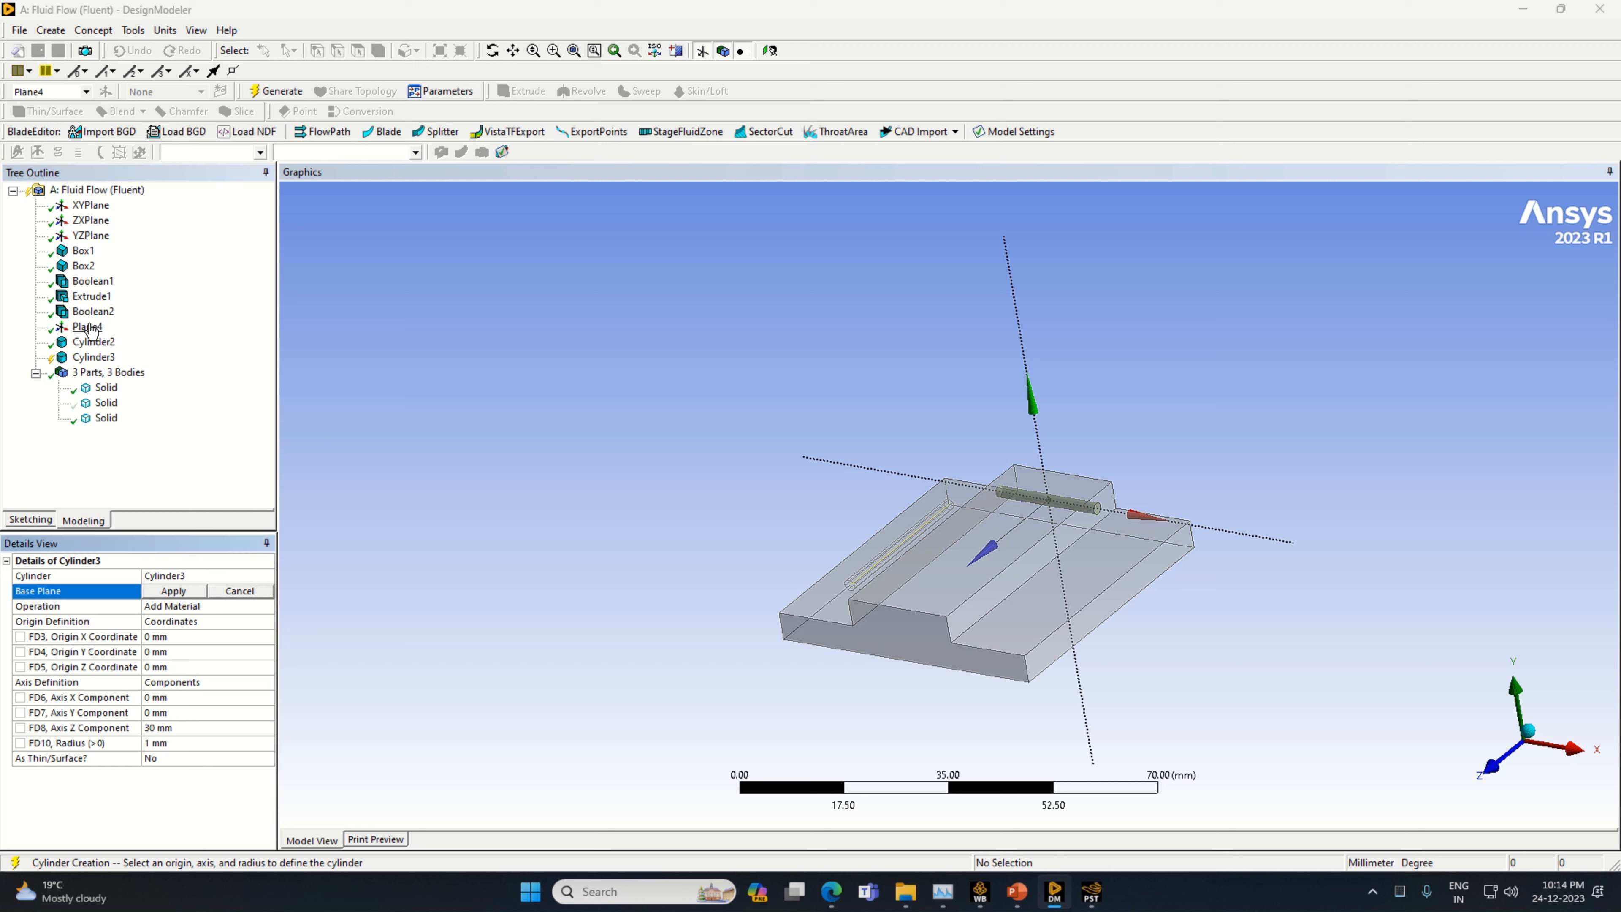
left_click(174, 591)
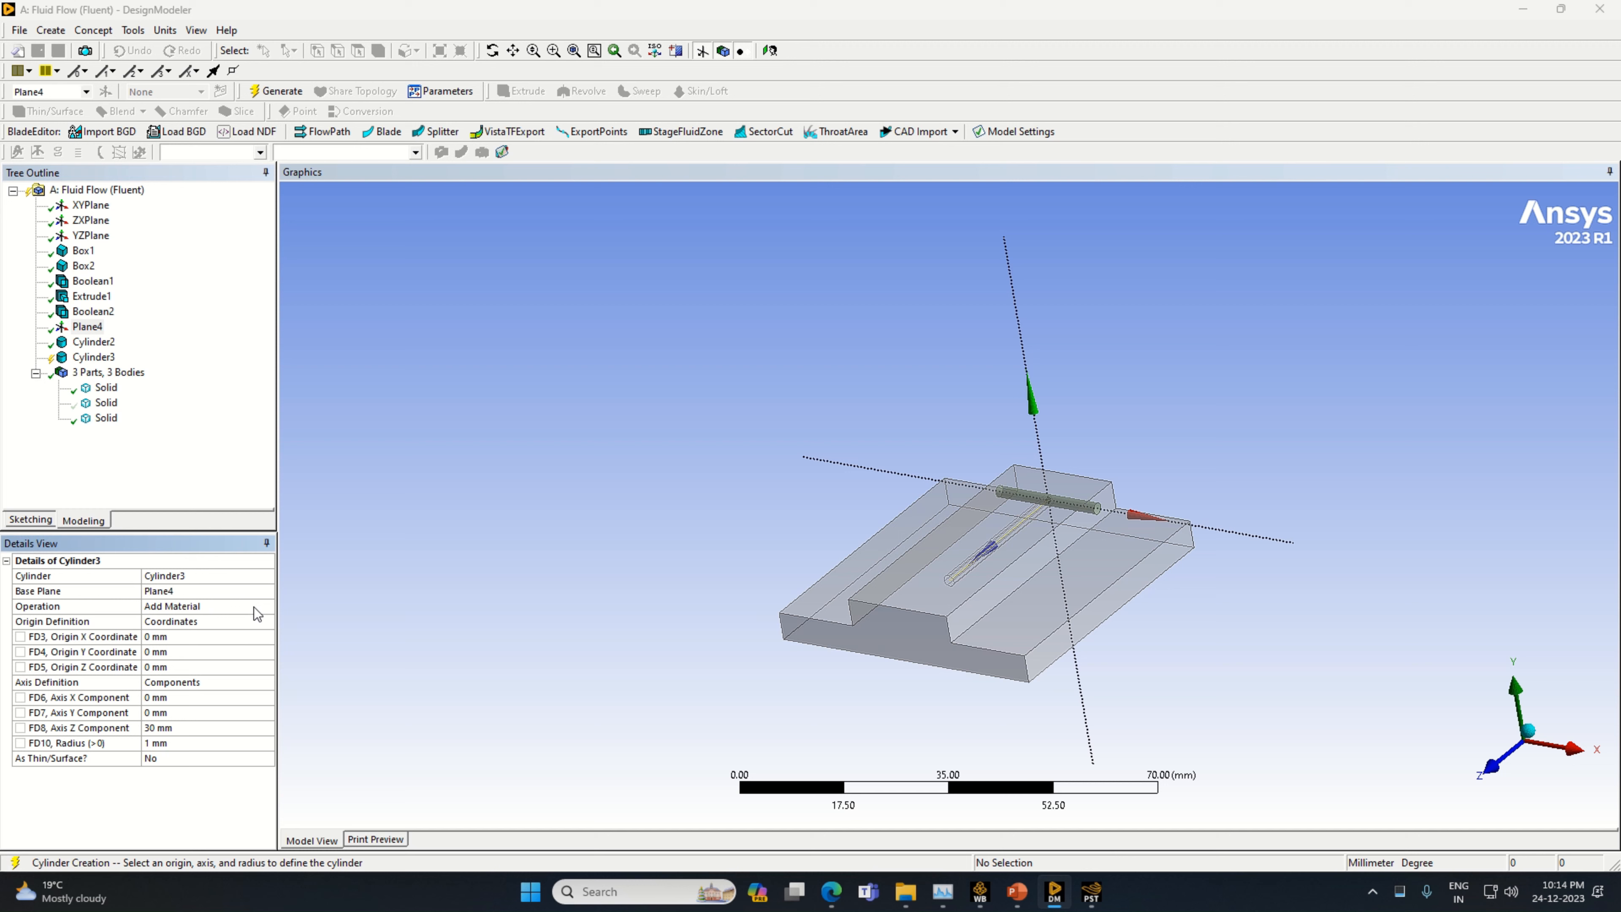
left_click(258, 611)
left_click(267, 607)
left_click(227, 637)
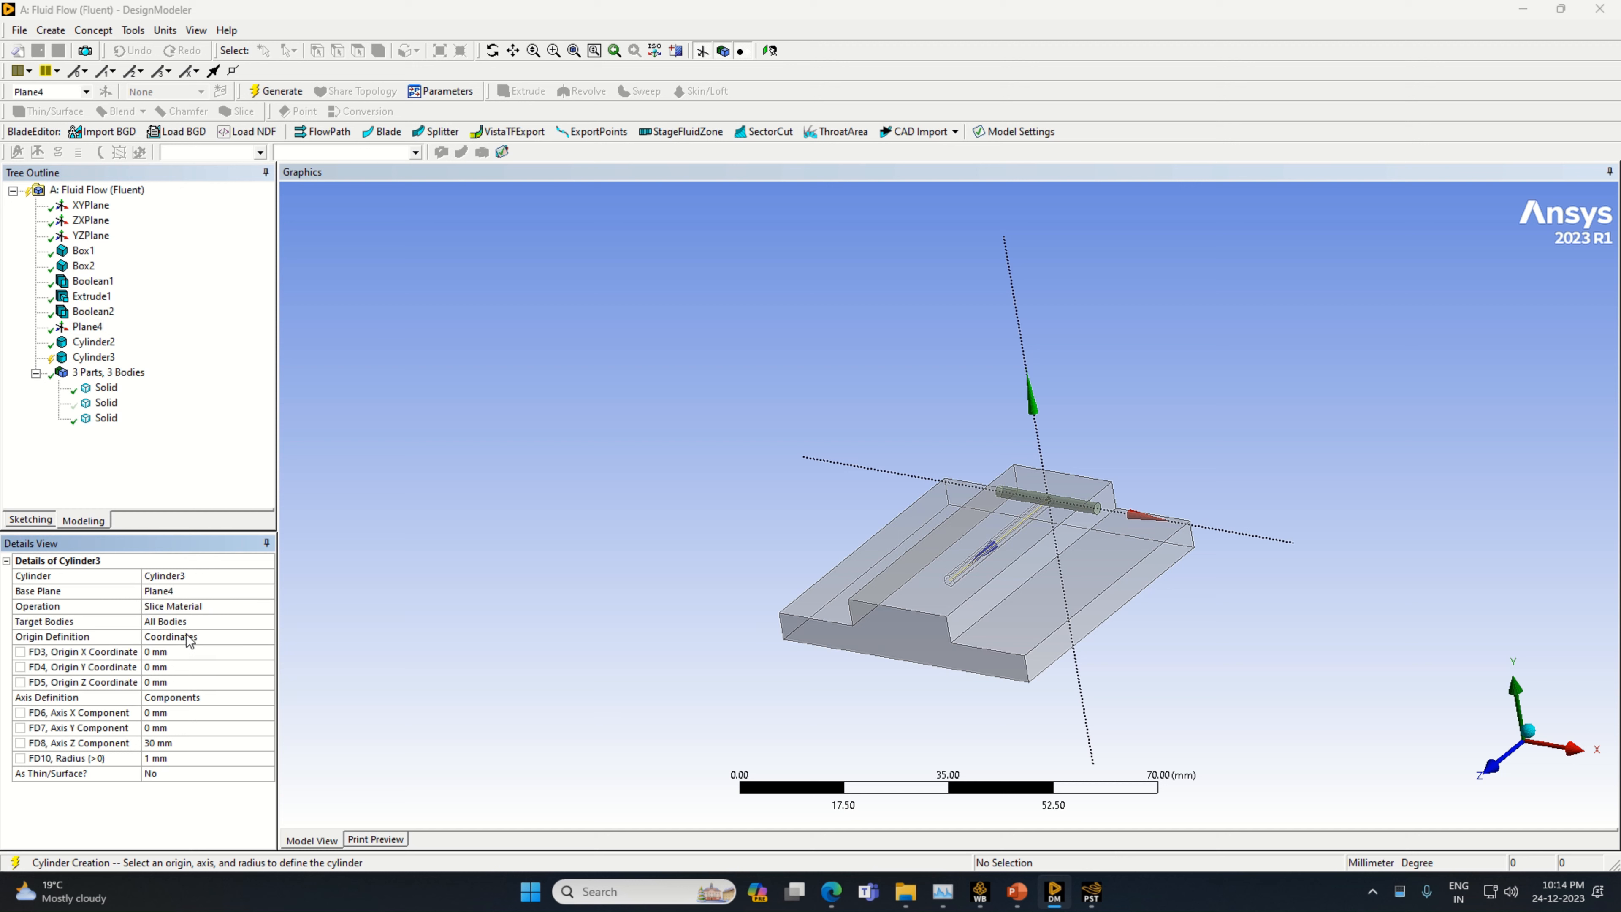
Set the second cylinder's axis X component to 20 mm and its axis Z component to 0 mm
left_click(182, 712)
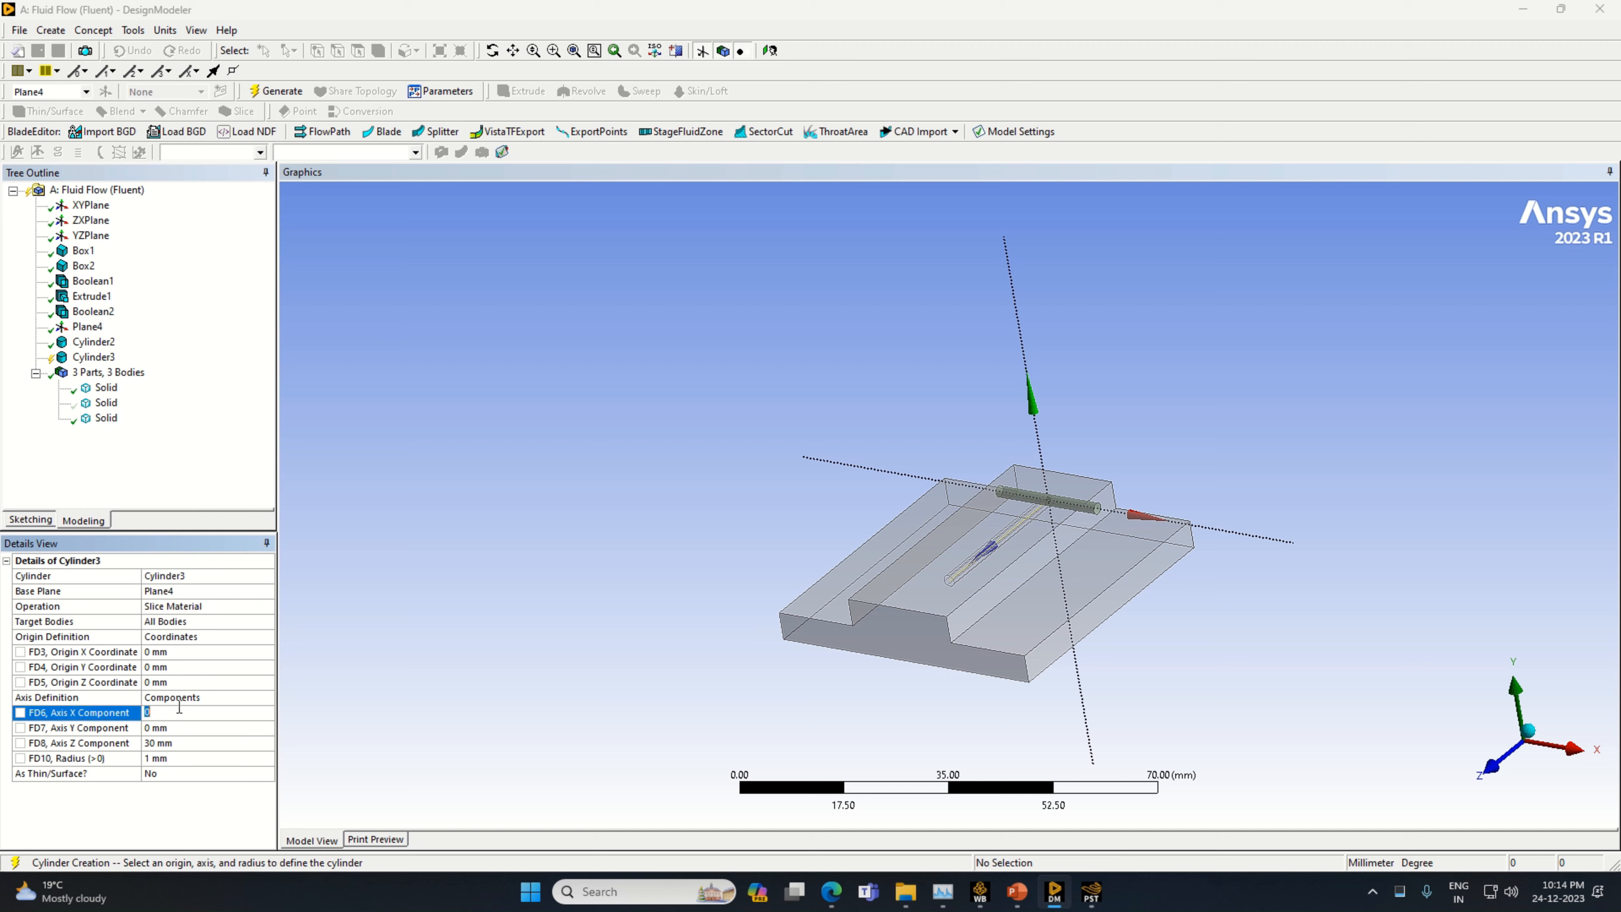
type("20")
left_click(171, 742)
type("0")
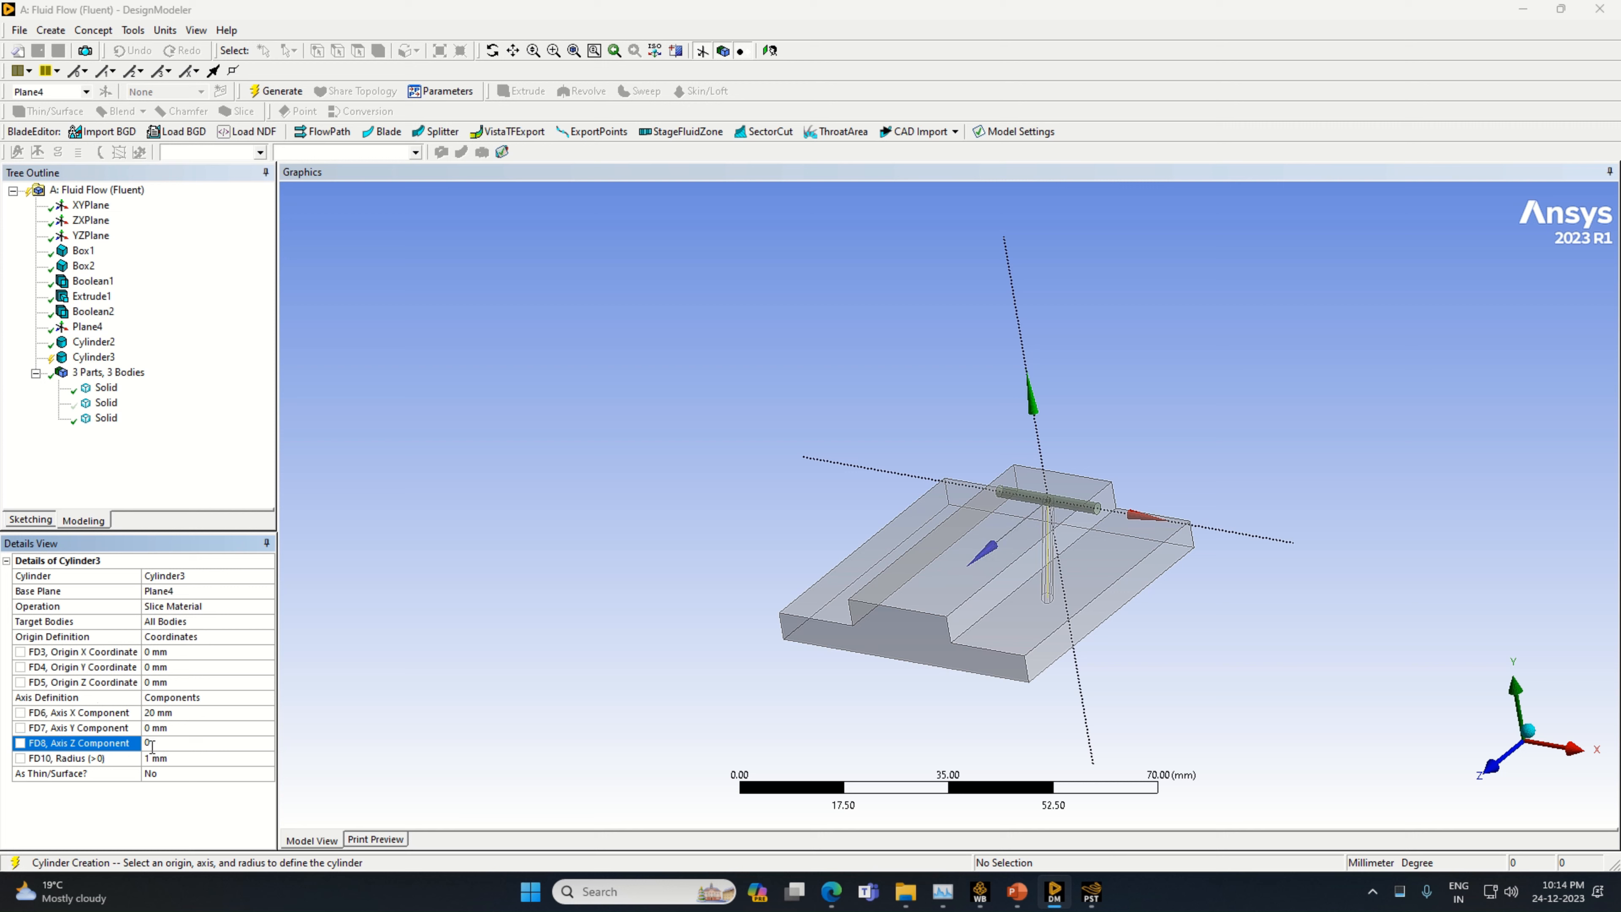
key("Return")
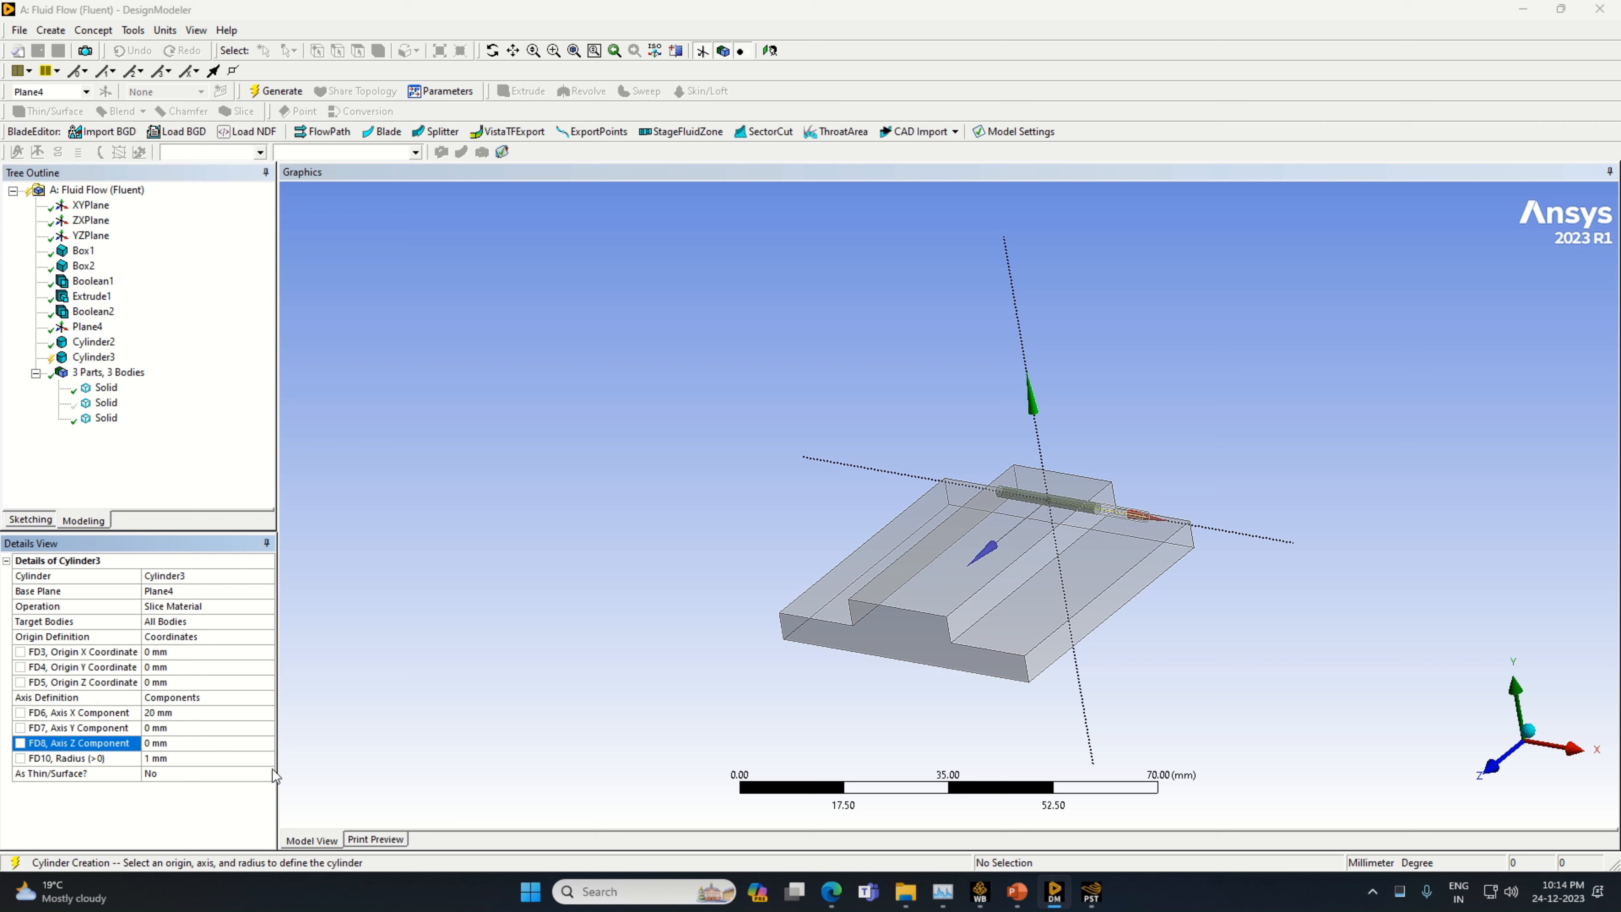
Set the second cylinder's origin X coordinate to -10 mm and origin Z coordinate to 5 mm, and generate it
left_click(175, 652)
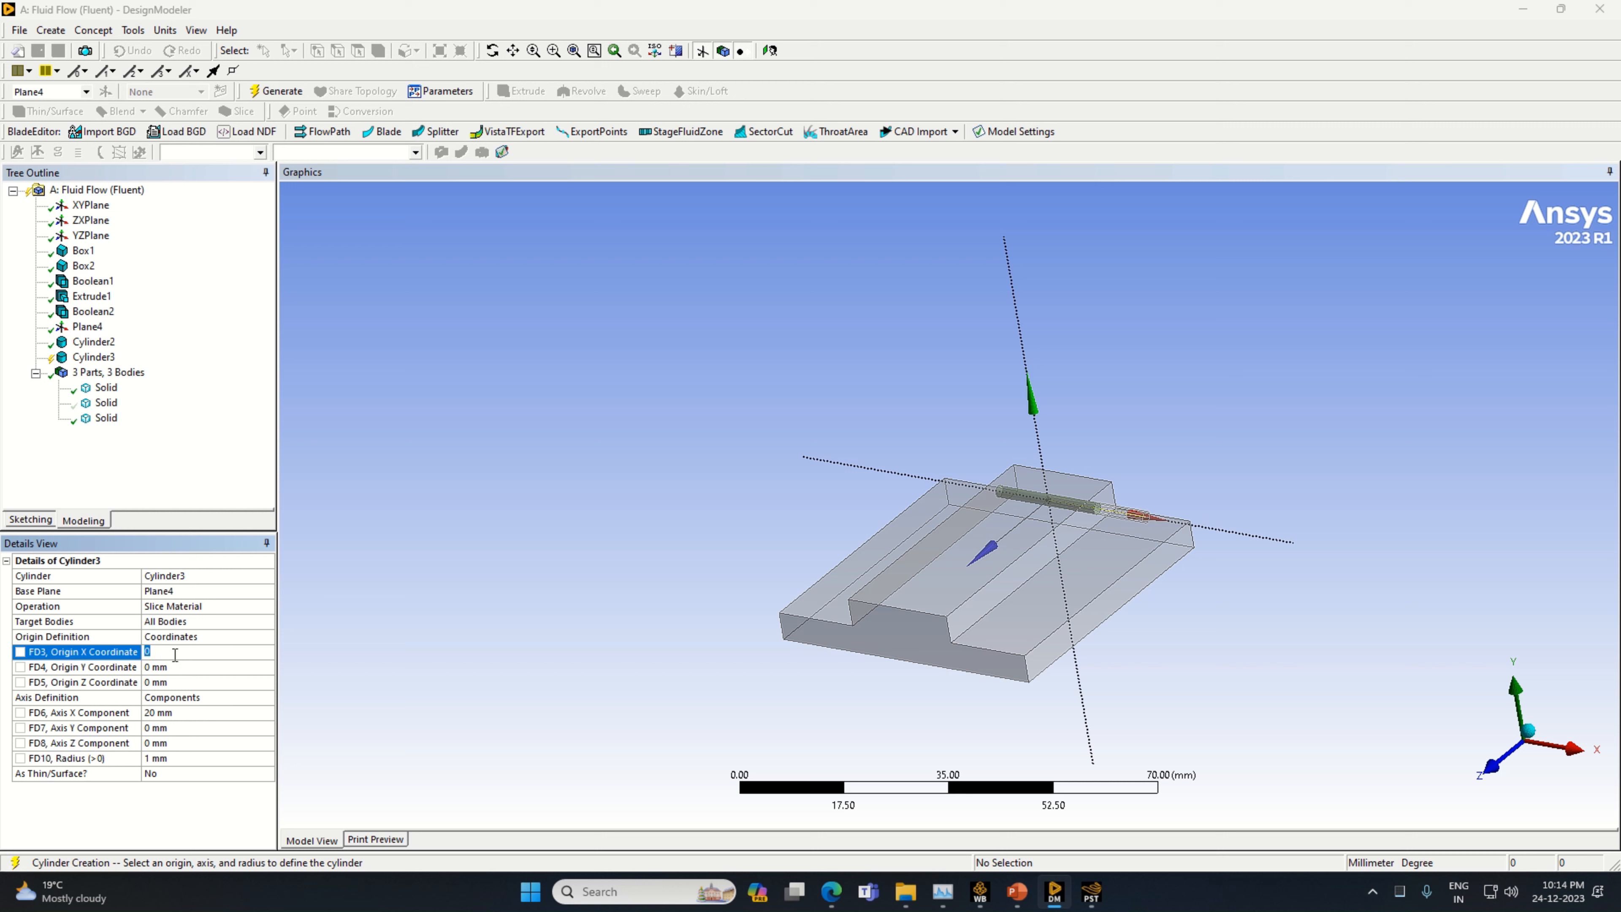
type("-1")
left_click(171, 681)
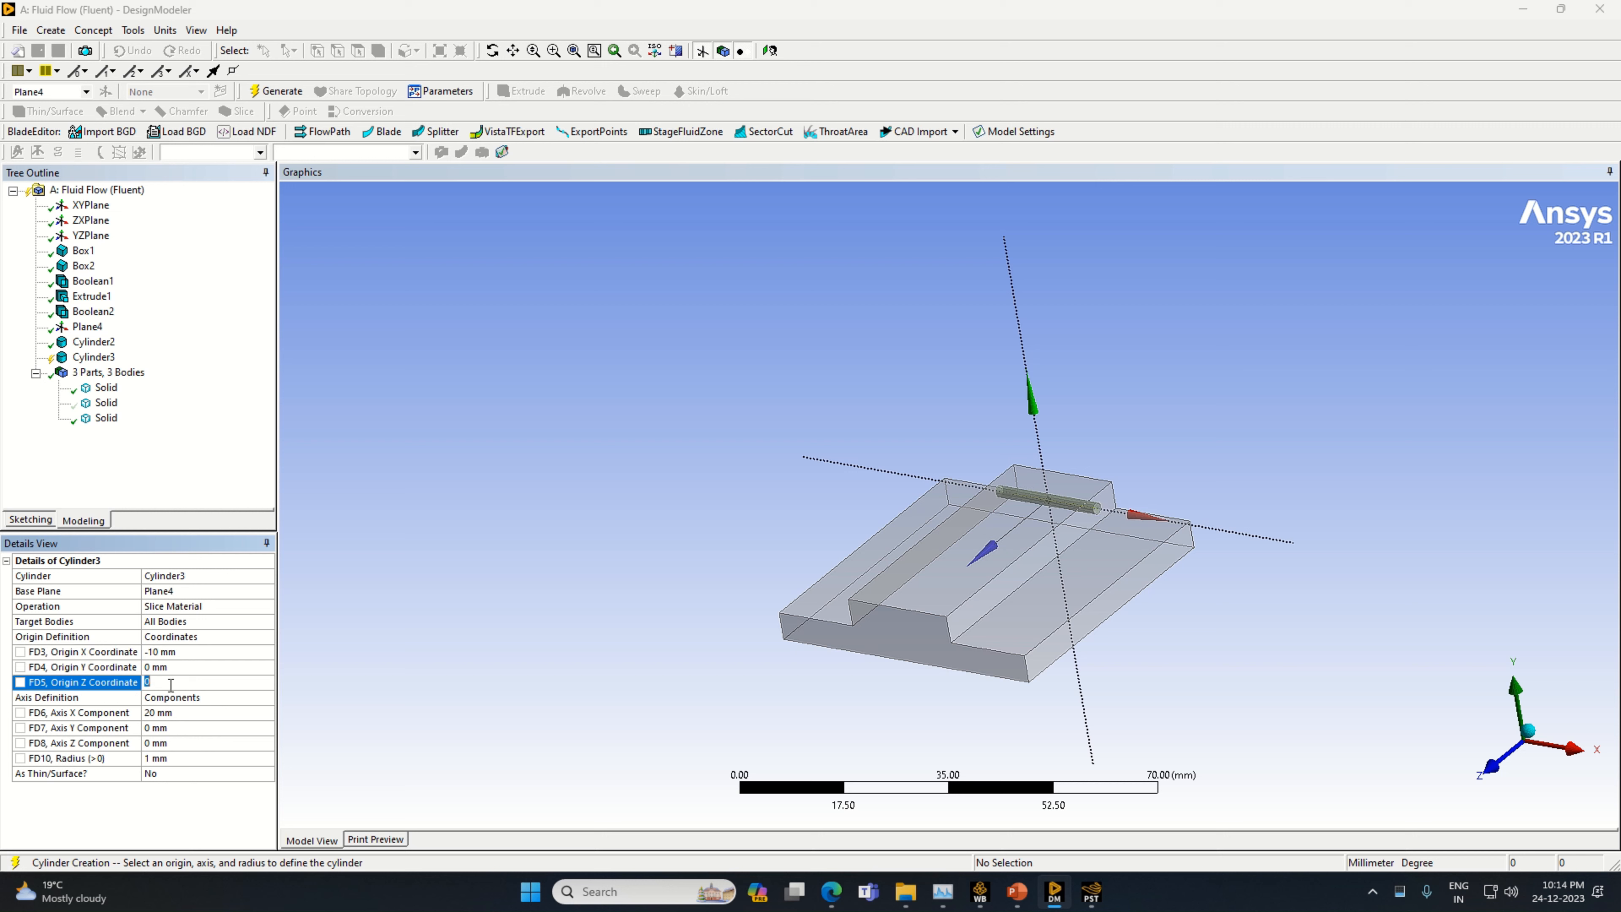
key("Return")
left_click(276, 91)
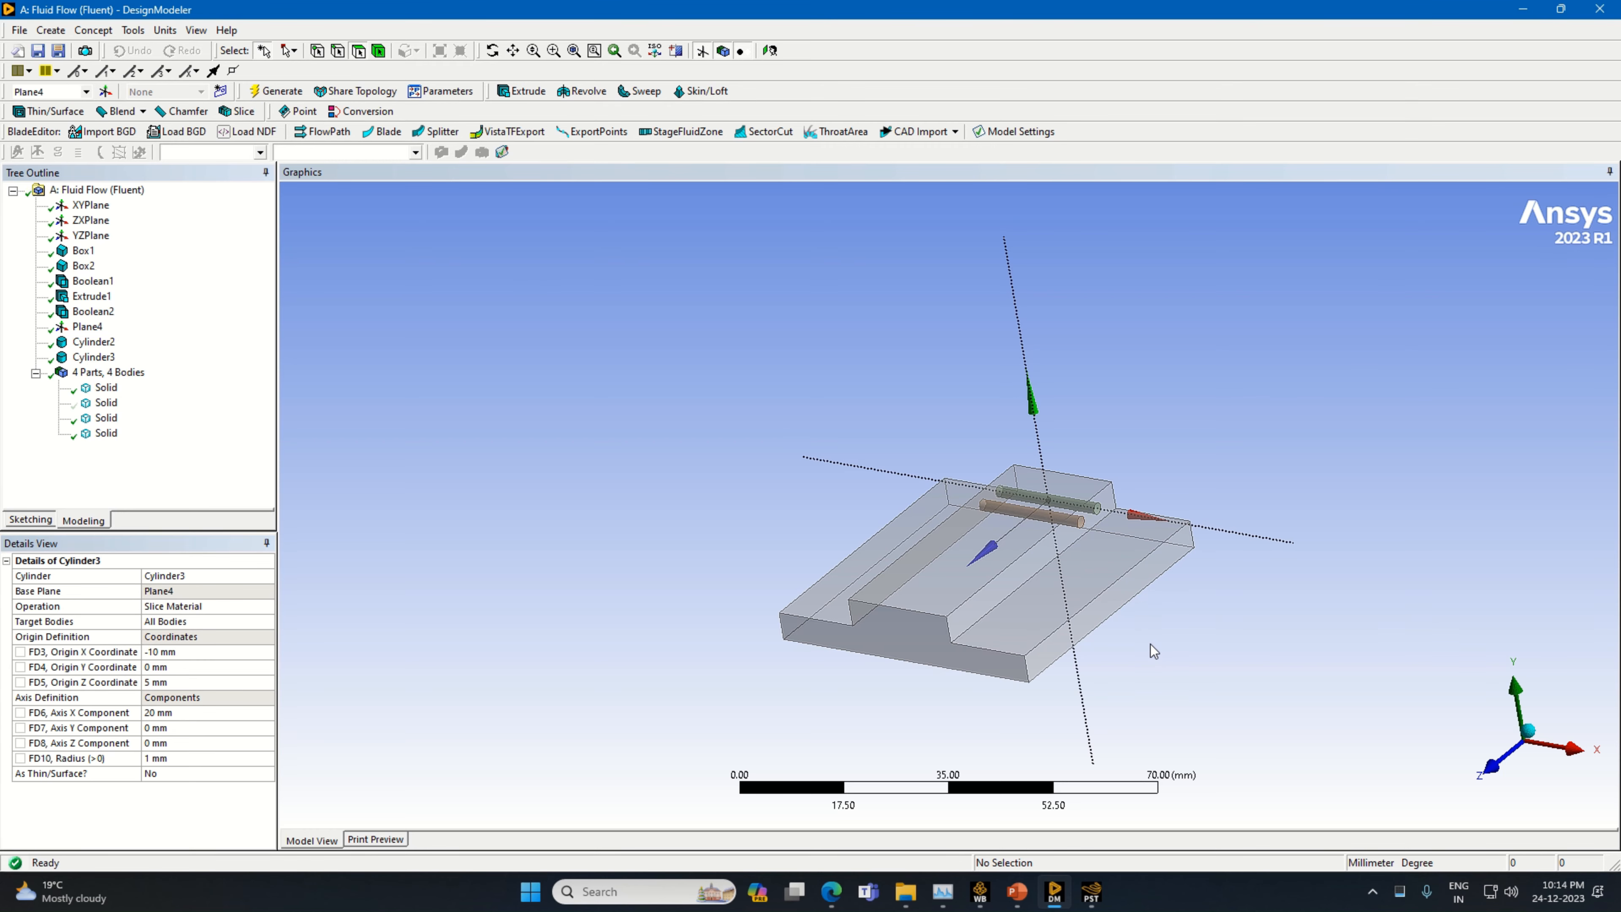
Add a third cylinder primitive based on Plane4 with its operation set to Slice Material
mouse_move(1153, 651)
middle_mouse_down()
mouse_move(1166, 680)
mouse_move(1186, 635)
mouse_move(1147, 664)
middle_mouse_up()
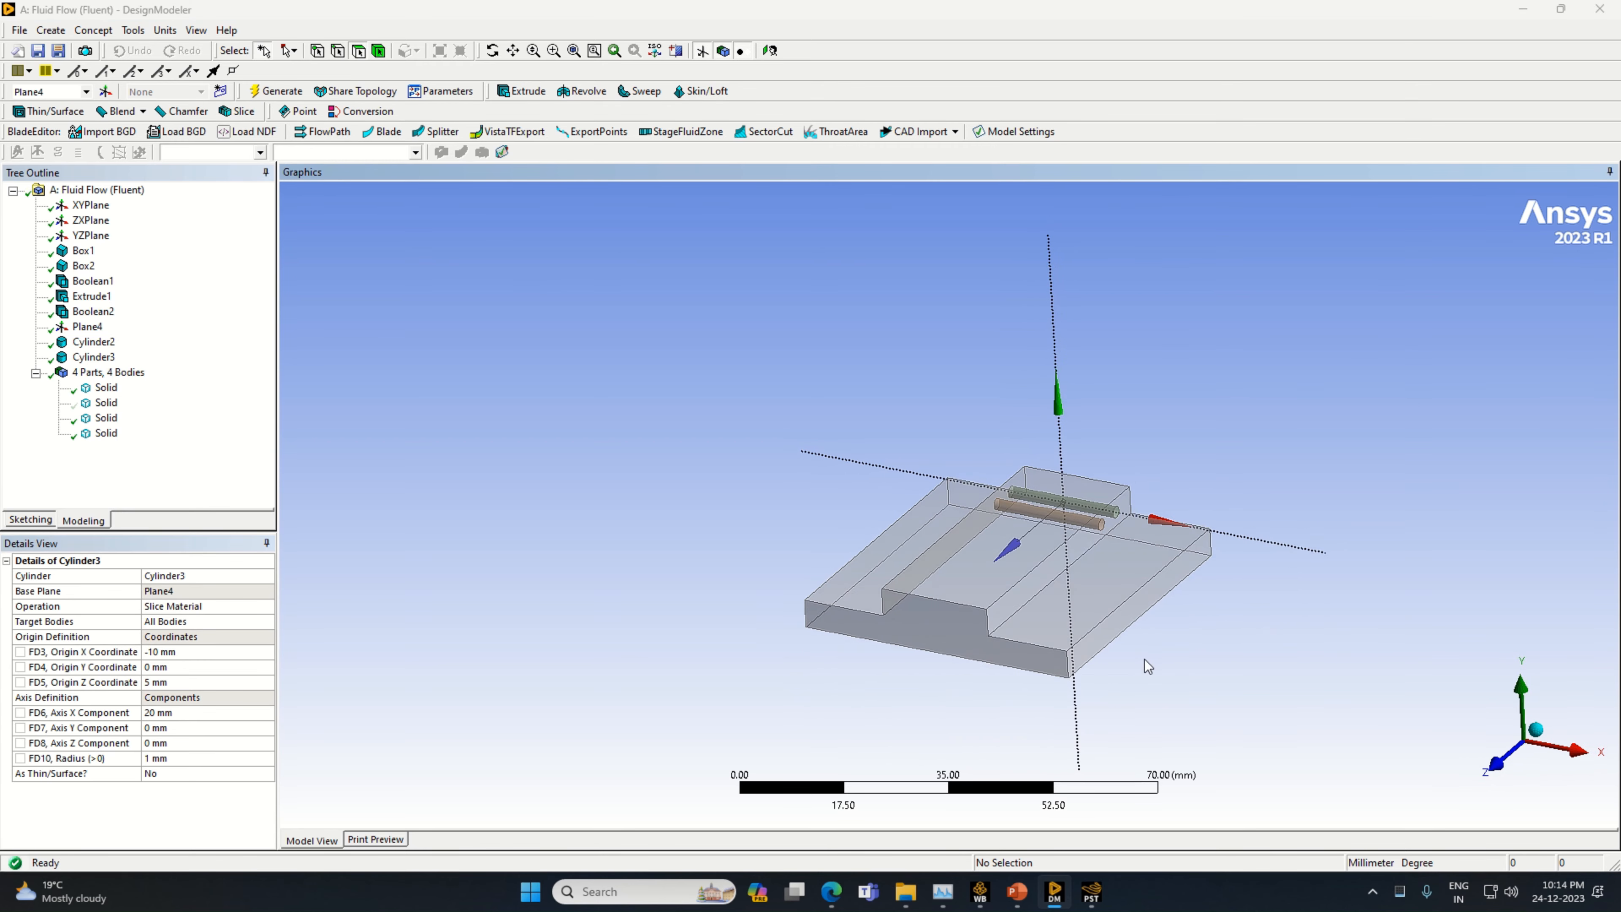
left_click(56, 30)
mouse_move(156, 374)
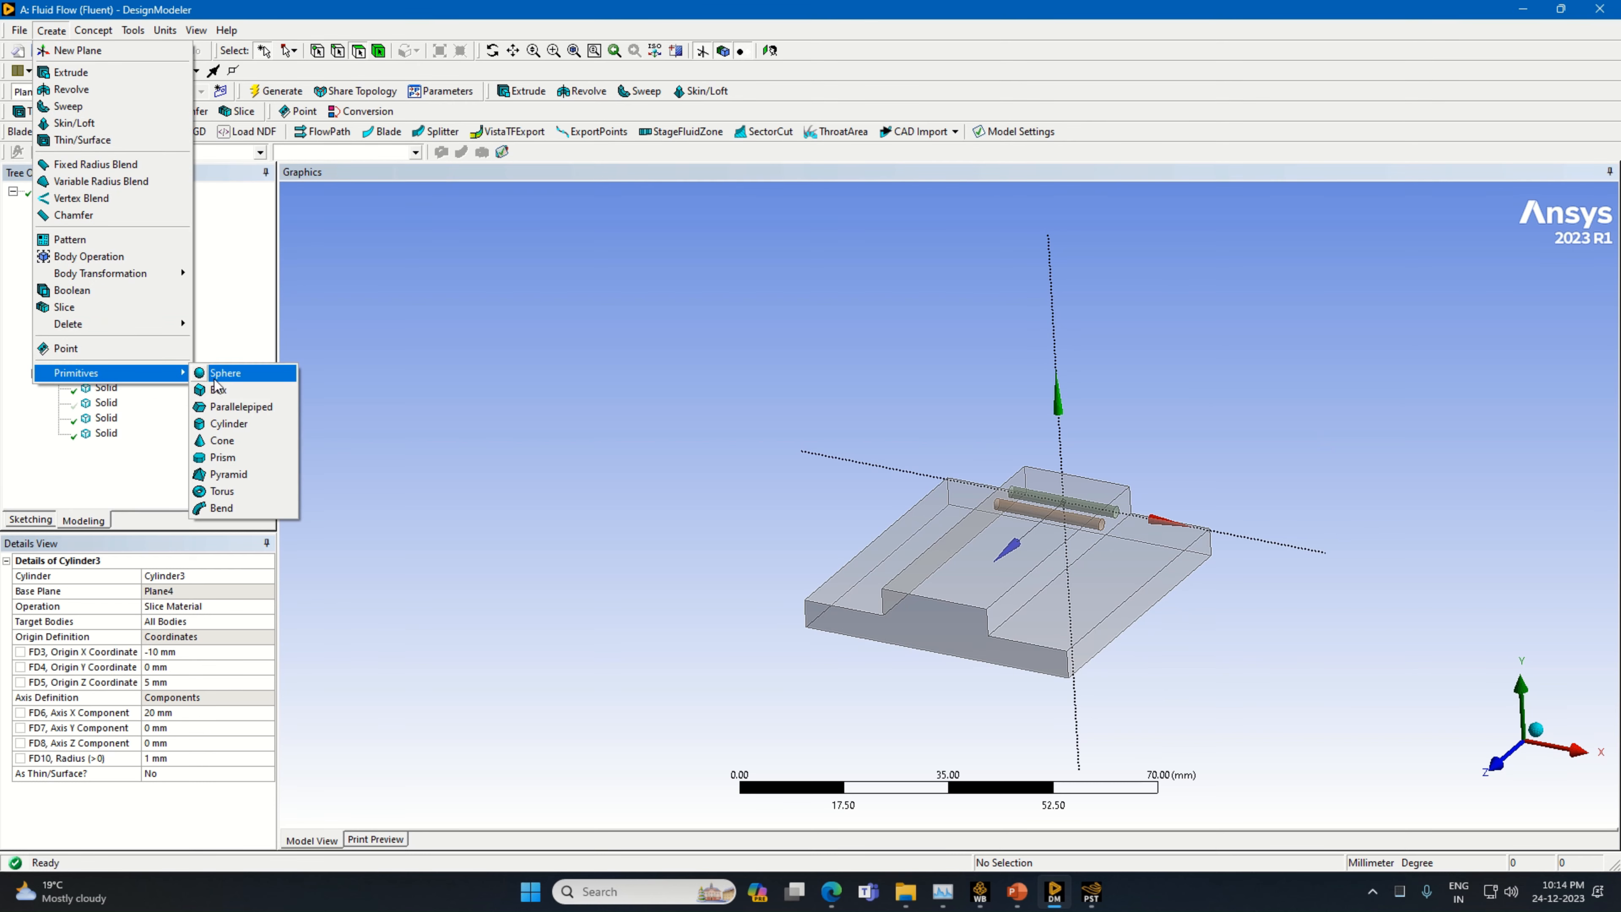
left_click(279, 426)
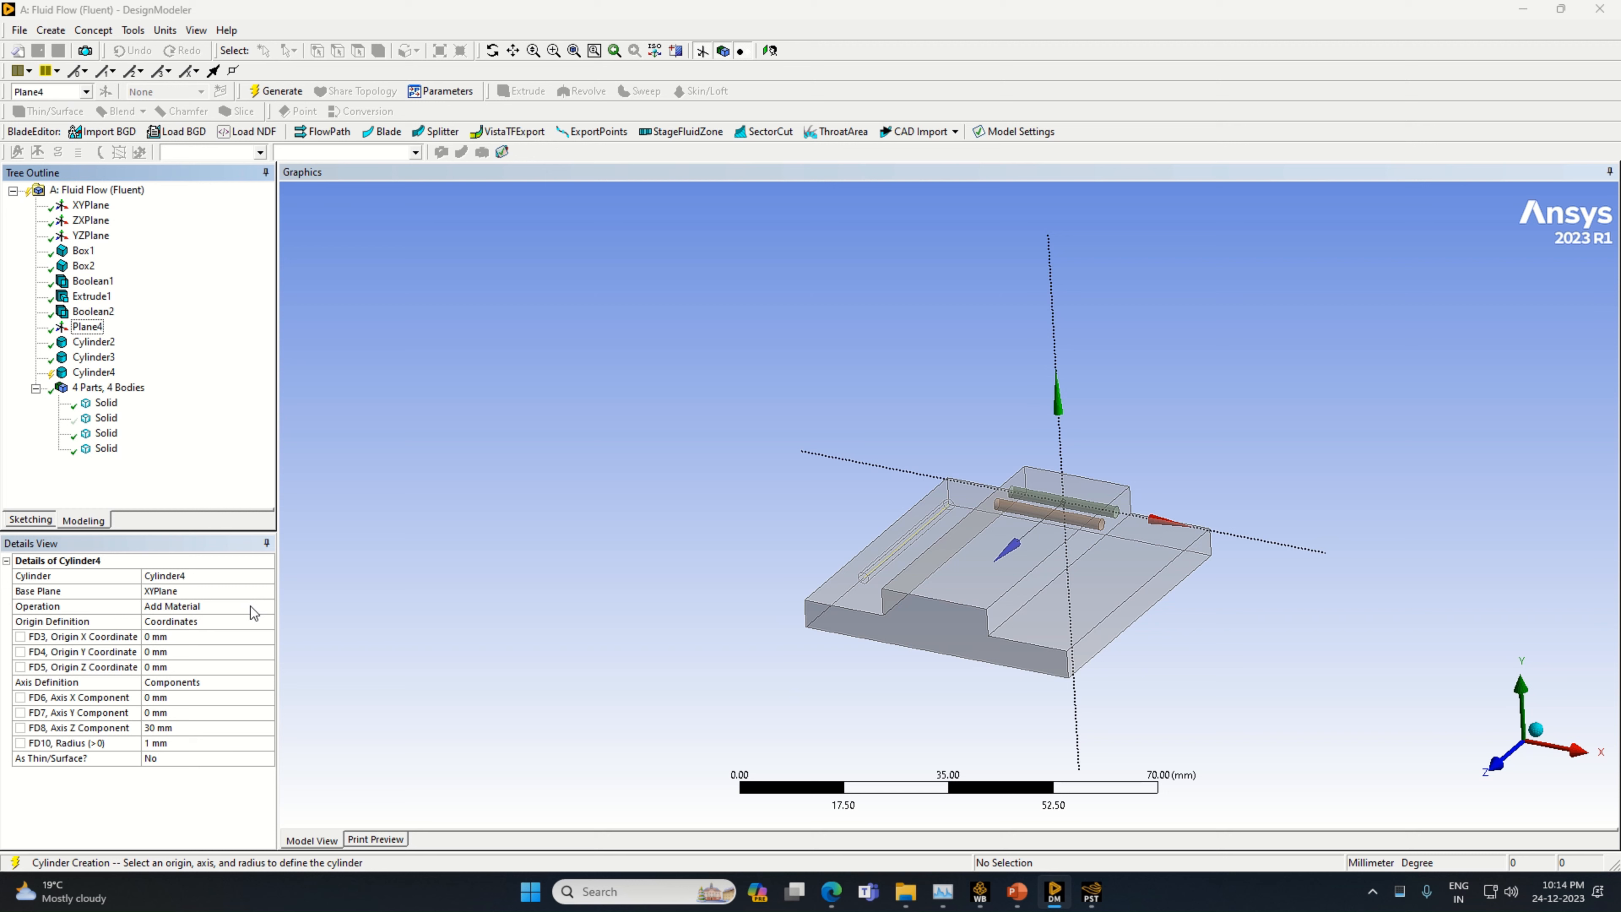
left_click(223, 593)
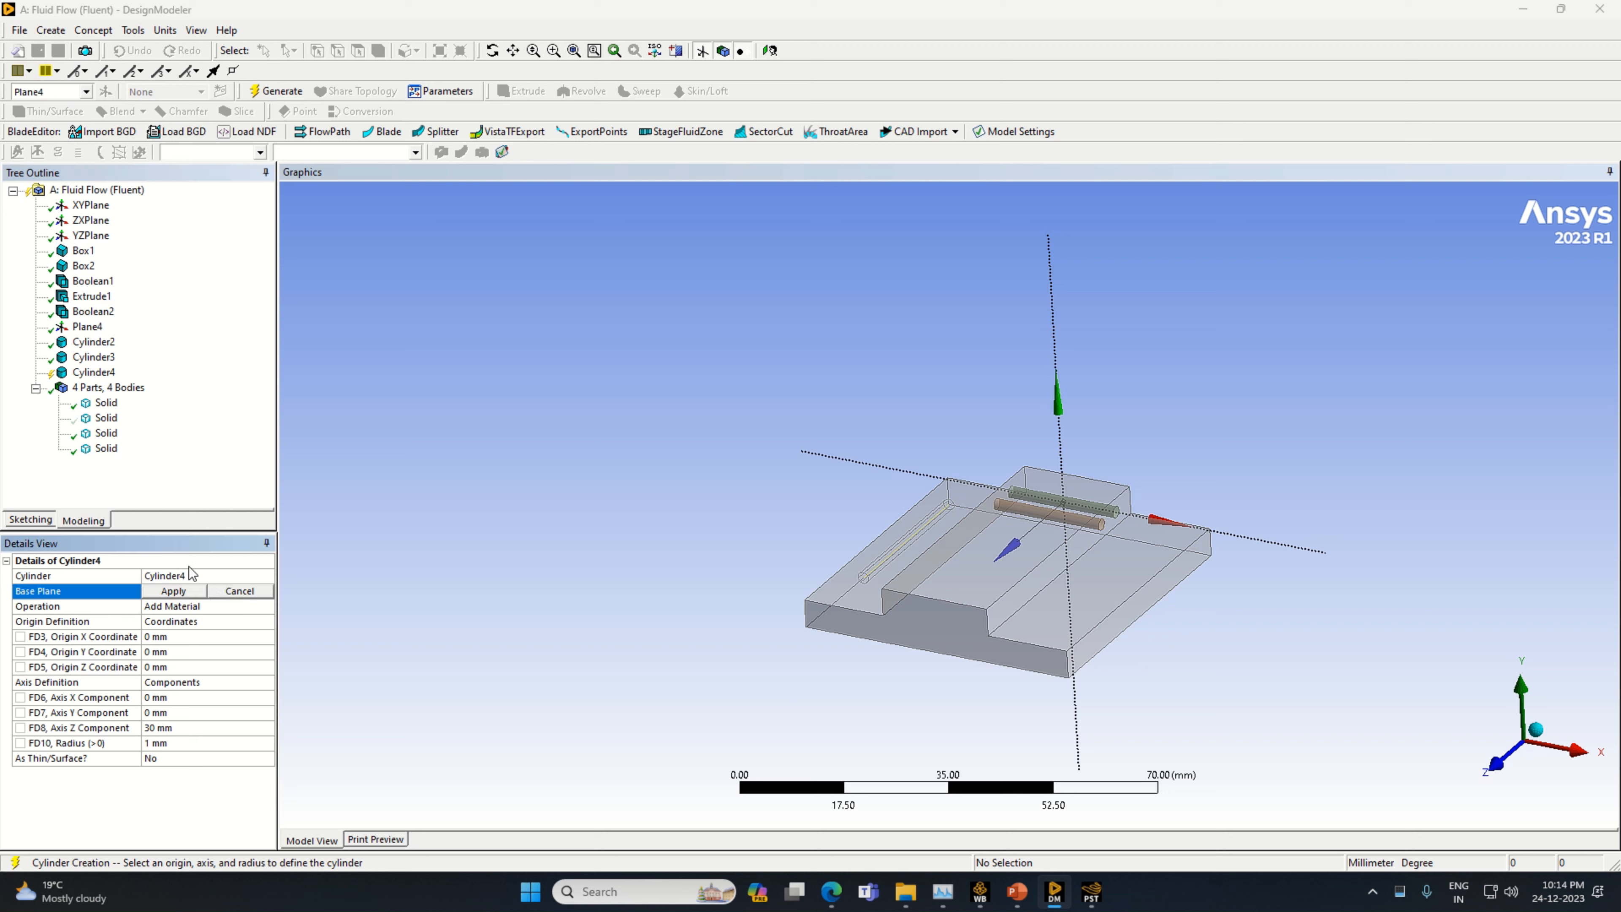
left_click(87, 326)
left_click(173, 591)
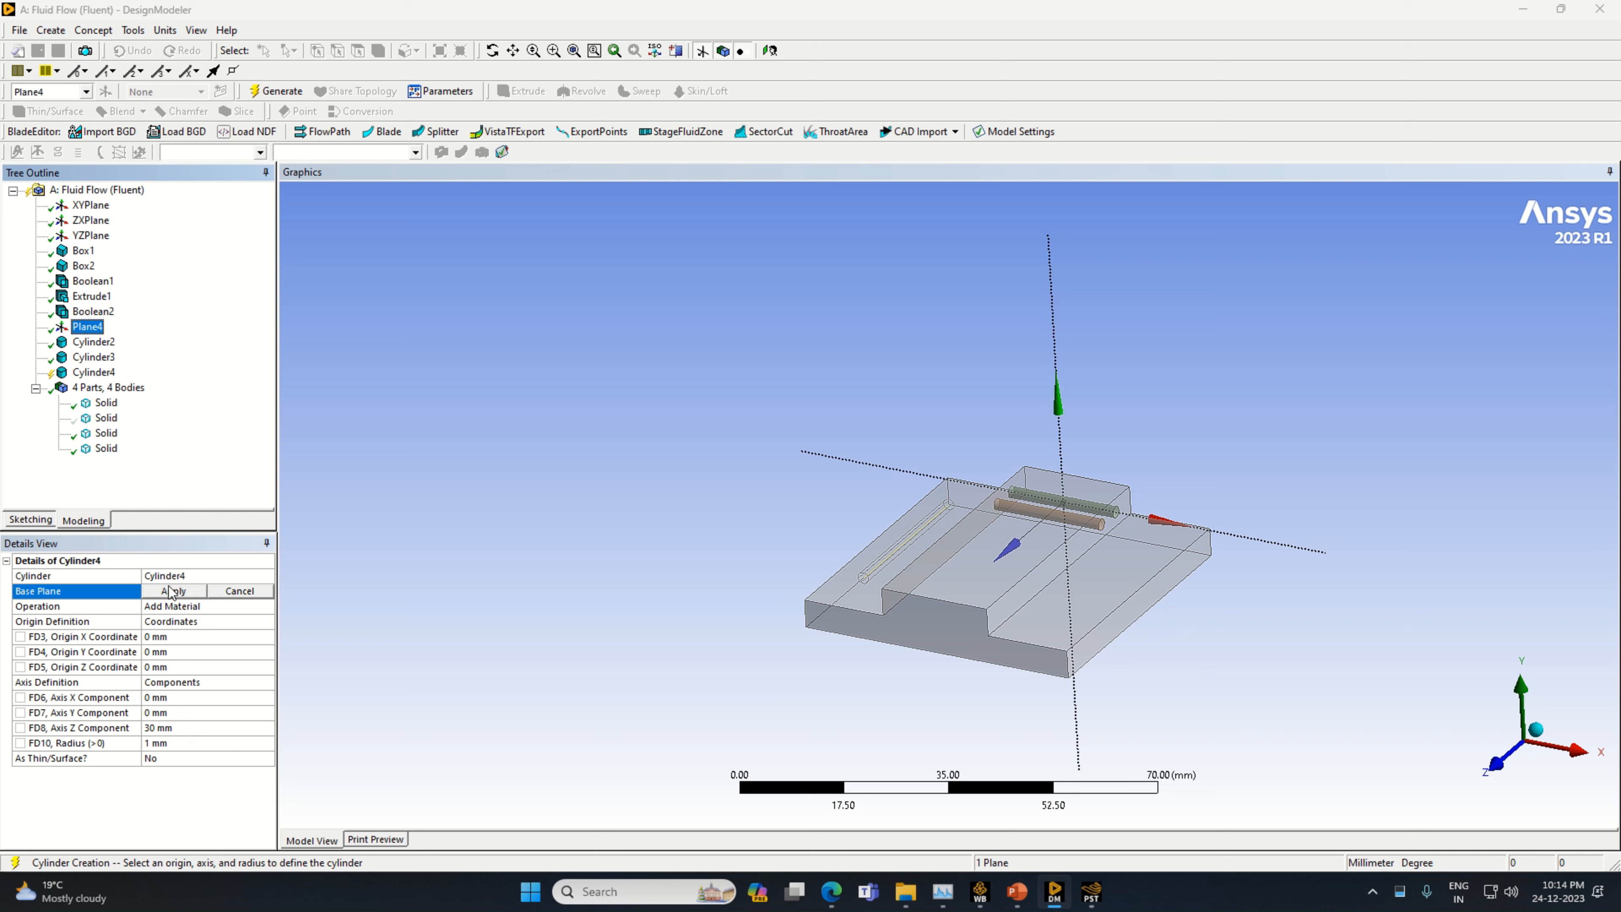
left_click(269, 608)
left_click(243, 637)
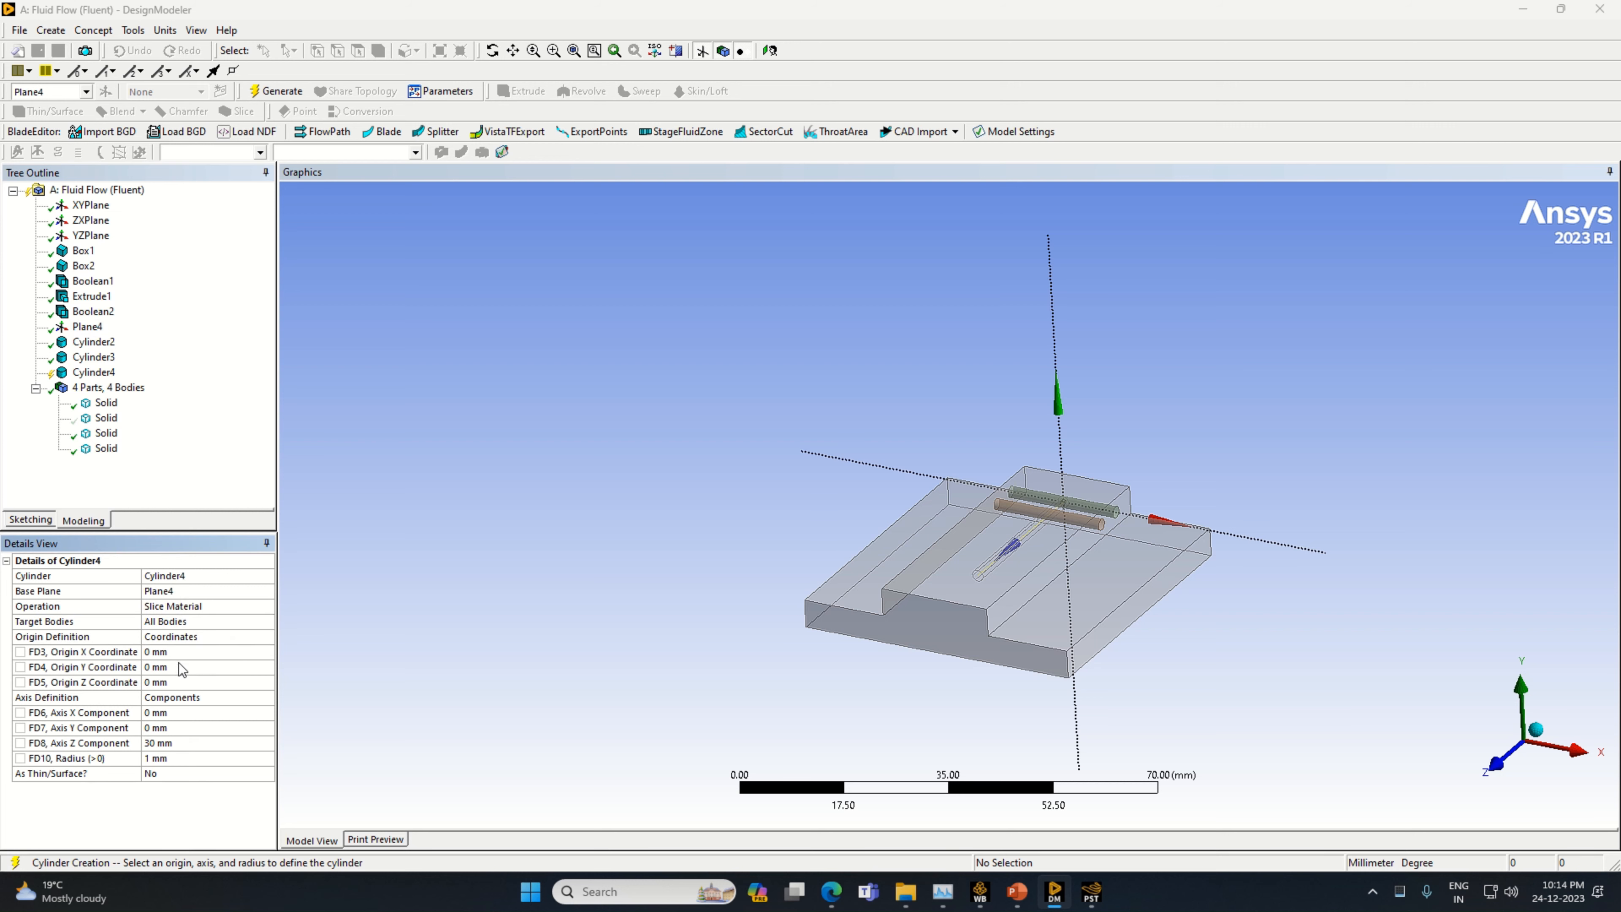
Set the third cylinder's axis X component to 20 mm and its axis Z component to 0 mm
left_click(167, 713)
type("20")
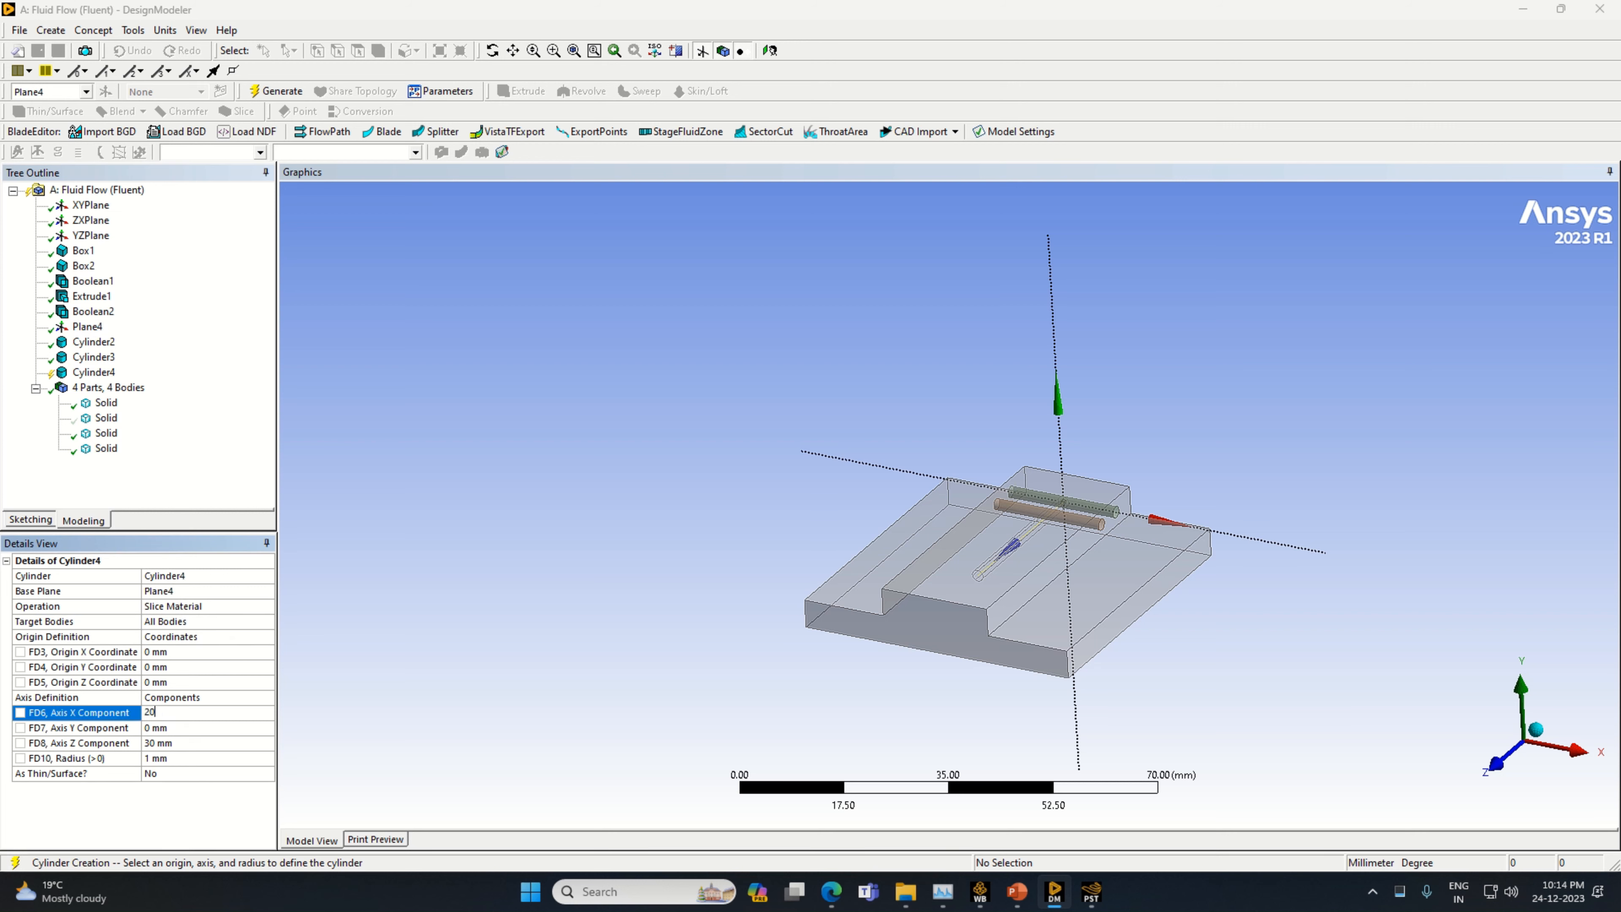
left_click(158, 743)
type("0")
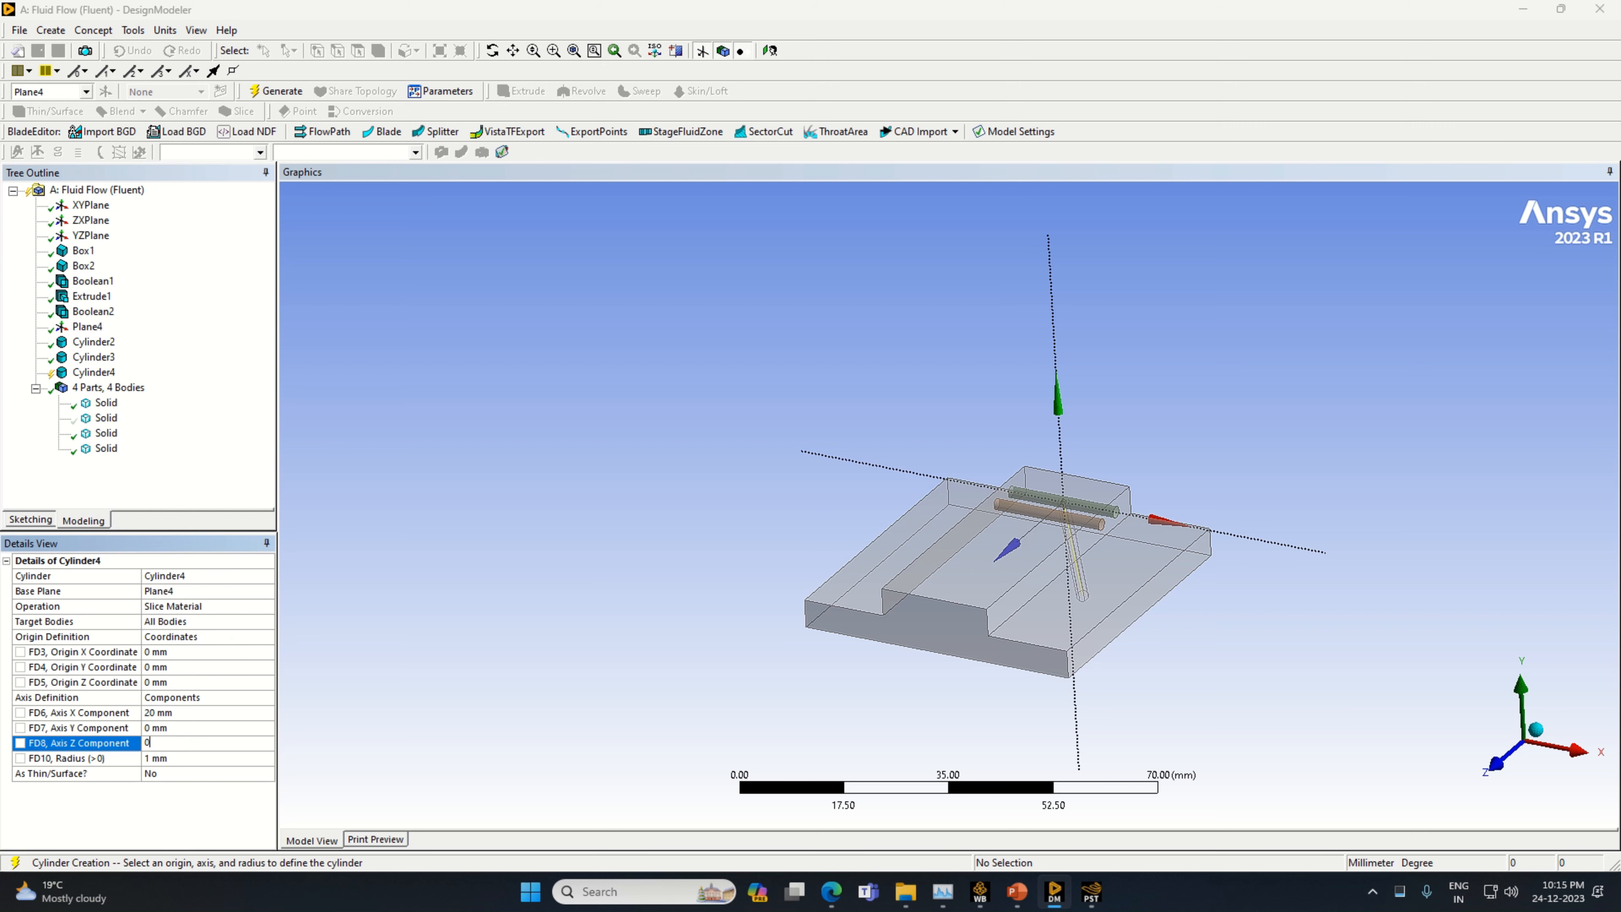
Set the third cylinder's origin X coordinate to -10 mm and origin Z coordinate to 10 mm, and generate it
left_click(167, 651)
type("-")
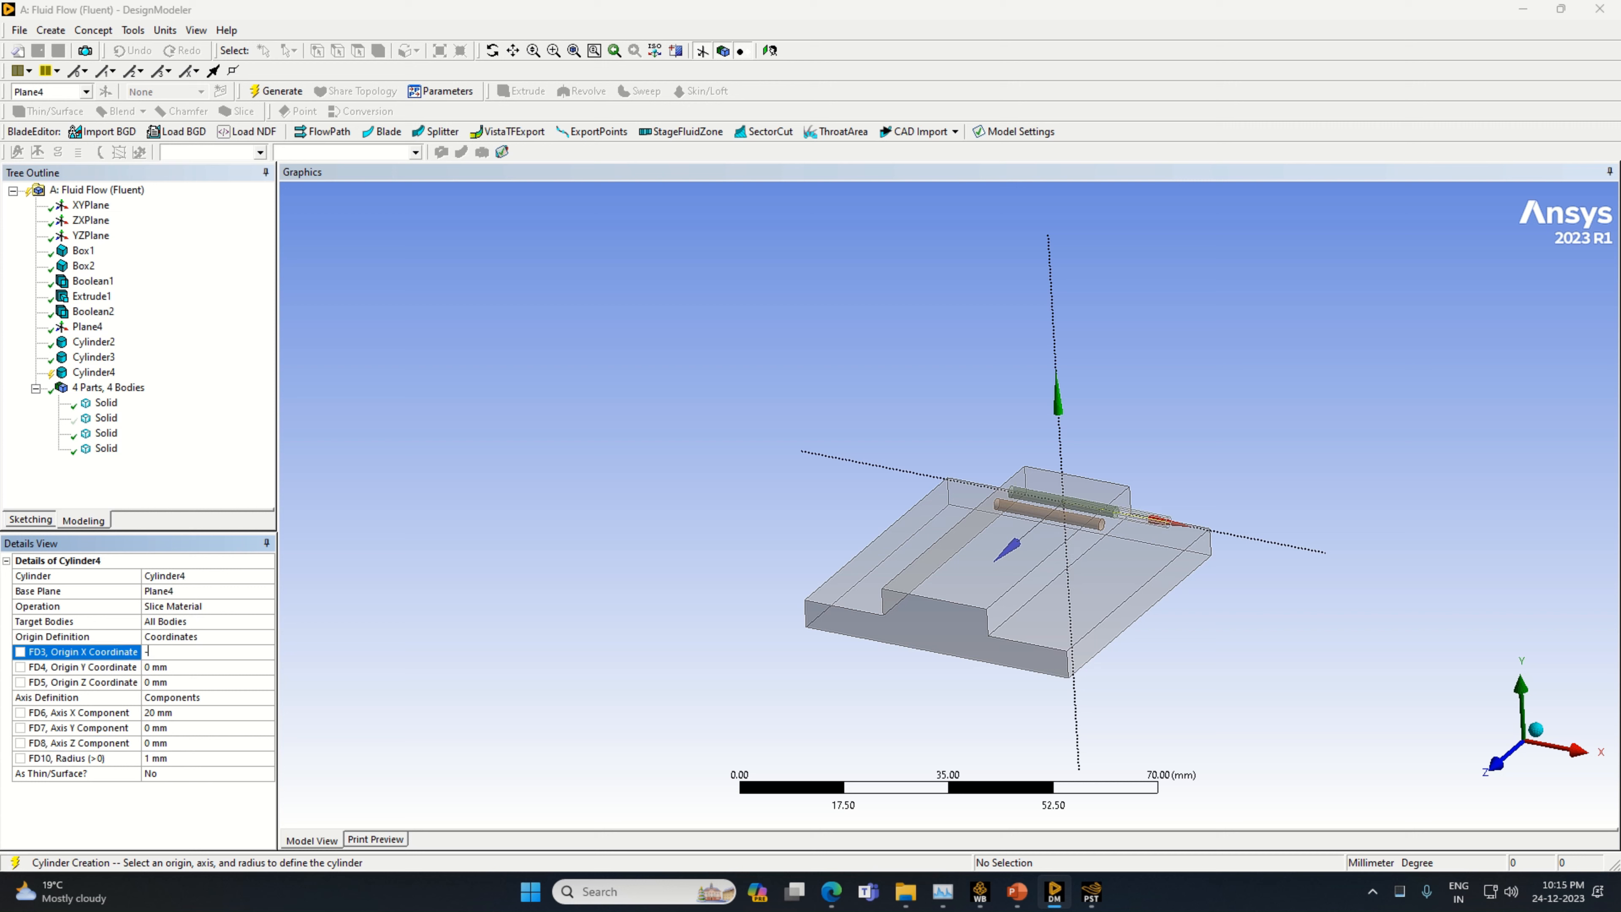
type("10")
left_click(149, 681)
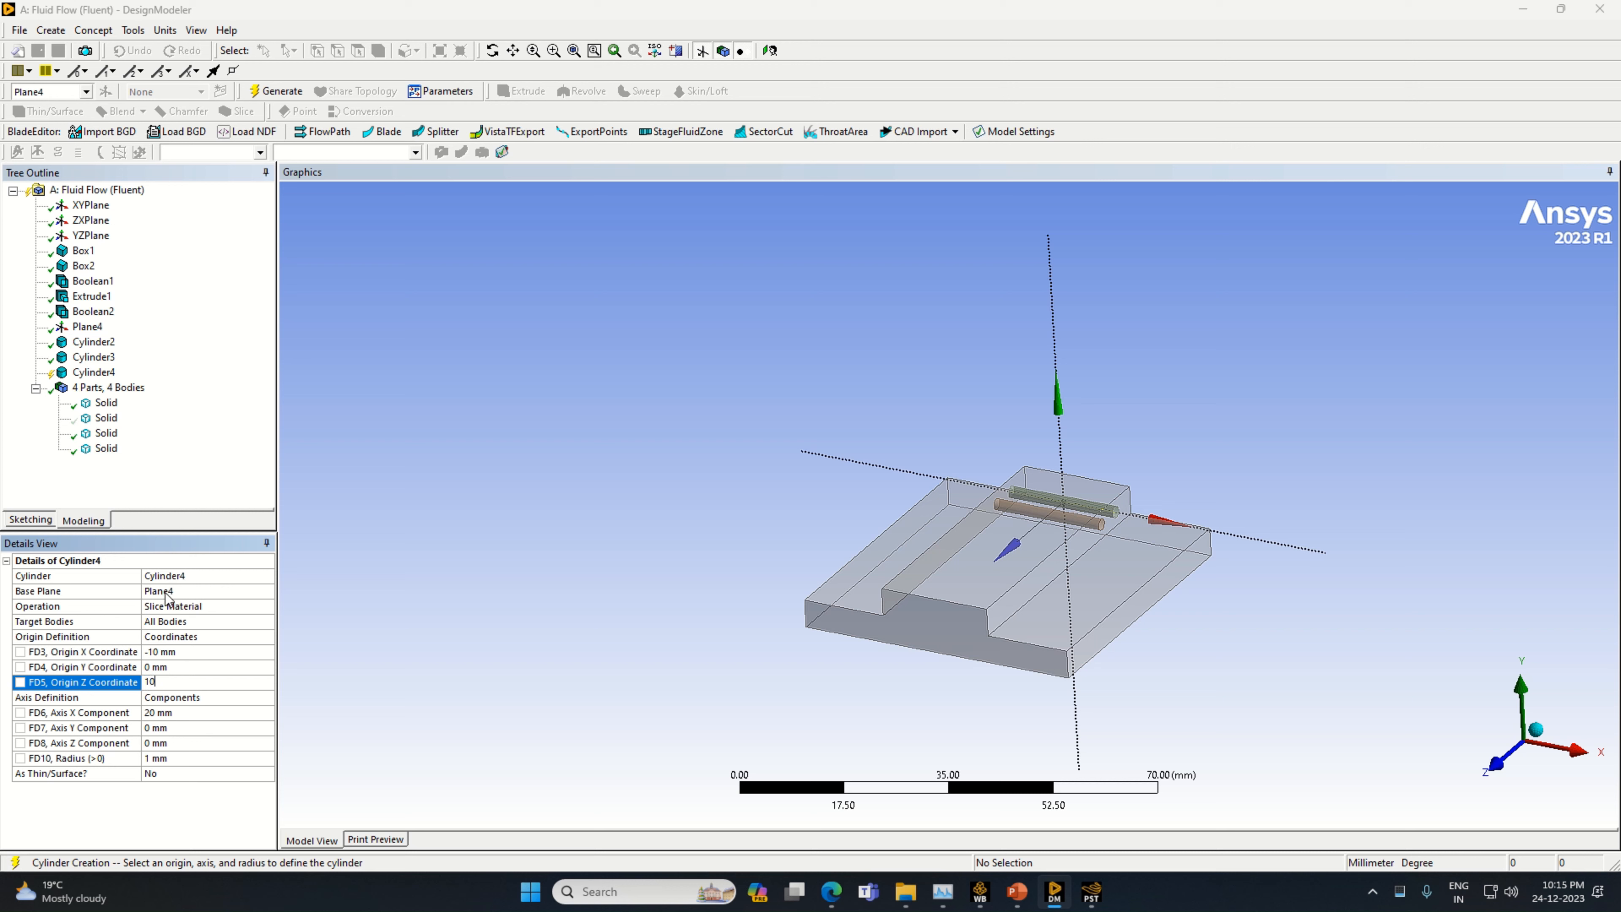
left_click(284, 94)
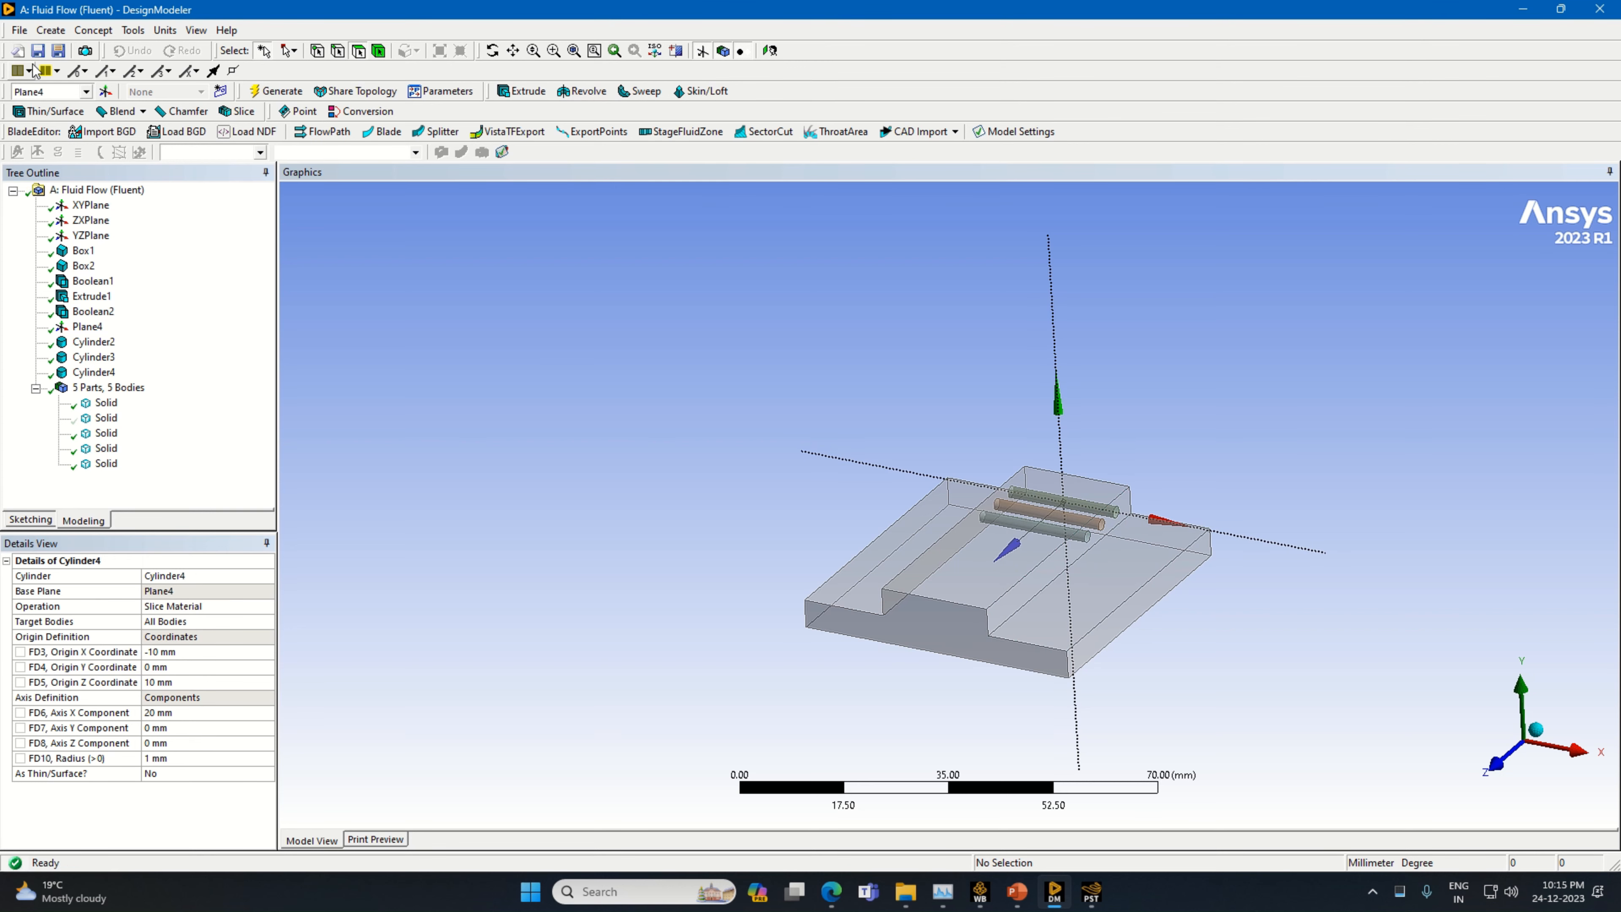
Add a fourth cylinder primitive with its operation set to Slice Material and Plane4 as its base plane
left_click(51, 30)
mouse_move(134, 373)
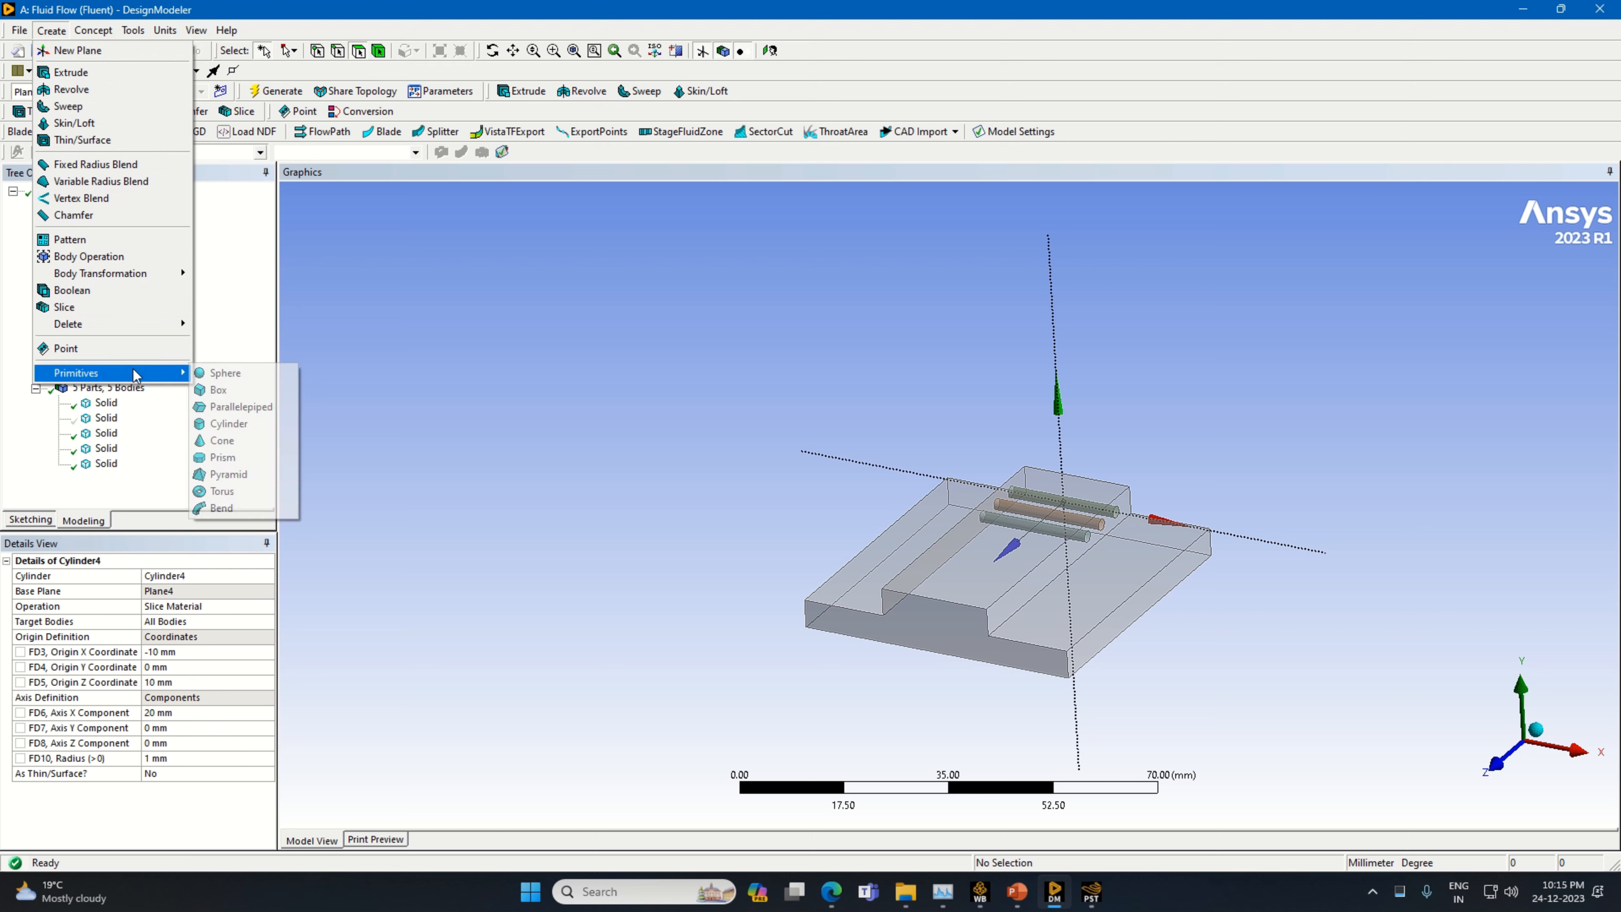
left_click(243, 423)
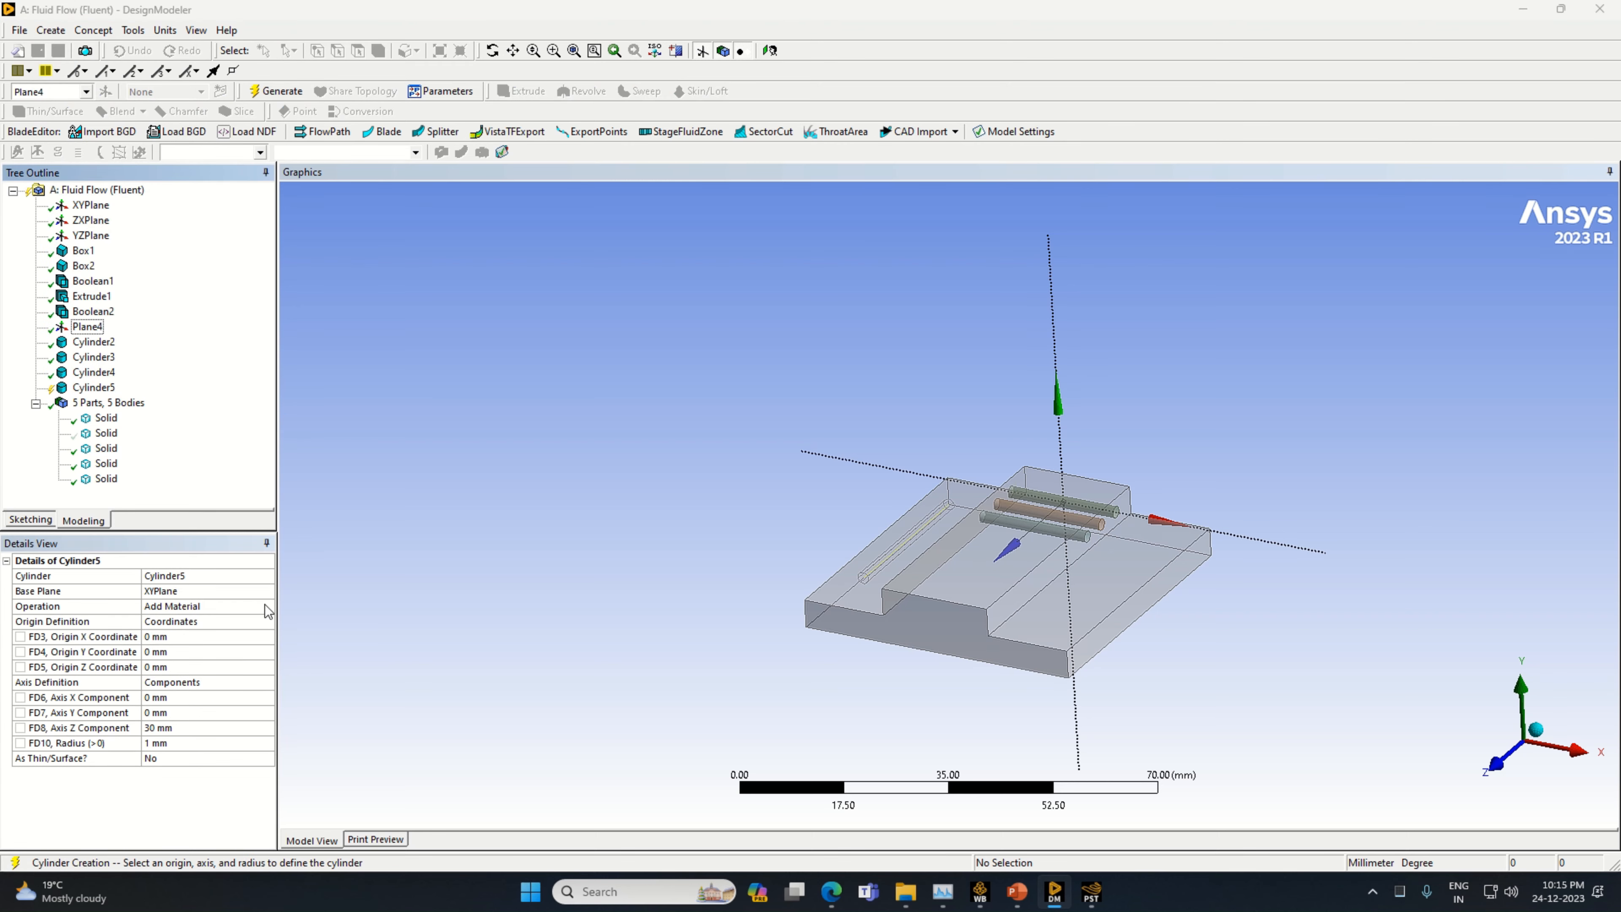
left_click(265, 607)
left_click(214, 642)
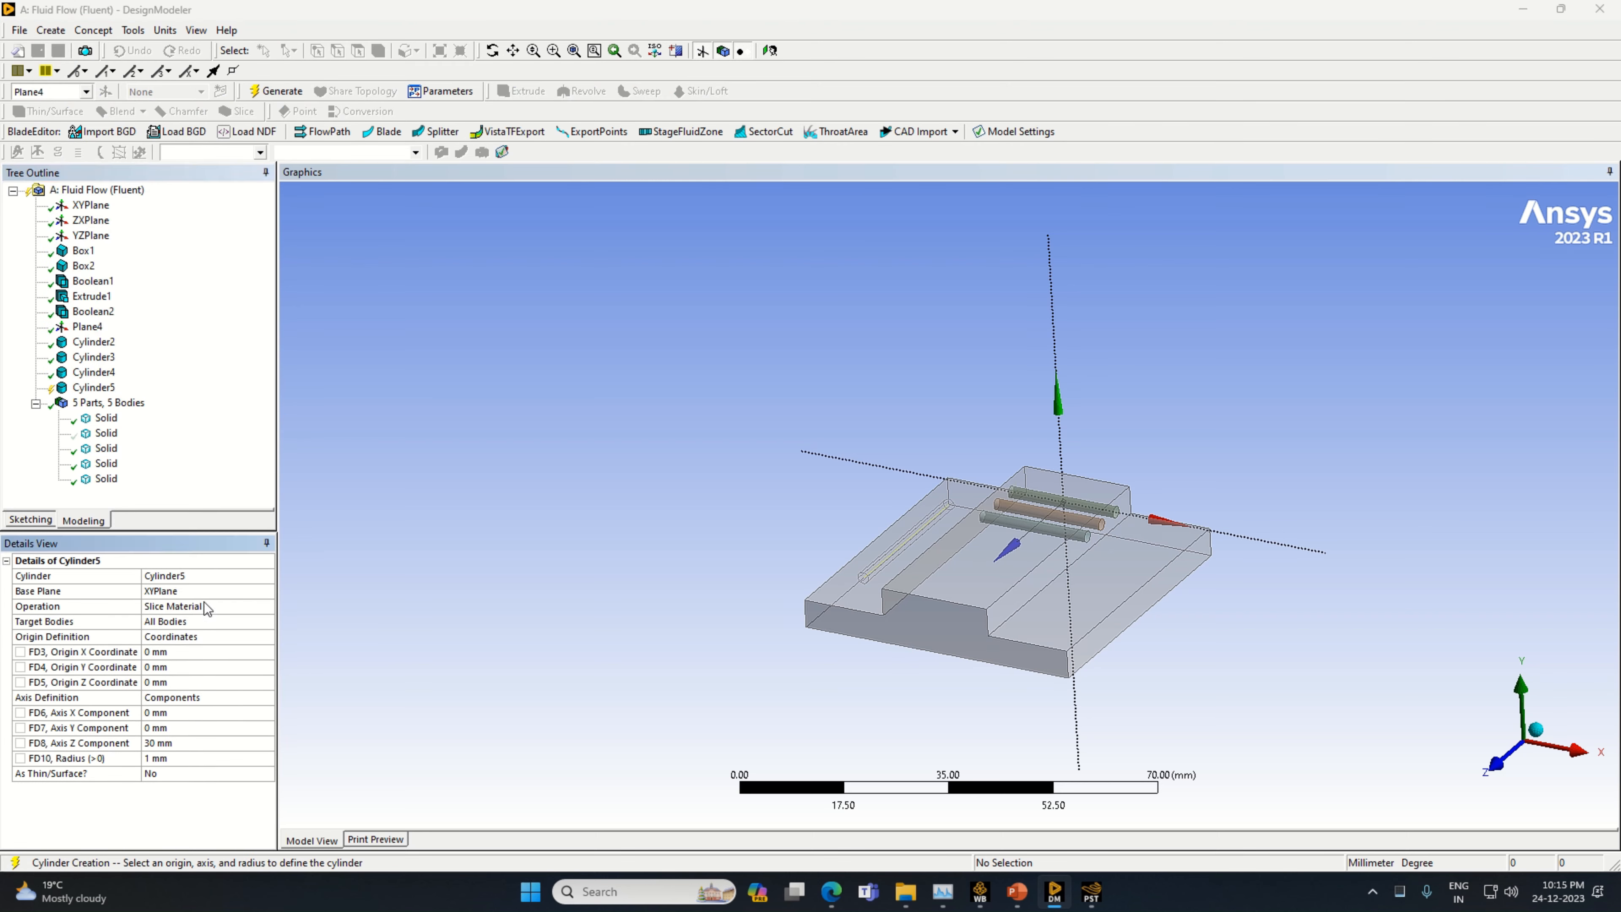
left_click(204, 596)
left_click(87, 326)
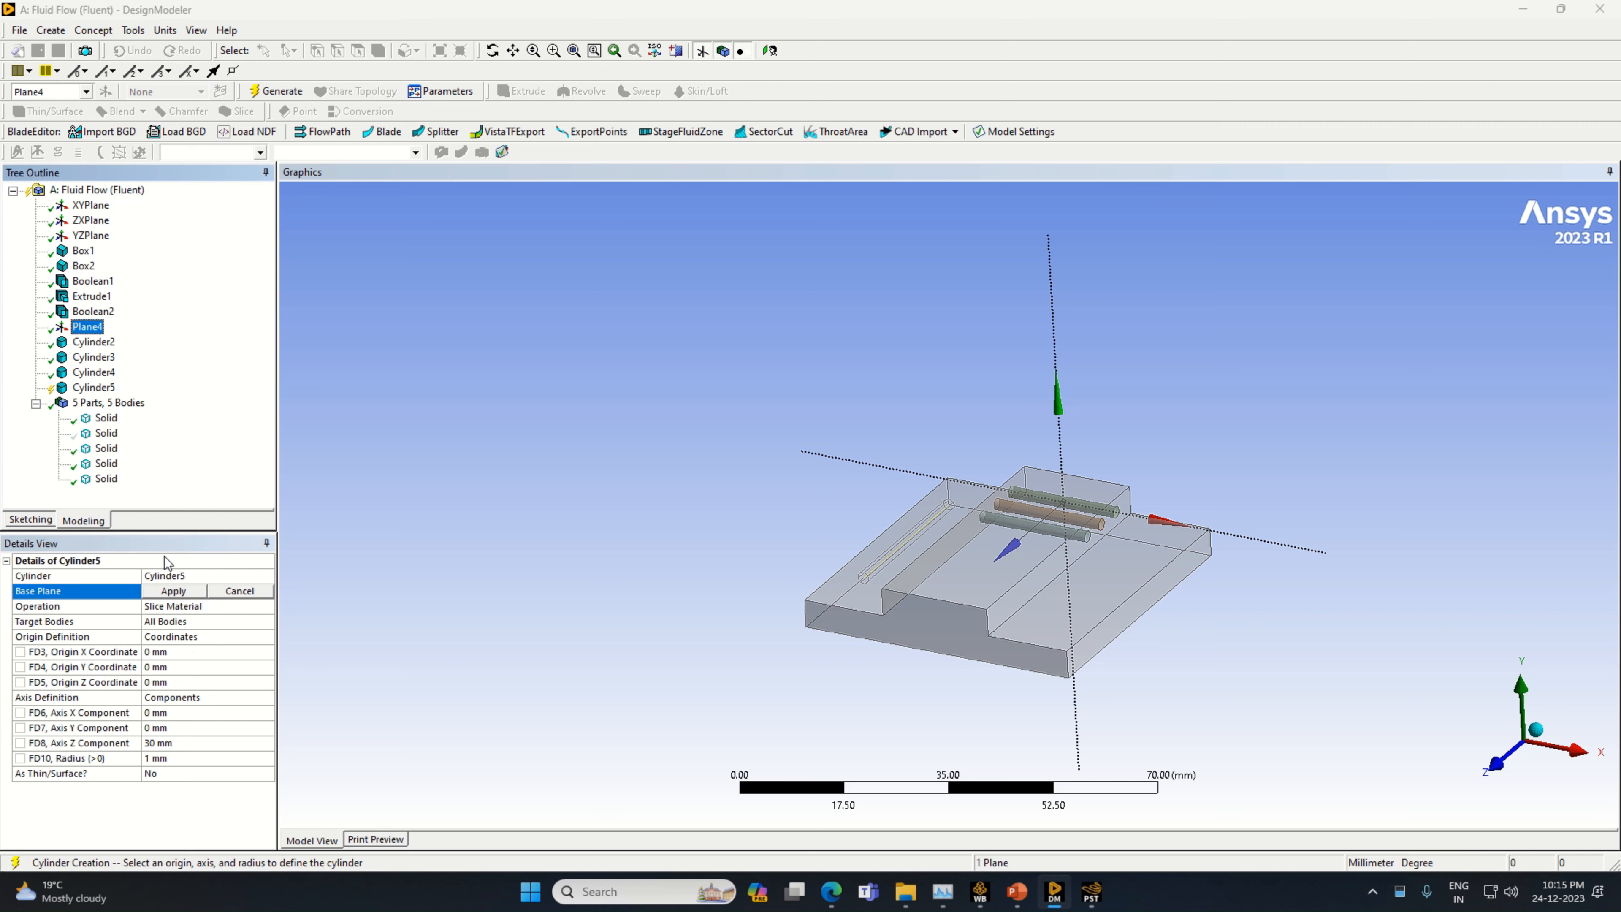
left_click(175, 590)
Give the fourth cylinder axis components X 20 mm and Z 0 mm, origin X -10 mm and Z 15 mm, and generate it
left_click(175, 712)
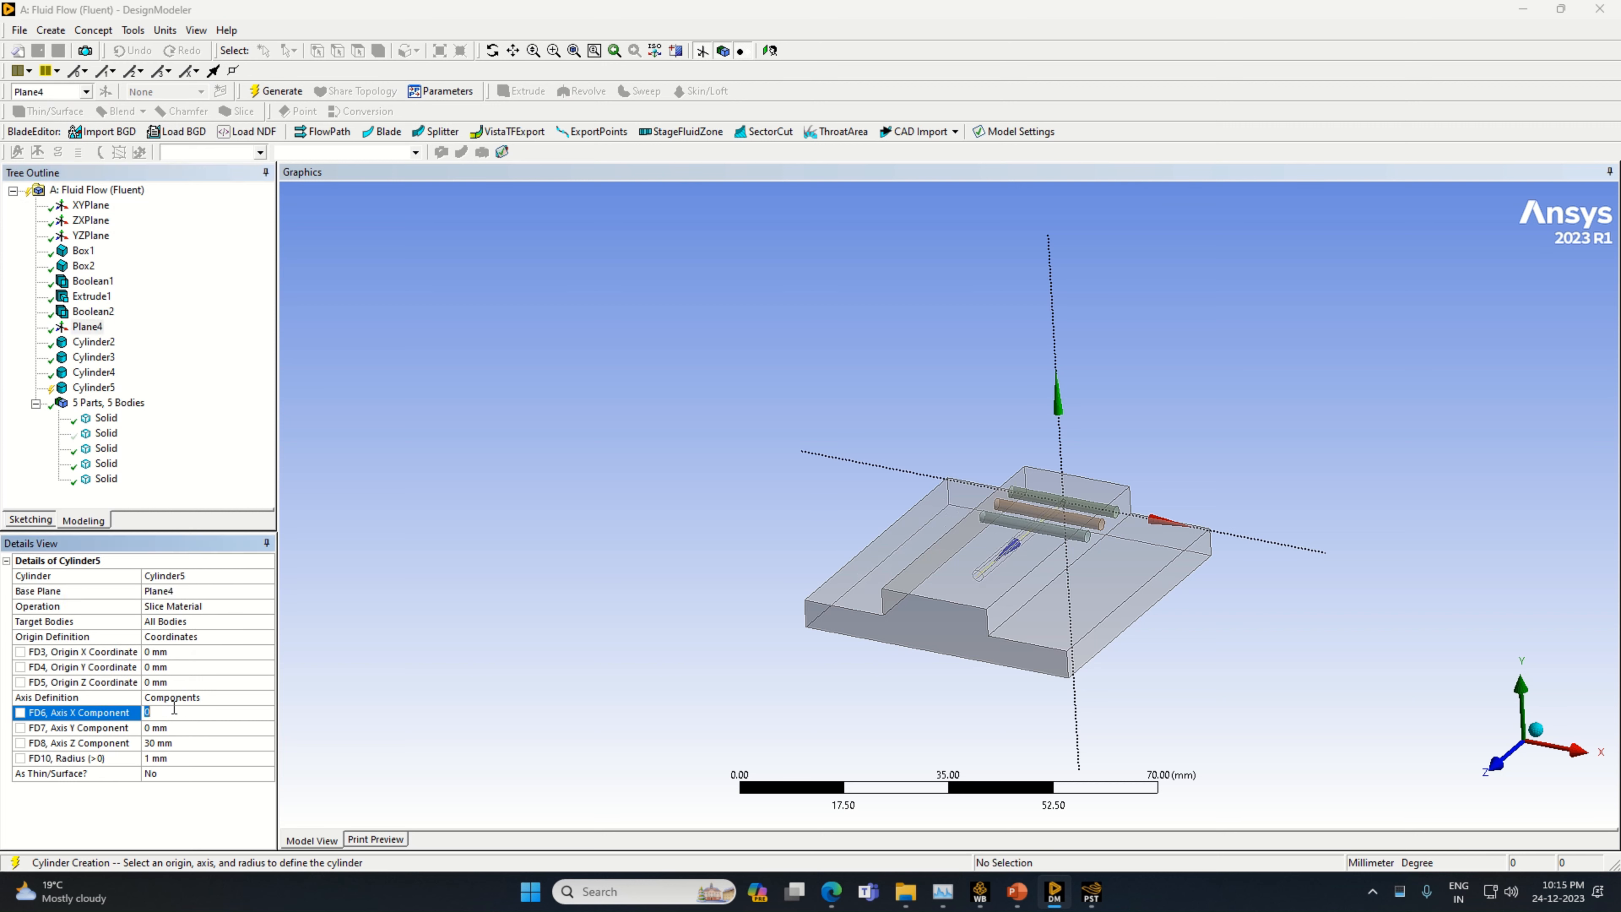
type("20")
left_click(169, 654)
type("-10")
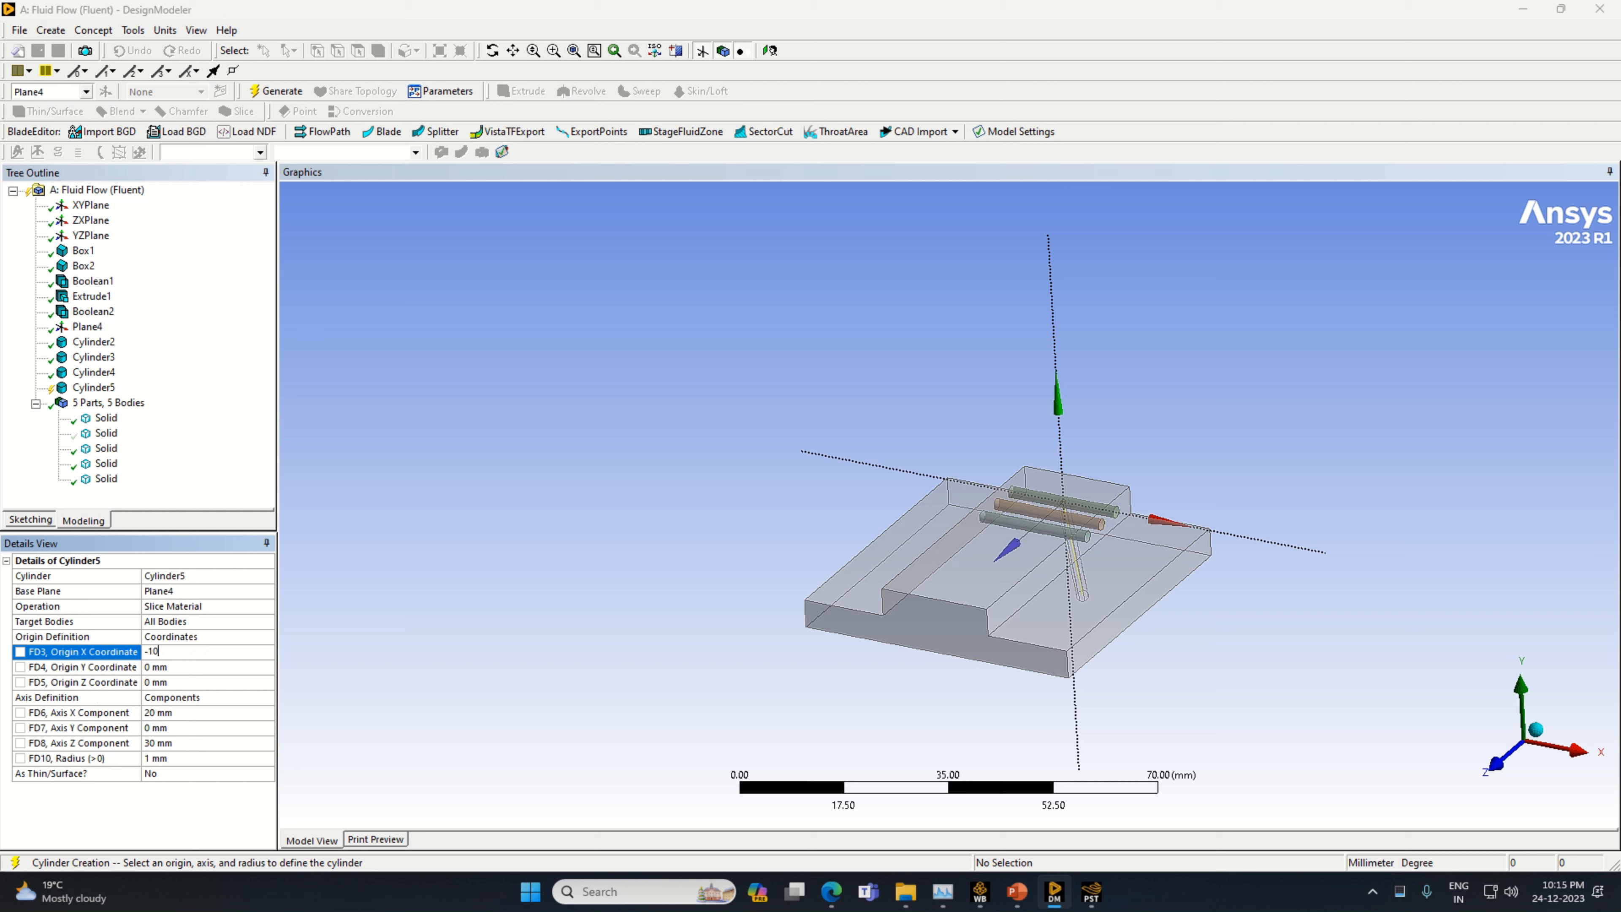
left_click(147, 742)
type("0")
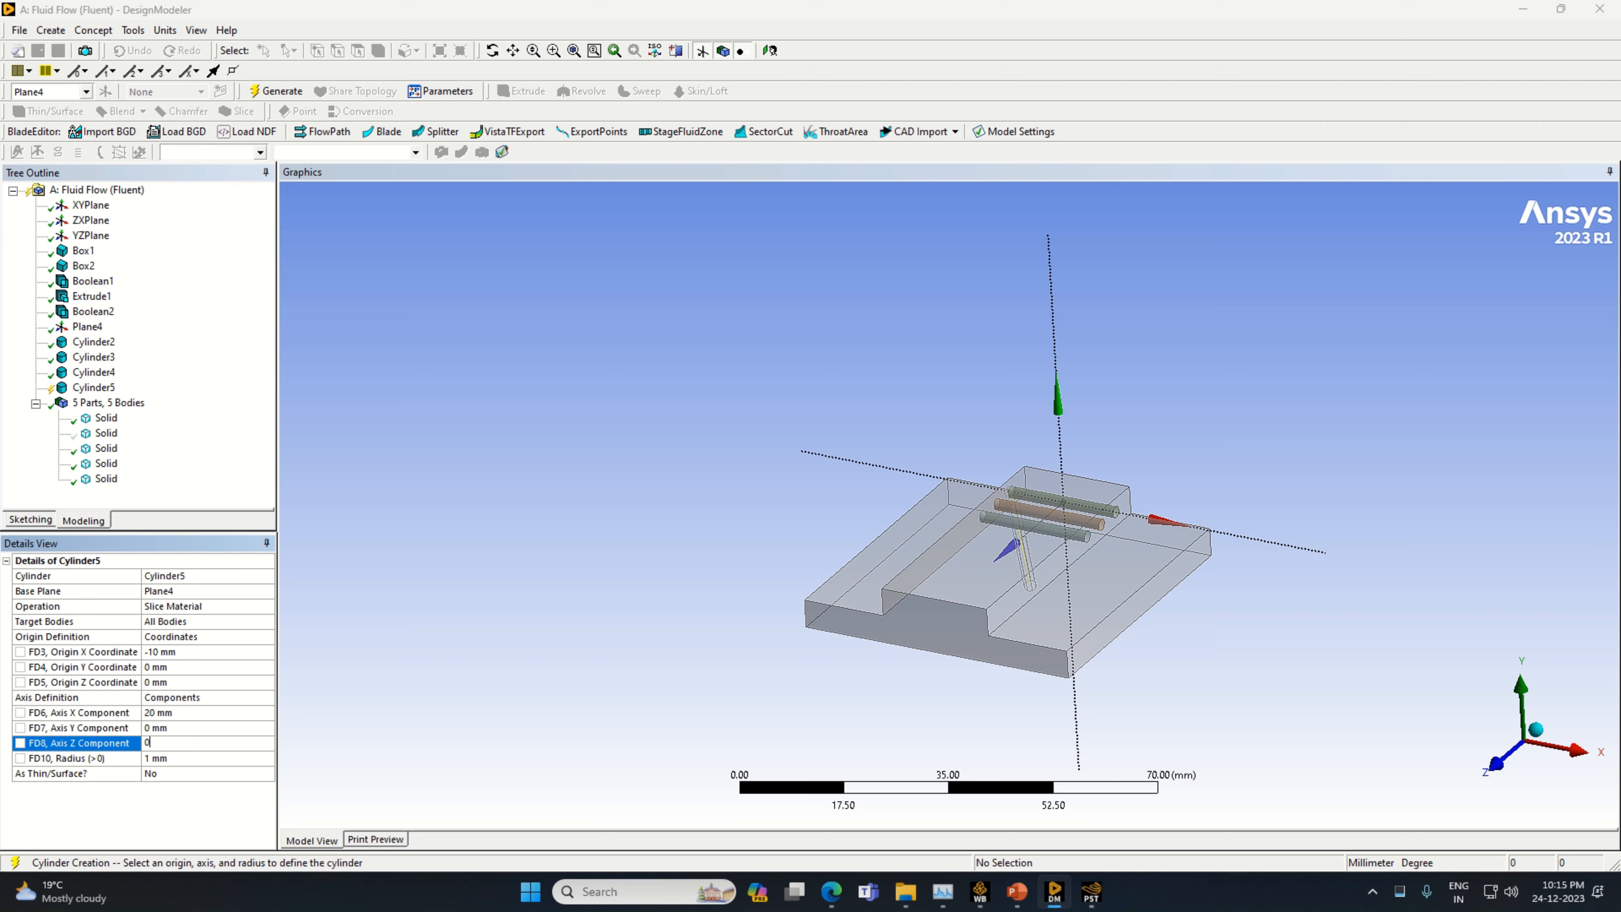
left_click(155, 682)
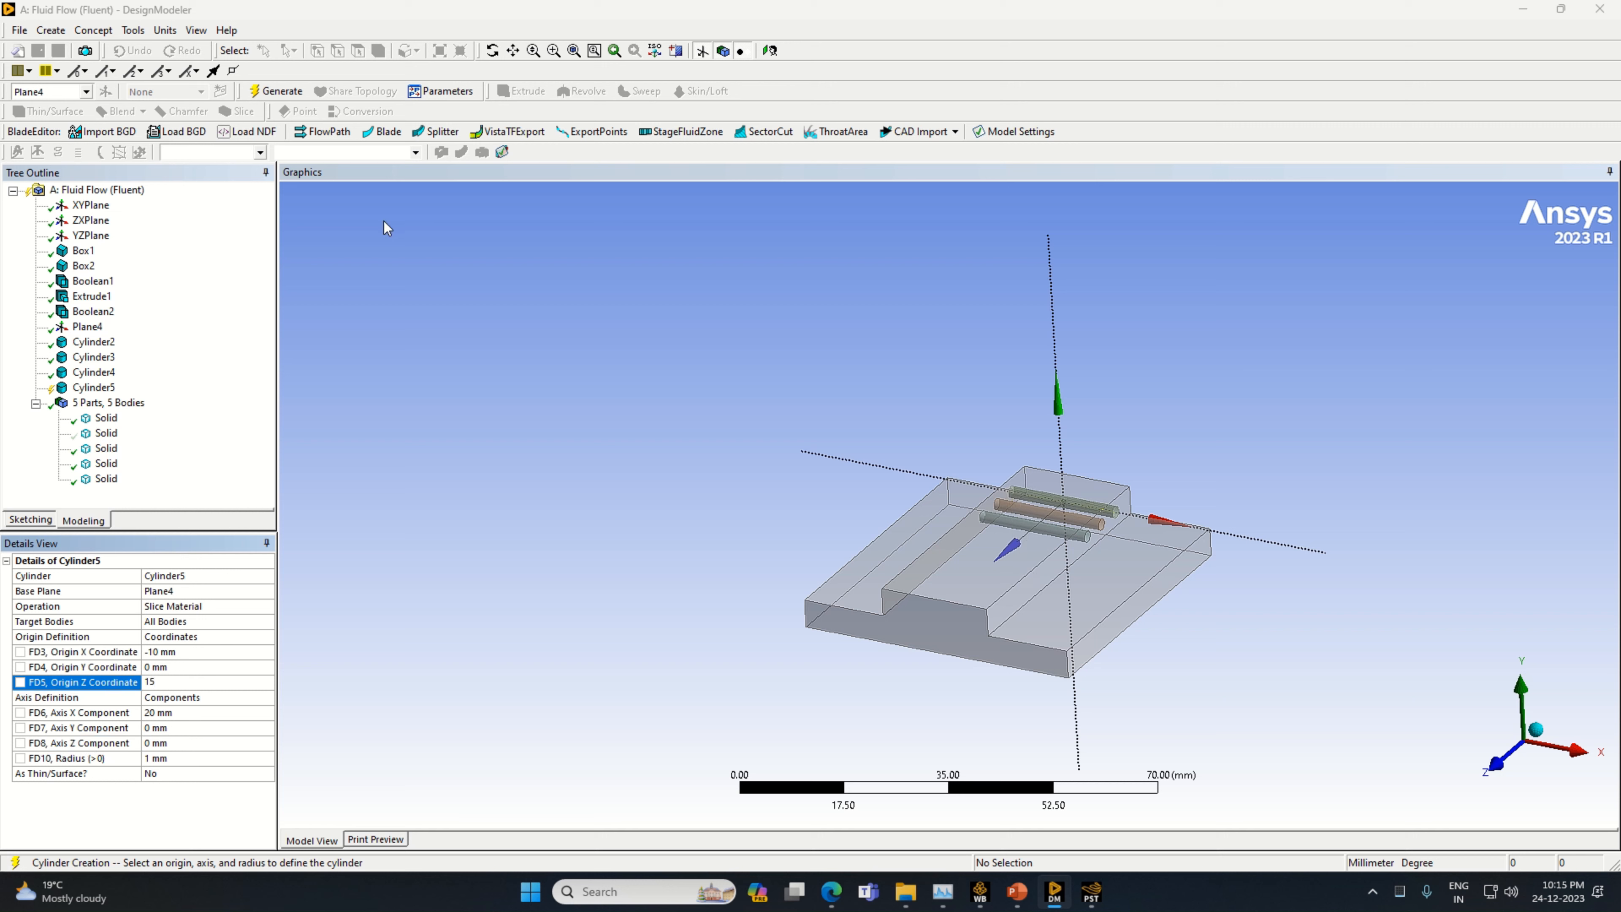
left_click(290, 92)
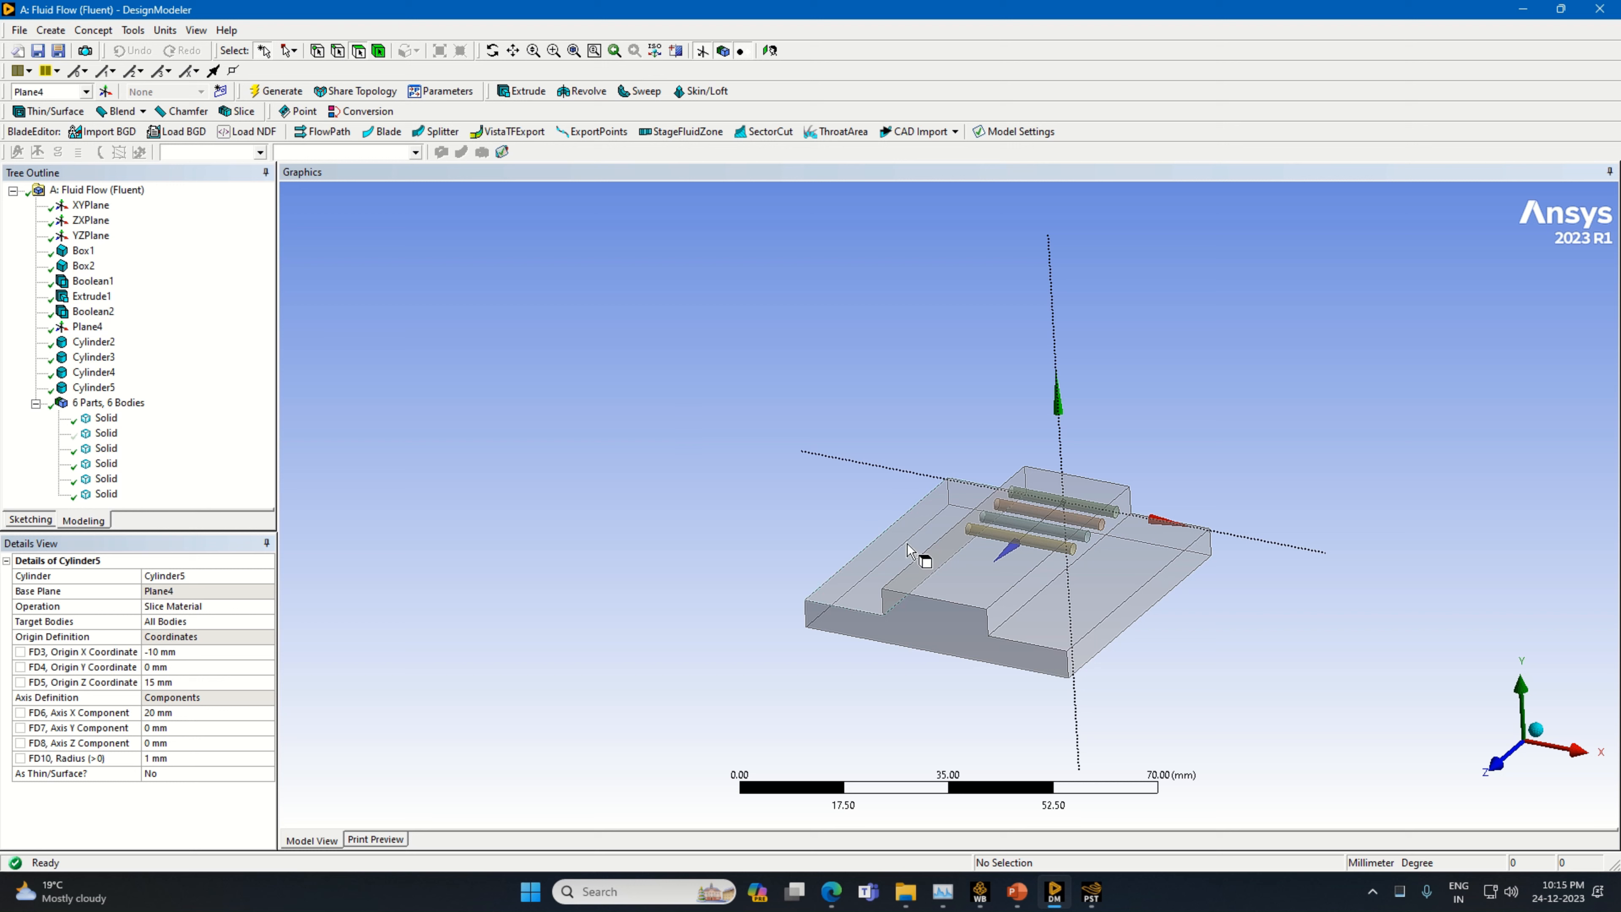
Add a fifth cylinder primitive with its operation set to Slice Material
left_click(50, 30)
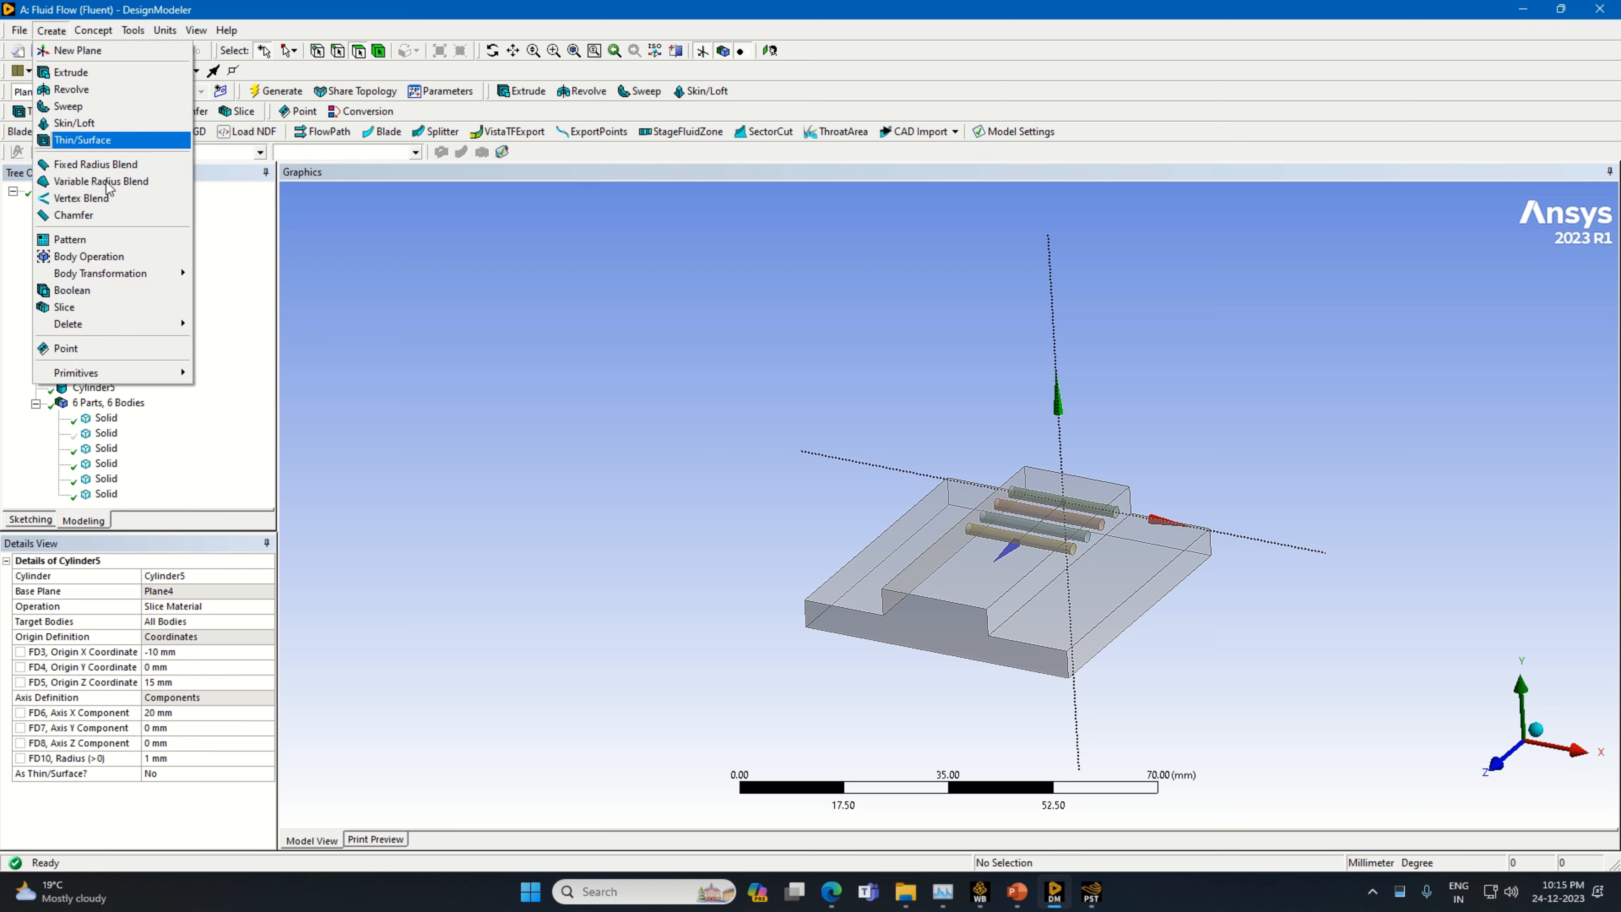
mouse_move(163, 380)
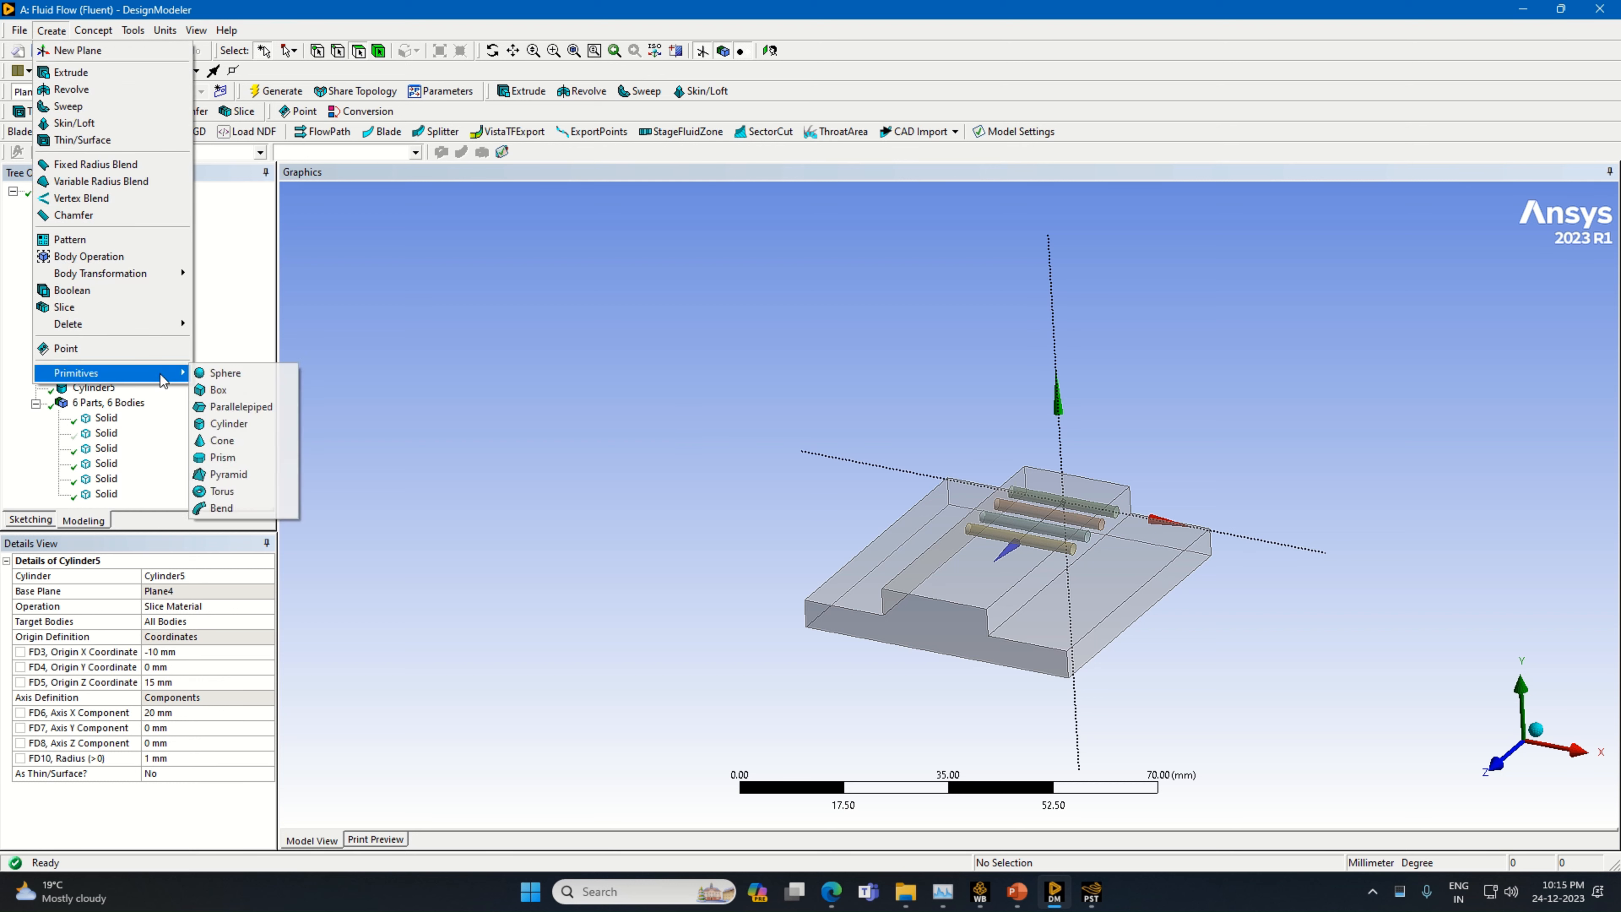
left_click(242, 420)
left_click(267, 605)
left_click(267, 606)
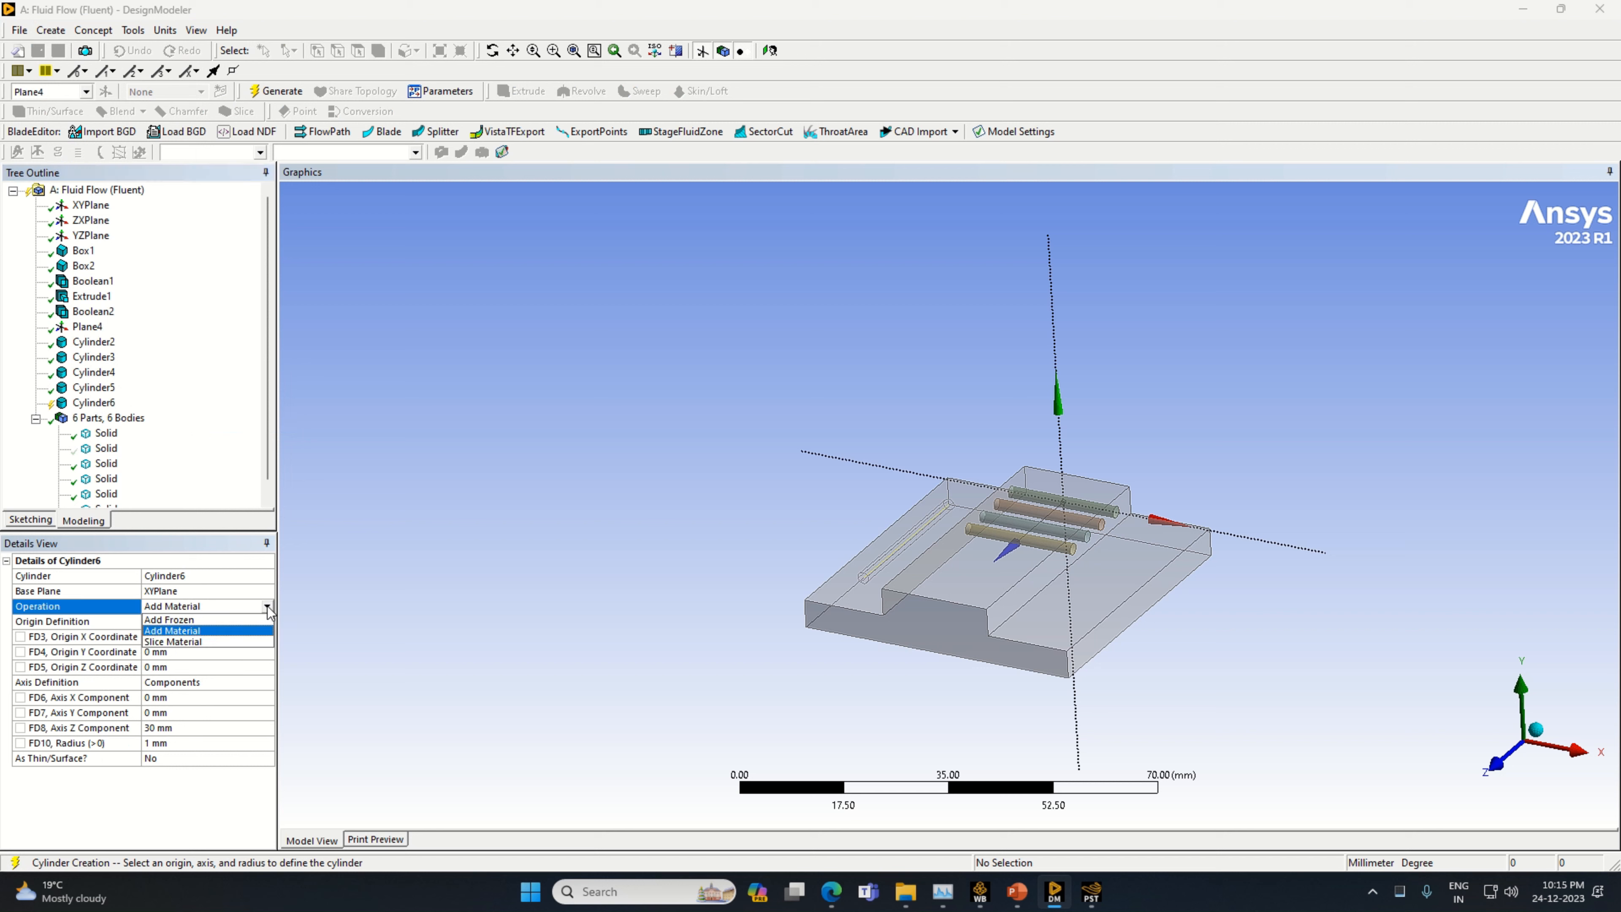
left_click(227, 638)
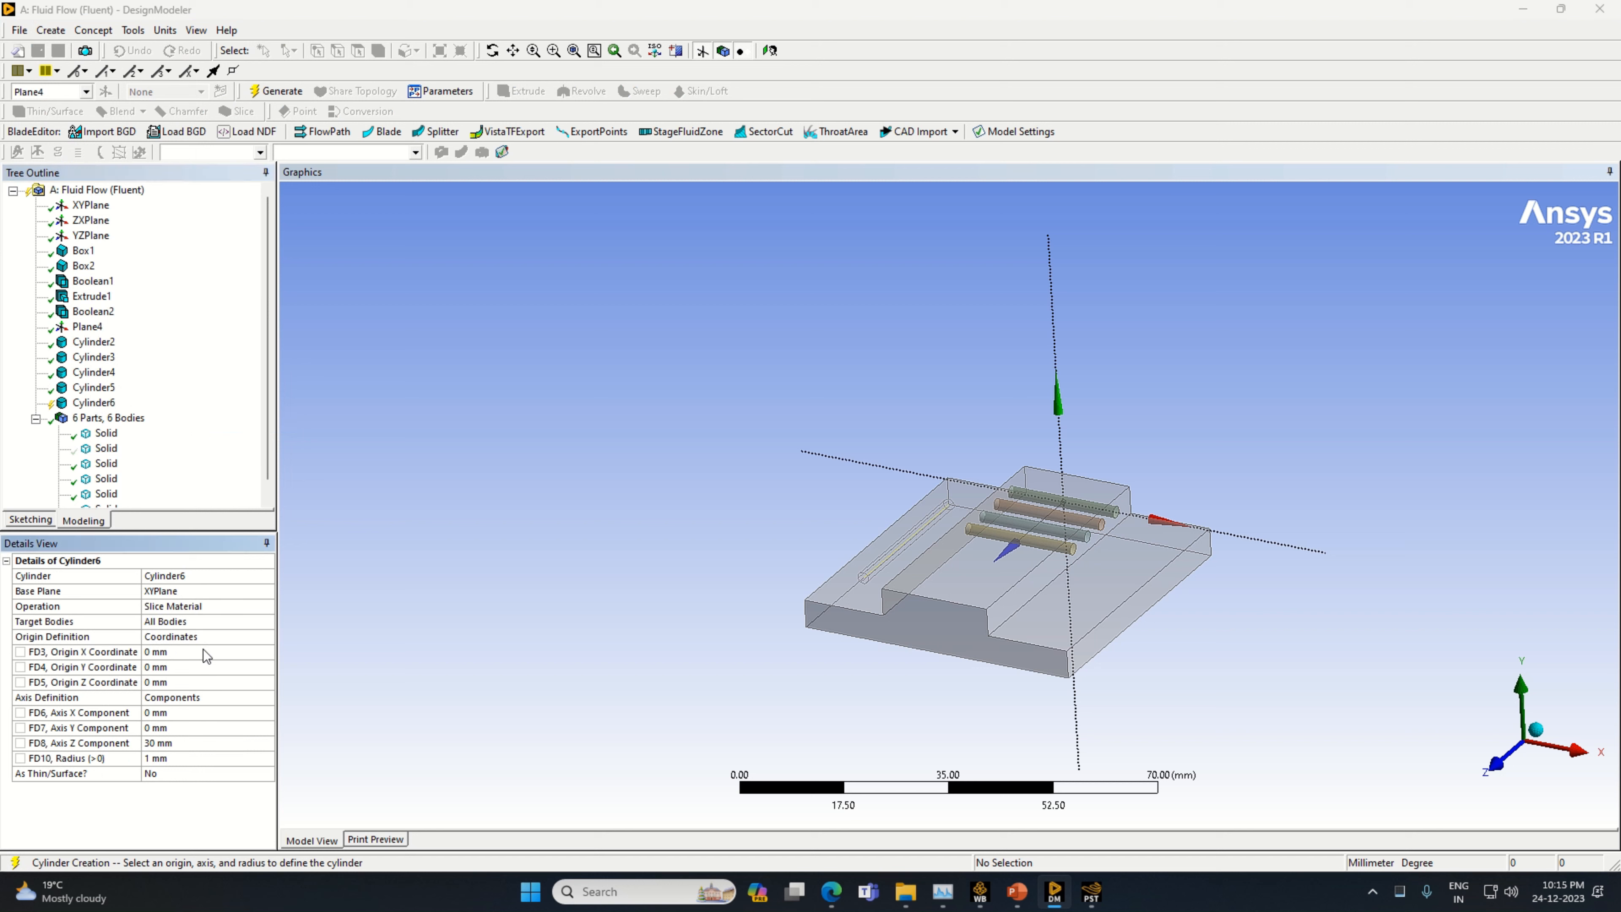
Set the fifth cylinder's axis components to X 20 mm and Z 0 mm, and its origin to X -10 mm and Z 20 mm
left_click(173, 714)
type("20")
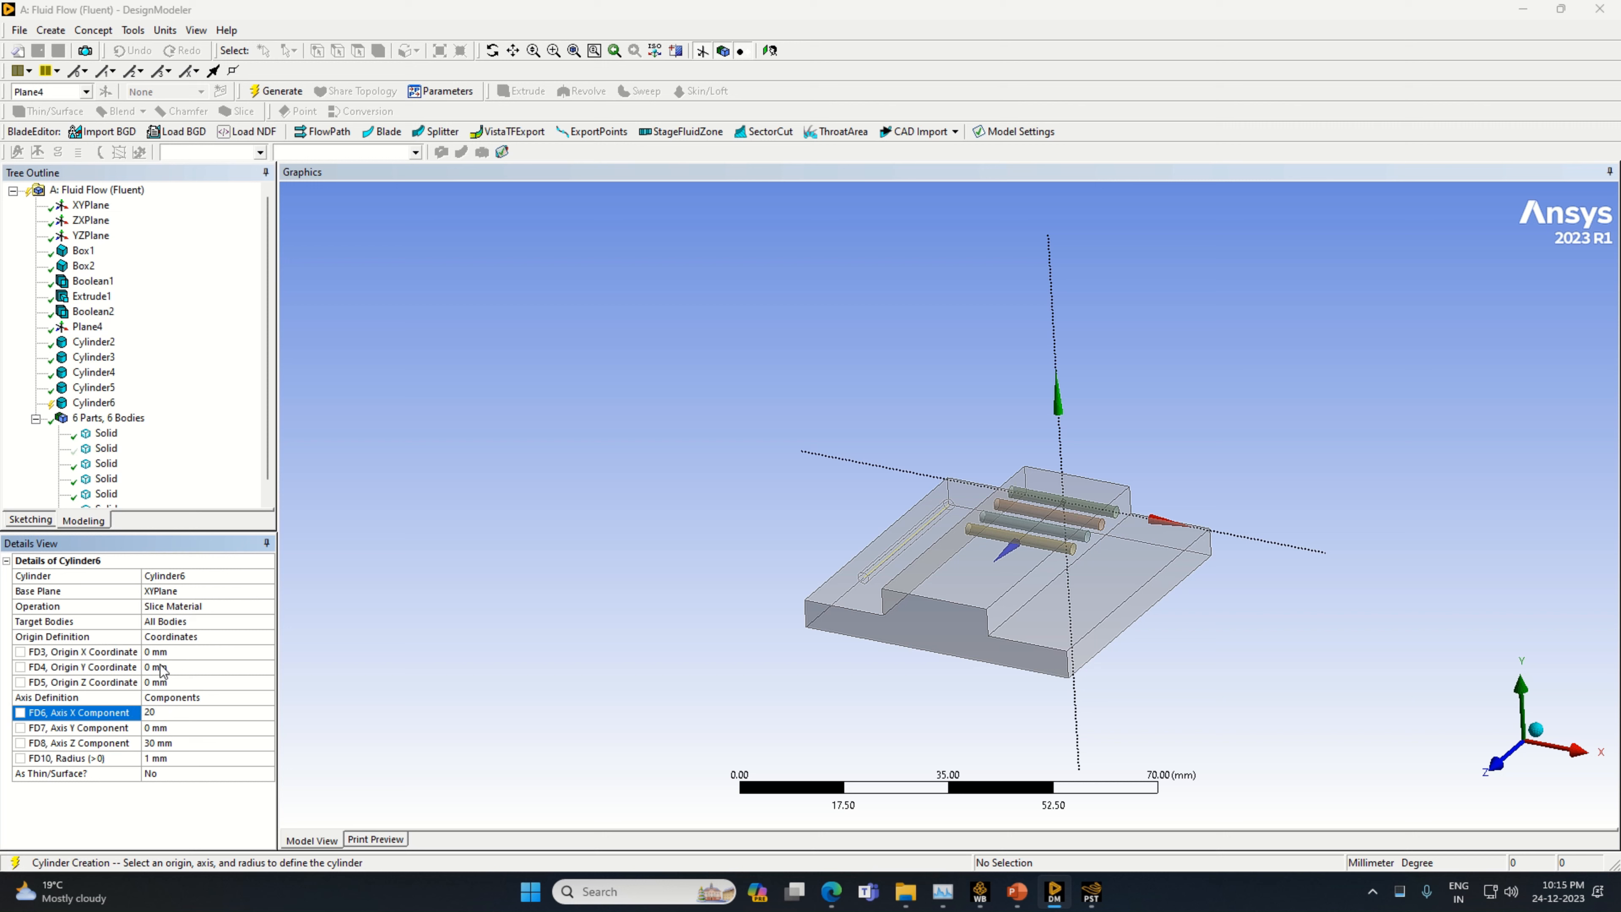
left_click(166, 652)
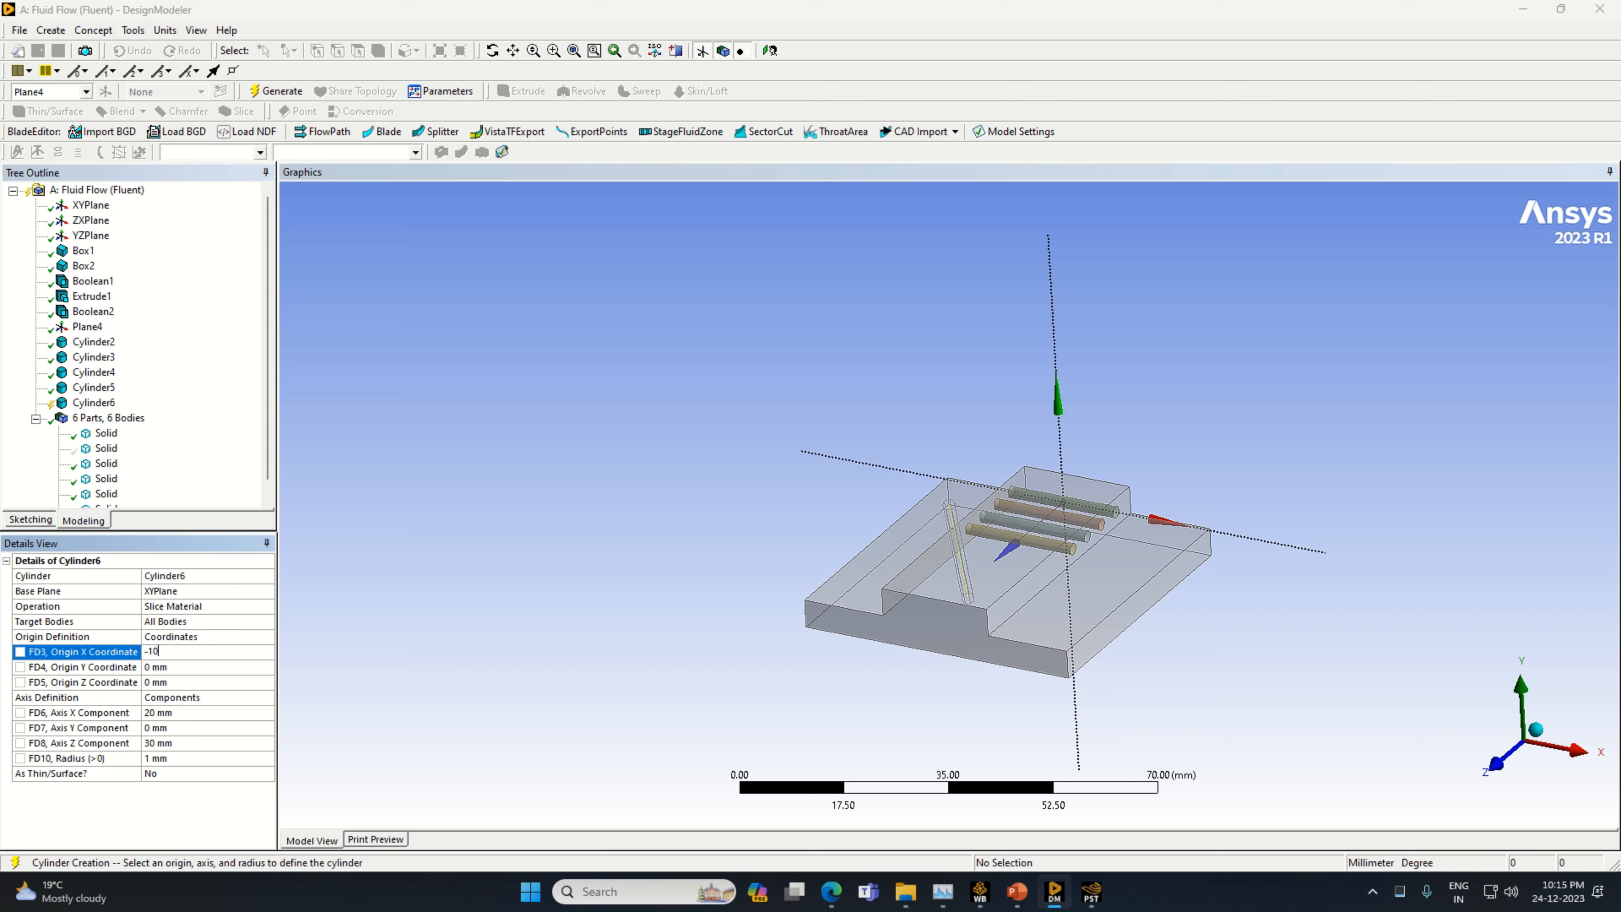
type("-10")
left_click(153, 681)
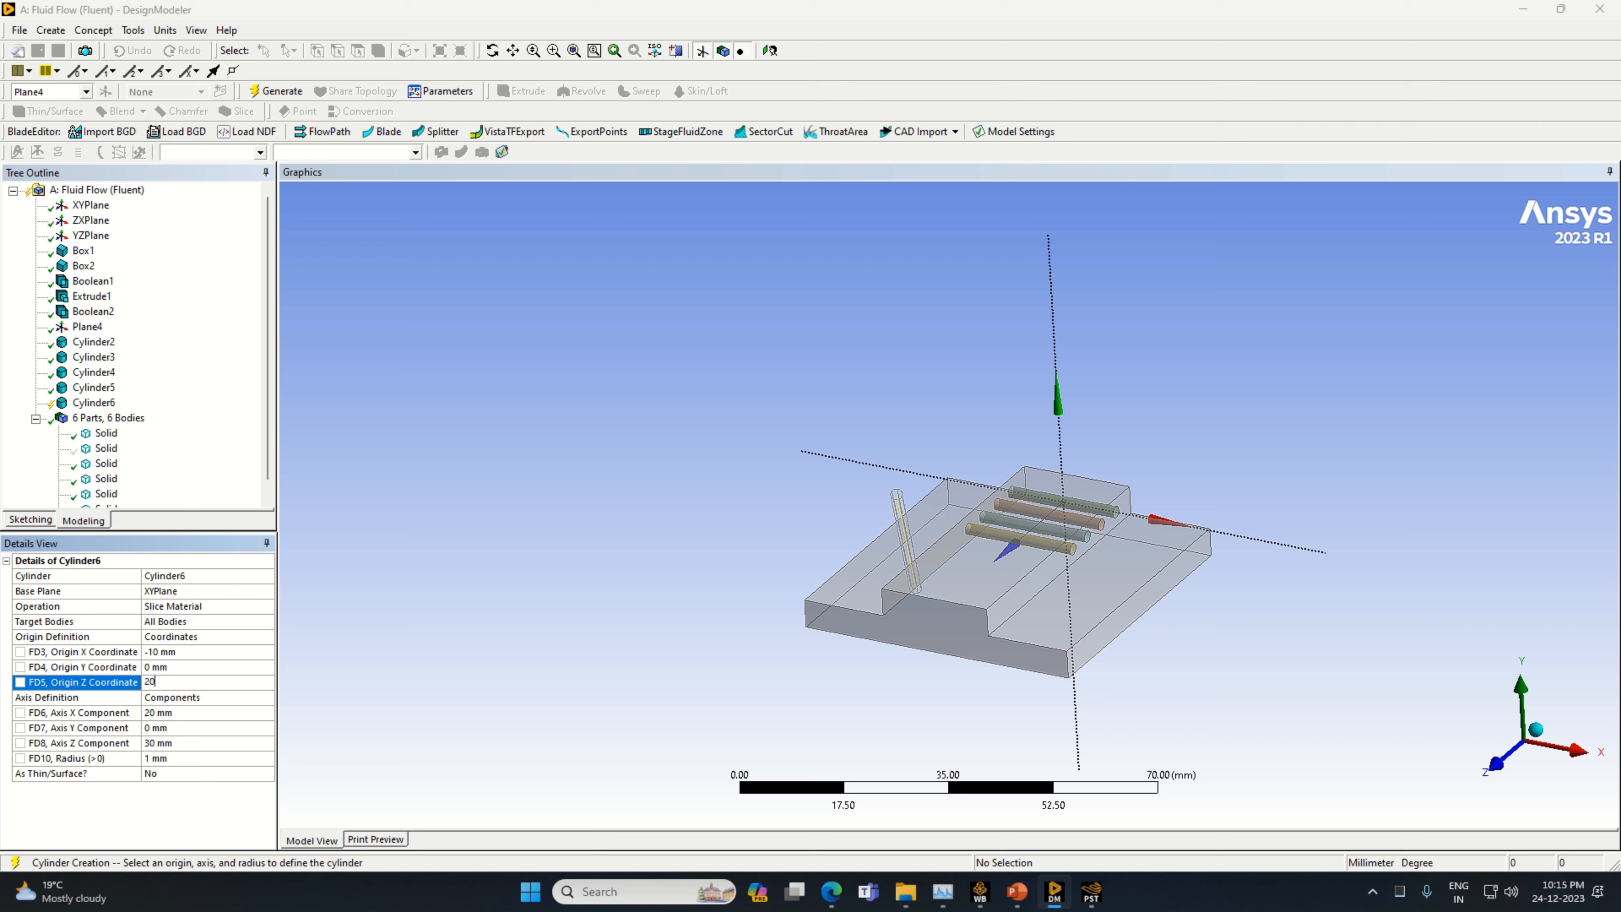
type("20")
left_click(138, 741)
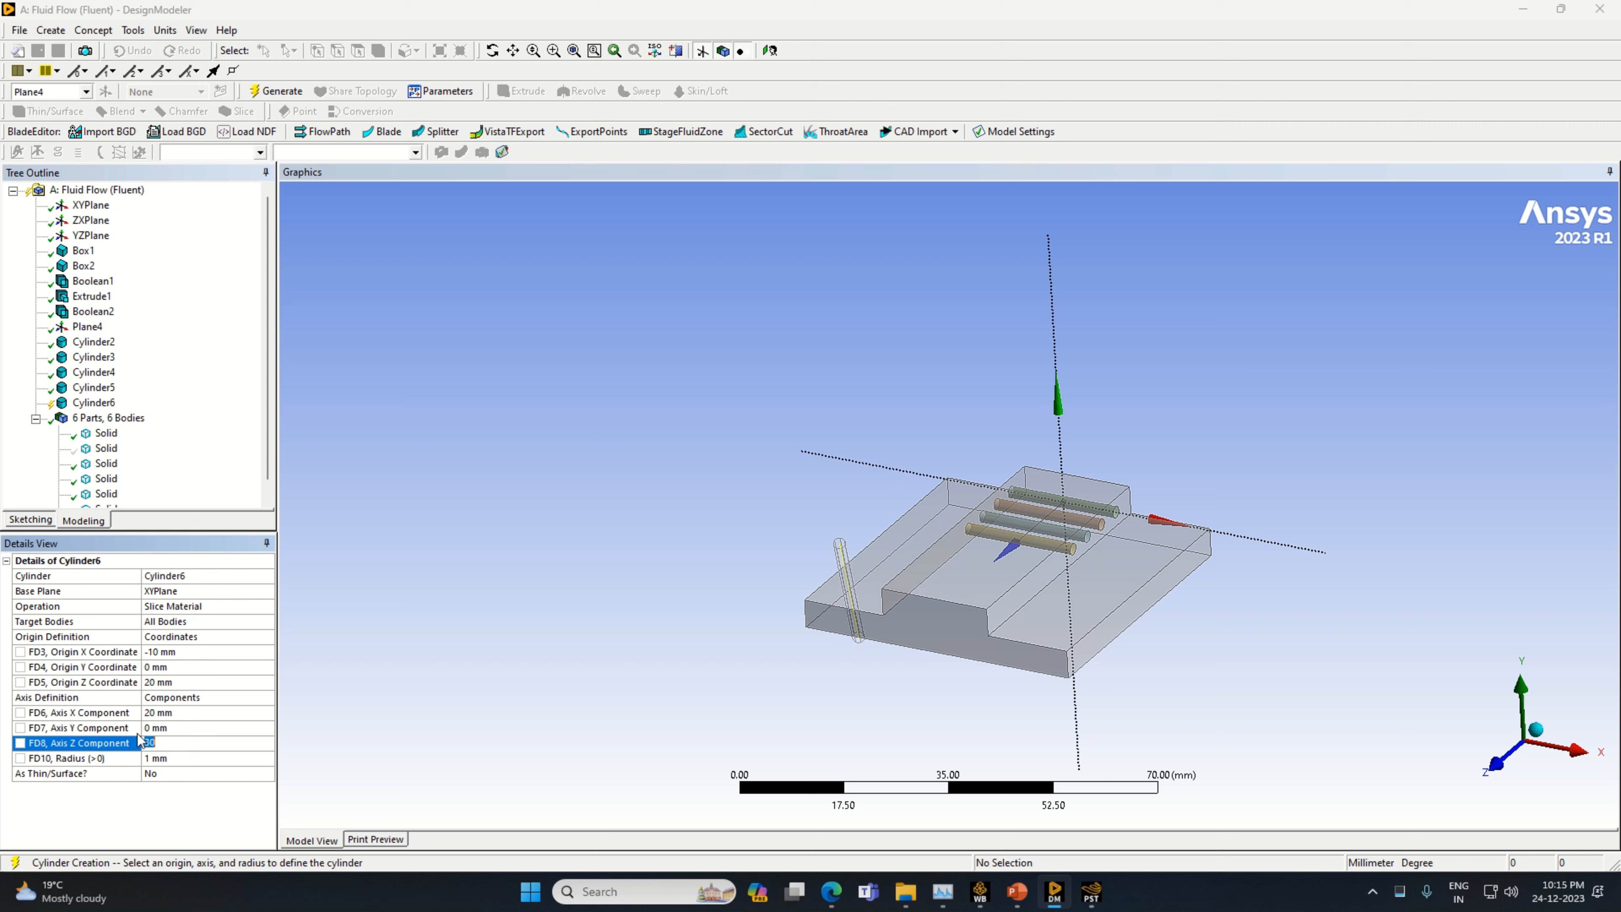
type("0")
key("Return")
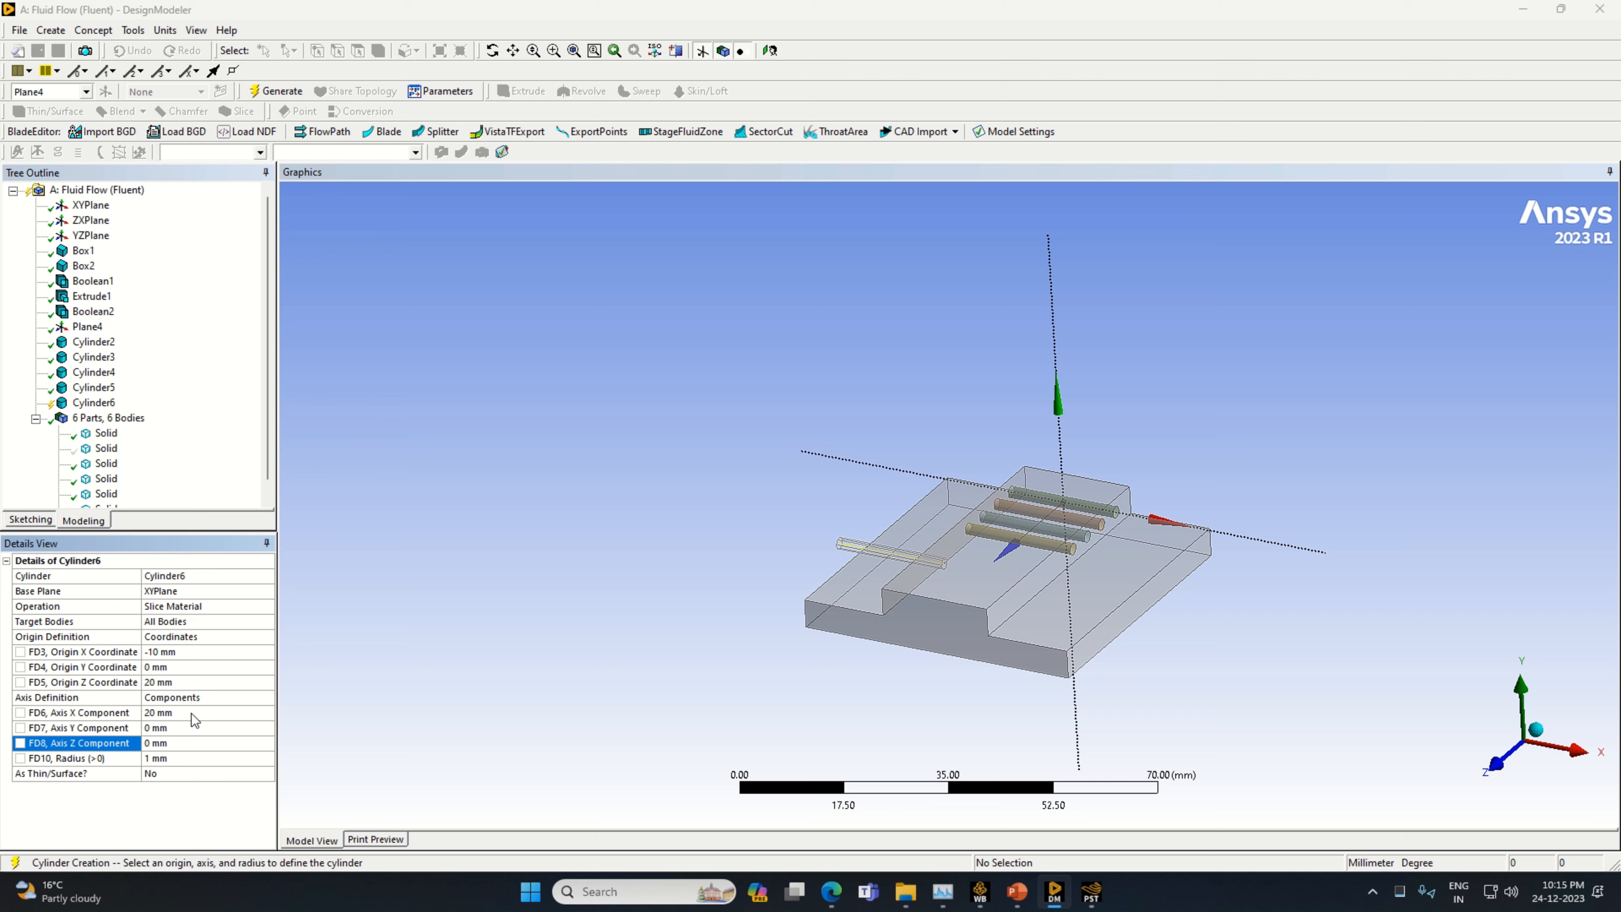
Set the fifth cylinder's base plane to Plane4 and generate it
left_click(177, 714)
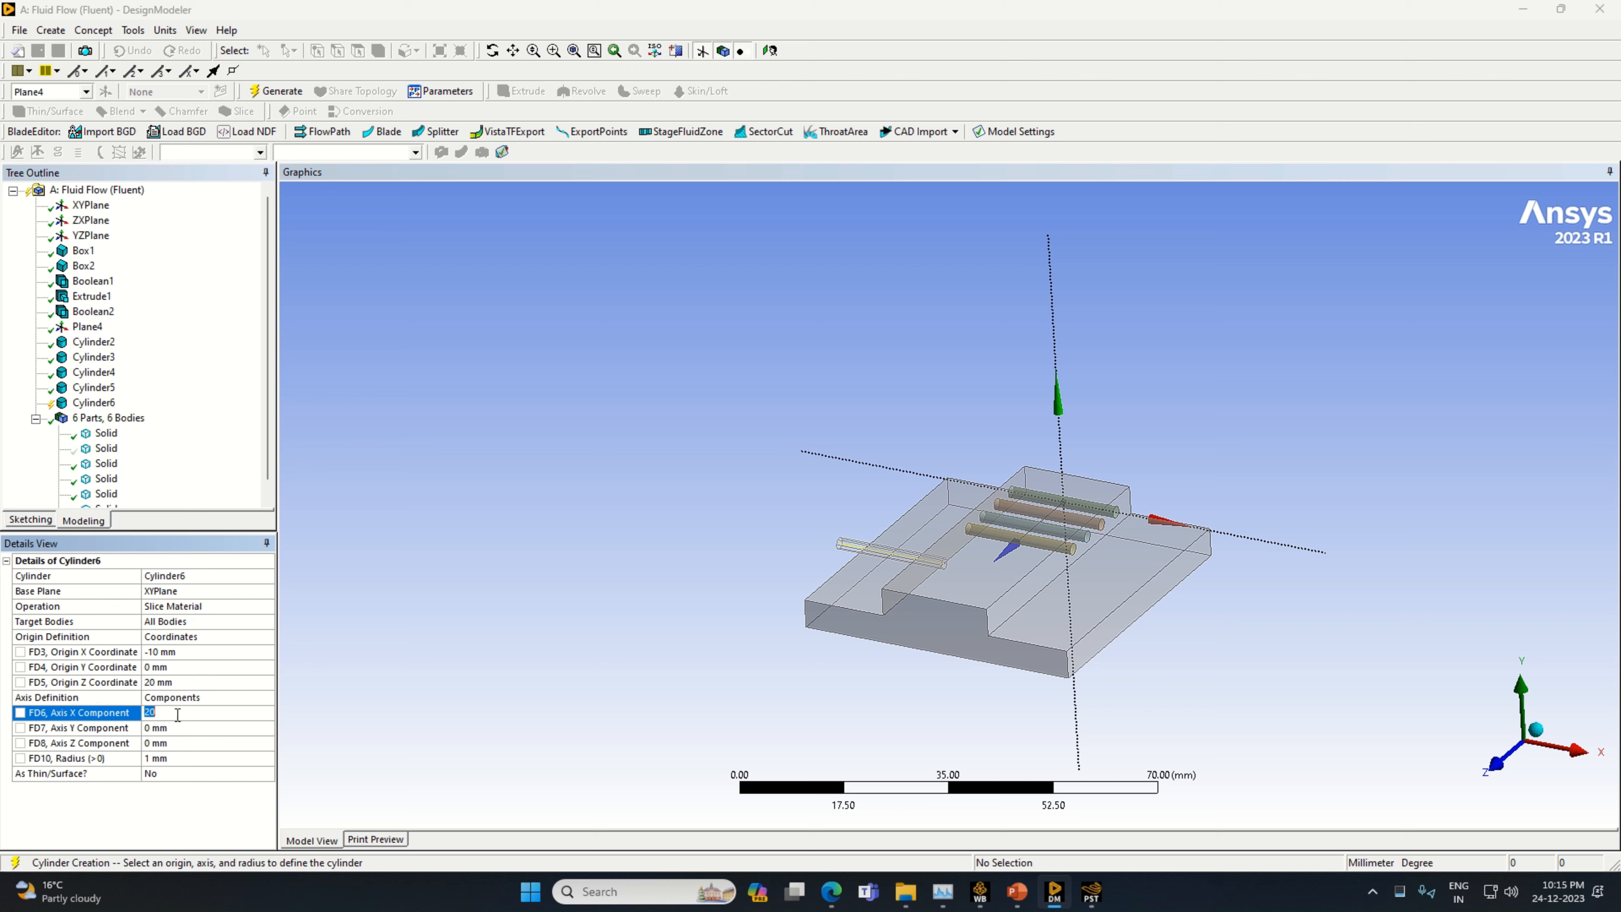
middle_click_drag(332, 669, 382, 664)
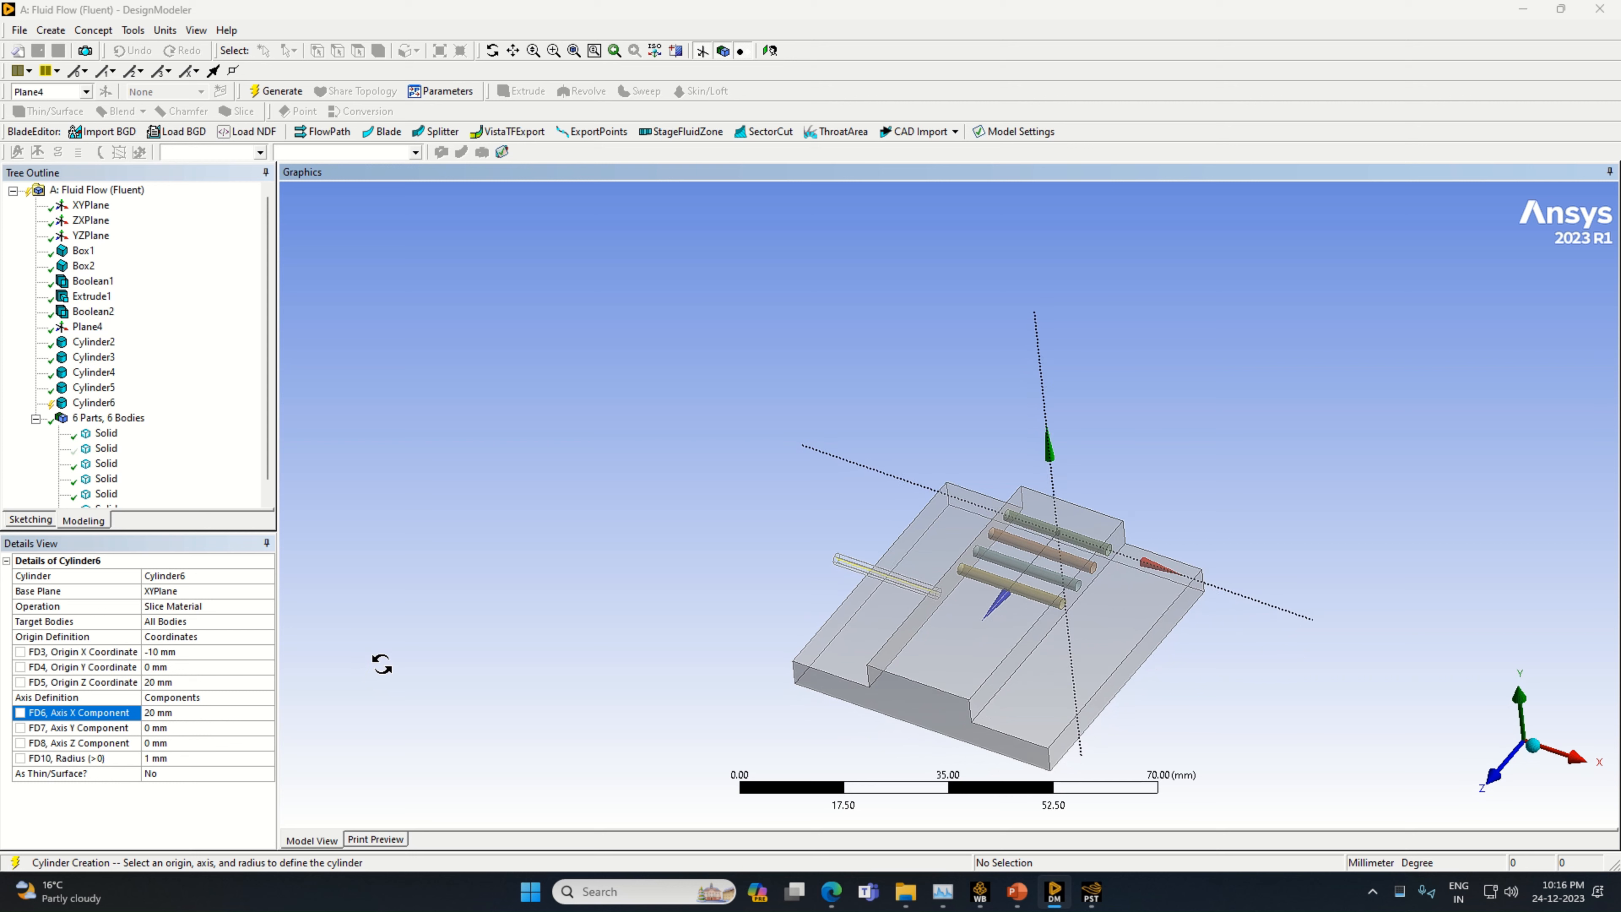
left_click(191, 593)
left_click(83, 327)
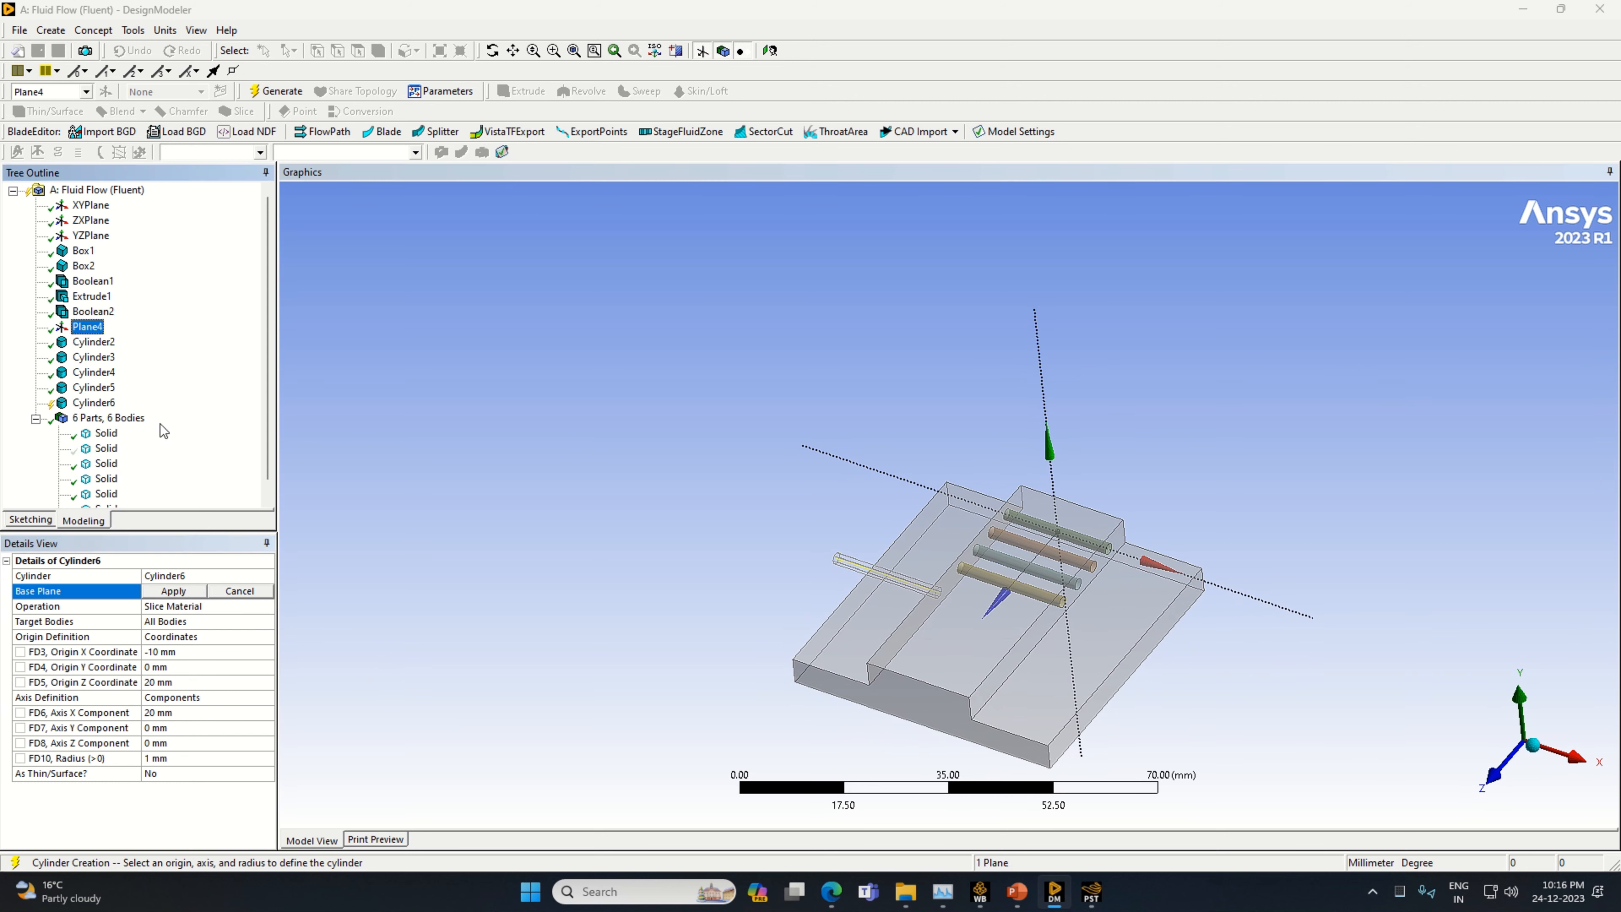
left_click(173, 591)
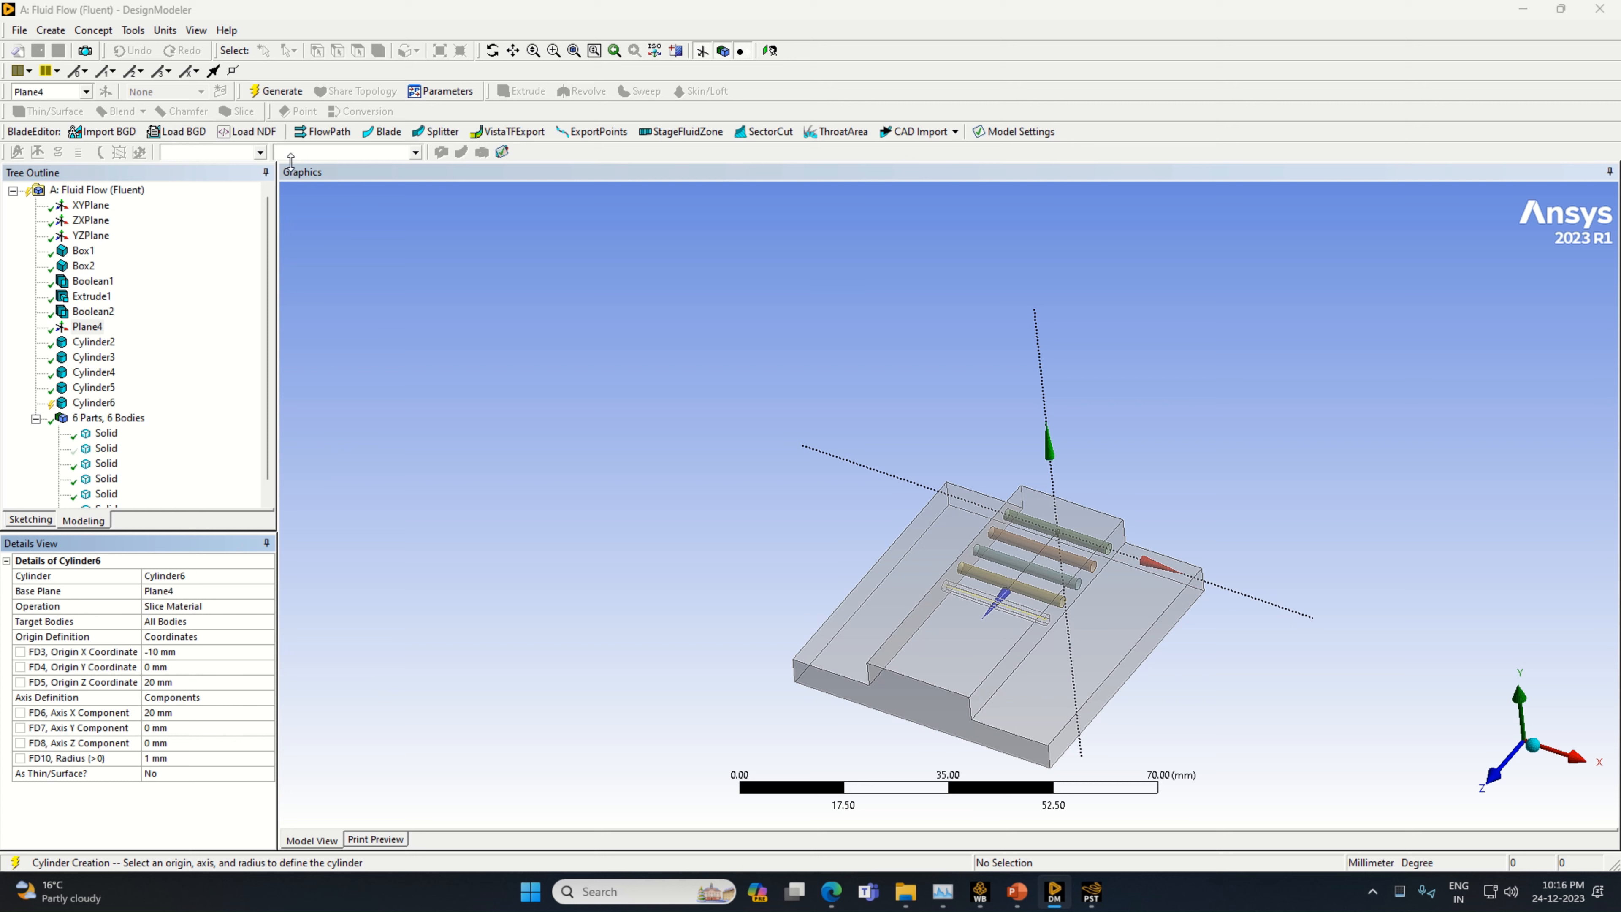
left_click(275, 91)
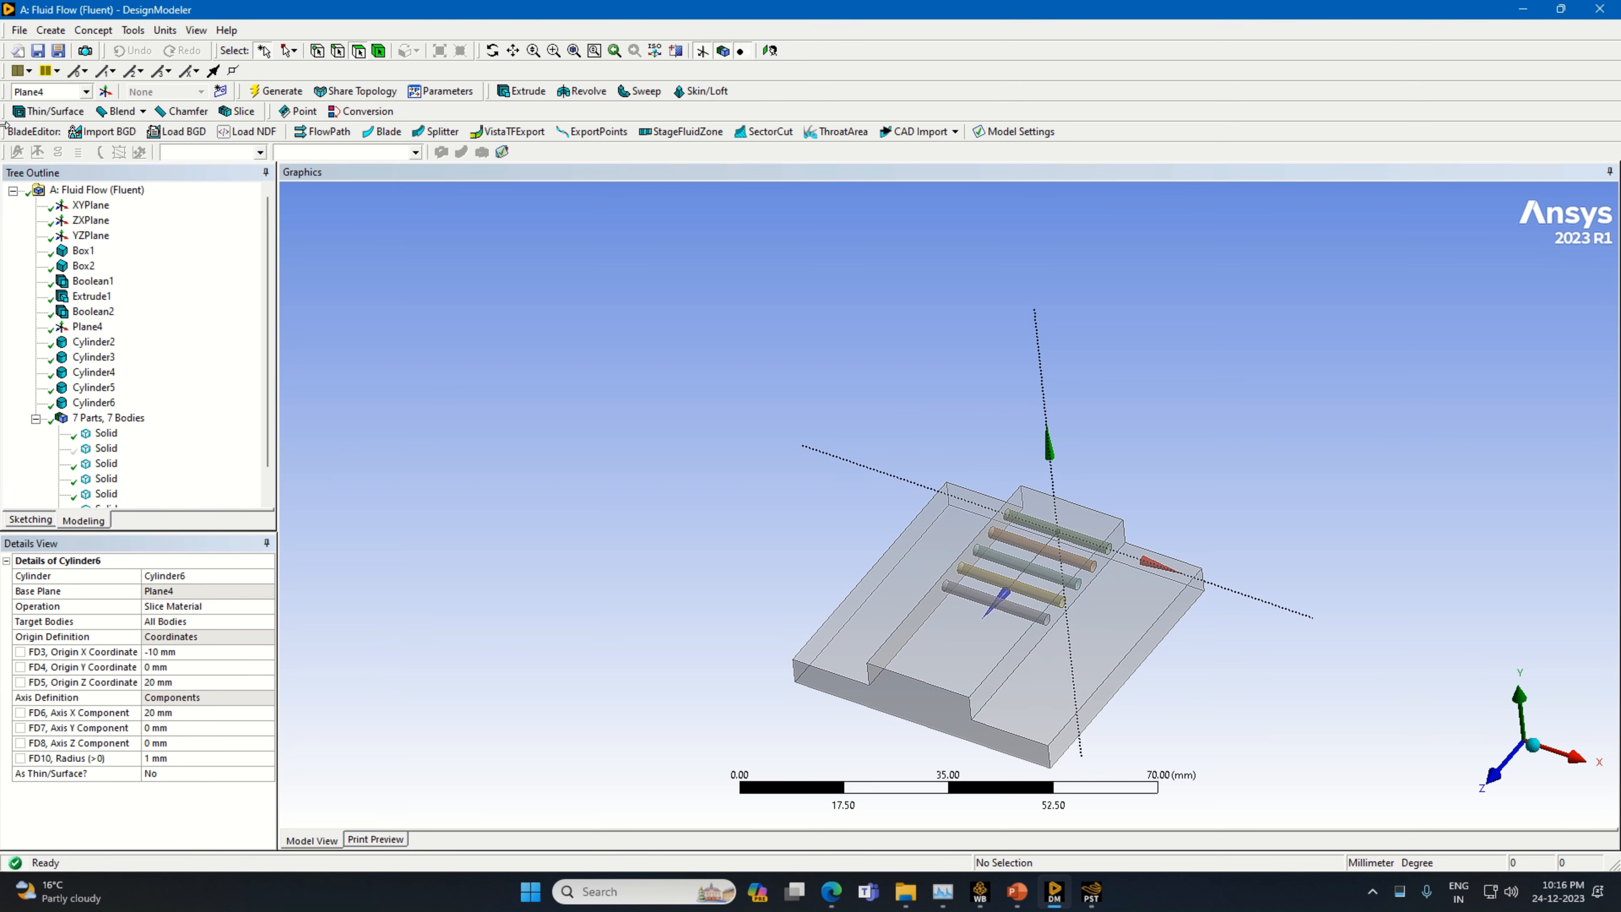
Add a sixth cylinder primitive with Plane4 as its base plane and its operation set to Slice Material
left_click(50, 30)
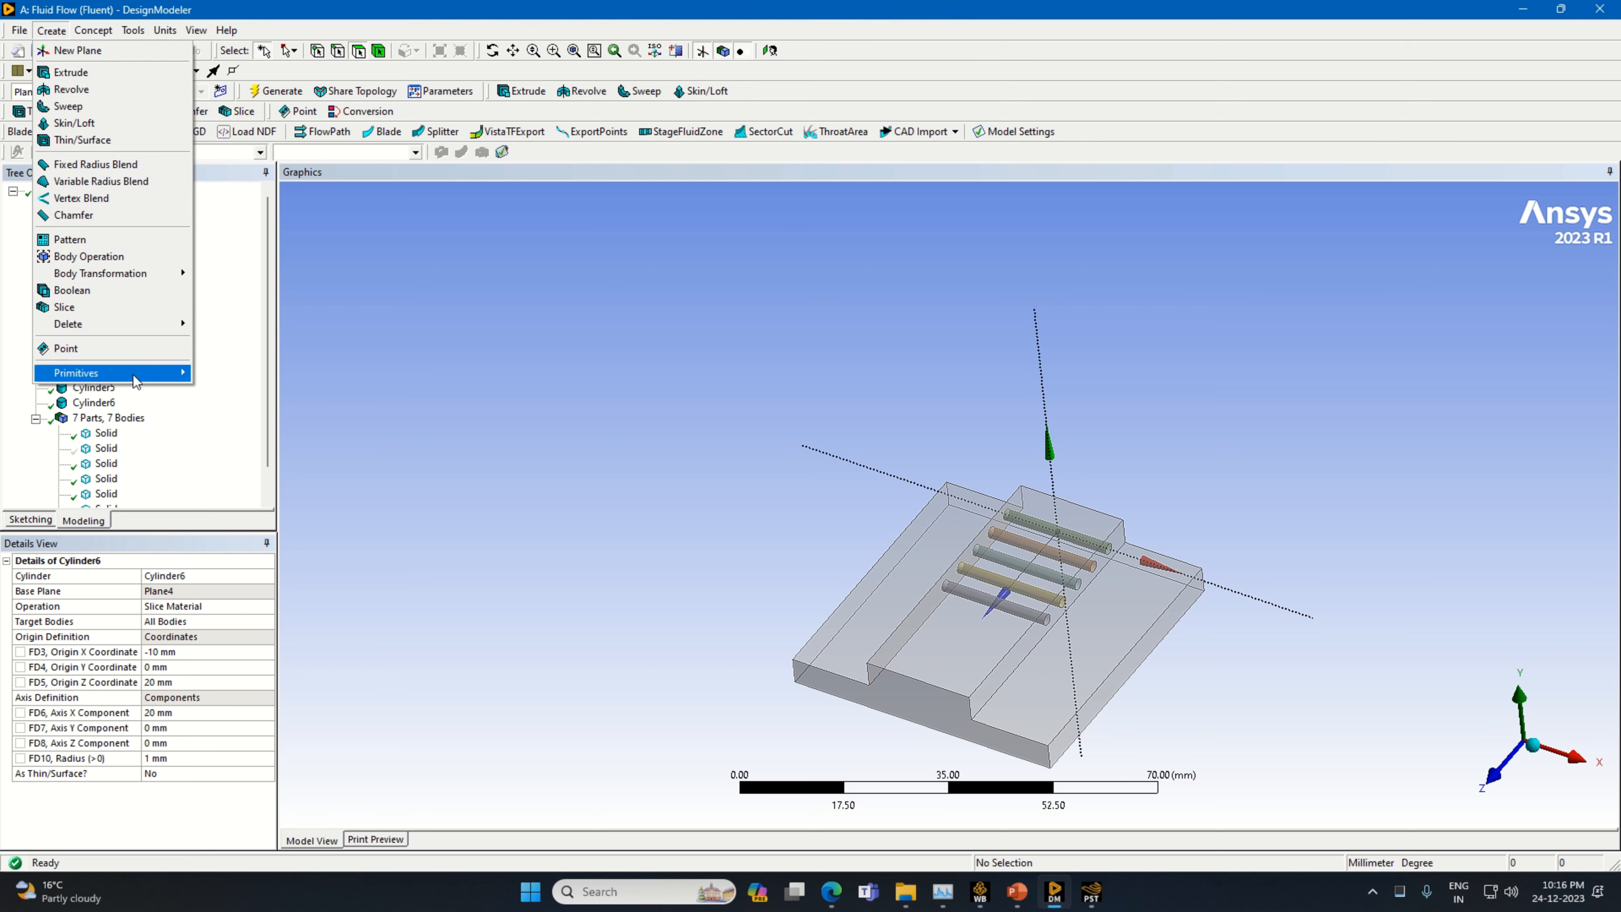
mouse_move(131, 374)
left_click(227, 423)
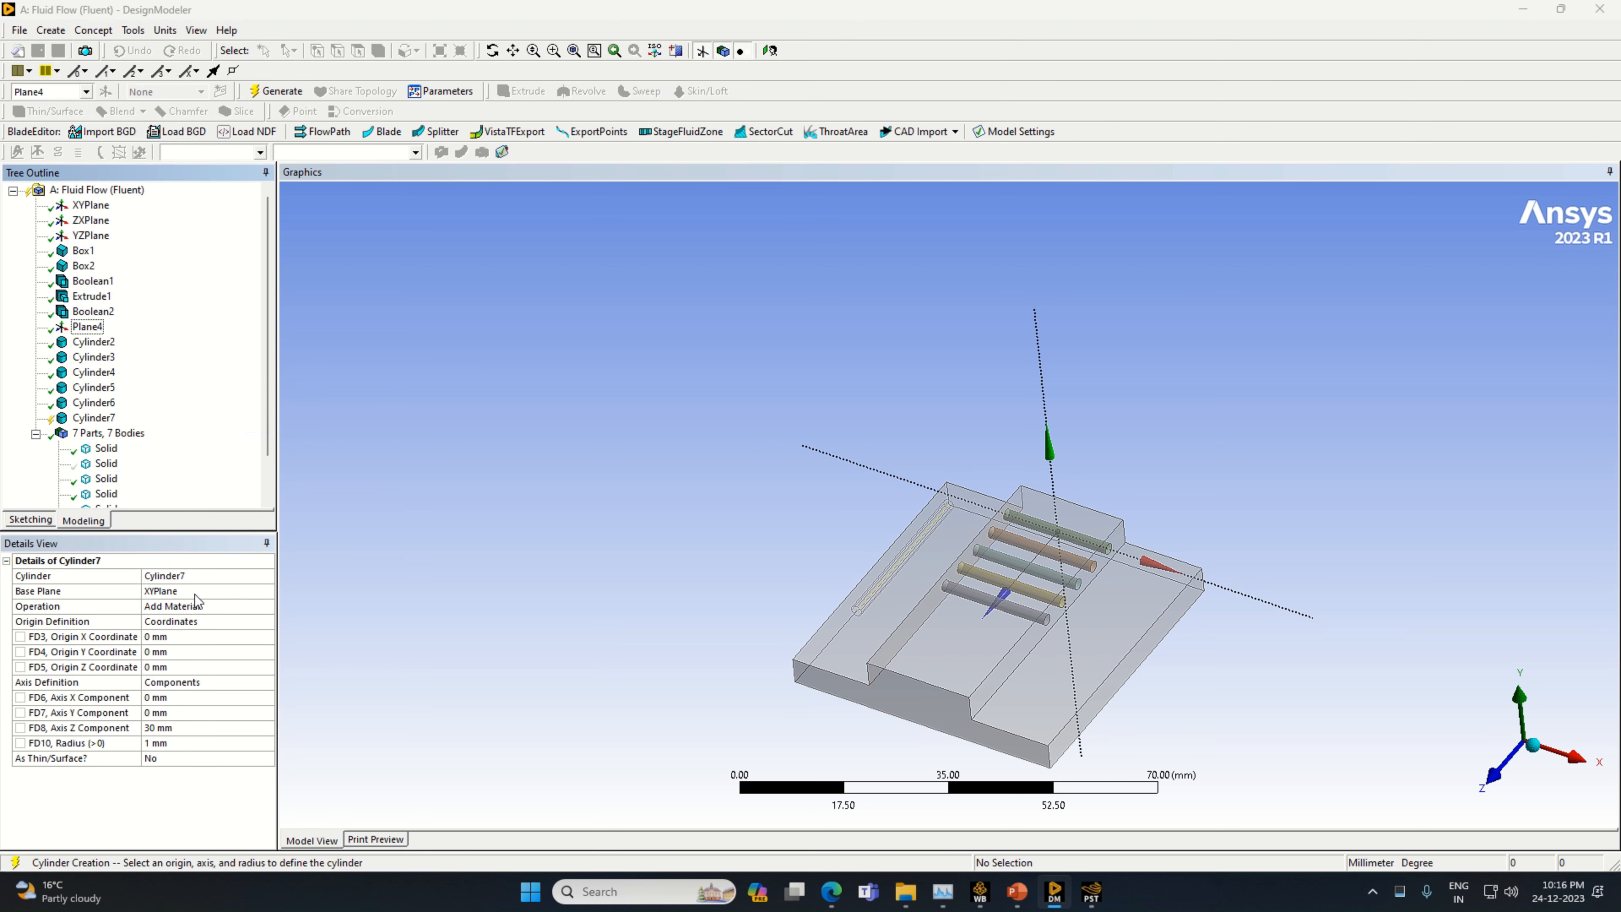
left_click(196, 595)
left_click(87, 327)
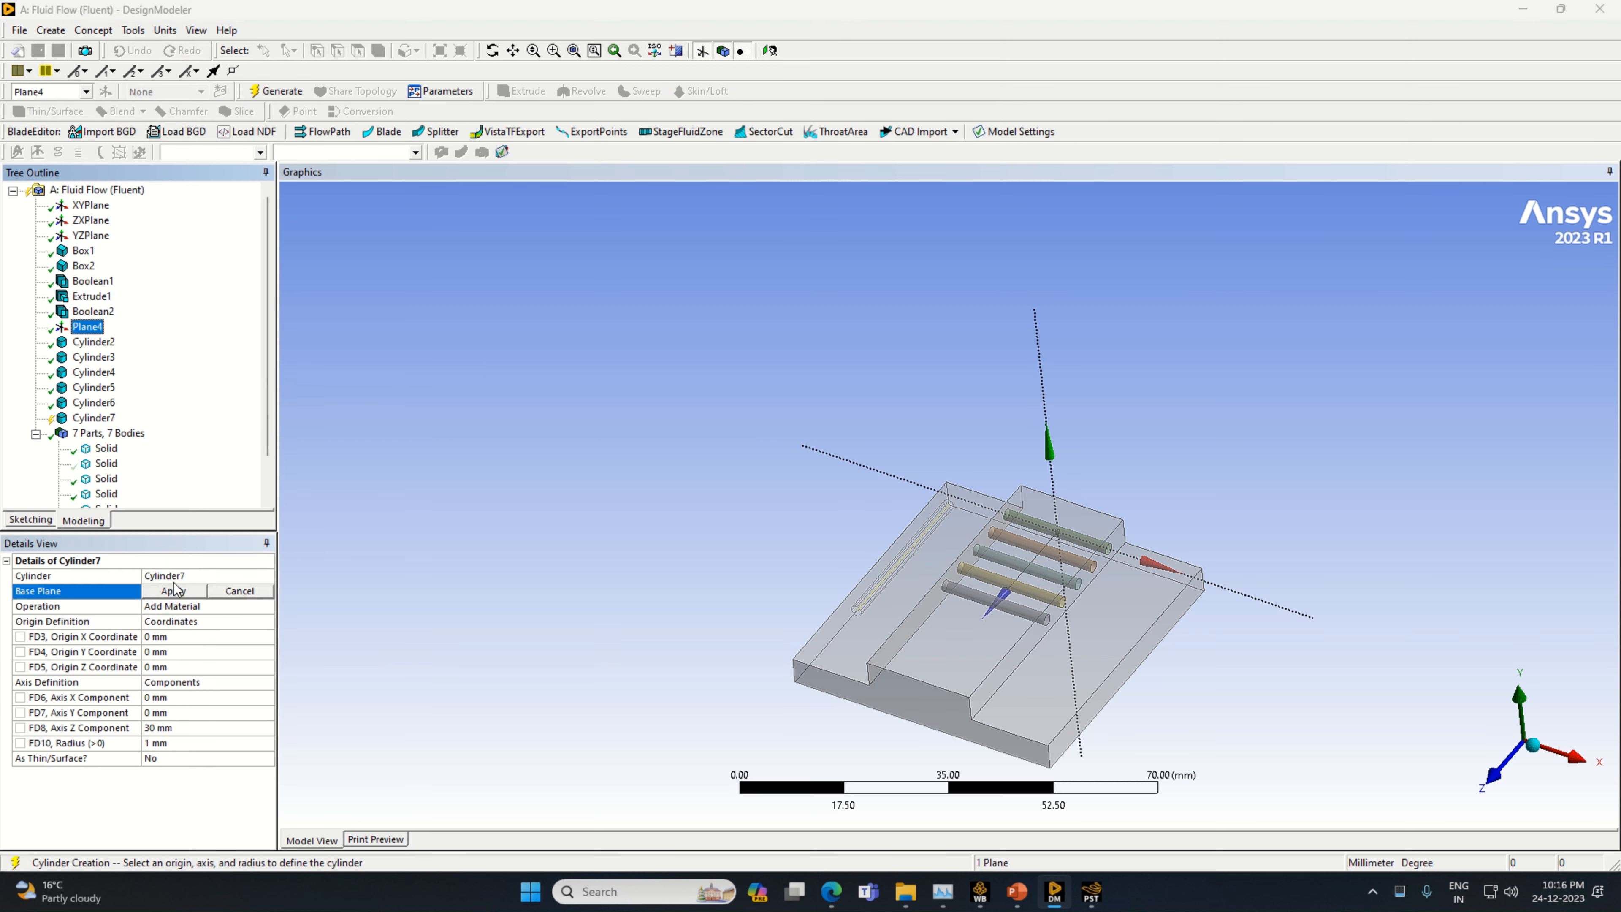
left_click(185, 592)
left_click(258, 606)
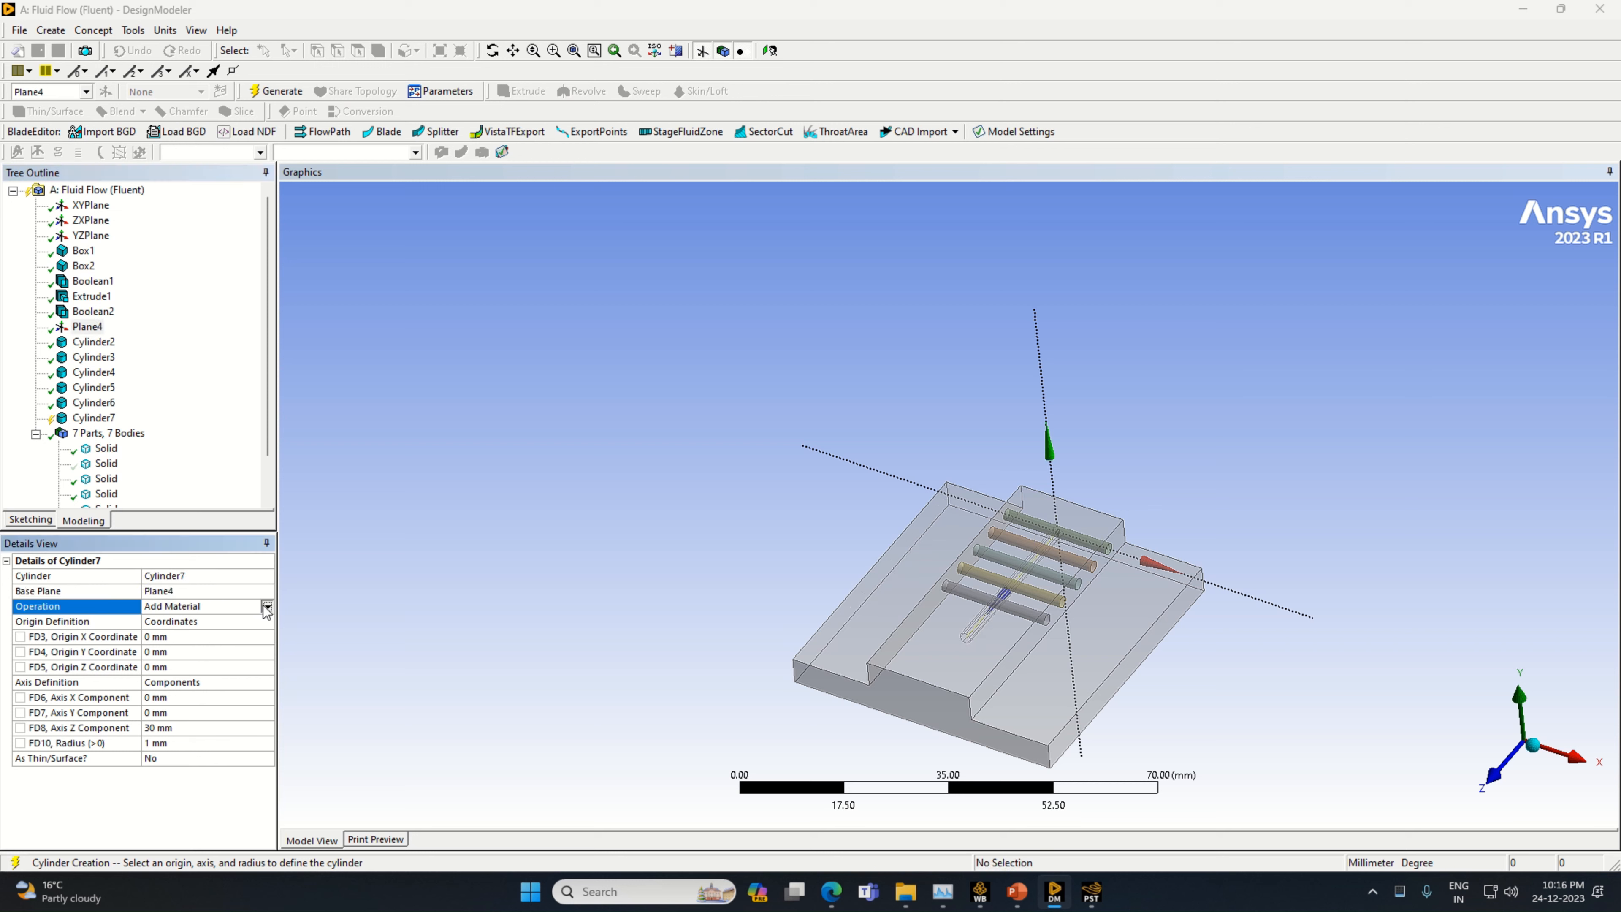
left_click(263, 606)
left_click(217, 638)
Give the sixth cylinder axis components X 20 mm and Z 0 mm, origin X -10 mm and Z 25 mm, and generate it
left_click(151, 711)
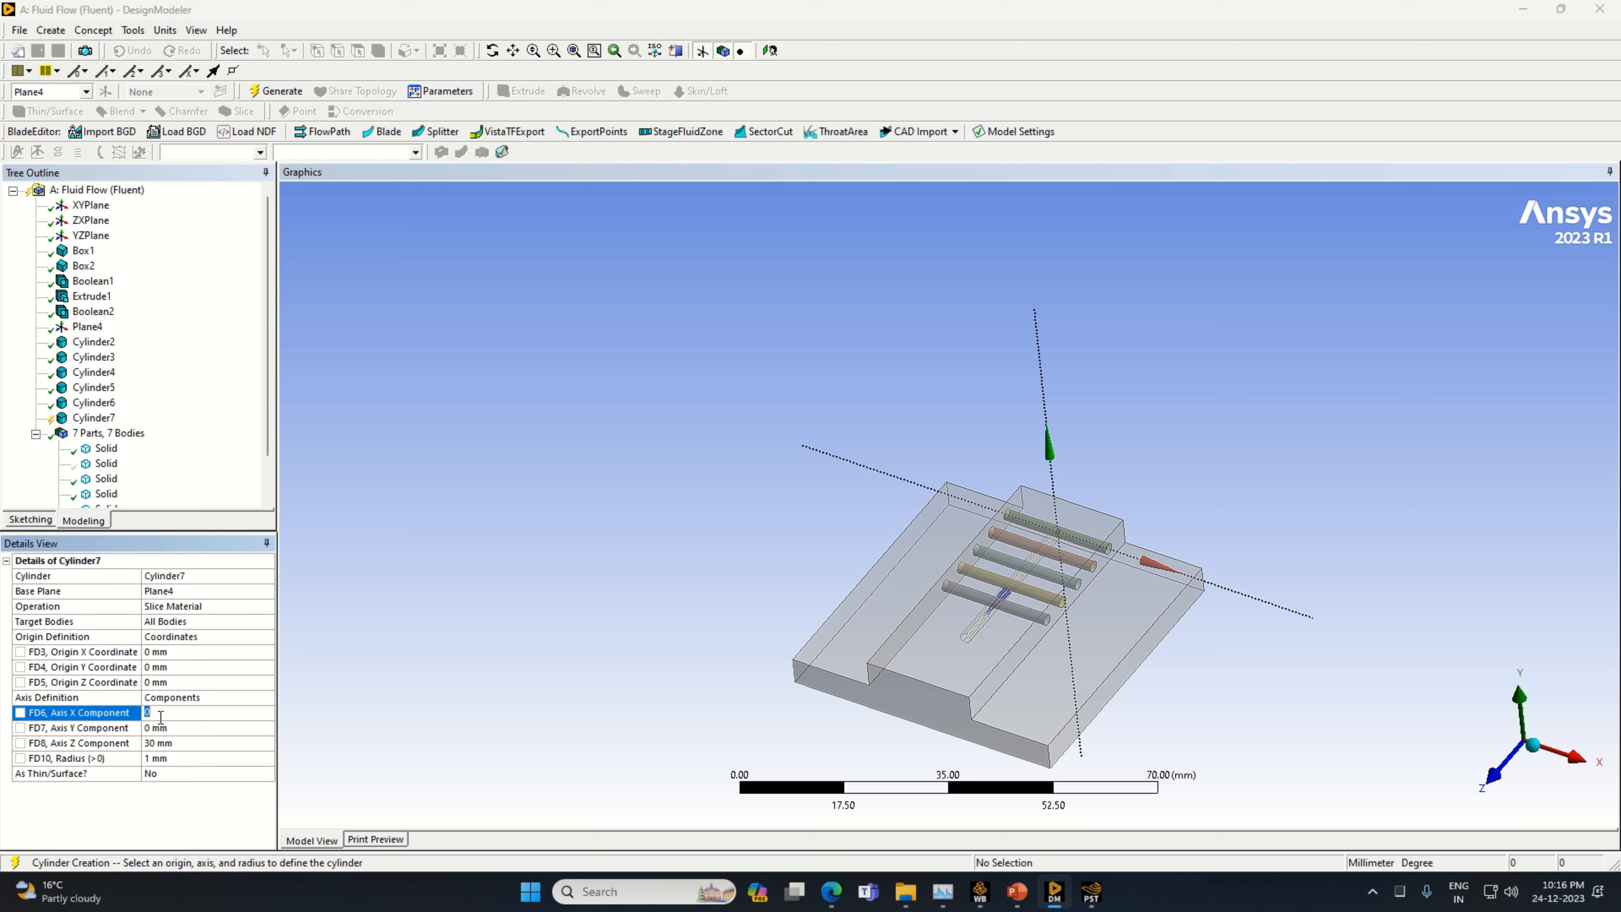
type("20")
left_click(180, 651)
type("-10")
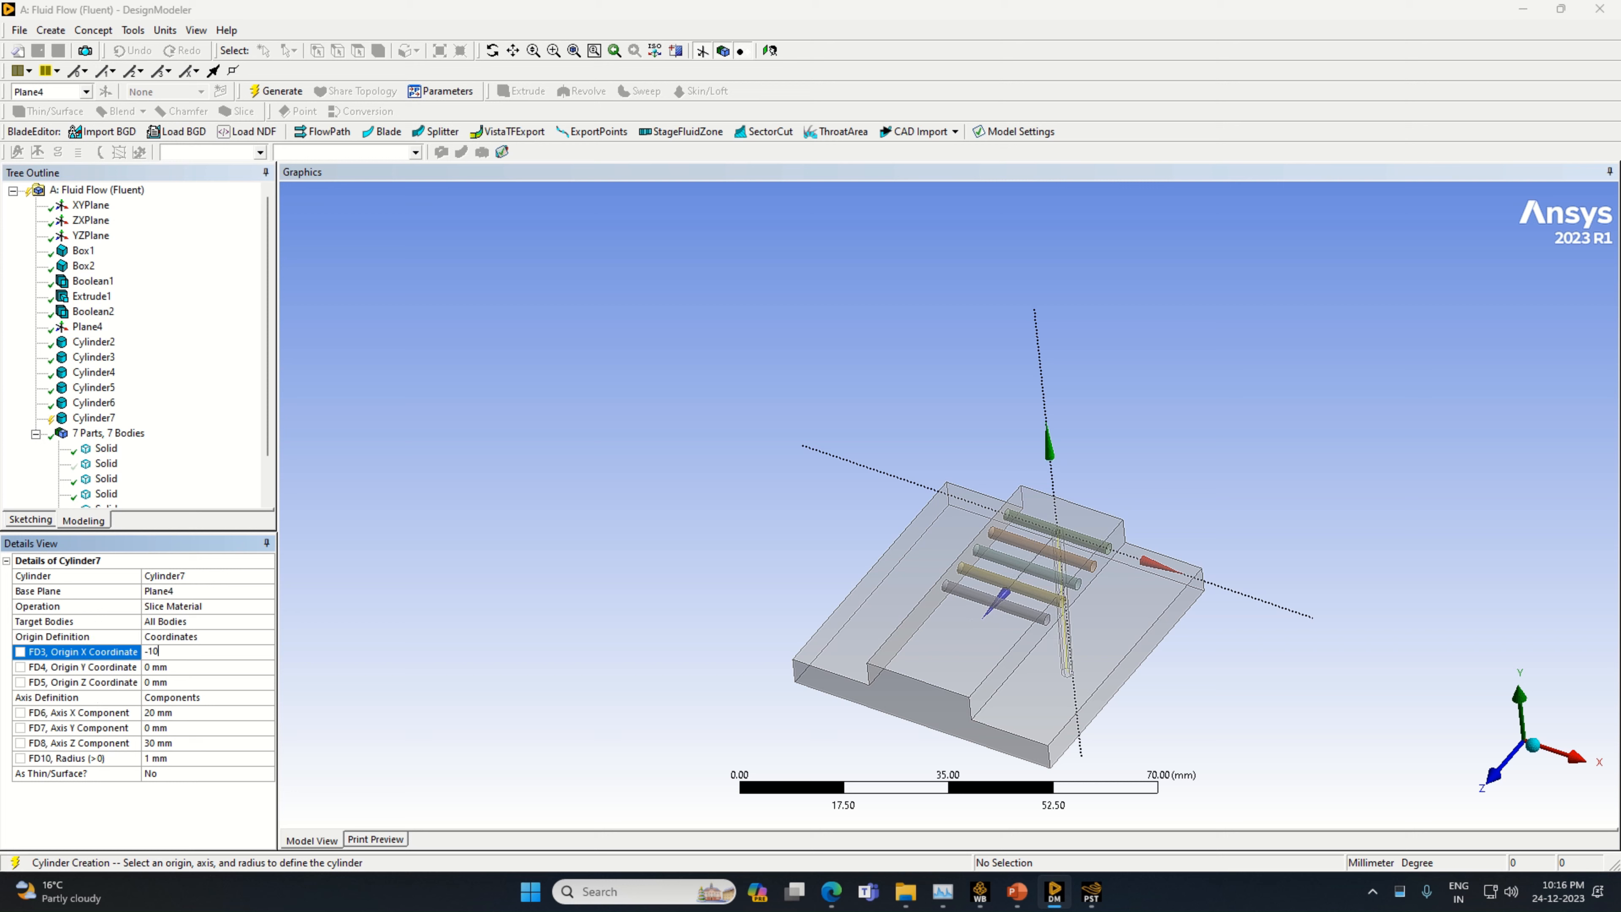
key("Return")
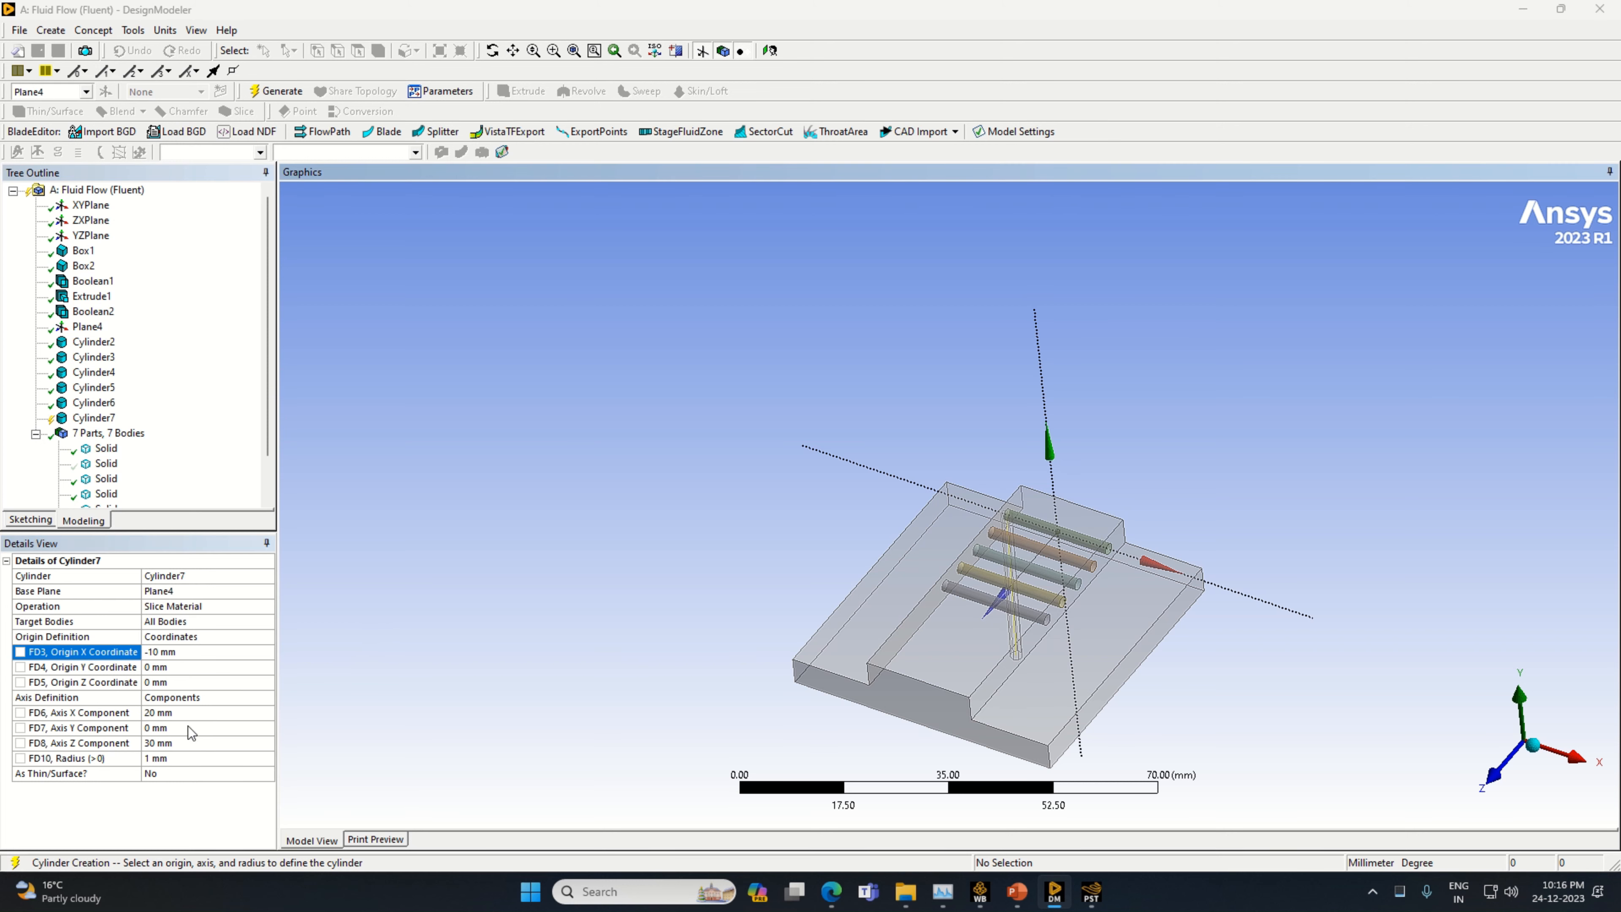
left_click(187, 742)
type("0")
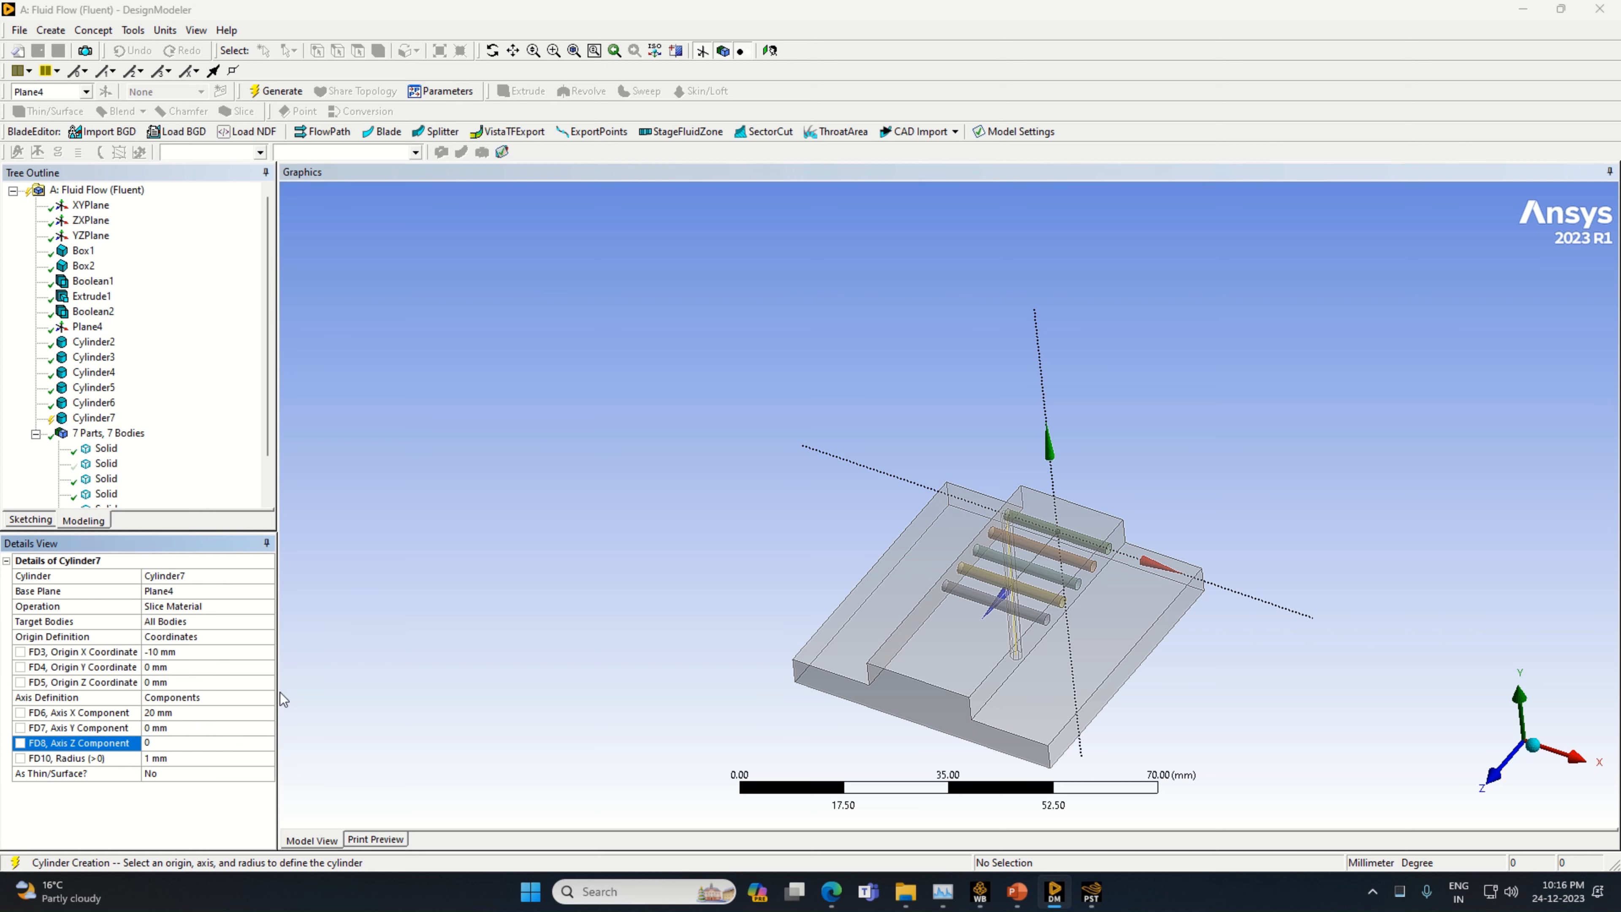
key("Return")
left_click(212, 682)
type("25")
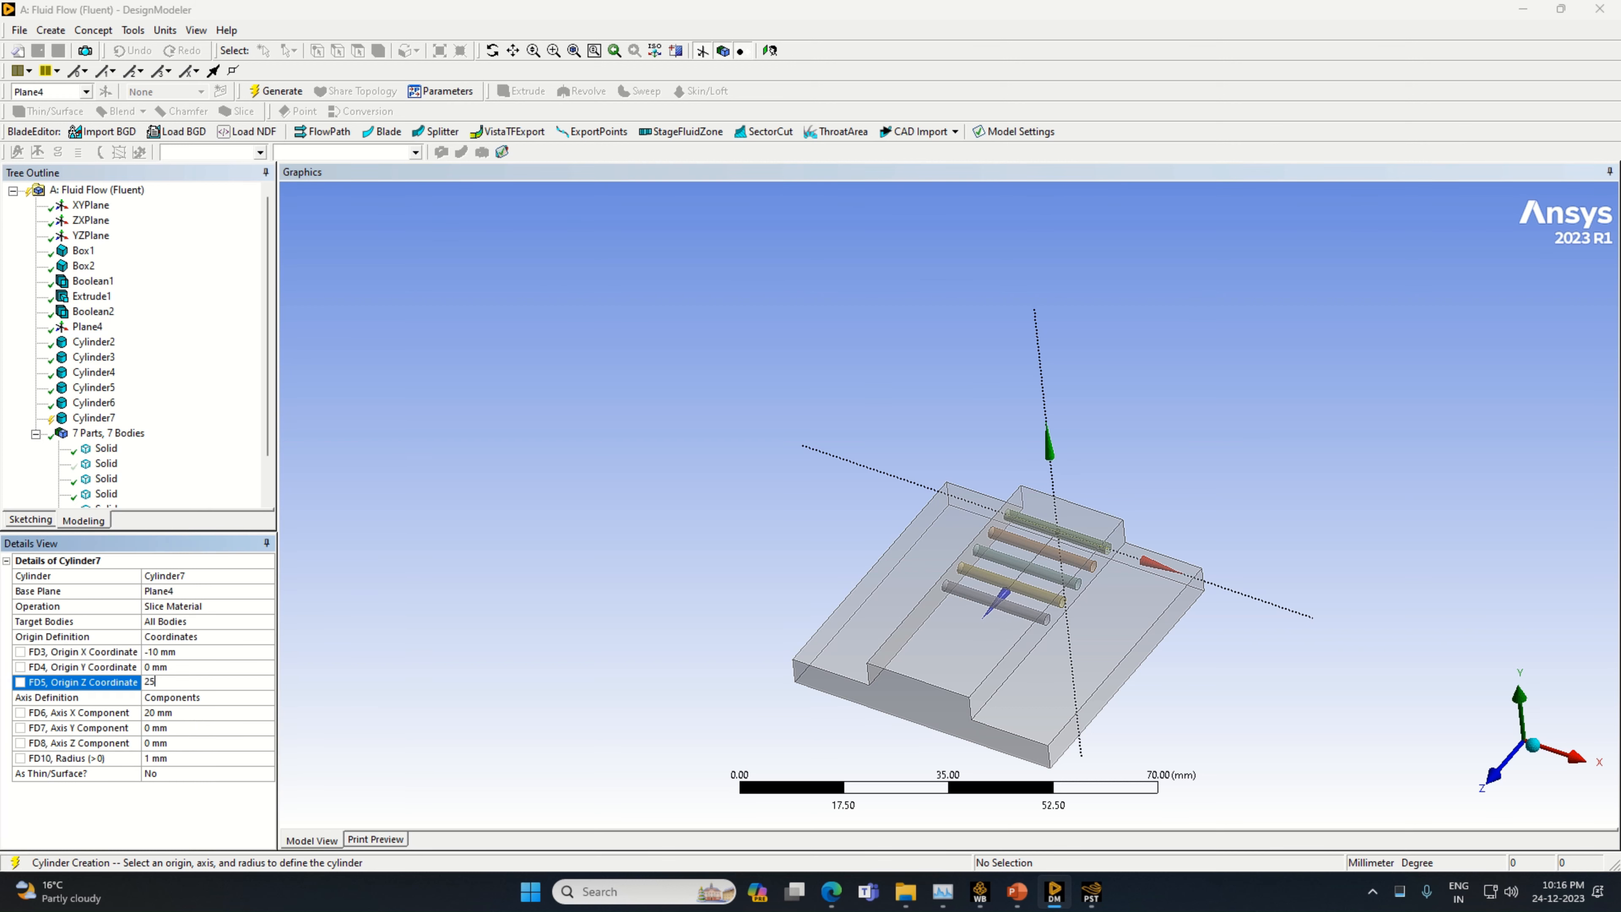
key("Return")
left_click(277, 91)
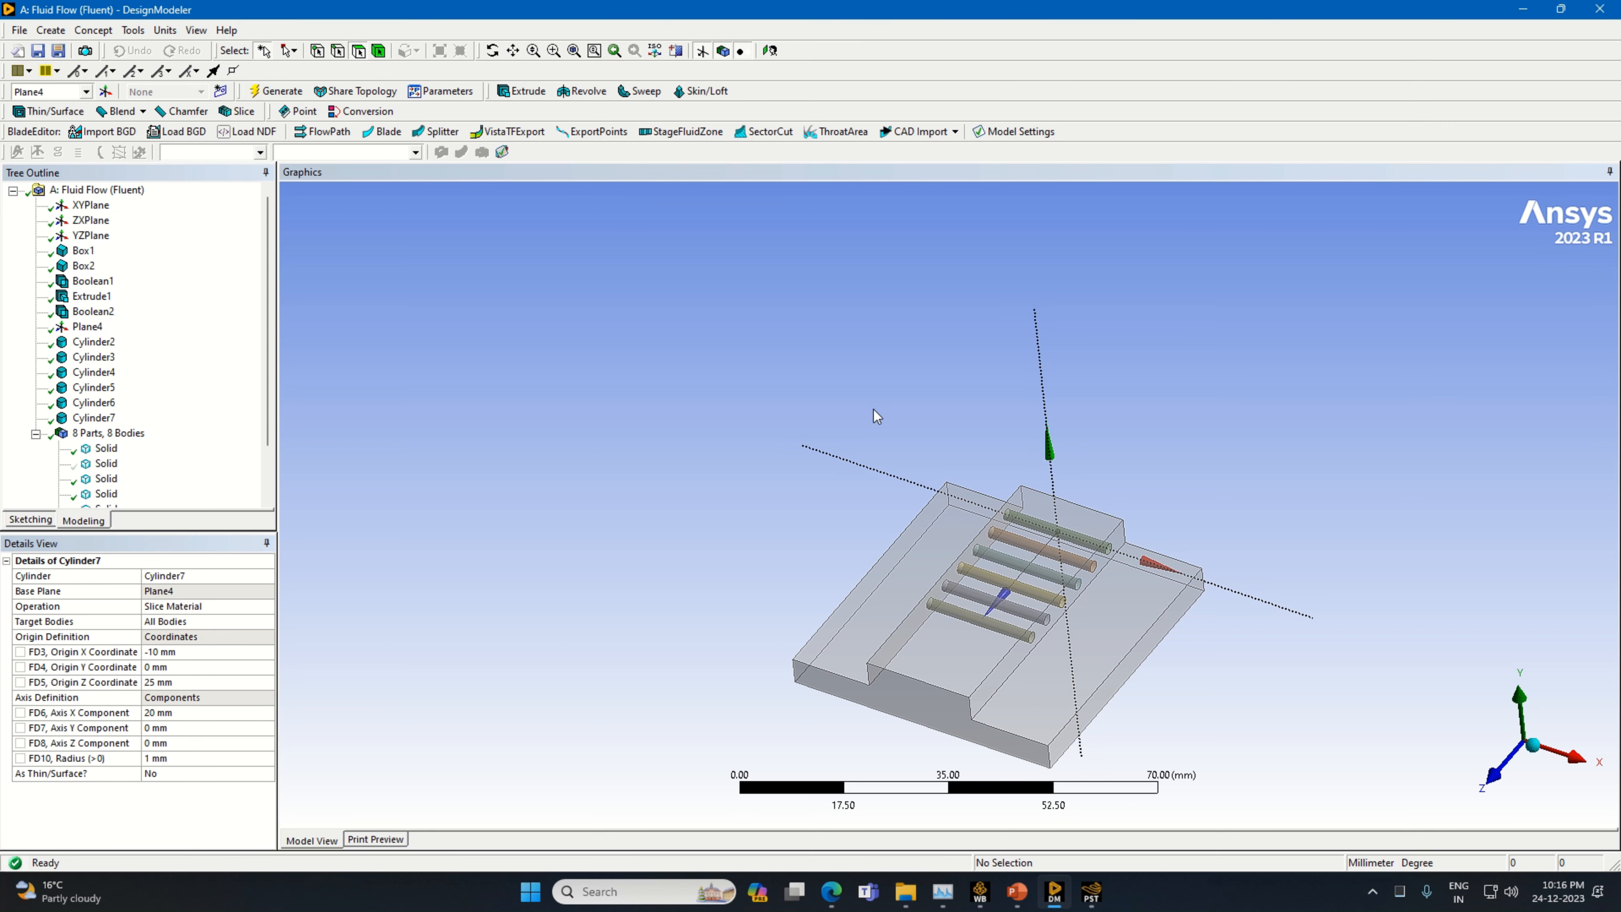
Add a seventh cylinder primitive with its operation set to Slice Material
left_click(50, 30)
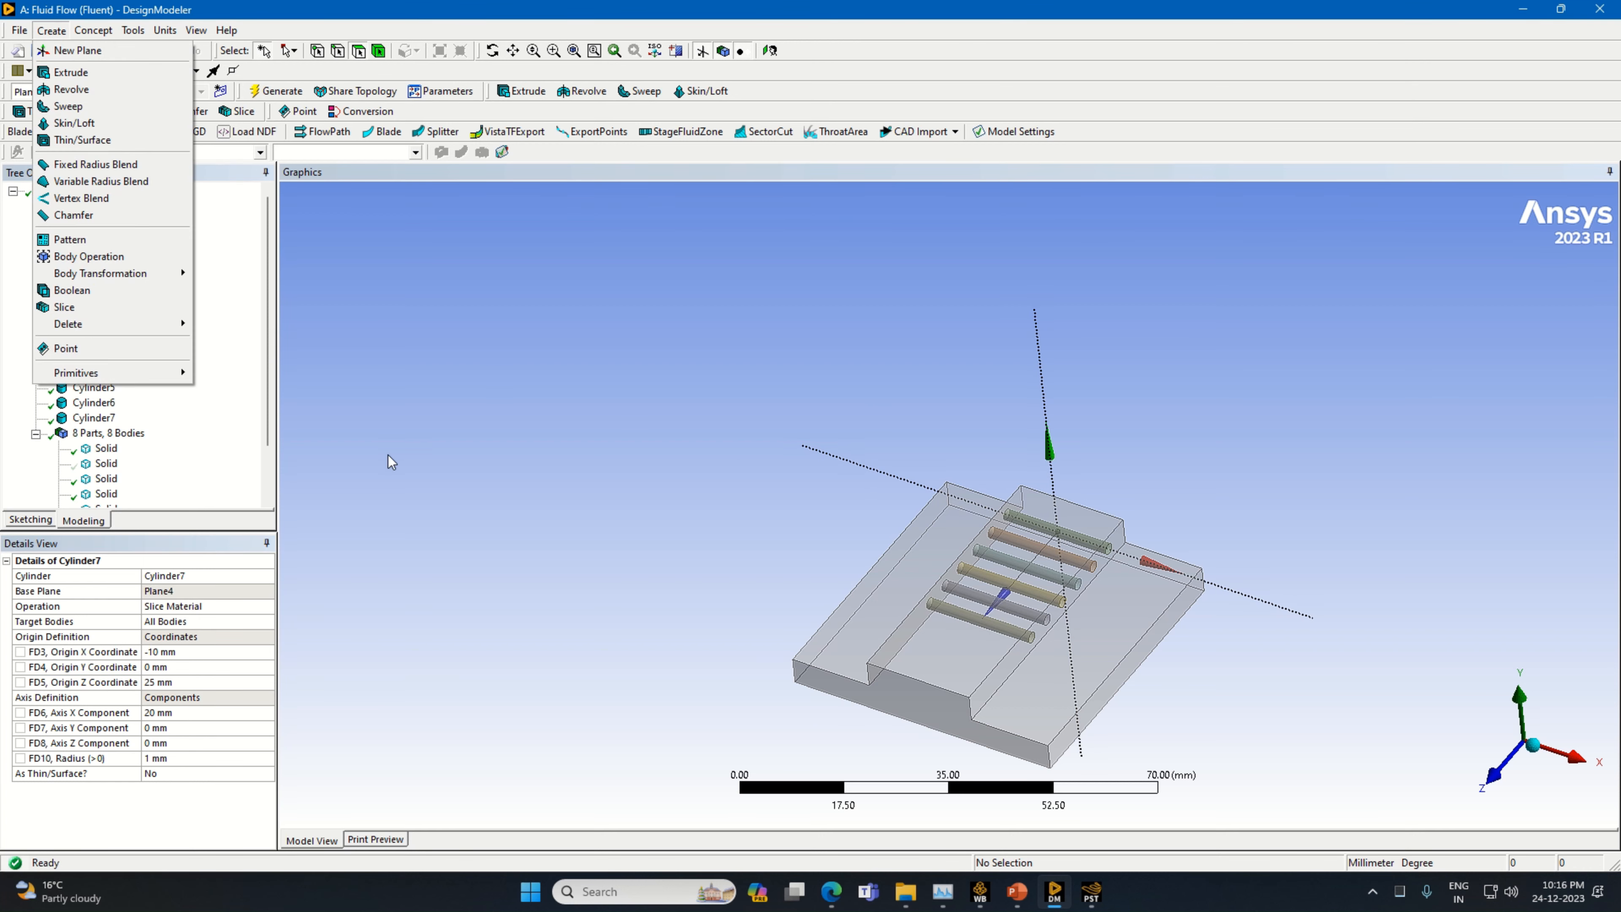
mouse_move(109, 377)
left_click(254, 426)
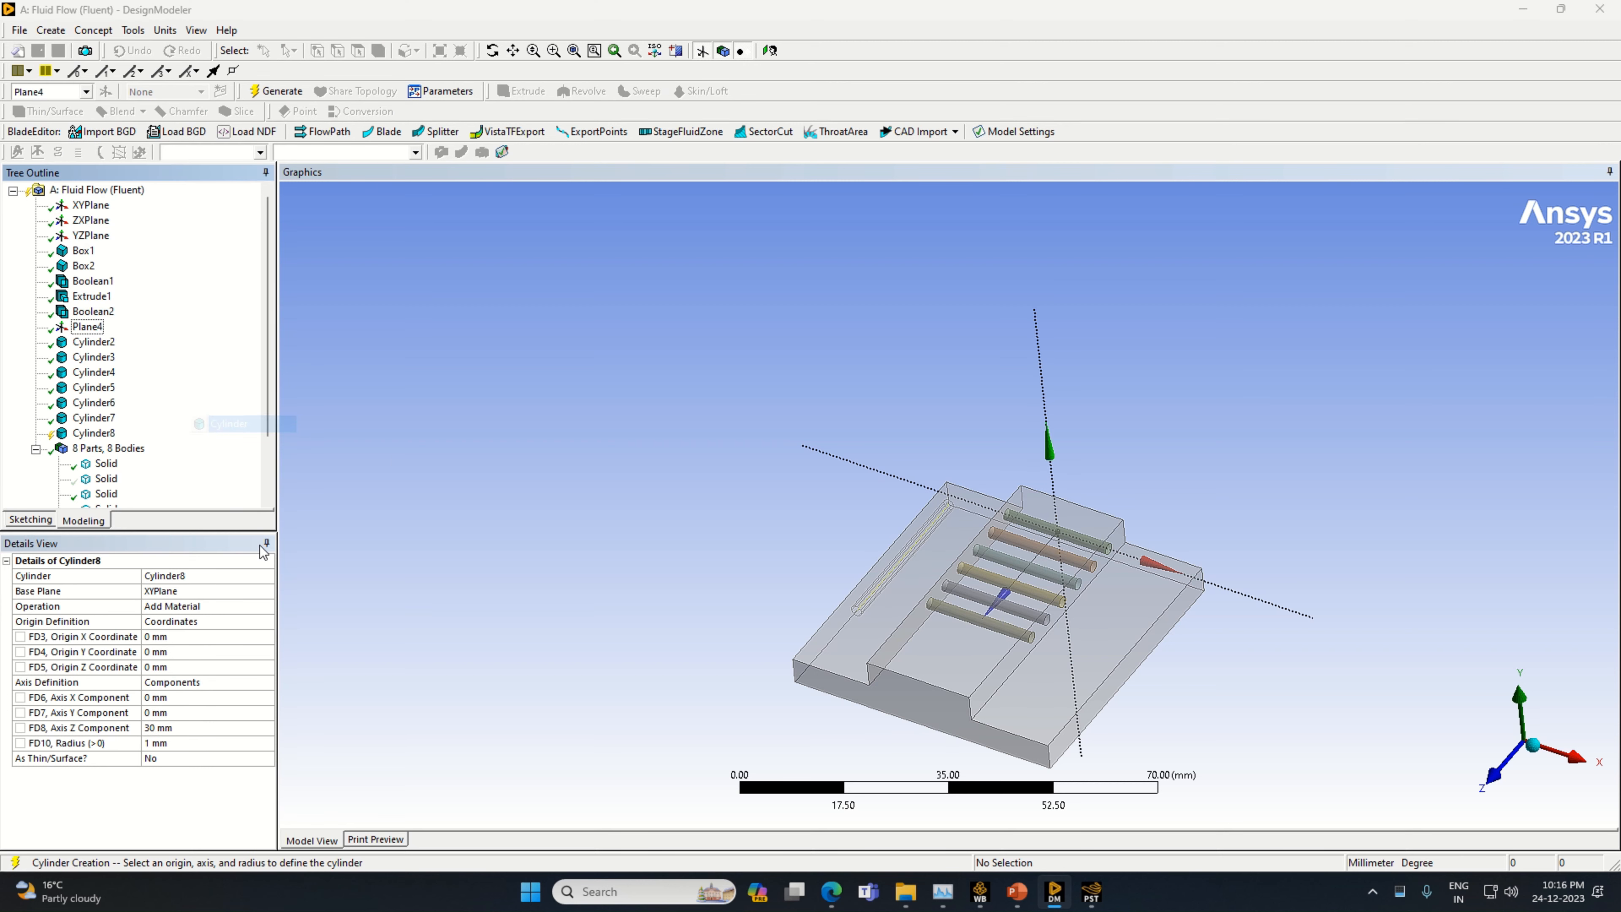
left_click(272, 608)
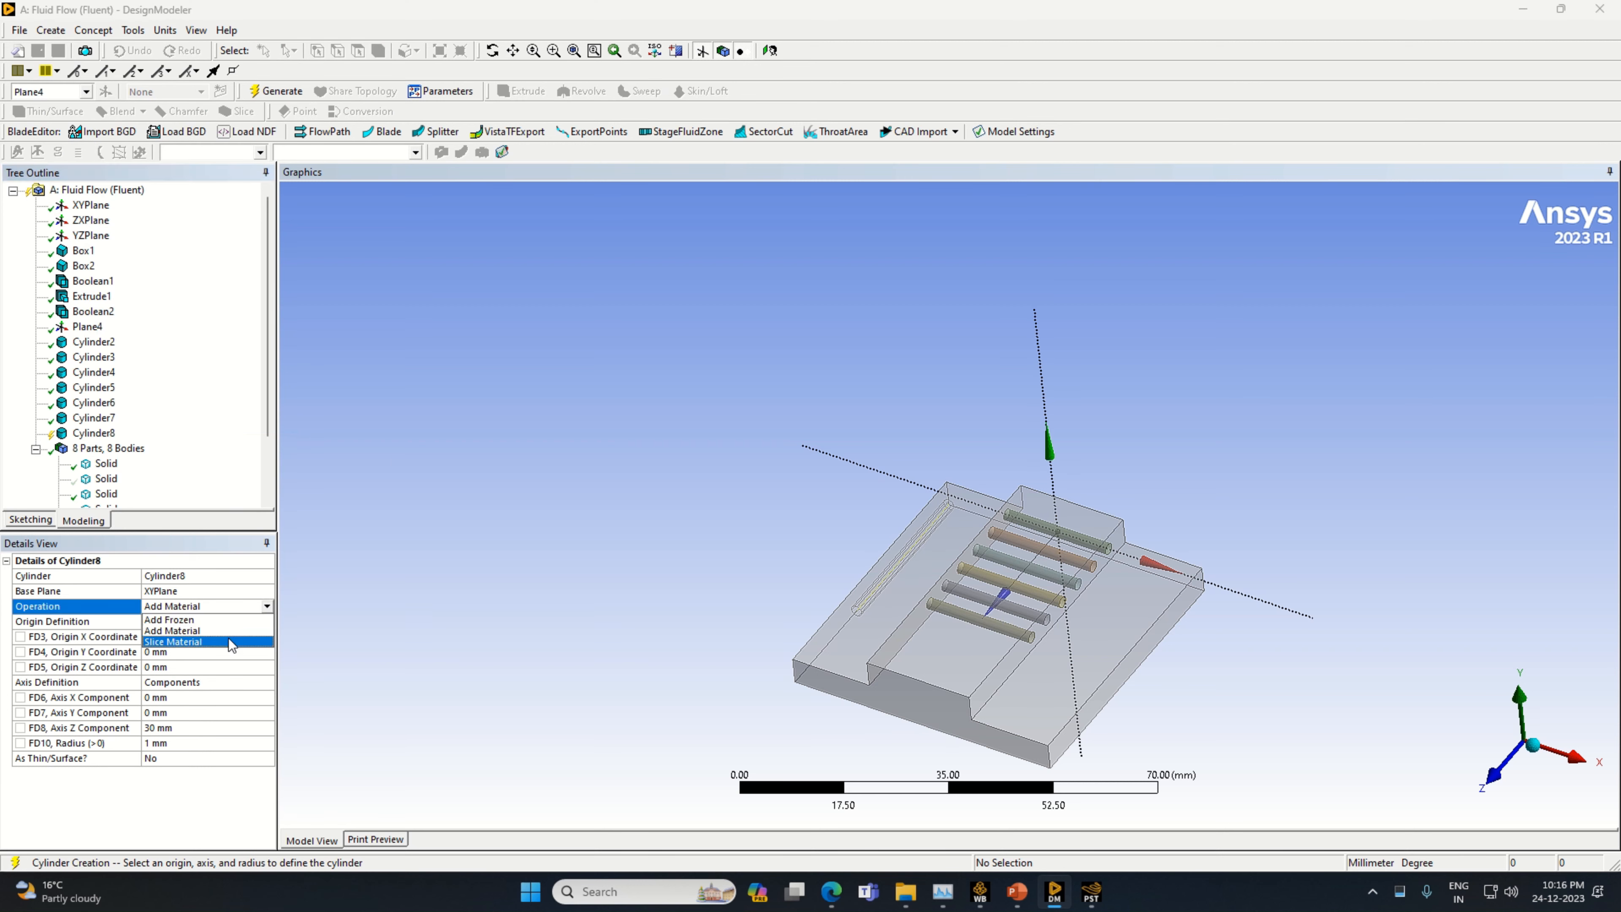
left_click(165, 642)
Set the seventh cylinder's axis components to X 20 mm and Z 0 mm, and its origin X coordinate to -10 mm
left_click(169, 712)
type("20")
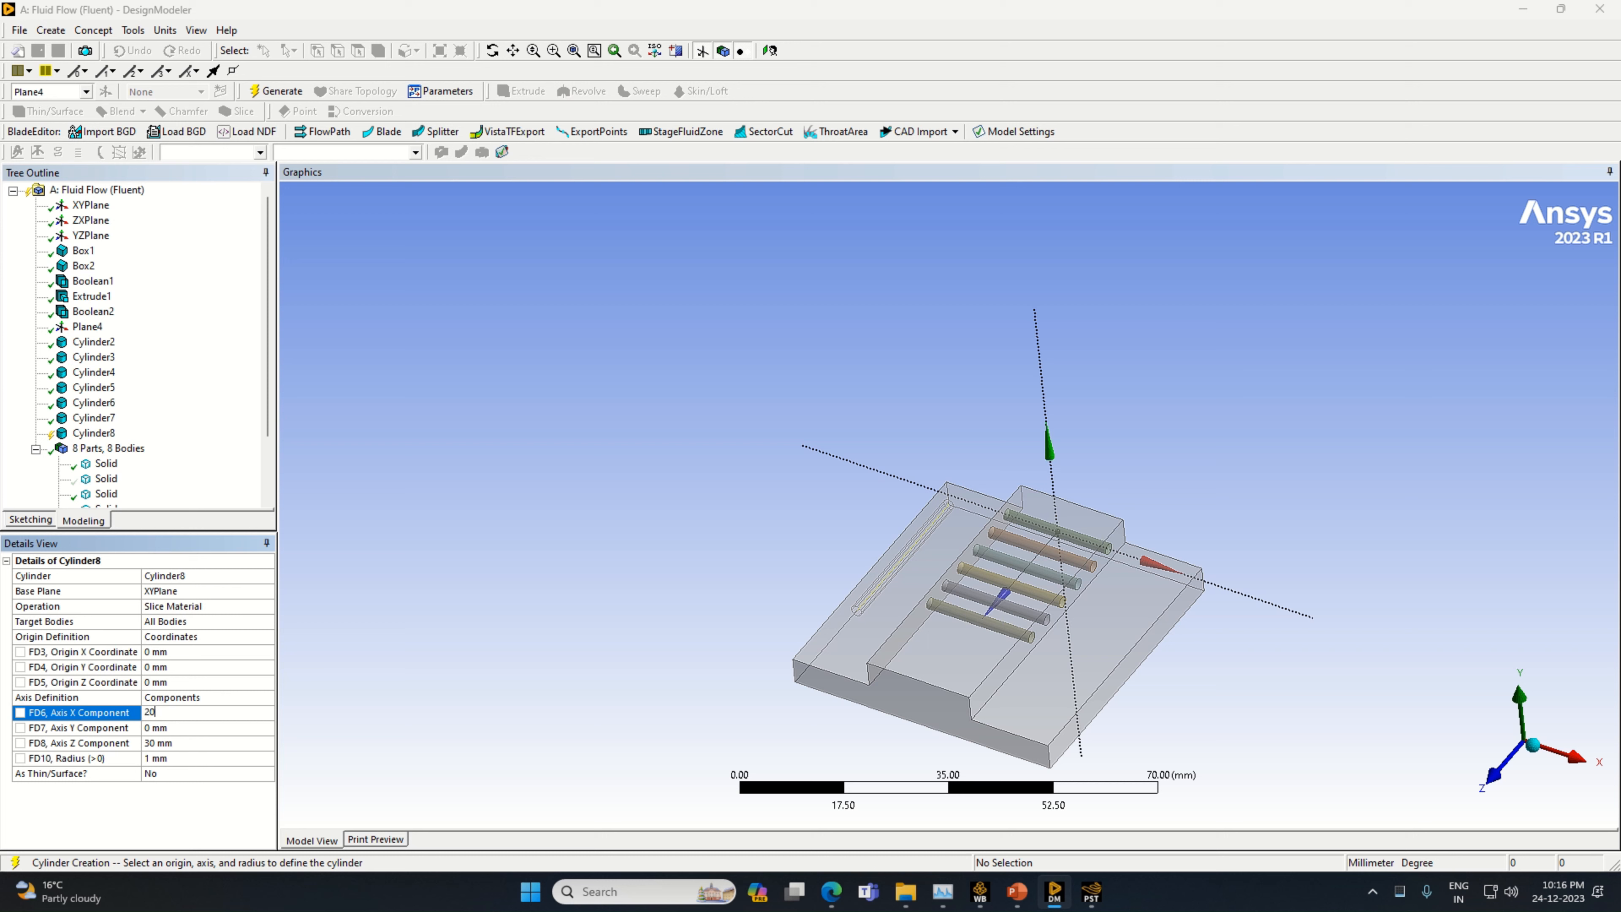
left_click(152, 651)
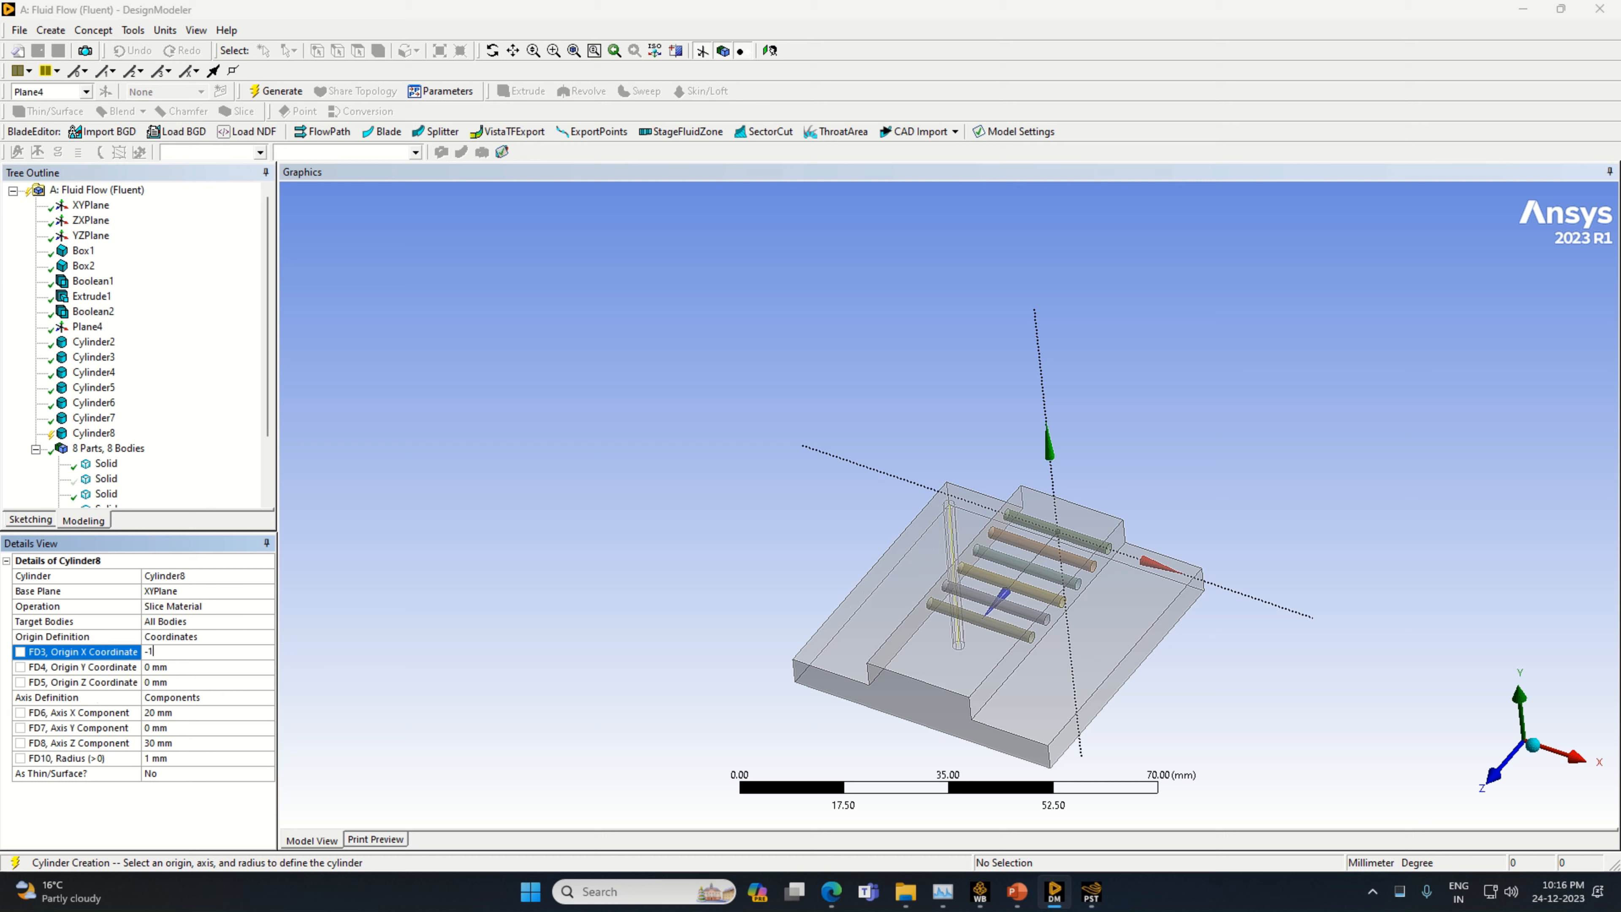
left_click(185, 742)
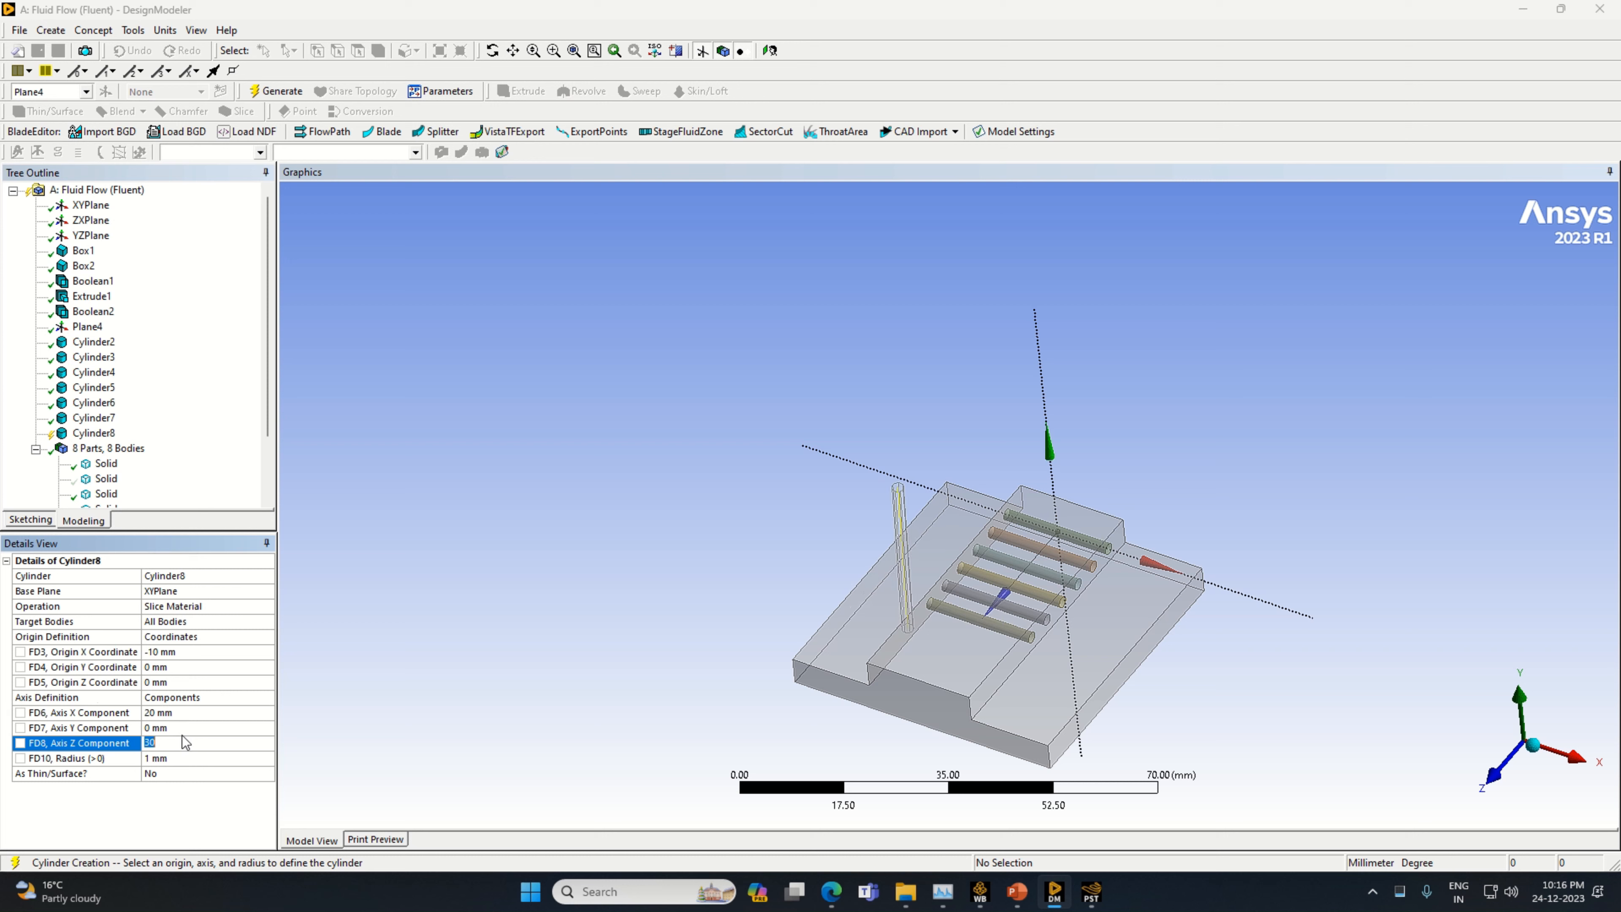
left_click(388, 696)
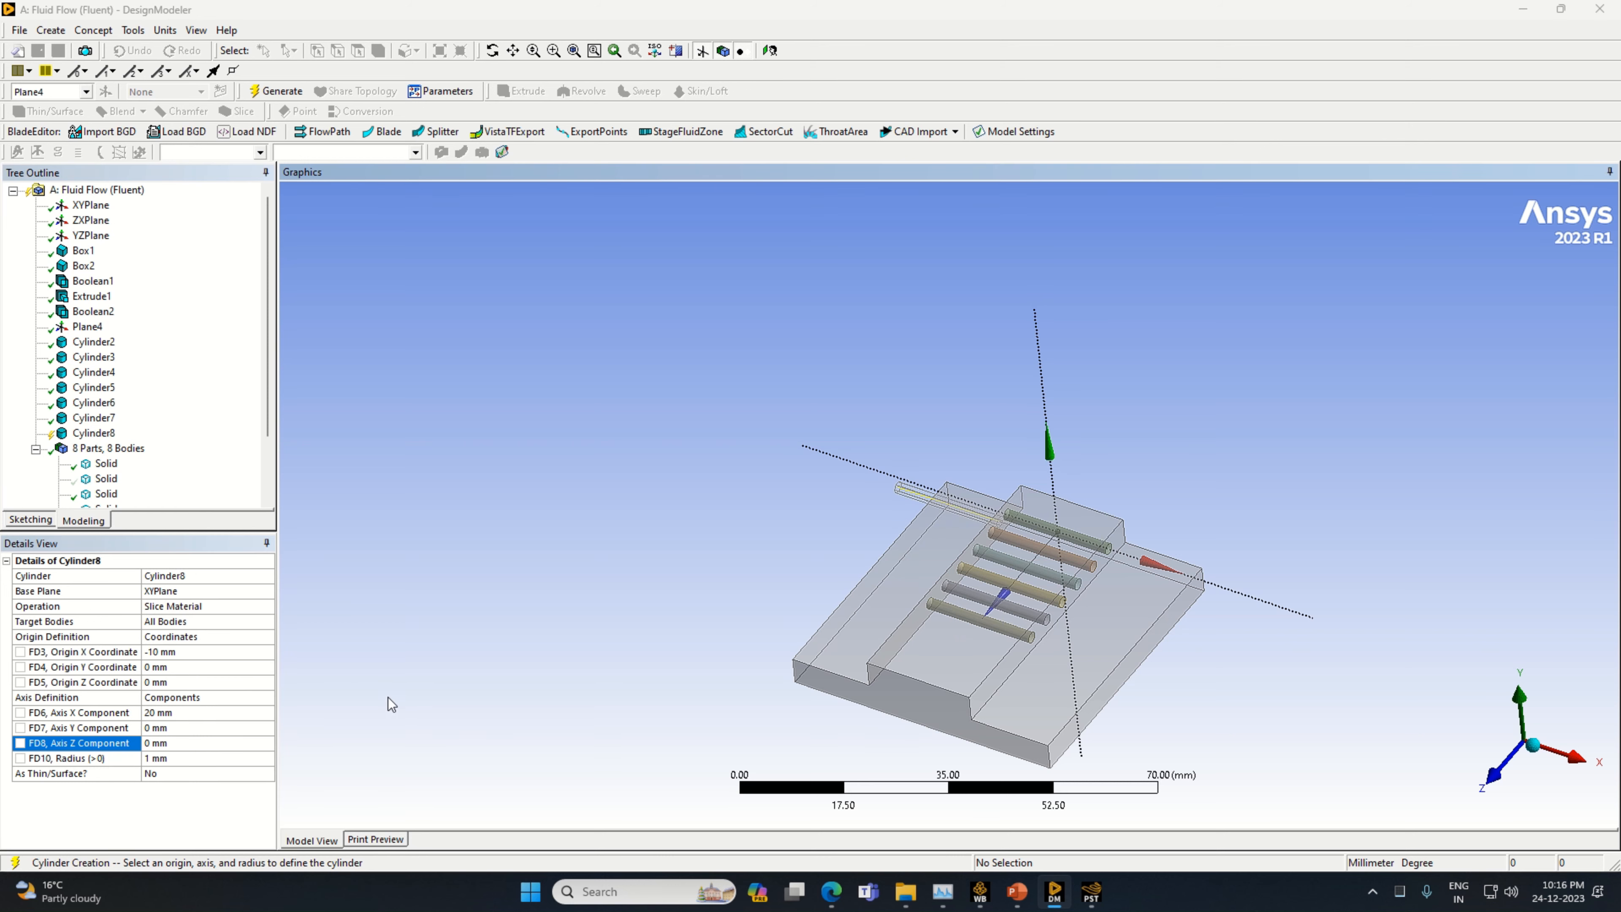
Base the seventh cylinder on Plane4 with its origin Z coordinate at 30 mm, and generate it
left_click(193, 596)
left_click(87, 326)
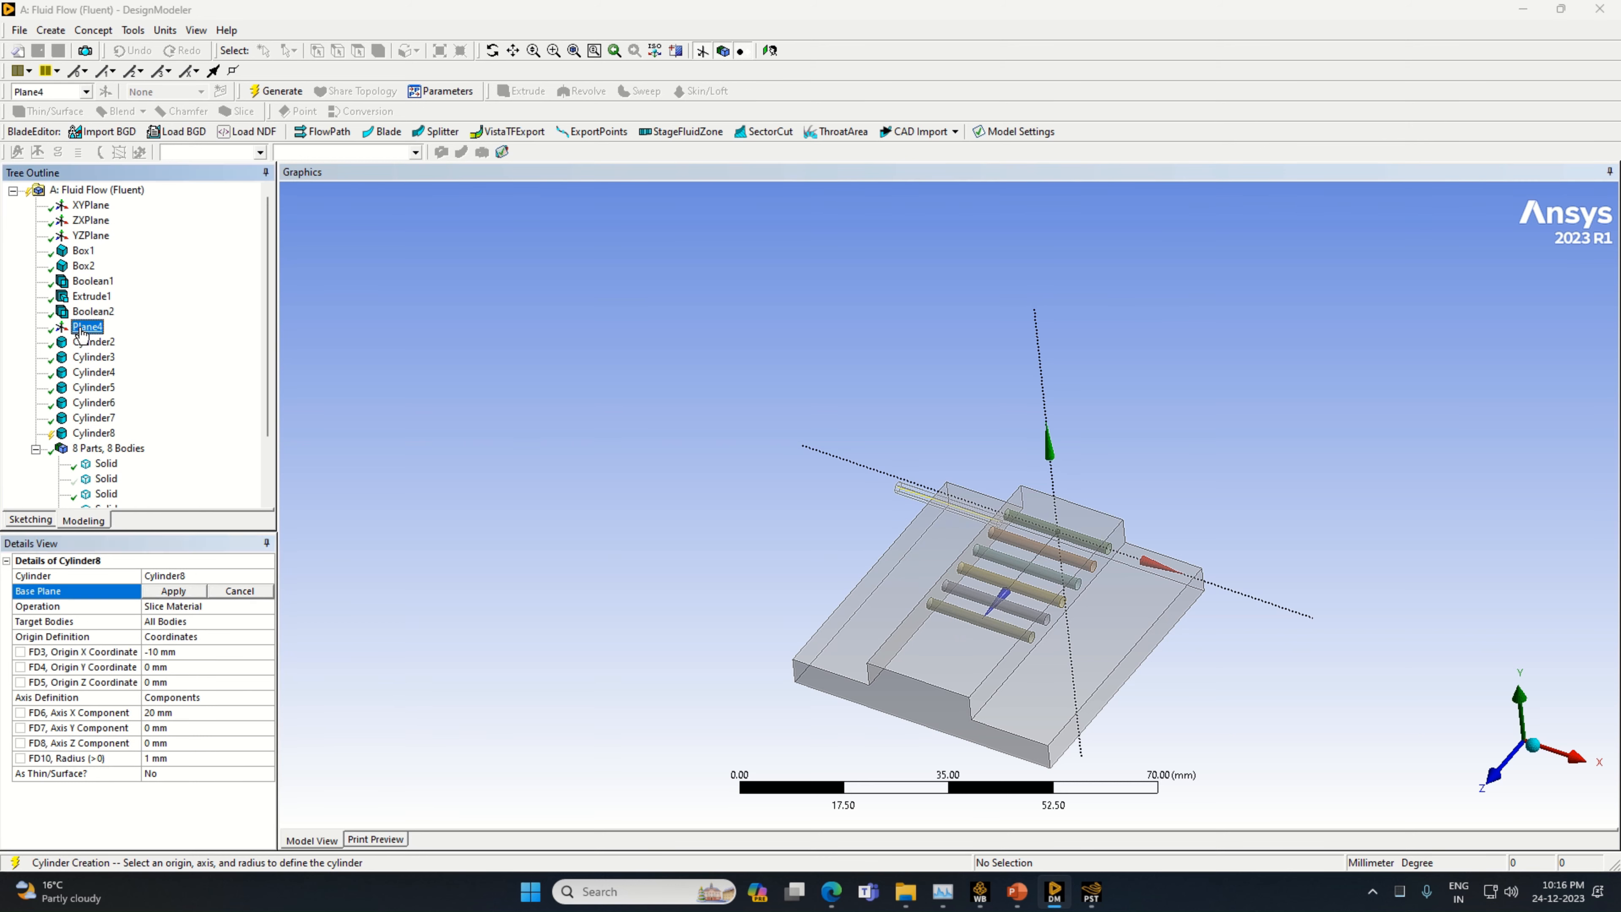
left_click(175, 592)
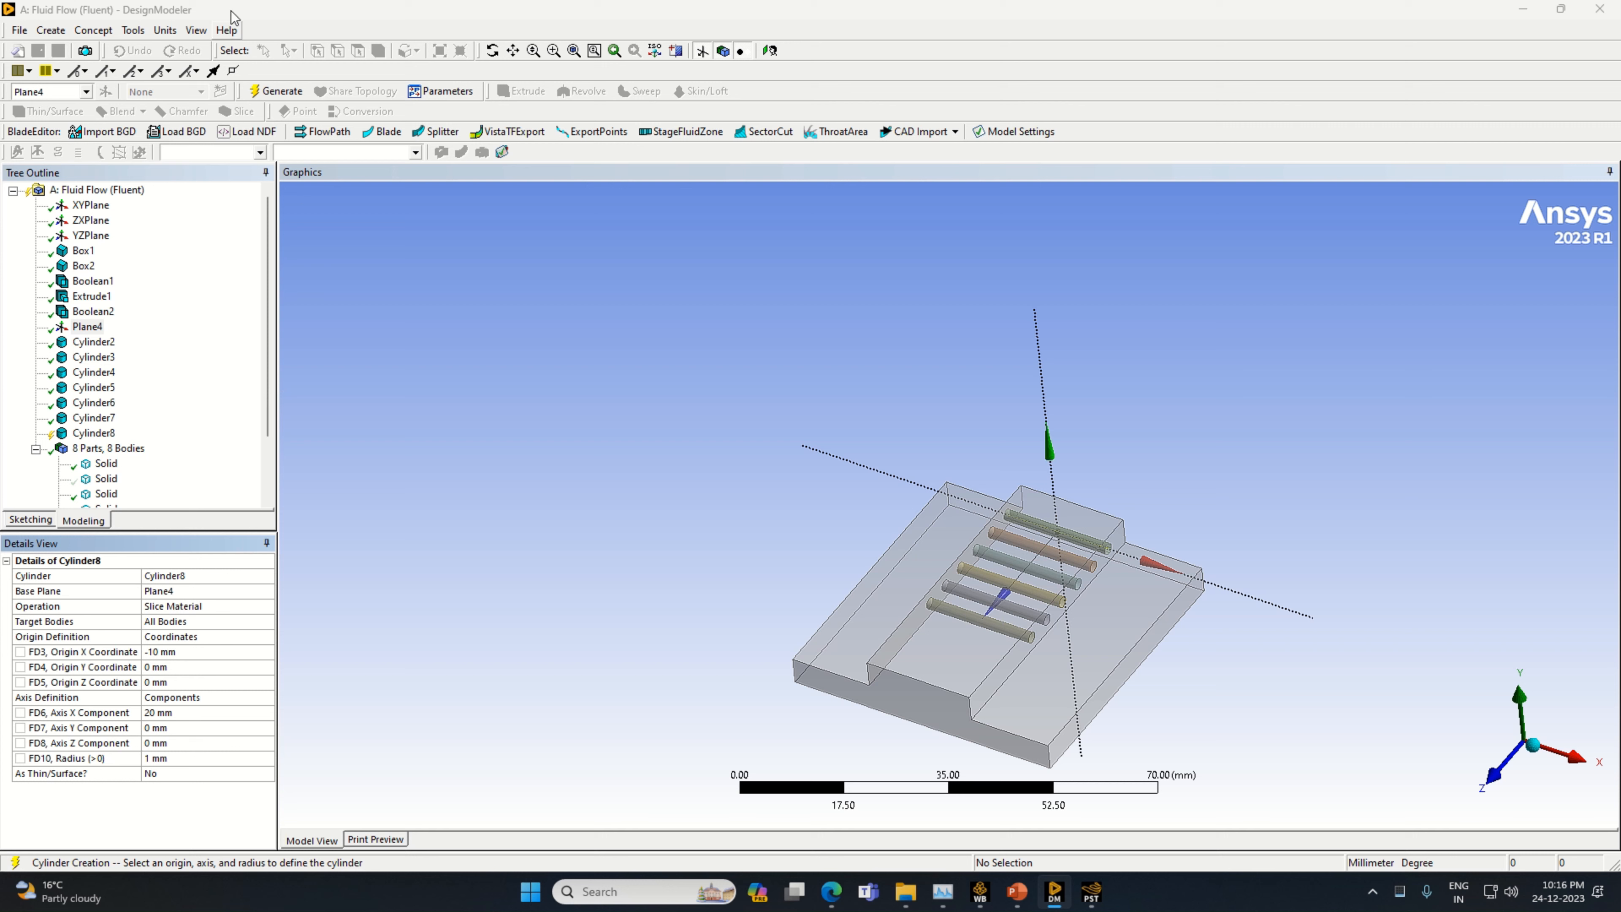
left_click(155, 681)
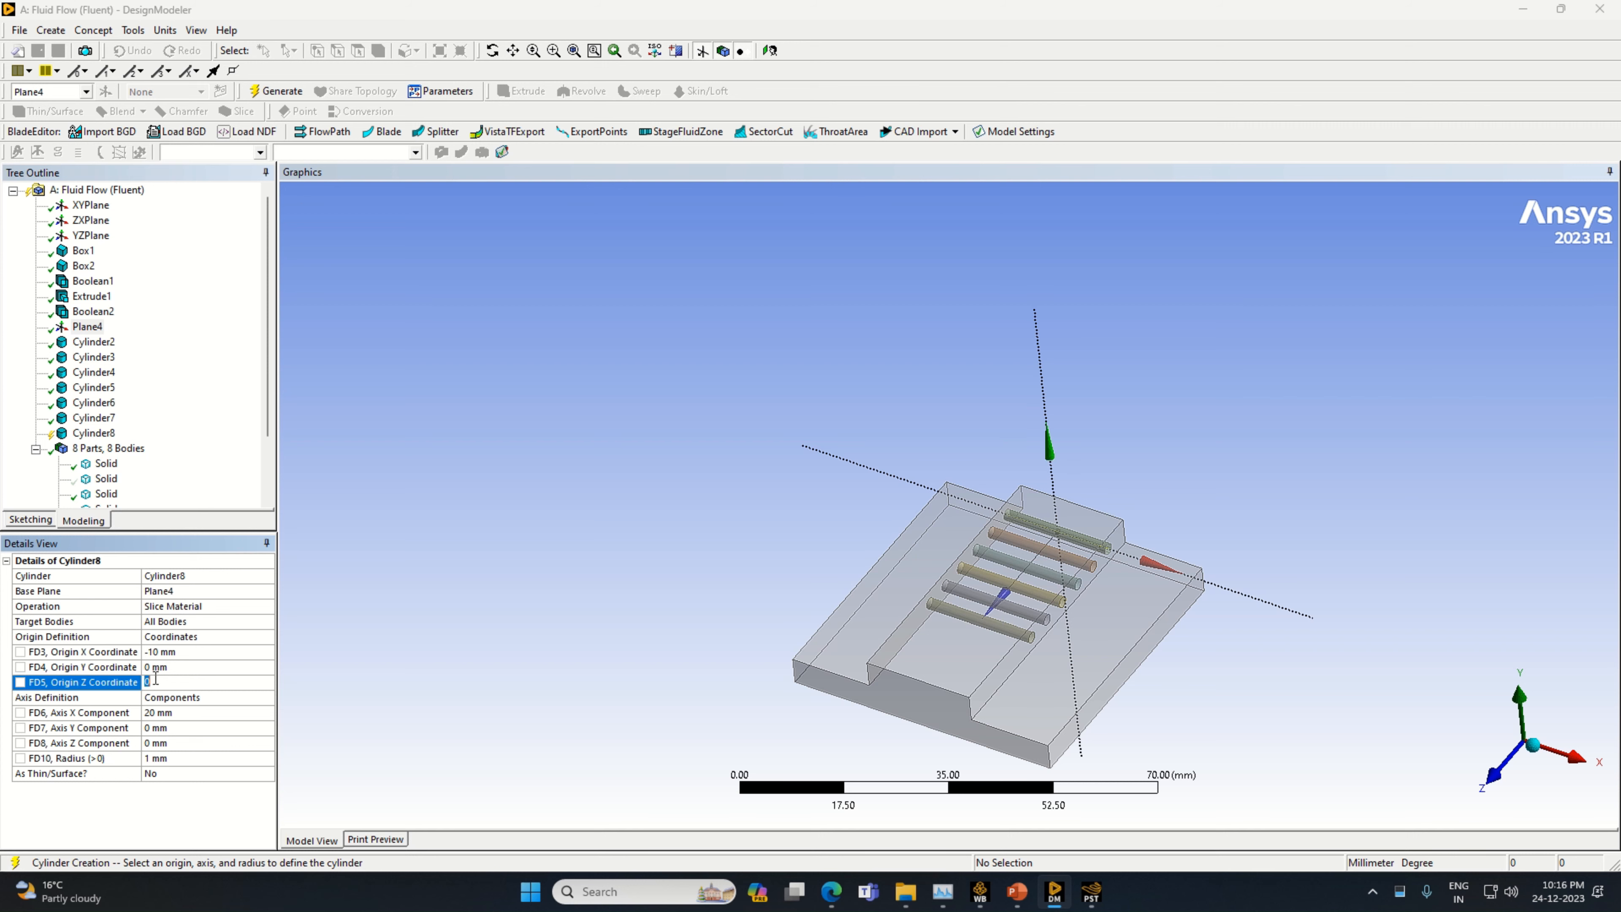
type("30")
left_click(367, 675)
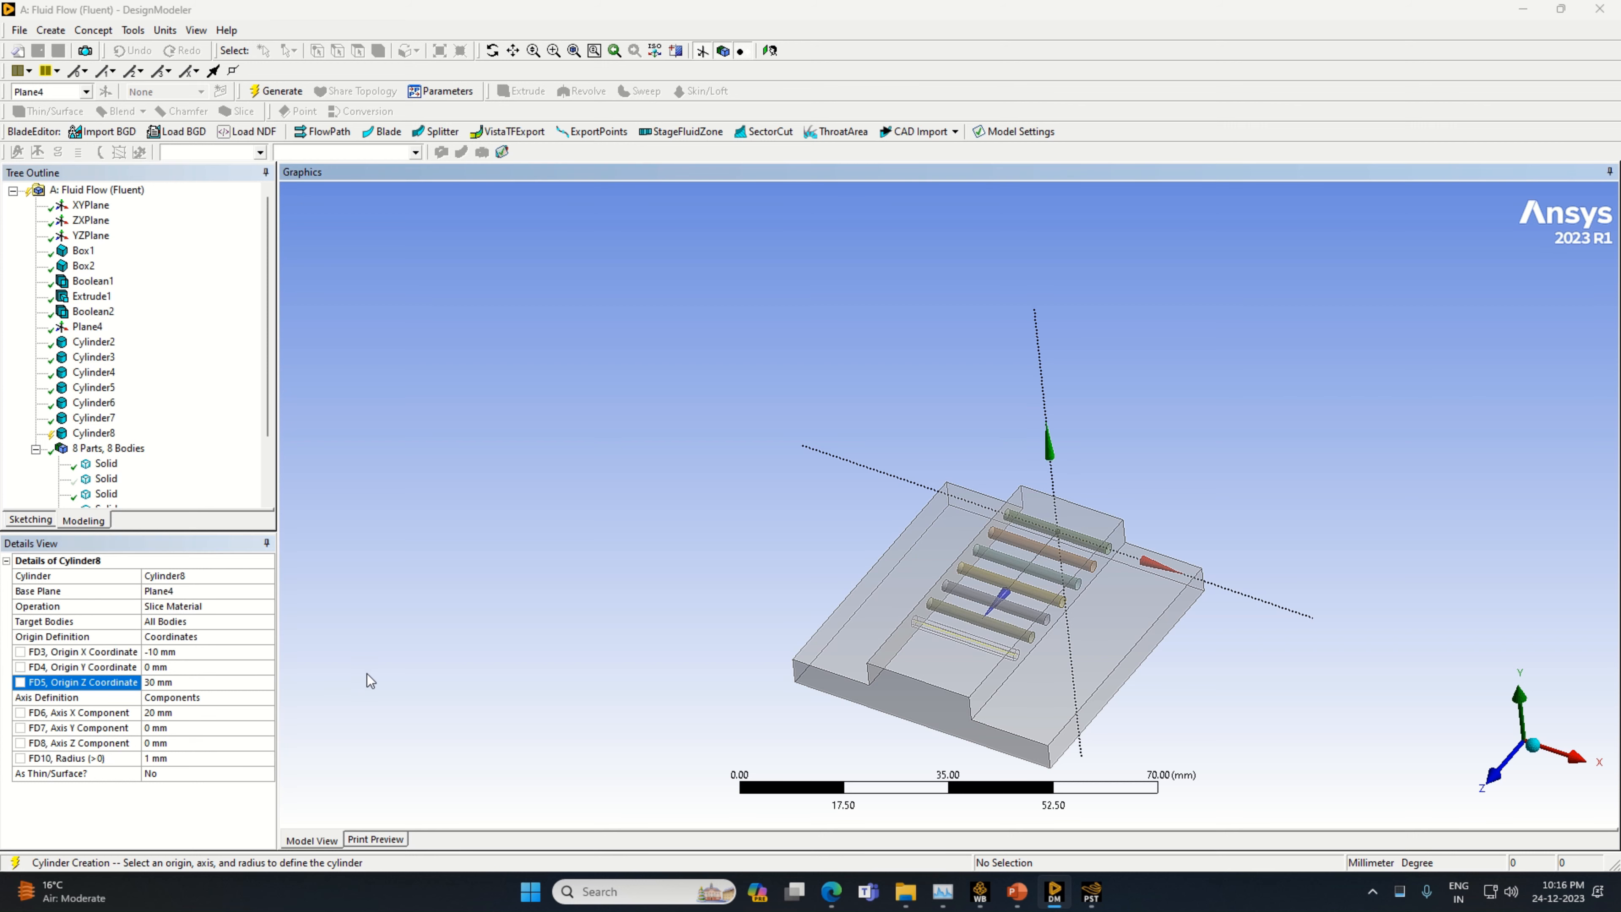
left_click(276, 91)
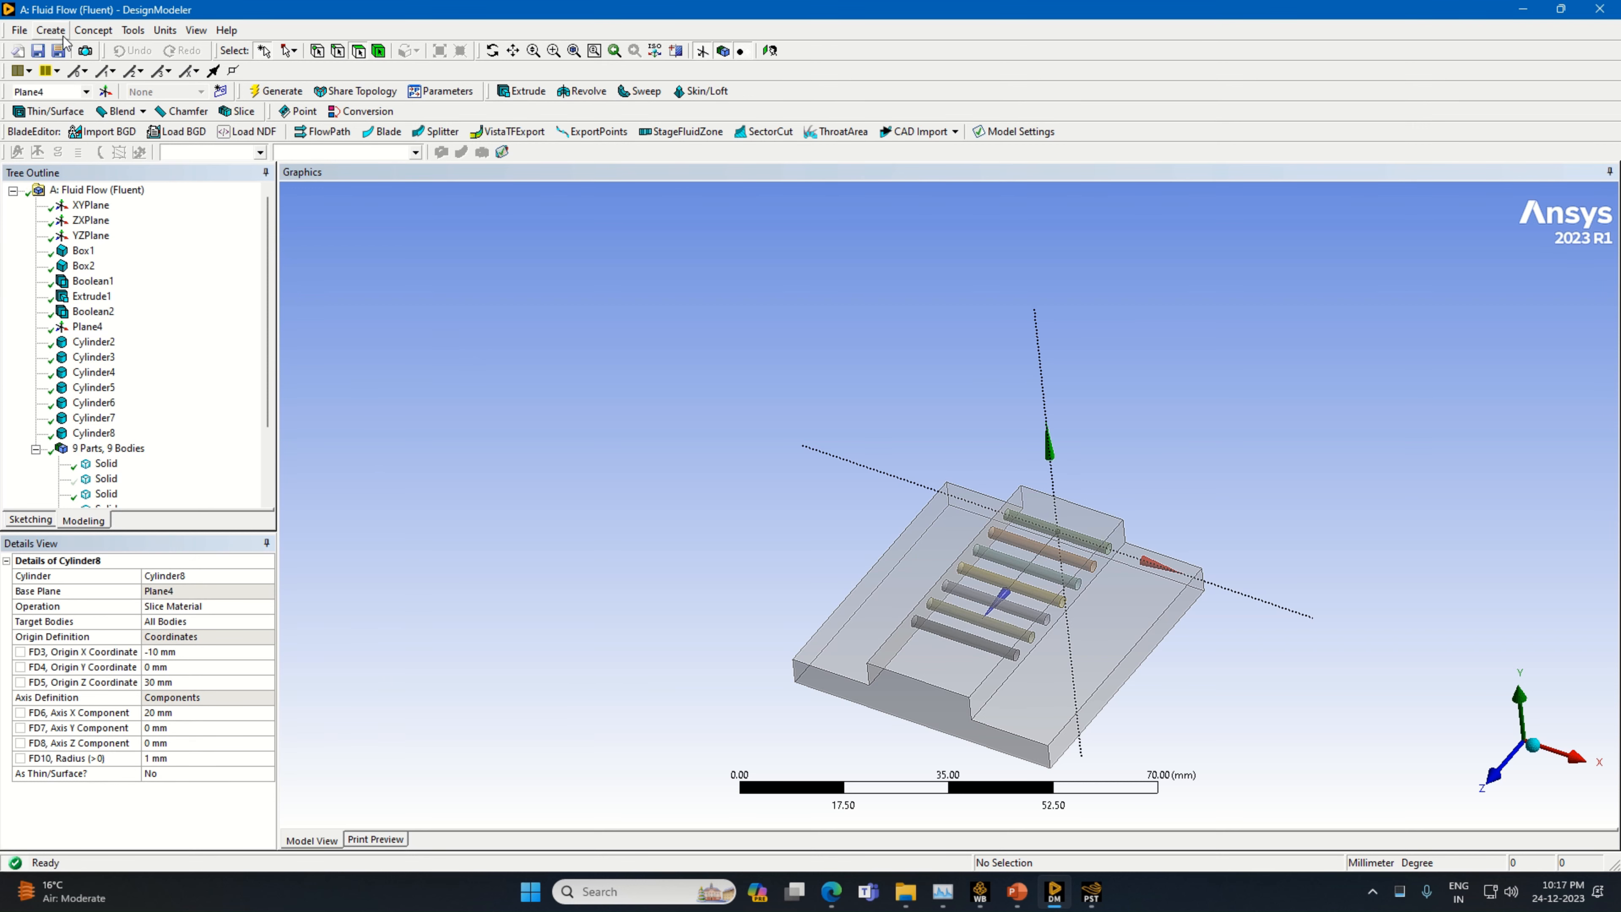
Add an eighth cylinder primitive with Plane4 as its base plane and its operation set to Add Frozen
left_click(50, 30)
mouse_move(151, 383)
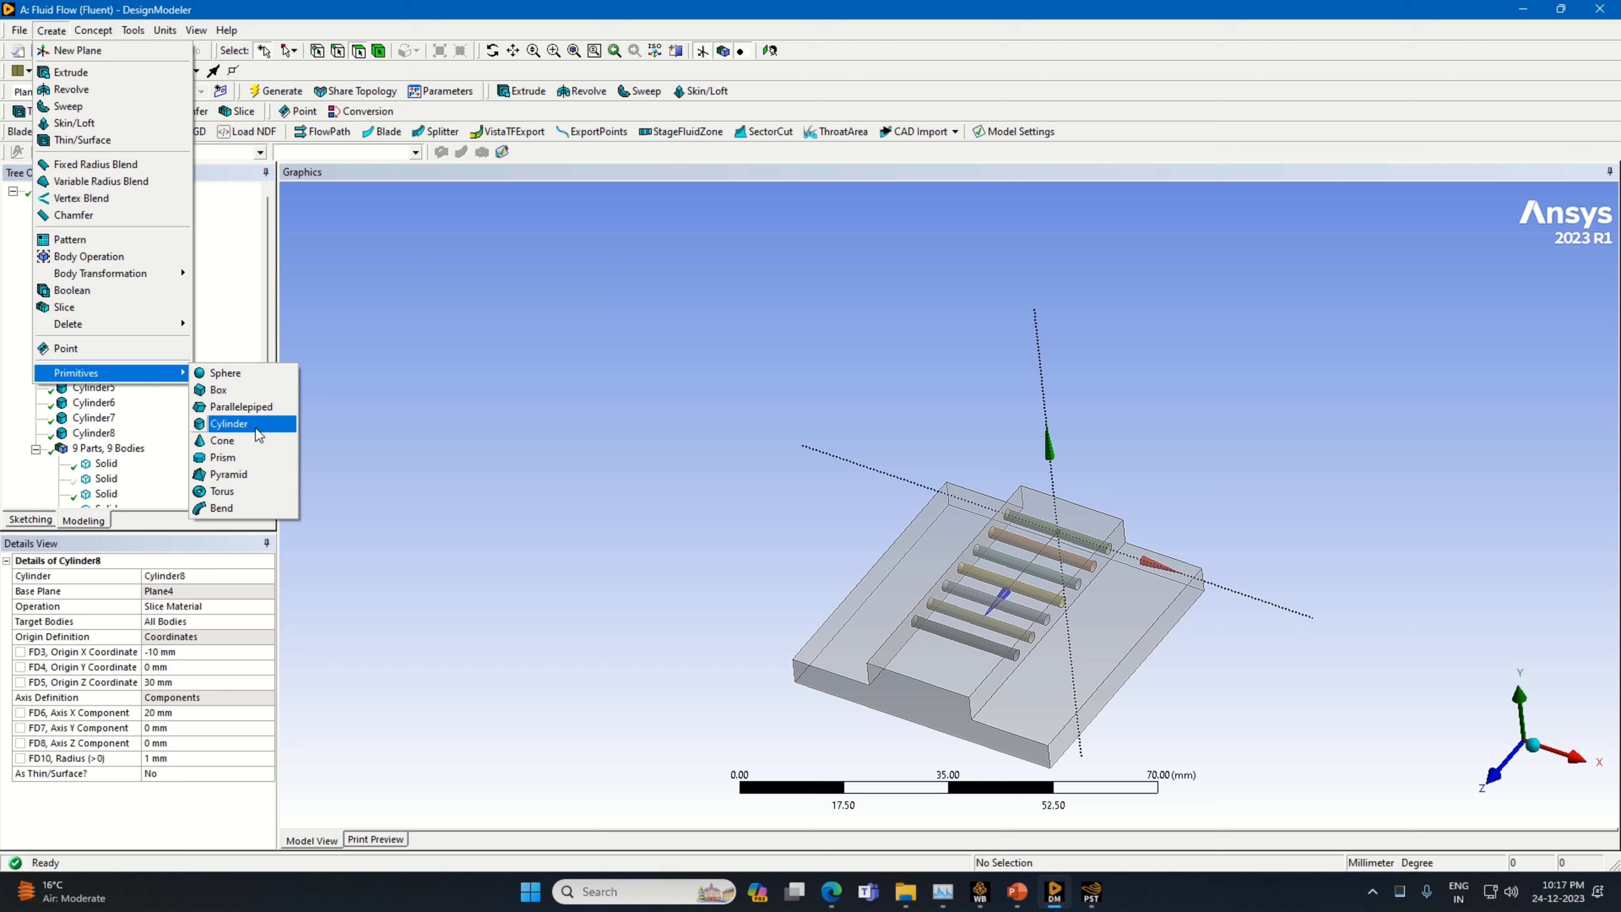
left_click(256, 426)
left_click(203, 591)
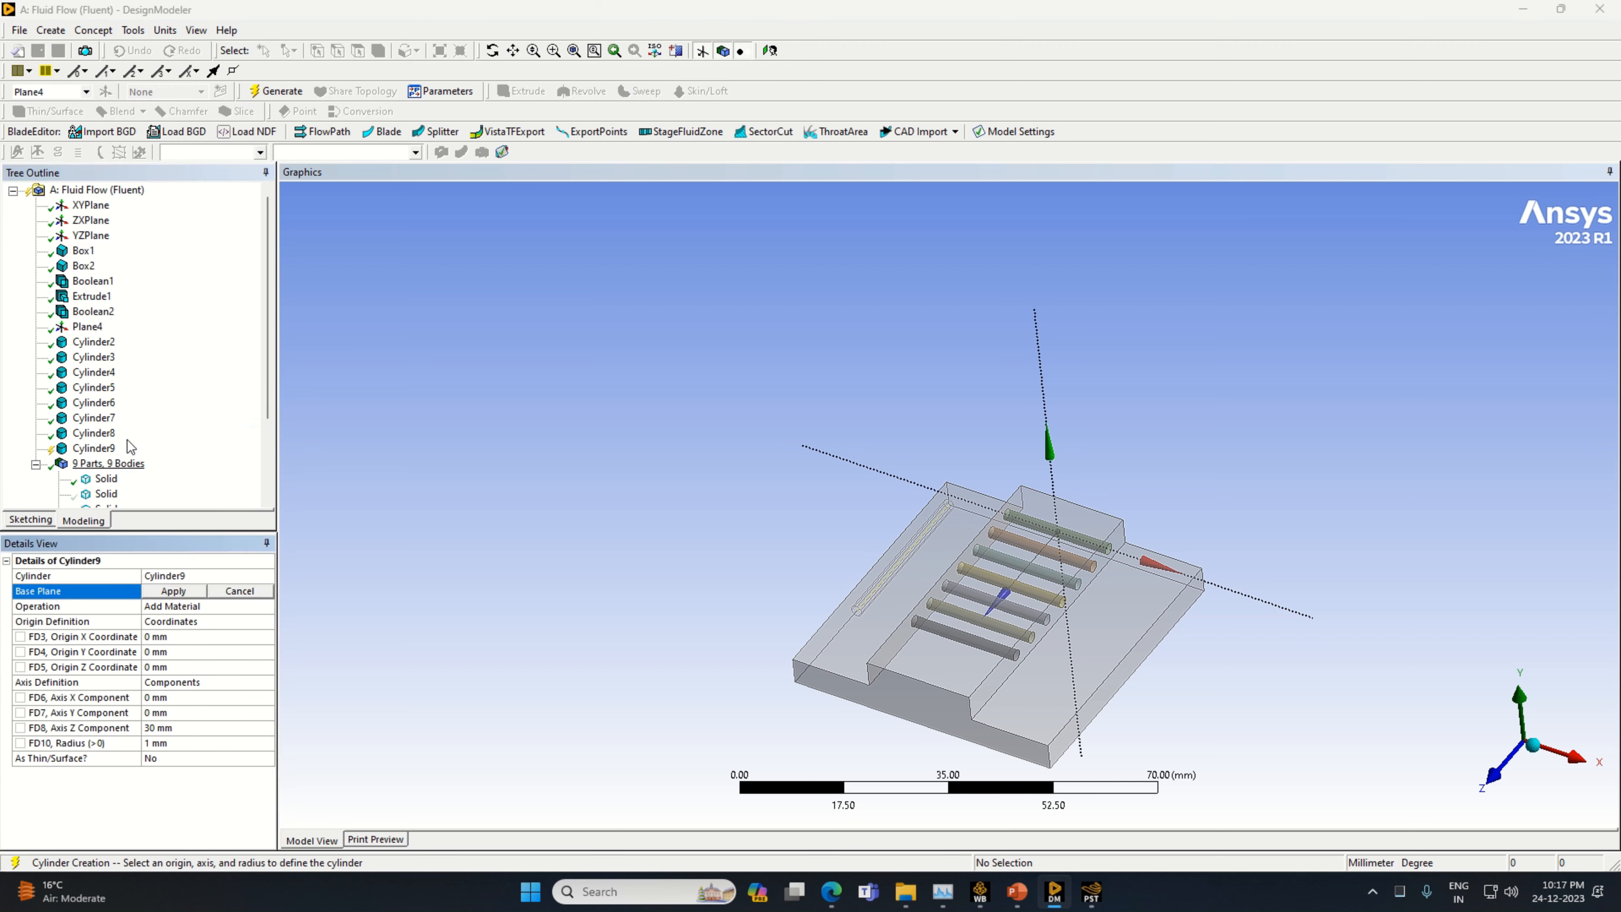
left_click(87, 327)
left_click(171, 591)
left_click(270, 608)
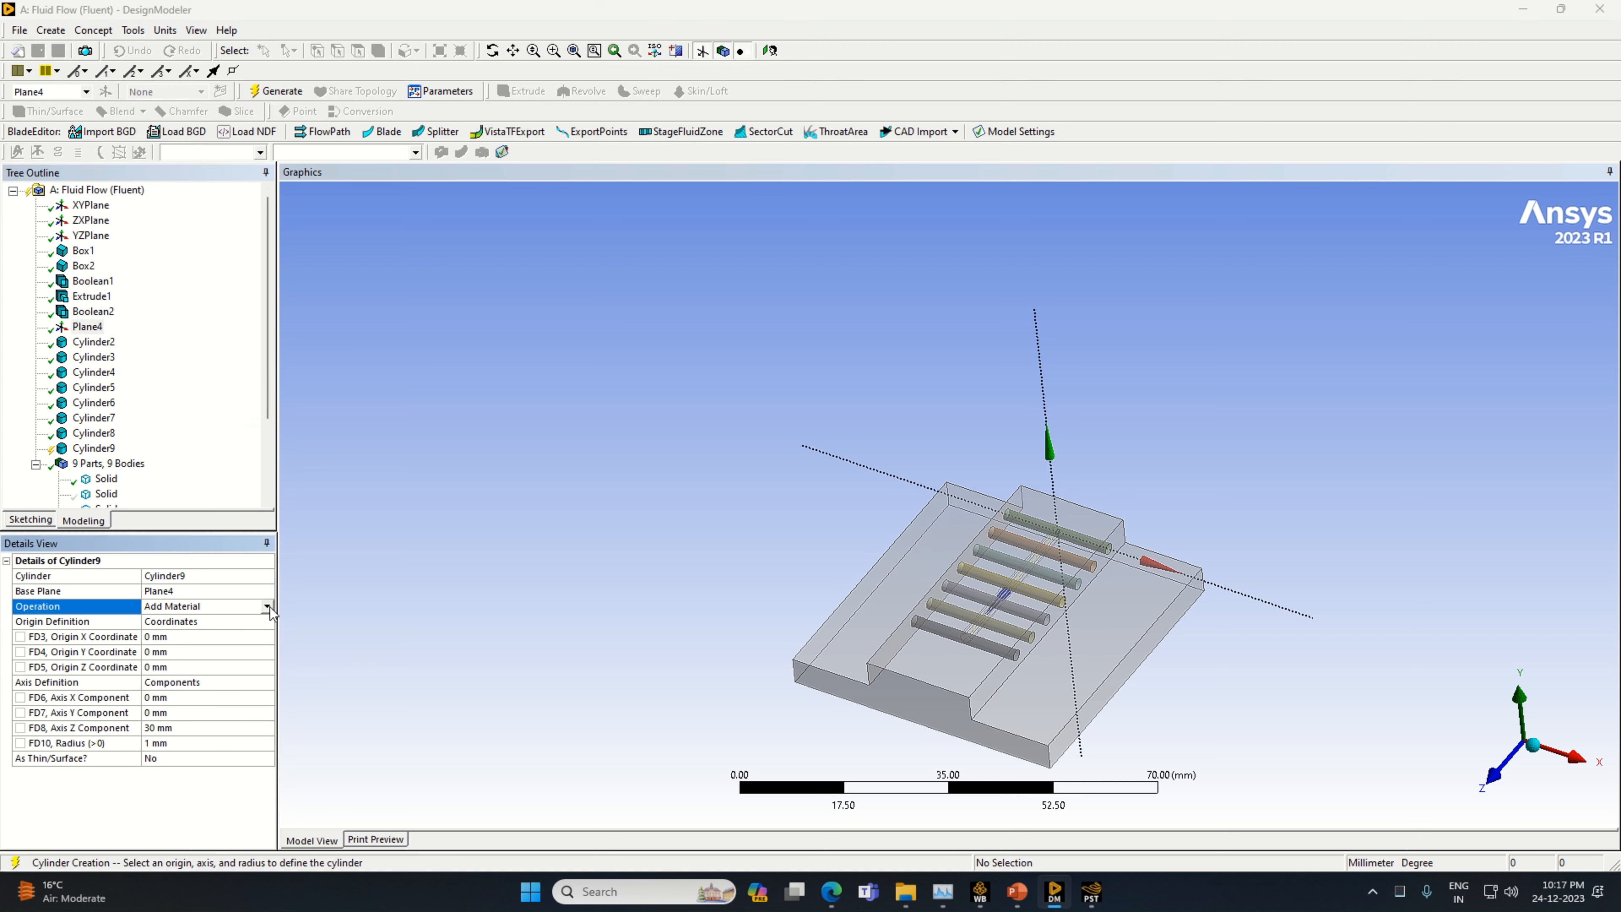
left_click(270, 607)
left_click(244, 625)
Set the eighth cylinder's origin X coordinate to -10 mm and its axis components to X 20 mm and Z 0 mm
left_click(176, 667)
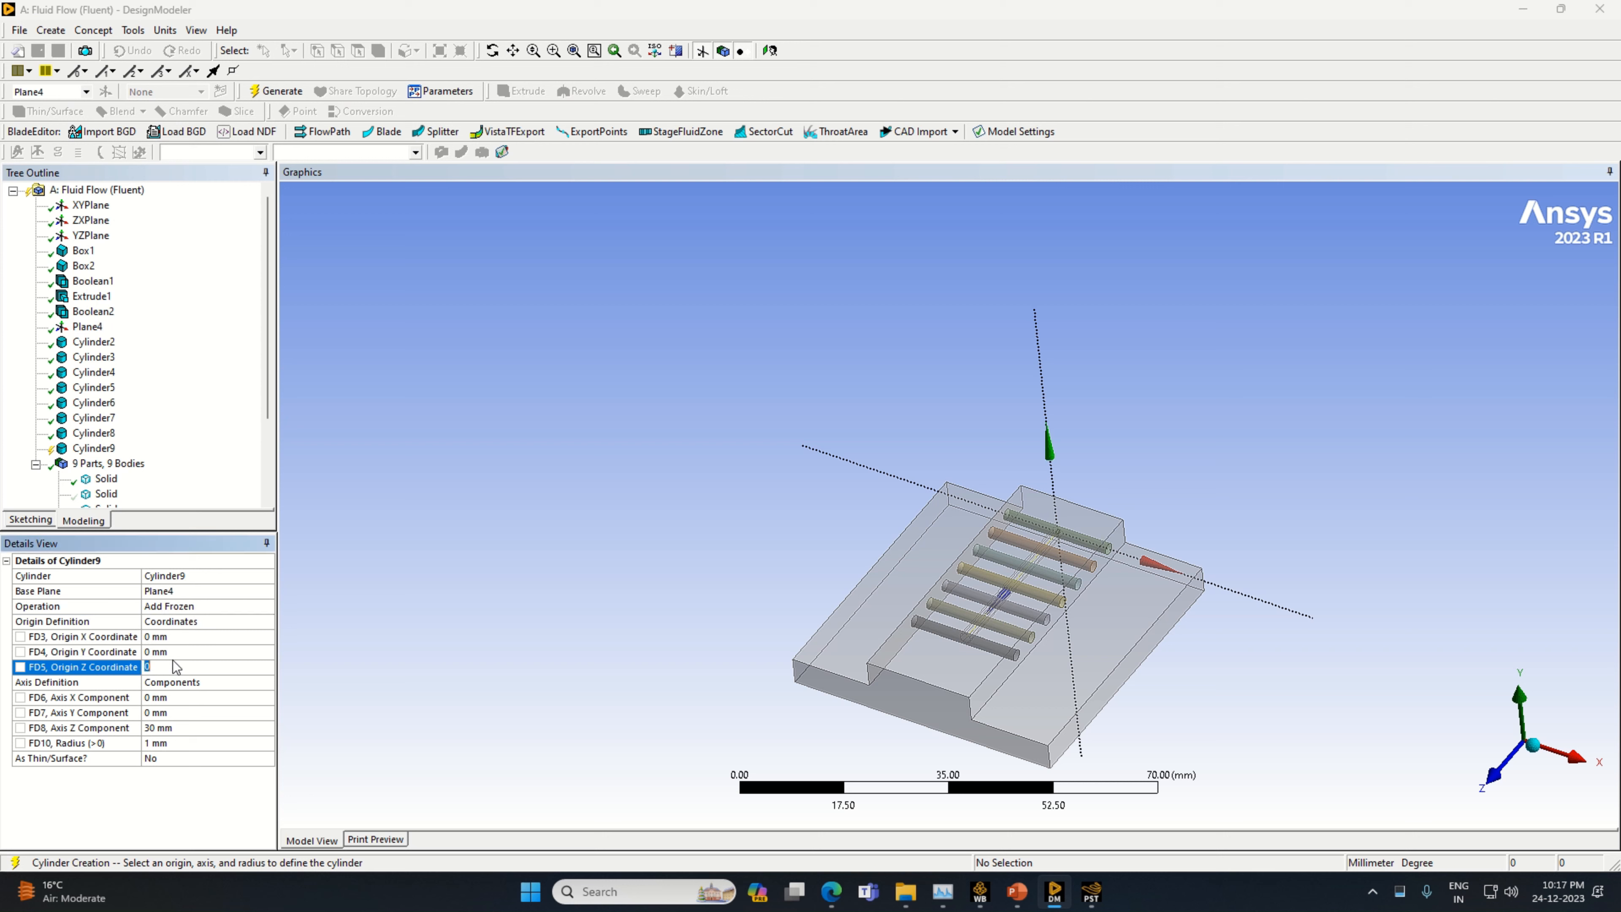
left_click(176, 637)
left_click(177, 697)
type("20")
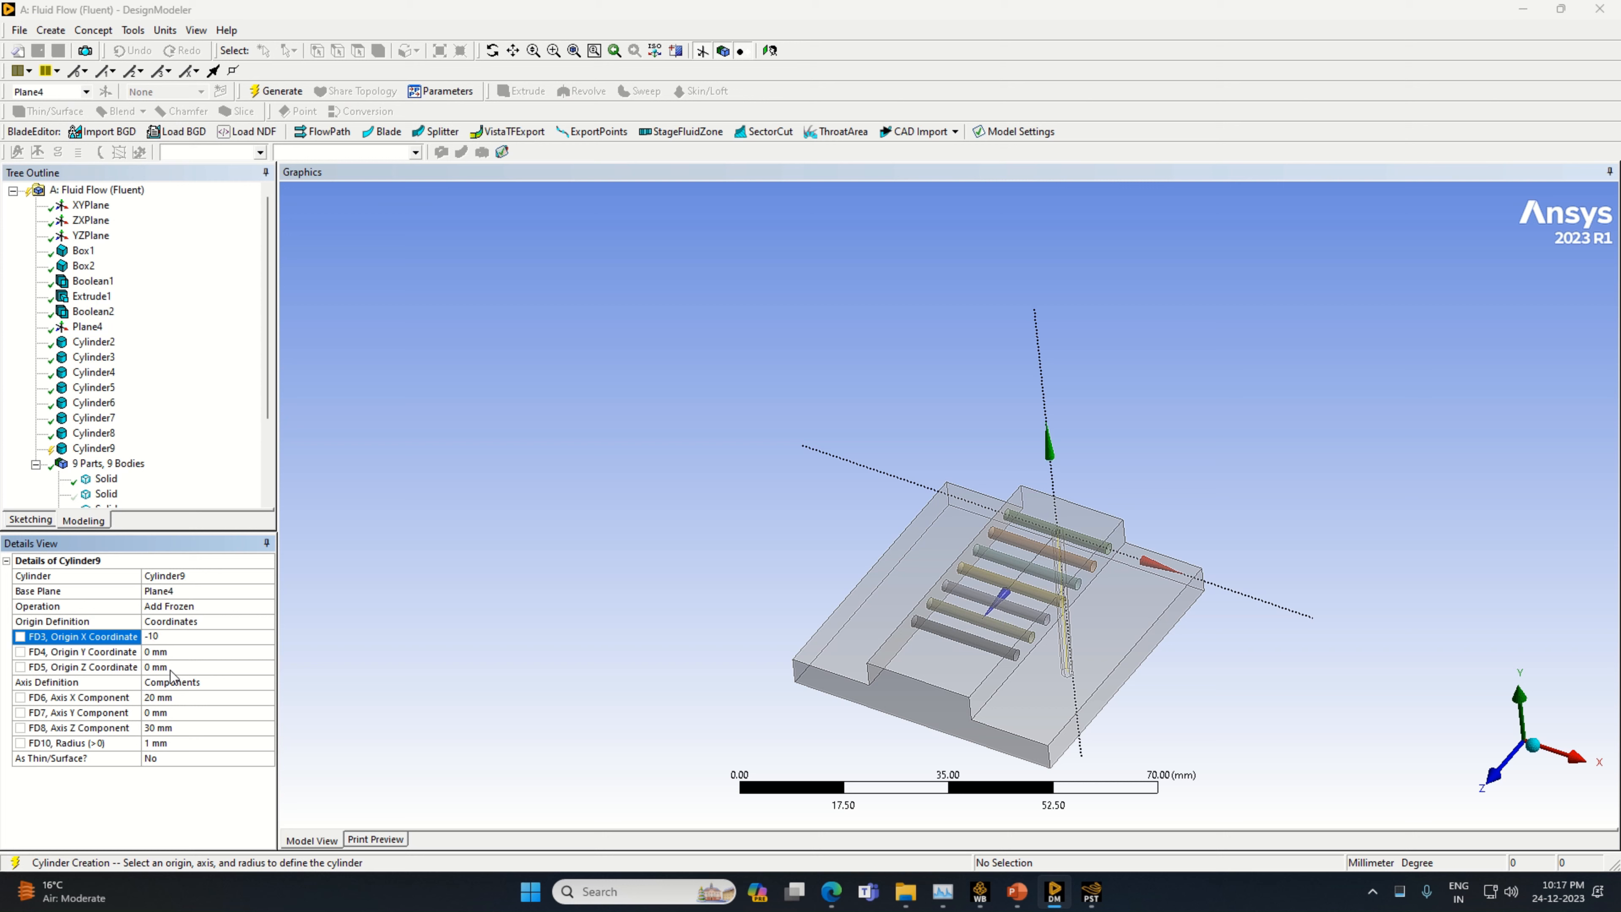
left_click(166, 714)
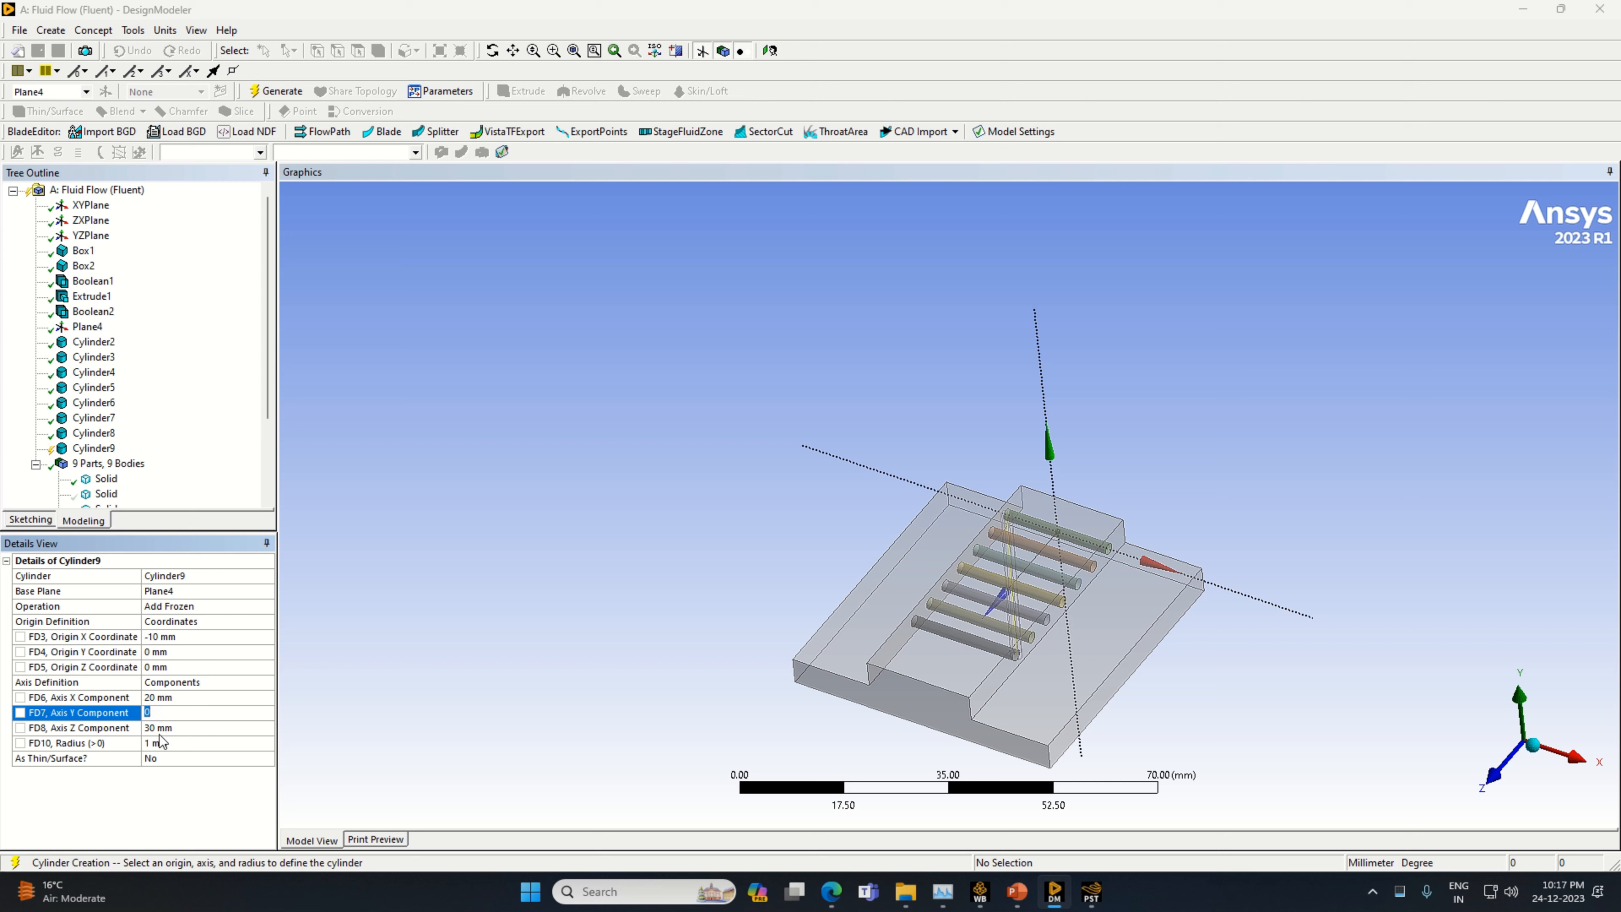
left_click(160, 728)
type("0")
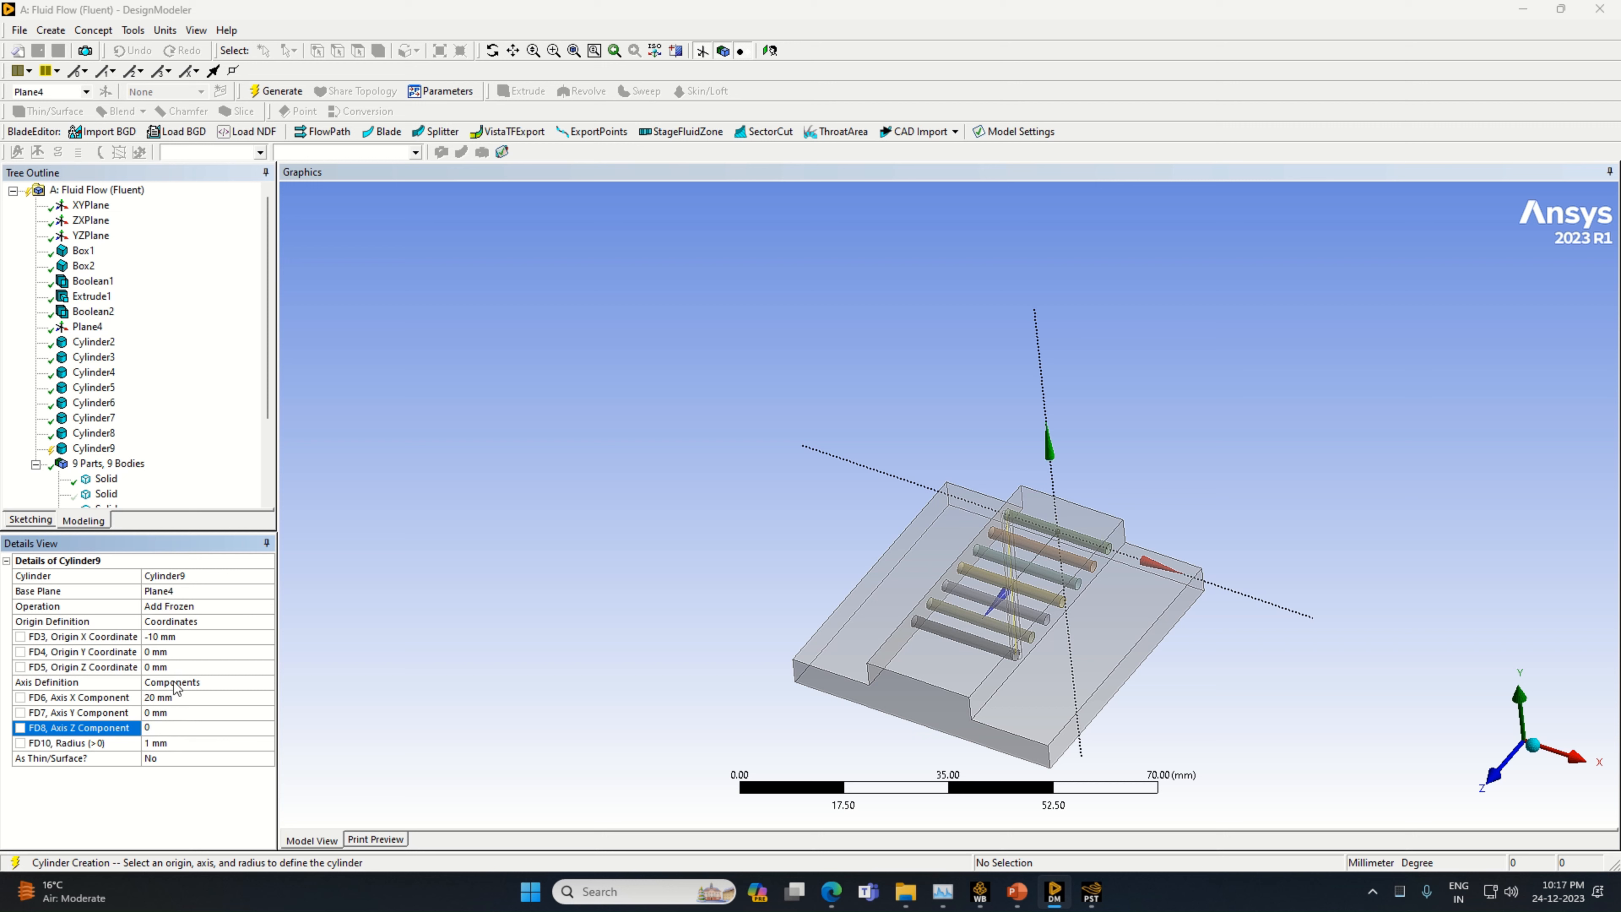
Set the eighth cylinder's origin Z coordinate to 35 mm, switch its operation to Slice Material, and generate it
left_click(172, 666)
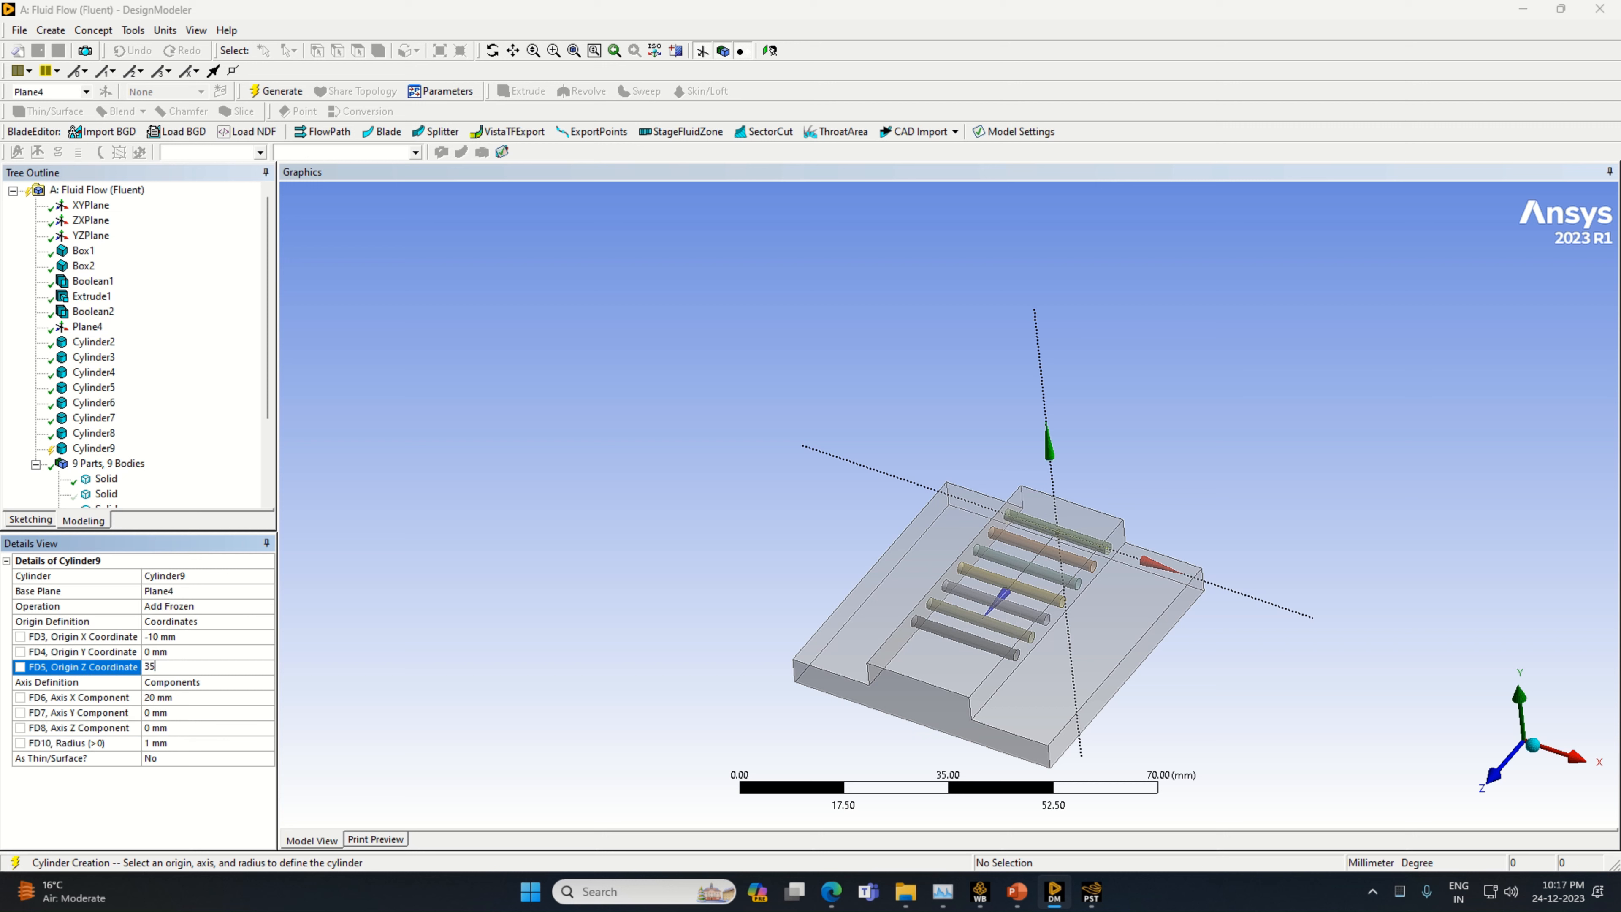
key("Return")
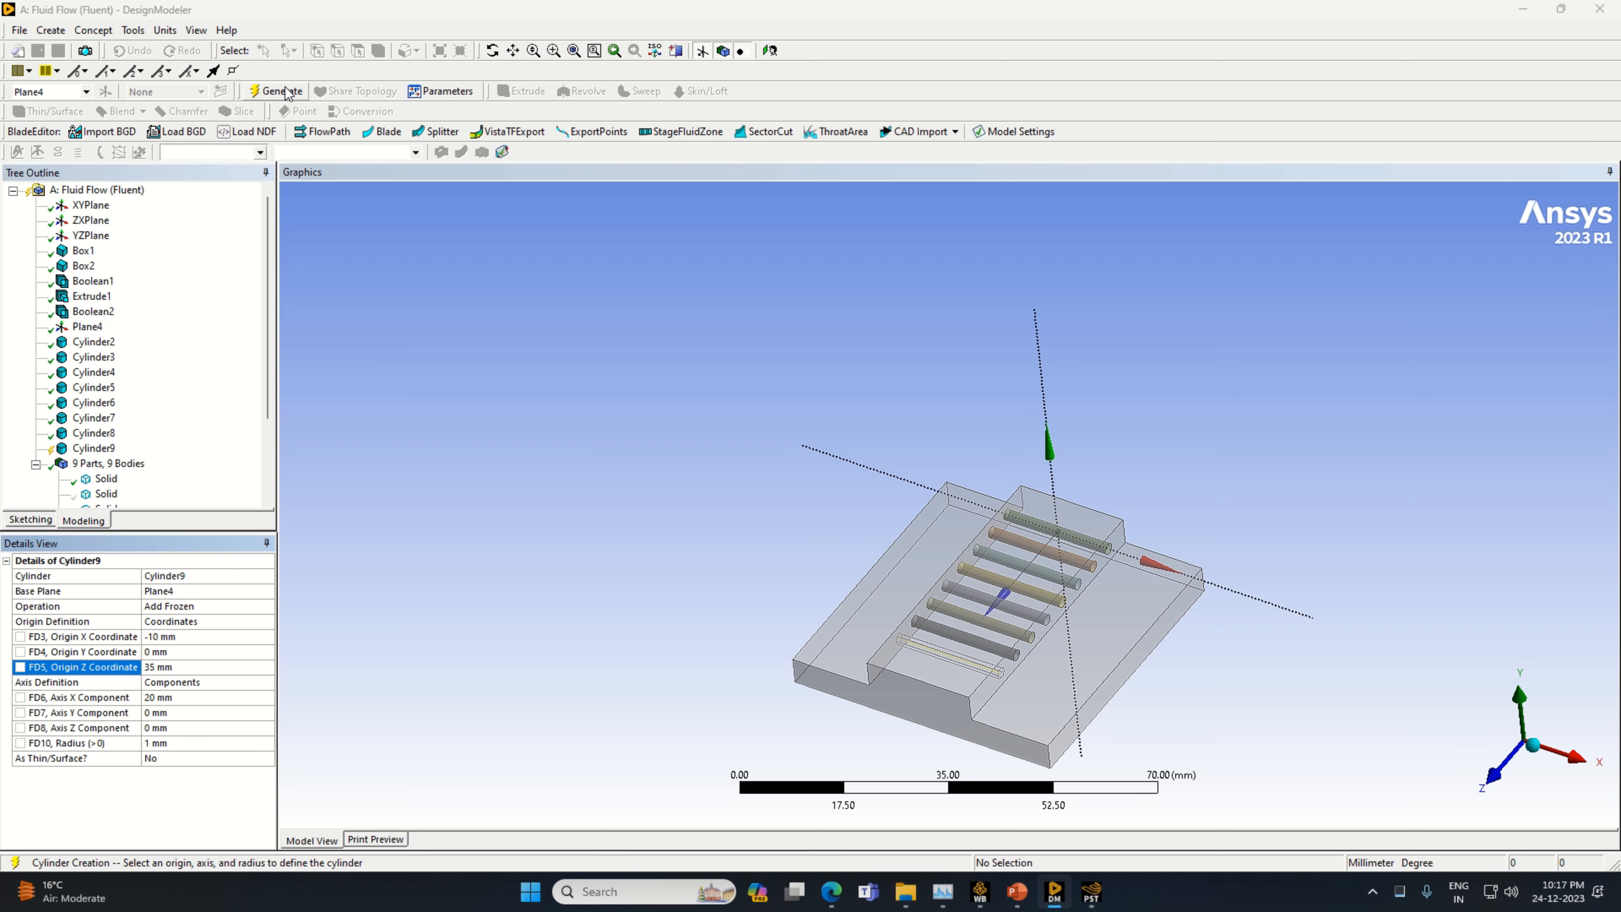
left_click(267, 607)
left_click(236, 640)
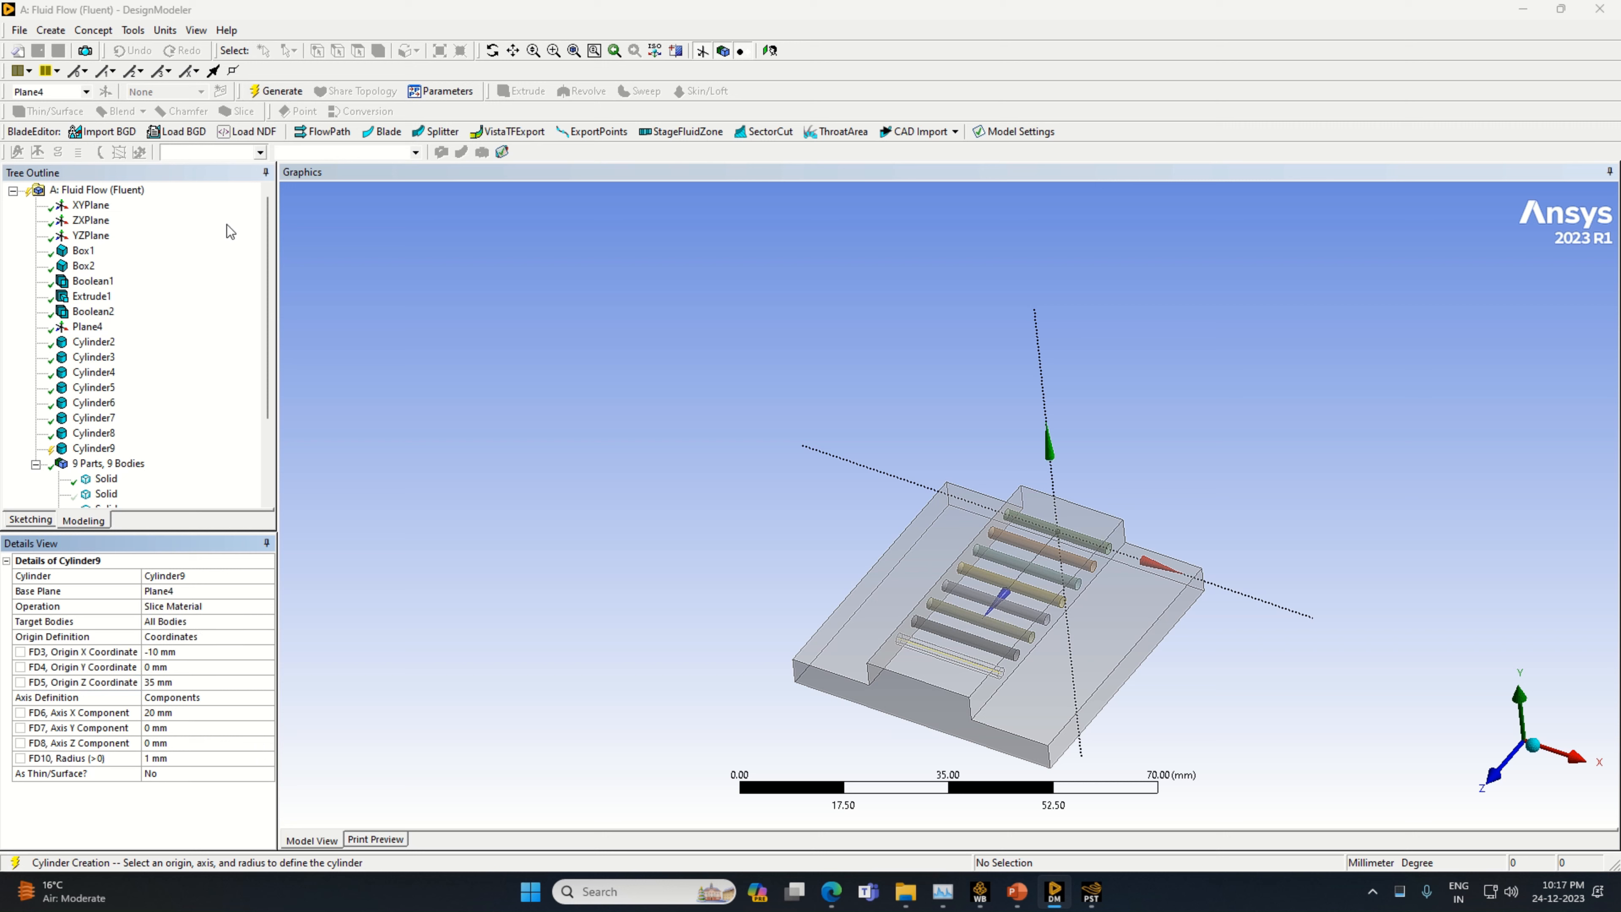
left_click(275, 92)
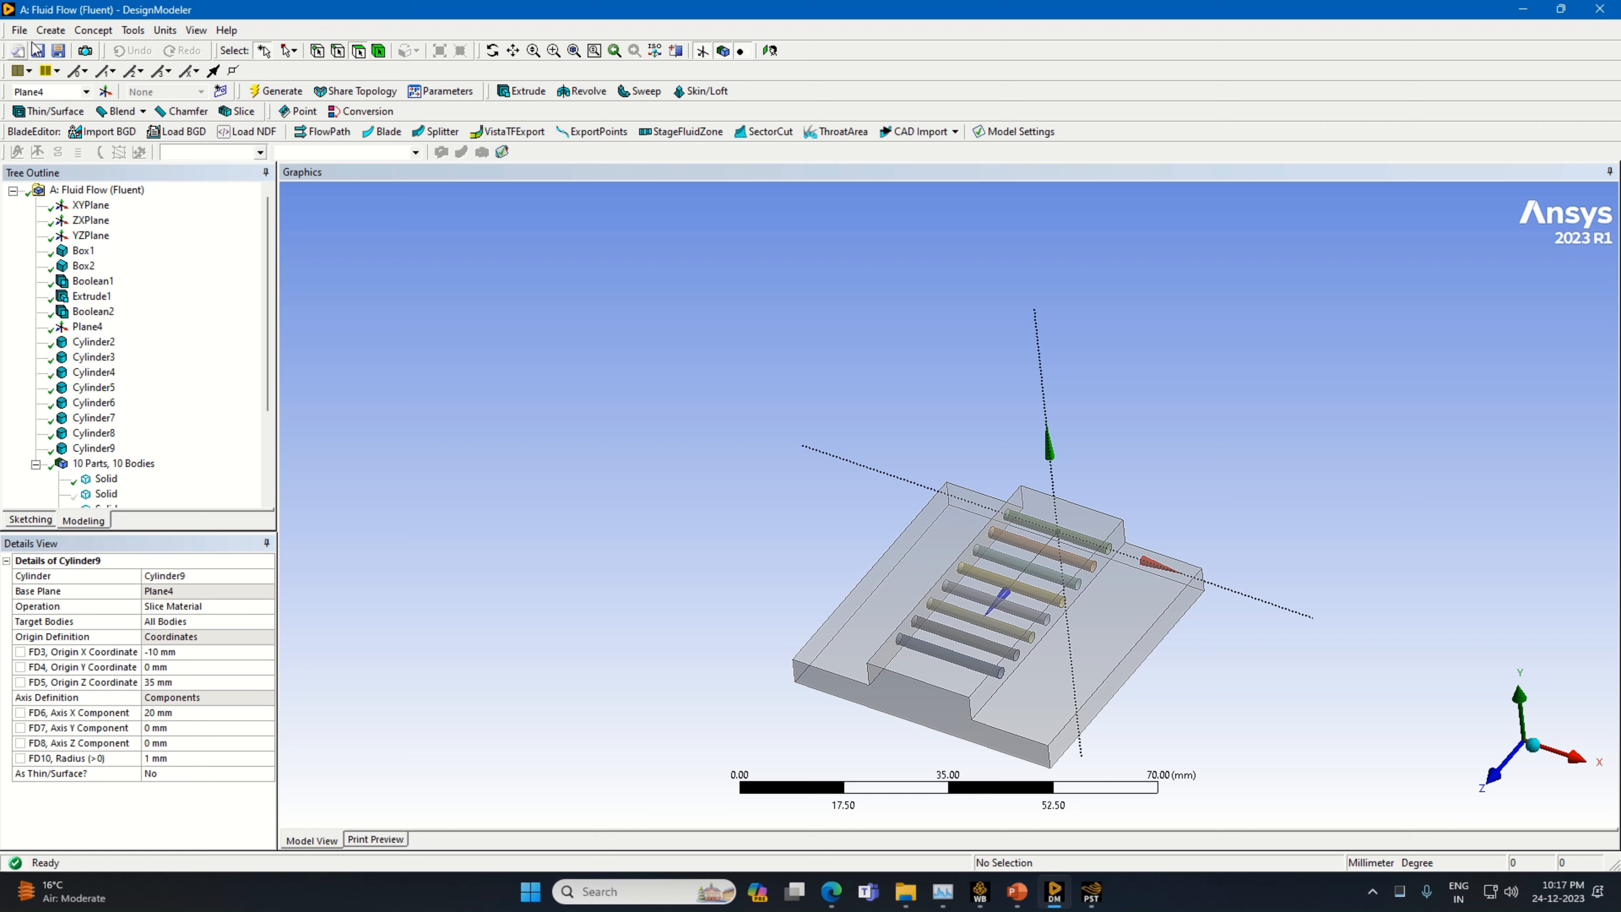
Add a ninth cylinder primitive with its operation set to Slice Material
left_click(50, 30)
mouse_move(161, 377)
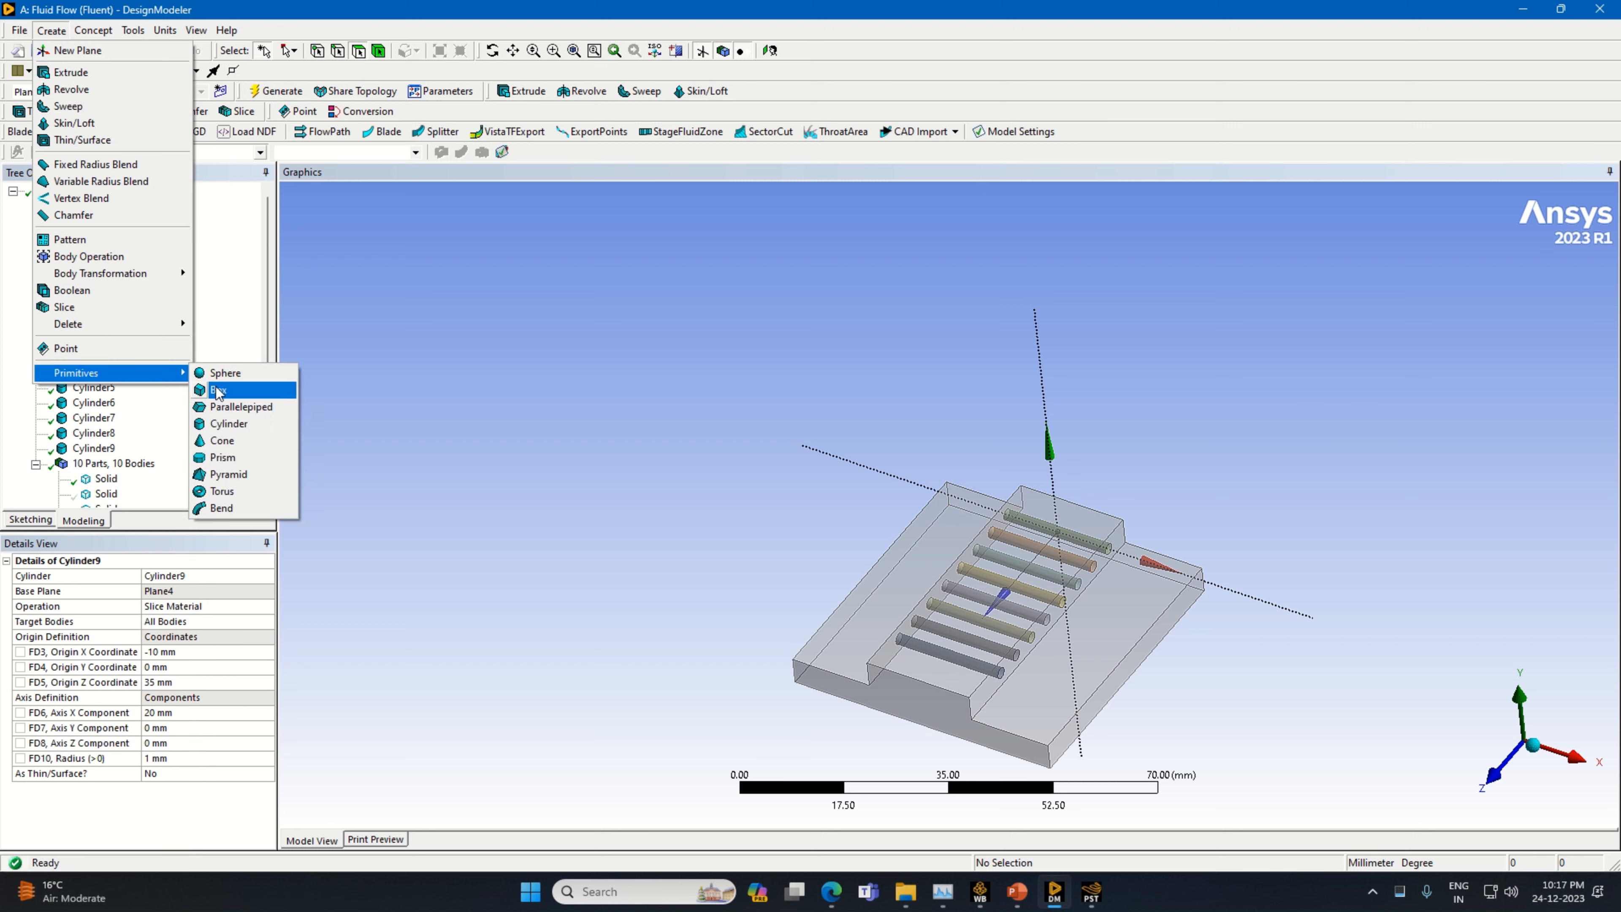
left_click(233, 425)
left_click(267, 606)
left_click(267, 606)
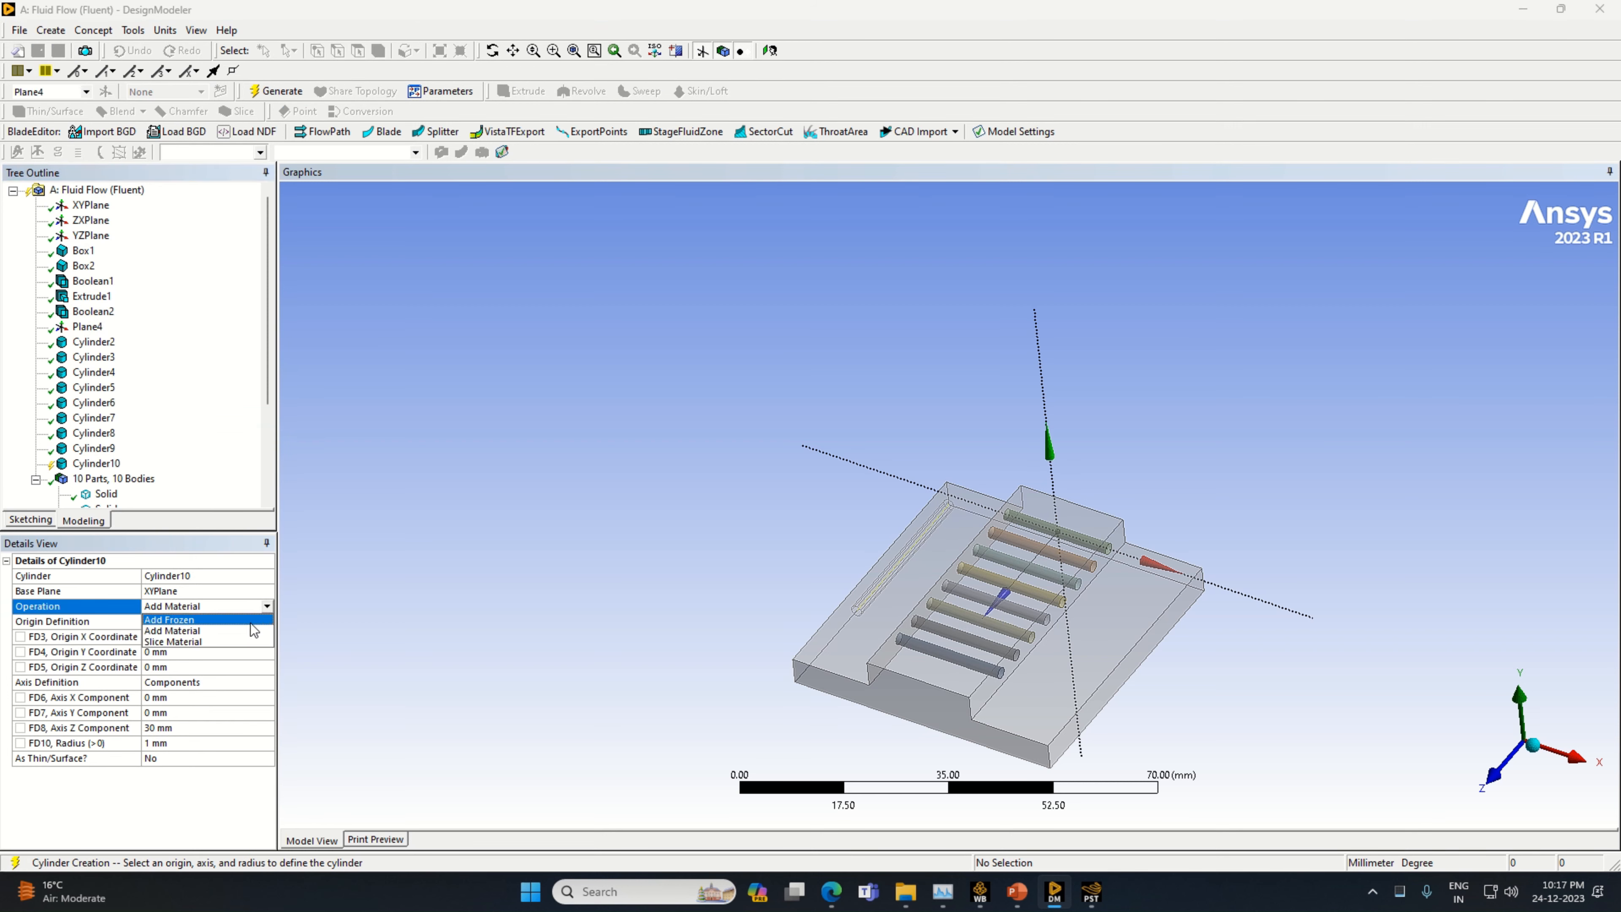
left_click(241, 642)
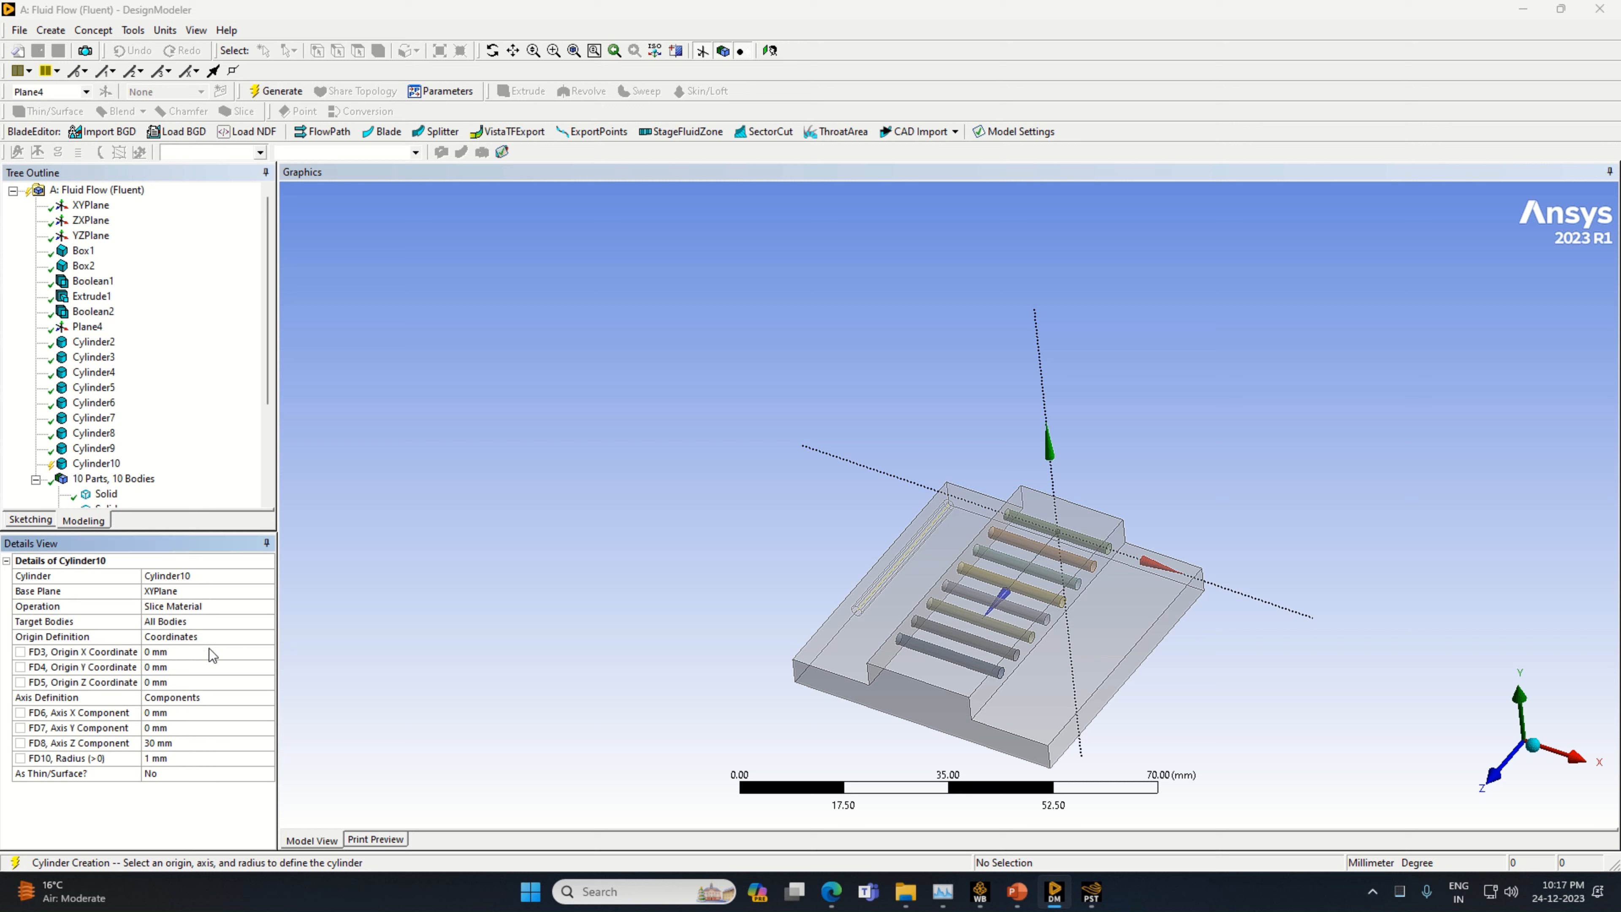
Set the ninth cylinder's axis components to X 20 mm and Z 0 mm, and its origin X coordinate to -10 mm
left_click(184, 711)
type("20")
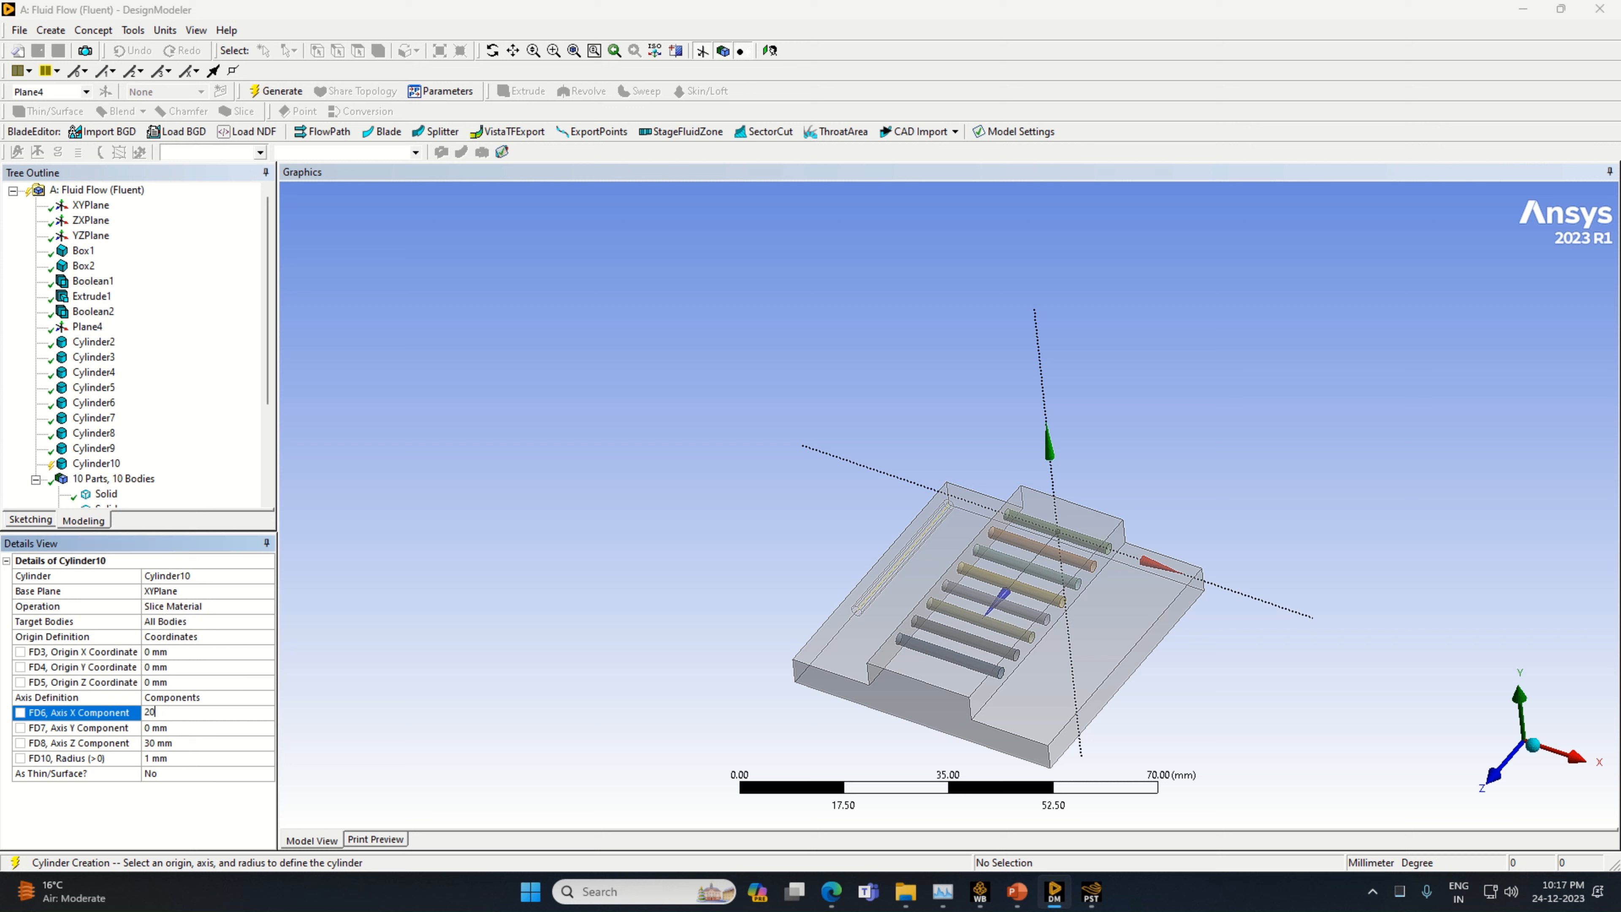
left_click(168, 651)
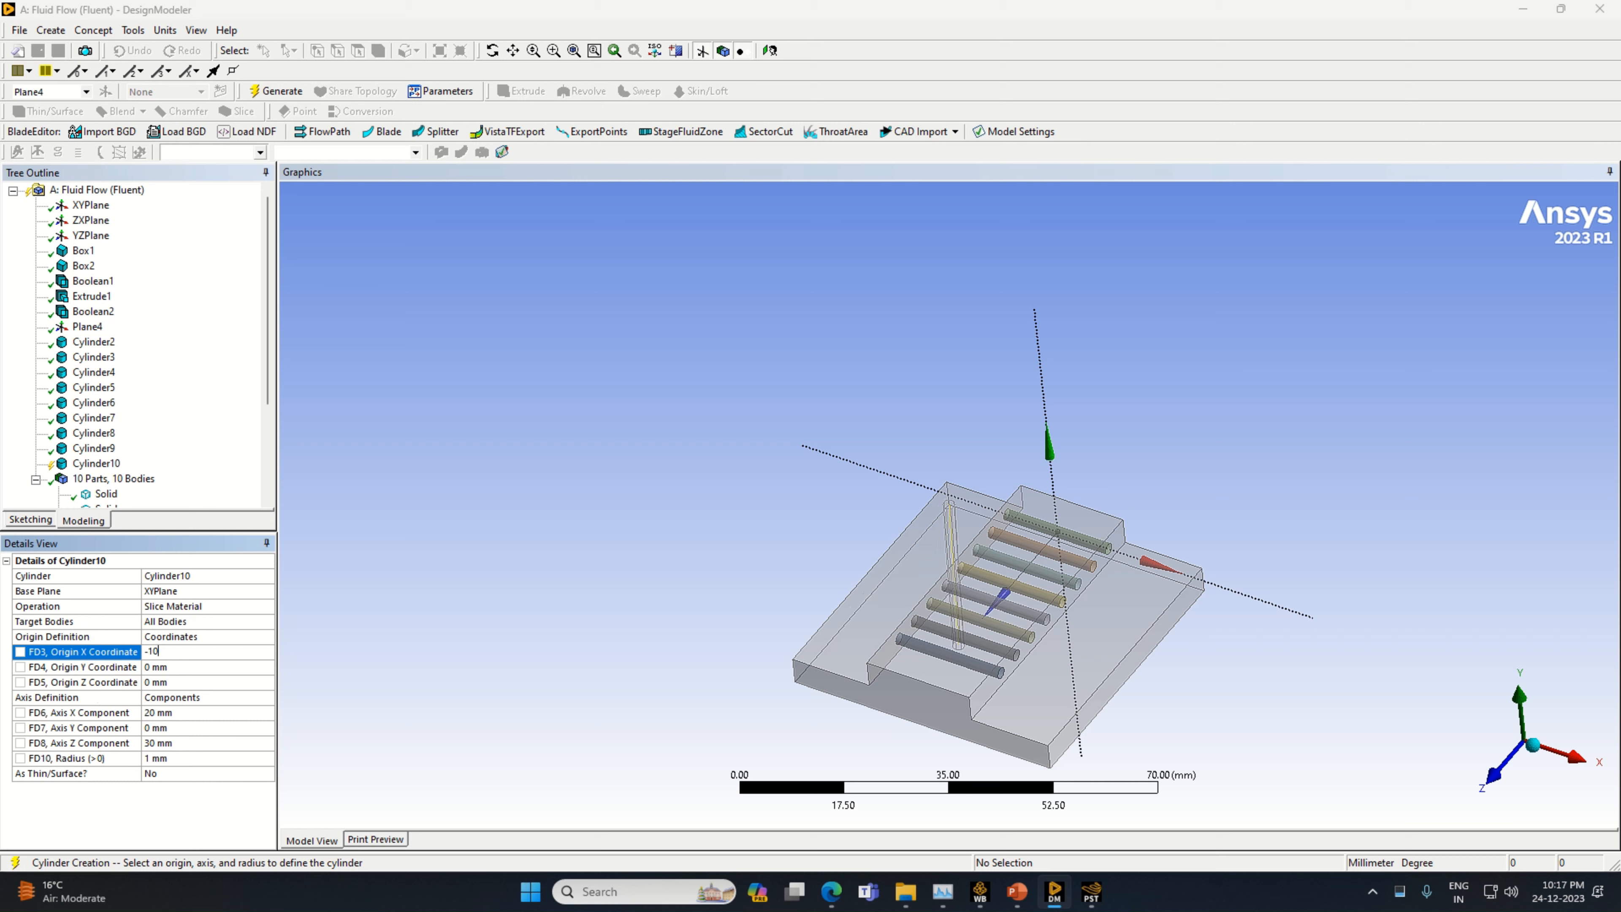
left_click(186, 744)
type("0")
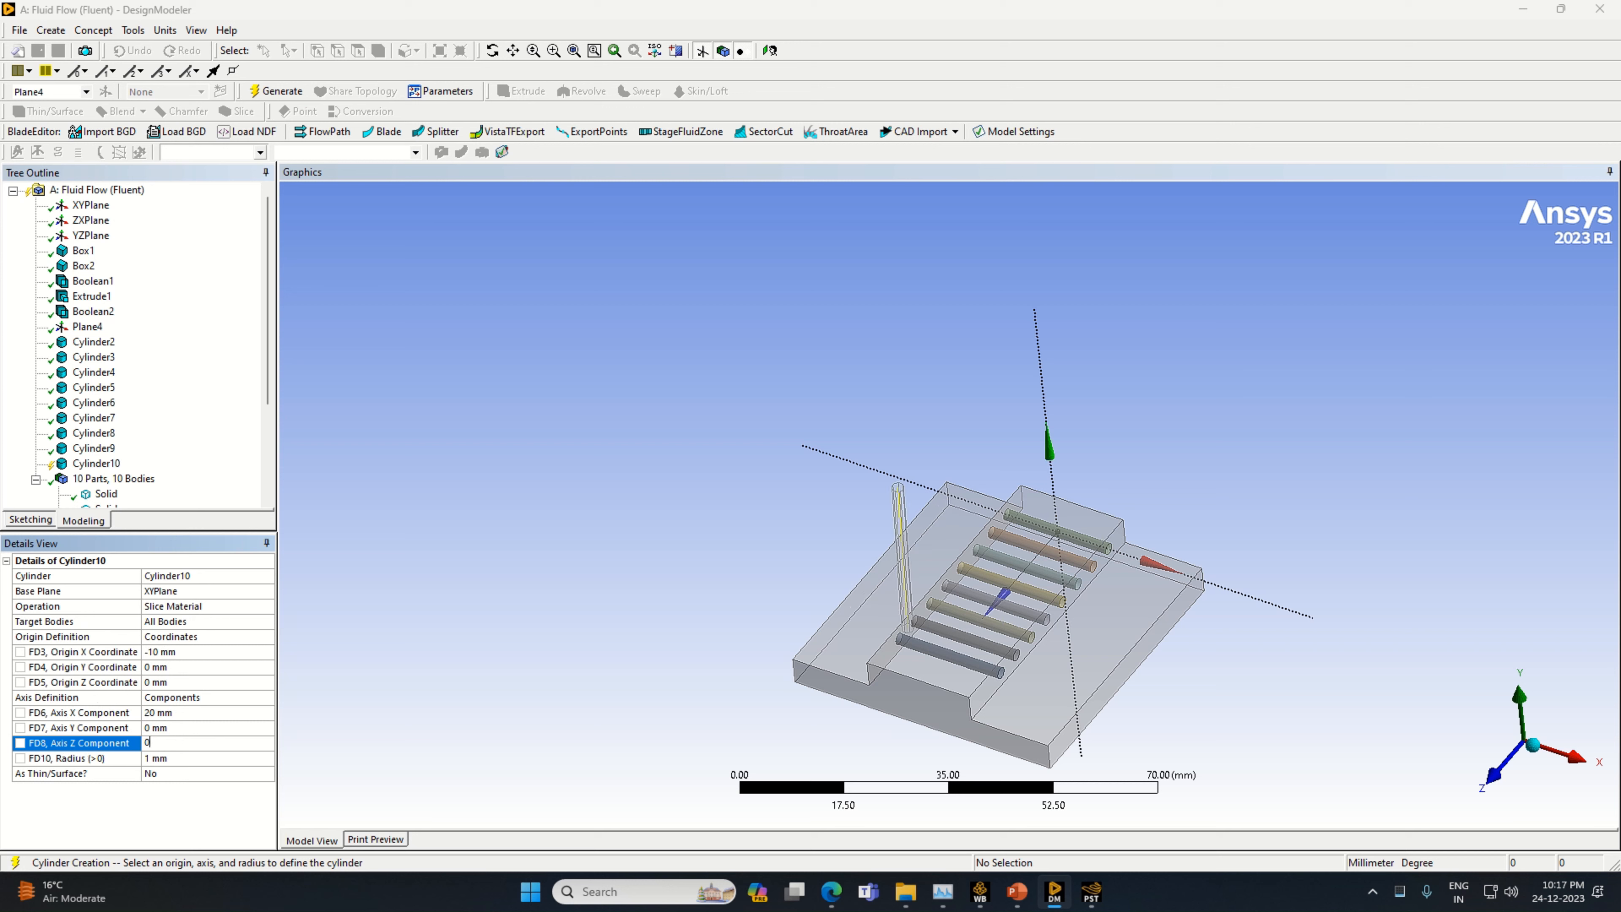
Set the ninth cylinder's origin Z coordinate to 40 mm, base it on Plane4, and generate it
left_click(185, 682)
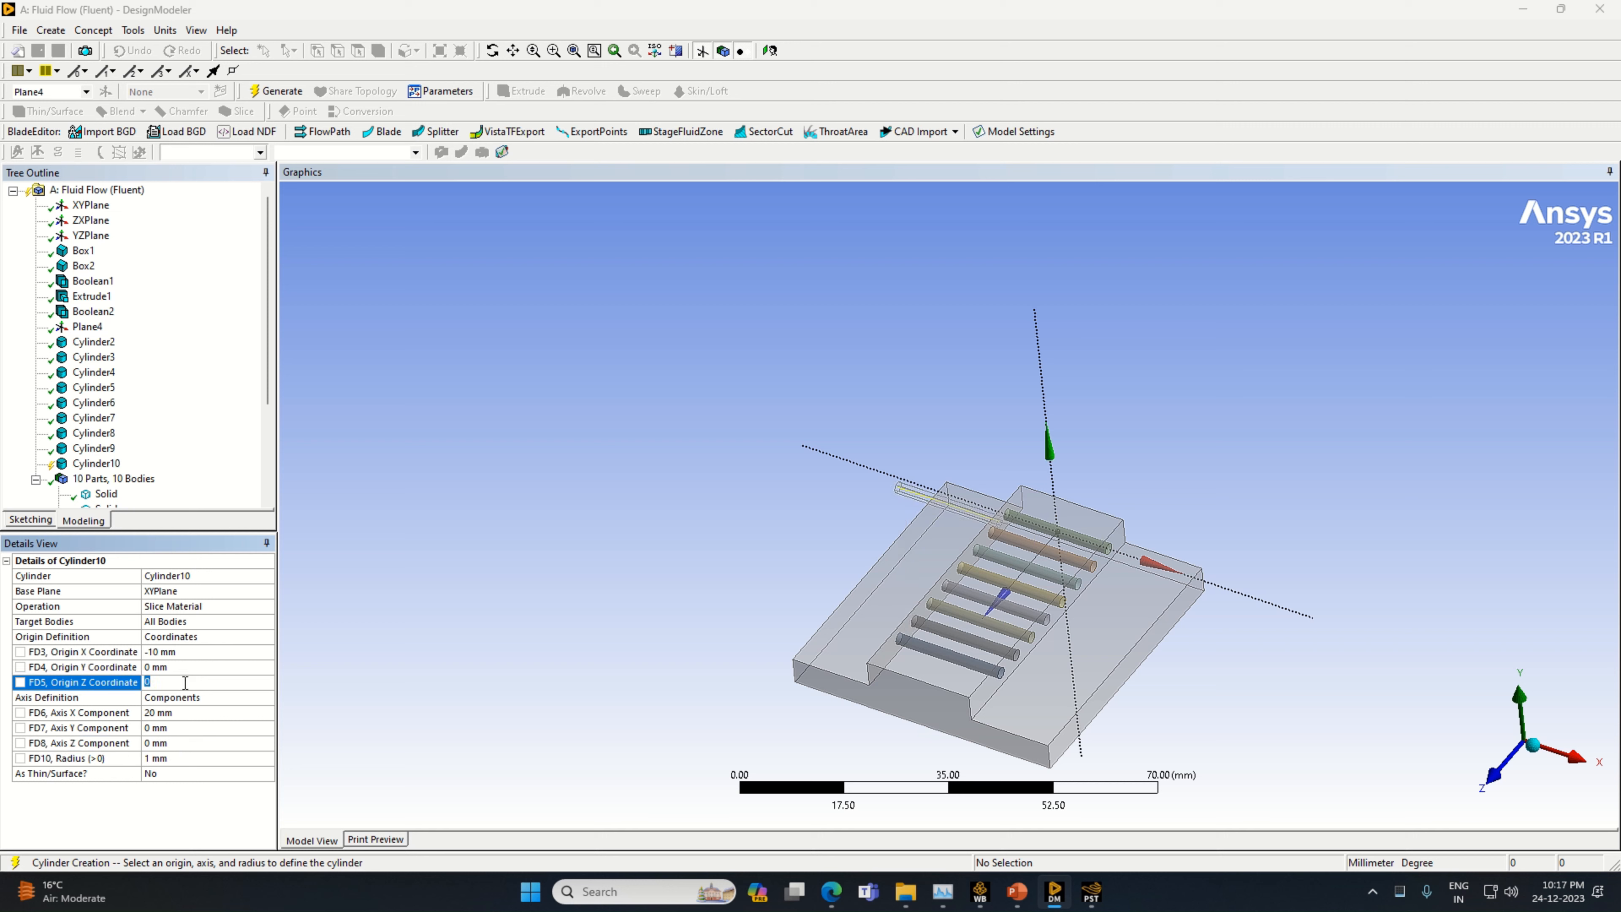
left_click(417, 644)
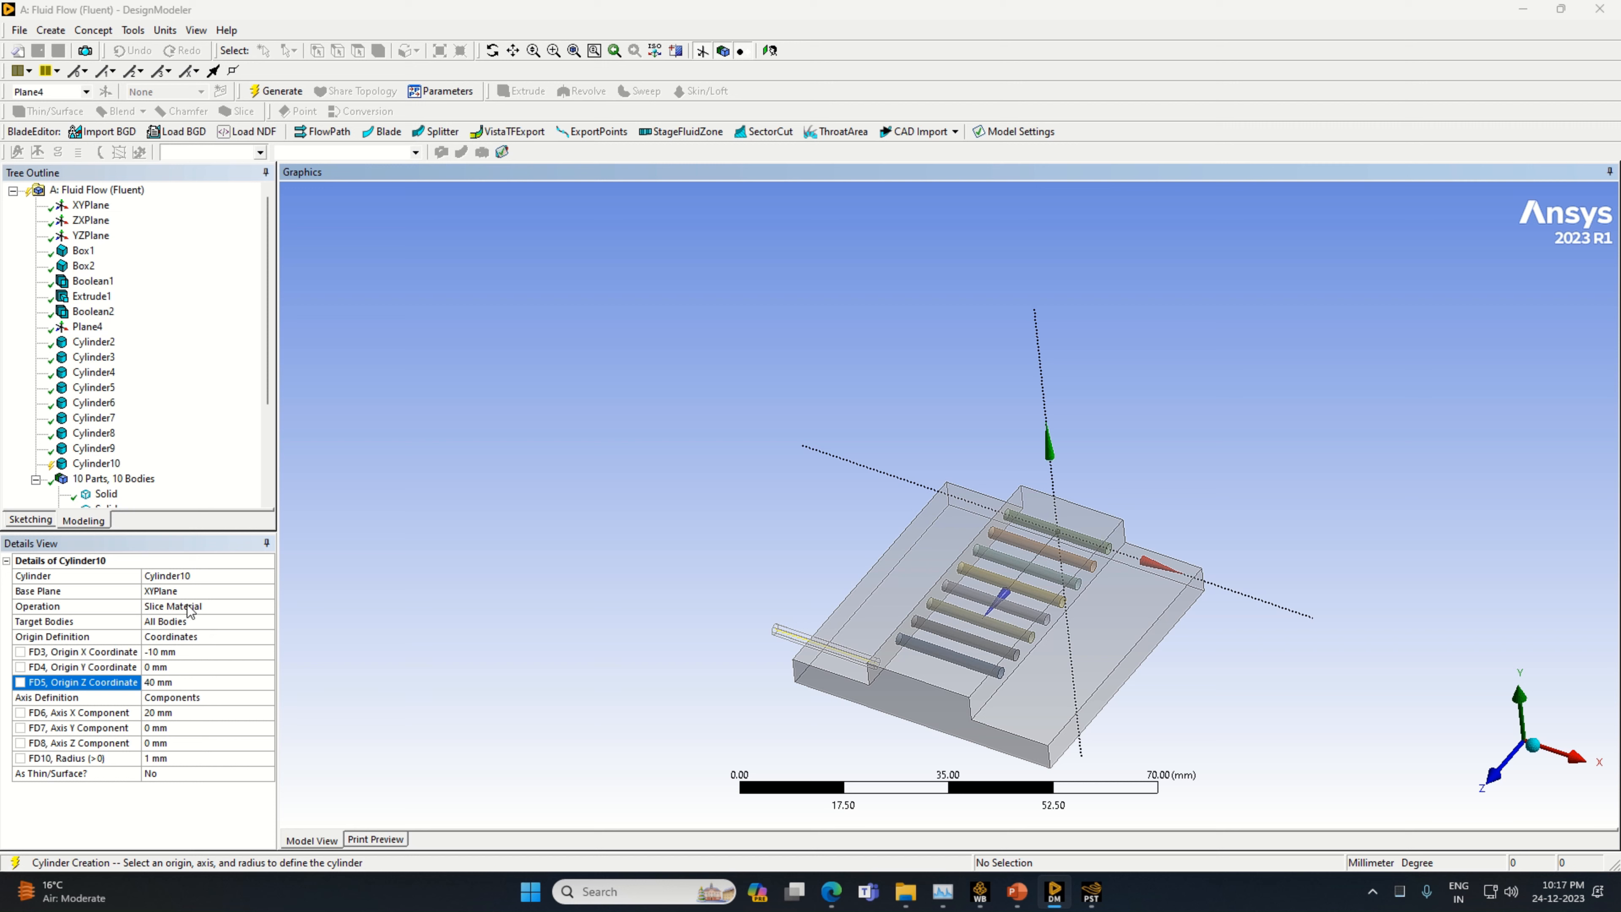
left_click(183, 592)
left_click(87, 326)
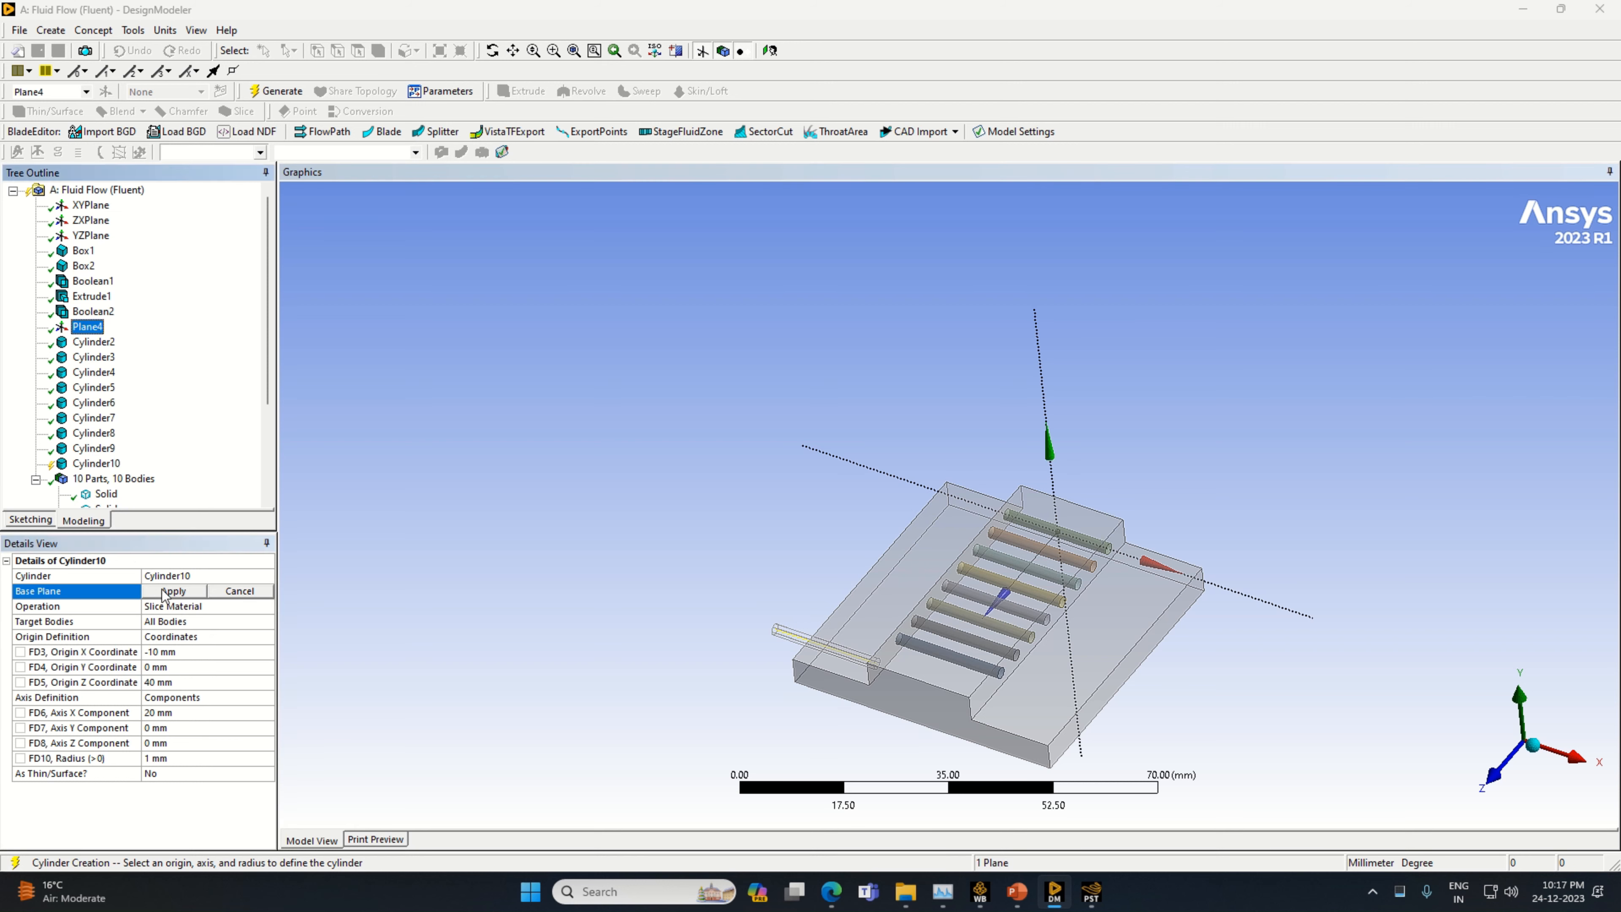
left_click(173, 591)
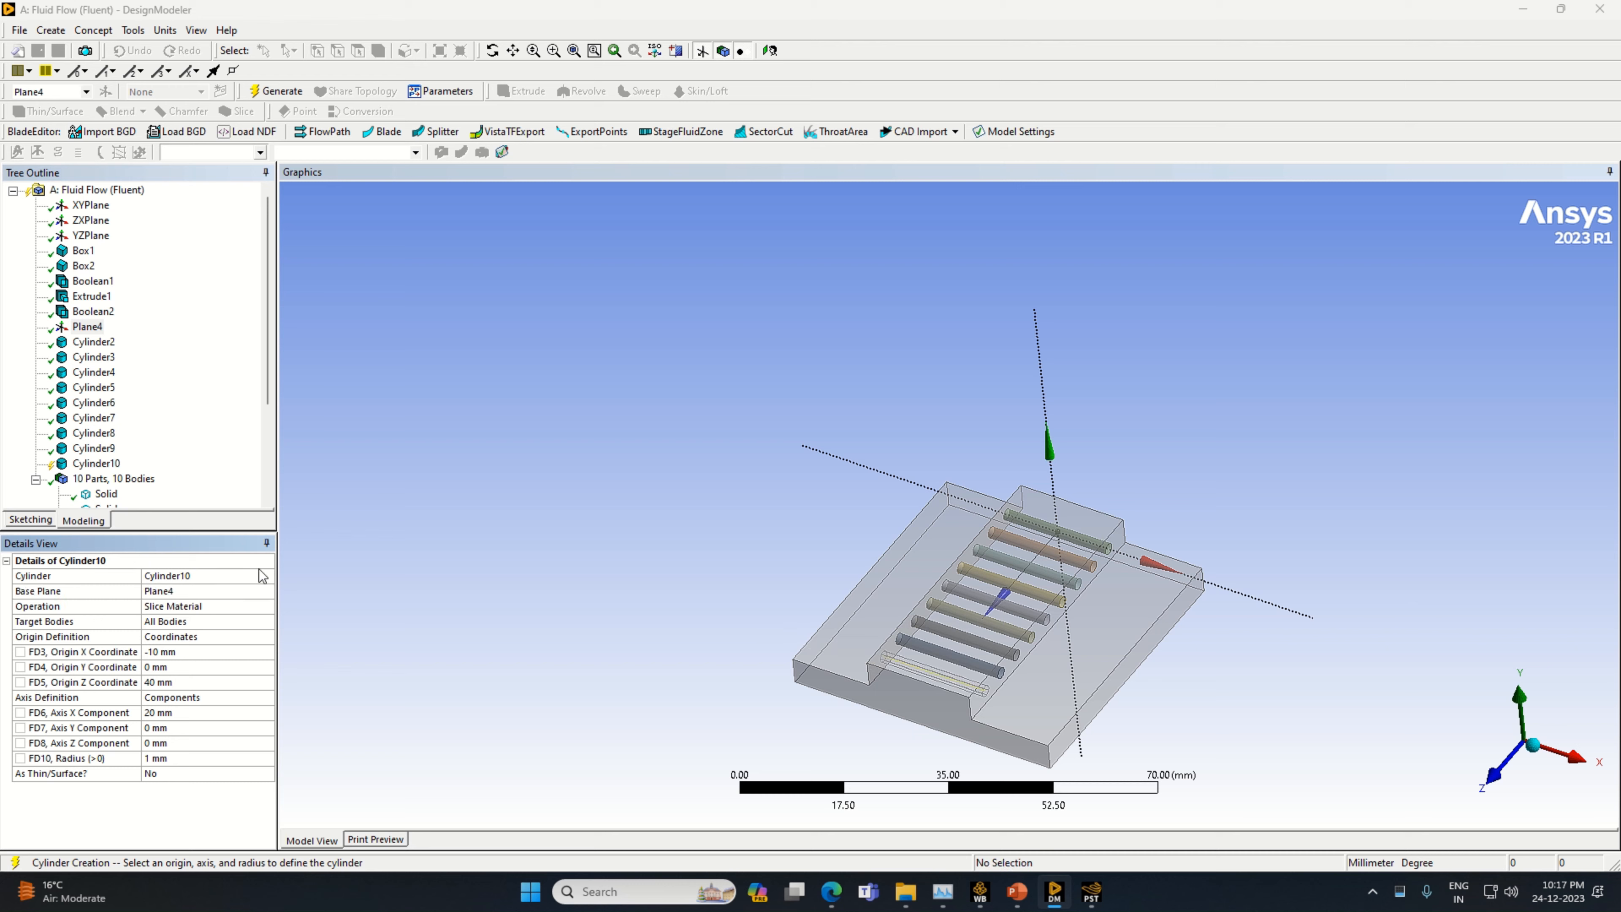
left_click(281, 91)
Create a new sketch on Plane4 and open it for sketching
middle_click_drag(1191, 718, 966, 675)
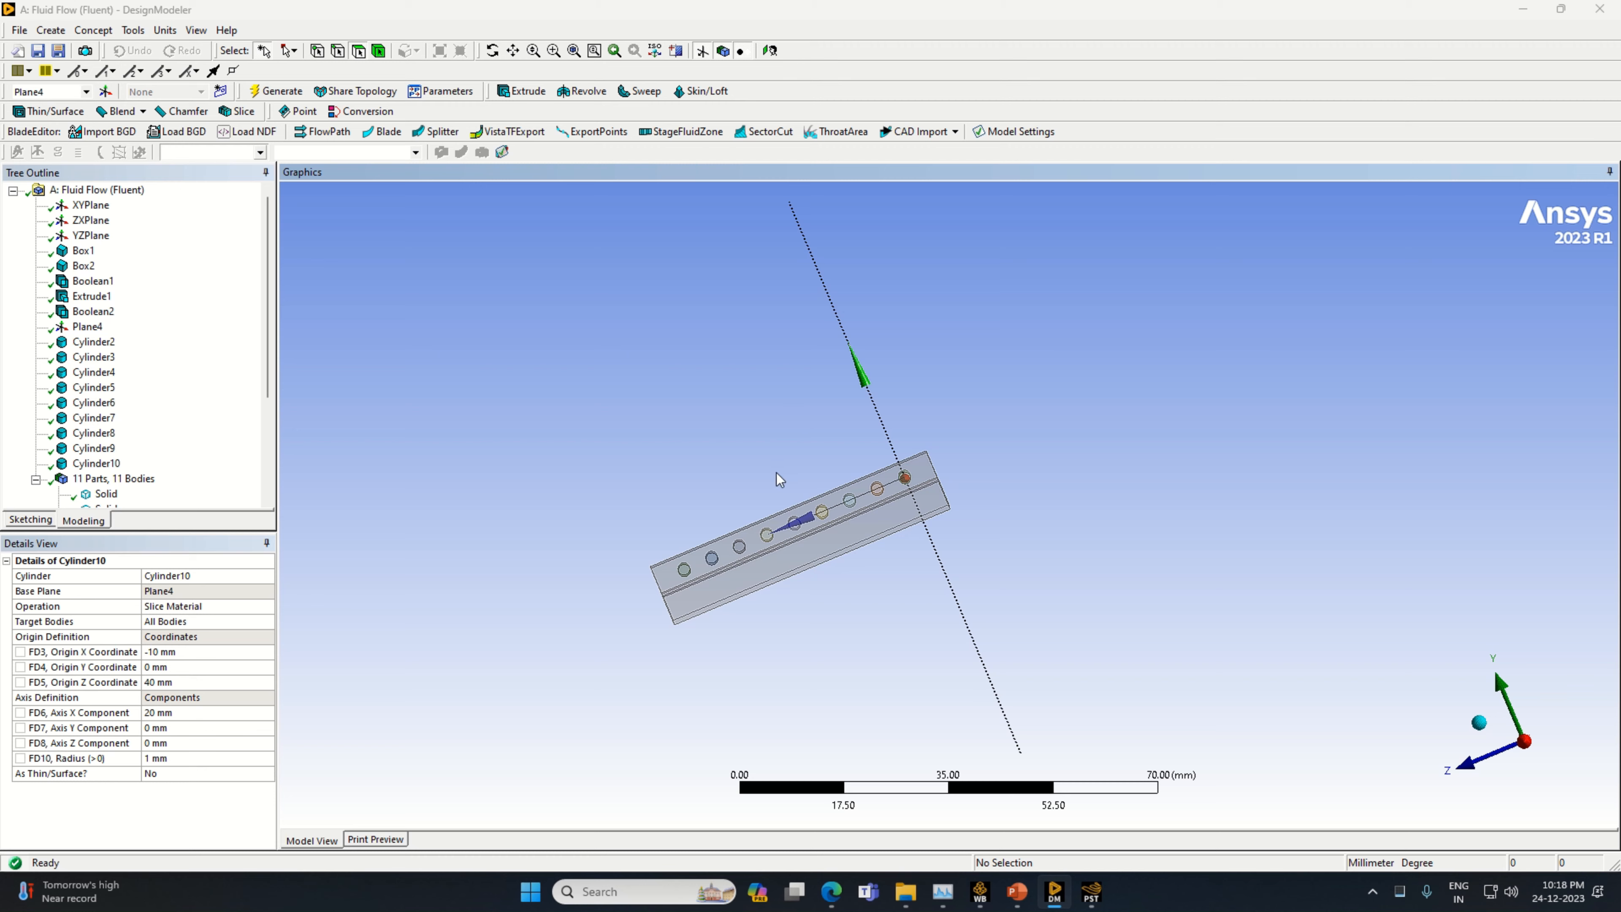
mouse_move(993, 549)
middle_mouse_down()
mouse_move(1082, 536)
mouse_move(1227, 551)
mouse_move(1238, 528)
mouse_move(976, 532)
mouse_move(988, 525)
middle_mouse_up()
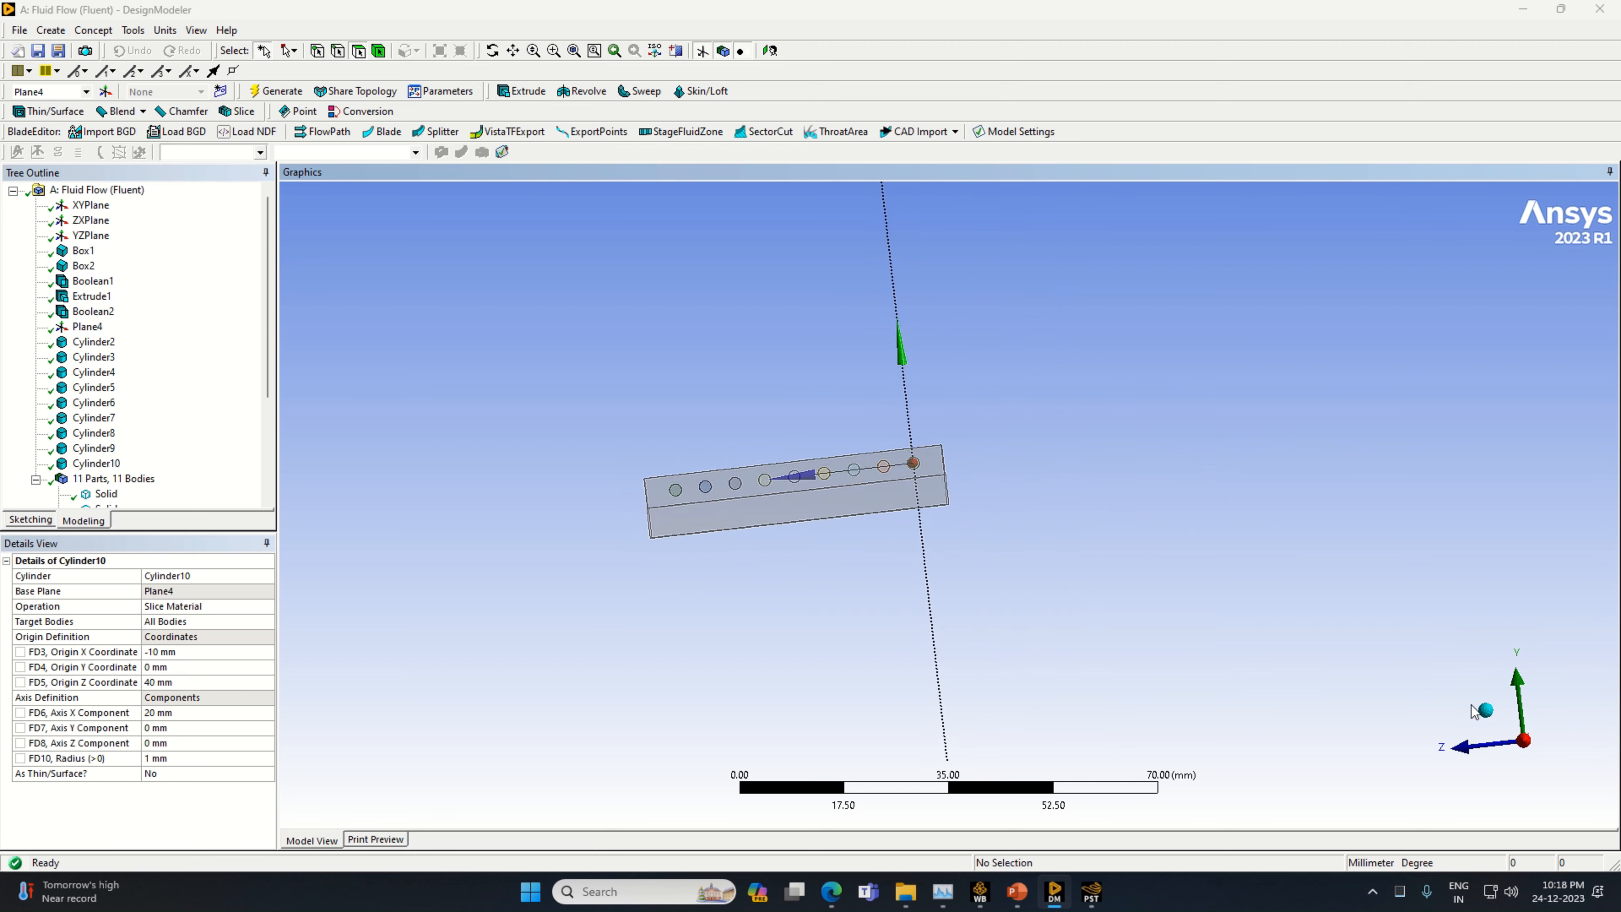
left_click(1485, 710)
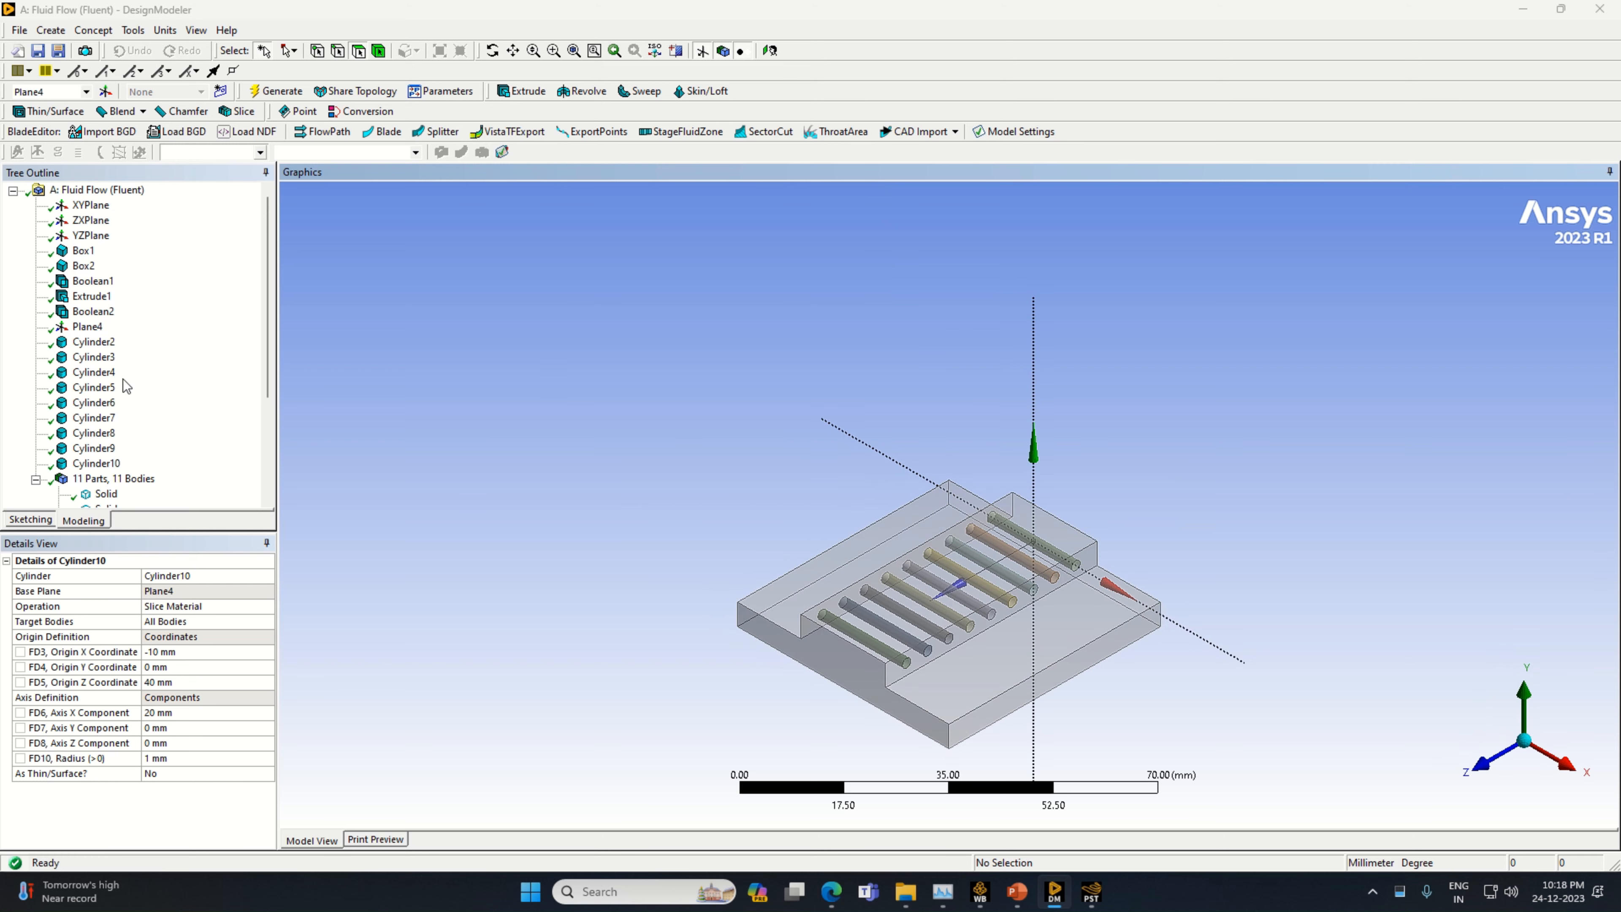
left_click(87, 326)
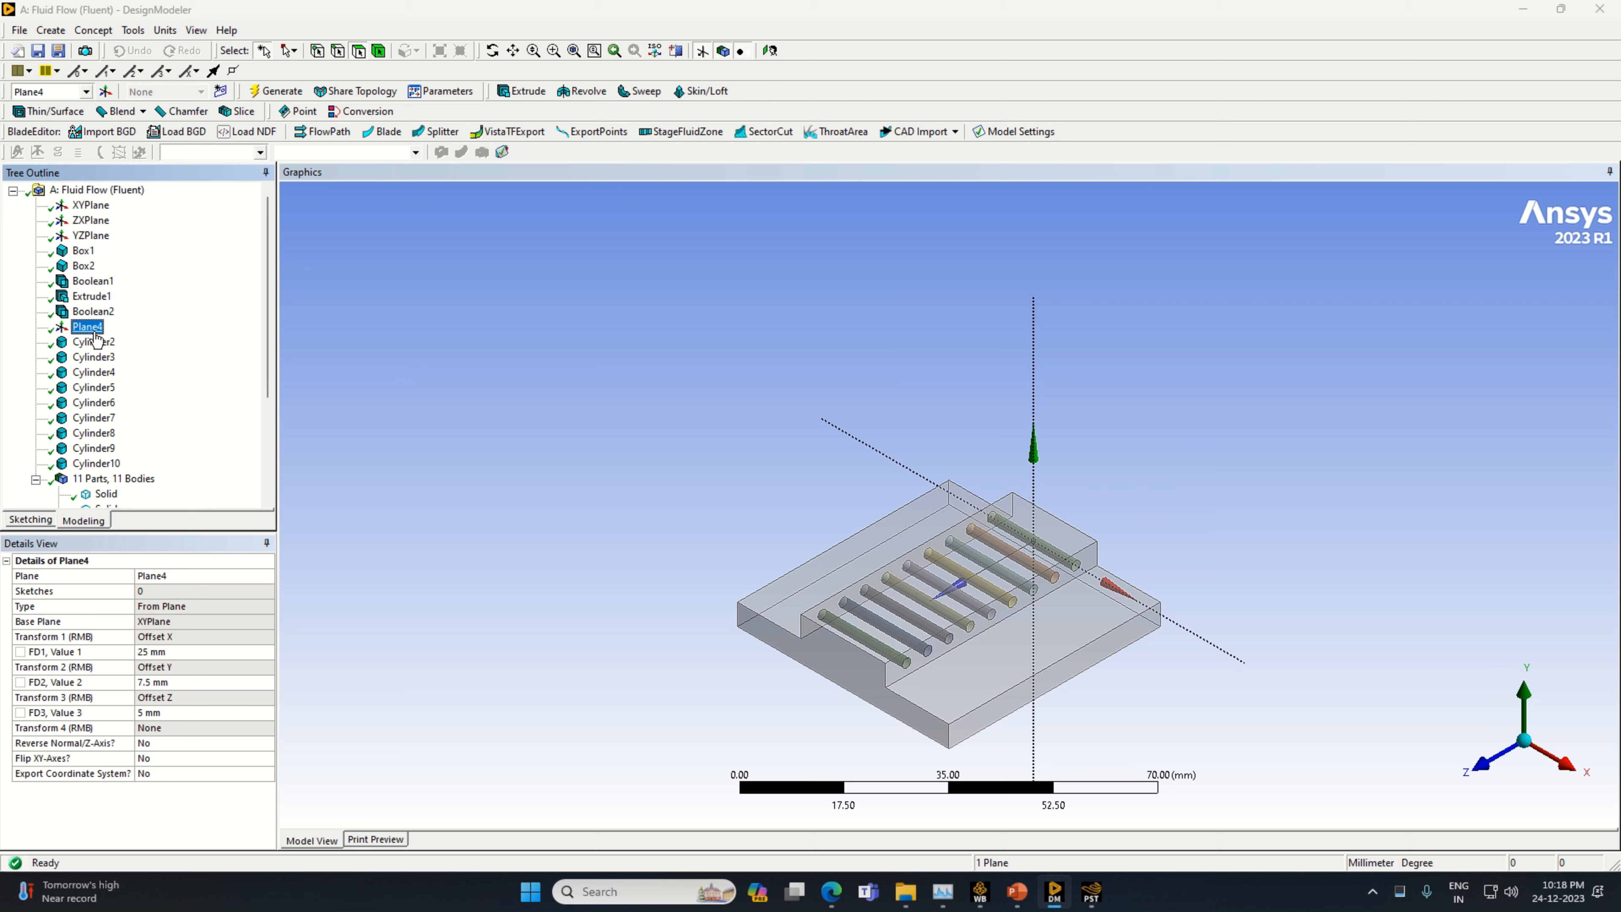
left_click(221, 92)
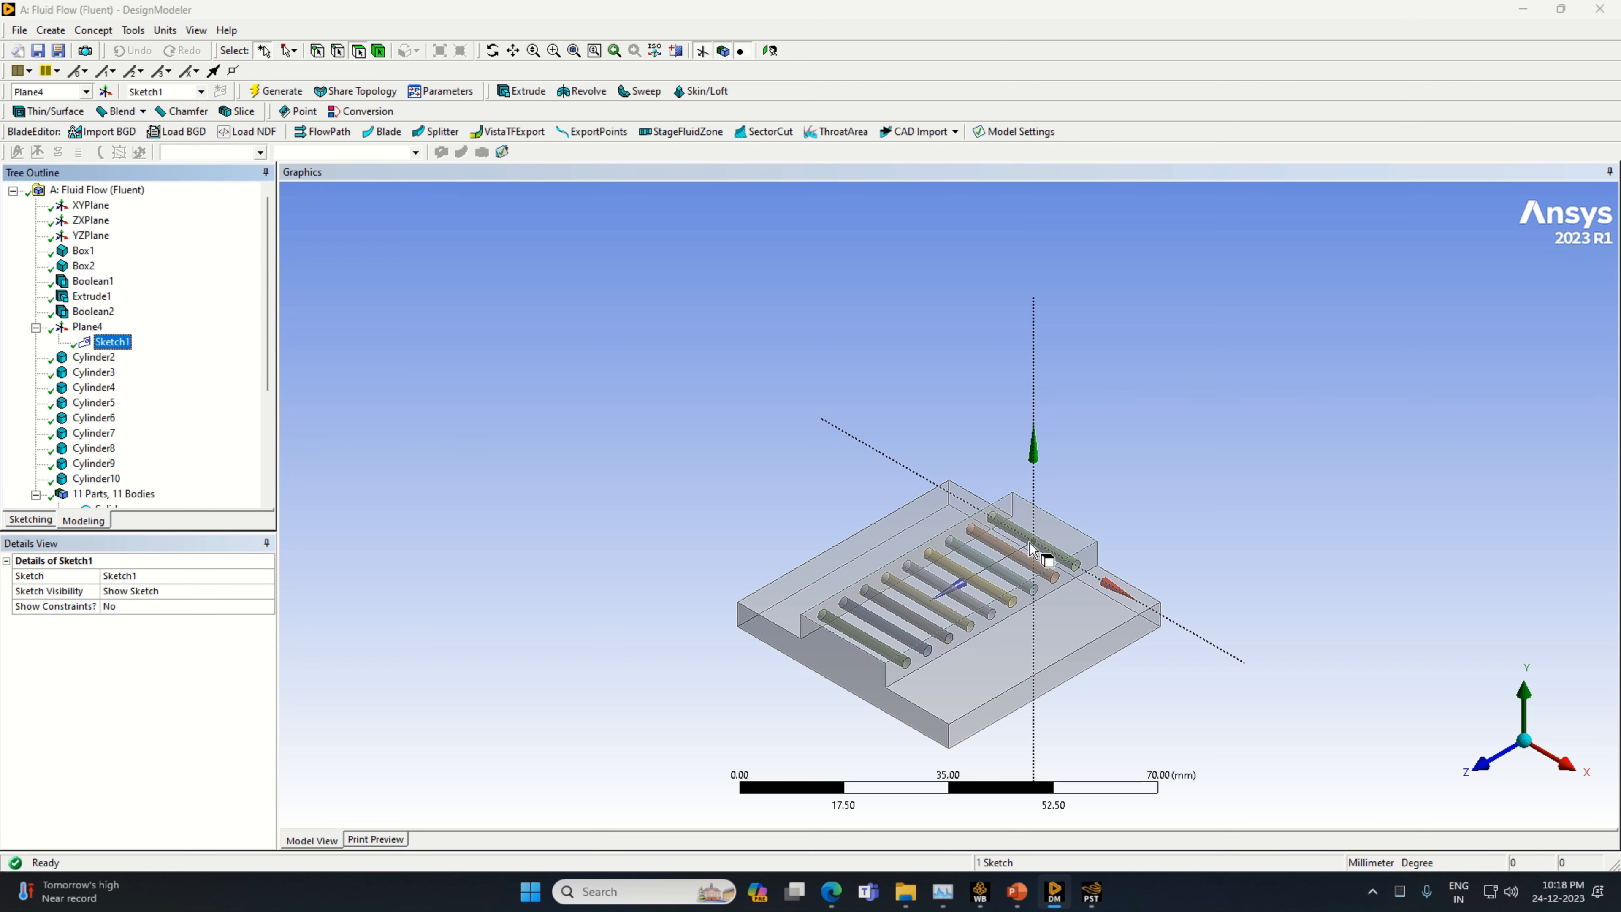
left_click(19, 520)
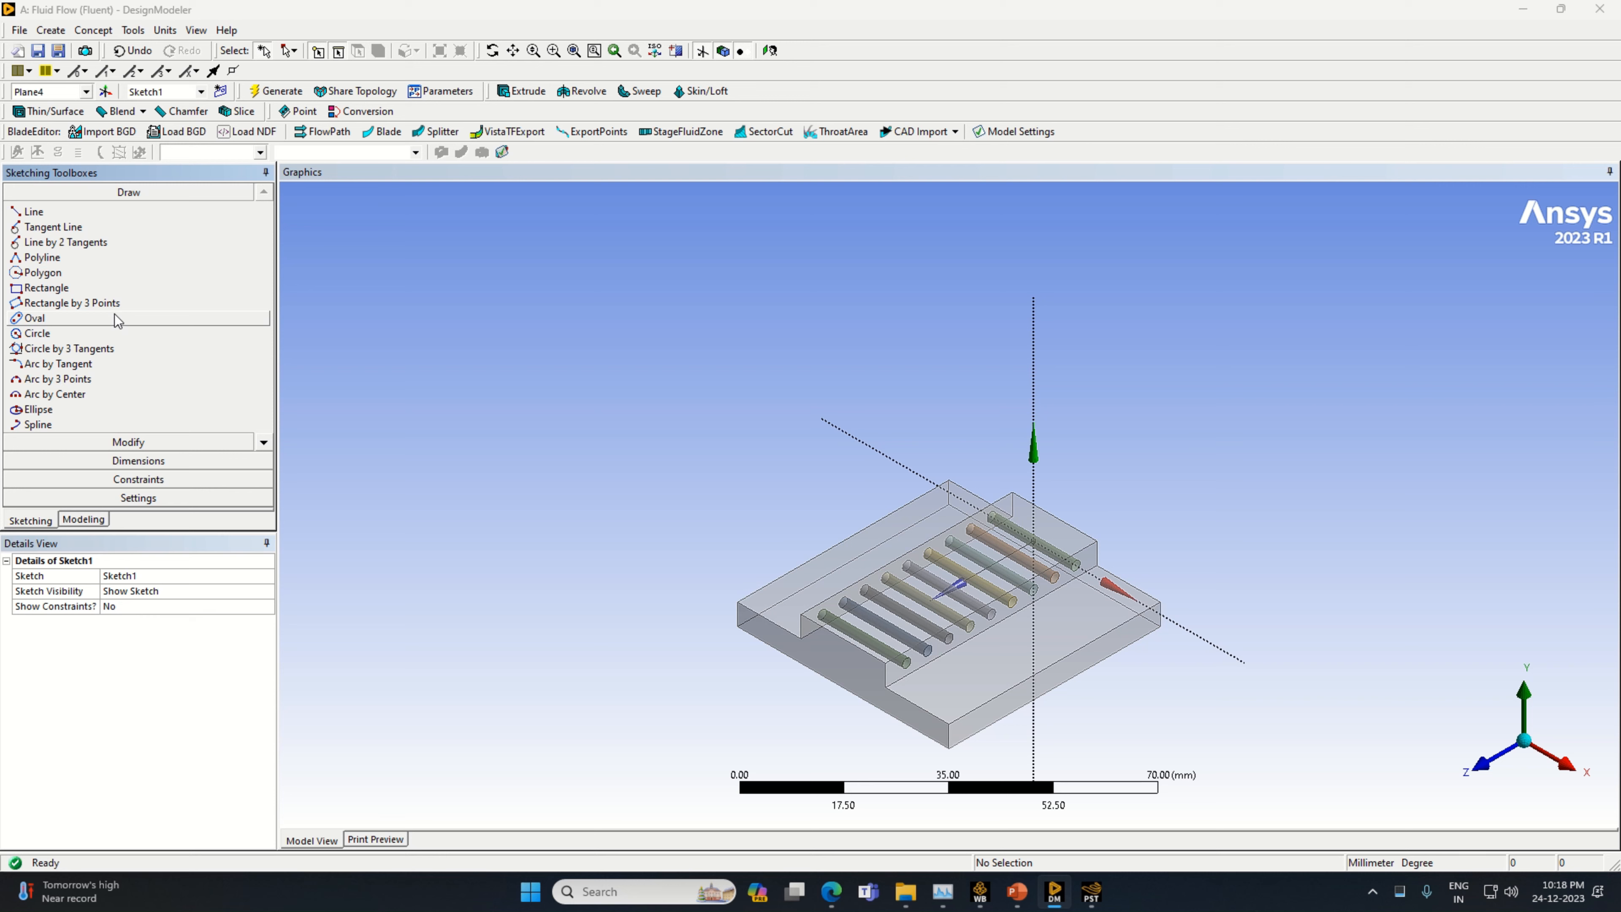
Draw a line about 16 mm long from the Plane4 origin along the positive X axis
left_click(35, 211)
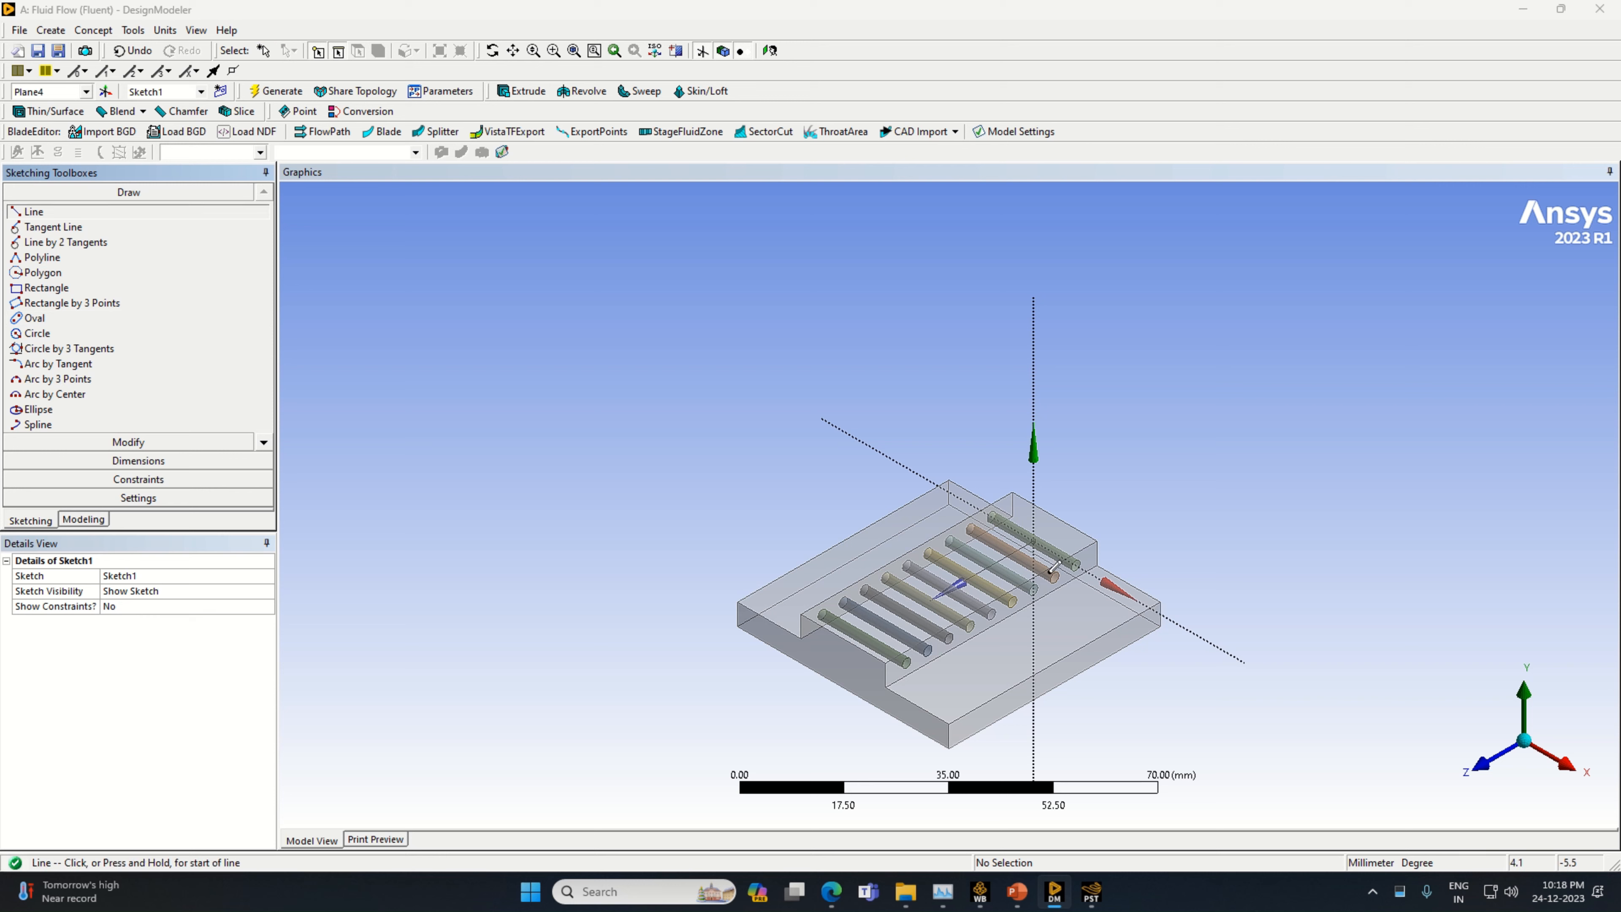
left_click(1035, 538)
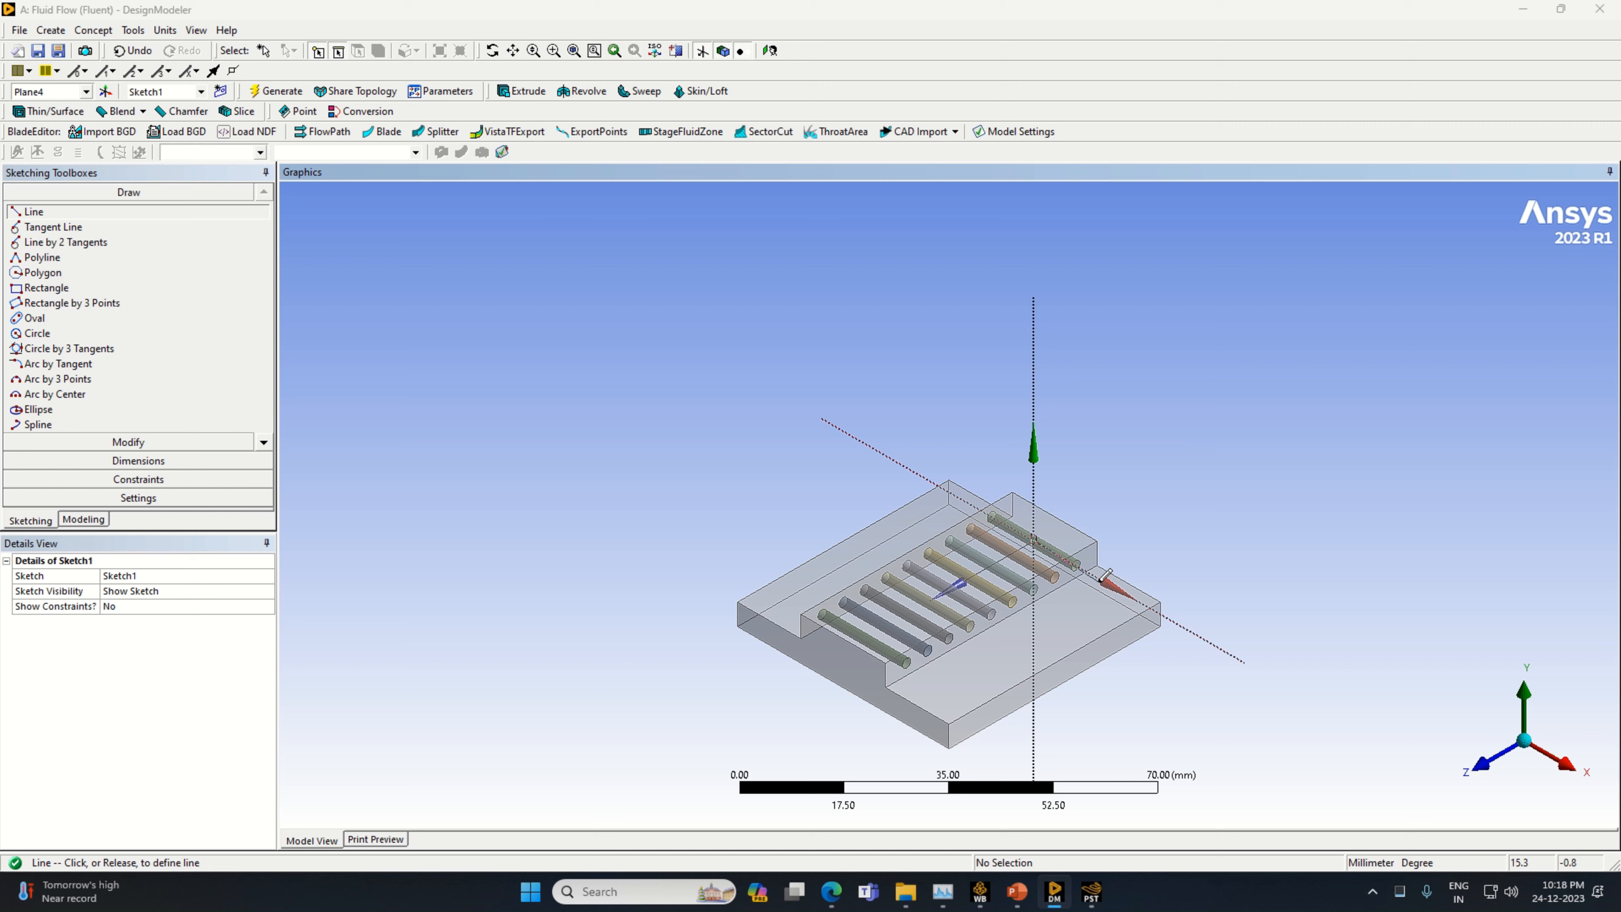
left_click(1105, 574)
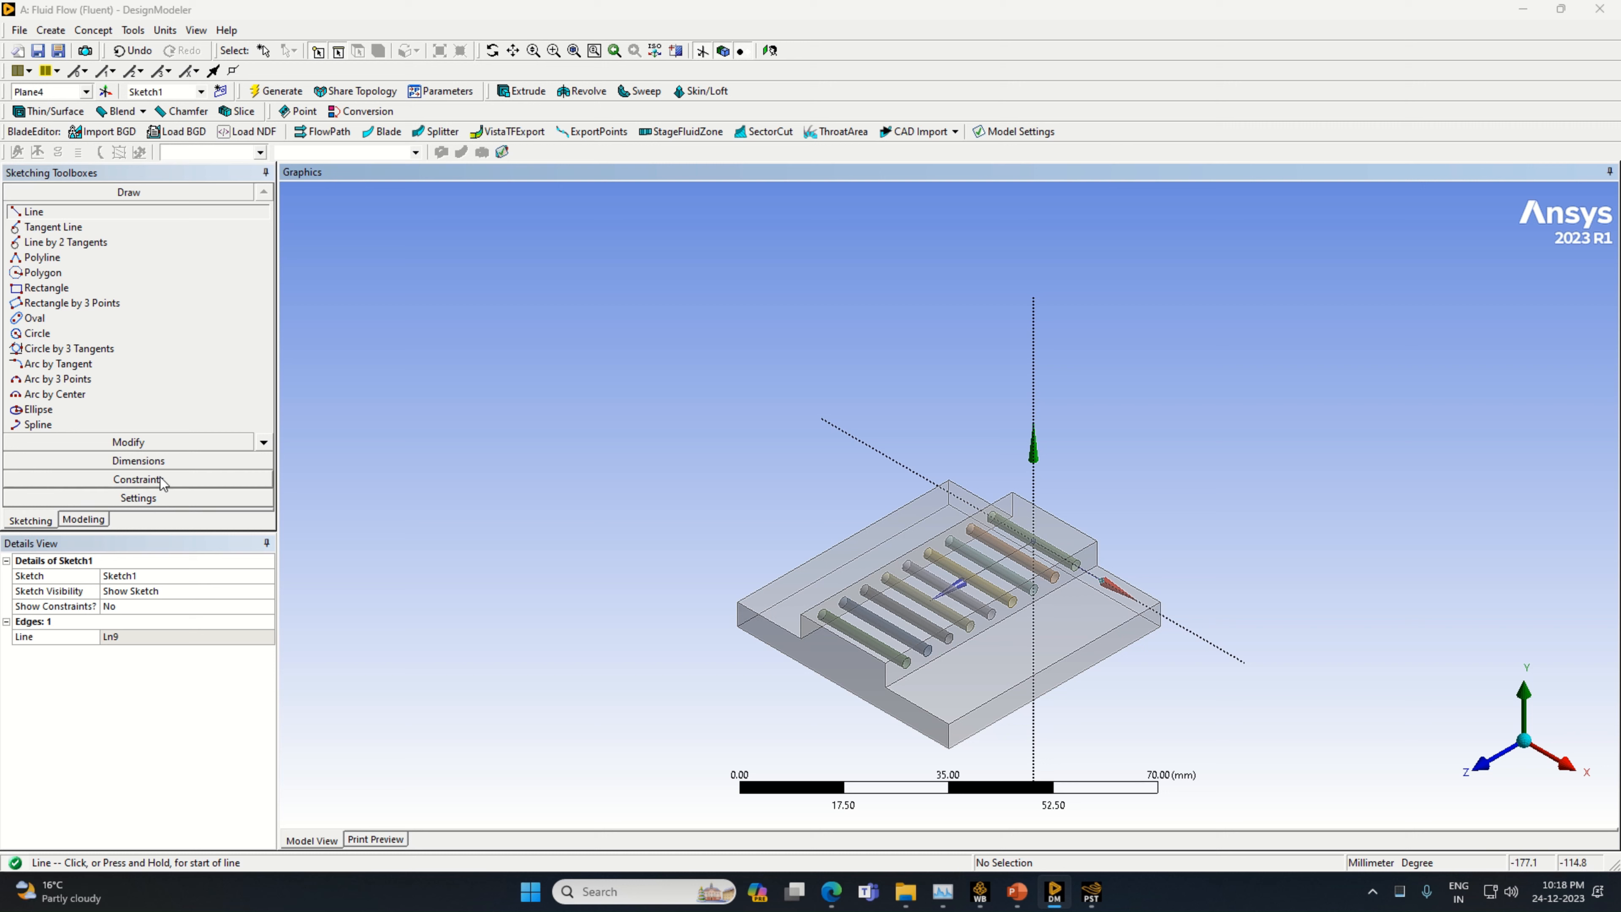
Add a horizontal dimension to the line on the X axis and set it to 16 mm
left_click(139, 460)
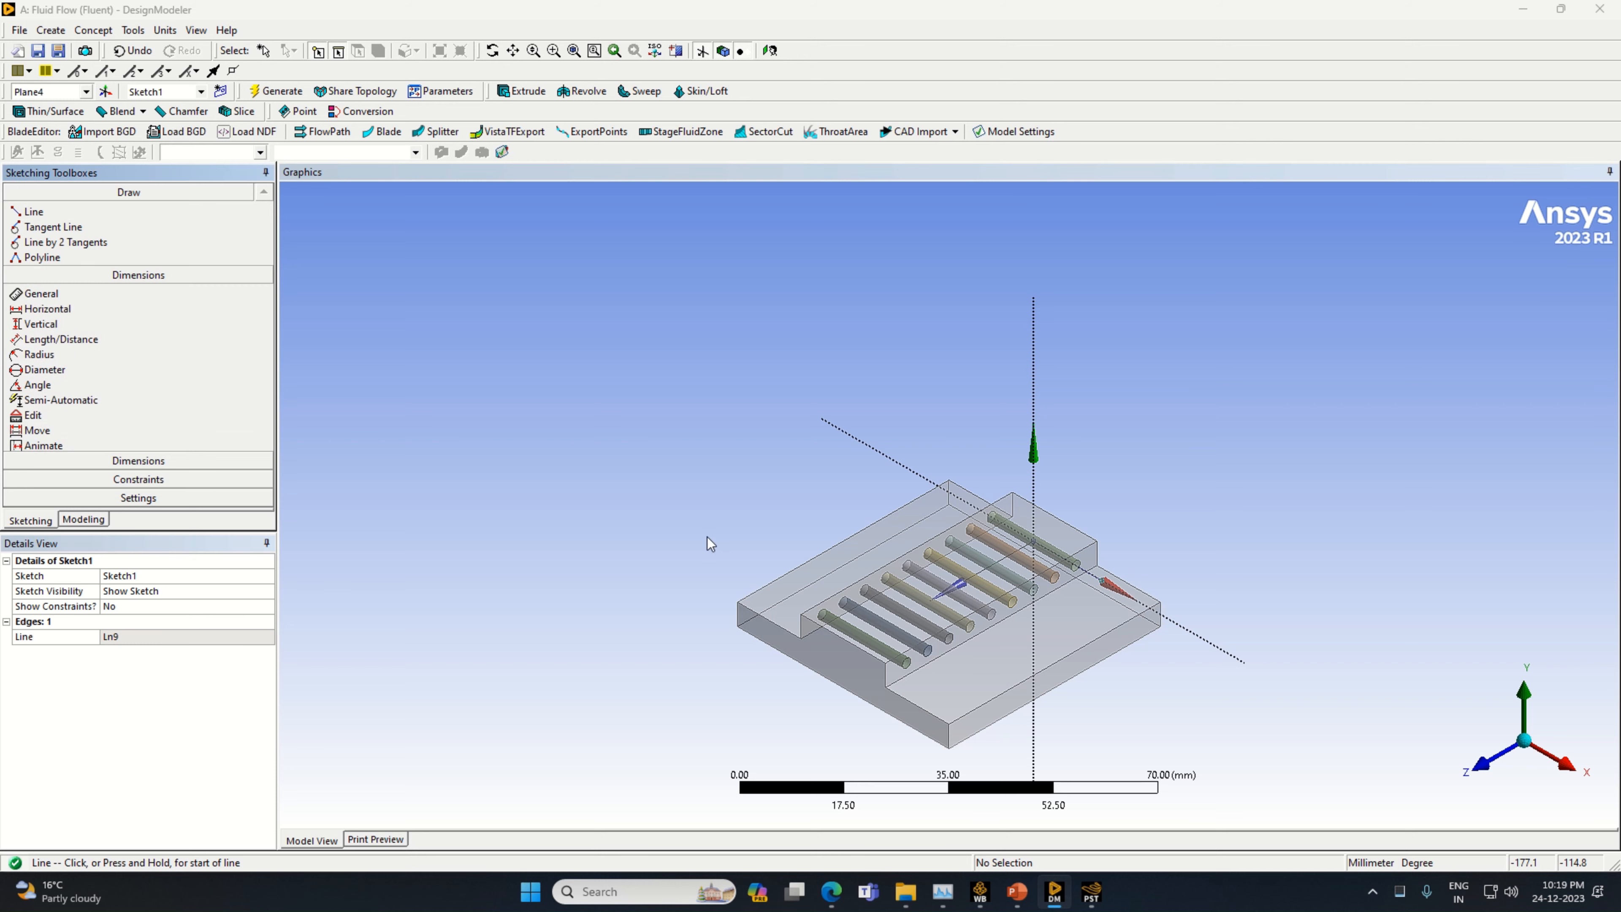
left_click(1073, 595)
left_click(1073, 595)
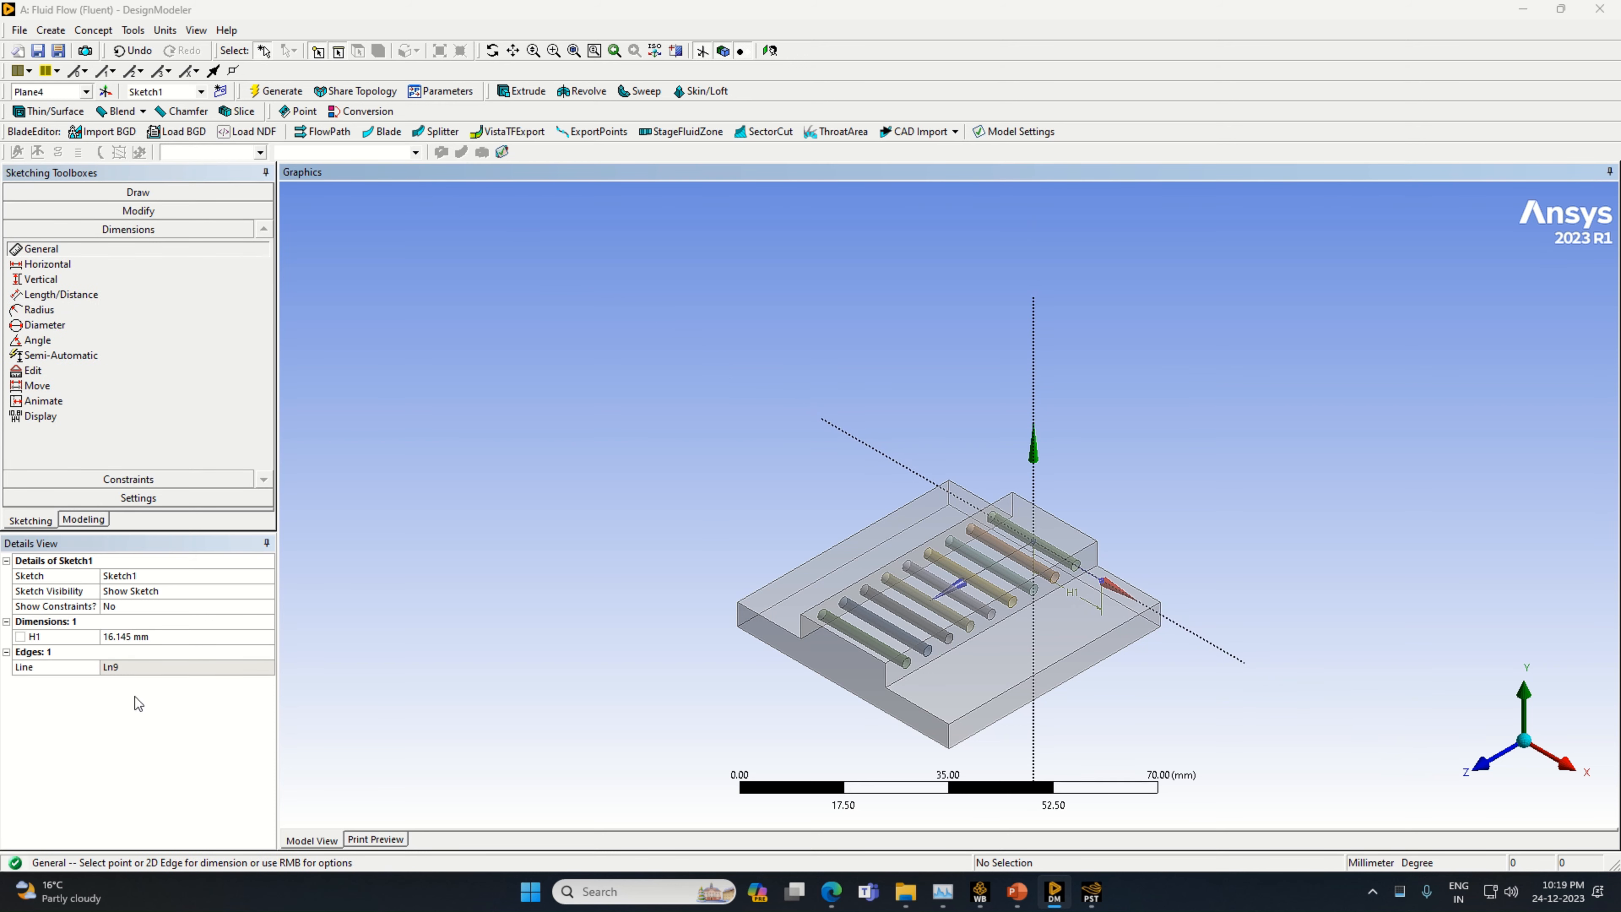
left_click(162, 636)
type("1")
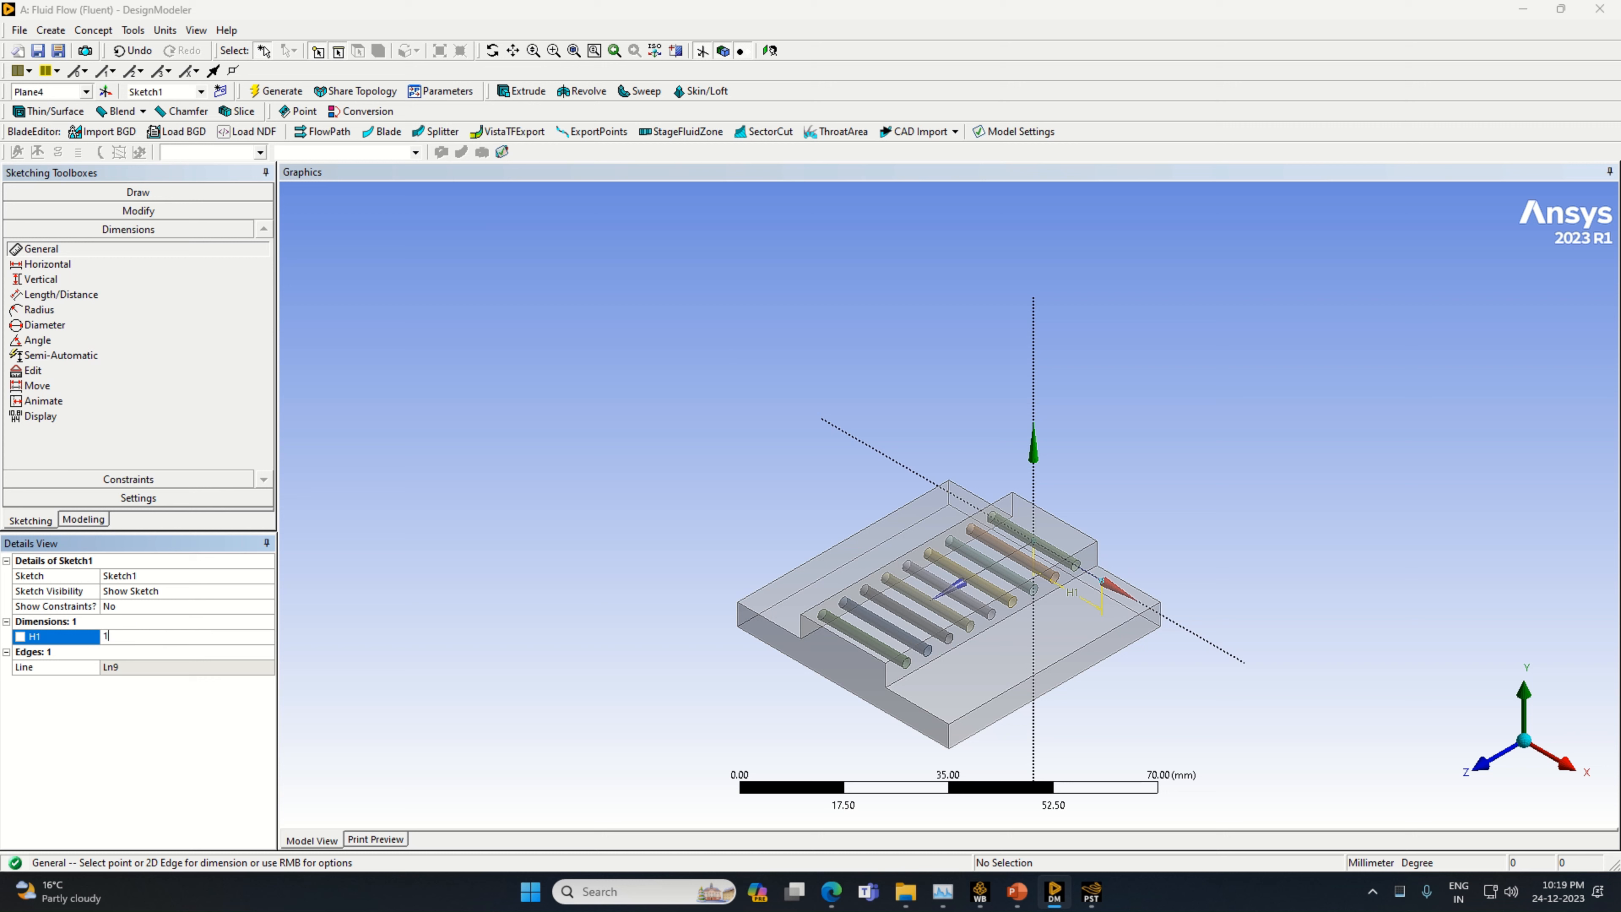
type("6")
key("Return")
Draw a vertical line upward from the outer end of the 16 mm line to a height of about 21.5 mm
left_click(127, 192)
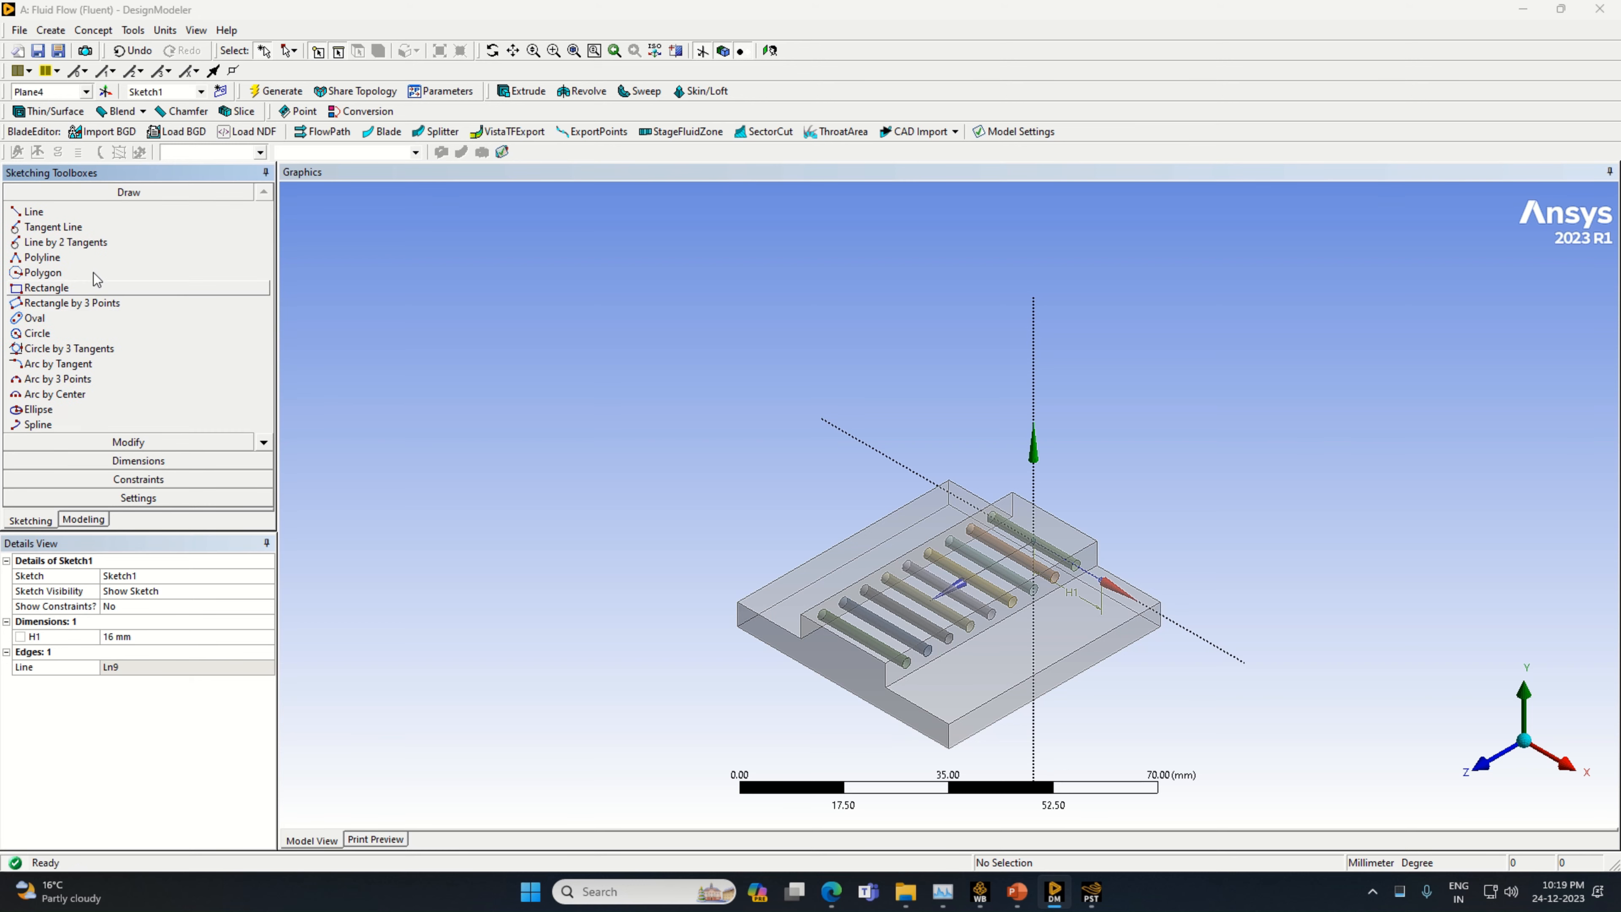
left_click(34, 211)
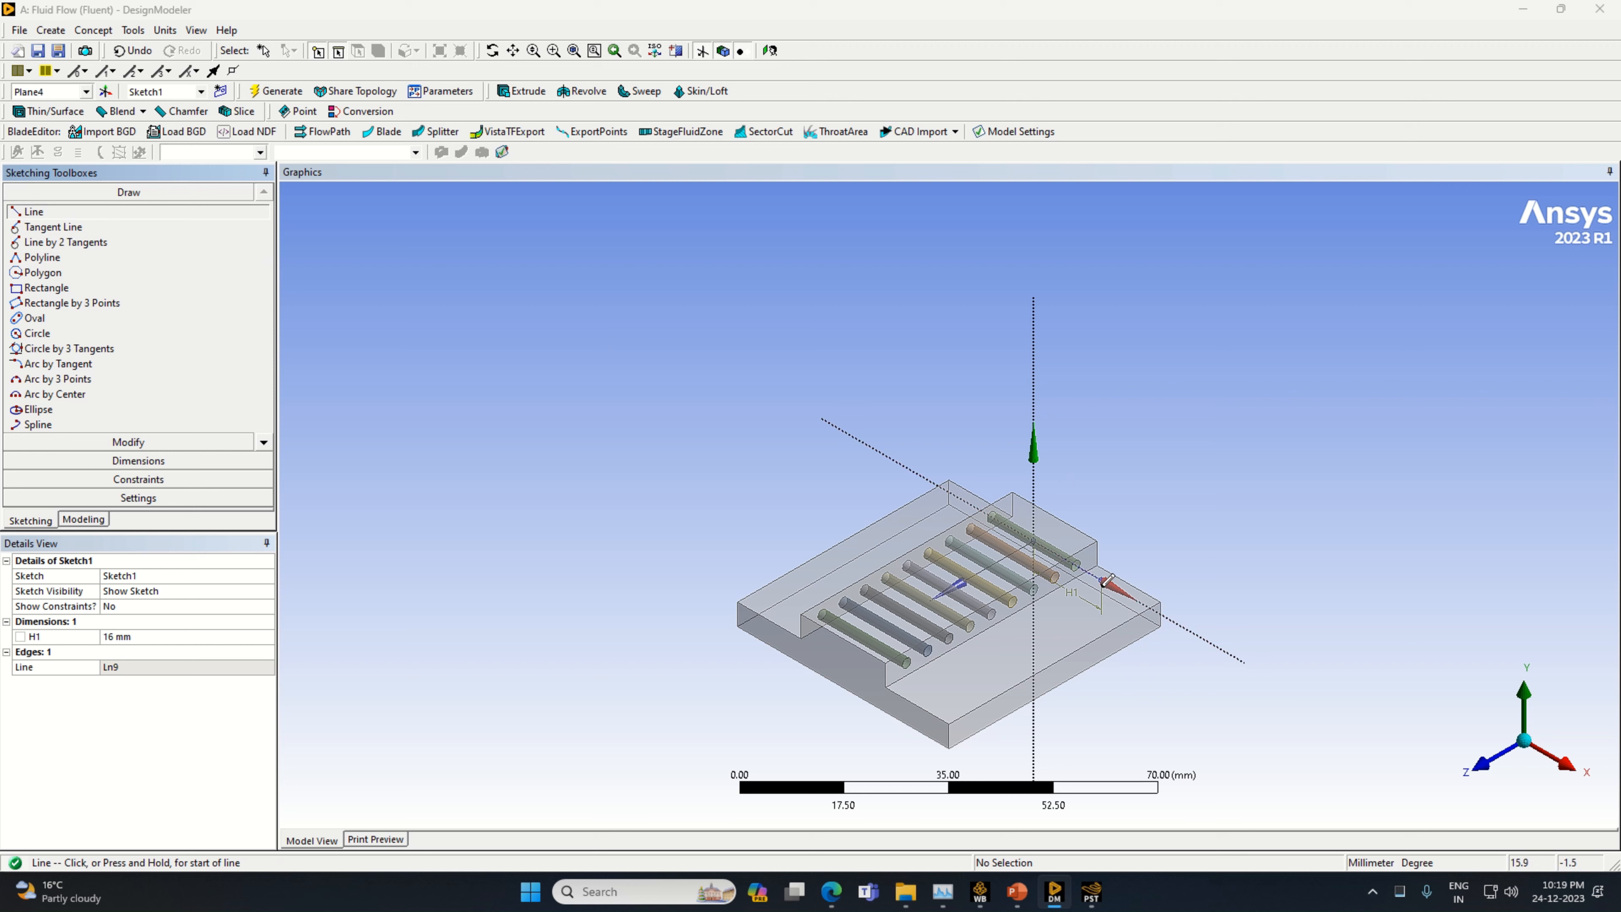
left_click(1101, 575)
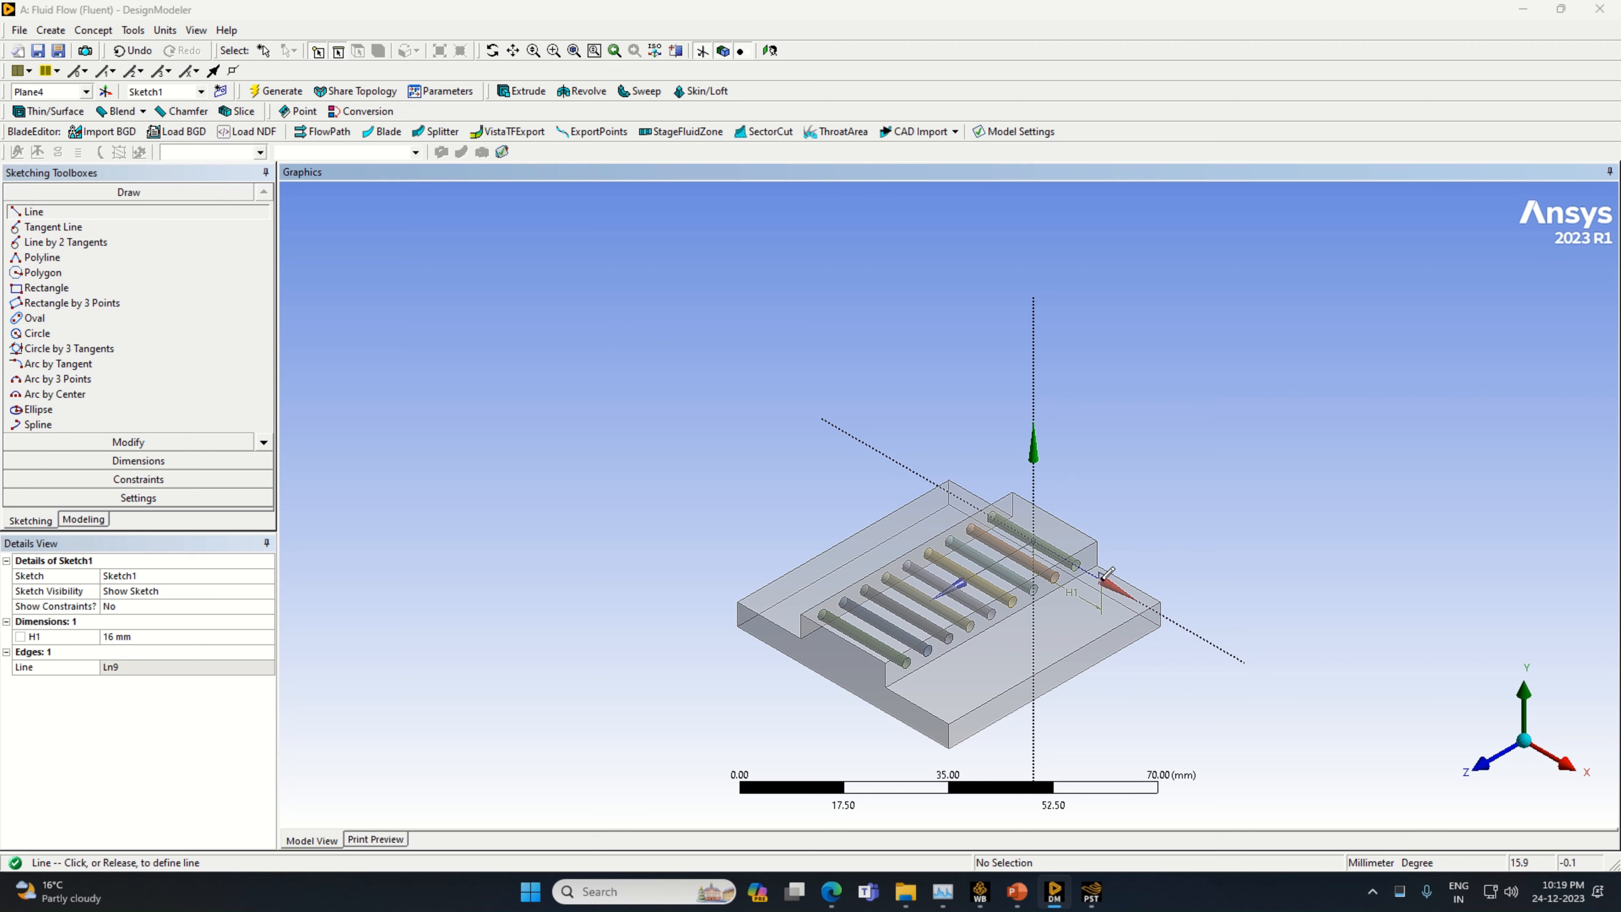
left_click(1105, 475)
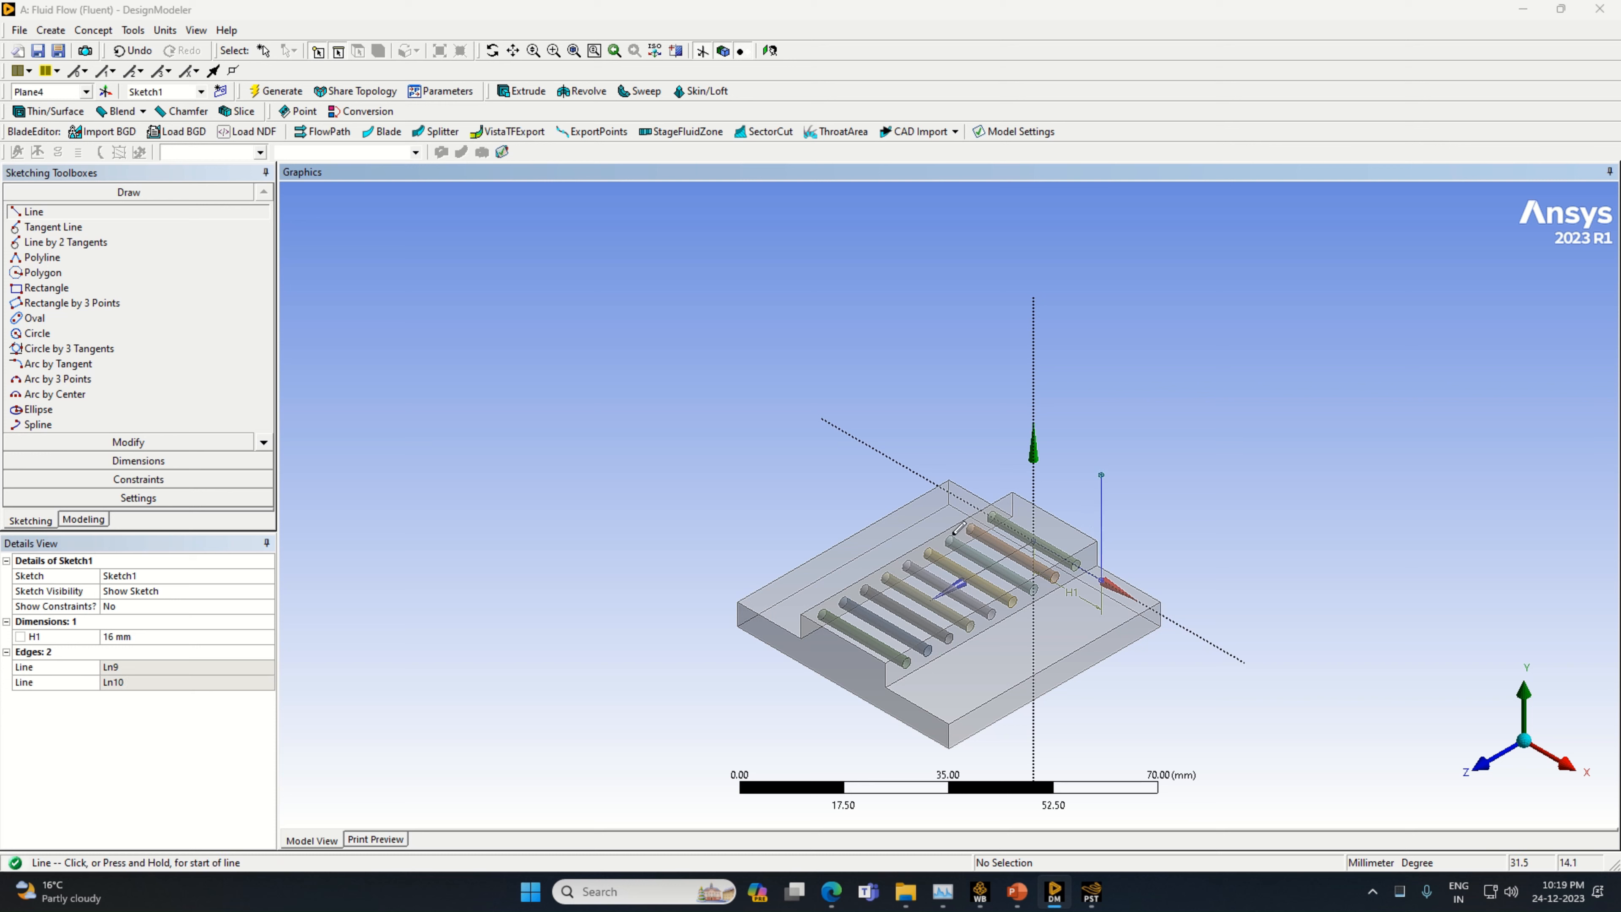
Add a vertical dimension to the upright line and set it to 6 mm
left_click(92, 461)
left_click(1097, 531)
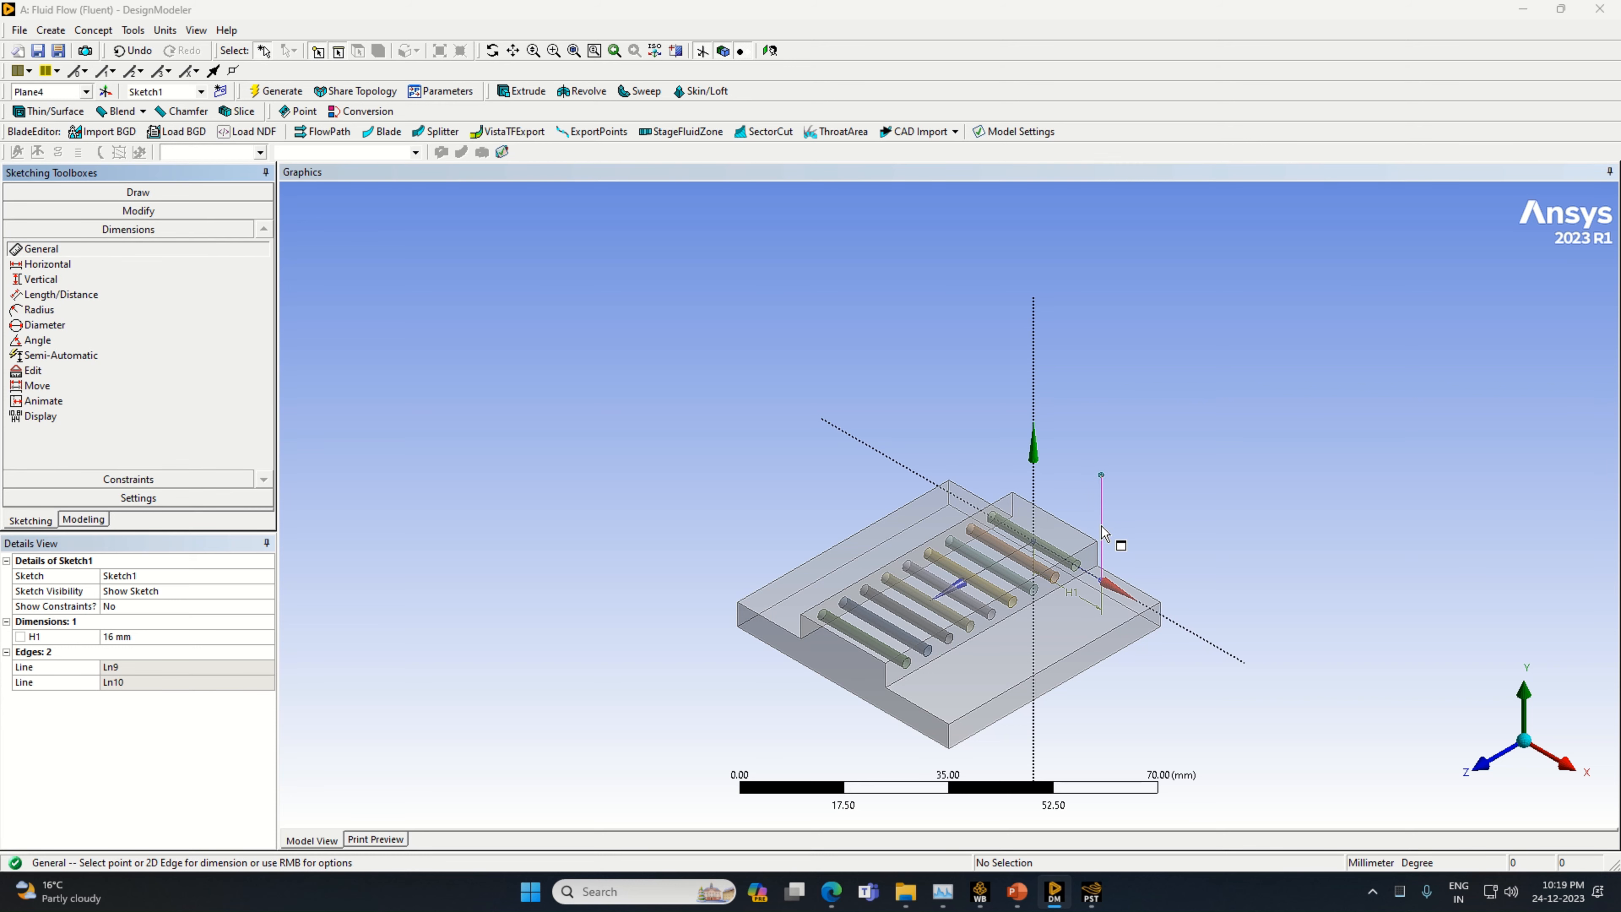
left_click(1133, 542)
left_click(149, 651)
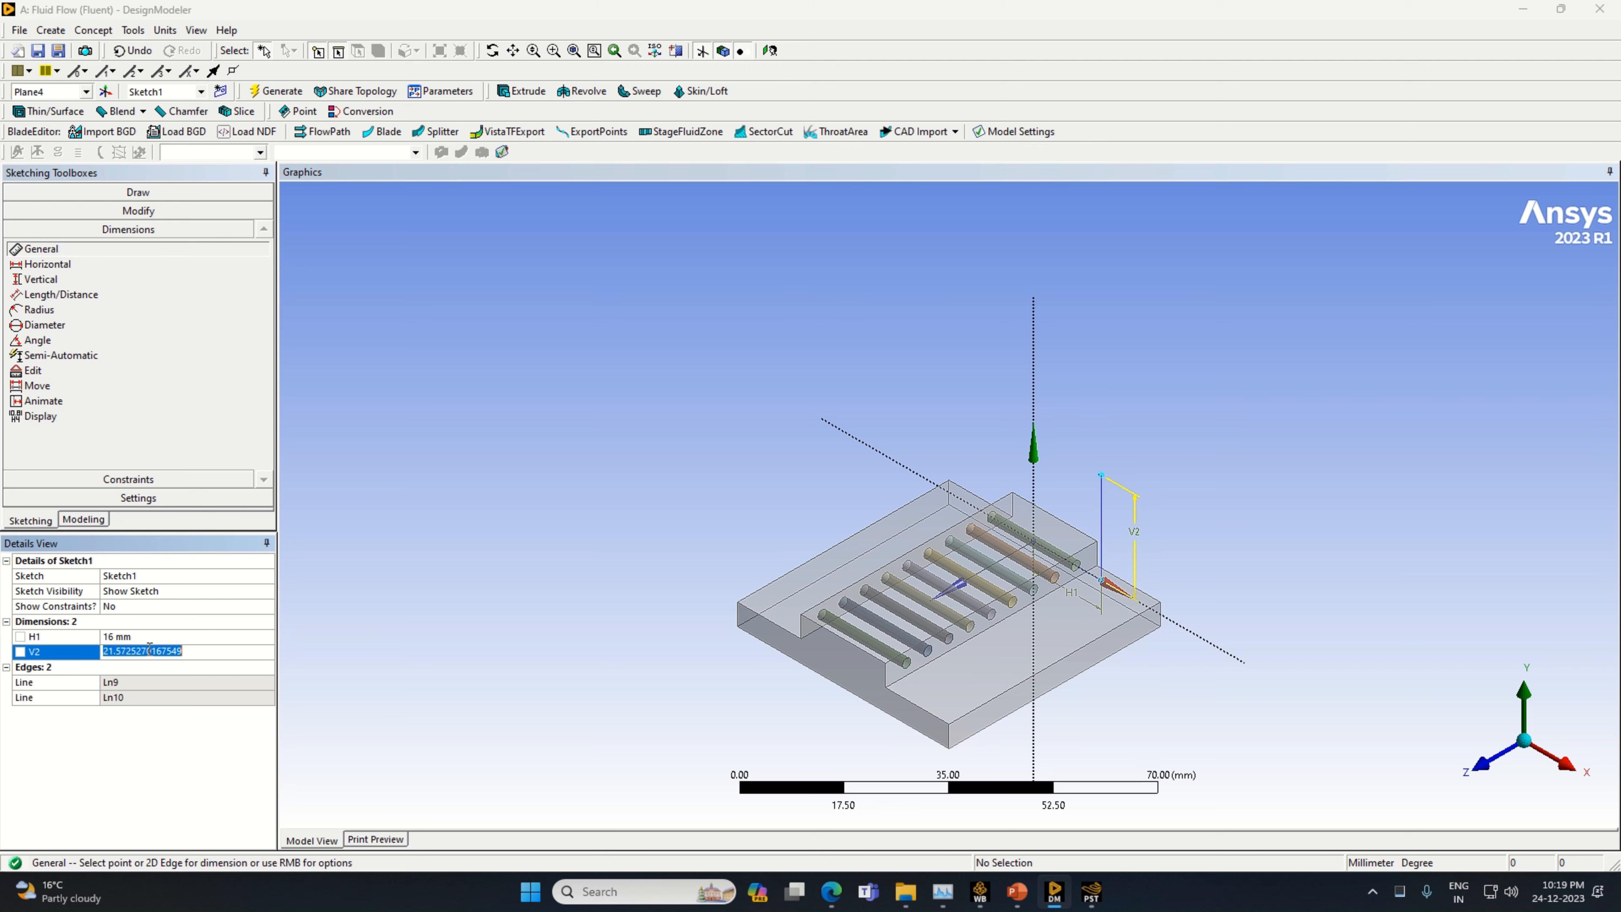
type("6")
key("Return")
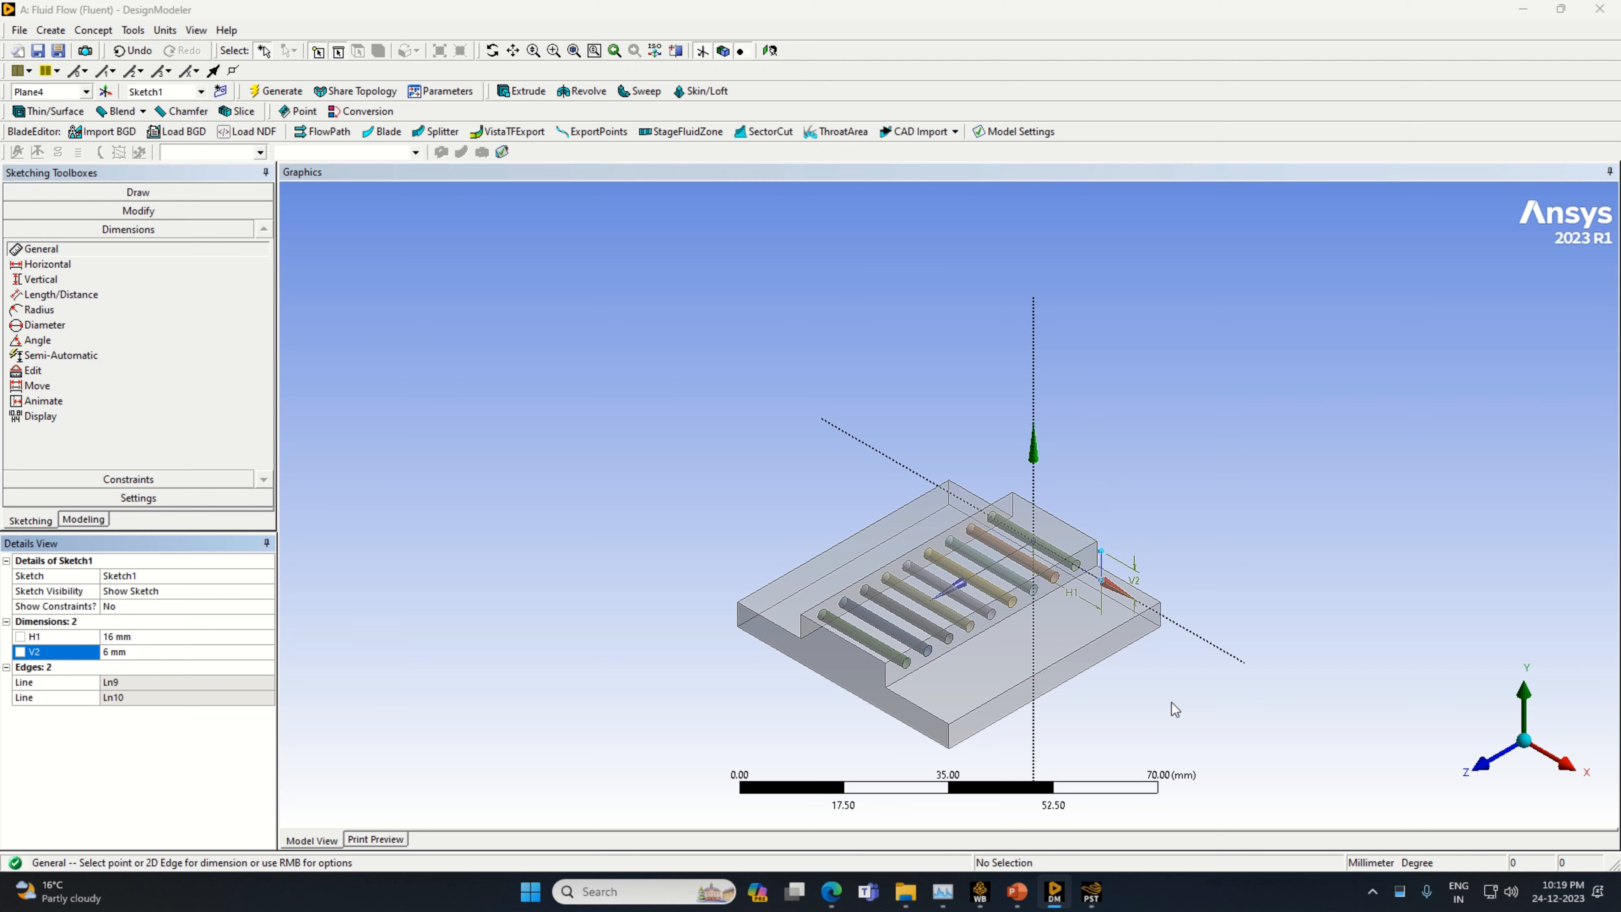
Draw a horizontal line about 6 mm long from the top of the 6 mm upright line toward the Y axis
left_click(1476, 760)
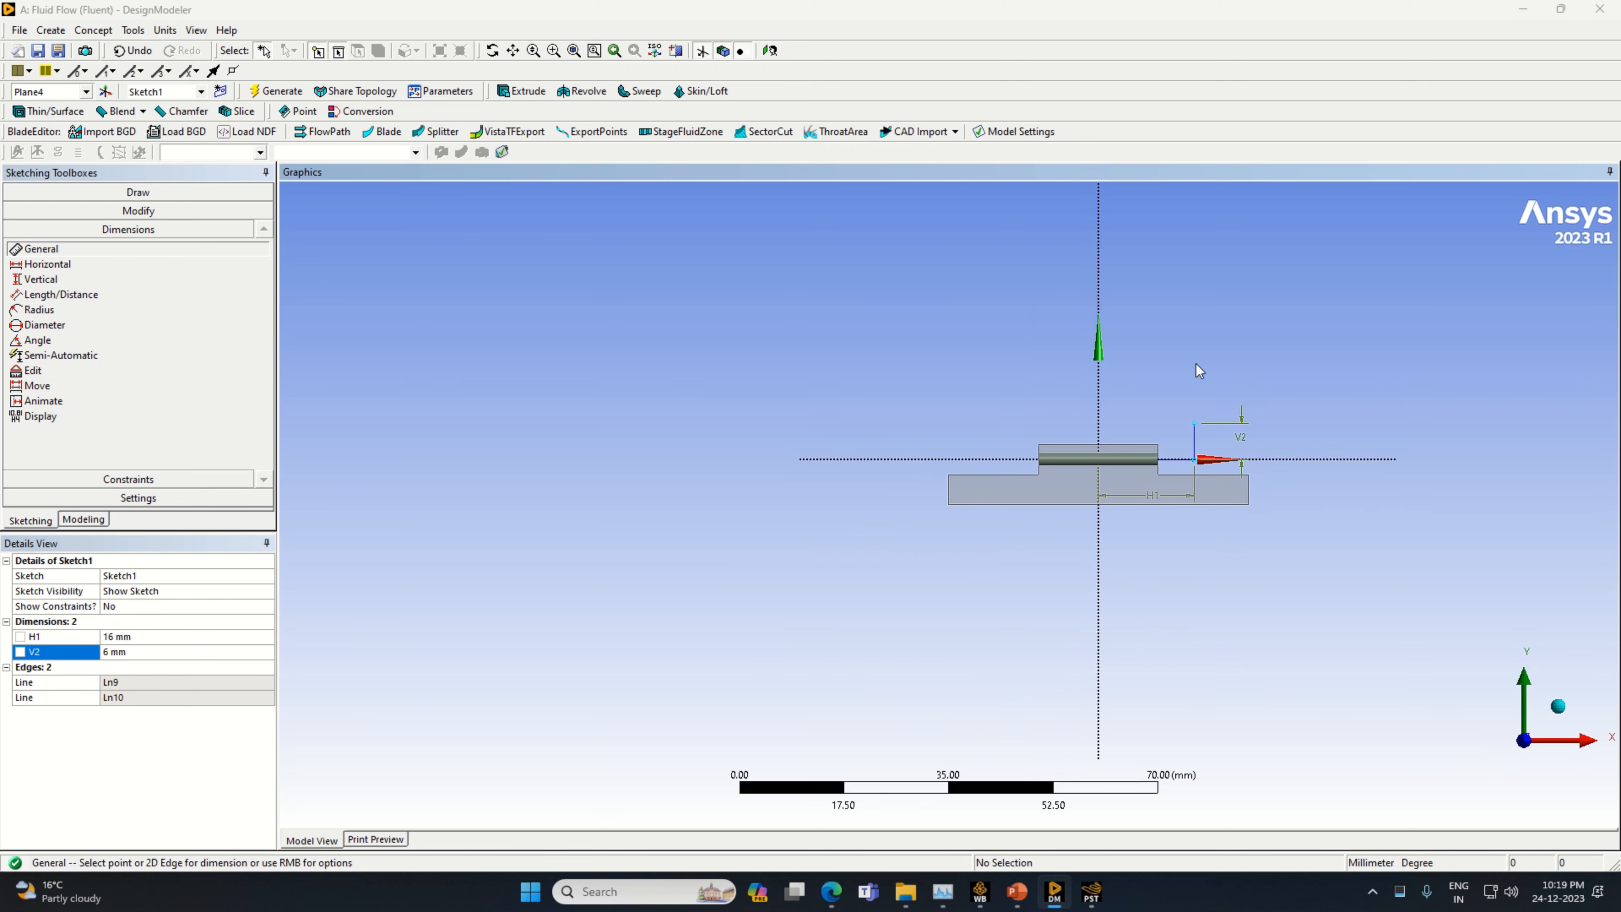
scroll(1193, 348, "up", 2)
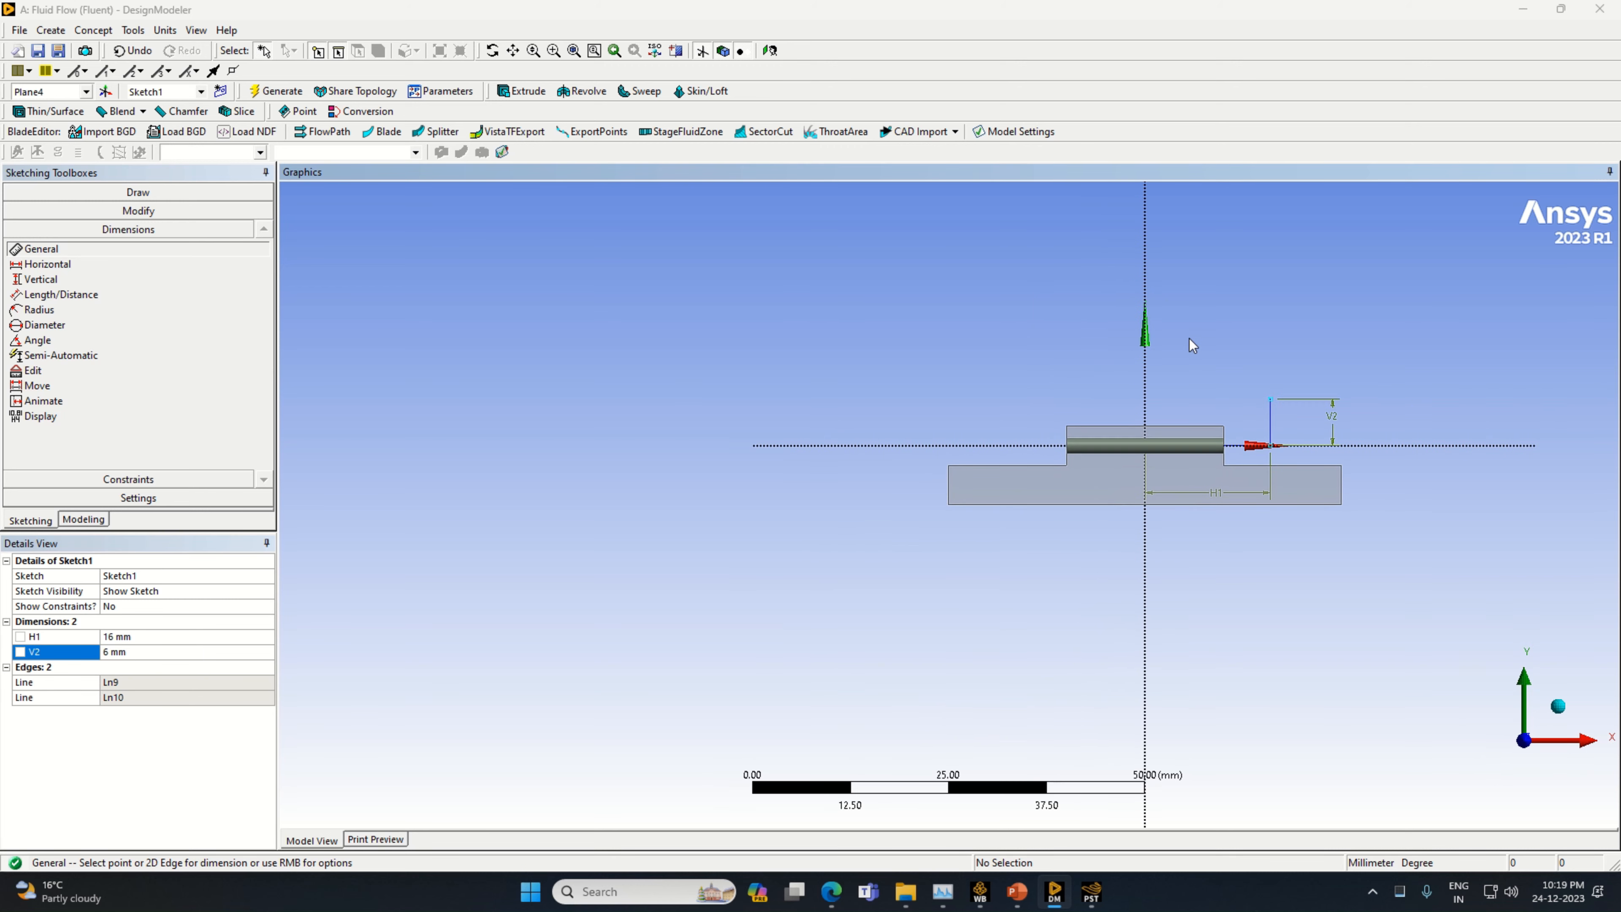
left_click(70, 192)
left_click(71, 213)
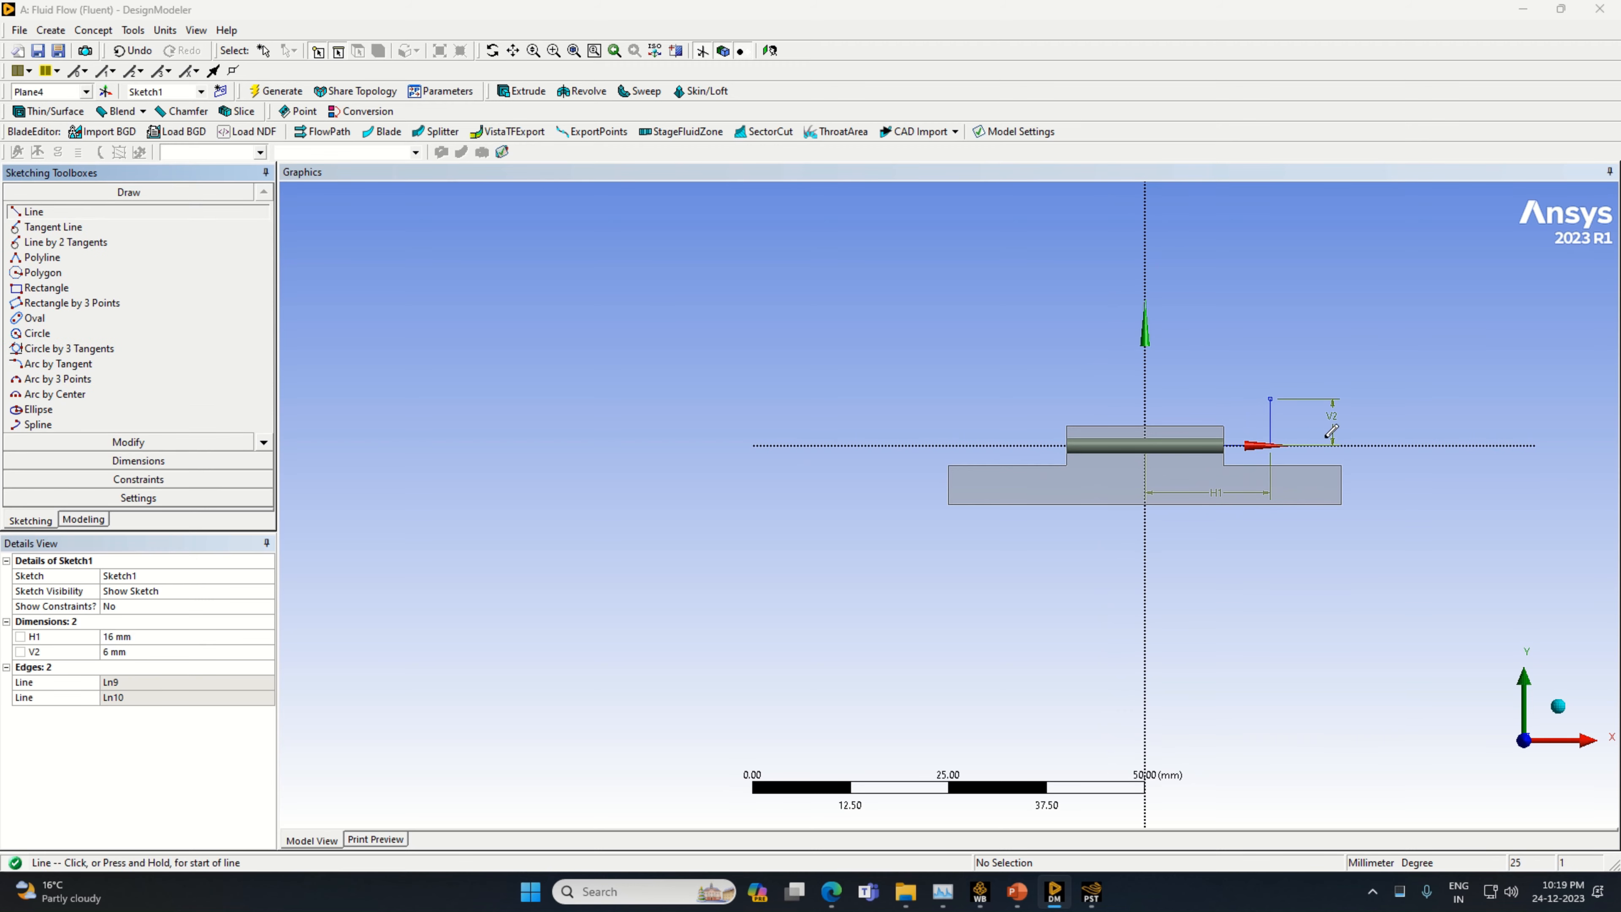
left_click(1271, 396)
left_click(1222, 397)
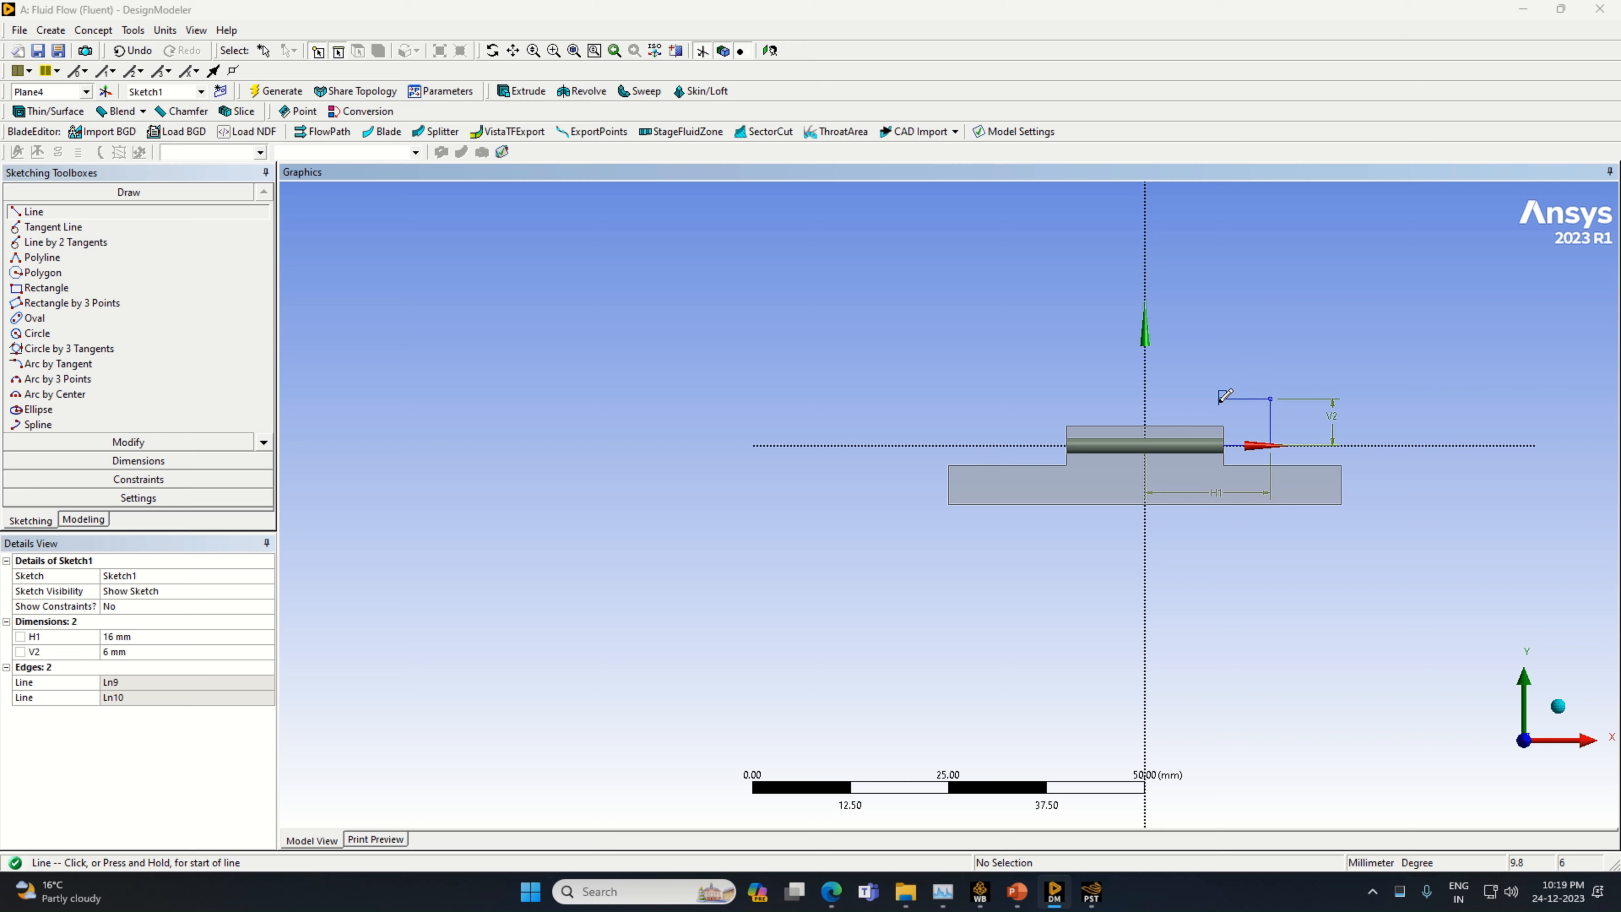
Add a horizontal dimension to the upper horizontal line and set it to 6 mm
left_click(138, 460)
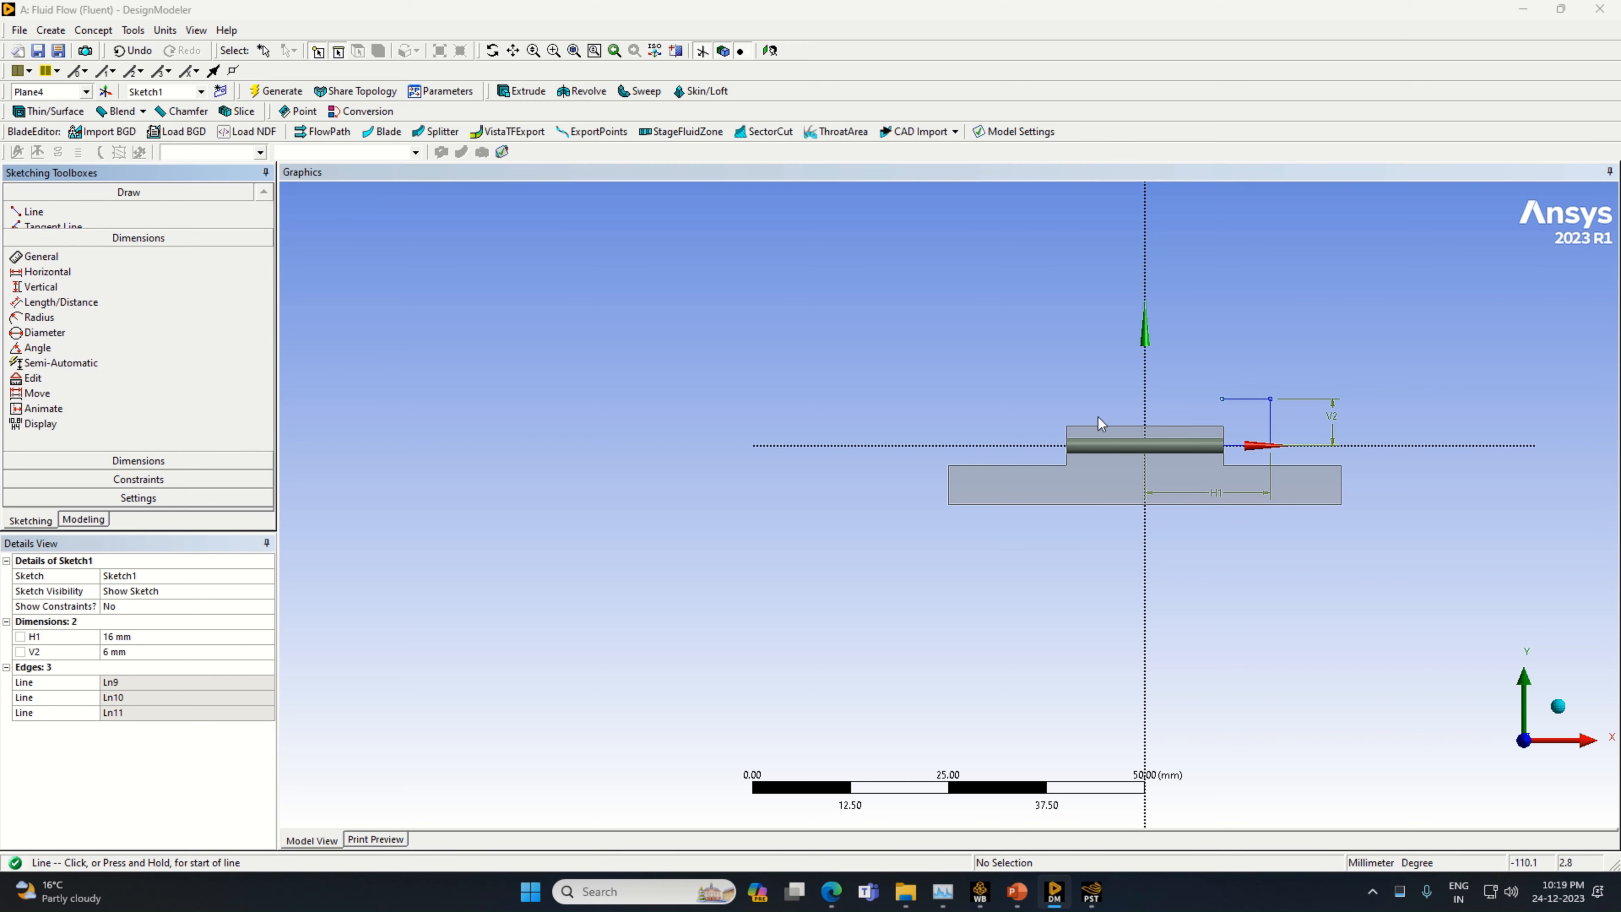
left_click(1241, 399)
left_click(1246, 382)
left_click(143, 651)
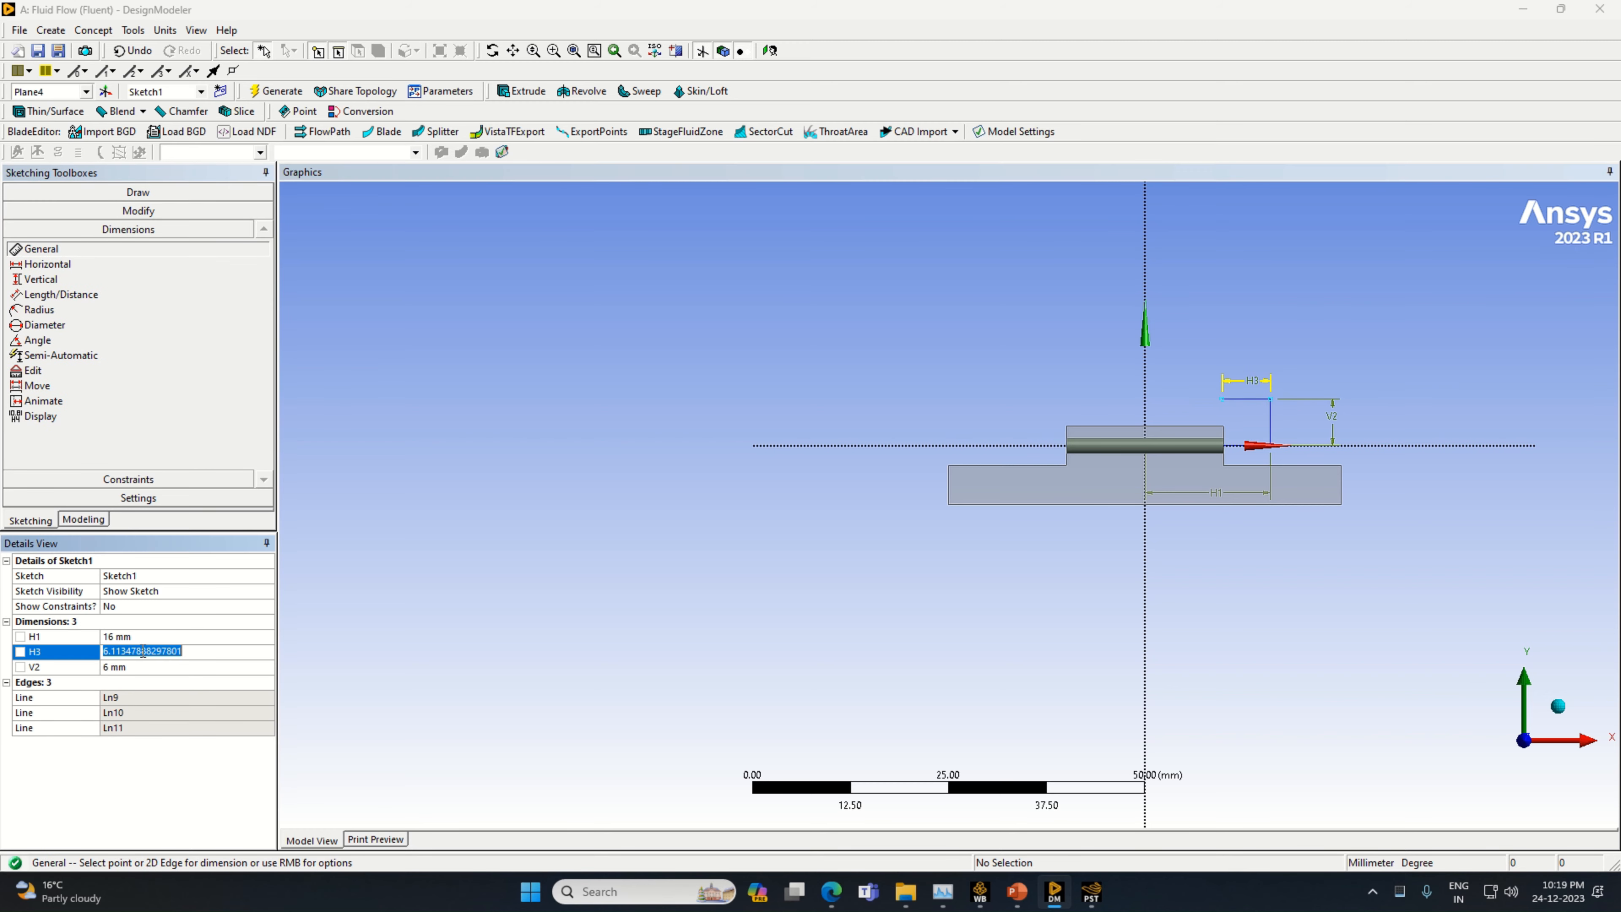
type("6")
key("Return")
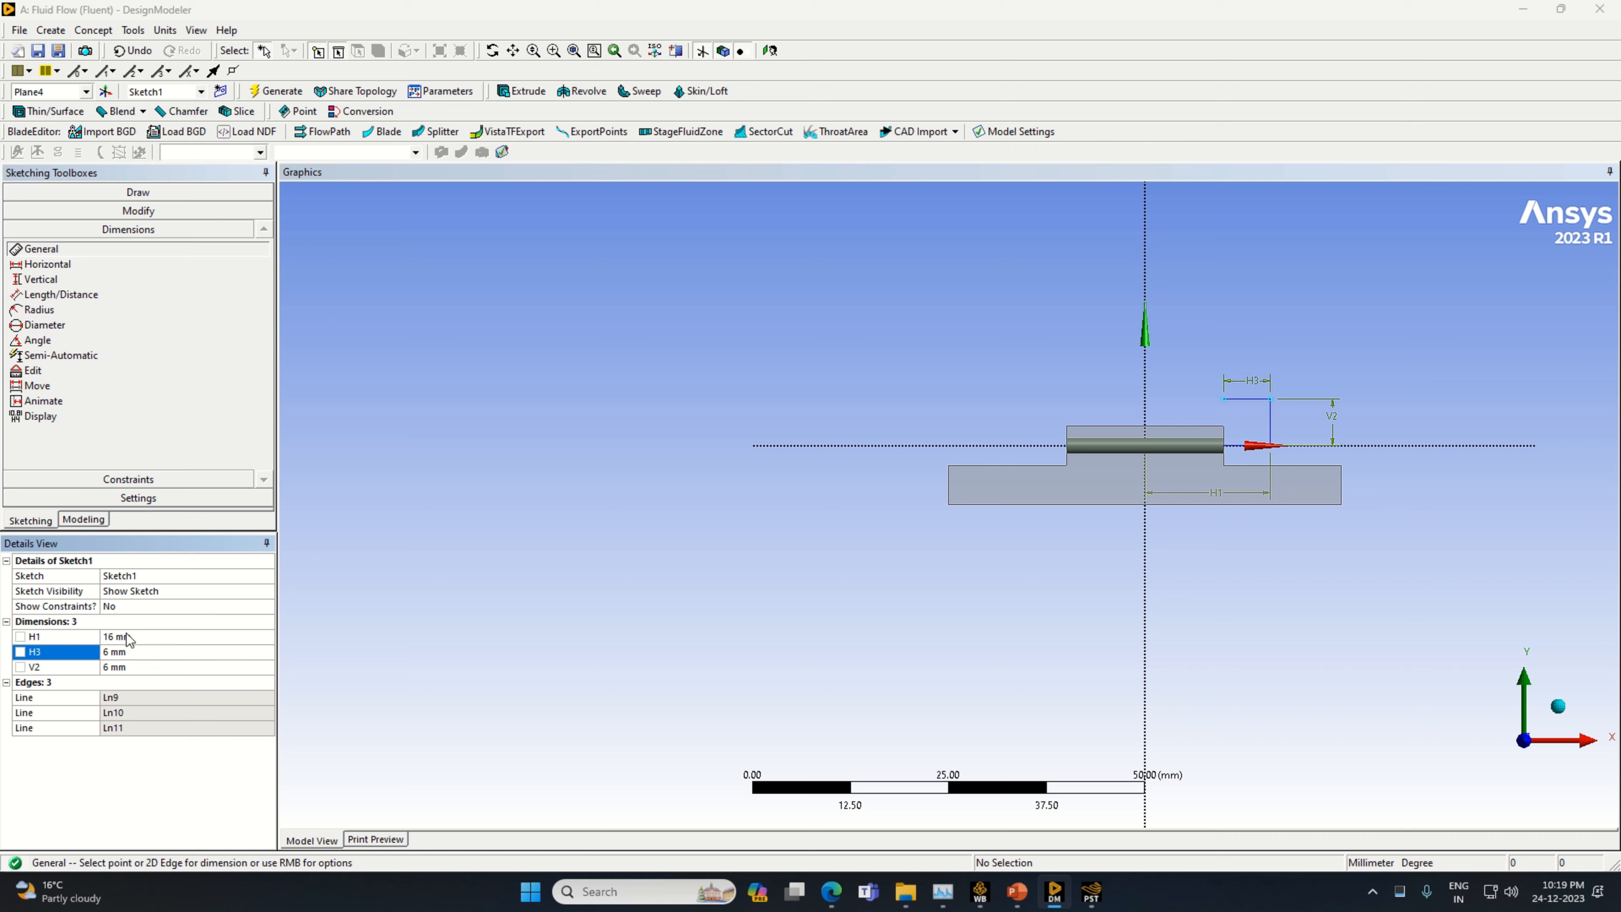
Draw a circle centred on the inner end of the upper 6 mm horizontal line
left_click(93, 194)
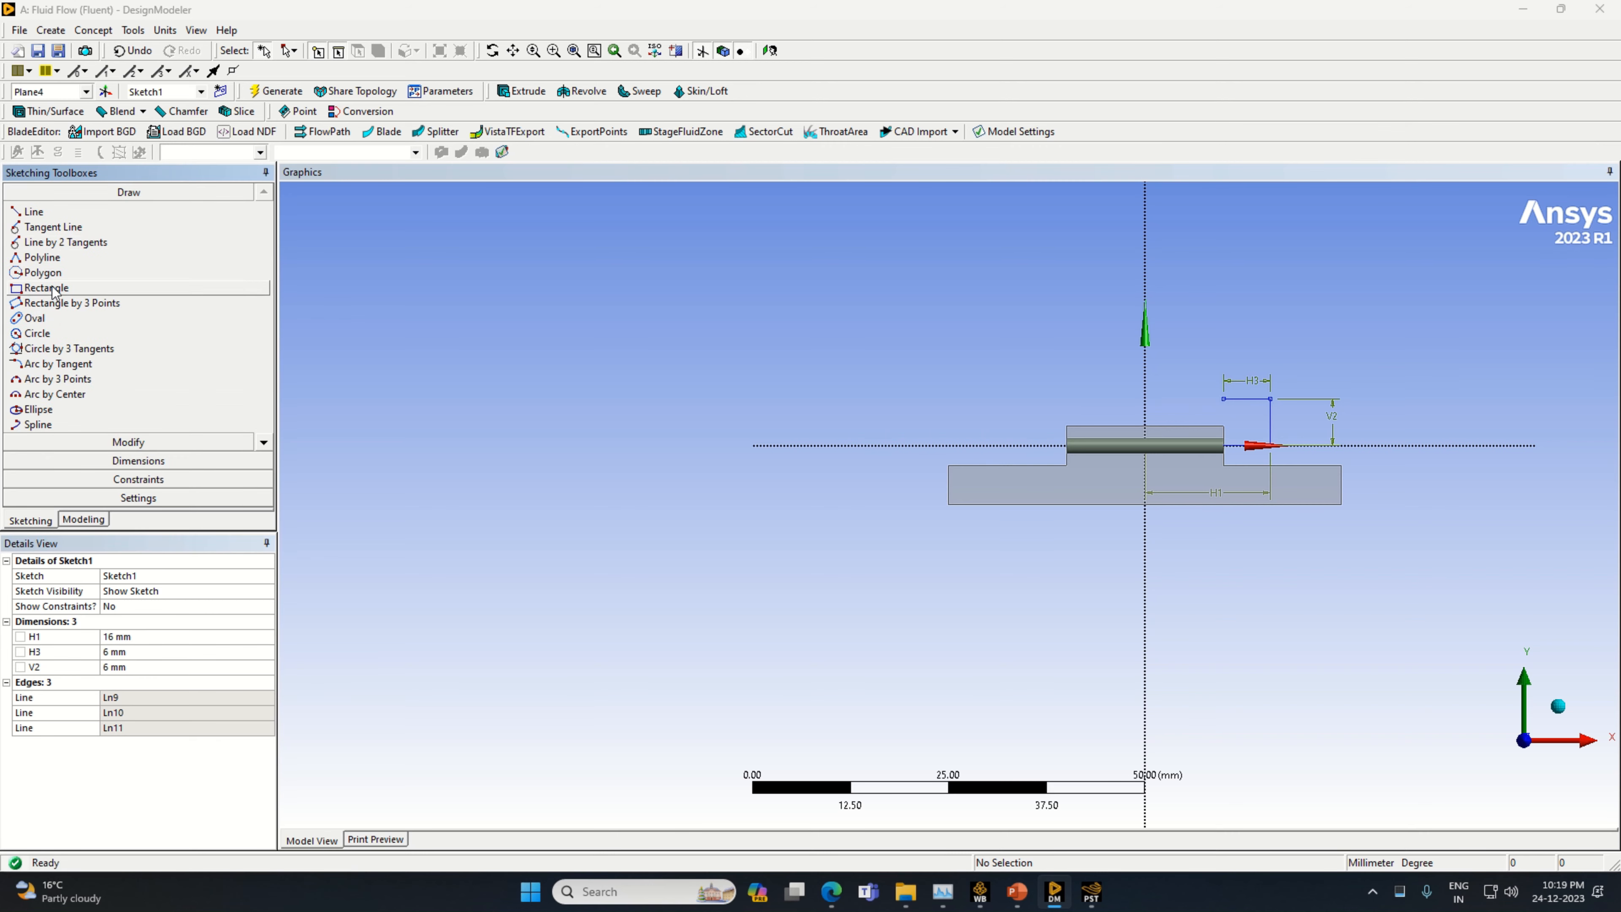
left_click(39, 333)
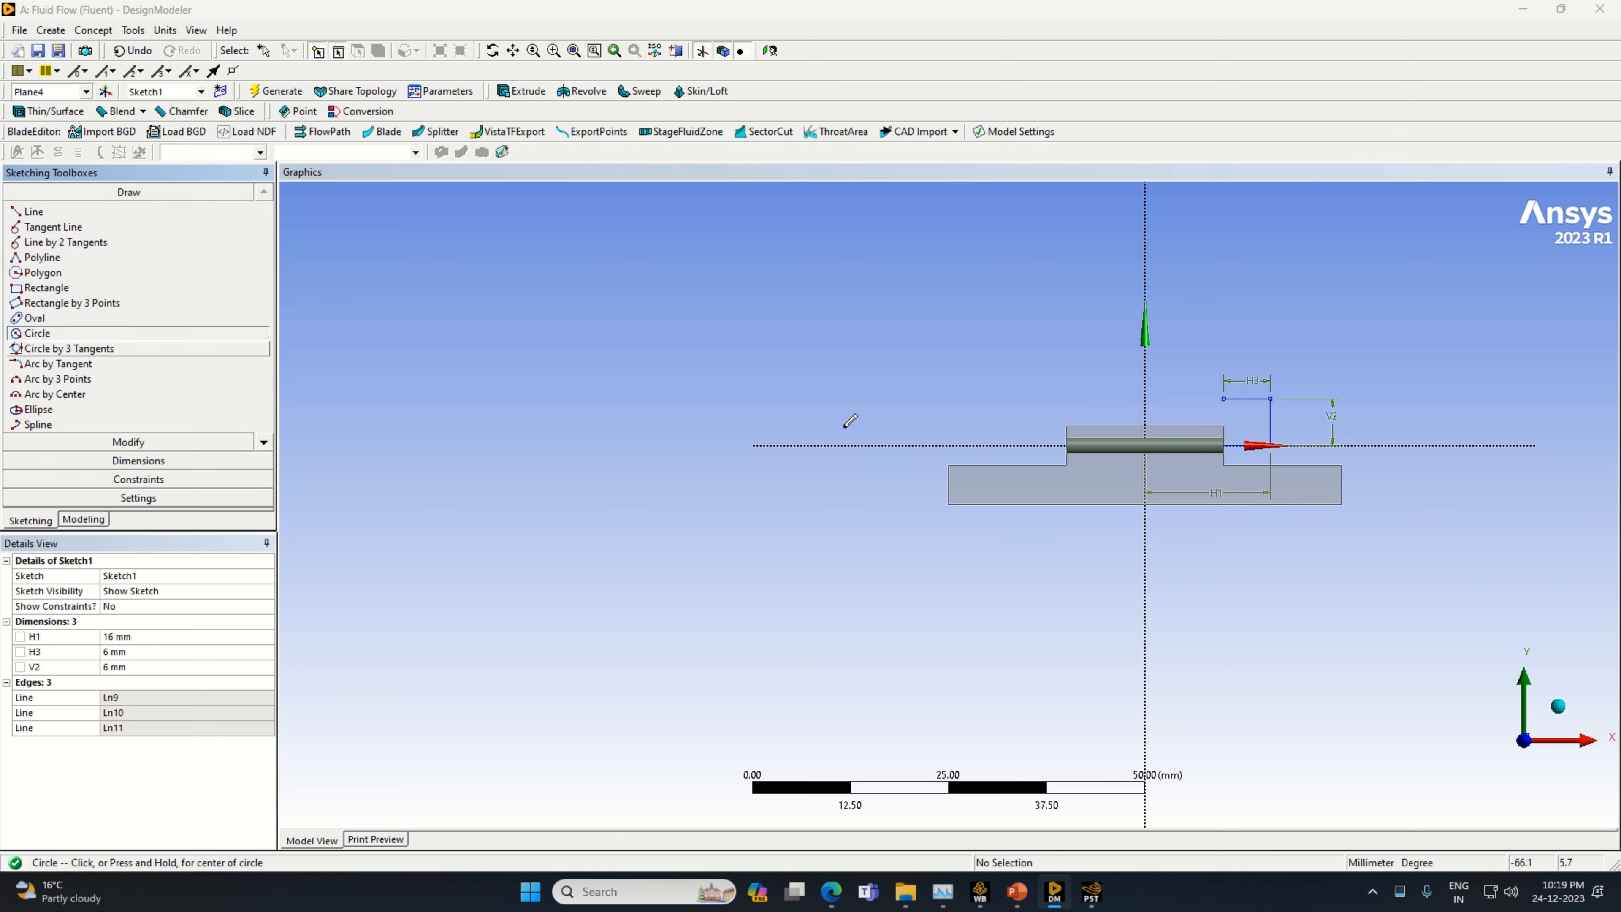
left_click(1224, 398)
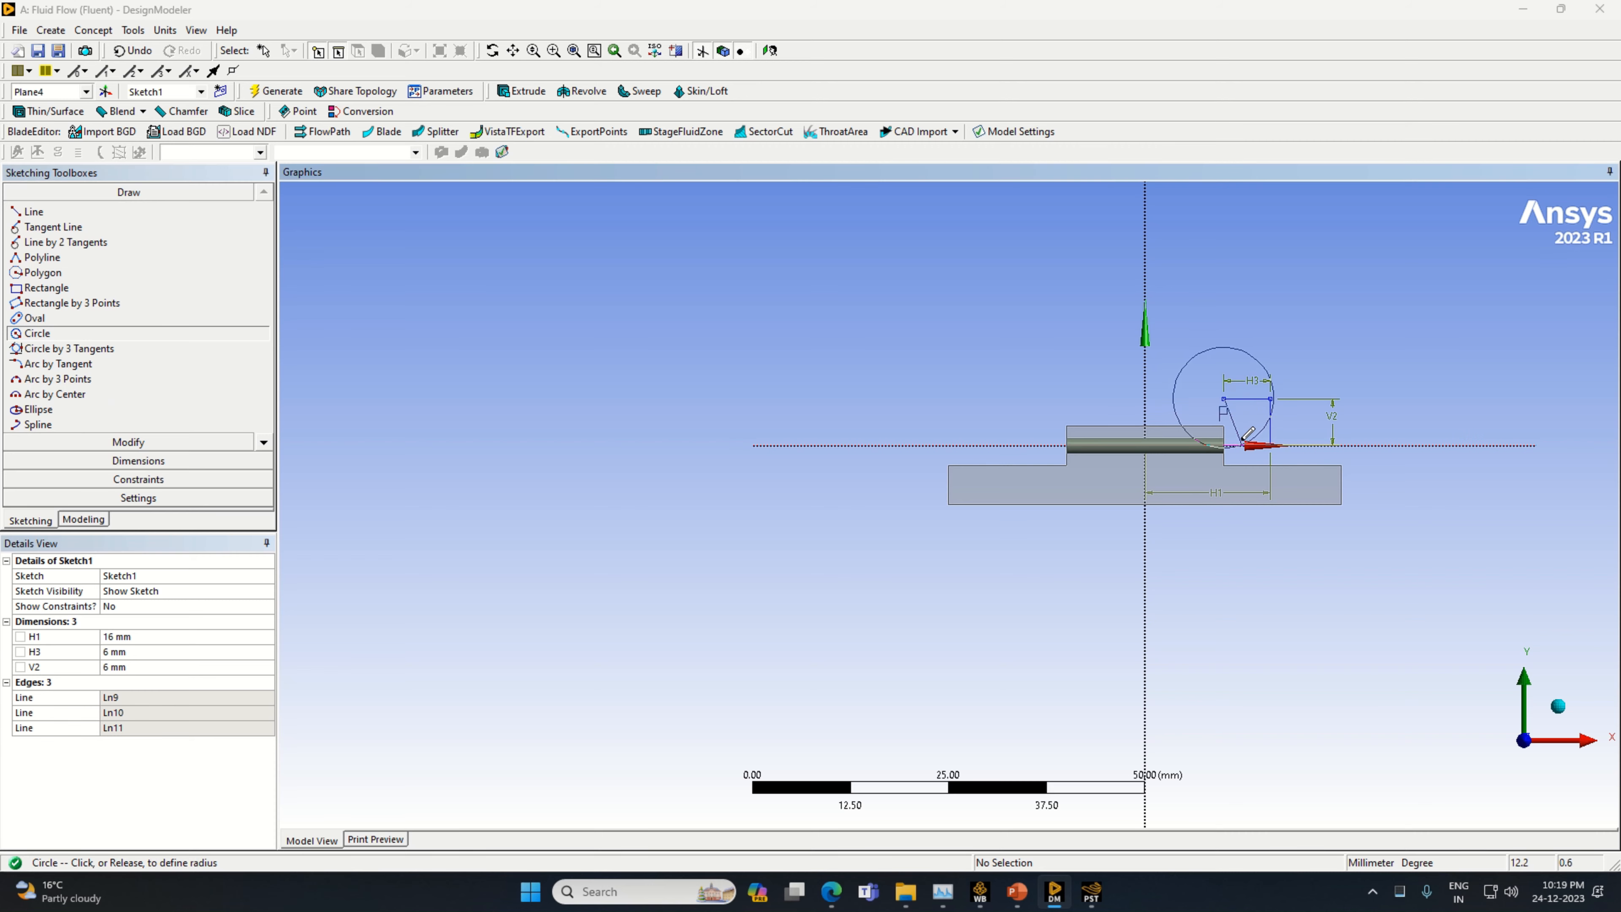
left_click(1247, 432)
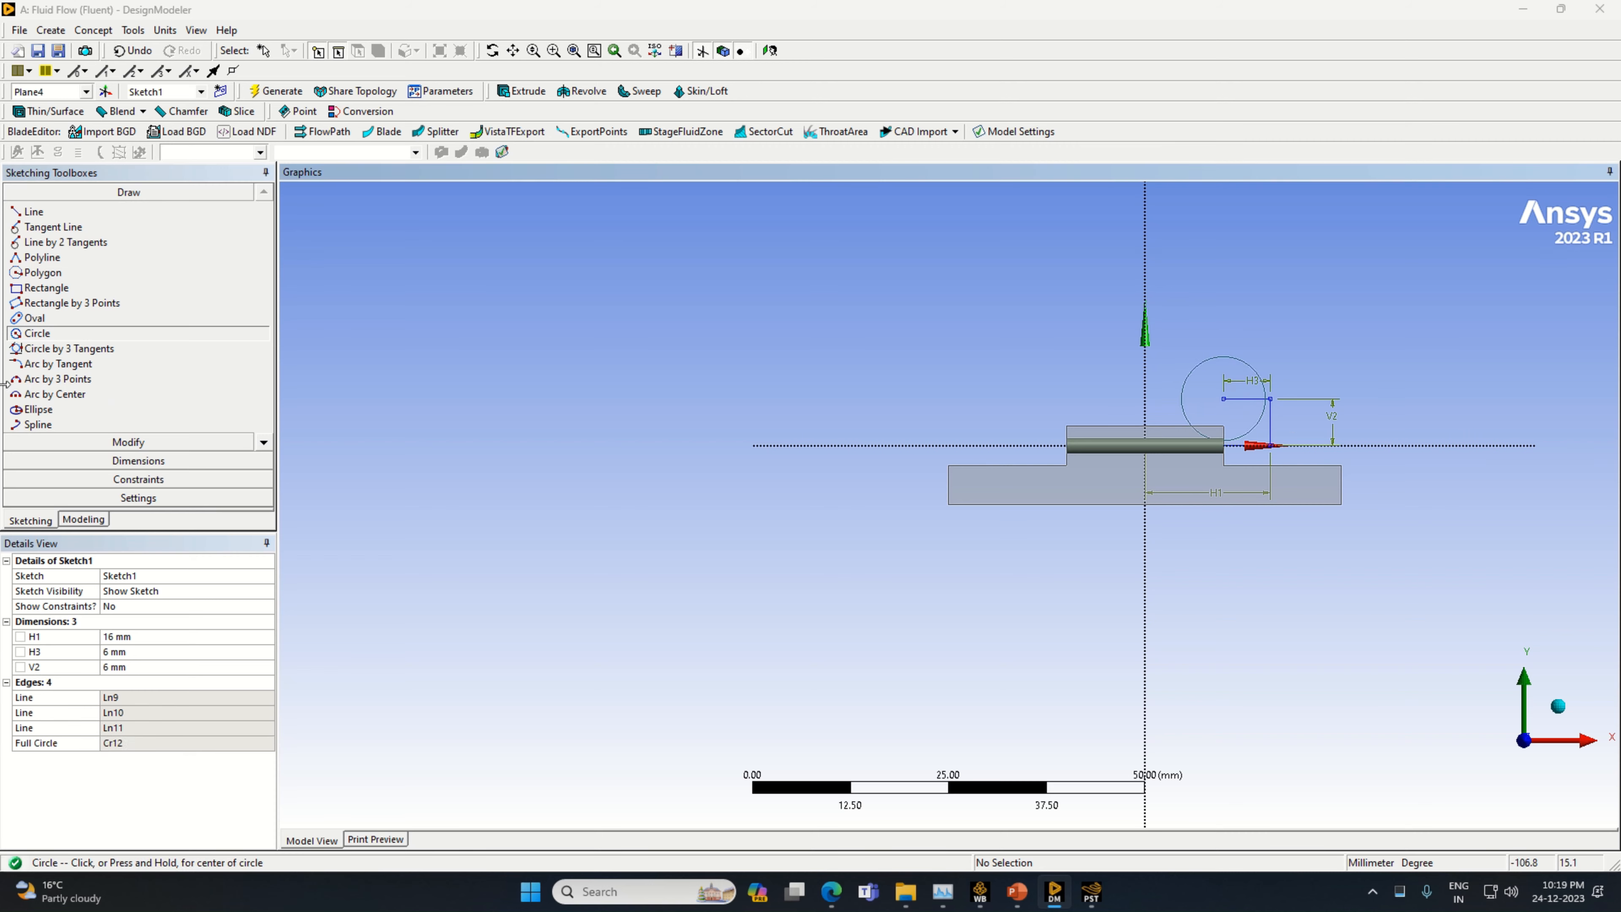
Add a diameter dimension to the circle and set it to 12 mm
left_click(139, 461)
left_click(1232, 357)
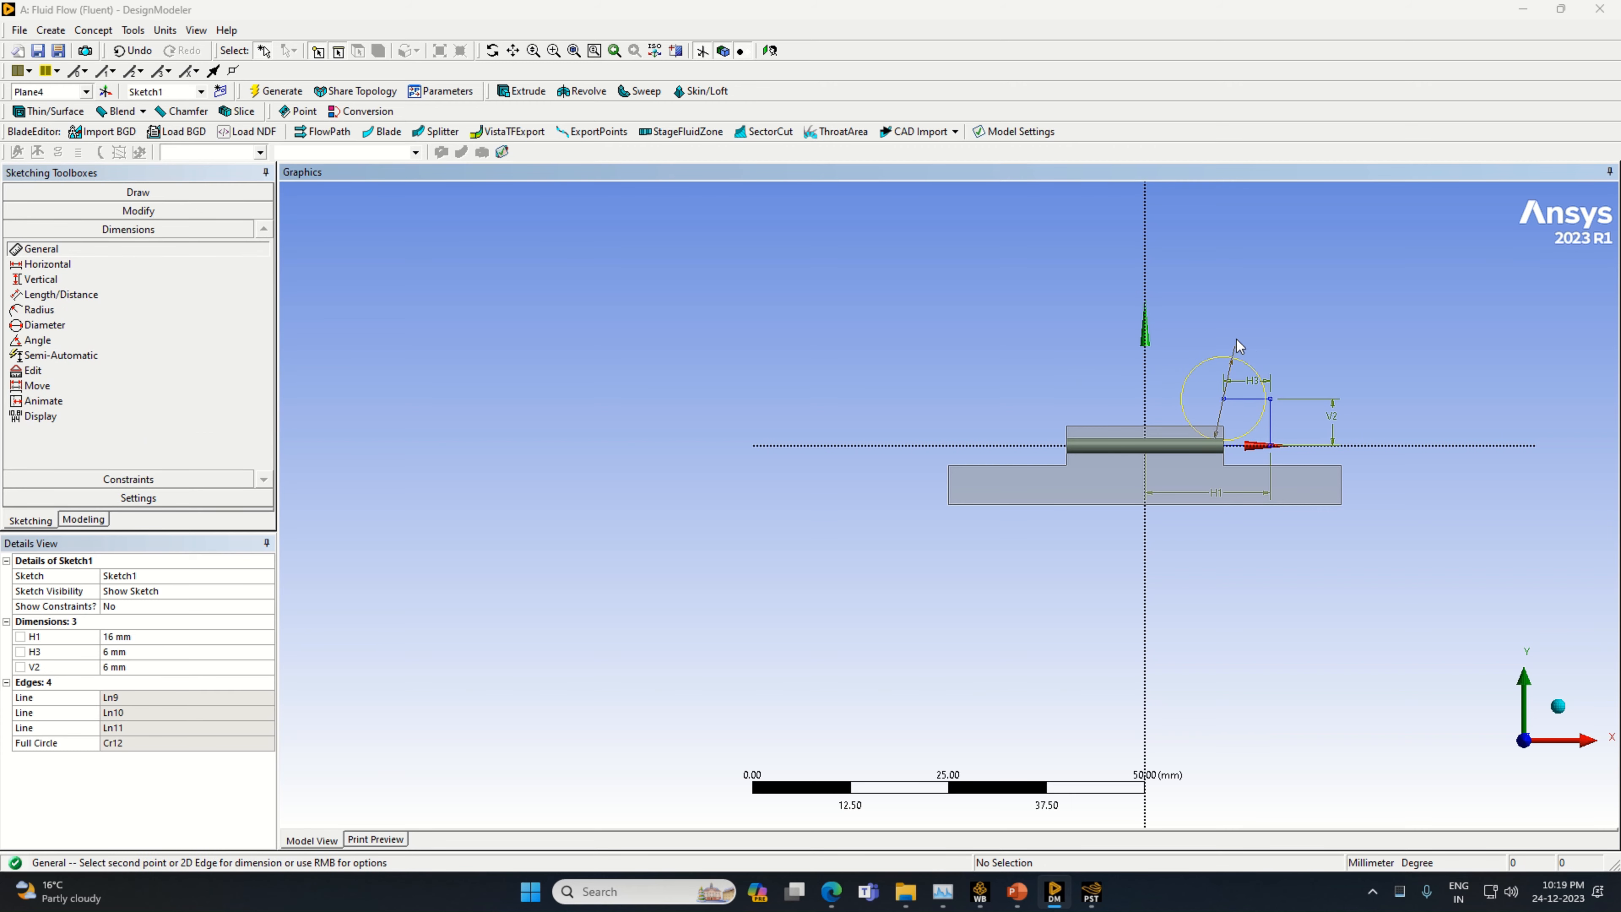
left_click(1237, 336)
left_click(165, 636)
type("1")
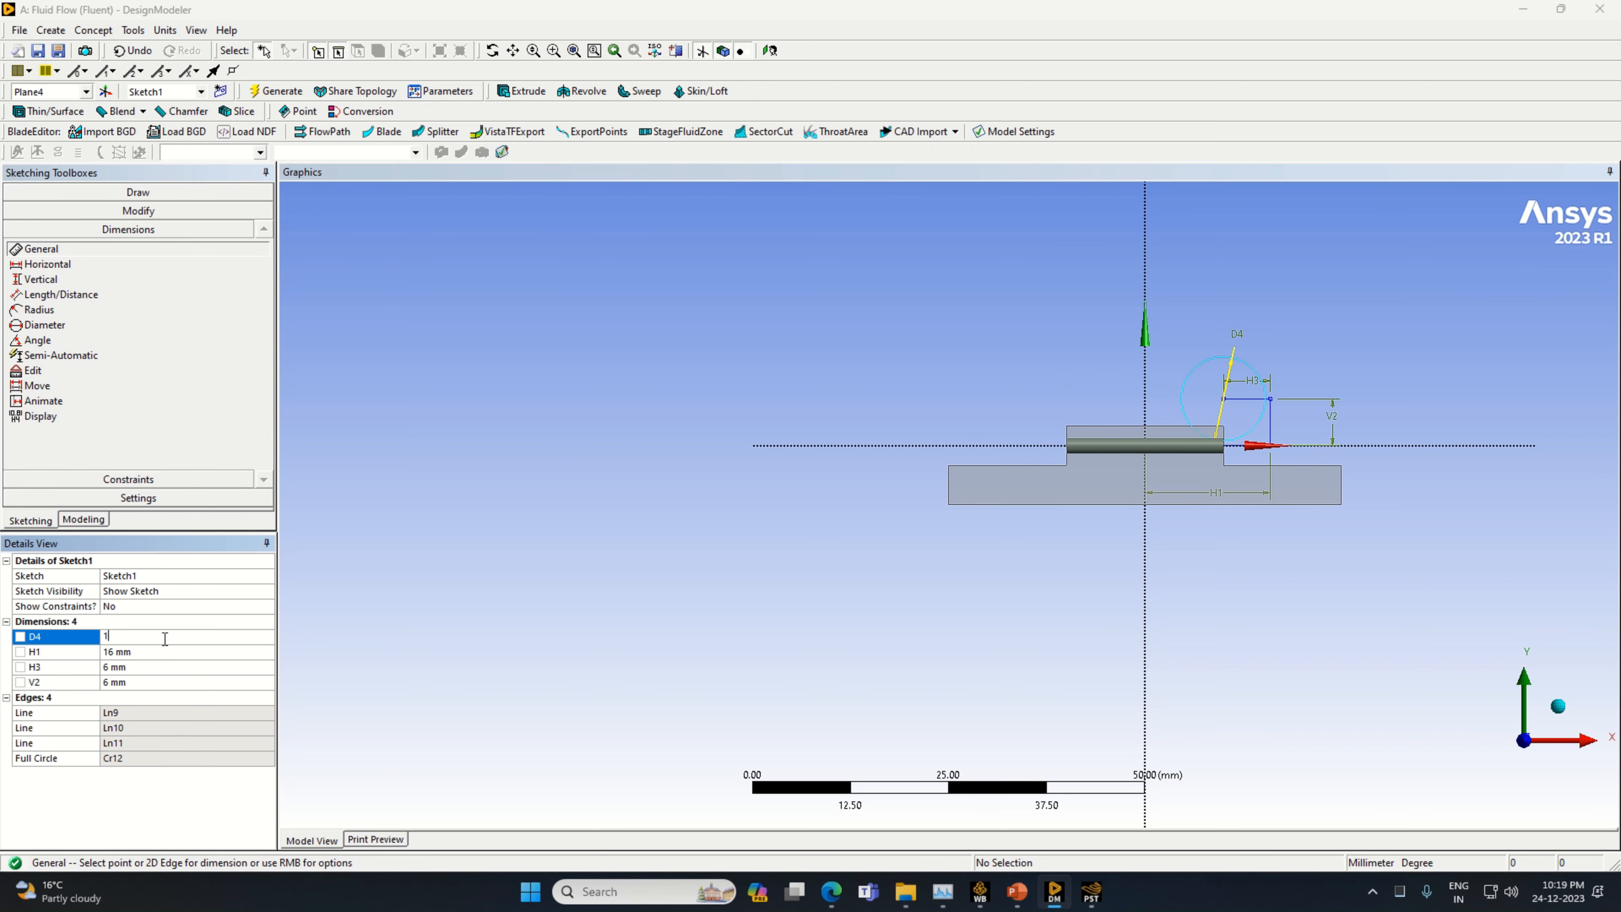
type("2")
key("Return")
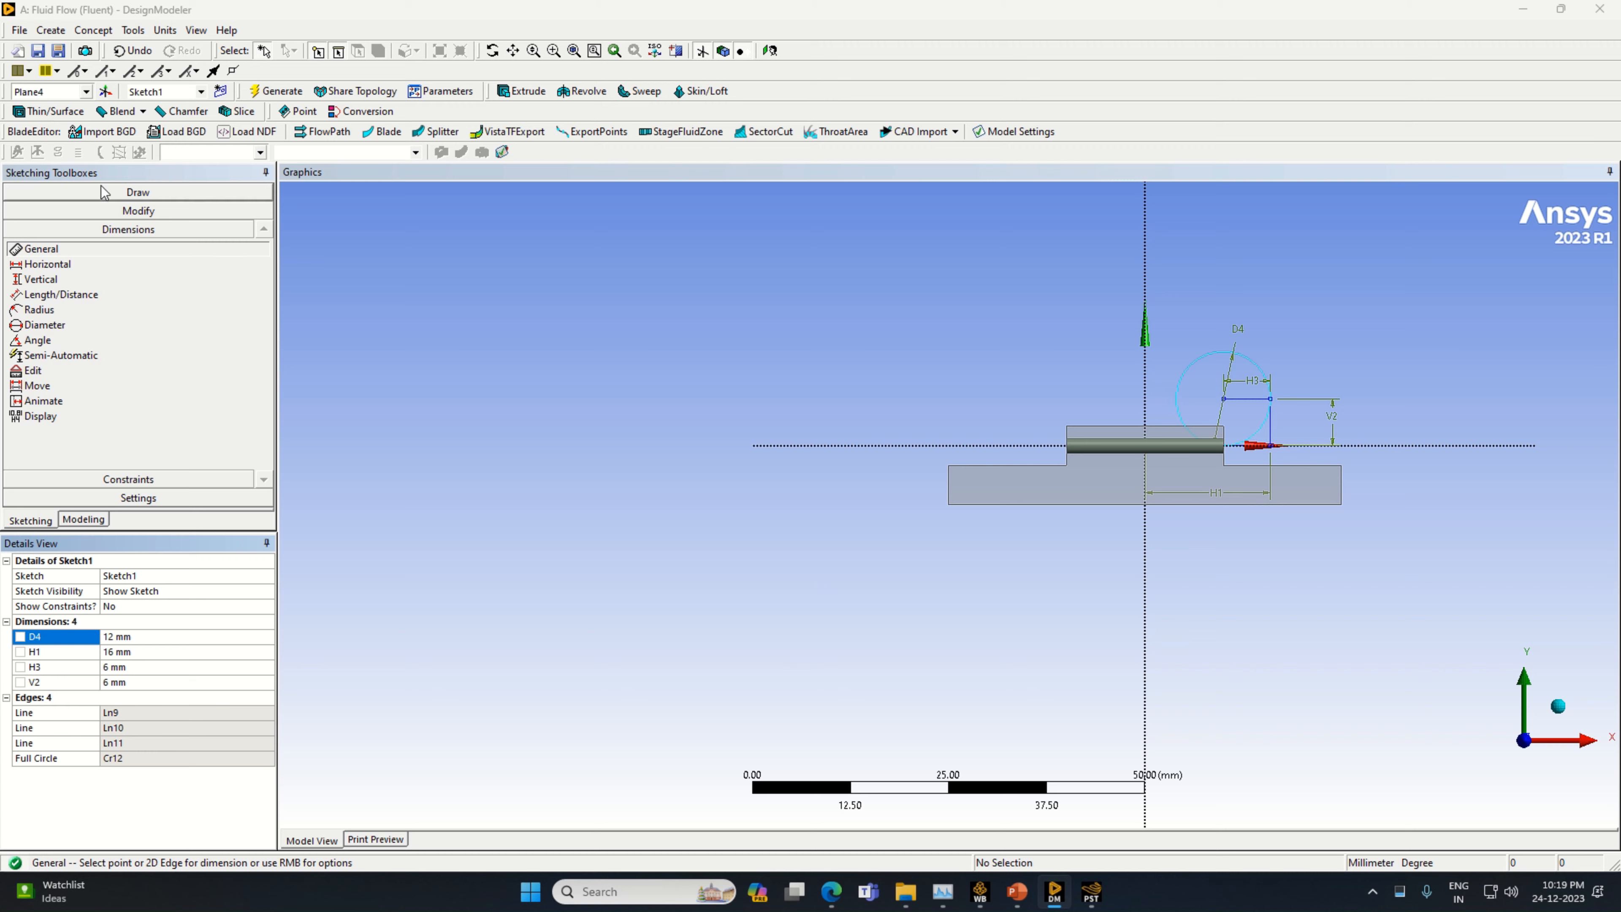
Trim the upper horizontal line, the upright line and the excess of the circle, leaving the quarter arc that meets the X-axis line
left_click(114, 212)
left_click(61, 276)
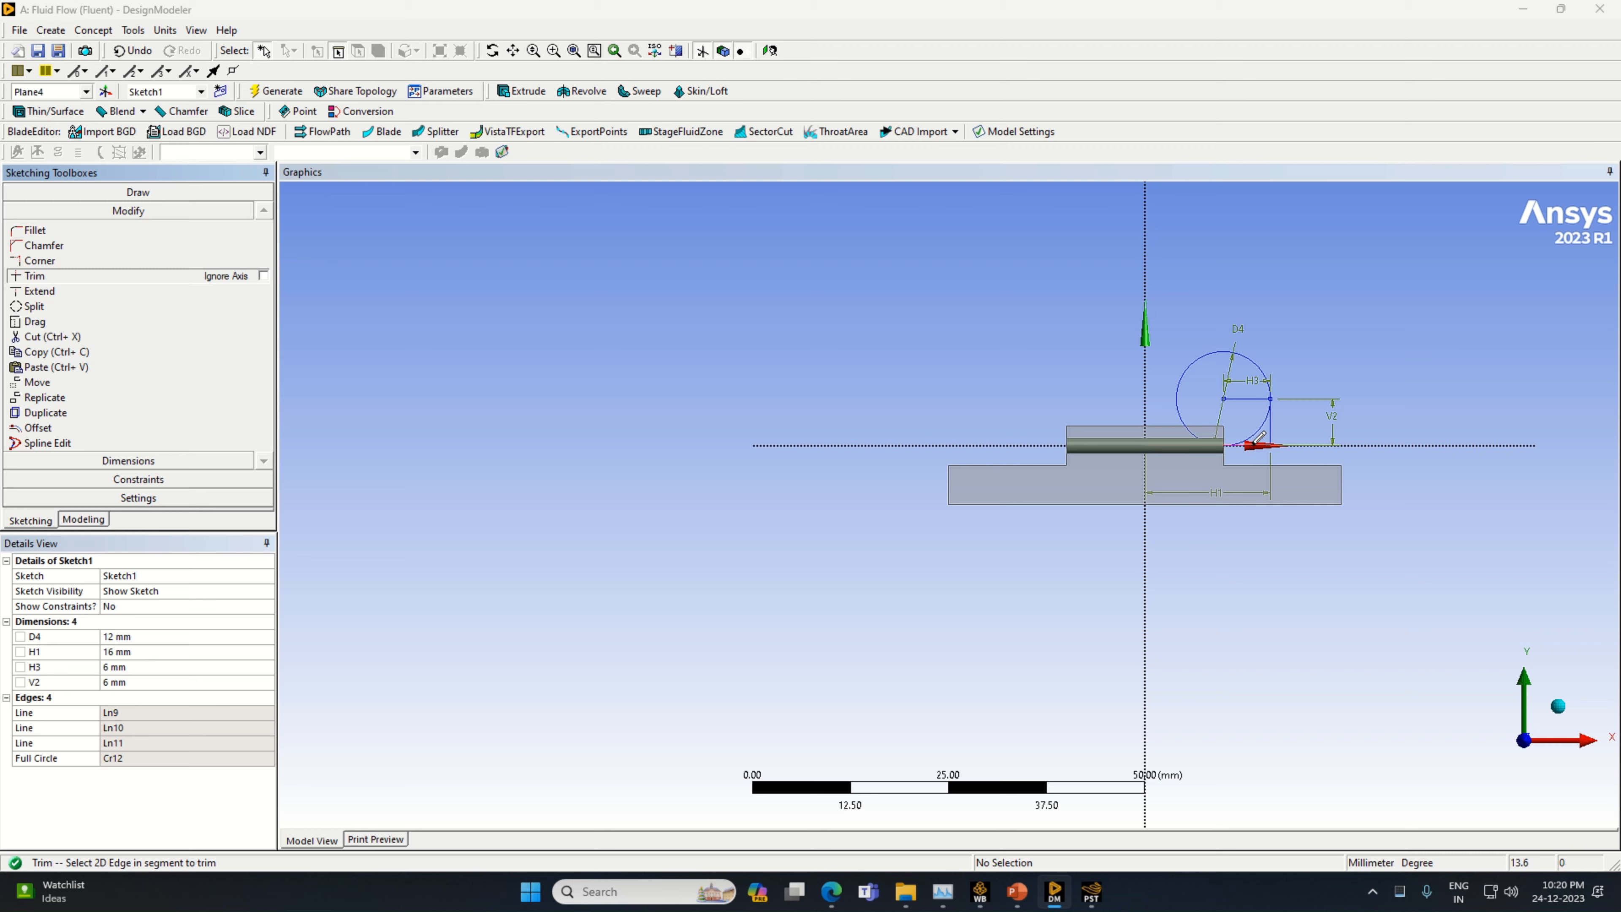
left_click(1244, 399)
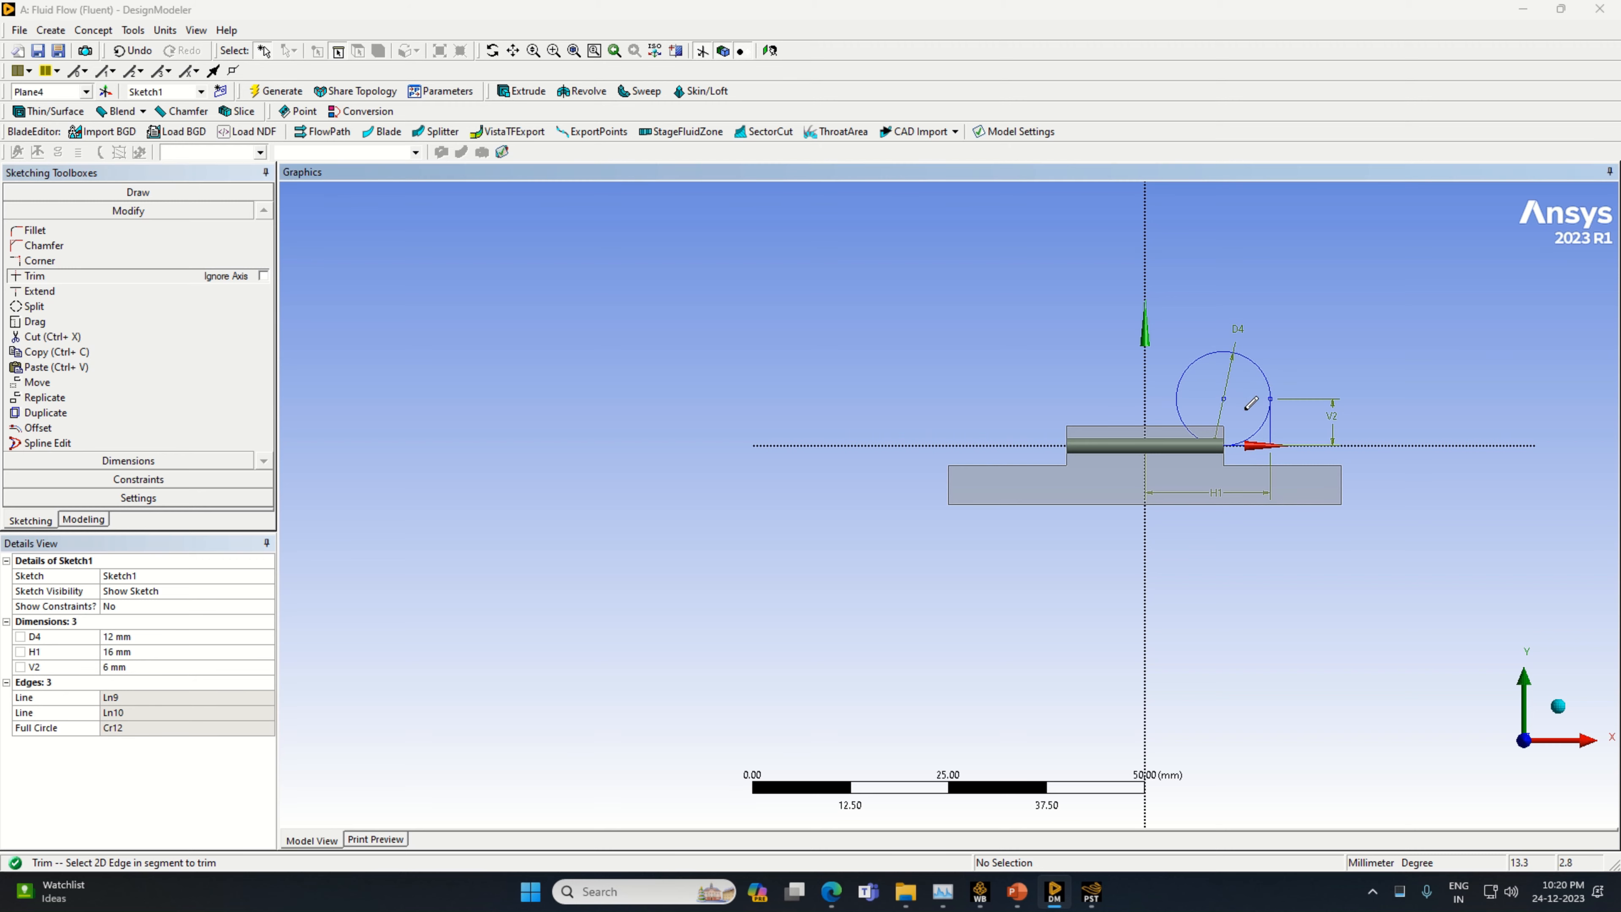
left_click(1216, 353)
left_click(1273, 428)
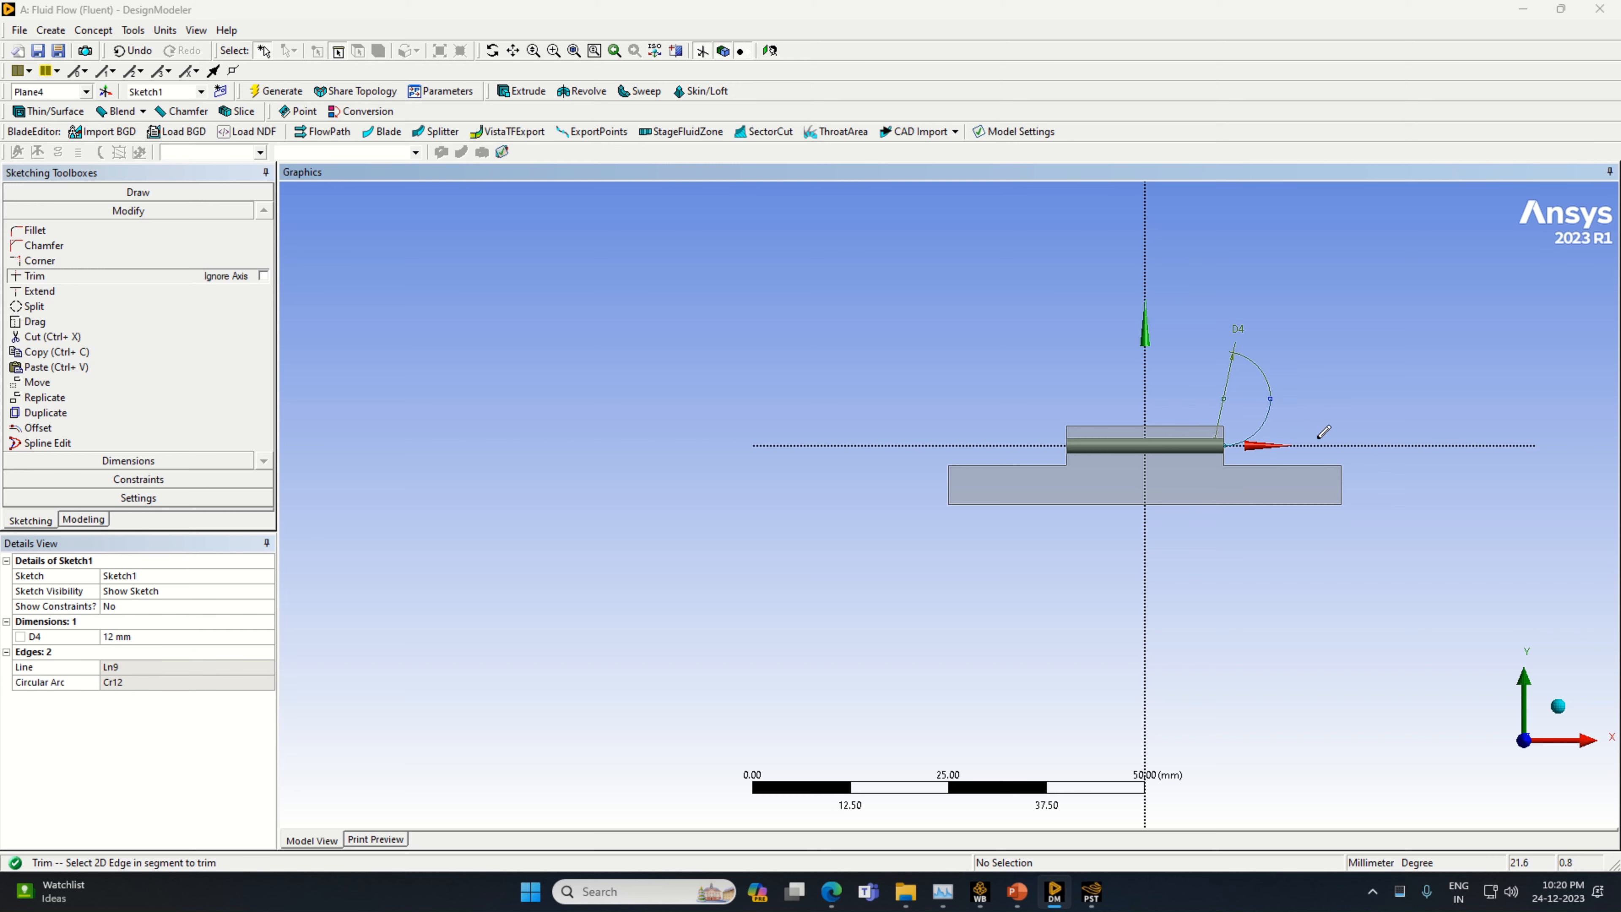
Draw a vertical line about 21.7 mm long upward from the arc's upper end
left_click(138, 192)
left_click(34, 212)
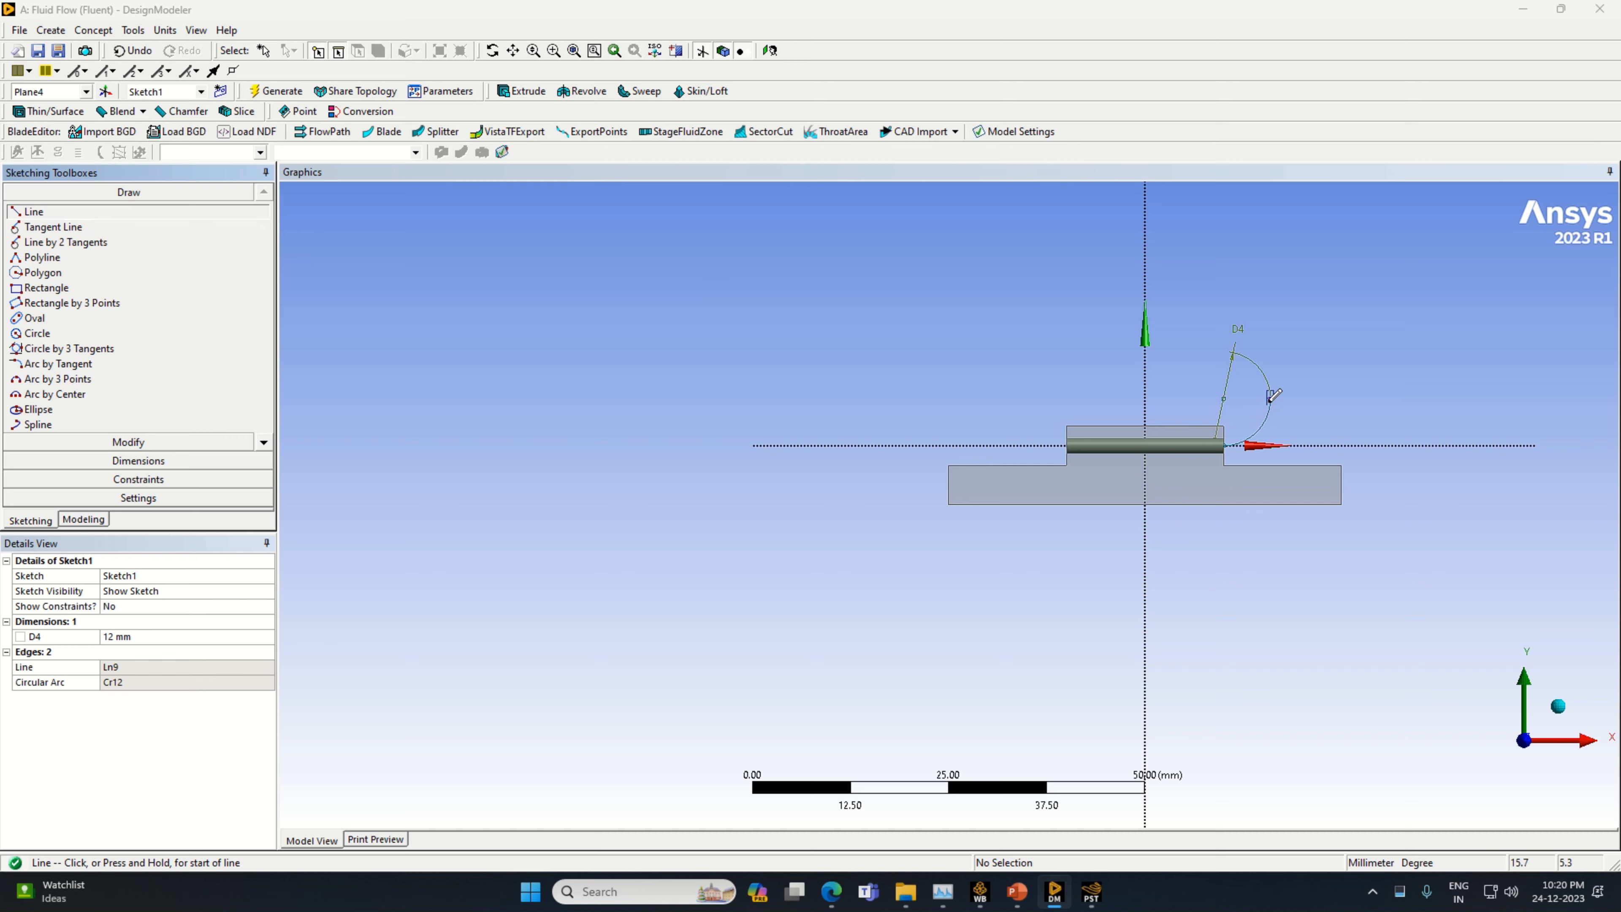
left_click(1271, 397)
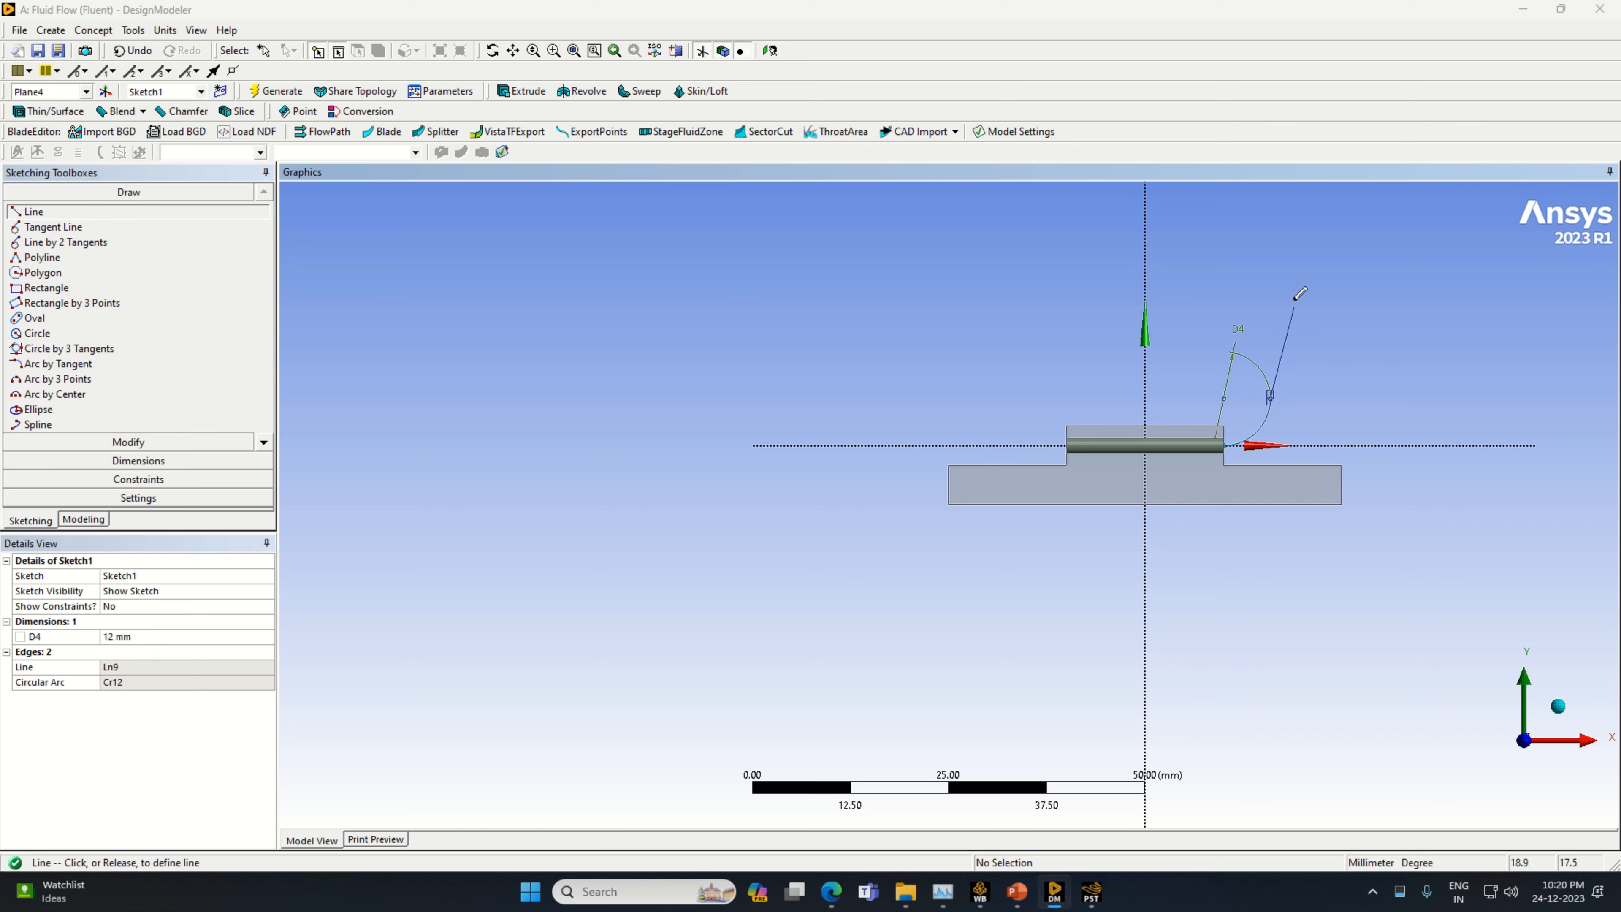
left_click(1271, 229)
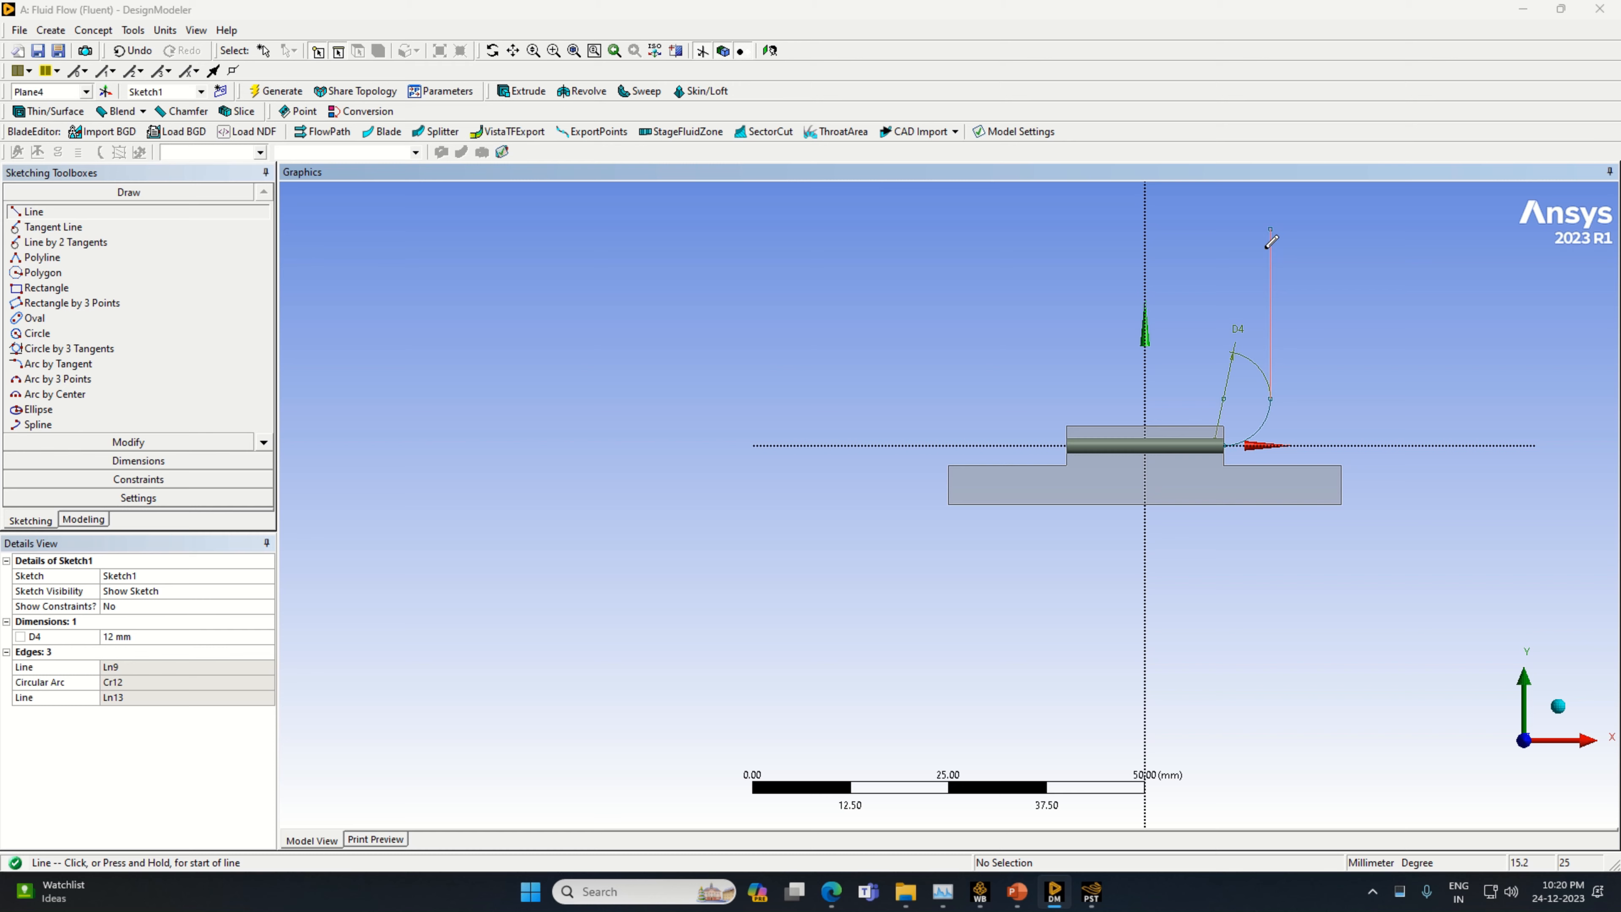
Add a vertical dimension to the line above the arc and set it to 13 mm
key("3")
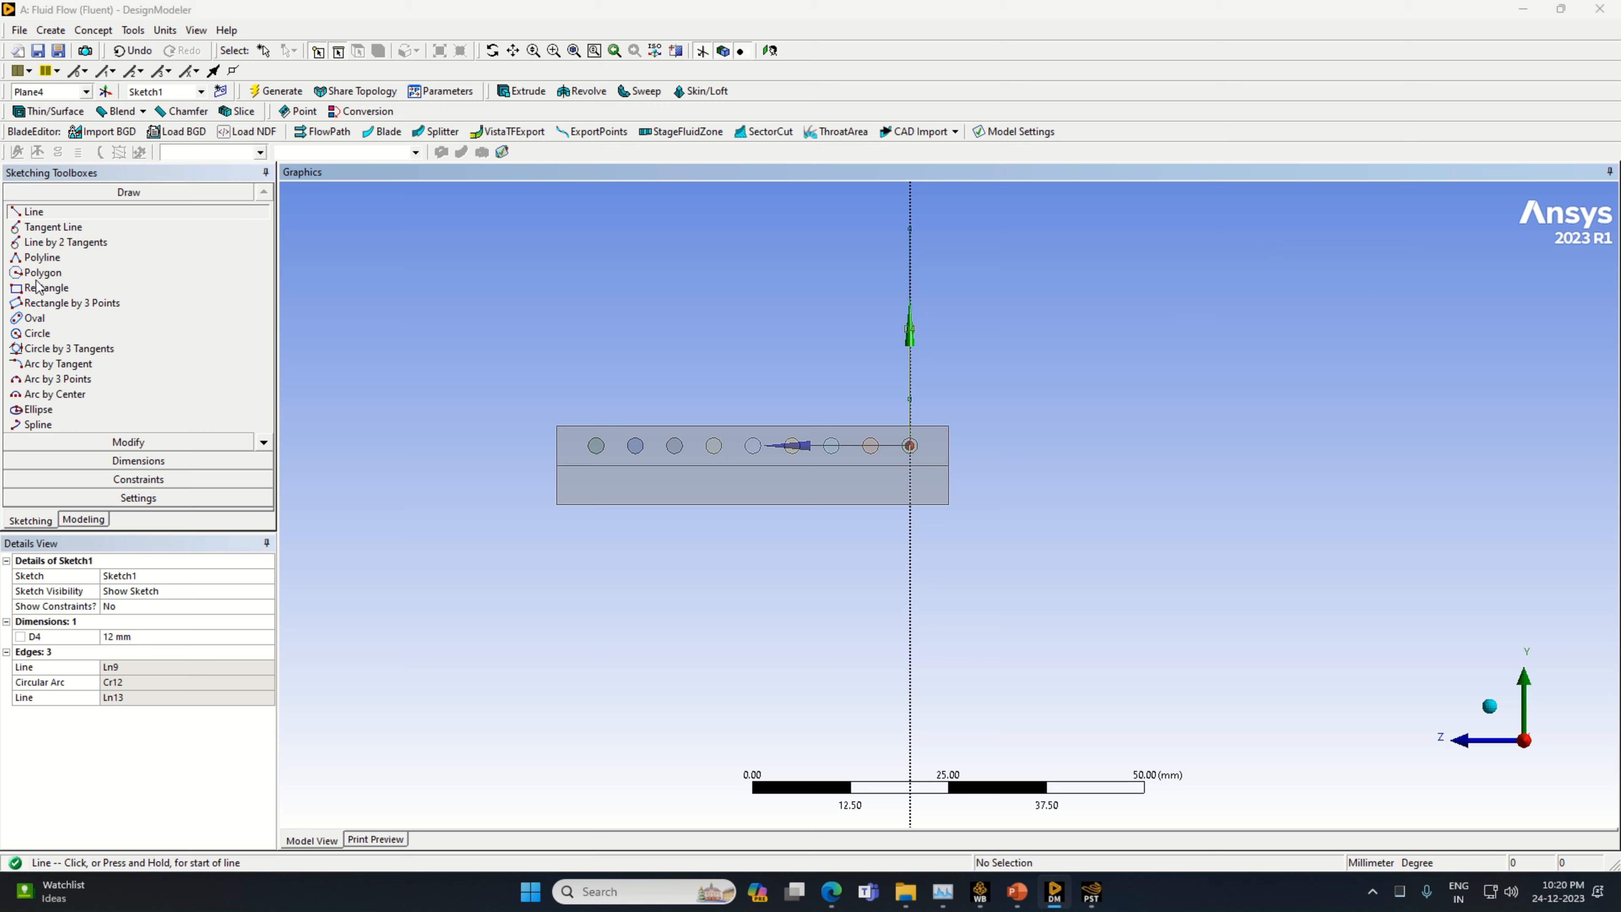
left_click(85, 520)
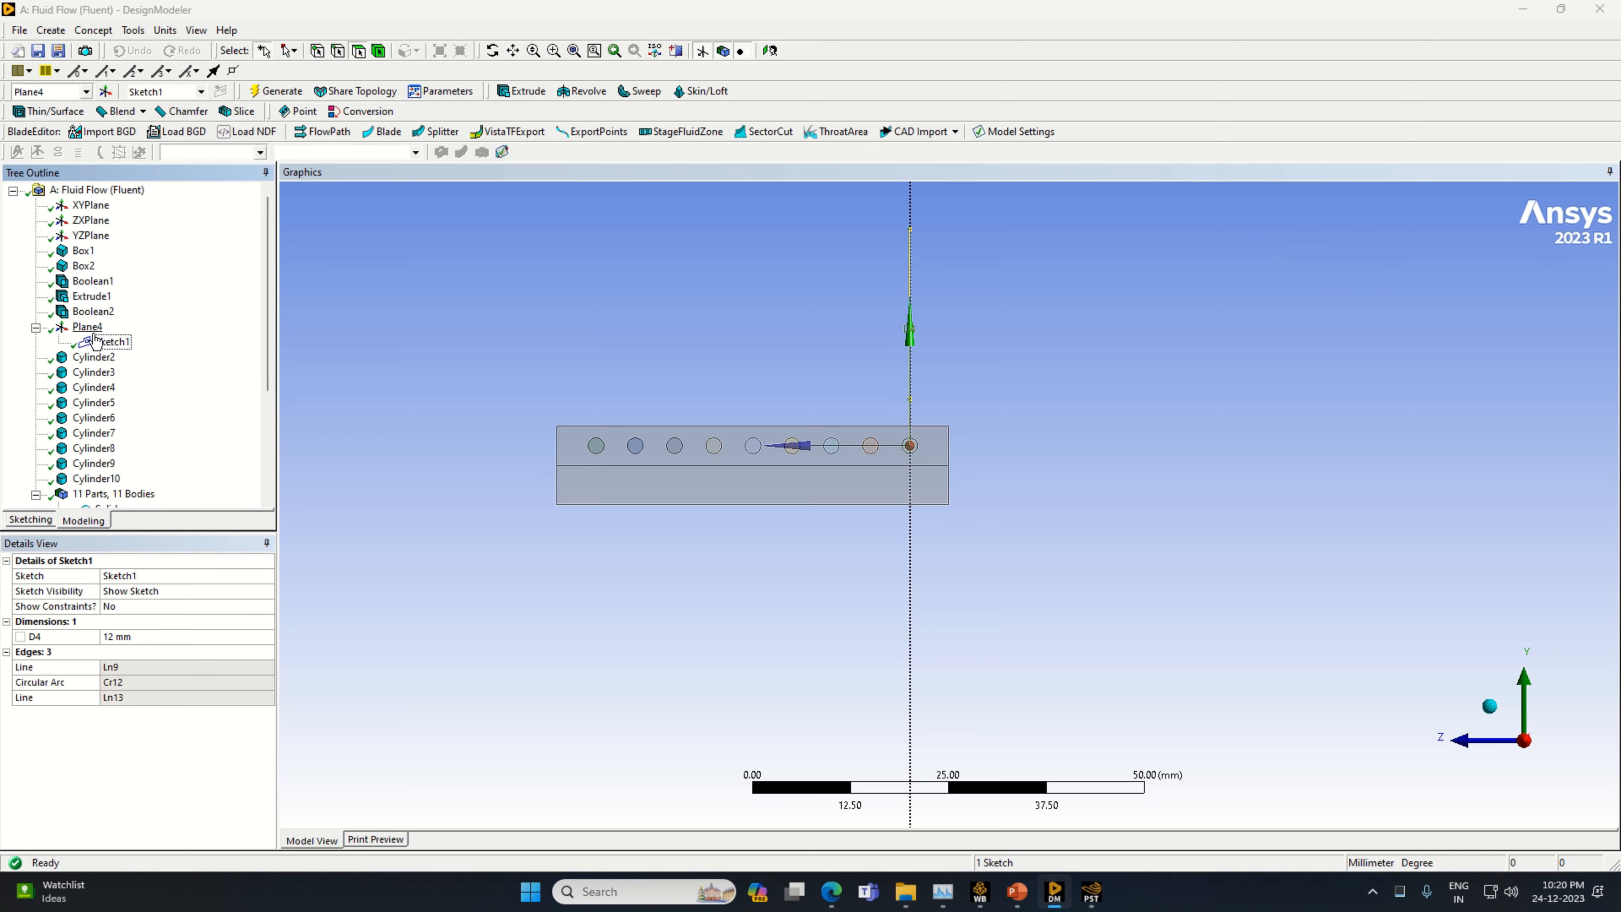
right_click(96, 327)
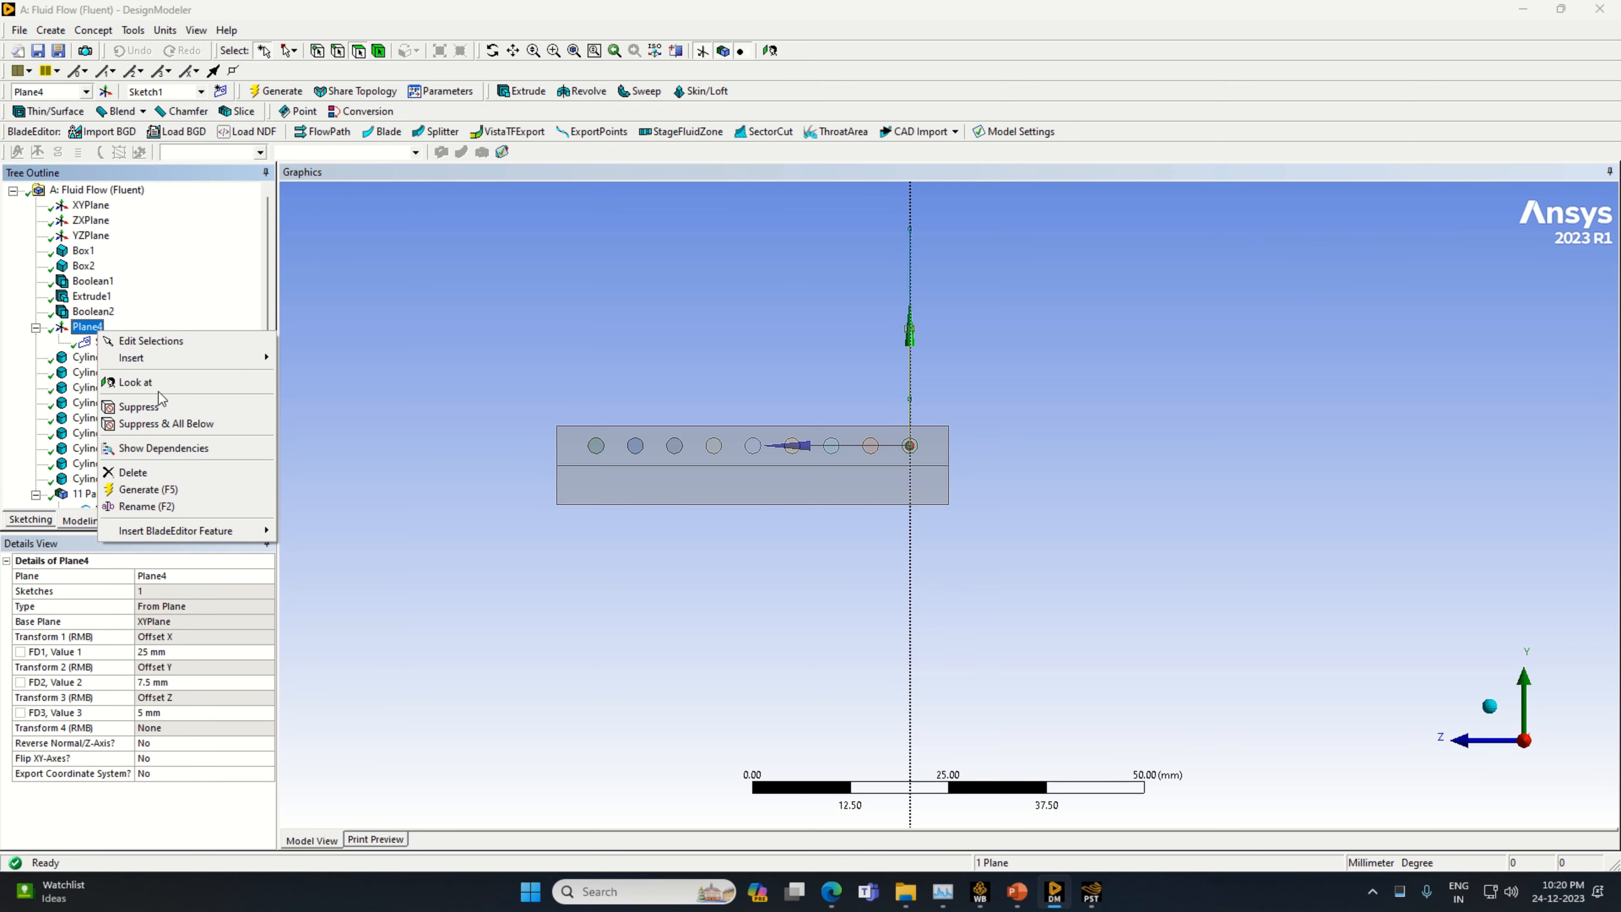
left_click(136, 382)
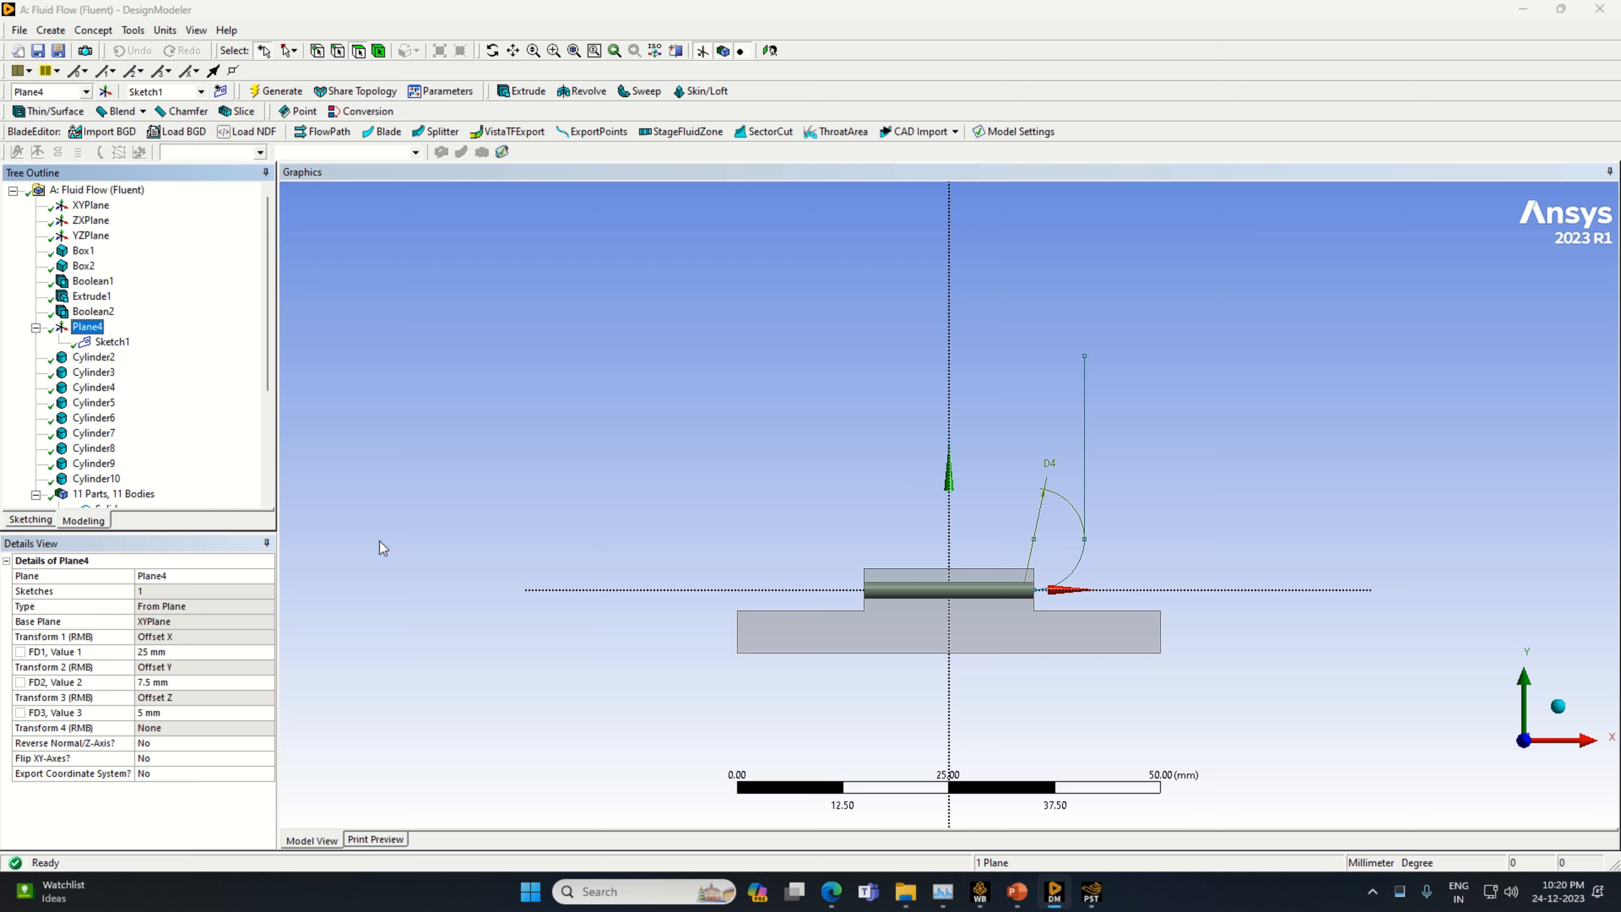
left_click(42, 520)
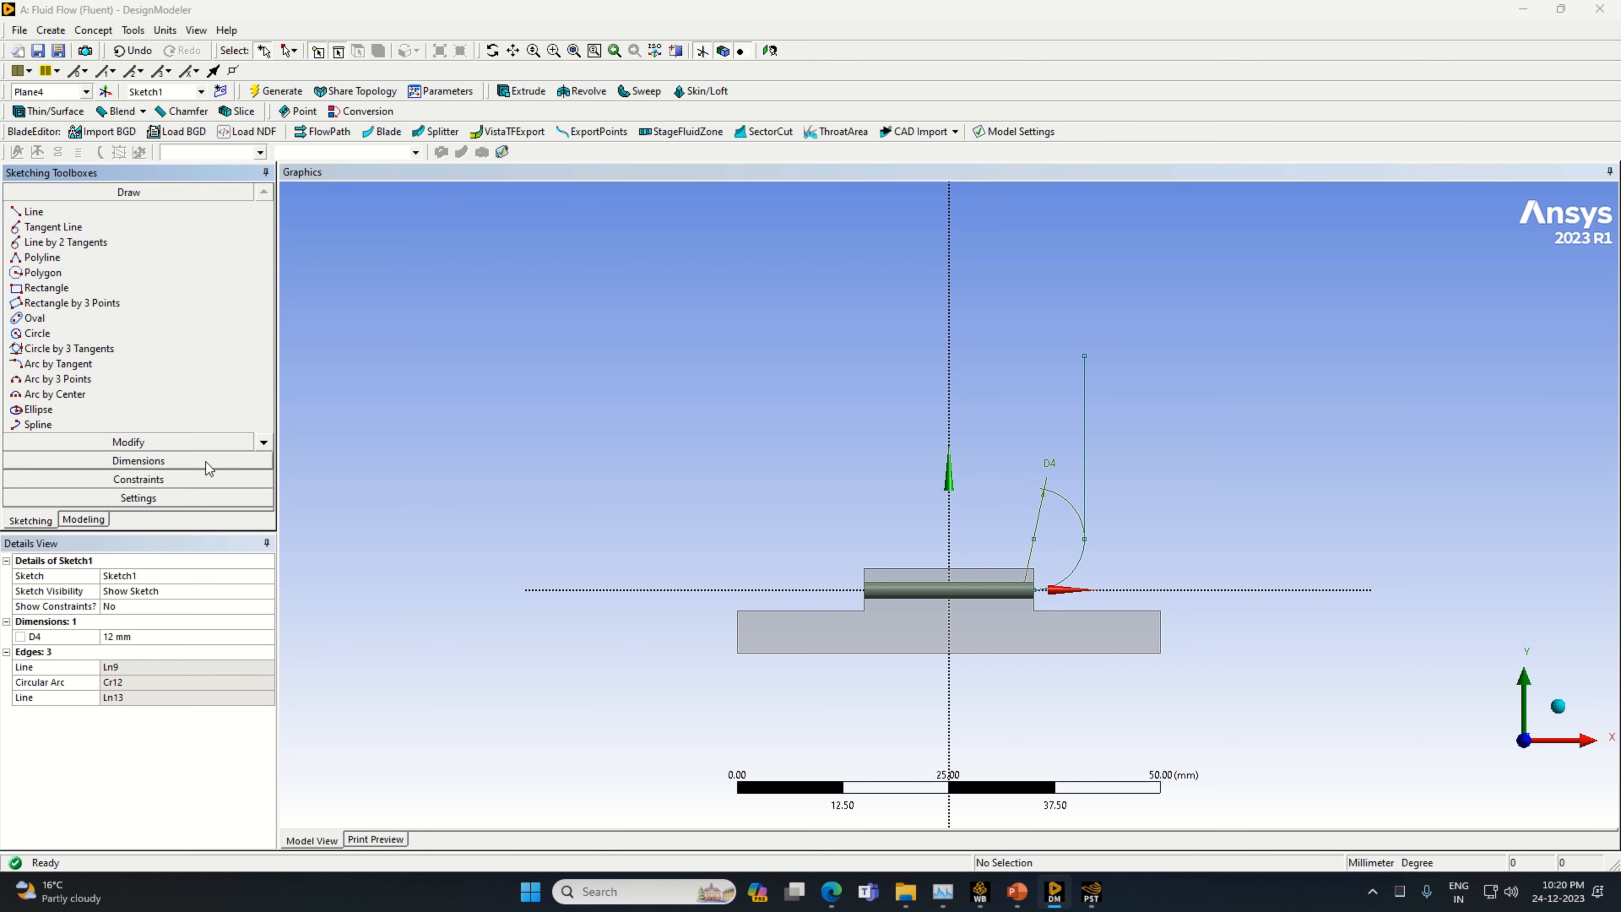
left_click(206, 457)
left_click(1084, 447)
left_click(1118, 456)
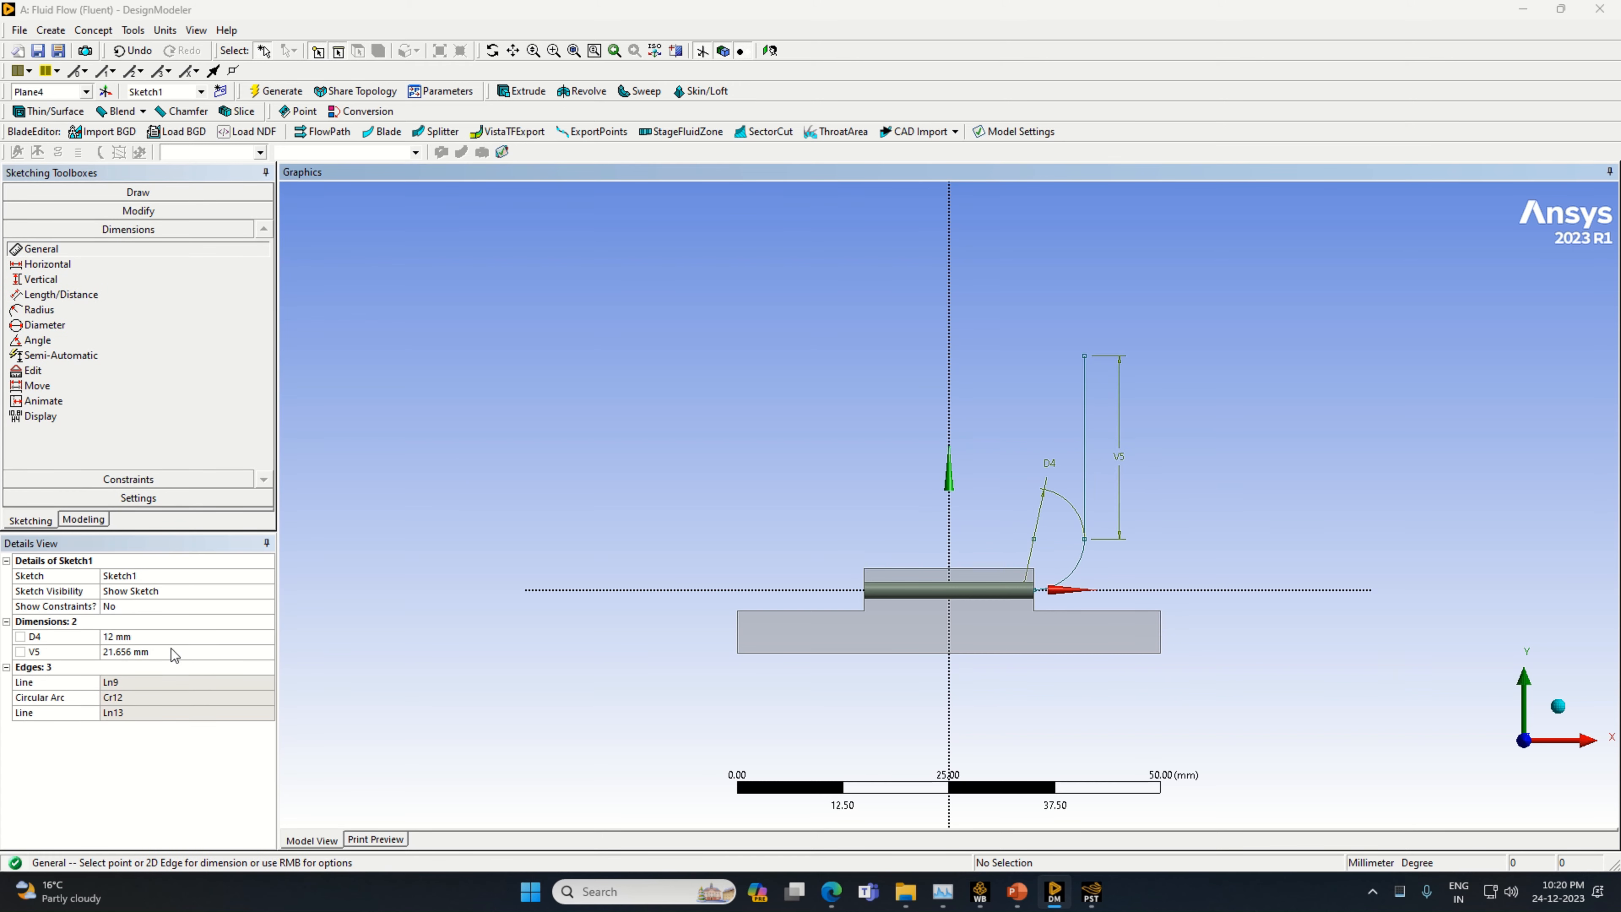
type("1")
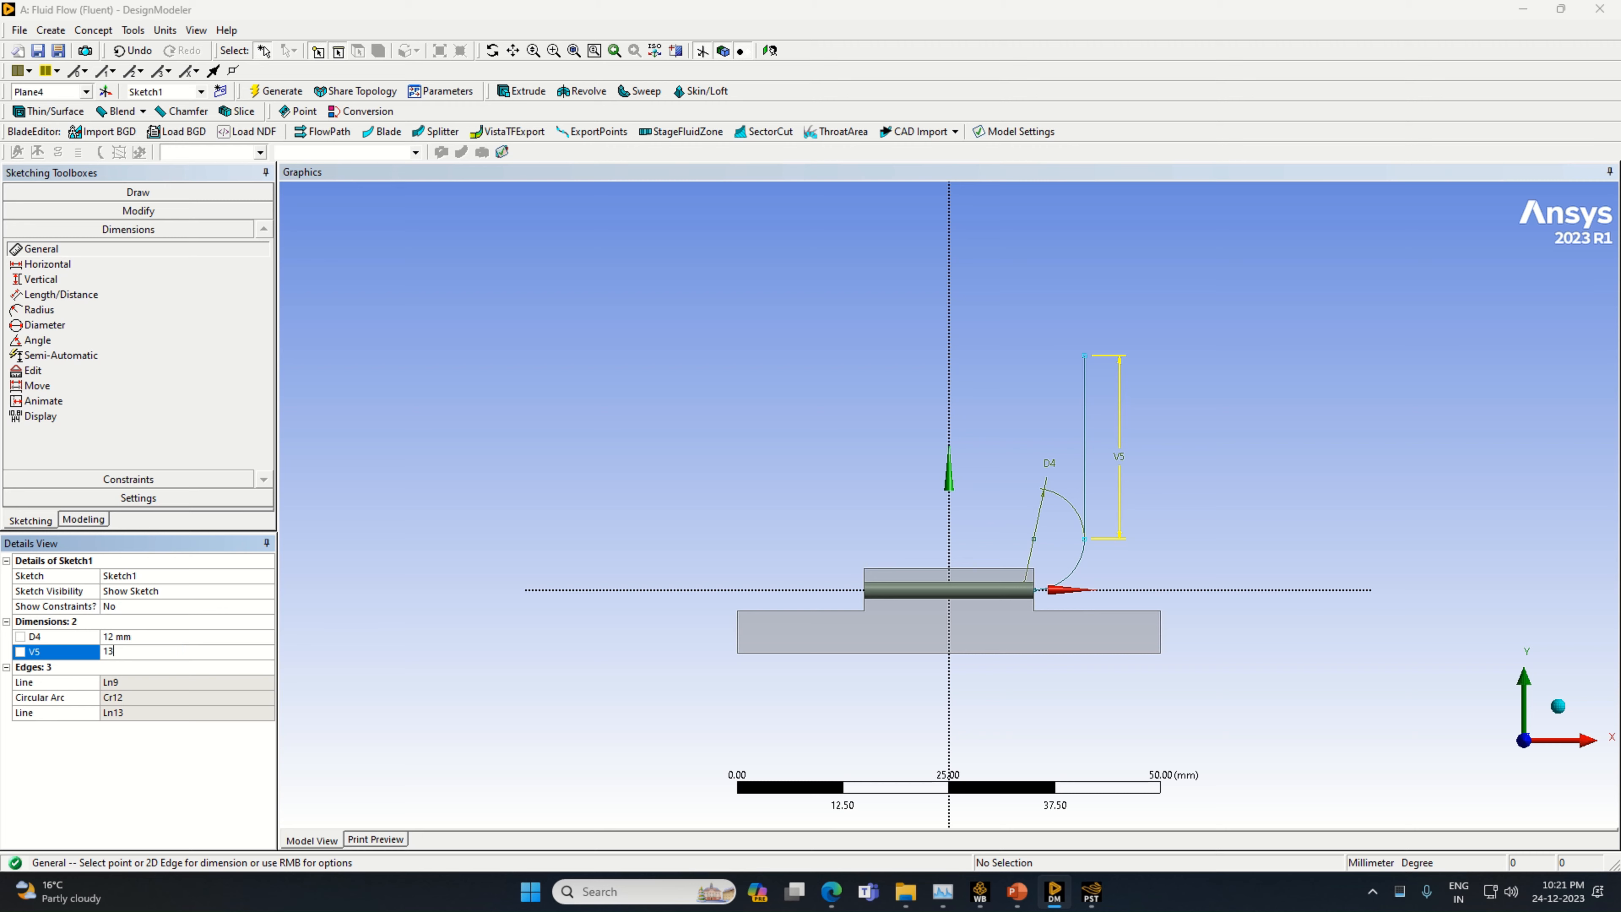
type("3")
key("Return")
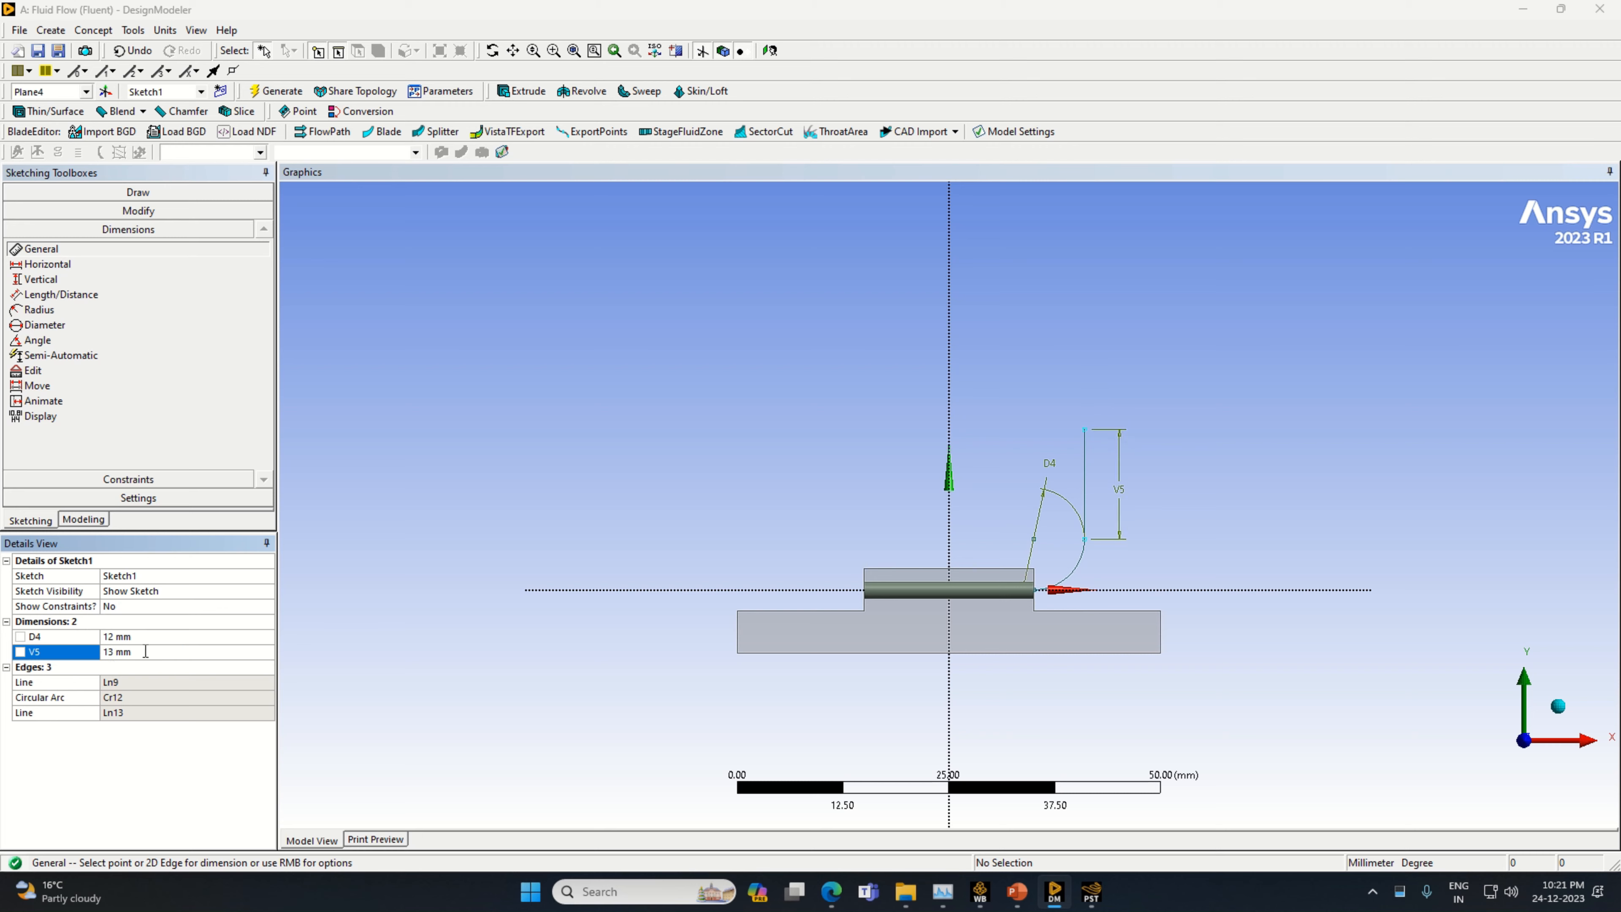
left_click(146, 652)
Draw a horizontal line about 9 mm long from the top of the 13 mm vertical line toward the Y axis
left_click(138, 192)
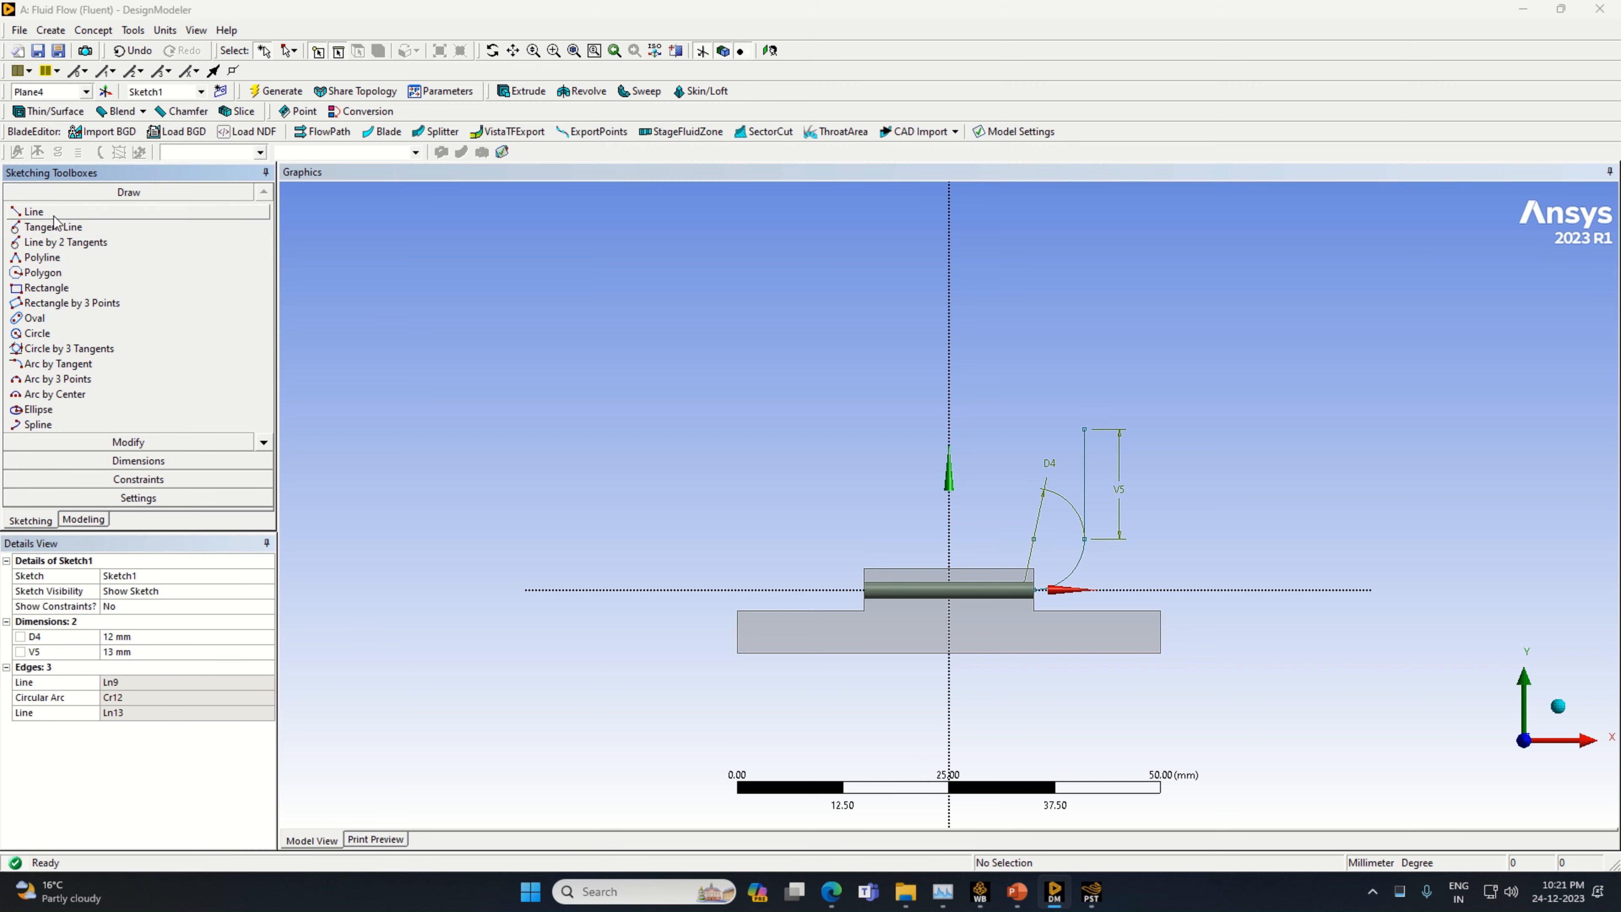
left_click(1085, 426)
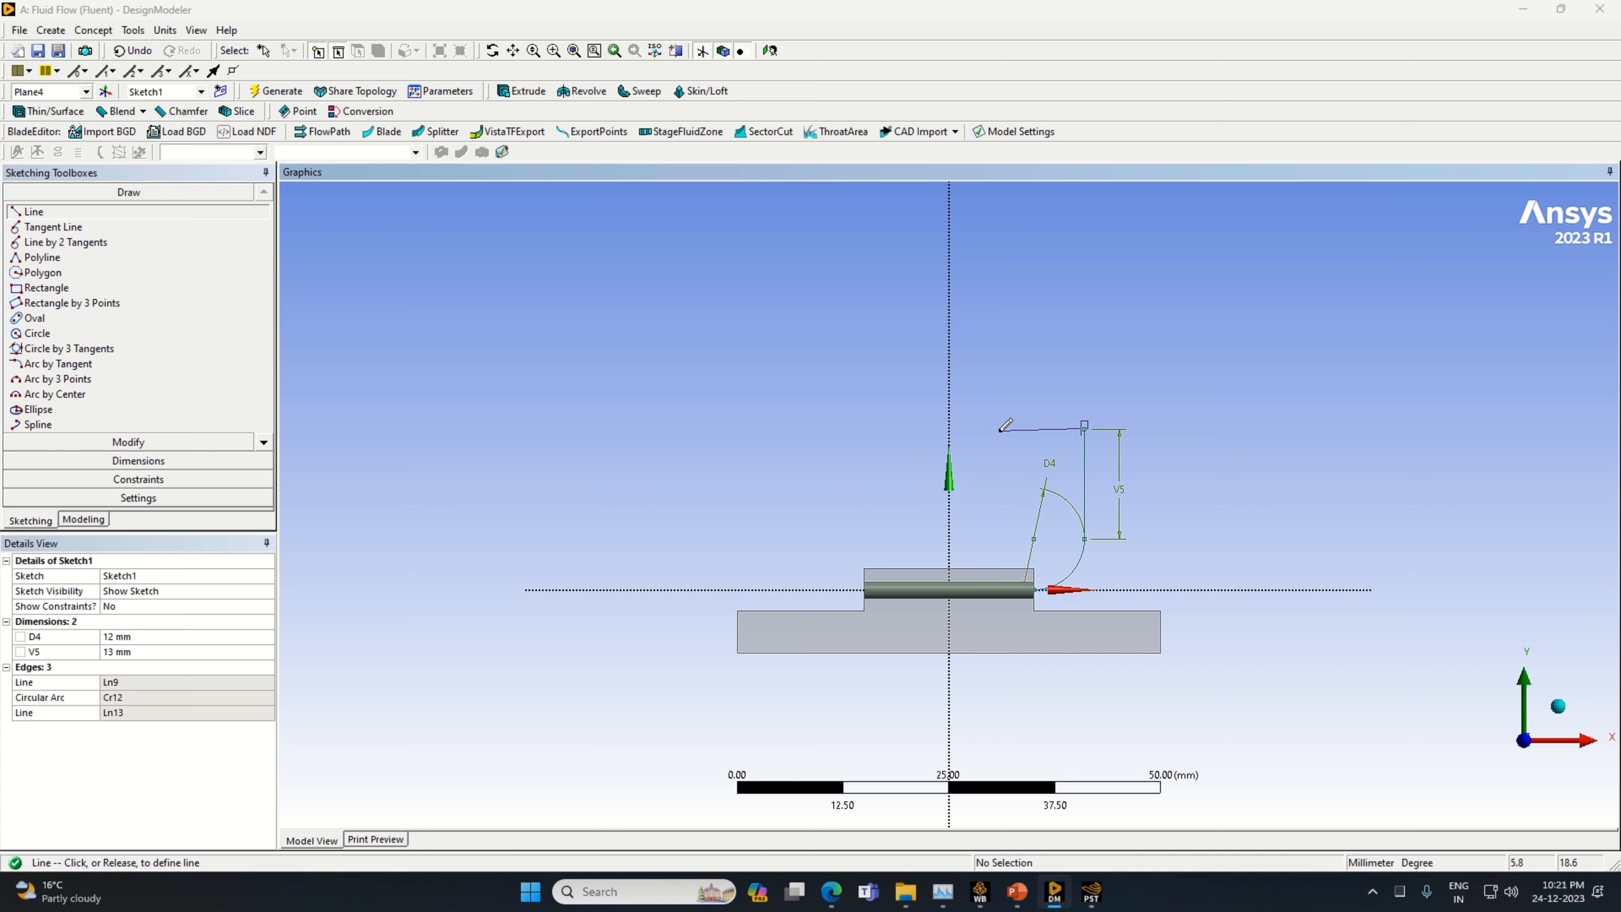
left_click(1008, 428)
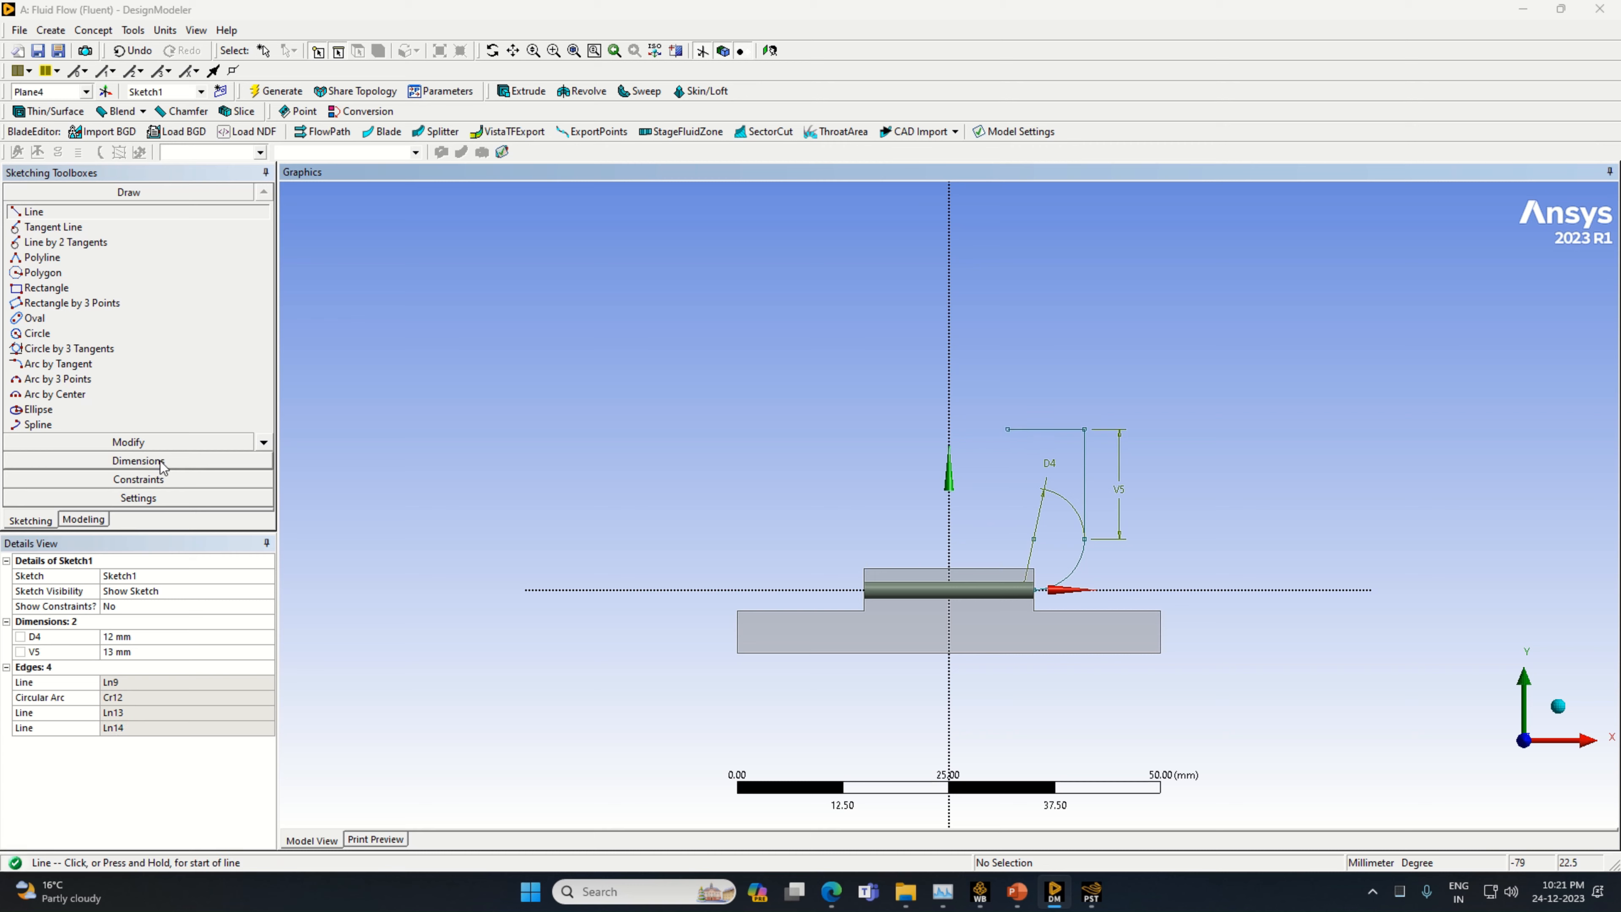
Add a horizontal dimension to the short line above the 13 mm vertical line and set it to 6 mm
left_click(138, 461)
left_click(1047, 429)
left_click(1052, 442)
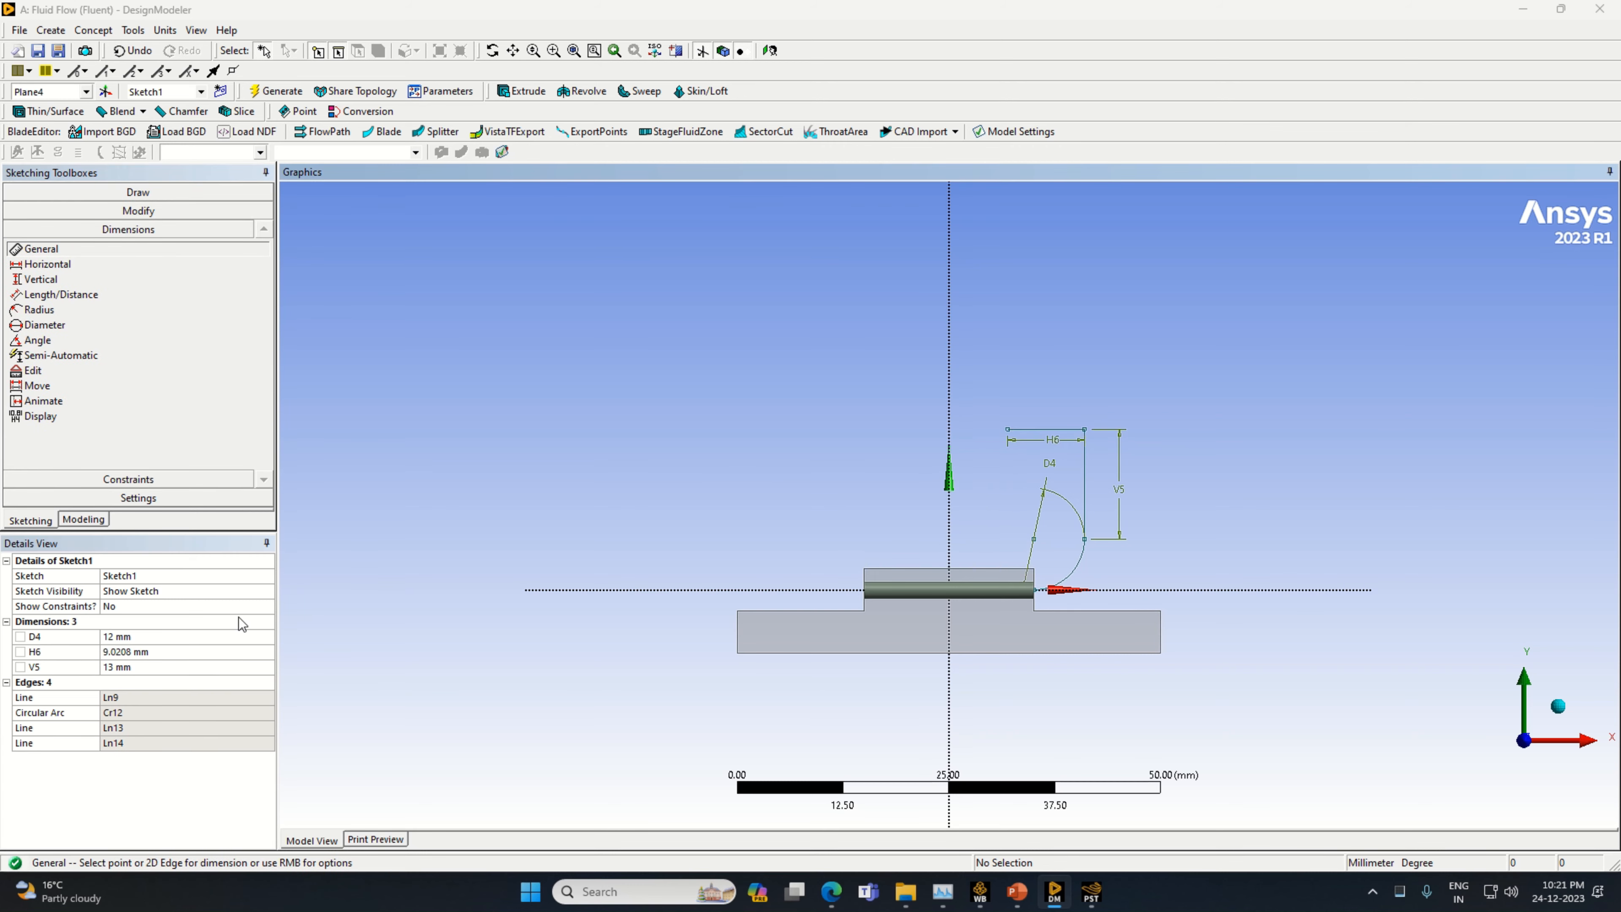
left_click(164, 652)
type("6")
key("Return")
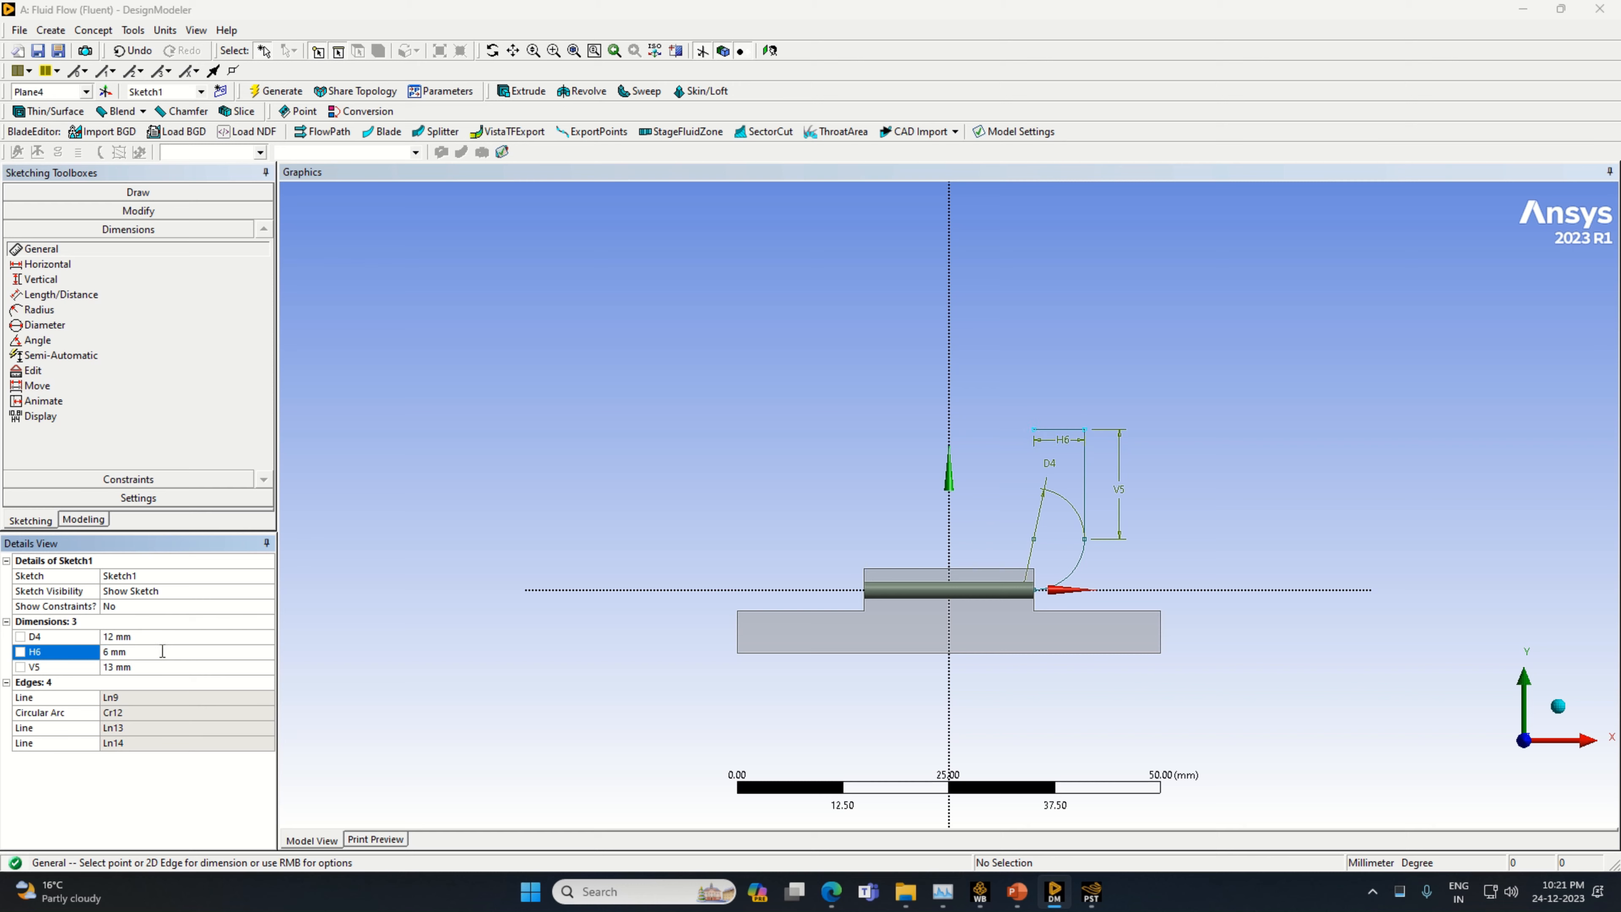
Draw a circle centred on the free end of the 6 mm horizontal line, passing through the line's other end
left_click(138, 191)
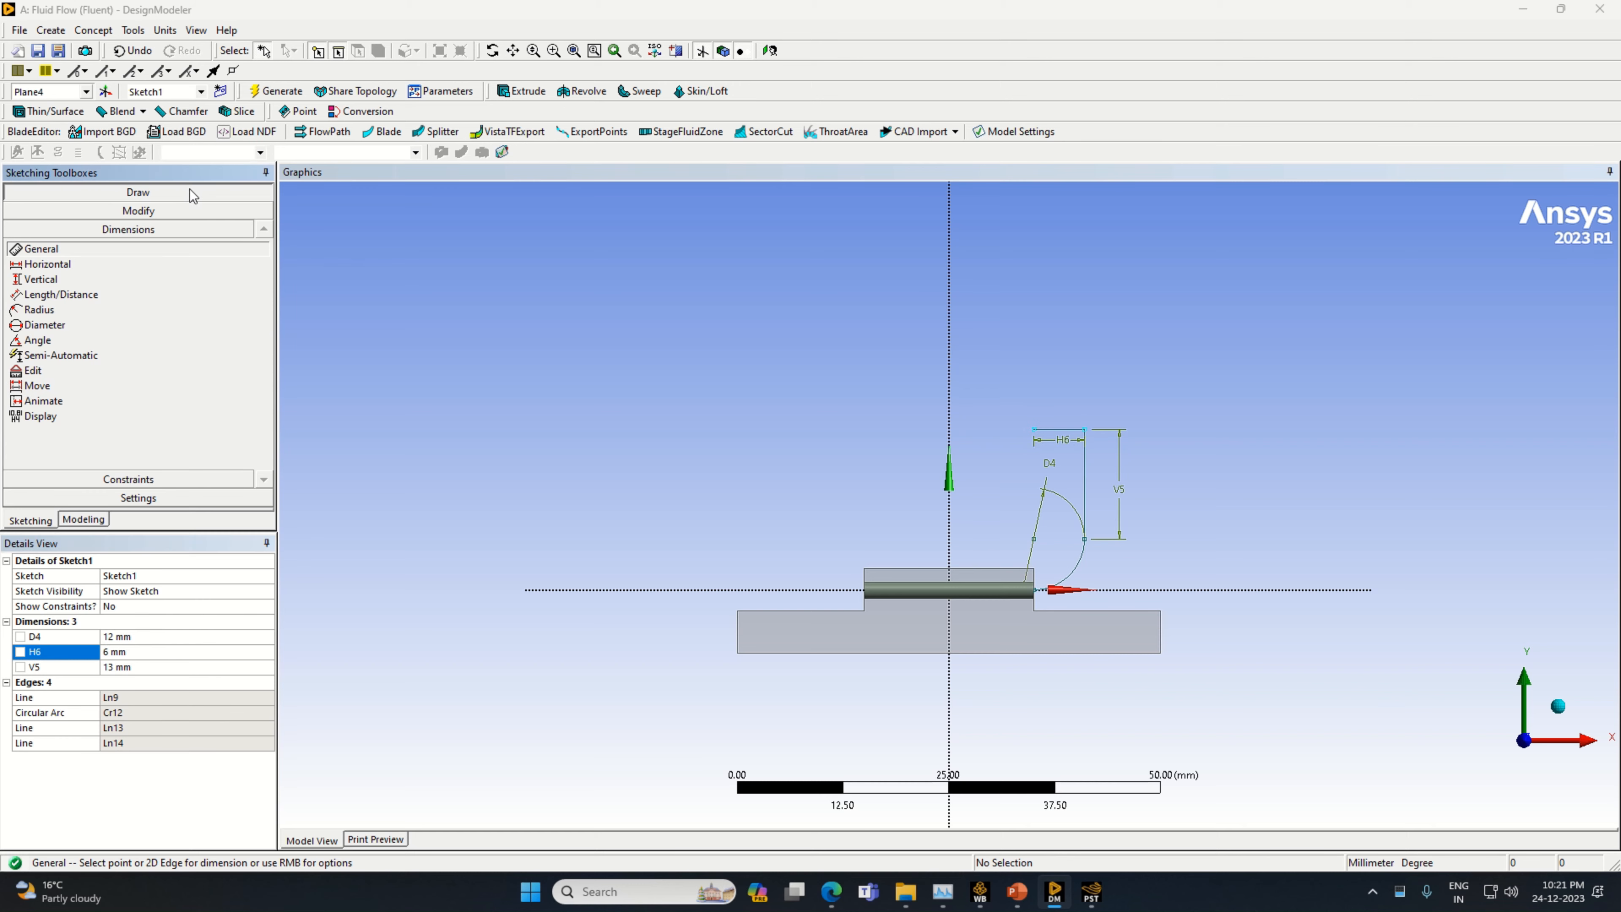
left_click(37, 332)
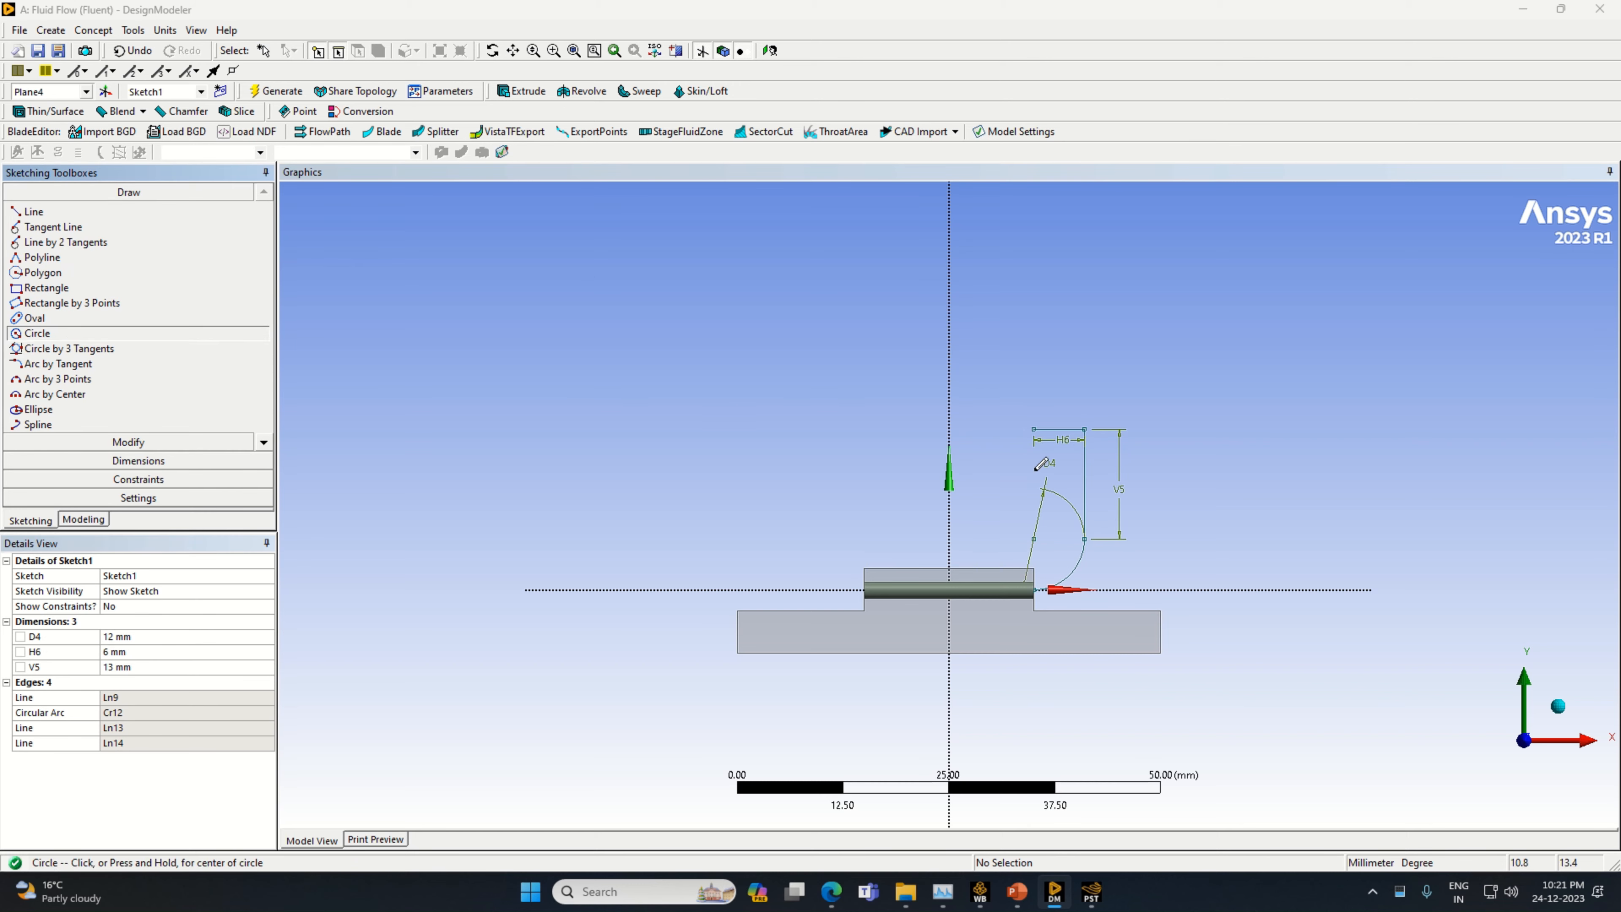
left_click(1034, 429)
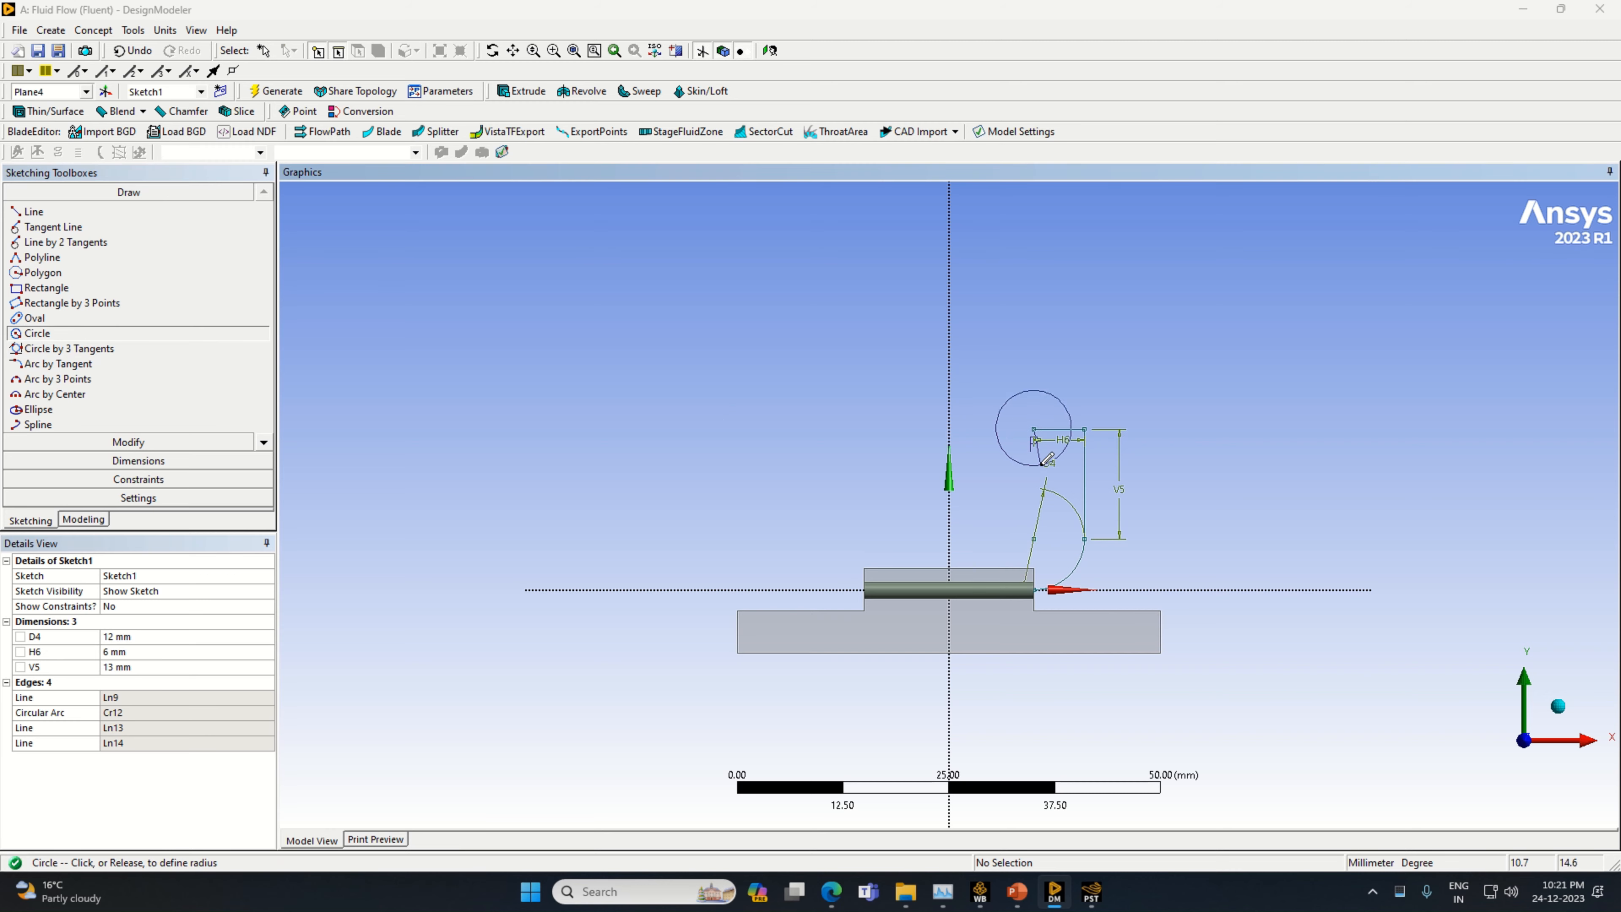
left_click(1050, 474)
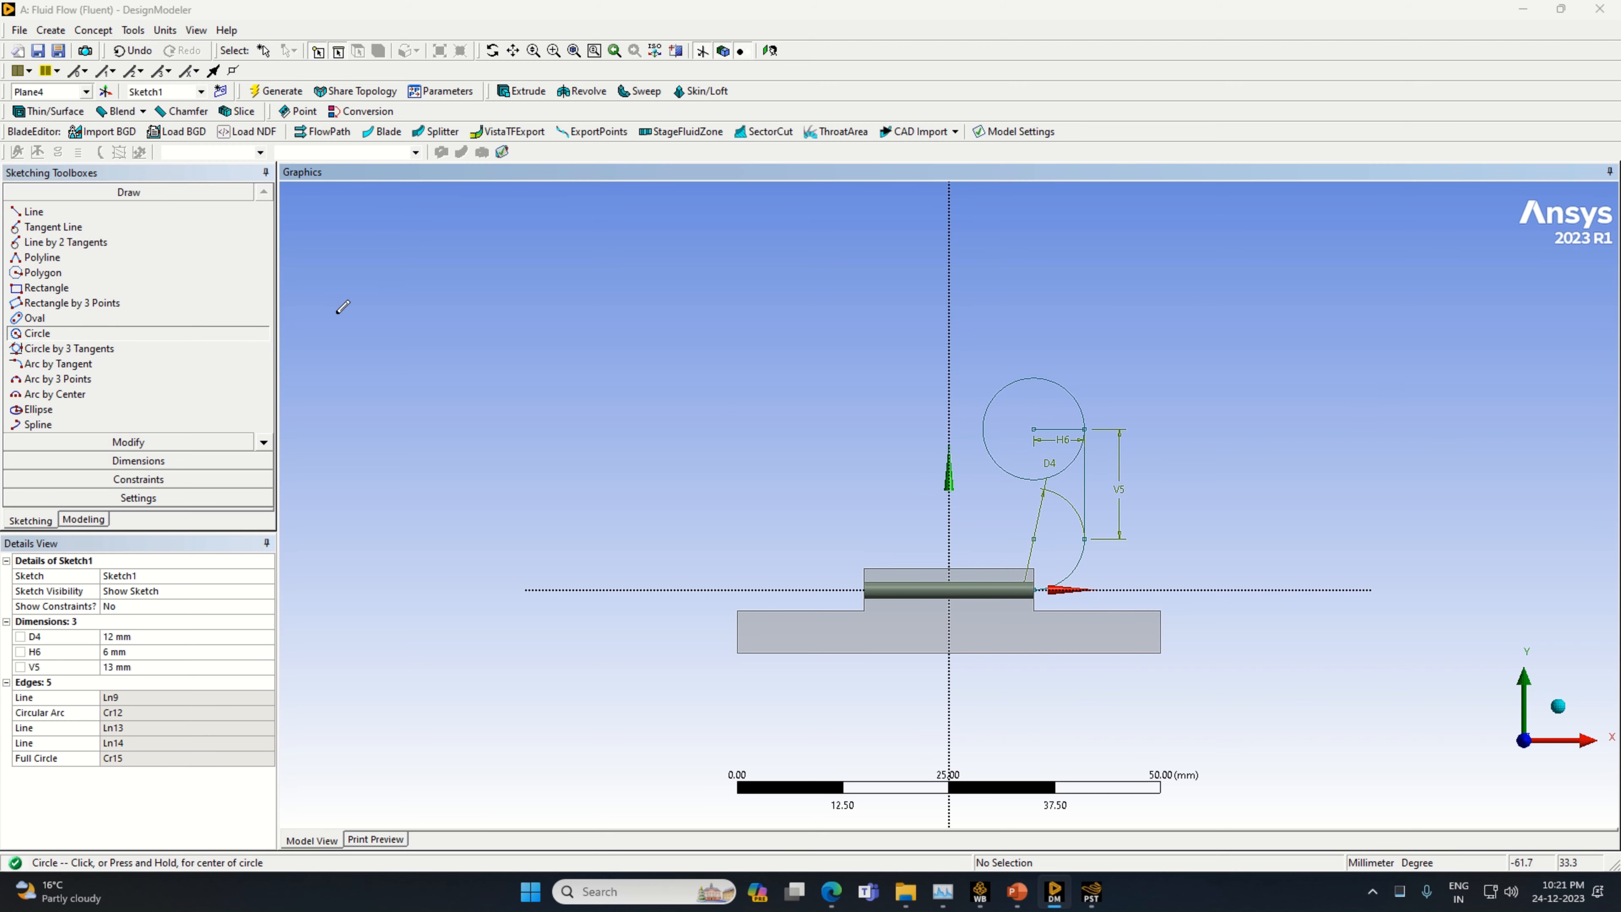
Draw a vertical line from the circle's centre to its top, and a horizontal line about 22.8 mm long from there across the Y axis
left_click(54, 215)
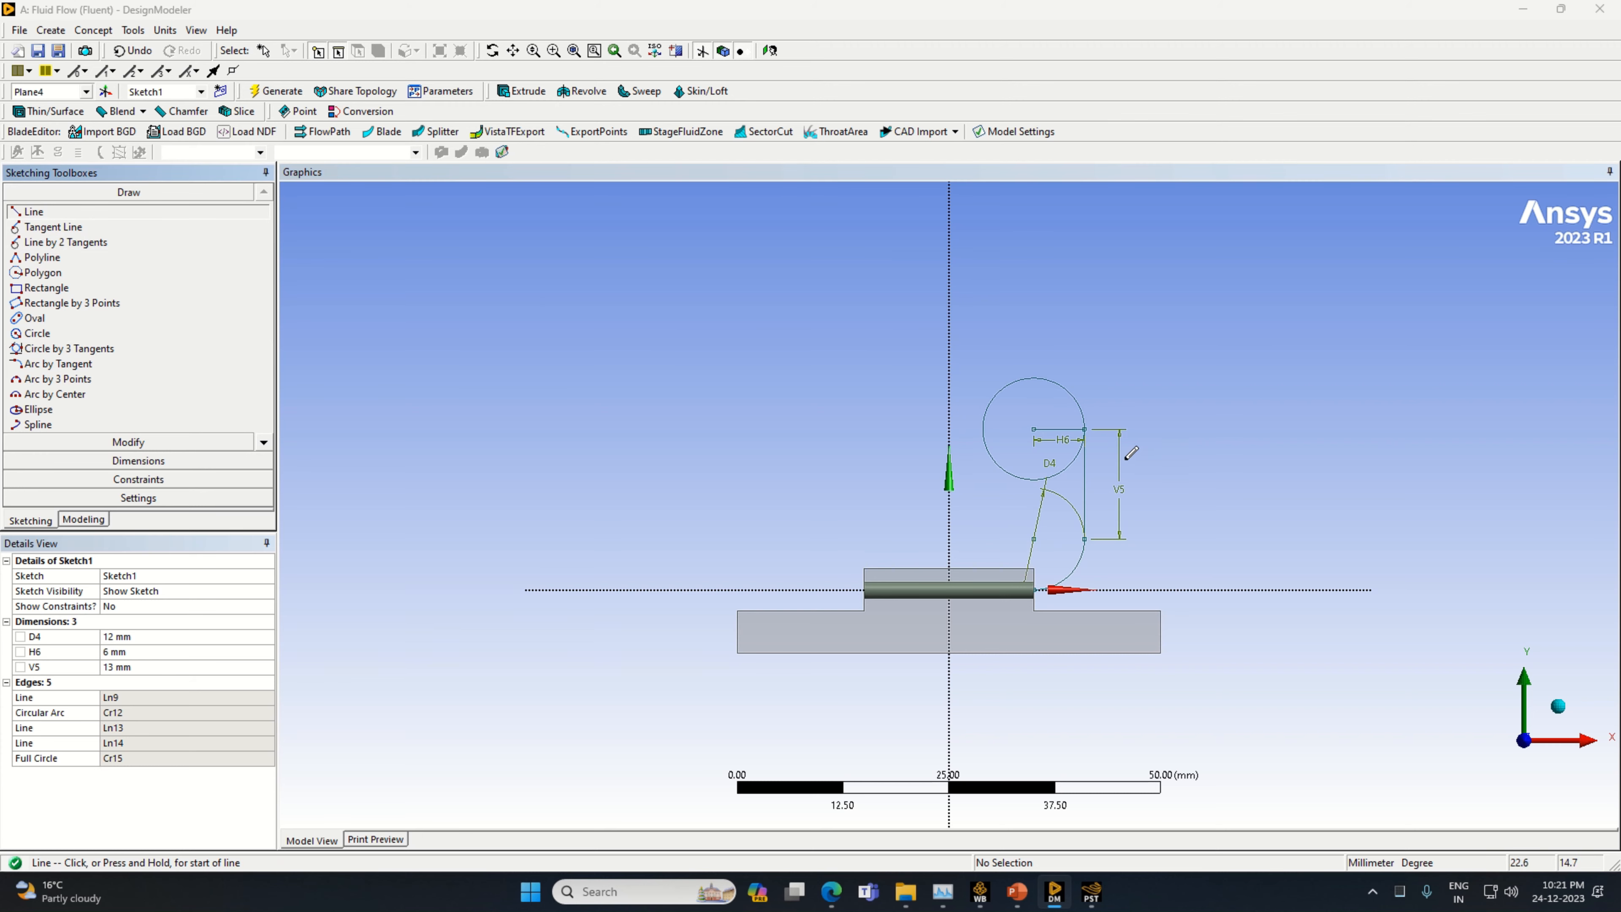
left_click(1033, 426)
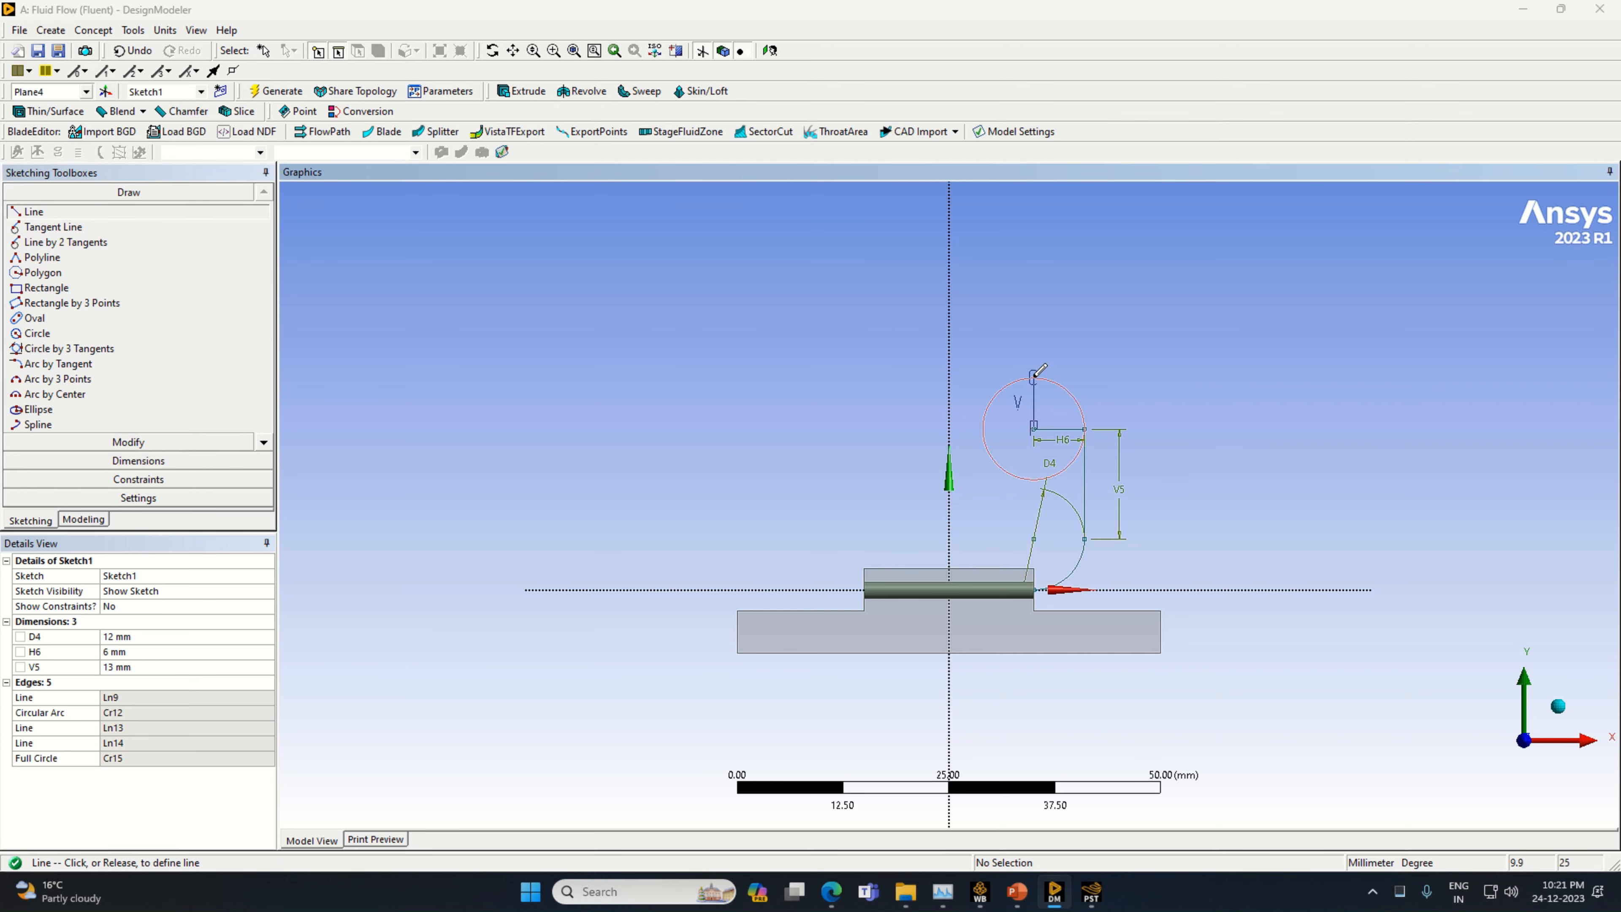
left_click(1035, 376)
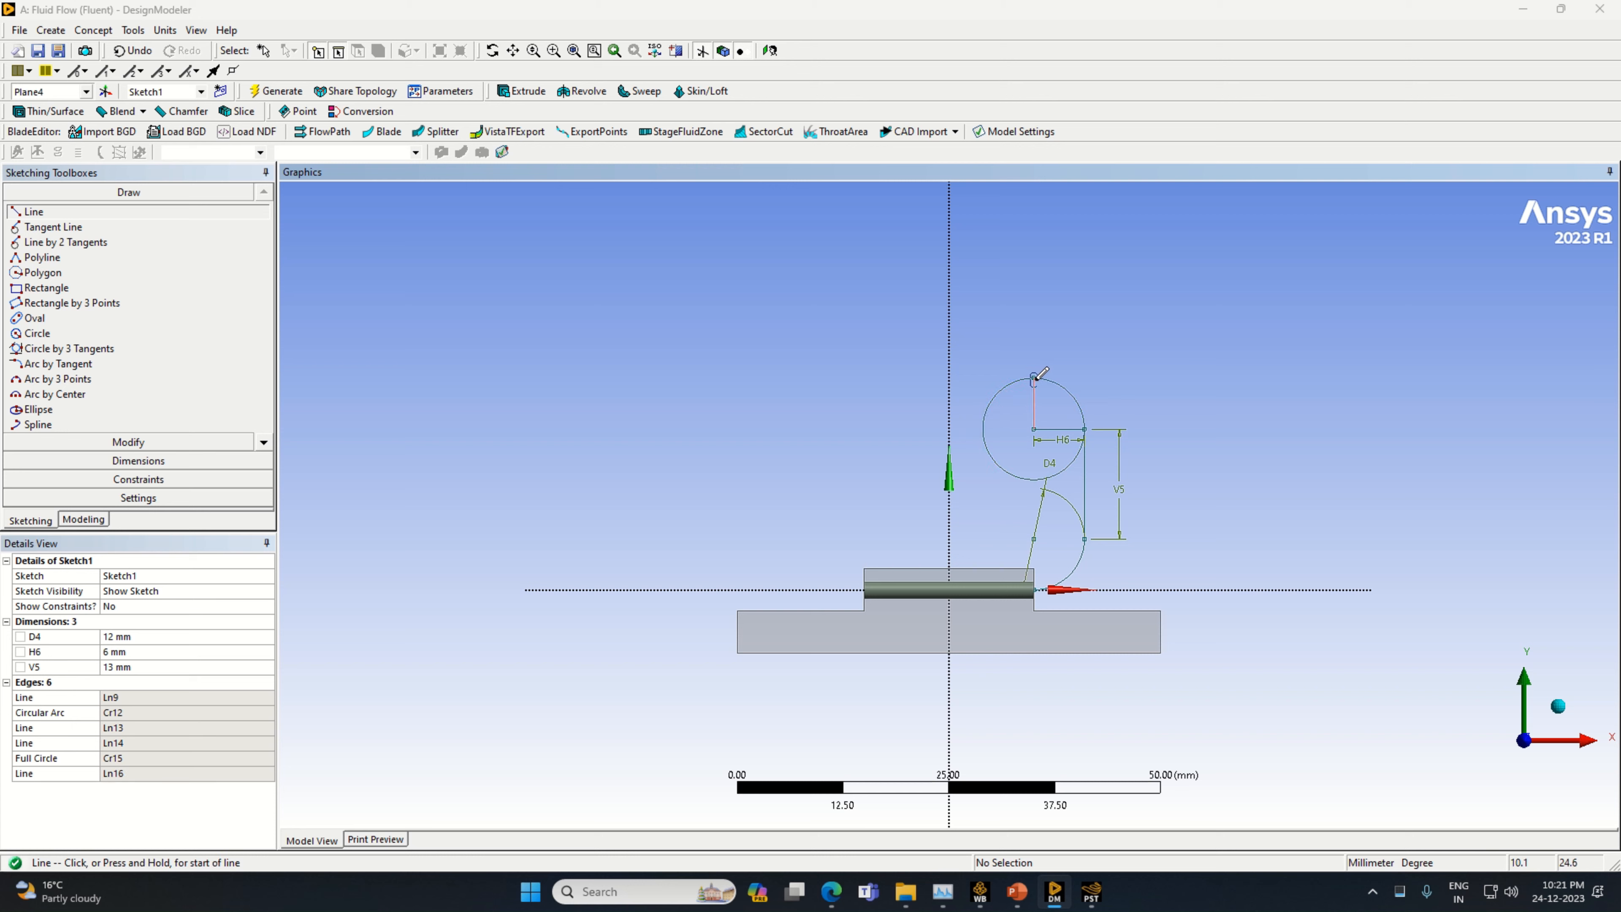
left_click(1035, 376)
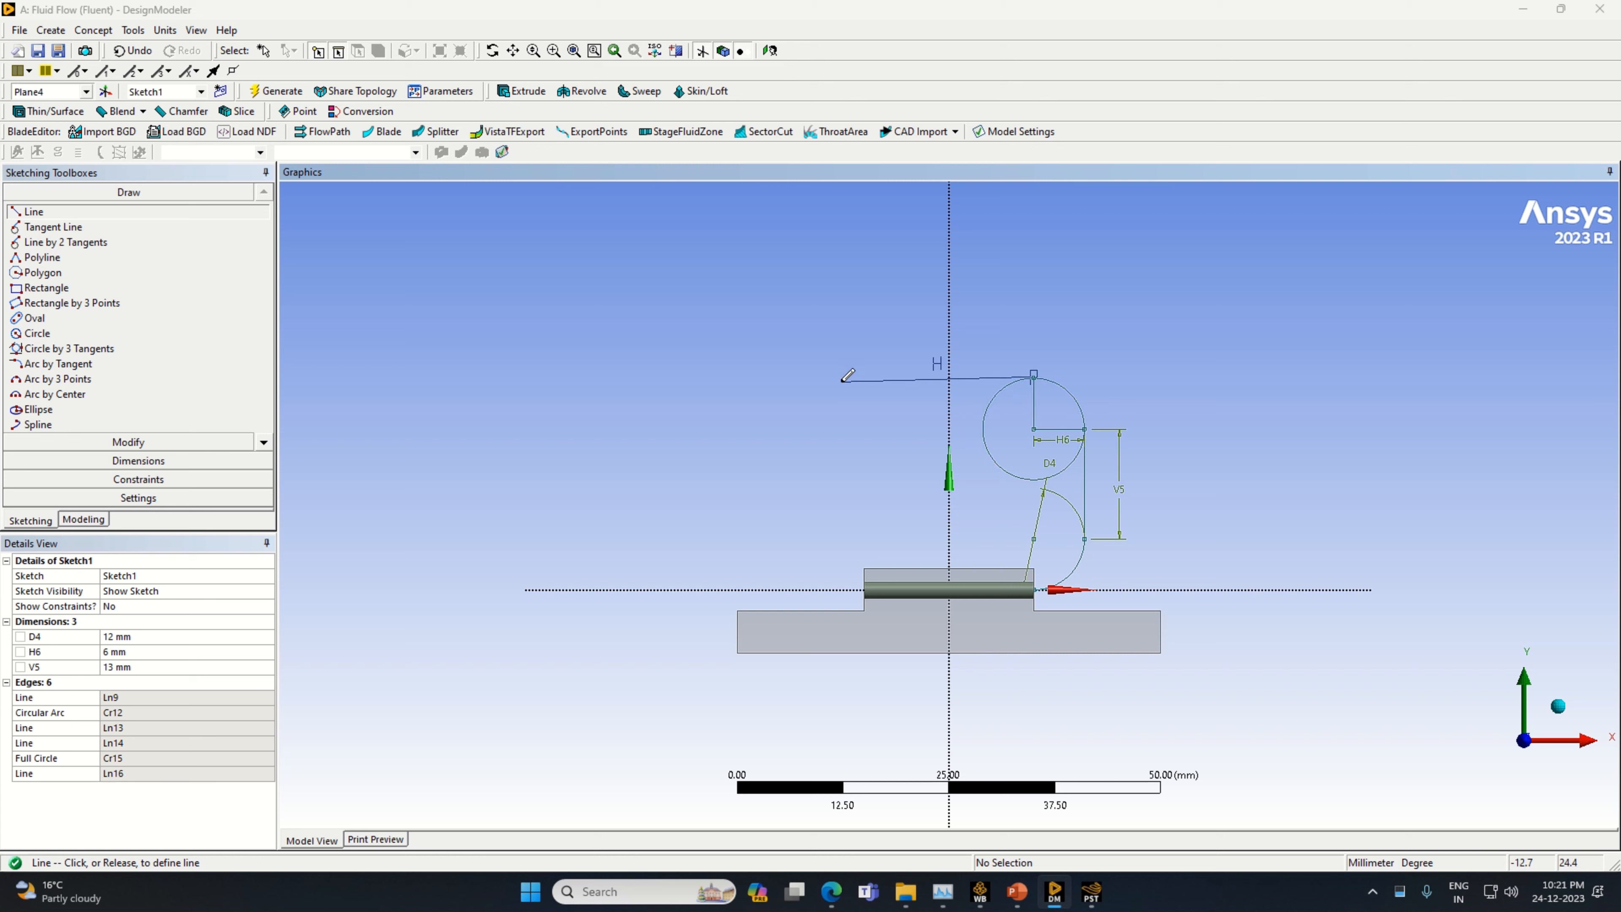
left_click(841, 378)
Add a horizontal dimension to the line crossing the Y axis at the sketch's top and set it to 20 mm
left_click(138, 461)
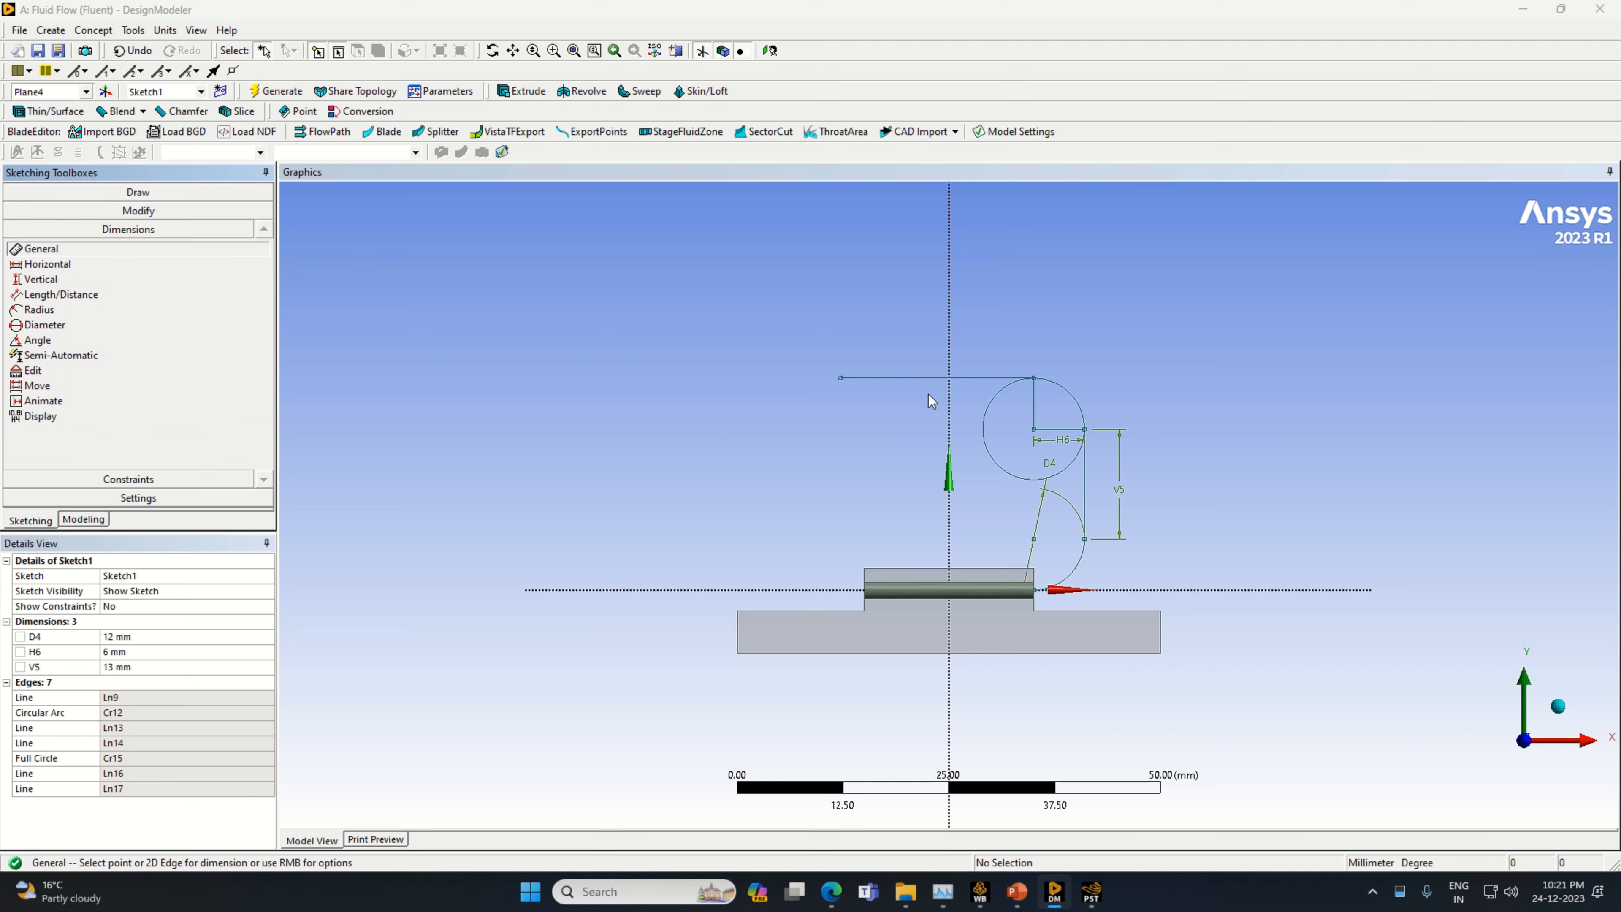
left_click(931, 378)
left_click(944, 349)
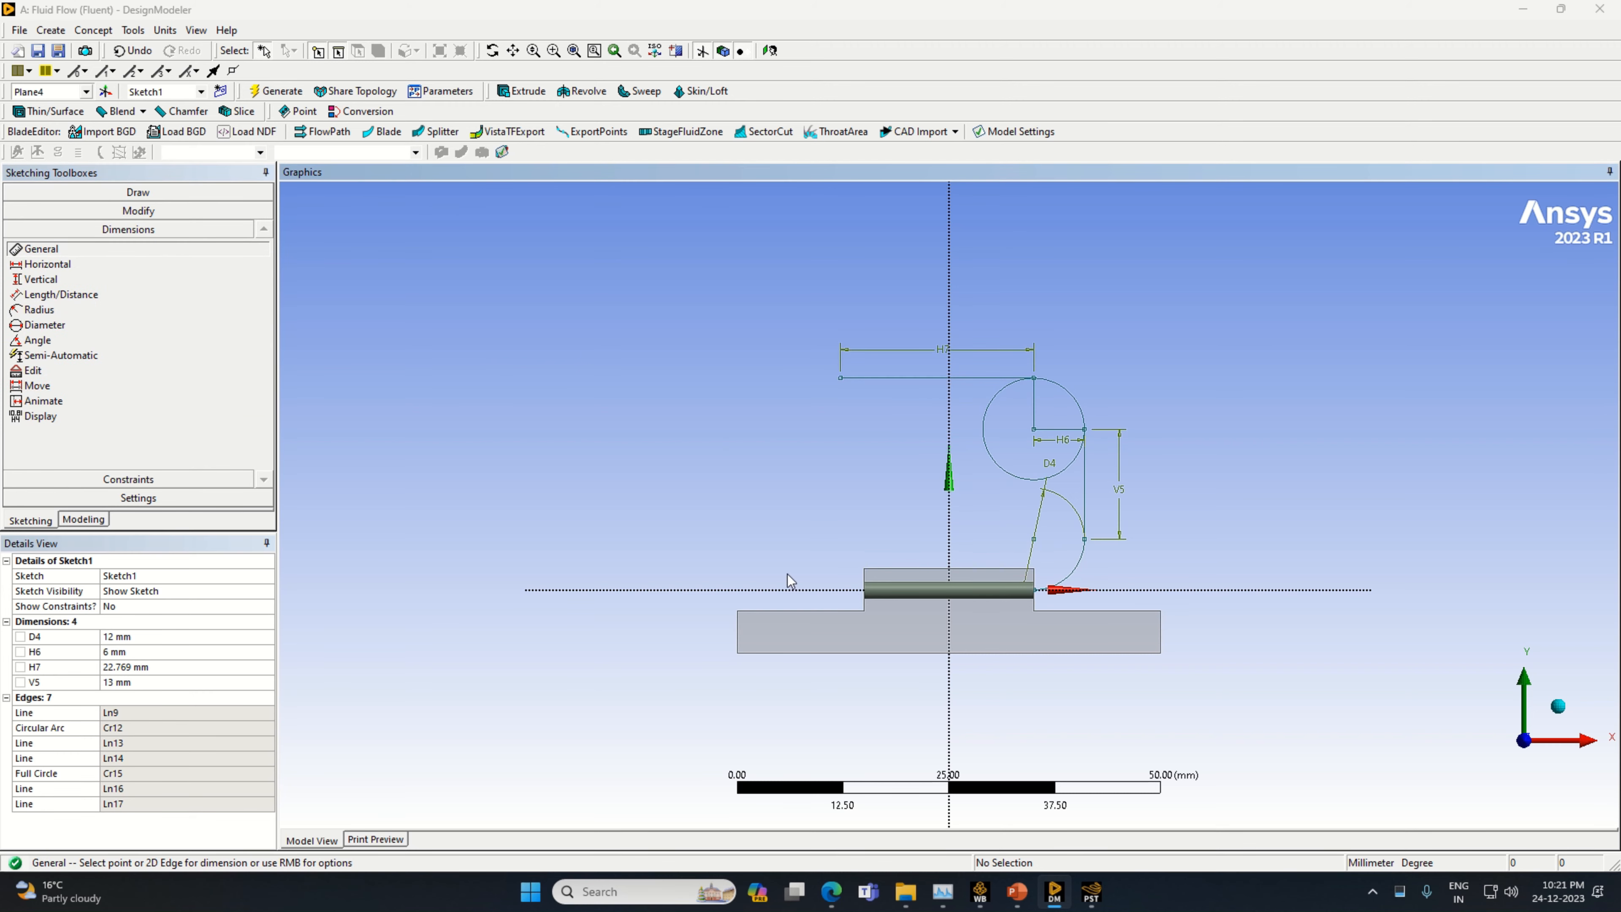
left_click(149, 668)
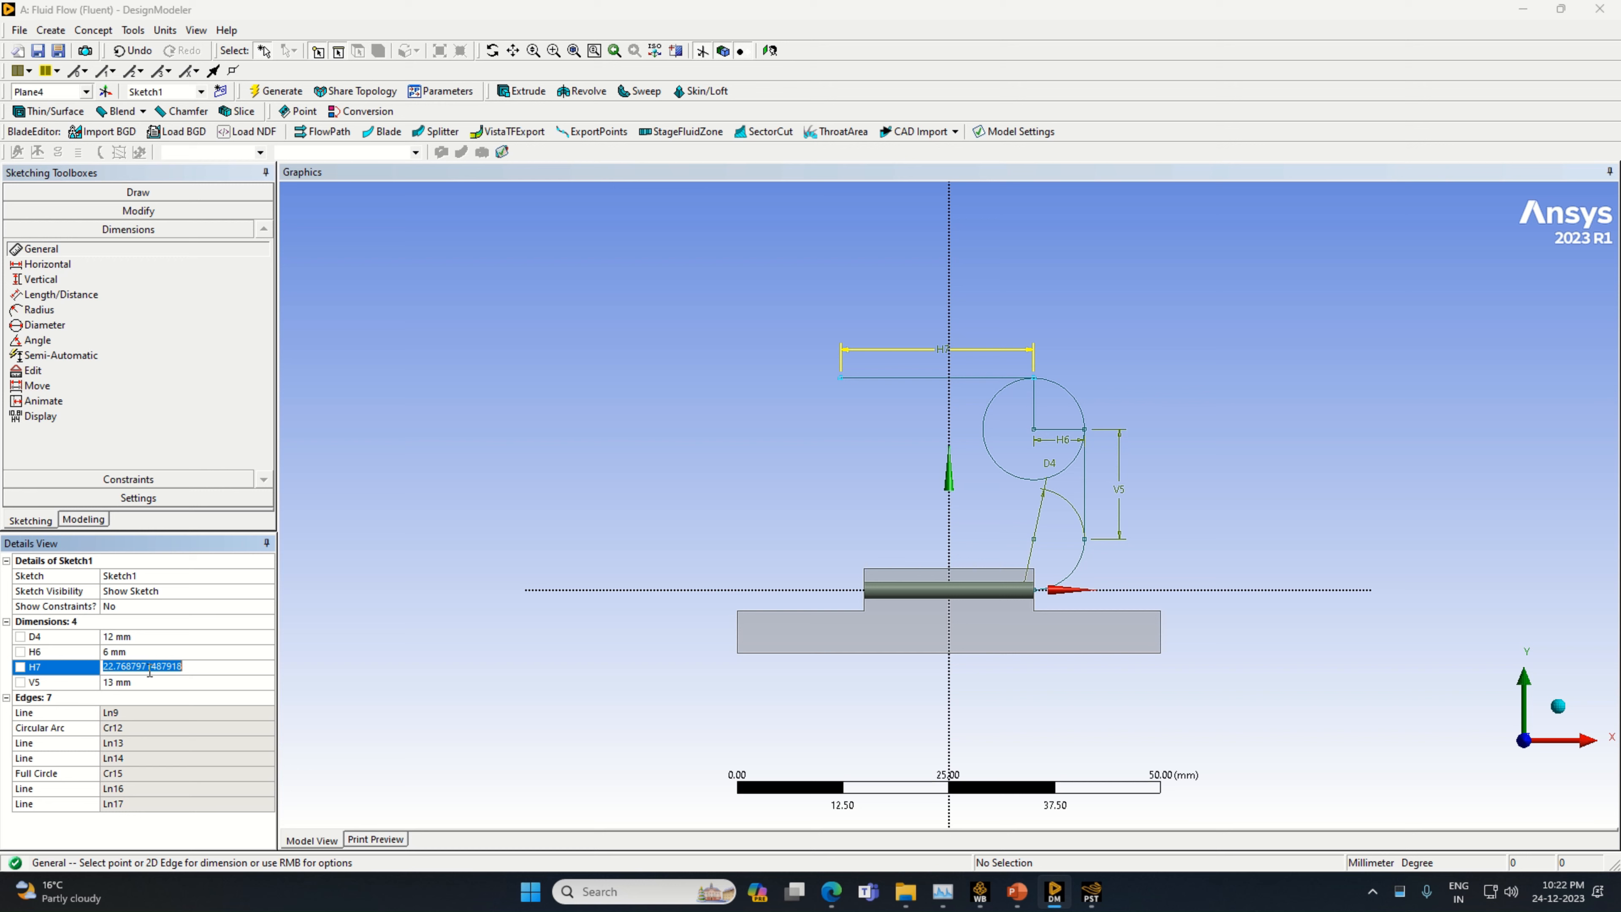
type("20")
key("Return")
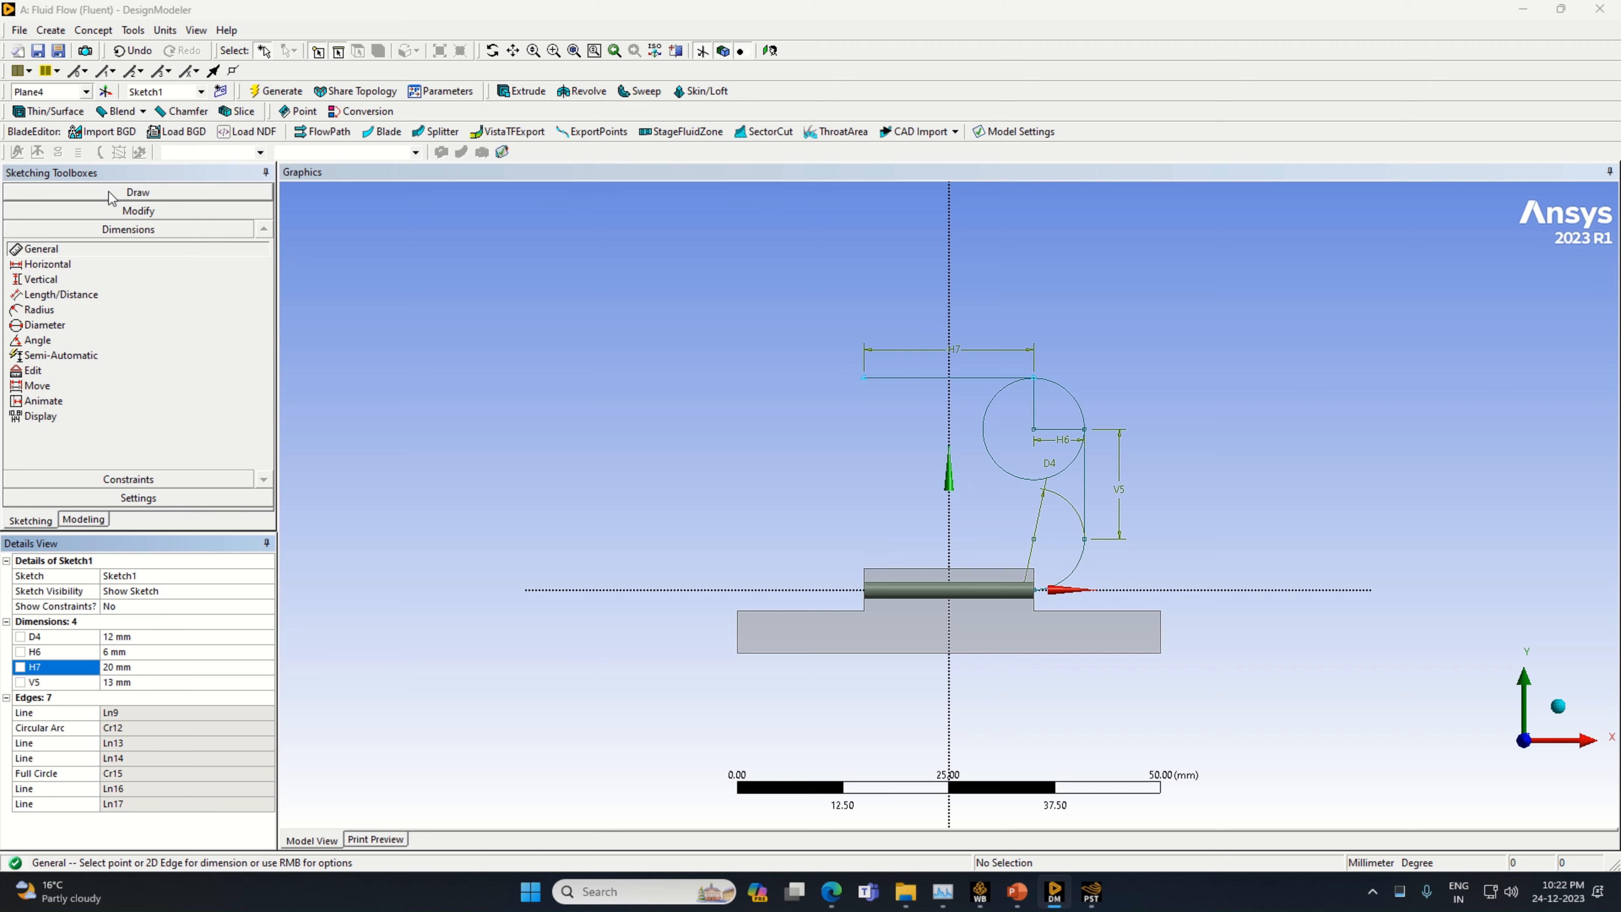
Draw a vertical line about 6.8 mm long downward from the free end of the 20 mm horizontal line
left_click(70, 192)
left_click(68, 212)
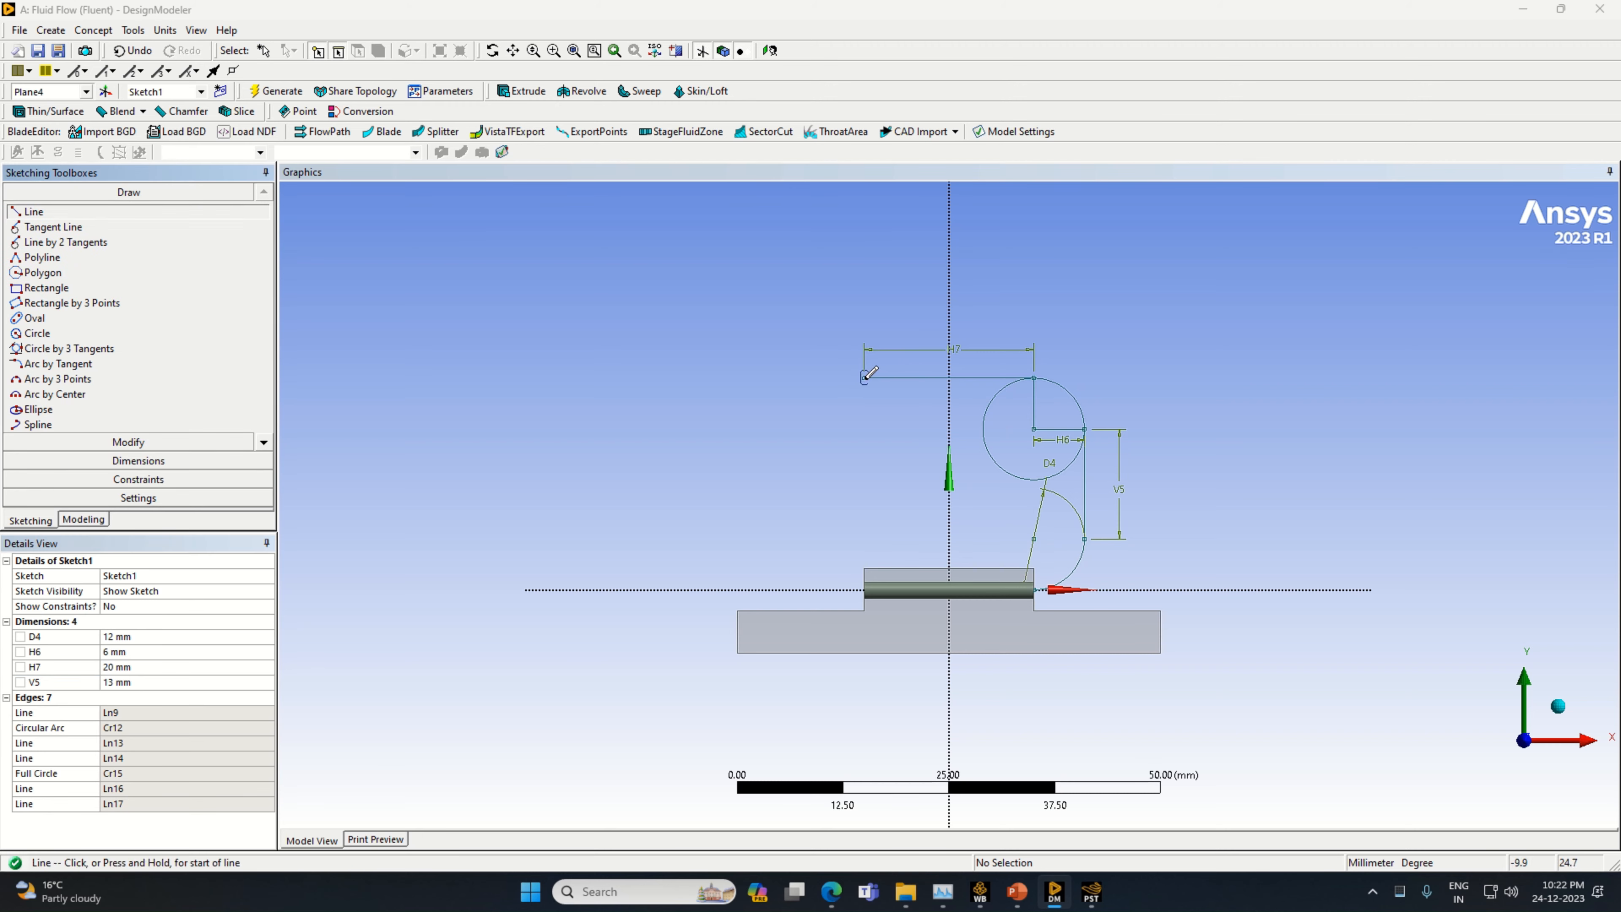
left_click(866, 376)
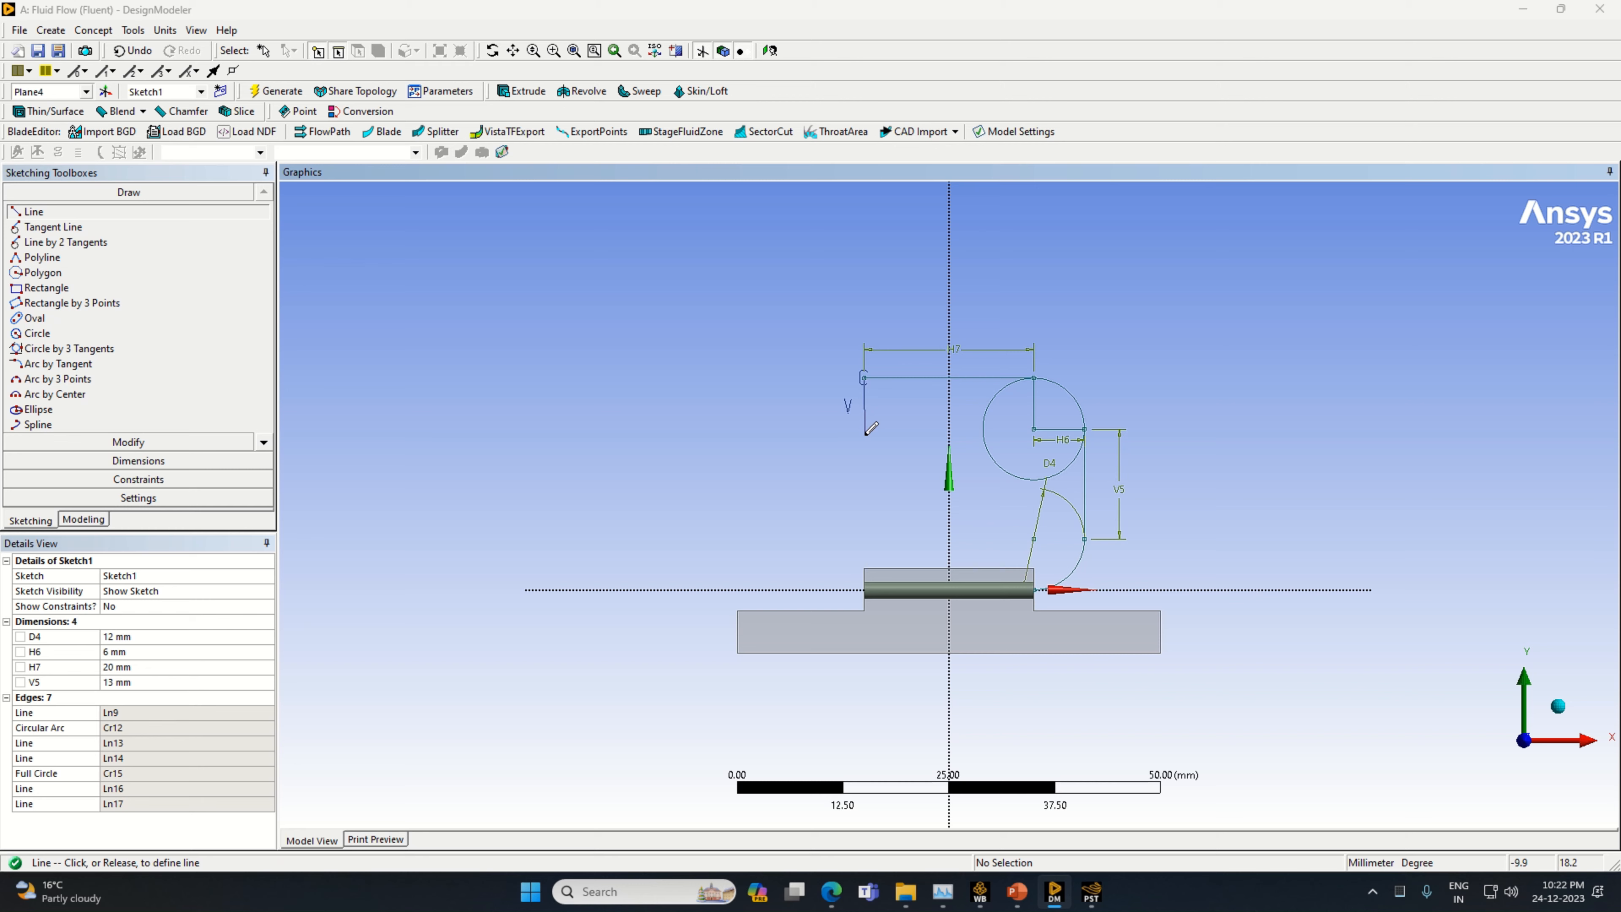
left_click(865, 435)
Add a vertical dimension to the short line below the 20 mm line's free end and set it to 6 mm
left_click(138, 461)
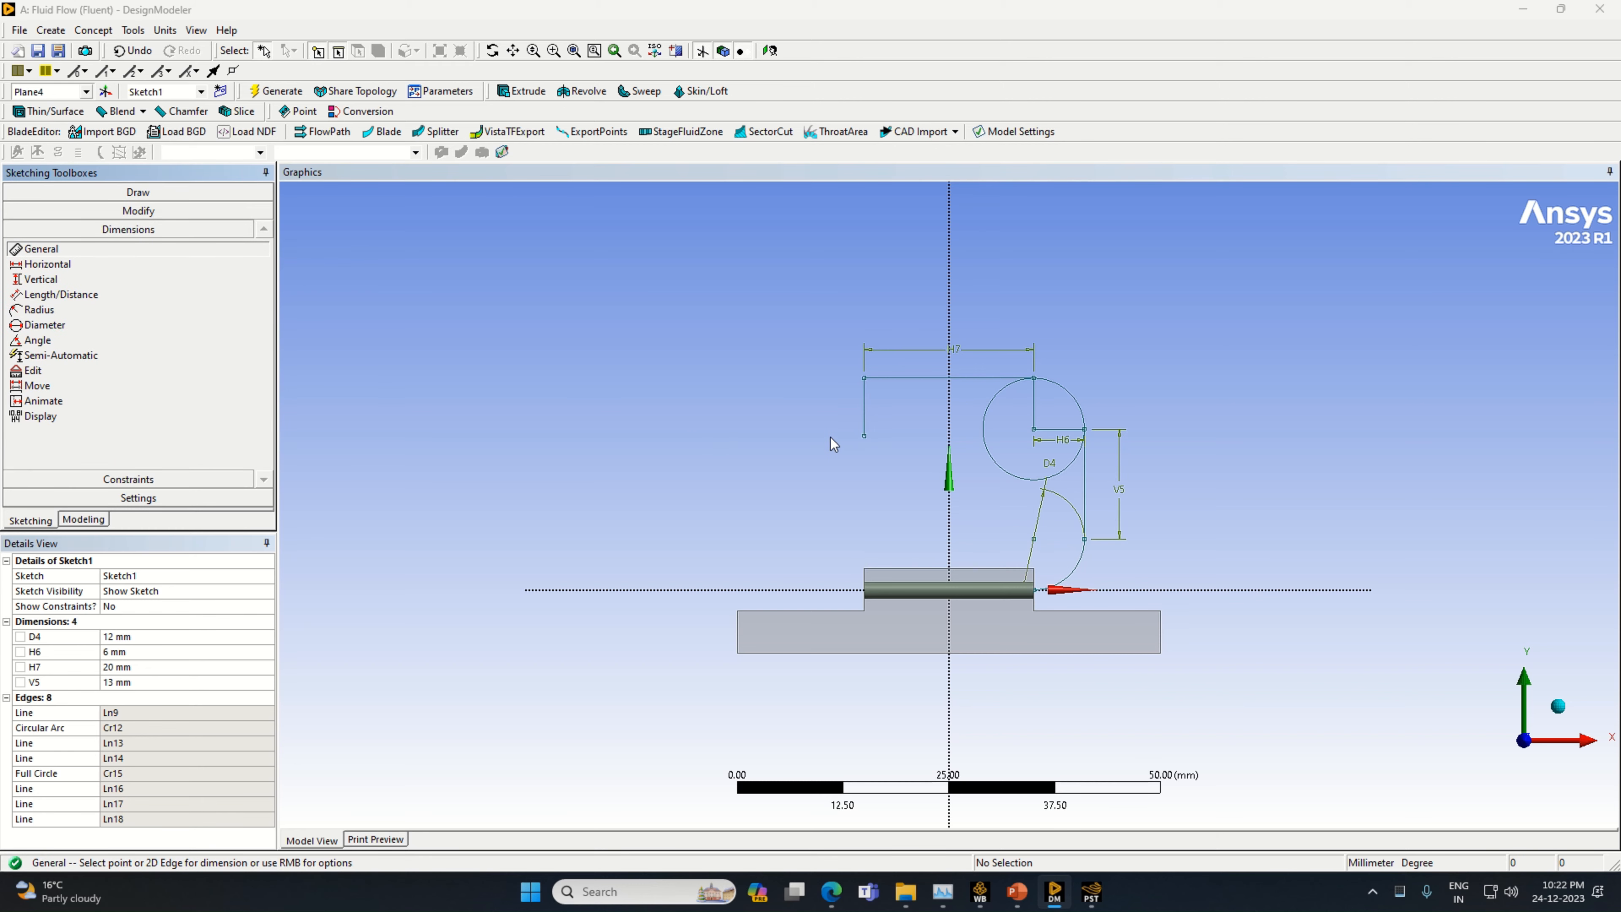
left_click(868, 412)
left_click(878, 409)
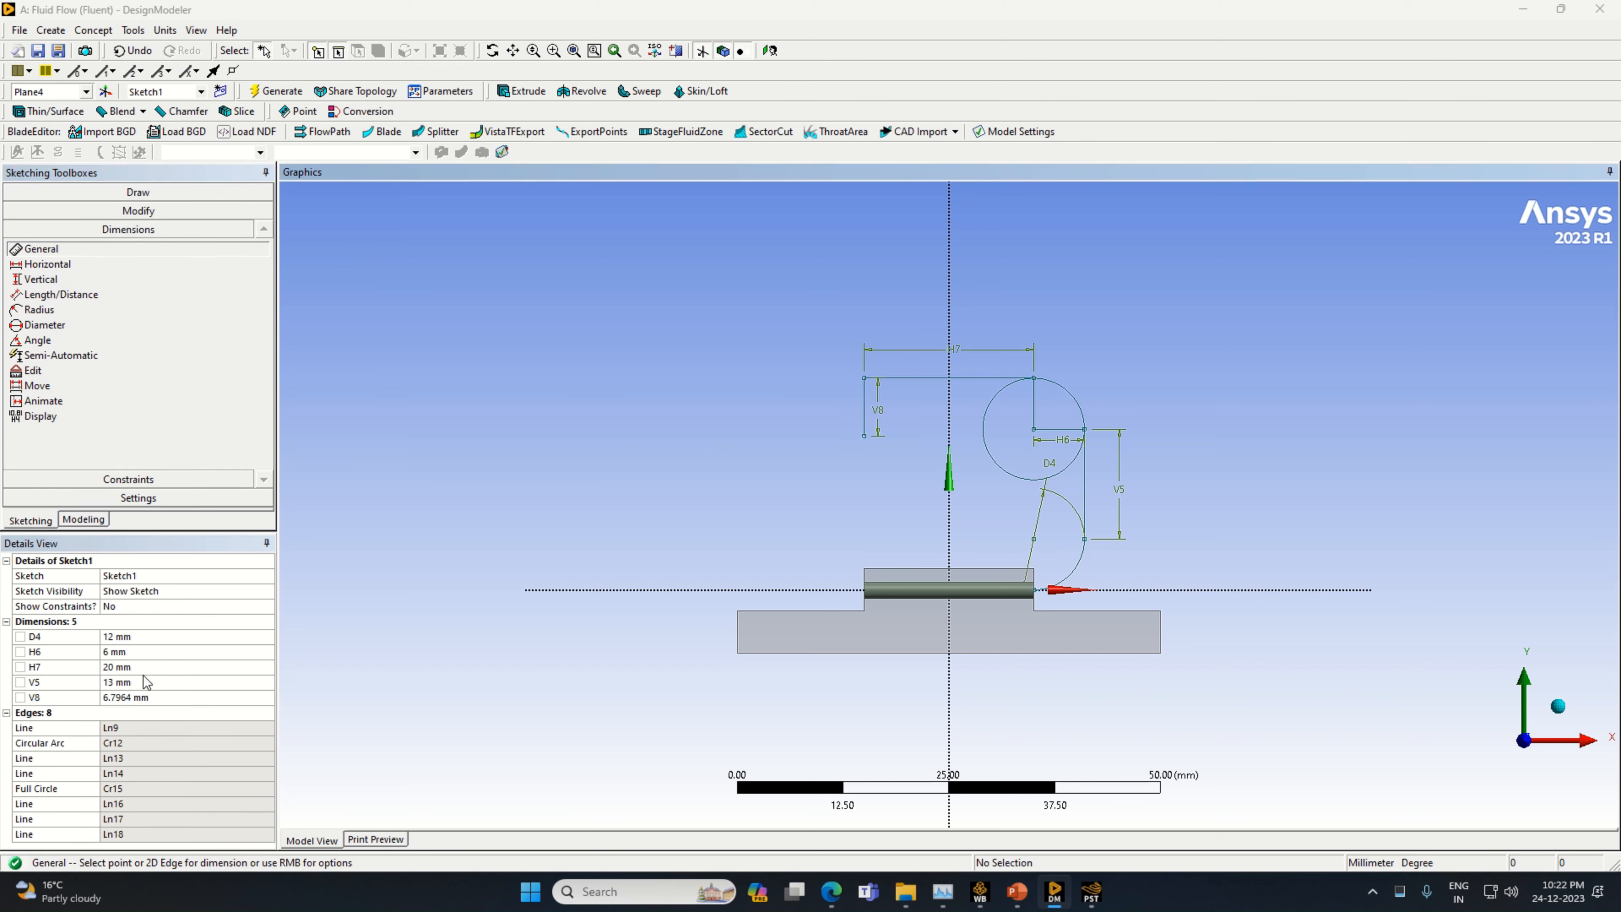
left_click(154, 697)
type("6")
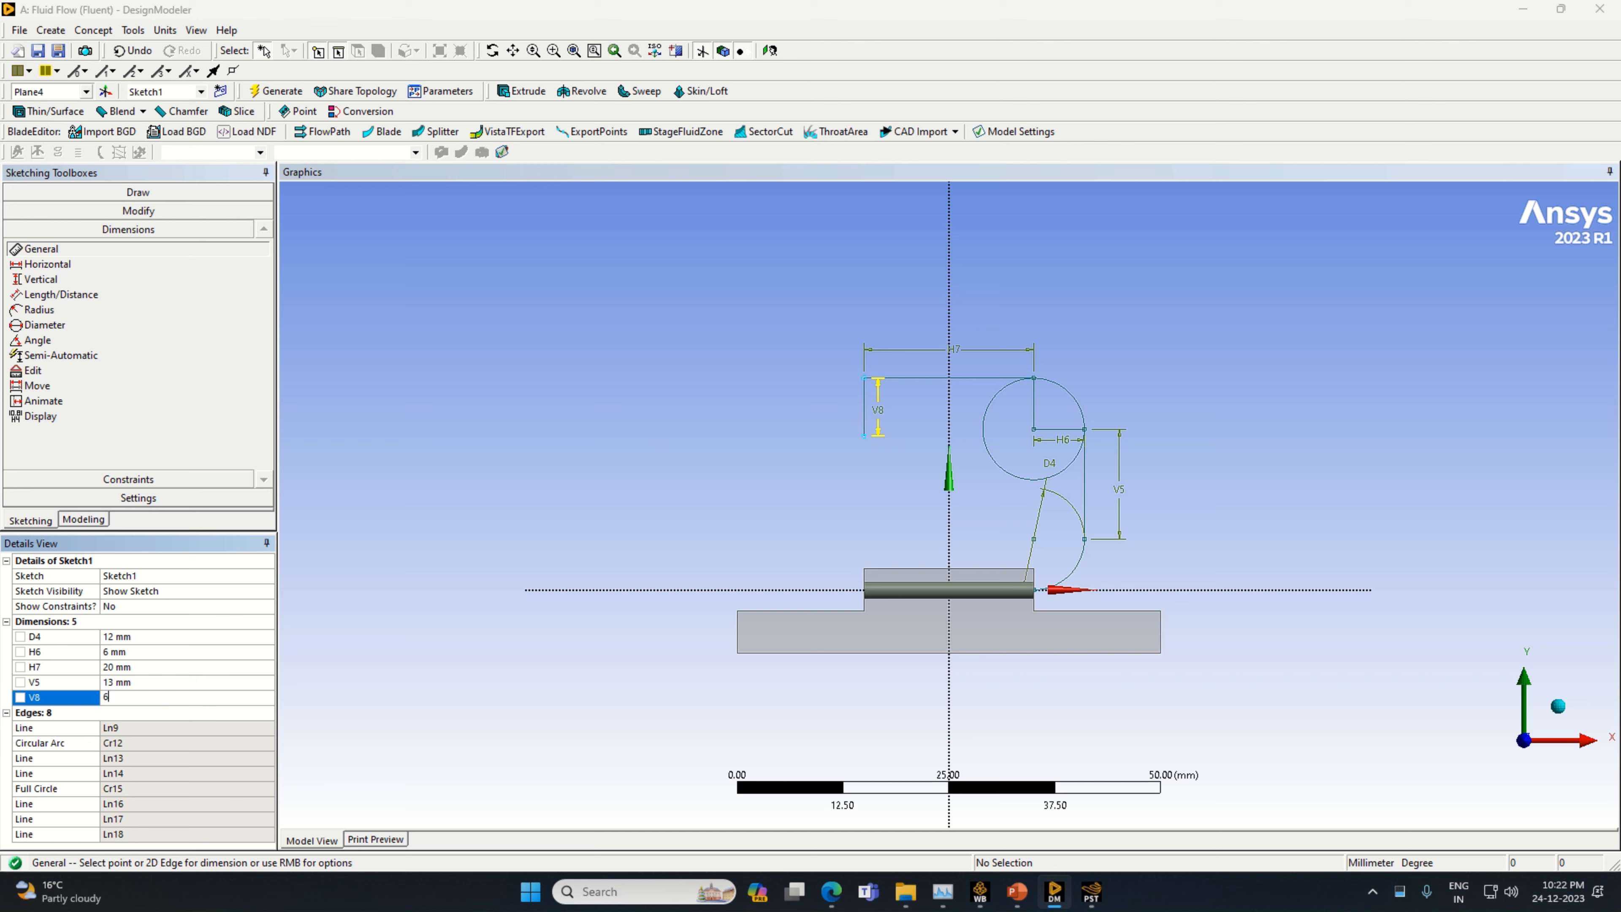
key("Return")
left_click(63, 194)
left_click(35, 212)
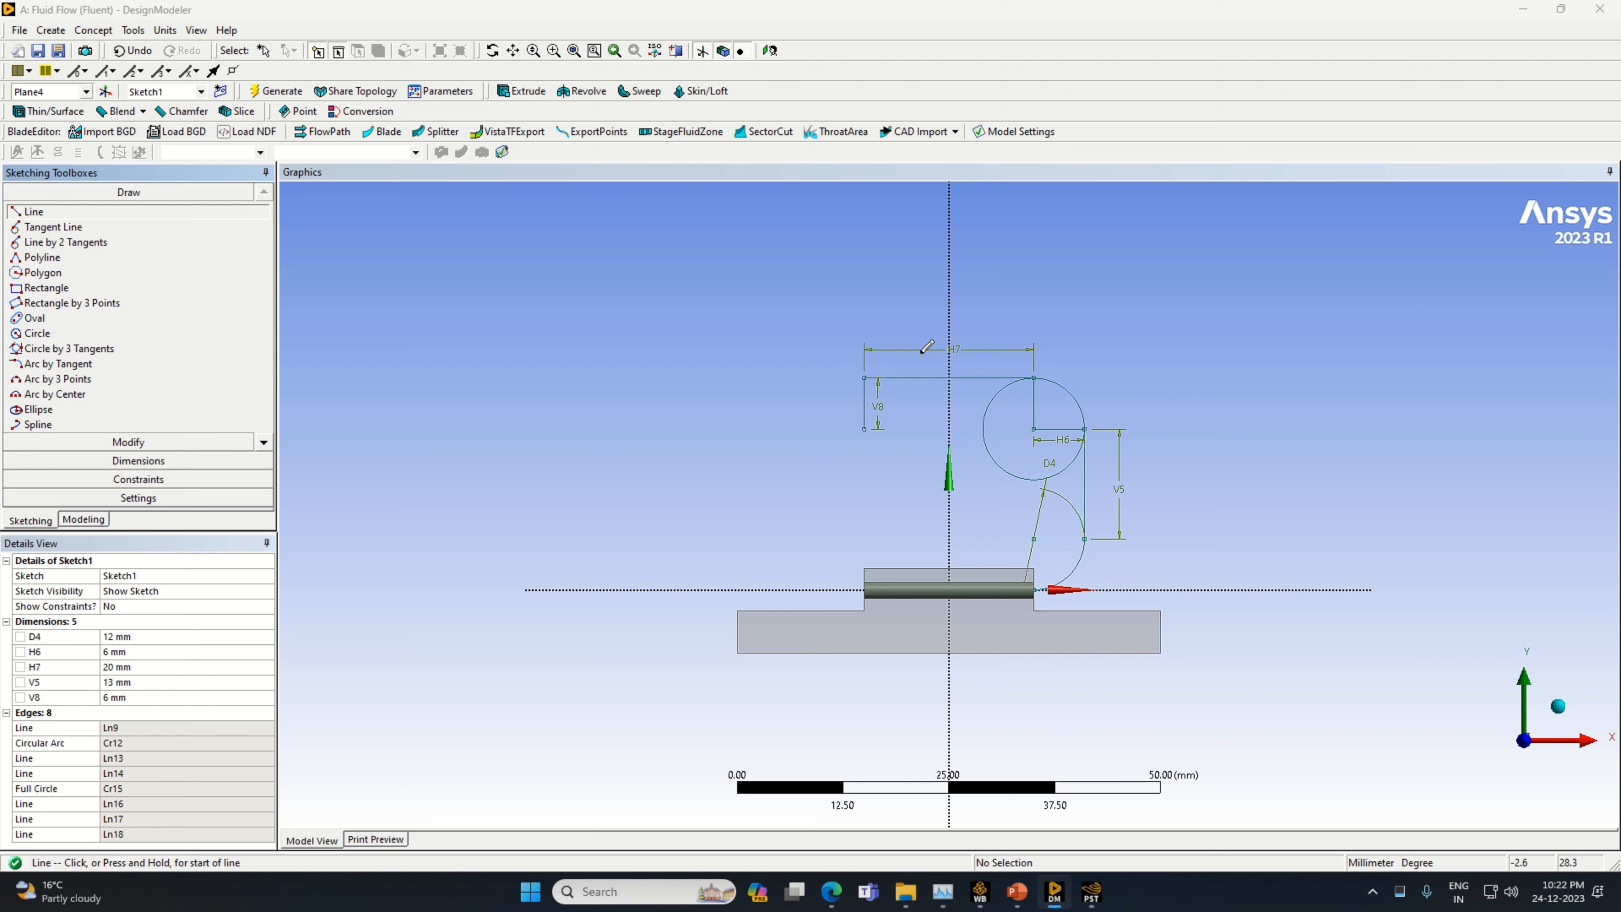
left_click(863, 428)
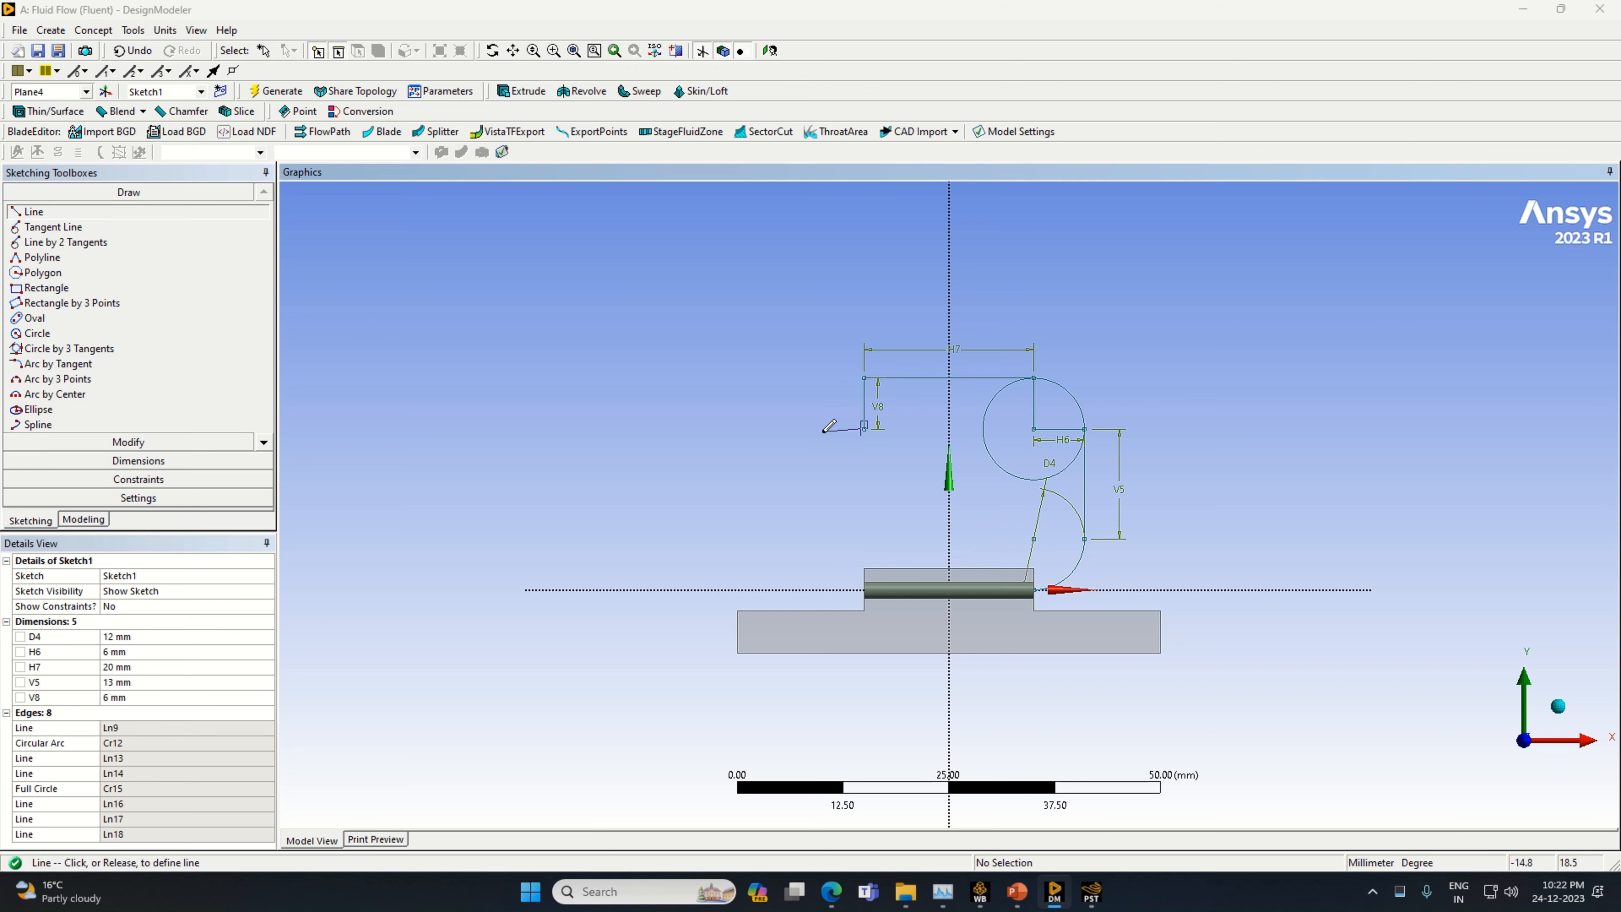
right_click(791, 416)
left_click(814, 425)
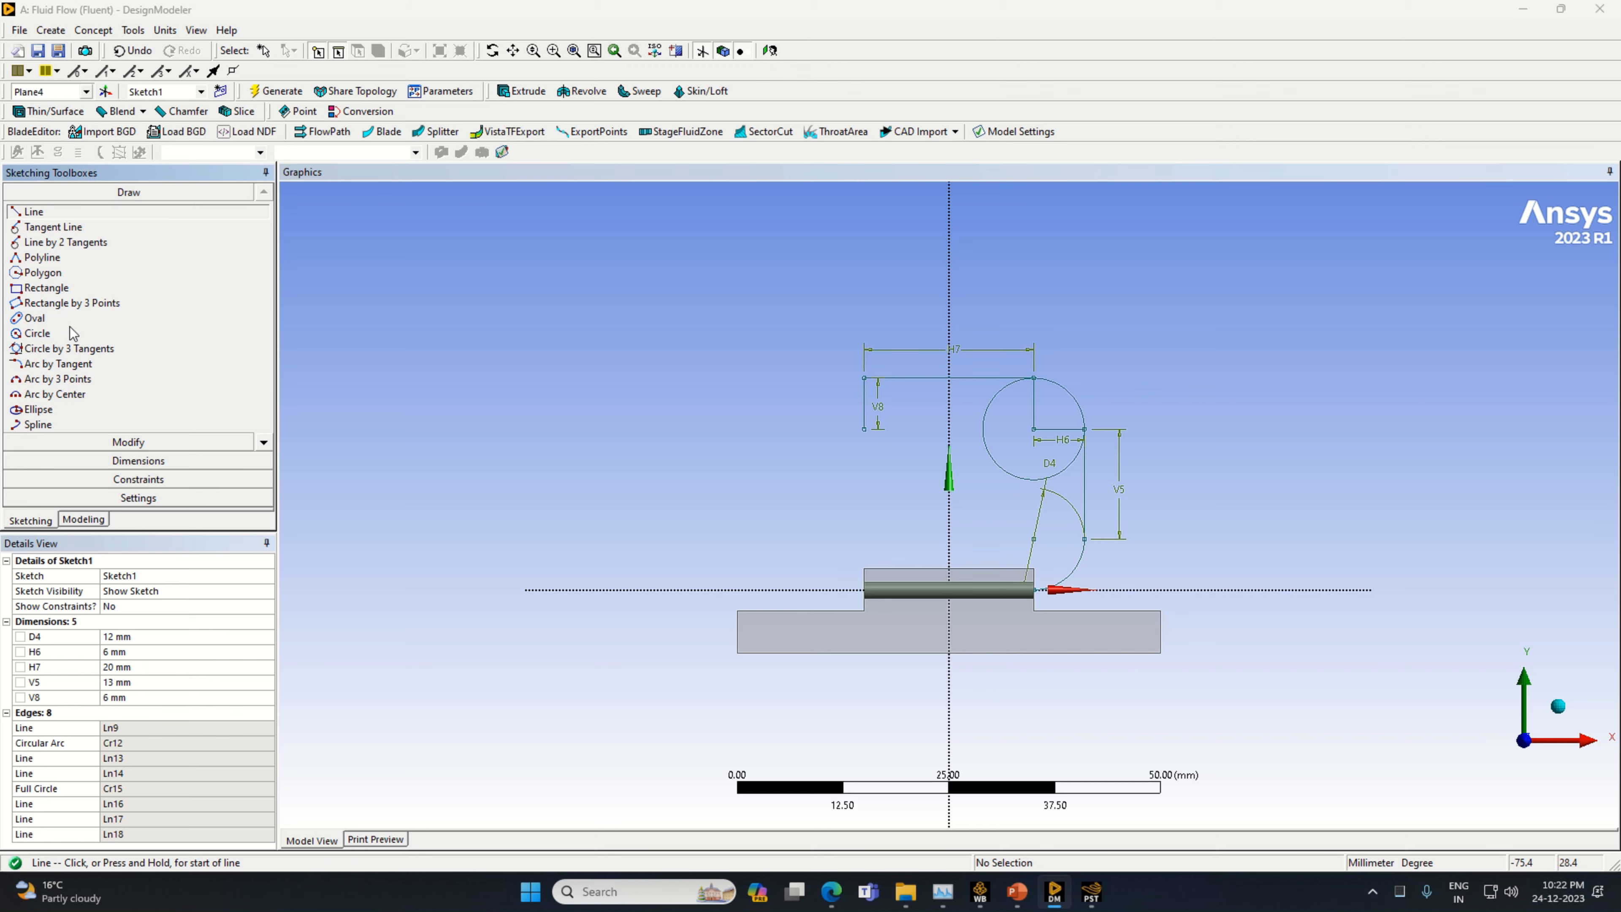
Draw a circle centred on the lower end of the 6 mm vertical line, passing through the end of the 20 mm line
left_click(64, 333)
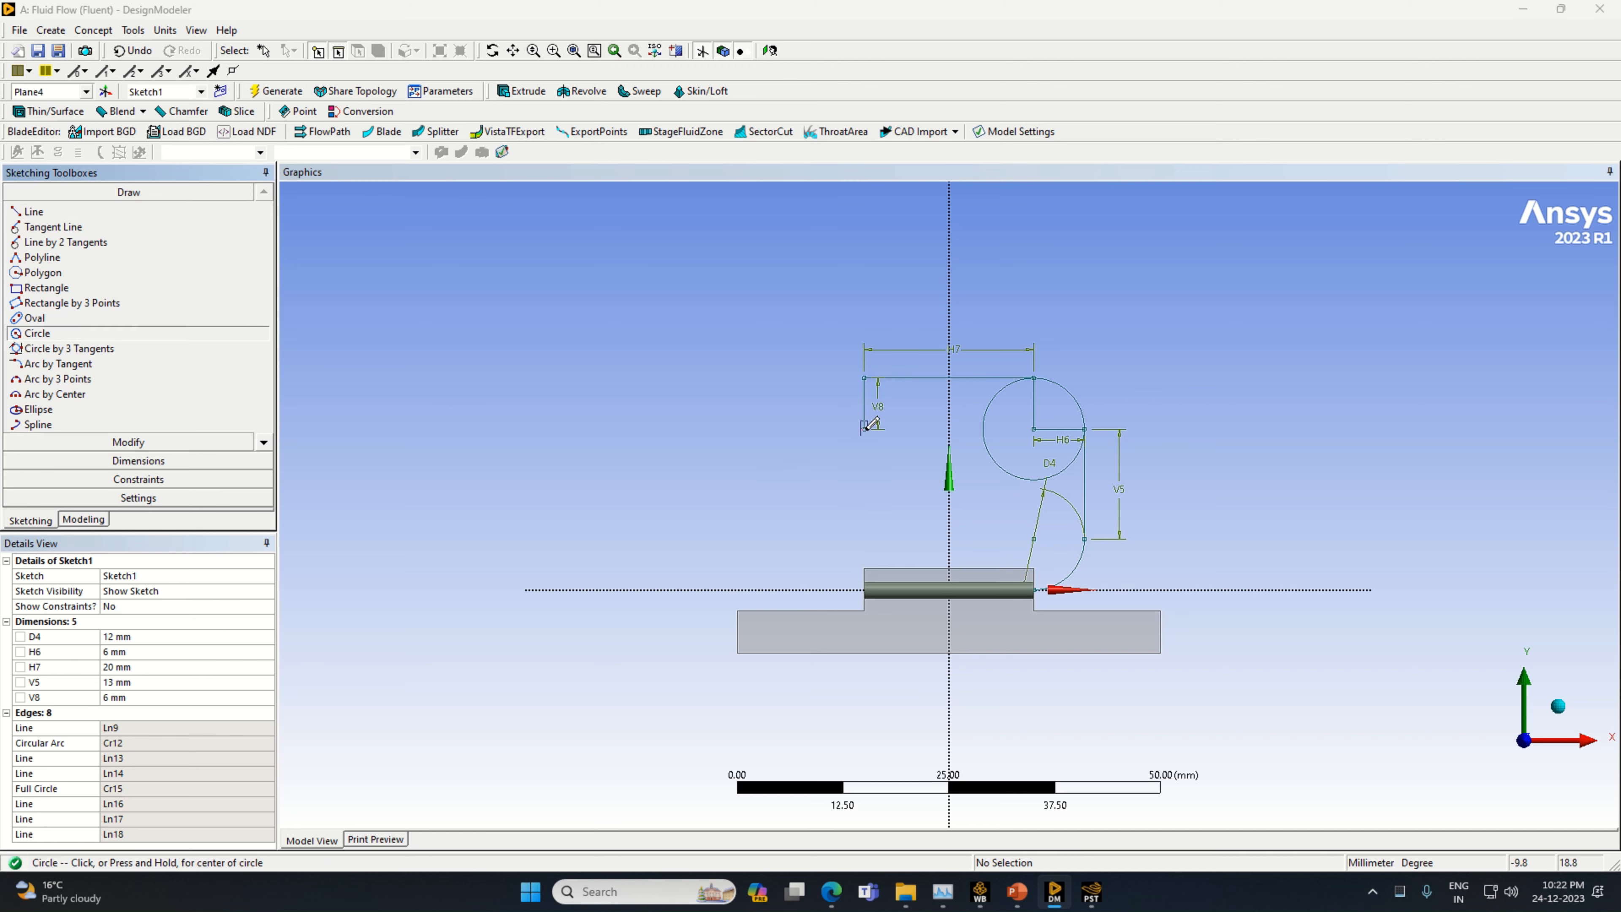
left_click(863, 428)
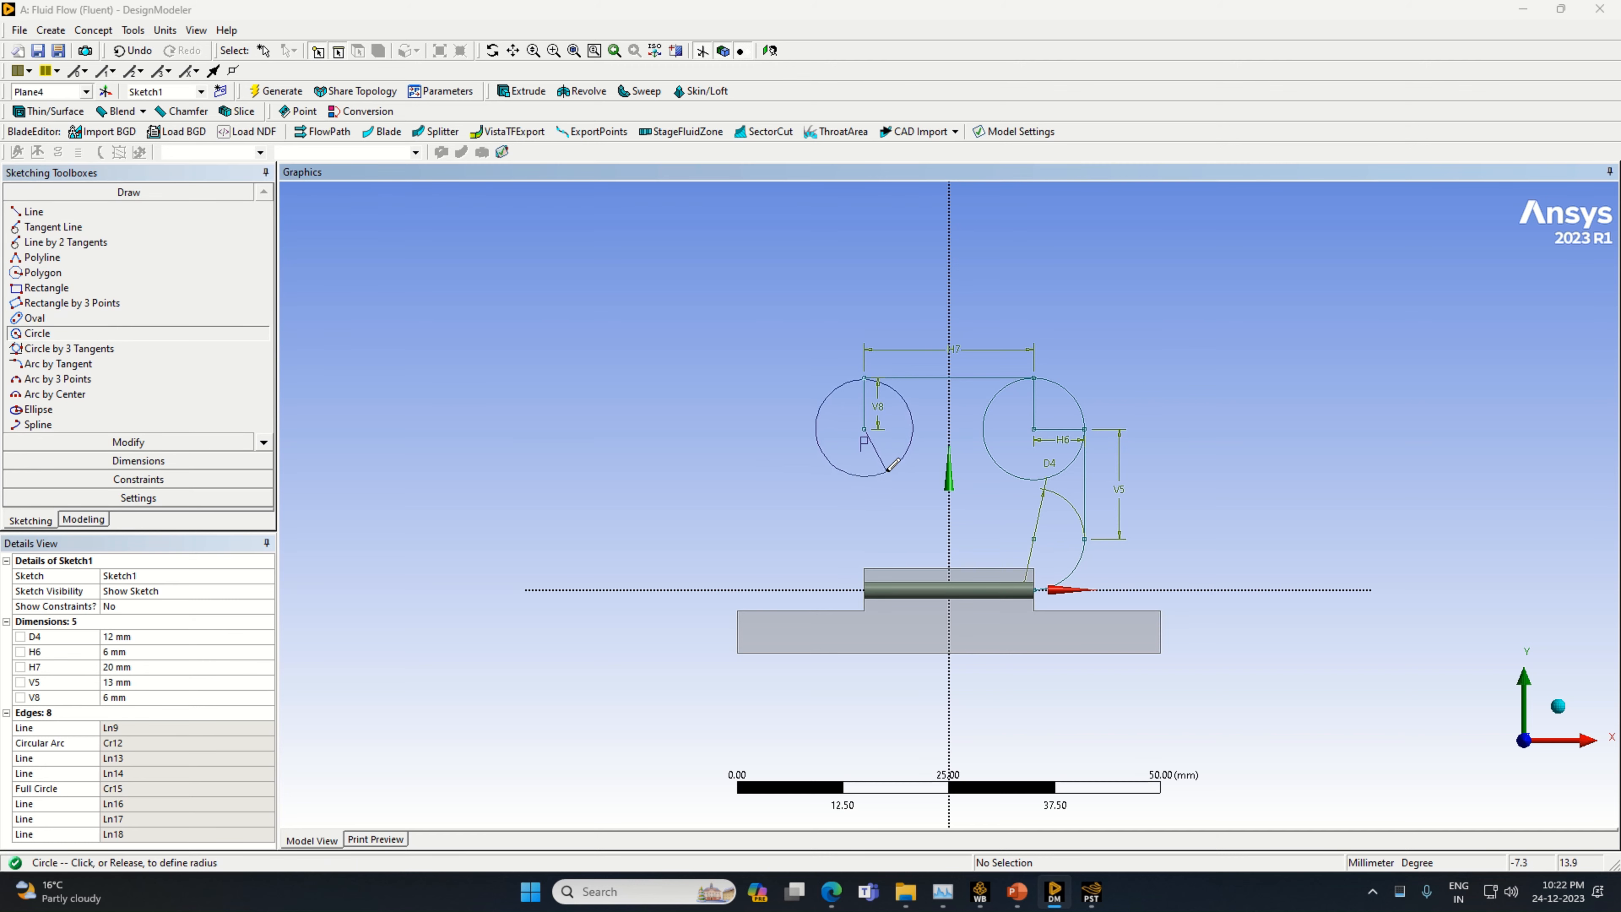
left_click(888, 470)
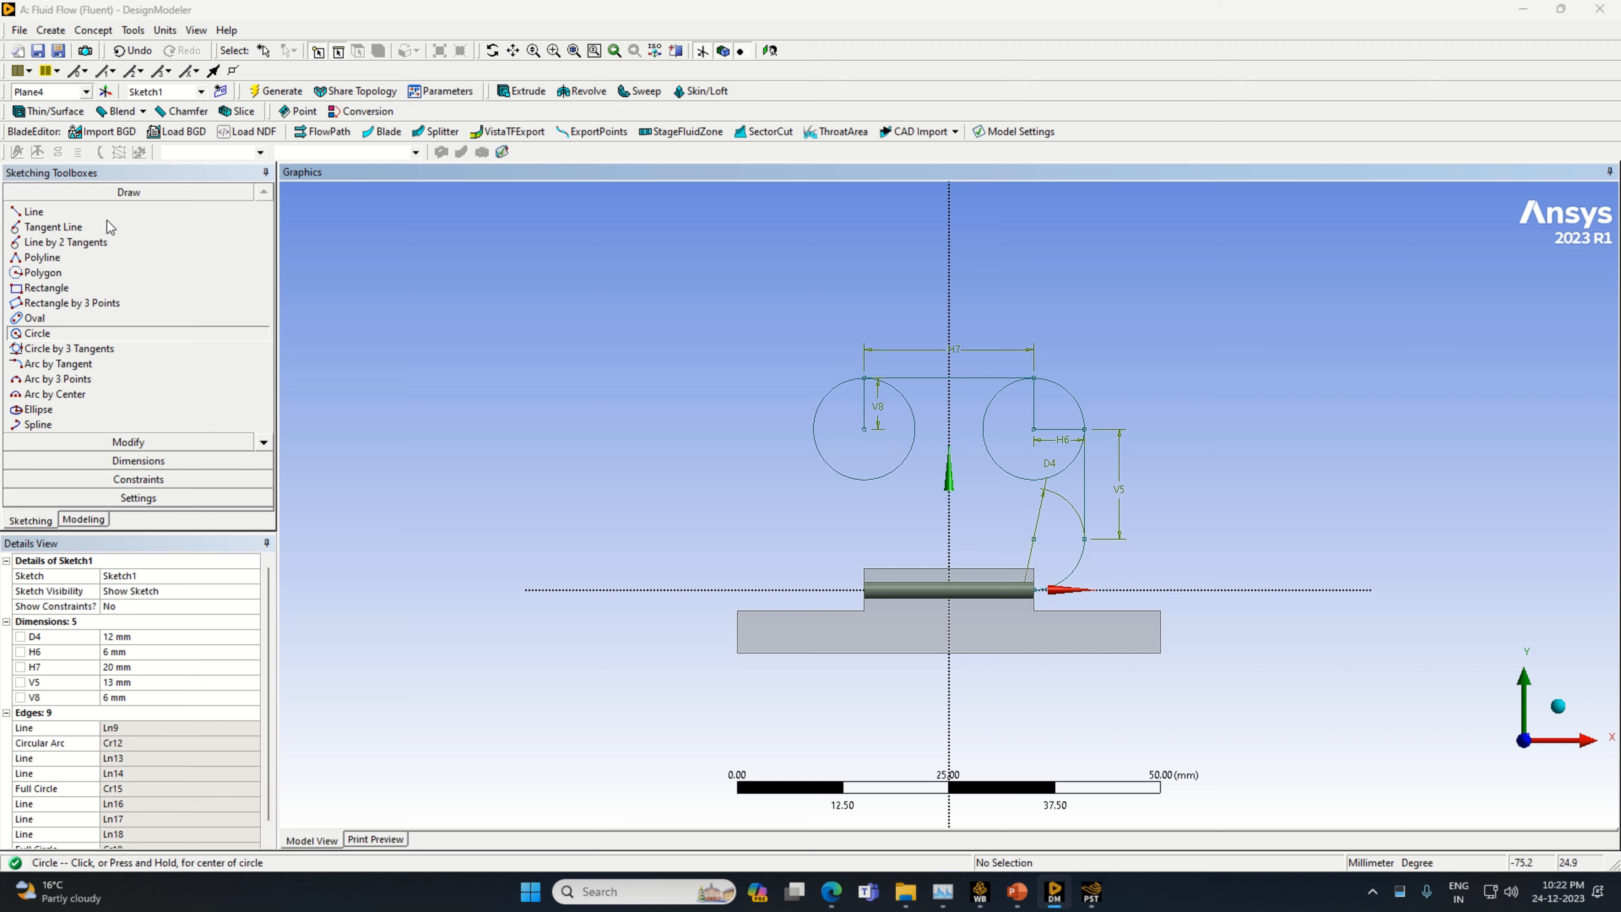
Draw a horizontal line from the second circle's centre to its outer edge, and a vertical line about 17.2 mm long downward from there
left_click(96, 212)
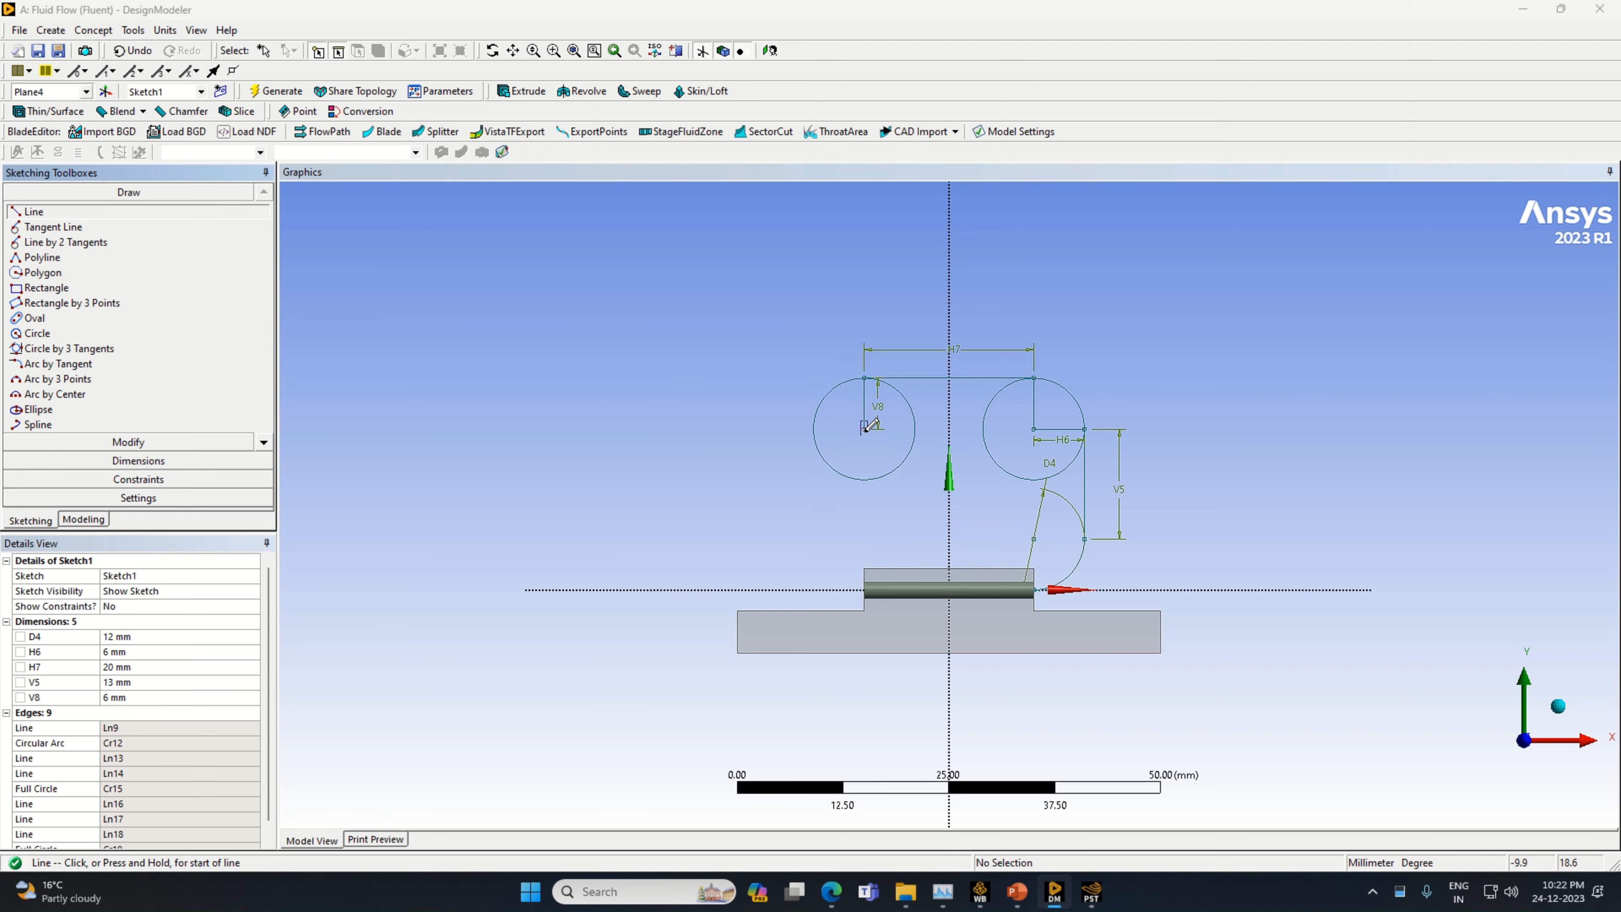
left_click(865, 427)
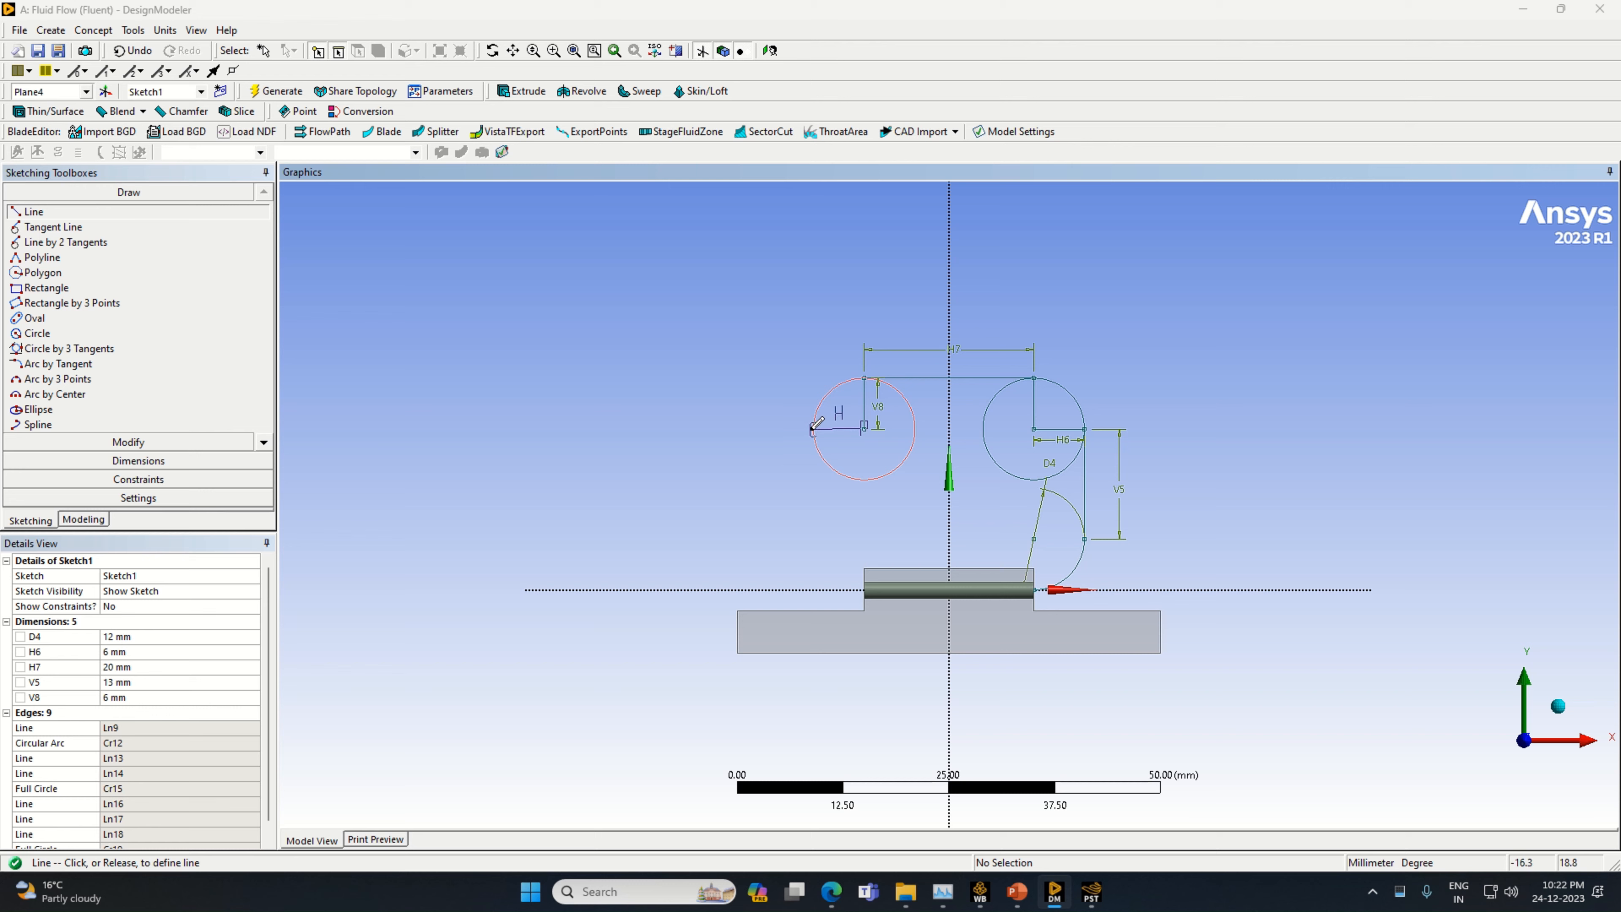
left_click(812, 429)
left_click(813, 574)
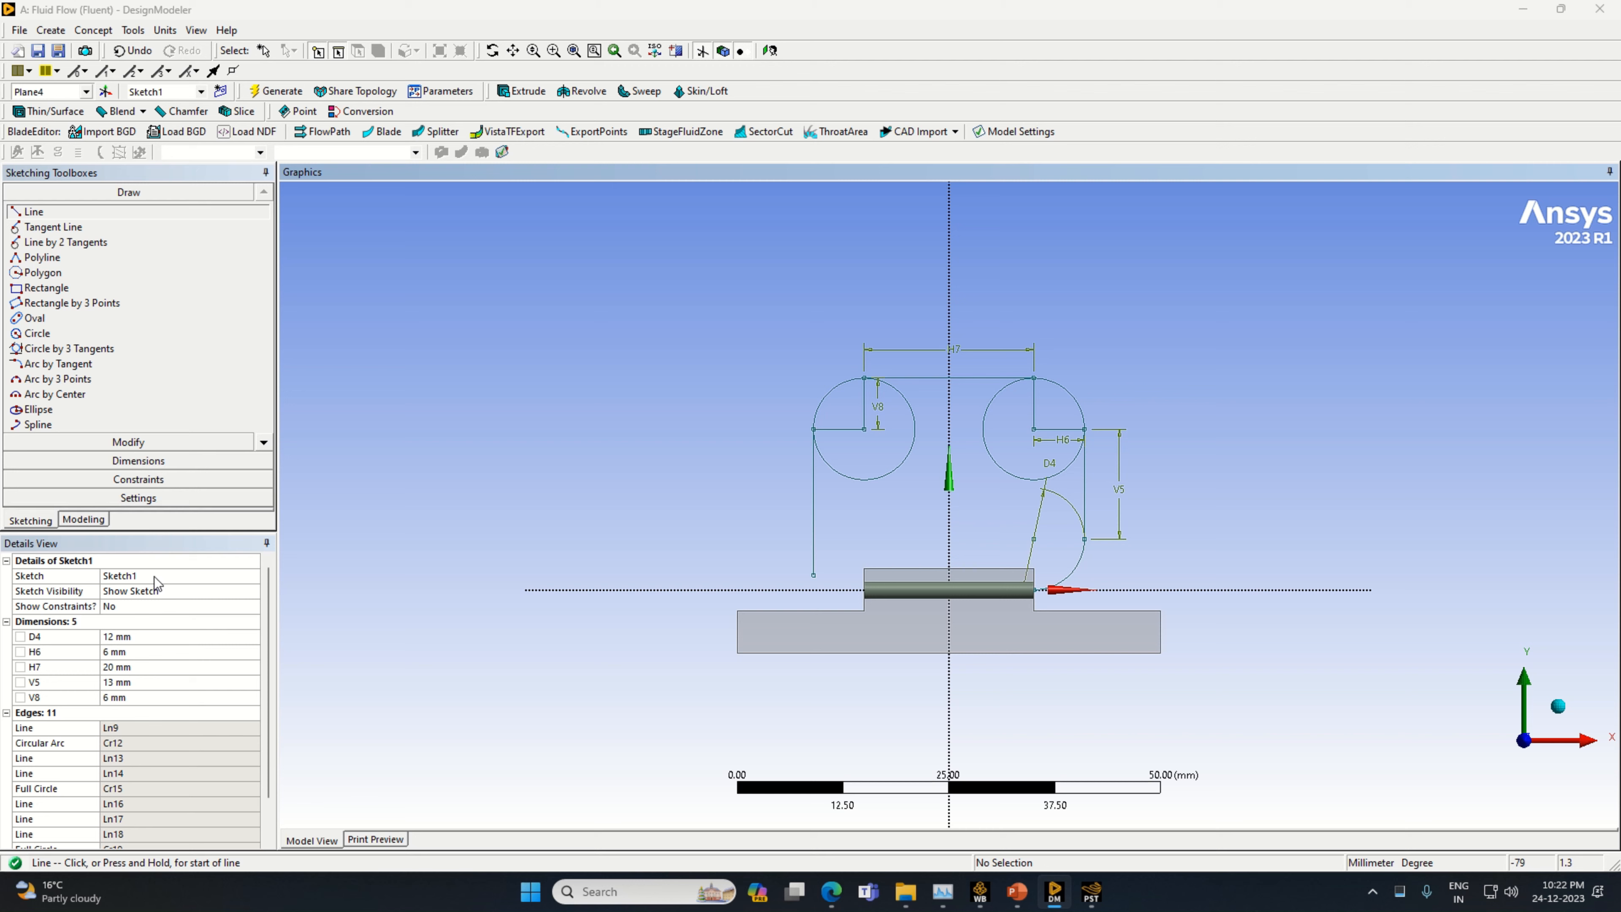
Add a vertical dimension to the long line below the second circle's outer edge and set it to 13 mm
left_click(174, 466)
left_click(814, 486)
left_click(802, 482)
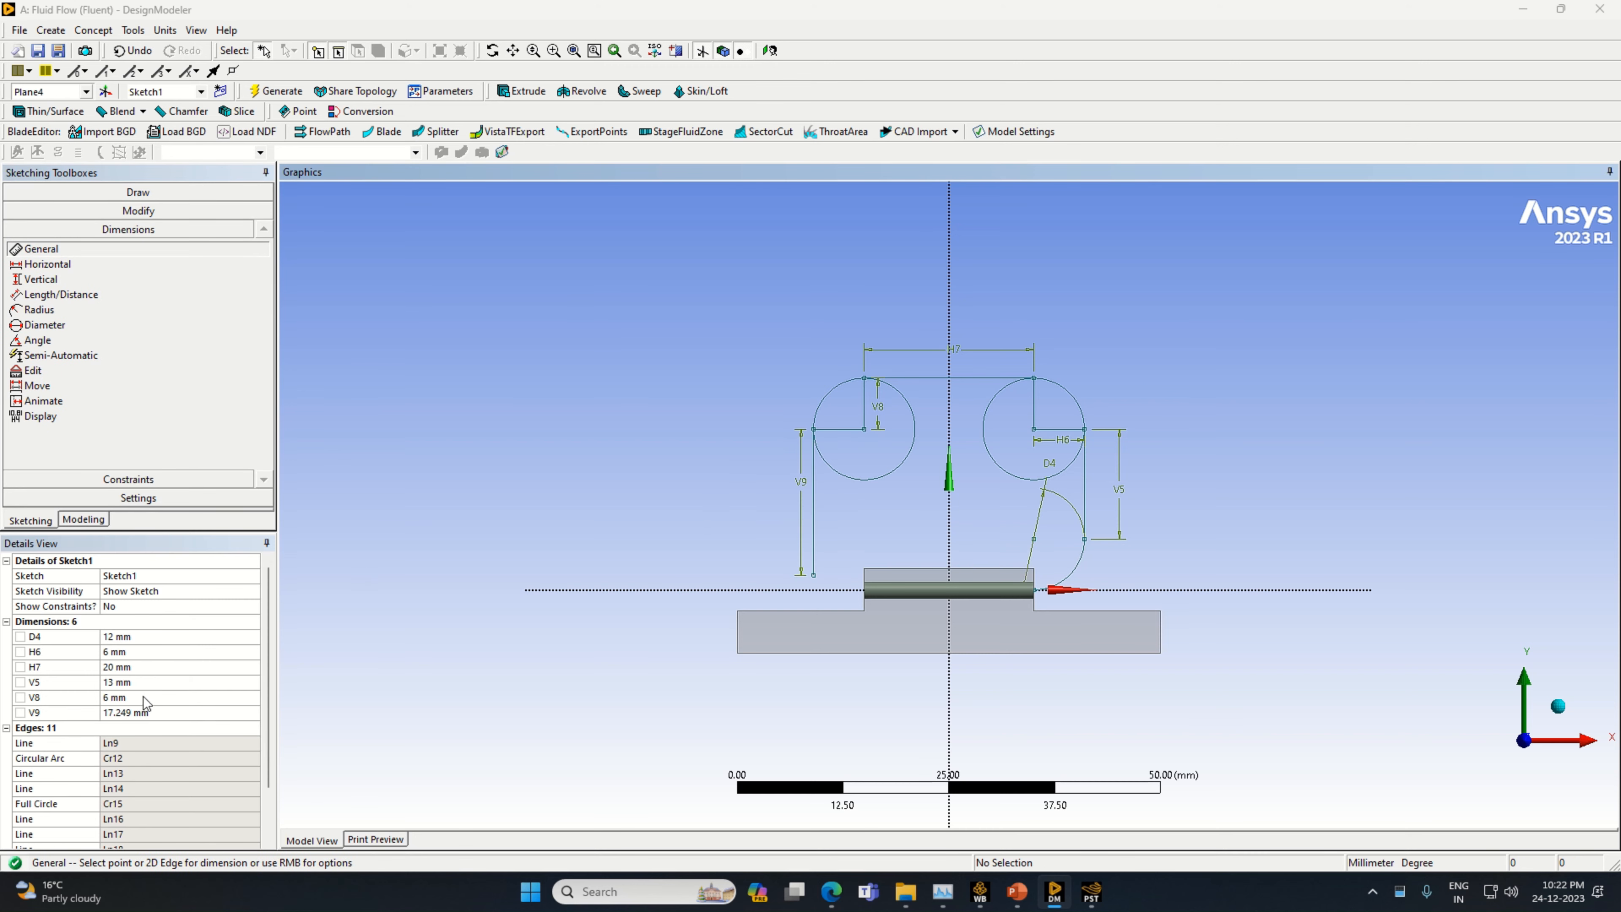
left_click(144, 712)
type("1")
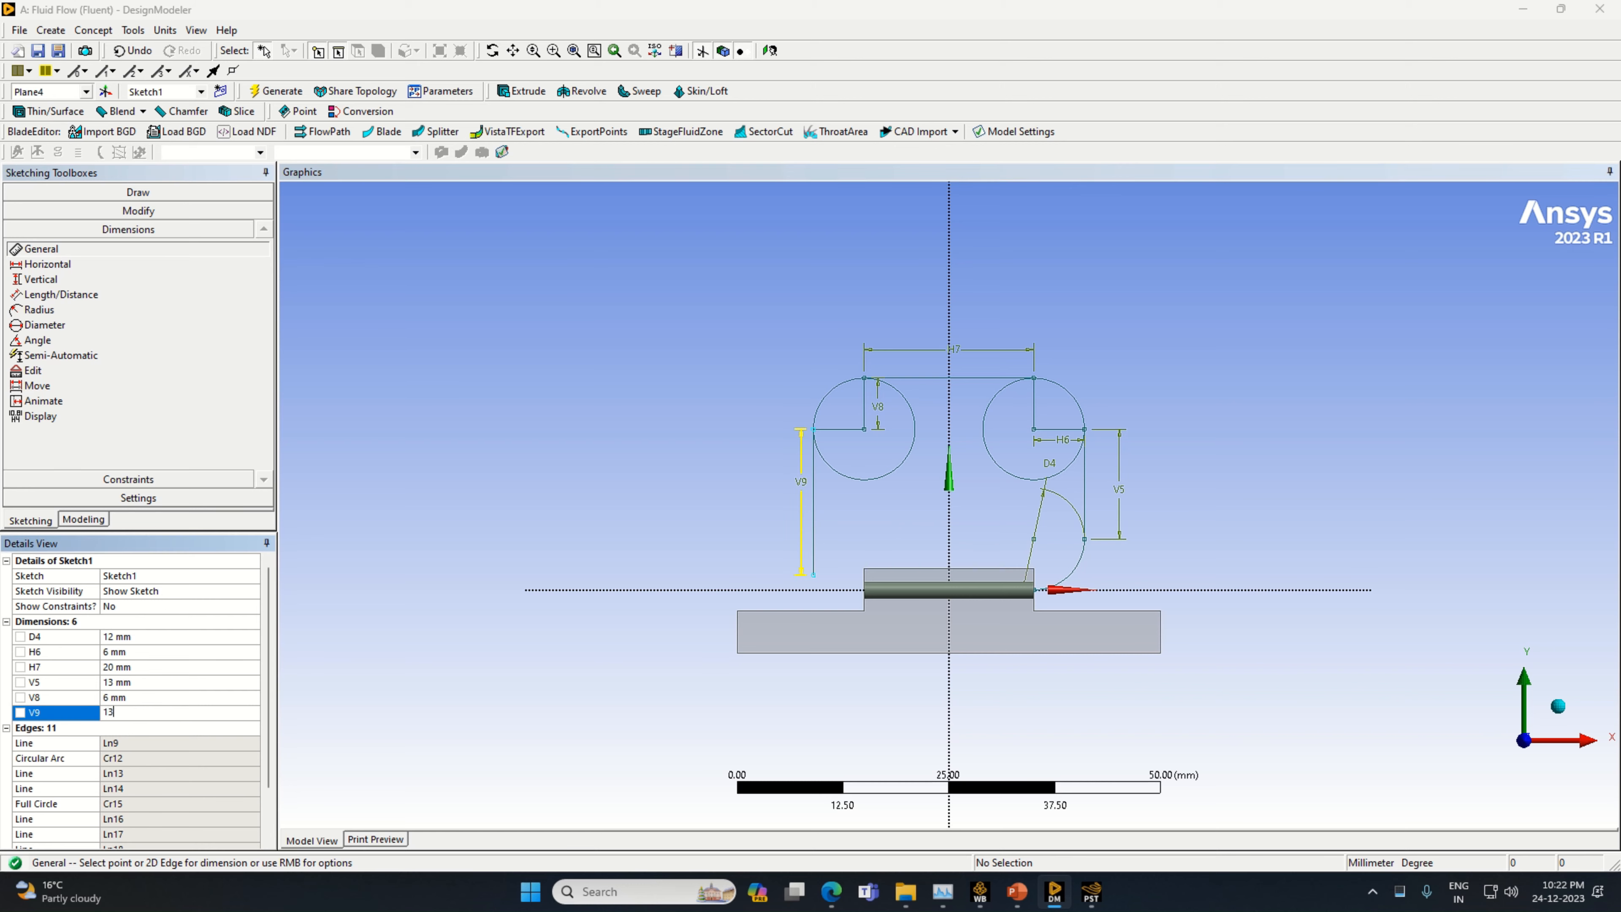
type("3")
key("Return")
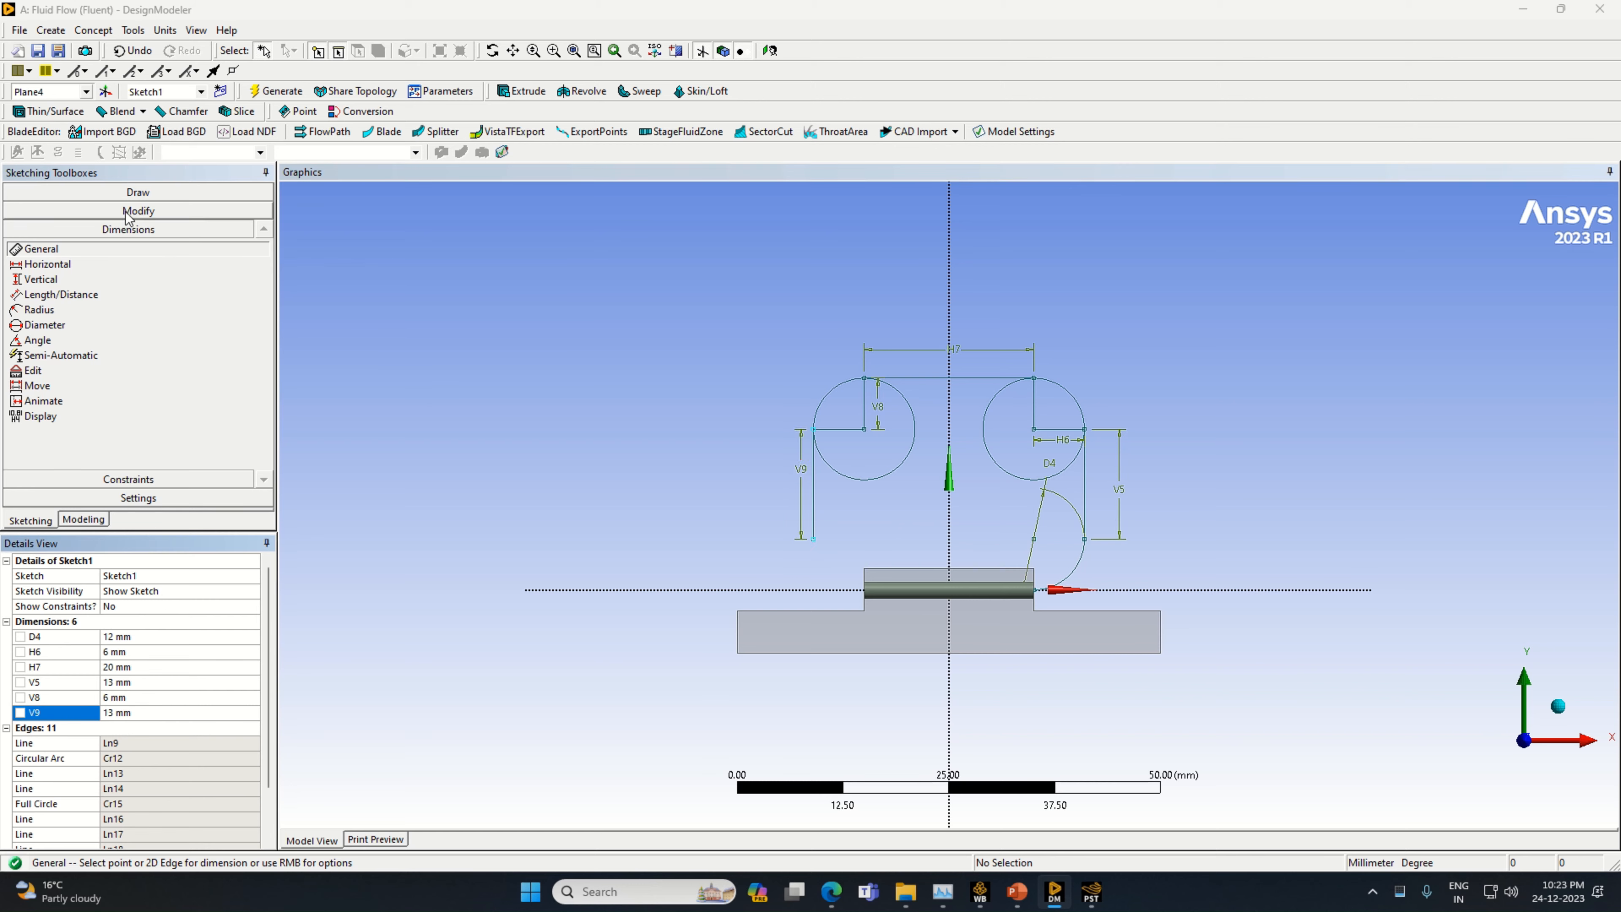
Draw a horizontal line about 5.2 mm long from the lower end of the second 13 mm vertical line toward the Y axis
left_click(96, 192)
left_click(89, 212)
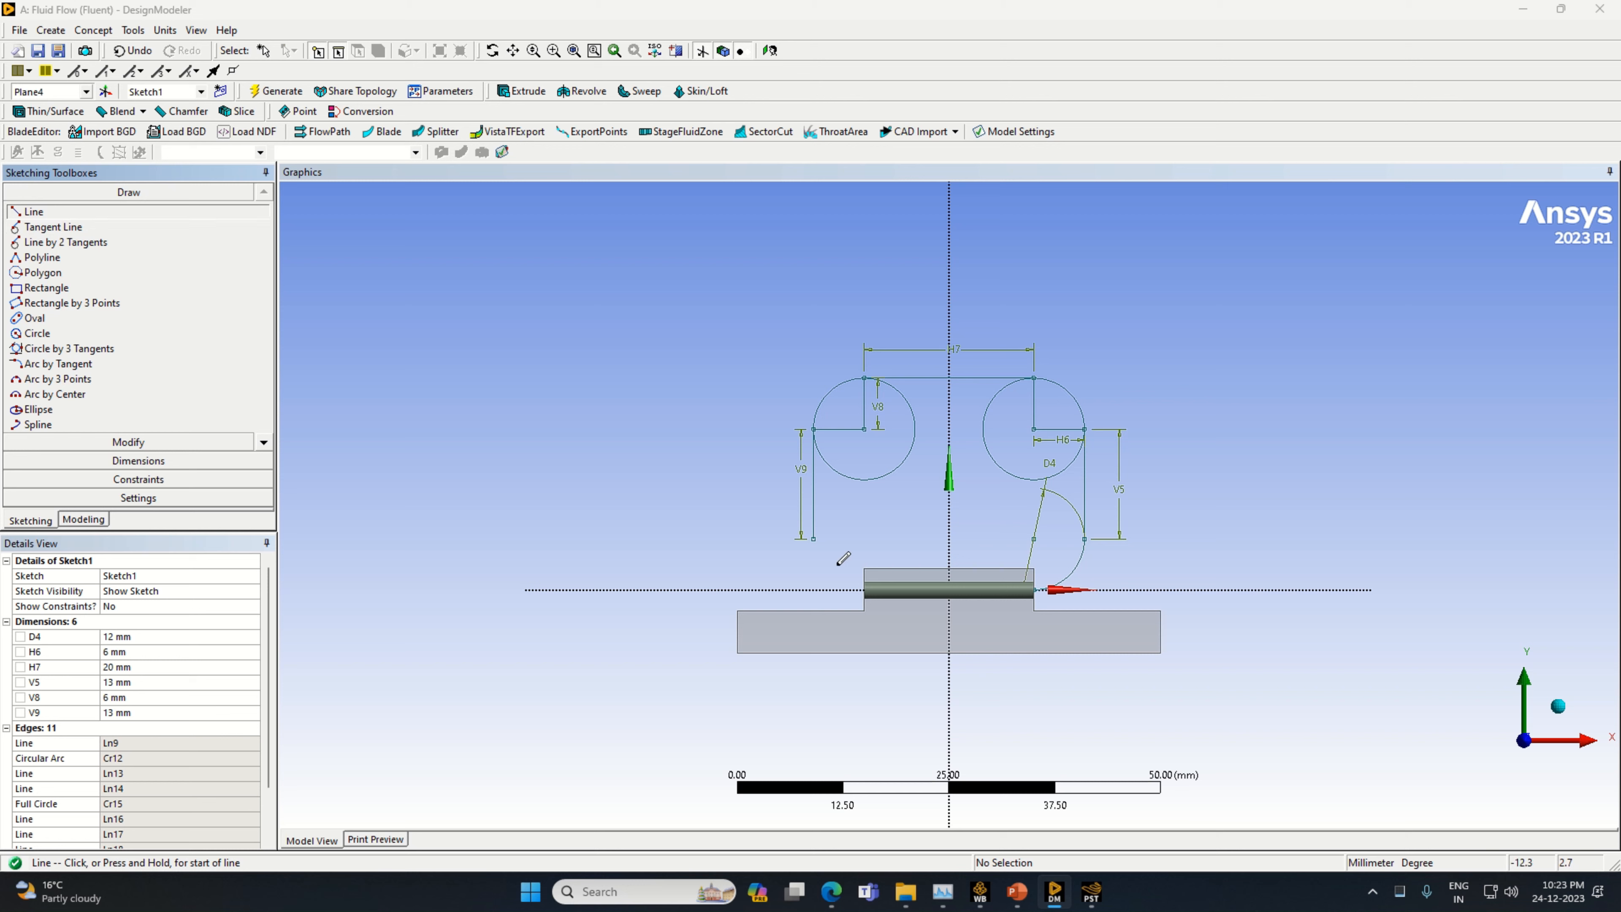
left_click(814, 537)
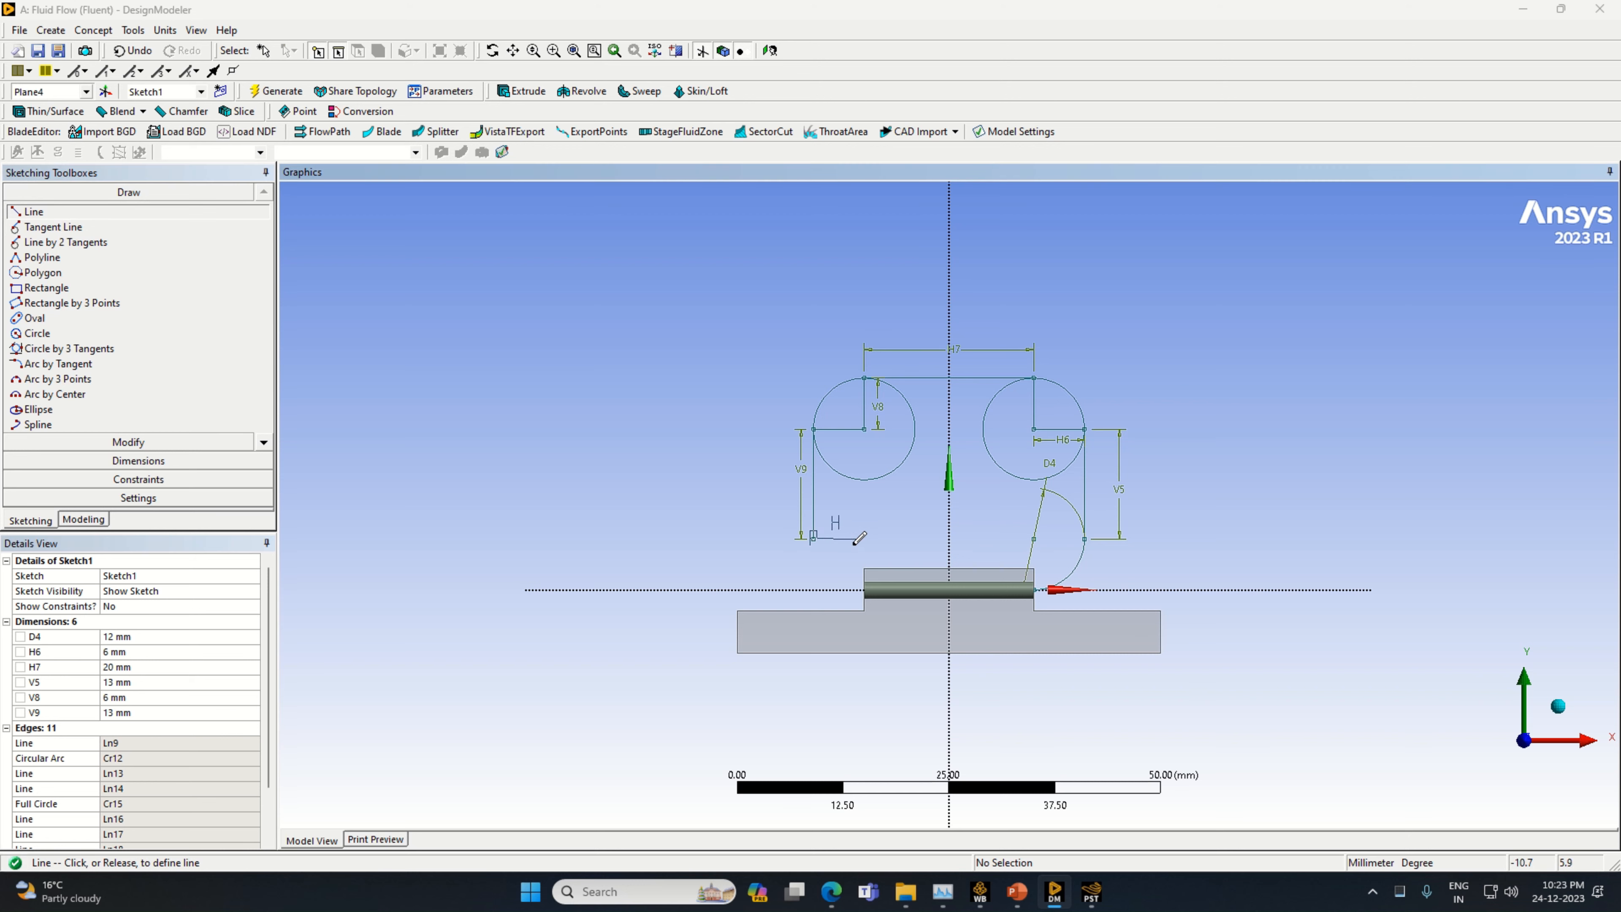
left_click(857, 539)
Add a dimension to the short horizontal line at the lower end of the second 13 mm vertical line and set it to 6 mm
left_click(139, 461)
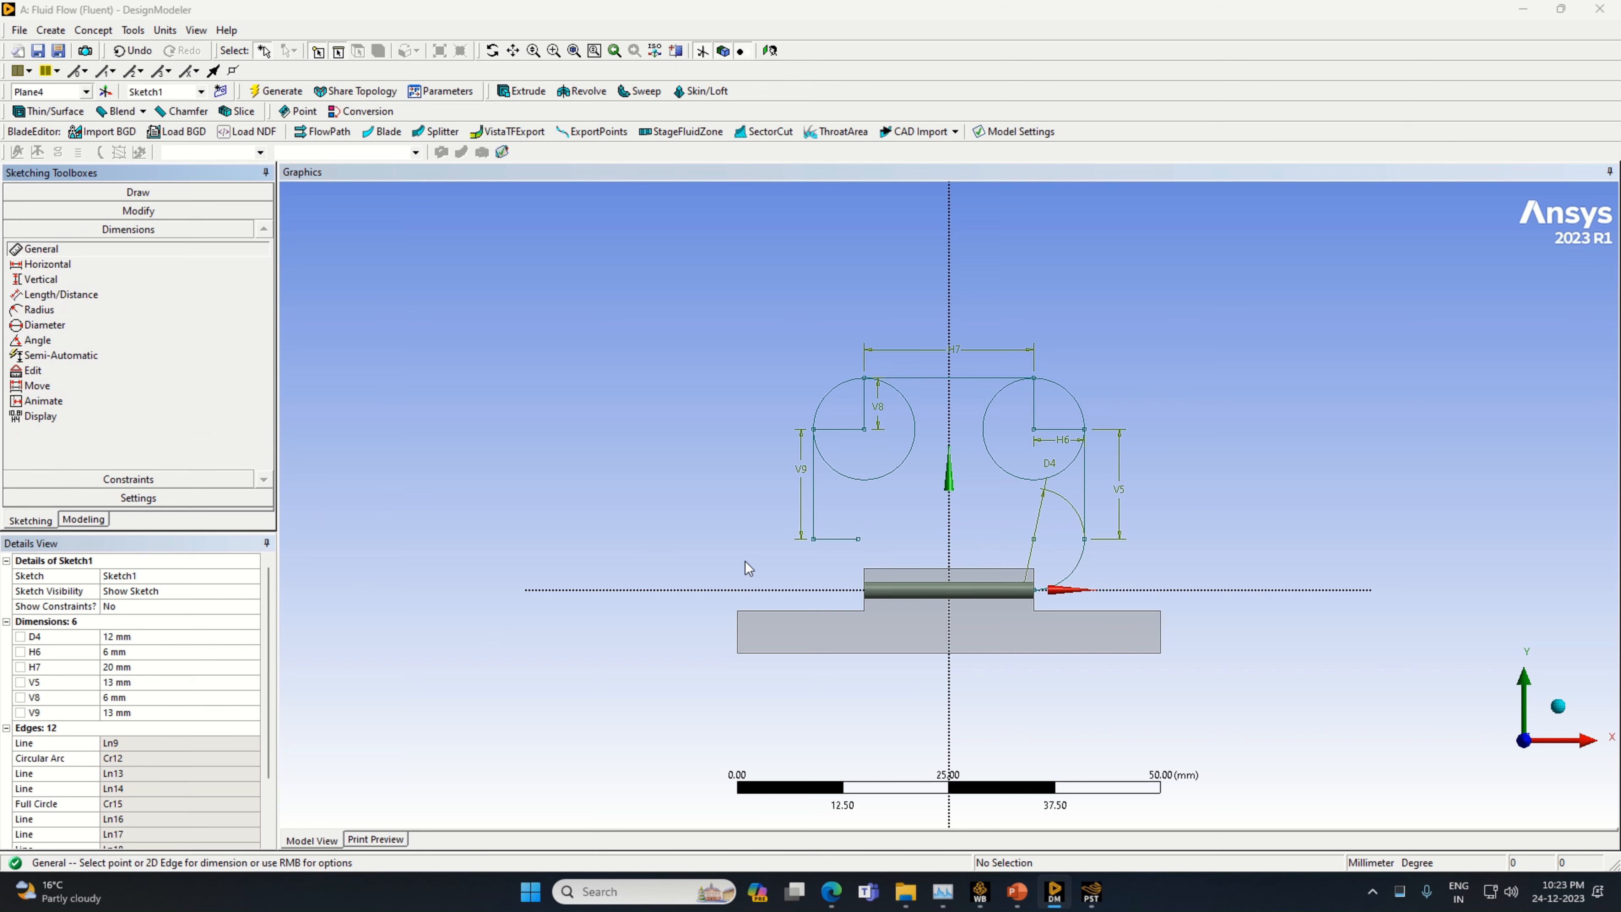
left_click(855, 540)
left_click(852, 553)
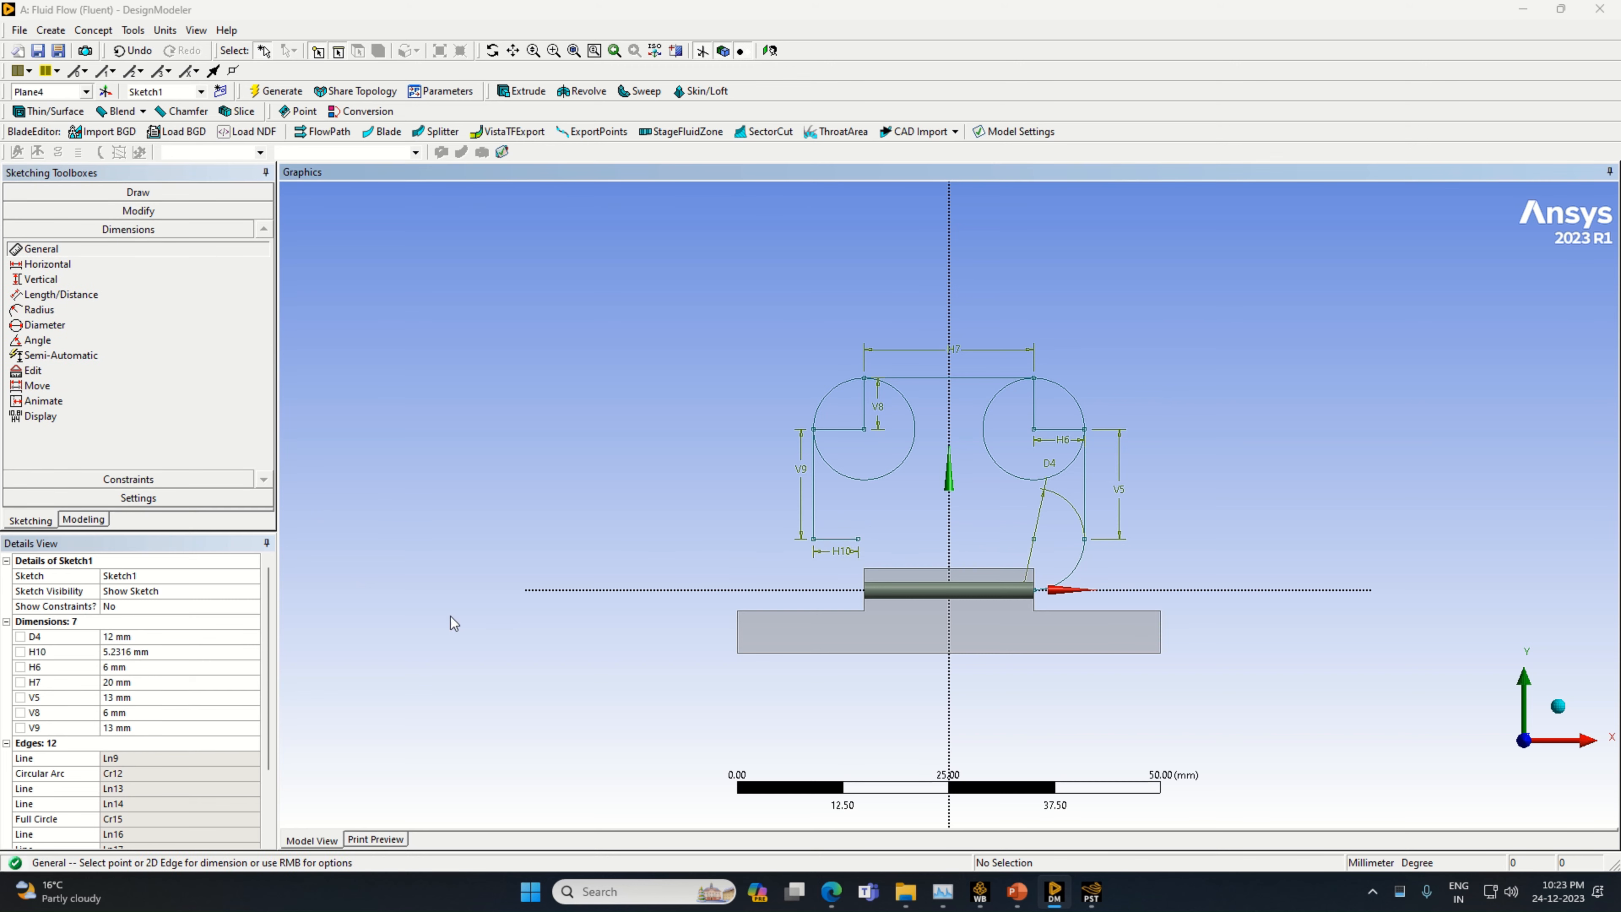
left_click(146, 651)
type("6")
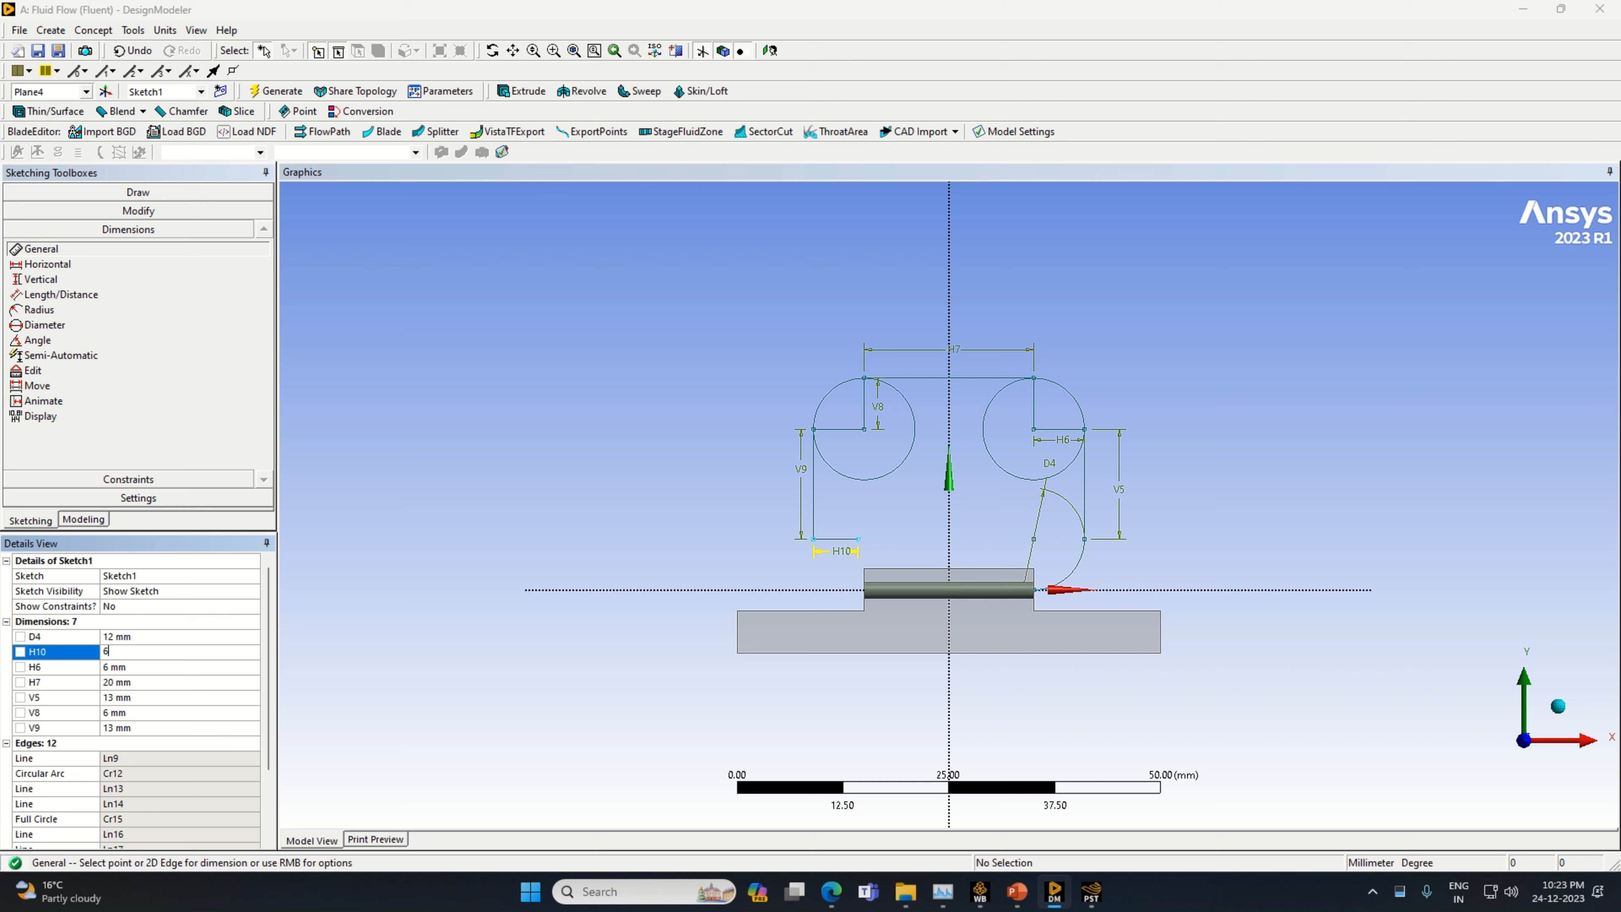
key("Return")
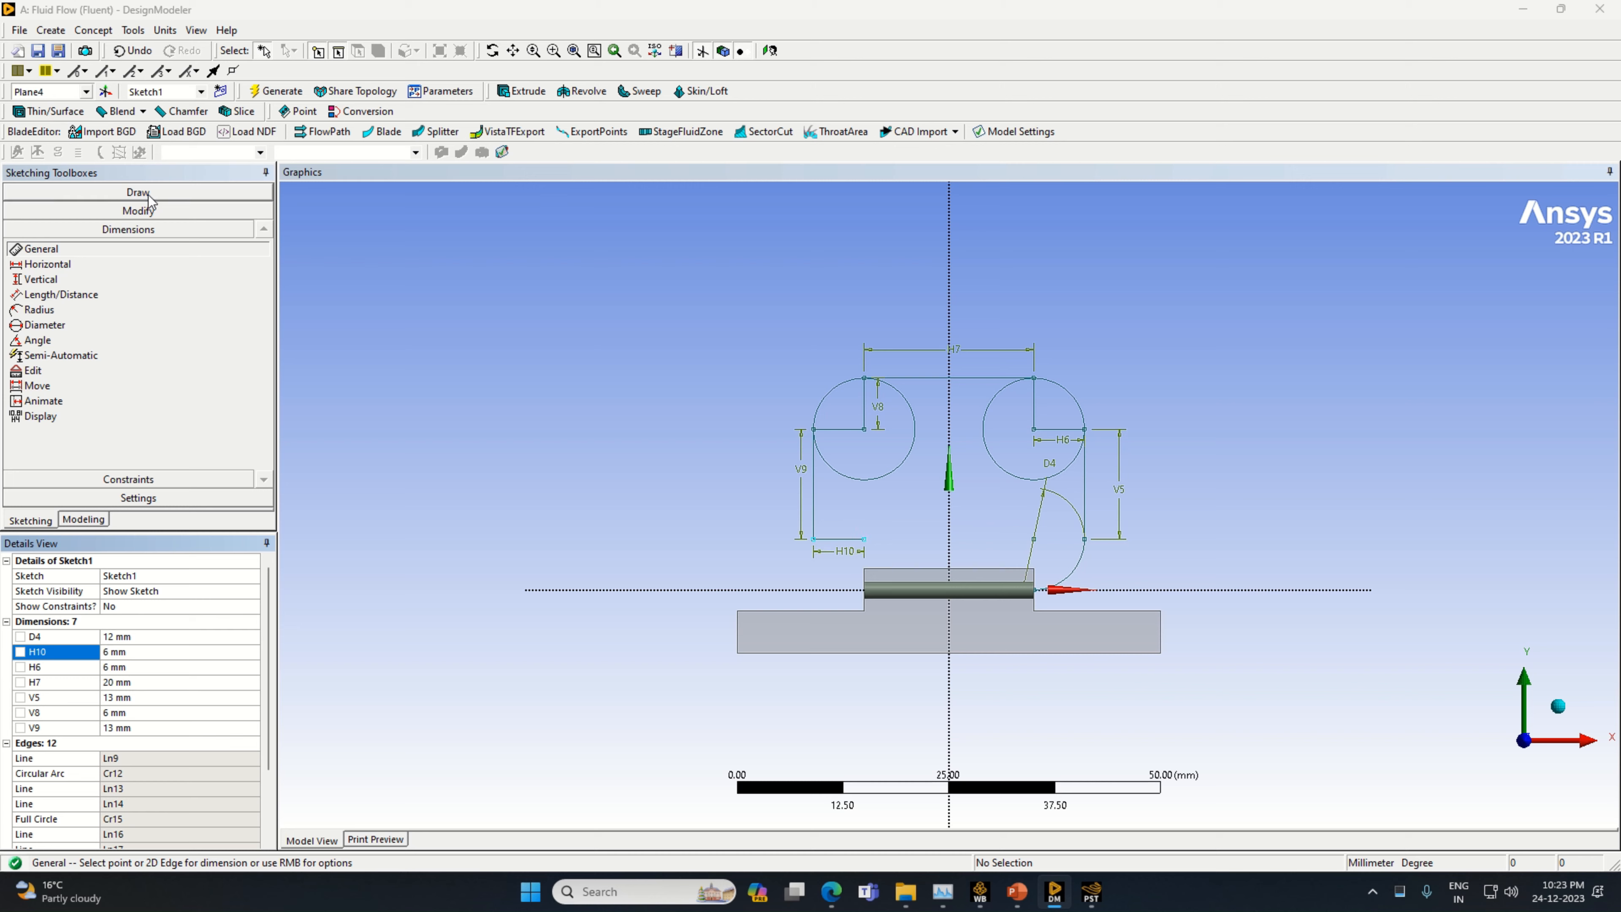
Draw a circle centred on the inner end of the lower 6 mm horizontal line, tangent to the X axis
left_click(137, 192)
left_click(37, 332)
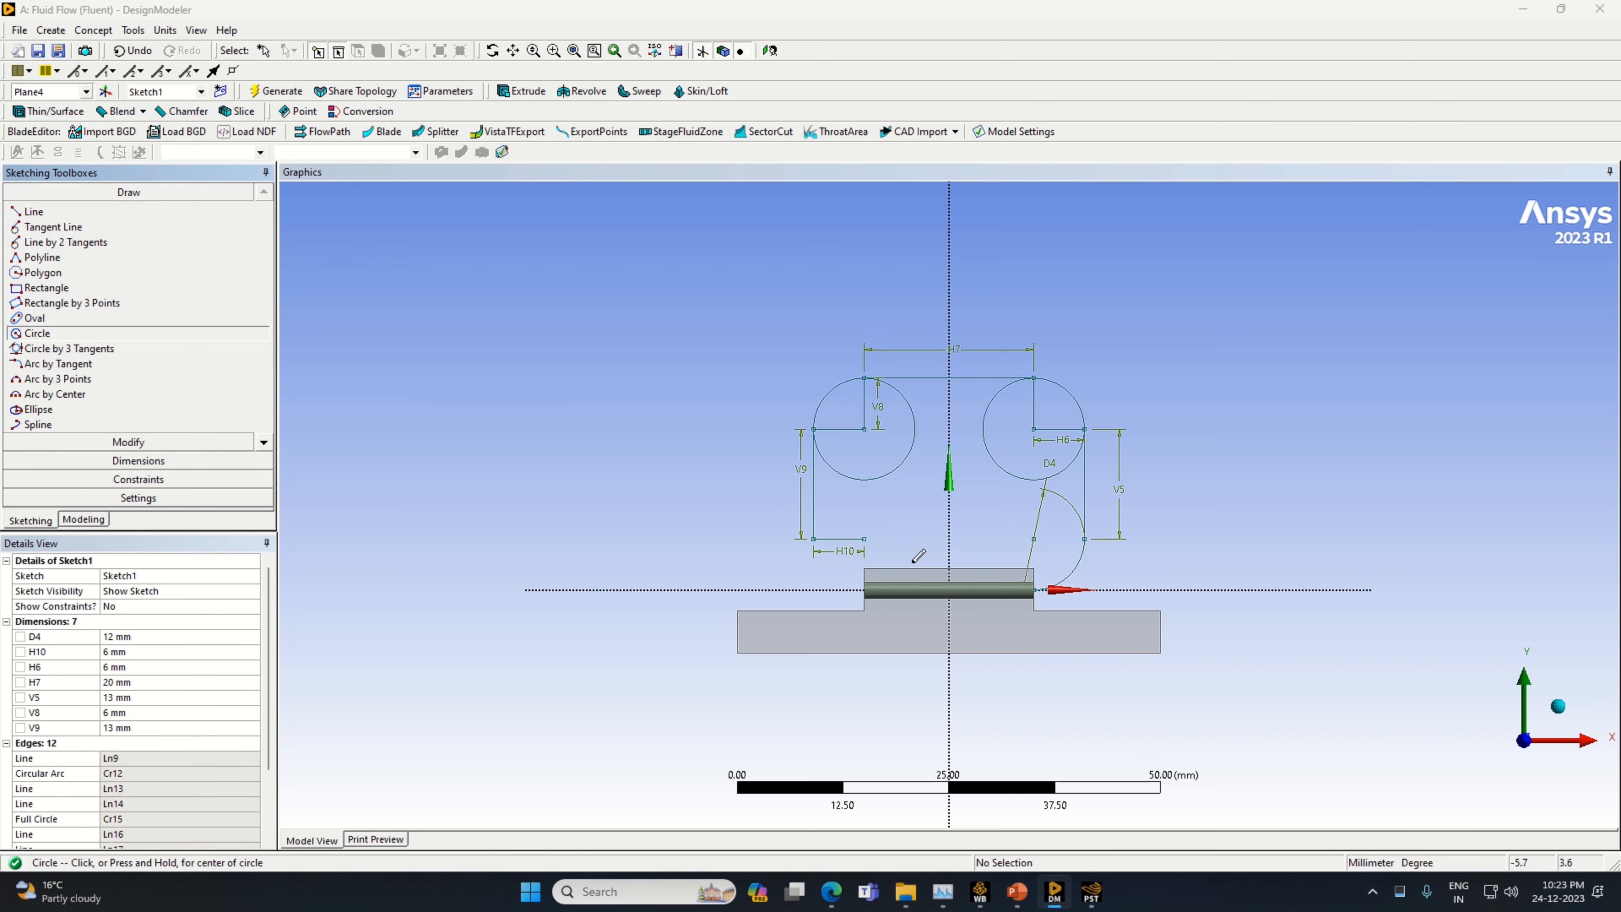
left_click(864, 538)
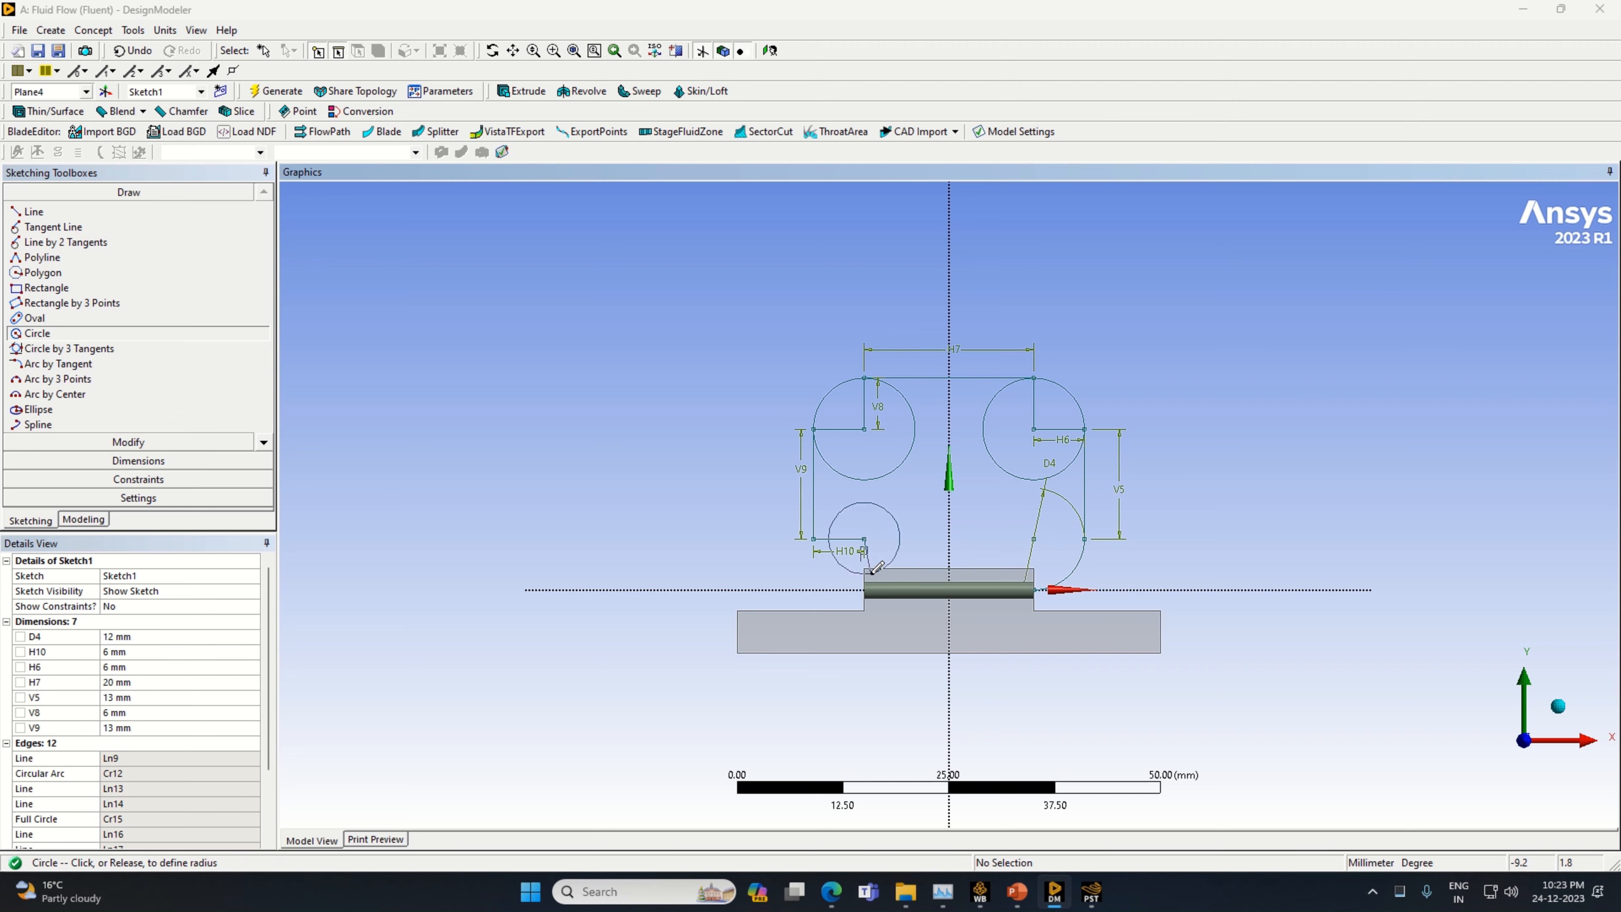
left_click(880, 580)
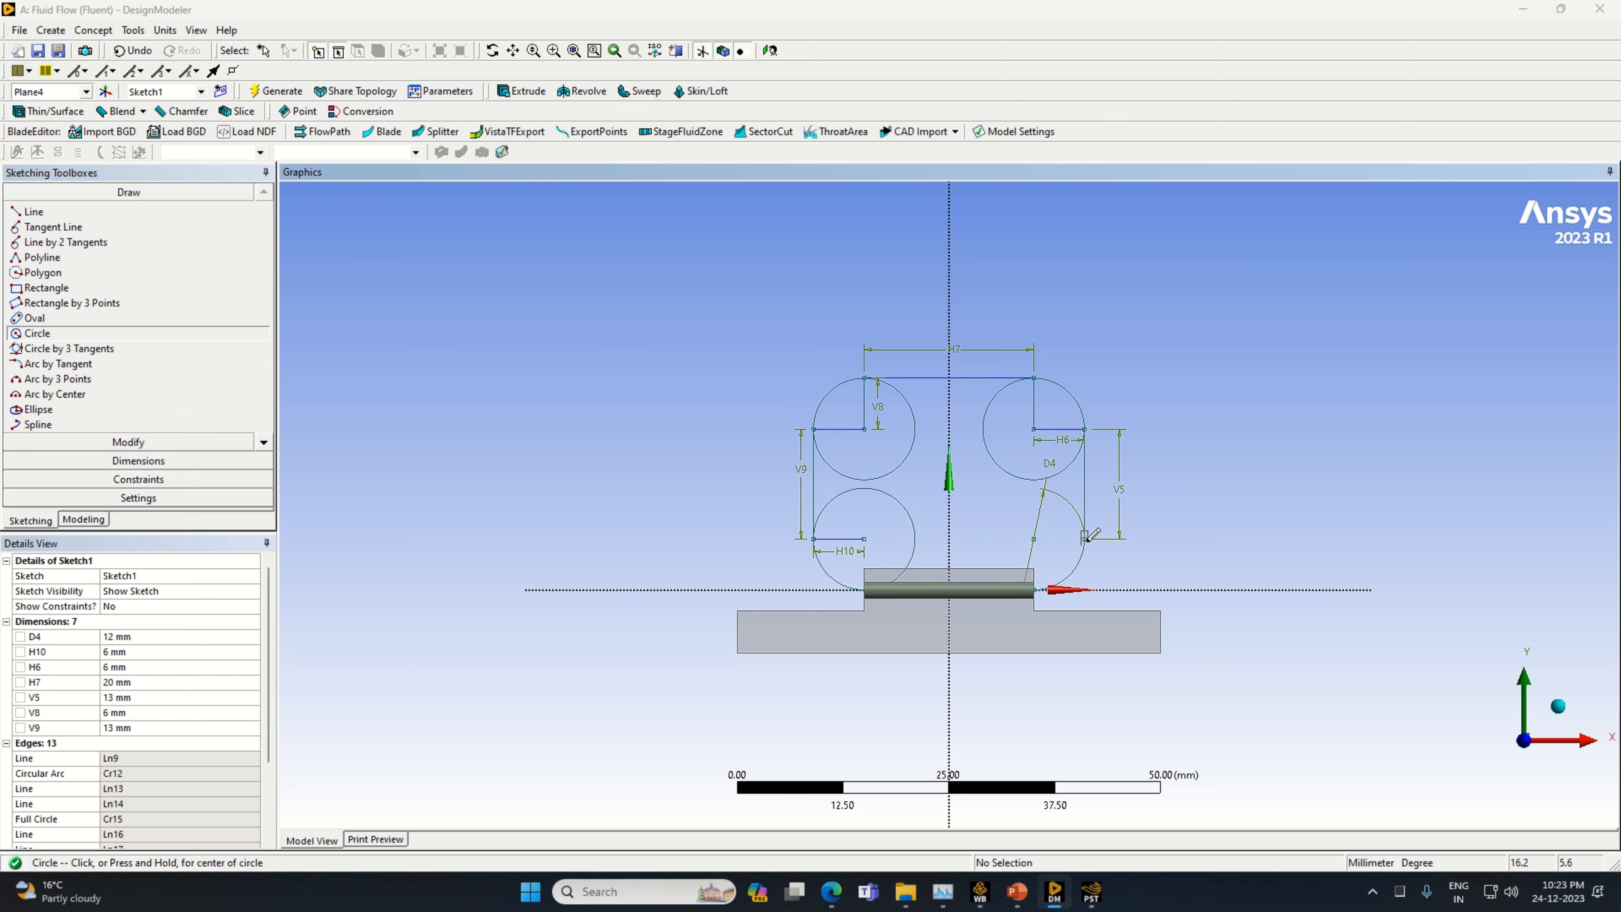
Trim the radius lines and the inner portions of the three full circles, leaving a closed rectangular path with rounded corners
left_click(93, 442)
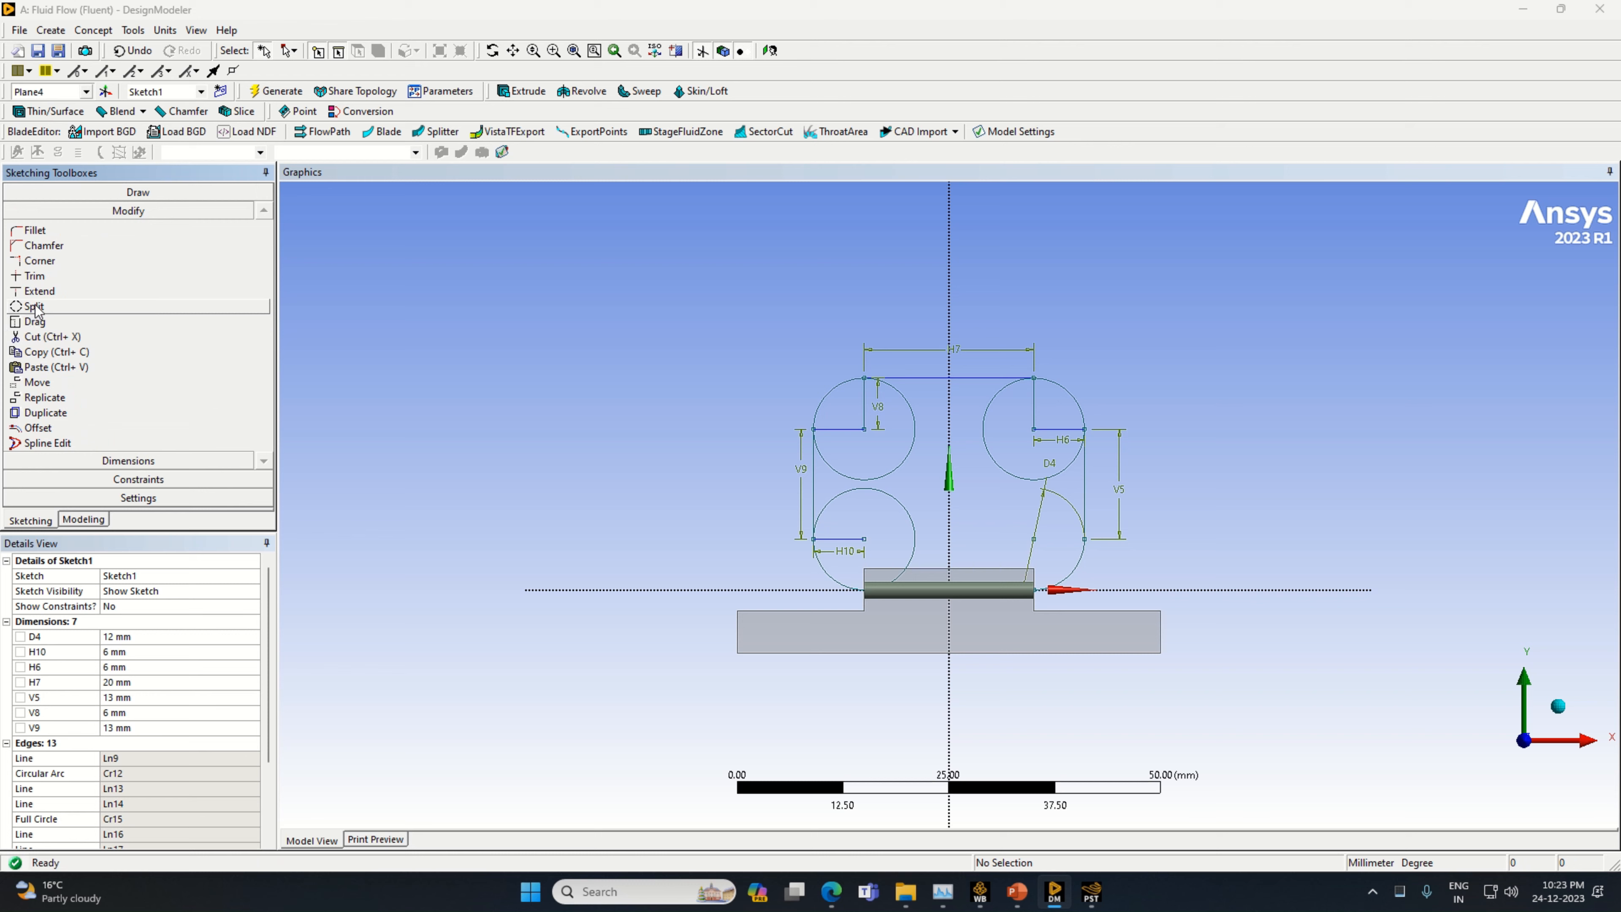
left_click(33, 276)
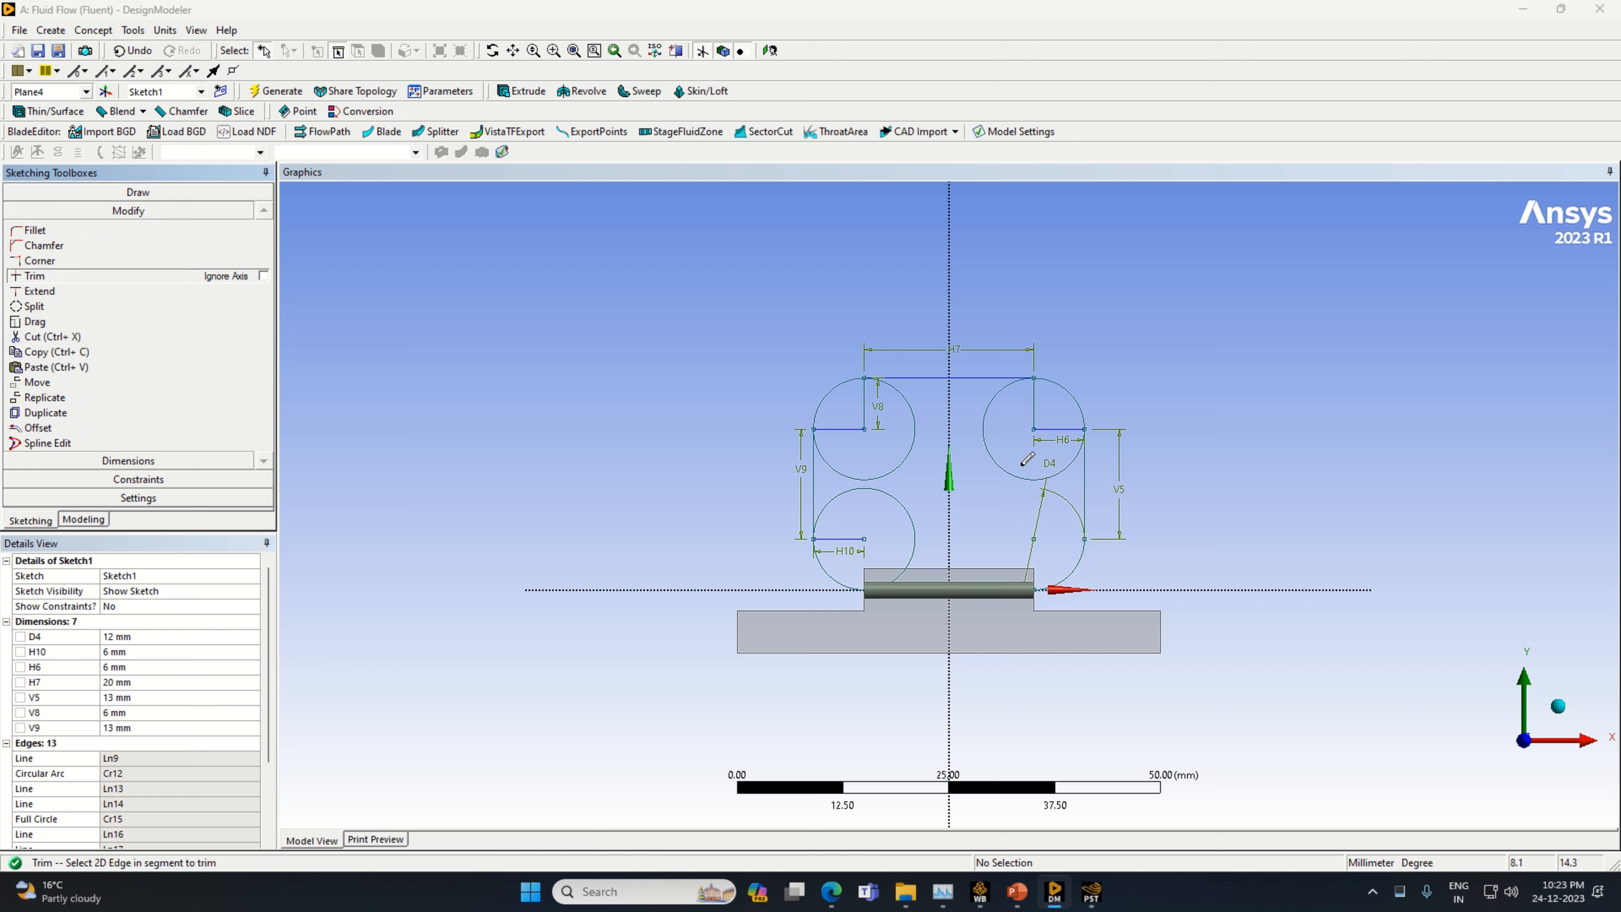
left_click(1060, 424)
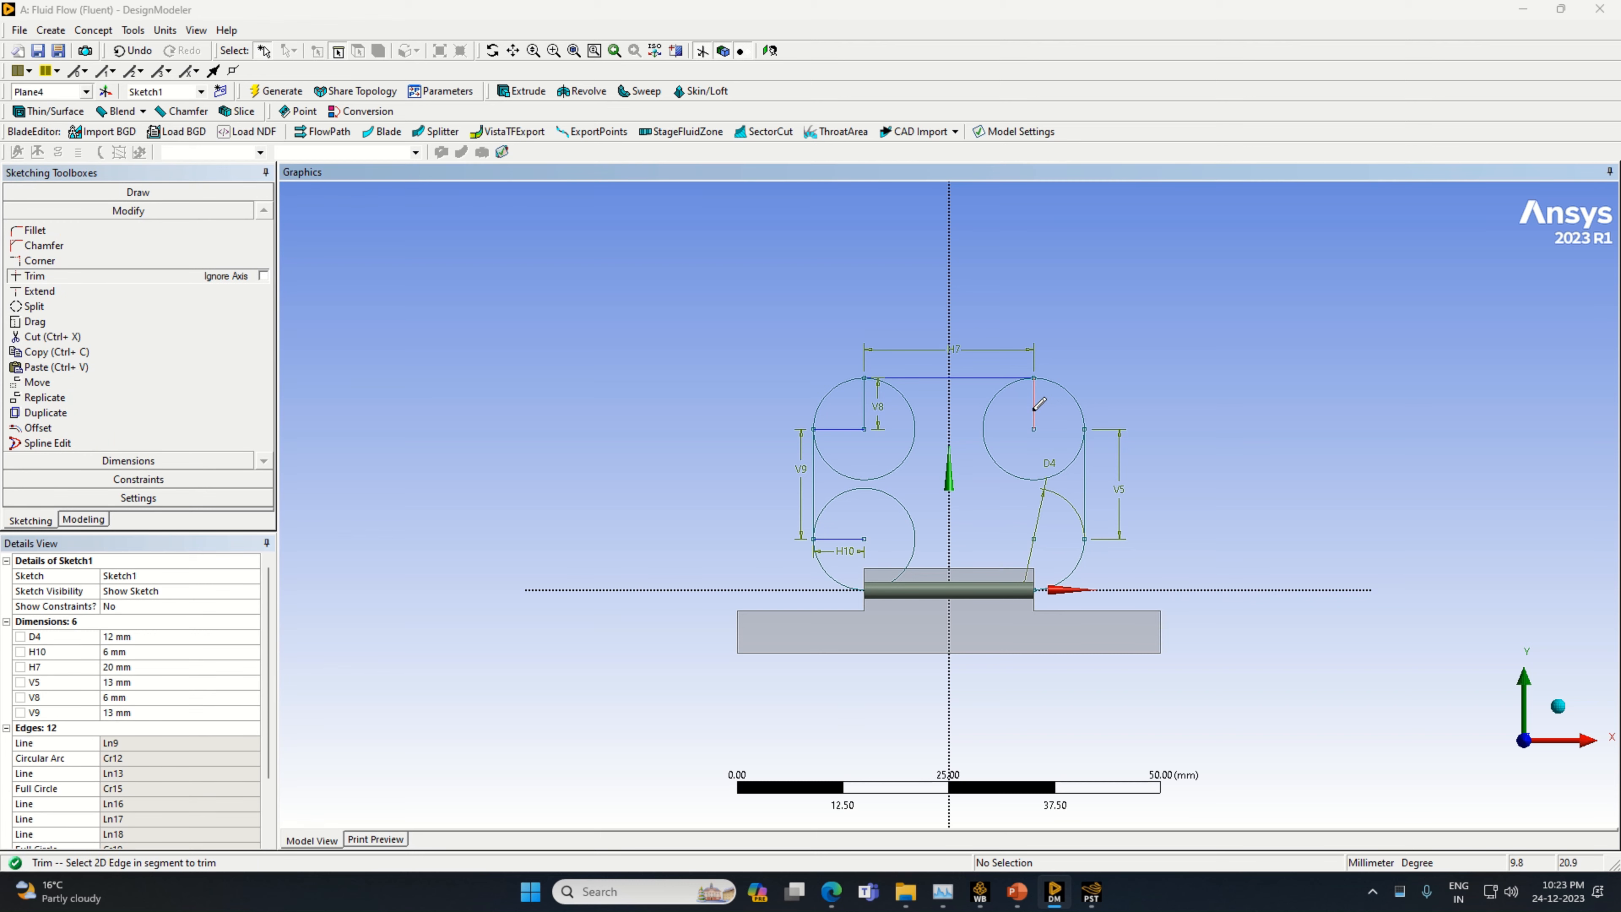
left_click(1036, 404)
left_click(988, 456)
left_click(852, 429)
left_click(866, 409)
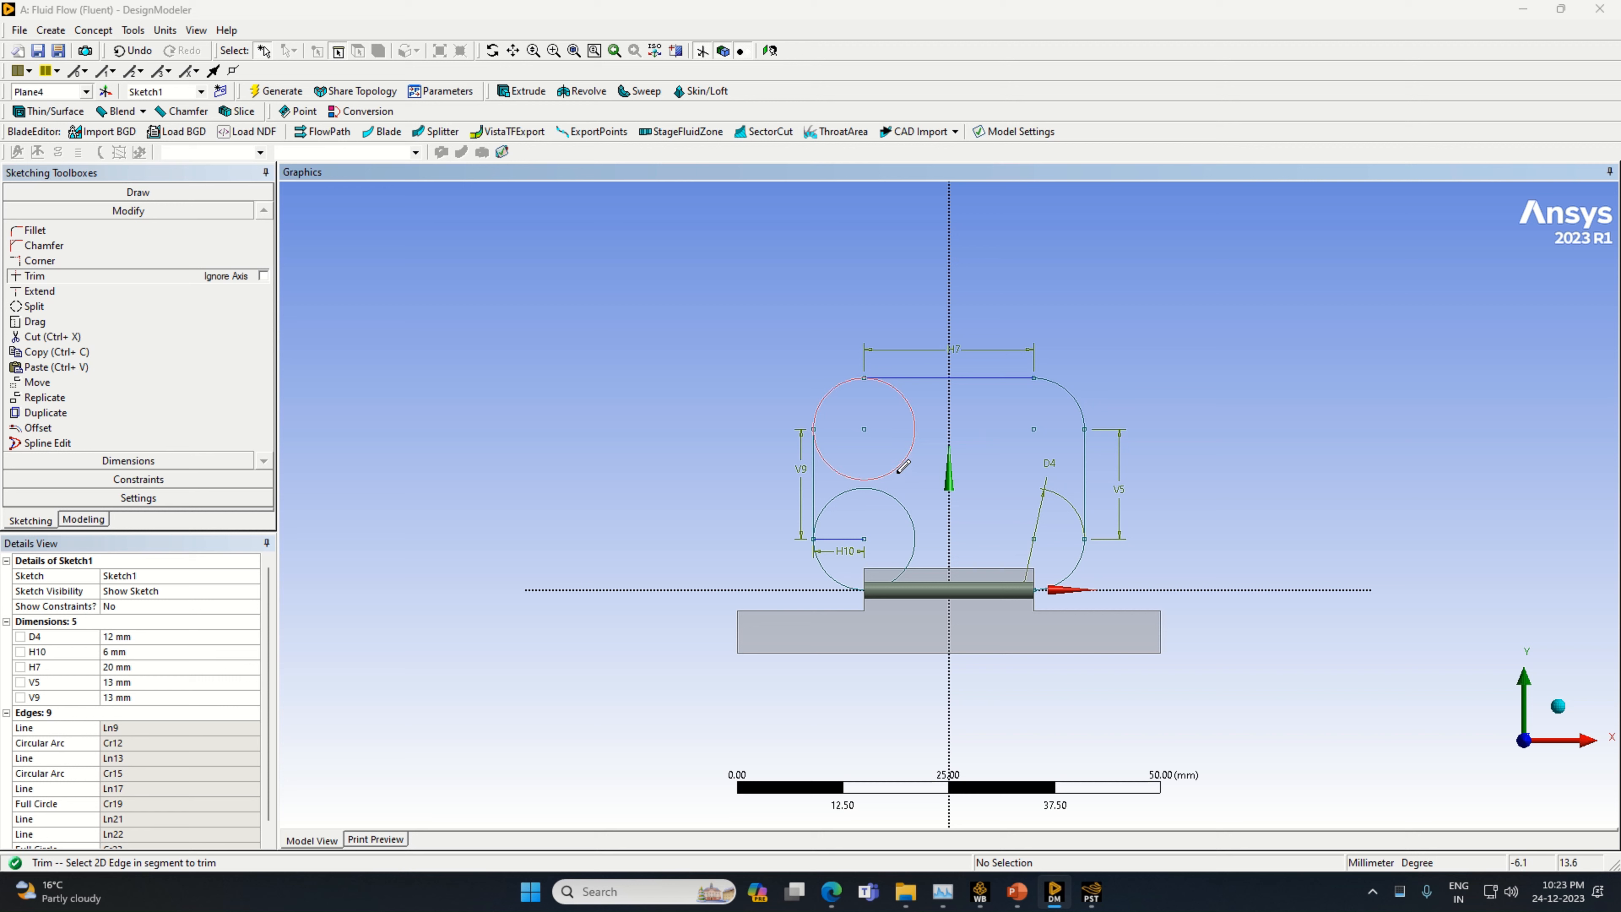
left_click(904, 463)
left_click(853, 538)
left_click(854, 489)
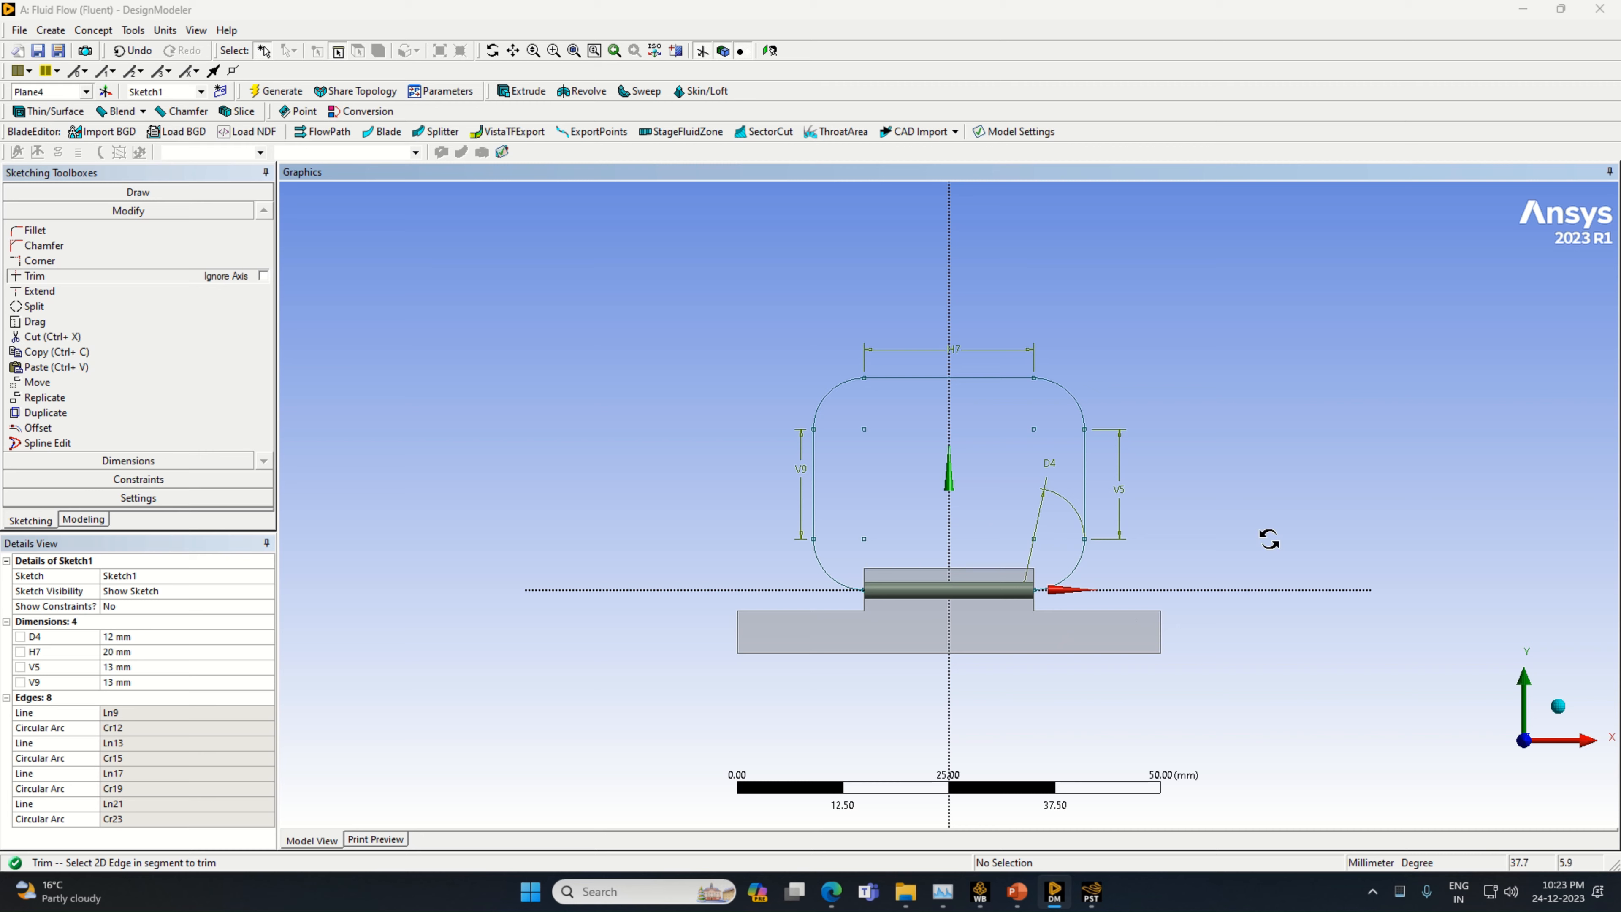
Return to modeling, show all bodies, and hide the large stepped solid above the base again
middle_click_drag(1266, 536, 1241, 552)
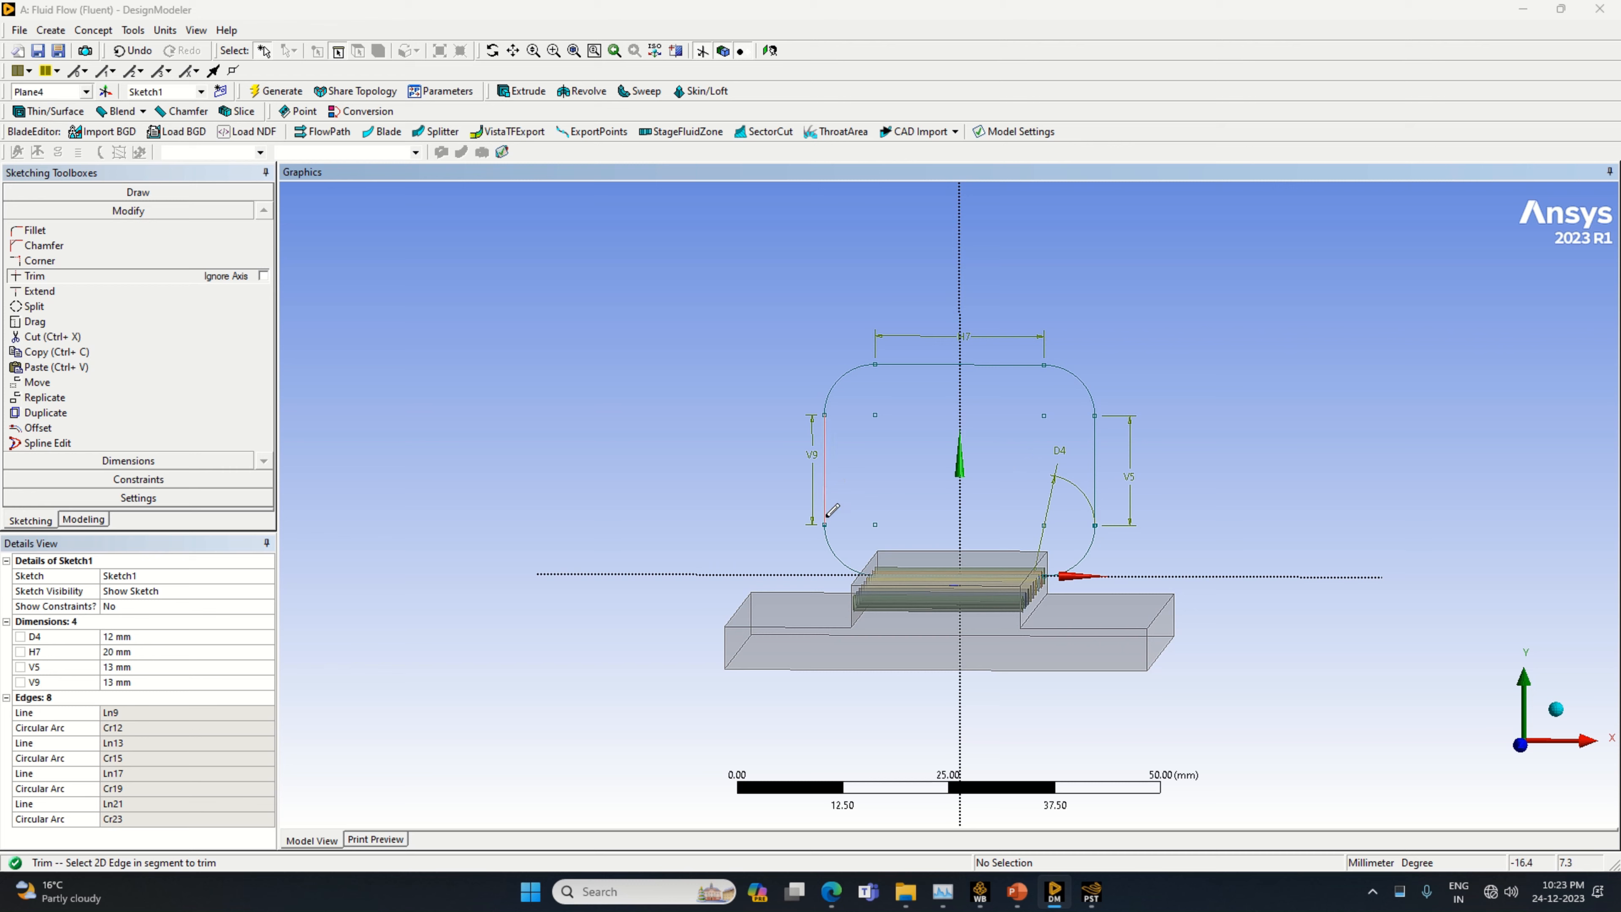
left_click(79, 520)
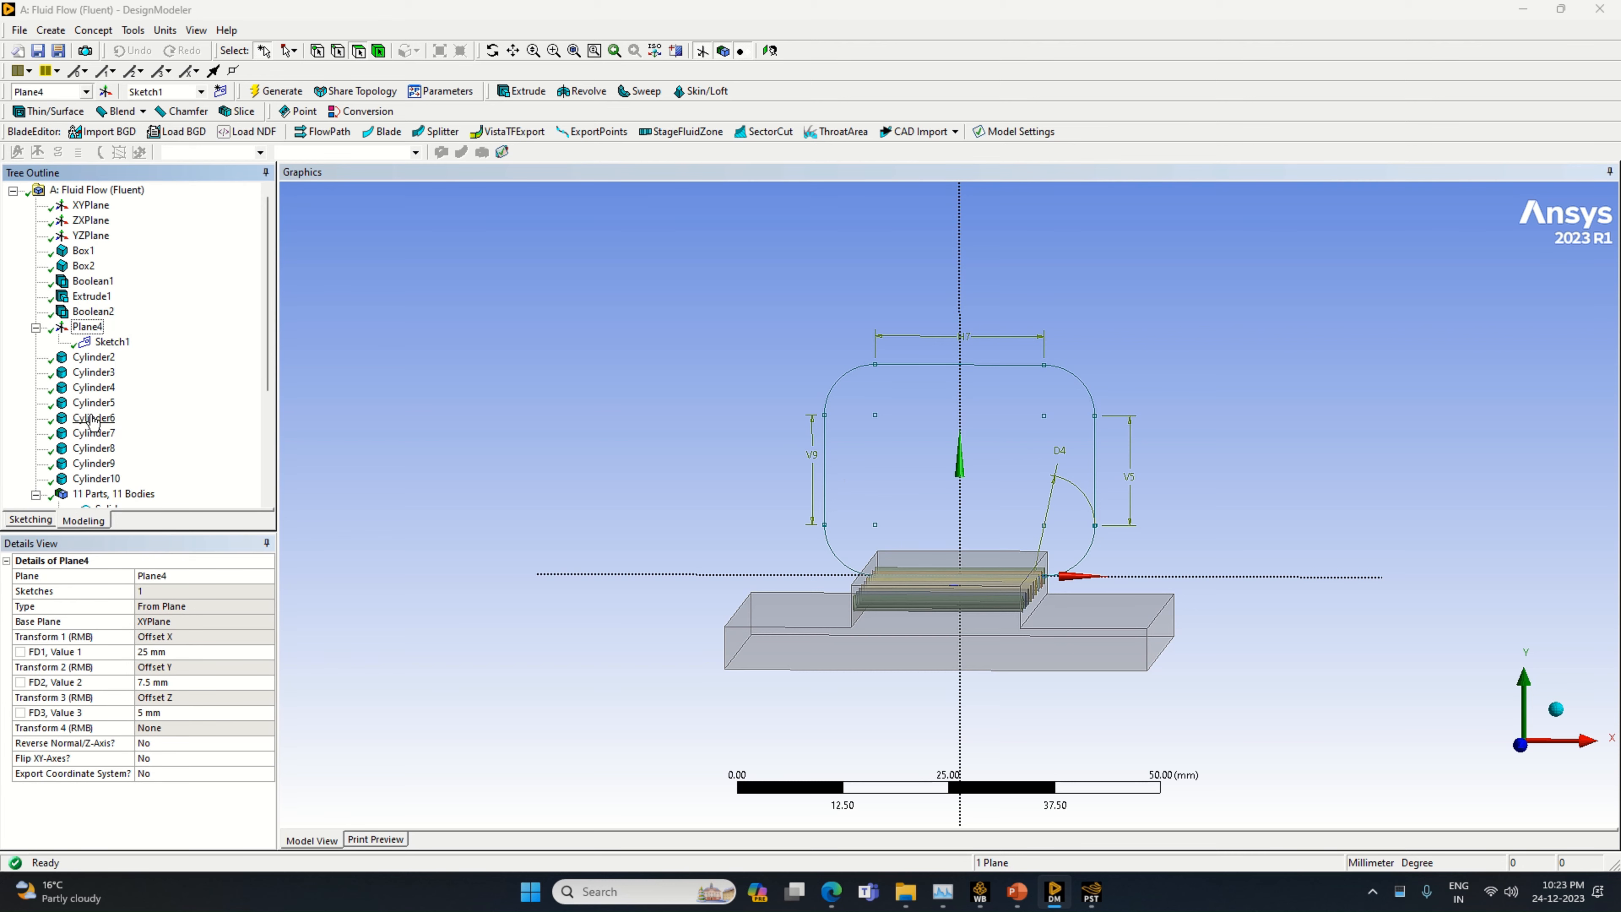
scroll(102, 415, "down", 4)
right_click(103, 356)
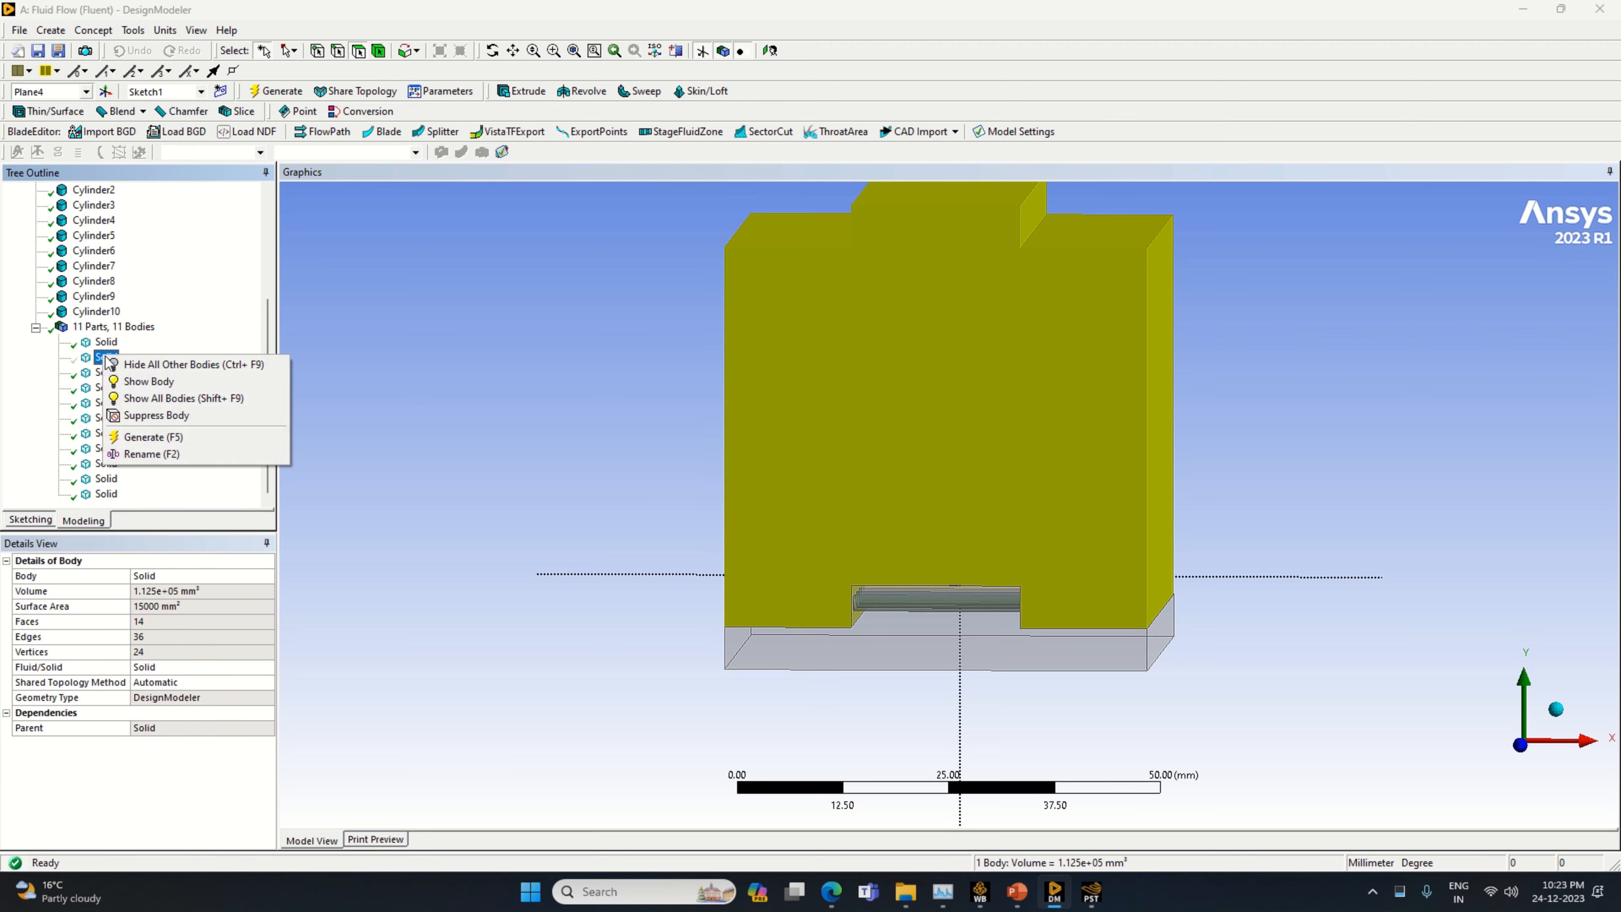
left_click(171, 397)
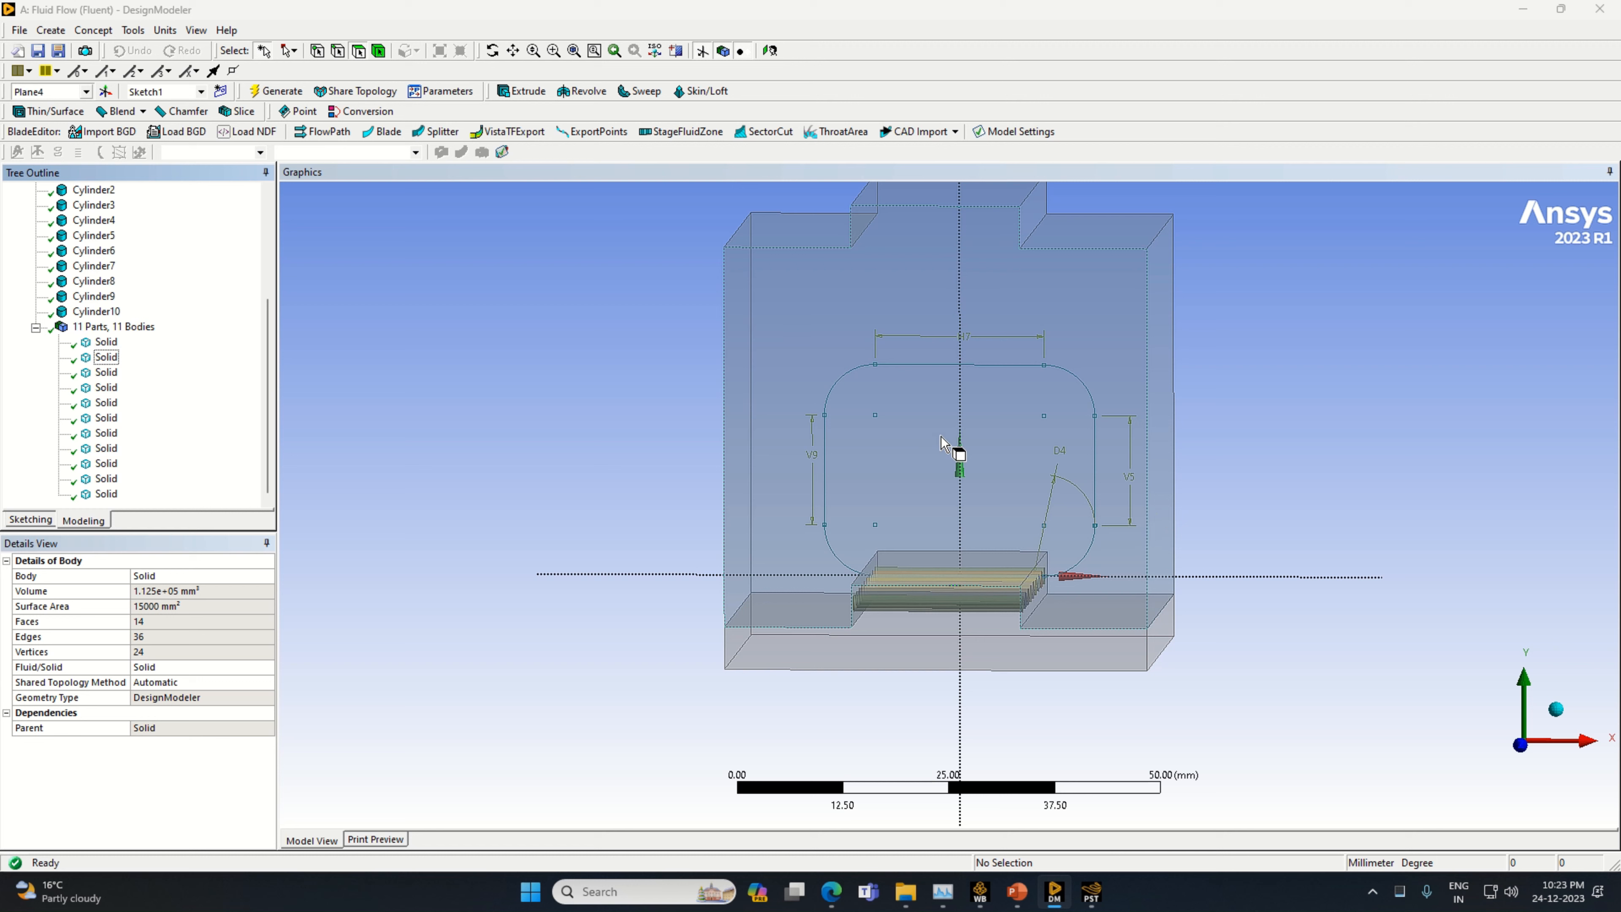
right_click(112, 359)
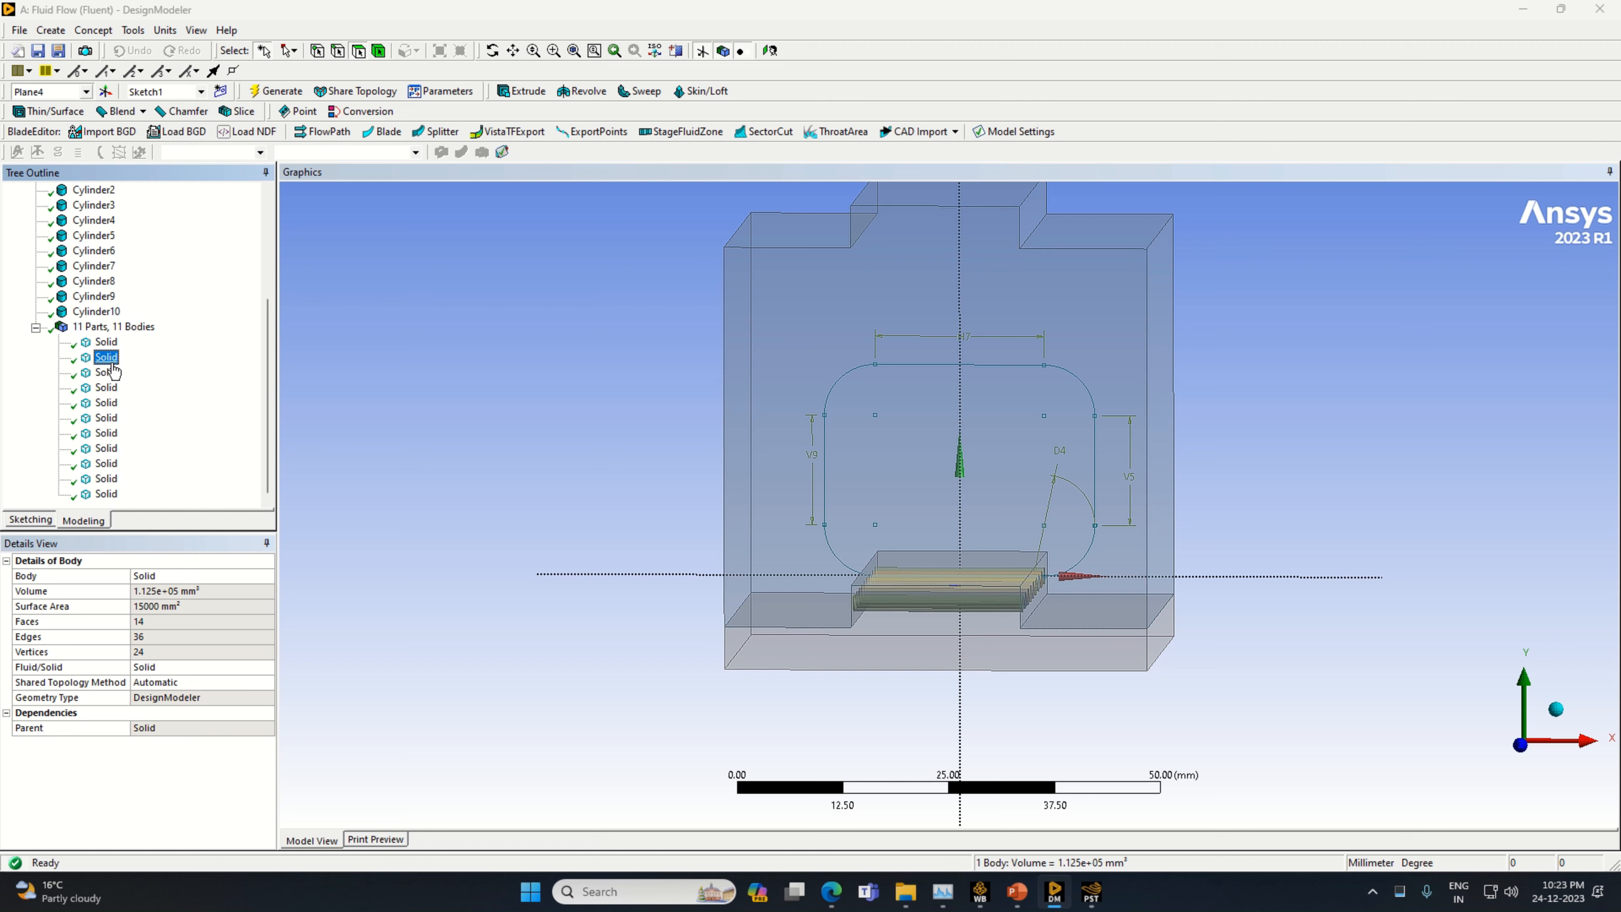
left_click(173, 373)
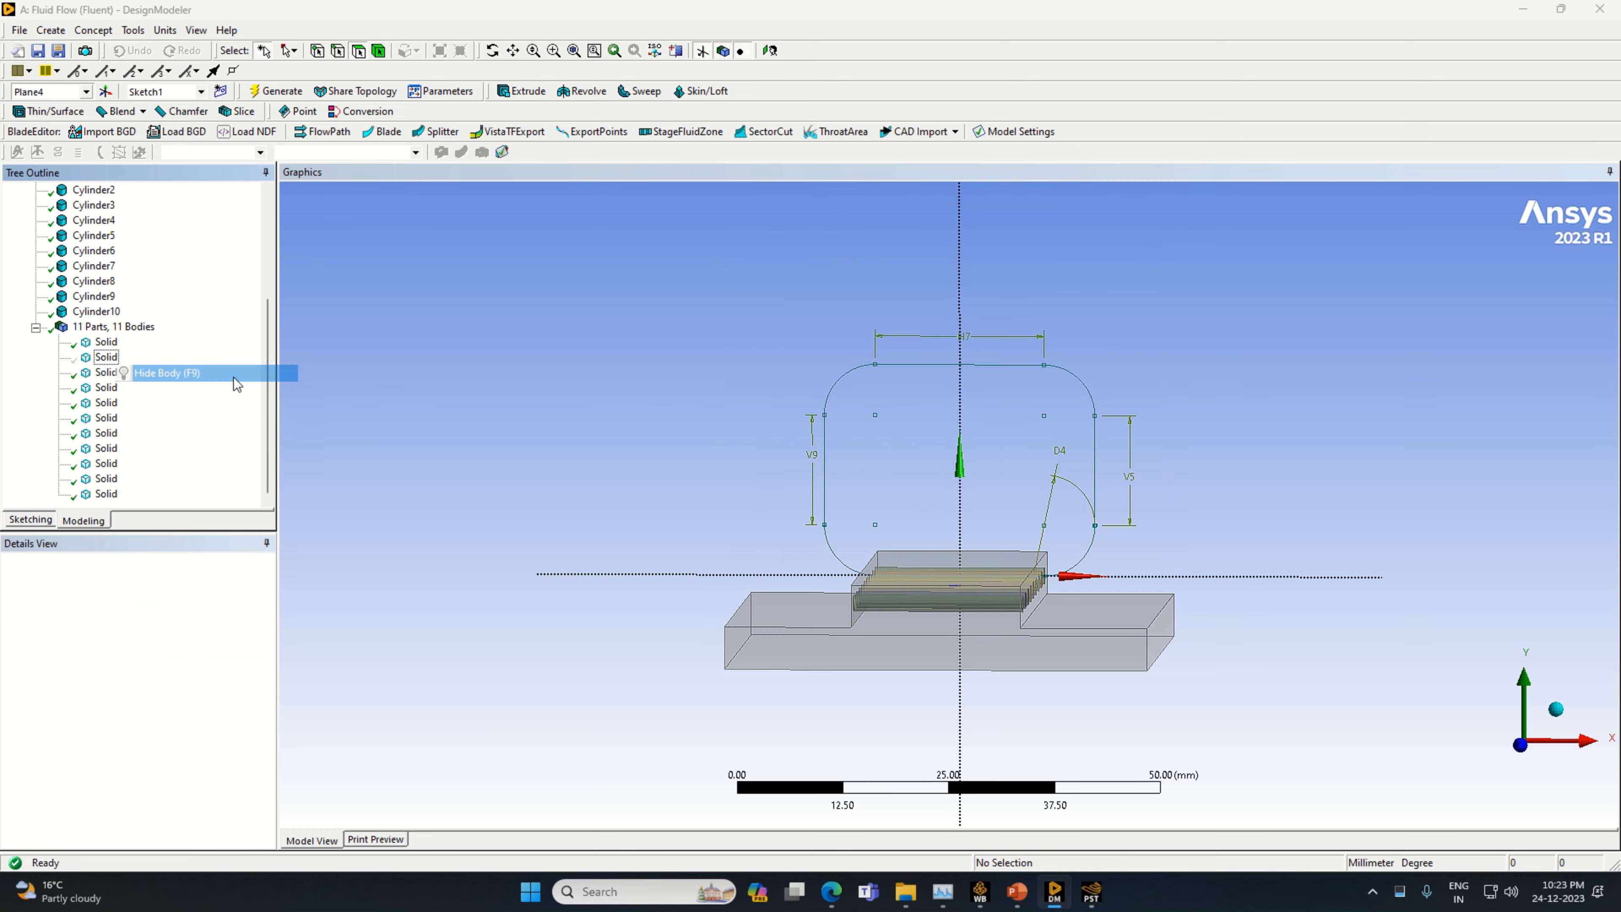
Start a Sweep and assign the end face of the rearmost cylinder as its profile
middle_click_drag(1278, 515, 1206, 542)
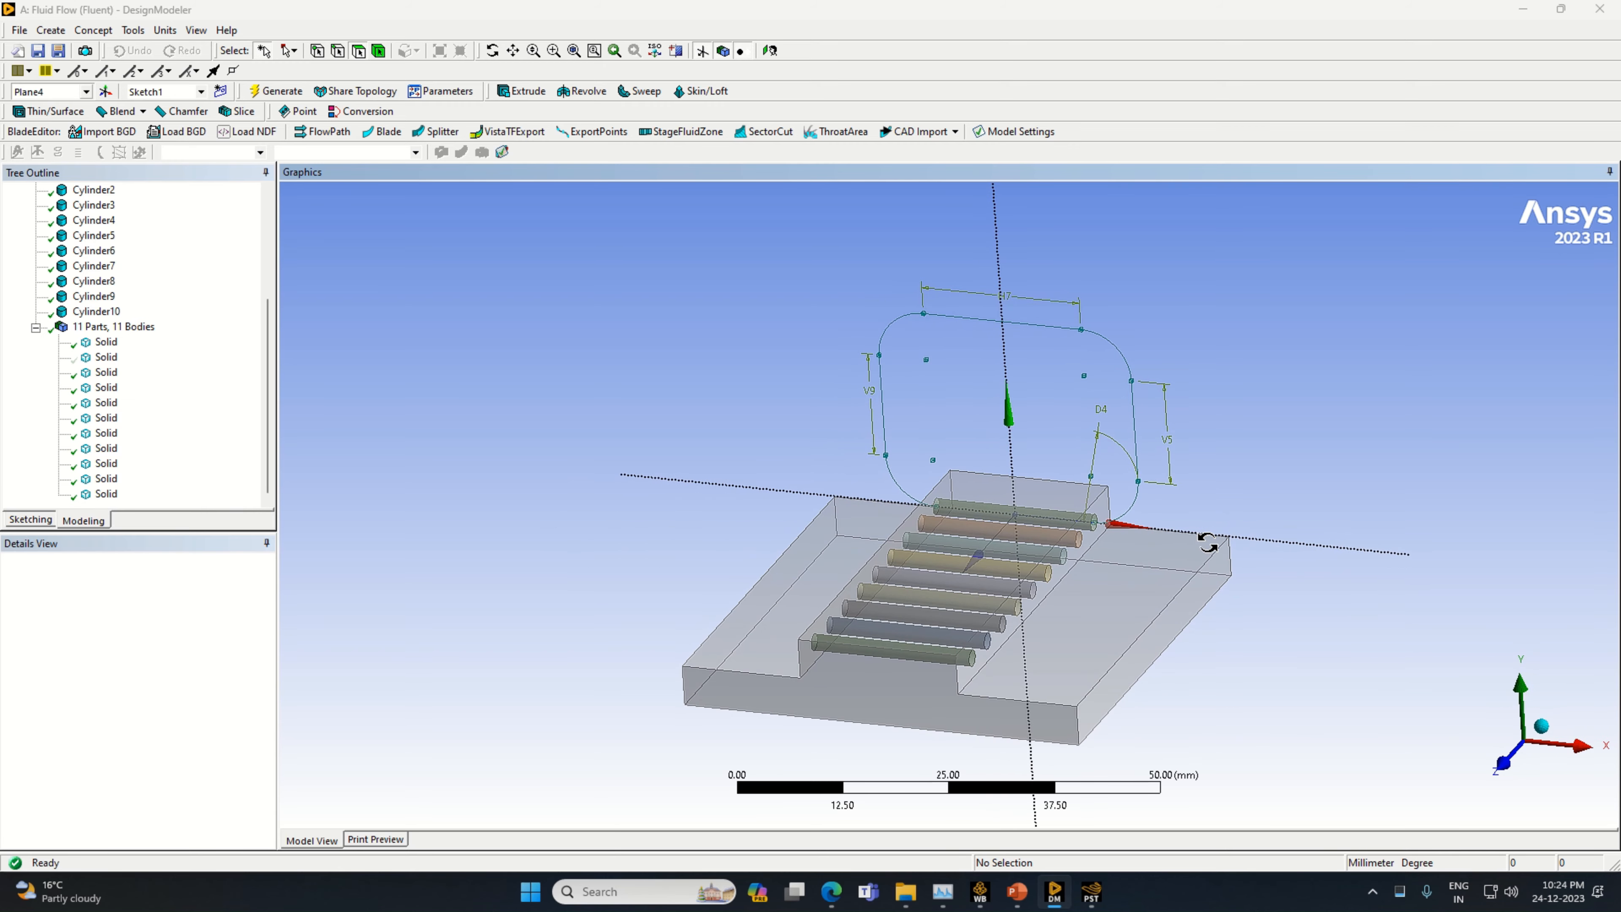
middle_click_drag(1107, 539, 1129, 565)
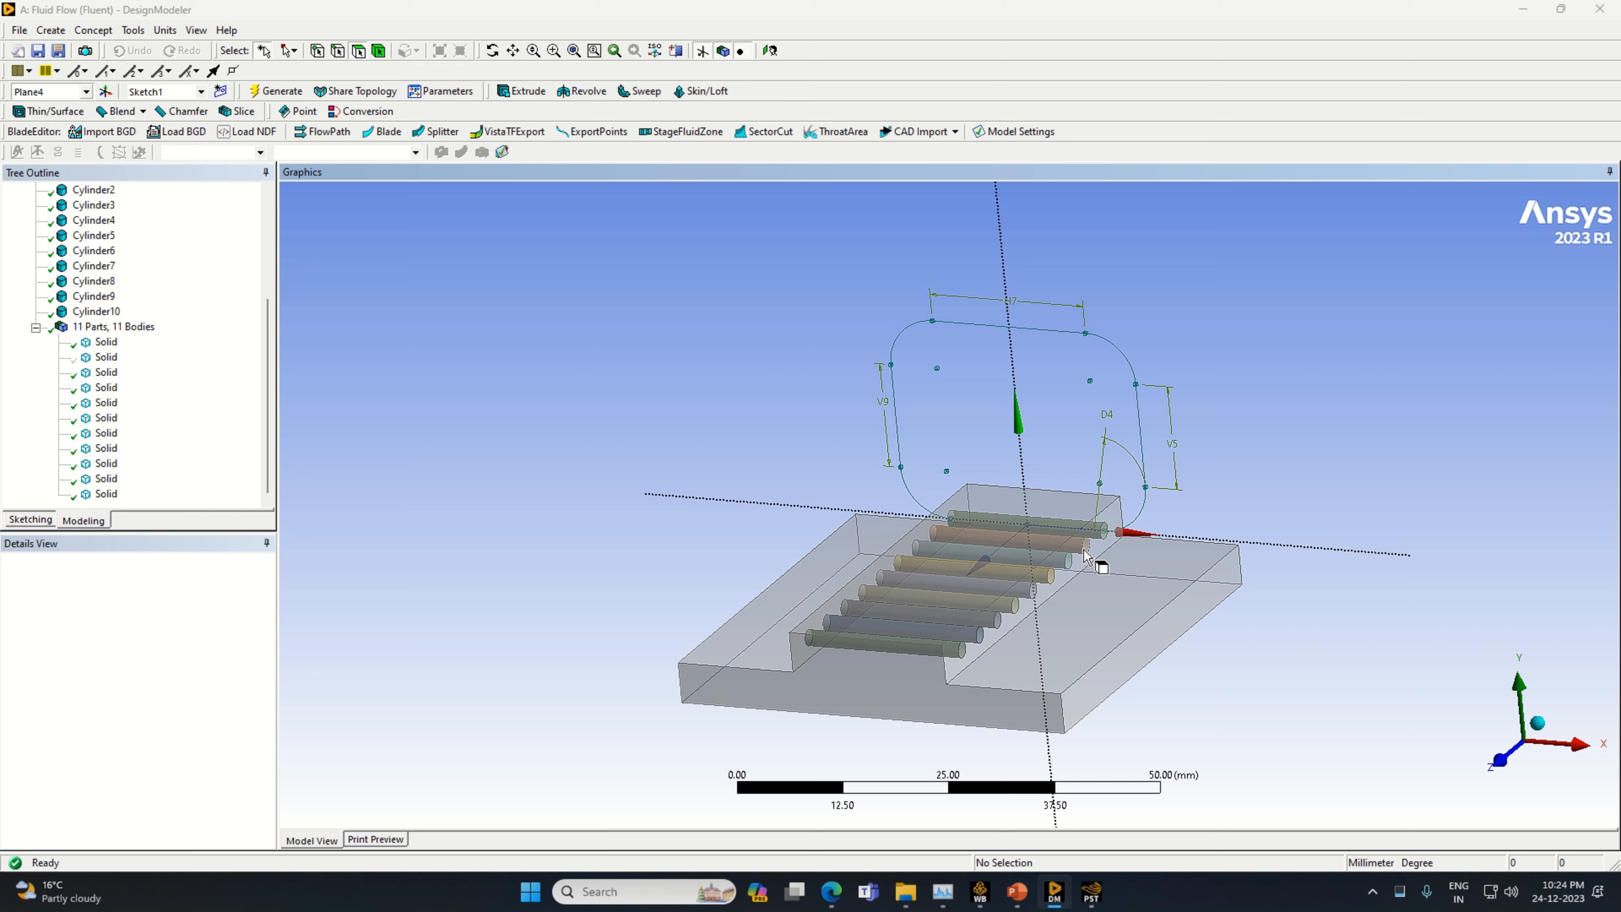
left_click(657, 94)
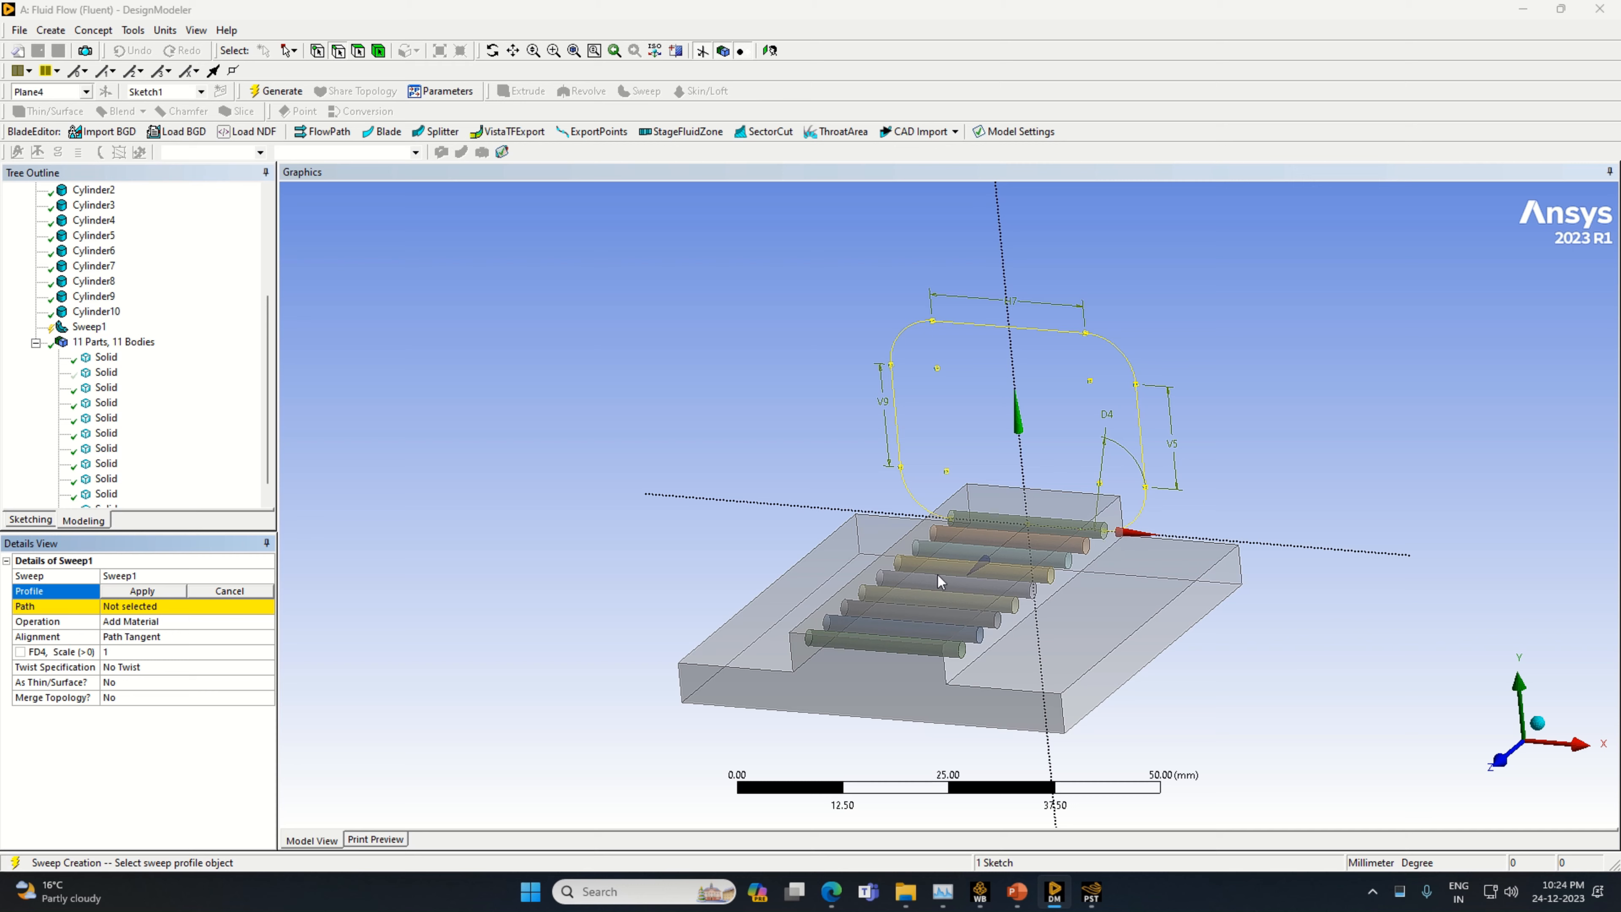
mouse_move(939, 581)
middle_mouse_down()
mouse_move(1086, 568)
mouse_move(1194, 590)
middle_mouse_up()
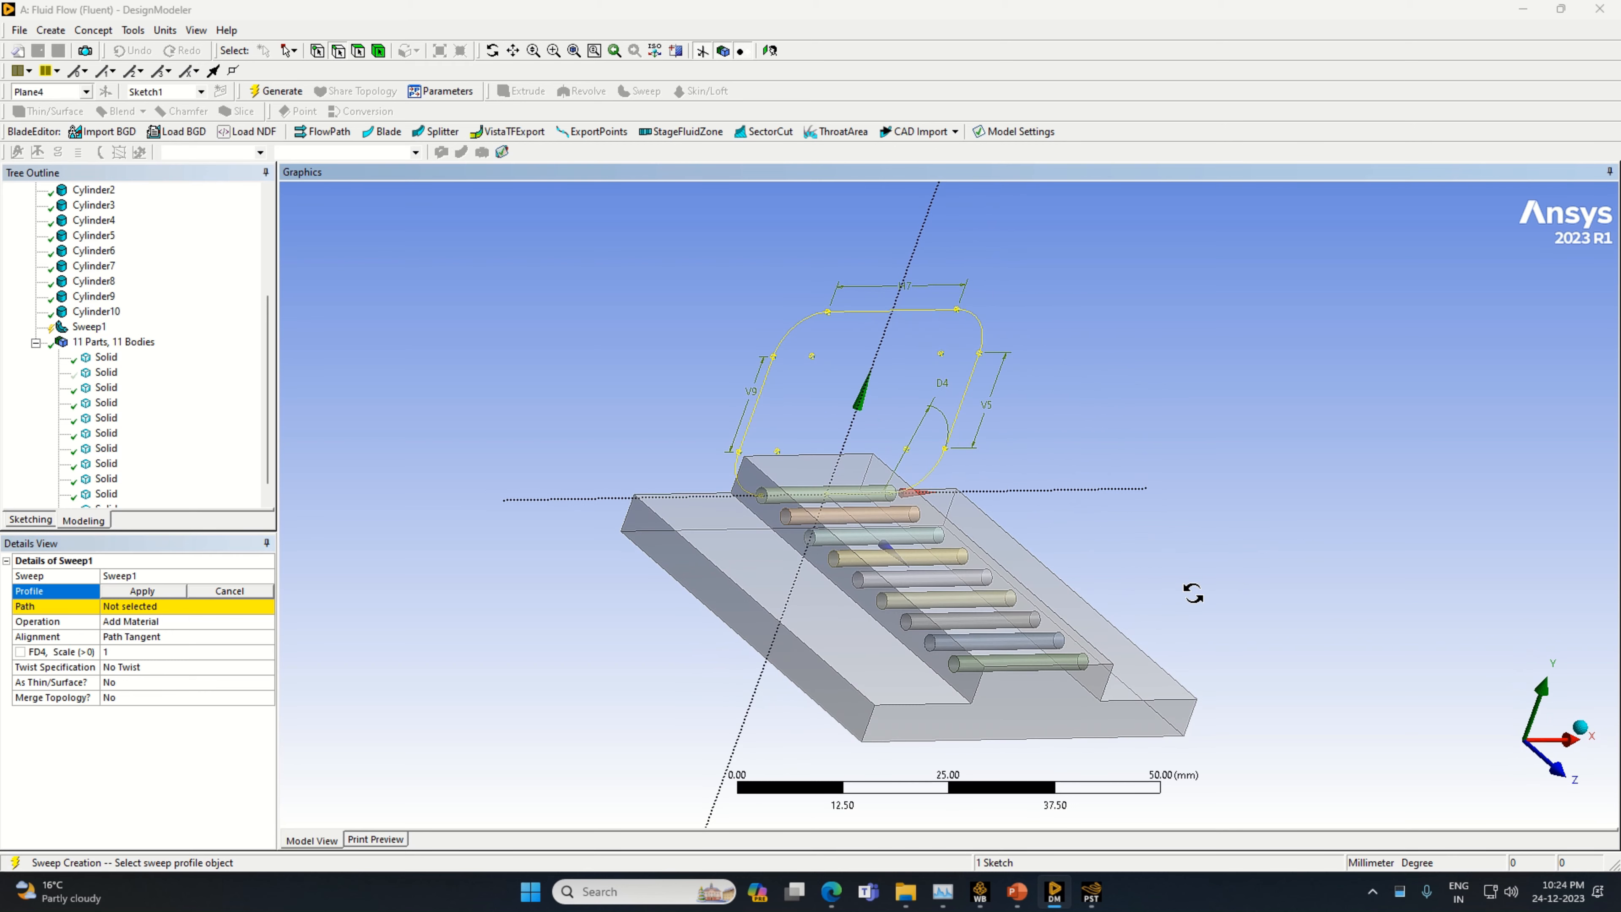
left_click(763, 505)
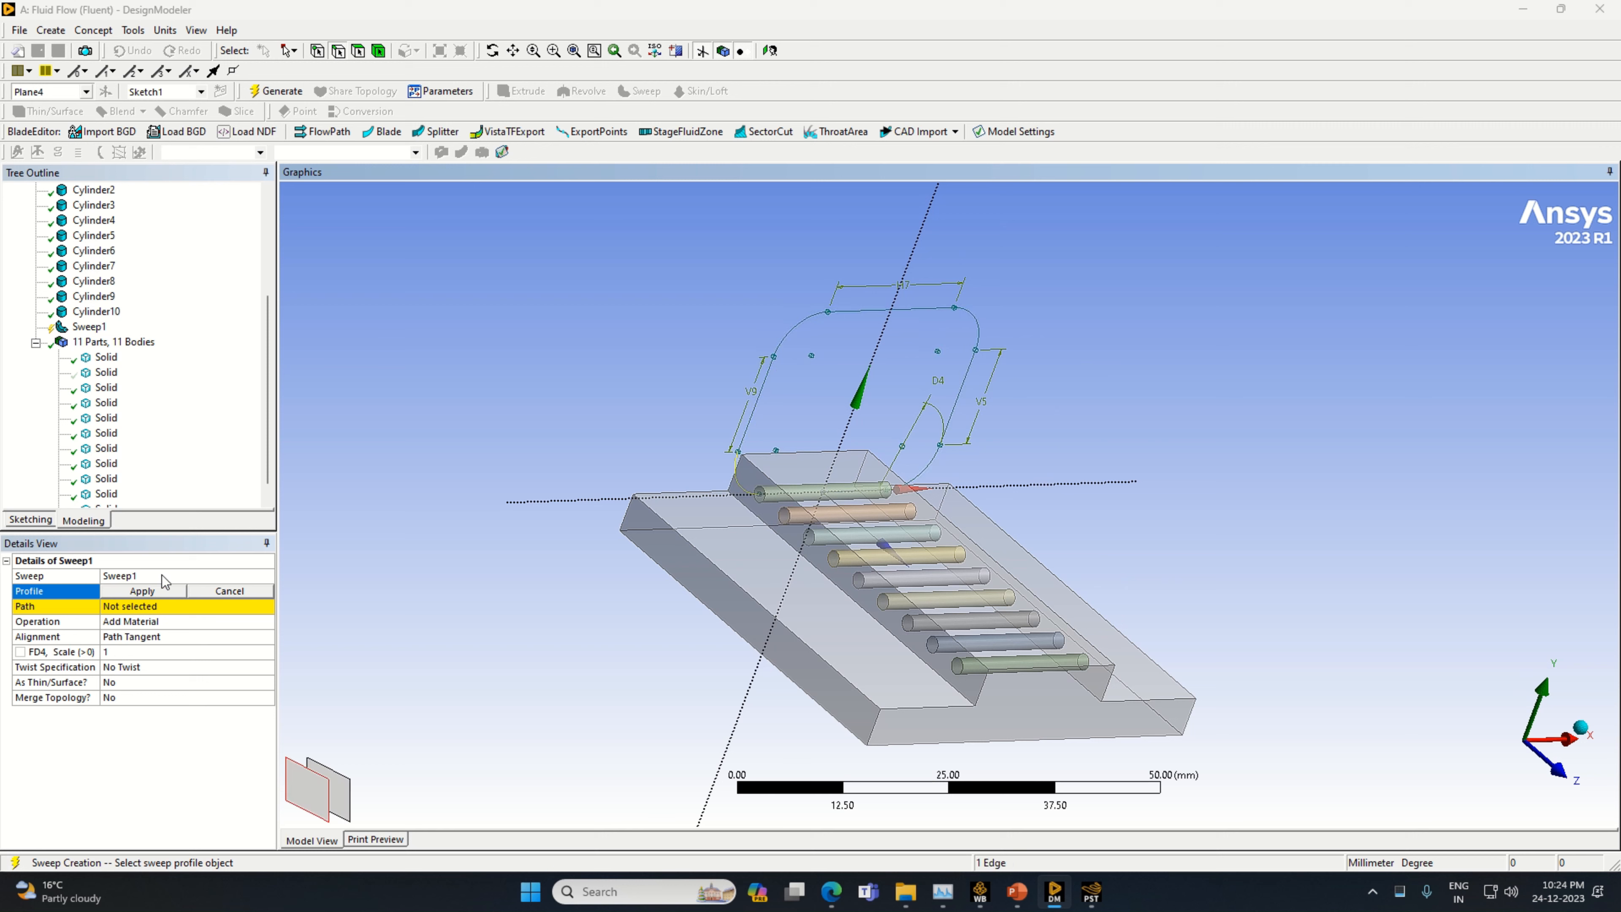
left_click(359, 52)
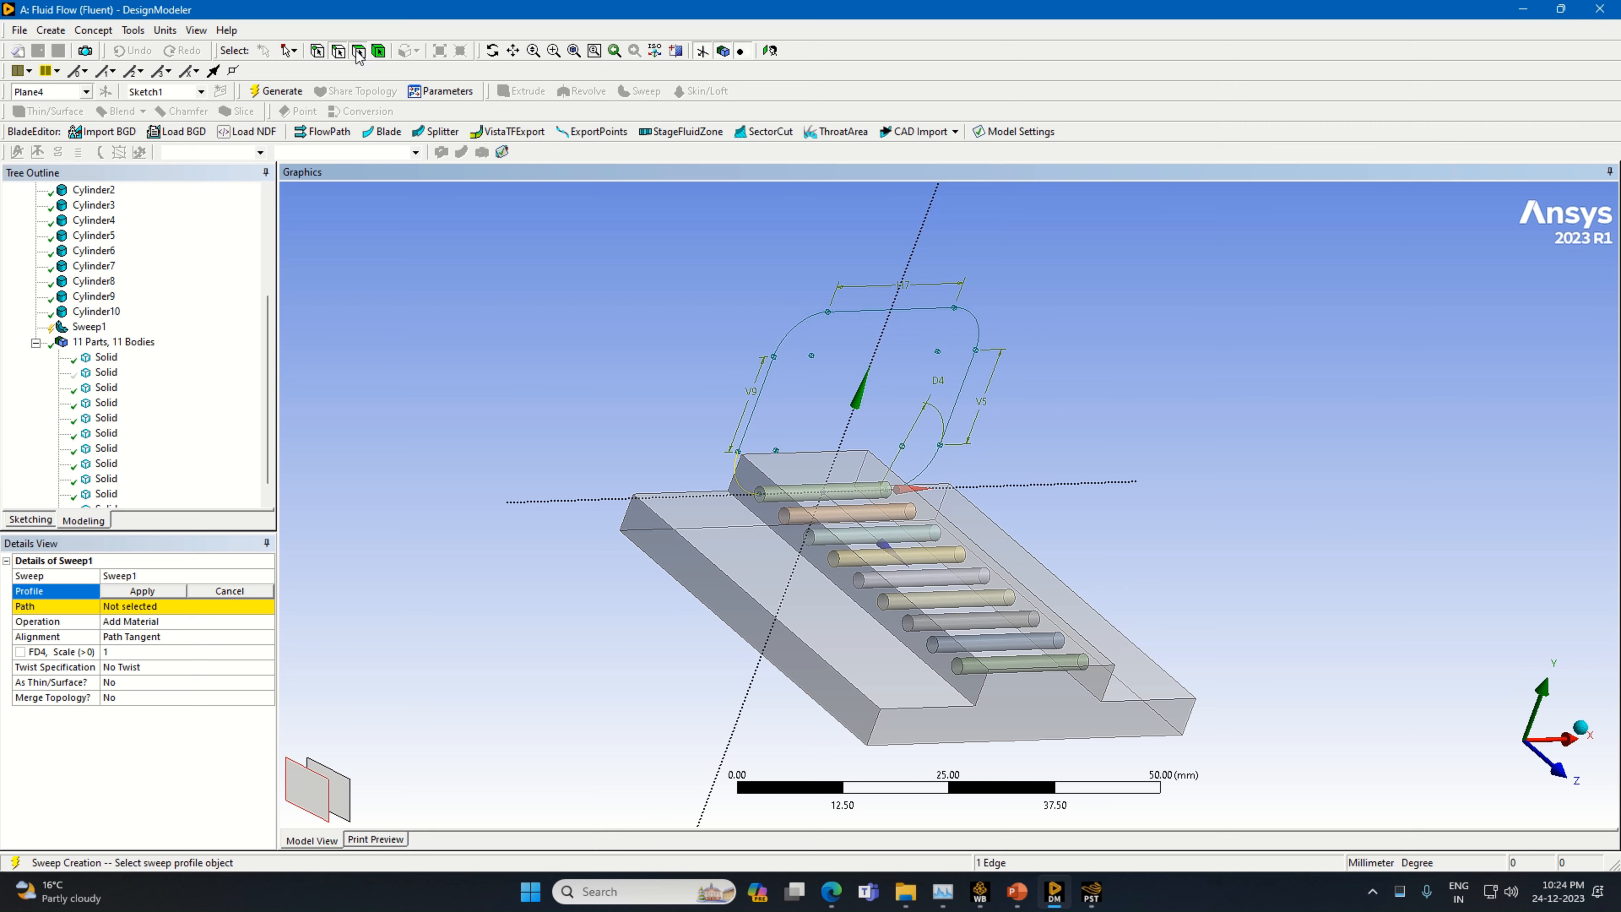
left_click(765, 505)
left_click(142, 591)
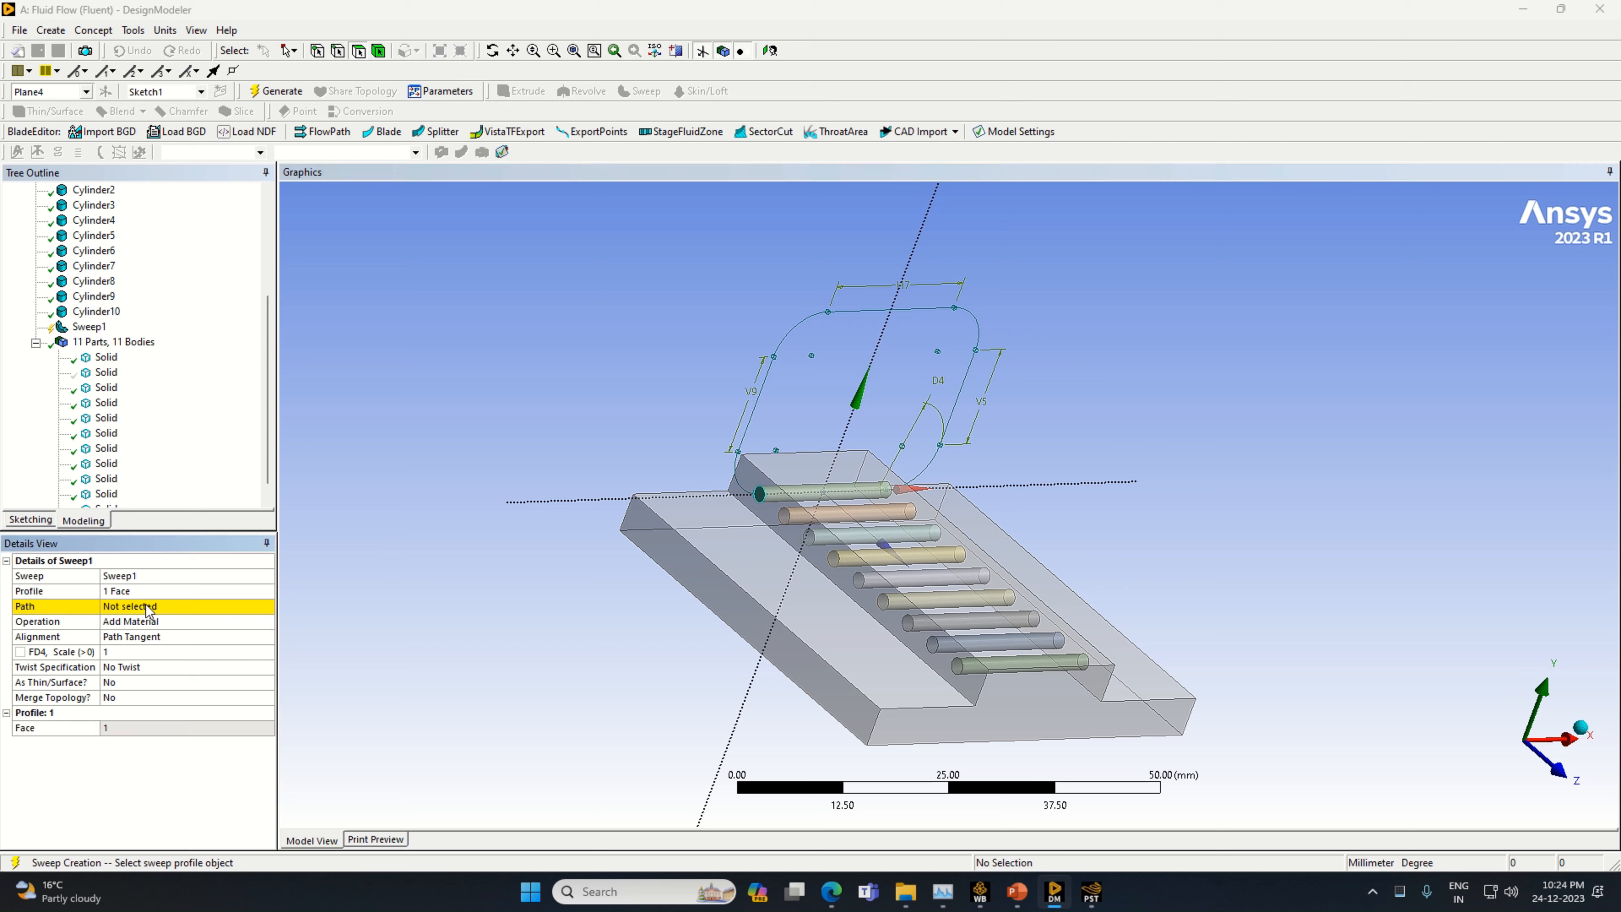
Set Sketch1 as the sweep path, change the operation to Add Frozen, and generate the sweep
left_click(147, 607)
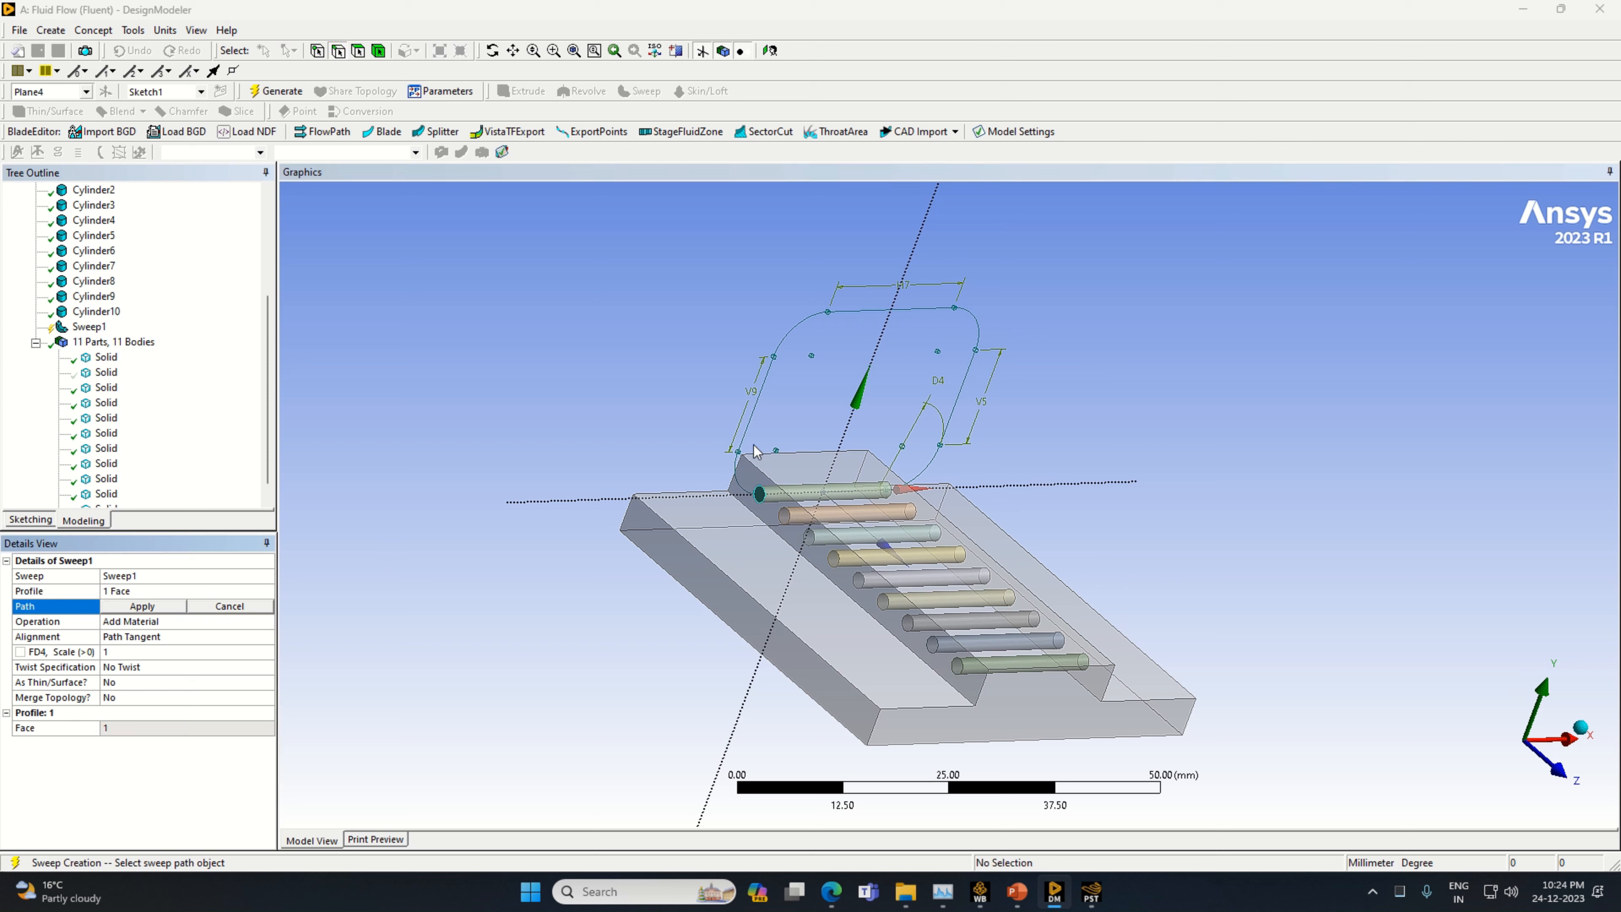
left_click(737, 473)
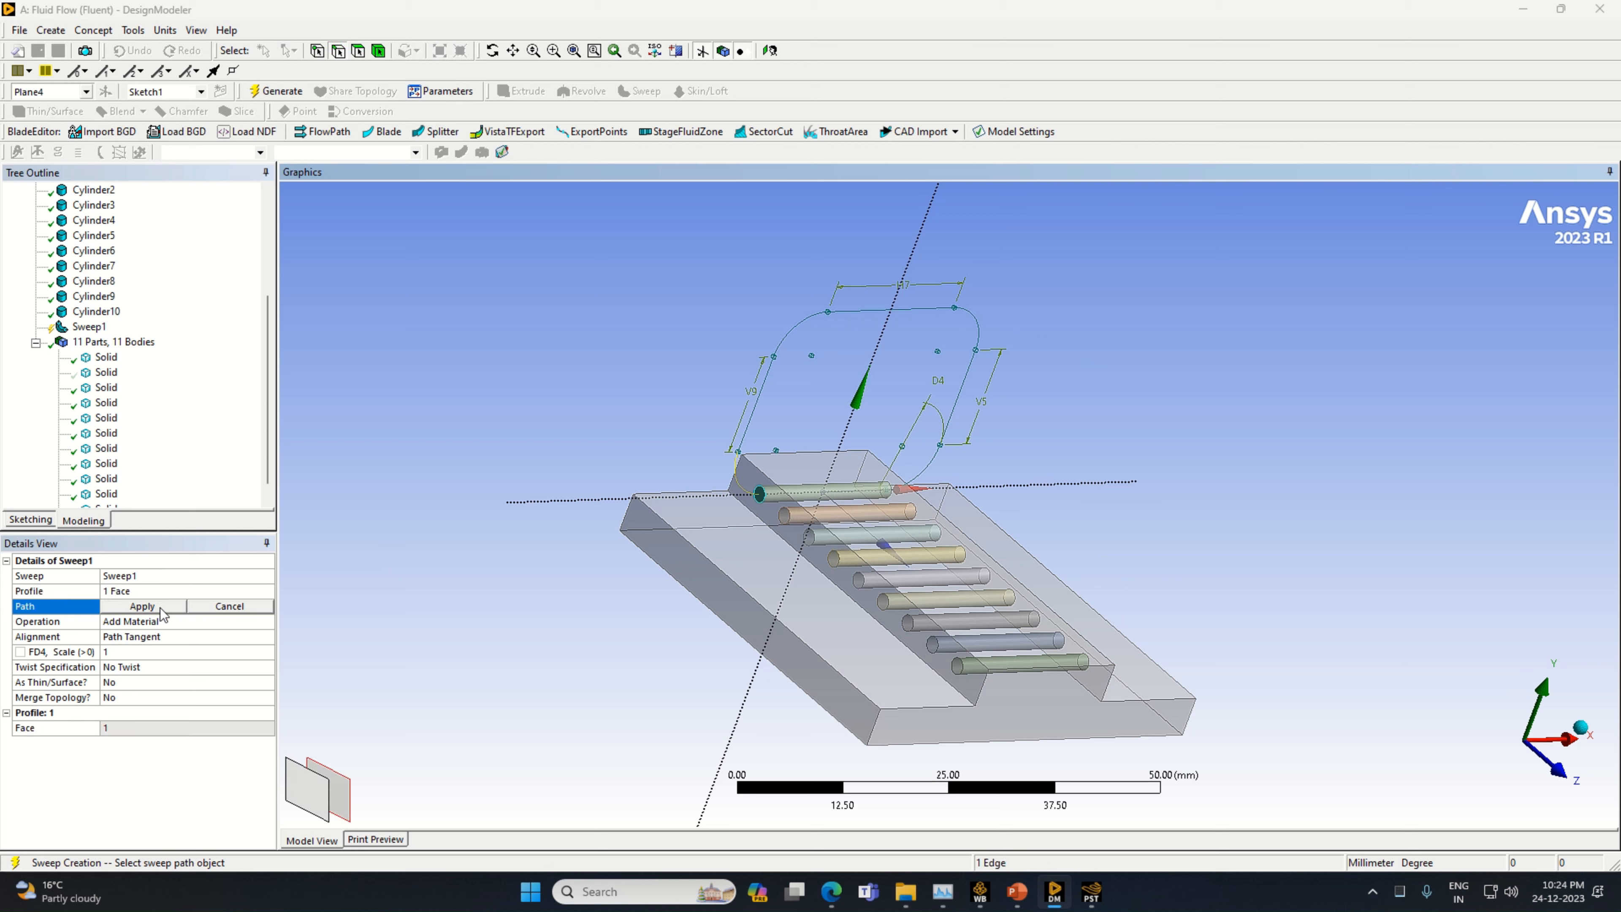
left_click(142, 607)
left_click(268, 622)
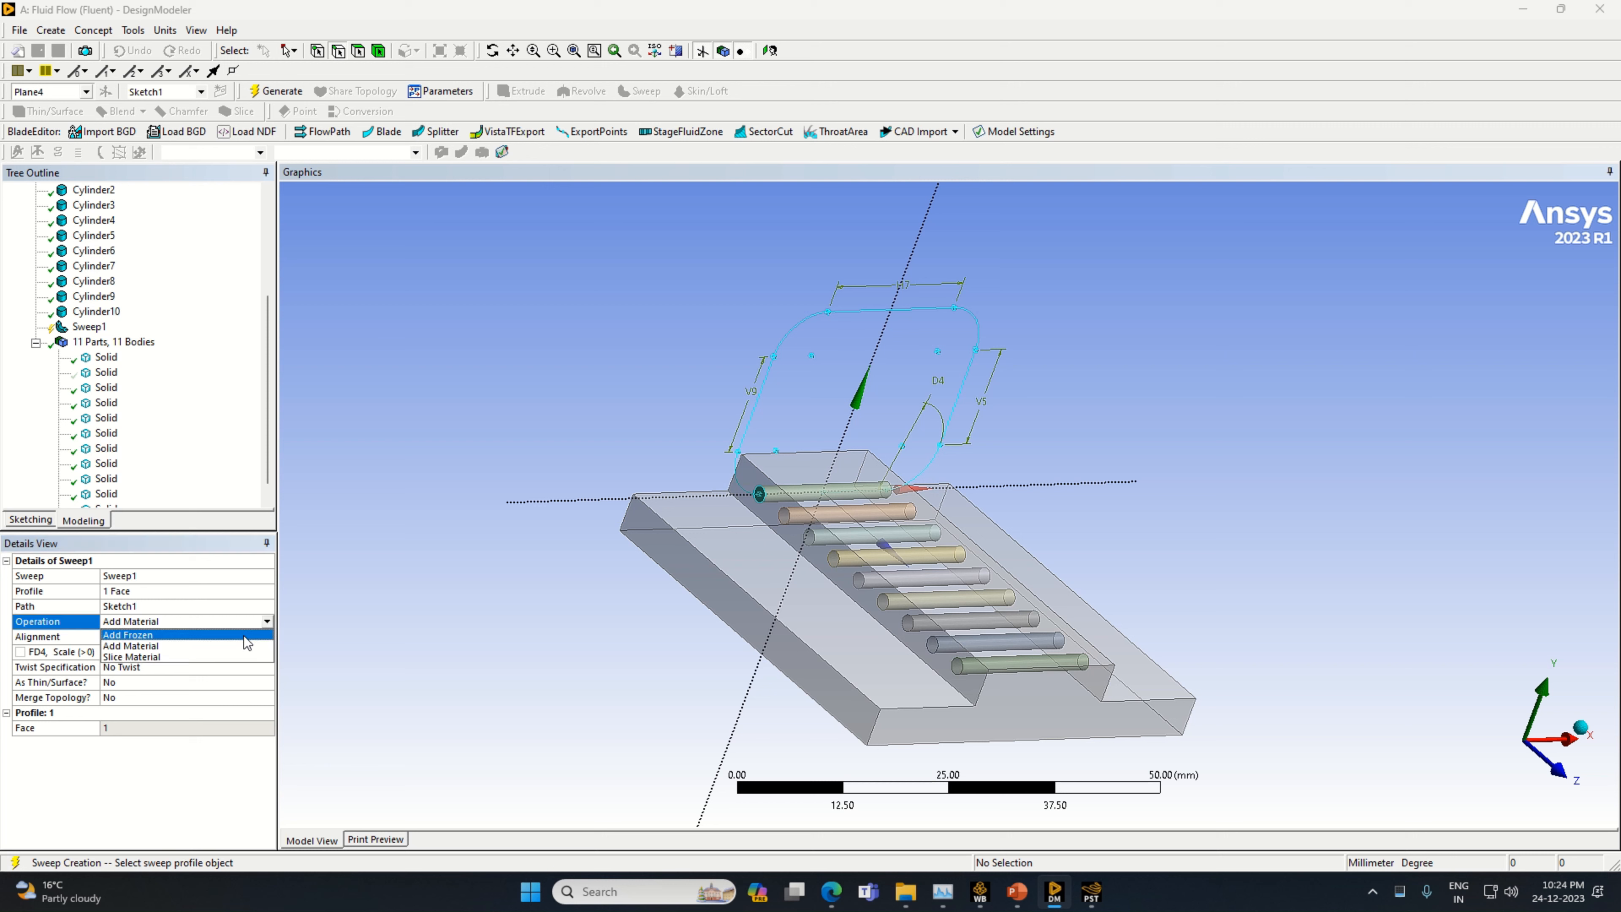
left_click(242, 635)
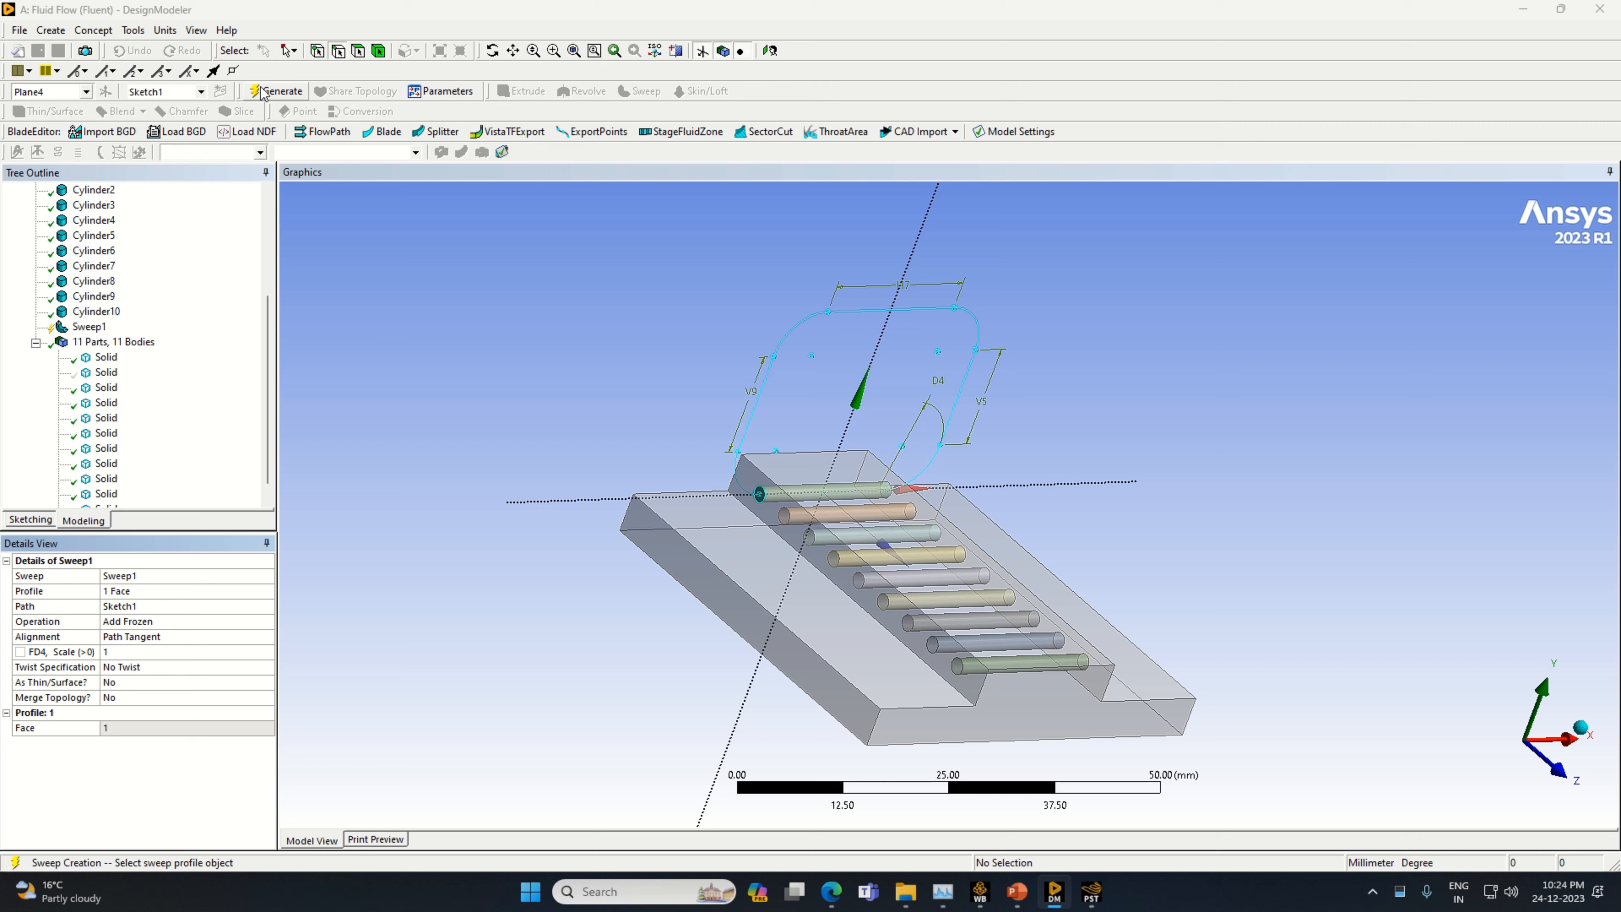
left_click(268, 94)
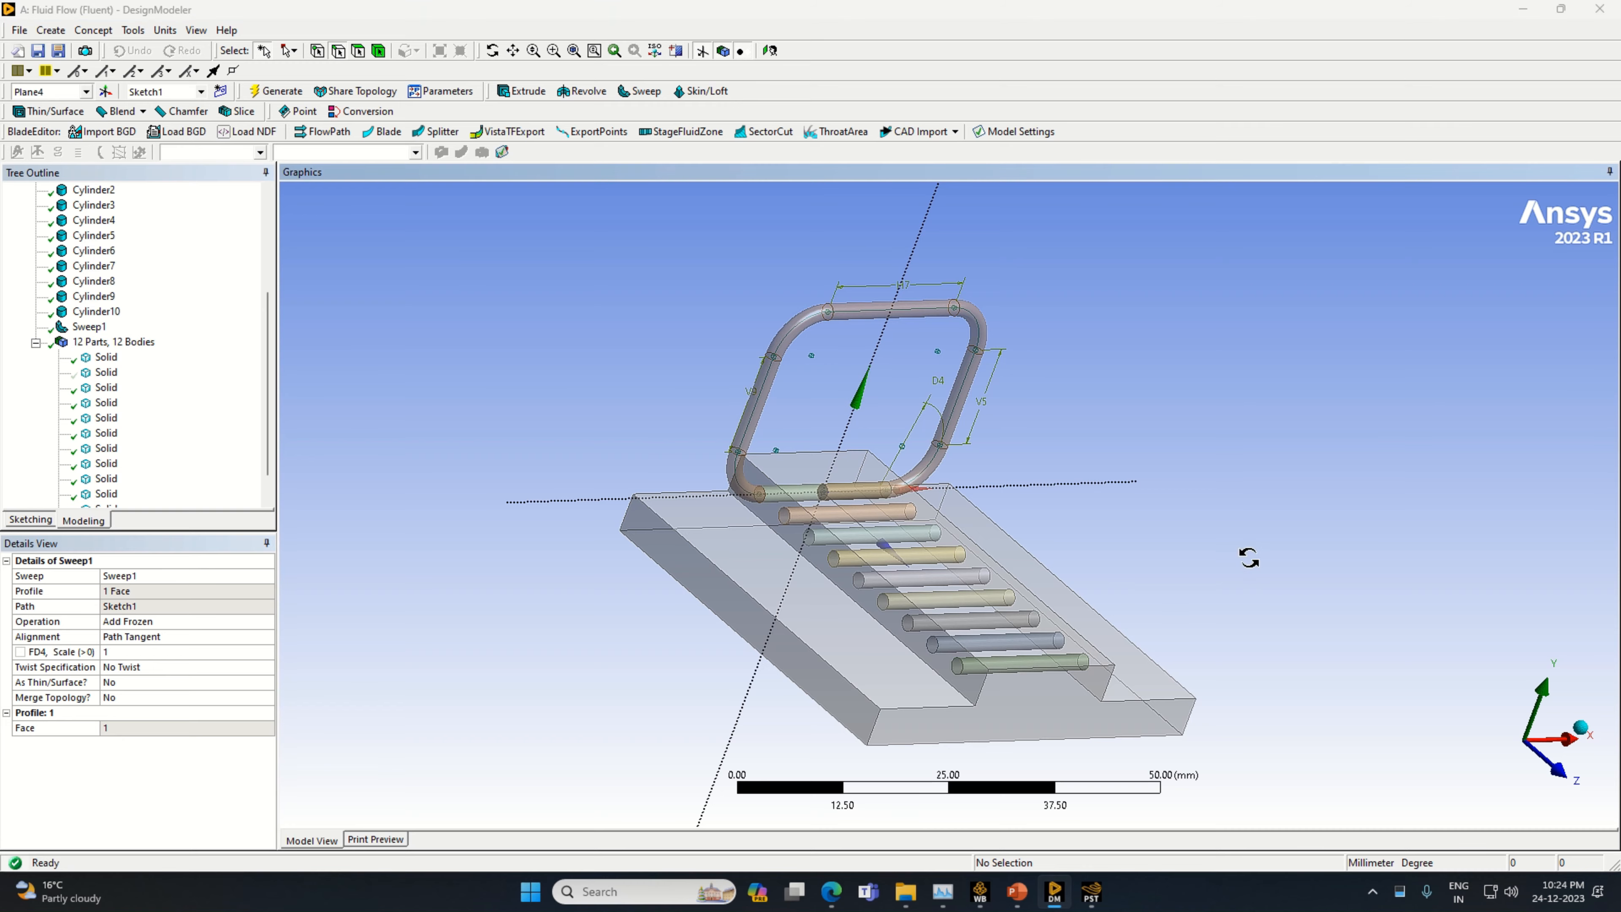
Select the last solid in the body list and inspect the swept tube against the base and cylinders
middle_click_drag(1248, 554, 1047, 505)
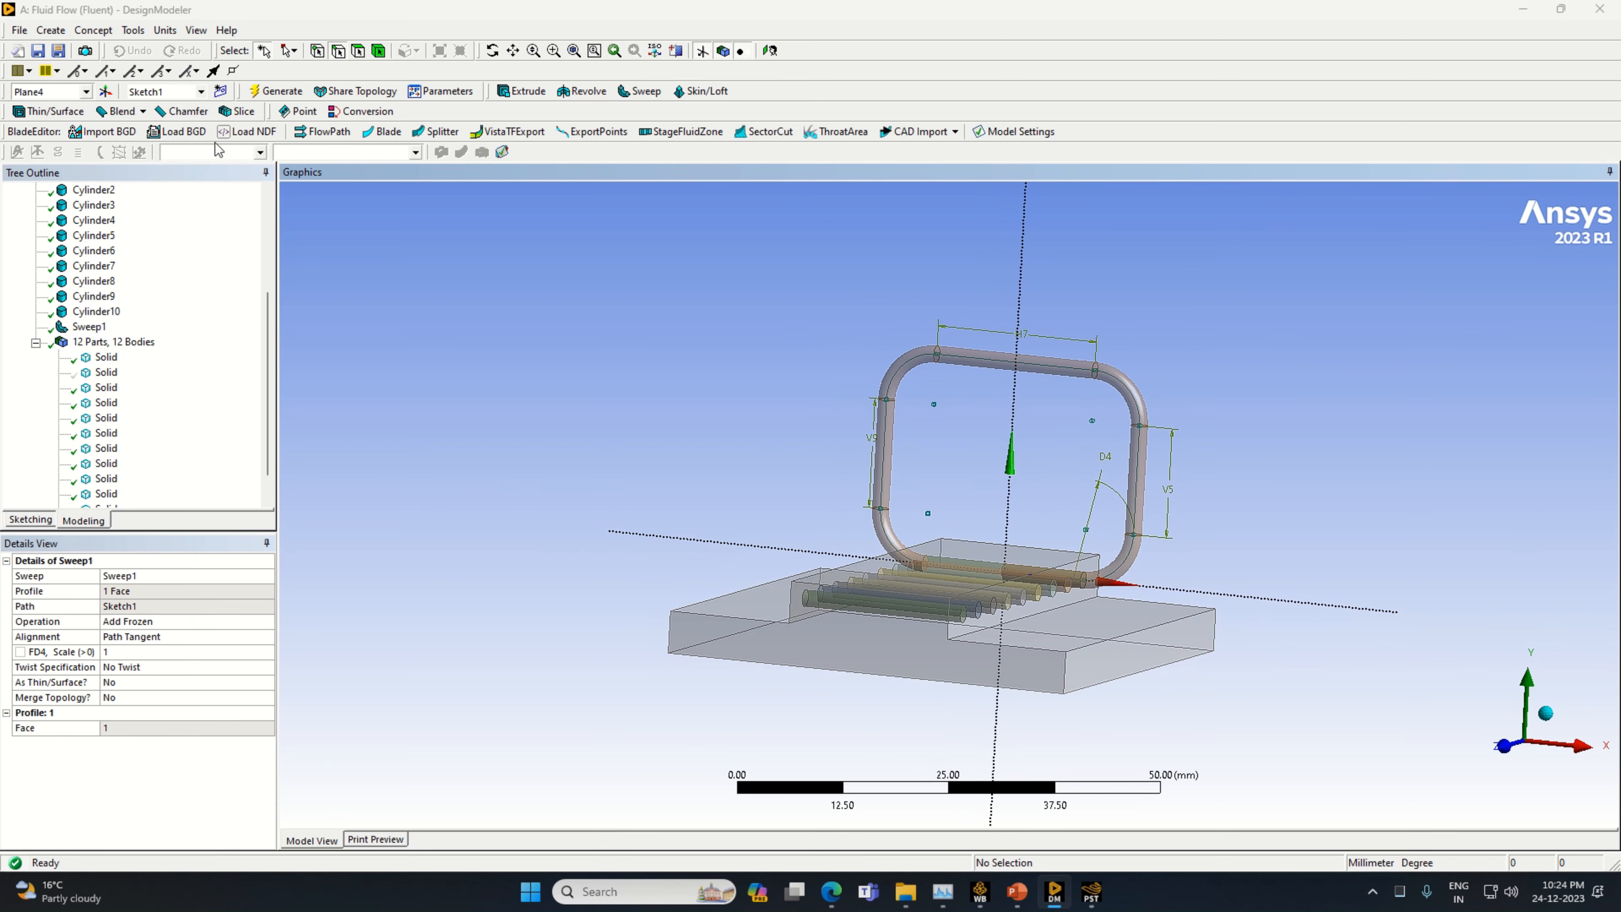
scroll(61, 288, "down", 1)
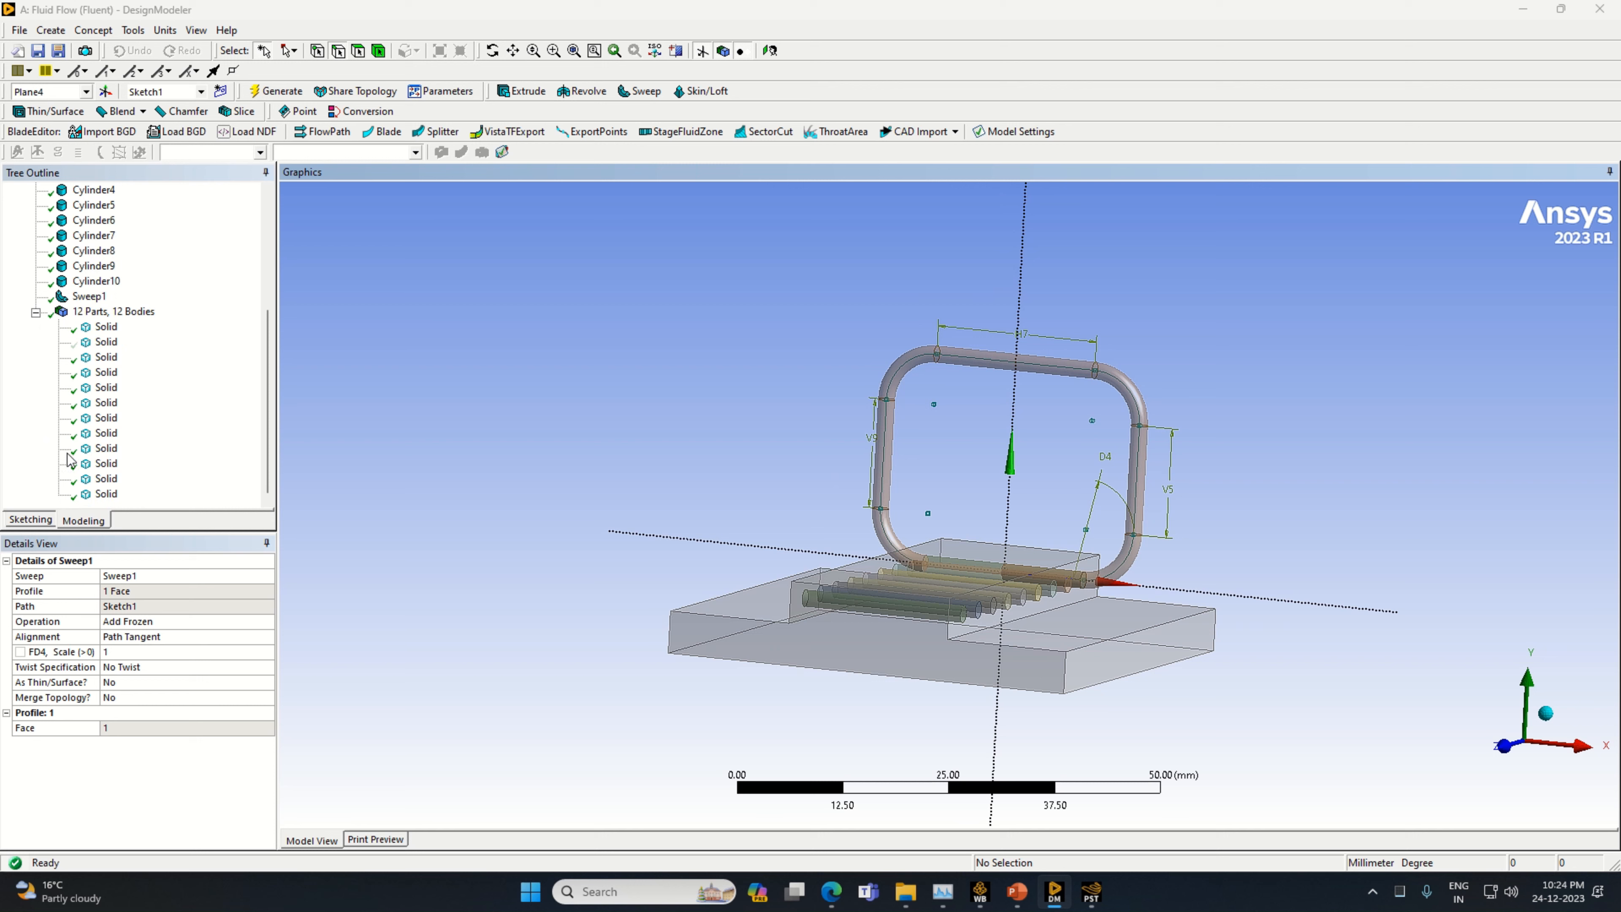
left_click(105, 496)
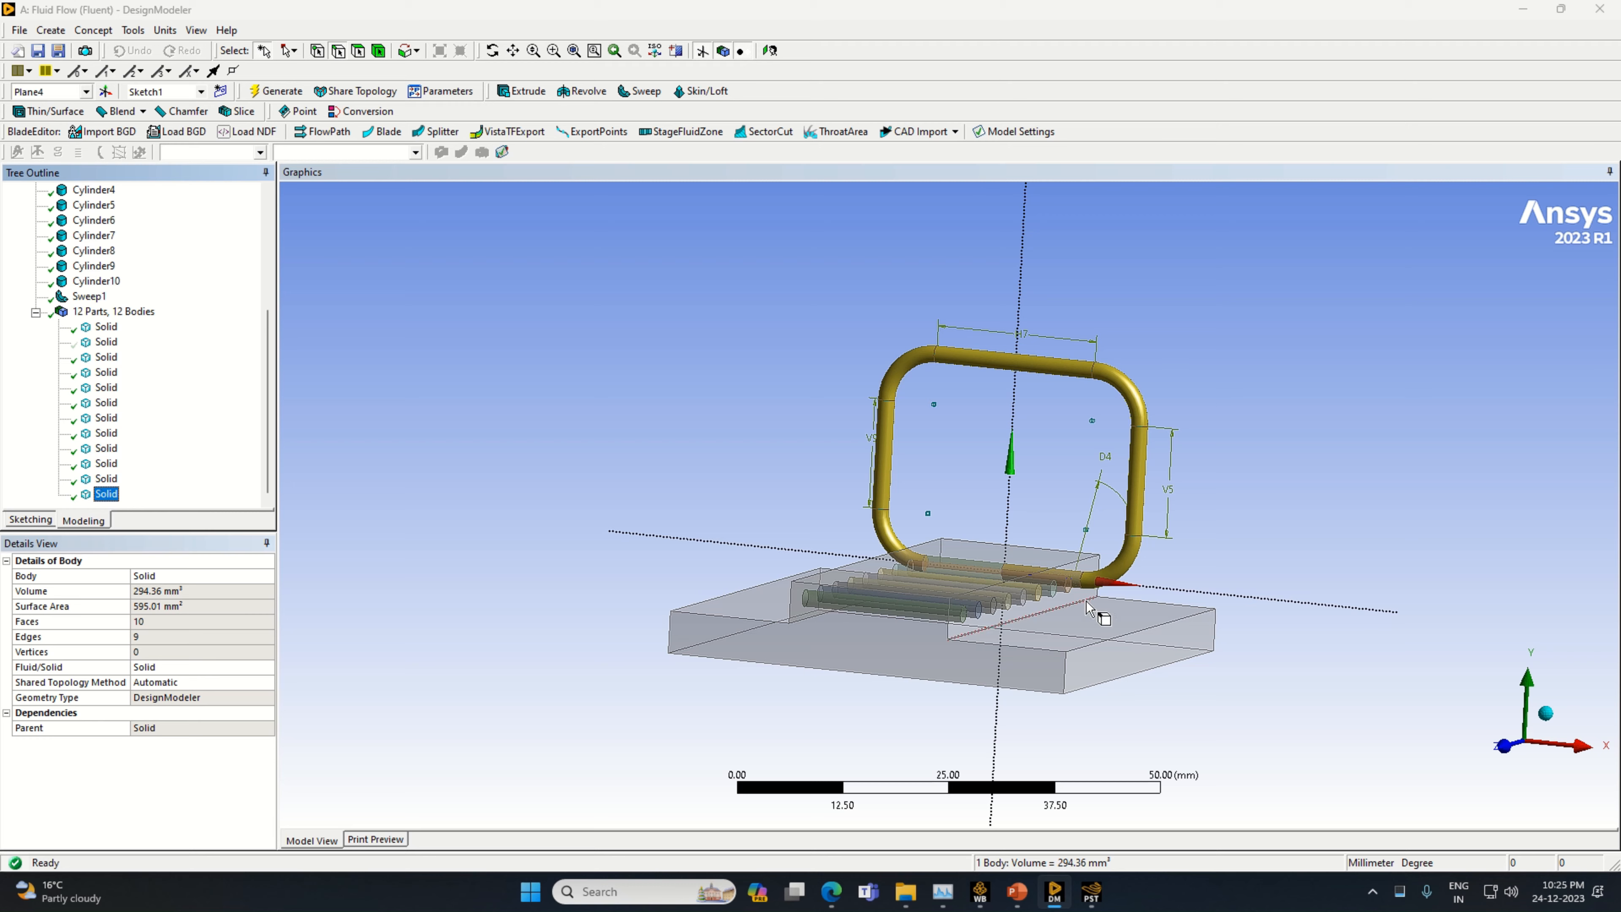
middle_click_drag(1097, 609, 1045, 632)
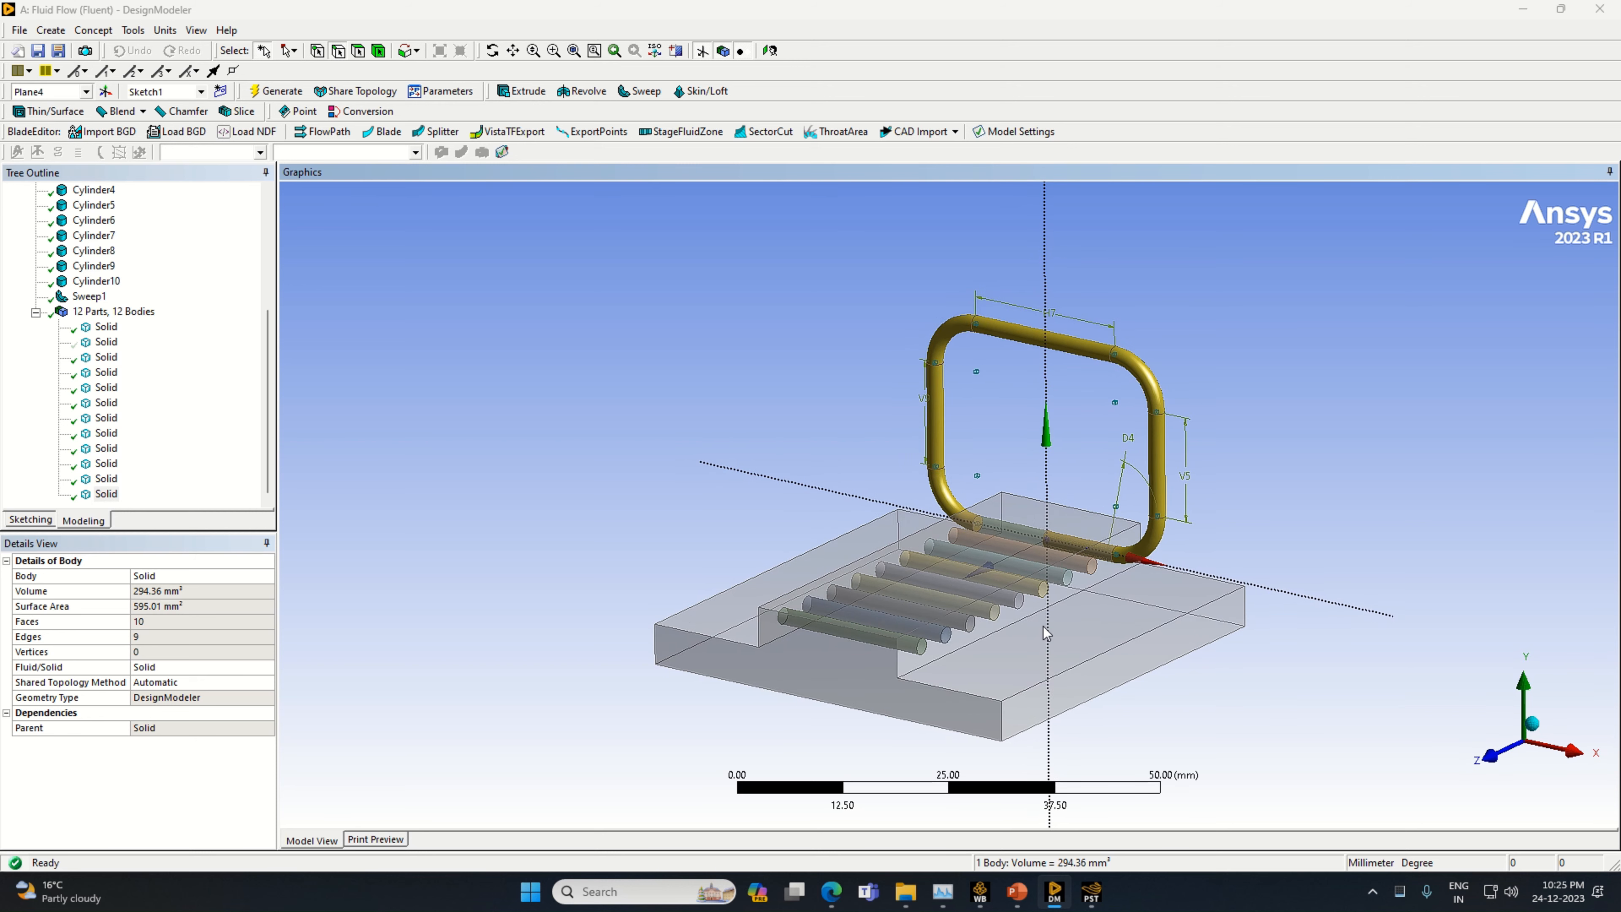
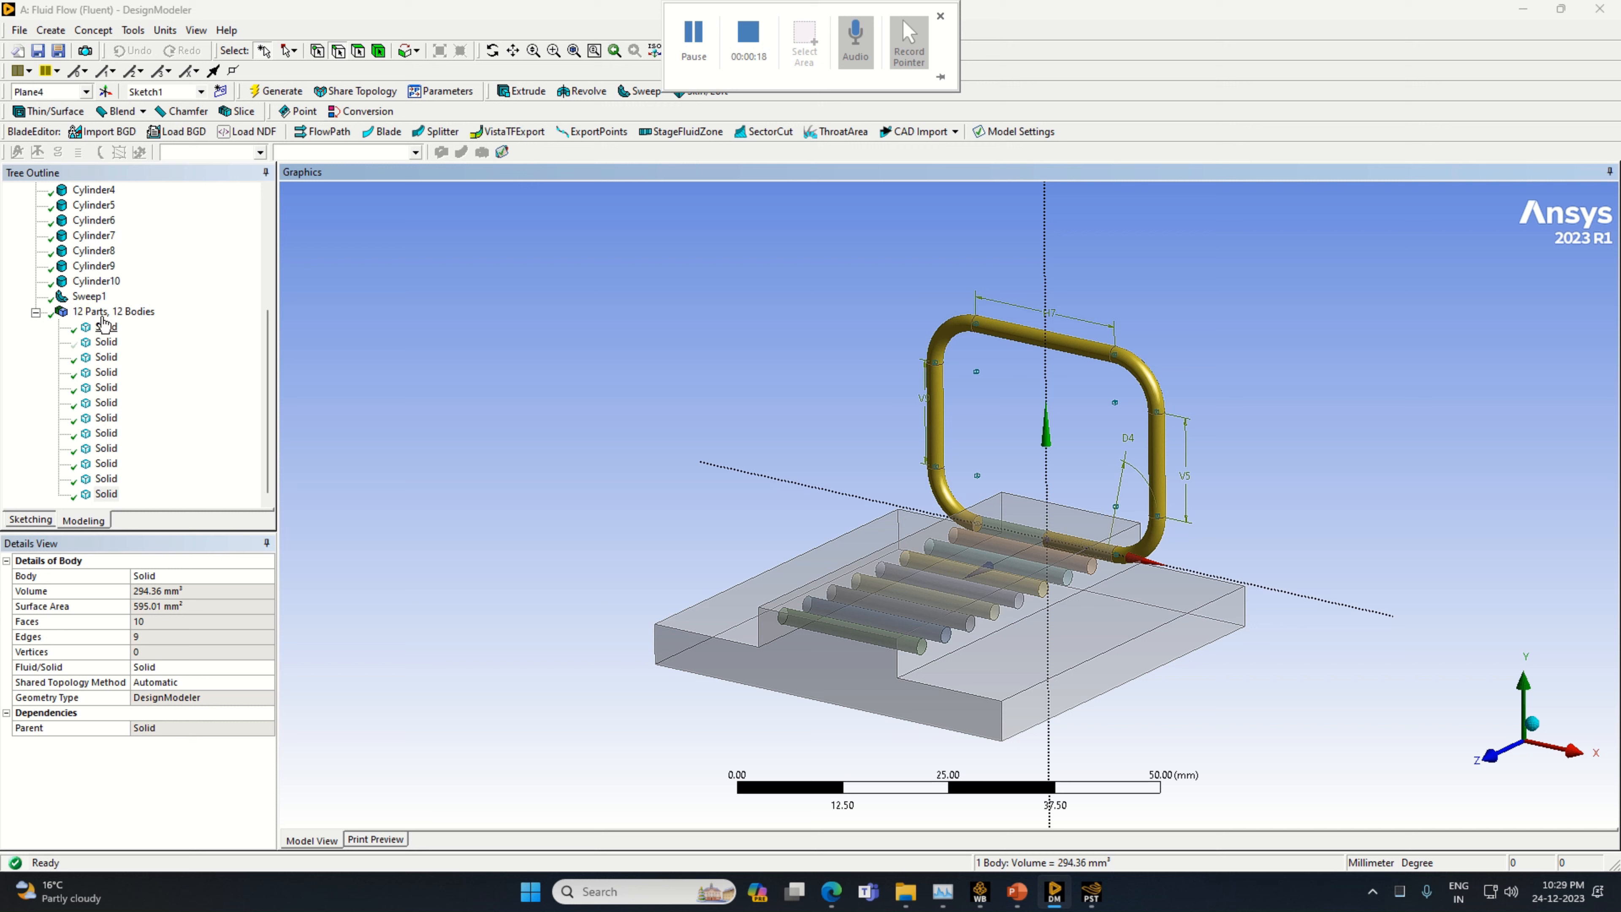
Trim the bottom straight line off the rounded path in Sketch1 on Plane4 and regenerate the sweep
scroll(90, 306, "up", 2)
left_click(111, 235)
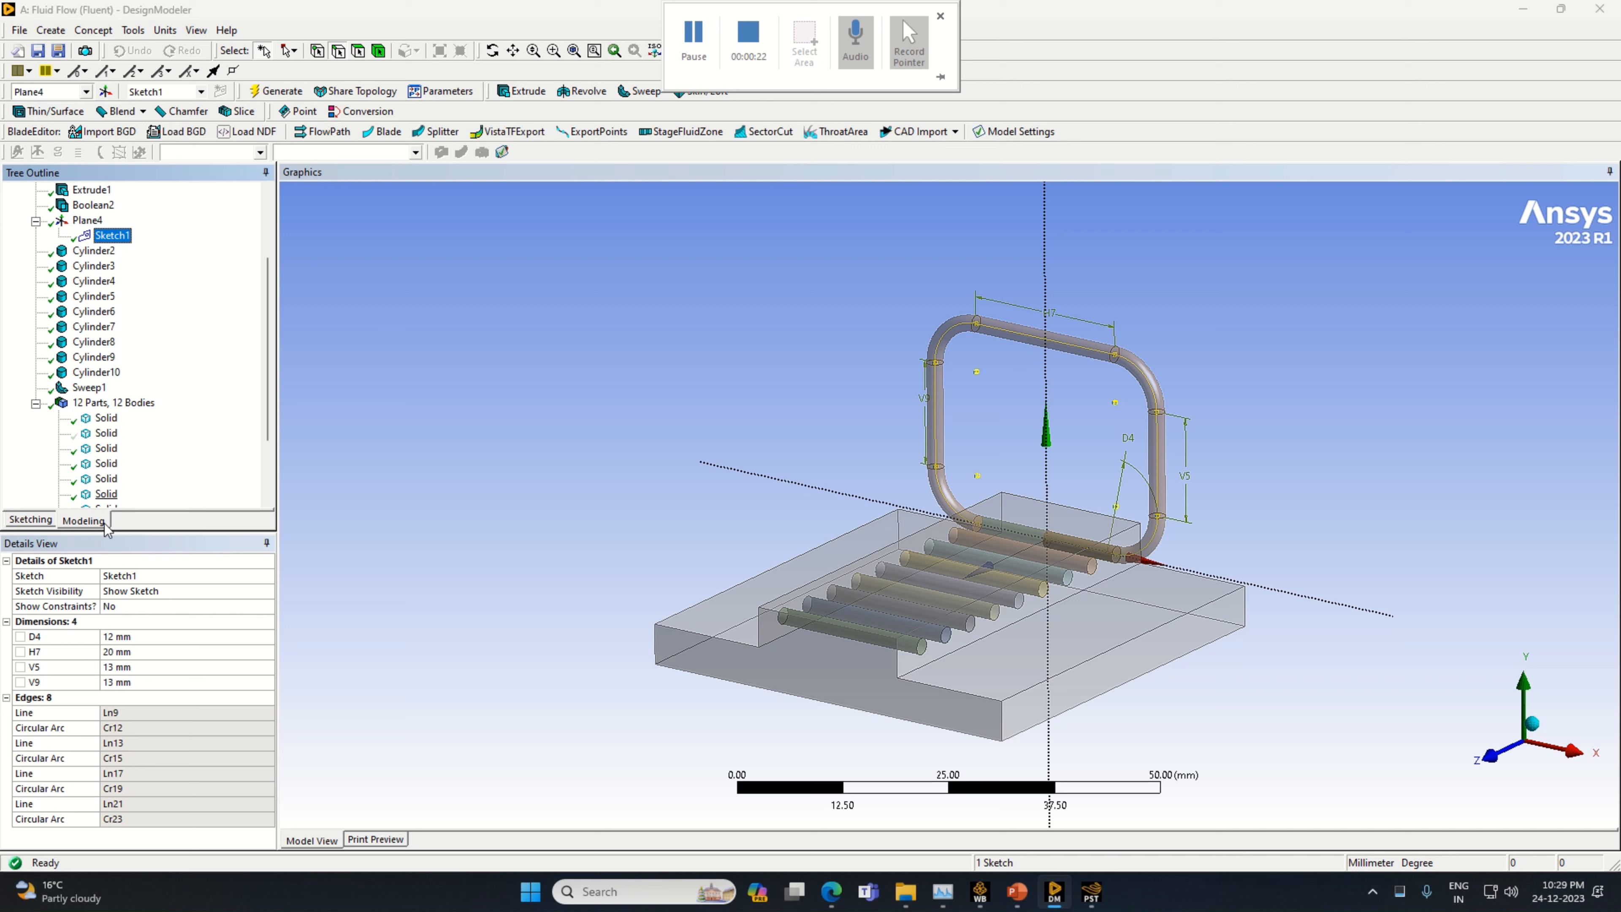
left_click(30, 519)
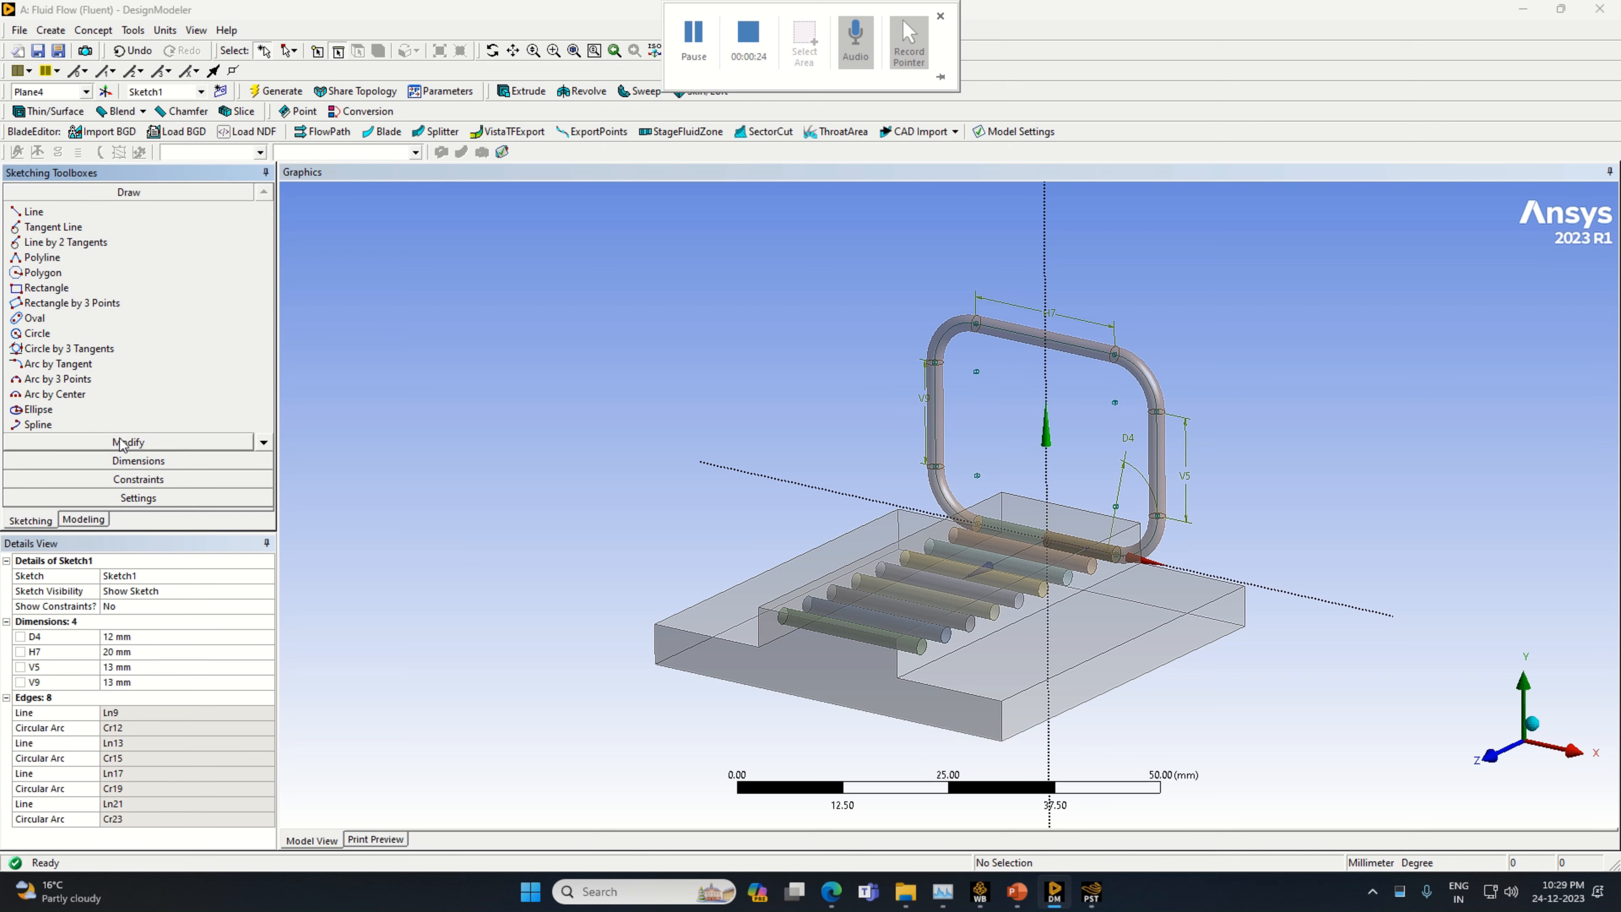
left_click(83, 442)
left_click(64, 276)
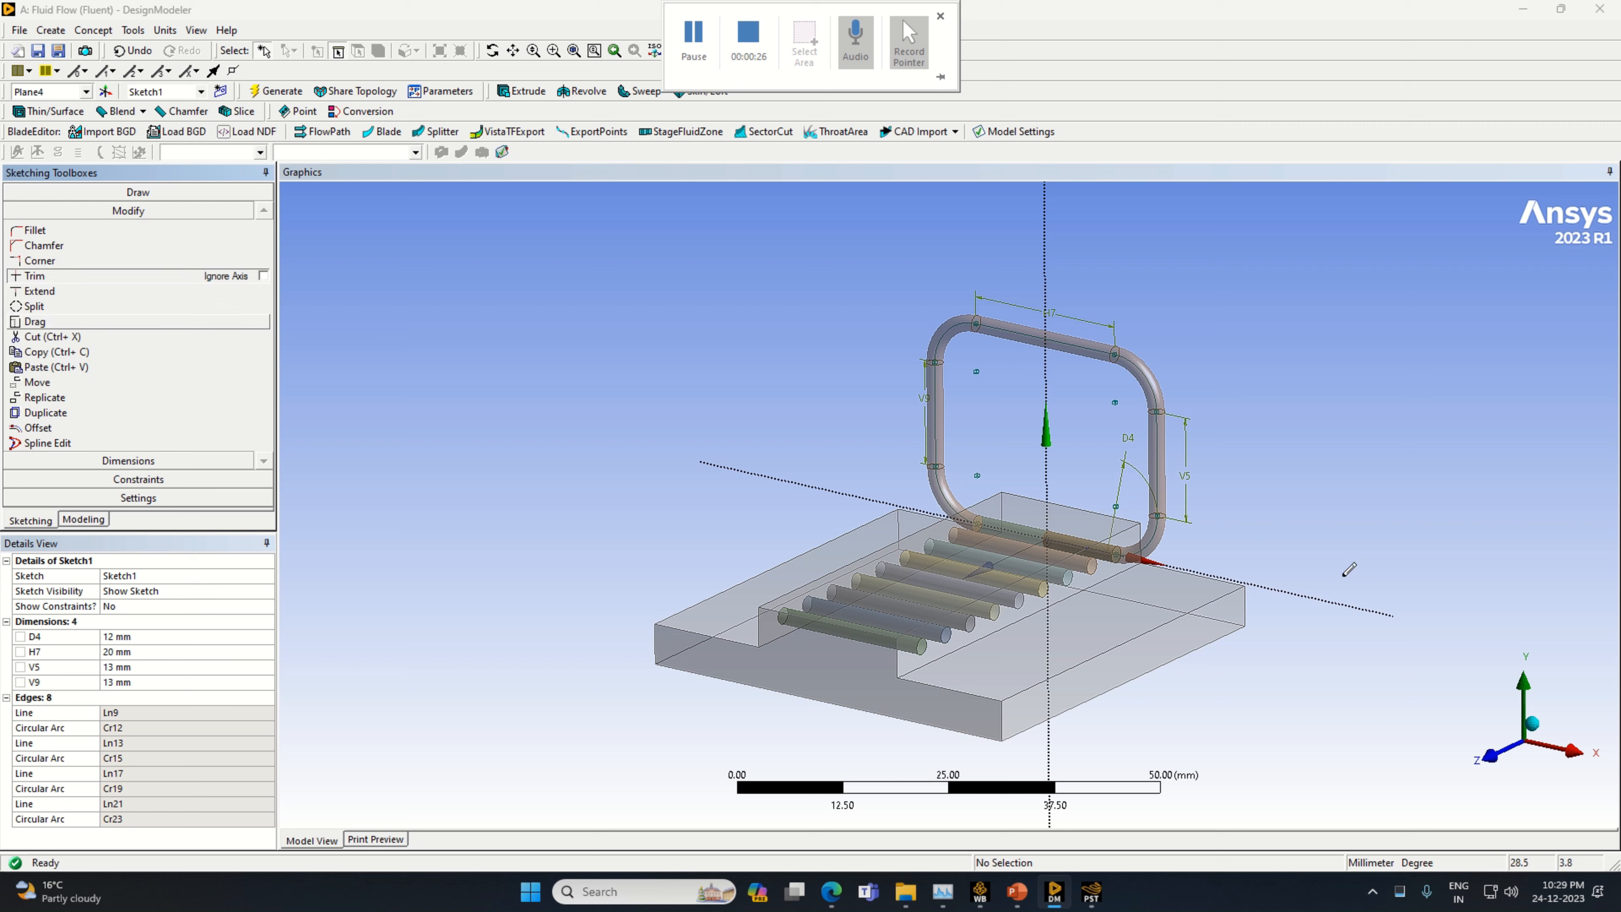
left_click(1091, 541)
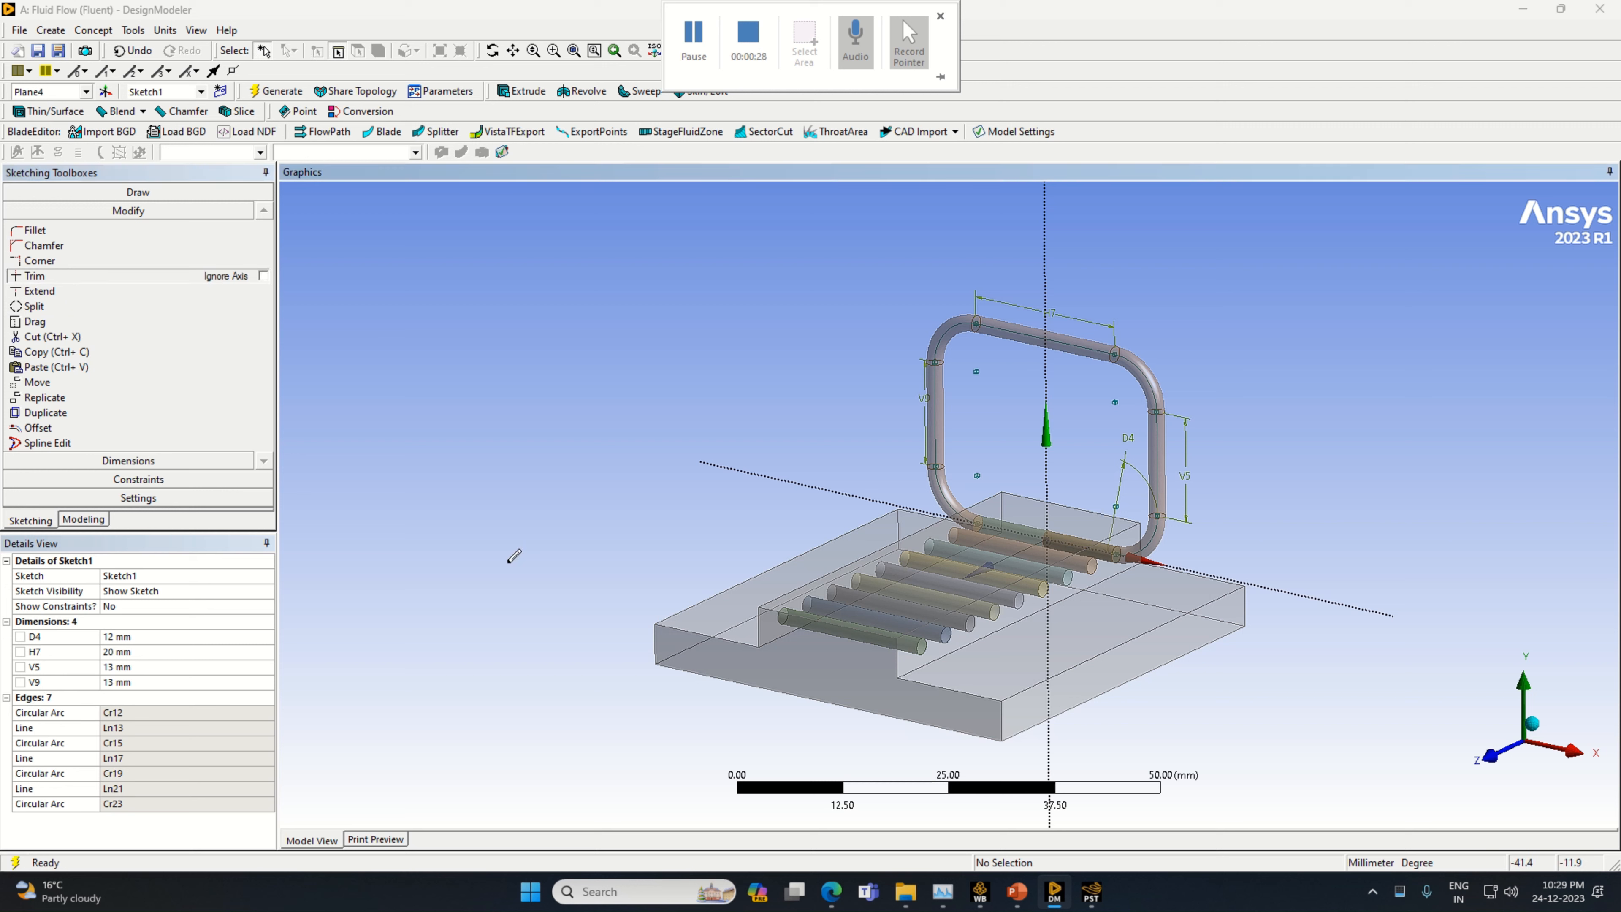
left_click(282, 91)
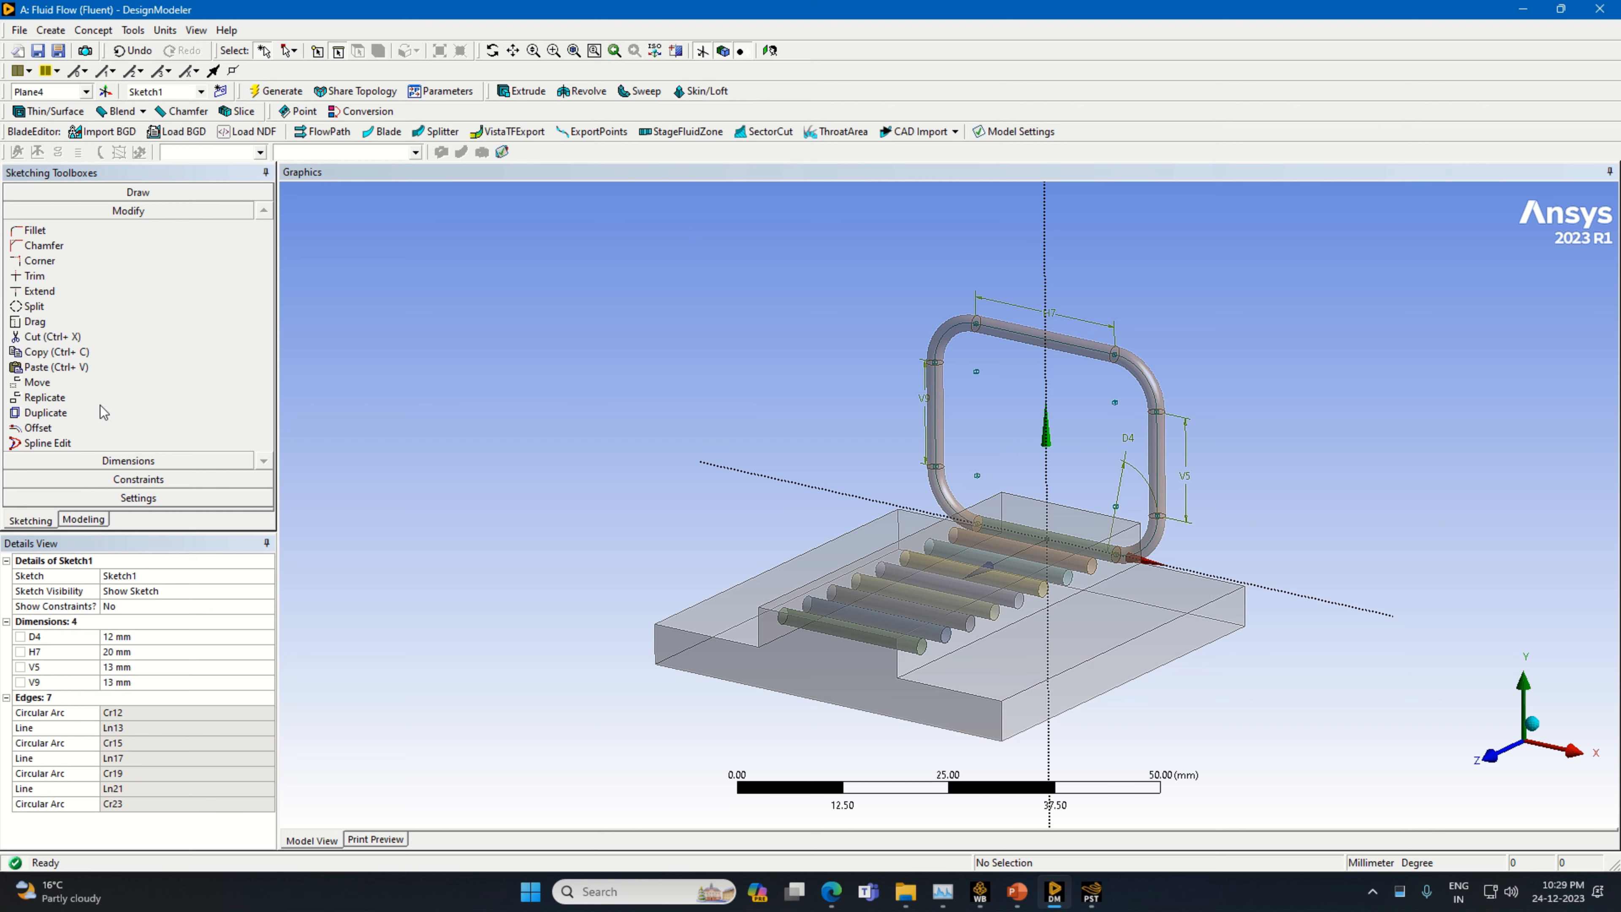
Create and generate a new plane based on Plane4 with an Offset Z transform of 5 mm
left_click(106, 93)
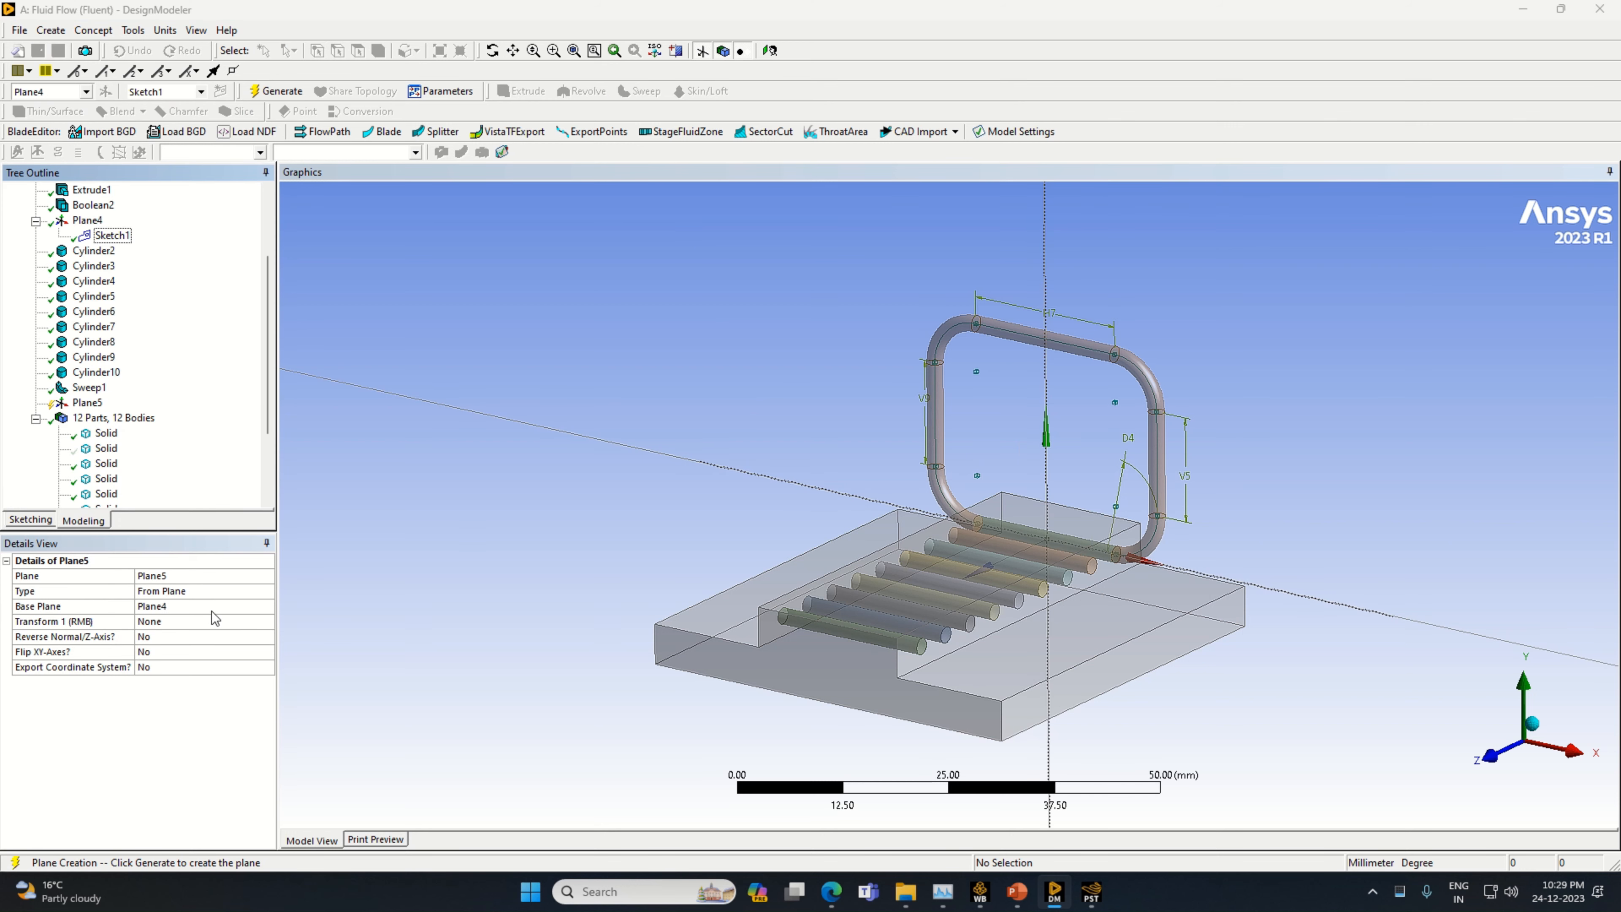
left_click(249, 624)
left_click(270, 622)
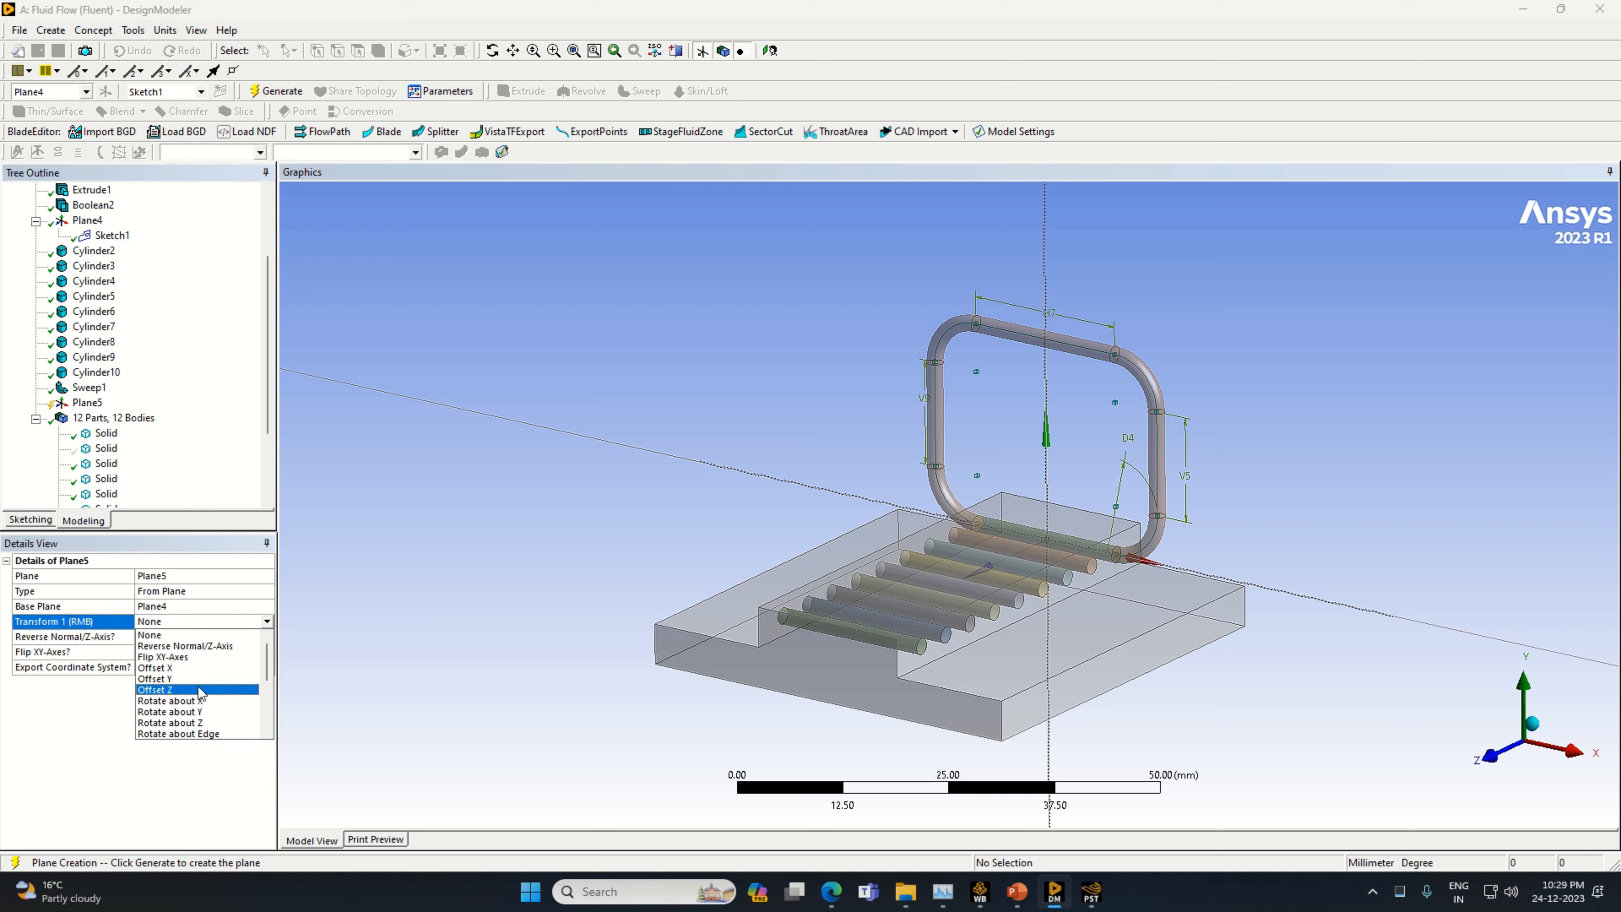
left_click(193, 687)
left_click(176, 637)
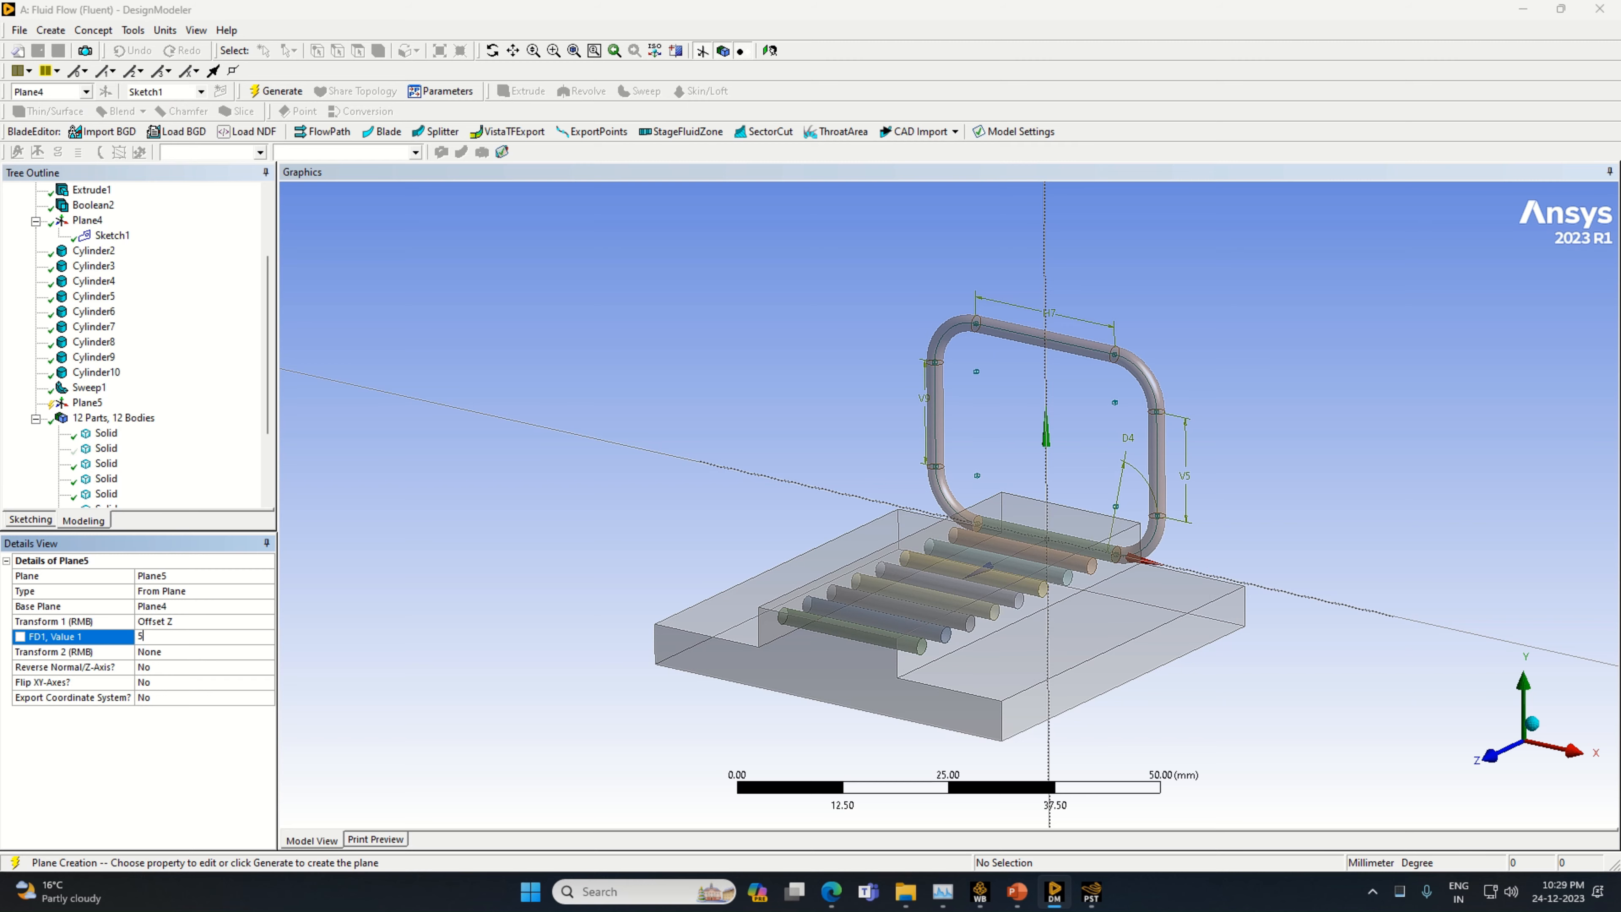
key("Return")
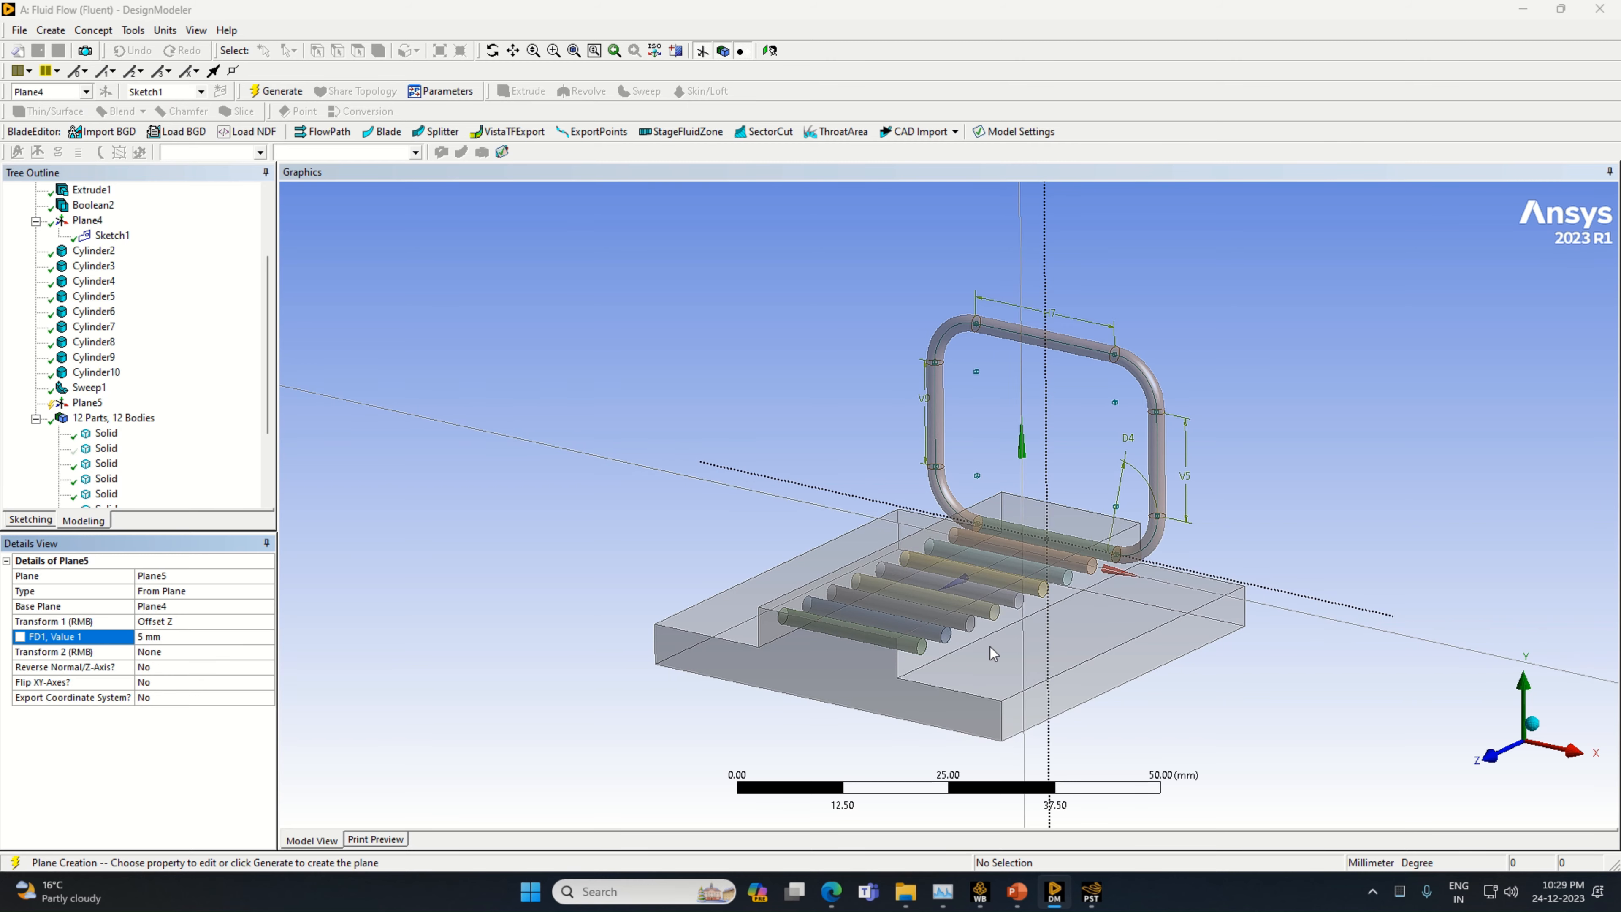
middle_click_drag(993, 654, 1007, 526)
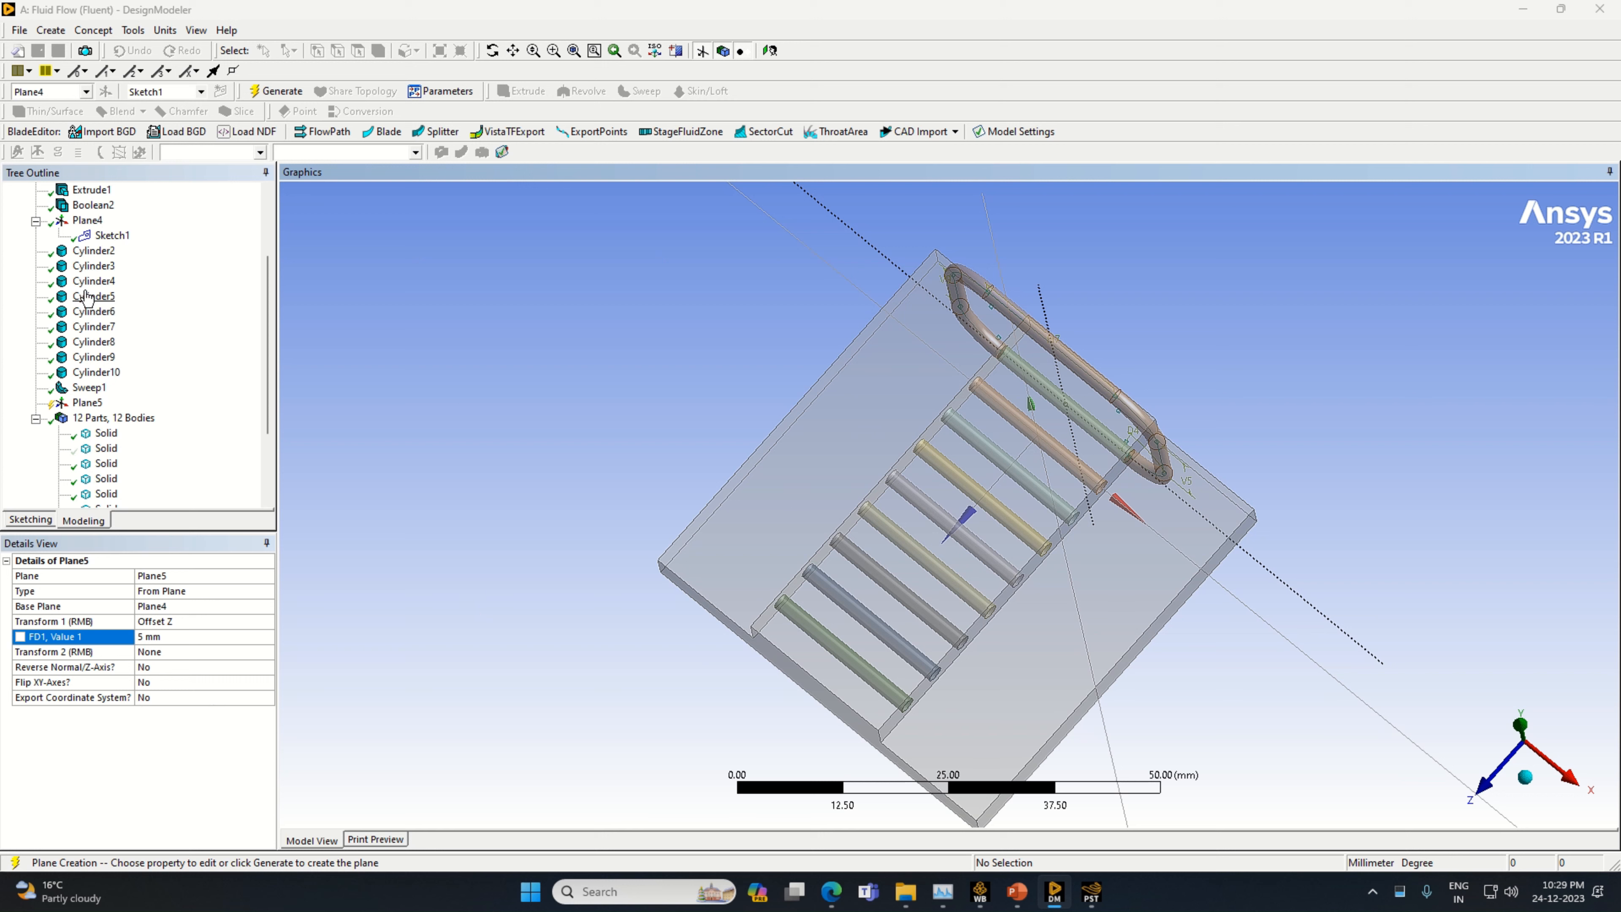
left_click(275, 91)
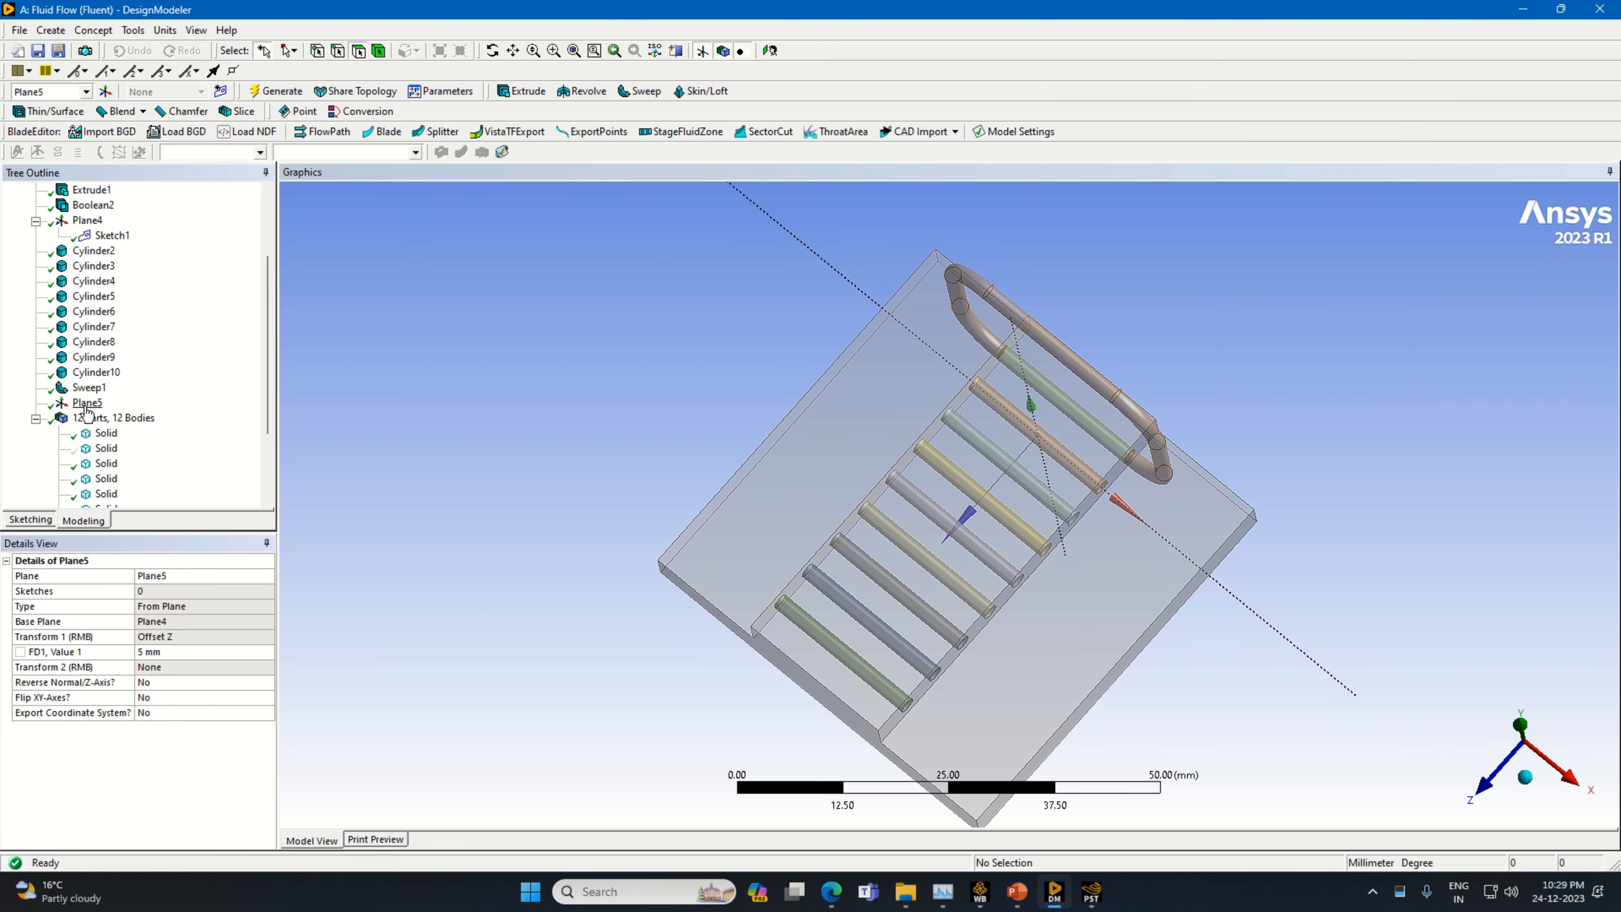
Start a new sketch on Plane5 and draw a horizontal line about 10.8 mm long from the origin along positive X
left_click(221, 91)
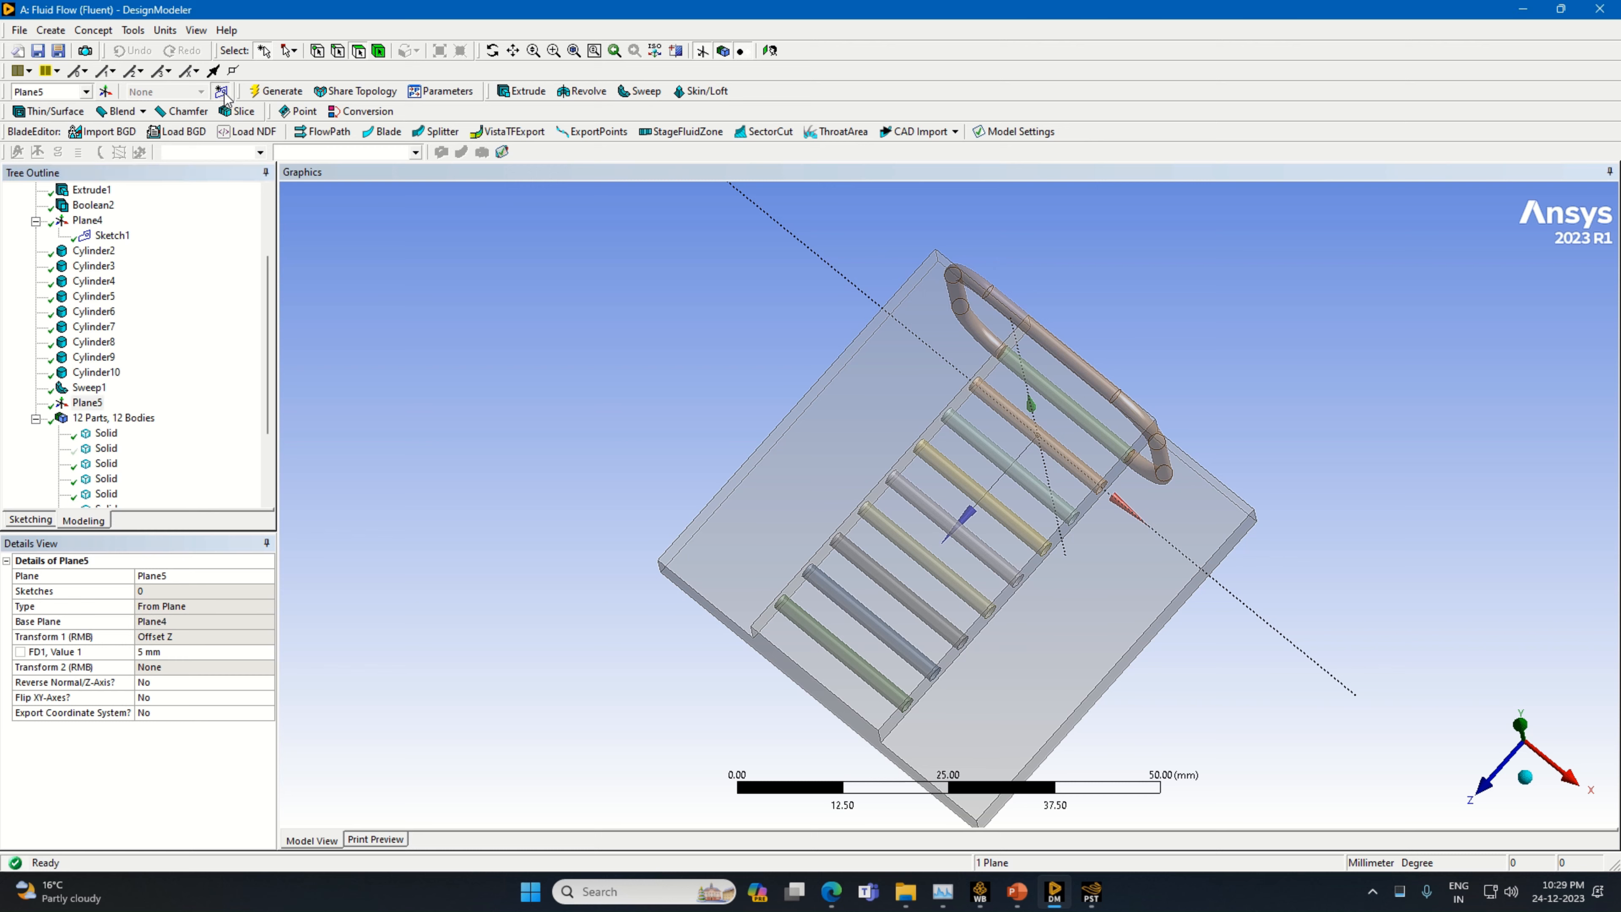
left_click(1490, 797)
scroll(1021, 610, "up", 1)
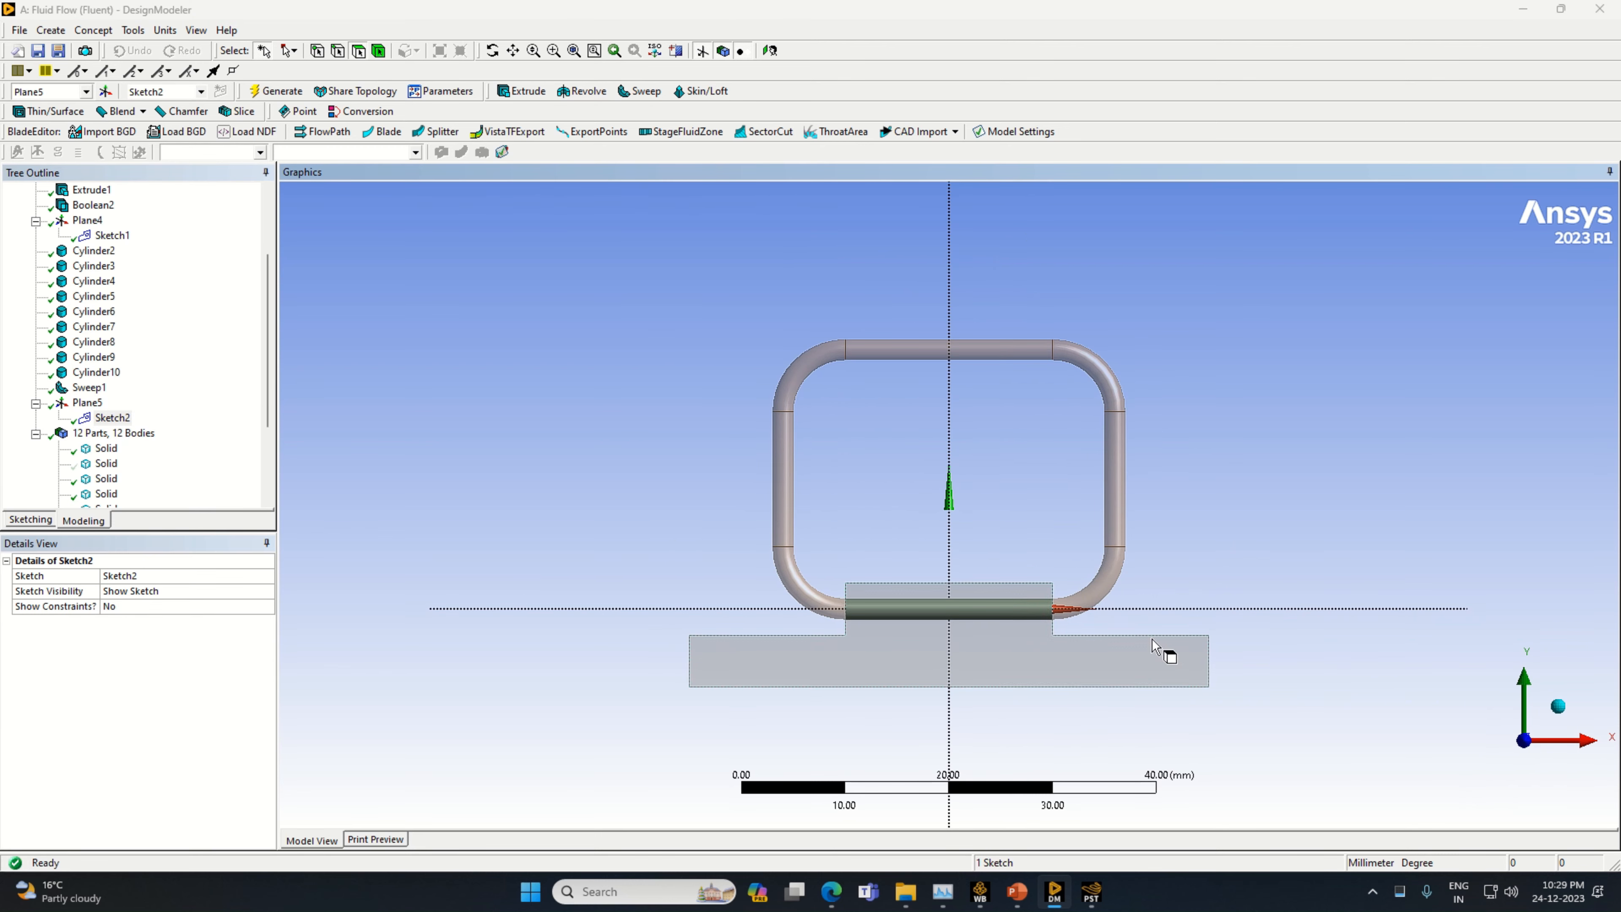
left_click(35, 521)
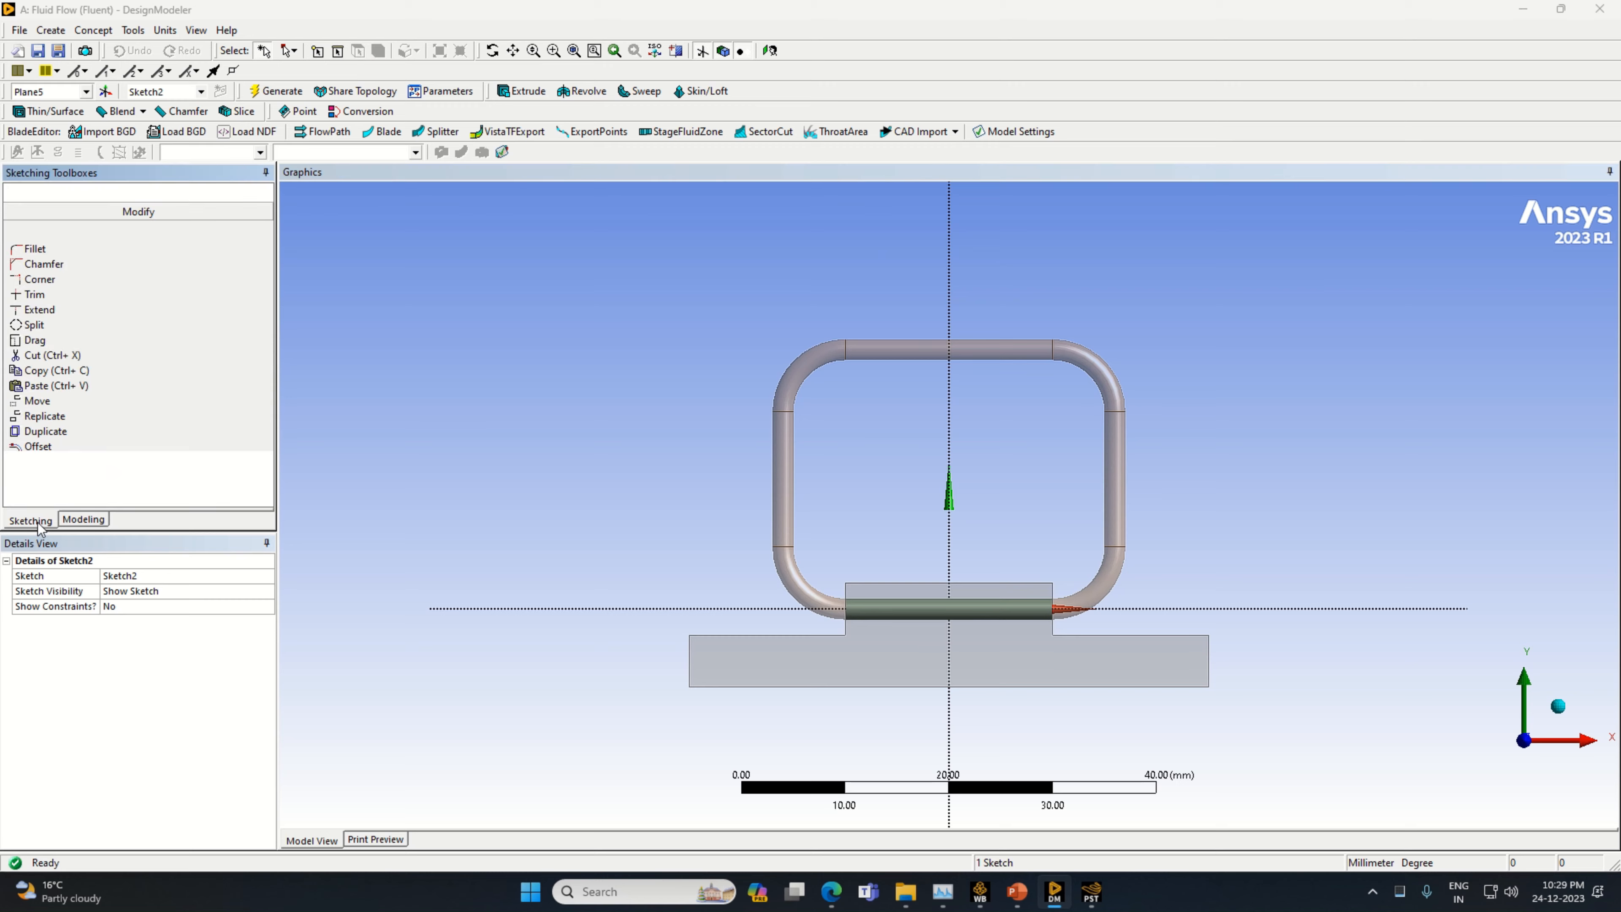
left_click(47, 213)
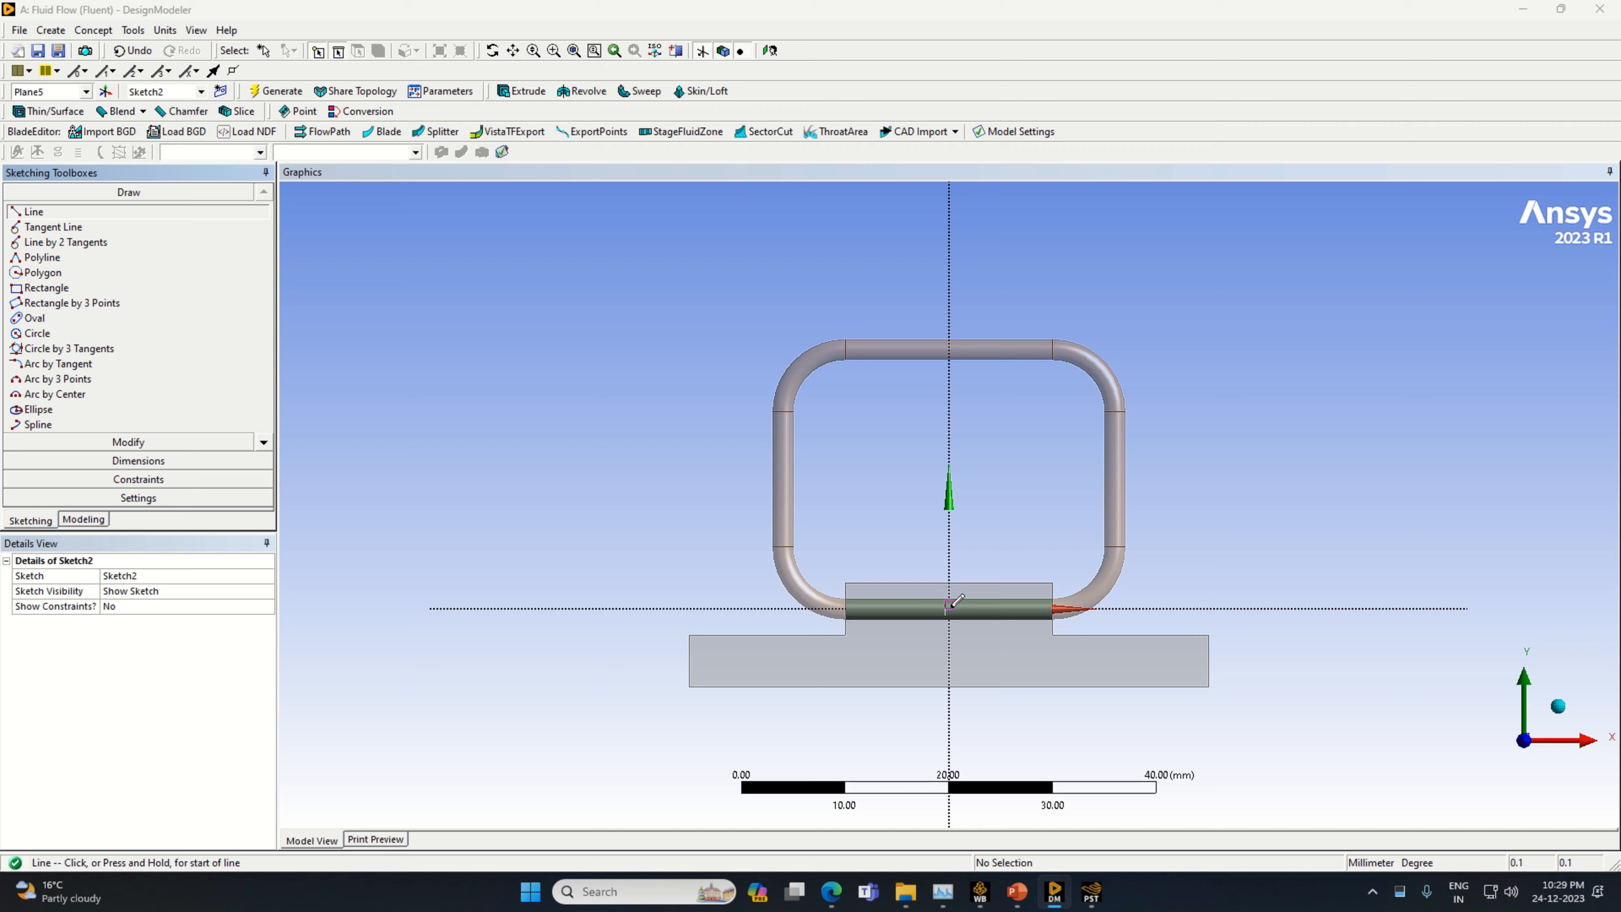
left_click(950, 606)
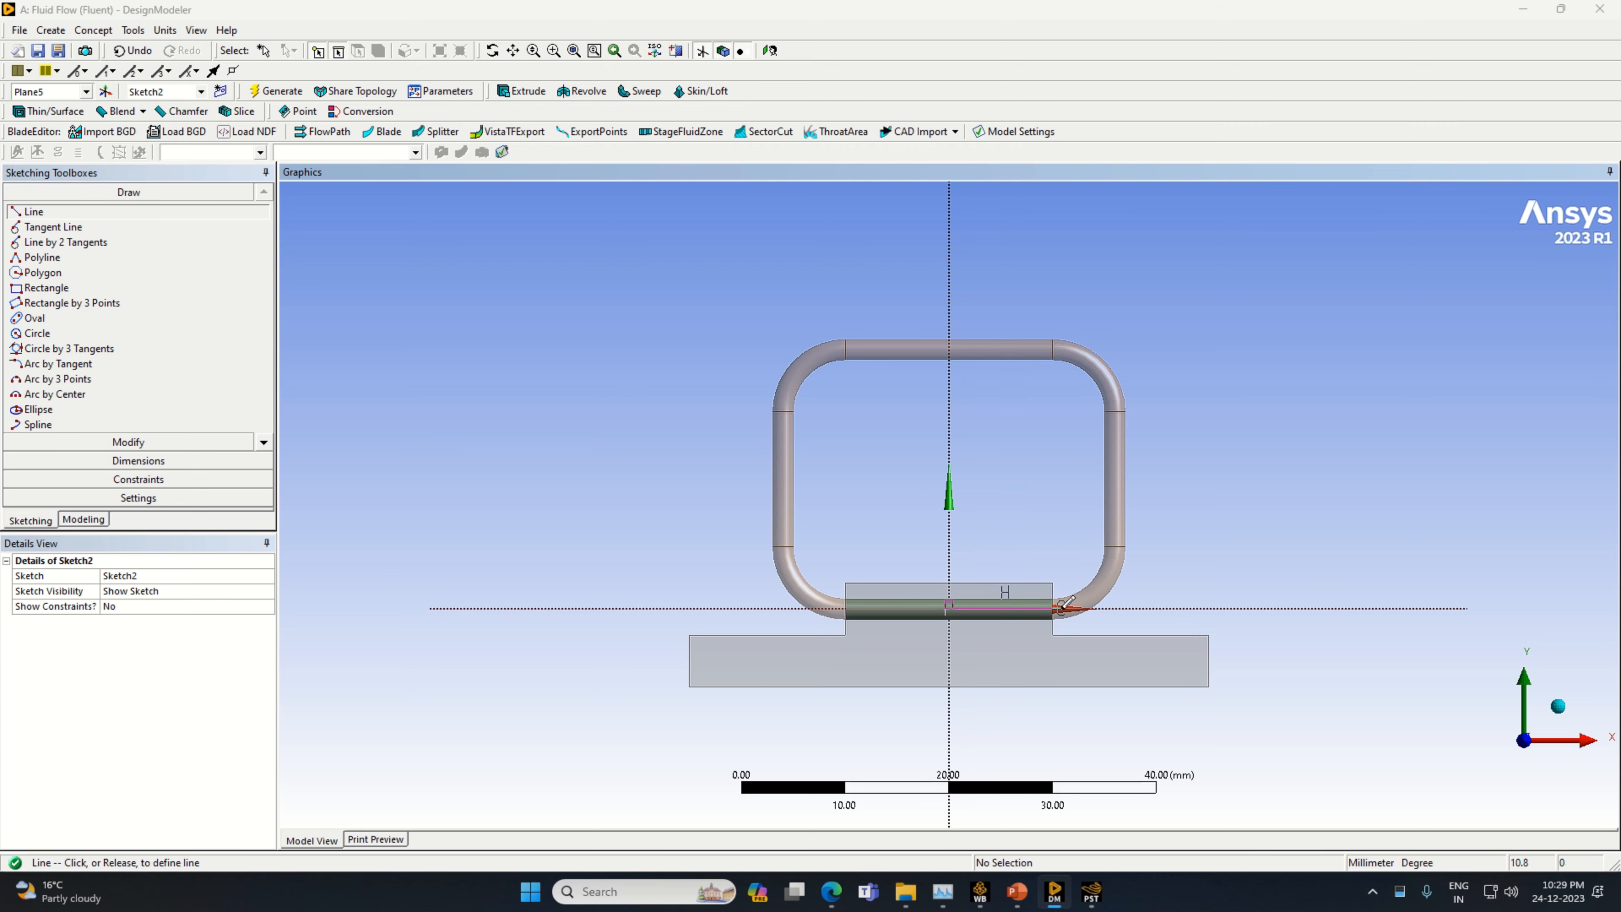
left_click(1065, 603)
Dimension the horizontal line and set its length to 10 mm
left_click(138, 461)
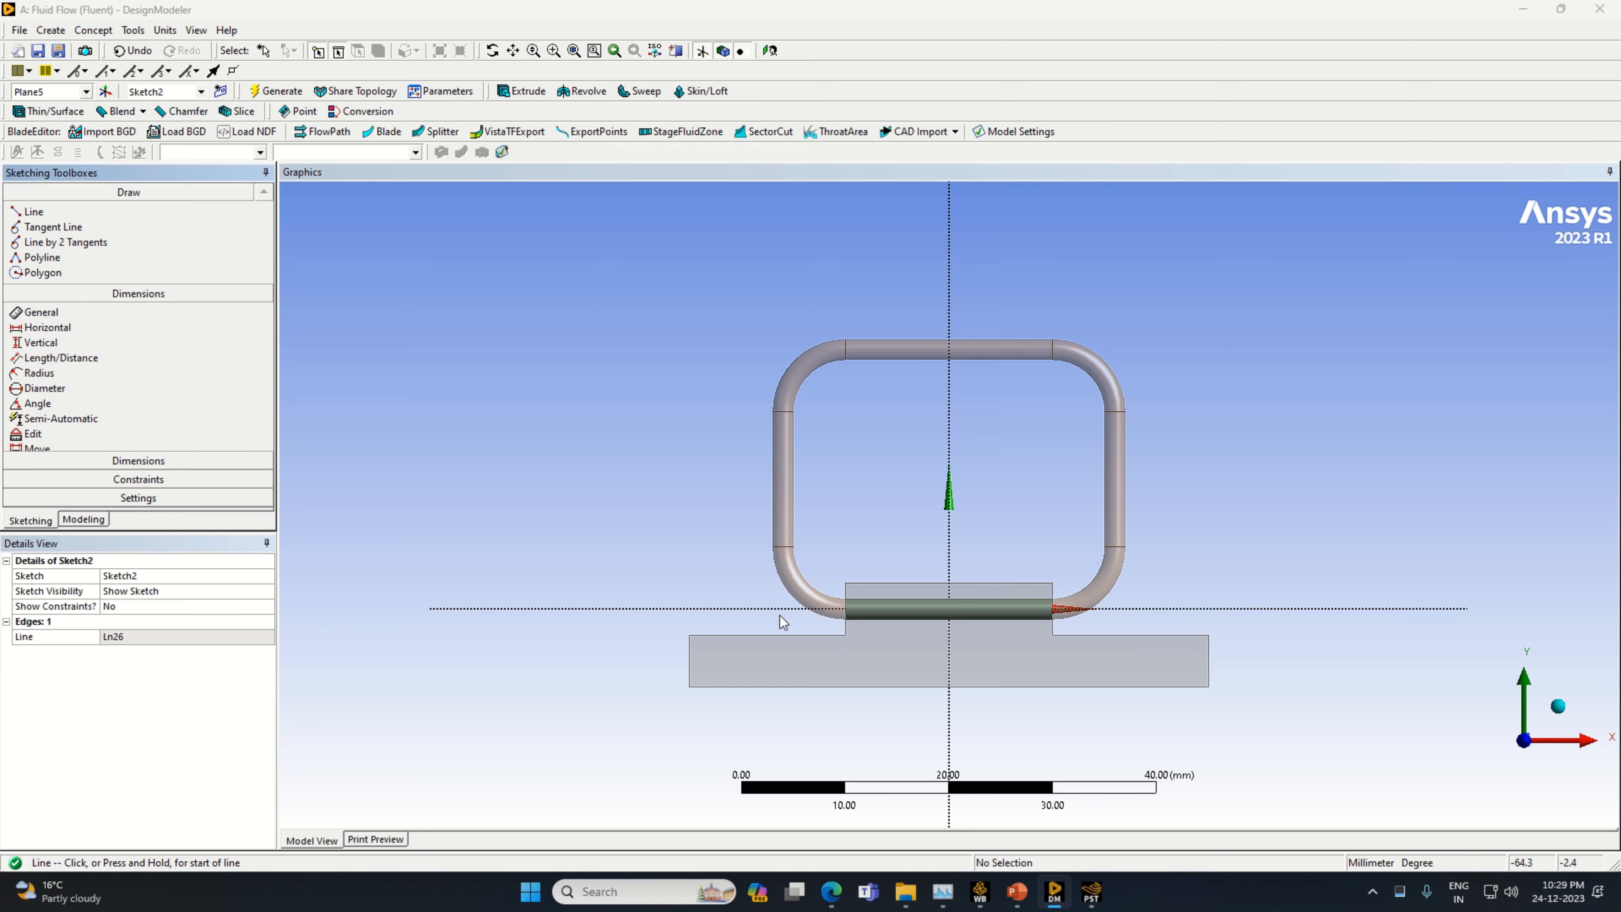
left_click(1039, 611)
left_click(1048, 647)
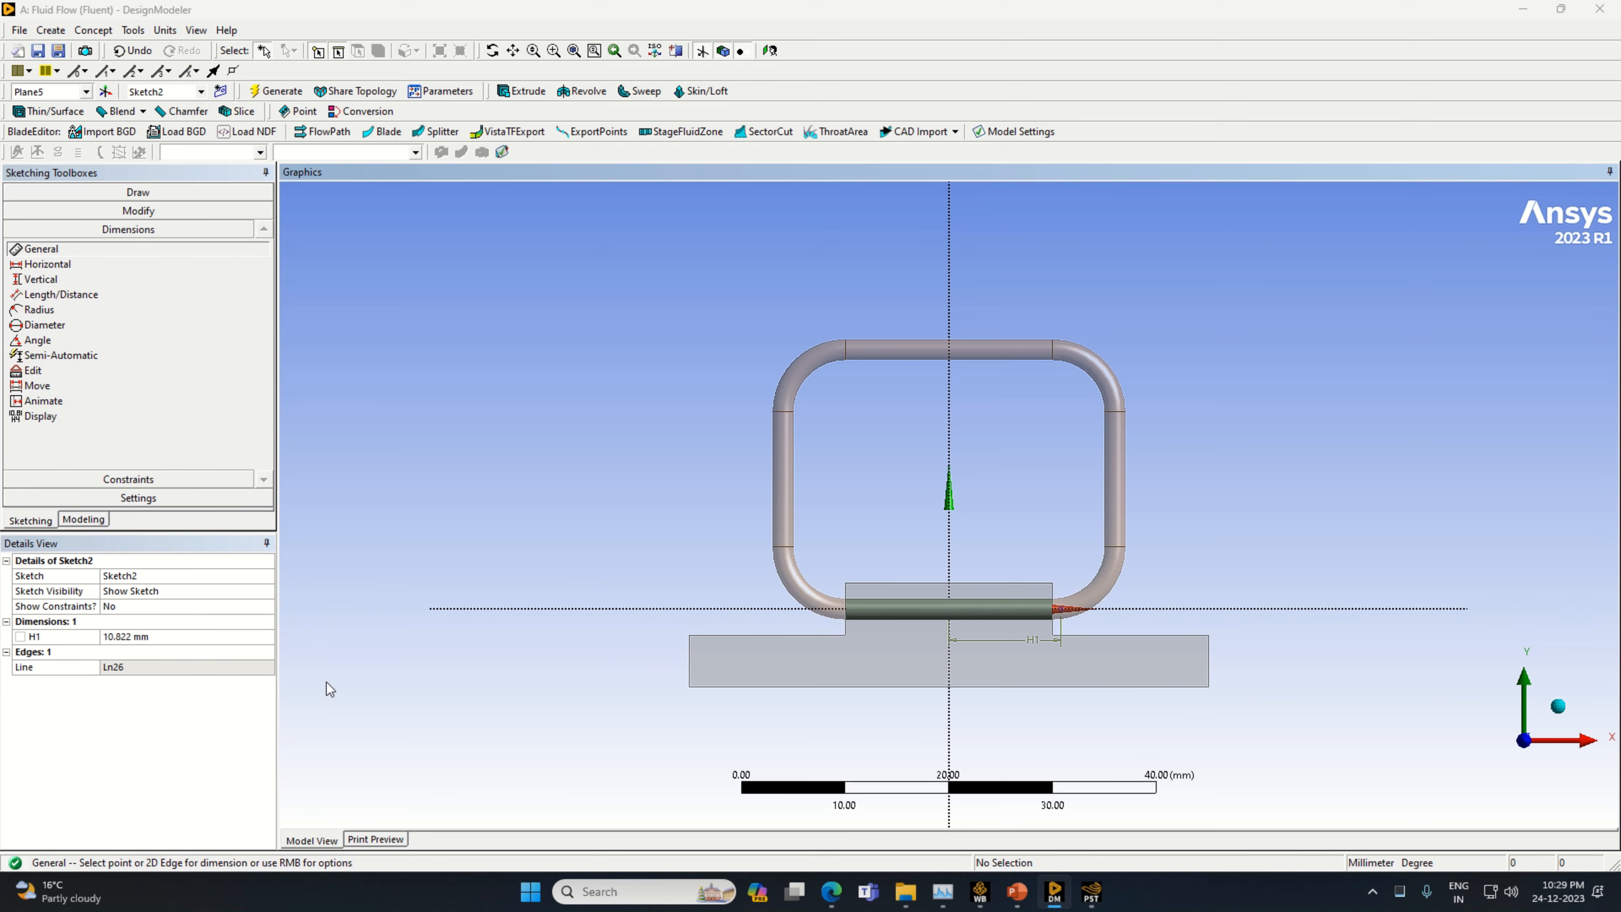
left_click(127, 637)
type("6")
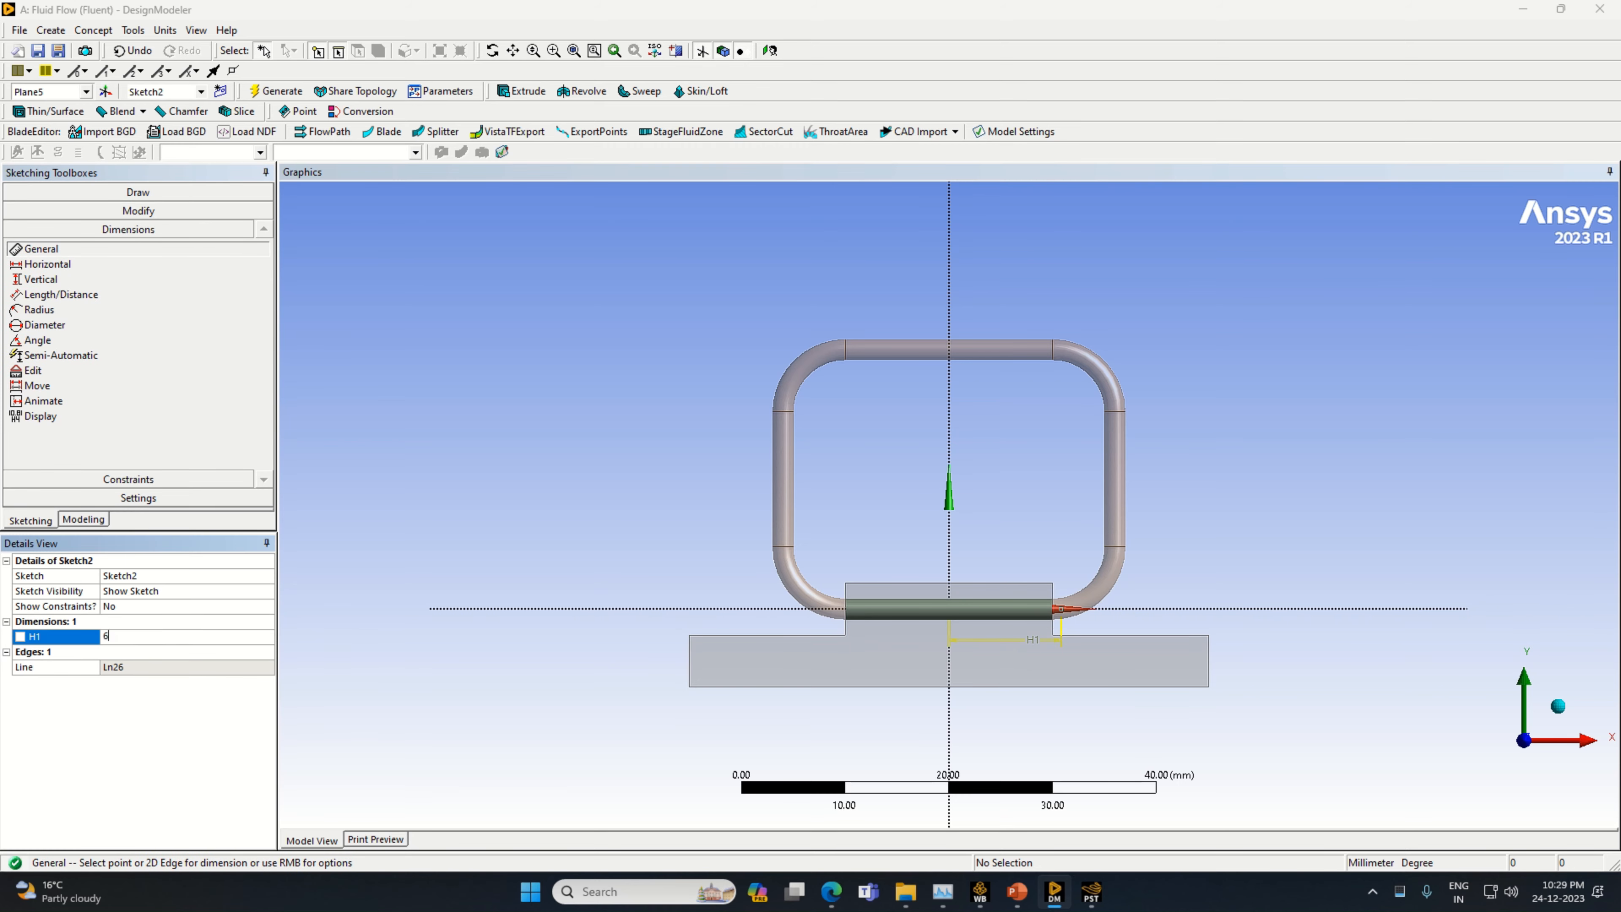
key("Return")
type("10")
key("Return")
Draw a vertical line upward from the outer end of the horizontal line and dimension it to 6 mm
left_click(138, 192)
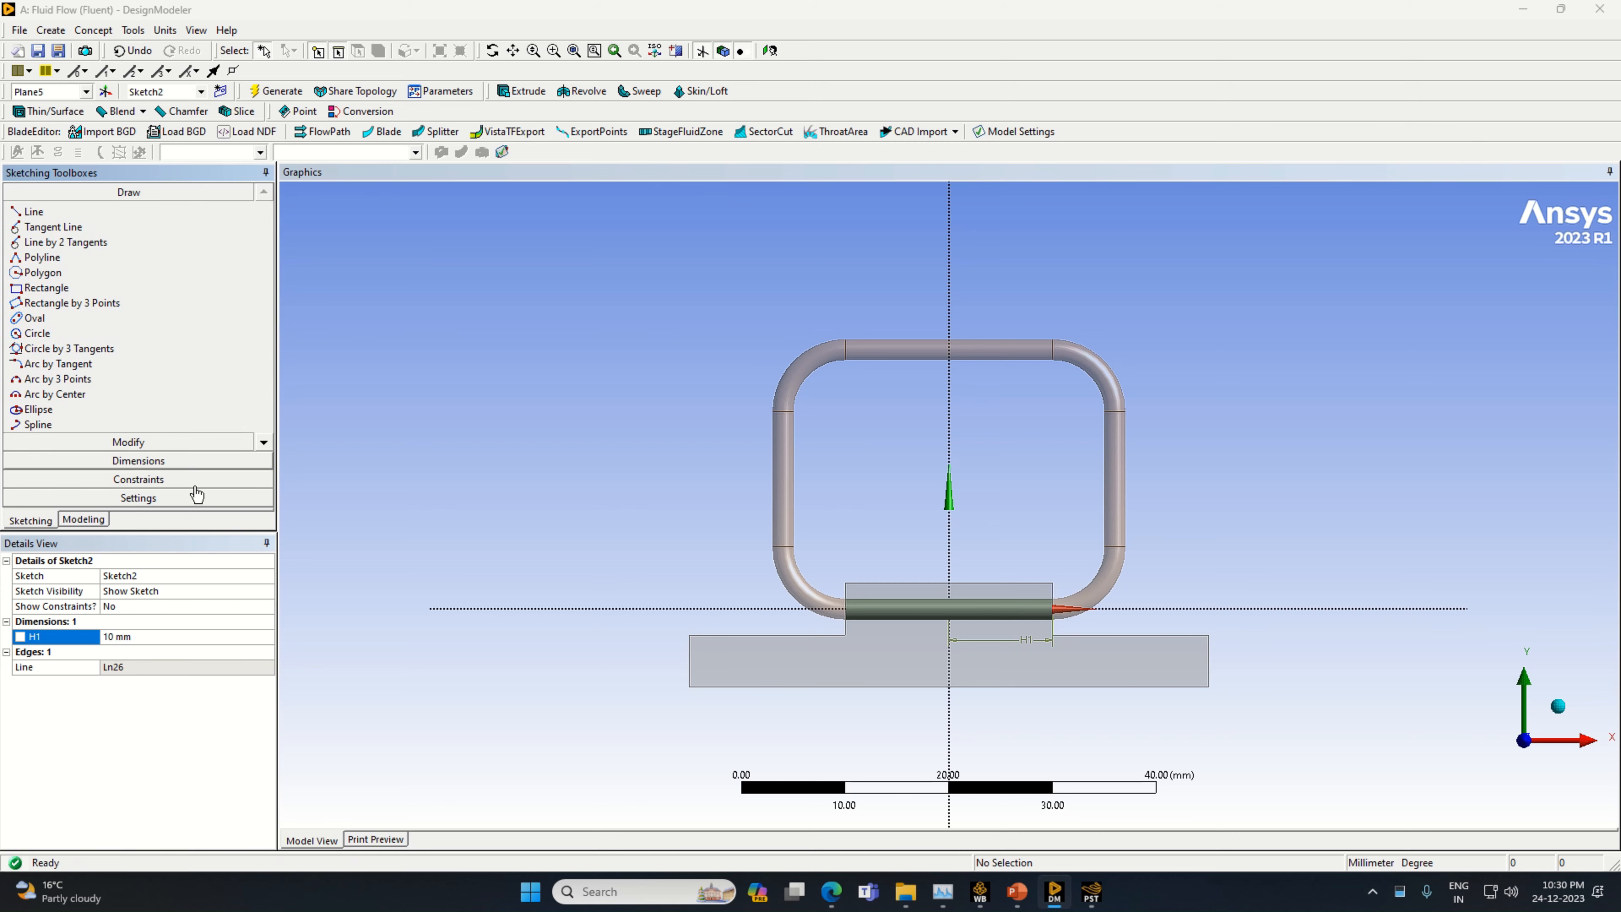
left_click(70, 212)
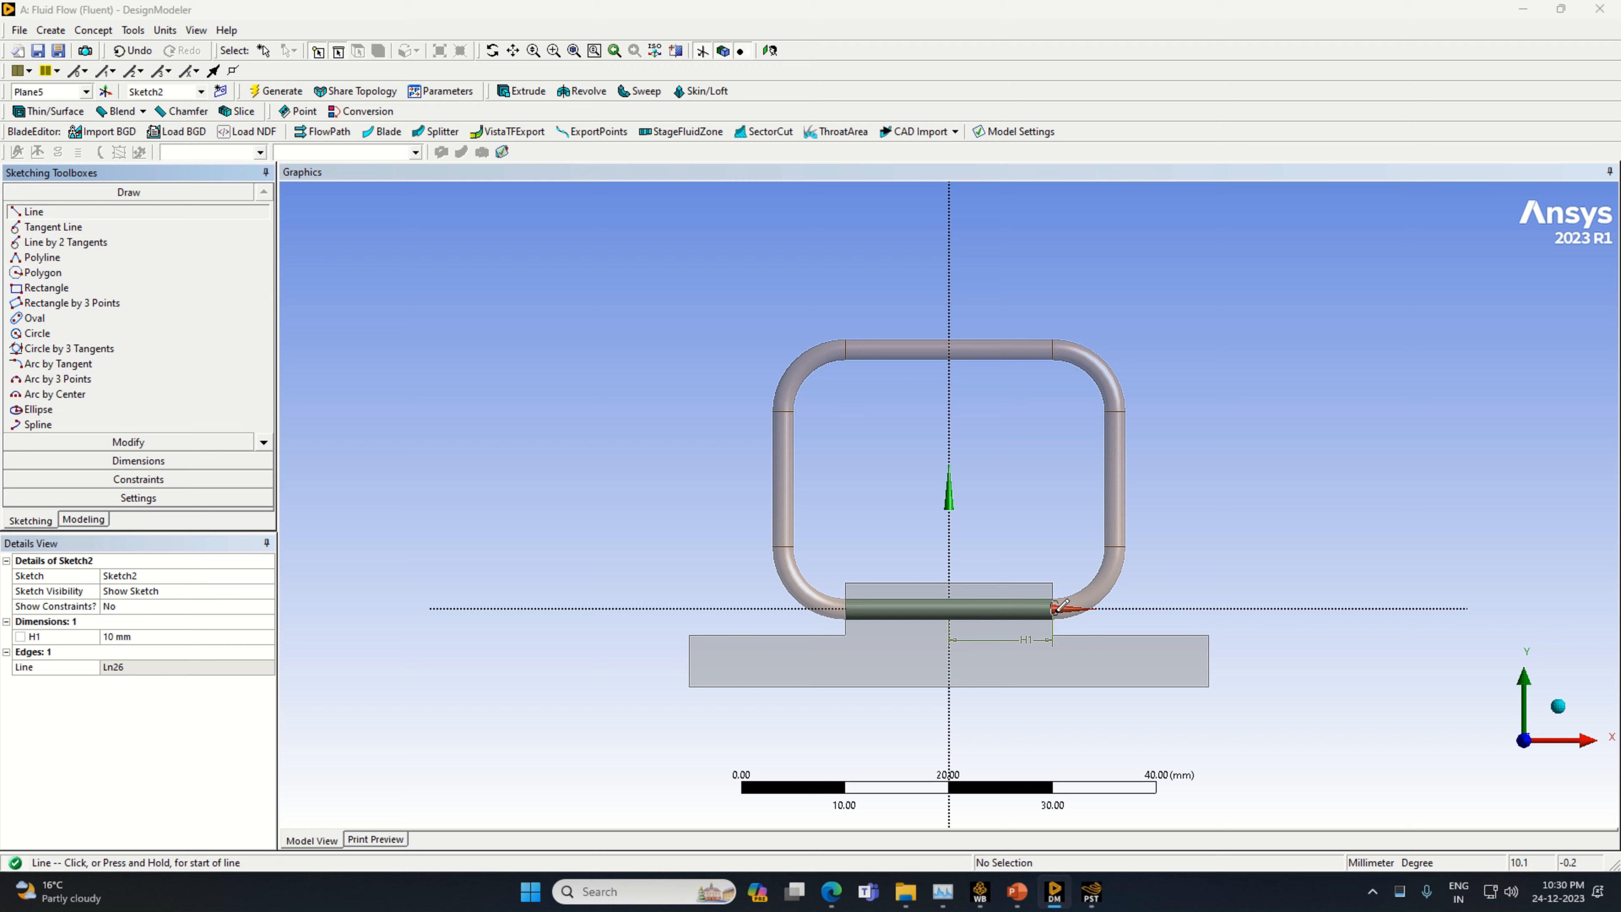
left_click(1052, 606)
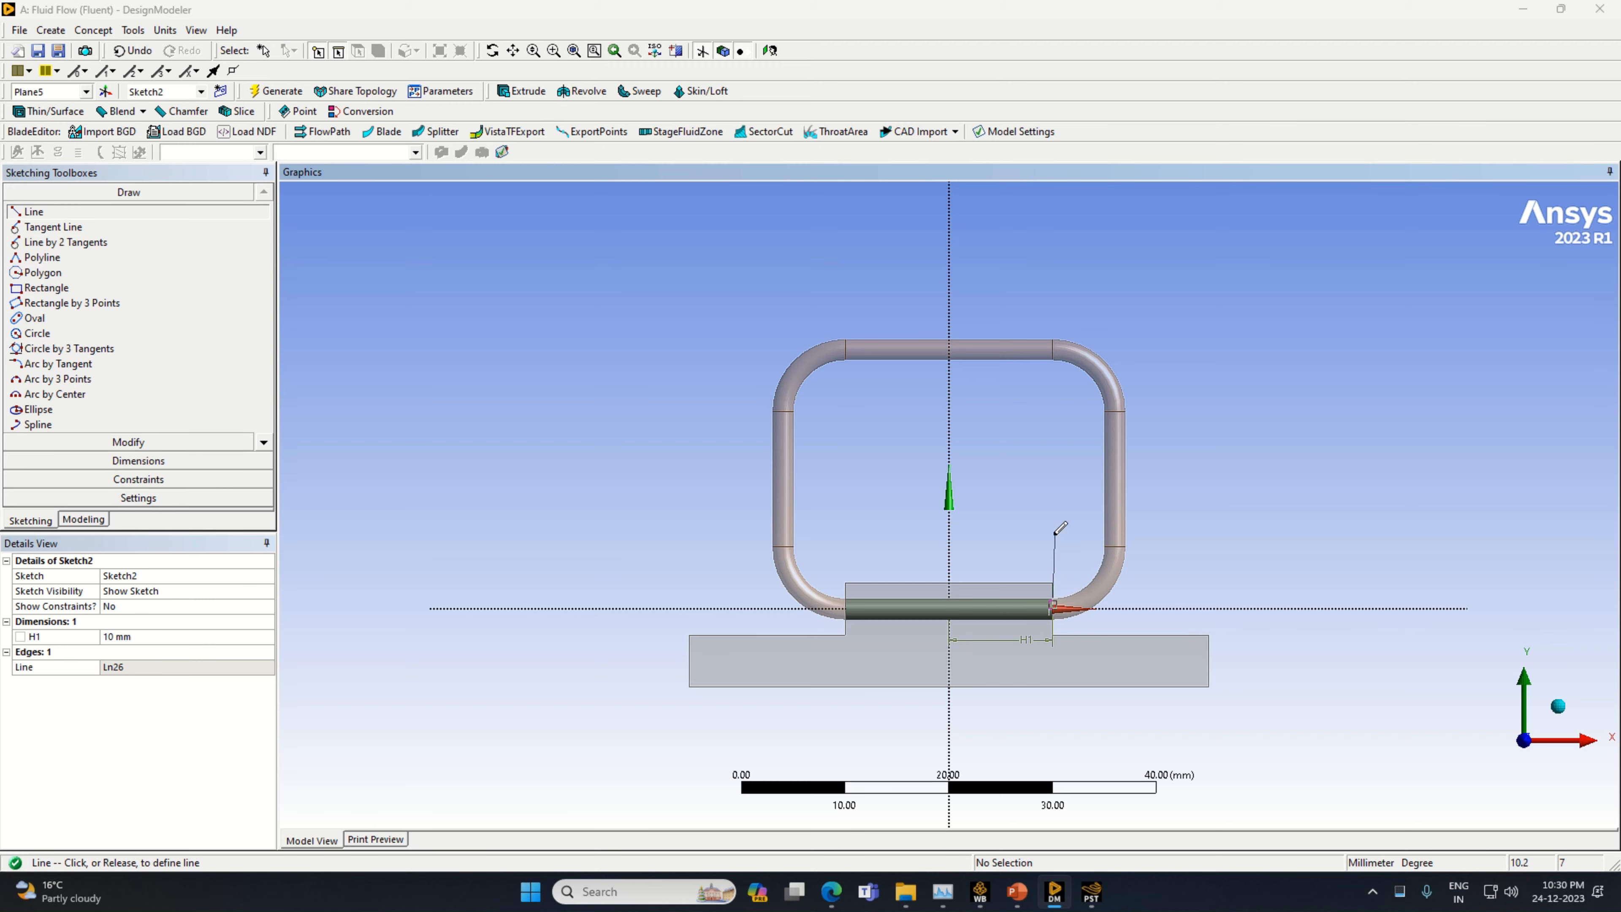
left_click(1052, 532)
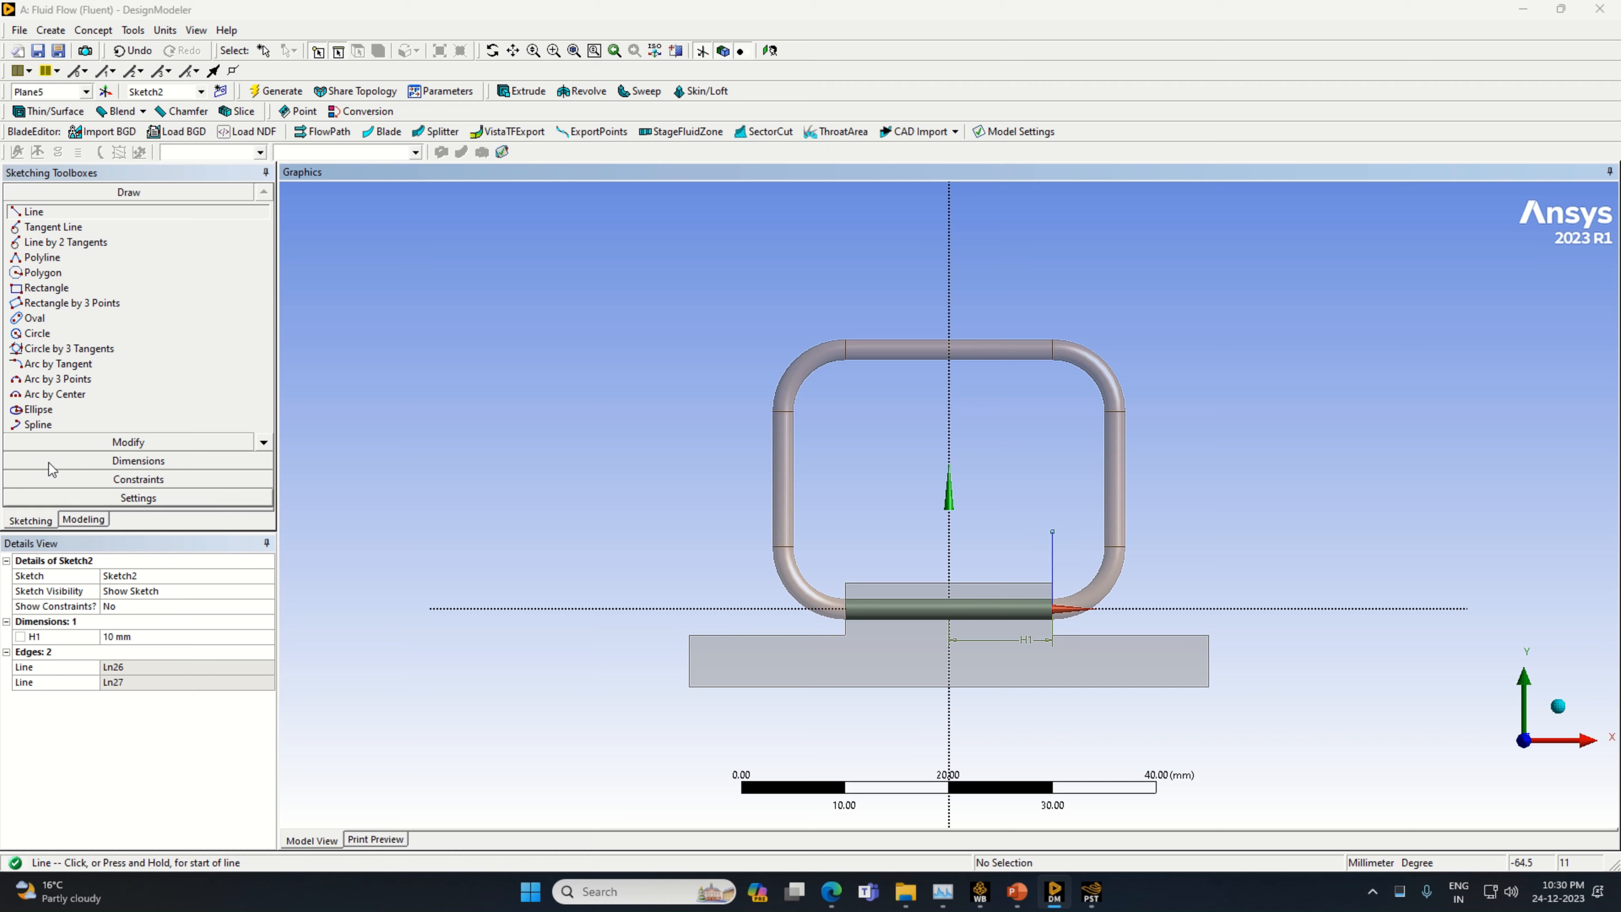
left_click(97, 461)
left_click(1052, 571)
left_click(1038, 560)
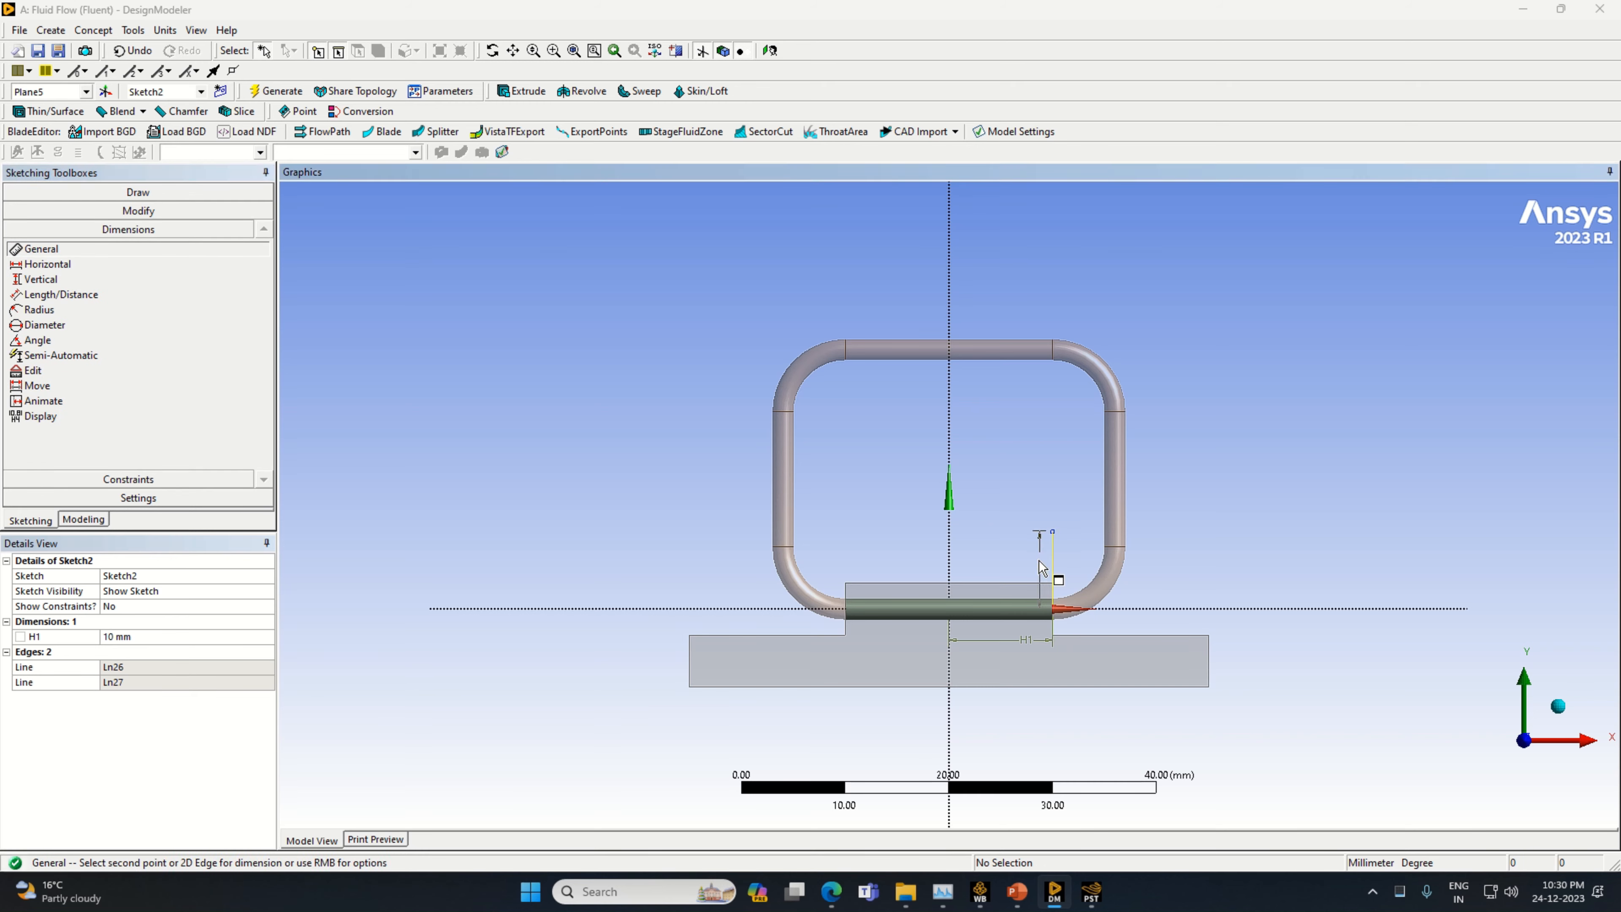
left_click(131, 651)
type("6")
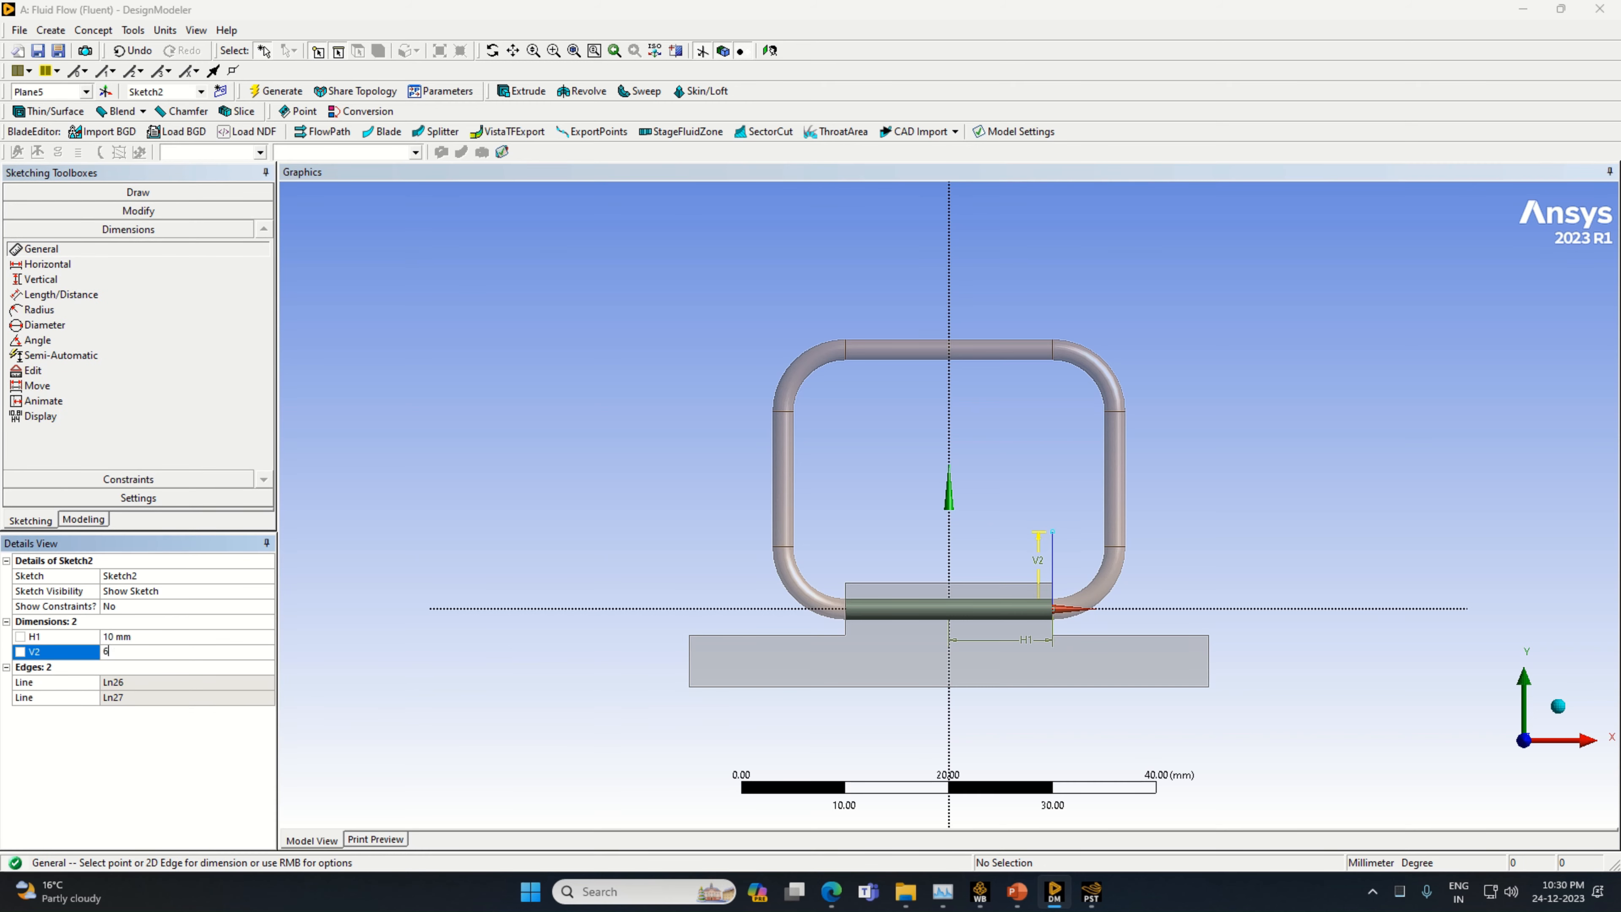
key("Return")
Draw a circle centred on the upper end of the vertical line and dimension its diameter to 12 mm
left_click(127, 191)
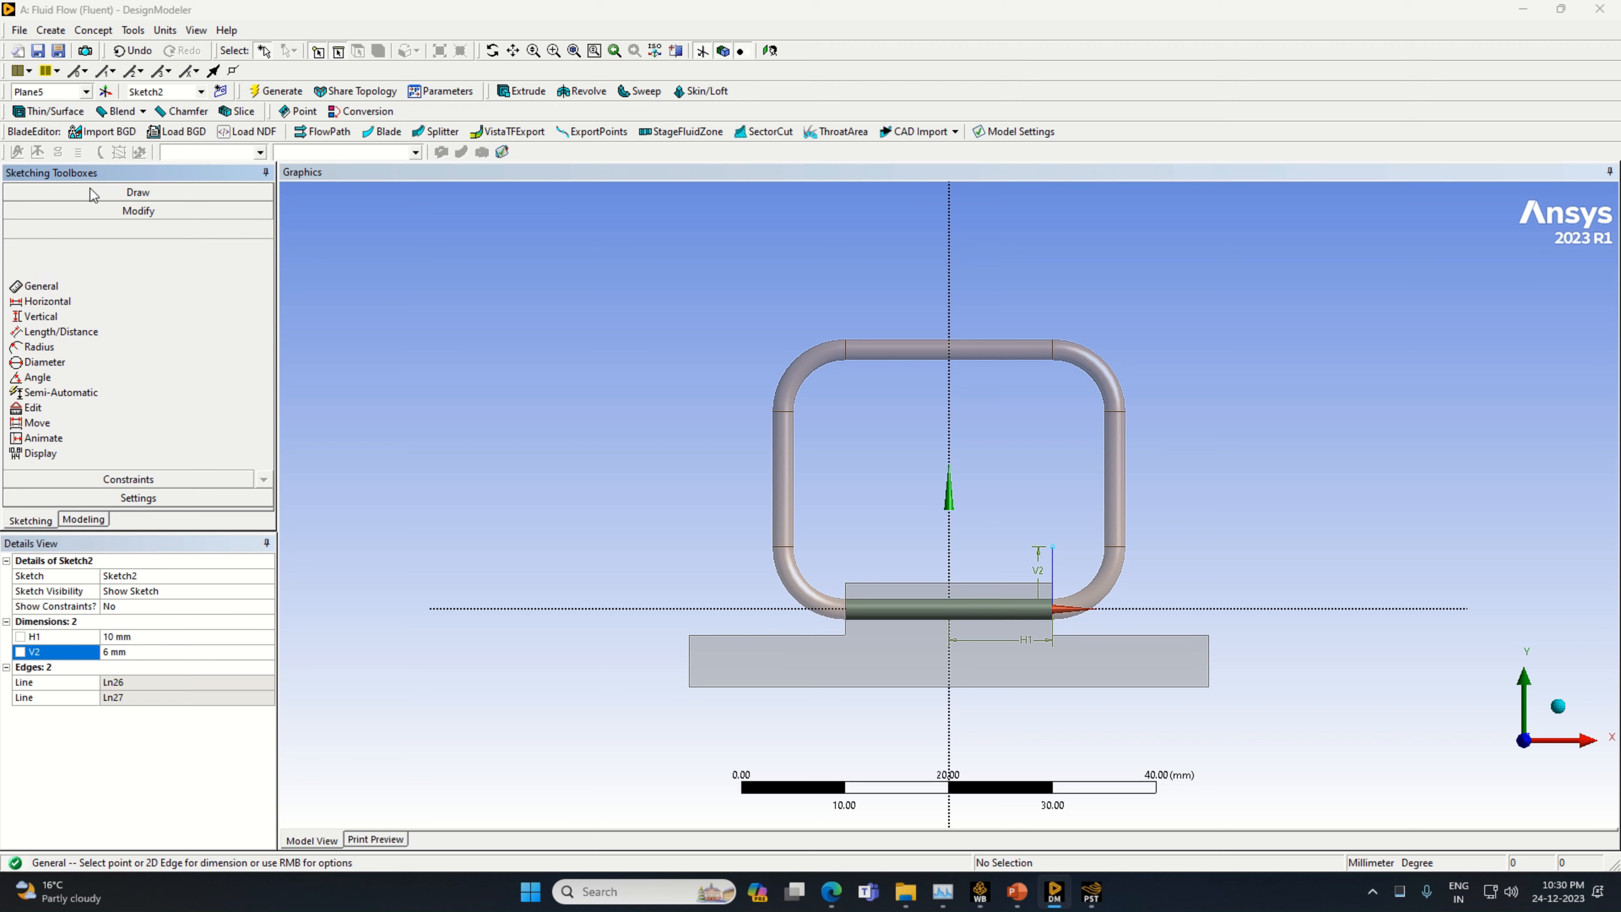
left_click(39, 332)
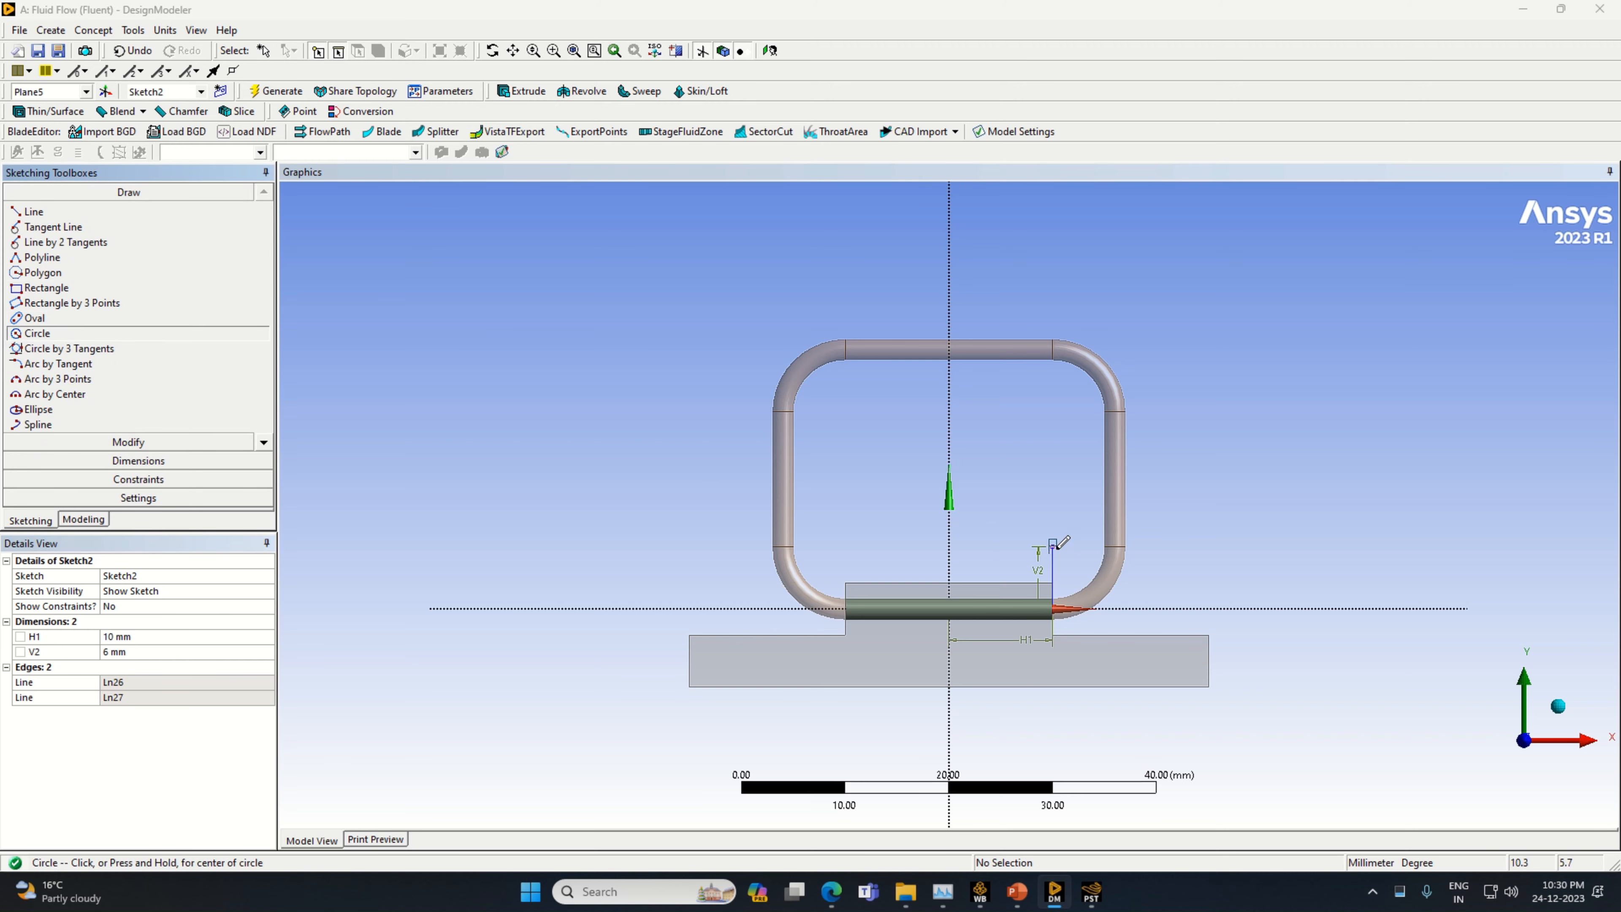
left_click(1053, 546)
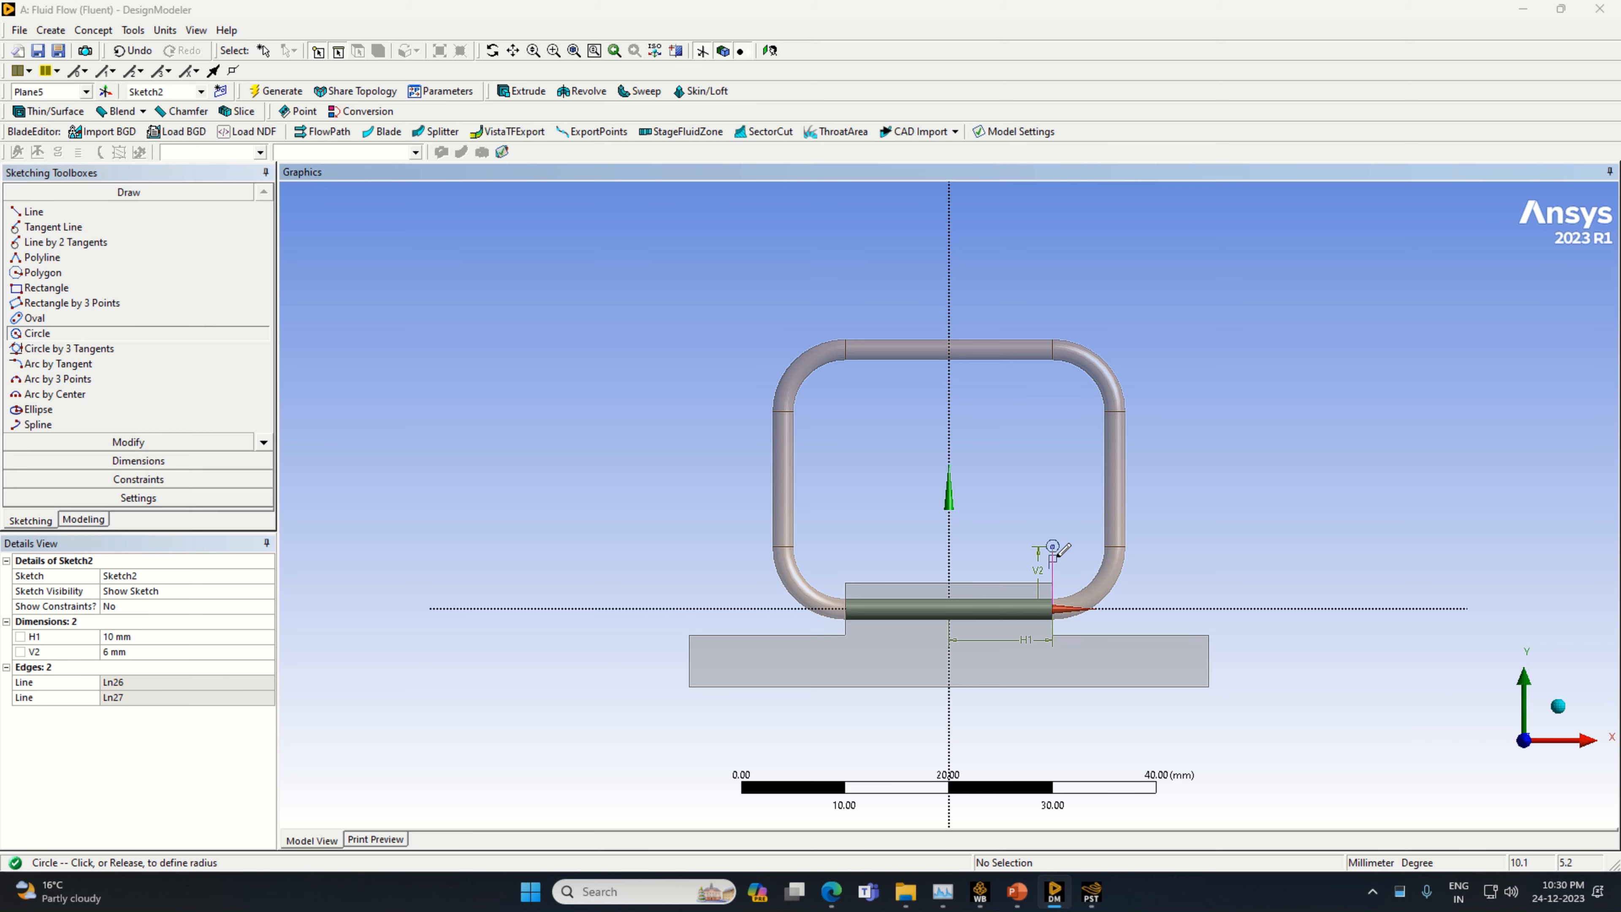
left_click(1085, 574)
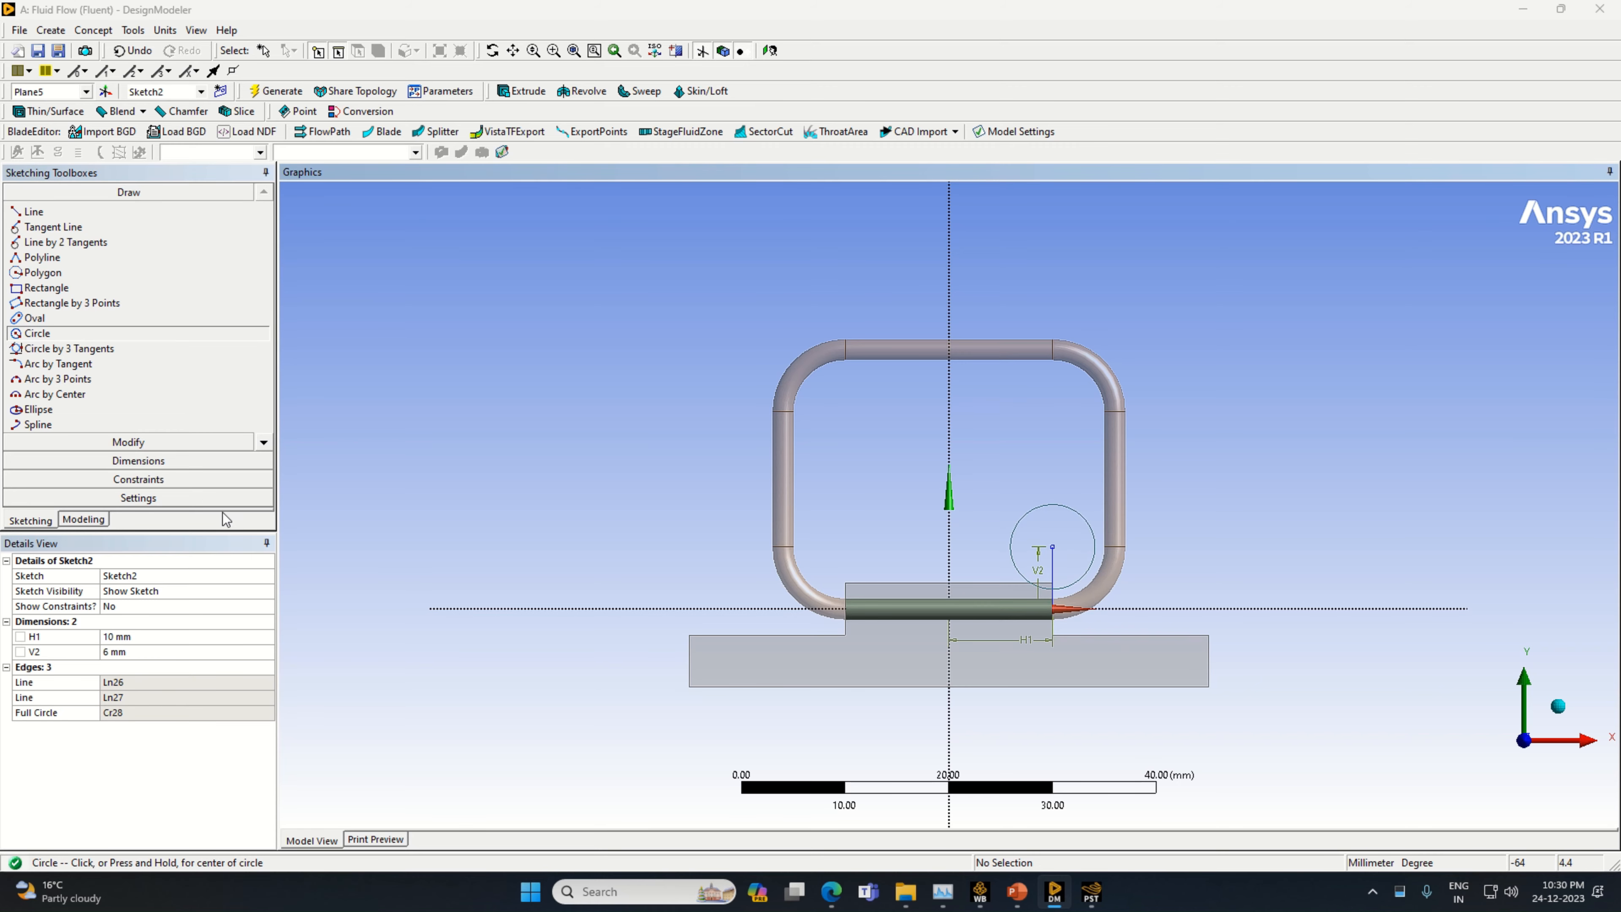
left_click(182, 462)
left_click(1033, 505)
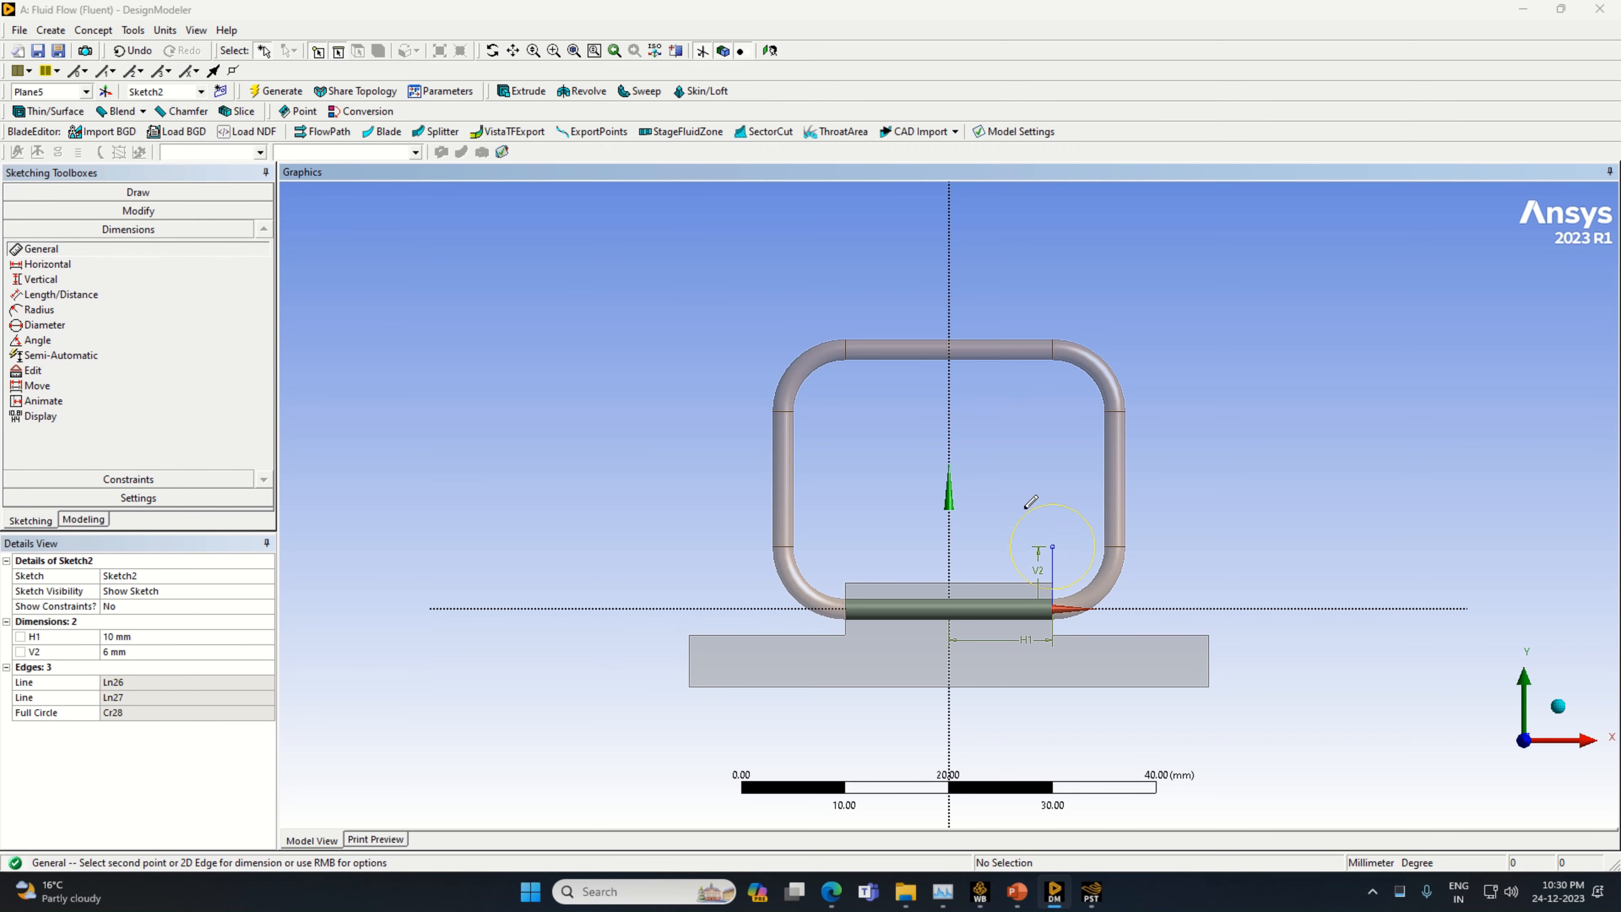
left_click(1027, 507)
left_click(149, 635)
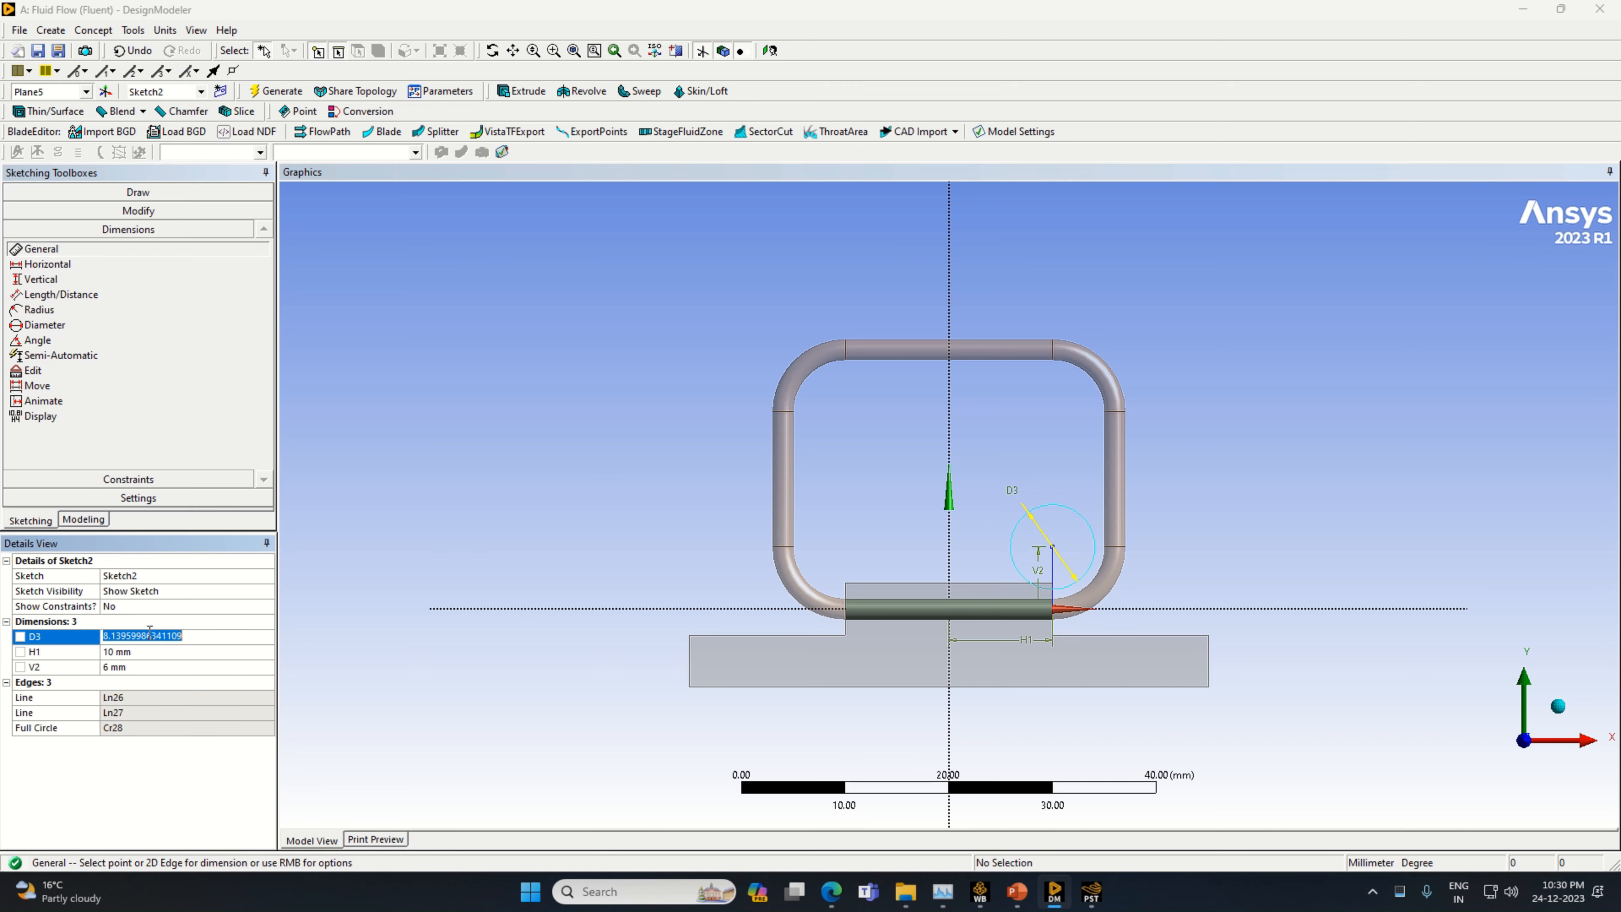
type("12")
key("Return")
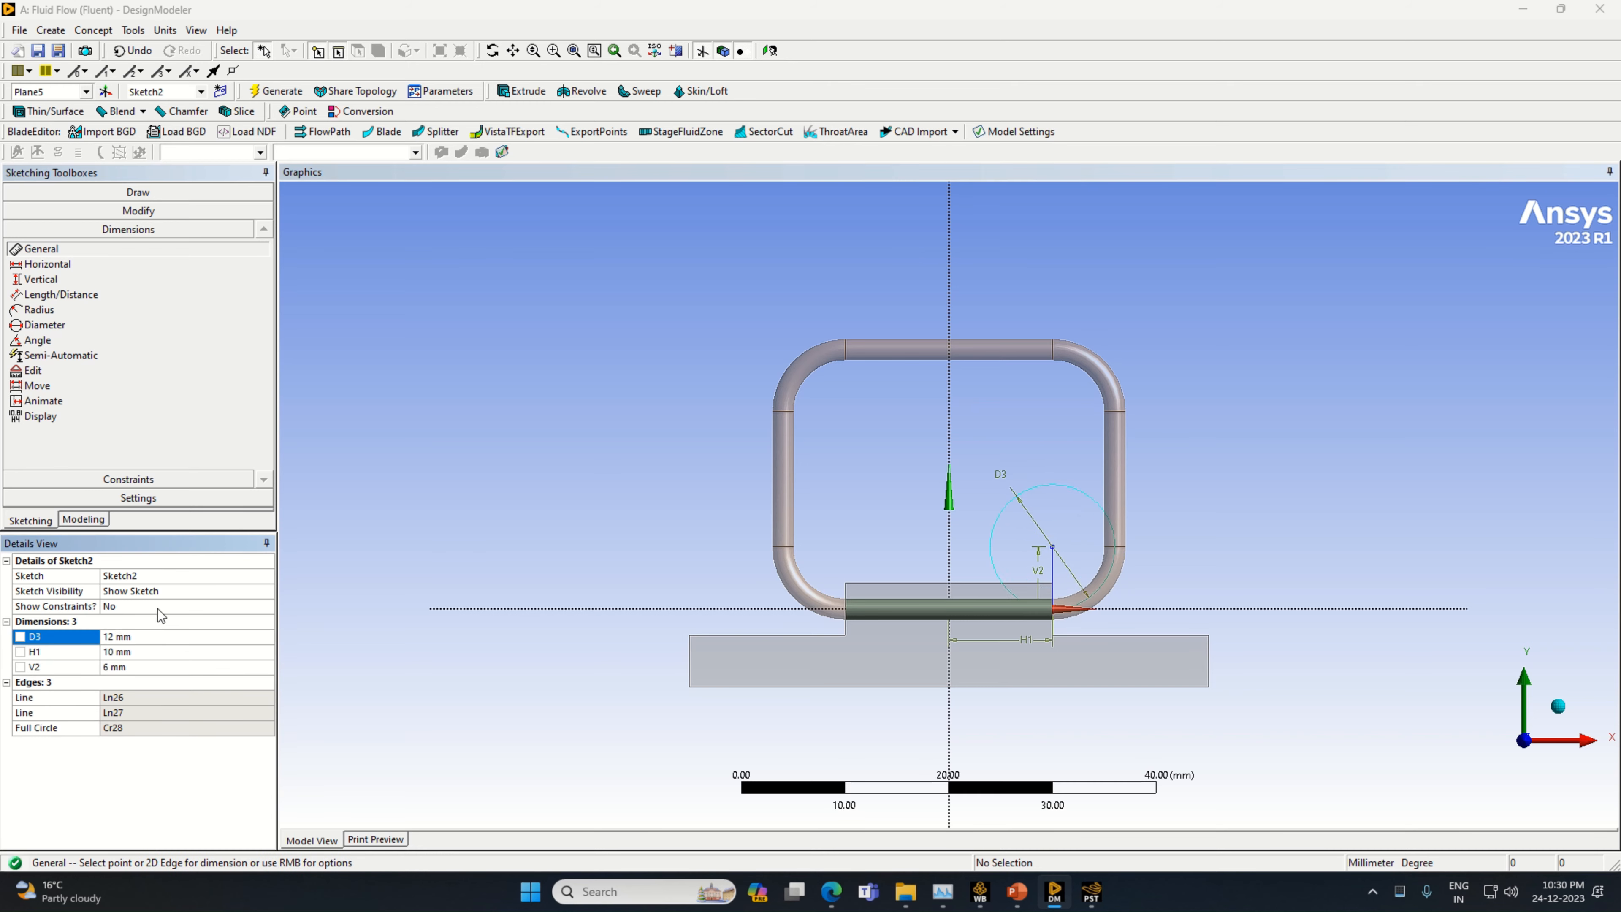
Draw a horizontal line from the circle's centre to its edge in the positive X direction
left_click(138, 192)
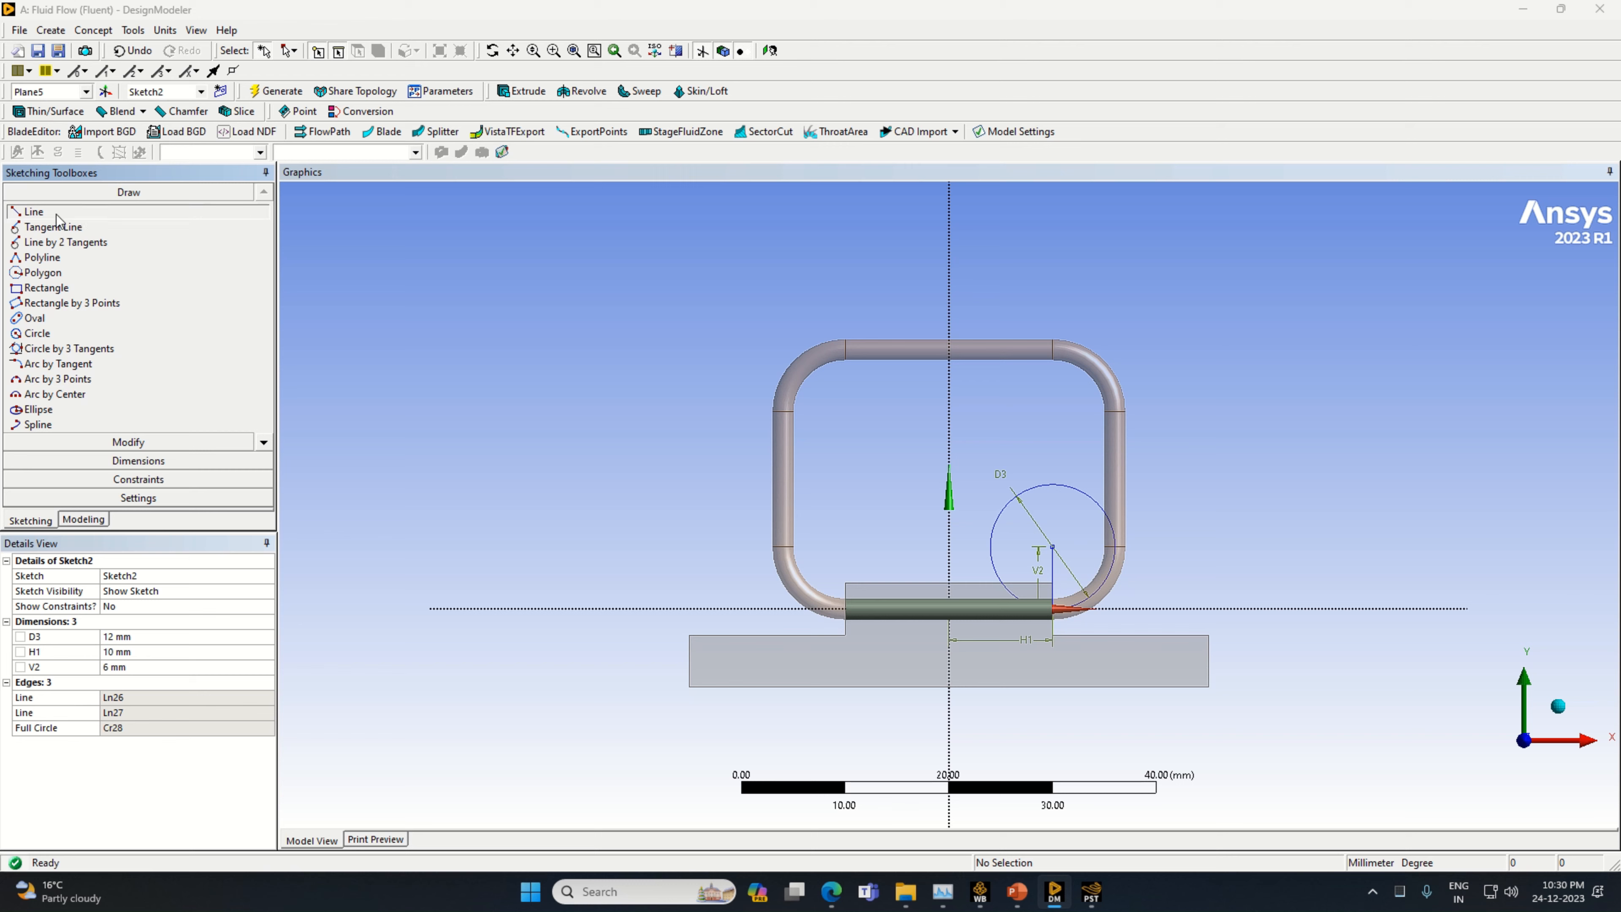
left_click(33, 212)
left_click(1052, 546)
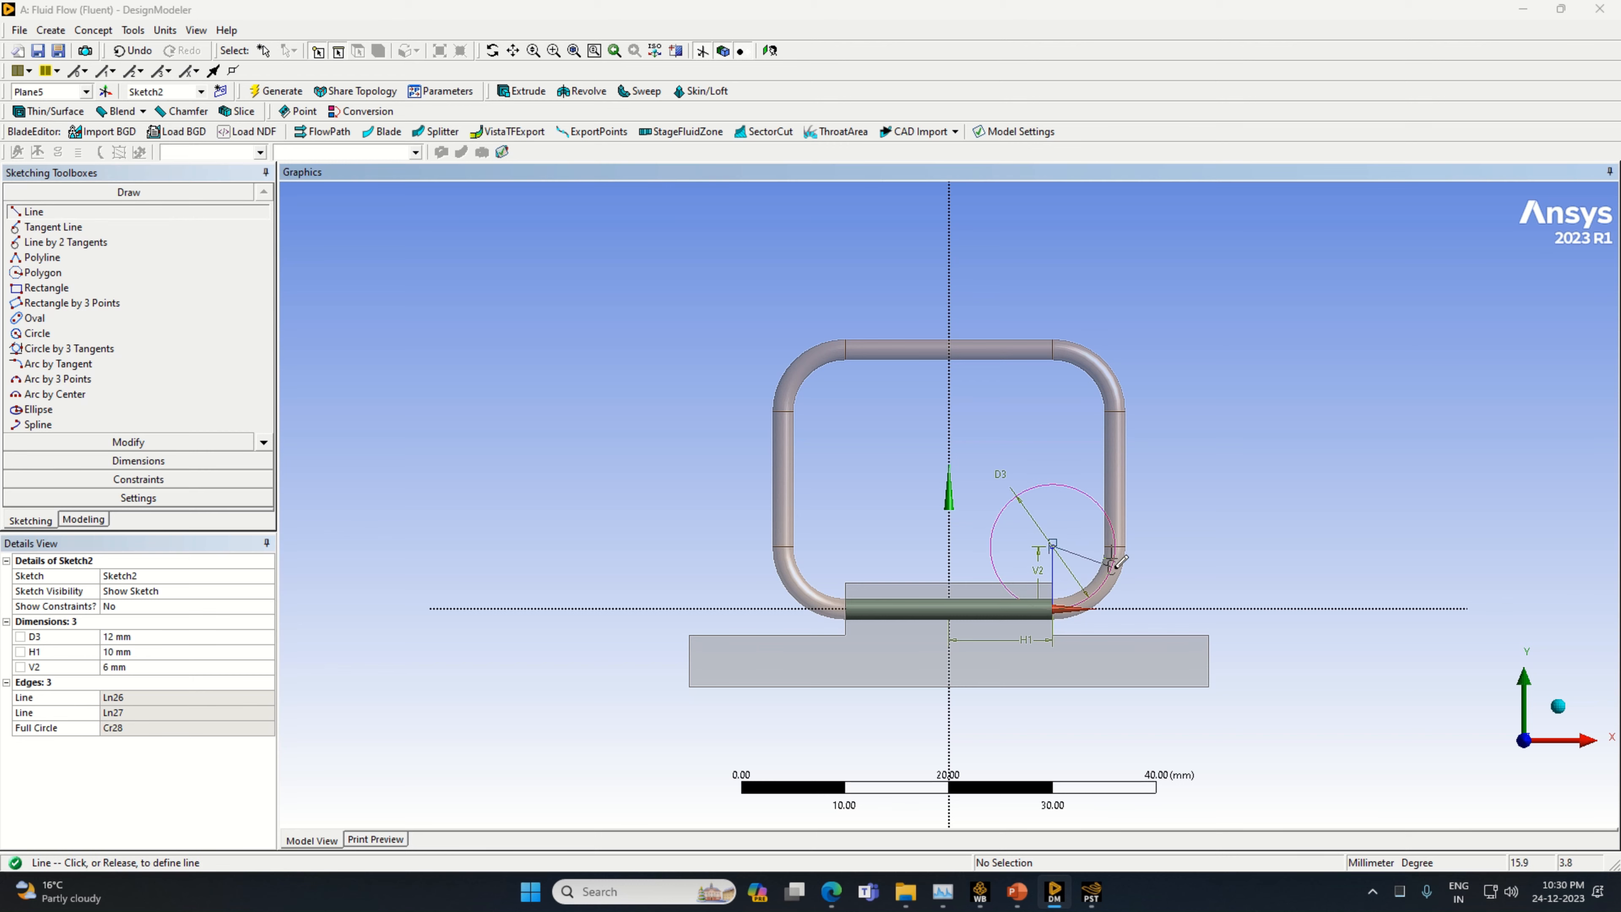
left_click(1115, 546)
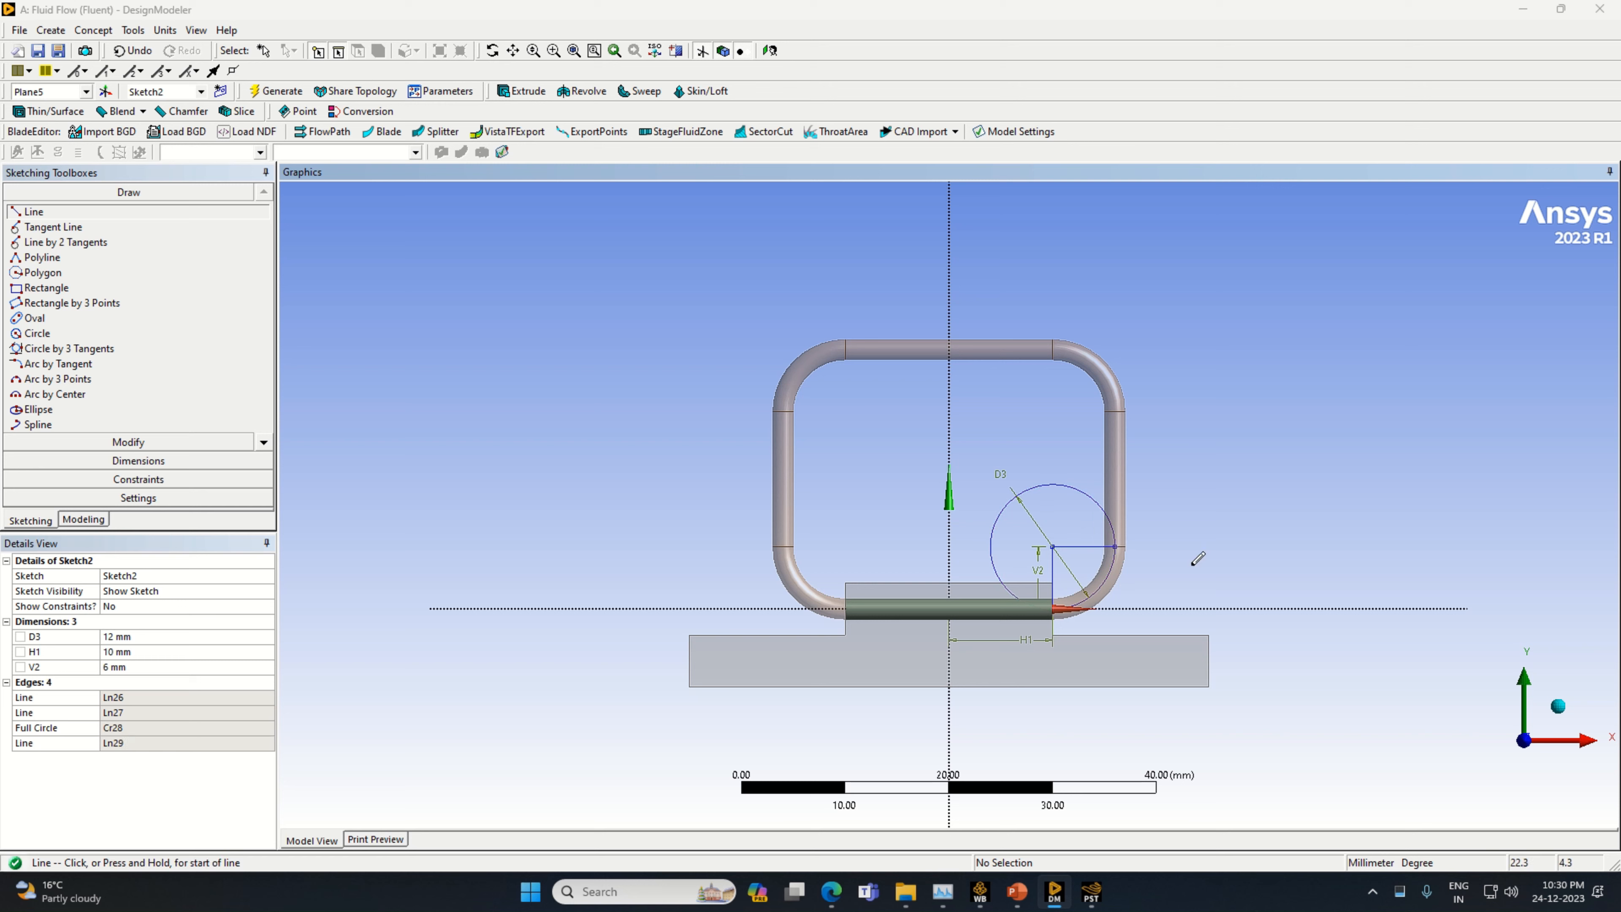
Draw a vertical line upward from the outer end of the circle's horizontal radius line and dimension it to 13 mm
left_click(1116, 545)
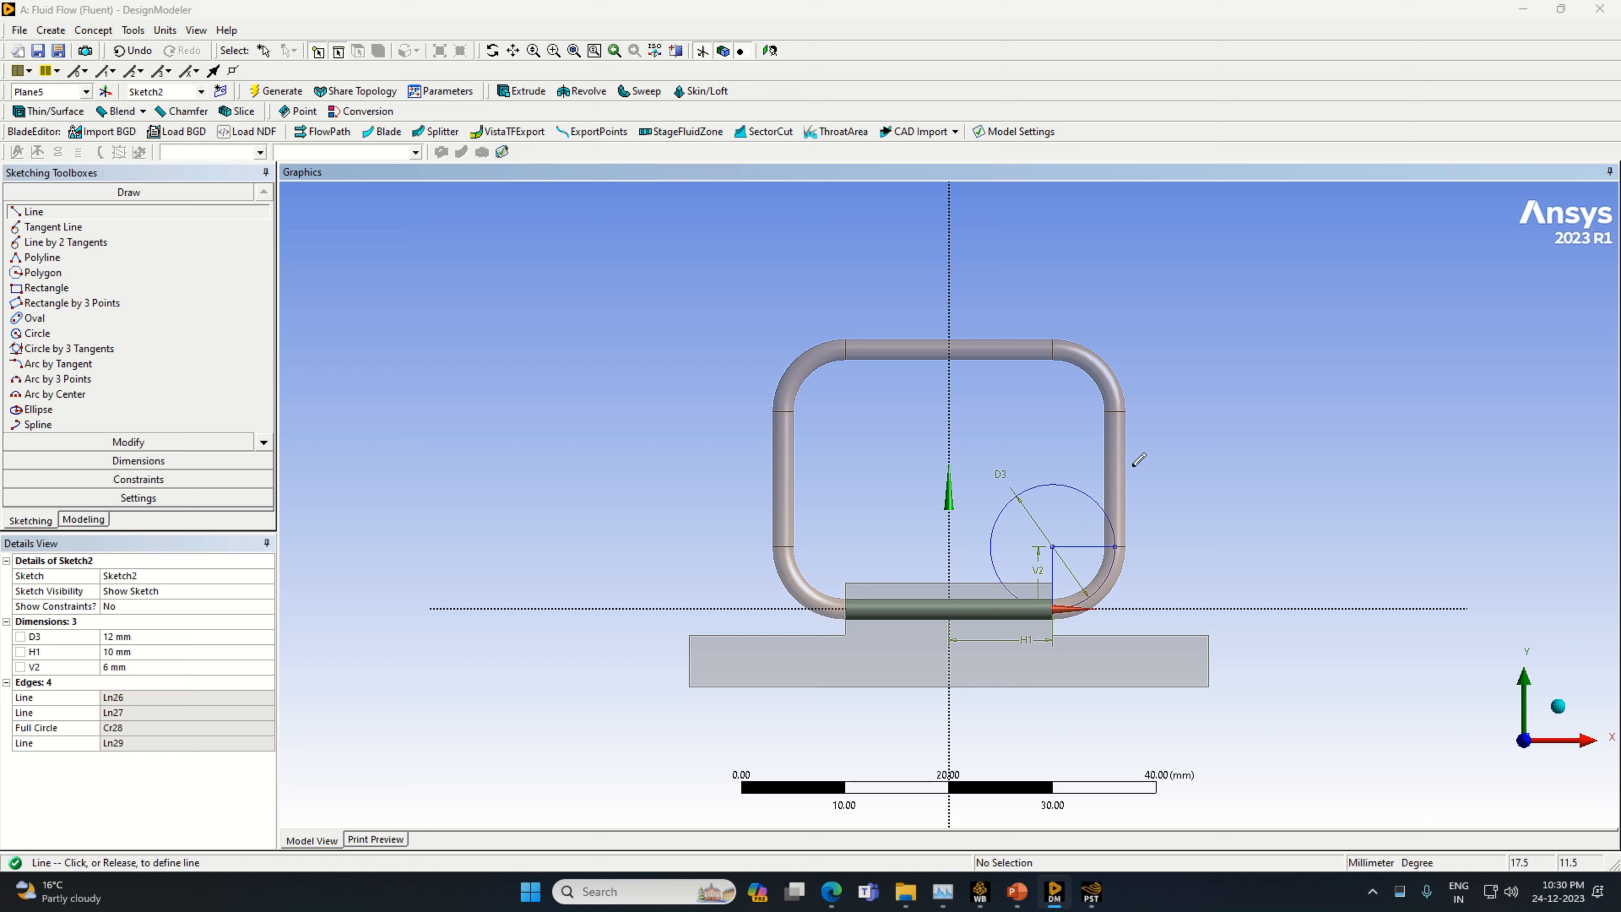
left_click(1118, 409)
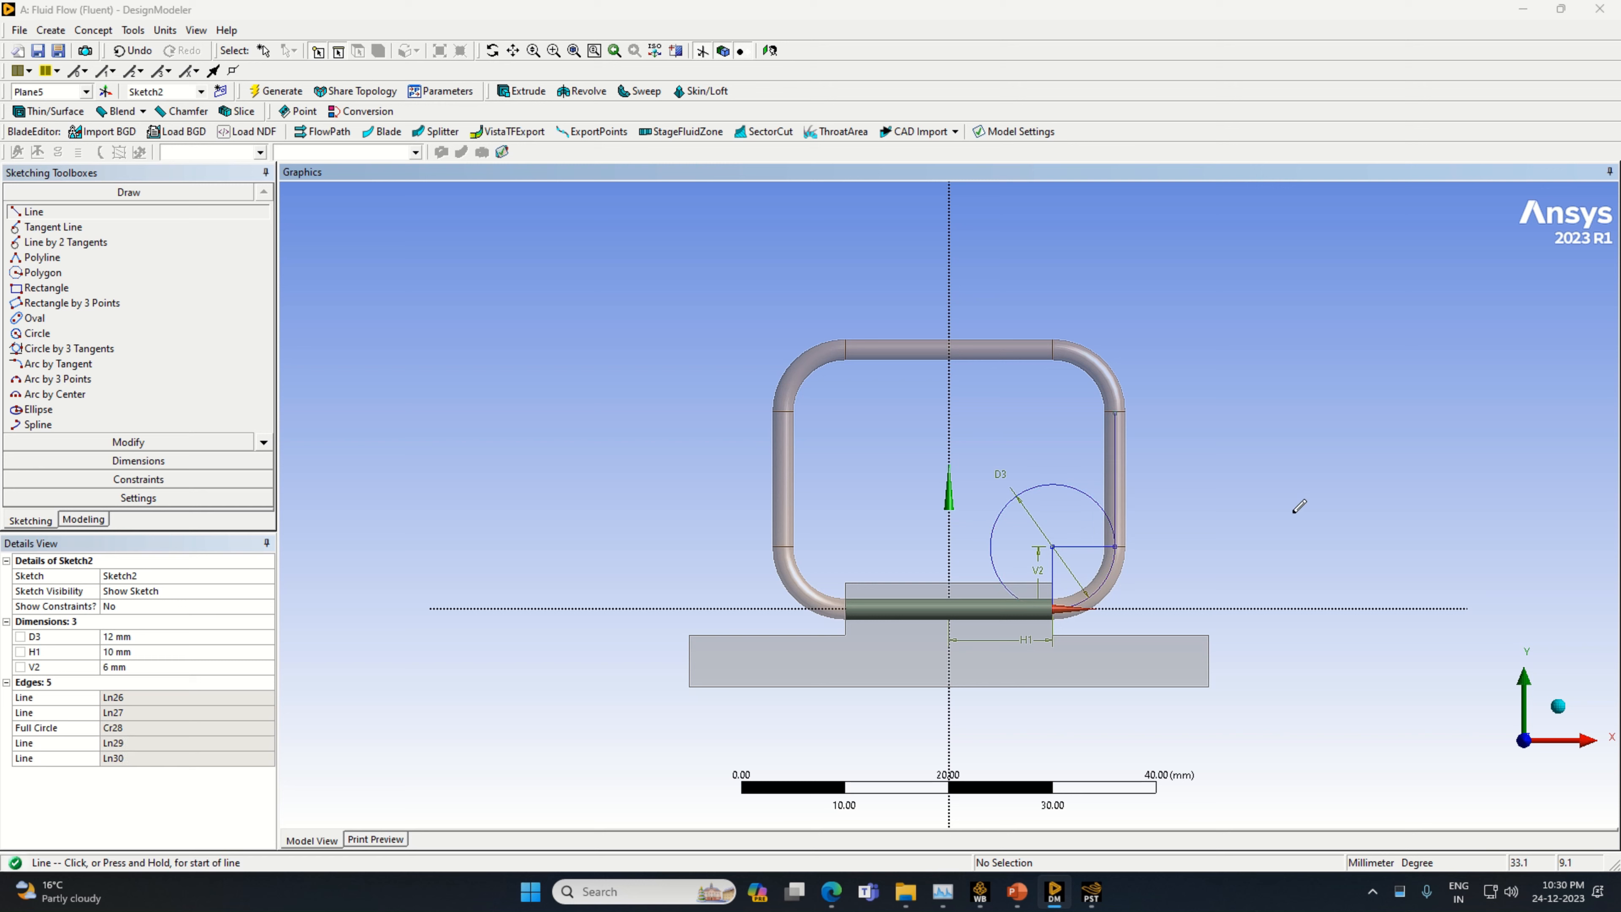
left_click(136, 461)
left_click(1116, 492)
left_click(1135, 497)
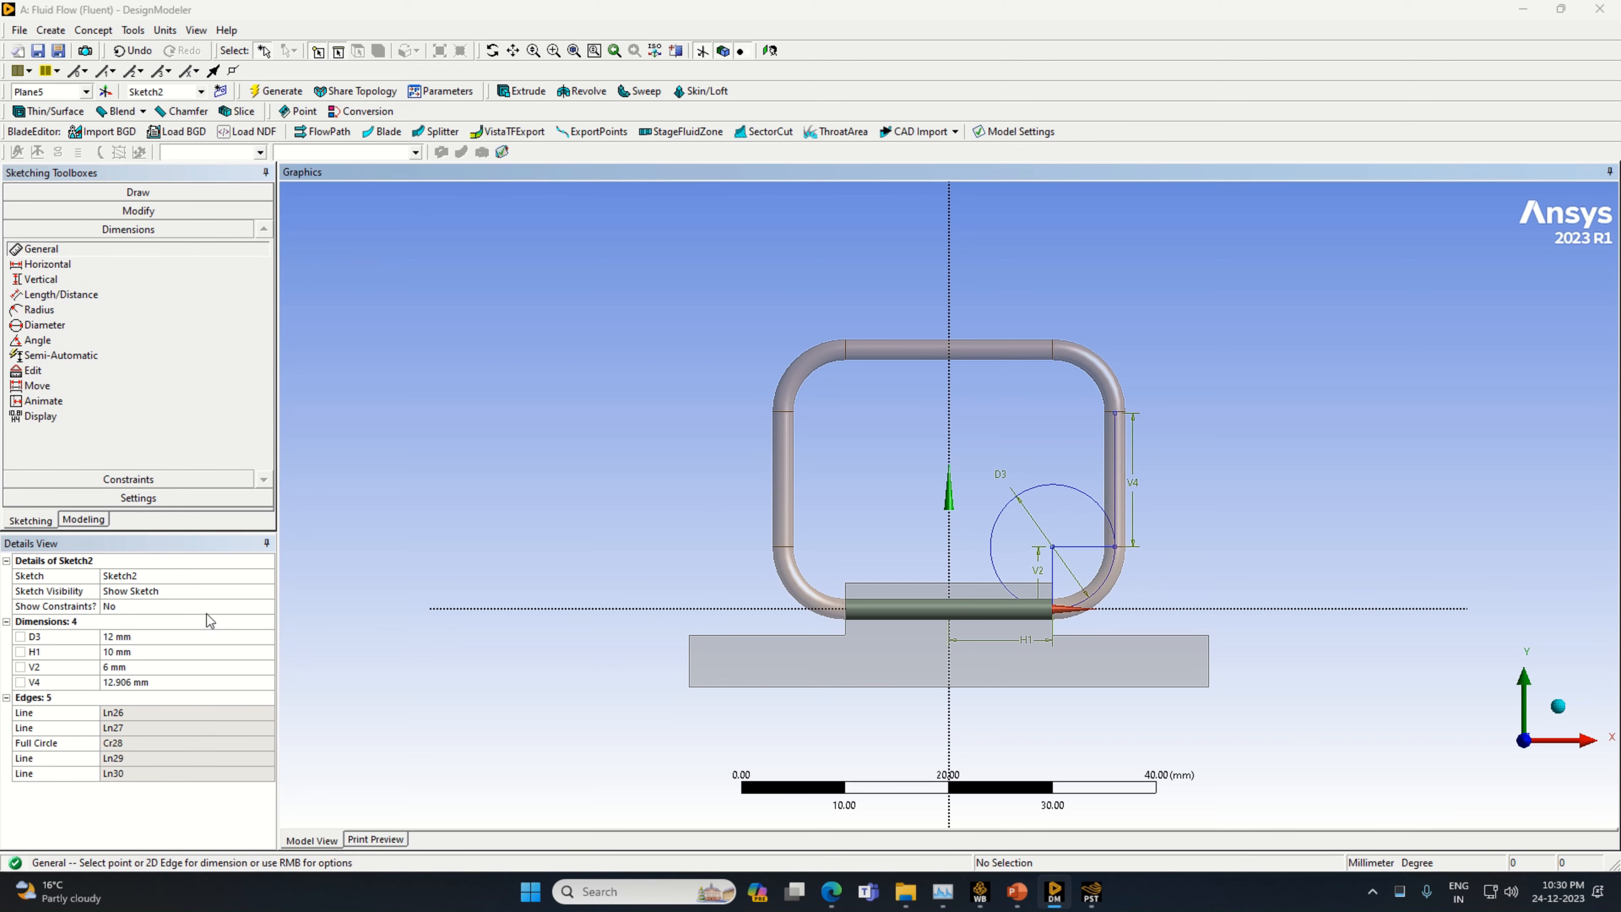
left_click(185, 683)
type("1")
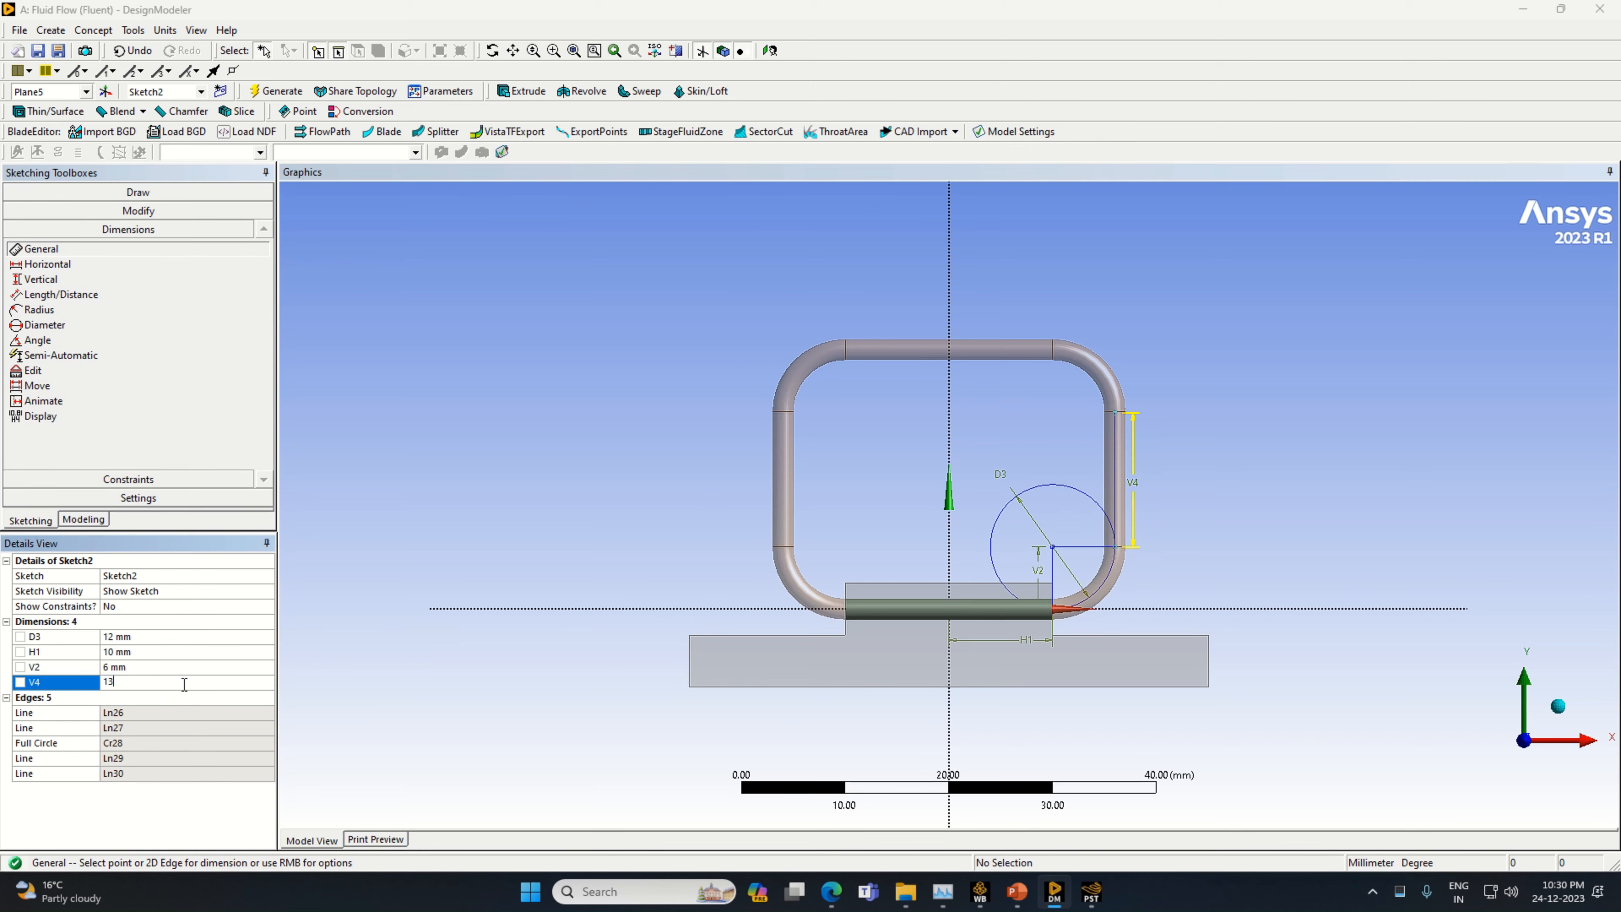
type("3")
key("Return")
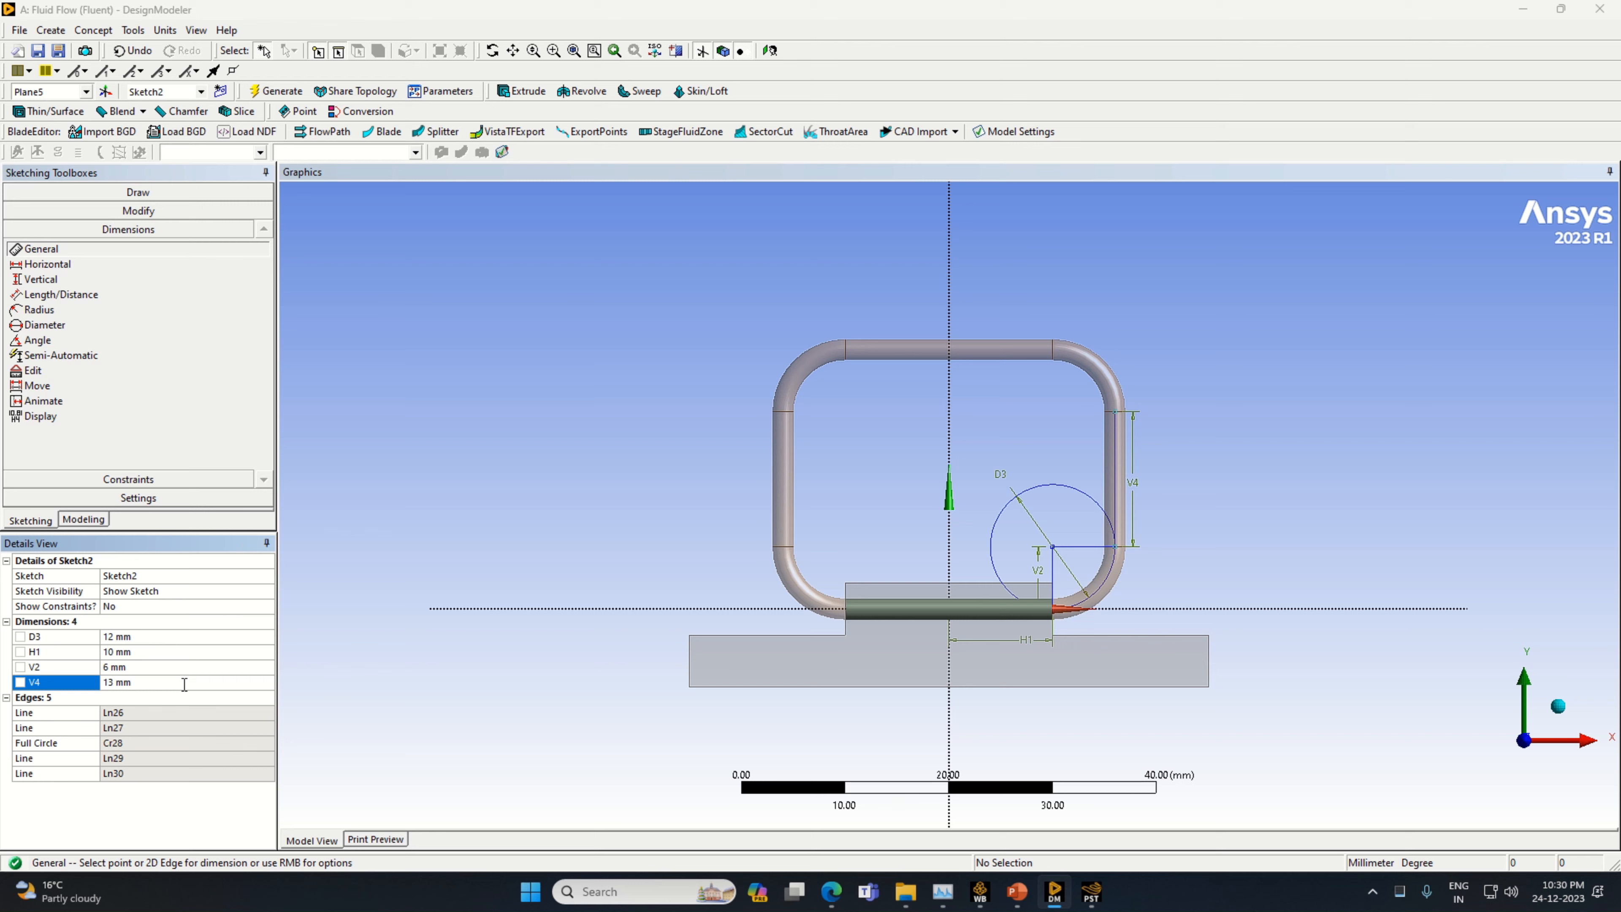
Draw a horizontal line inward from the top of the 13 mm vertical line and dimension it to 6 mm
left_click(87, 193)
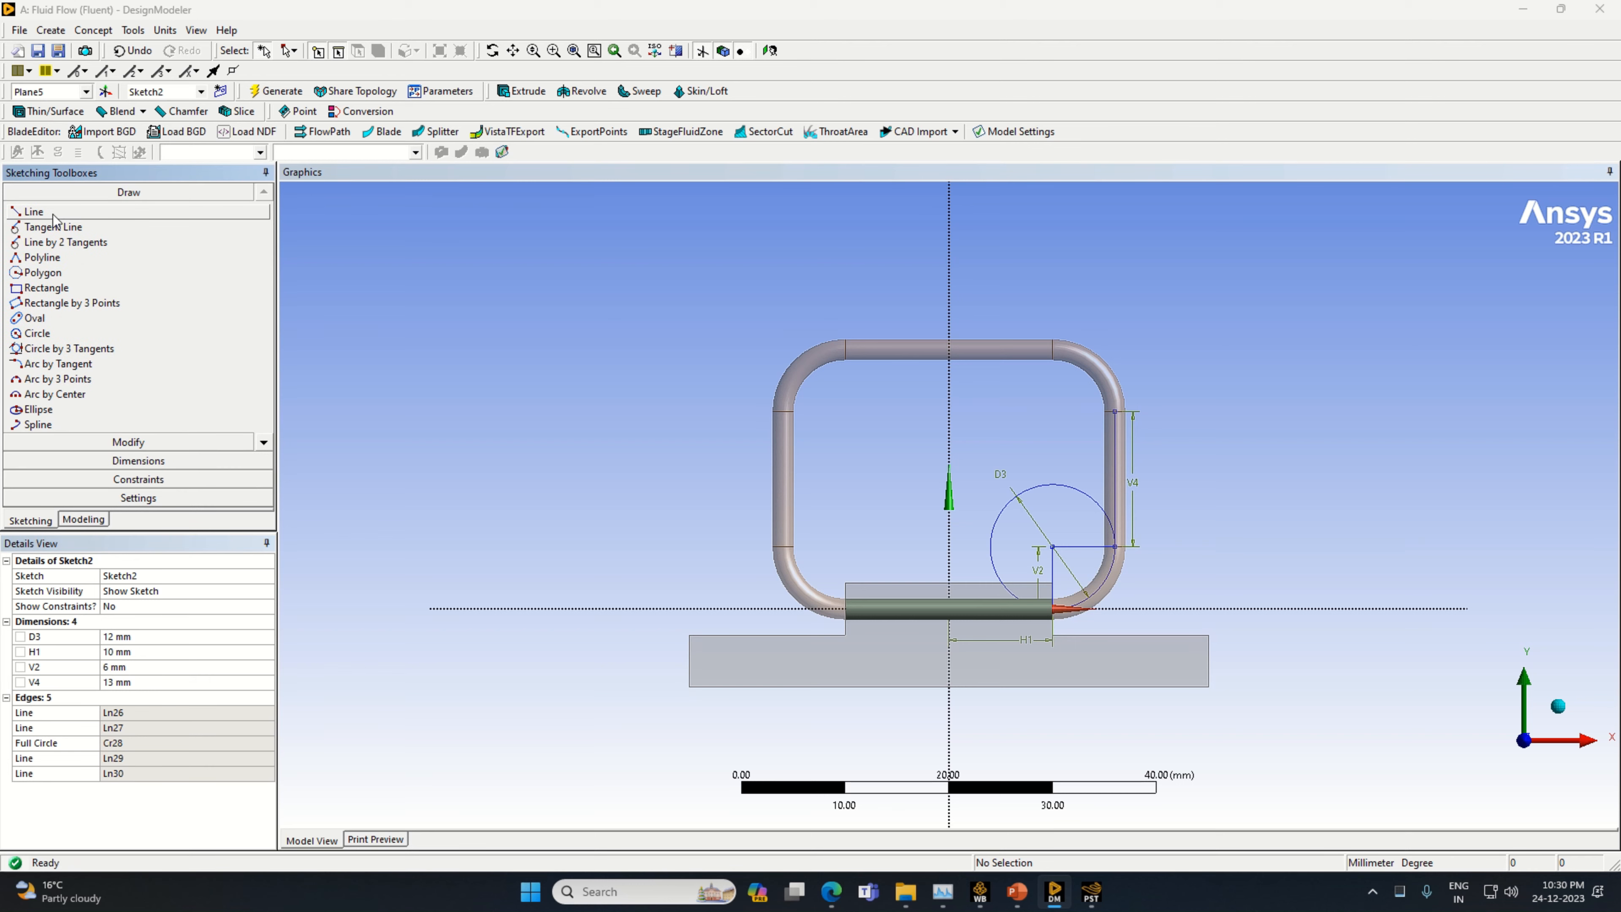
left_click(1114, 409)
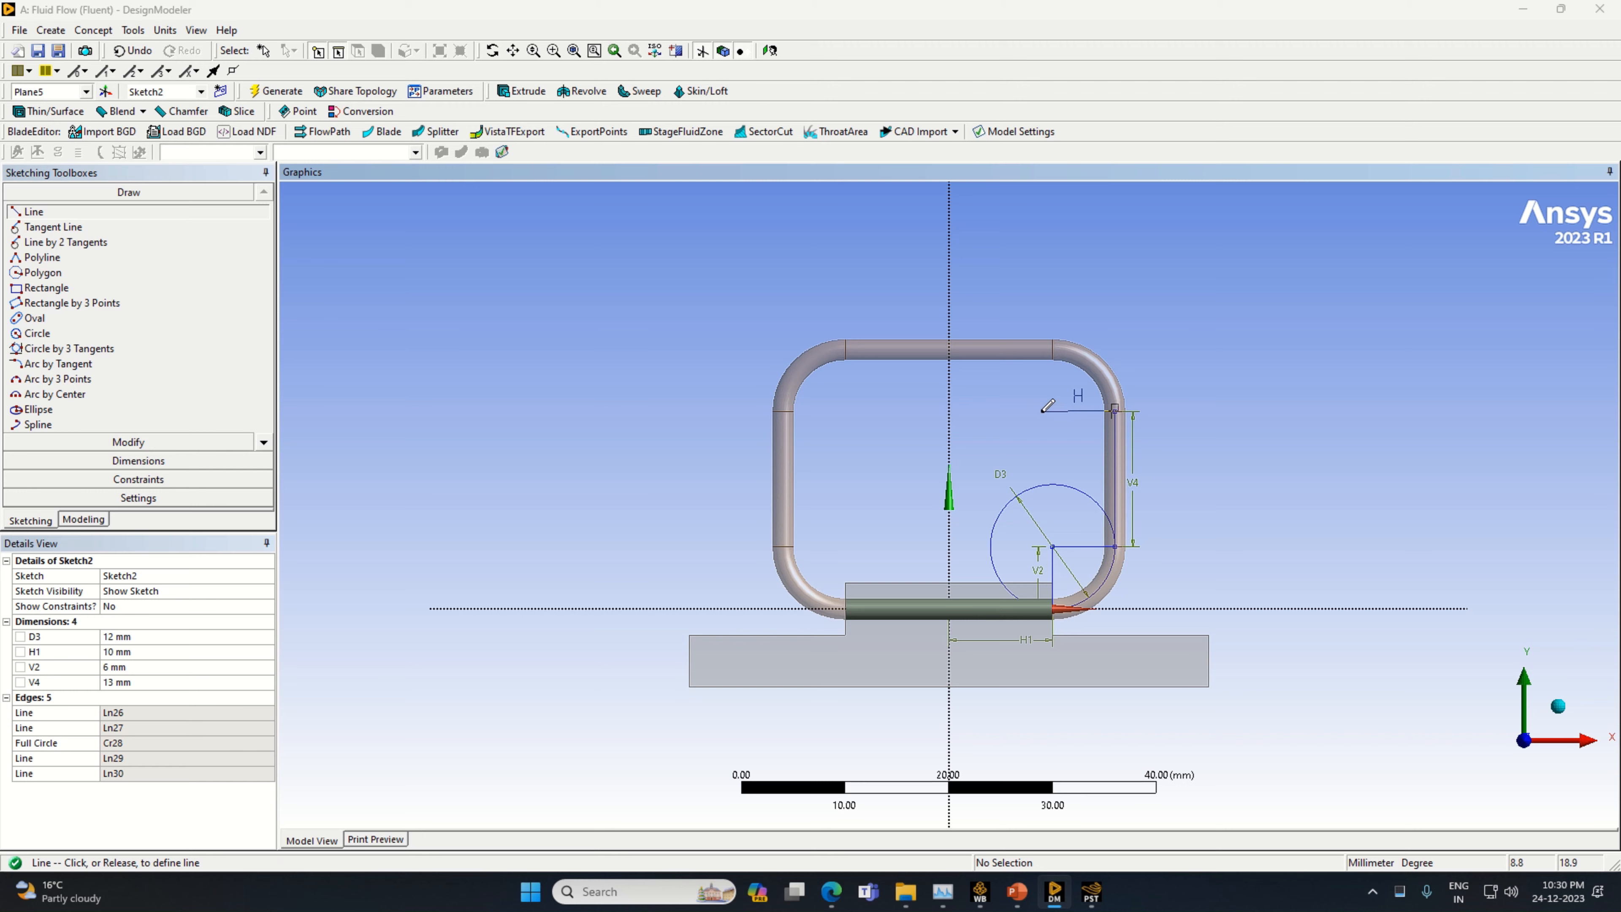
left_click(1043, 411)
left_click(203, 462)
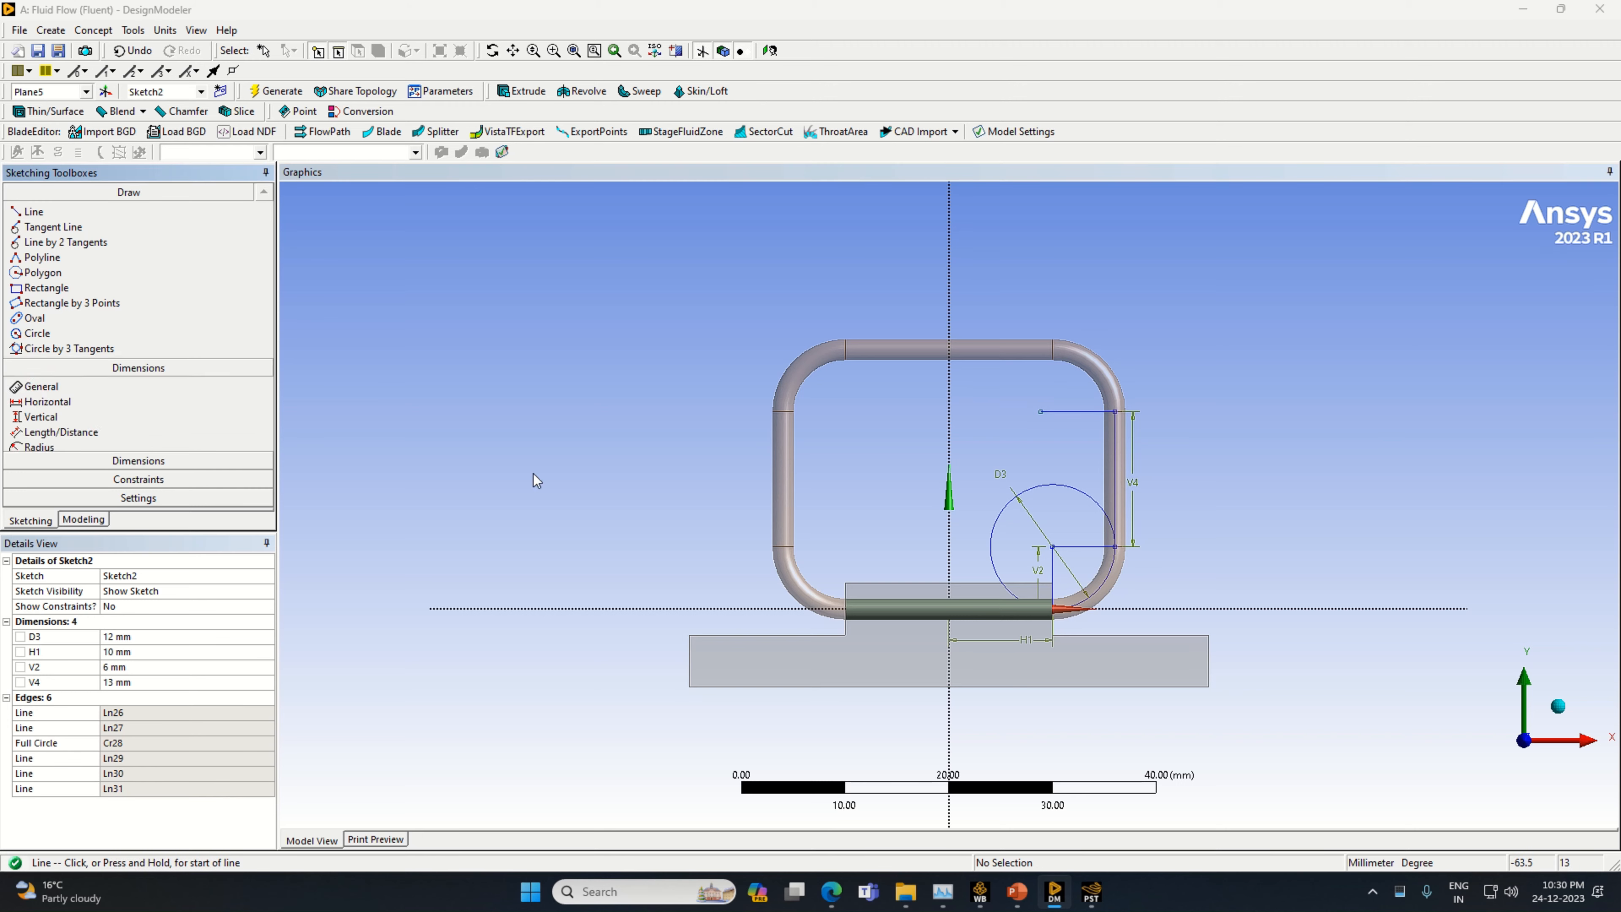
left_click(1087, 419)
left_click(1085, 433)
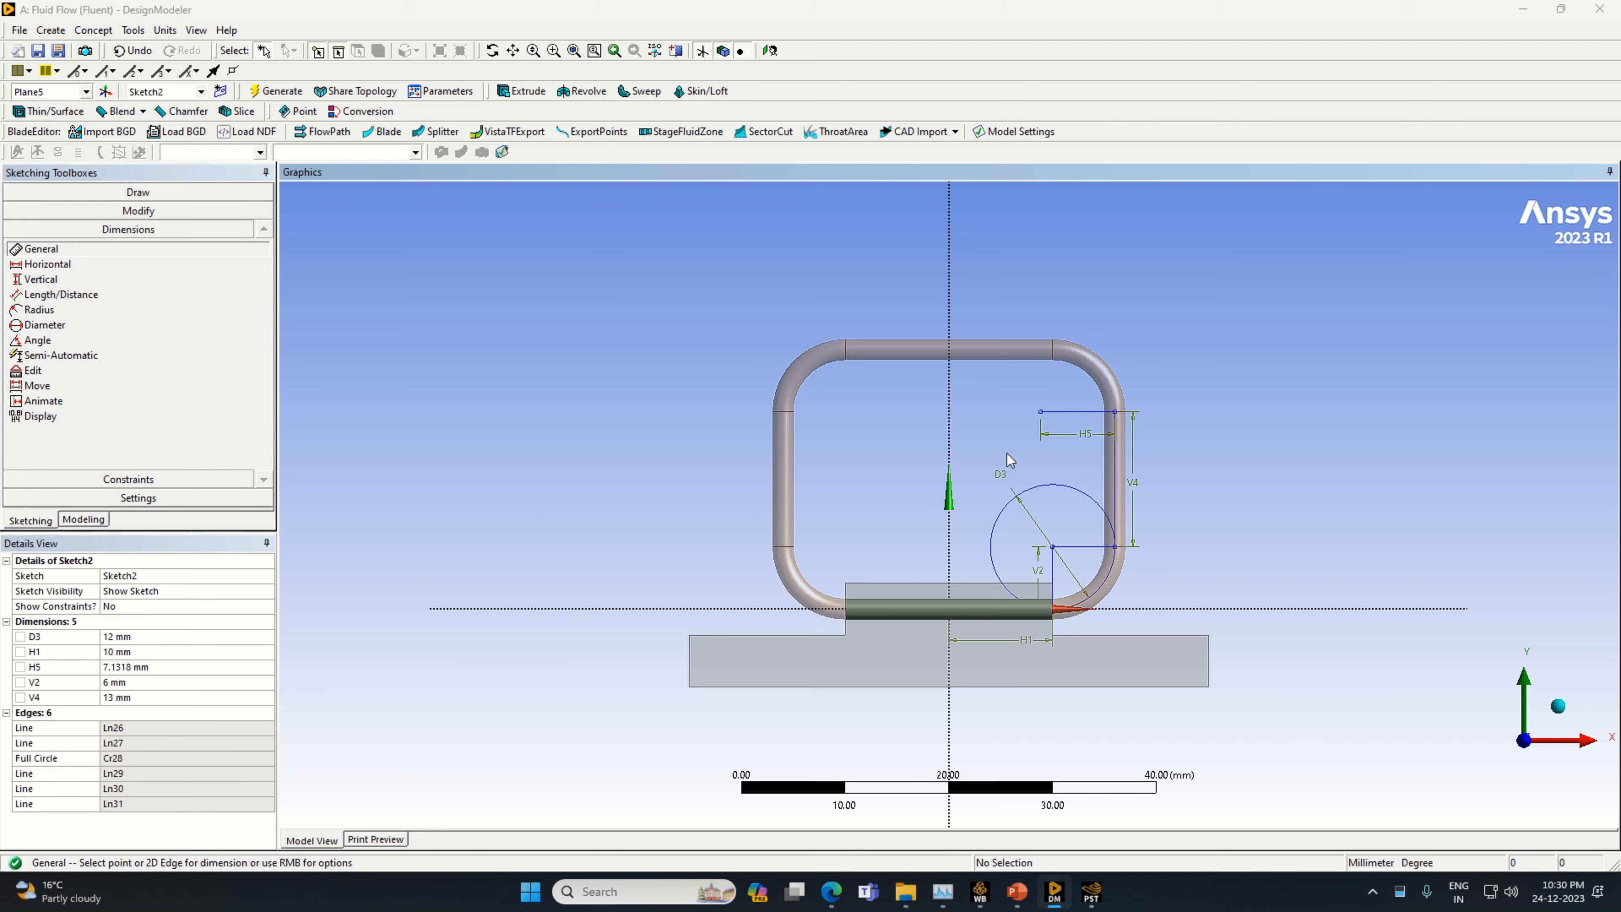
left_click(140, 668)
type("6")
key("Return")
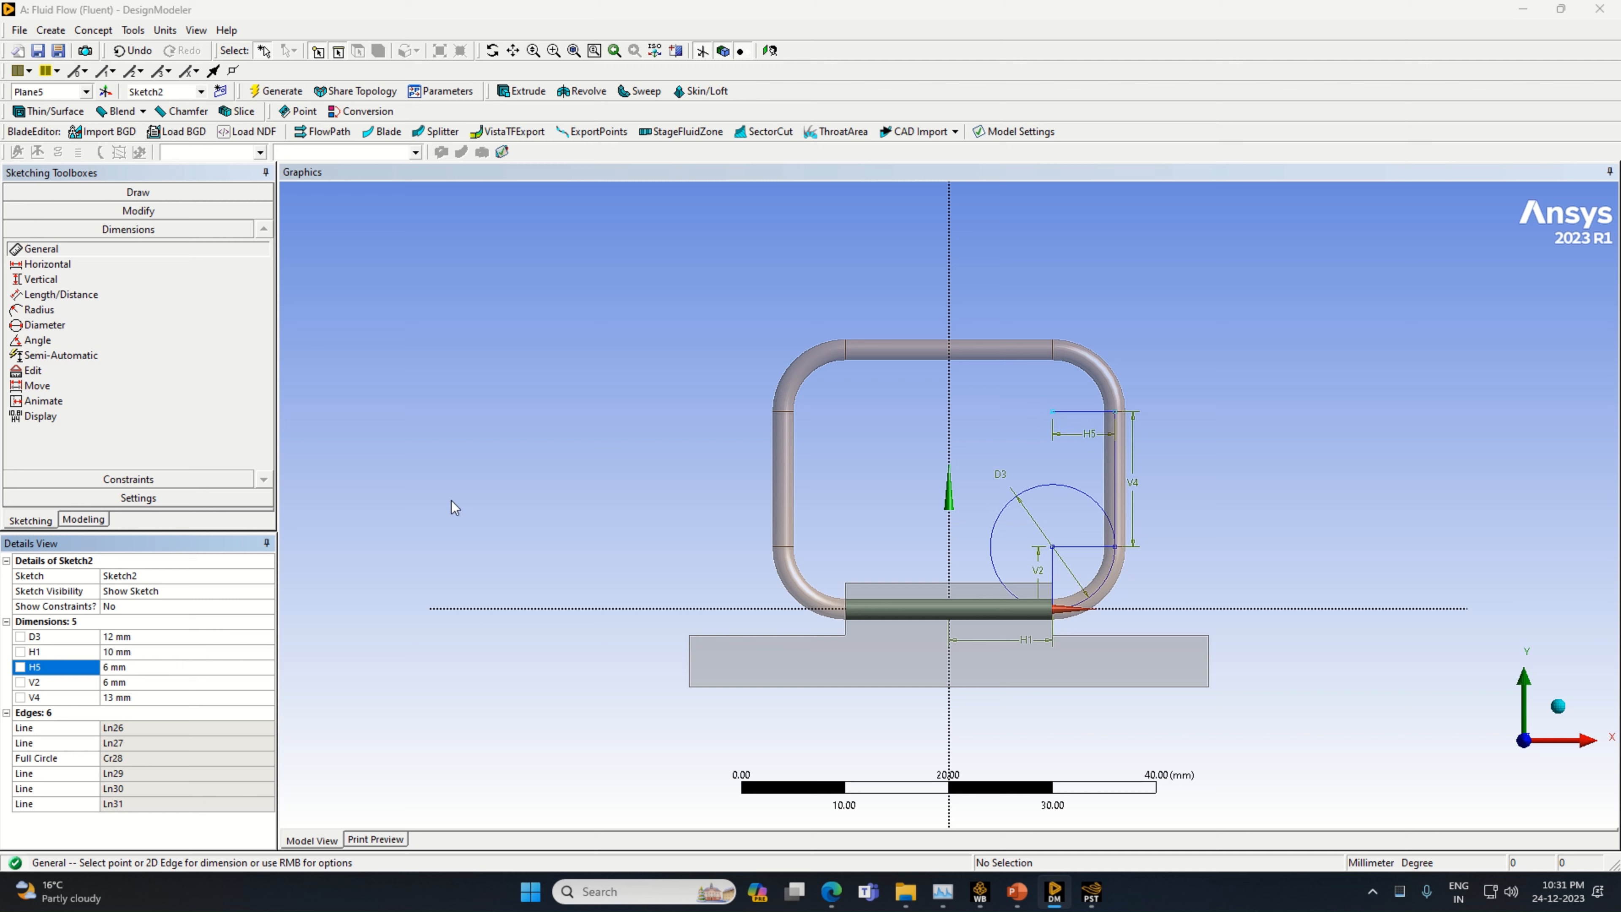
Draw a vertical line upward from the inner end of the upper horizontal line and dimension it to 6 mm
left_click(138, 191)
left_click(34, 212)
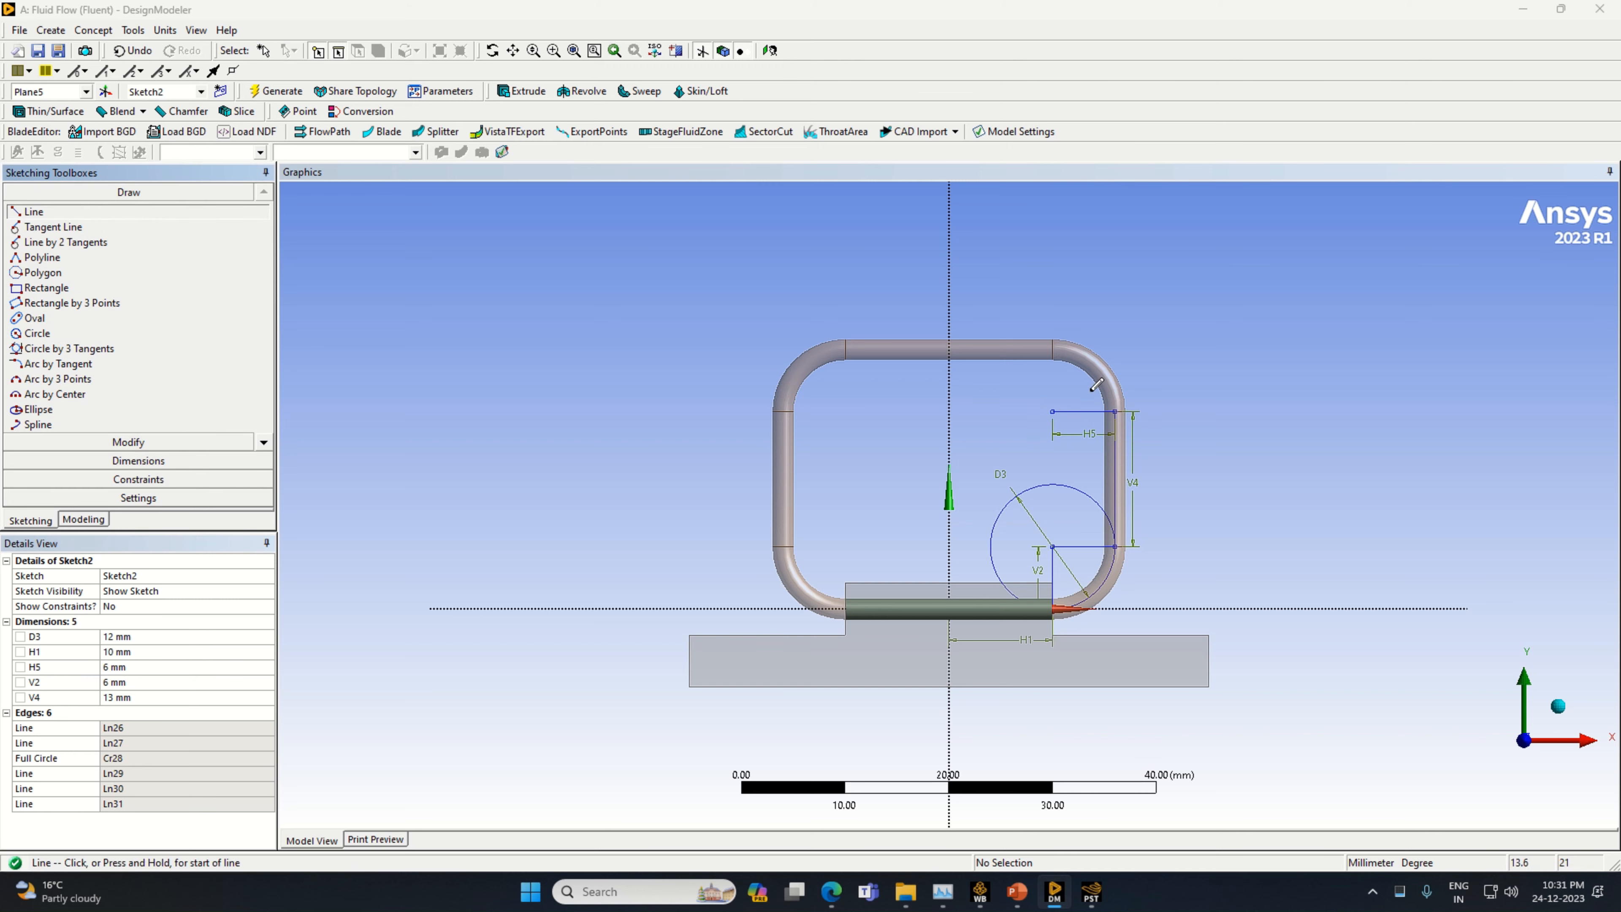
left_click(1052, 409)
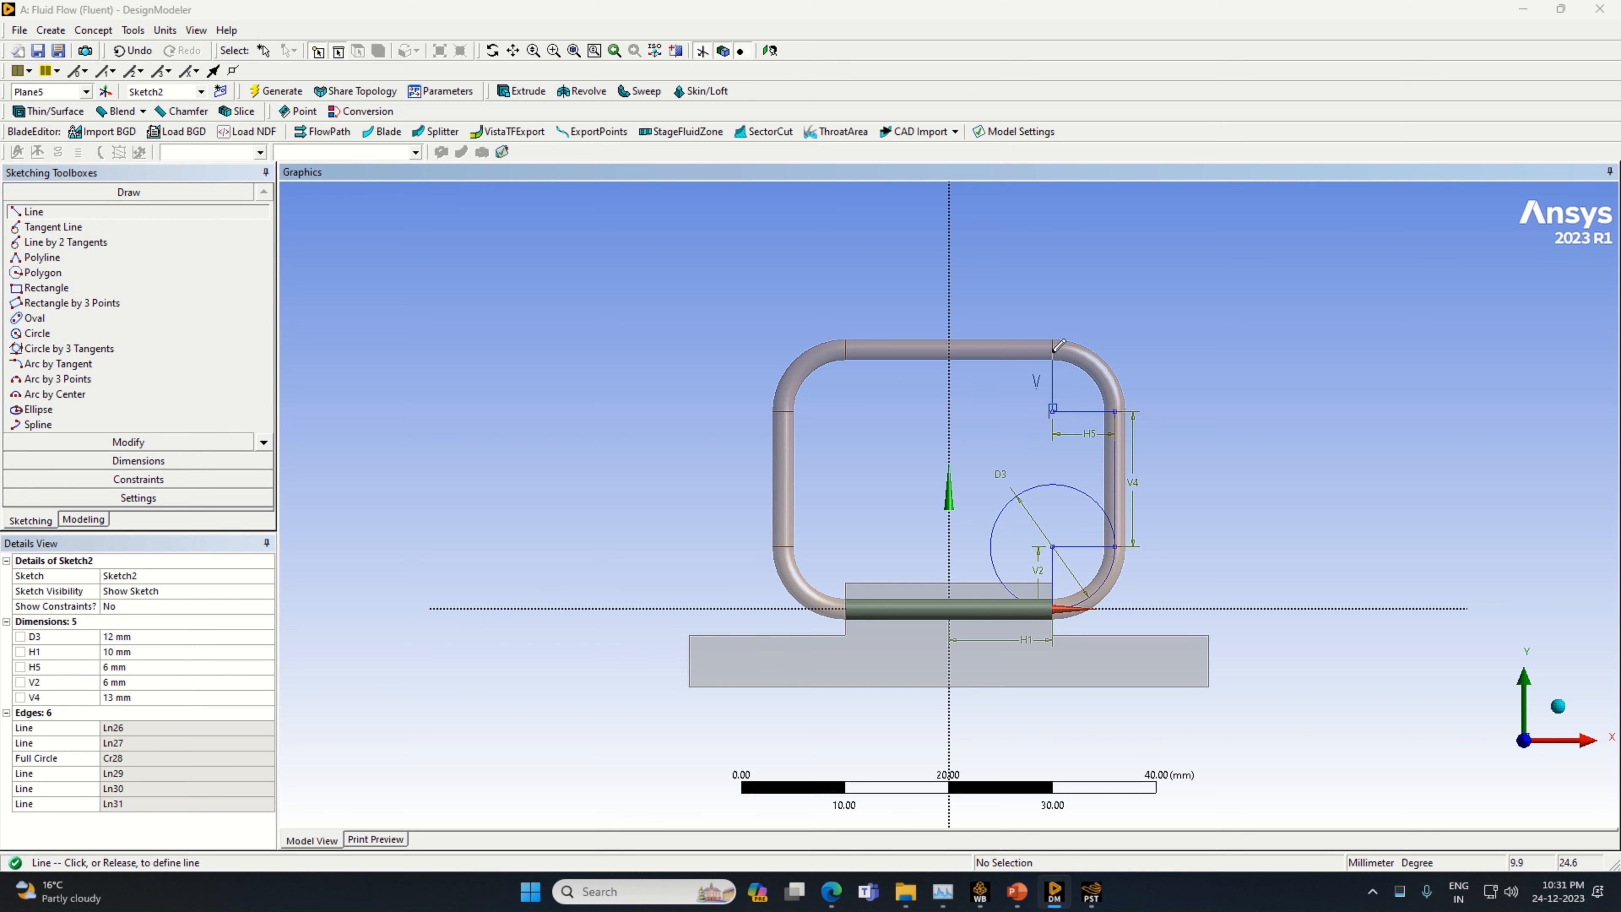
left_click(1053, 351)
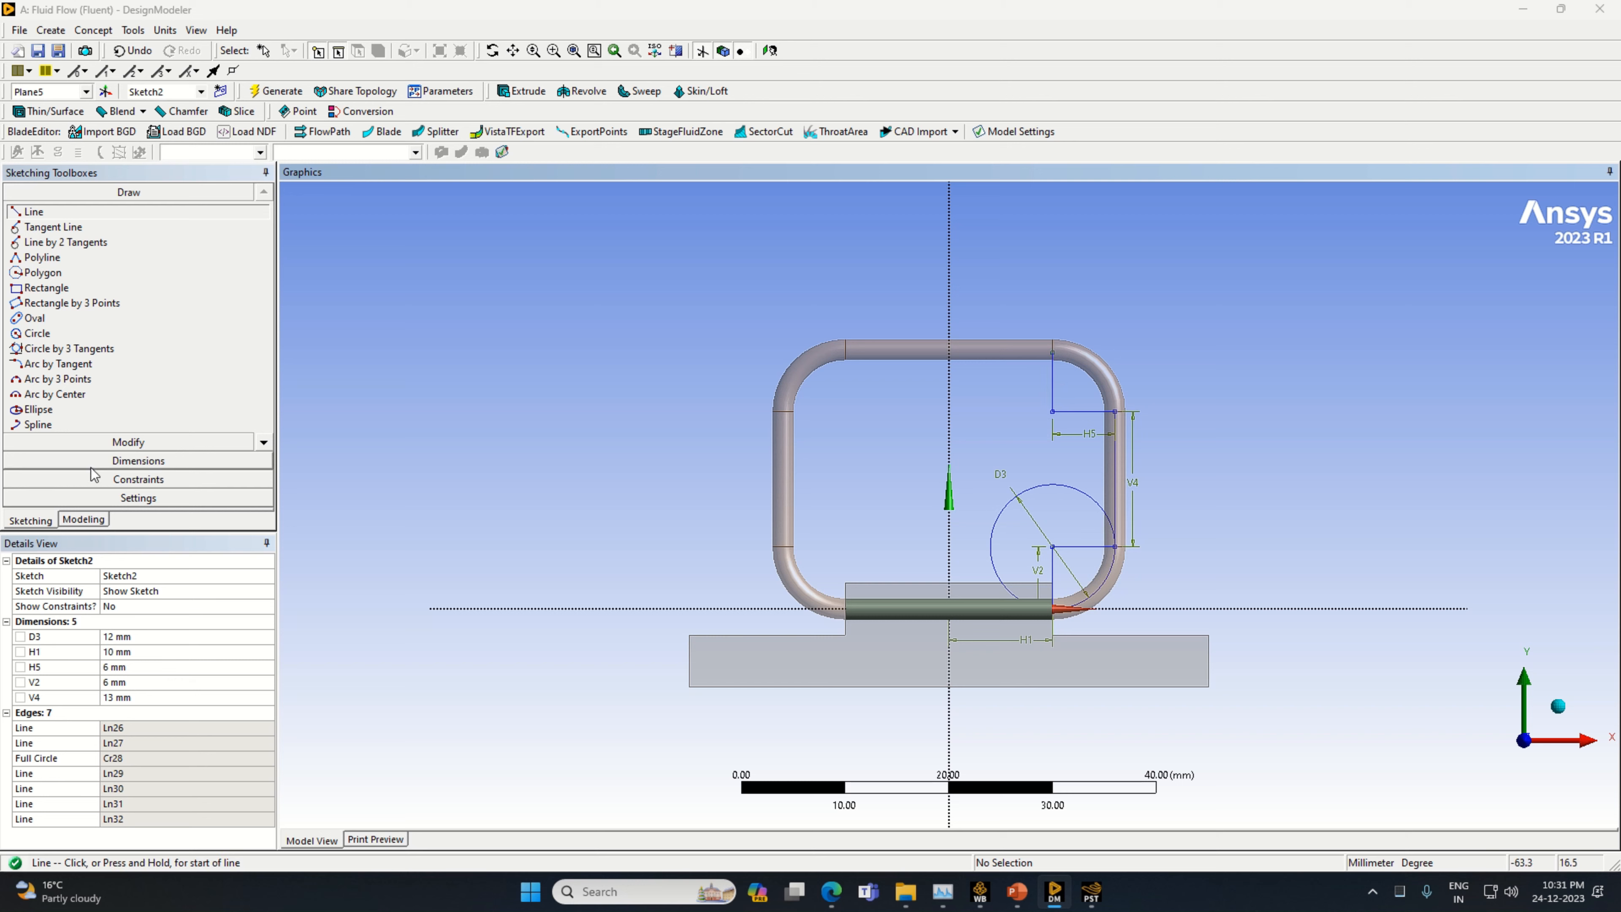
left_click(62, 461)
left_click(1052, 385)
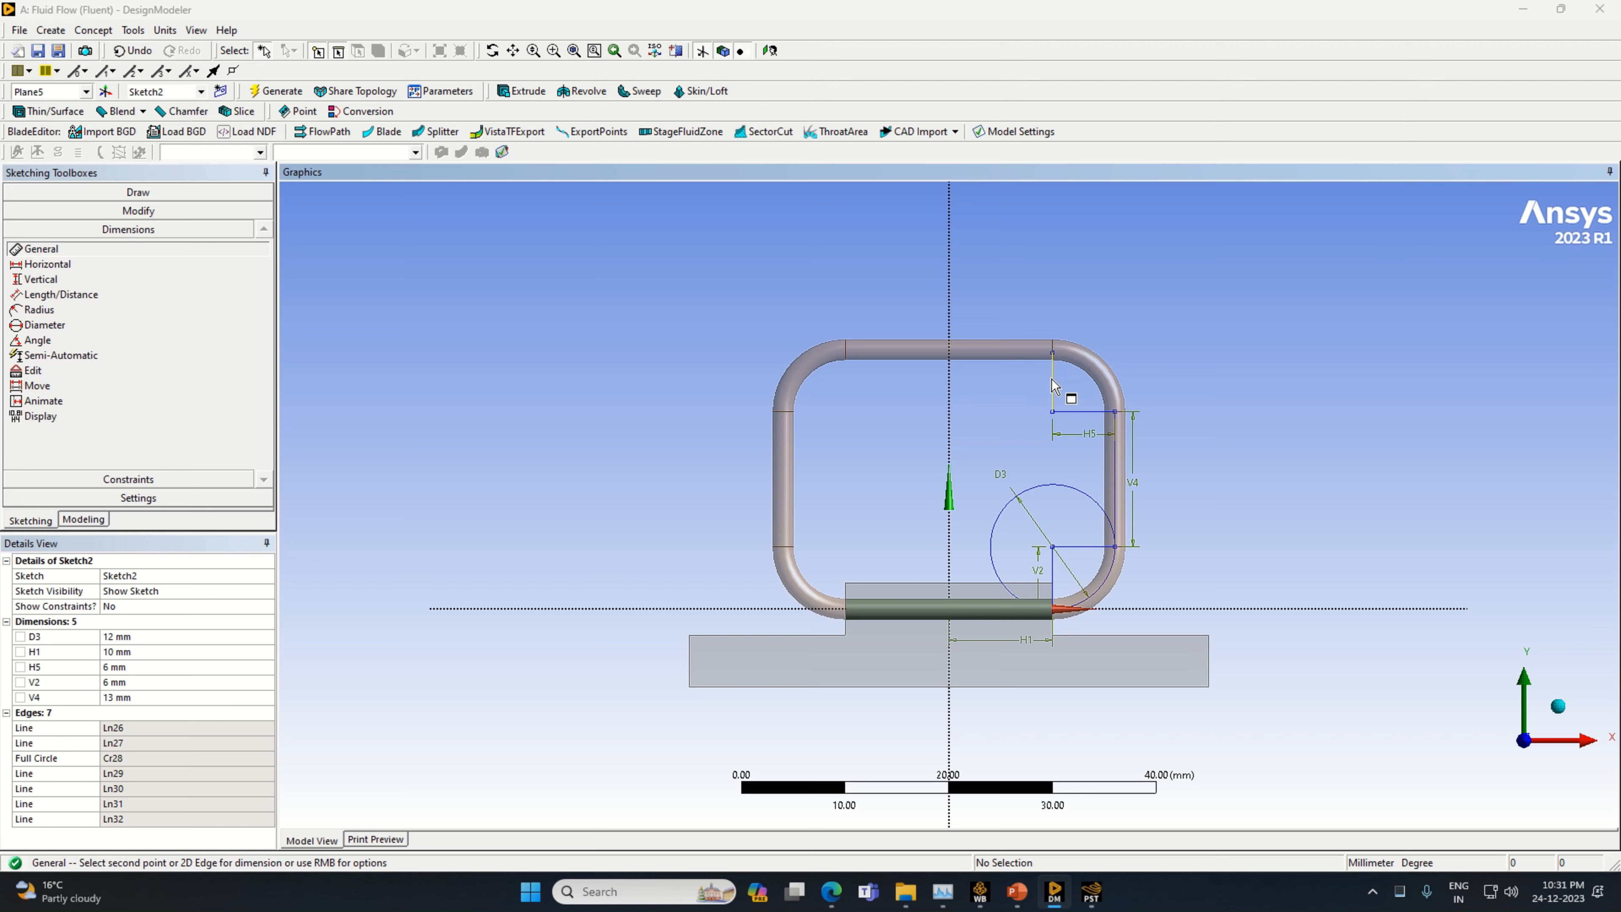
left_click(1039, 384)
left_click(127, 712)
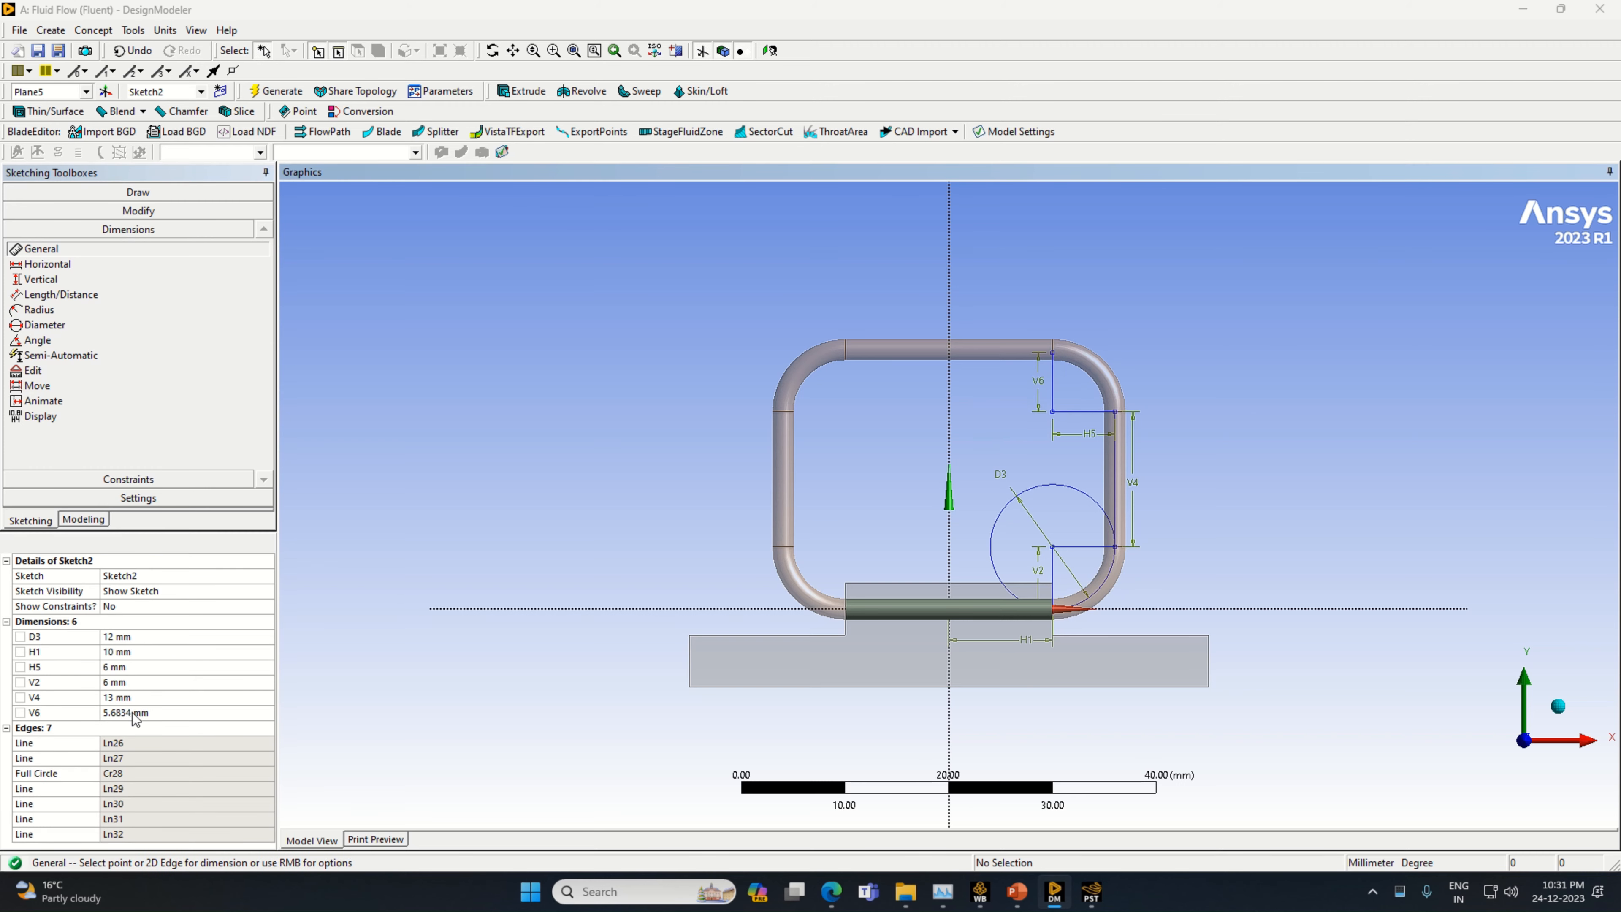
type("6")
key("Return")
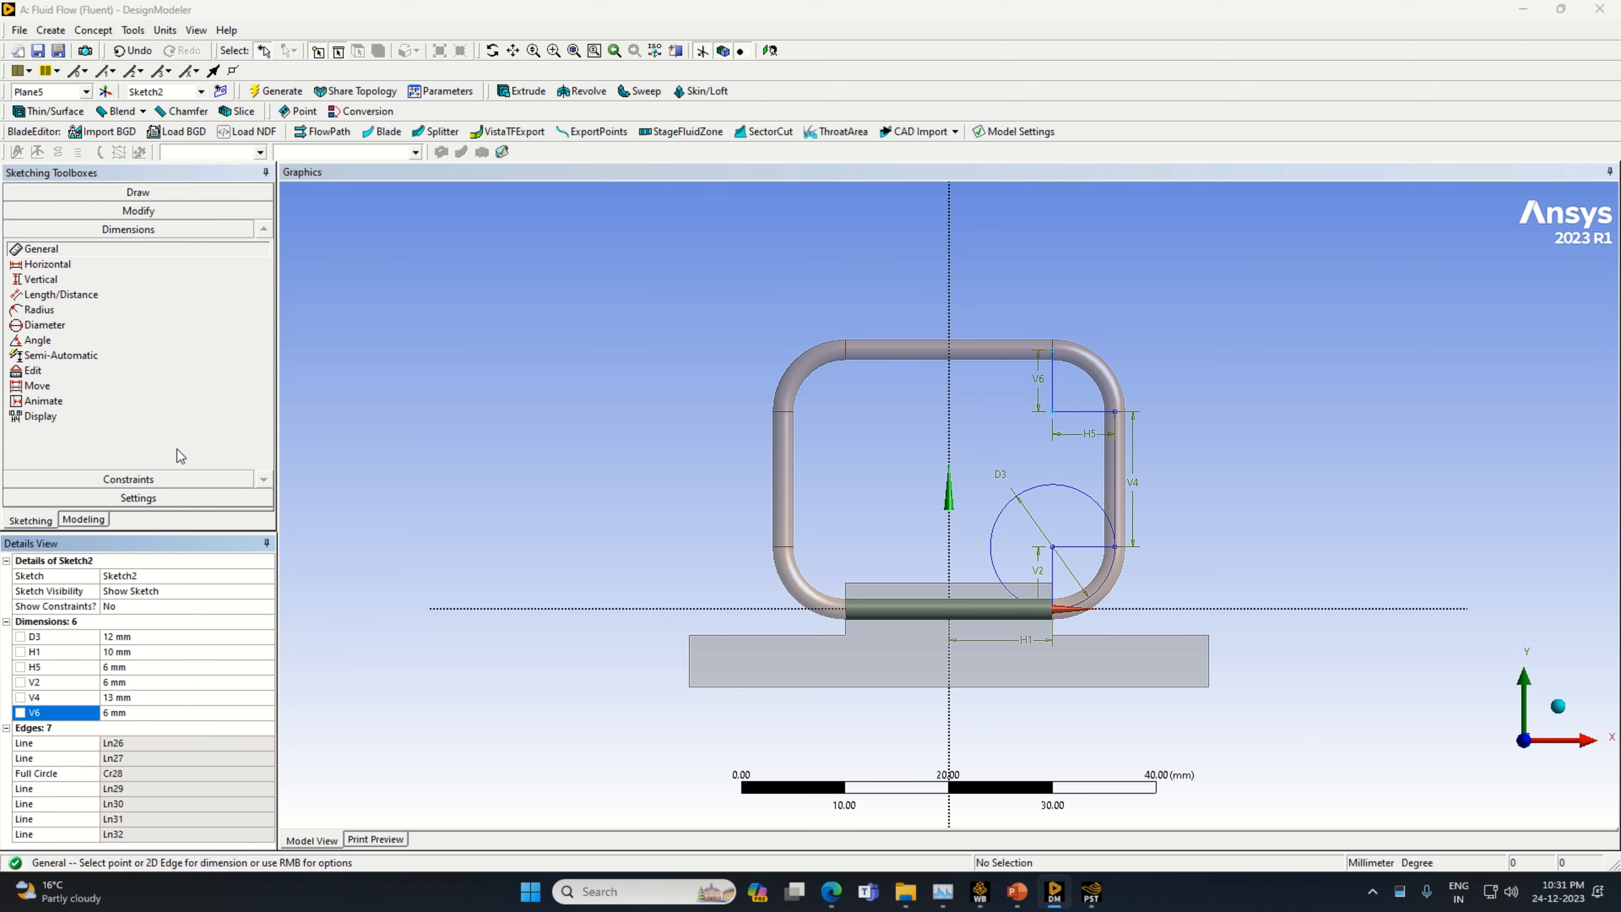
Draw a circle centred on the corner of the two upper 6 mm lines, passing through their outer ends
left_click(138, 192)
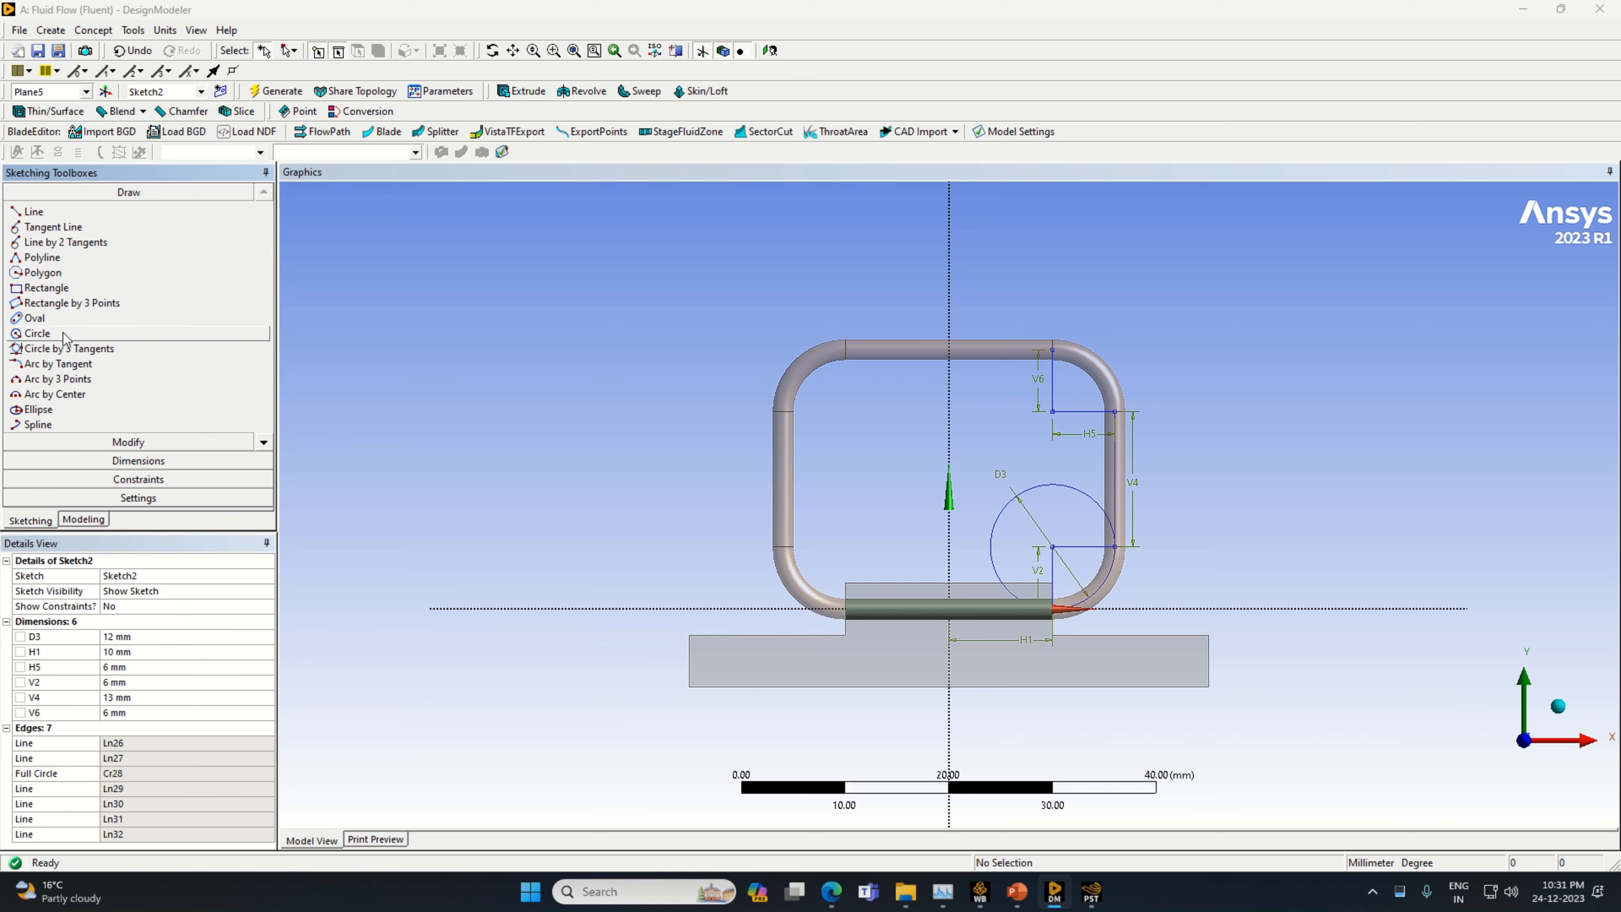
left_click(37, 334)
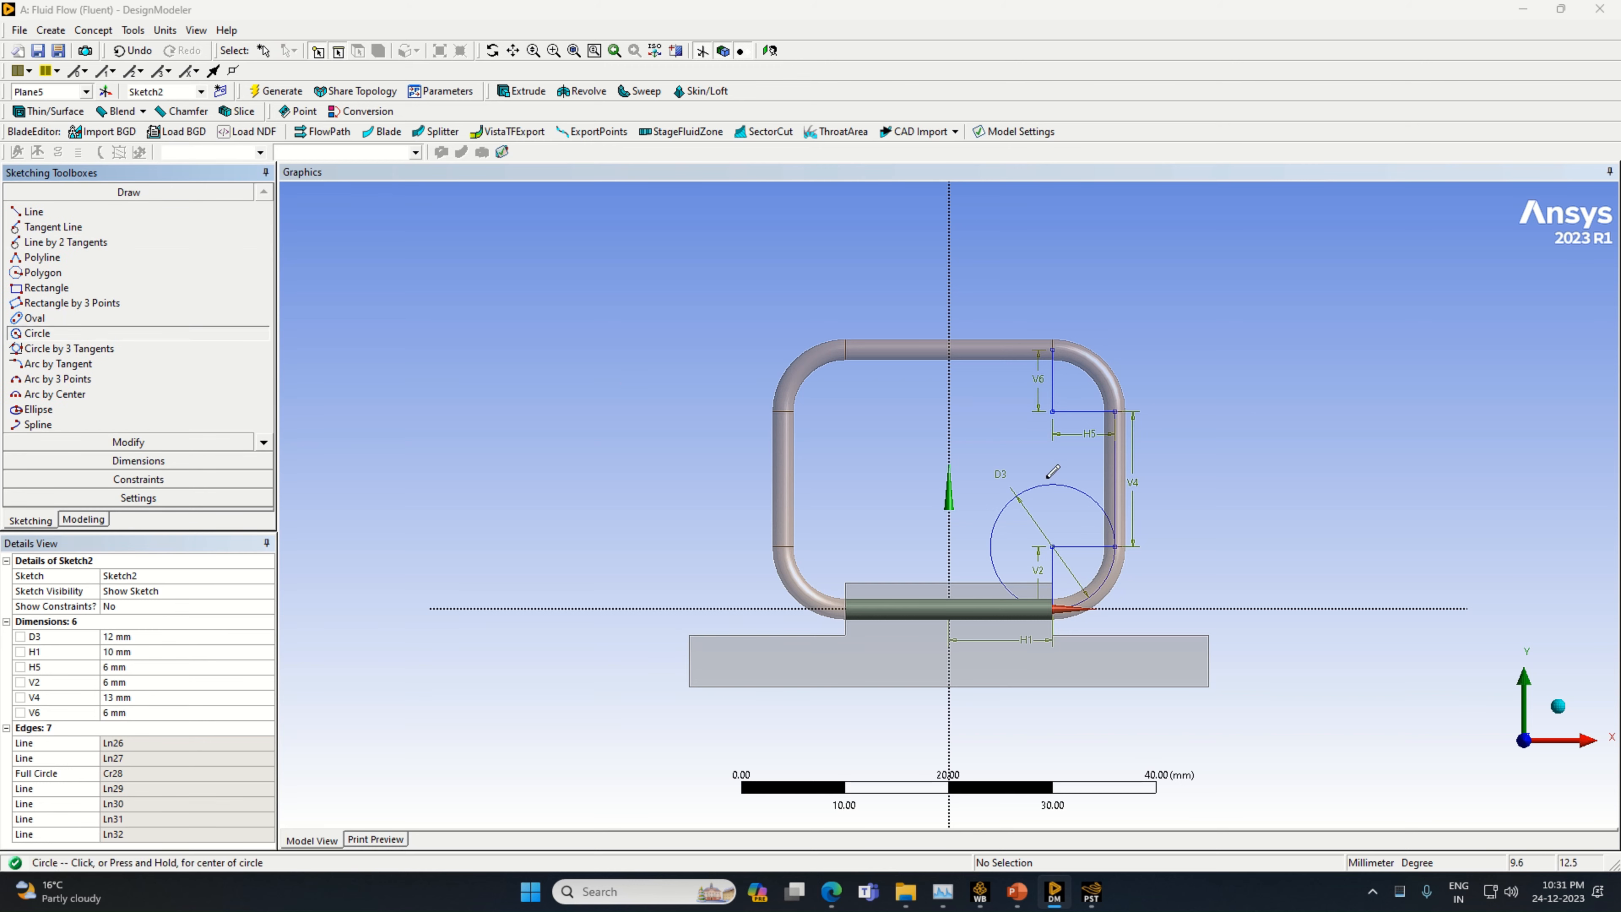
left_click(1052, 409)
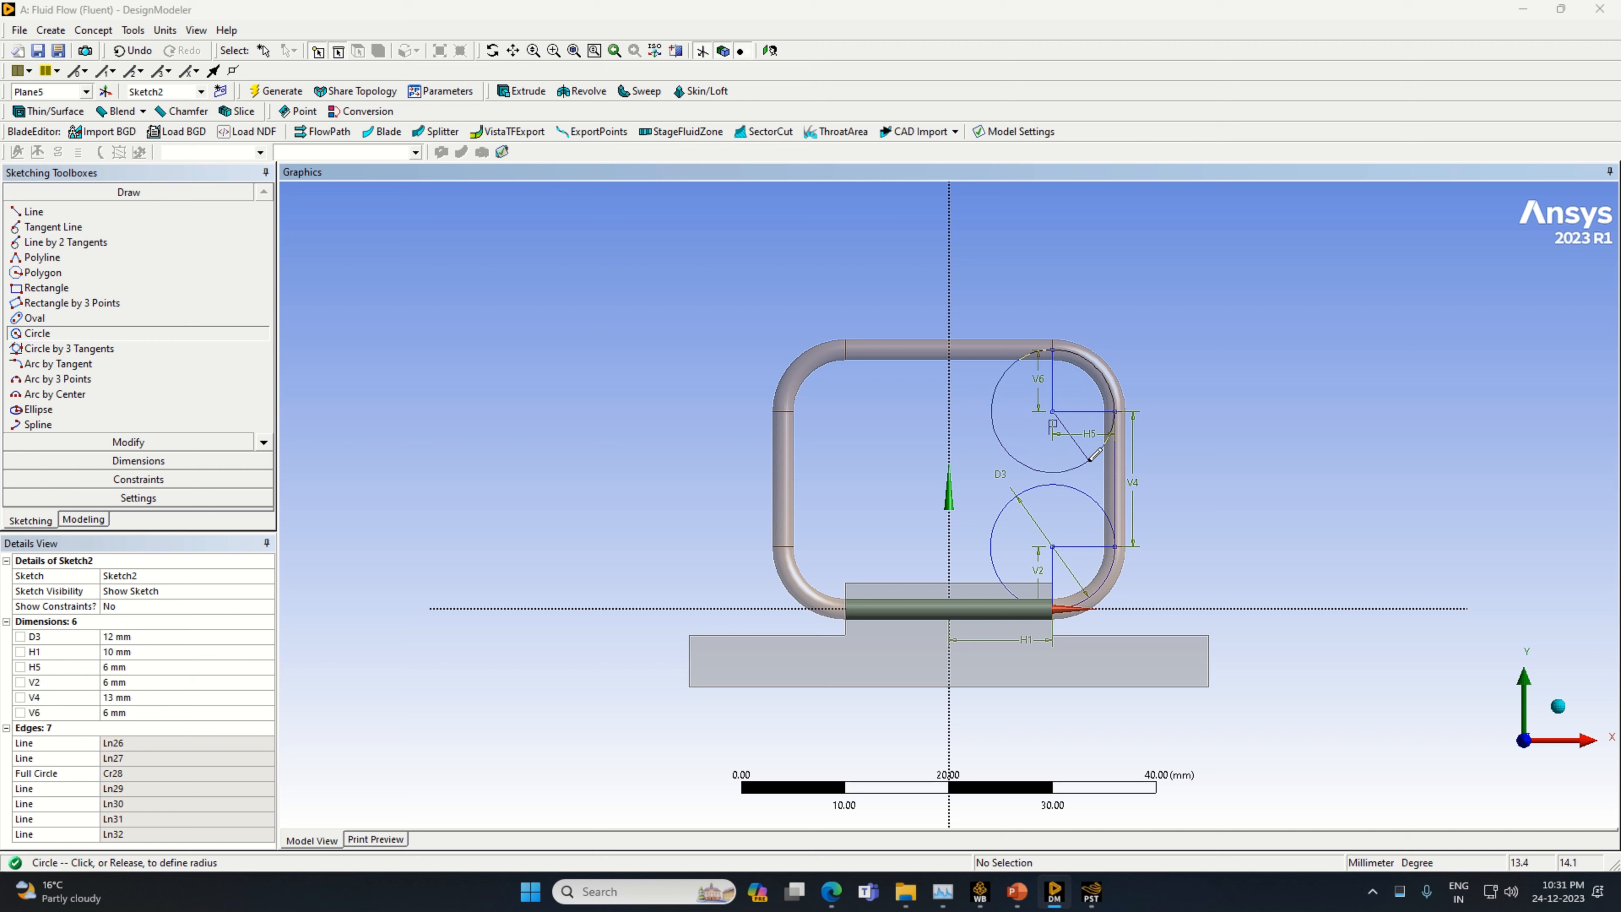
left_click(1095, 455)
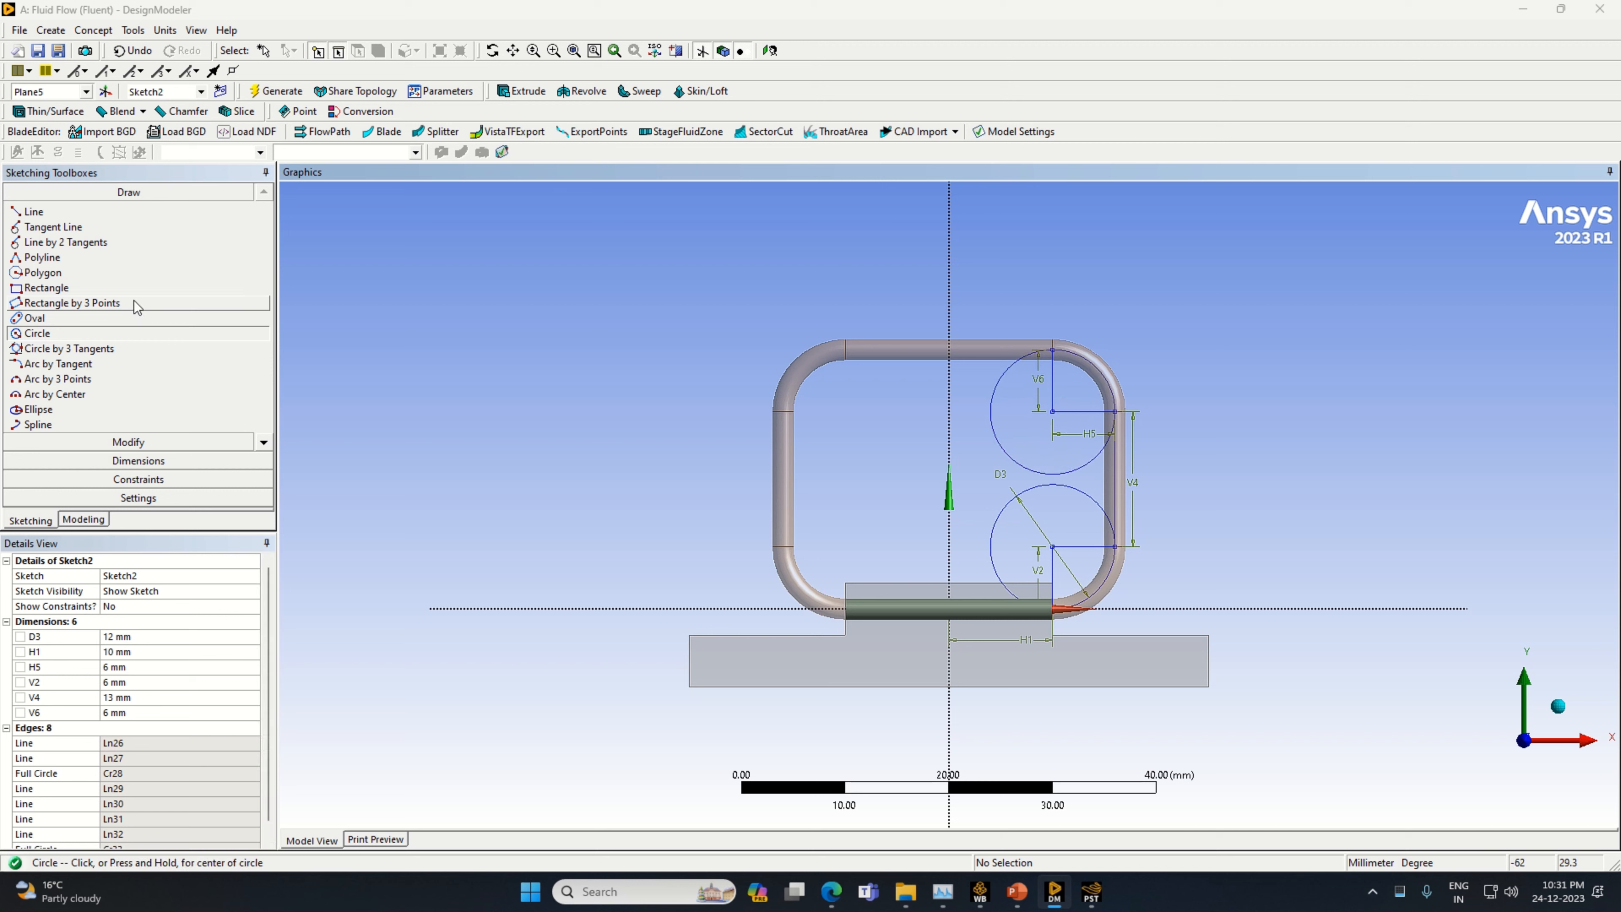
Draw a horizontal line in the negative X direction from the top of the upper circle and dimension it to 20 mm
left_click(80, 211)
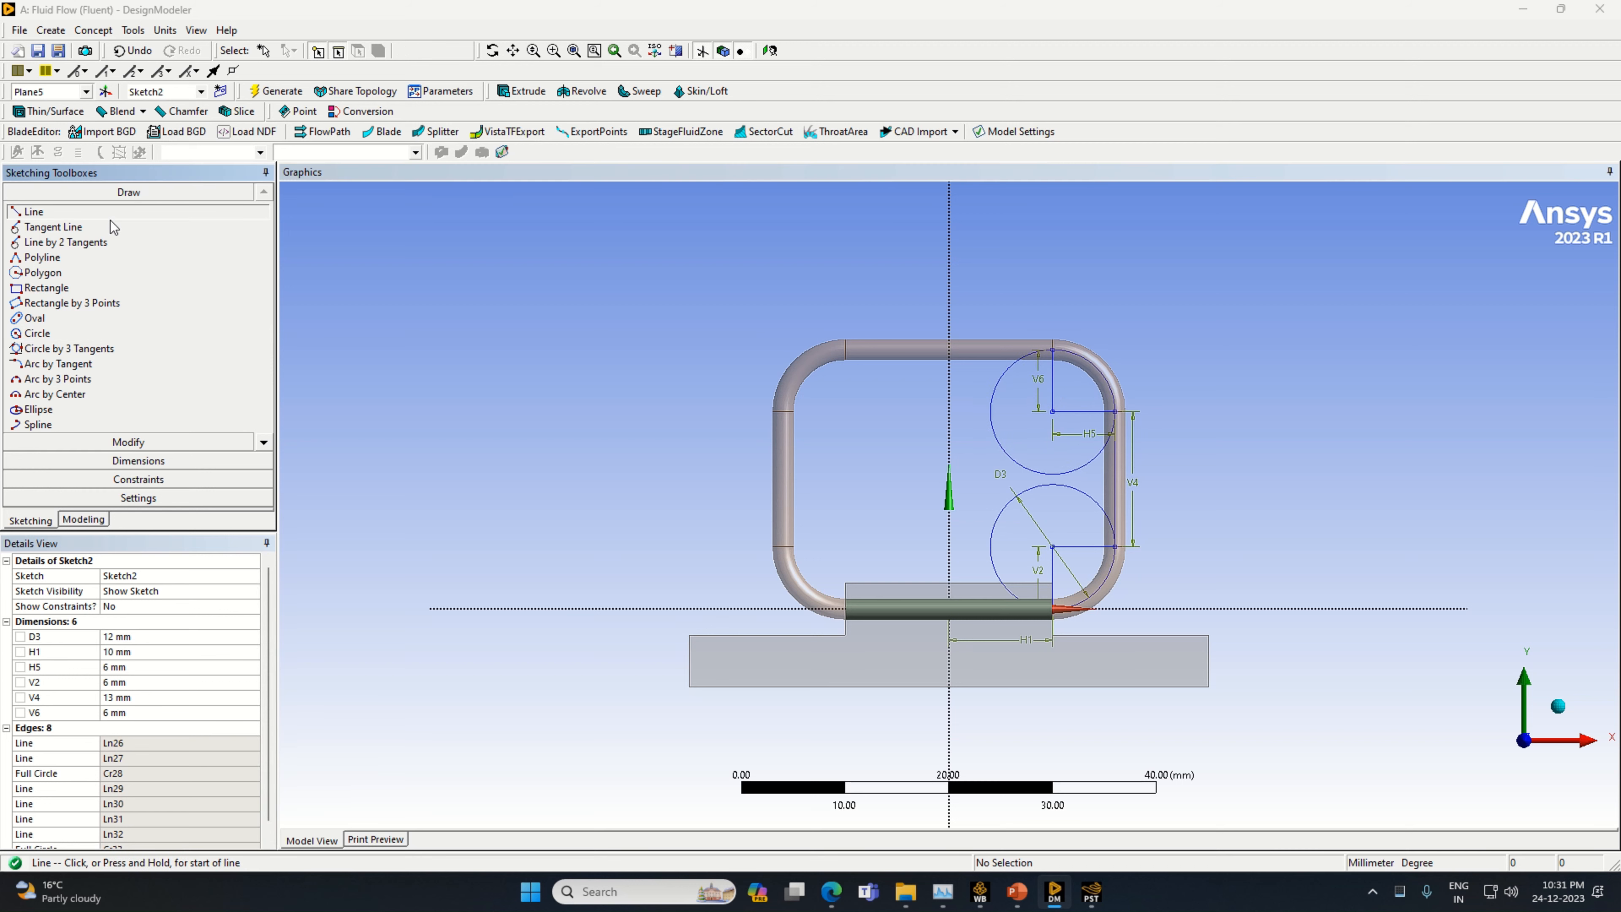
left_click(1052, 346)
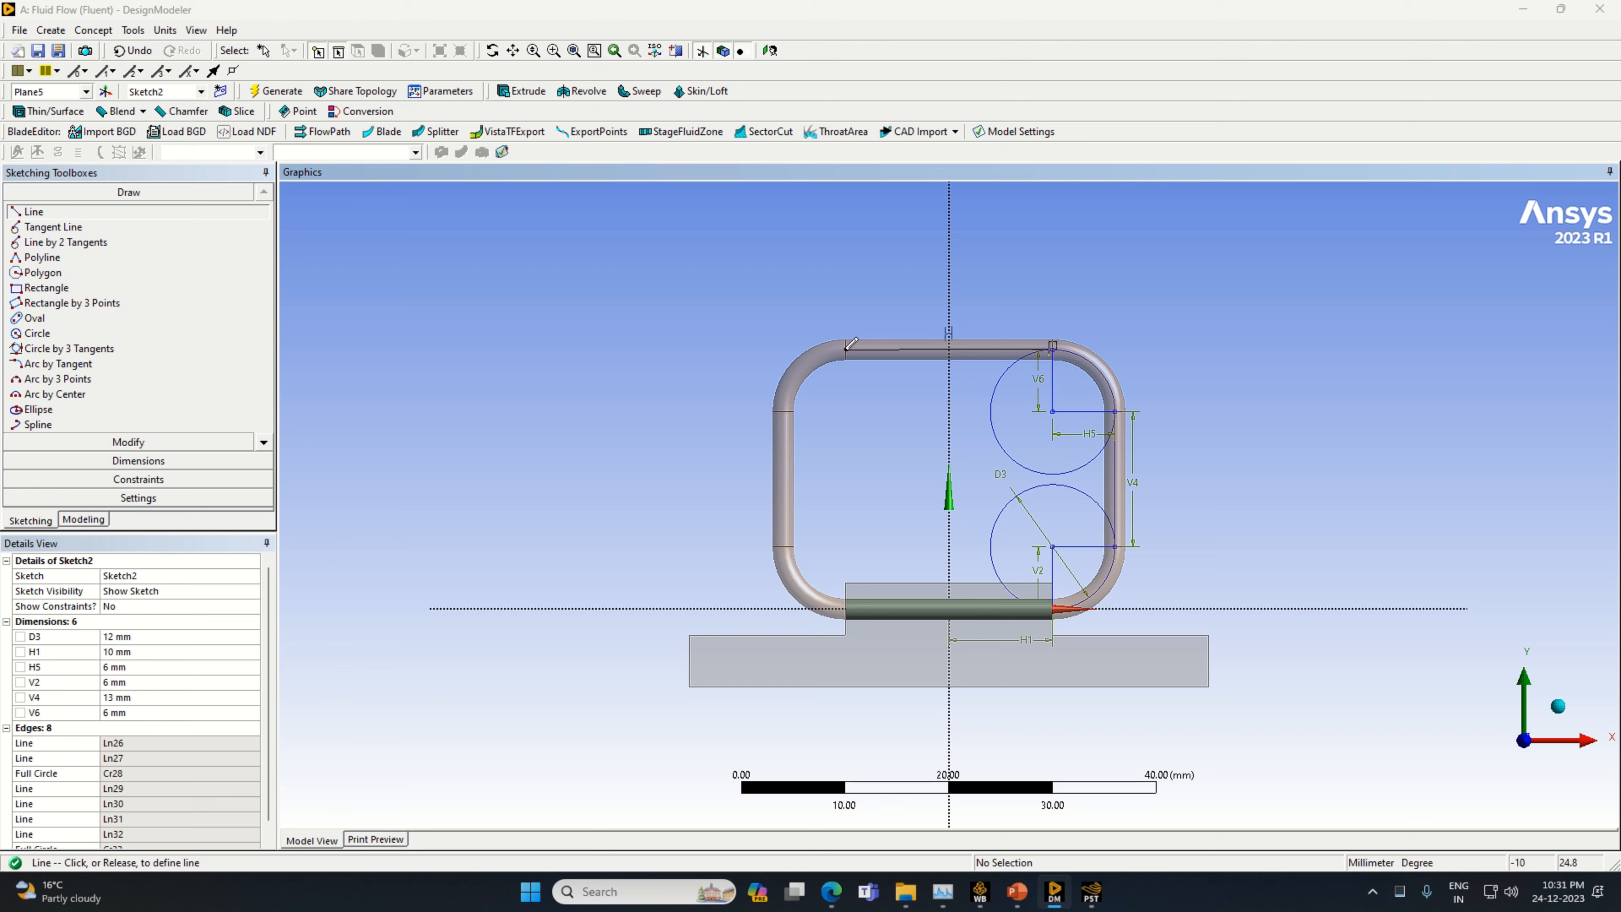
left_click(848, 347)
left_click(147, 461)
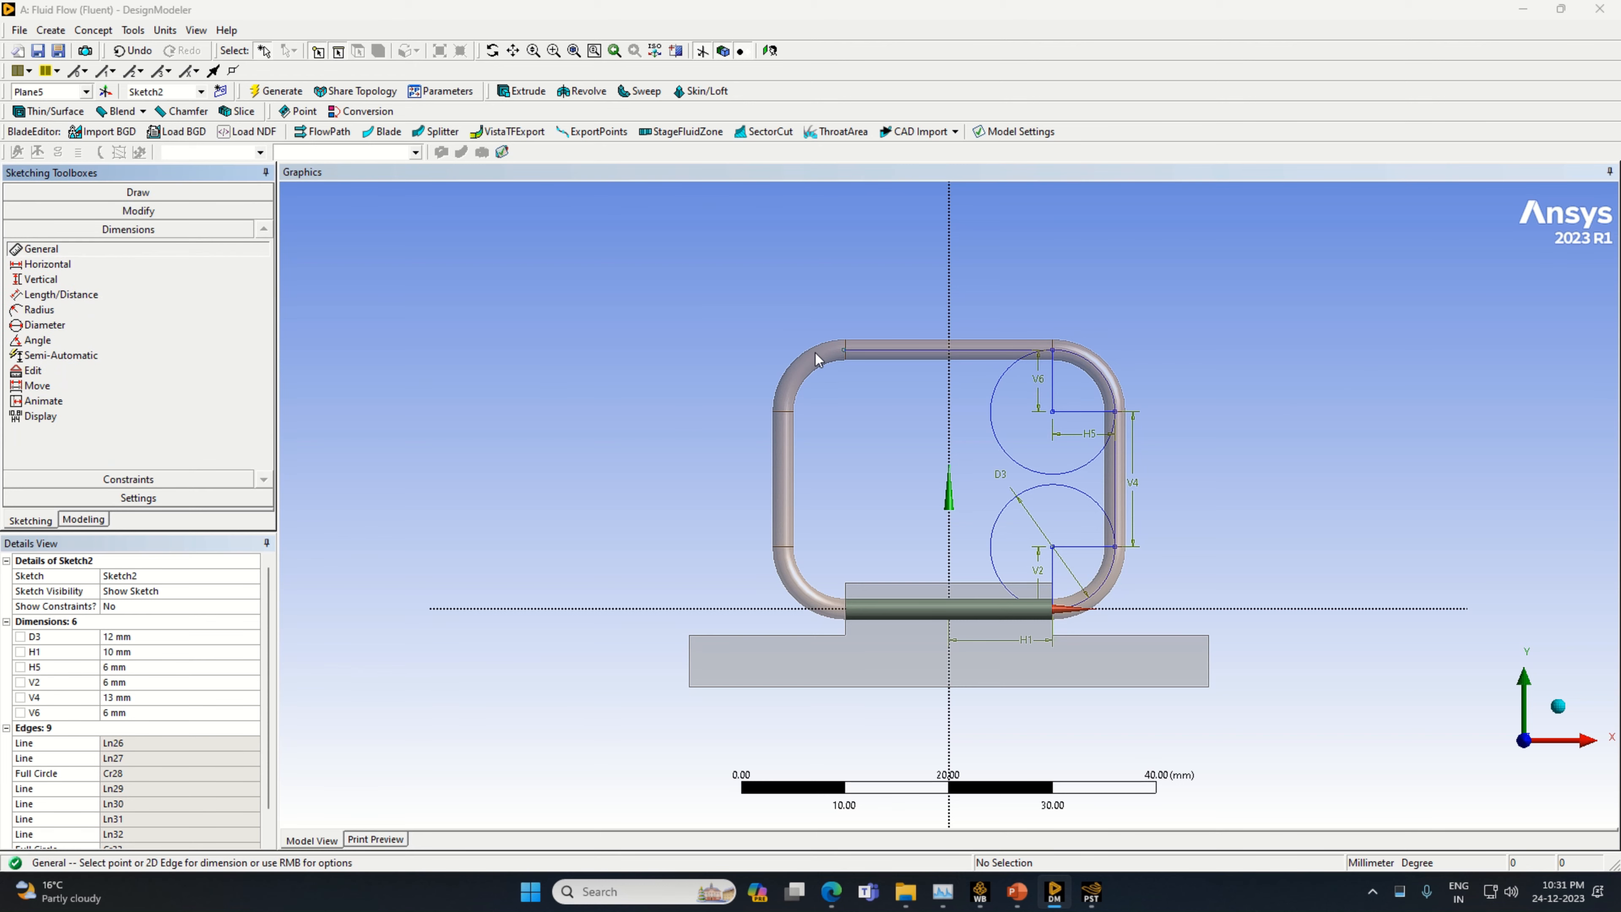
left_click(868, 352)
left_click(883, 314)
left_click(133, 682)
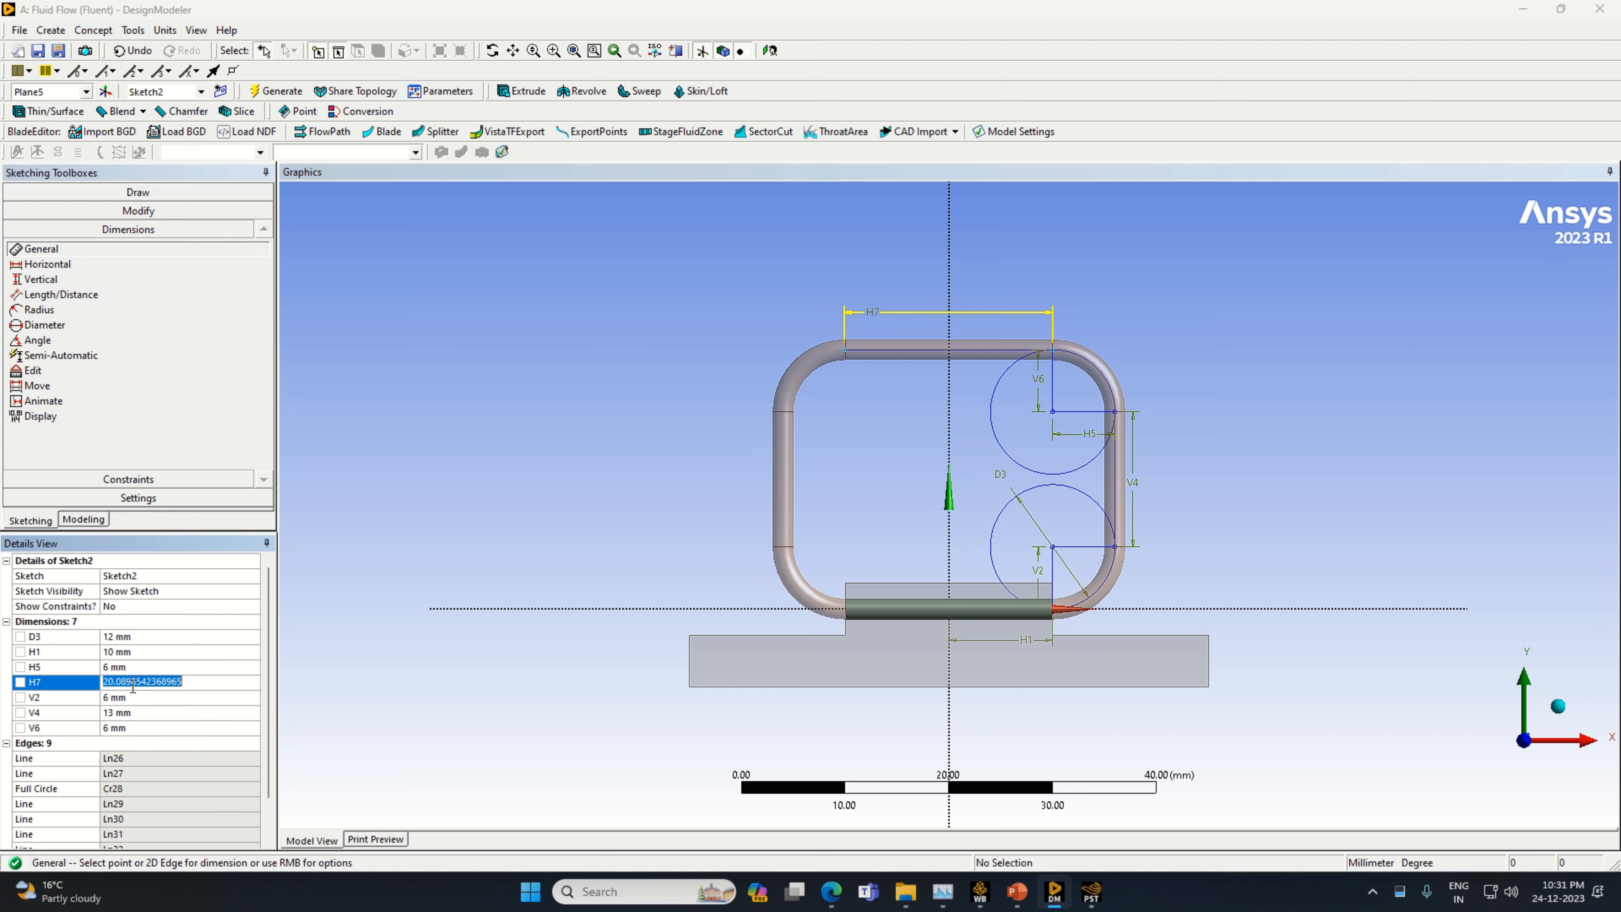
type("20")
key("Return")
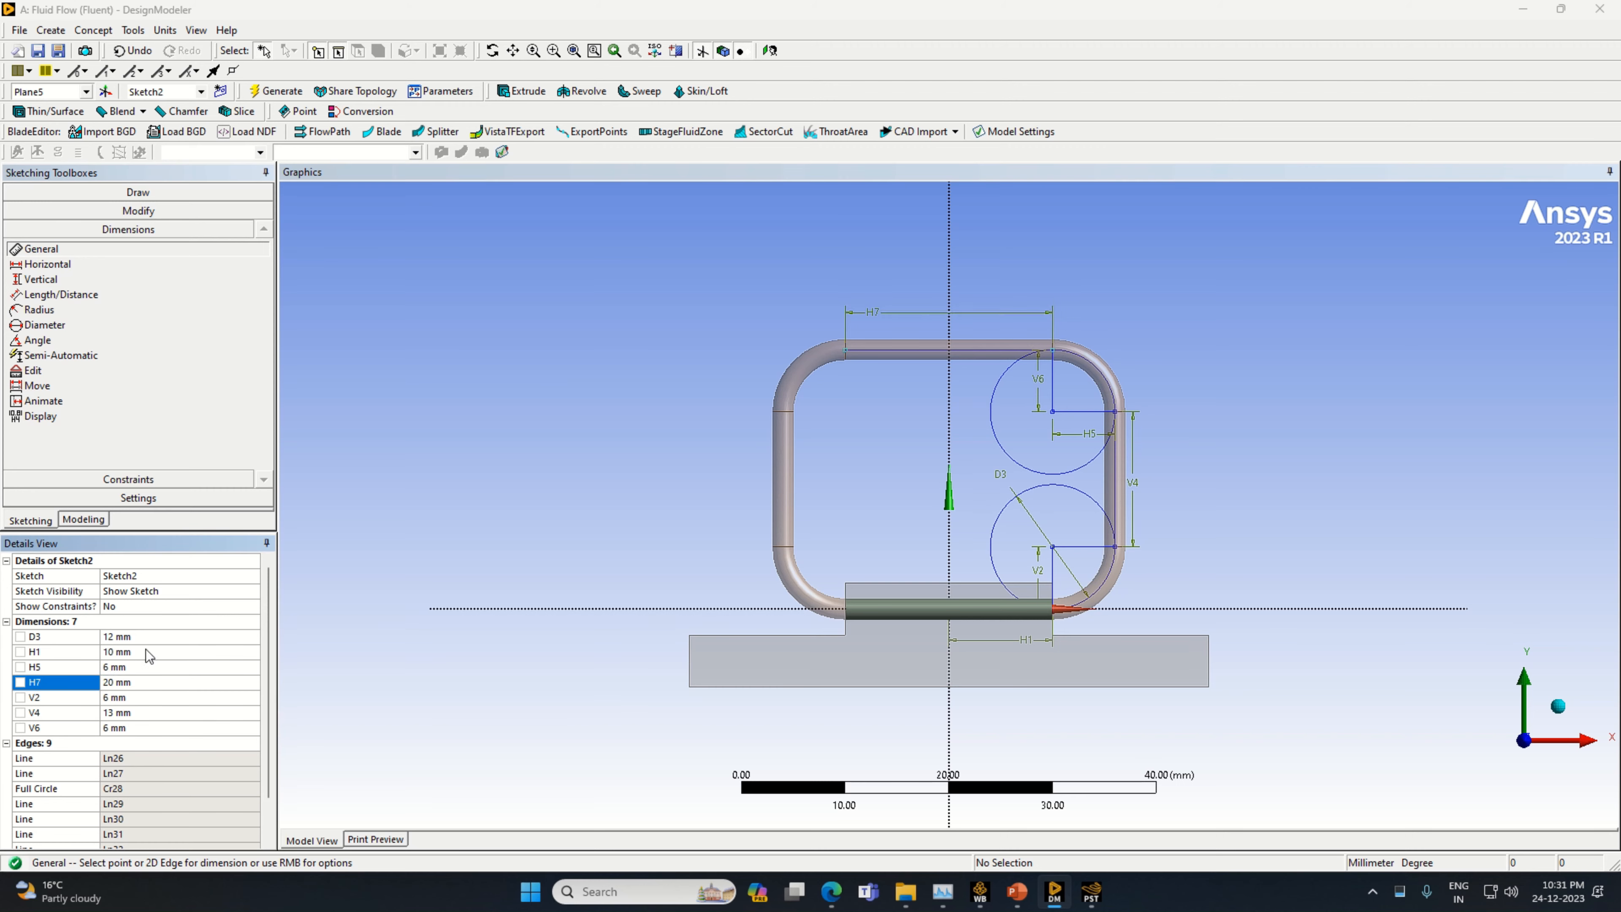
Draw a vertical line downward from the free end of the 20 mm top line and dimension it to 6 mm
left_click(110, 192)
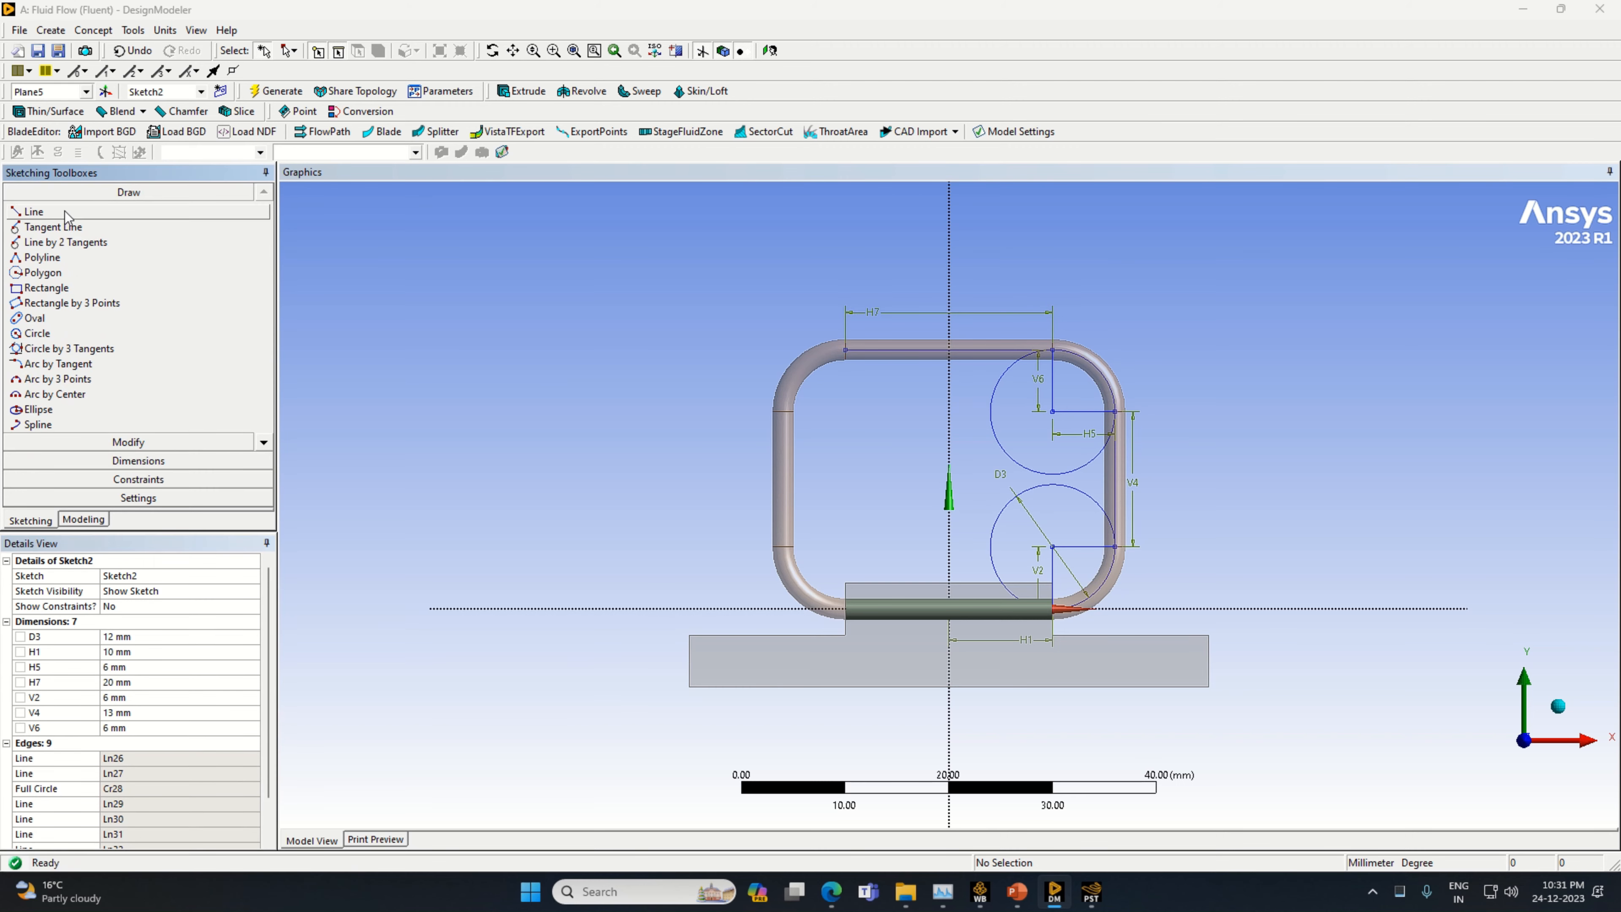
left_click(65, 212)
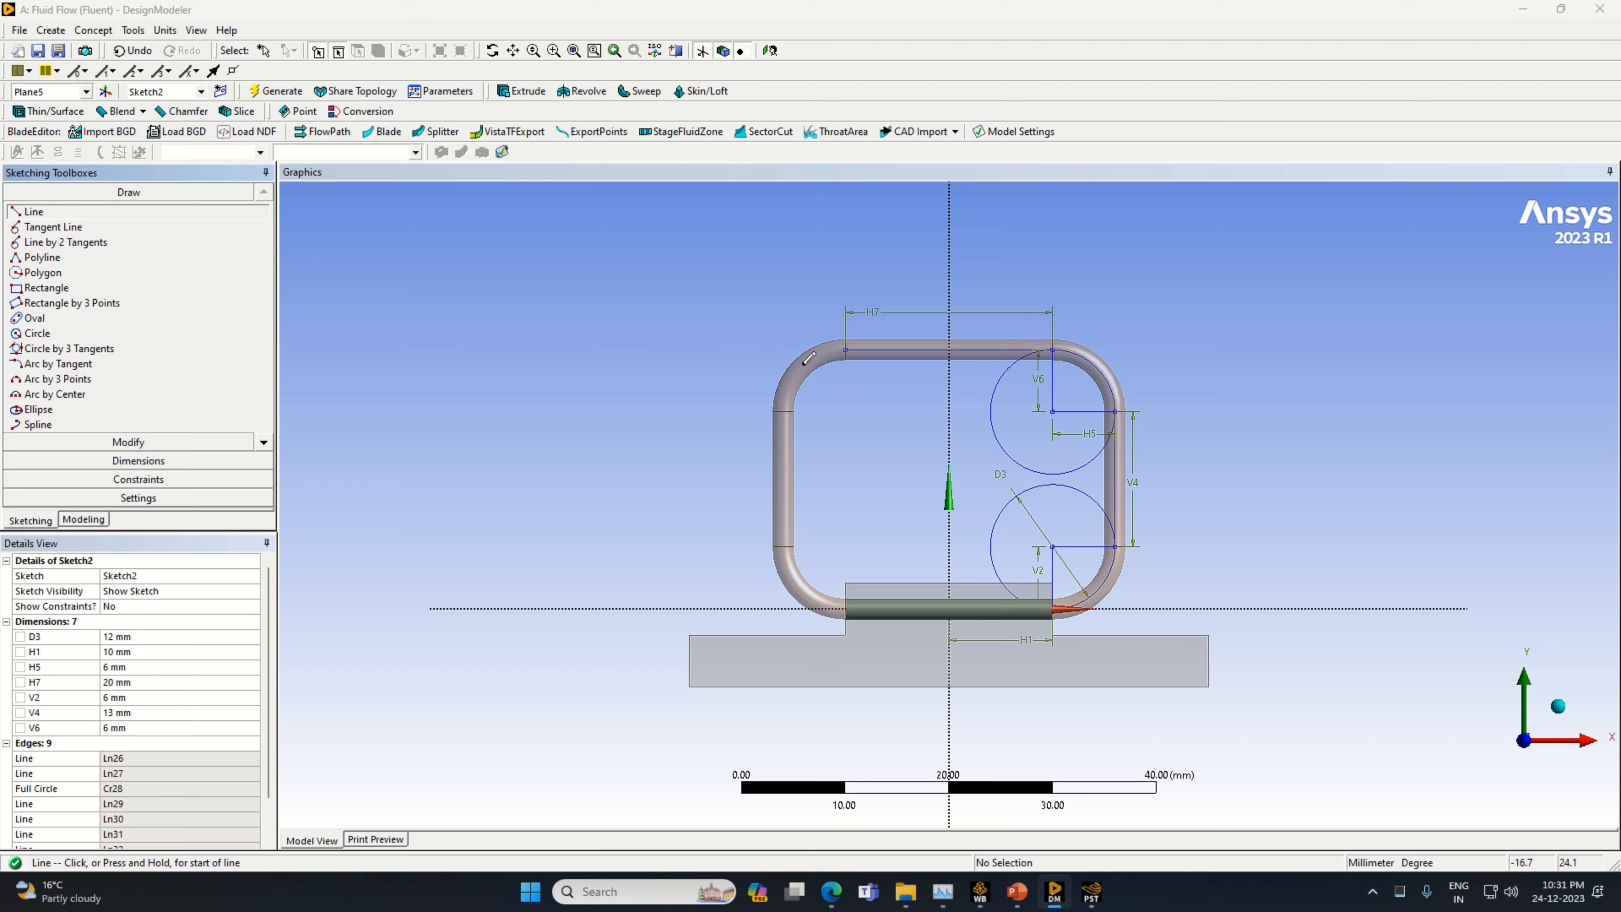
left_click(844, 346)
left_click(846, 420)
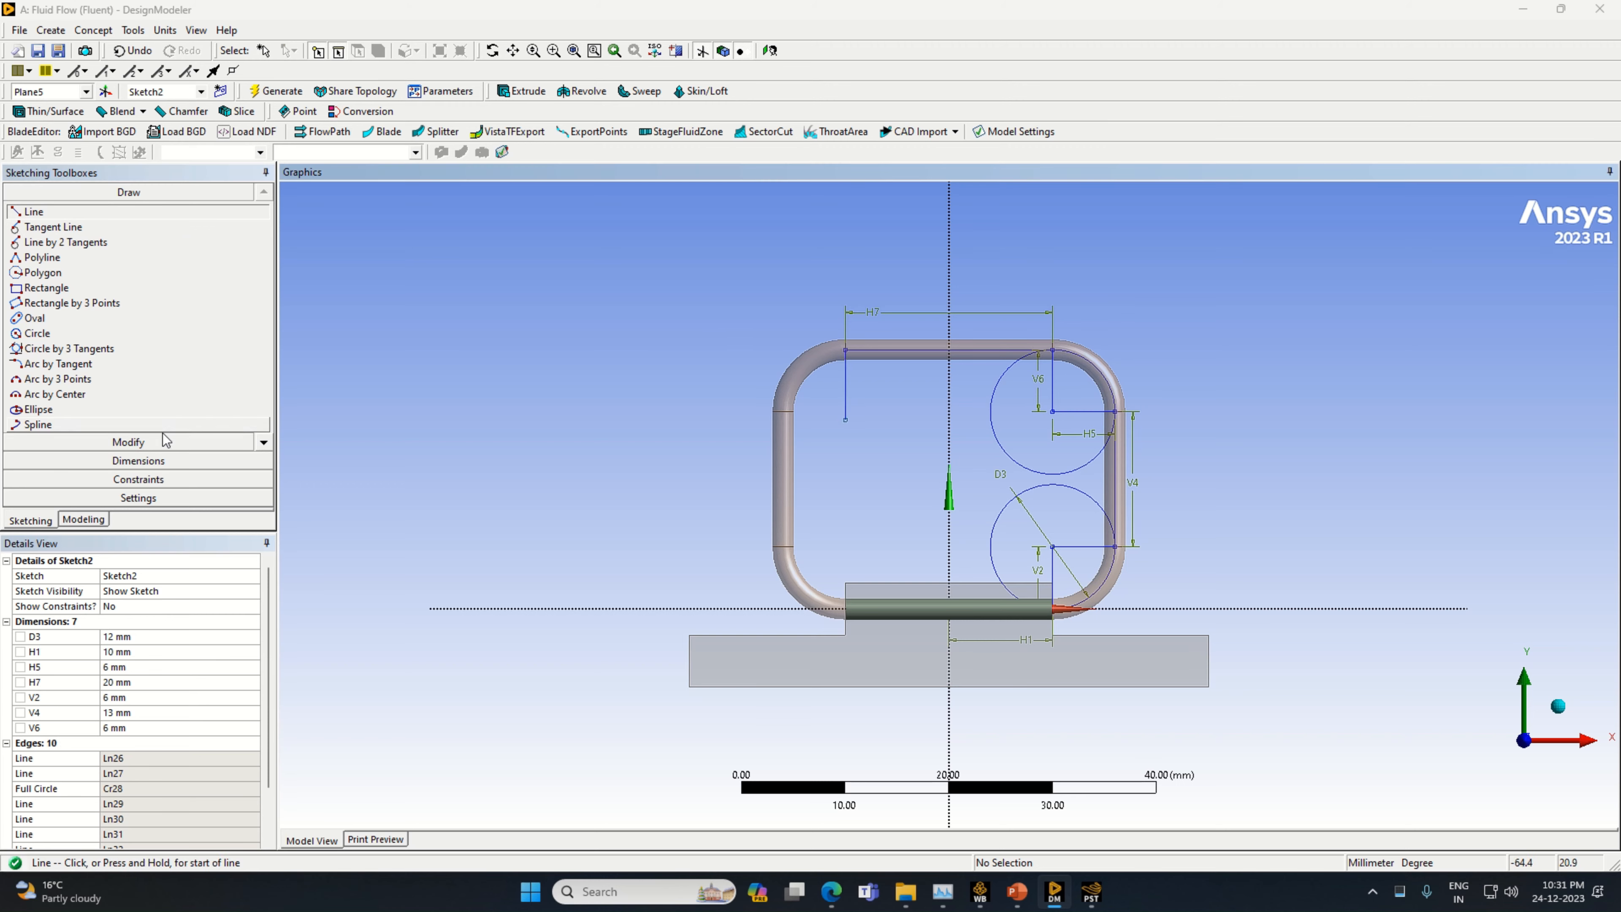
left_click(138, 460)
left_click(846, 391)
left_click(865, 399)
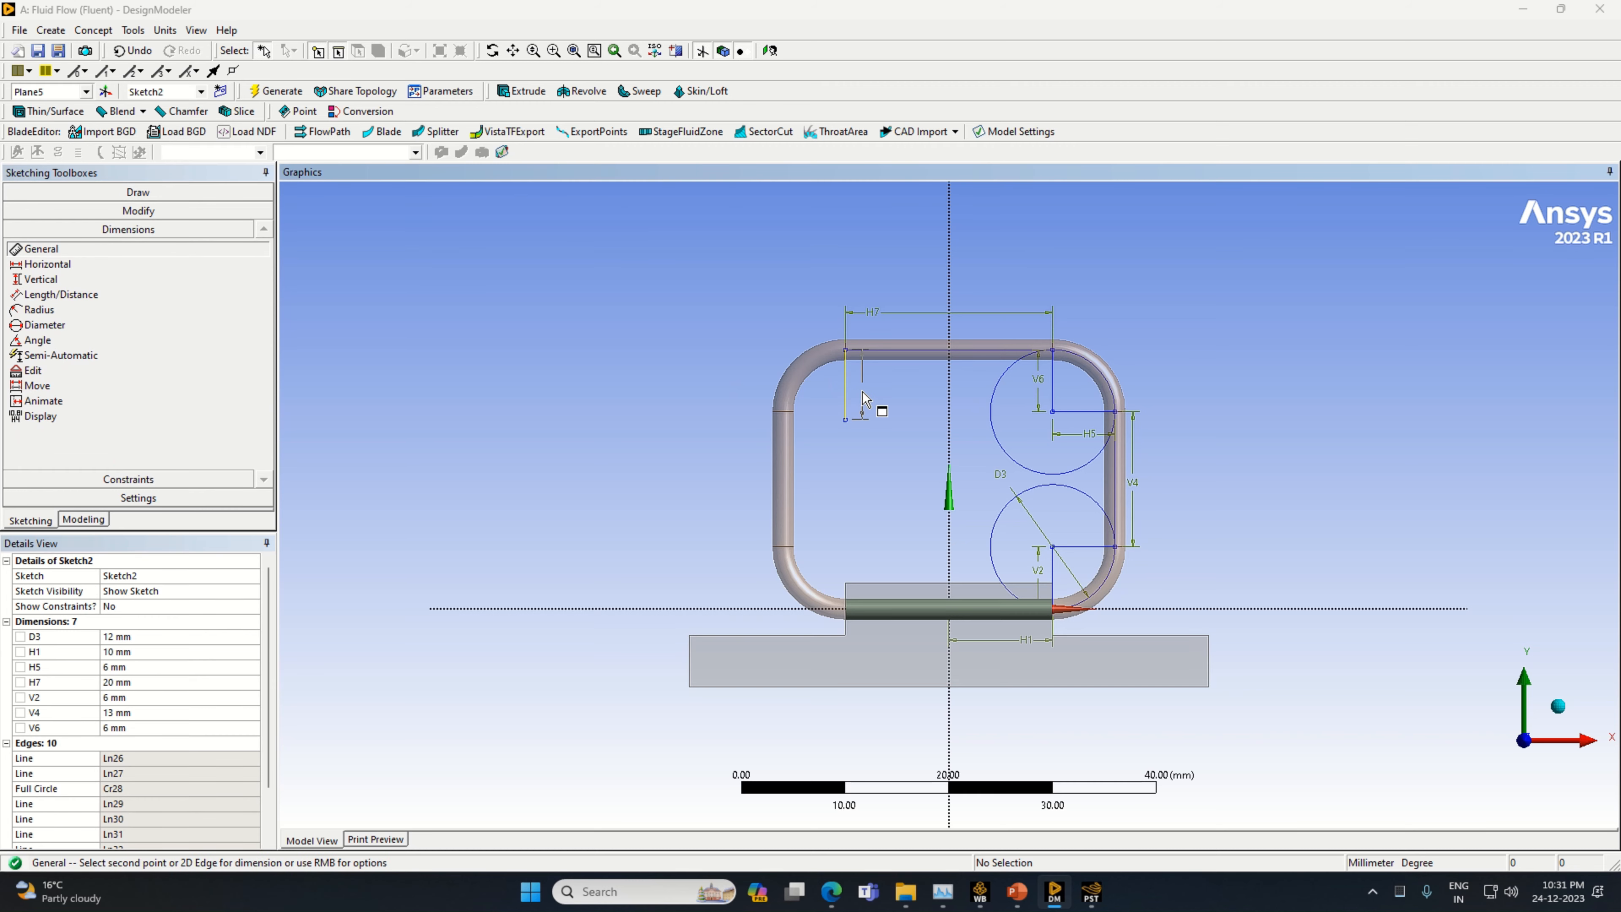
left_click(178, 743)
type("6")
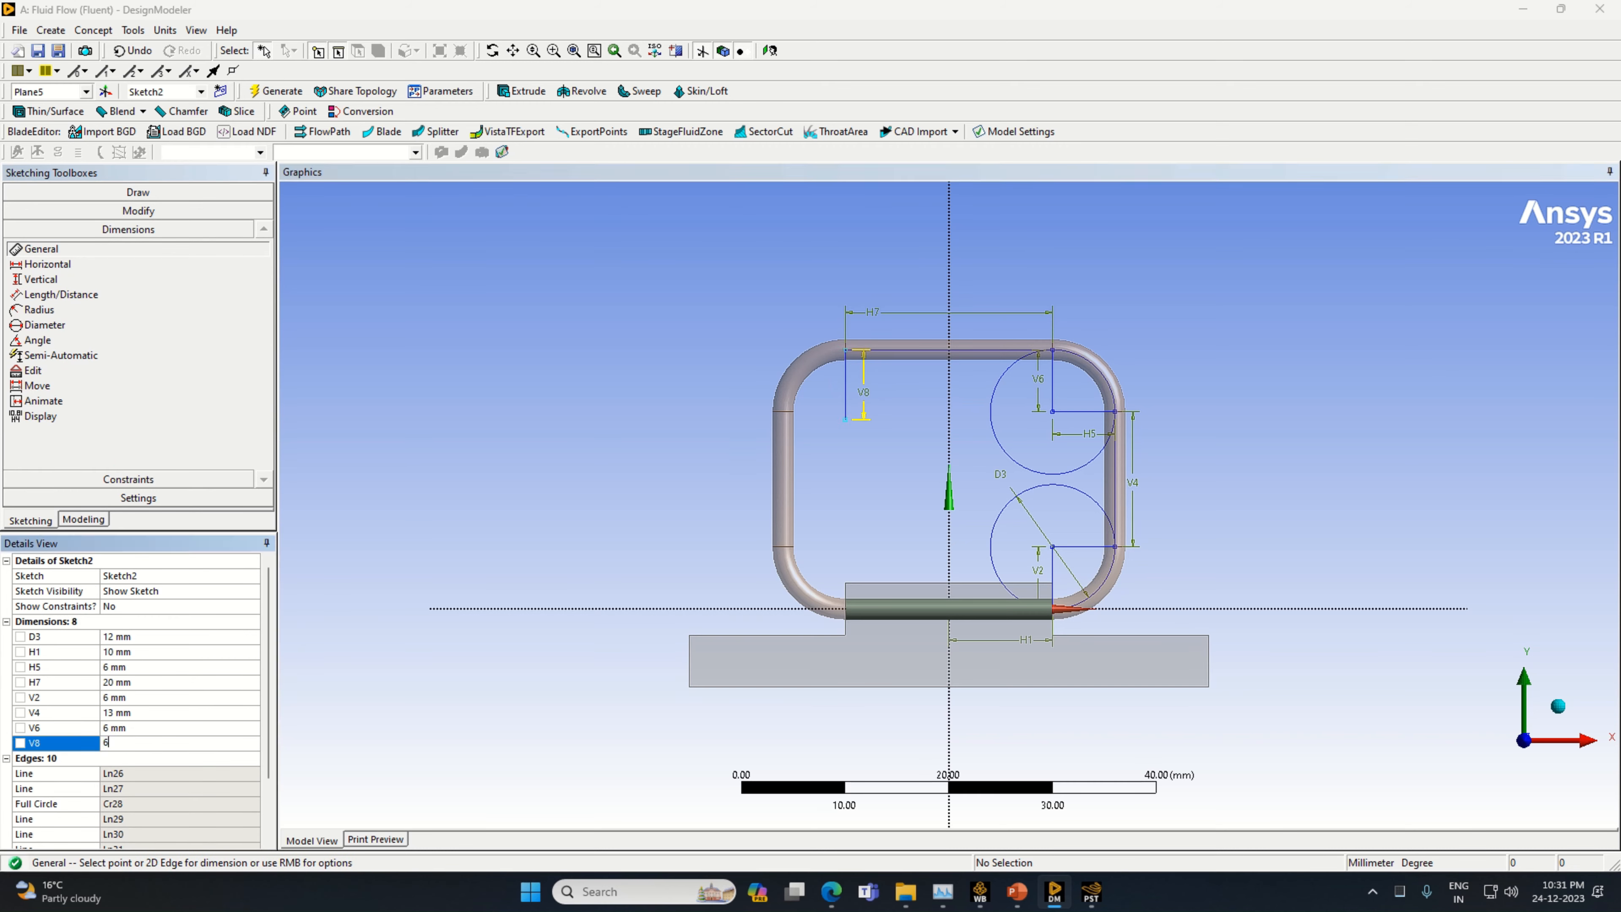
key("Return")
Draw a circle centred on the lower end of the new vertical line, passing through that line's upper end
left_click(138, 192)
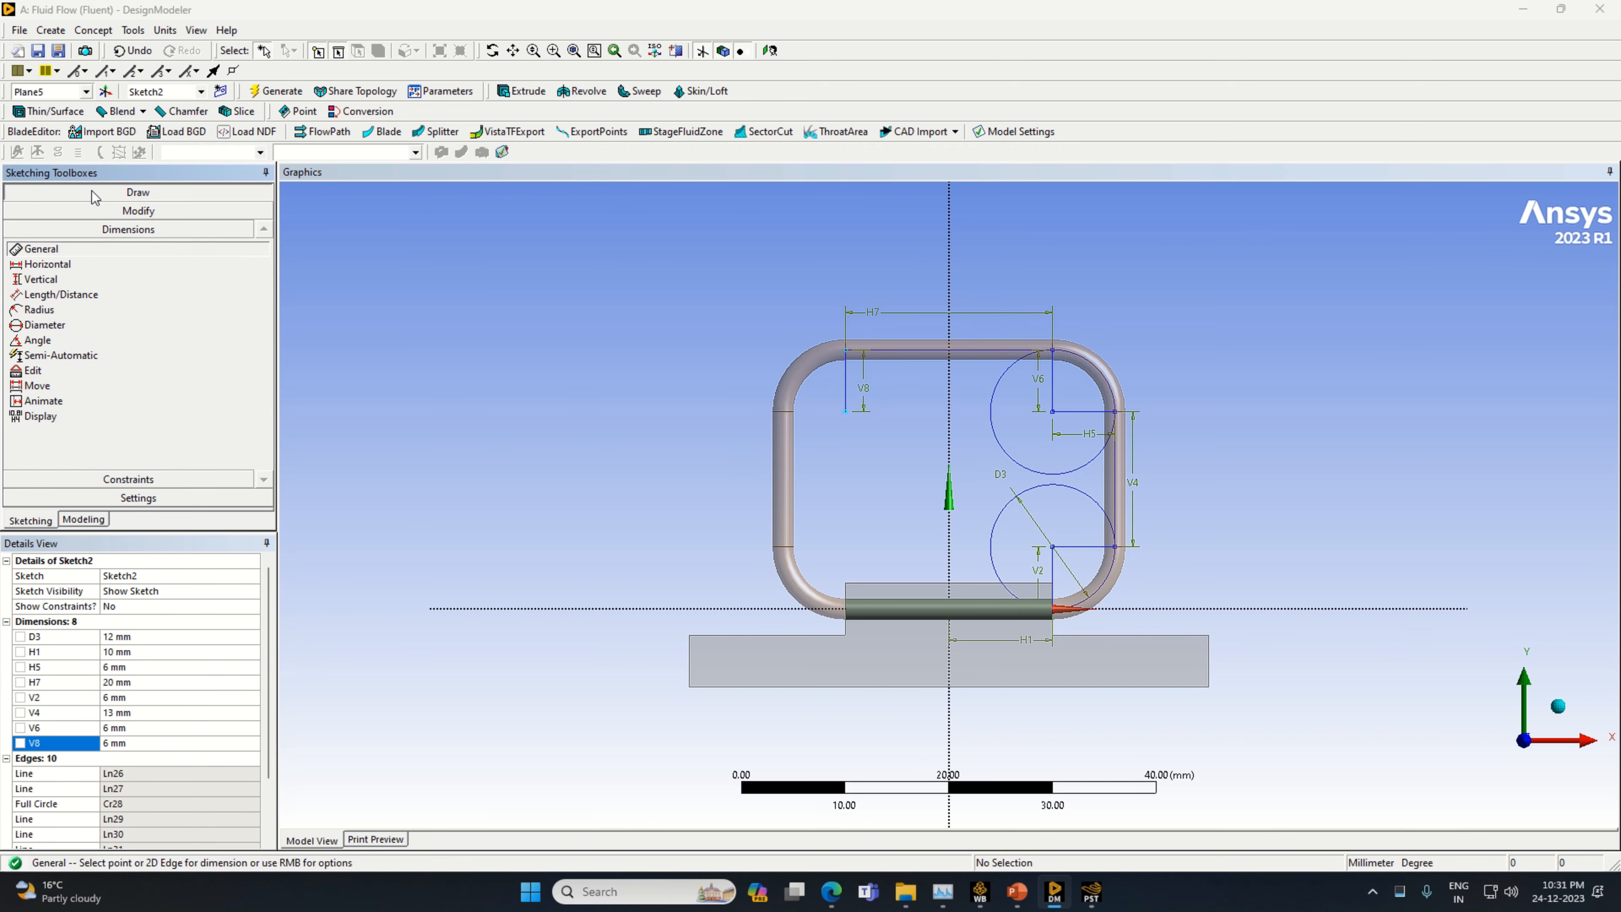
left_click(37, 332)
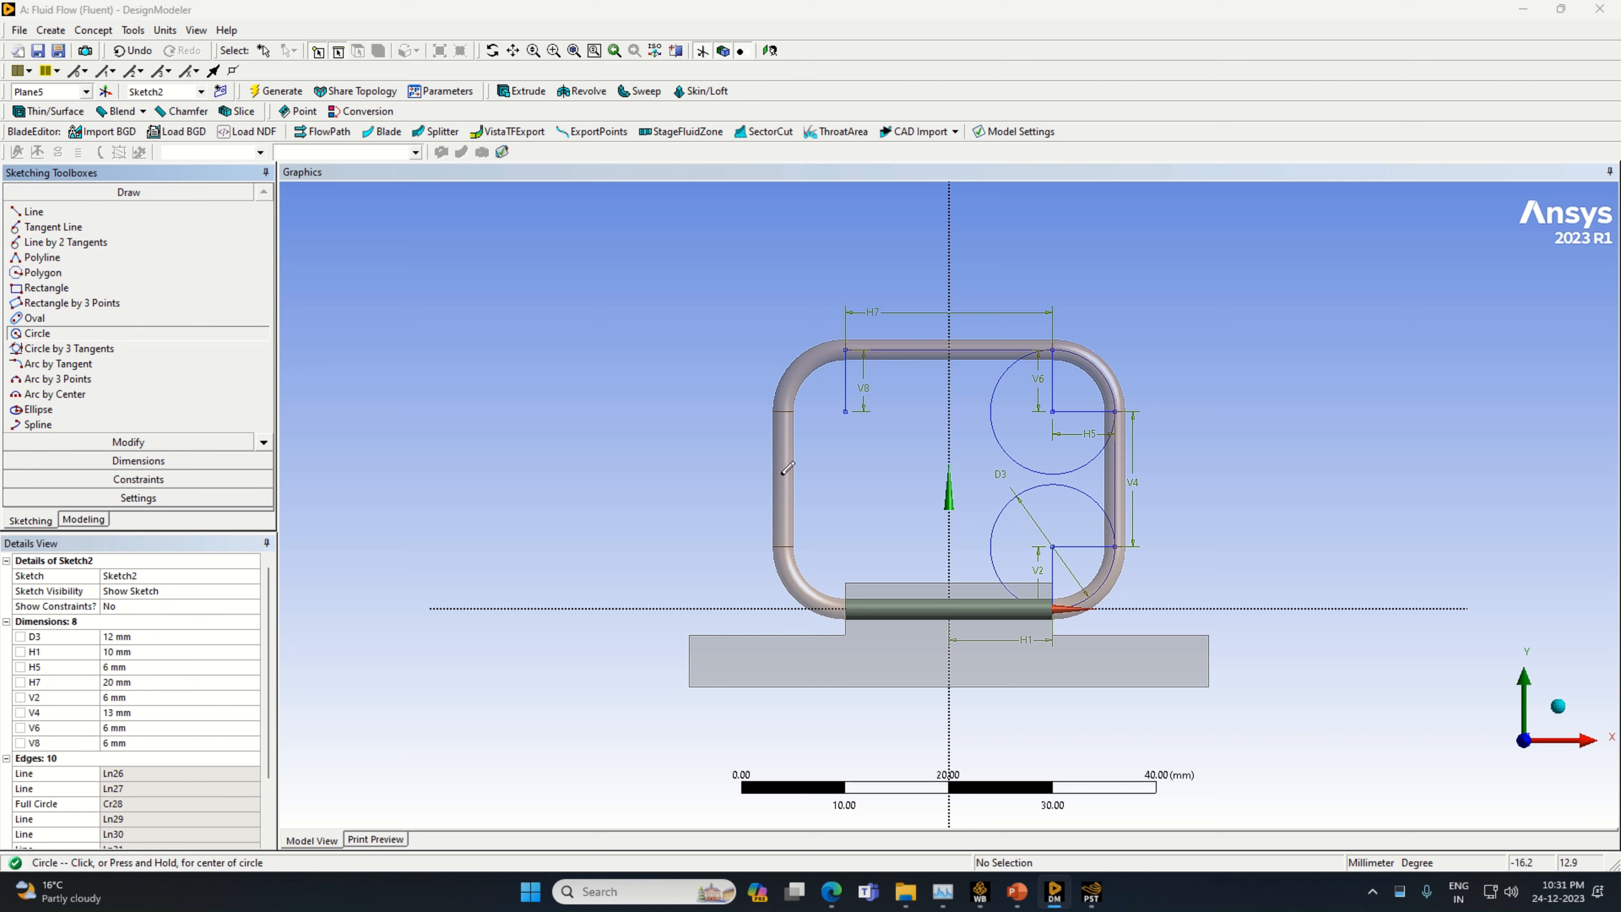
left_click(846, 411)
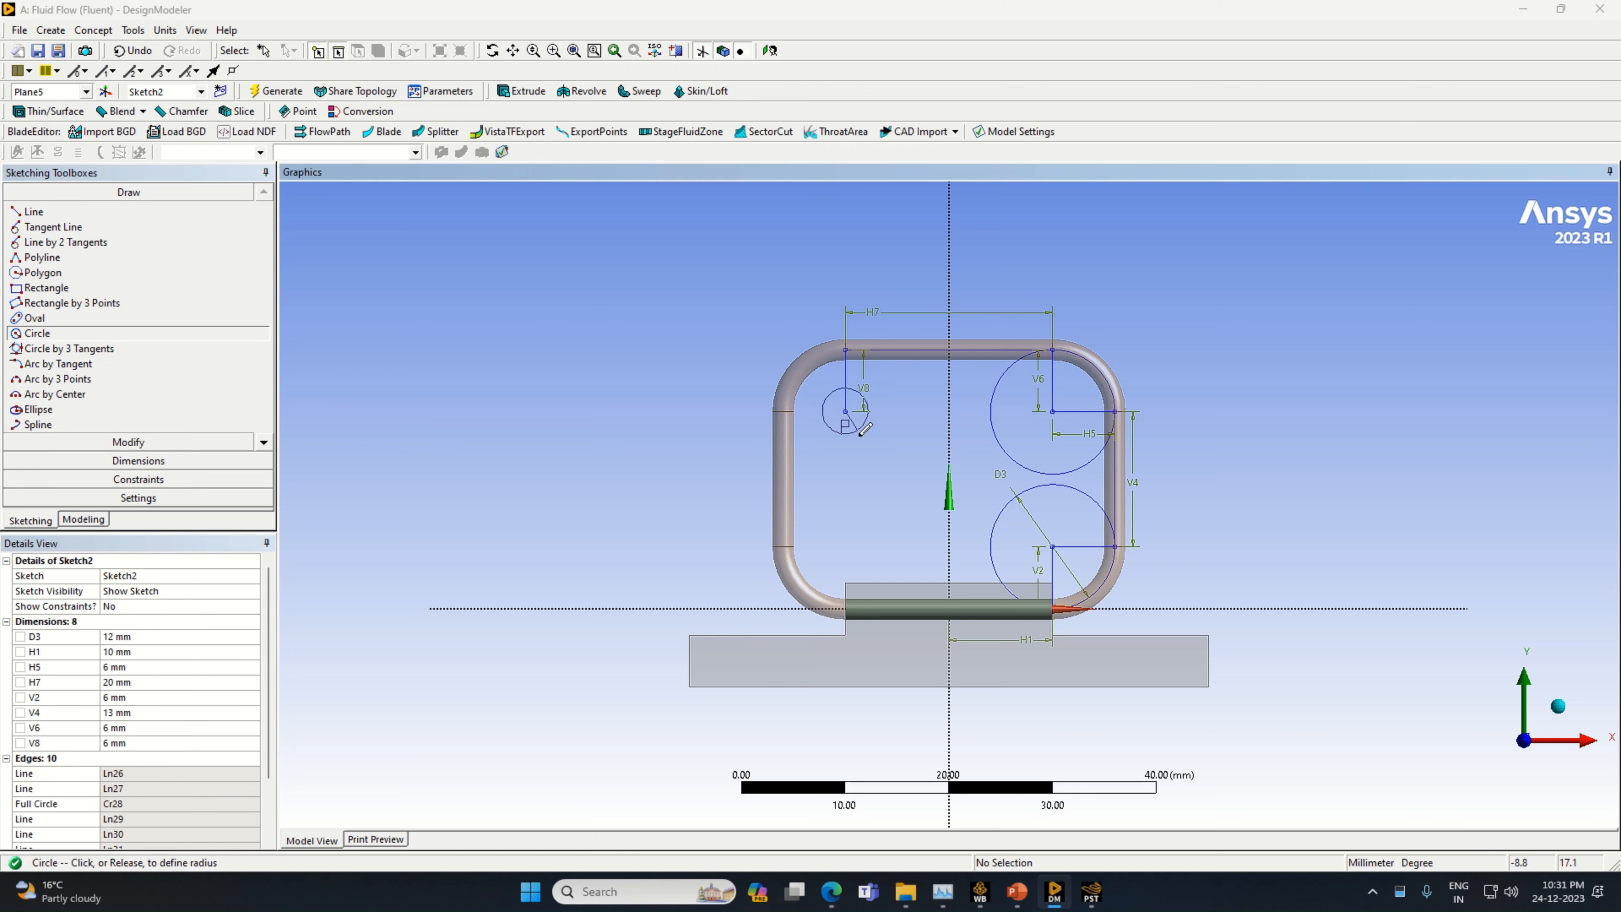
left_click(876, 463)
Draw a horizontal line from the new circle's centre to its edge in the negative X direction
left_click(38, 212)
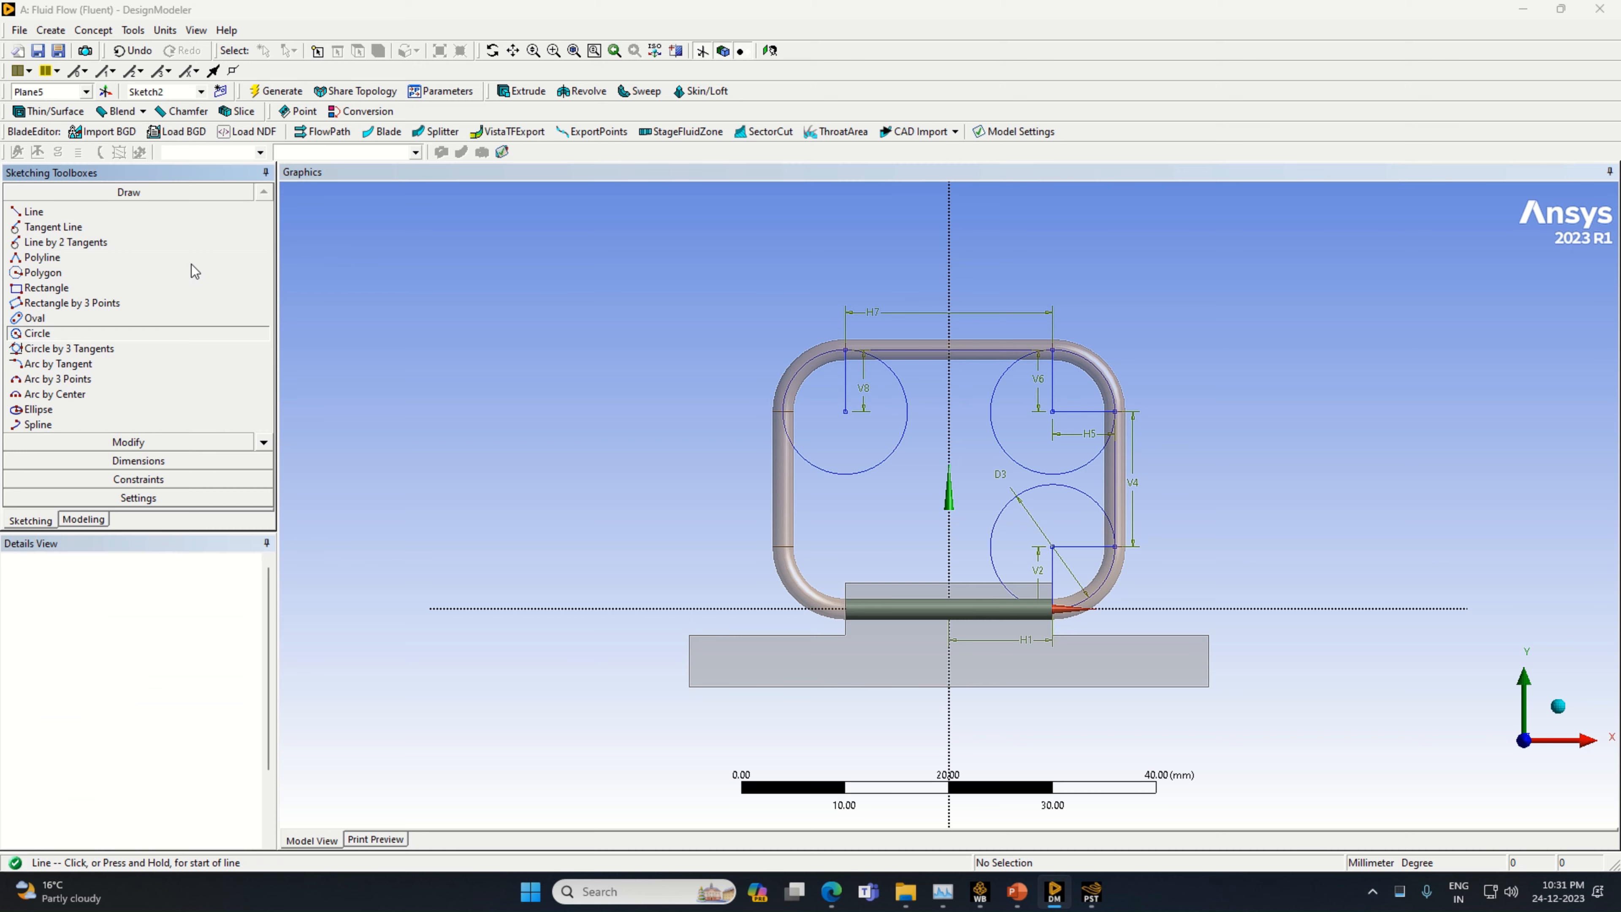
left_click(845, 410)
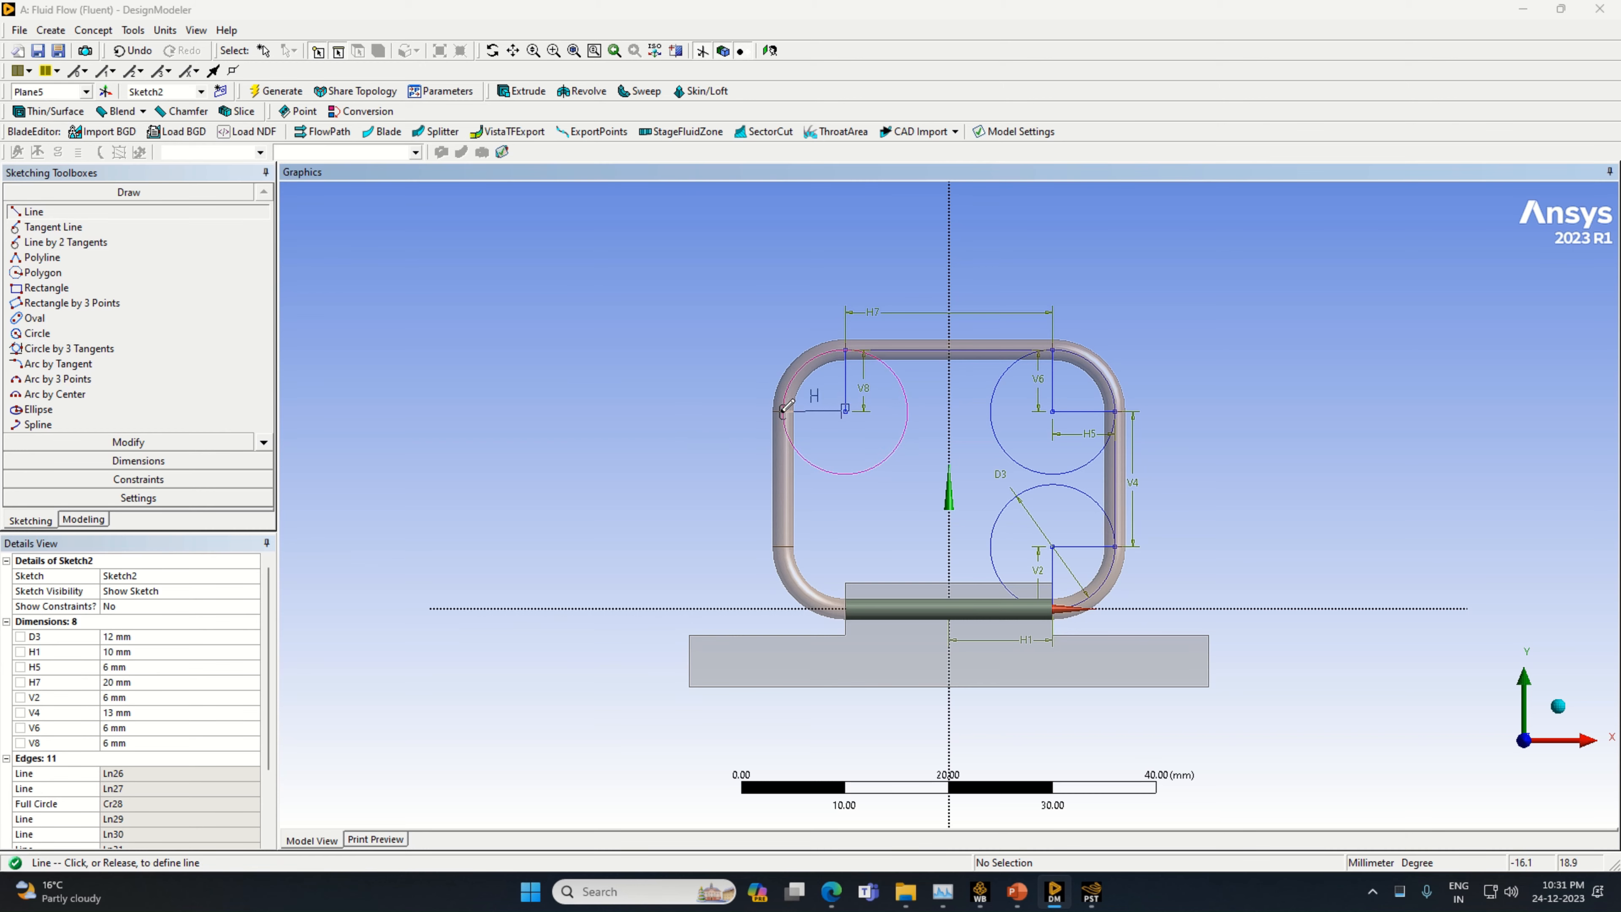
left_click(782, 411)
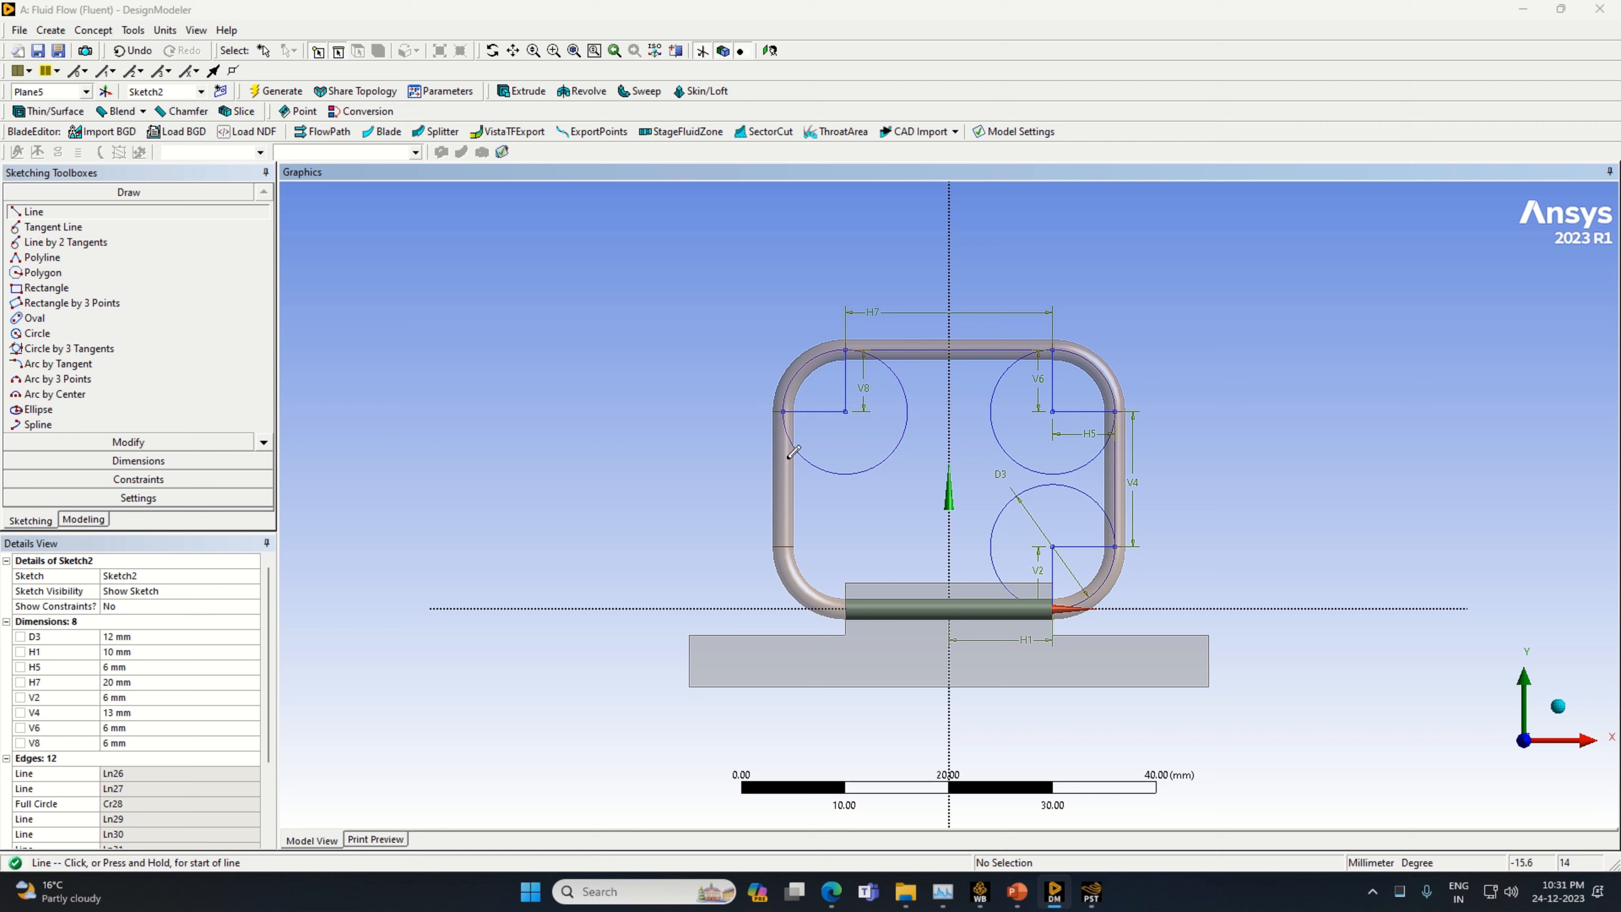
Draw a vertical line downward from the outer edge of the upper negative-X circle and dimension it to 13 mm
left_click(783, 411)
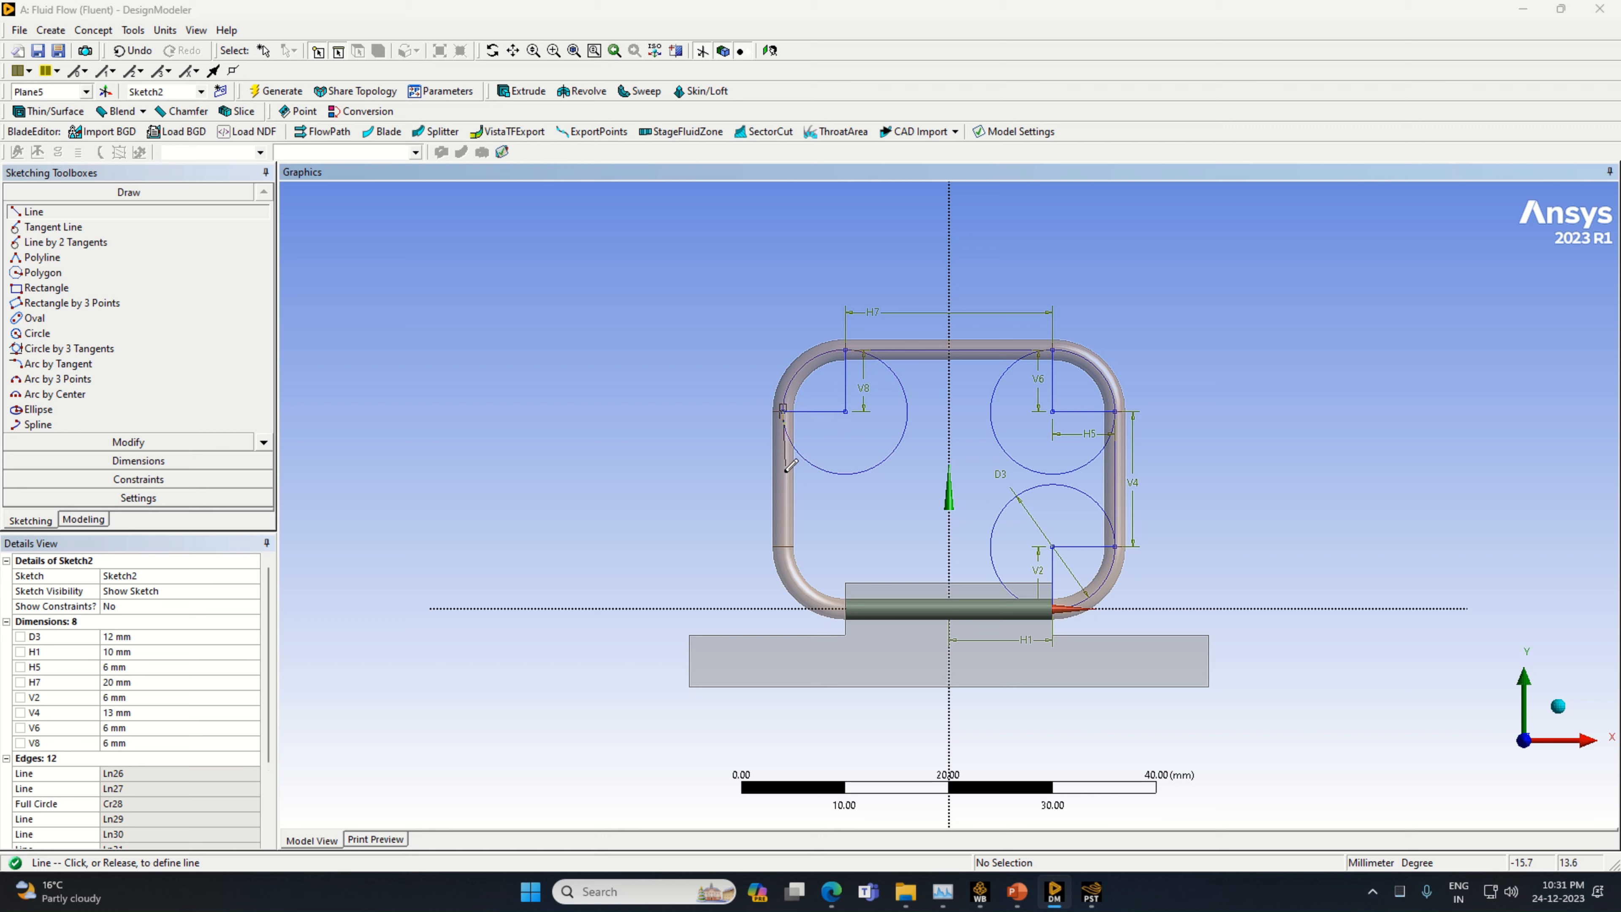
left_click(784, 549)
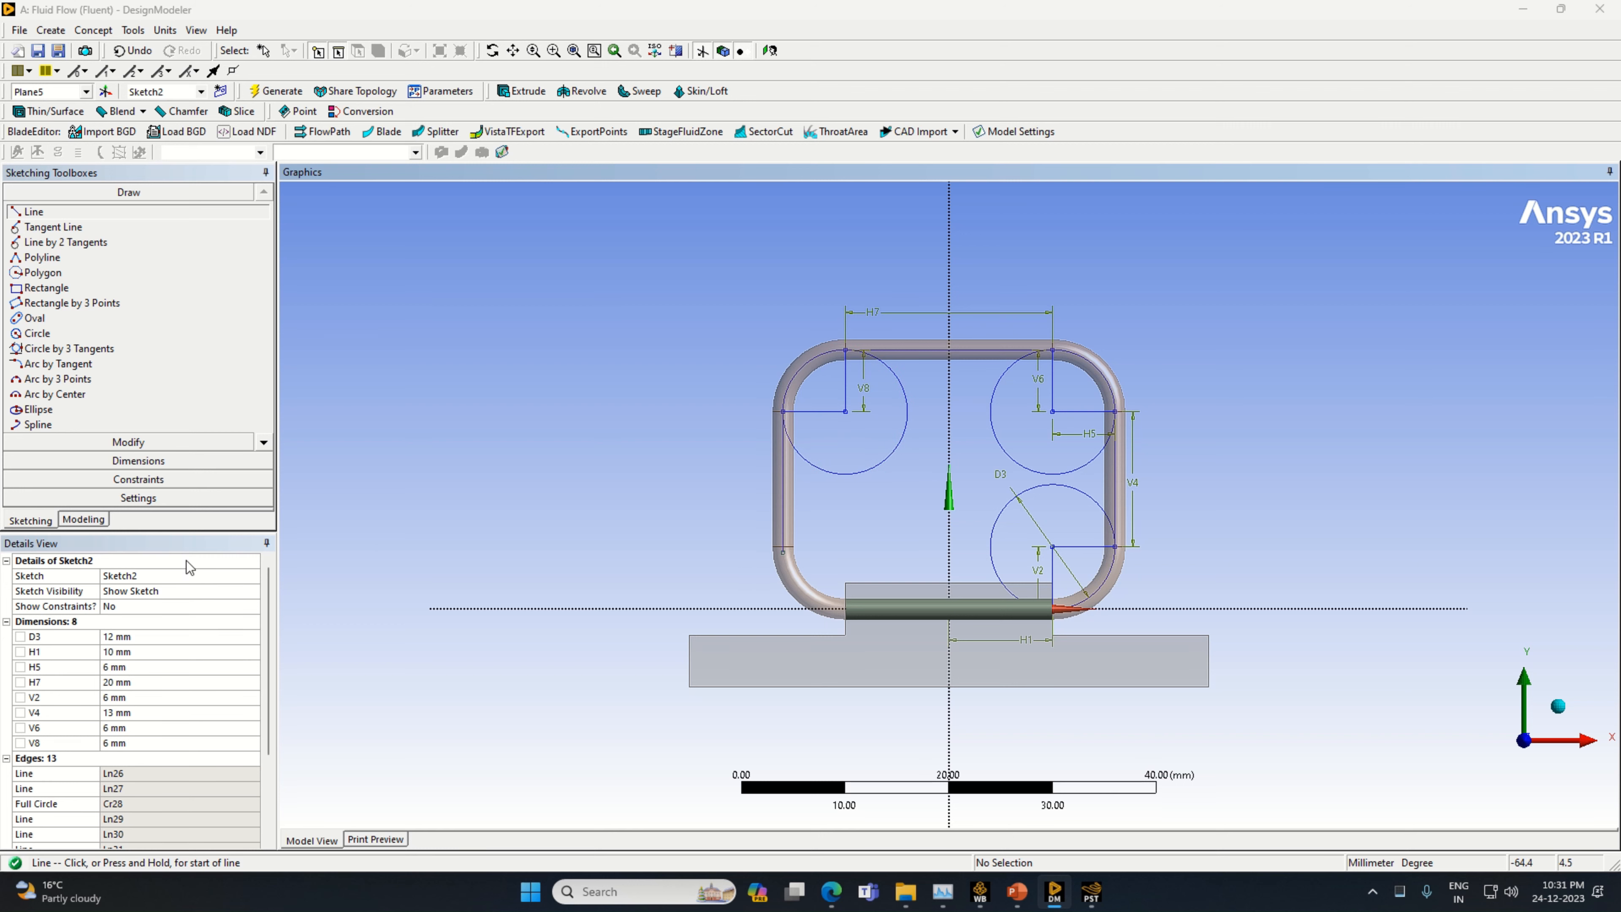
left_click(145, 461)
left_click(784, 504)
left_click(766, 510)
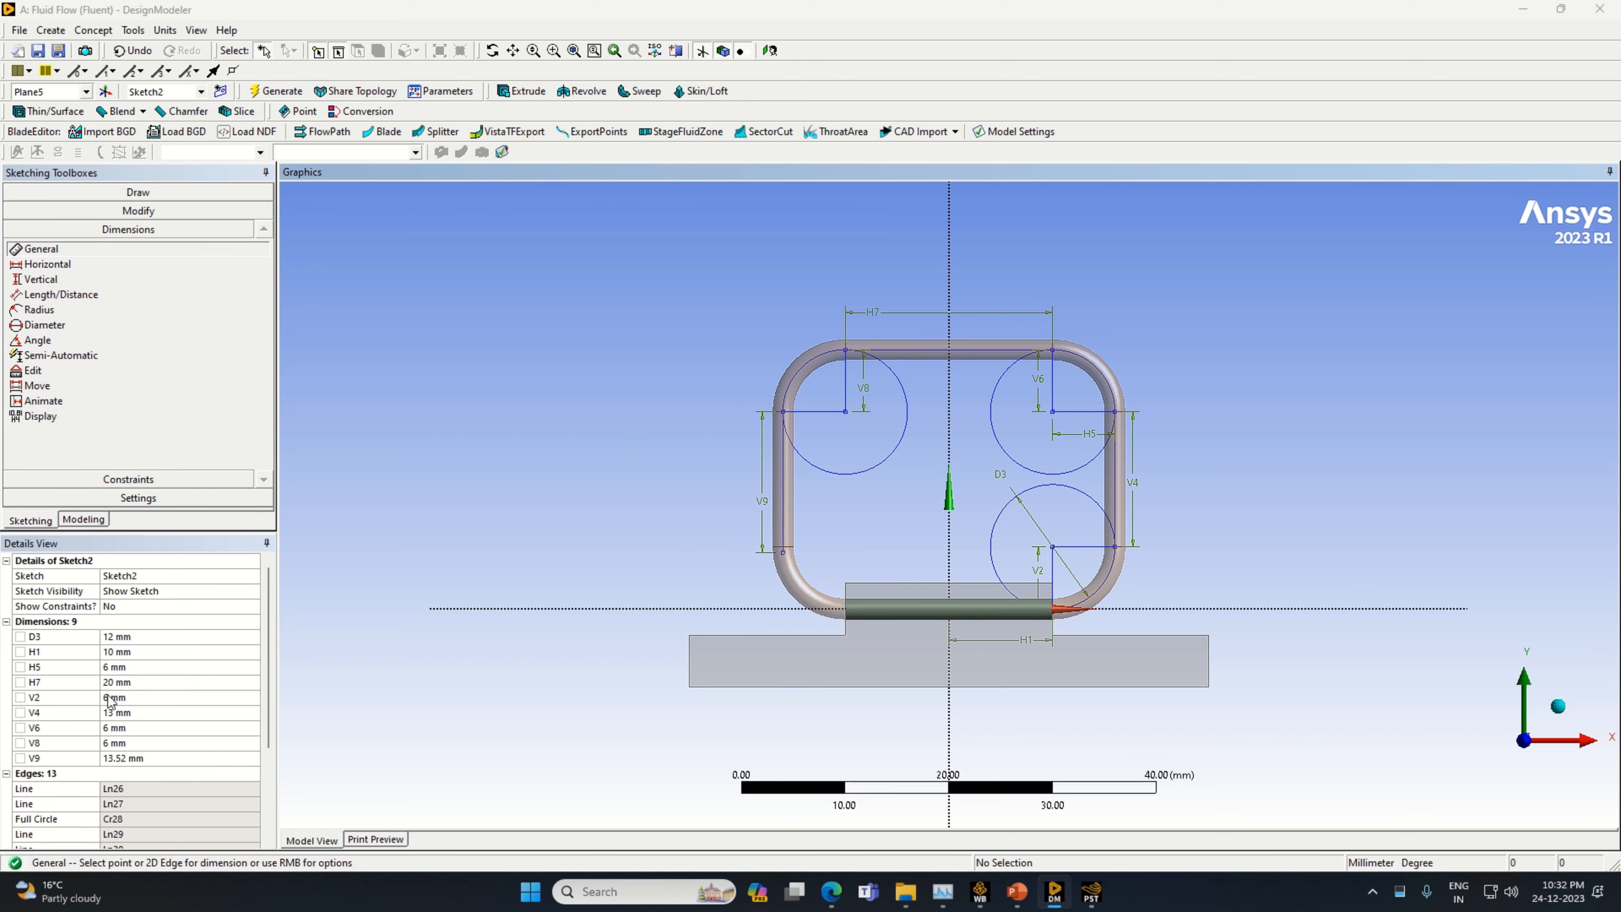
left_click(154, 759)
type("1")
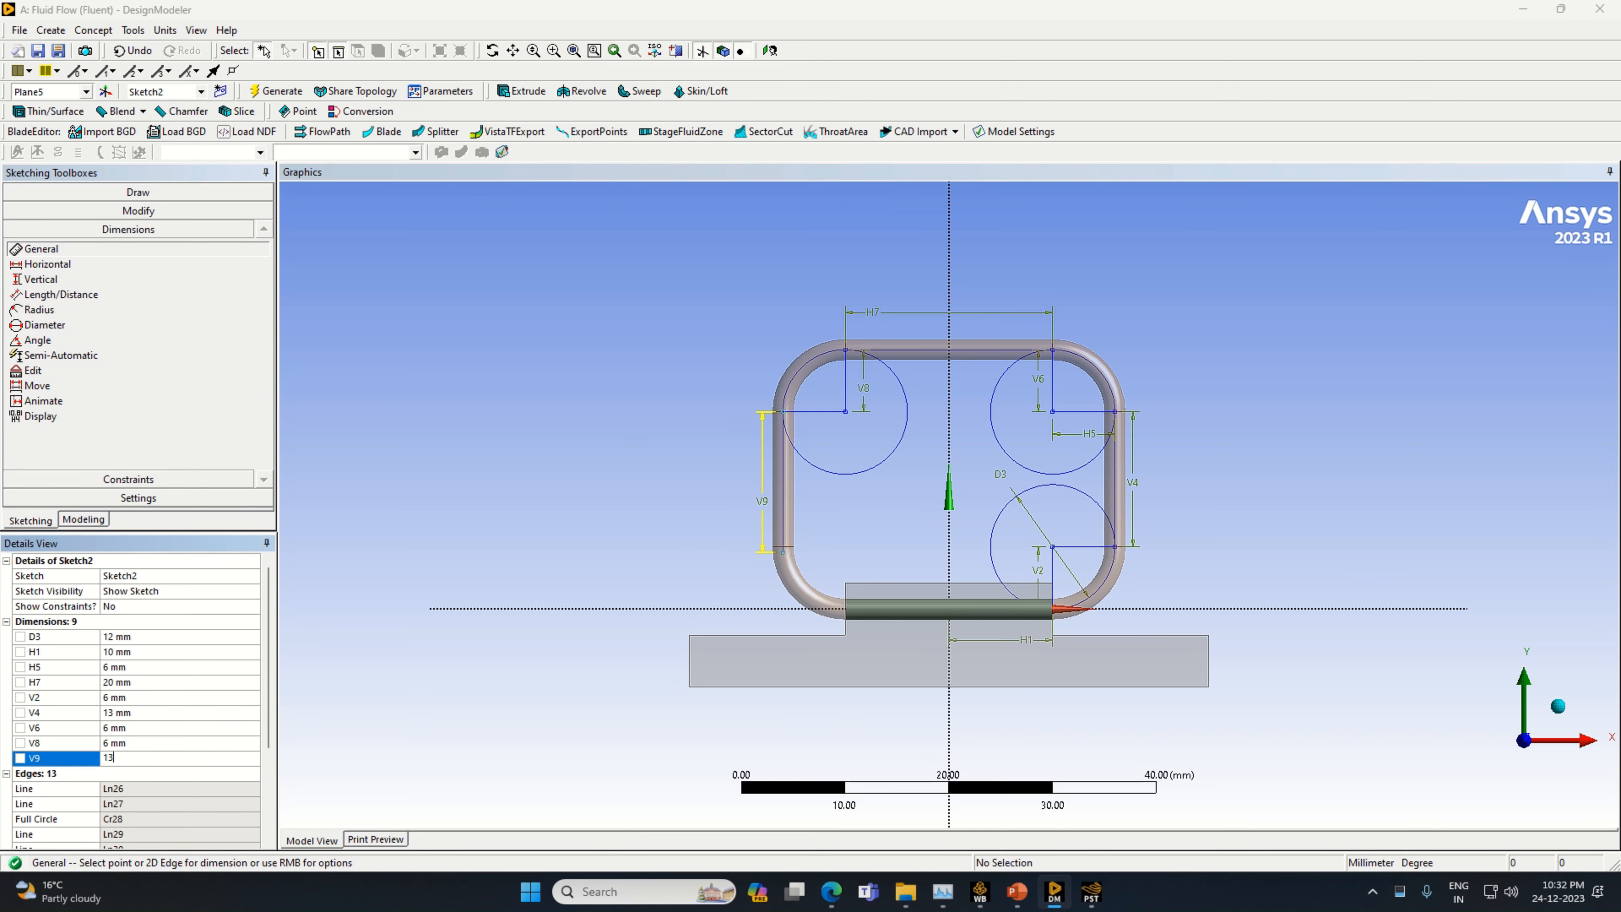
type("3")
key("Return")
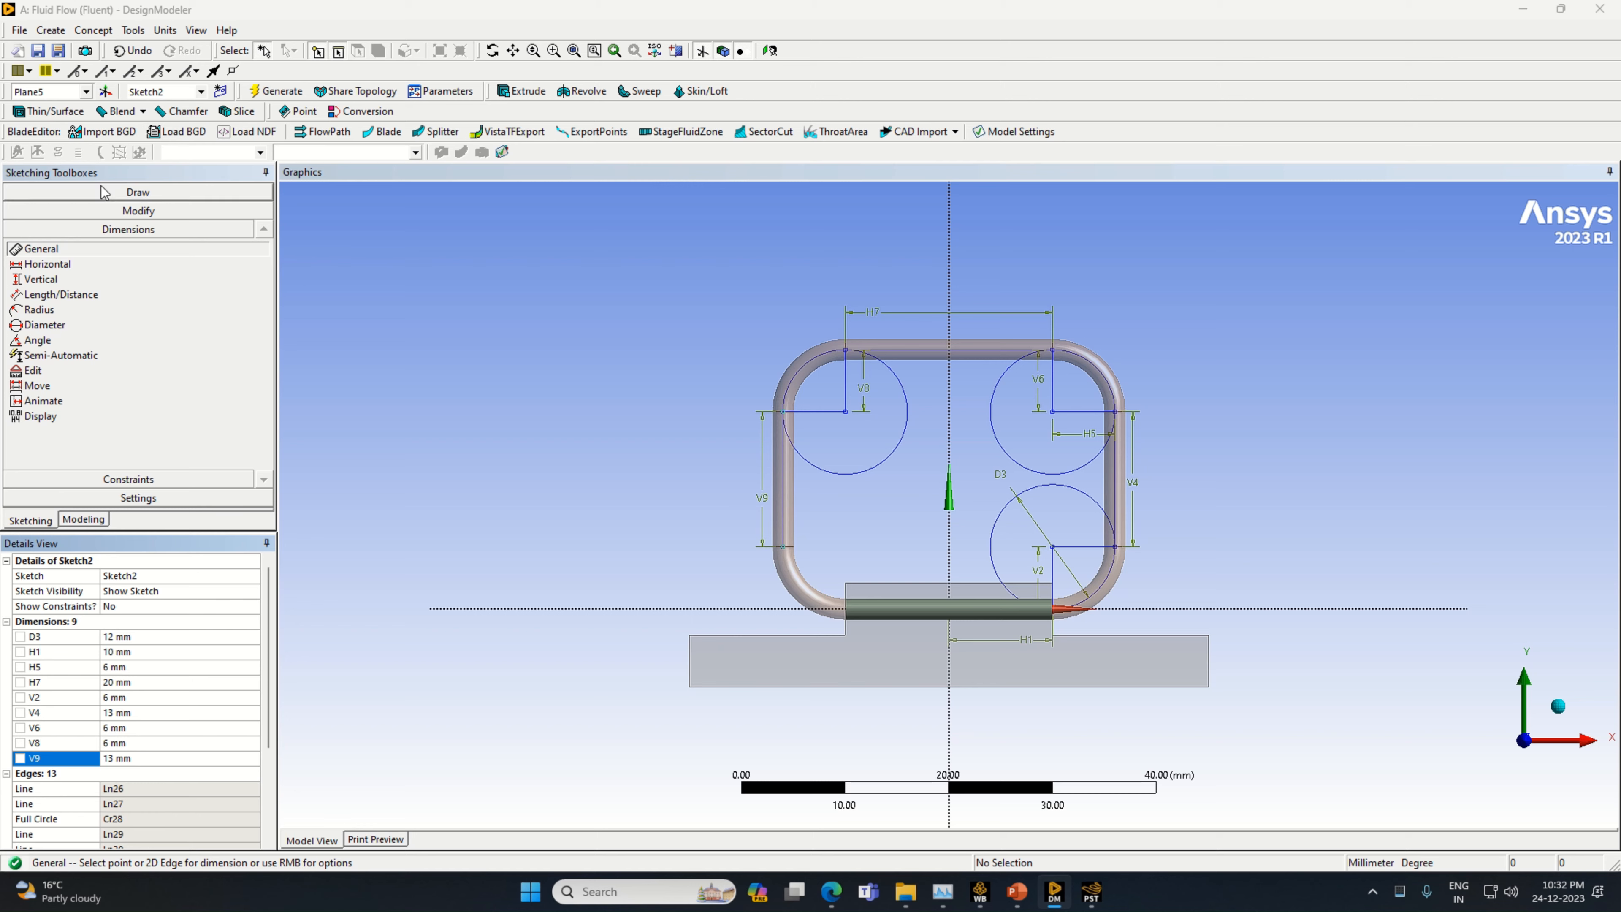
Draw a horizontal line in the positive X direction from the lower end of the 13 mm line and dimension it to 6 mm
left_click(128, 192)
left_click(34, 211)
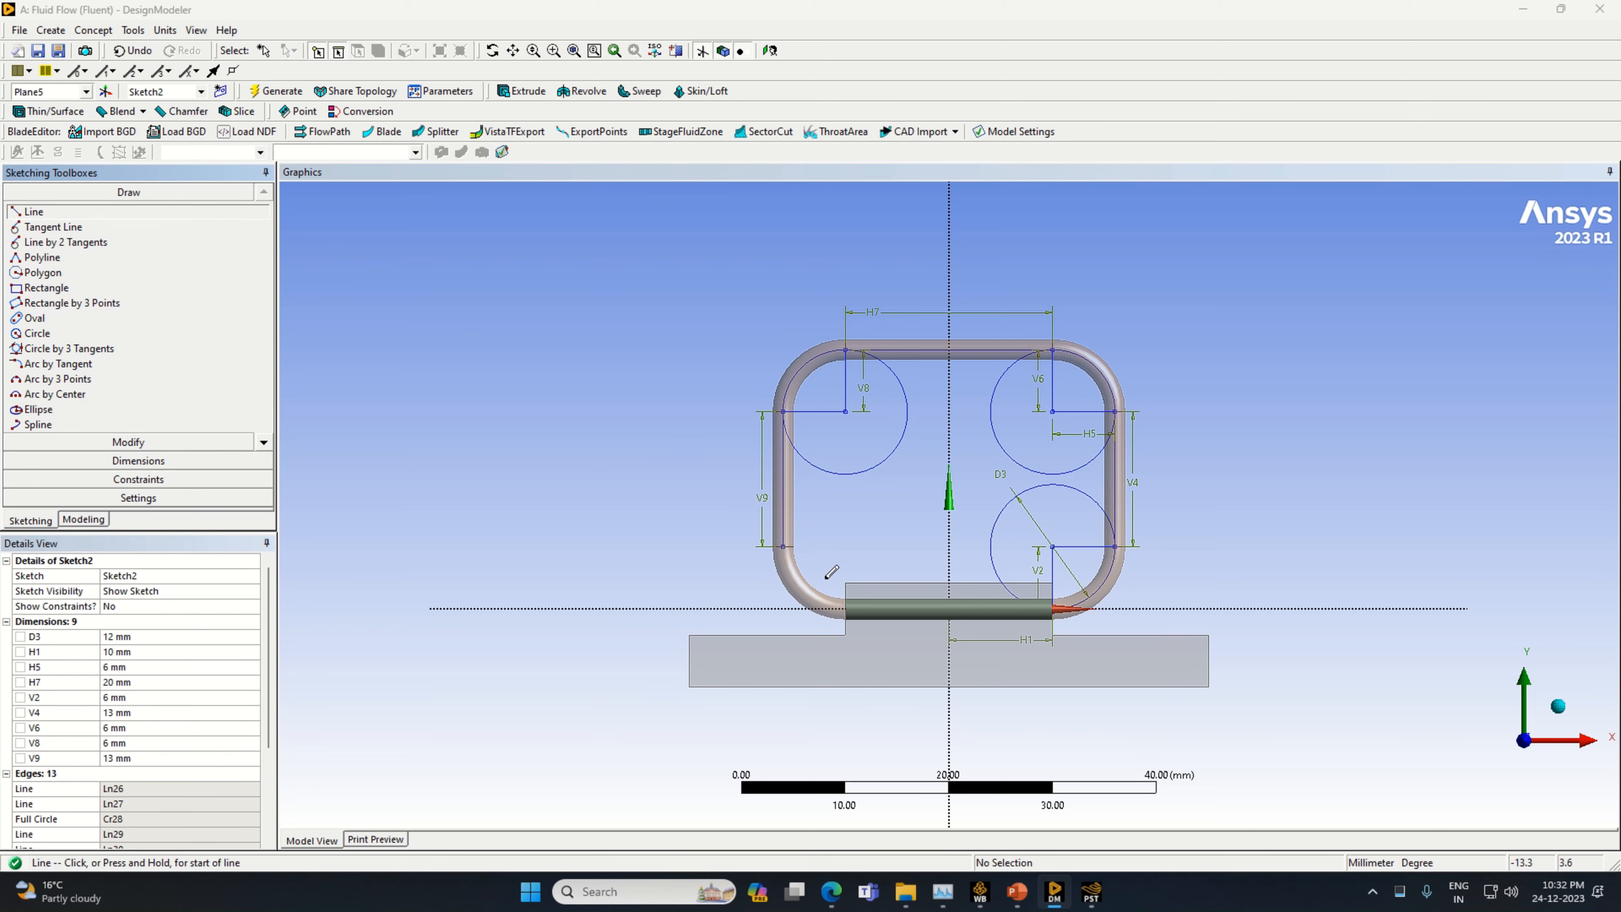
left_click(782, 546)
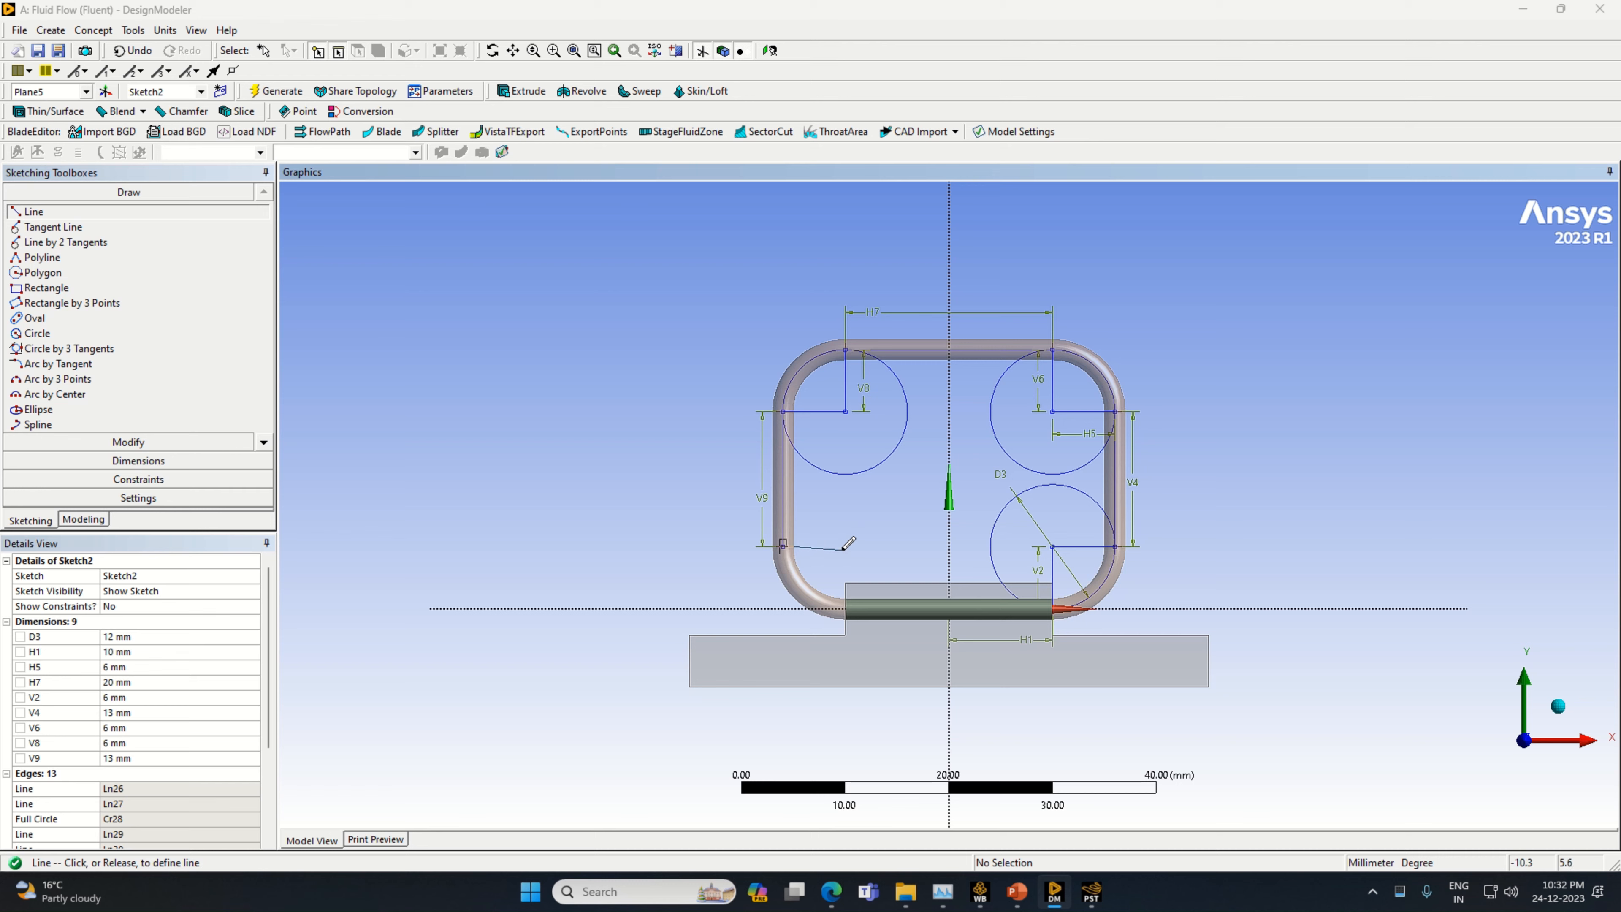
left_click(849, 546)
left_click(138, 461)
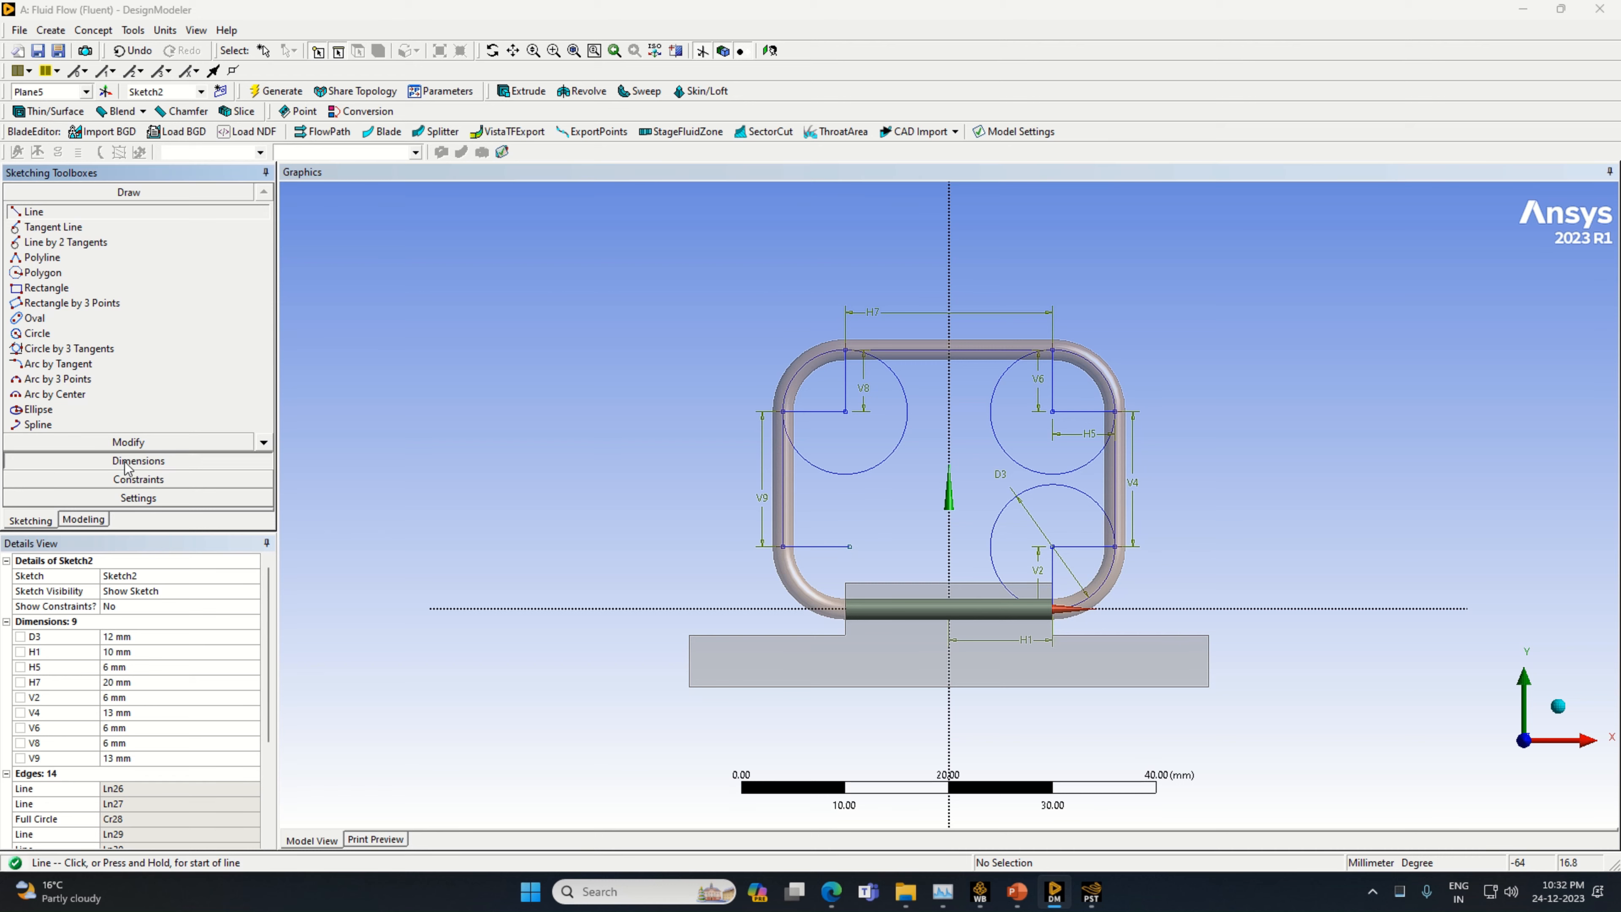
left_click(817, 546)
left_click(833, 535)
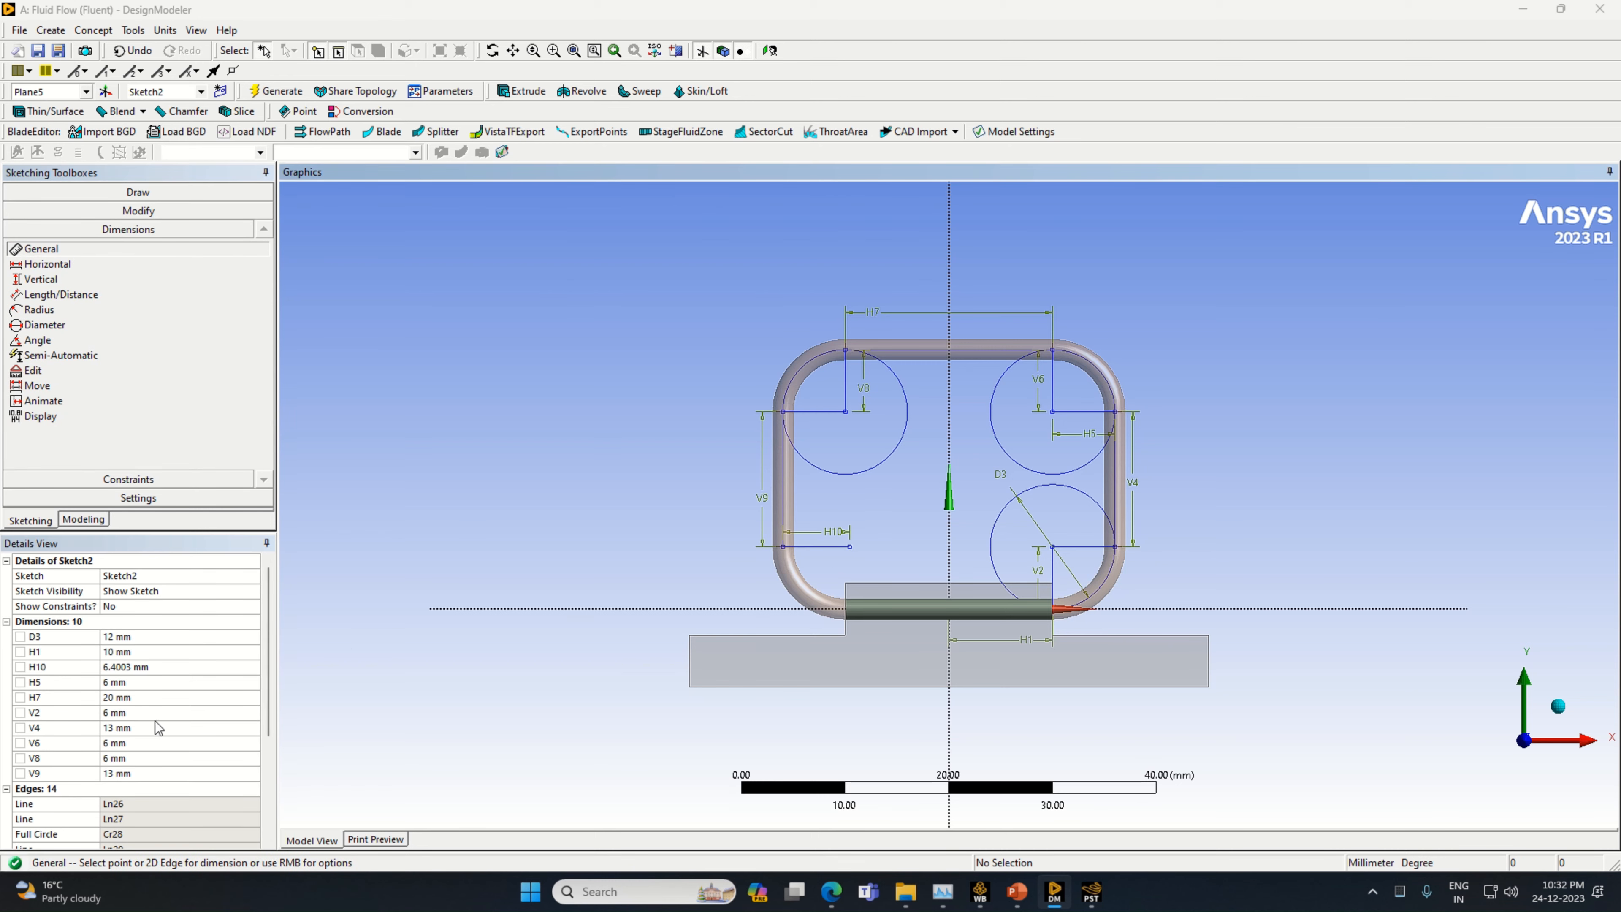
left_click(147, 667)
type("6")
key("Return")
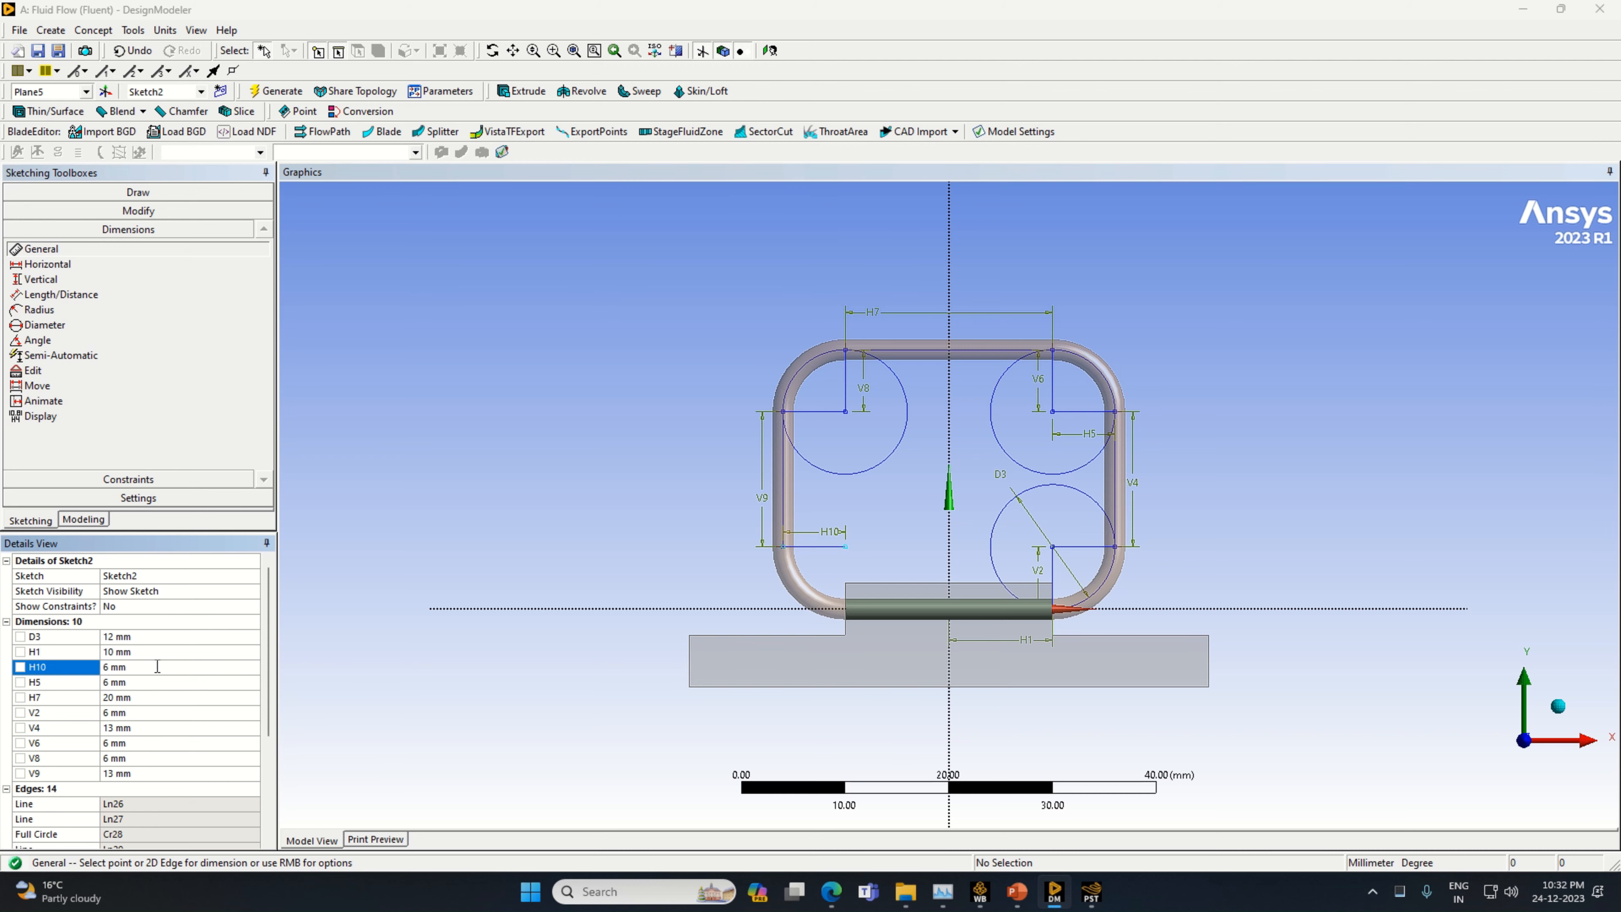
Draw a circle centred on the free end of the new 6 mm line, reaching down to the X axis
left_click(134, 192)
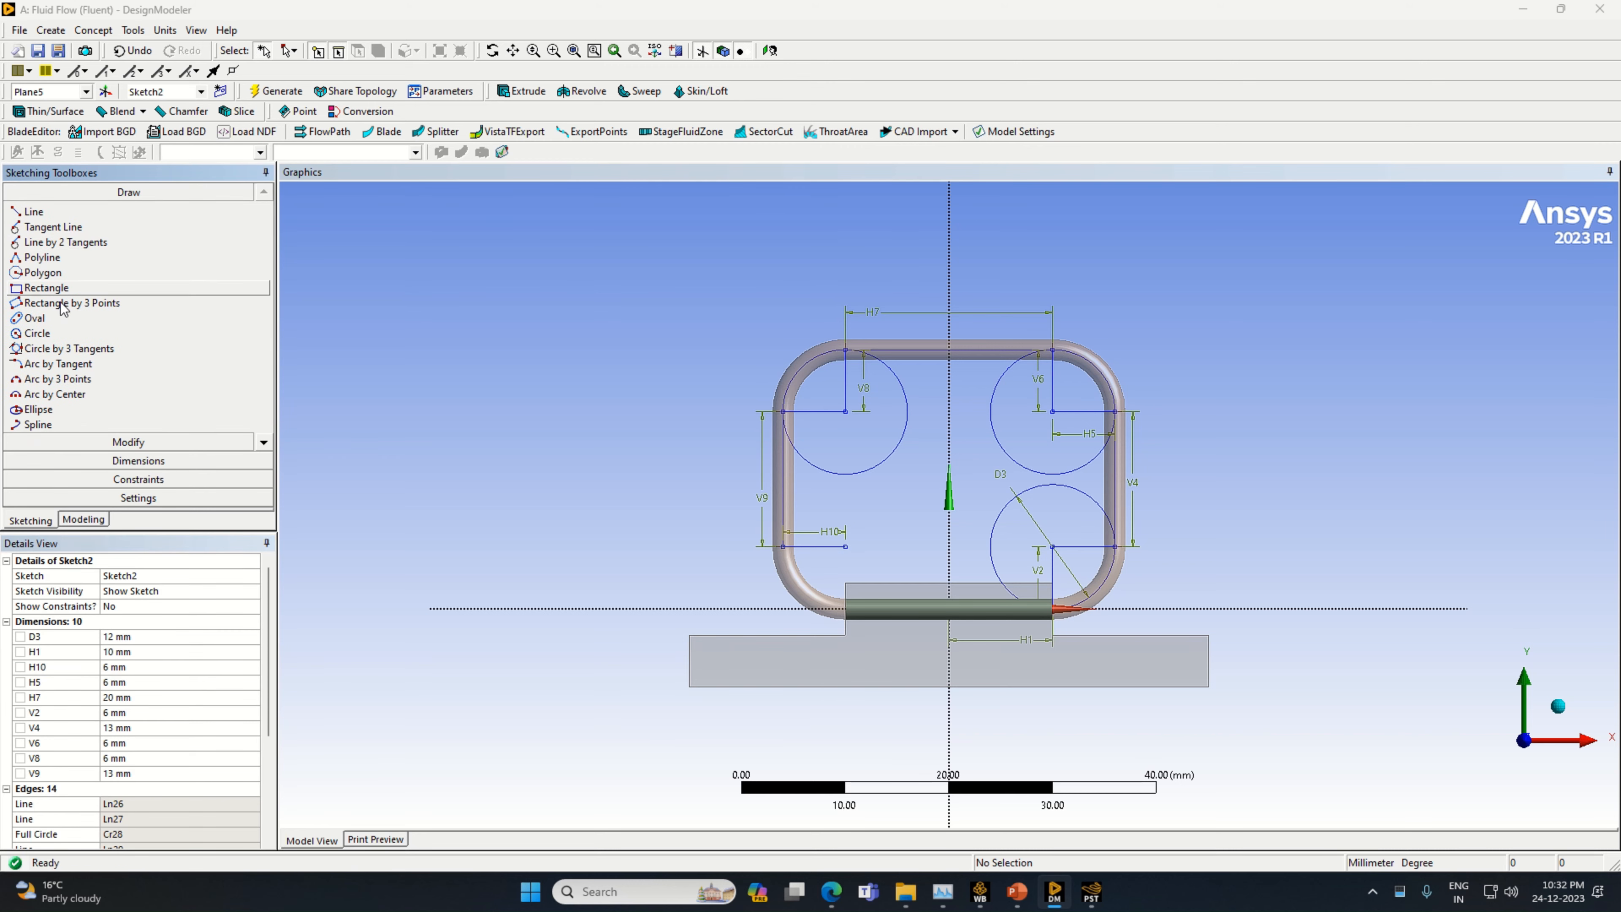
left_click(66, 336)
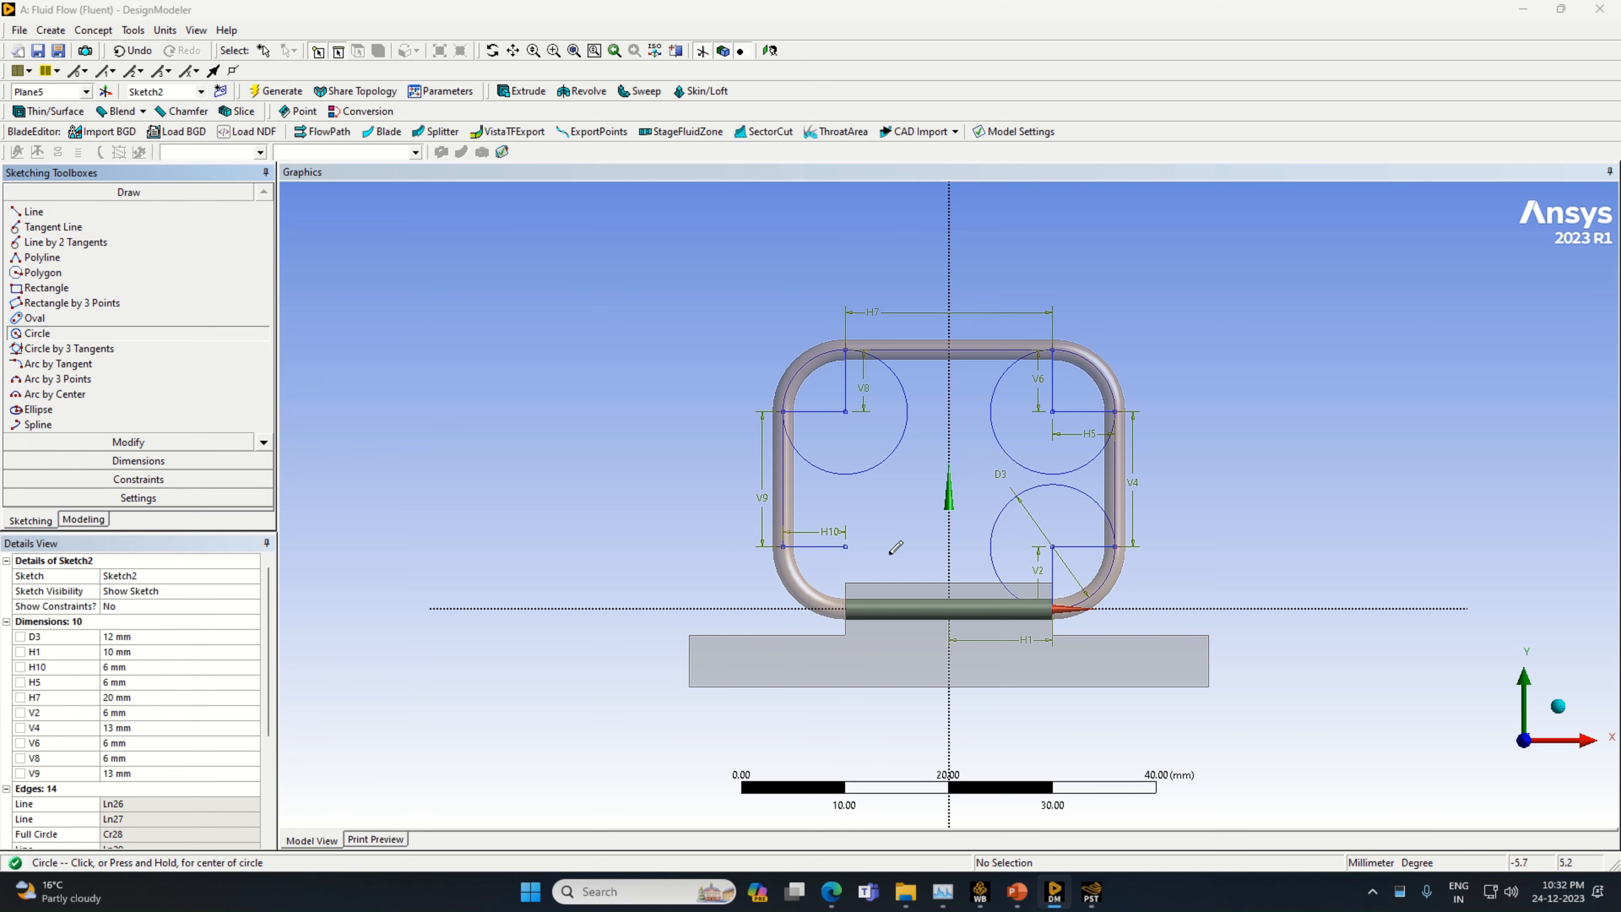
left_click(845, 546)
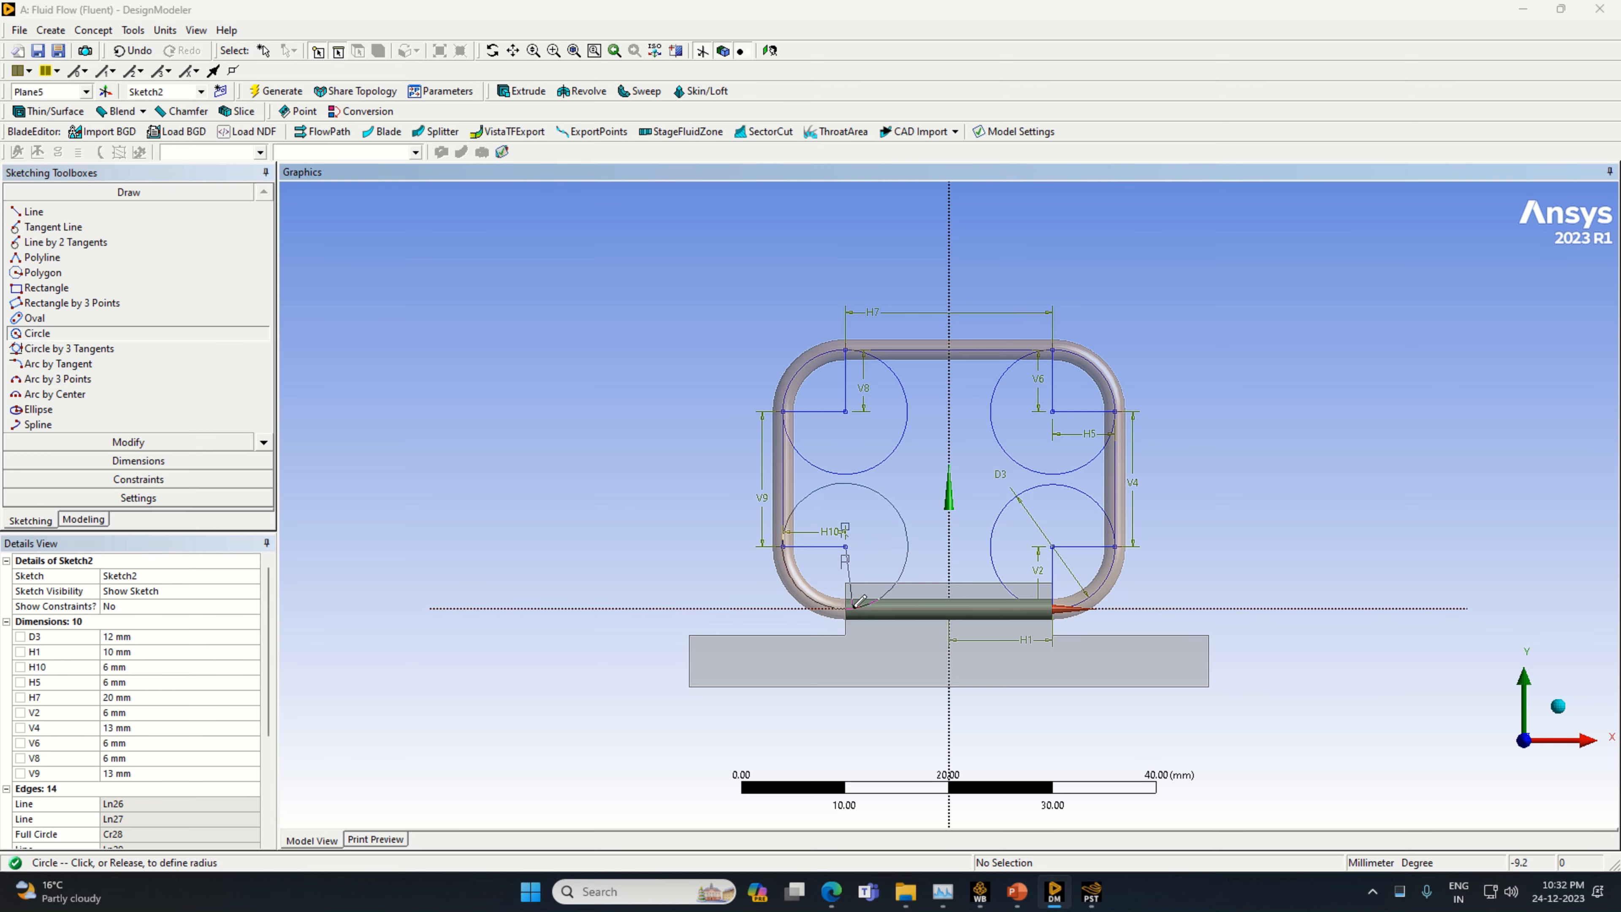
left_click(859, 601)
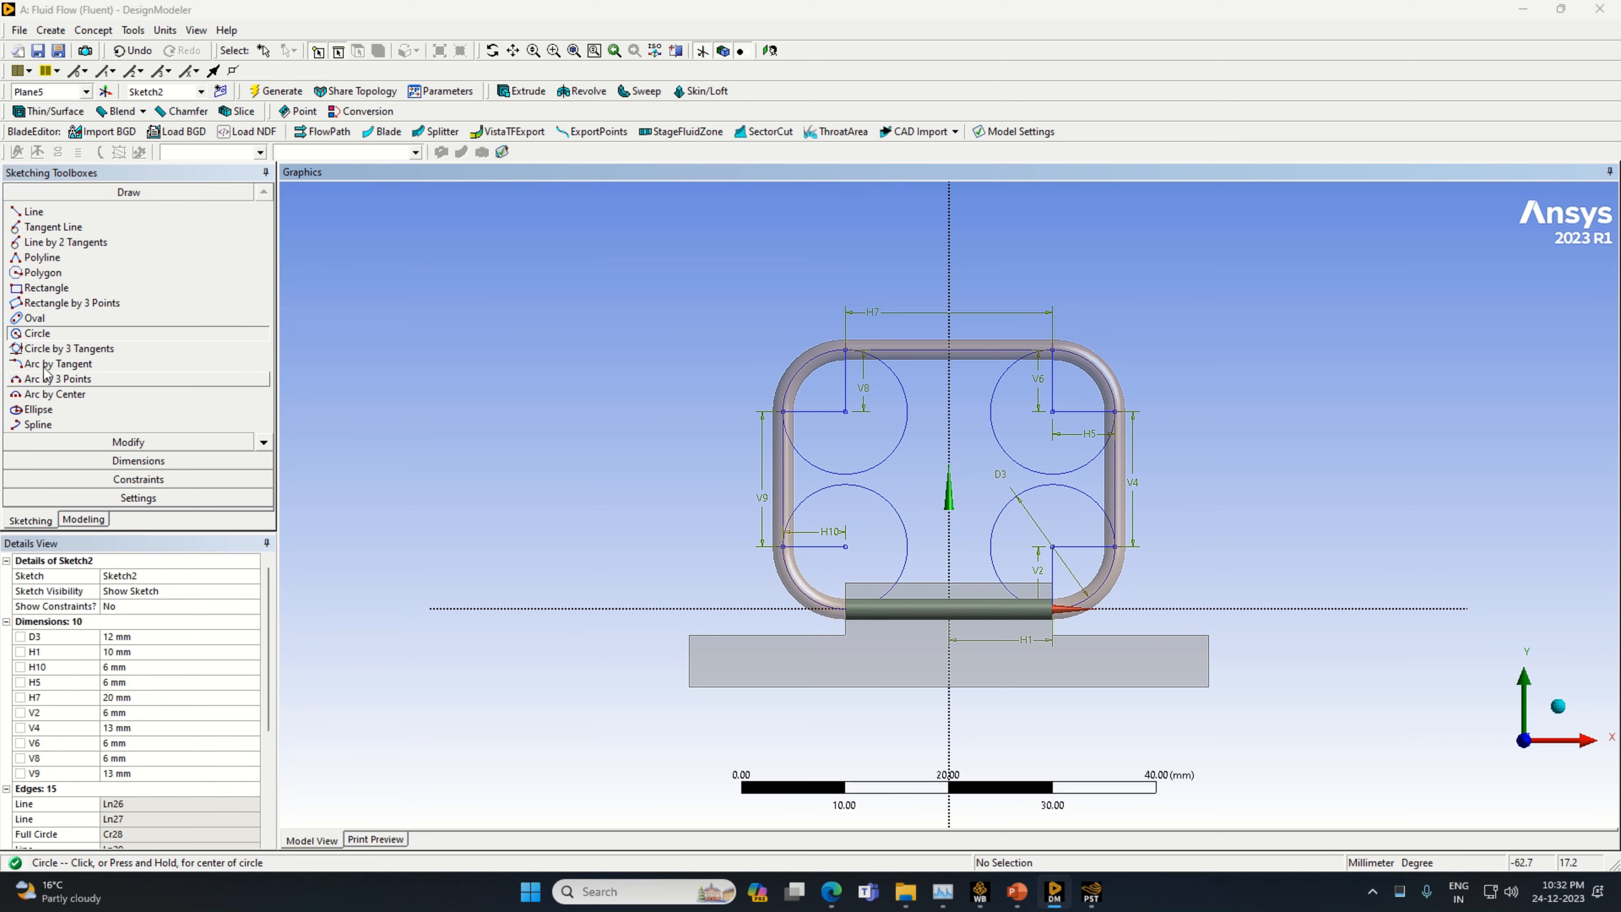
Trim the radius lines and the inner portions of both circles on the negative X side, keeping only the outer corner arcs
left_click(107, 442)
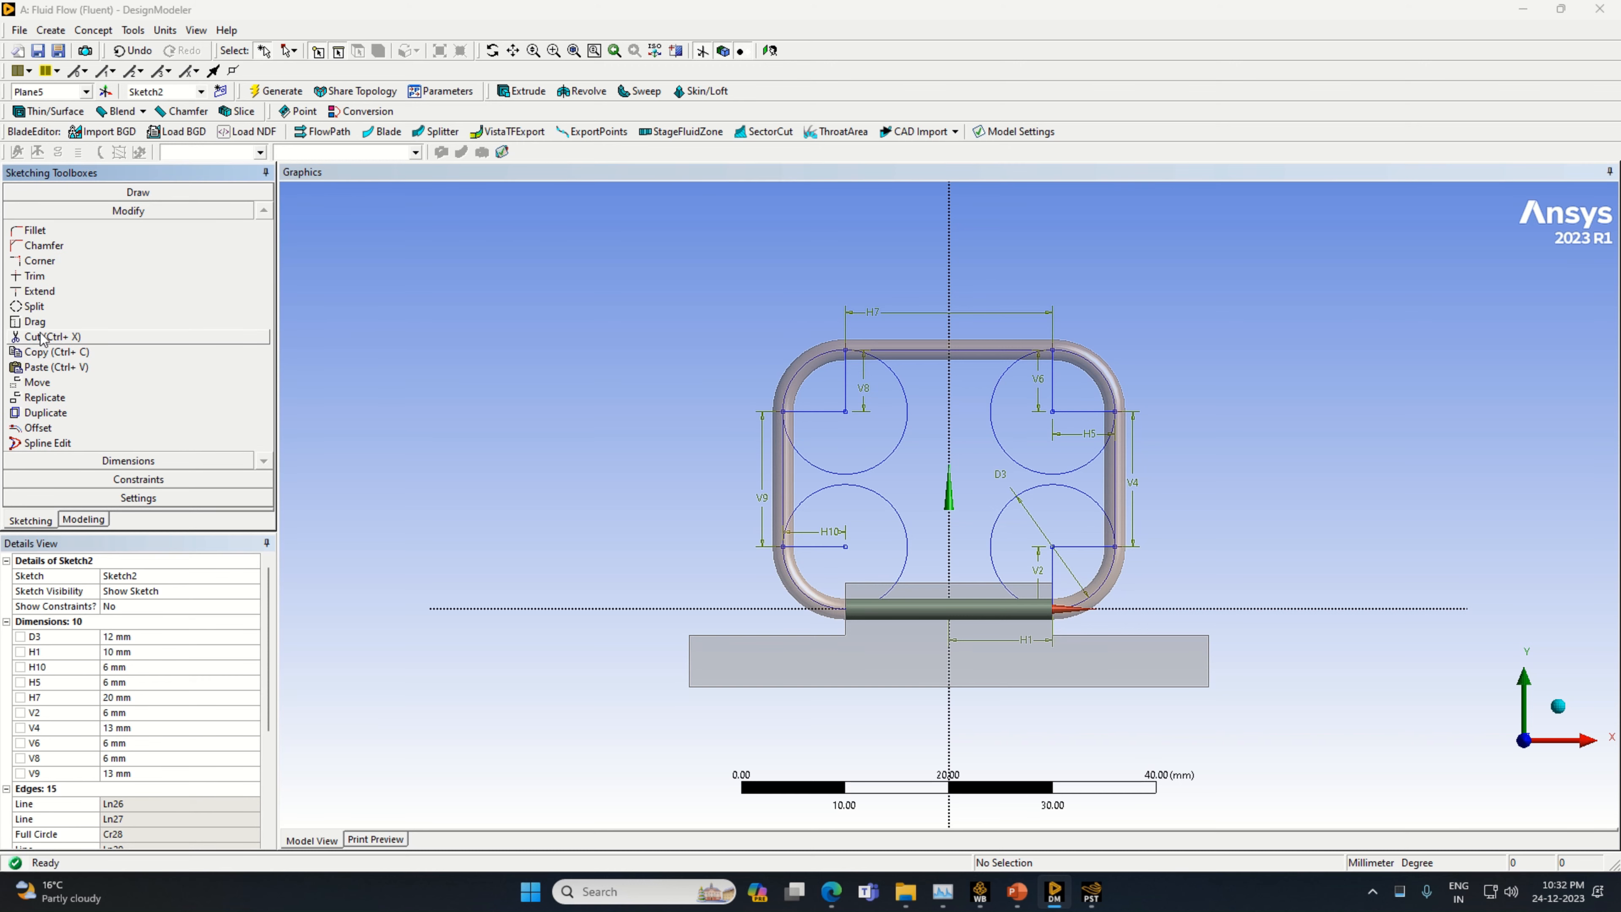
left_click(34, 276)
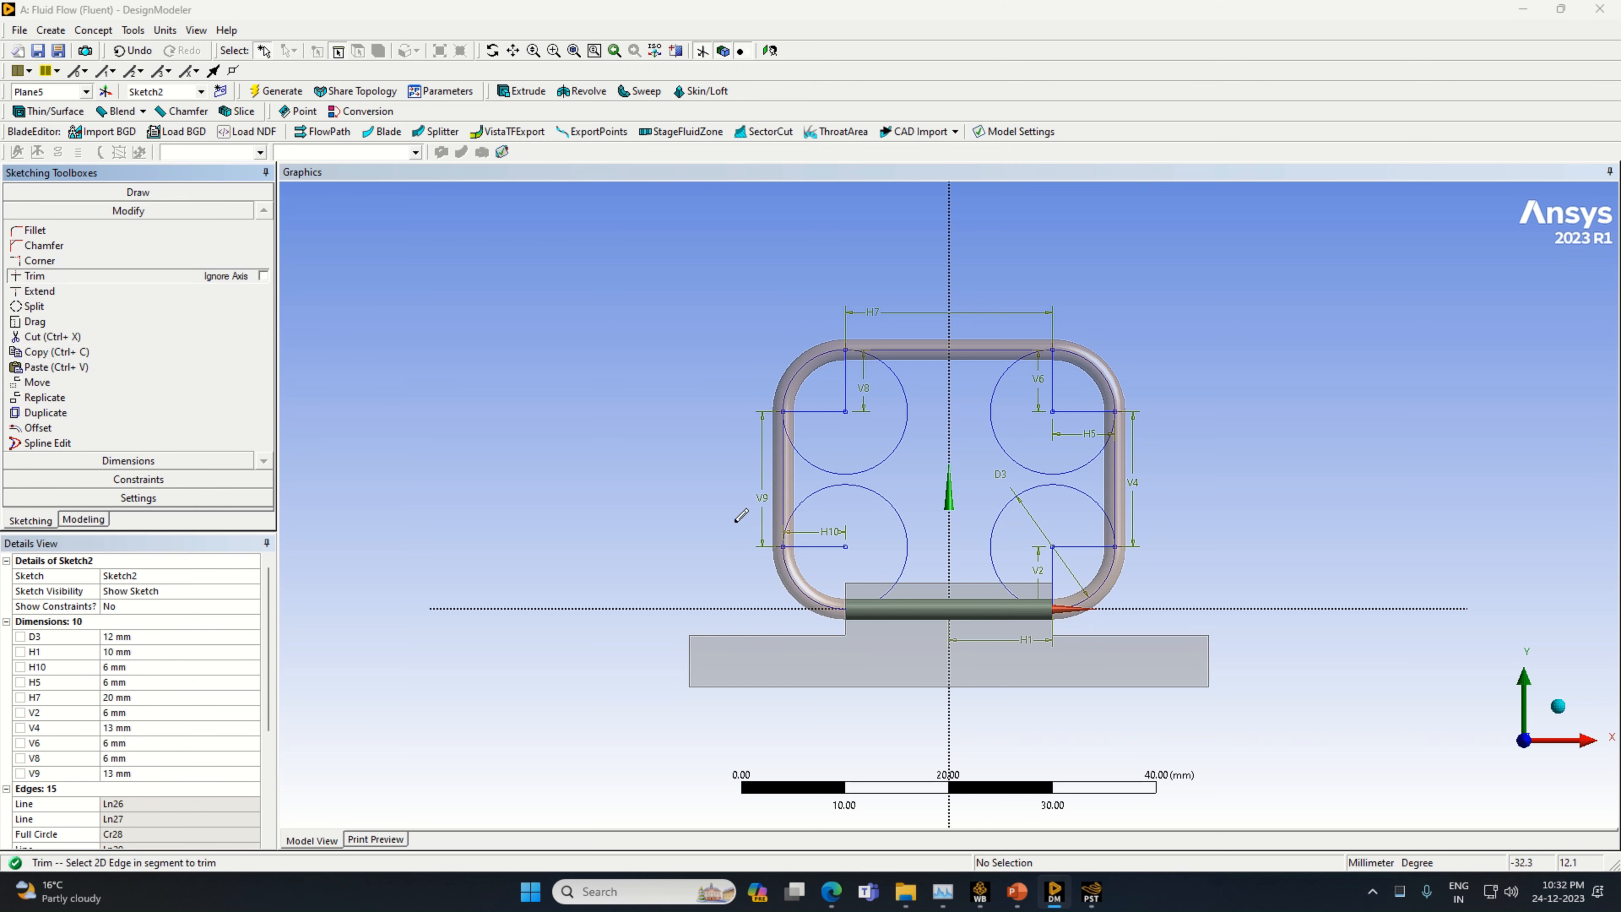
left_click(819, 544)
left_click(885, 499)
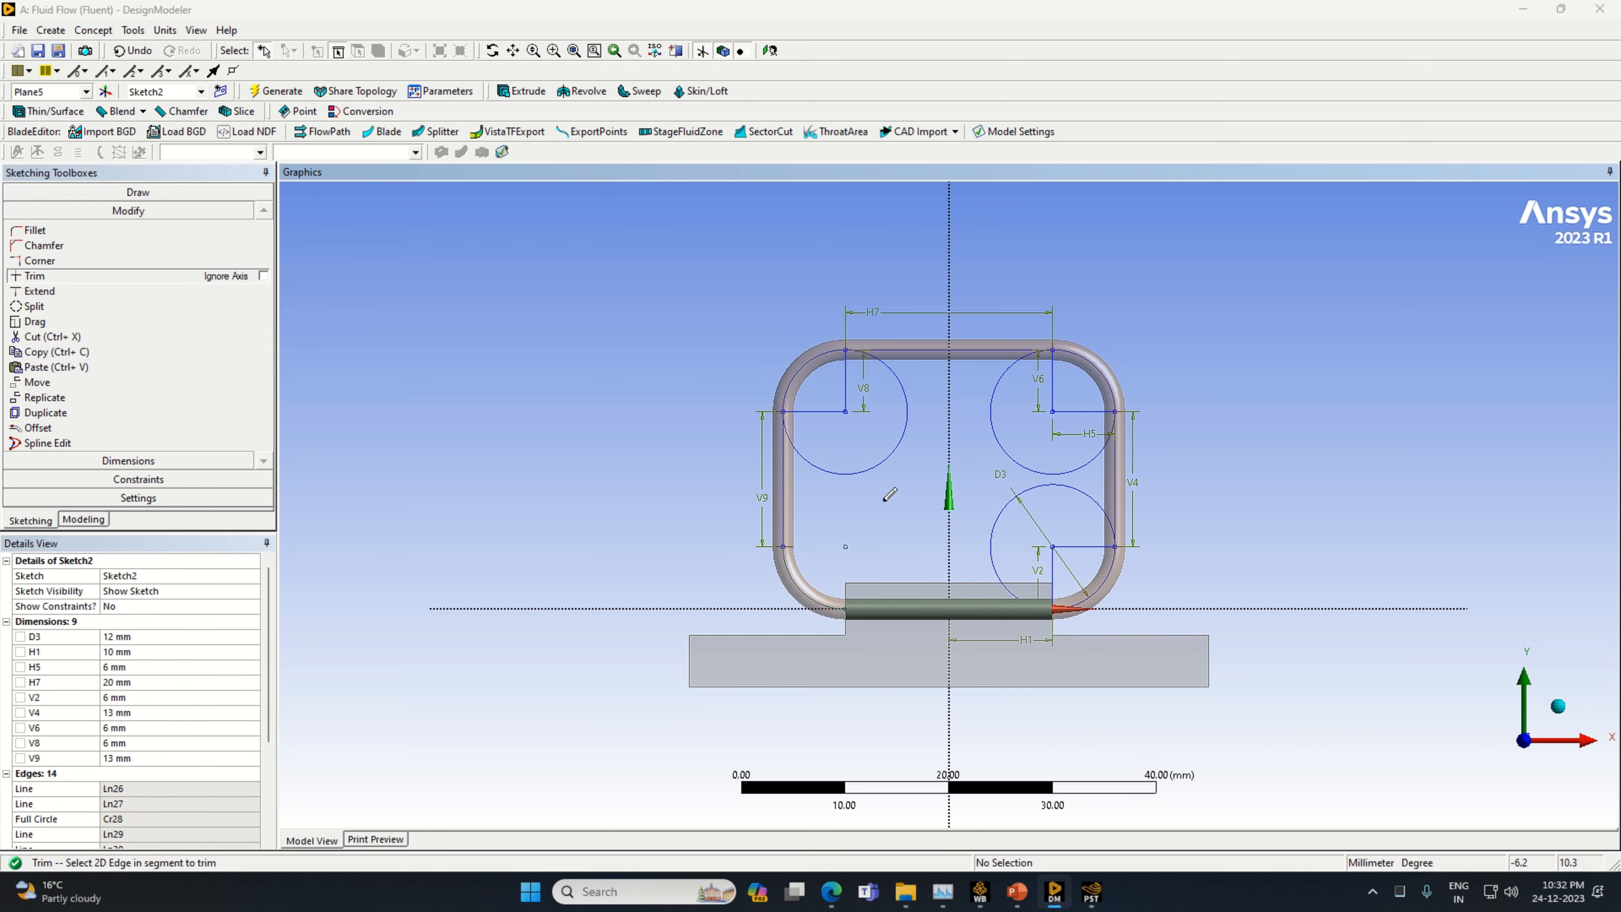
left_click(821, 409)
left_click(825, 460)
left_click(847, 386)
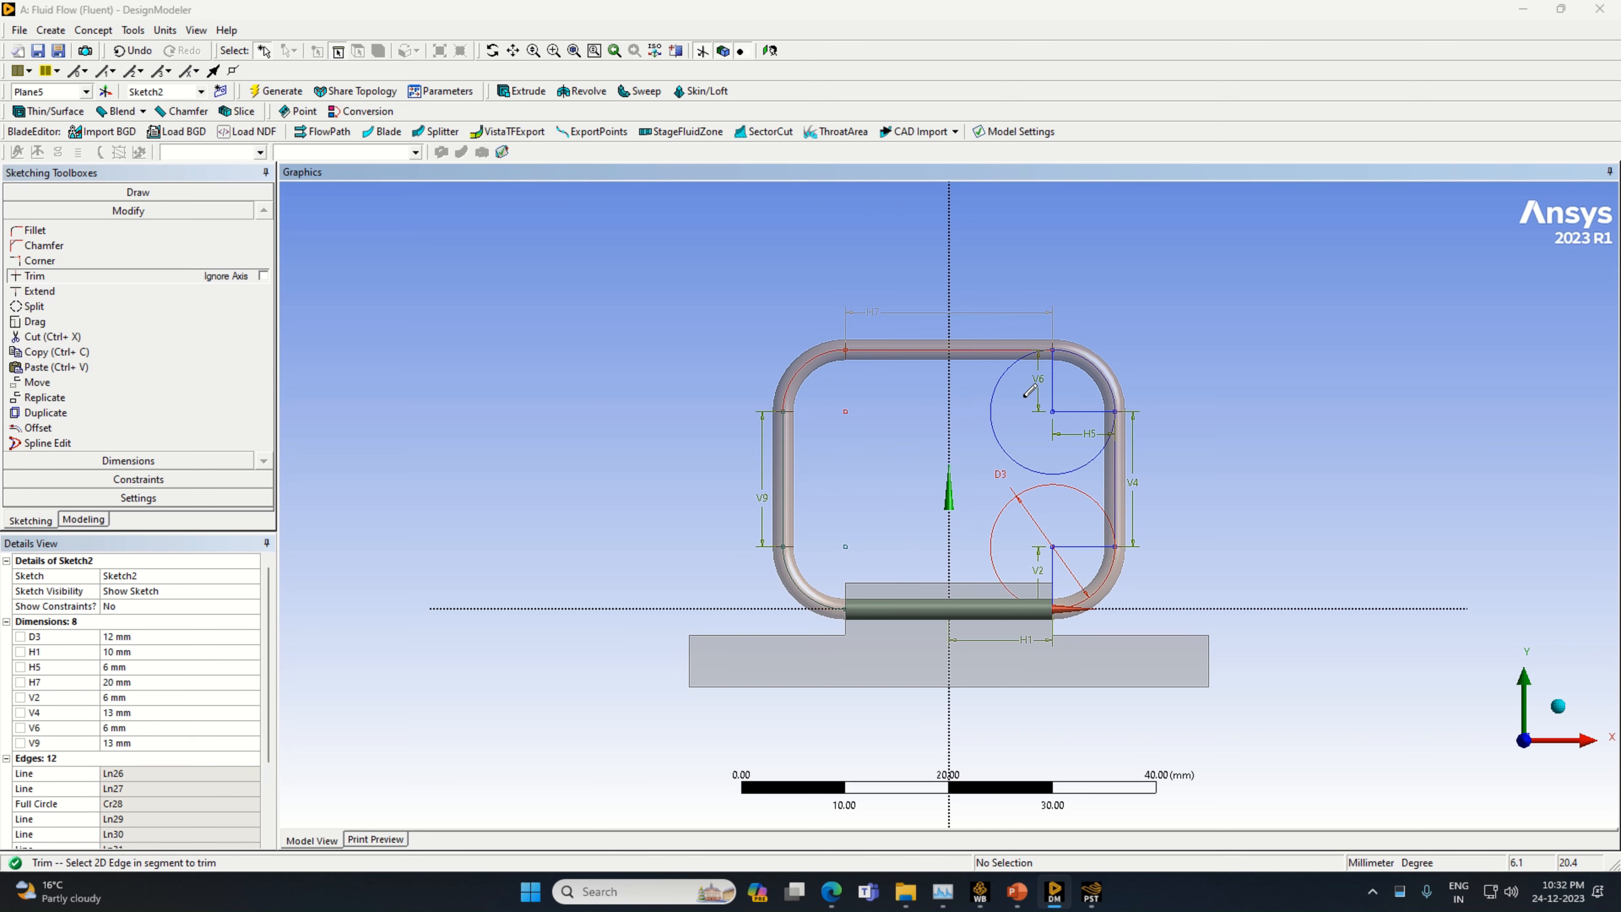
Trim the radius lines, inner circle portions and base line on the positive X side, leaving only the tube centreline path
left_click(1059, 387)
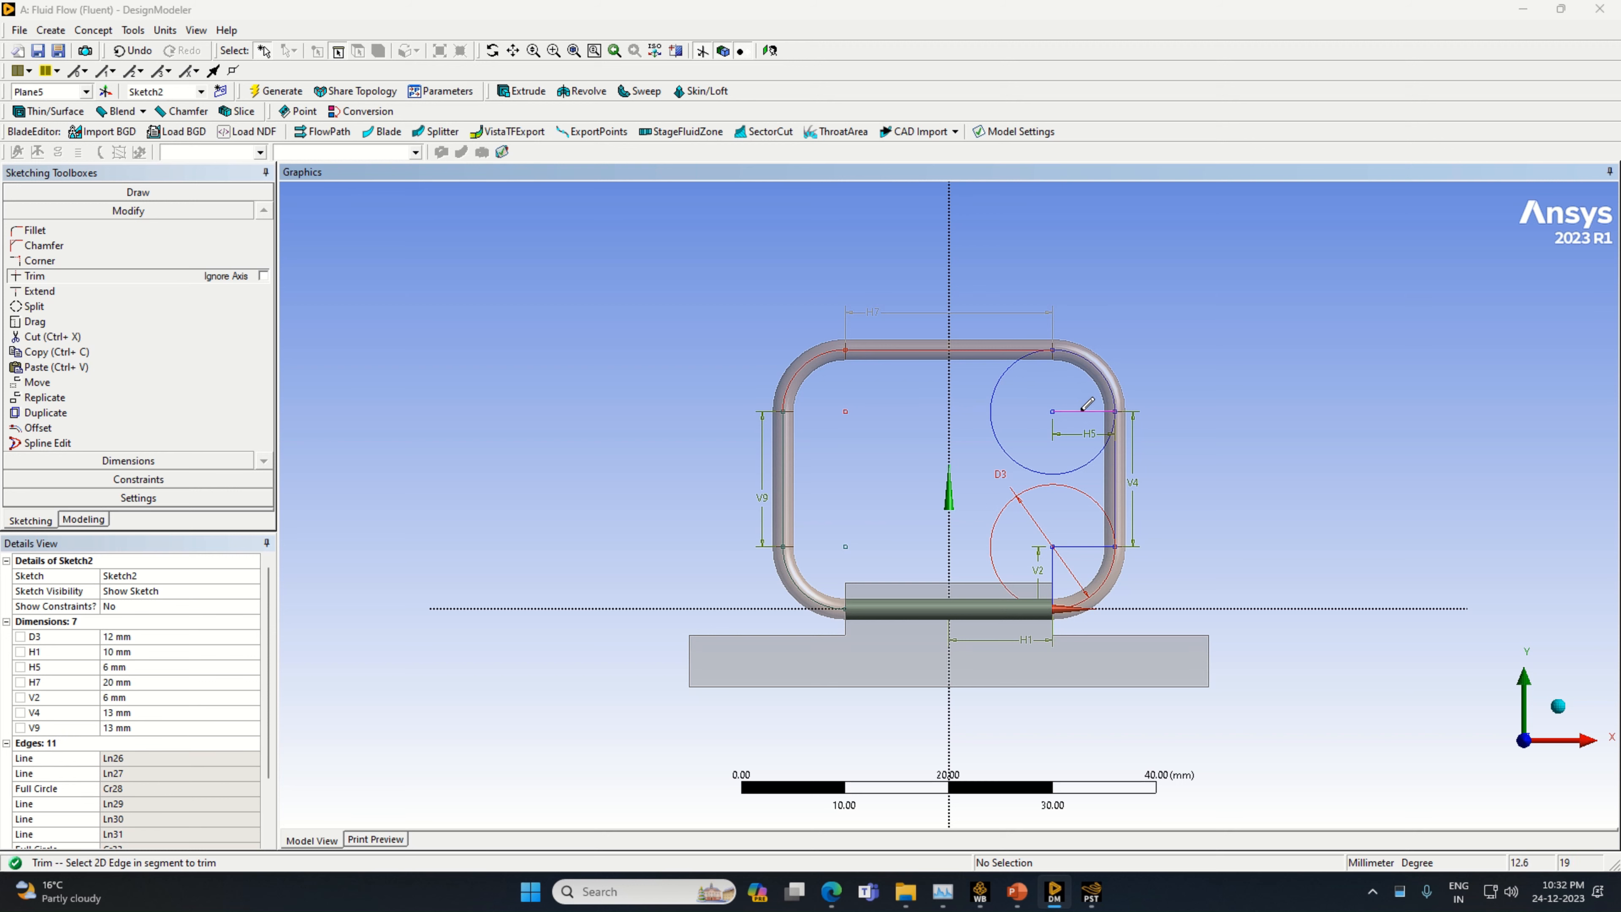
left_click(1082, 410)
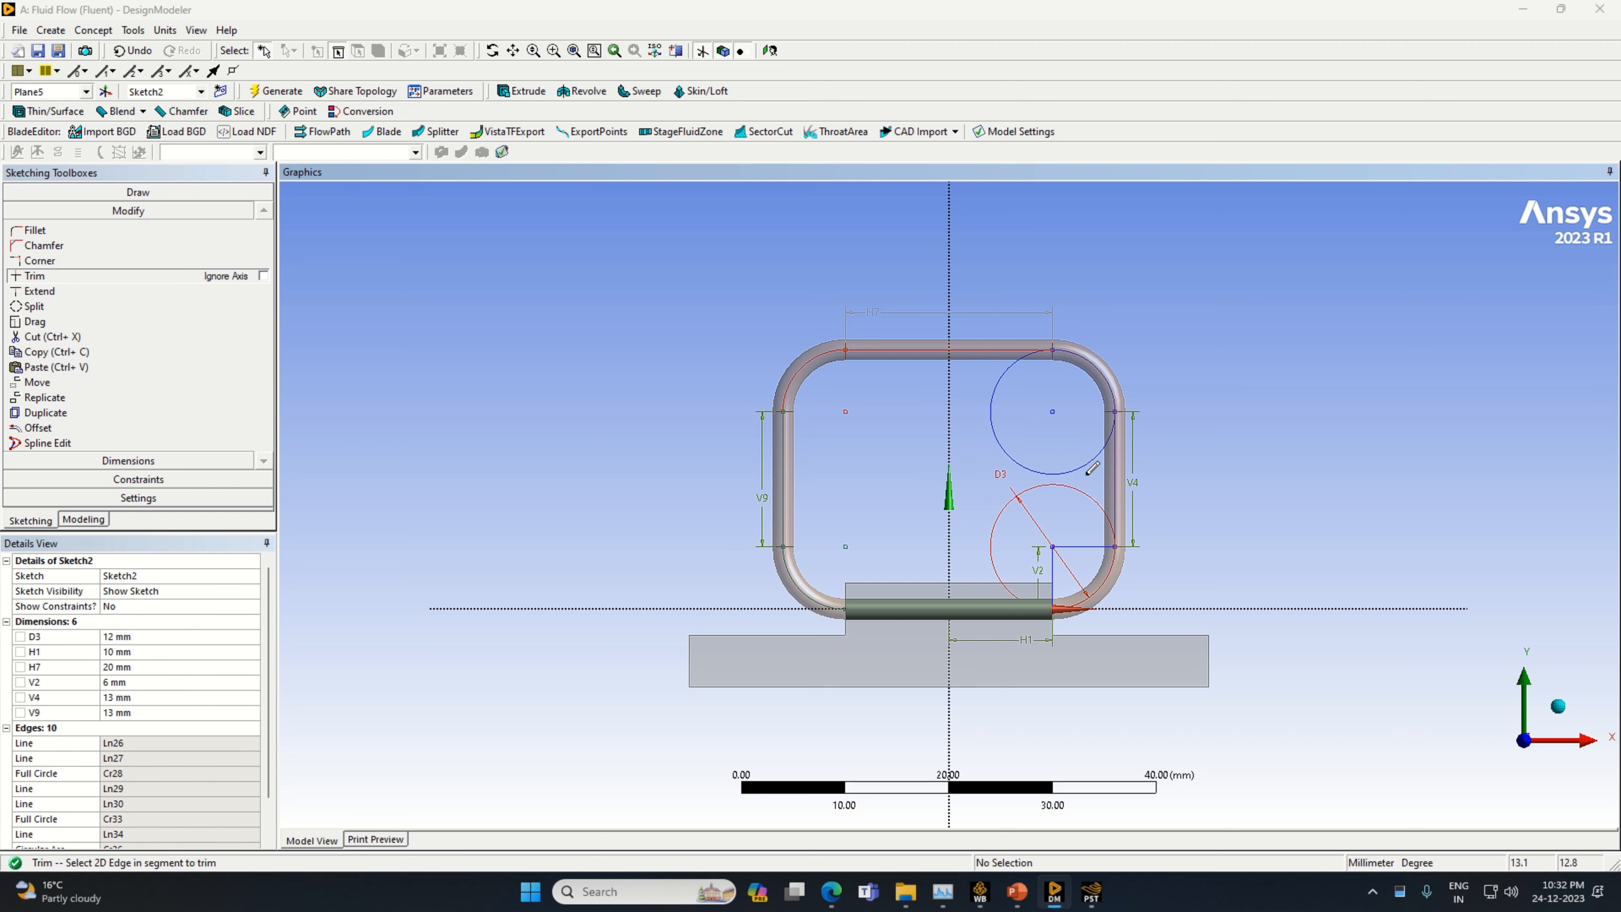
left_click(1063, 547)
left_click(1053, 562)
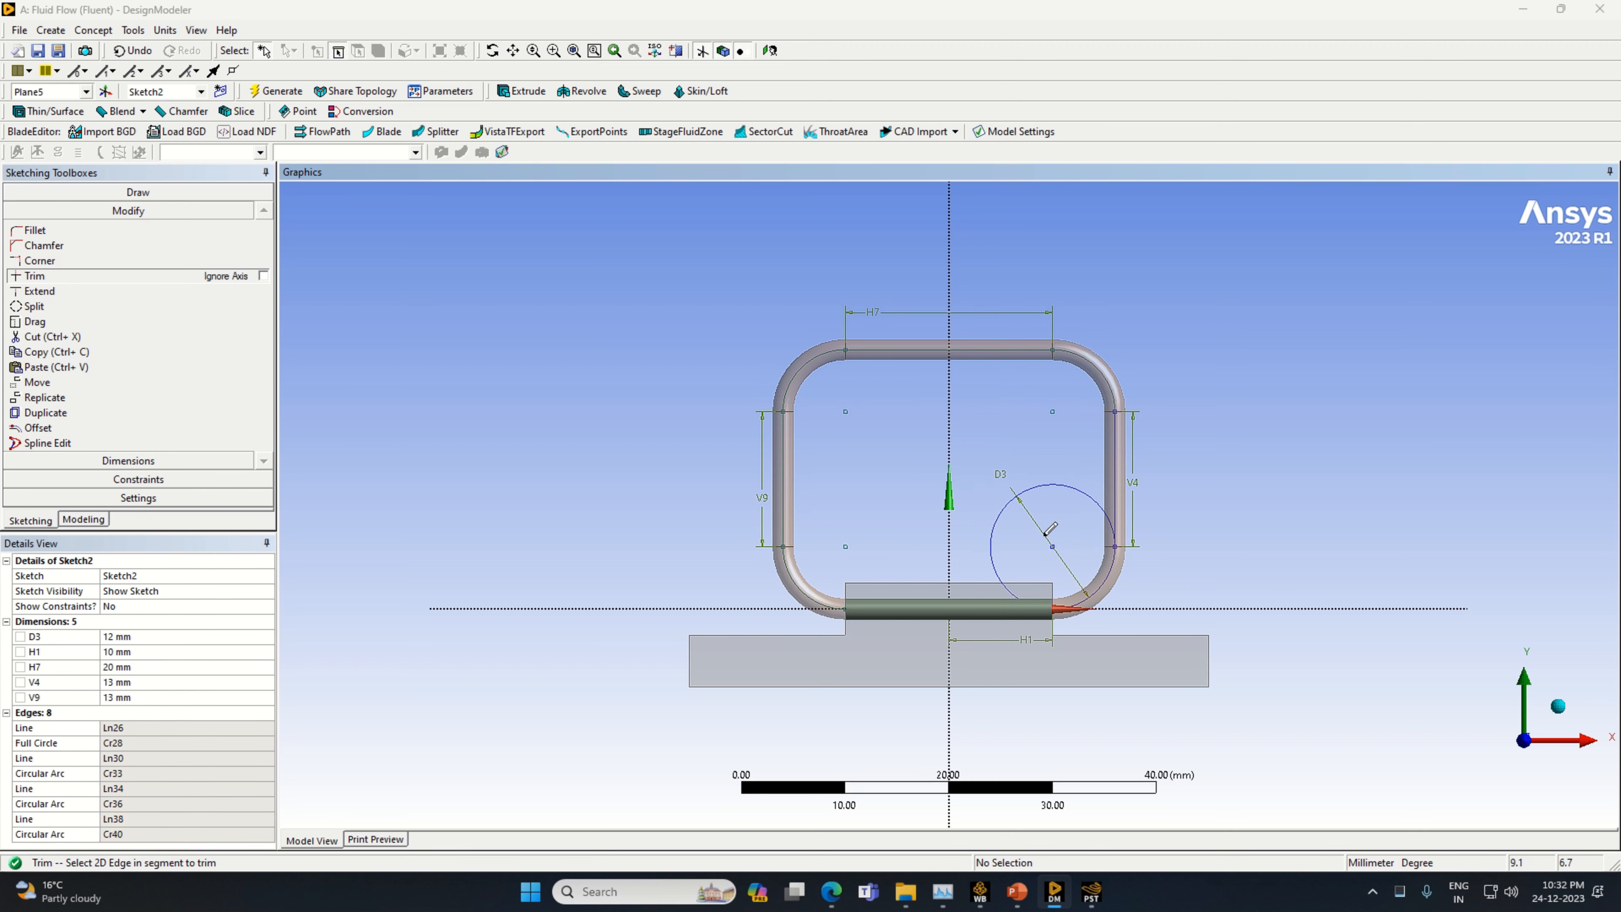
left_click(1015, 594)
left_click(1034, 601)
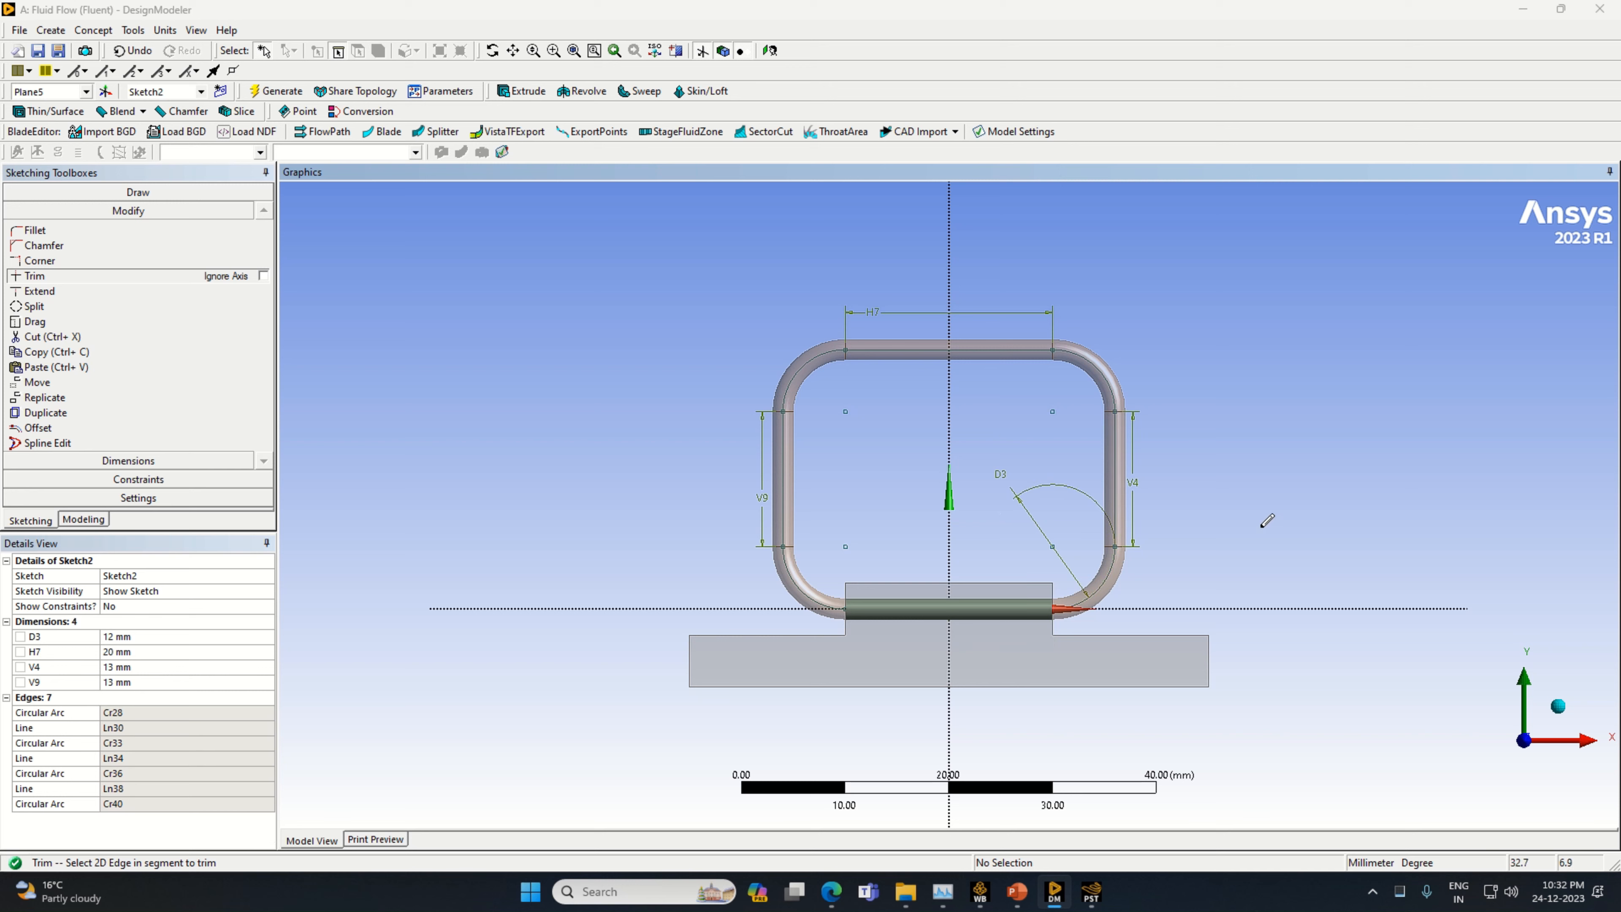
Start a Sweep using the positive-X end face of the cylinder on Plane5 as its profile
left_click(83, 519)
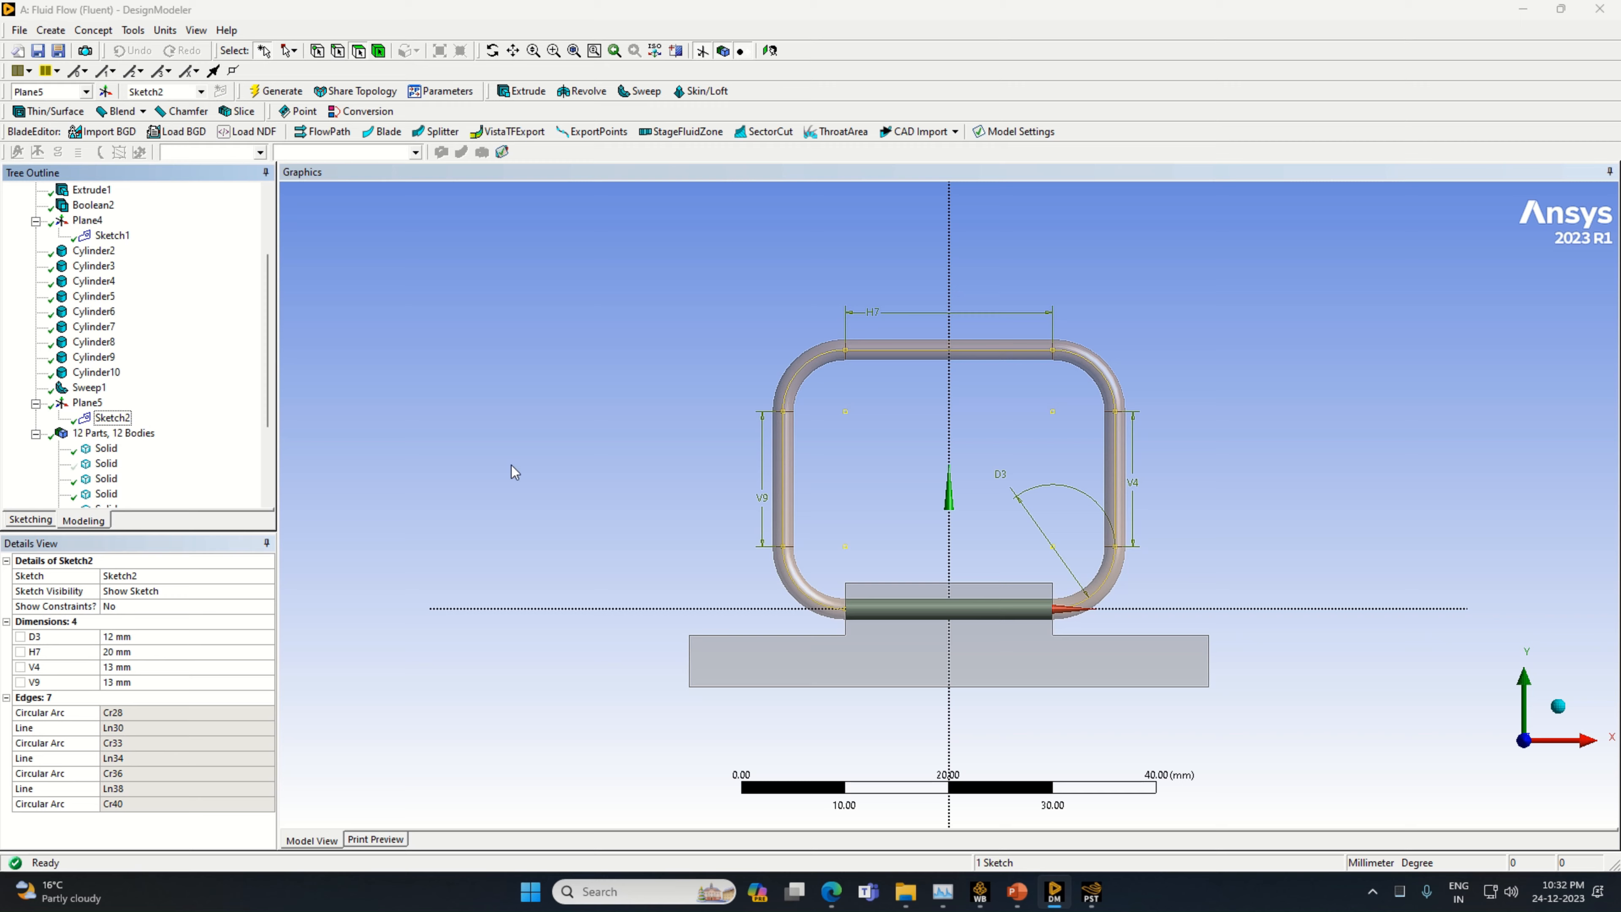
middle_click_drag(515, 472, 459, 488)
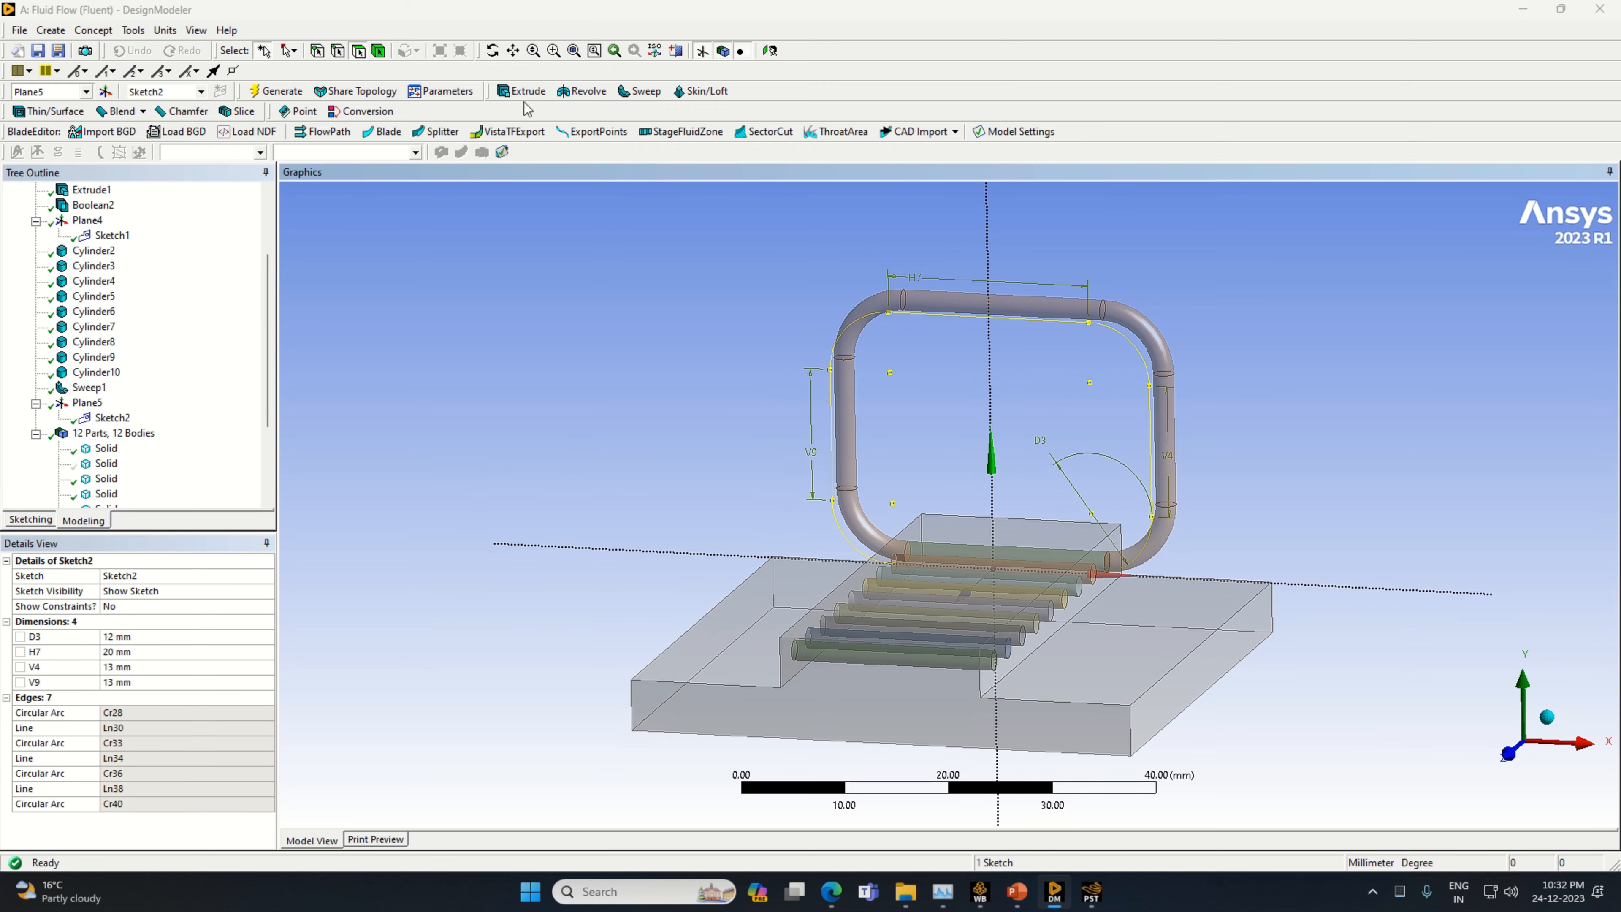
left_click(639, 91)
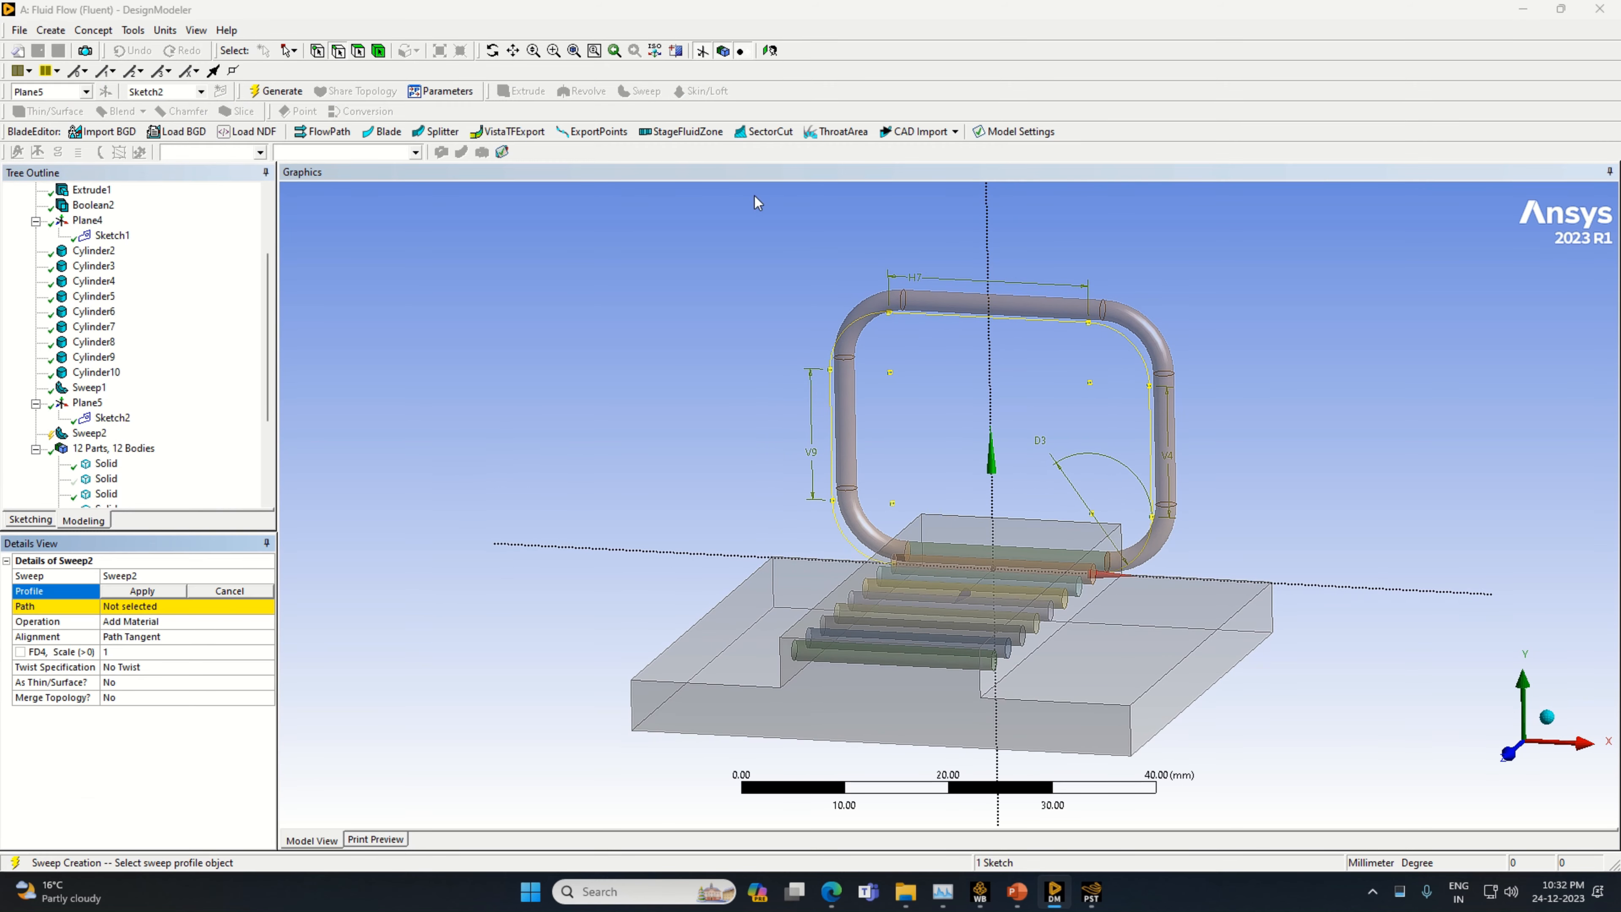
left_click(1095, 583)
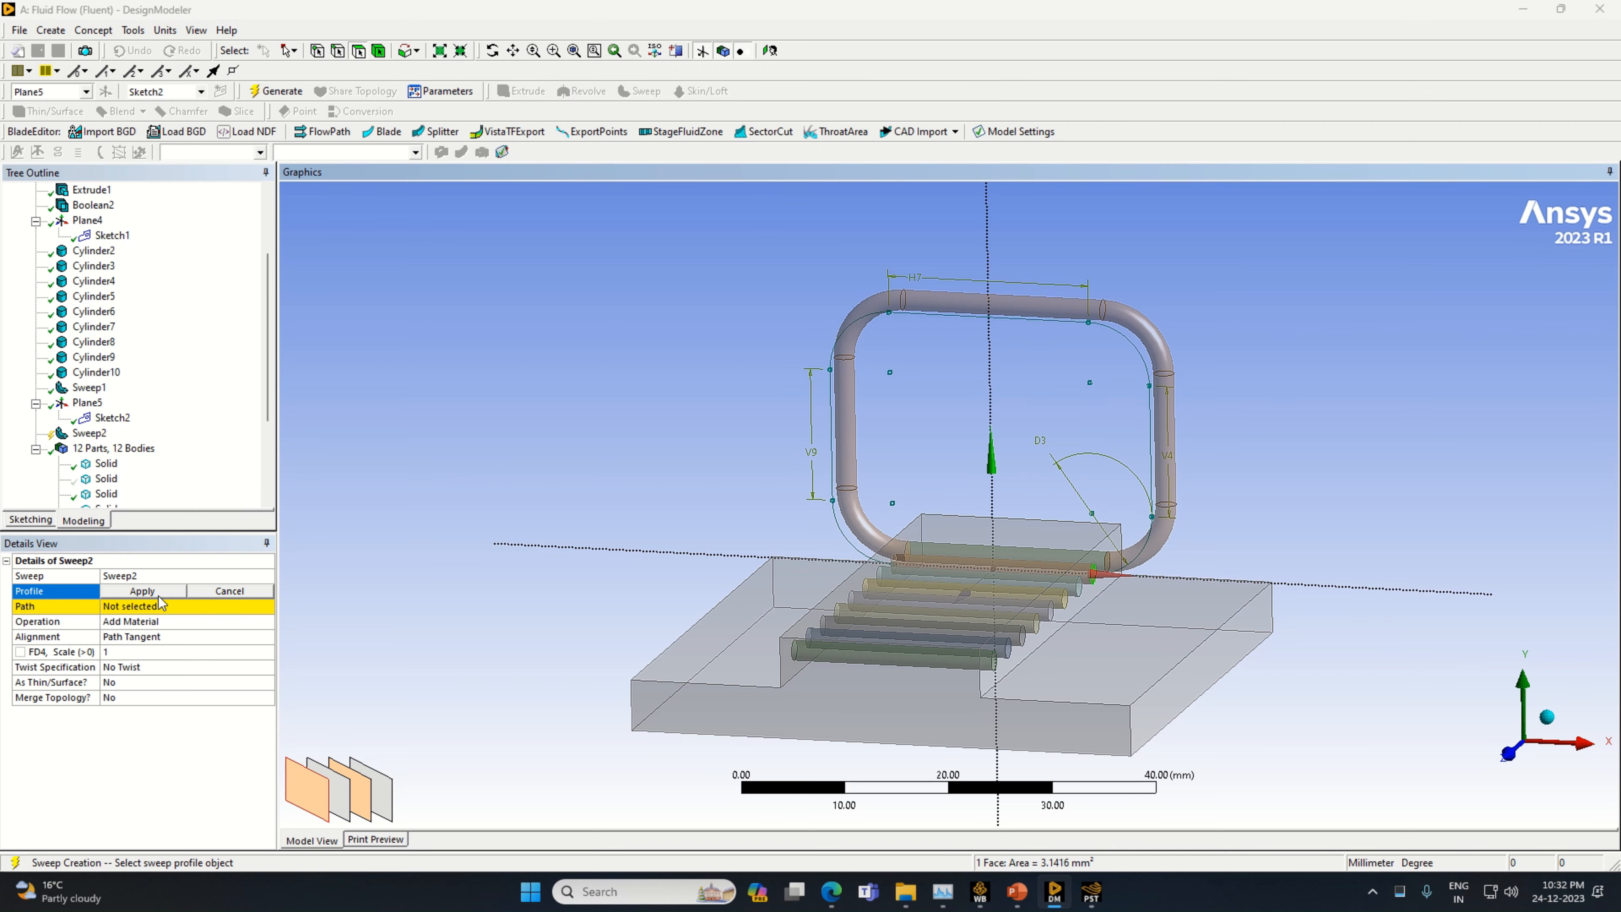
left_click(159, 594)
middle_click_drag(1411, 622, 1166, 601)
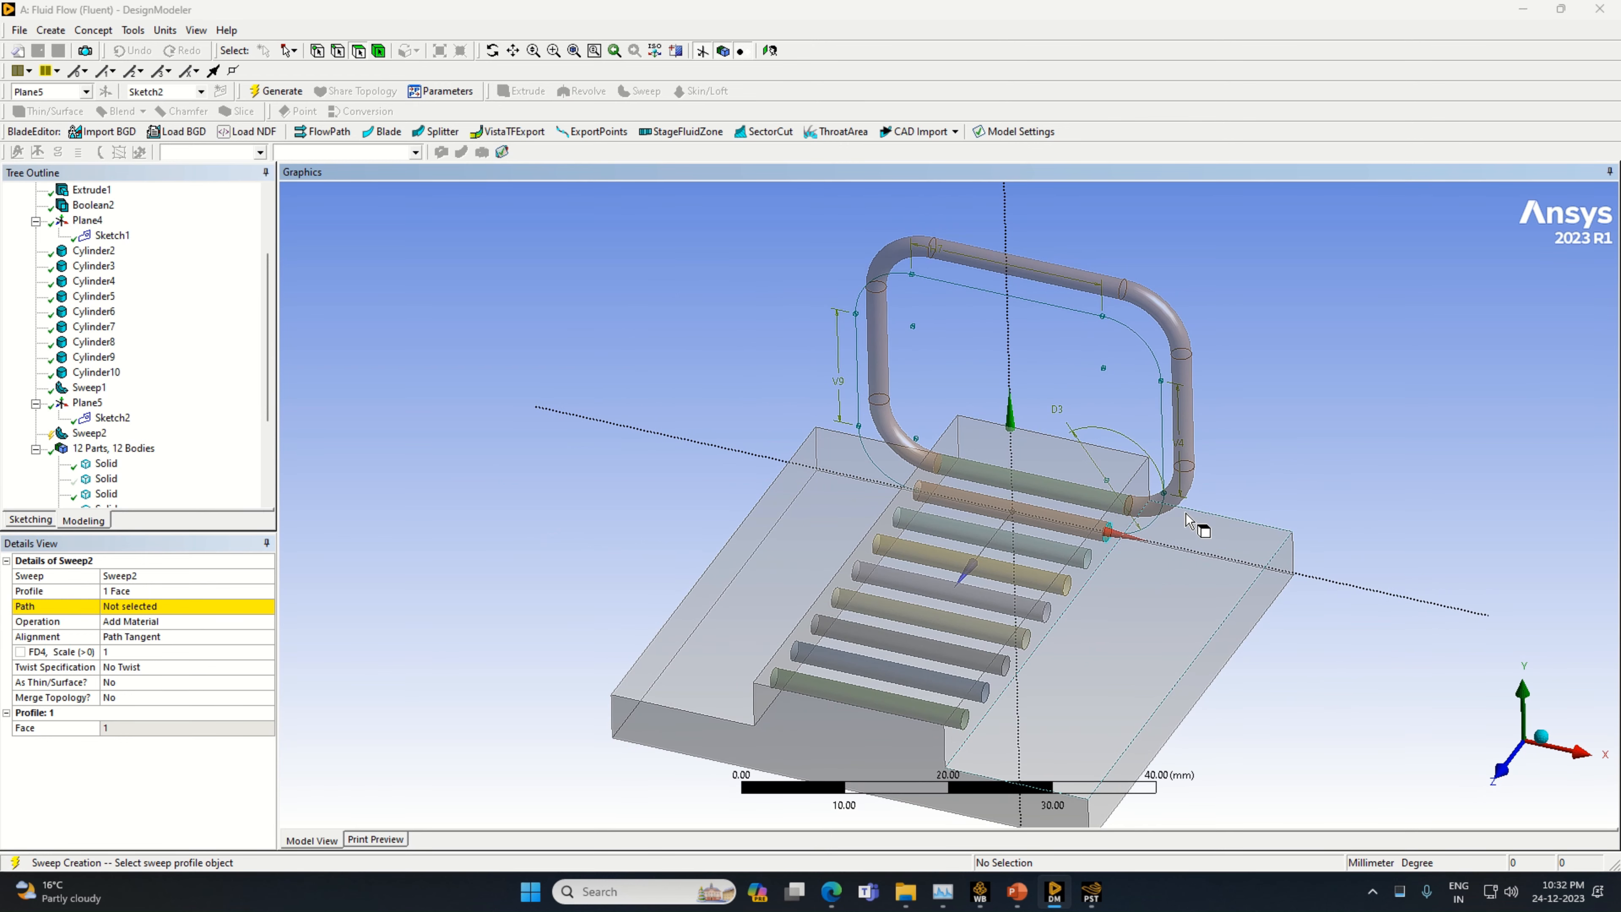
Assign Sketch2 as the sweep path, set the operation to Slice Material and generate the second tube loop
left_click(127, 607)
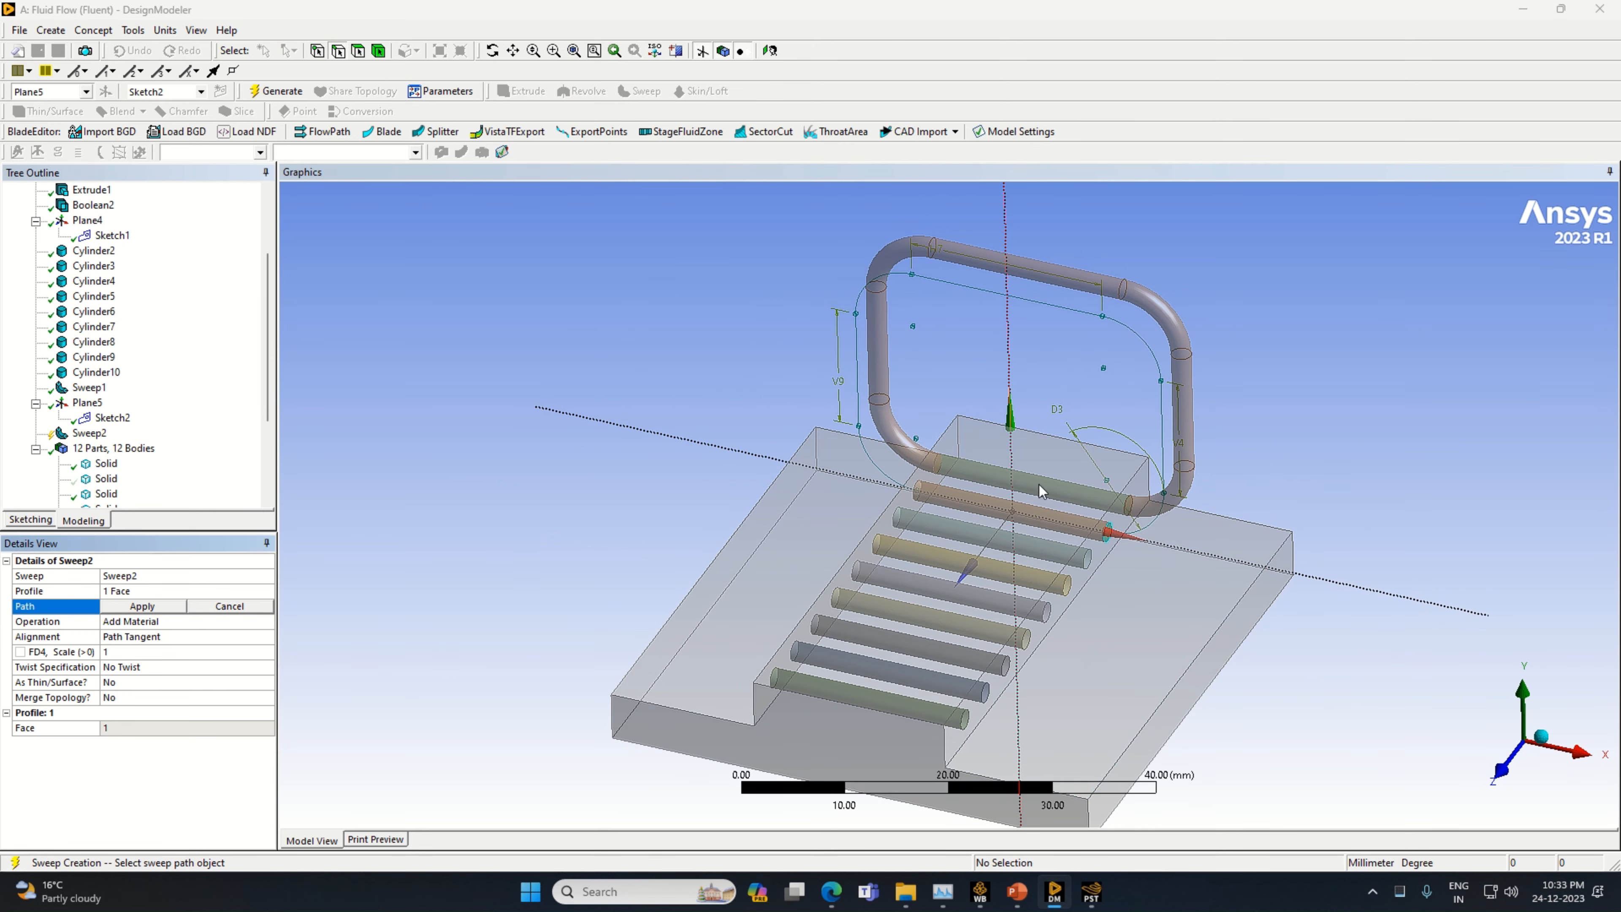
left_click(1166, 528)
left_click(143, 607)
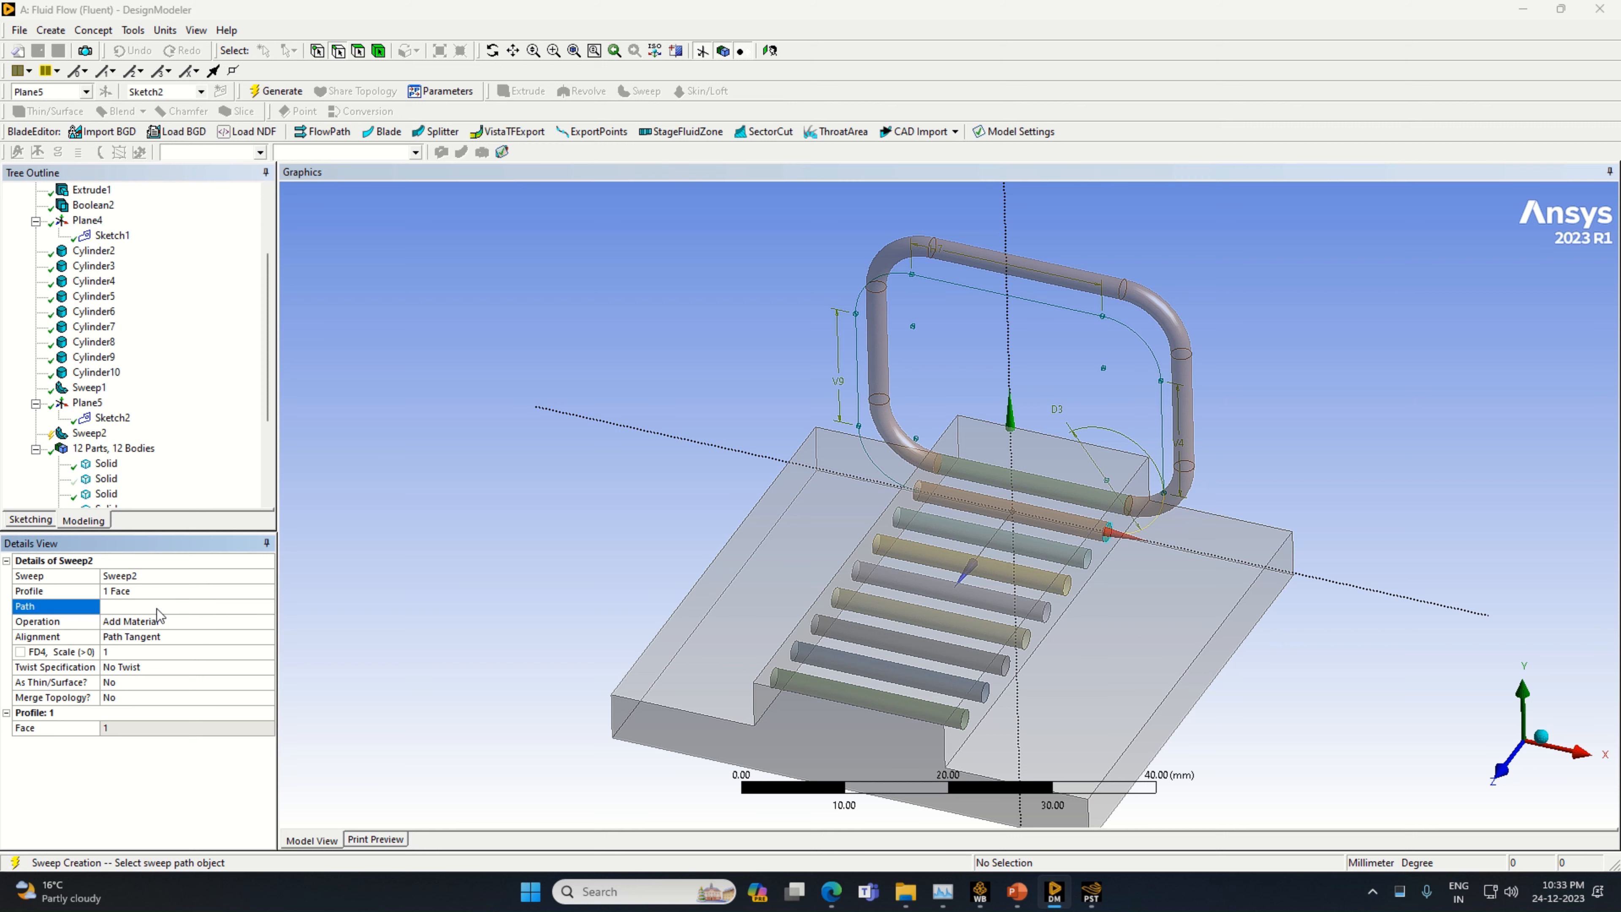
left_click(269, 623)
left_click(267, 621)
left_click(237, 635)
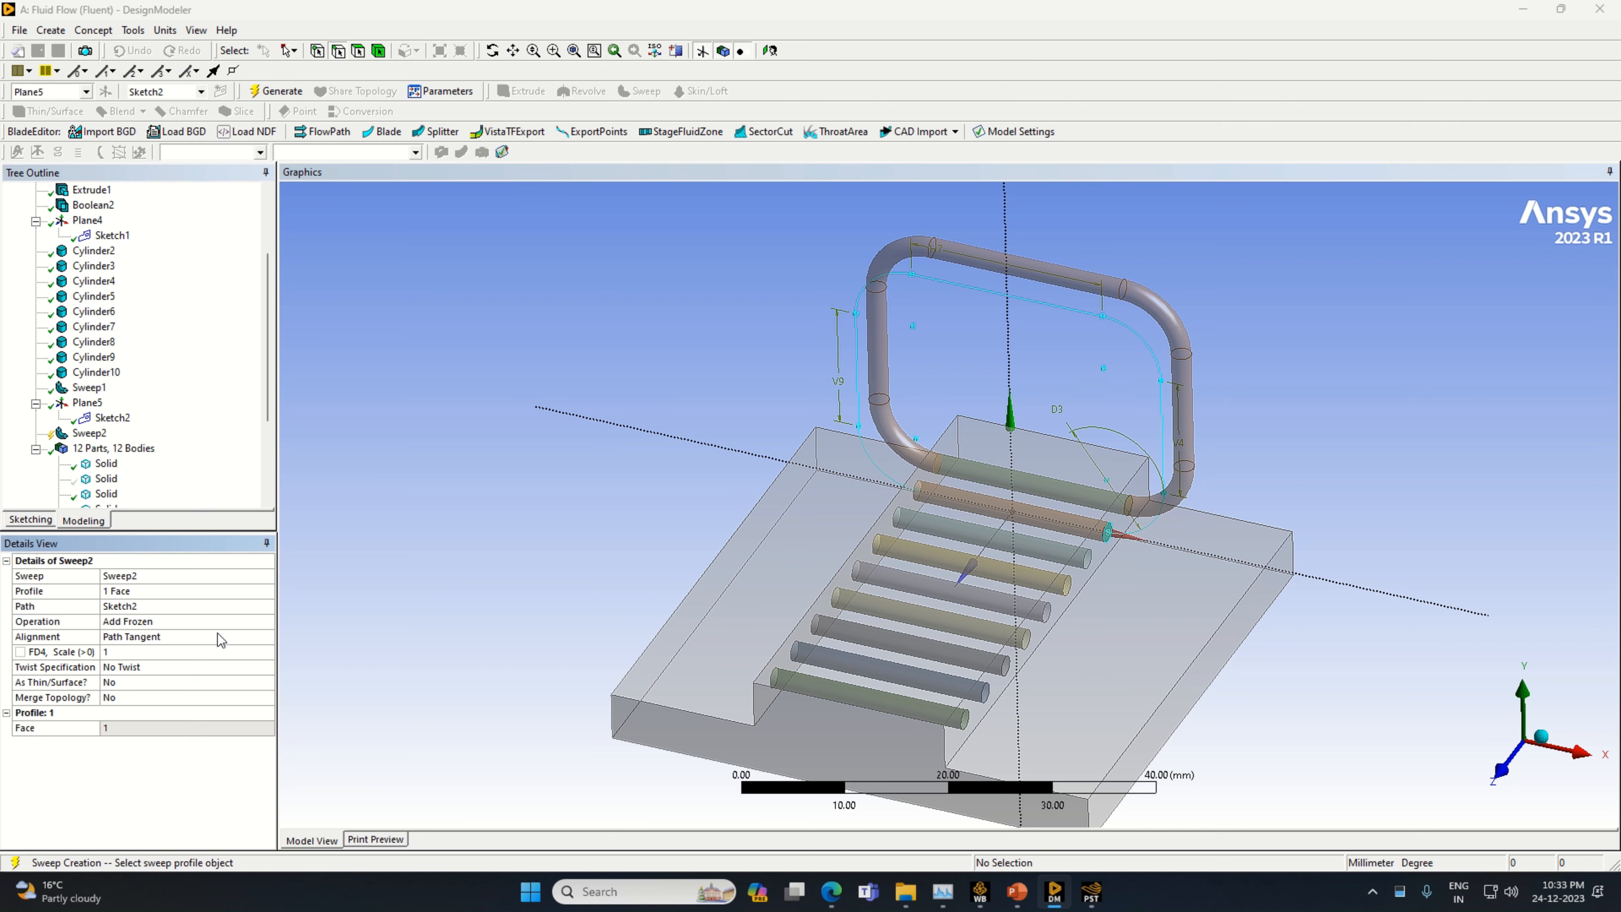
left_click(261, 621)
left_click(266, 623)
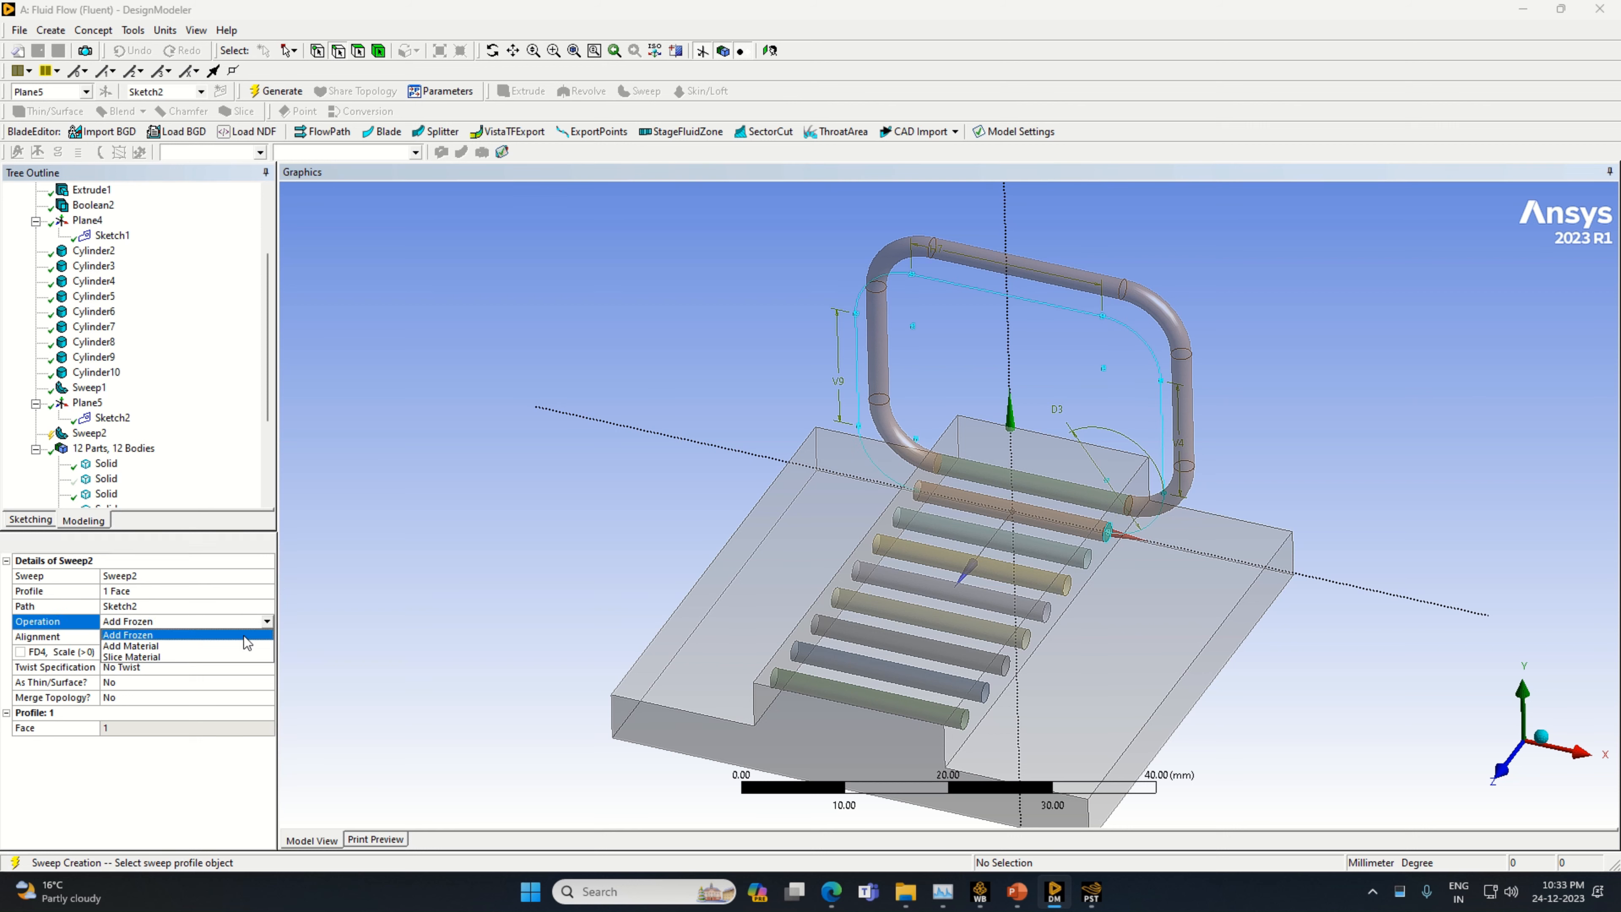
left_click(216, 657)
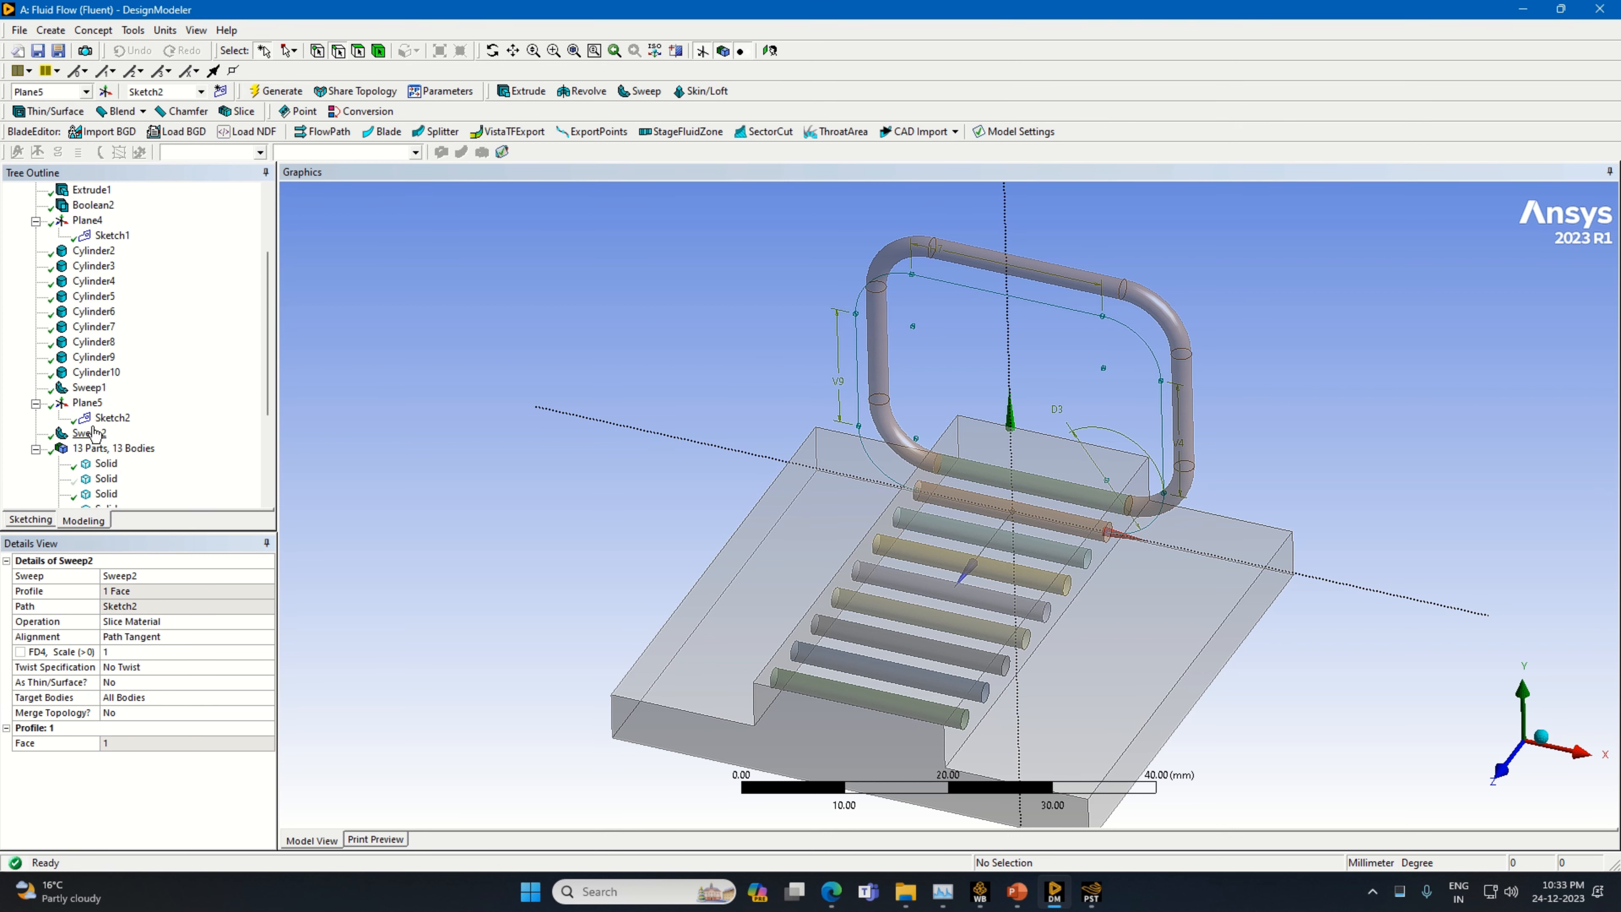
Show the hidden second solid, the enclosure body surrounding the tube loops, and inspect the sliced tube inside it
scroll(115, 466, "down", 2)
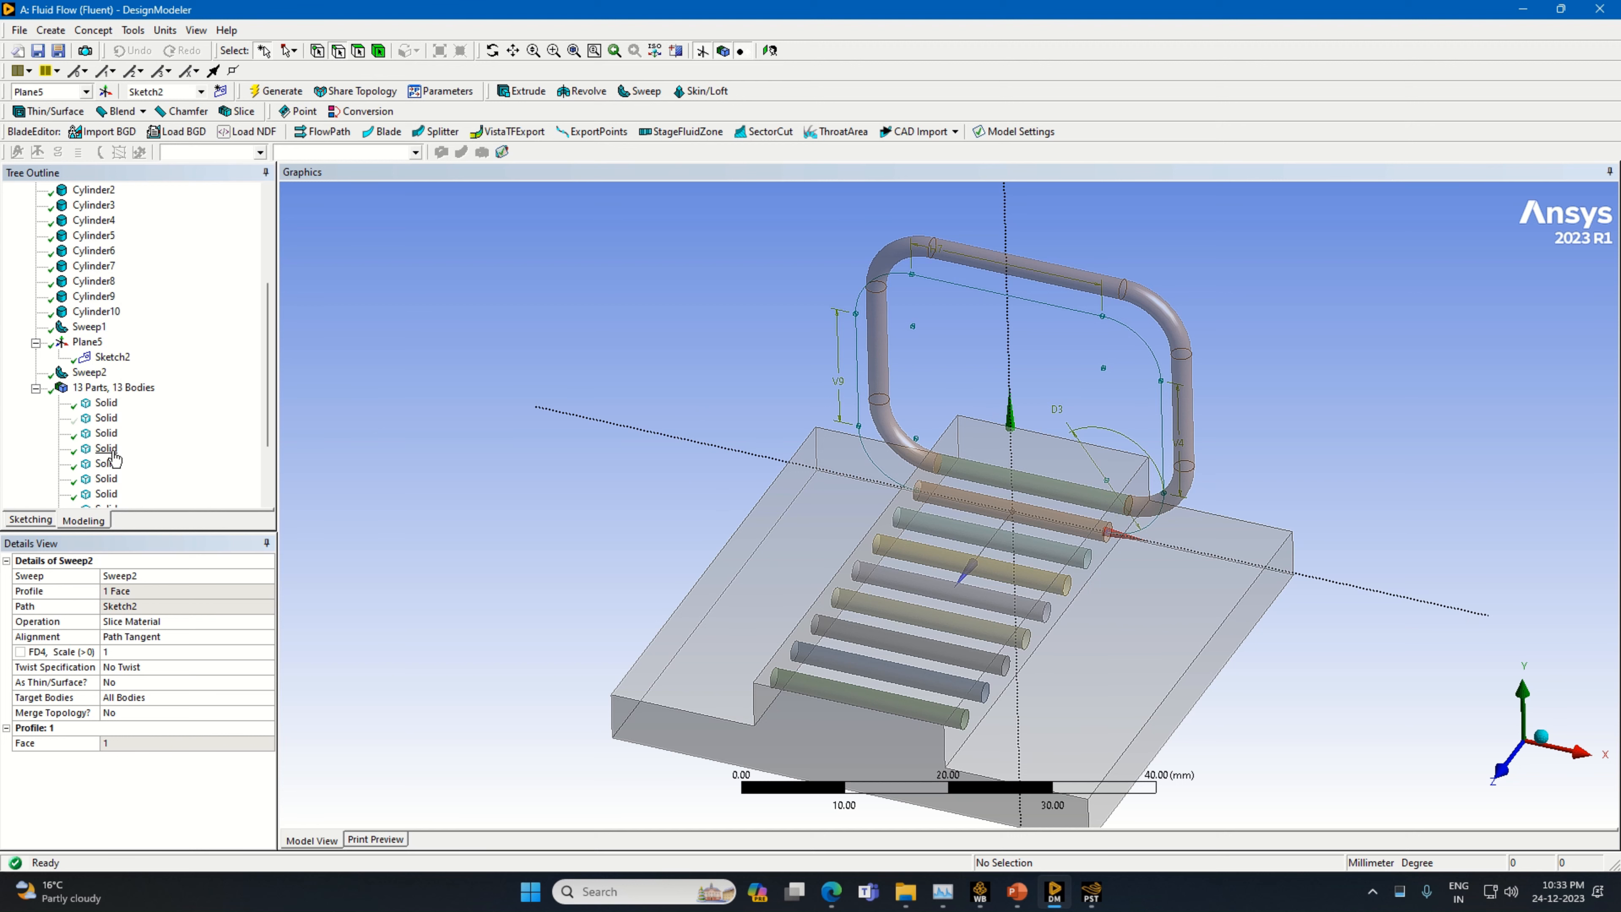
scroll(108, 460, "down", 1)
right_click(106, 372)
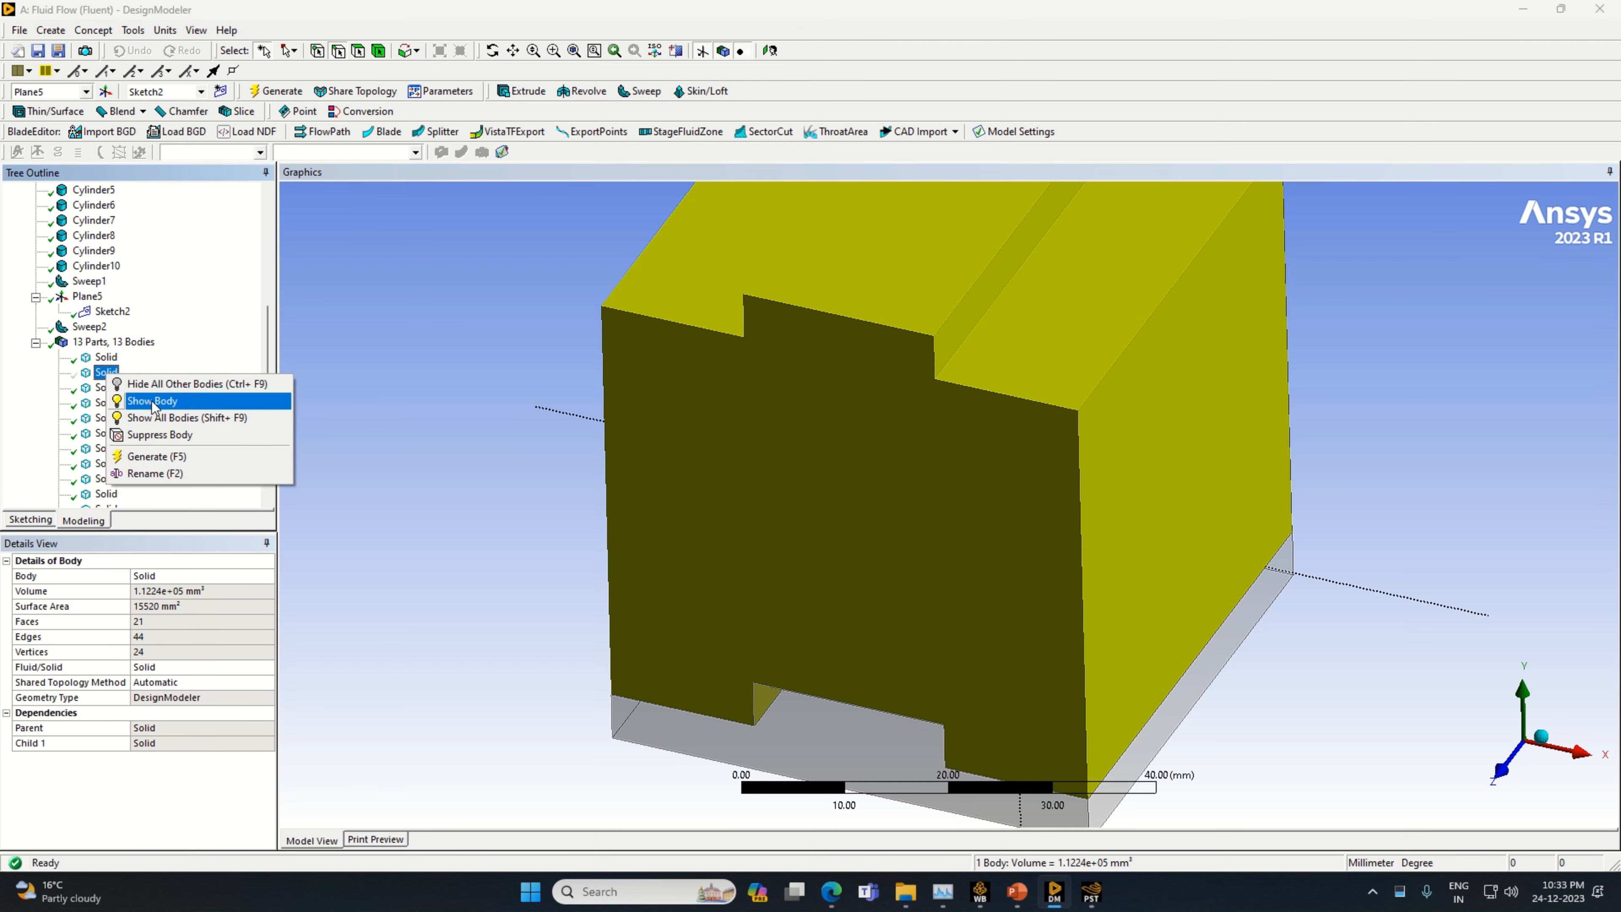
left_click(148, 401)
middle_click_drag(1305, 568, 1244, 522)
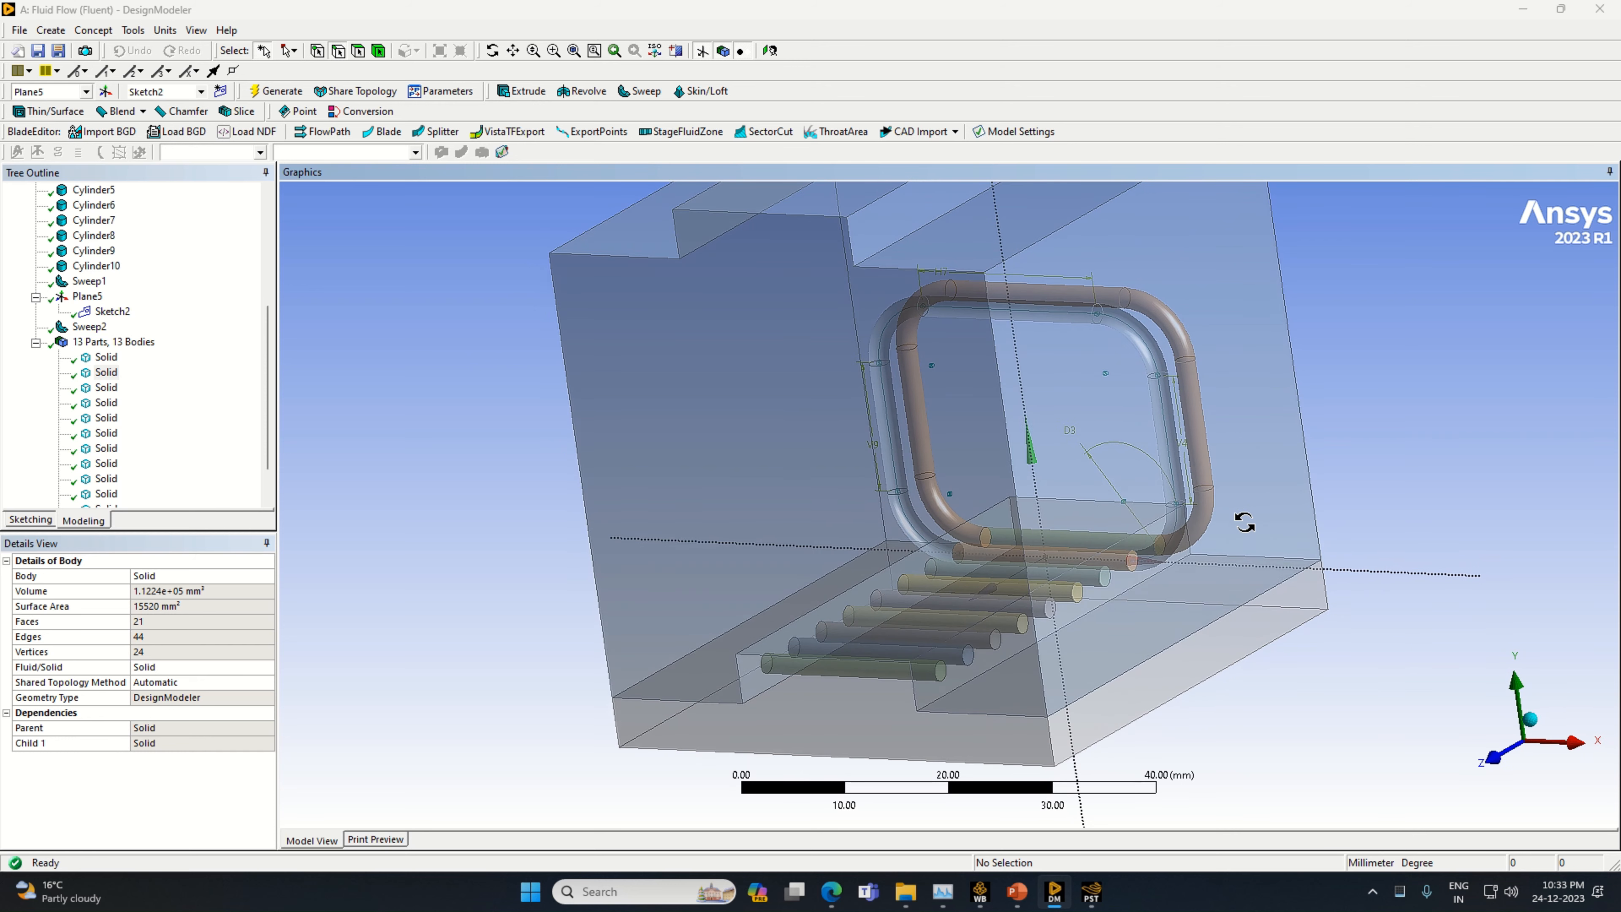
Hide the second solid, the enclosure body, and compare the operation settings of Sweep1 and Sweep2
right_click(105, 373)
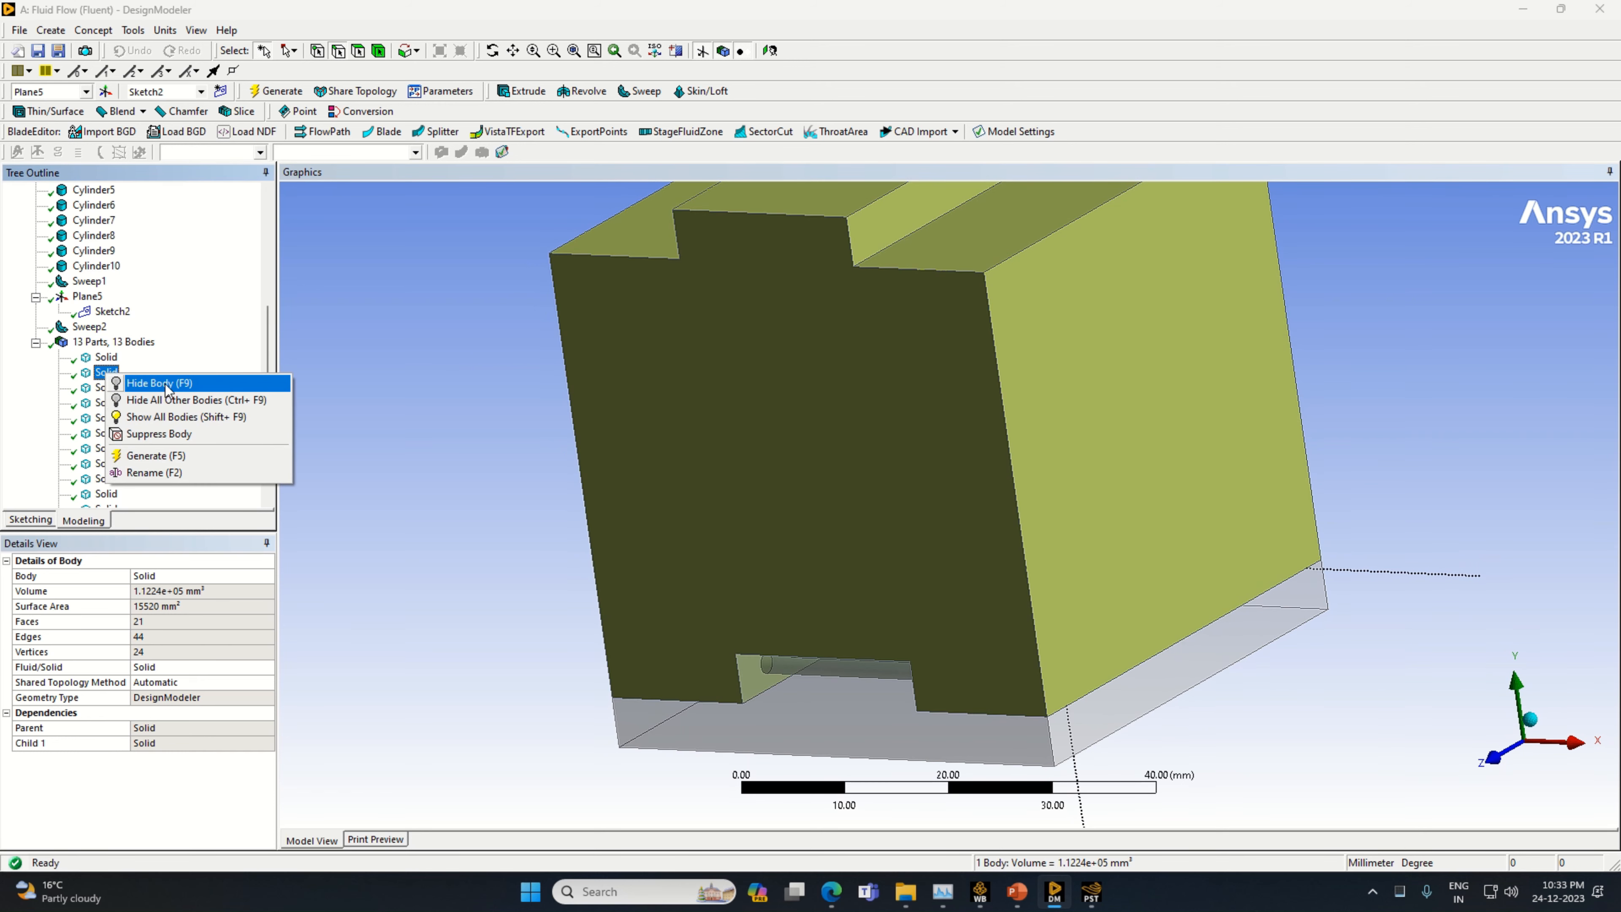
left_click(167, 384)
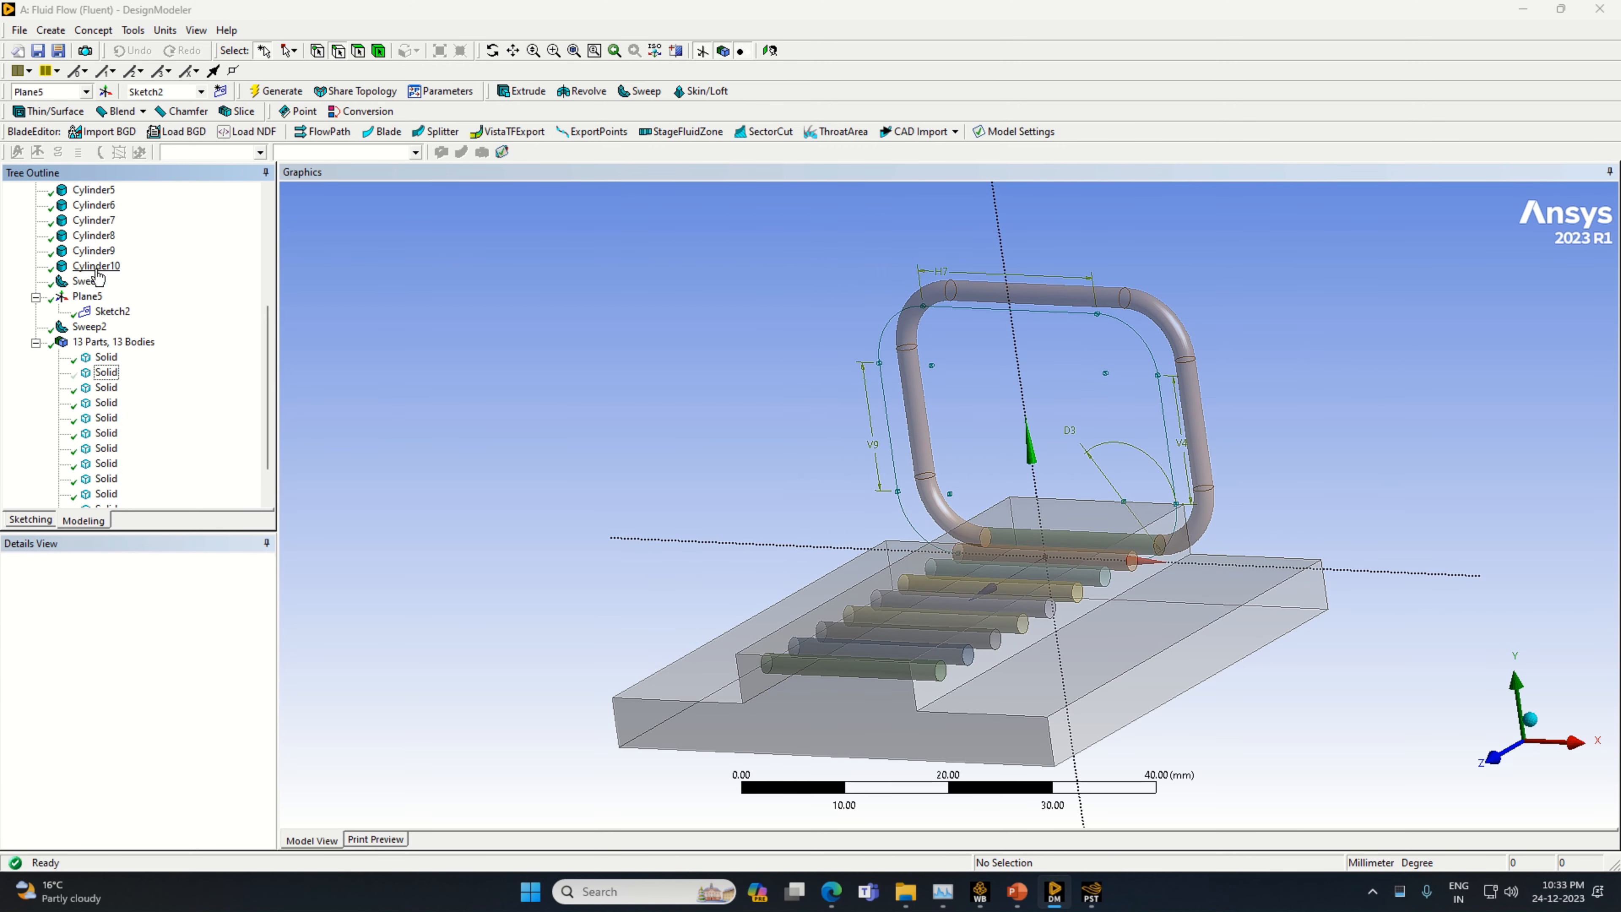
left_click(92, 283)
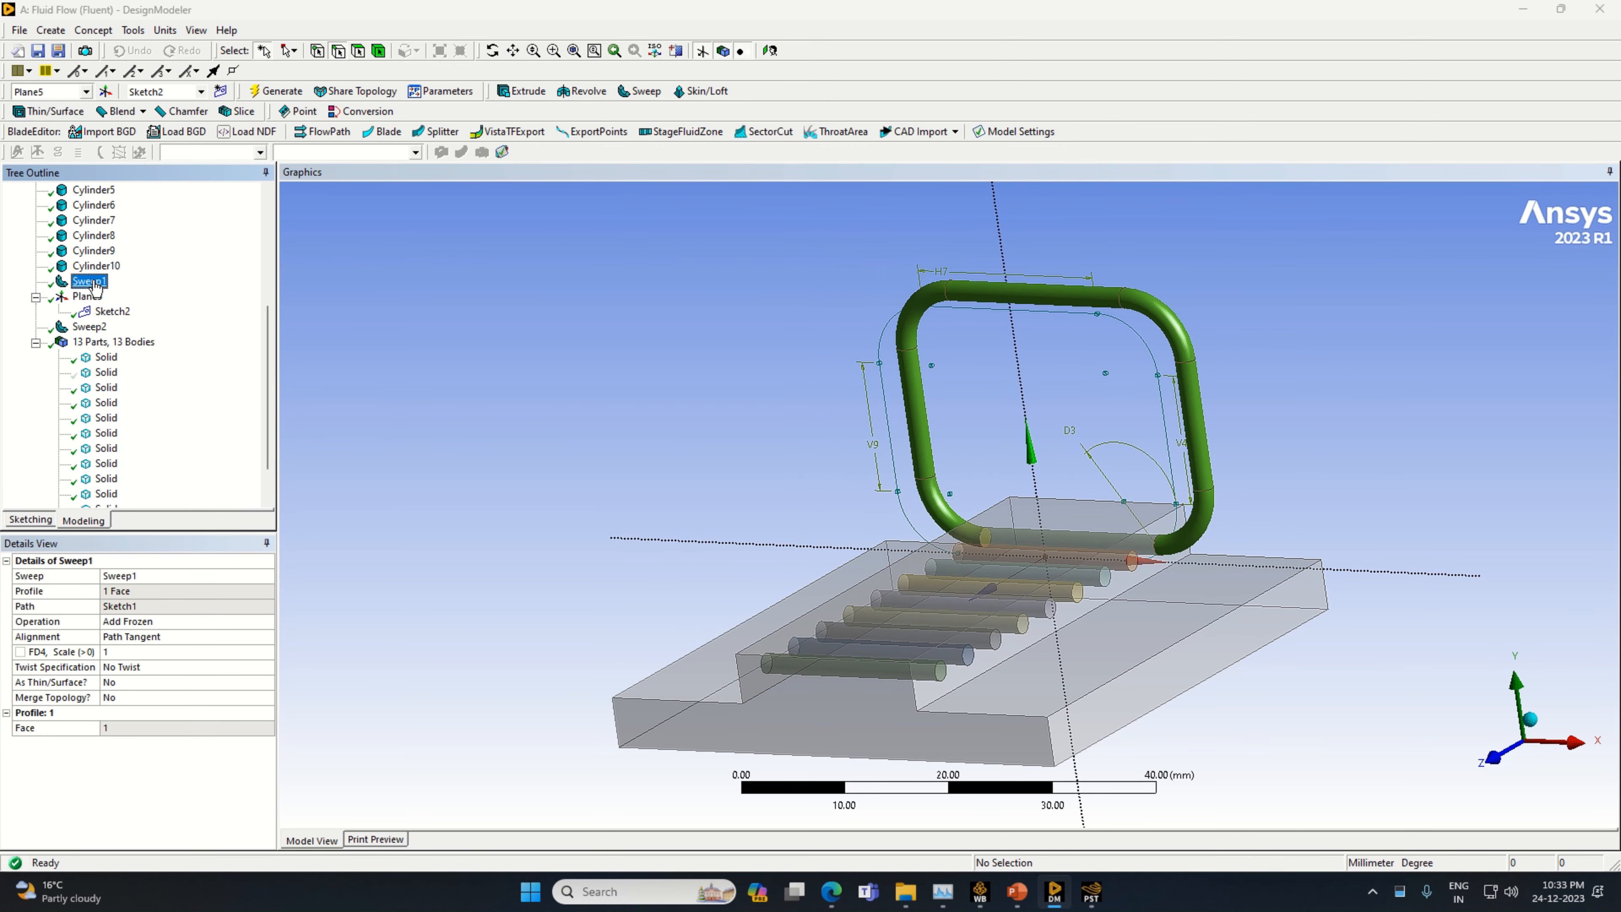
left_click(253, 617)
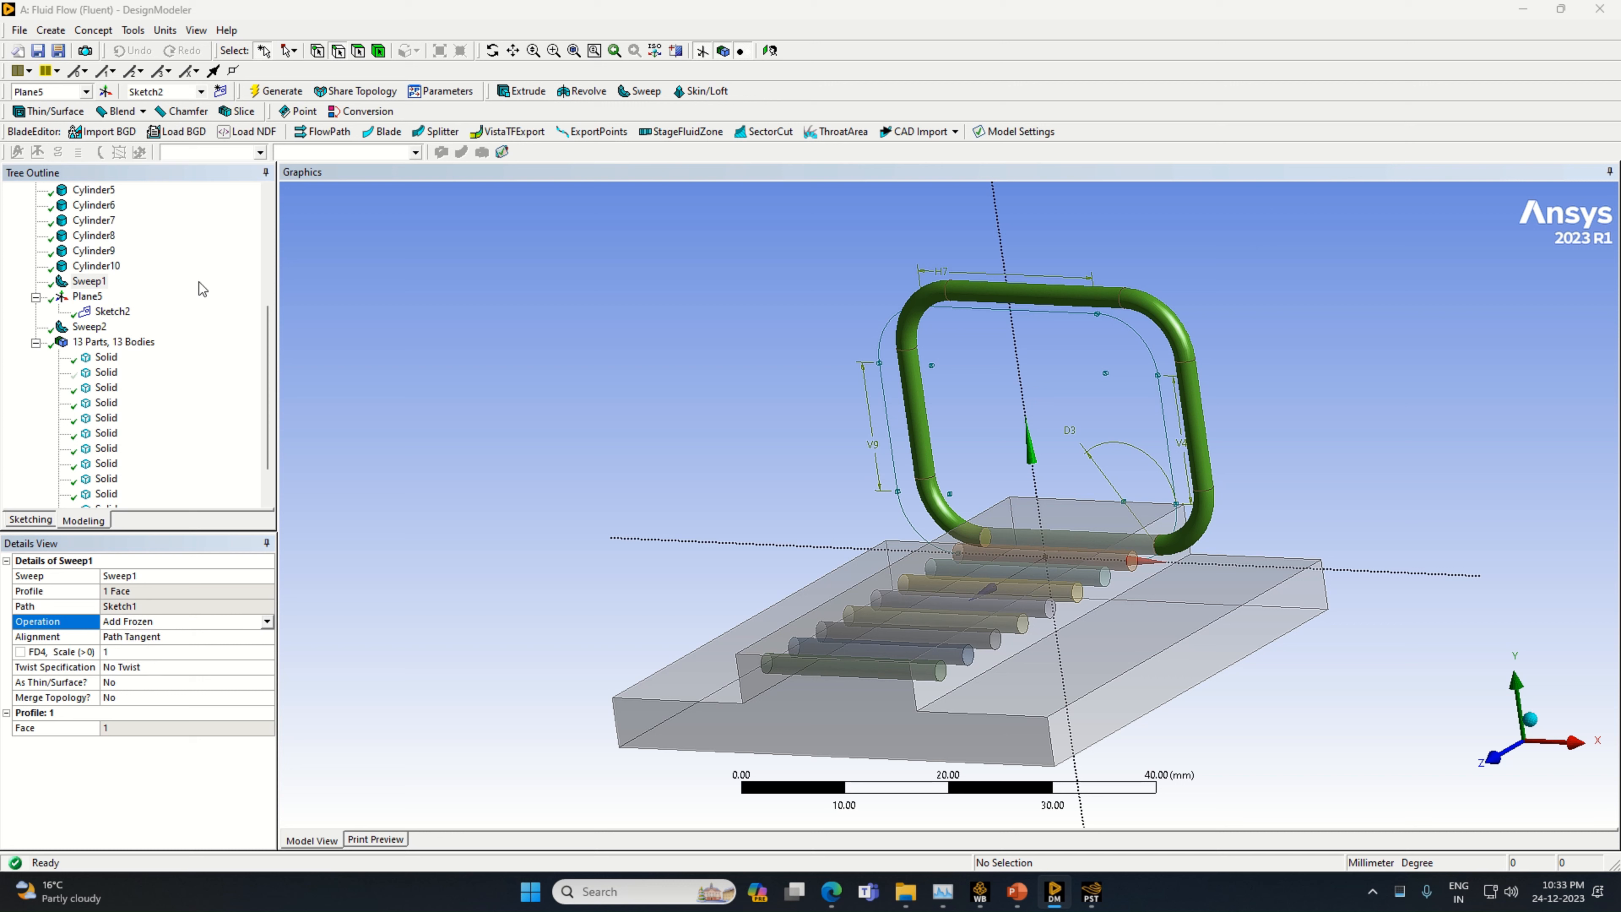
left_click(272, 93)
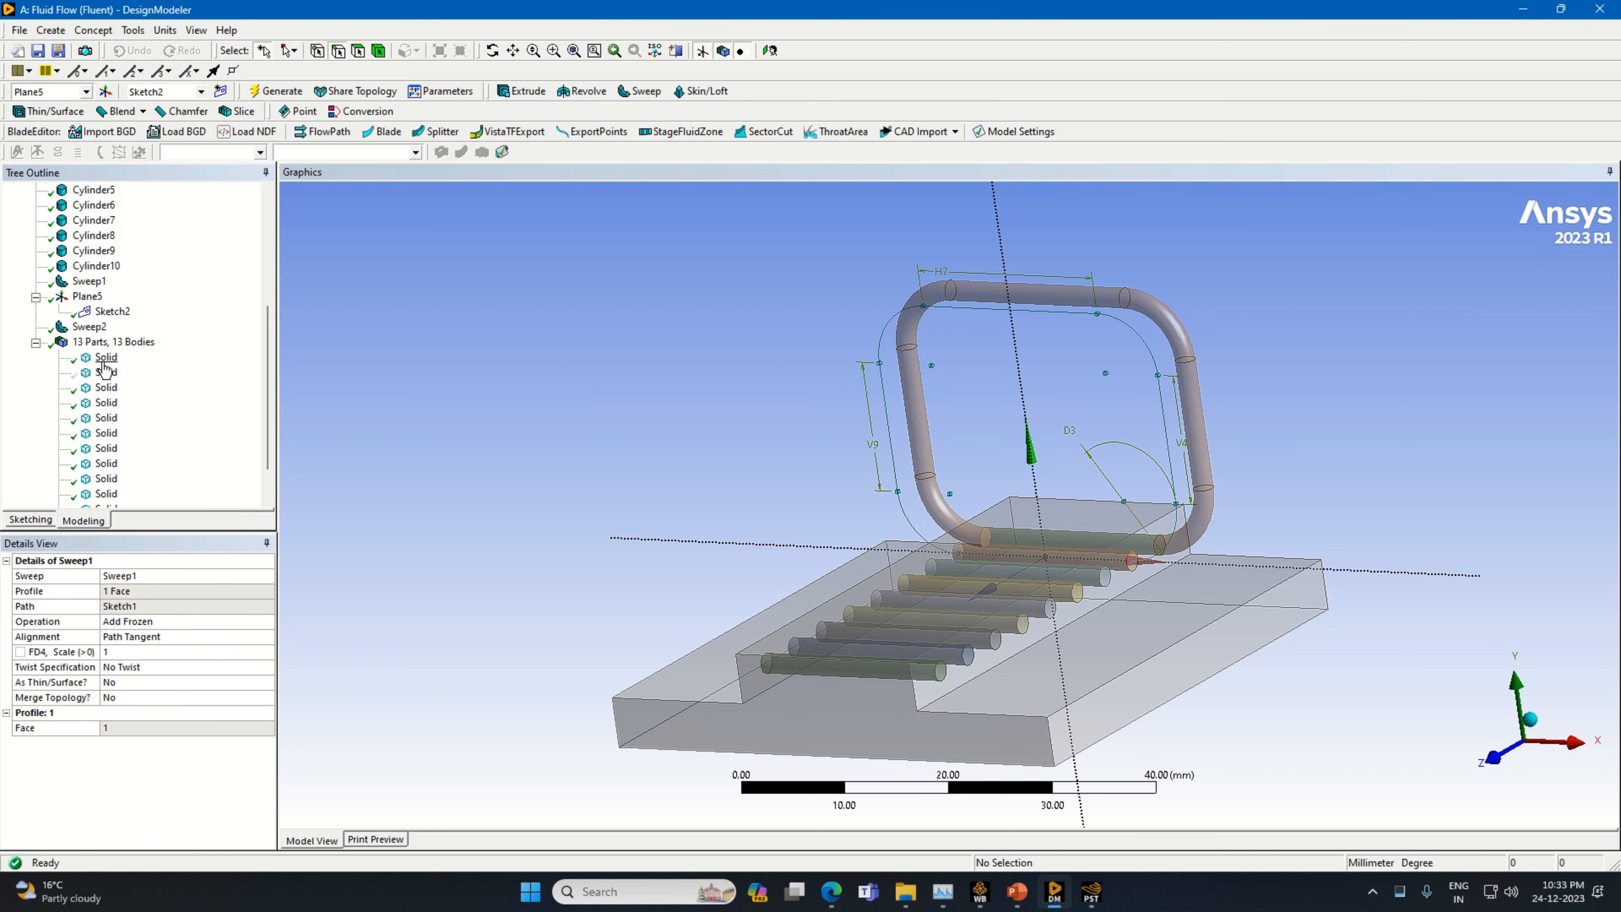
left_click(90, 327)
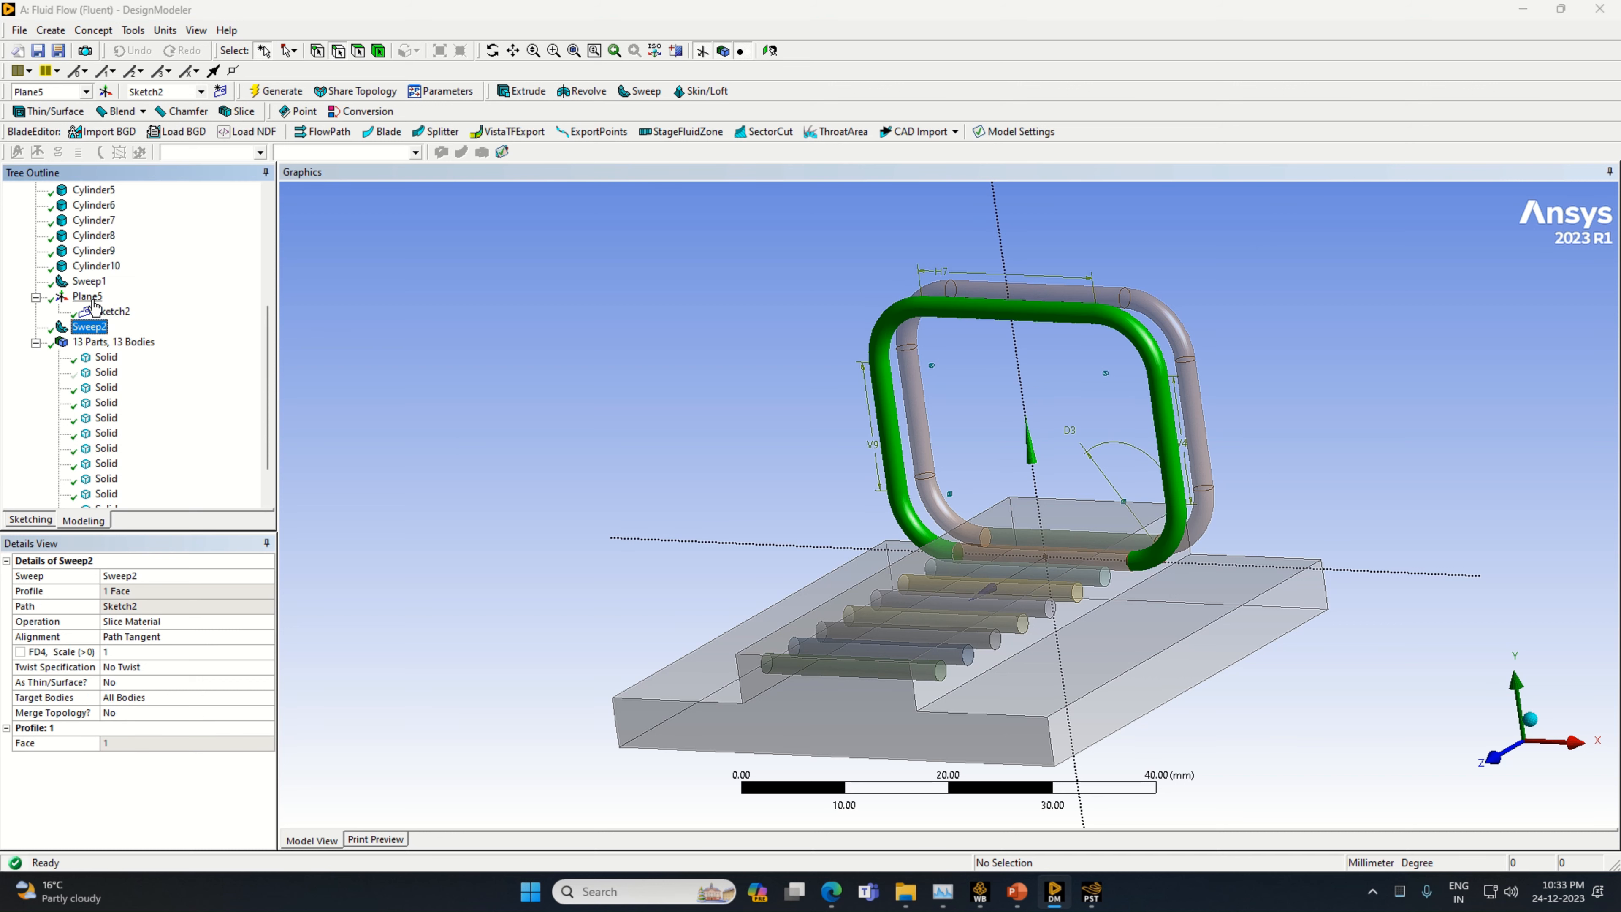
left_click(87, 282)
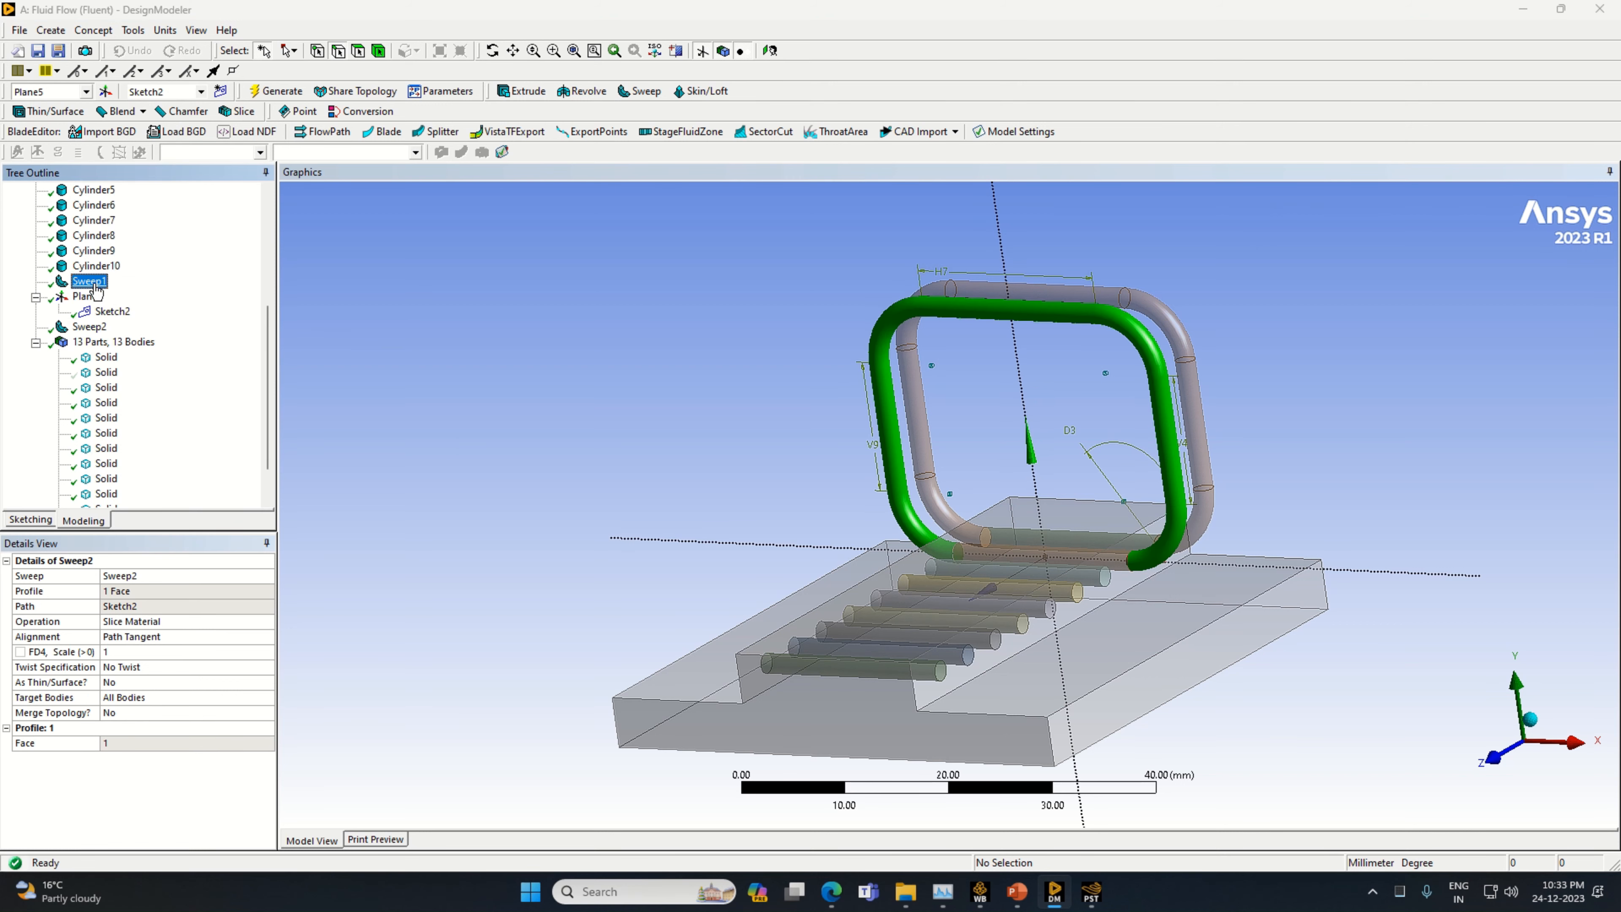
left_click(90, 327)
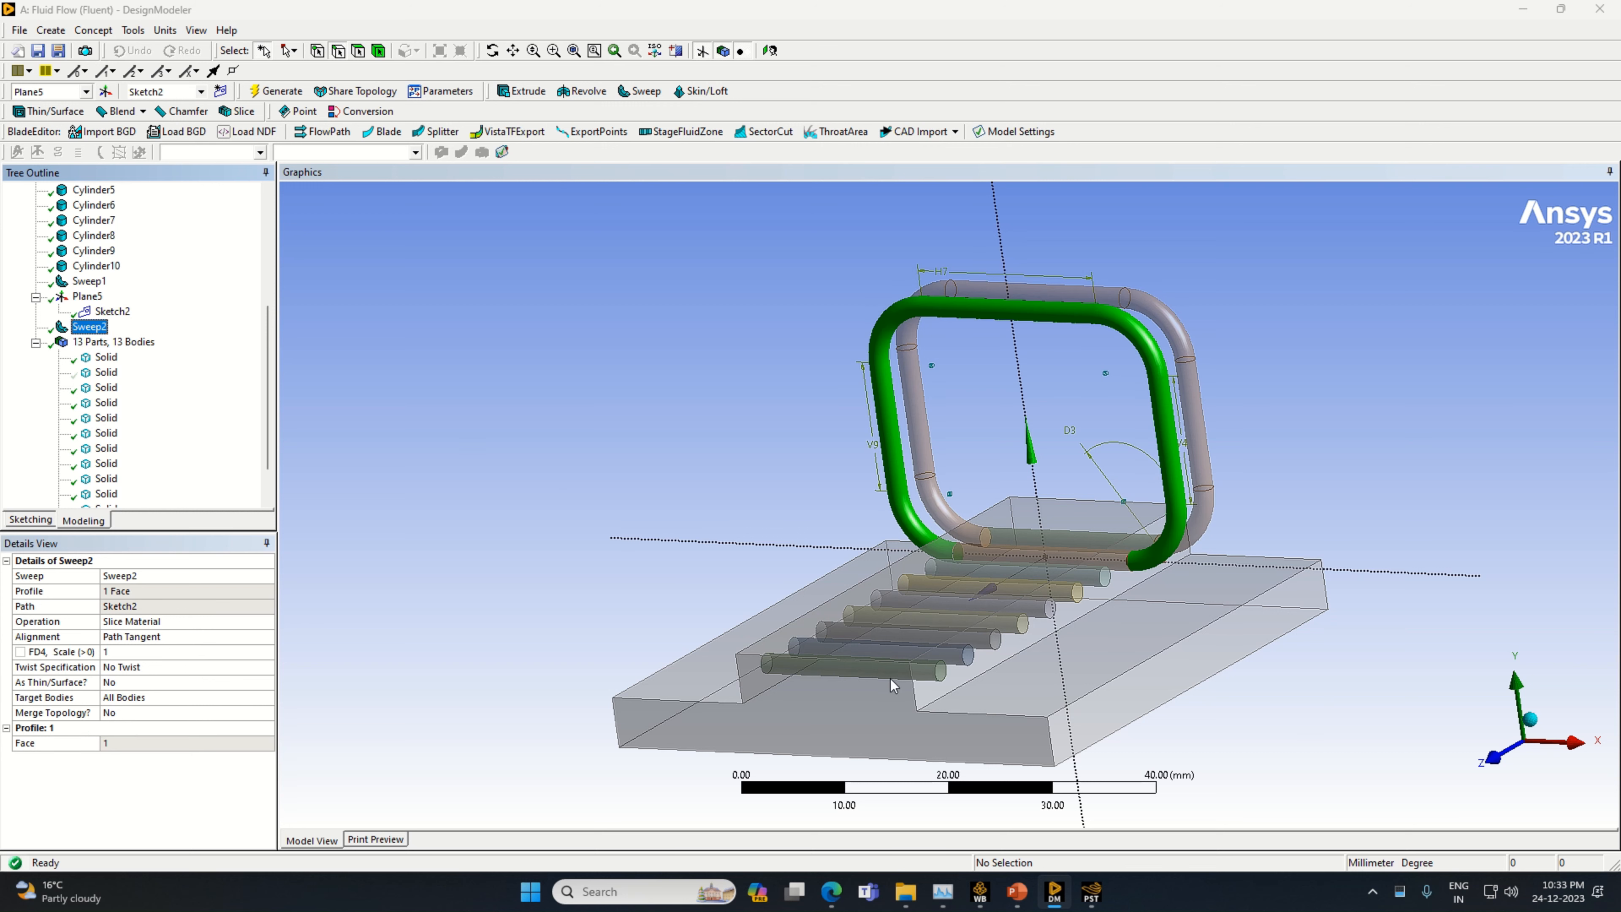
Create a new plane from Plane5 with an Offset Z transform of 5 mm and generate it
left_click(105, 91)
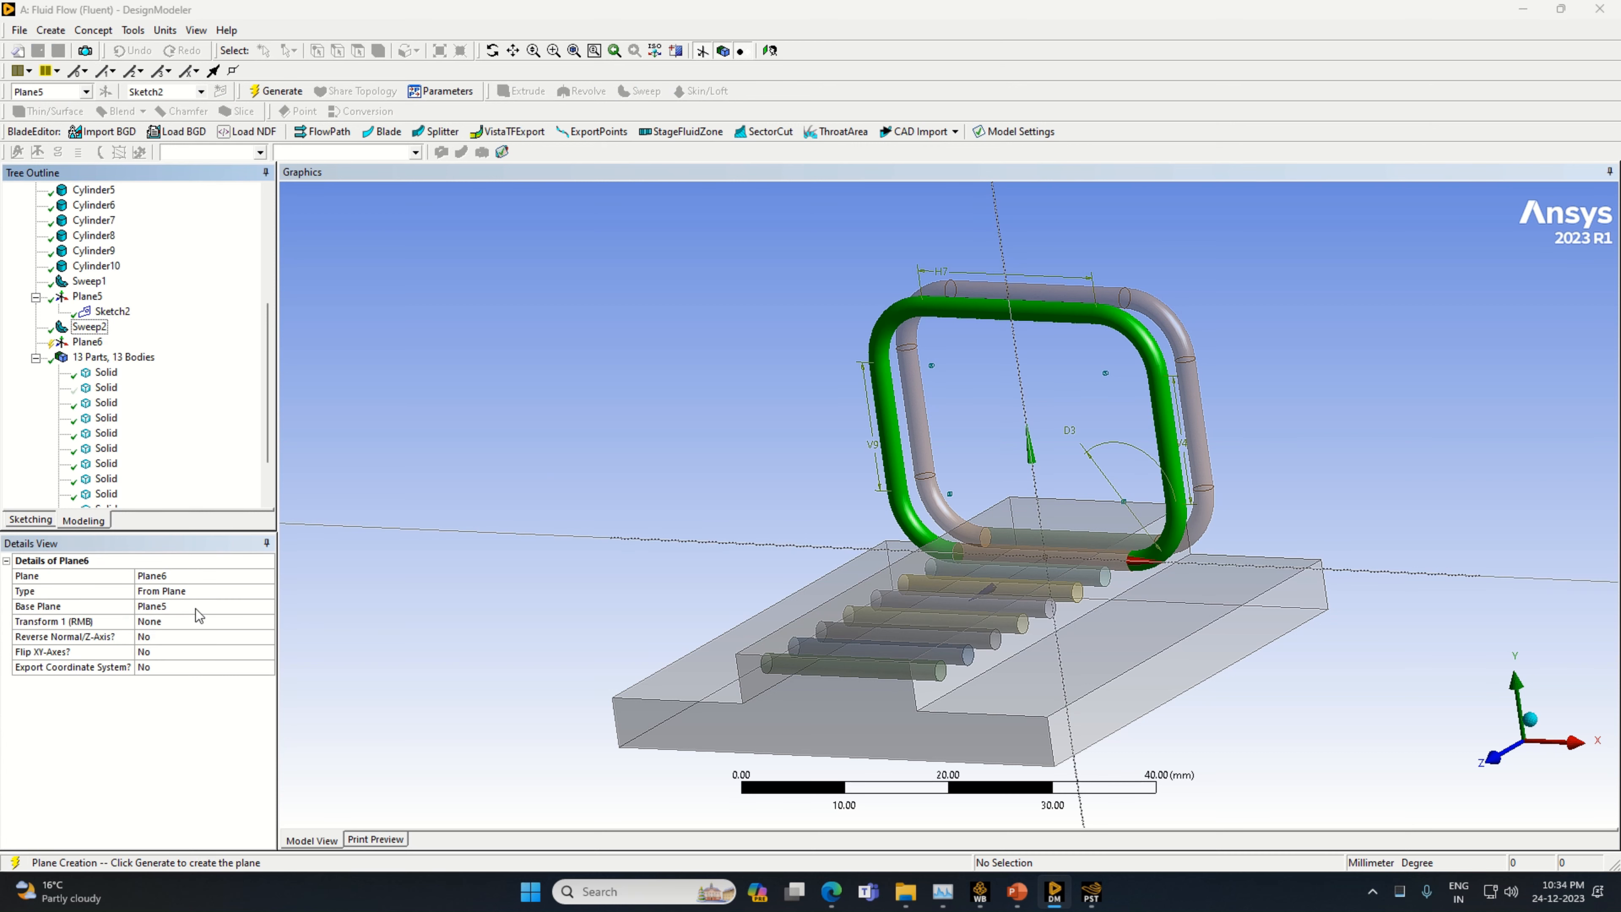
left_click(263, 623)
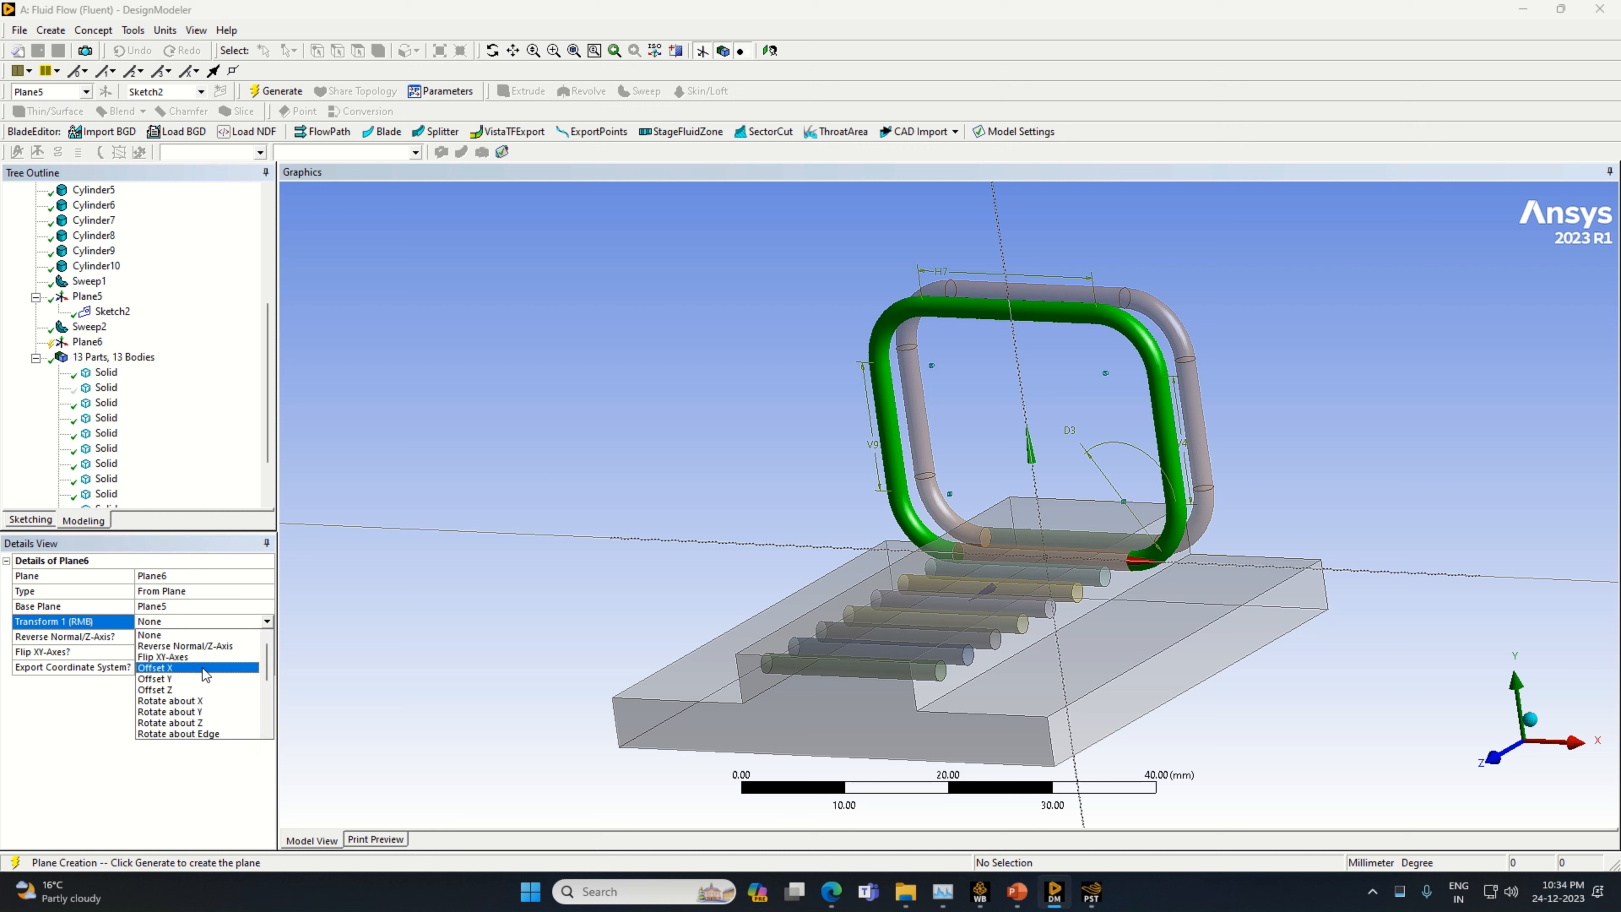
left_click(176, 697)
left_click(167, 636)
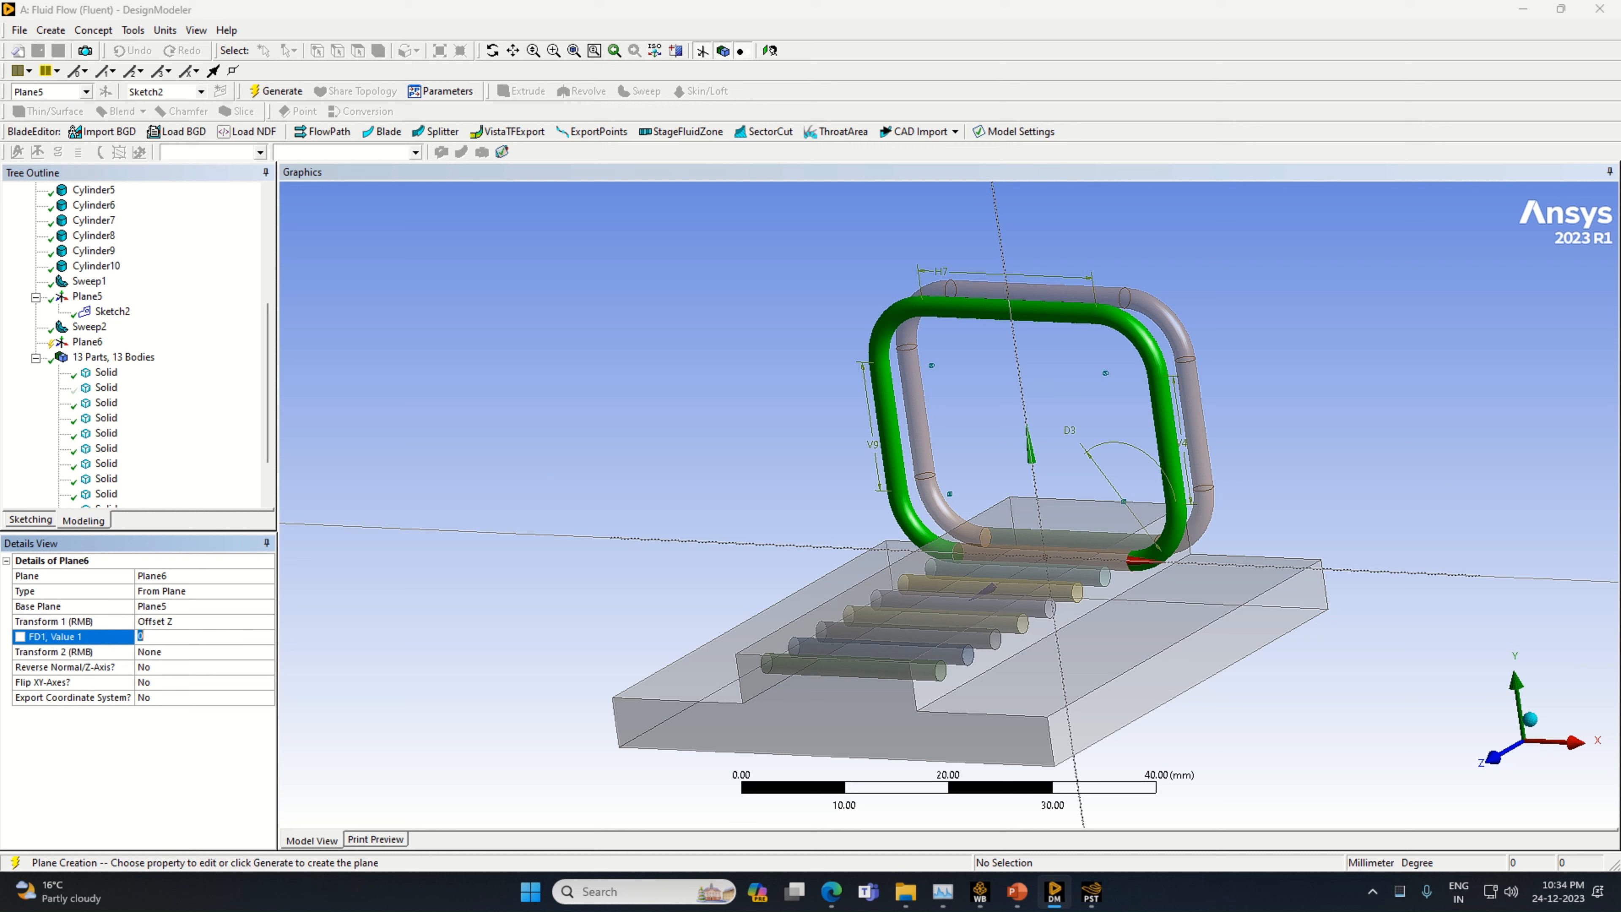
type("5")
key("Return")
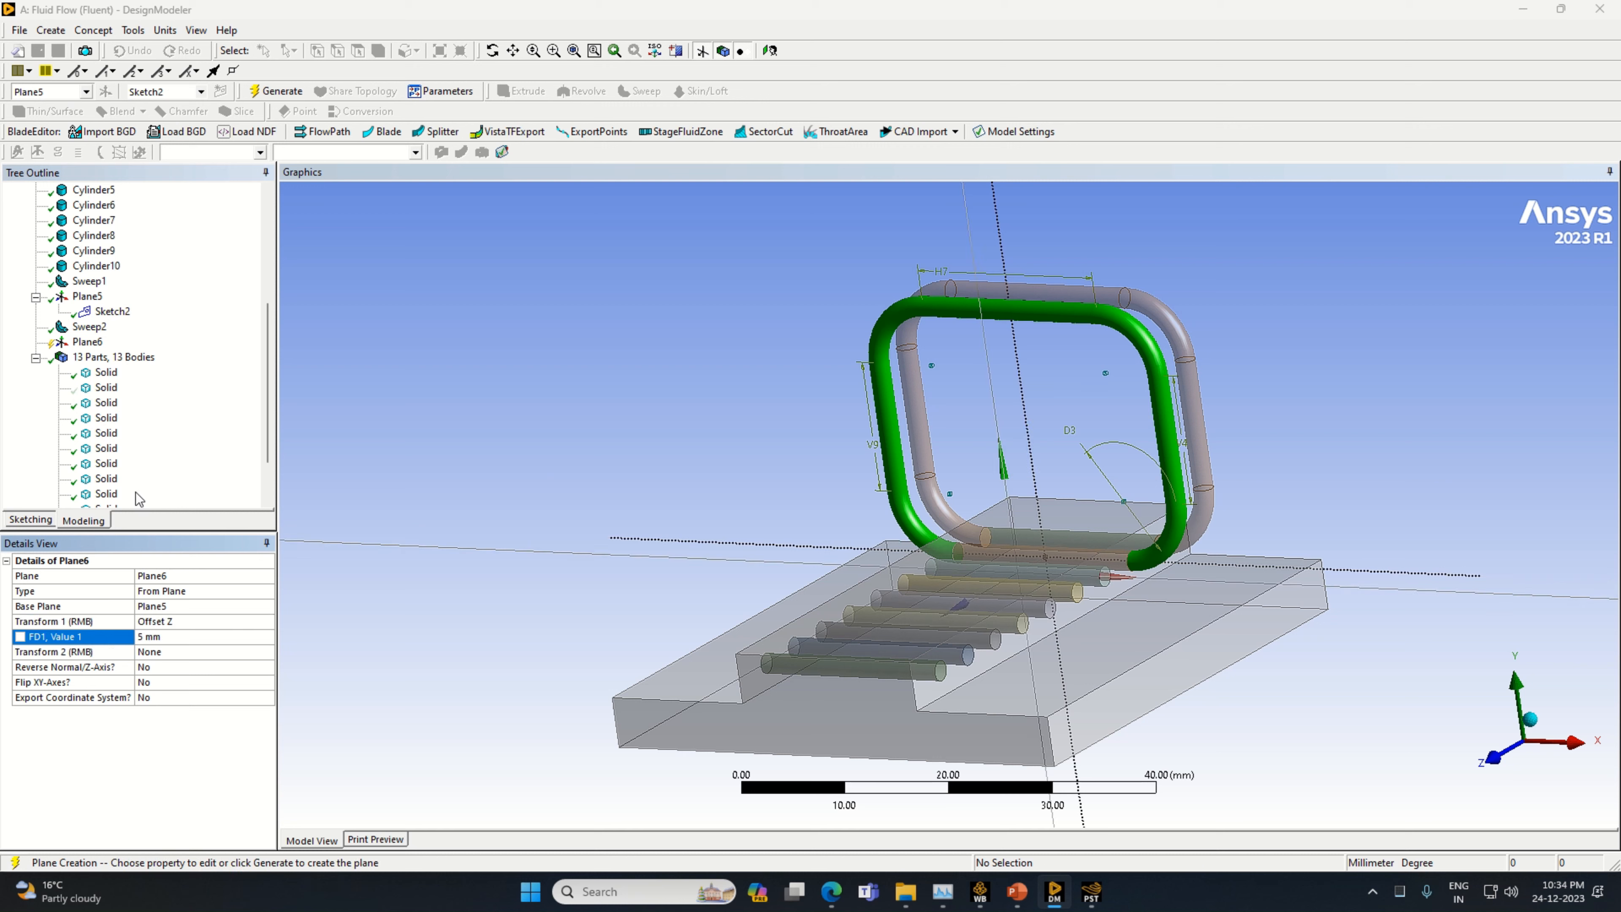
left_click(276, 91)
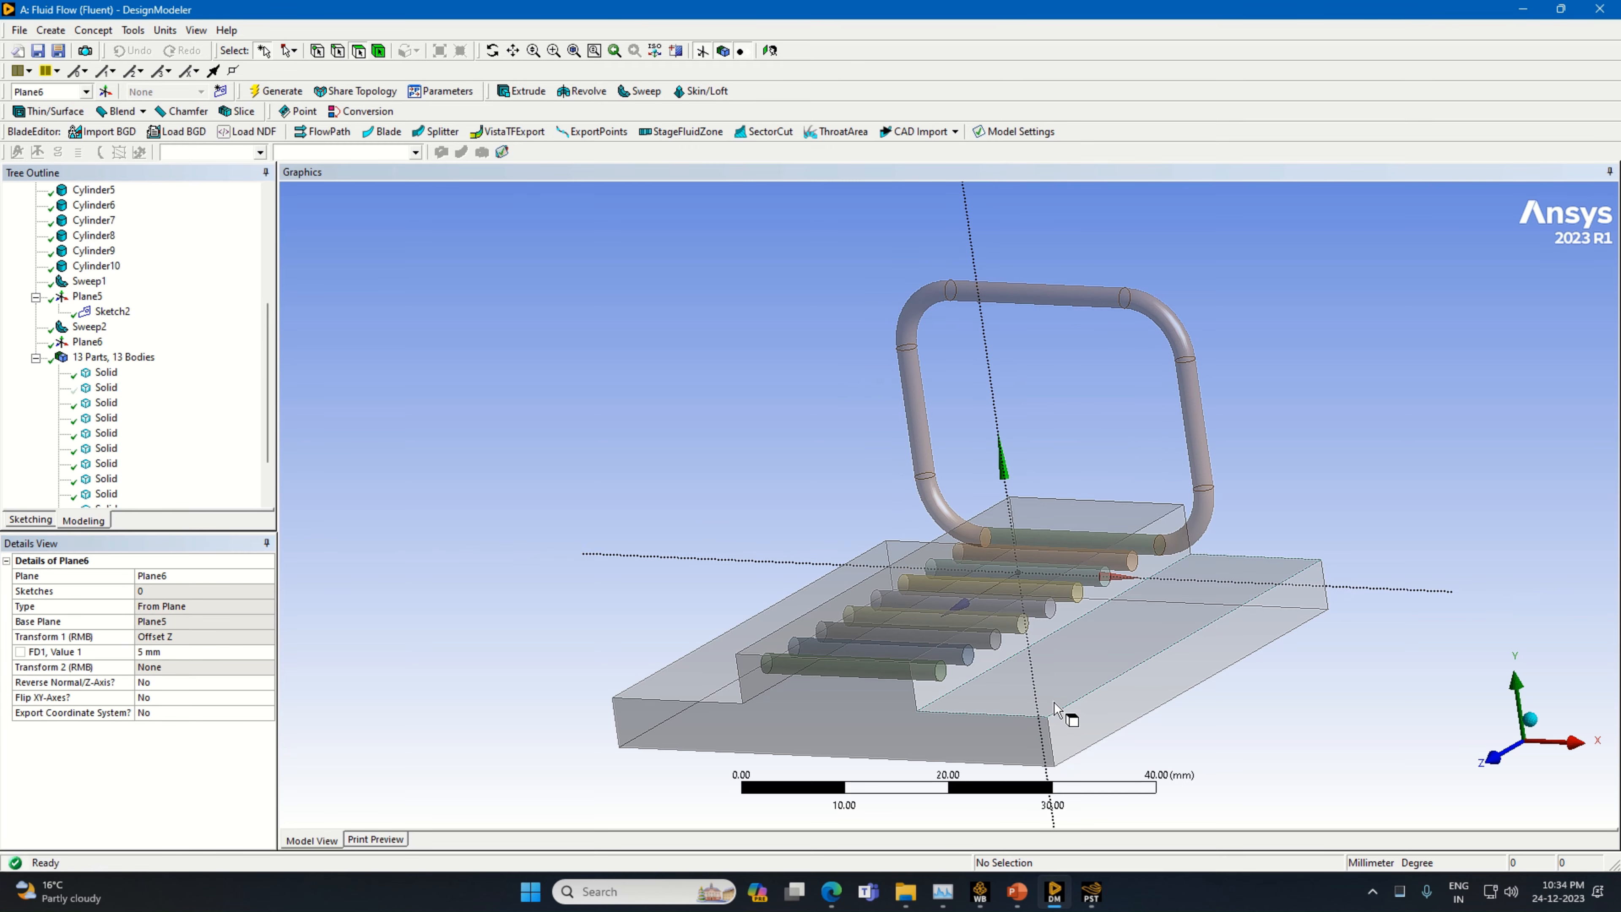
Change the operation of Sweep1 to Slice Material, regenerate the model and check both sweeps
middle_click_drag(1110, 760, 1024, 750)
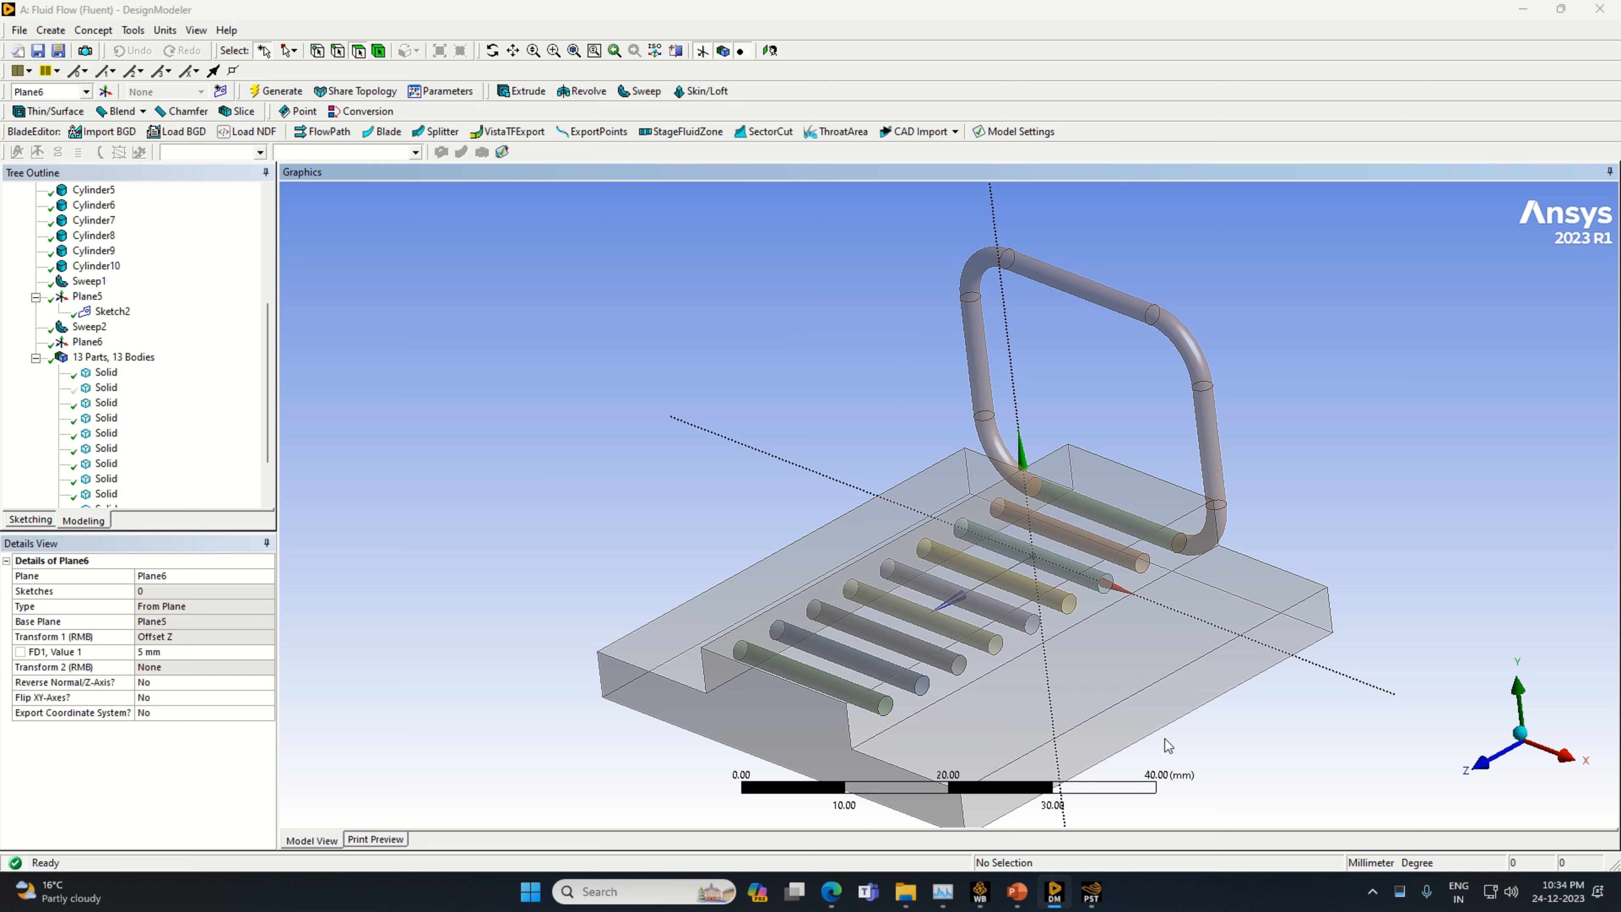
middle_click_drag(1166, 746, 1258, 778)
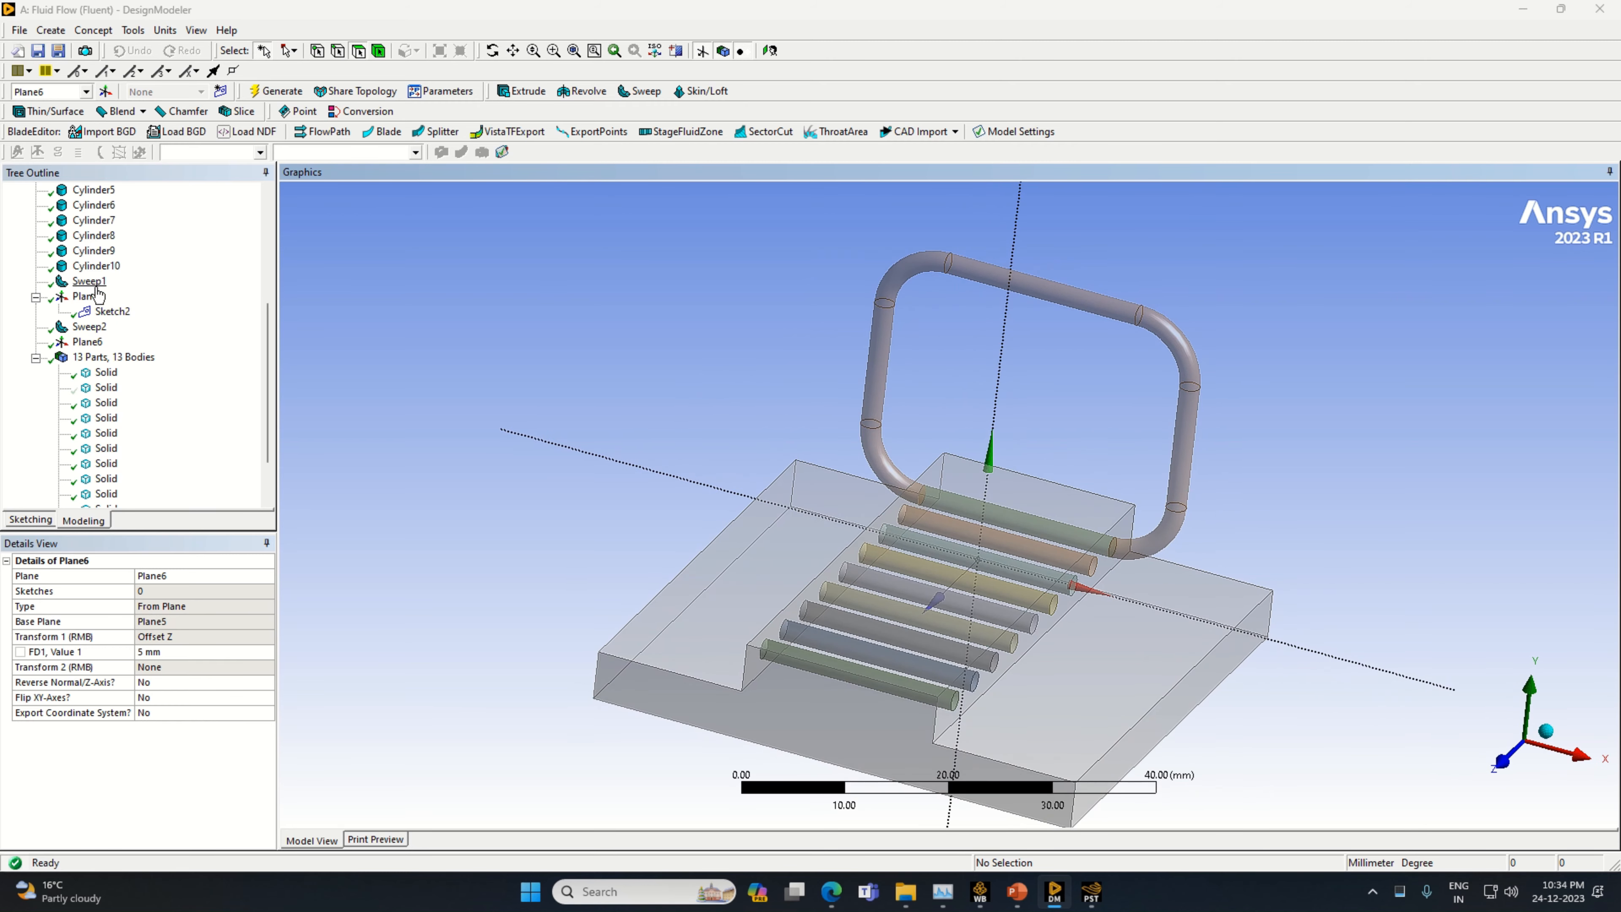
left_click(89, 282)
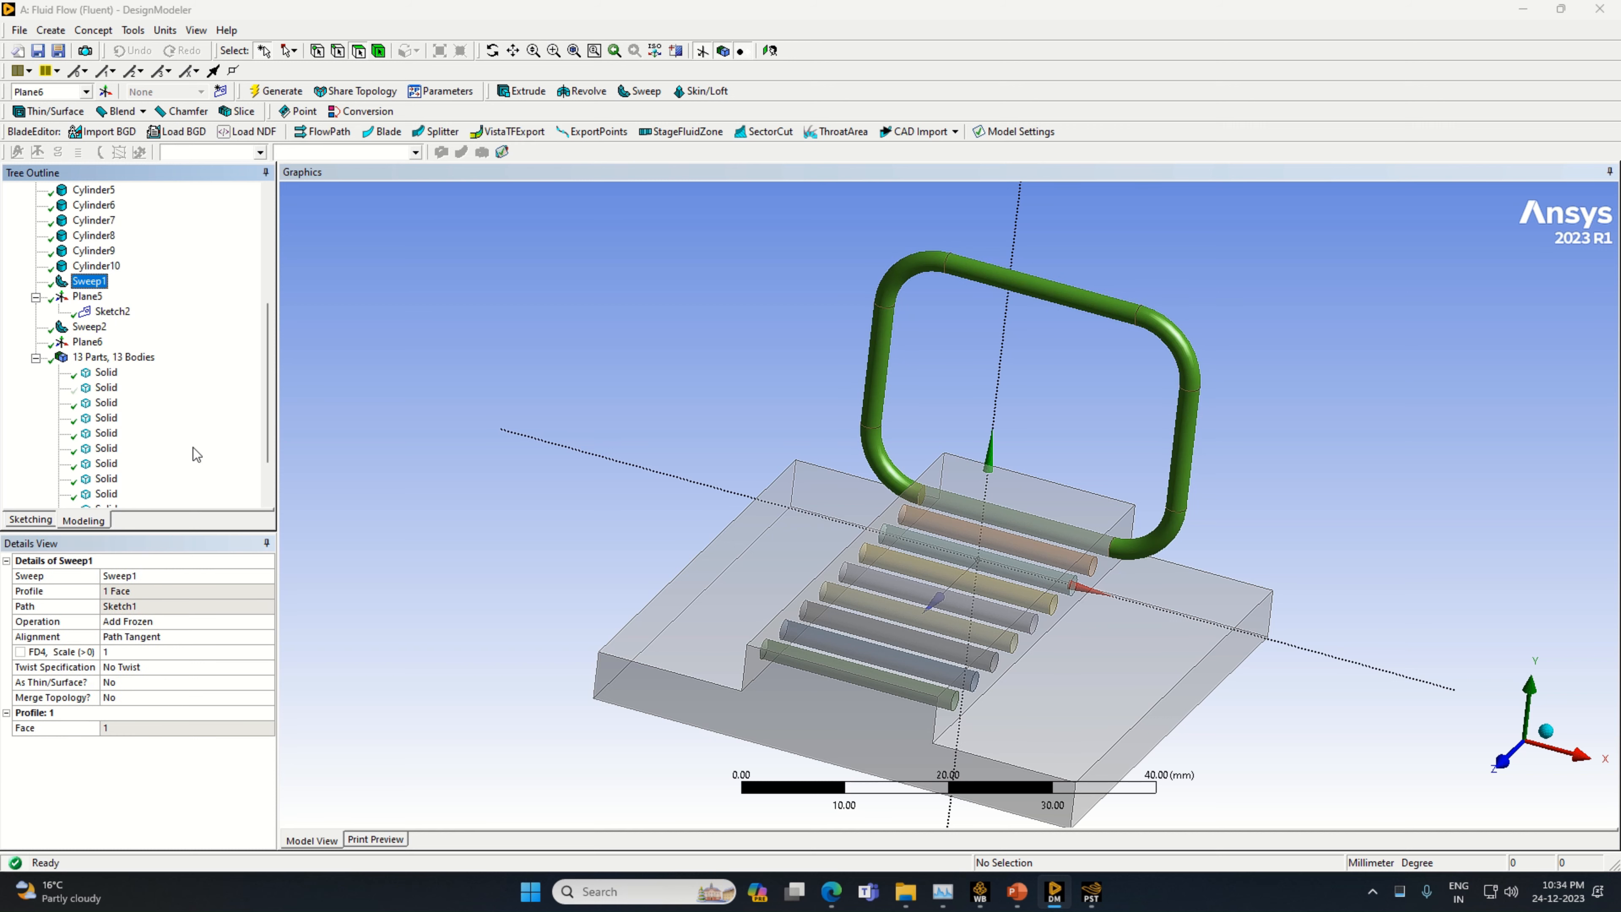
left_click(263, 622)
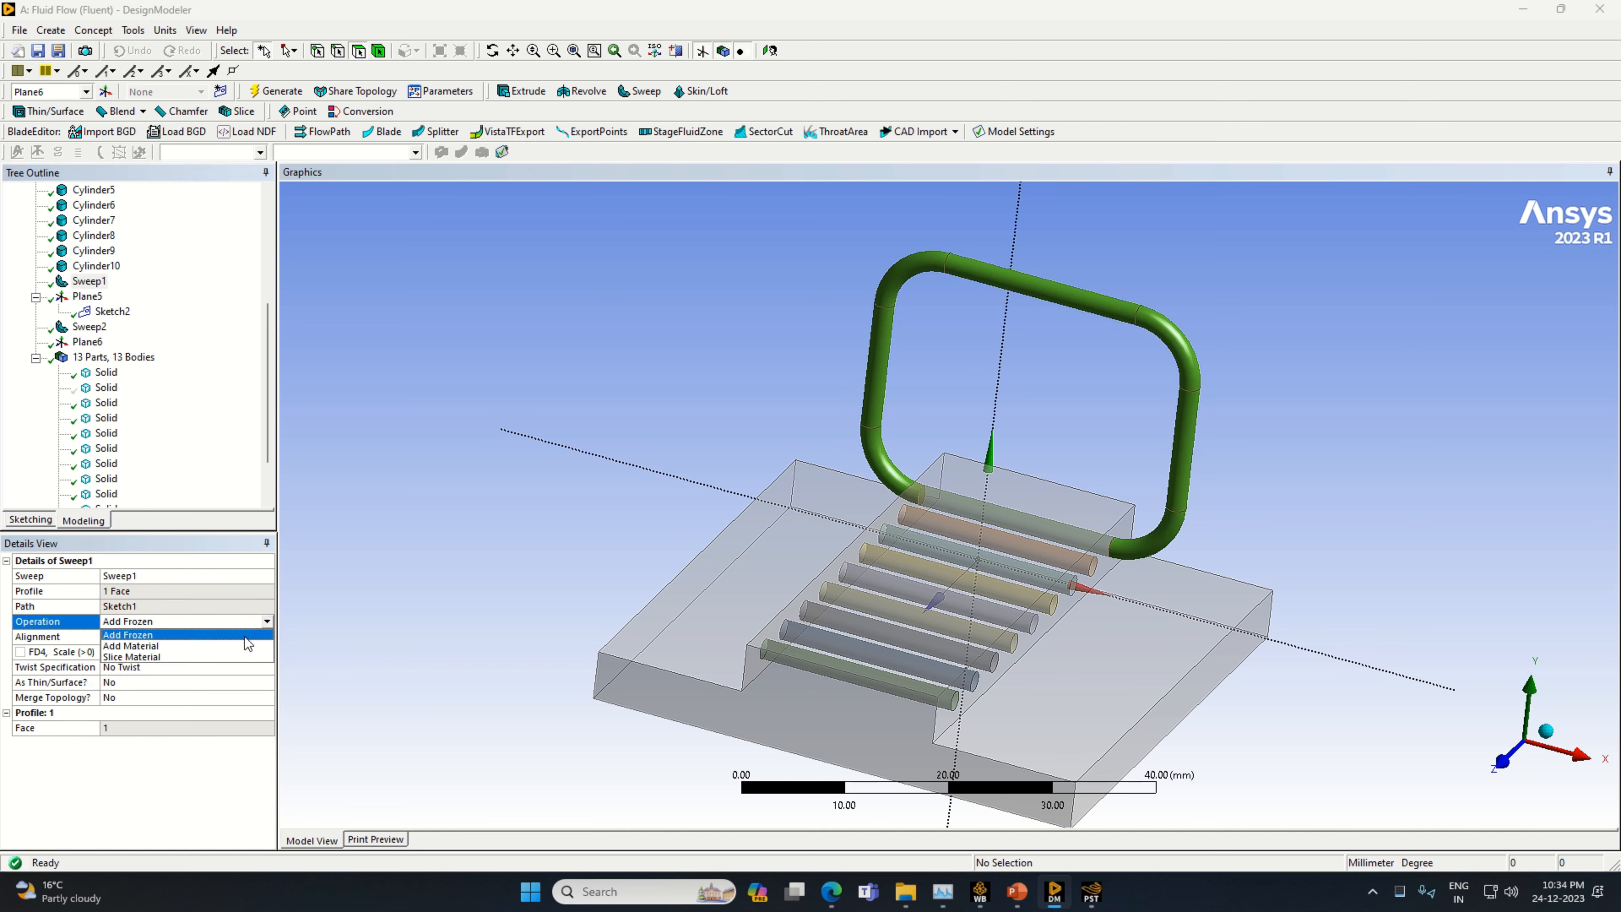
left_click(208, 657)
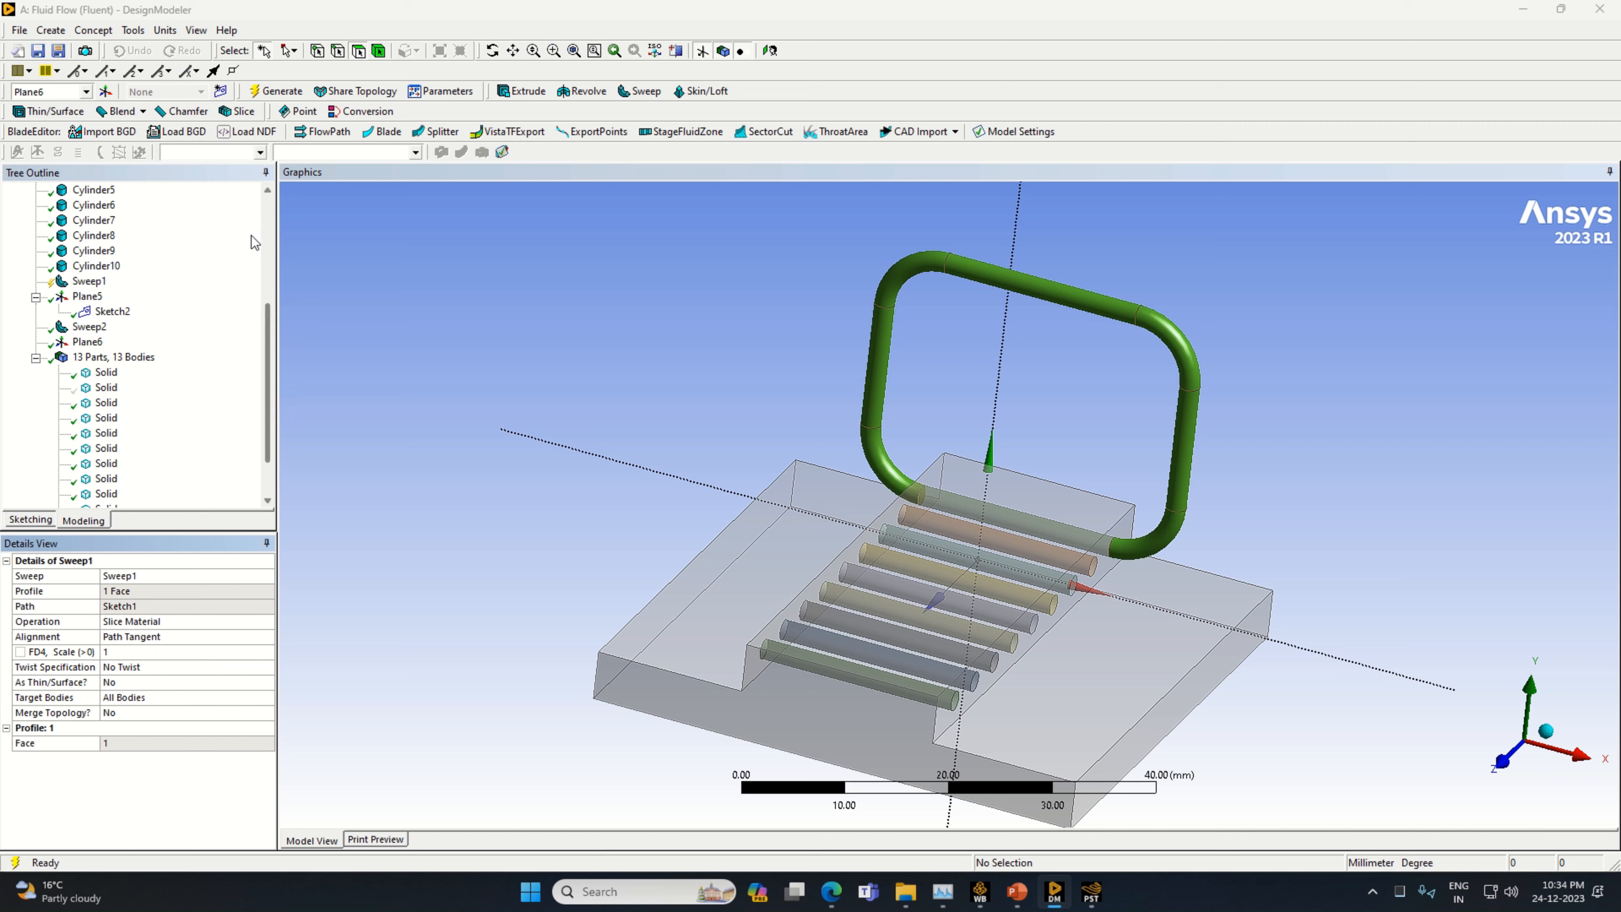
left_click(262, 92)
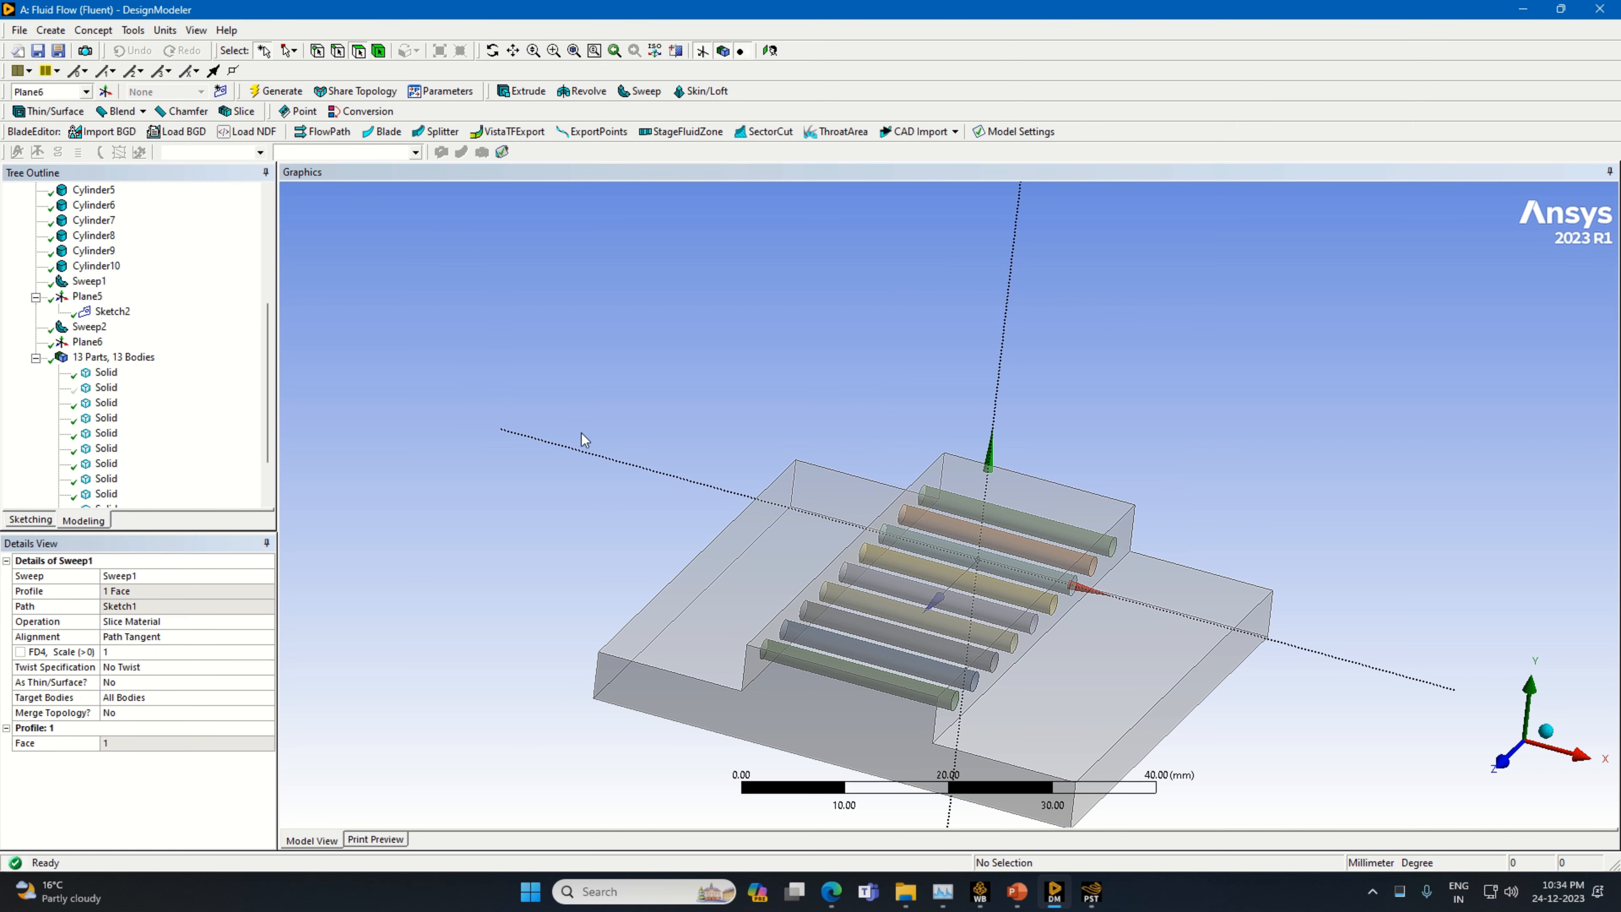
left_click(89, 282)
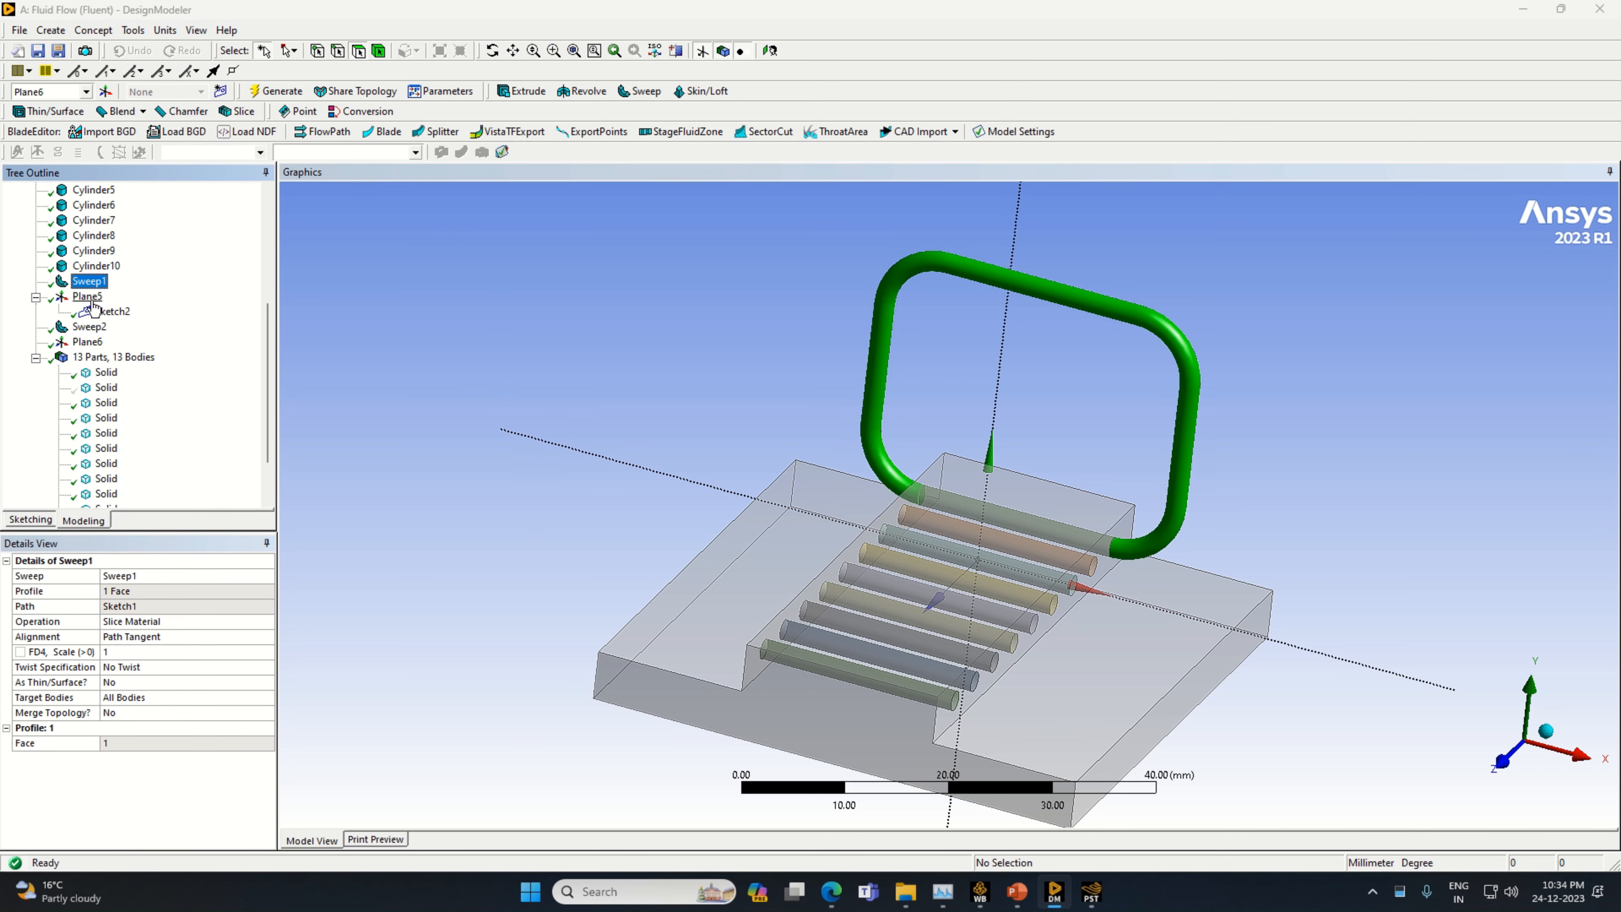
left_click(91, 328)
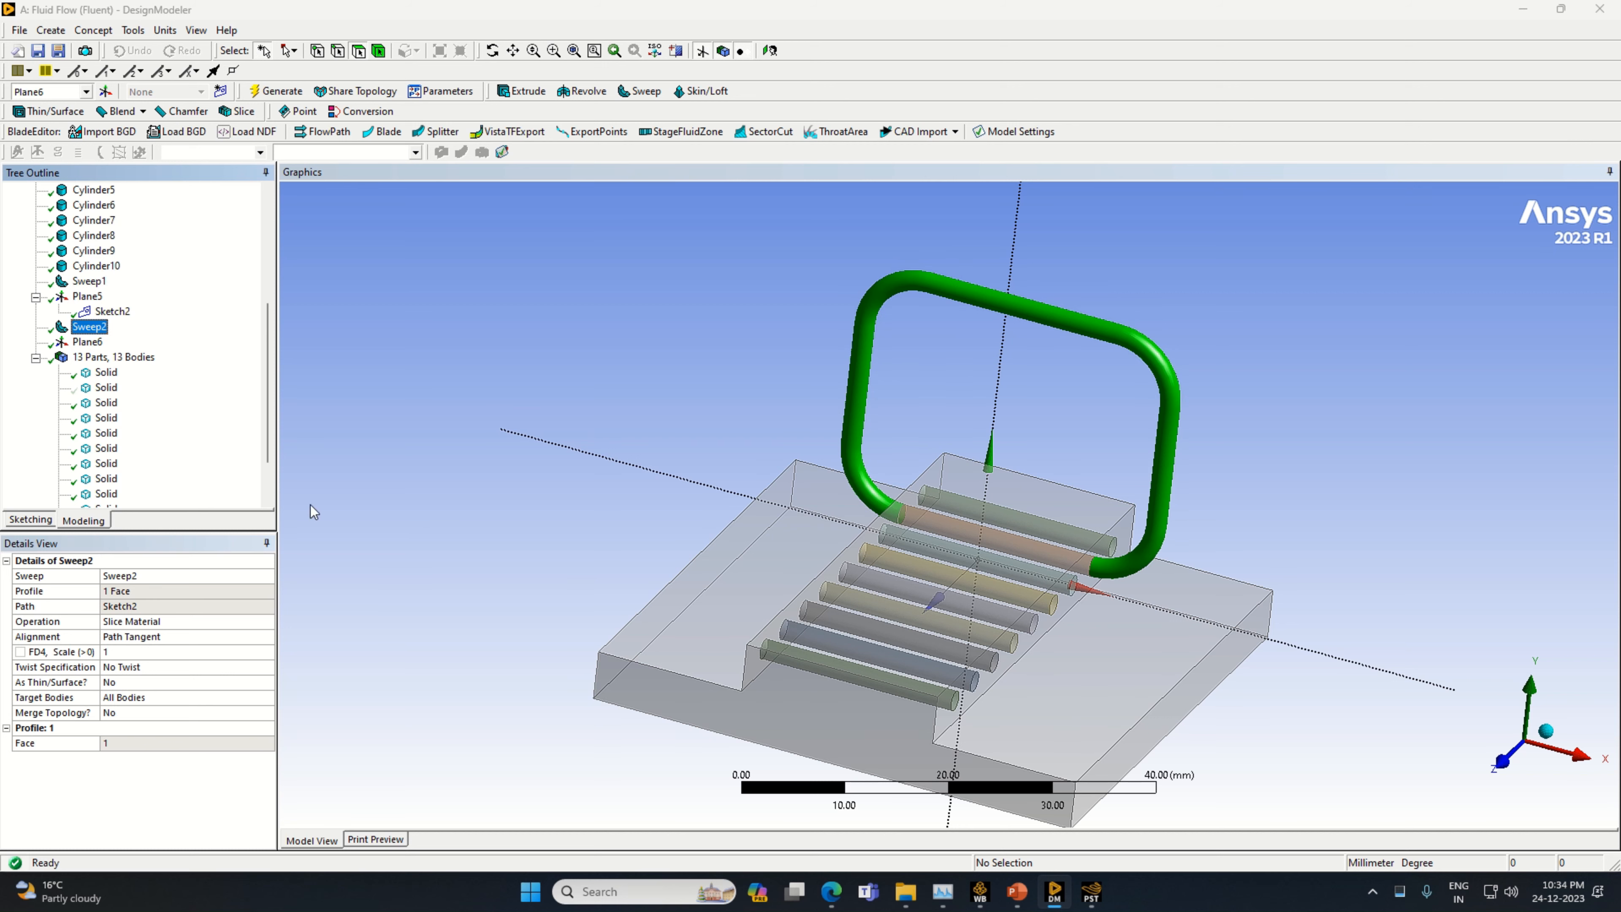
Add a new sketch to Plane6 and look straight at that plane
left_click(87, 343)
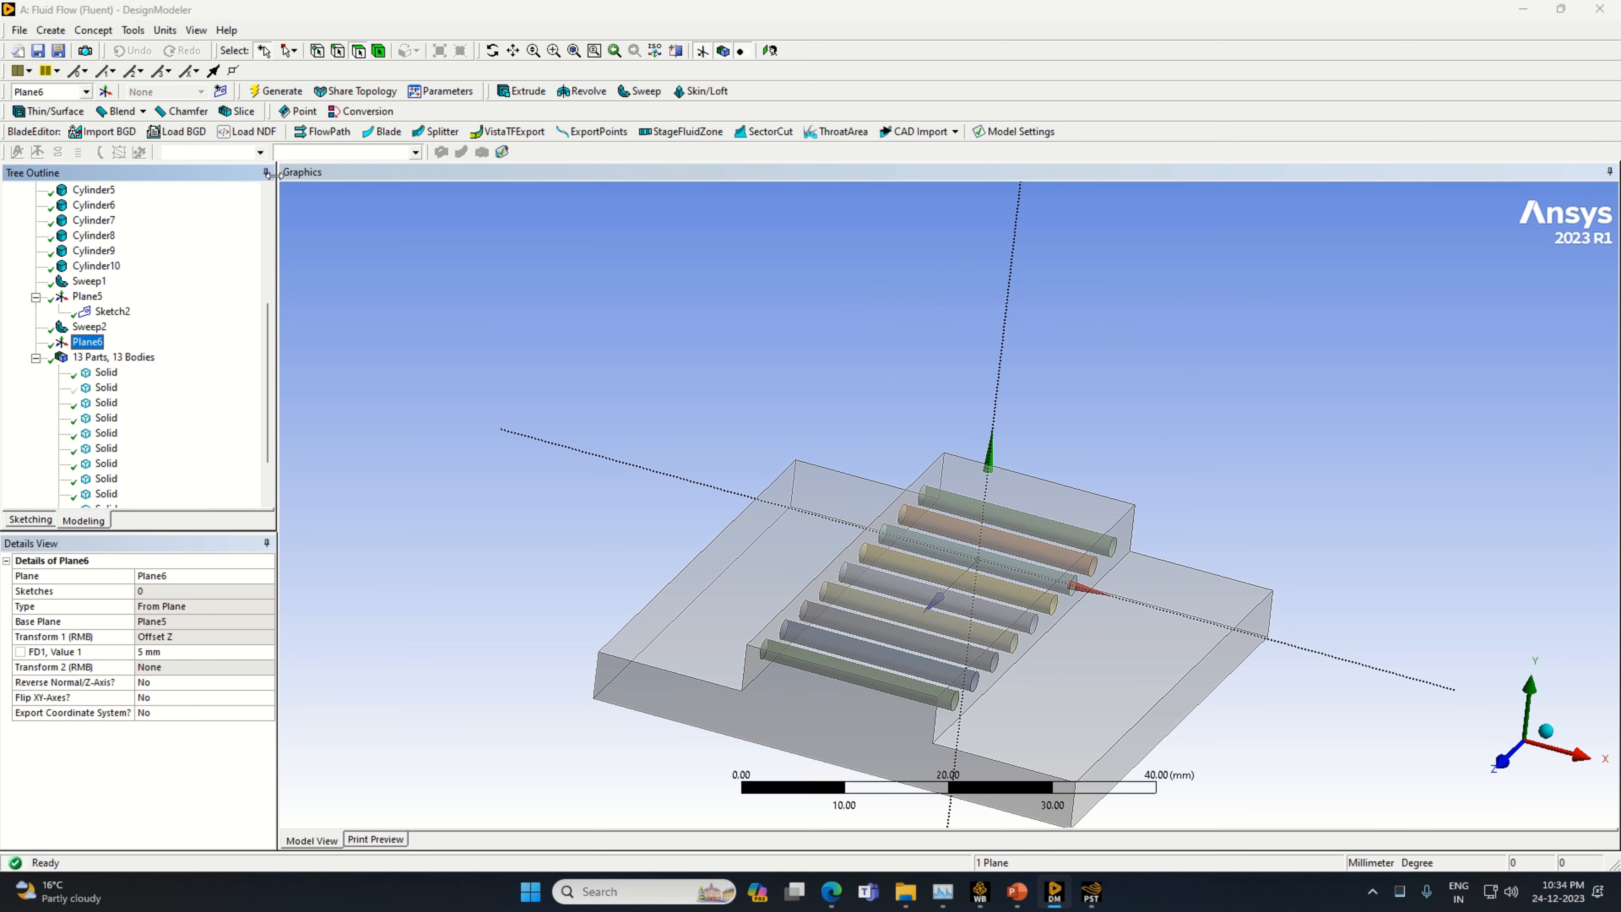
left_click(221, 91)
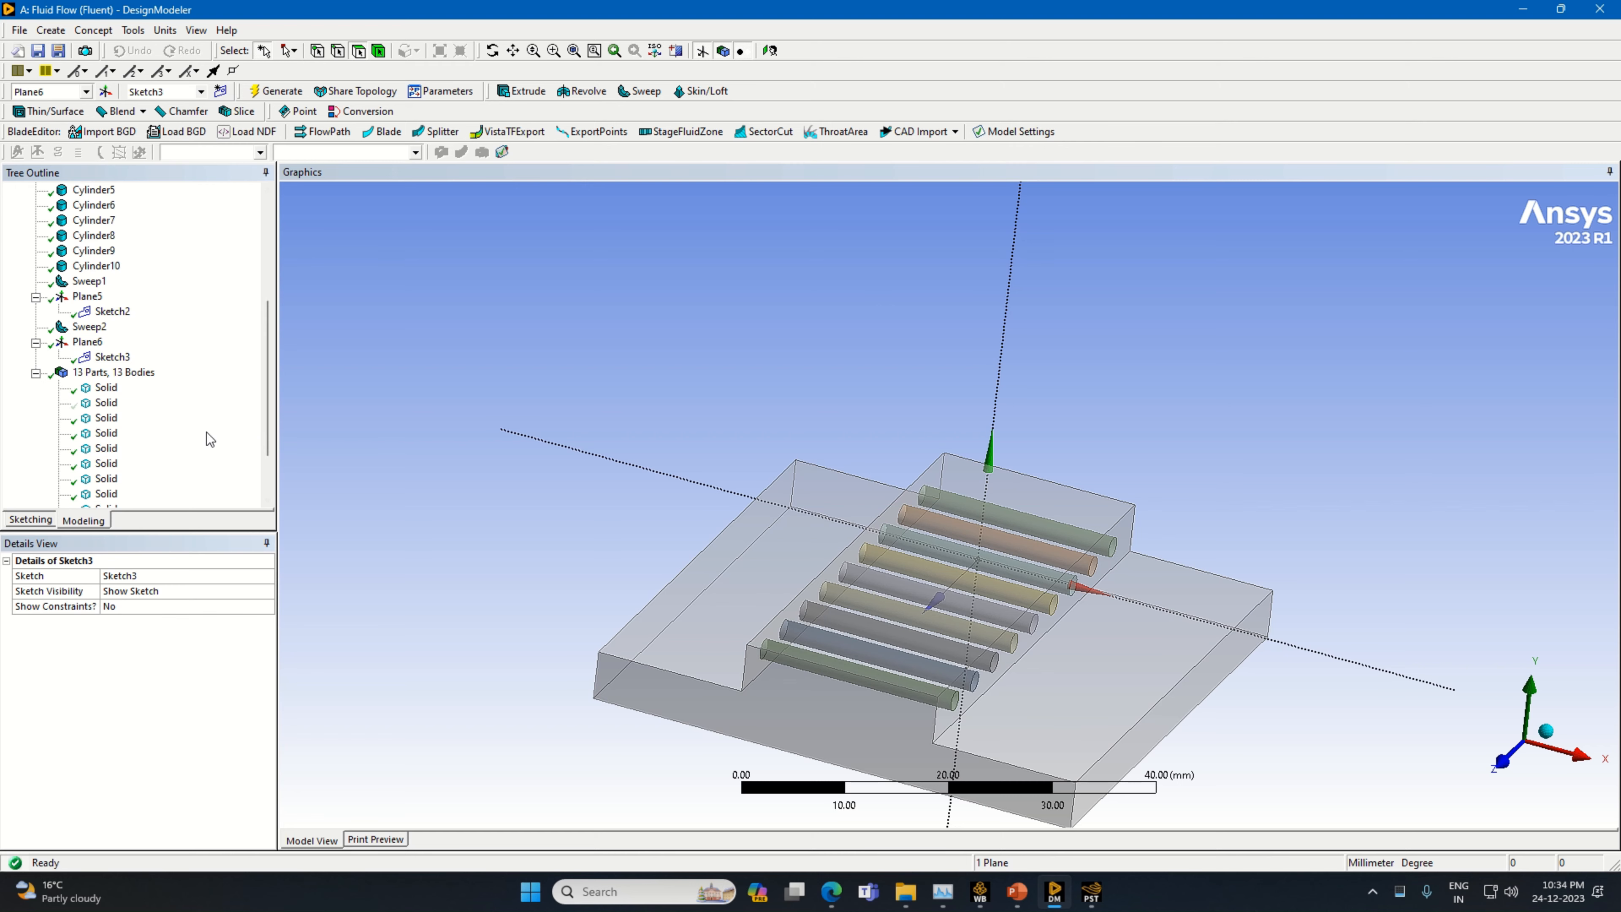
right_click(87, 343)
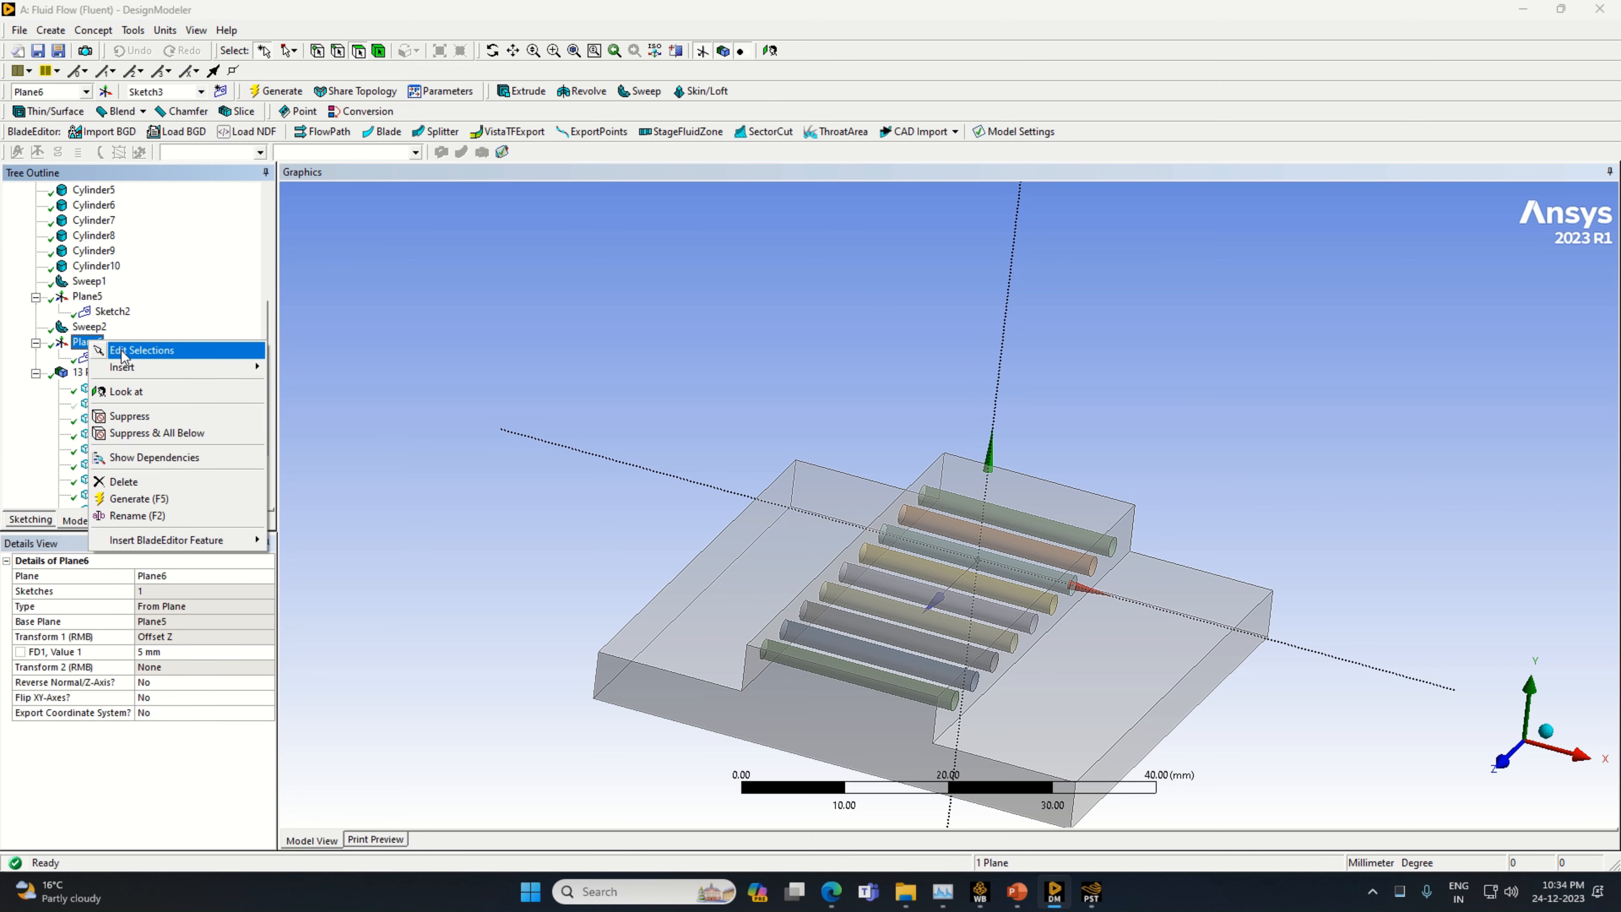
left_click(127, 391)
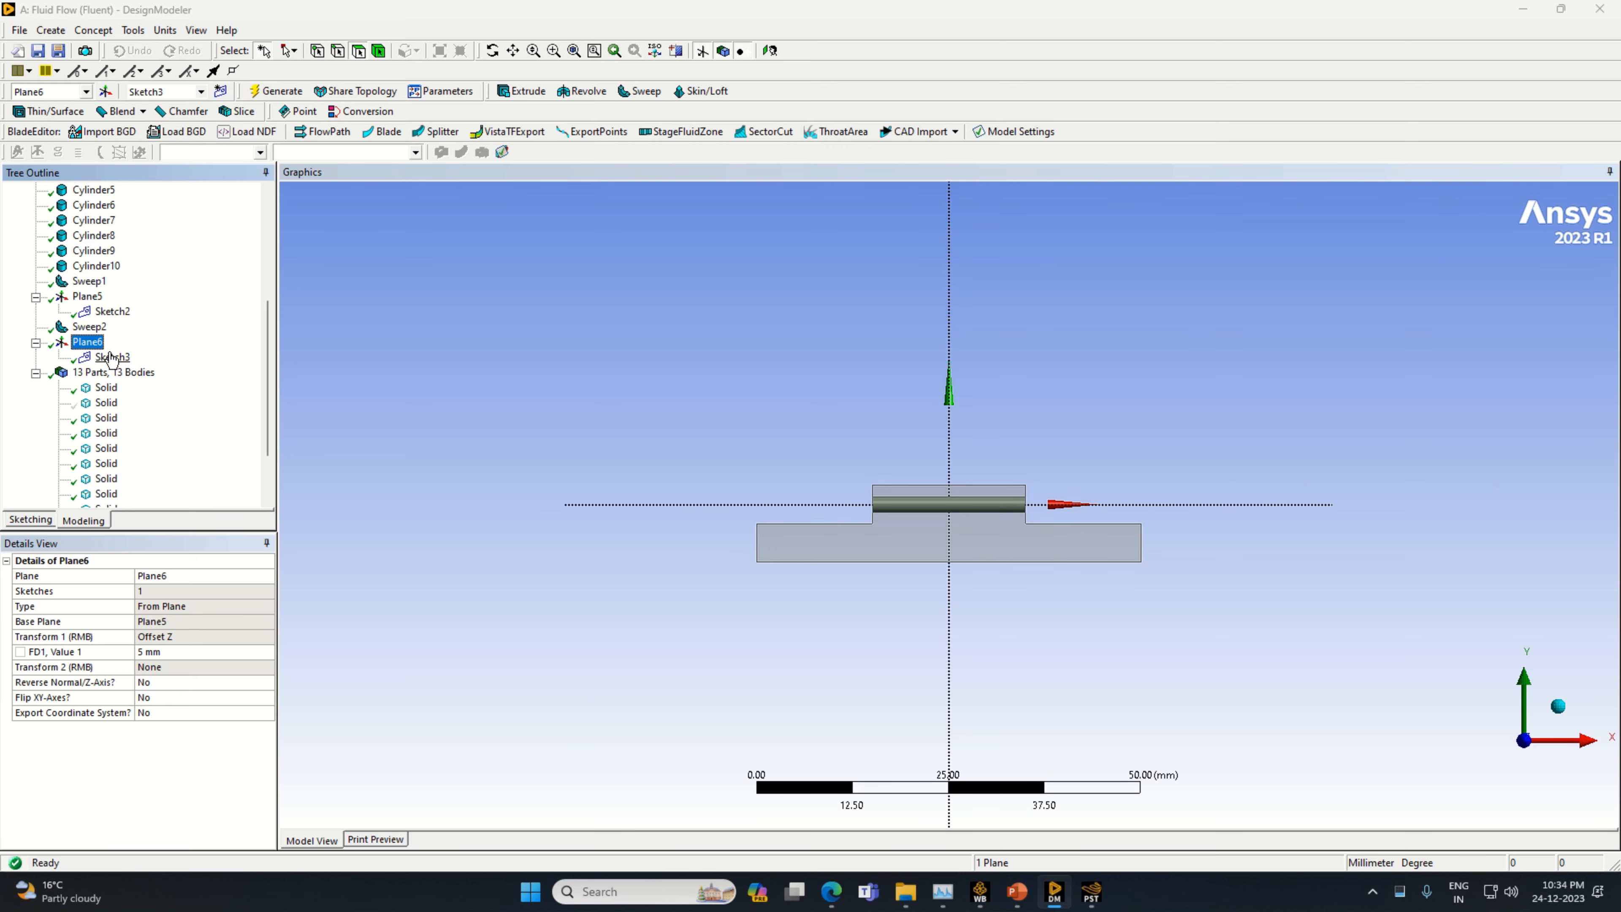
In Sketch3, draw a horizontal line about 11.7 mm long from the origin along the positive X axis
left_click(113, 357)
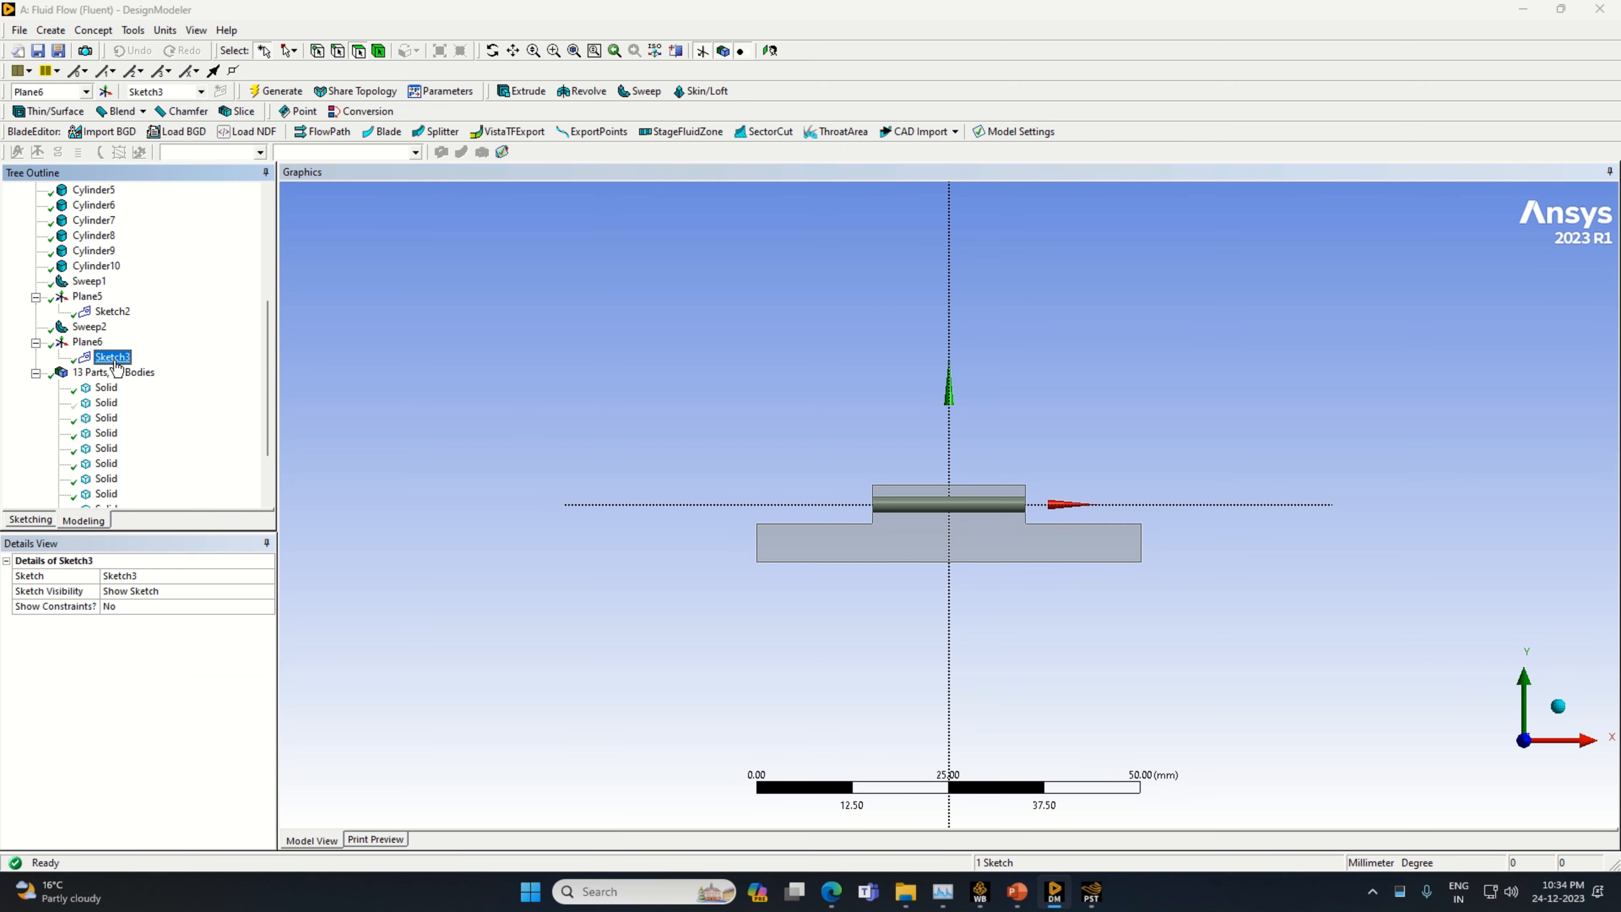
left_click(30, 519)
left_click(33, 212)
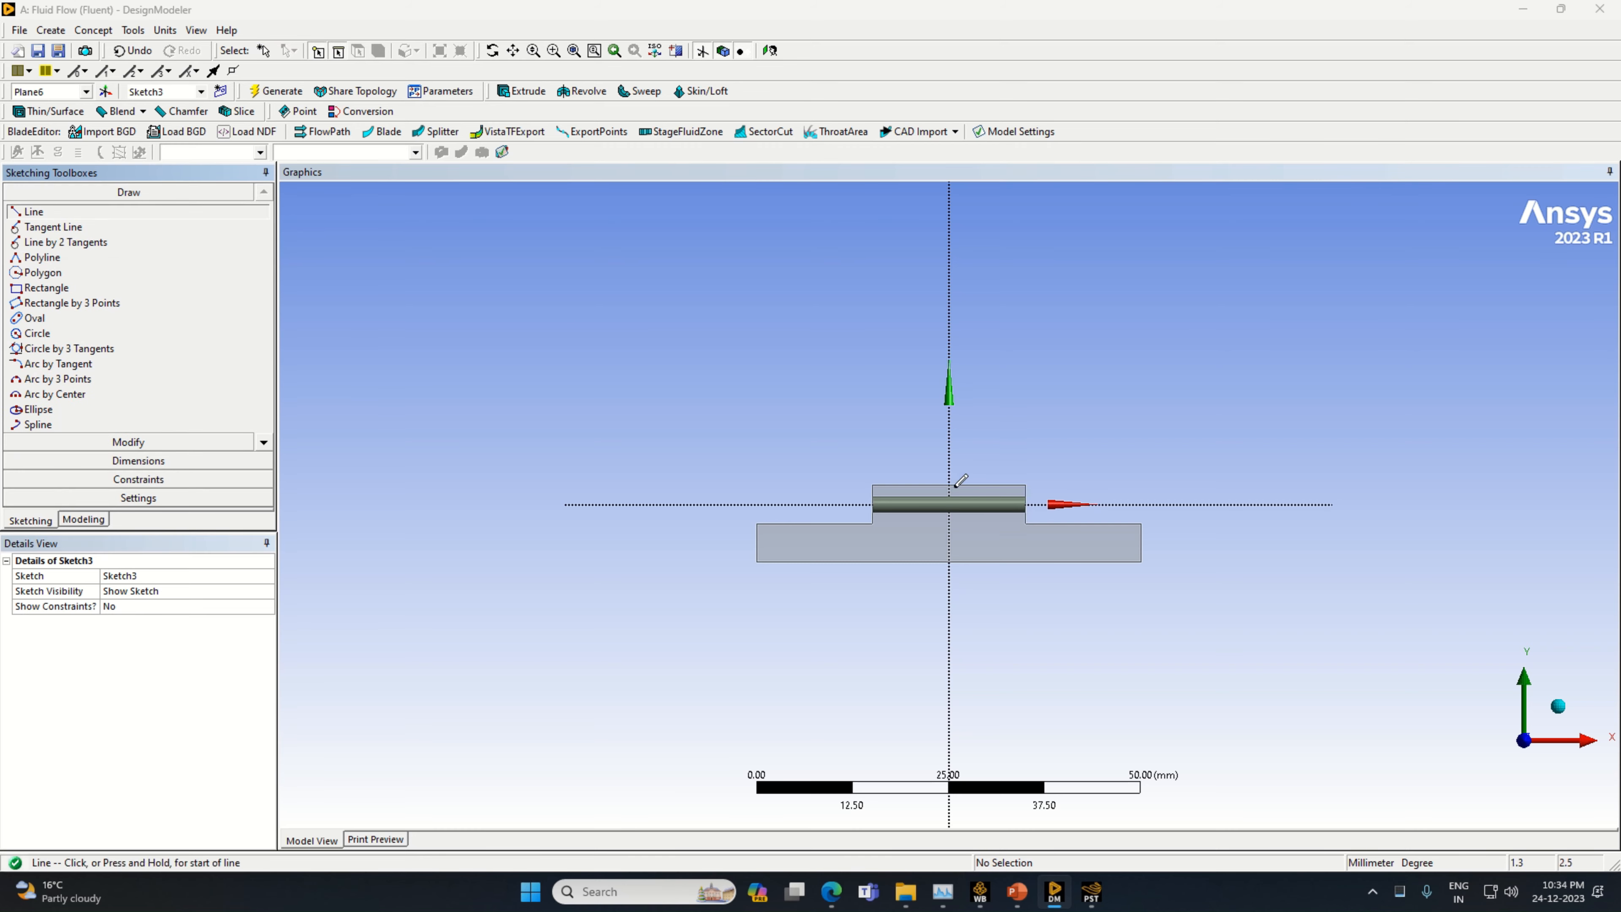
left_click(949, 505)
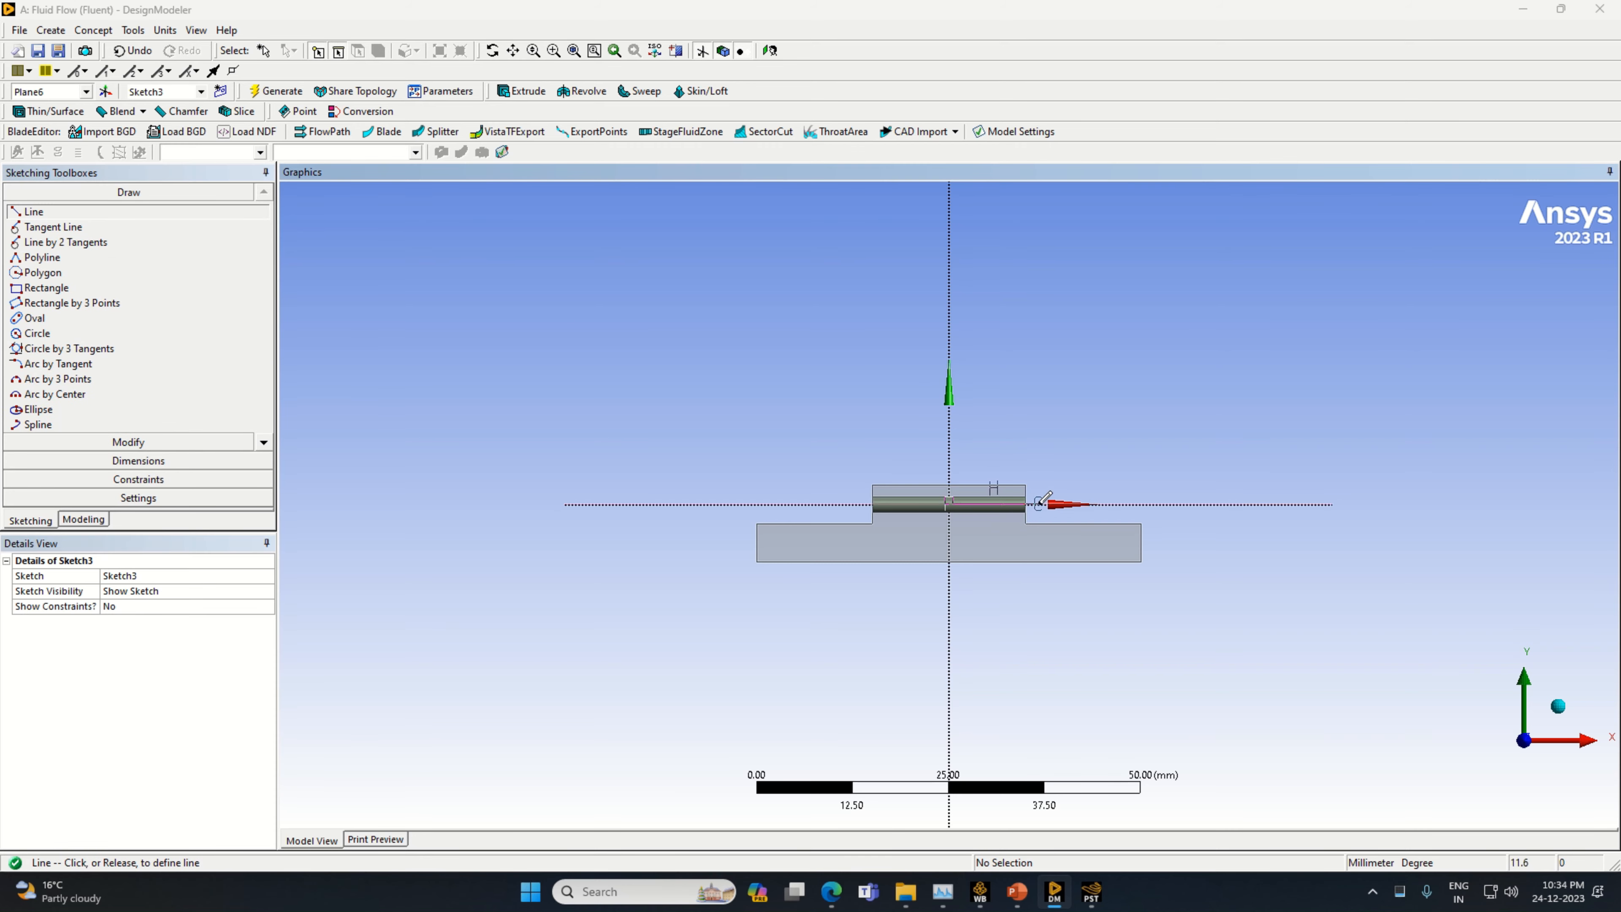
left_click(1043, 503)
Dimension the horizontal line's length and set it to 10 mm
left_click(204, 461)
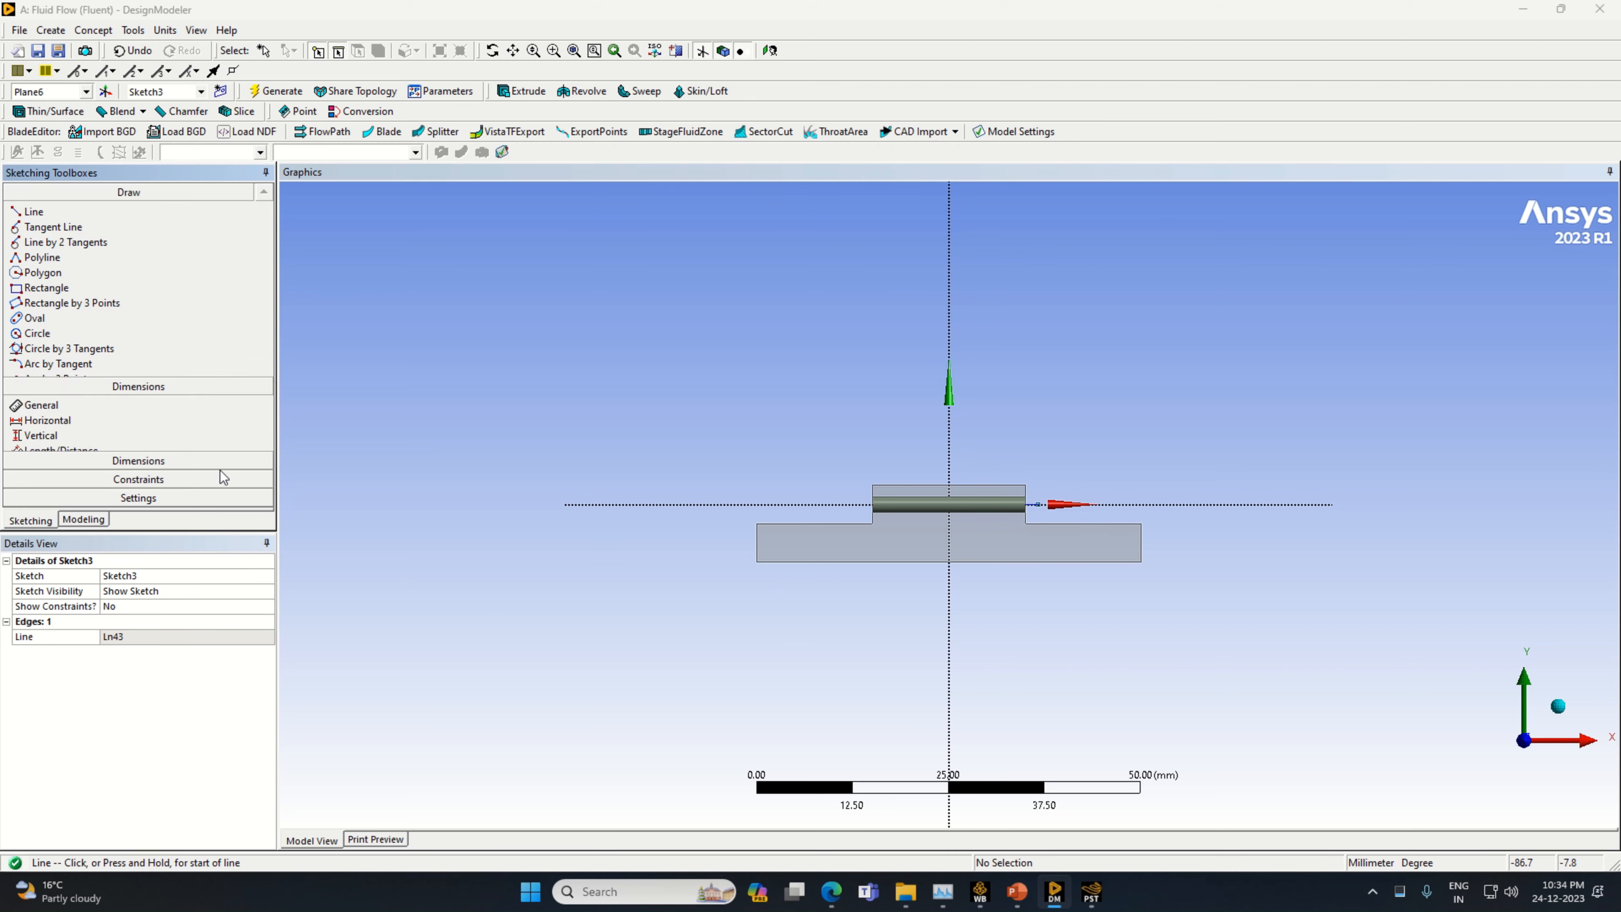
left_click(1017, 511)
left_click(1014, 533)
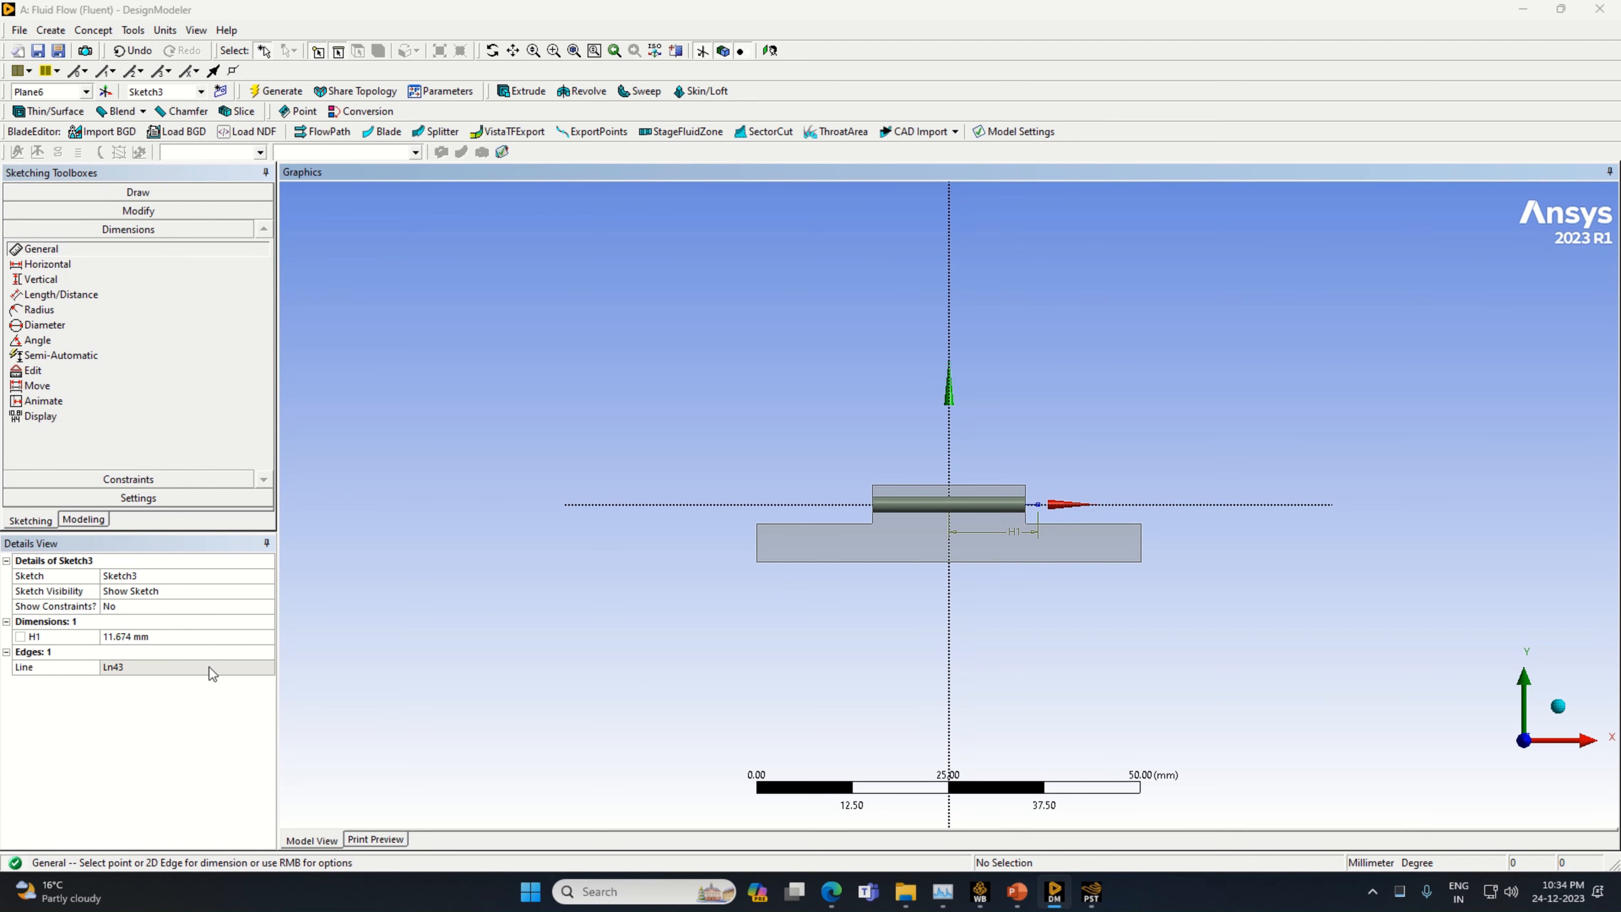
left_click(168, 639)
type("10")
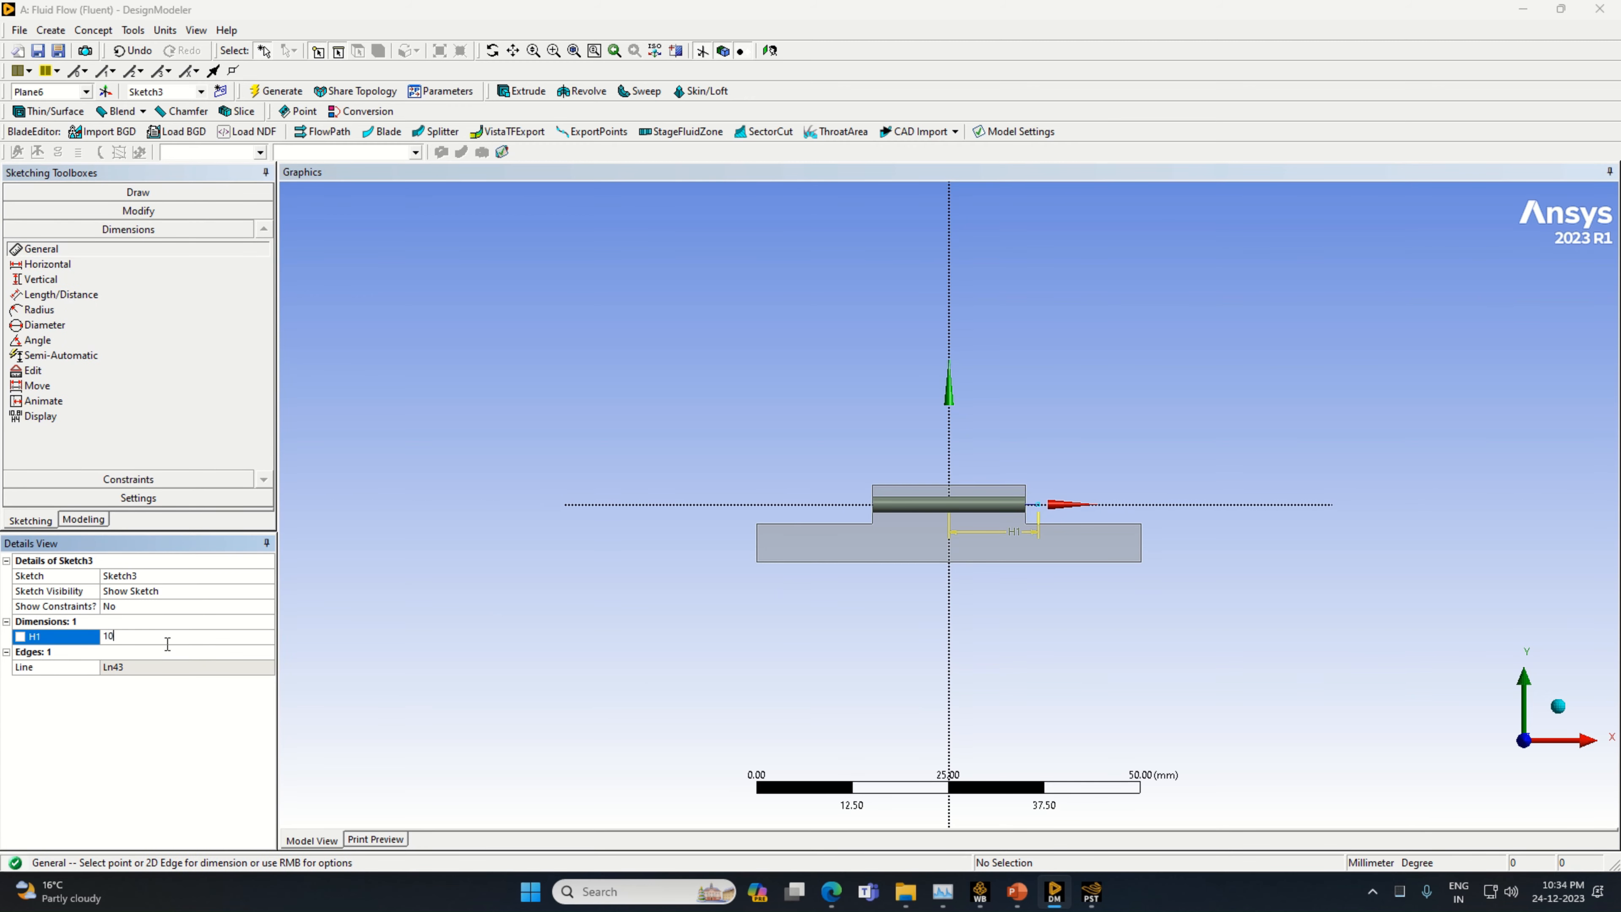
key("Return")
Draw a vertical line about 9.3 mm long upward from the outer end of the 10 mm horizontal line
left_click(138, 192)
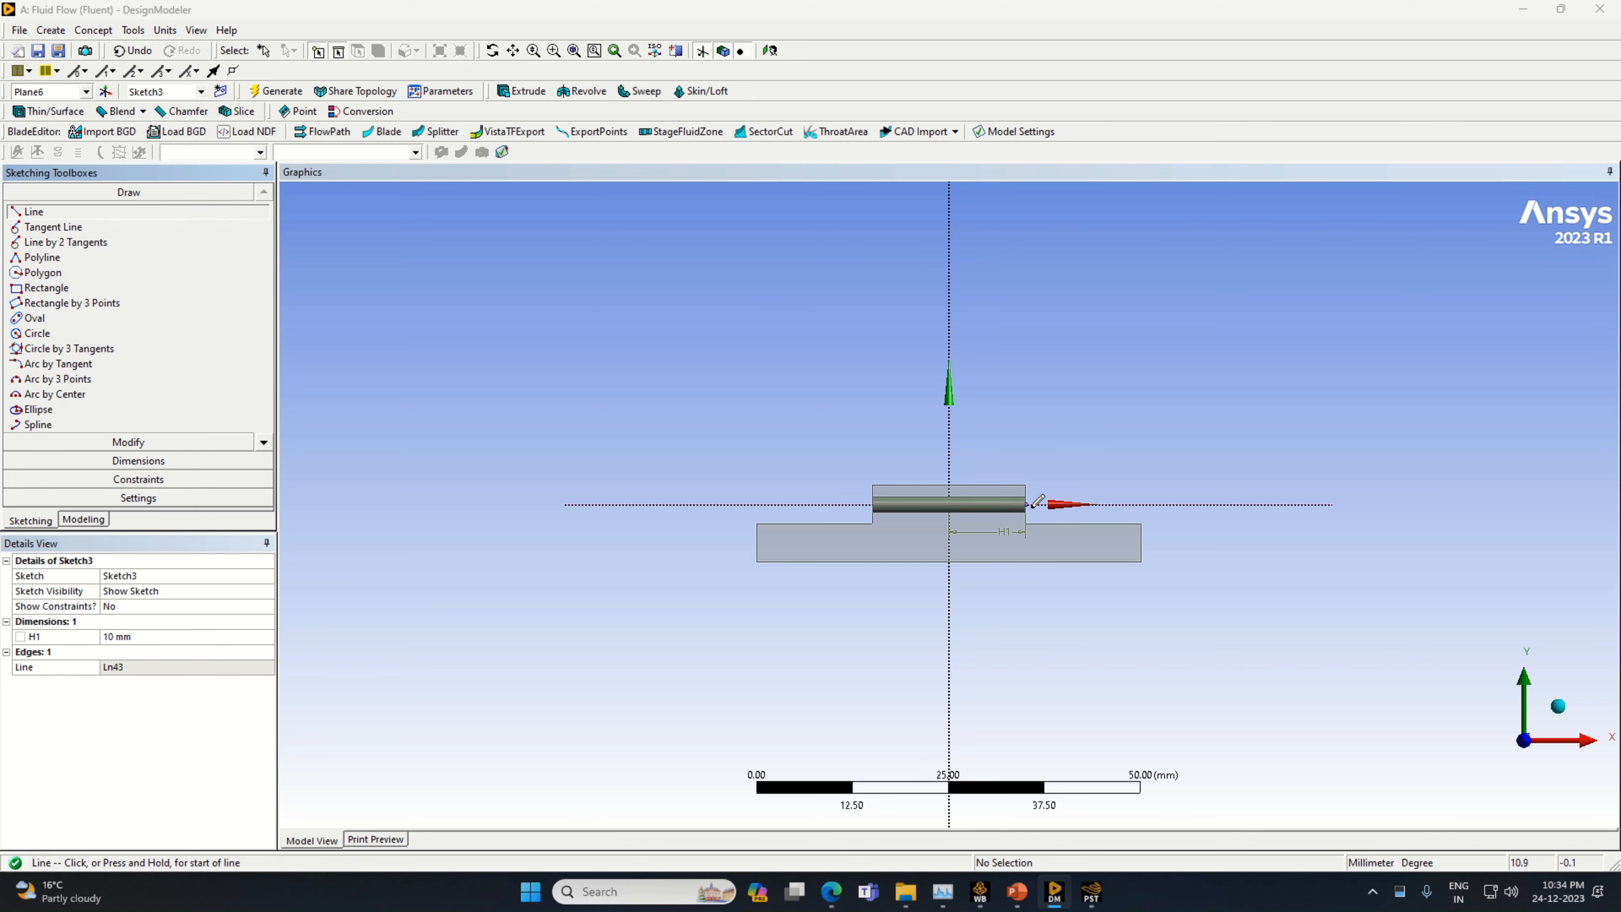
left_click(1027, 503)
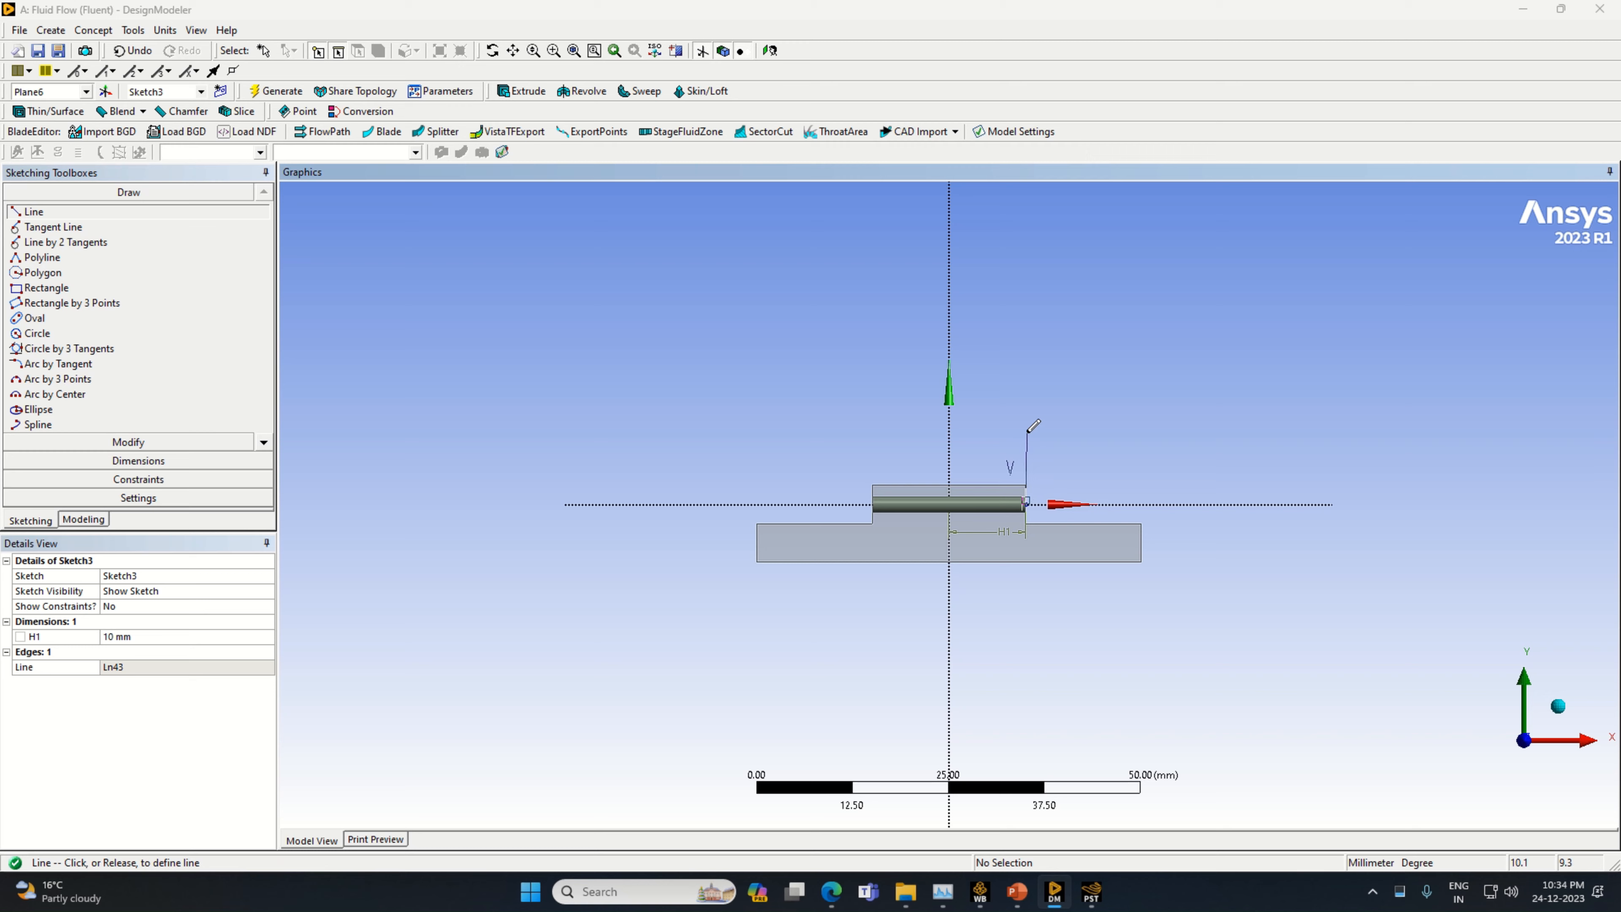
left_click(1025, 432)
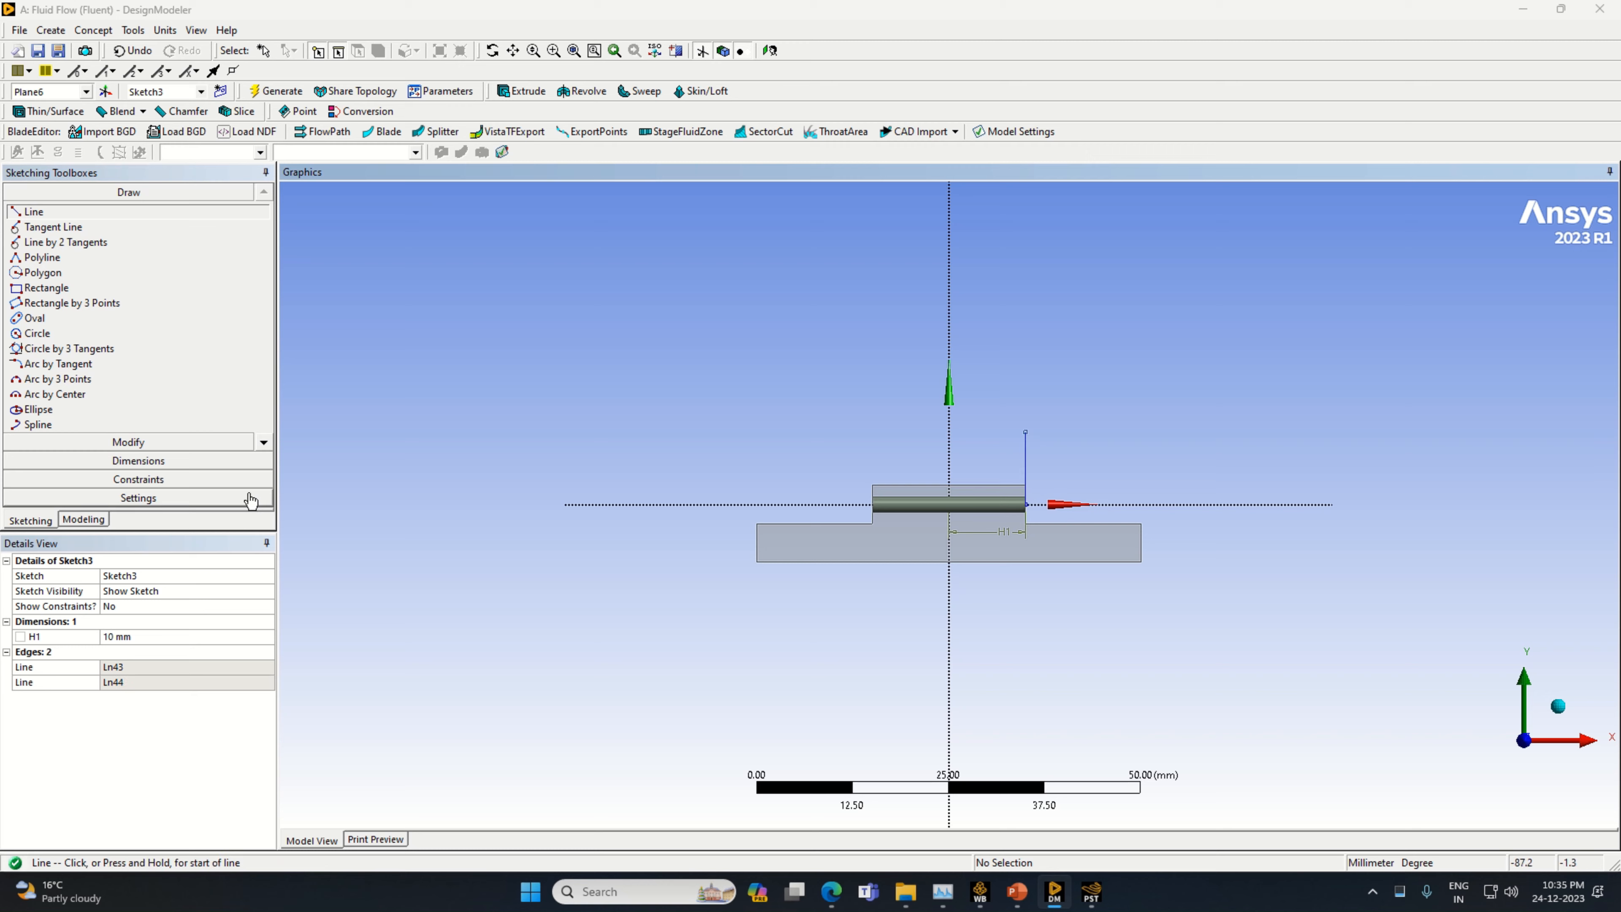
Dimension the vertical line's length and set it to 6 mm
left_click(166, 461)
left_click(1027, 463)
left_click(1046, 463)
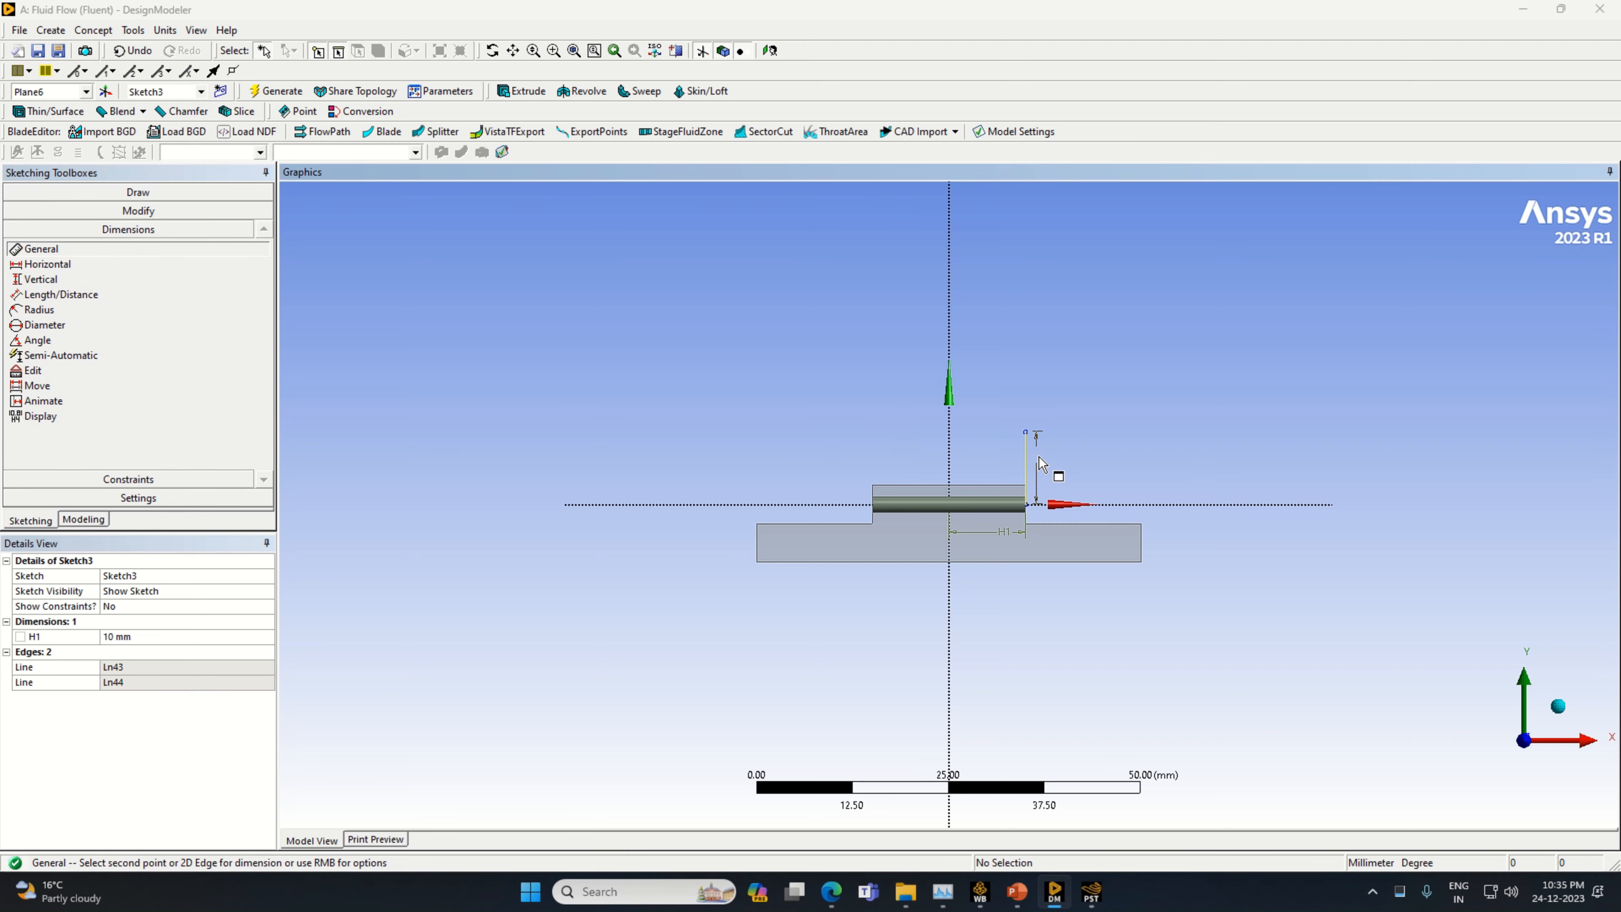
left_click(181, 652)
type("6")
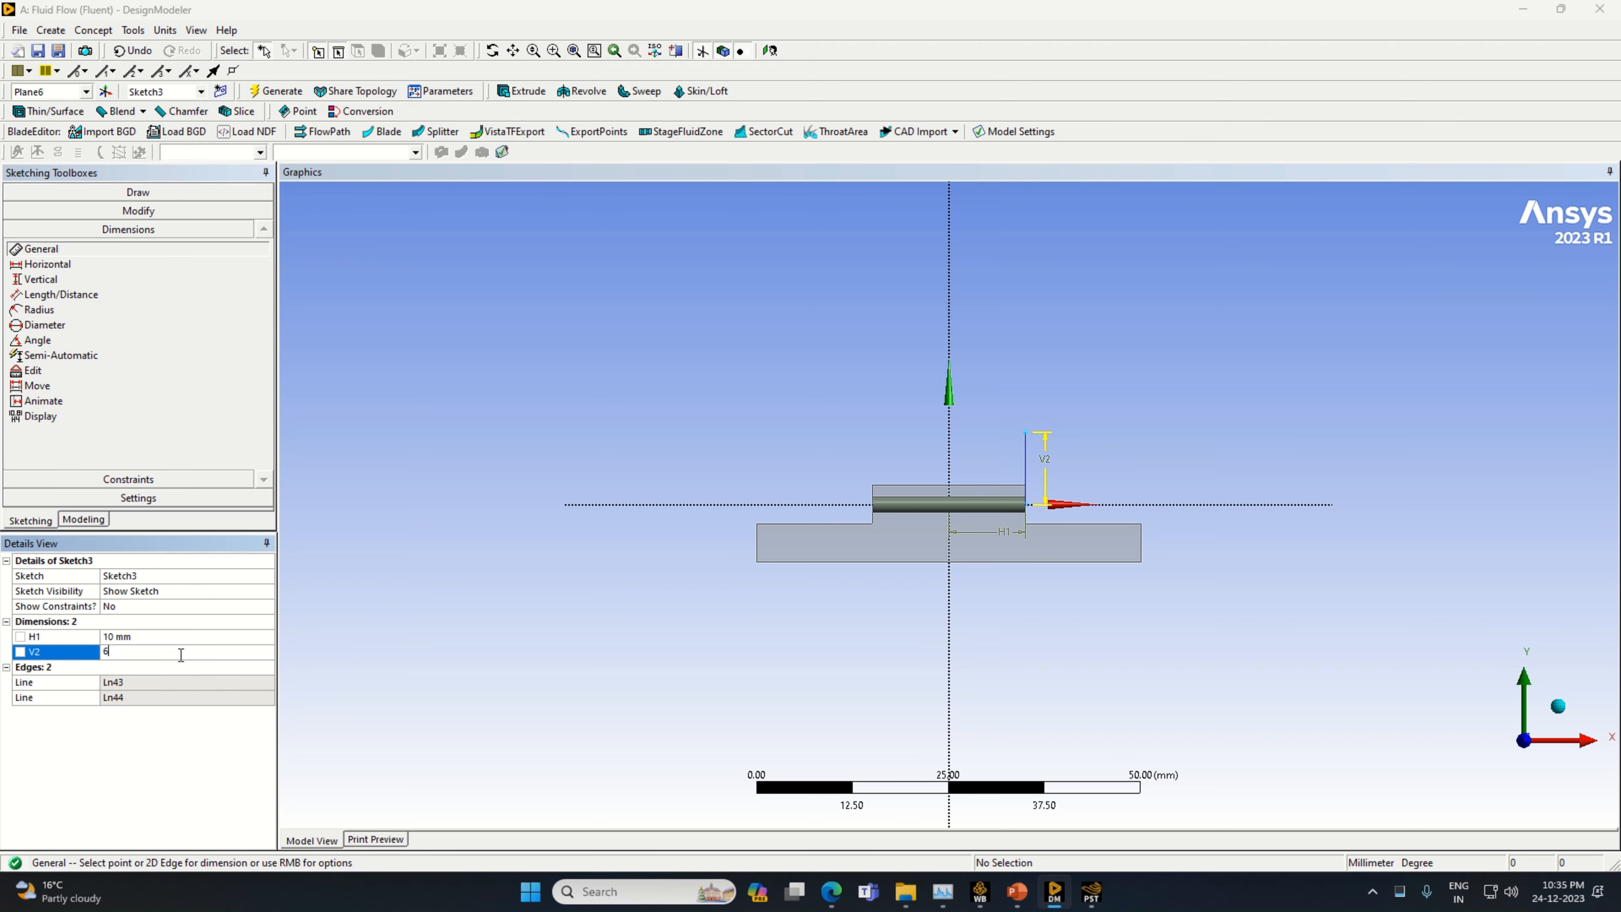
key("Return")
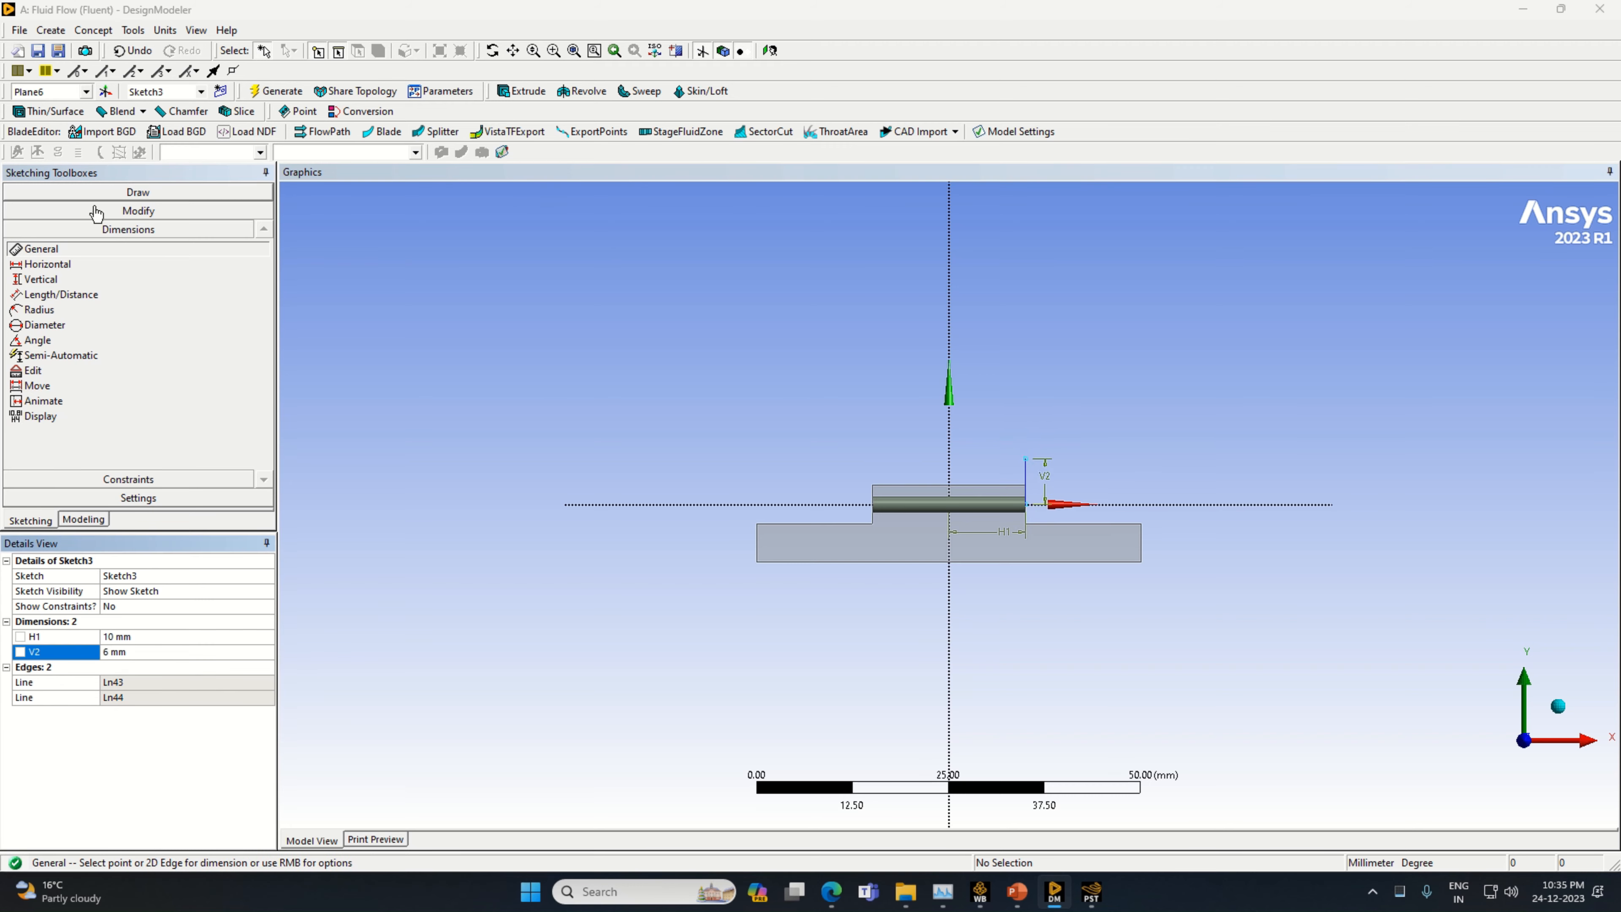
Draw a circle about 9.4 mm in diameter centred on the upper end of the 6 mm vertical line
left_click(127, 197)
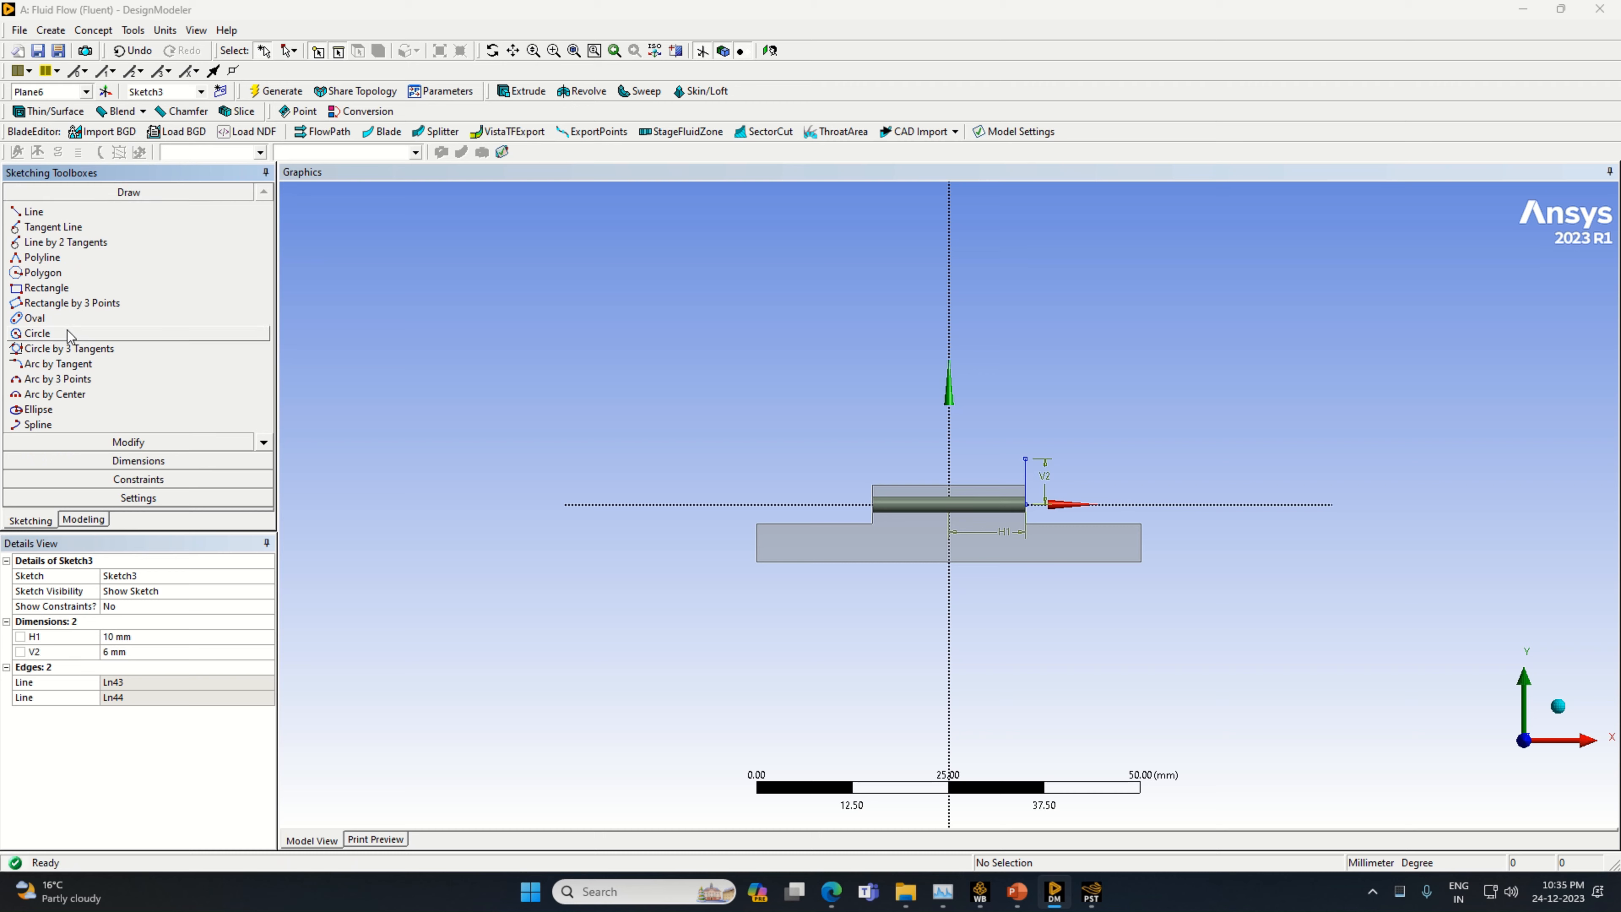
left_click(37, 333)
left_click(1025, 459)
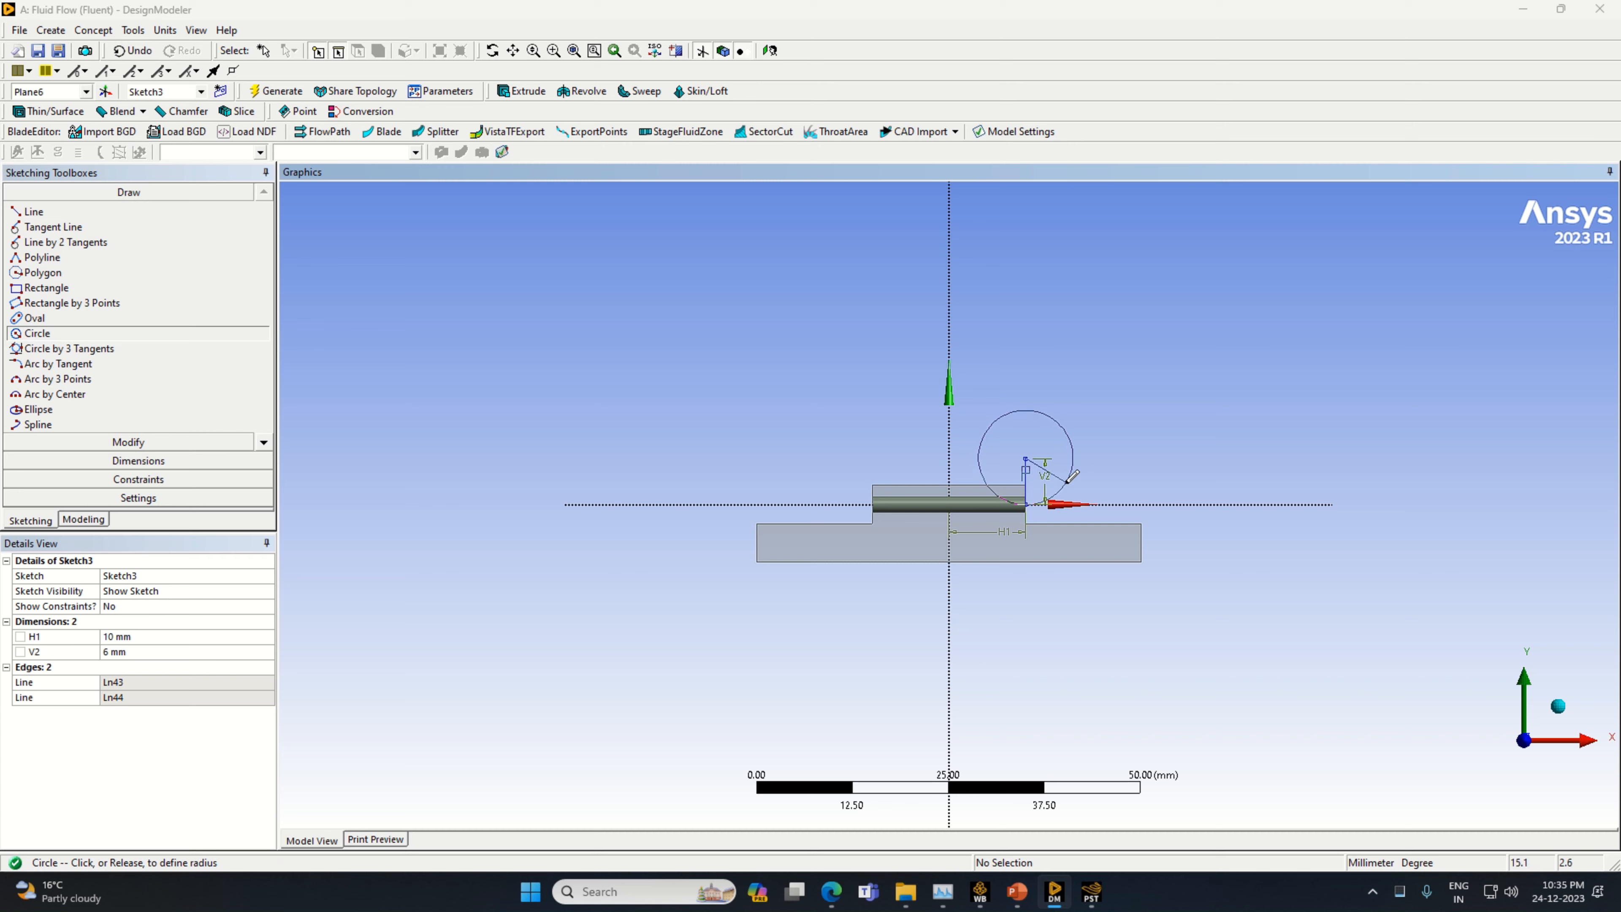
left_click(1061, 467)
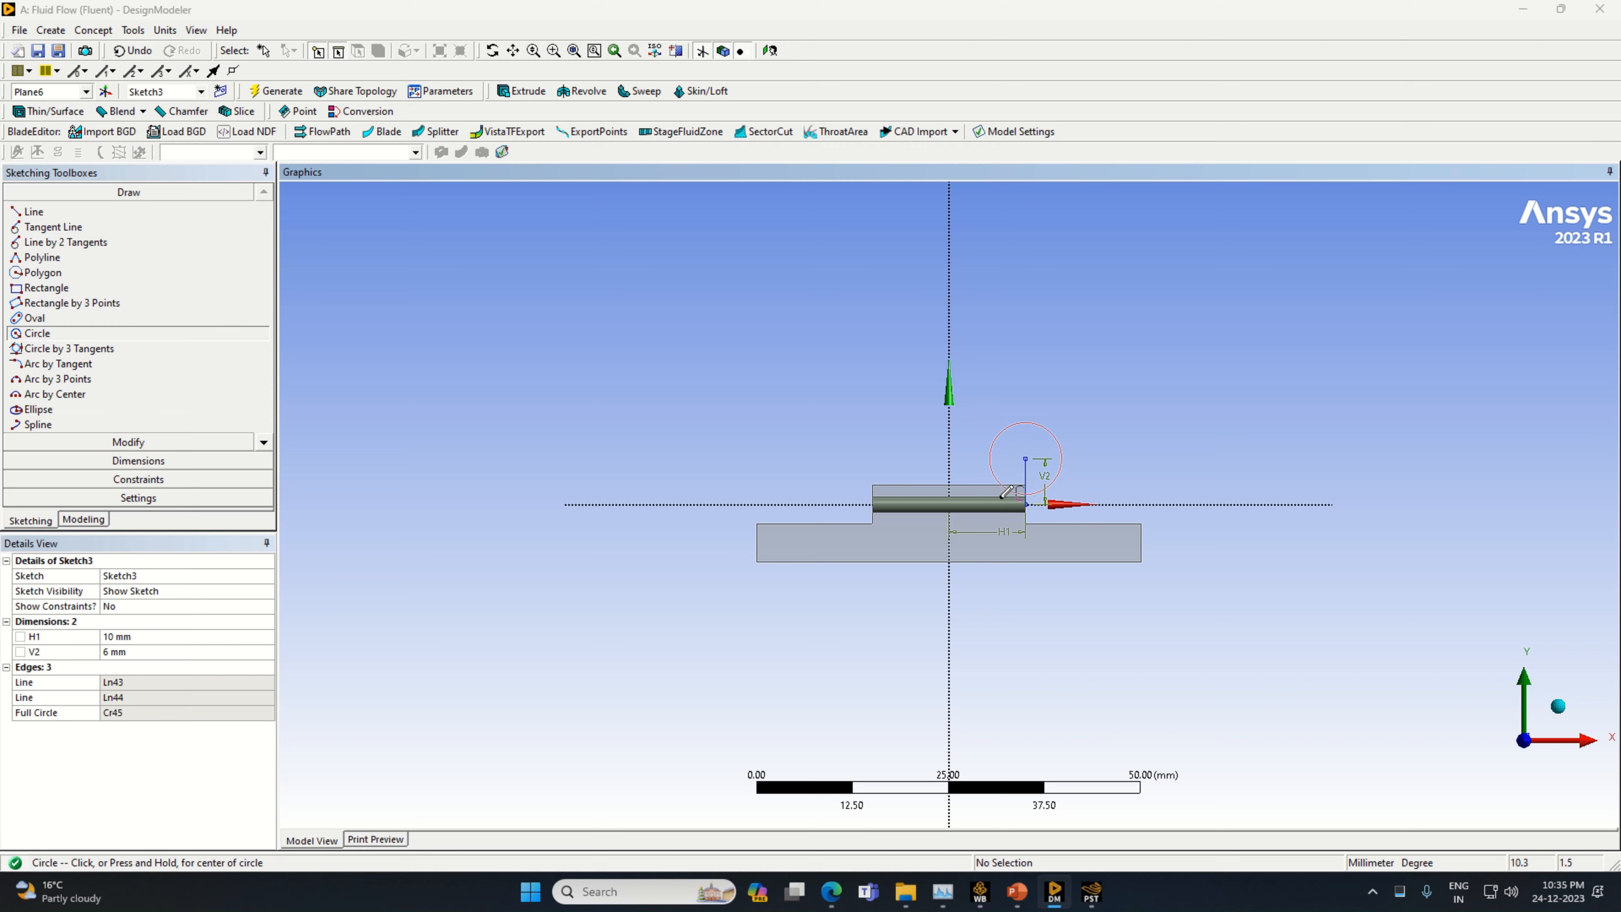
Dimension the circle's diameter and set it to 12 mm
left_click(139, 461)
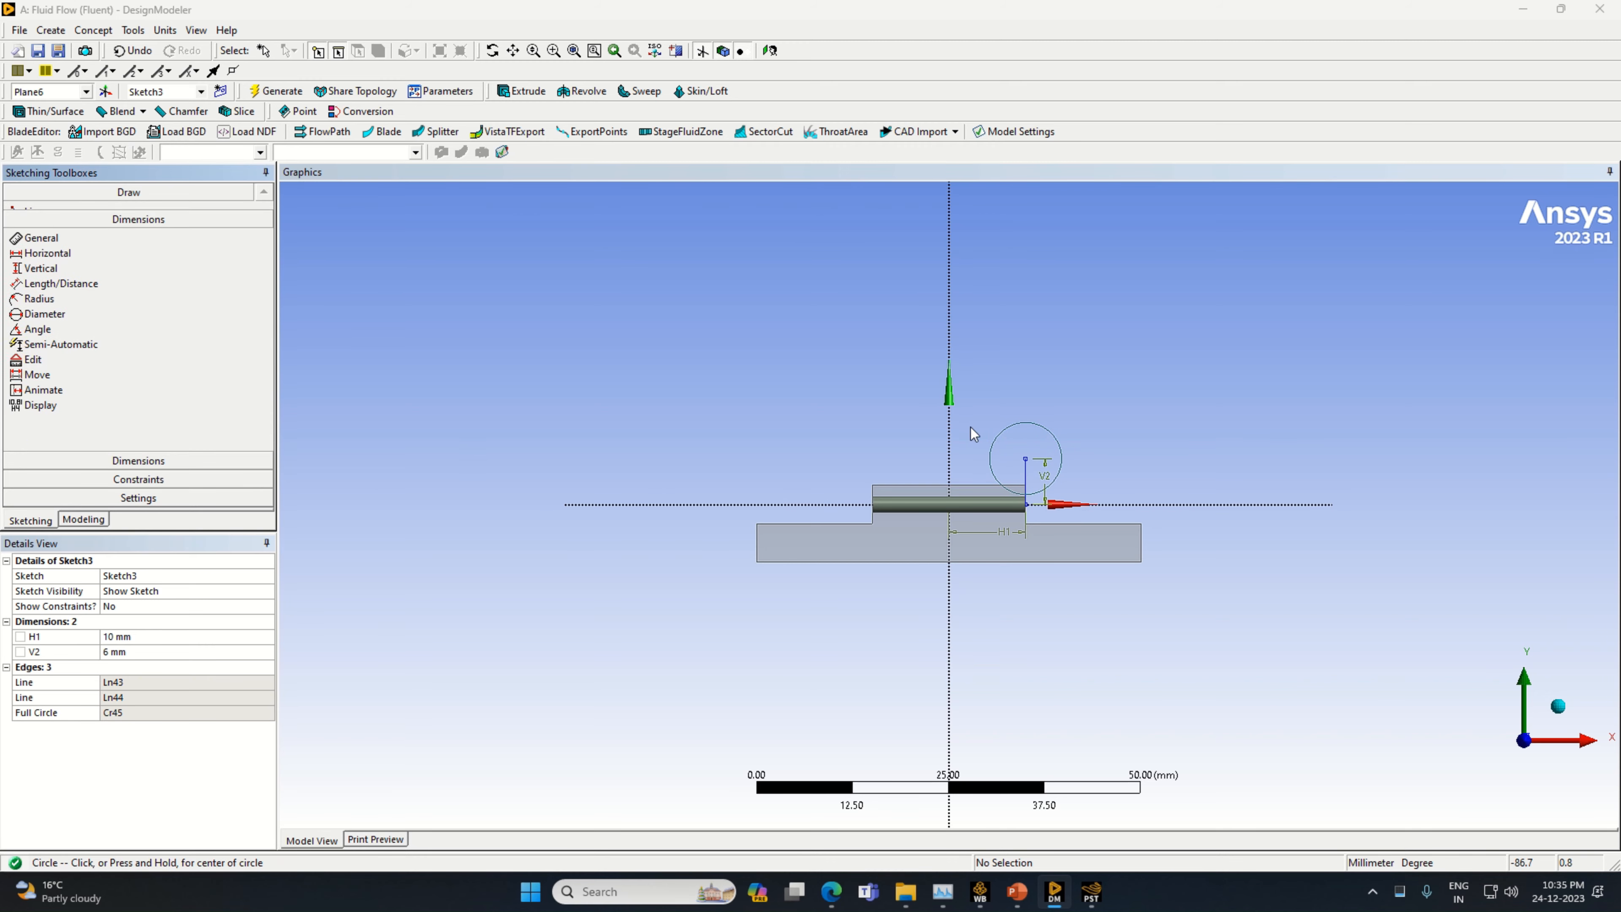
left_click(1041, 430)
left_click(1054, 400)
left_click(151, 637)
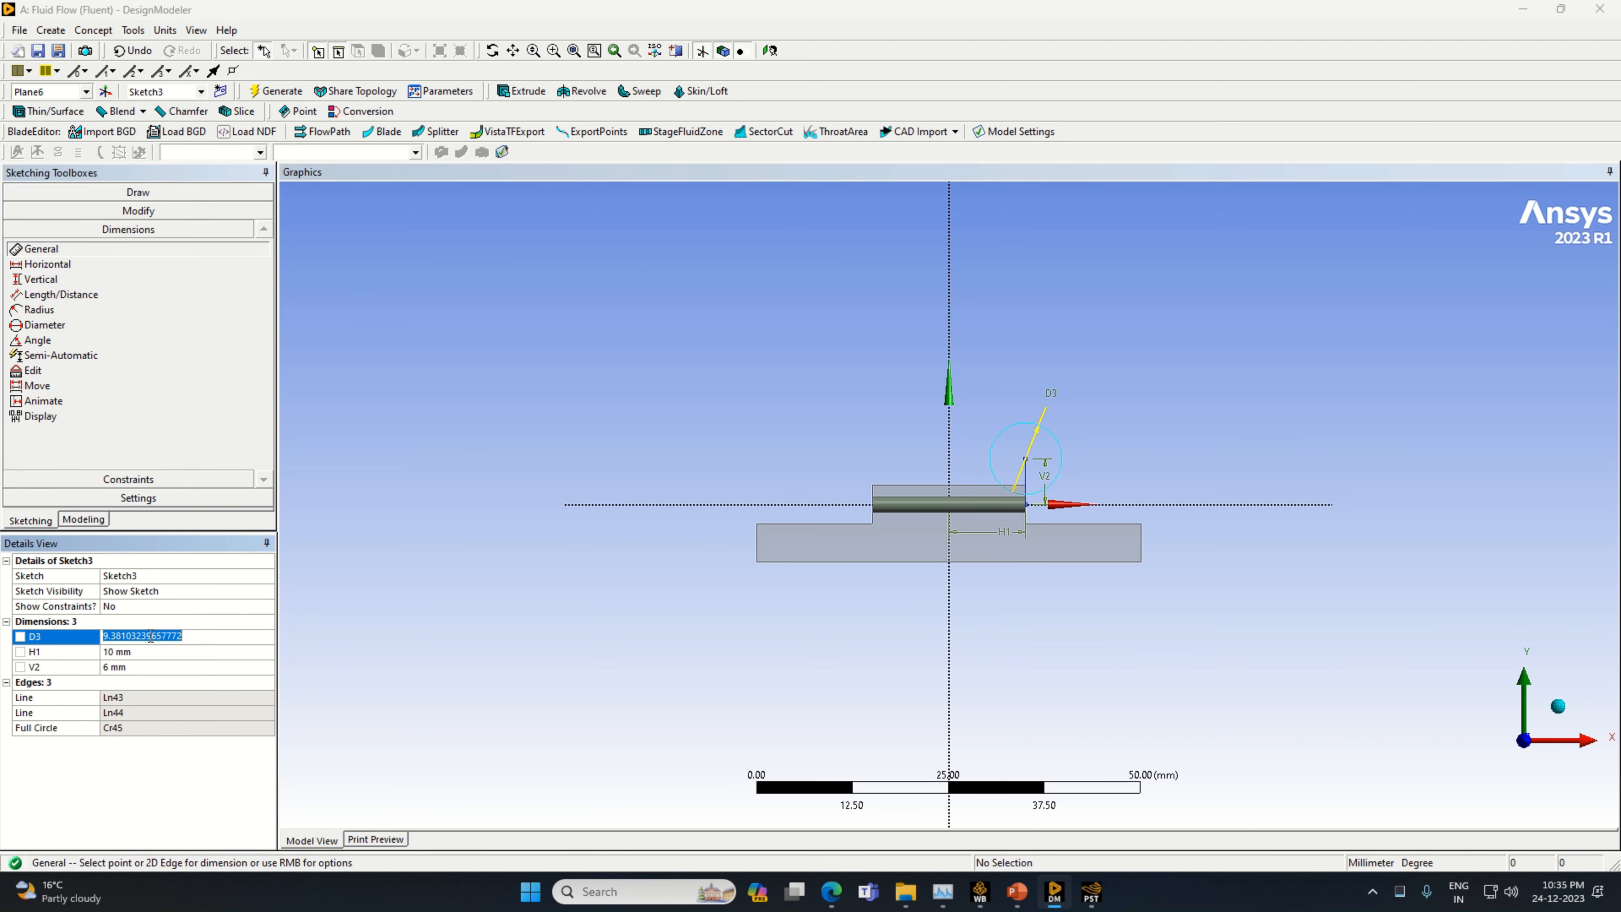
type("12")
key("Return")
Draw a horizontal radius line from the circle's centre to its +X side, and a vertical line about 20.3 mm long upward from that point
left_click(214, 192)
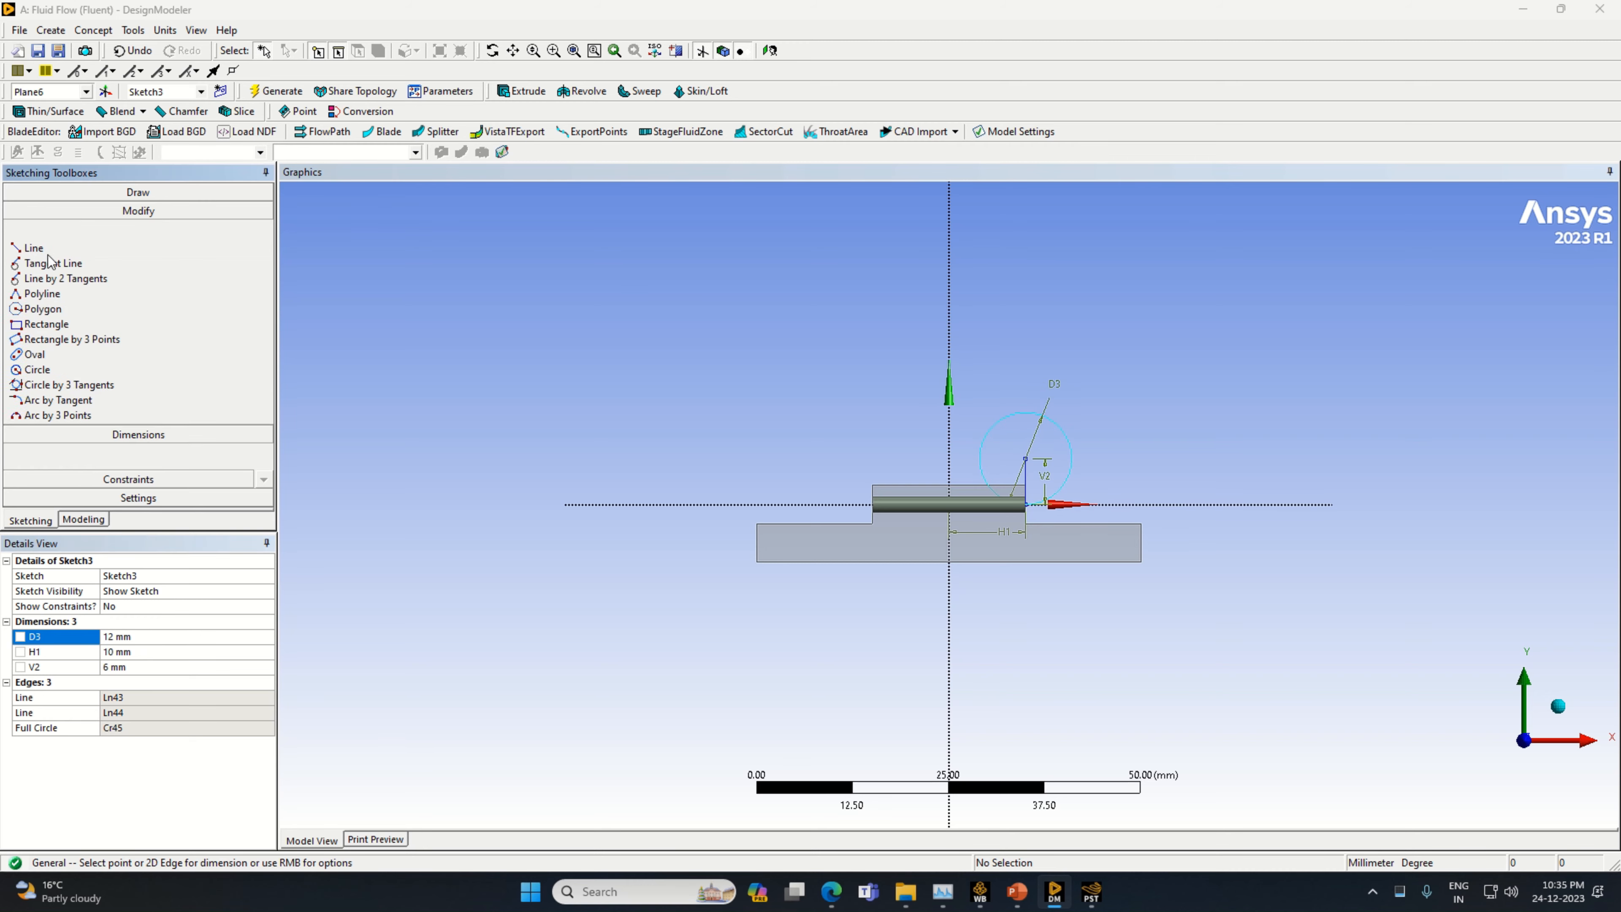
left_click(118, 213)
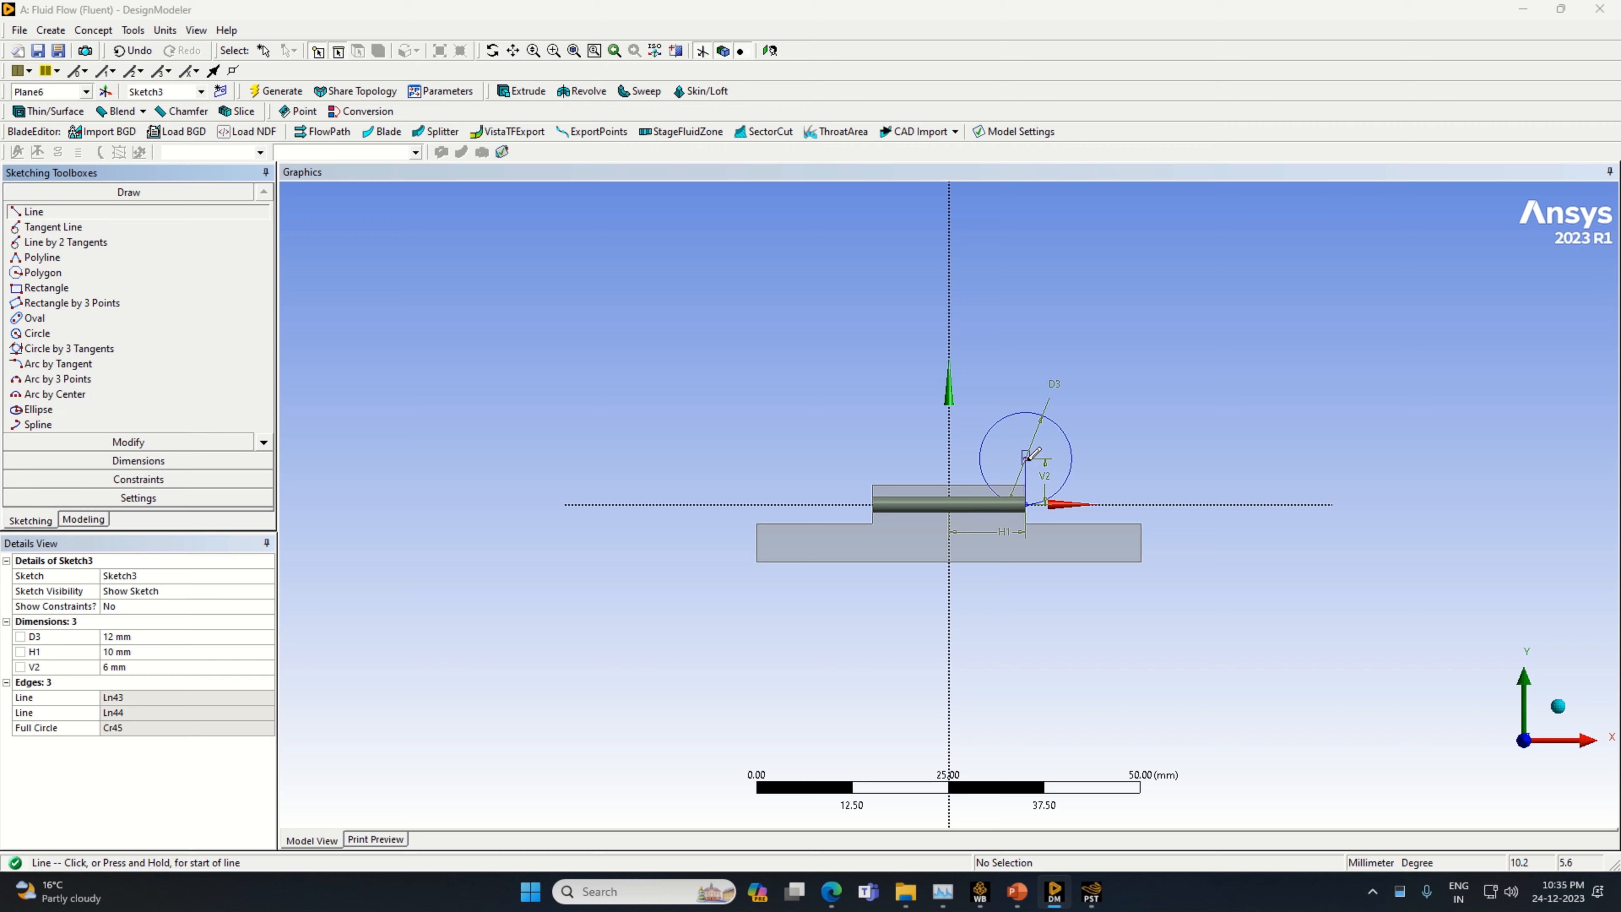
left_click(1025, 459)
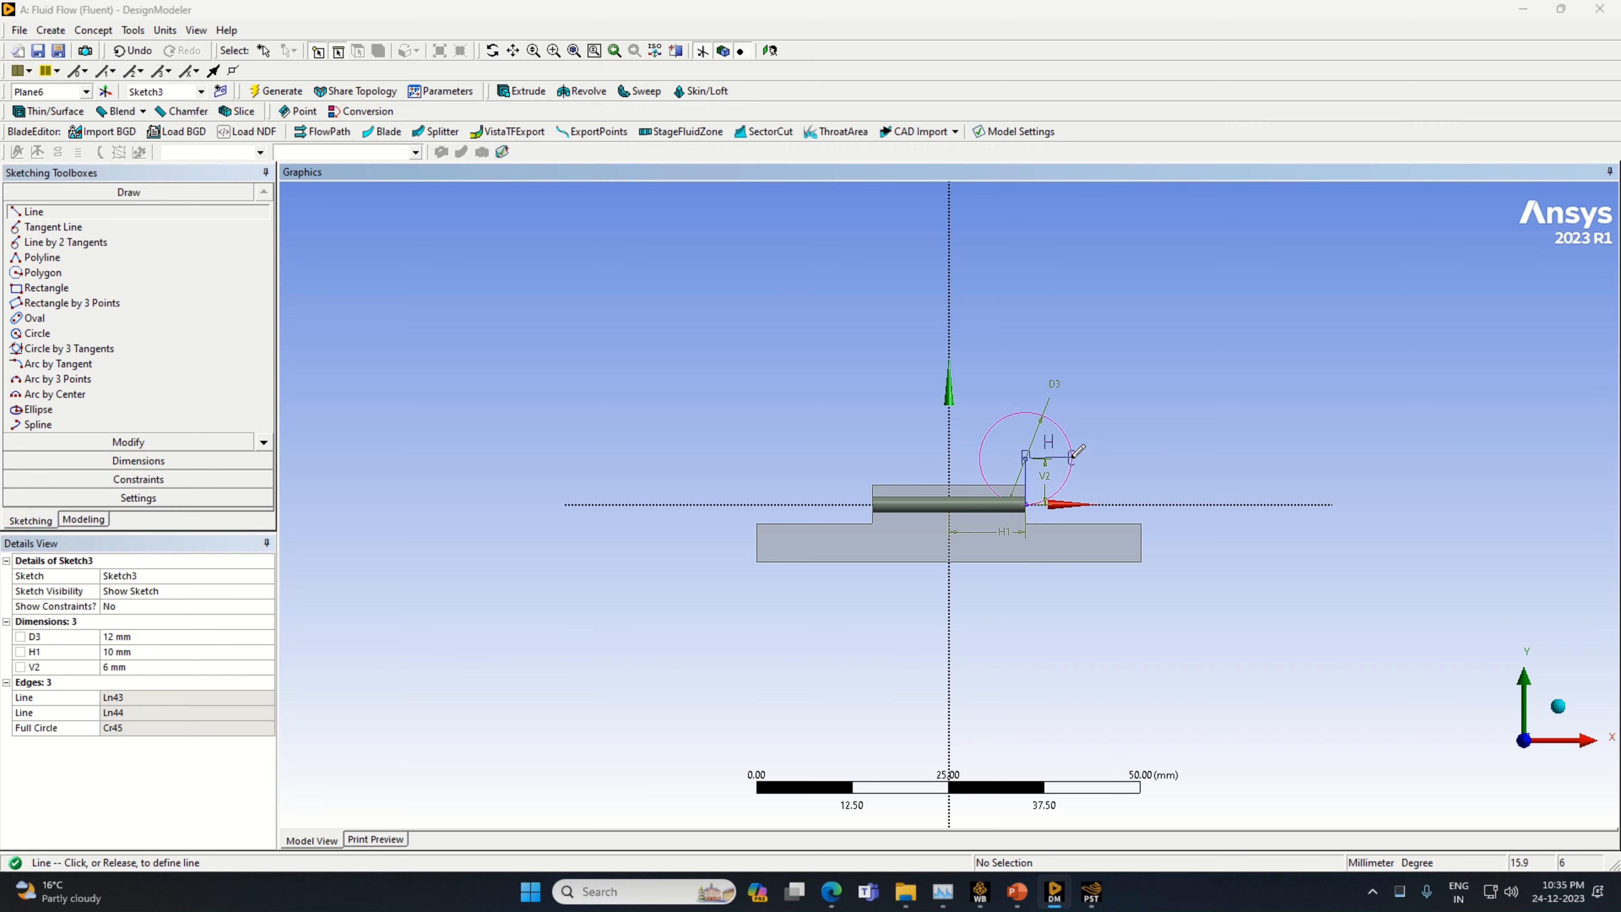
left_click(1073, 457)
left_click(1072, 458)
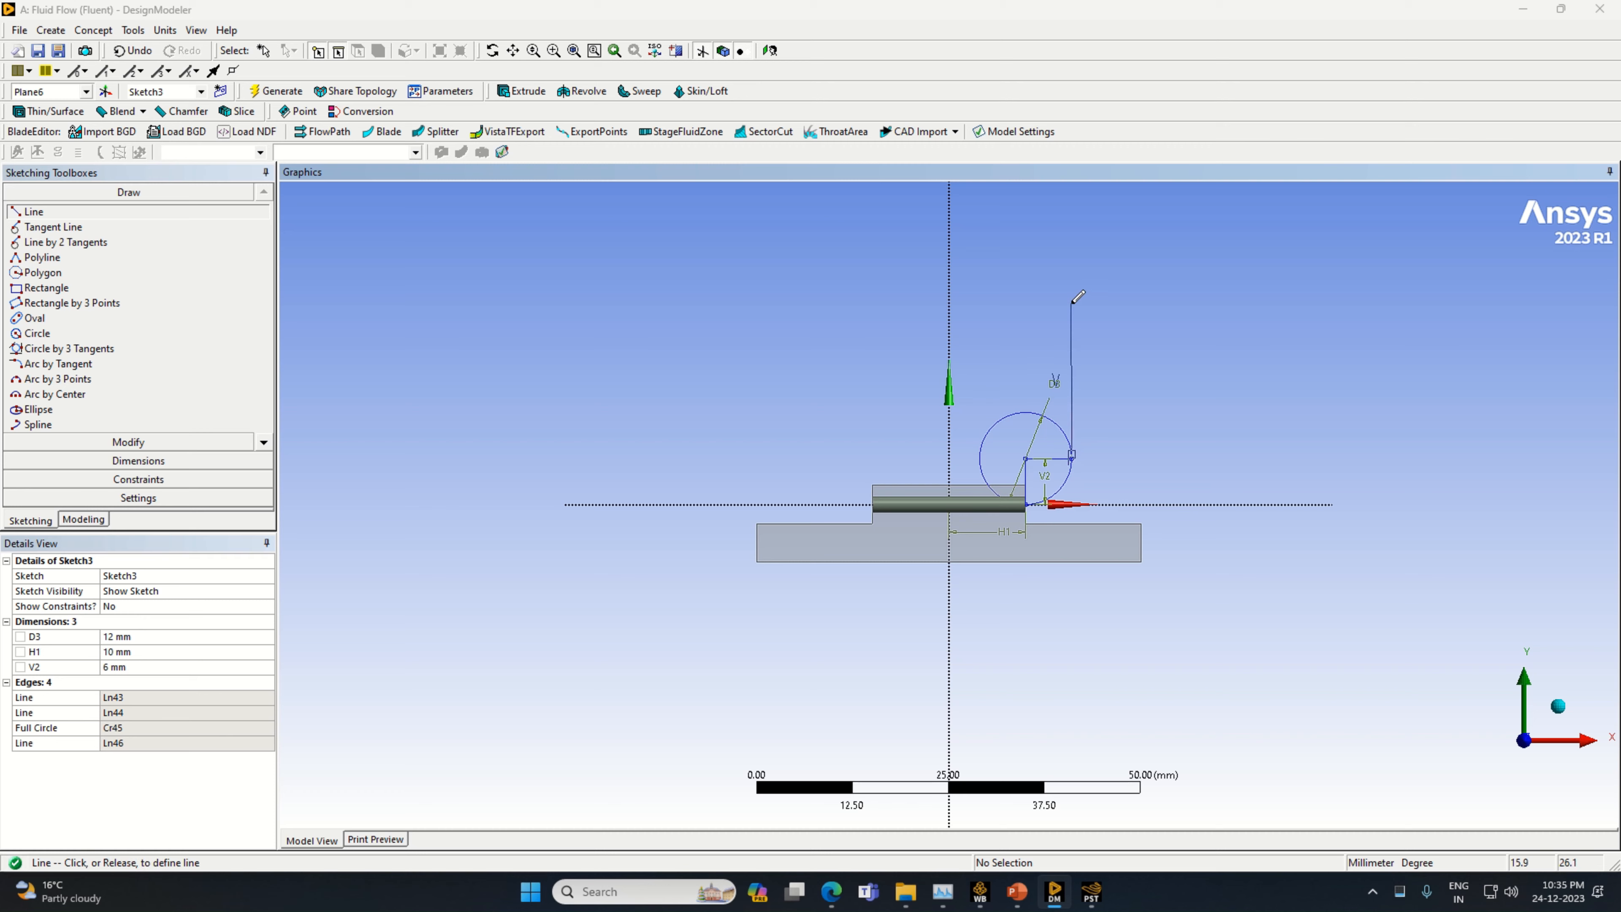
left_click(1074, 302)
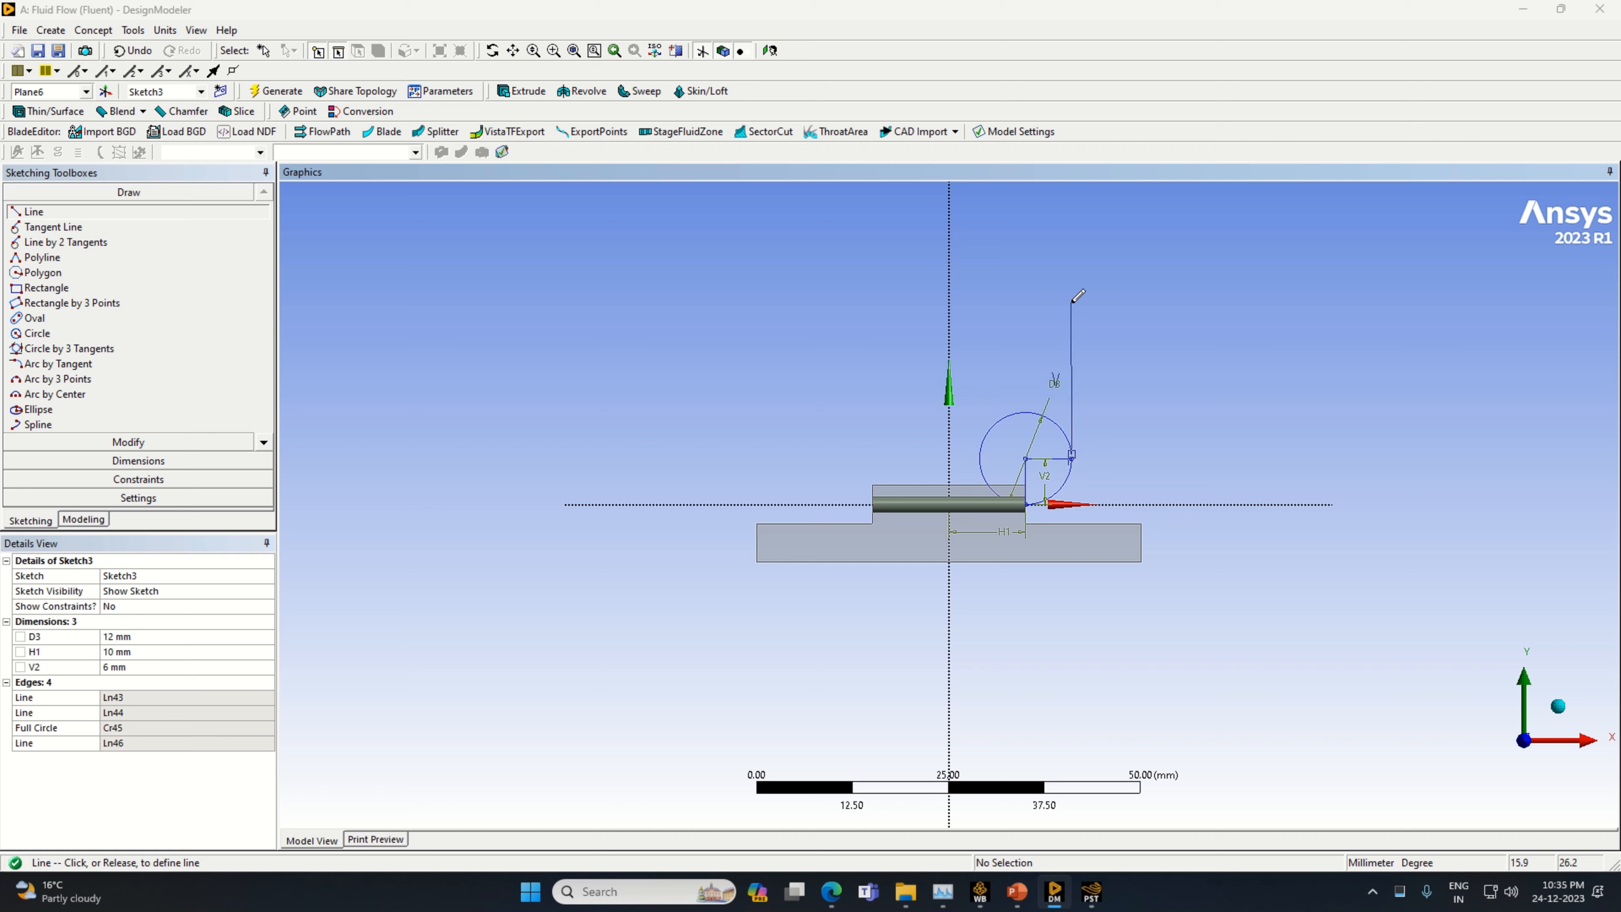
Dimension the long vertical line beside the circle and set its length to 13 mm
left_click(138, 461)
left_click(1072, 386)
left_click(1085, 382)
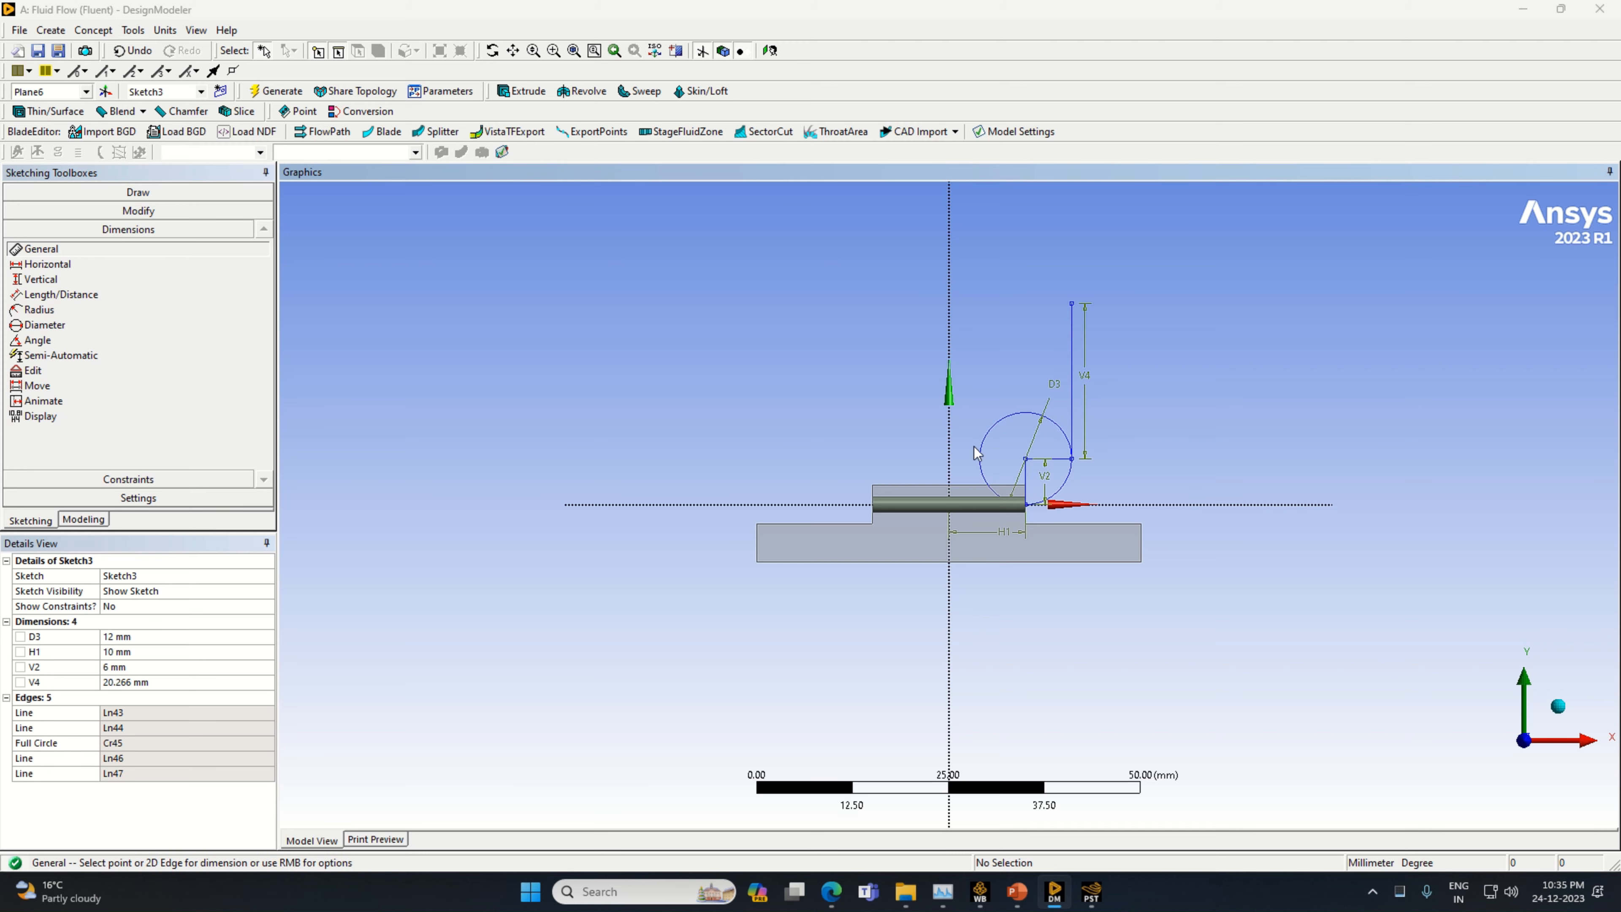
left_click(130, 682)
type("13")
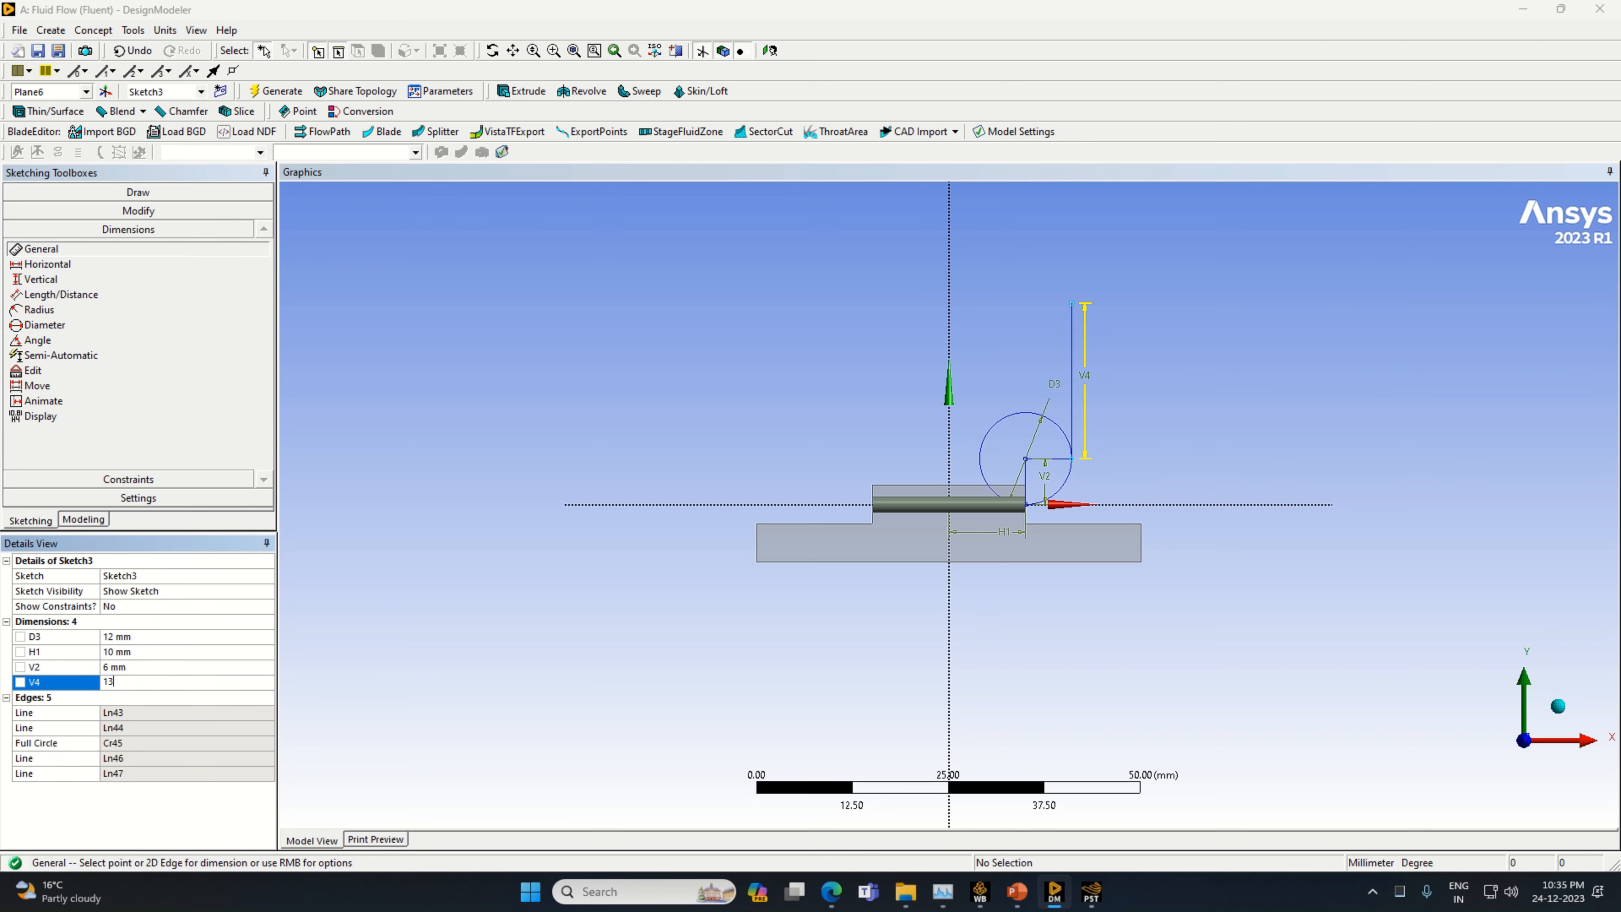
key("Return")
Draw a short horizontal line from the upper end of the 13 mm line in the negative X direction, ending above the circle's centre
left_click(138, 192)
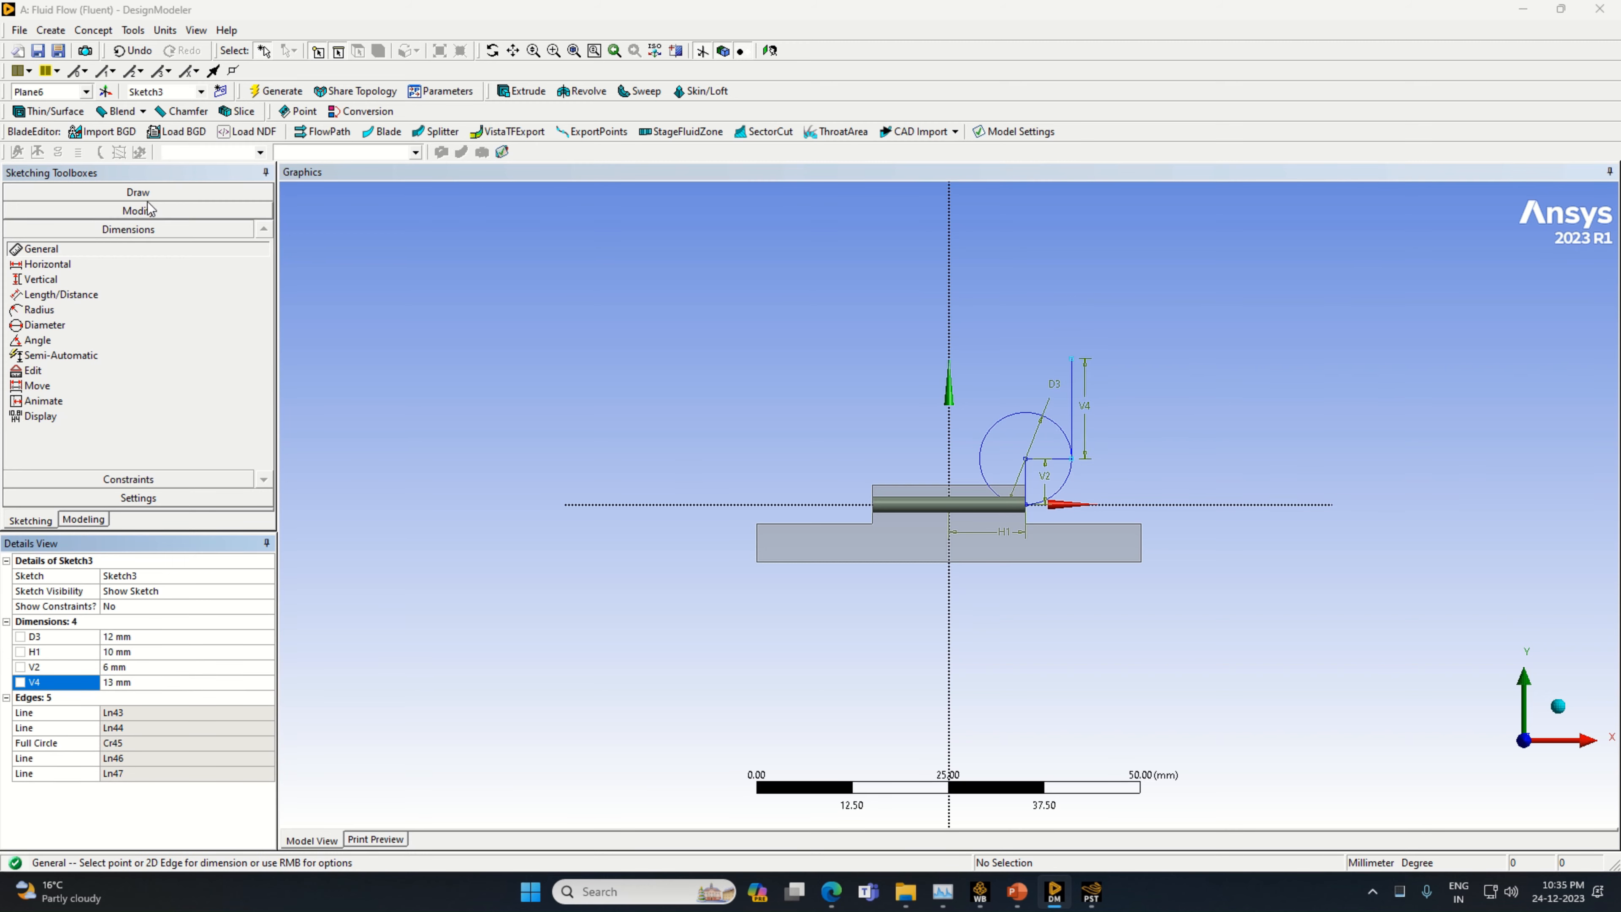
left_click(83, 212)
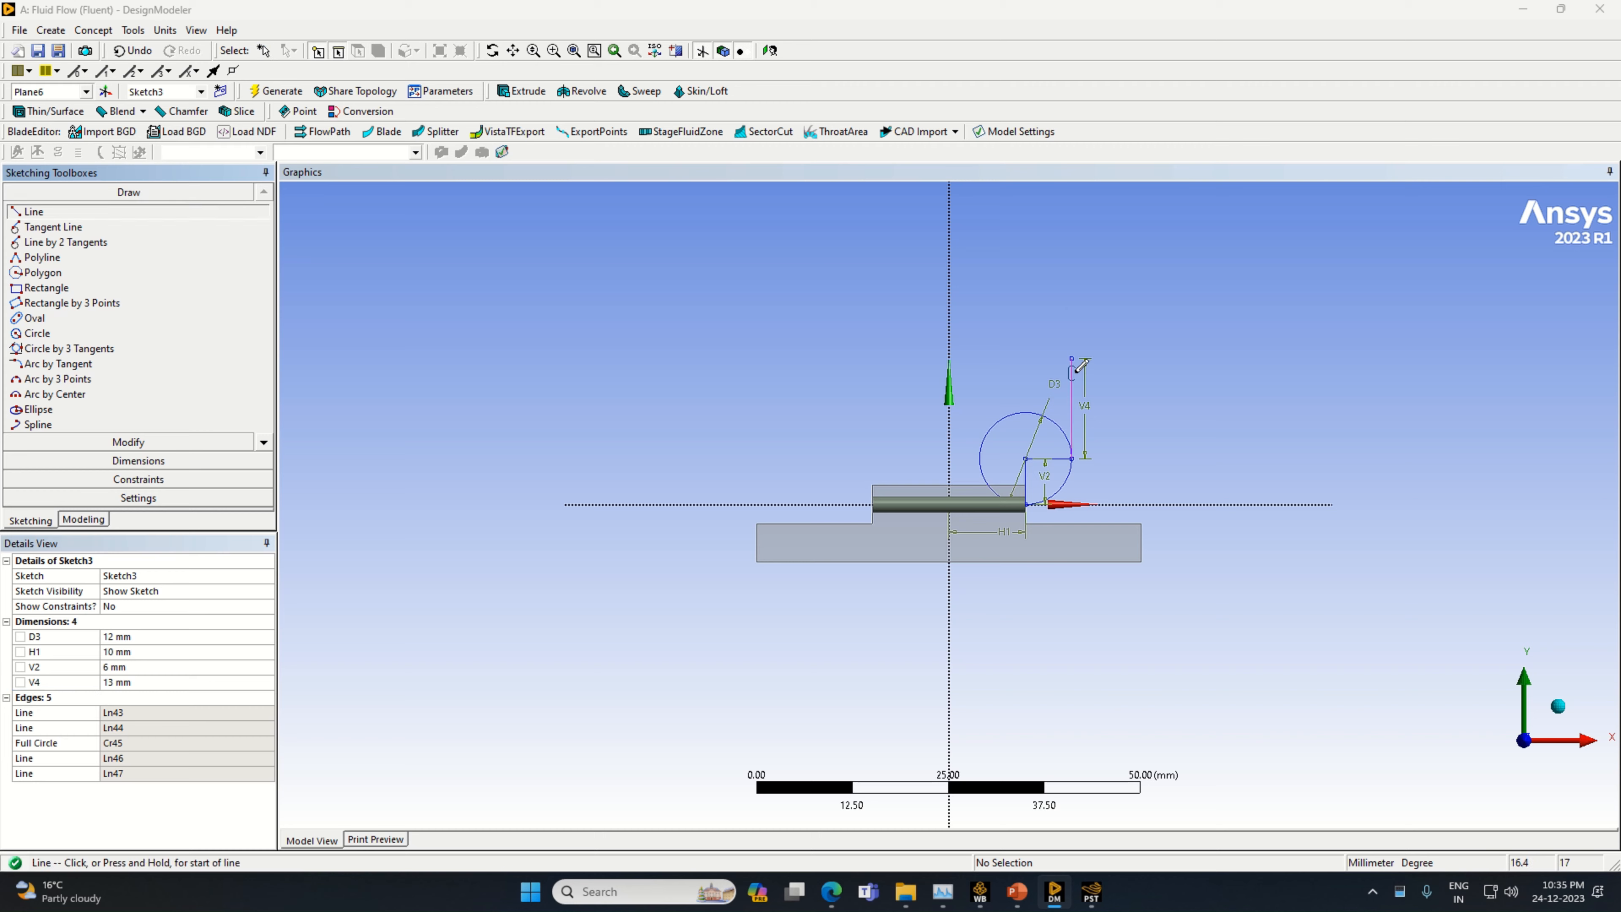
left_click(1071, 356)
left_click(1027, 357)
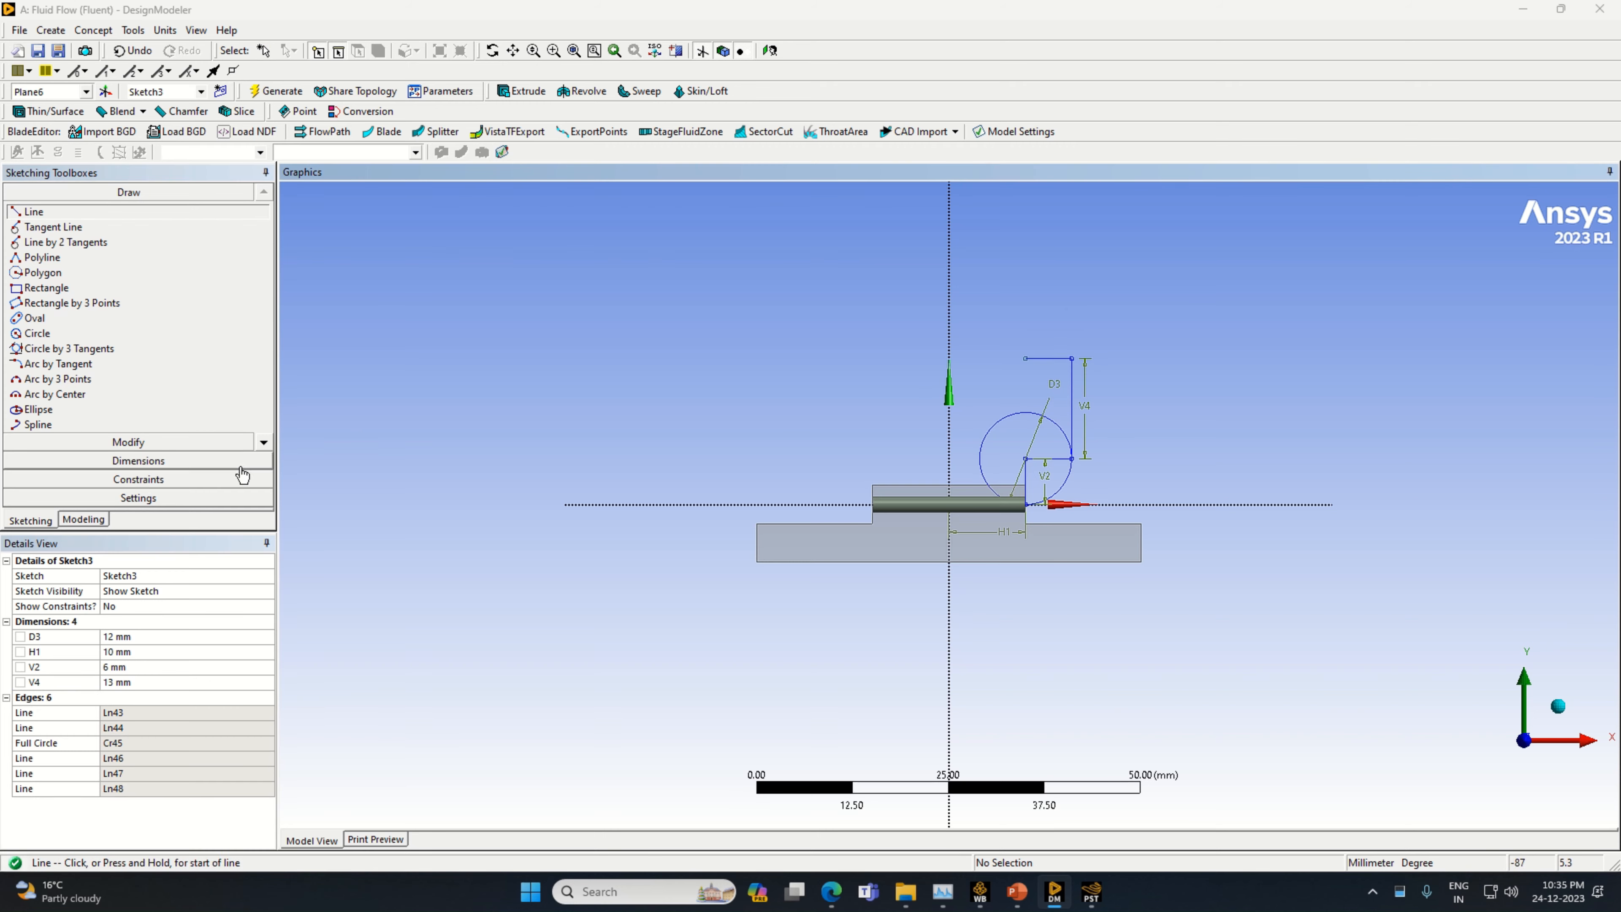
Dimension the short upper horizontal line's length and set it to 6 mm
left_click(180, 462)
left_click(1047, 360)
left_click(1050, 341)
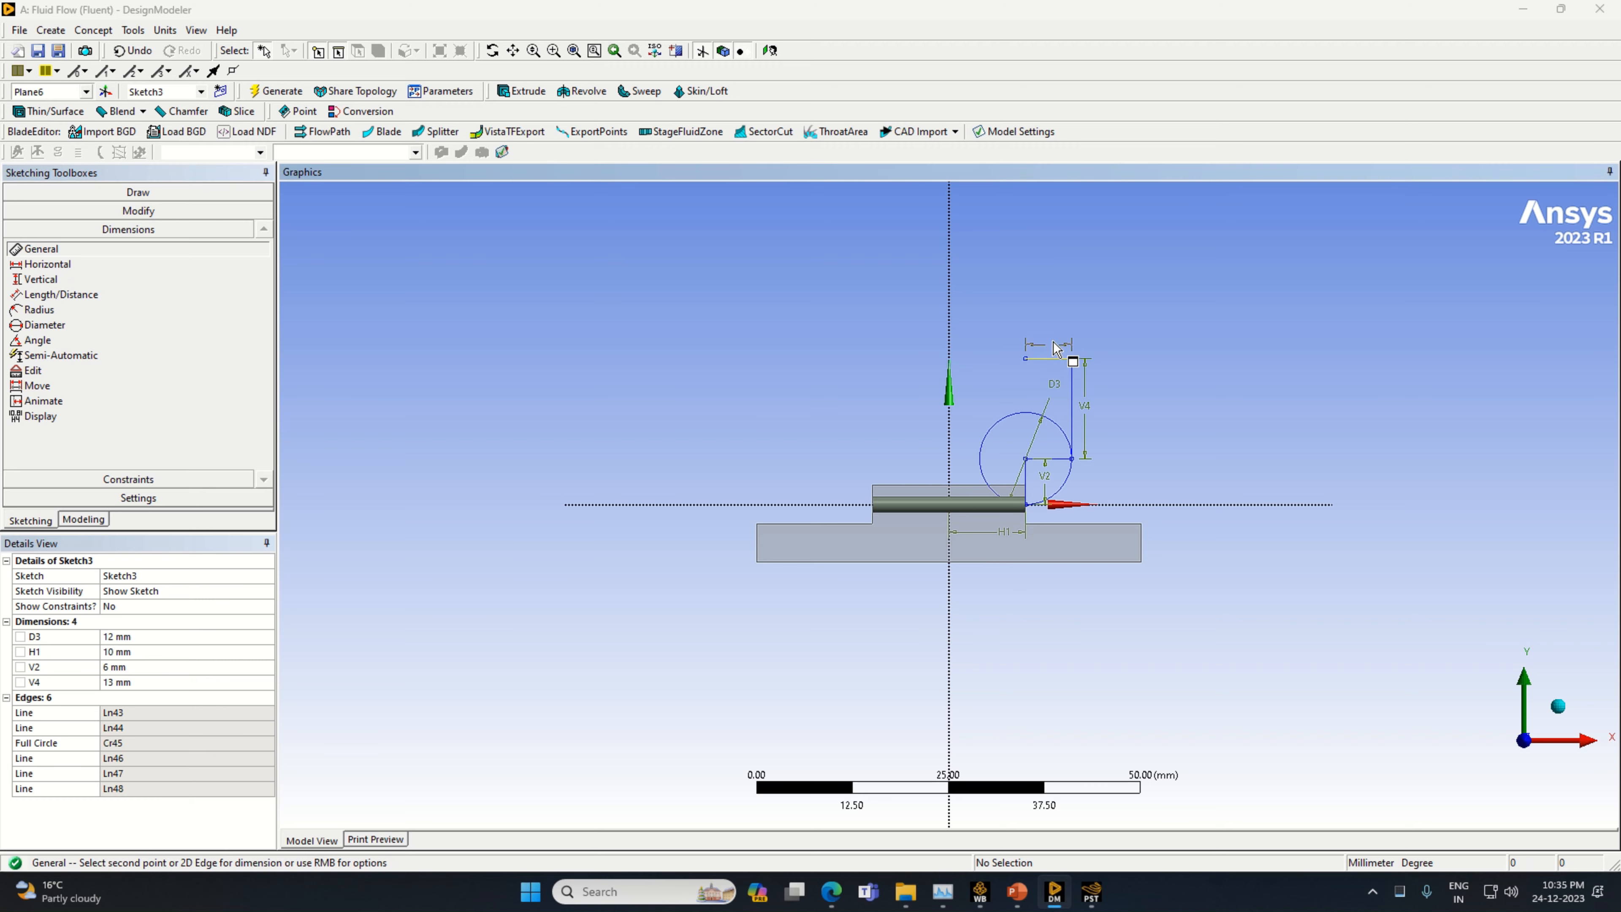
left_click(151, 668)
type("6")
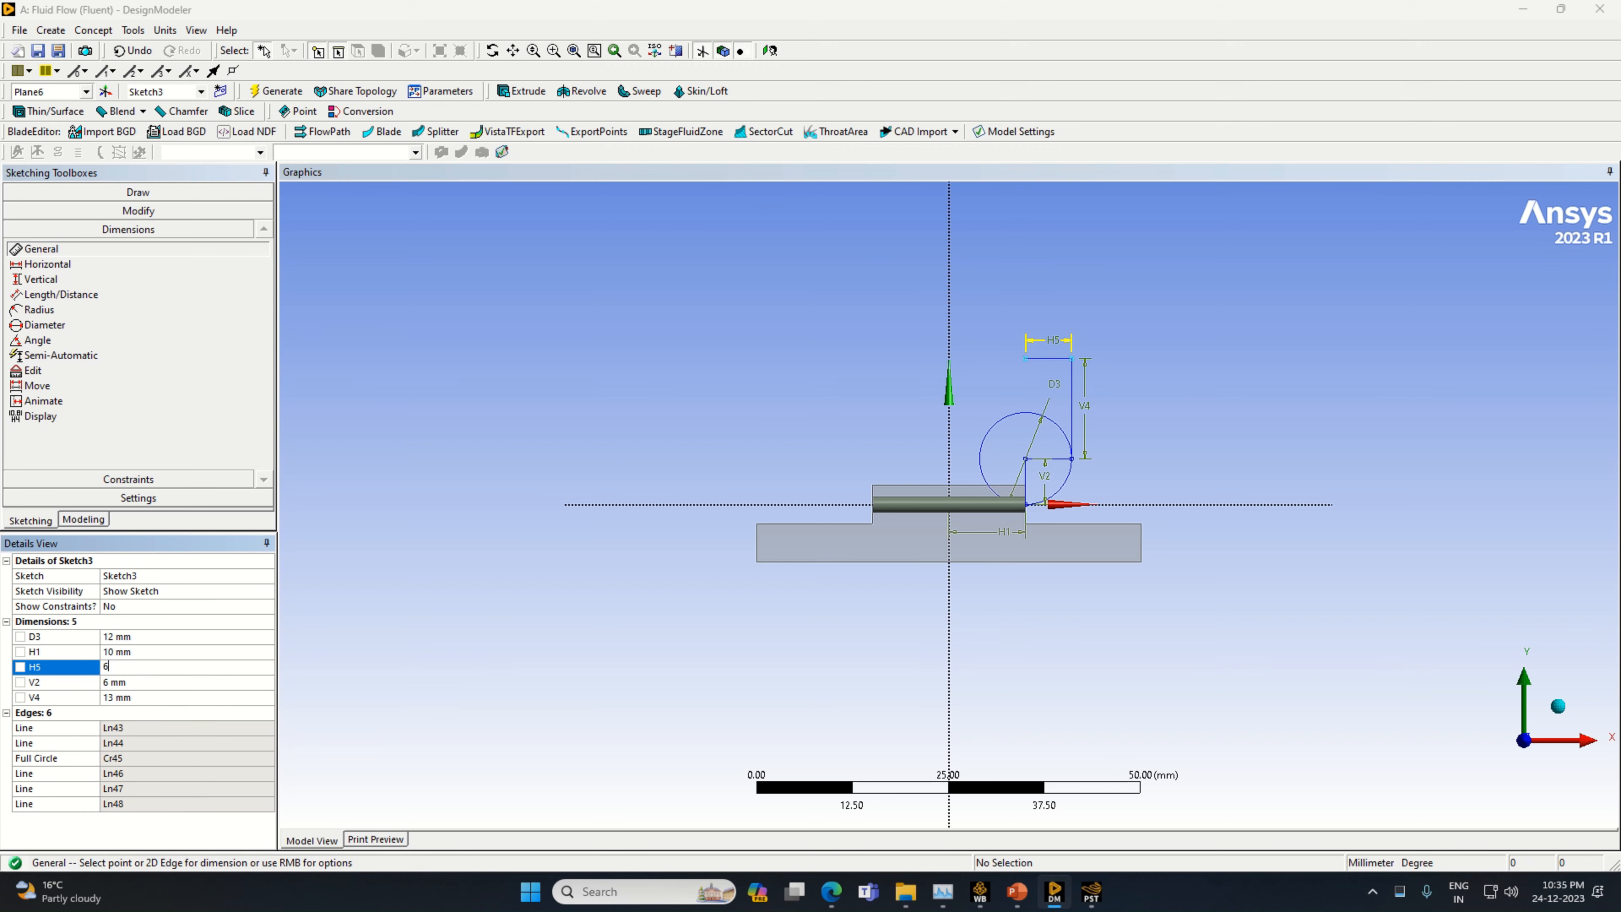
key("Return")
Draw a second circle centred on the free end of the upper 6 mm line, passing through the top of the 13 mm line
left_click(200, 192)
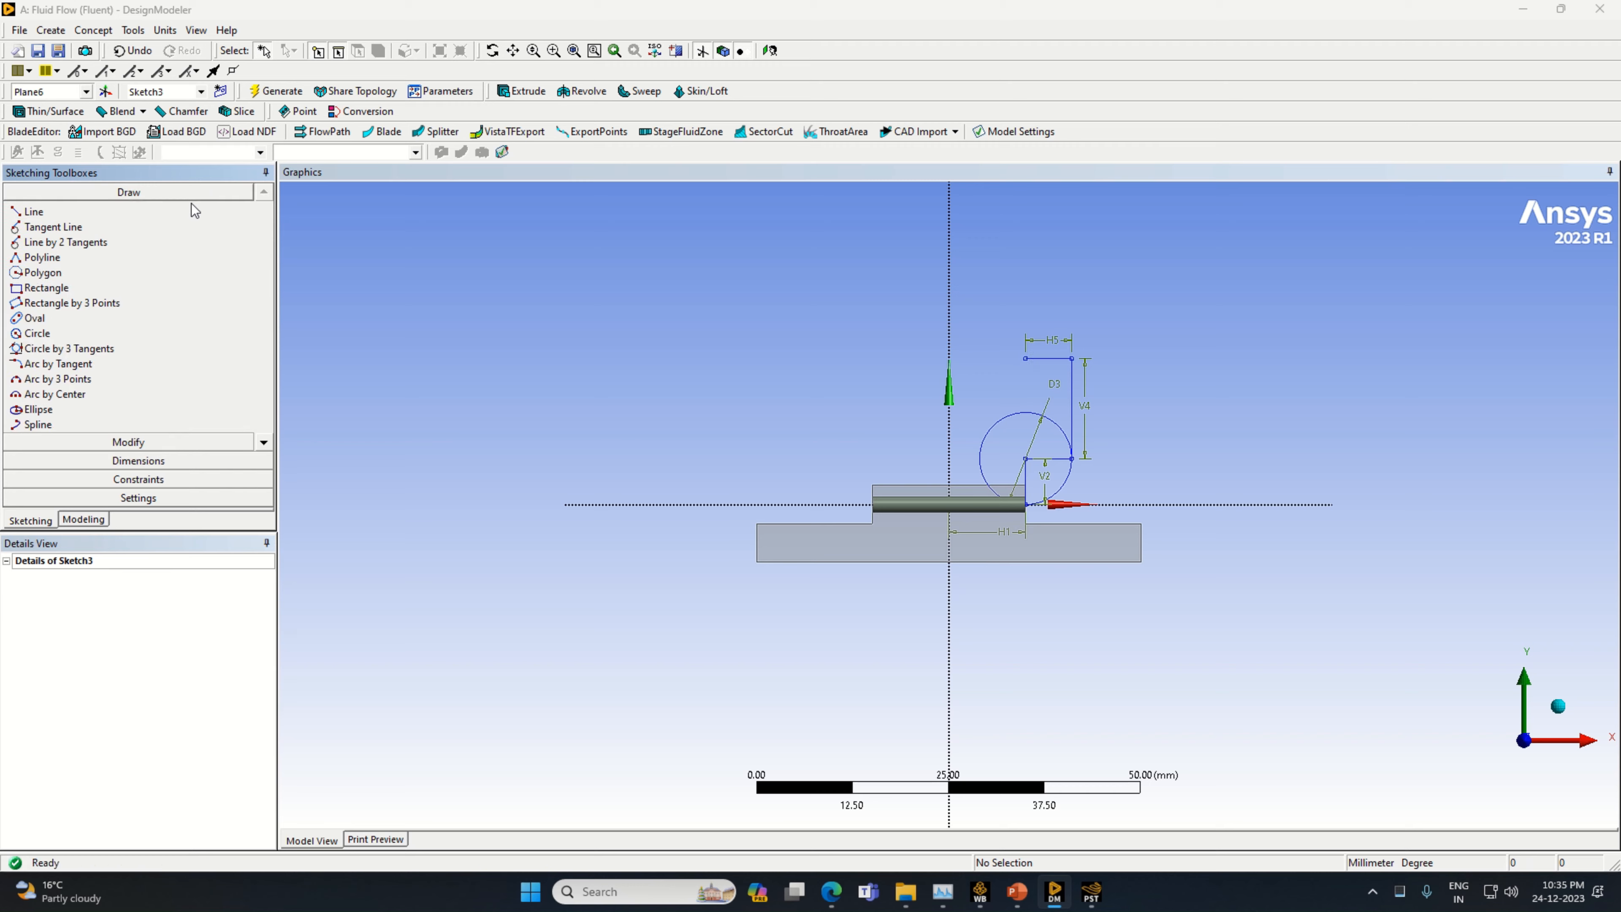
left_click(124, 335)
left_click(1026, 358)
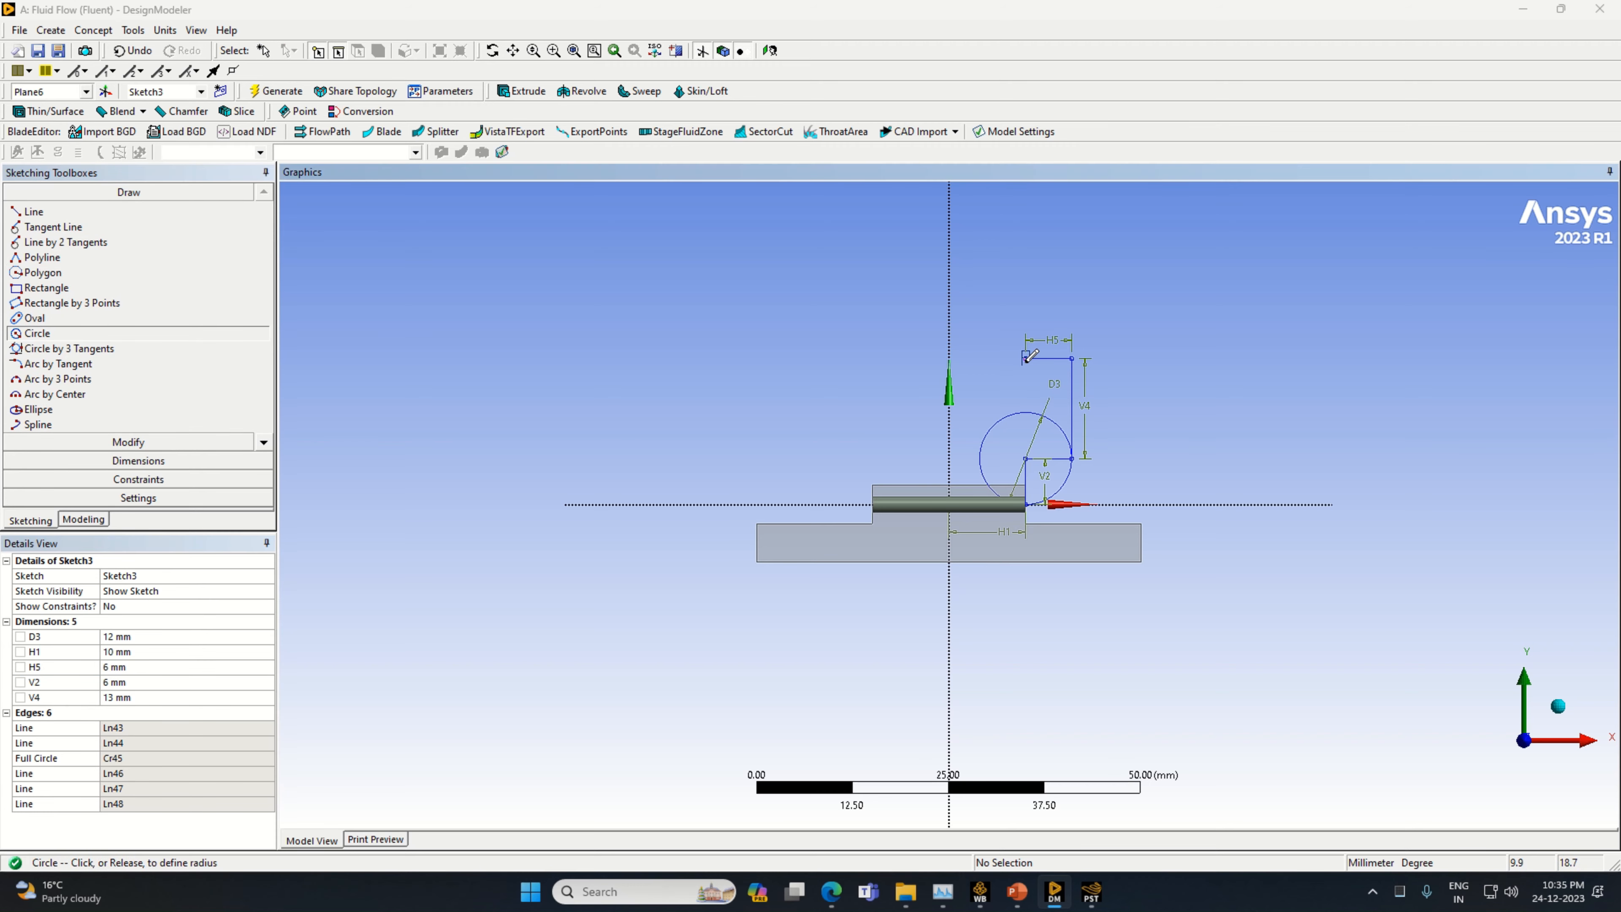
left_click(1071, 358)
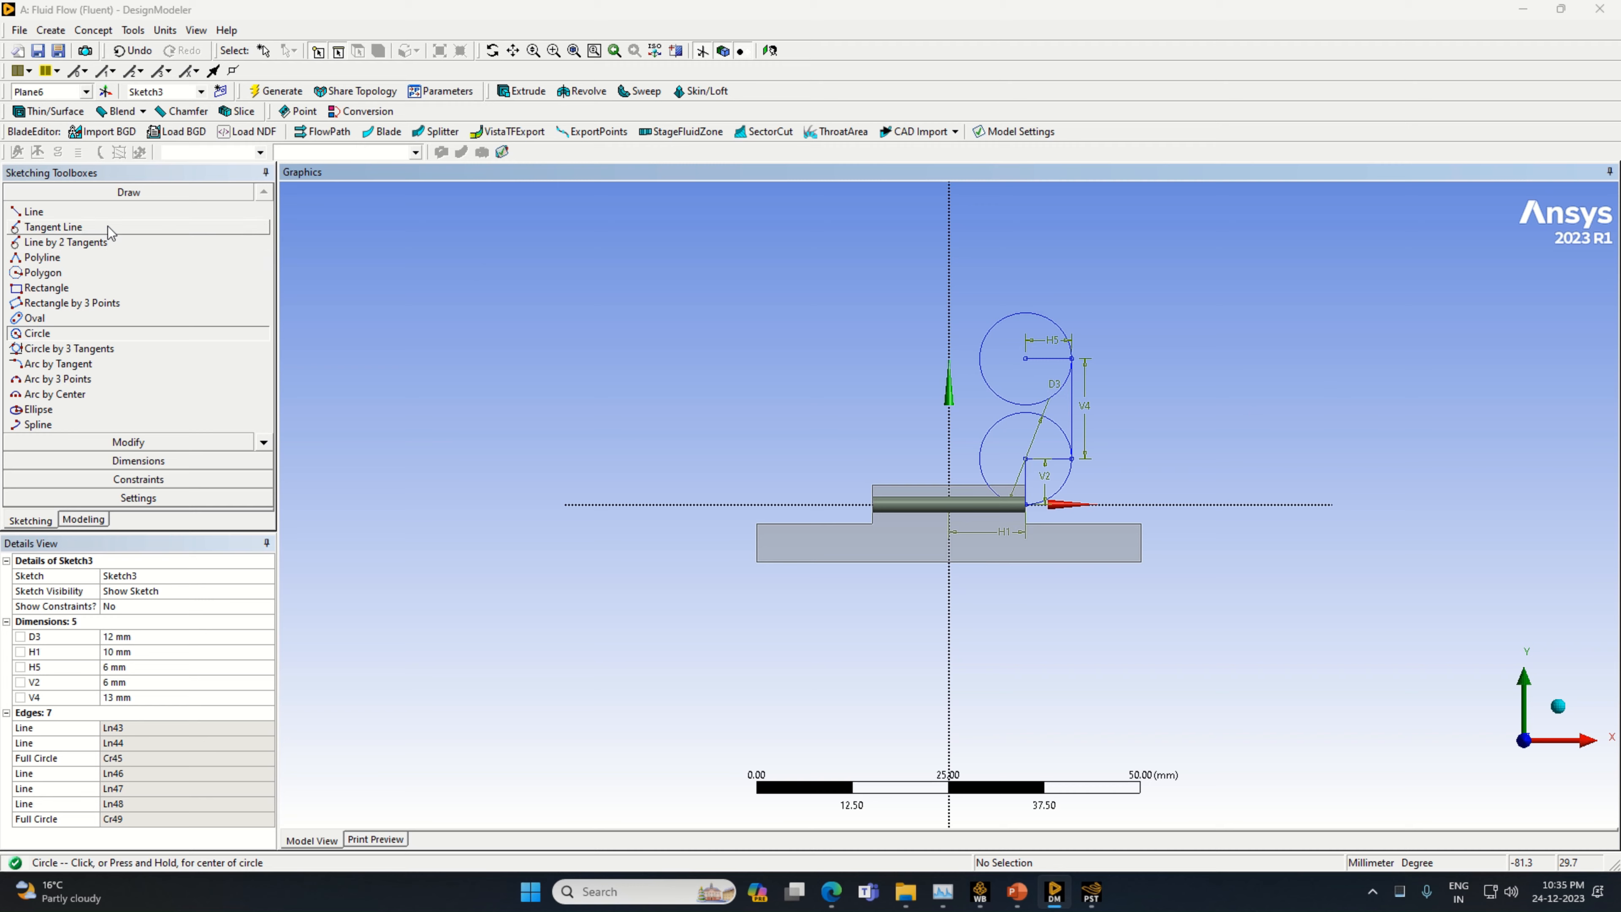
Draw a vertical line from the upper circle's centre to its top, and a horizontal line about 16.4 mm long from there toward negative X
left_click(34, 212)
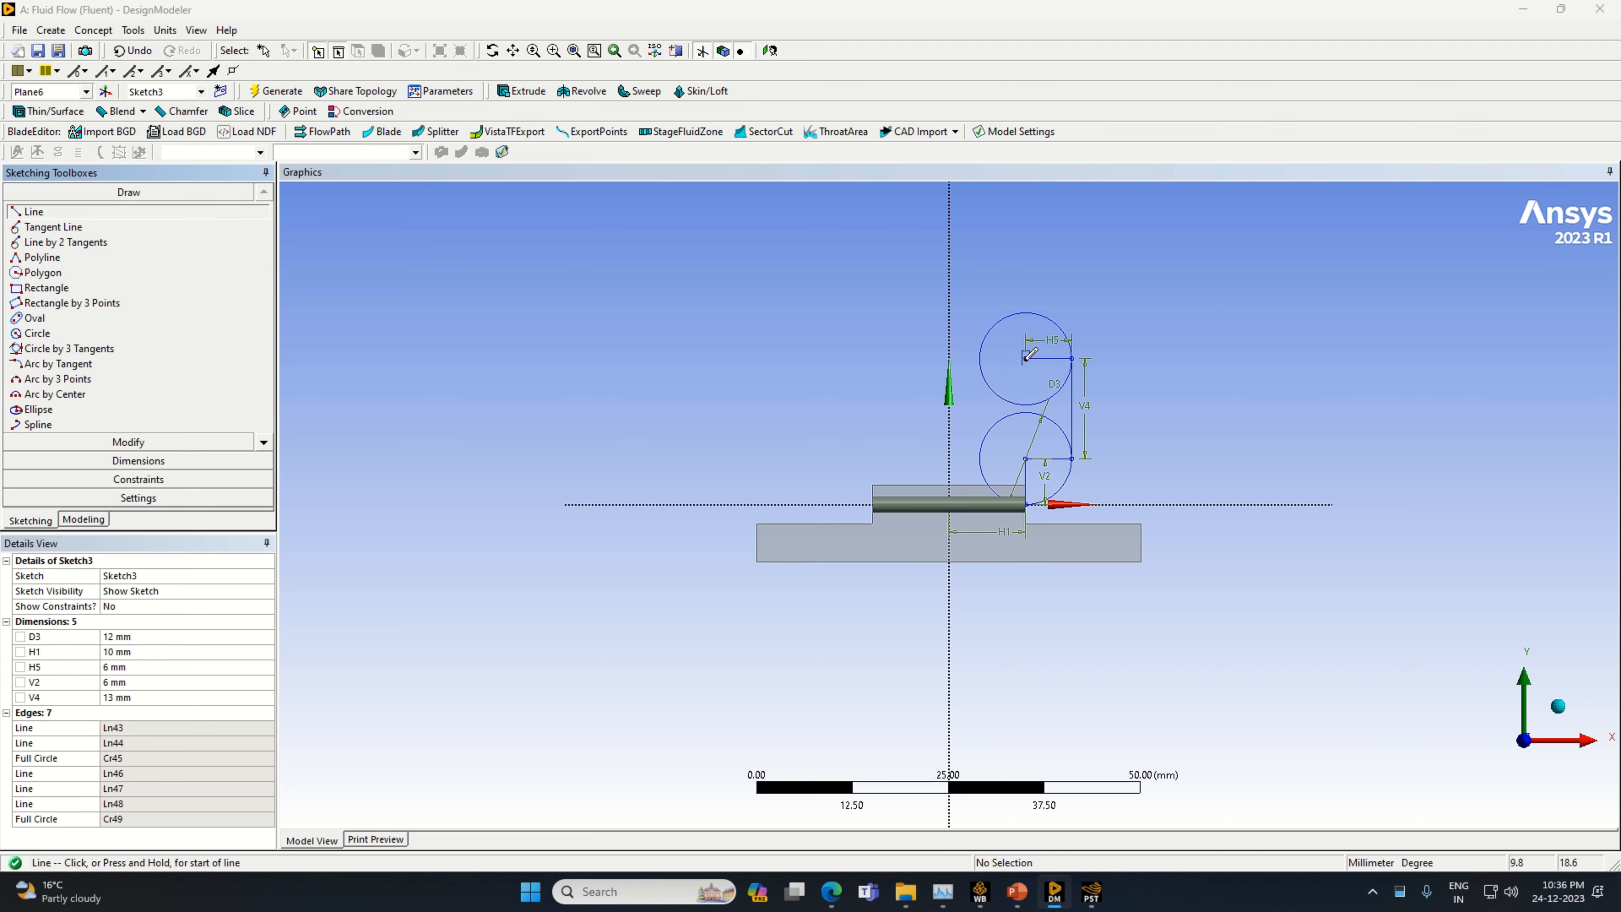
left_click(1025, 358)
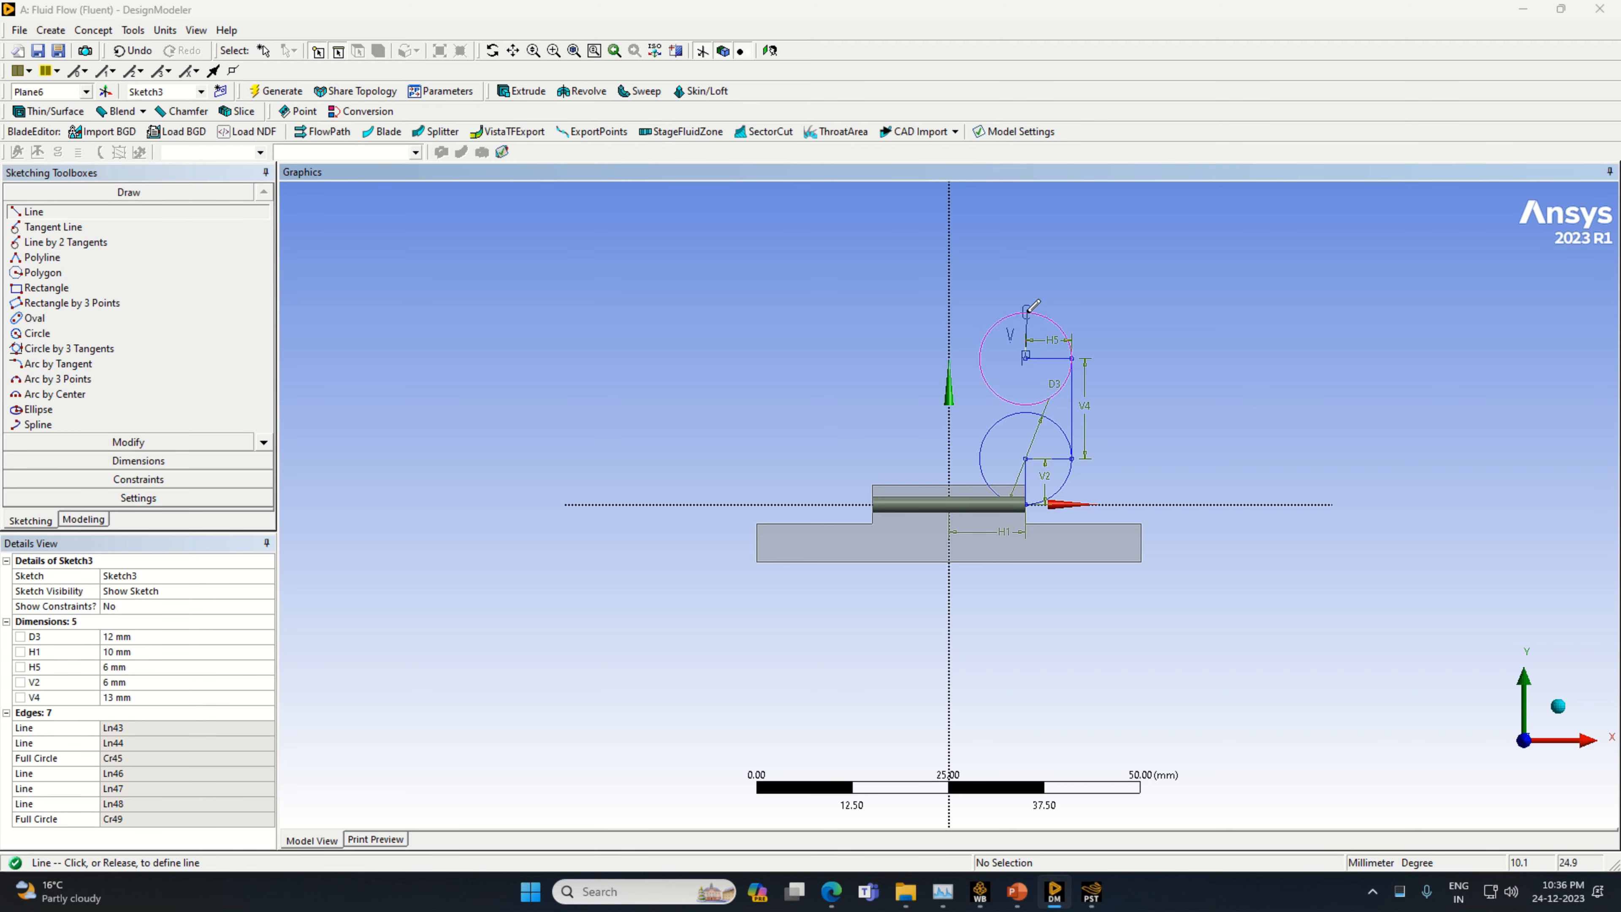
left_click(1026, 311)
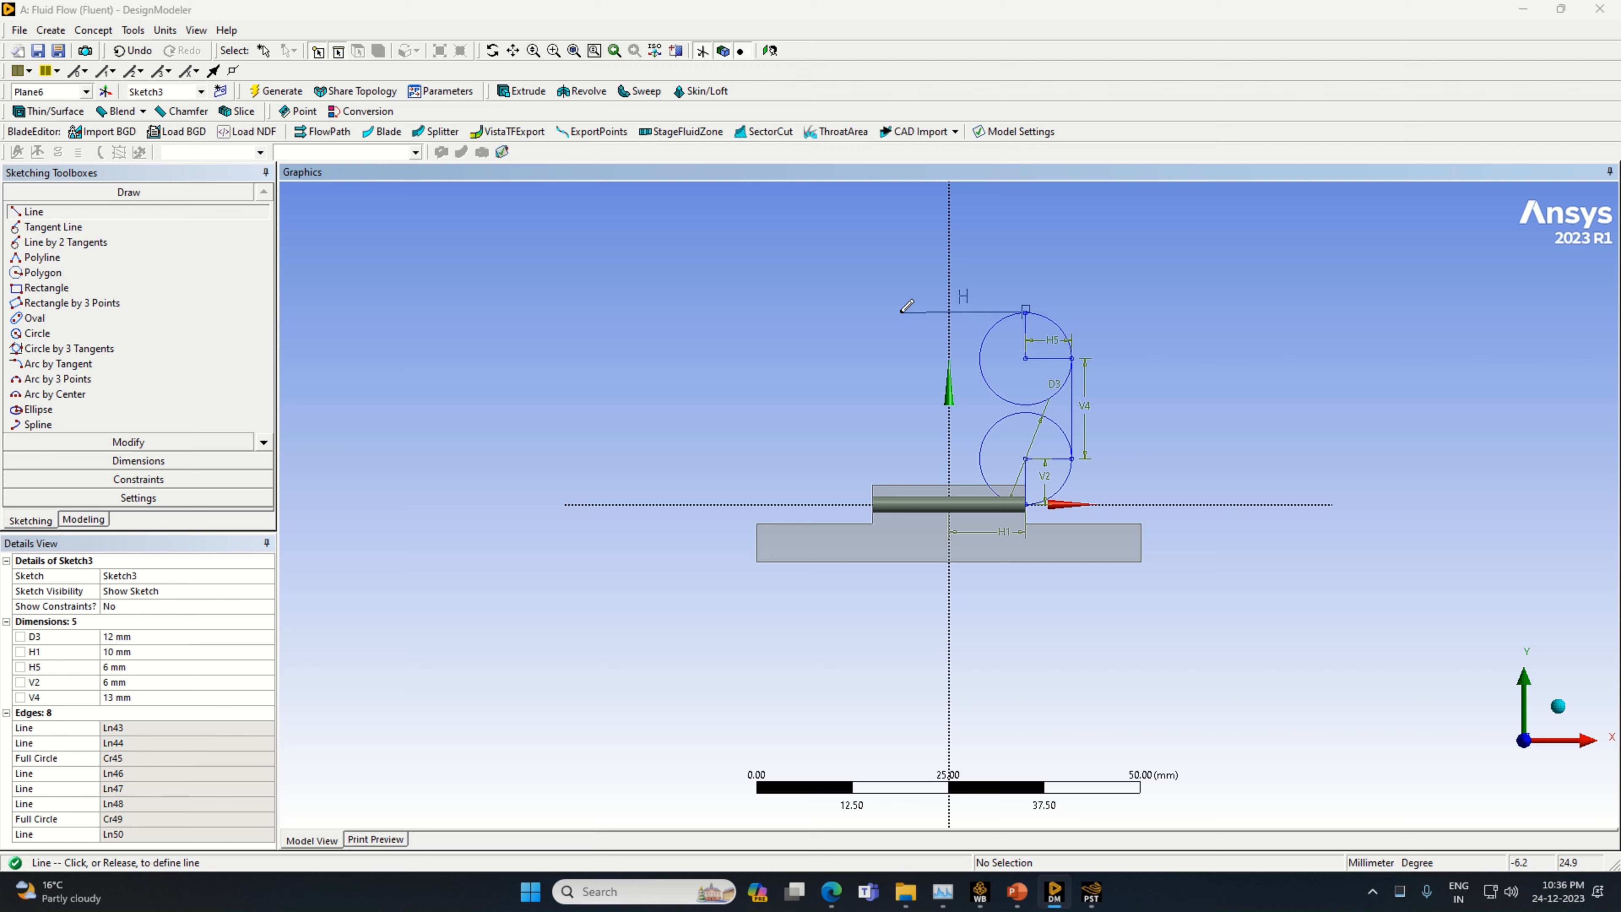
left_click(900, 313)
Dimension the top horizontal line's length and set it to 20 mm
left_click(127, 460)
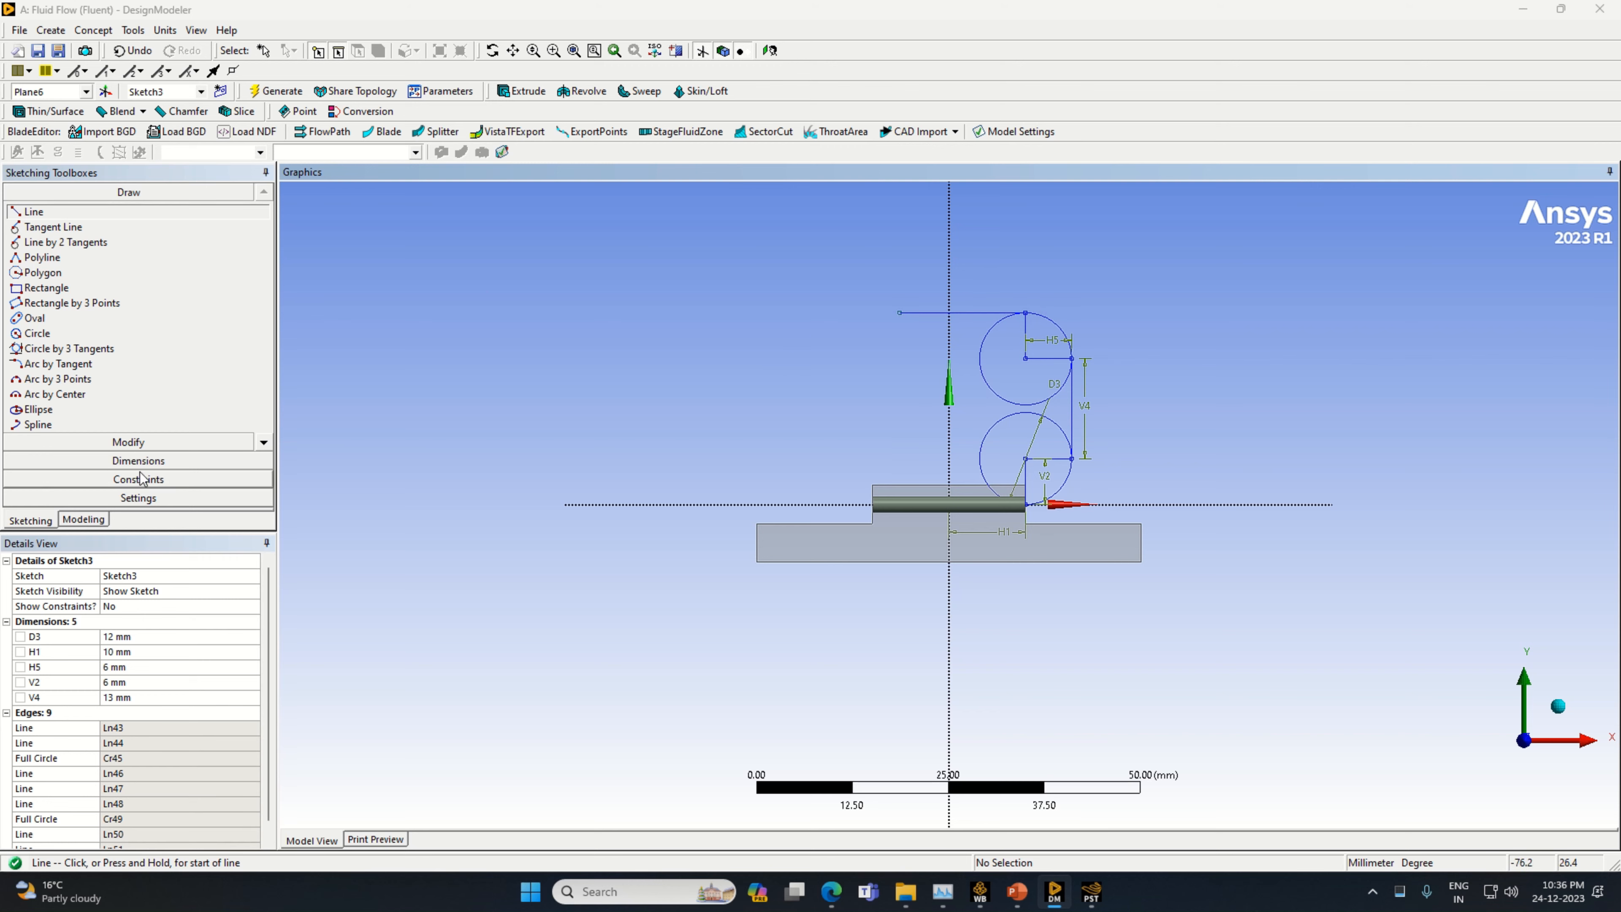
left_click(932, 312)
left_click(938, 292)
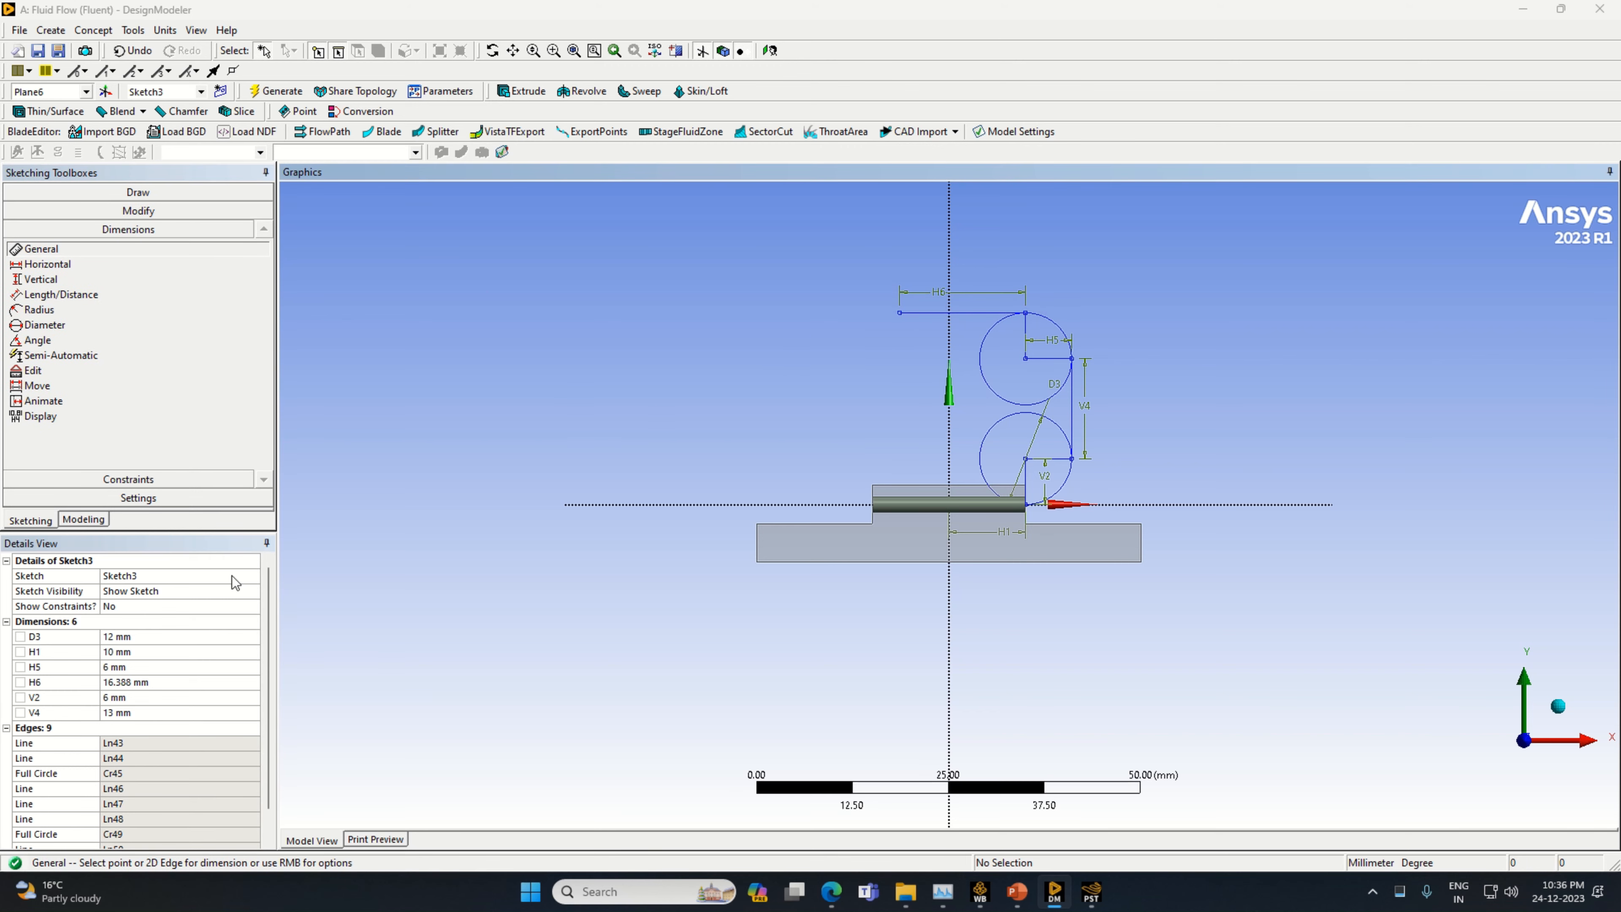
left_click(136, 683)
type("2")
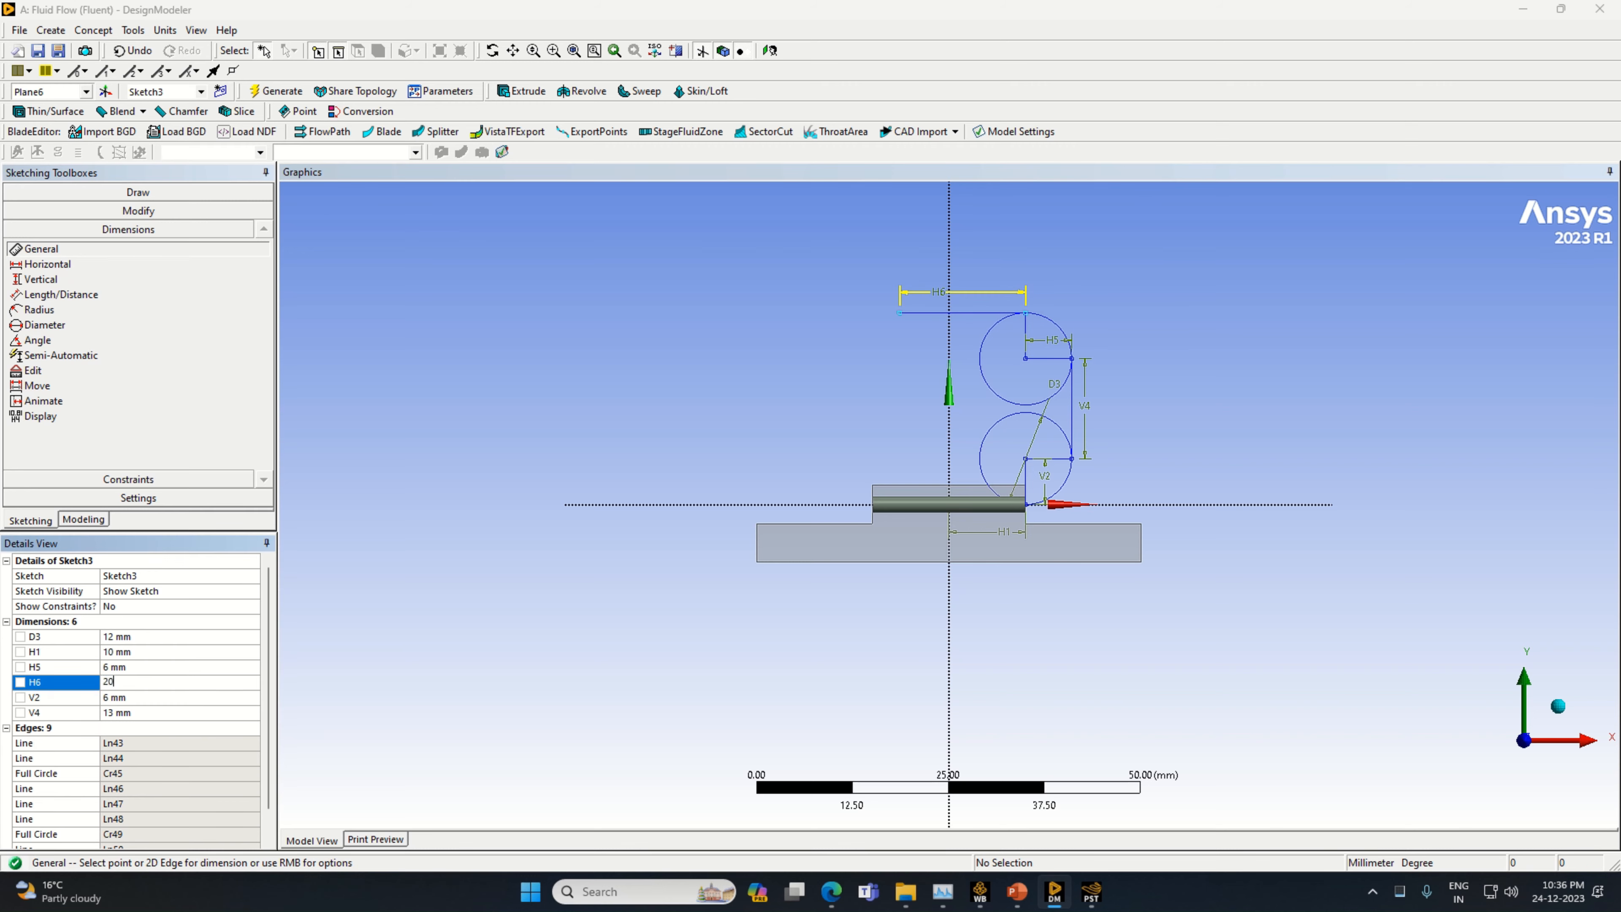
type("0")
key("Return")
Draw a vertical line about 9 mm long downward from the free end of the 20 mm top line
left_click(85, 193)
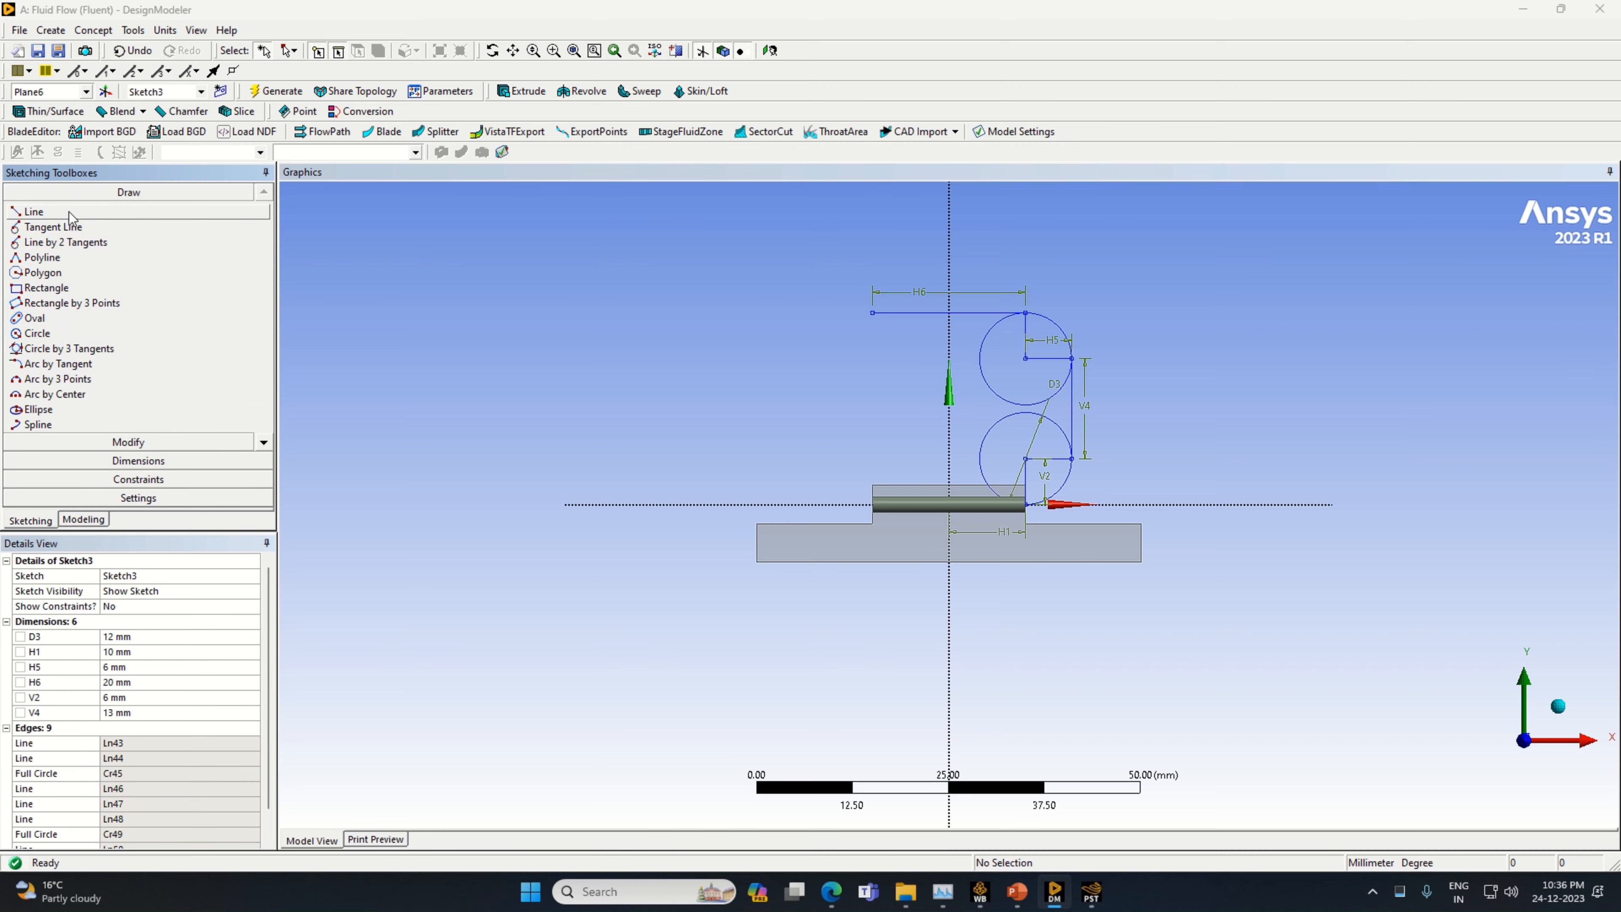
left_click(69, 213)
left_click(873, 312)
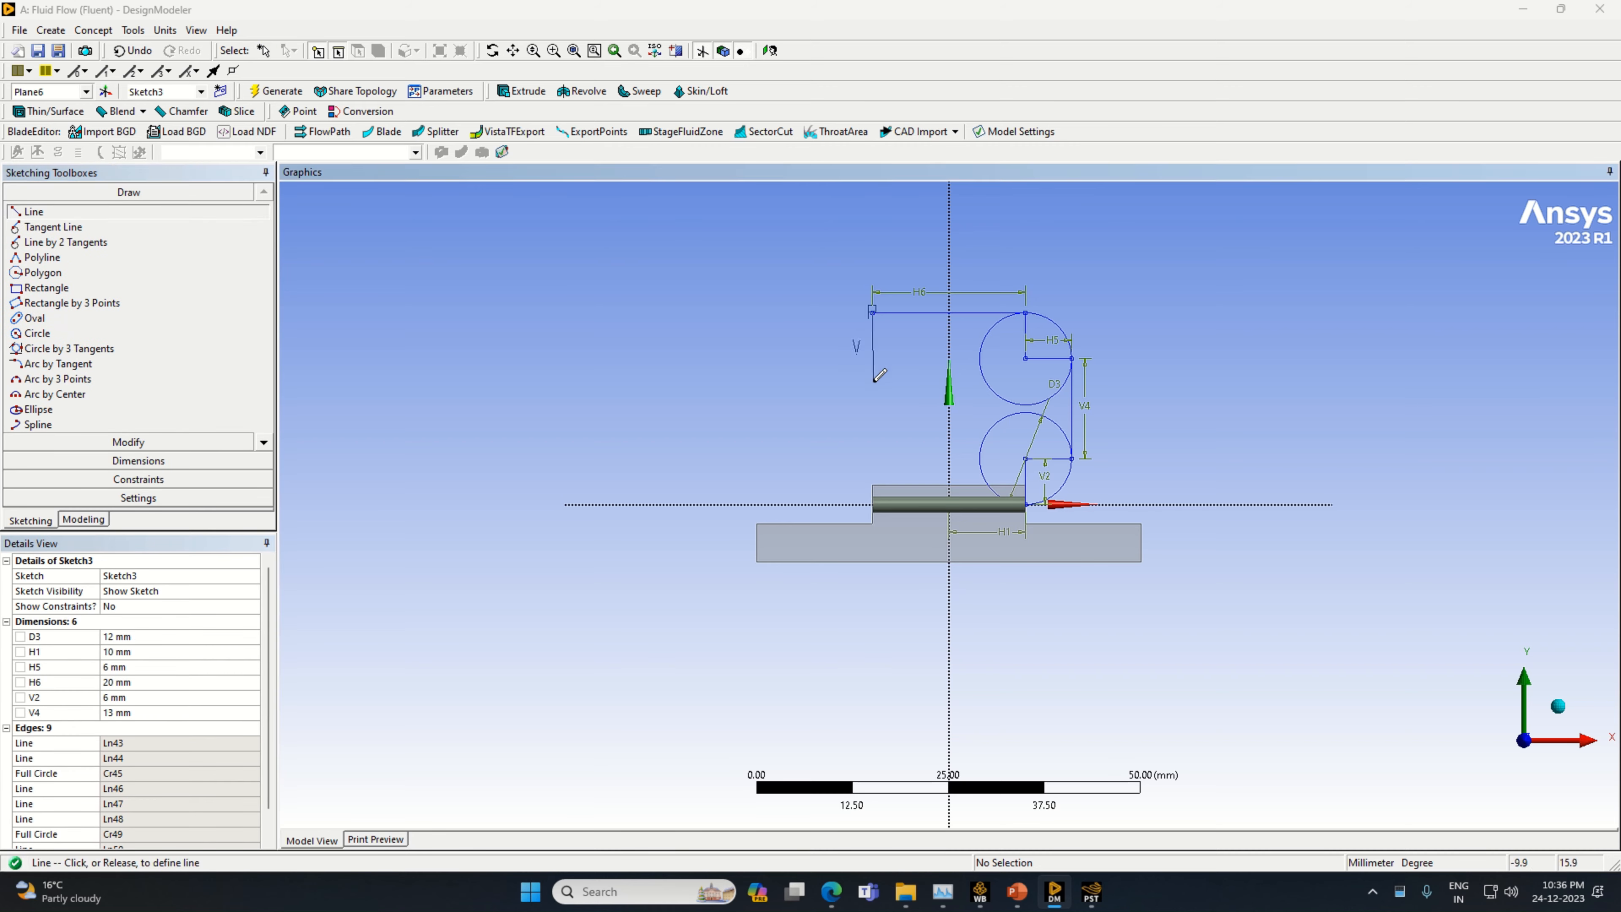
left_click(873, 380)
Dimension the vertical line hanging from the free end of the 20 mm top line and set its length to 6 mm
left_click(108, 461)
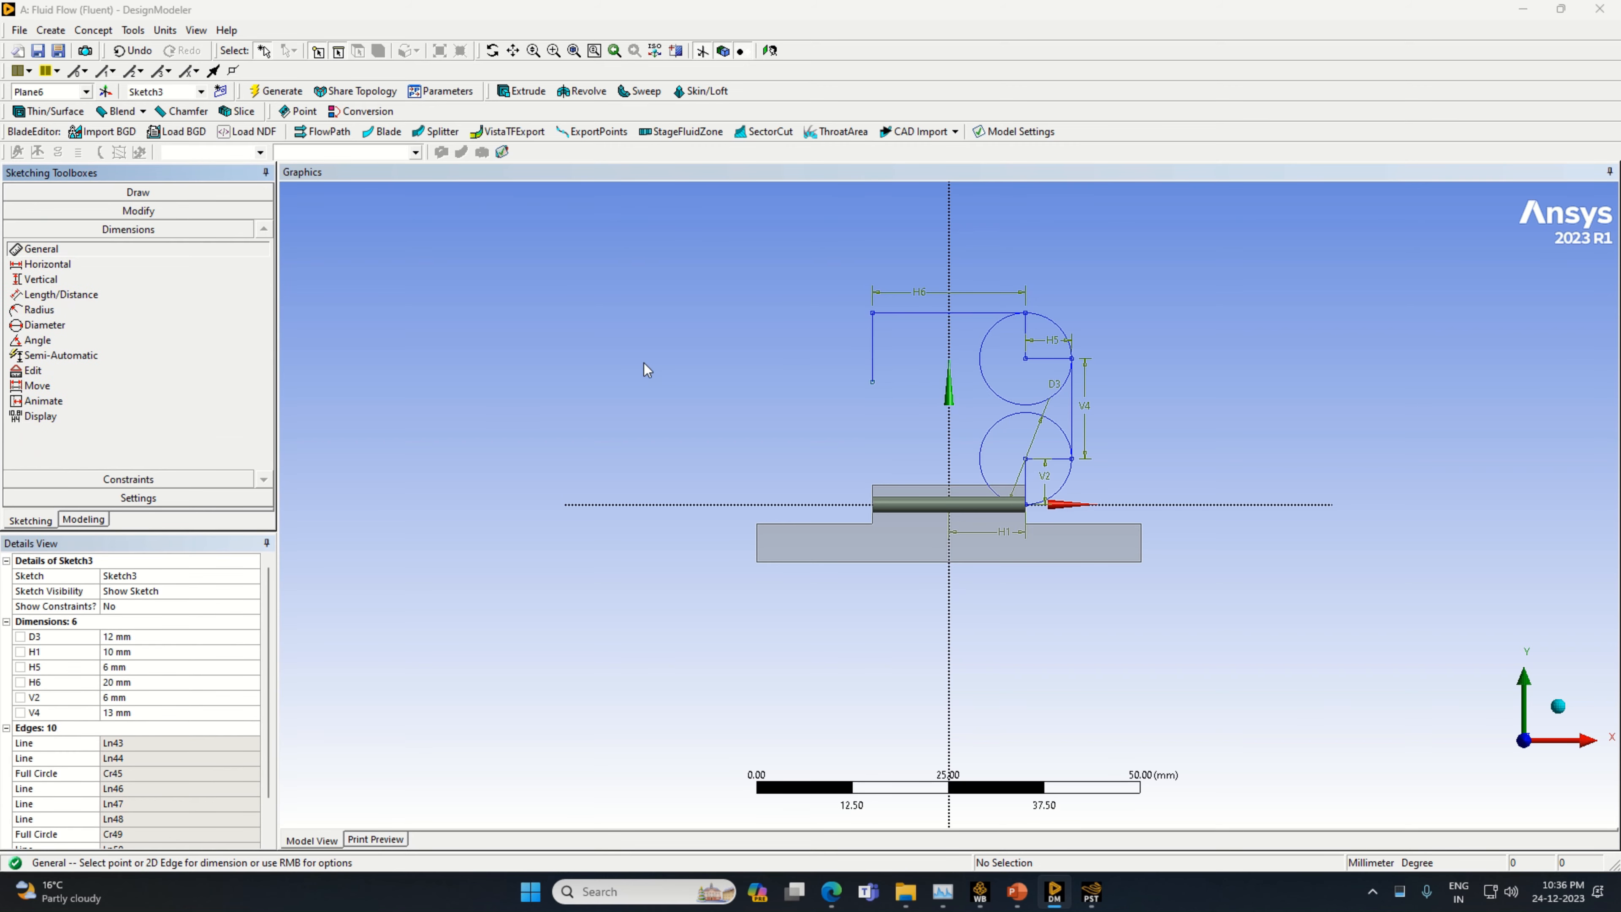
left_click(873, 354)
left_click(878, 353)
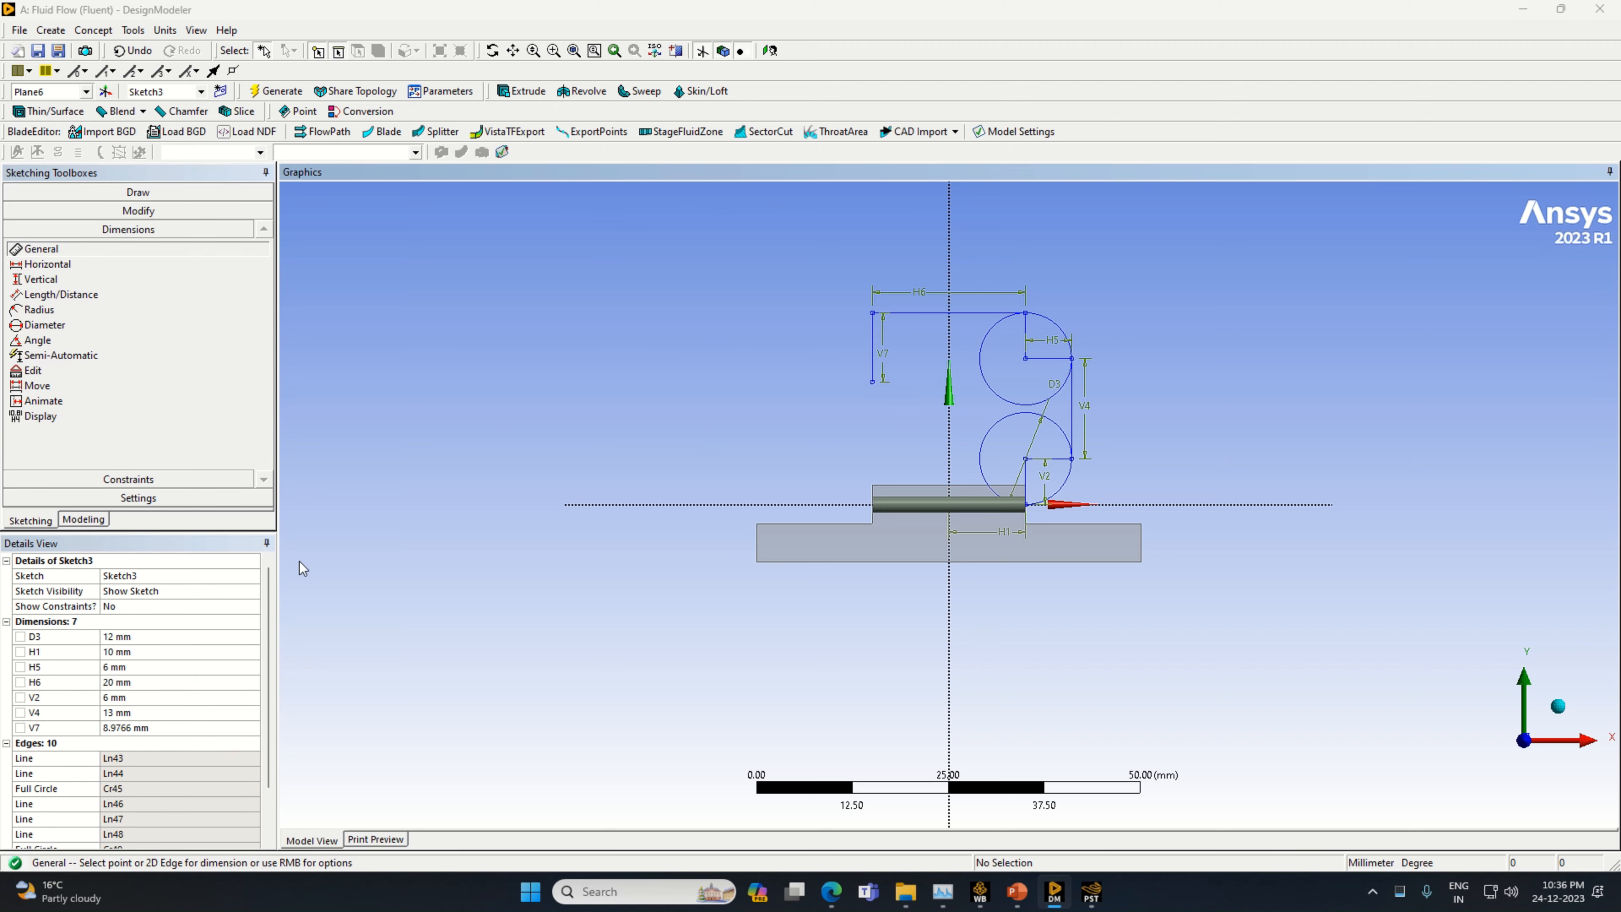
left_click(170, 724)
type("6")
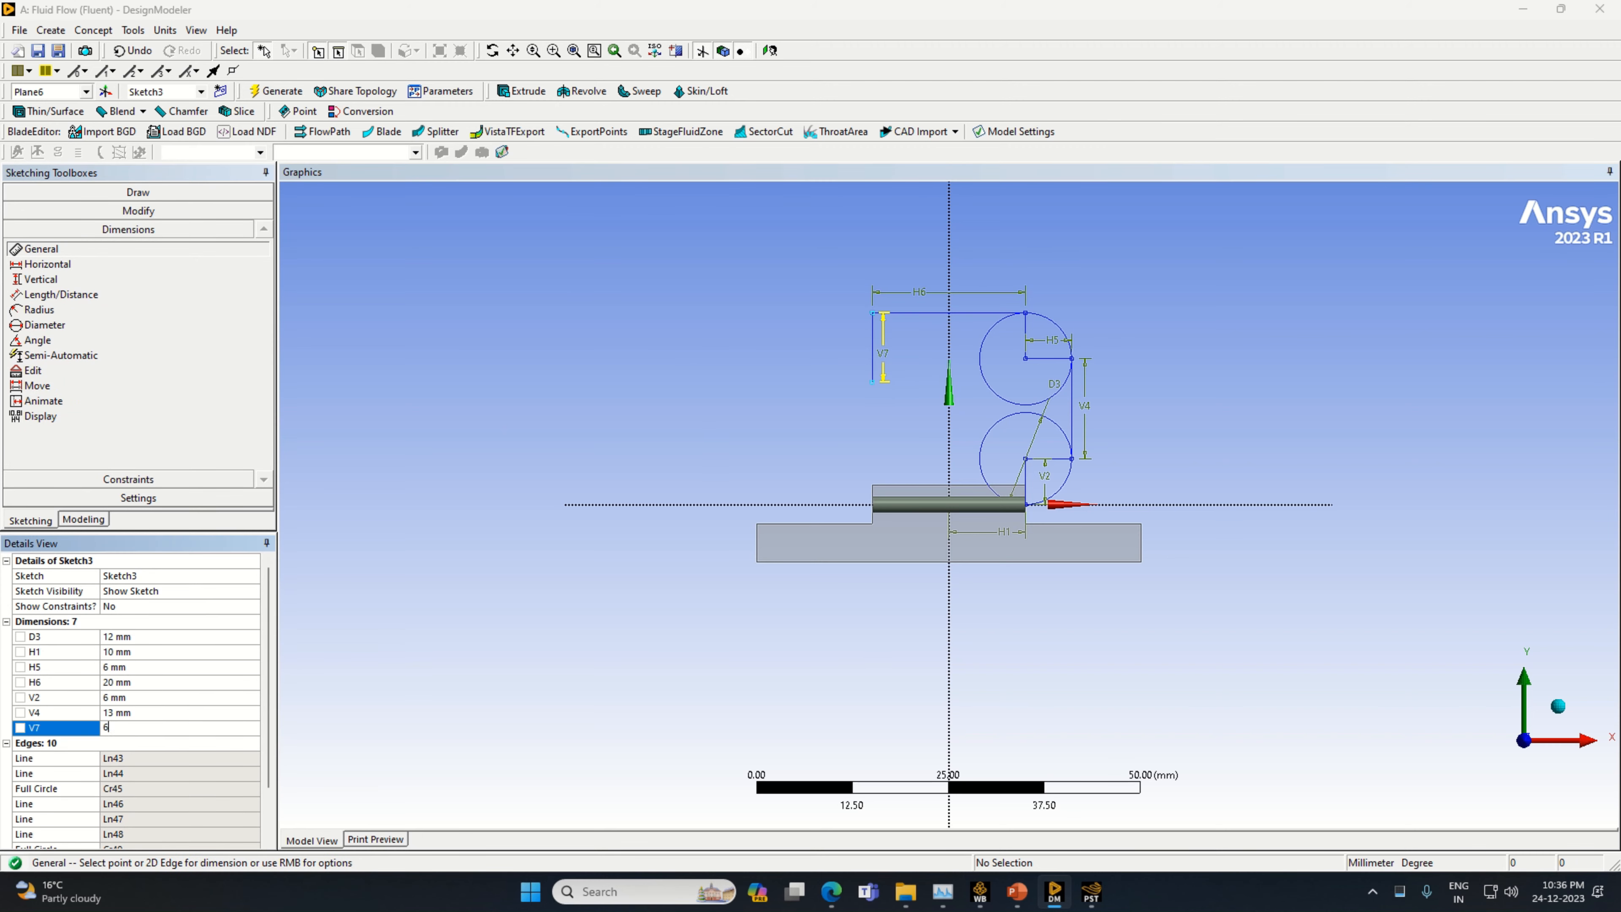
key("Return")
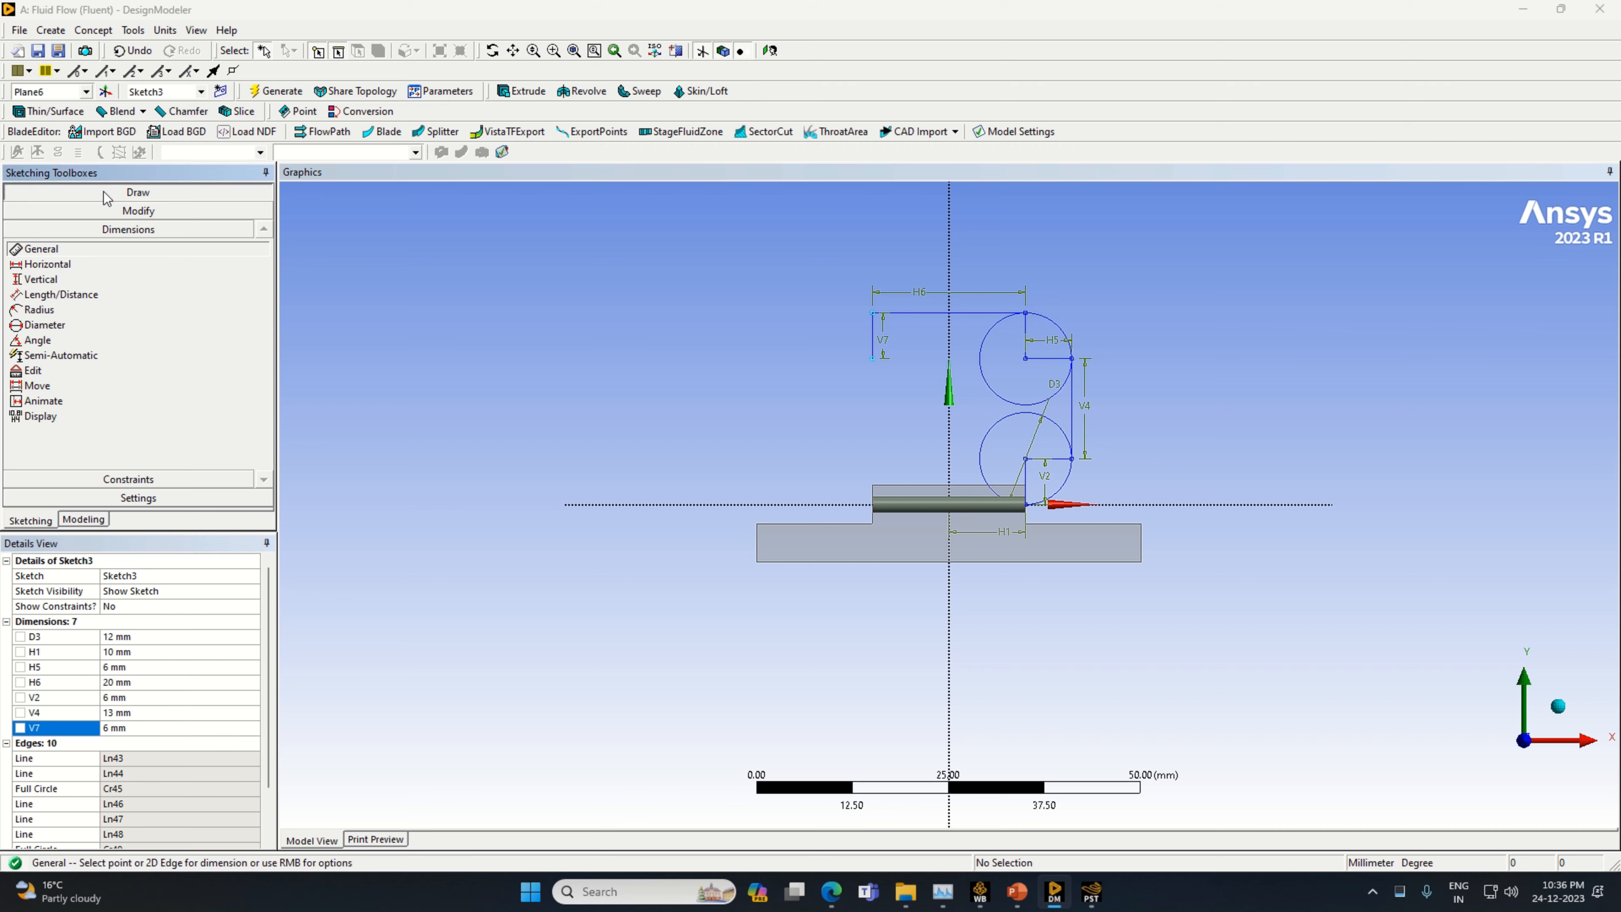
Draw a third circle centred on the lower end of the new 6 mm vertical line, with a radius of about 6 mm
left_click(134, 191)
left_click(61, 334)
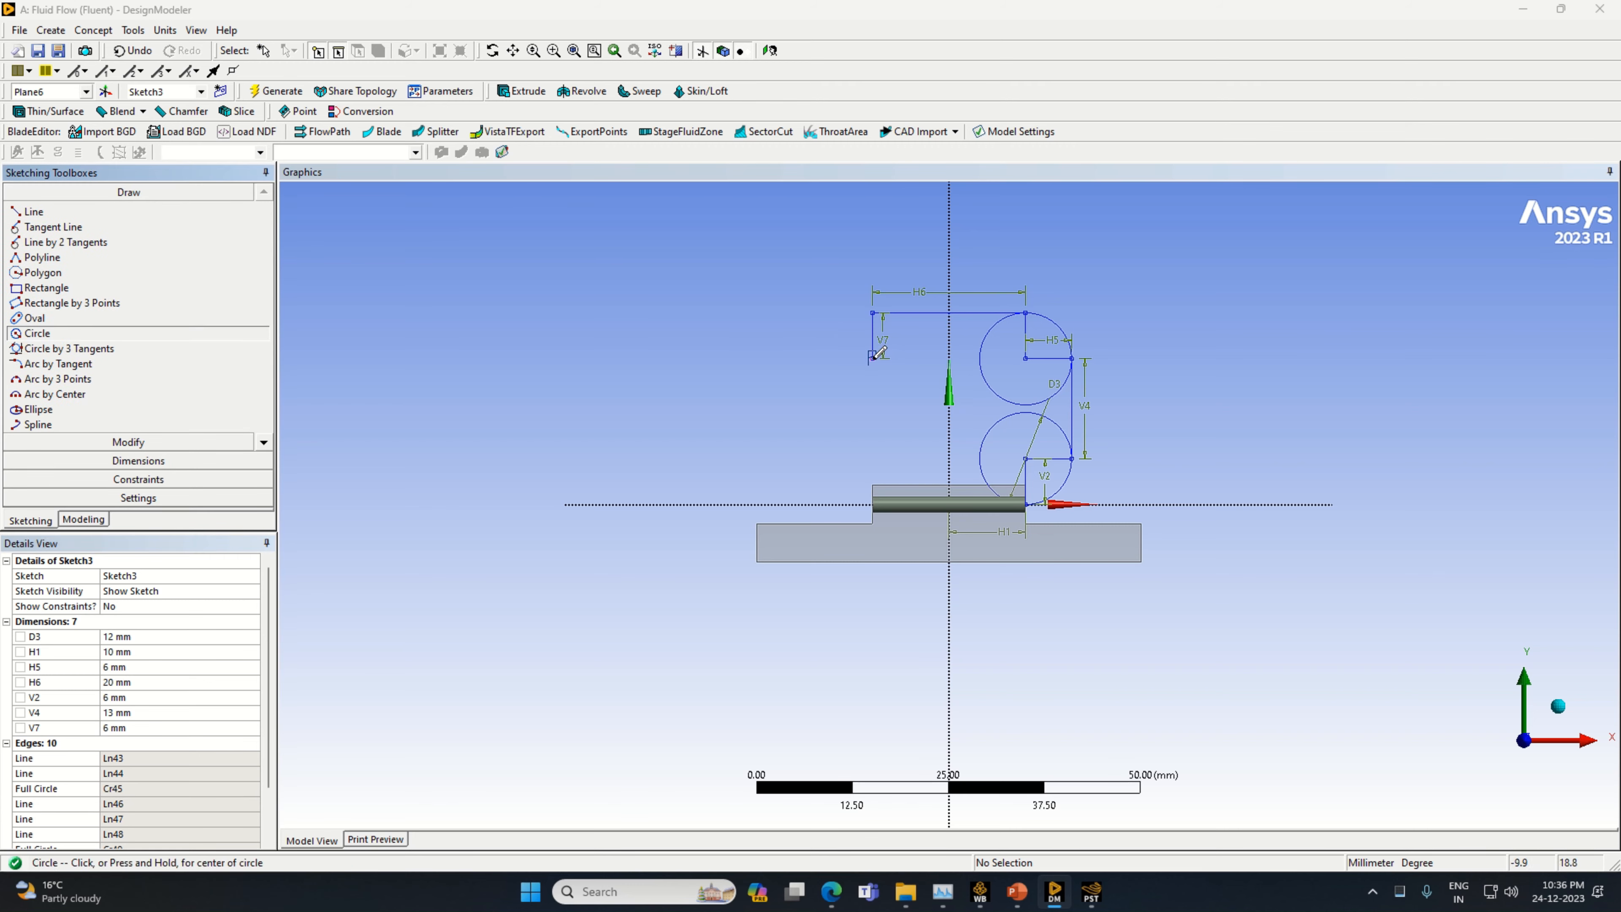
left_click(872, 357)
left_click(905, 391)
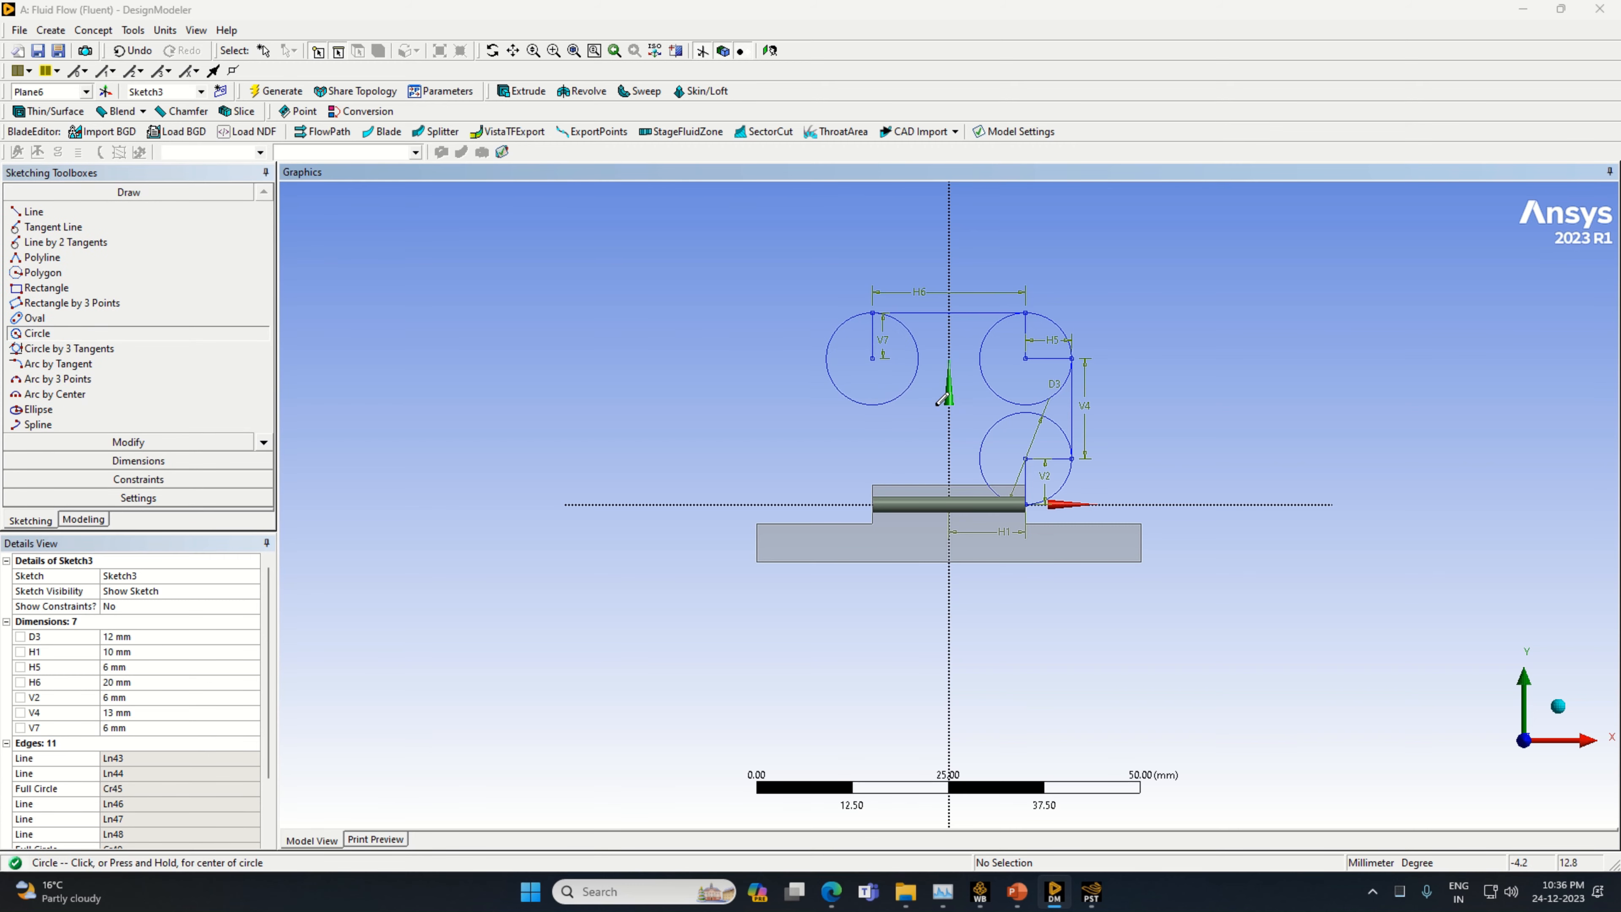
Draw a horizontal line from the third circle's centre to its negative-X edge, and a vertical line about 12.9 mm long downward from there
left_click(33, 212)
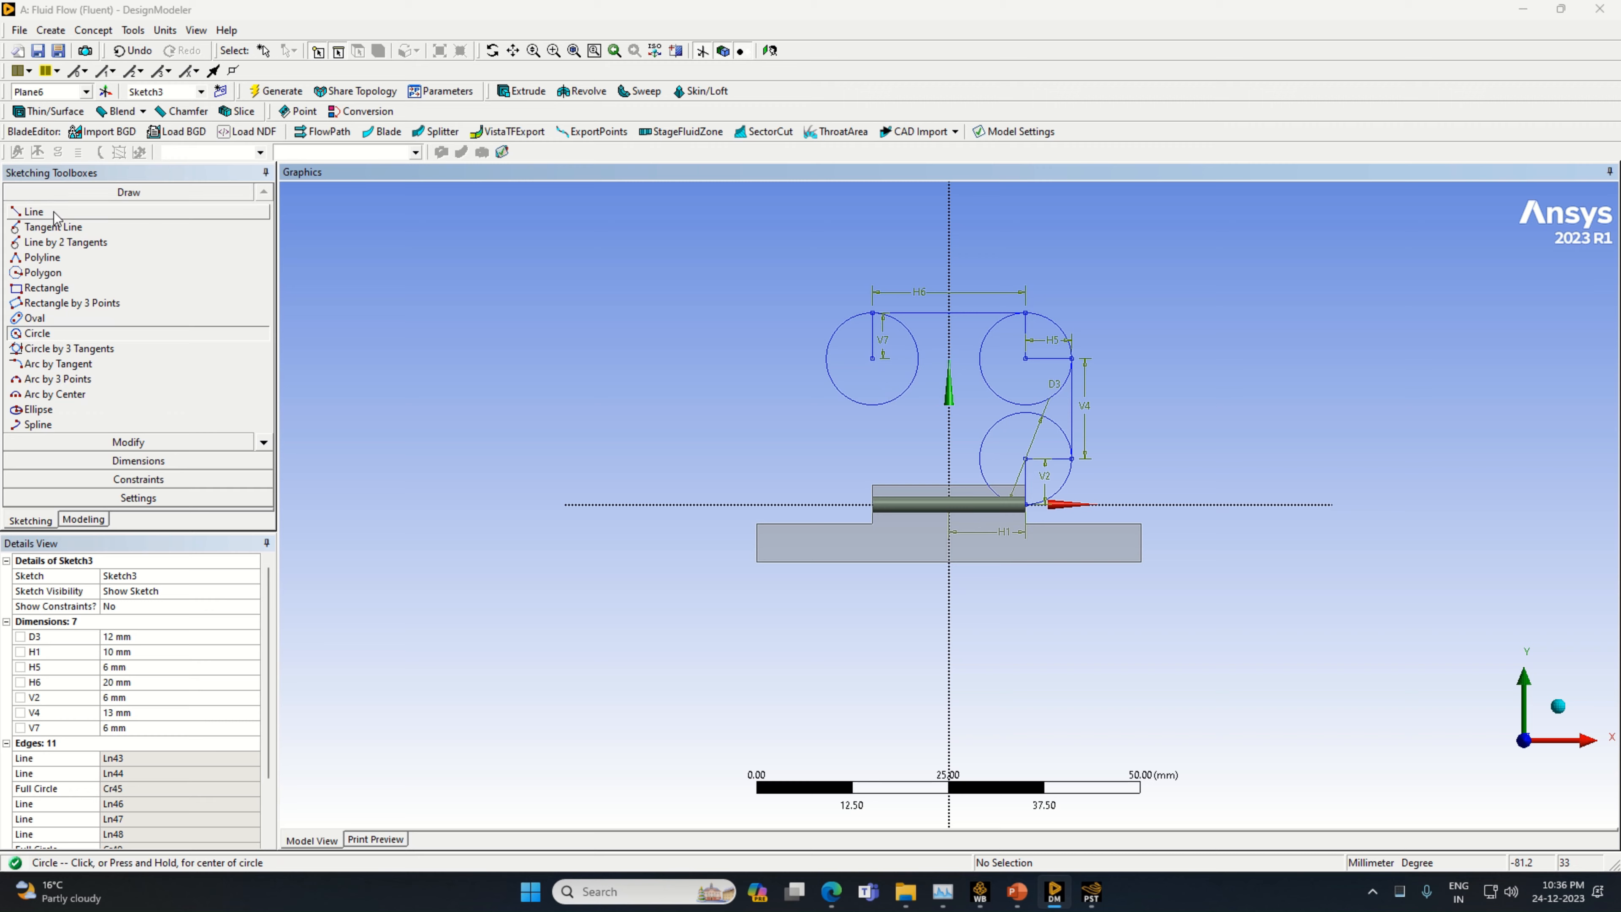
left_click(873, 357)
left_click(827, 357)
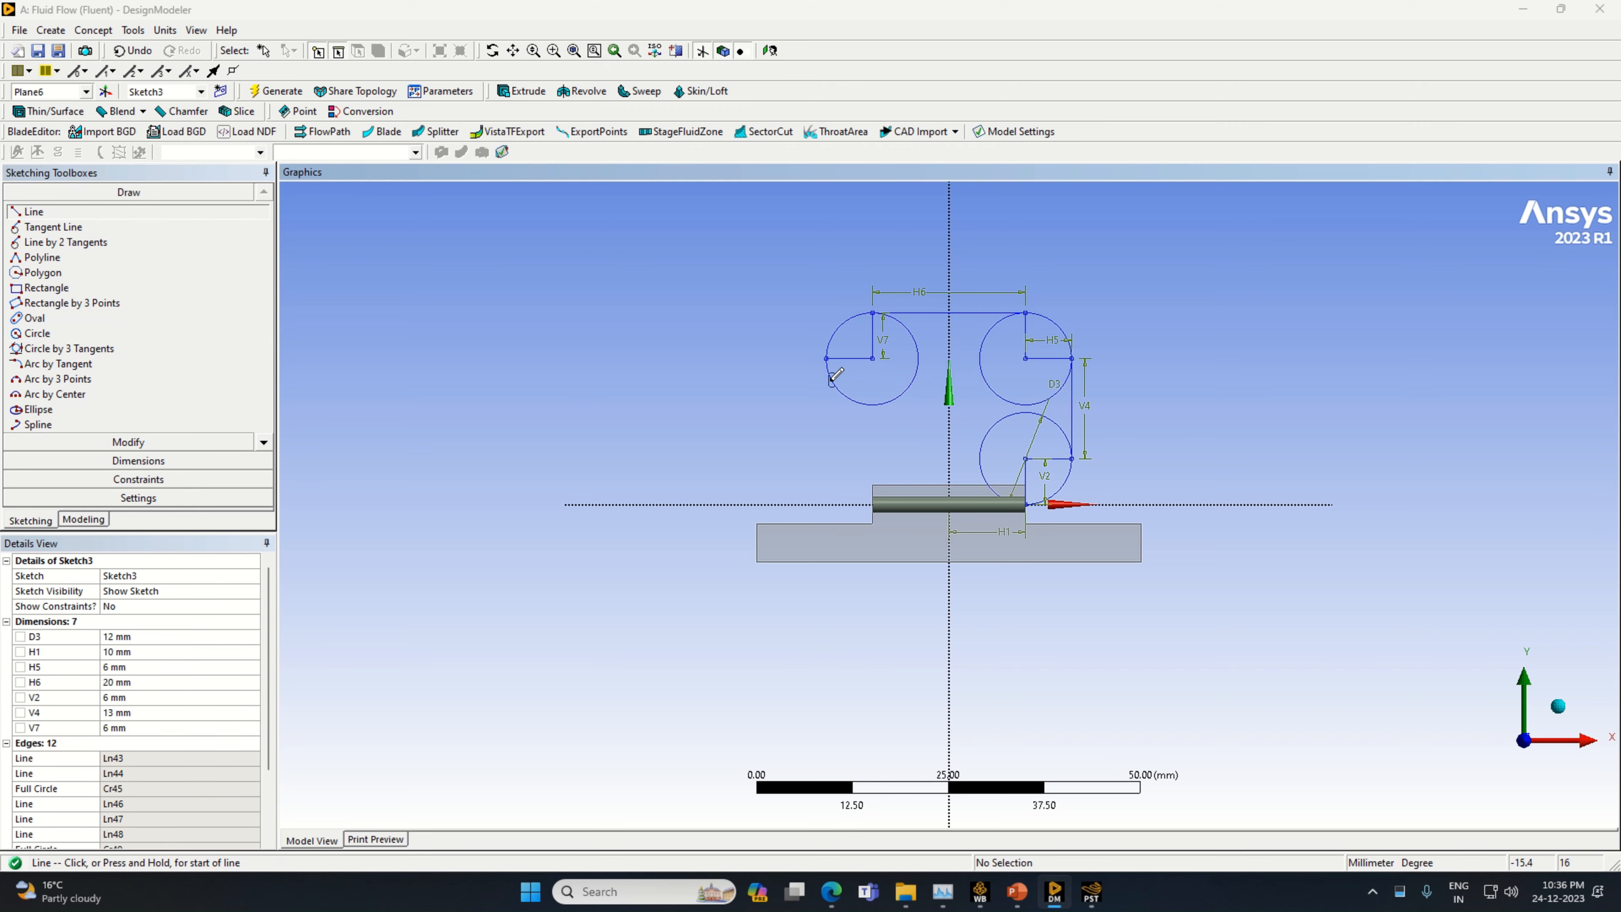
left_click(827, 358)
left_click(827, 457)
Dimension the vertical line on the negative-X side and set its length to 13 mm
left_click(138, 461)
left_click(827, 415)
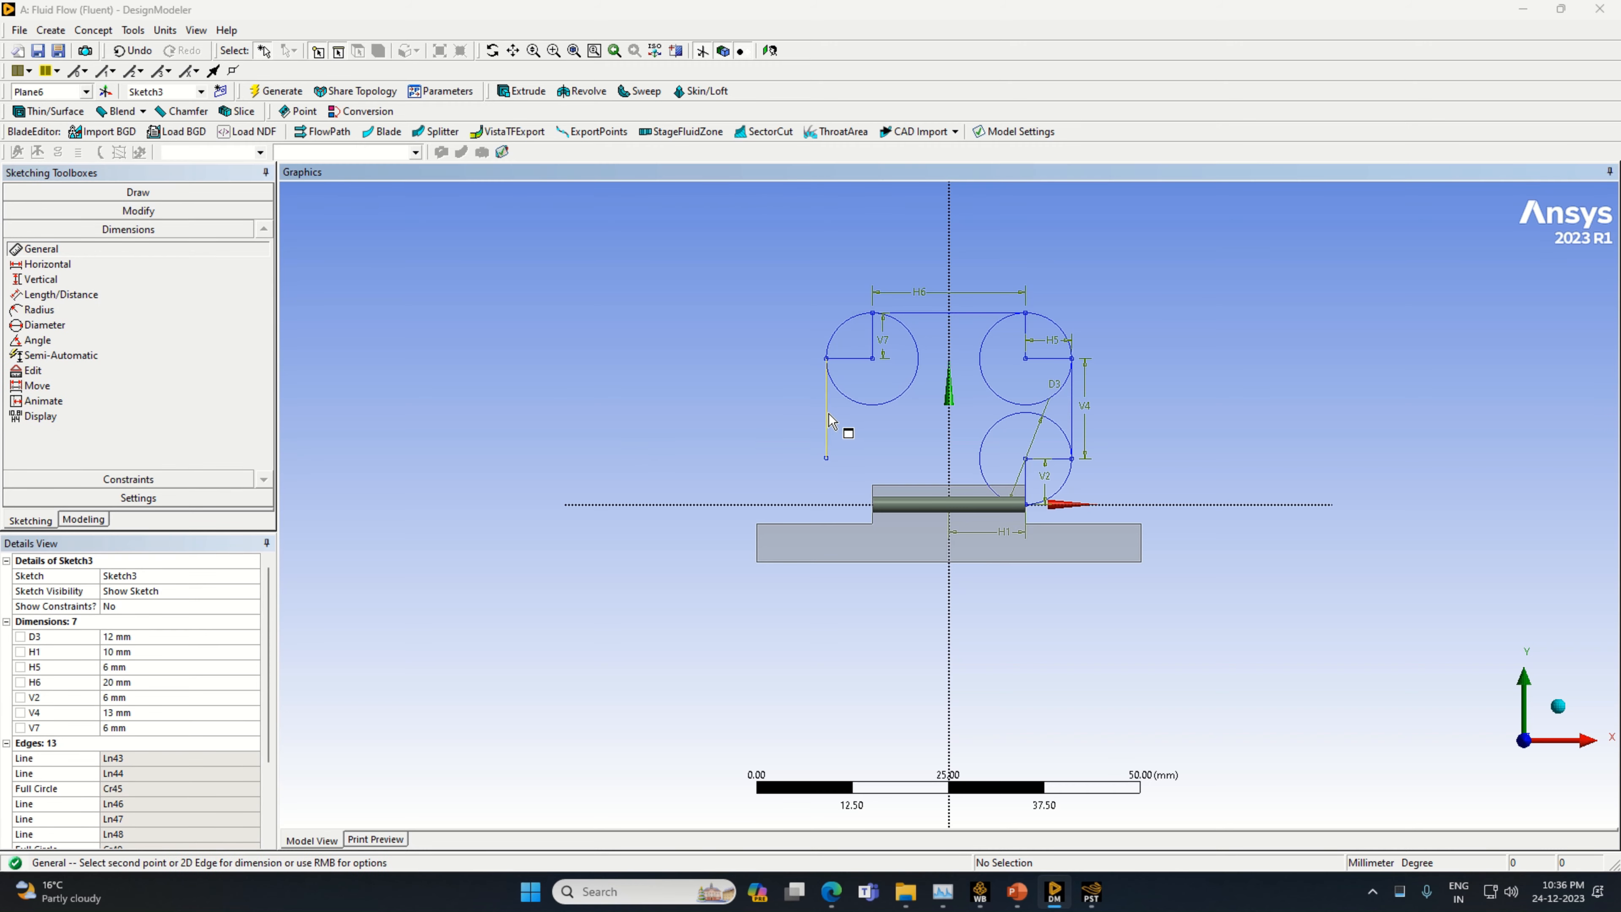
left_click(791, 419)
left_click(154, 743)
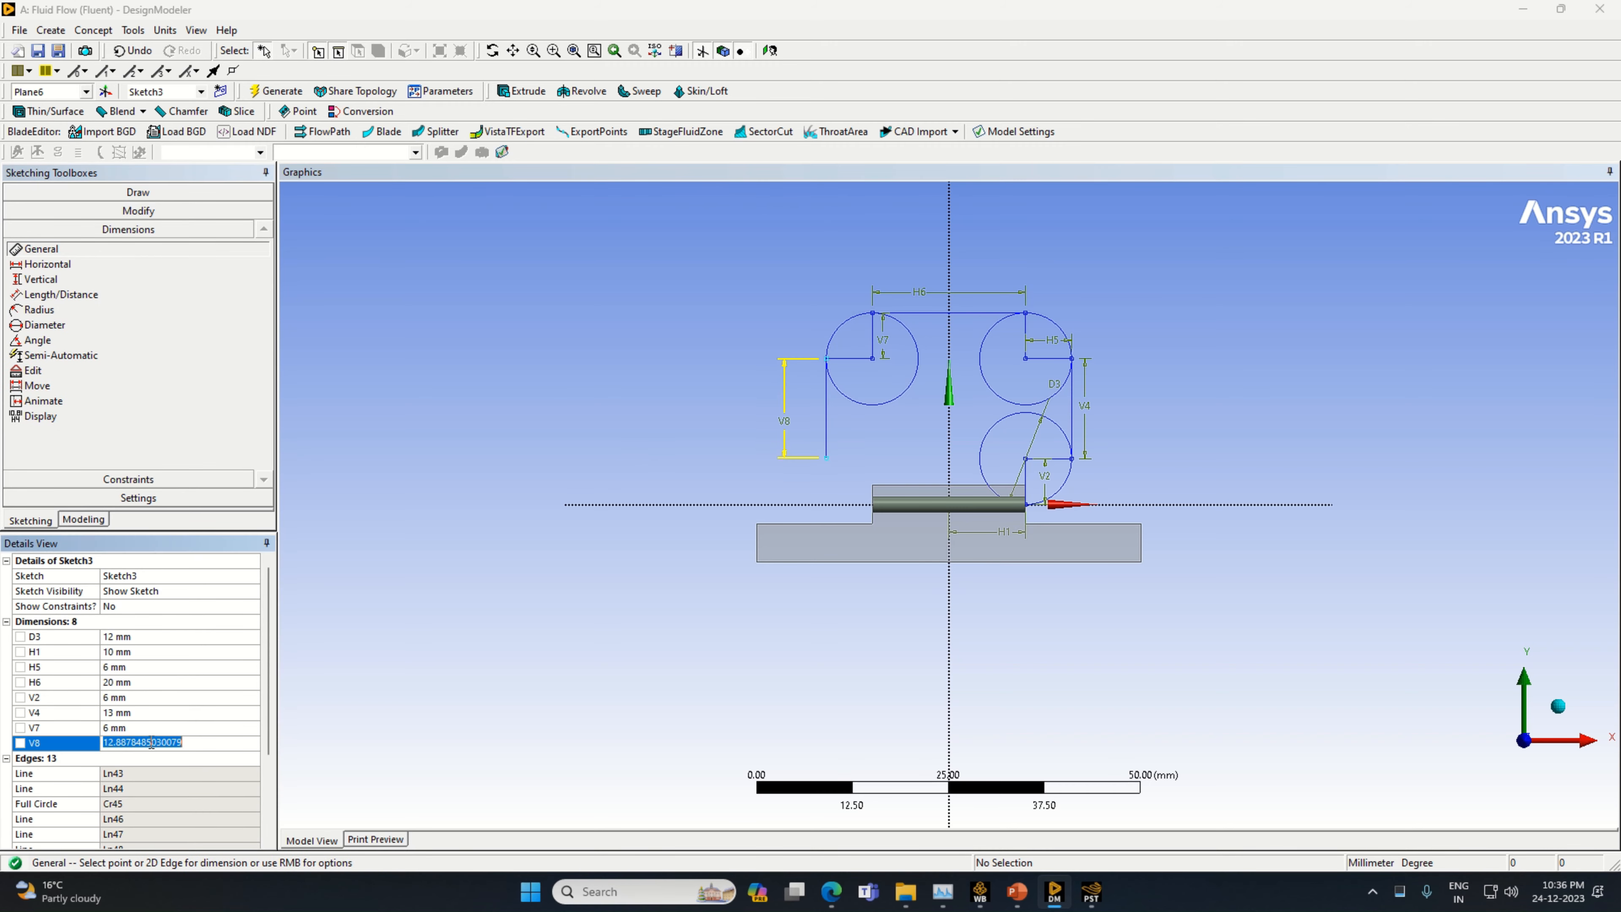
type("13")
key("Return")
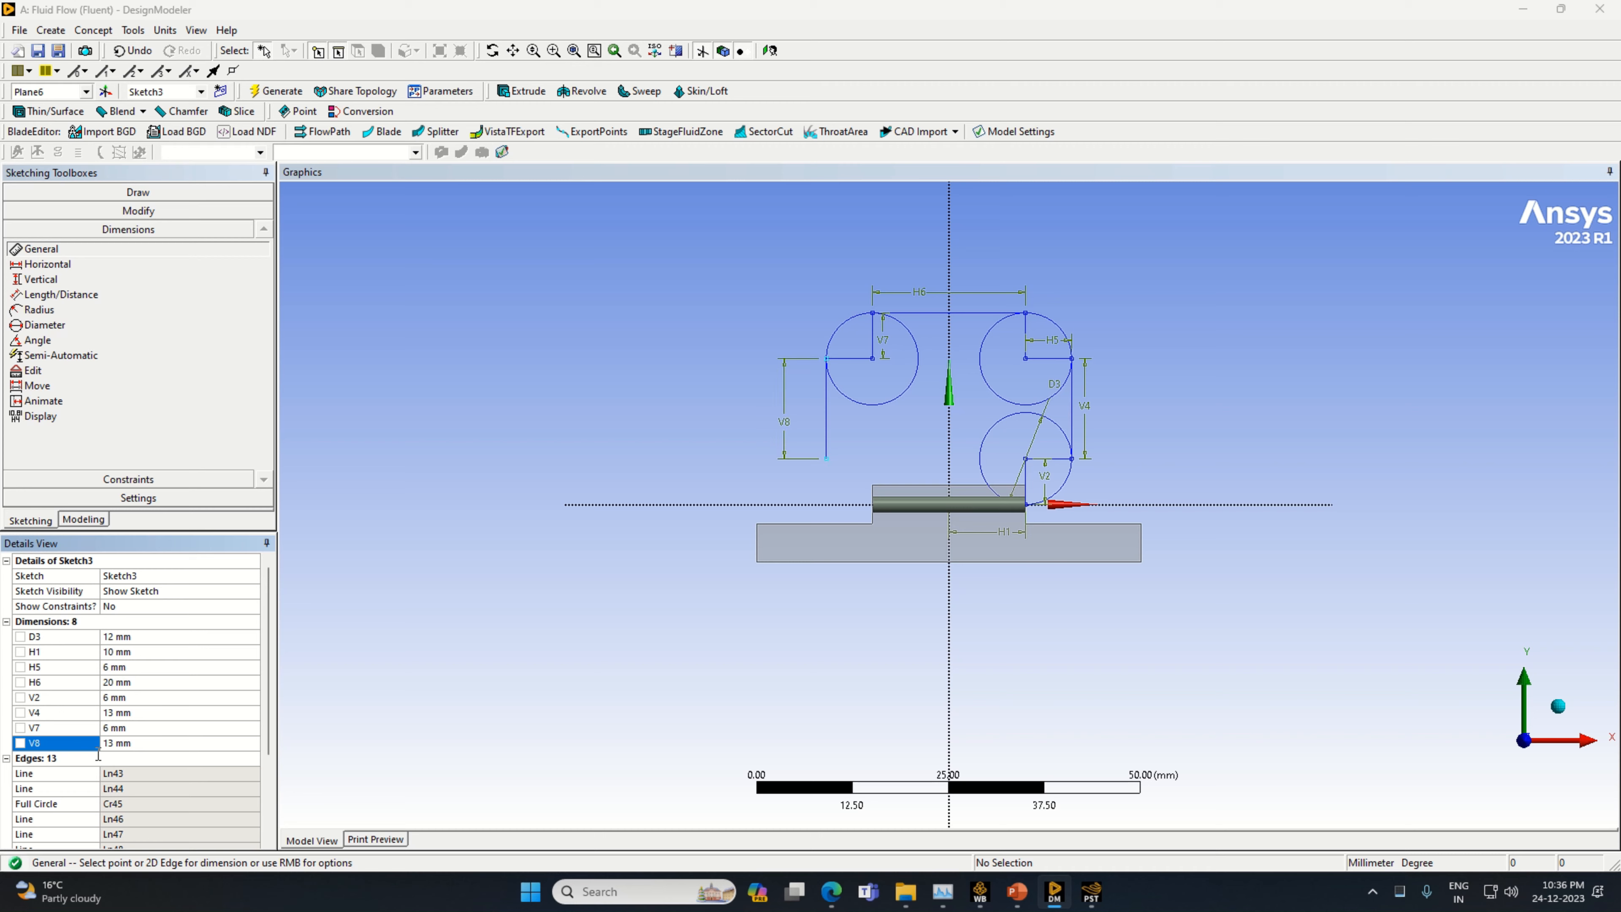
Draw a horizontal line about 7.3 mm long toward positive X from the lower end of the negative-X 13 mm line
left_click(97, 192)
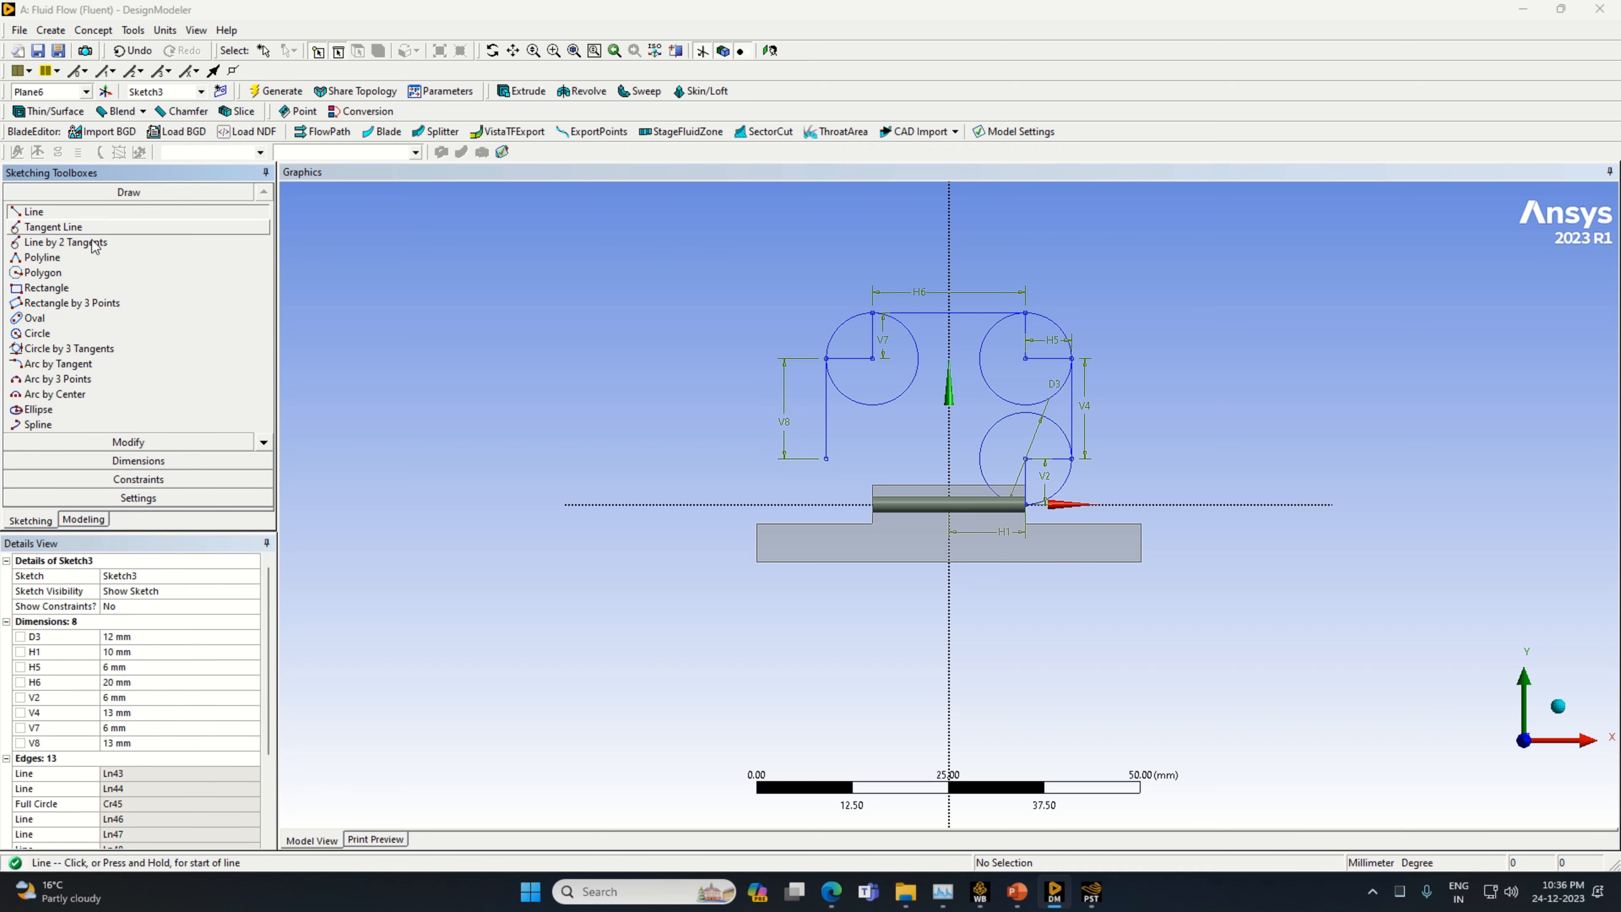
left_click(826, 457)
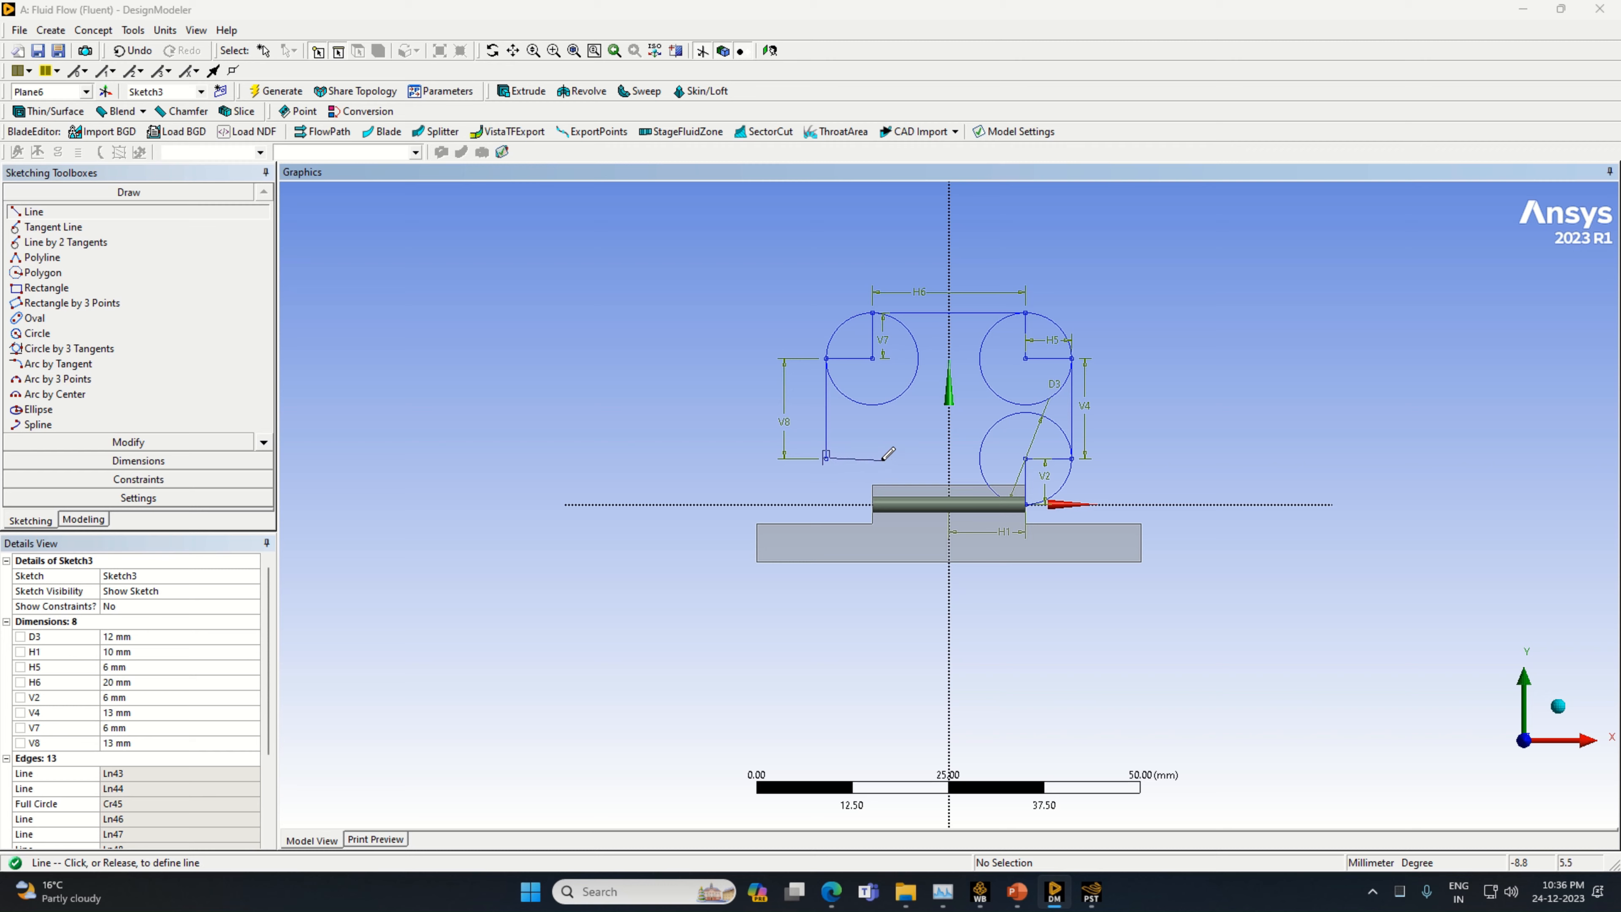
left_click(882, 458)
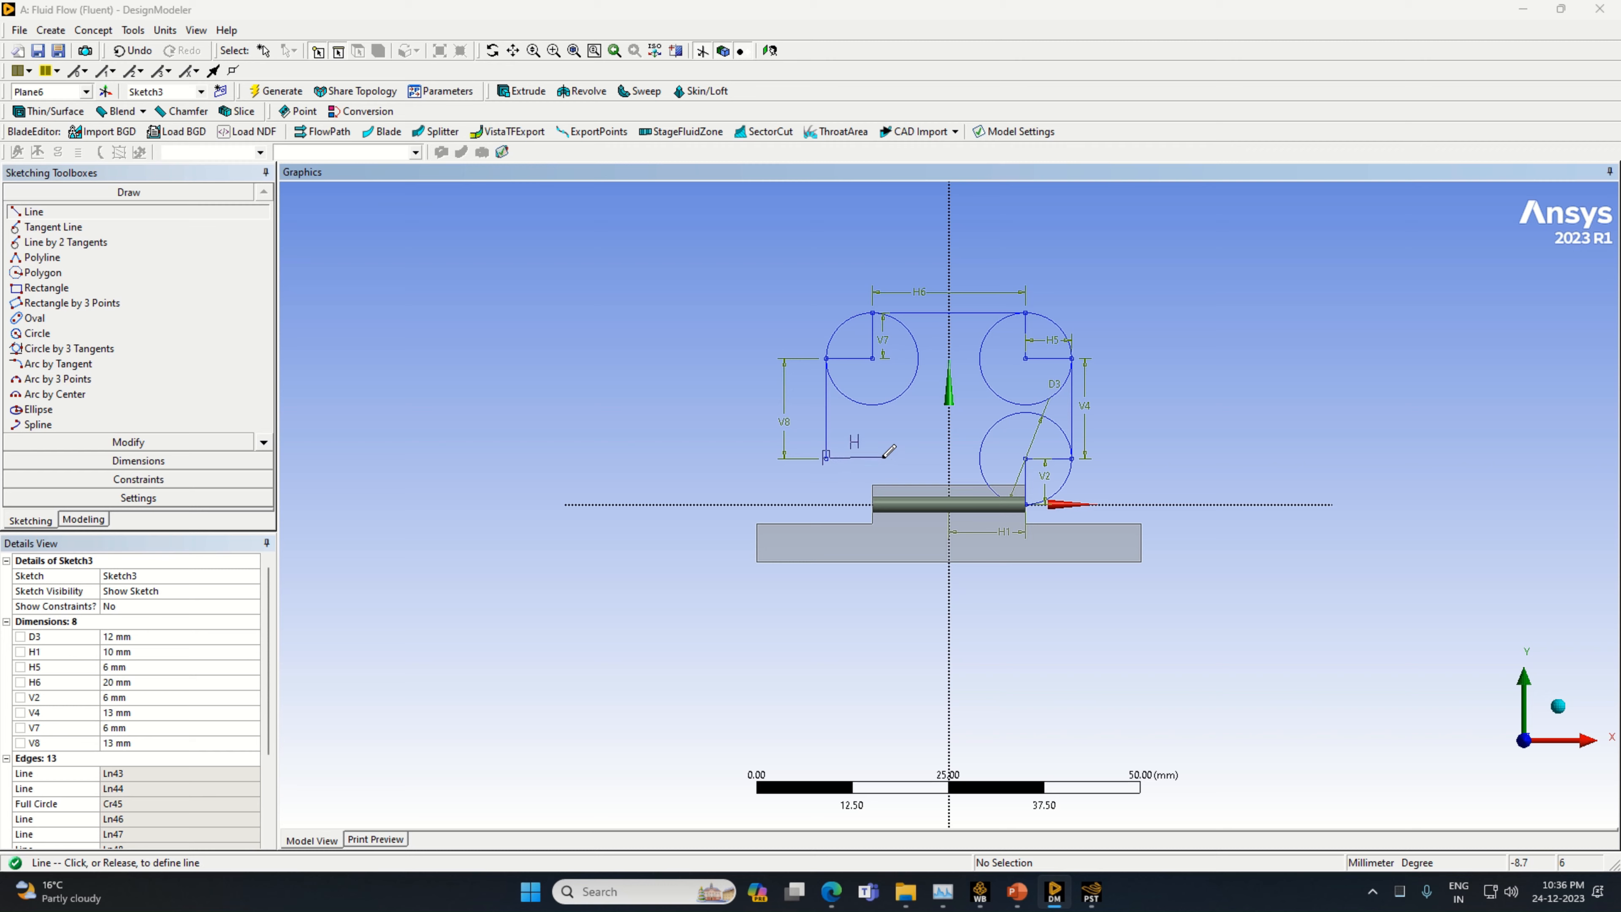
Dimension the lower horizontal line on the negative-X side and set its length to 6 mm
left_click(132, 471)
left_click(871, 459)
left_click(869, 444)
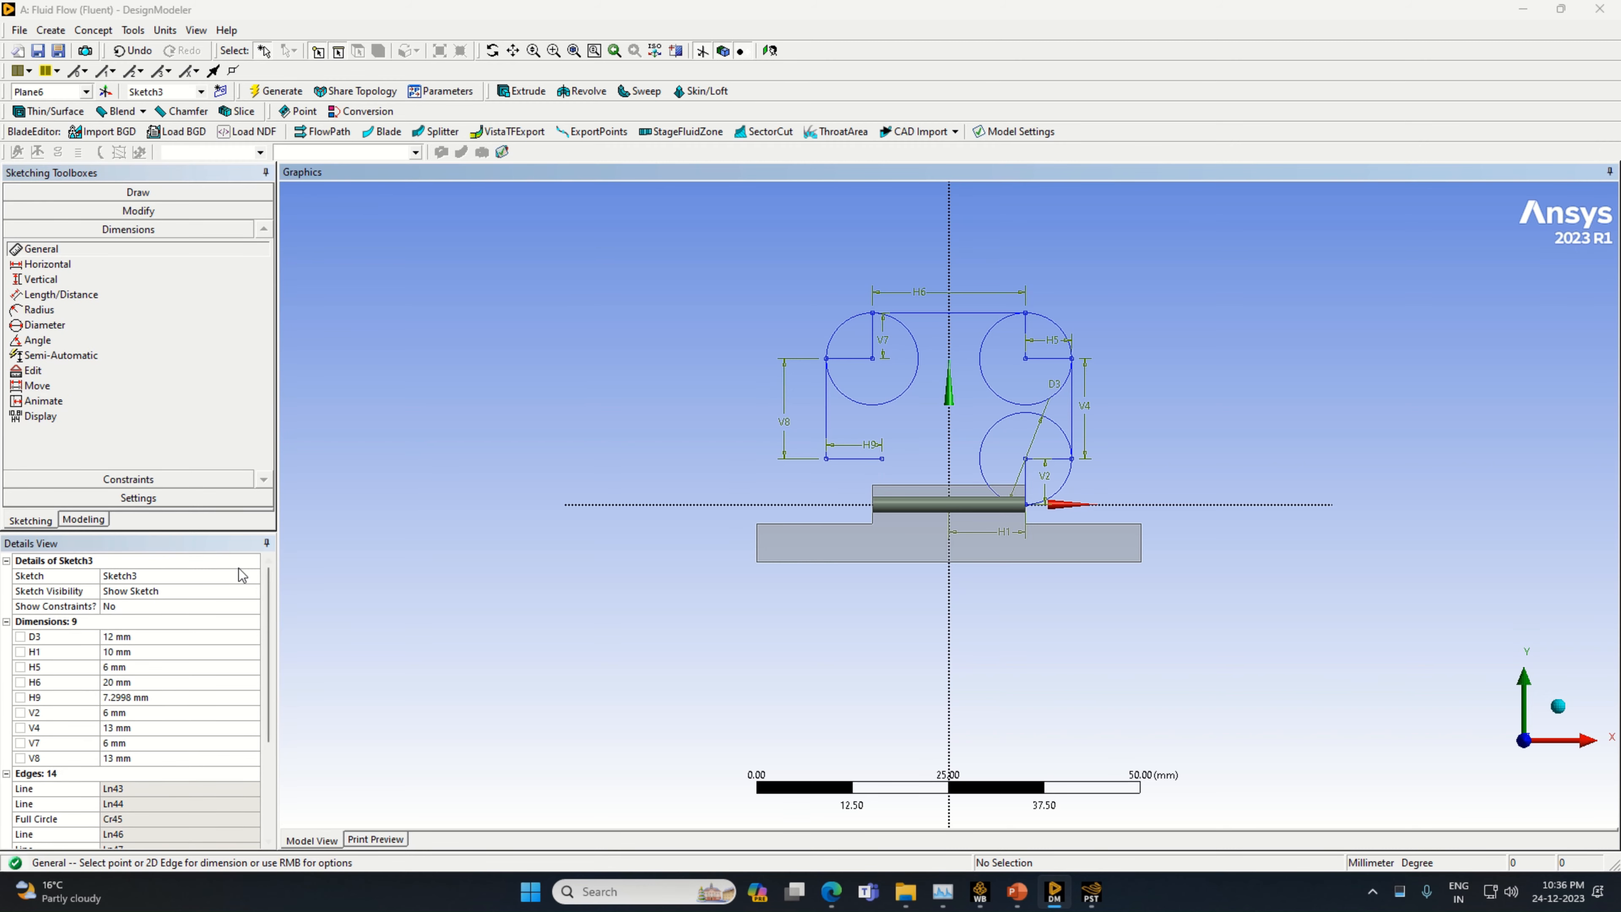
left_click(159, 696)
type("6")
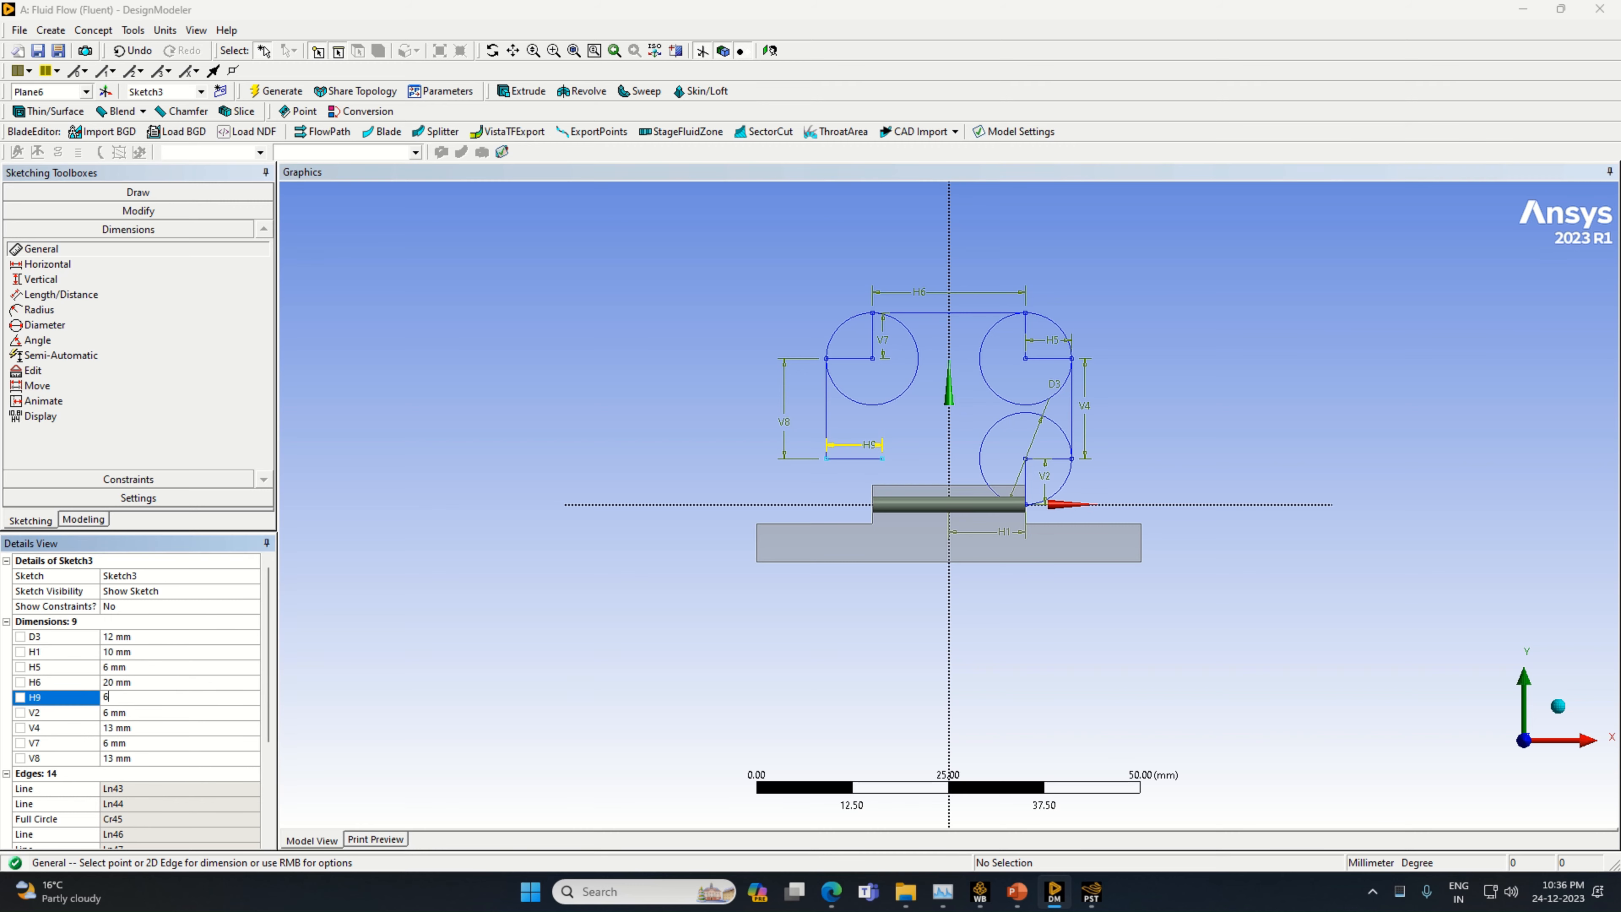
key("Return")
Draw a fourth circle about 7.9 mm in diameter, centred on the free end of the lower 6 mm horizontal line
left_click(124, 193)
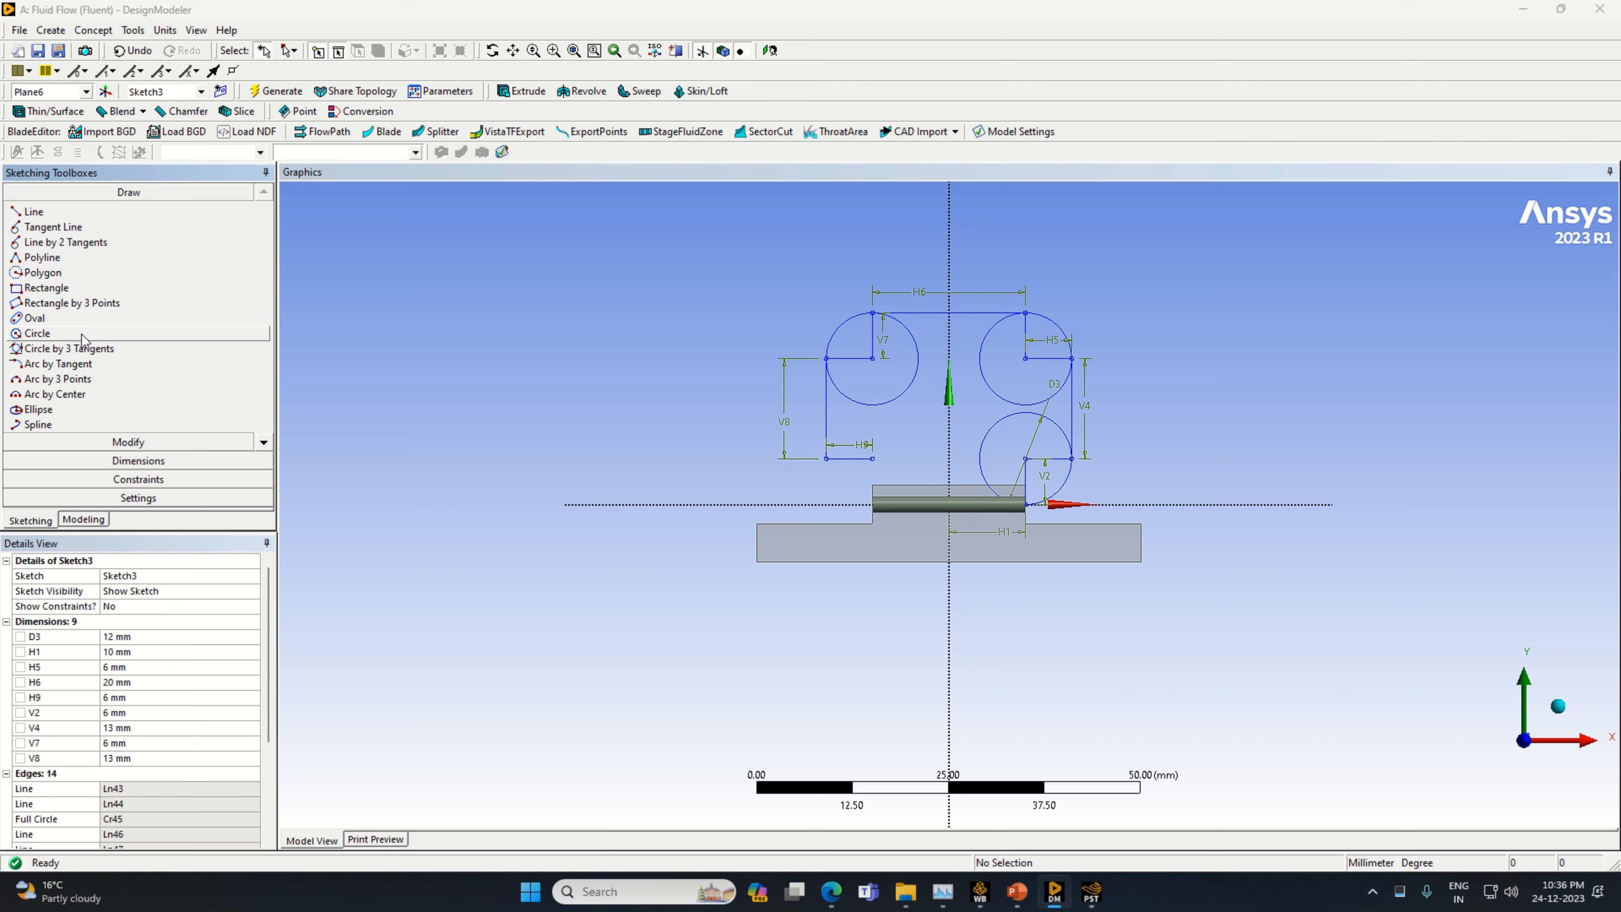
left_click(57, 333)
left_click(872, 459)
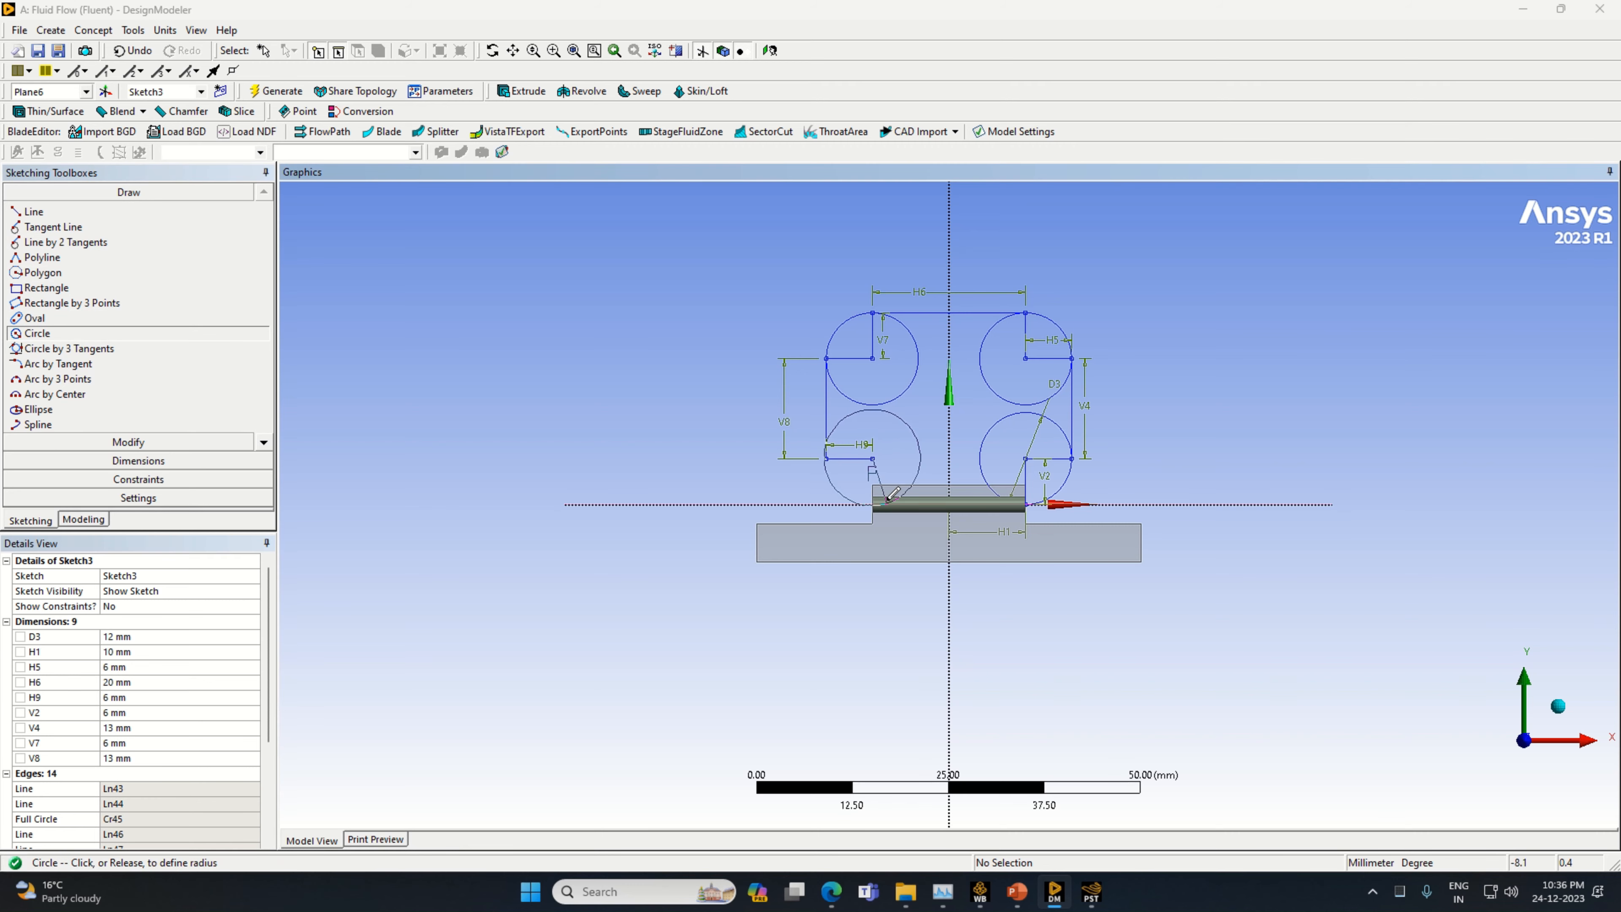
left_click(900, 472)
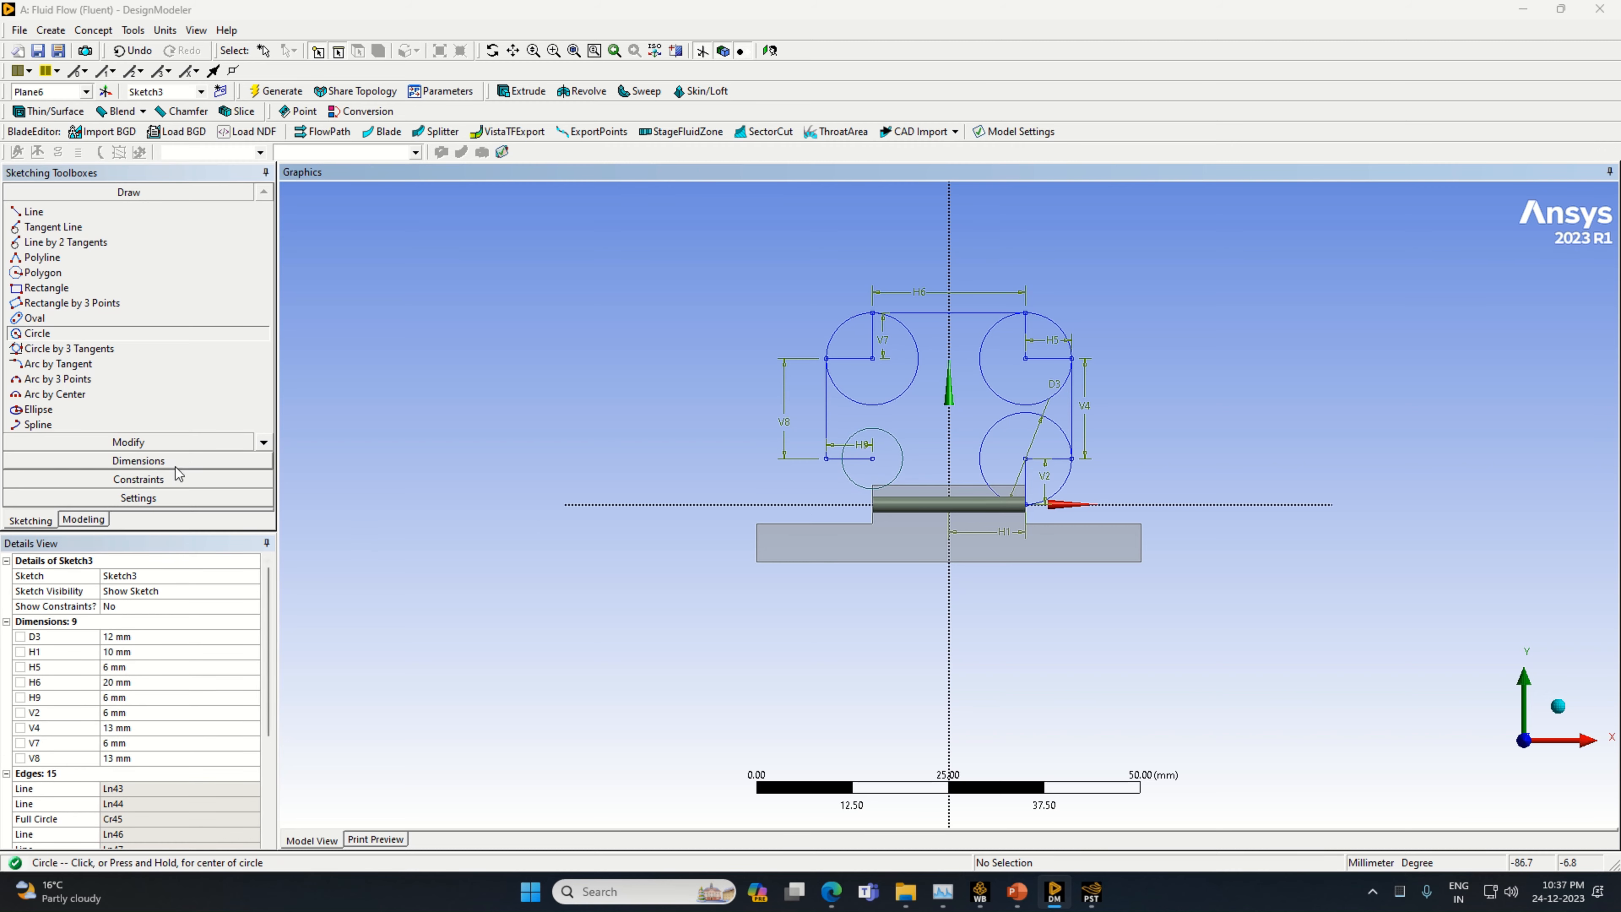
Dimension the fourth circle's diameter and set it to 12 mm
left_click(138, 461)
left_click(903, 456)
left_click(913, 447)
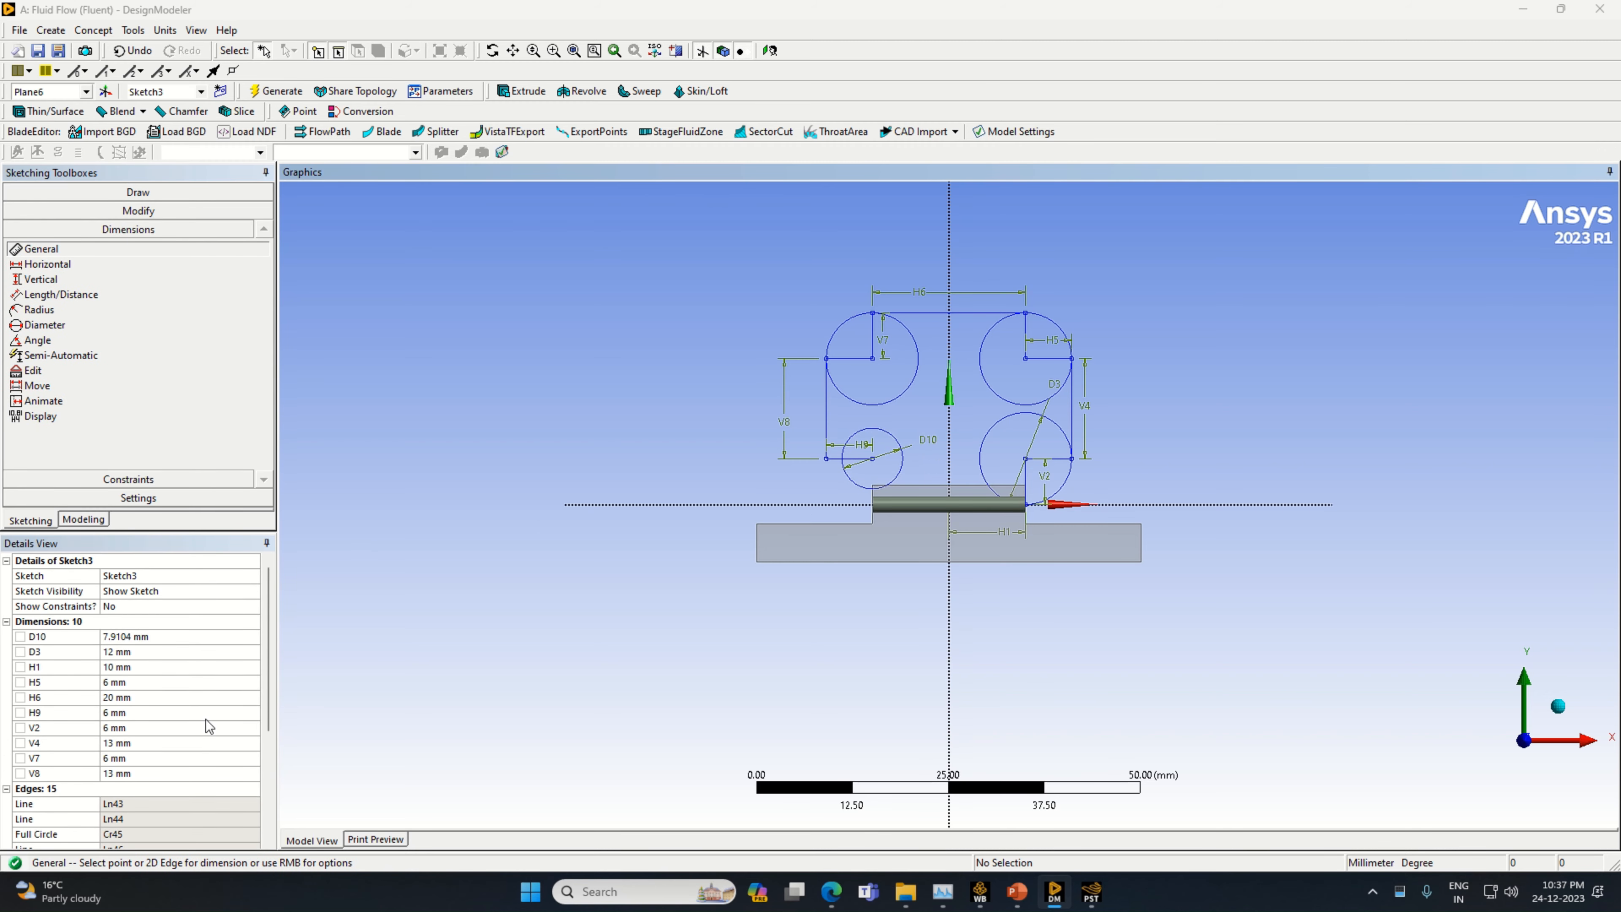
left_click(157, 638)
type("12")
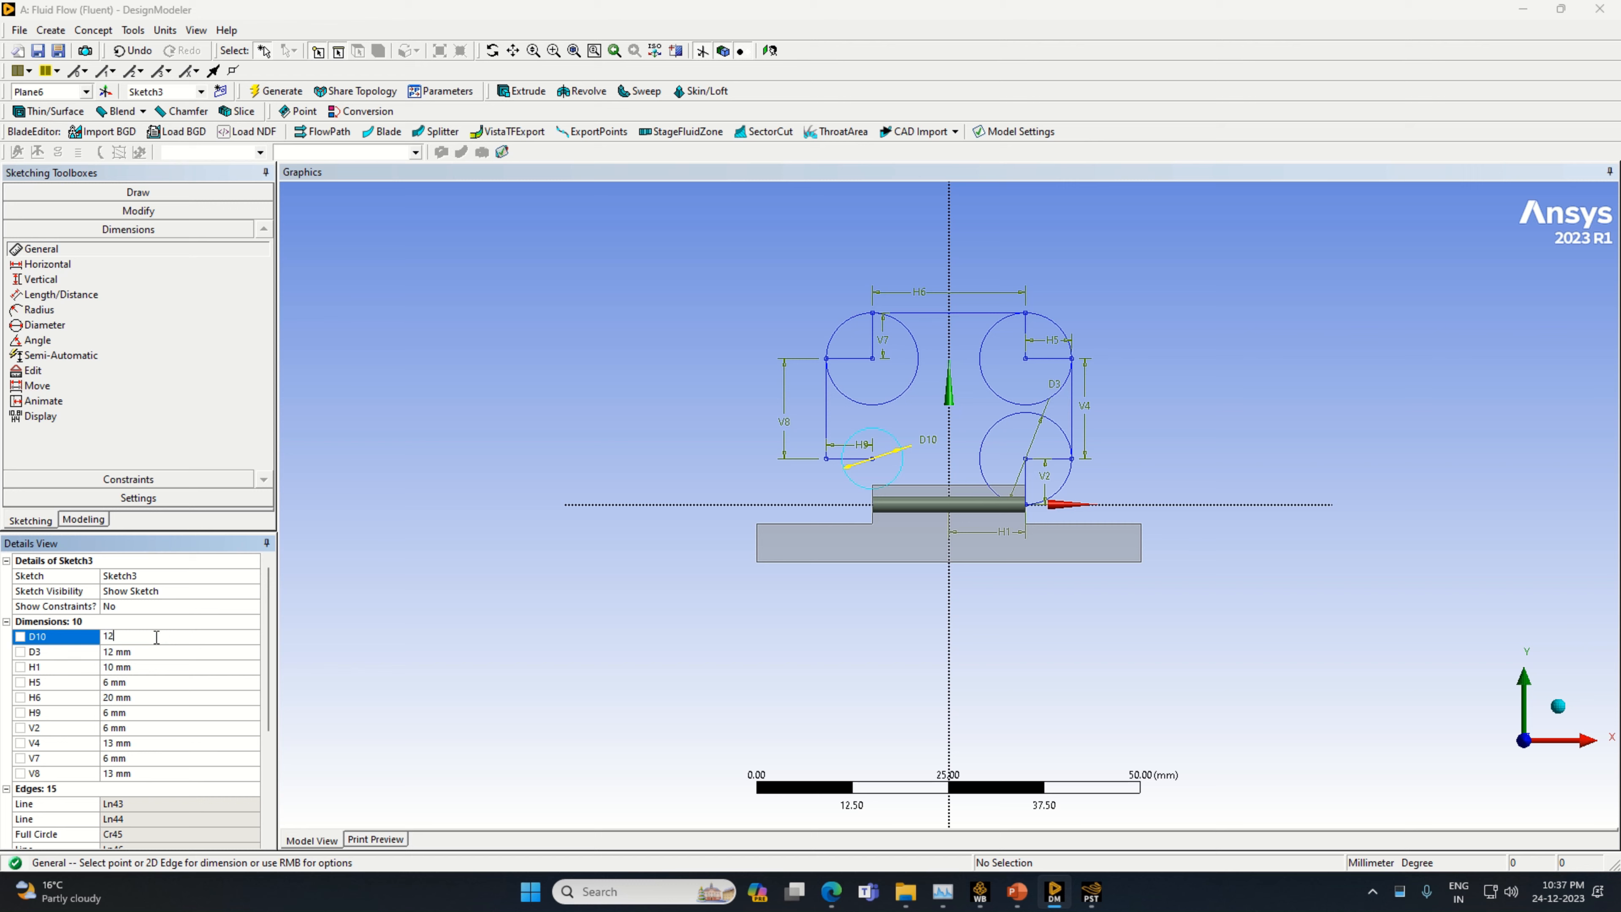
key("Return")
Trim the inner portions of the four circles and the construction lines to their centres, leaving one loop path with rounded corners
left_click(128, 211)
left_click(39, 276)
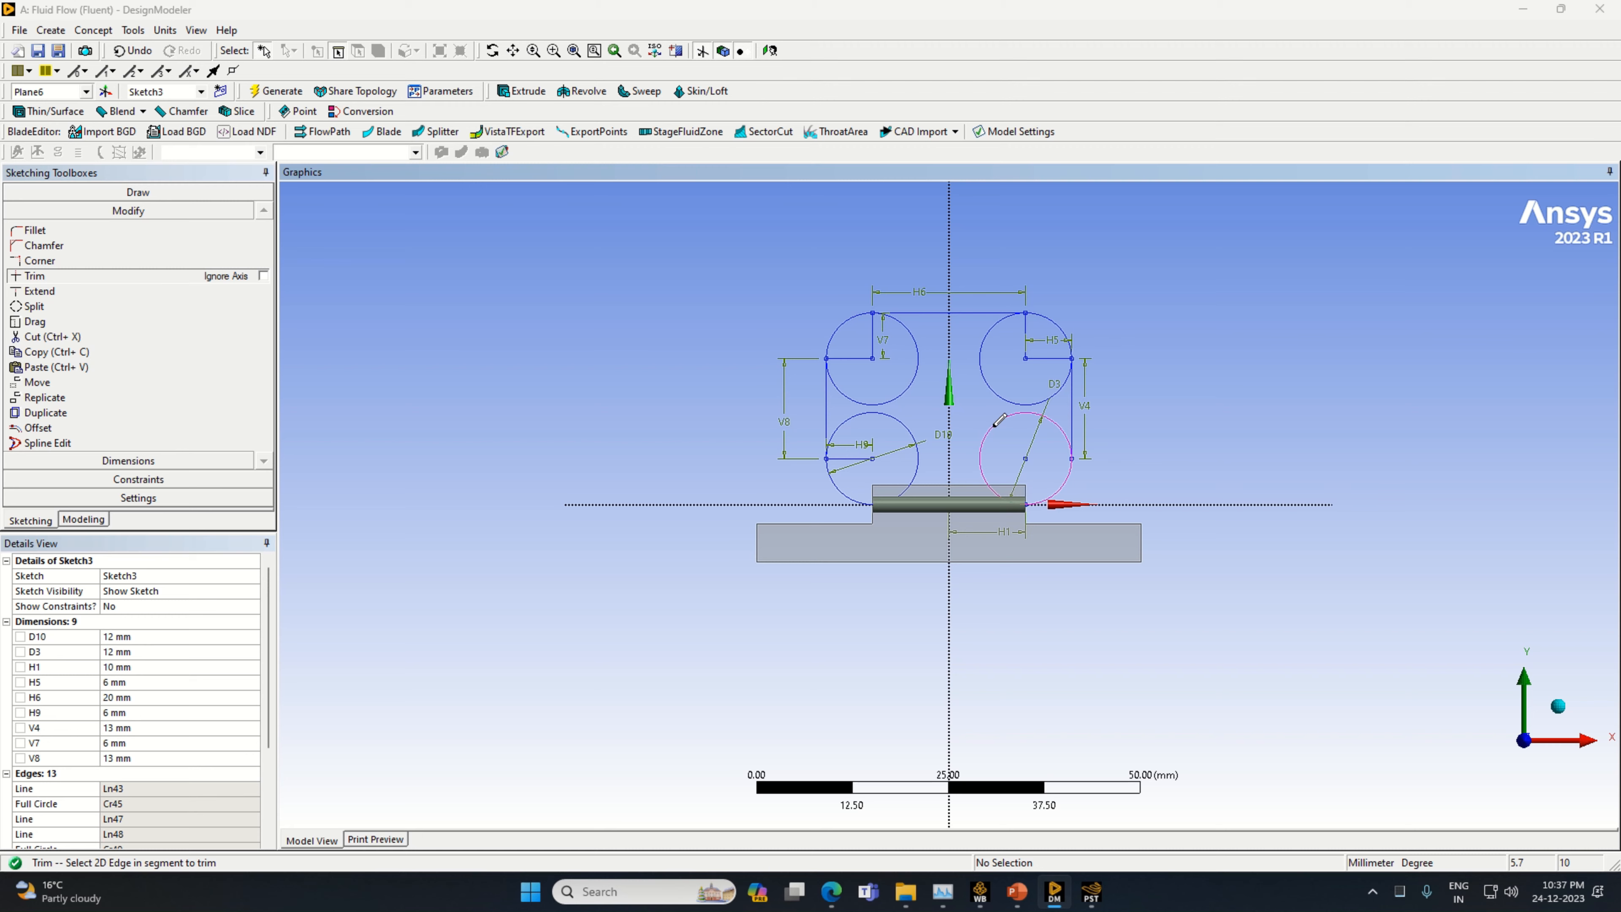
left_click(997, 483)
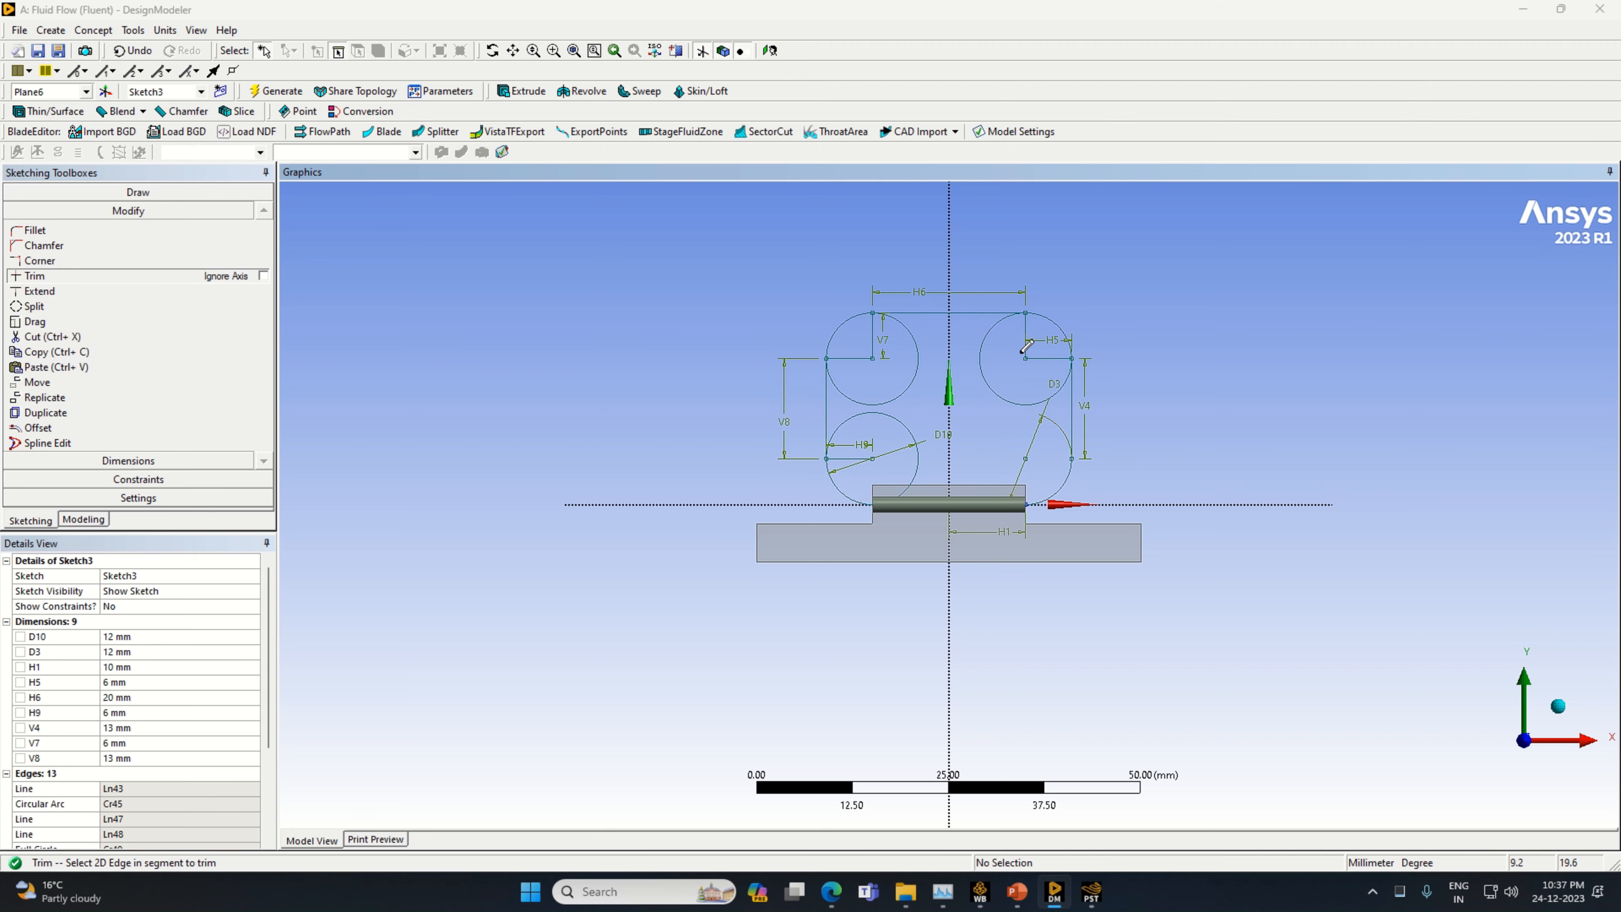
left_click(1043, 355)
left_click(994, 346)
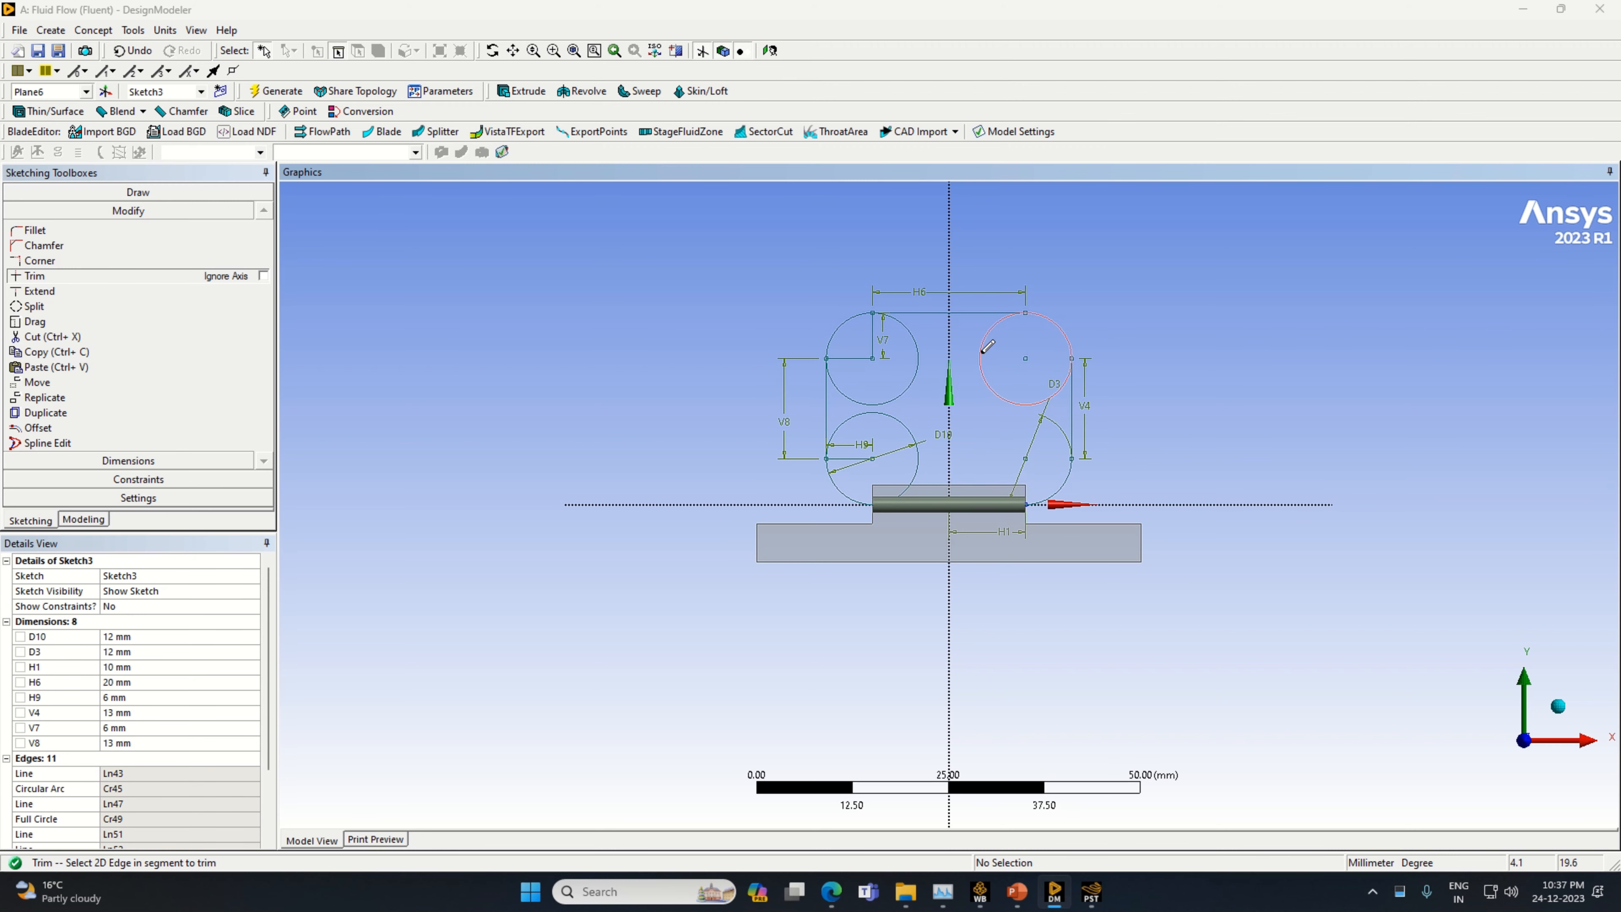
left_click(874, 337)
left_click(917, 375)
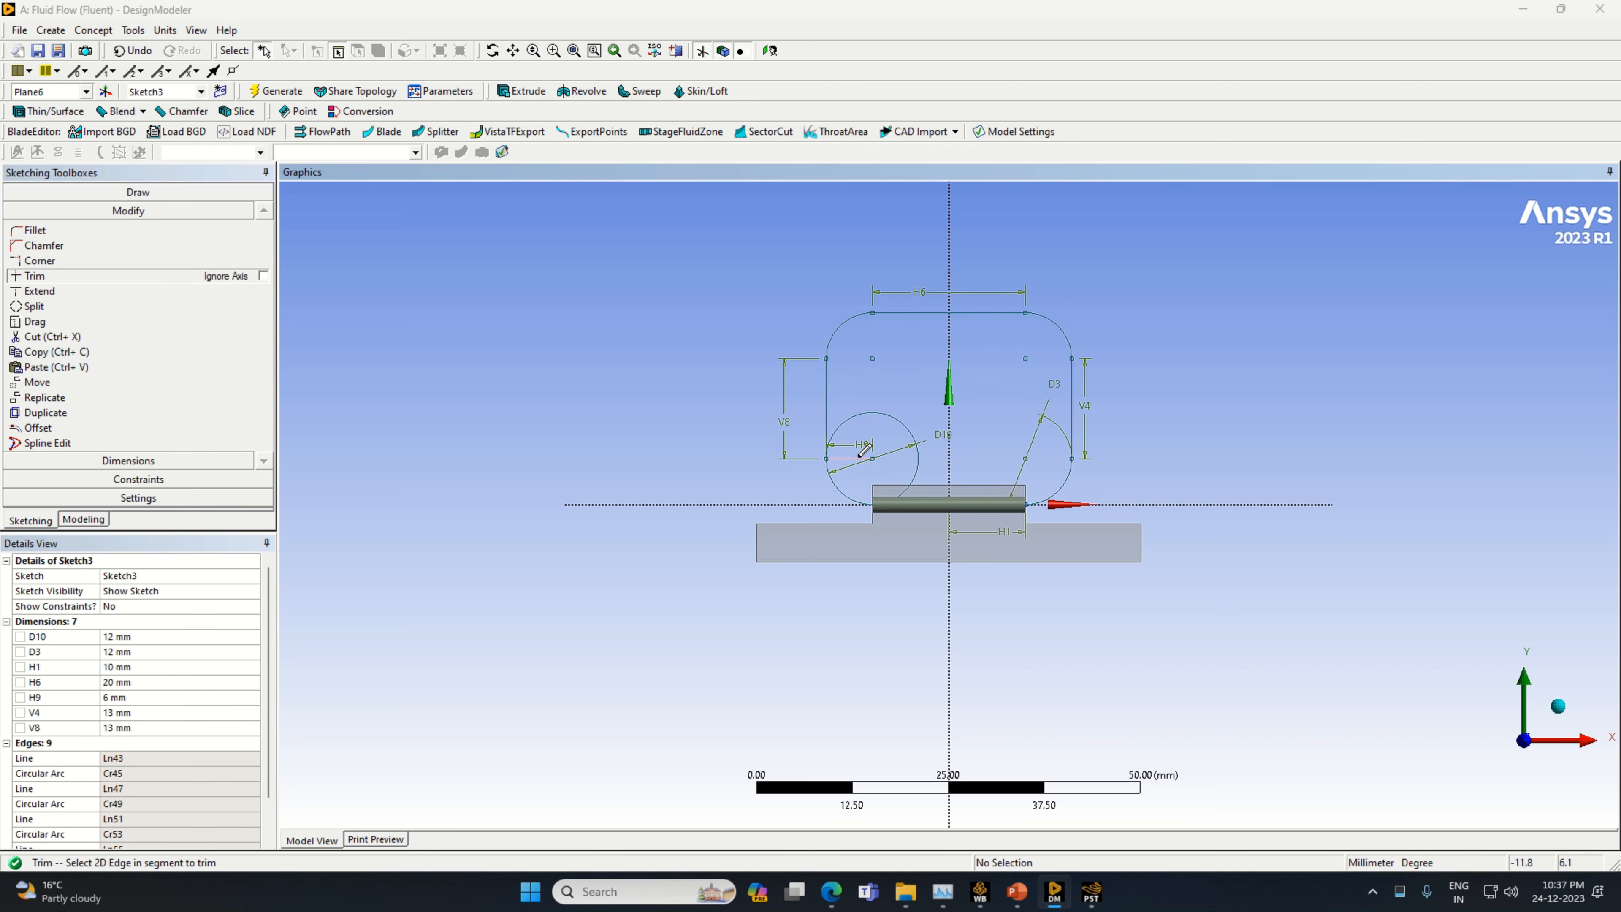
left_click(861, 456)
left_click(1000, 495)
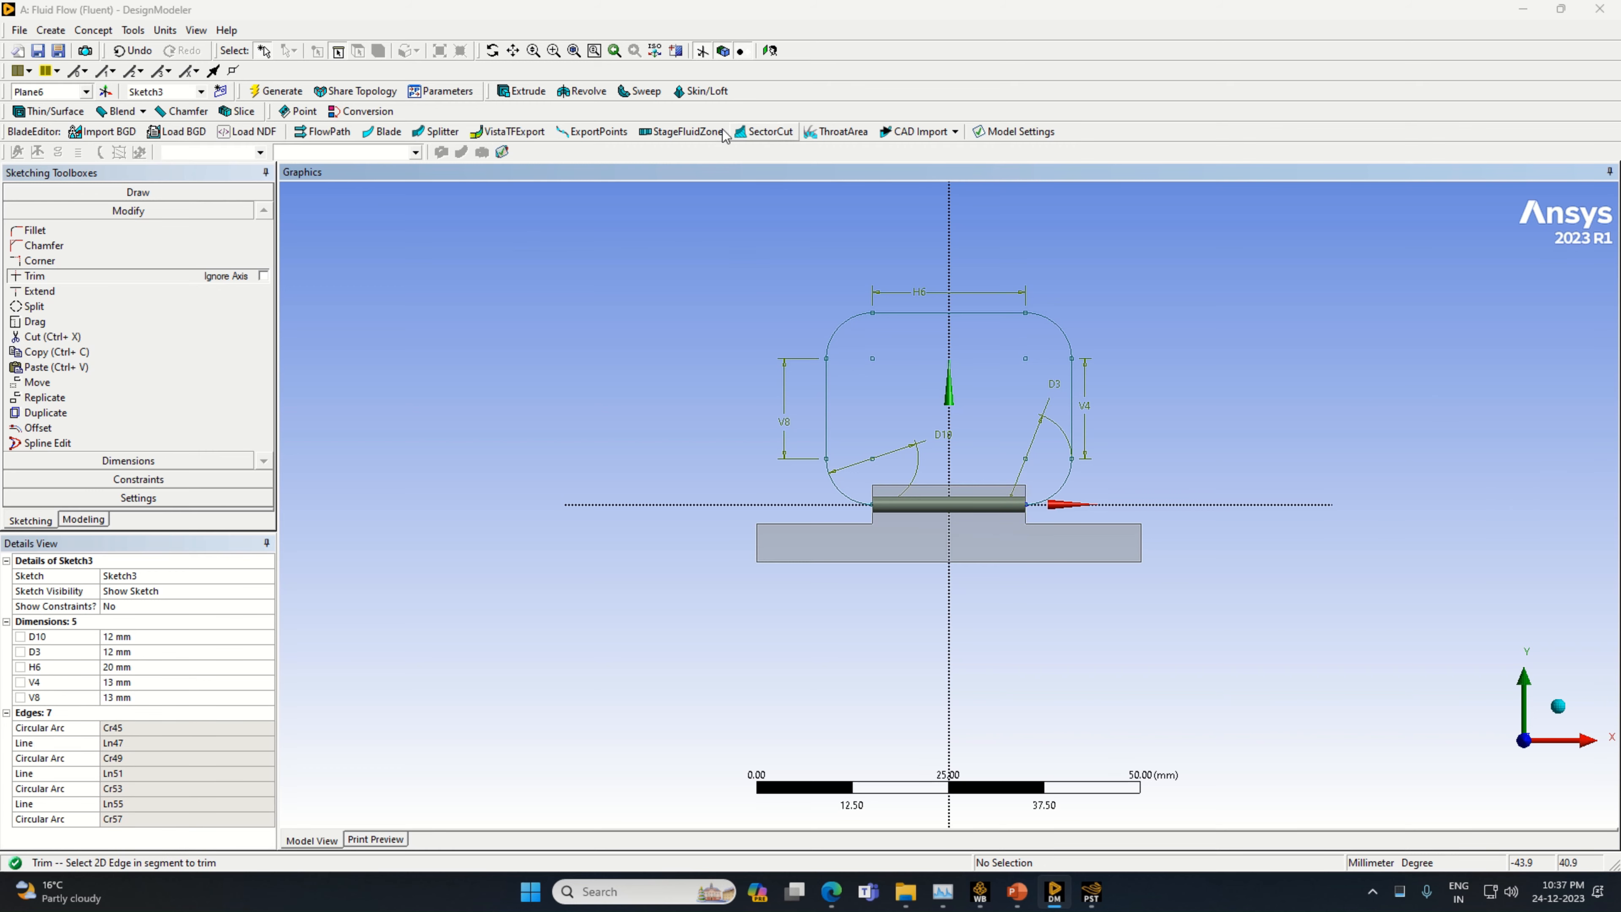
Start a Sweep with the positive-X end face of the cylinder on Plane6 as profile and Sketch3 as path
left_click(638, 93)
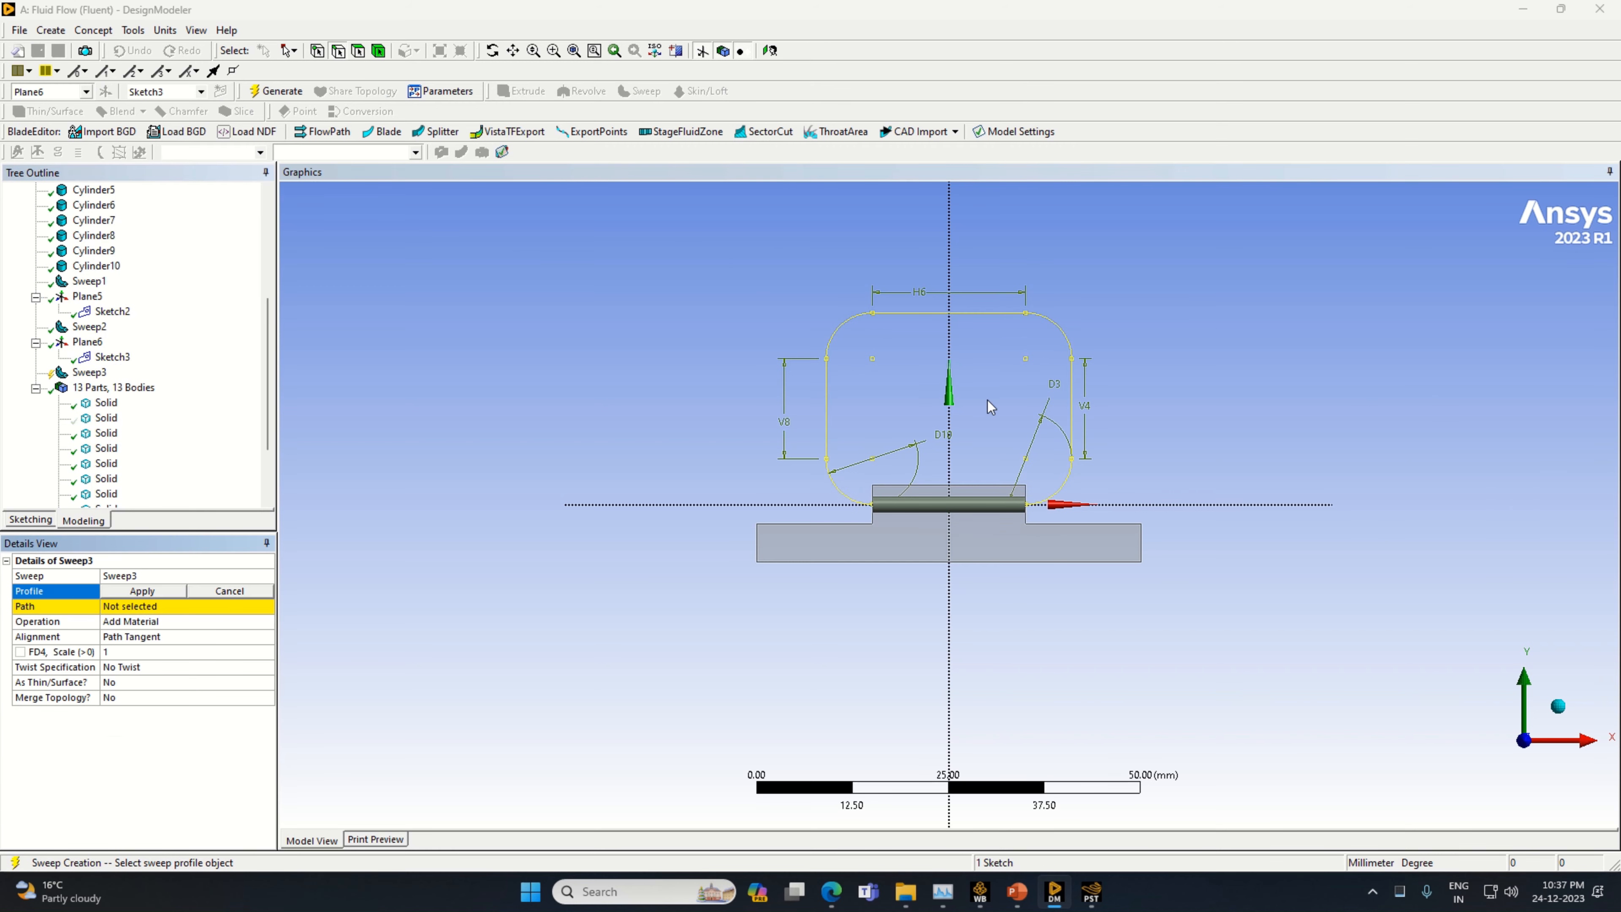
middle_click_drag(1048, 703, 827, 749)
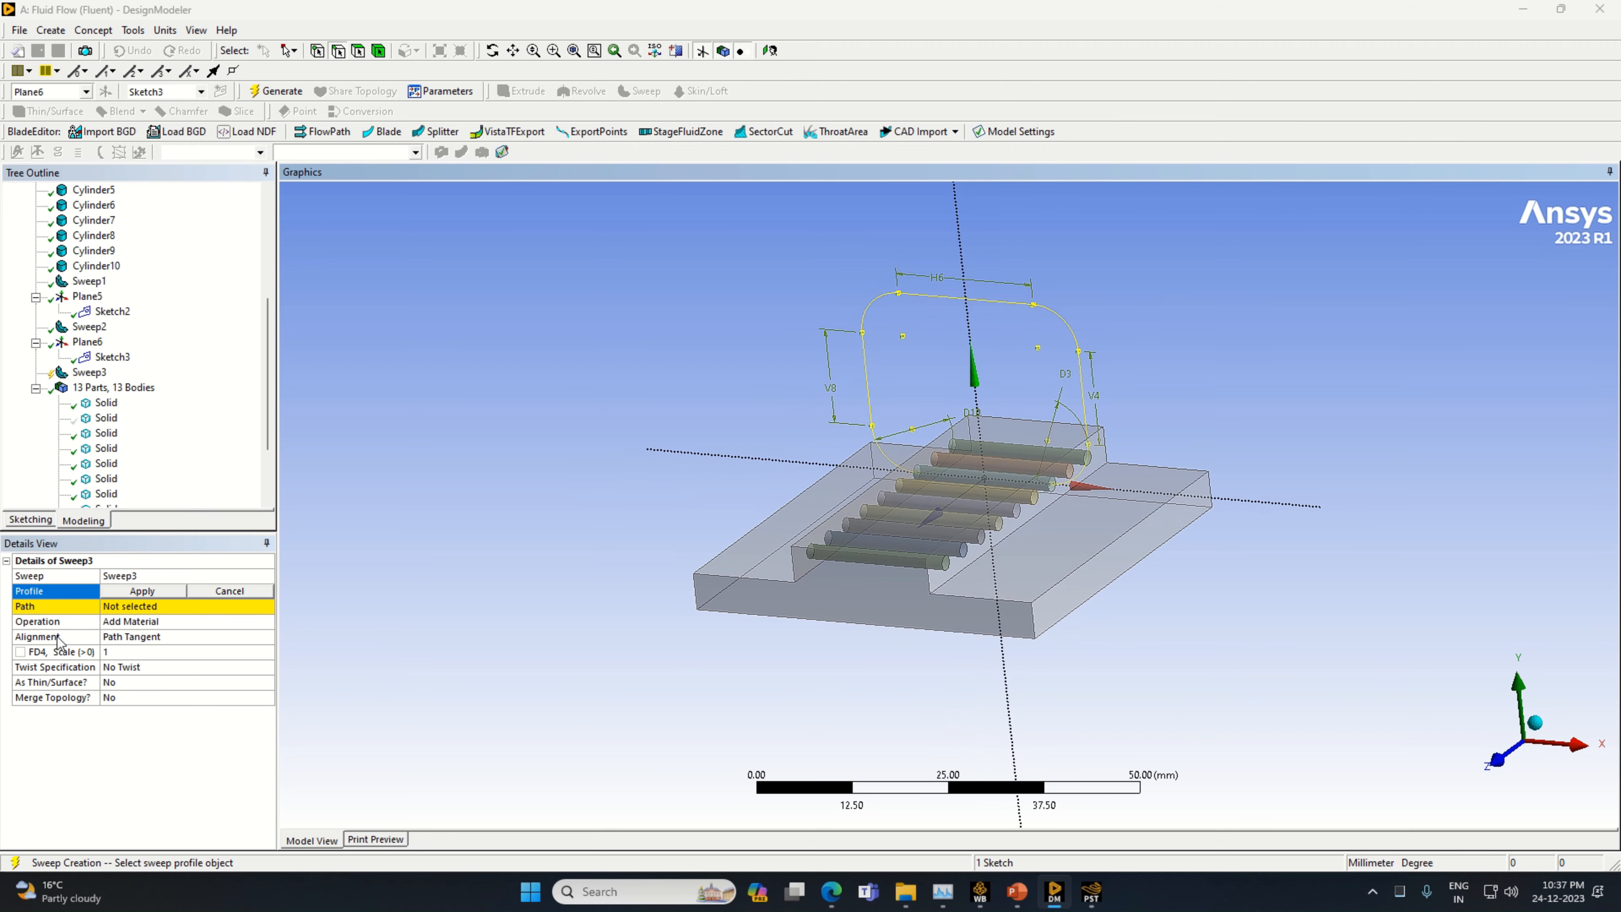
left_click(353, 56)
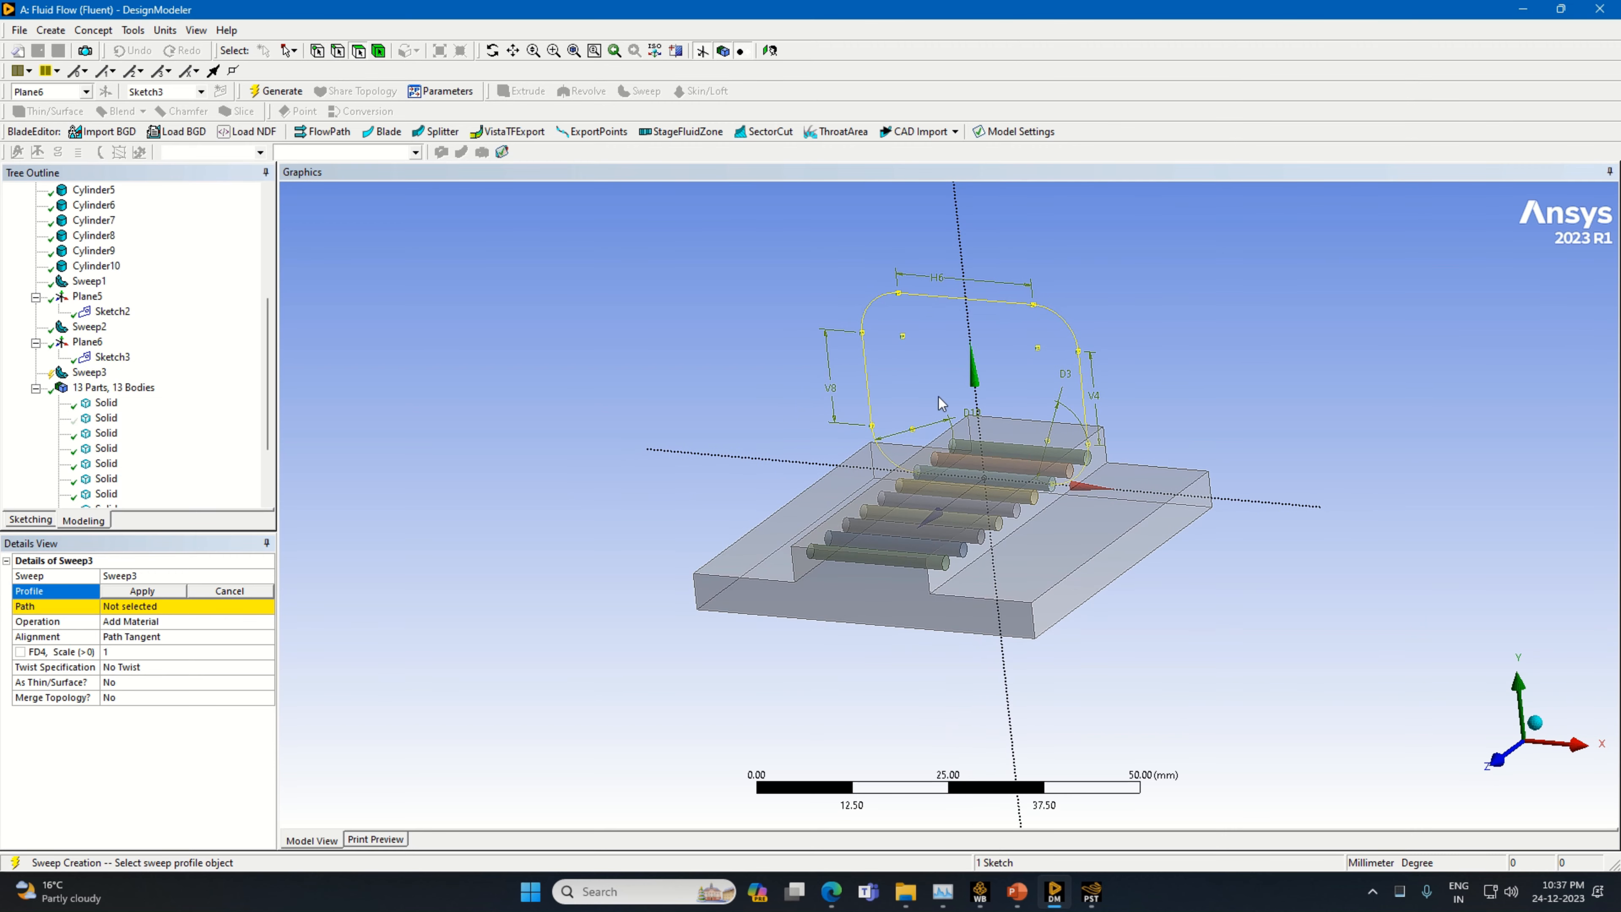
left_click(1052, 490)
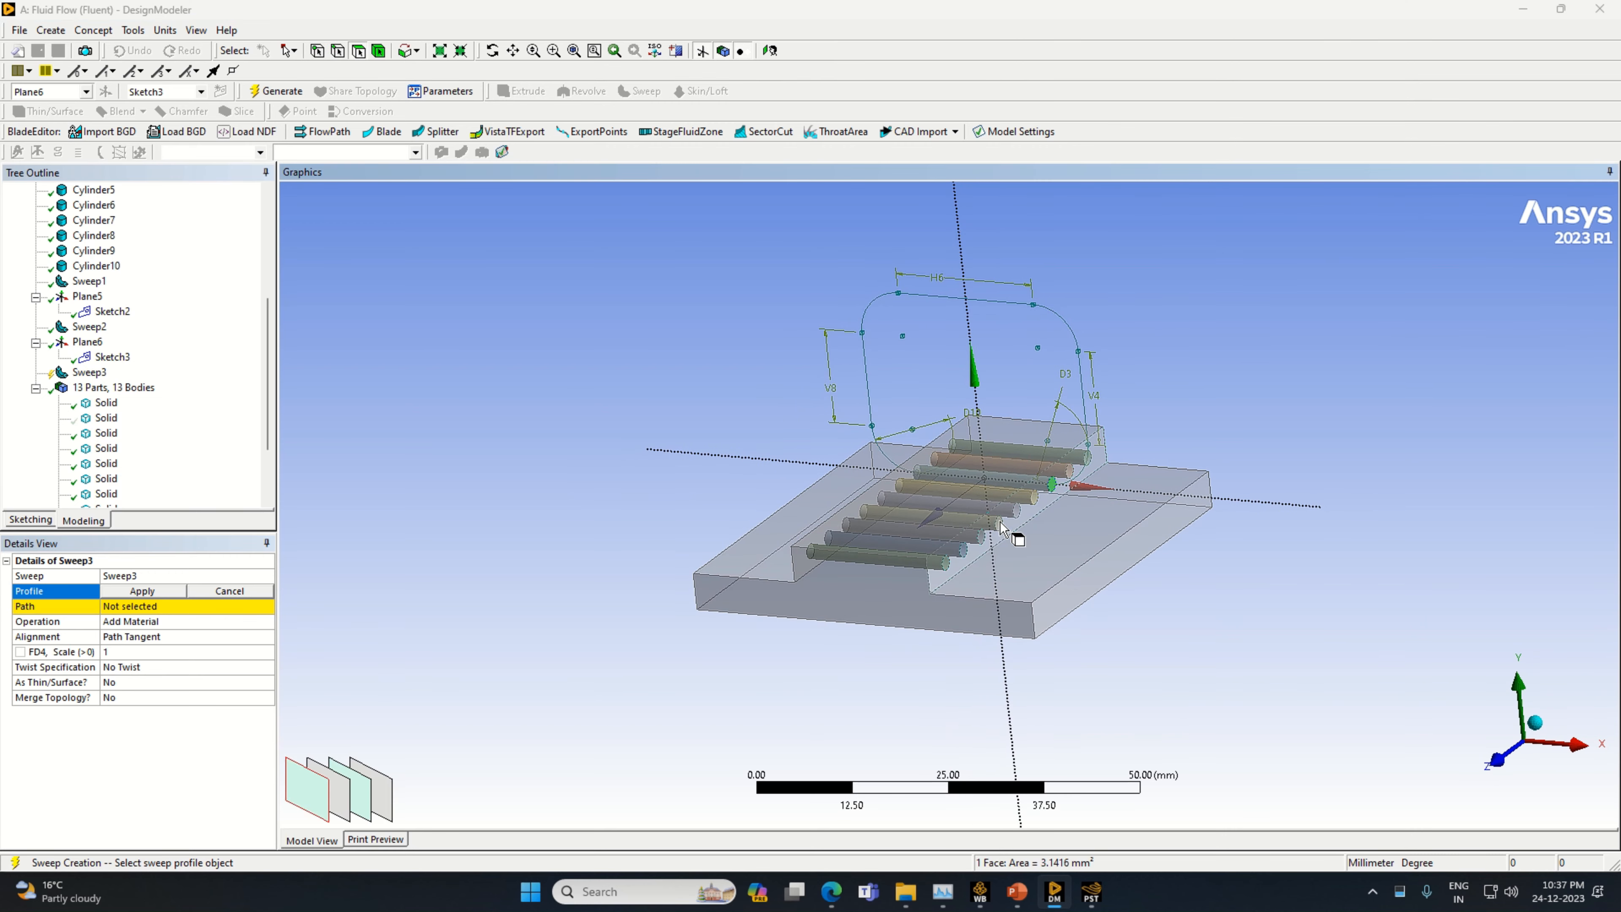
left_click(126, 594)
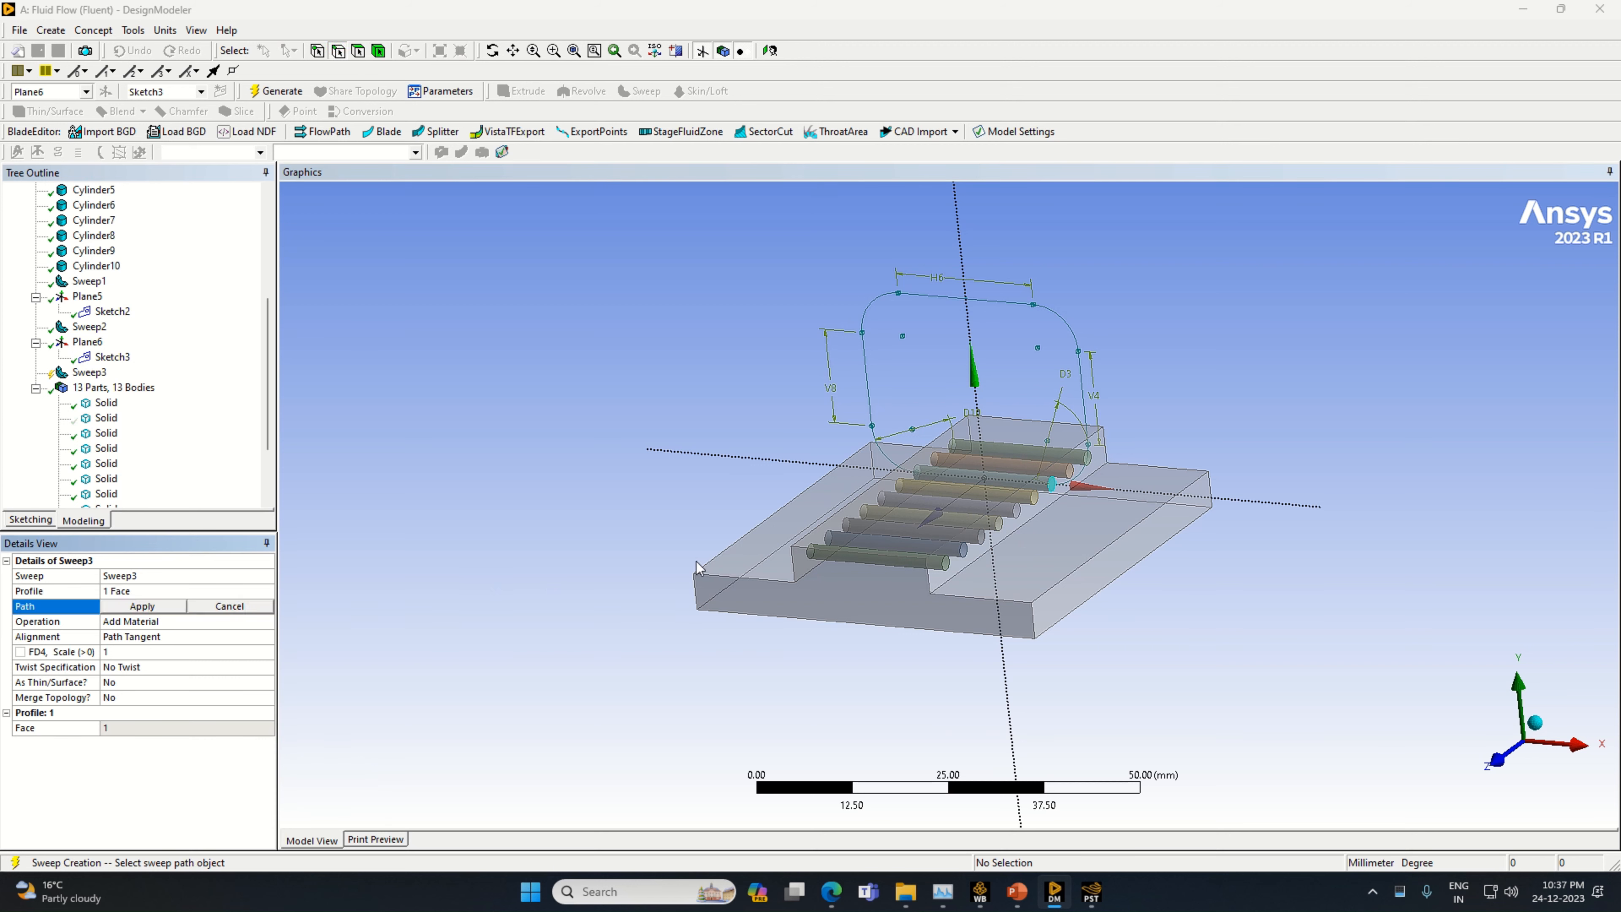
left_click(1083, 480)
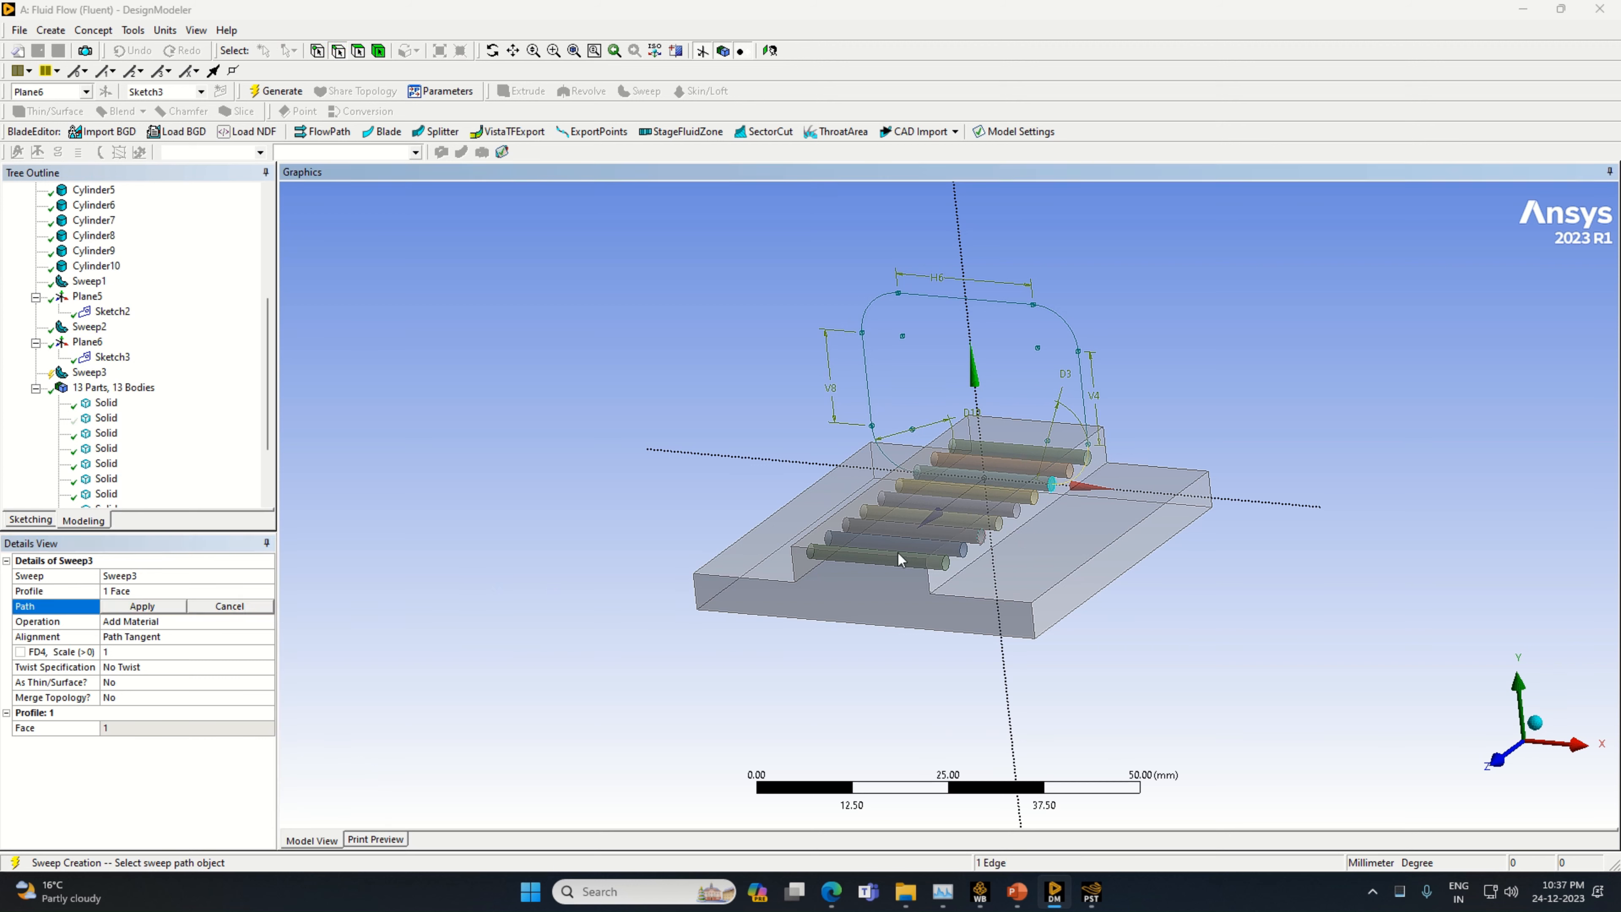
left_click(136, 601)
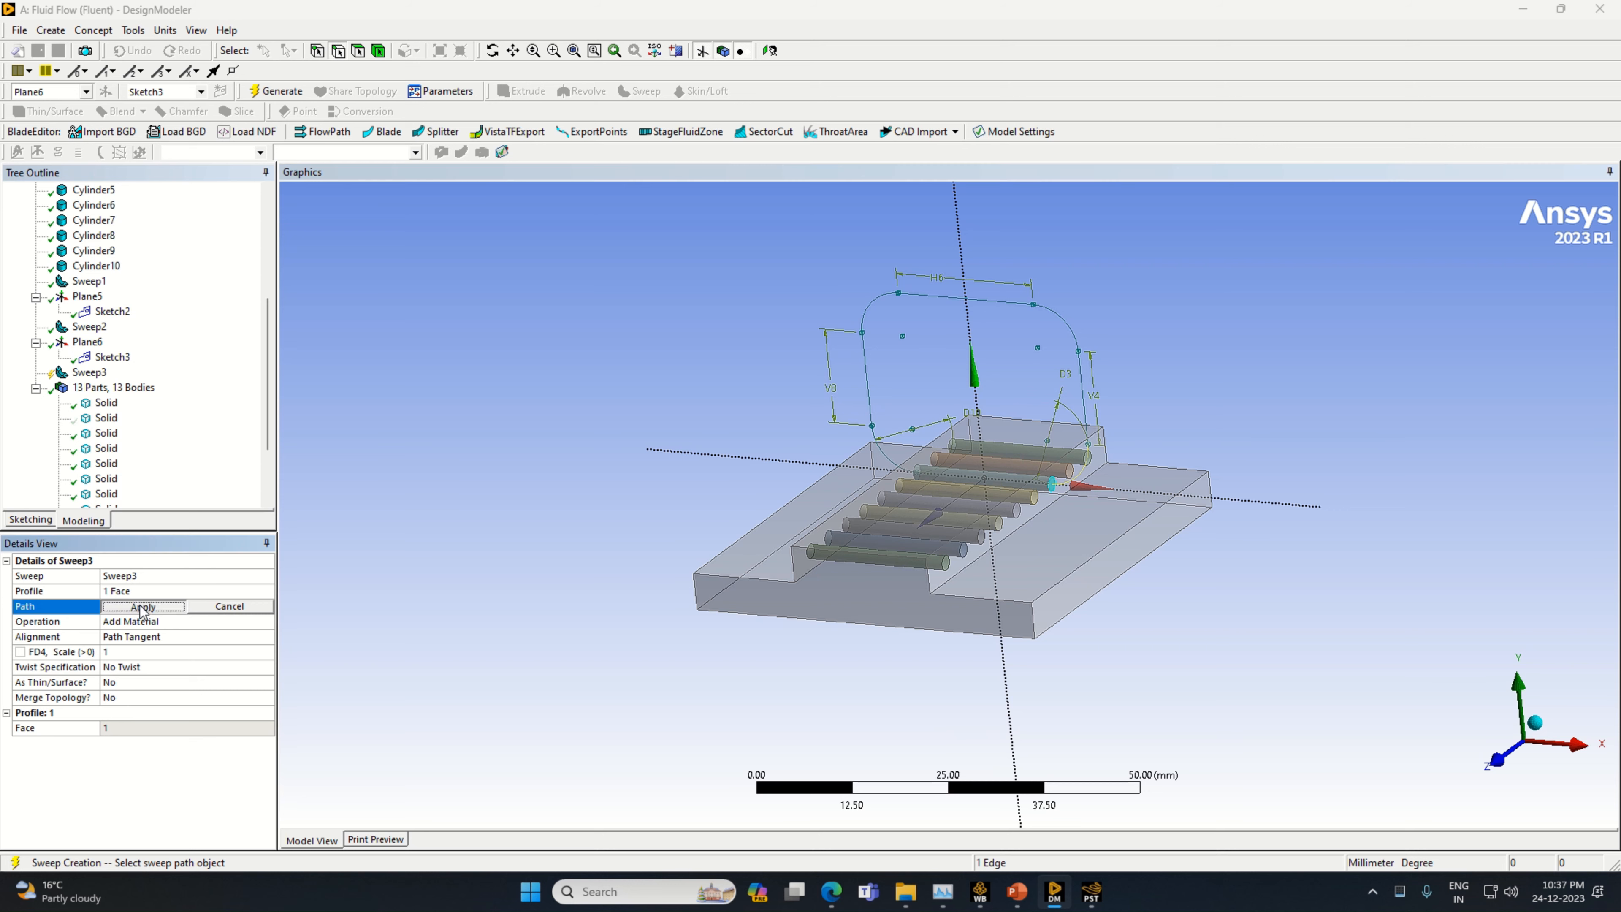
Set the new sweep's operation to Slice Material
left_click(262, 623)
left_click(267, 623)
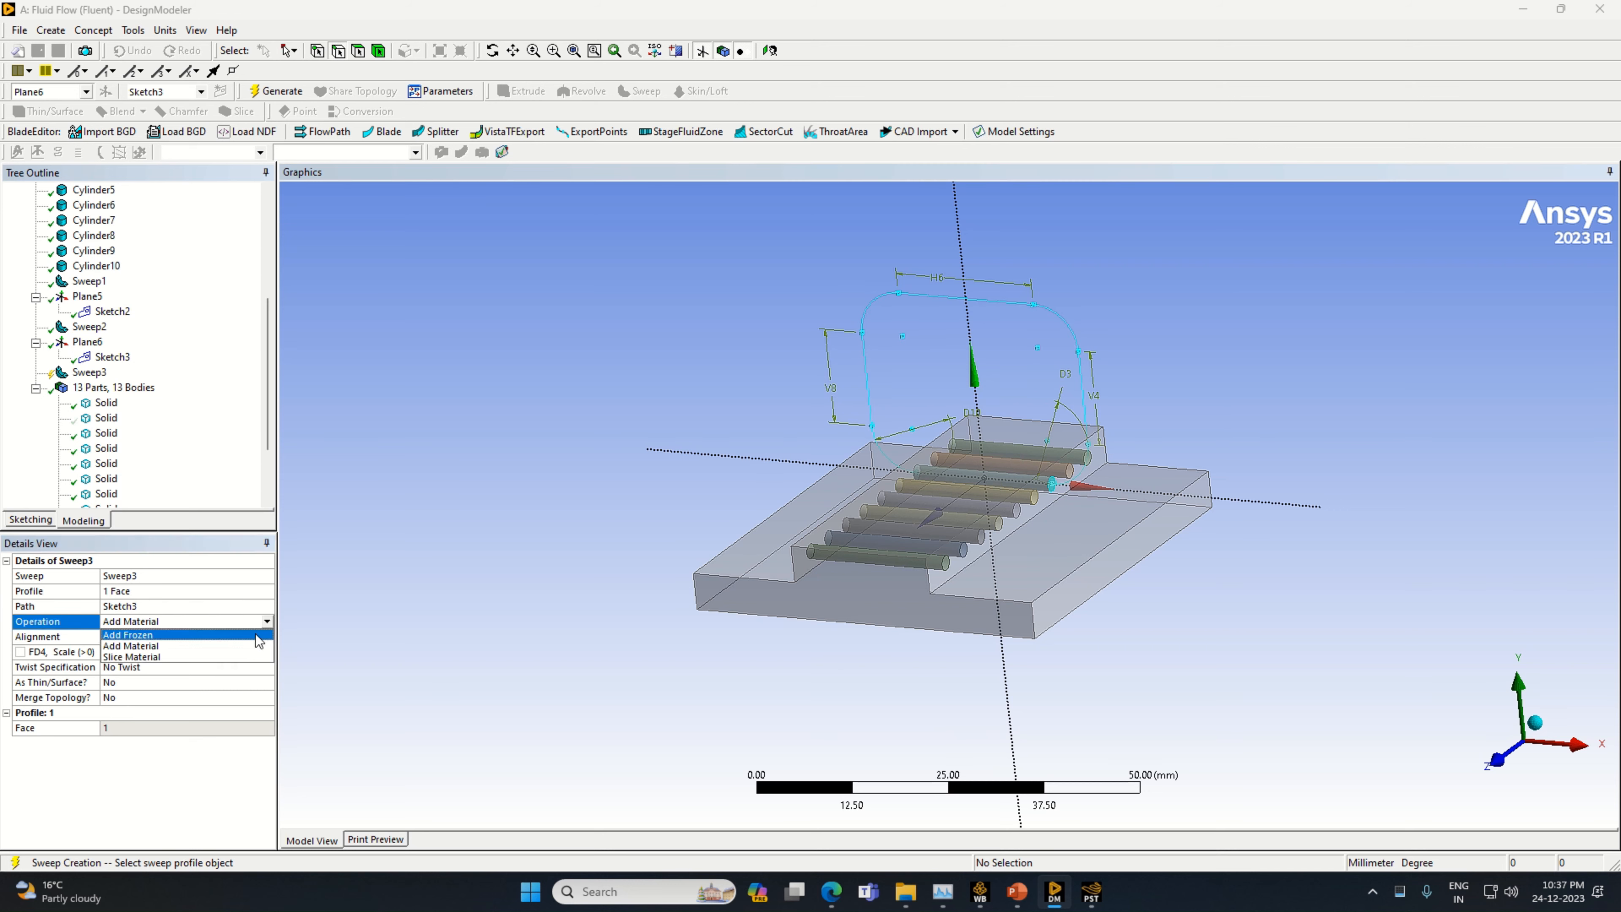
left_click(237, 655)
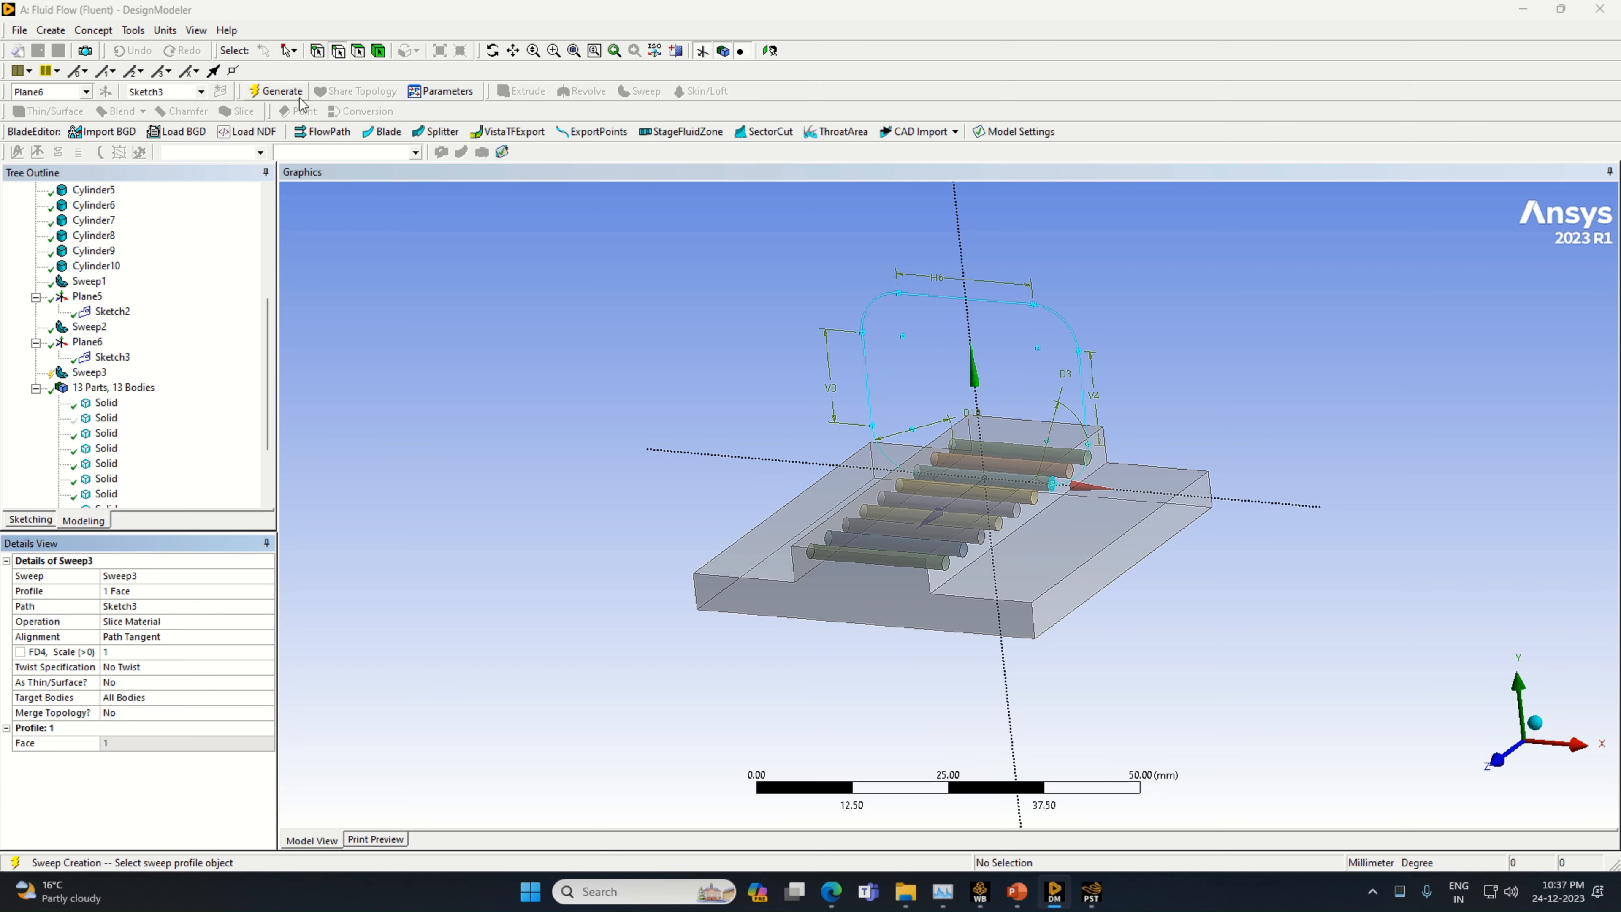
Generate the Slice Material sweep along Sketch3 and highlight Sweep1, Sweep2 and Sweep3 in turn to compare the loops
left_click(275, 91)
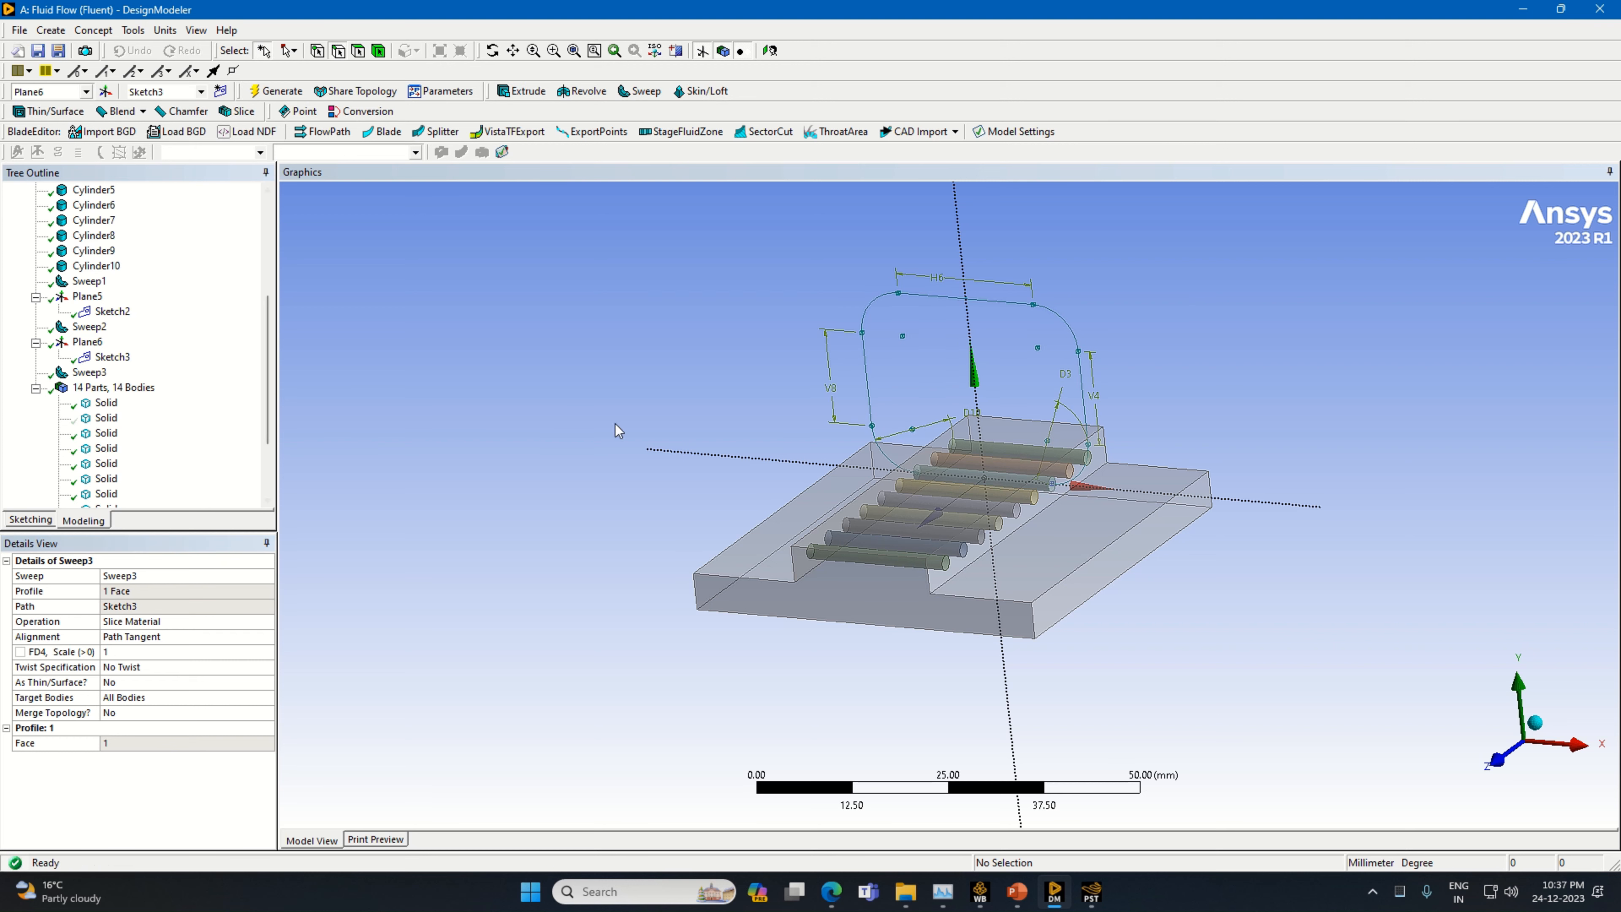
left_click(109, 373)
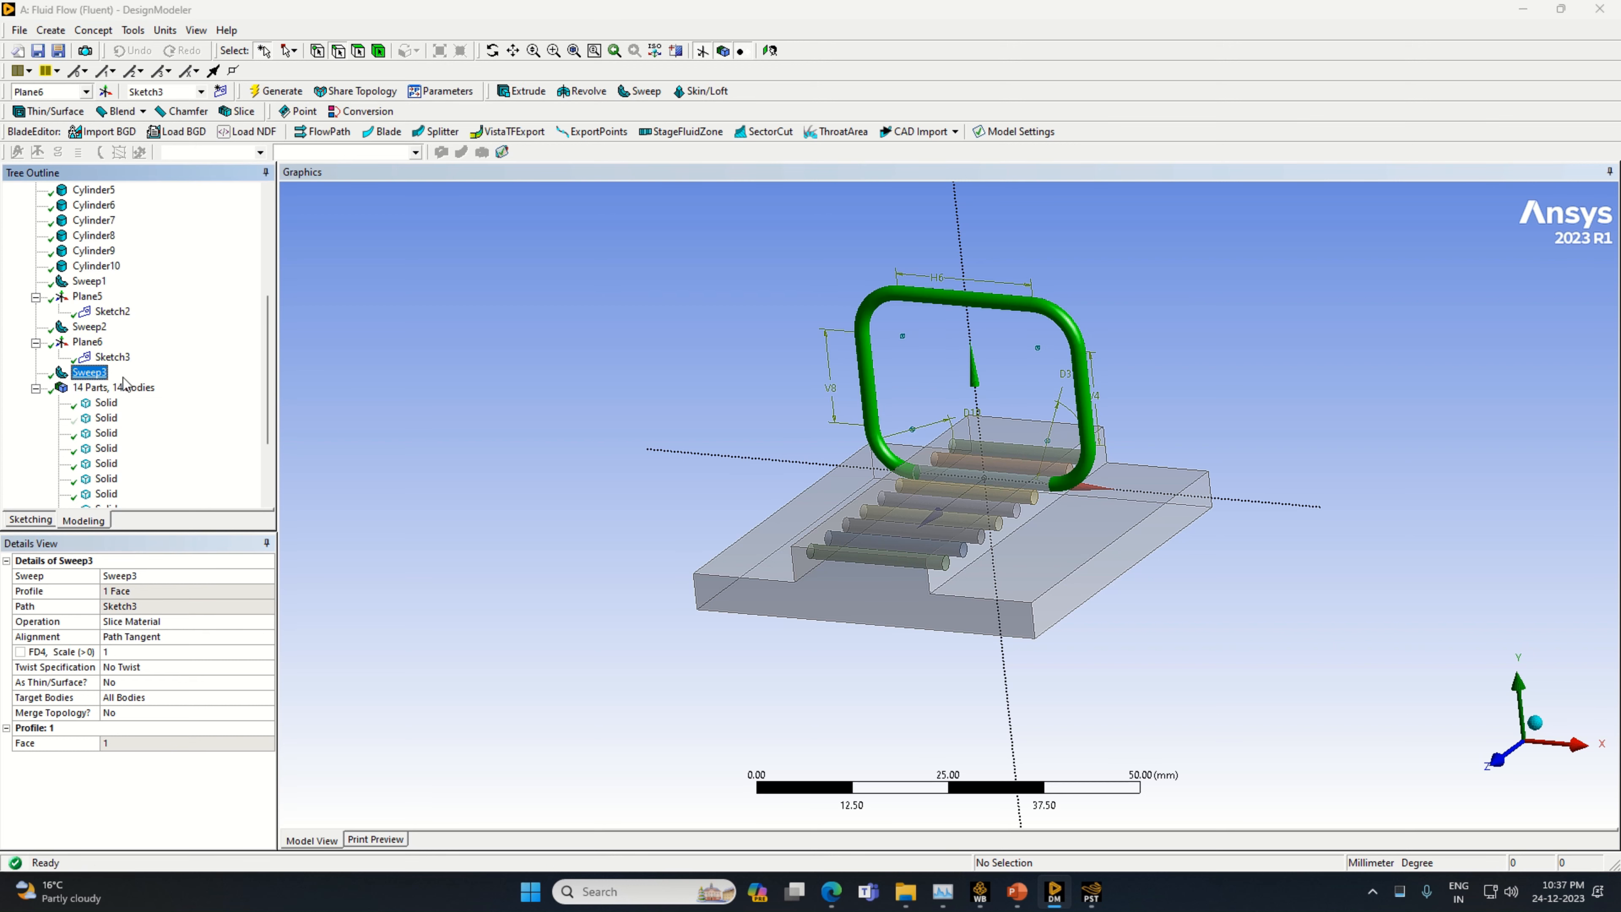
mouse_move(1571, 594)
middle_mouse_down()
mouse_move(1488, 644)
mouse_move(1531, 623)
middle_mouse_up()
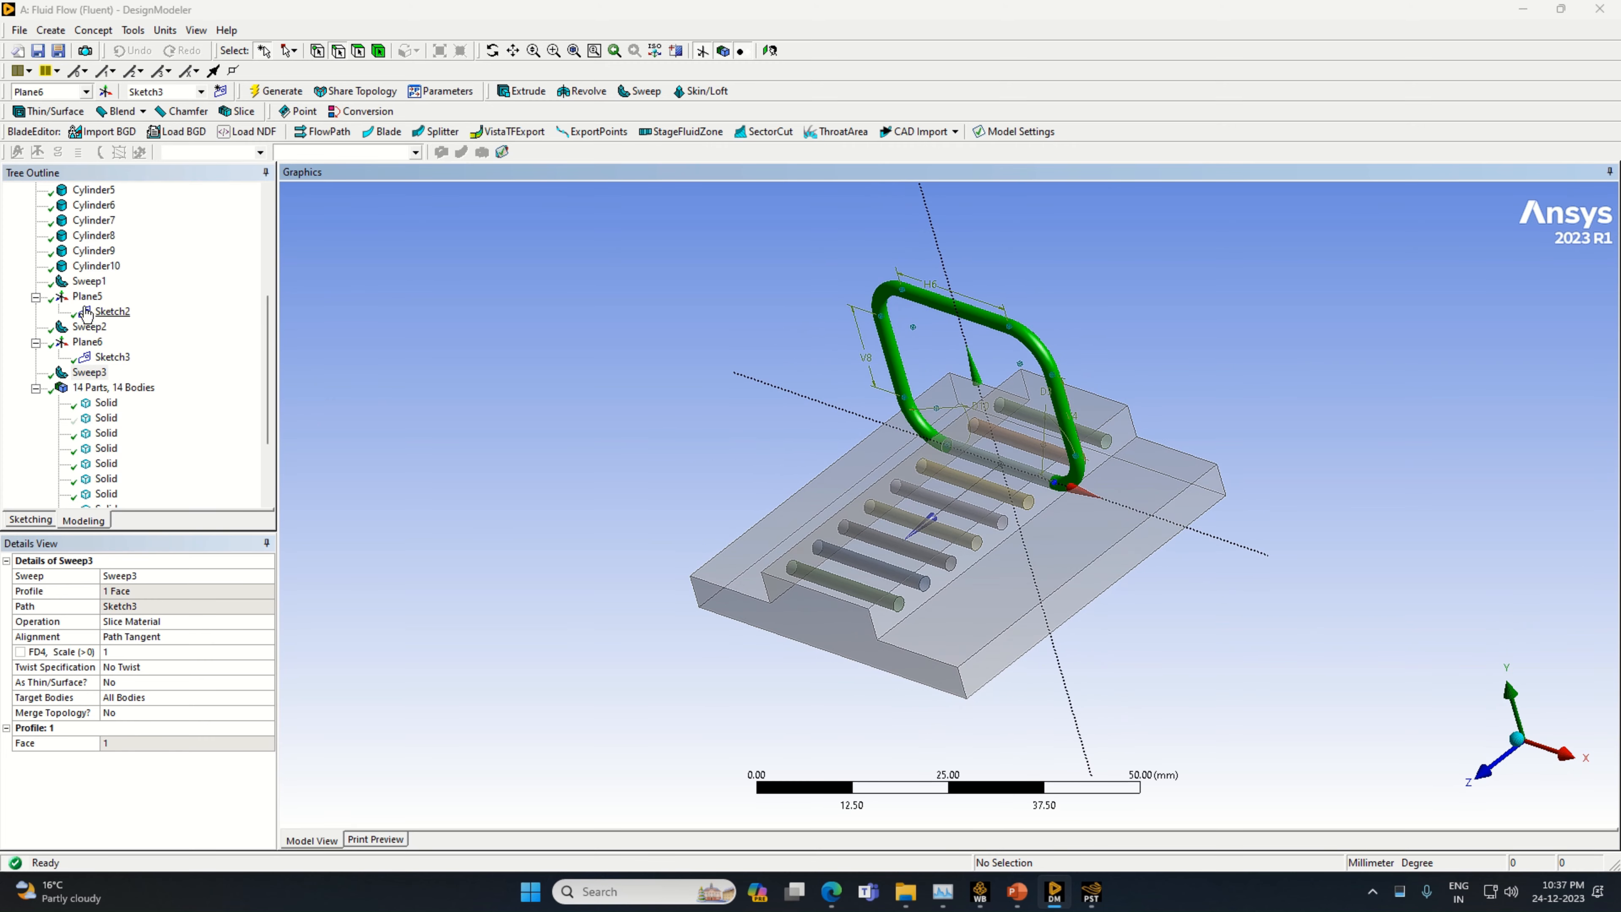
left_click(89, 282)
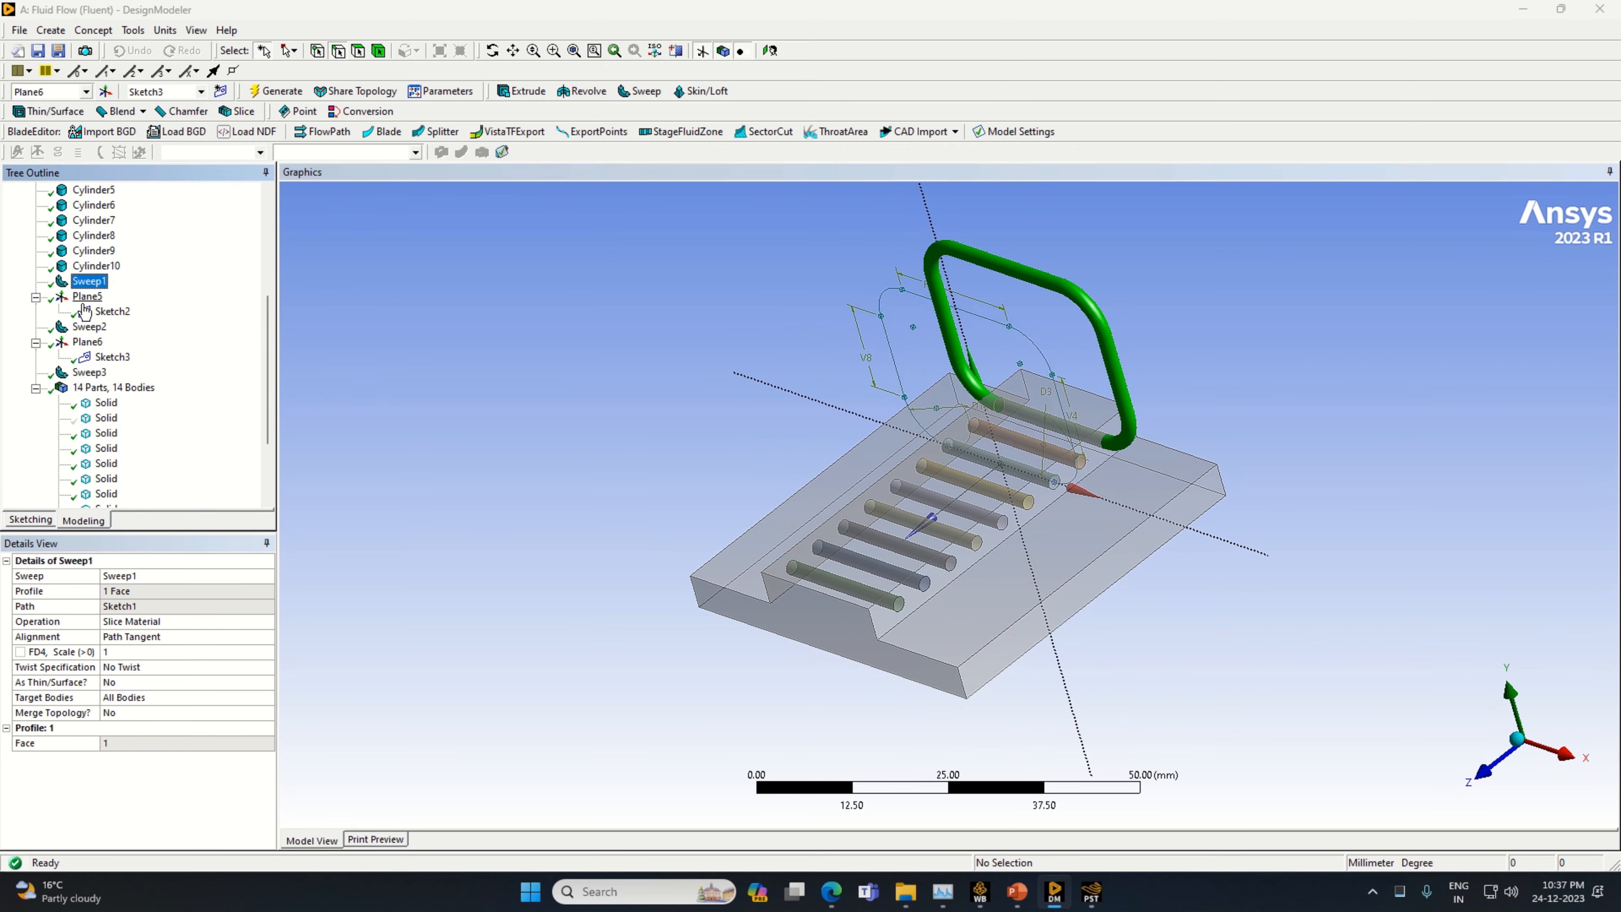
left_click(89, 326)
left_click(89, 373)
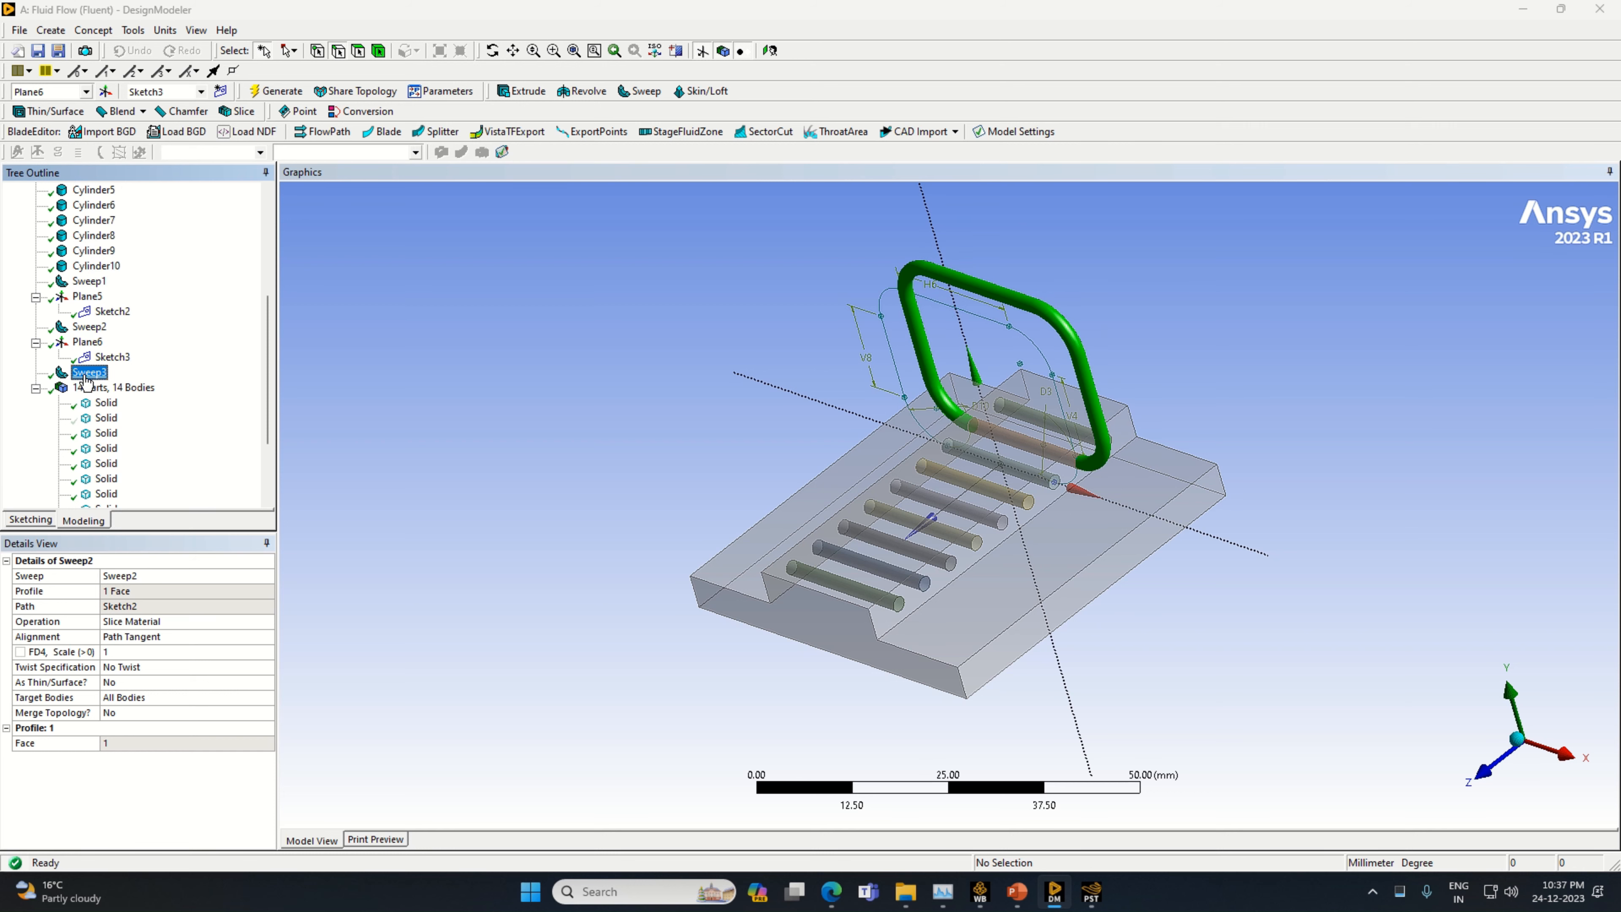
Show the hidden enclosure solid, examine the three swept loops inside it face-on, hide the solid again and highlight Sweep3
right_click(106, 417)
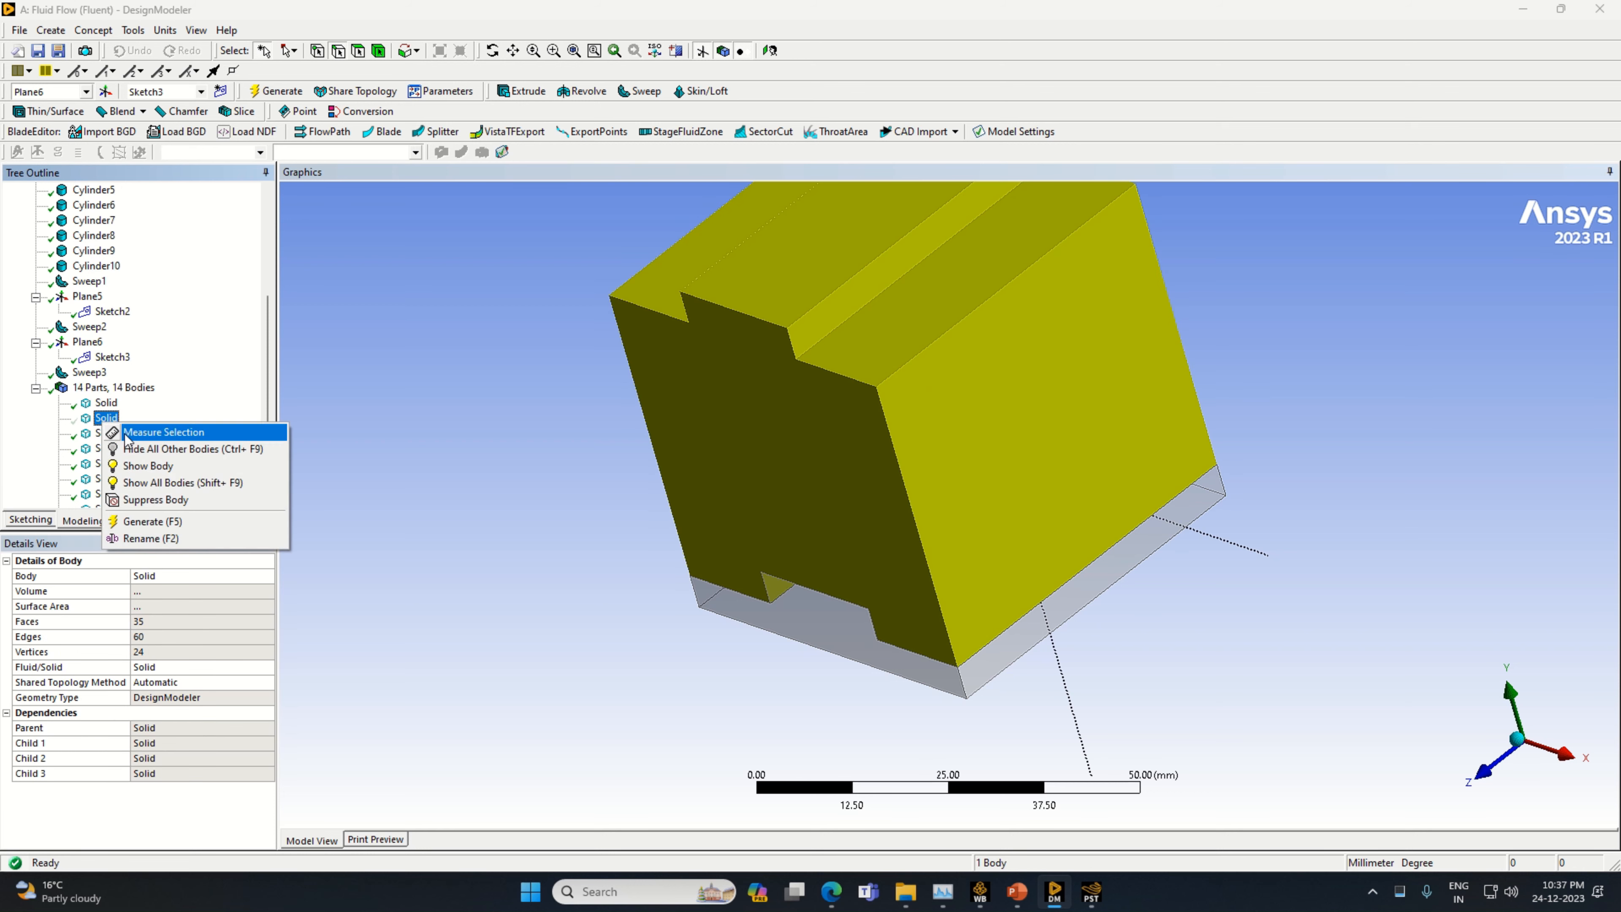
left_click(181, 466)
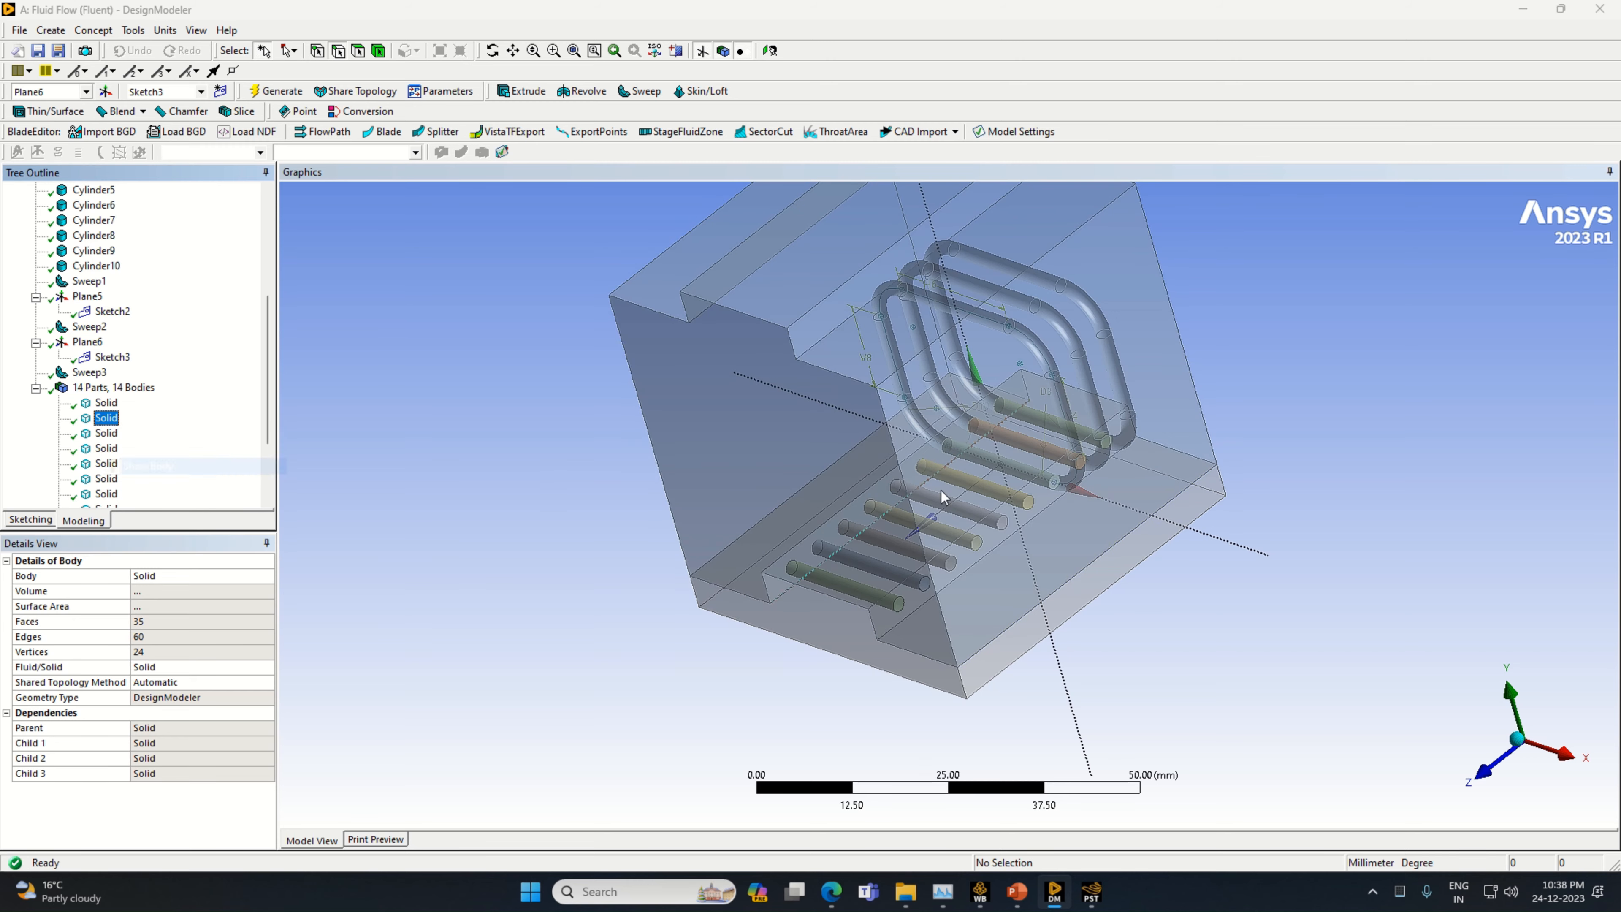
middle_click_drag(1256, 651, 1282, 553)
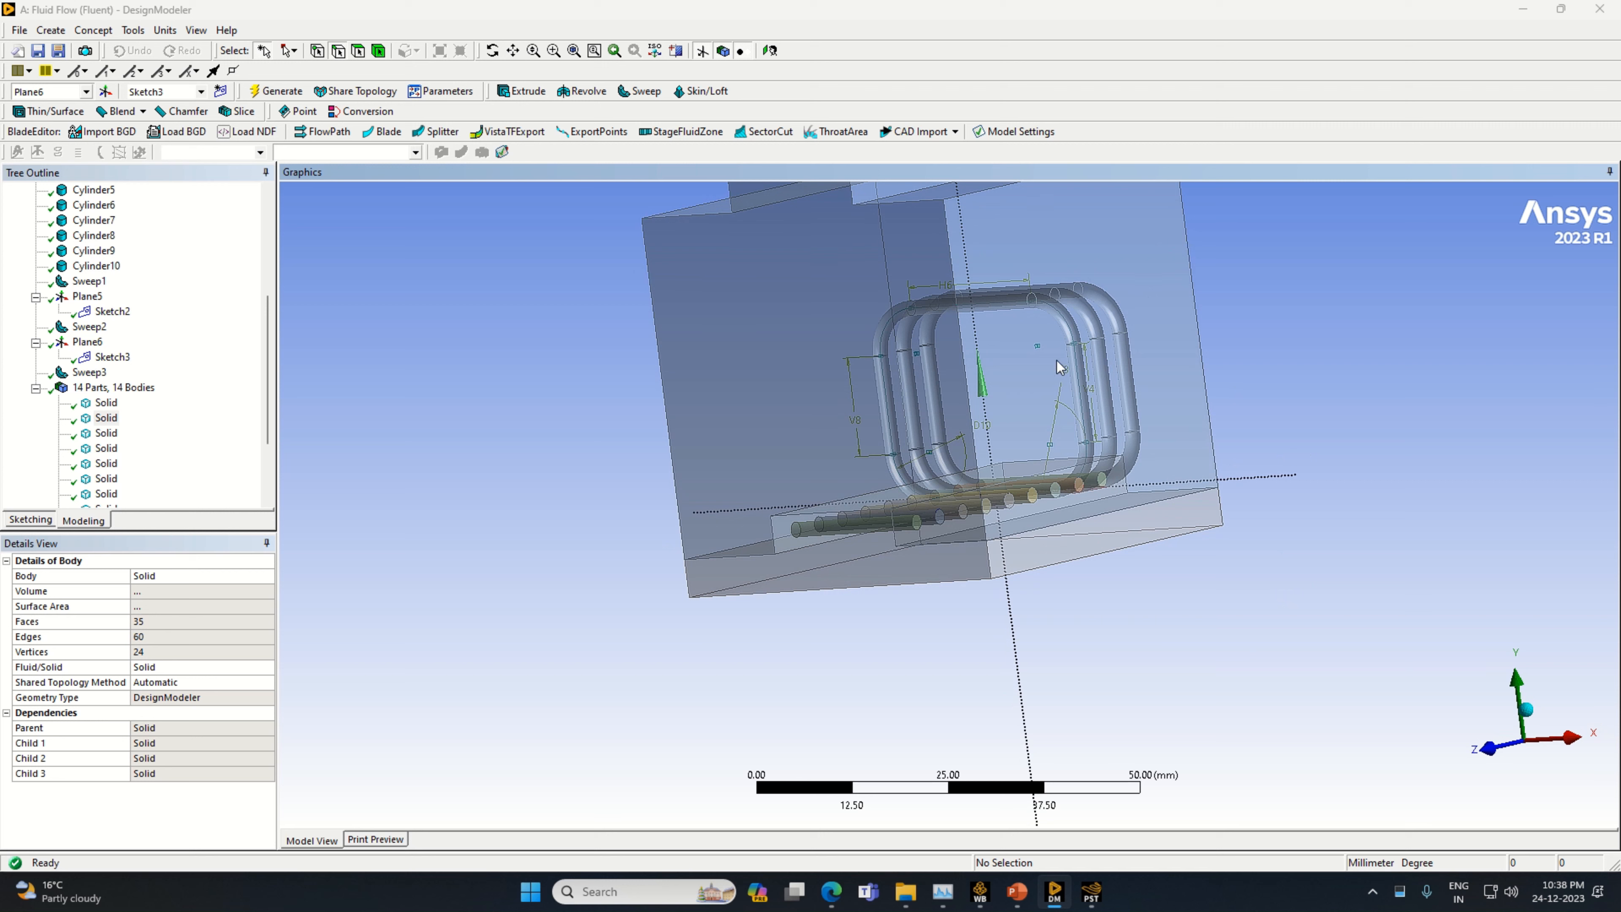
left_click(1499, 762)
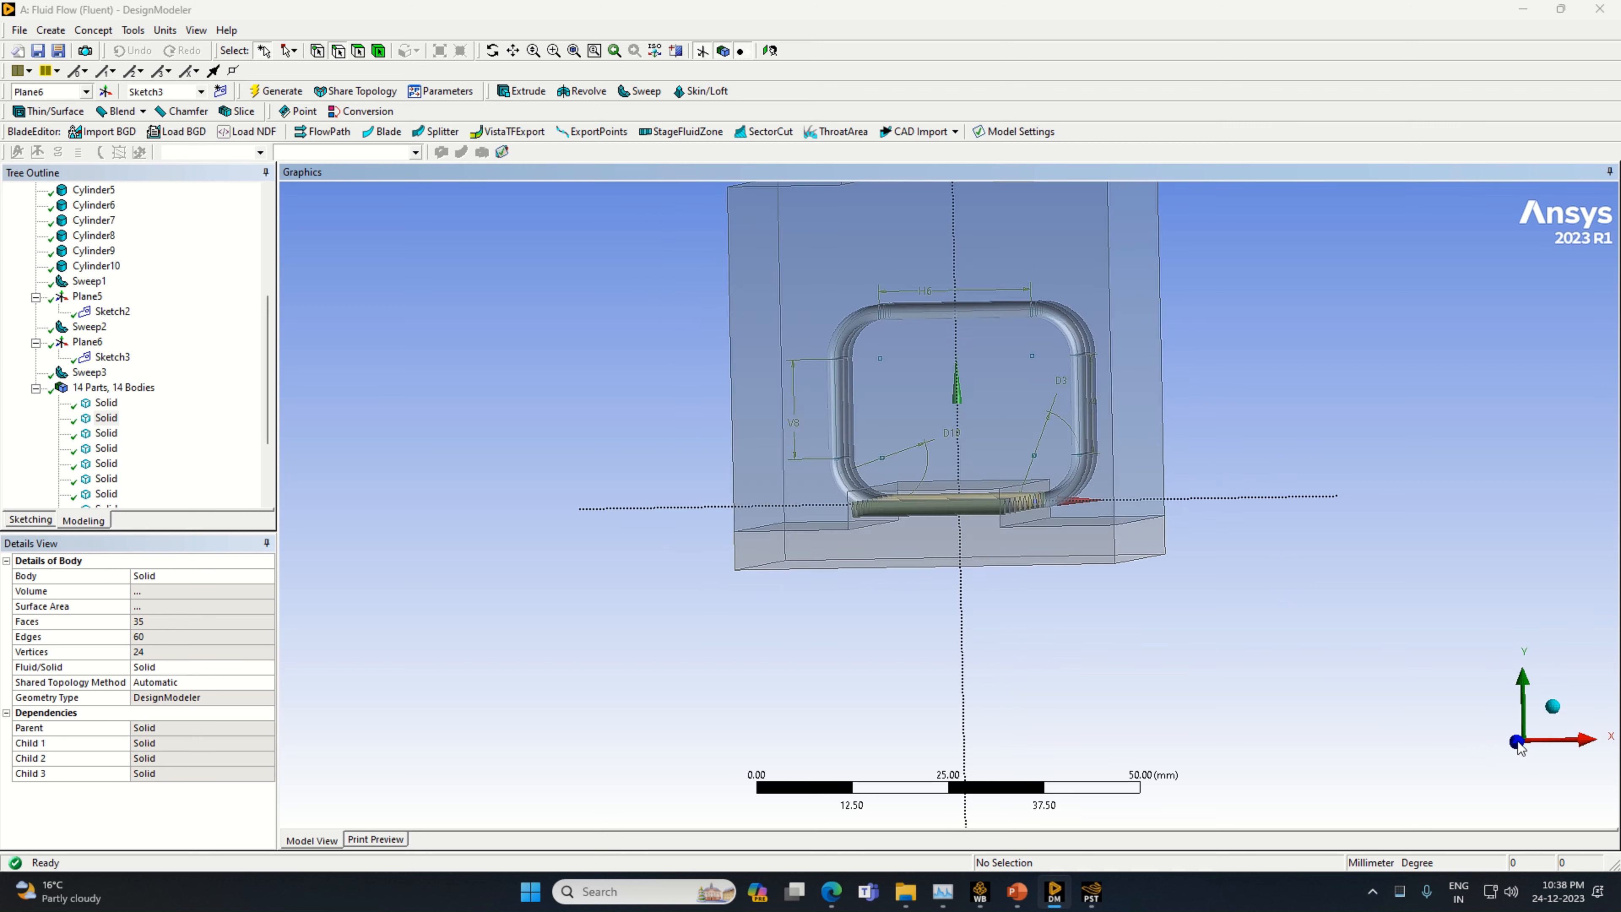
scroll(1067, 361, "down", 2)
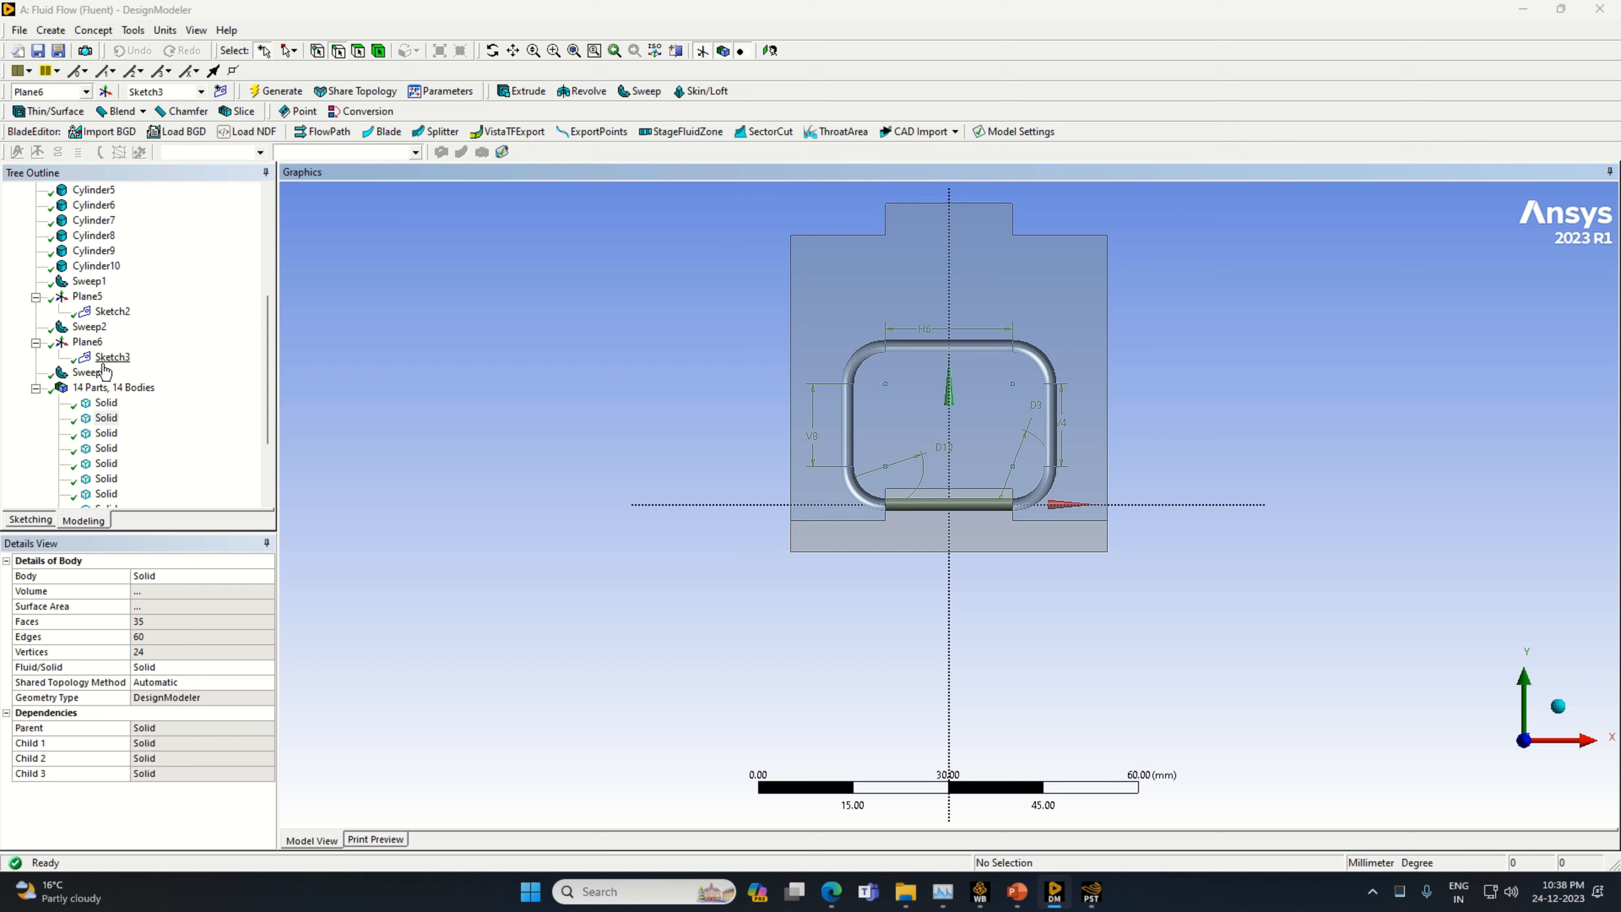
left_click(105, 420)
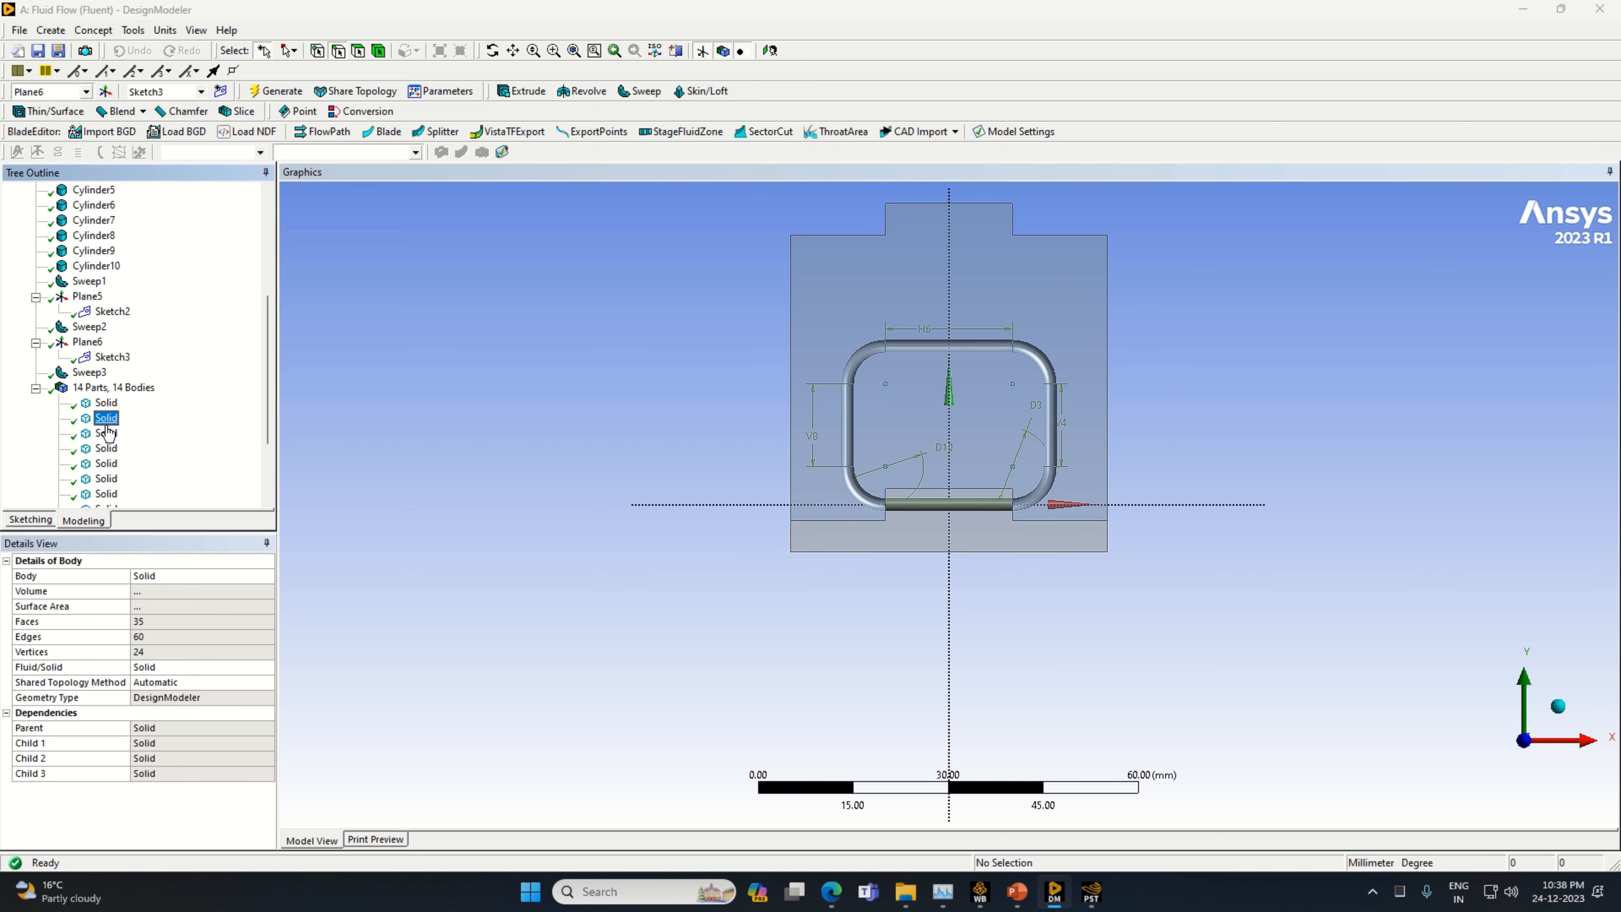
right_click(107, 424)
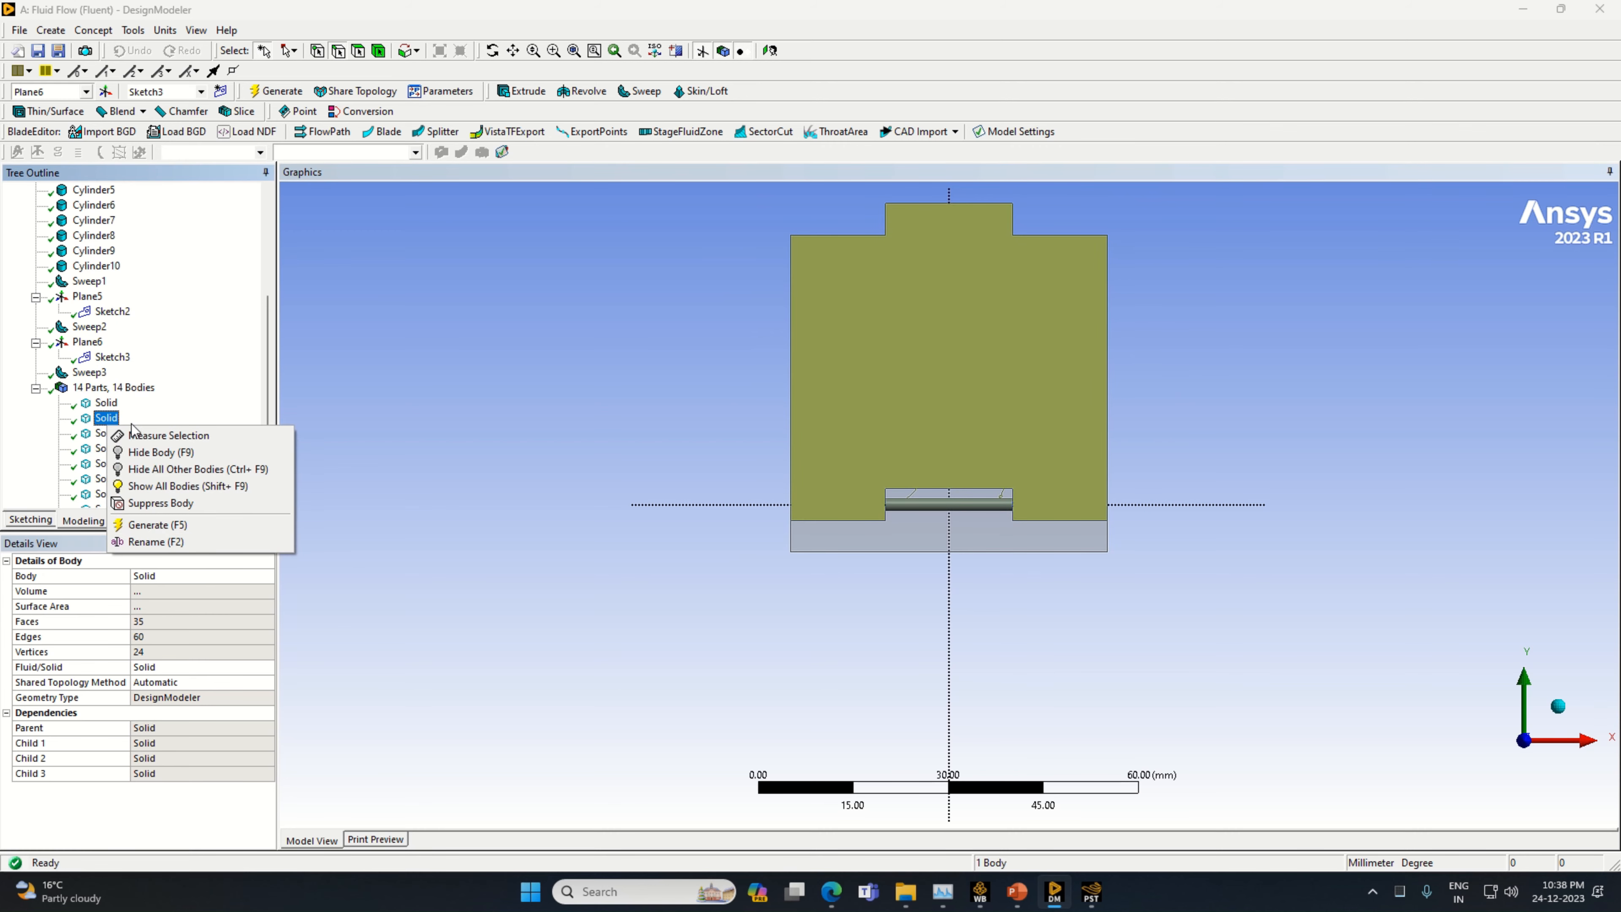
left_click(164, 453)
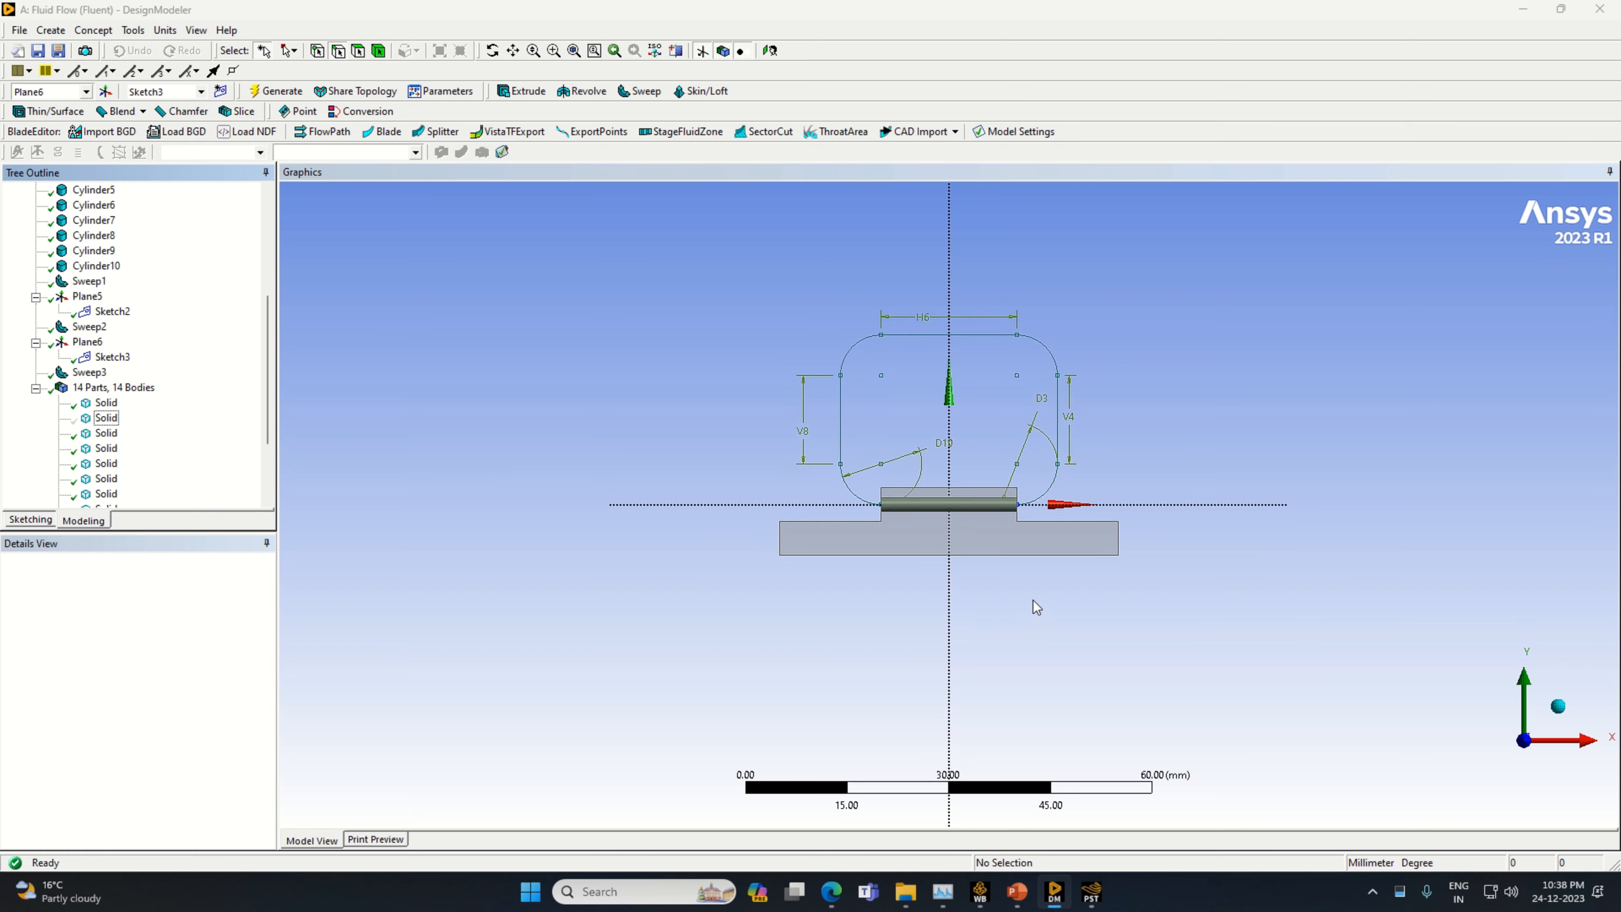
left_click(90, 371)
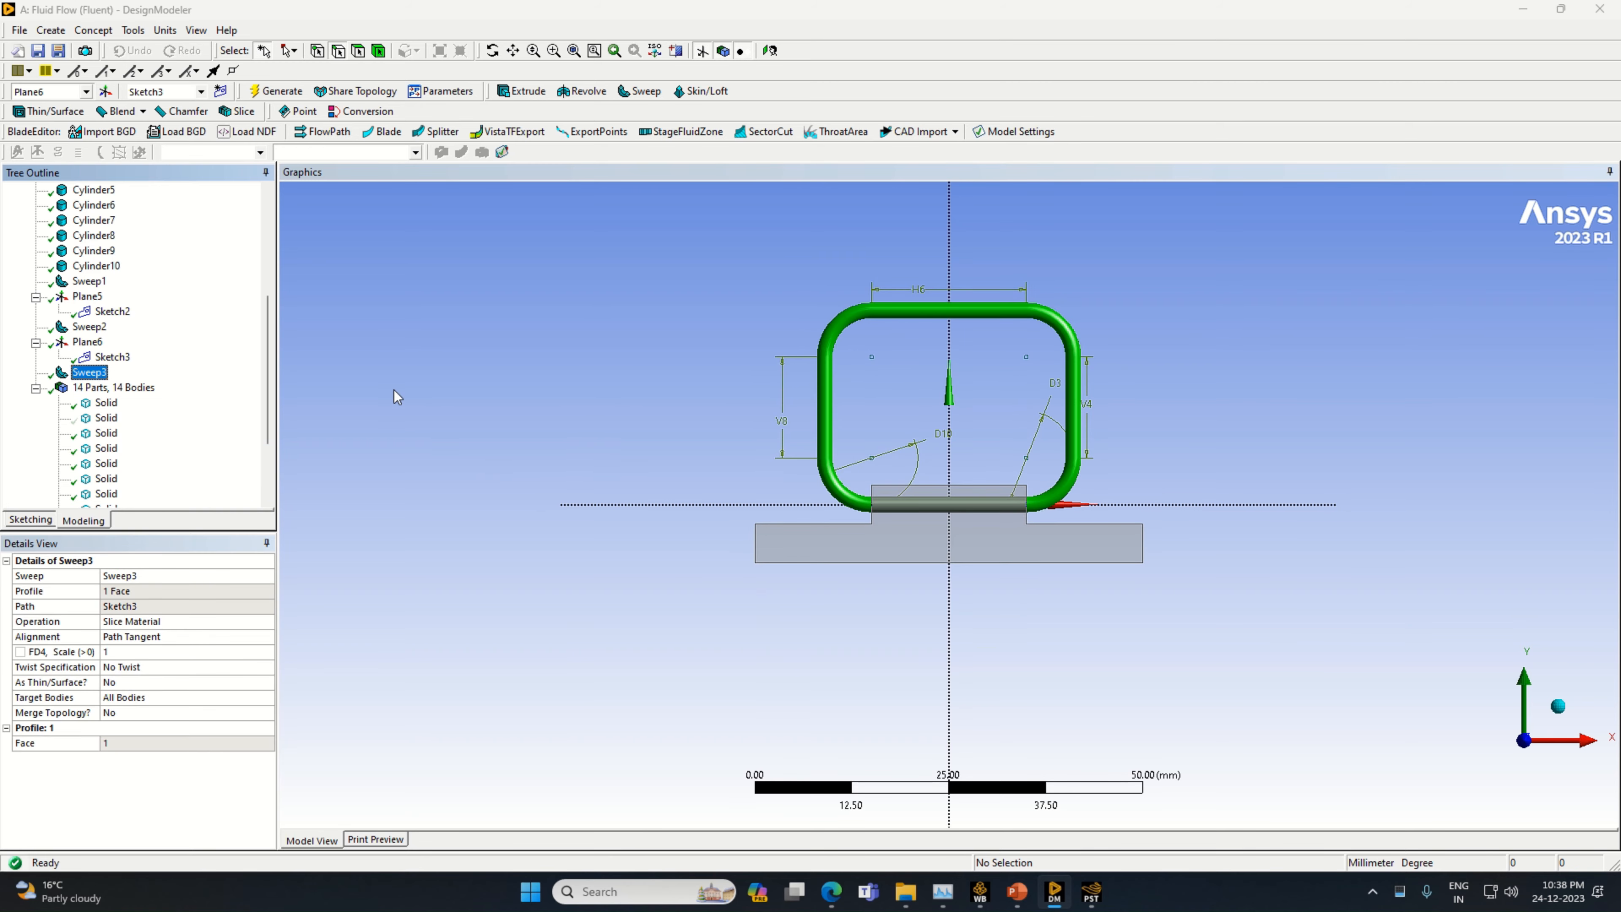
middle_click_drag(982, 583, 957, 617)
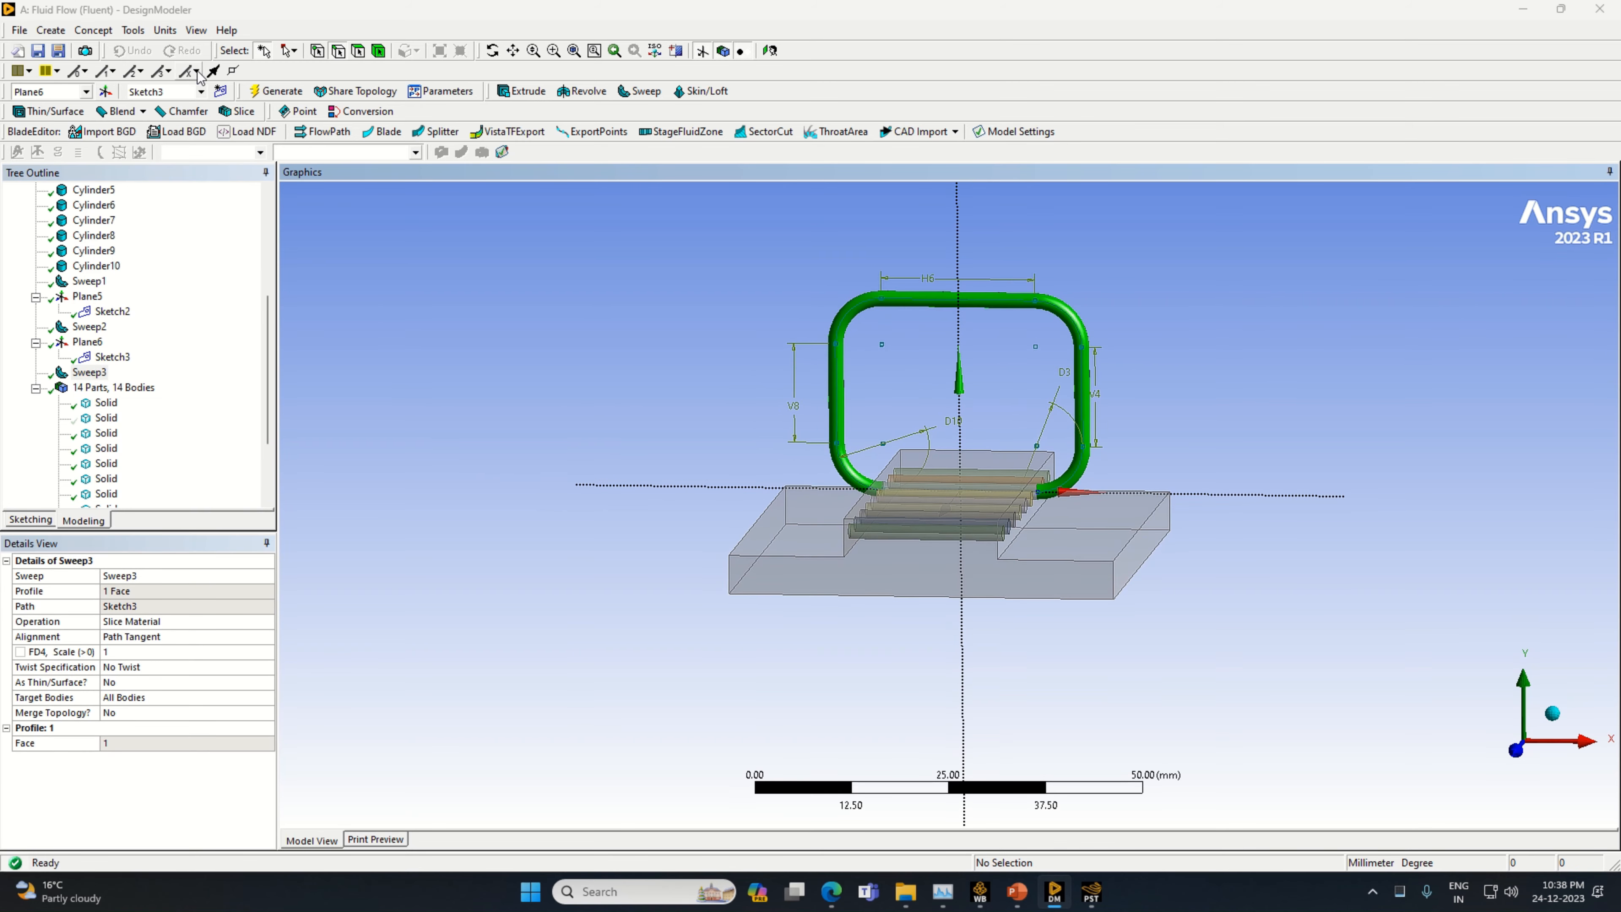
Create a new plane based on Plane6 with an Offset Z of 5 mm and generate it
left_click(105, 91)
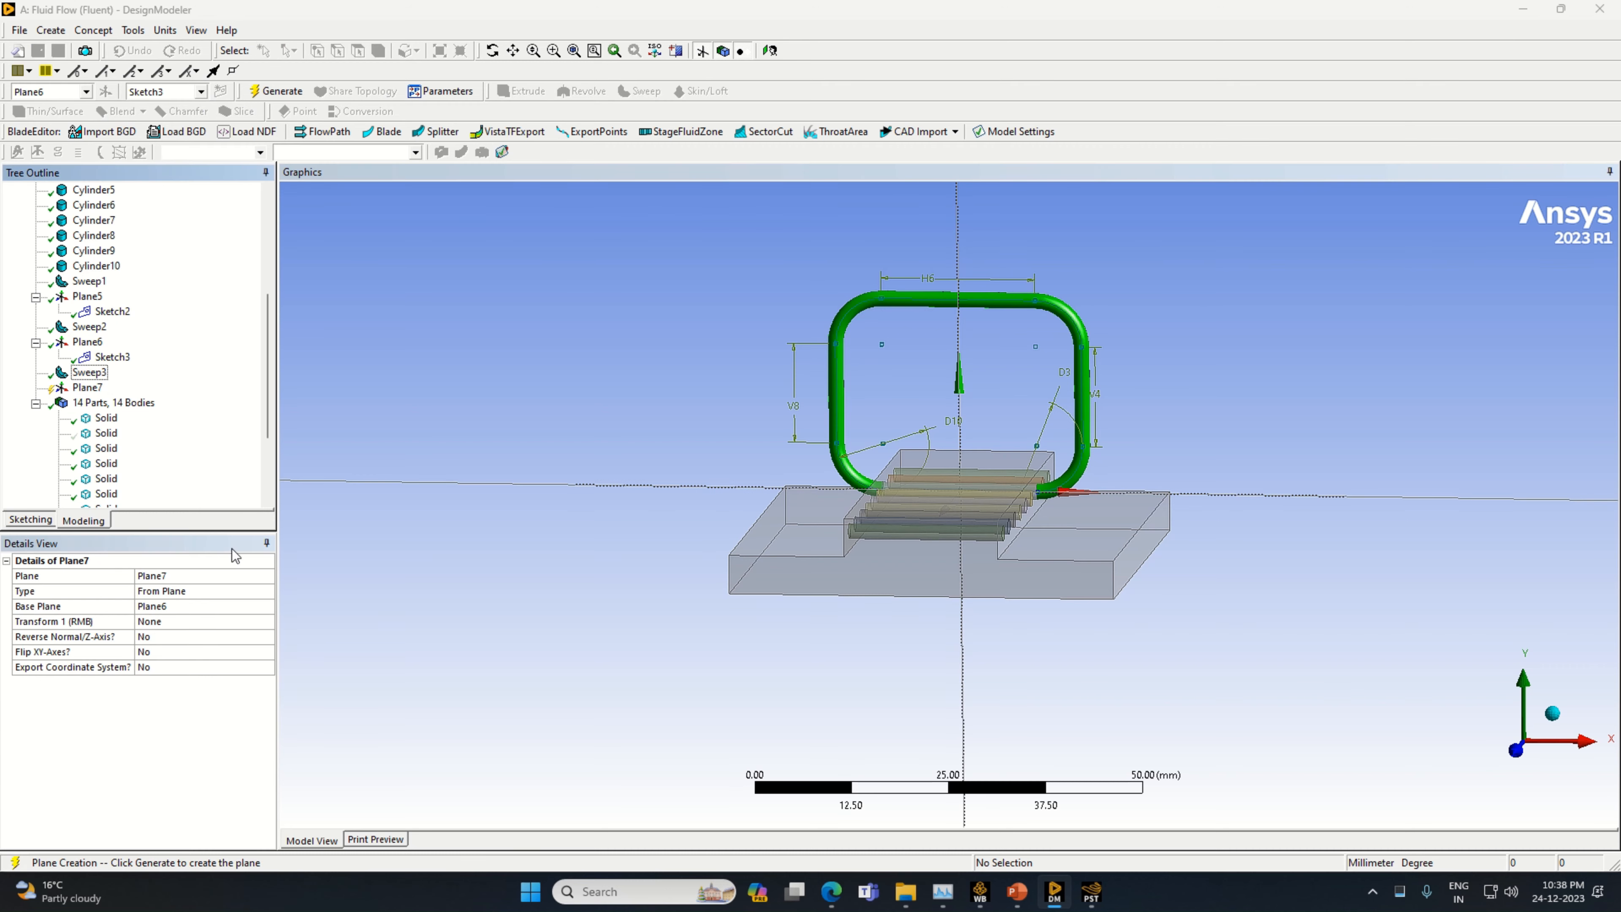
left_click(270, 622)
left_click(269, 622)
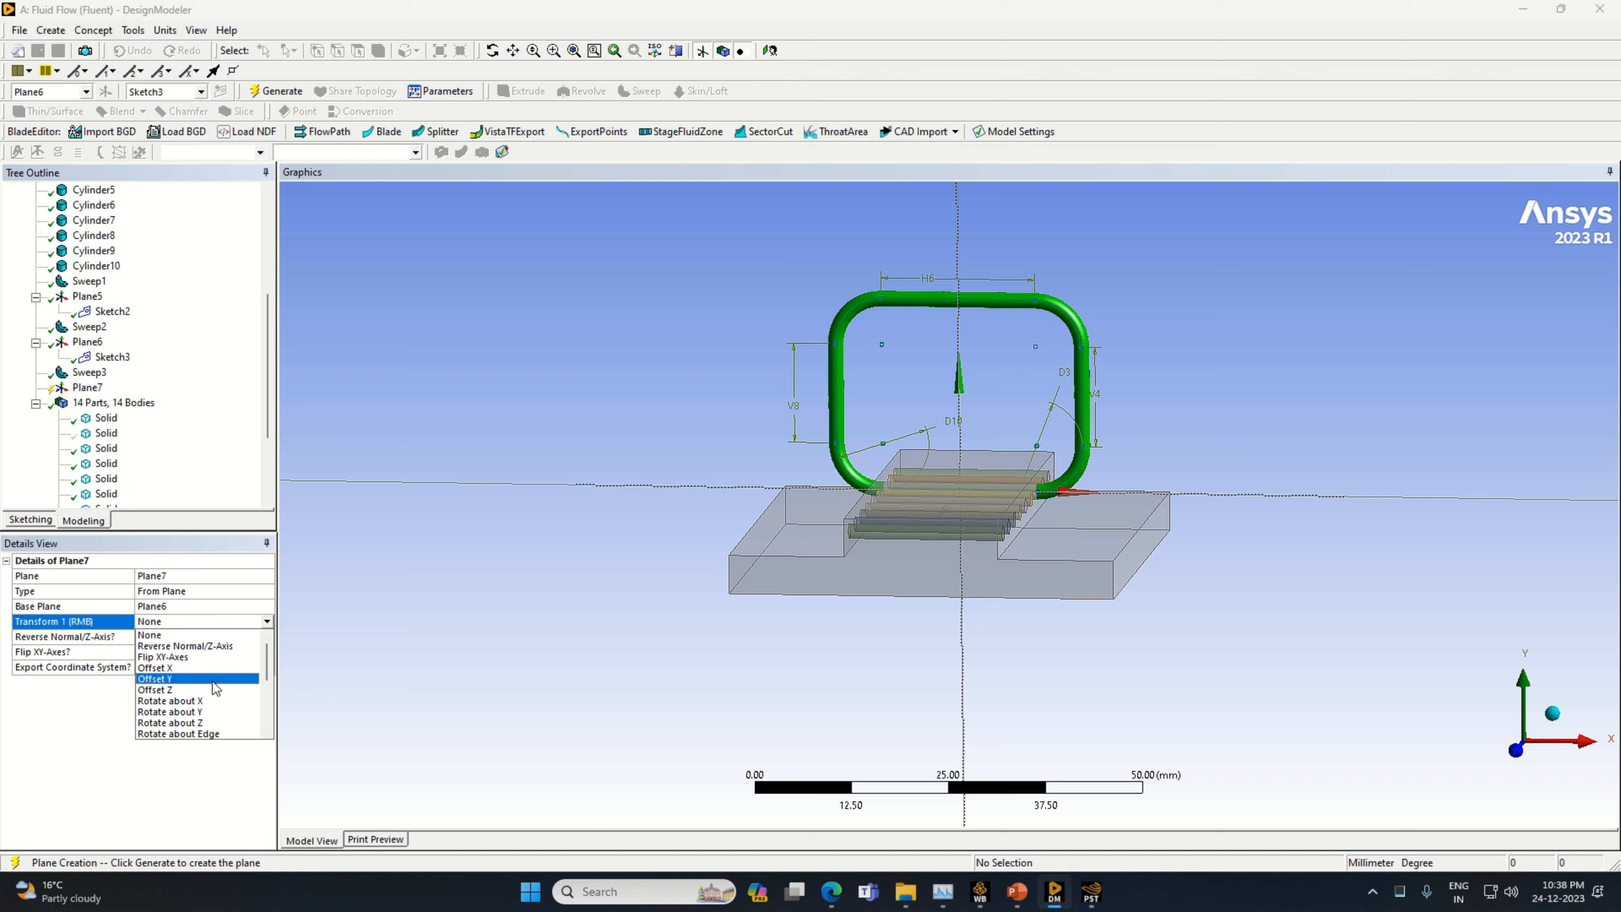
left_click(217, 694)
left_click(161, 635)
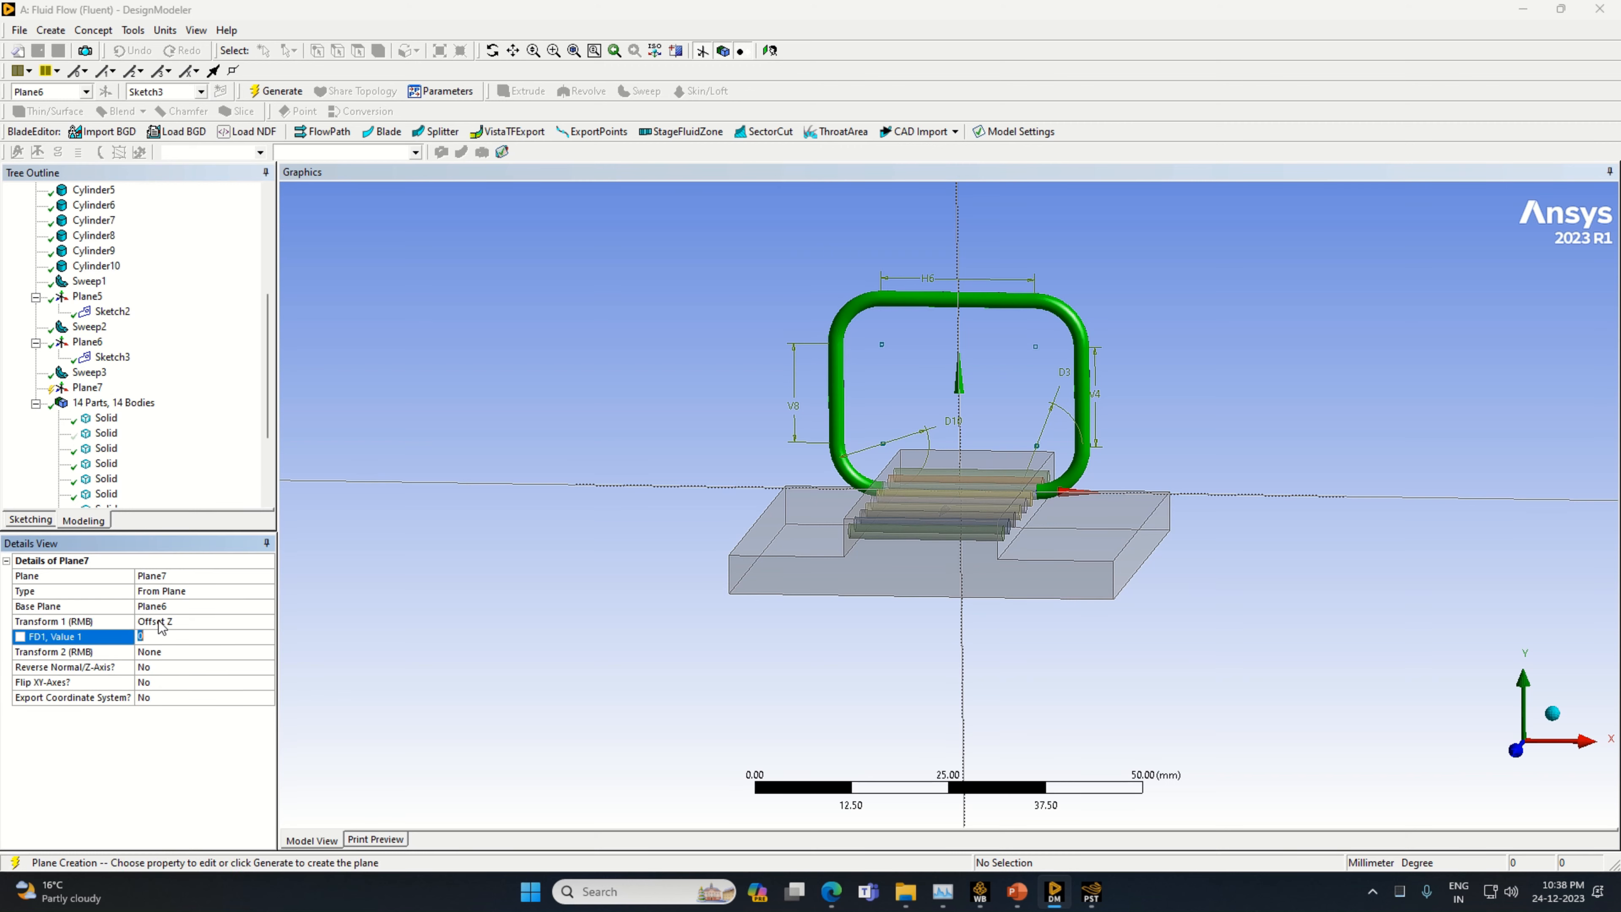
key("Return")
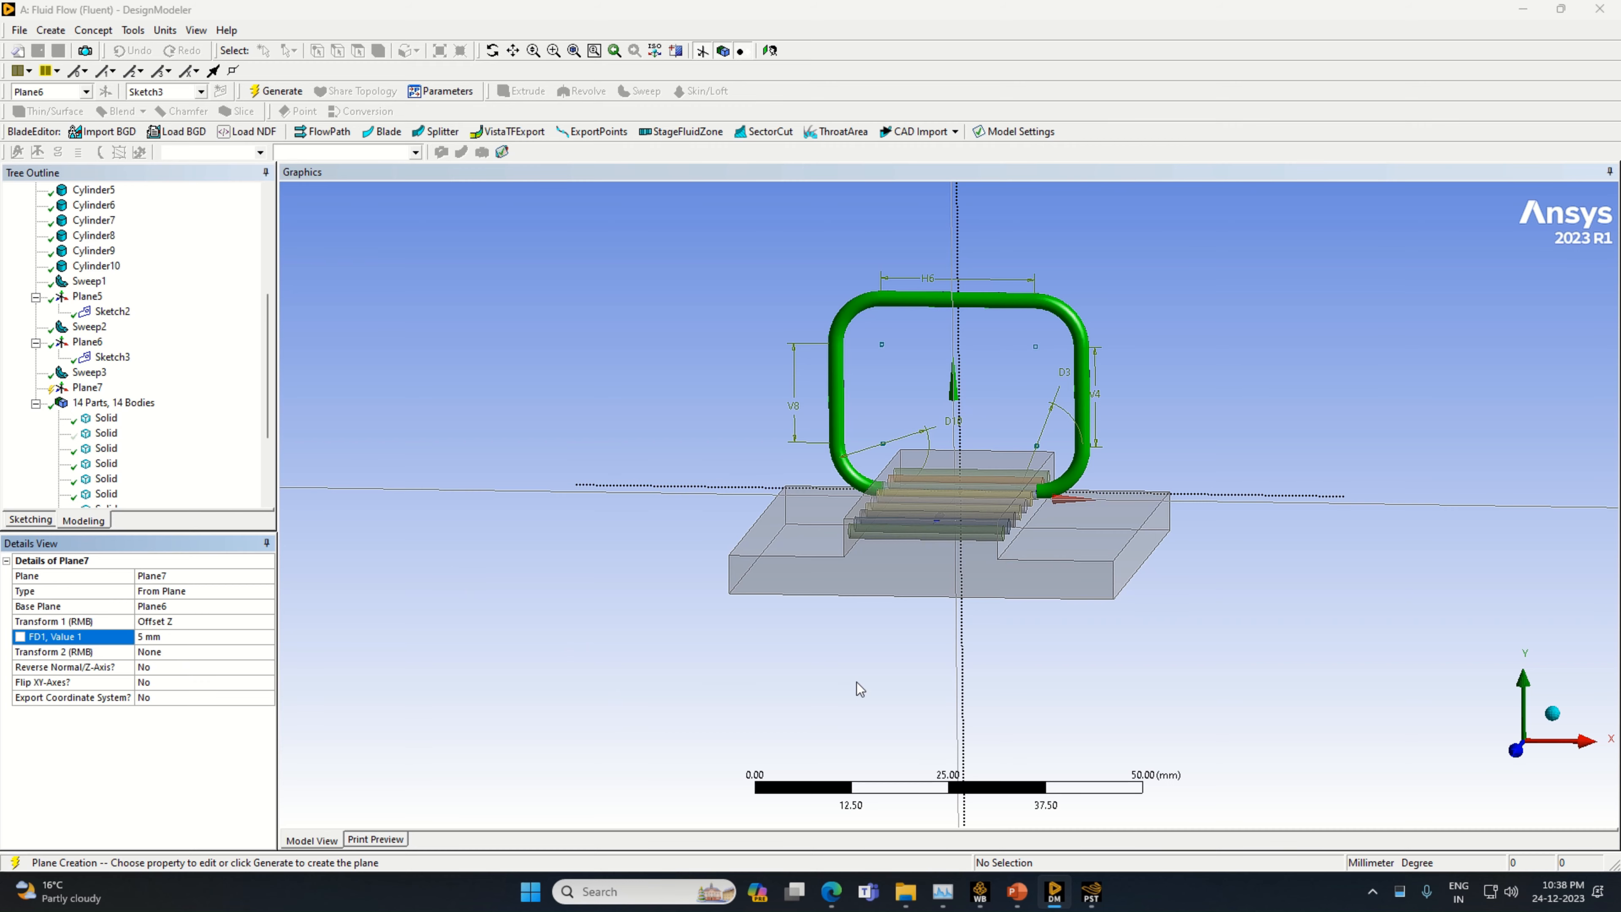
middle_click_drag(860, 689, 817, 706)
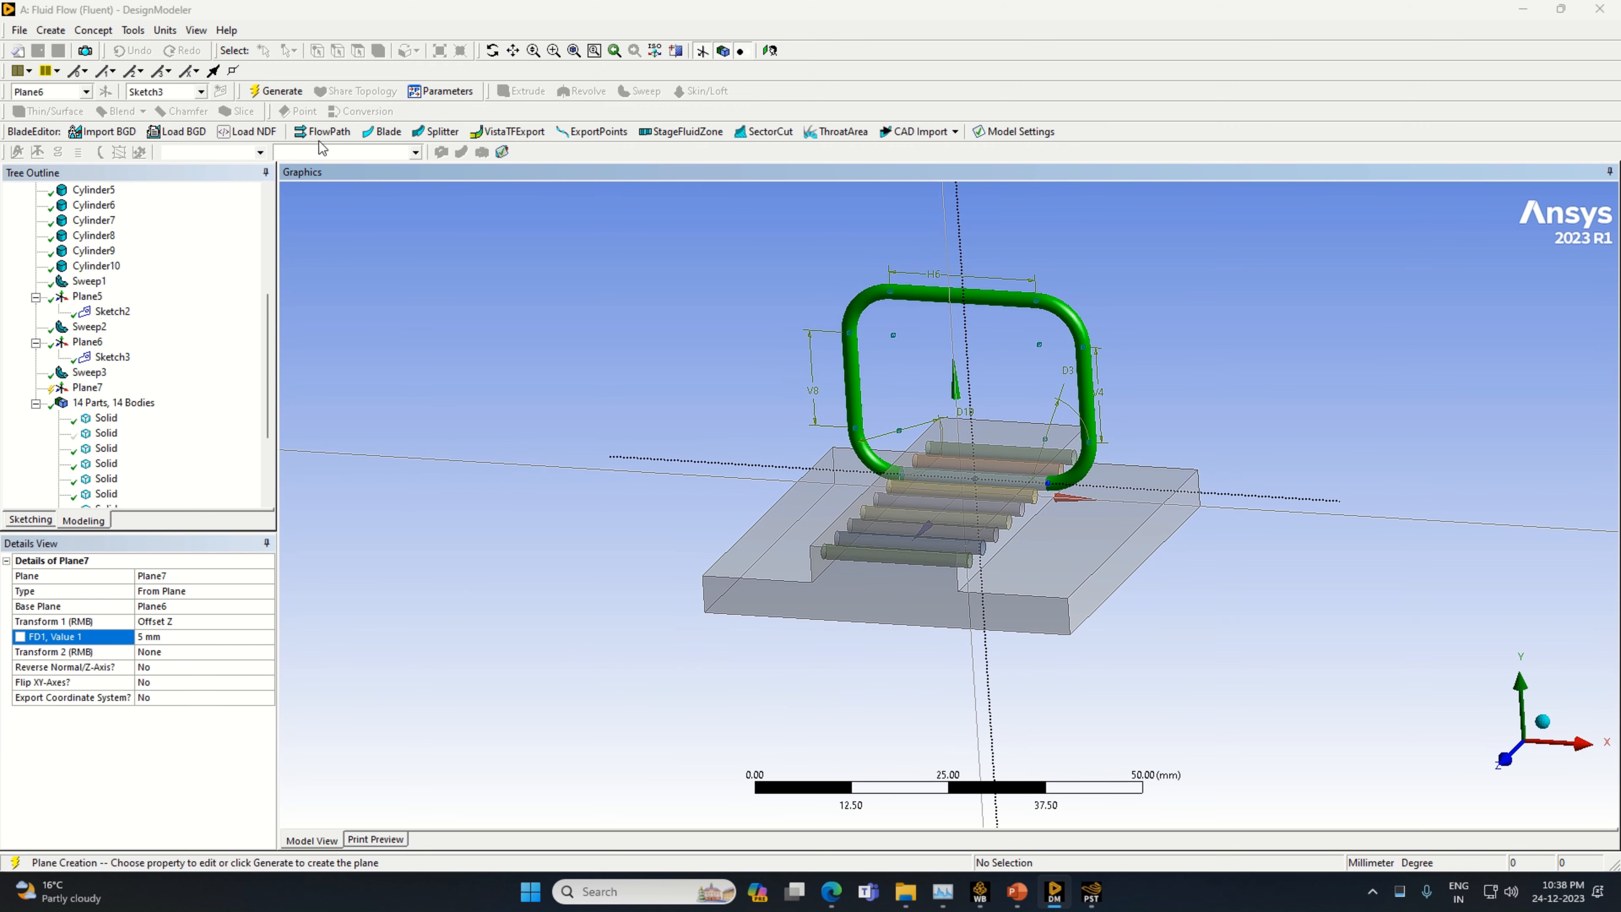
left_click(276, 91)
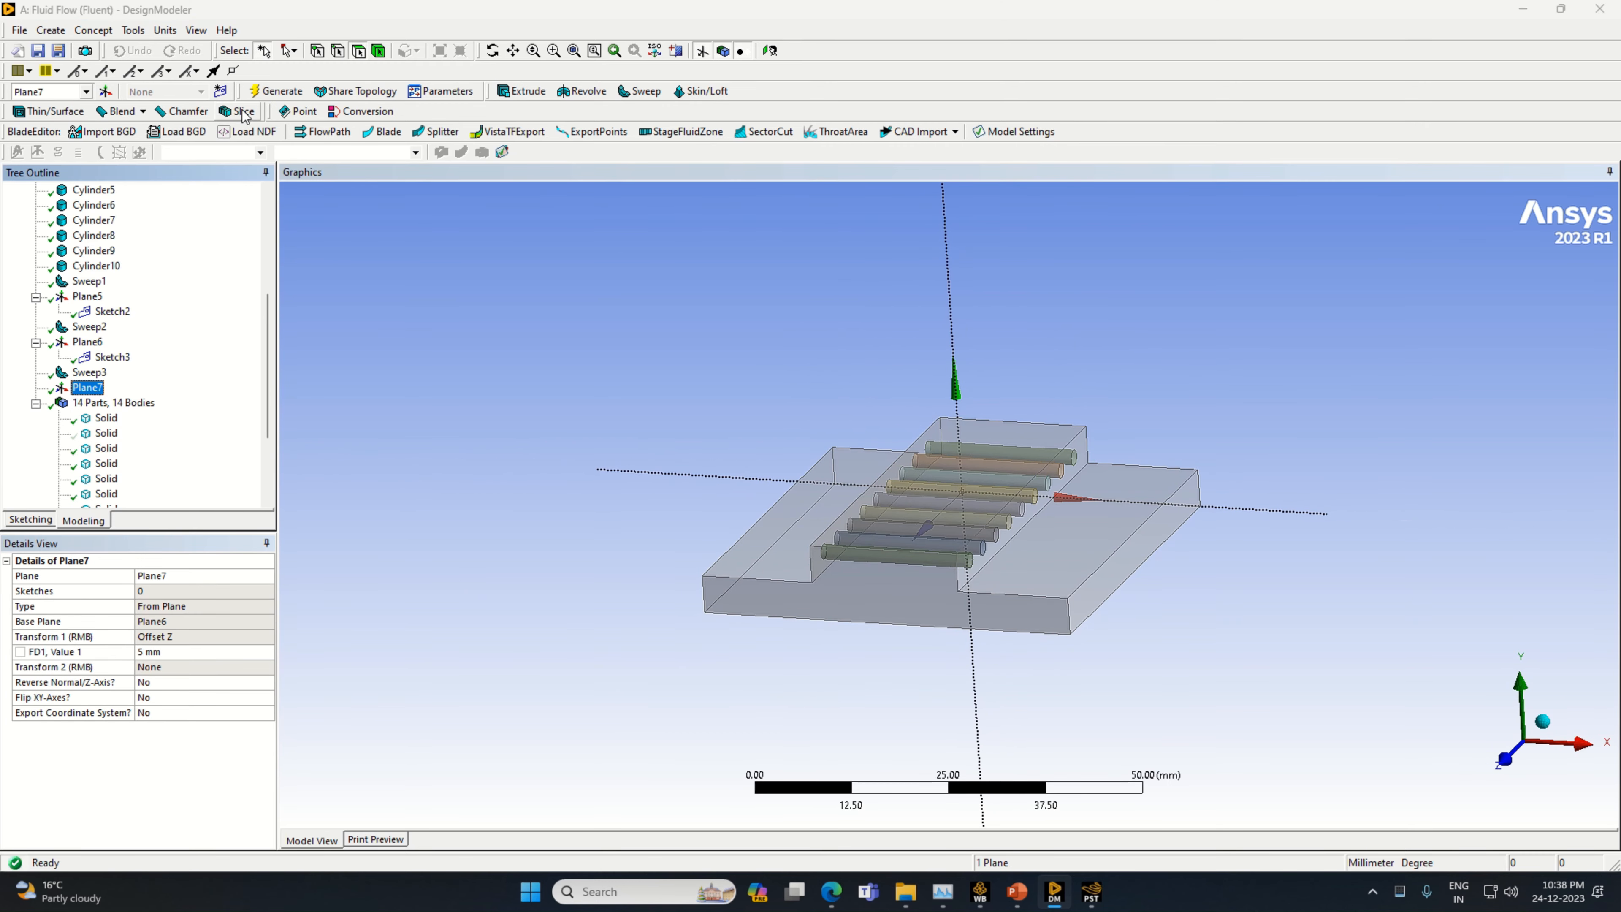
Create a new sketch on Plane7 and open it for sketching with the view normal to the plane
left_click(221, 91)
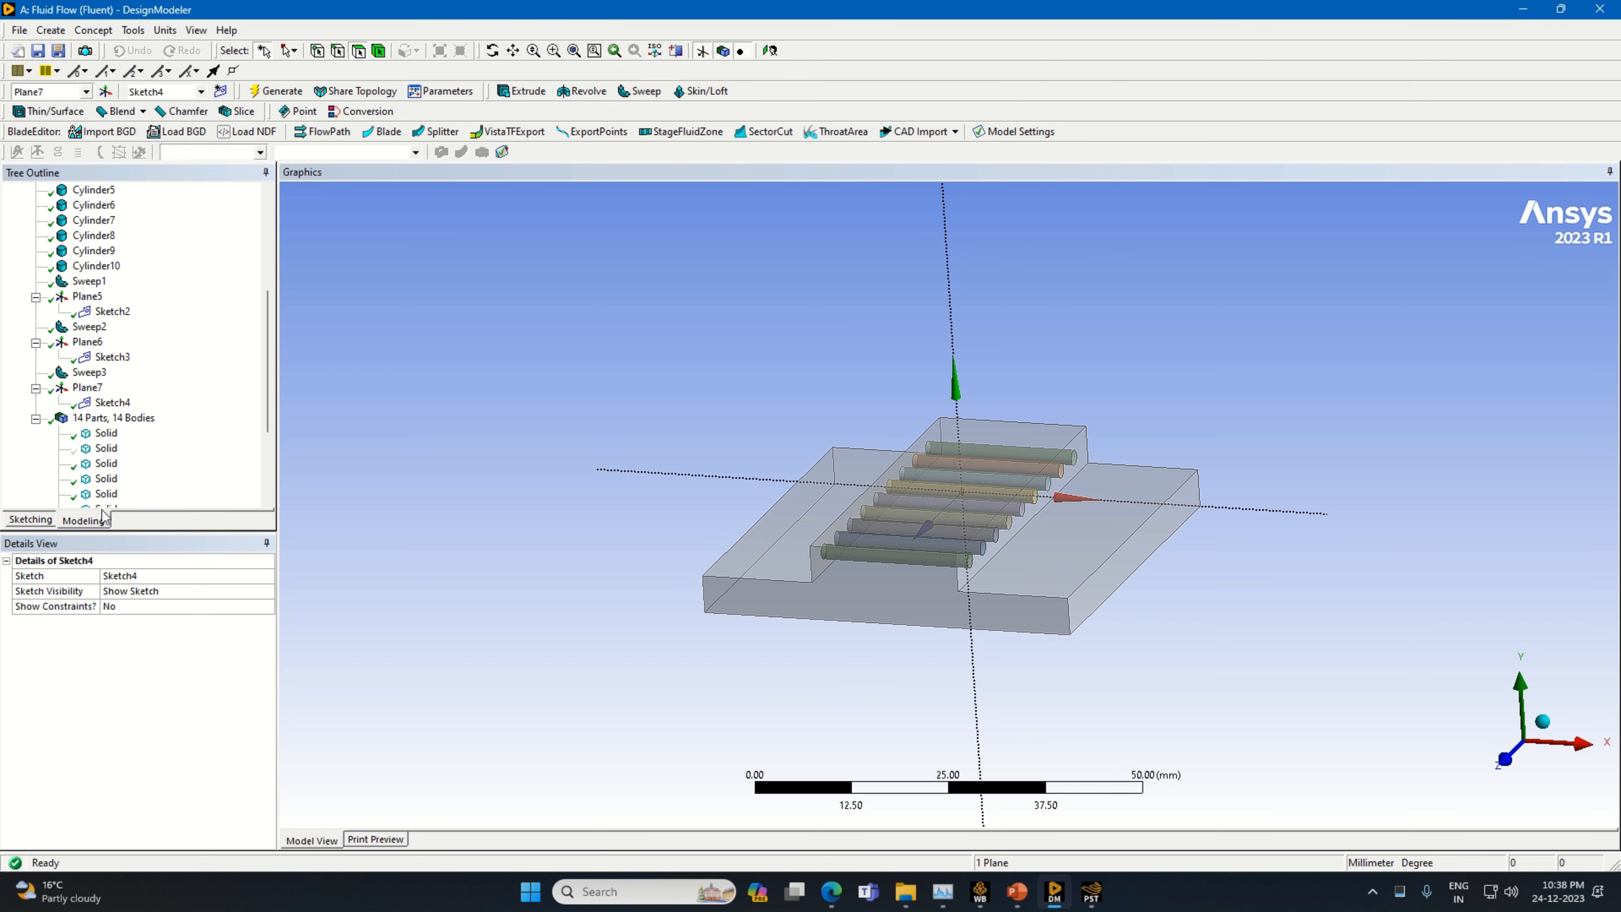
left_click(108, 405)
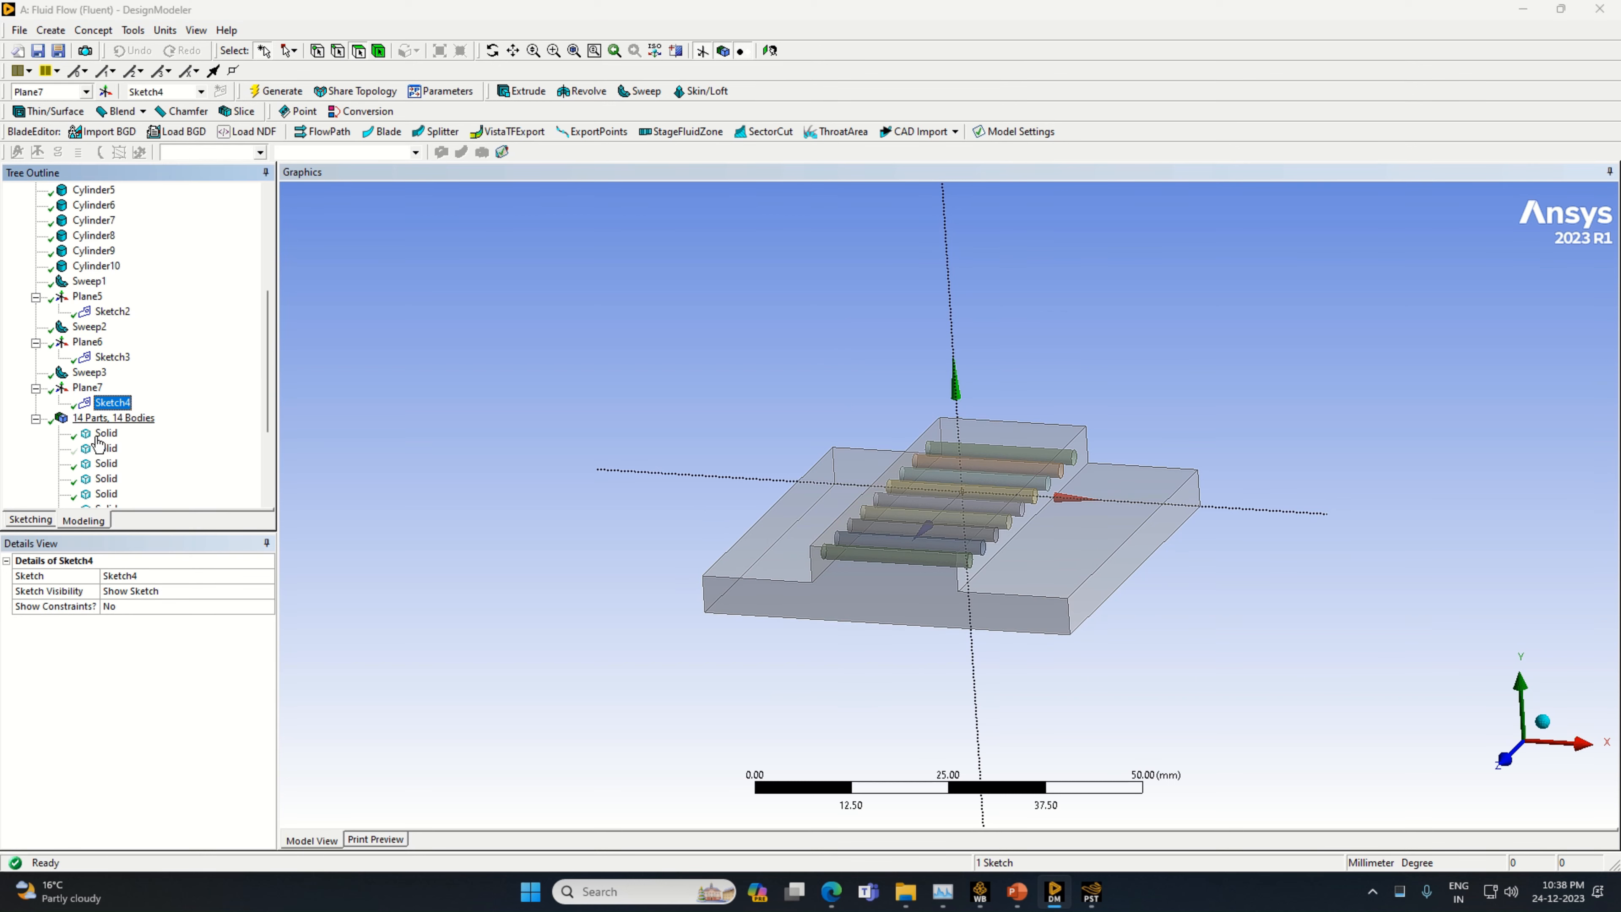
left_click(33, 522)
left_click(93, 211)
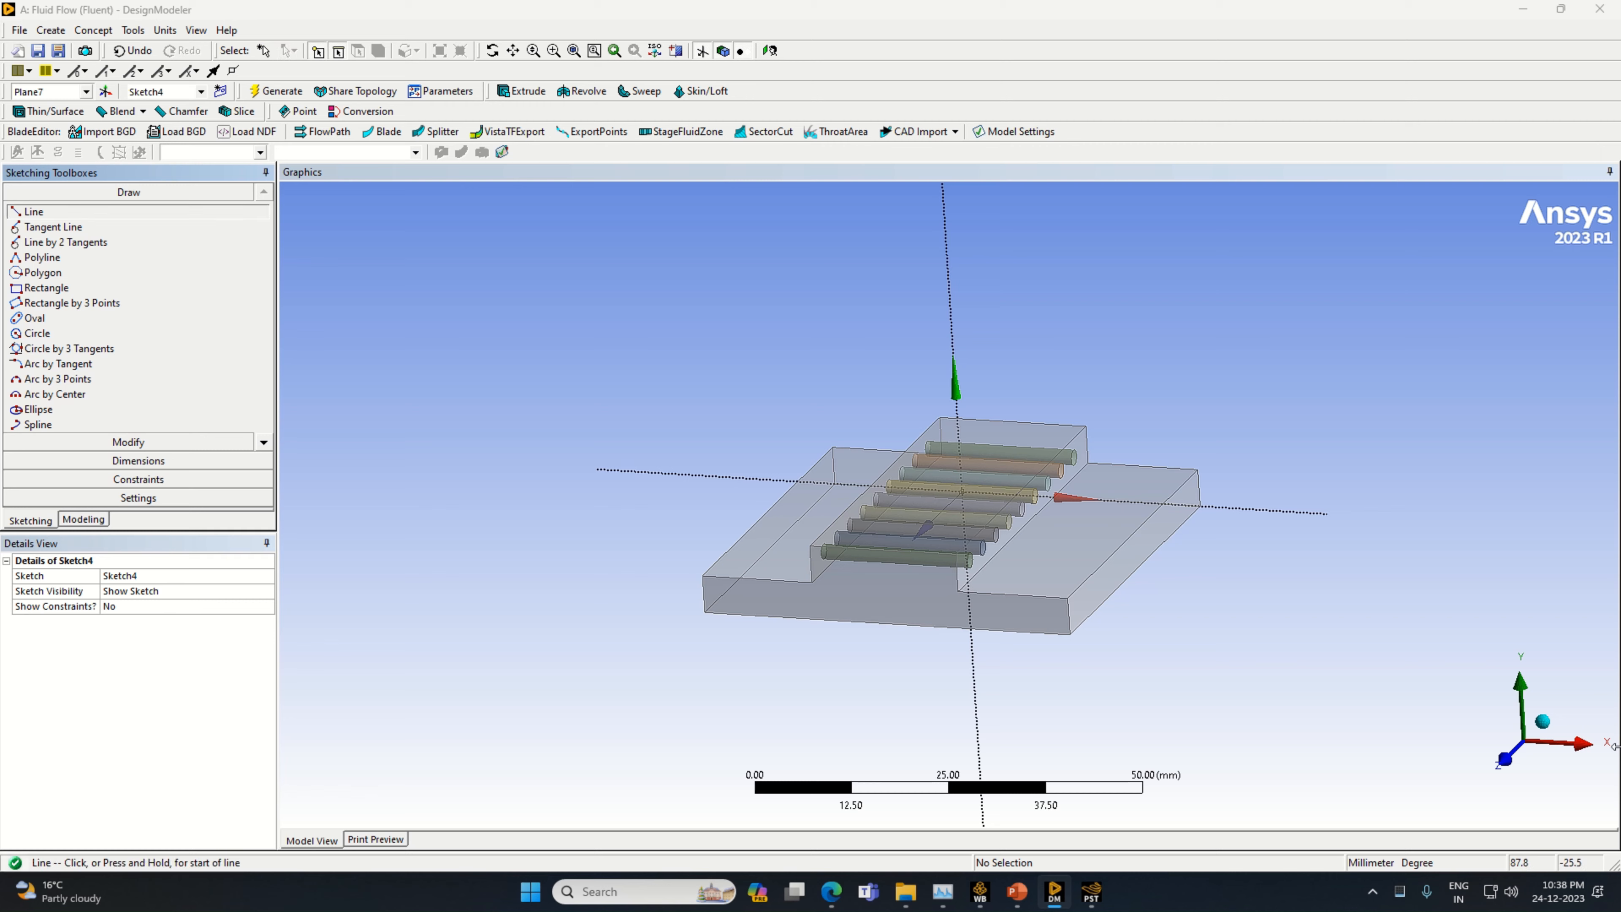
left_click(83, 520)
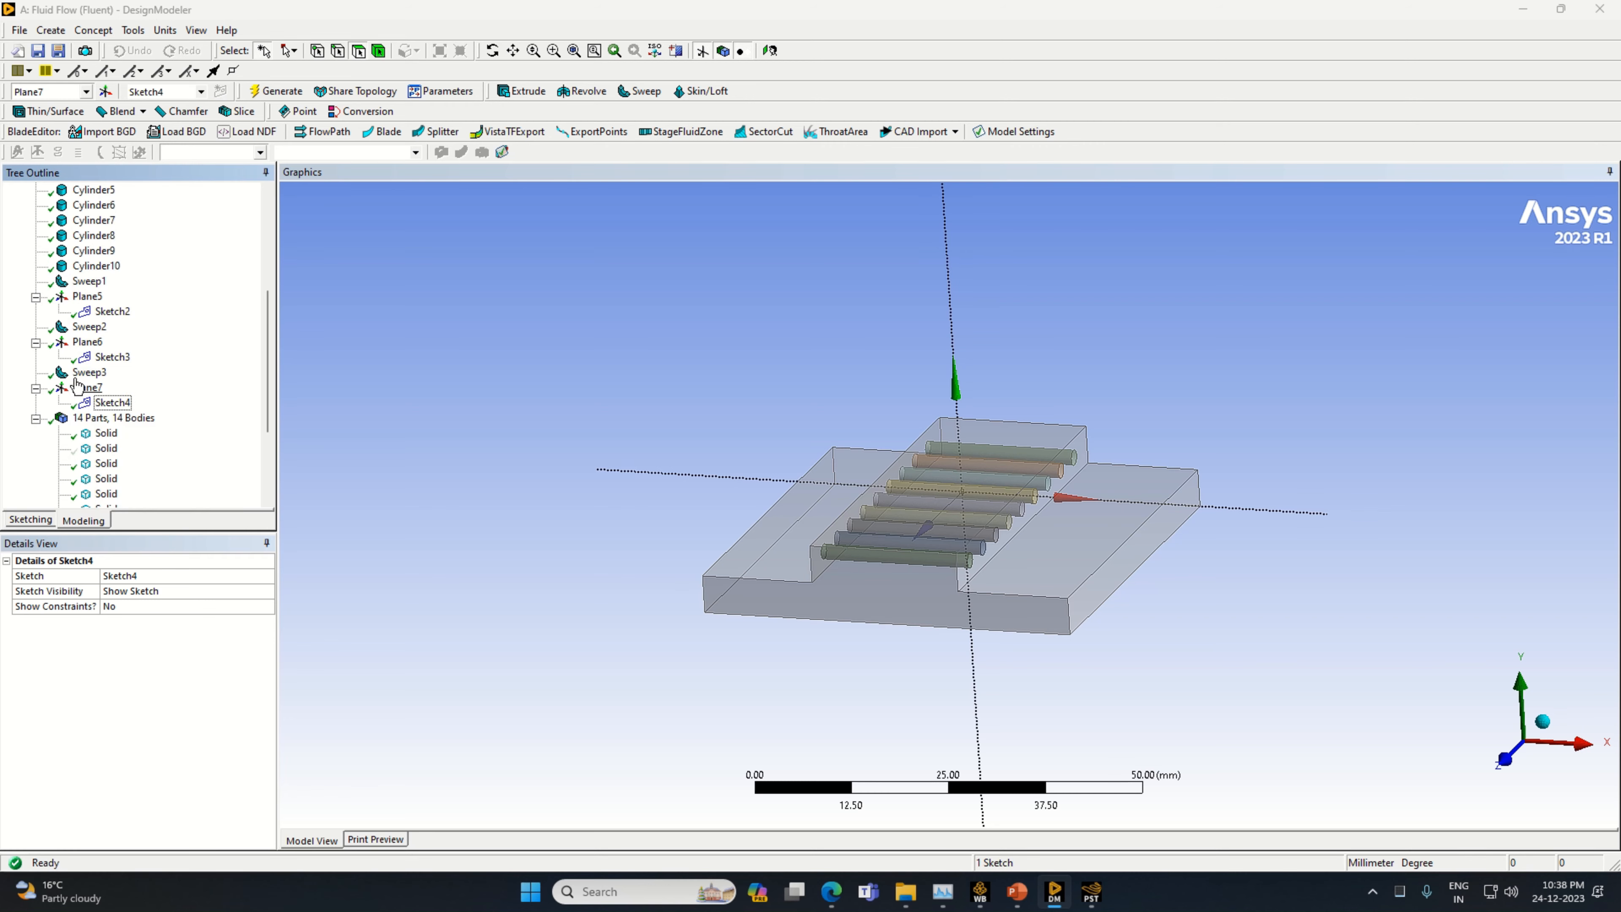
right_click(93, 389)
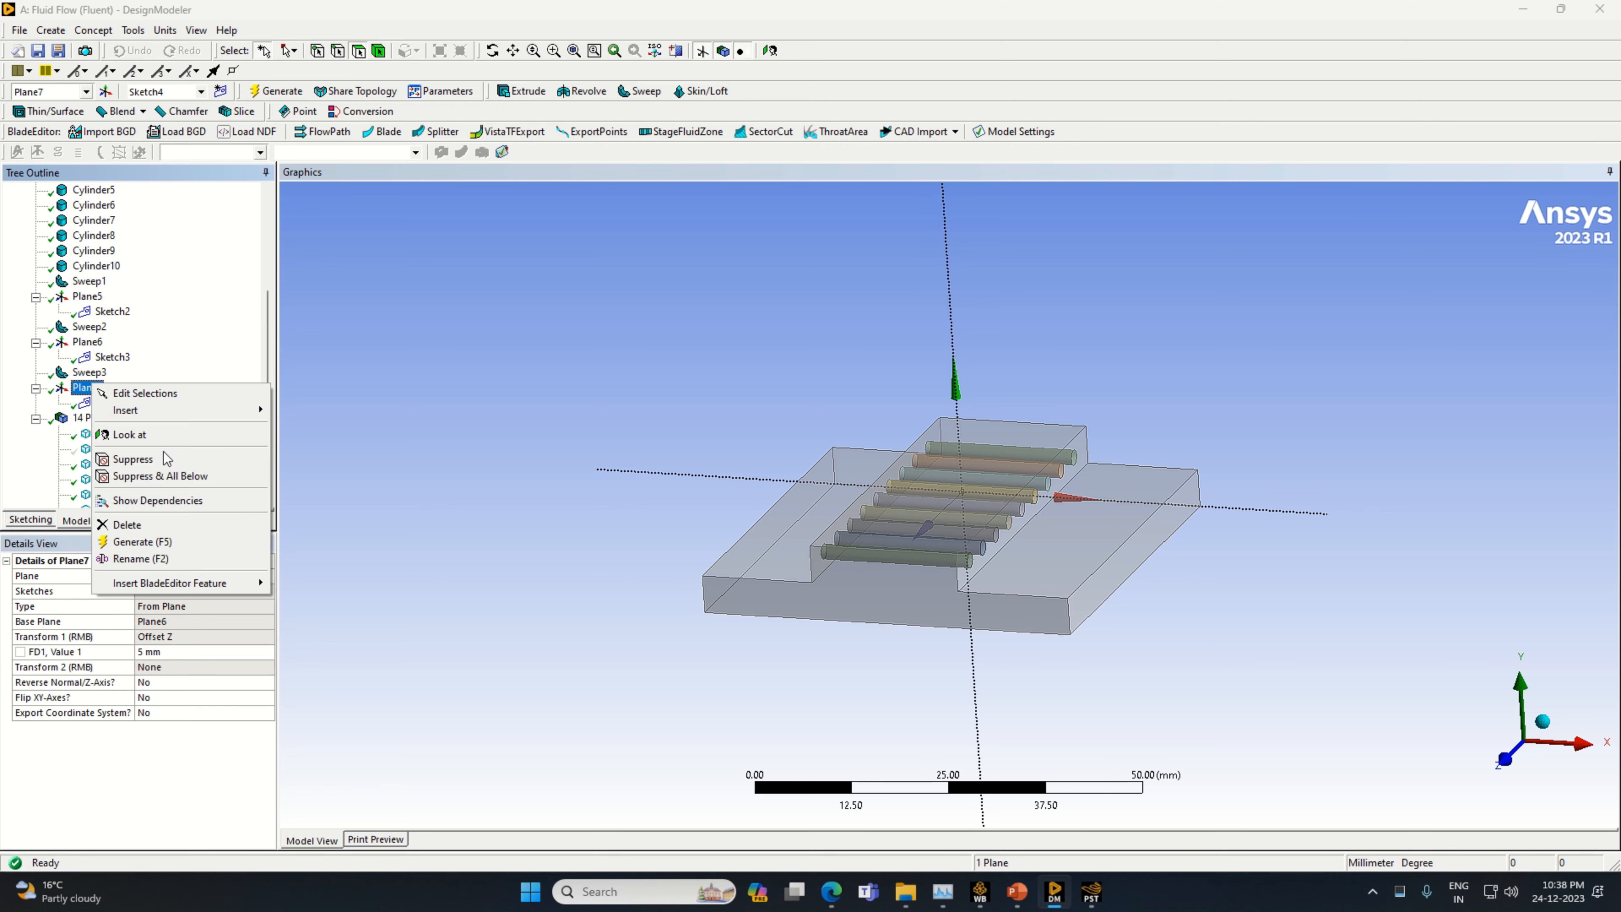
left_click(130, 437)
scroll(1053, 544, "up", 3)
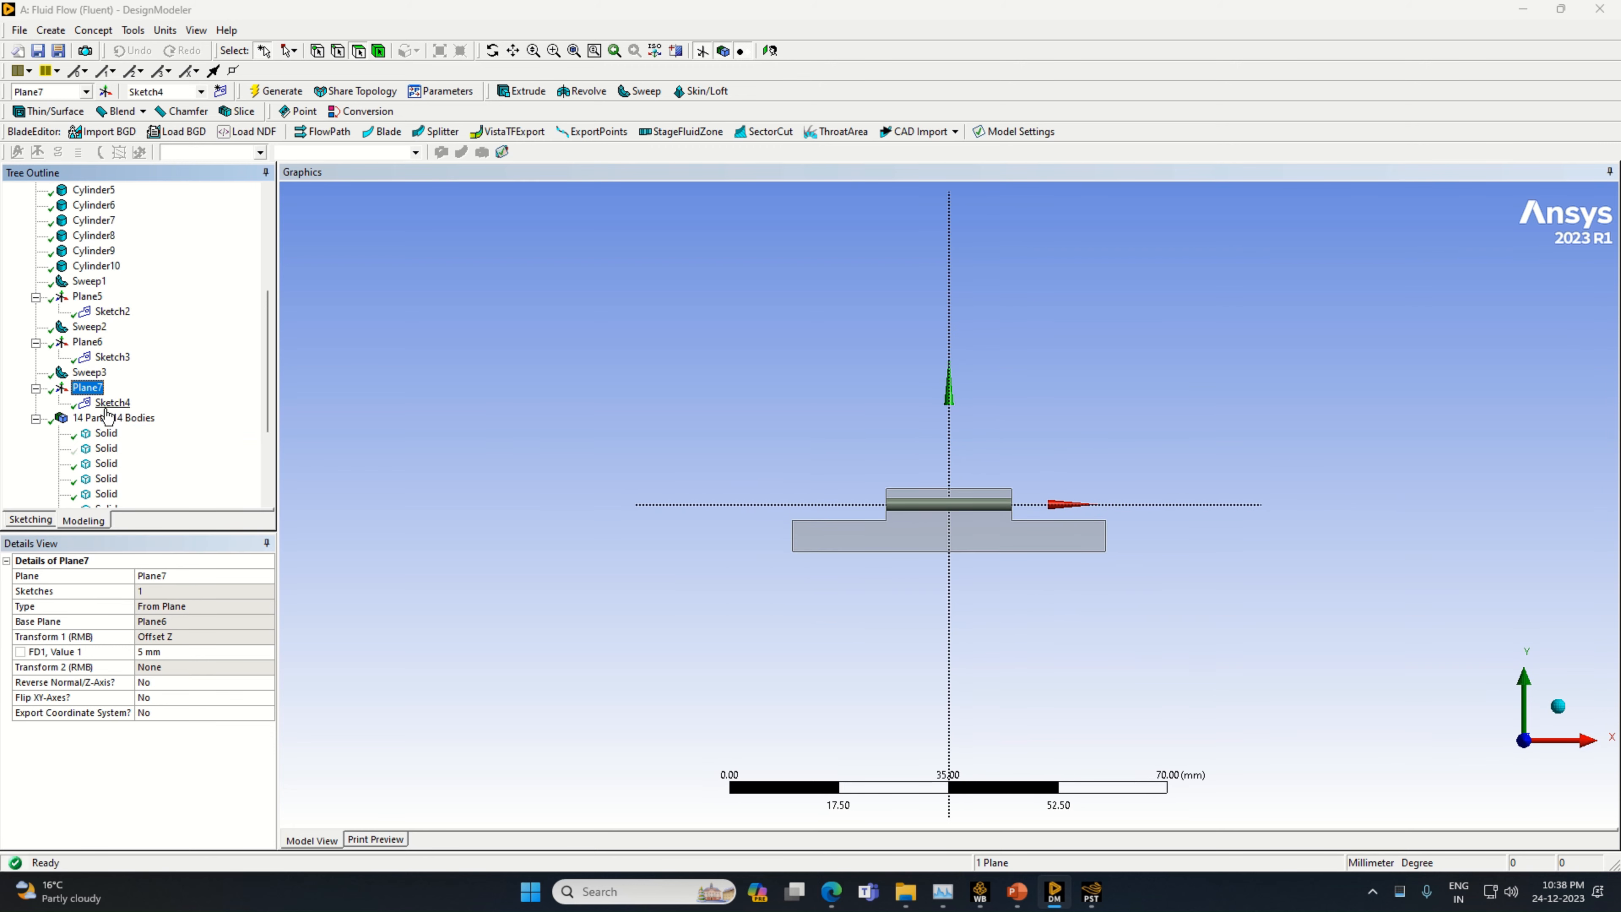
left_click(112, 402)
left_click(30, 520)
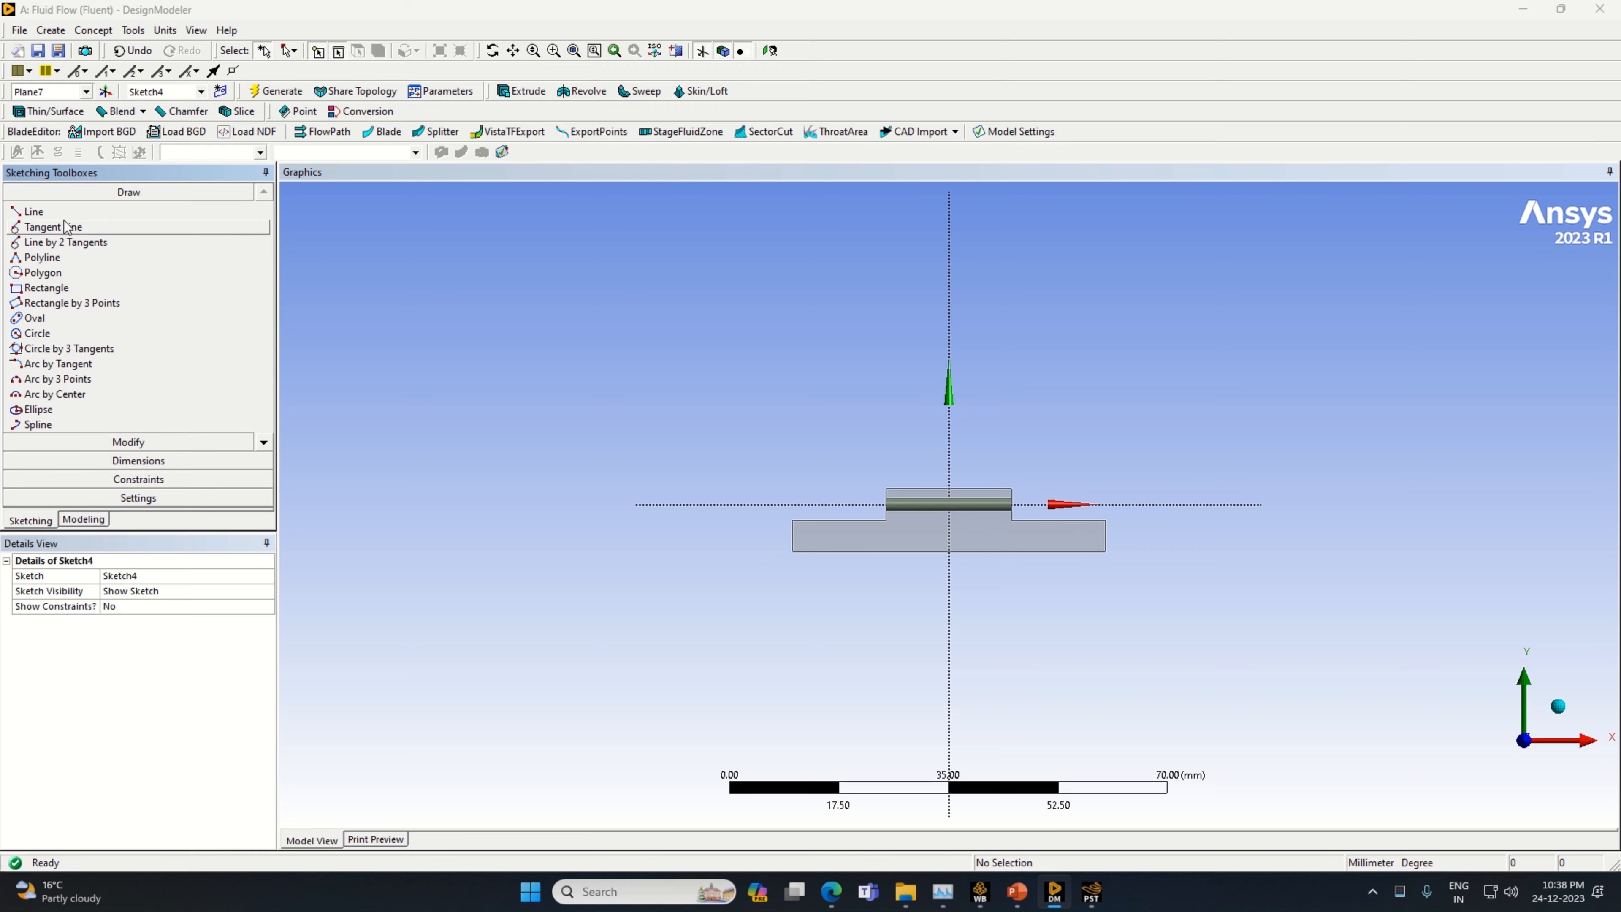
Draw a horizontal line about 10.4 mm long from the origin along the positive X axis to the cylinder's end
left_click(34, 211)
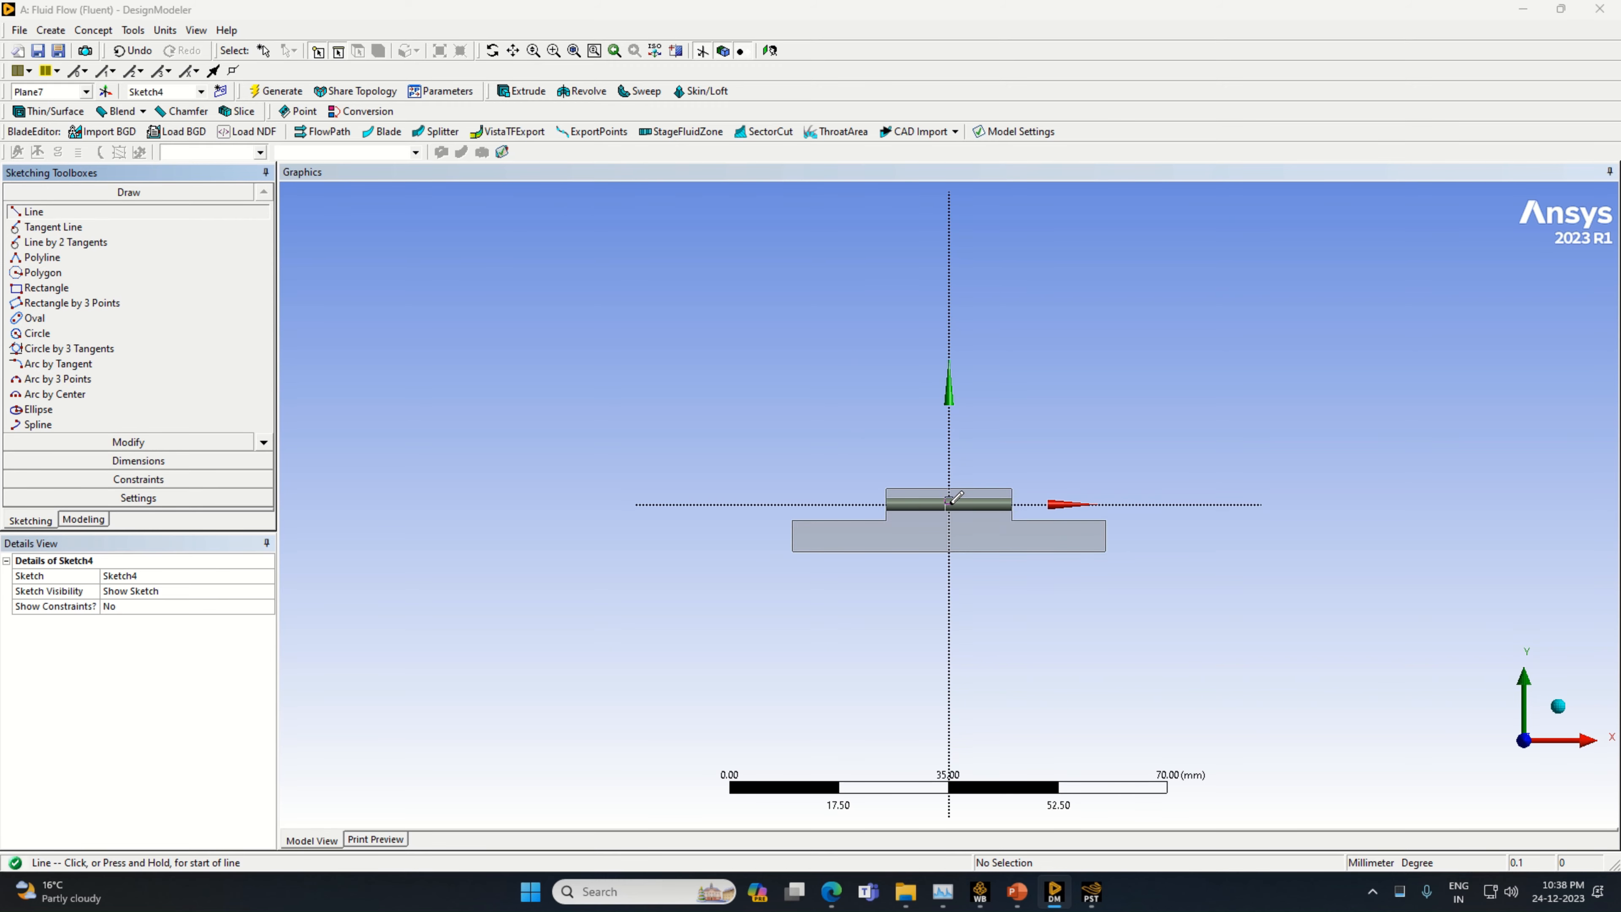
left_click(949, 503)
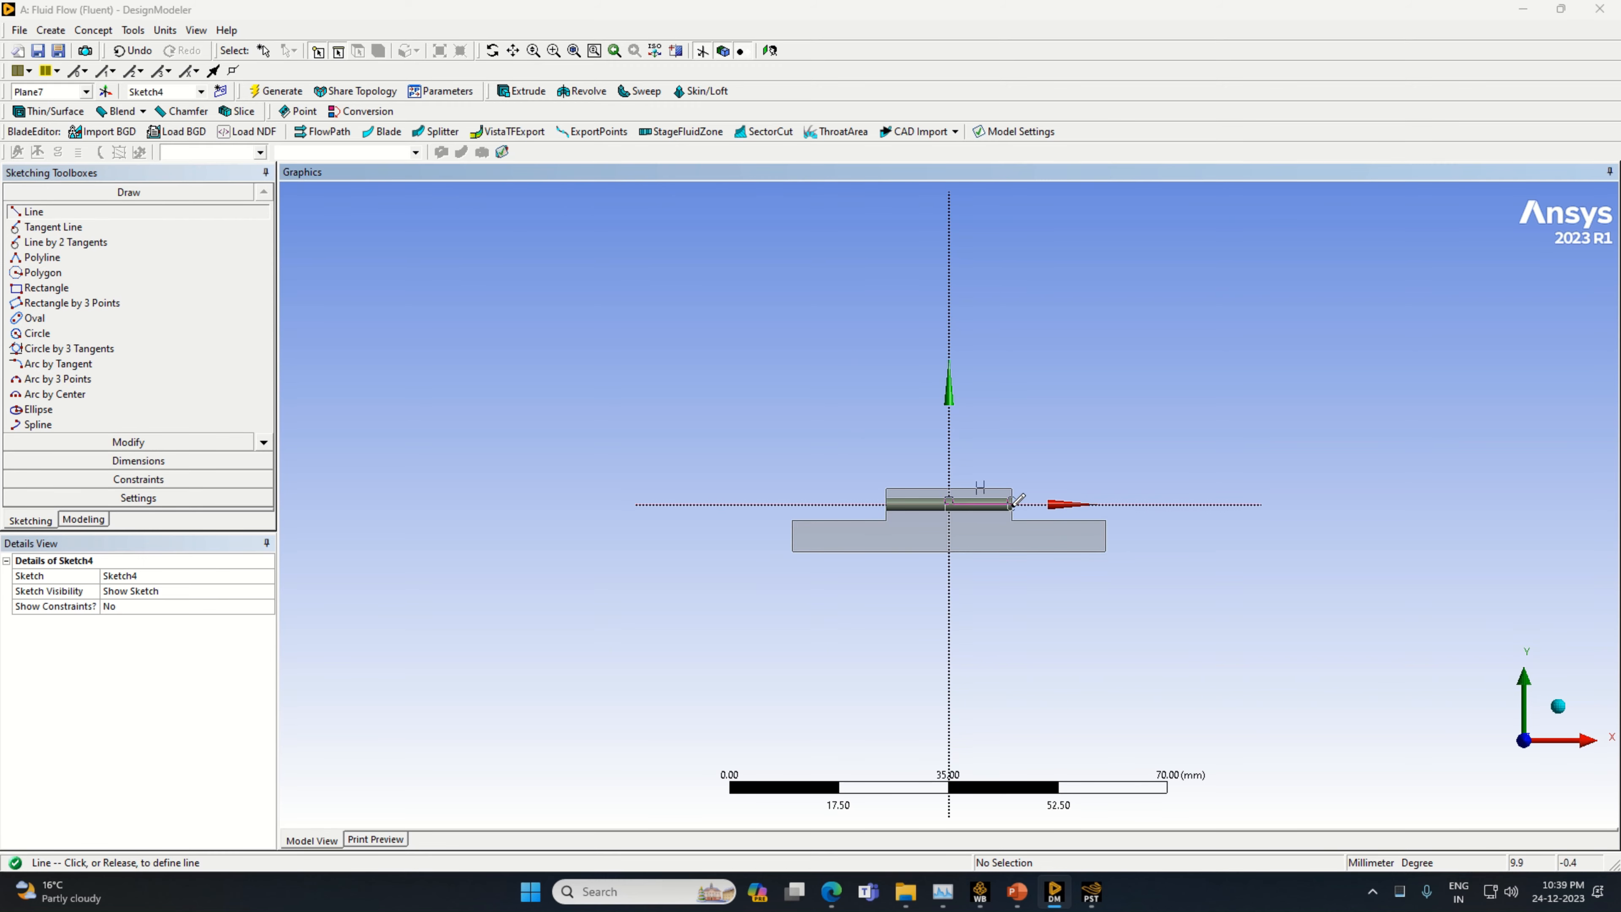
left_click(1014, 503)
Dimension the horizontal line's length below it and set it to 10 mm
left_click(139, 461)
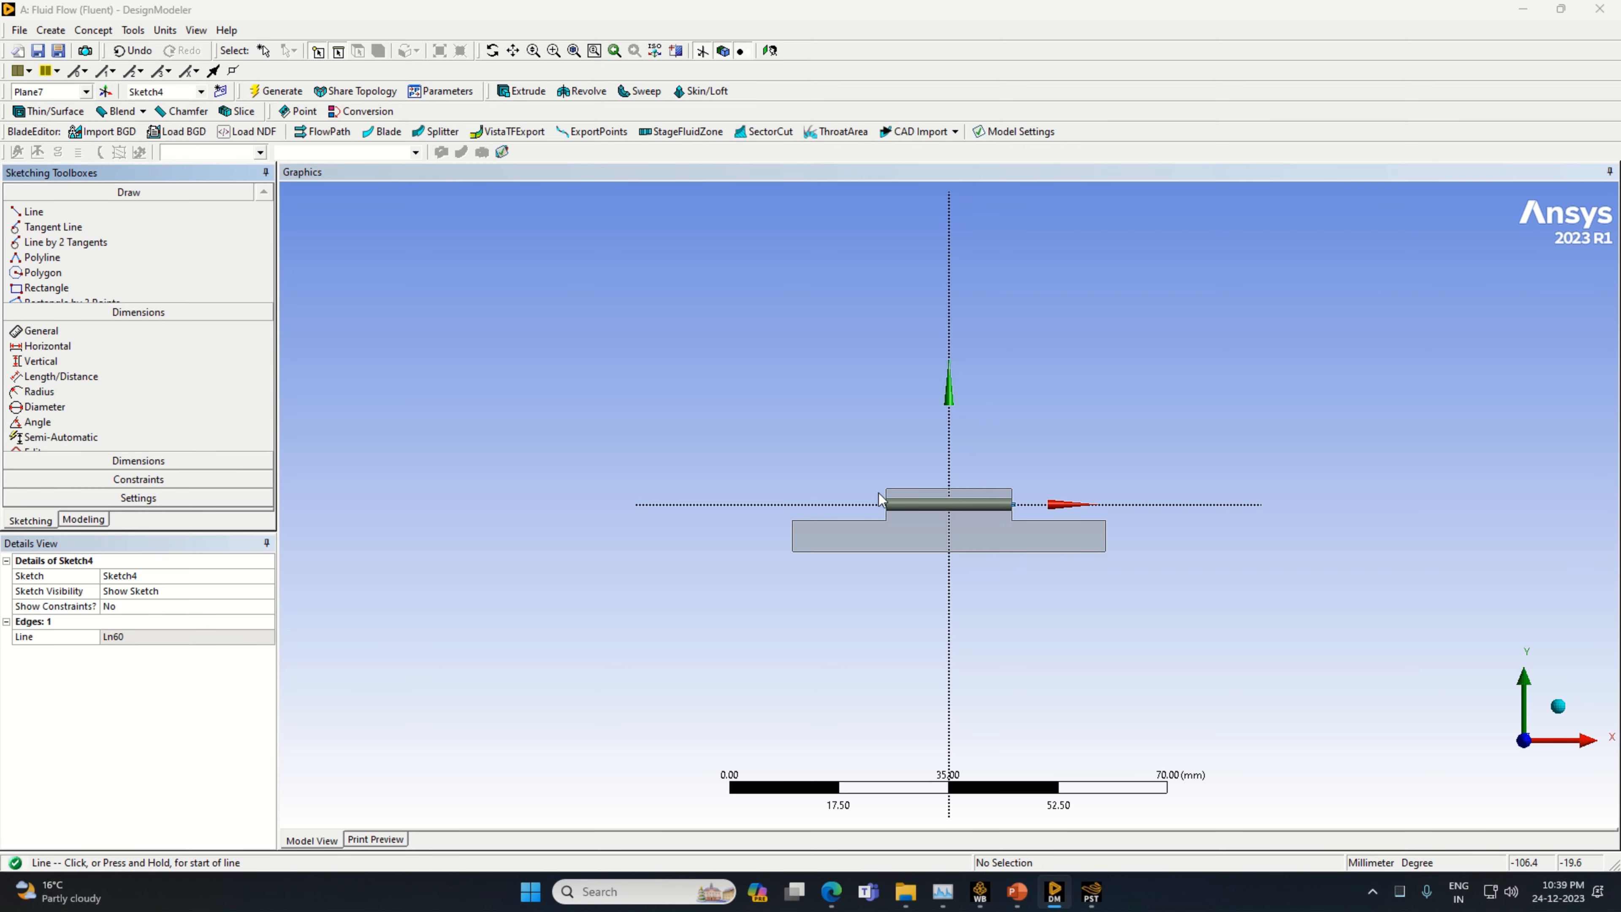
left_click(995, 505)
left_click(999, 531)
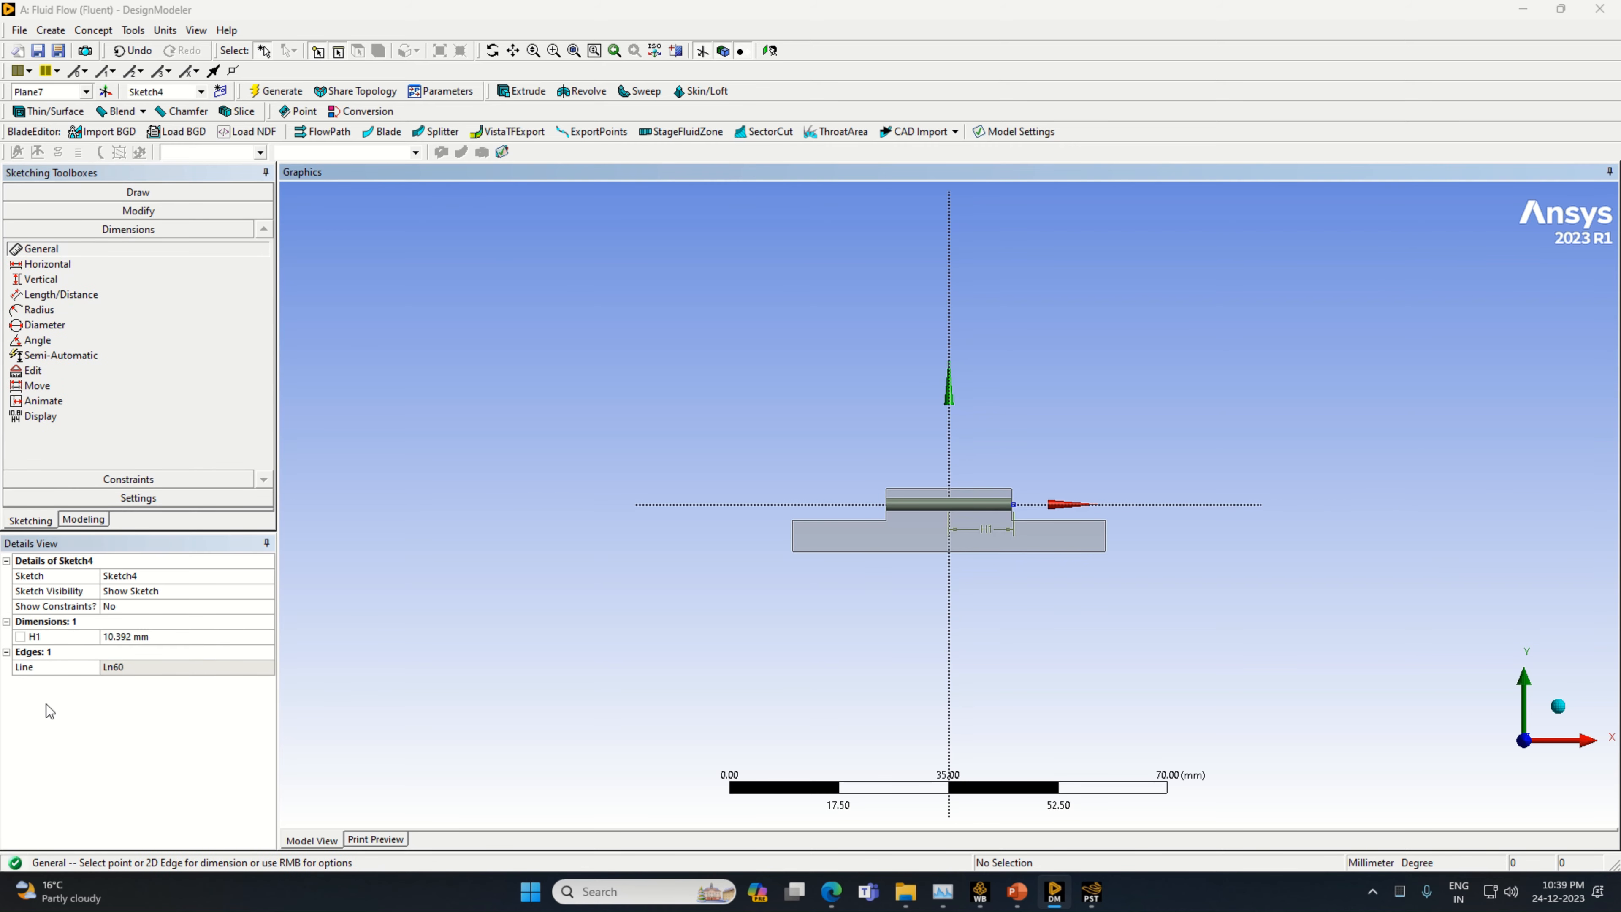
left_click(140, 637)
key("BackSpace")
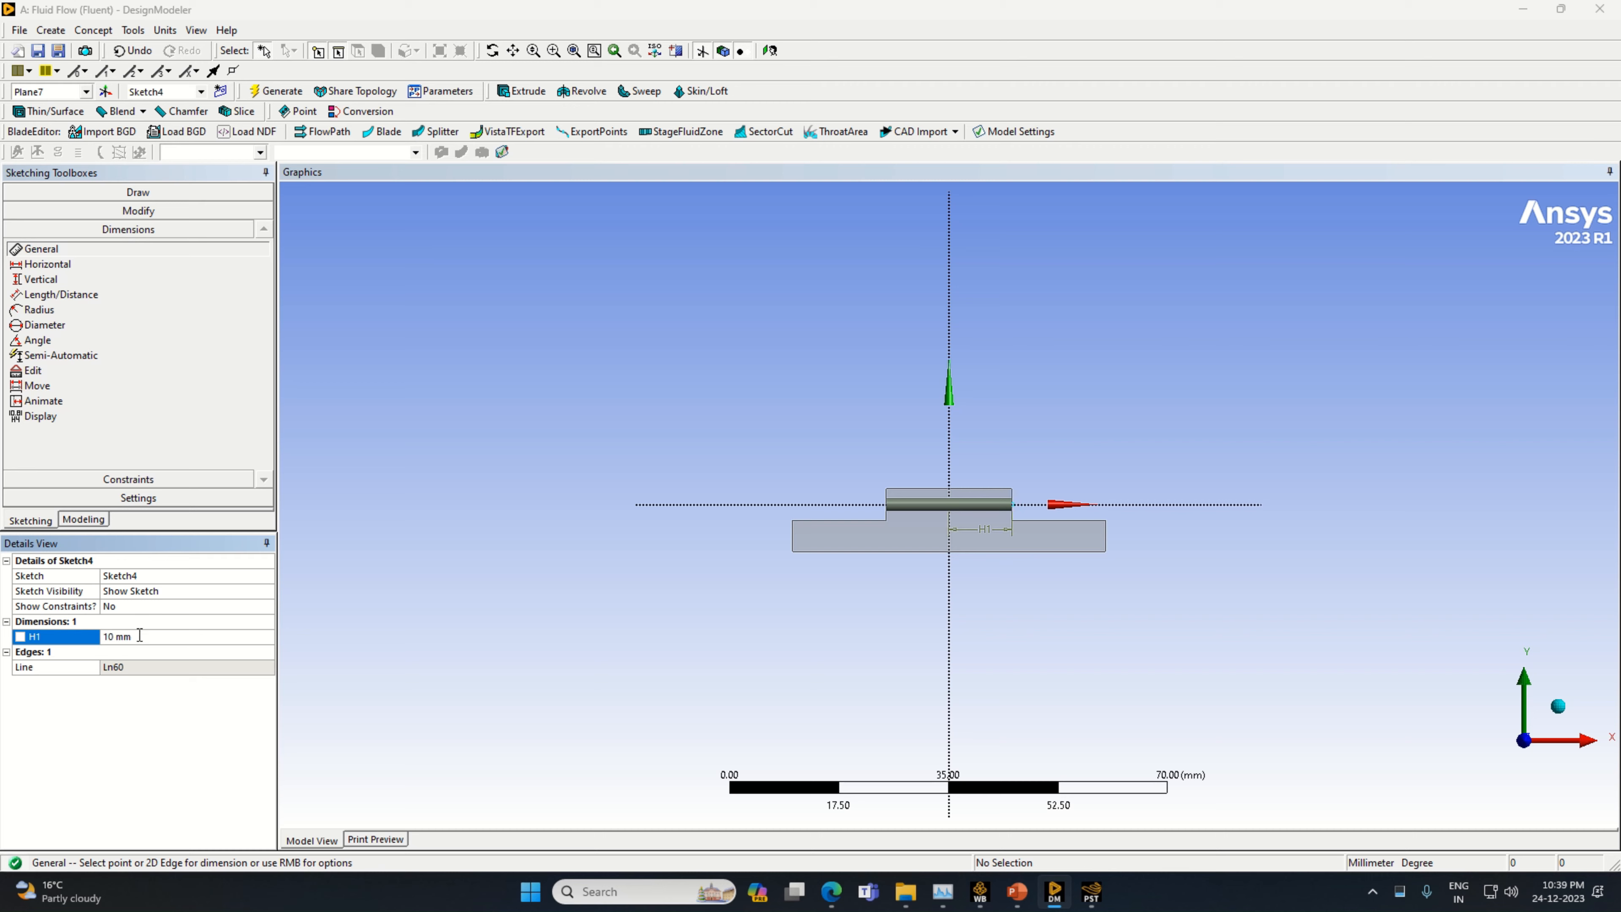
Draw a vertical line about 12.6 mm long upward from the outer end of the 10 mm horizontal line
left_click(138, 192)
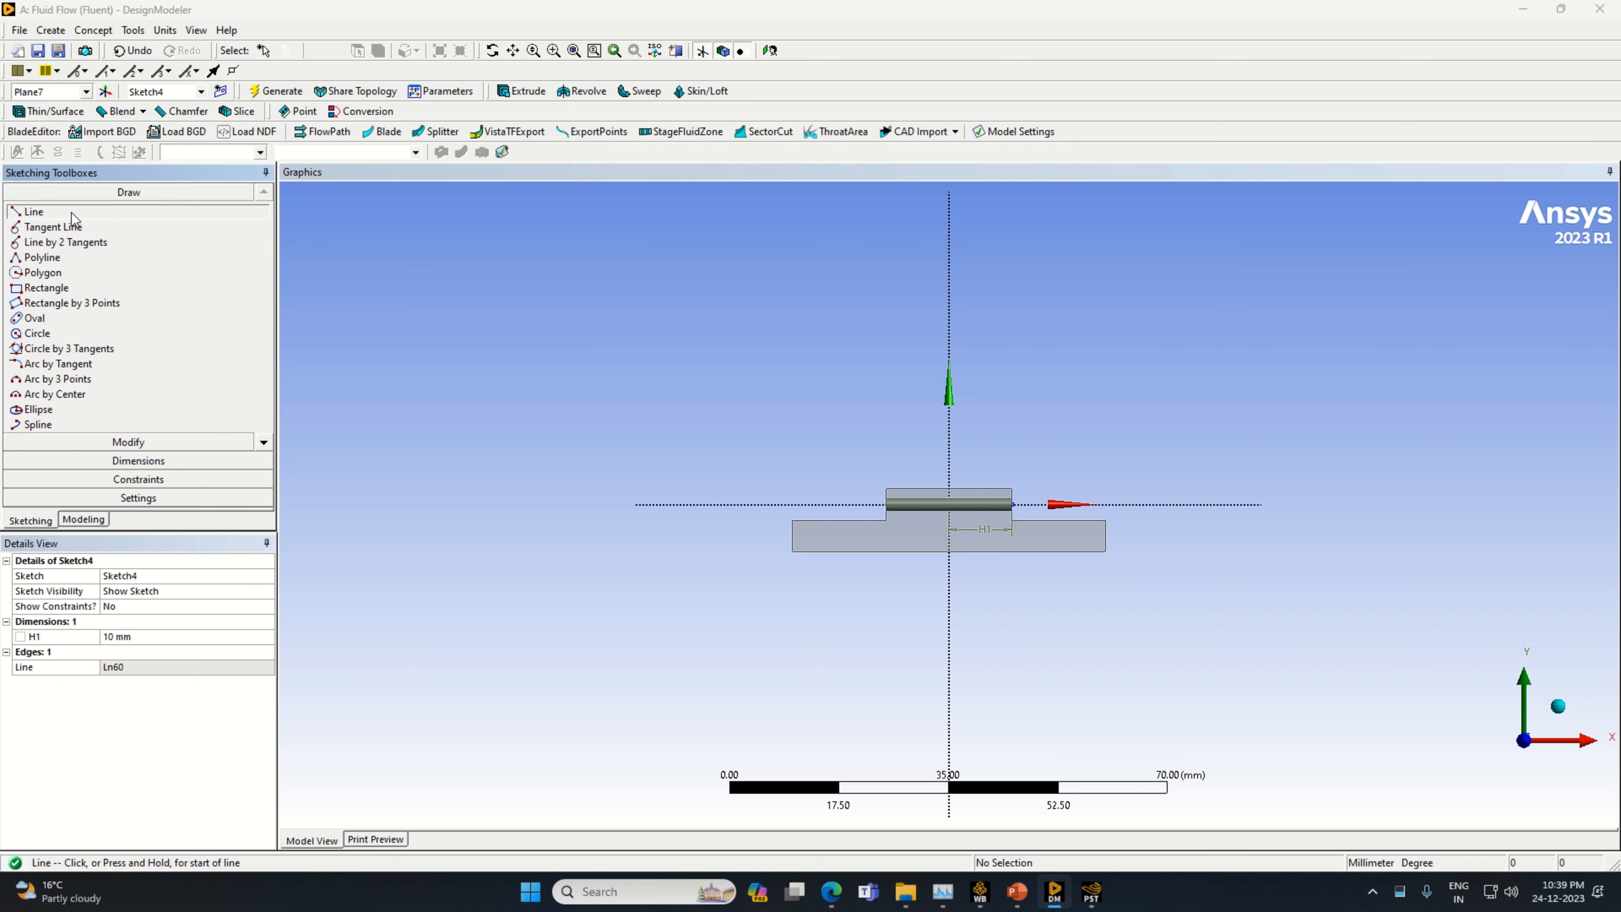
left_click(1012, 505)
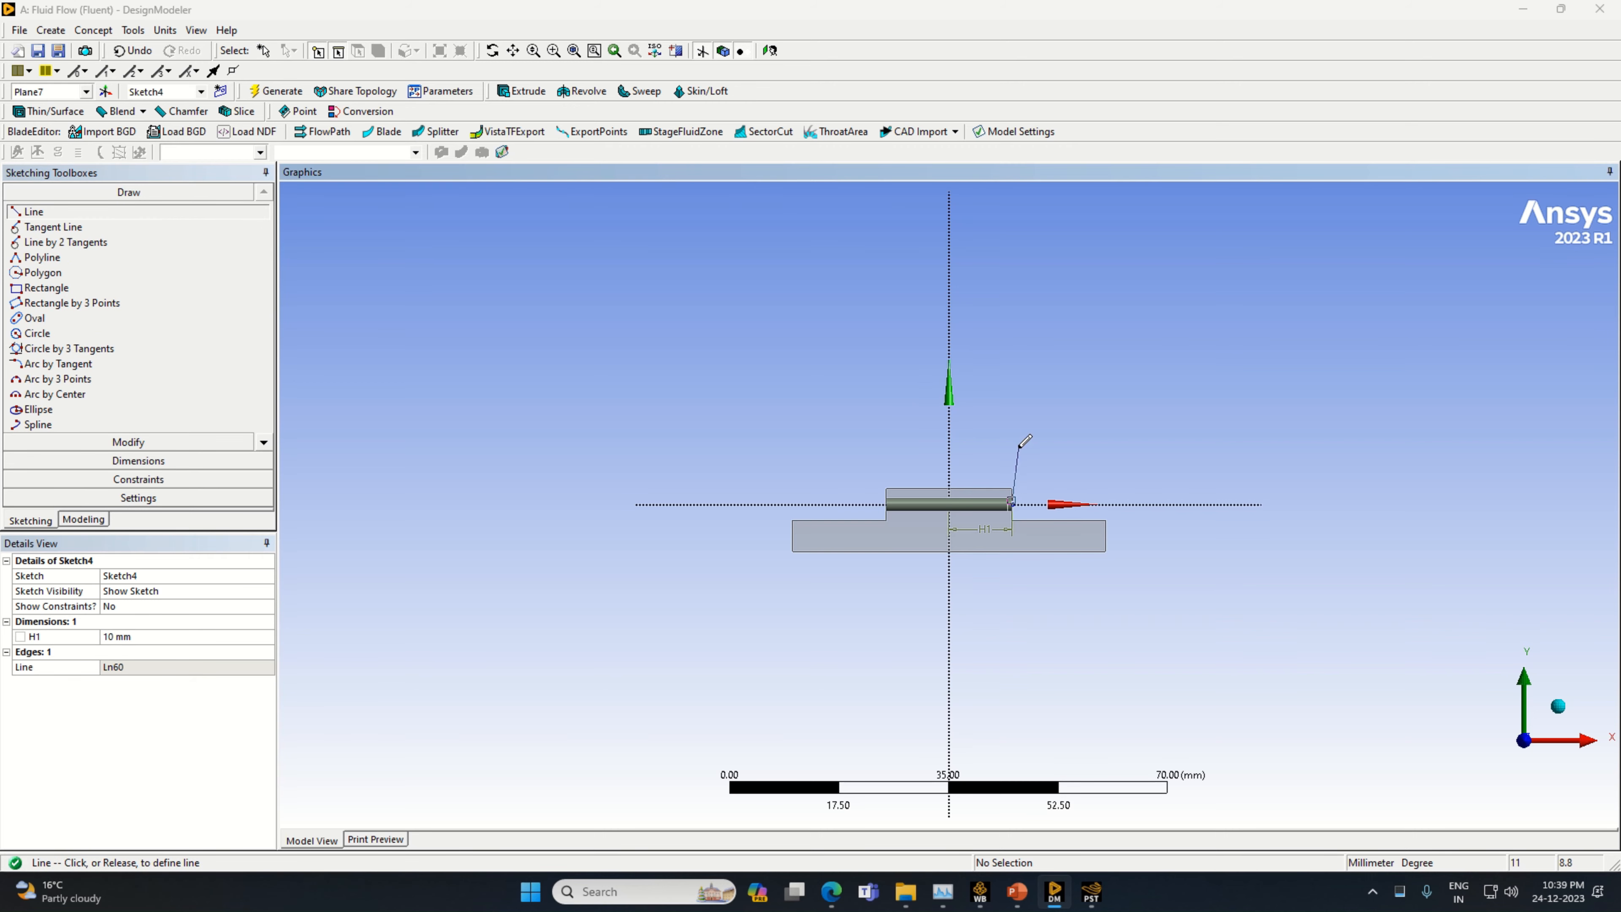
left_click(1011, 426)
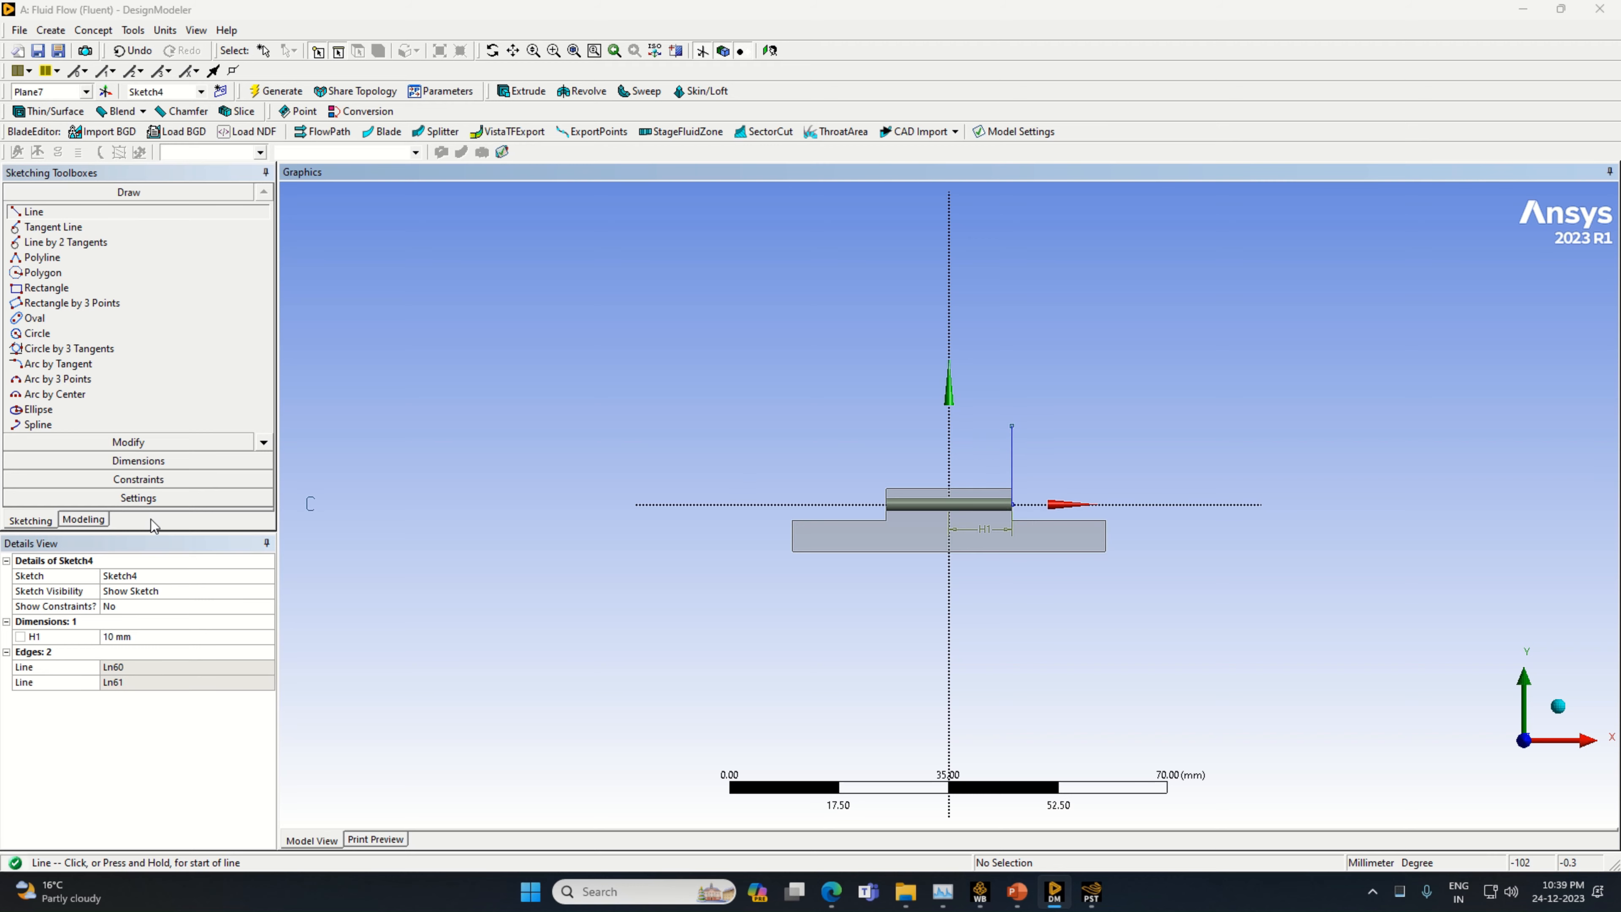
Dimension the vertical line's length beside it and set it to 6 mm
left_click(138, 460)
left_click(1011, 470)
left_click(1023, 470)
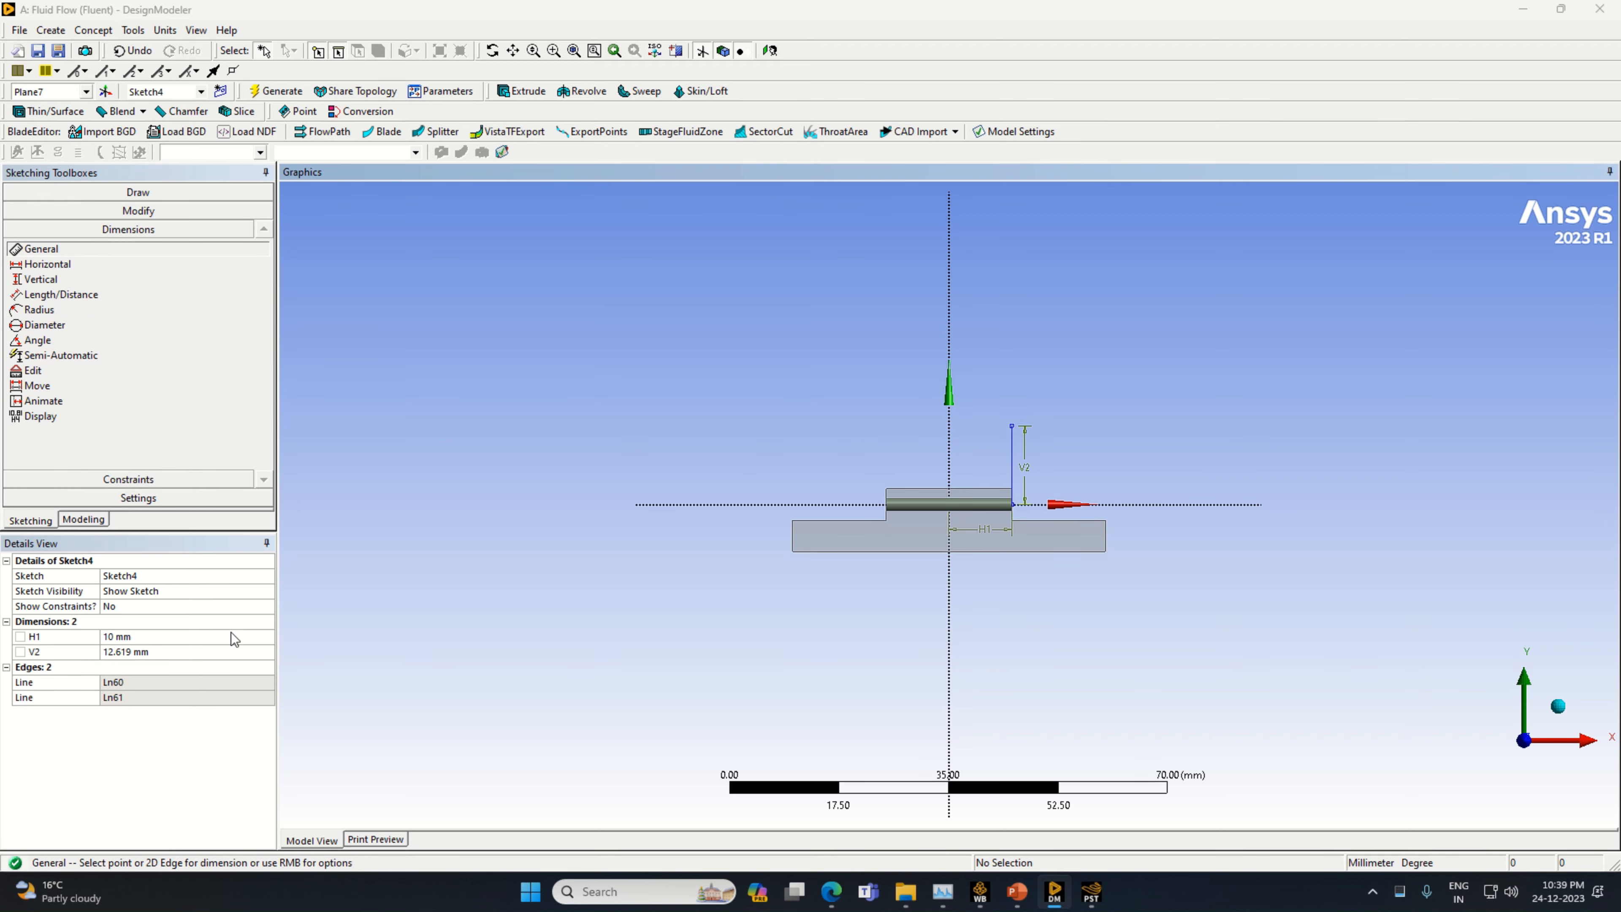
left_click(183, 652)
type("6")
key("Return")
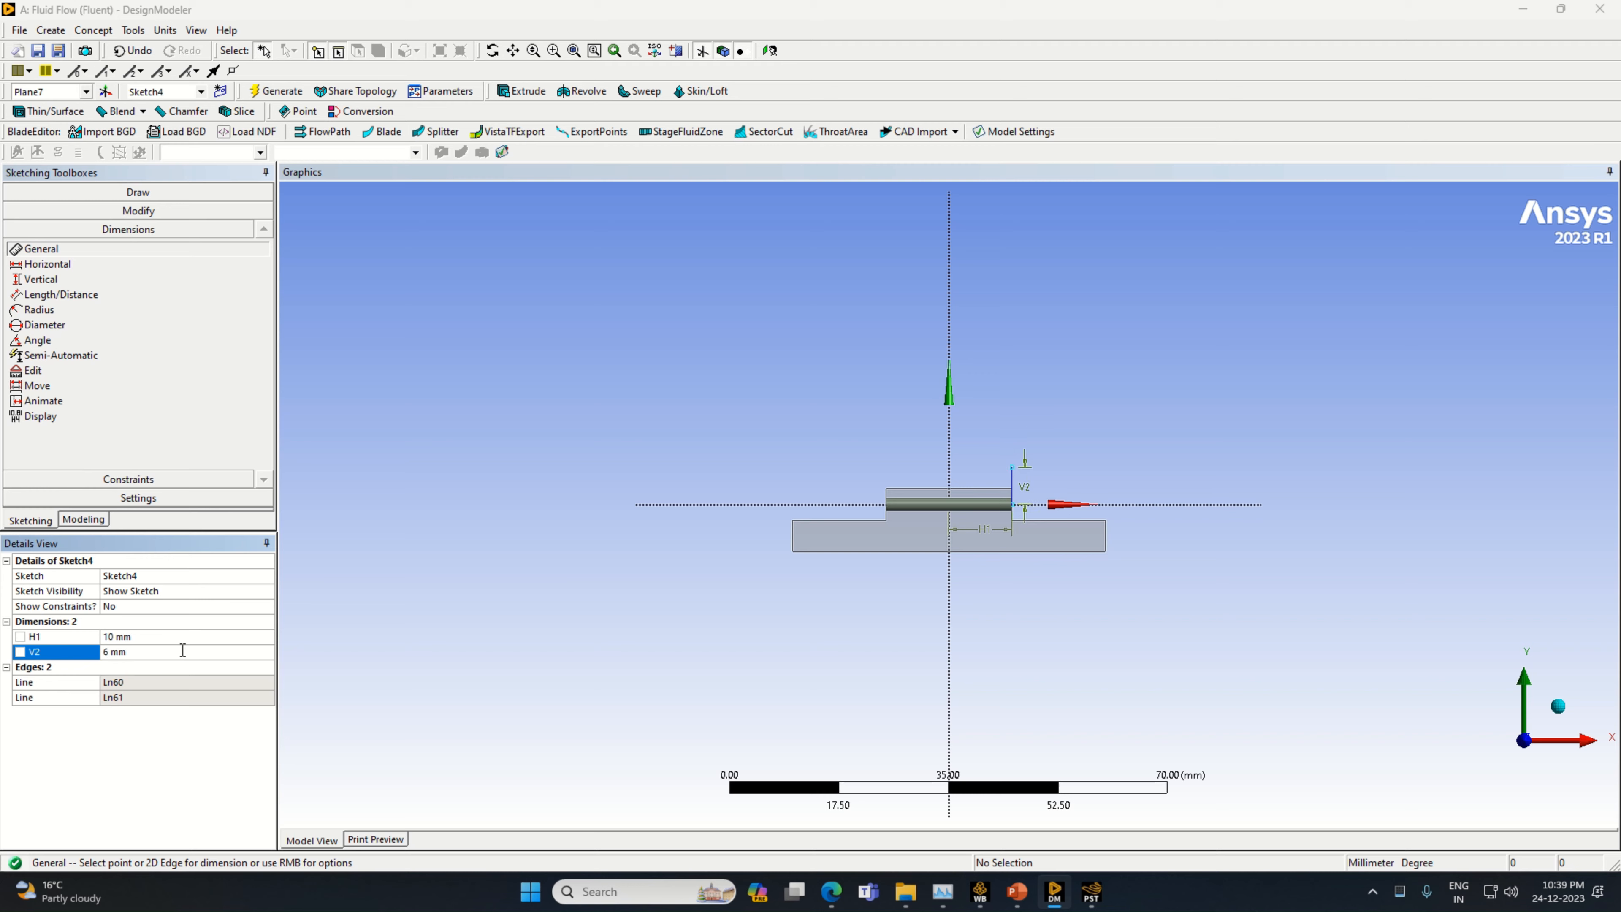
Draw a circle centred on the upper endpoint of the vertical line
left_click(138, 192)
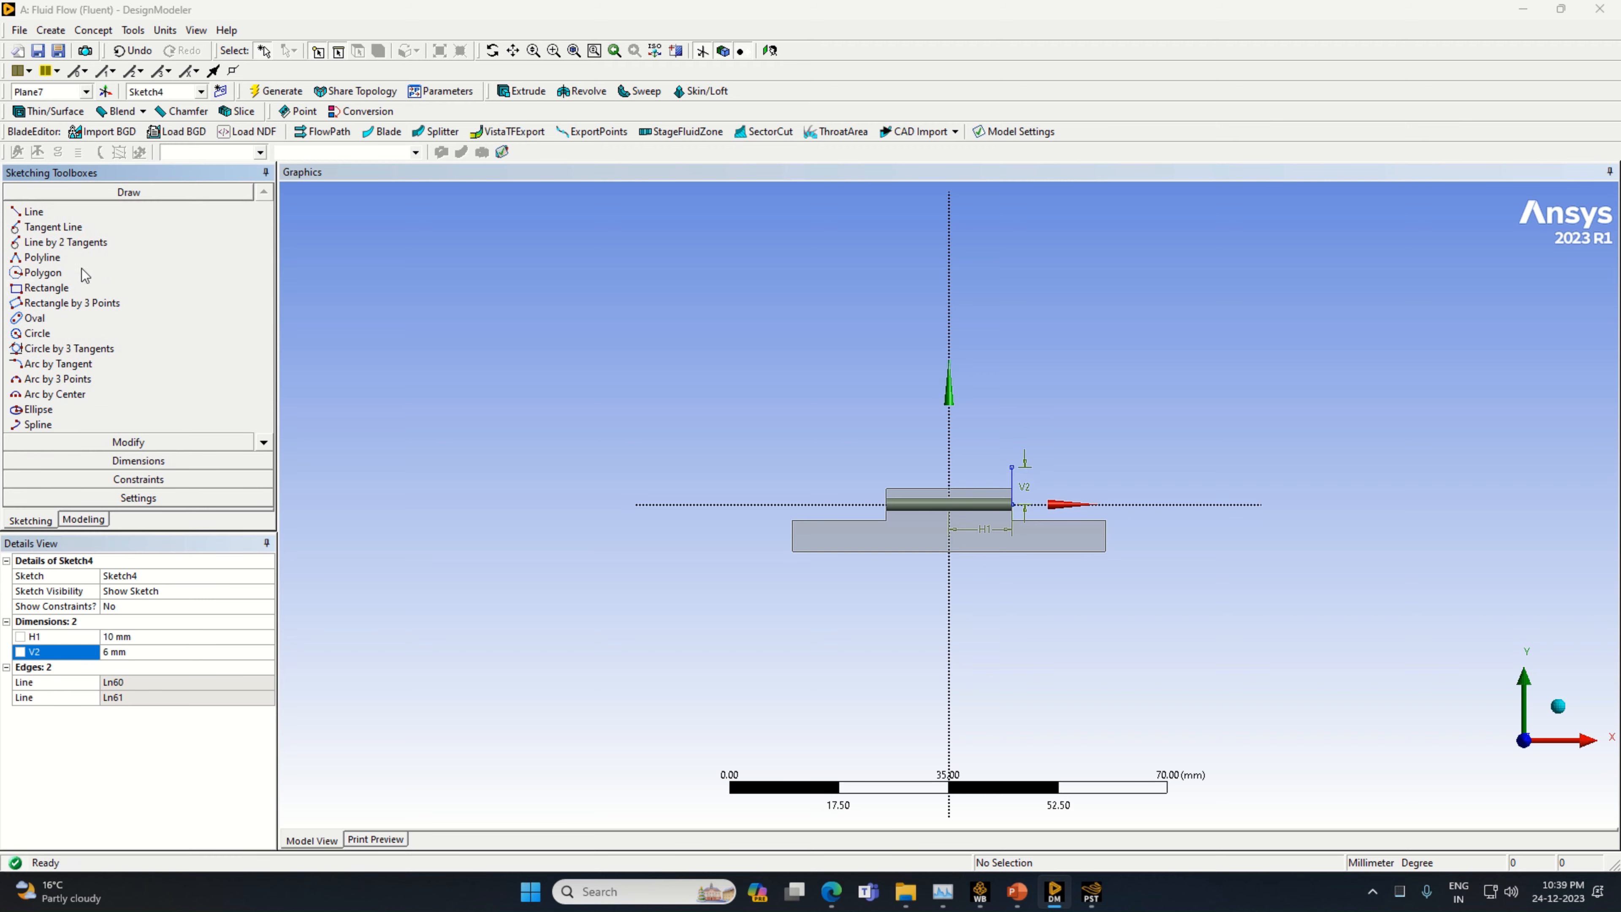
left_click(84, 335)
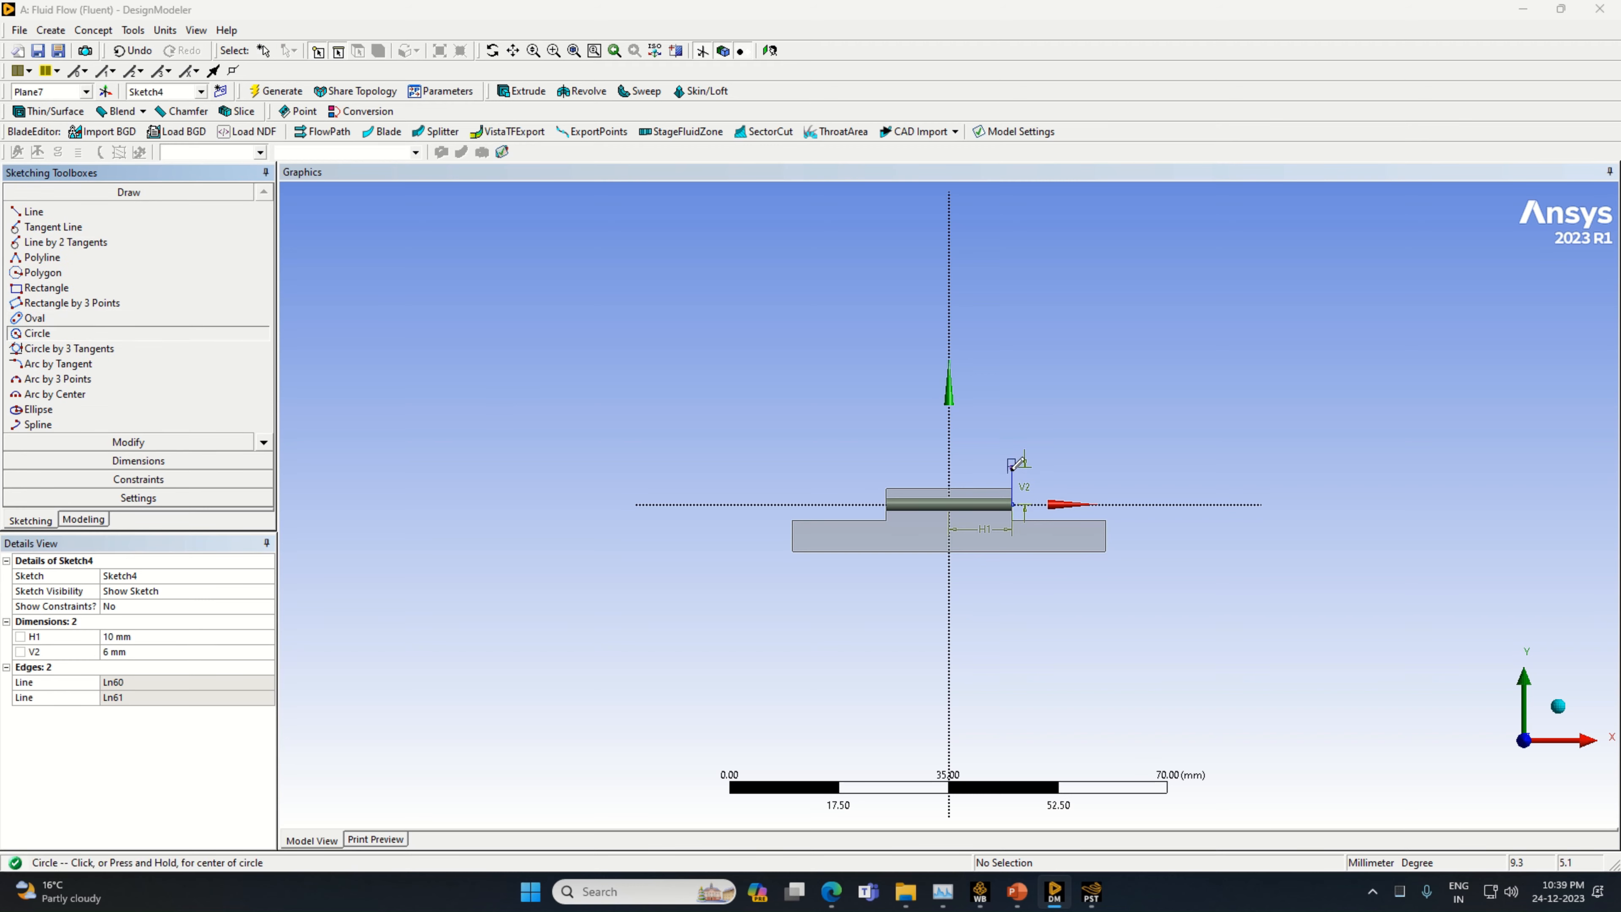
left_click(1011, 466)
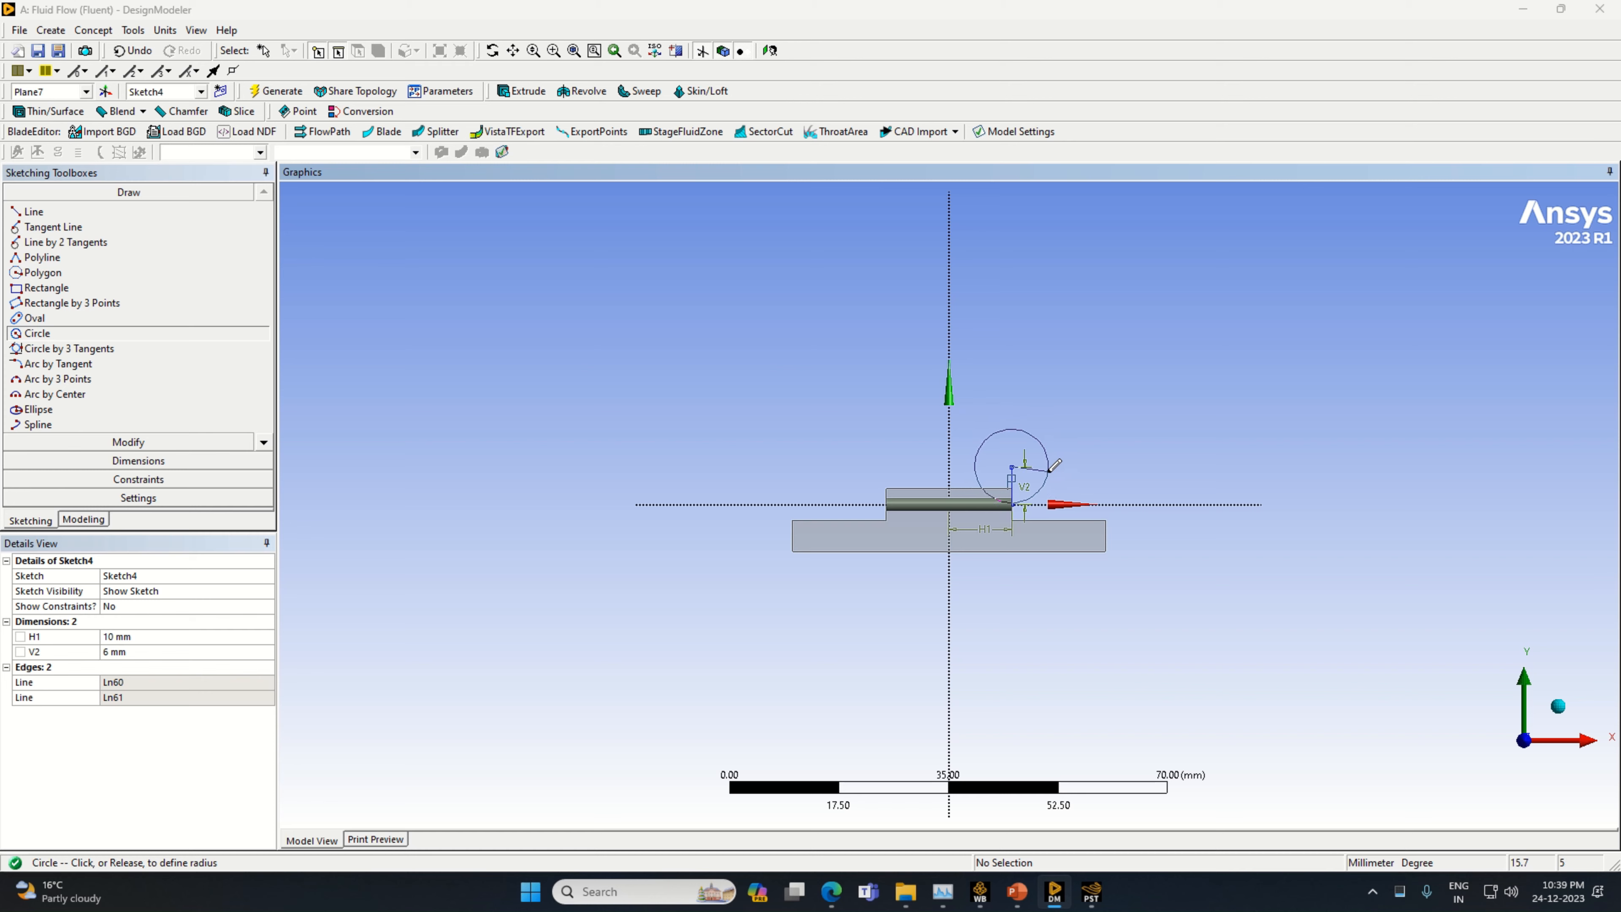
Complete the circle at about 9.8 mm diameter, dimension its diameter, and set it to 12 mm
left_click(1042, 467)
left_click(128, 461)
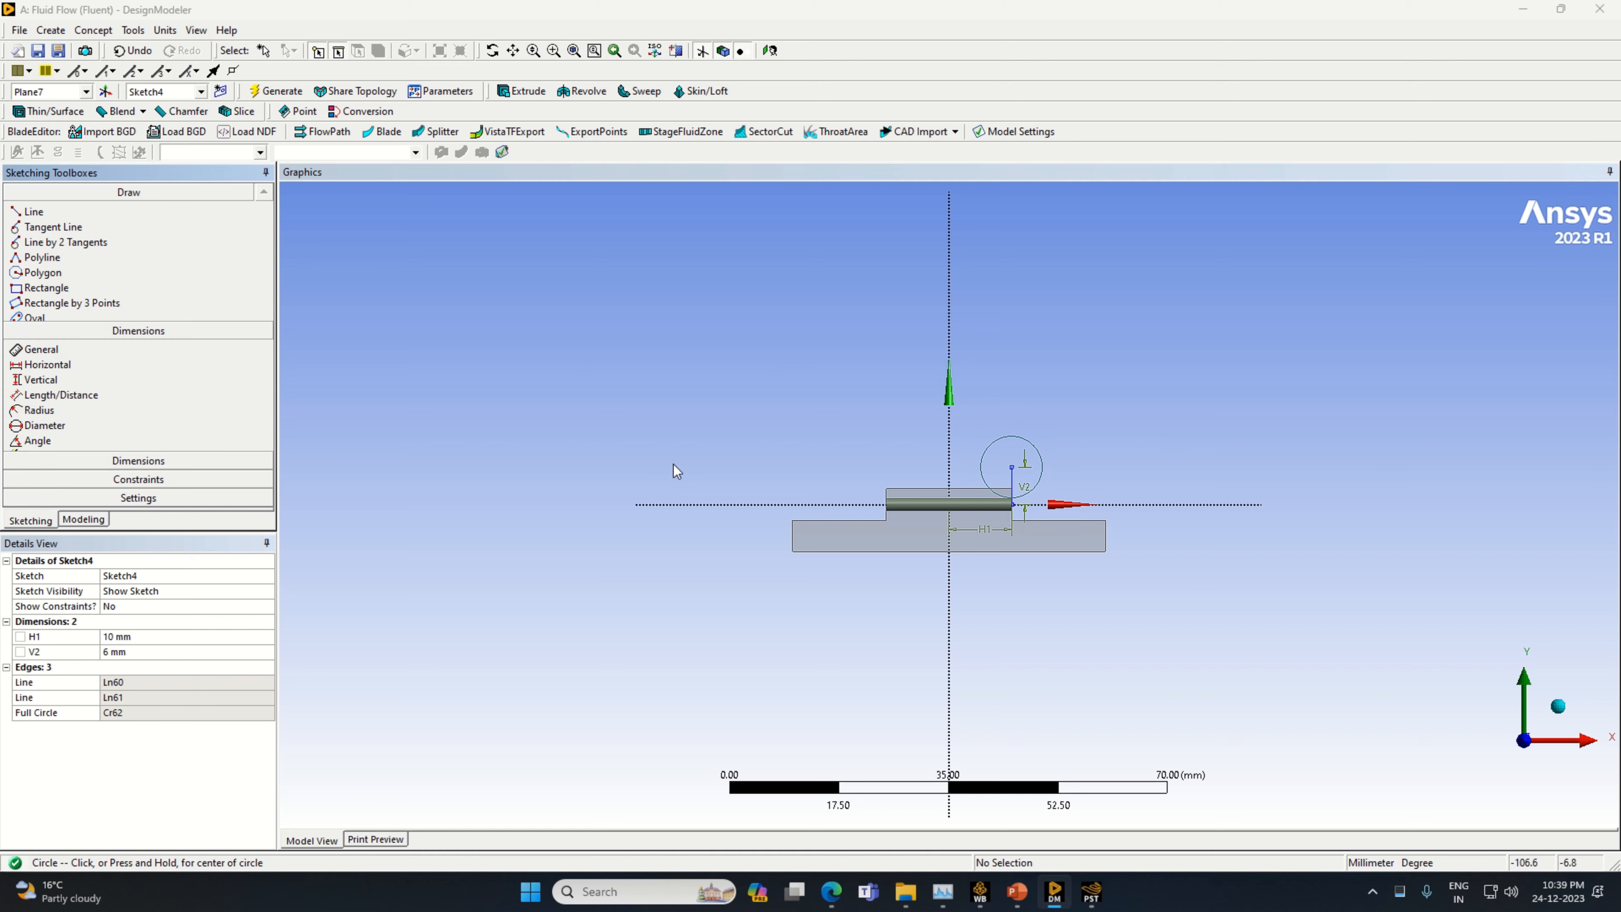
left_click(1032, 447)
left_click(1035, 422)
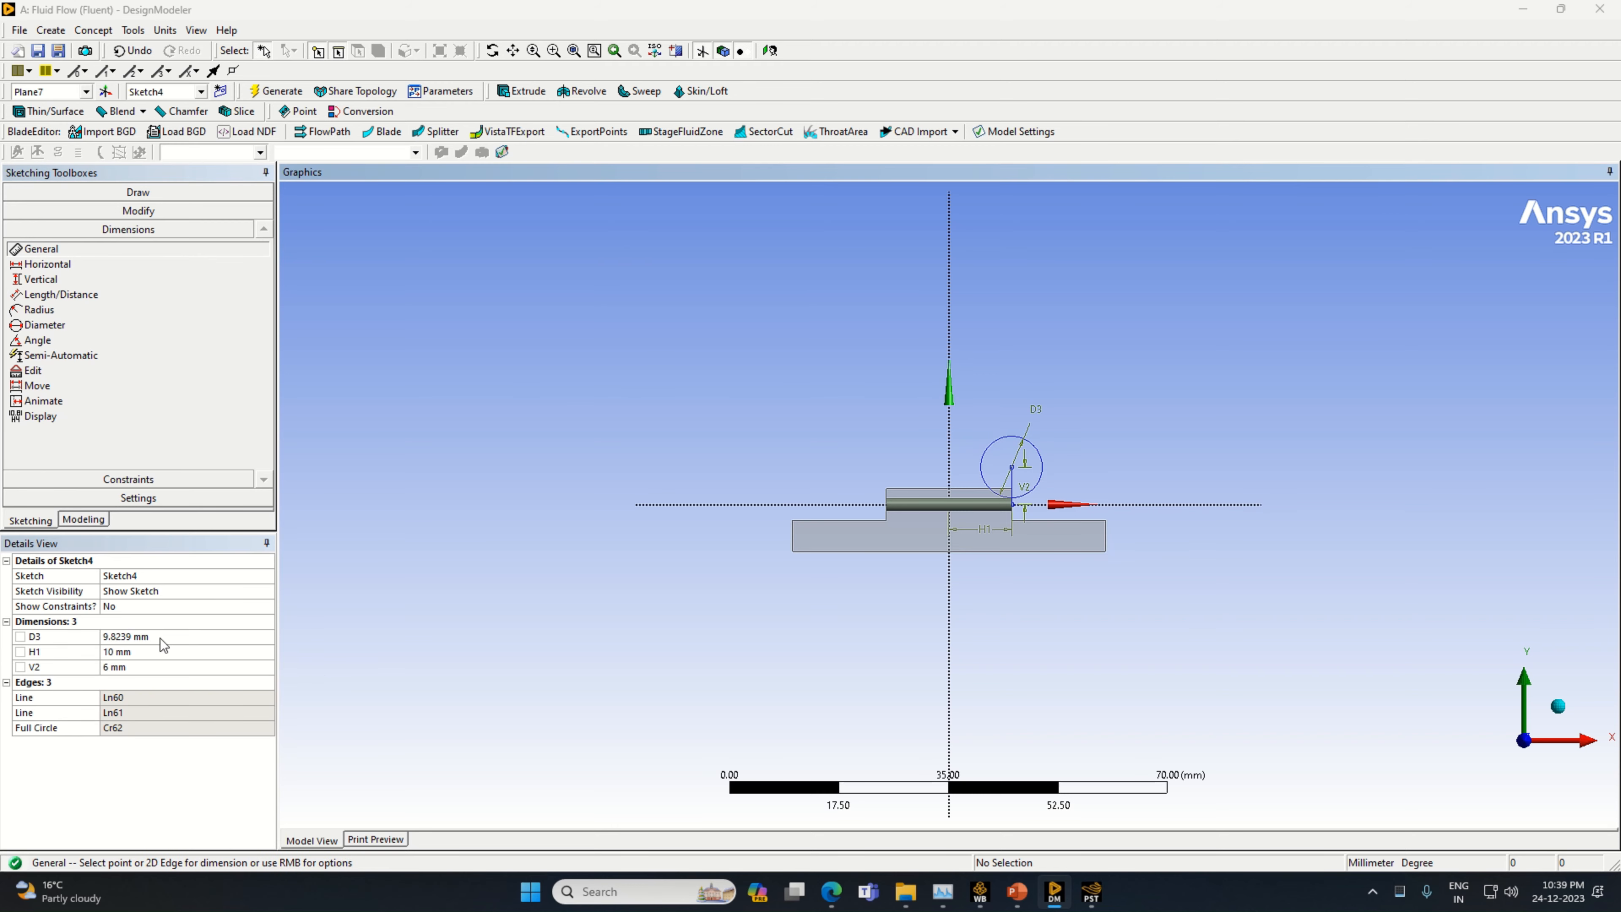
left_click(158, 638)
type("12")
key("Return")
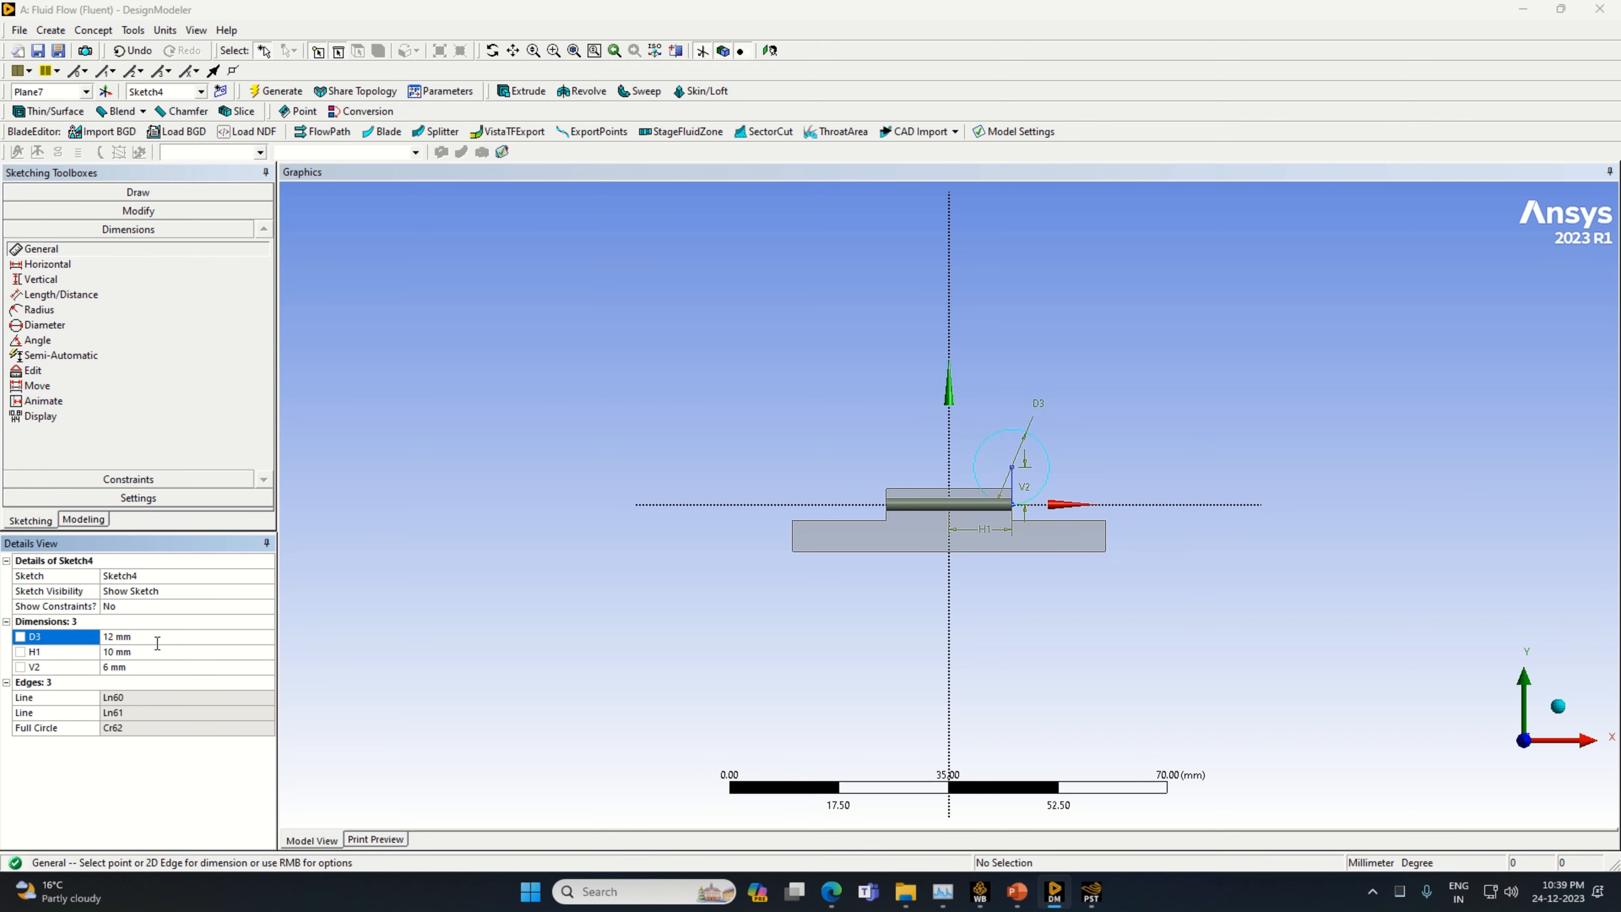
Draw a horizontal line from the circle's centre to its outer edge, and a vertical line about 27 mm long upward from there
left_click(138, 191)
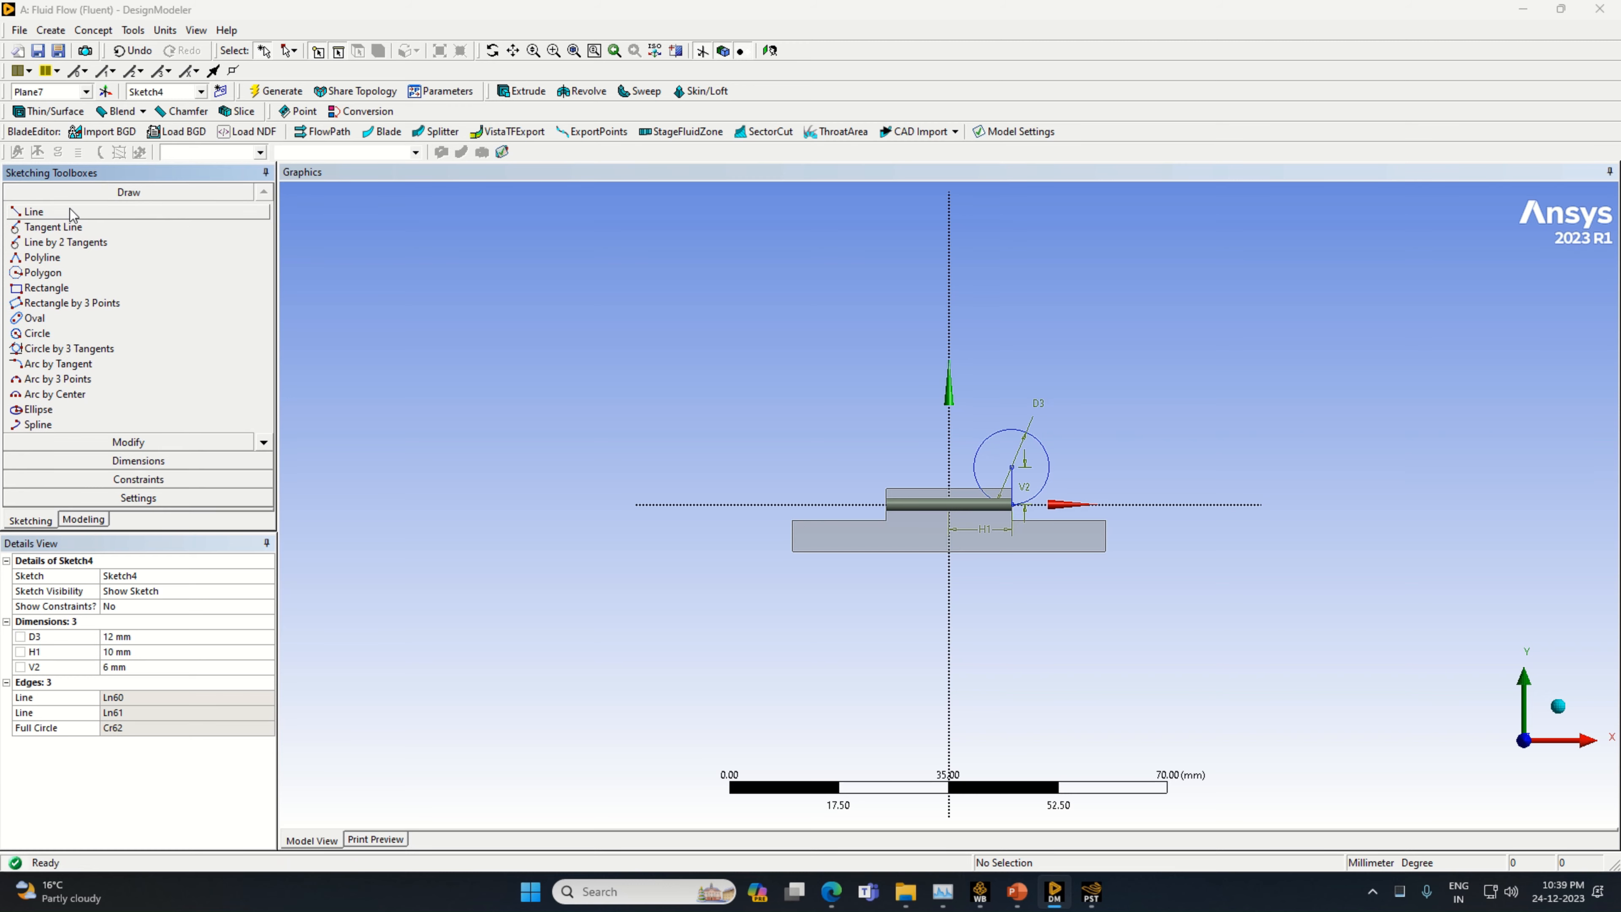
left_click(33, 211)
left_click(1012, 466)
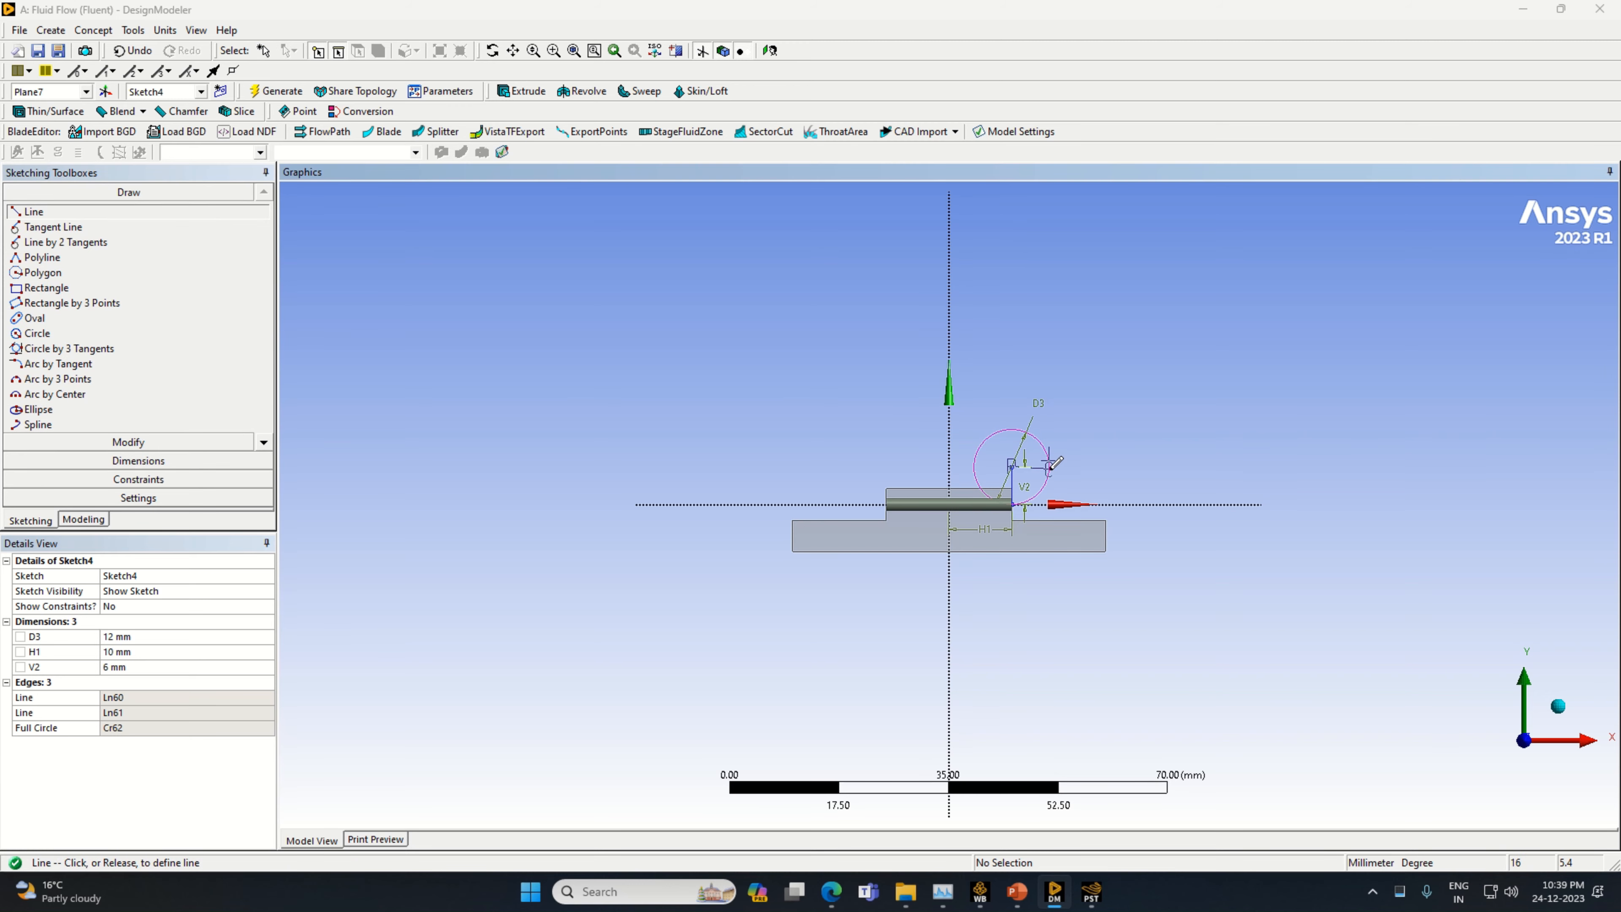
left_click(1050, 465)
left_click(1050, 465)
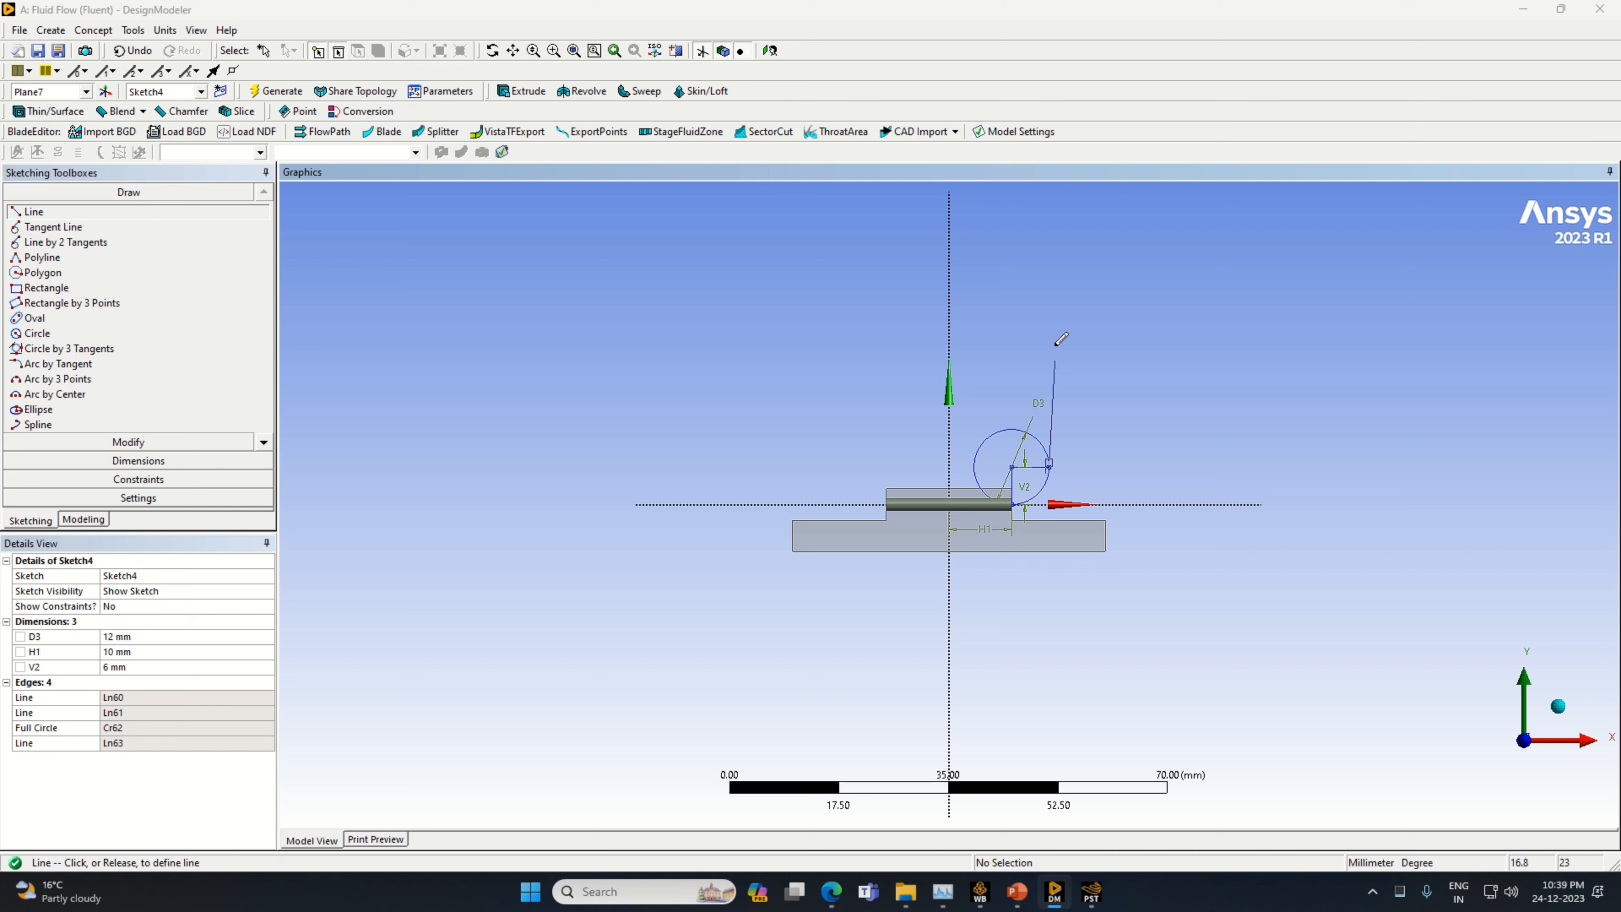
left_click(1050, 297)
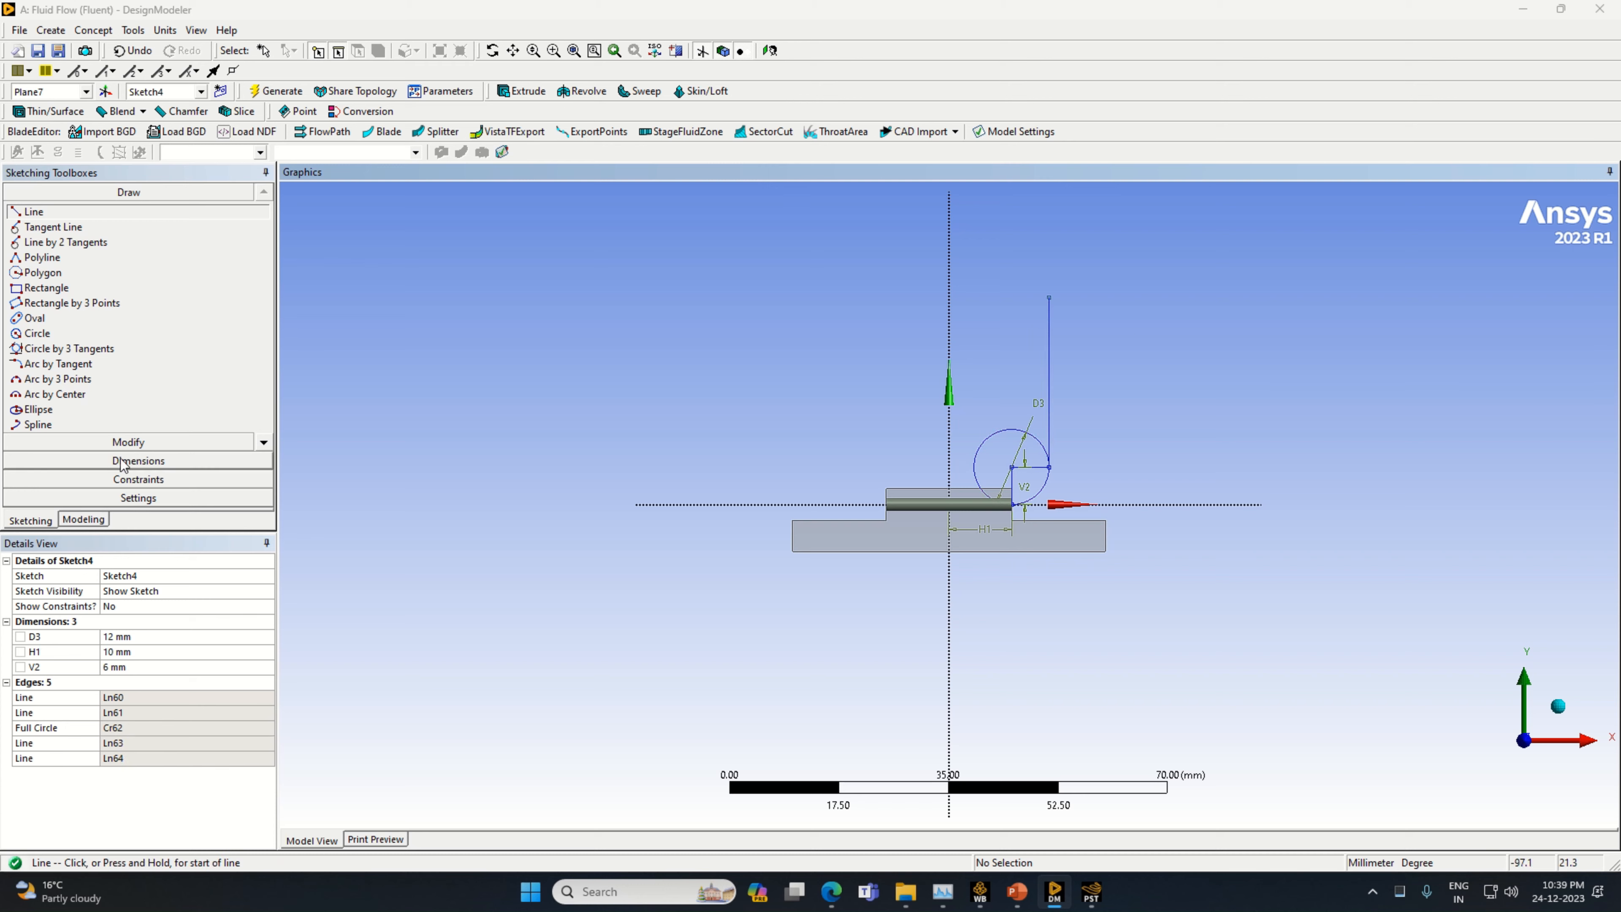
Dimension the long vertical line's length beside it and set it to 13 mm
left_click(138, 461)
left_click(1049, 383)
left_click(1061, 392)
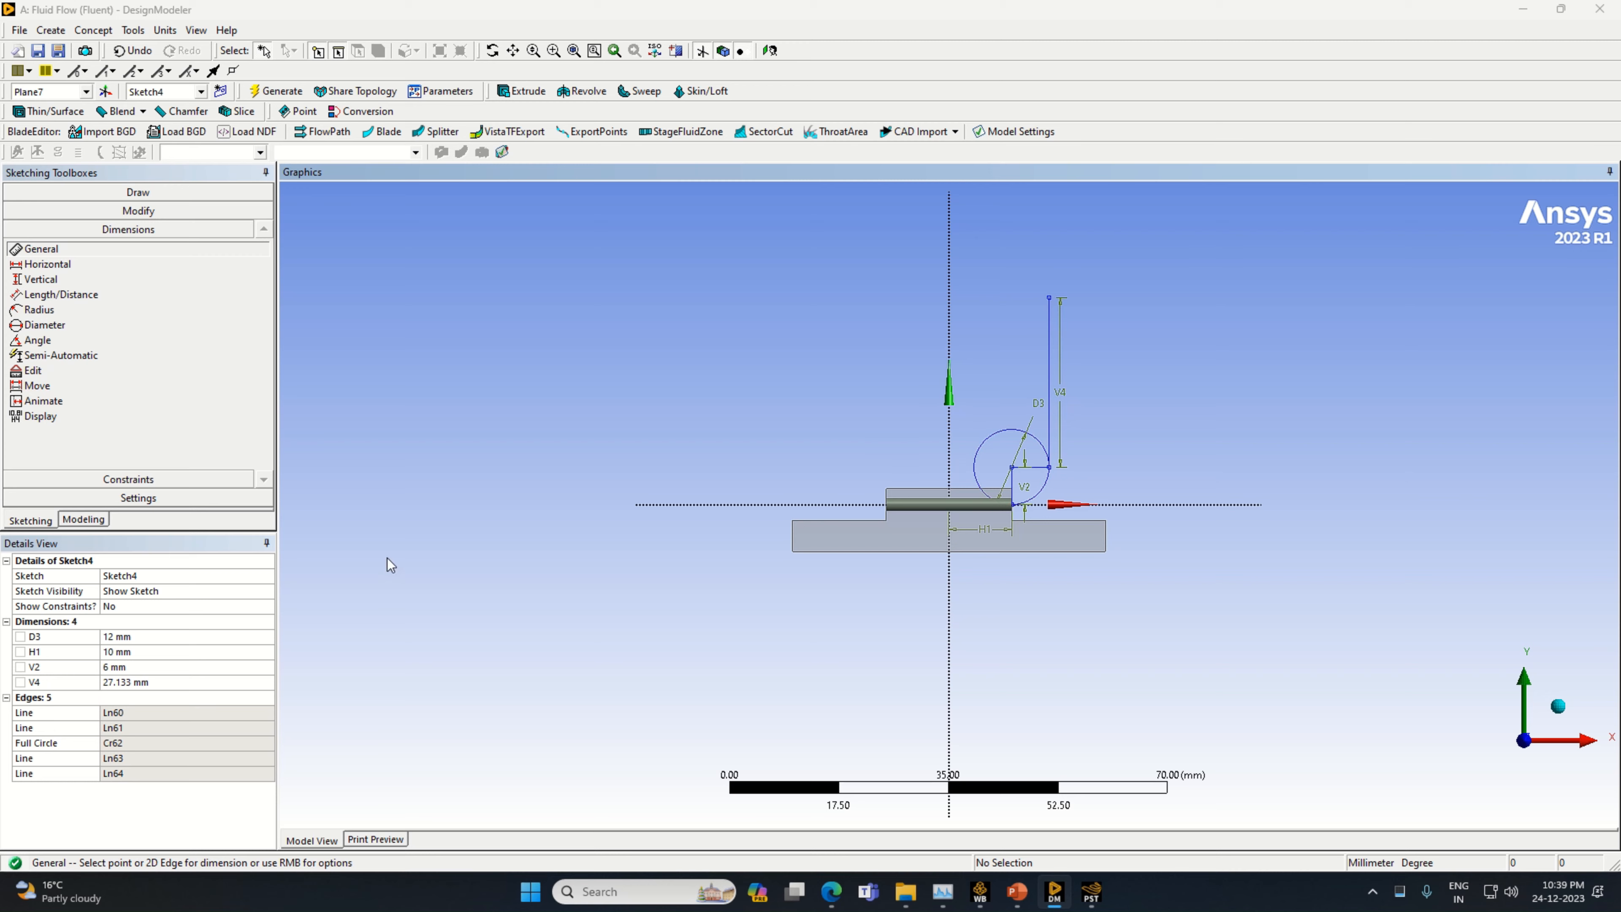
left_click(149, 681)
type("13")
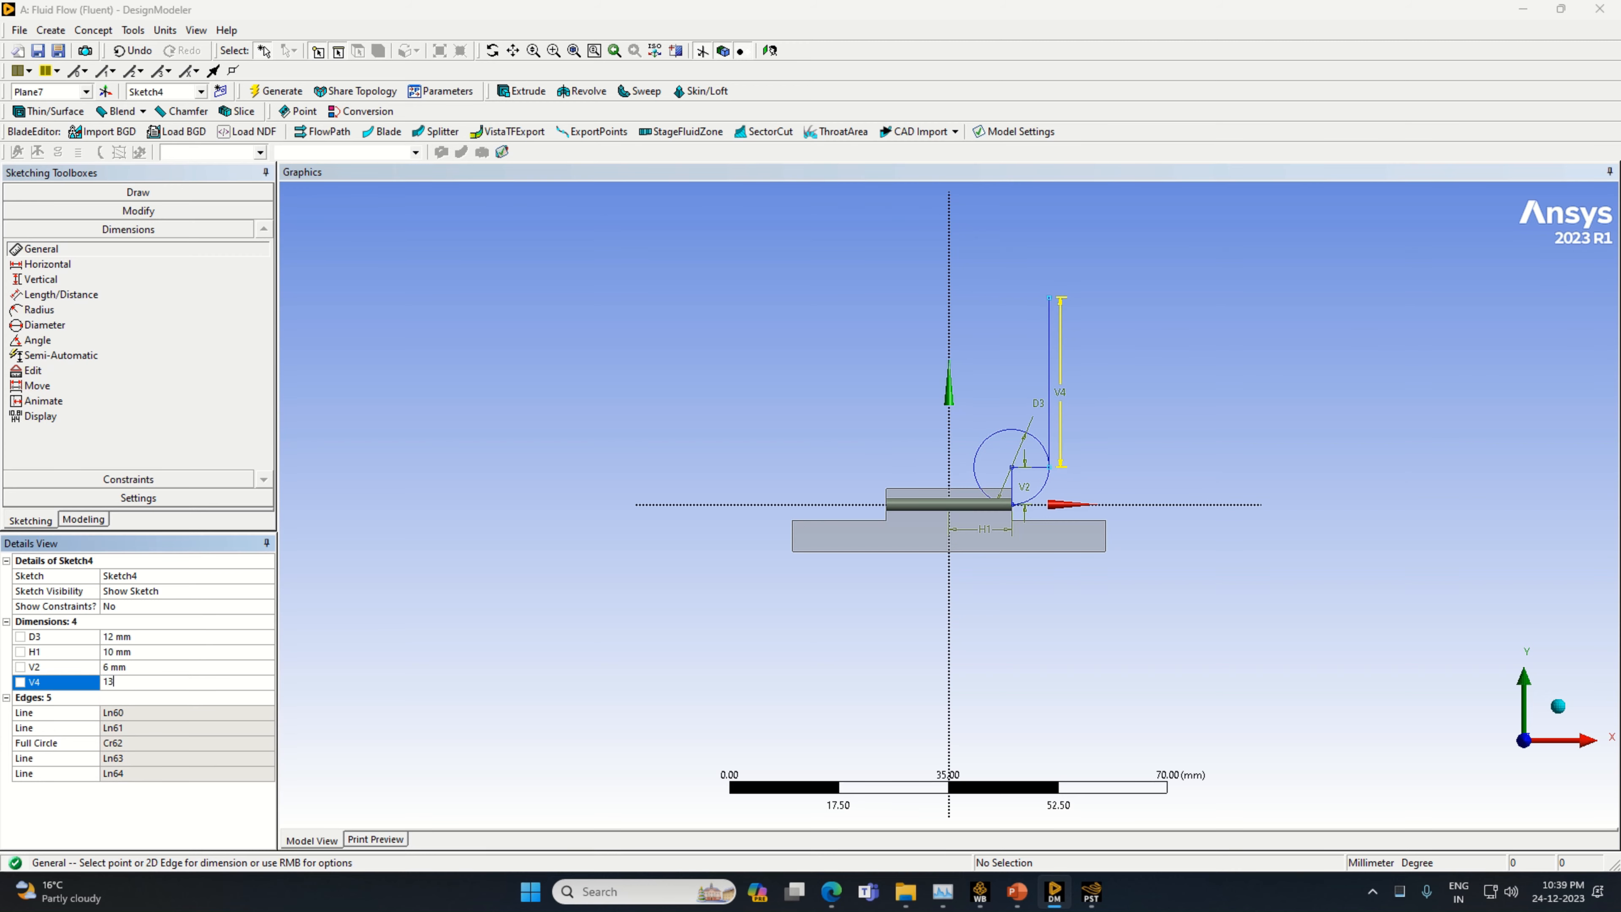
key("Return")
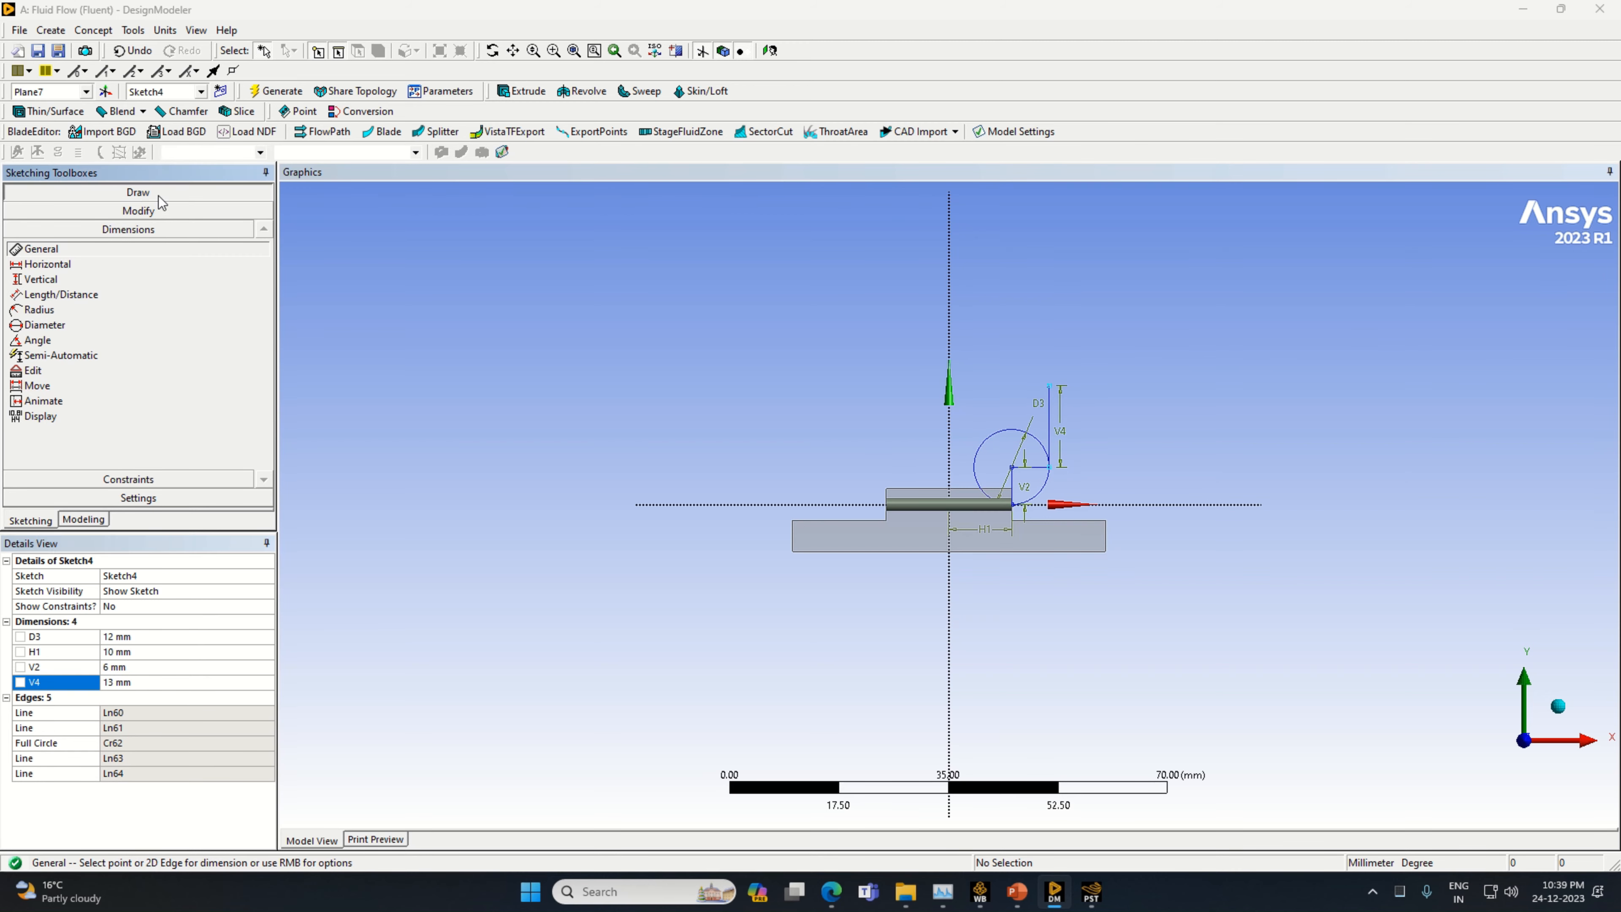
Draw a horizontal line about 9 mm long inward from the upper end of the 13 mm vertical line
left_click(138, 191)
left_click(98, 212)
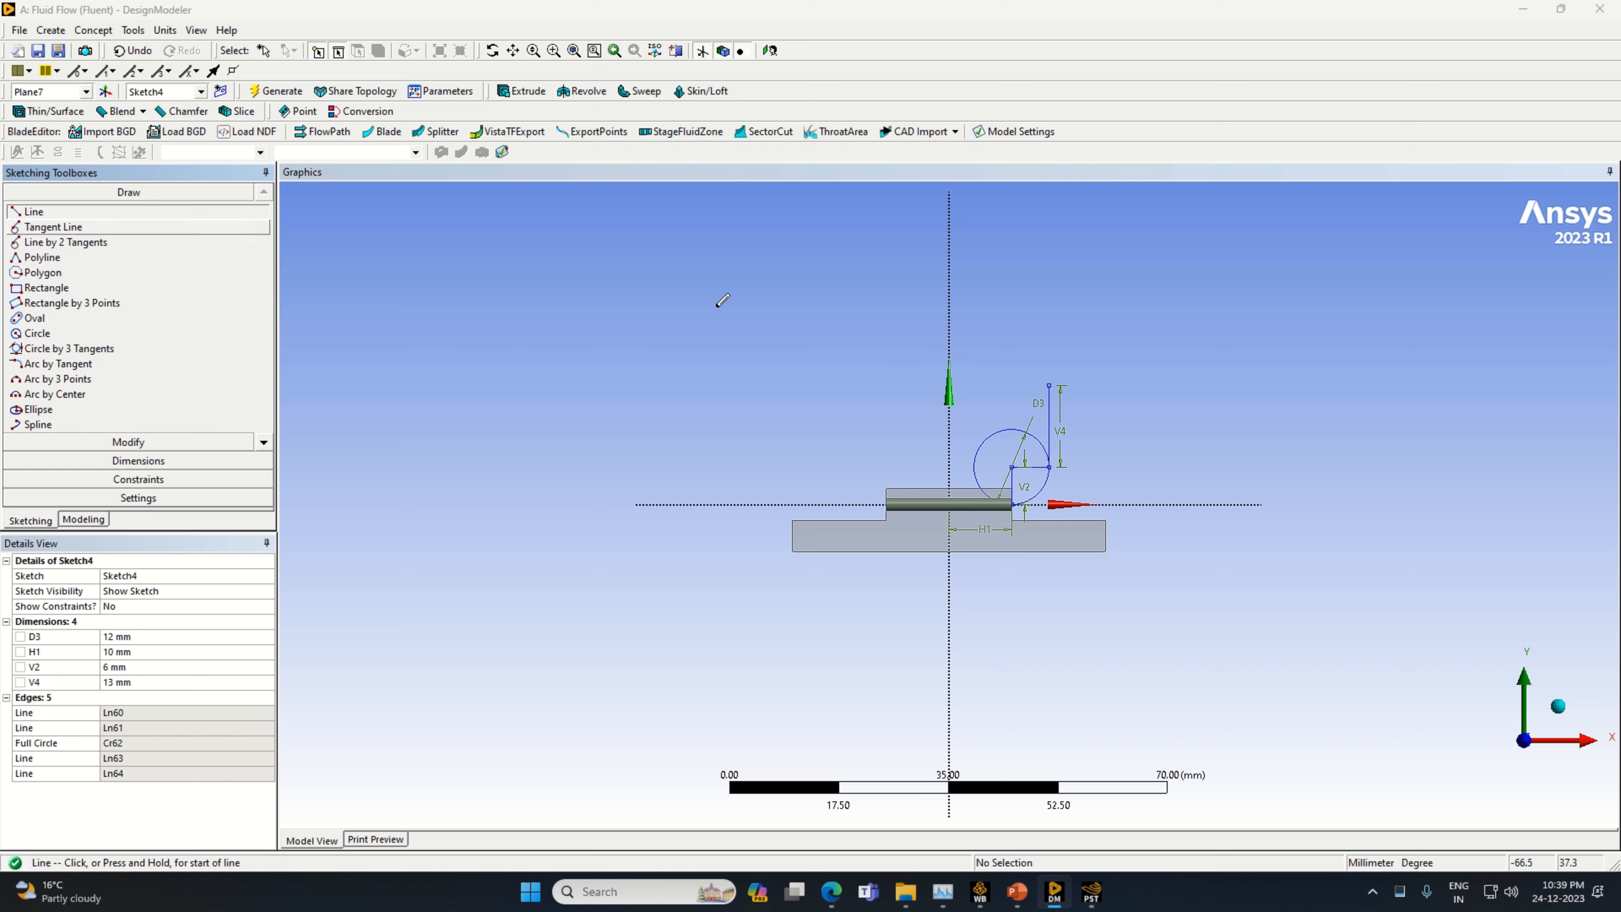
left_click(1048, 383)
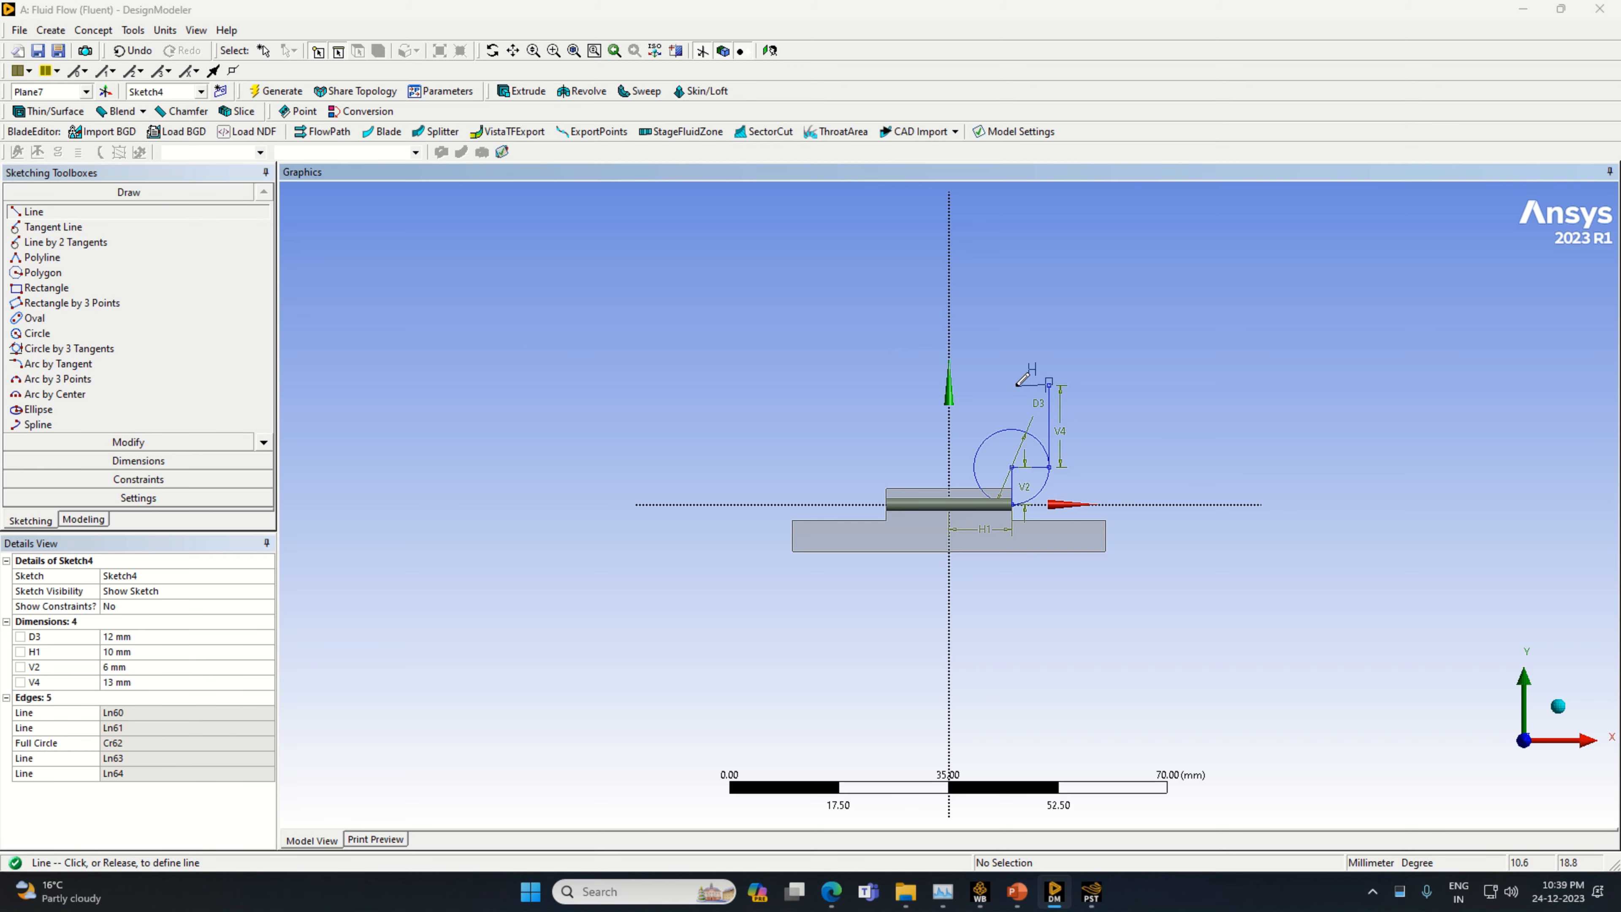
left_click(992, 385)
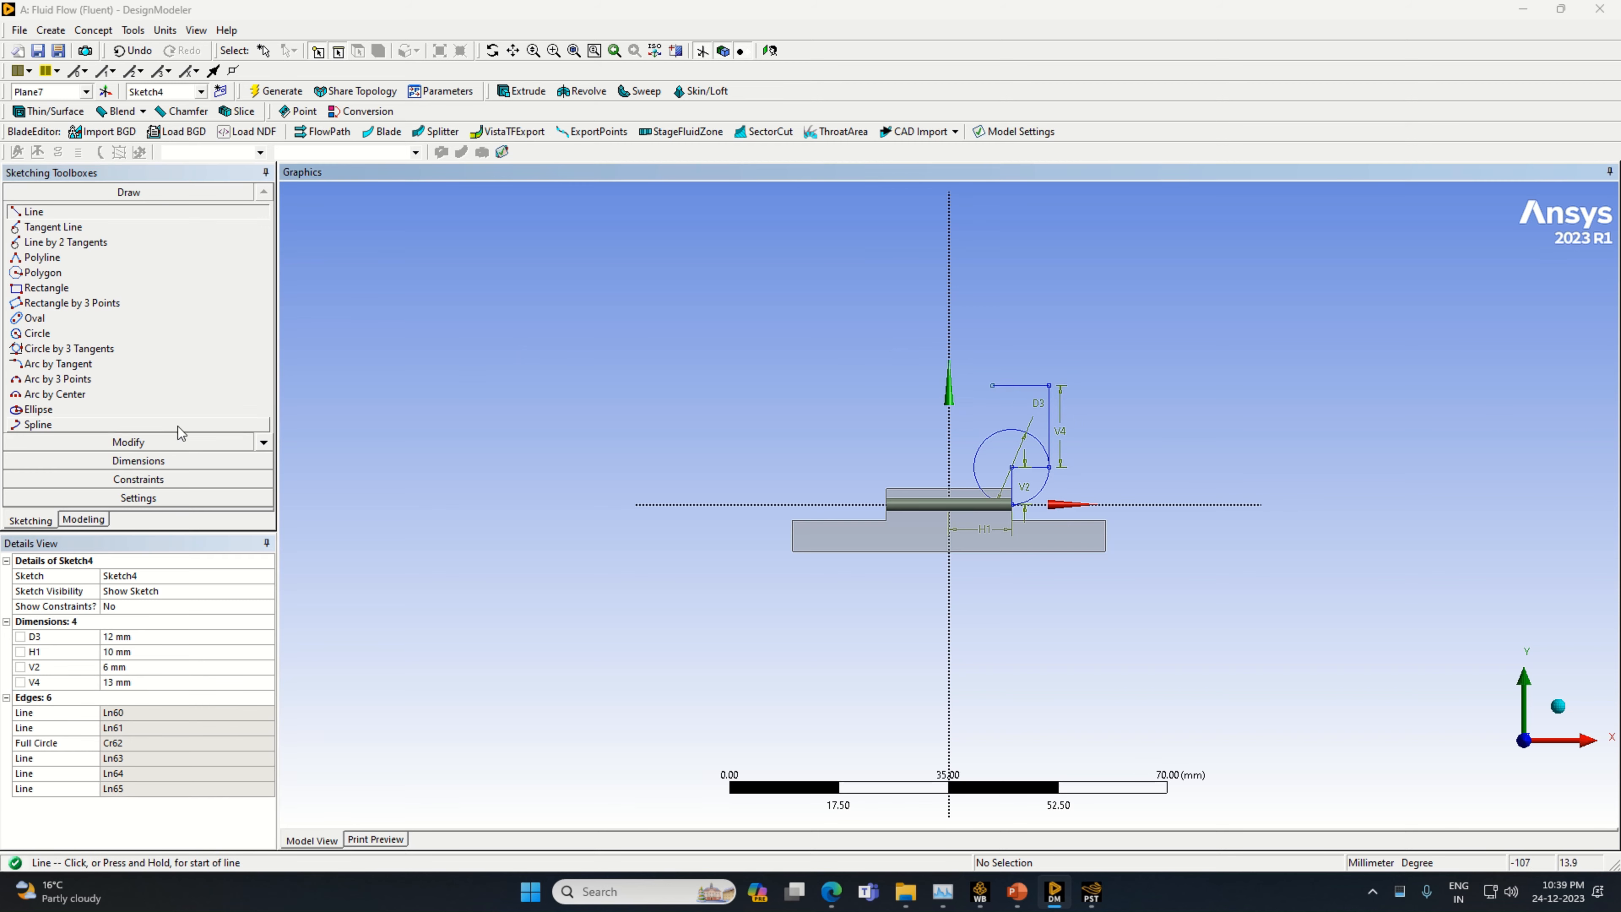
Dimension the upper horizontal line's length above it and set it to 6 mm
left_click(138, 460)
left_click(1025, 388)
left_click(1022, 372)
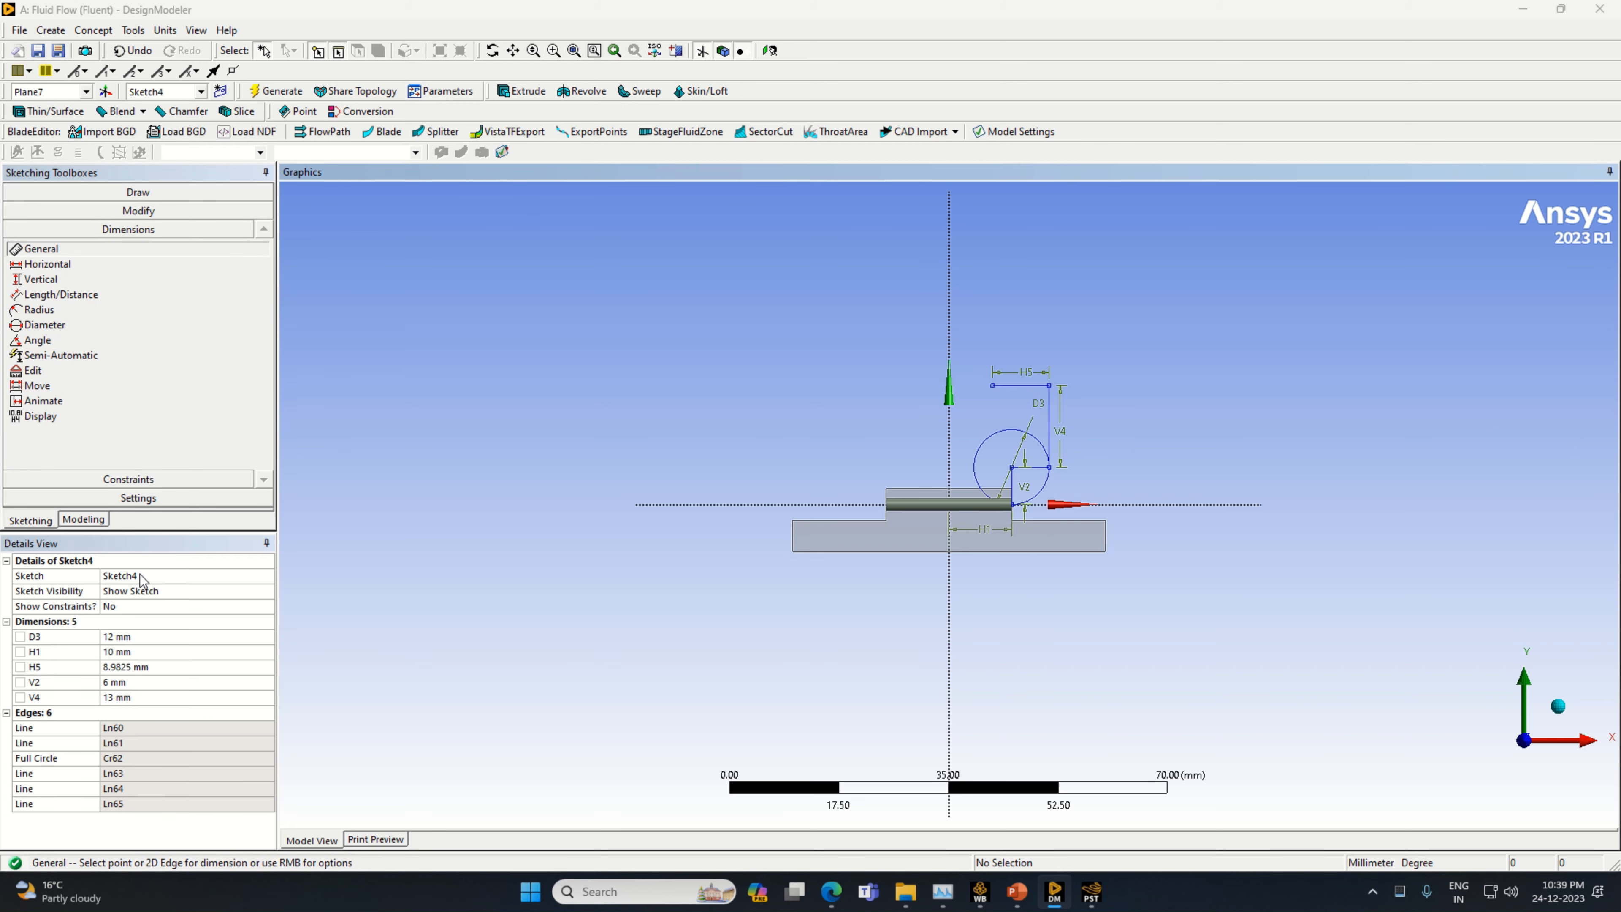
left_click(157, 668)
type("6")
key("Return")
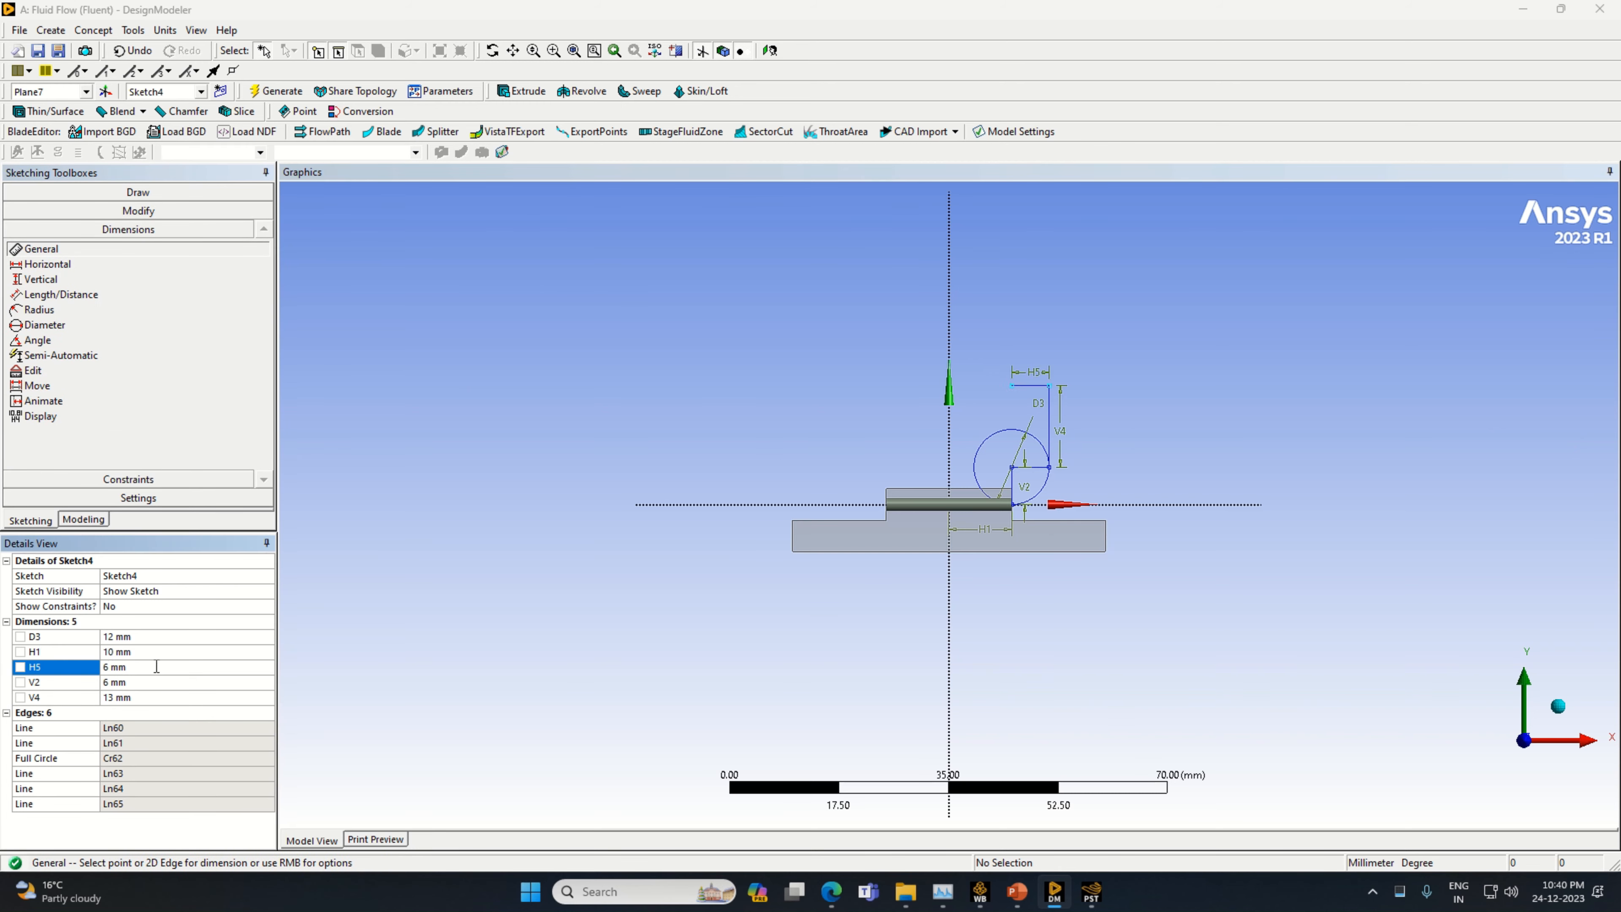
Draw a second circle centred on the inner end of the 6 mm horizontal line, reaching the 13 mm vertical line
left_click(138, 192)
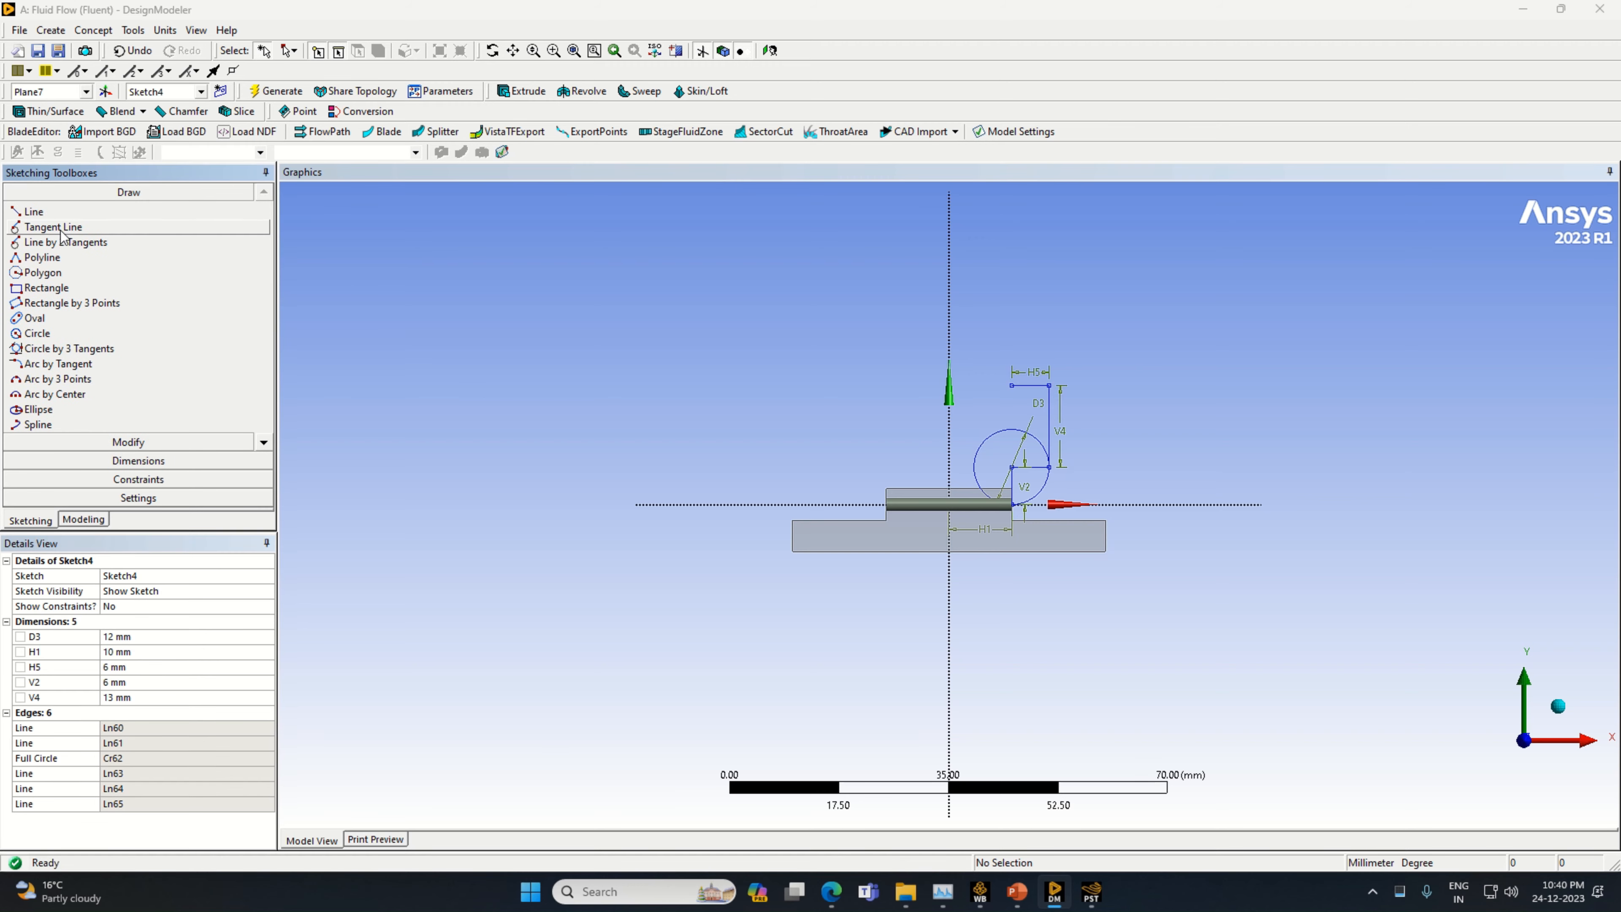
left_click(38, 335)
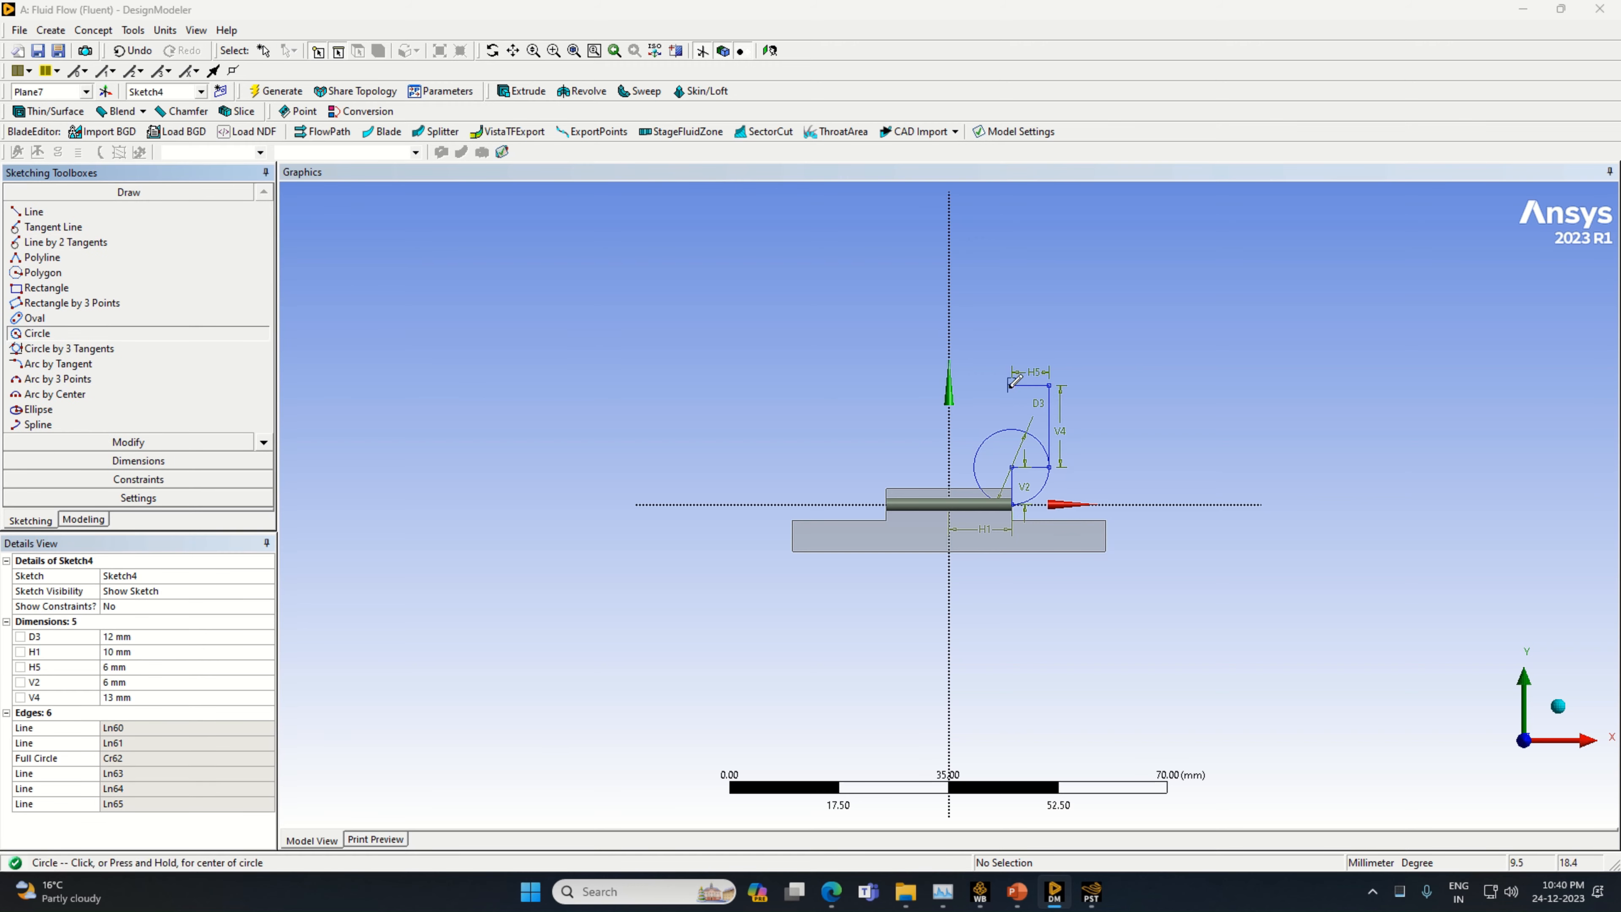
left_click(1012, 385)
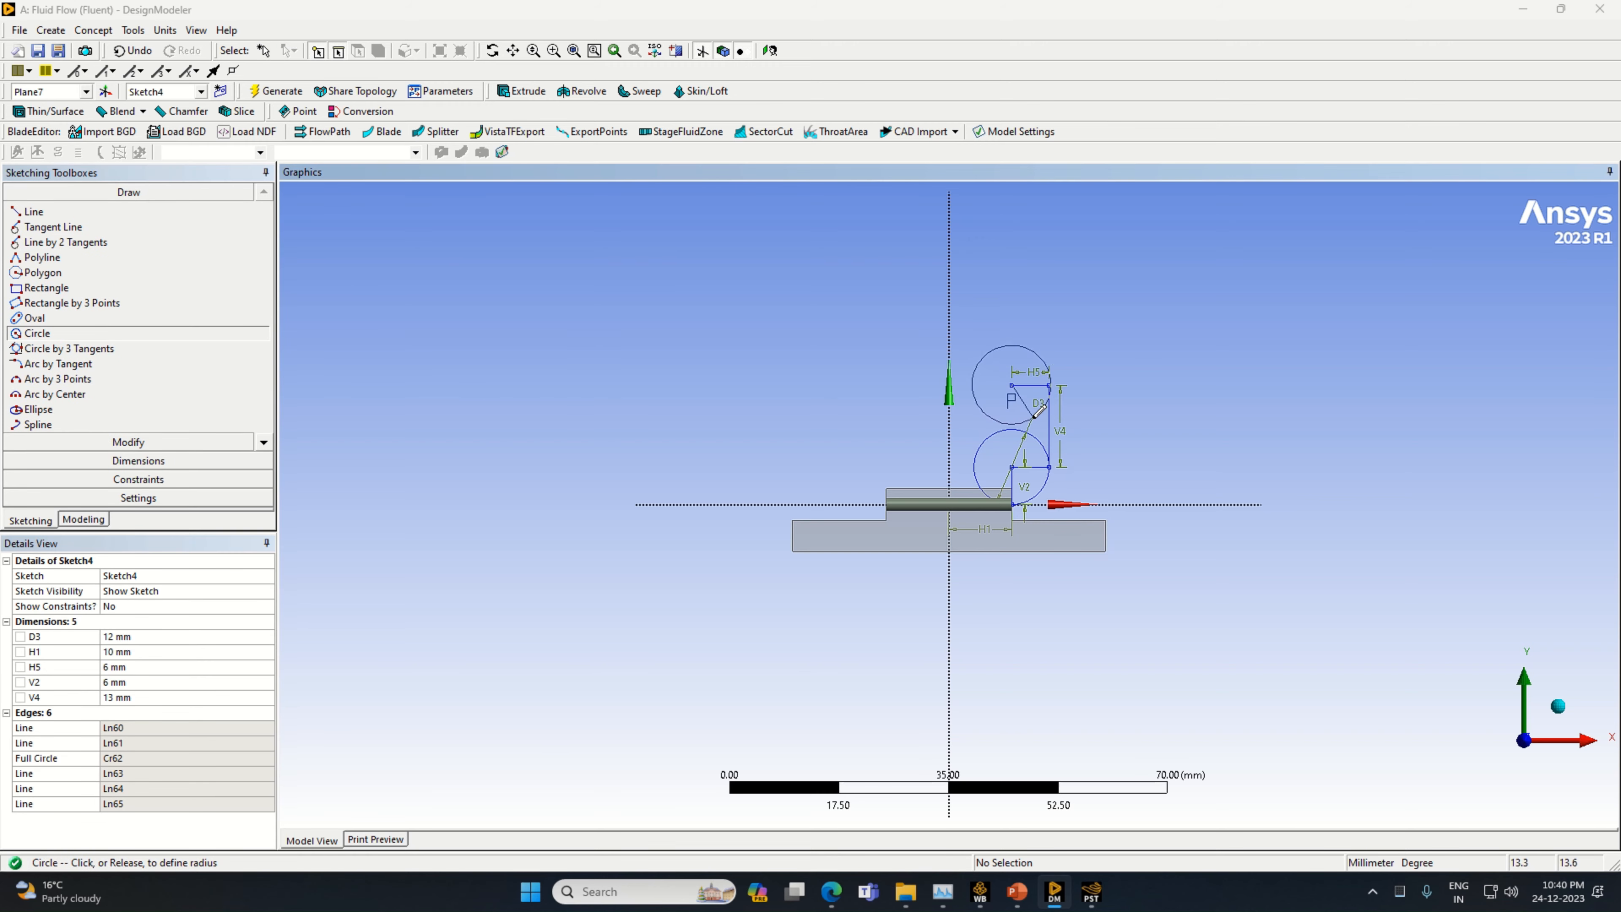
left_click(1035, 410)
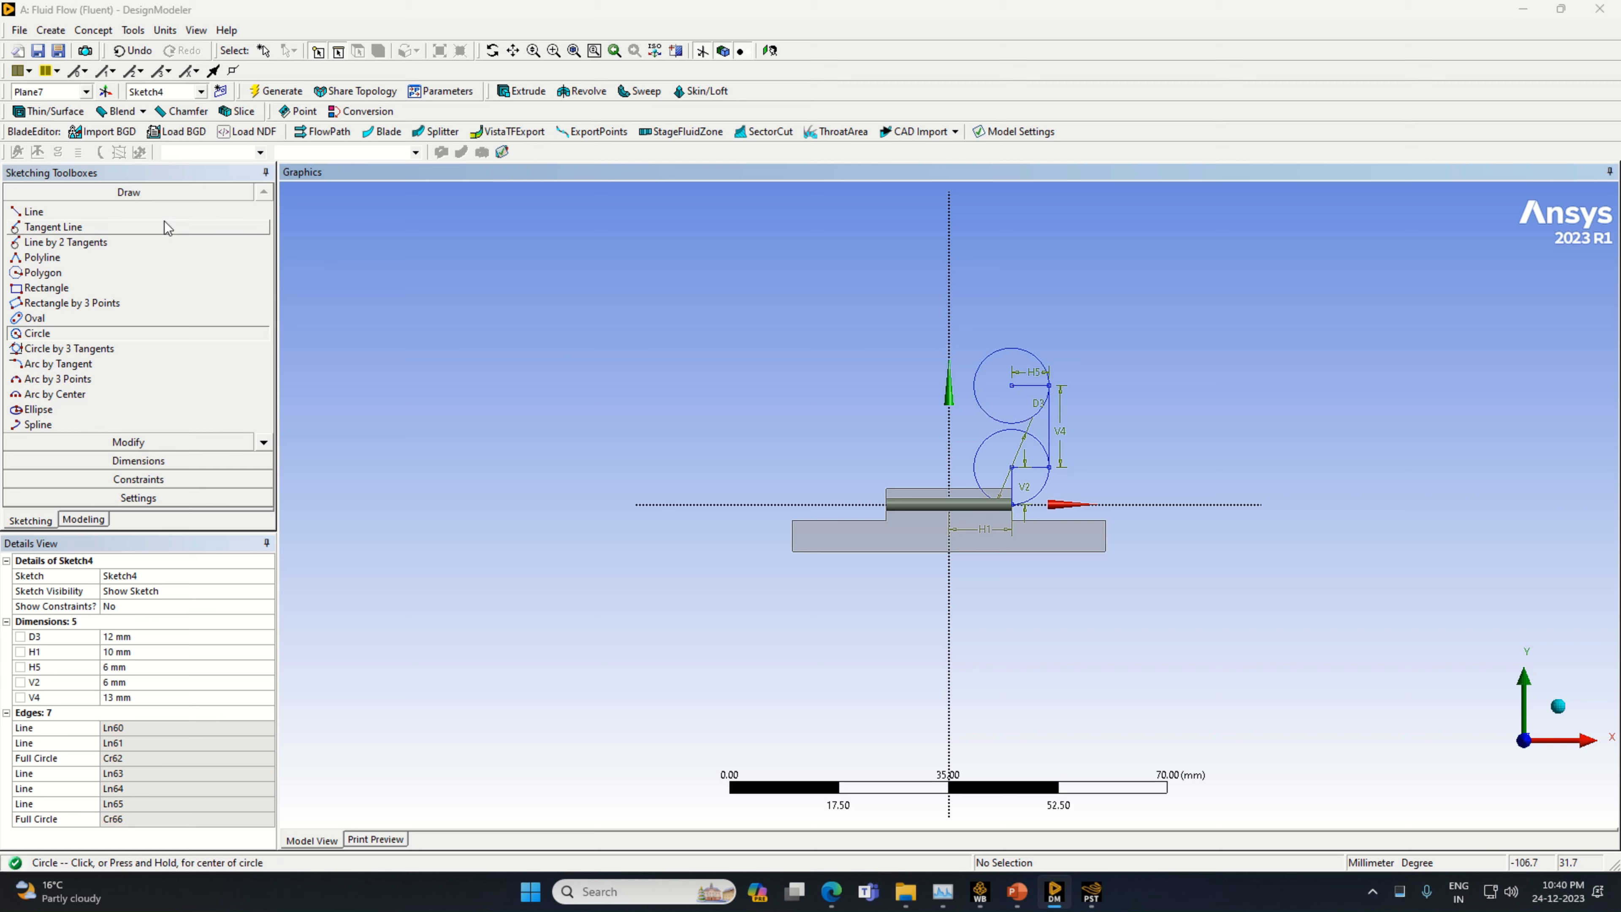
Draw a vertical line from the upper circle's centre to the topmost point of that circle
left_click(147, 211)
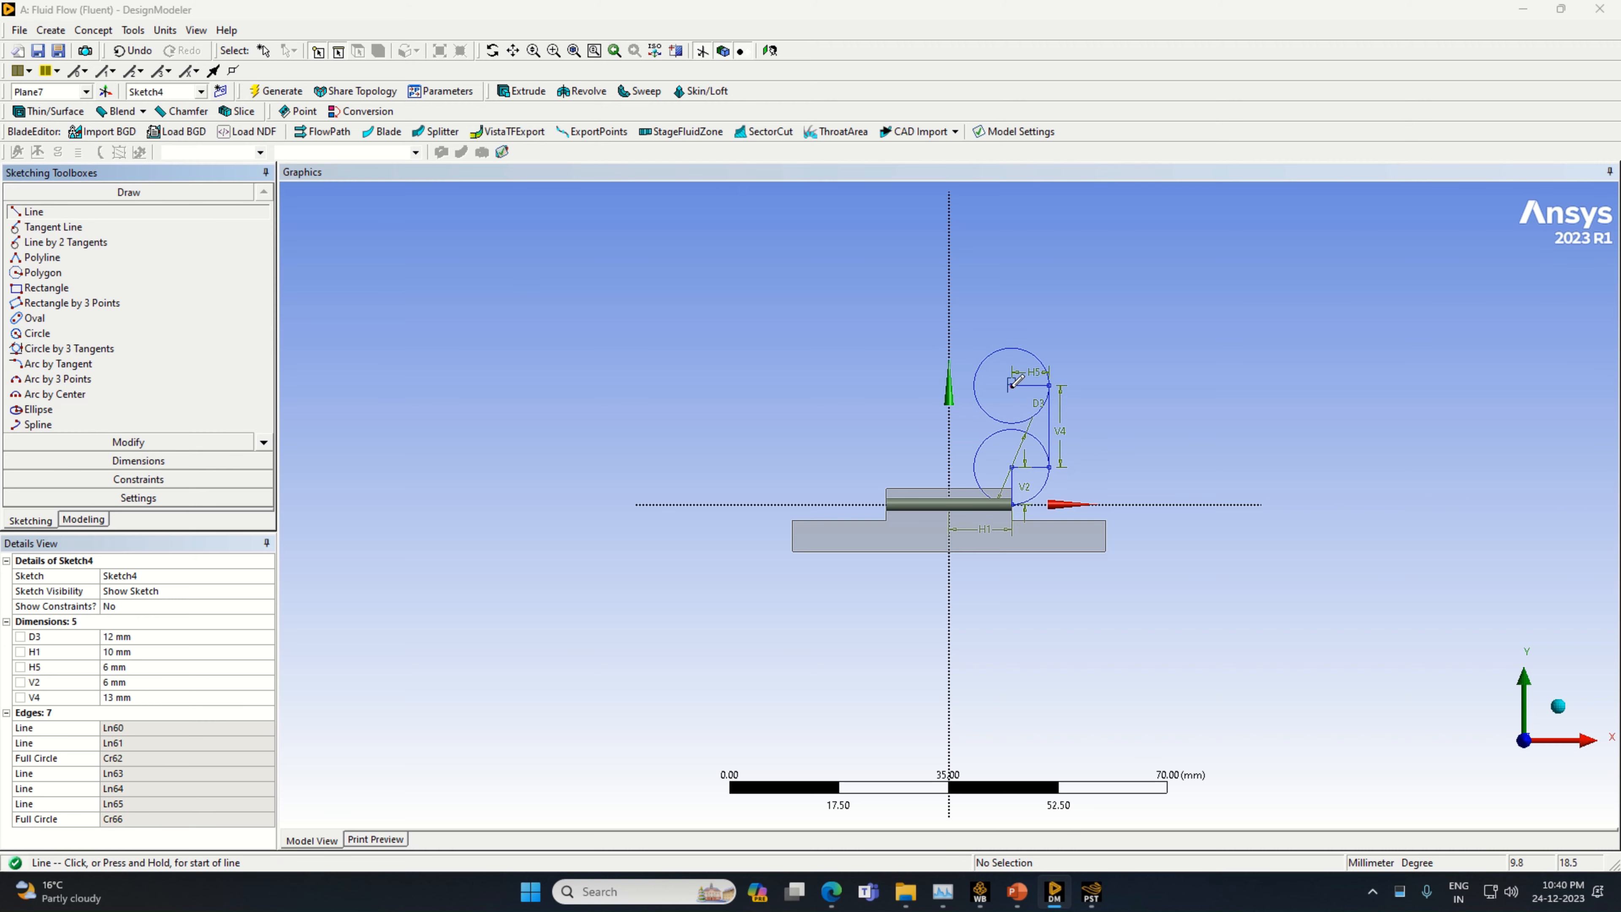
left_click(1011, 384)
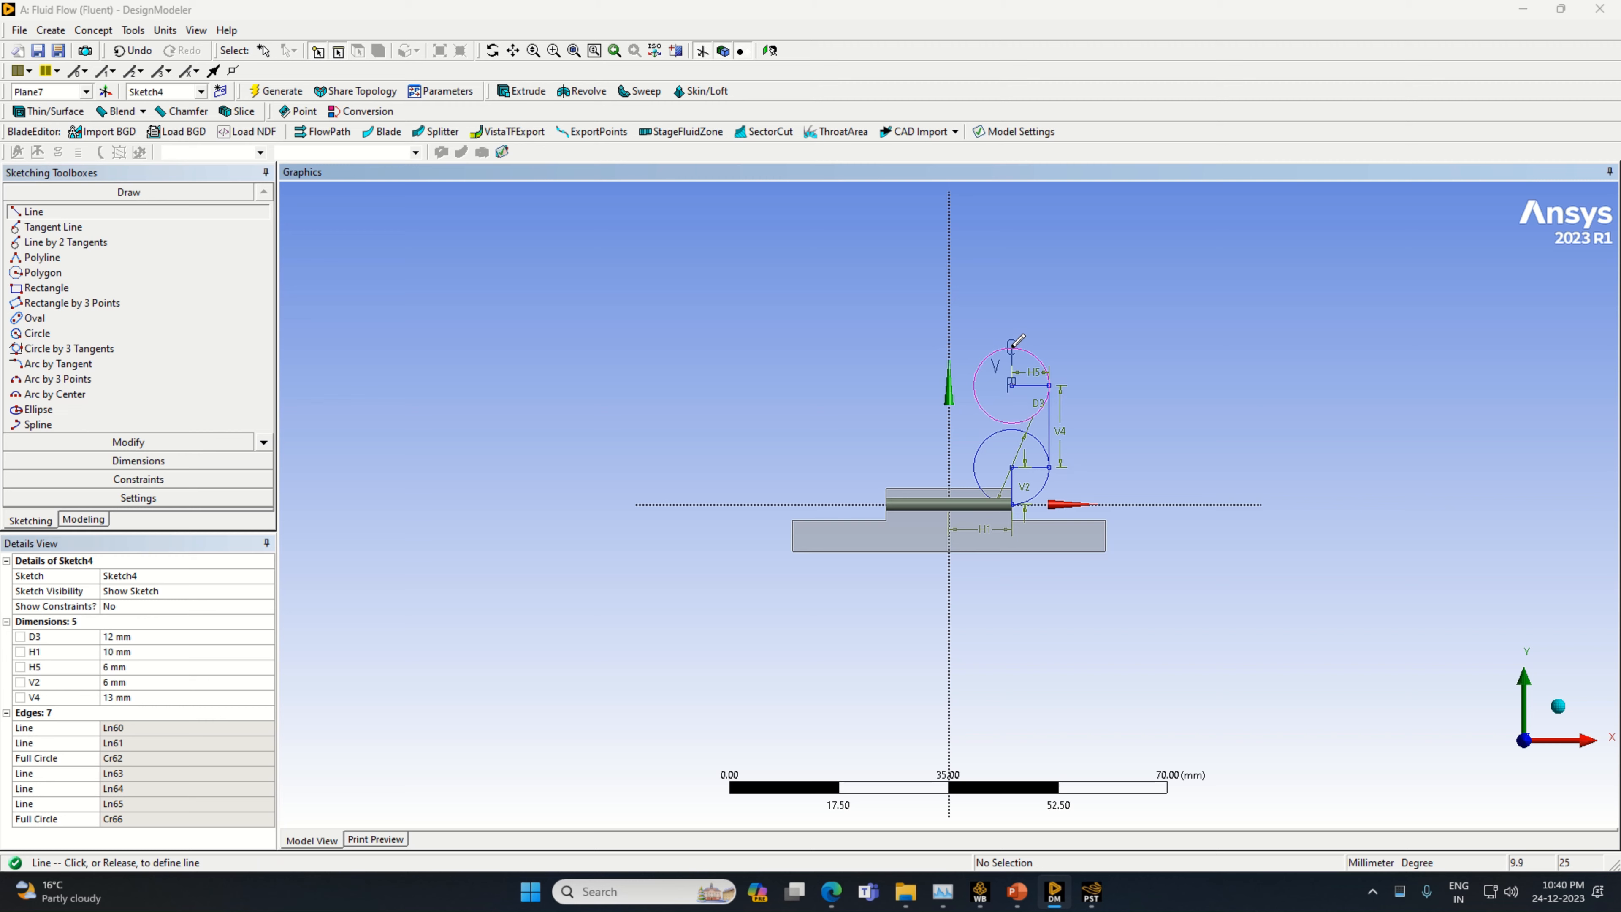
left_click(1011, 347)
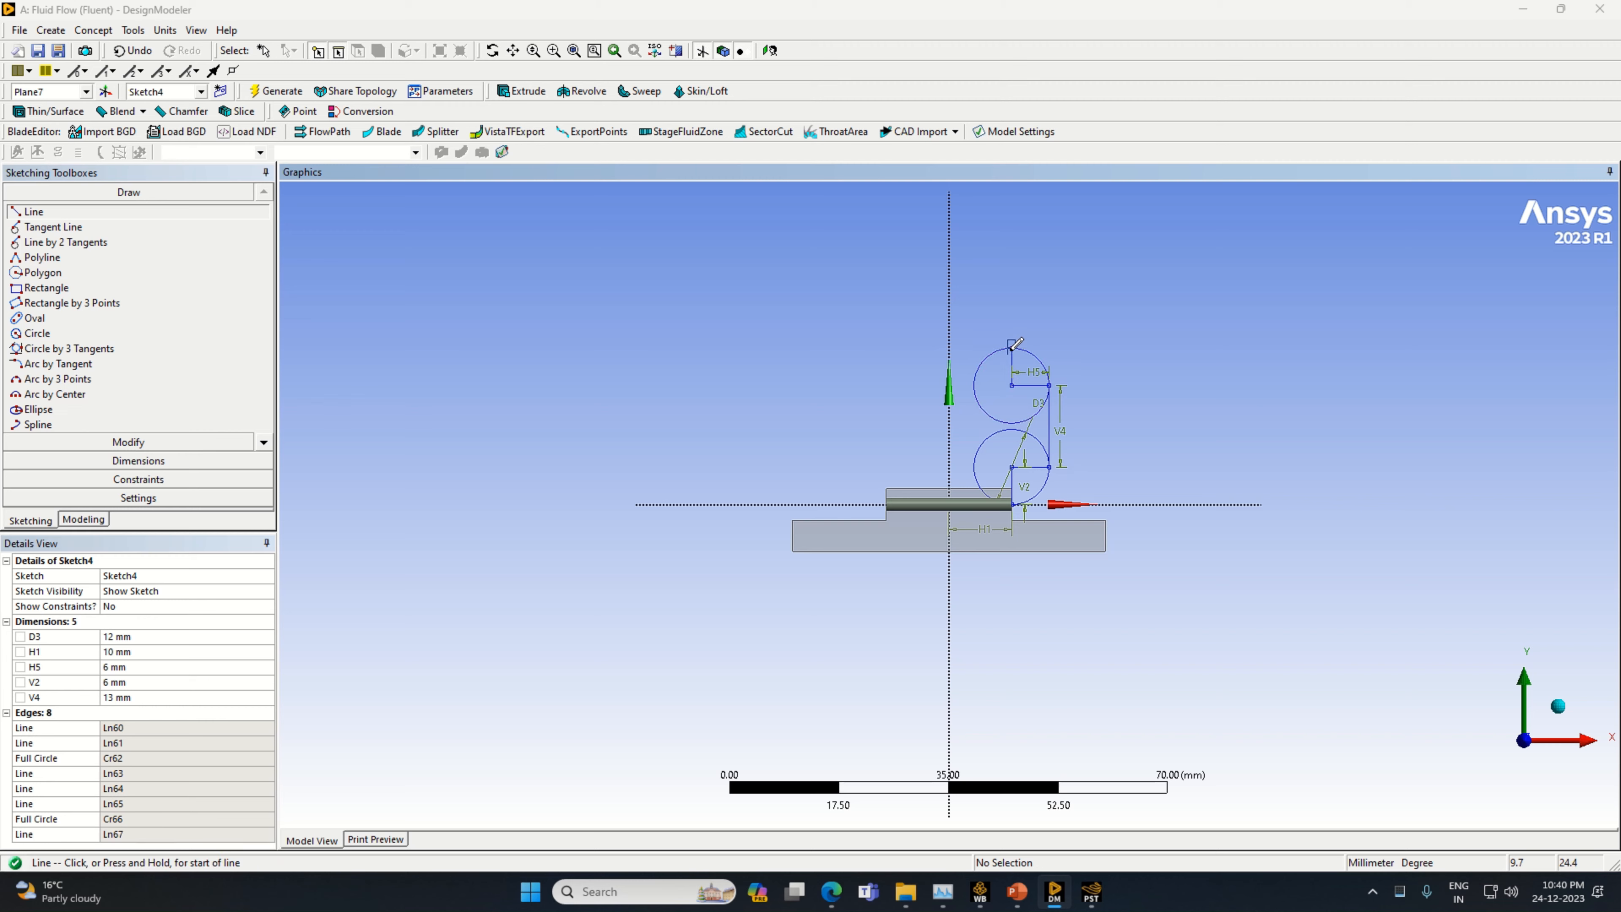
Draw a horizontal line from the upper circle's topmost point across the vertical axis, undoing the stray short segment
left_click_drag(1011, 348, 999, 350)
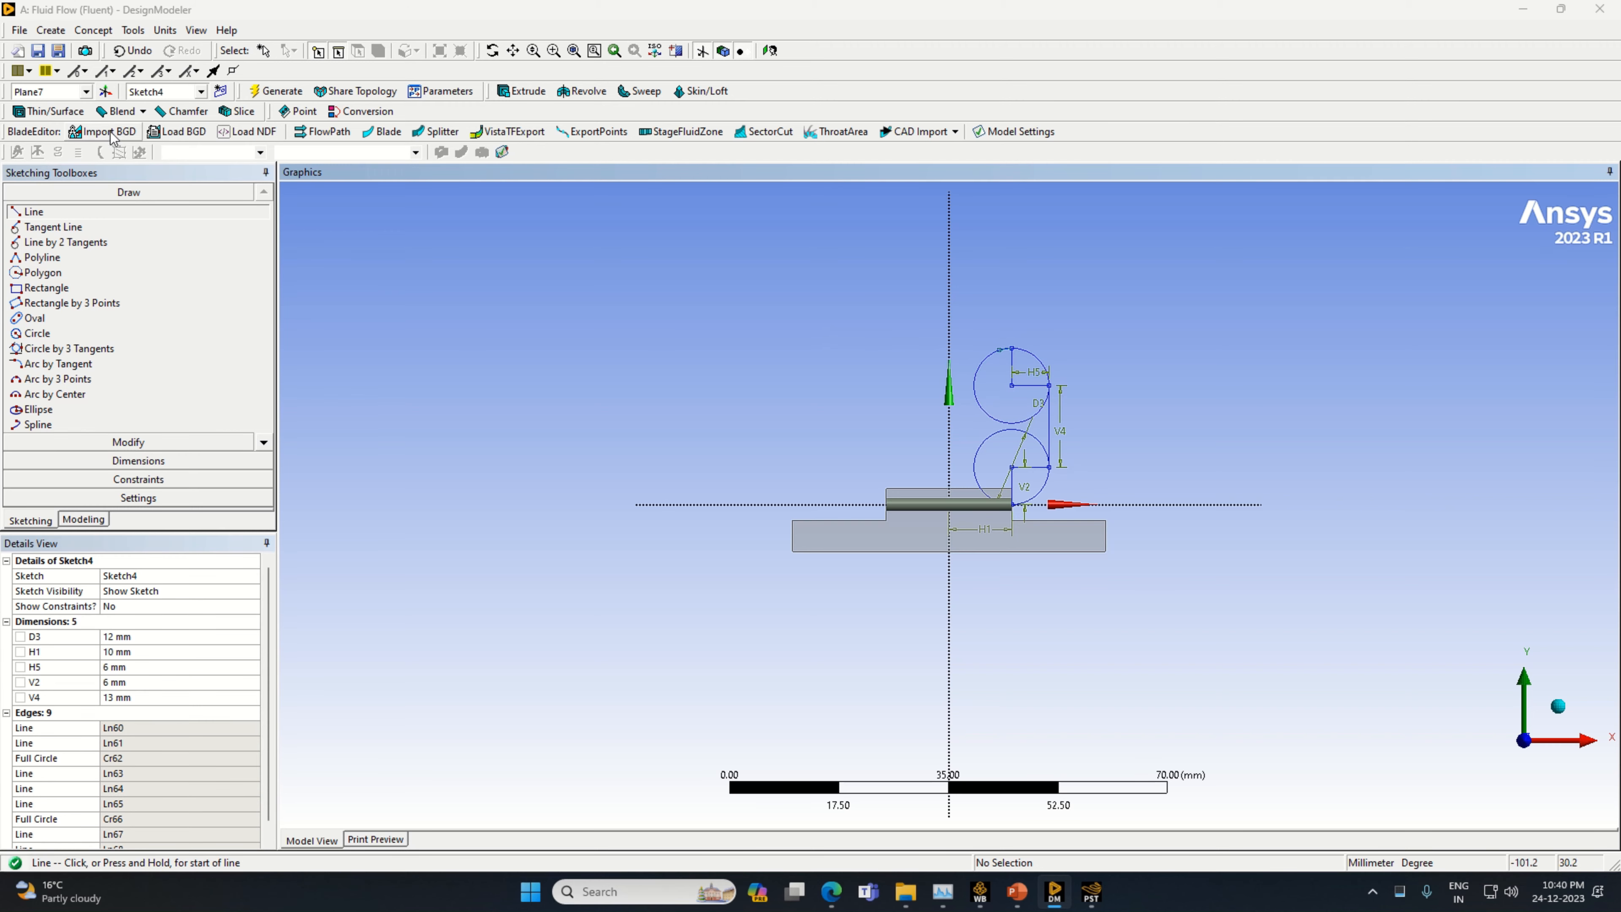
left_click(132, 50)
left_click(1012, 347)
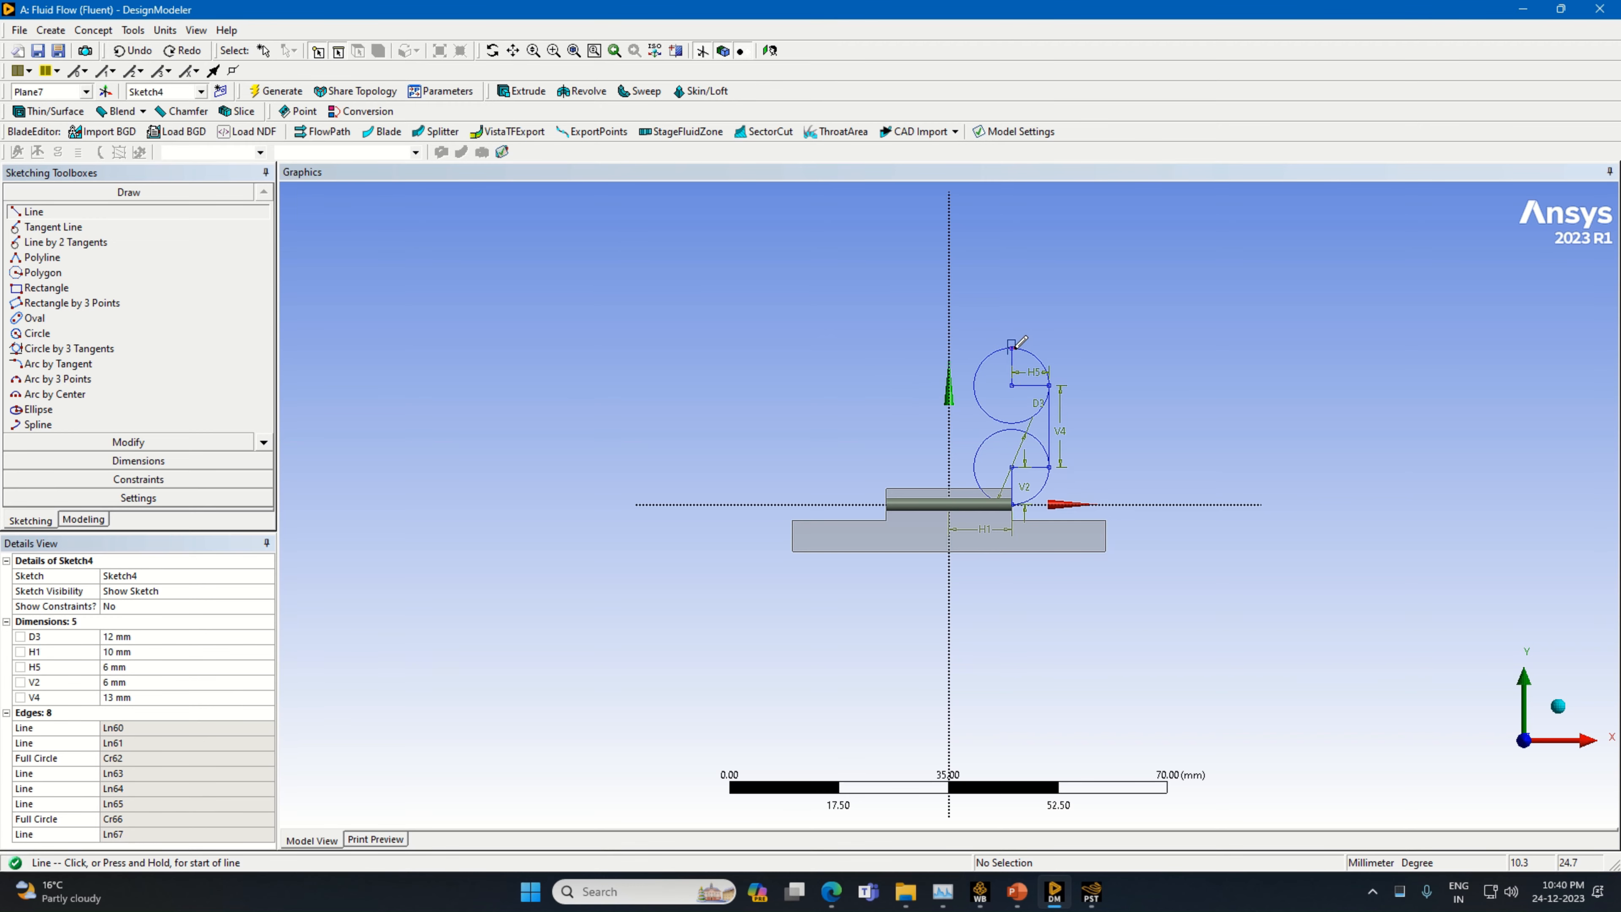
left_click(846, 348)
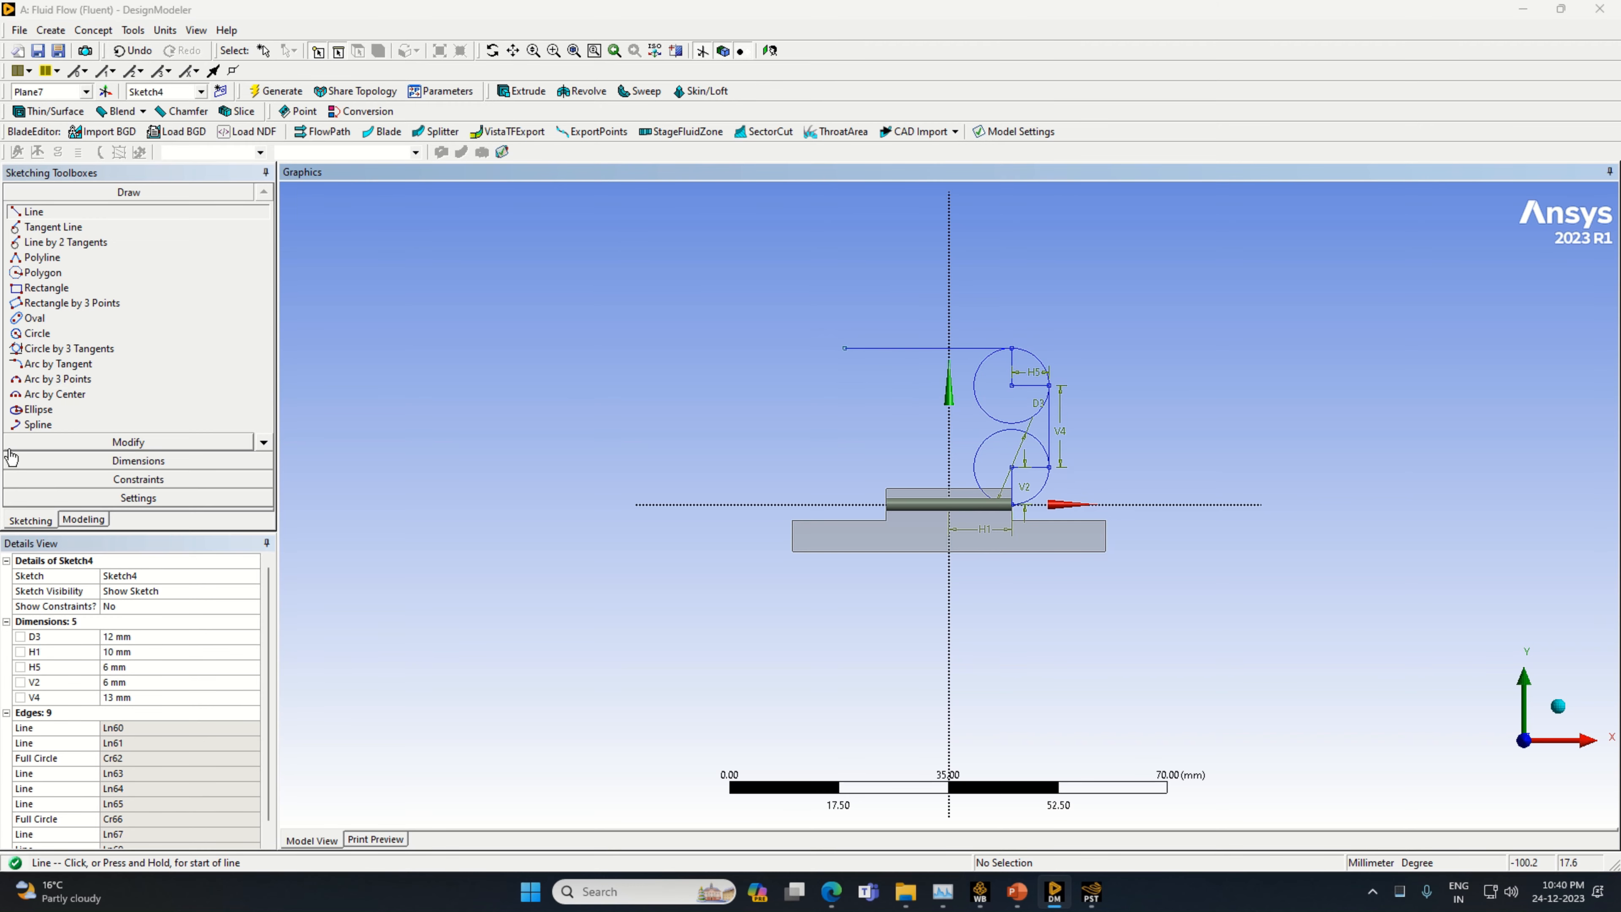
Dimension the top horizontal line's length above it and set it to 20 mm
left_click(213, 460)
left_click(875, 350)
left_click(897, 339)
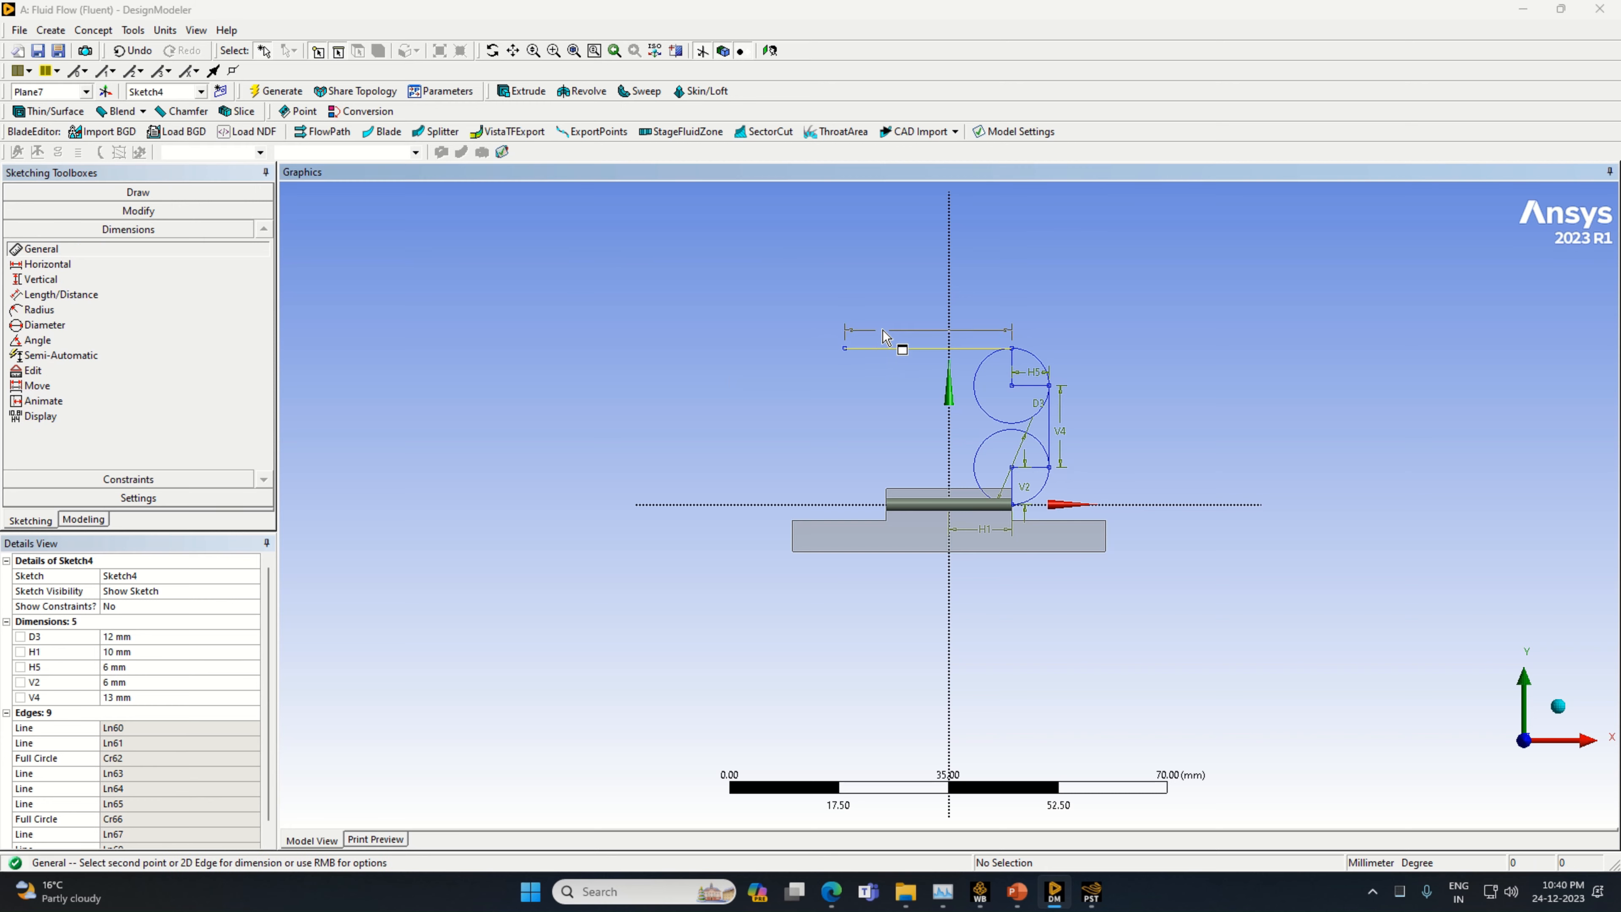
left_click(146, 681)
type("20")
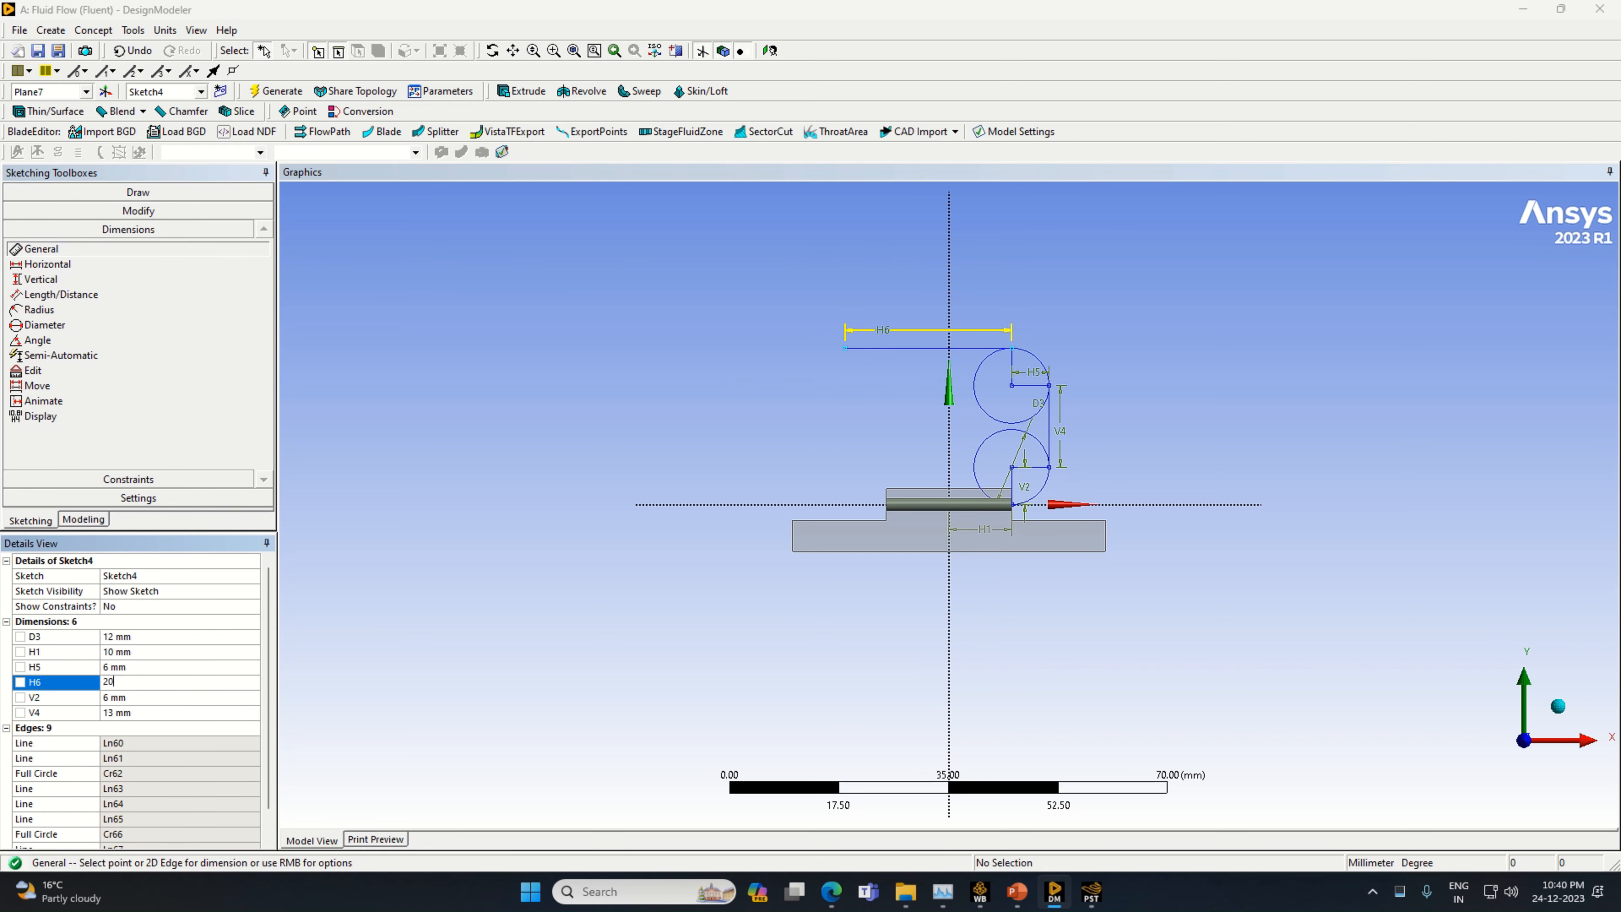
key("Return")
Draw a vertical line about 9.3 mm long downward from the free end of the 20 mm horizontal line
left_click(138, 192)
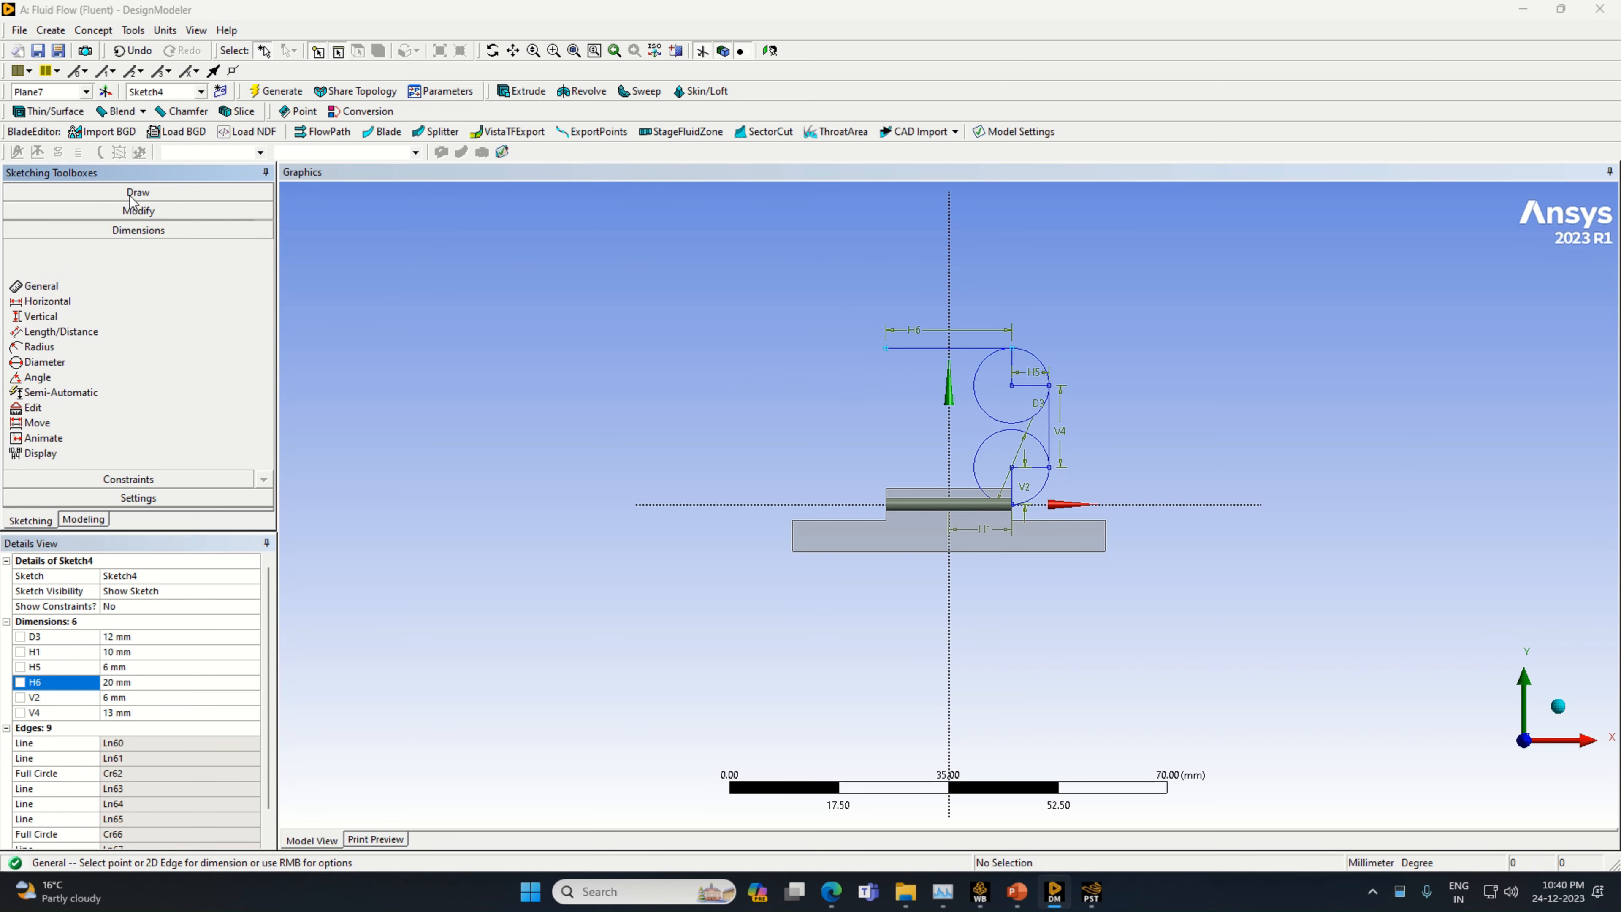
left_click(34, 211)
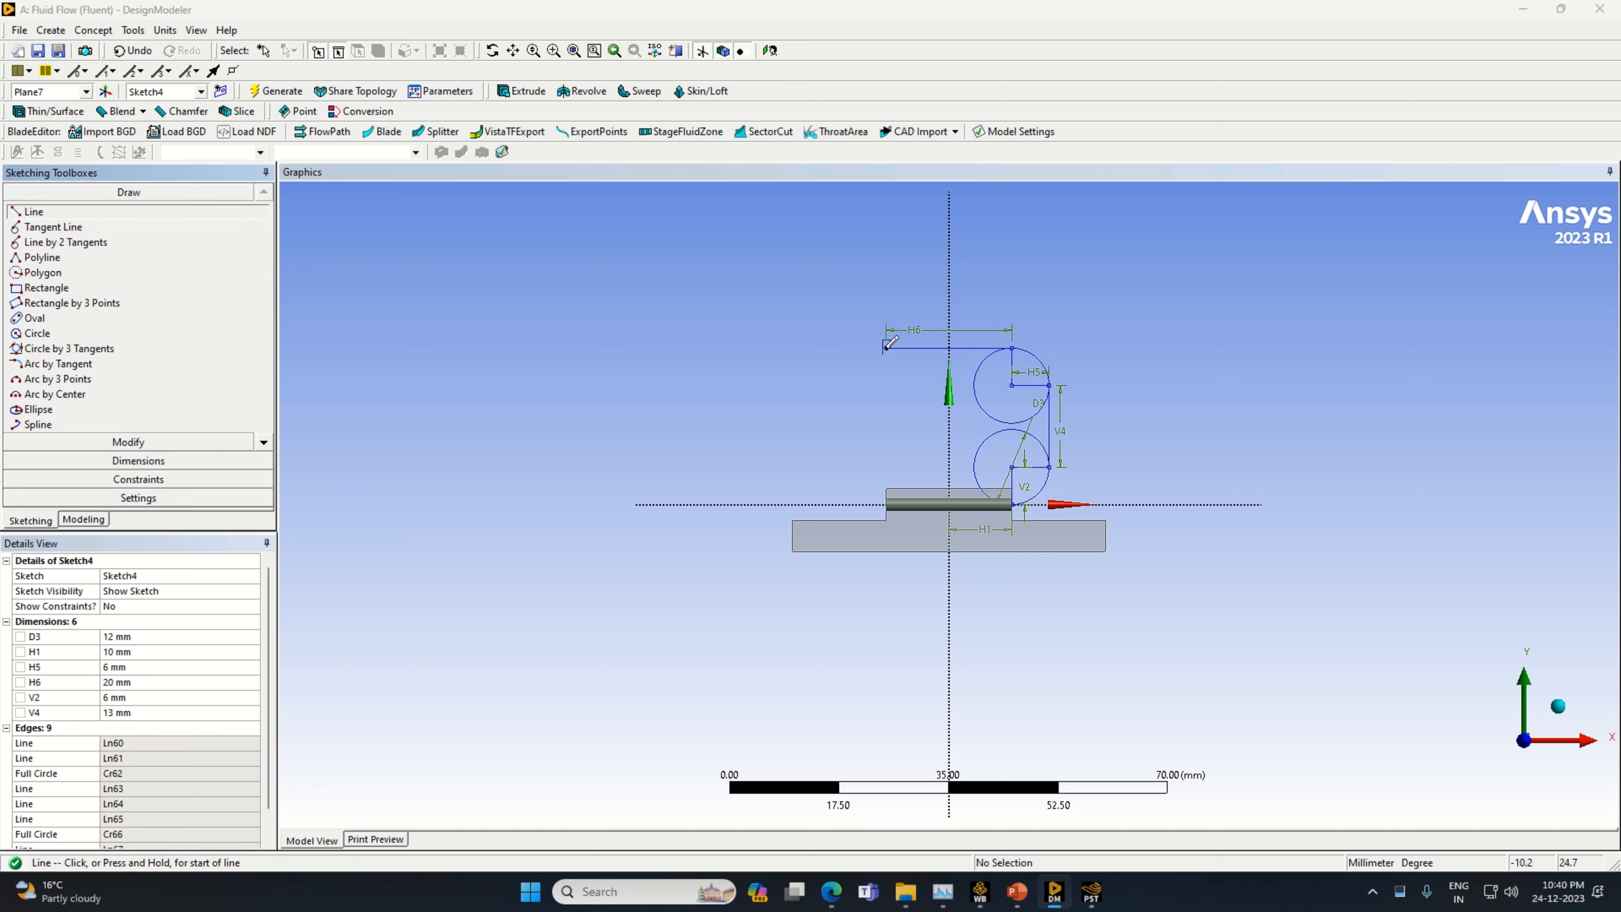
left_click(886, 348)
left_click(885, 406)
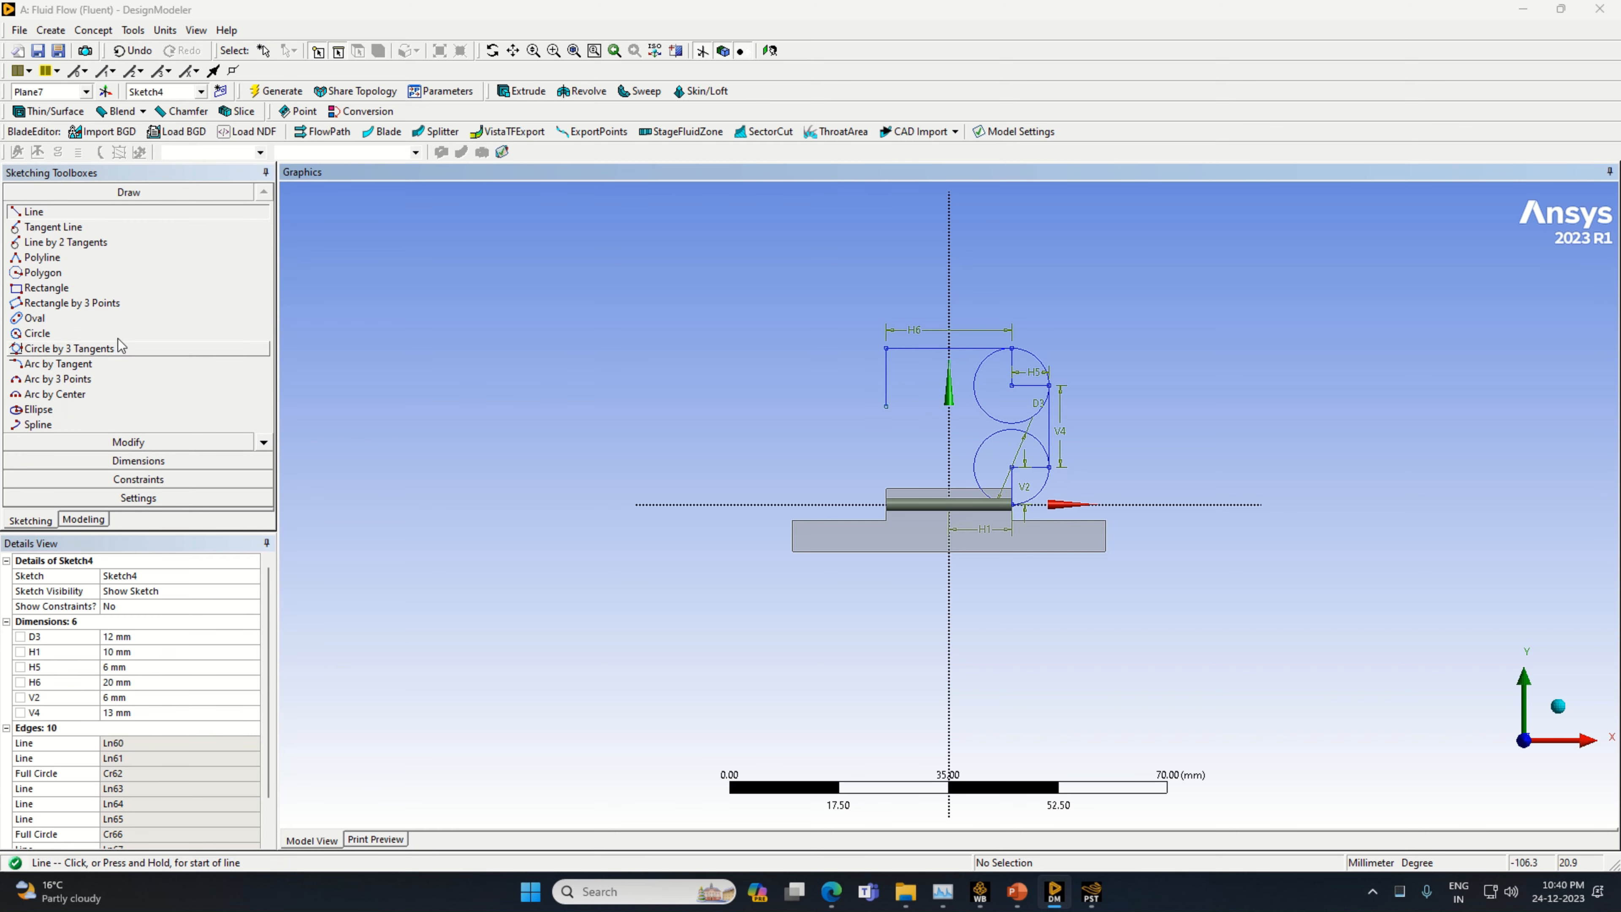
Dimension the short downward line's length beside it and set it to 6 mm
left_click(138, 461)
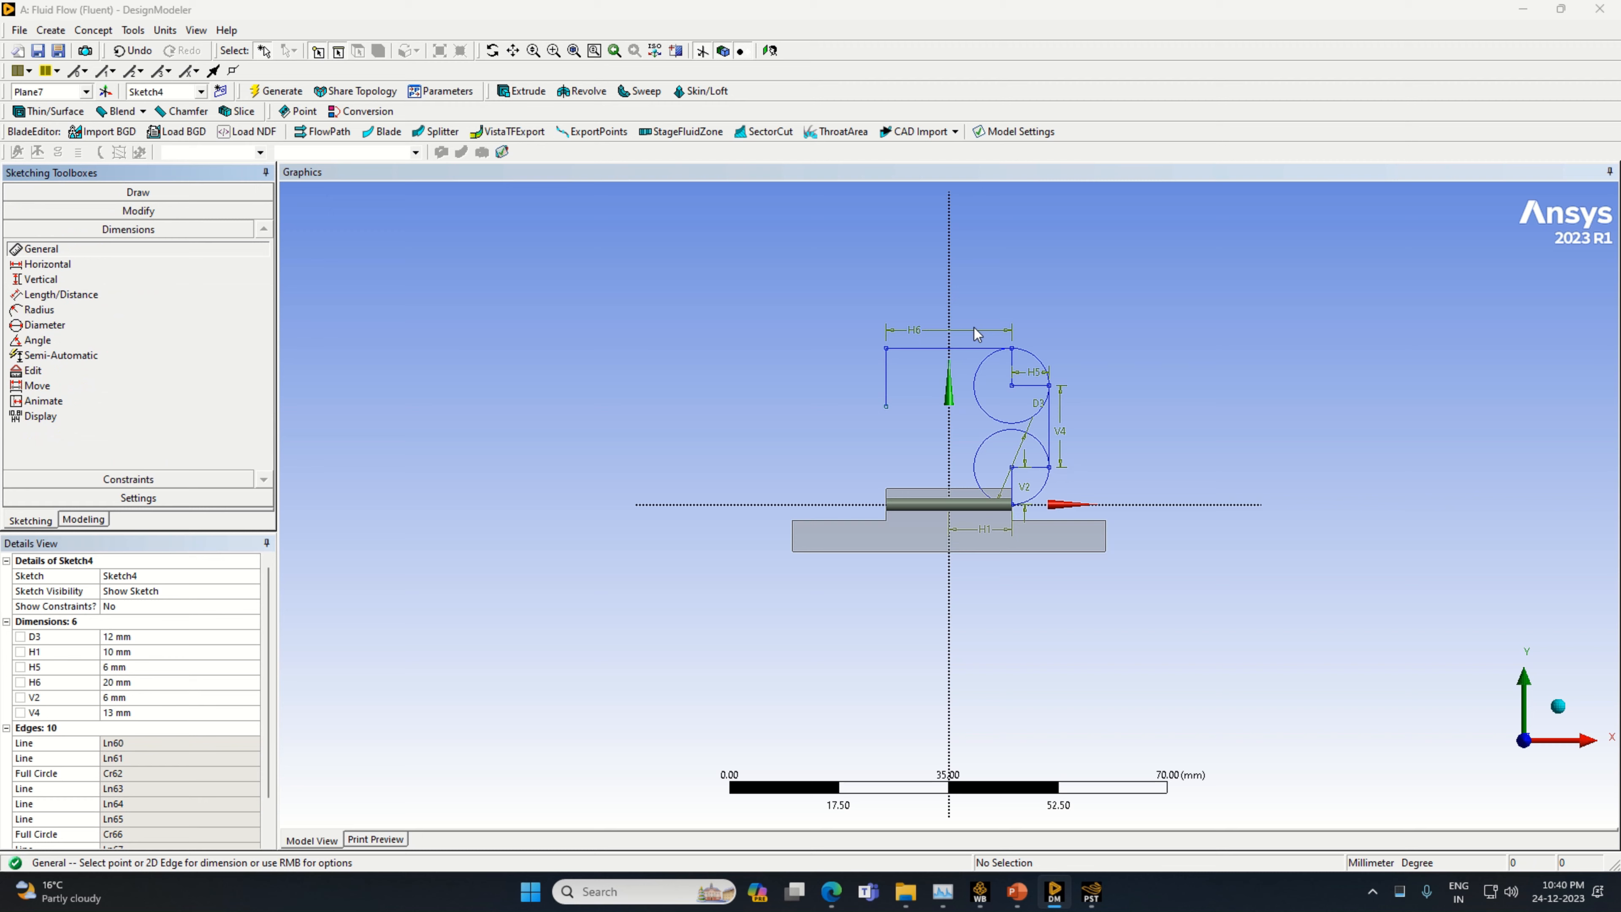
left_click(886, 380)
left_click(901, 381)
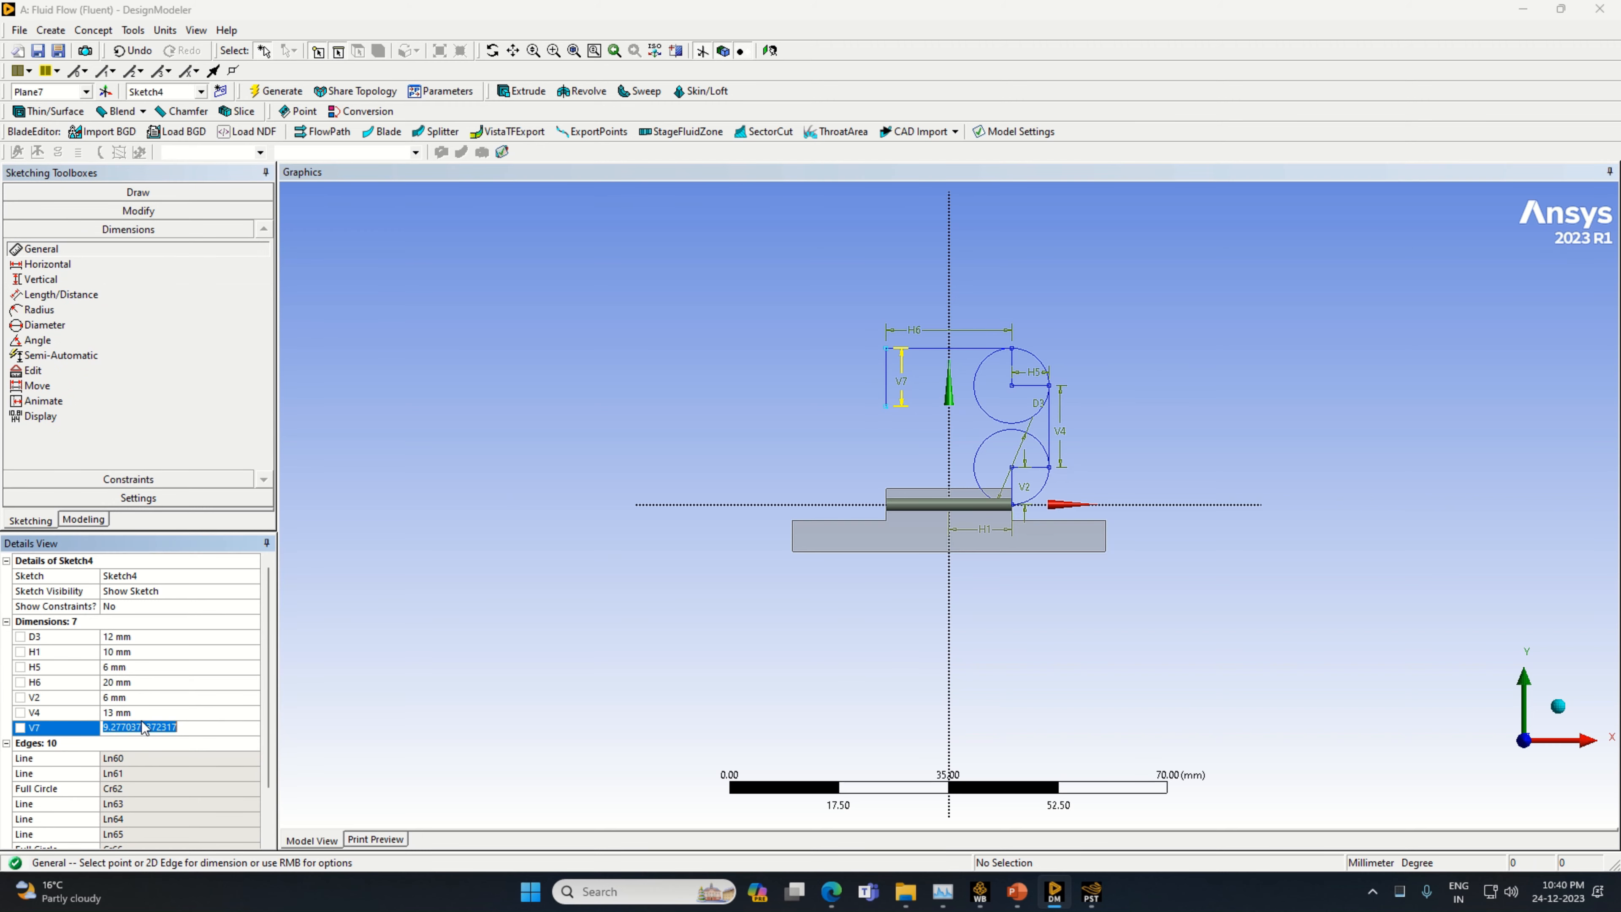
type("6")
key("Return")
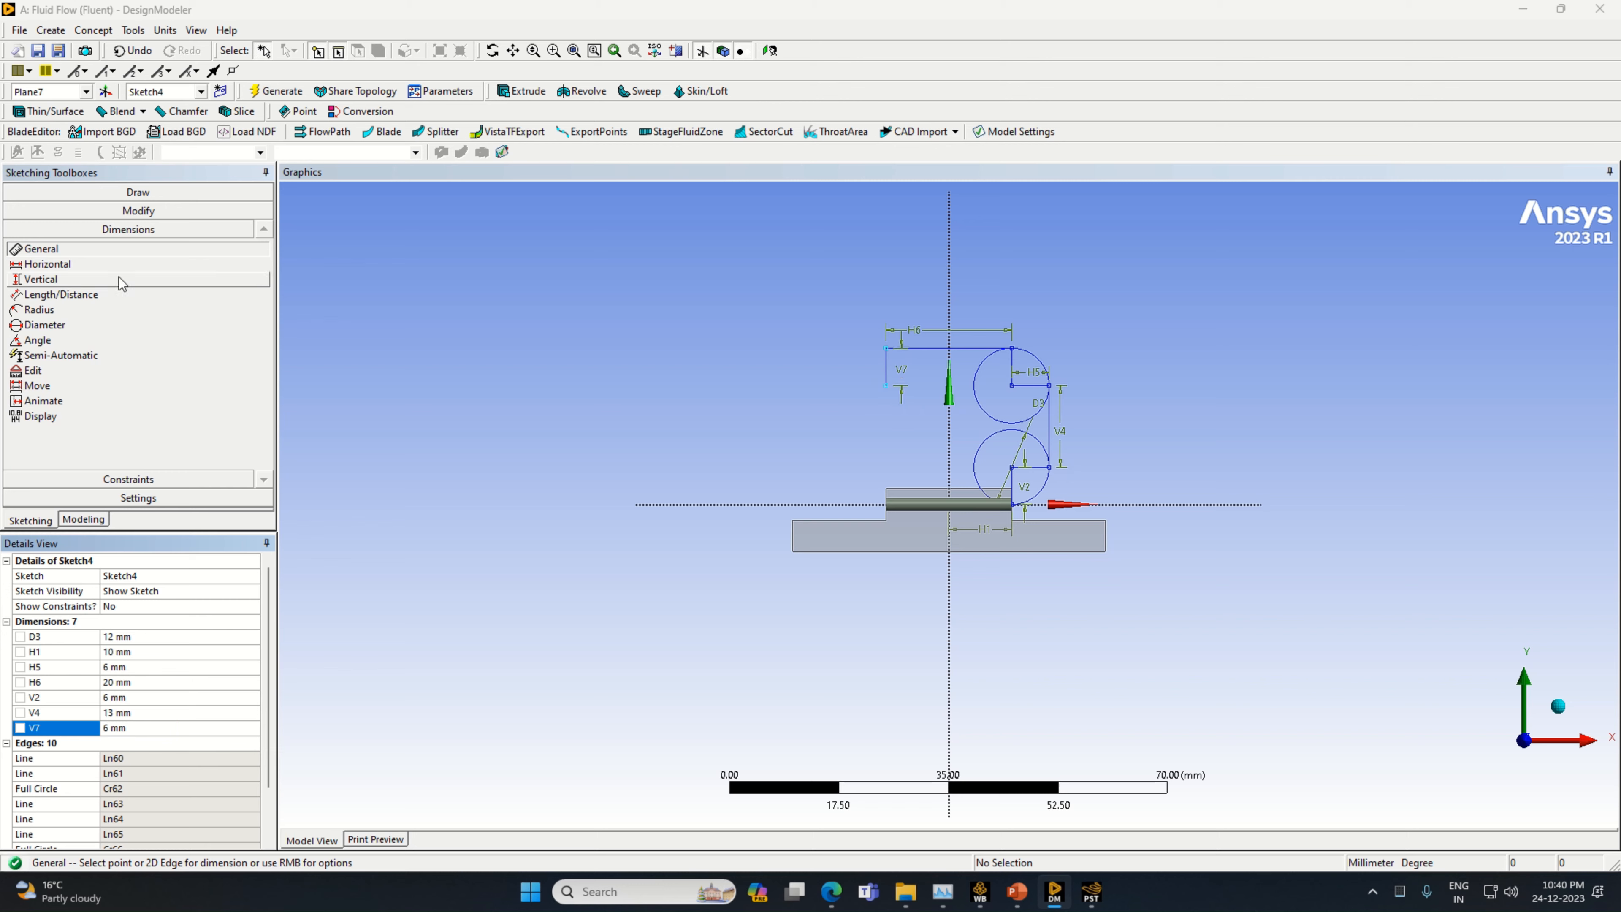
Draw a circle centred on the lower end of the short 6 mm vertical line, passing through that line's upper end
left_click(92, 193)
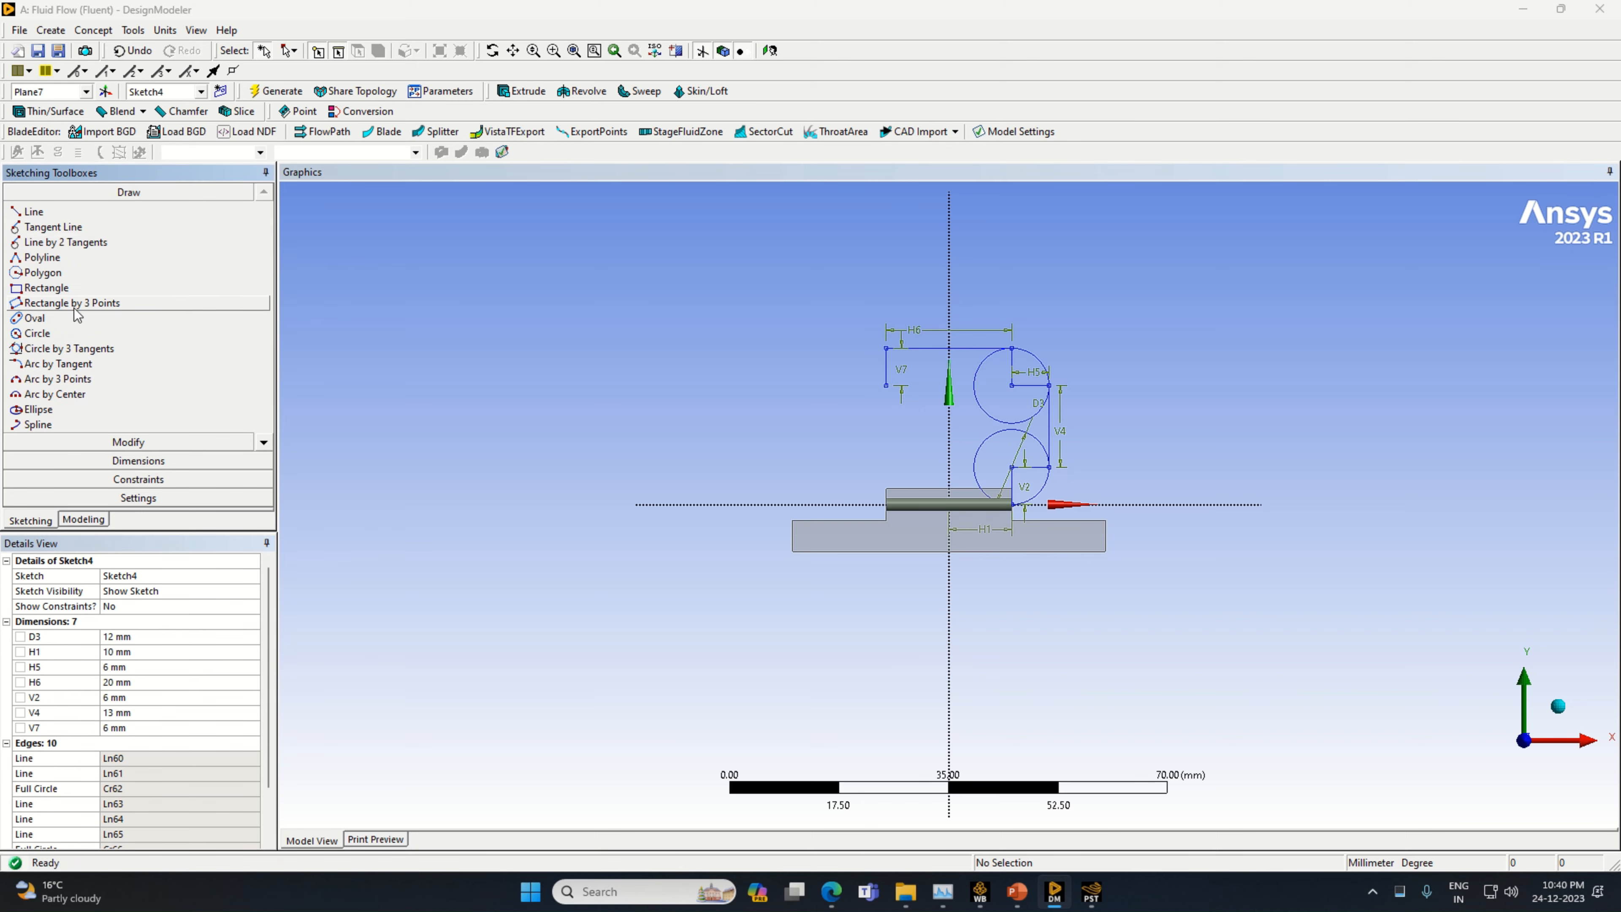
left_click(80, 333)
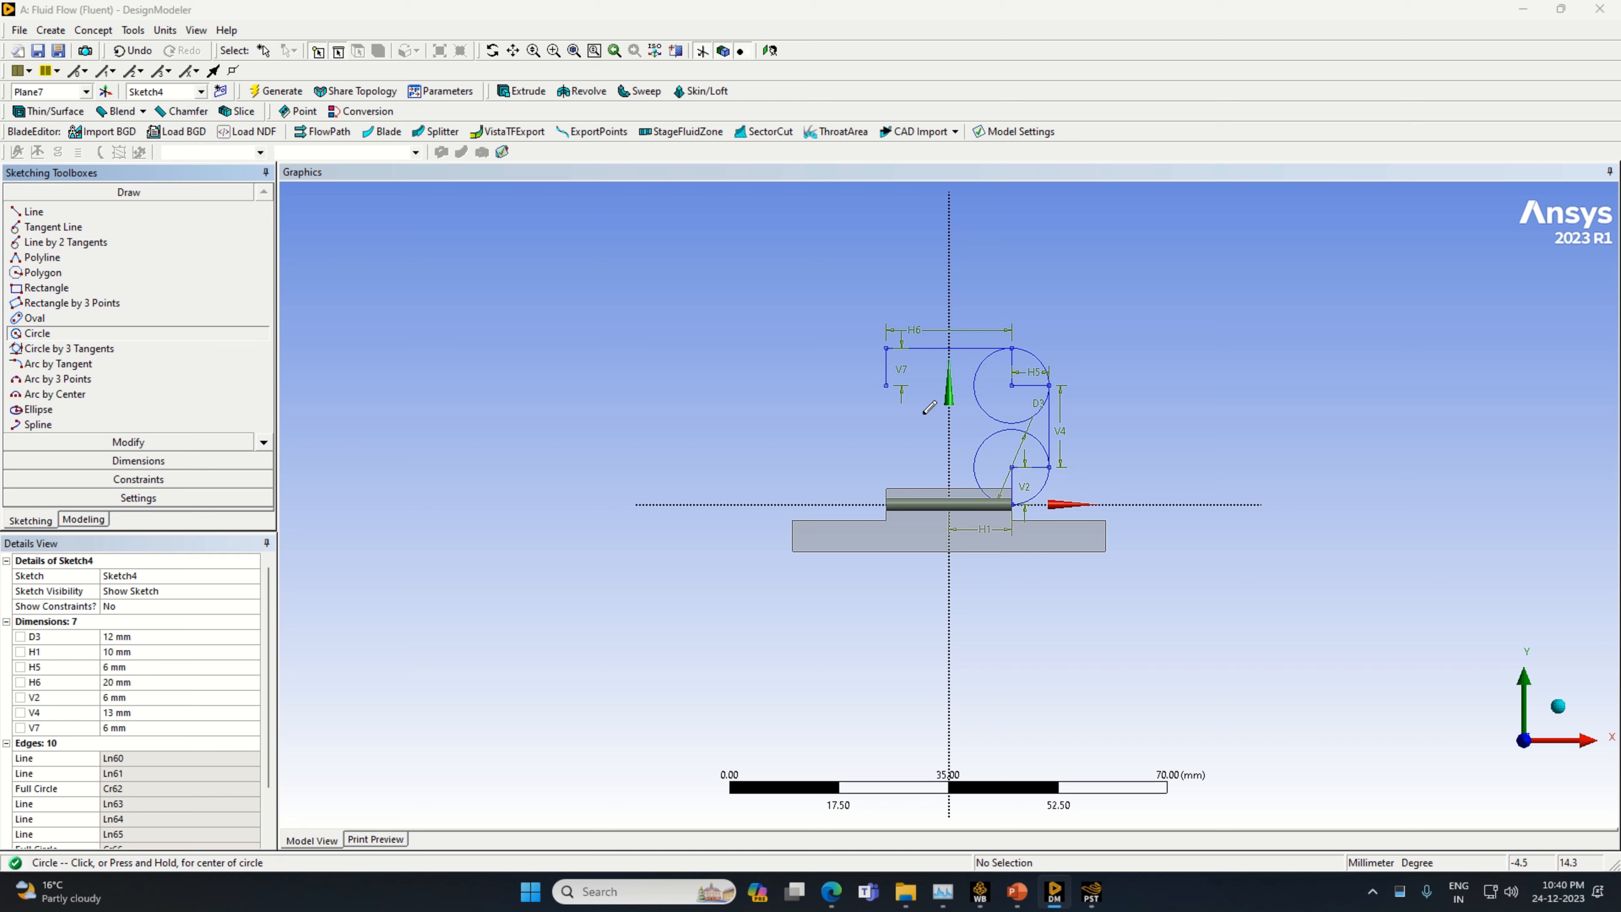
left_click(886, 385)
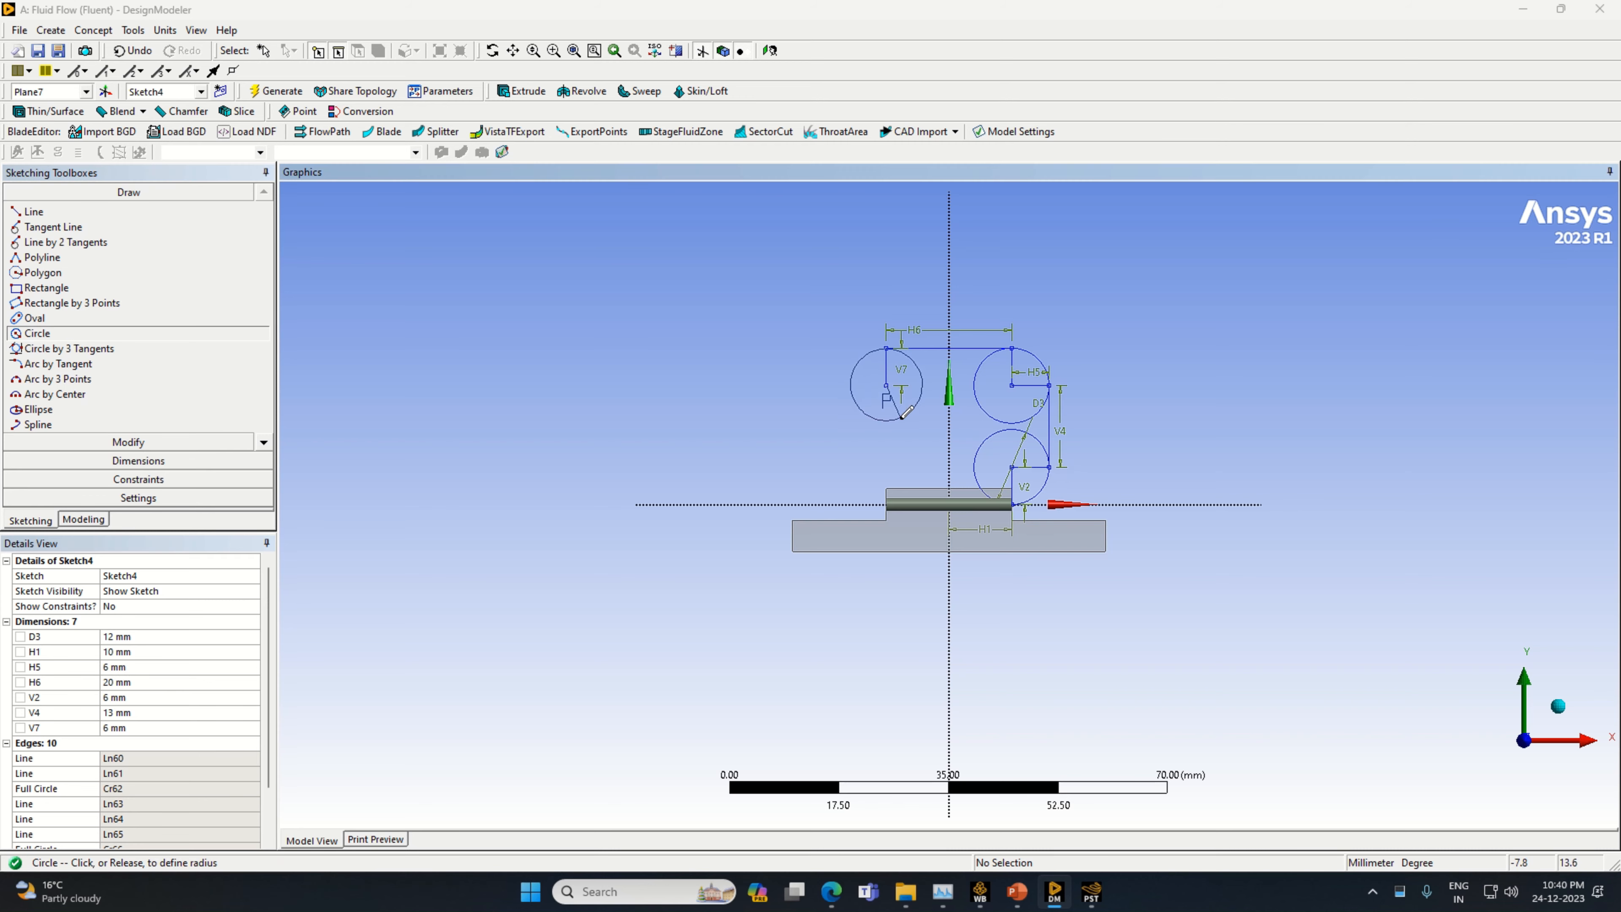
left_click(913, 358)
Draw a horizontal line from the new circle's centre to its outer edge and a vertical line about 16.1 mm downward from there
left_click(33, 212)
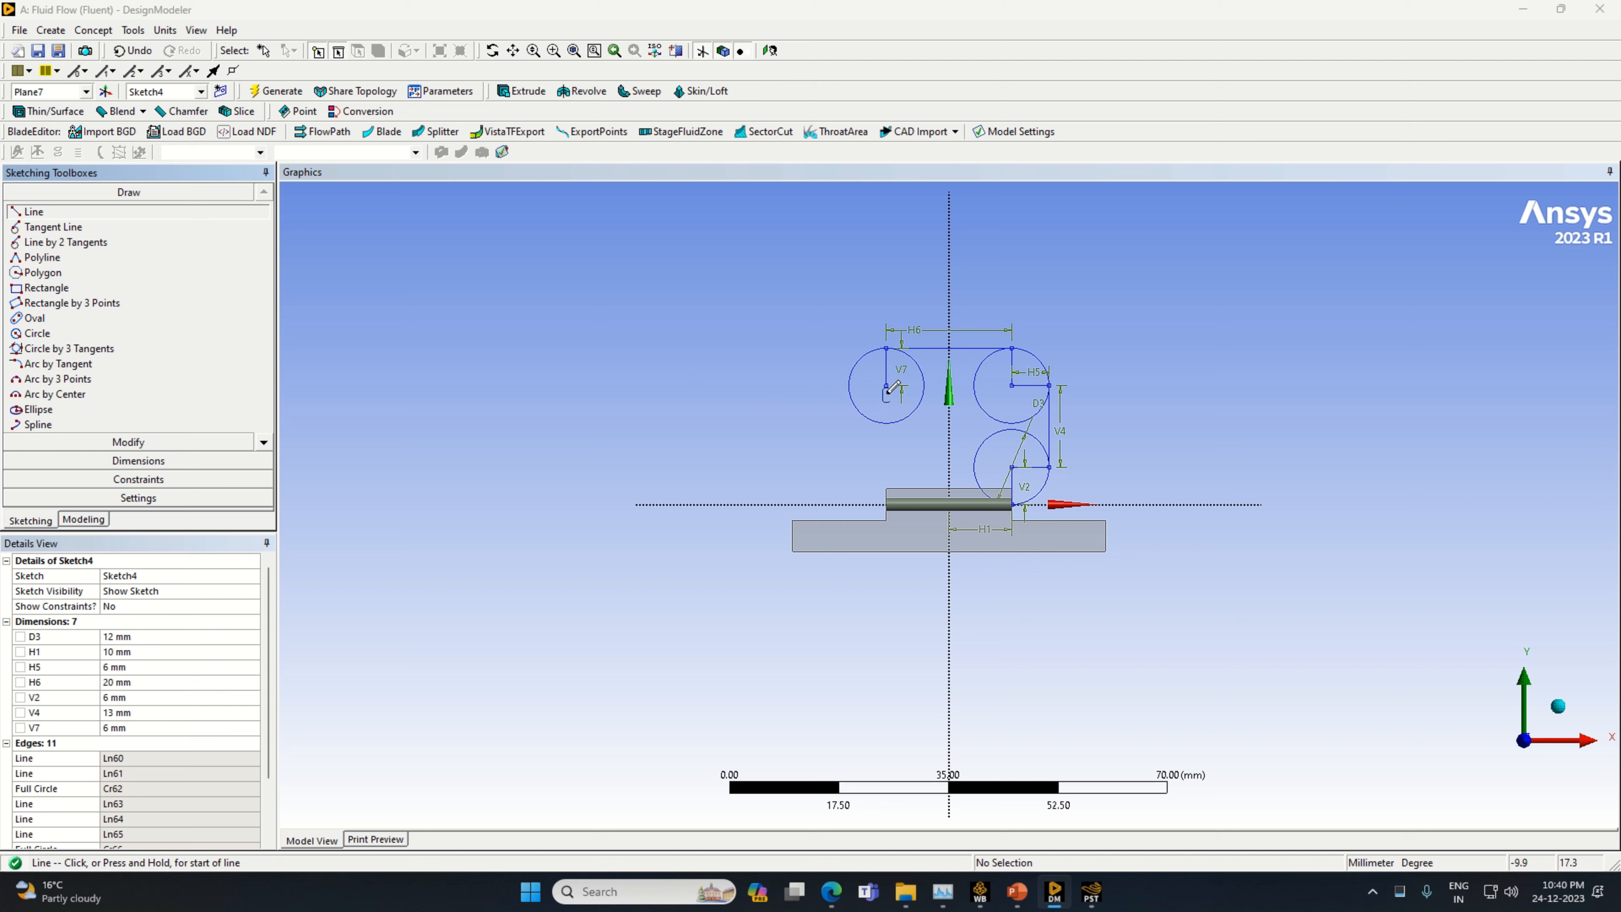
left_click(887, 384)
left_click(847, 383)
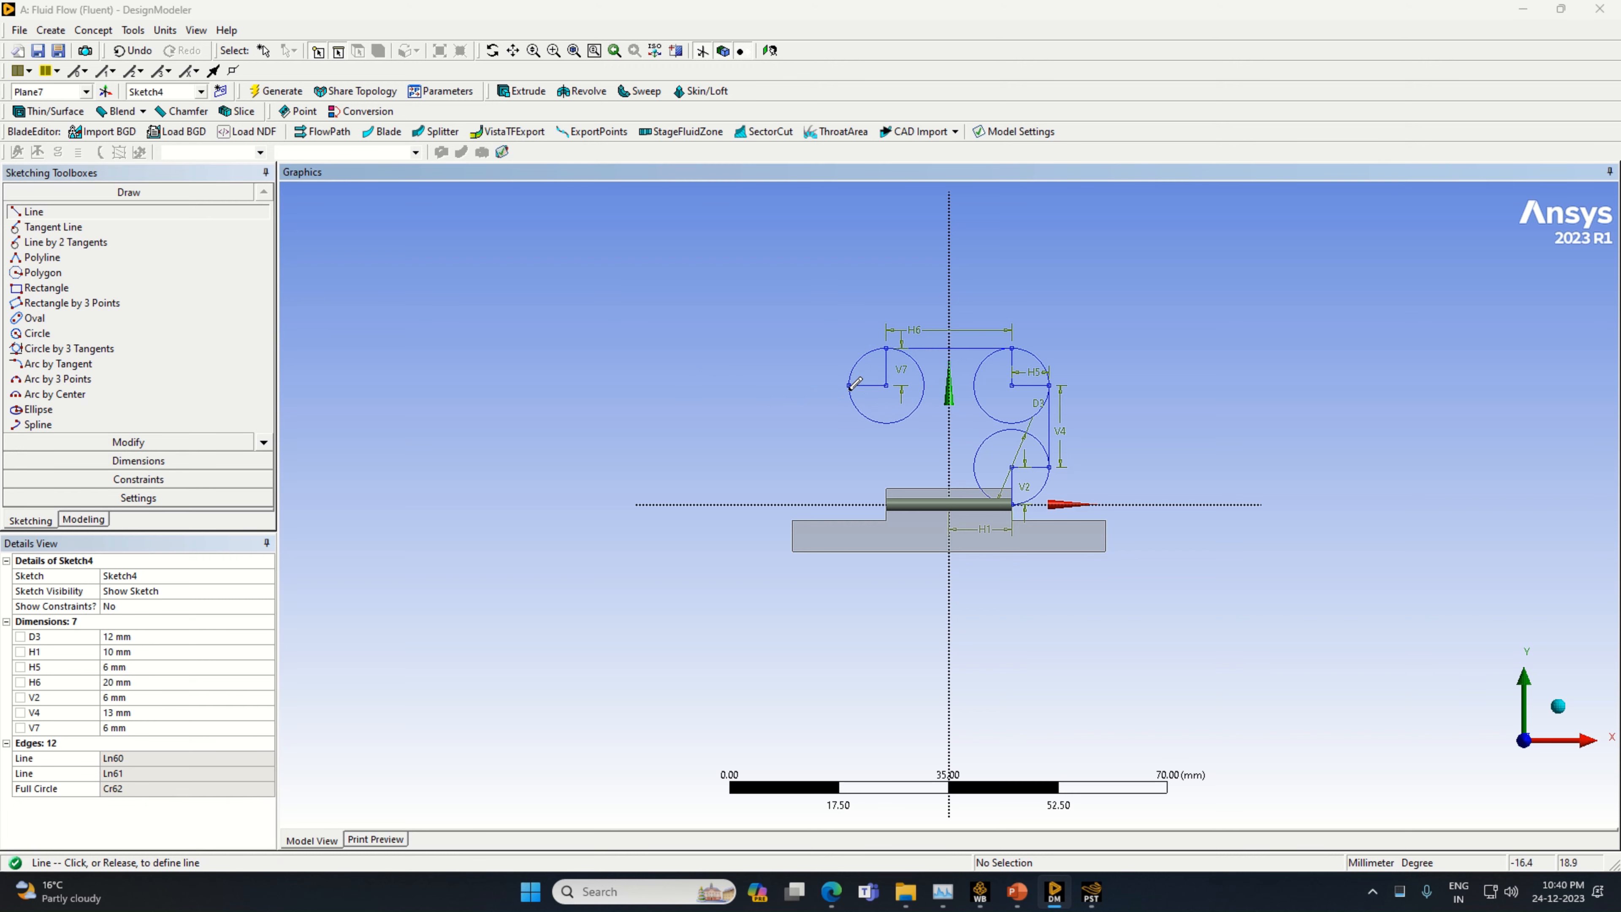
left_click(849, 384)
left_click(849, 487)
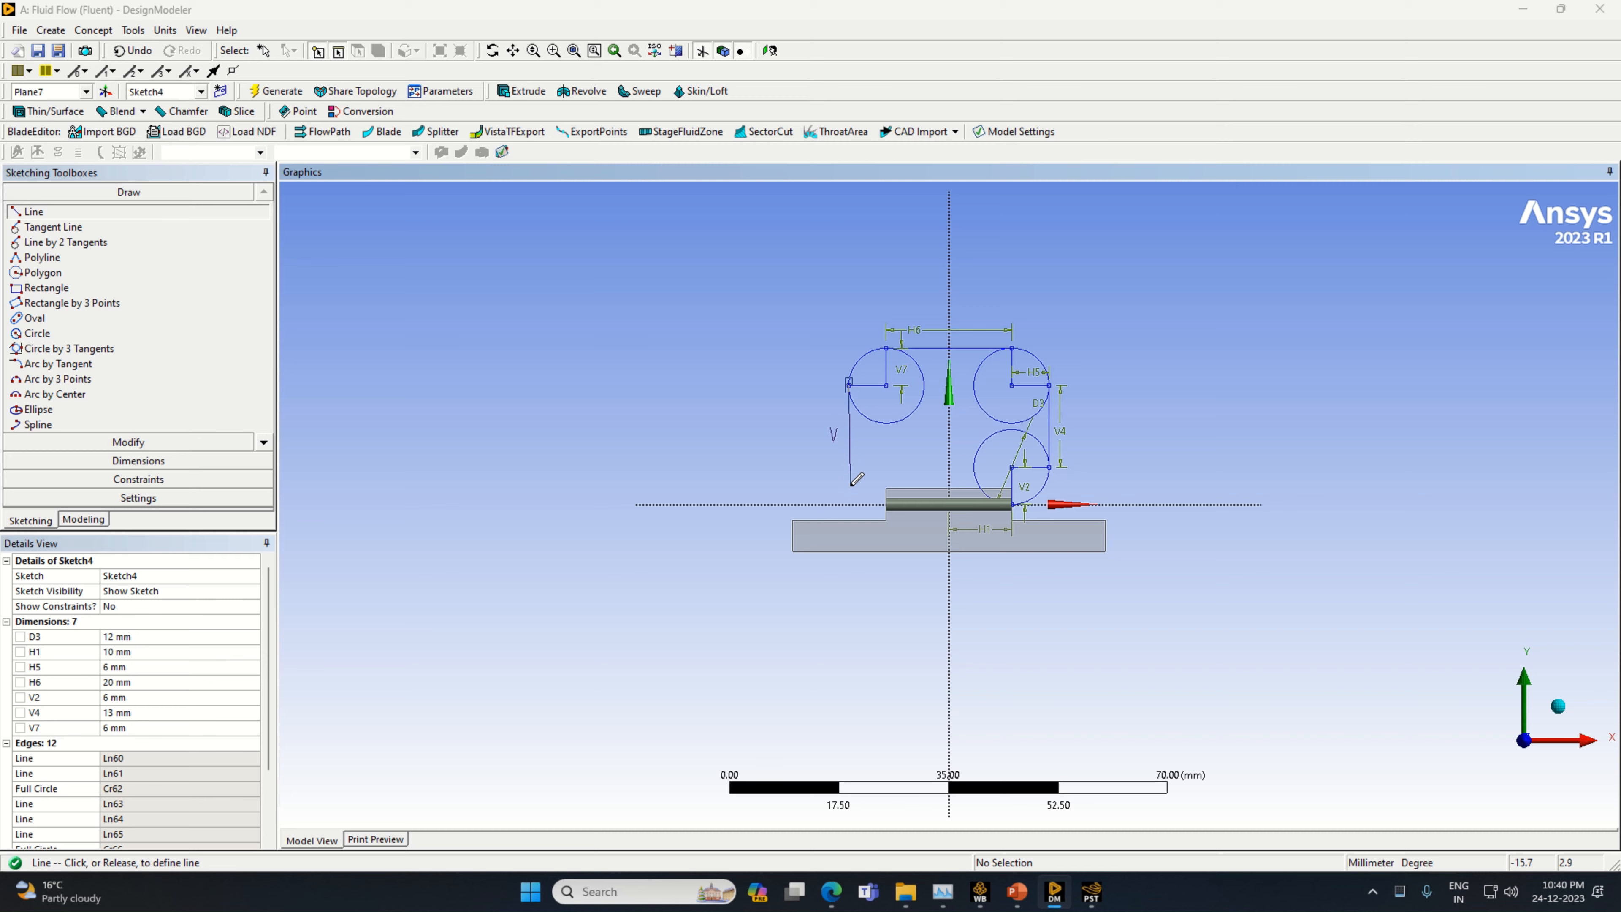
Dimension the new downward line's length beside it and set it to 13 mm
left_click(137, 461)
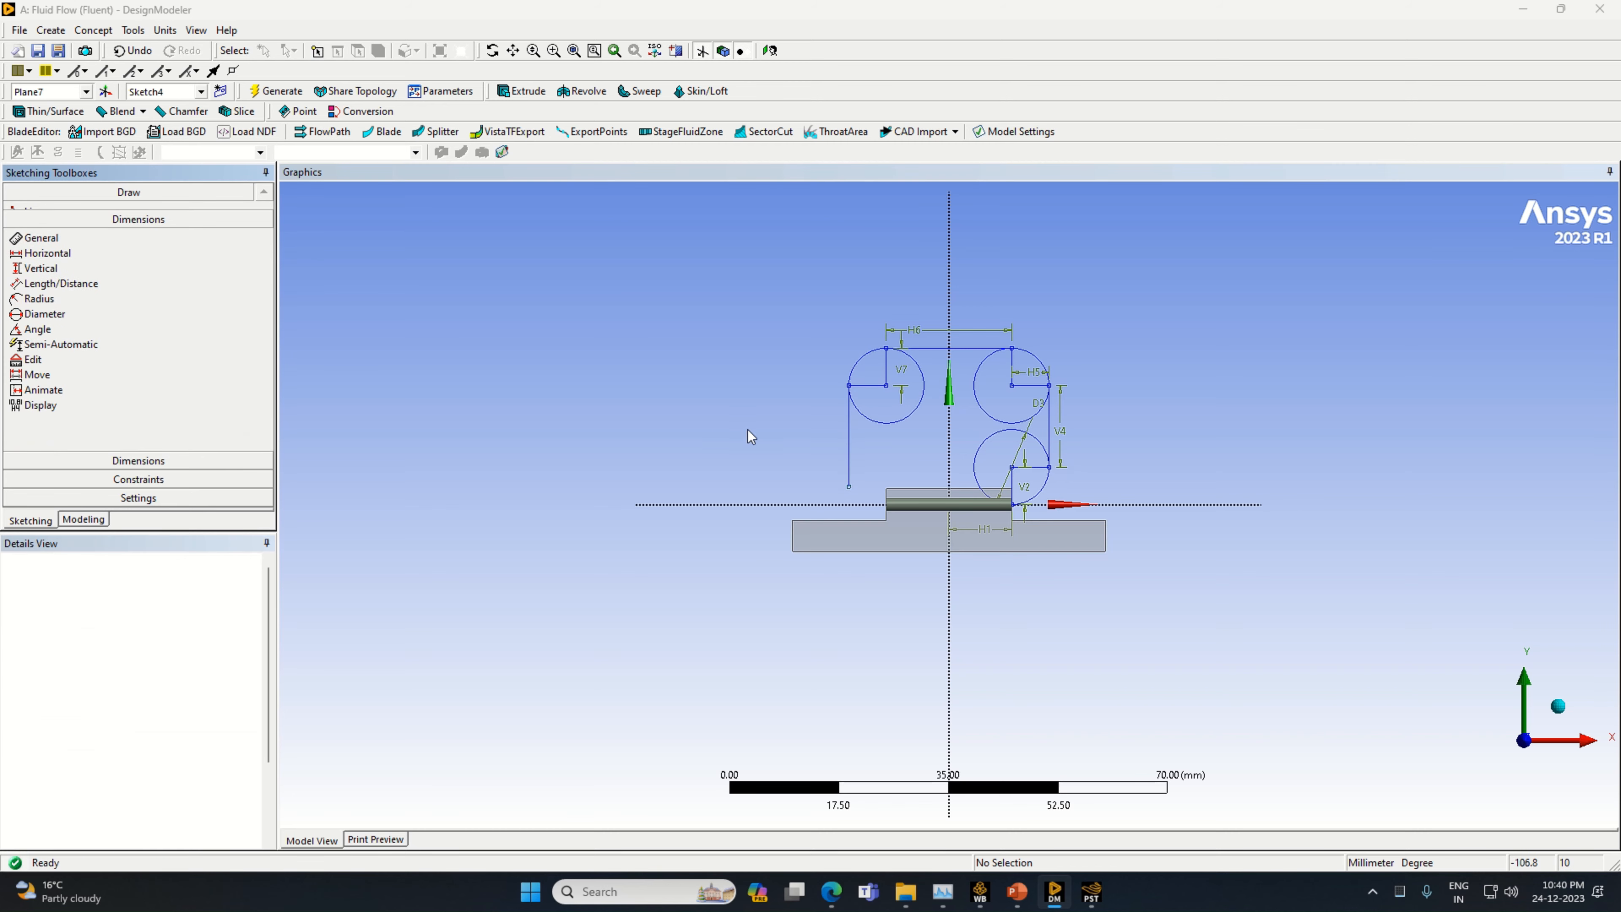
left_click(849, 438)
left_click(828, 434)
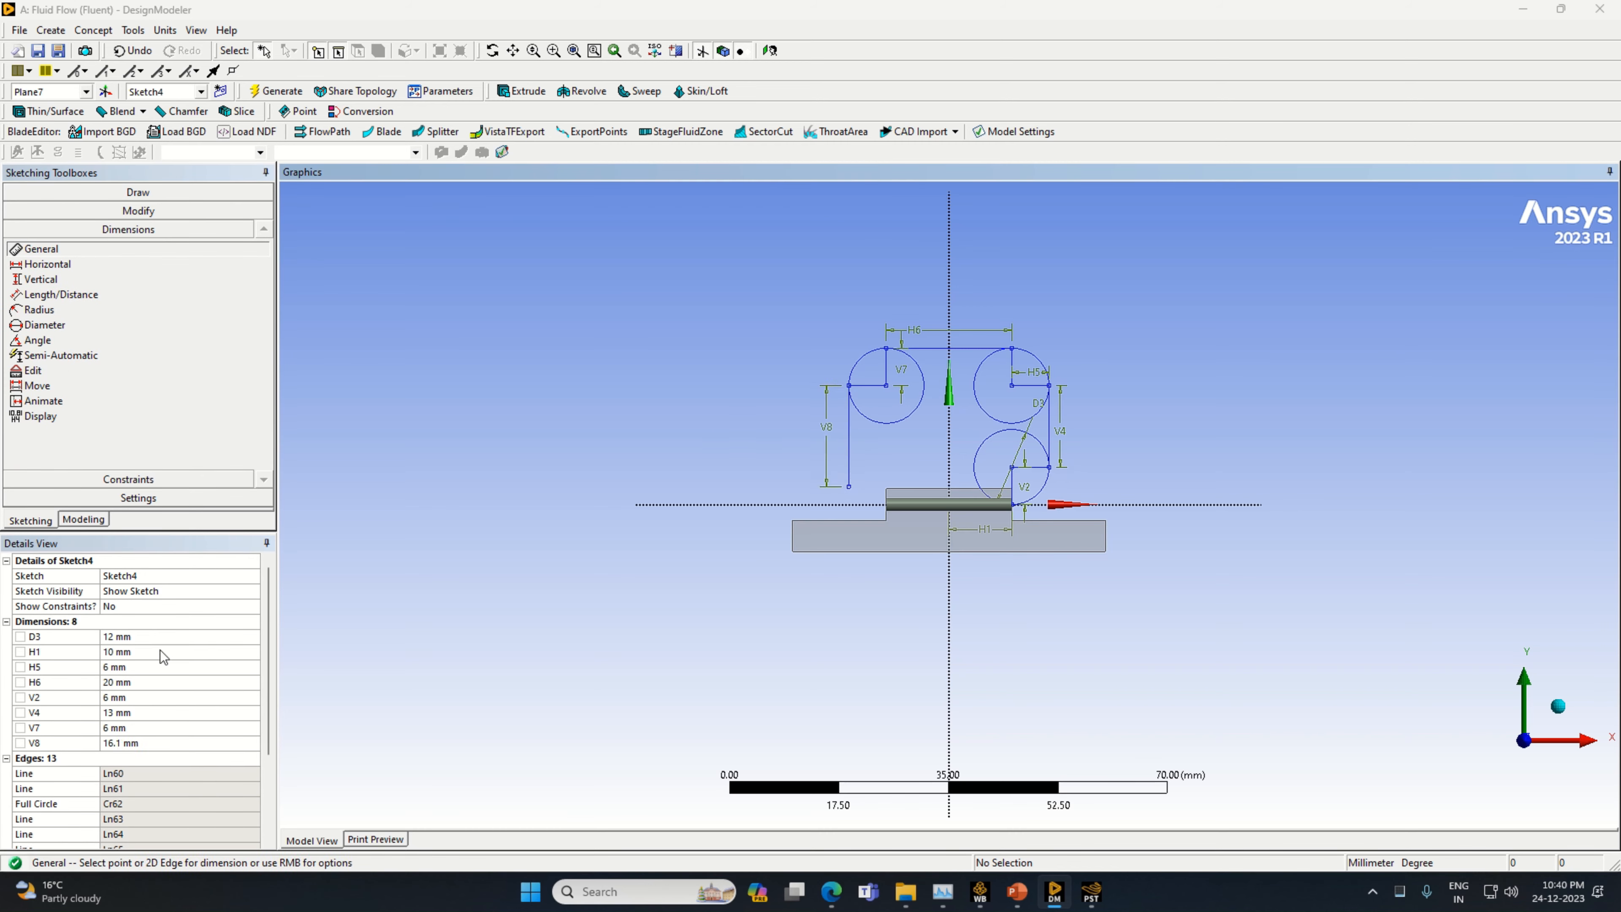
left_click(141, 747)
type("13")
key("Return")
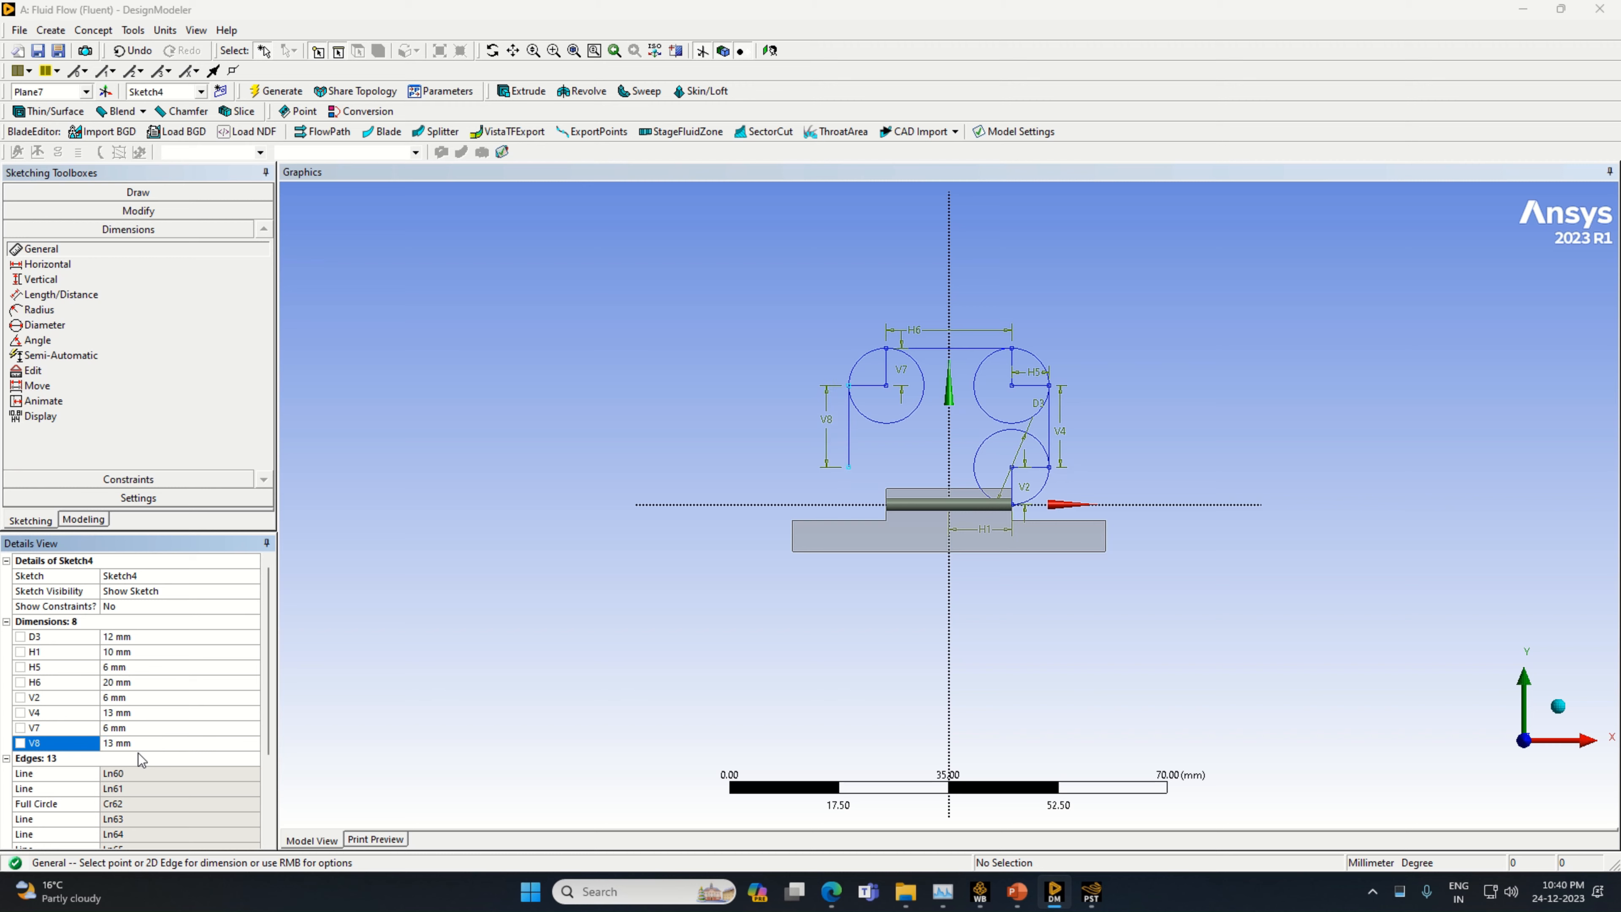
Draw a horizontal line about 7.6 mm long inward from the lower end of the 13 mm vertical line
left_click(133, 191)
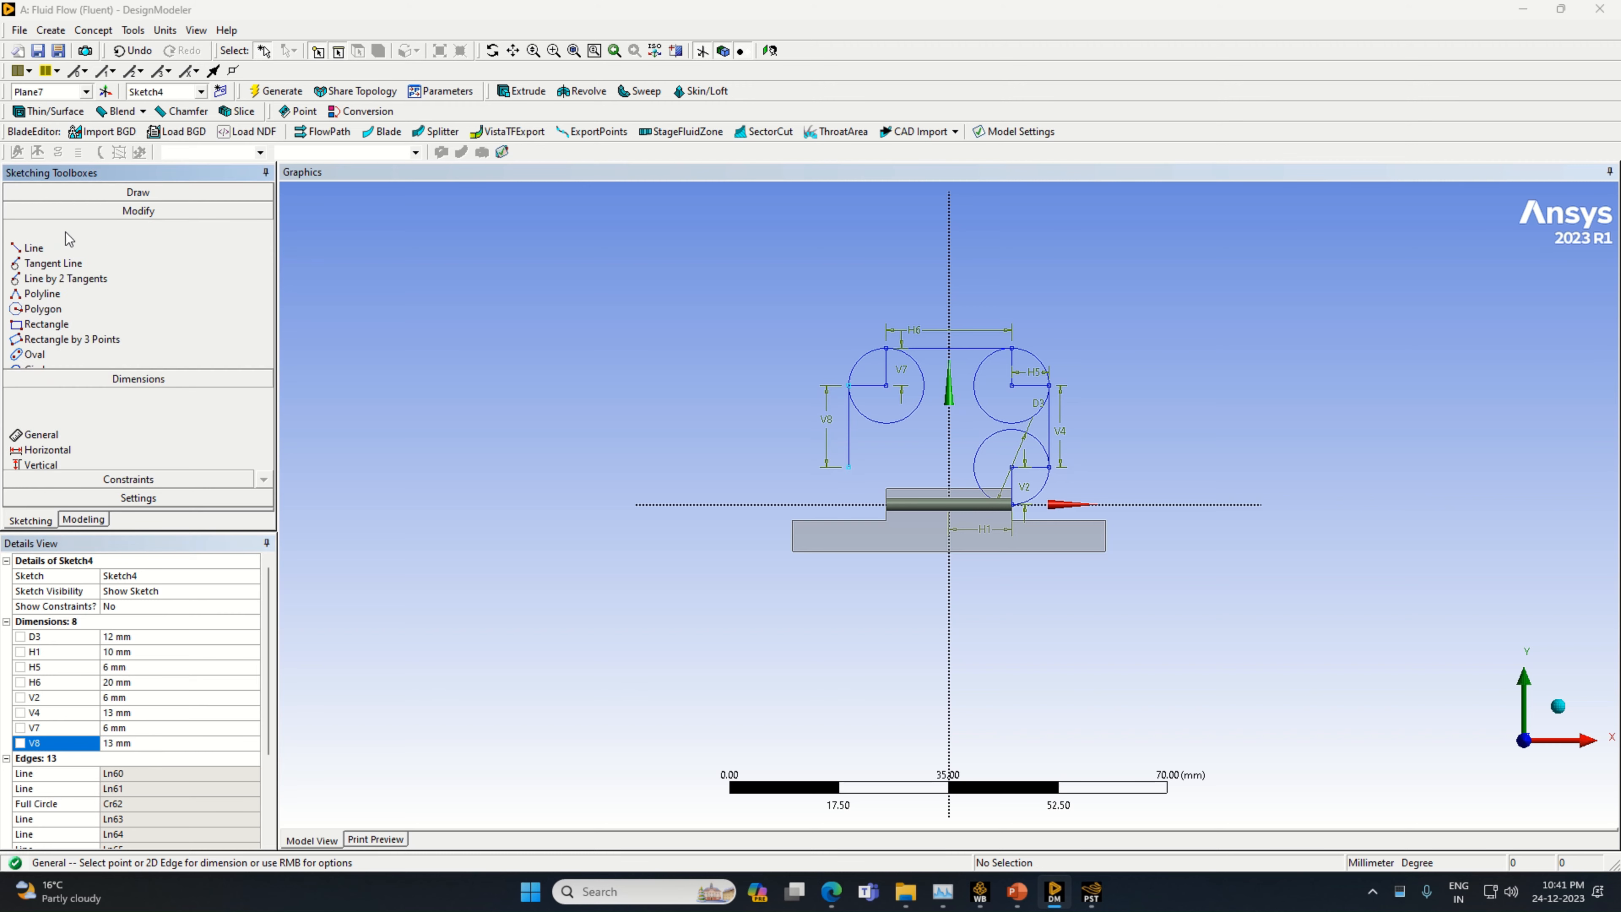
left_click(42, 212)
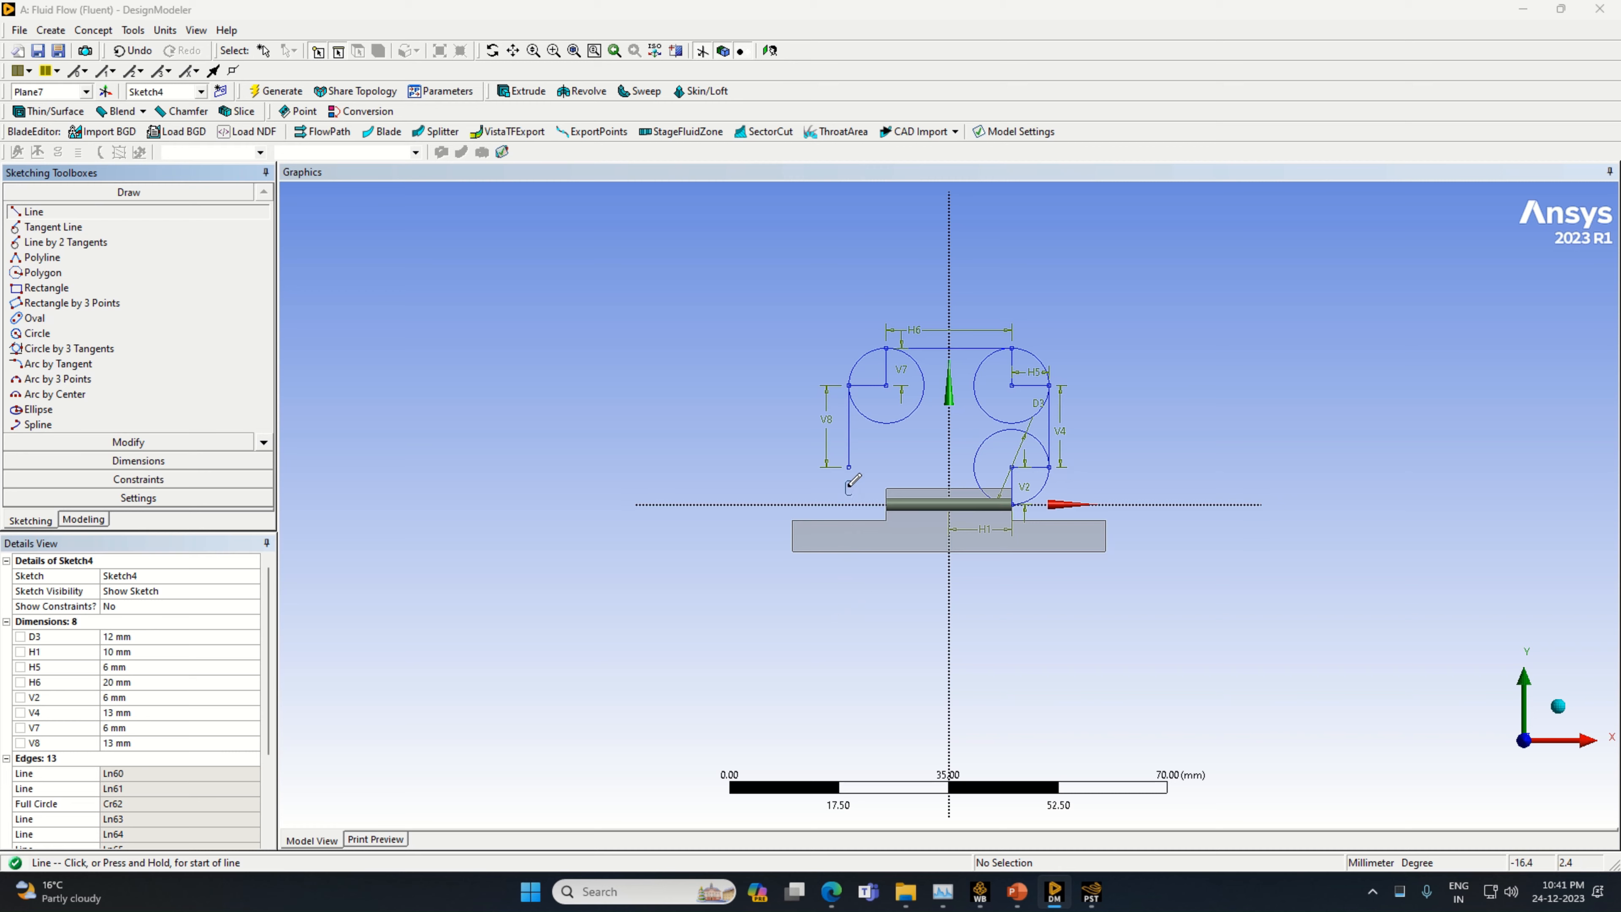
left_click(849, 466)
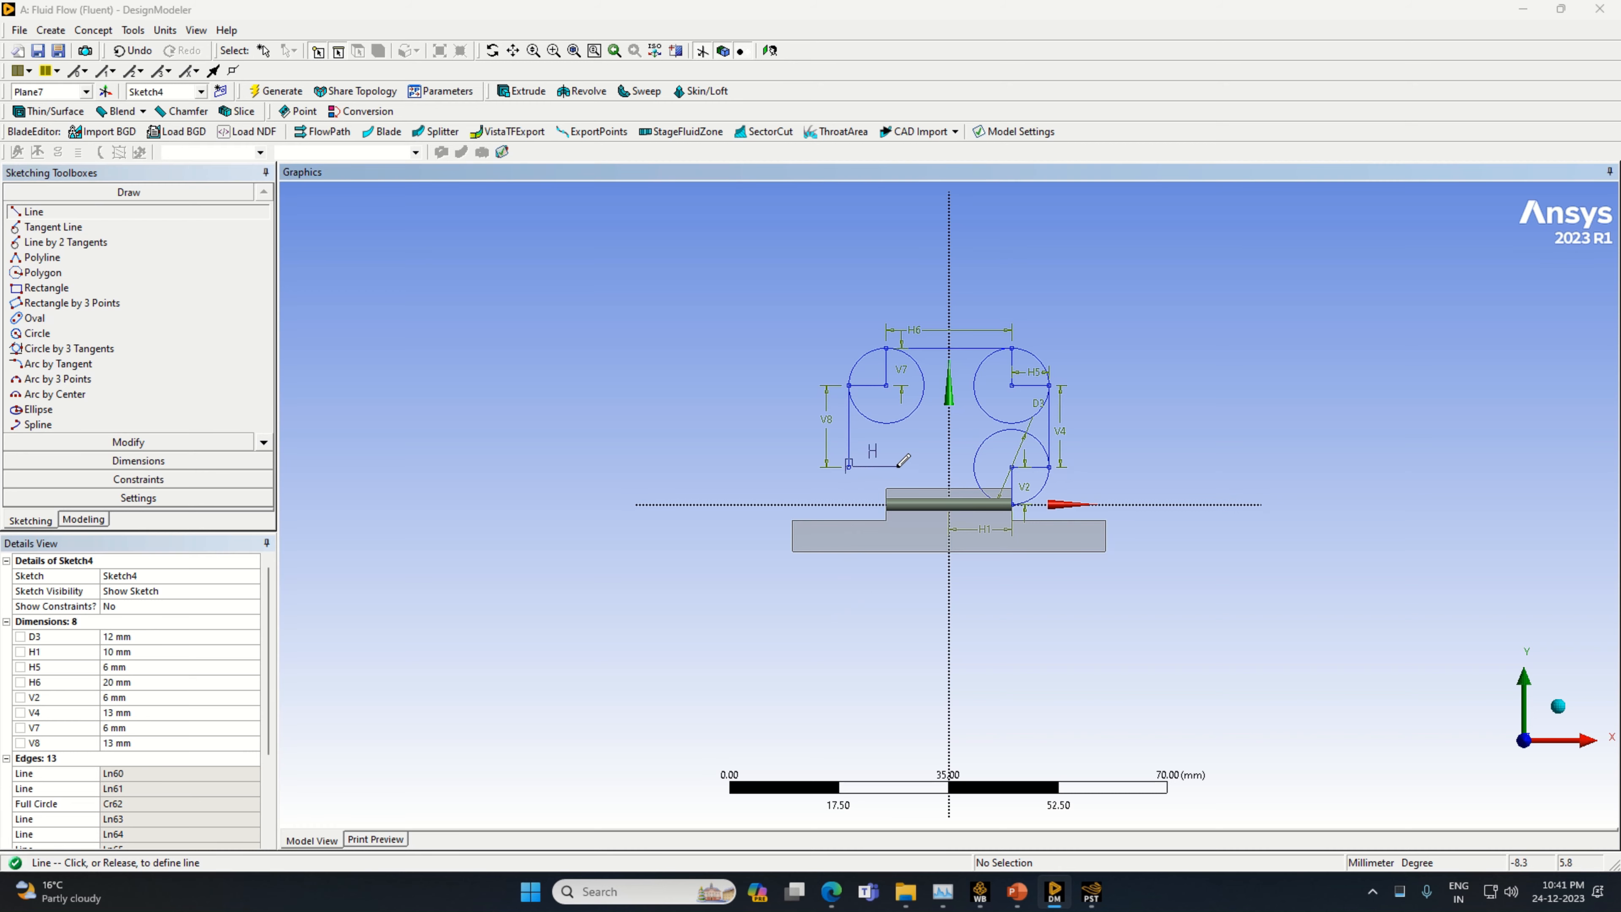
left_click(897, 467)
Dimension the short inward horizontal line's length below it and set it to 6 mm
left_click(138, 461)
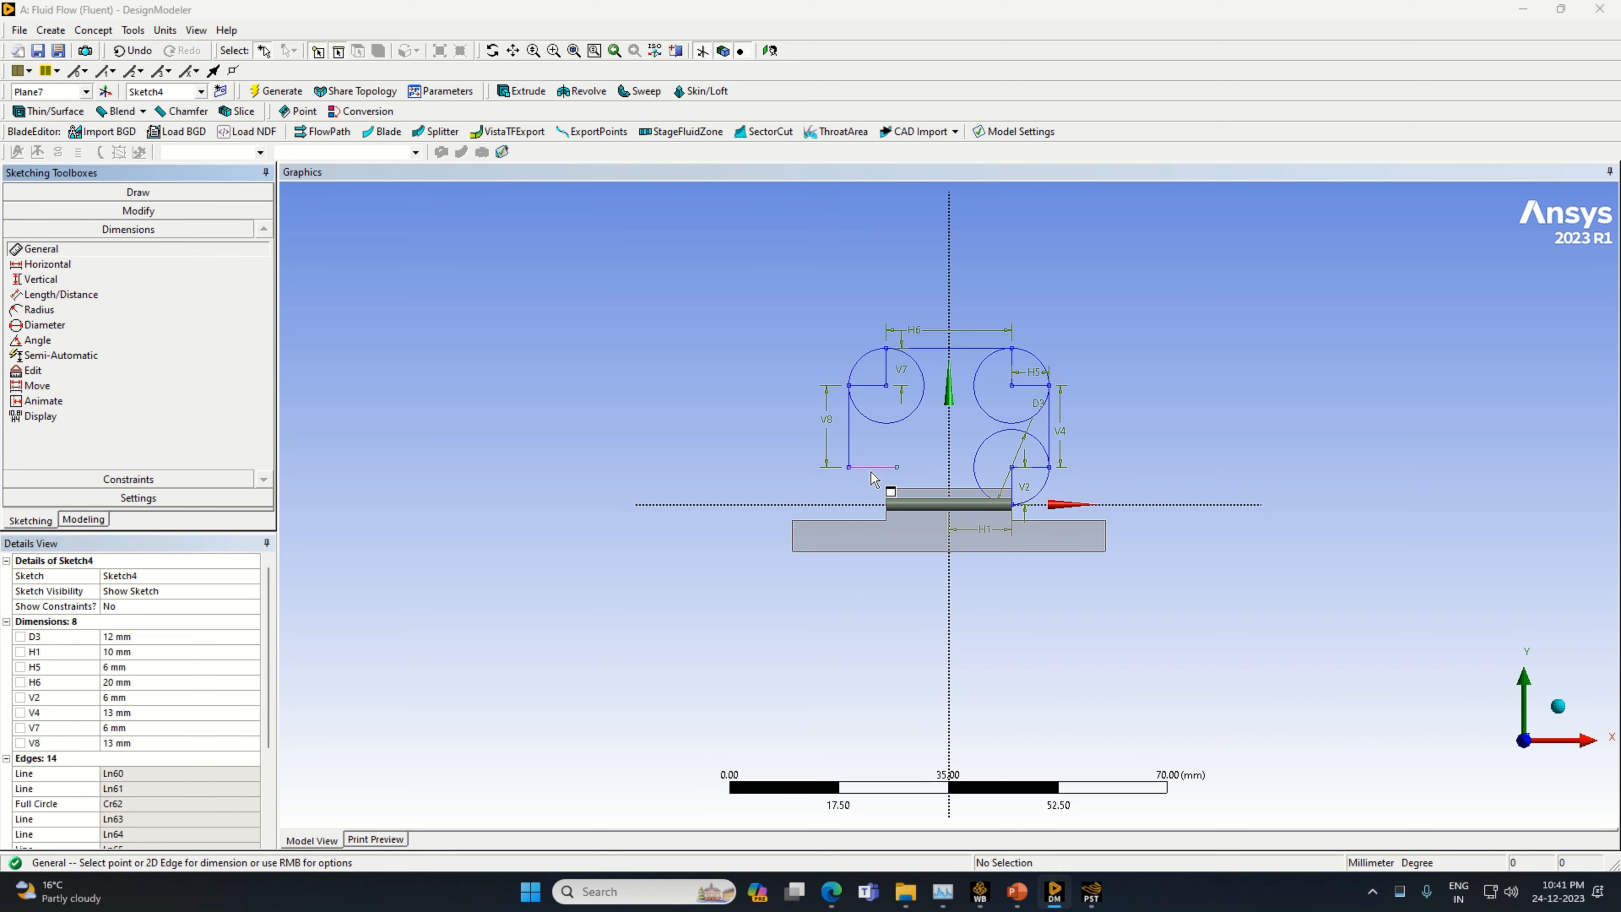
left_click(874, 479)
left_click(139, 698)
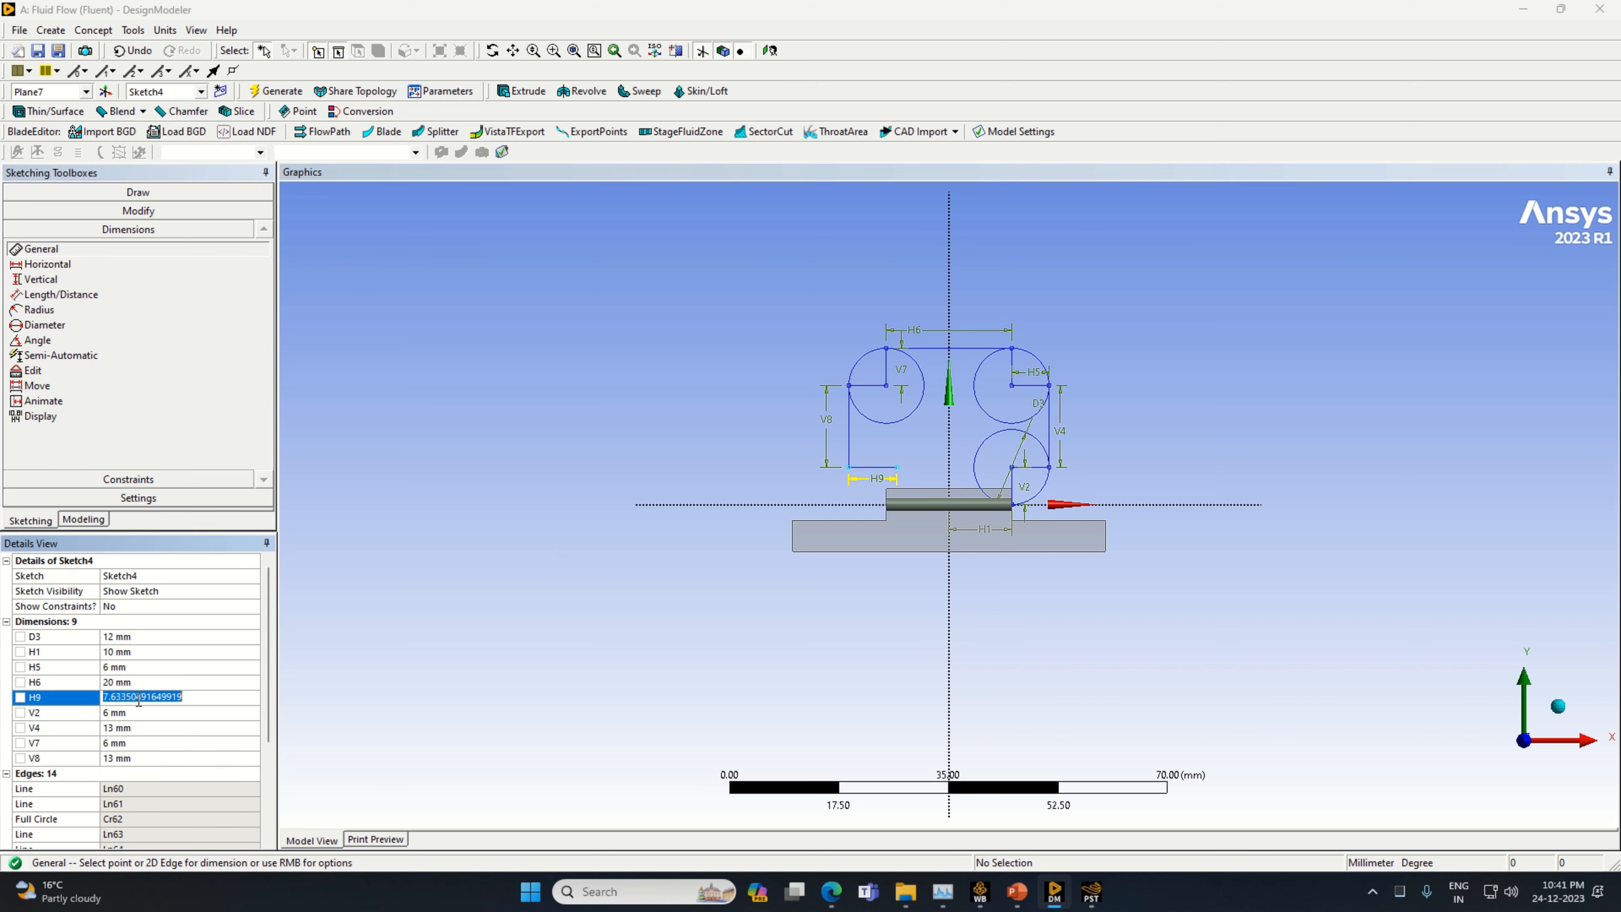
type("6")
key("Return")
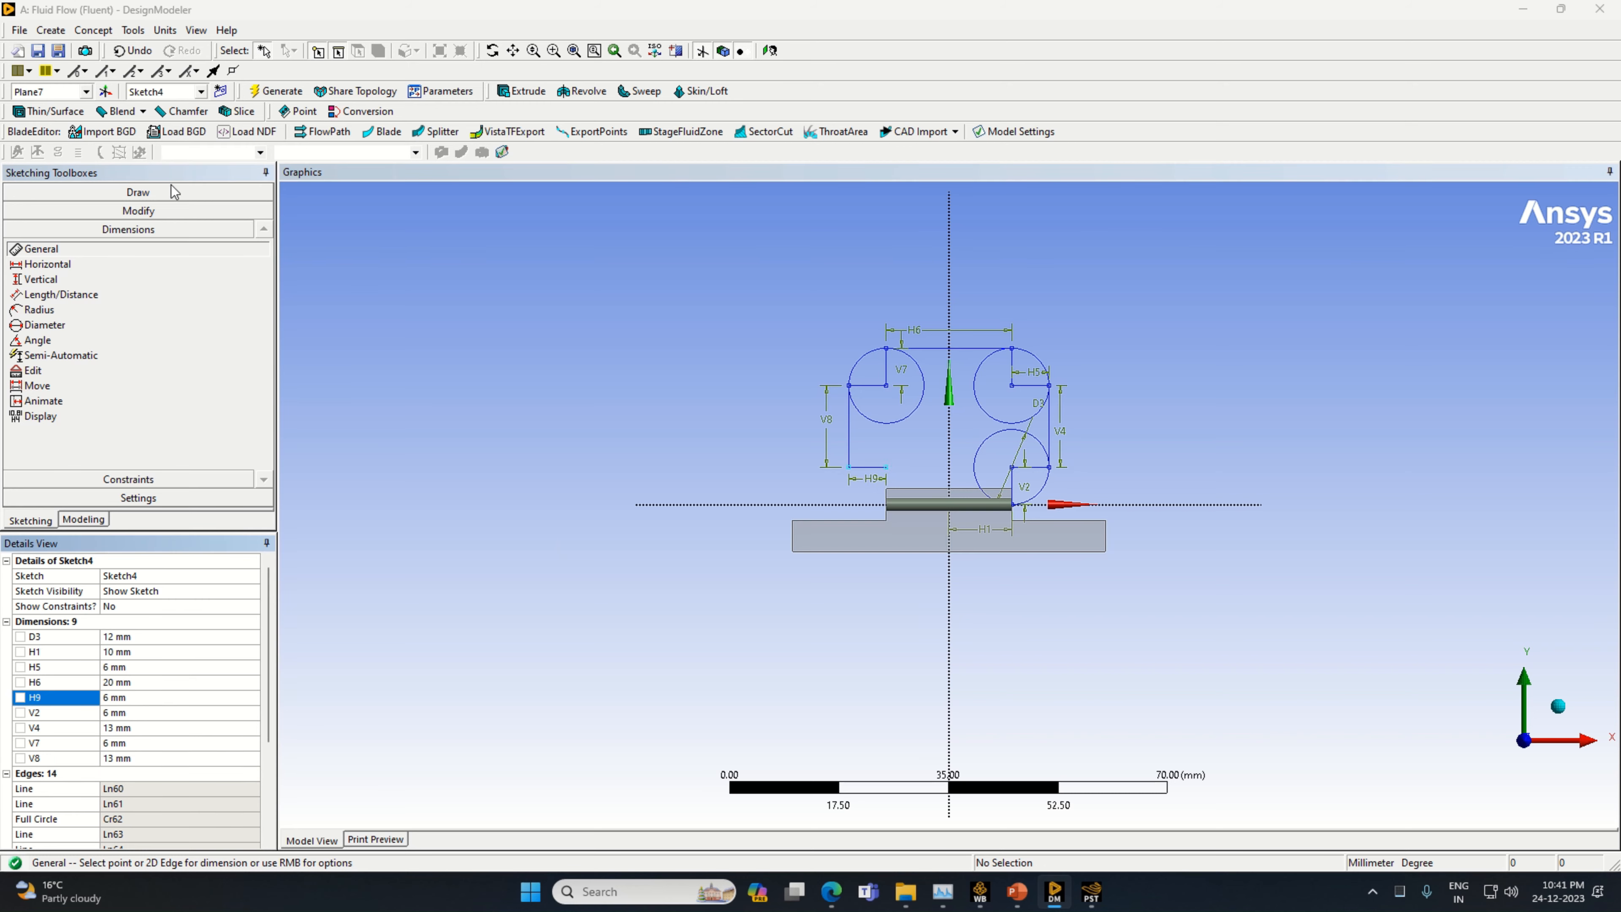
Draw a fourth circle centred on the inner end of the 6 mm horizontal line, tangent to the horizontal axis
left_click(138, 191)
left_click(37, 333)
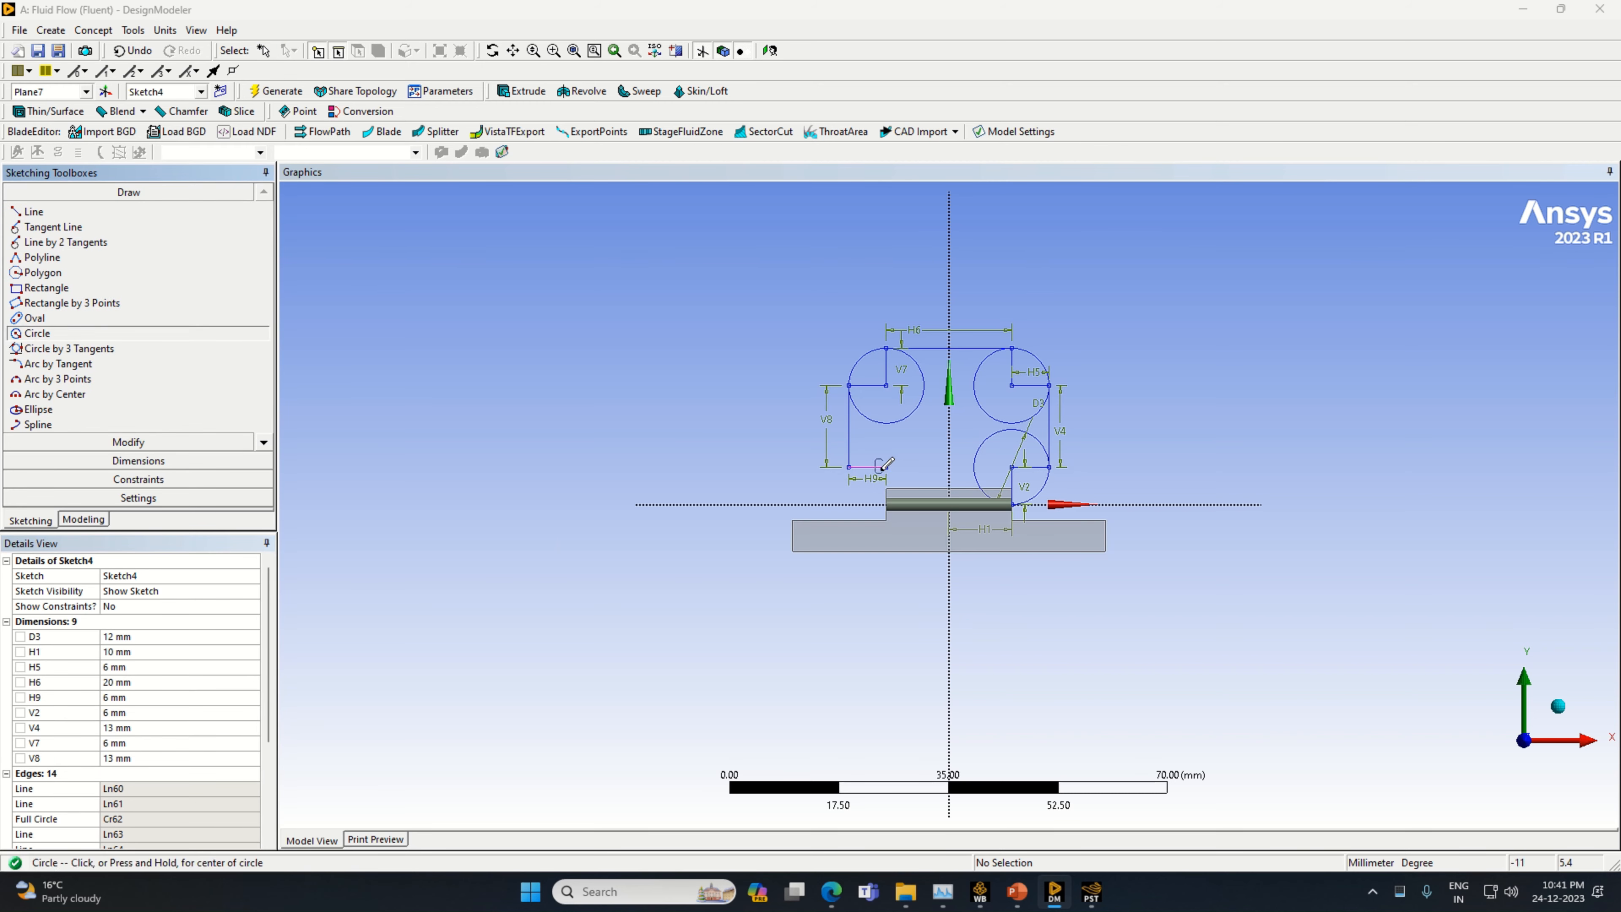
left_click(887, 467)
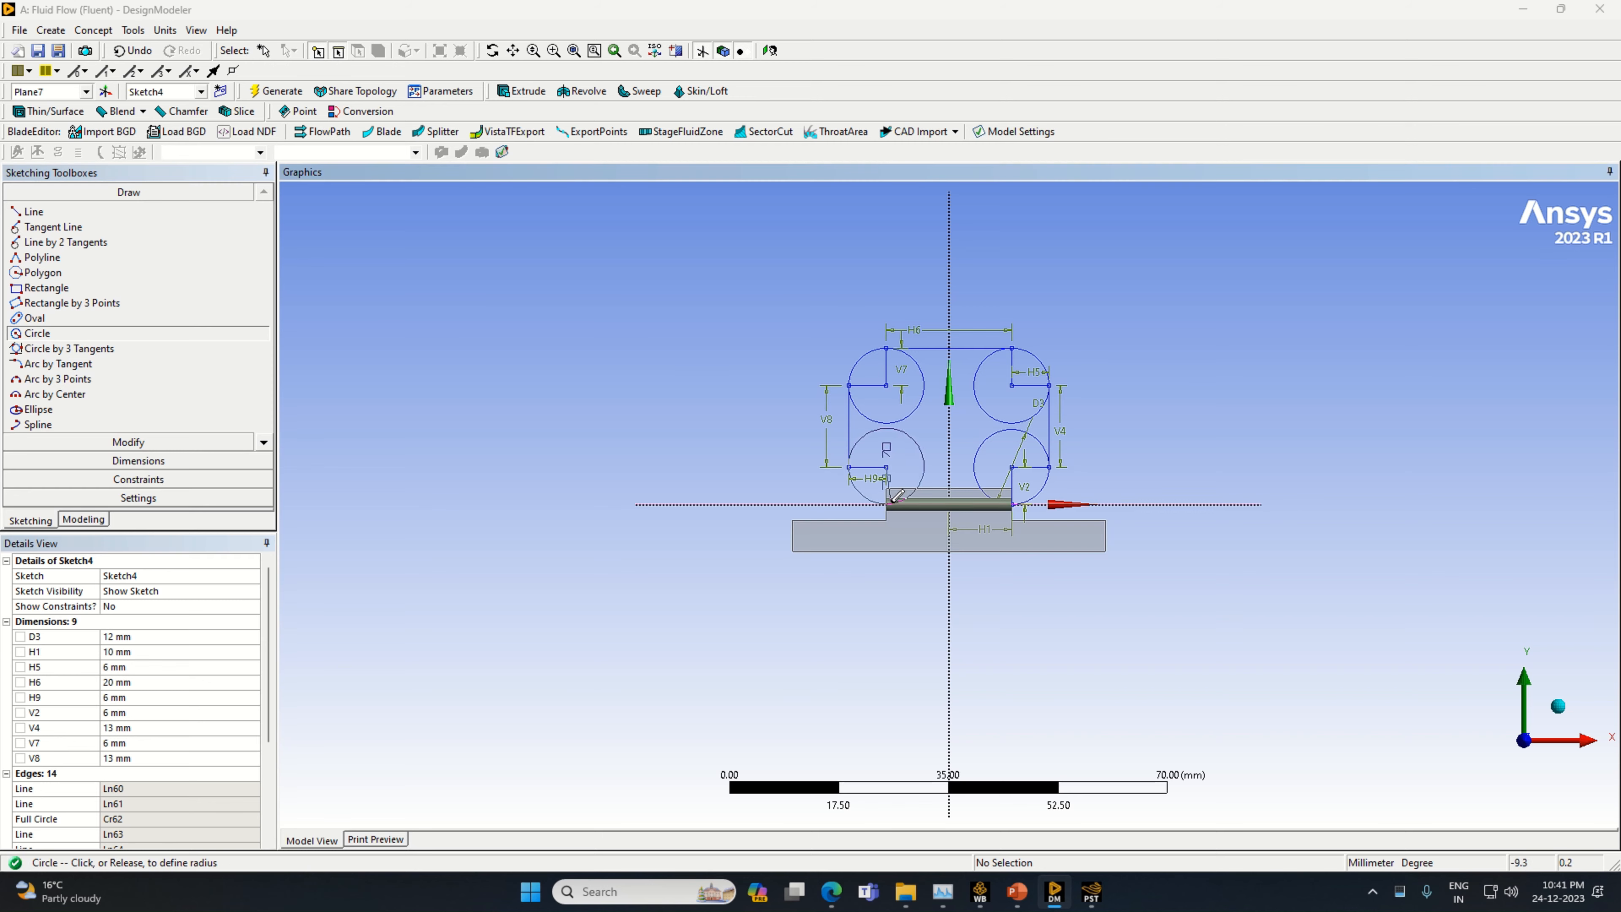
left_click(897, 495)
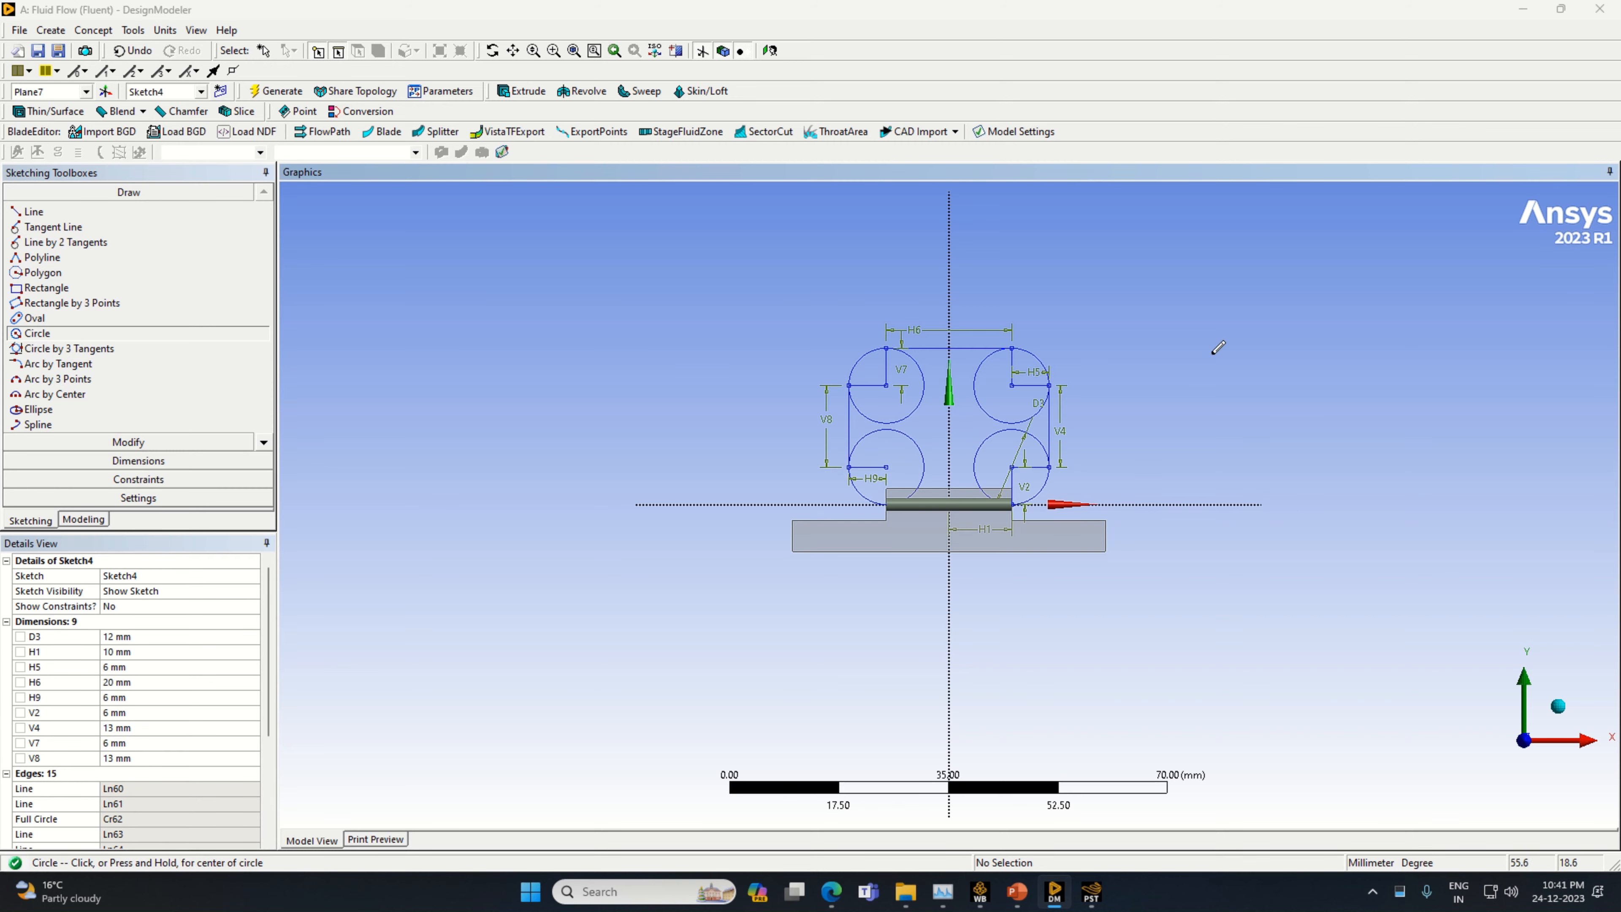
Trim the helper lines and inner arcs of the two circles on the positive X side, keeping the outer corner arcs
left_click(130, 442)
left_click(35, 276)
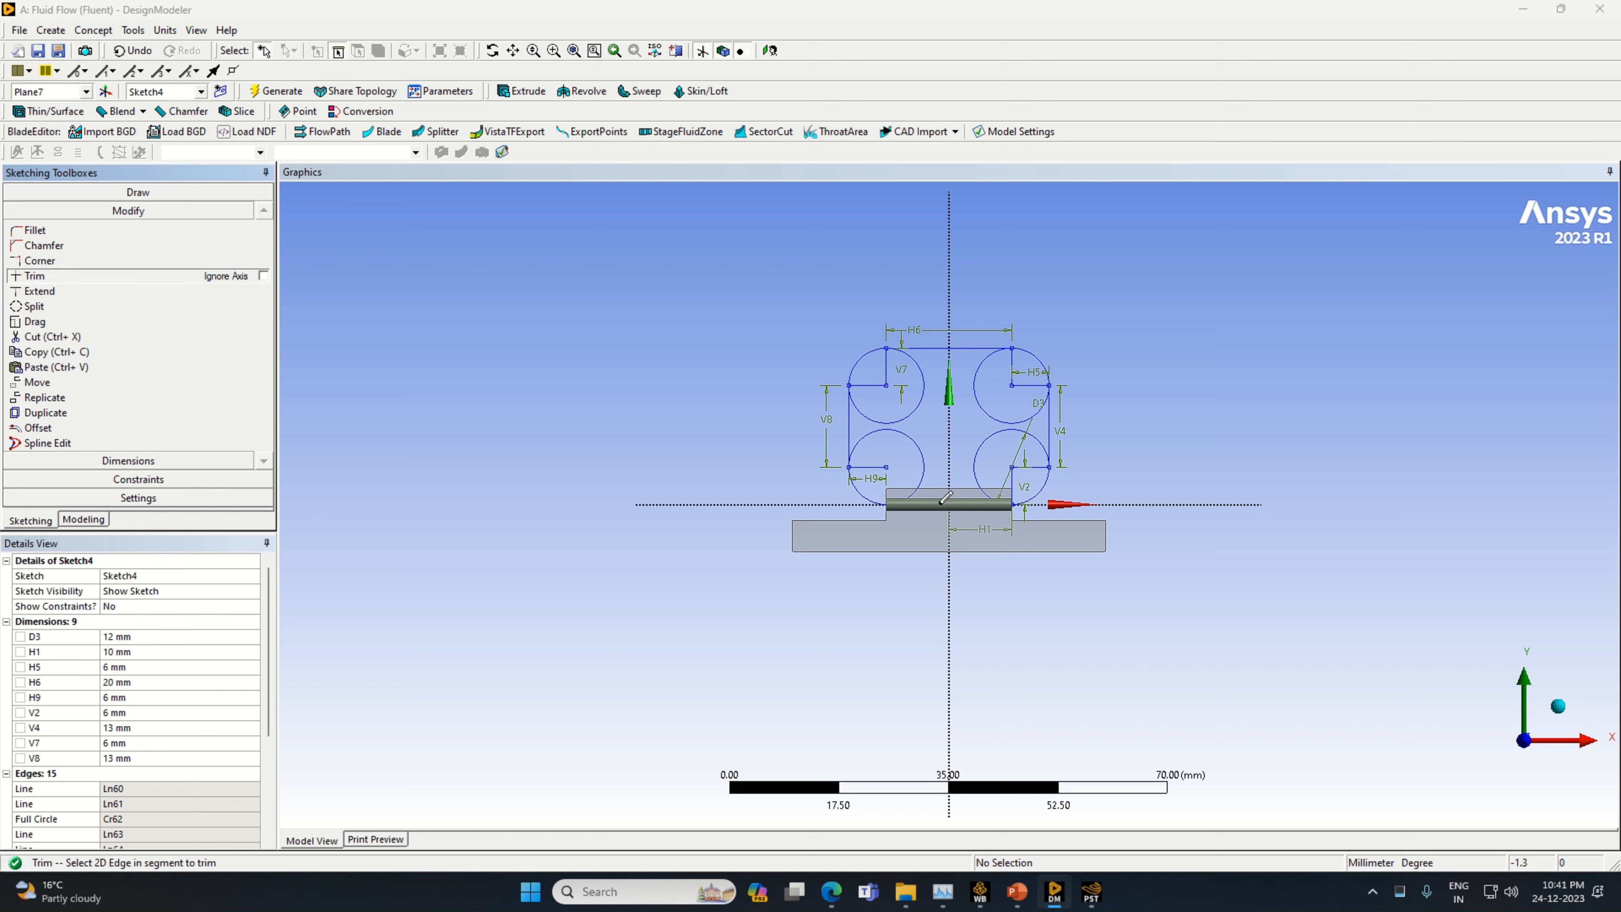
left_click(1014, 482)
left_click(1026, 467)
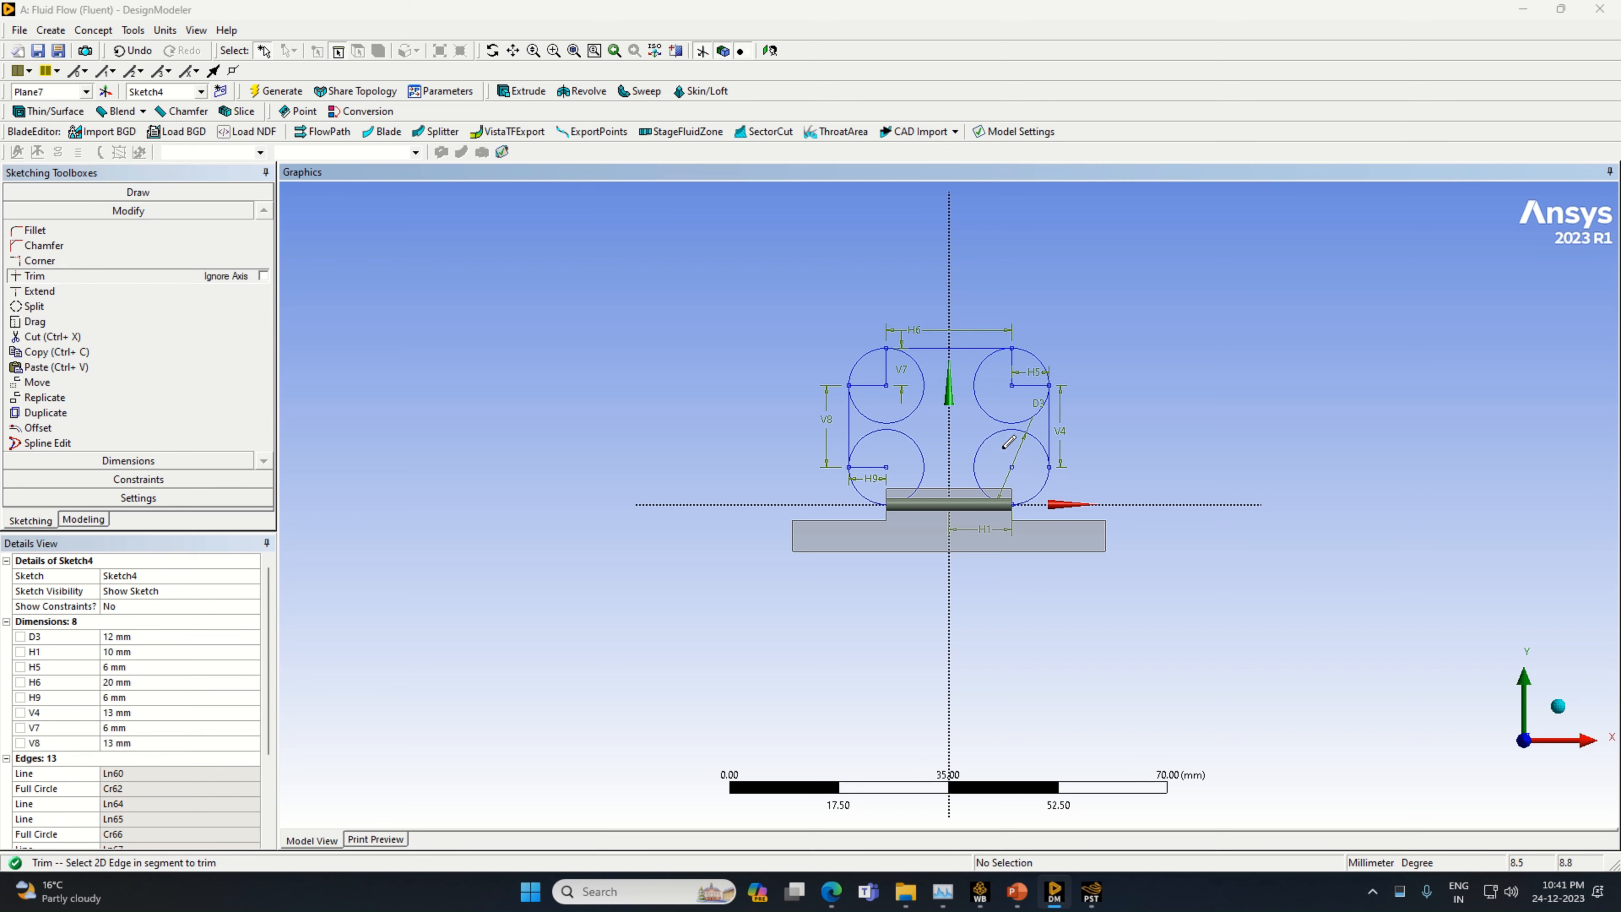
left_click(997, 434)
left_click(1029, 385)
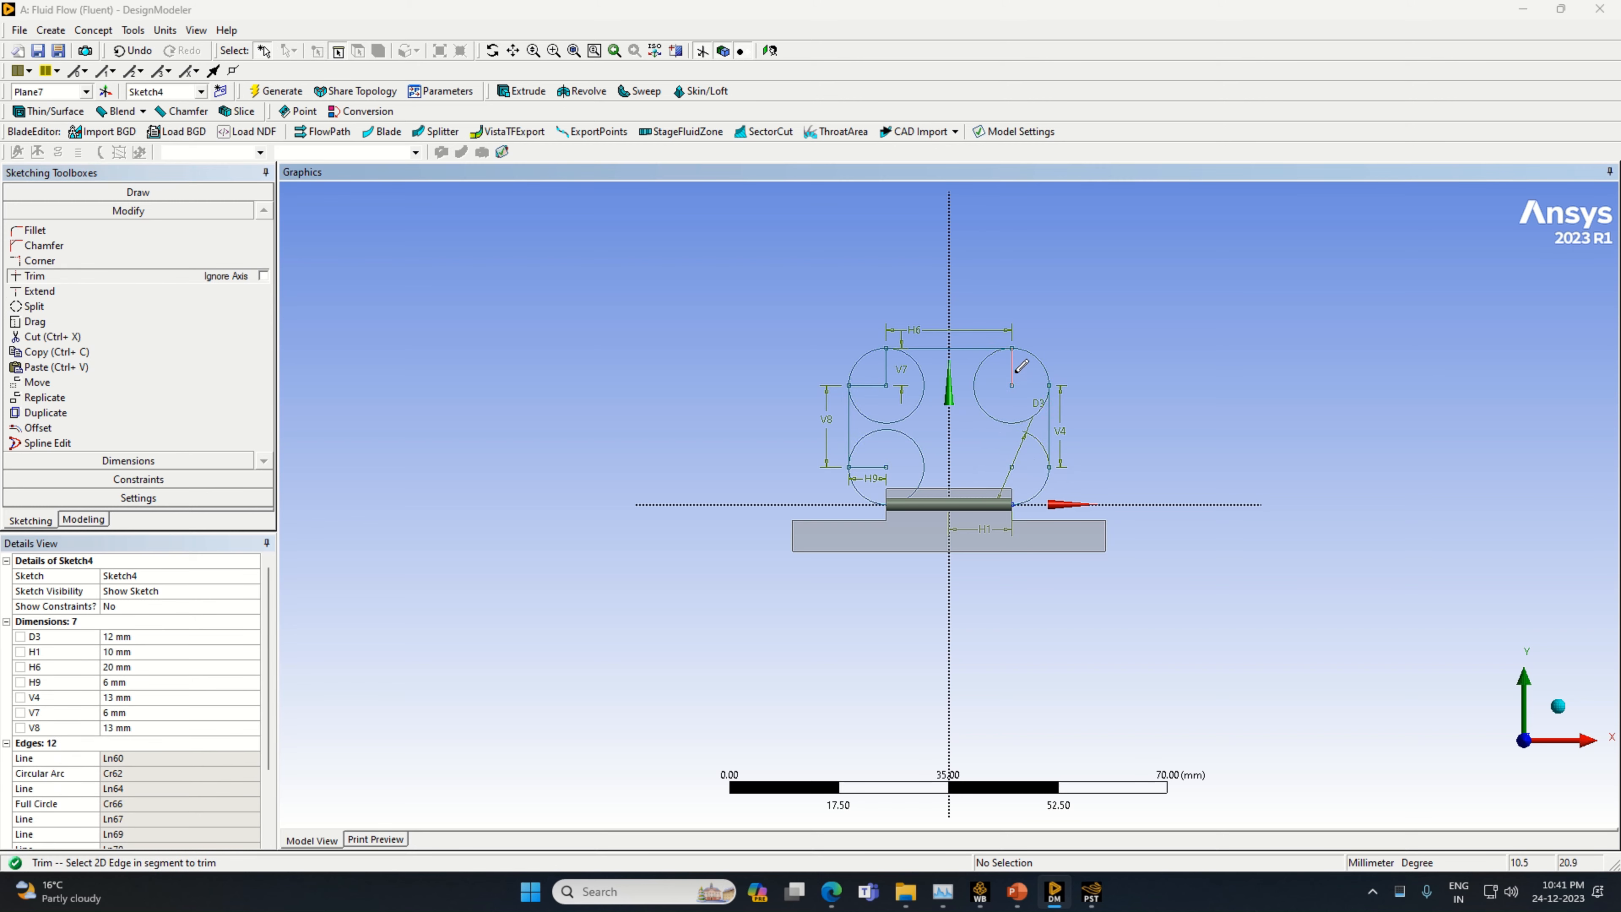
left_click(1012, 367)
left_click(996, 409)
Trim the helper lines and inner arcs of the two negative X circles, and remove the line along the horizontal axis
left_click(886, 371)
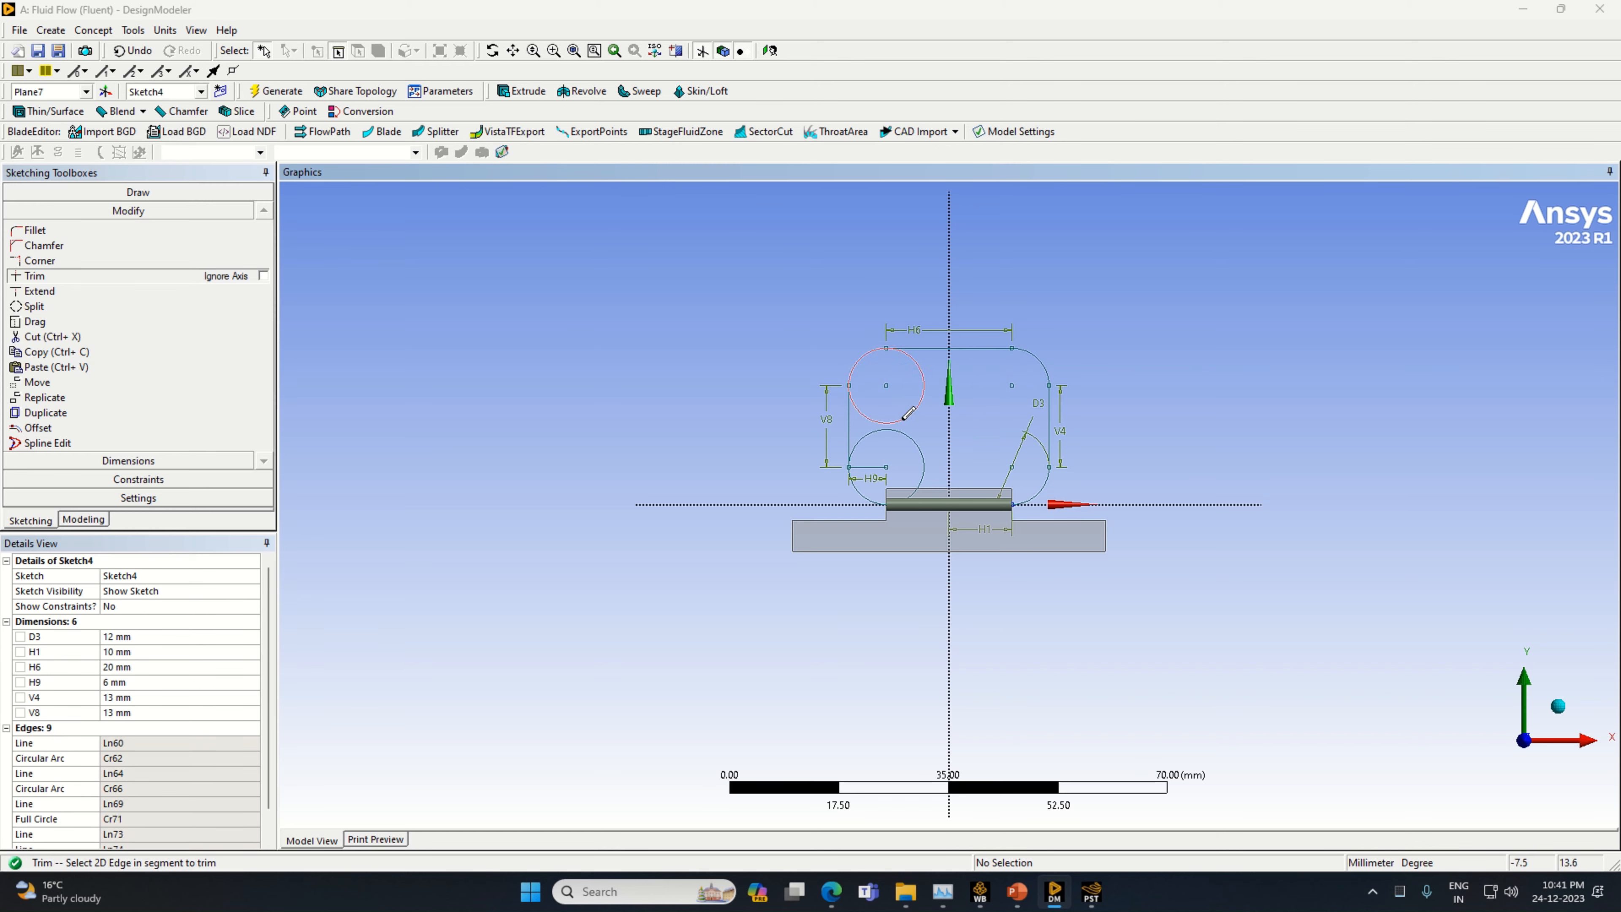
left_click(907, 414)
left_click(872, 467)
left_click(921, 471)
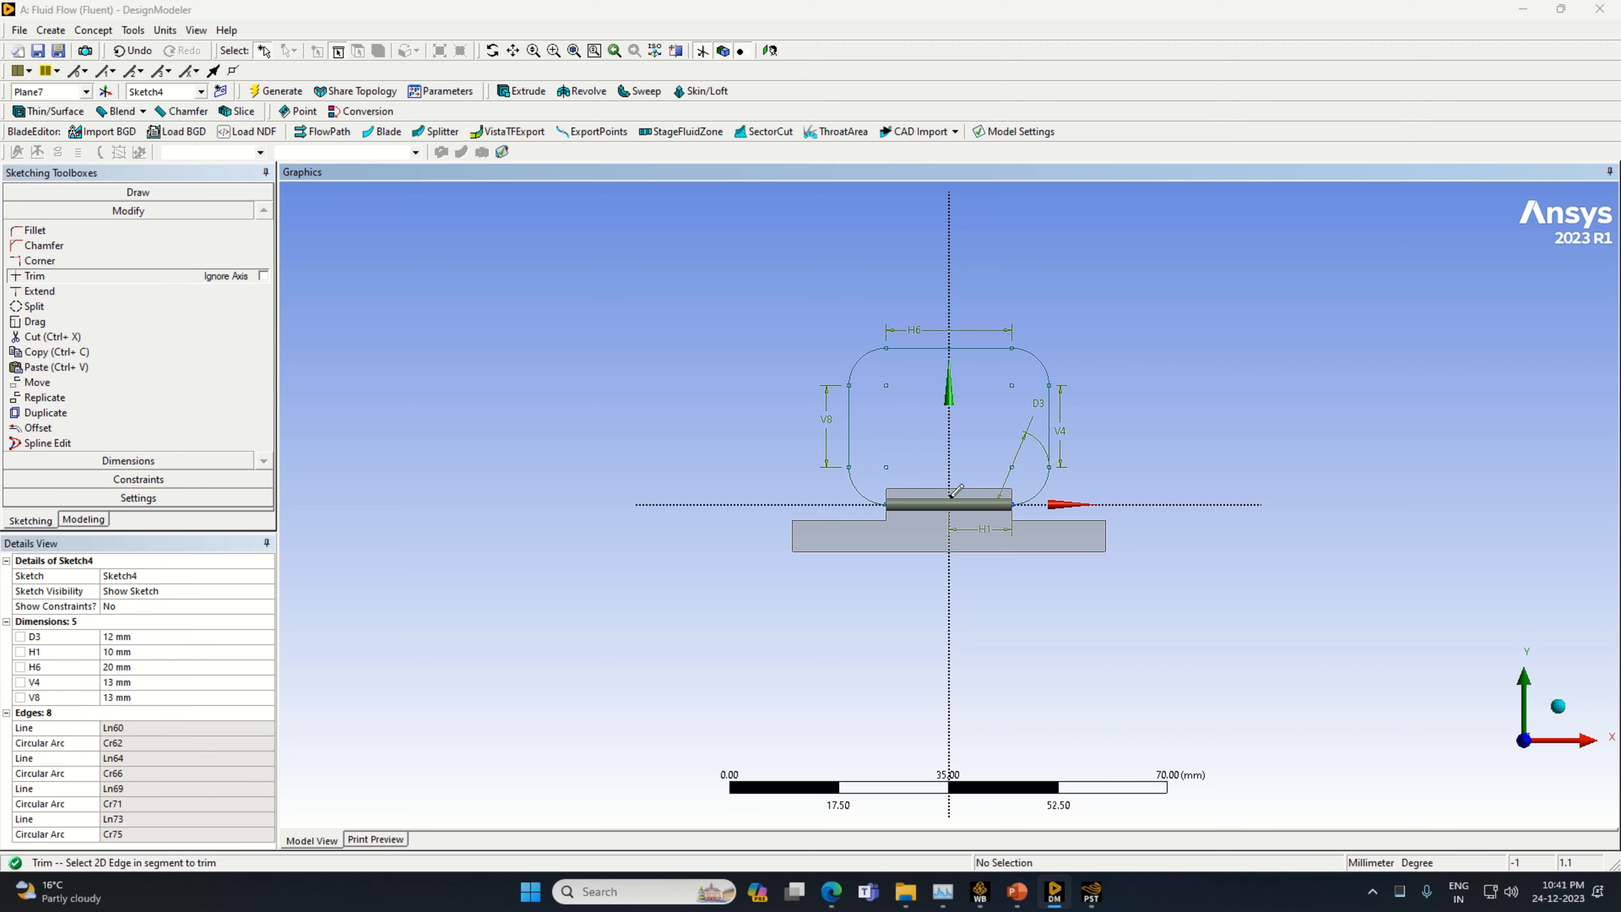
left_click(991, 497)
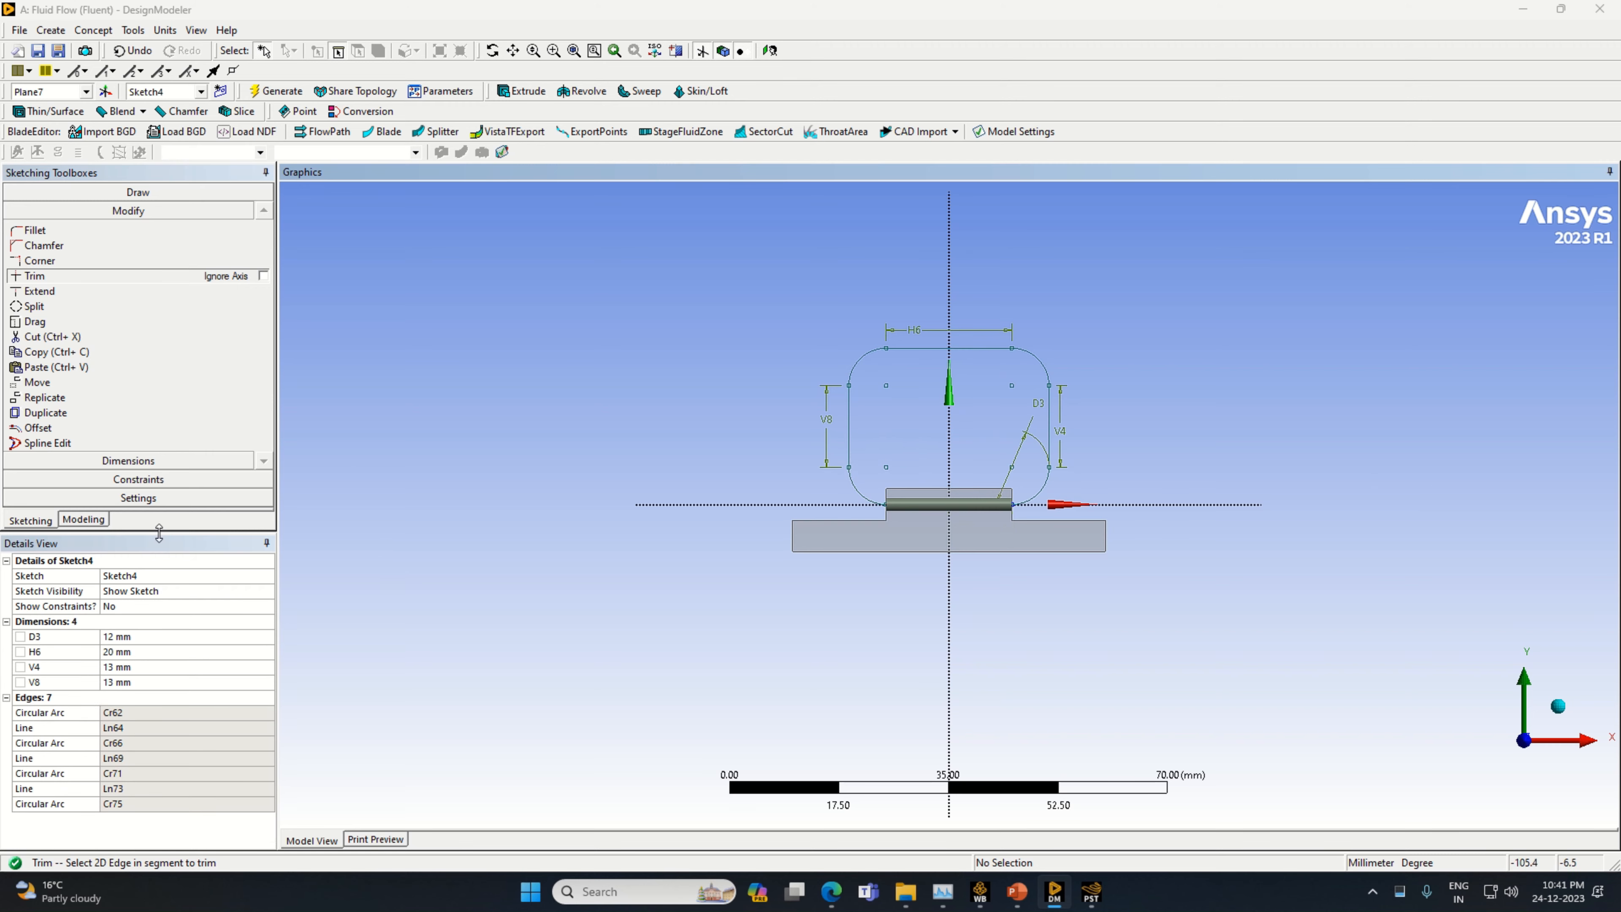
Start a sweep using the circular end face of the cylinder on Plane7 as the profile
left_click(83, 519)
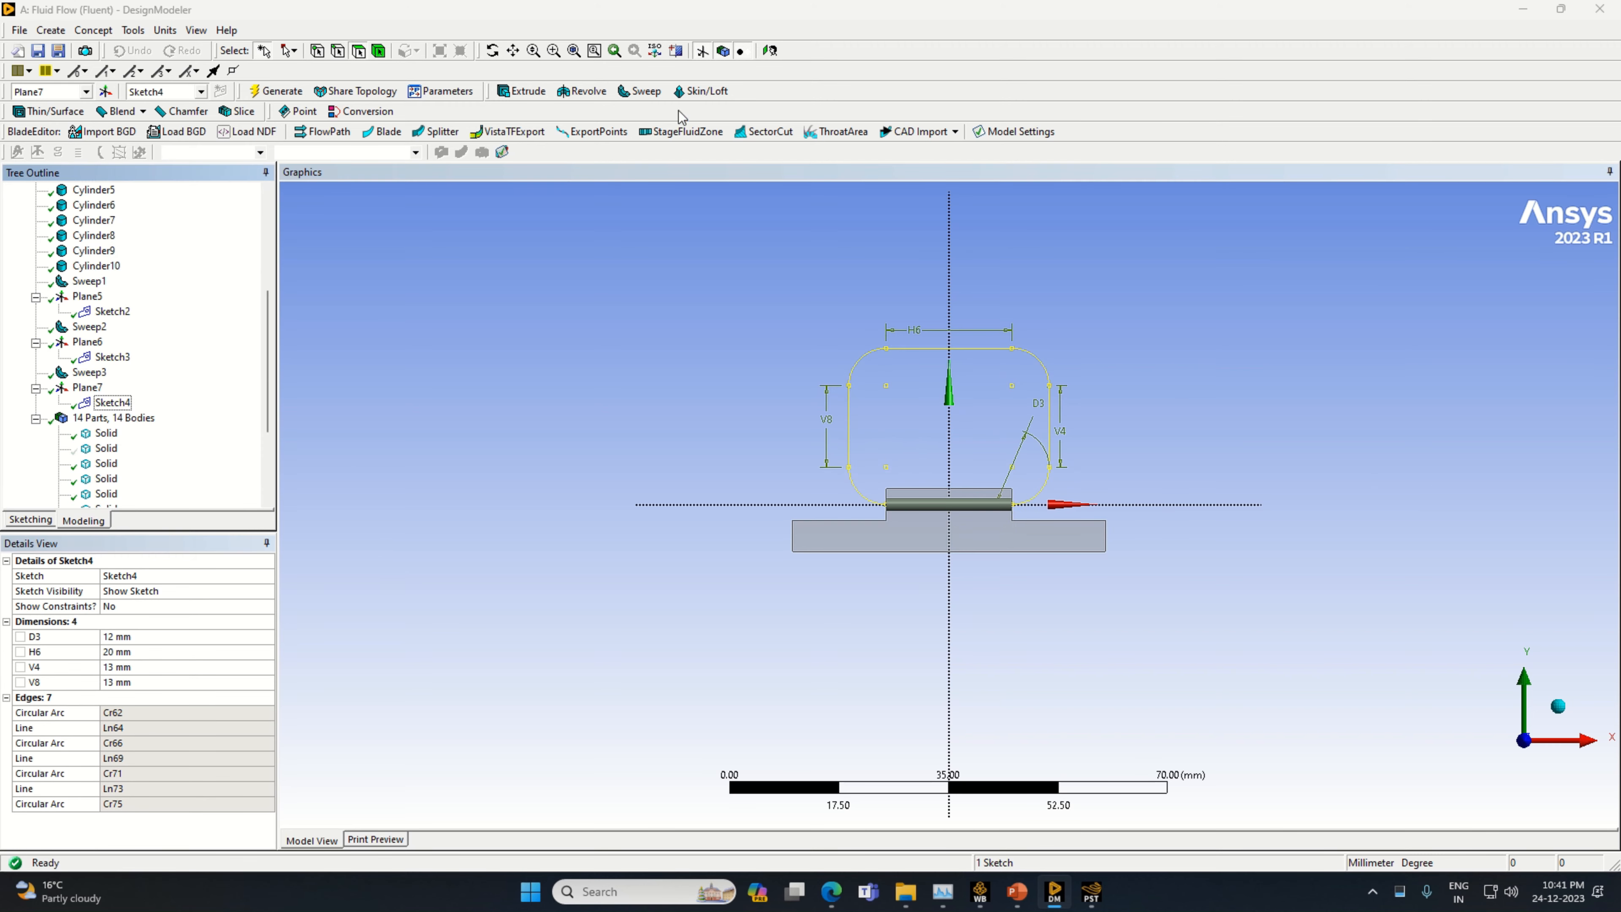
left_click(640, 91)
mouse_move(1165, 572)
middle_mouse_down()
mouse_move(1014, 620)
mouse_move(1061, 621)
middle_mouse_up()
scroll(1085, 588, "up", 3)
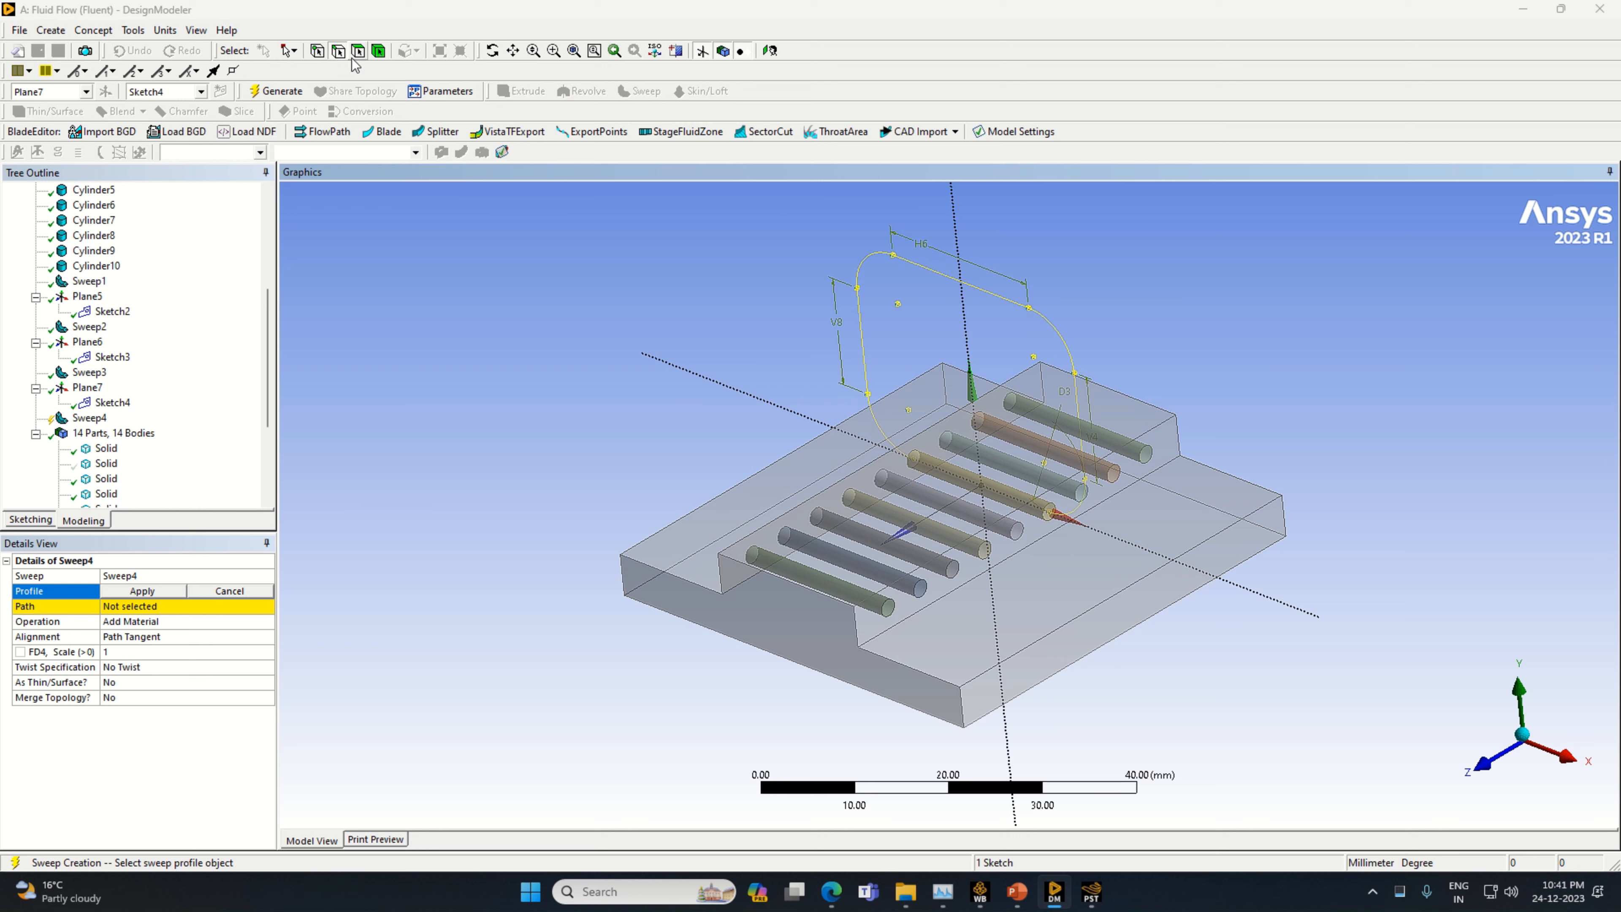
left_click(1050, 512)
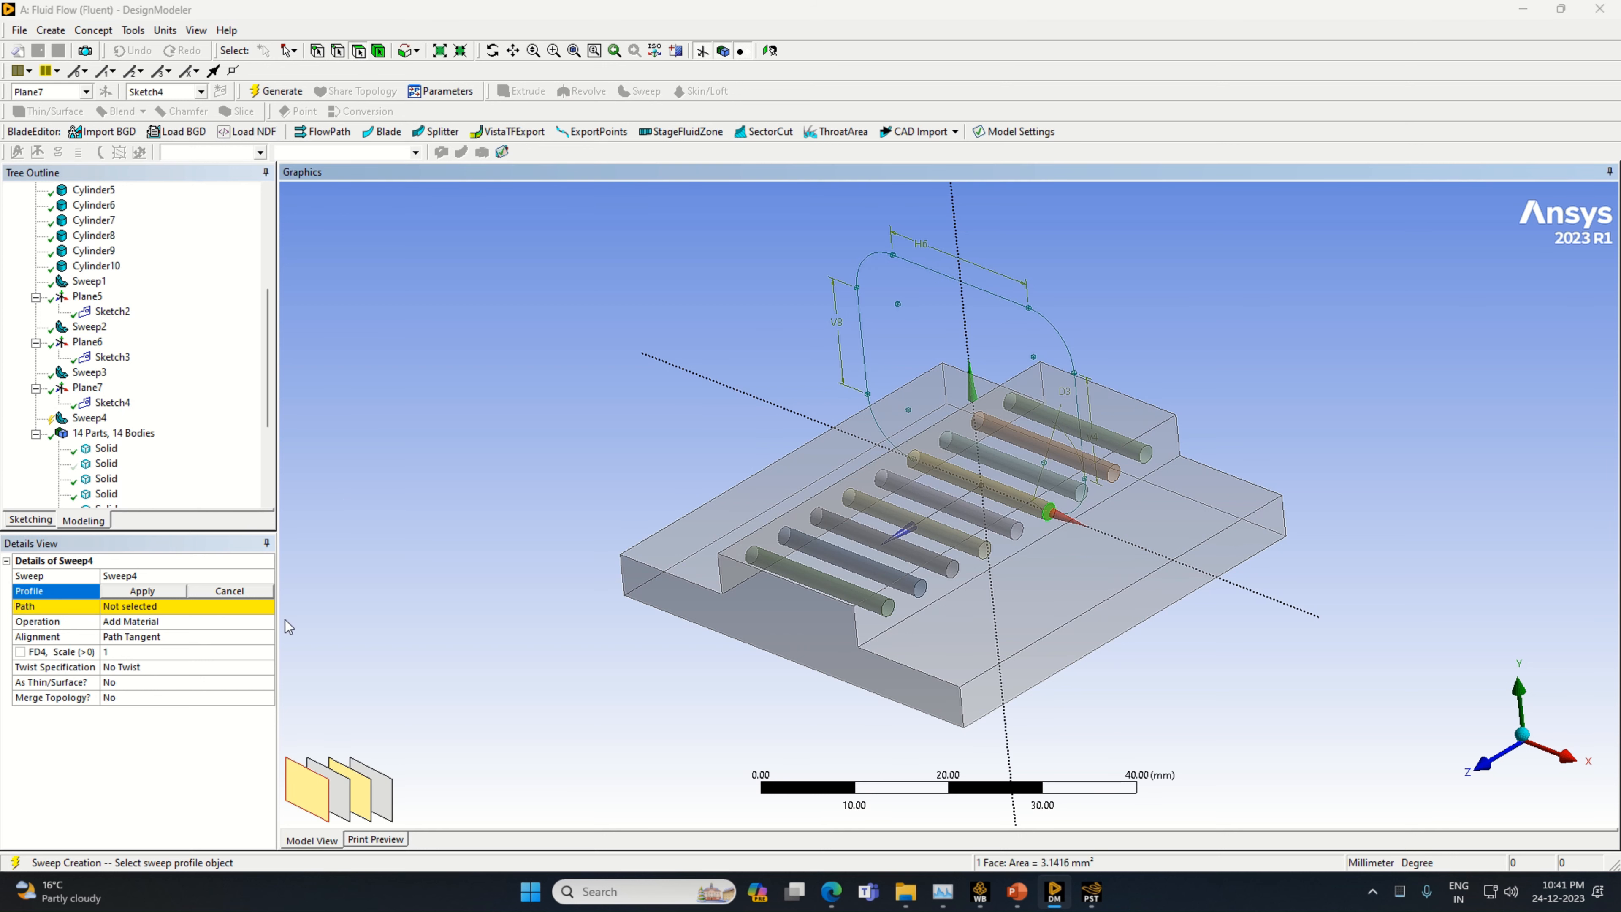
left_click(141, 593)
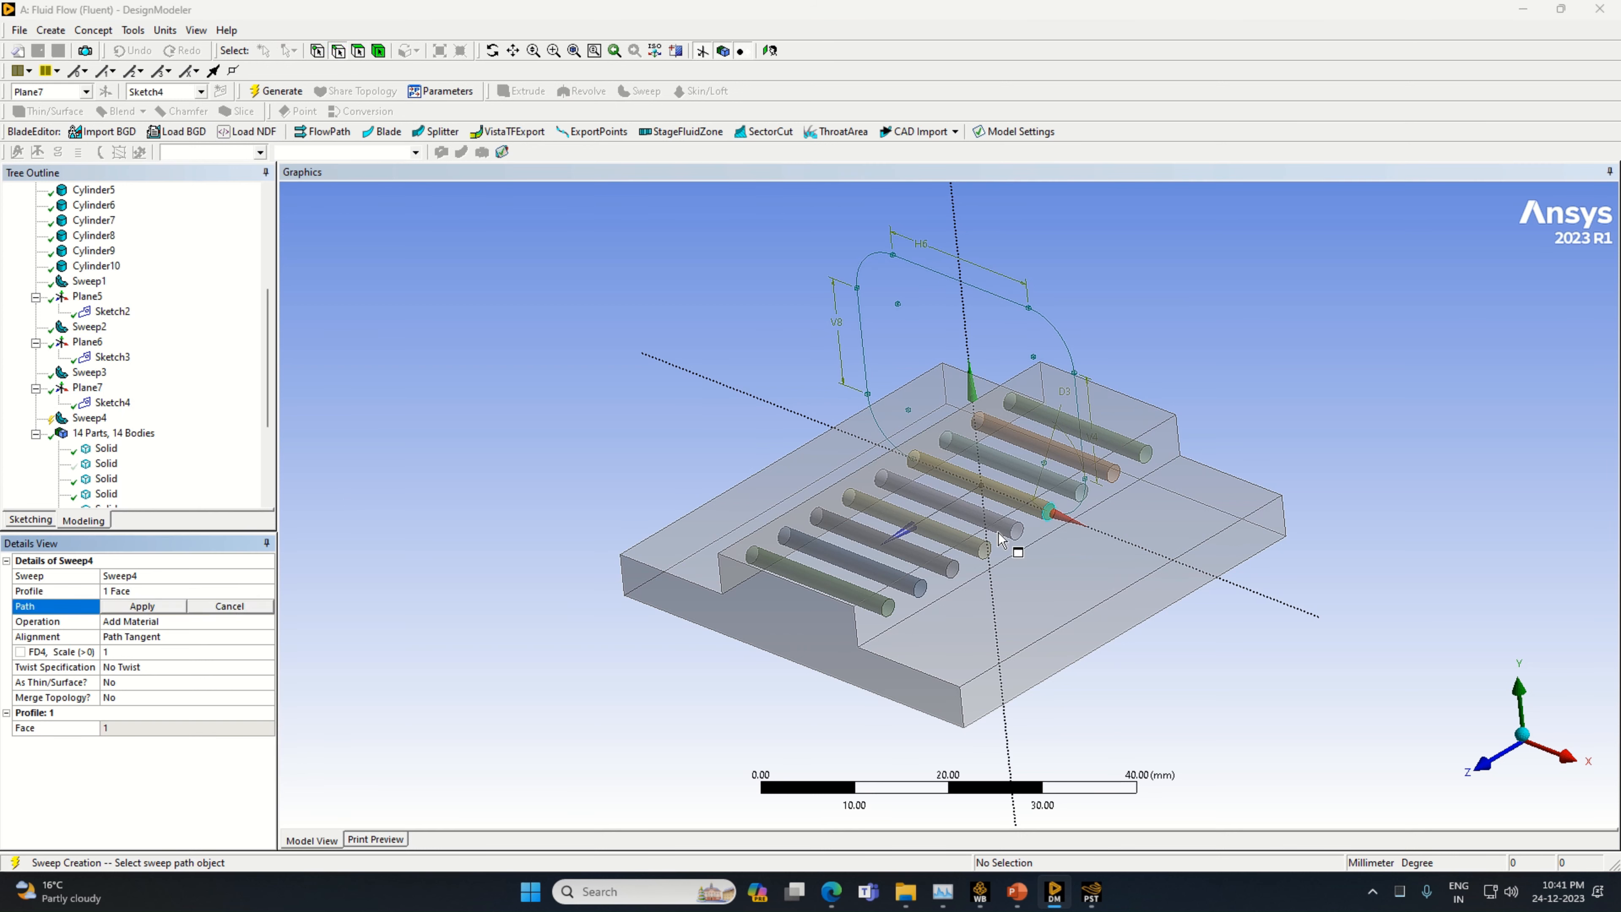
Set Sketch4 as the sweep path, choose the Add Frozen operation and generate the tube loop
left_click(1081, 511)
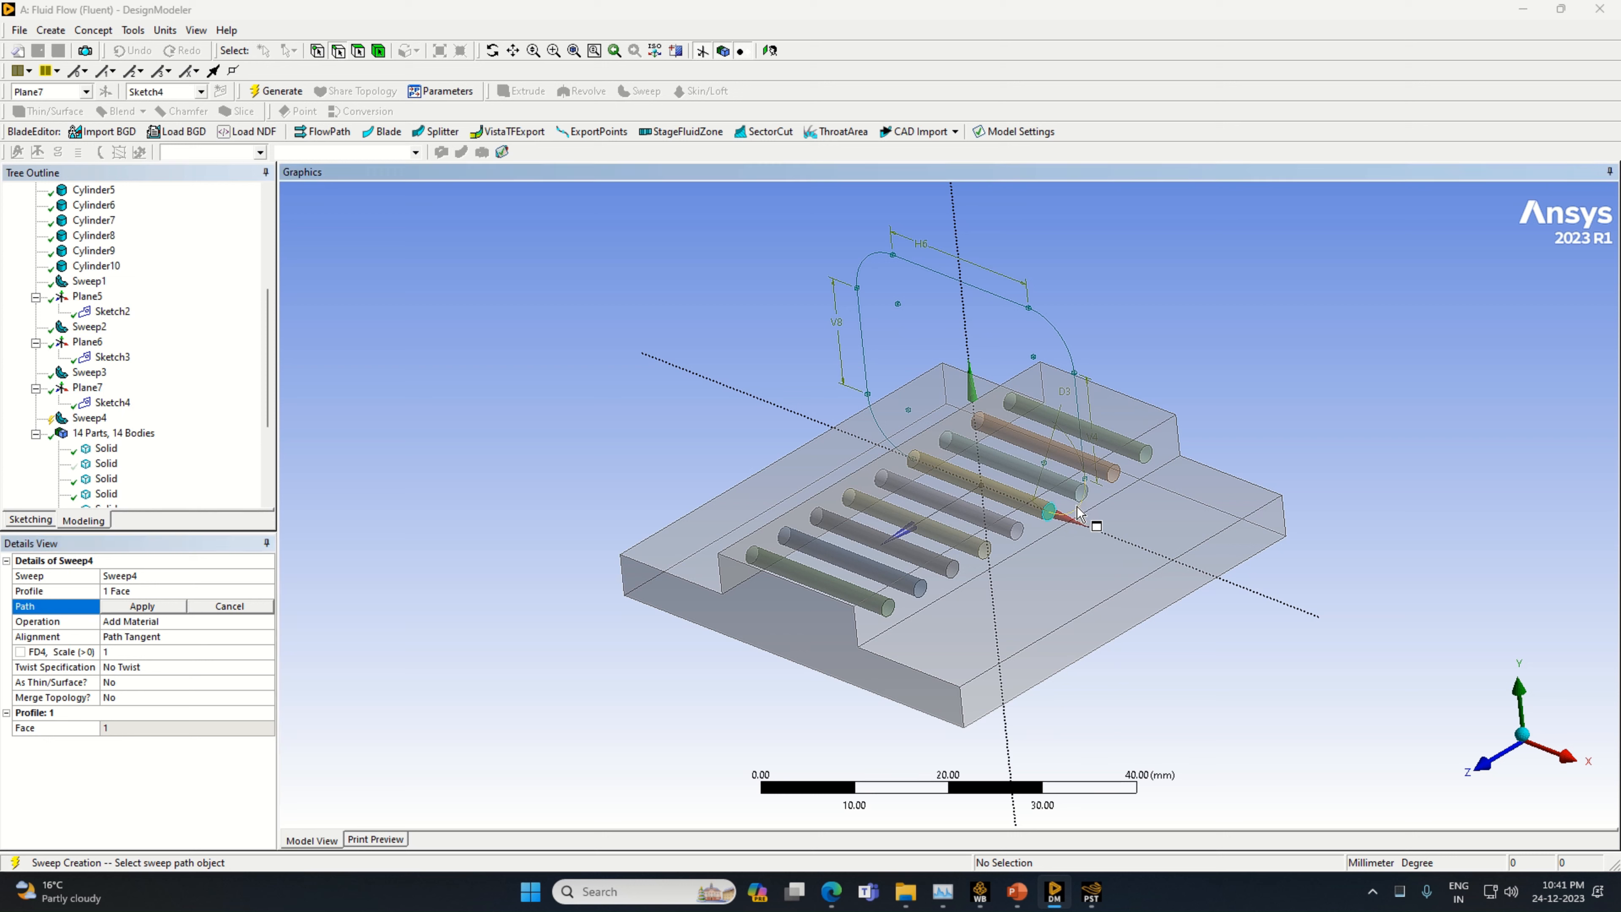
left_click(136, 606)
left_click(267, 621)
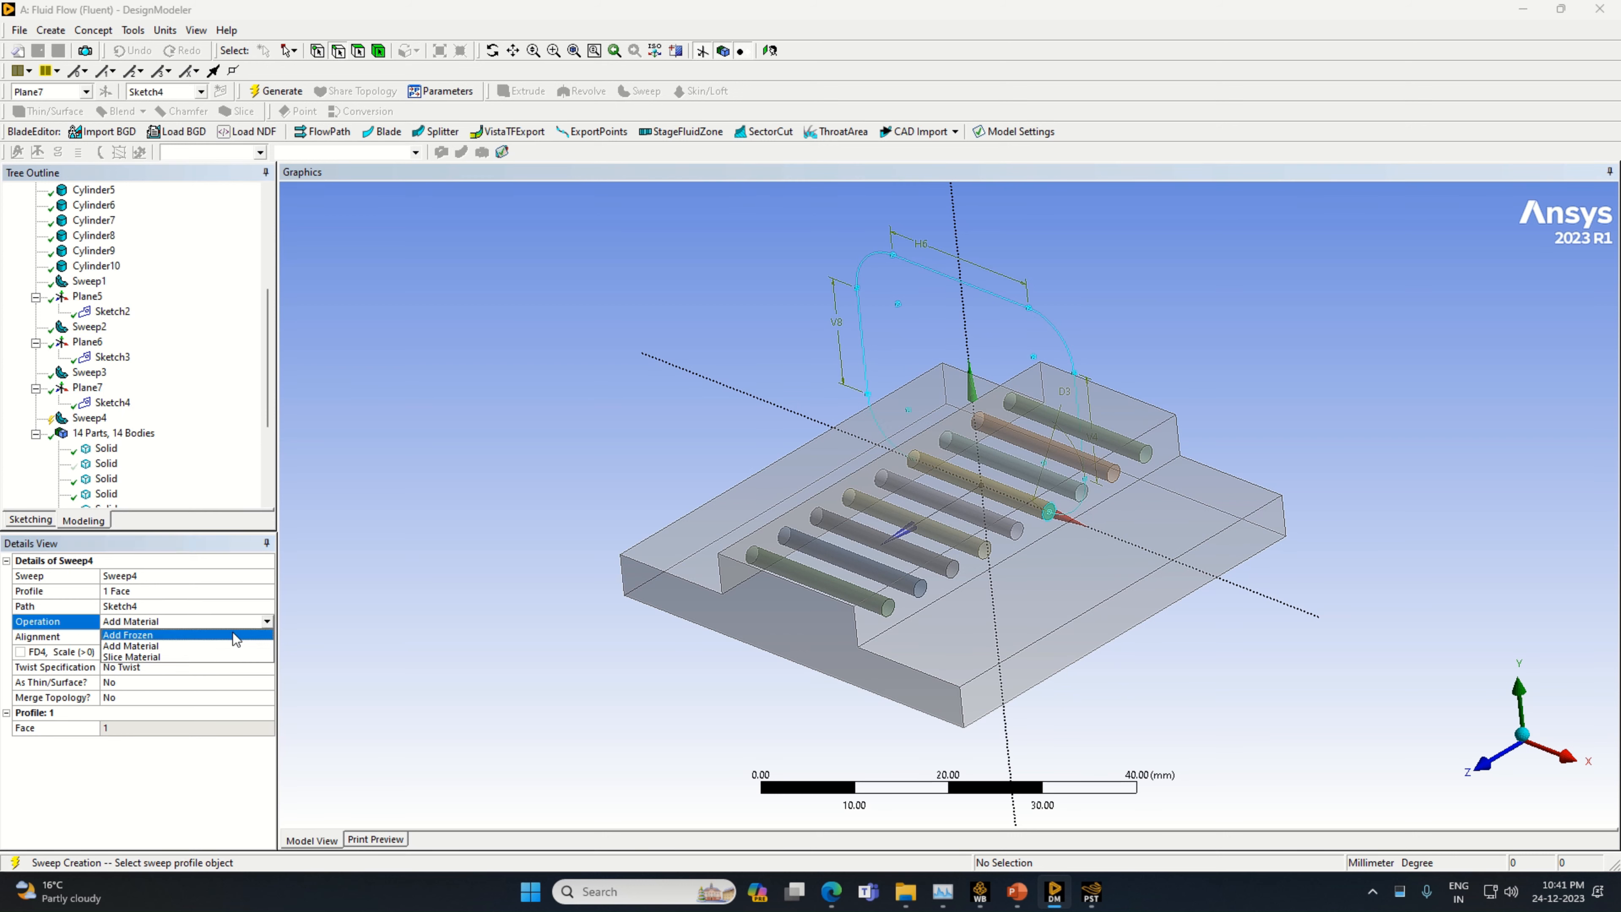
left_click(234, 635)
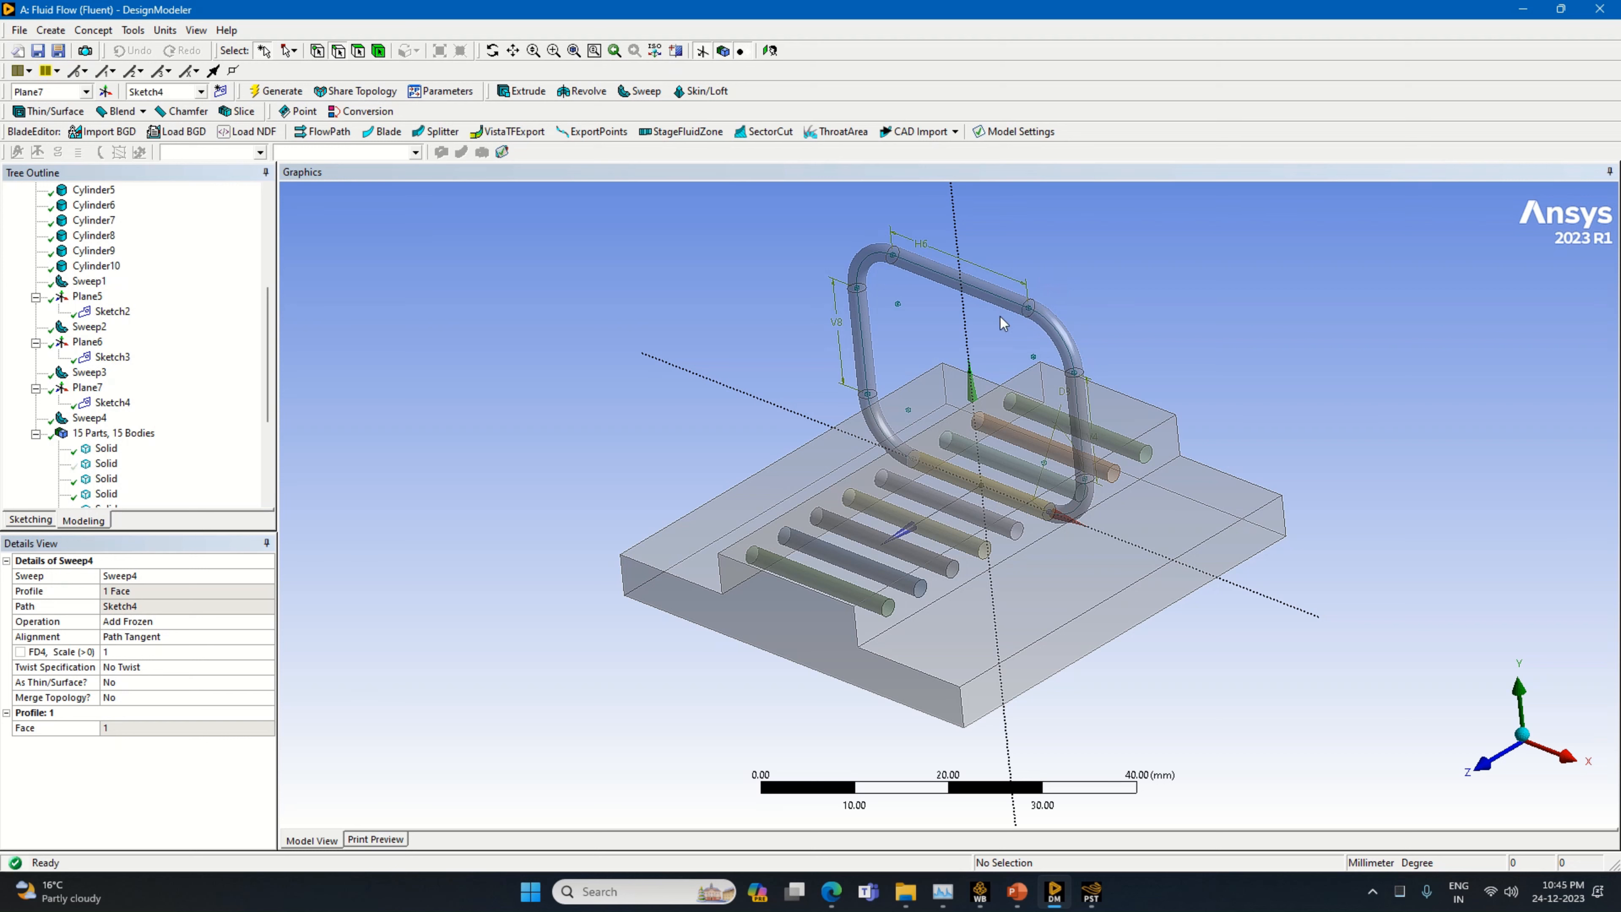
Create a new plane based on Plane7 with a Z offset of 5 mm and generate it
left_click(88, 418)
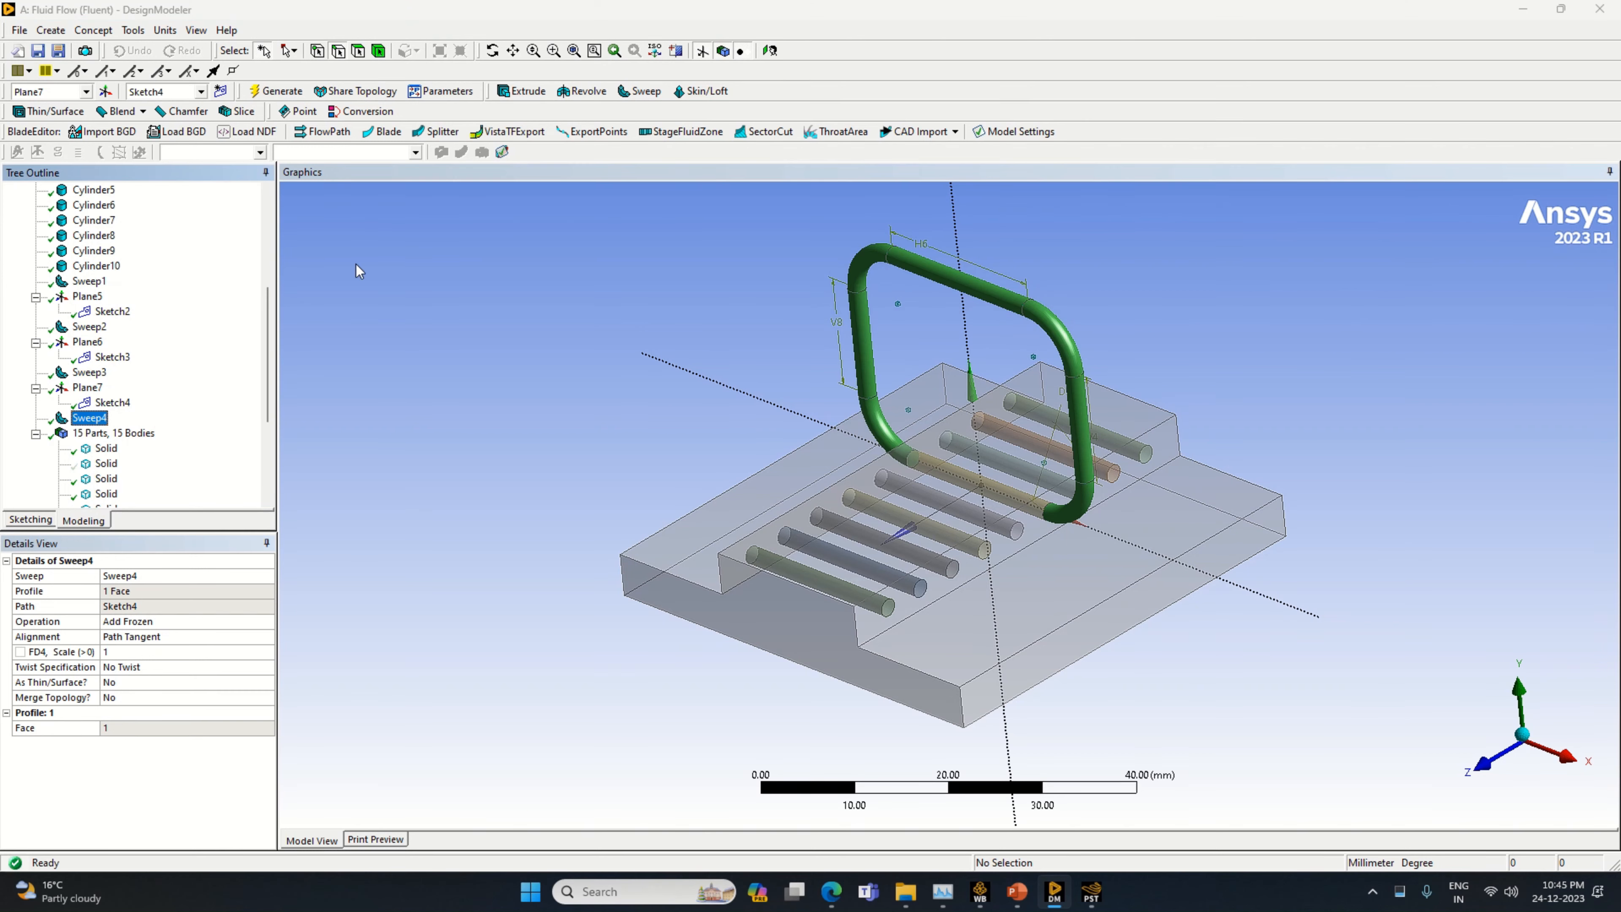
left_click(105, 91)
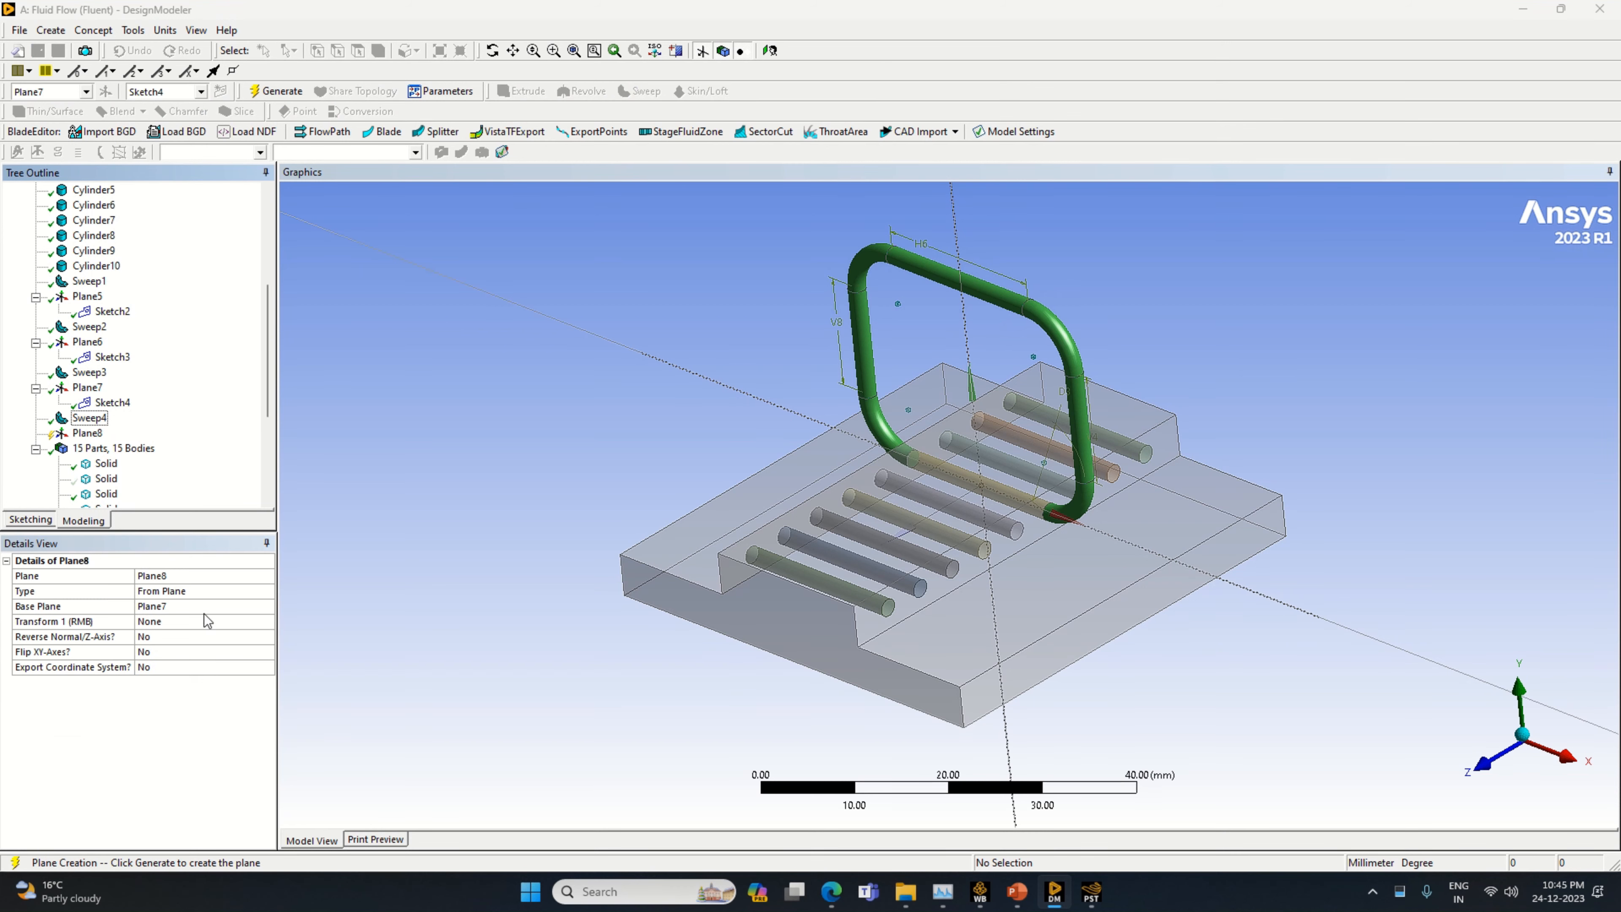
left_click(253, 622)
left_click(268, 621)
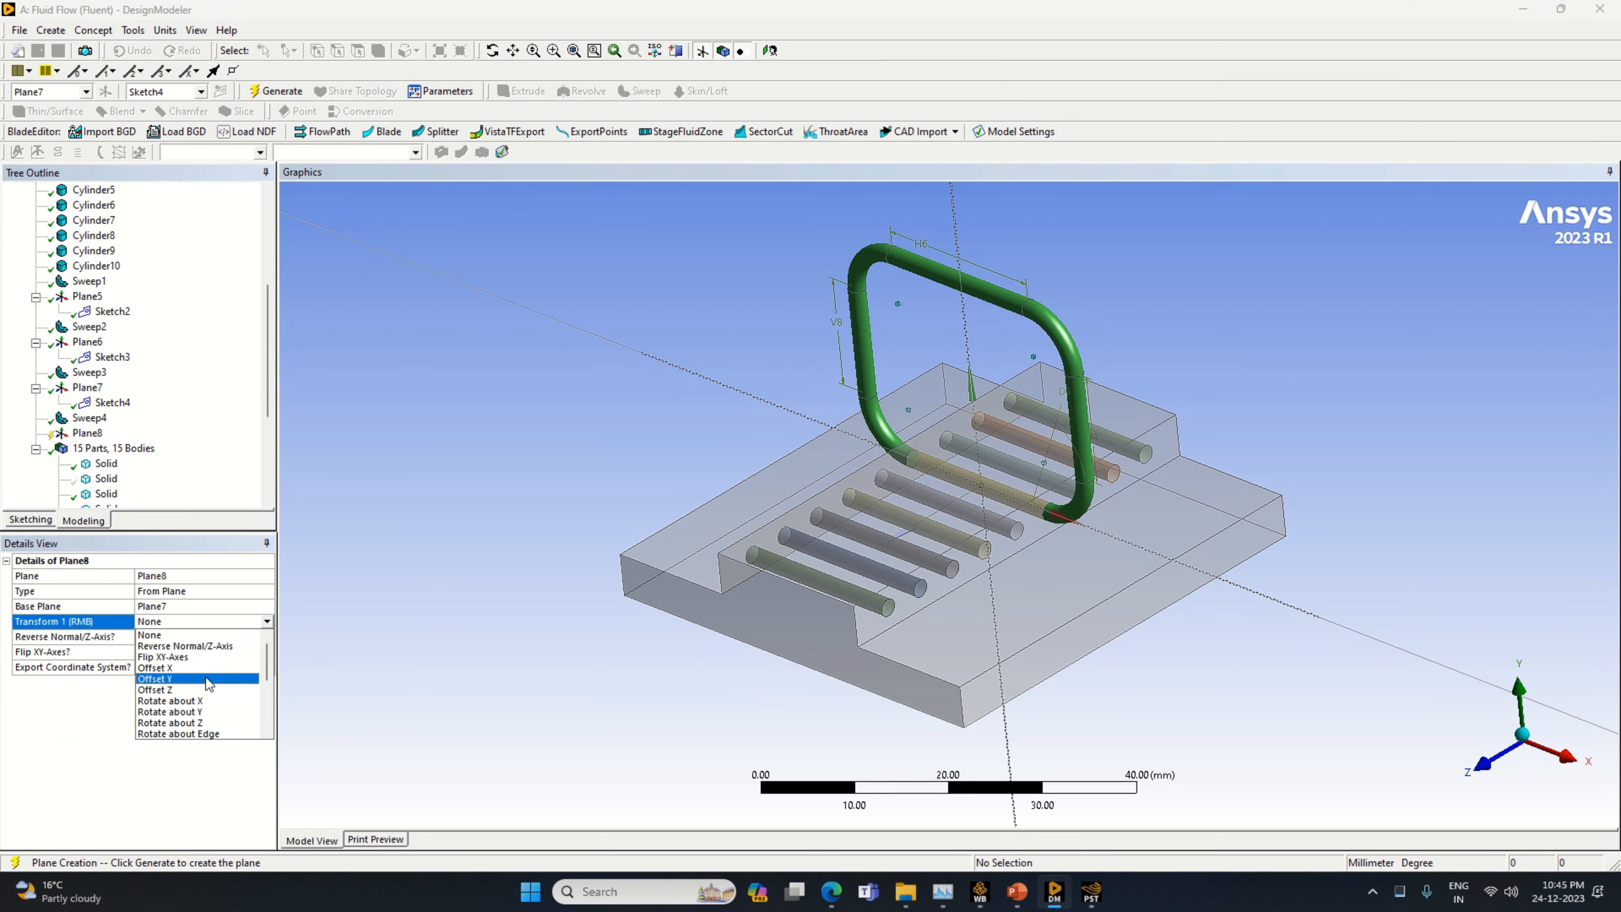
left_click(211, 693)
left_click(165, 637)
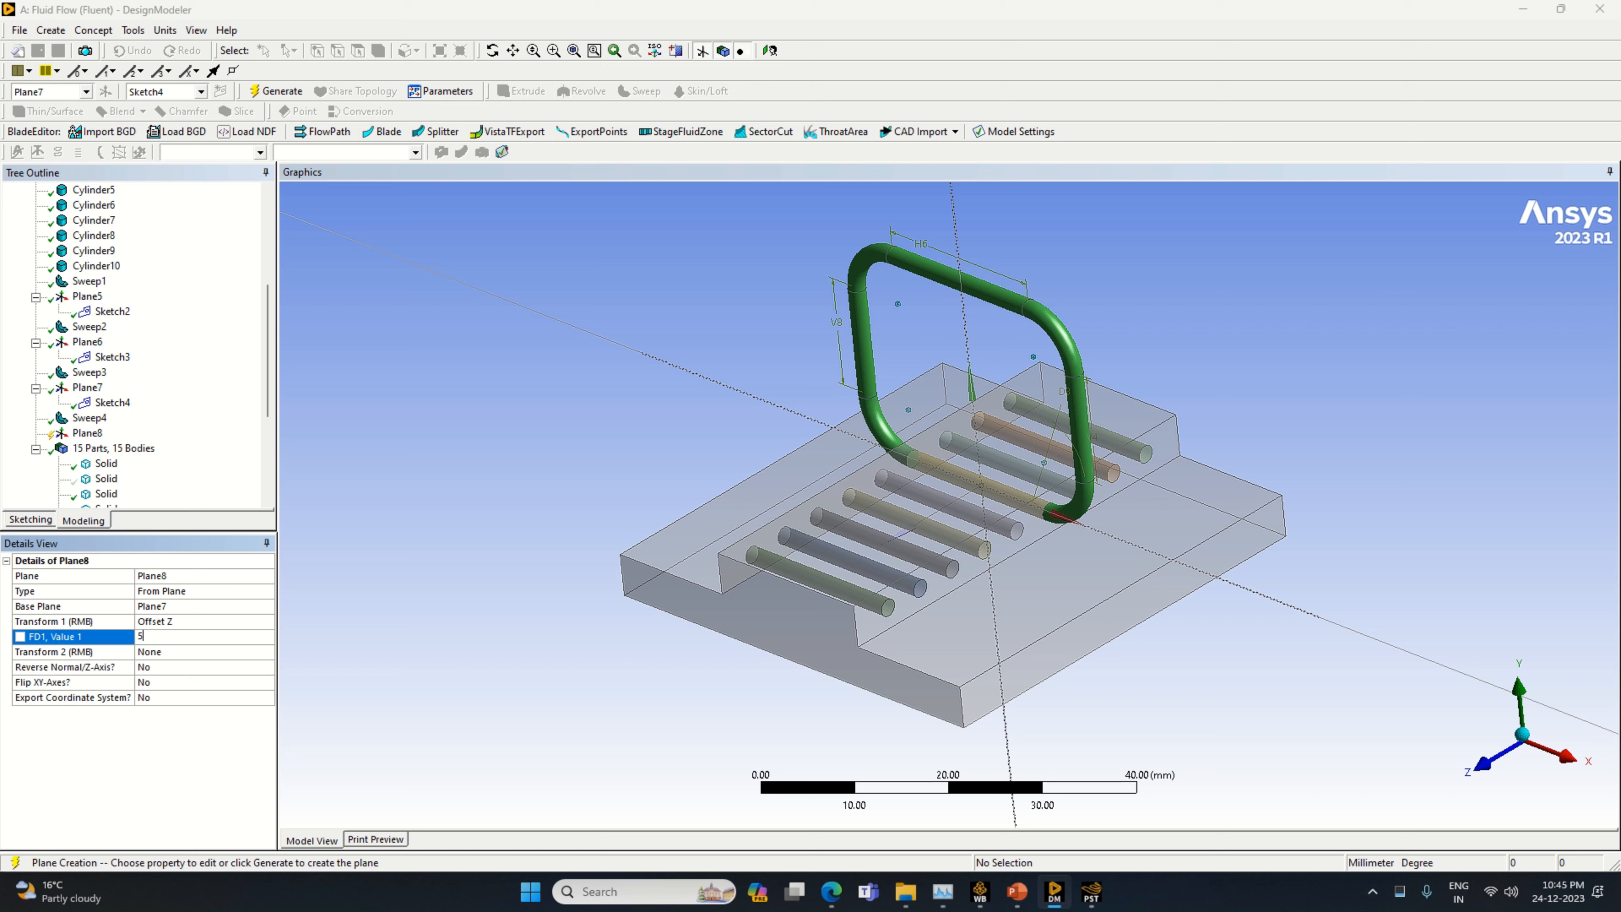
type("5")
key("Return")
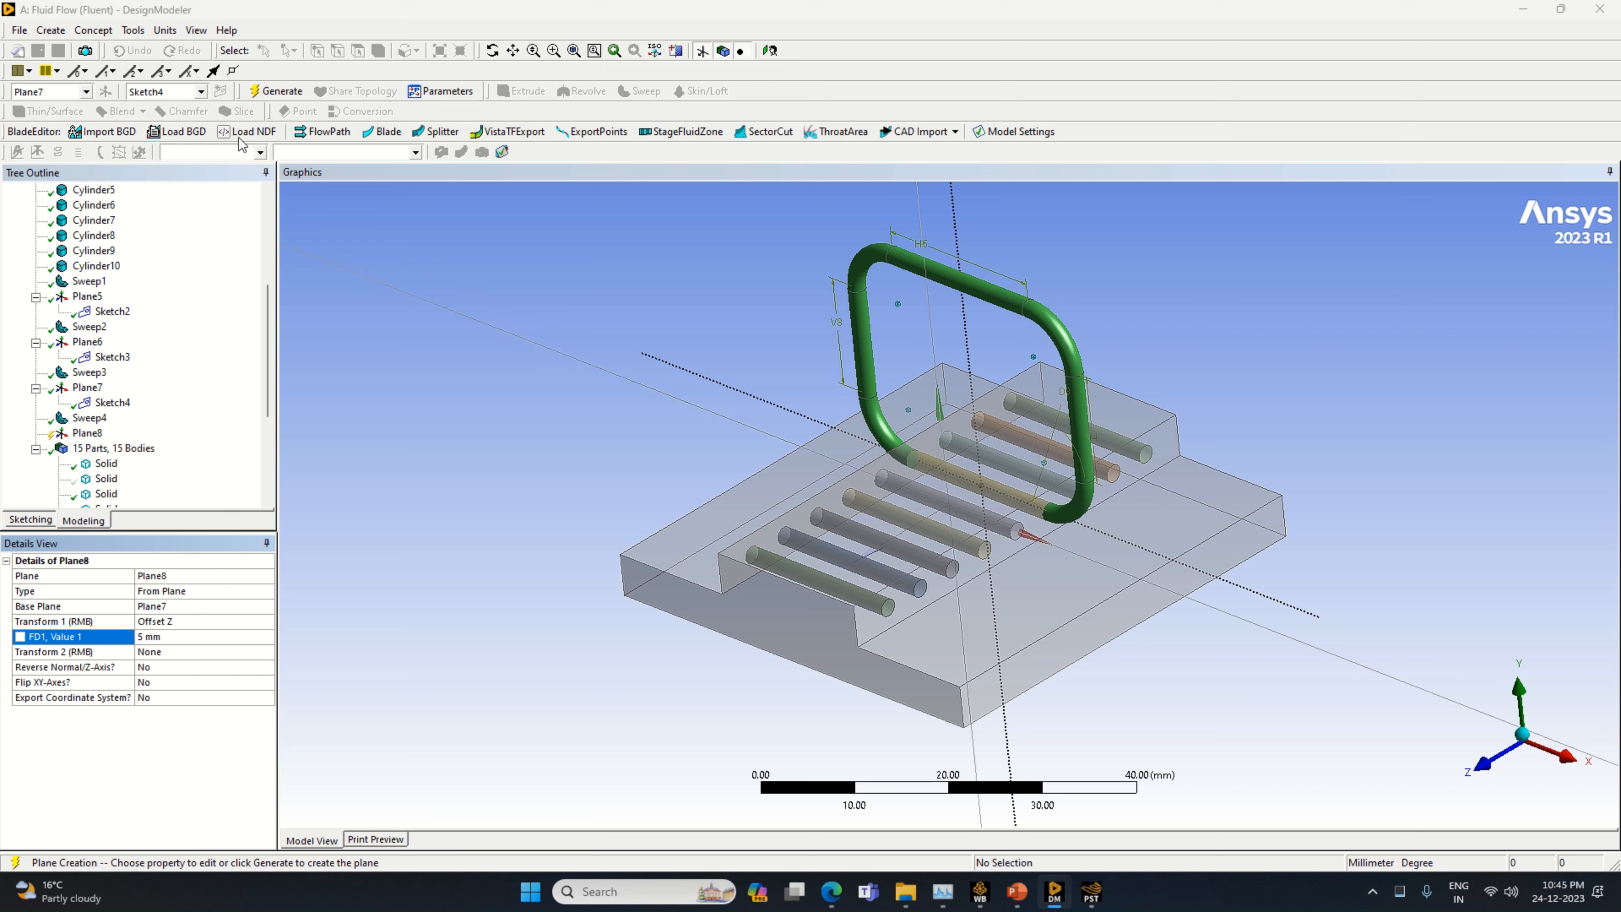
left_click(276, 91)
Add a new sketch on Plane8, view the plane face-on and select the sketch
right_click(85, 435)
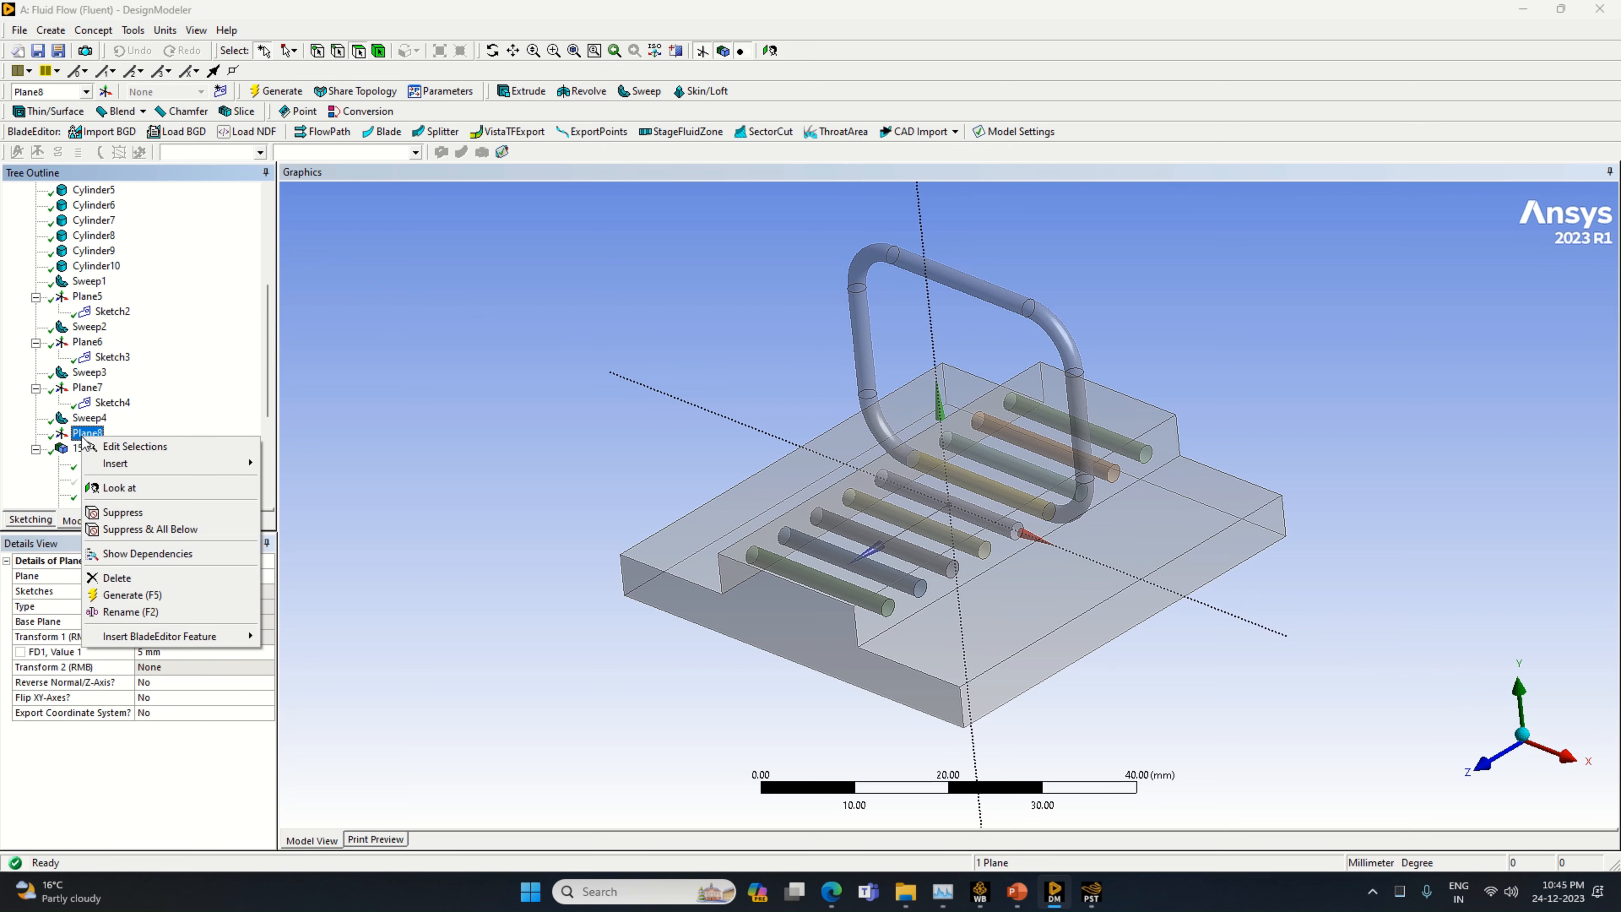
left_click(219, 93)
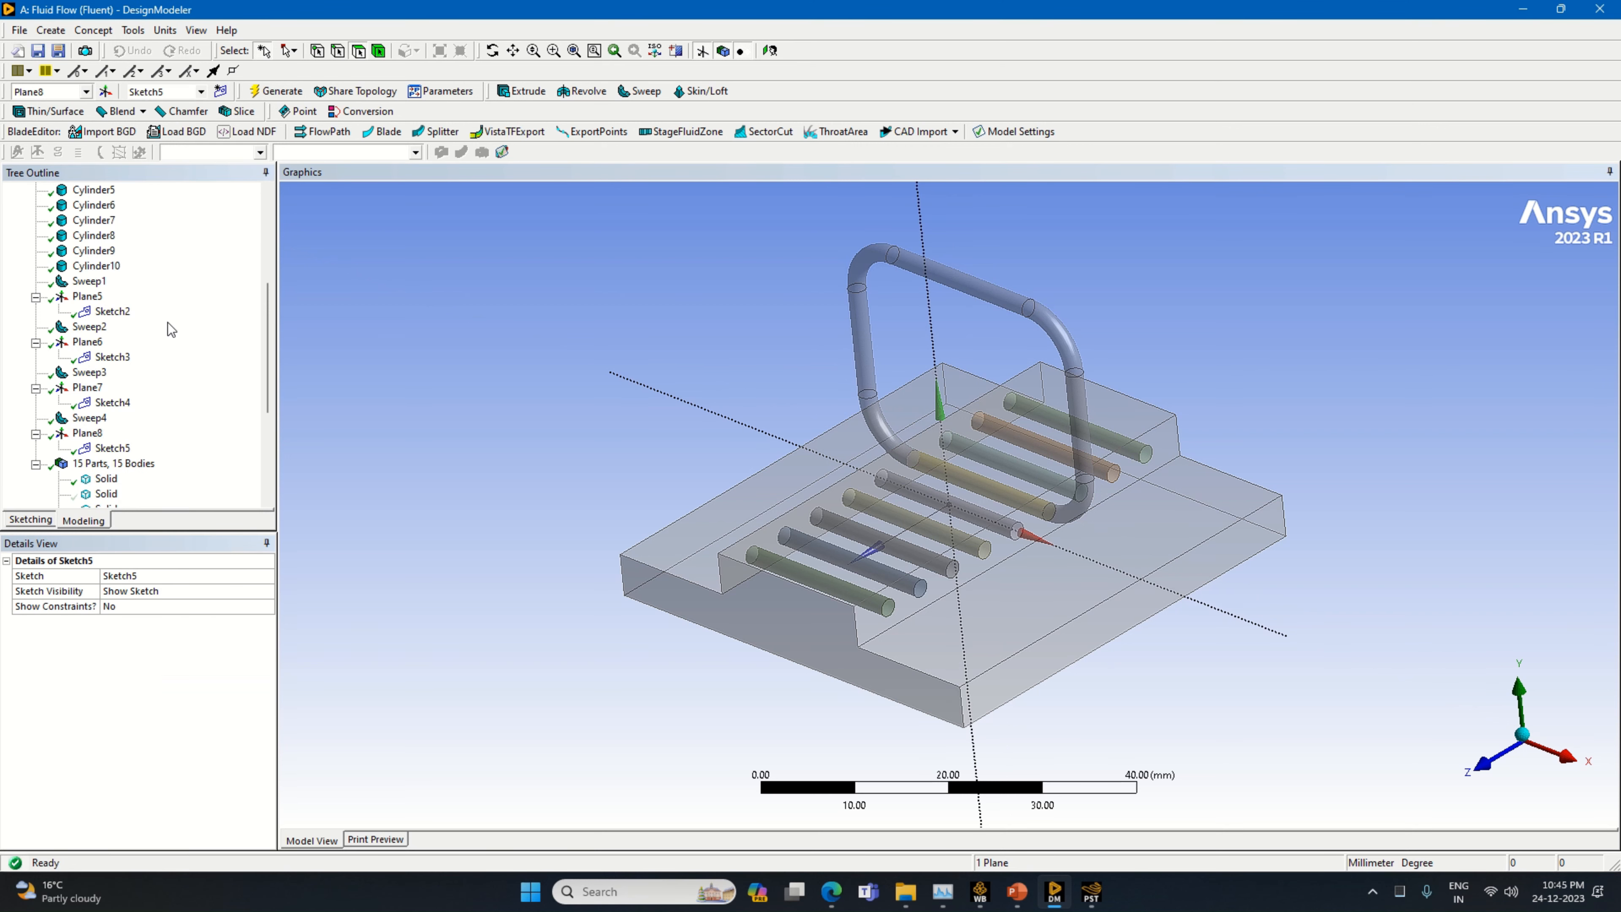
left_click(94, 436)
right_click(94, 436)
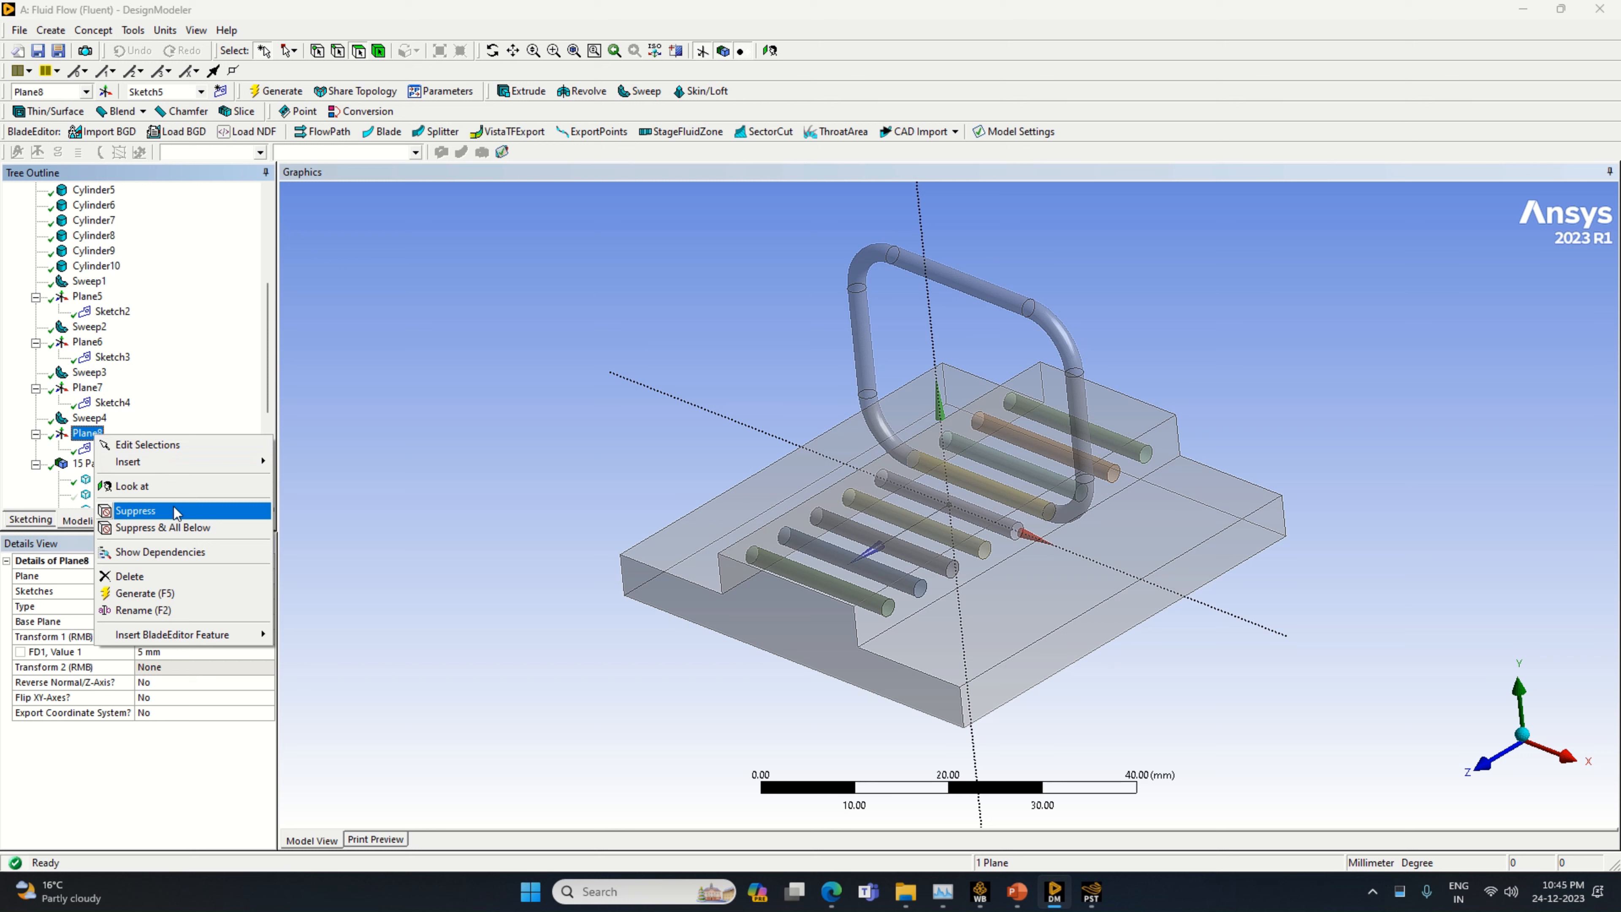
left_click(141, 488)
scroll(992, 569, "up", 3)
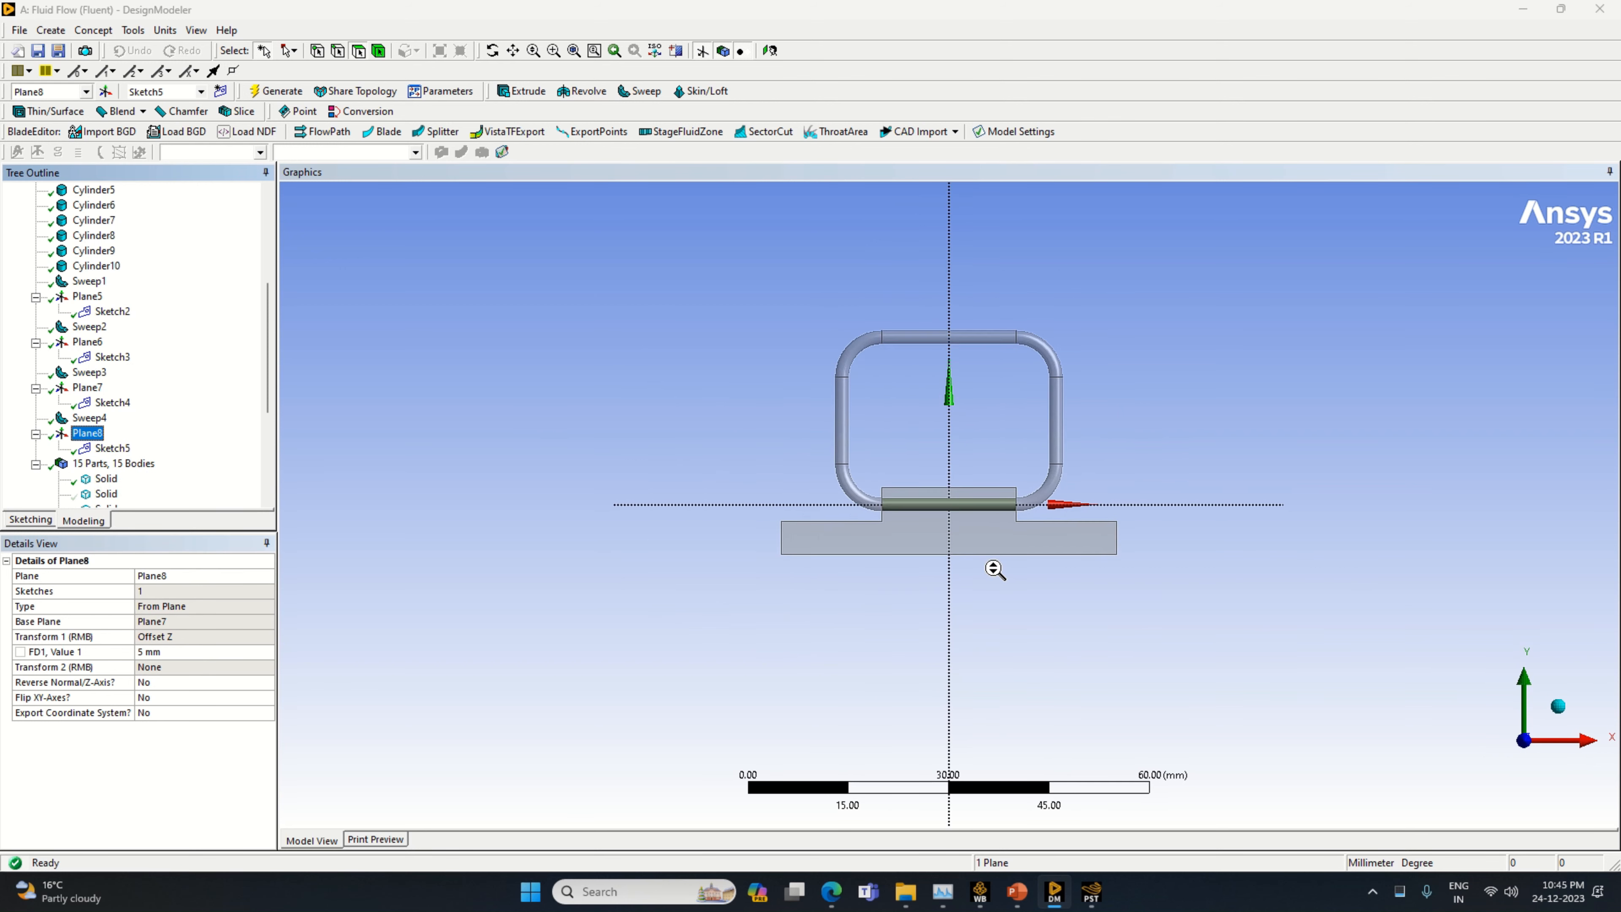
left_click(112, 447)
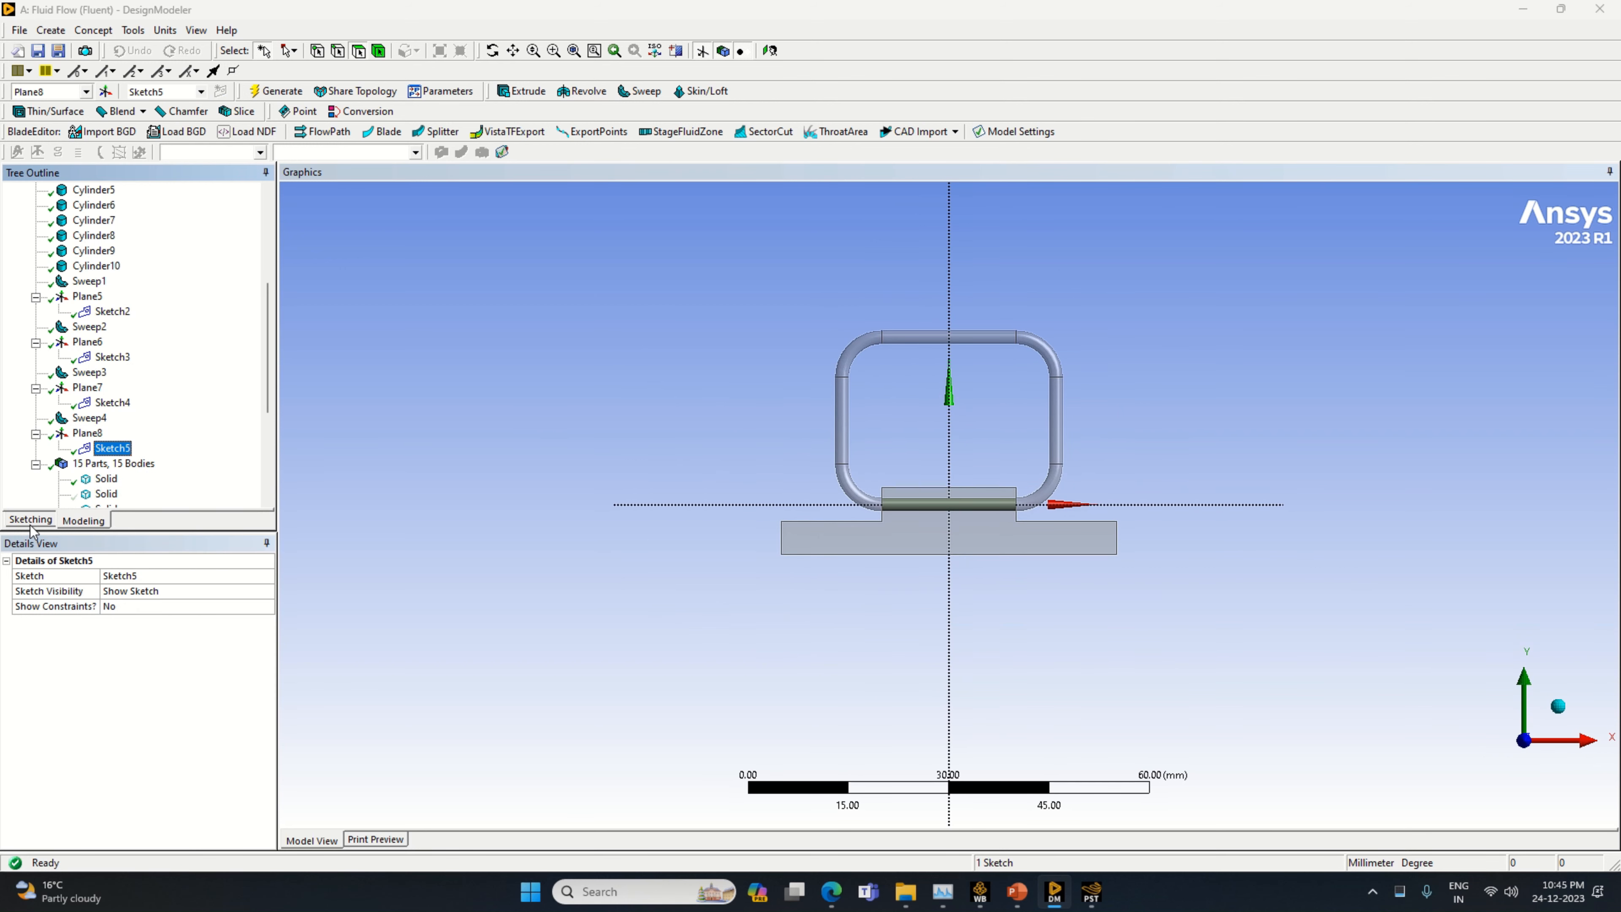
Change the operation of Sweep4 to Slice Material
left_click(90, 419)
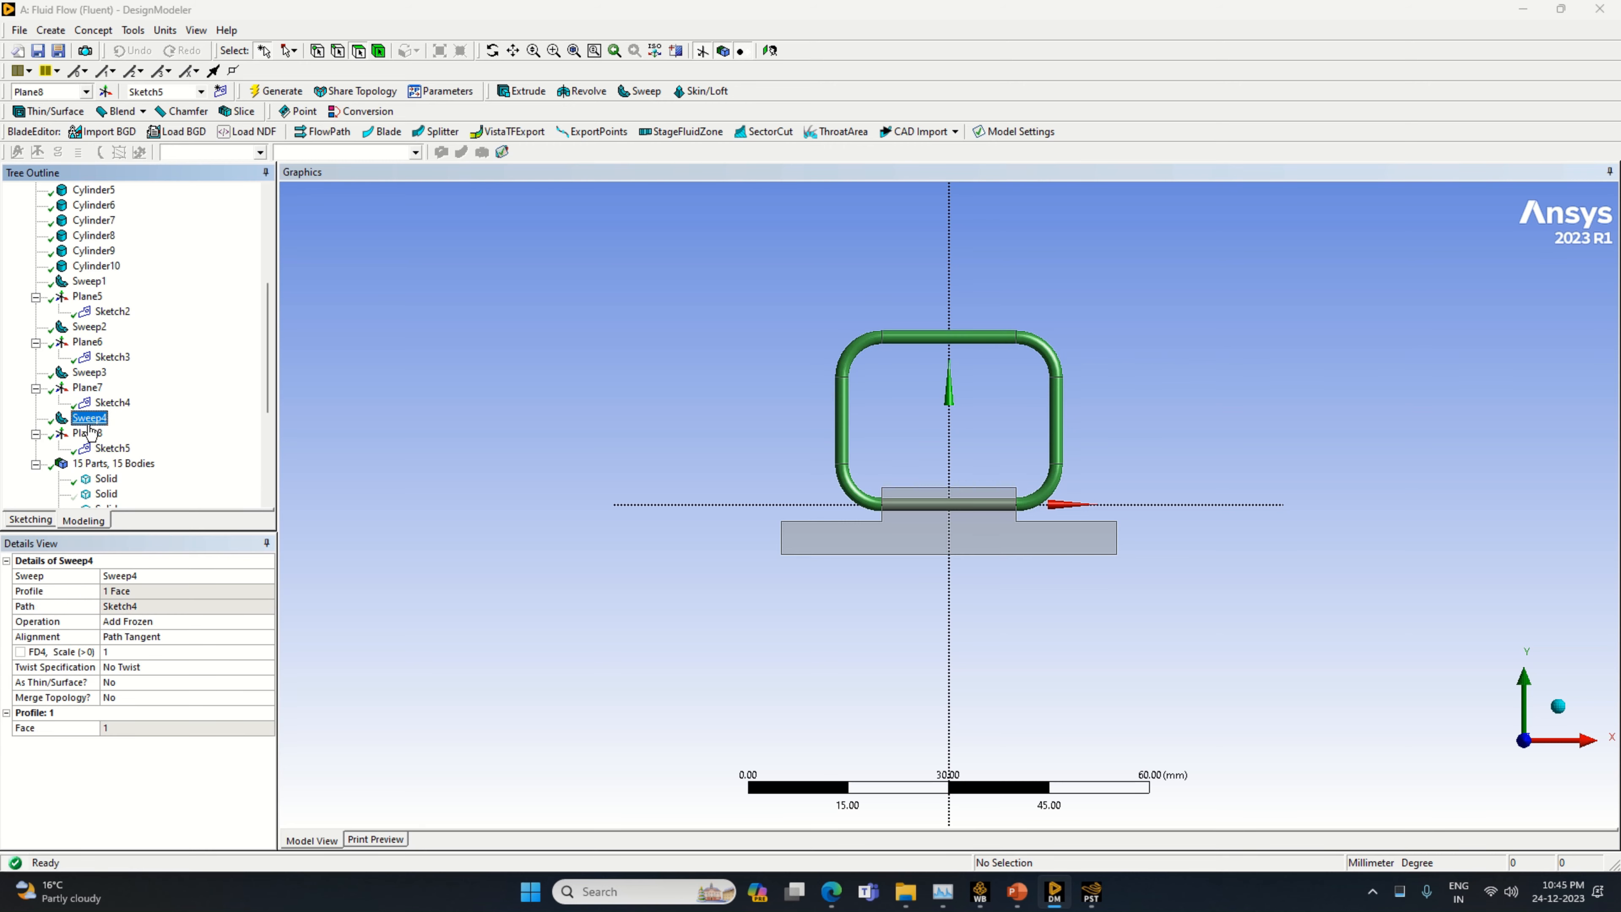
left_click(267, 622)
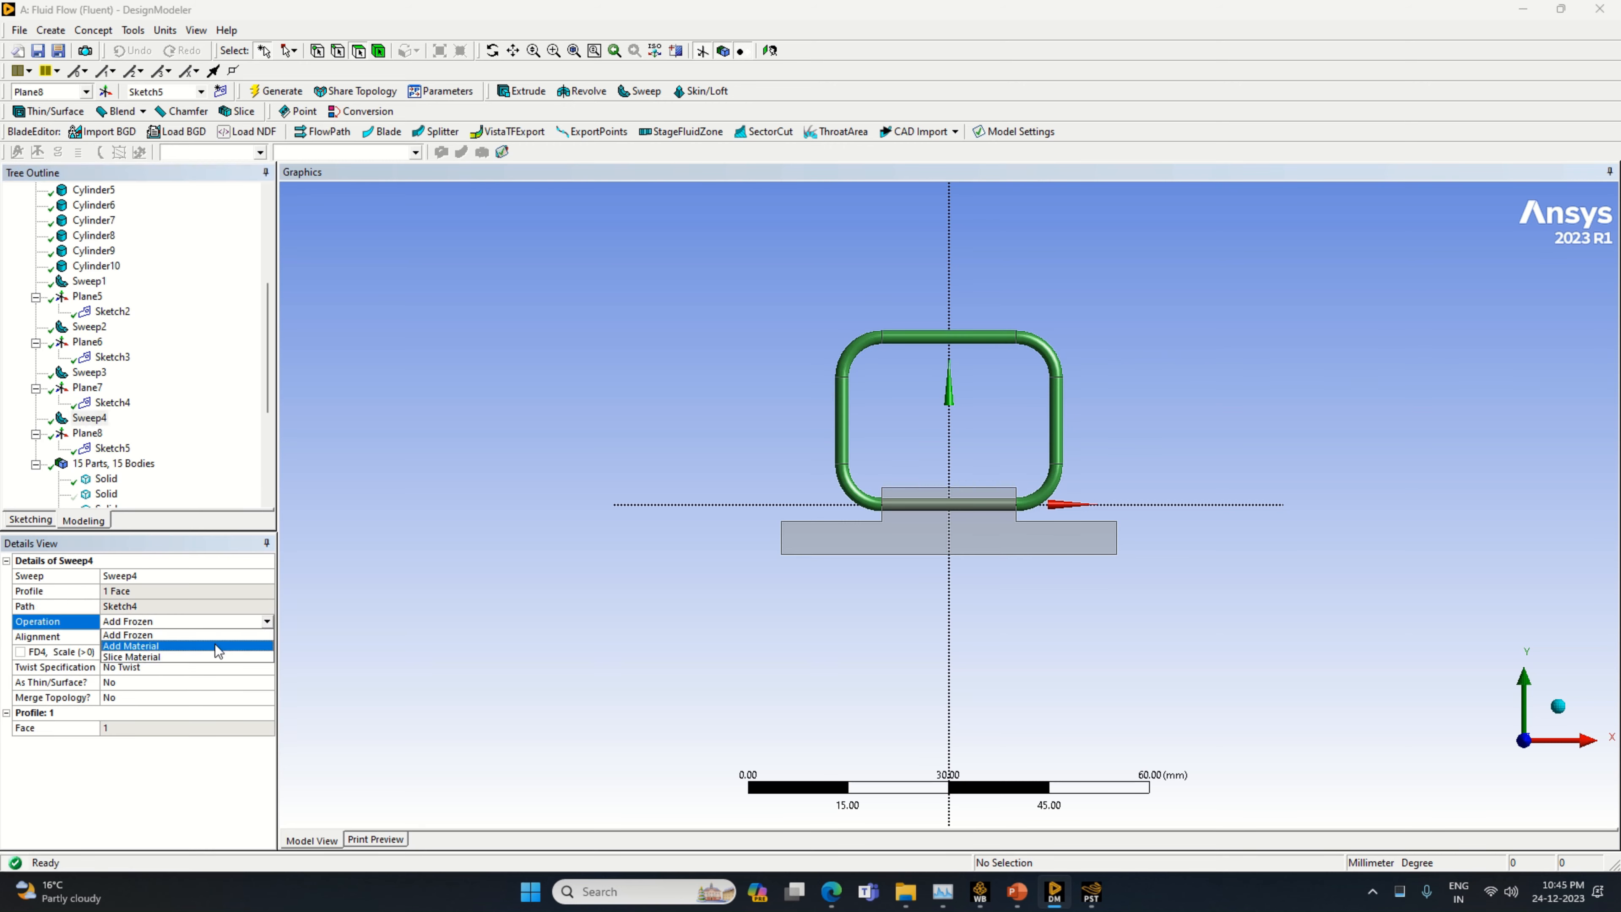
left_click(209, 655)
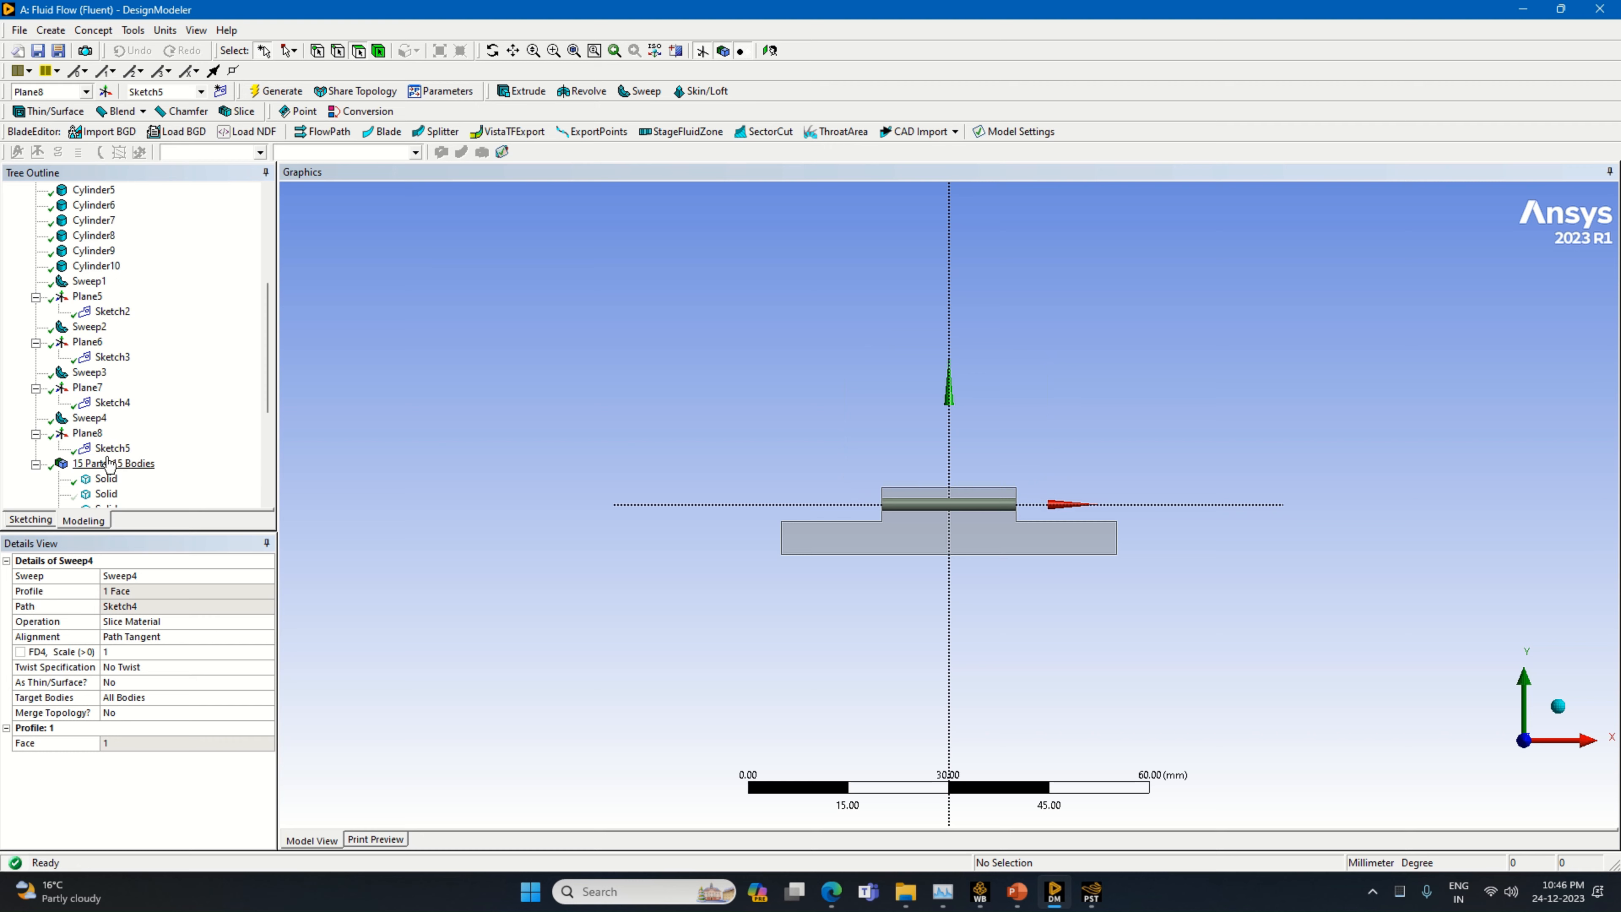
Draw a line about 10.5 mm long in Sketch5 from the origin along the positive X axis
left_click(112, 448)
left_click(32, 519)
left_click(34, 211)
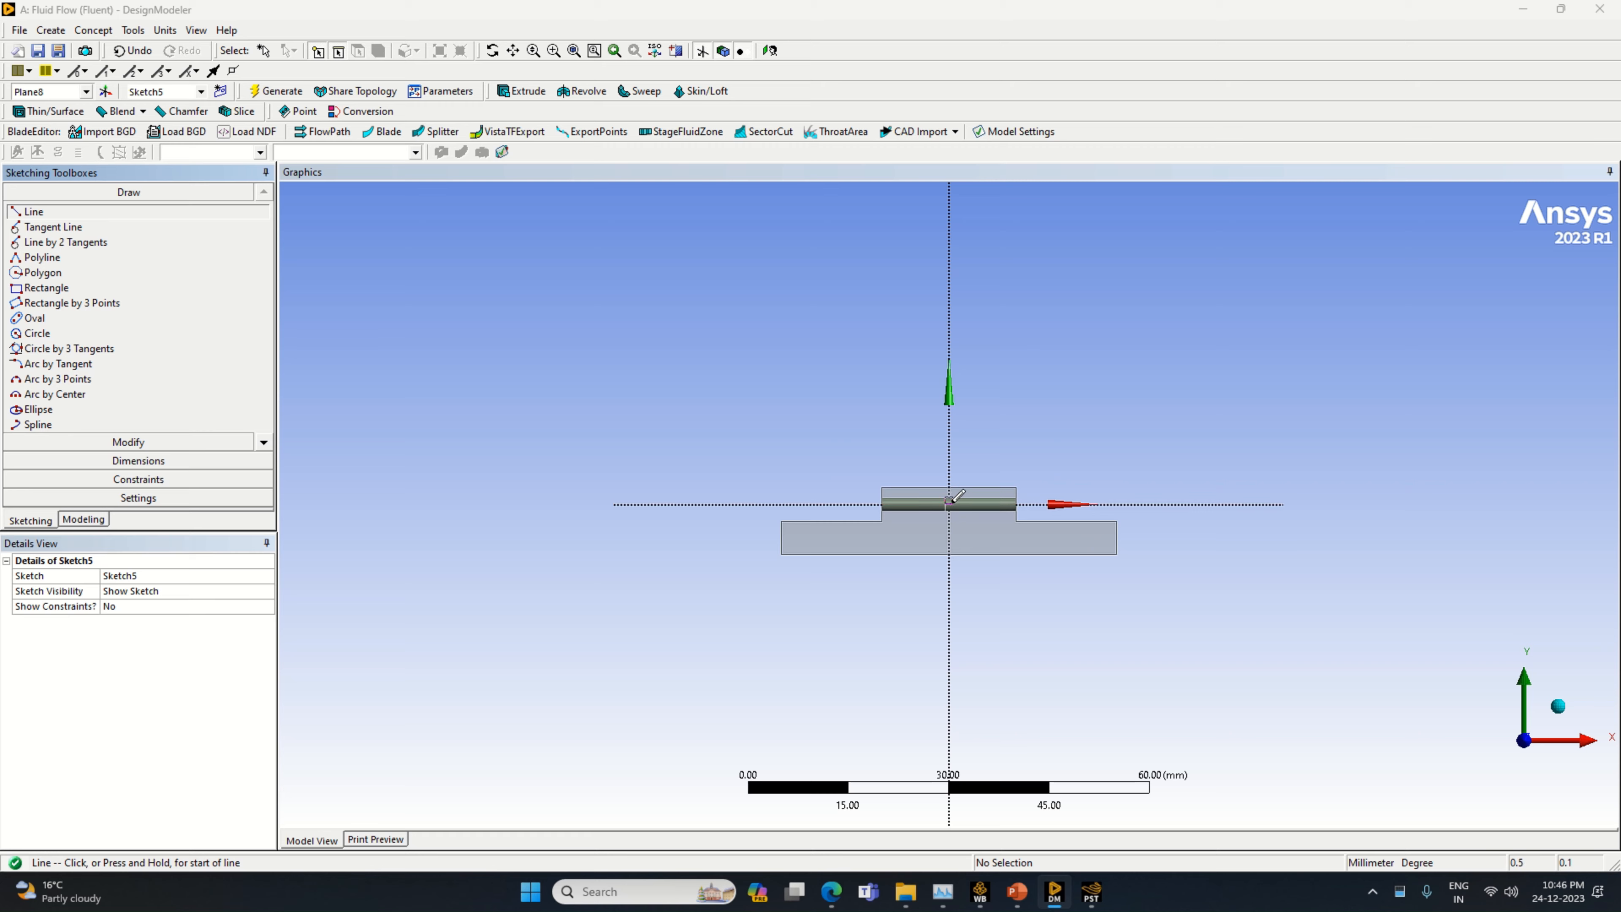
left_click(949, 503)
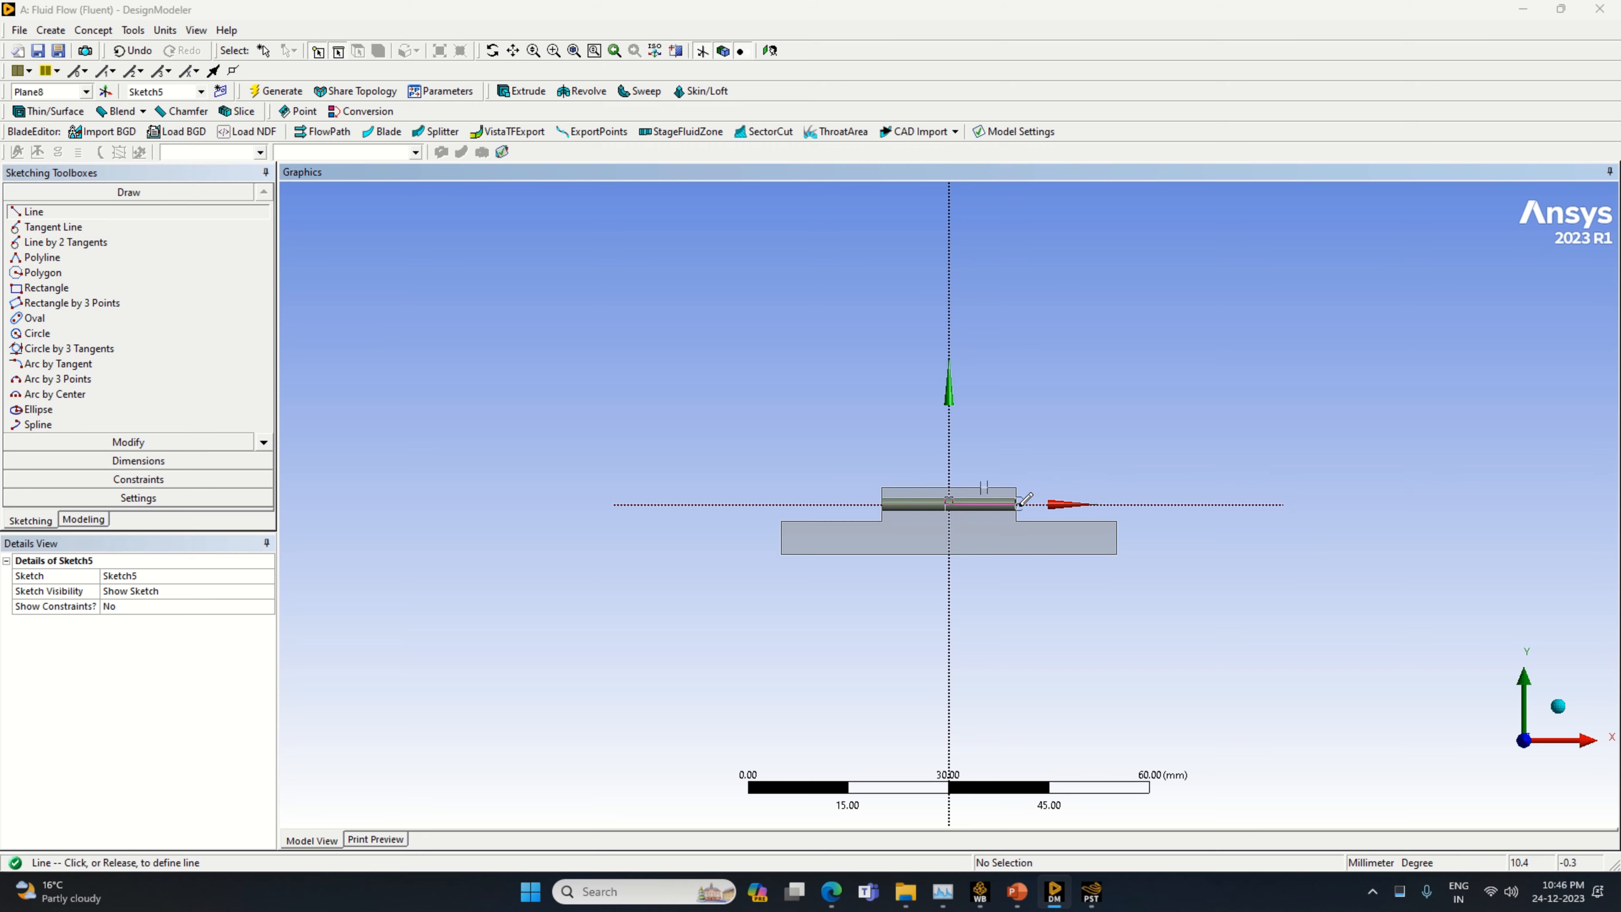
left_click(1019, 504)
Dimension the horizontal line below the cylinder and set its length to 10 mm
left_click(188, 461)
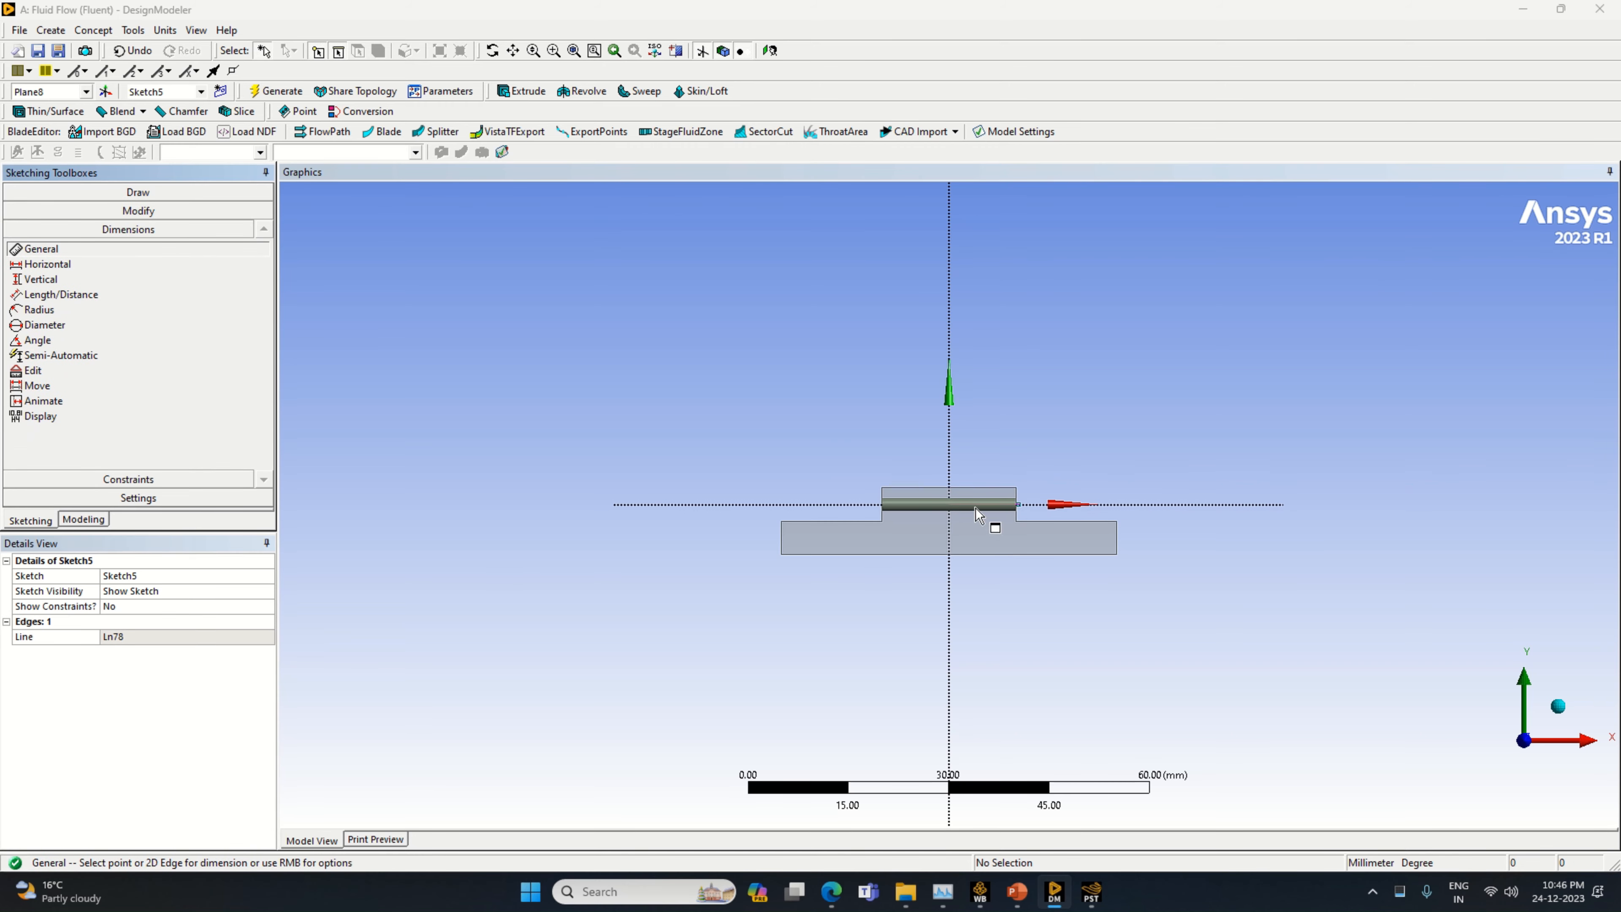
left_click(978, 504)
left_click(981, 527)
left_click(164, 636)
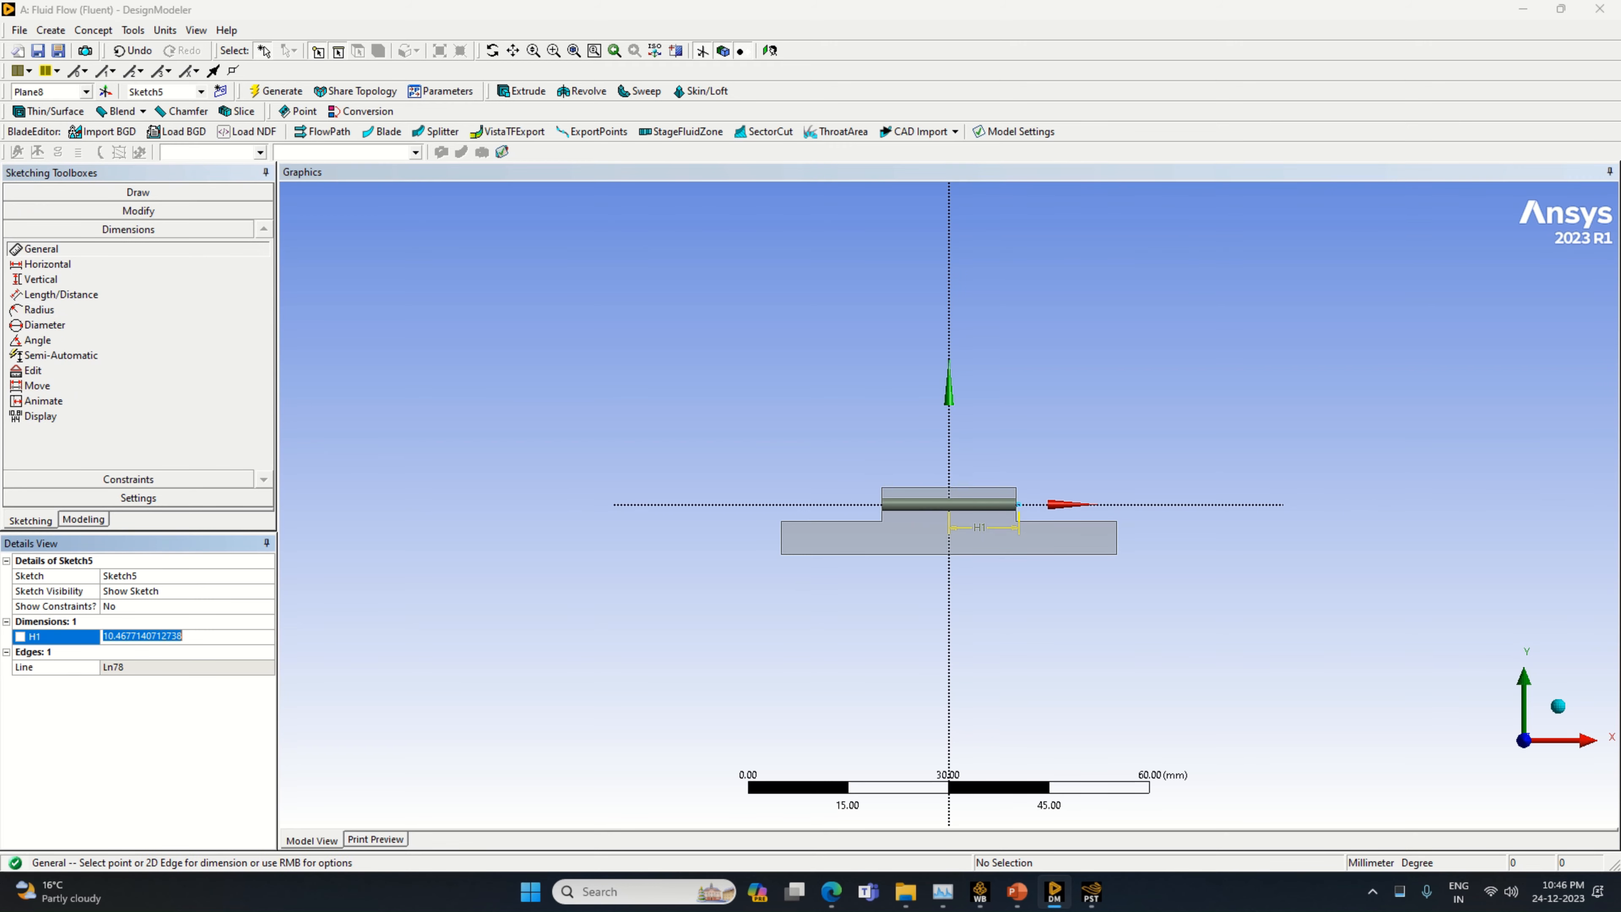
type("10")
key("Return")
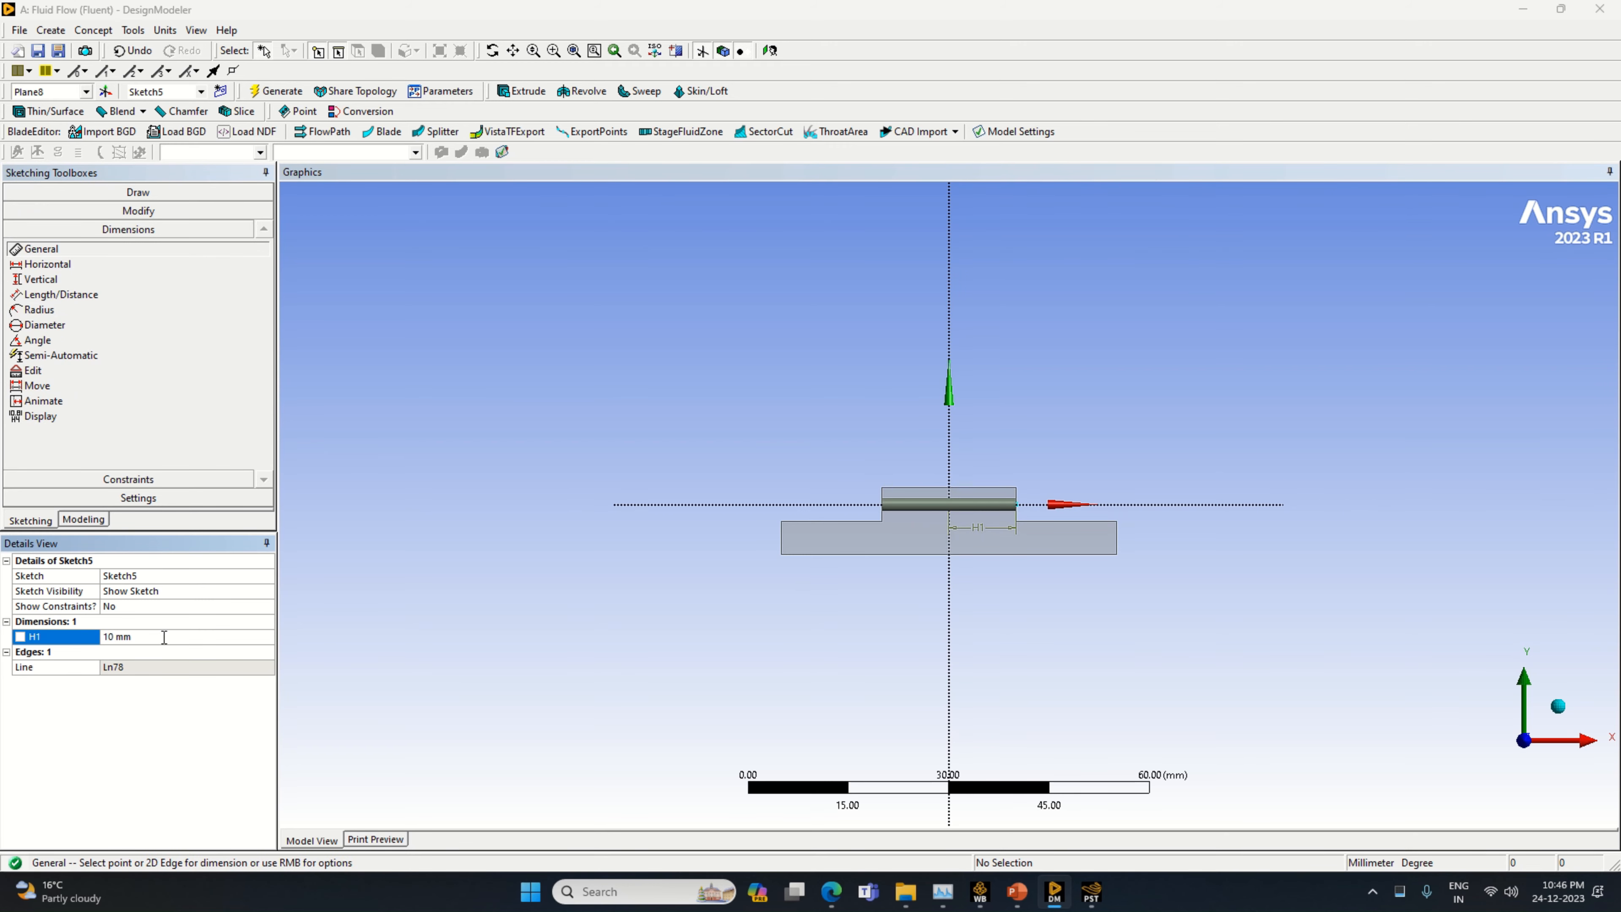
Draw a vertical line about 10 mm long upward from the outer end of the horizontal line
left_click(128, 193)
left_click(33, 211)
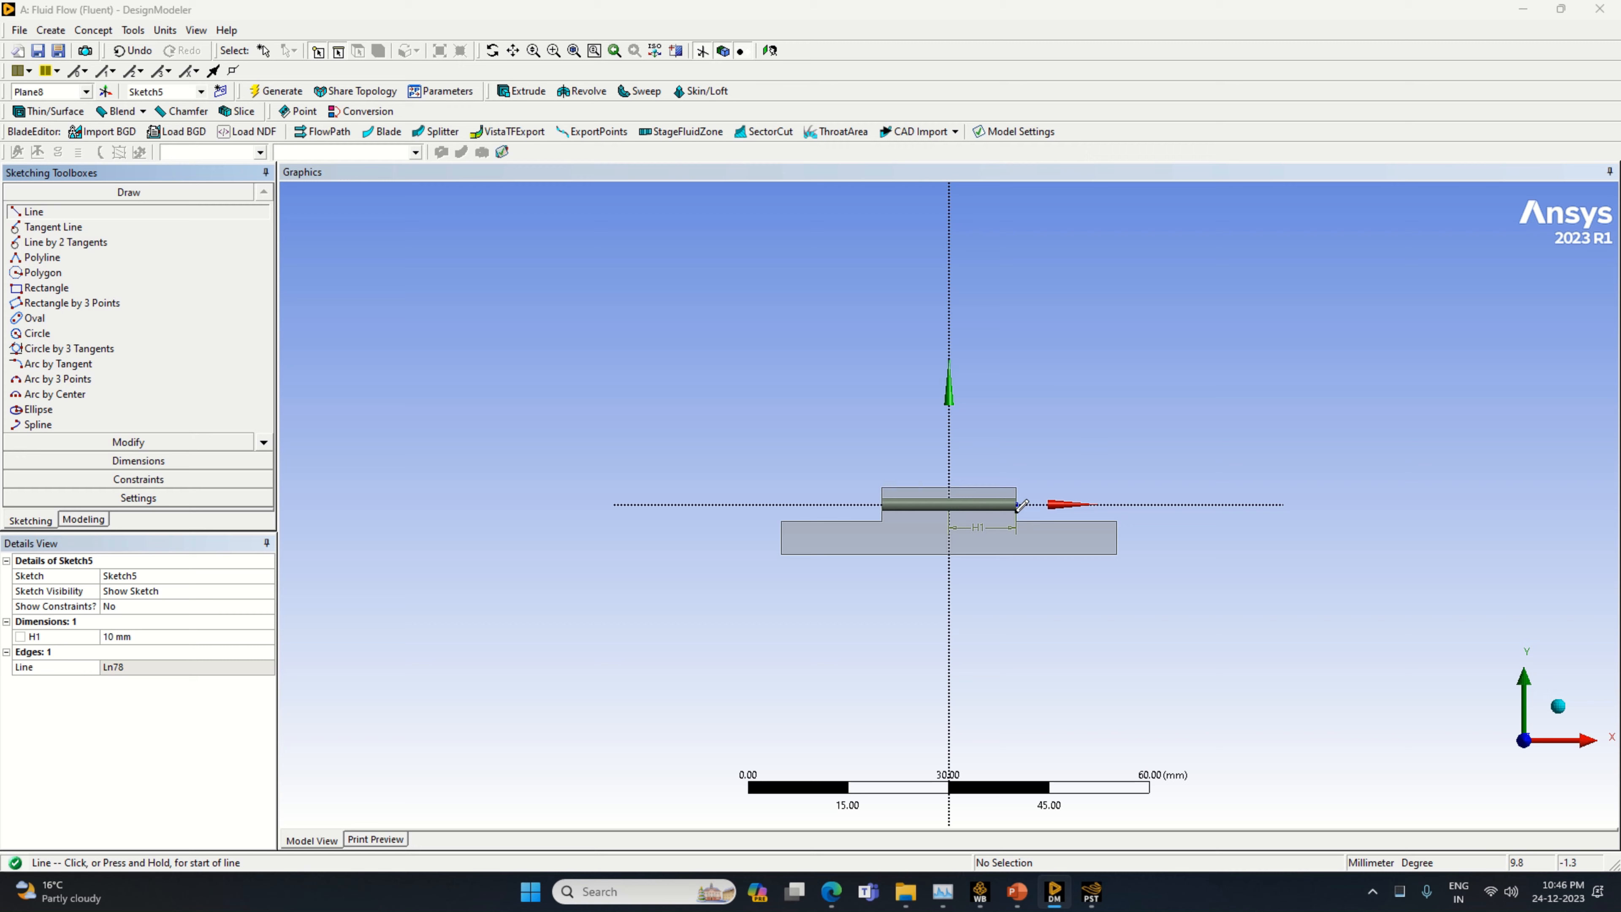
left_click(1016, 504)
left_click(1016, 436)
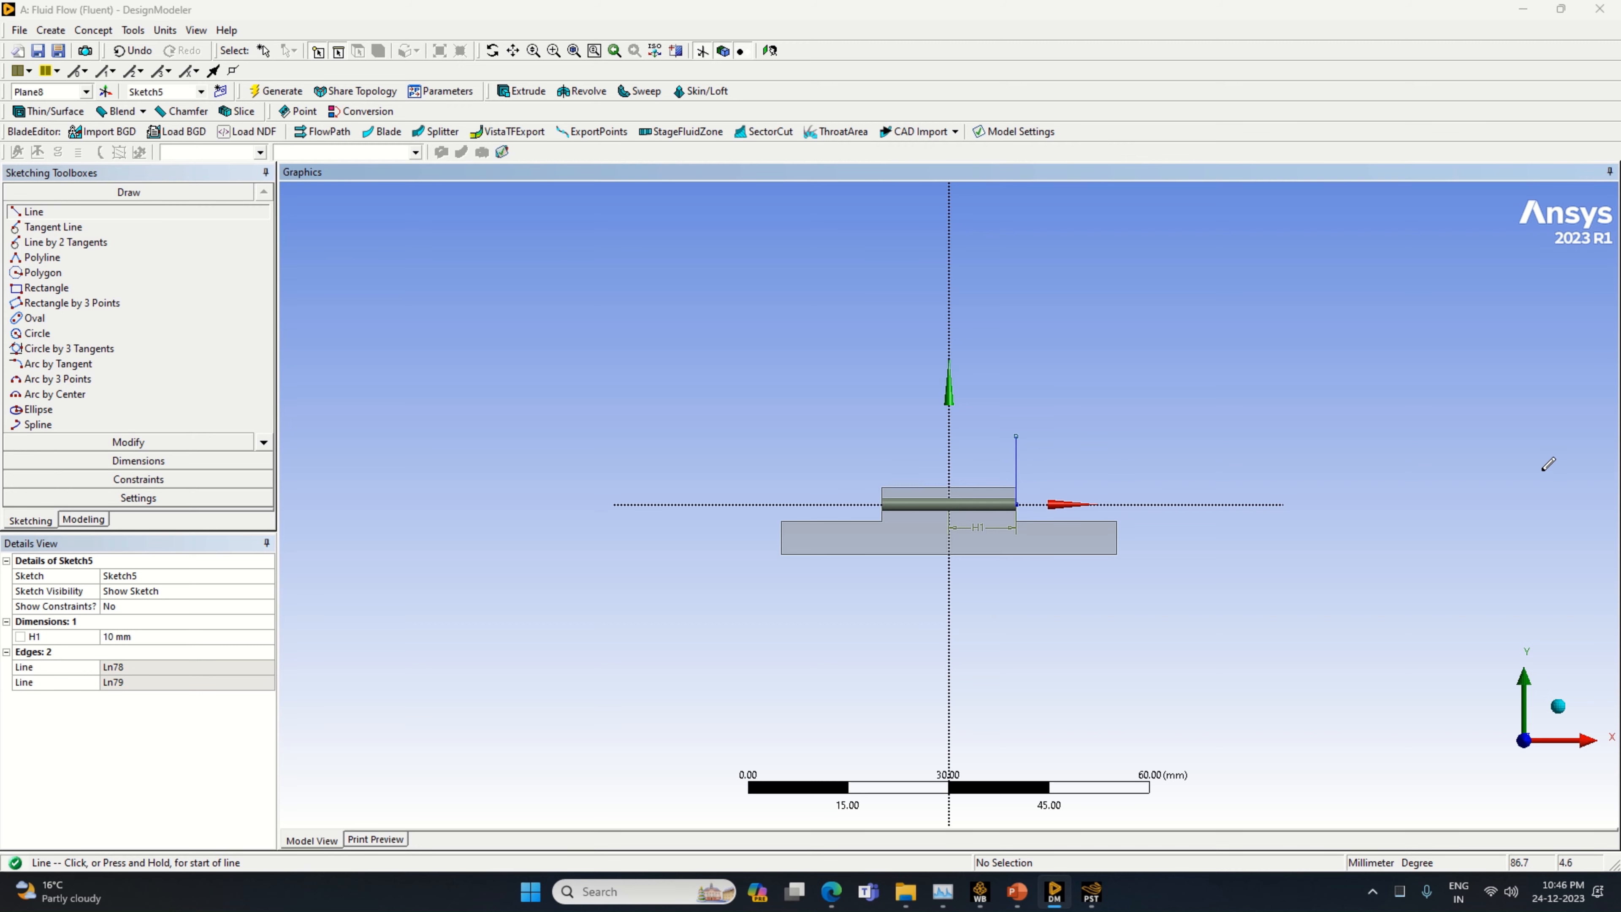
Dimension the vertical line and set its length to 6 mm
left_click(138, 461)
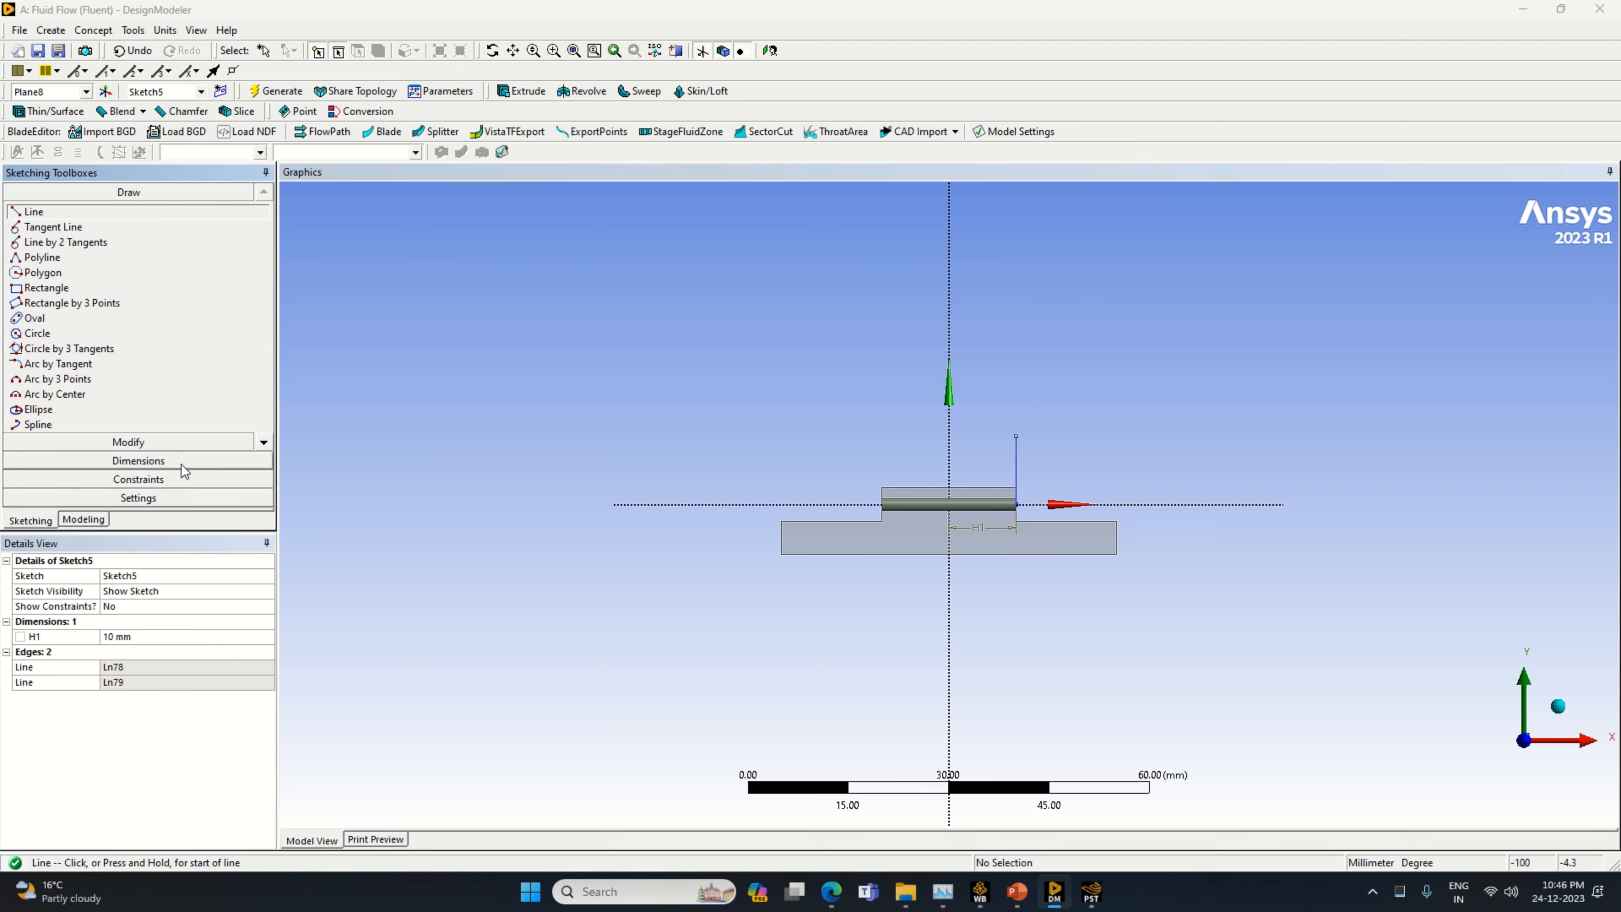
left_click(1016, 455)
left_click(1009, 460)
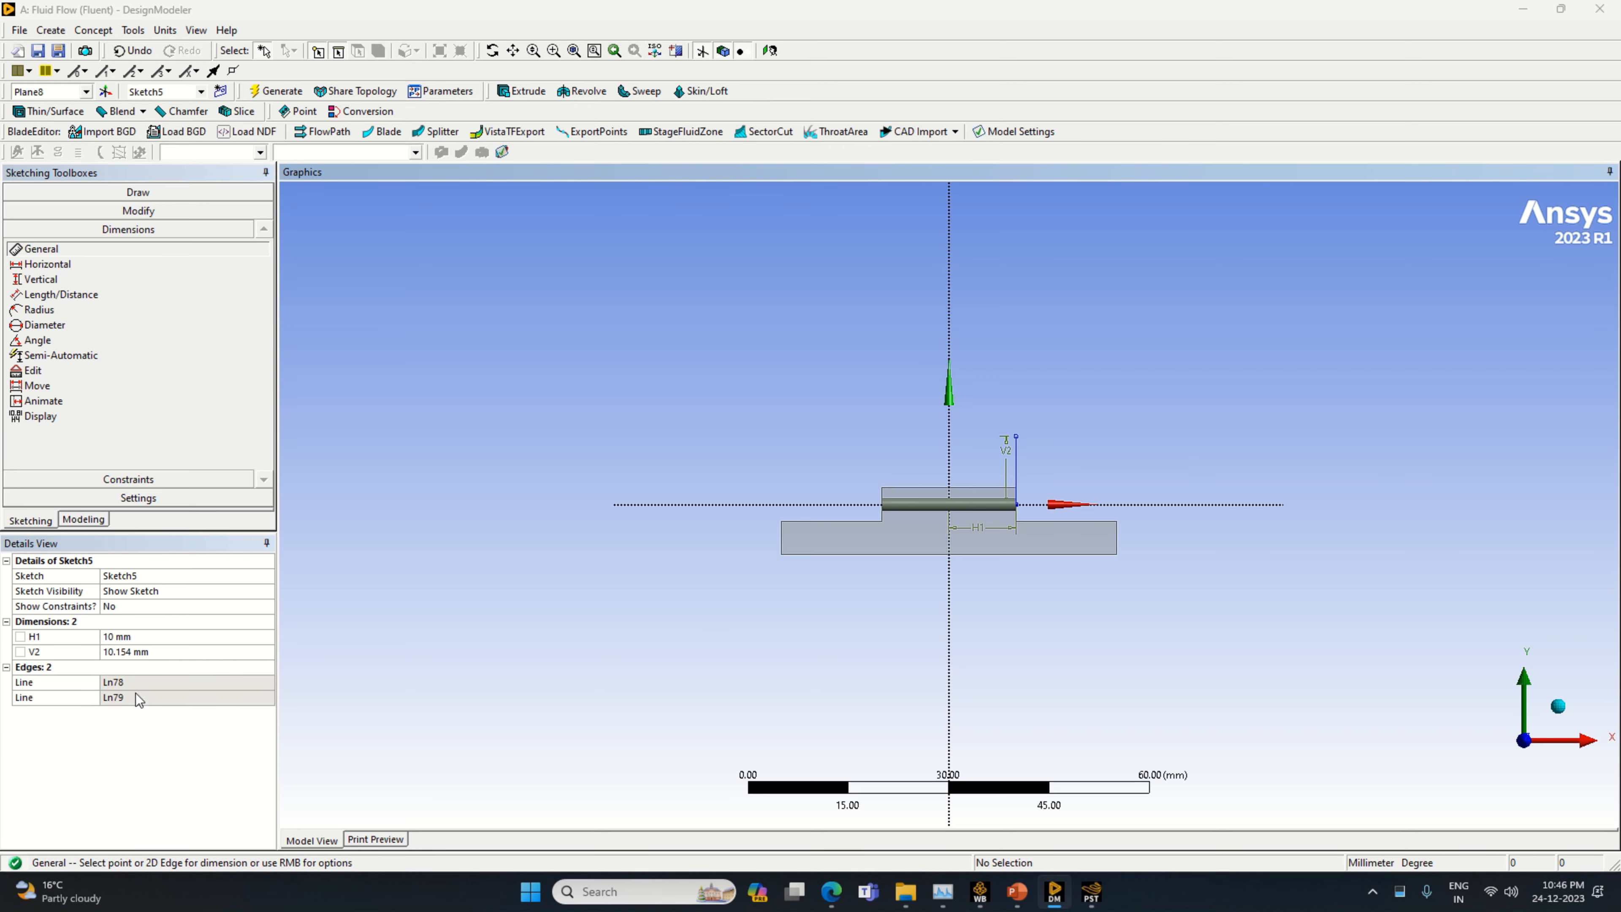
left_click(151, 652)
type("6")
key("Return")
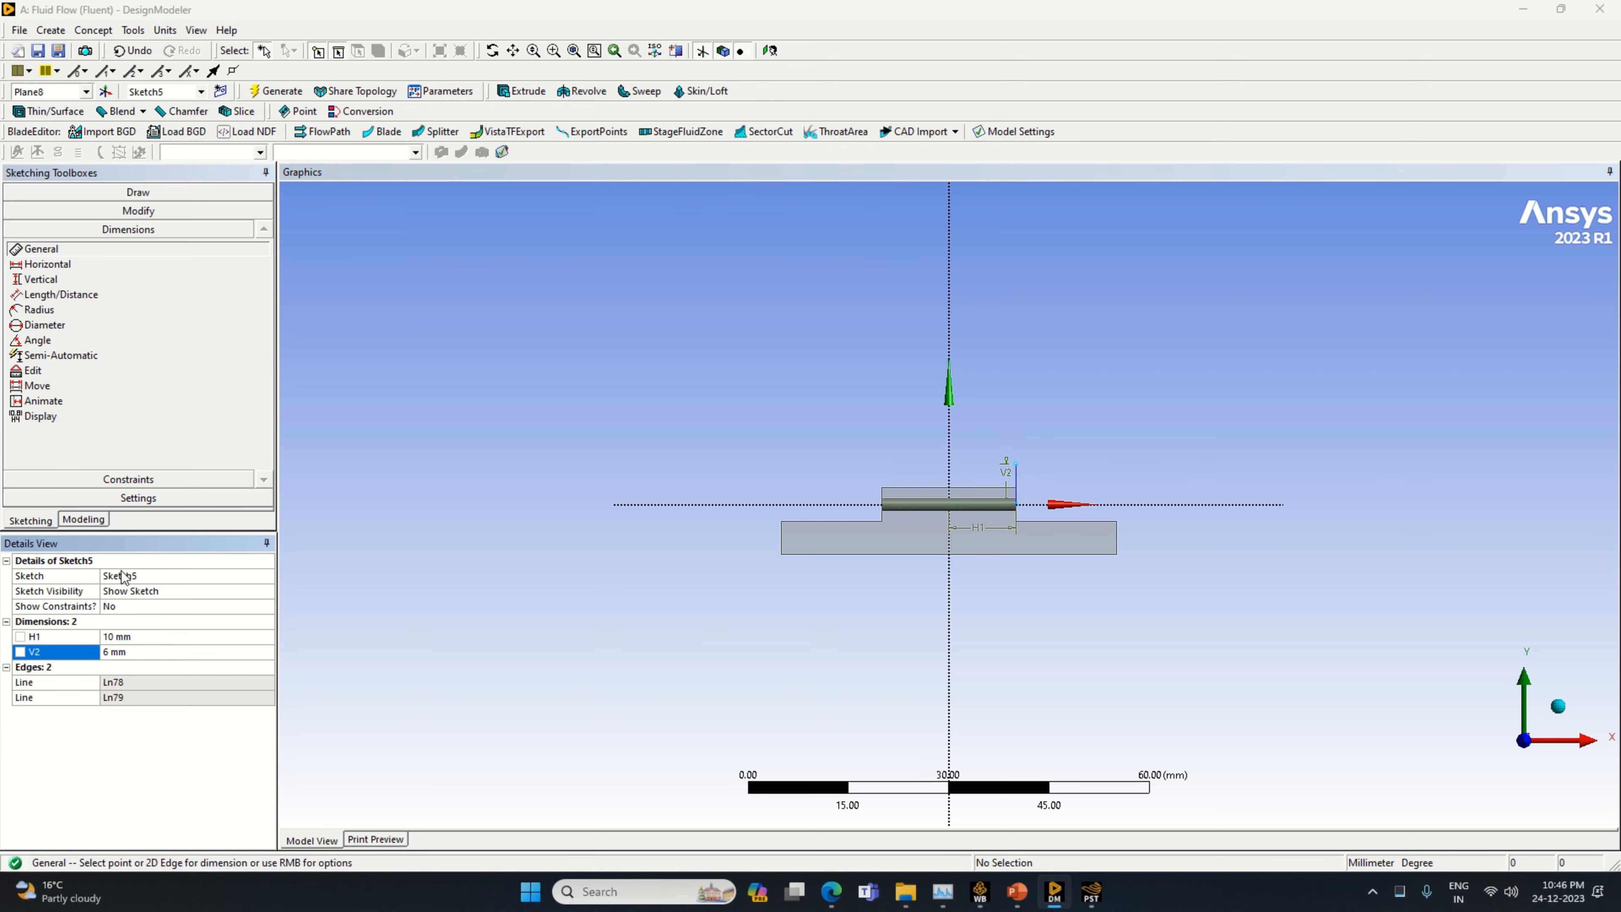
Draw a circle centred on the upper end of the 6 mm vertical line
left_click(121, 192)
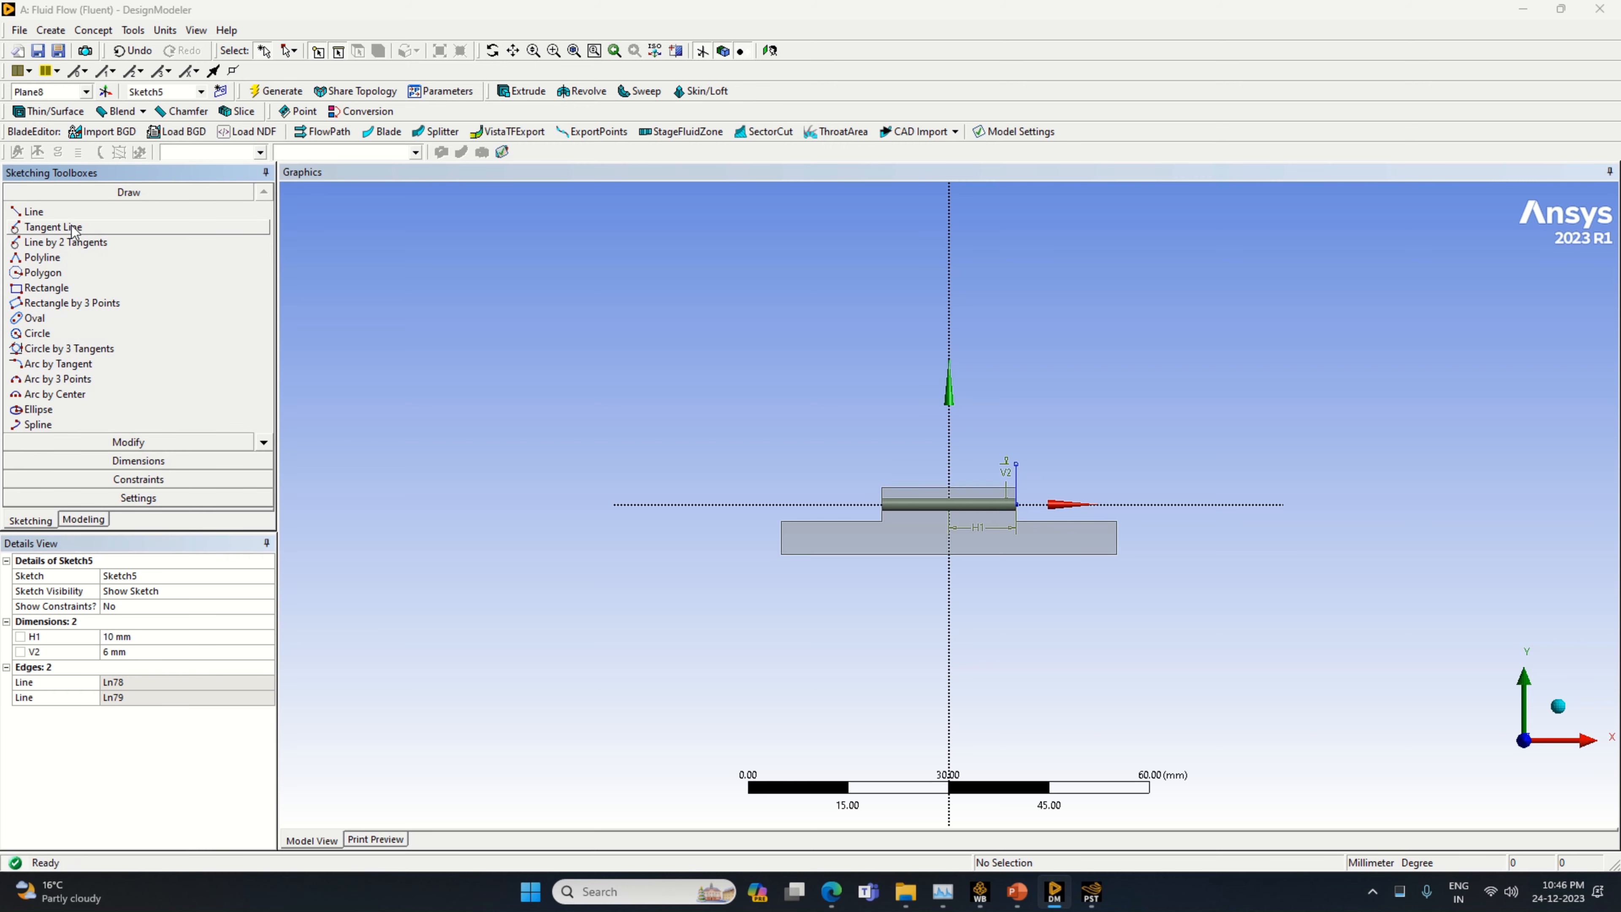
left_click(81, 333)
left_click(1016, 465)
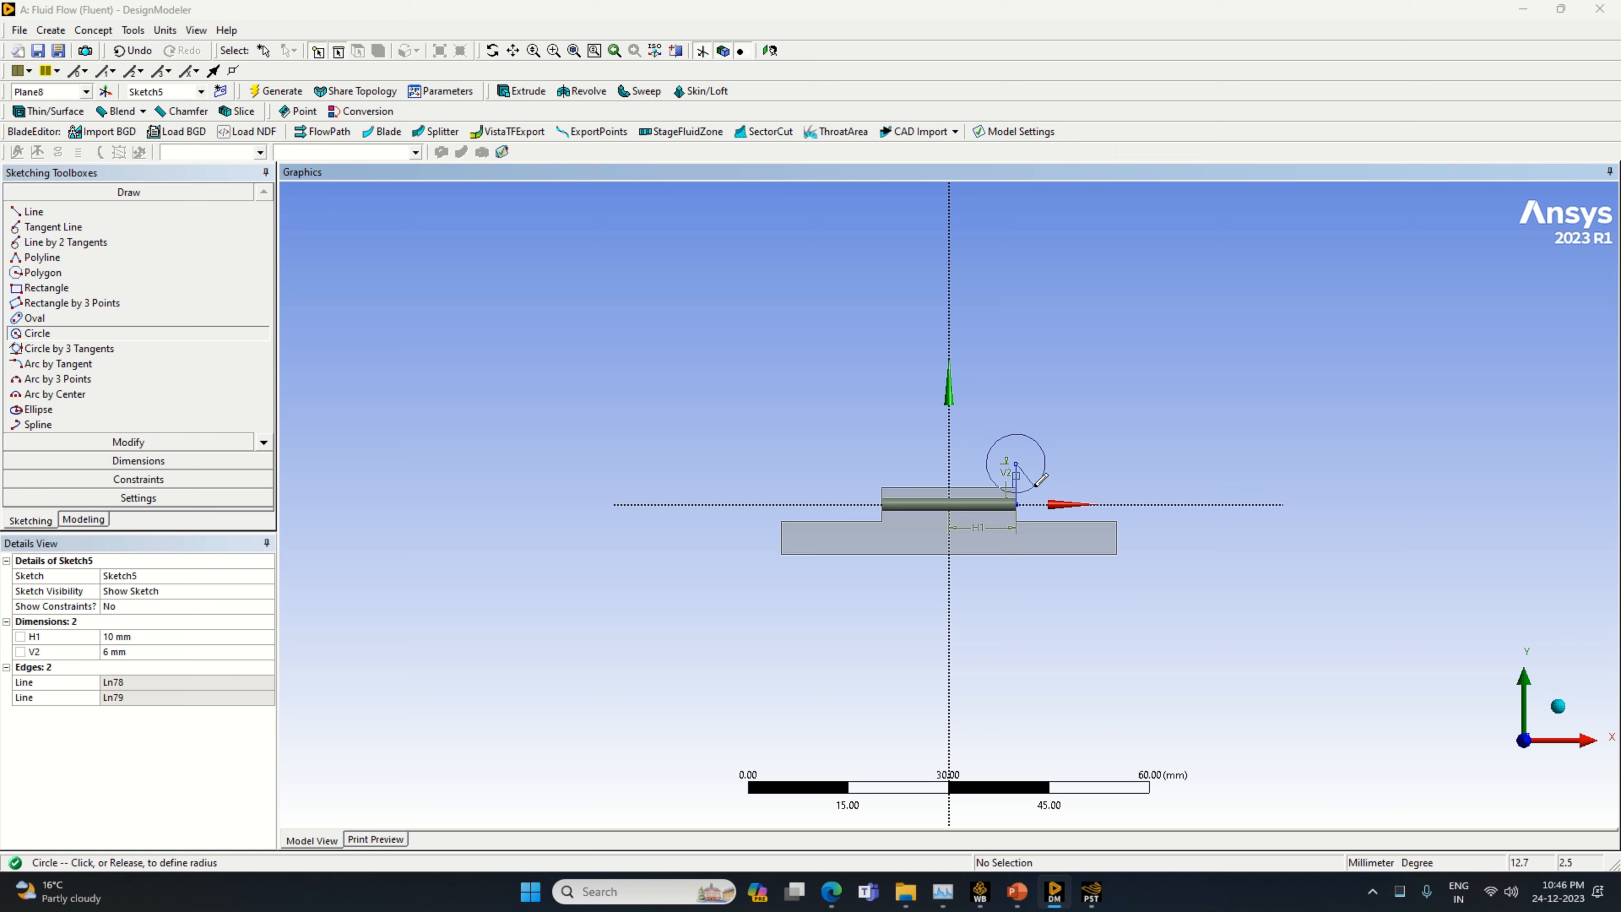
left_click(1036, 486)
Dimension the circle and set its diameter to 12 mm
left_click(161, 462)
left_click(1041, 448)
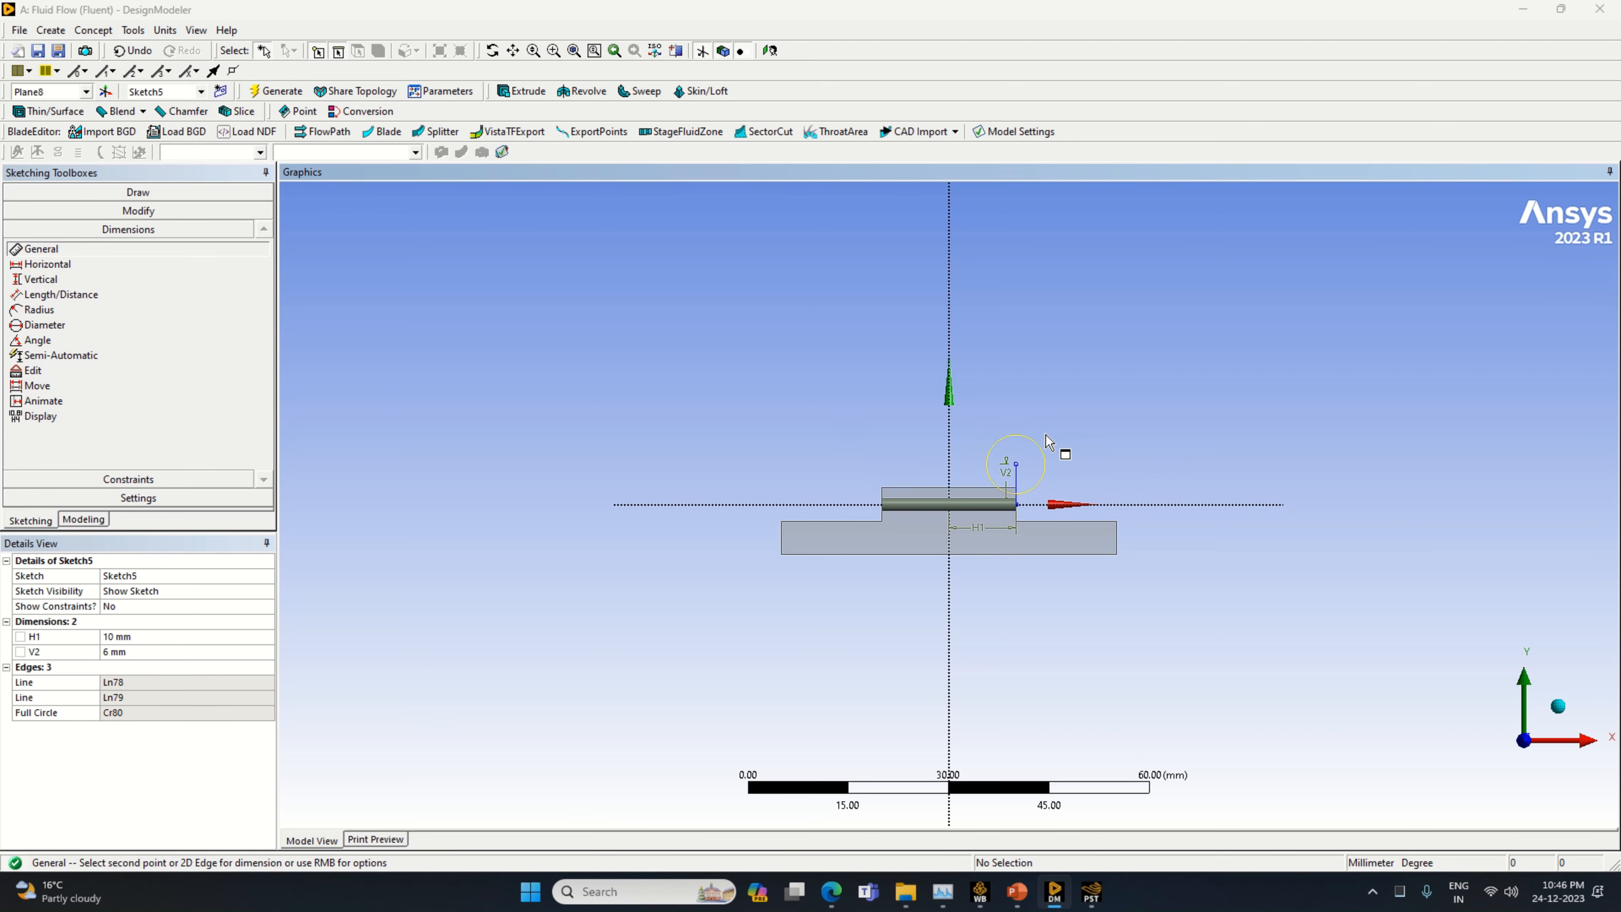
left_click(1056, 441)
left_click(182, 636)
type("12")
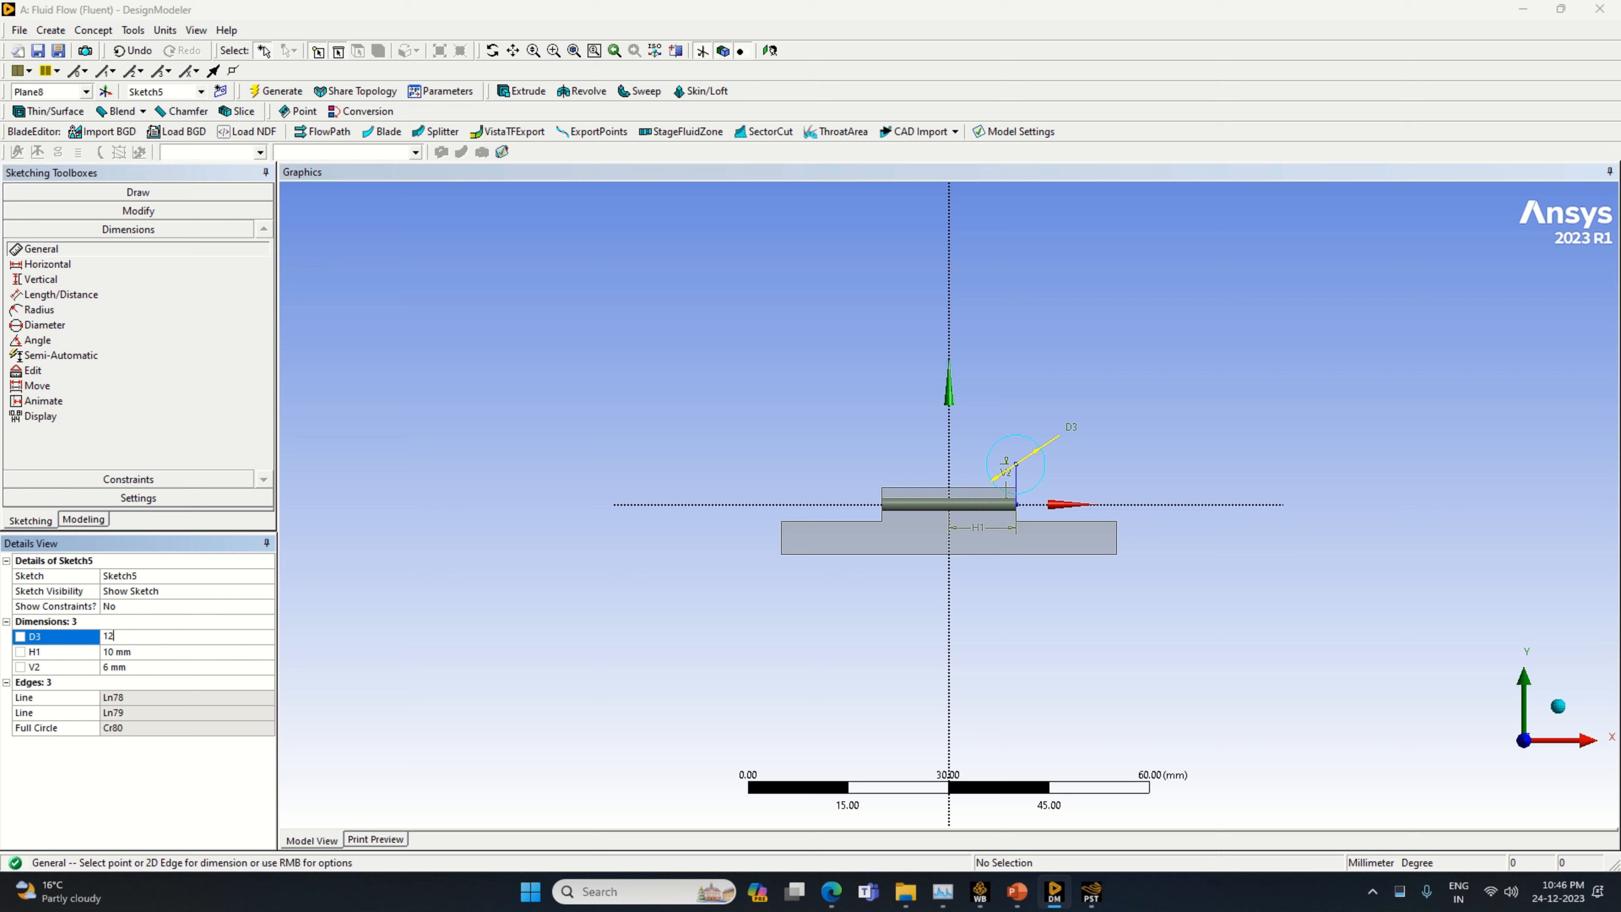
key("Return")
Draw a horizontal line from the circle's centre to its positive X edge, and a vertical line about 18 mm upward from there
left_click(51, 192)
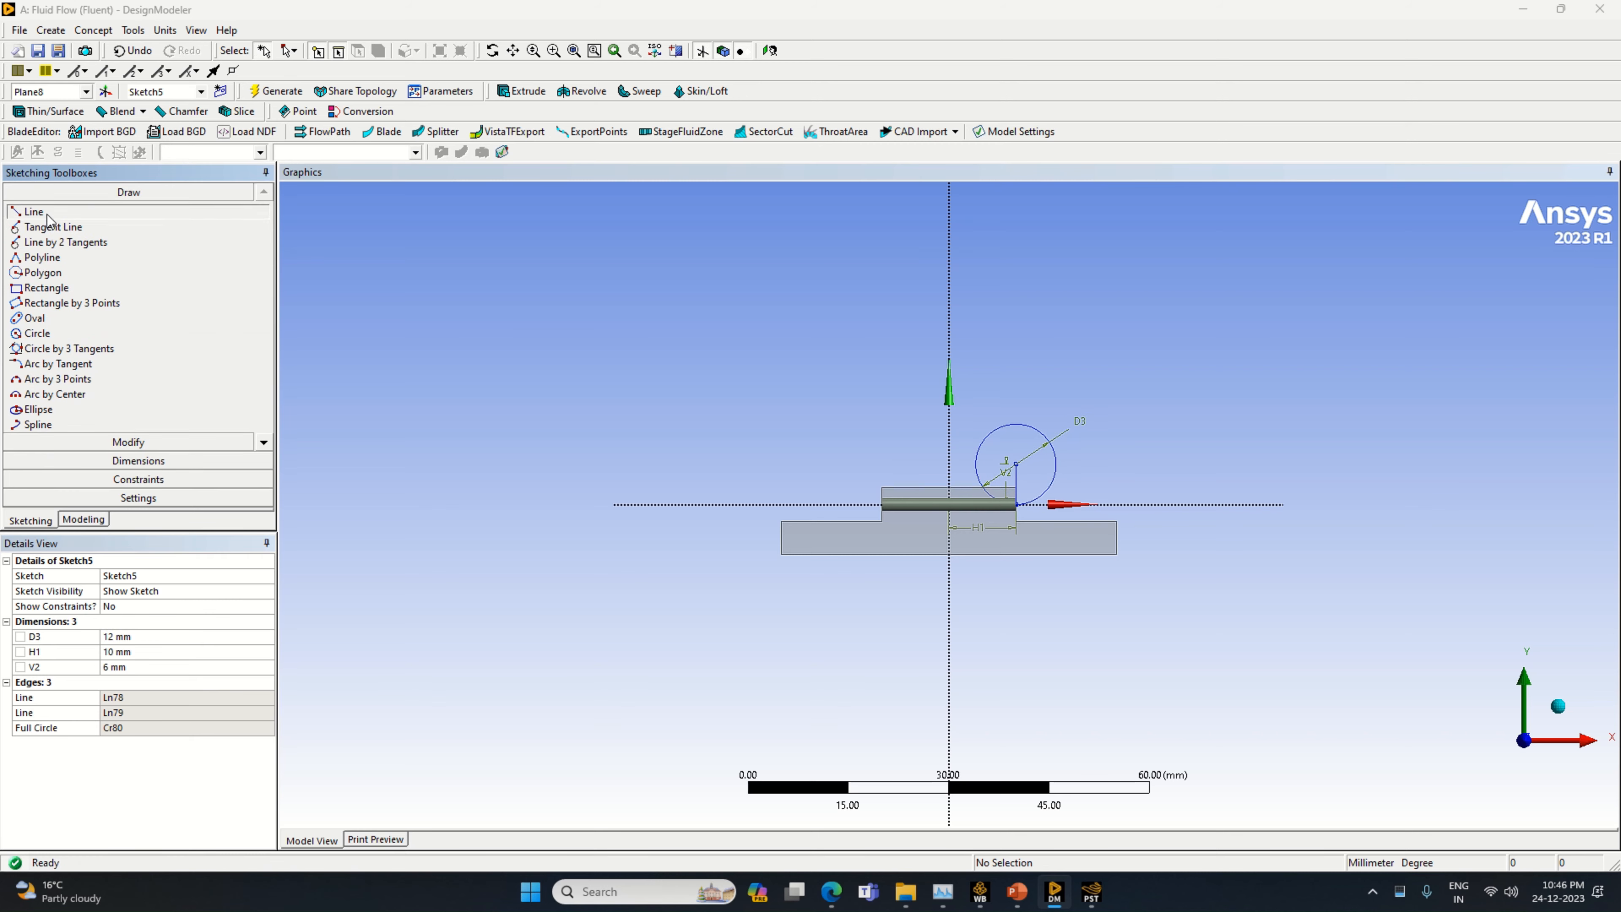
left_click(34, 212)
left_click(1016, 465)
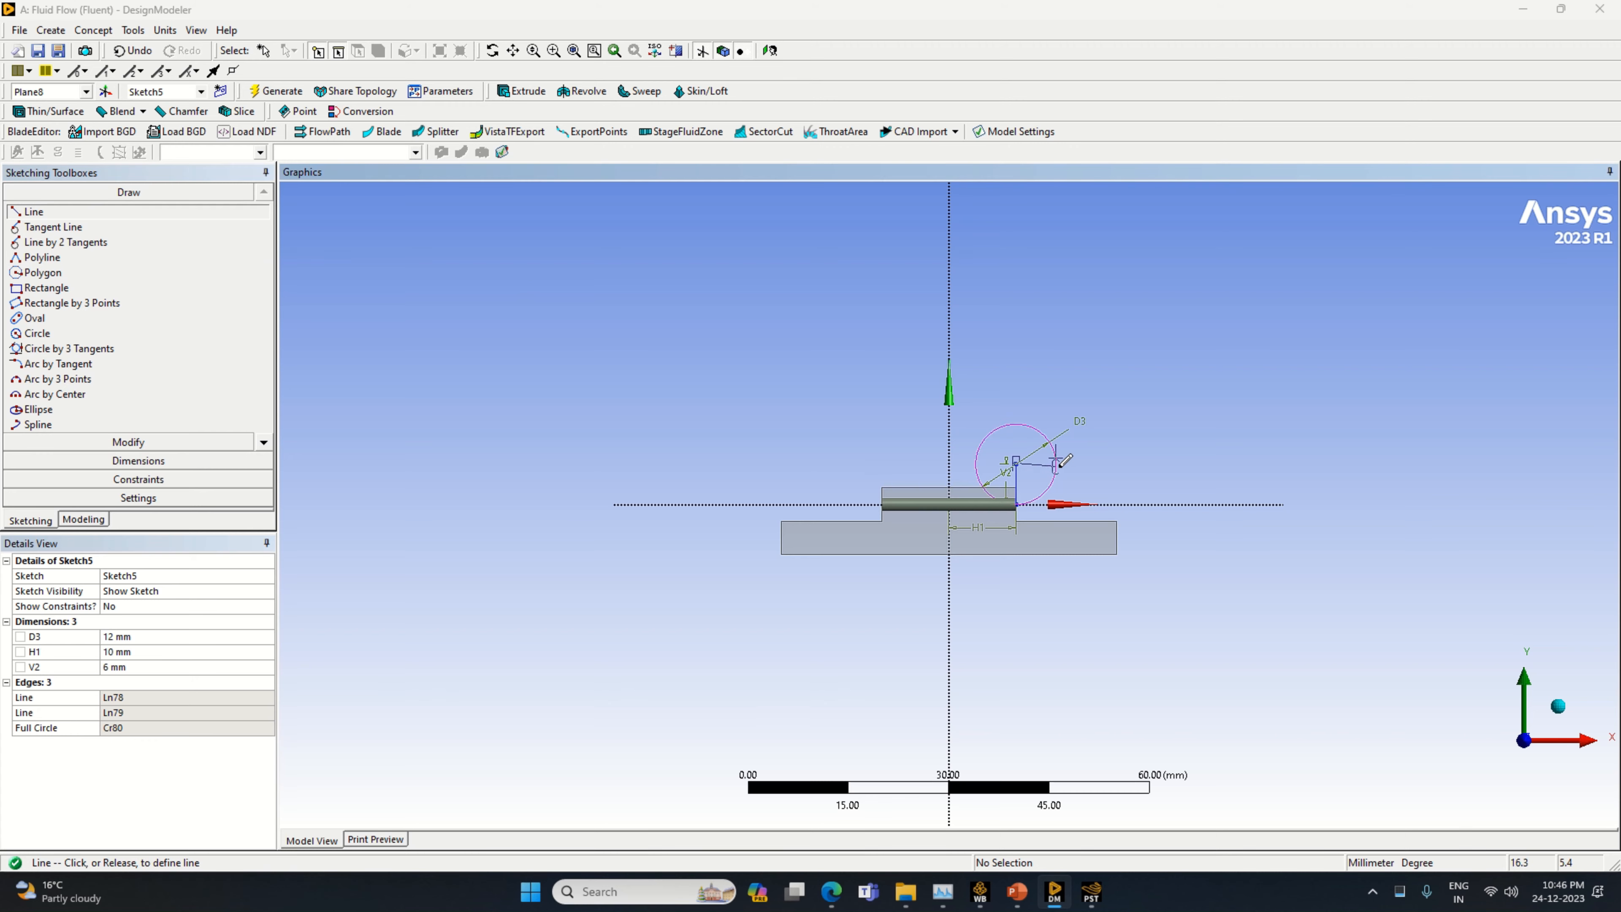
left_click(1056, 467)
left_click(1056, 464)
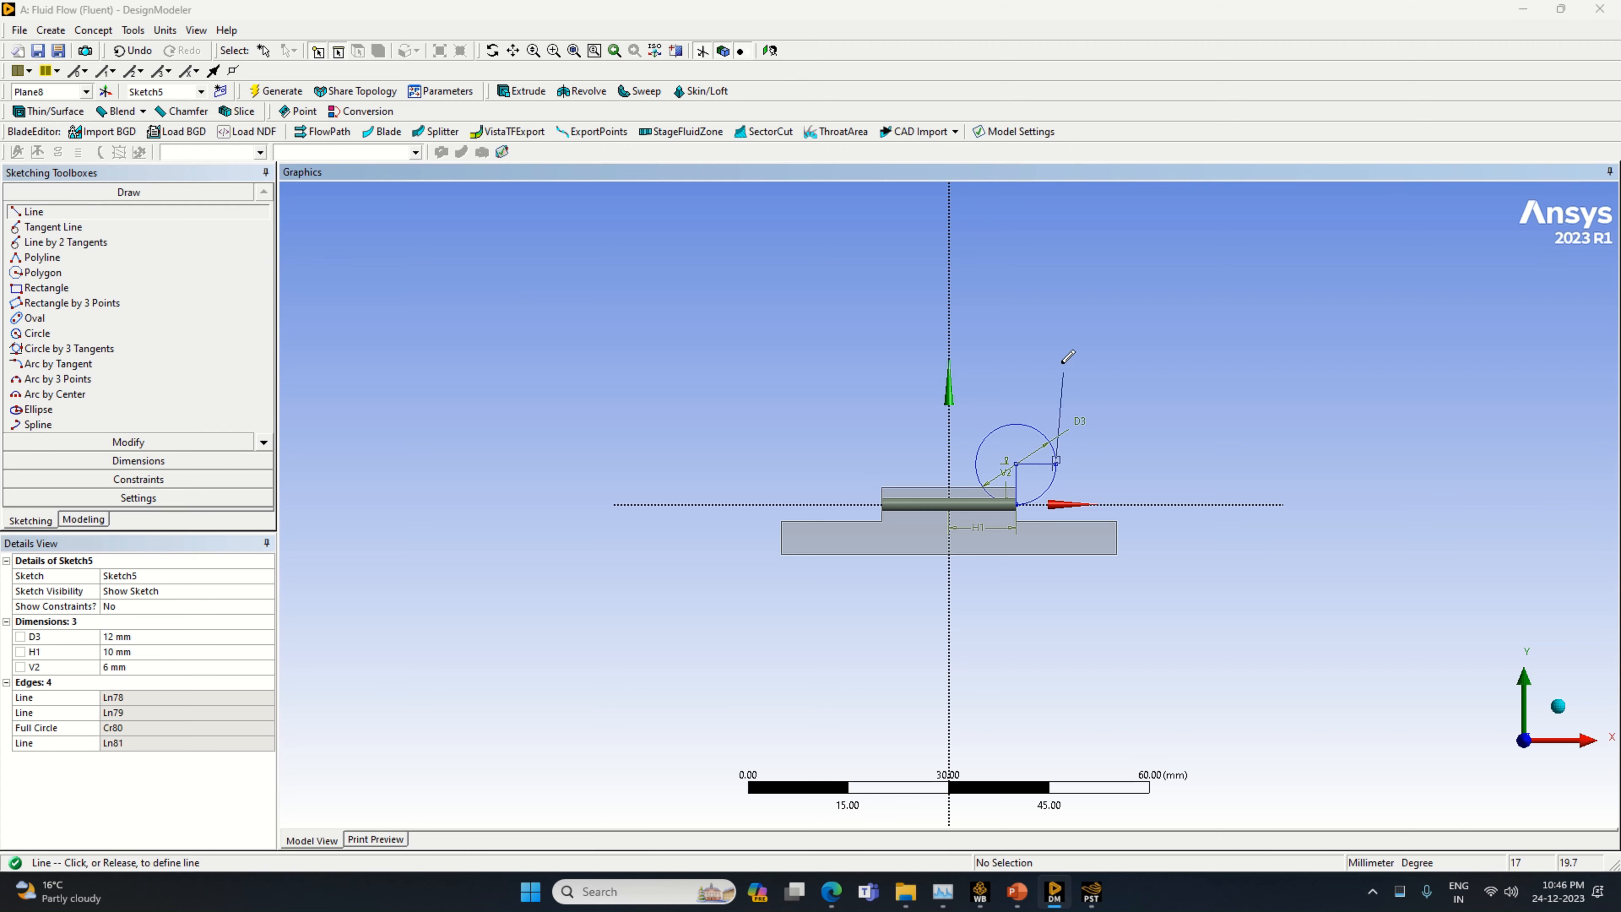
left_click(1056, 342)
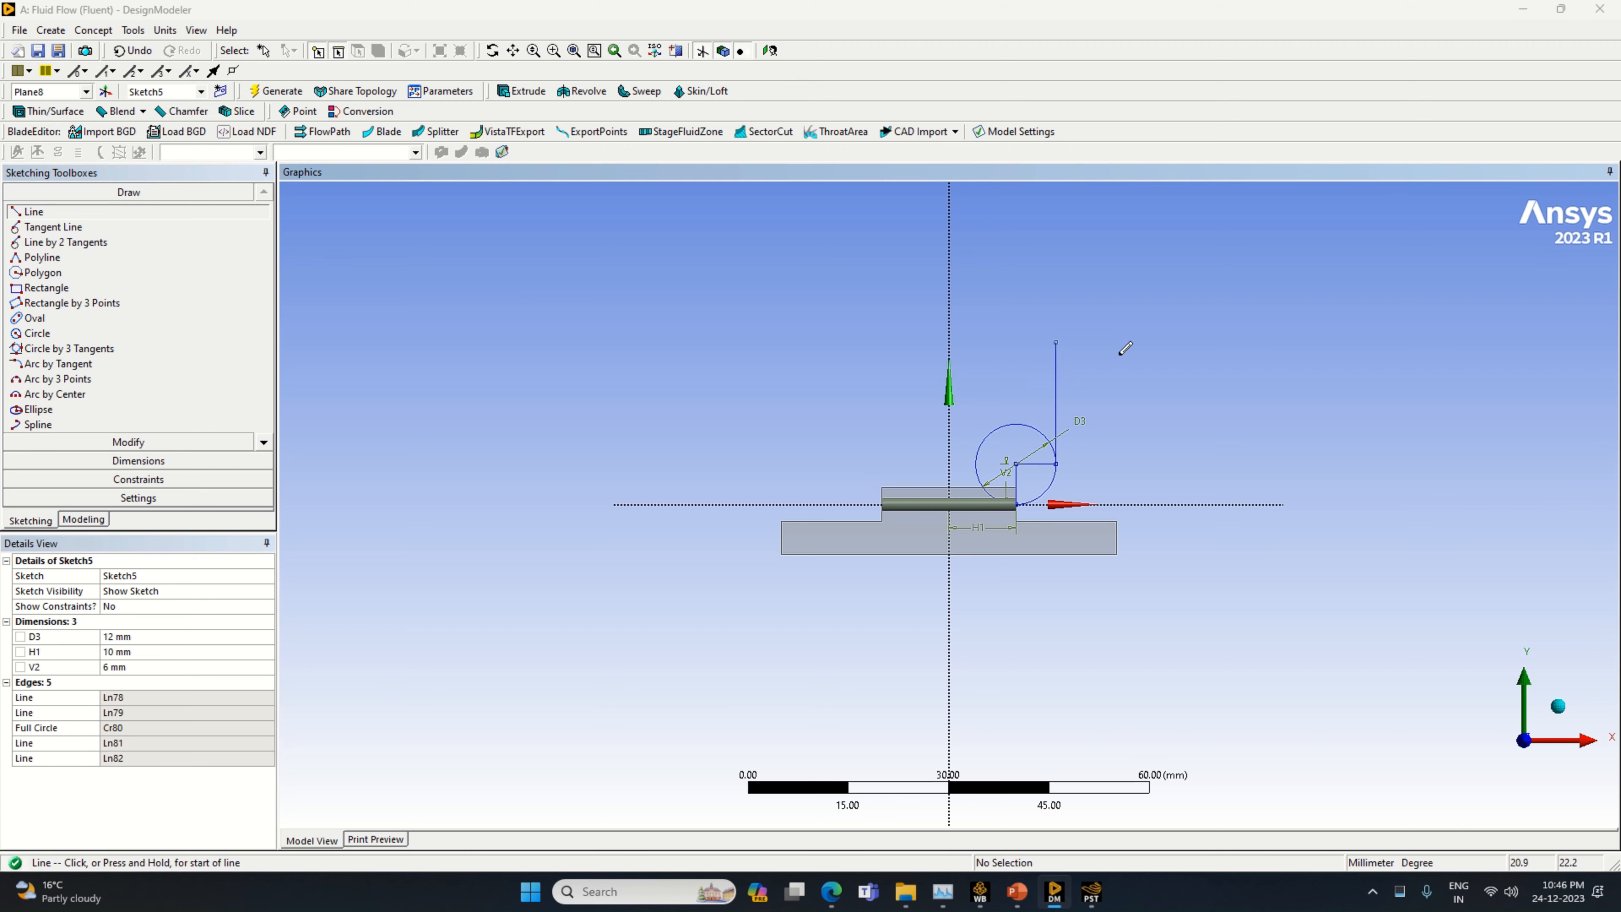
Dimension the vertical line rising from the circle's edge and set its length to 13 mm
left_click(138, 460)
left_click(1059, 403)
left_click(1089, 412)
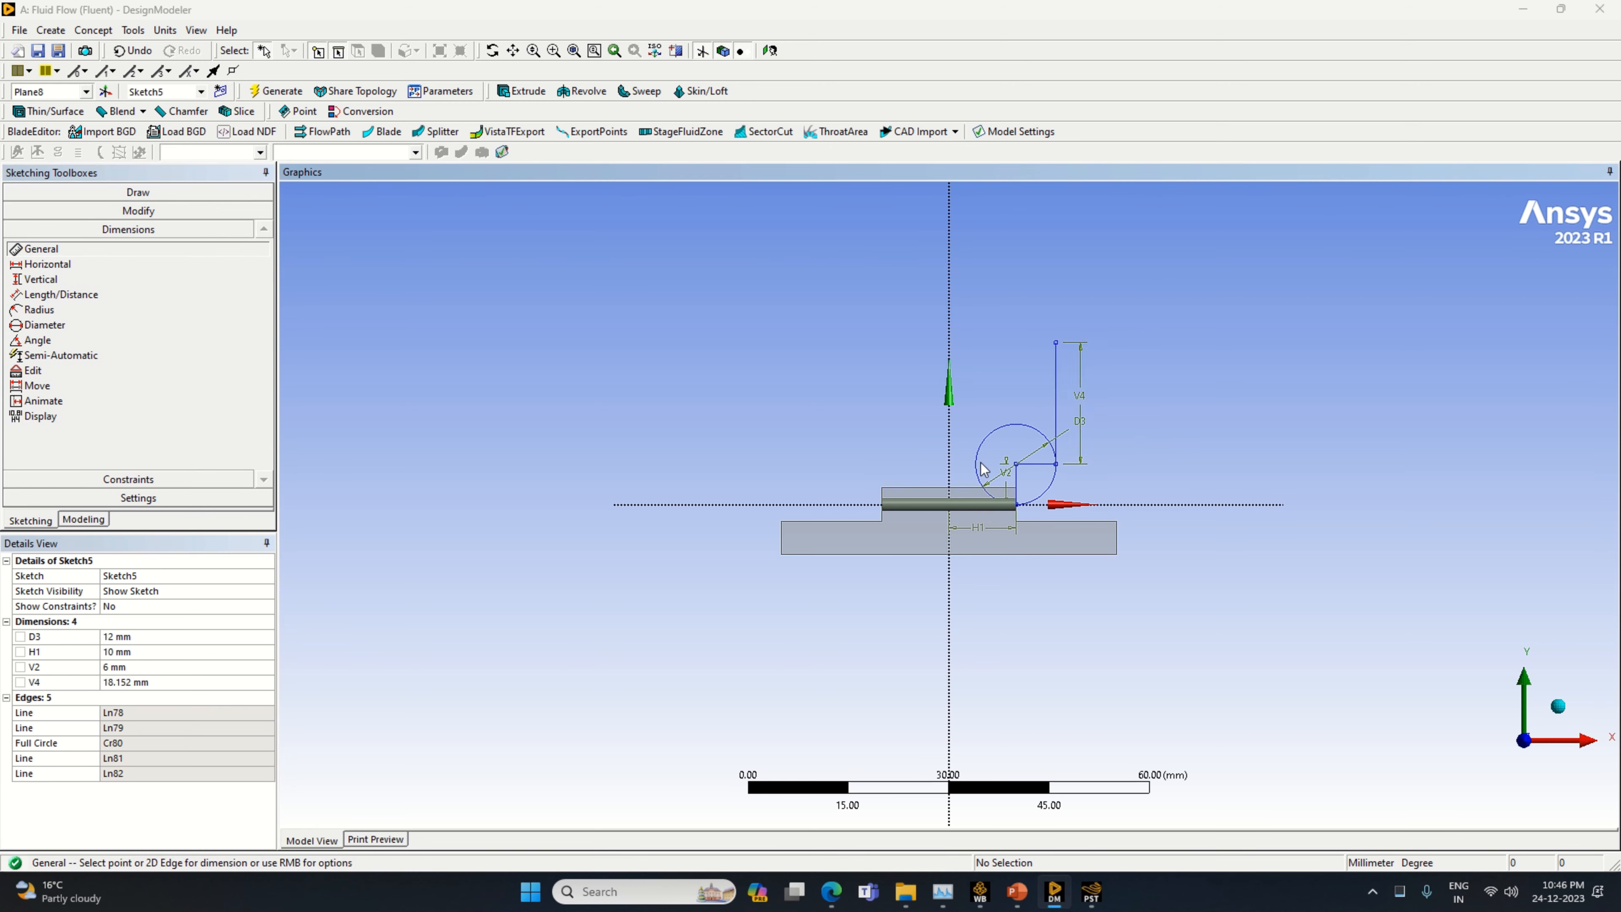
left_click(159, 682)
type("1")
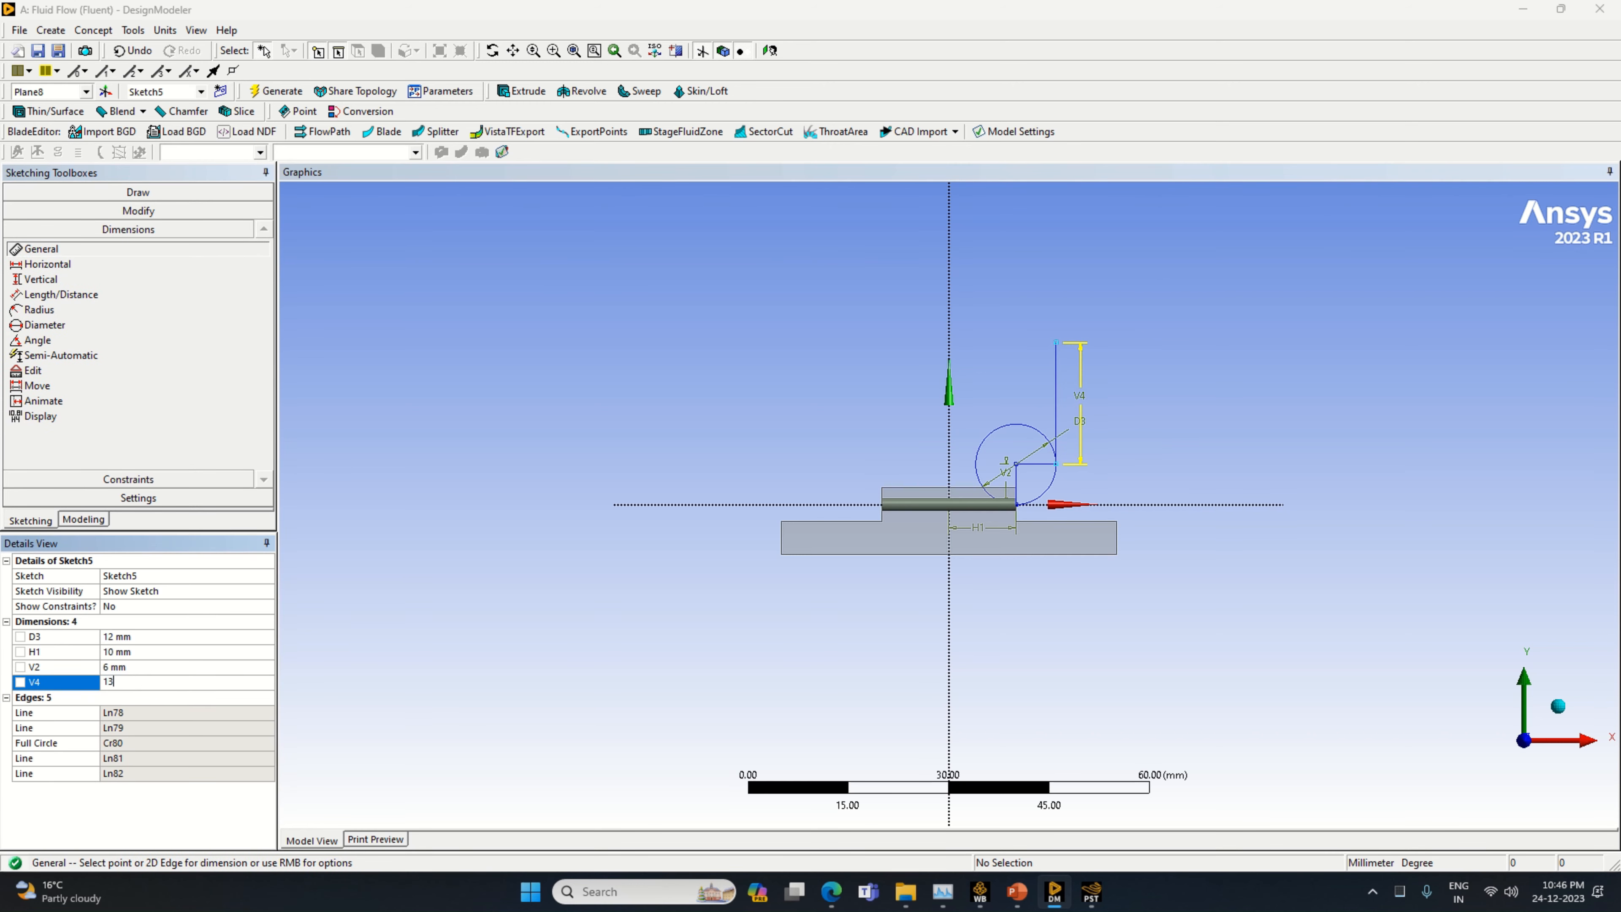
type("3")
key("Return")
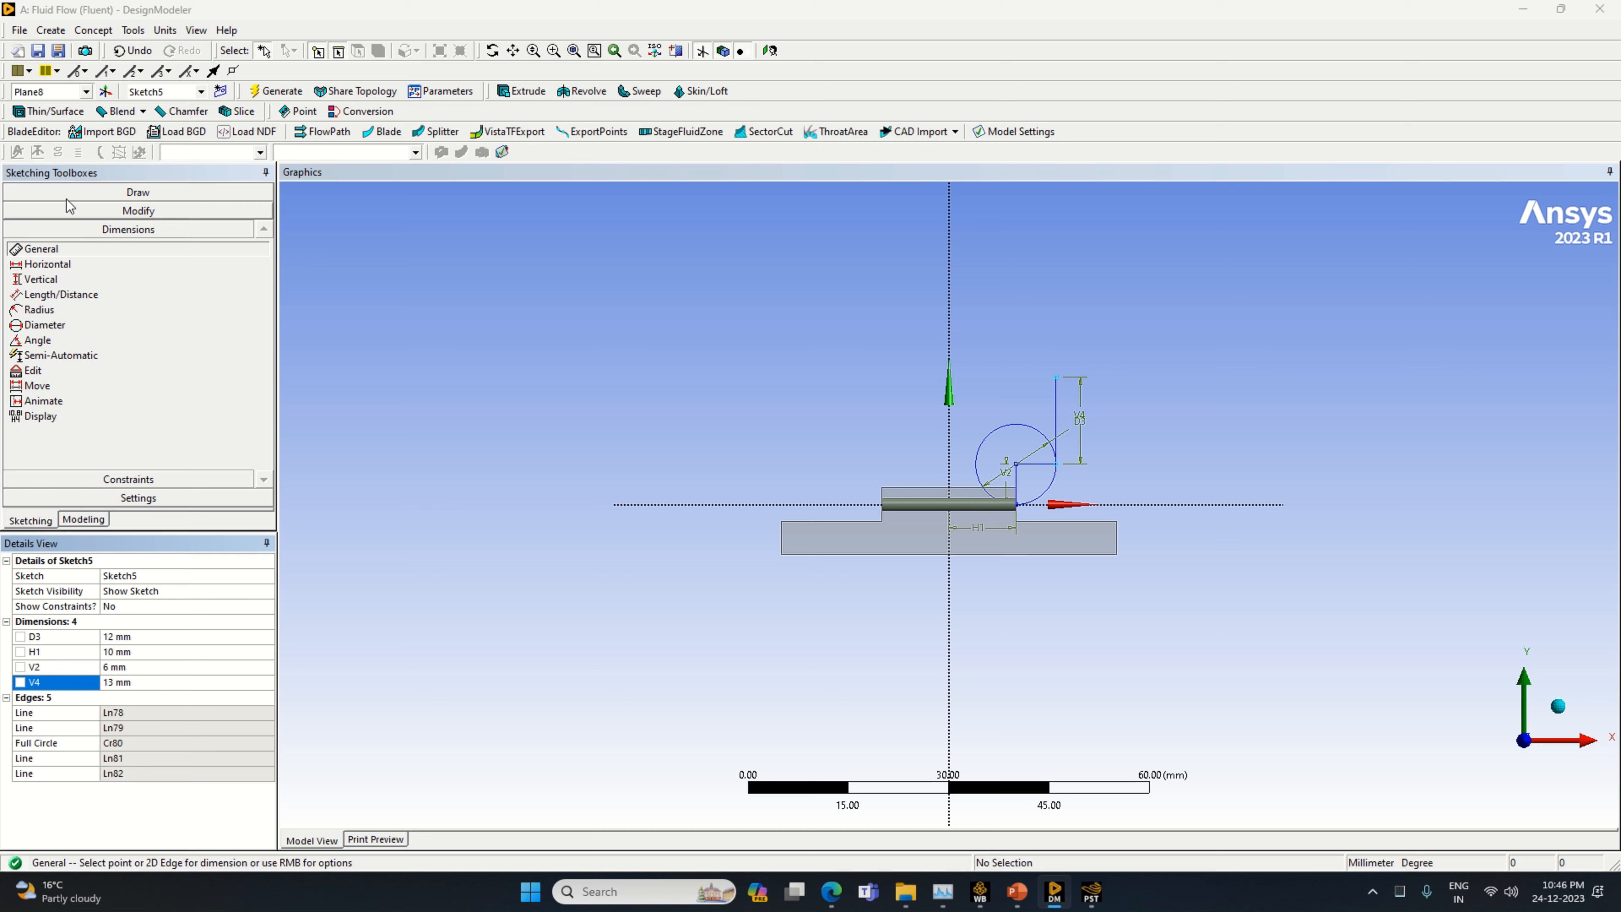
Draw a horizontal line about 11 mm long from the upper end of the 13 mm vertical line toward the Y axis
left_click(138, 192)
left_click(34, 211)
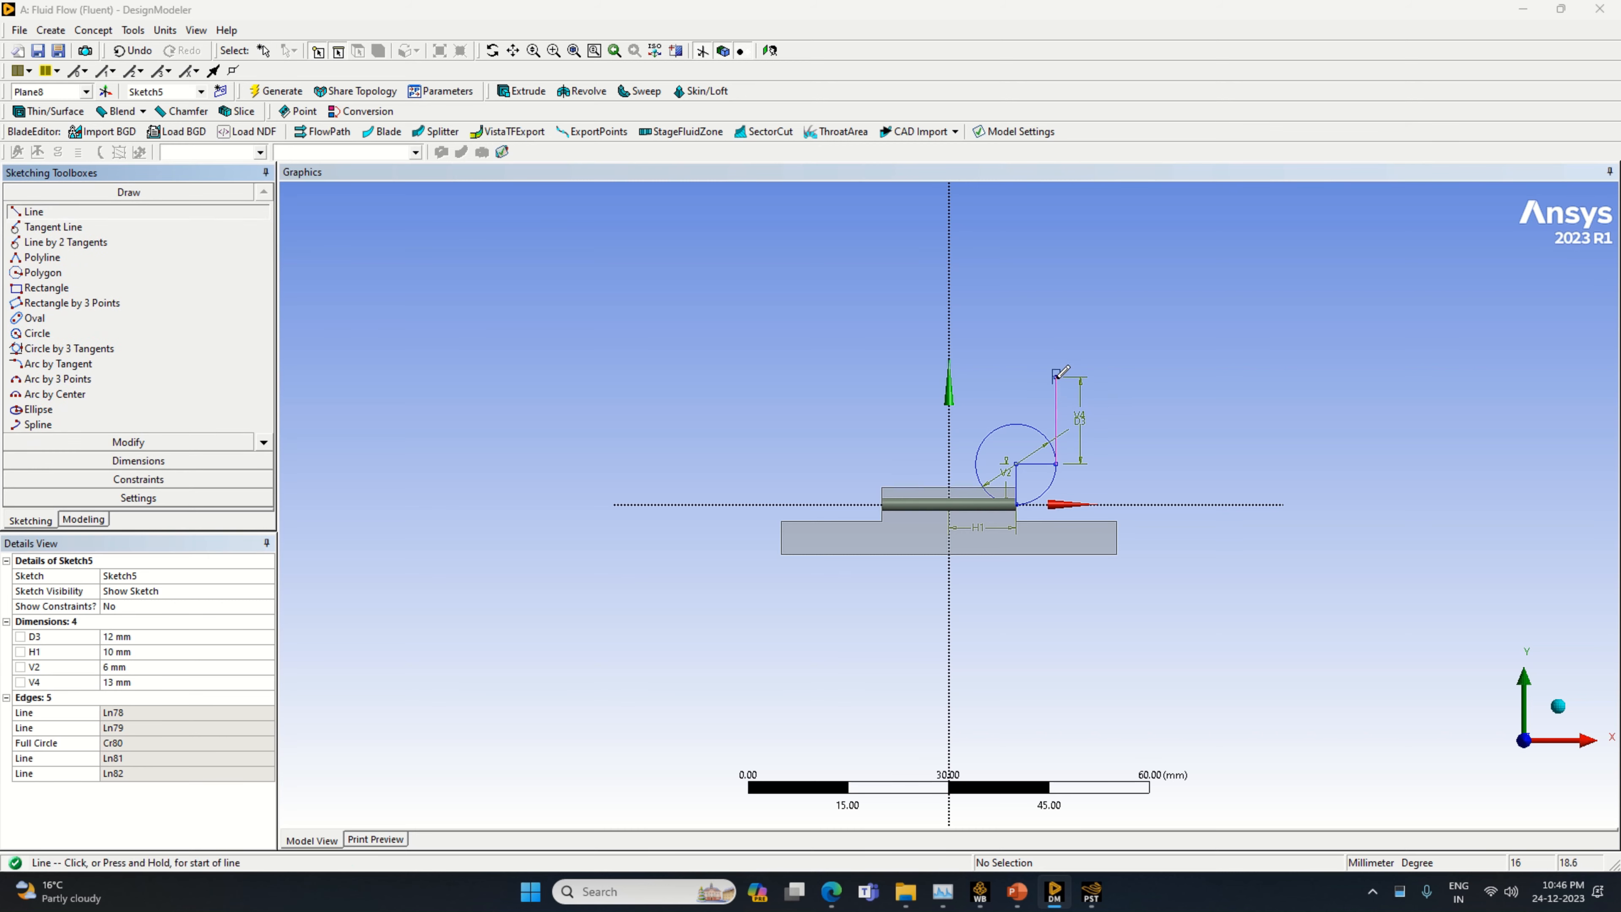
left_click(1056, 376)
left_click(982, 376)
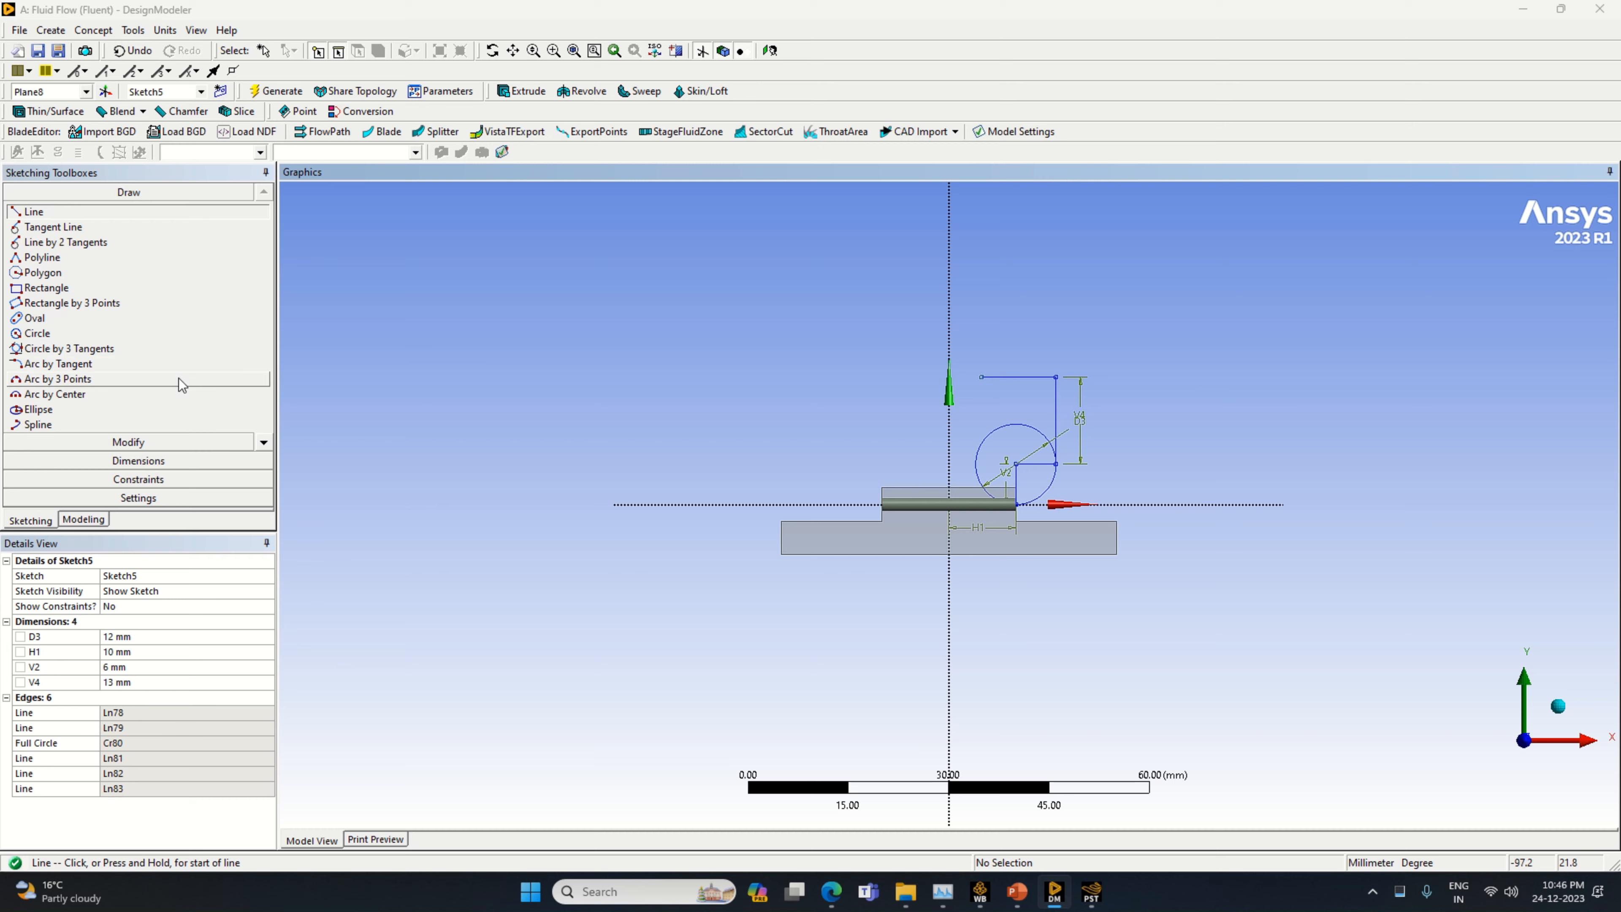
Dimension the new upper horizontal line and set its length to 6 mm
left_click(138, 461)
left_click(1018, 377)
left_click(1018, 354)
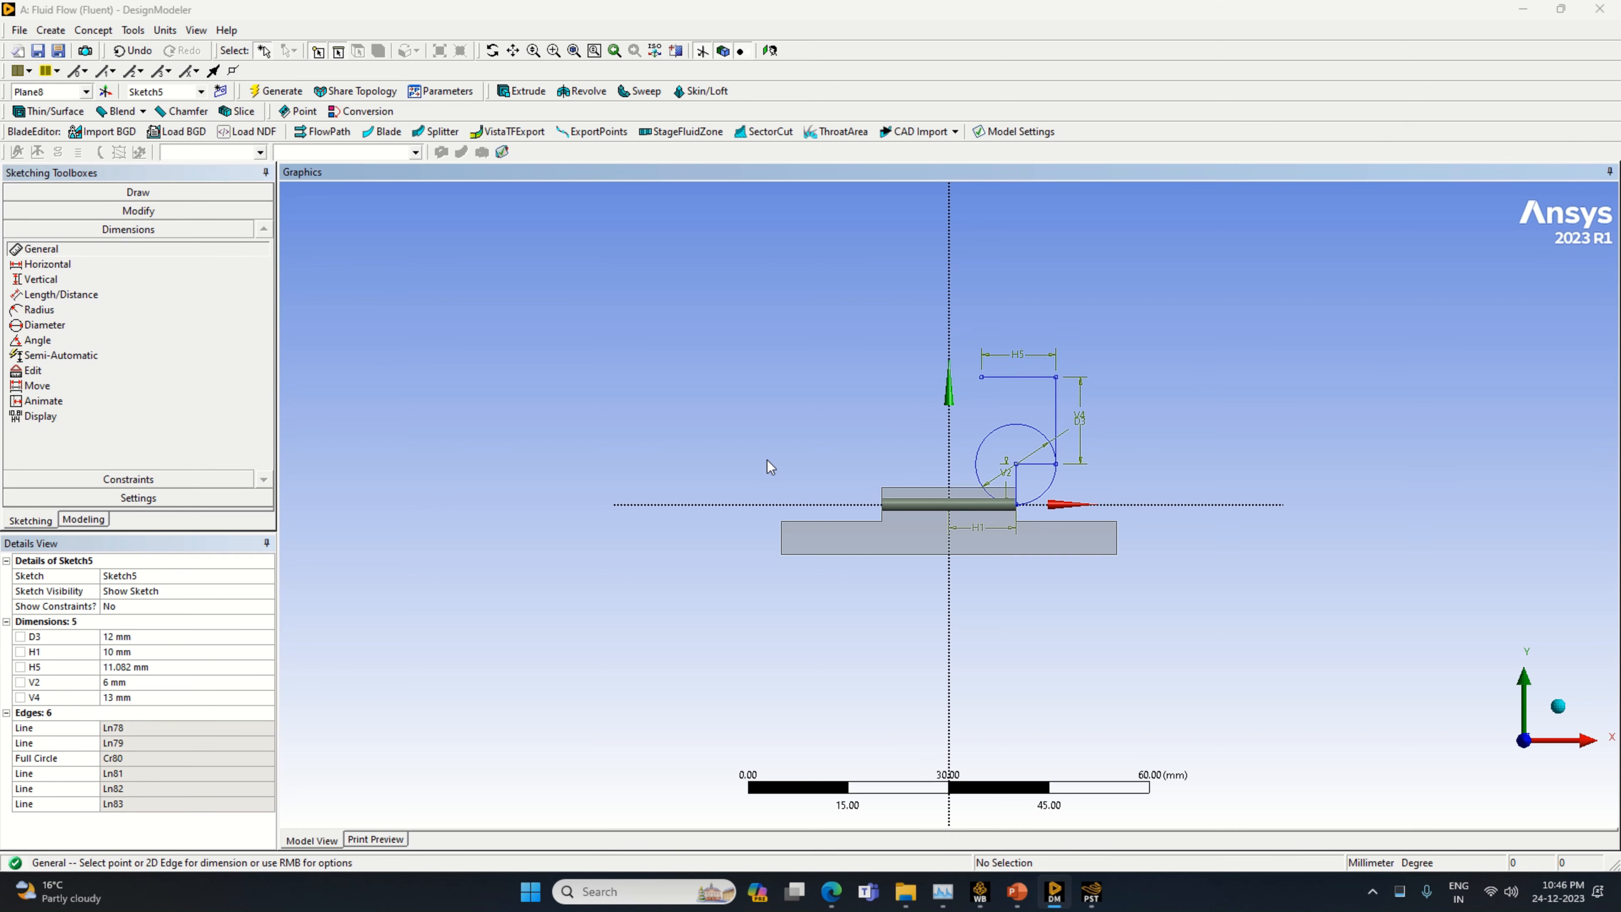
left_click(162, 666)
type("6")
key("Return")
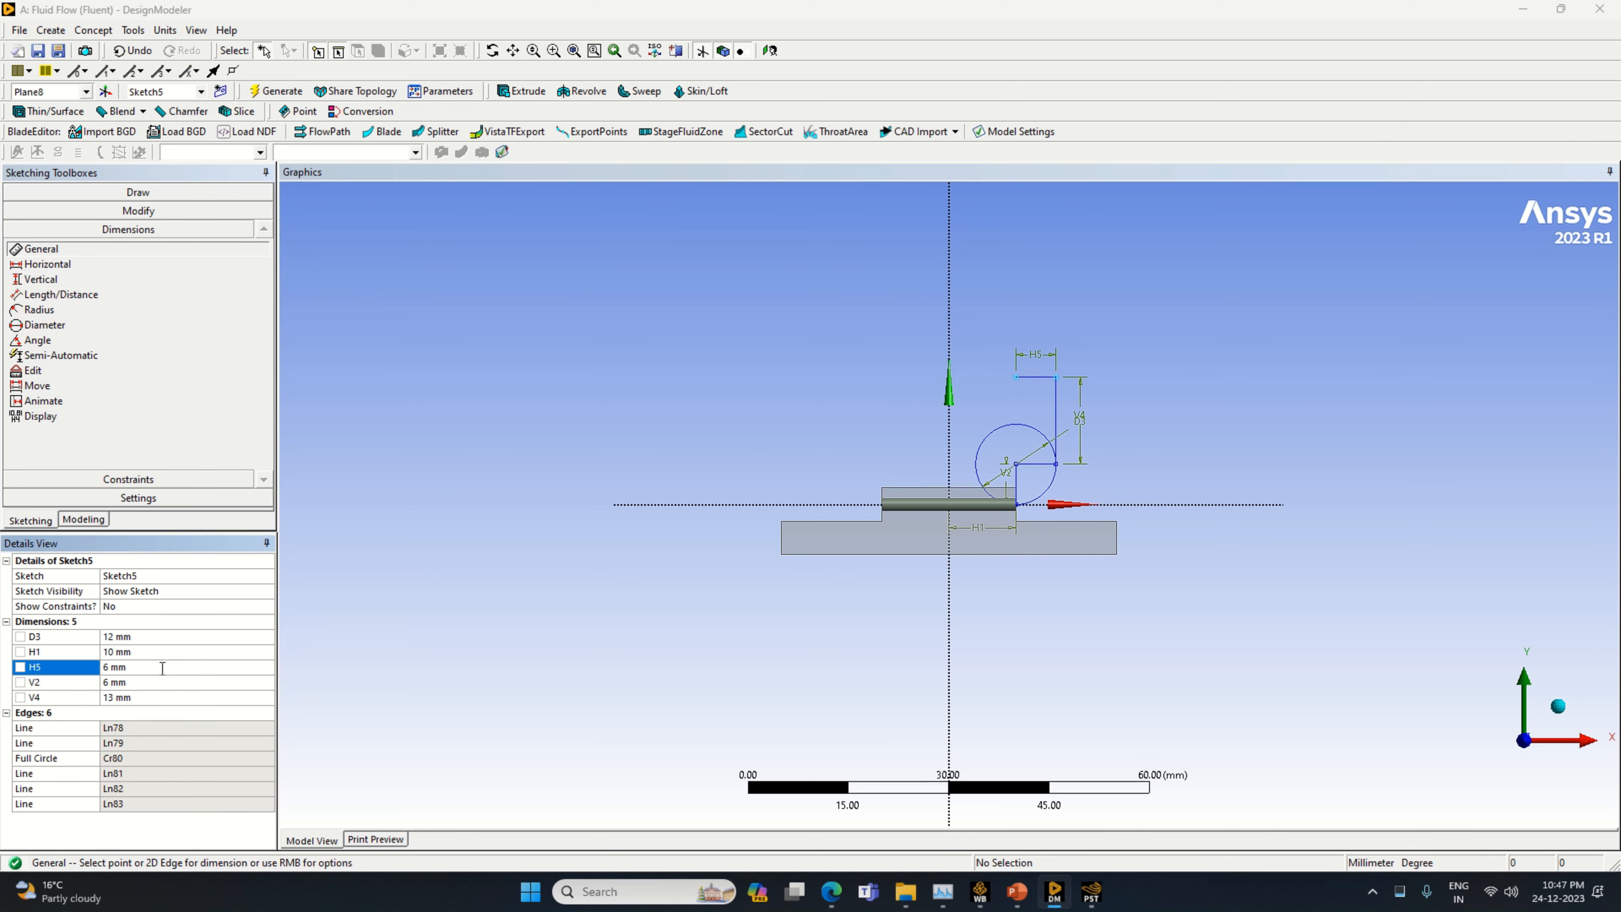
Draw a circle centred on the inner end of the upper 6 mm horizontal line, passing through the line's outer end
left_click(133, 192)
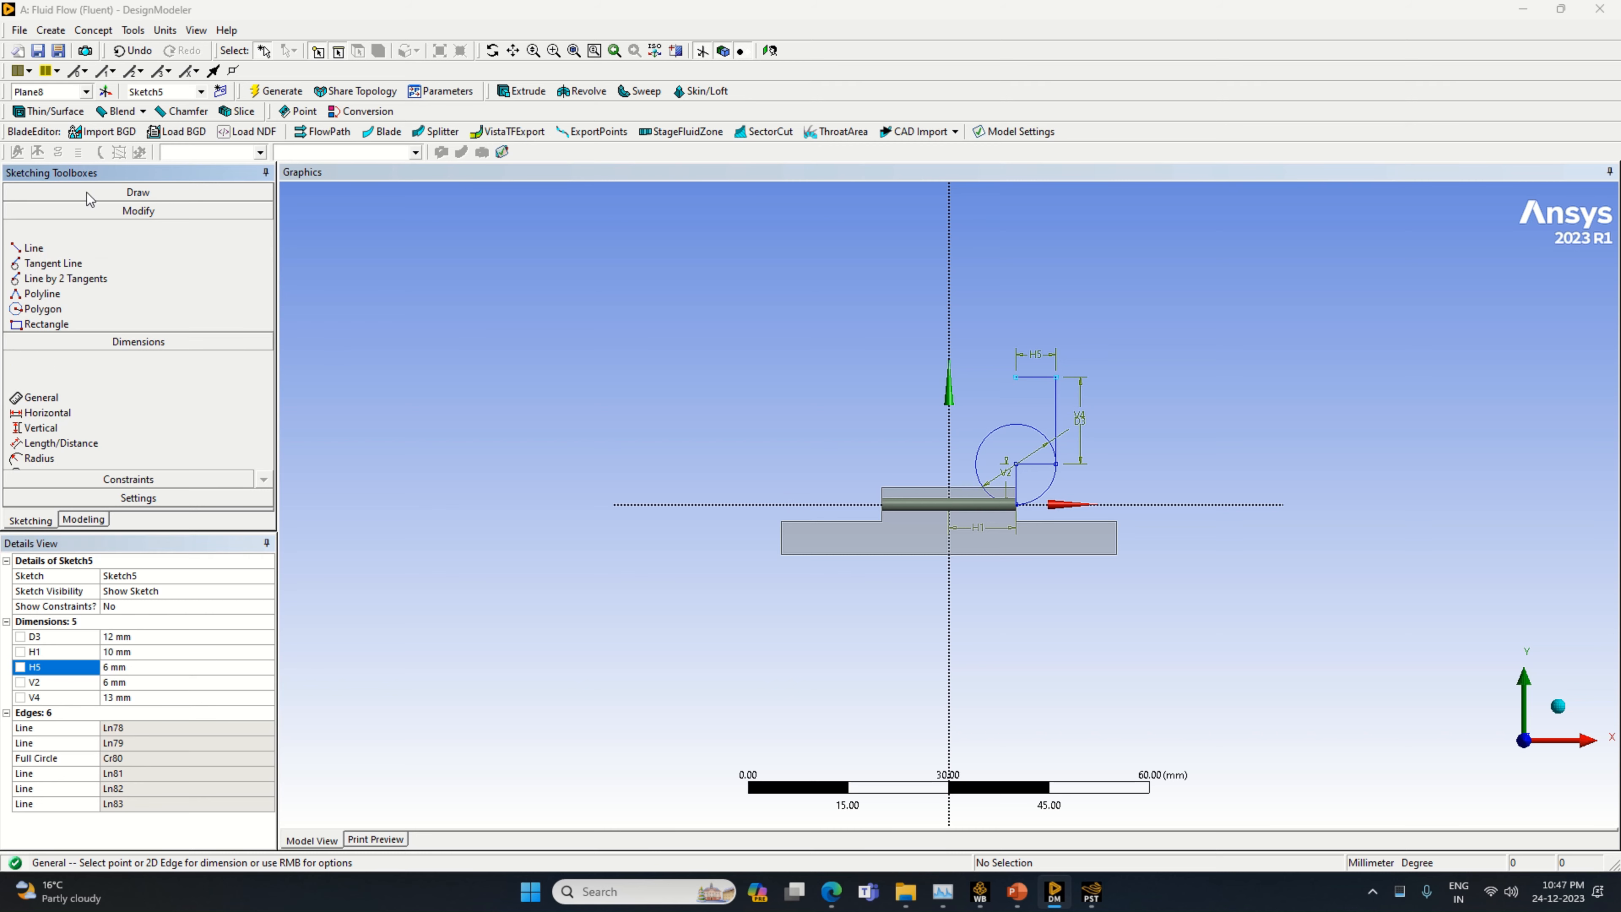
left_click(37, 332)
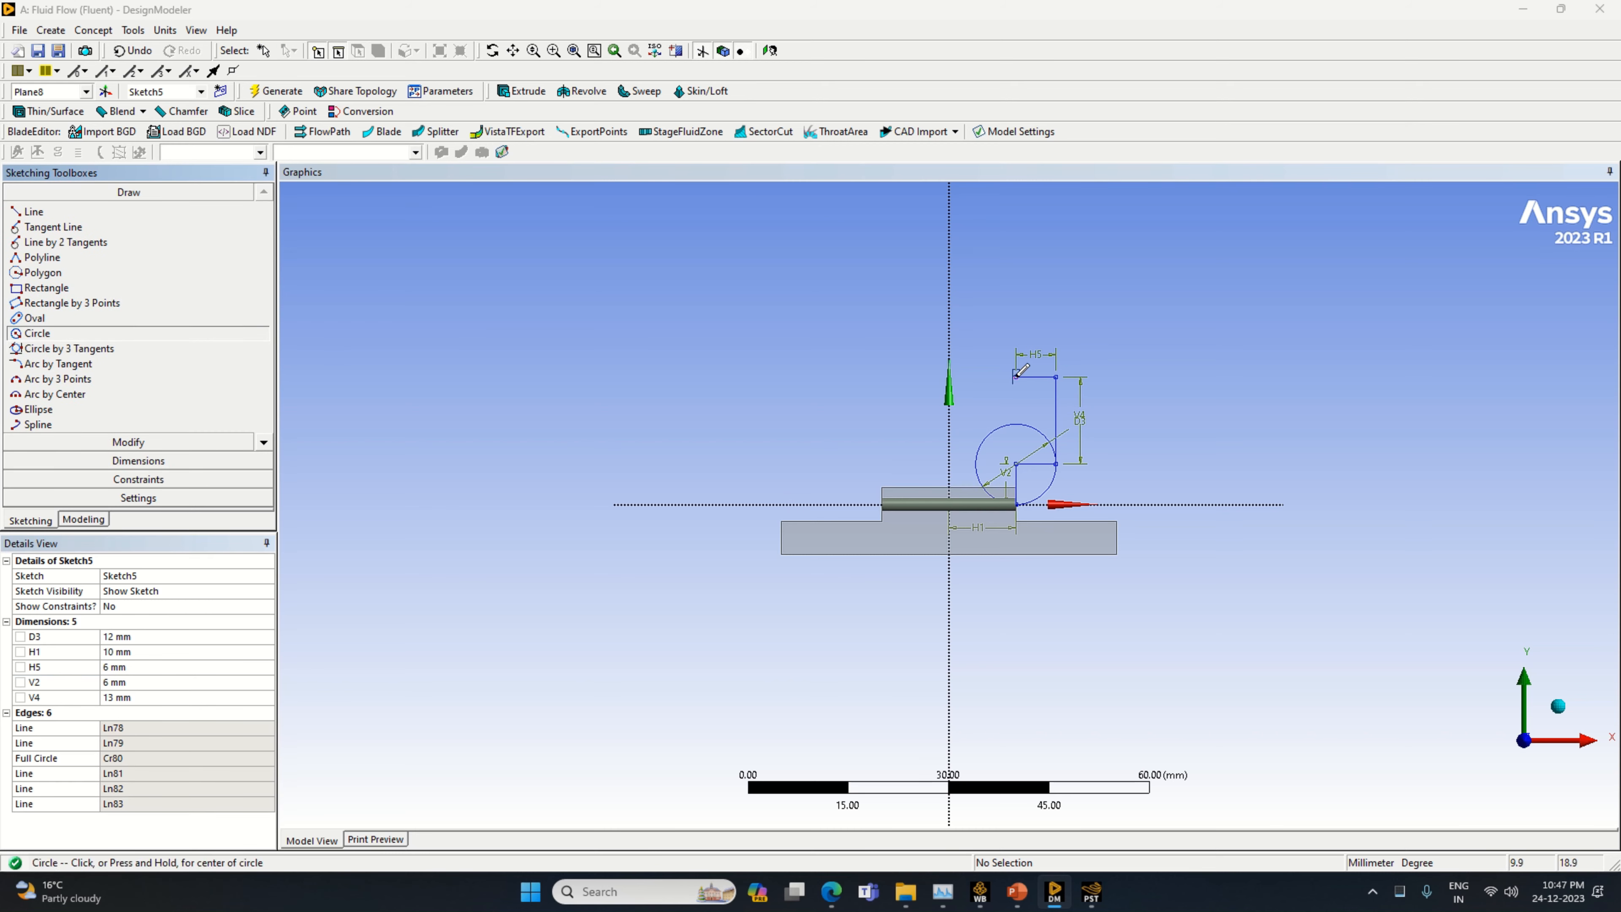
left_click(1016, 377)
left_click(1056, 376)
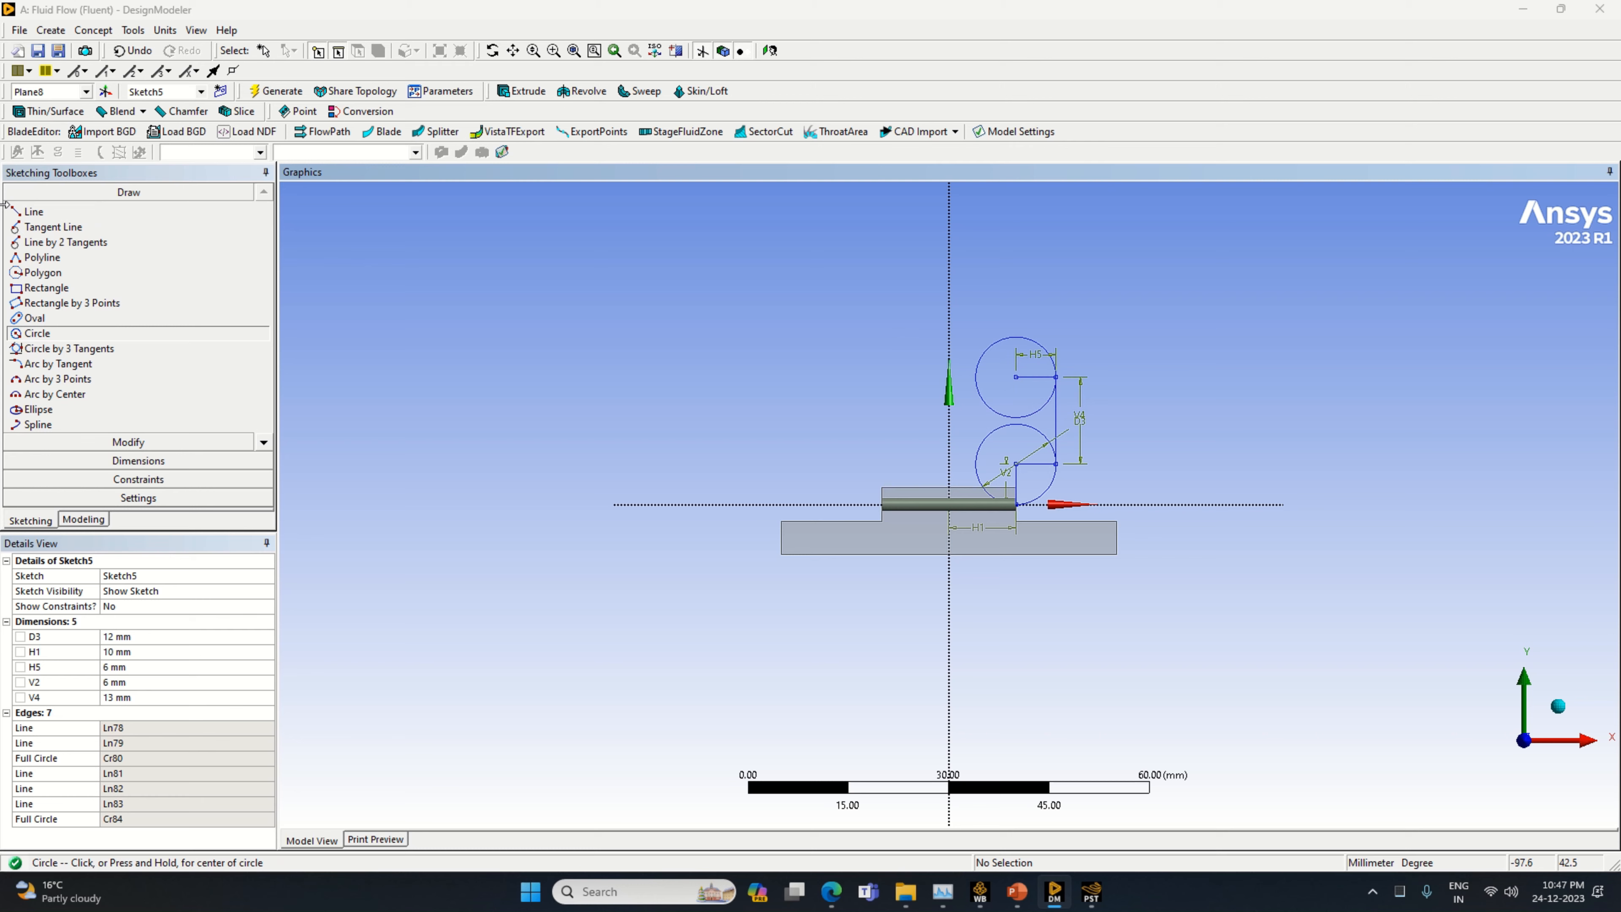
Draw a vertical line from the upper circle's centre to its top, and a horizontal line about 17.6 mm long from there toward negative X
left_click(33, 211)
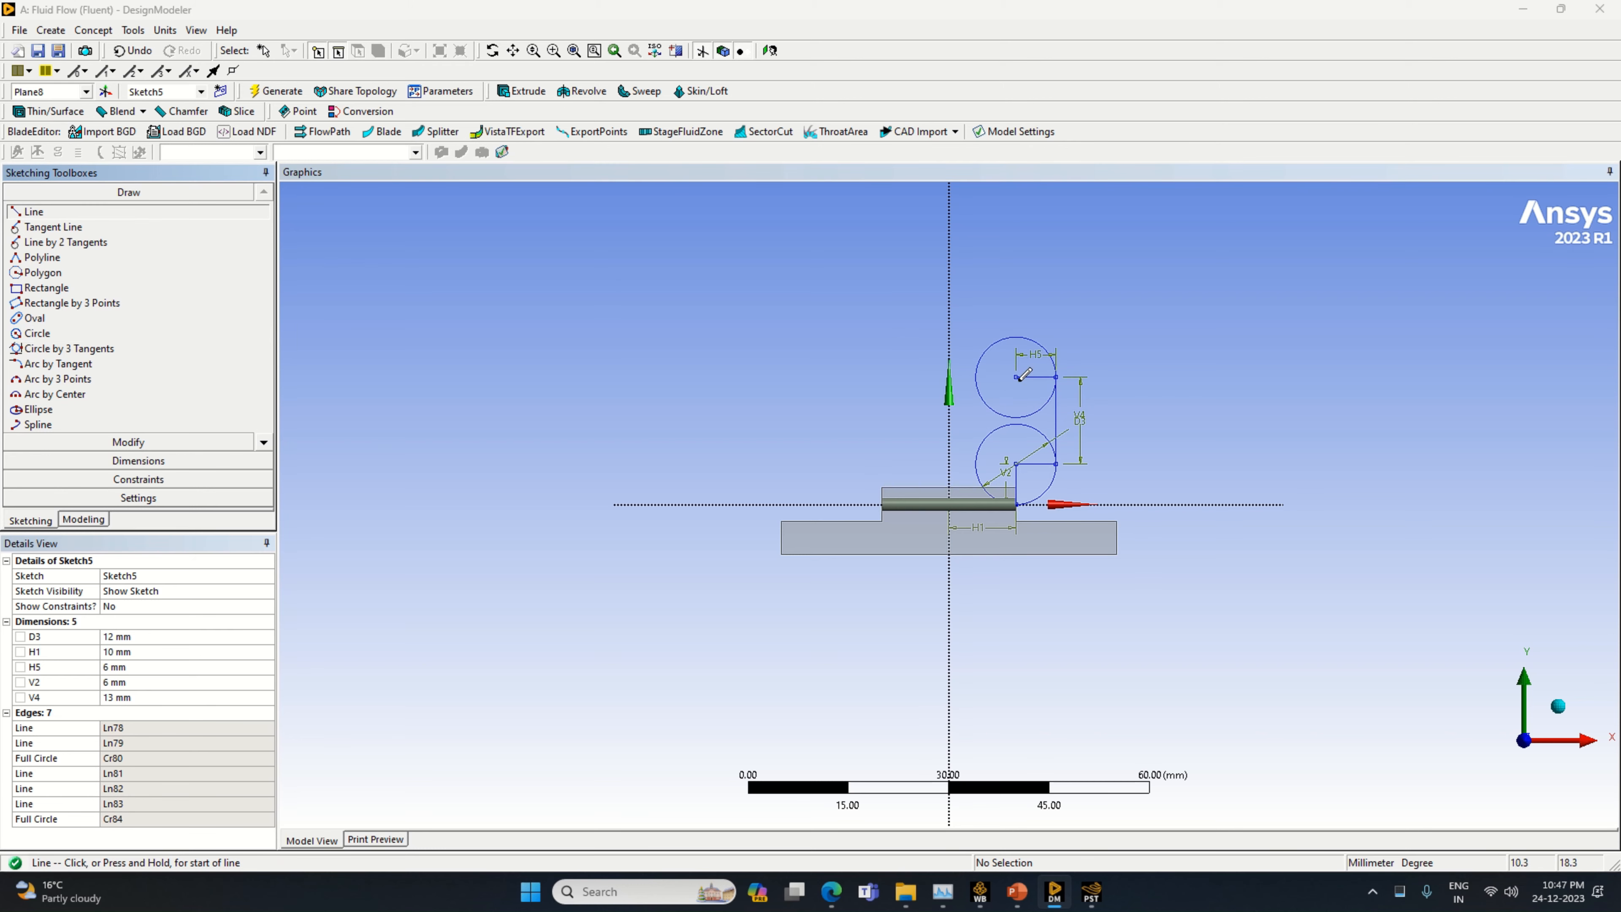
left_click(1017, 378)
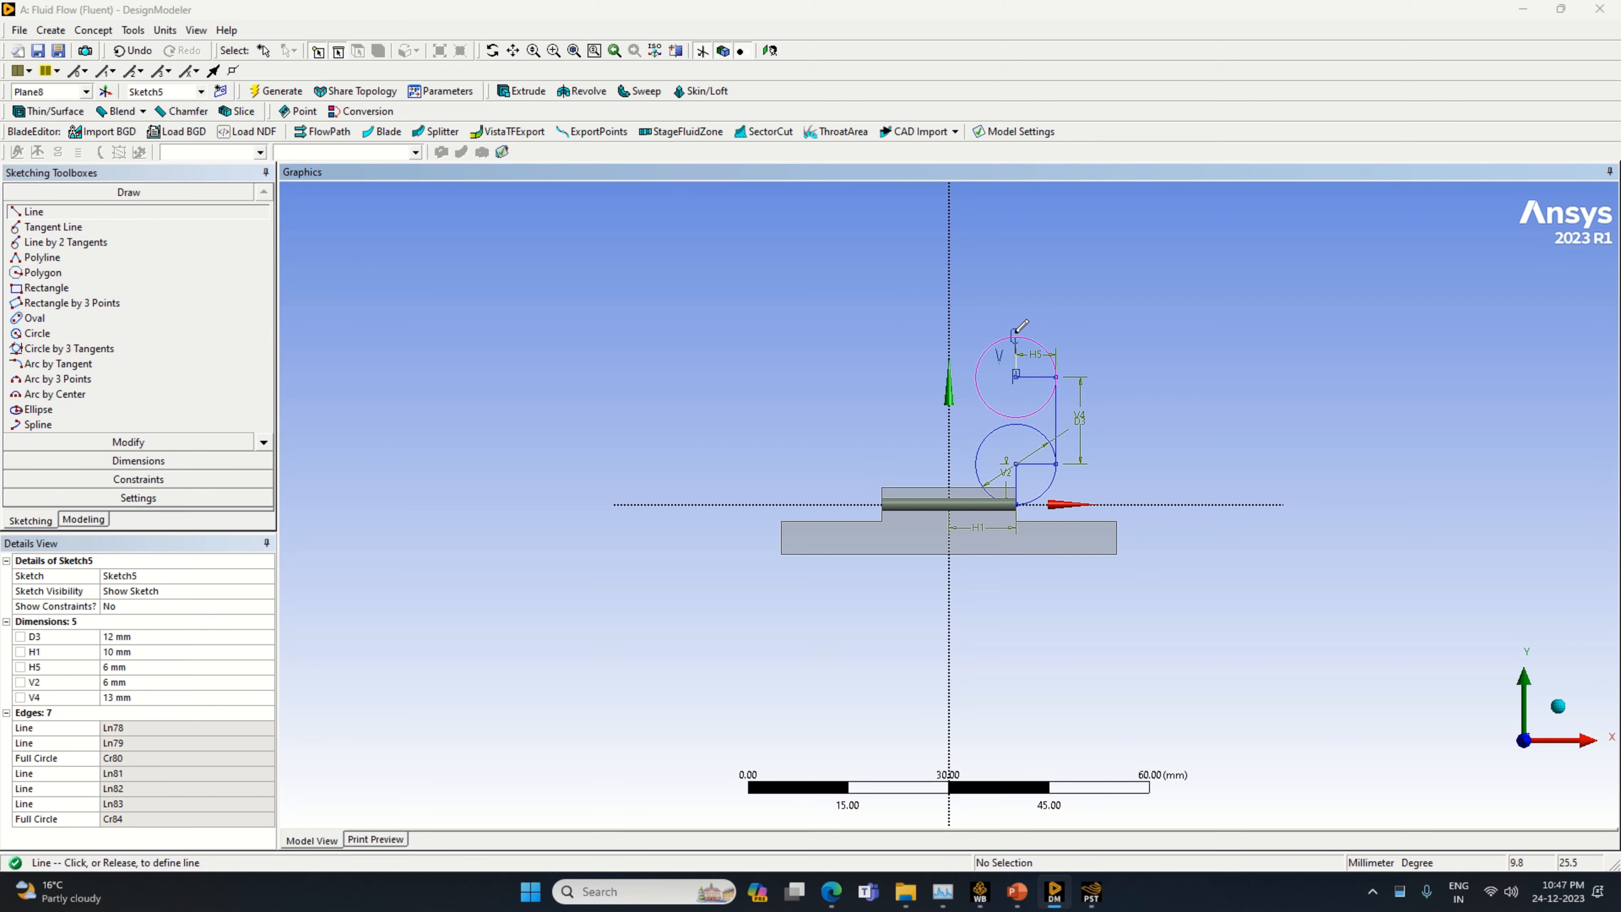
left_click(1017, 336)
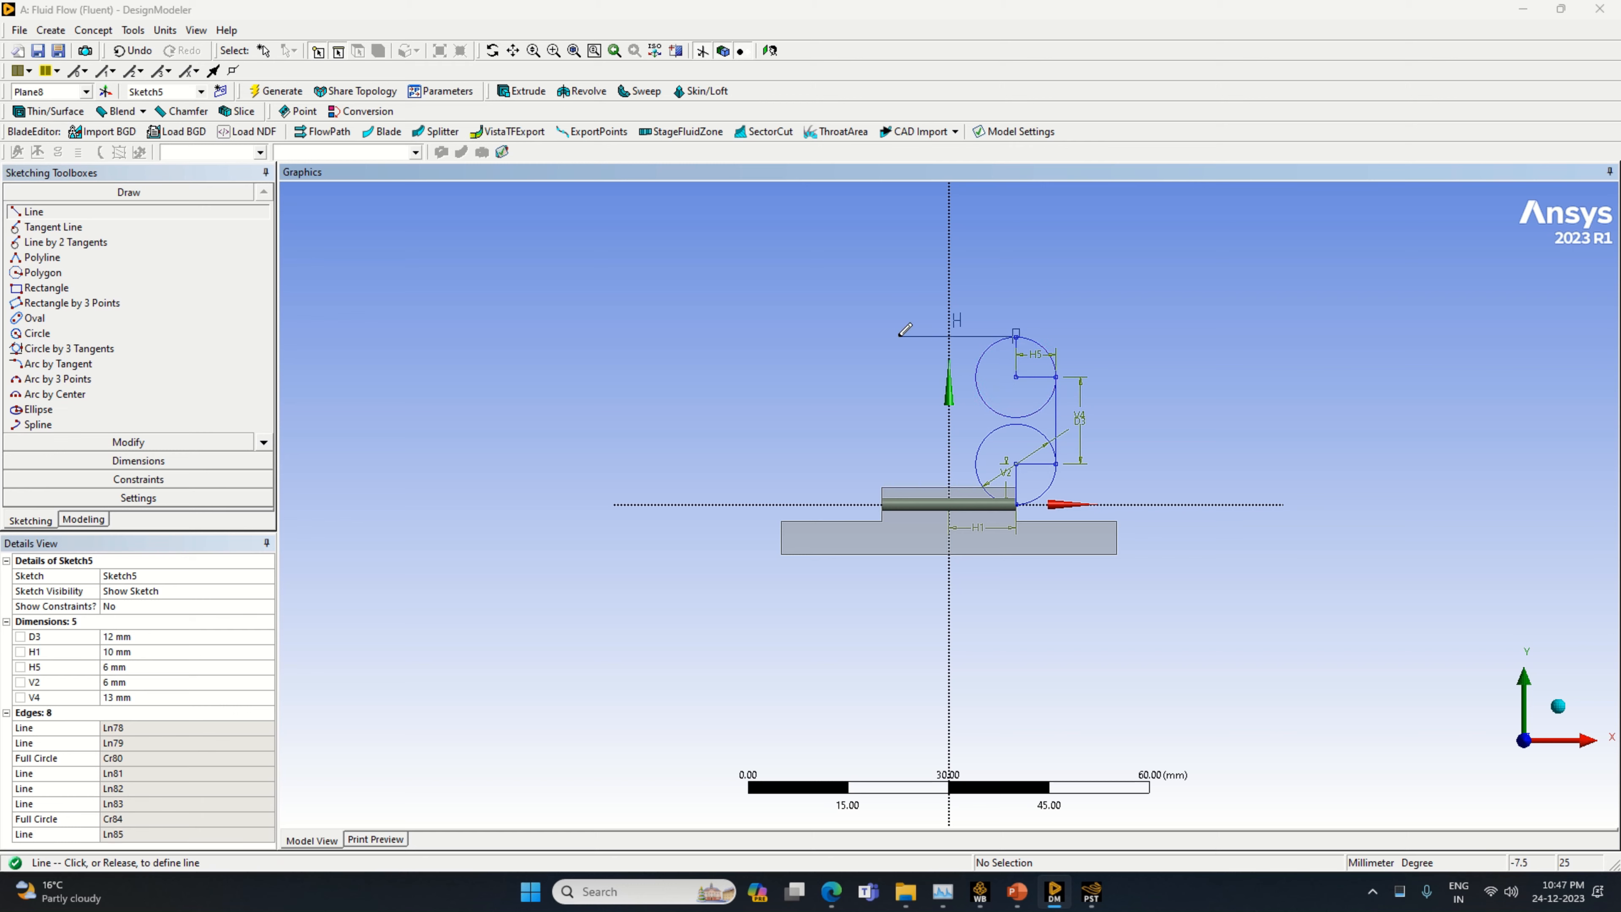
left_click(898, 337)
Dimension the long horizontal line along the top of the loop and set its length to 20 mm
left_click(138, 460)
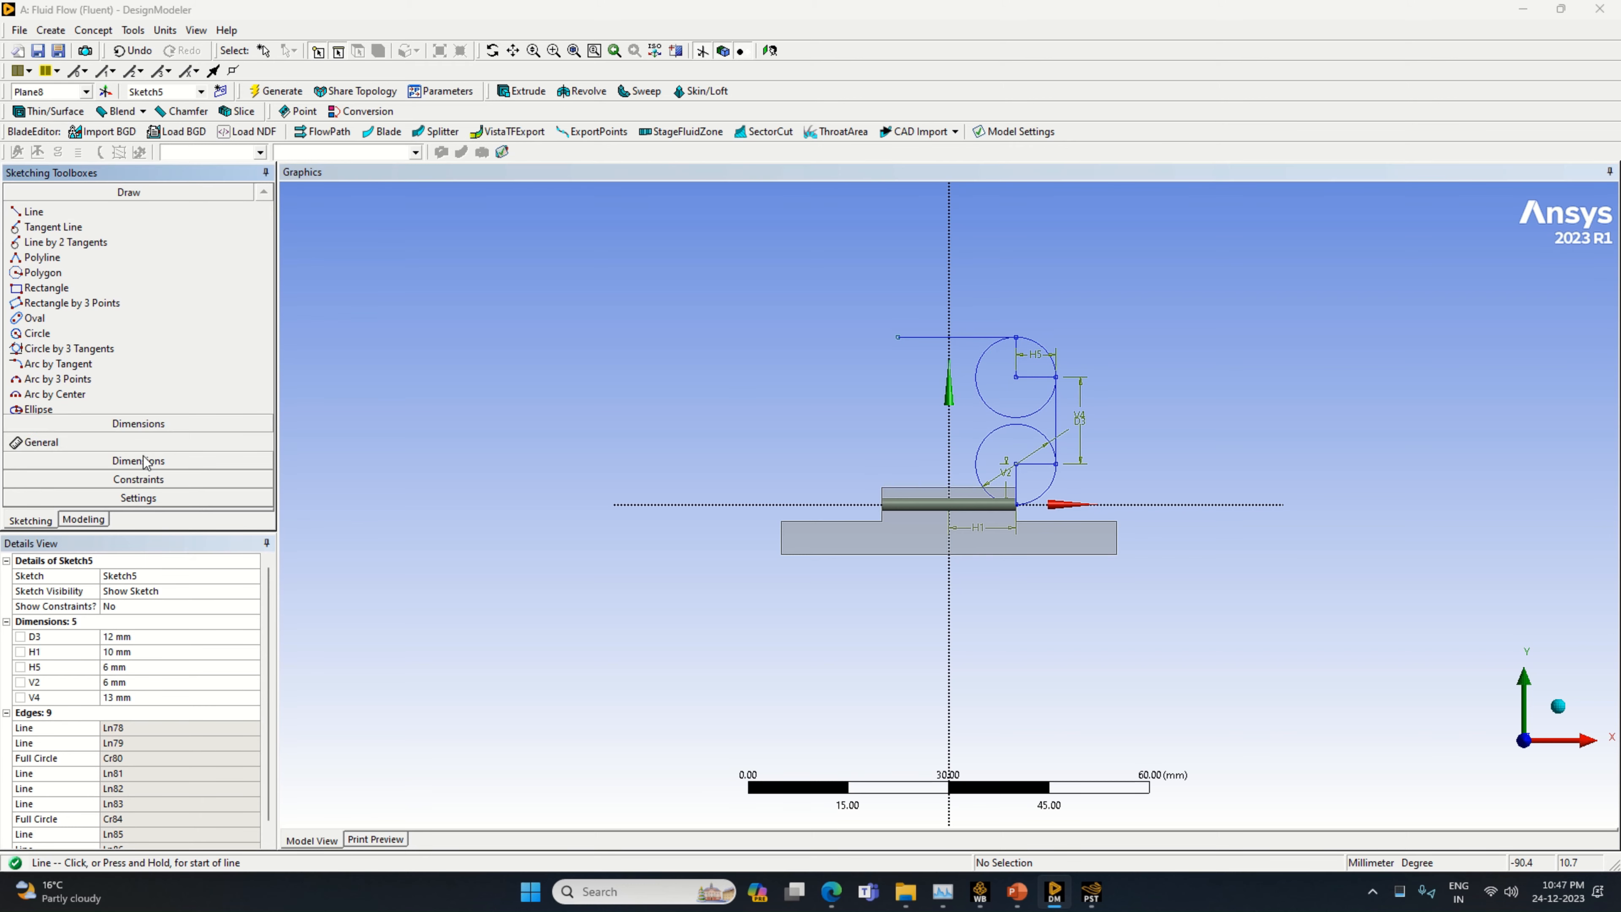
left_click(931, 336)
left_click(939, 310)
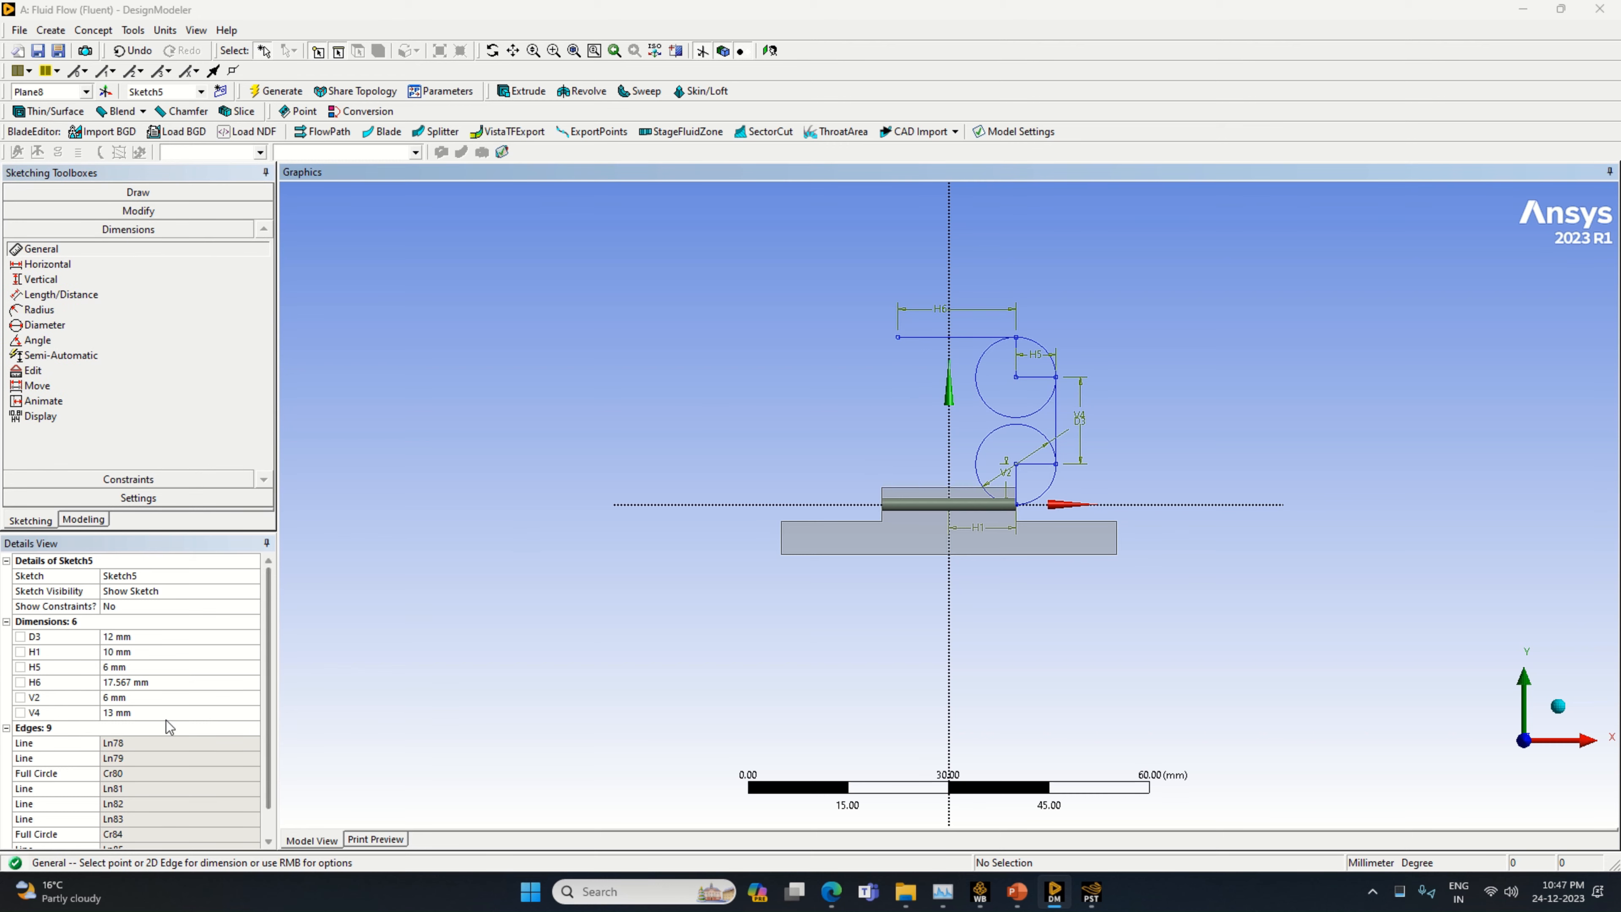
left_click(147, 682)
type("20")
key("Return")
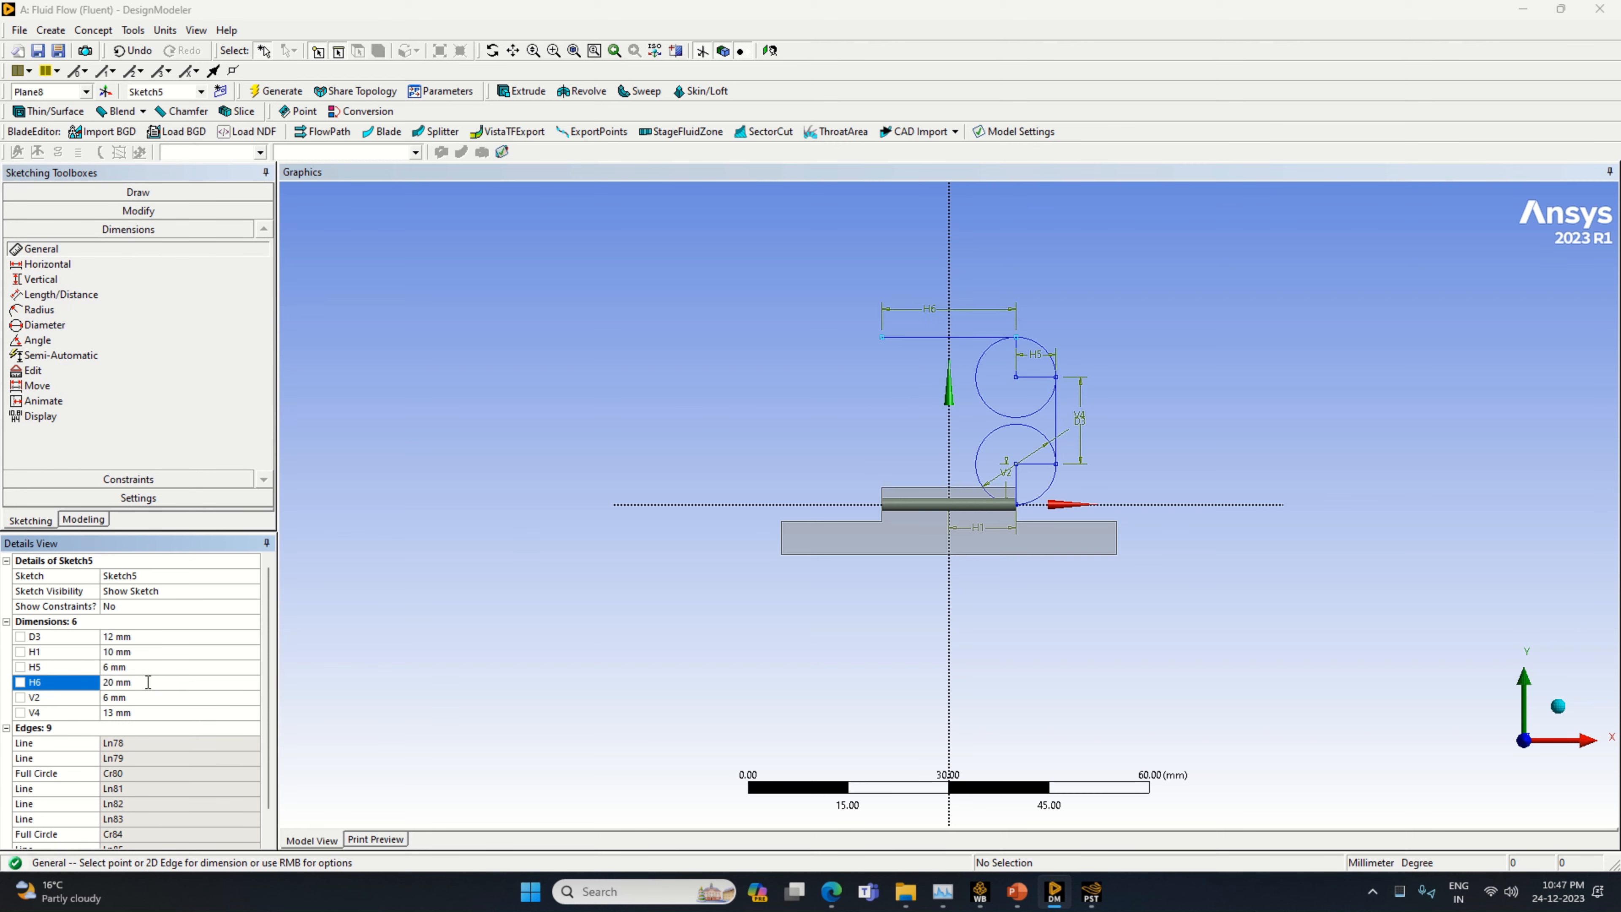
Draw a vertical line downward from the negative X end of the 20 mm top line
left_click(174, 193)
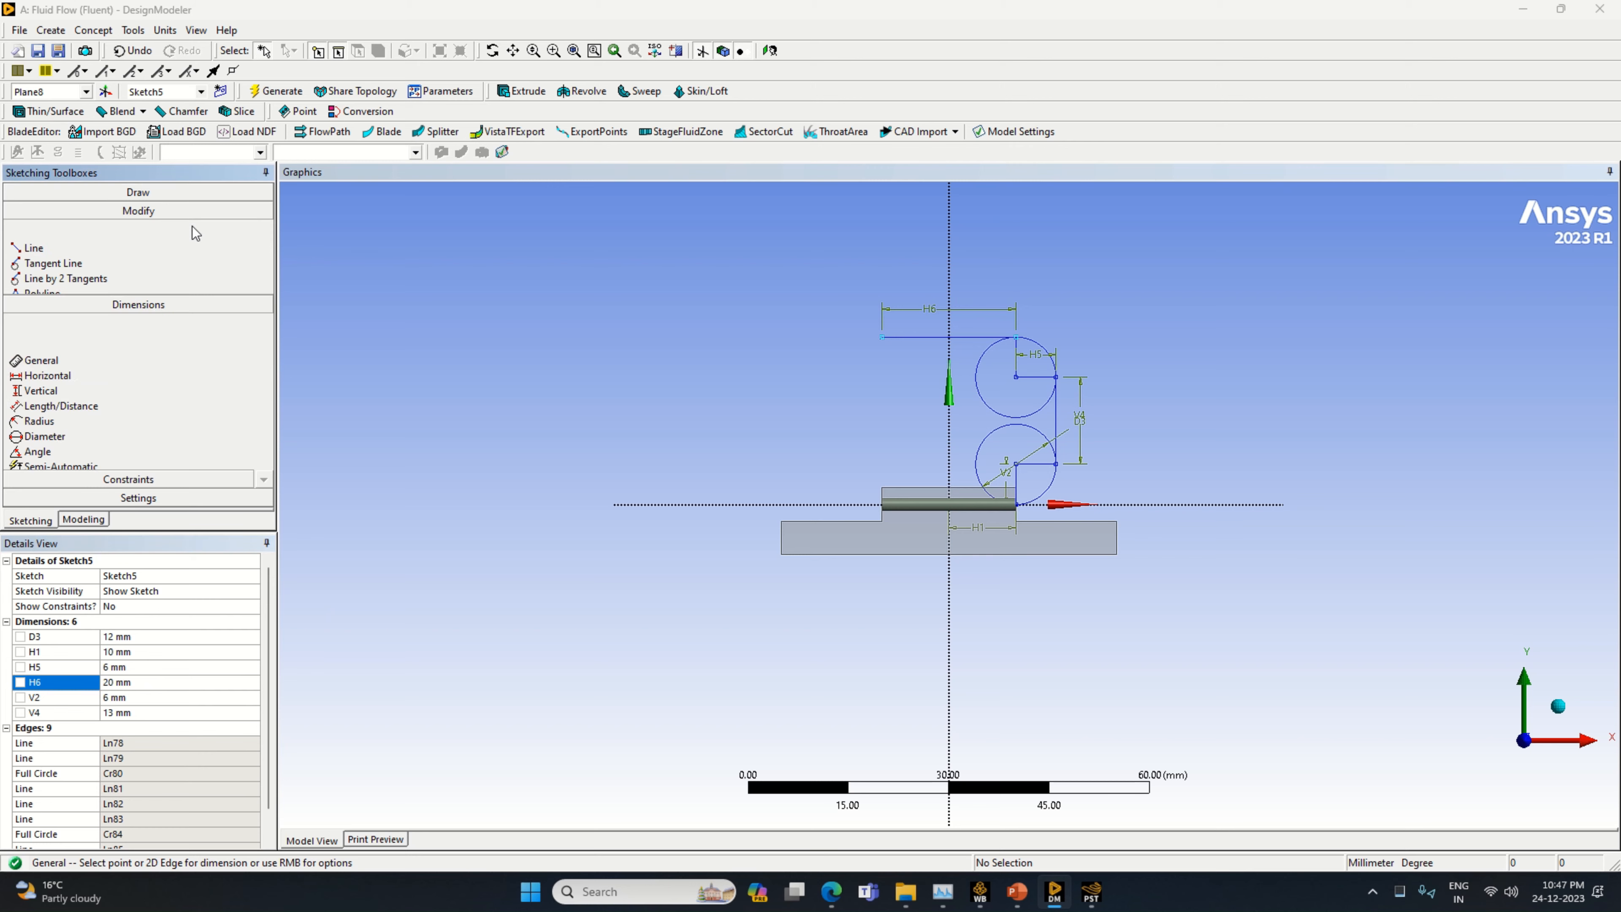
left_click(33, 211)
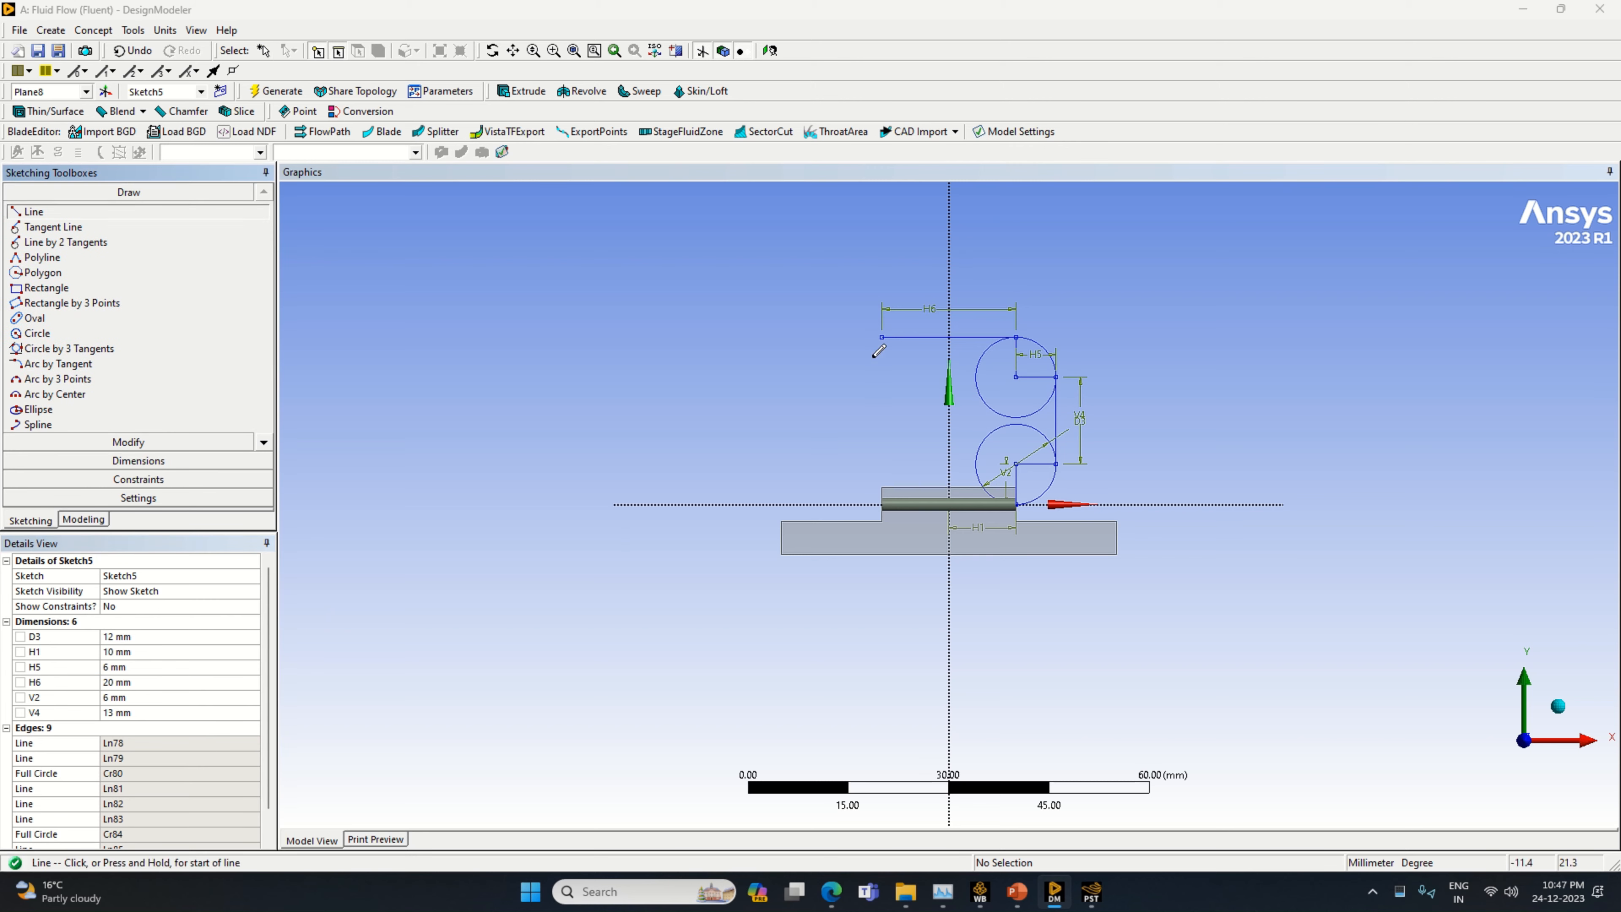
left_click(881, 337)
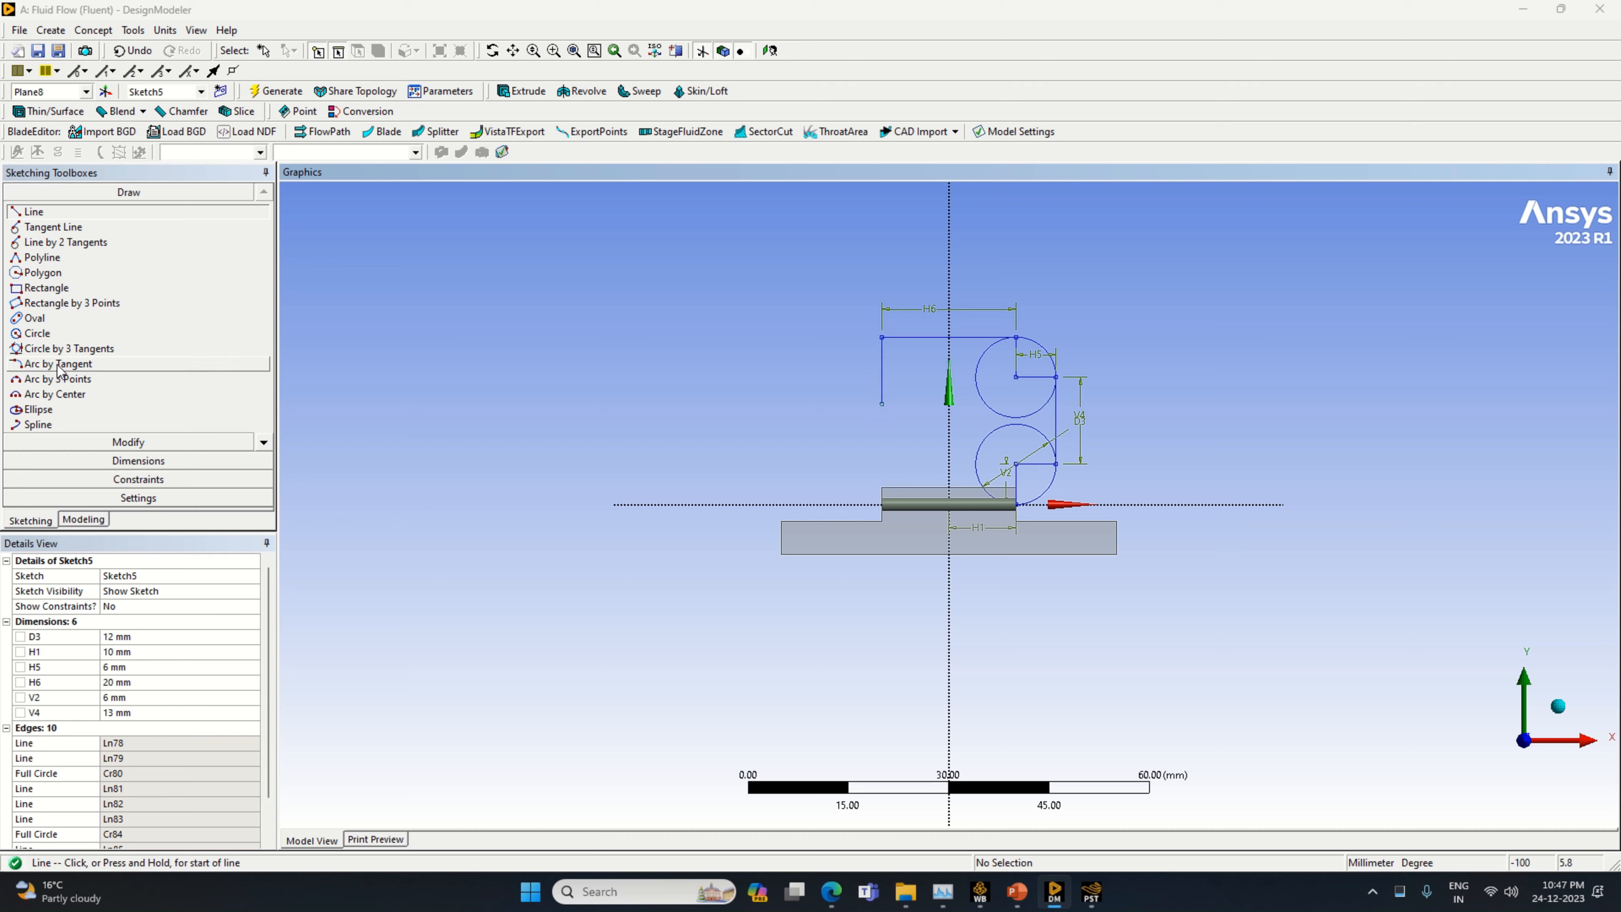
Dimension the vertical line below the top line's negative X end and set its length to 6 mm
left_click(127, 461)
left_click(883, 371)
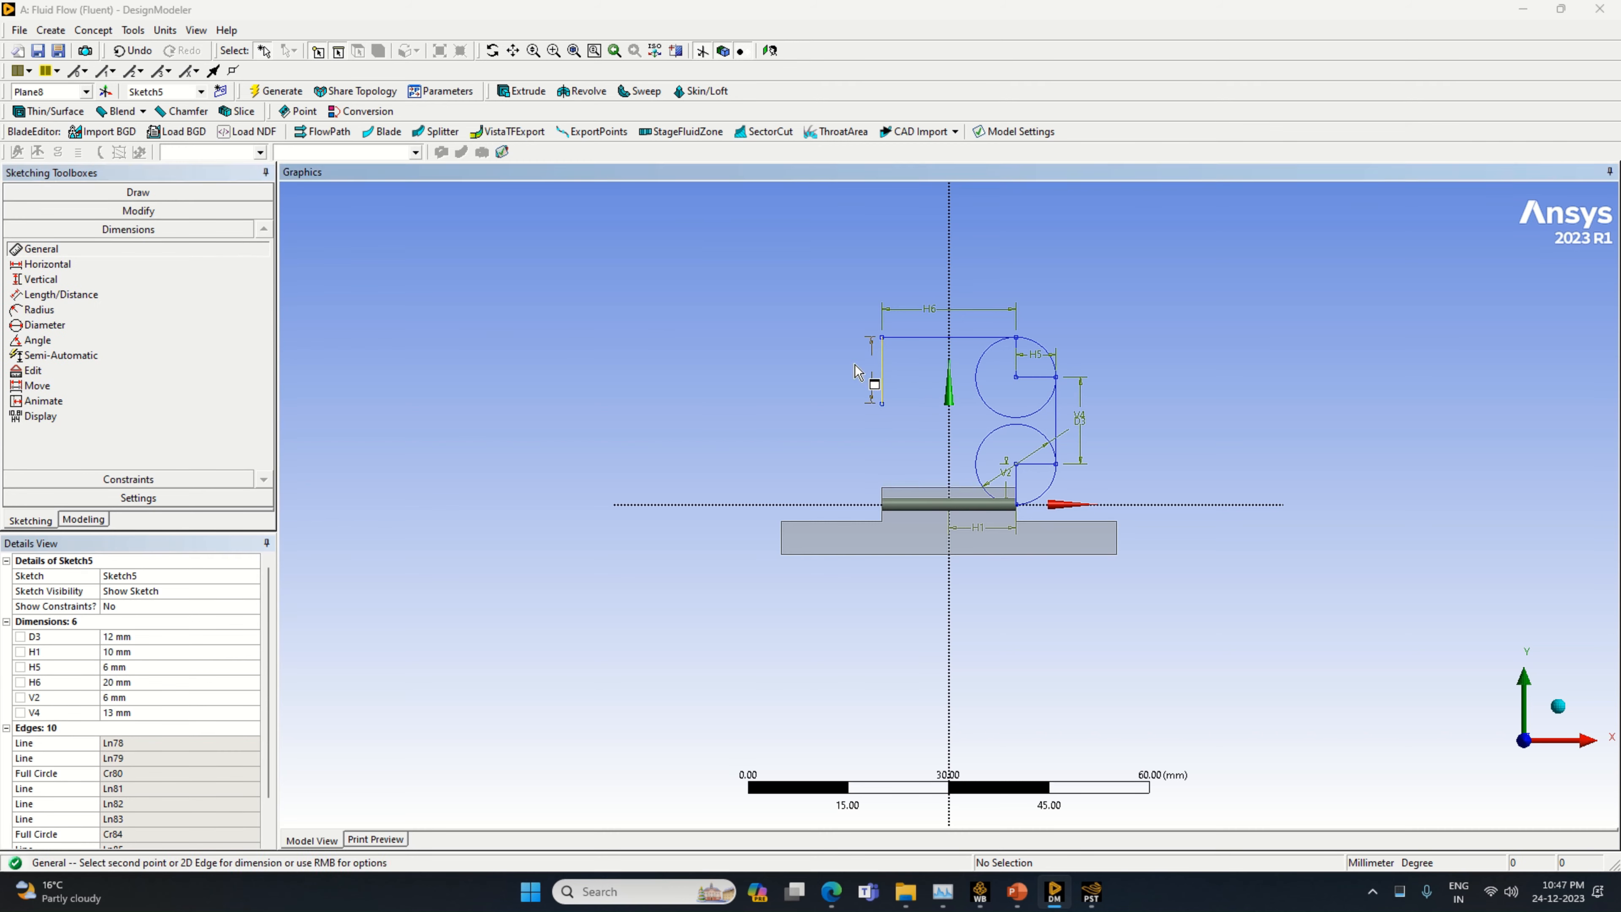
left_click(828, 367)
left_click(150, 728)
type("6")
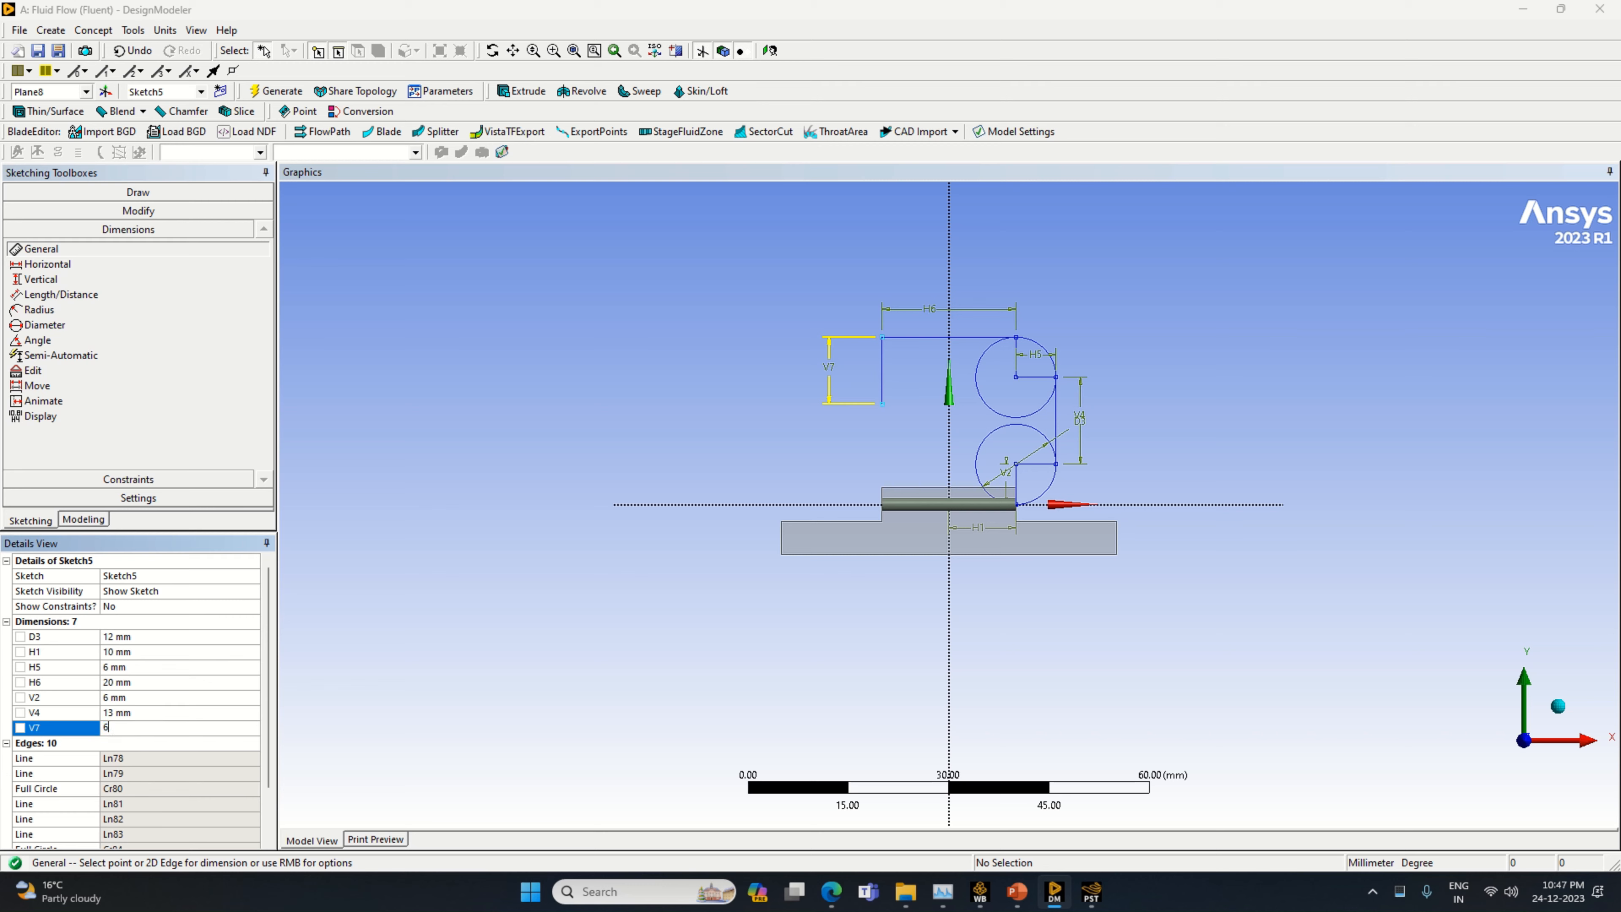
key("Return")
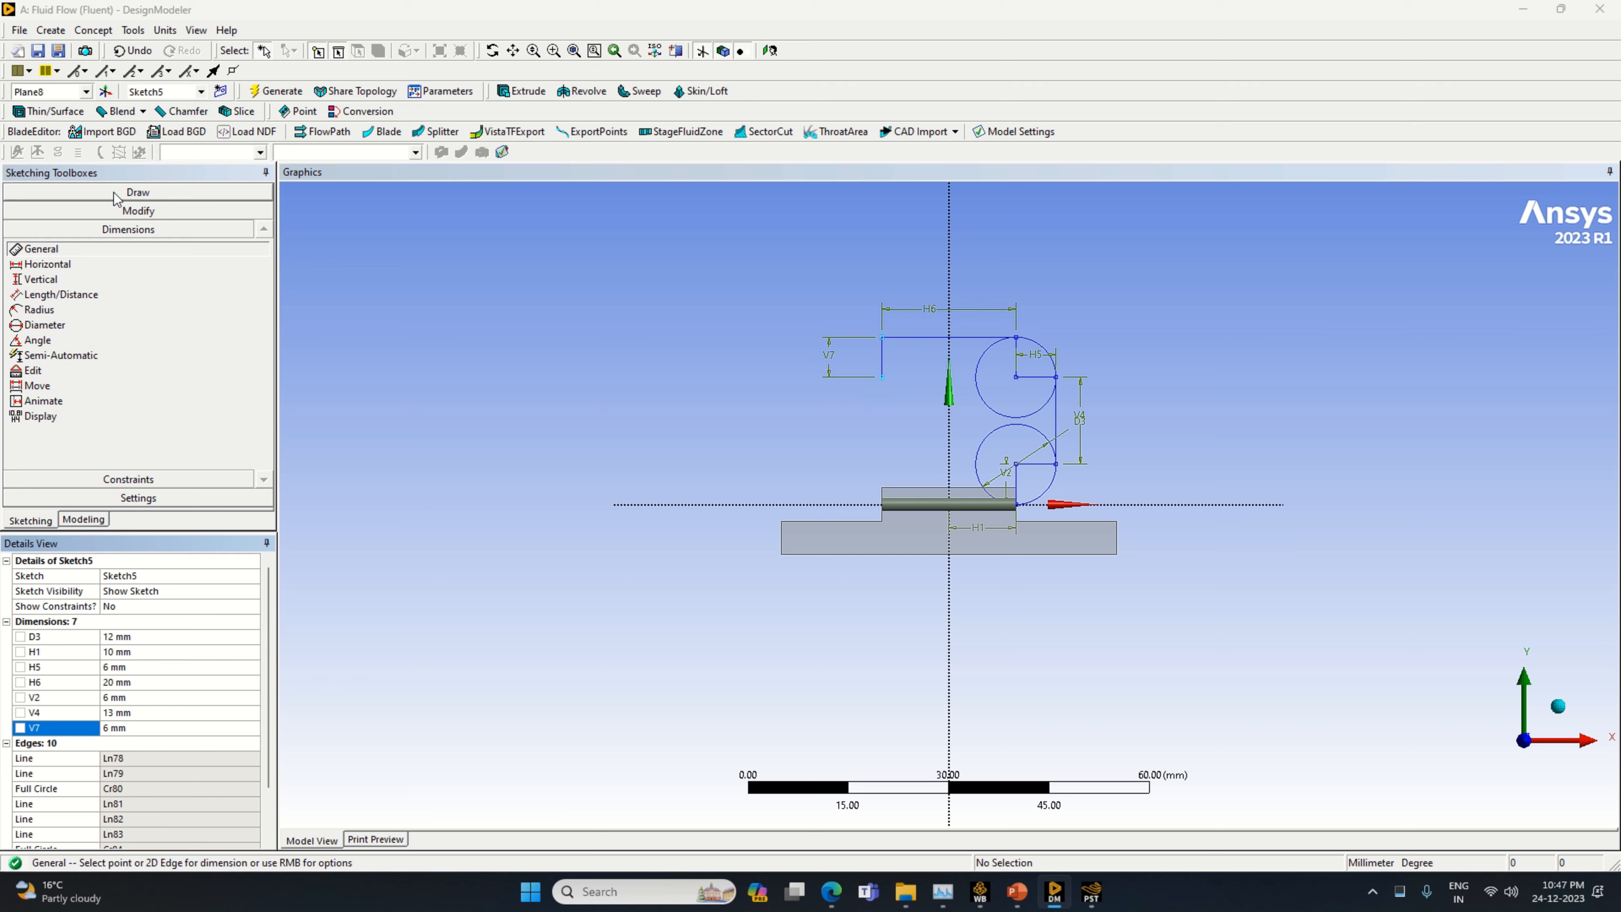
Draw a circle centred on the lower end of the new 6 mm vertical line, passing through the line's upper end
left_click(138, 192)
left_click(37, 332)
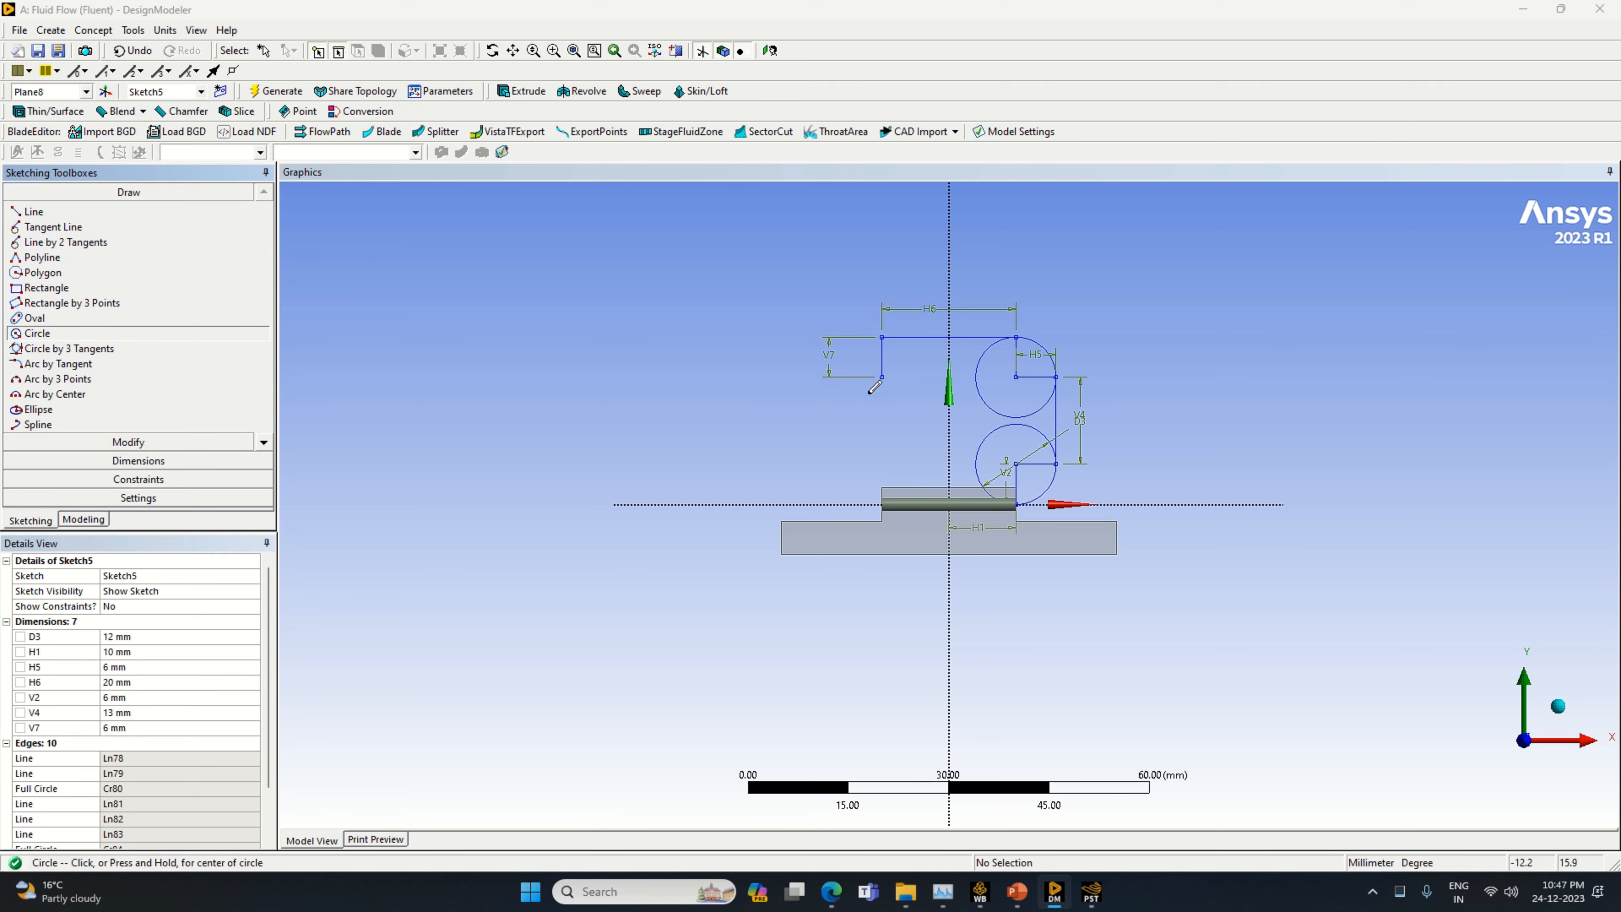
left_click(882, 377)
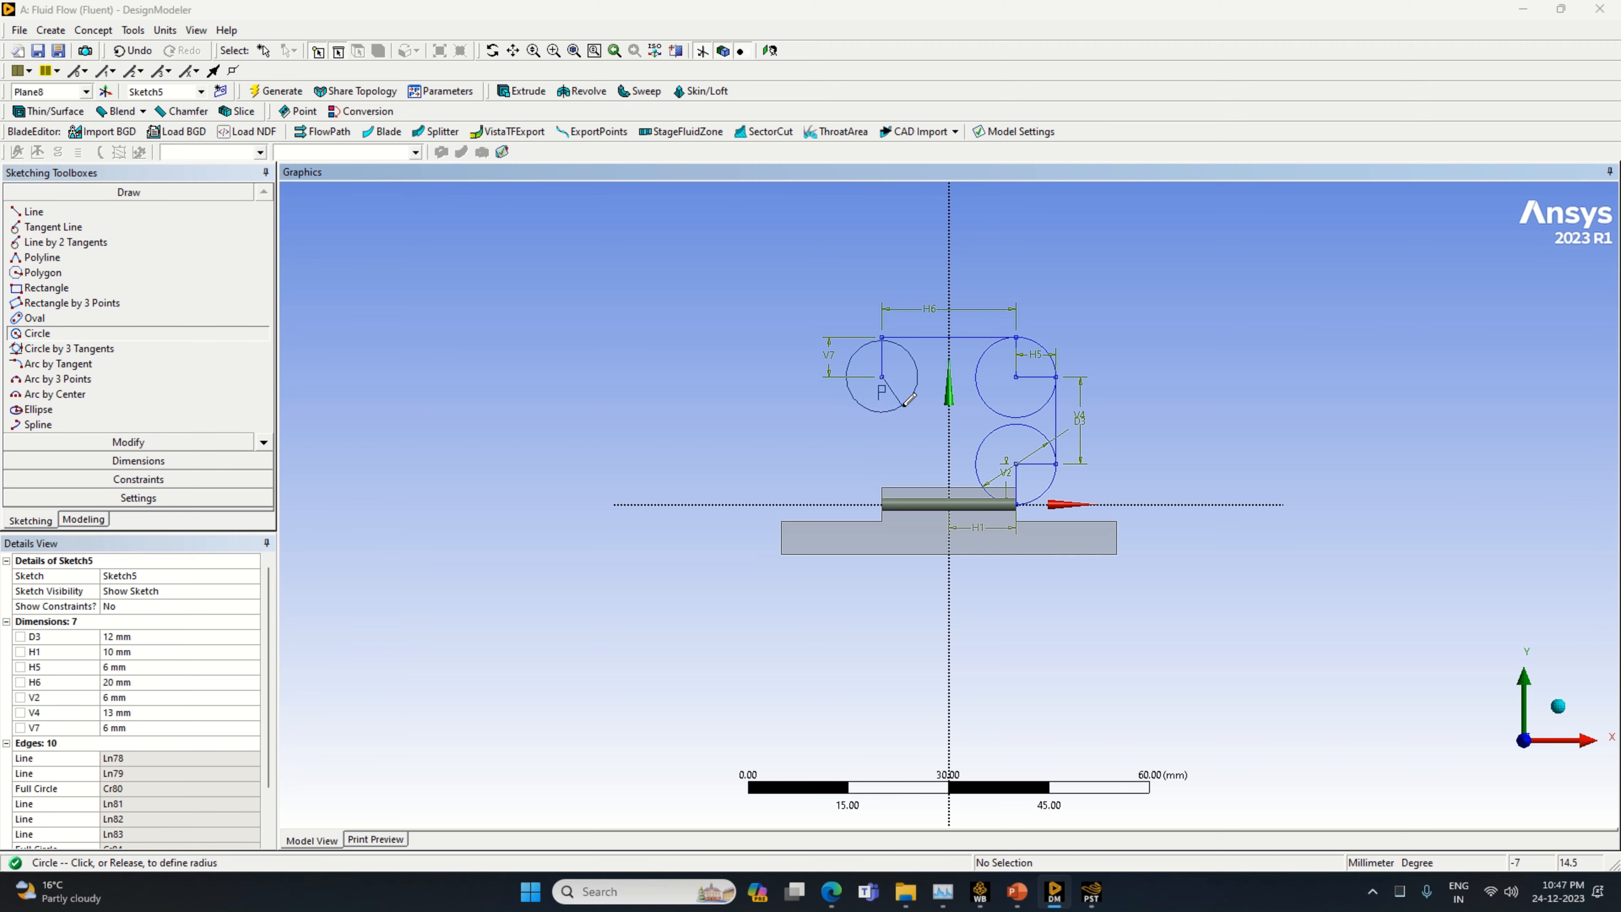
left_click(910, 405)
Draw a horizontal line from the new circle's centre to its negative X edge, and a vertical line about 16 mm downward from there
left_click(45, 211)
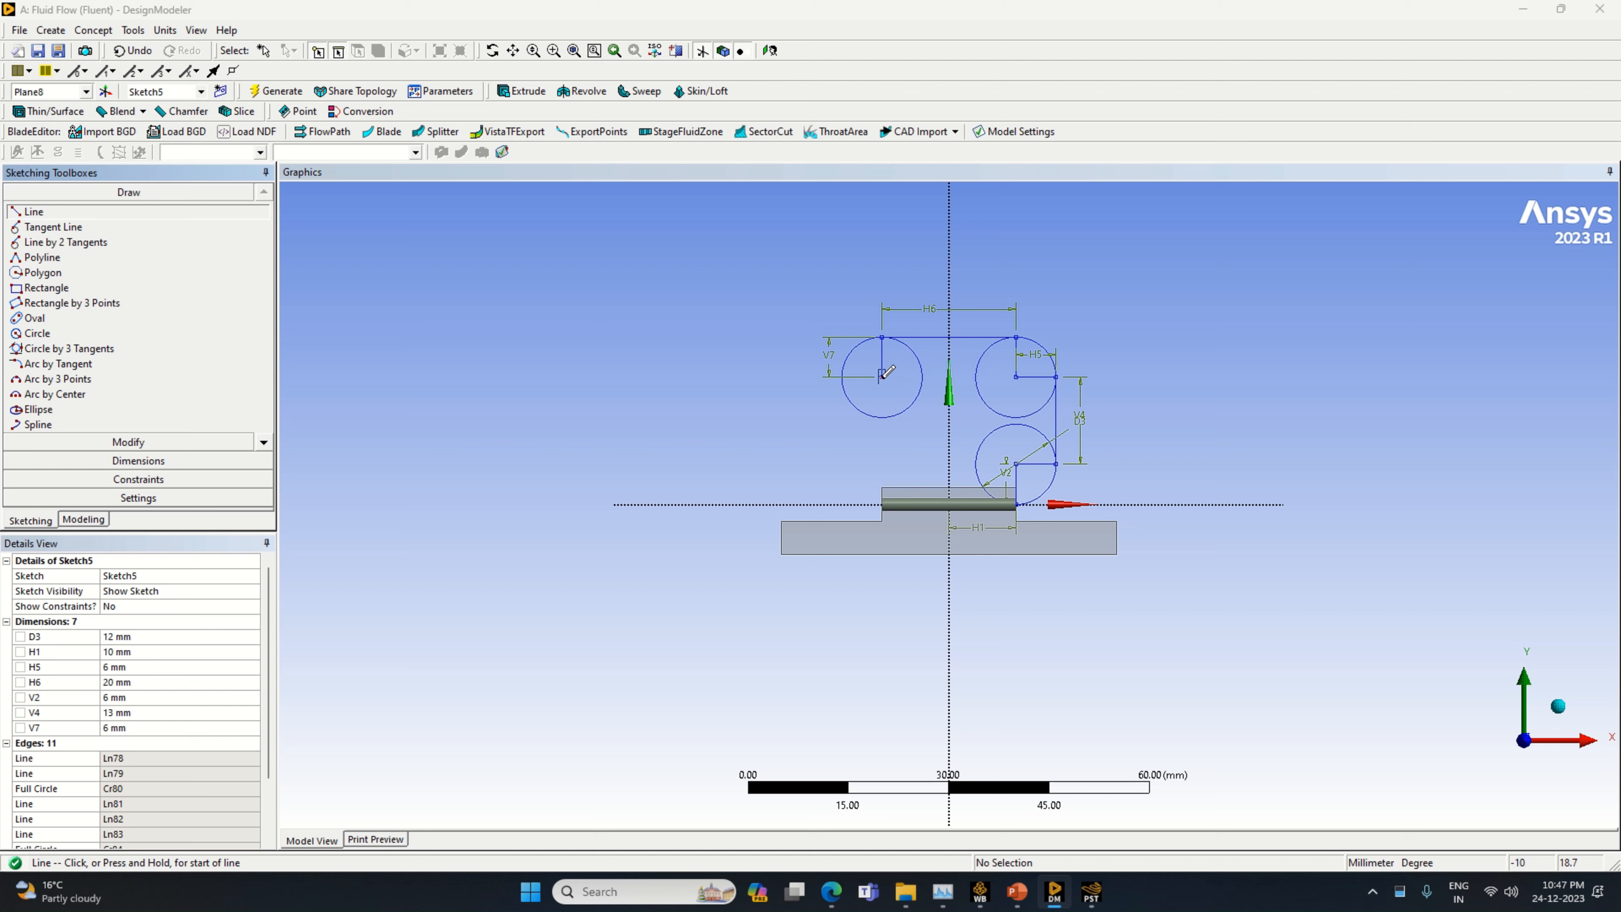
left_click(881, 377)
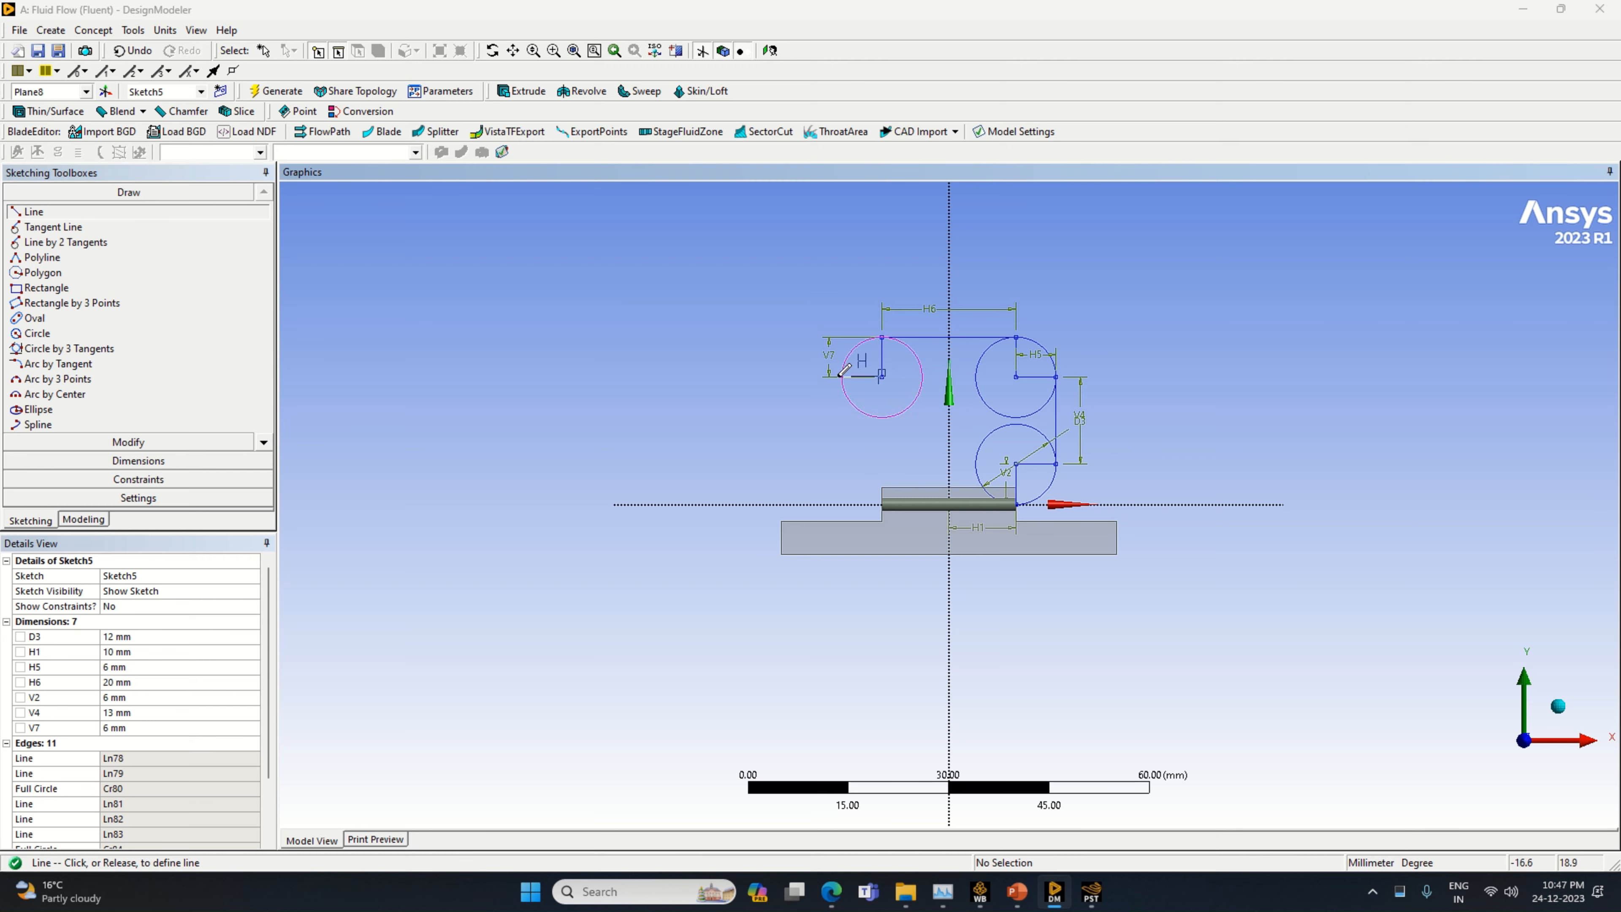
left_click(842, 376)
left_click(842, 377)
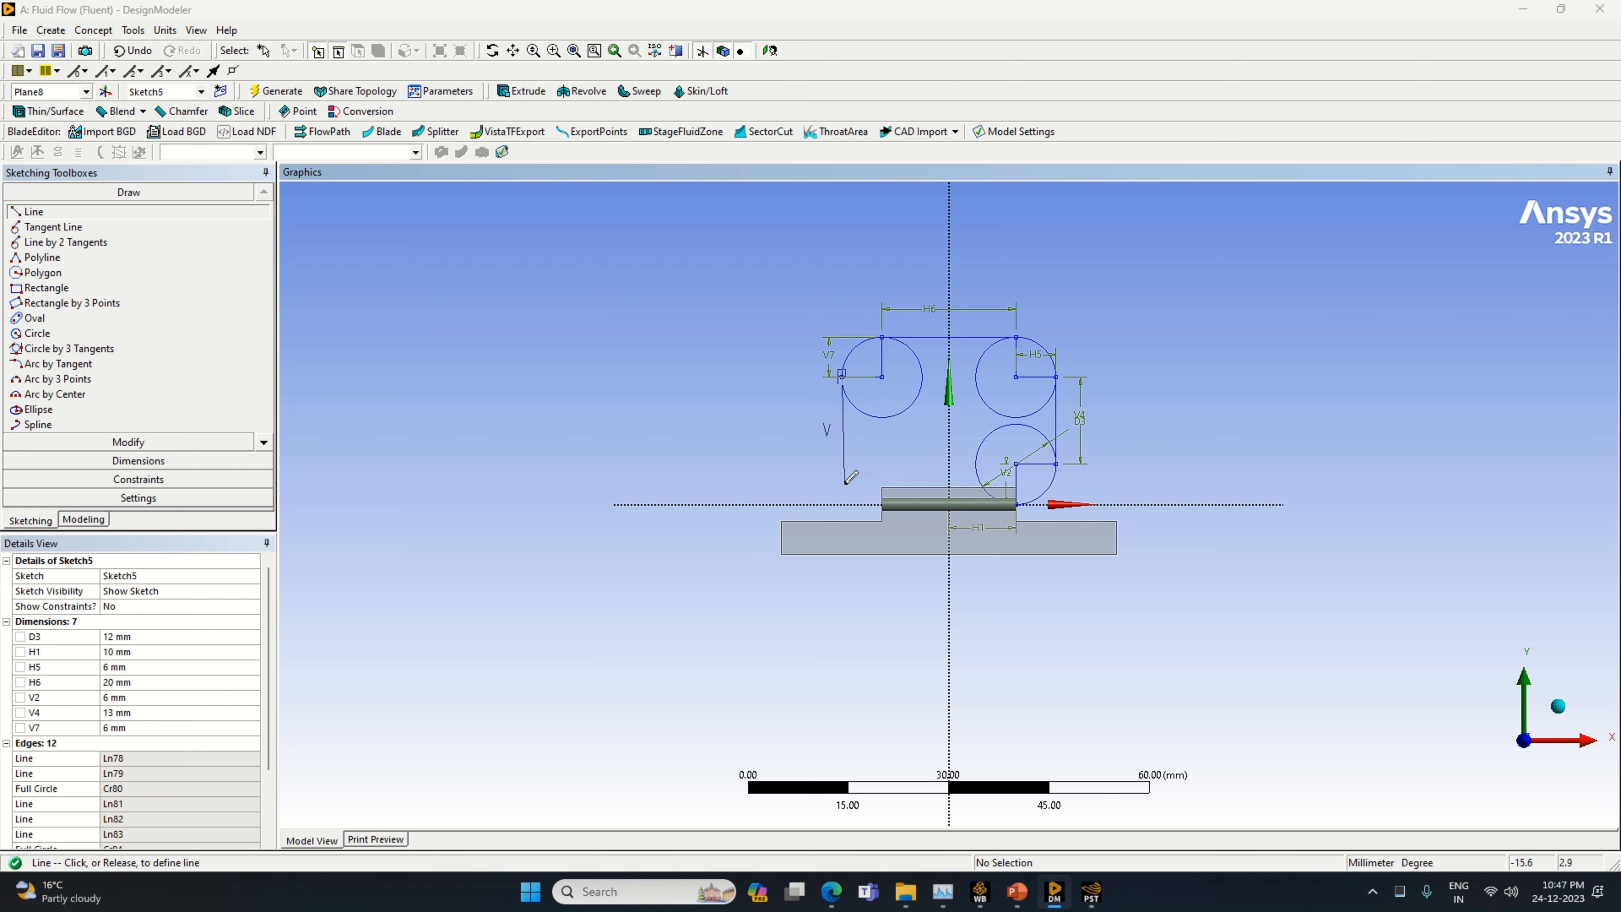
left_click(841, 486)
Dimension the vertical line descending from the circle's negative X edge and set its length to 13 mm
left_click(203, 460)
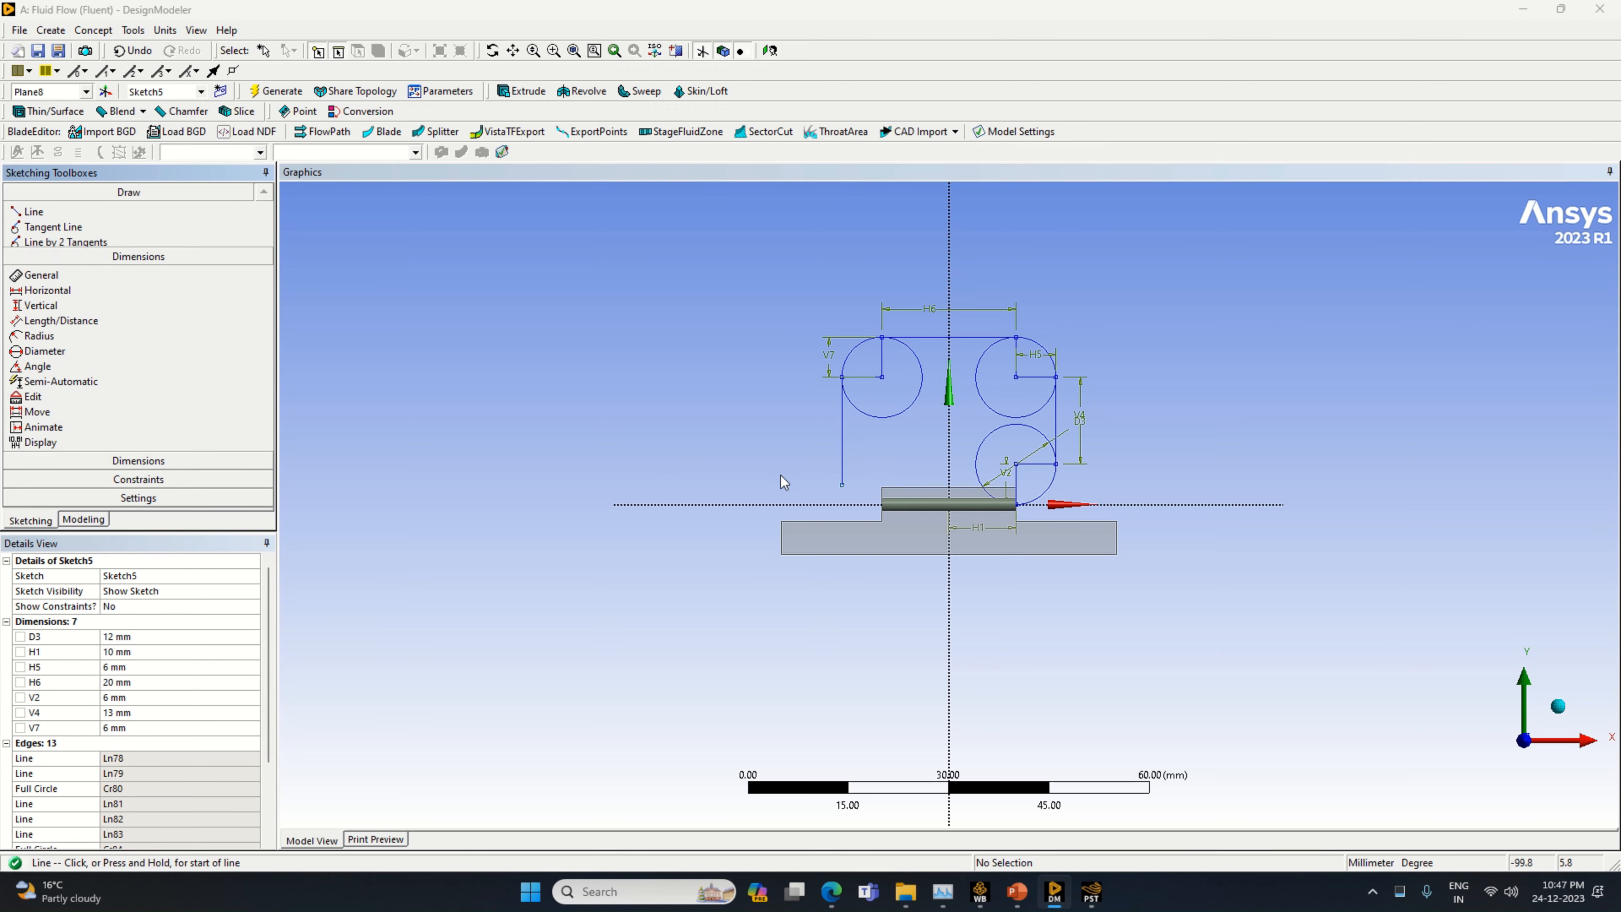
left_click(843, 437)
left_click(829, 440)
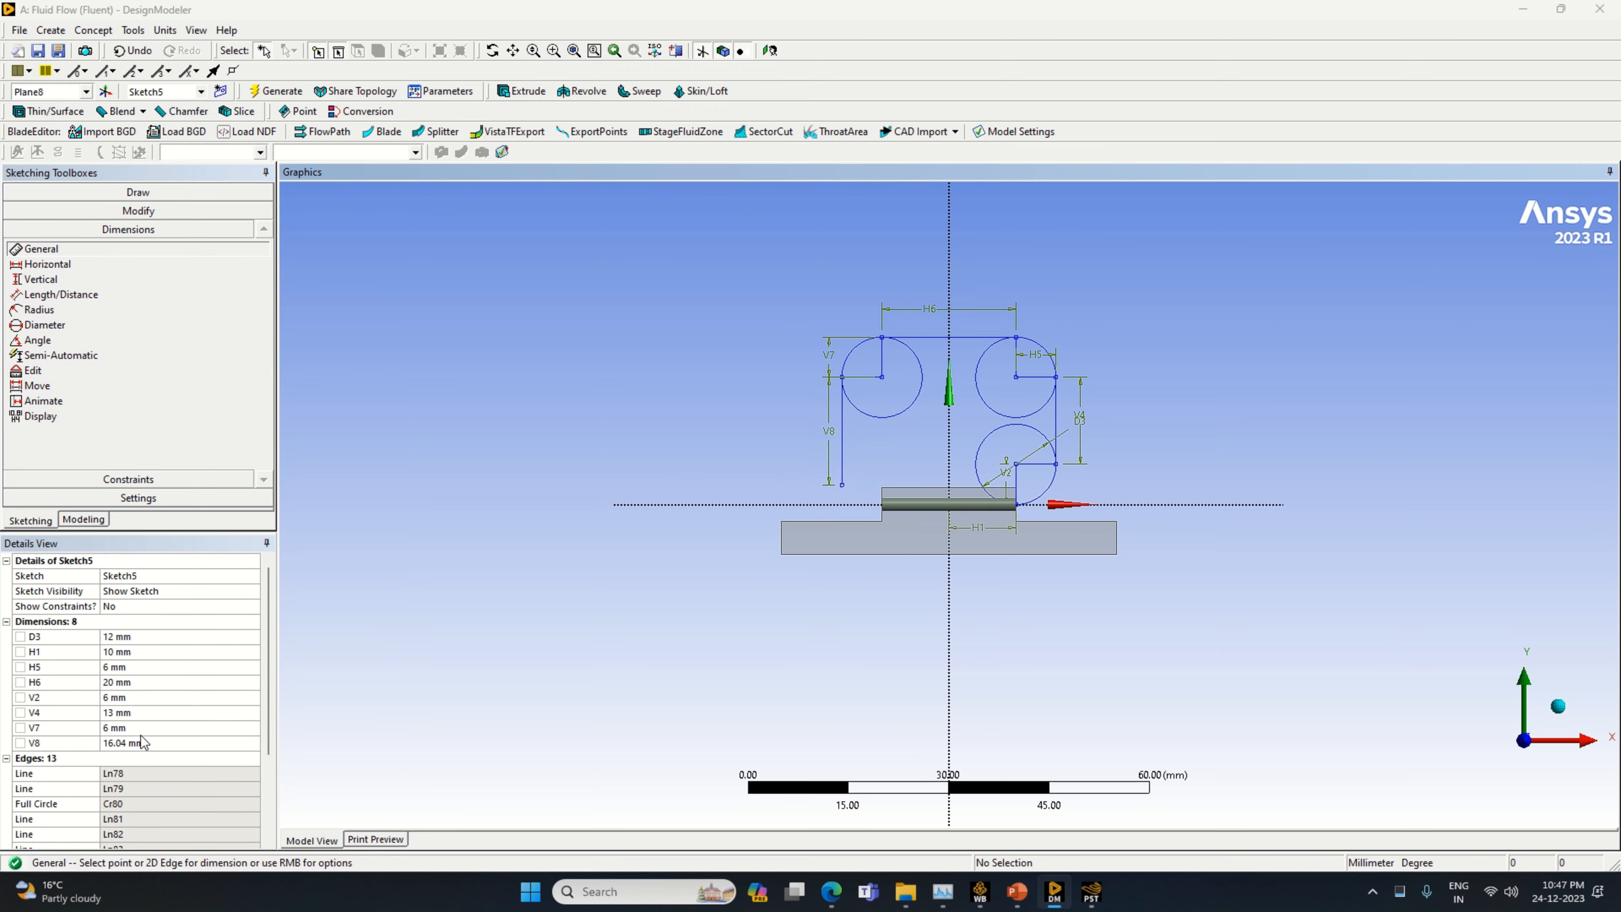
type("13")
key("Return")
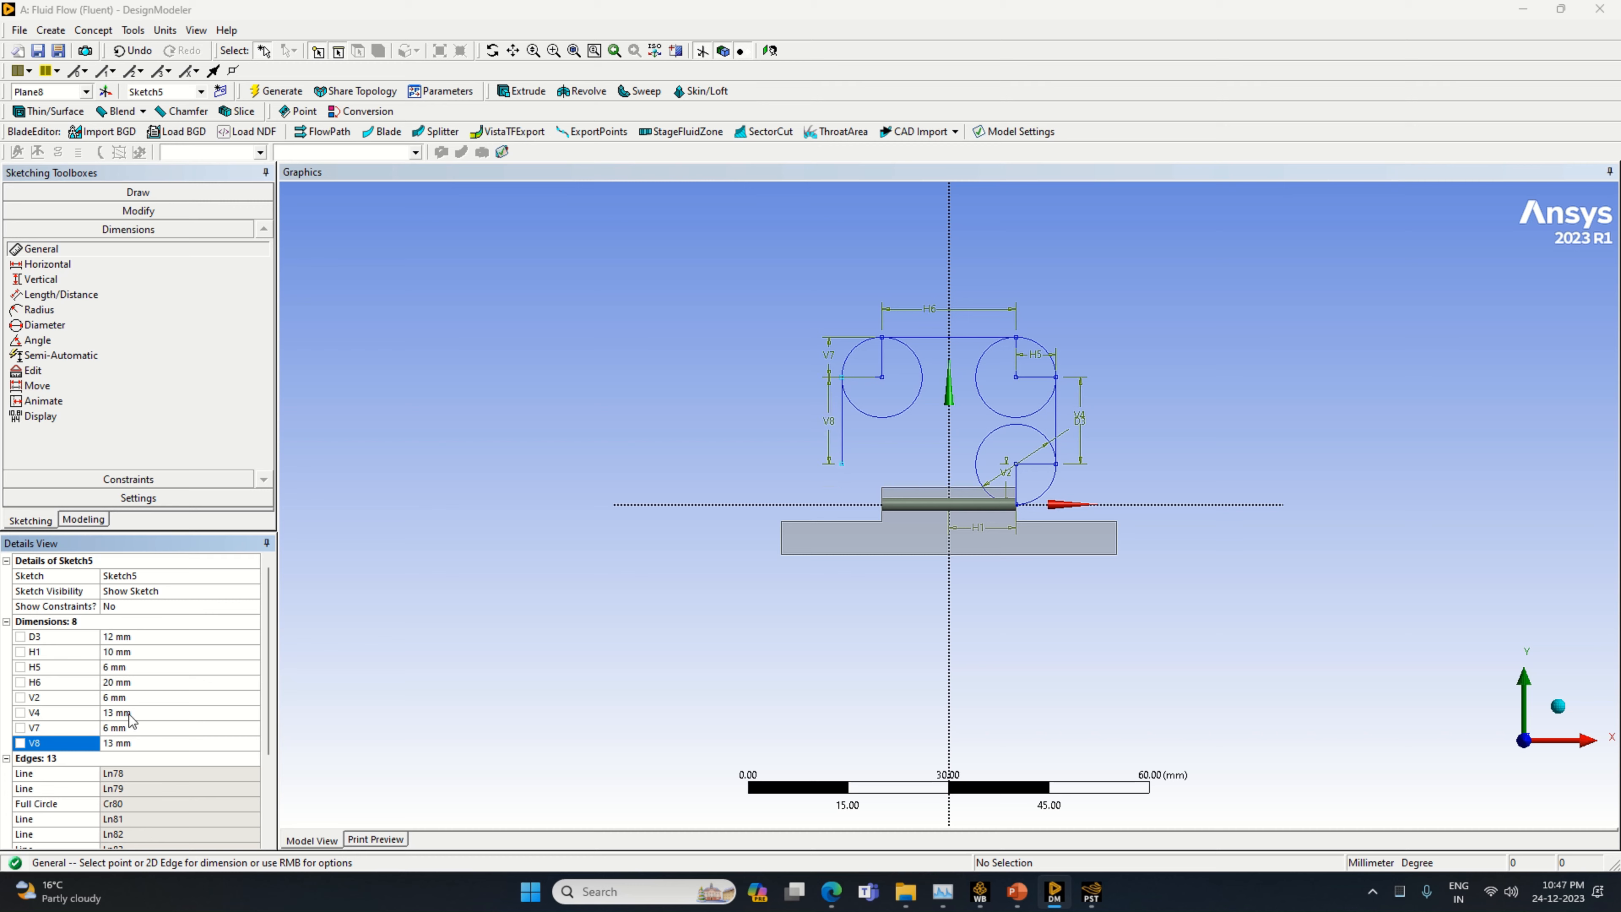
Draw a short horizontal line from the lower end of the negative X side's 13 mm vertical line toward the Y axis
left_click(138, 192)
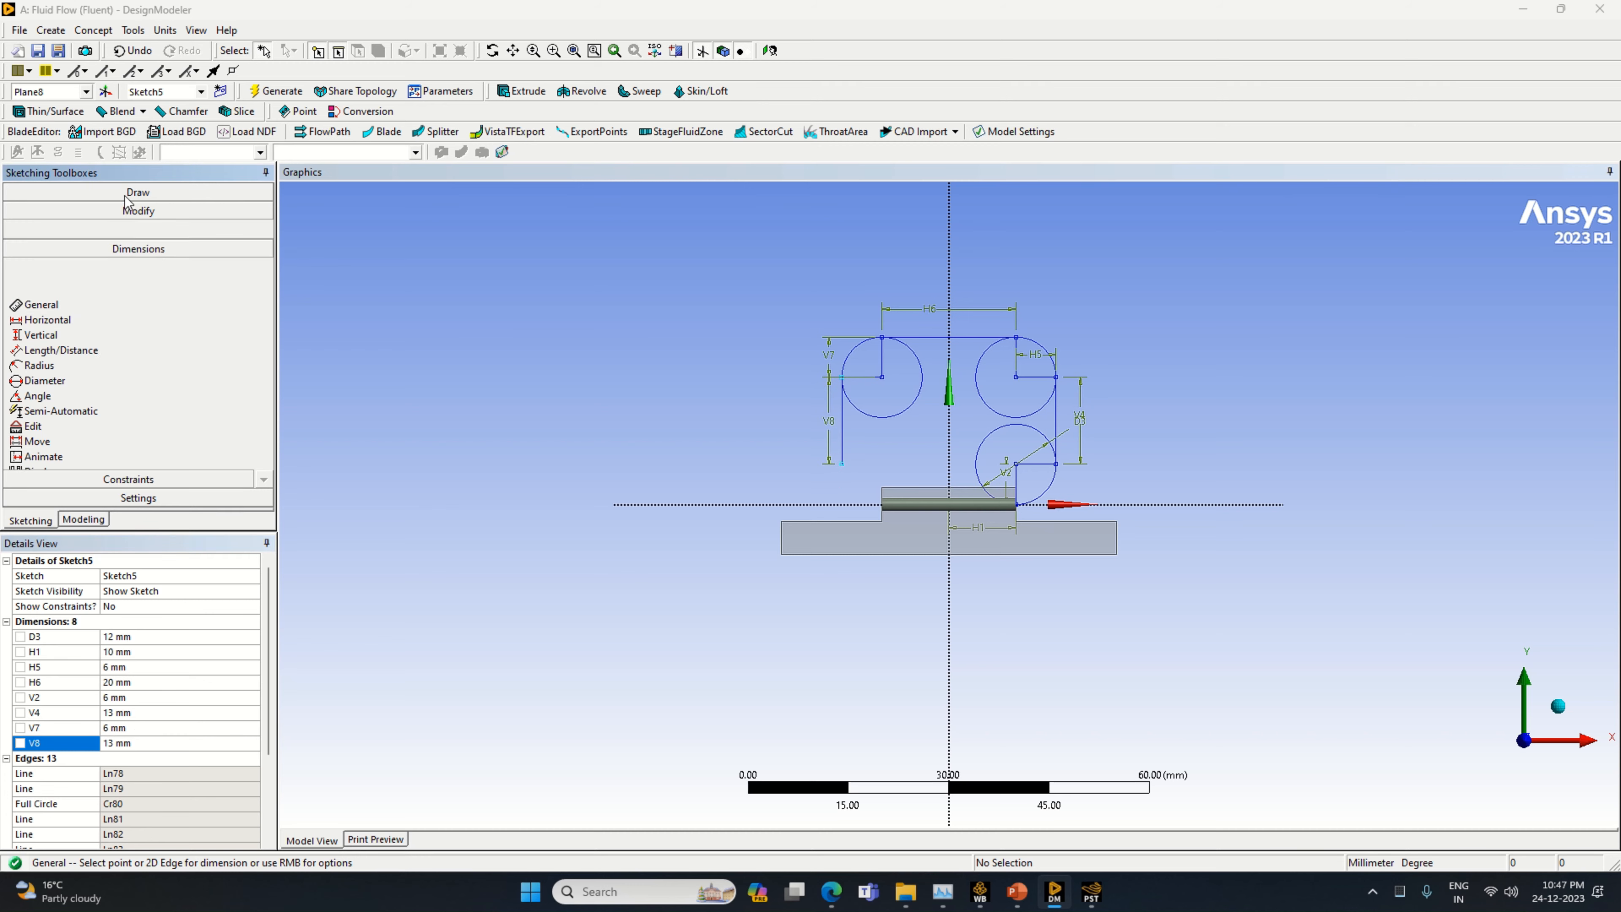
left_click(33, 211)
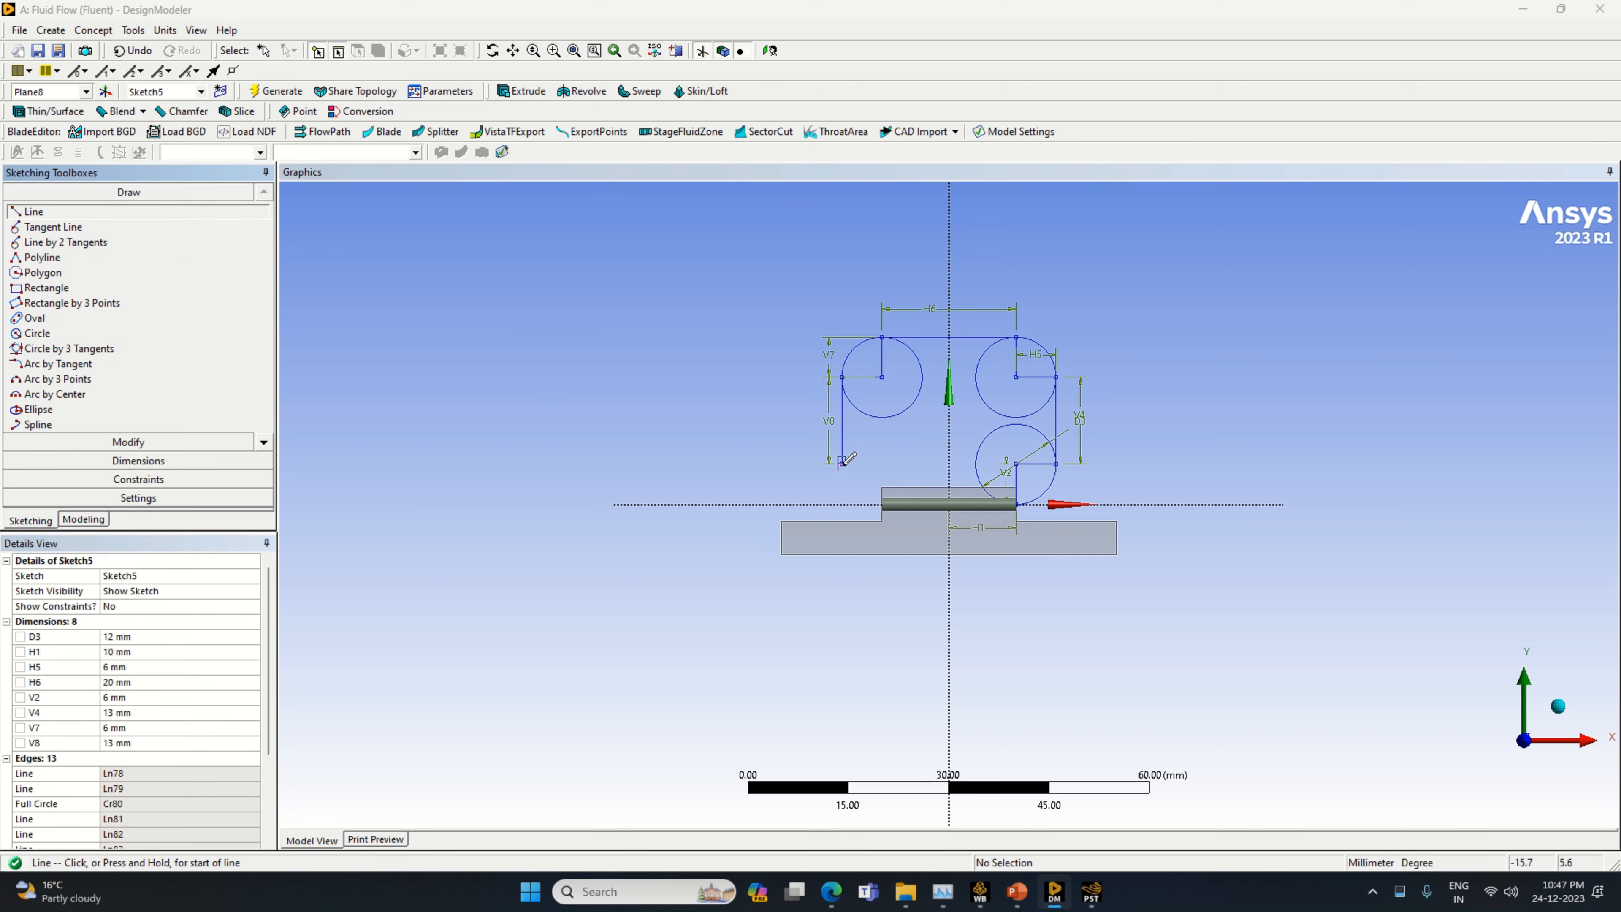
left_click(843, 464)
left_click(885, 463)
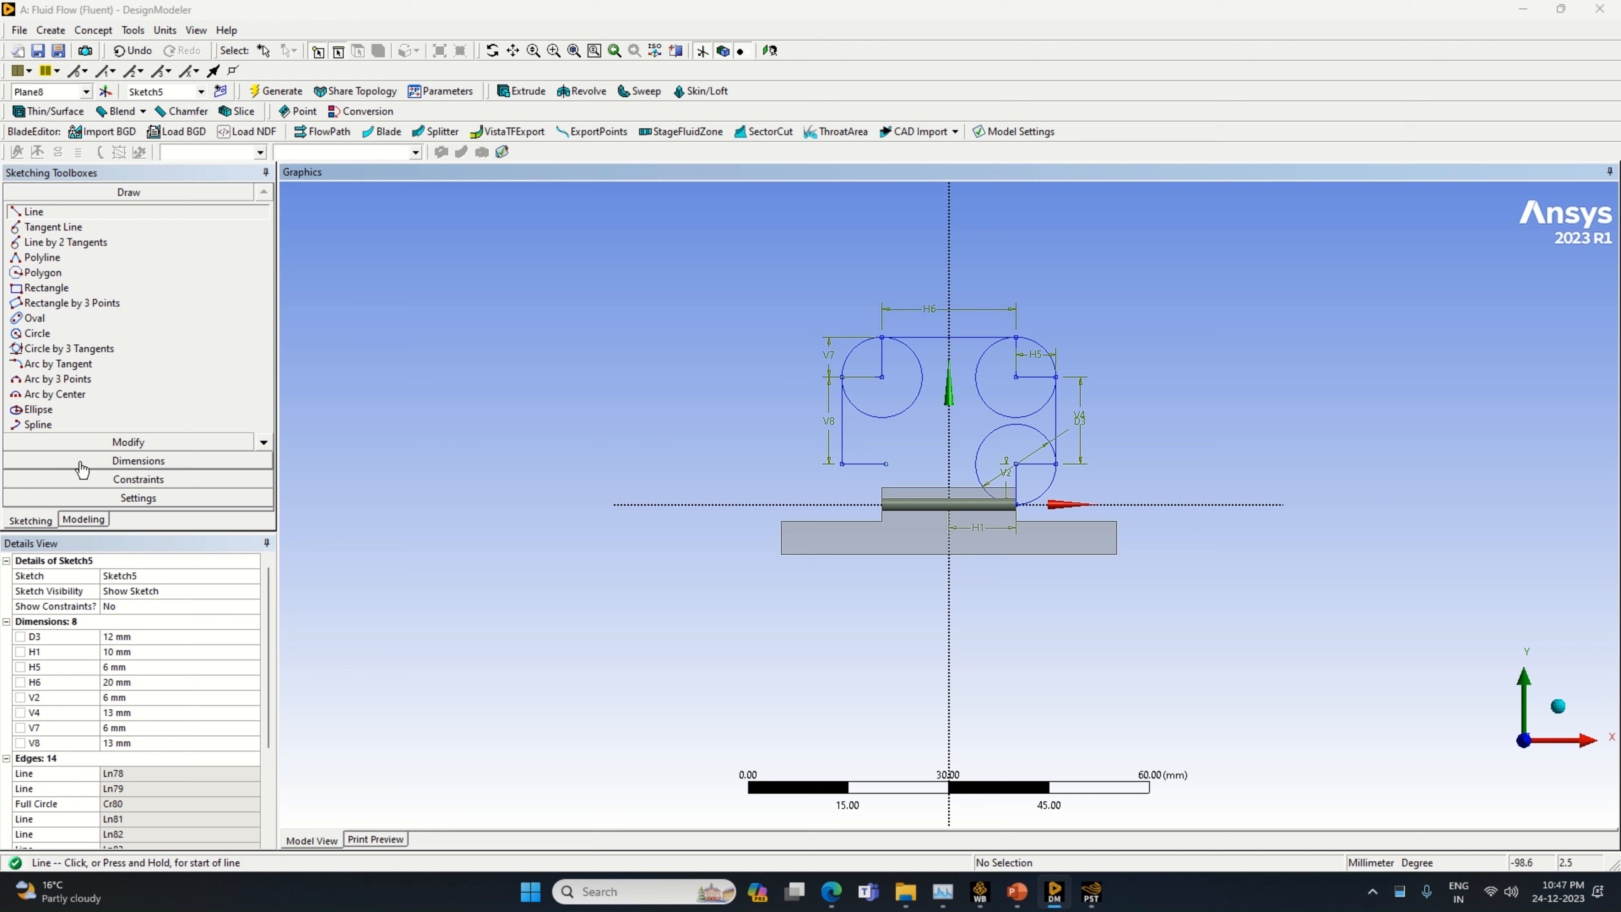
Dimension the short lower horizontal line on the negative X side and set its length to 6 mm
left_click(129, 462)
left_click(863, 464)
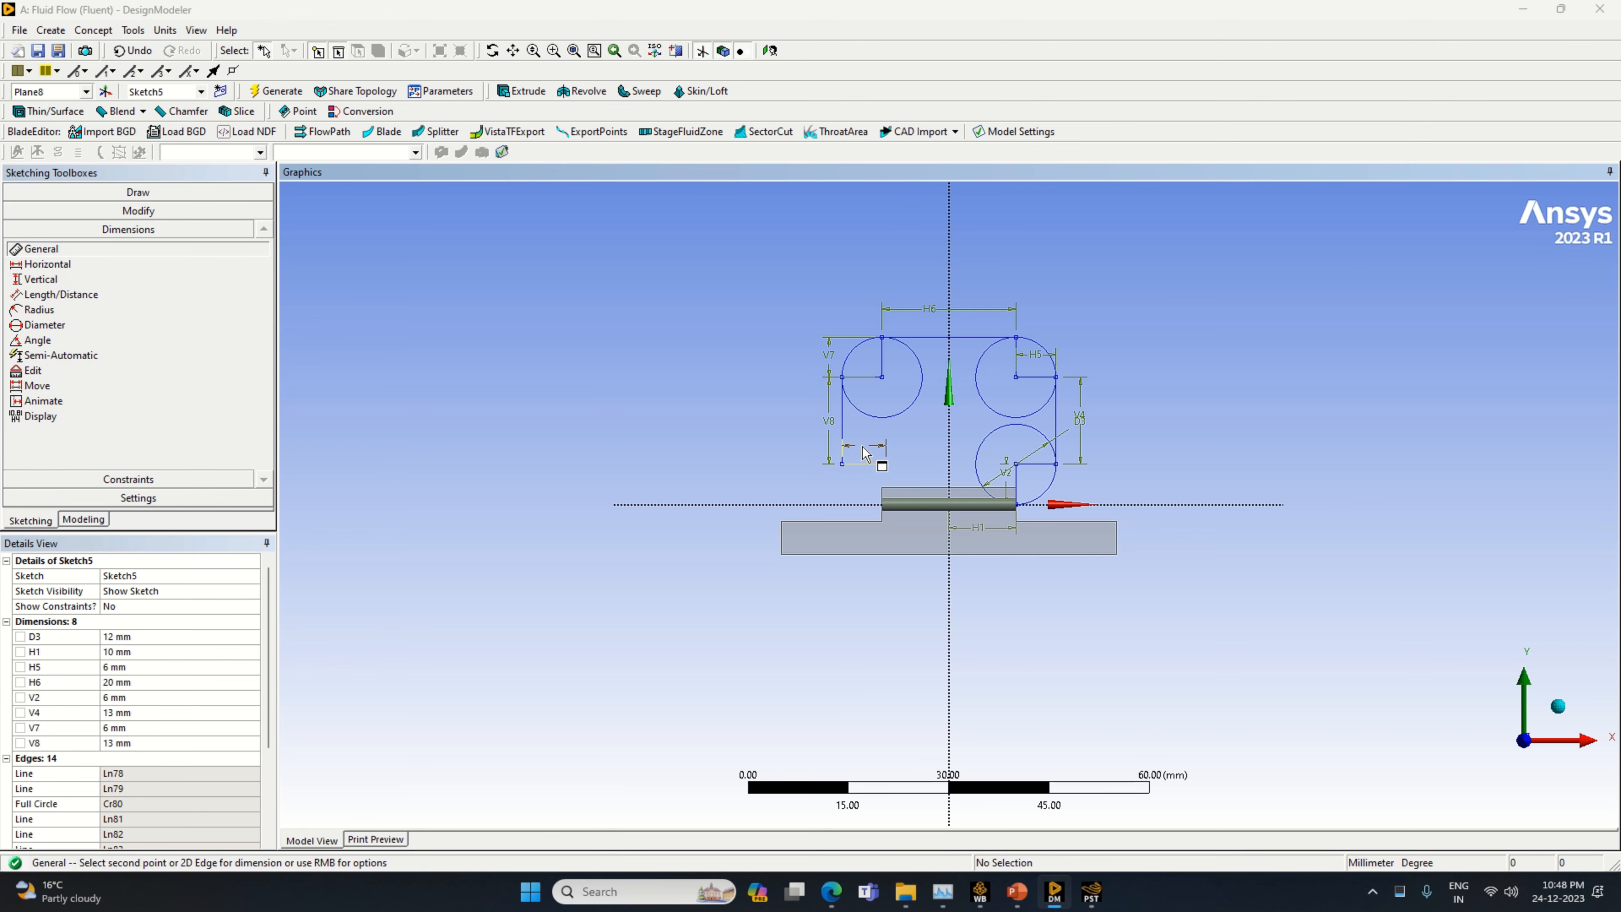
left_click(868, 448)
left_click(144, 697)
type("5")
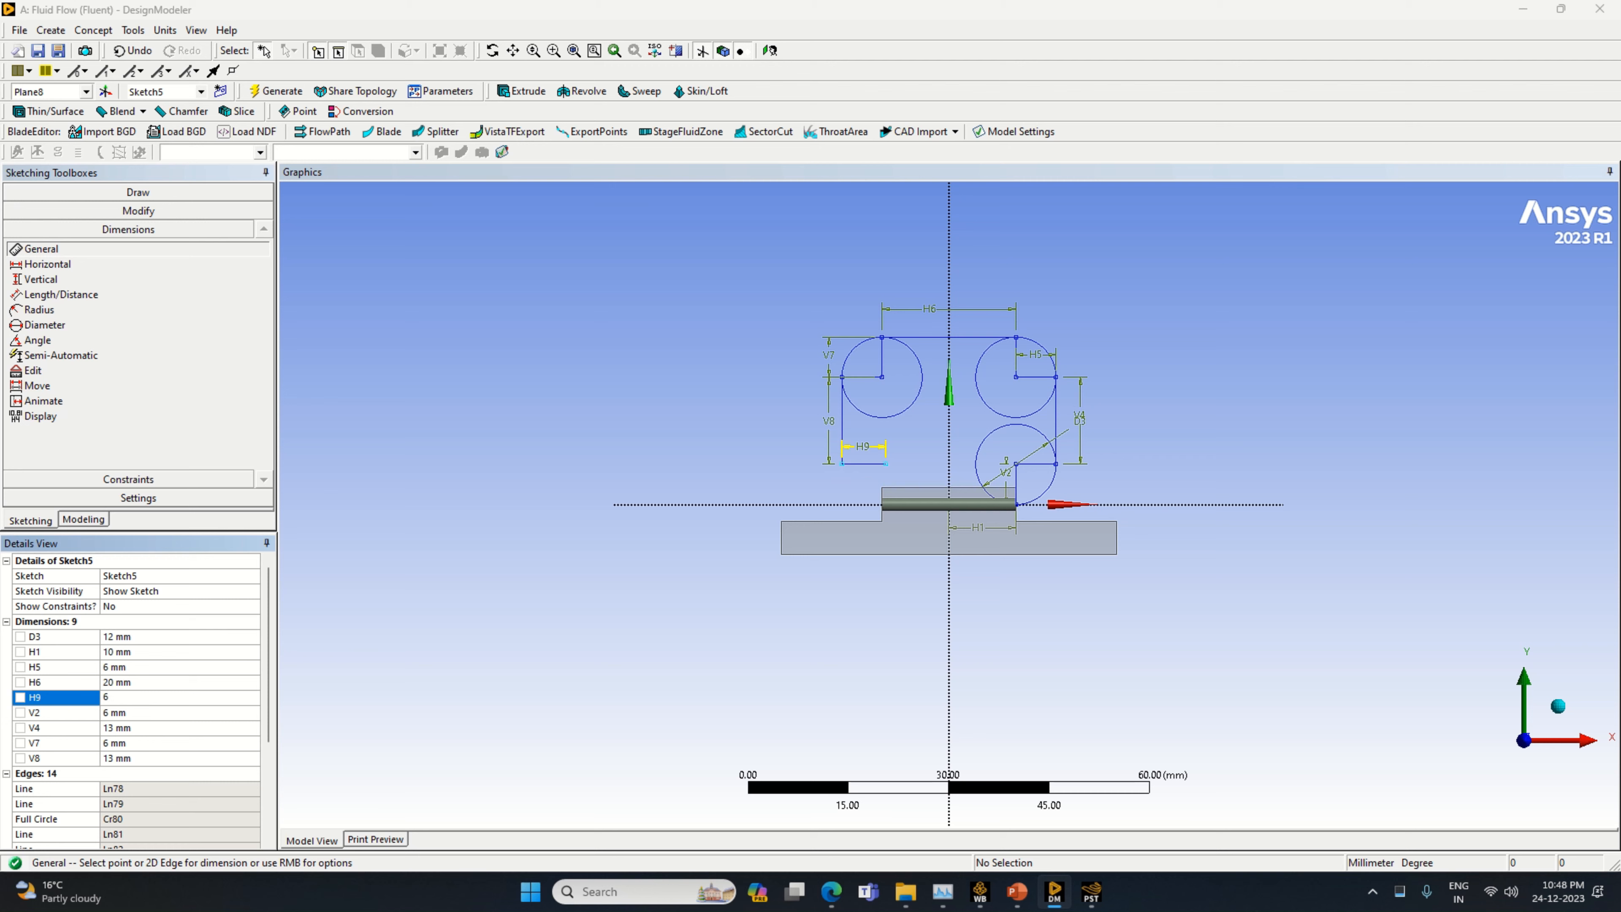
Draw a circle of about 6 mm radius centred on the inner end of the lower horizontal line on the negative X side
left_click(167, 193)
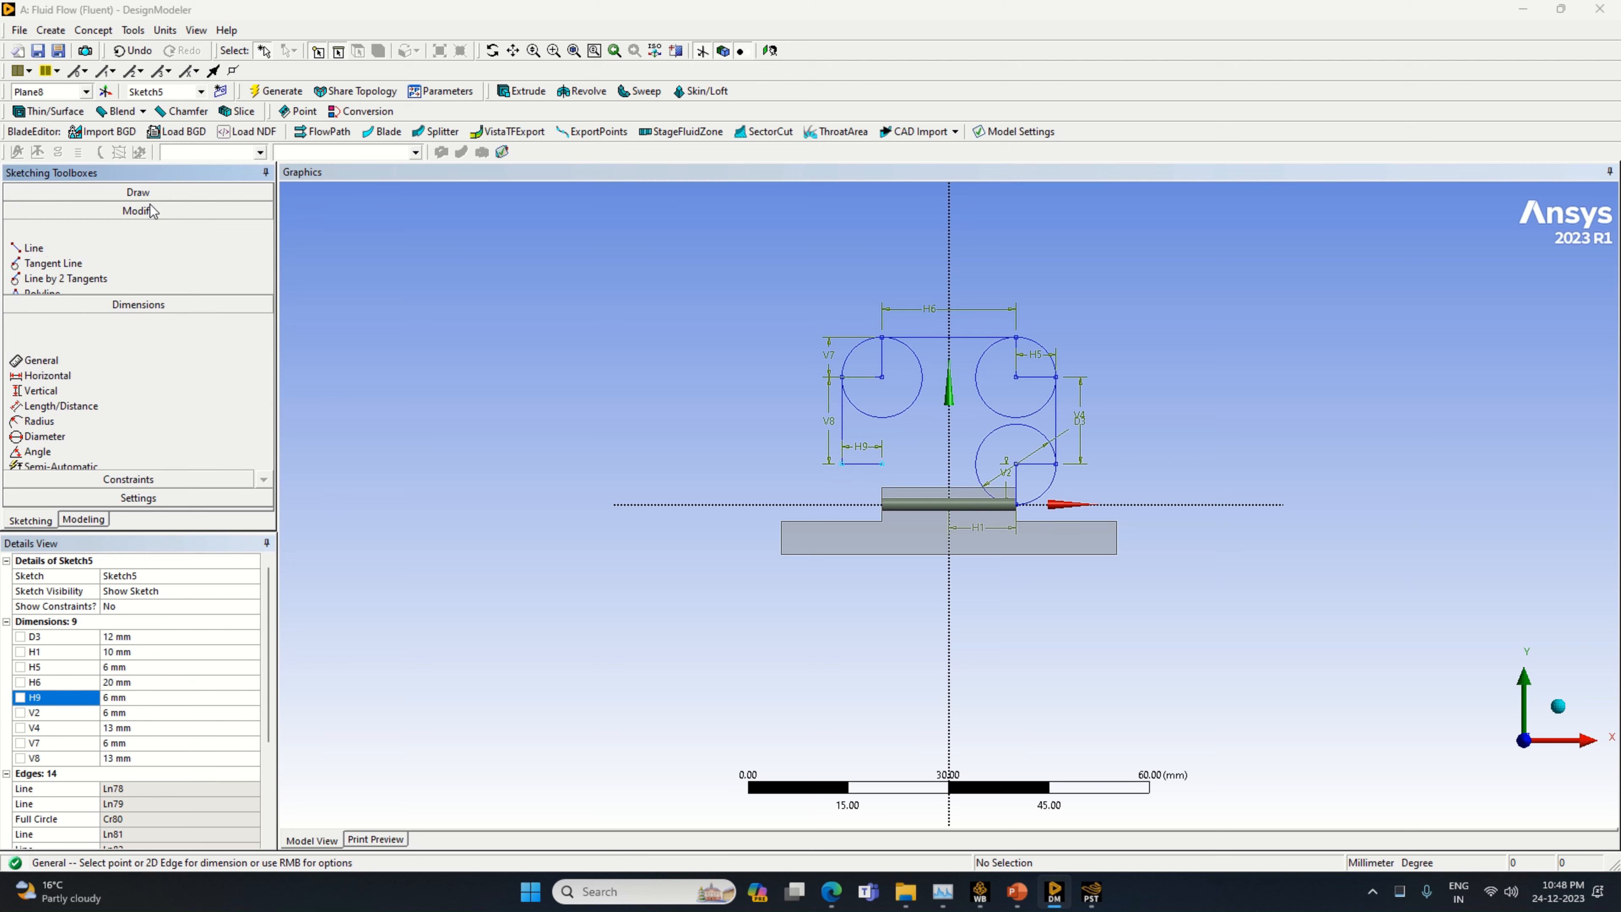
left_click(70, 336)
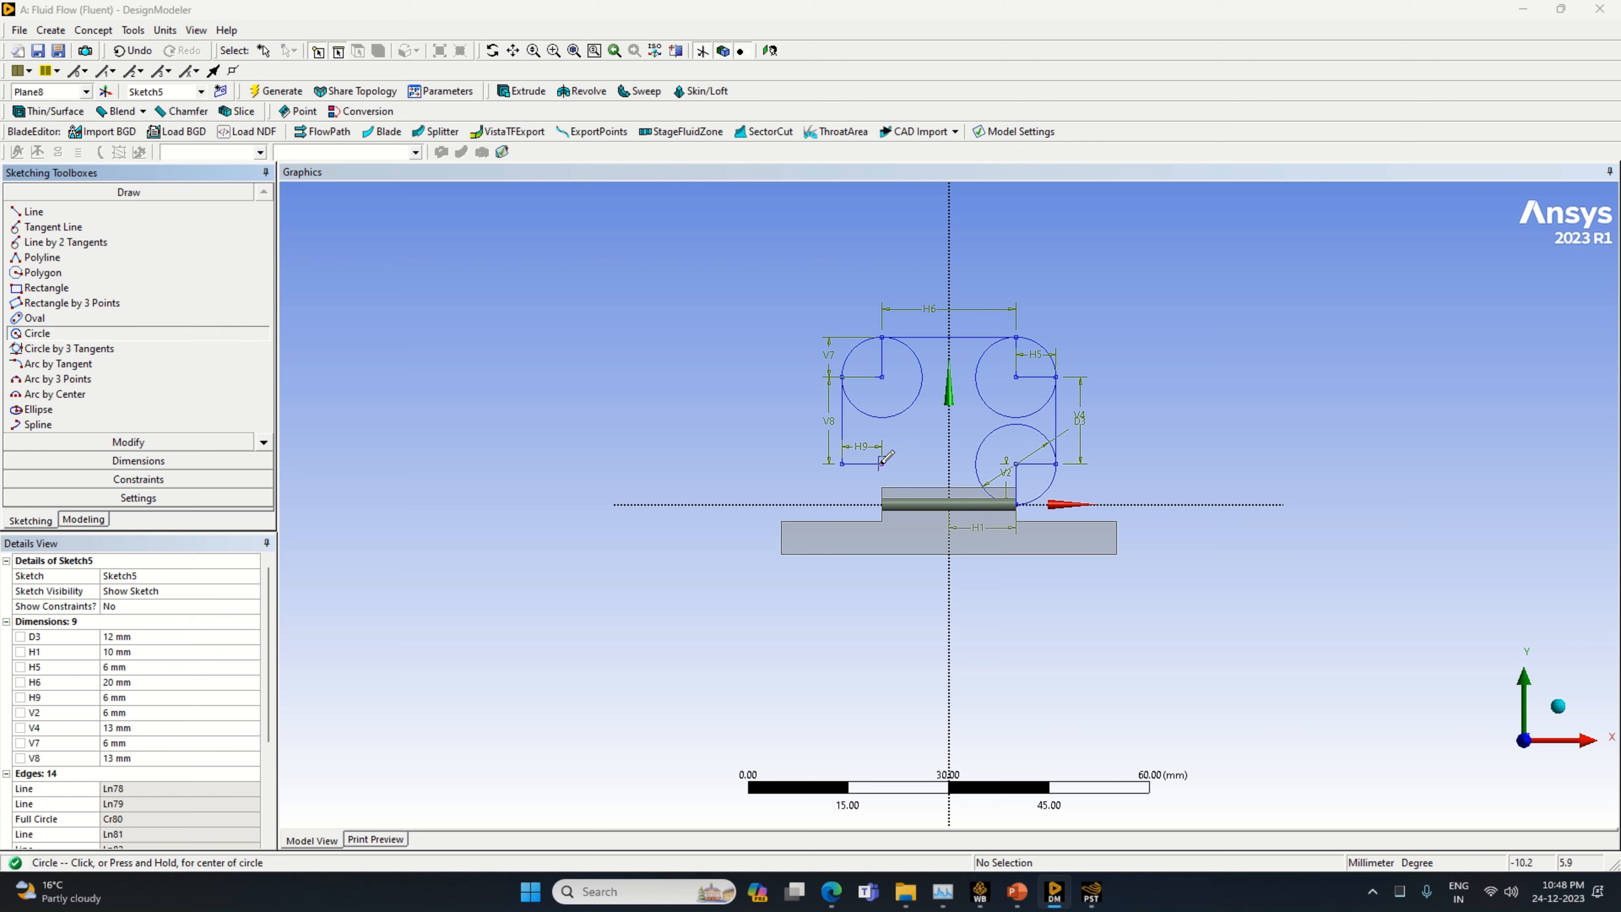
left_click(881, 463)
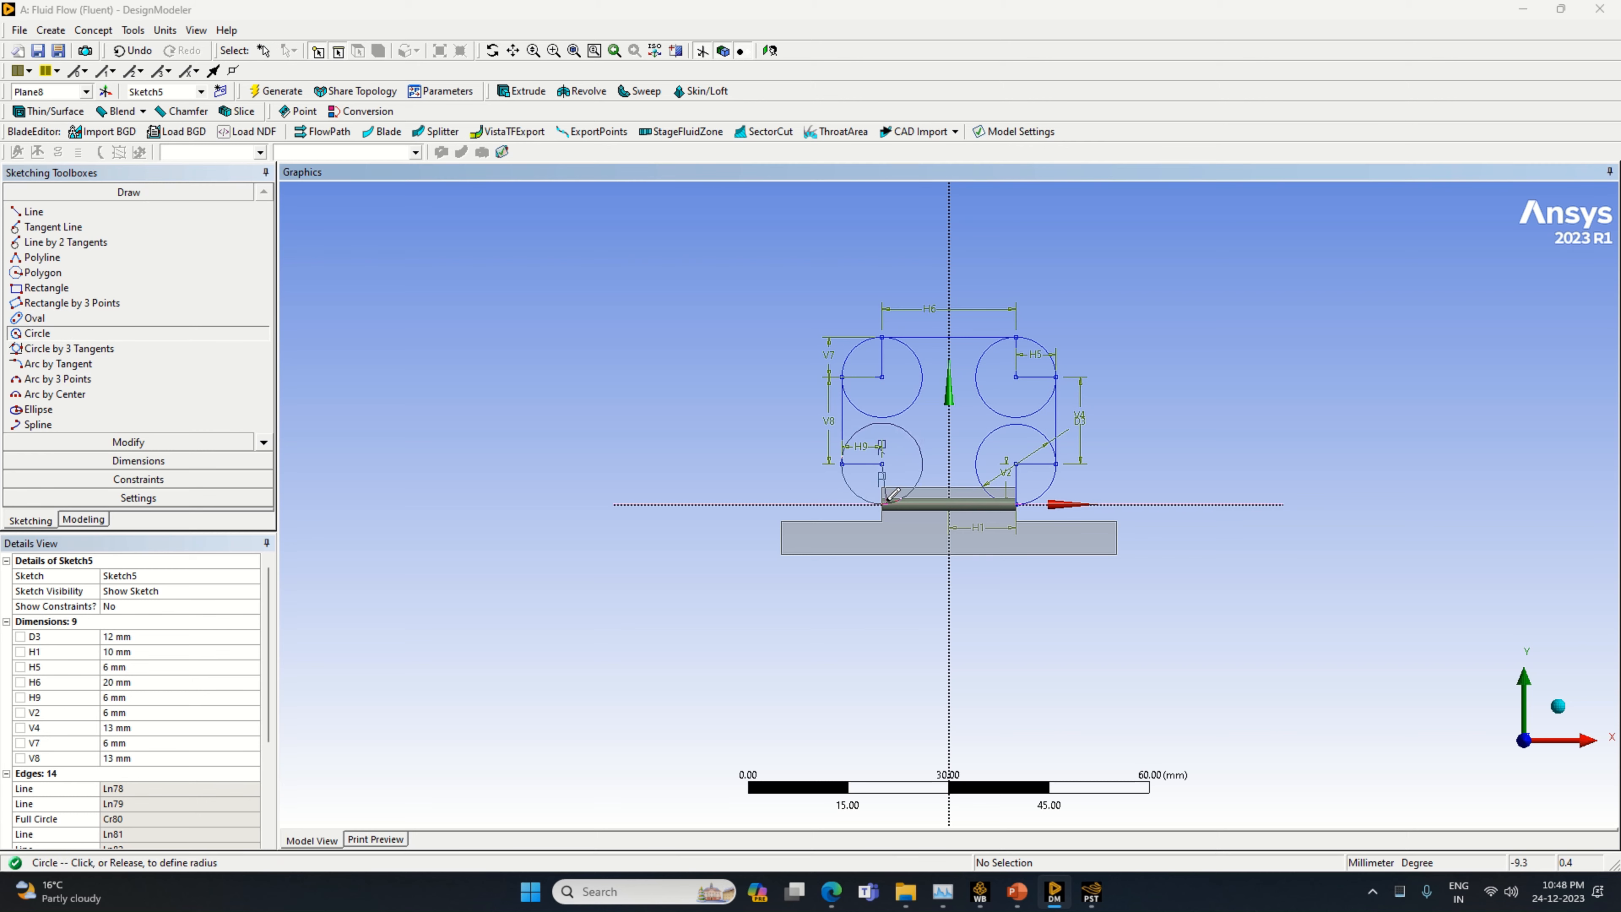
key("Escape")
Trim the construction lines and inner arcs of both circles on the positive X side, keeping only the outer corner arcs
left_click(131, 441)
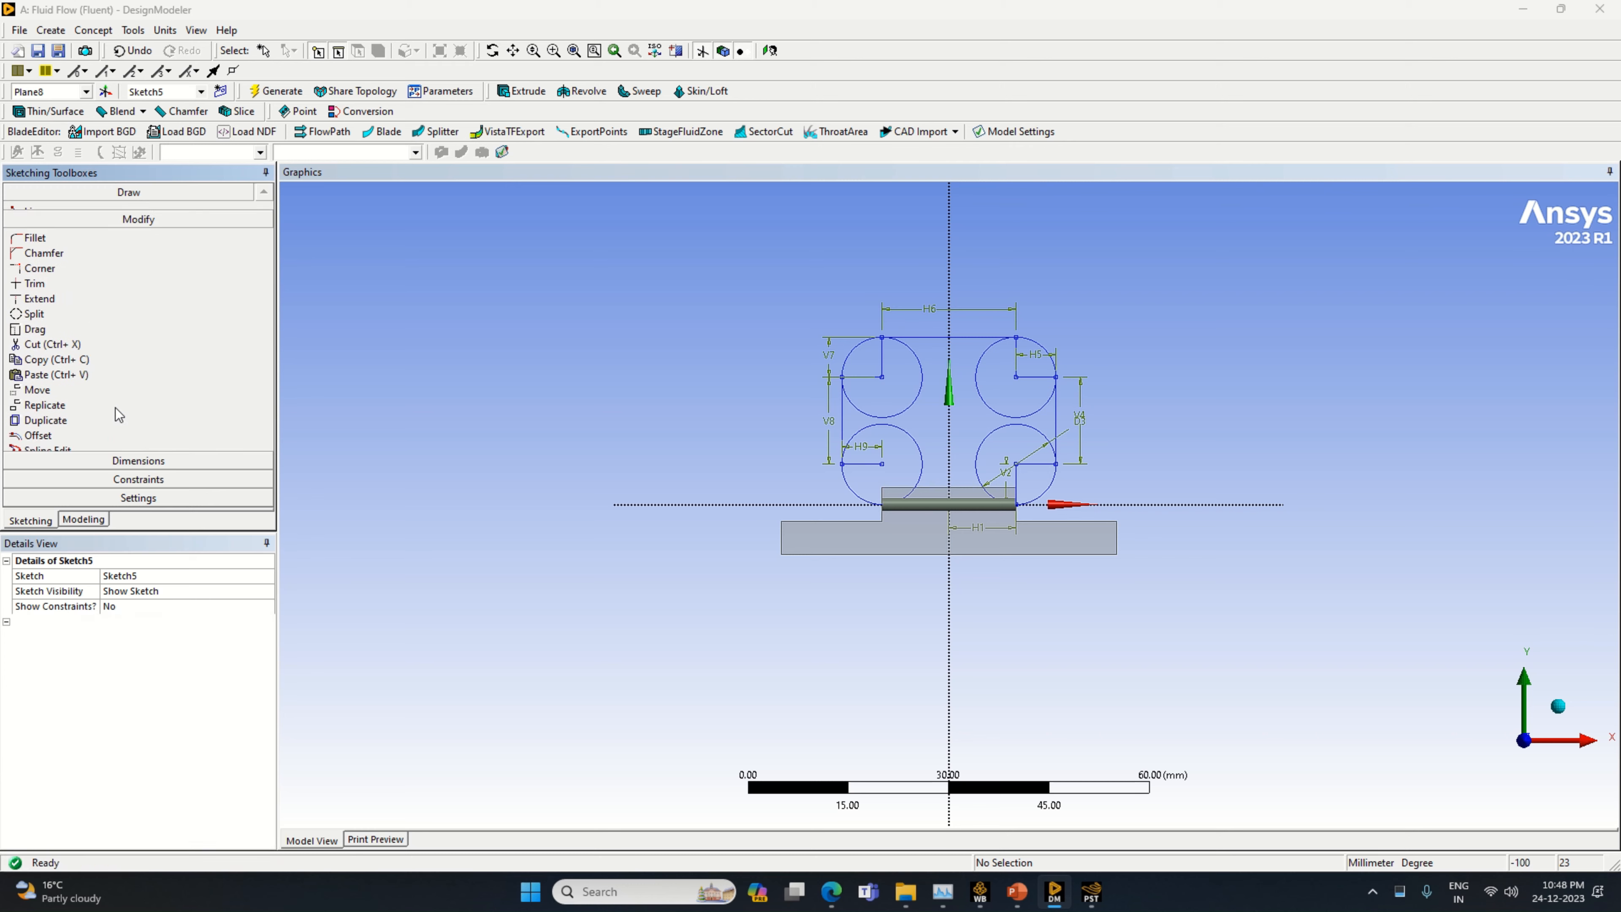
left_click(58, 275)
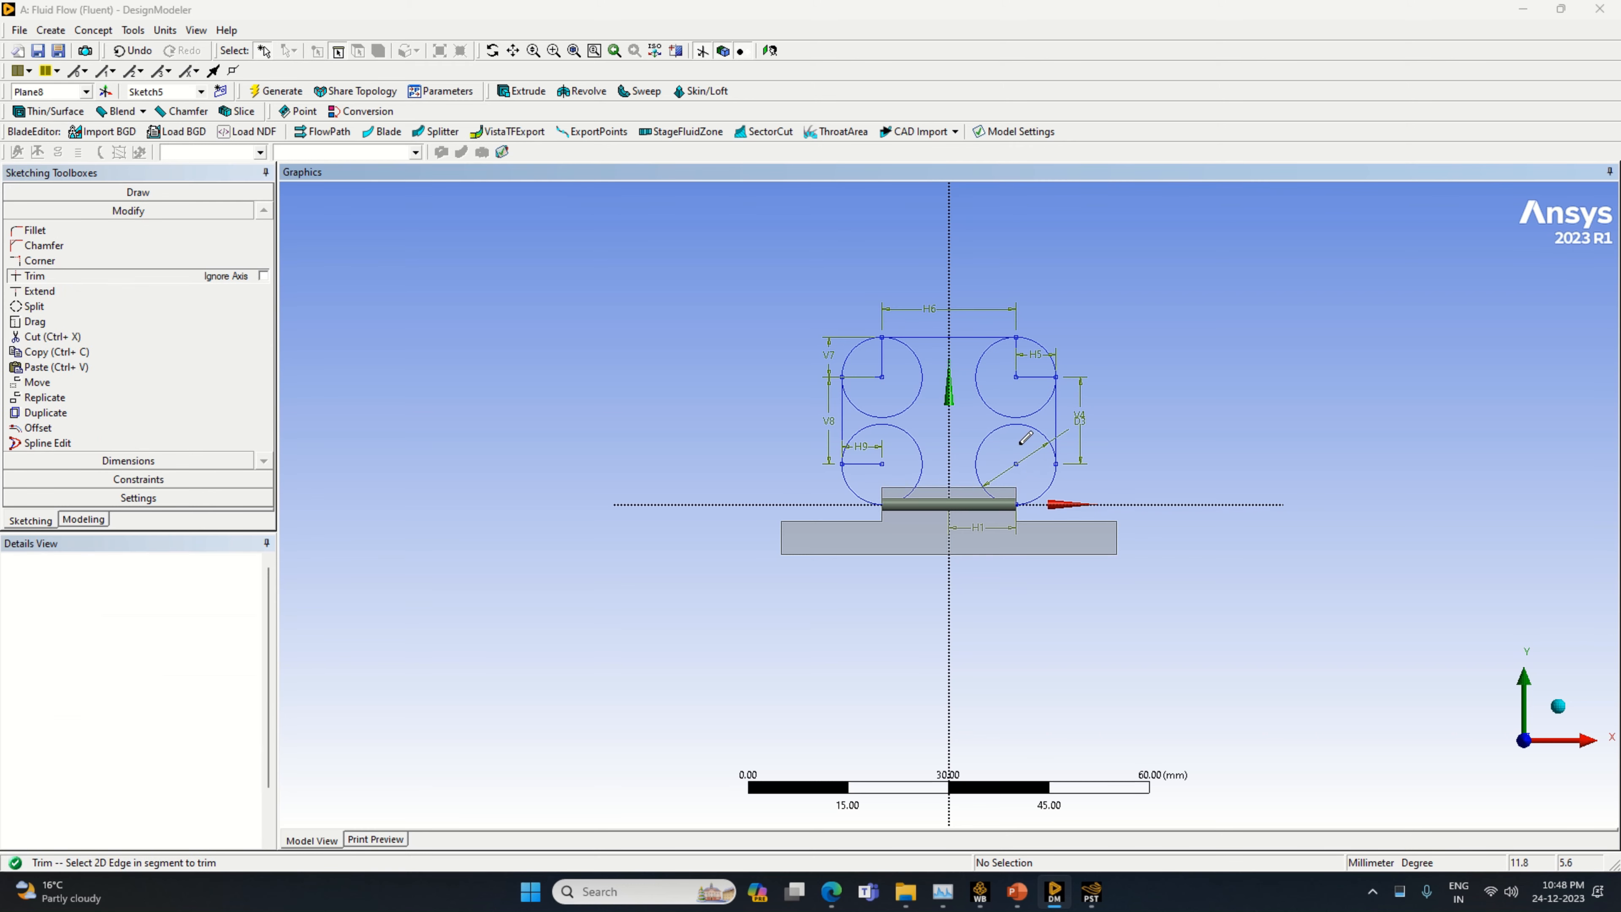
left_click(1021, 425)
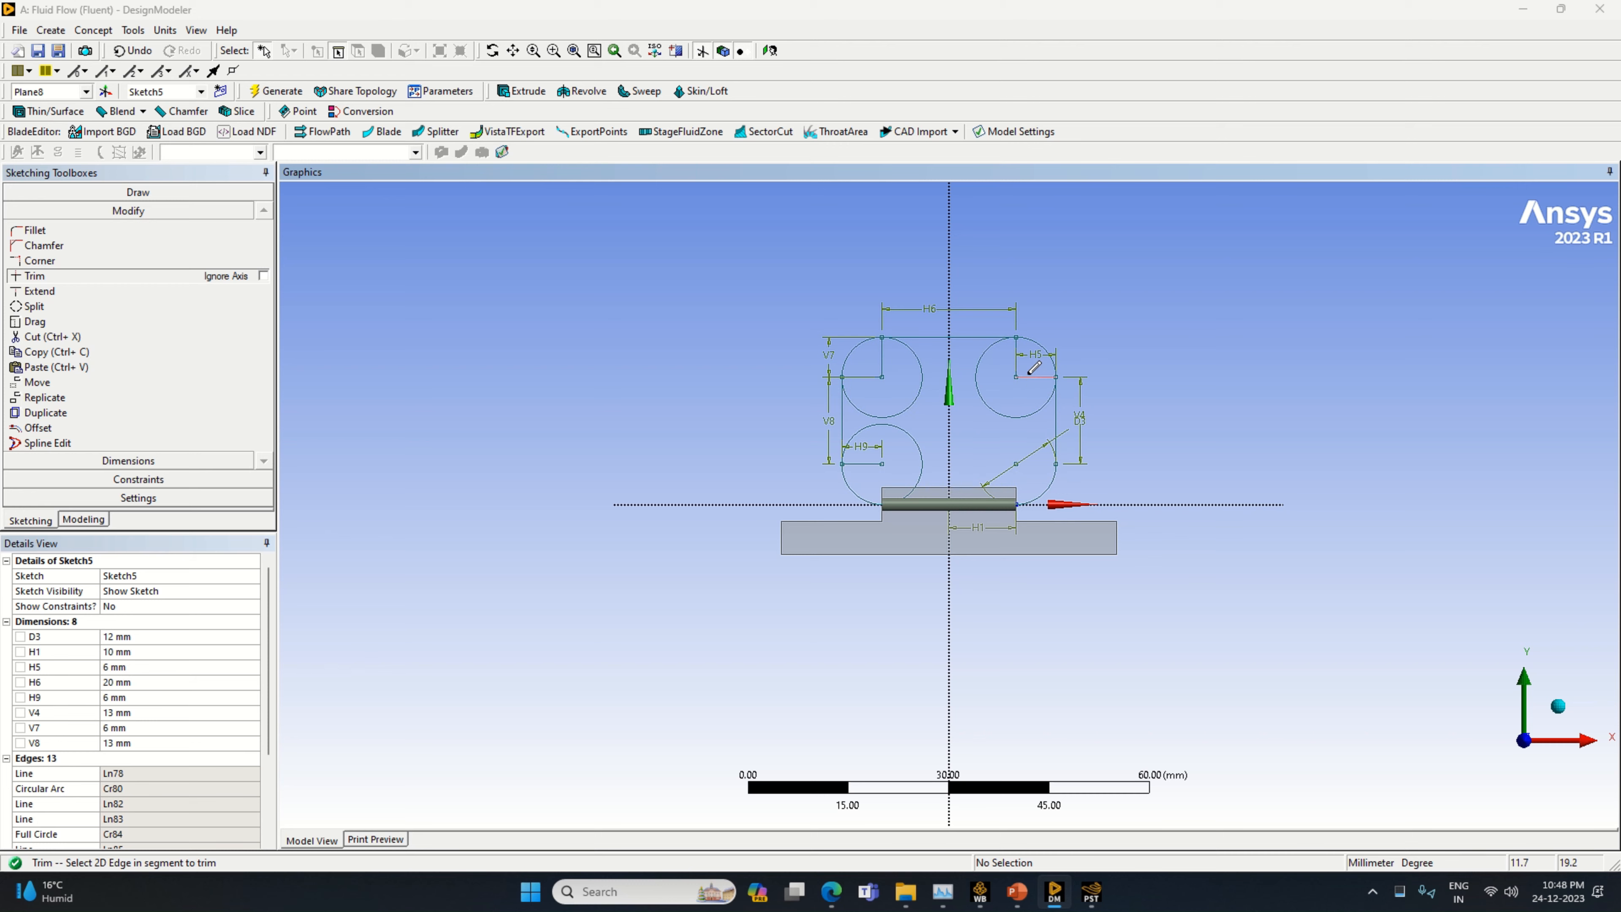
left_click(987, 380)
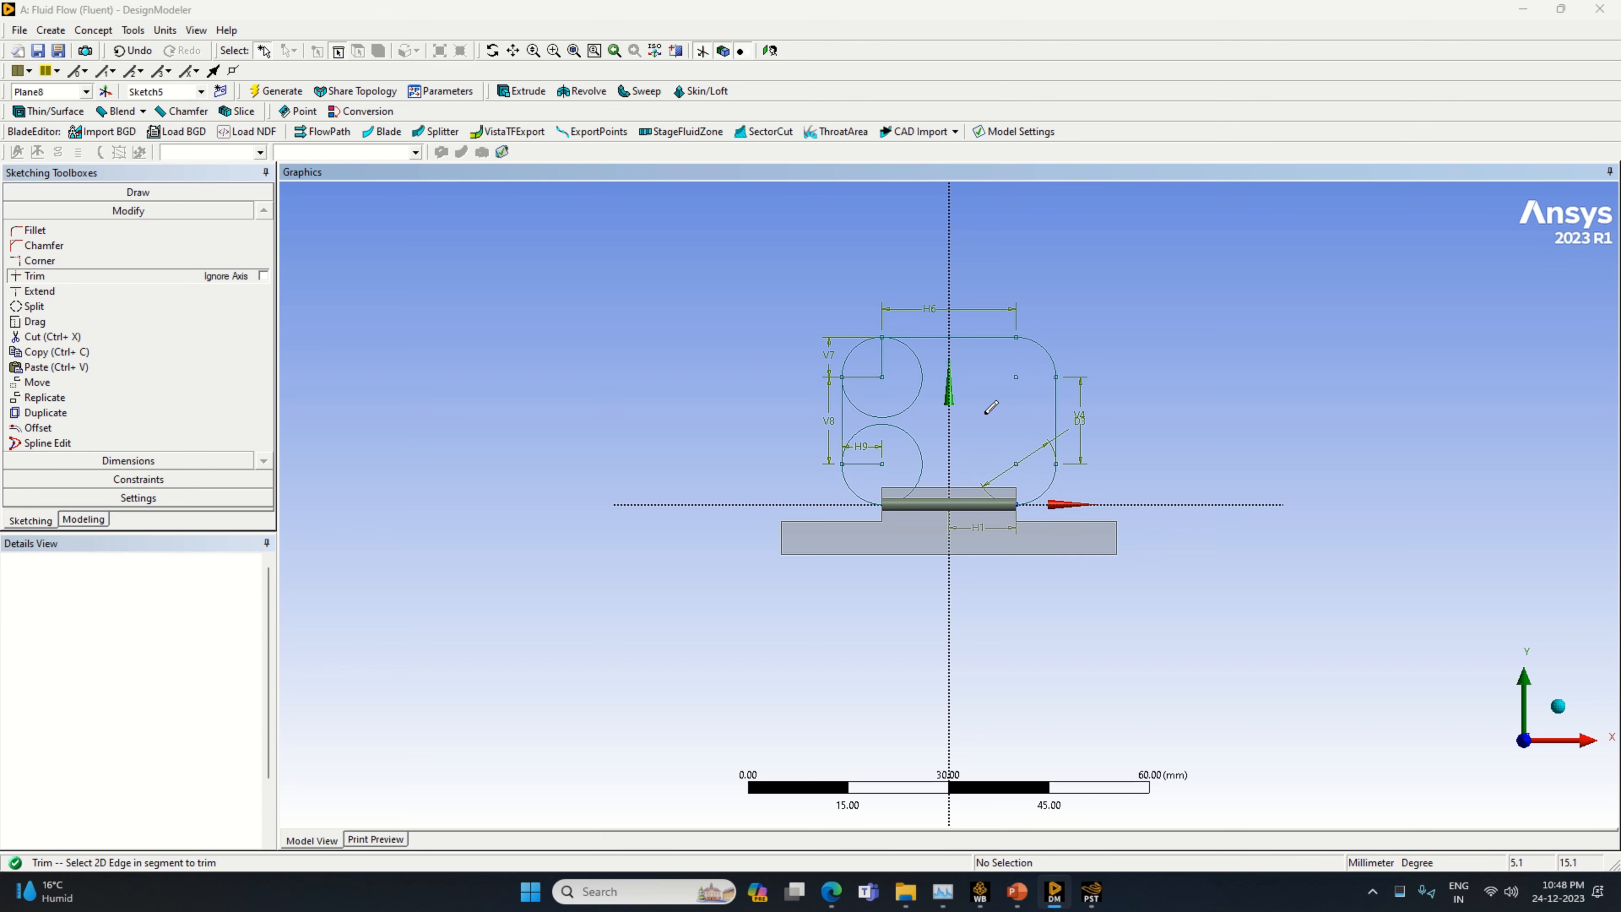
Trim the construction lines and inner arcs on the negative X side, plus the line along the X axis, leaving the open rounded loop
left_click(890, 362)
left_click(862, 376)
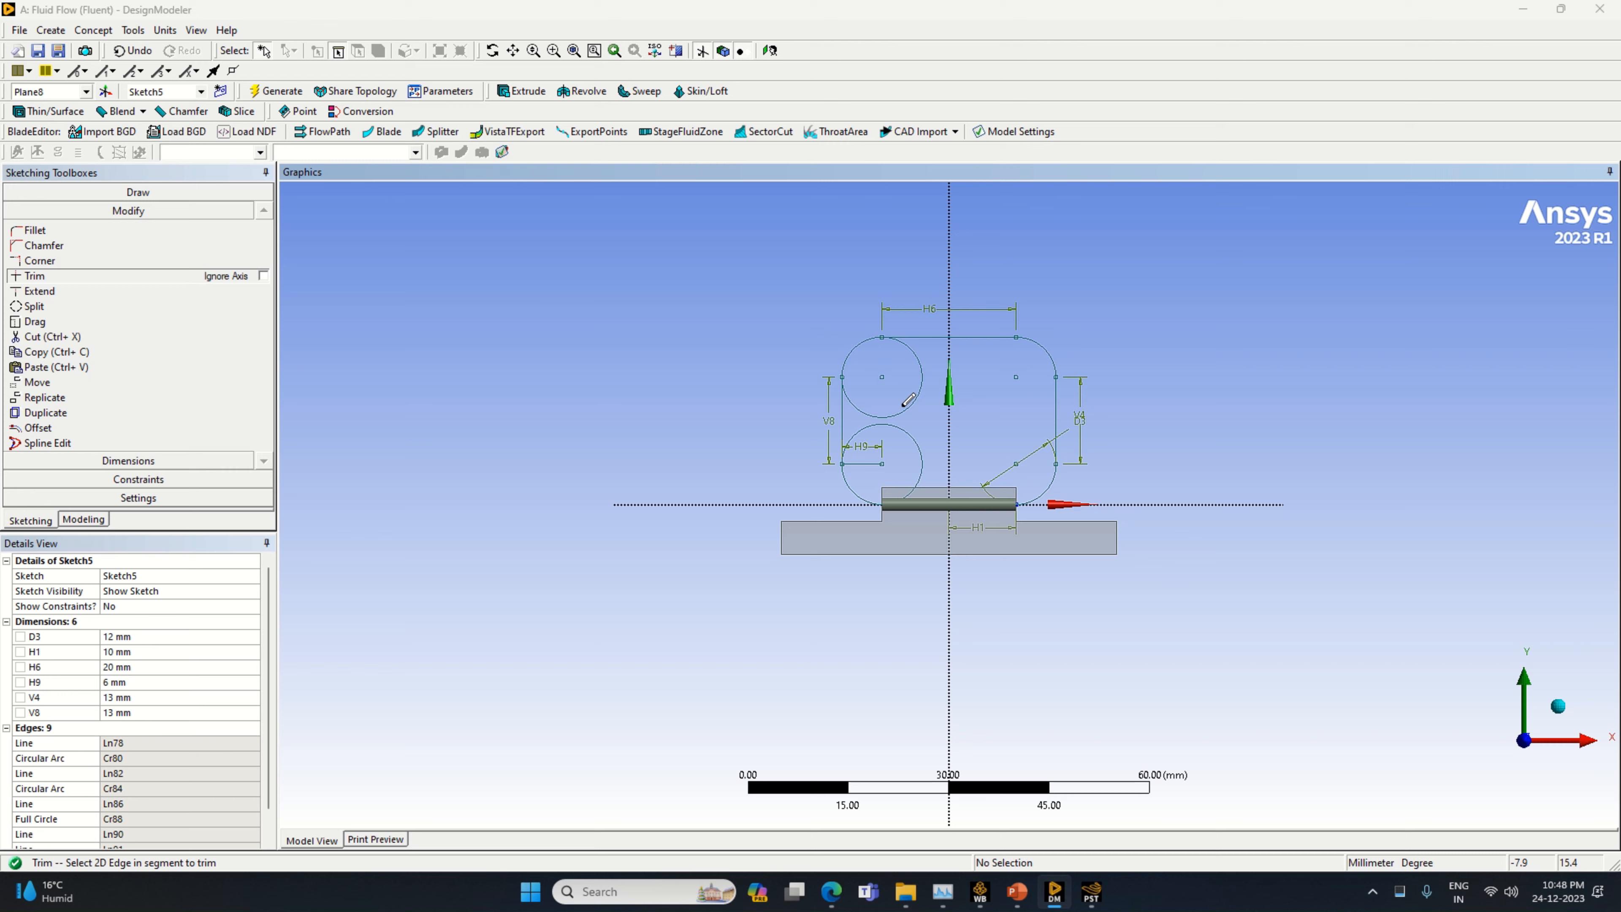
left_click(911, 404)
left_click(865, 463)
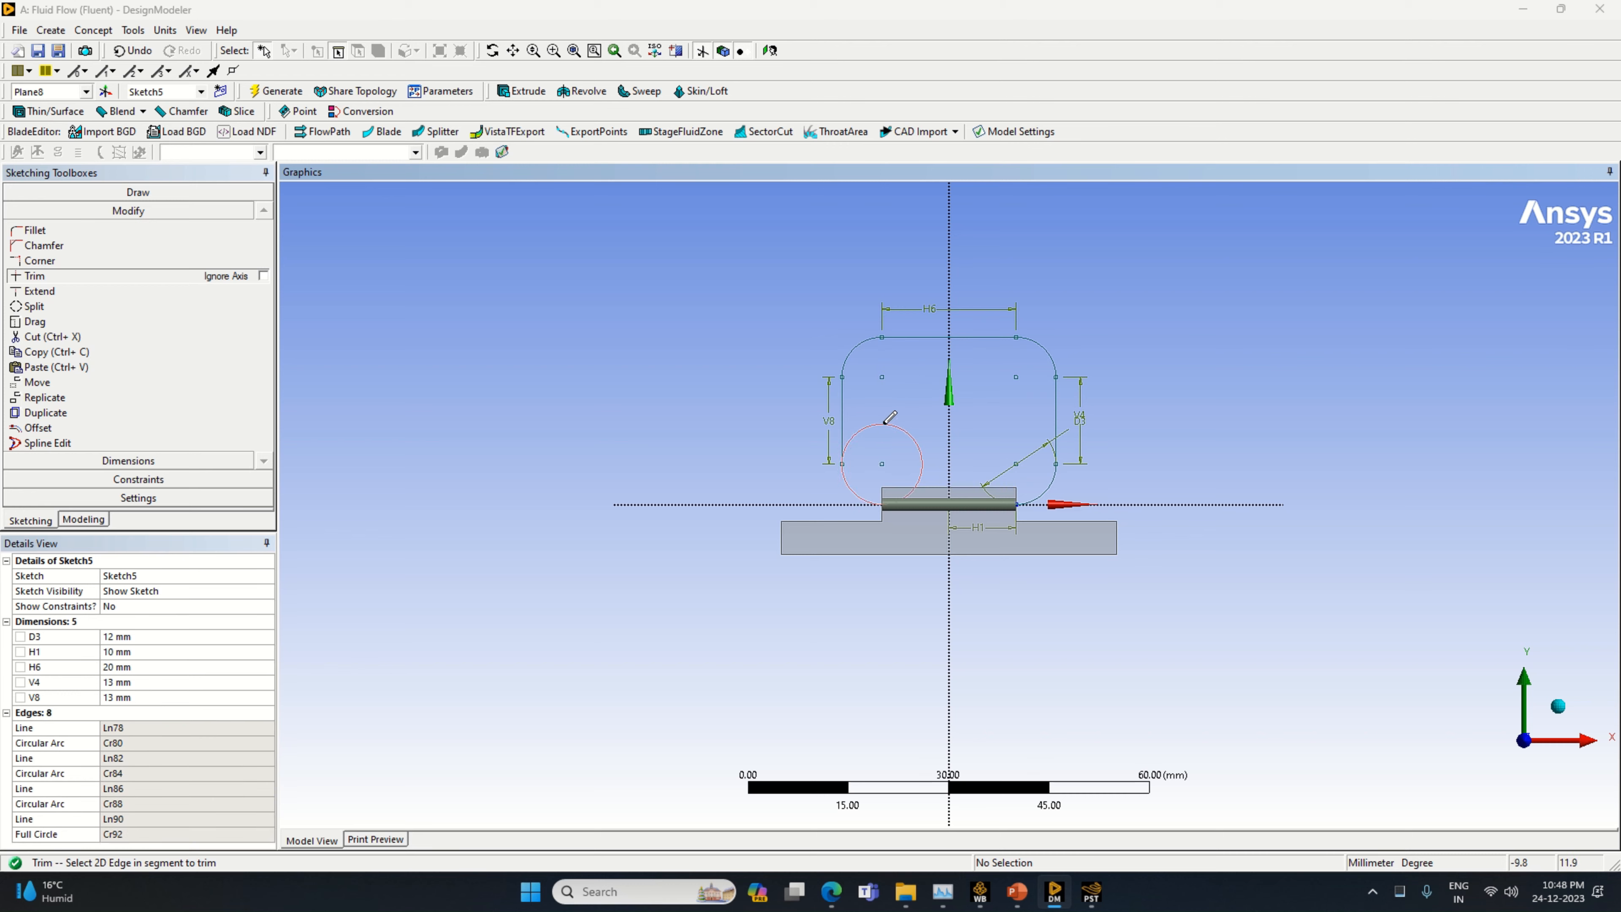
left_click(920, 455)
left_click(976, 498)
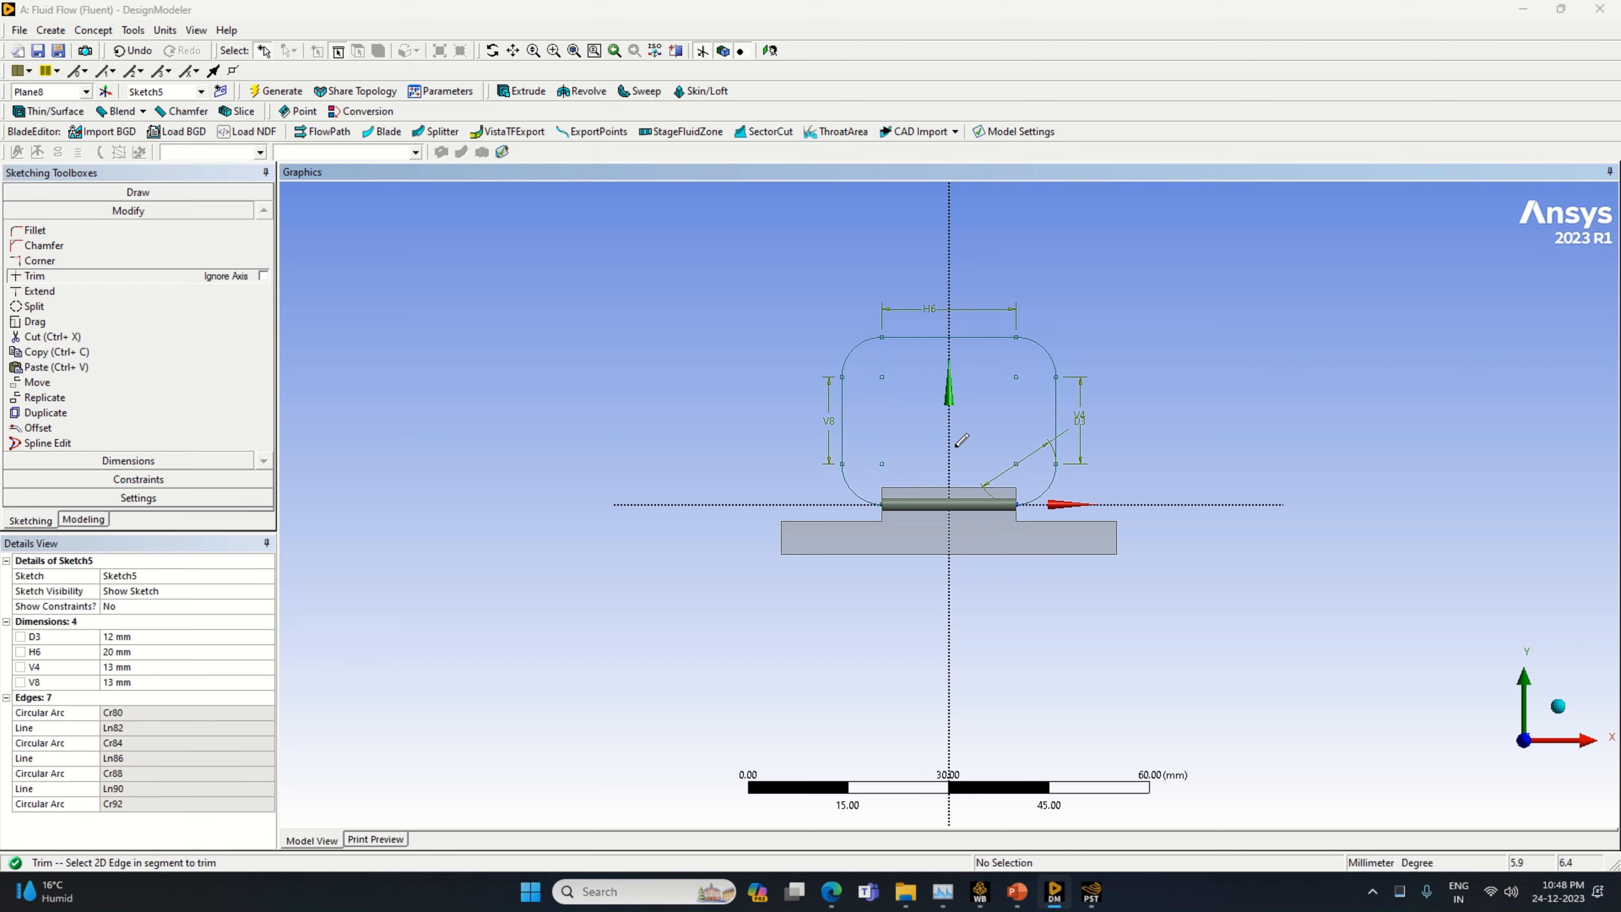
Start a sweep and assign the positive X end face of the cylinder on Plane8 as its profile
left_click(83, 519)
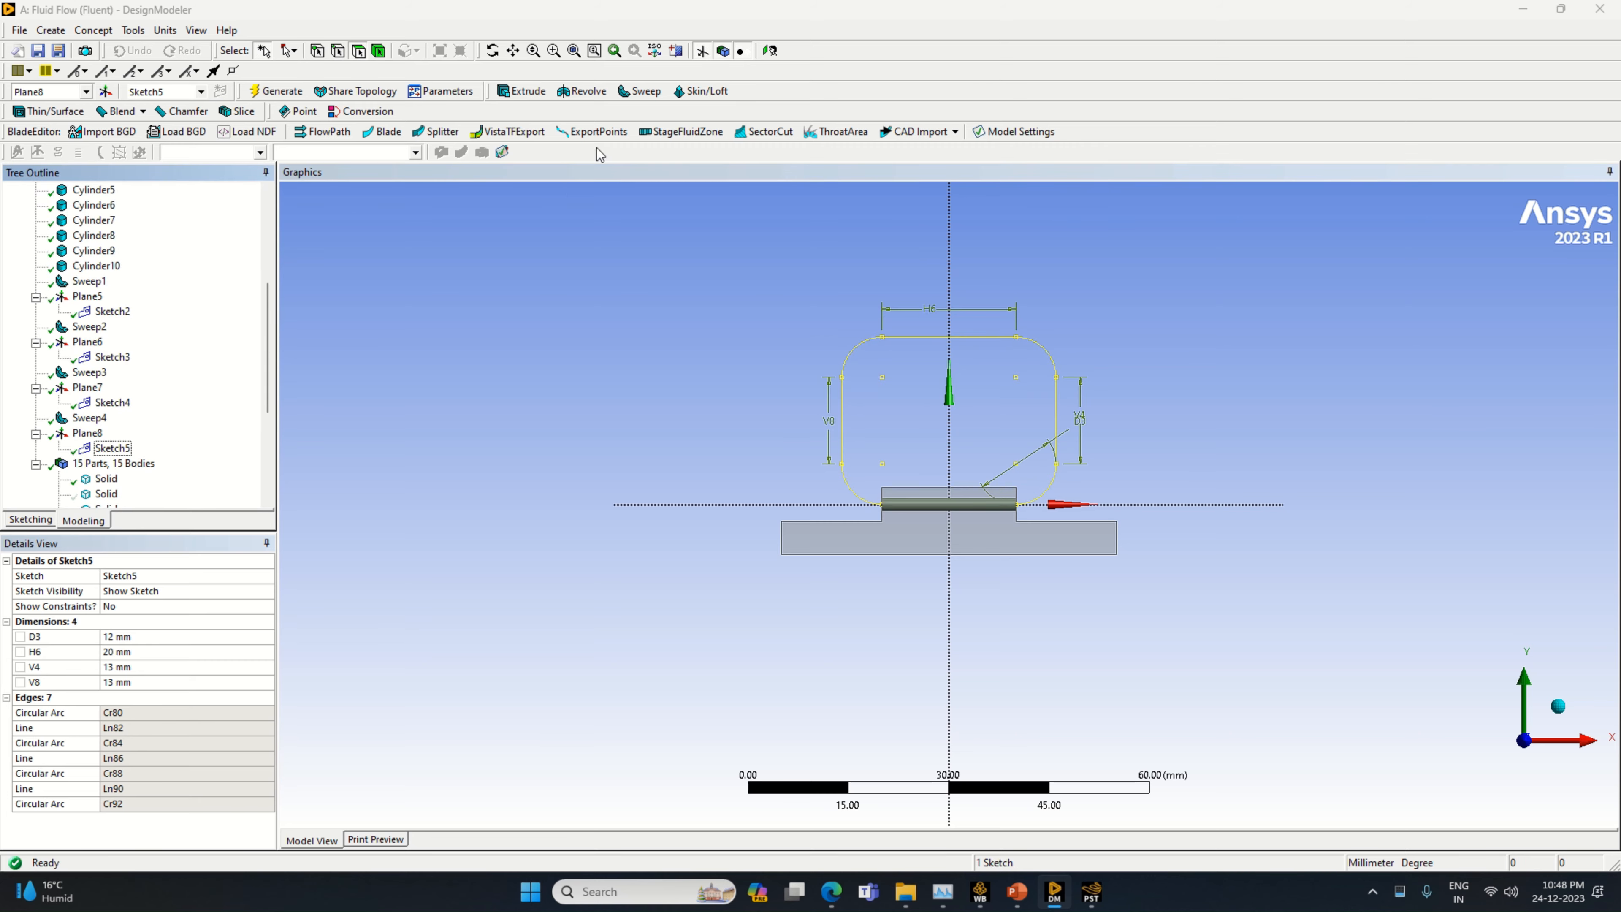
left_click(633, 94)
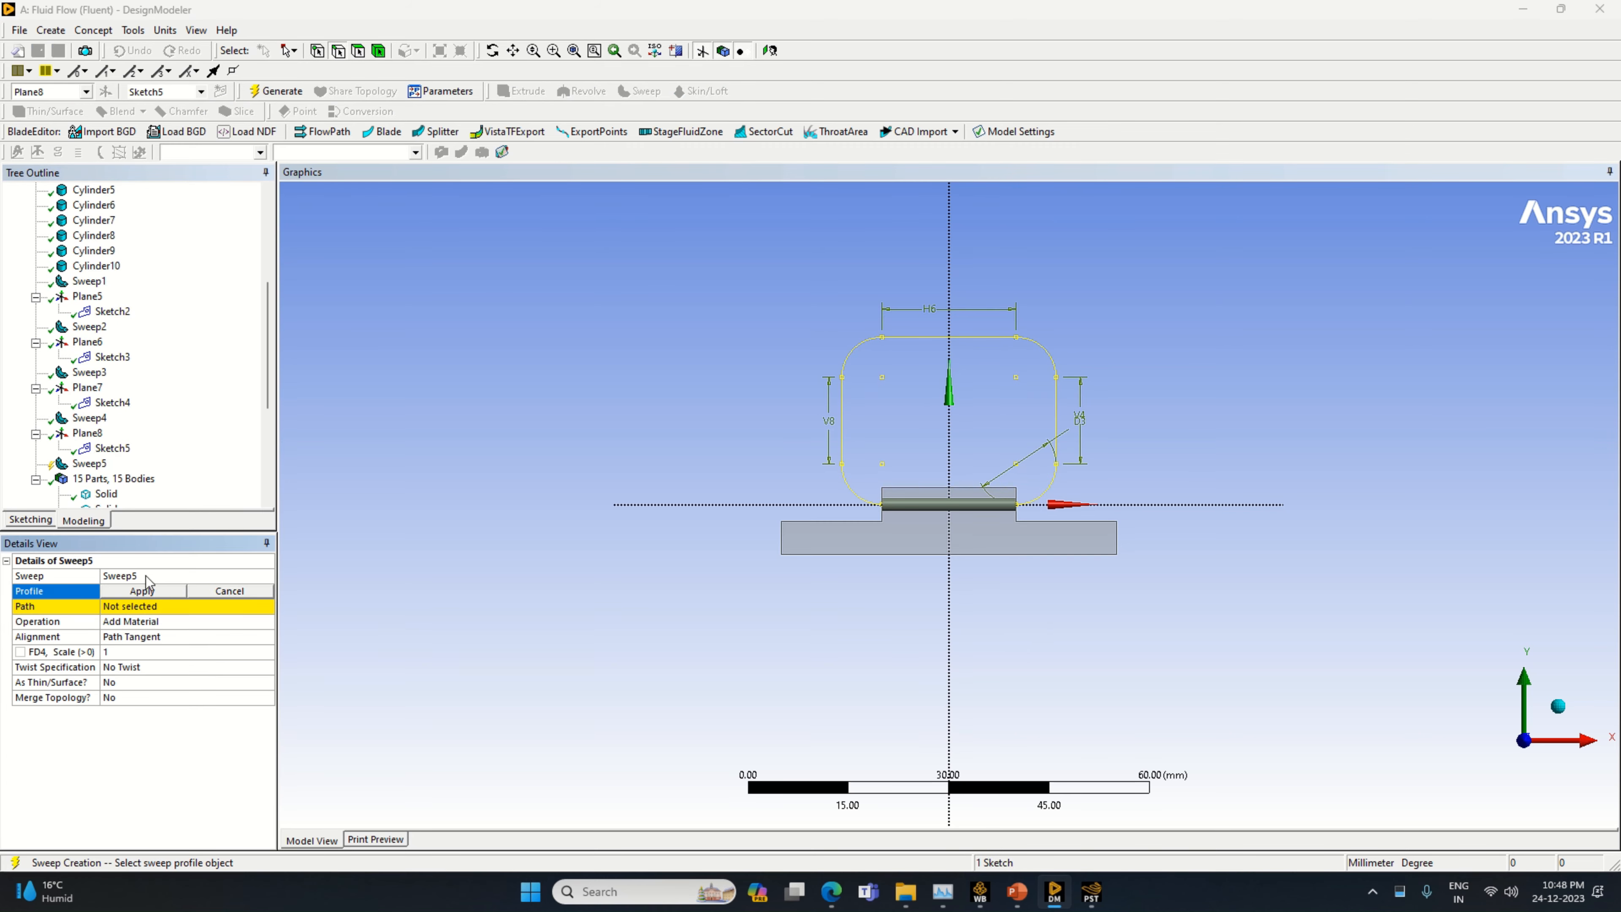
middle_click_drag(894, 702, 1024, 608)
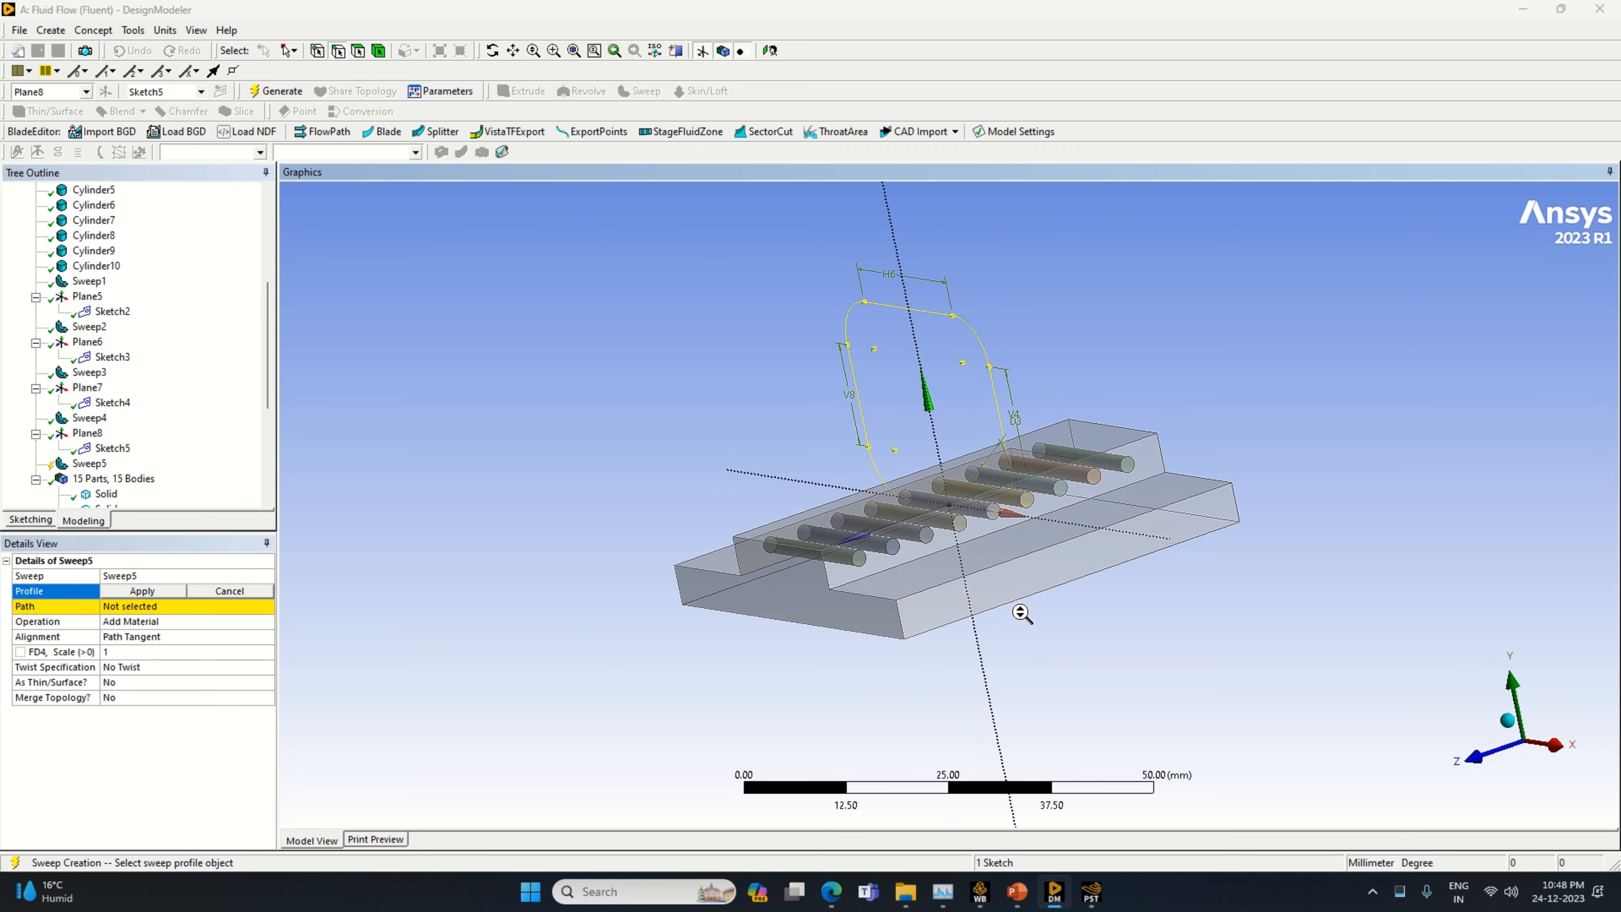
scroll(1025, 574, "up", 2)
scroll(1026, 553, "up", 2)
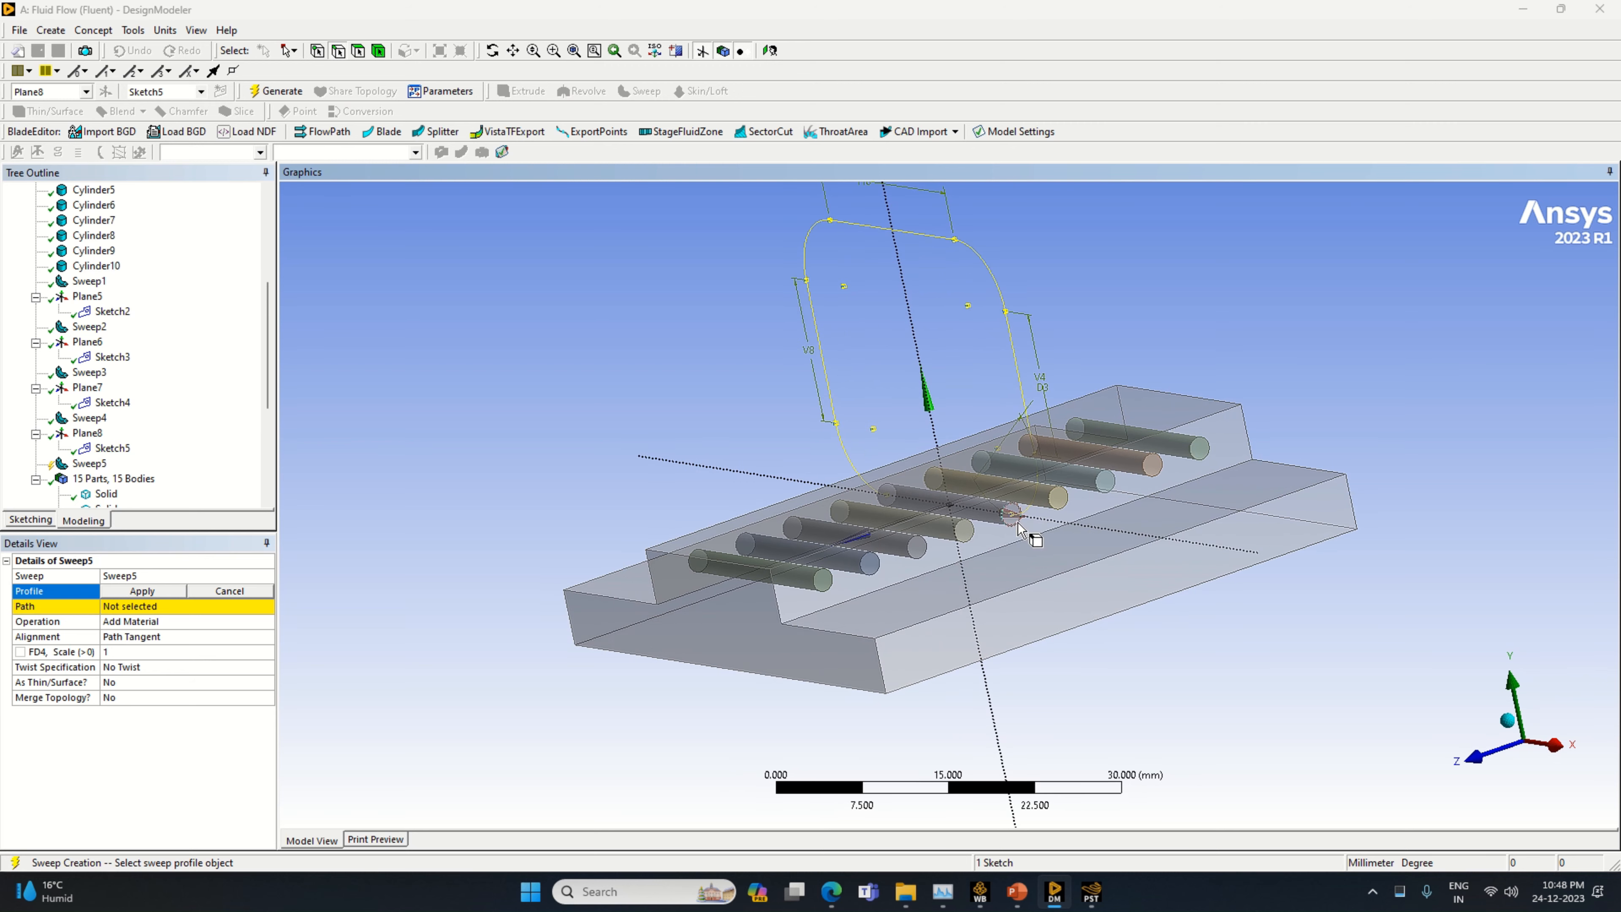
left_click(1015, 519)
left_click(1016, 517)
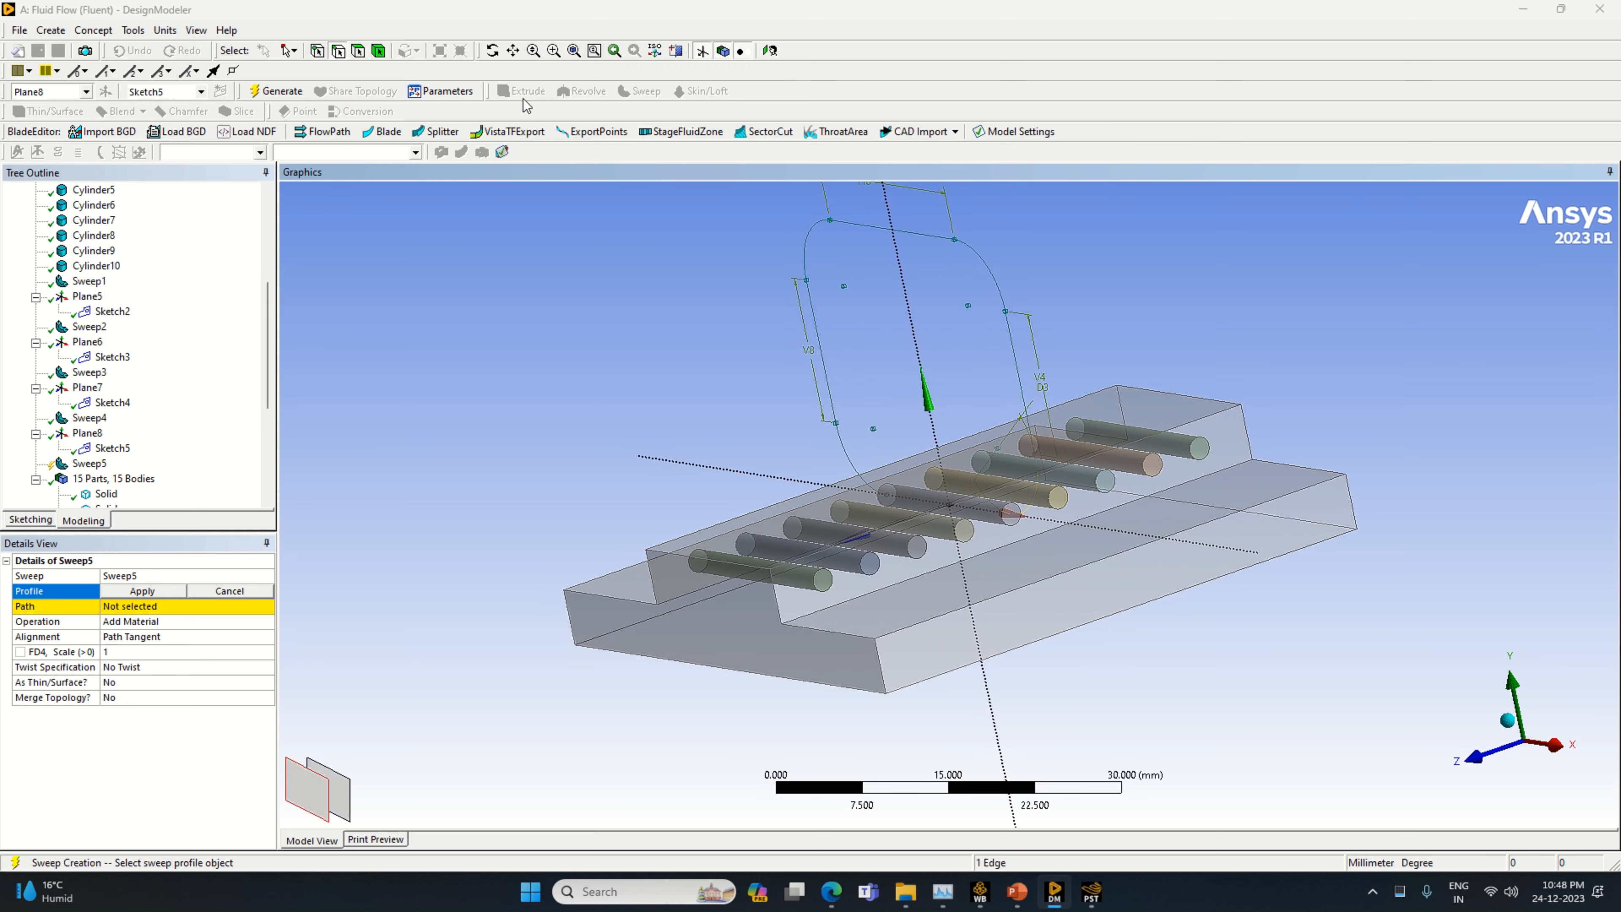
left_click(1015, 516)
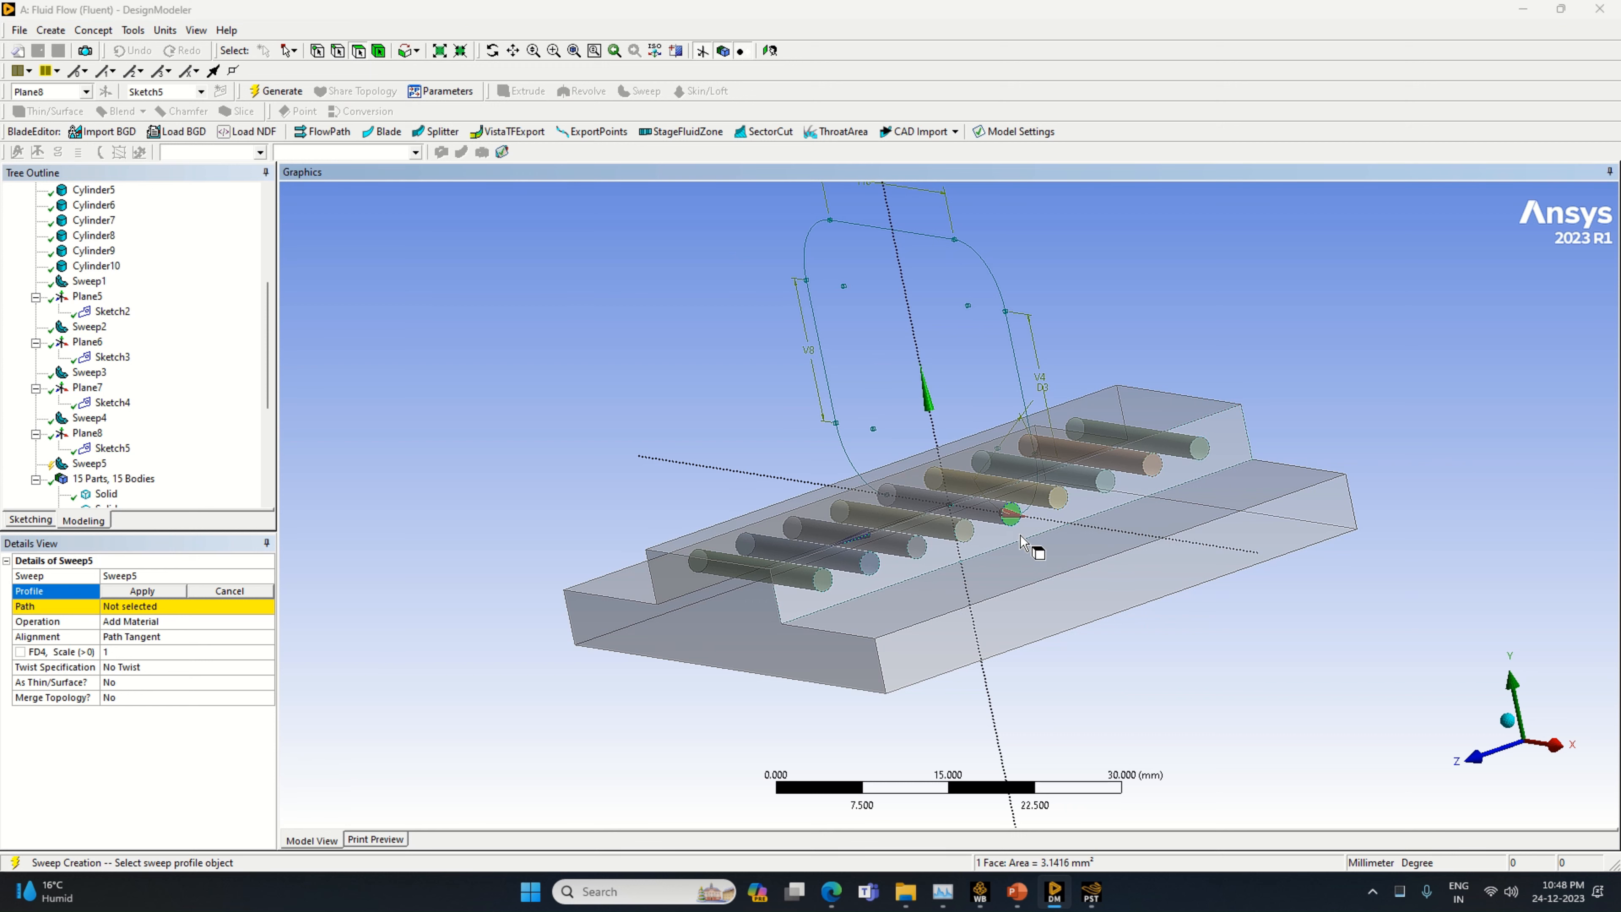
left_click(142, 591)
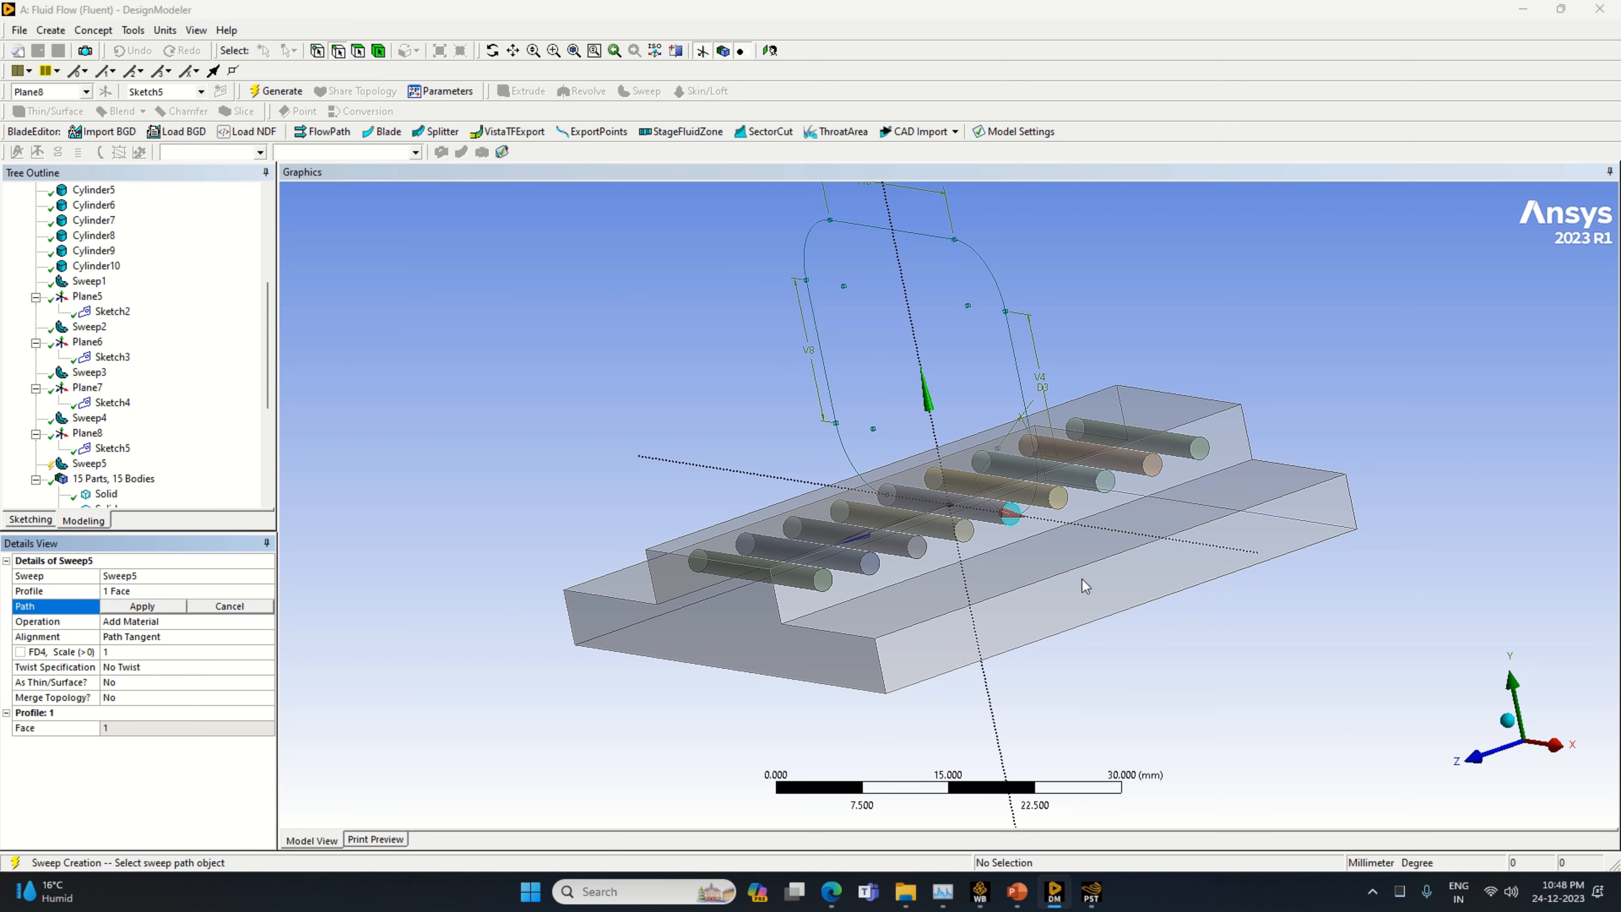
Use Sketch5 as the sweep path, set the operation to Slice Material and generate the tube loop
left_click(1034, 494)
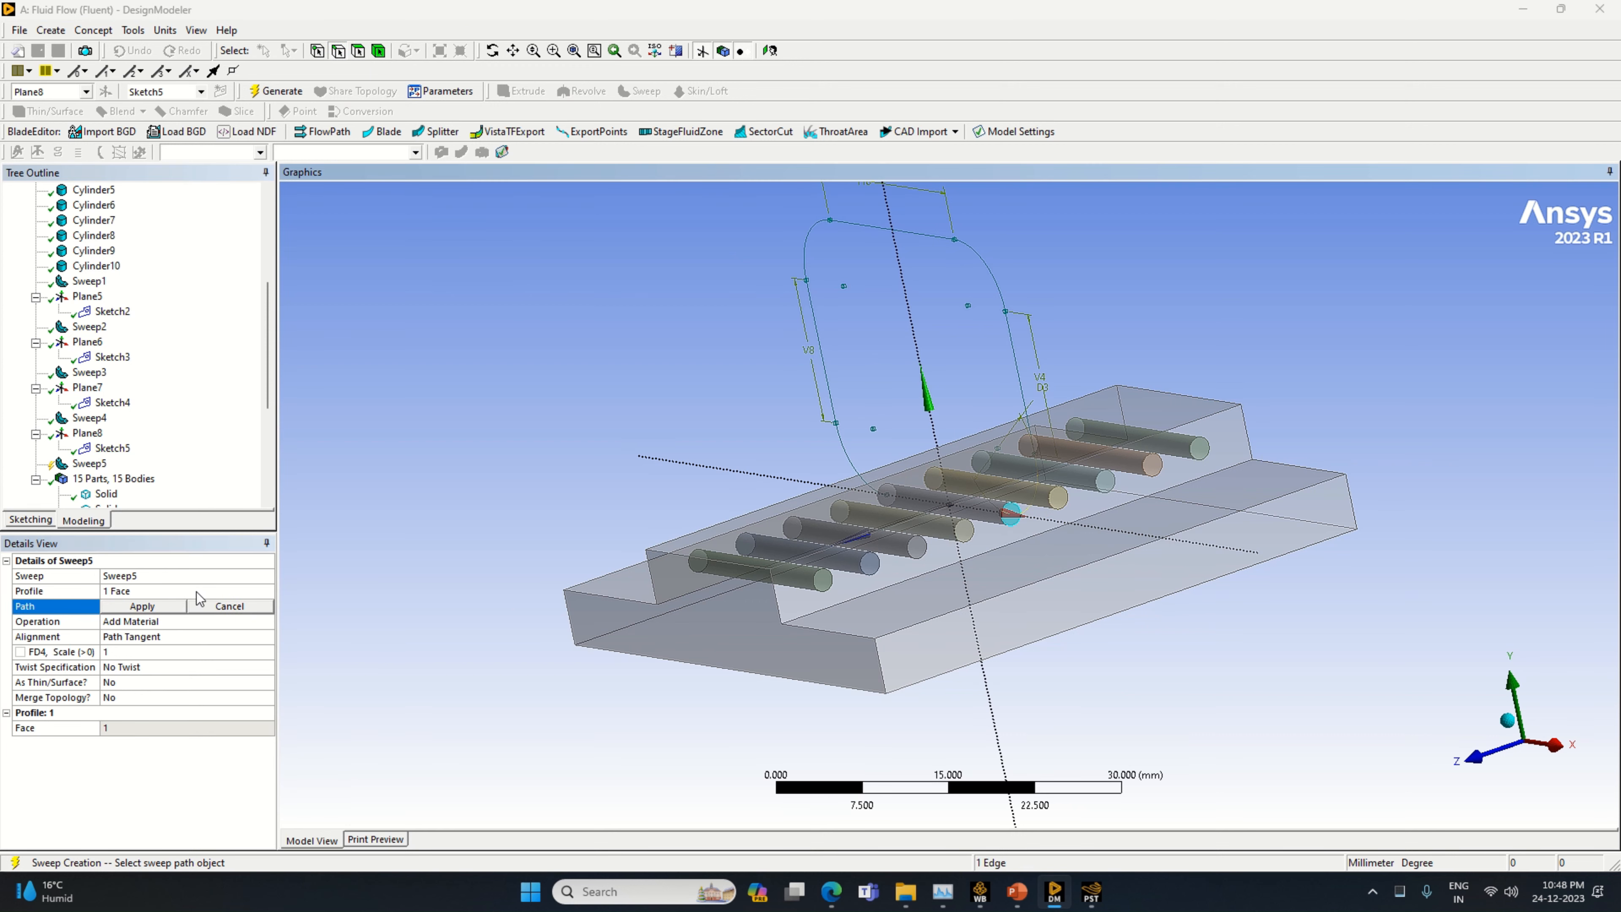
left_click(142, 606)
left_click(268, 620)
left_click(266, 621)
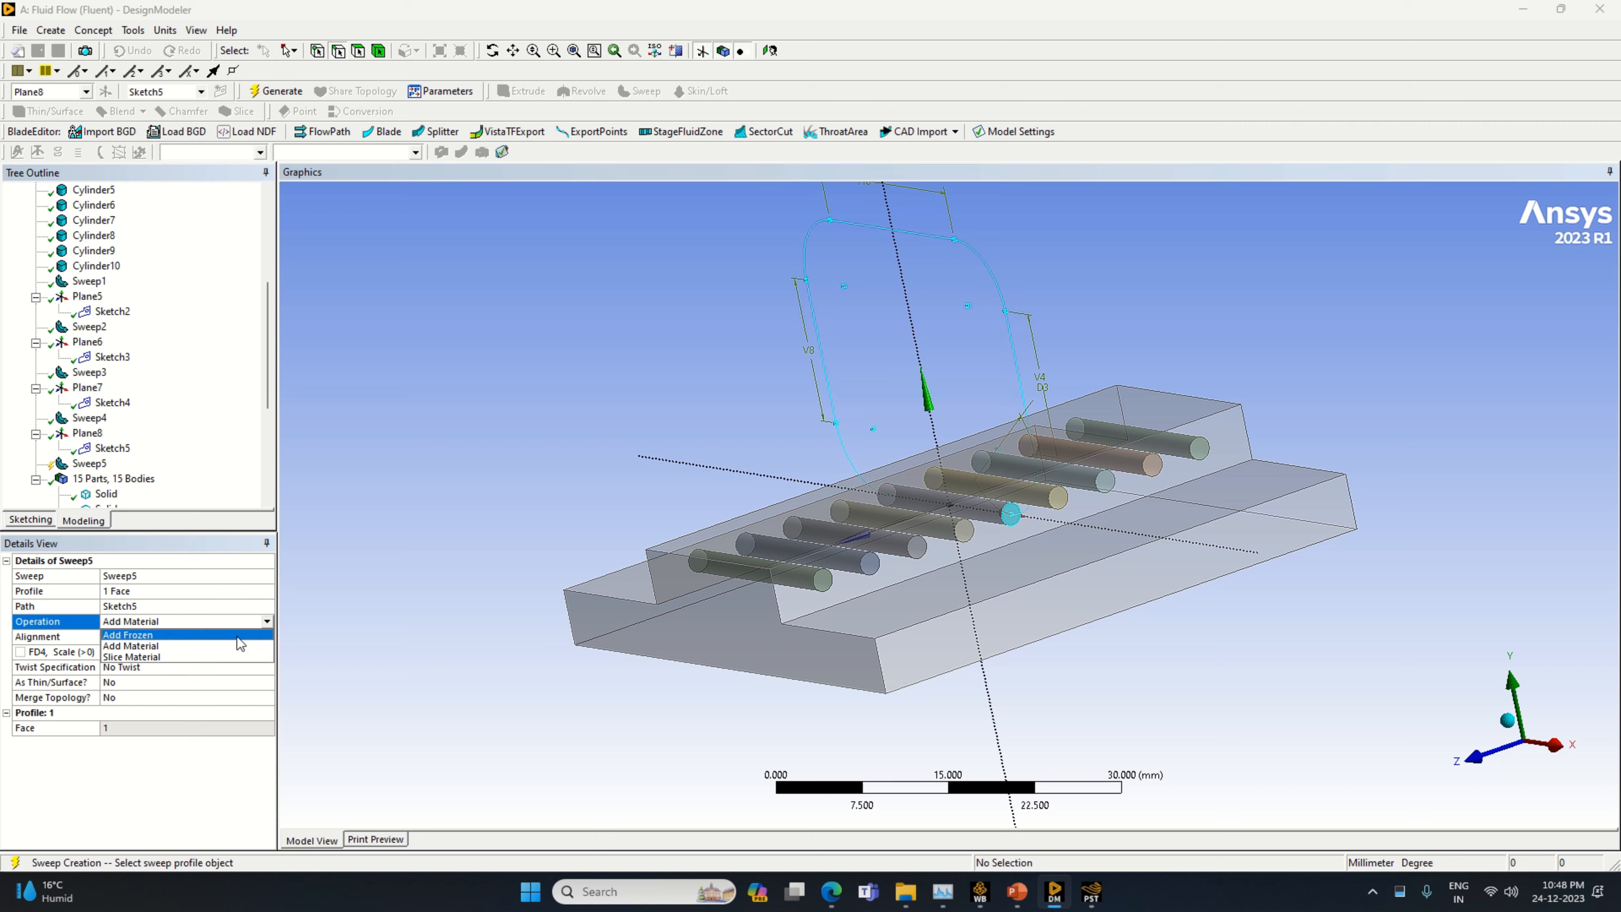
left_click(214, 657)
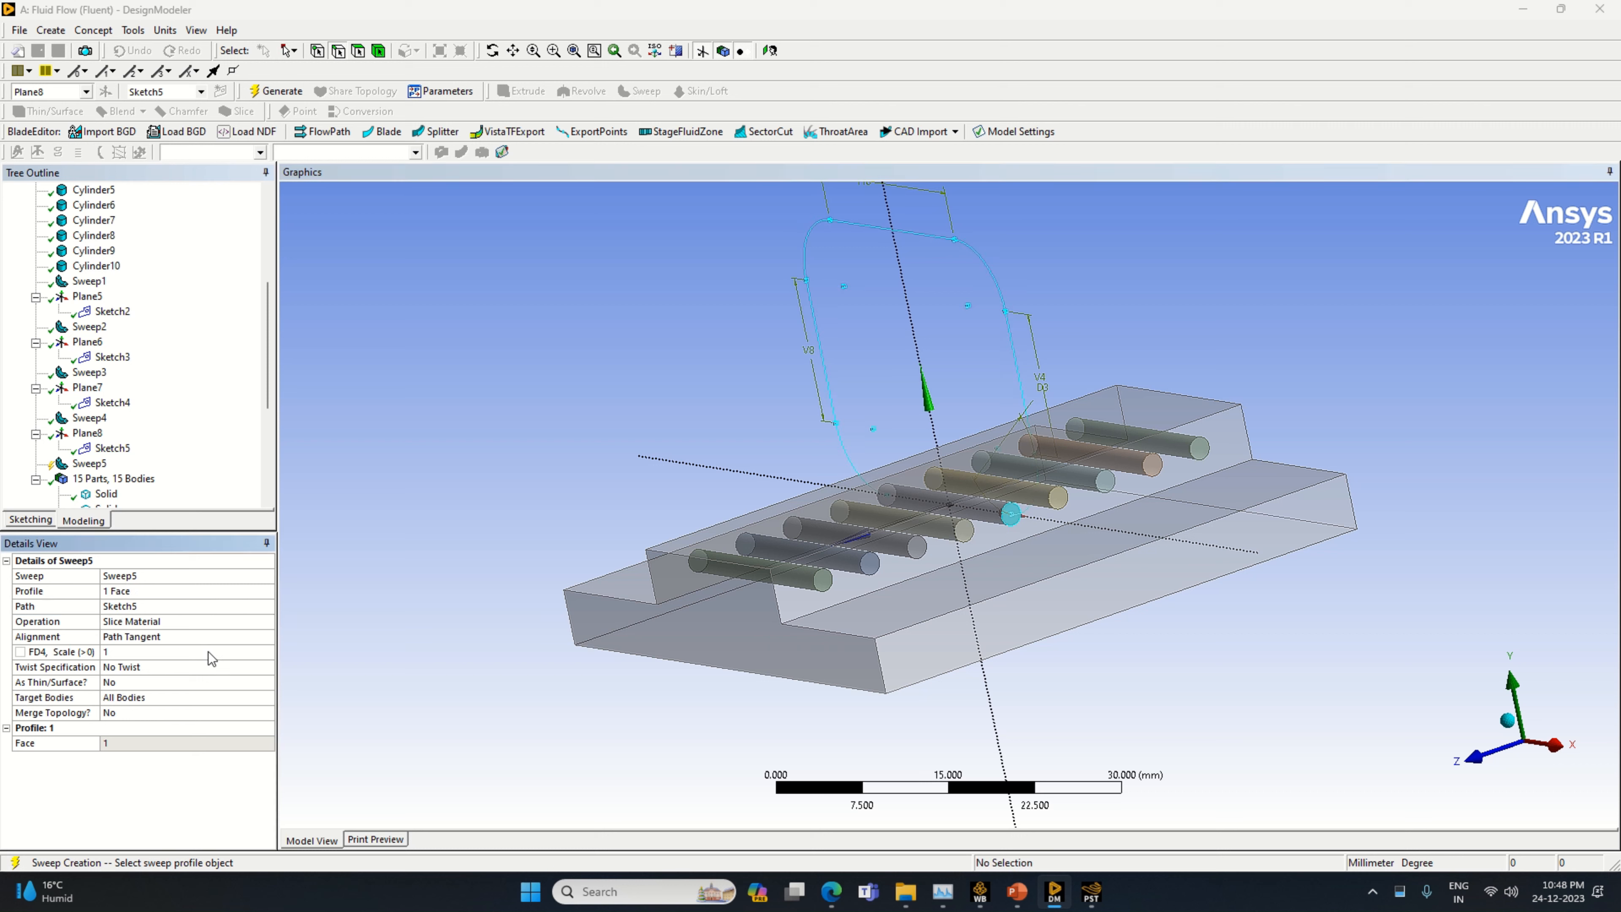
left_click(272, 92)
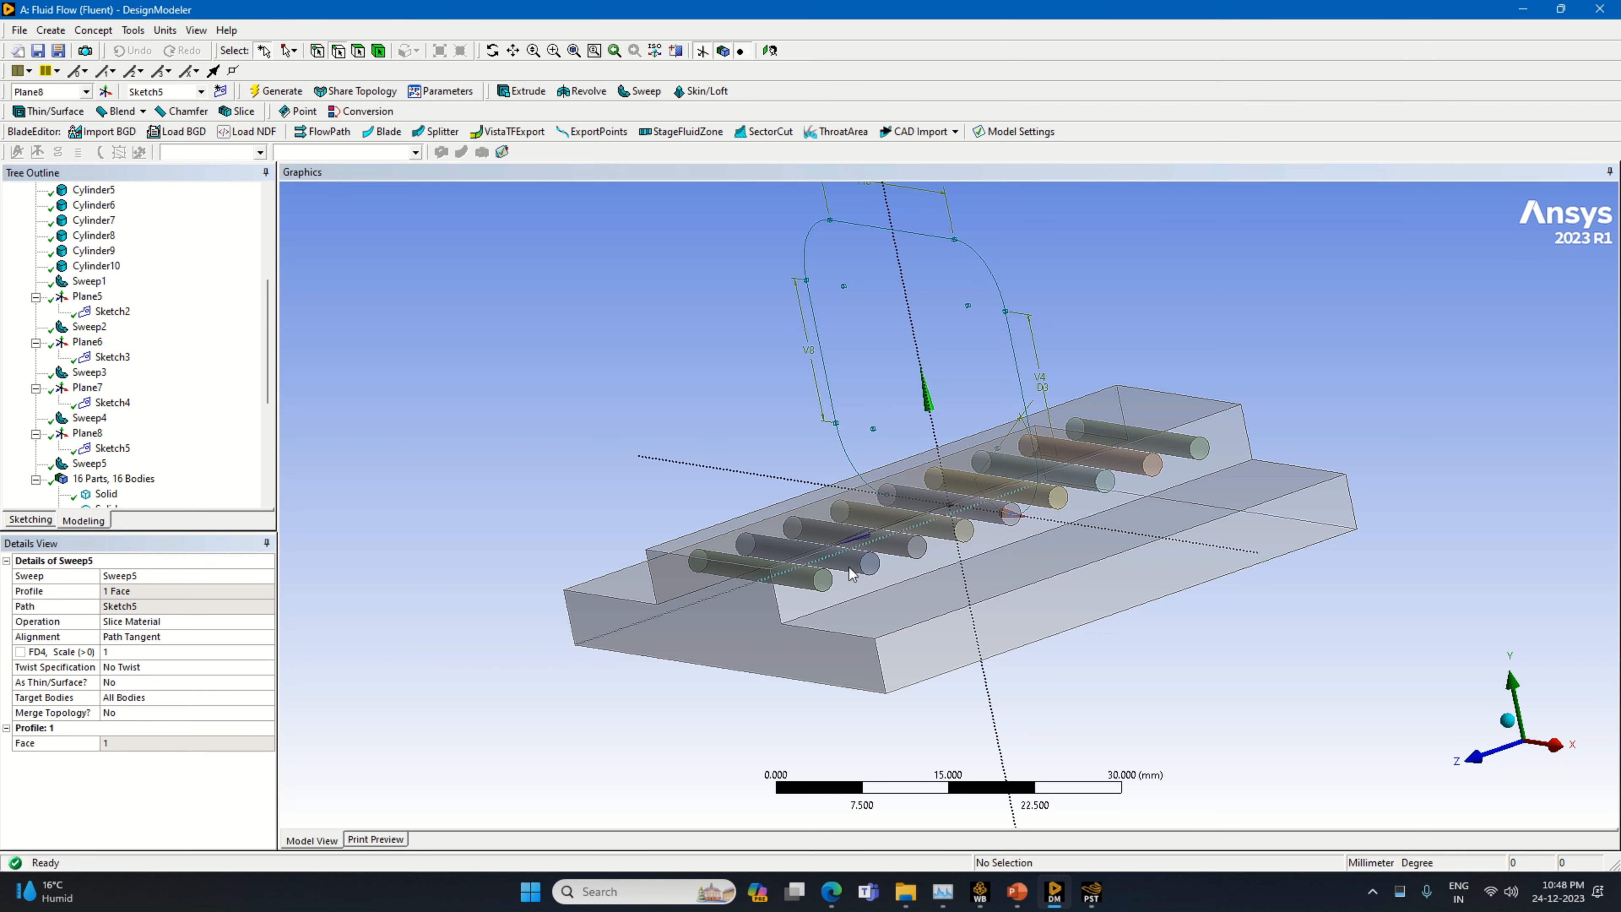
left_click(90, 464)
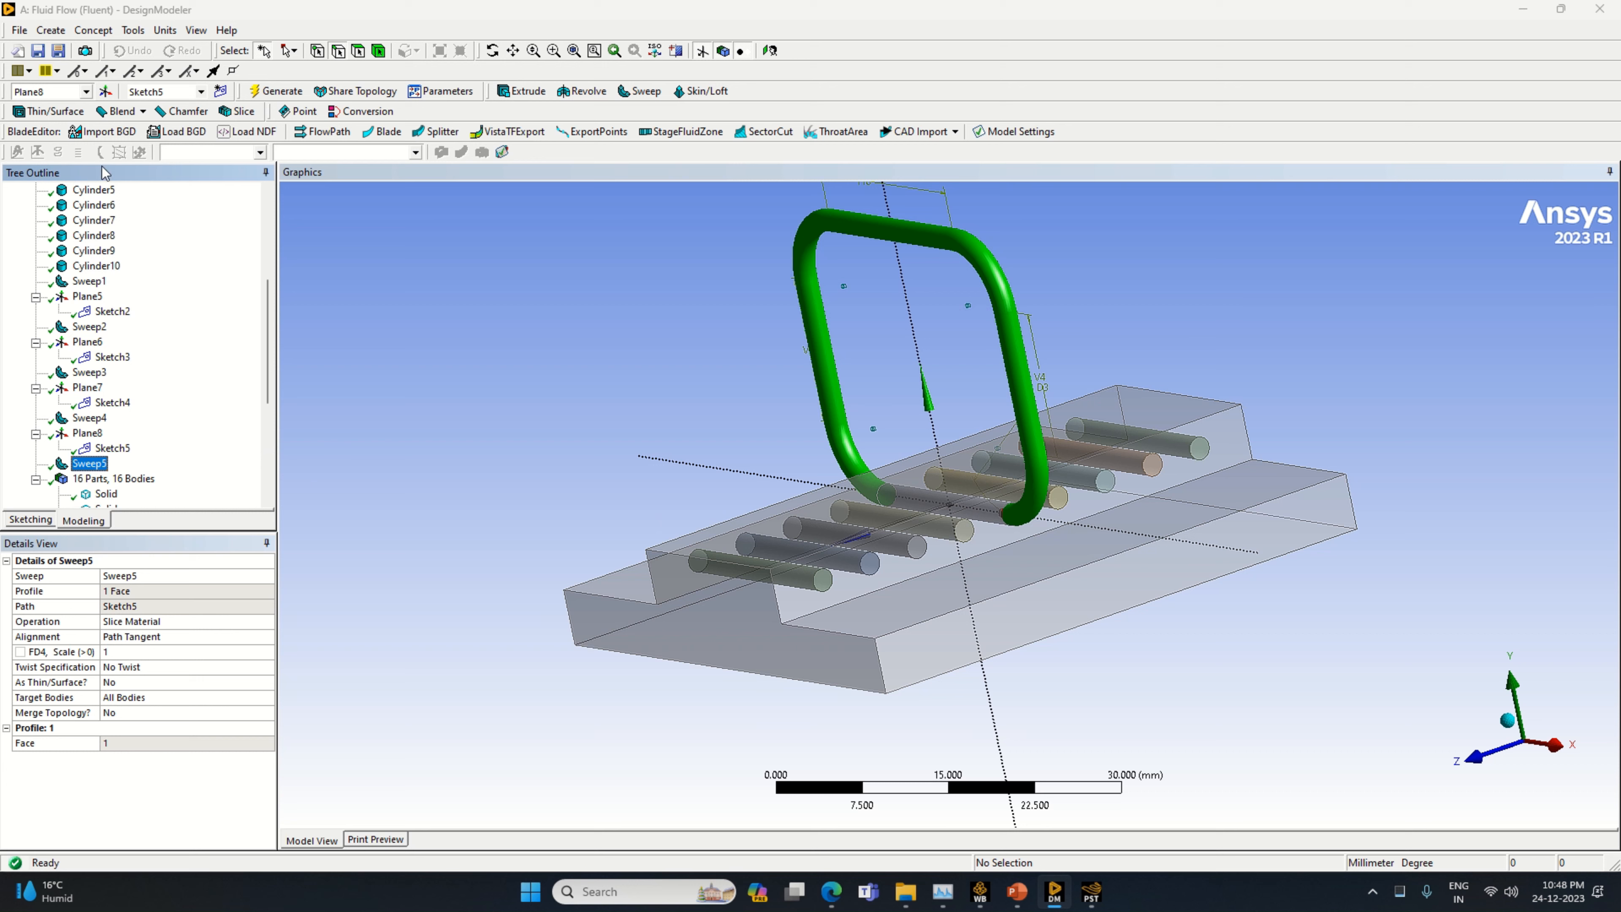
Create a new plane from Plane8 with a Z offset of 5 mm and generate it
left_click(105, 91)
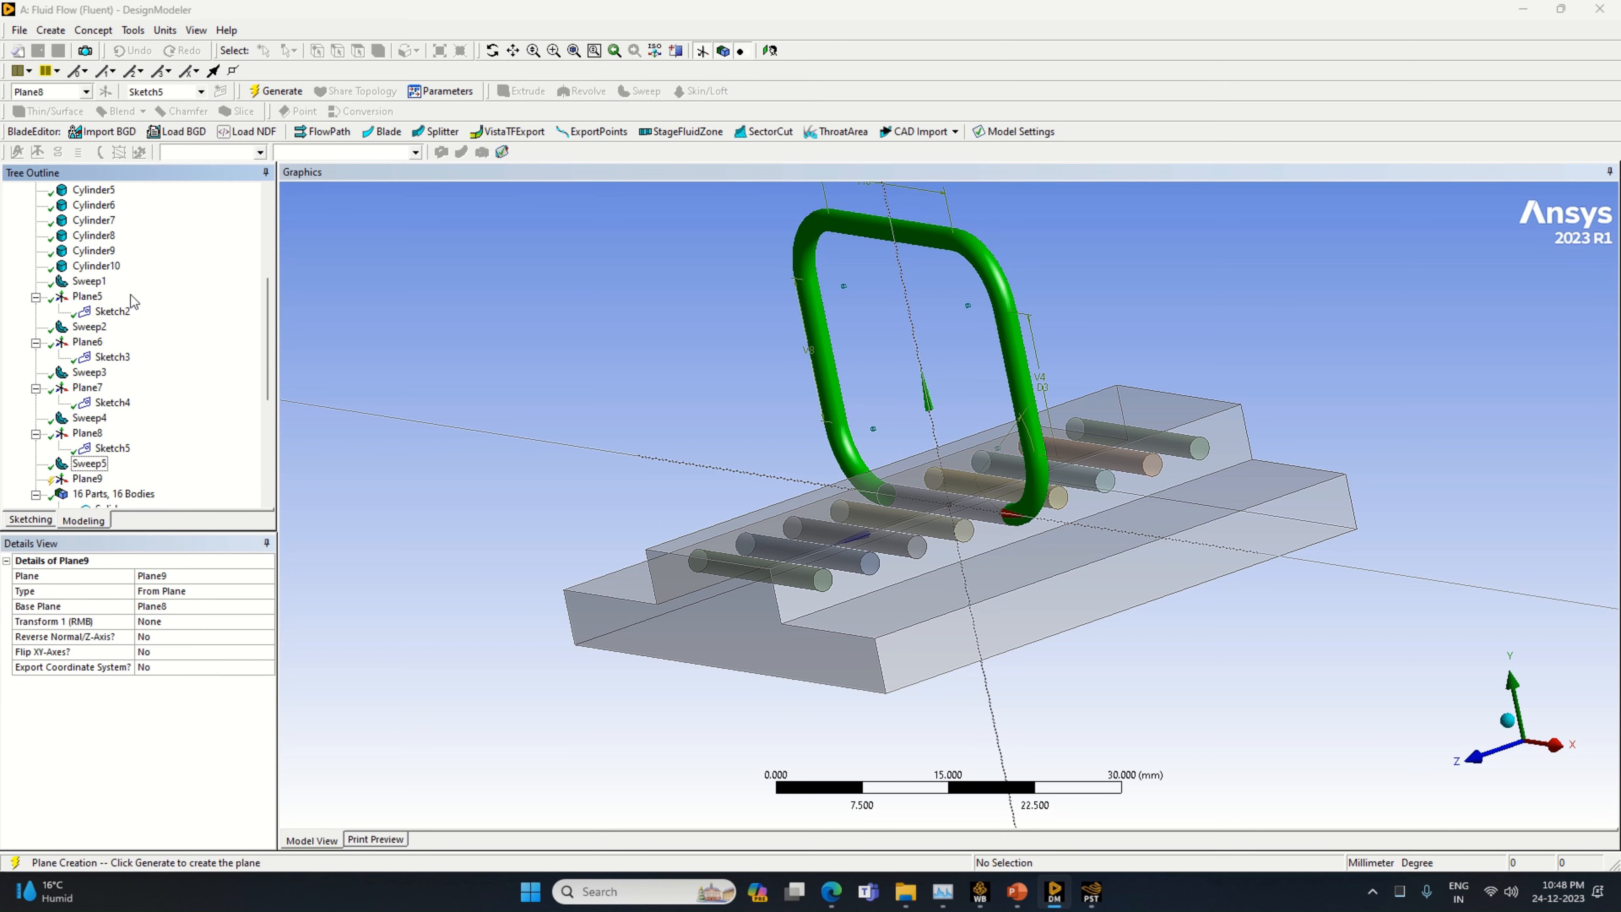
left_click(268, 622)
left_click(268, 622)
left_click(200, 678)
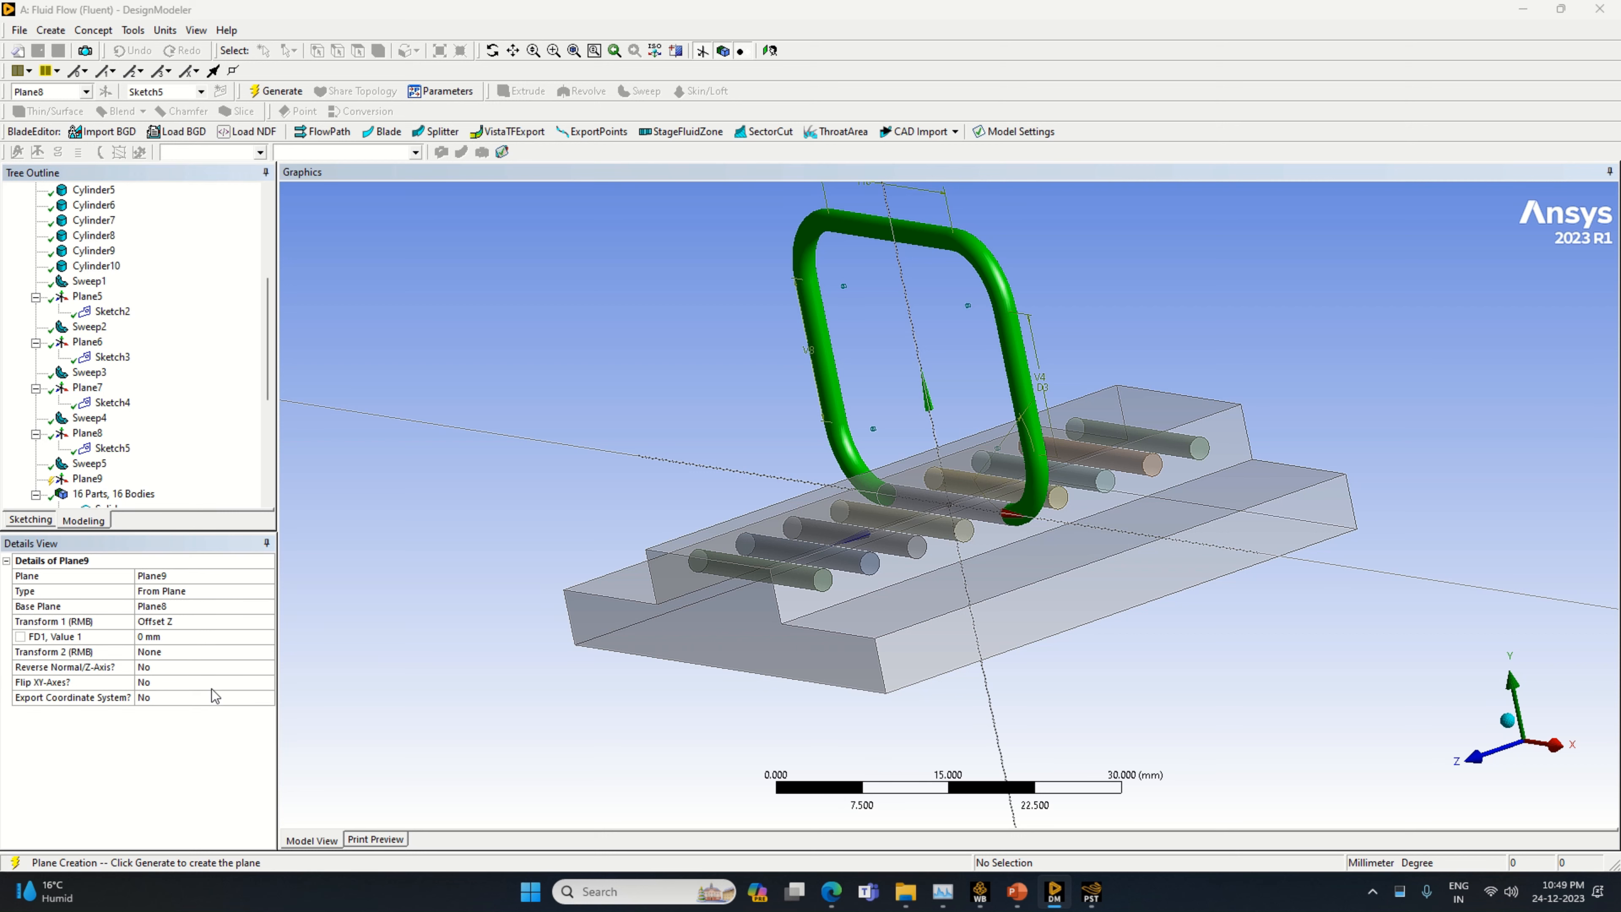
left_click(189, 637)
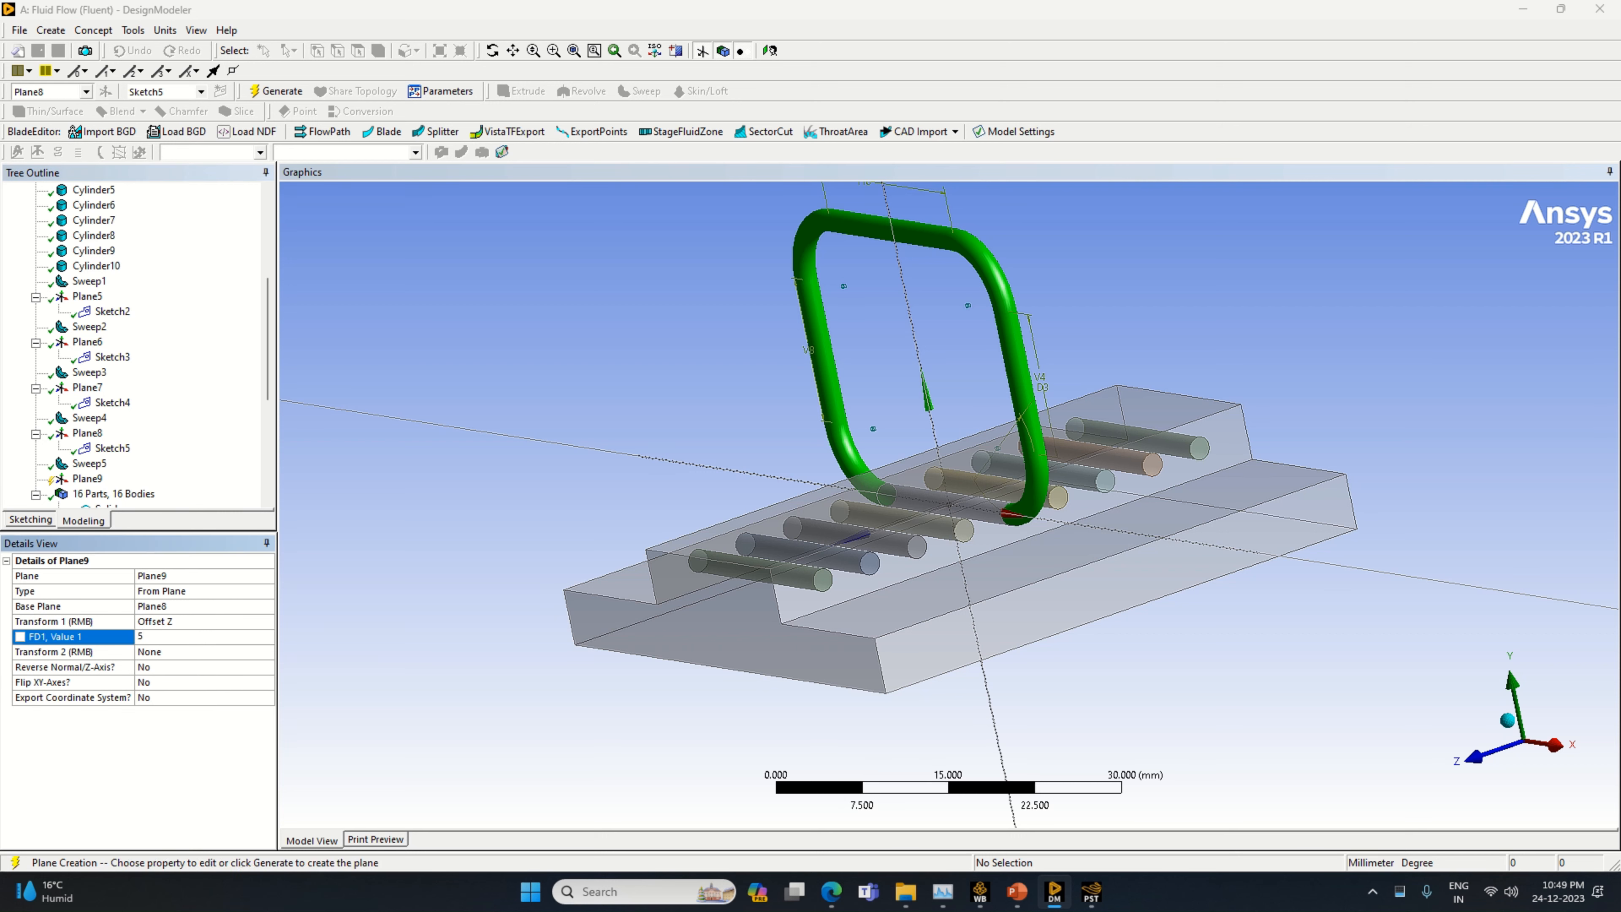
key("Return")
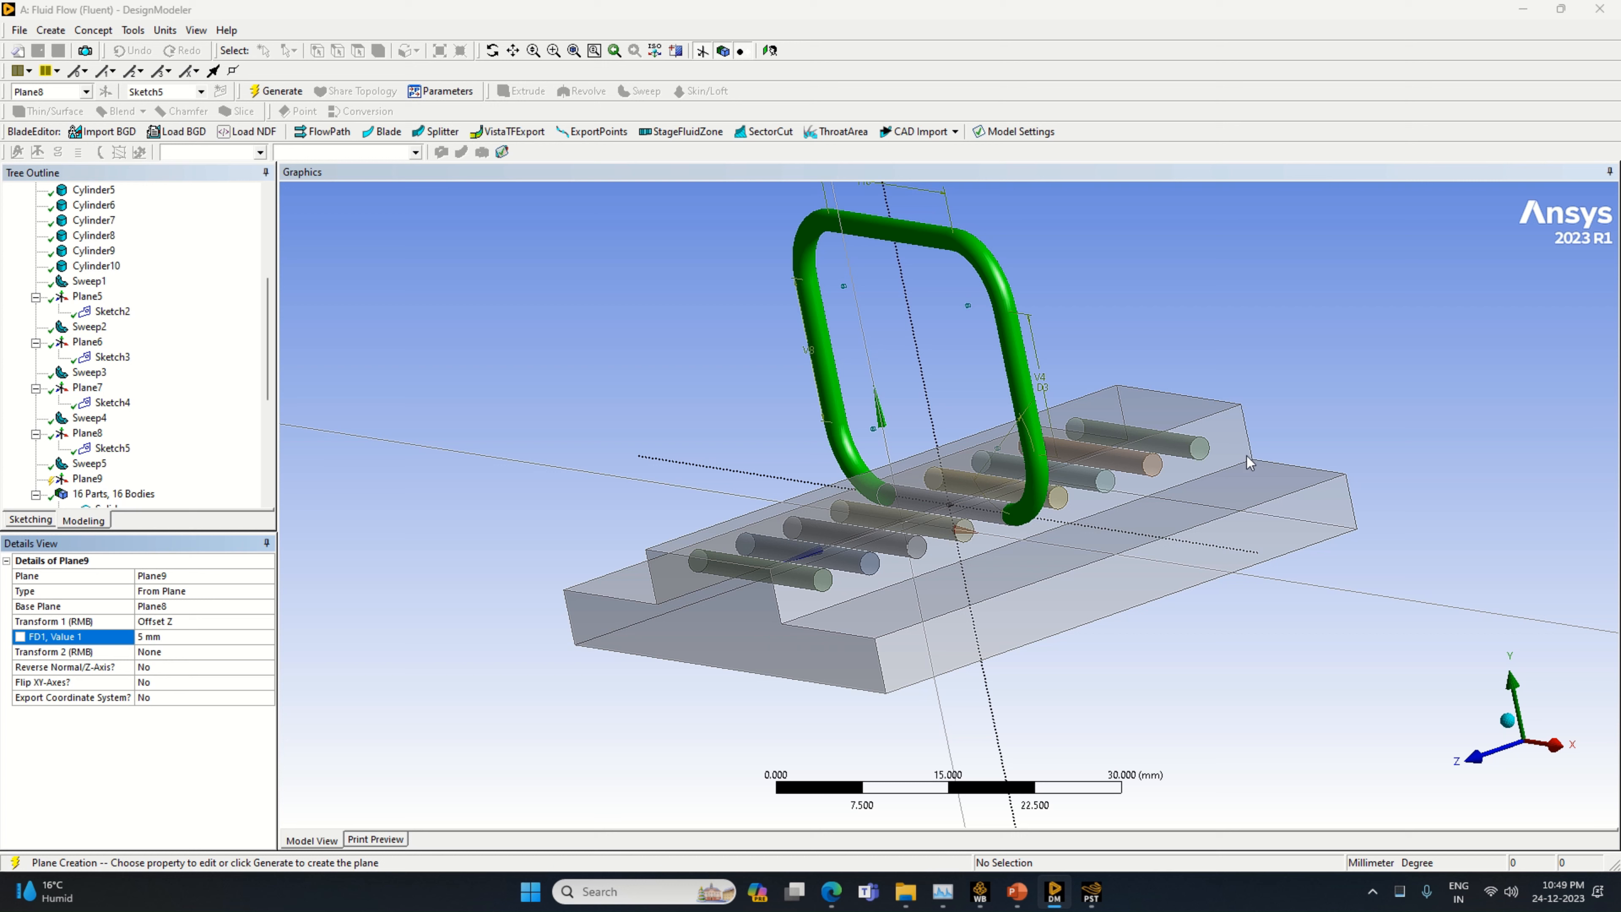
left_click(272, 93)
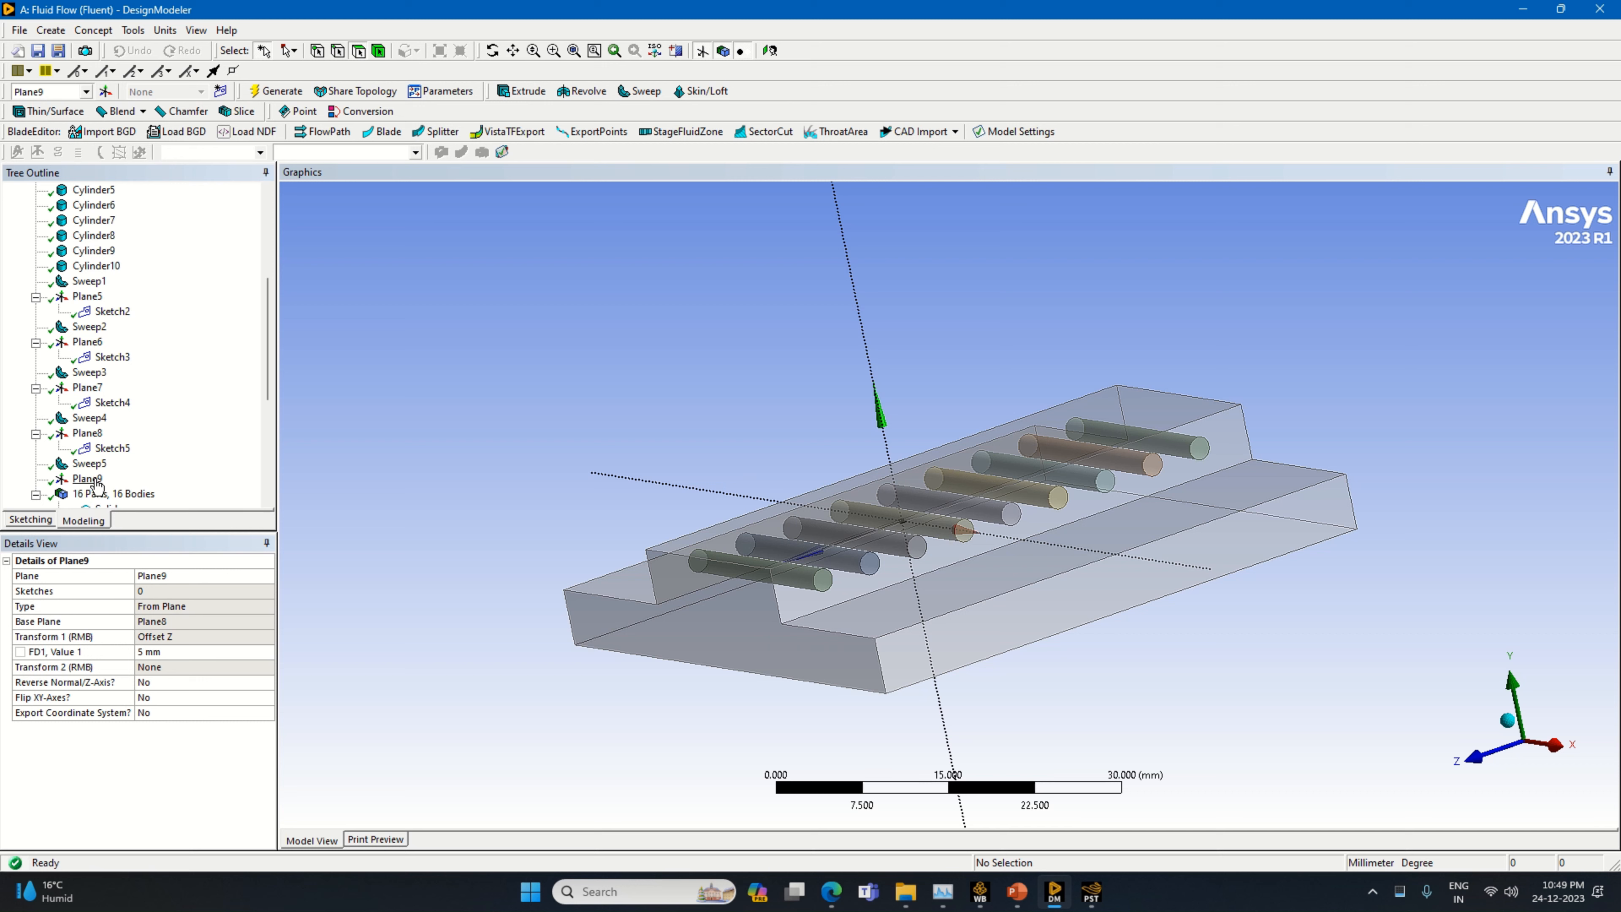
Add a new sketch on Plane9, view the plane face-on and open the sketch for drawing
left_click(220, 91)
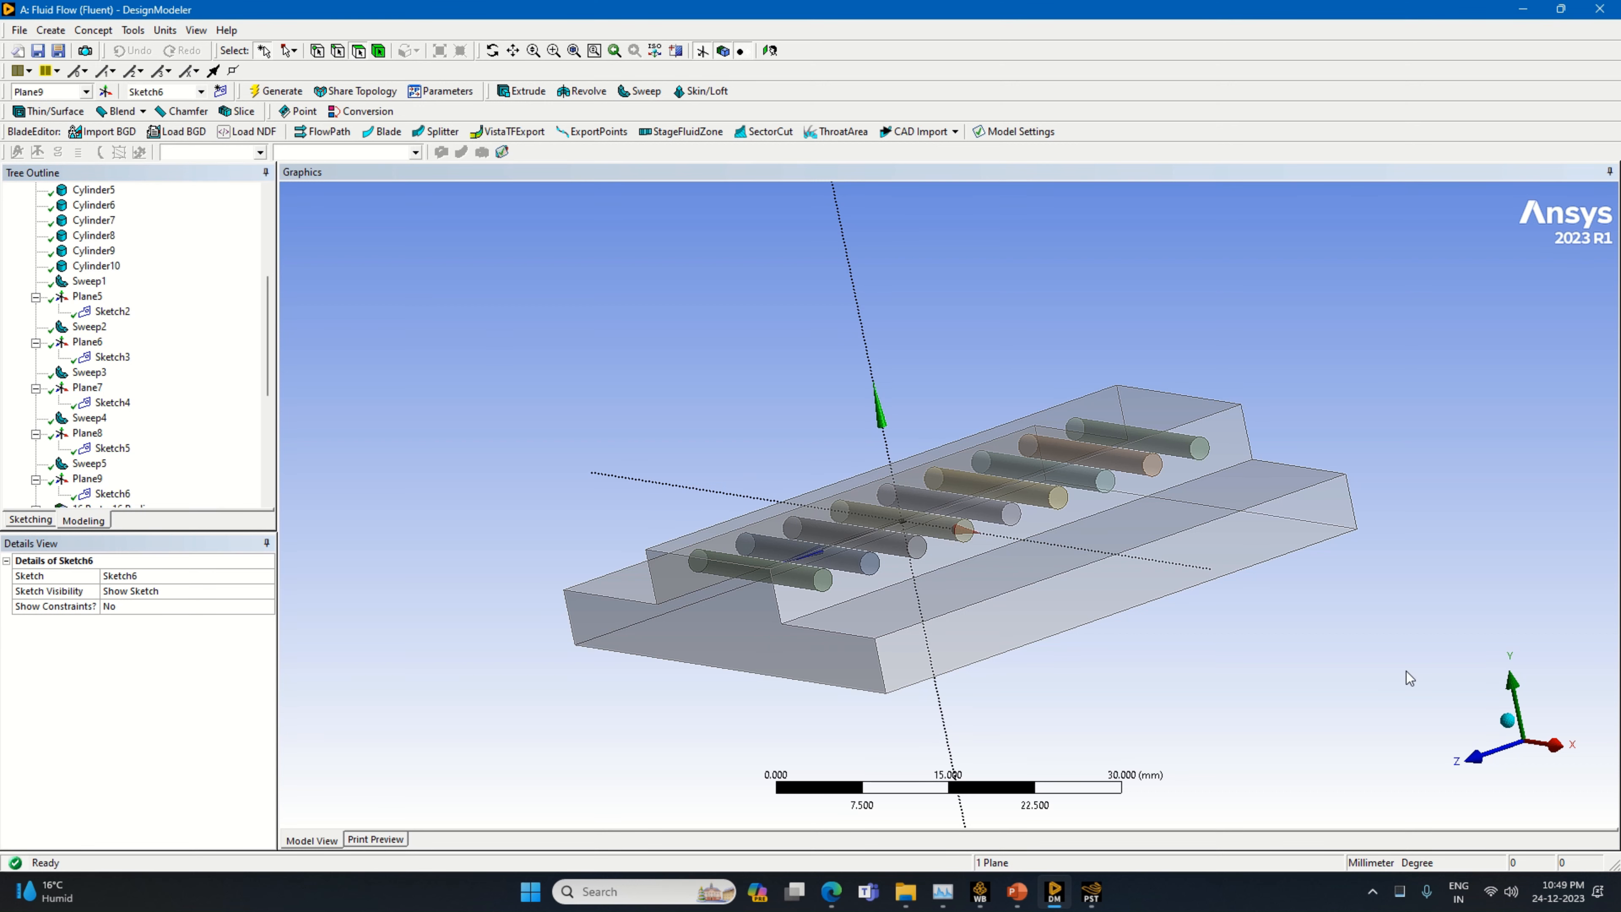
right_click(86, 478)
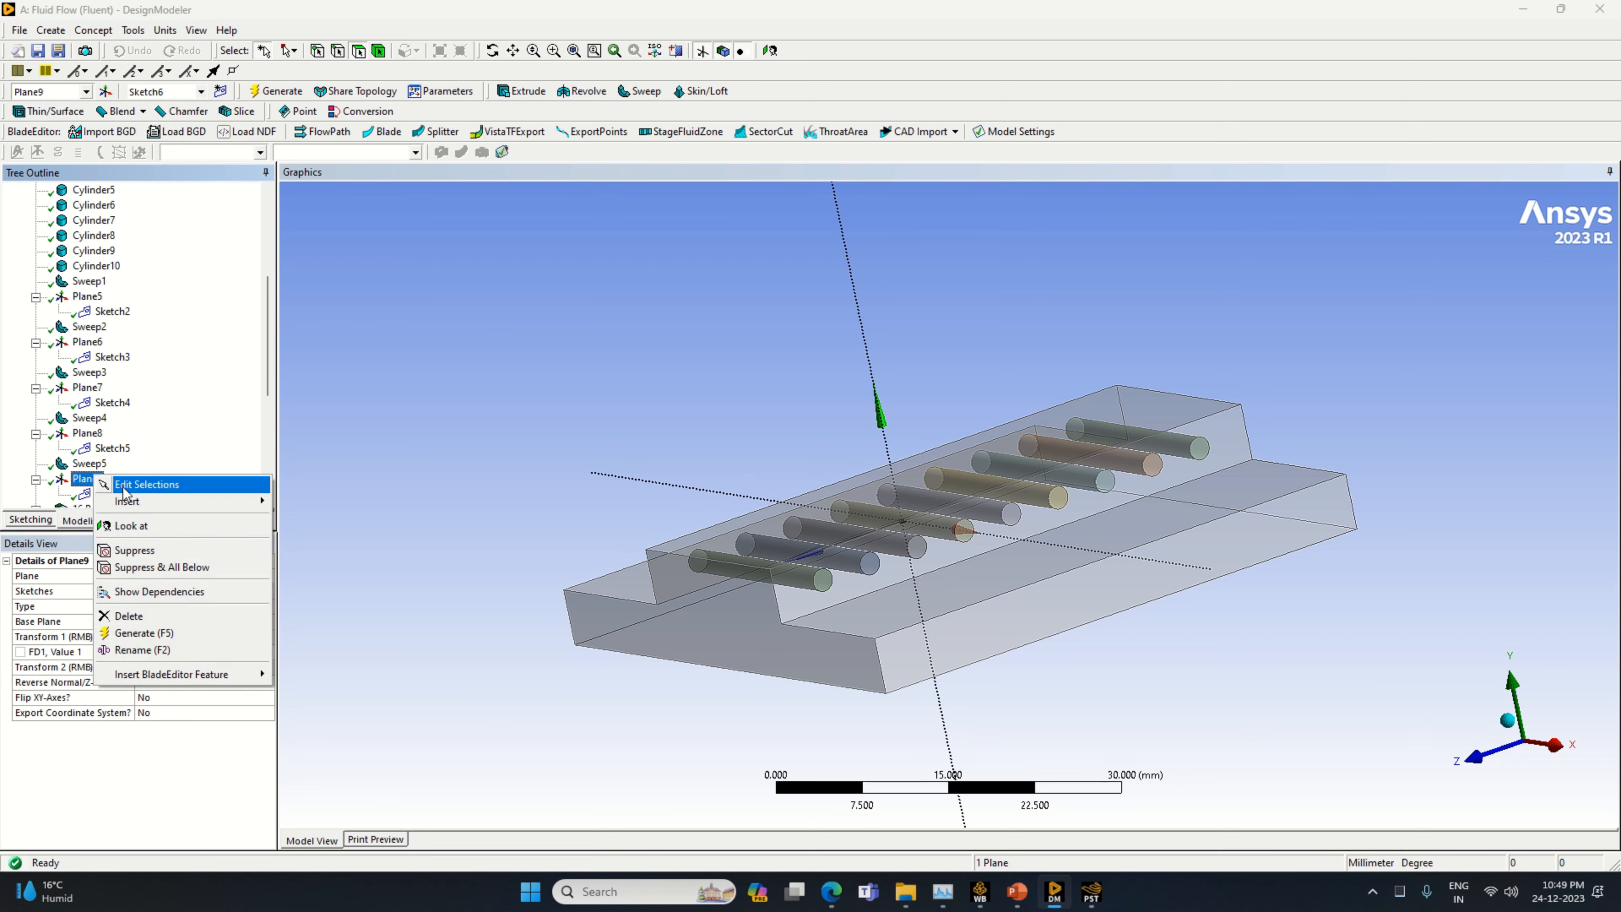
left_click(132, 526)
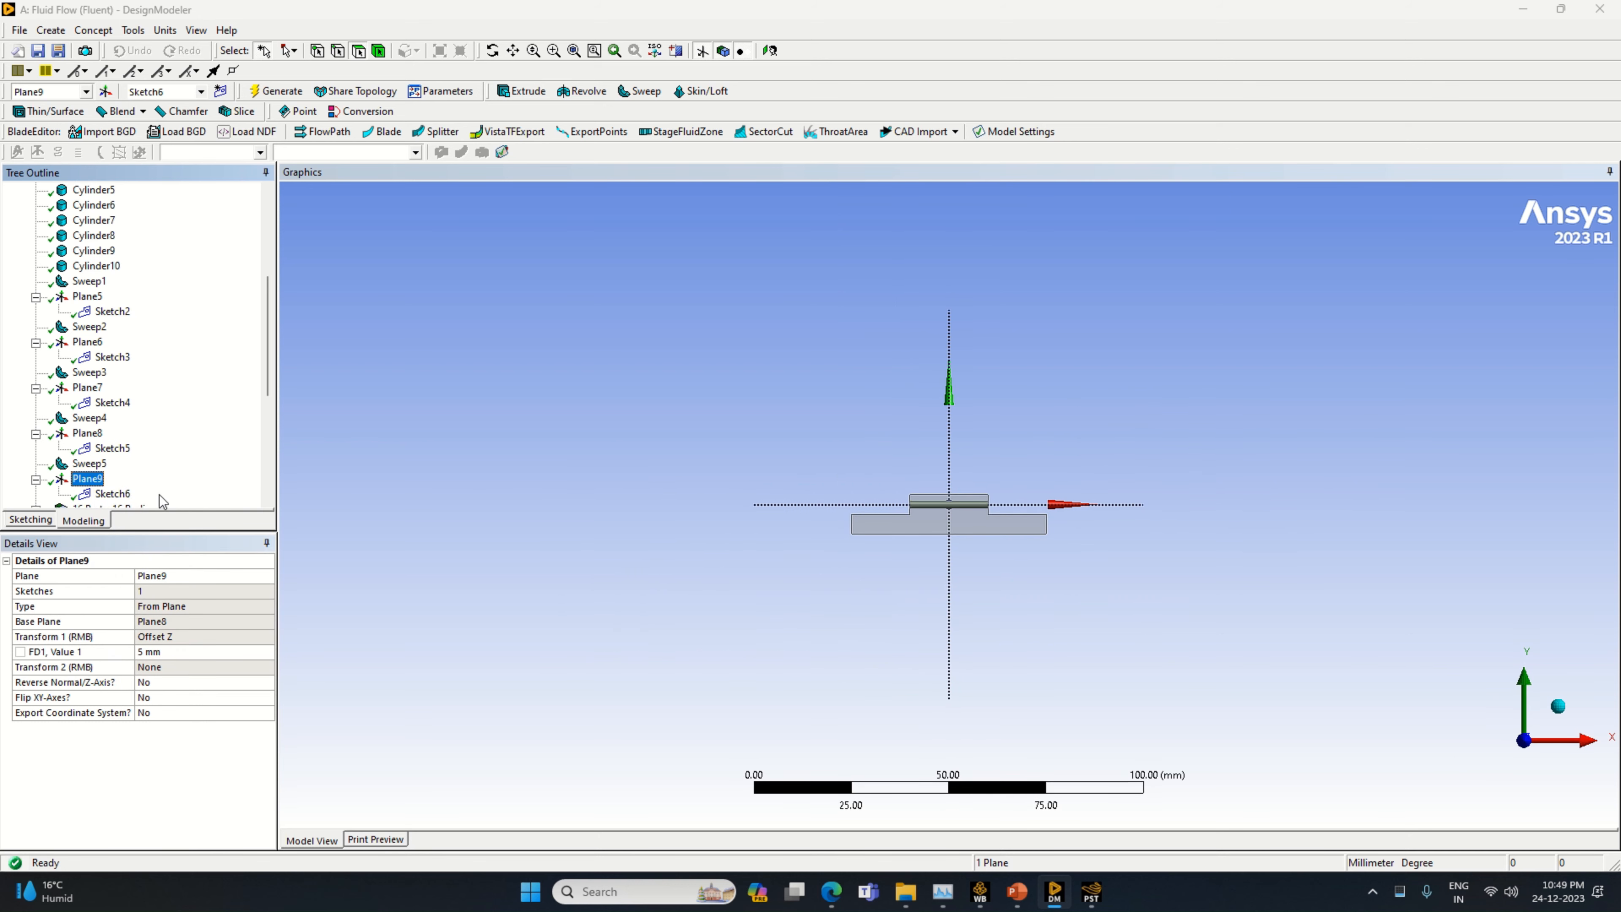
scroll(160, 494, "down", 1)
left_click(114, 449)
left_click(31, 519)
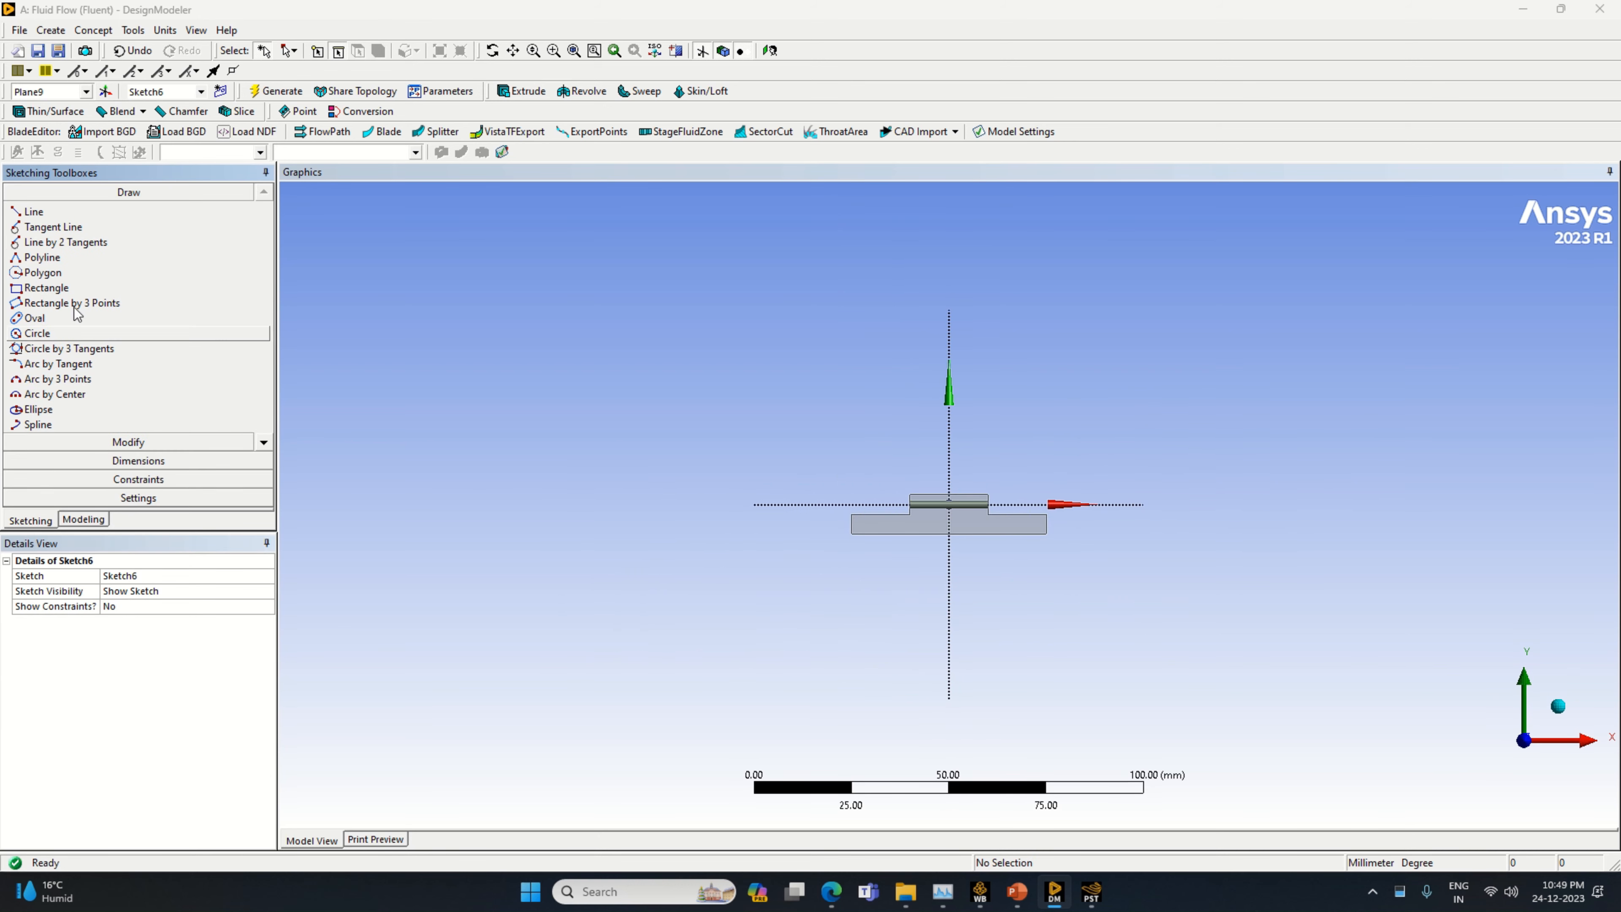
Draw a horizontal line about 10 mm long from the origin along the positive X axis to the cylinder's end
left_click(34, 211)
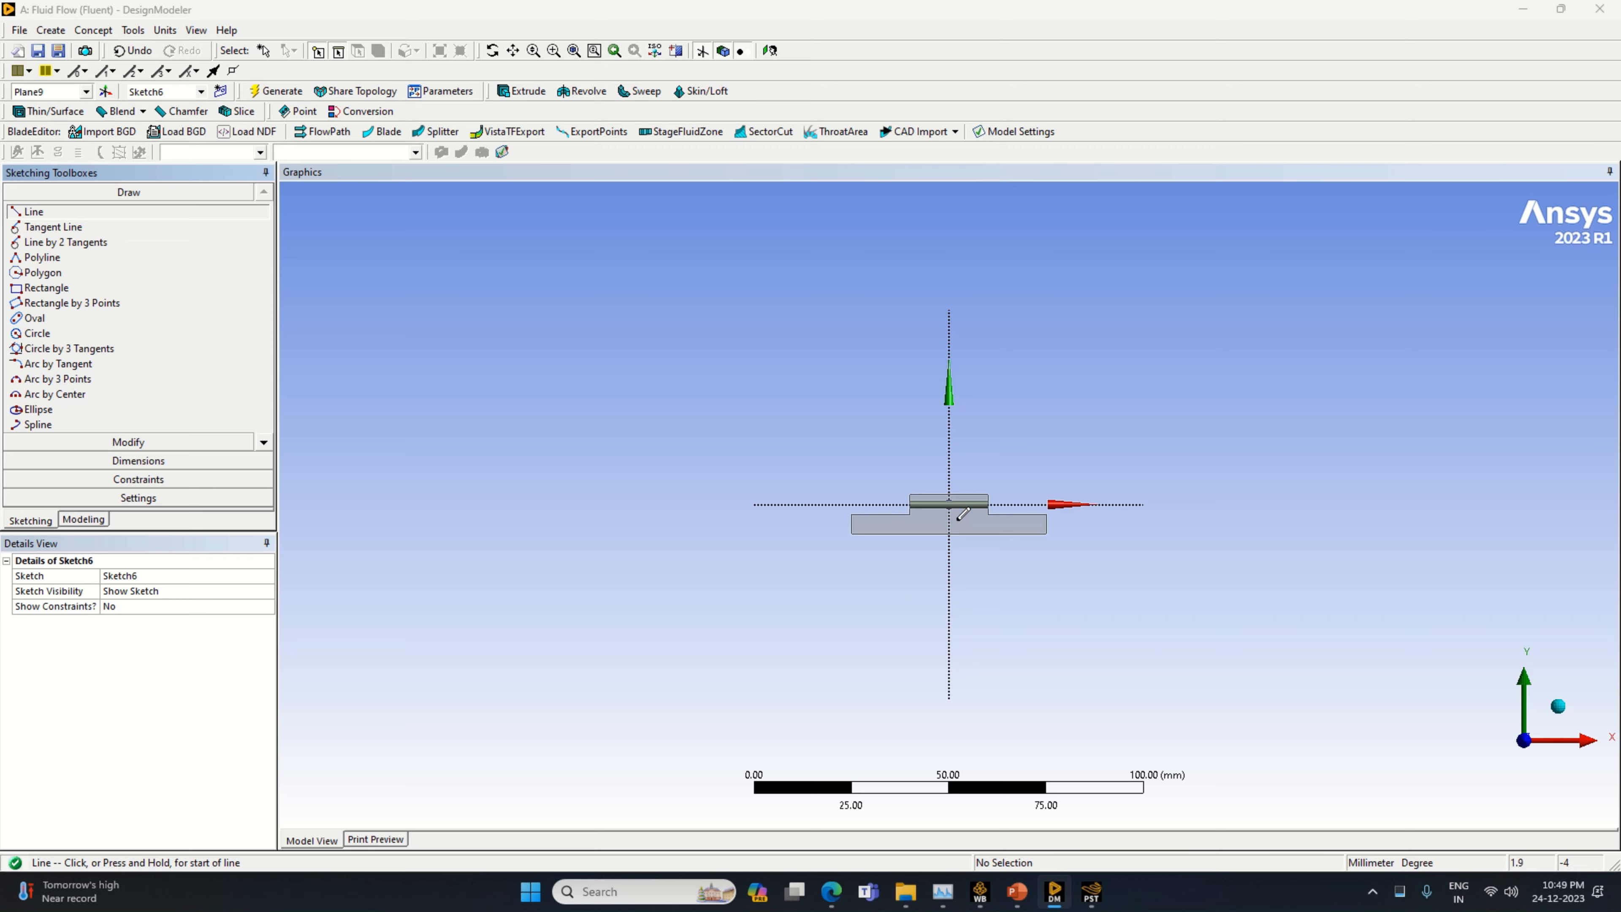
scroll(963, 513, "up", 3)
left_click(949, 504)
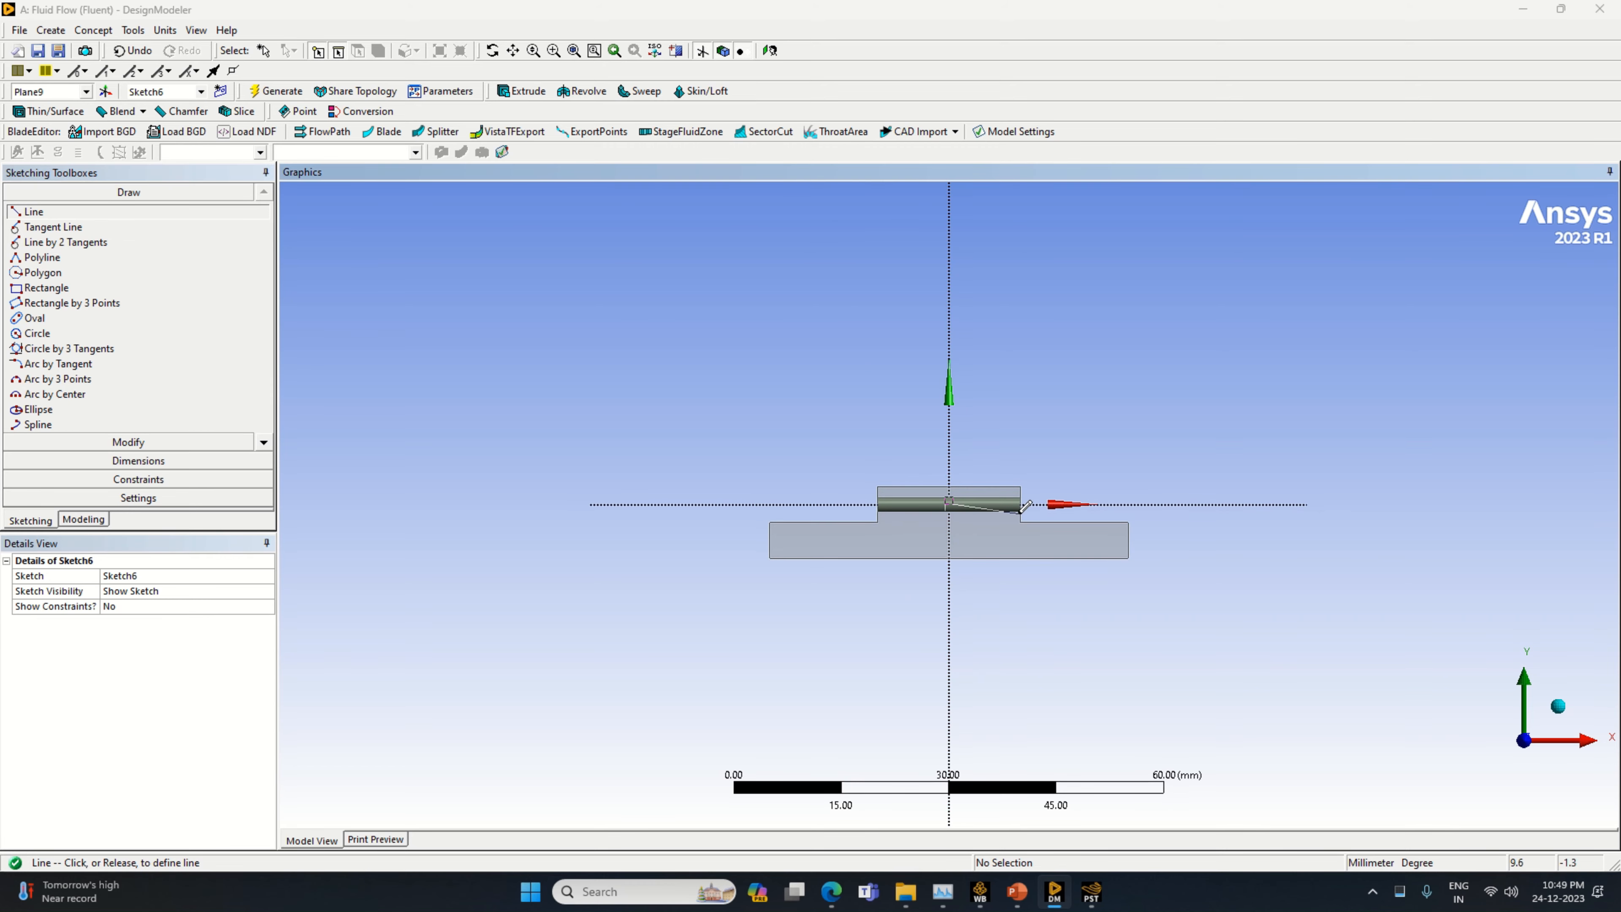
left_click(1022, 510)
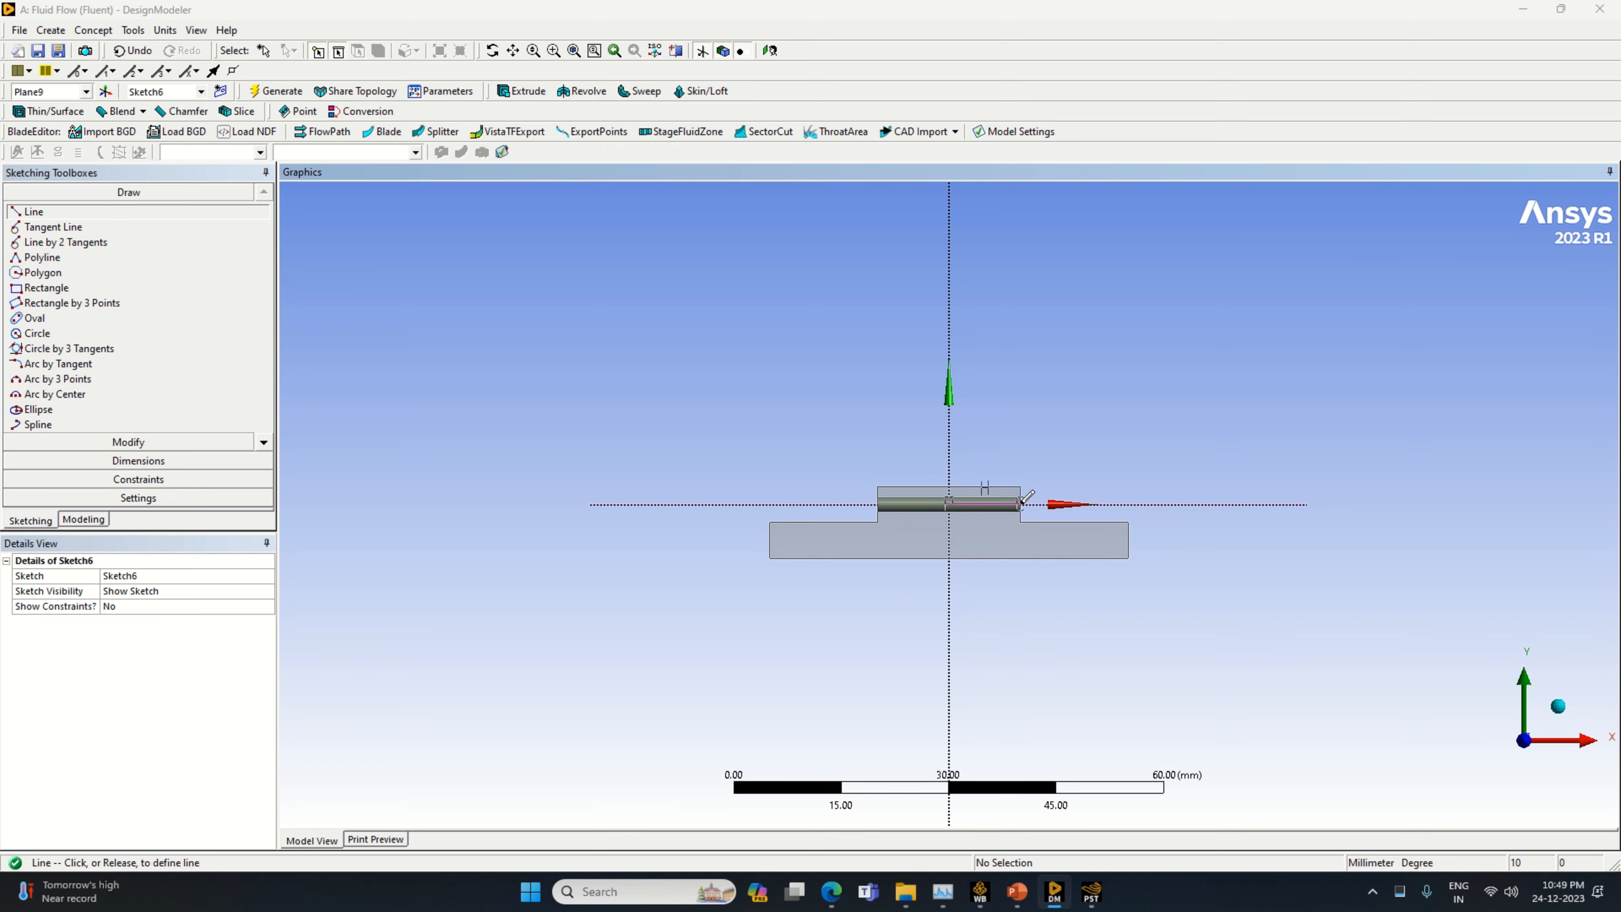
Dimension the horizontal line starting at the origin and set its length to 10 mm
left_click(182, 462)
left_click(969, 506)
left_click(976, 527)
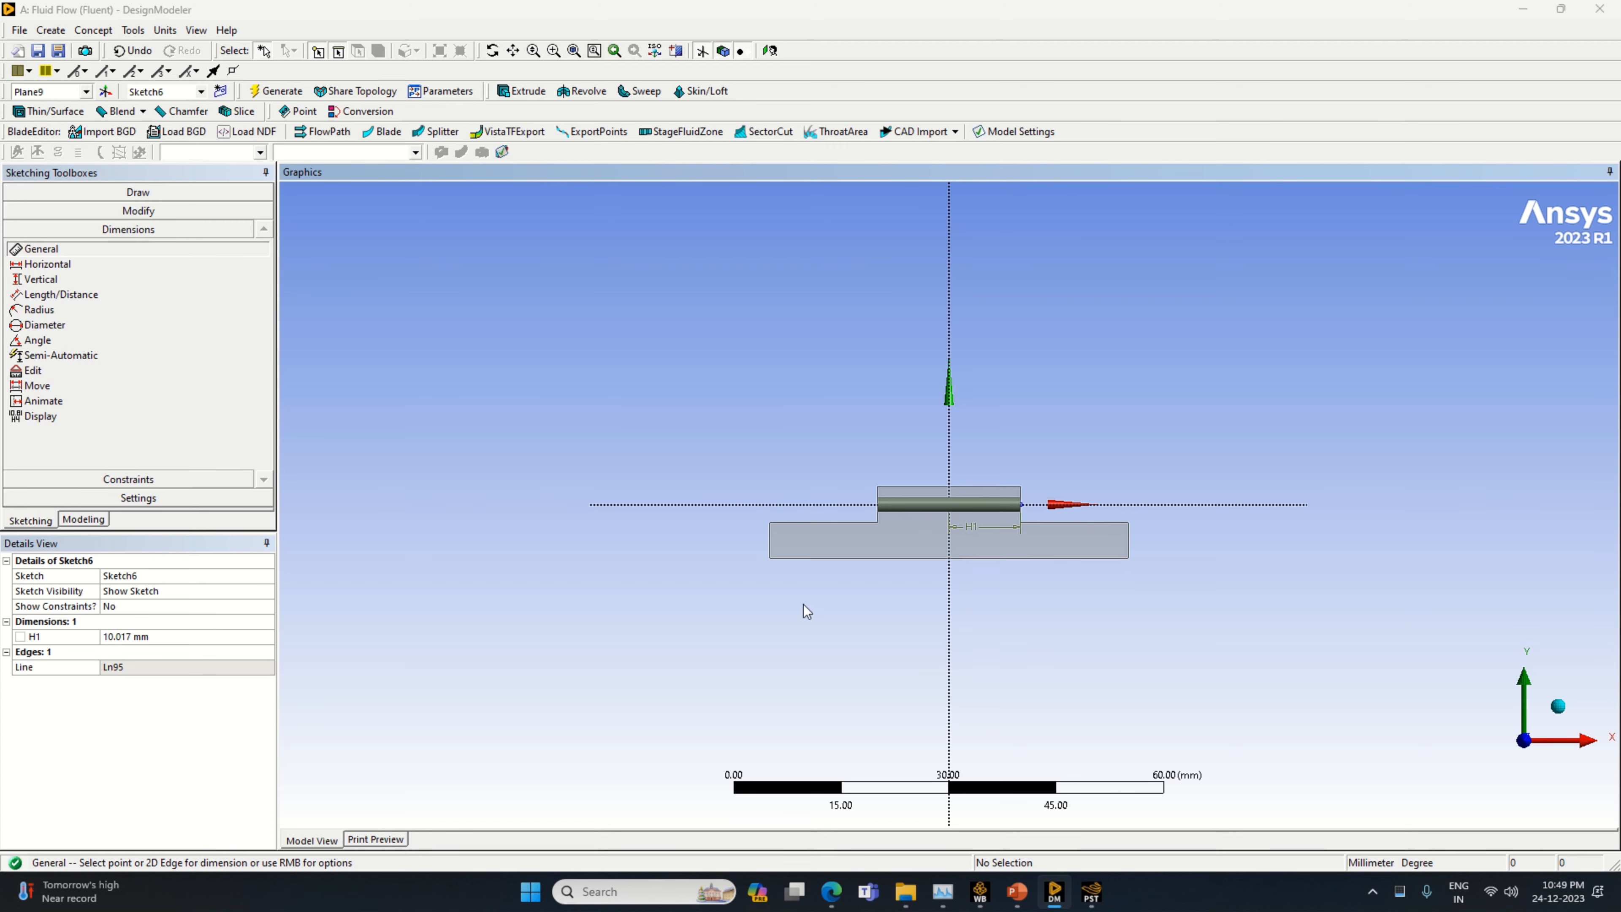
left_click(172, 637)
type("10")
key("Return")
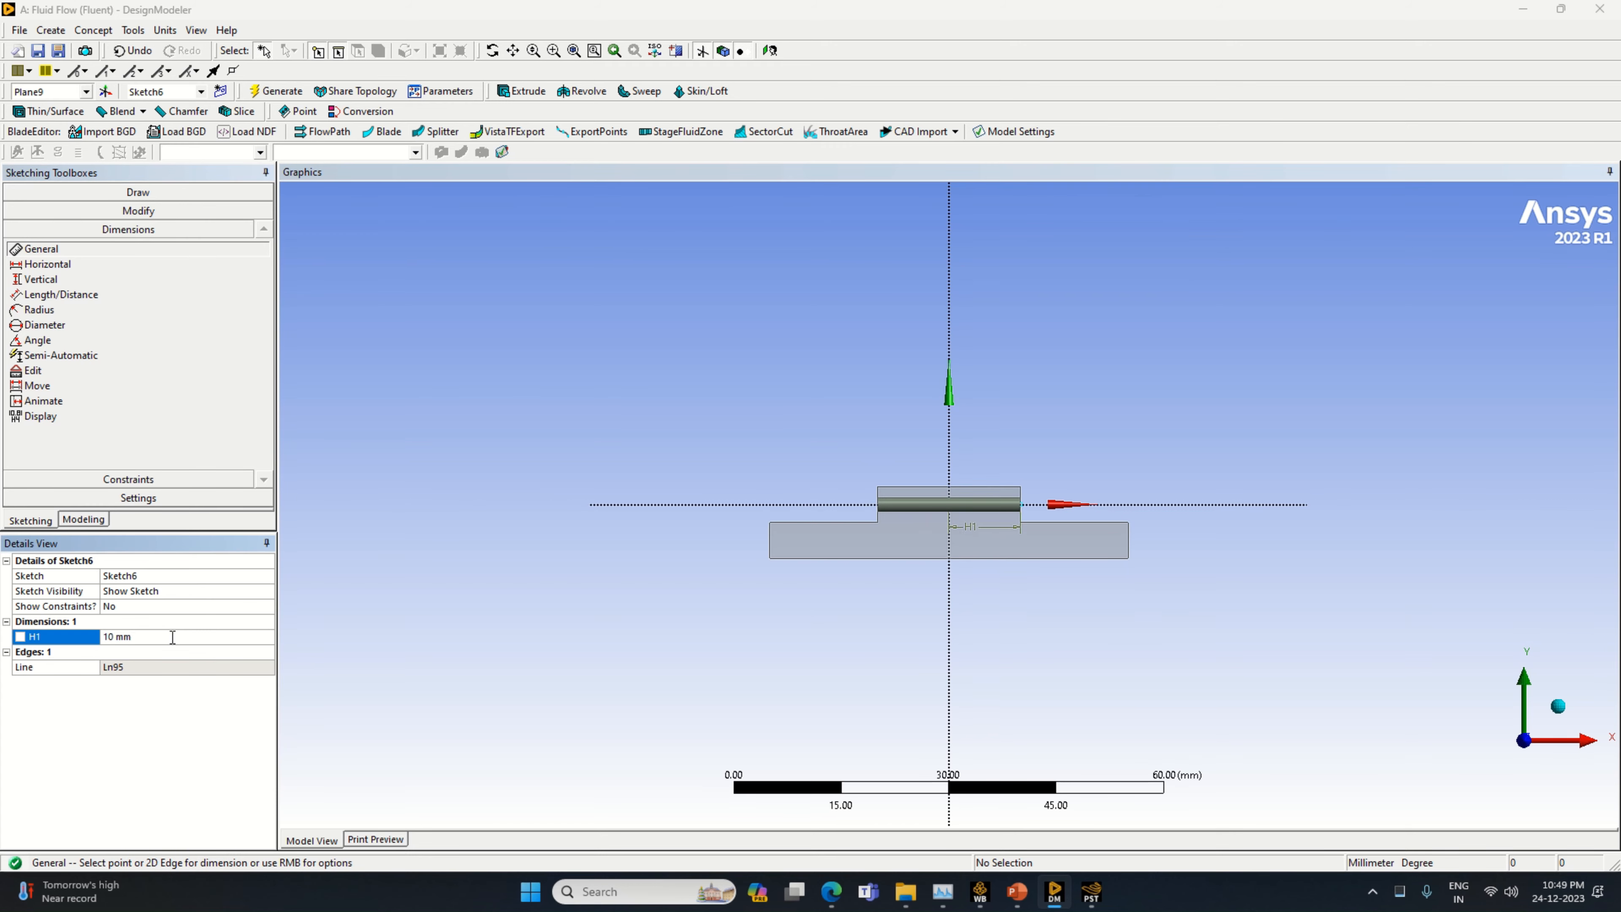
Draw a vertical line about 10 mm long upward from the right end of the horizontal line
left_click(55, 191)
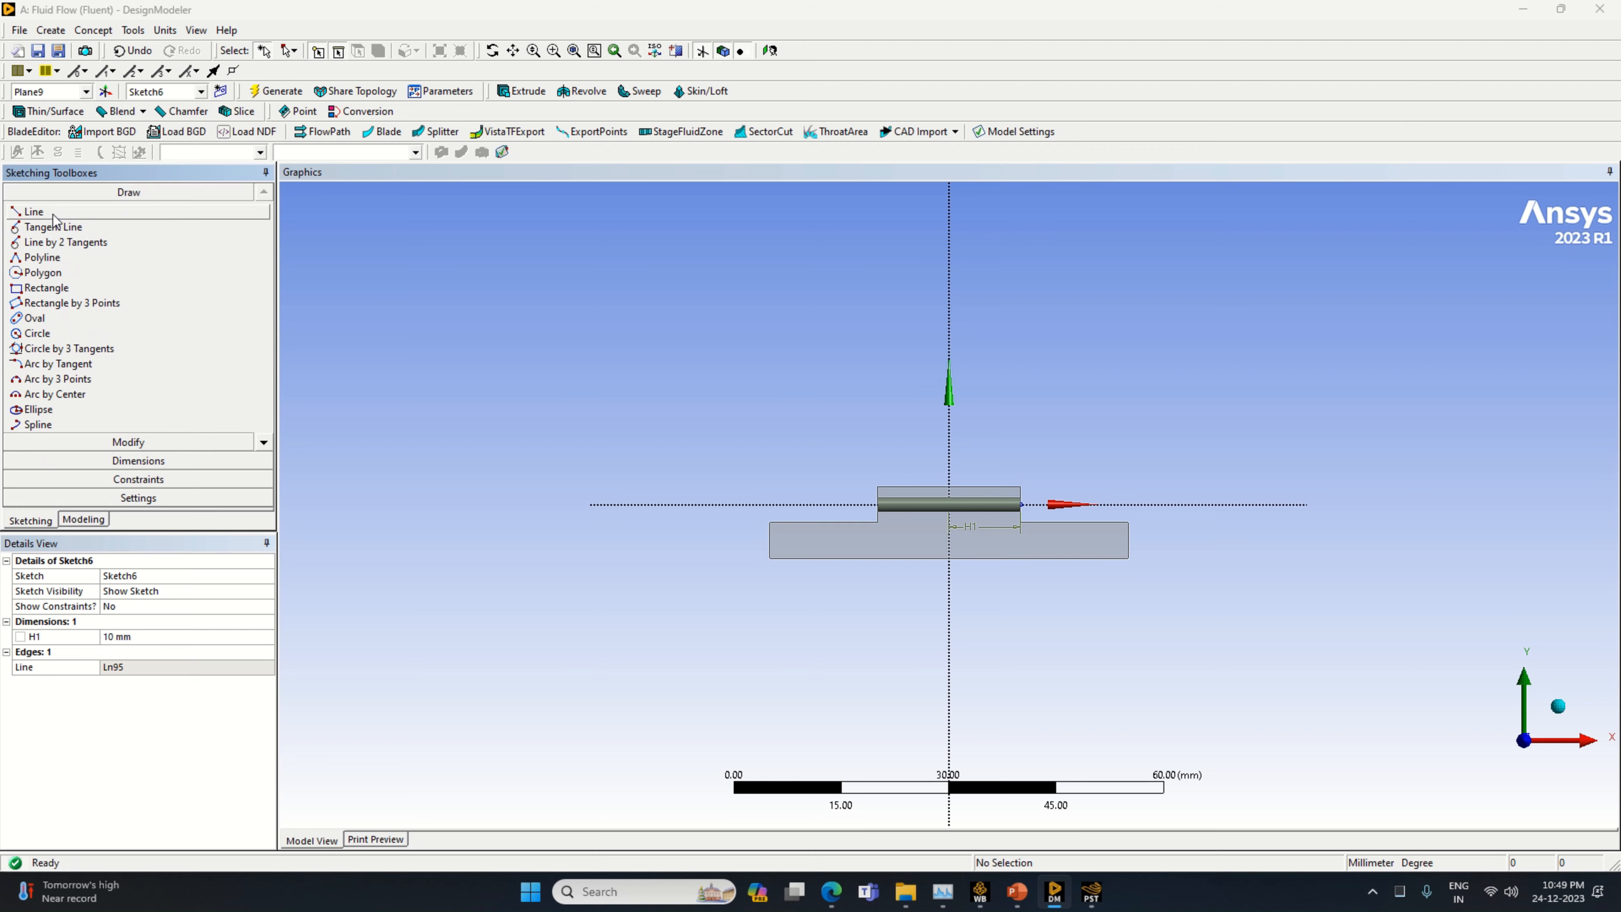
left_click(33, 211)
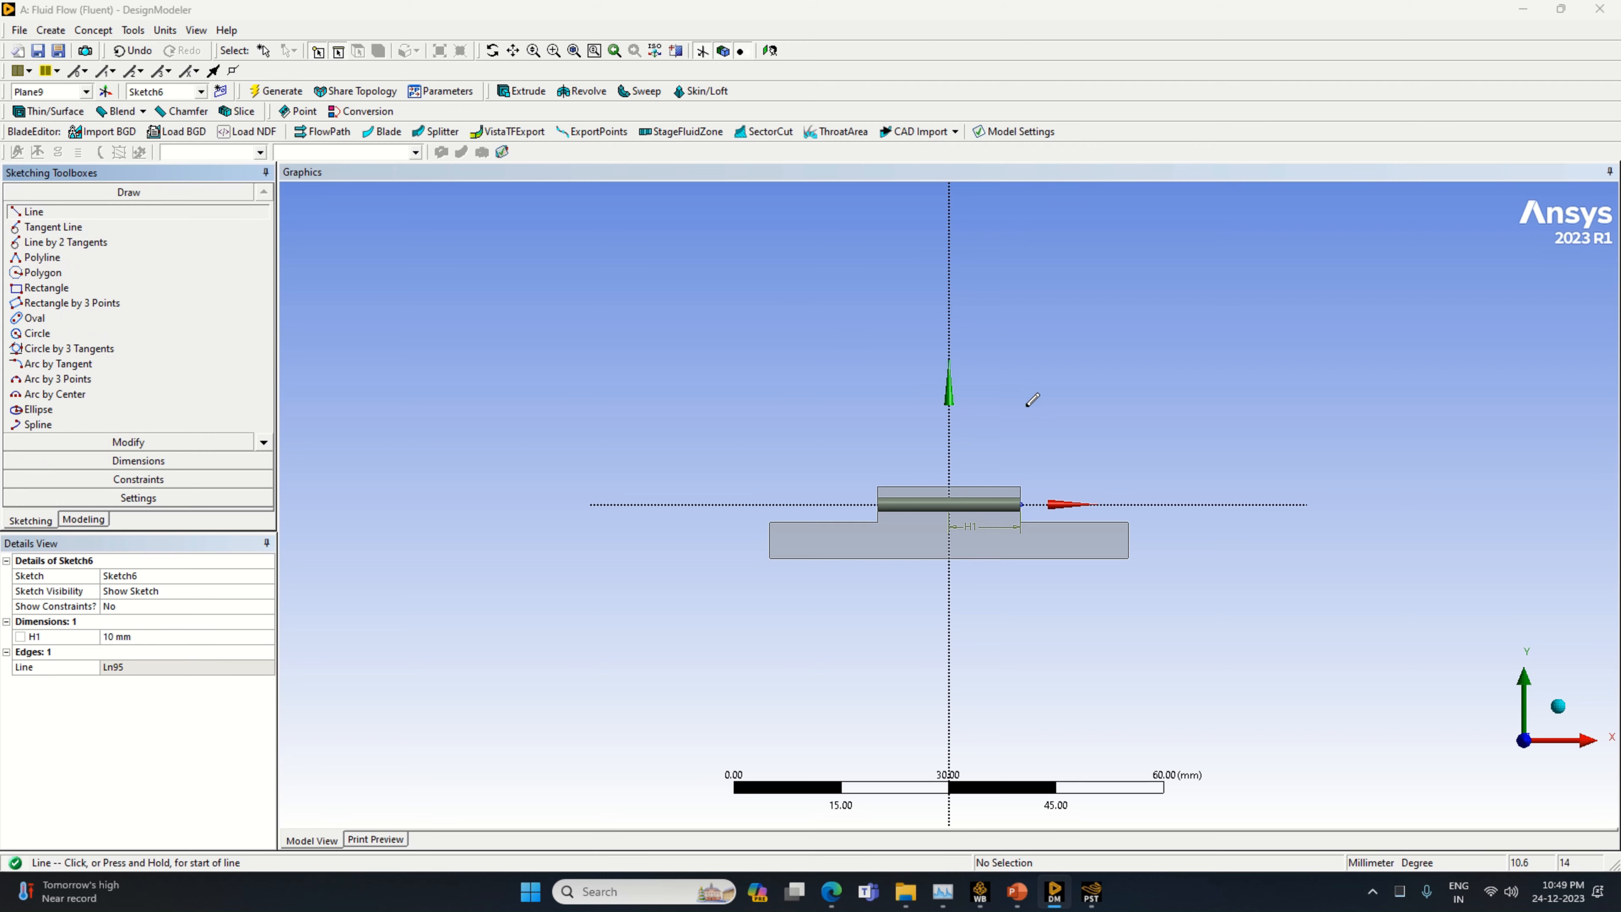
left_click(1019, 502)
left_click(1021, 430)
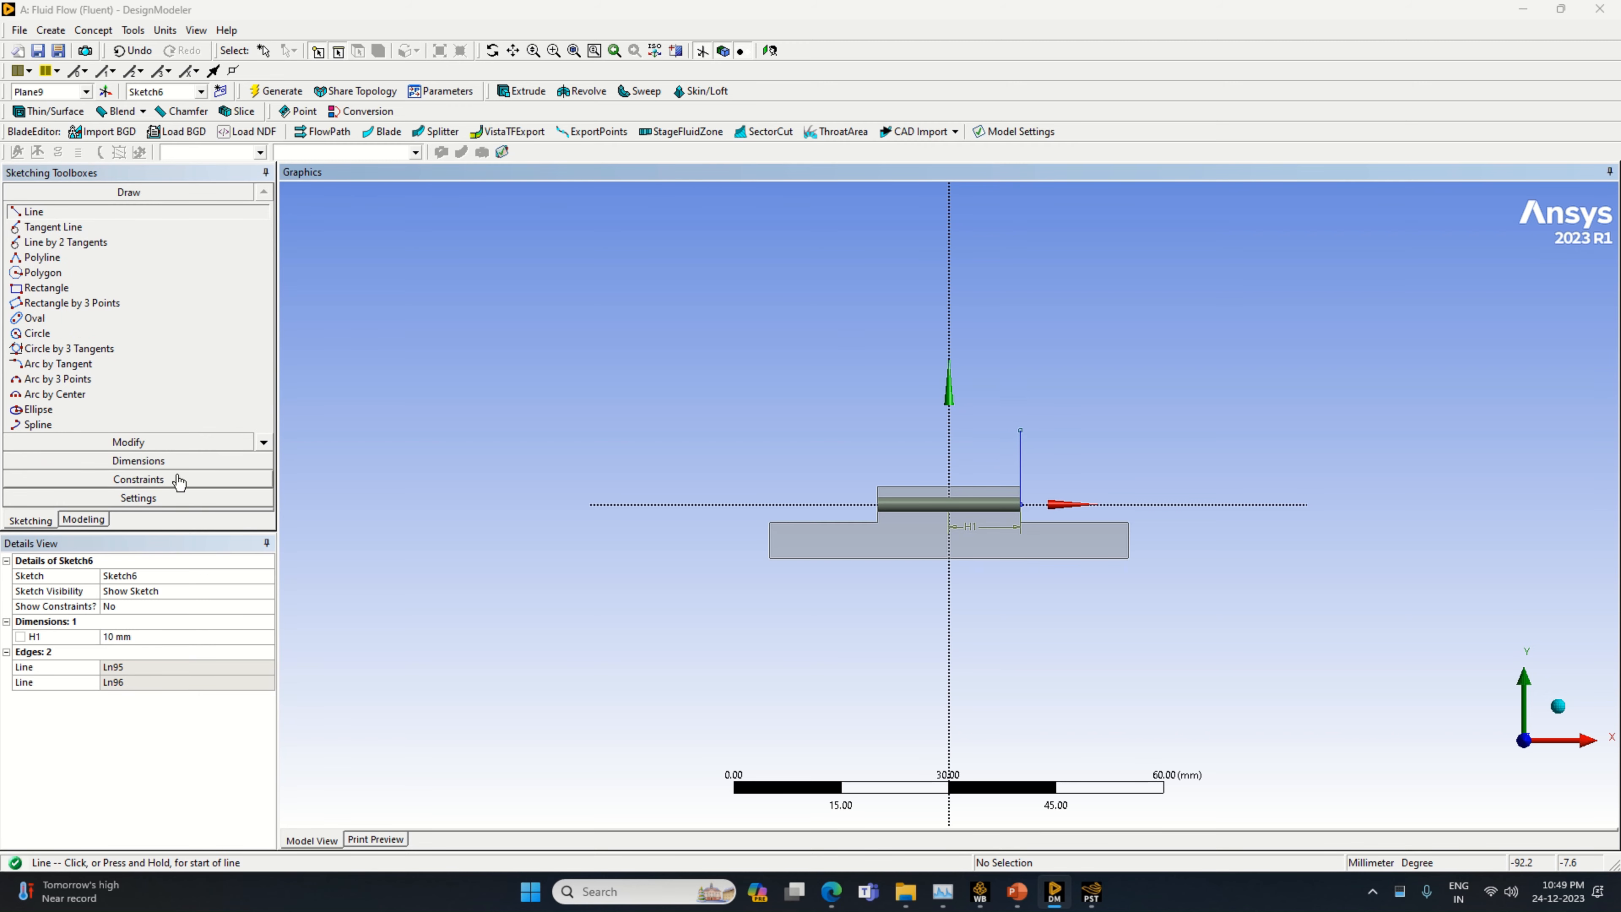
Dimension the vertical line at the cylinder's end and set its length to 6 mm
left_click(138, 461)
left_click(1022, 456)
left_click(1010, 458)
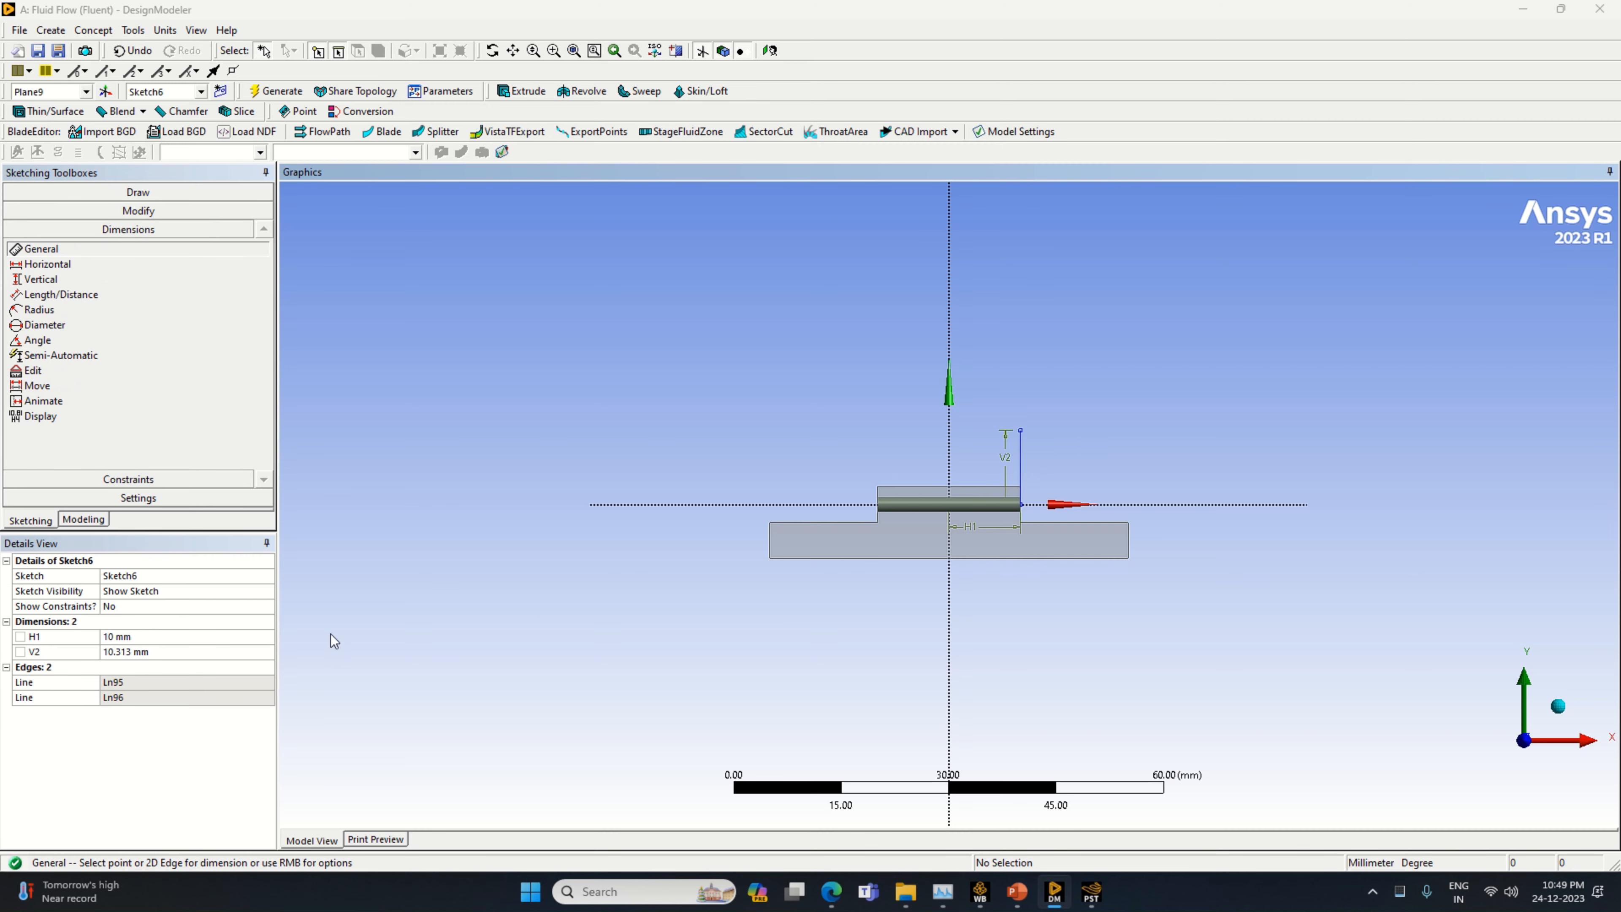
left_click(267, 652)
type("6")
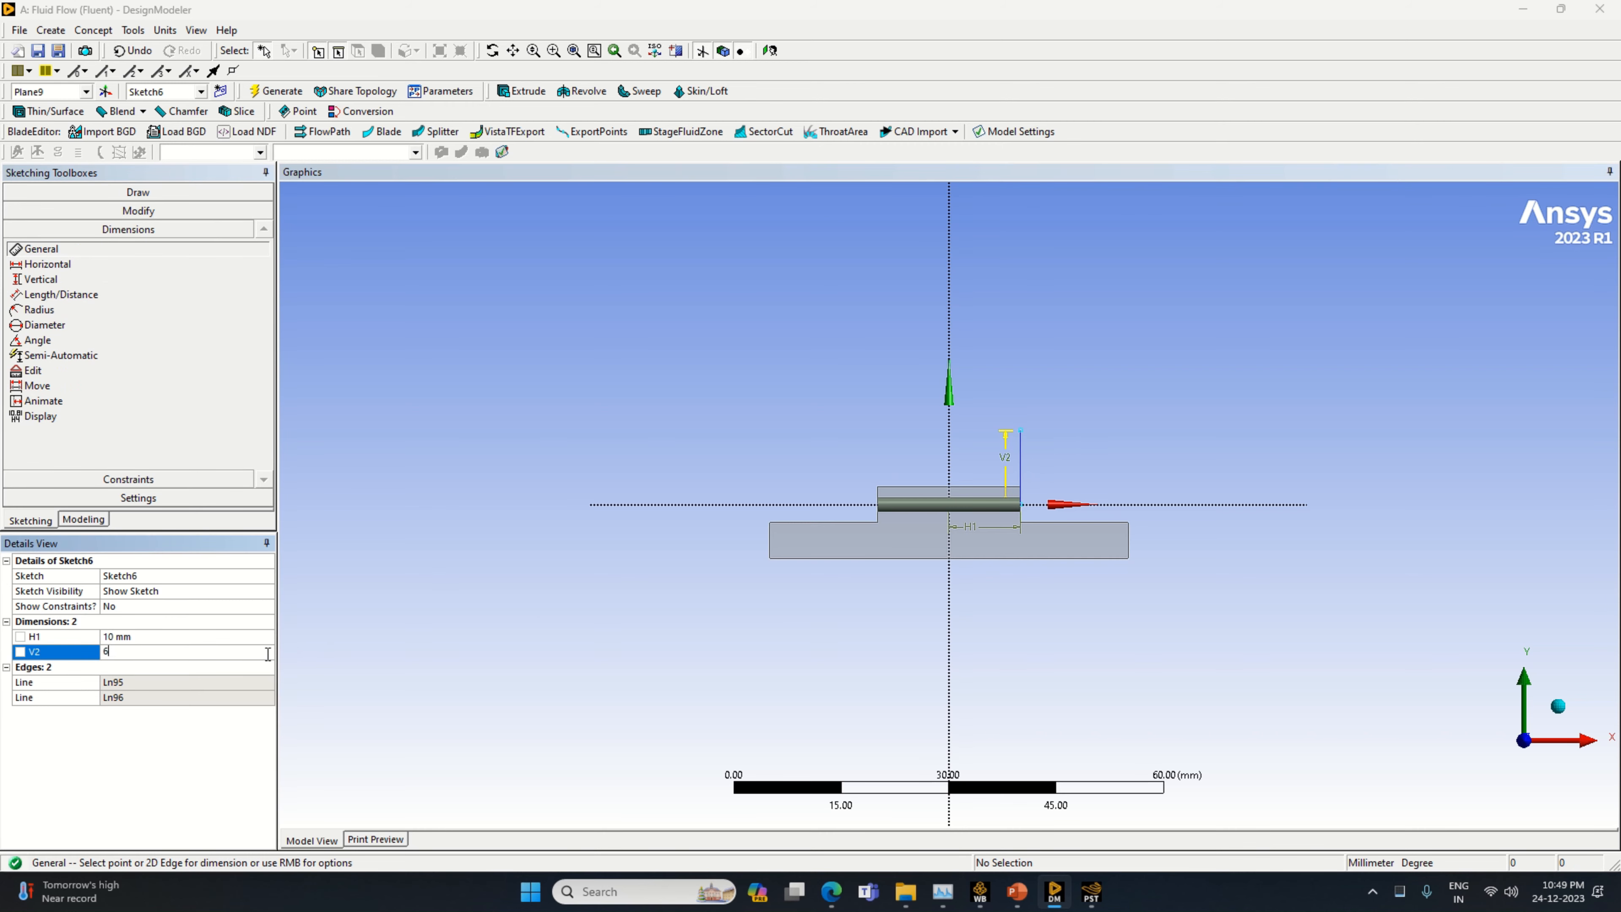
key("Return")
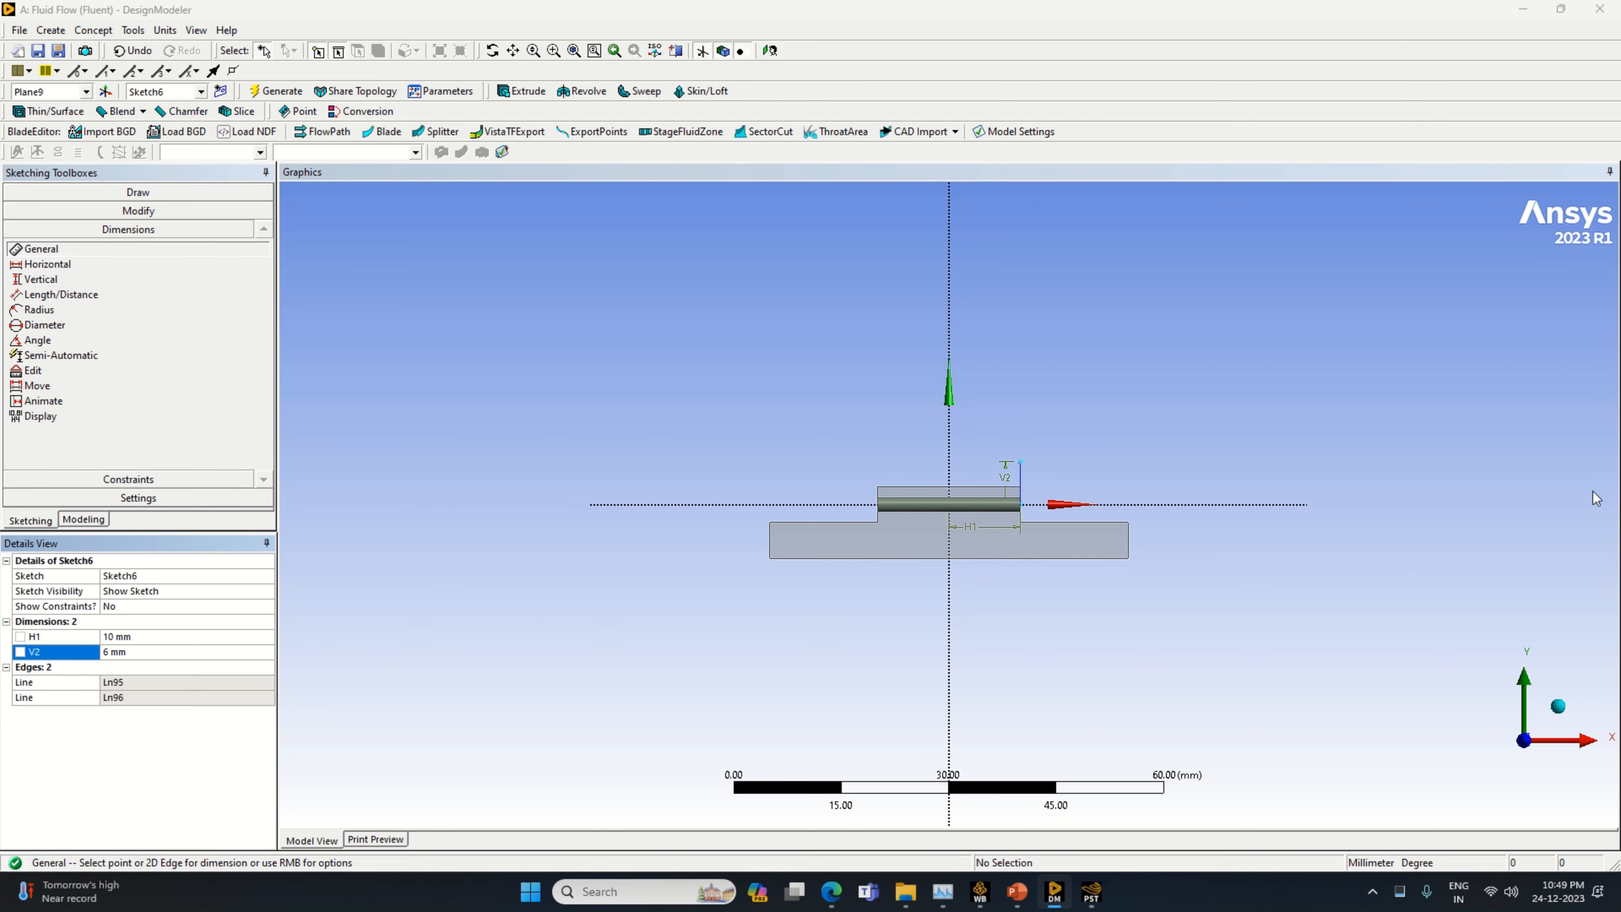
Draw a circle about 10 mm in diameter centred on the upper end of the 6 mm vertical line
left_click(103, 192)
left_click(61, 333)
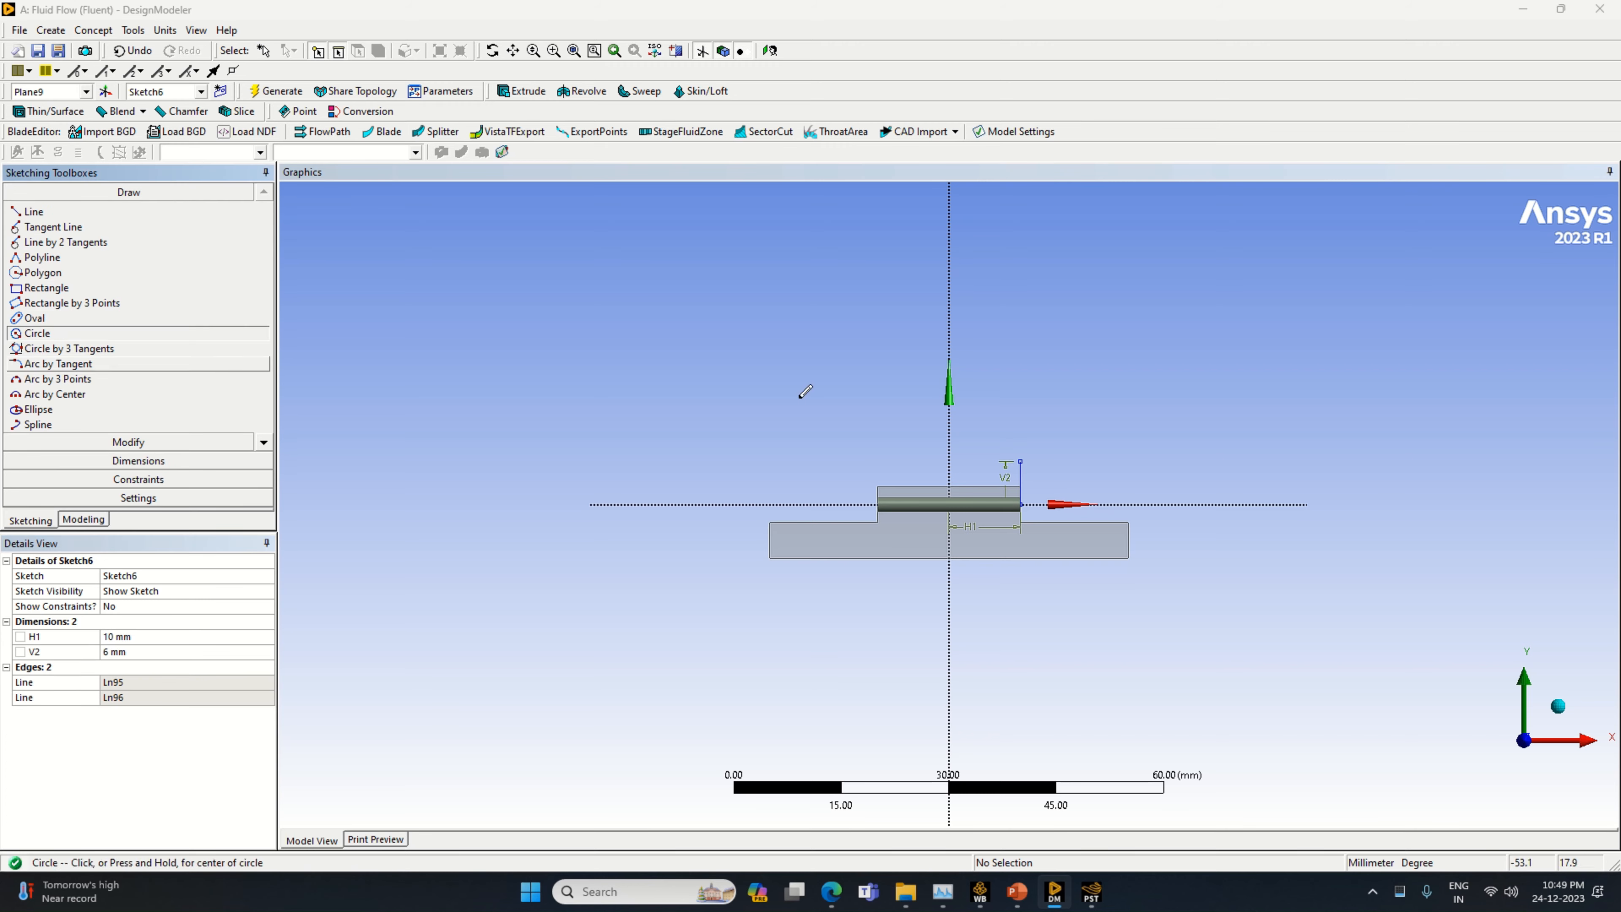
left_click(1021, 459)
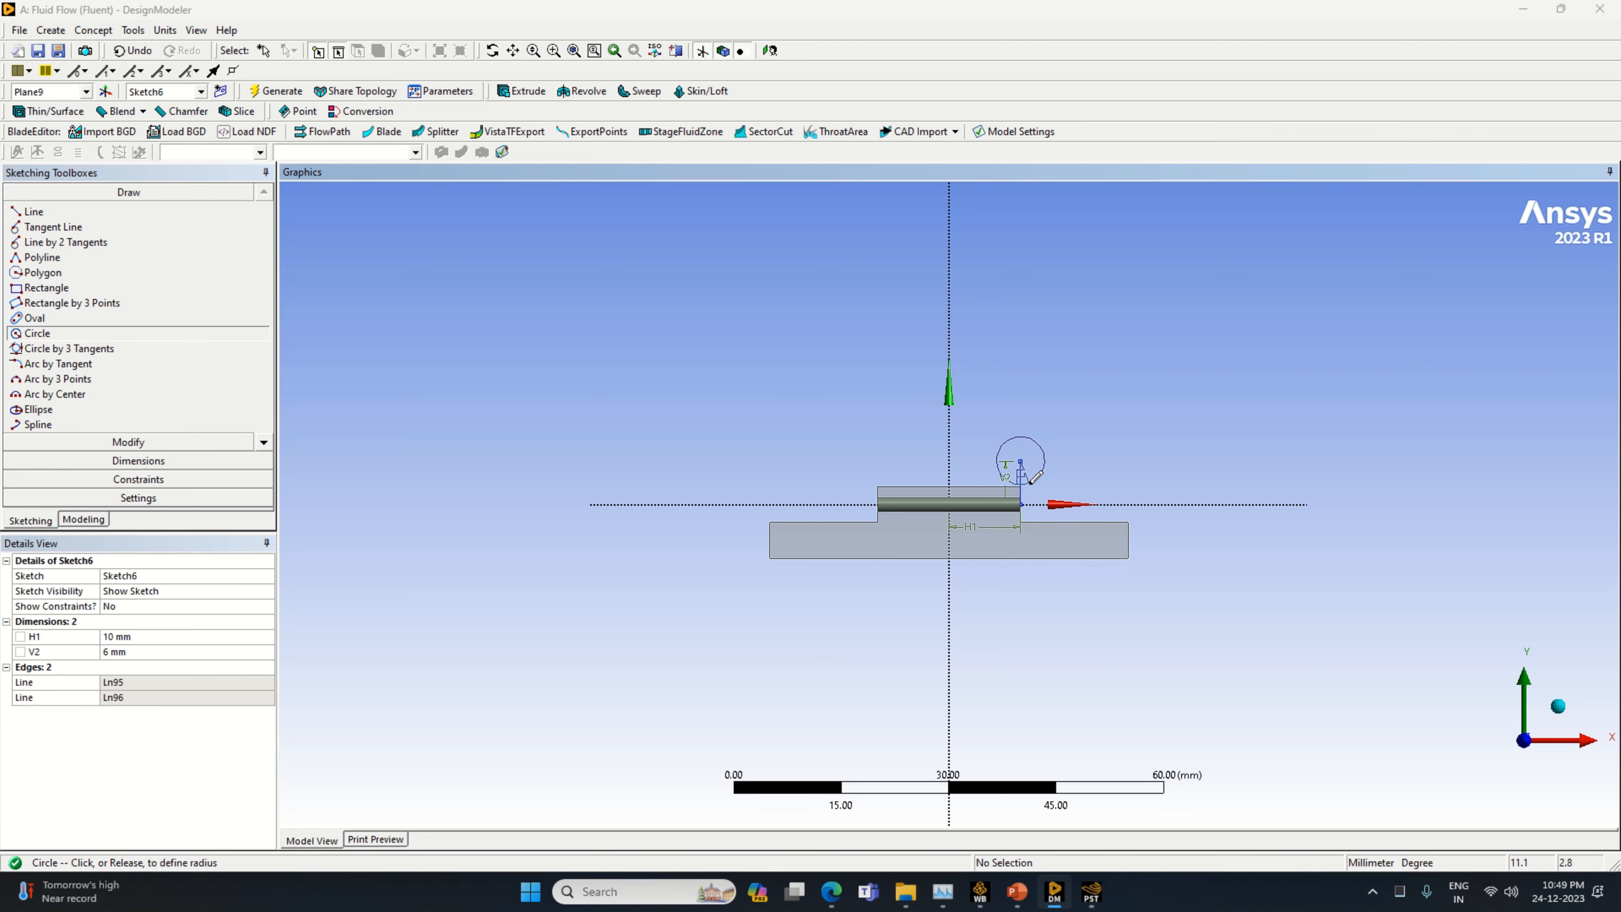
left_click(1057, 470)
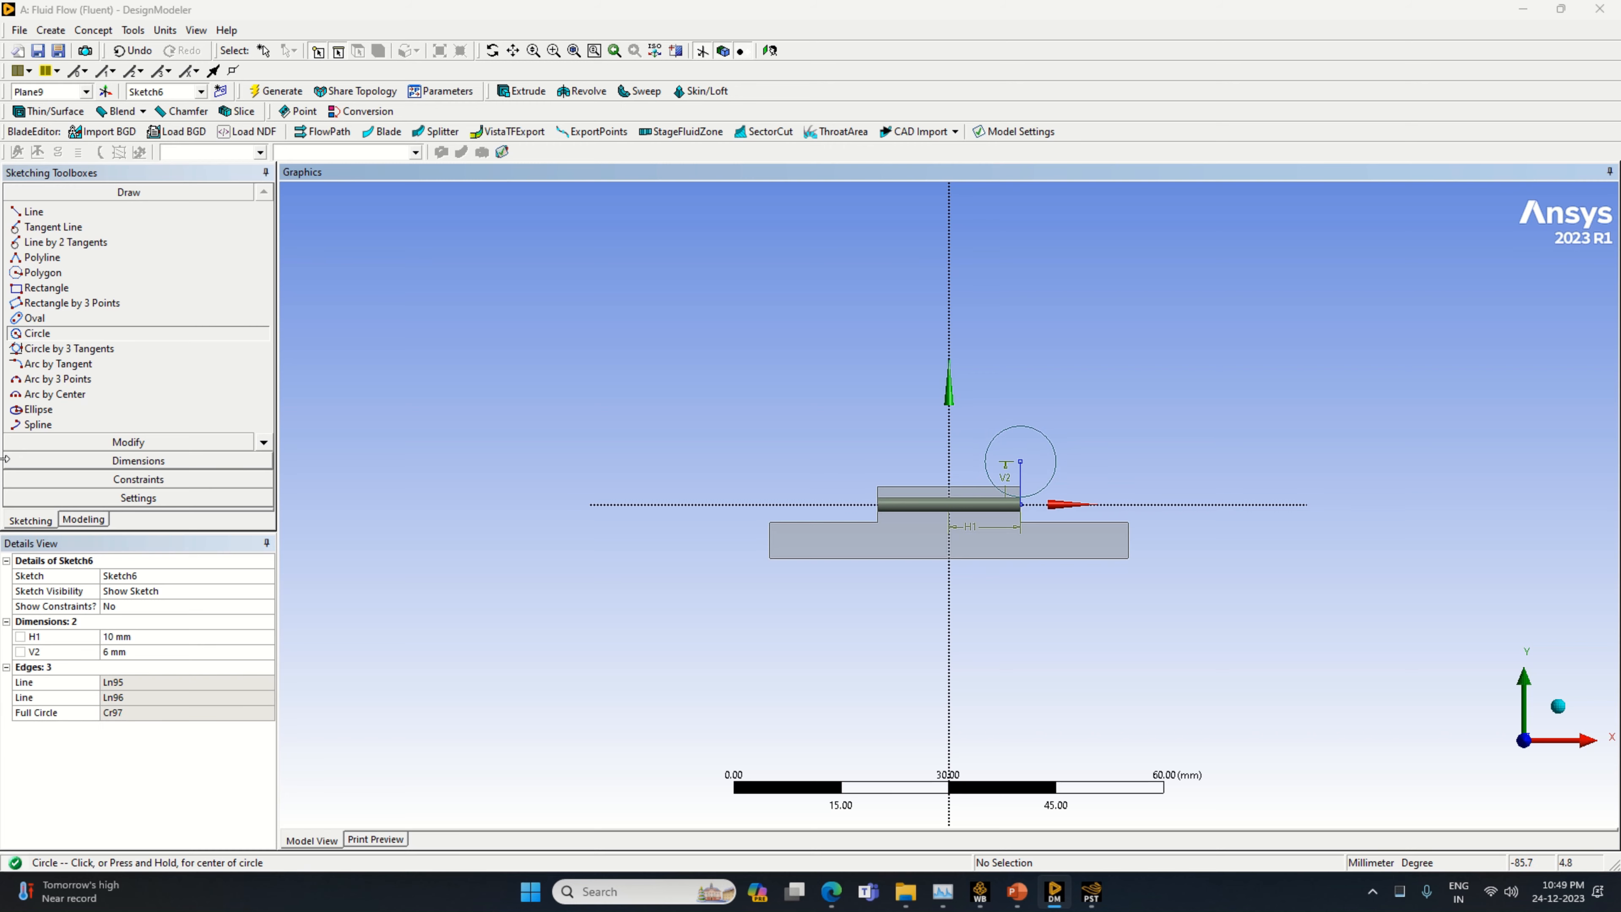
Dimension the circle and set its diameter to 12 mm
left_click(121, 461)
left_click(989, 449)
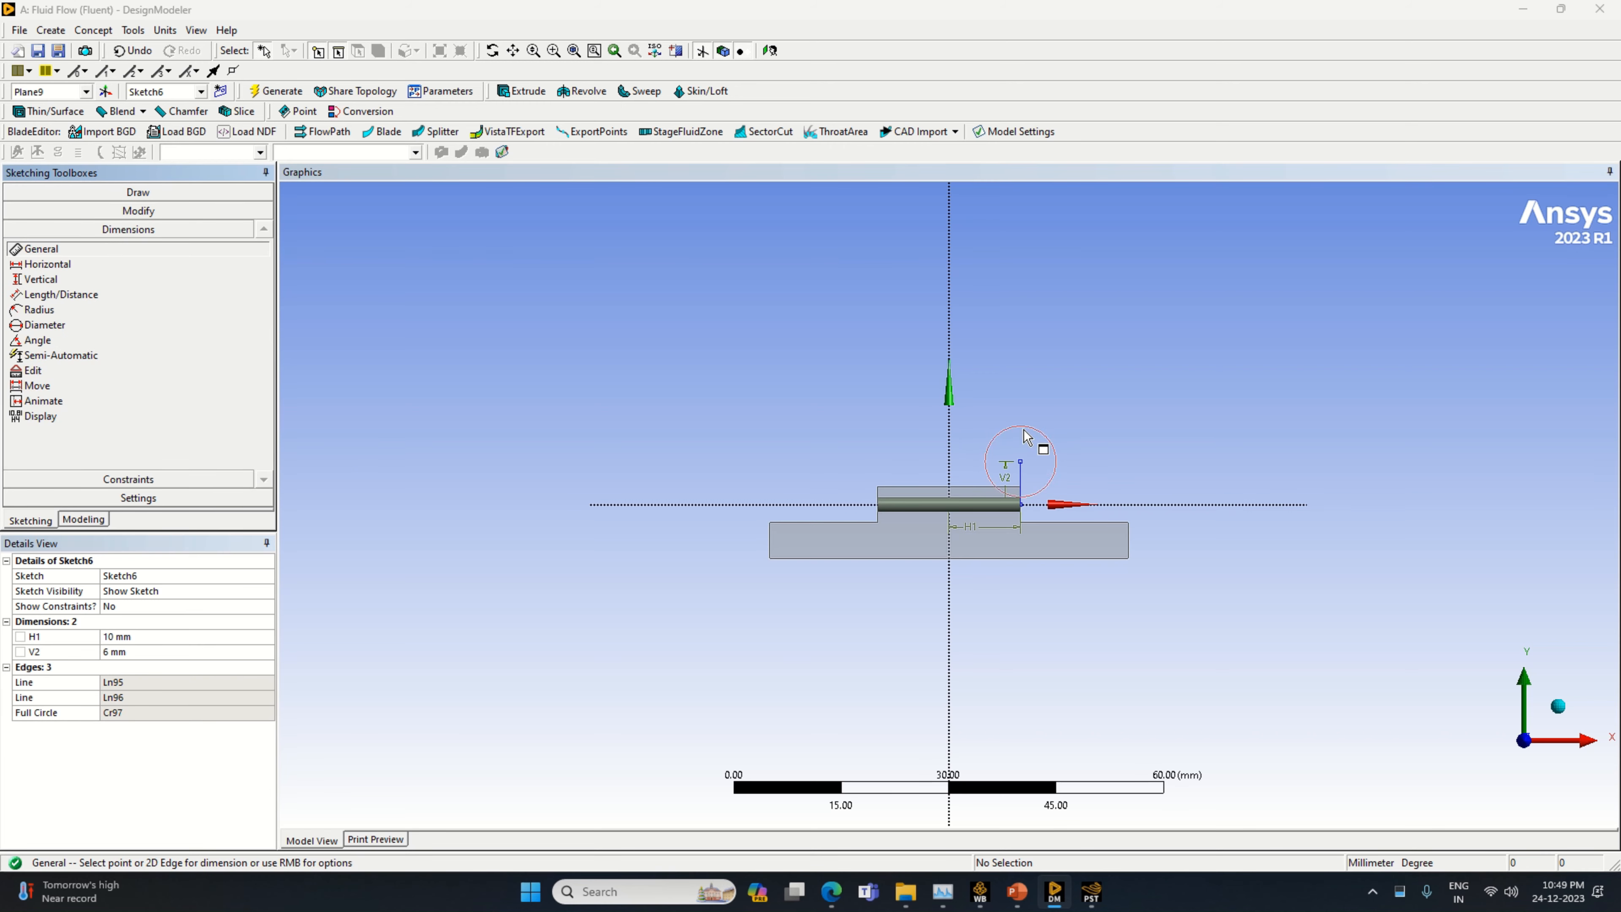
left_click(1035, 408)
left_click(133, 636)
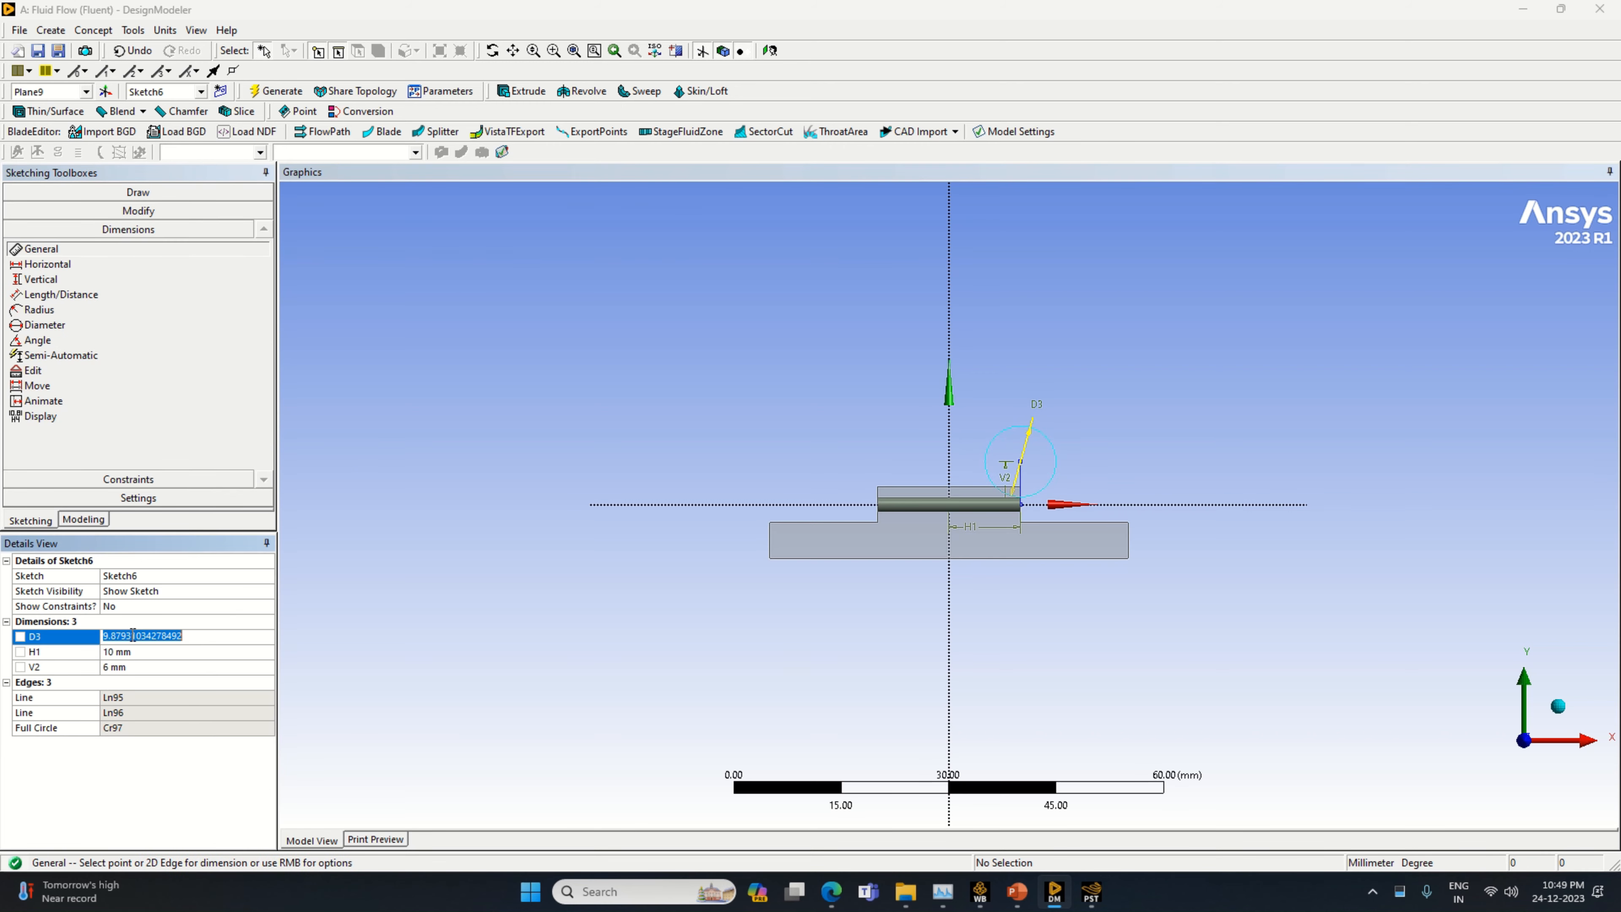
type("12")
key("Return")
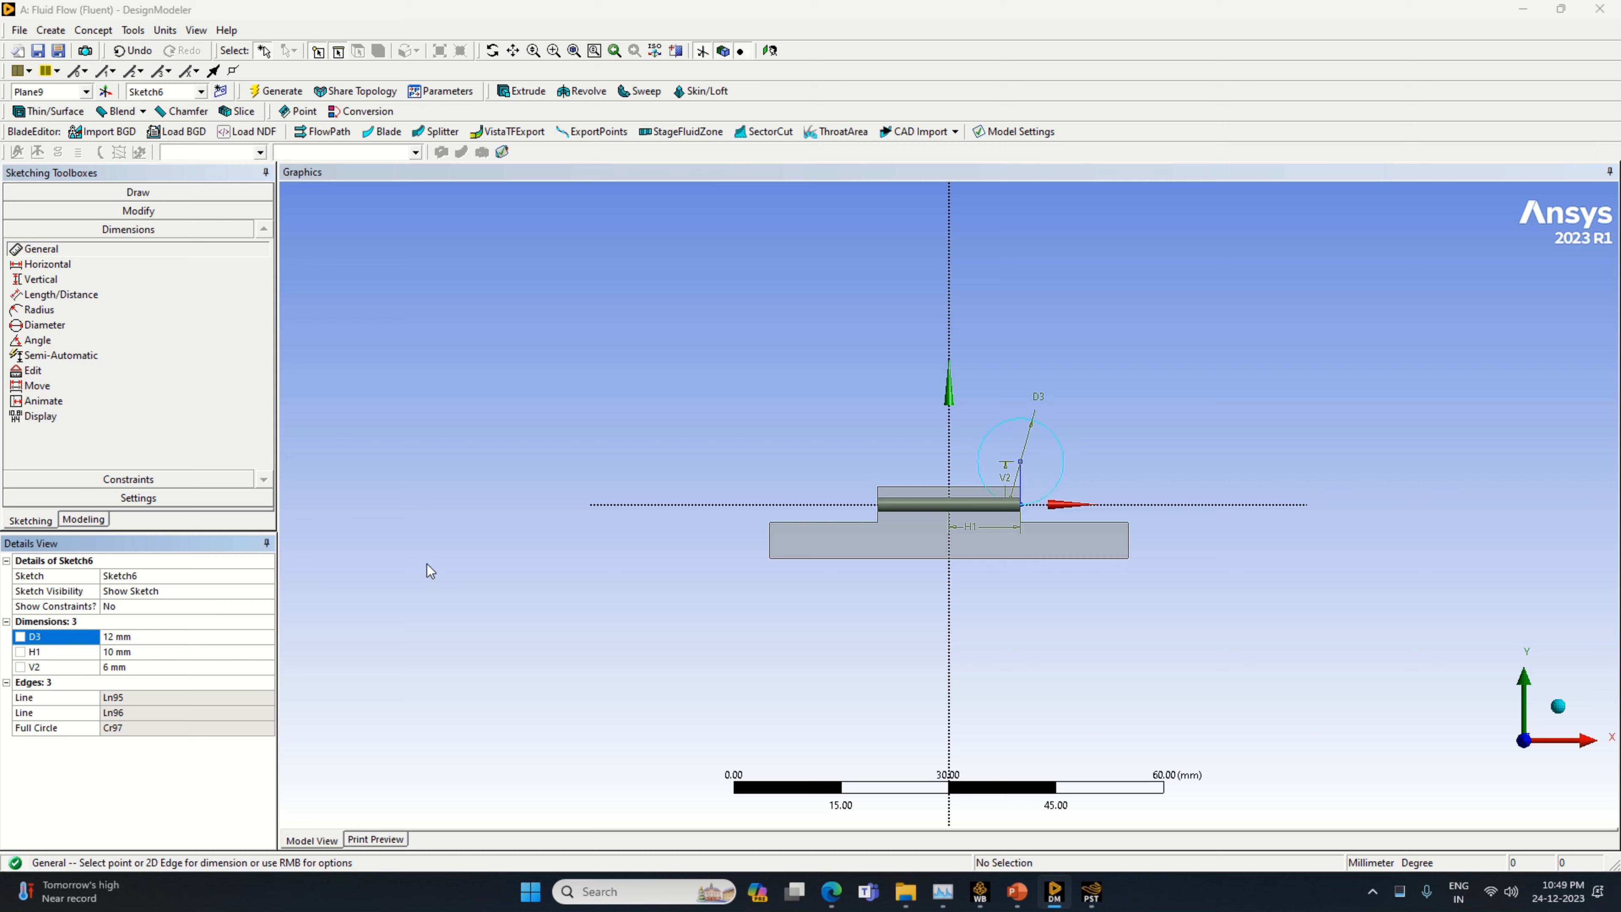
Draw a horizontal line from the circle's centre to its right edge and a vertical line about 23 mm long upward from there
left_click(138, 192)
left_click(101, 214)
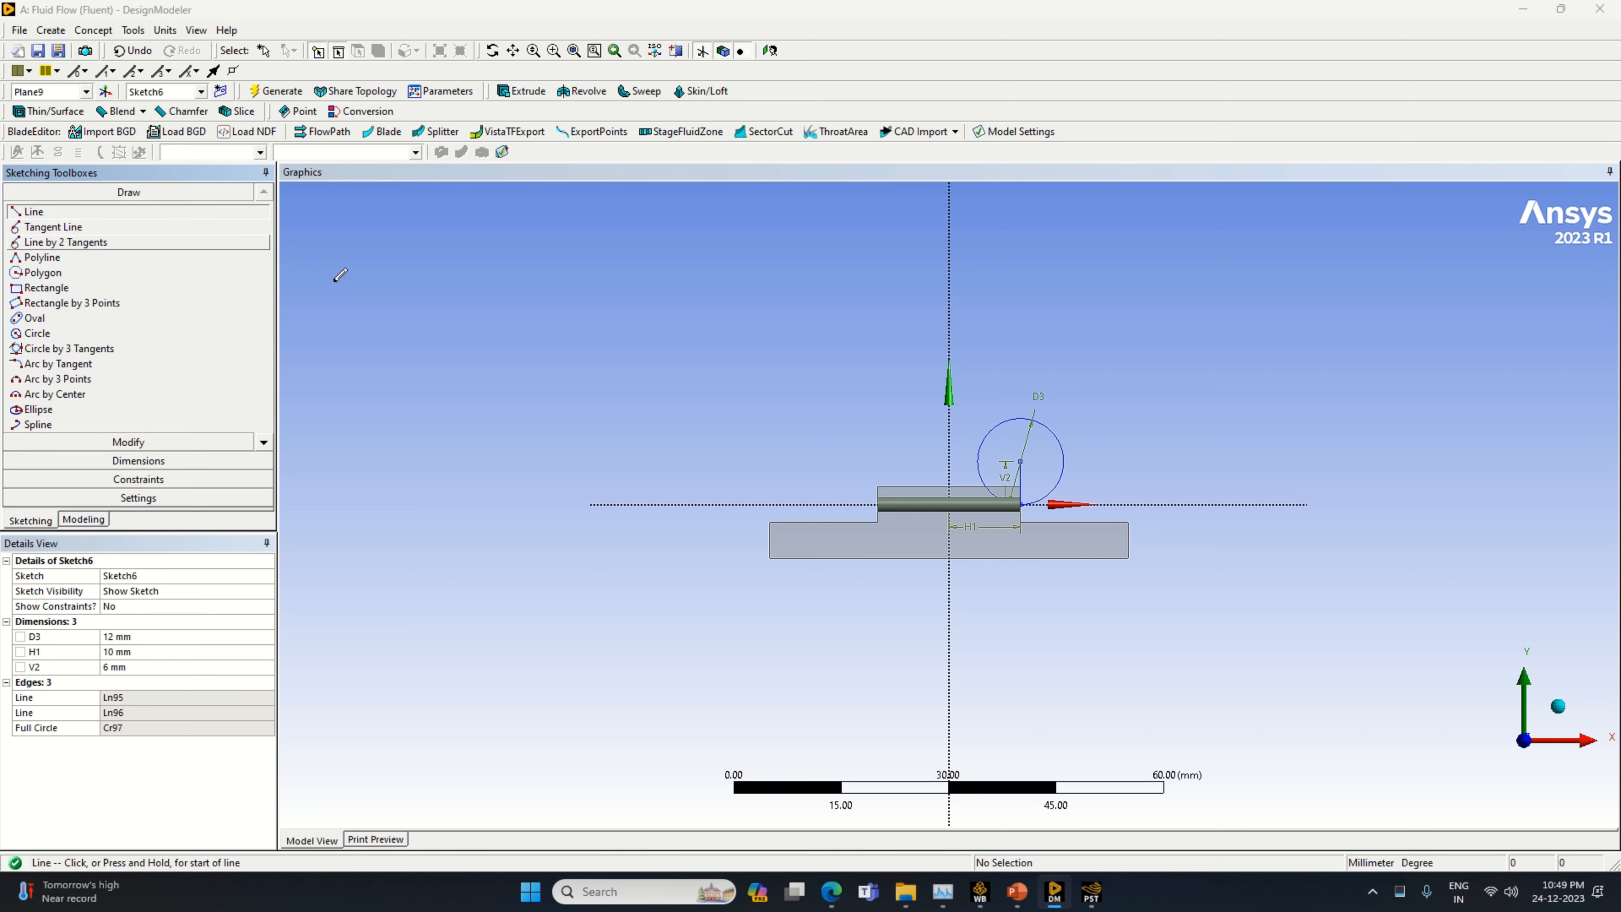
left_click(1022, 459)
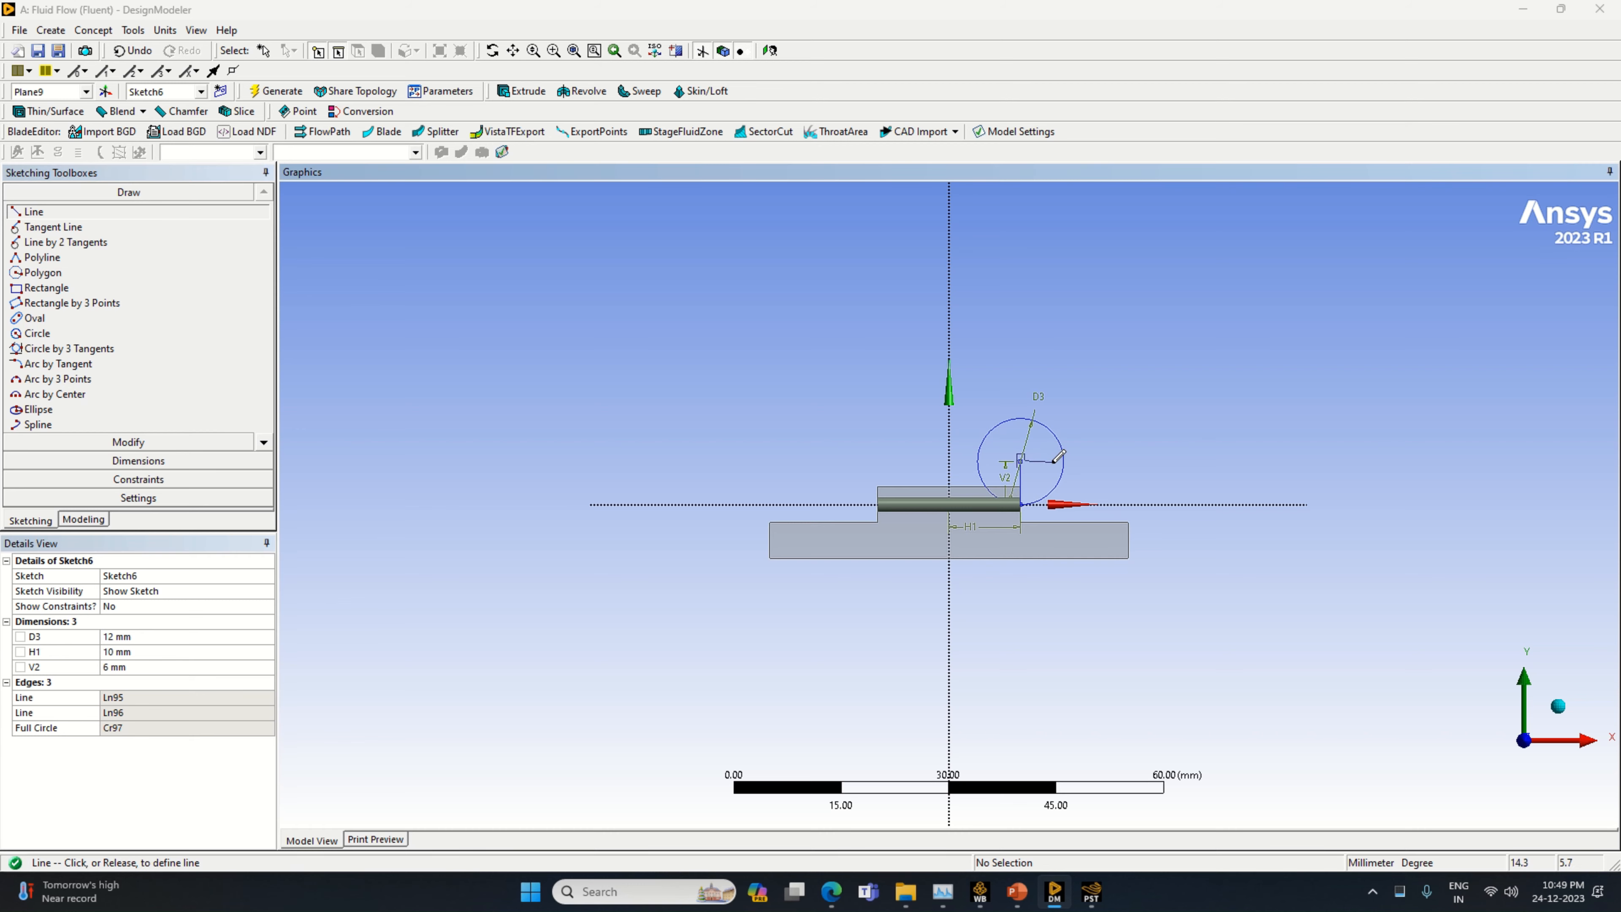
left_click(1064, 458)
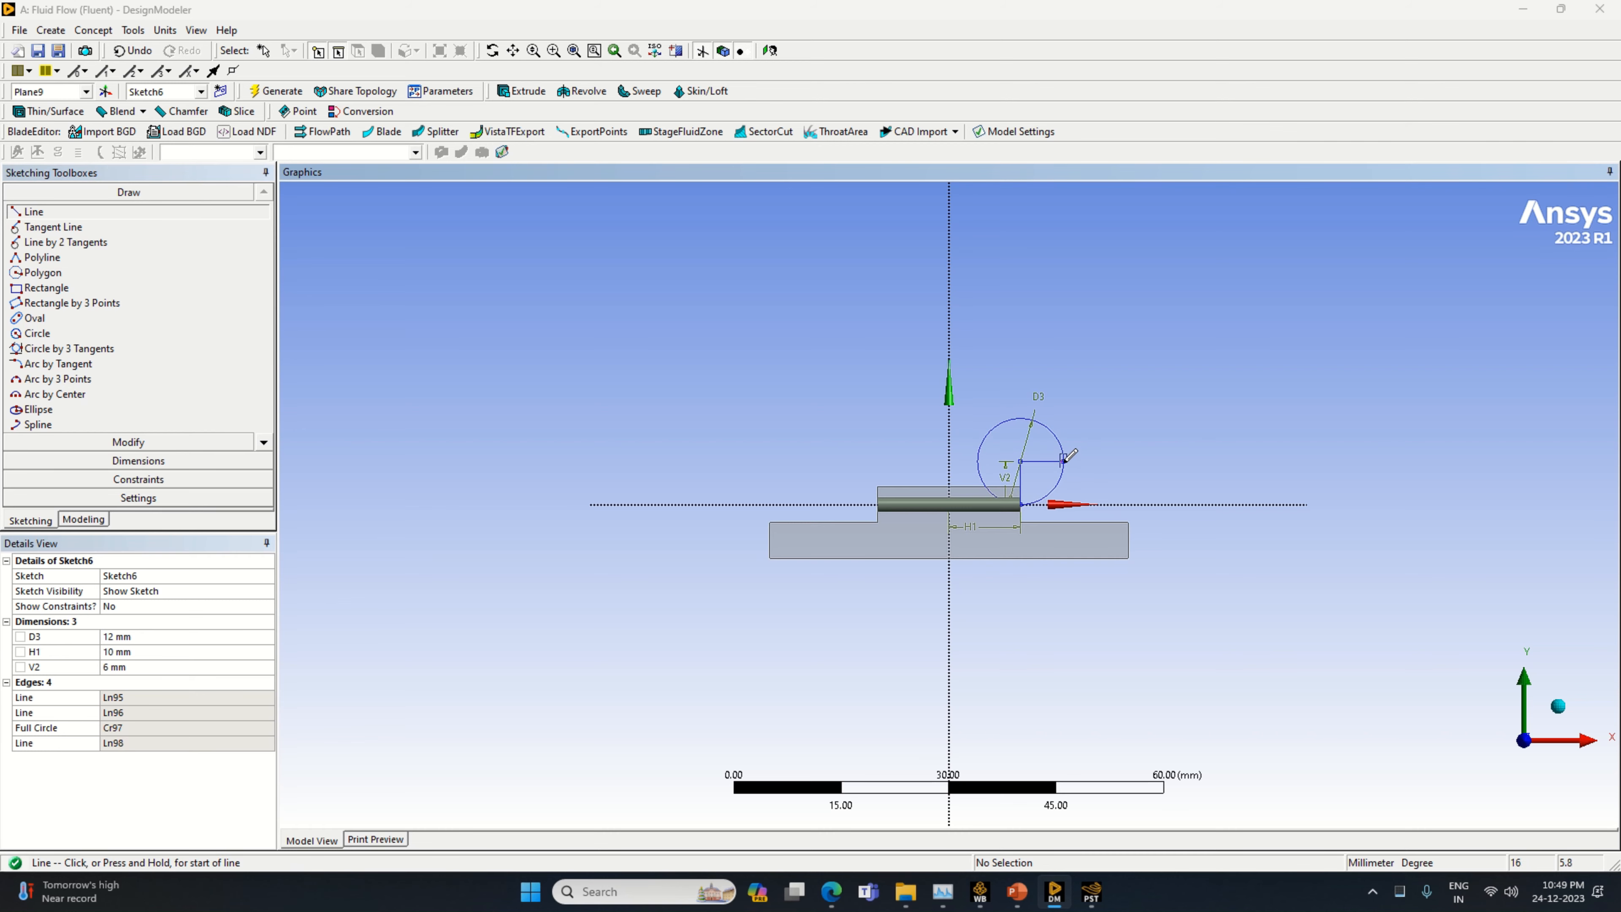
left_click(1069, 293)
Dimension the vertical line rising from the circle's right edge and set its length to 13 mm
left_click(54, 461)
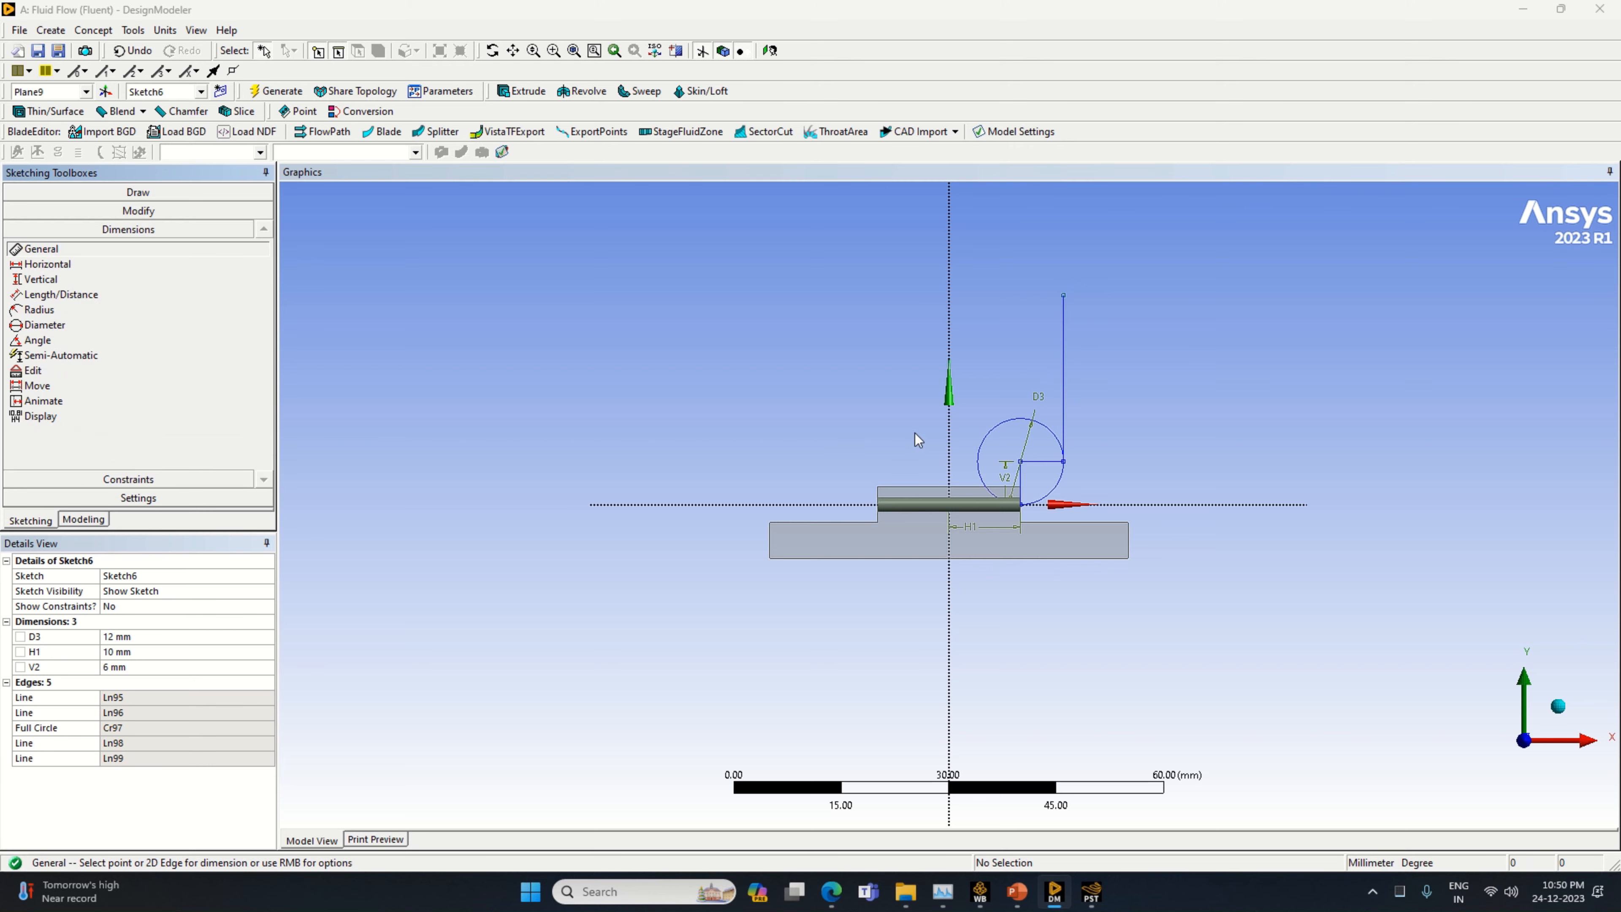
left_click(1061, 378)
left_click(1089, 381)
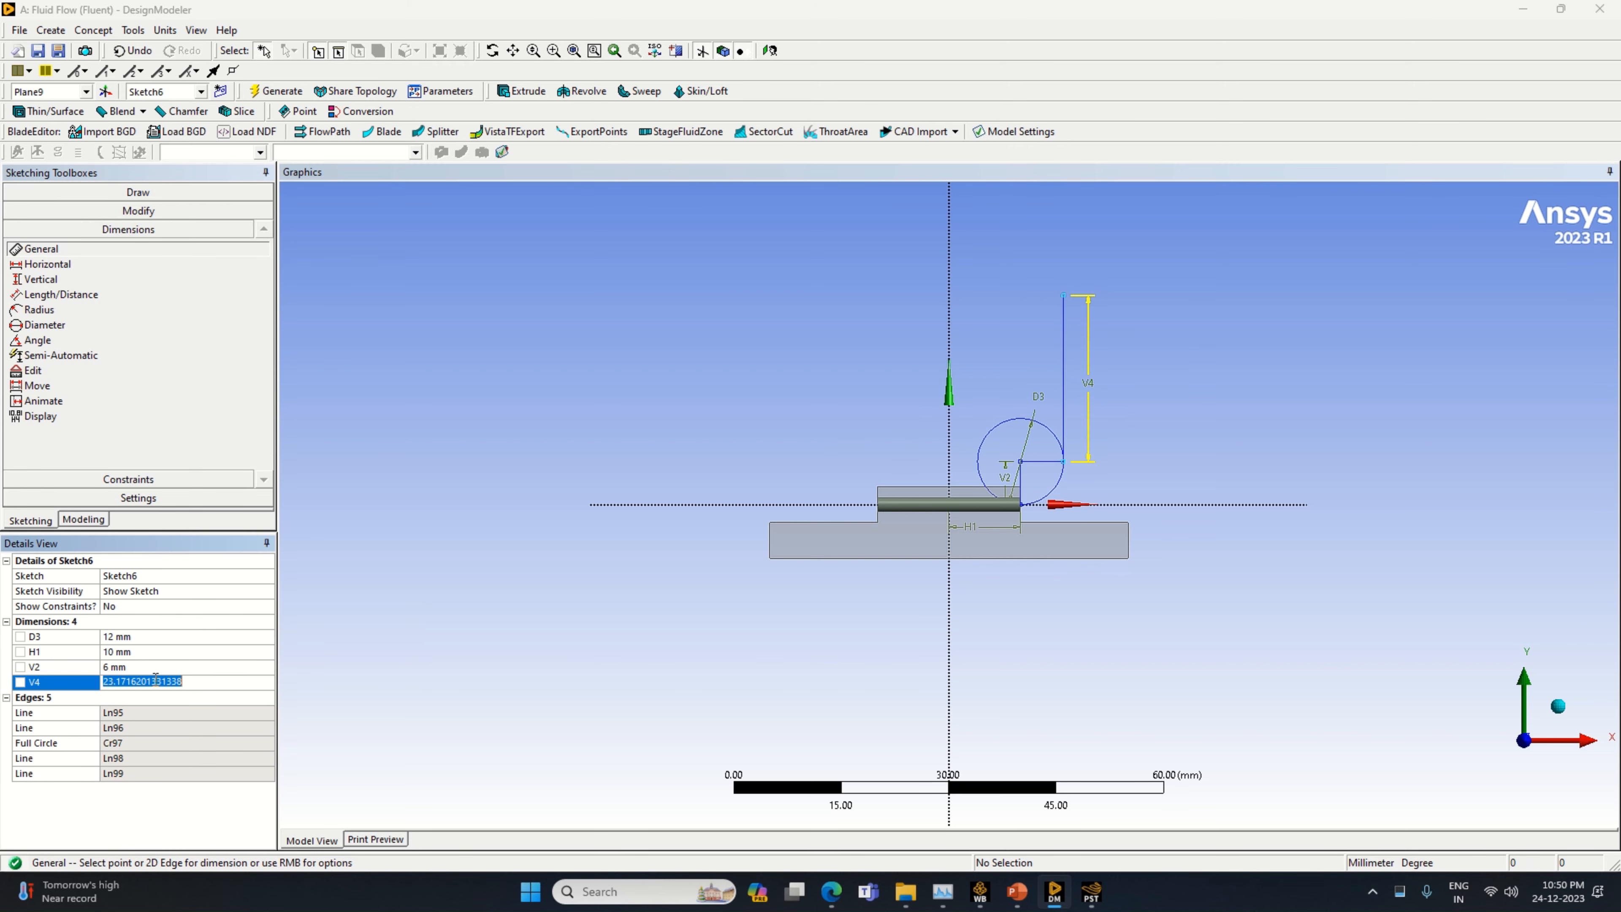
type("13")
key("Return")
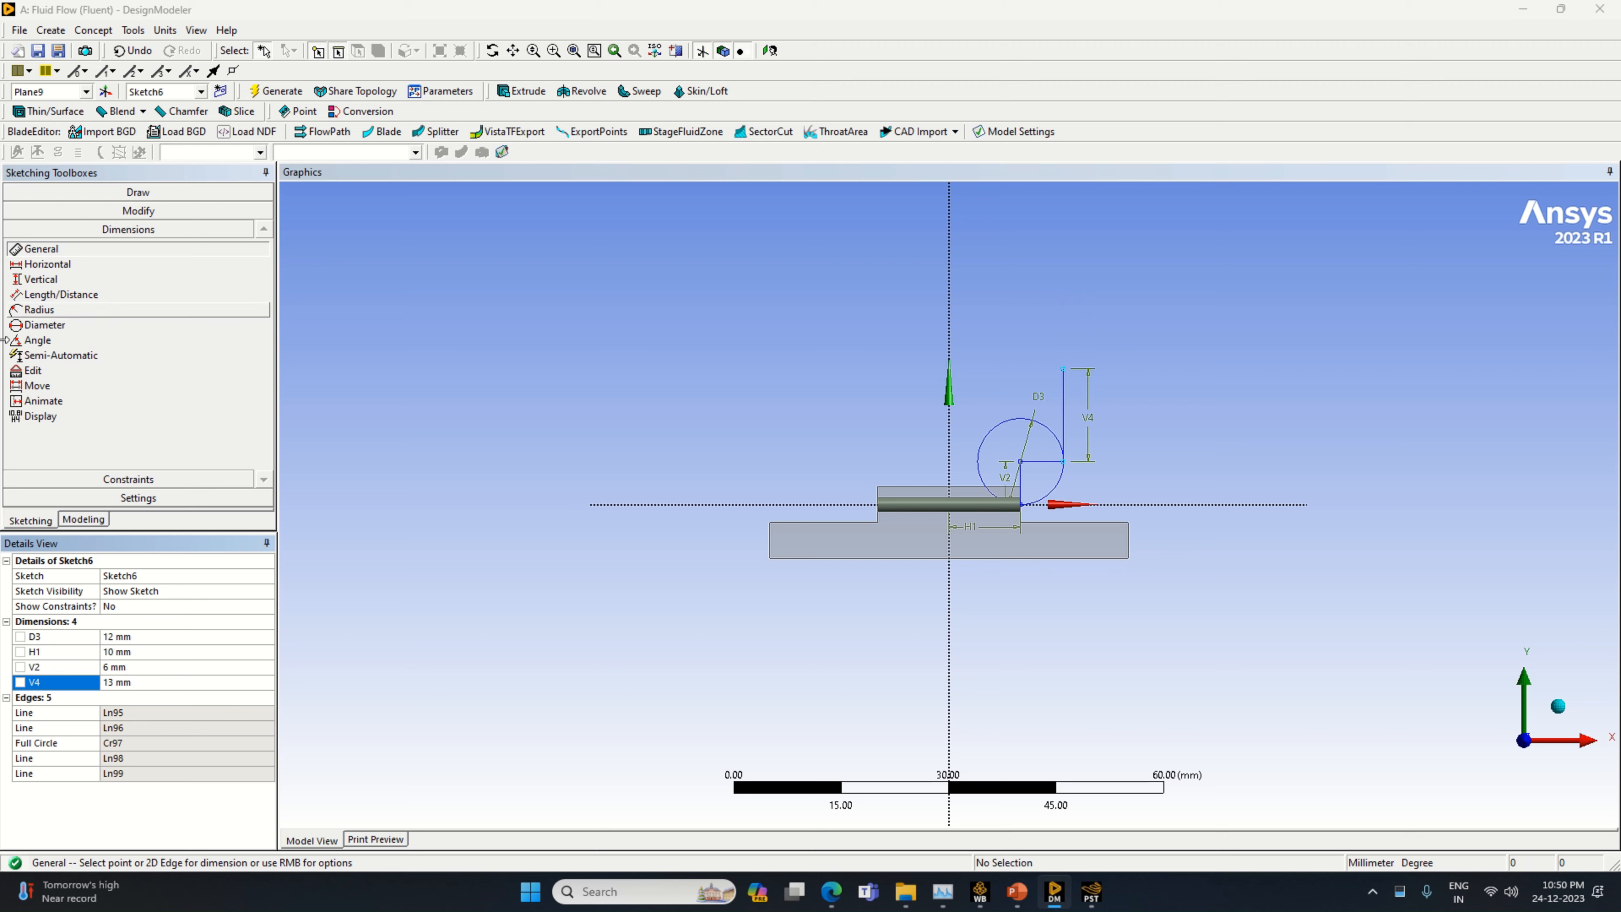
Draw a horizontal line about 8.5 mm long leftward from the upper end of the 13 mm vertical line
left_click(118, 194)
left_click(34, 211)
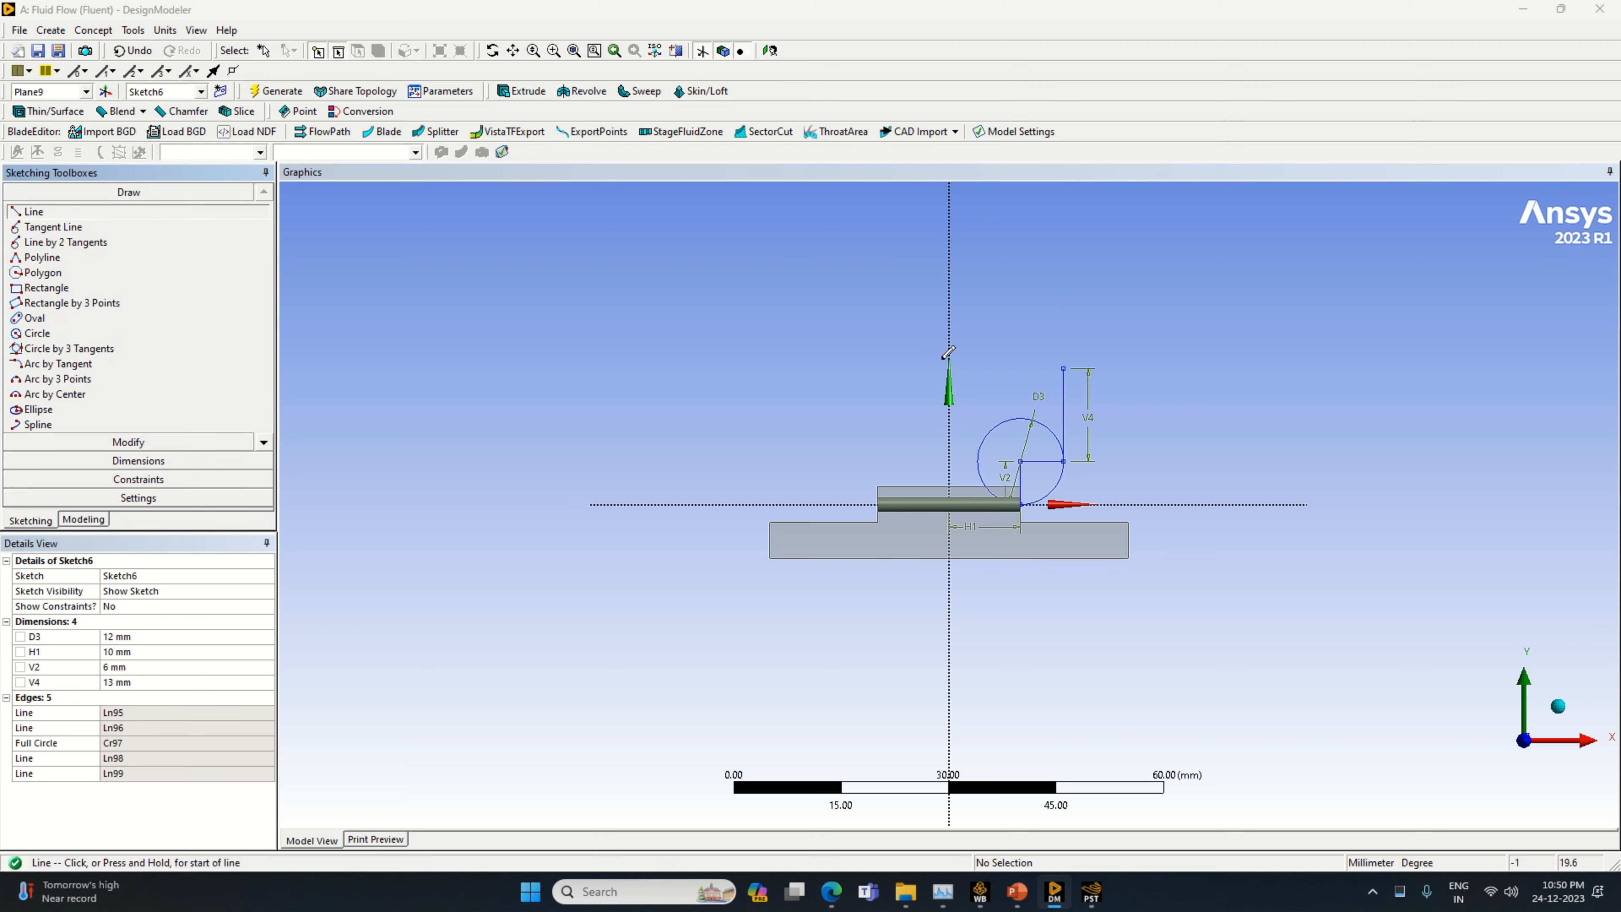
left_click(1063, 368)
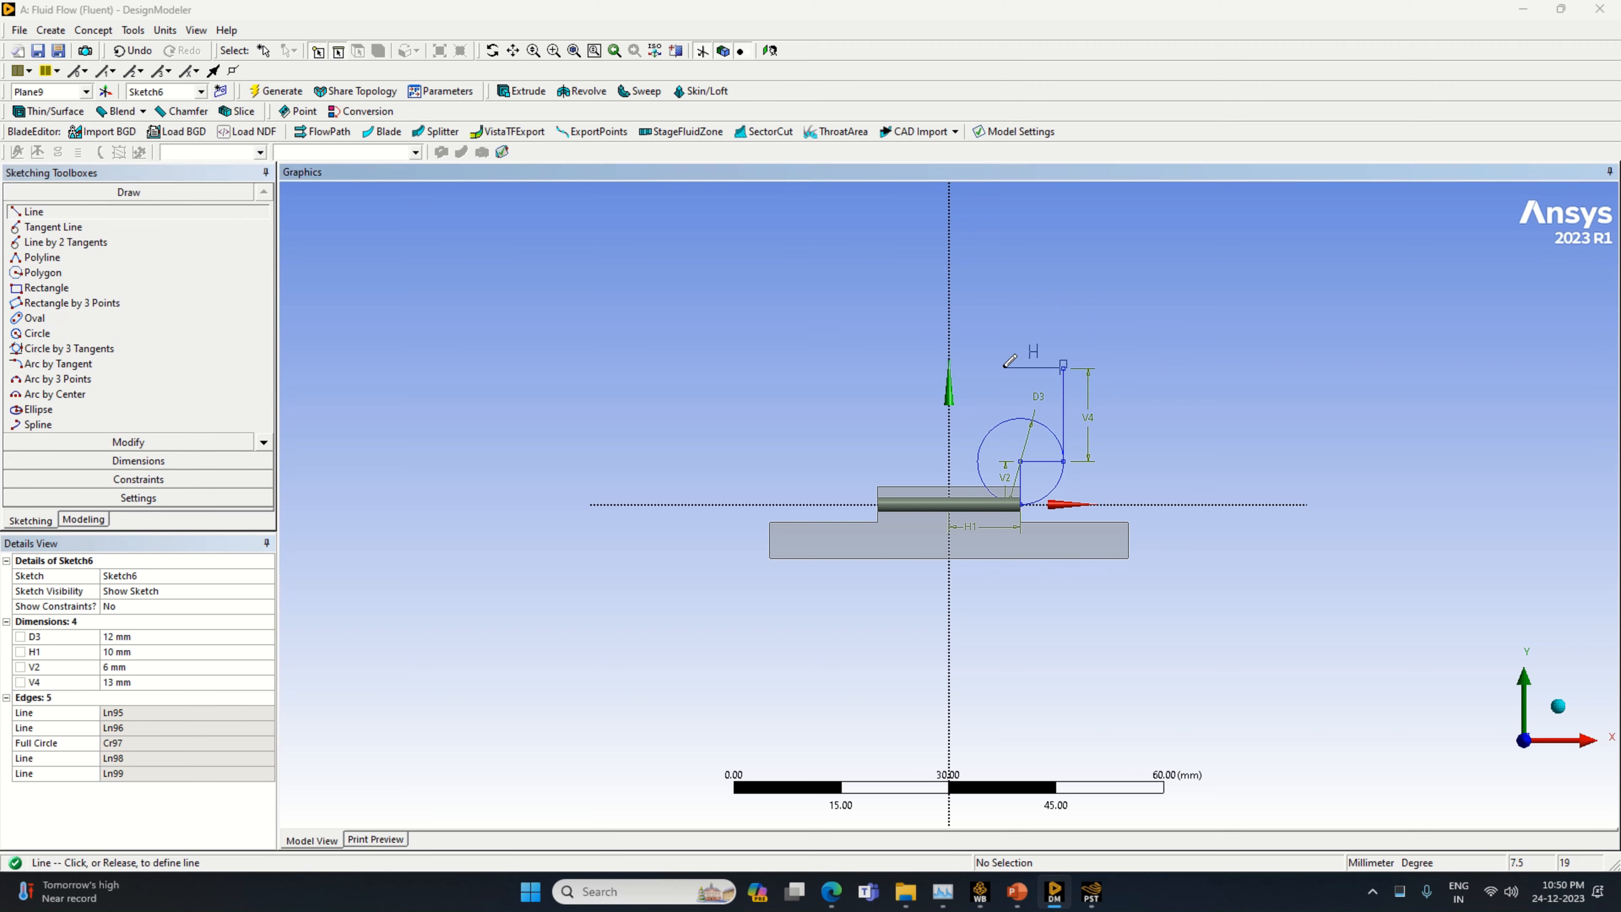
left_click(1003, 369)
Dimension the horizontal line above the circle and set its length to 6 mm
left_click(138, 461)
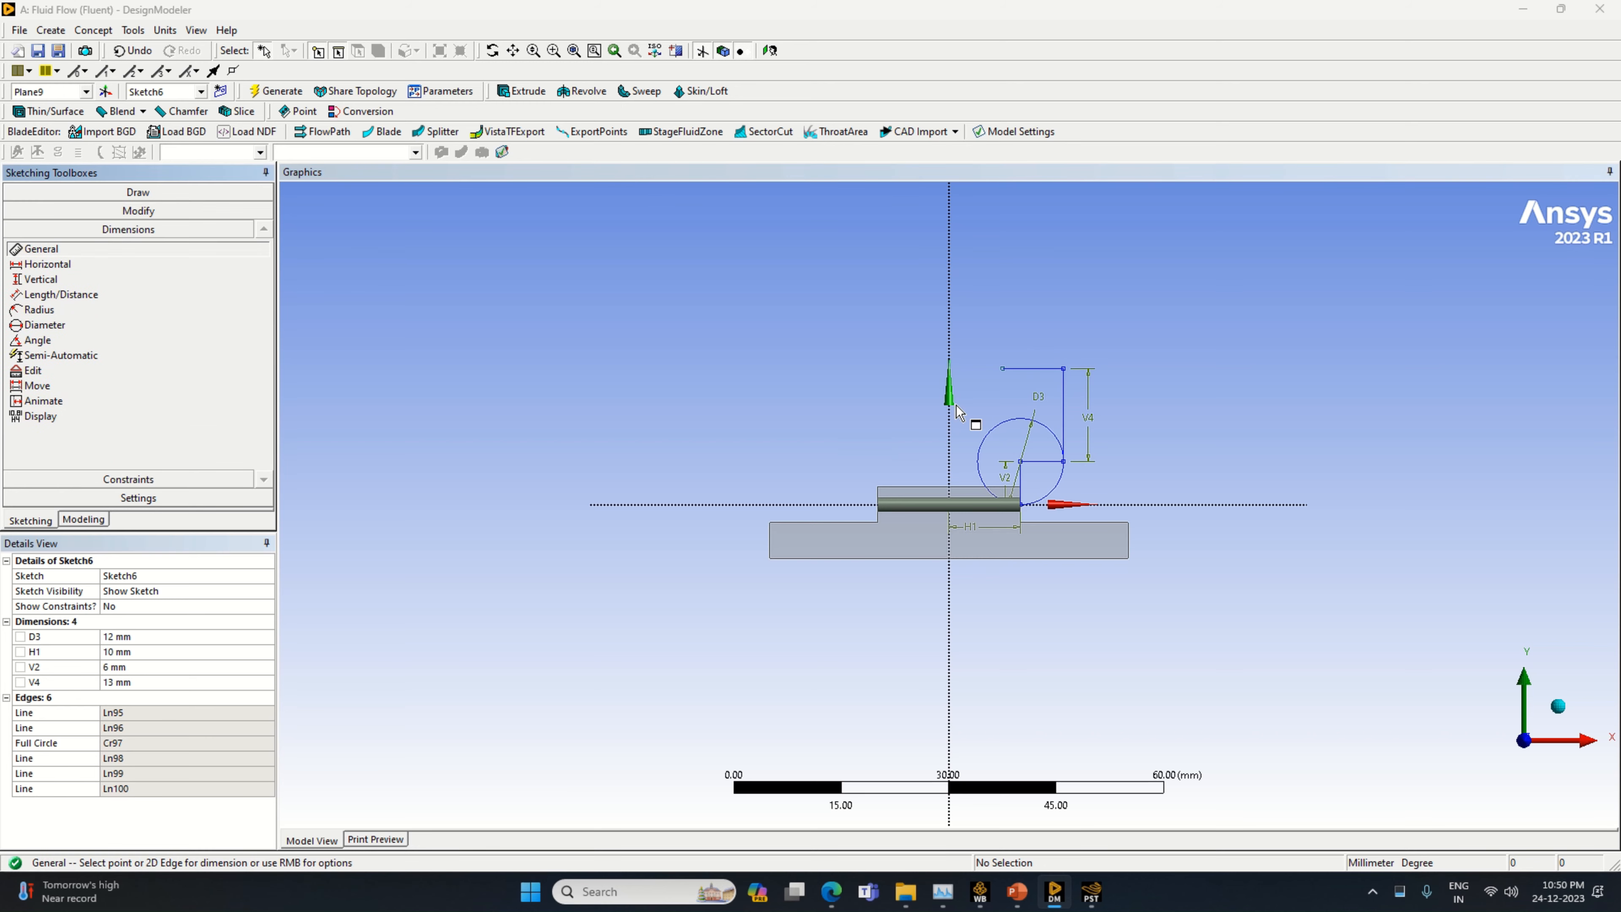
left_click(1033, 368)
left_click(1044, 376)
left_click(165, 667)
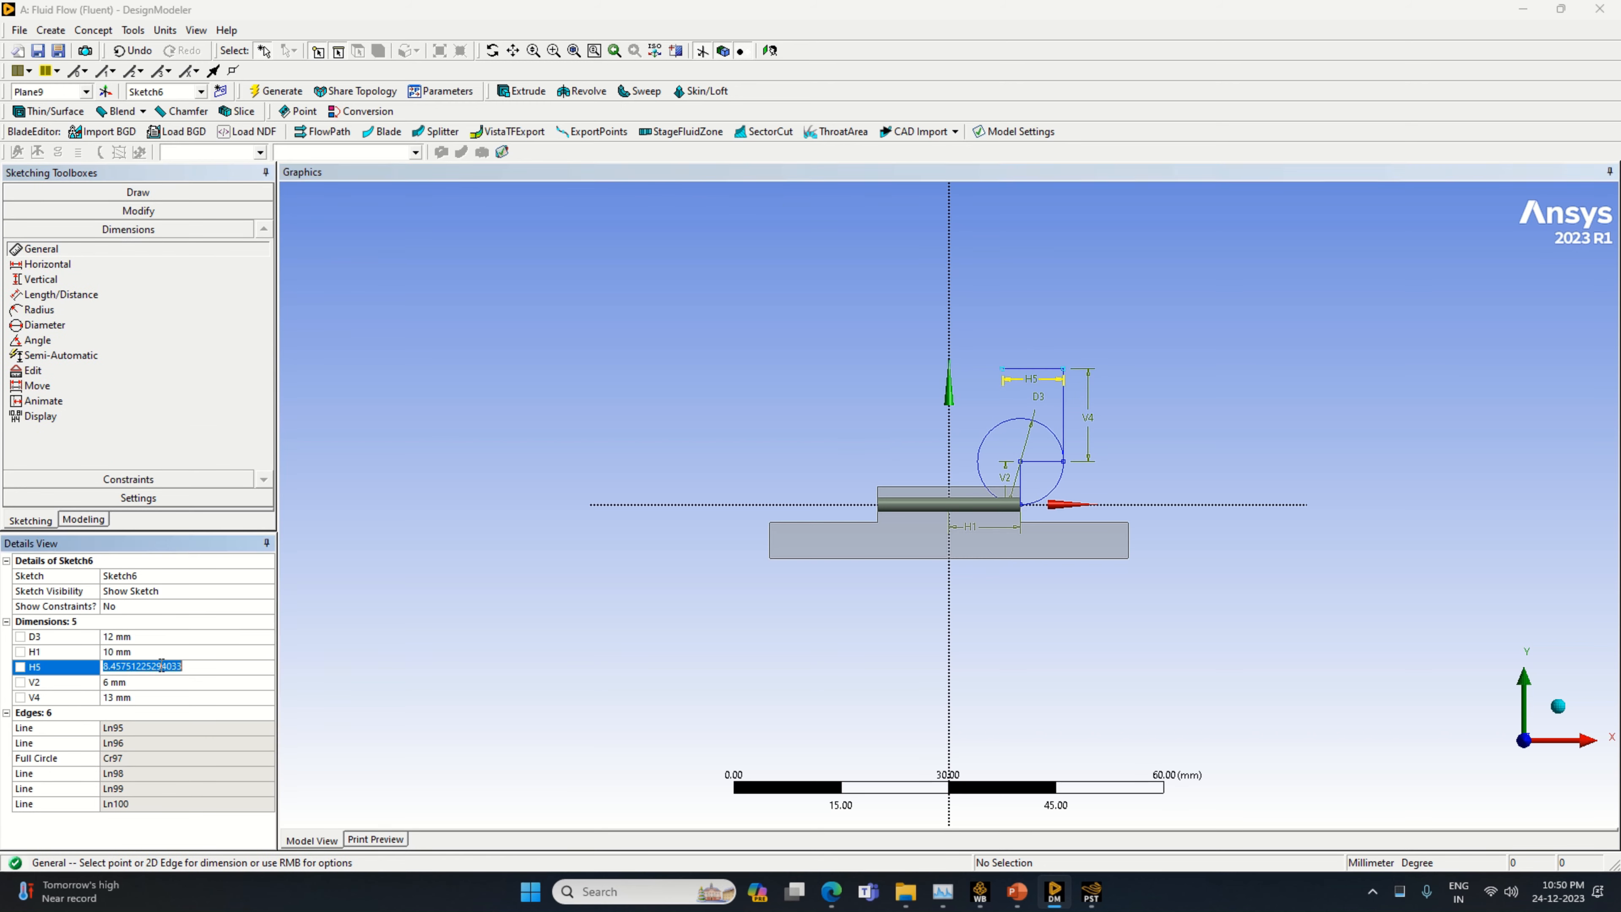
type("6")
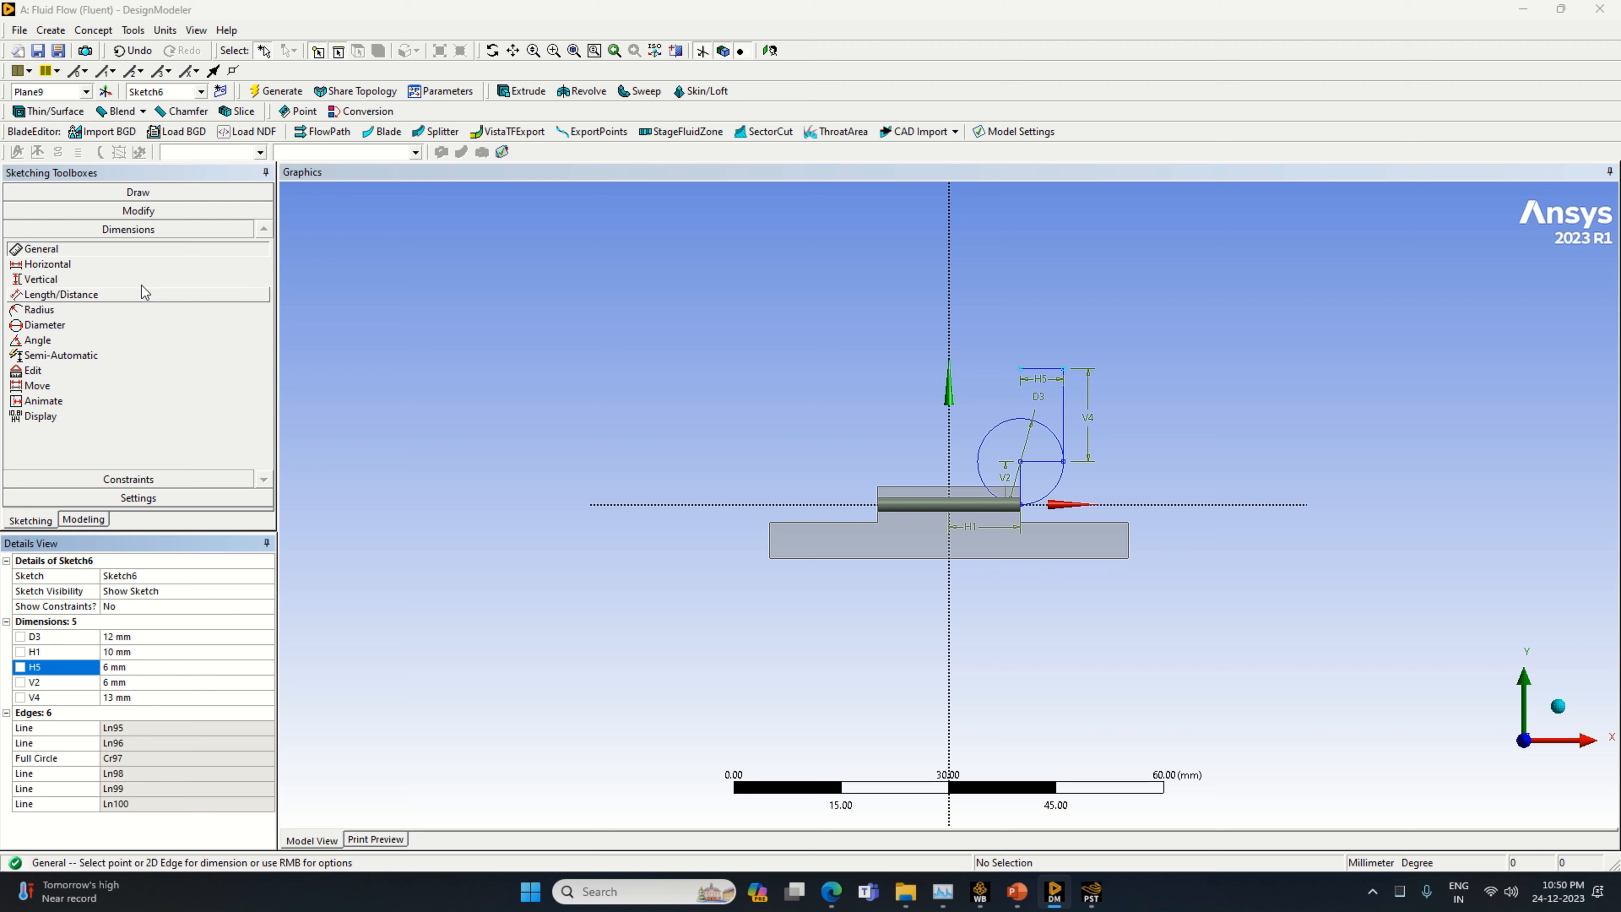
Draw a second circle centred on the left end of the upper 6 mm line, passing through the line's right end
left_click(138, 192)
left_click(46, 332)
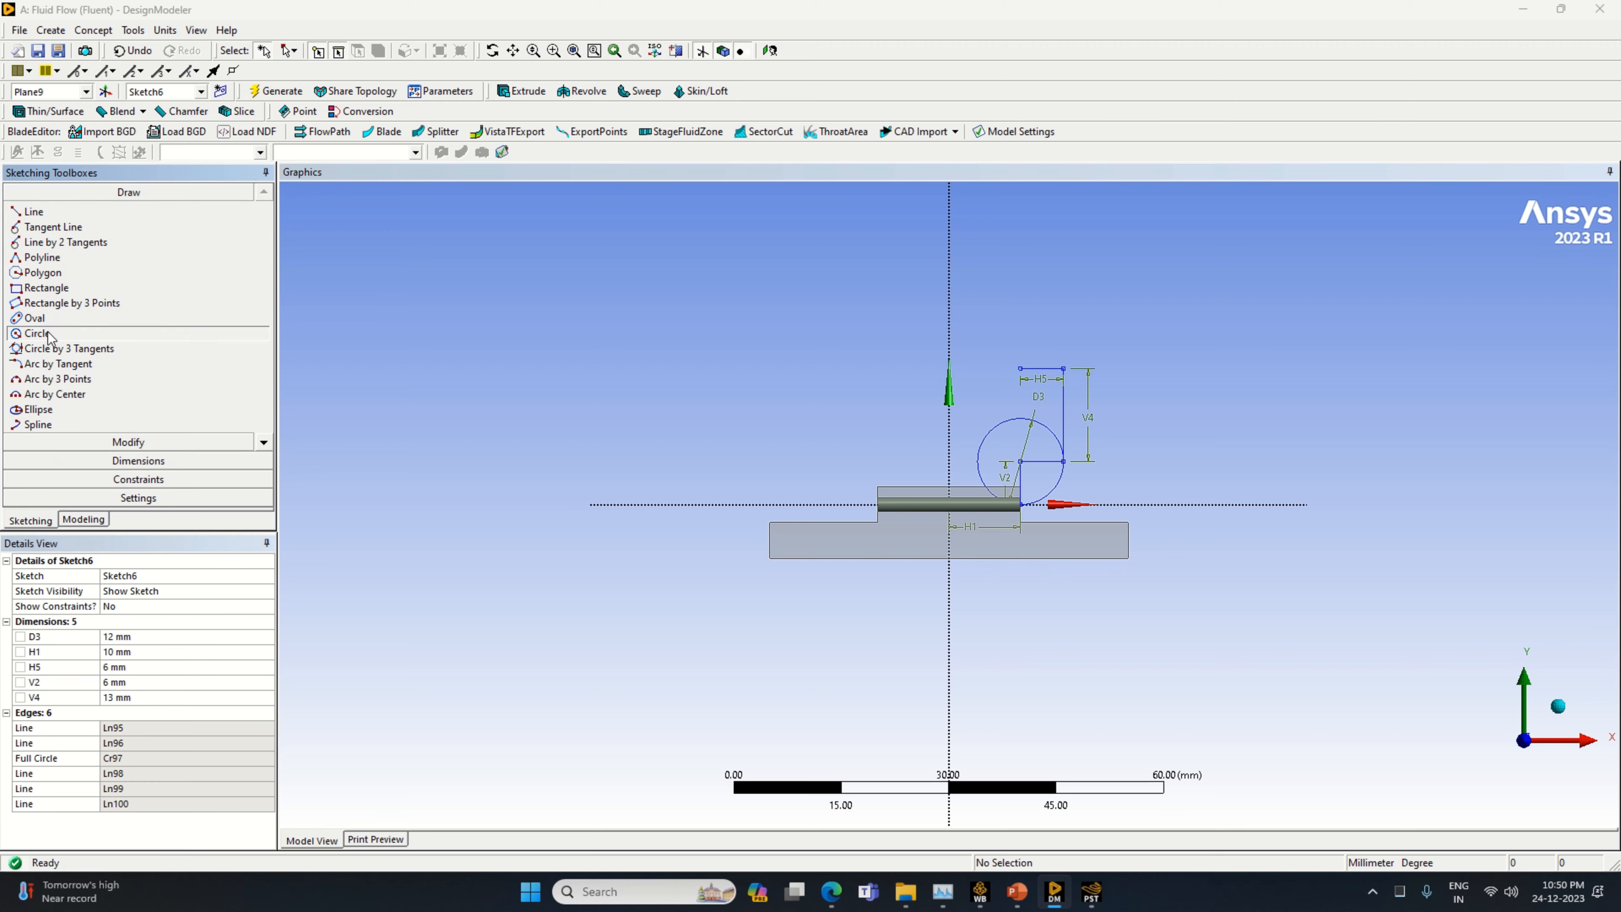
left_click(1021, 367)
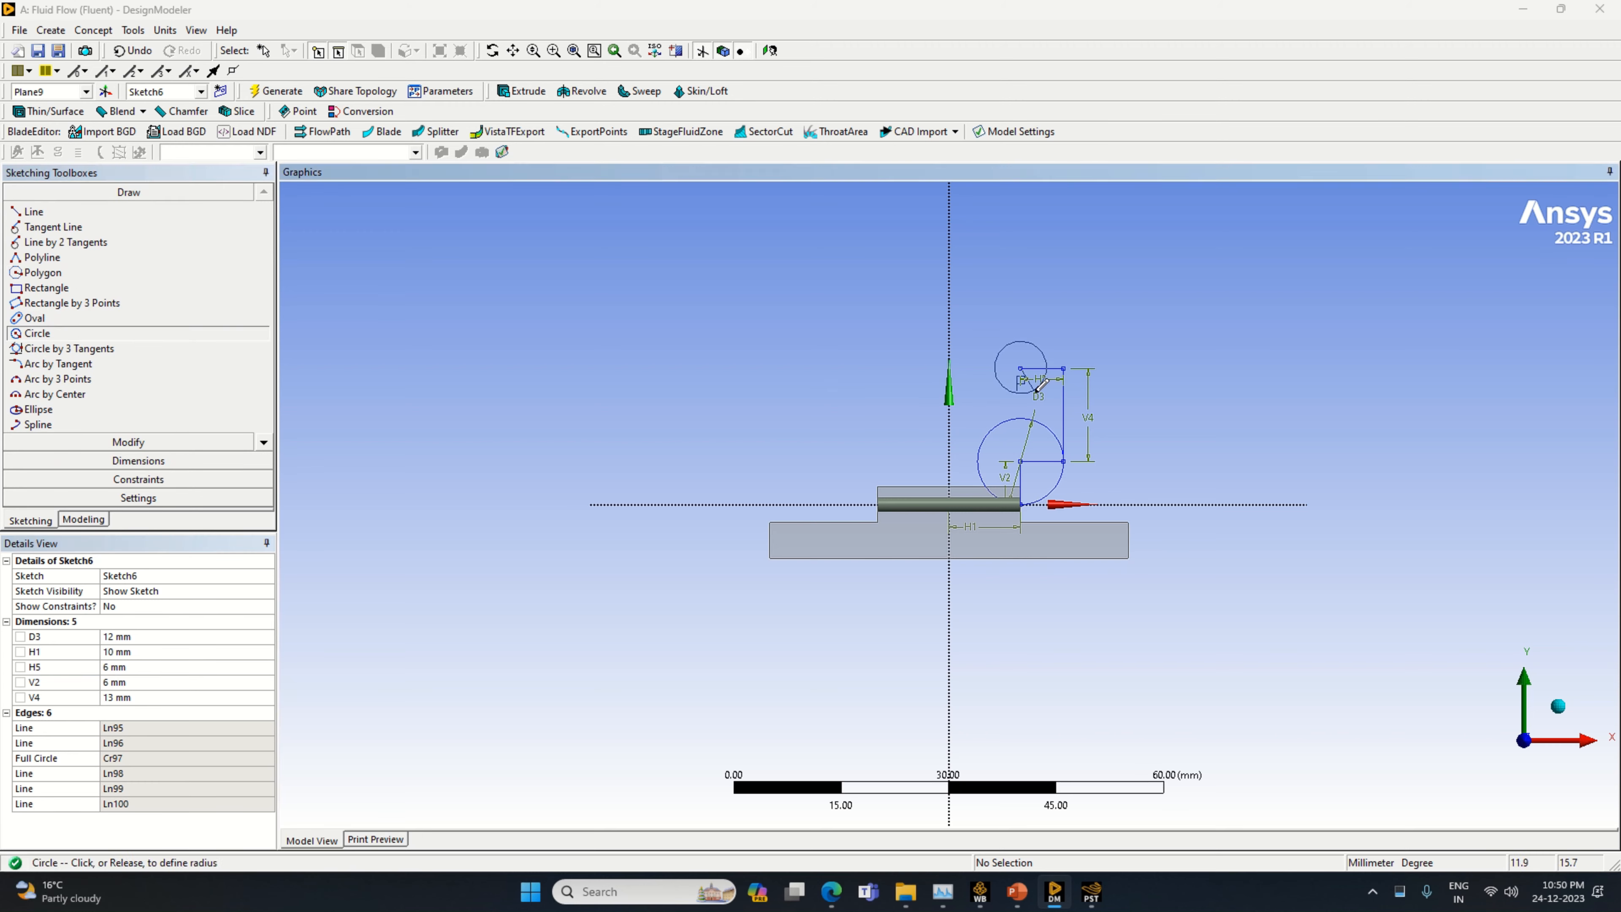
left_click(1050, 396)
Draw a vertical line from the upper circle's centre to its top and a horizontal line about 21 mm long leftward from there
left_click(33, 211)
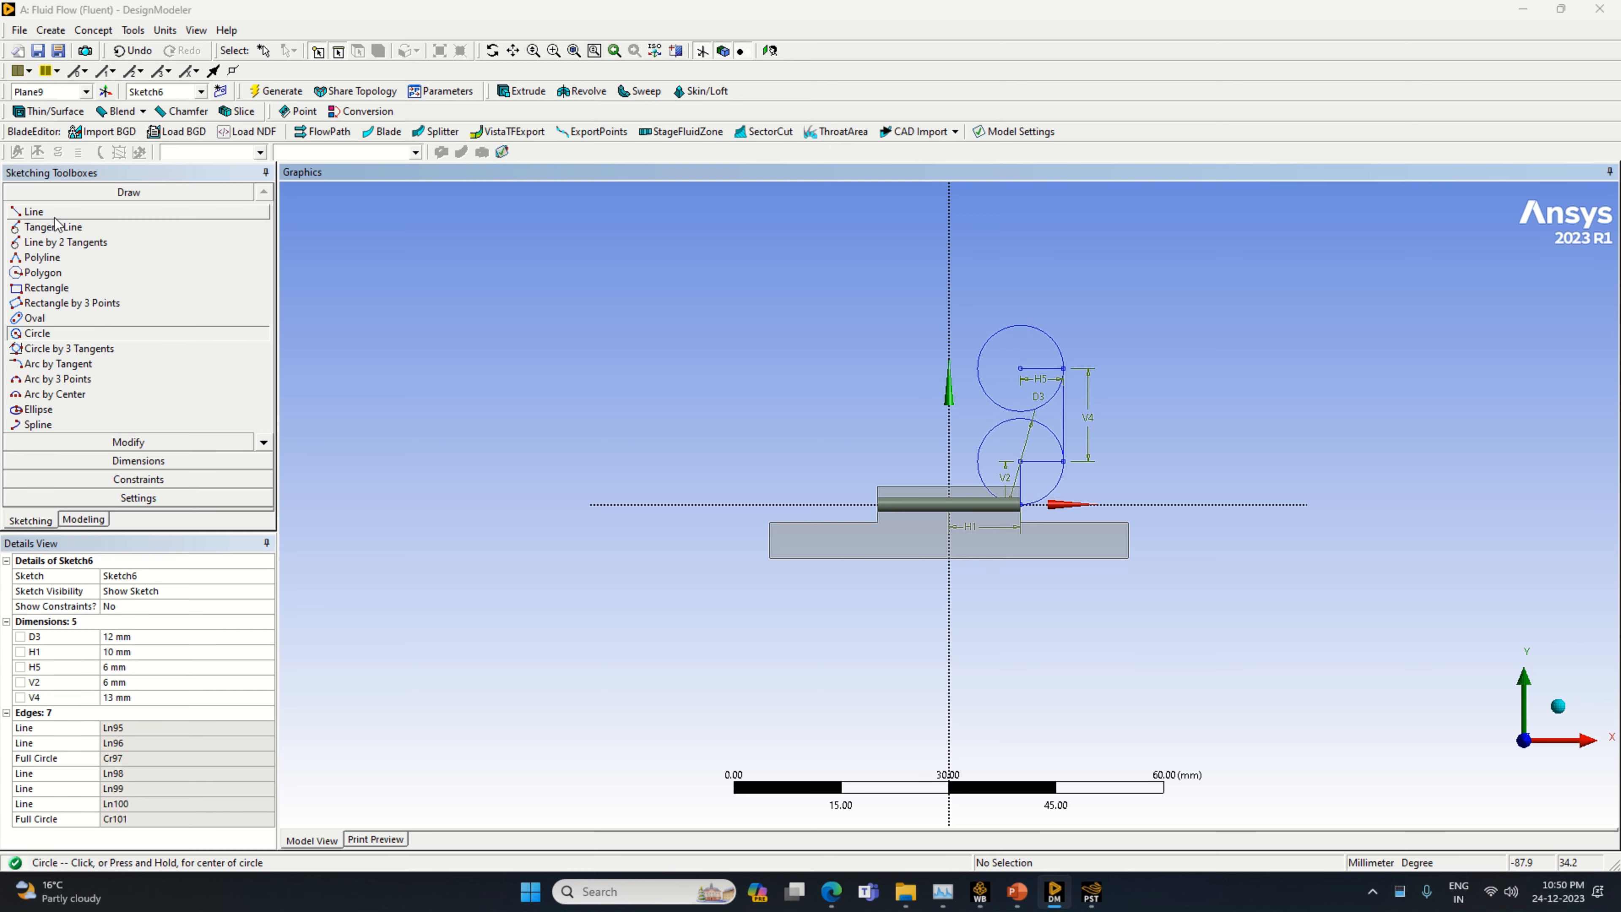
left_click(1021, 367)
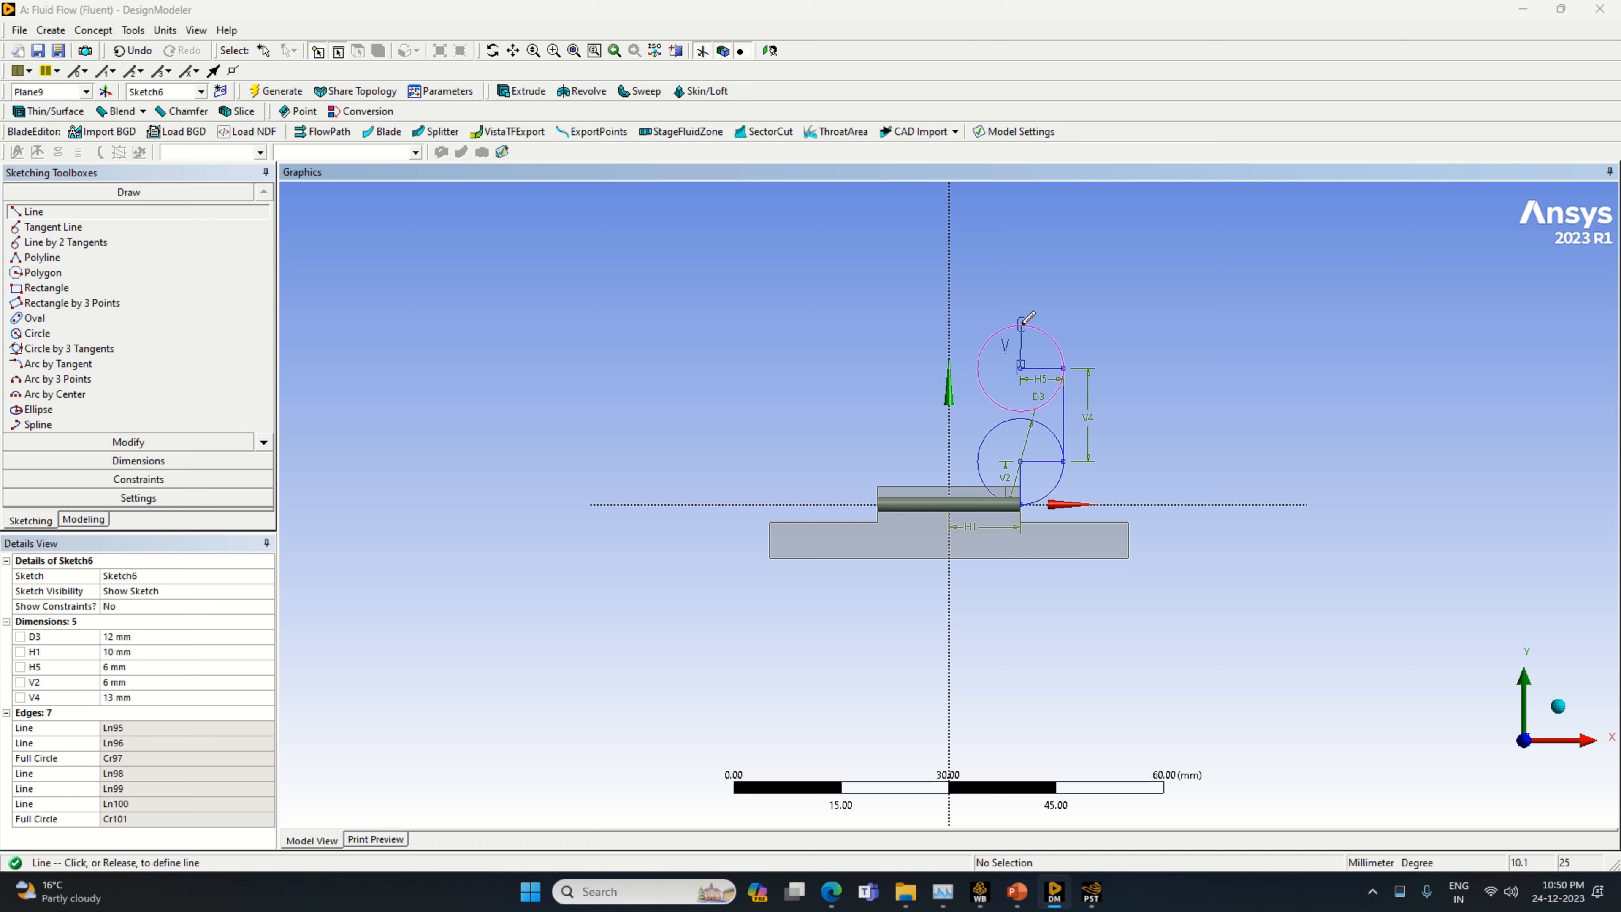
left_click(1021, 322)
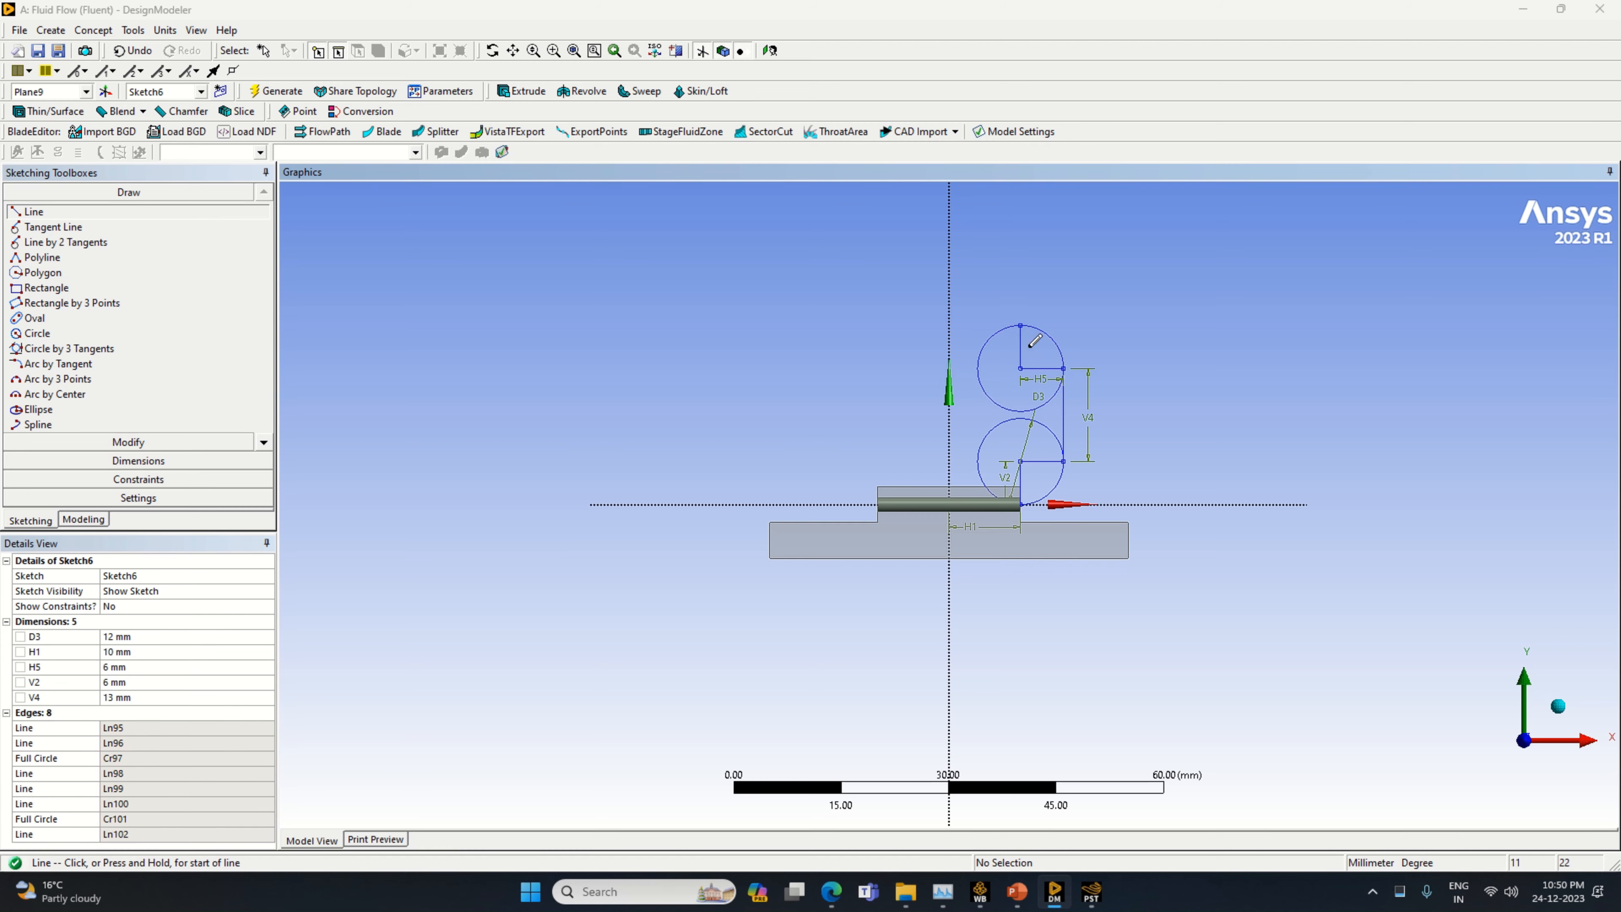
left_click(873, 319)
Dimension the long horizontal line at the top of the upper circle and set its length to 20 mm
left_click(187, 460)
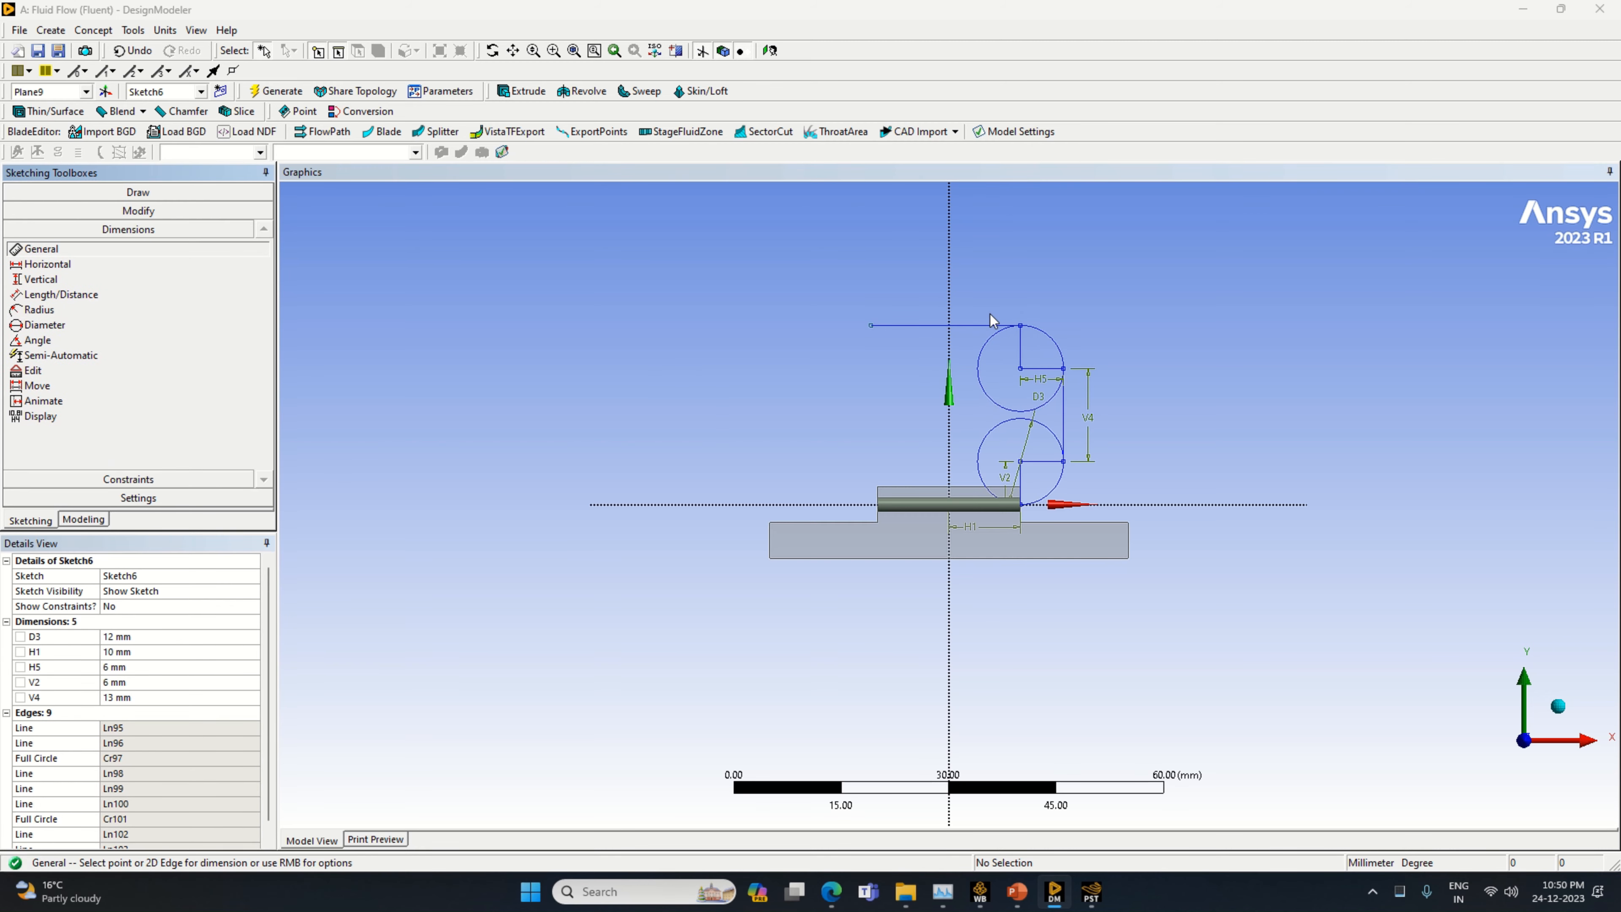
left_click_drag(968, 325, 973, 311)
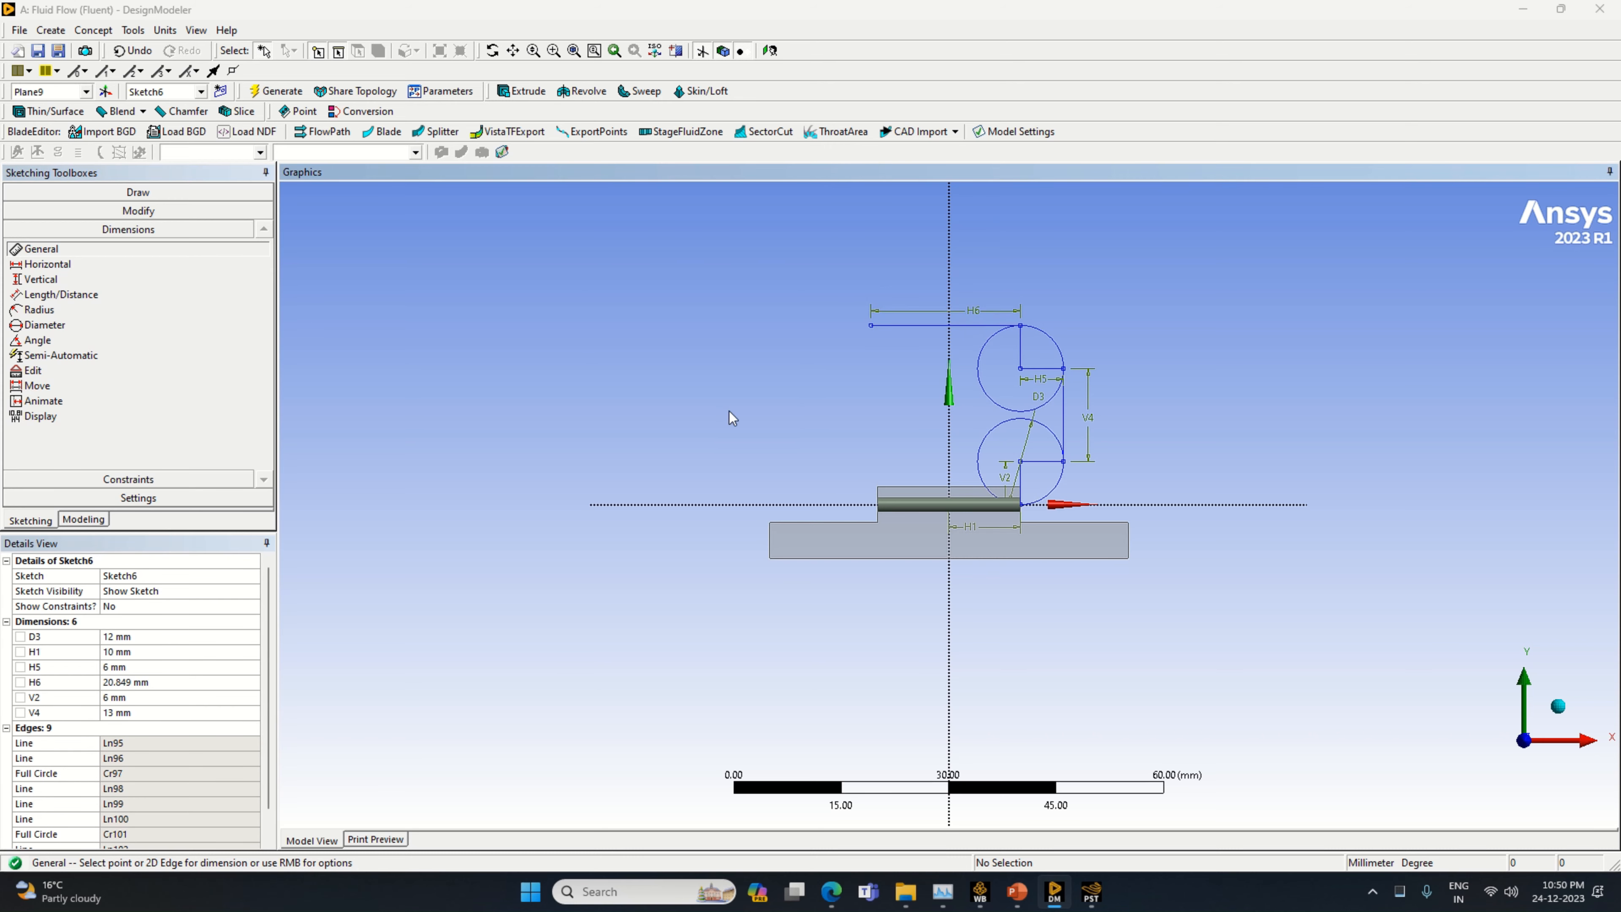
left_click(159, 682)
type("20")
key("Return")
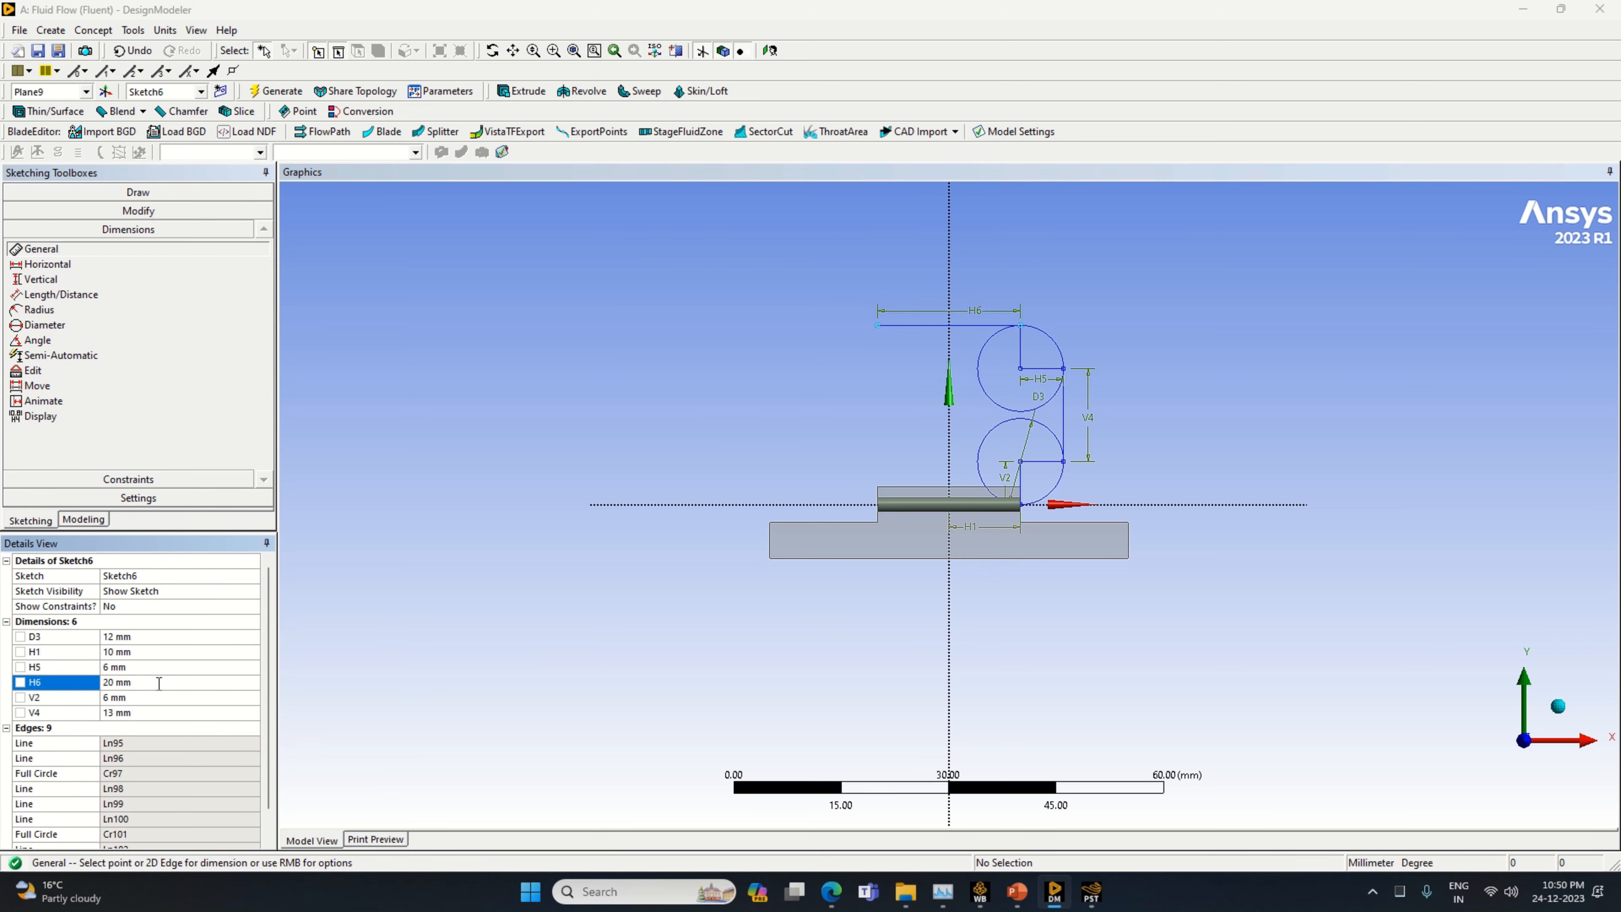
Draw a vertical line about 10 mm long downward from the left end of the 20 mm horizontal line
left_click(138, 192)
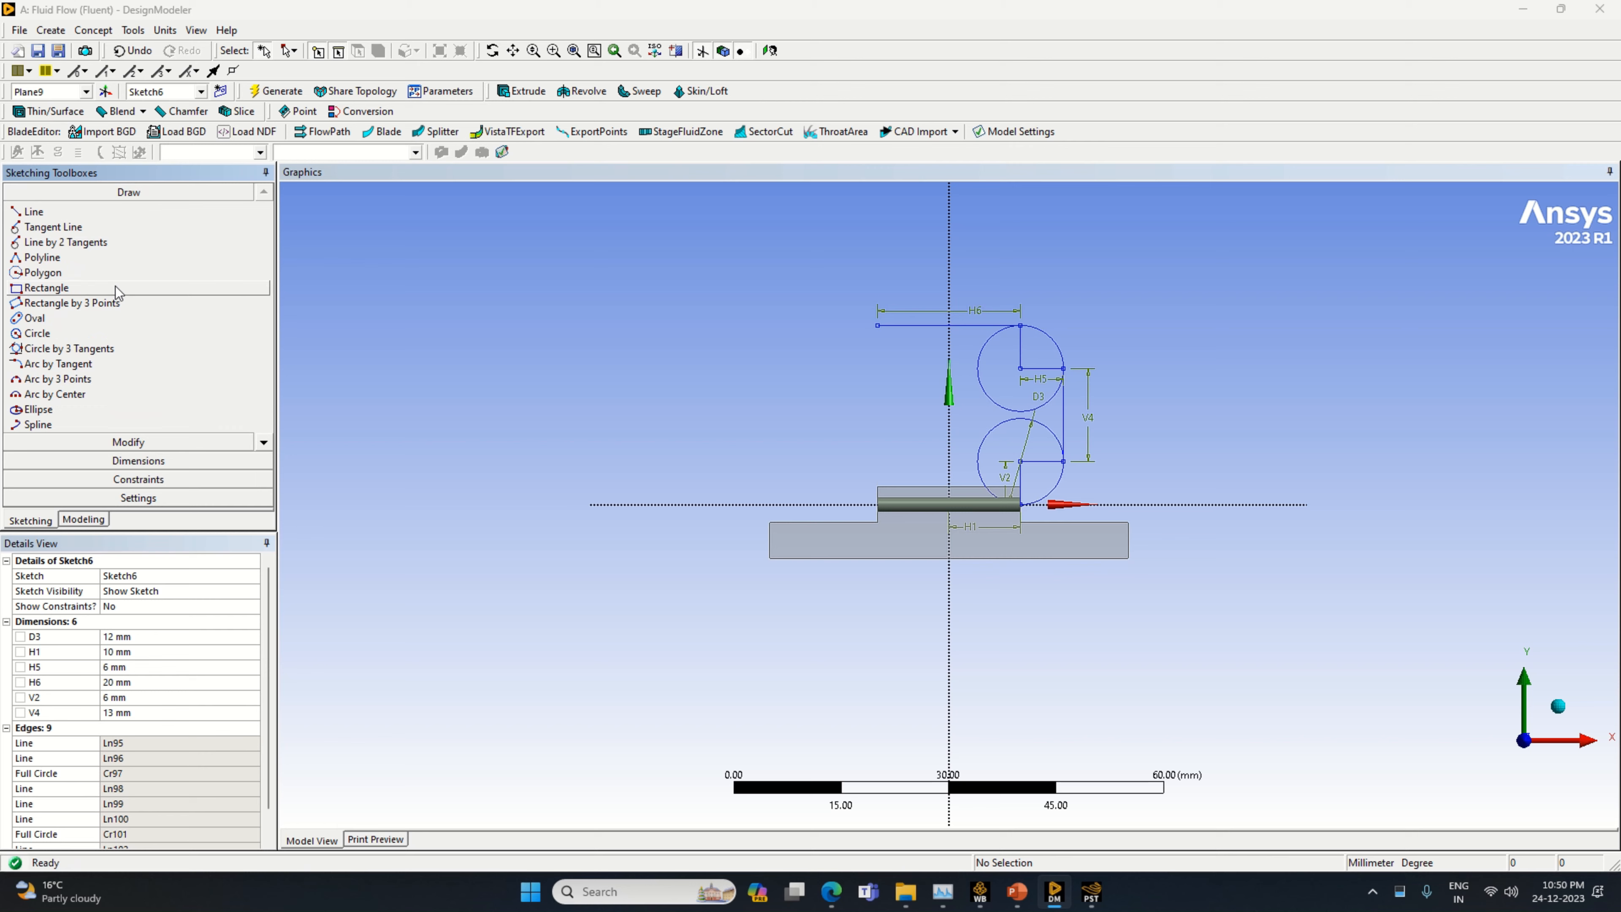
left_click(105, 214)
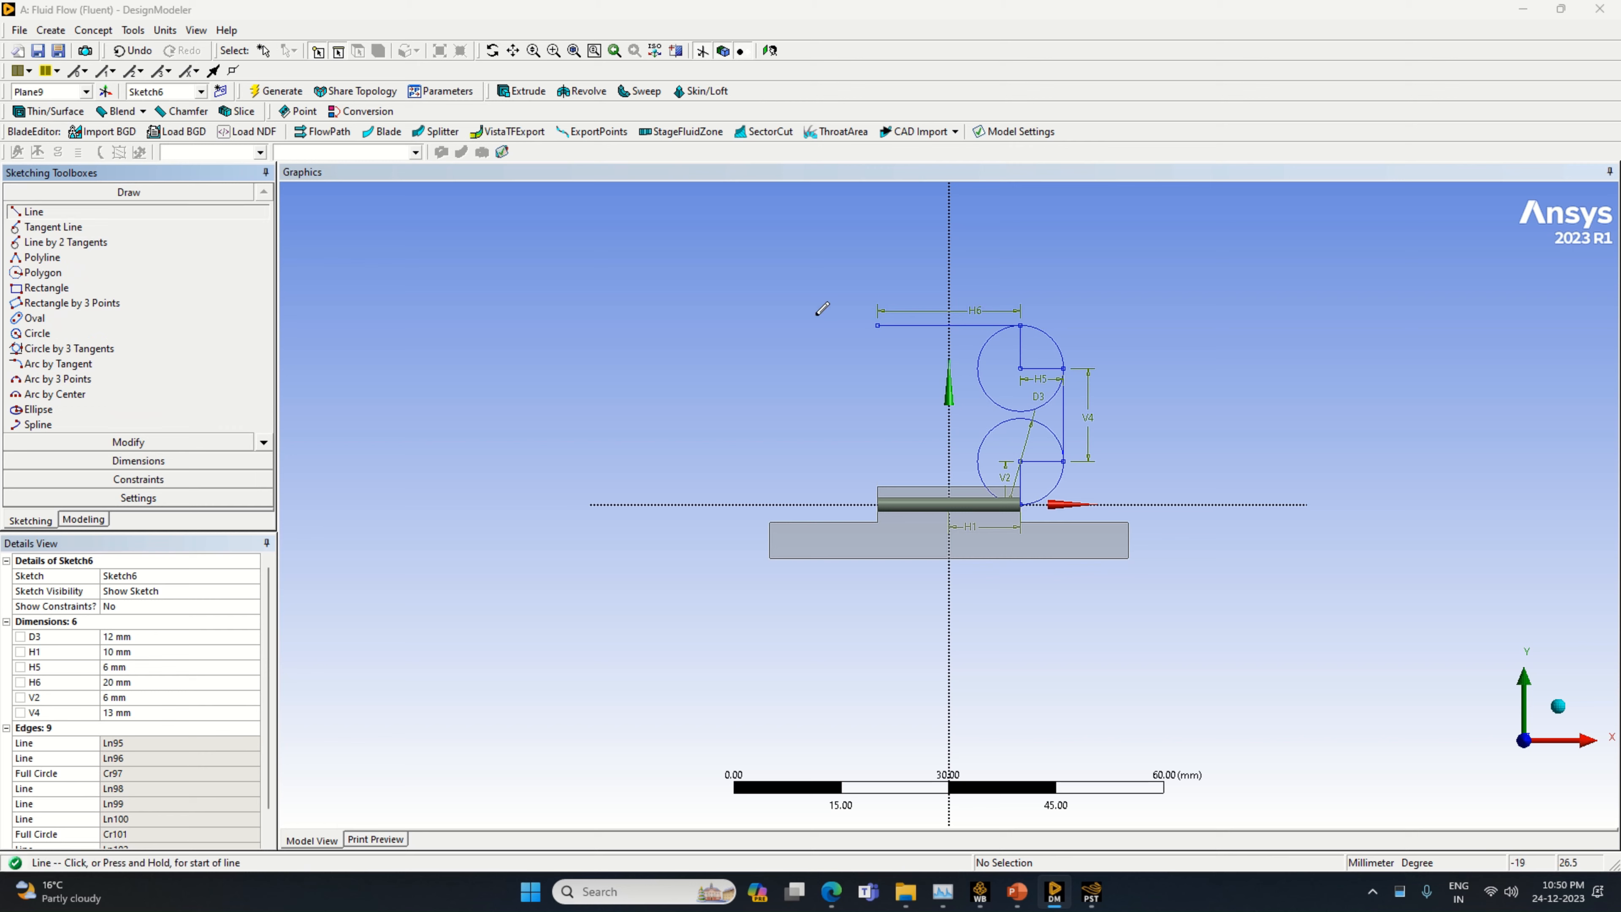
left_click(877, 325)
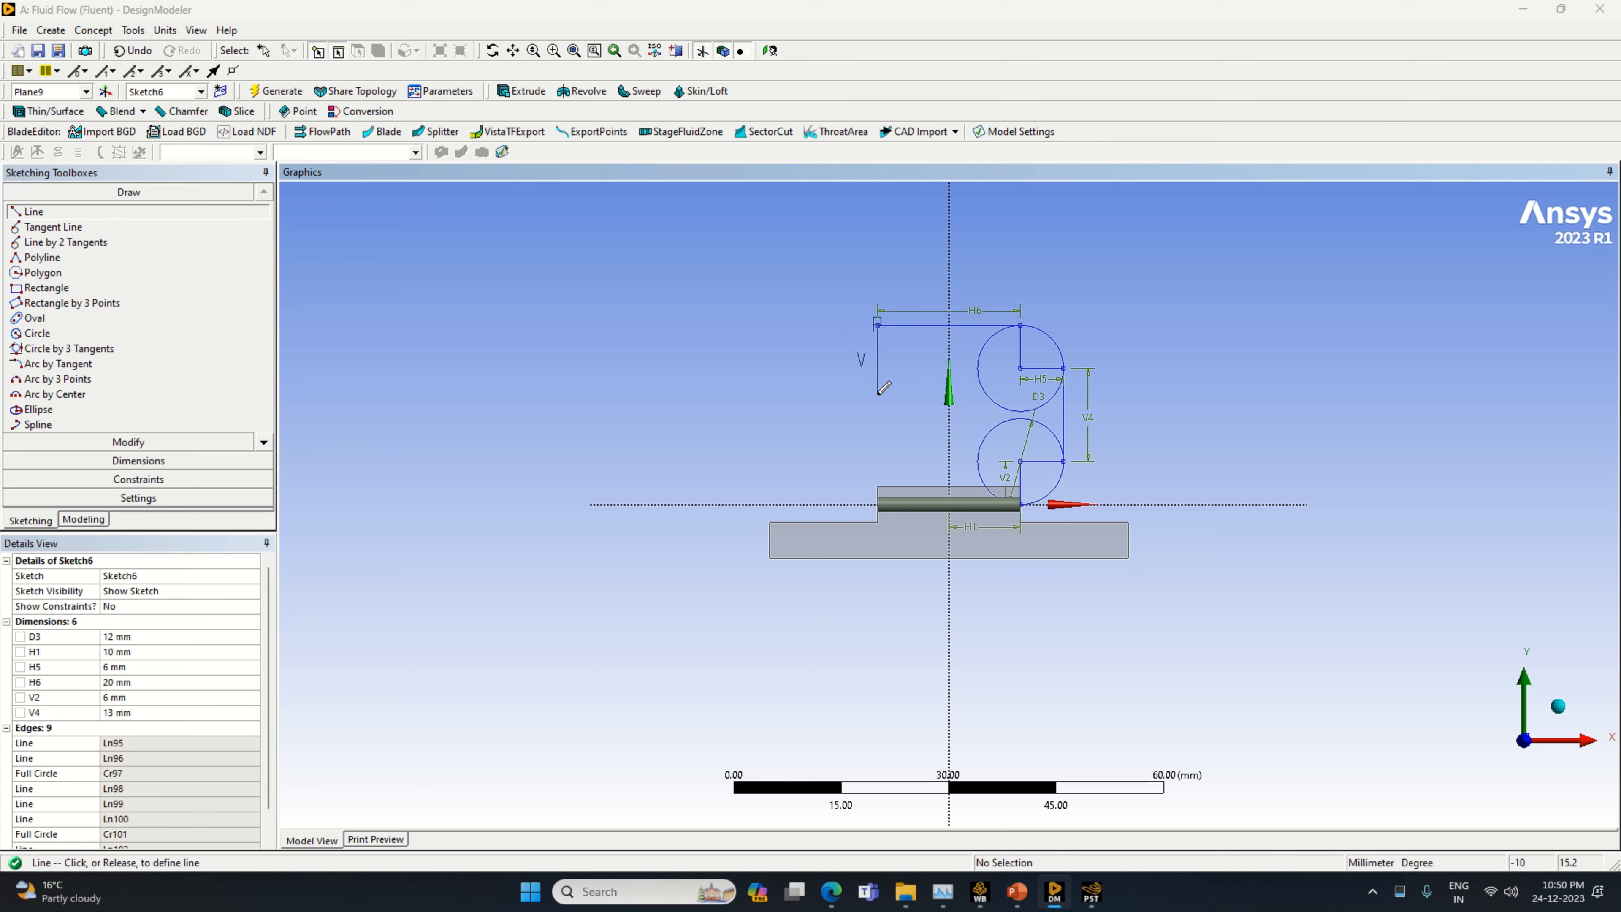
left_click(878, 394)
Dimension the vertical line at the left end of the 20 mm line and set its length to 6 mm
left_click(138, 461)
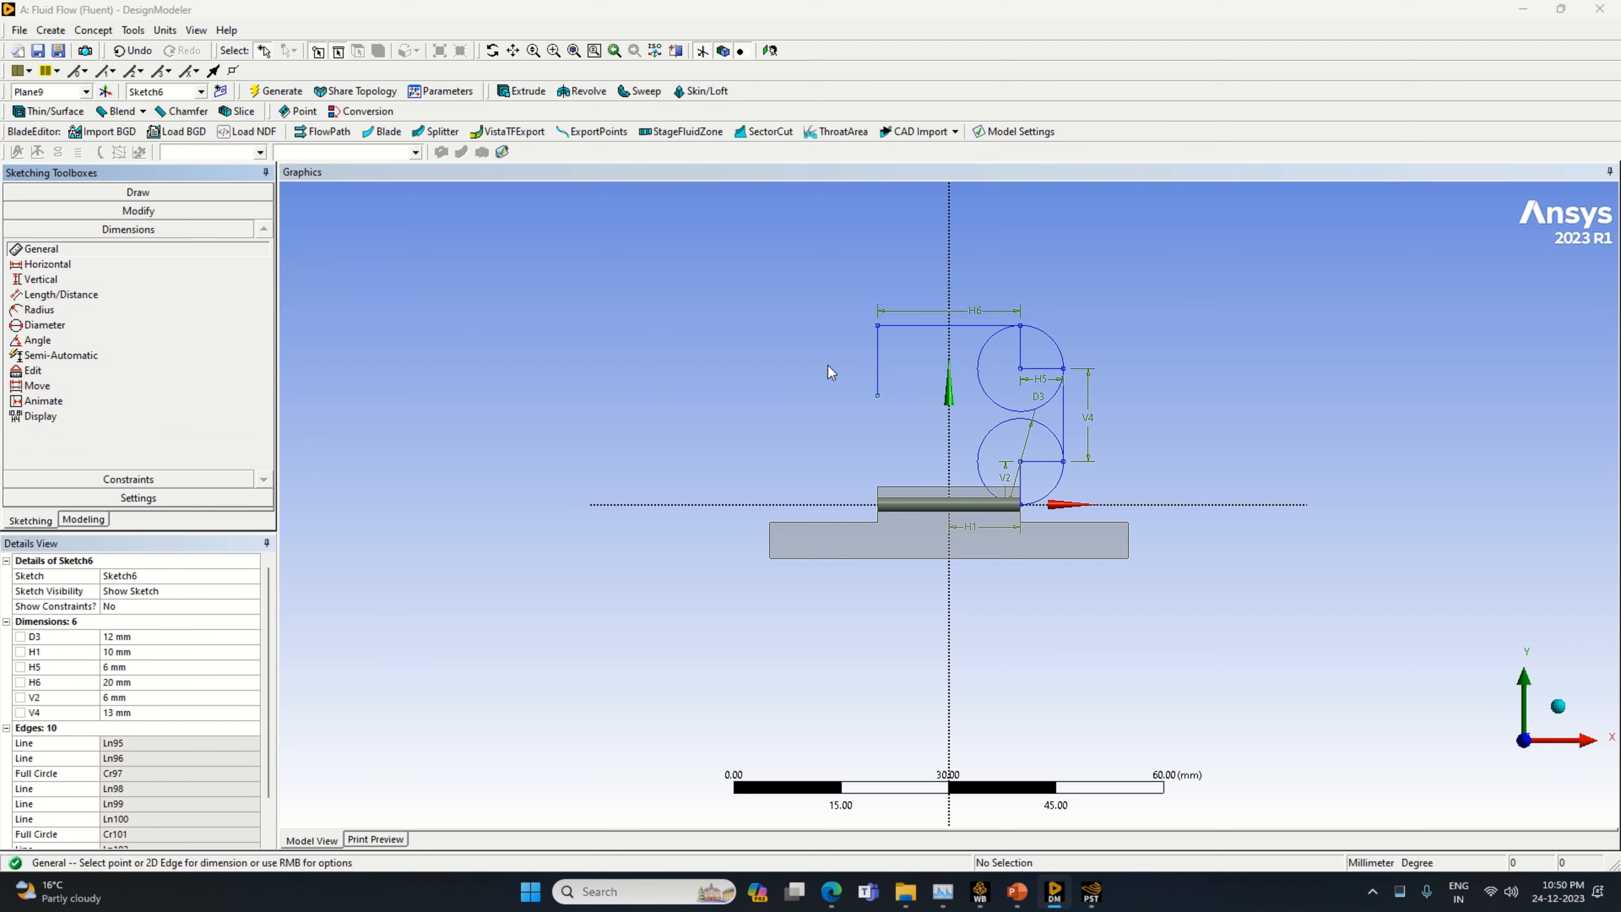
left_click(879, 369)
left_click(894, 363)
left_click(178, 727)
type("6")
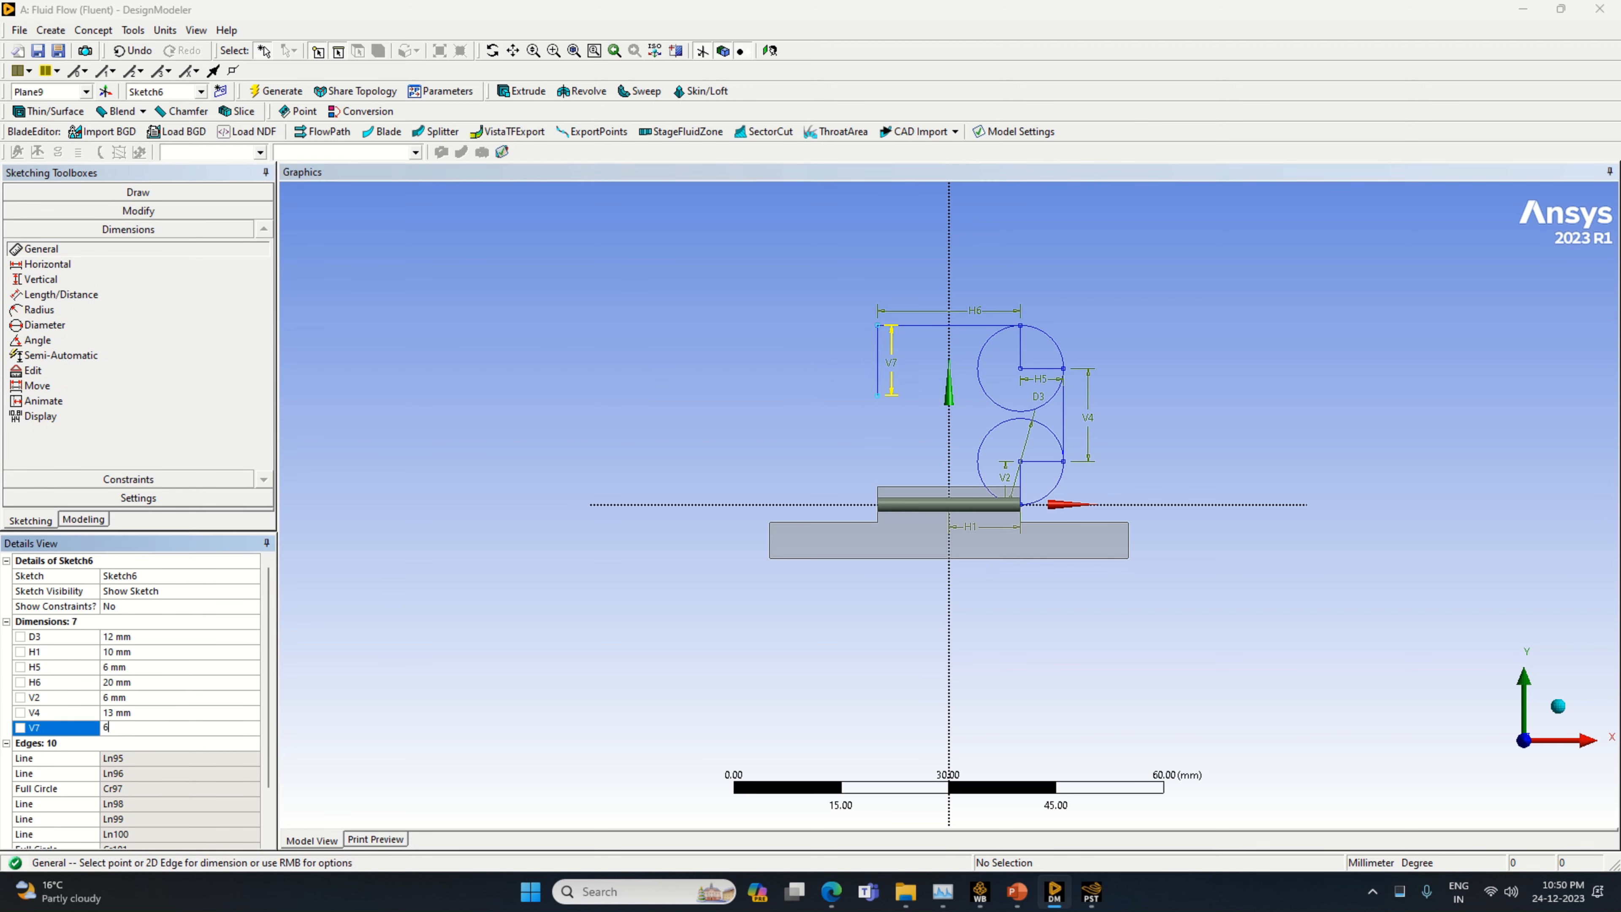
key("Return")
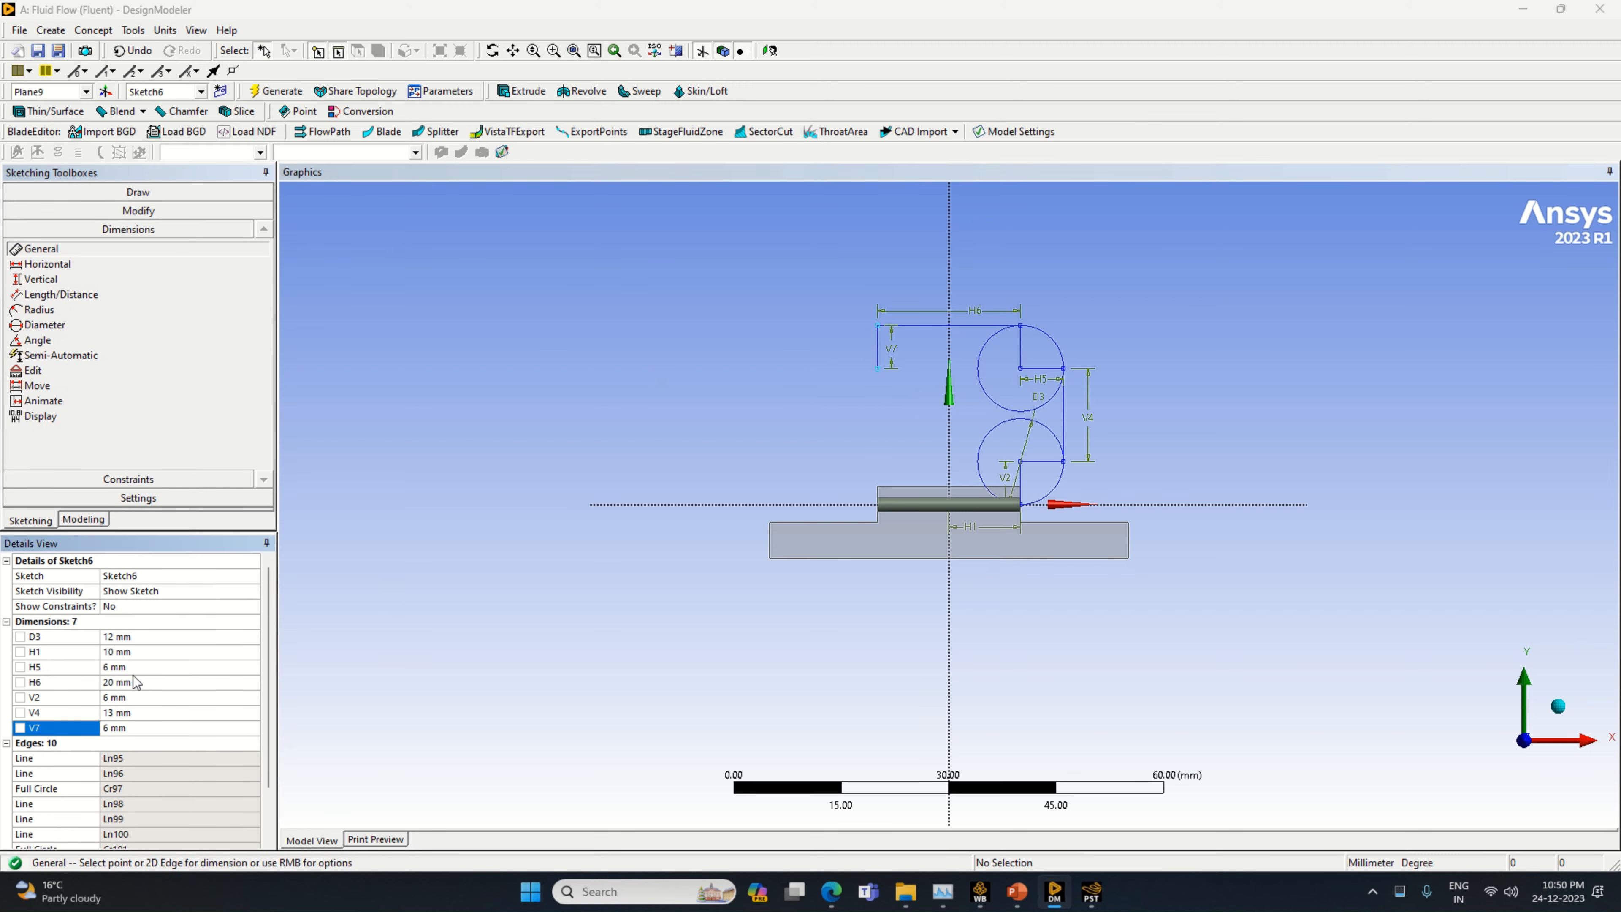
Draw a circle of 6 mm radius centred on the lower end of the upper-left 6 mm vertical line, passing through the line's top
left_click(138, 191)
left_click(38, 333)
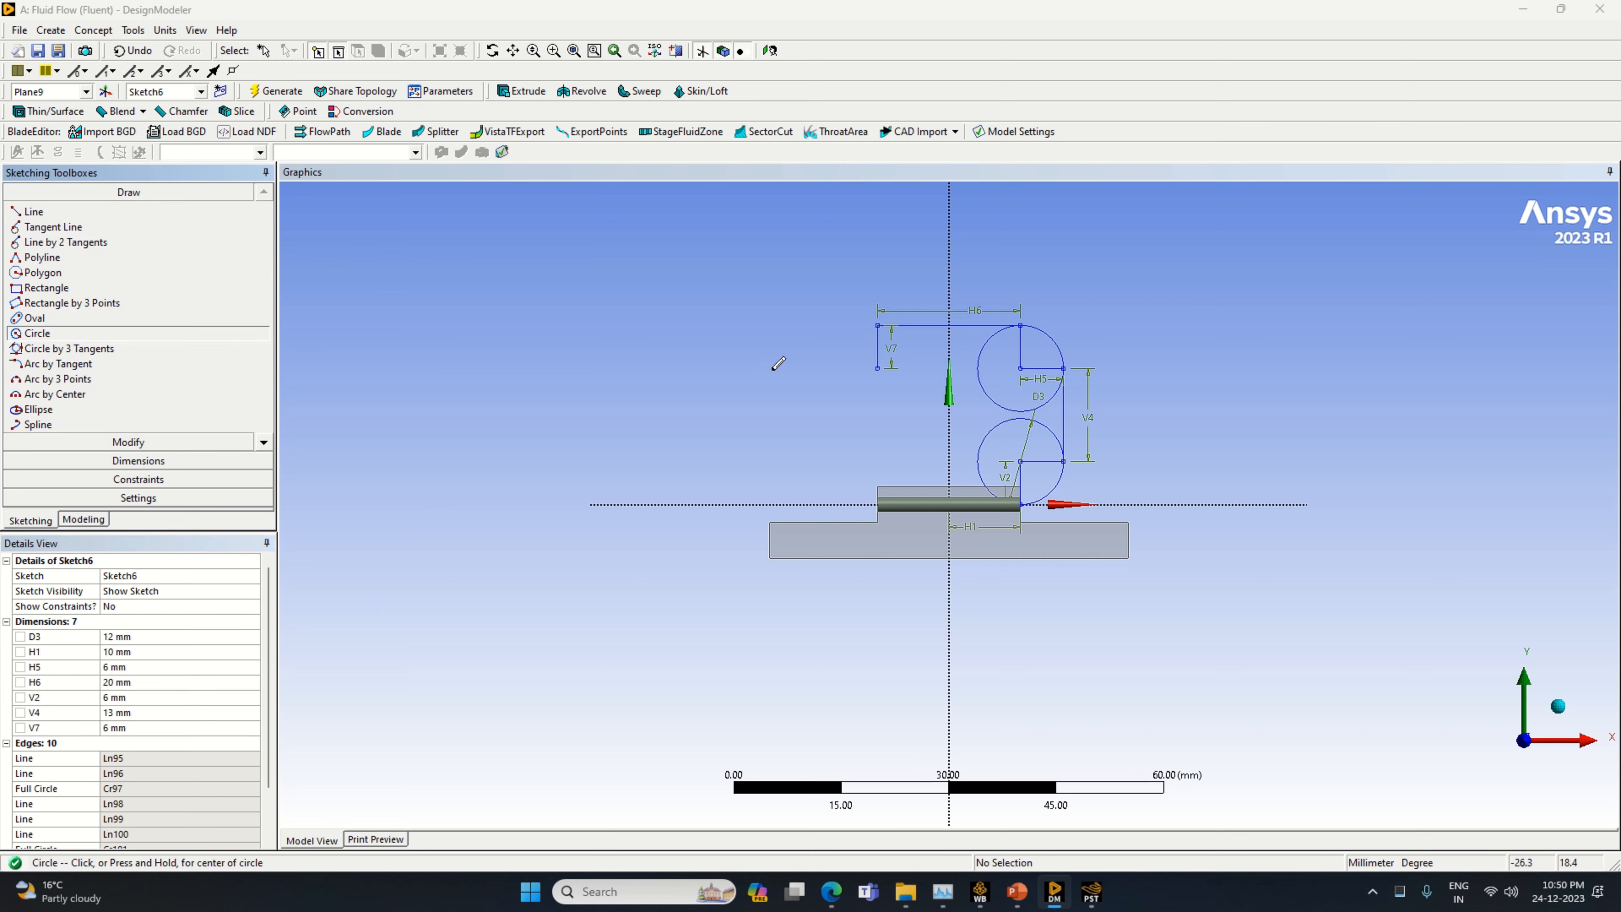
left_click(878, 366)
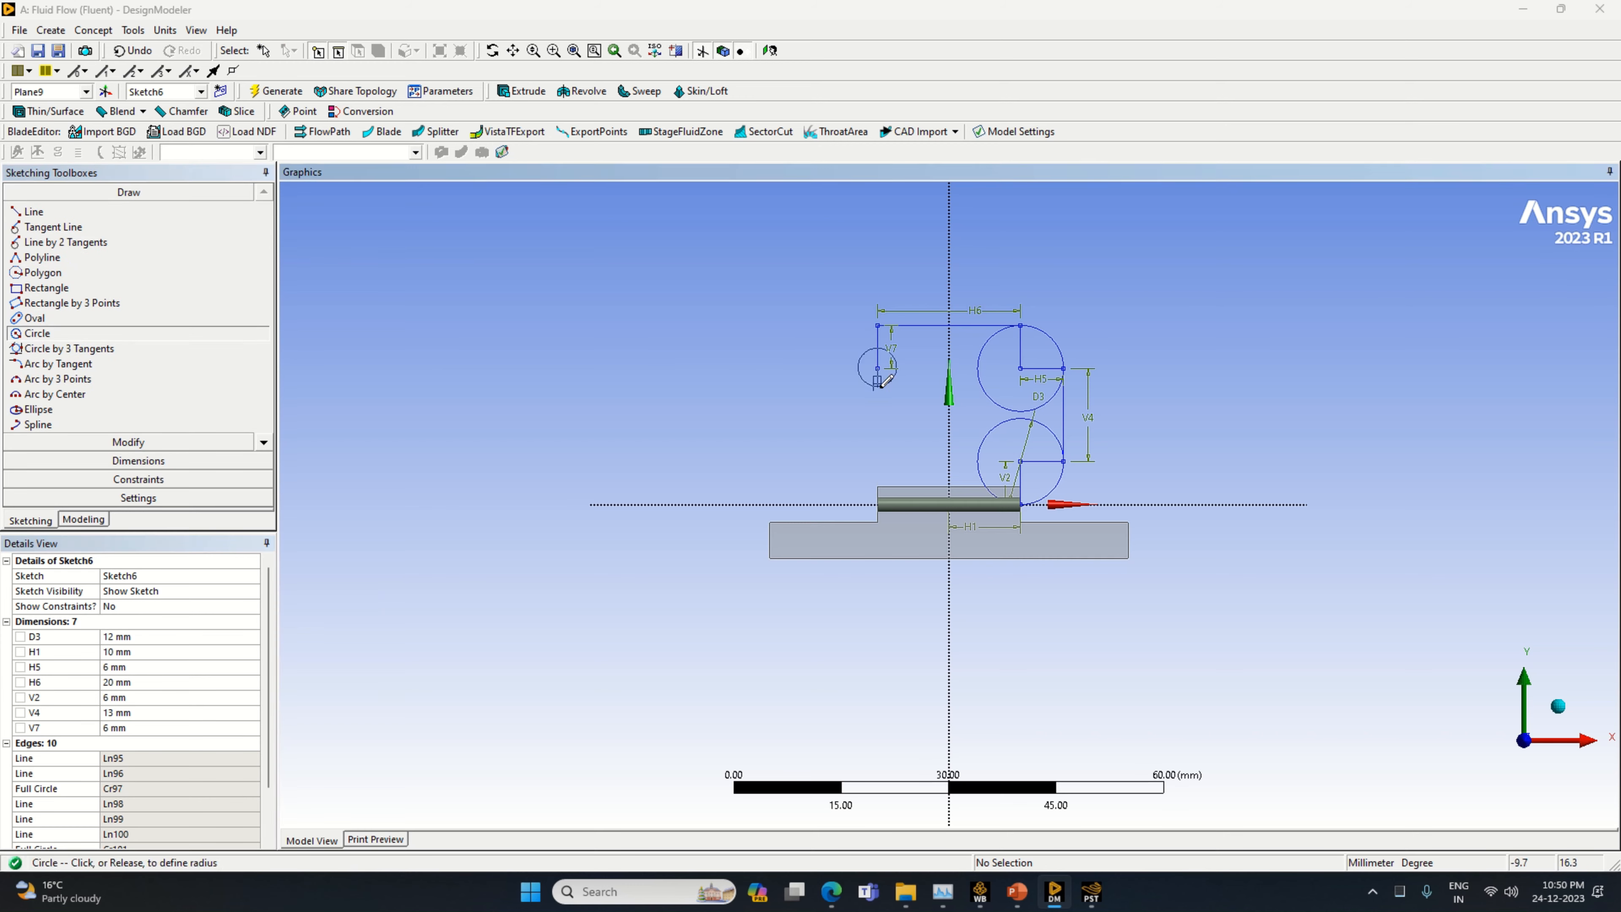
left_click(894, 407)
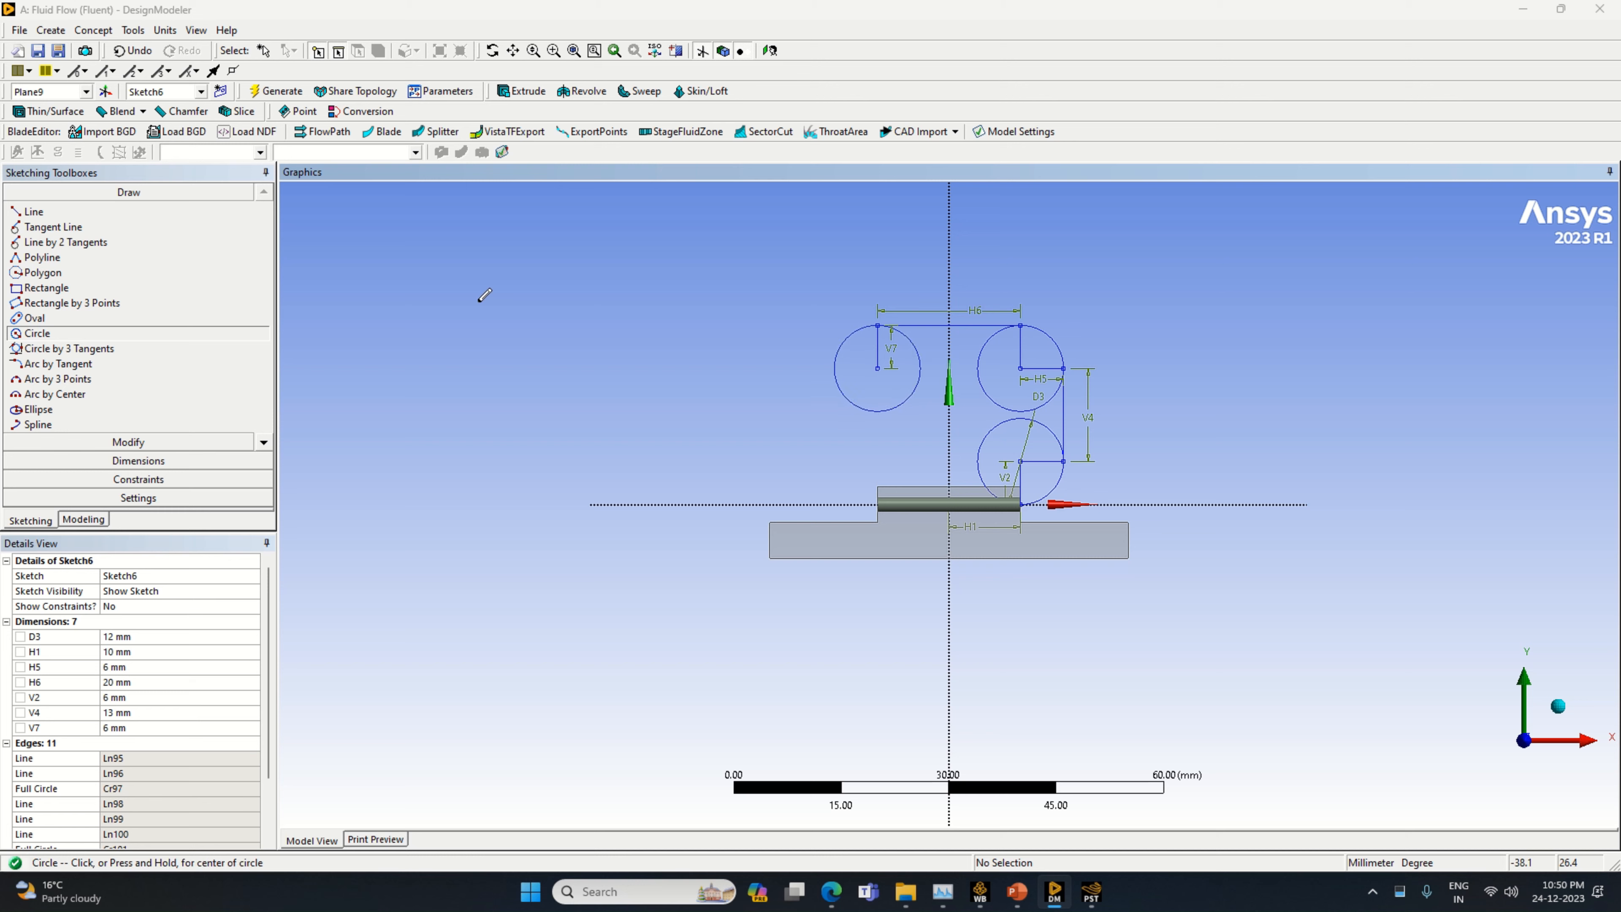
Draw a horizontal line from the upper-left circle's centre to its left edge and a vertical line about 14 mm long downward from there
left_click(34, 212)
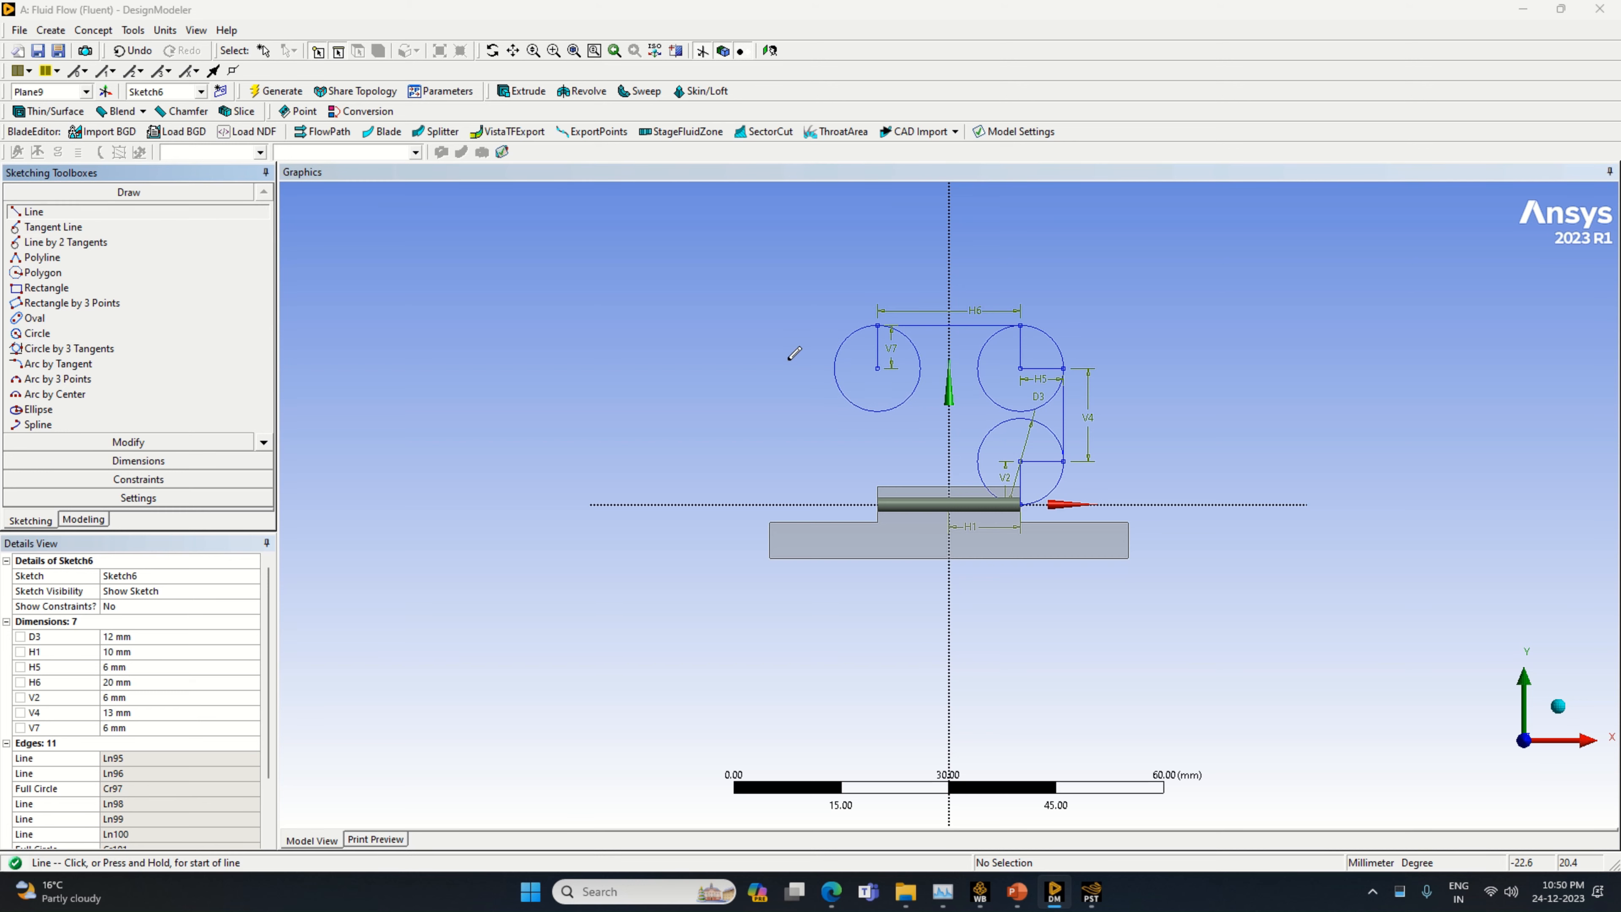
left_click(878, 366)
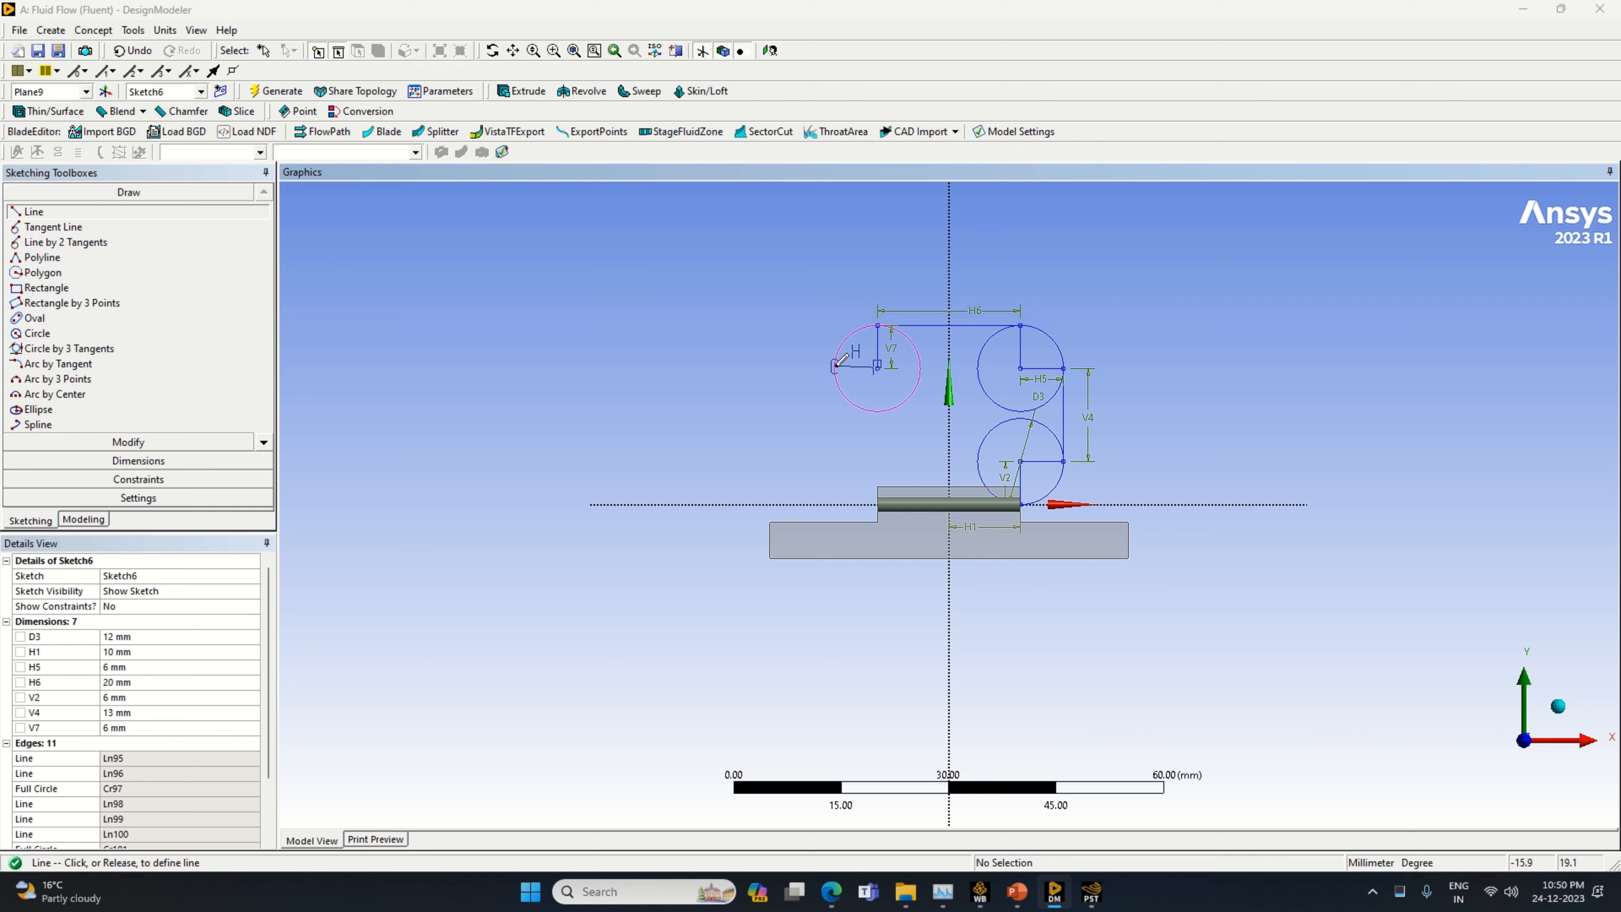
left_click(835, 366)
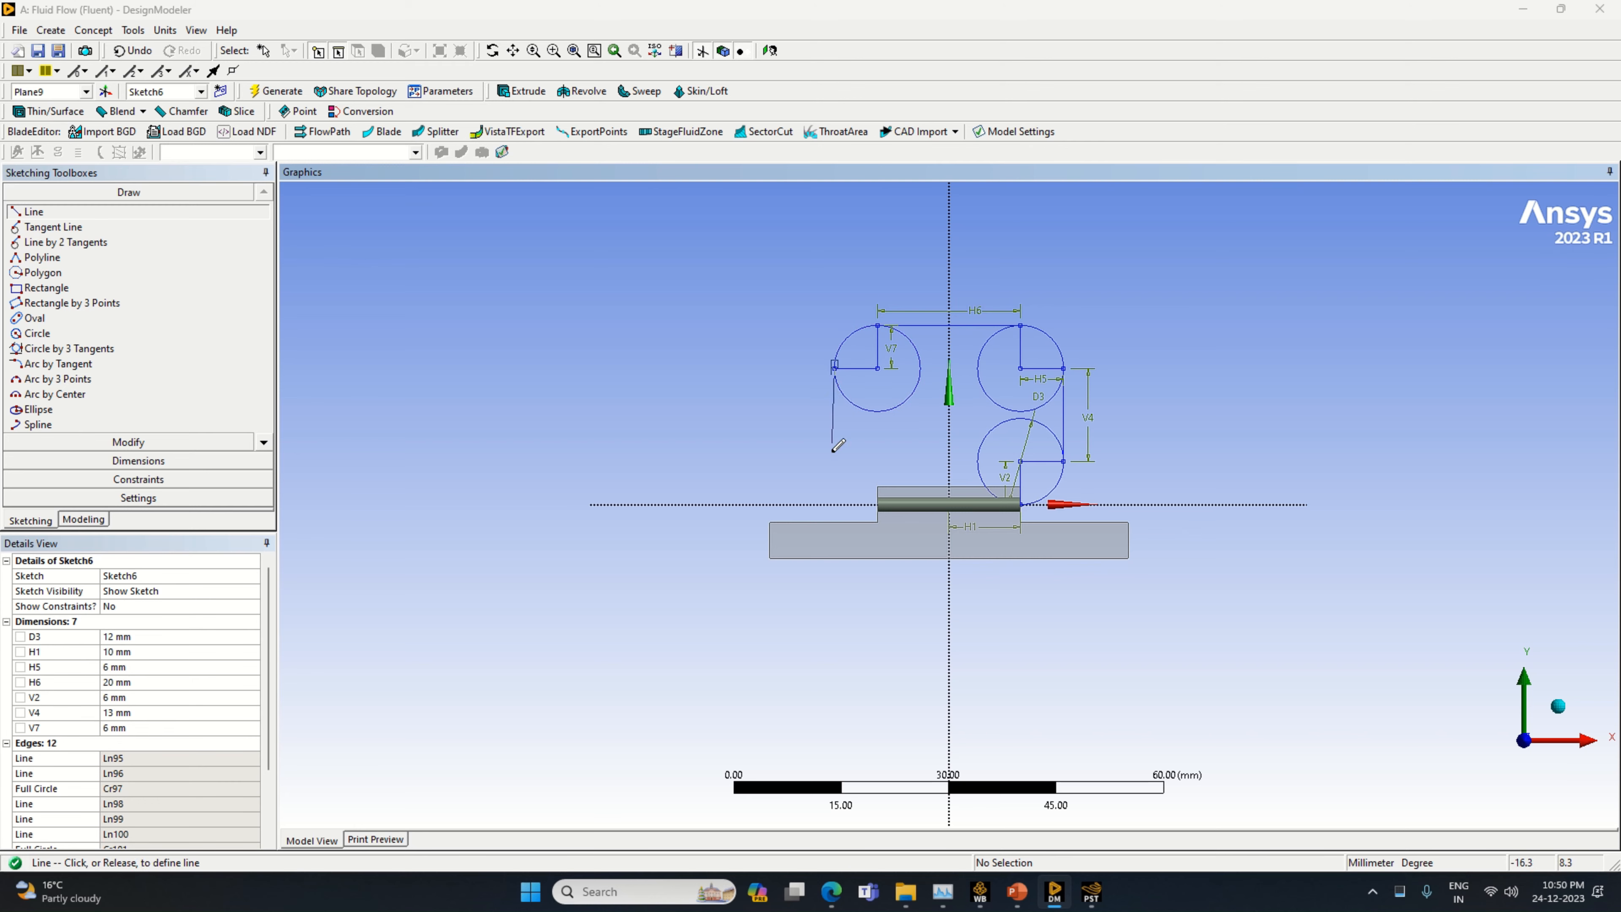
left_click(726, 472)
Dimension the vertical line below the upper-left circle and set its length to 13 mm
left_click(85, 461)
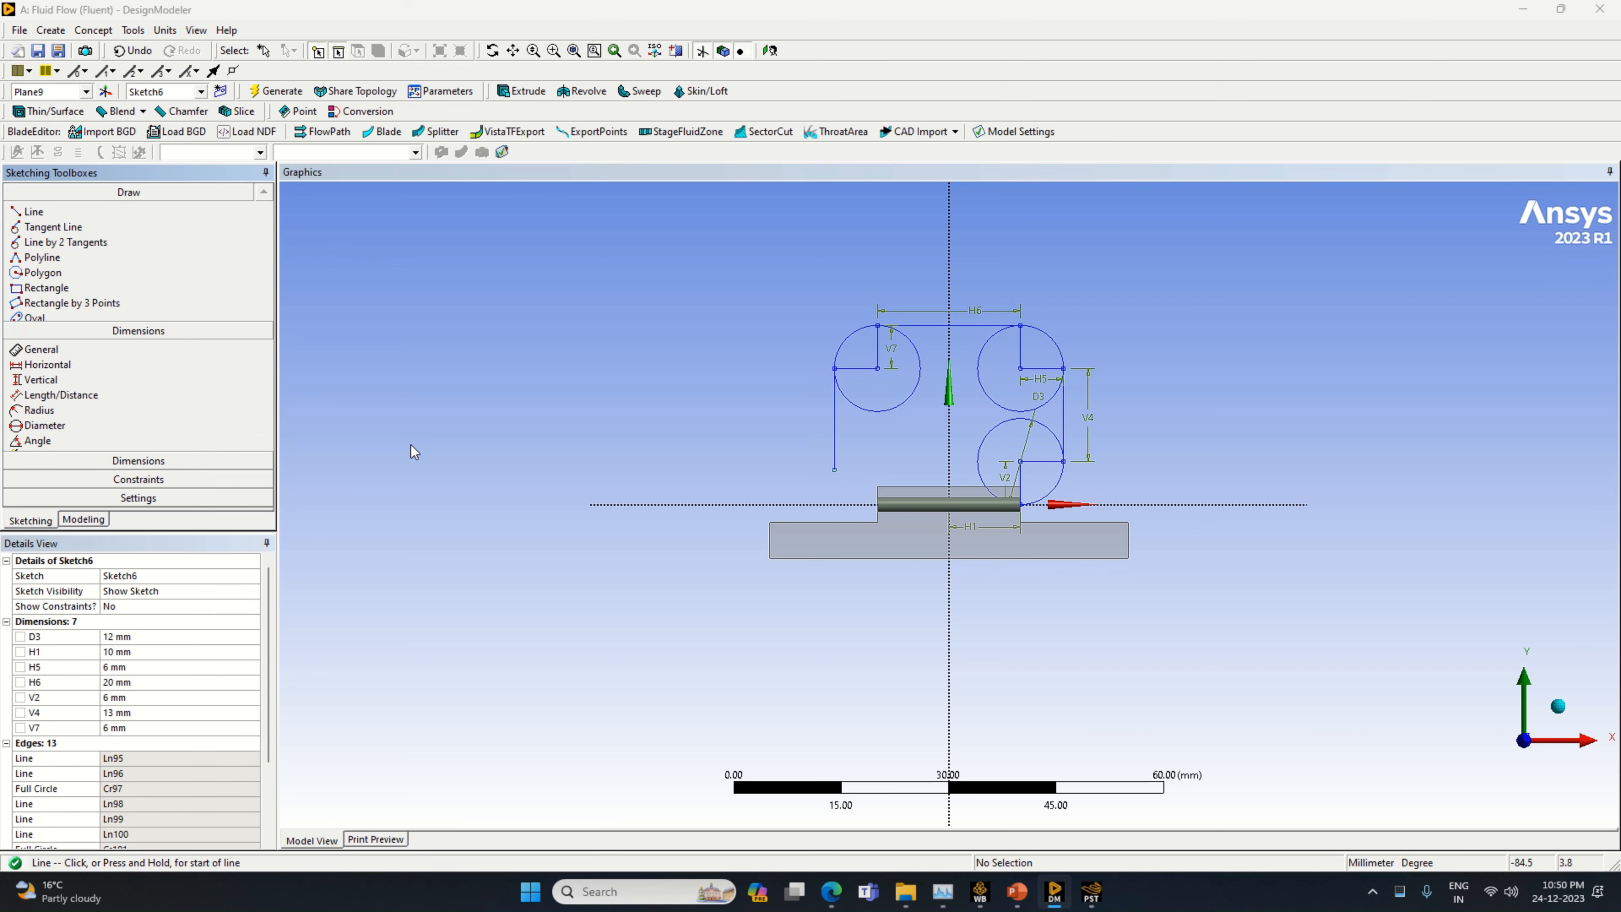
left_click(834, 419)
left_click(812, 418)
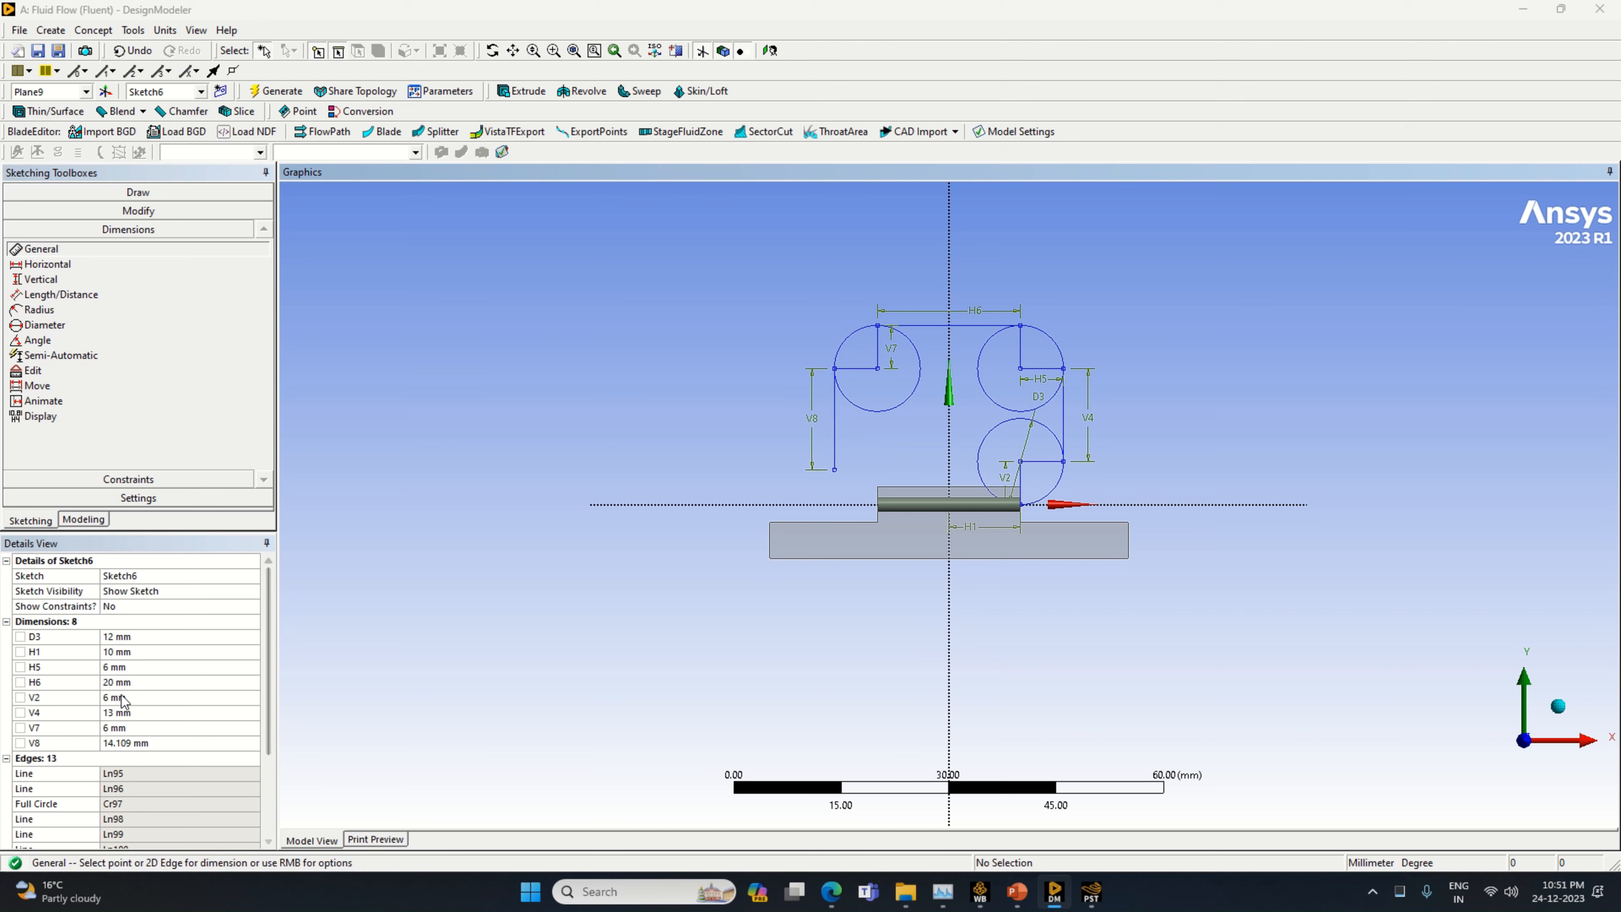
left_click(152, 742)
type("1")
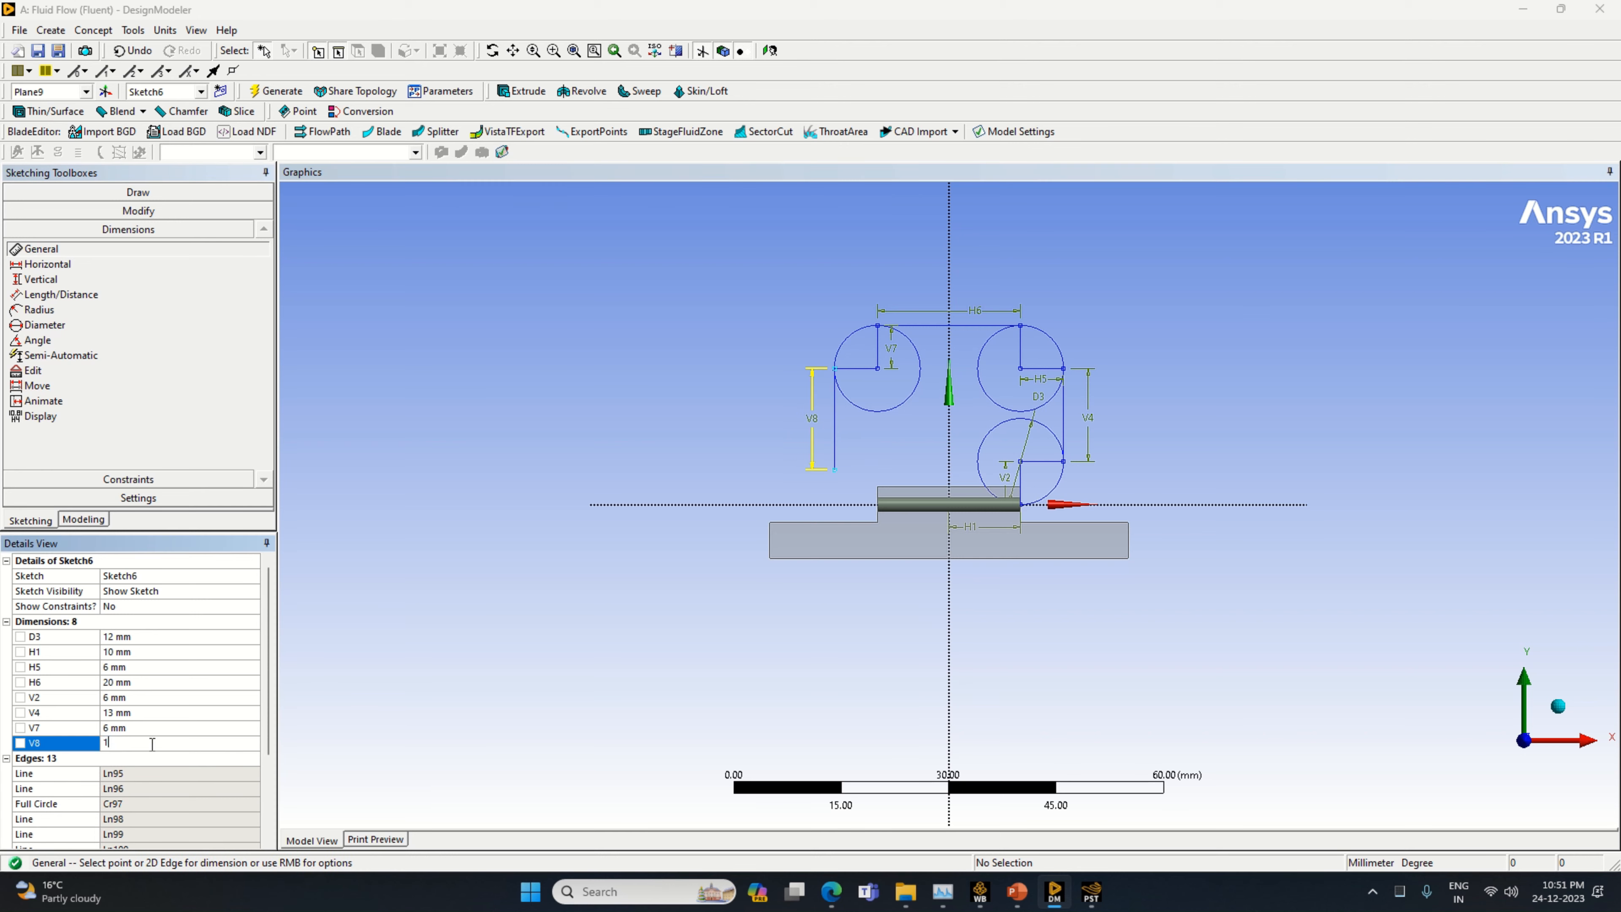
type("3")
key("Return")
Draw a horizontal line rightward from the lower end of the left vertical line and dimension it to 6 mm
left_click(138, 192)
left_click(33, 212)
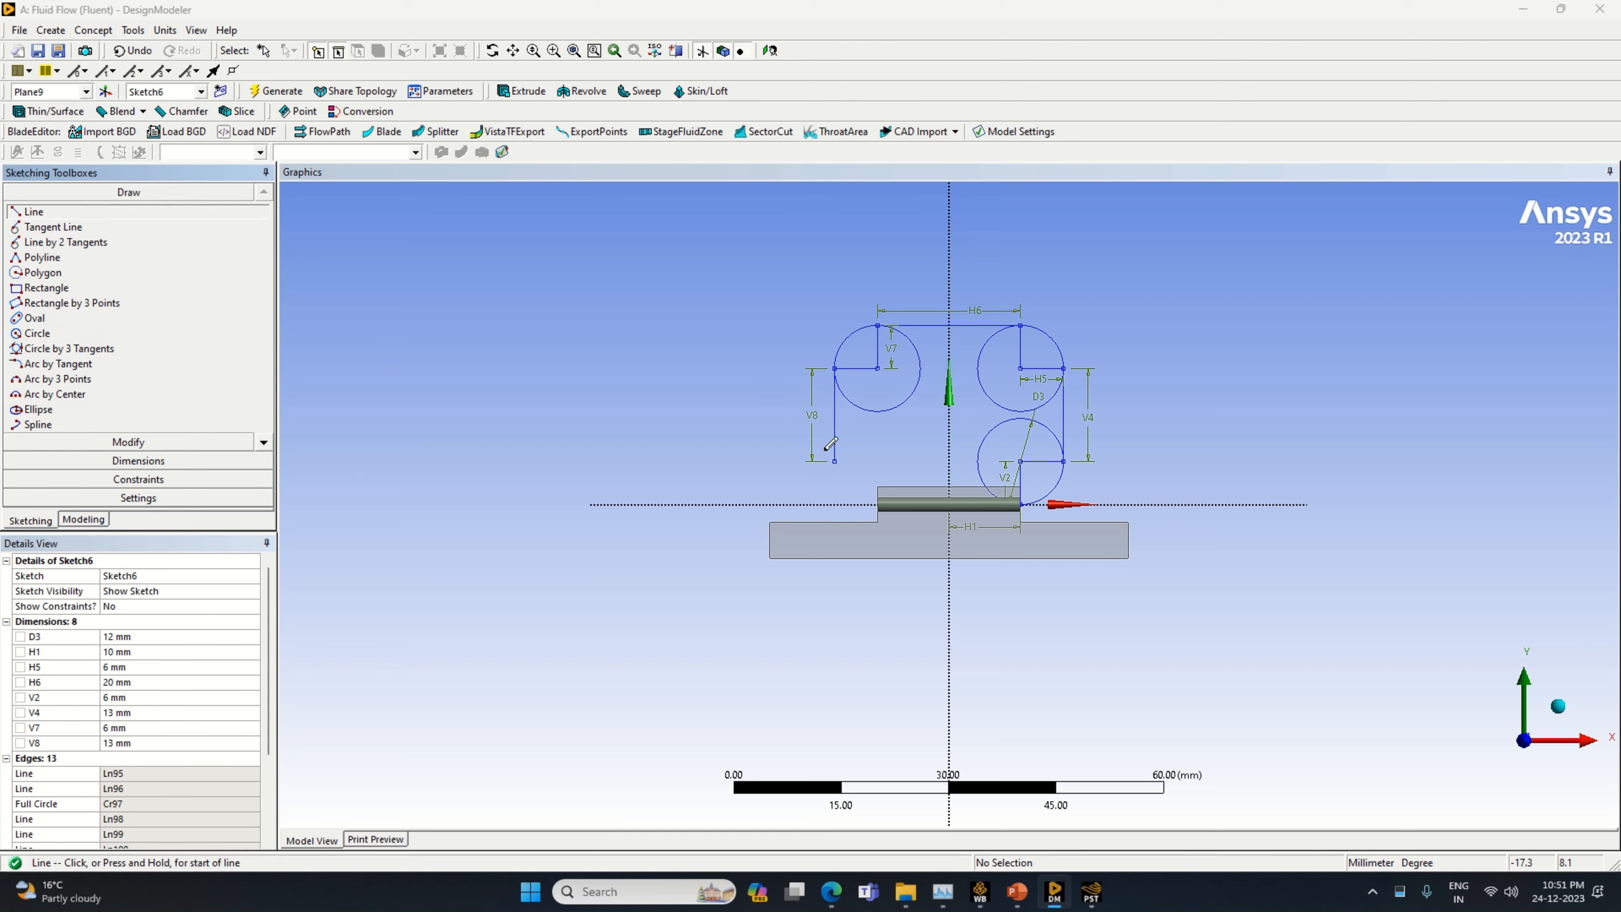
left_click(835, 461)
left_click(882, 461)
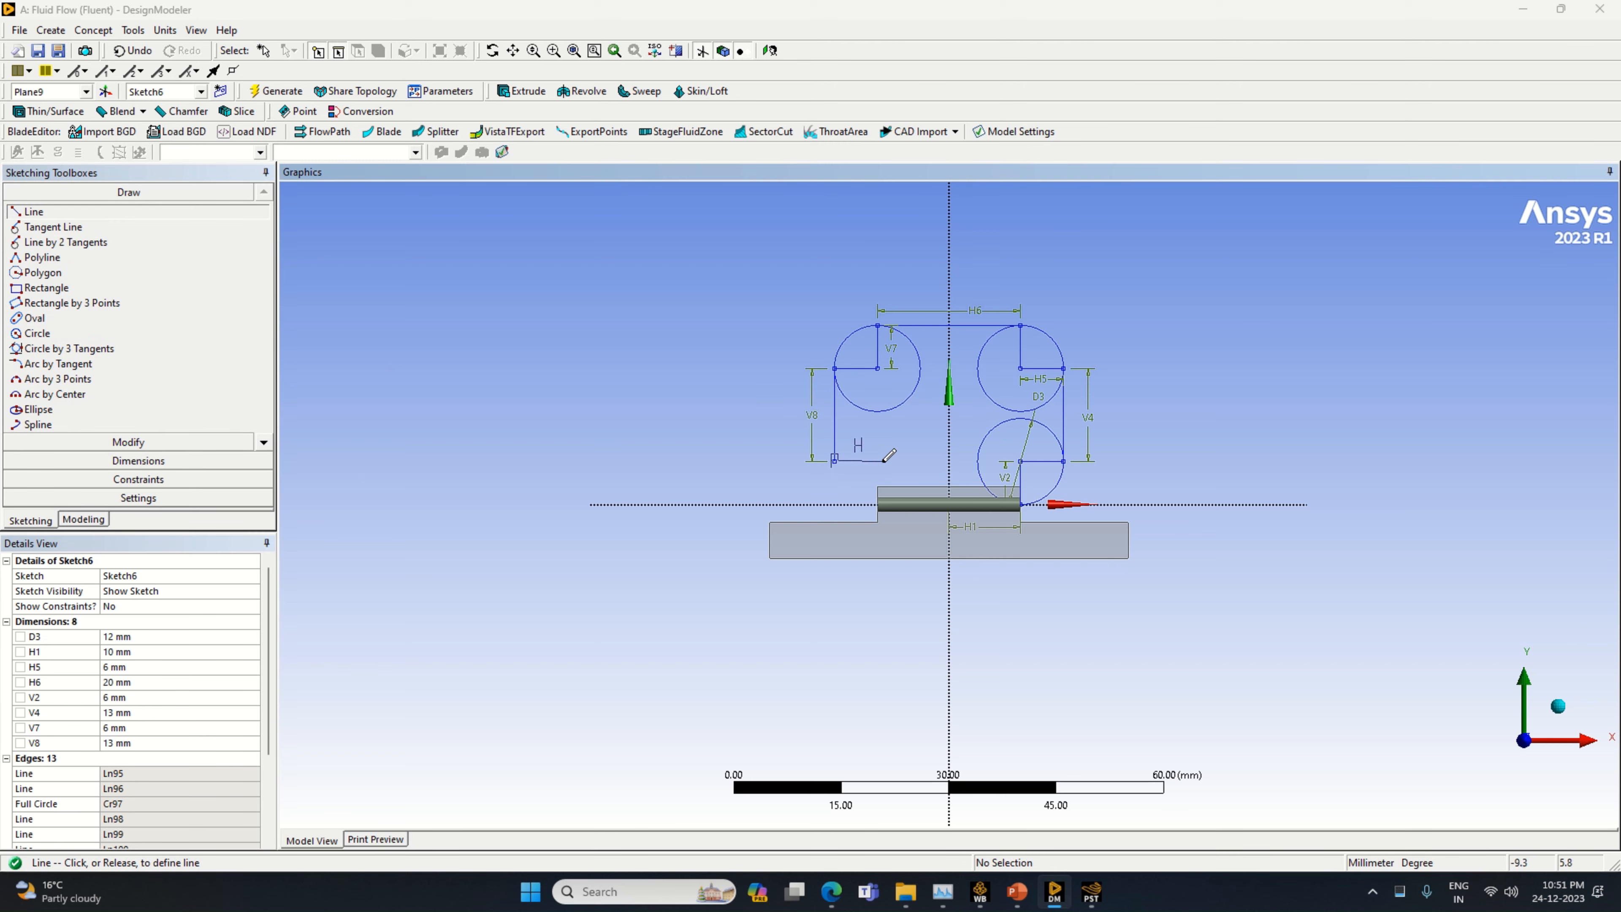
left_click(127, 460)
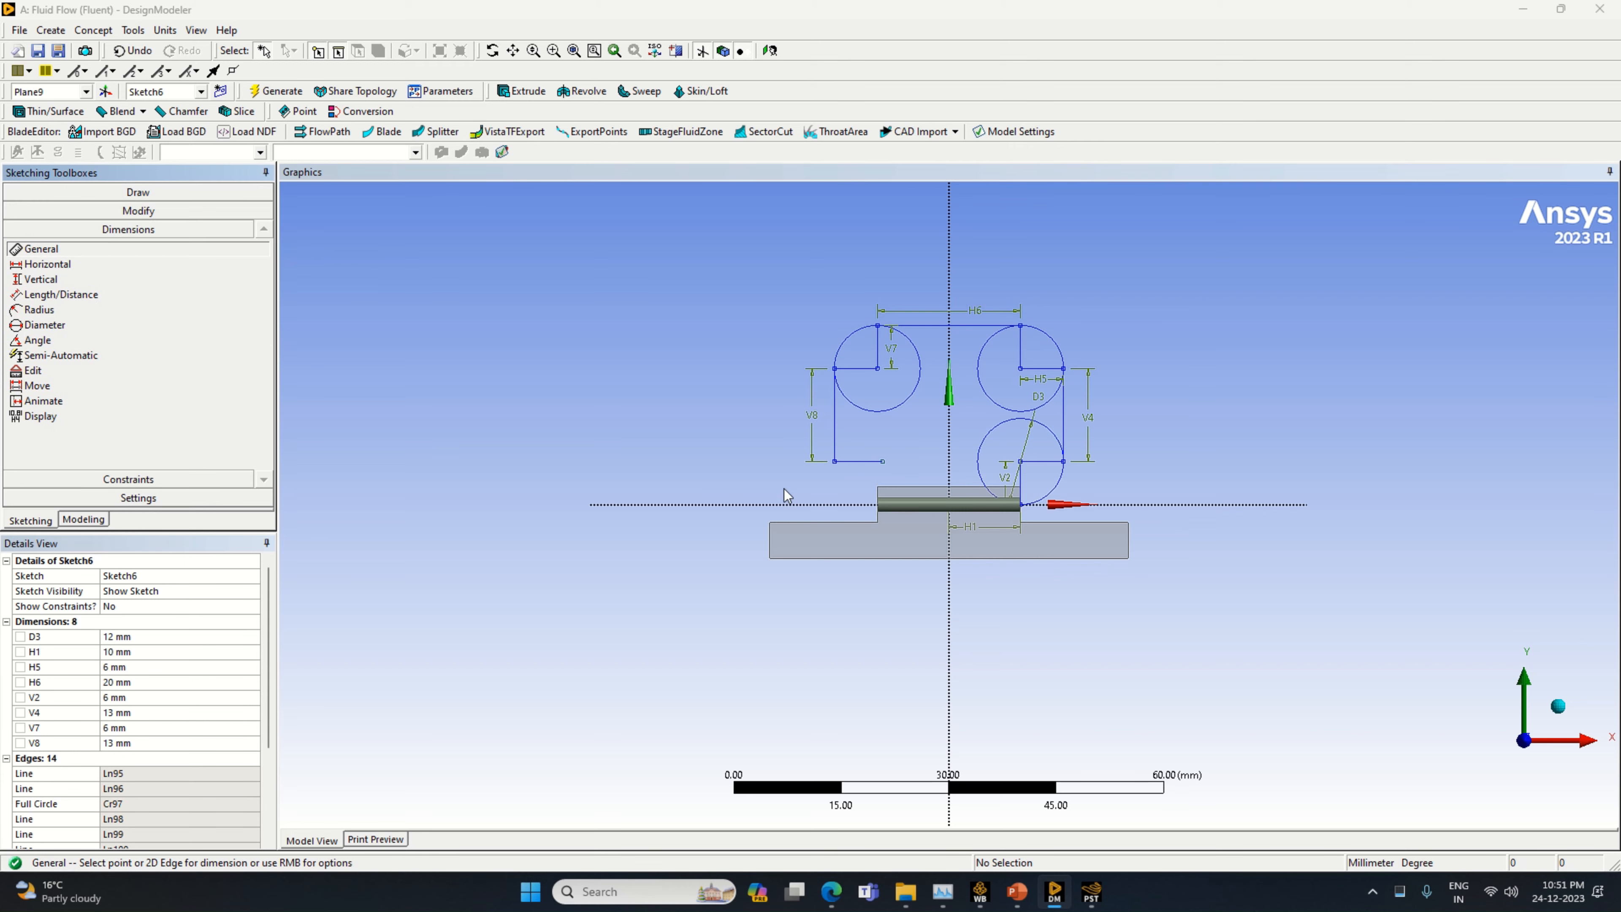
left_click(870, 463)
left_click(145, 698)
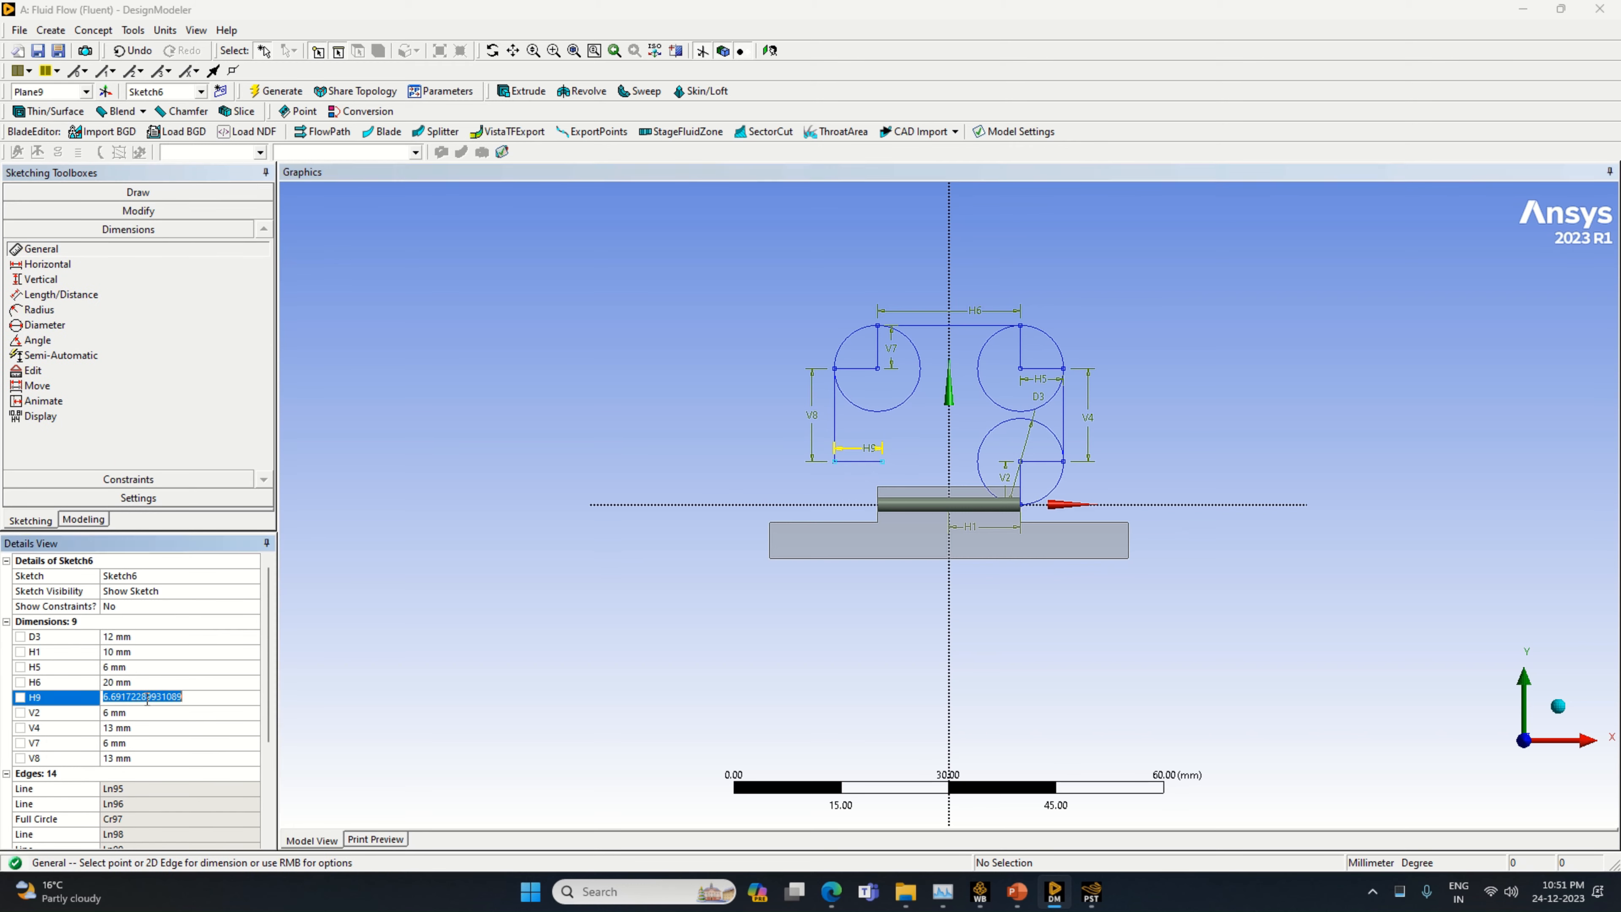
type("6")
key("Return")
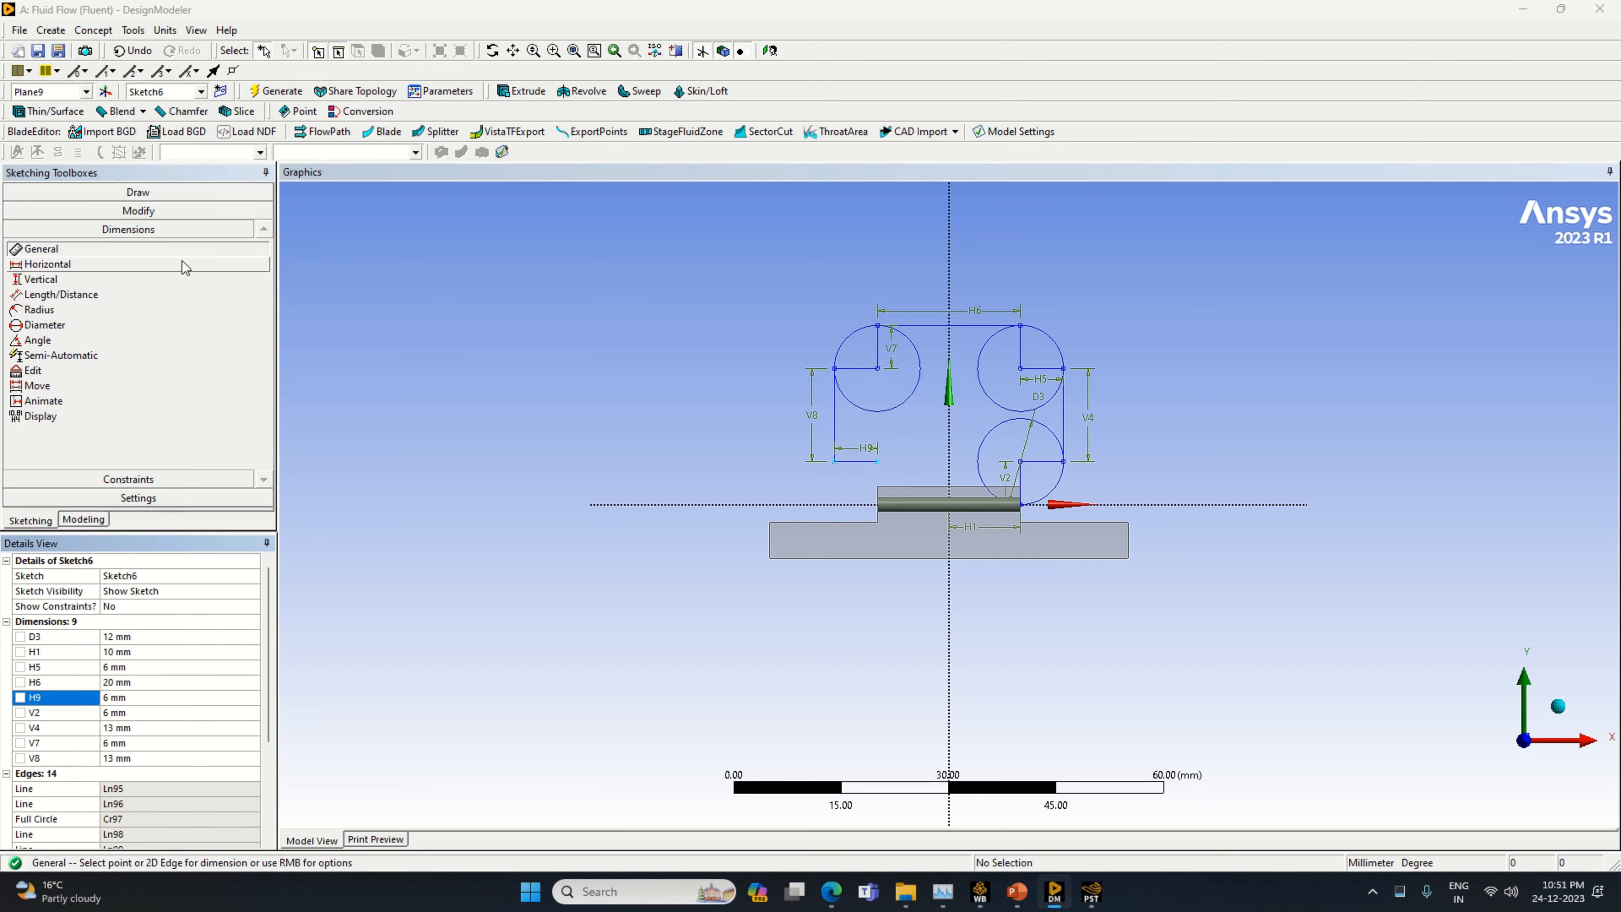
Draw a circle of 6 mm radius centred on the right end of the lower-left 6 mm line, passing through the line's left end
left_click(138, 191)
left_click(82, 331)
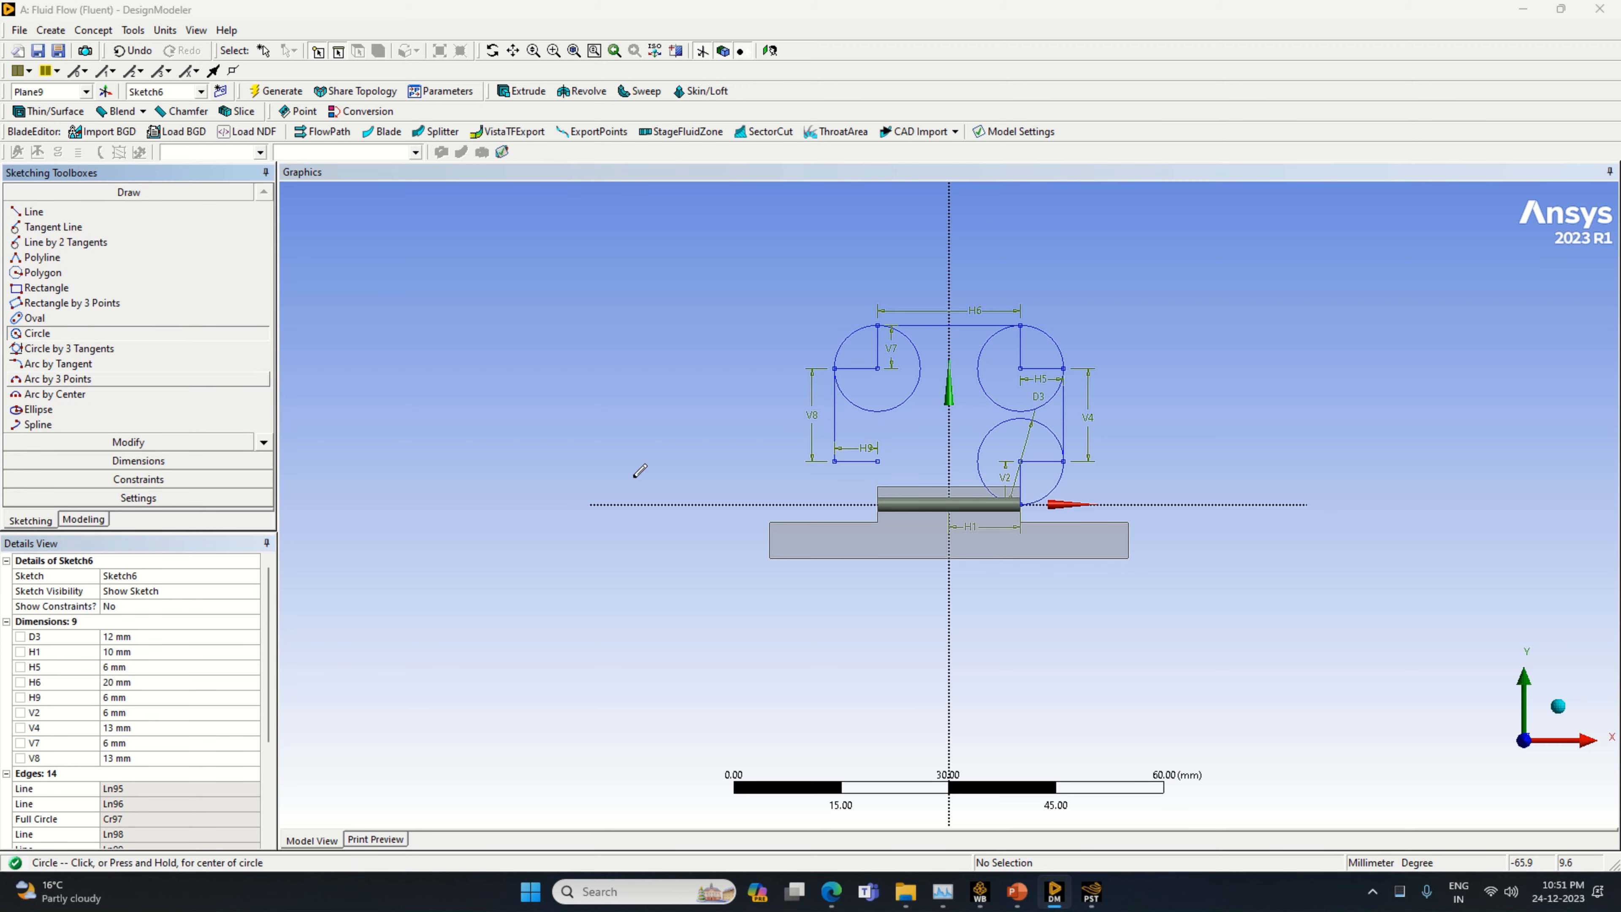
left_click(879, 461)
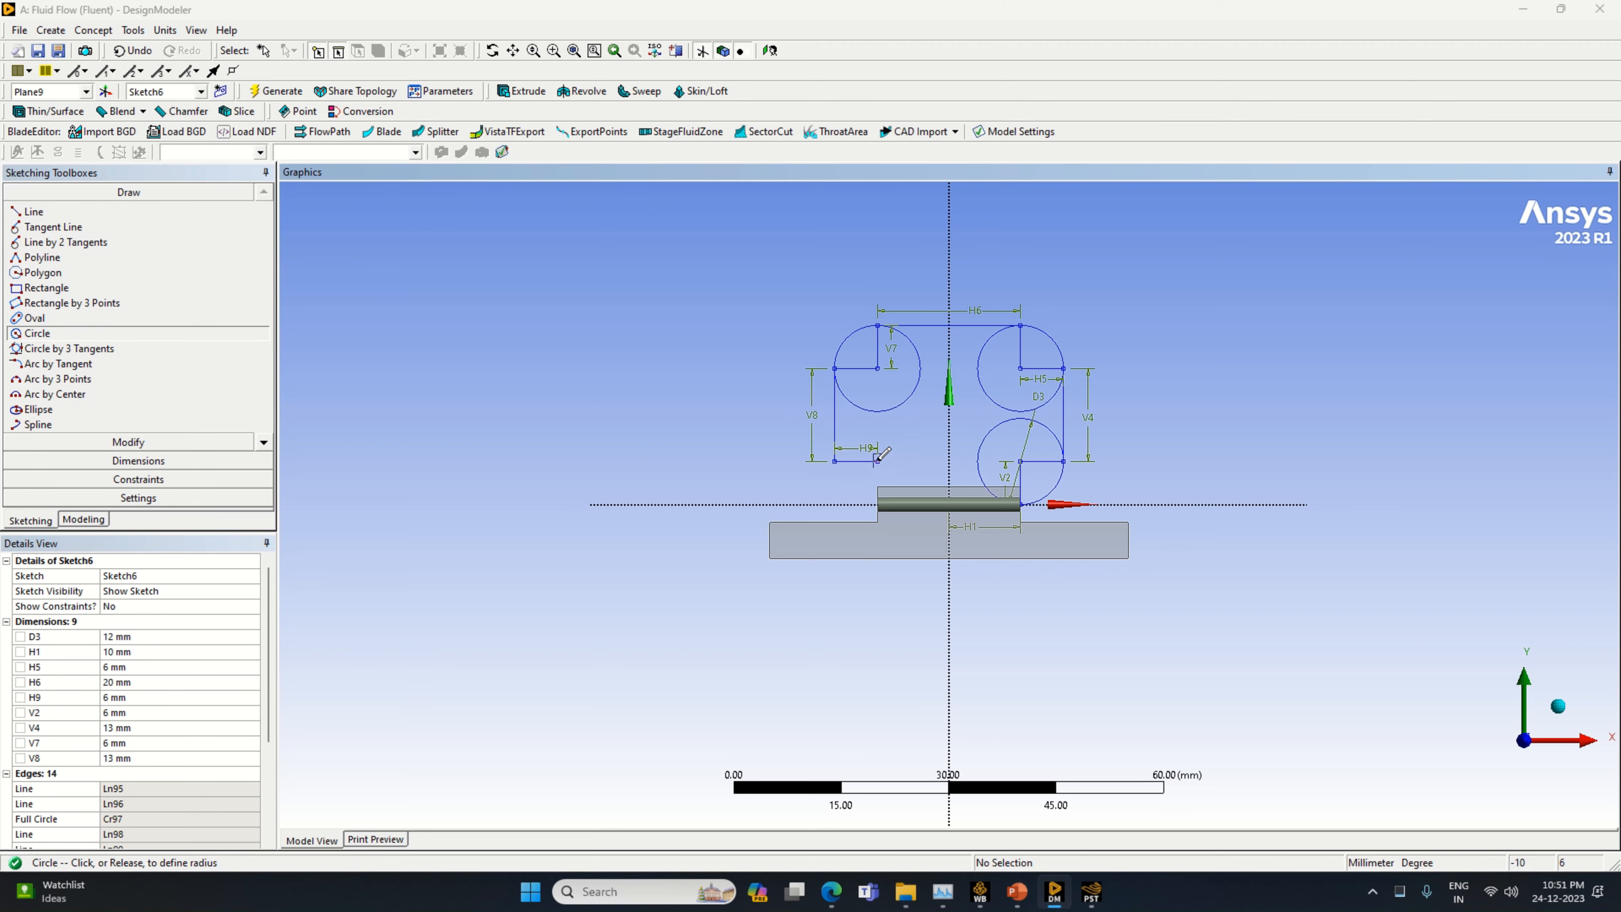
left_click(893, 500)
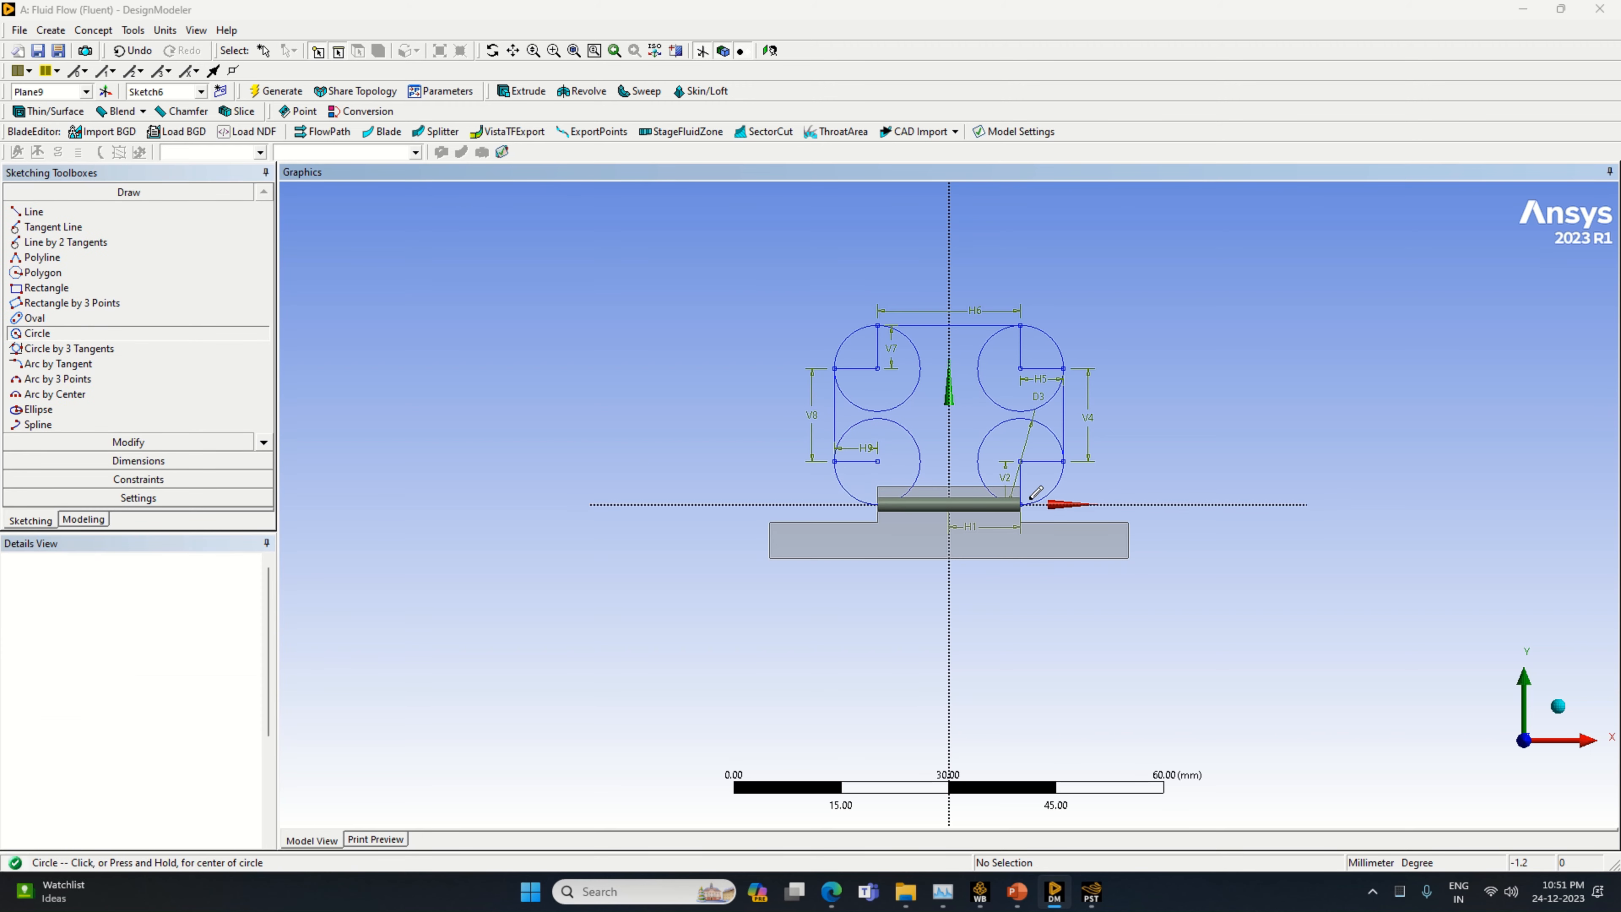
Trim the radius lines and inner arcs of the two right-hand circles, leaving only their outer corner arcs
left_click(130, 442)
left_click(58, 281)
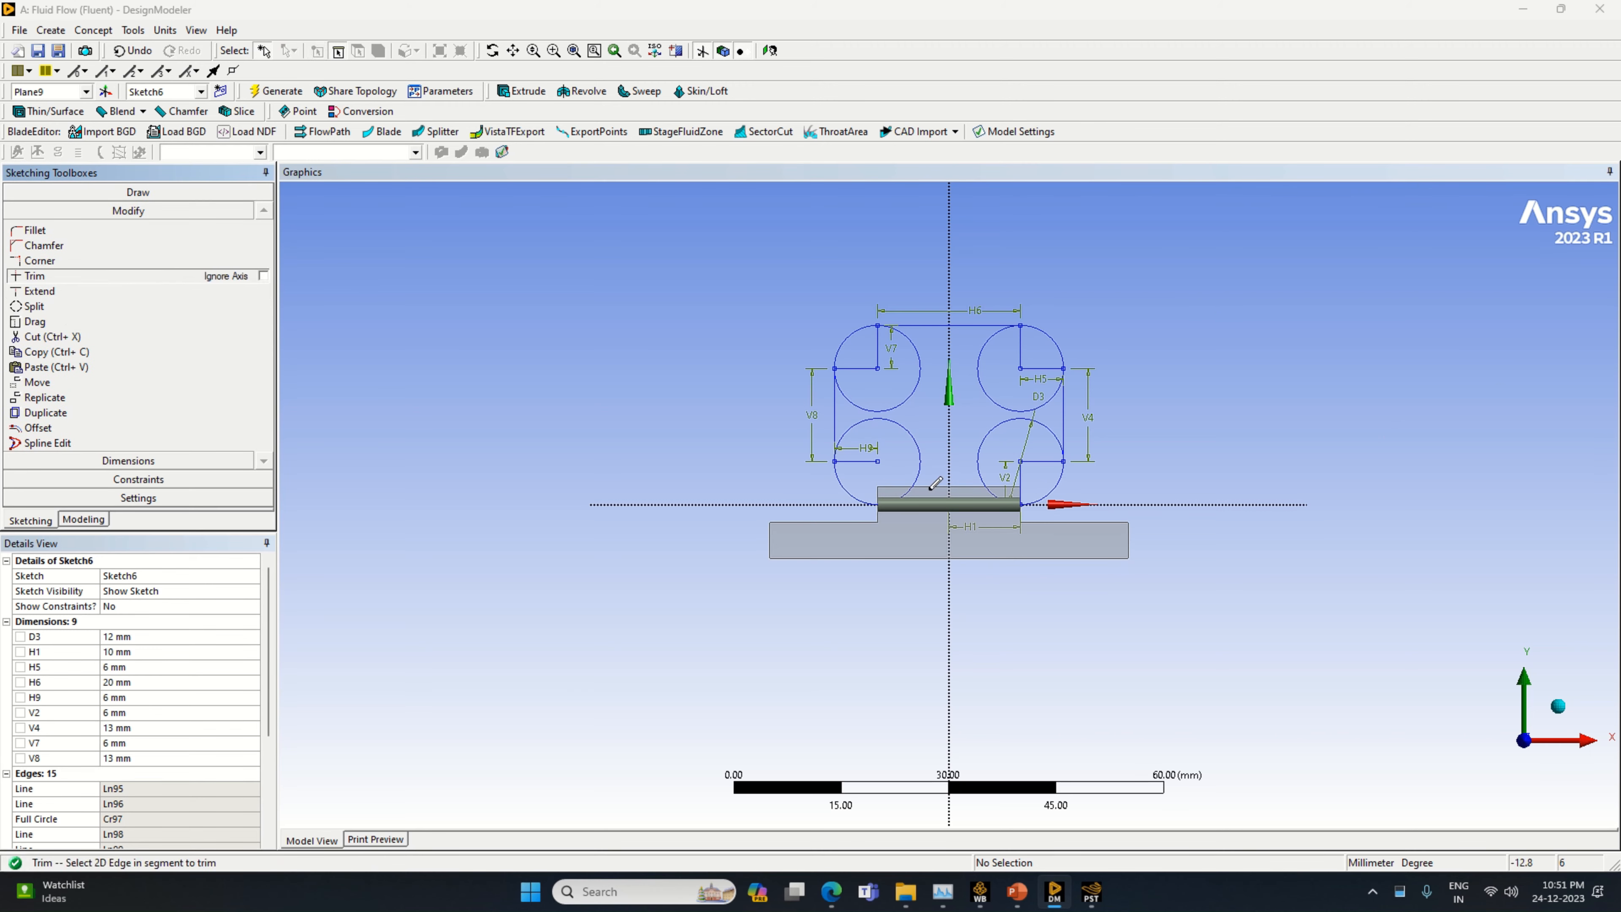
left_click(1024, 462)
left_click(1021, 464)
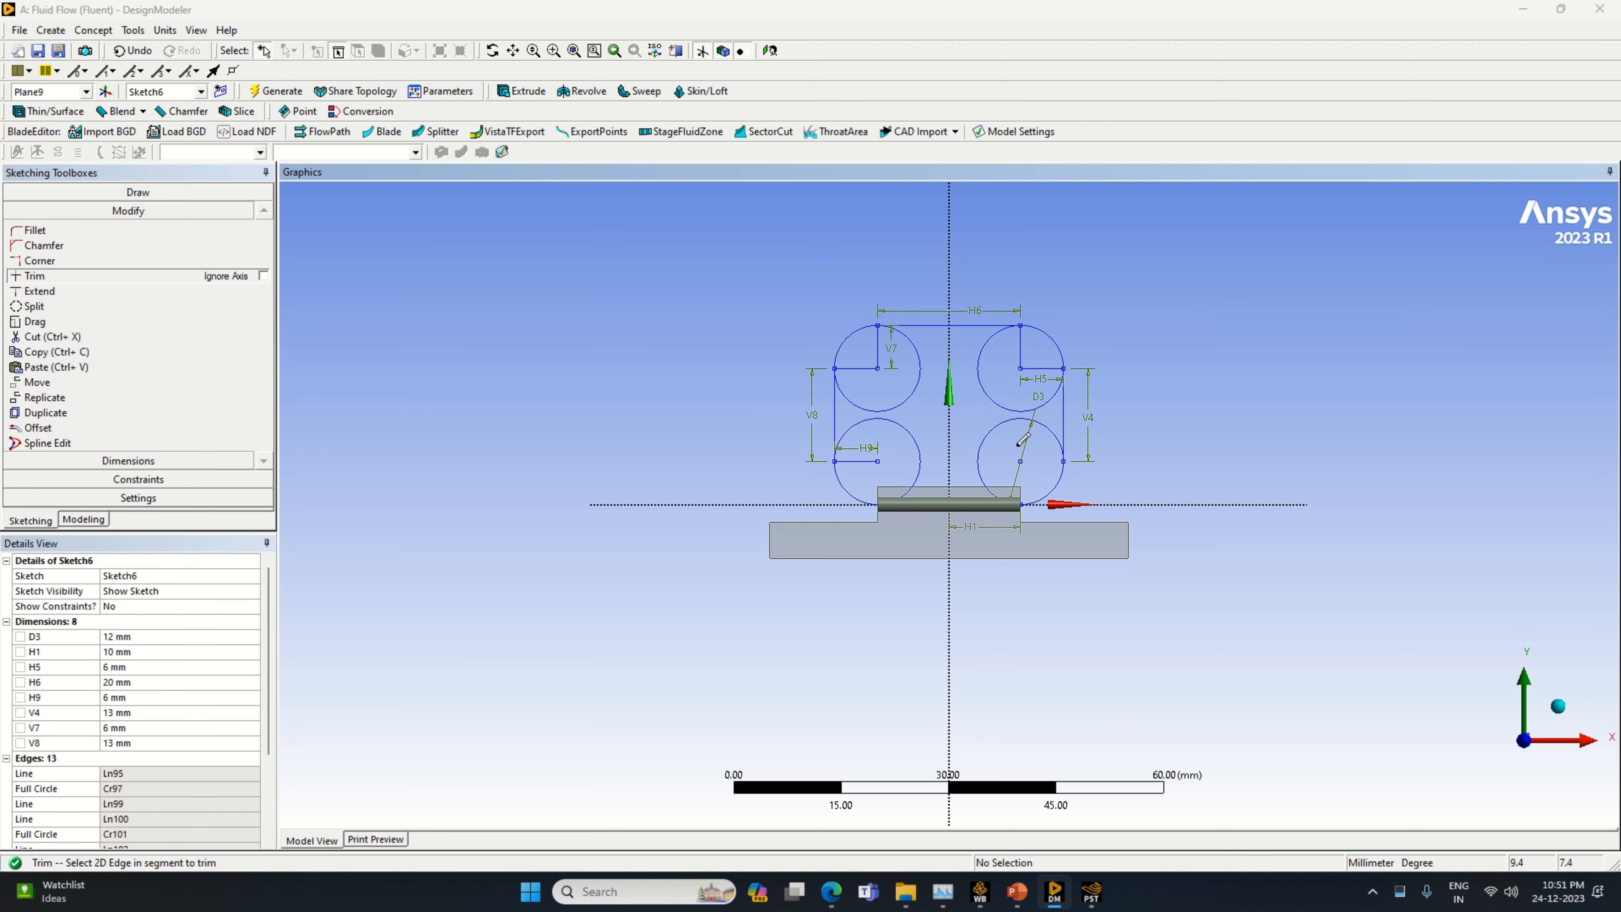
left_click(1023, 420)
left_click(1037, 368)
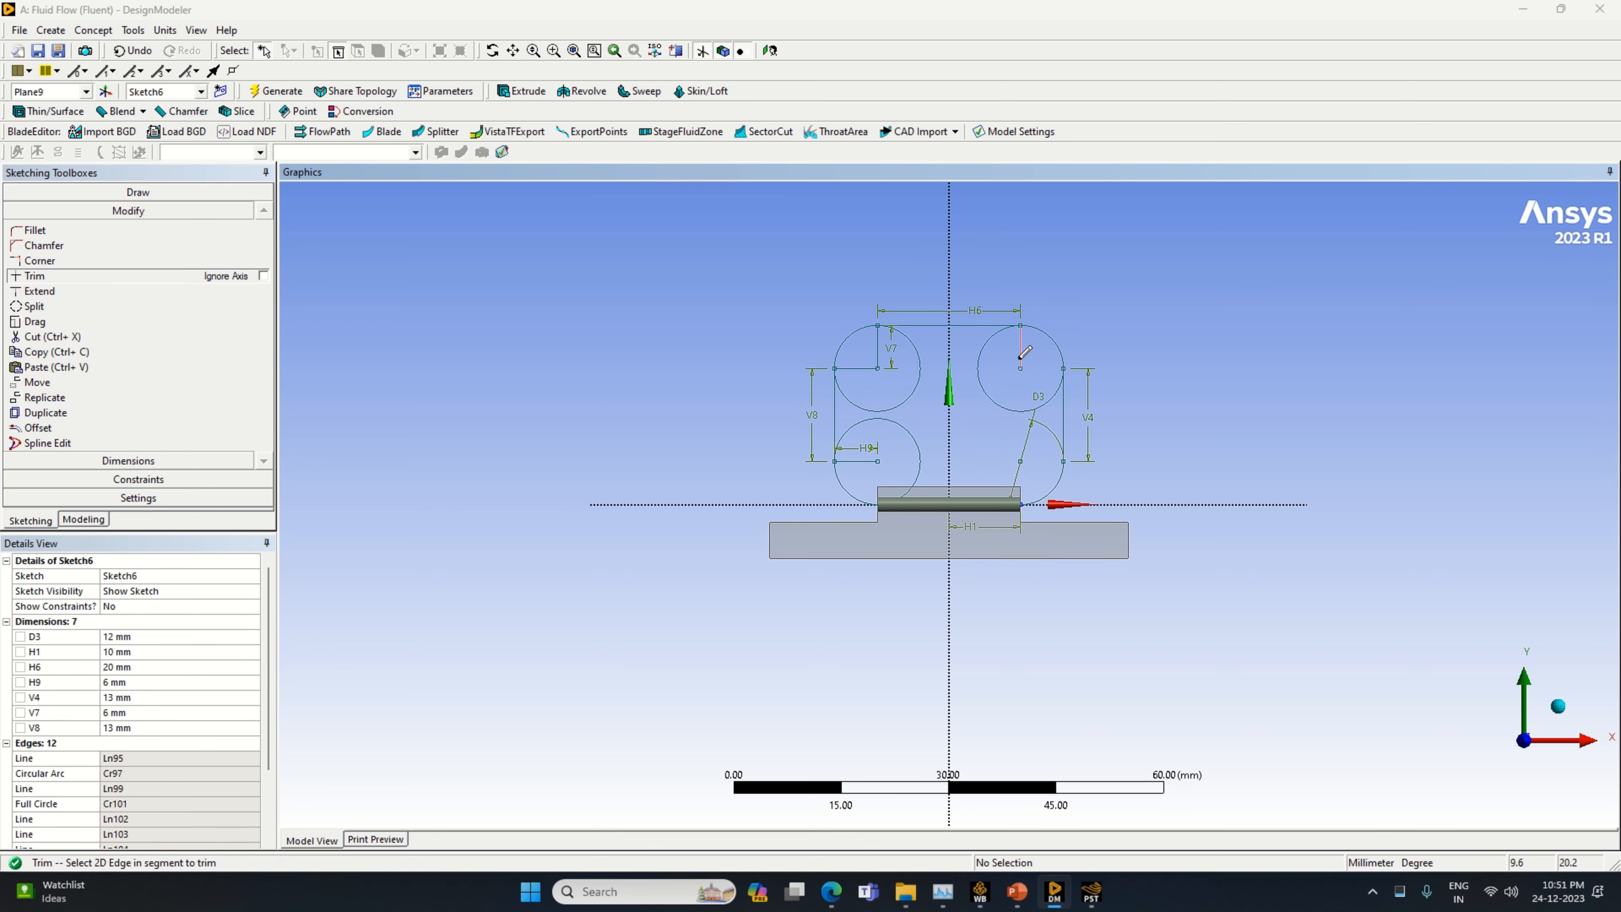
left_click(984, 389)
Trim the radius lines and inner arcs of the two left-hand circles, and remove the 10 mm line along the horizontal axis
left_click(882, 346)
left_click(920, 380)
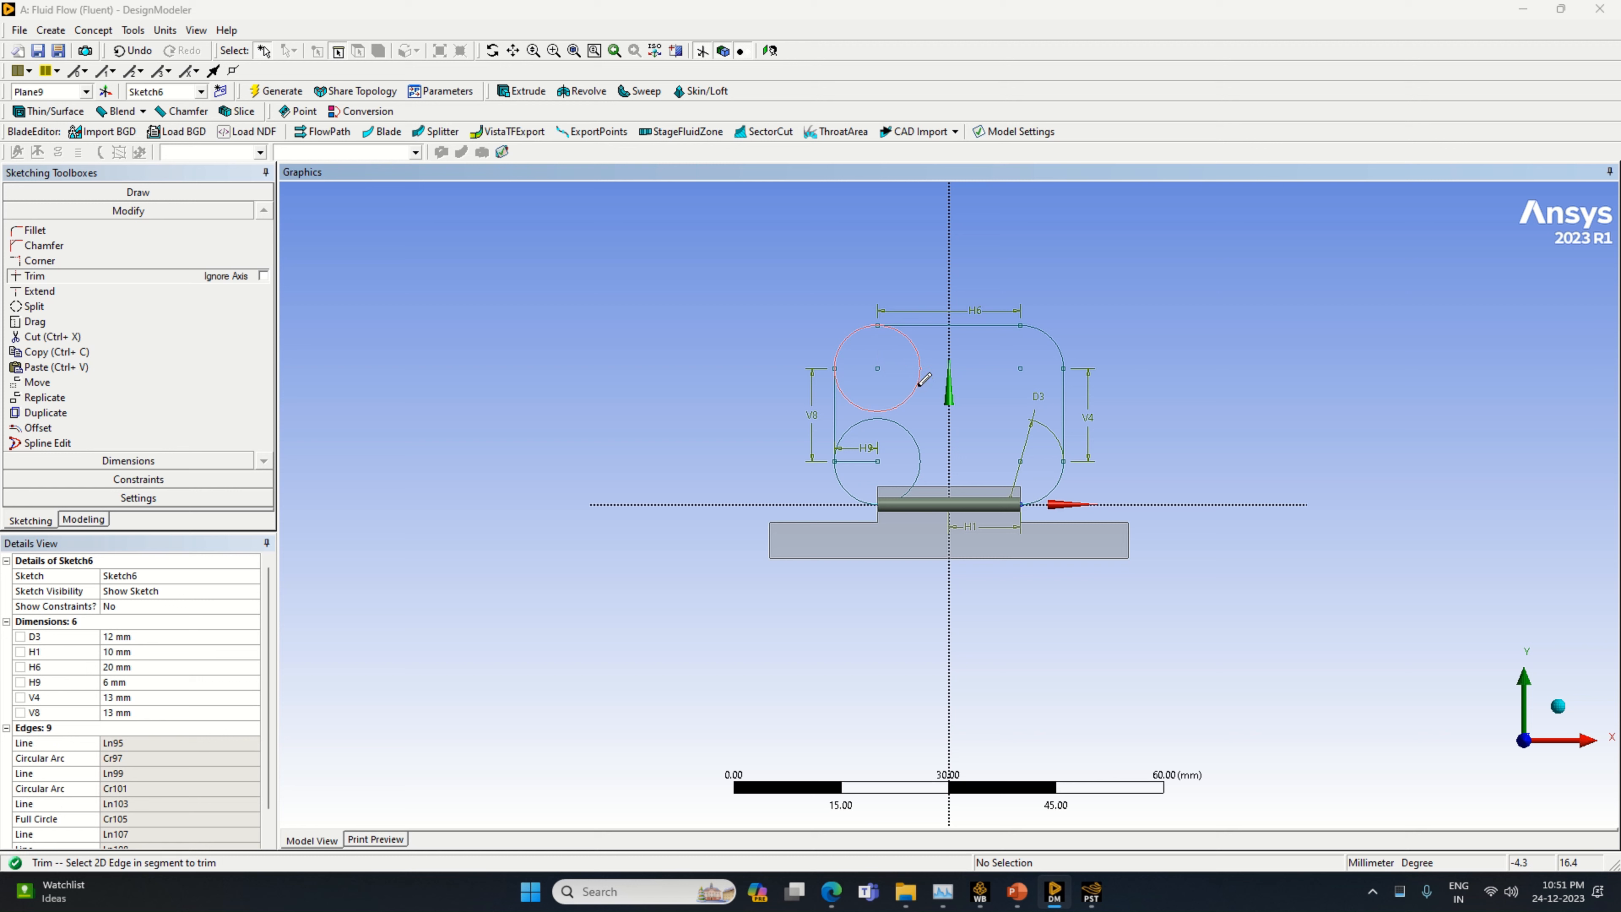
left_click(868, 458)
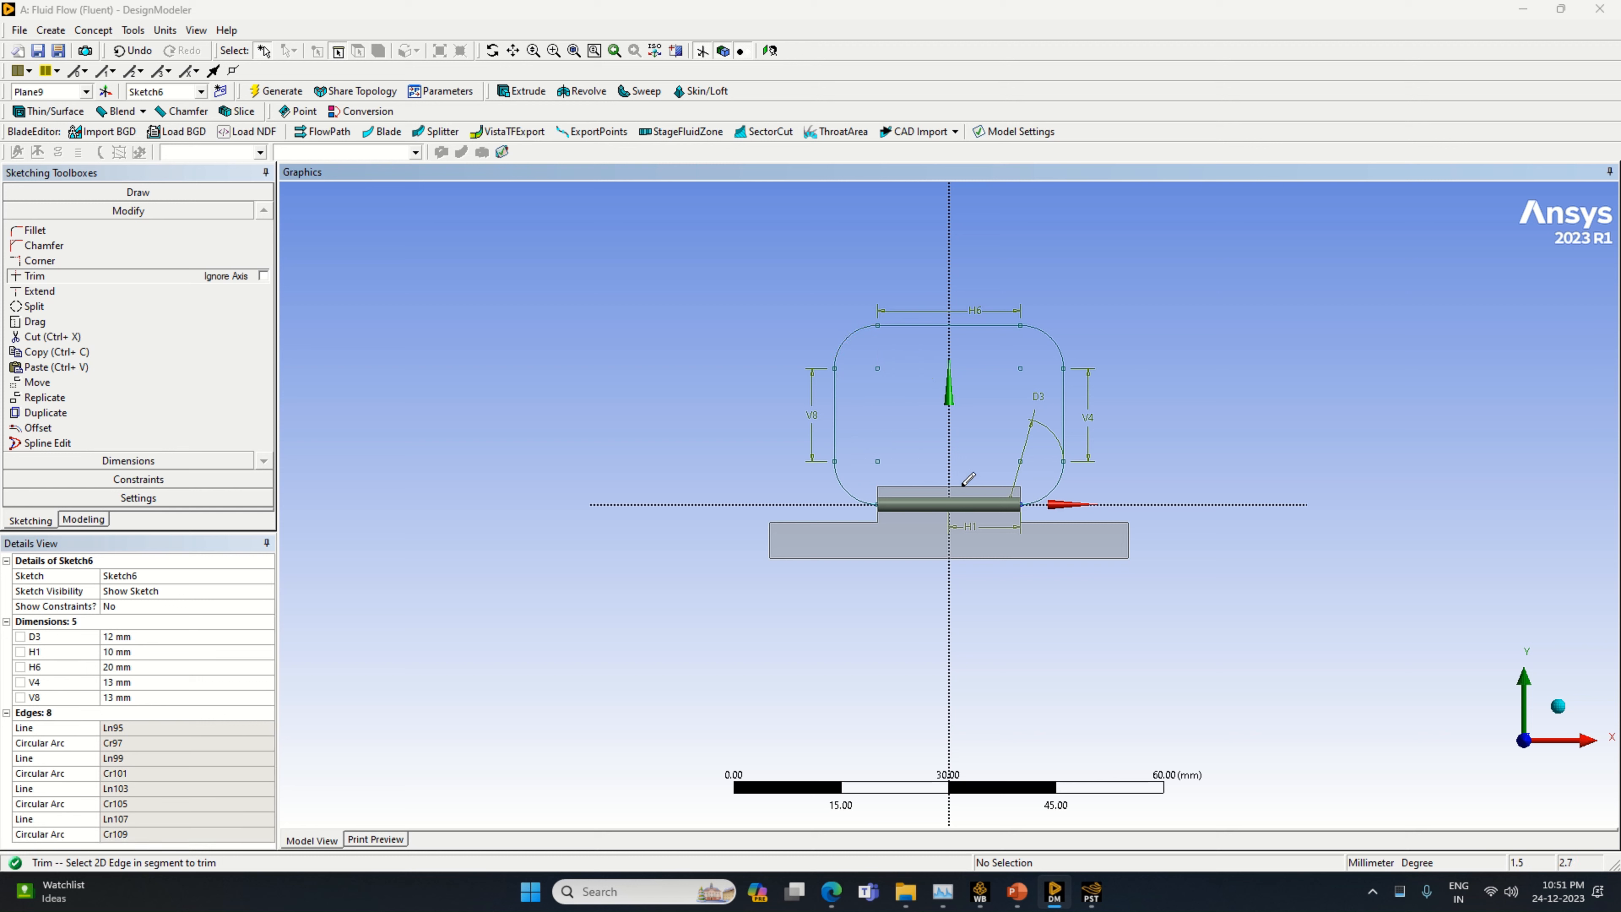
left_click(994, 500)
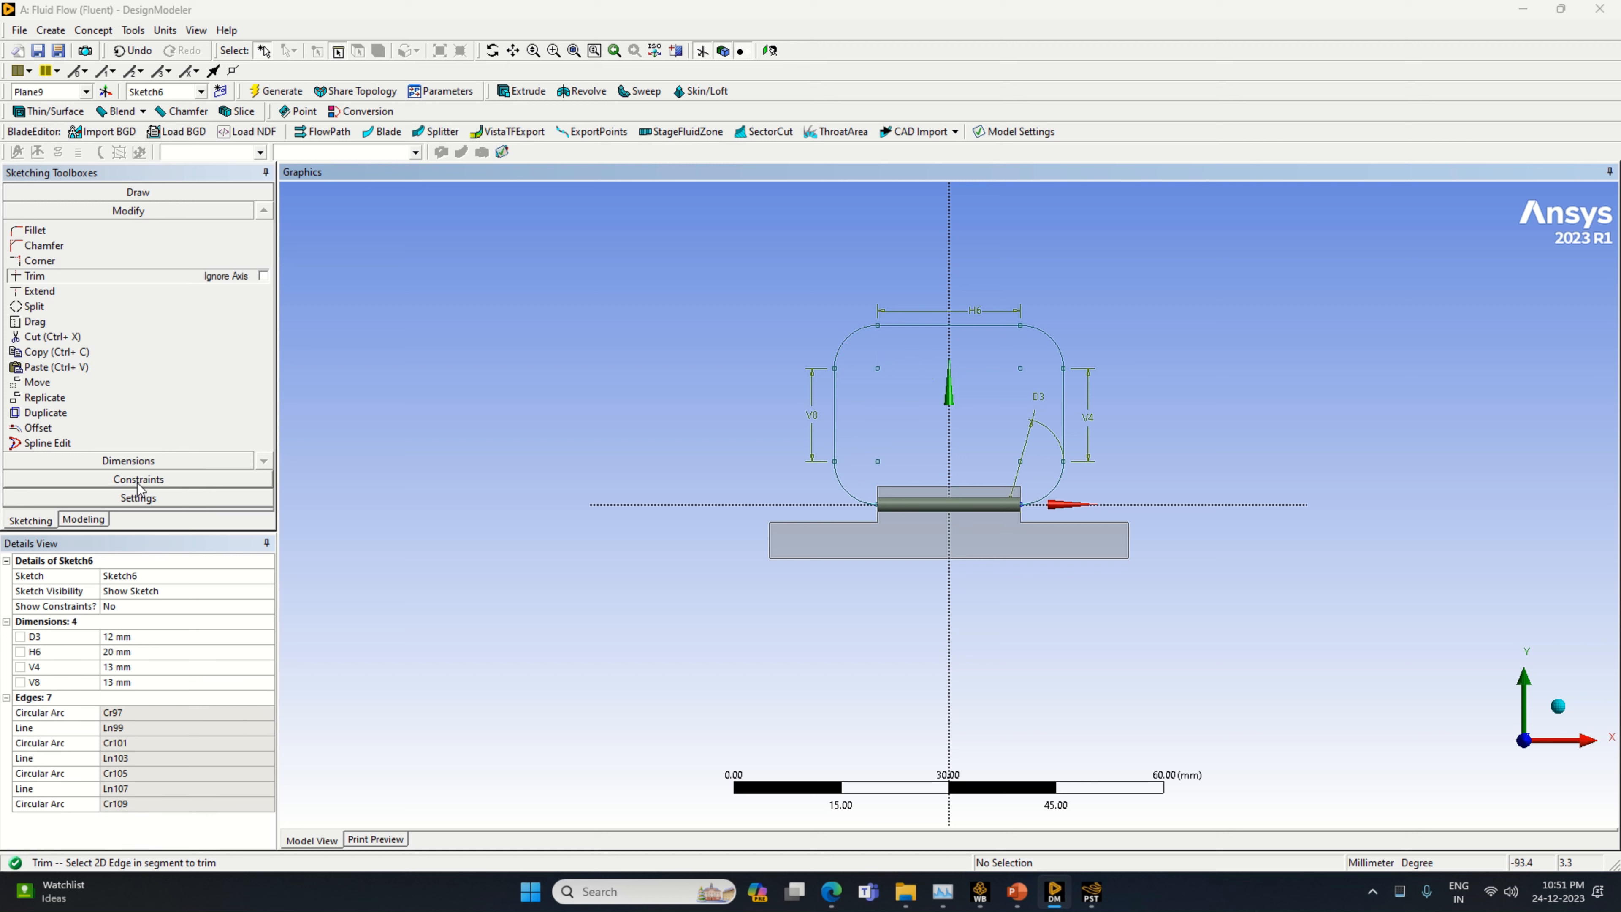
Create a sweep using the end face of the cylinder at Plane9 as the profile and Sketch6 as the path
left_click(83, 519)
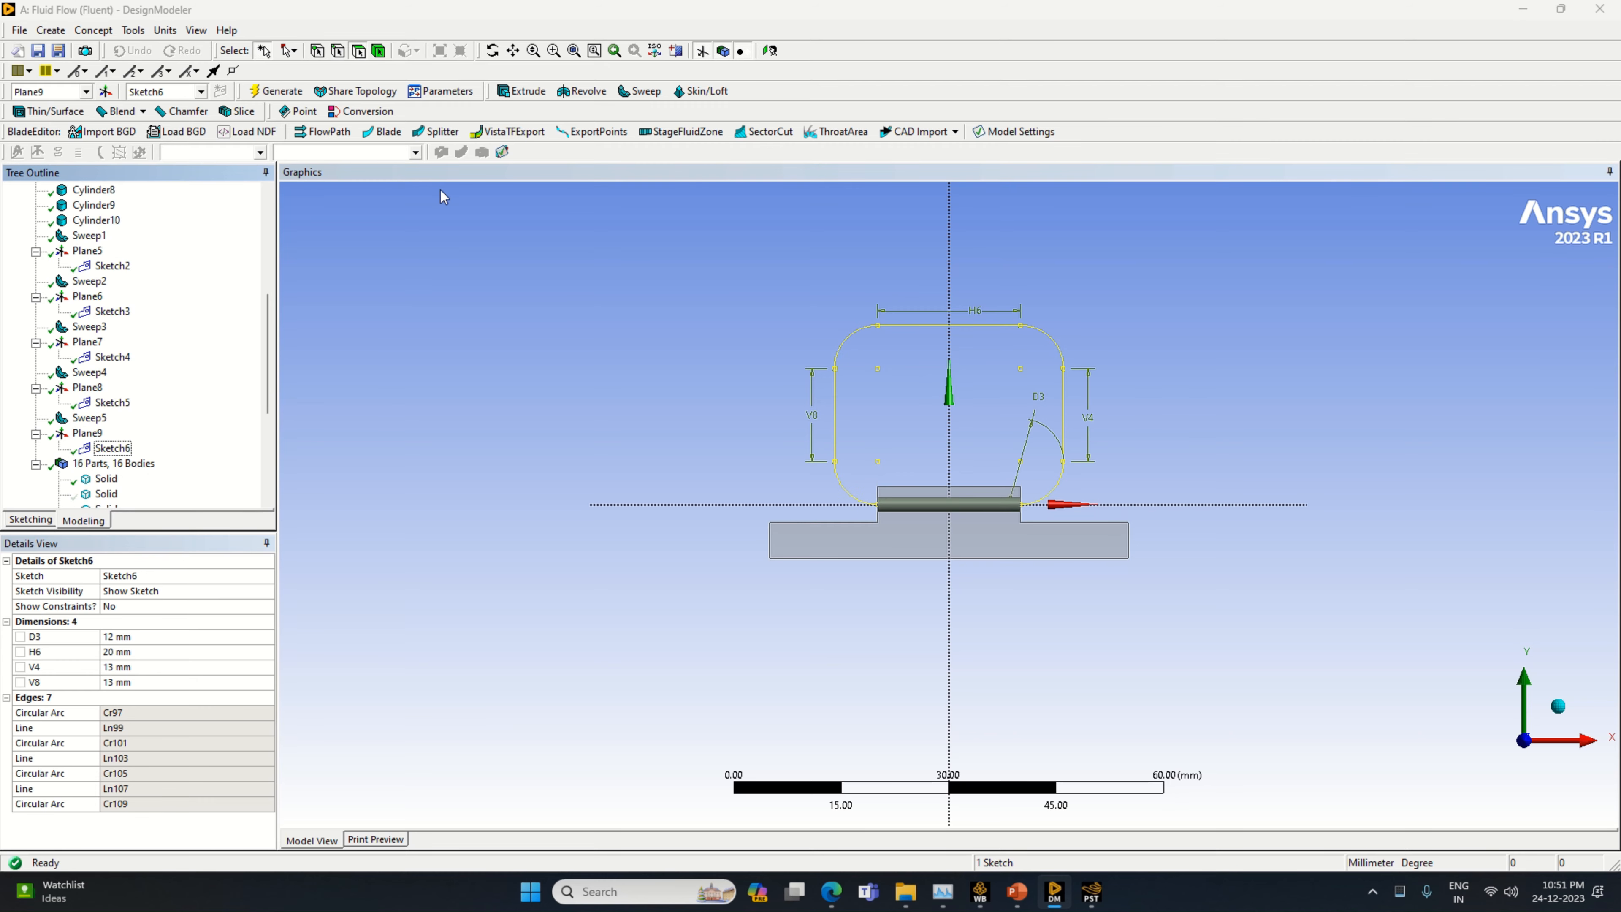
left_click(634, 94)
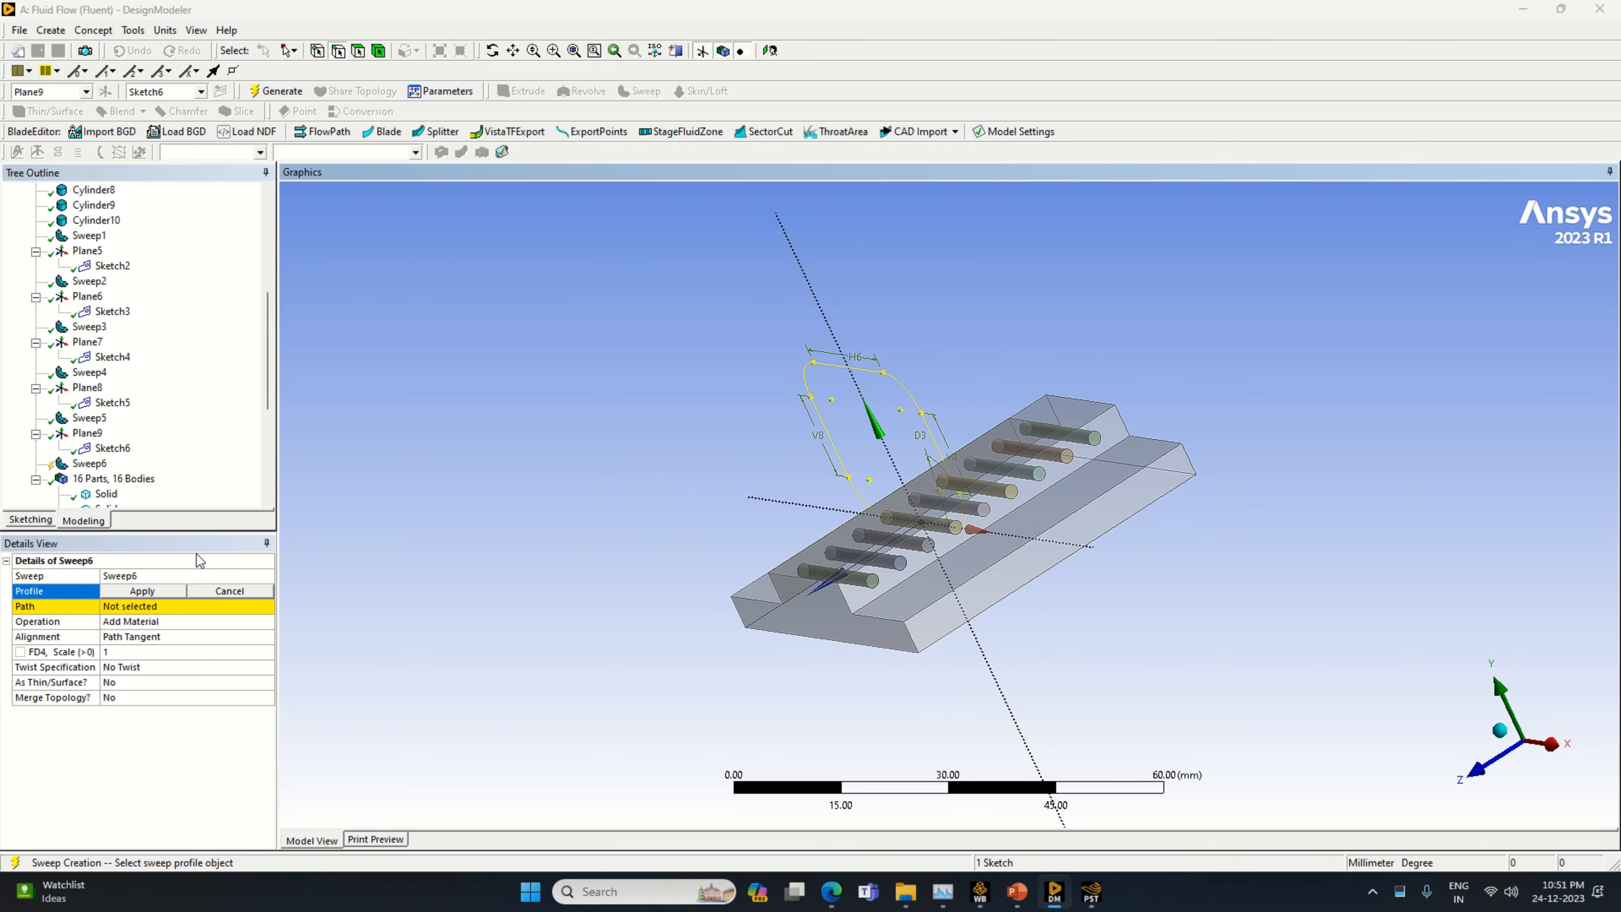
scroll(963, 539, "up", 3)
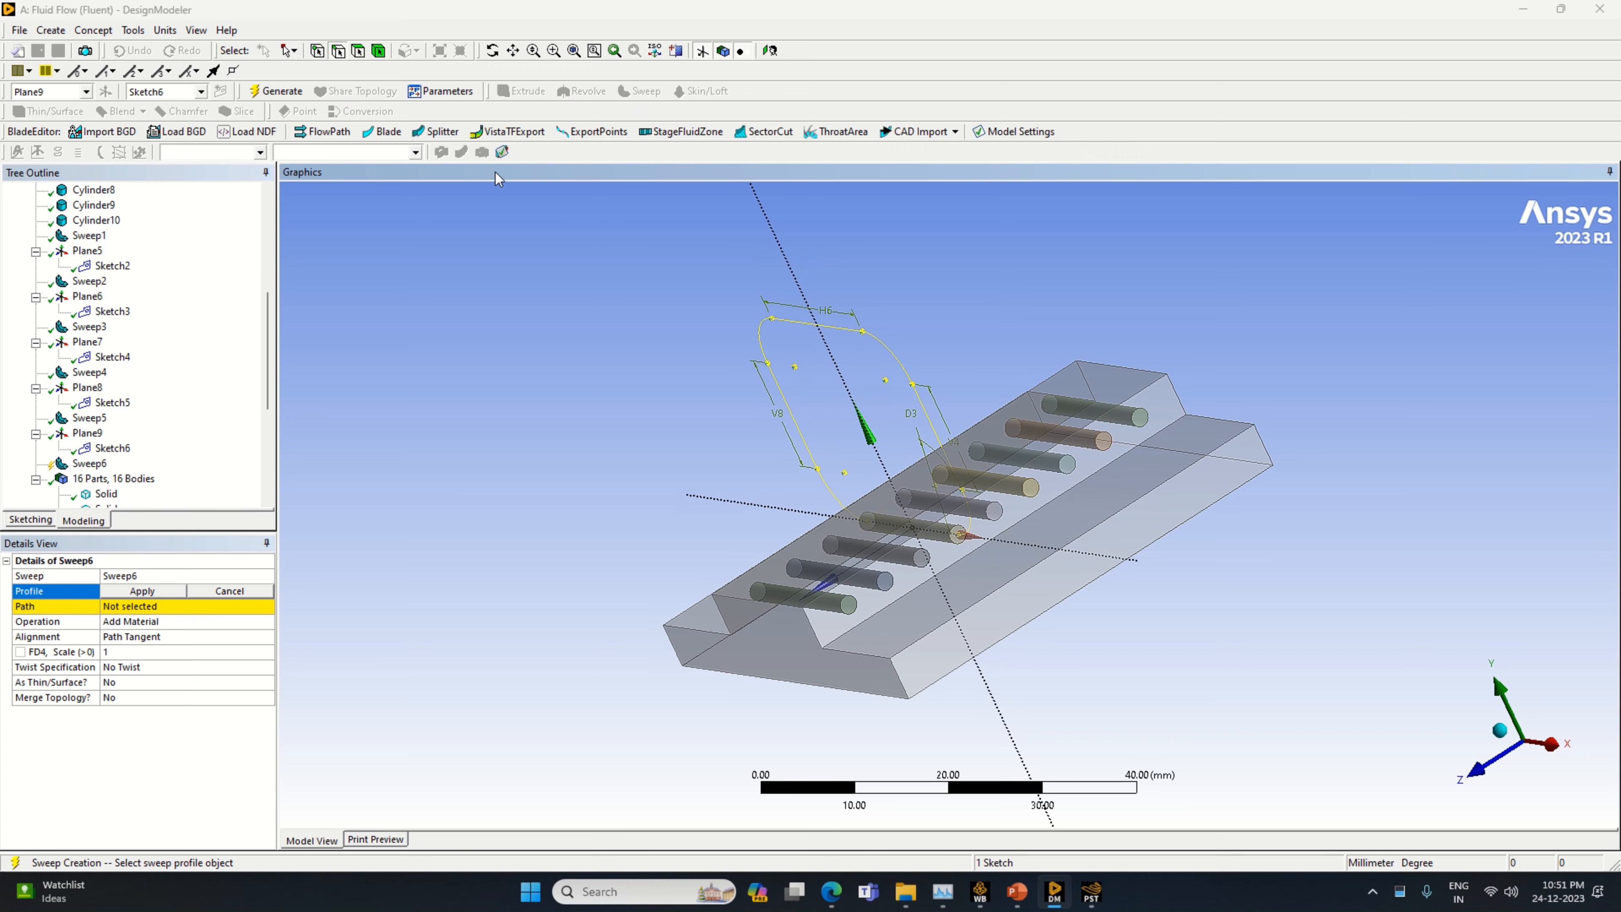
left_click(357, 53)
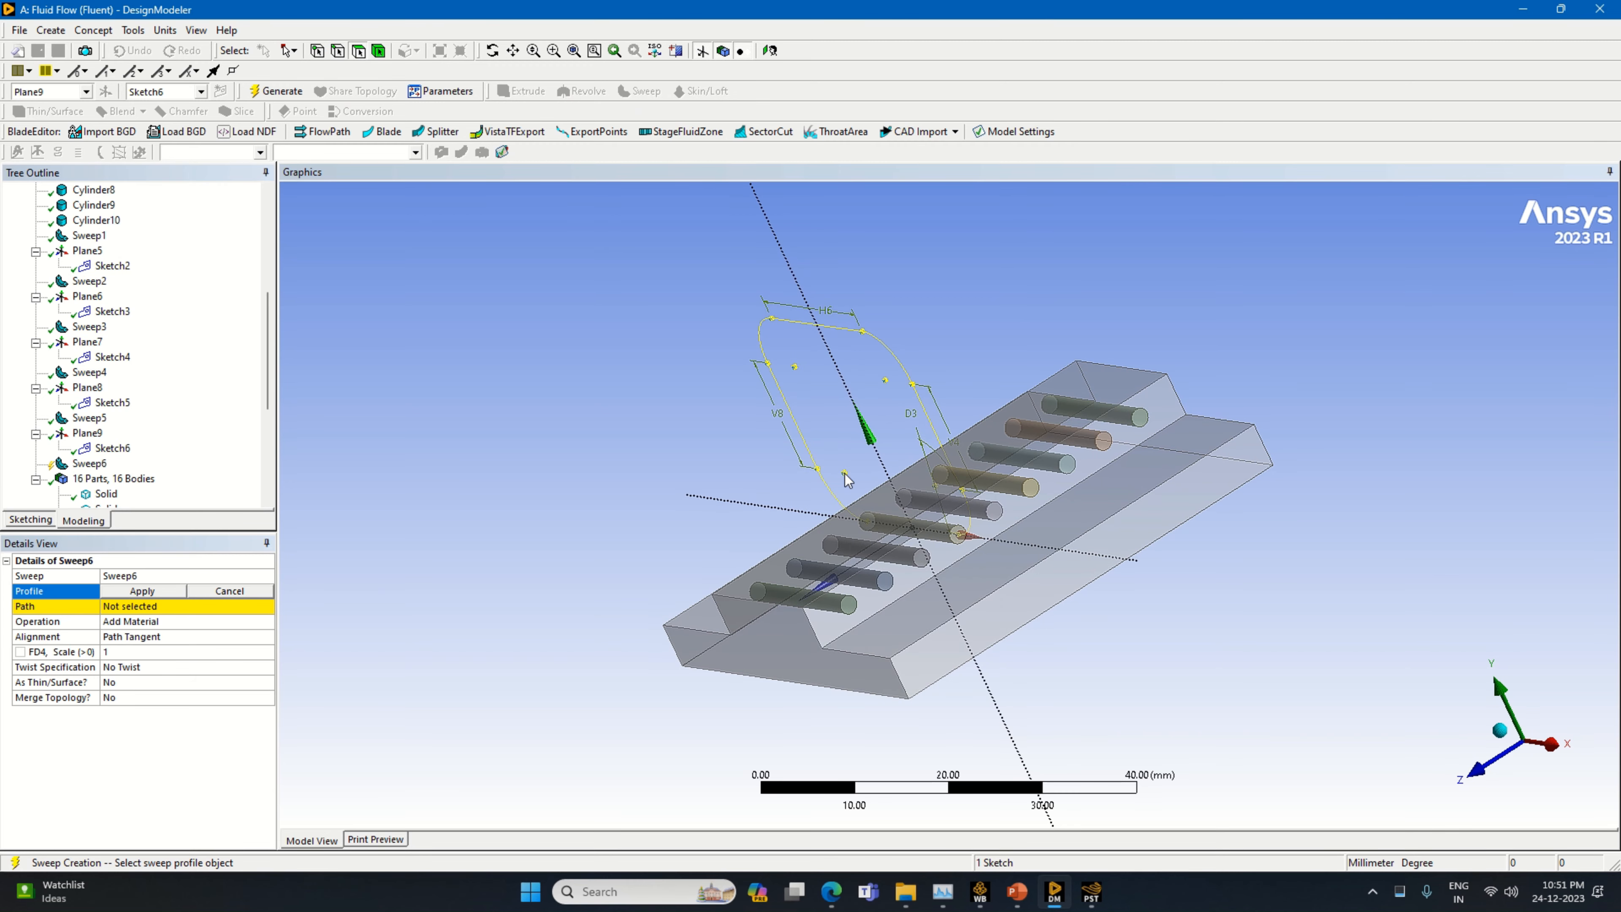
left_click(959, 543)
left_click(145, 591)
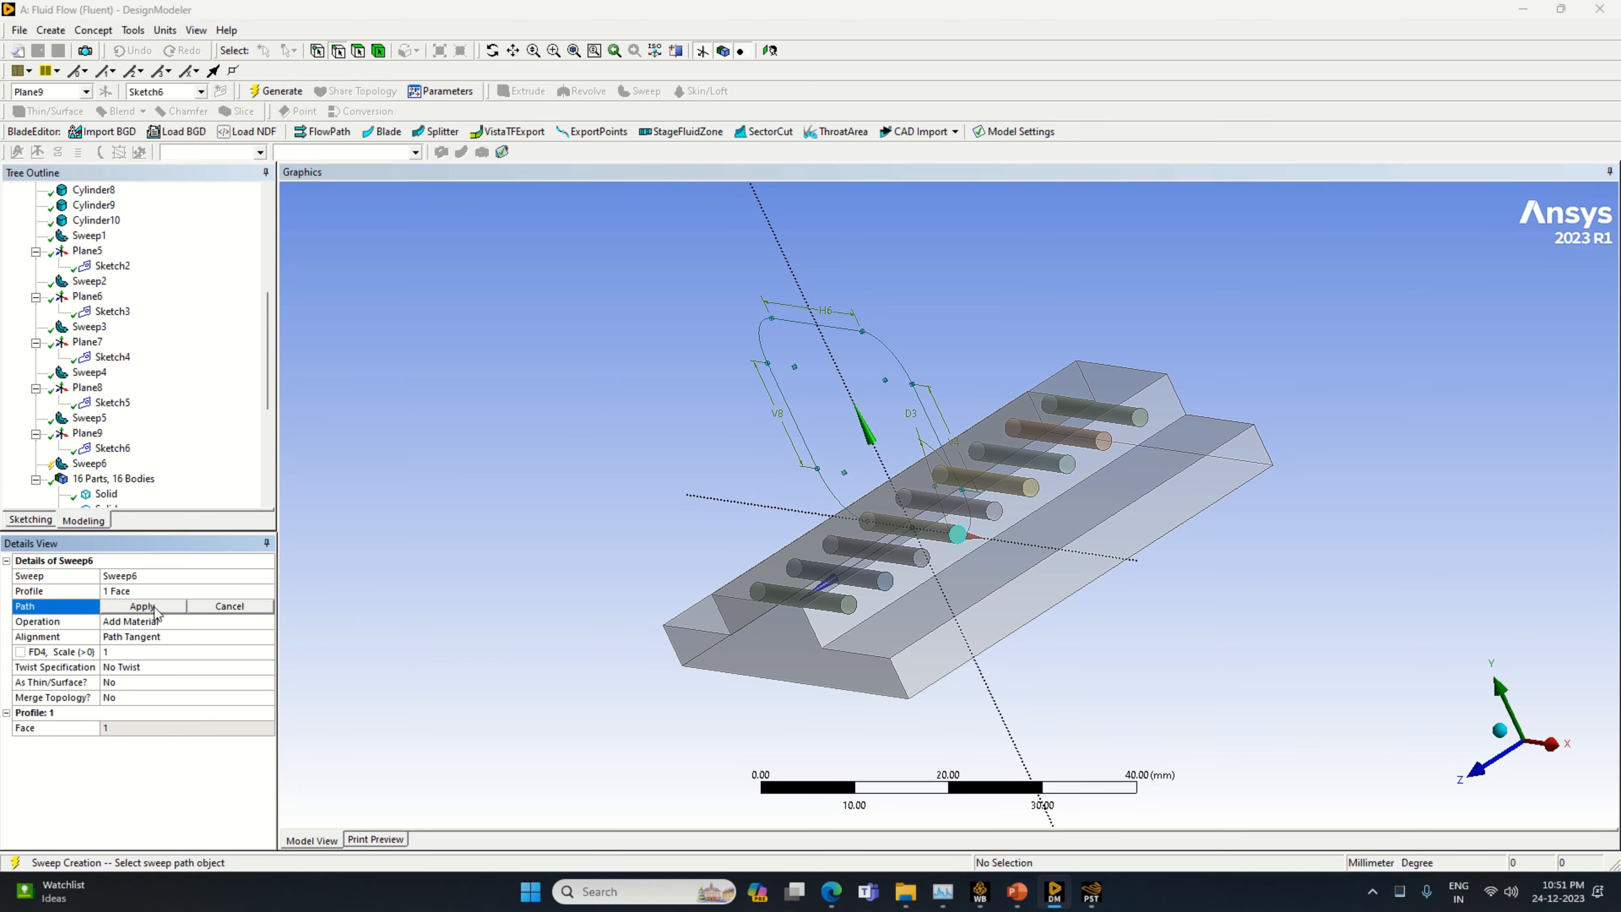
left_click(970, 538)
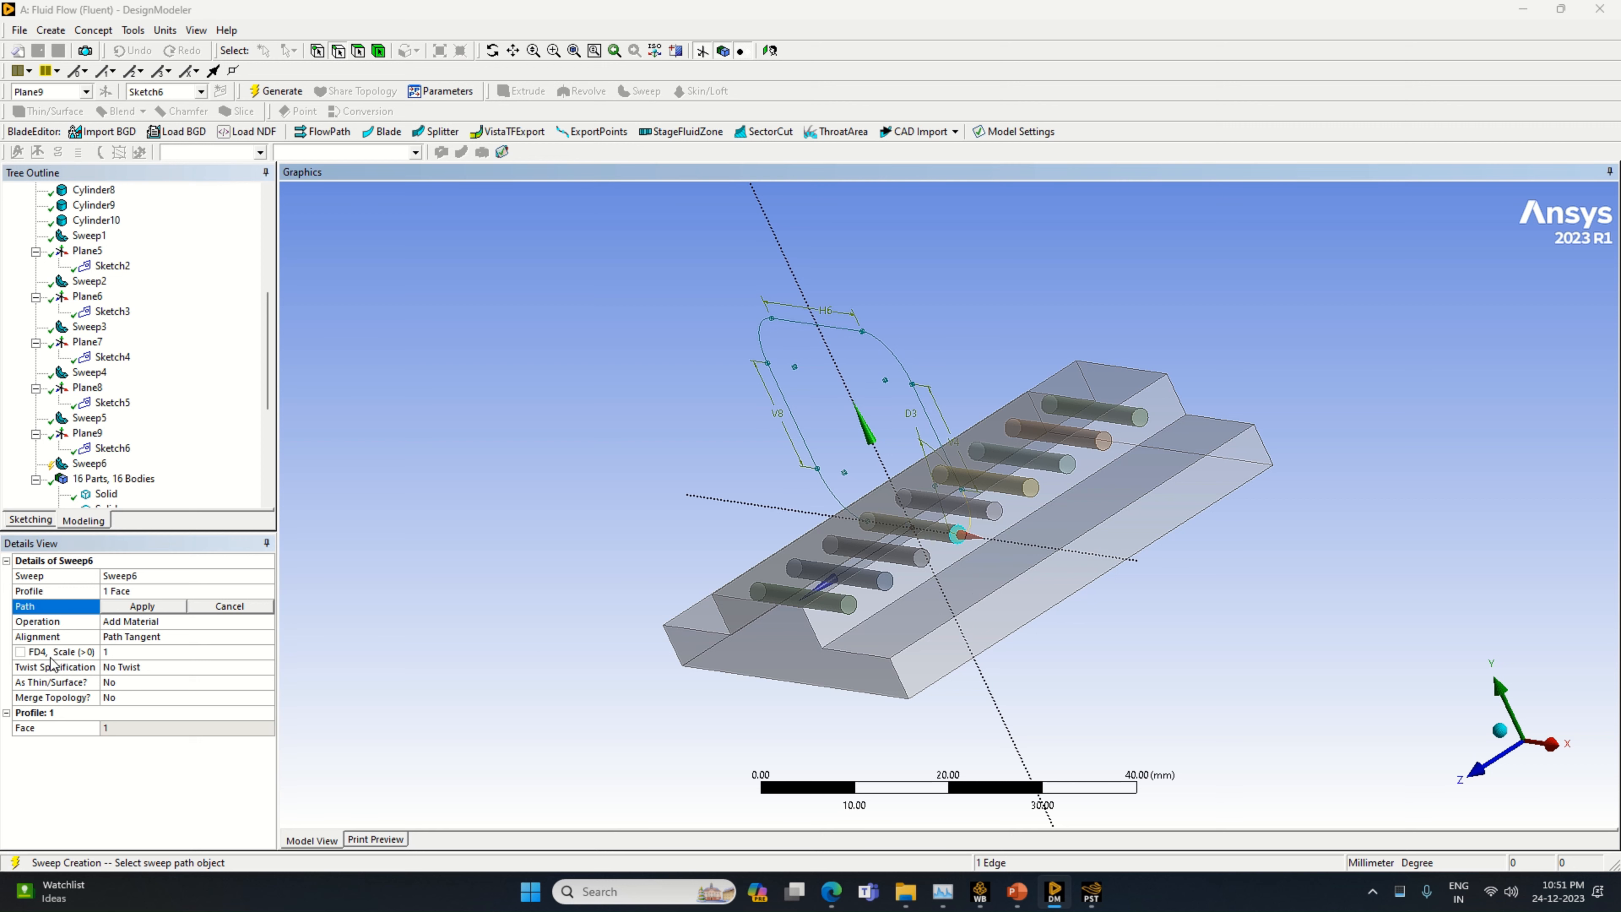
left_click(136, 612)
Set the new sweep's operation to Slice Material and generate the tube loop
left_click(264, 625)
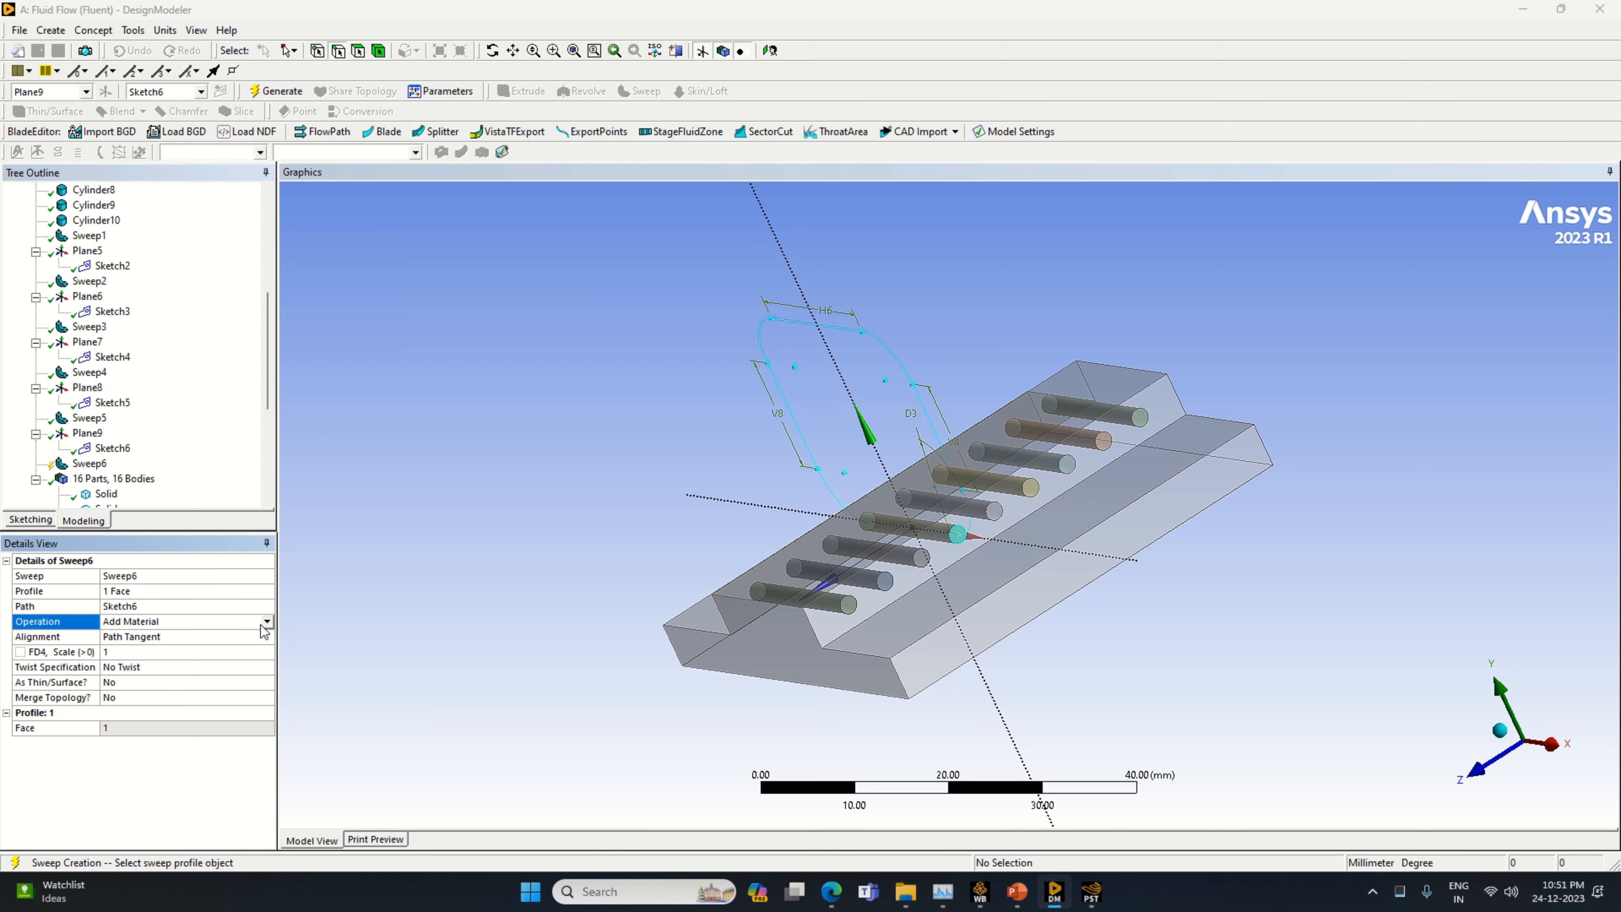
left_click(263, 623)
left_click(192, 657)
left_click(276, 91)
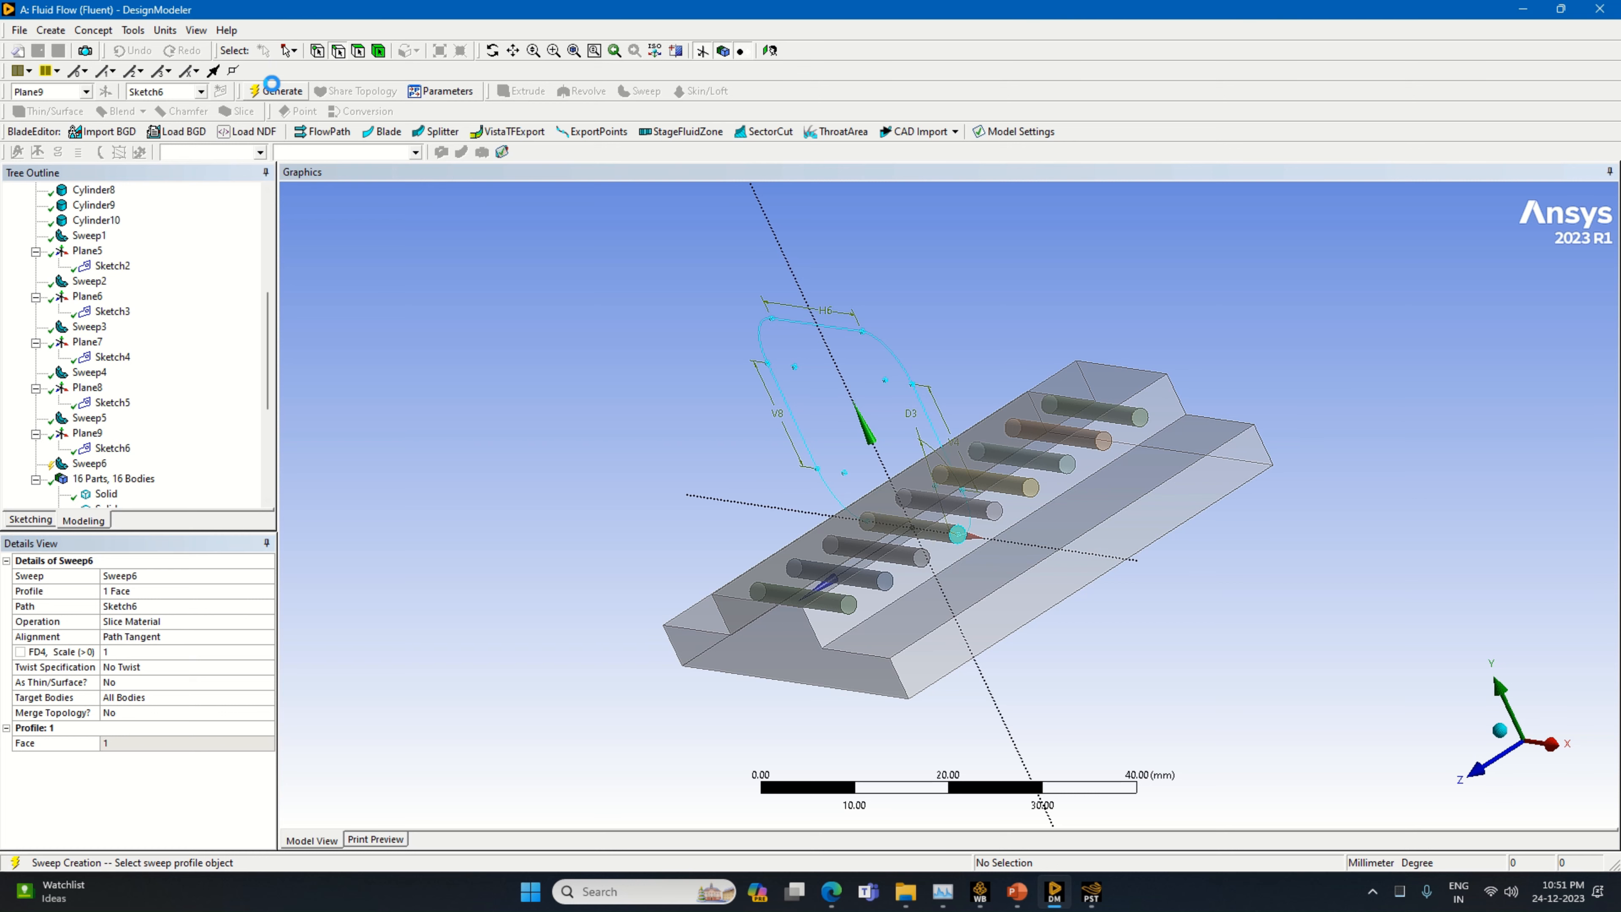
Inspect the Sweep6 loop, Plane9 and the neighbouring Sweep5 loop by highlighting each one in the model
left_click(98, 465)
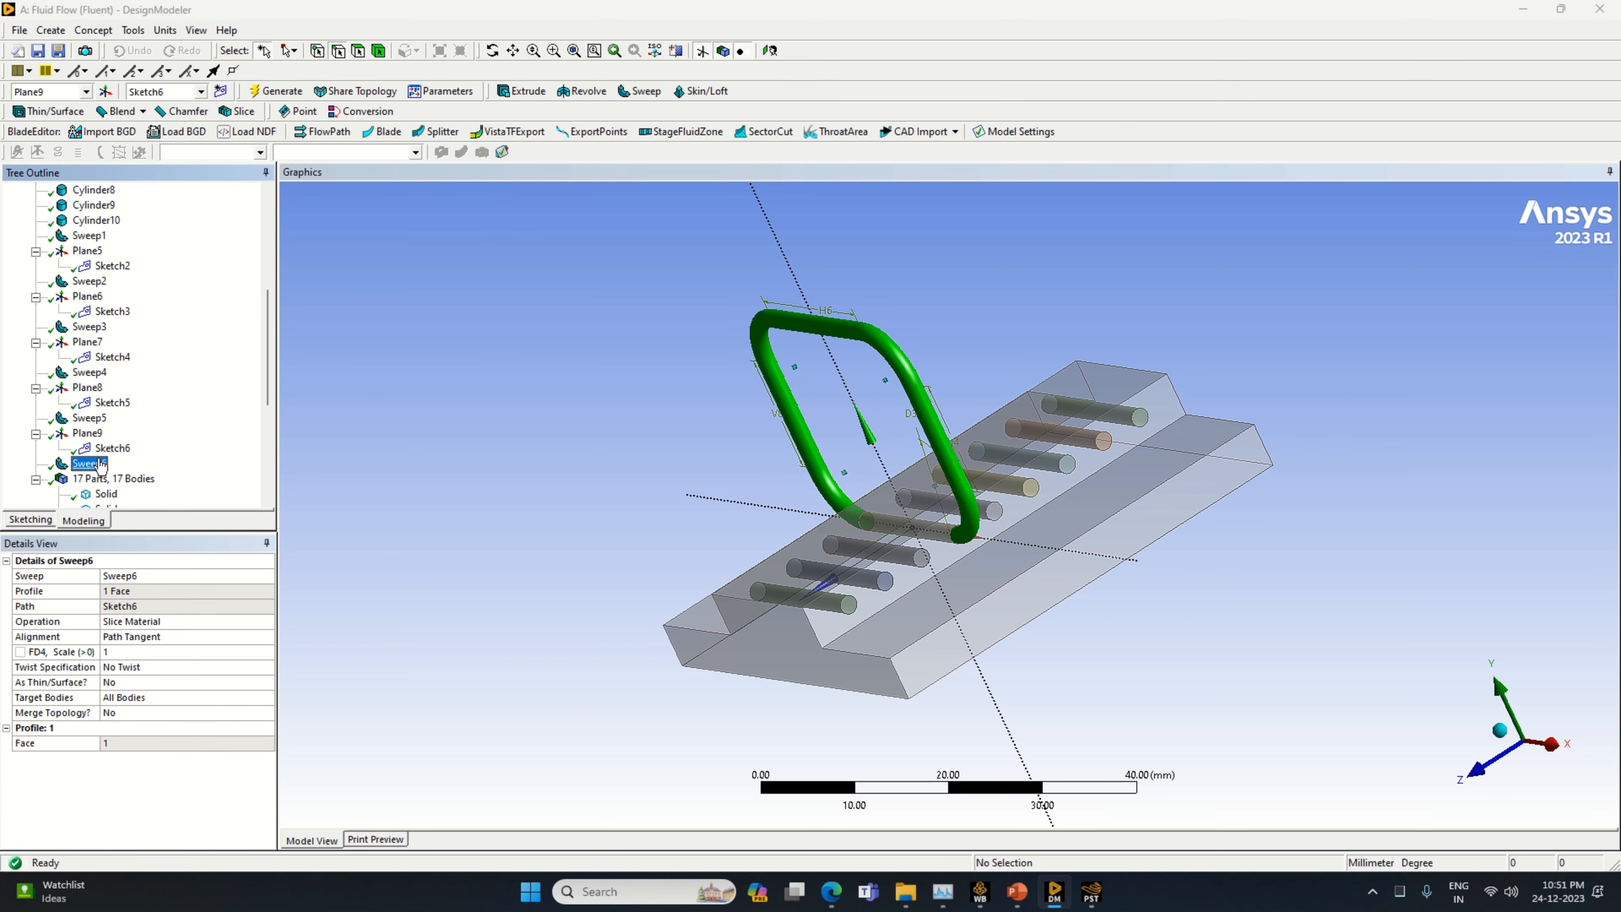
left_click(98, 434)
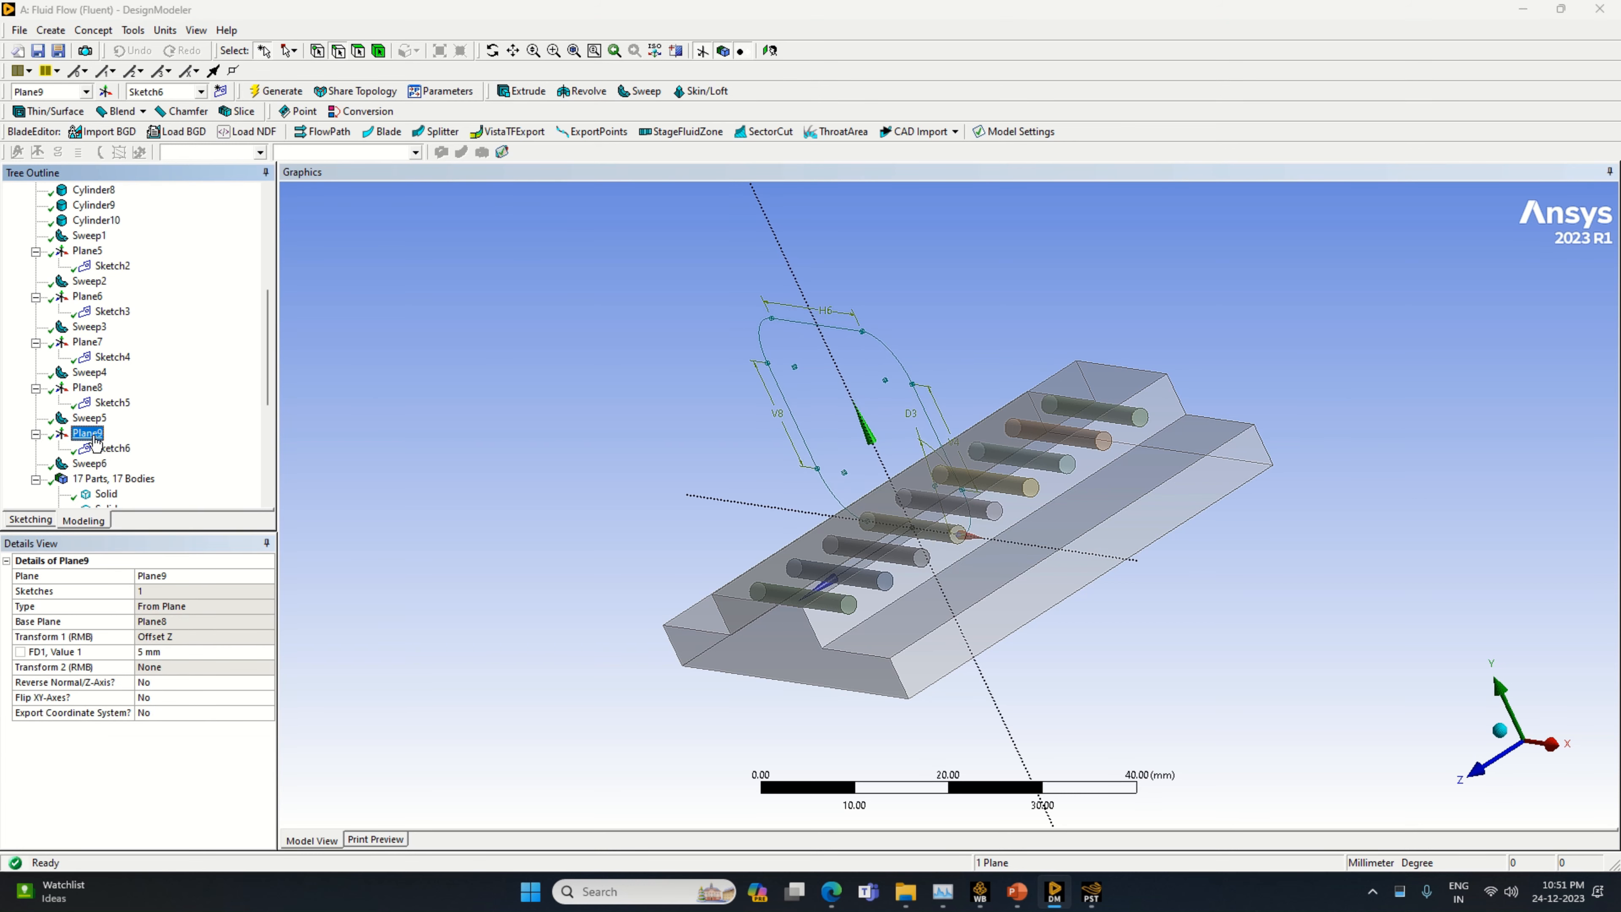
left_click(97, 423)
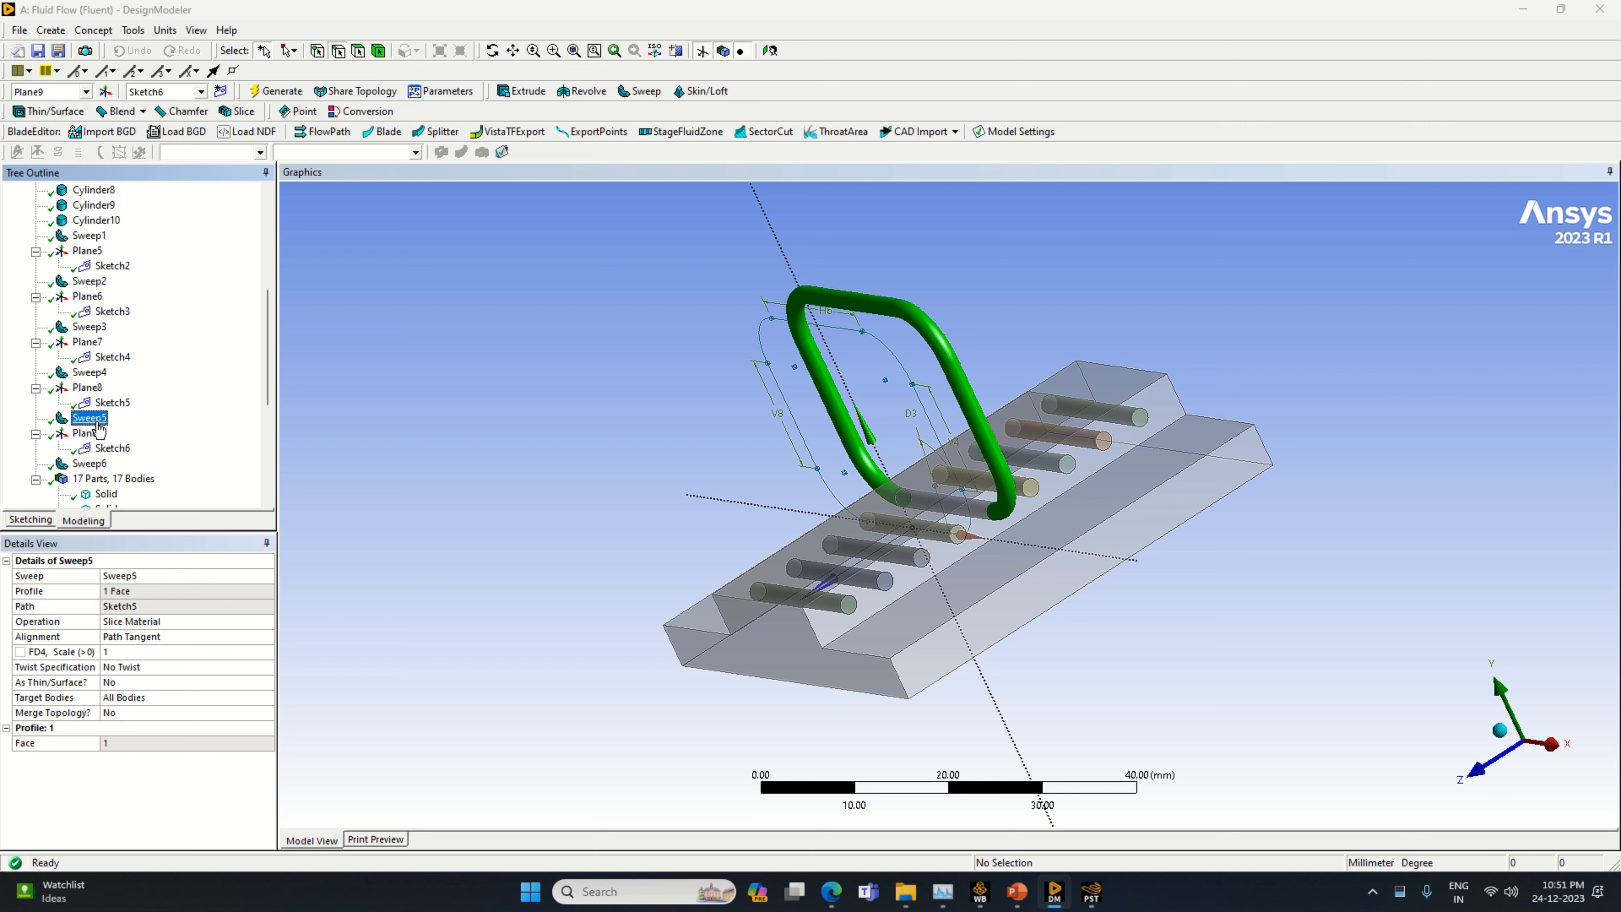
left_click(97, 465)
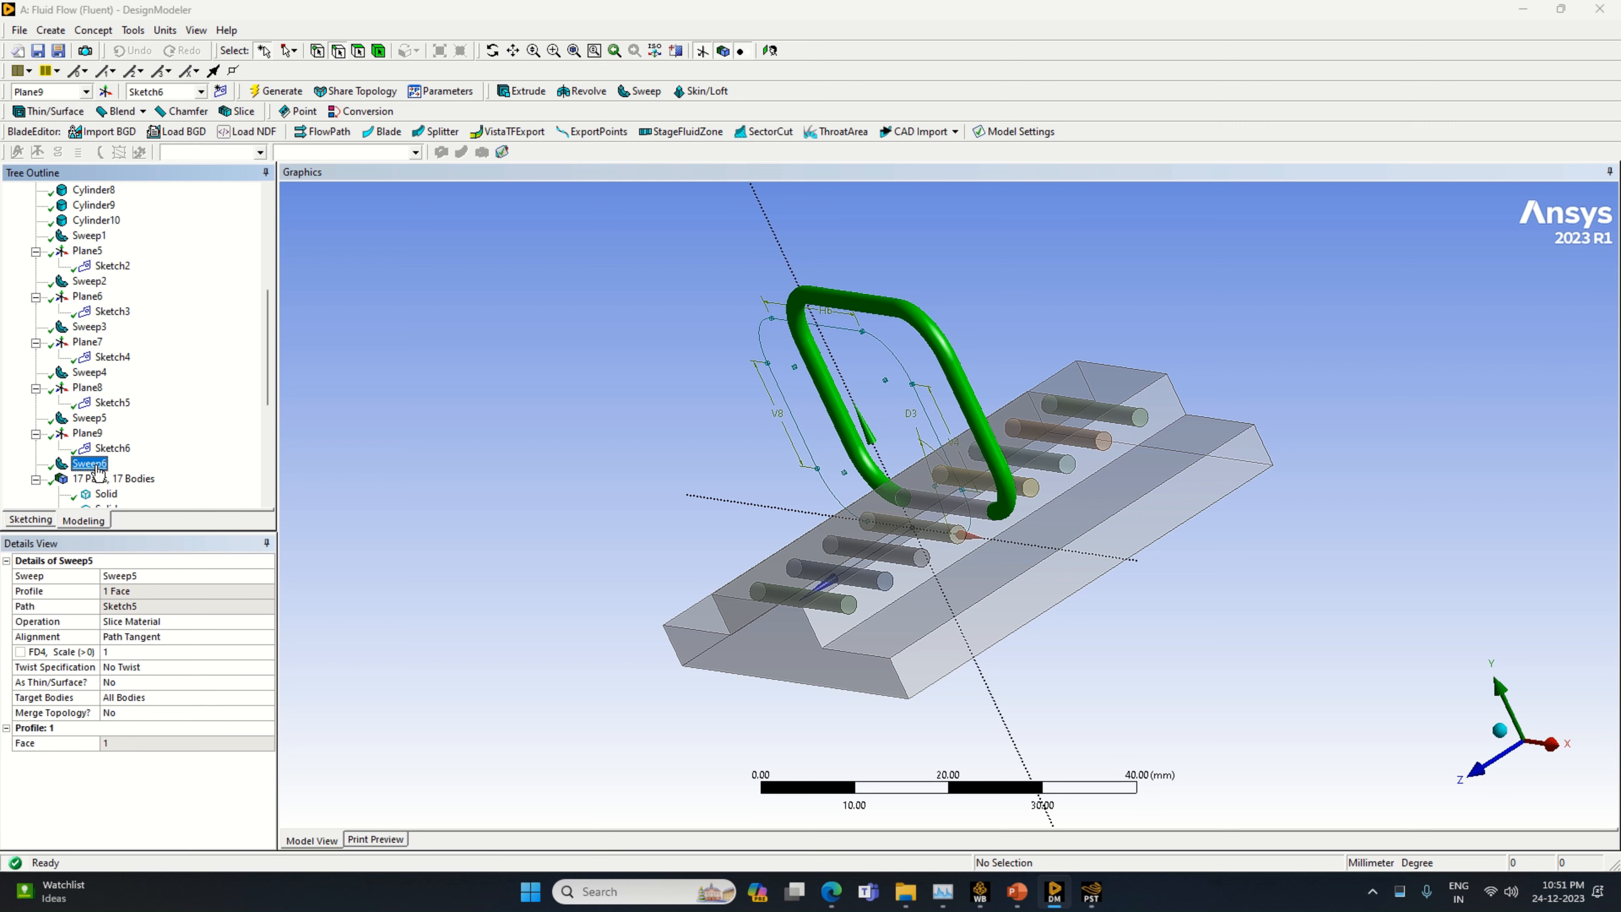
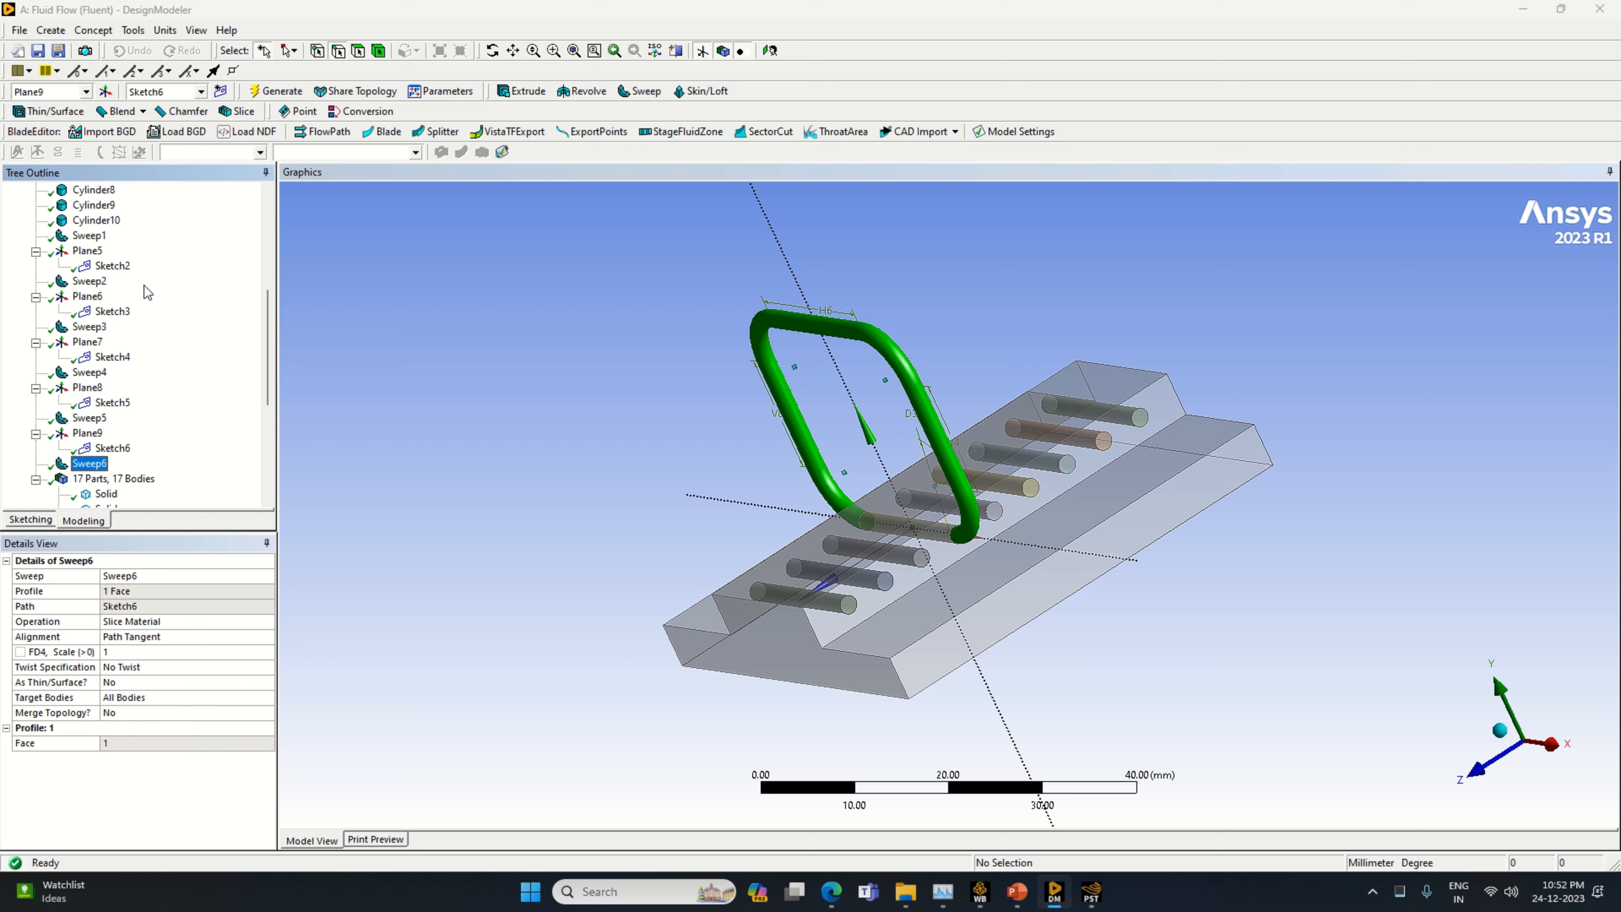
Create a new plane based on Plane9 with a 5 mm Offset Z transform and generate it
left_click(112, 92)
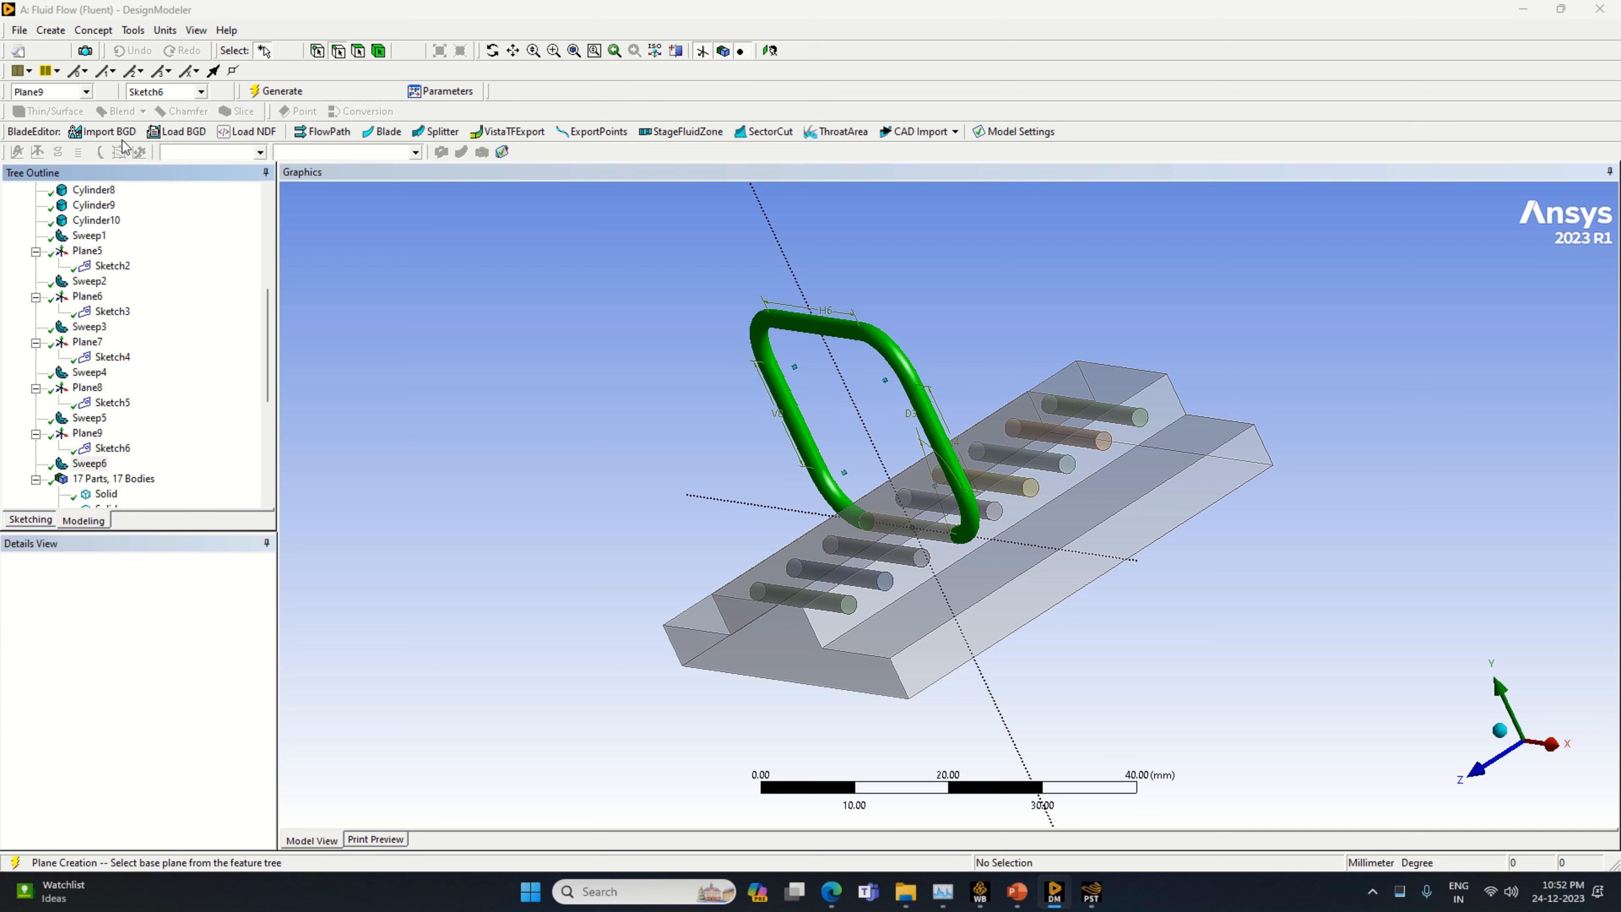
left_click(260, 626)
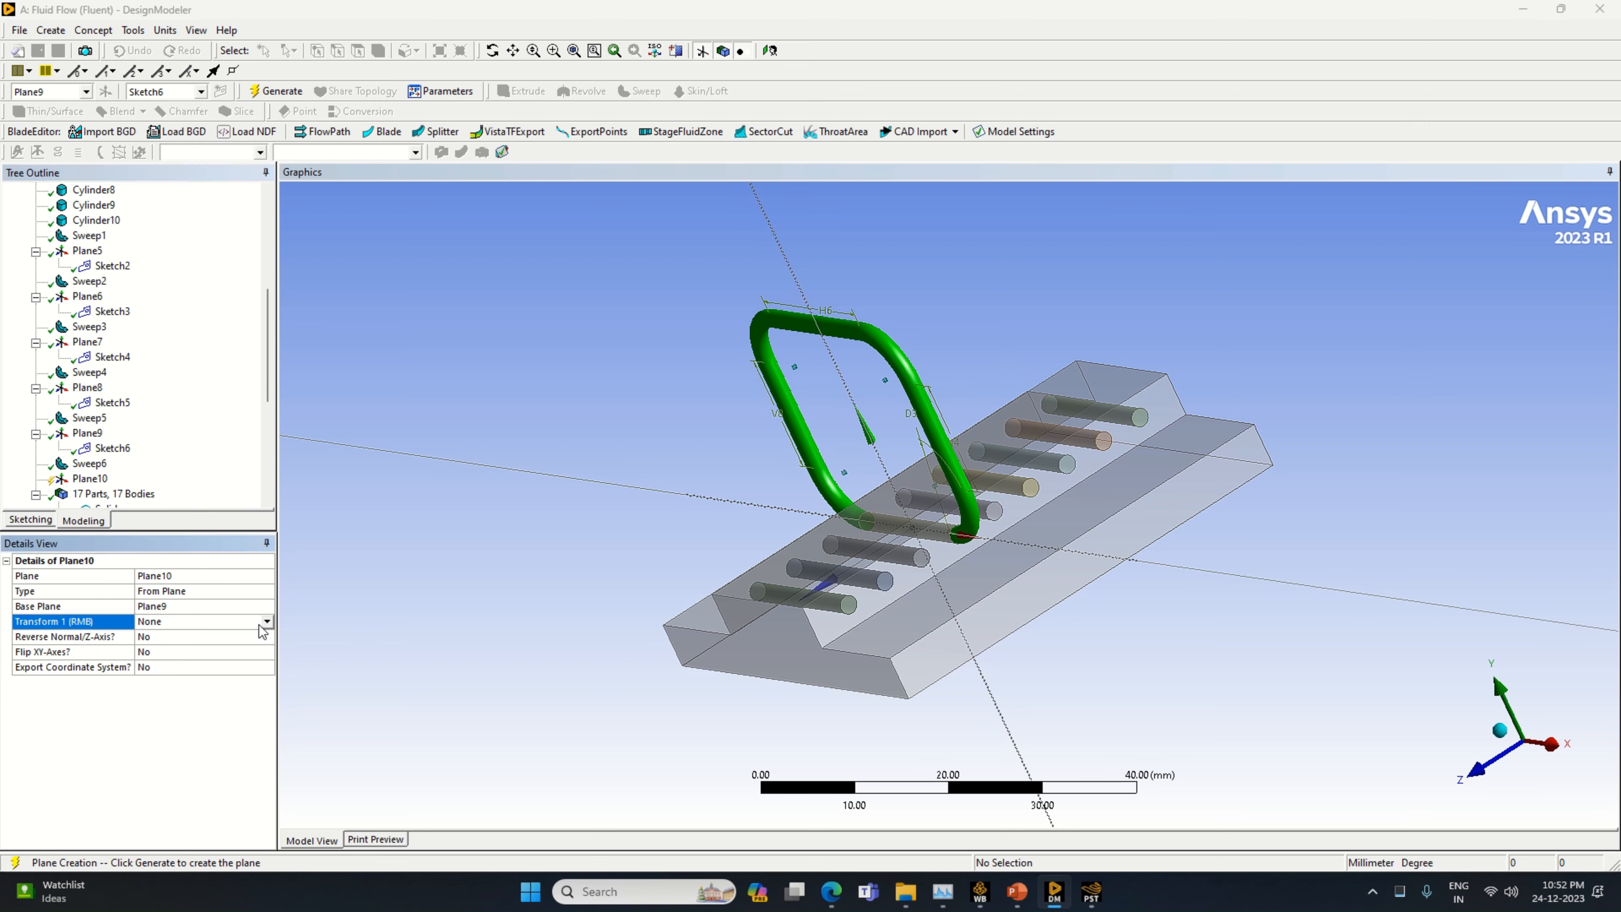
left_click(267, 623)
left_click(191, 693)
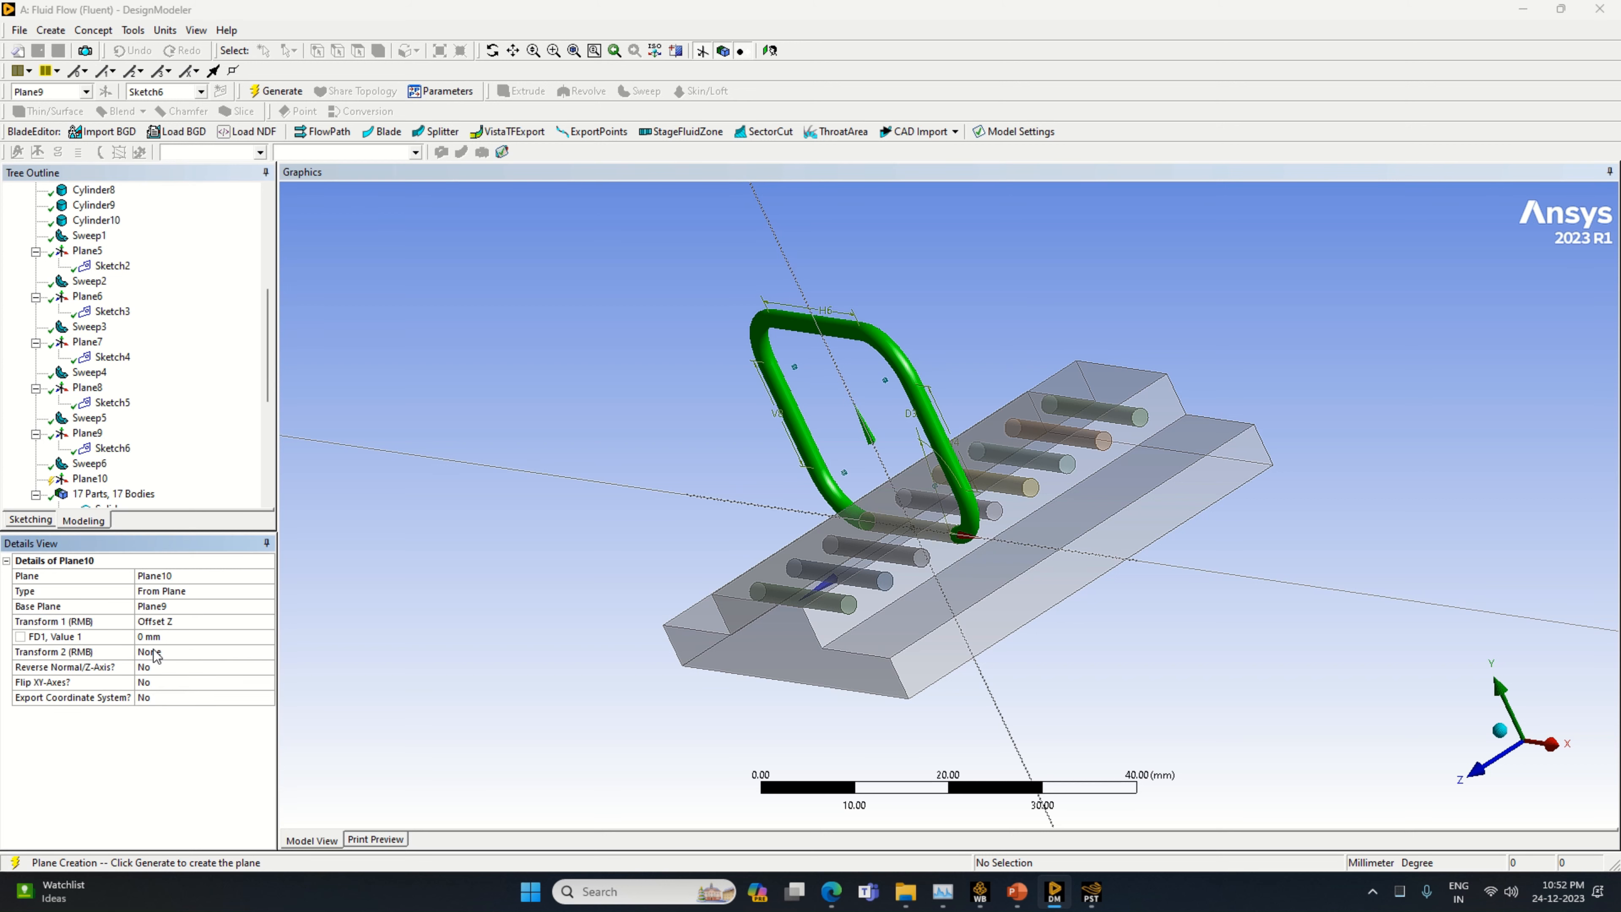
left_click(160, 639)
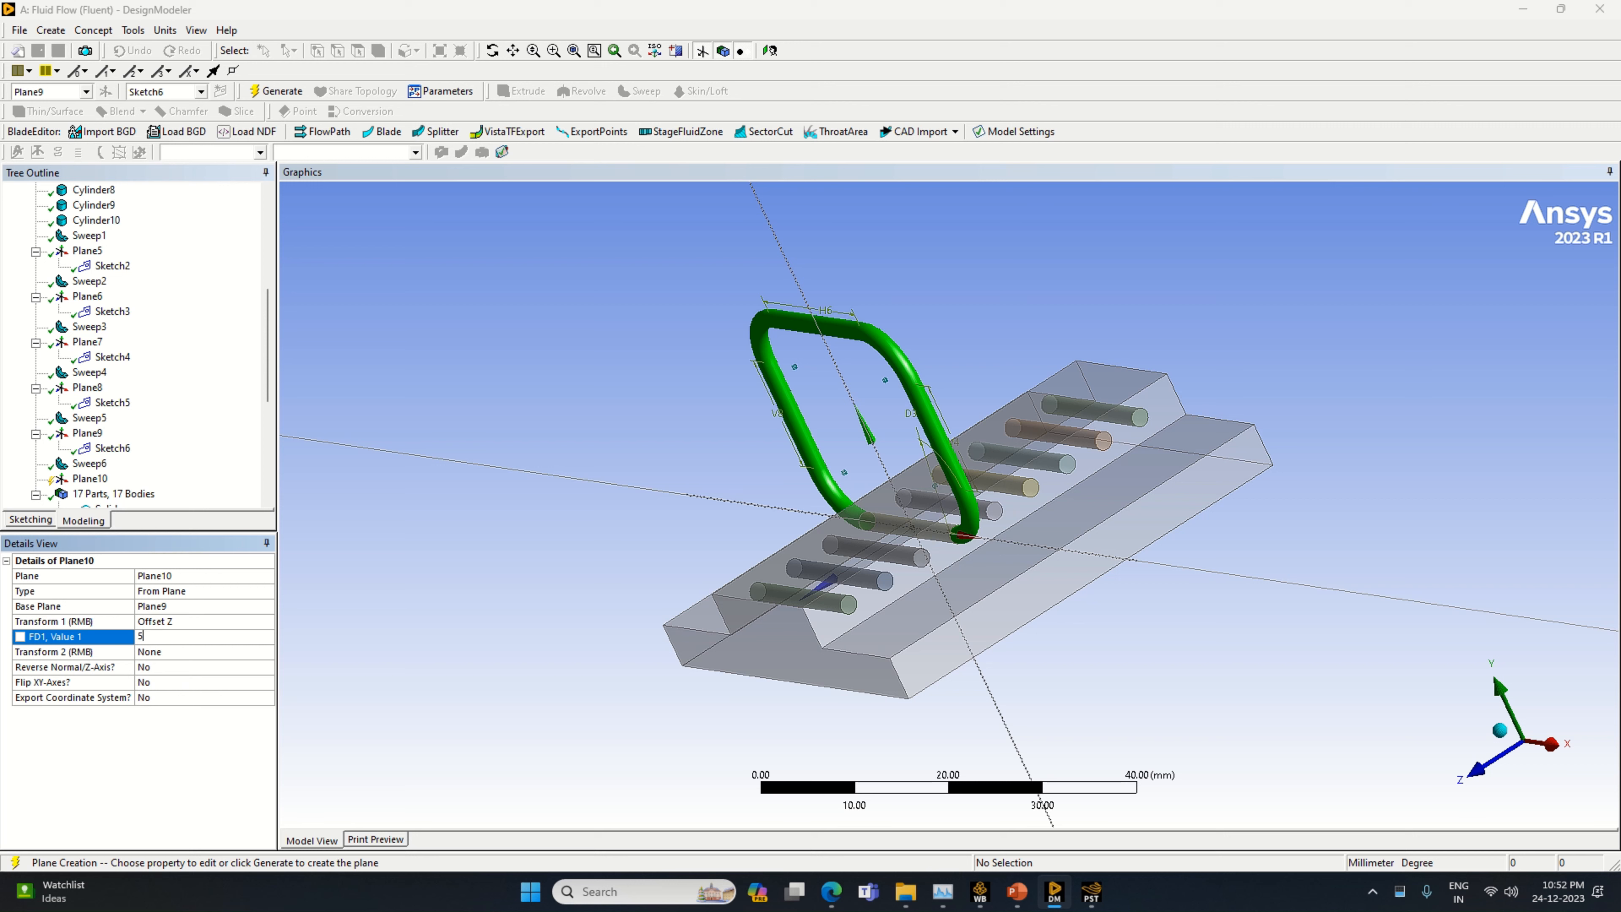
key("Return")
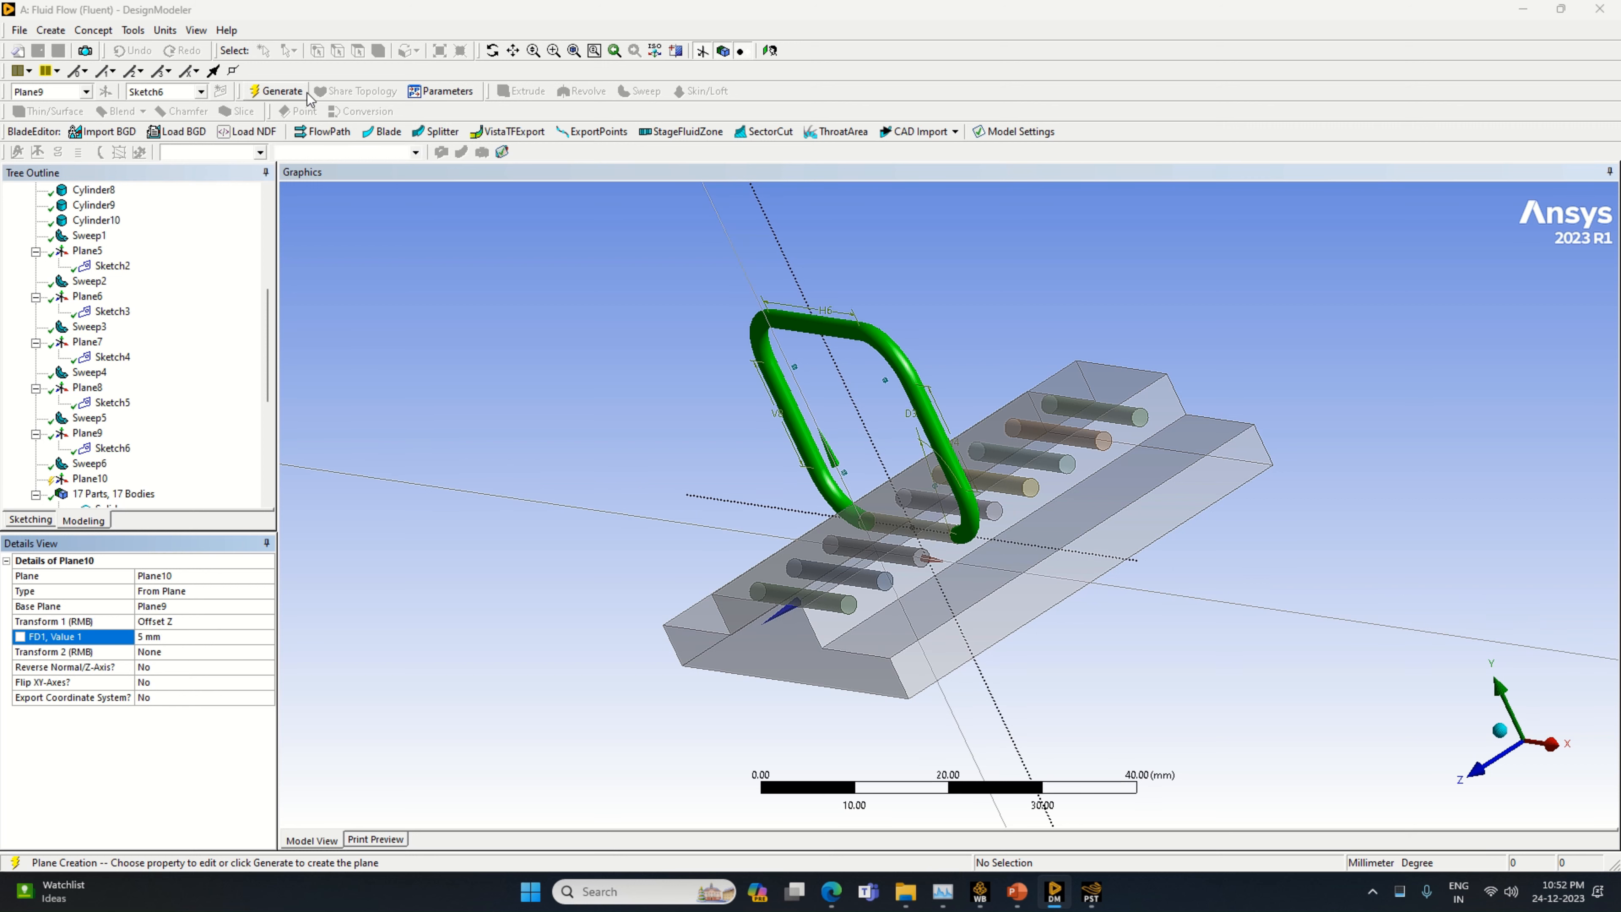
left_click(275, 91)
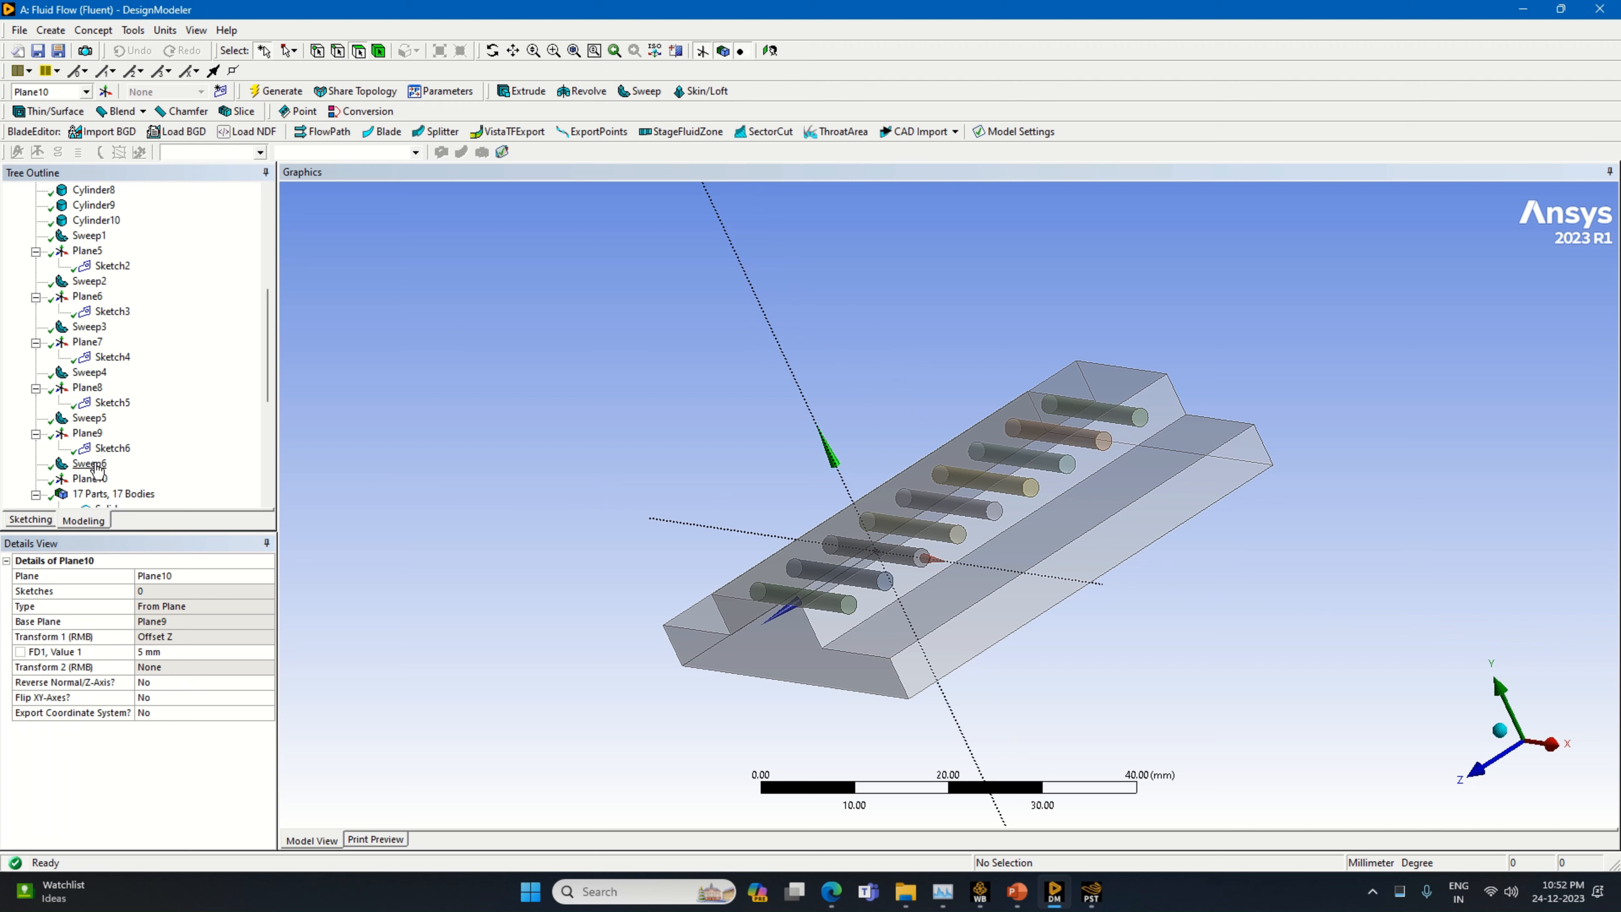
Add a new sketch on Plane10 and orient the view to look straight at the plane
left_click(92, 477)
left_click(220, 91)
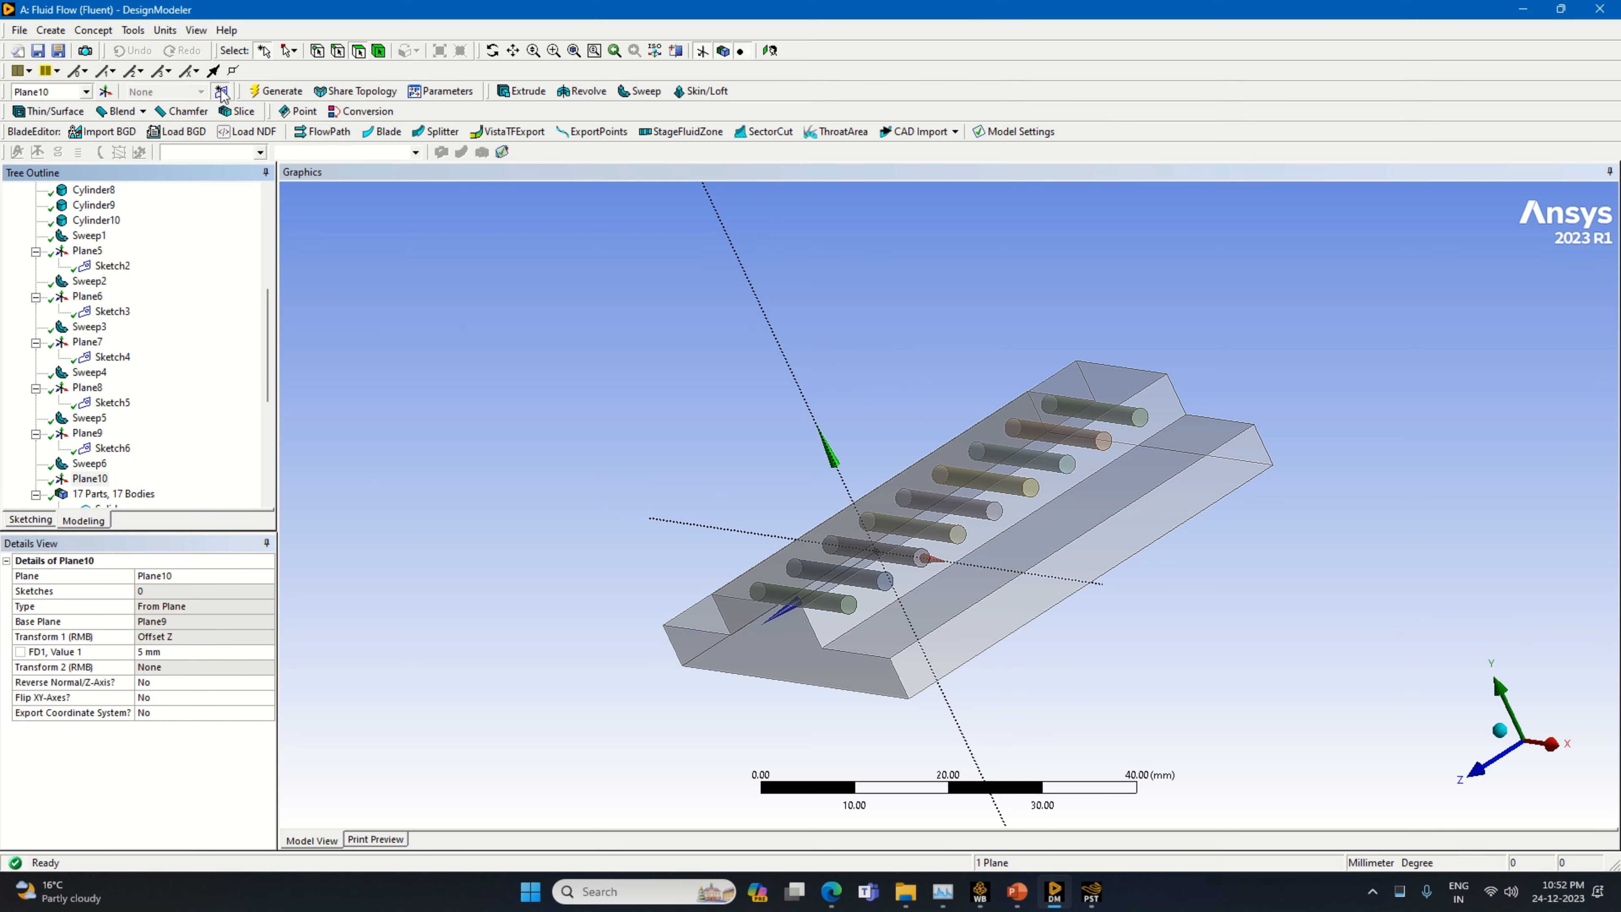
mouse_move(822, 680)
middle_mouse_down()
mouse_move(901, 706)
mouse_move(999, 703)
middle_mouse_up()
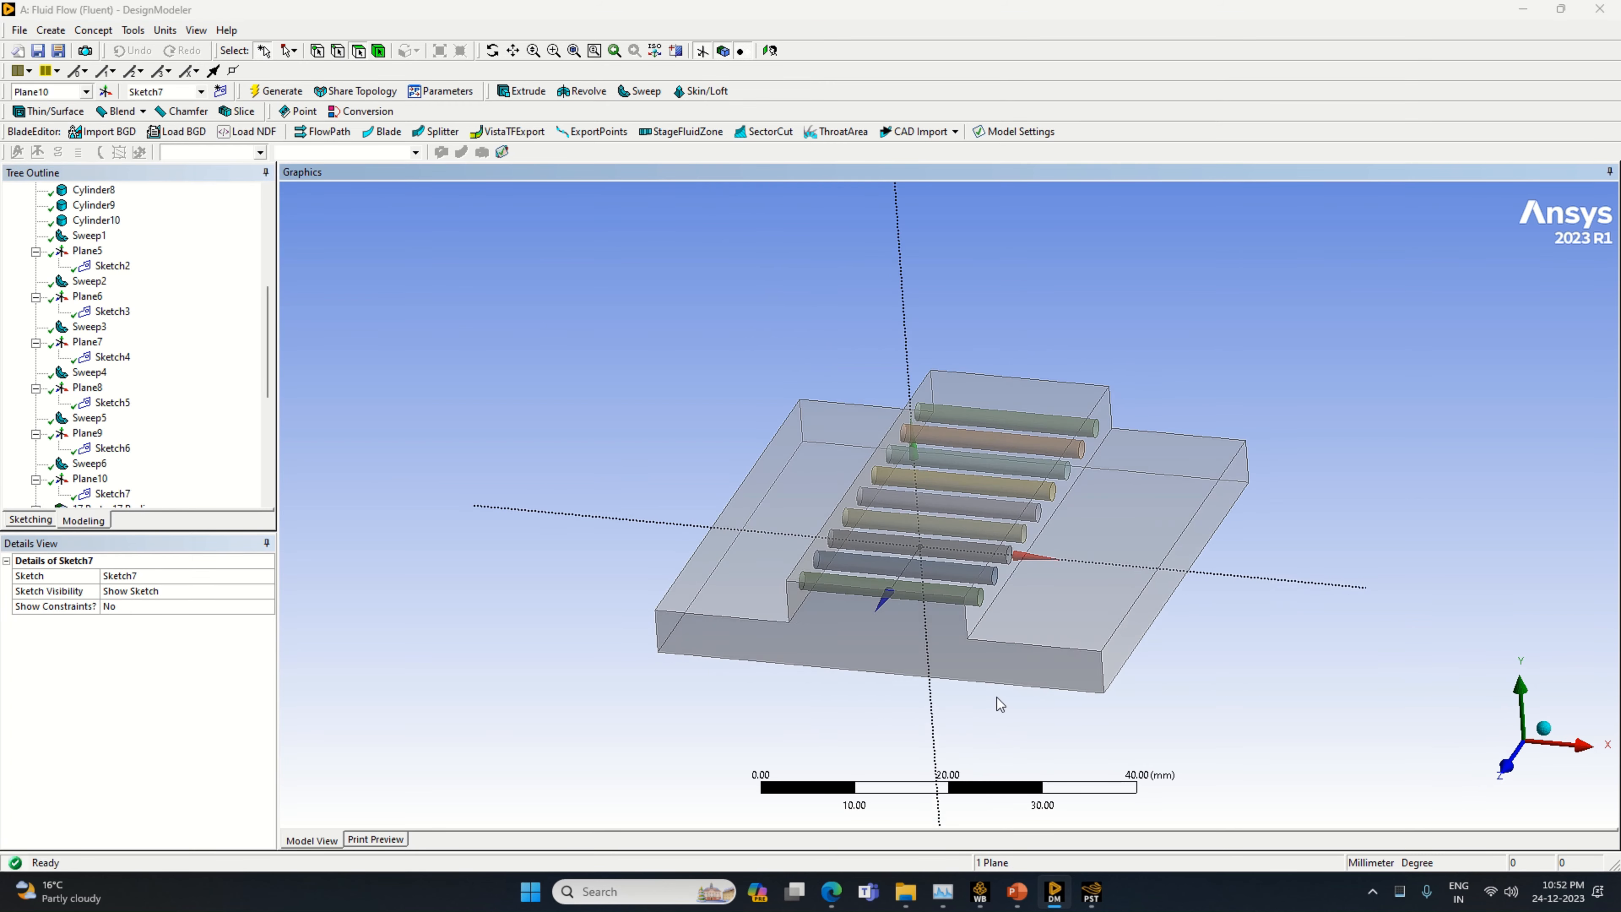
right_click(88, 481)
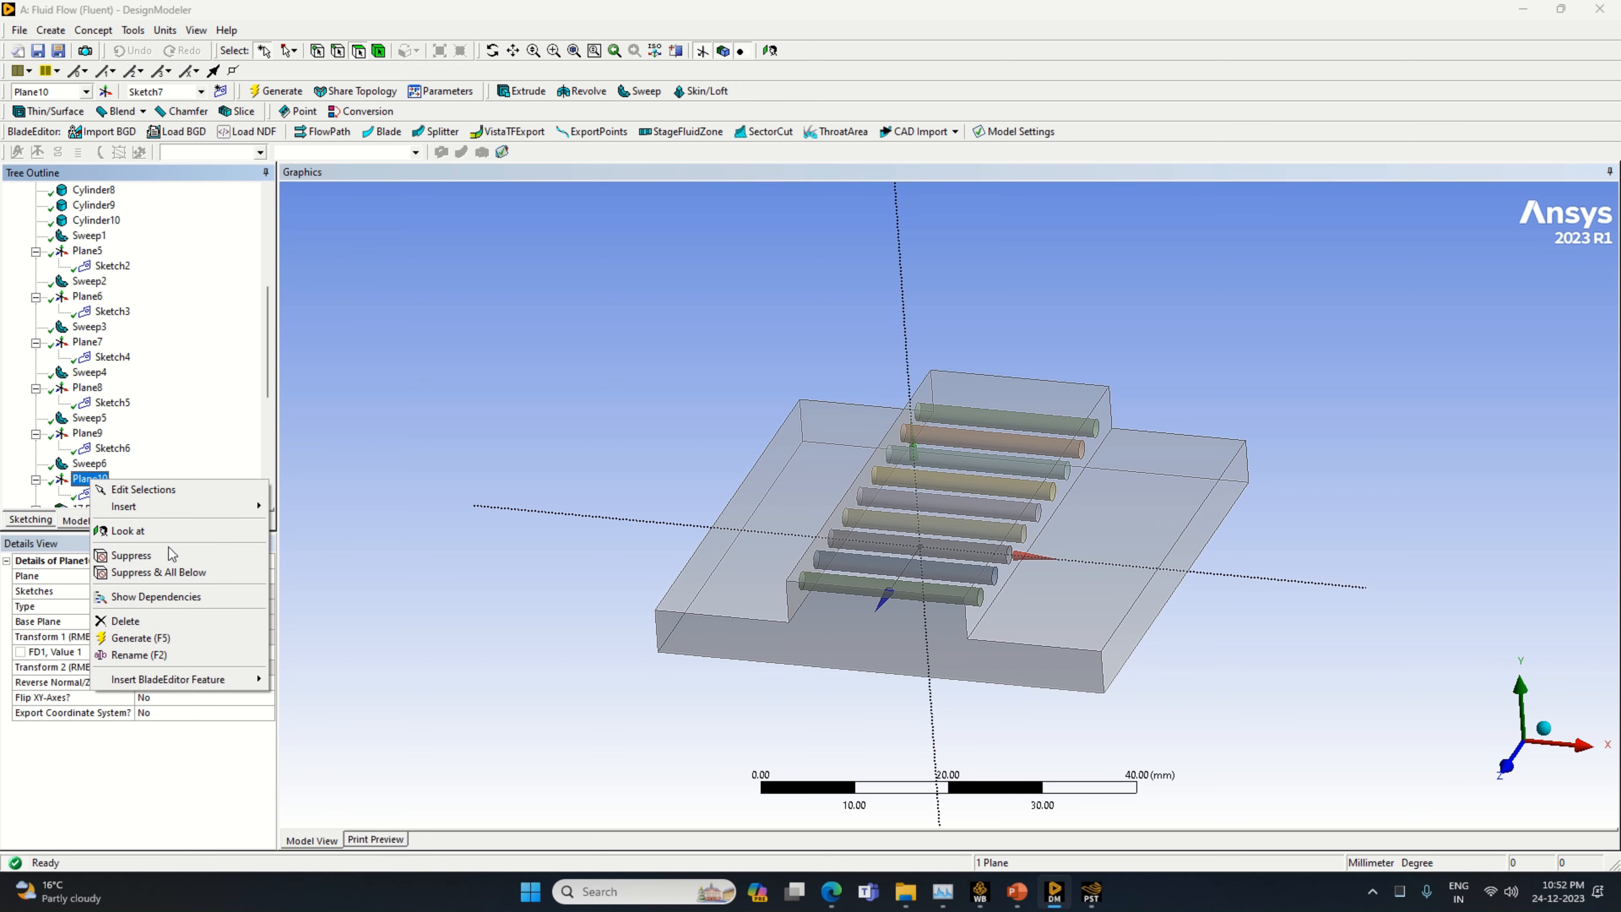
left_click(128, 531)
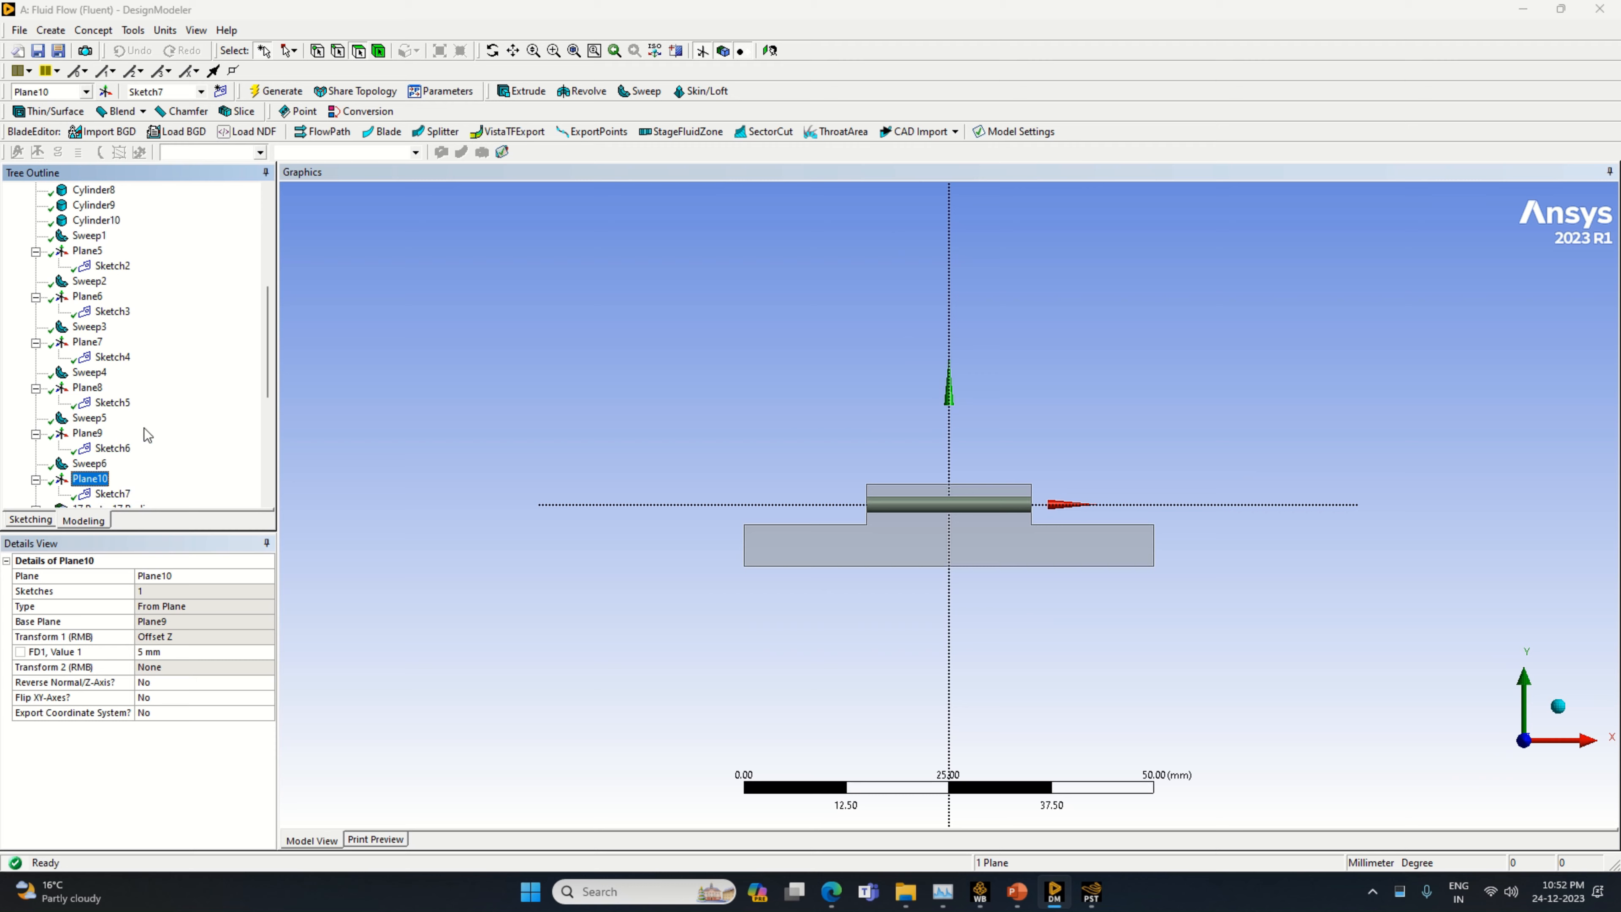
In Sketch7, draw a line from the origin along the positive horizontal axis and dimension it to 10 mm
left_click(110, 495)
left_click(30, 519)
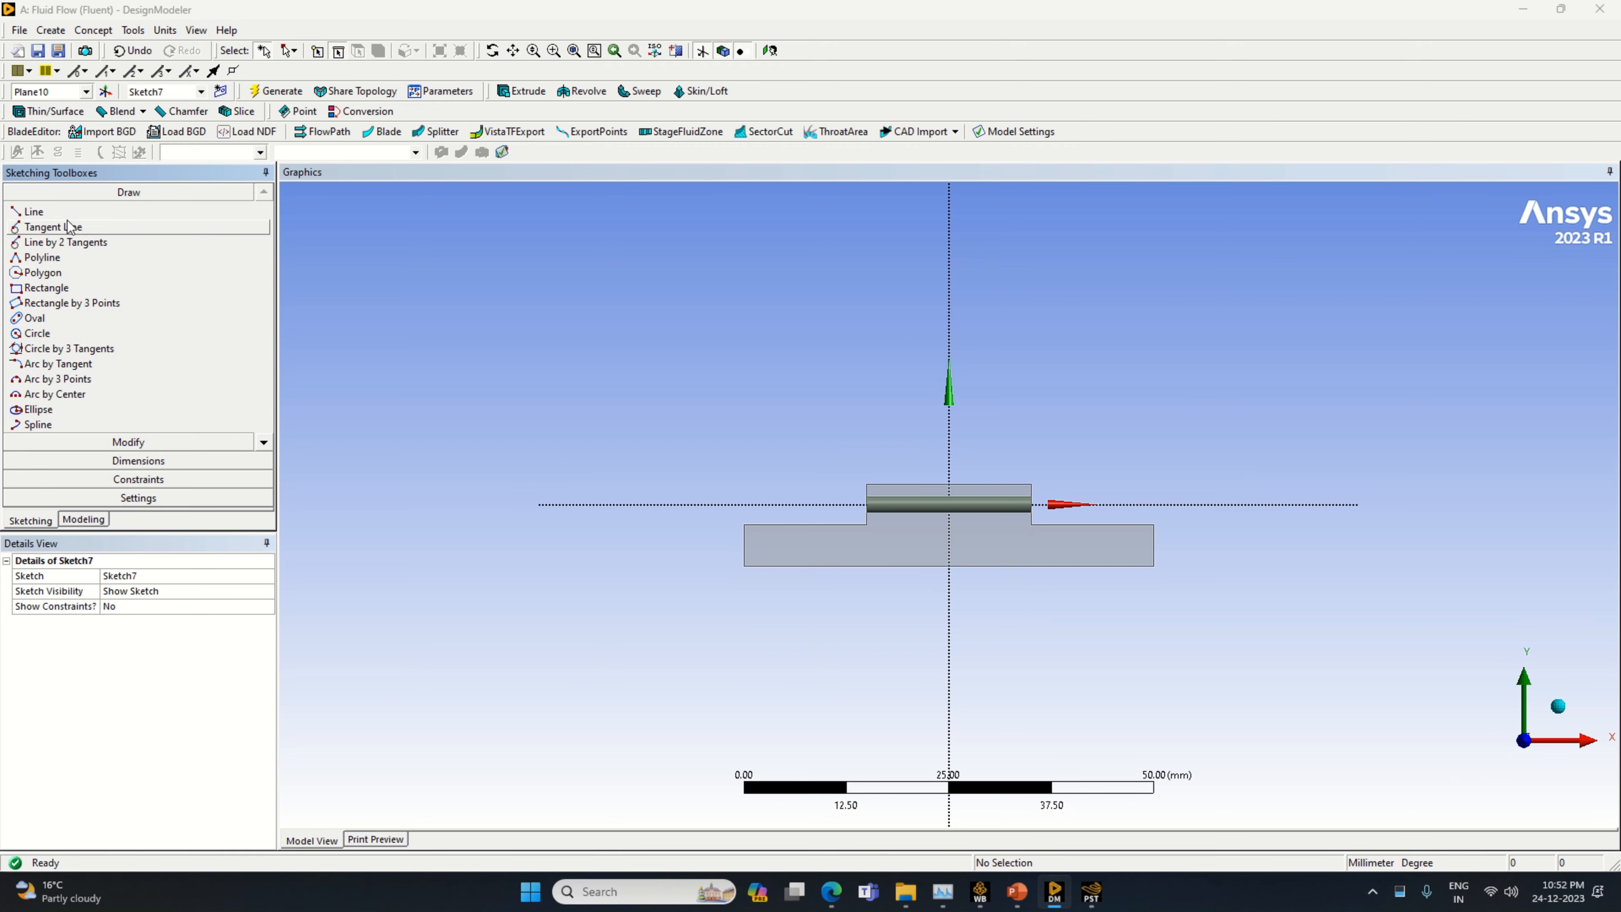
left_click(185, 211)
left_click(949, 504)
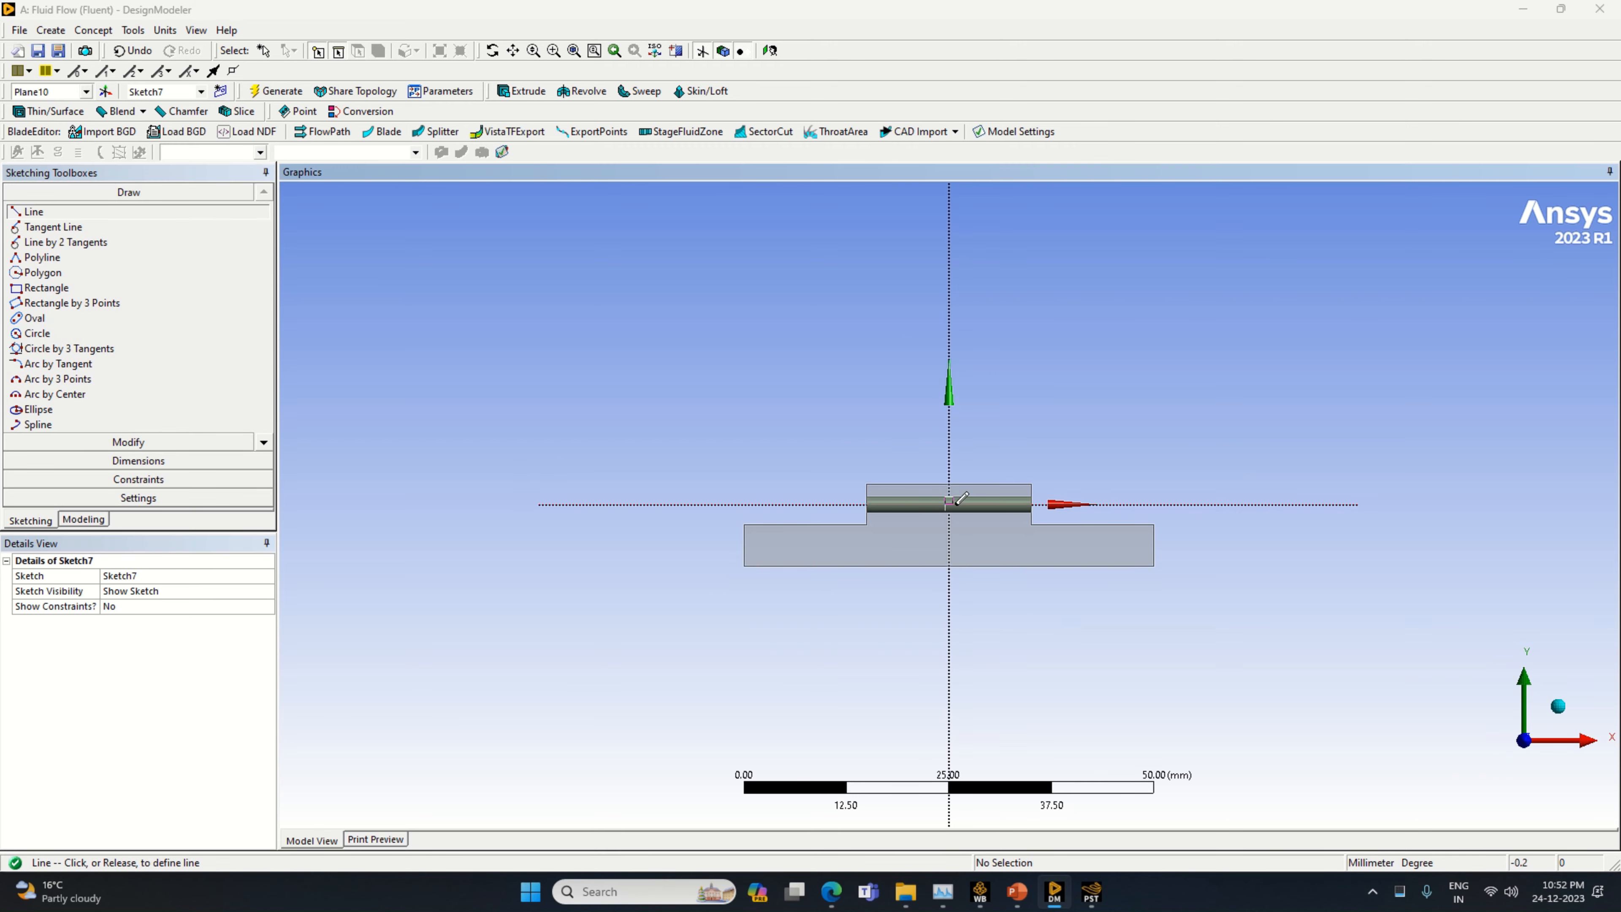
left_click(1040, 497)
left_click(139, 460)
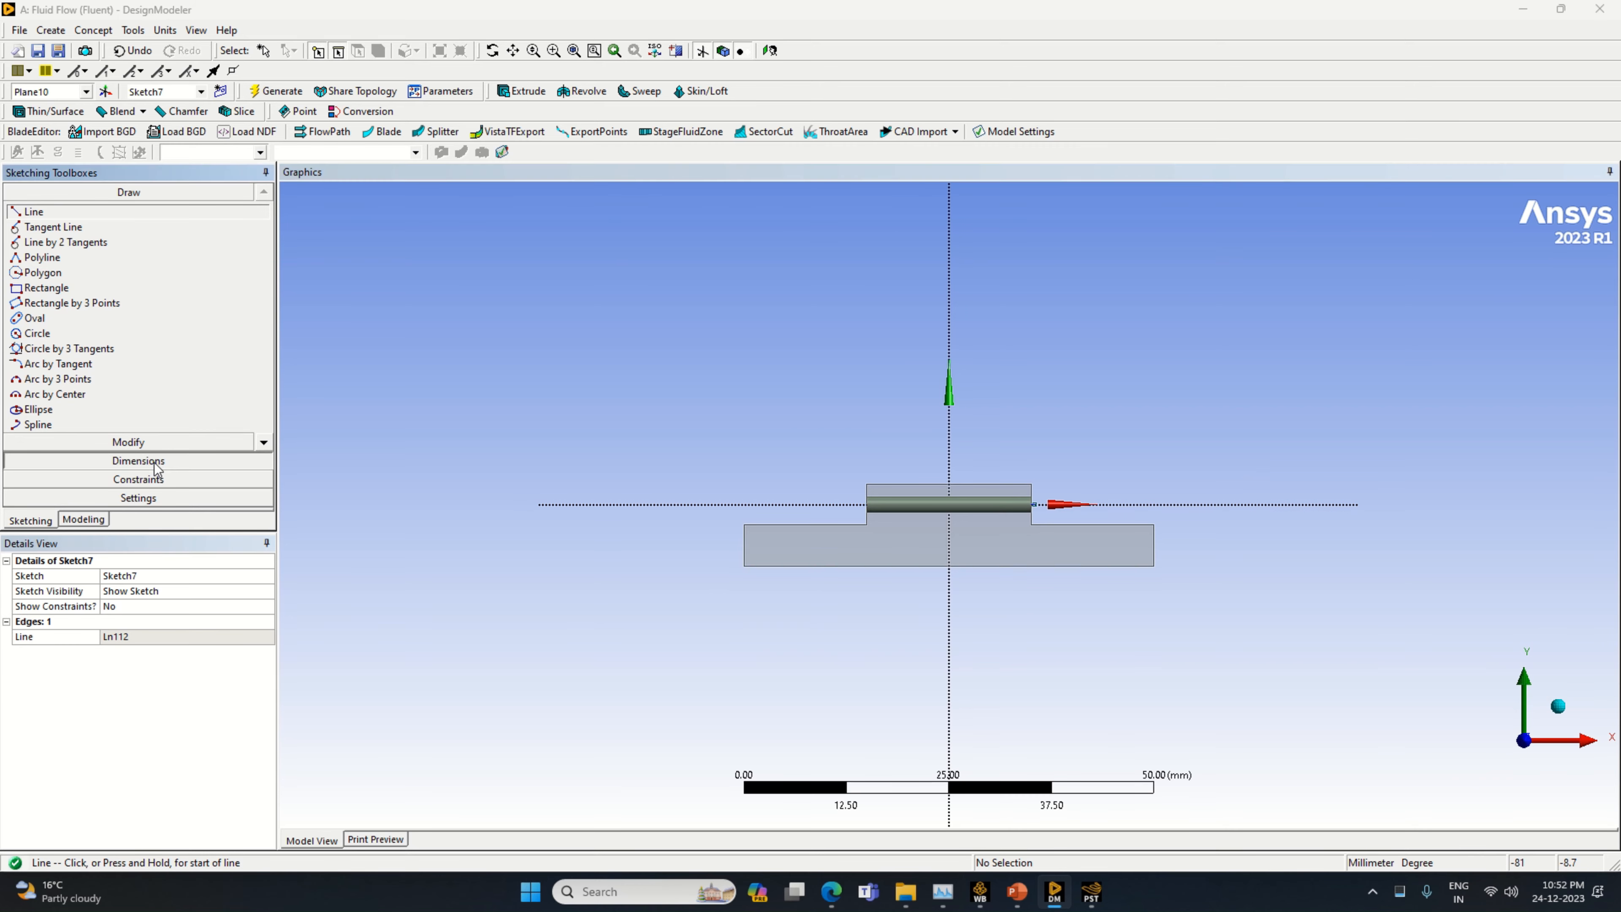
left_click(1024, 533)
left_click(163, 636)
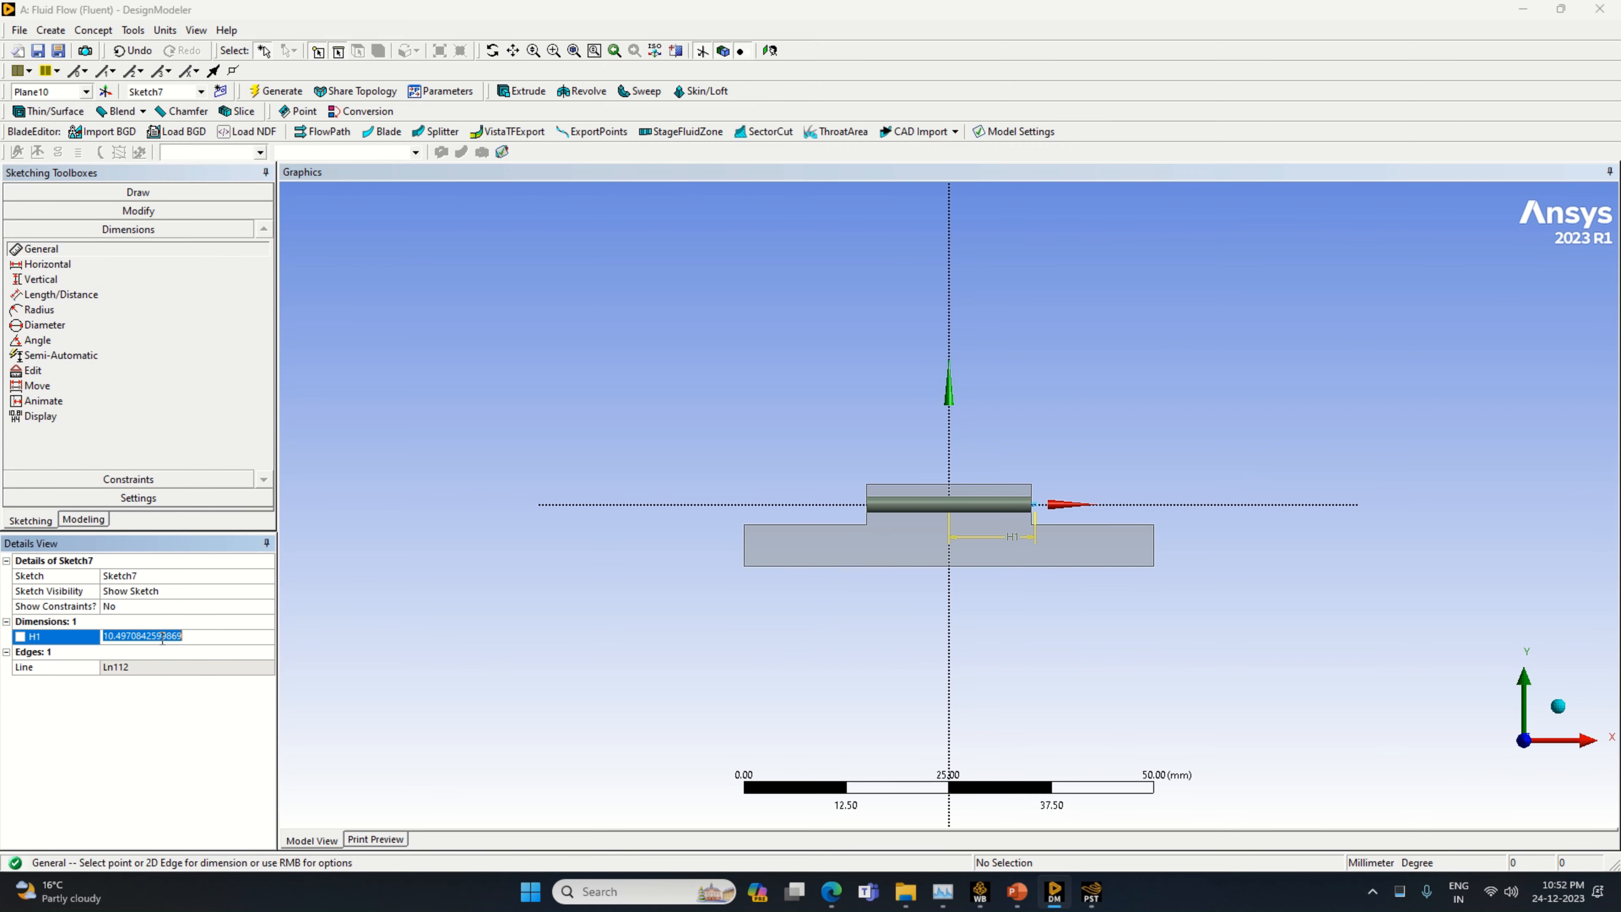
type("10")
key("Return")
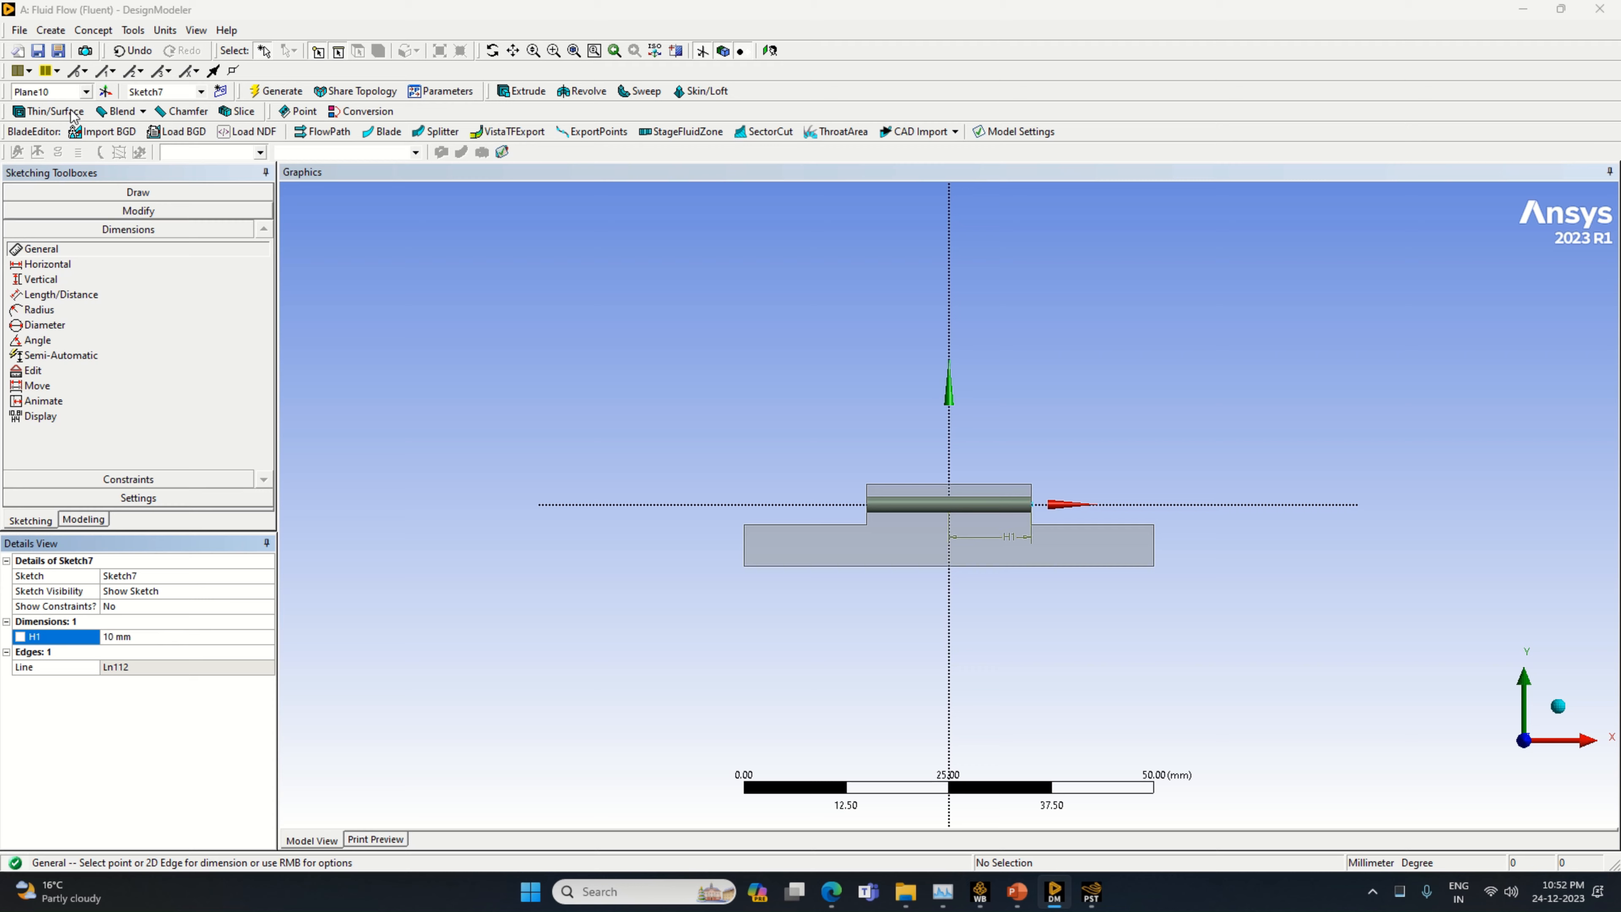
Draw a vertical line upward from the outer end of the 10 mm line and dimension it to 6 mm
left_click(138, 191)
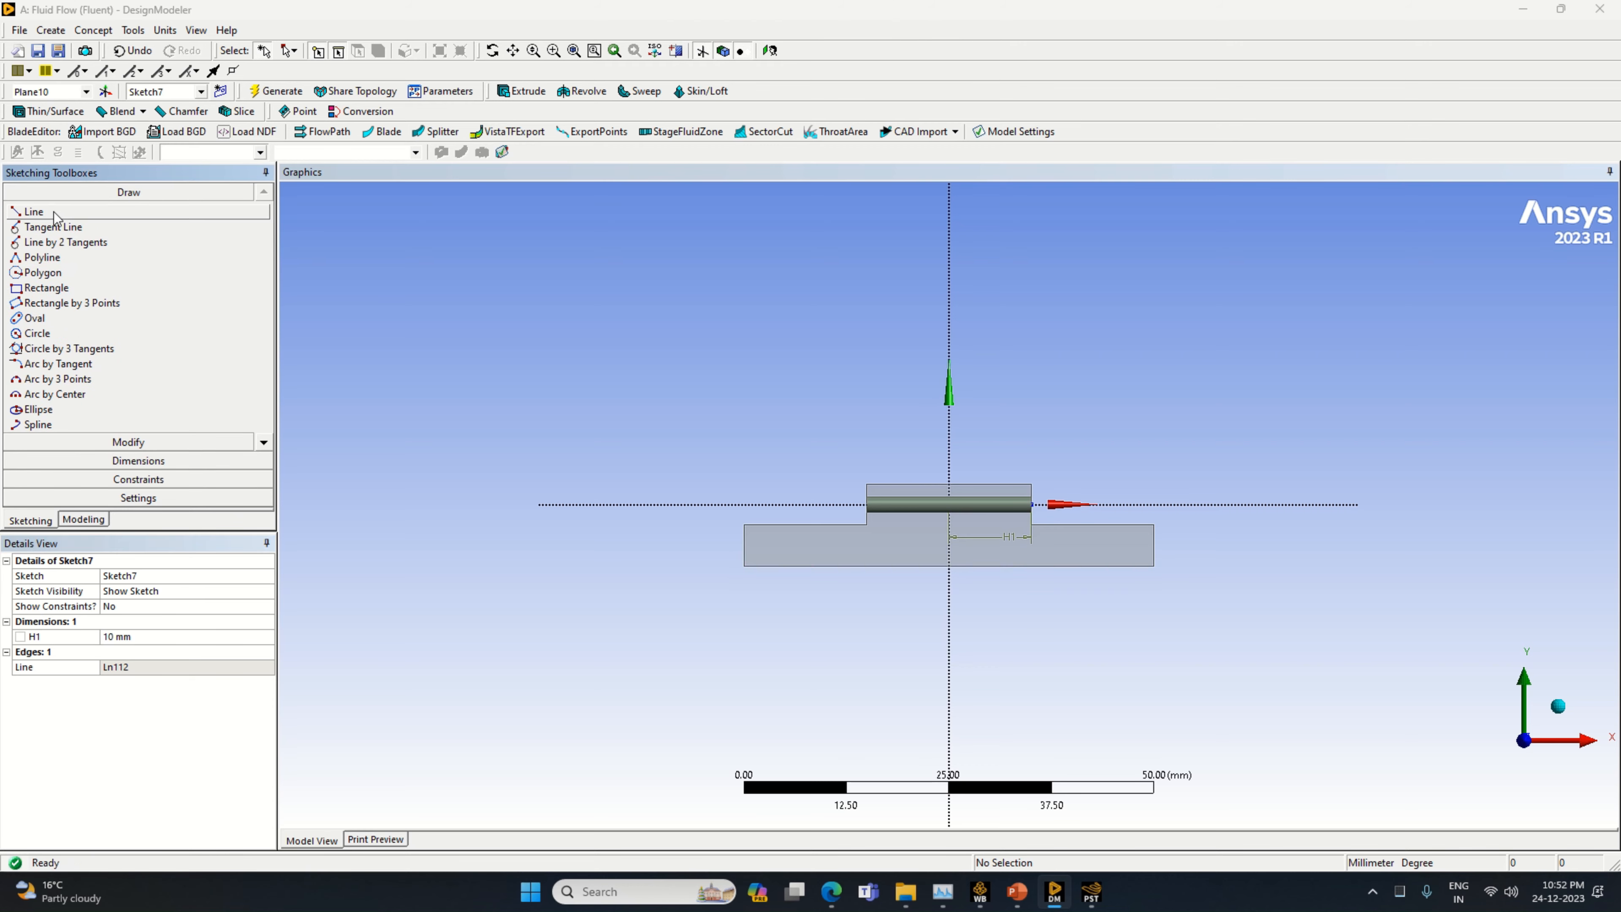
left_click(33, 211)
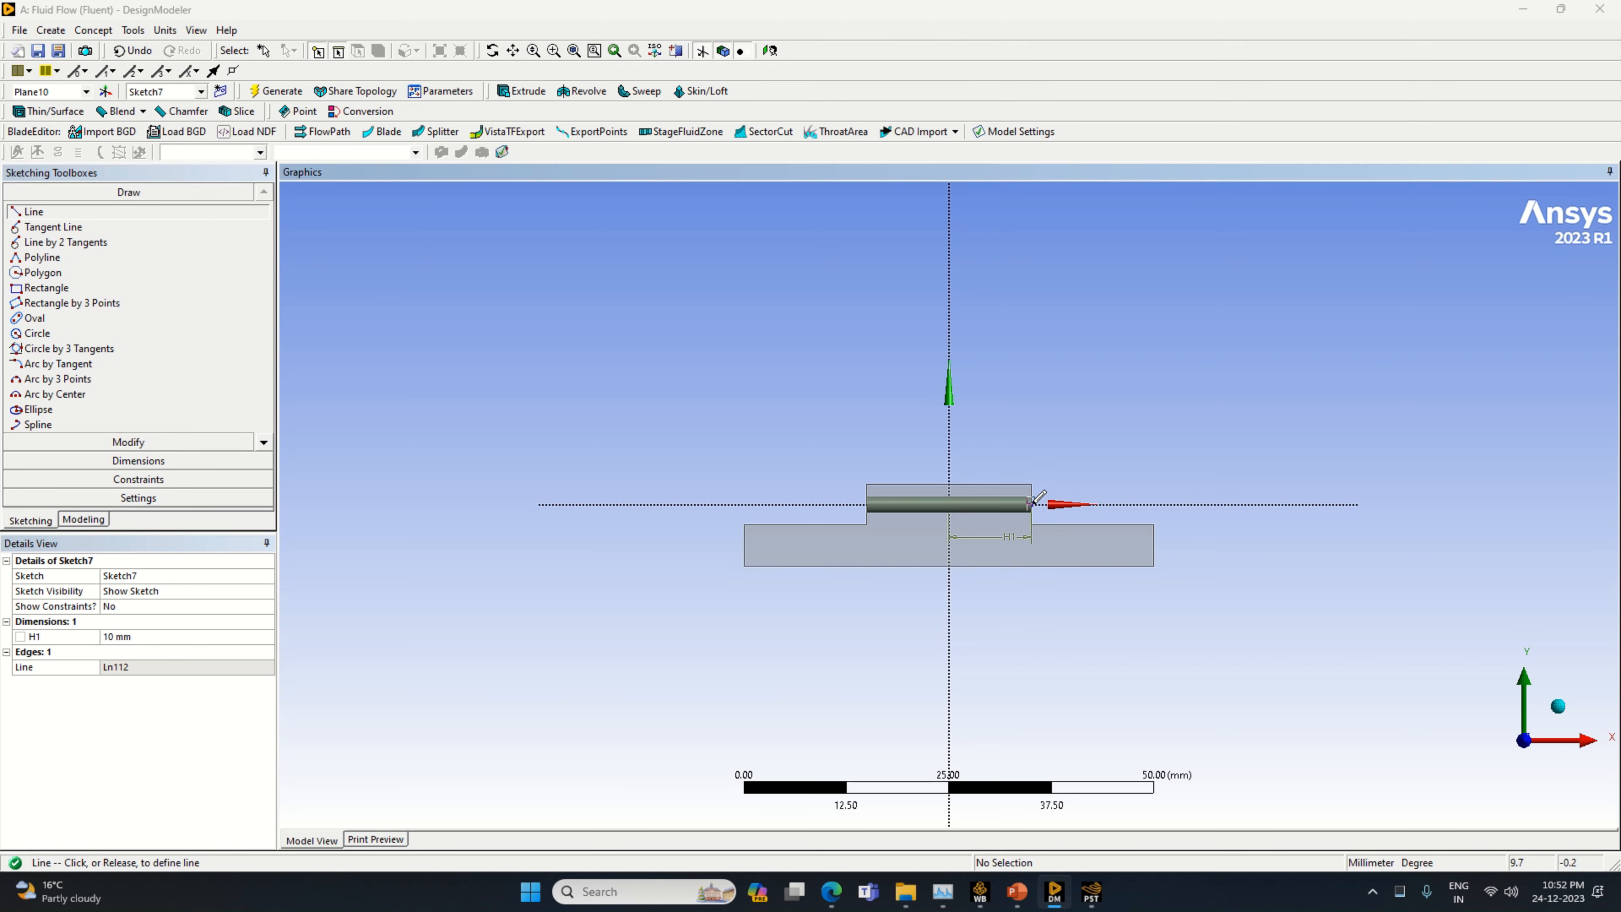
left_click(1031, 503)
left_click(1051, 404)
left_click(192, 461)
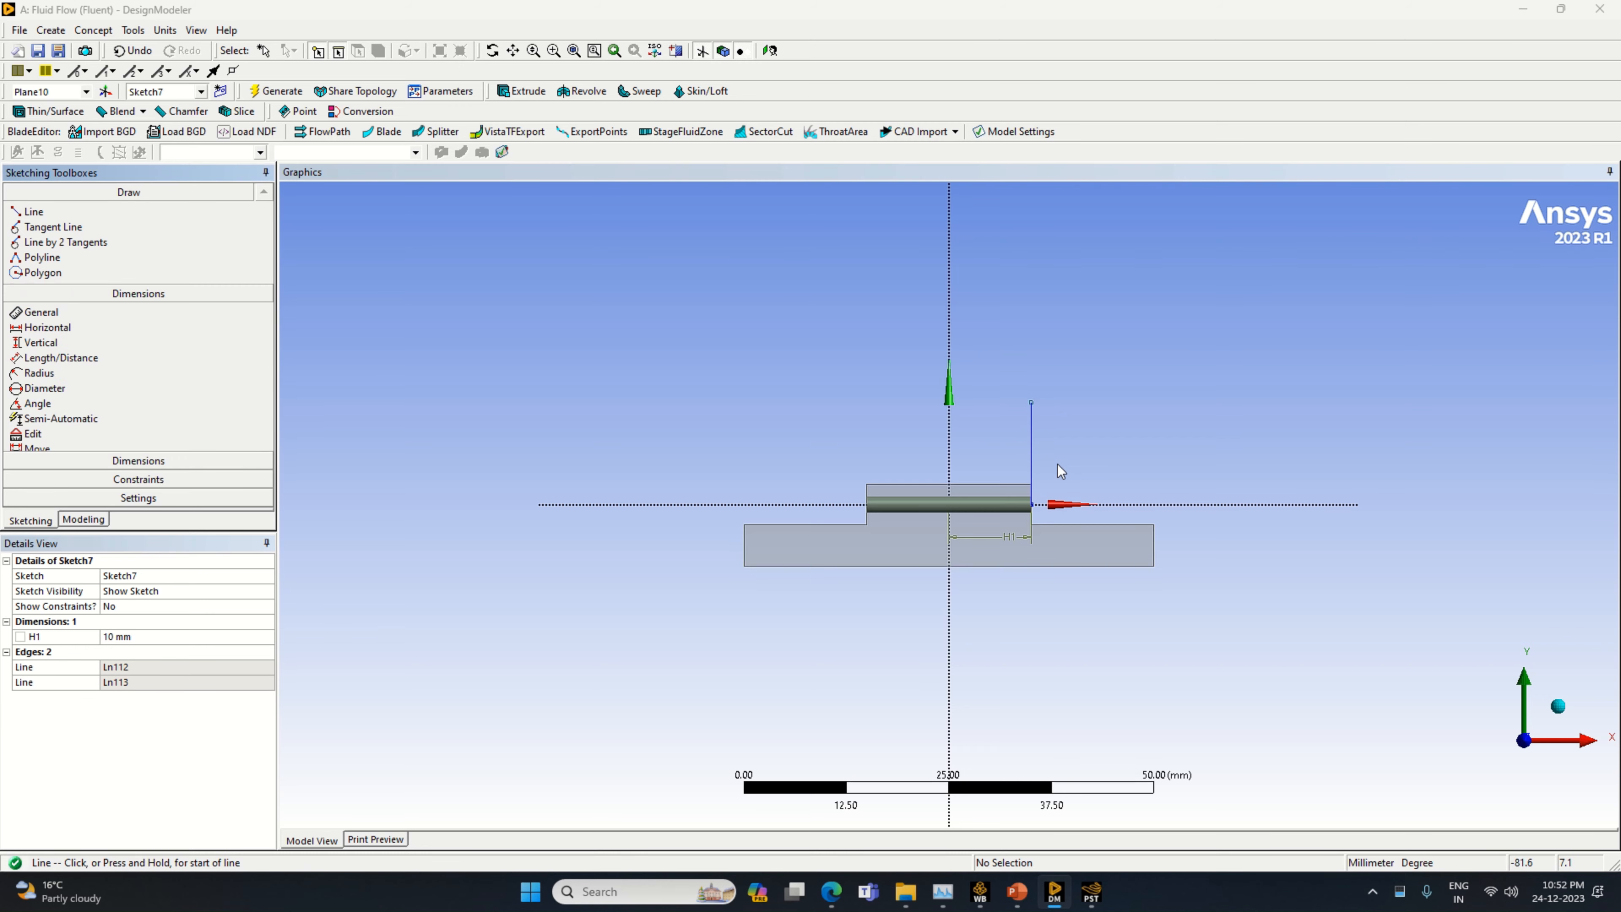
left_click(1033, 454)
left_click(1015, 447)
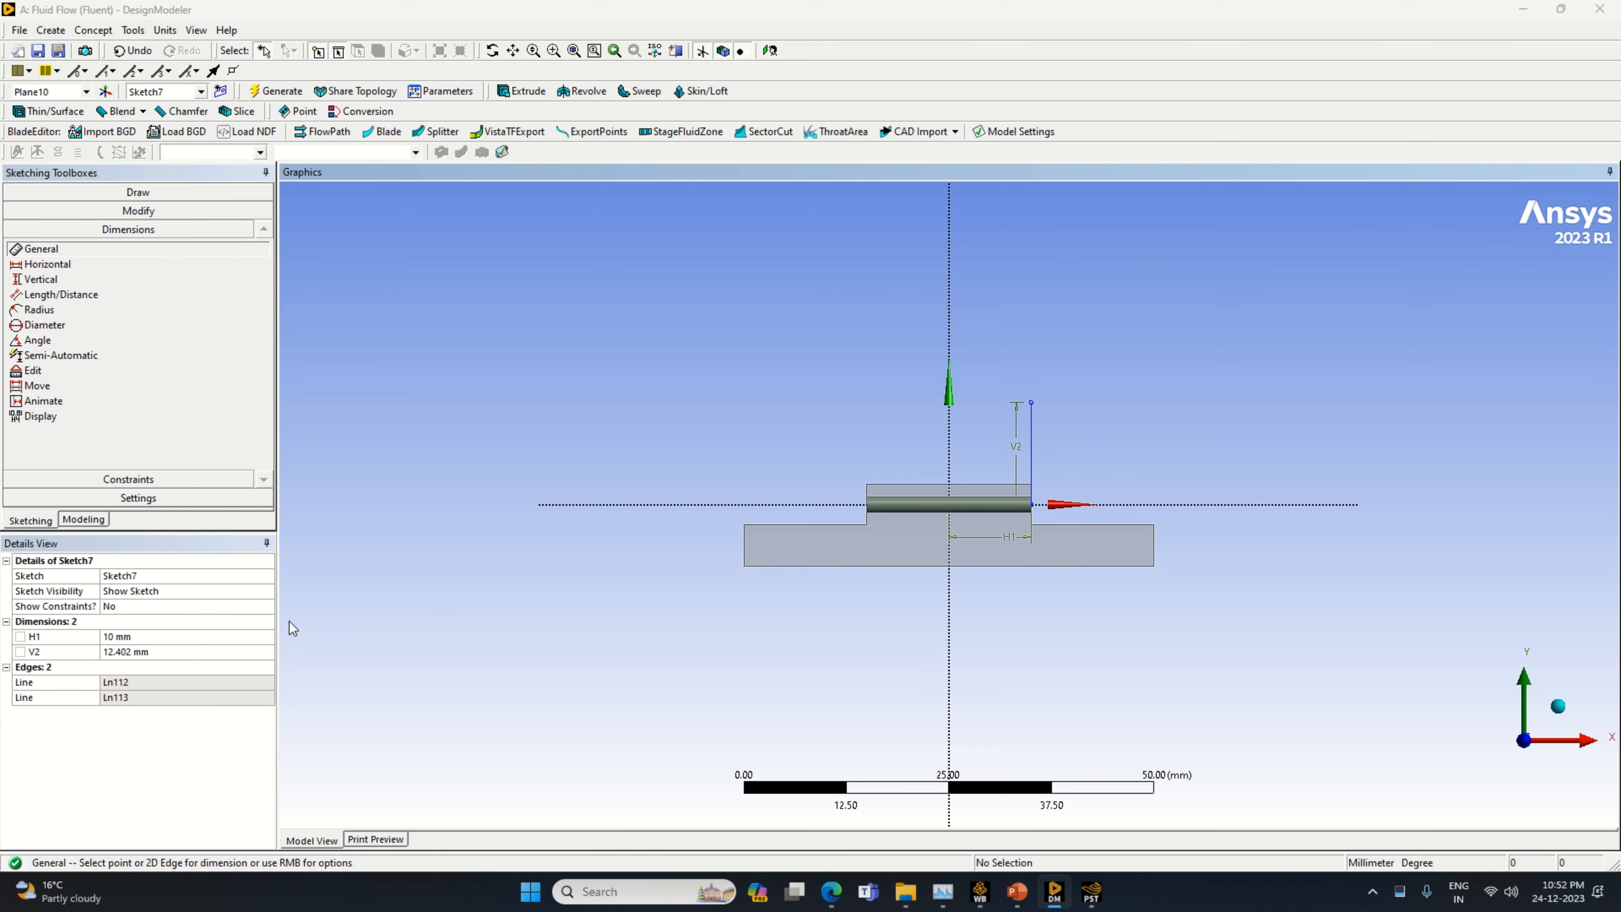
left_click(167, 651)
type("6")
key("Return")
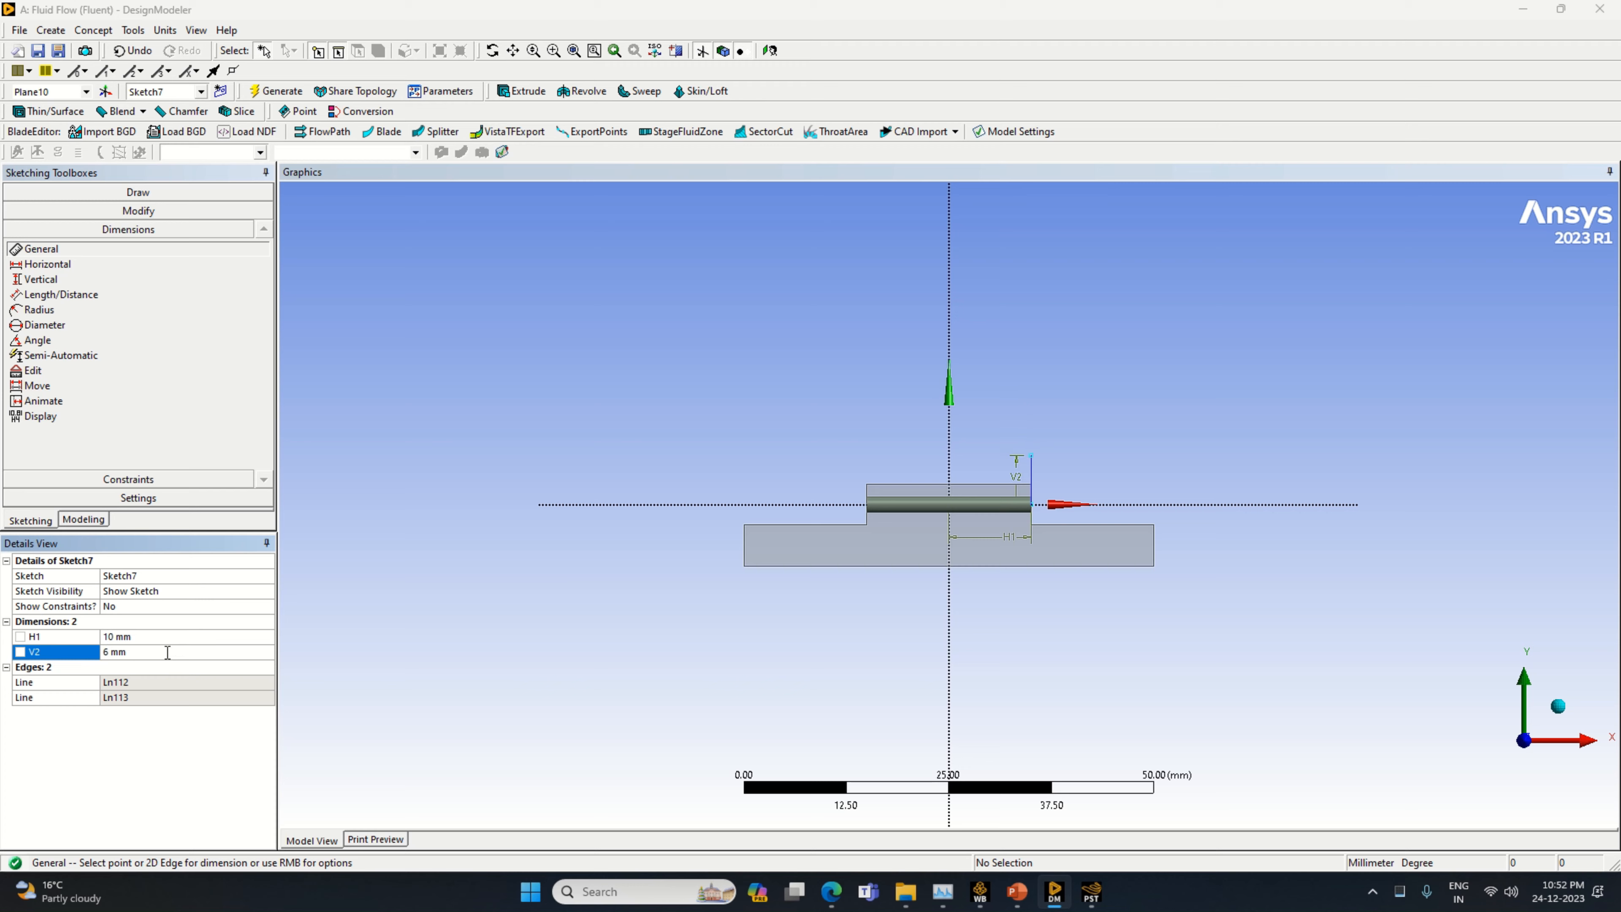
Draw a circle centred on the upper end of the 6 mm line and set its diameter to 12 mm
left_click(215, 210)
left_click(210, 191)
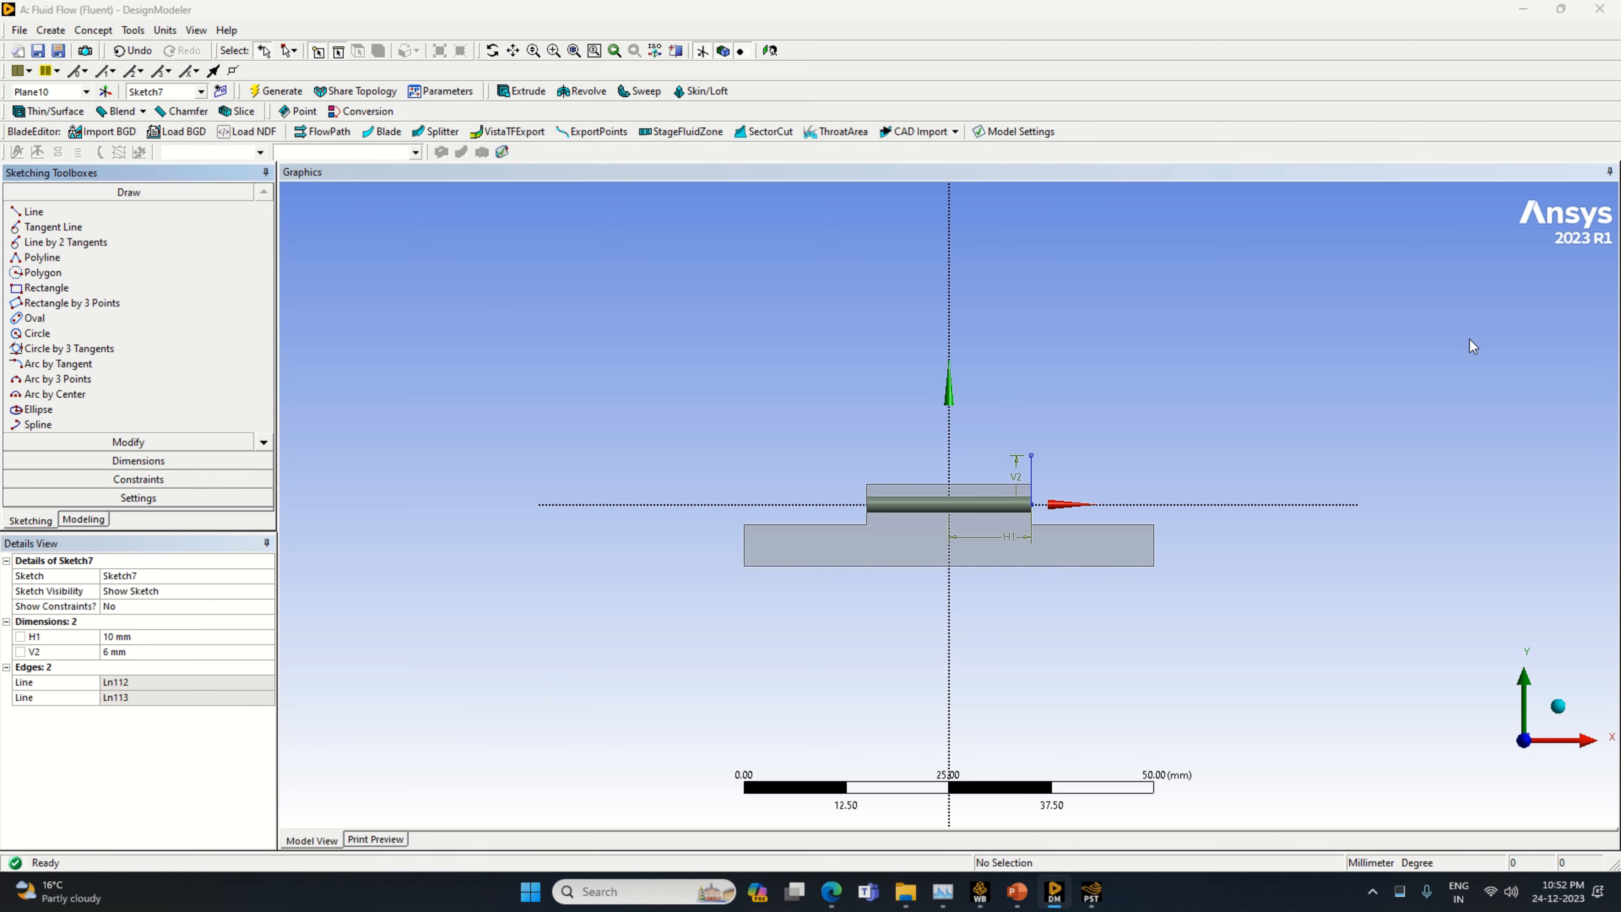
left_click(189, 333)
left_click(1031, 454)
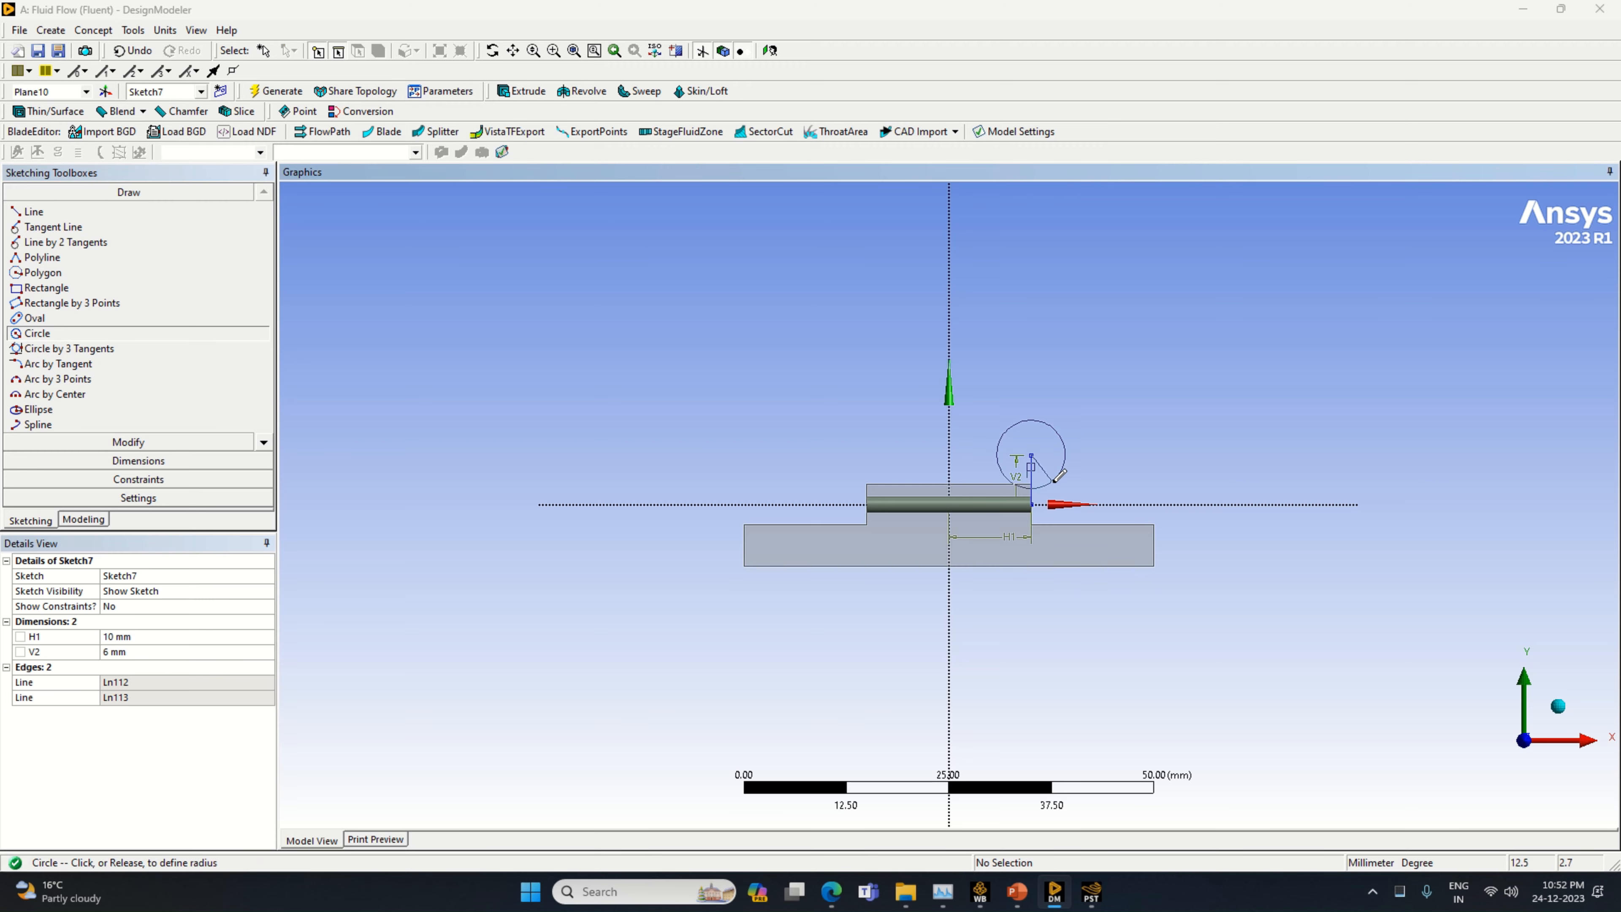
left_click(1063, 480)
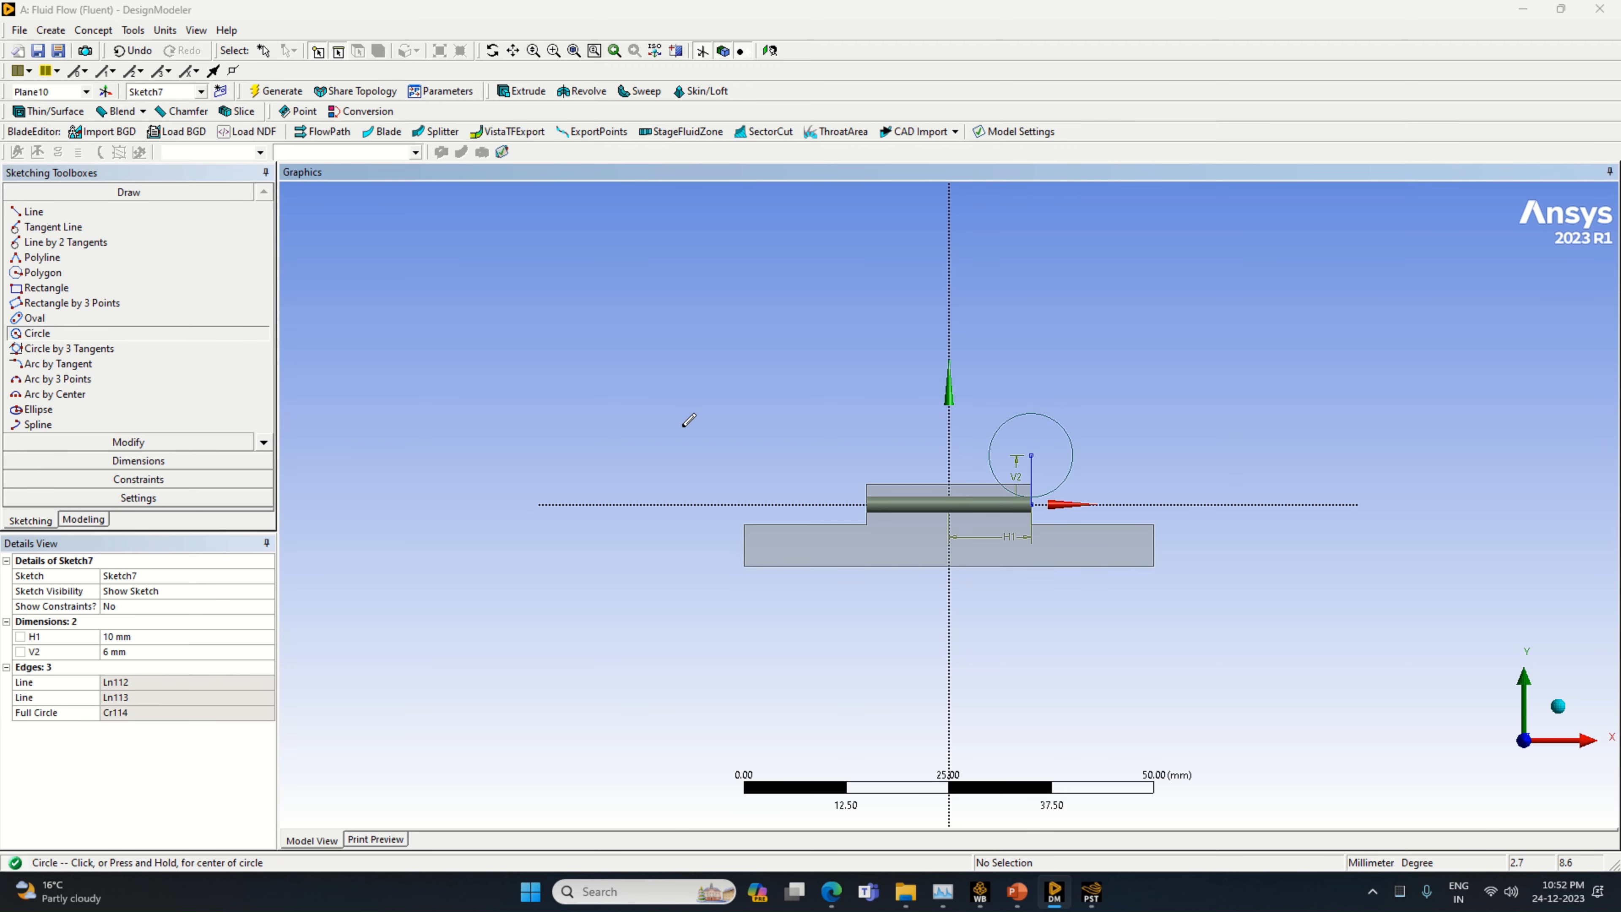
left_click(138, 461)
left_click(1026, 413)
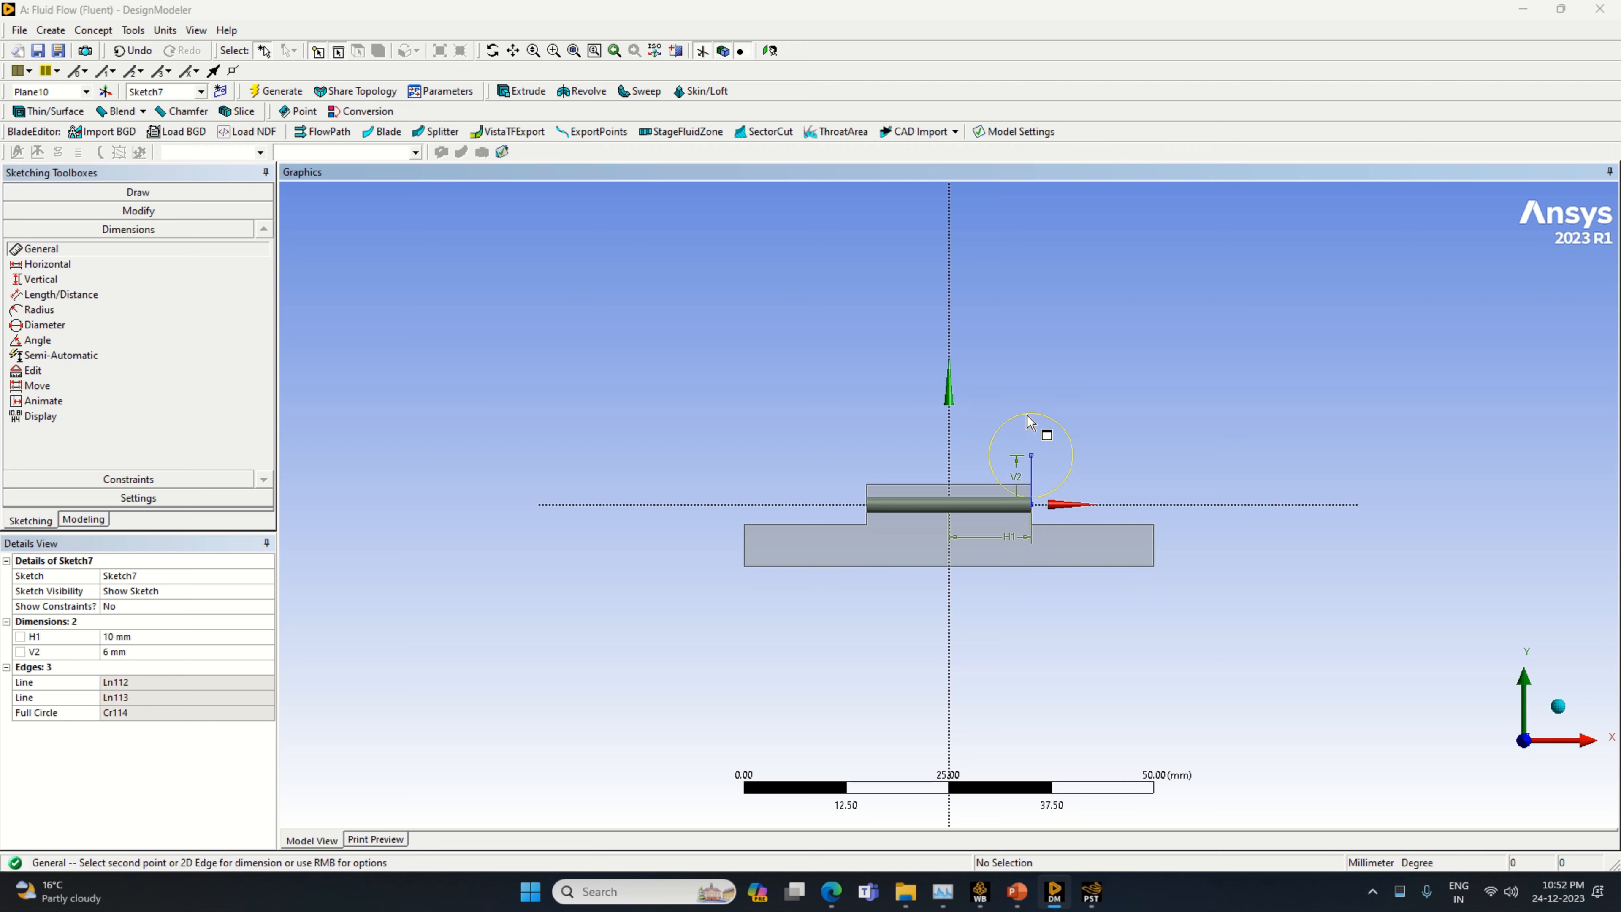
left_click(1030, 390)
left_click(155, 636)
type("1")
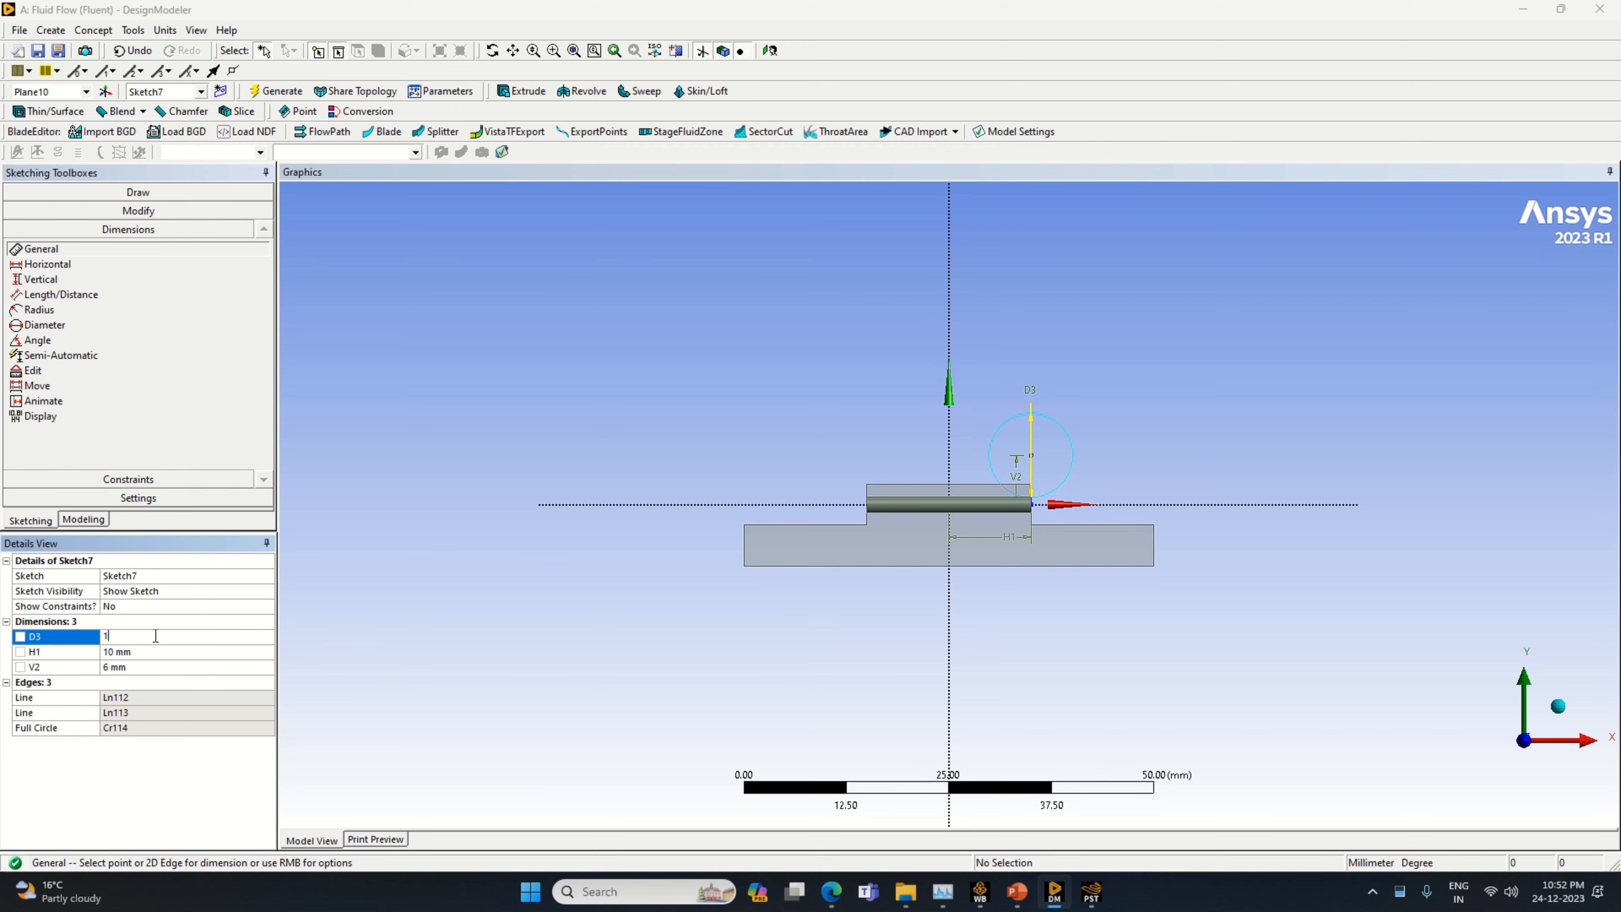
type("2")
key("Return")
Draw a horizontal radius line from the circle's centre to the outer side of the circle
left_click(51, 191)
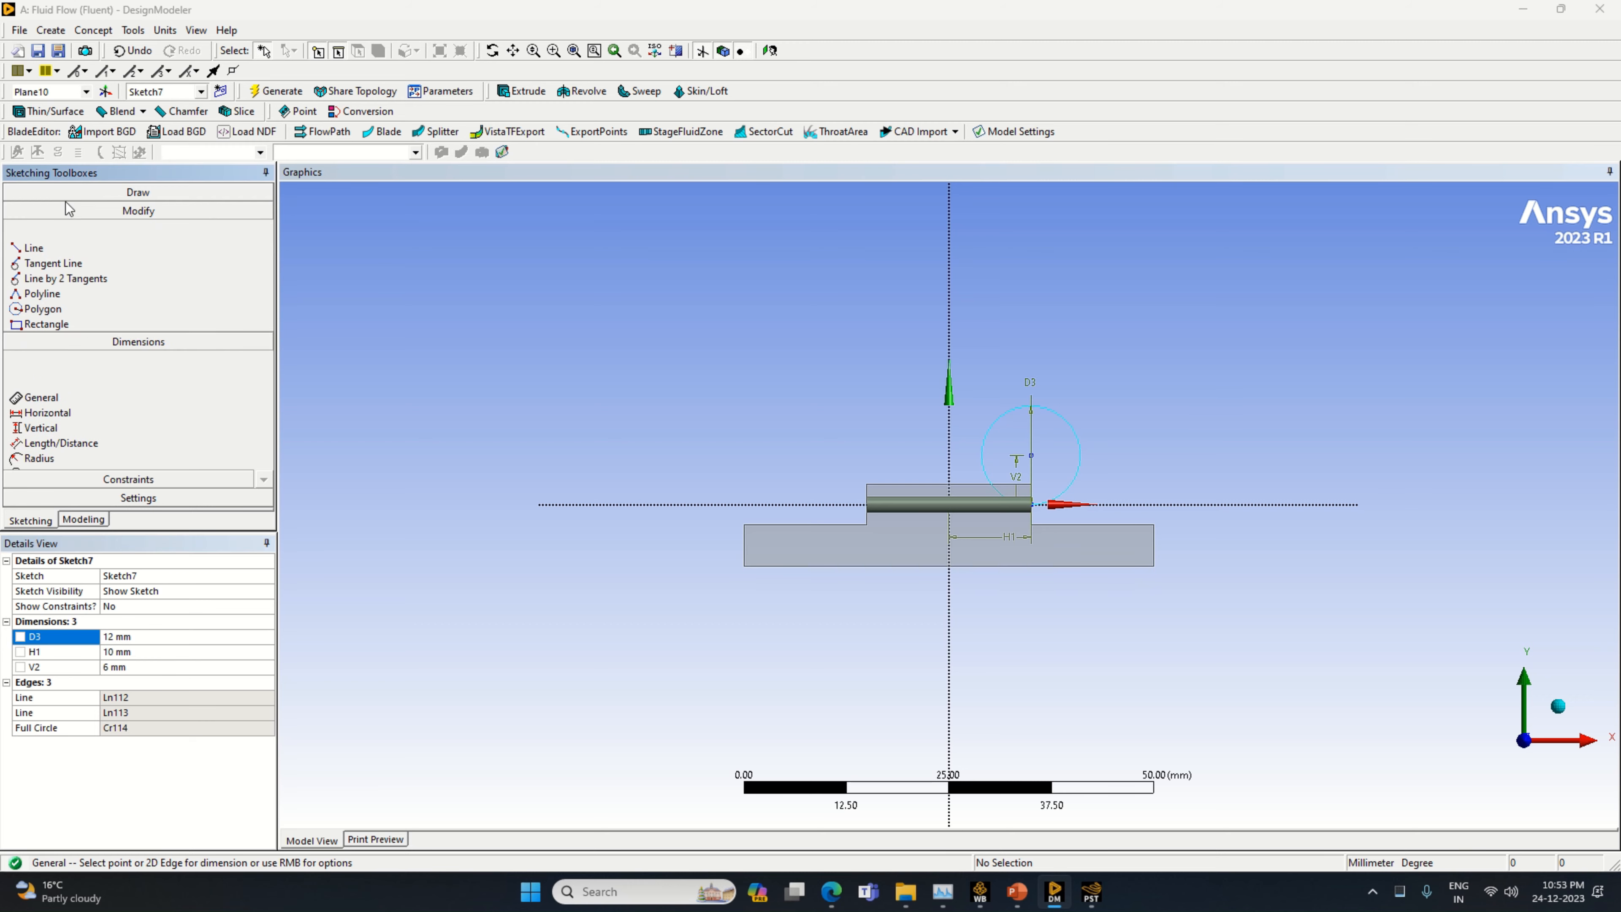
left_click(38, 211)
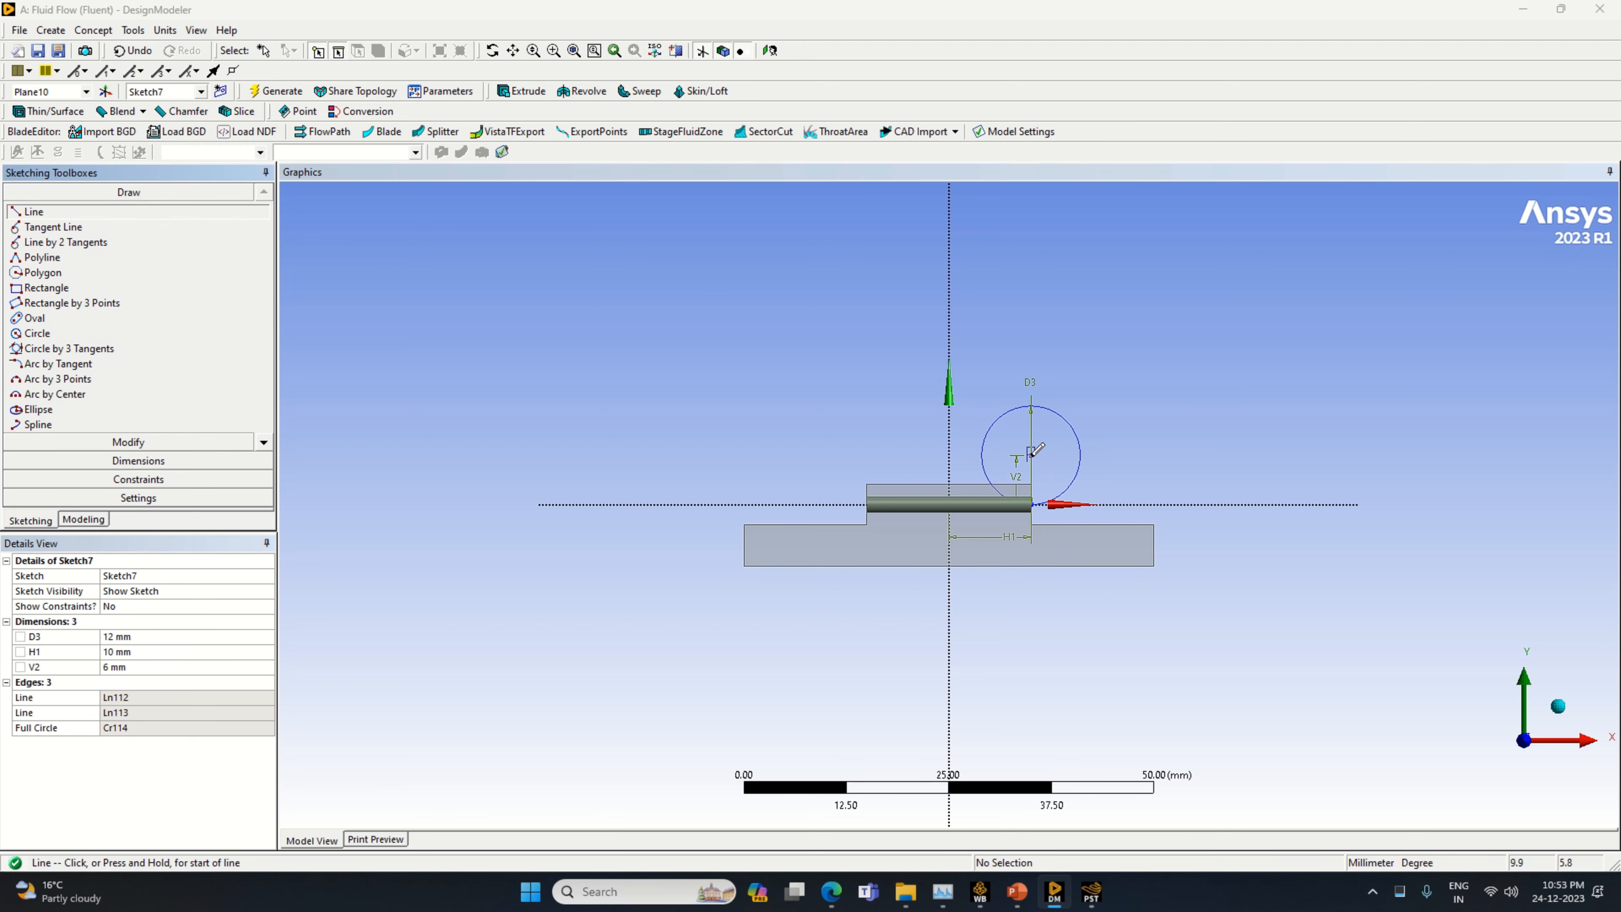
left_click(1031, 452)
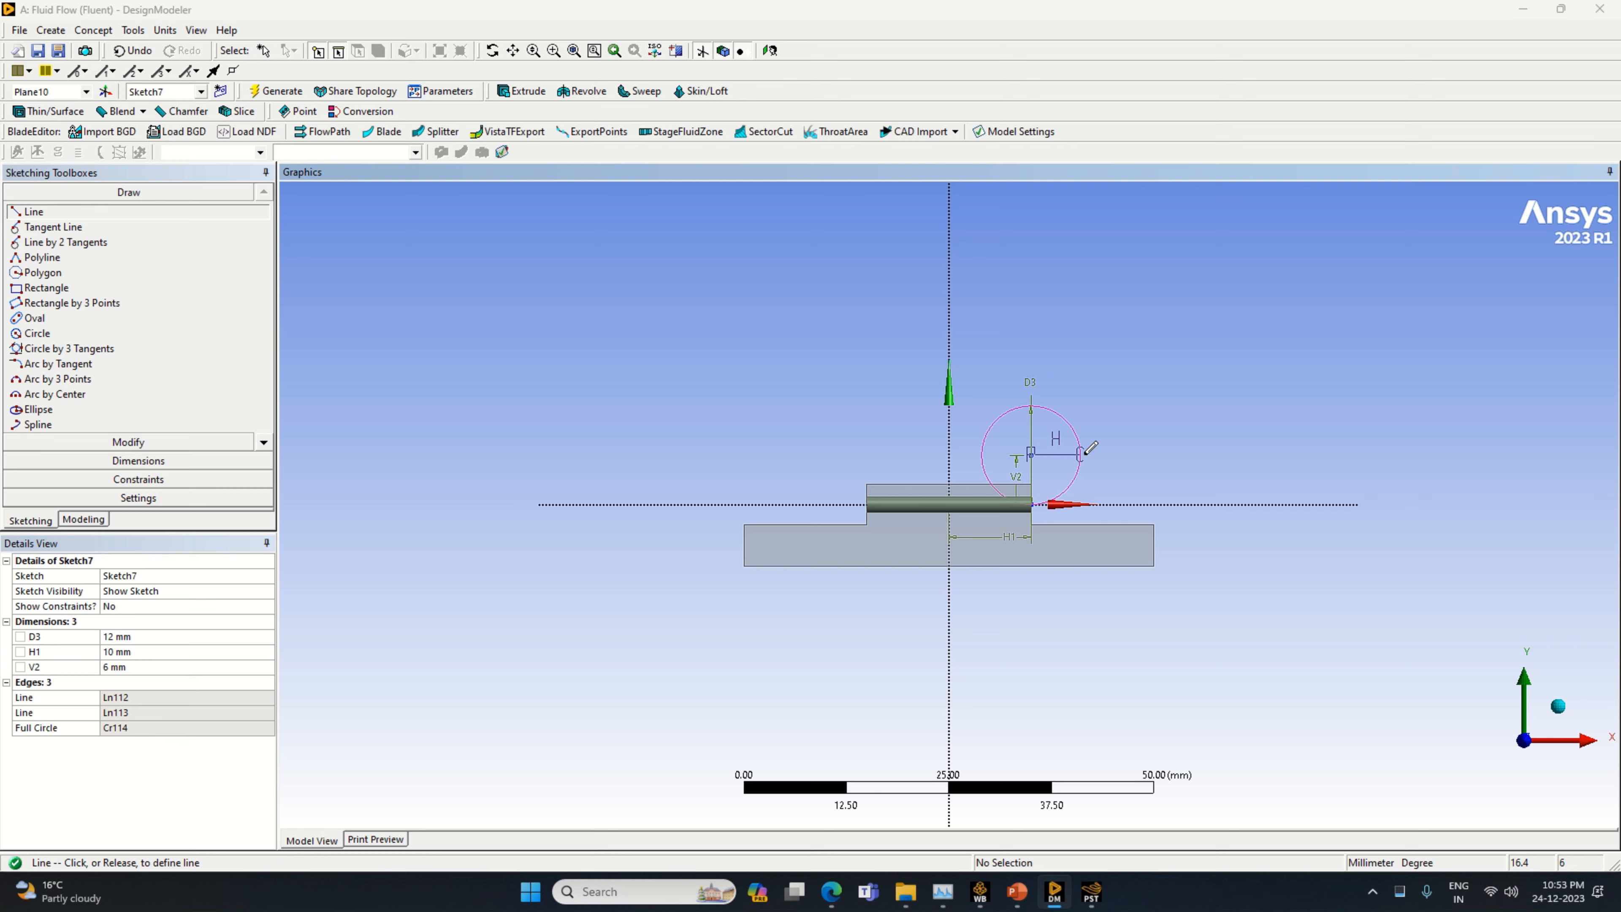
left_click(1082, 452)
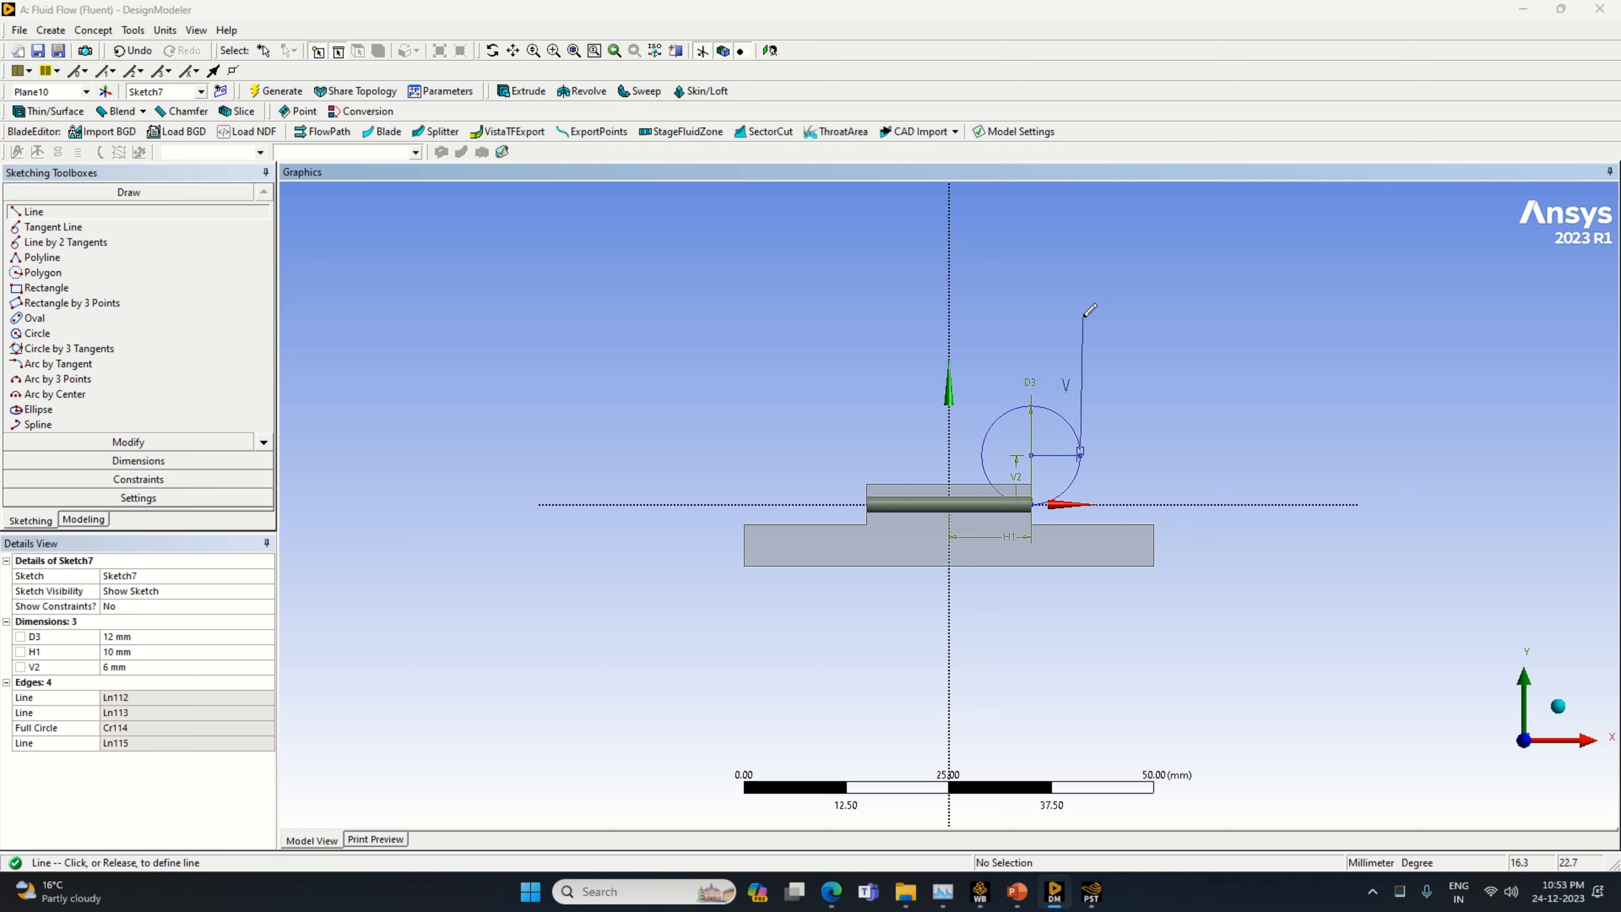
Draw a vertical line upward from the outer end of the radius line and dimension it to 13 mm
left_click(1082, 315)
left_click(138, 461)
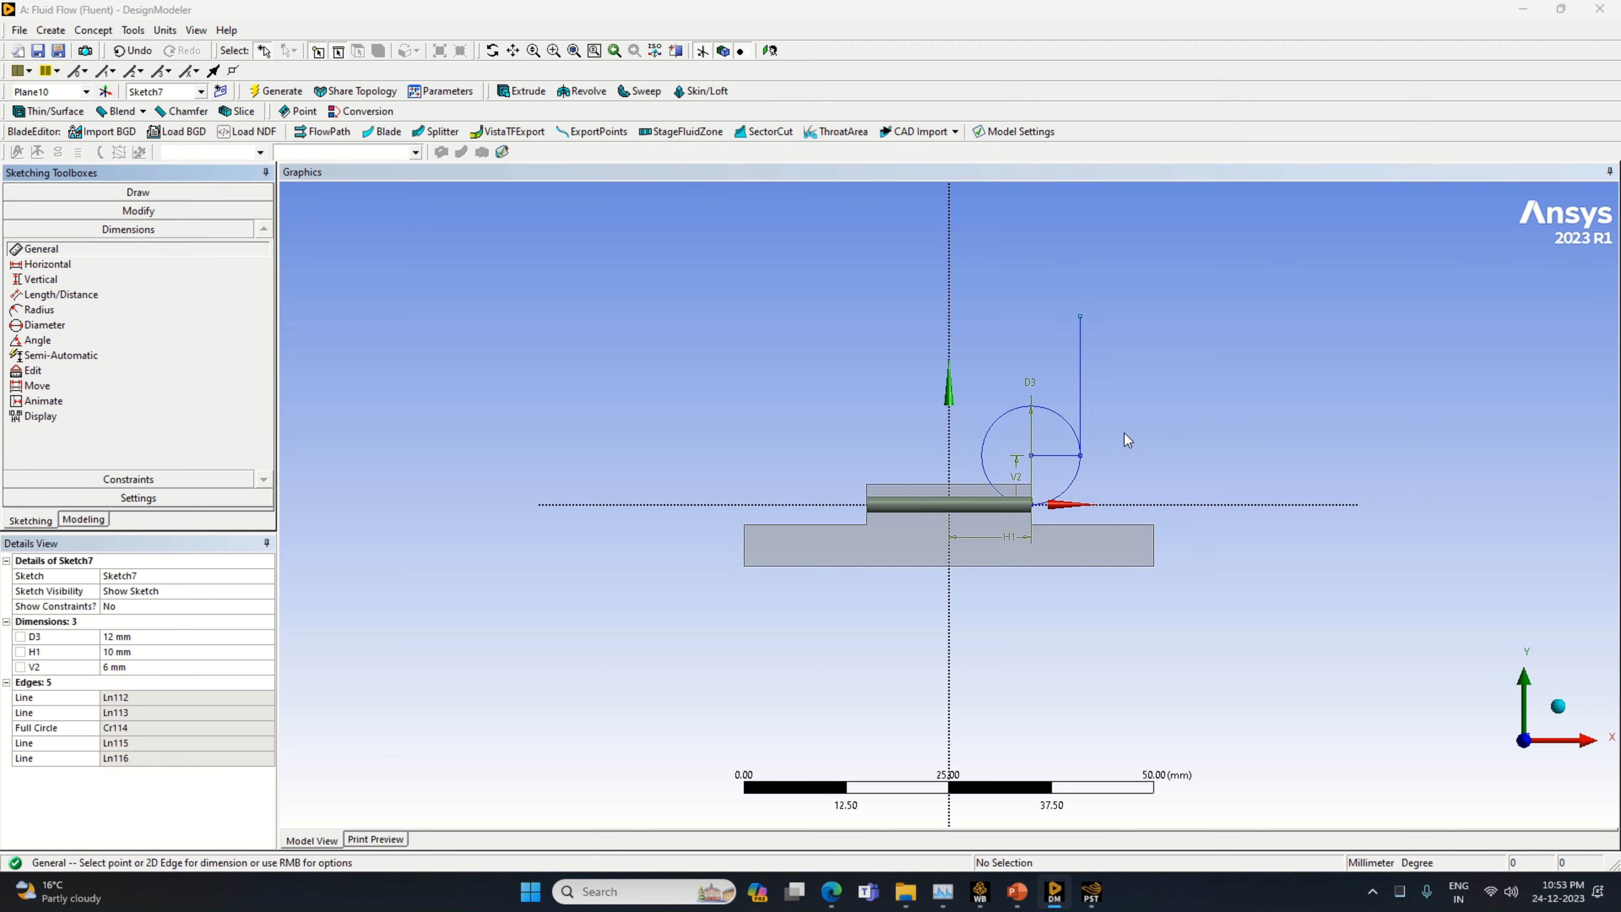
left_click(1080, 409)
left_click(1097, 404)
left_click(121, 685)
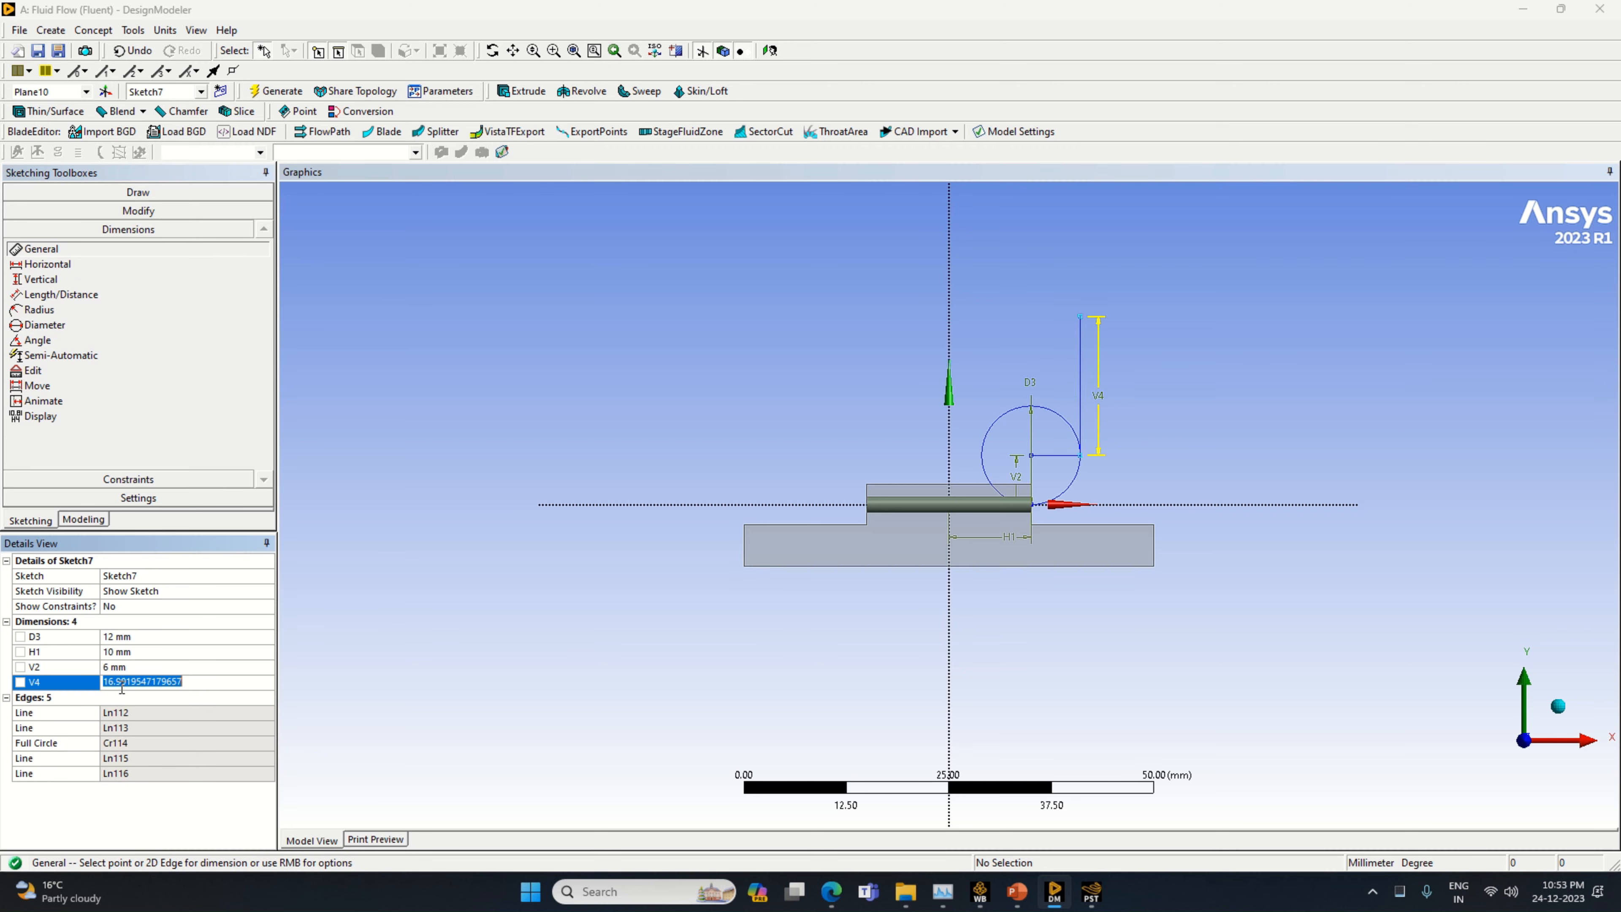
type("13")
key("Return")
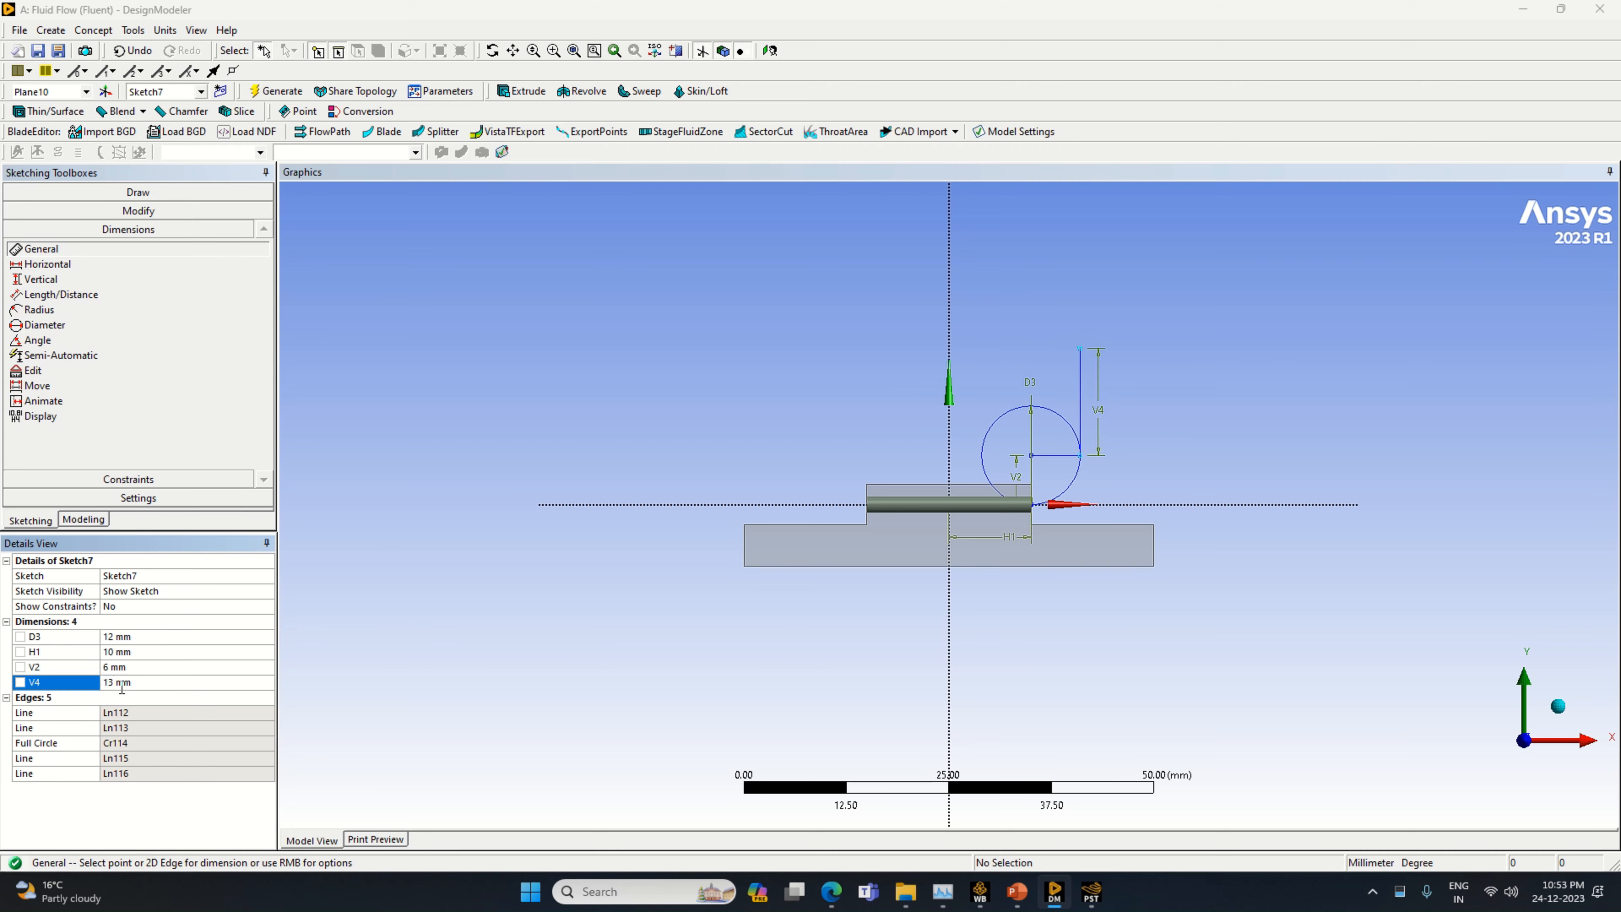
Draw a horizontal line inward from the upper end of the 13 mm line and dimension it to 6 mm
left_click(107, 195)
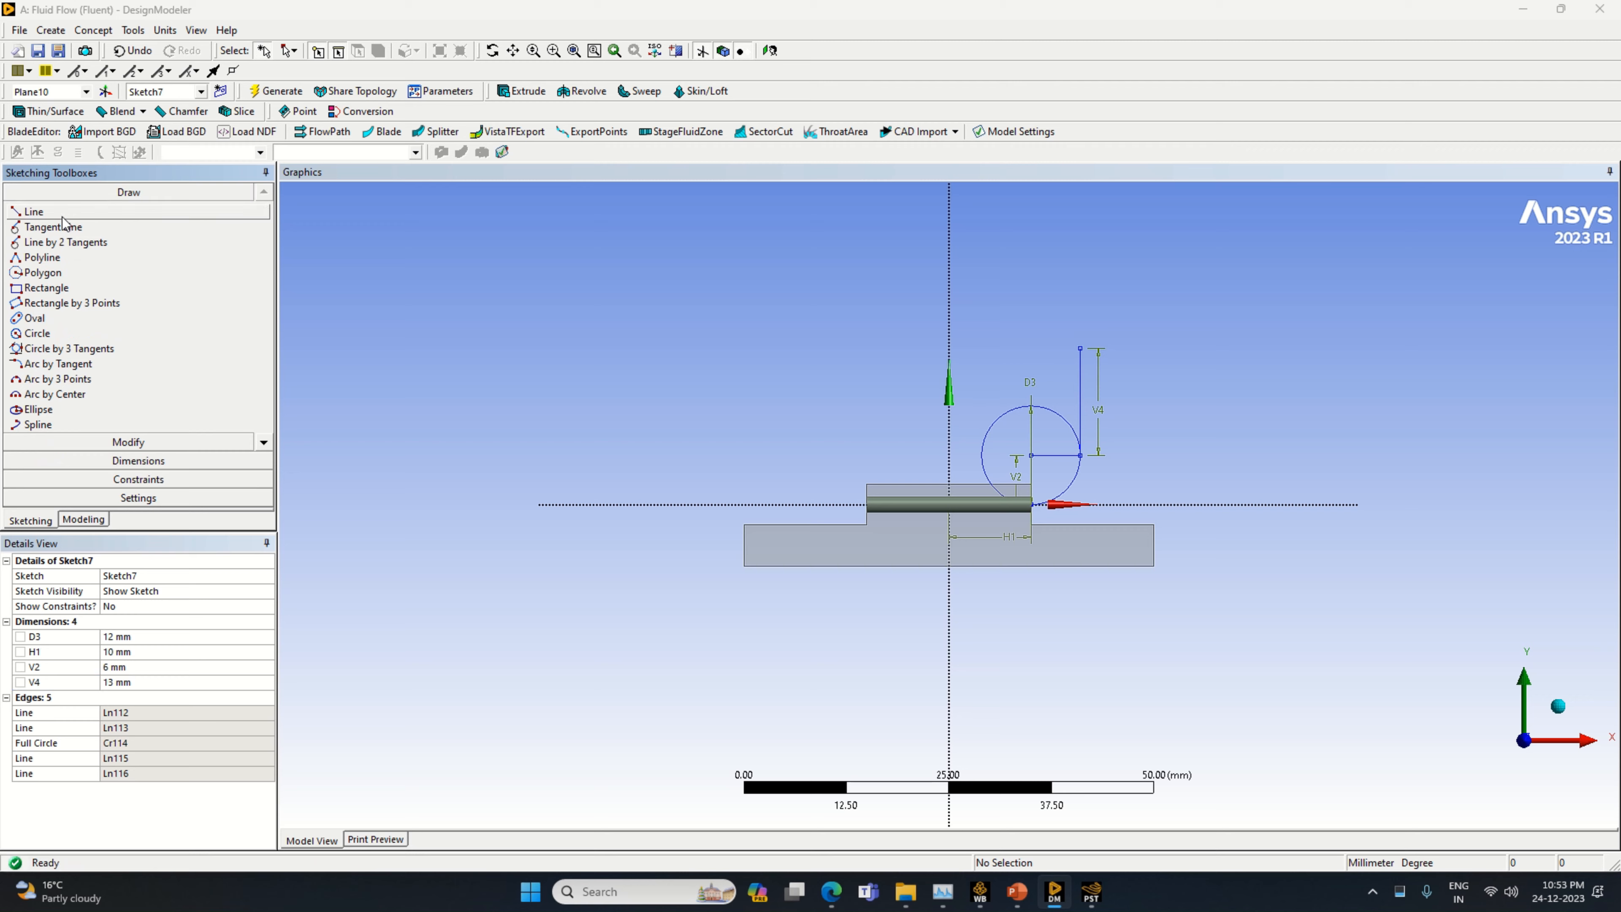
left_click(33, 211)
left_click(1080, 345)
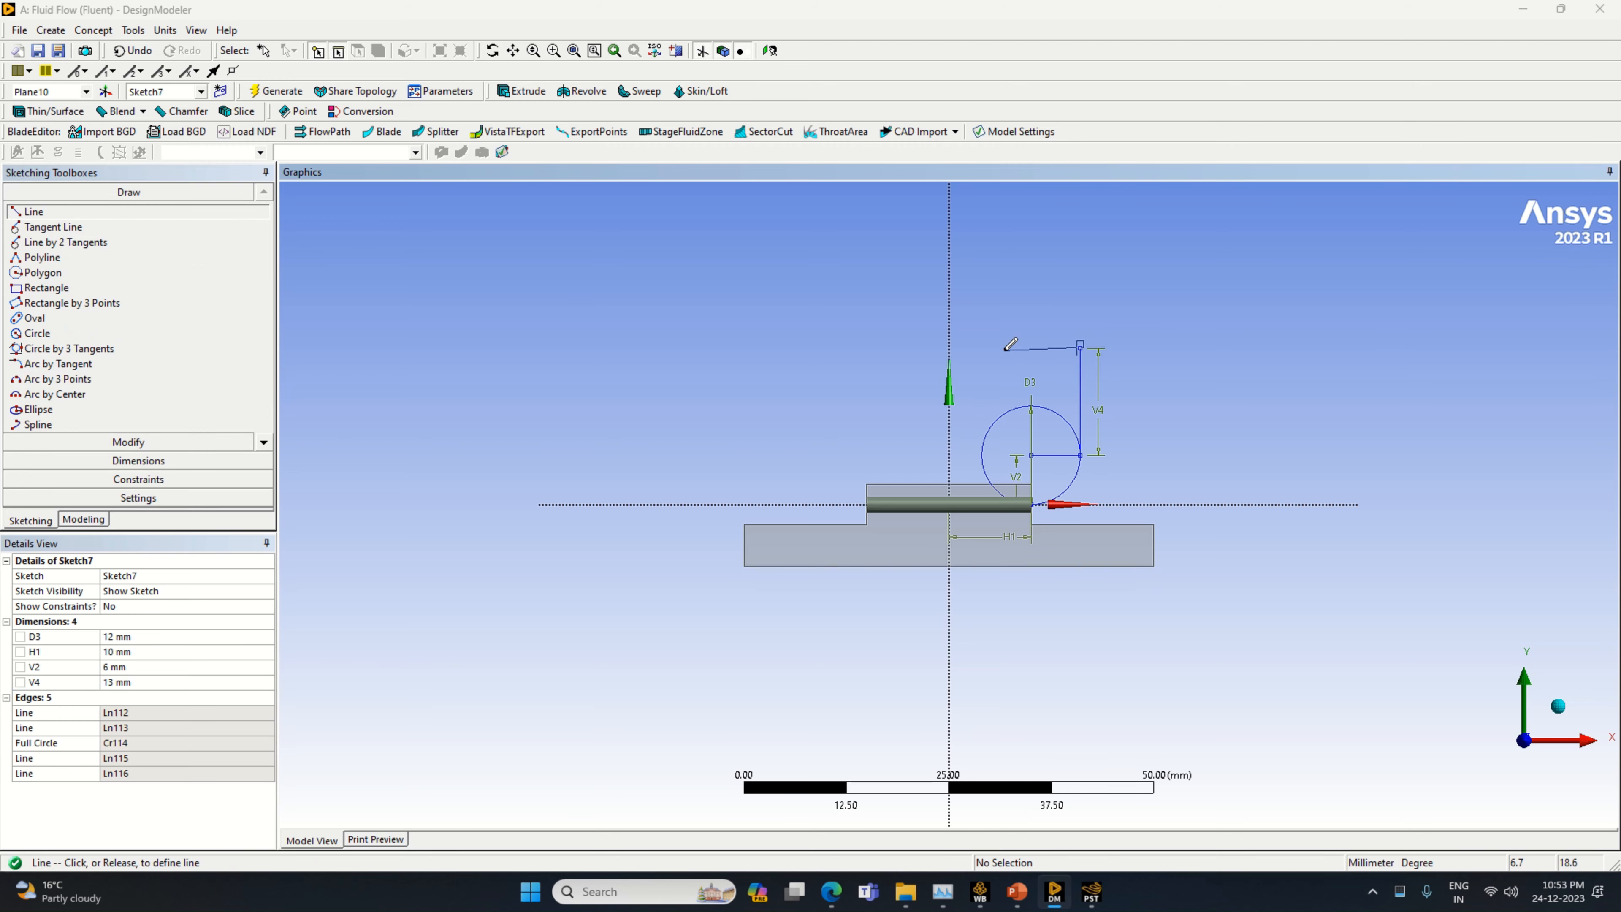
left_click(999, 347)
left_click(138, 461)
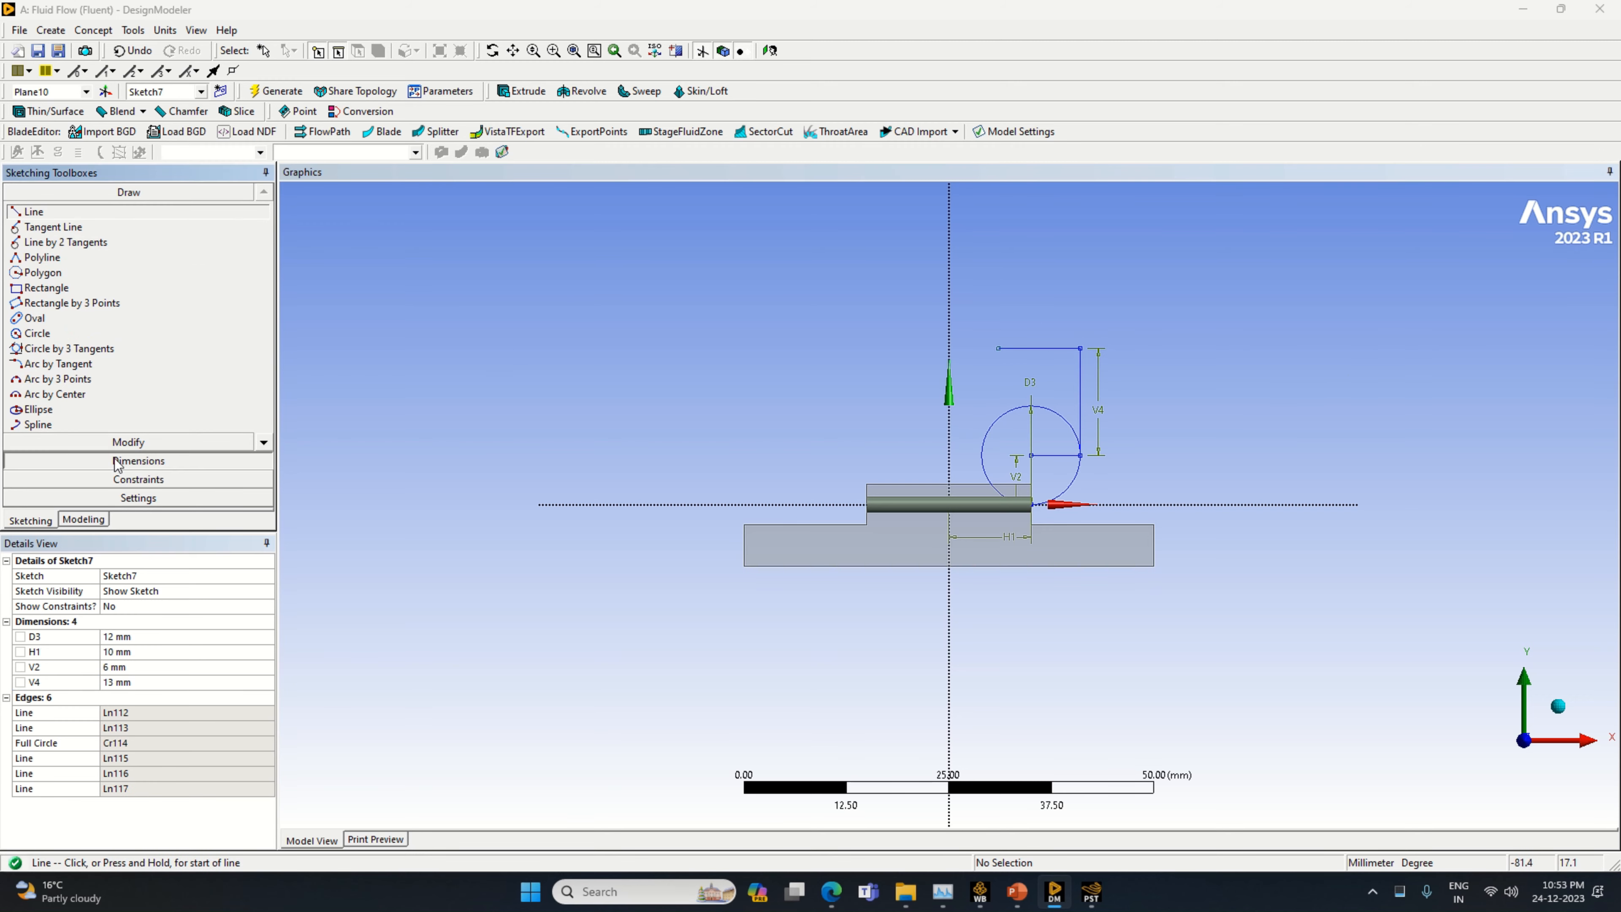
left_click(1039, 348)
left_click(1038, 360)
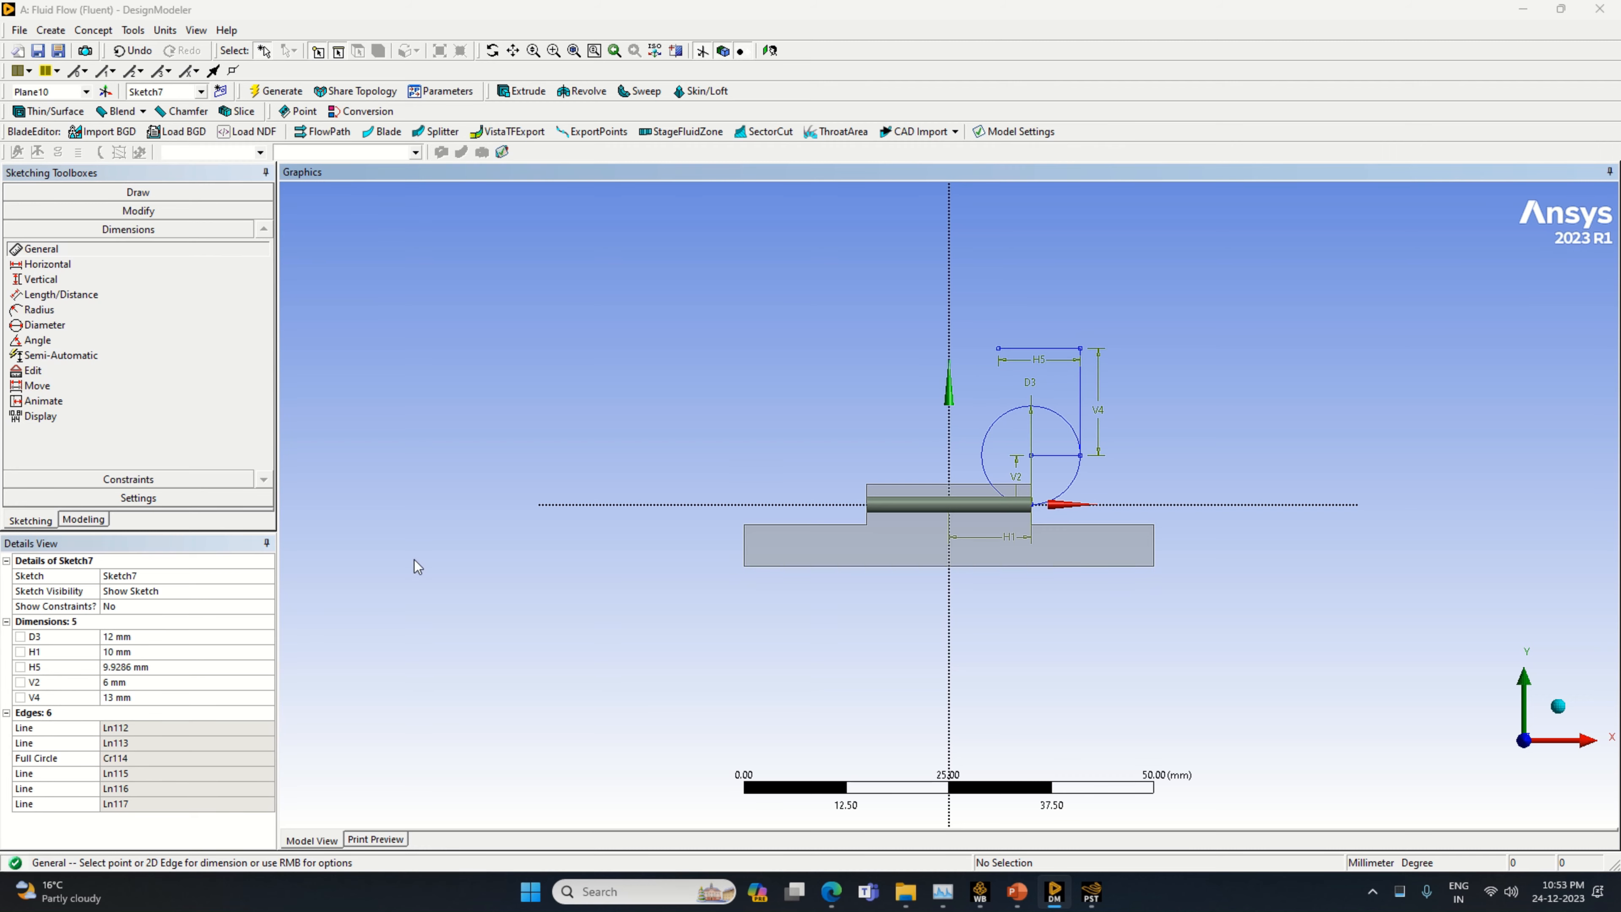
left_click(193, 665)
type("6")
key("Return")
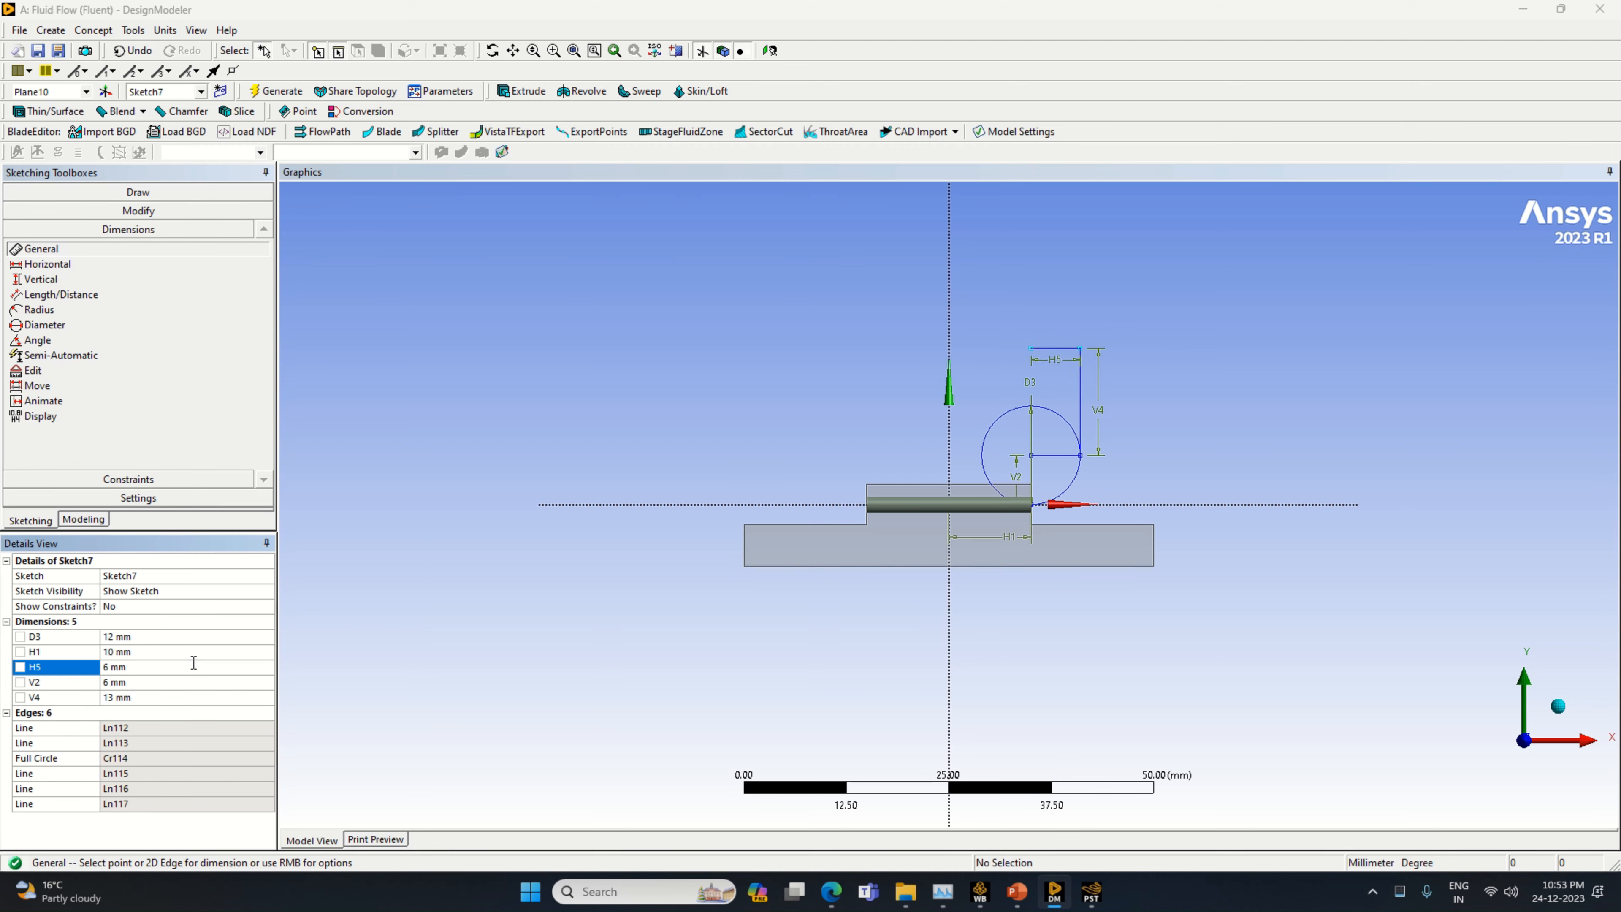
Draw a circle centred on the inner end of the upper 6 mm line, matching the size of the circle below
left_click(138, 192)
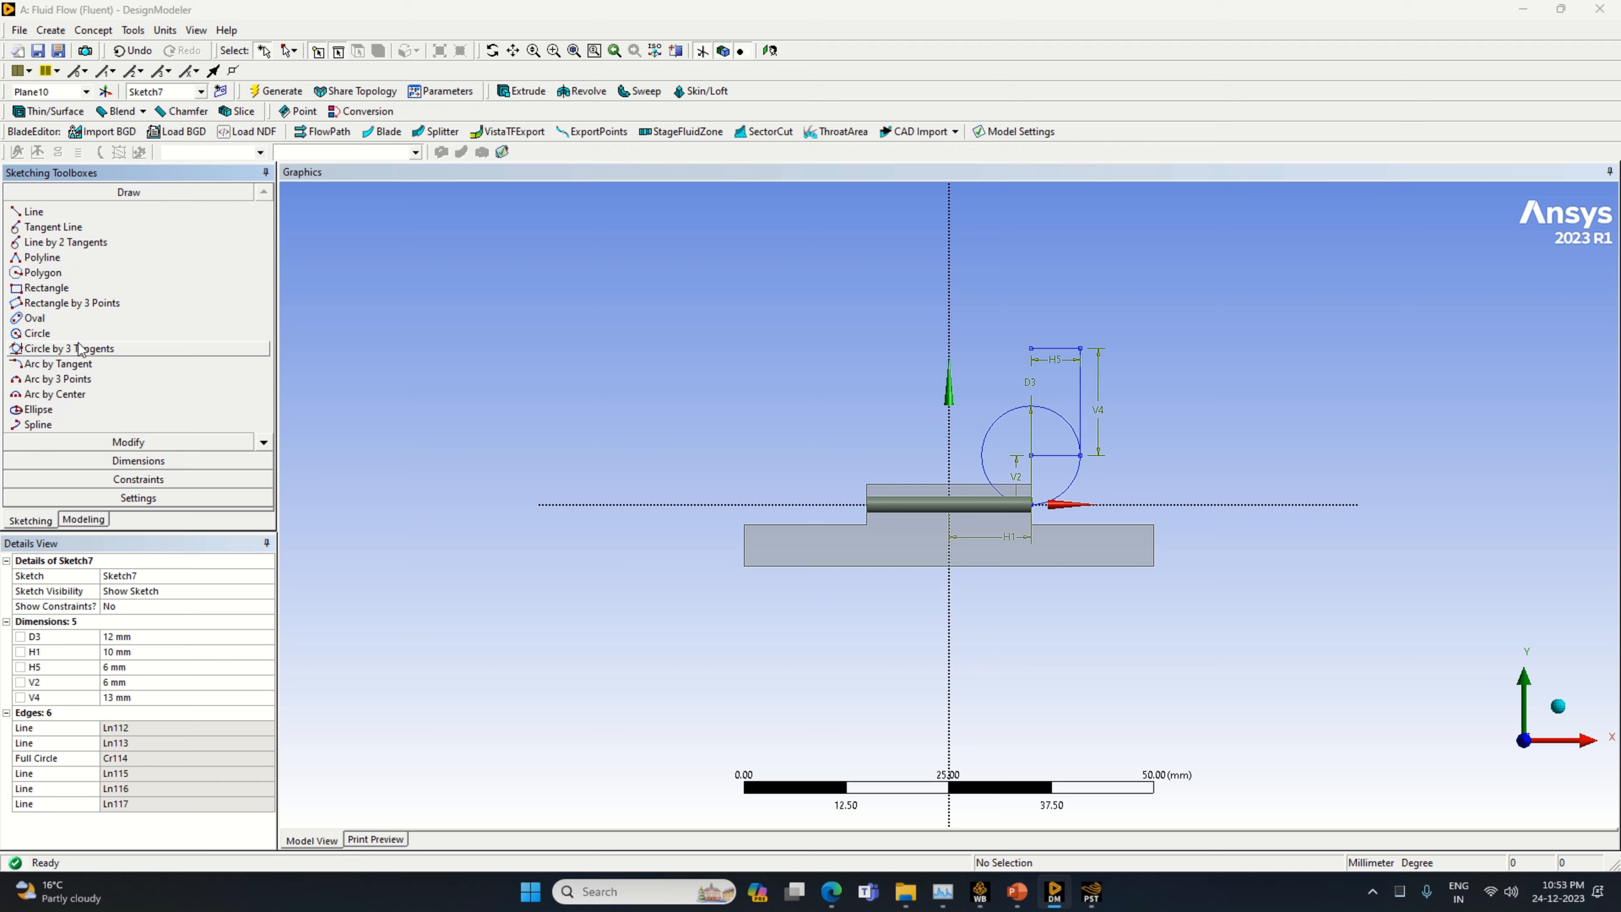
left_click(38, 333)
left_click(1031, 348)
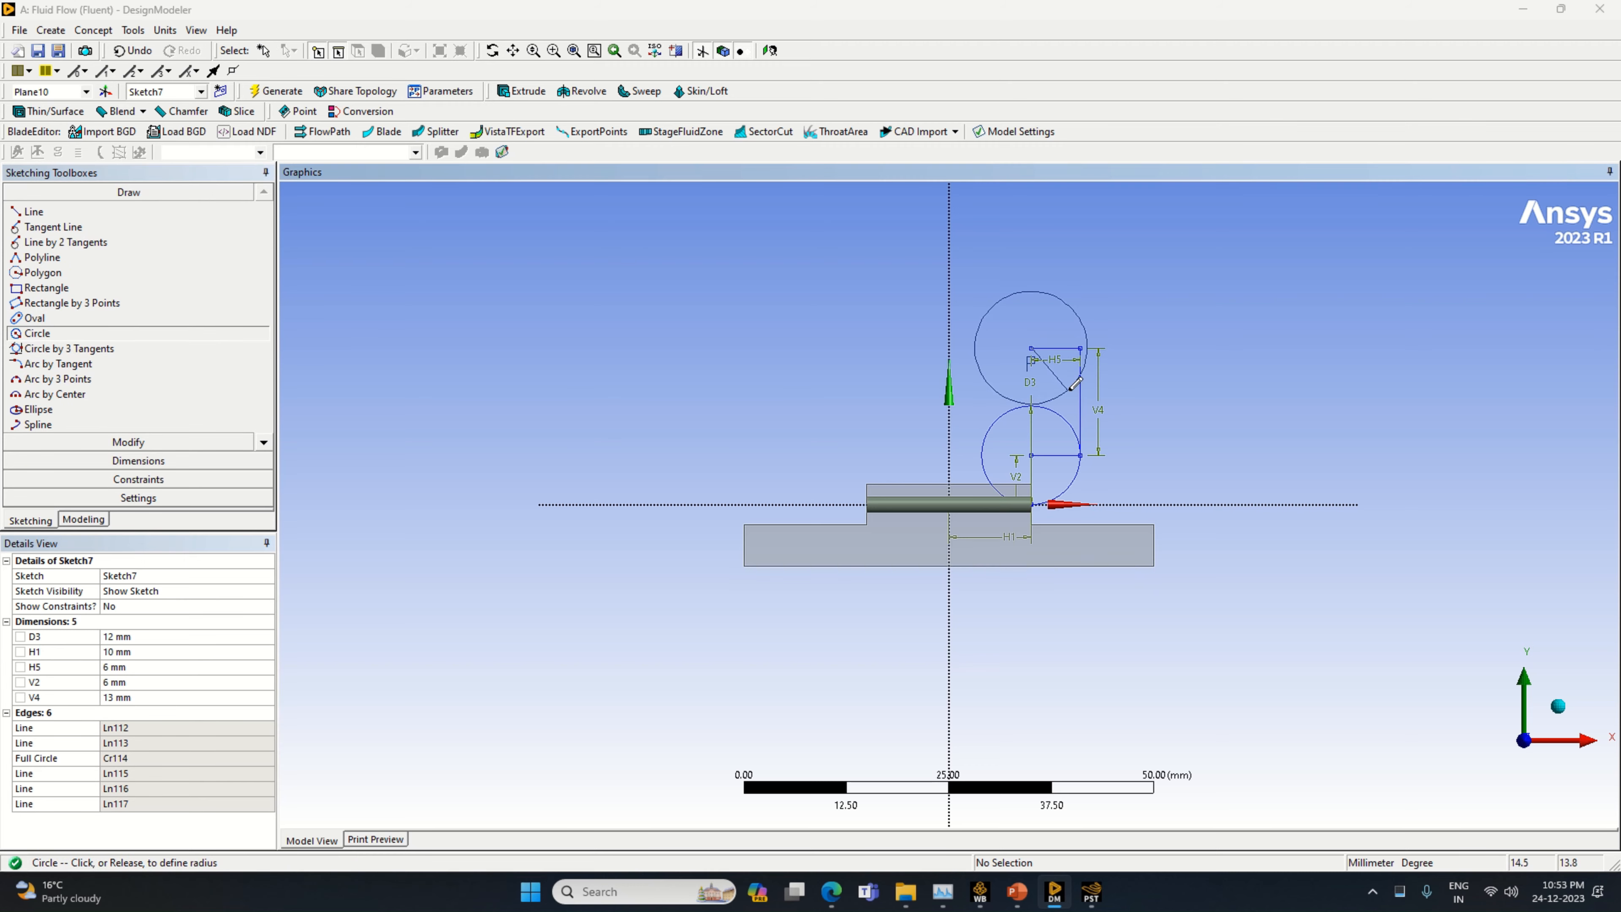
left_click(1072, 378)
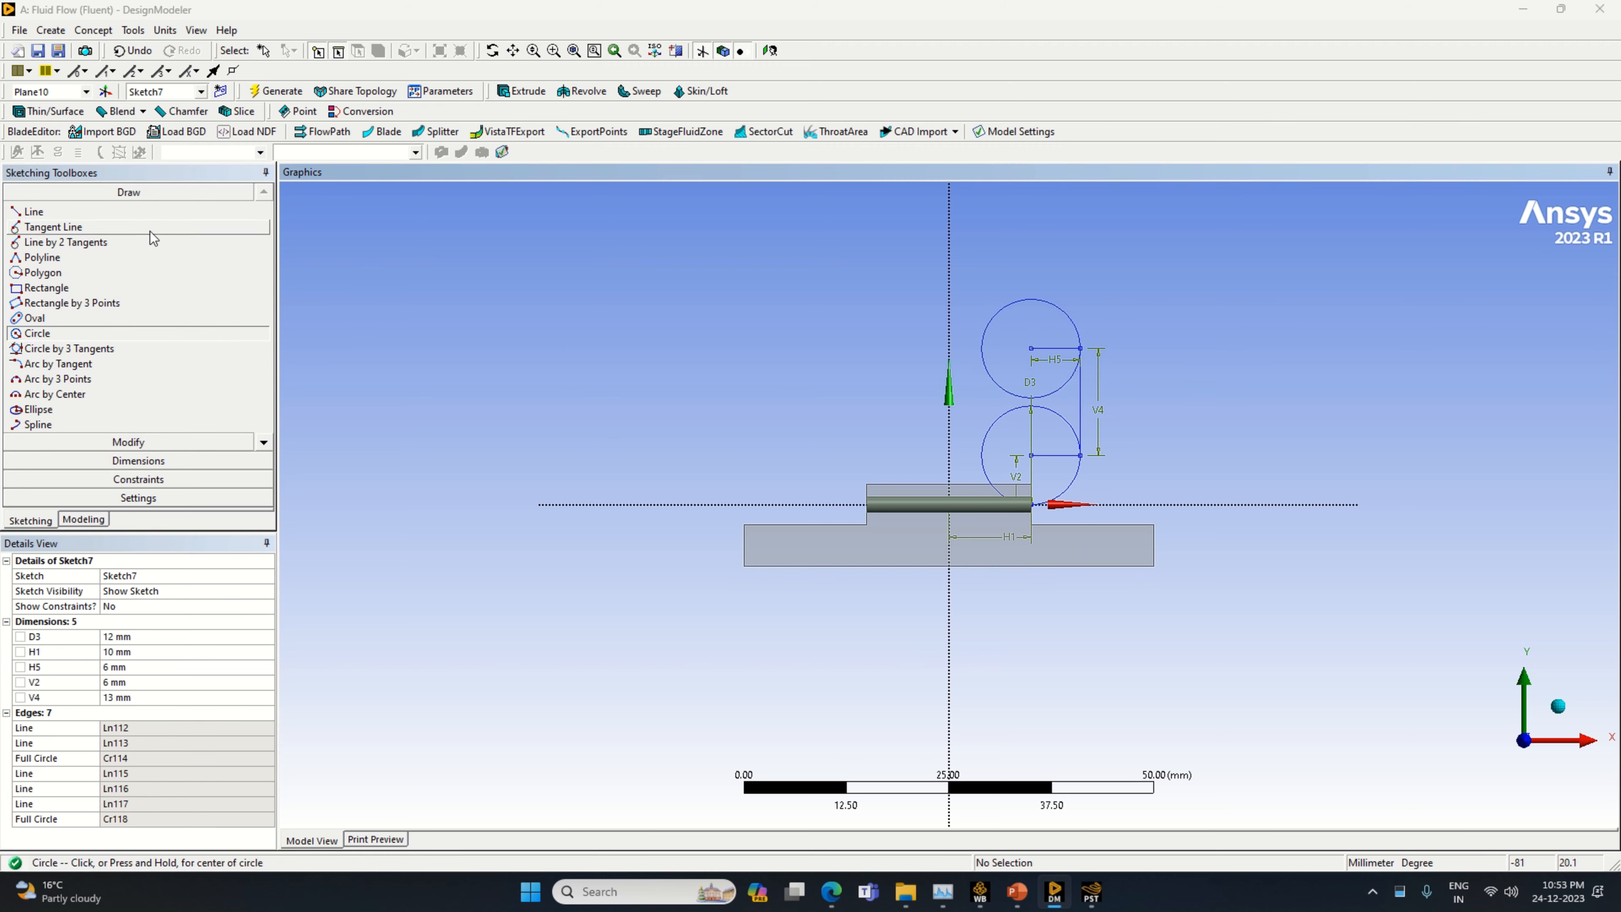
Draw a vertical radius line from the upper circle's centre to its topmost point
left_click(35, 211)
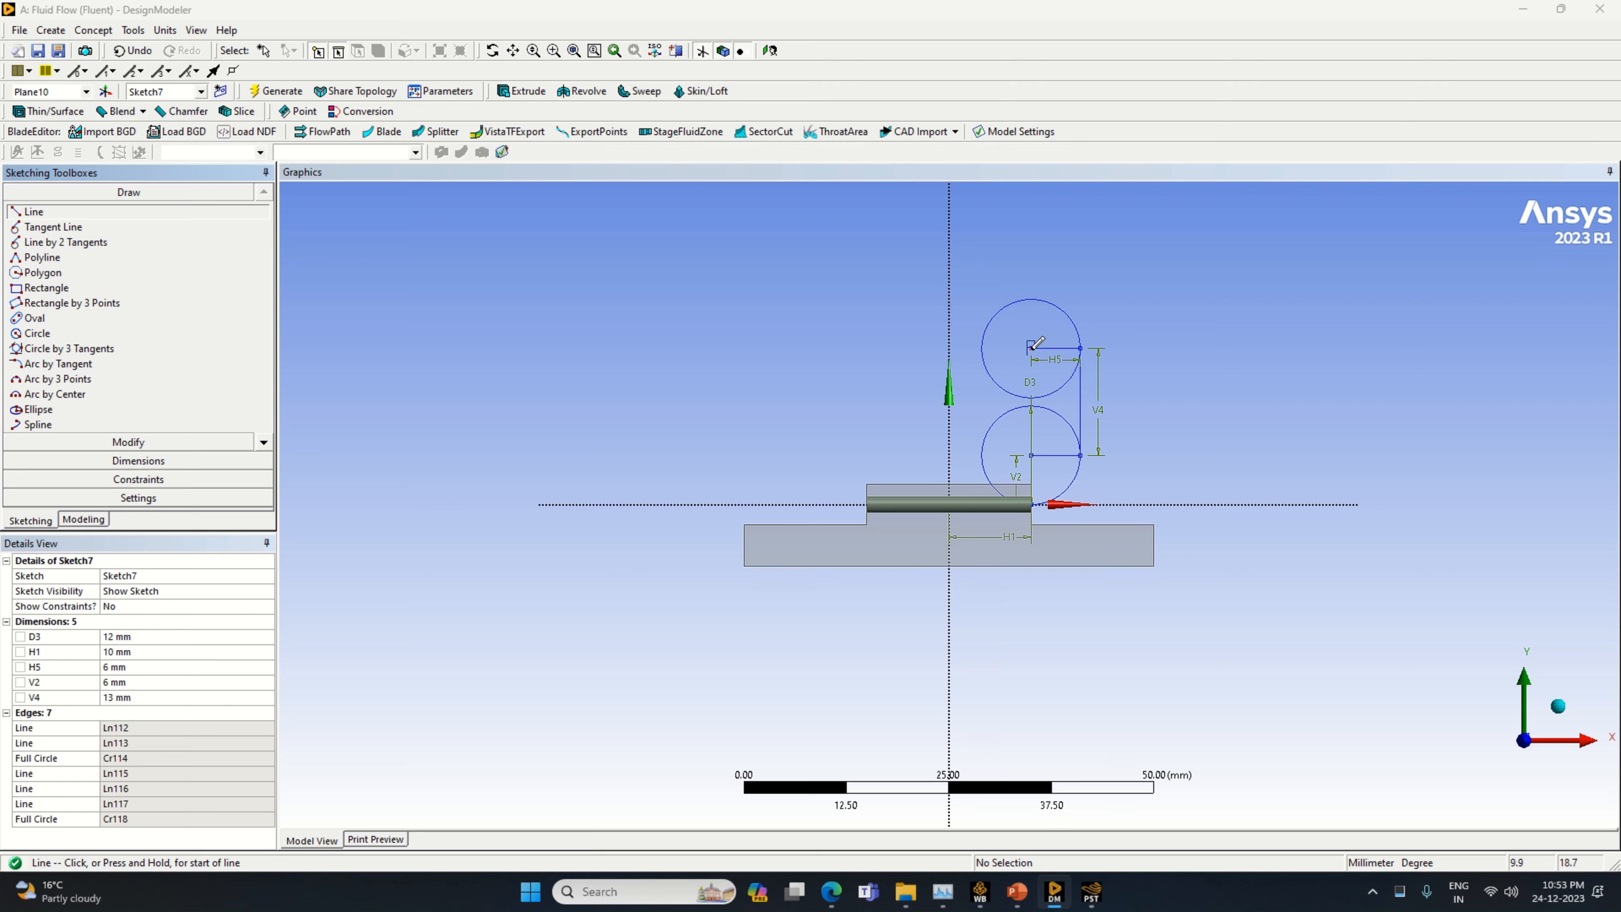
left_click(1031, 348)
left_click(1031, 298)
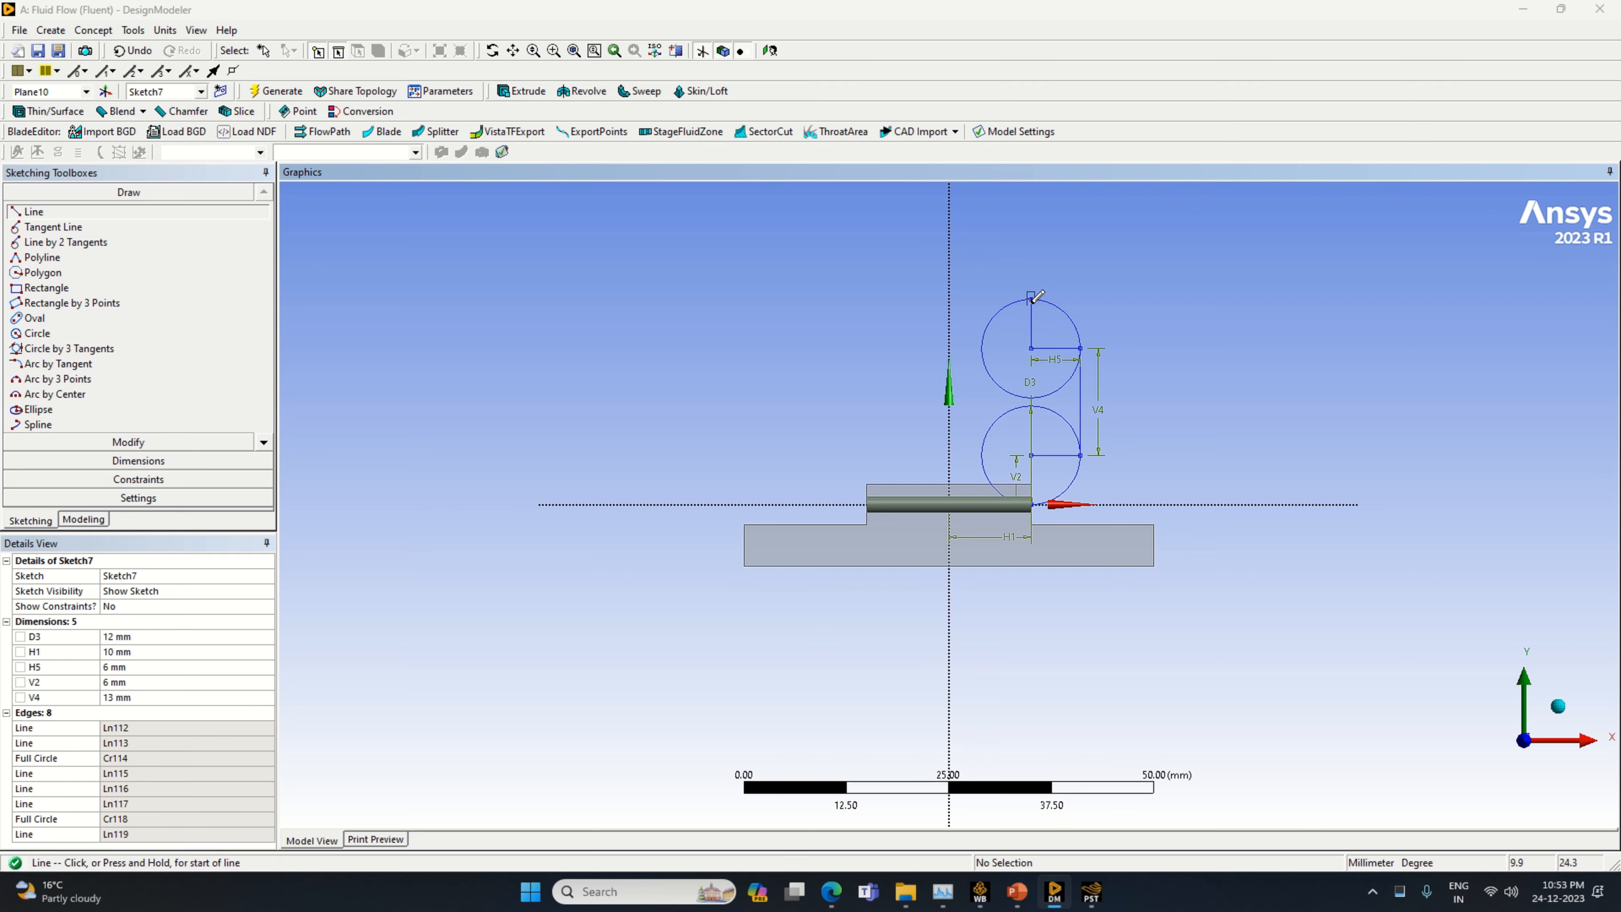
Draw a horizontal line from the upper circle's topmost point across the vertical axis and dimension it to 20 mm
left_click(1031, 299)
left_click(857, 298)
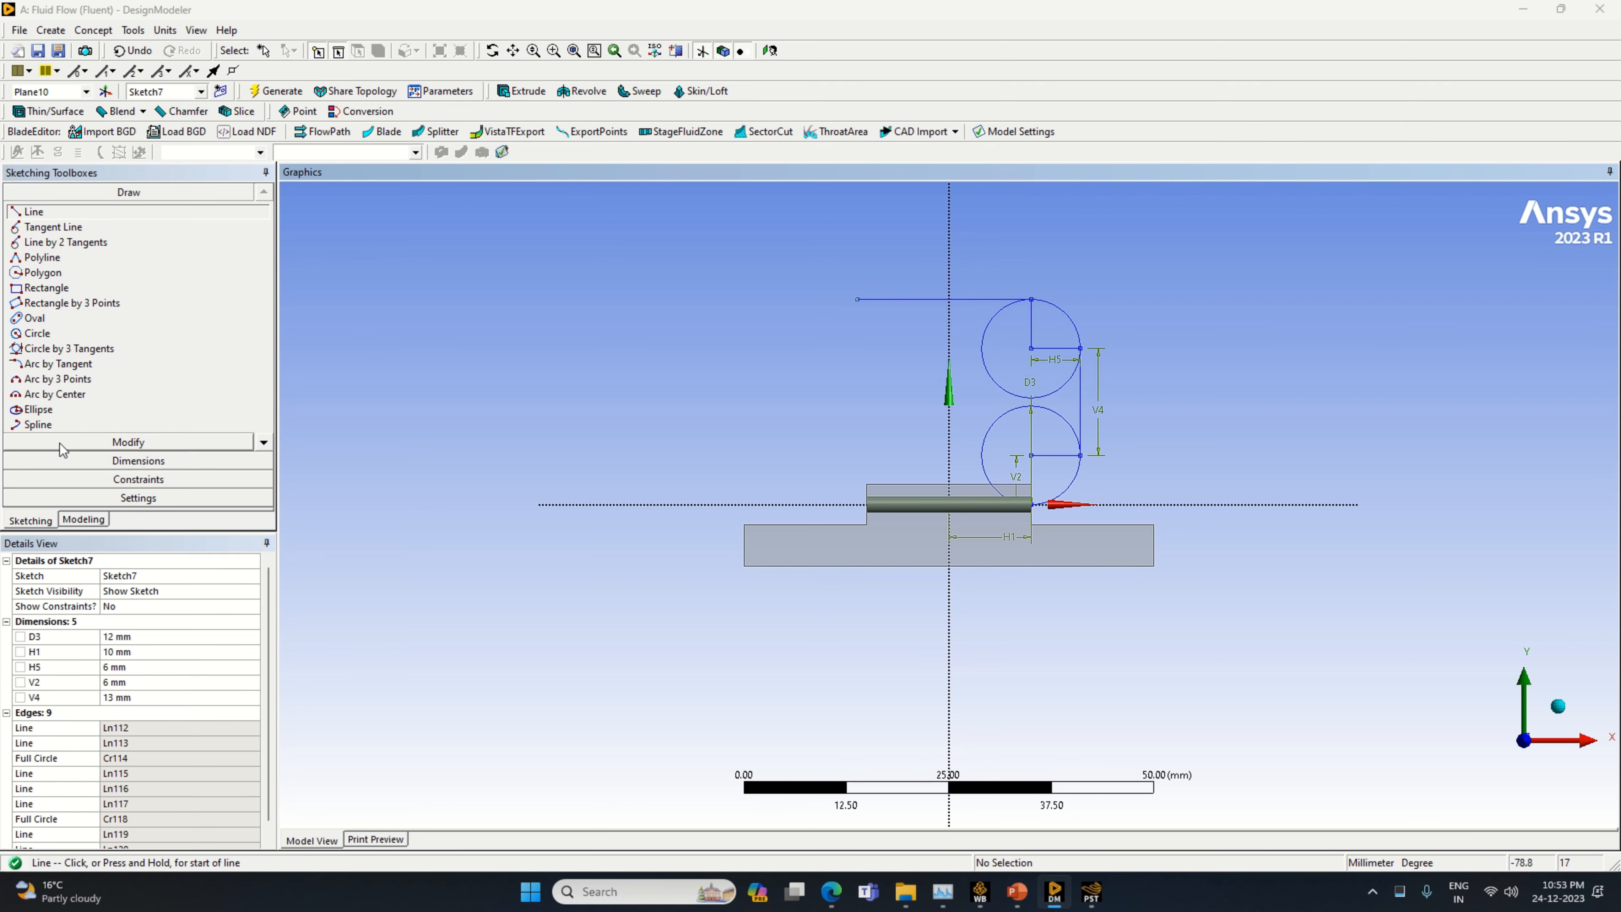
left_click(138, 461)
left_click(930, 299)
left_click(932, 268)
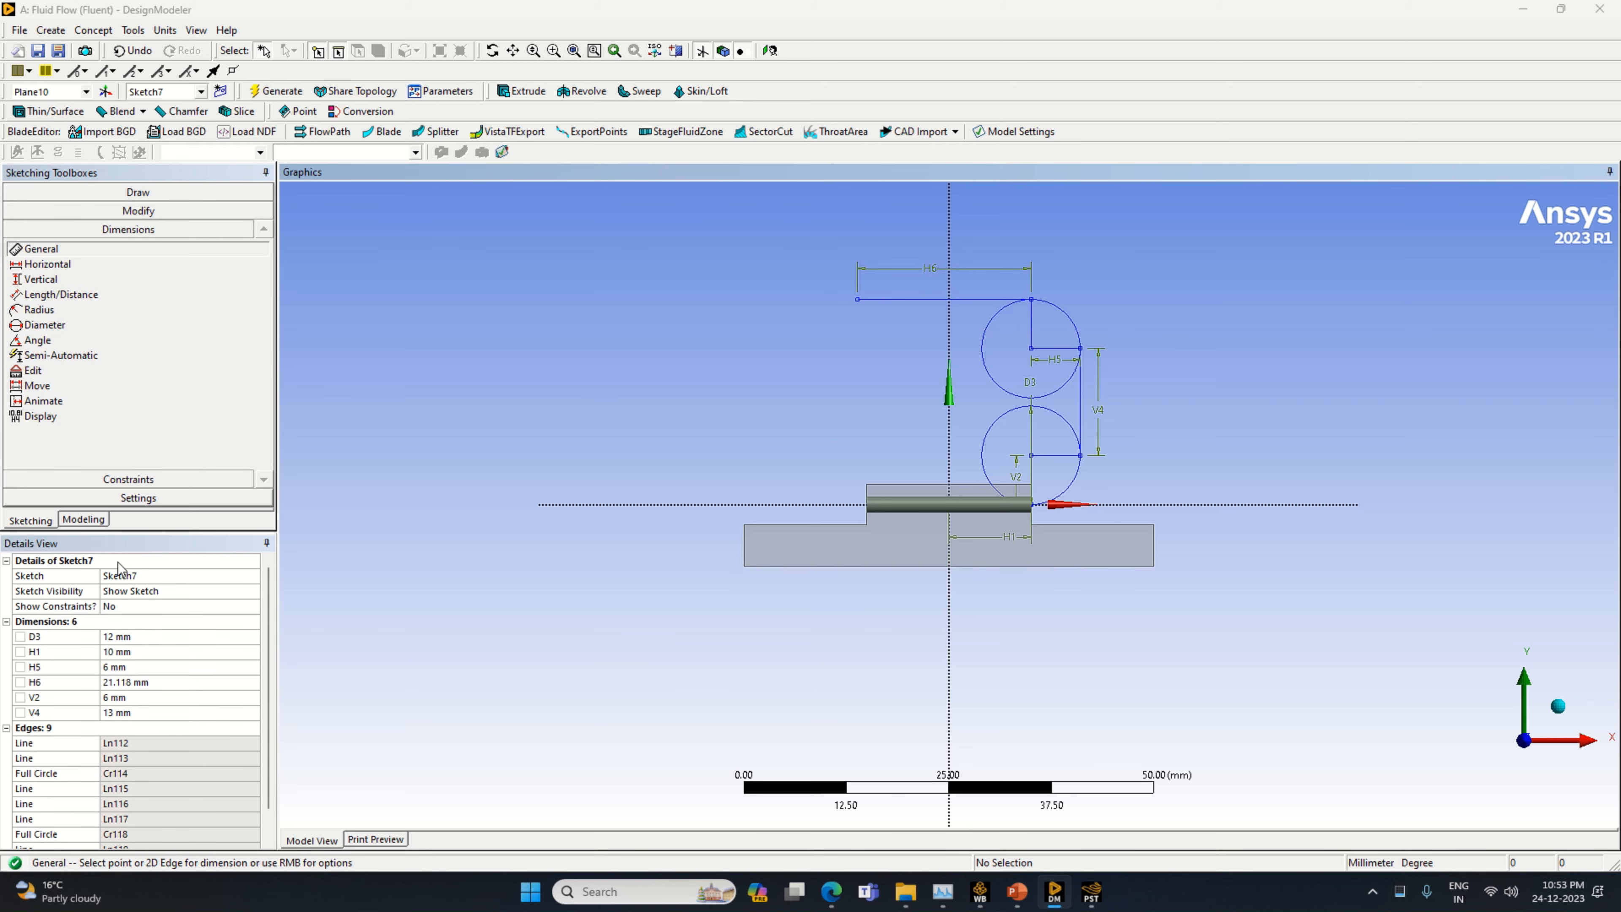
left_click(148, 682)
type("20")
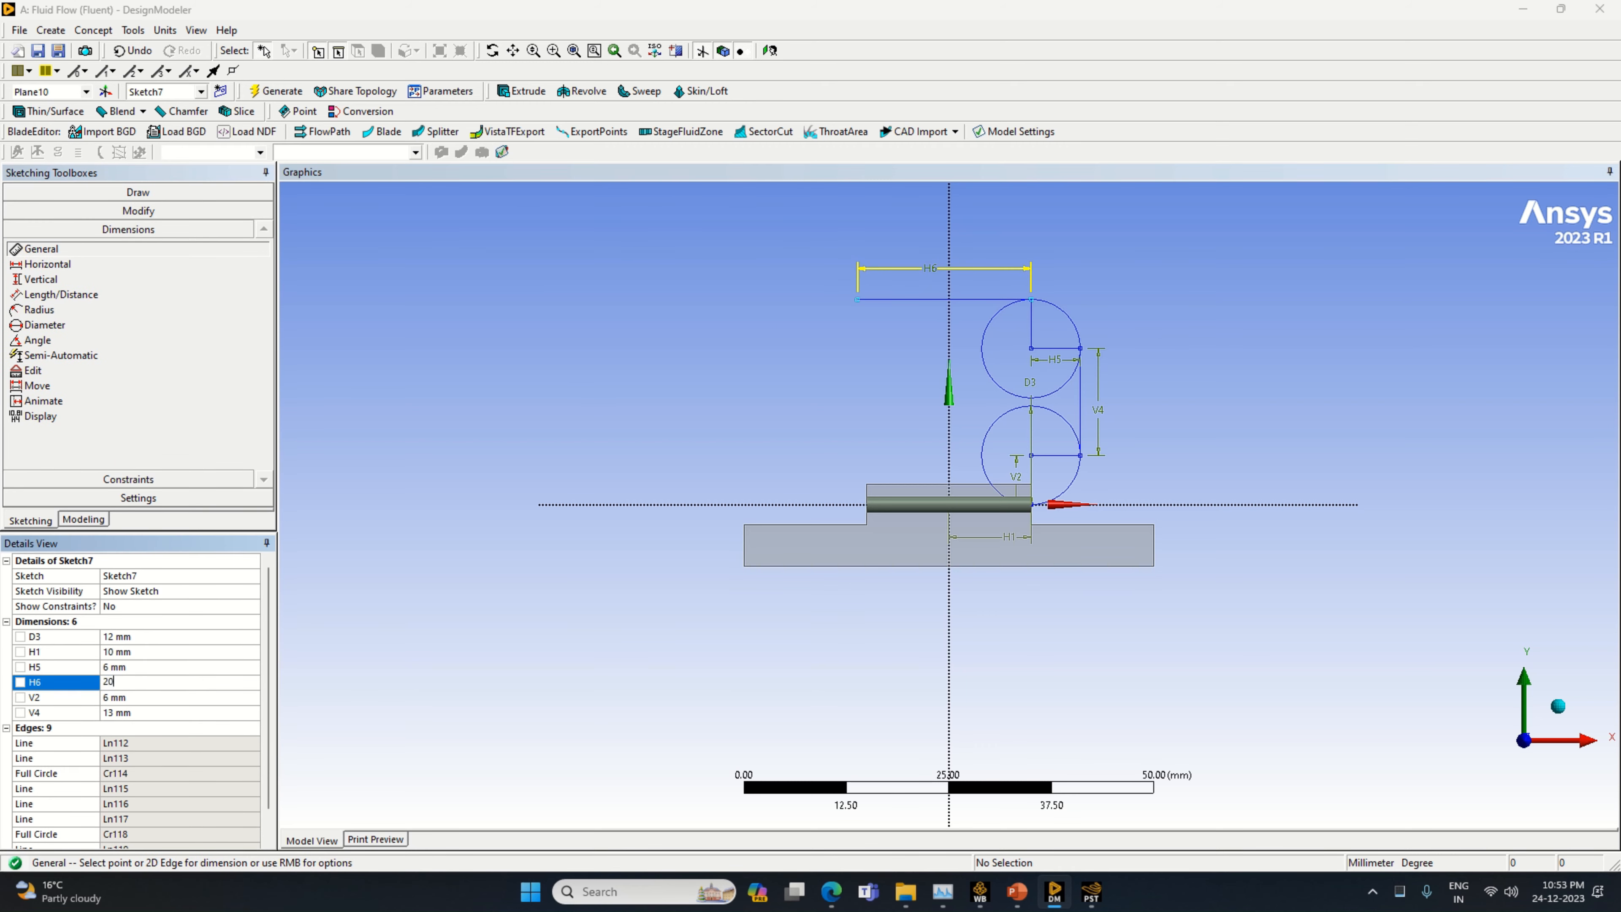
key("Return")
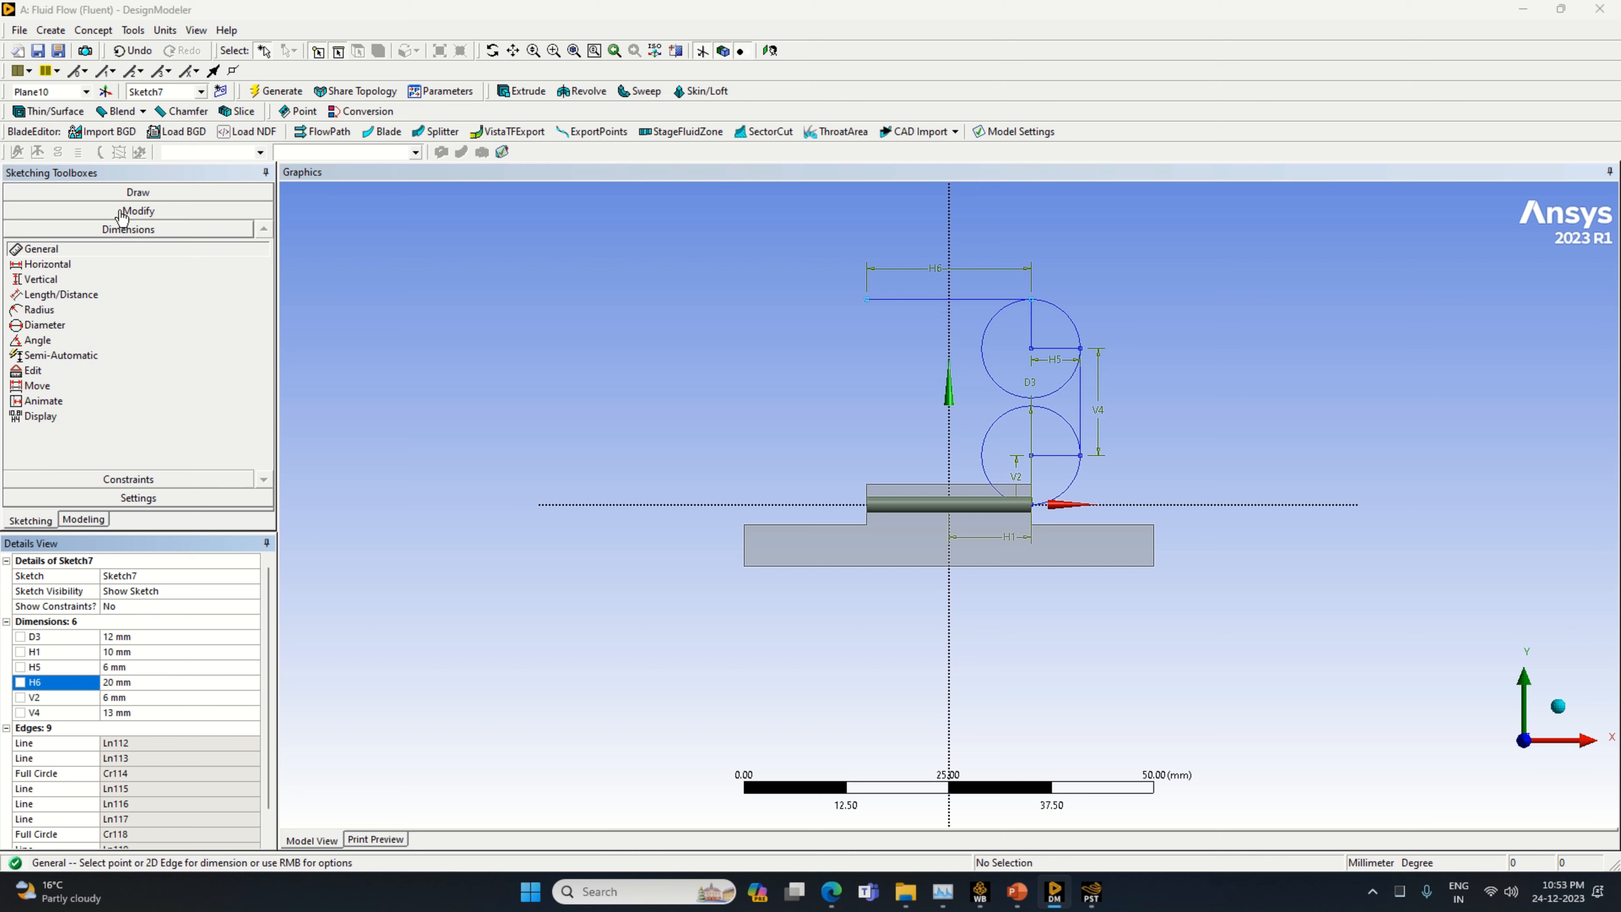
Draw a vertical line downward from the free end of the 20 mm line and dimension it to 6 mm
left_click(125, 200)
left_click(33, 212)
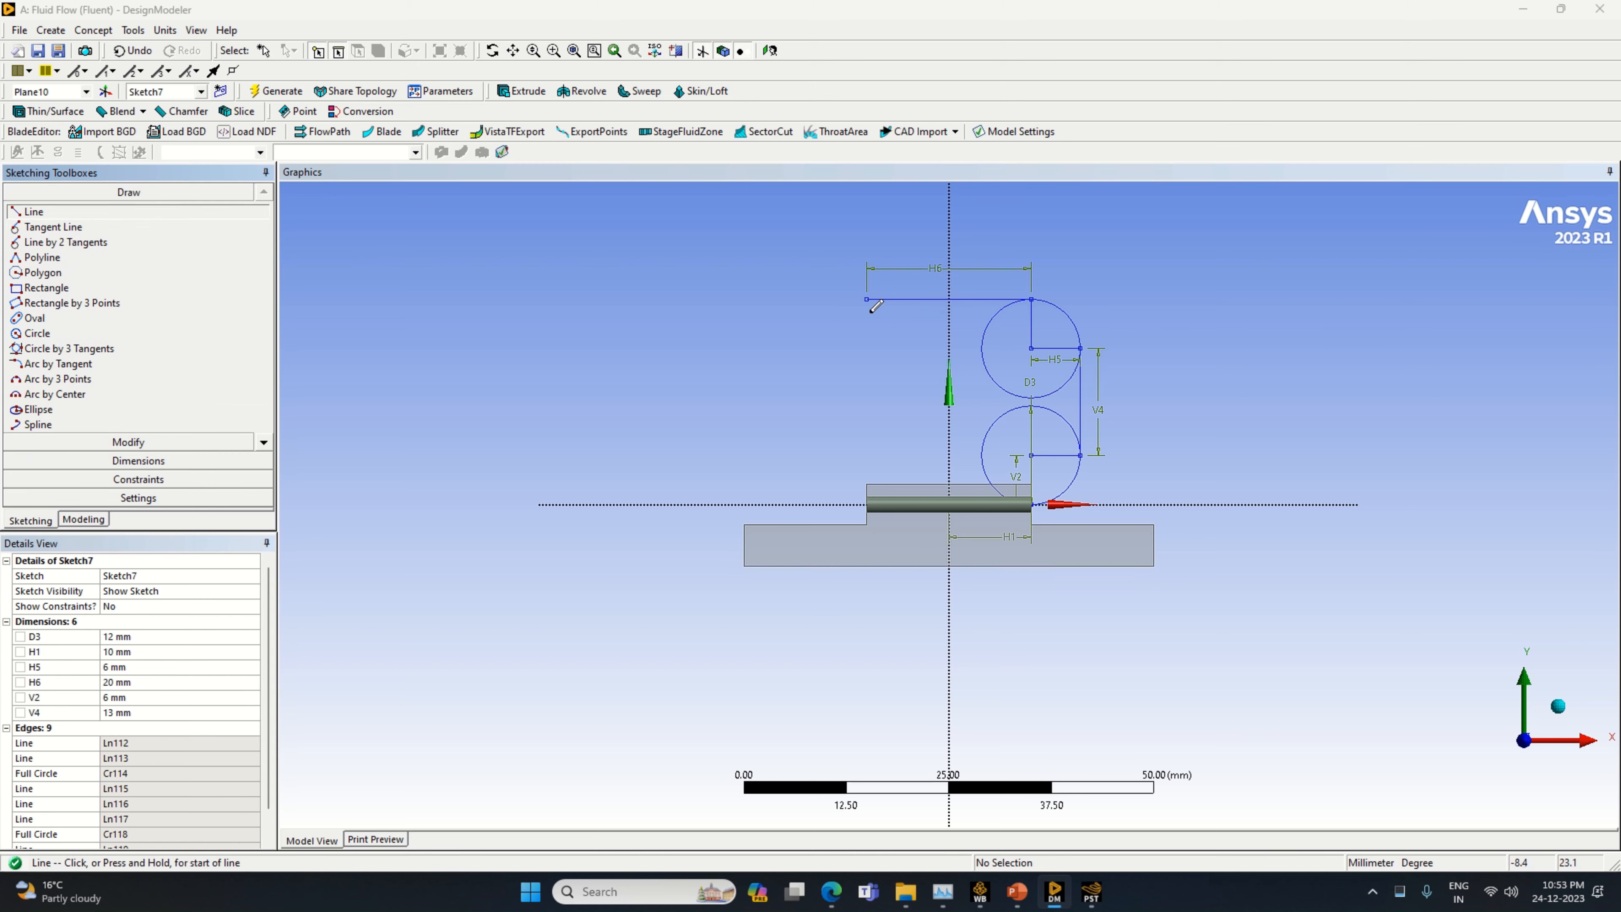
left_click(866, 299)
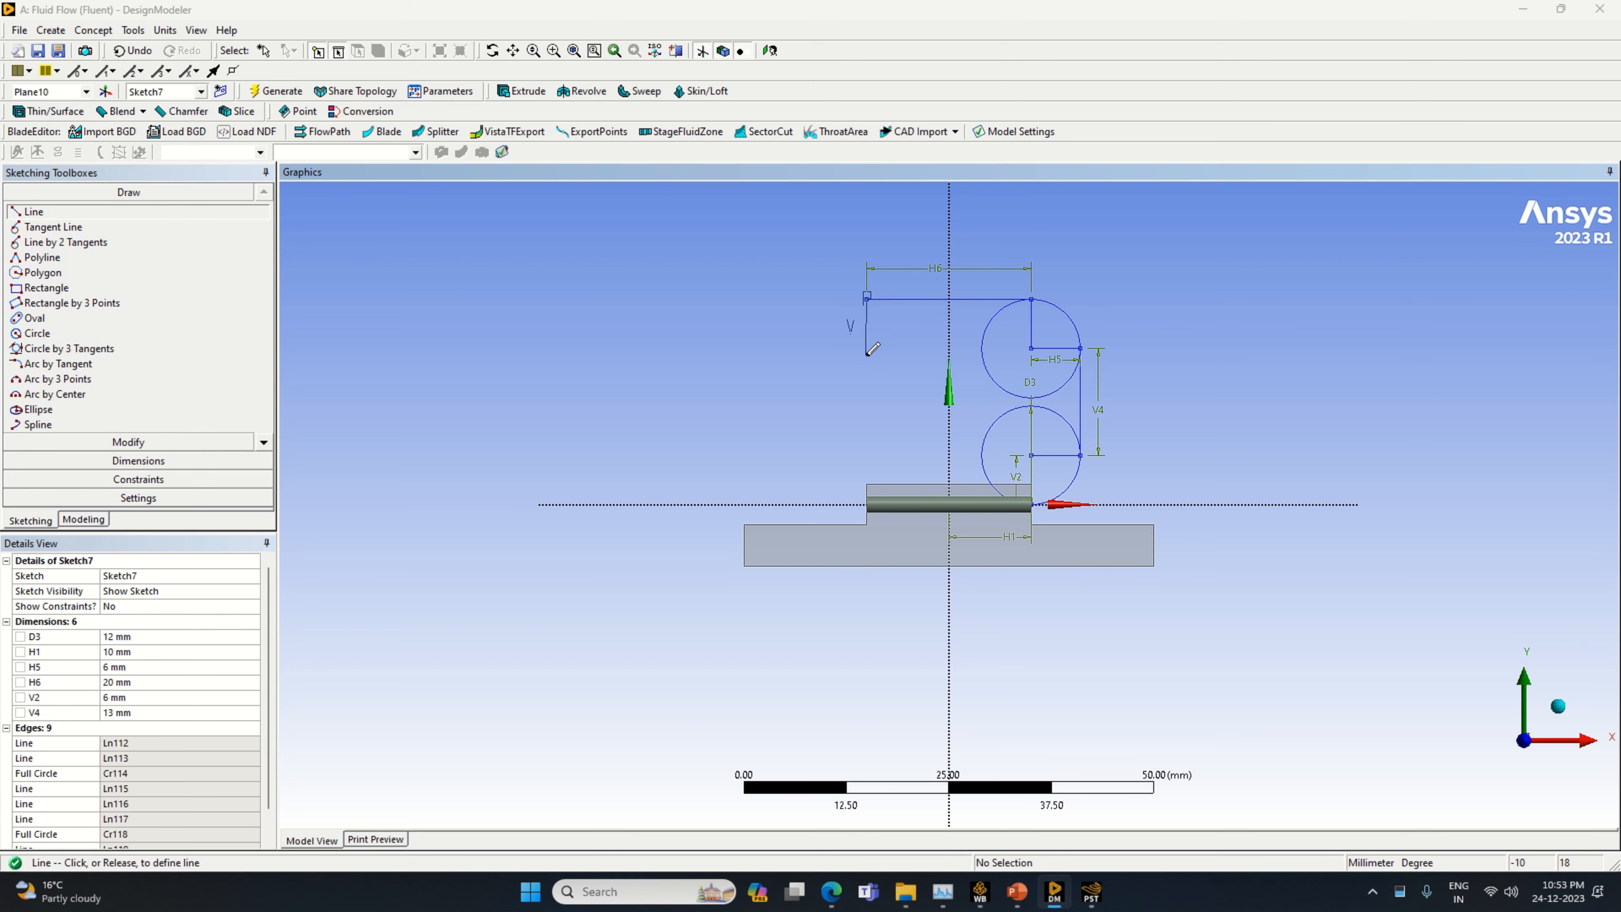
left_click(138, 461)
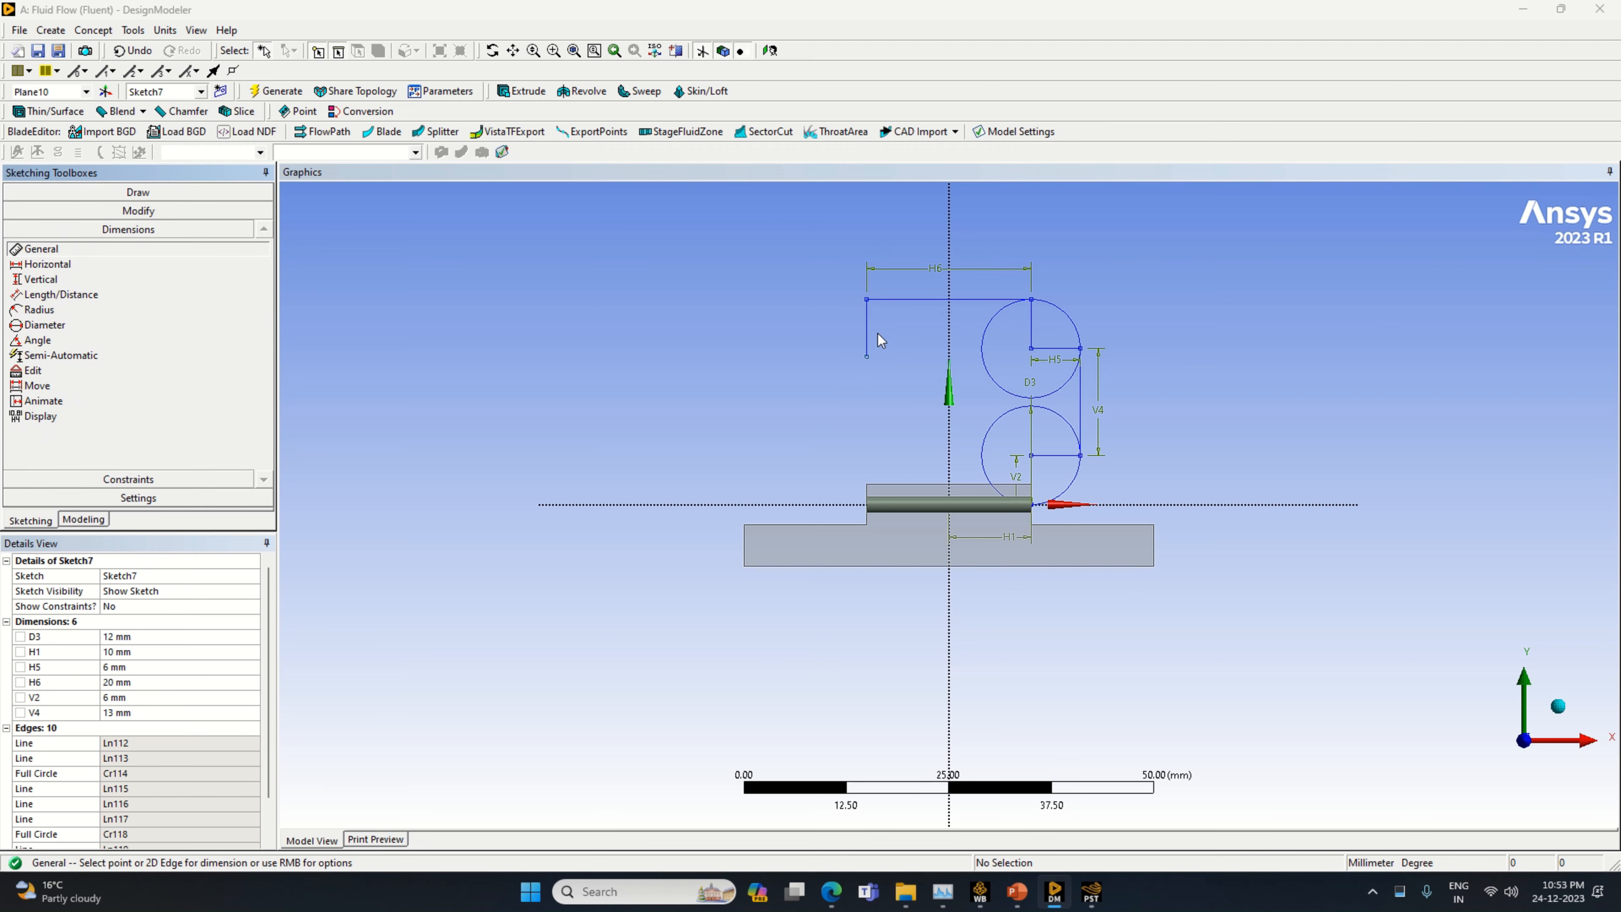
left_click(867, 331)
left_click(140, 726)
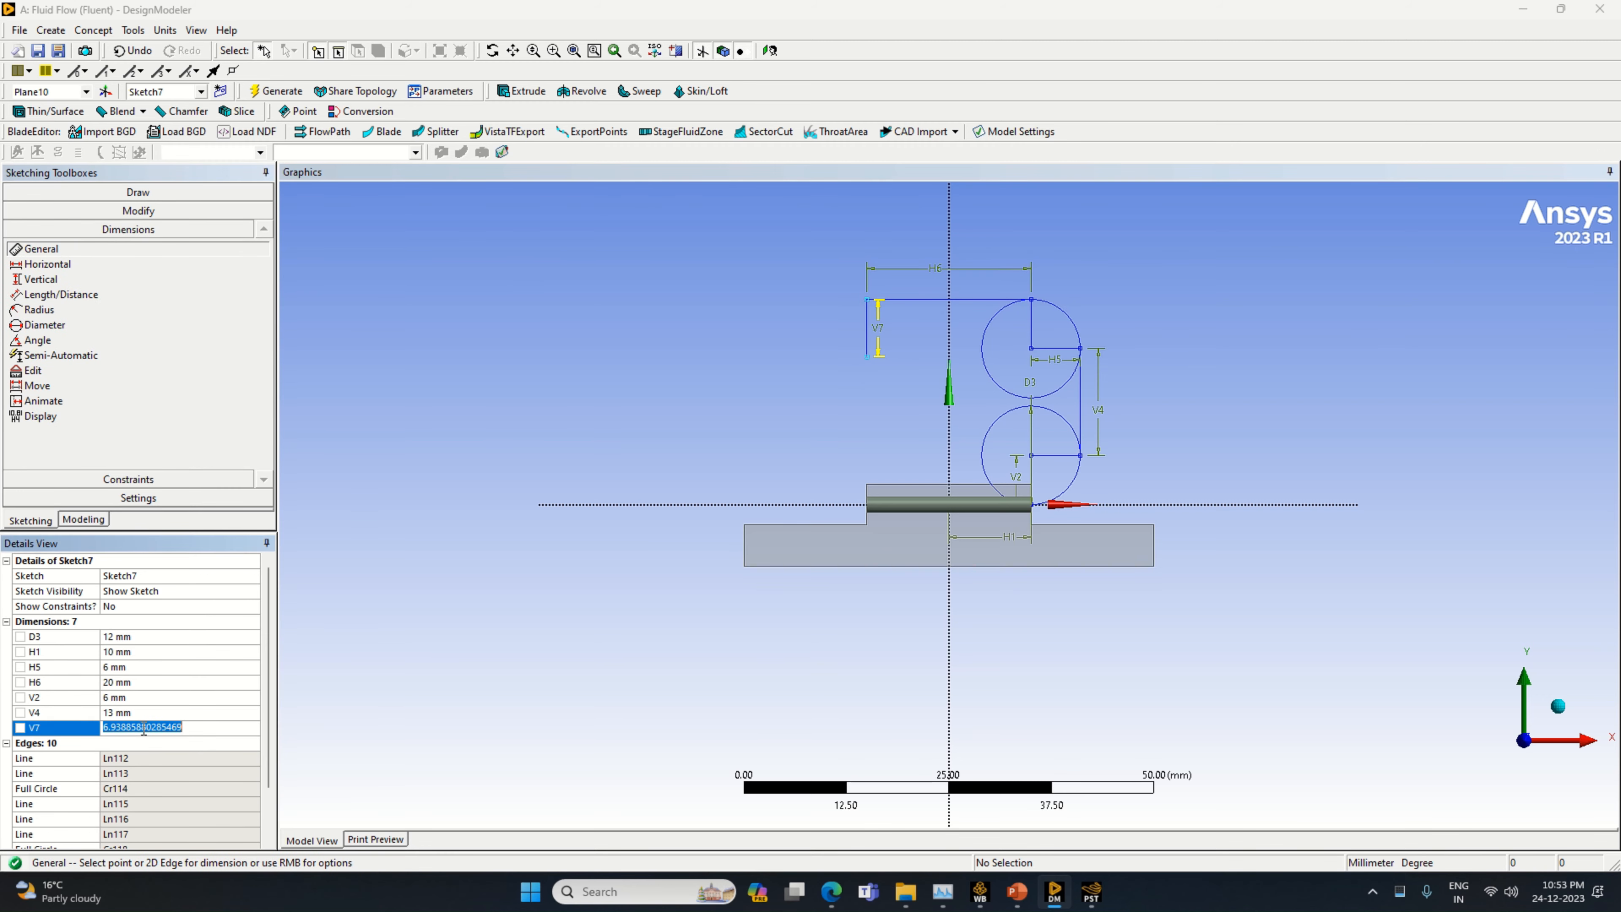
type("6")
key("Return")
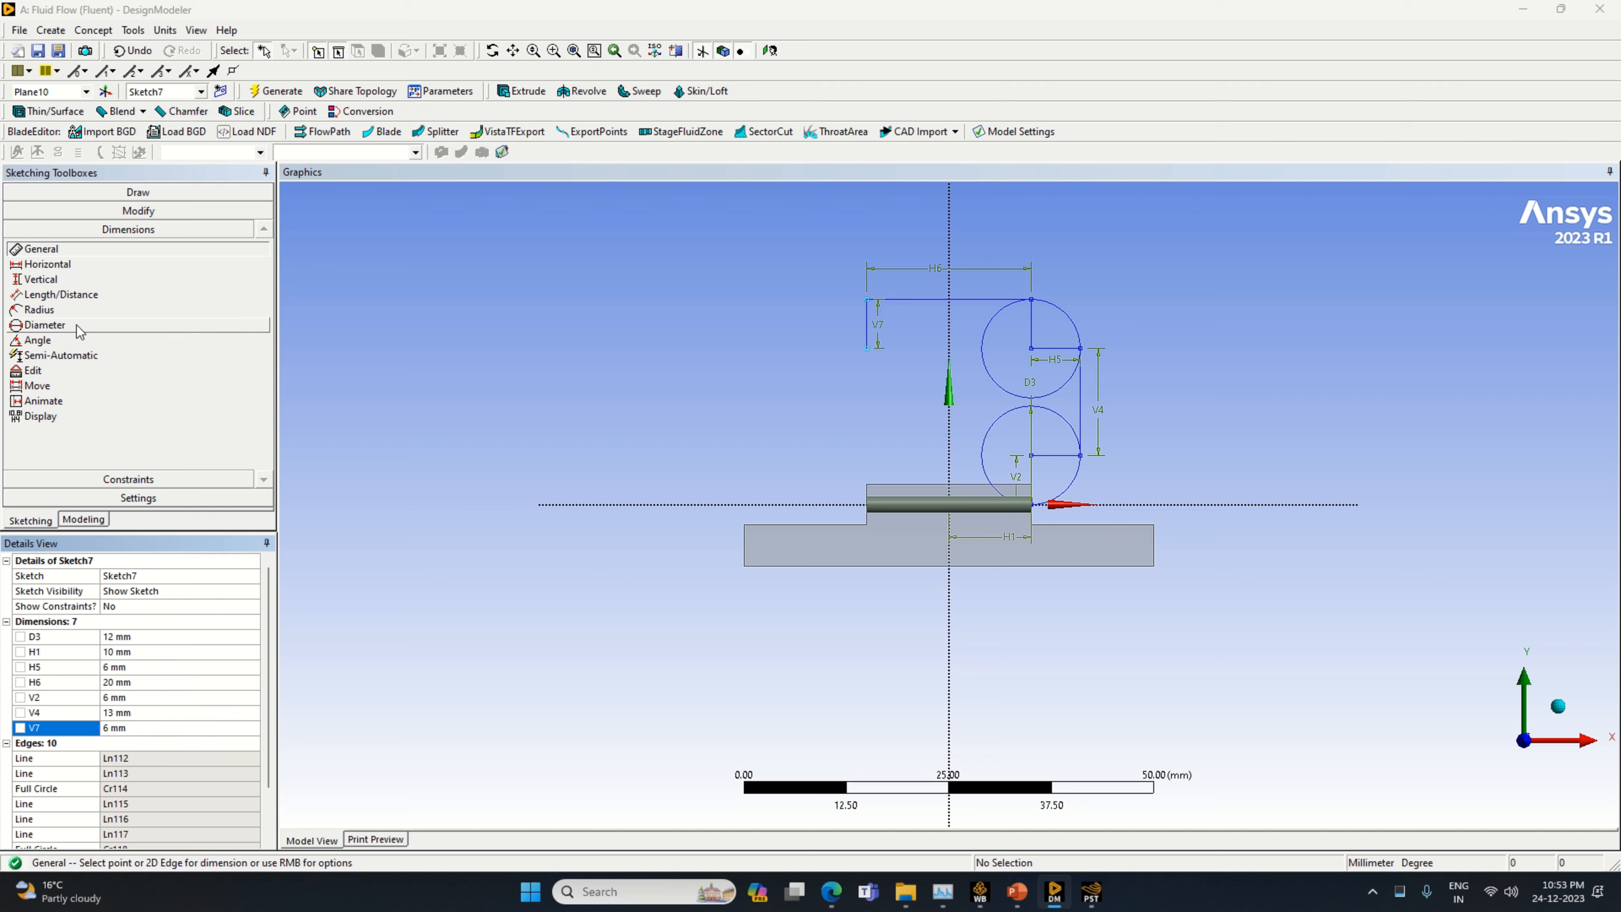
Draw a circle centred on the lower end of this 6 mm vertical line, matching the opposite upper circle's size
left_click(127, 192)
left_click(37, 332)
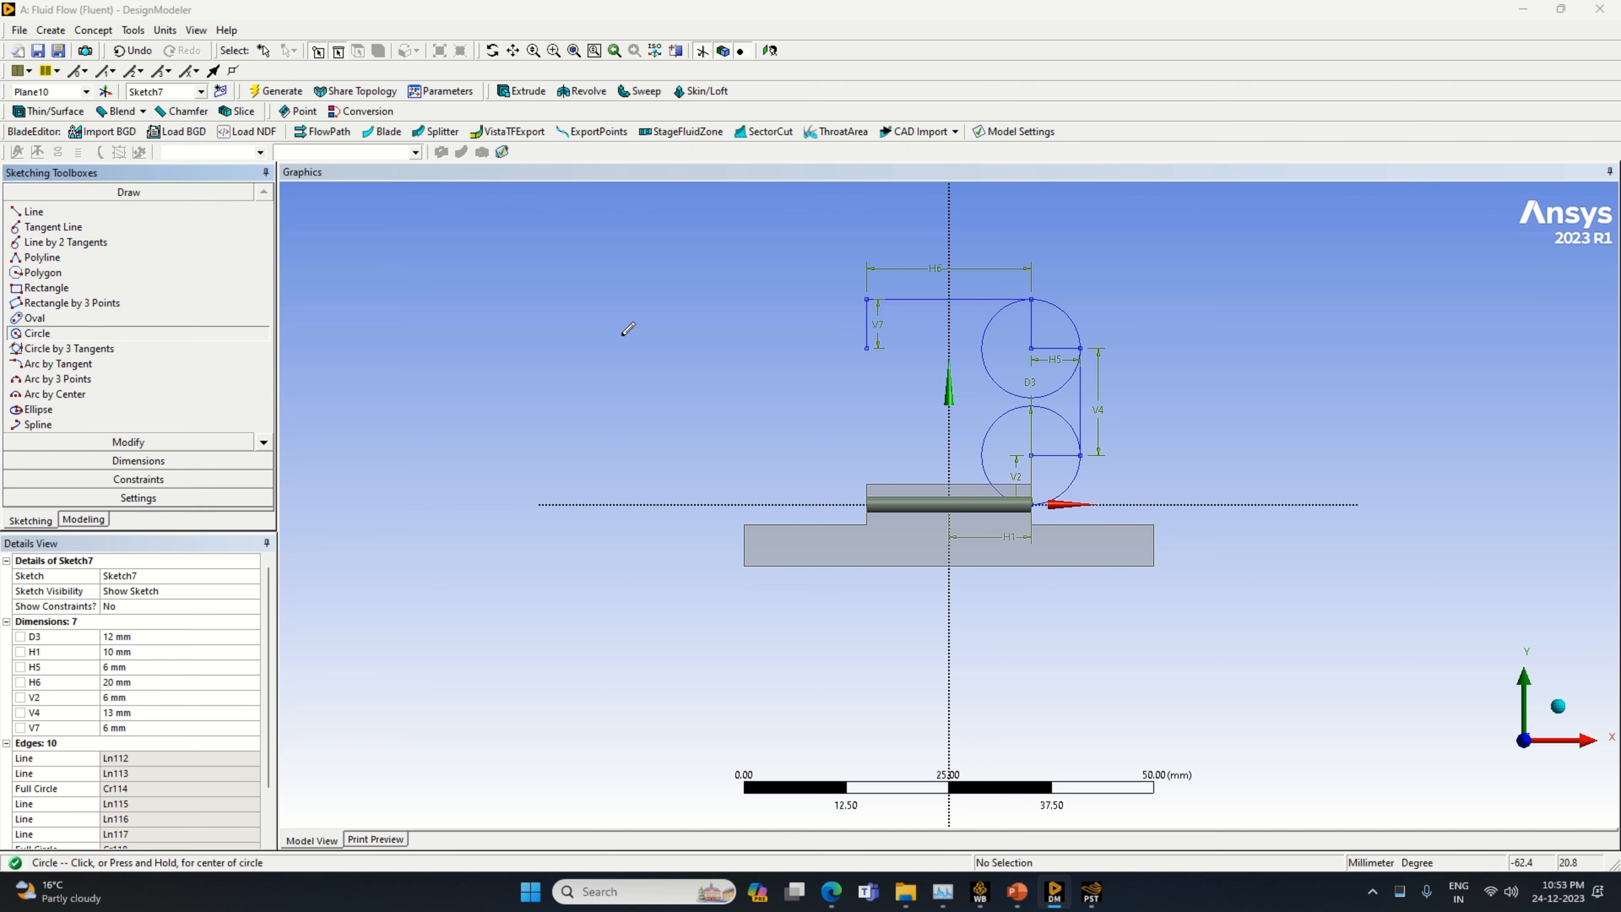
left_click(867, 348)
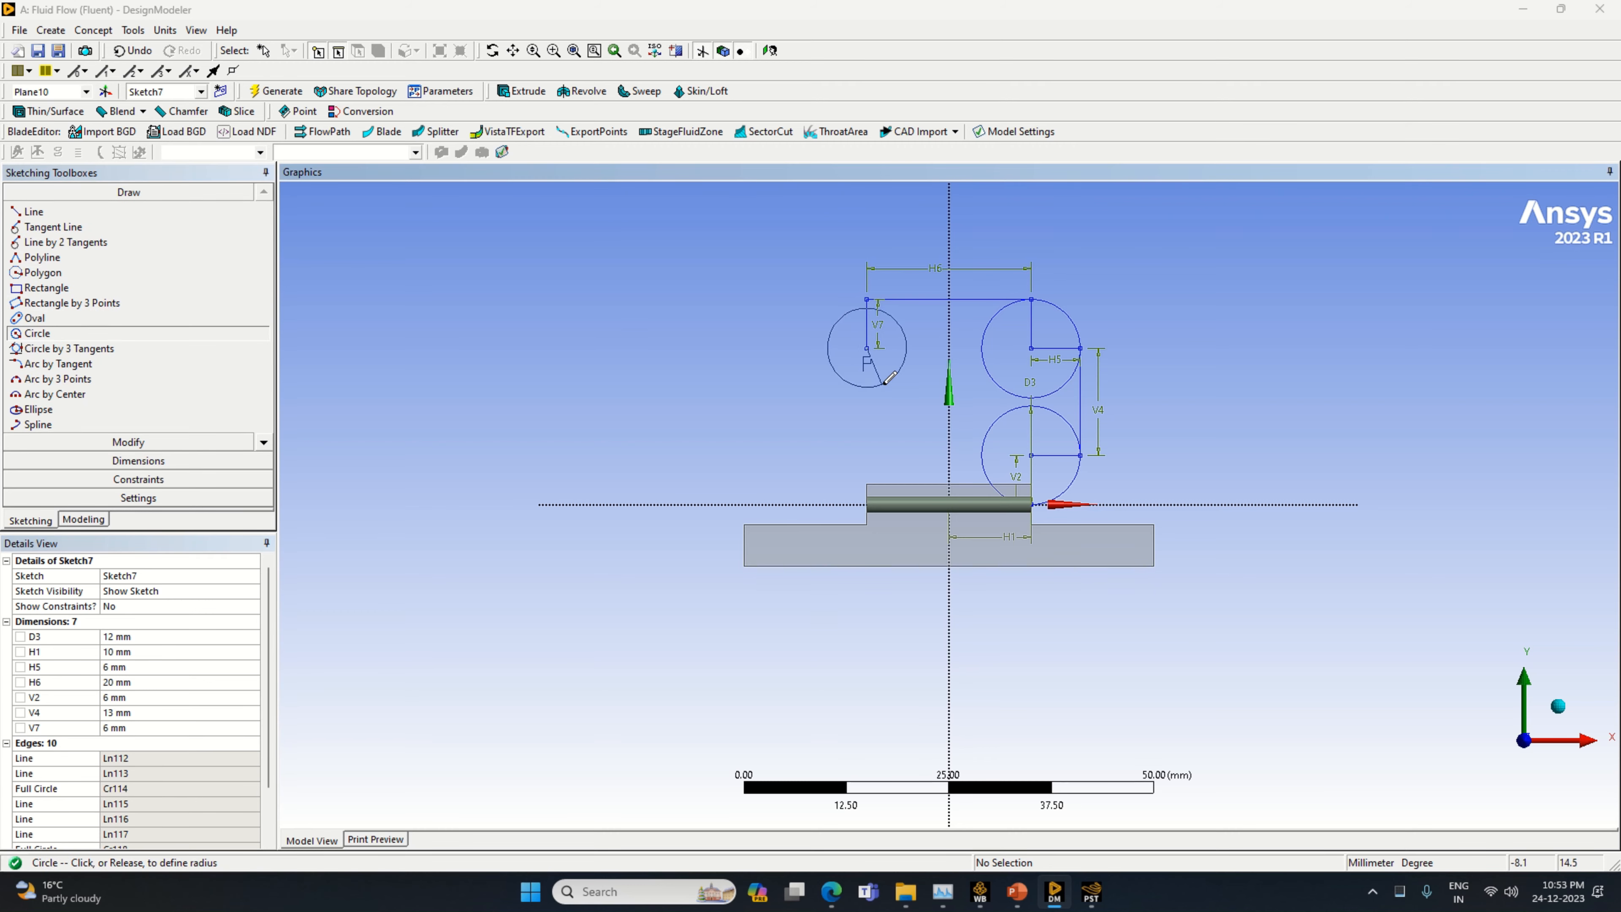
left_click(917, 350)
Draw a horizontal radius line from the second upper circle's centre to its outer side
left_click(55, 212)
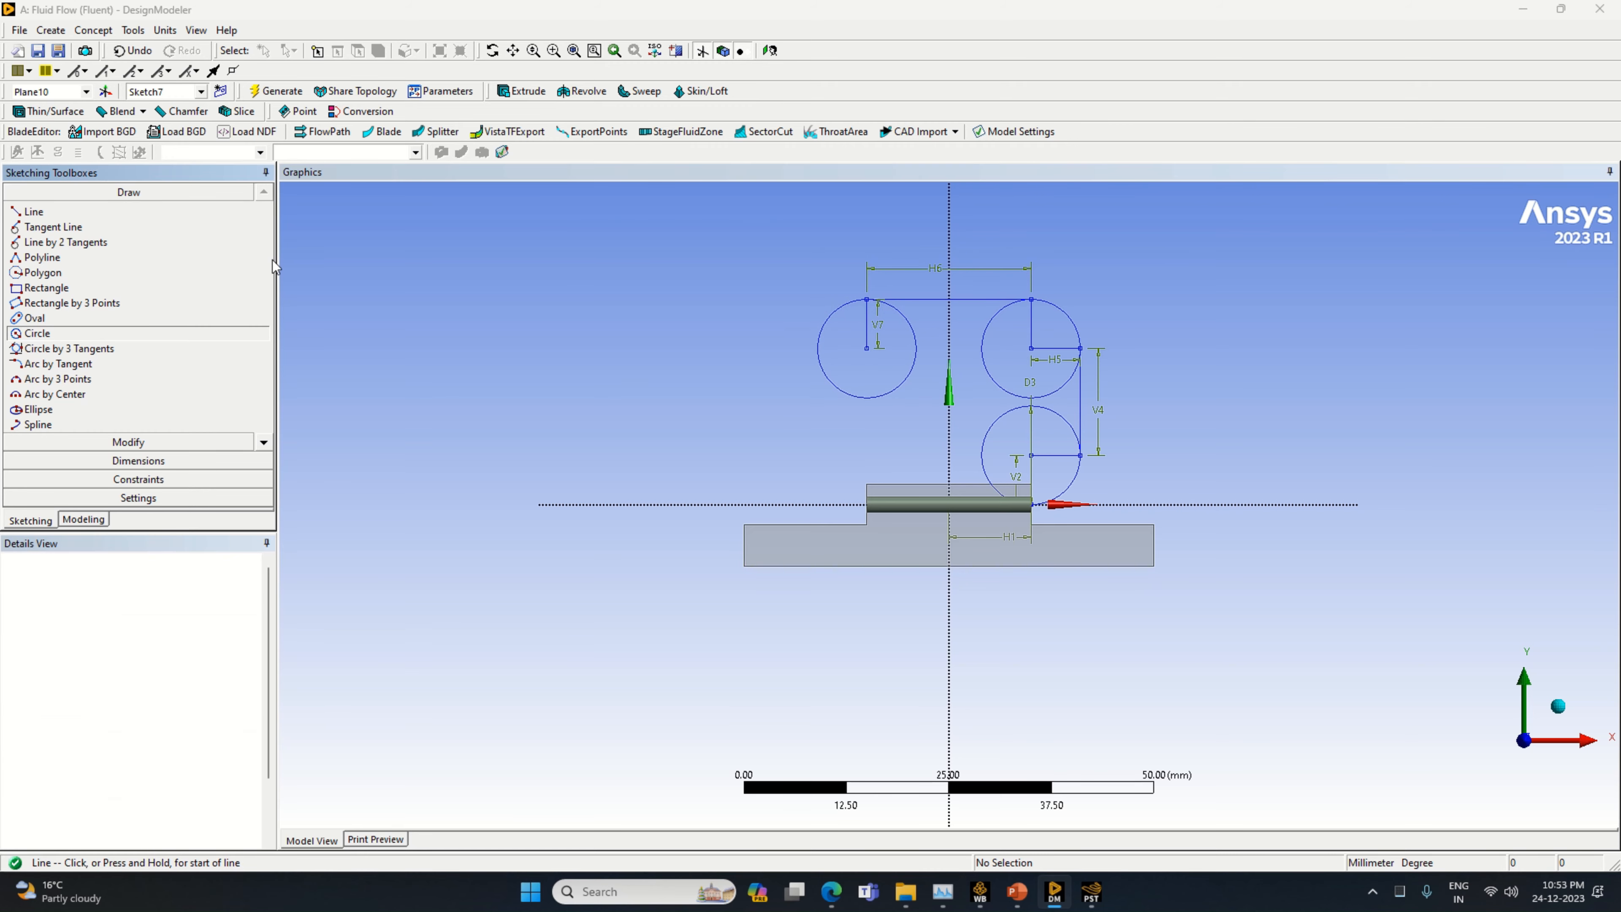
left_click(867, 348)
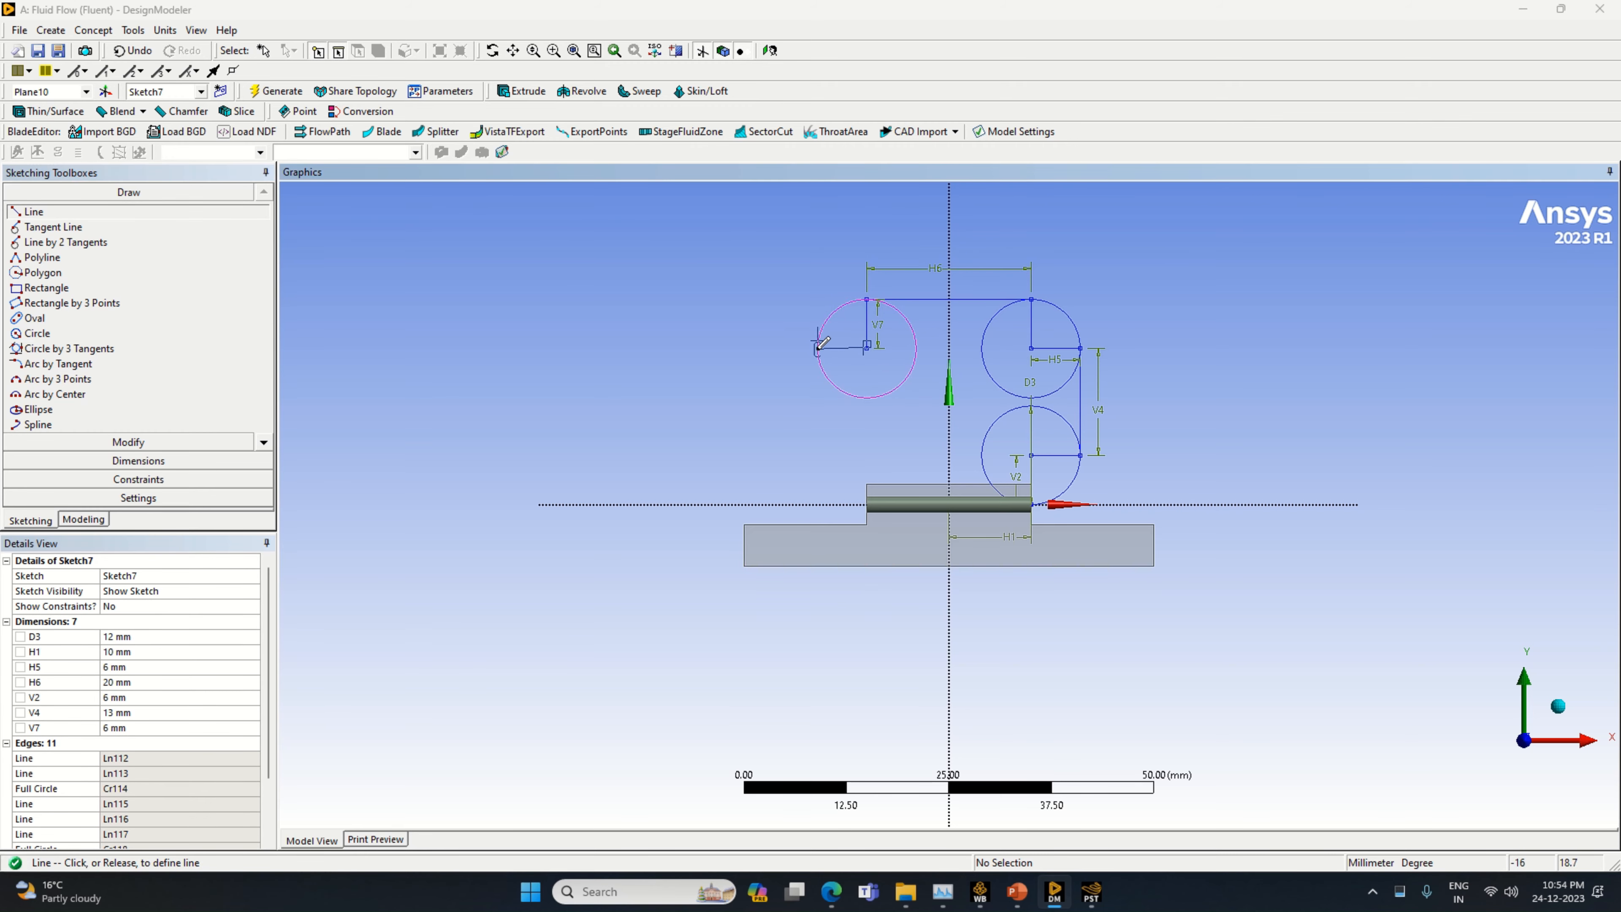
left_click(817, 348)
Draw a vertical line downward from the outer end of that radius line and dimension it to 13 mm
left_click(817, 347)
left_click(819, 469)
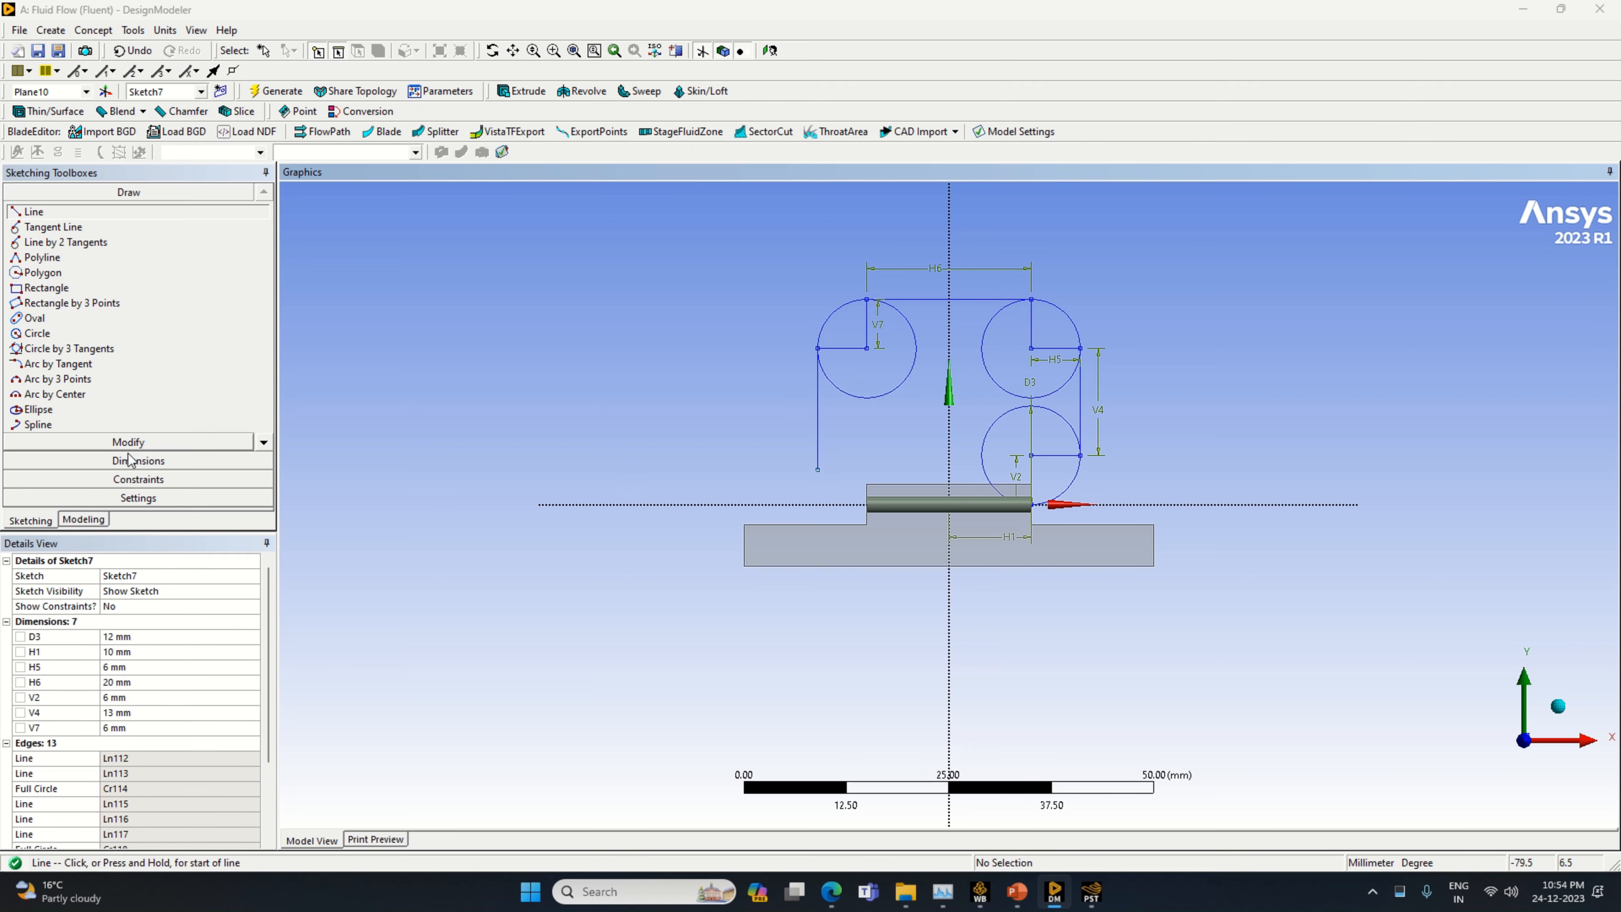
left_click(138, 460)
left_click(818, 402)
left_click(795, 393)
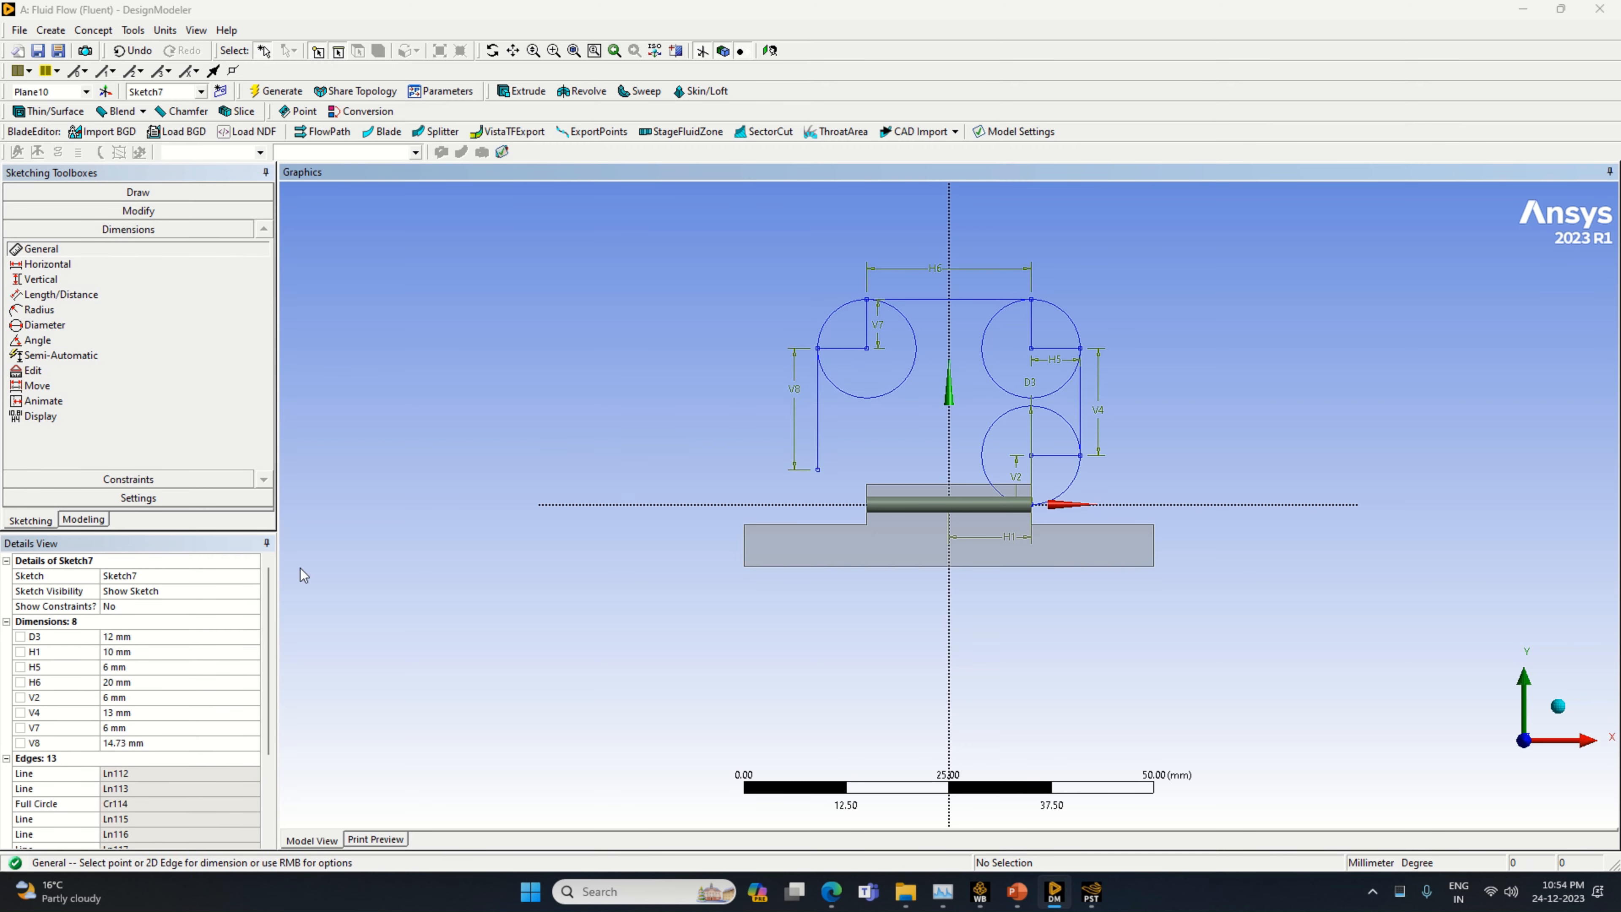
left_click(112, 742)
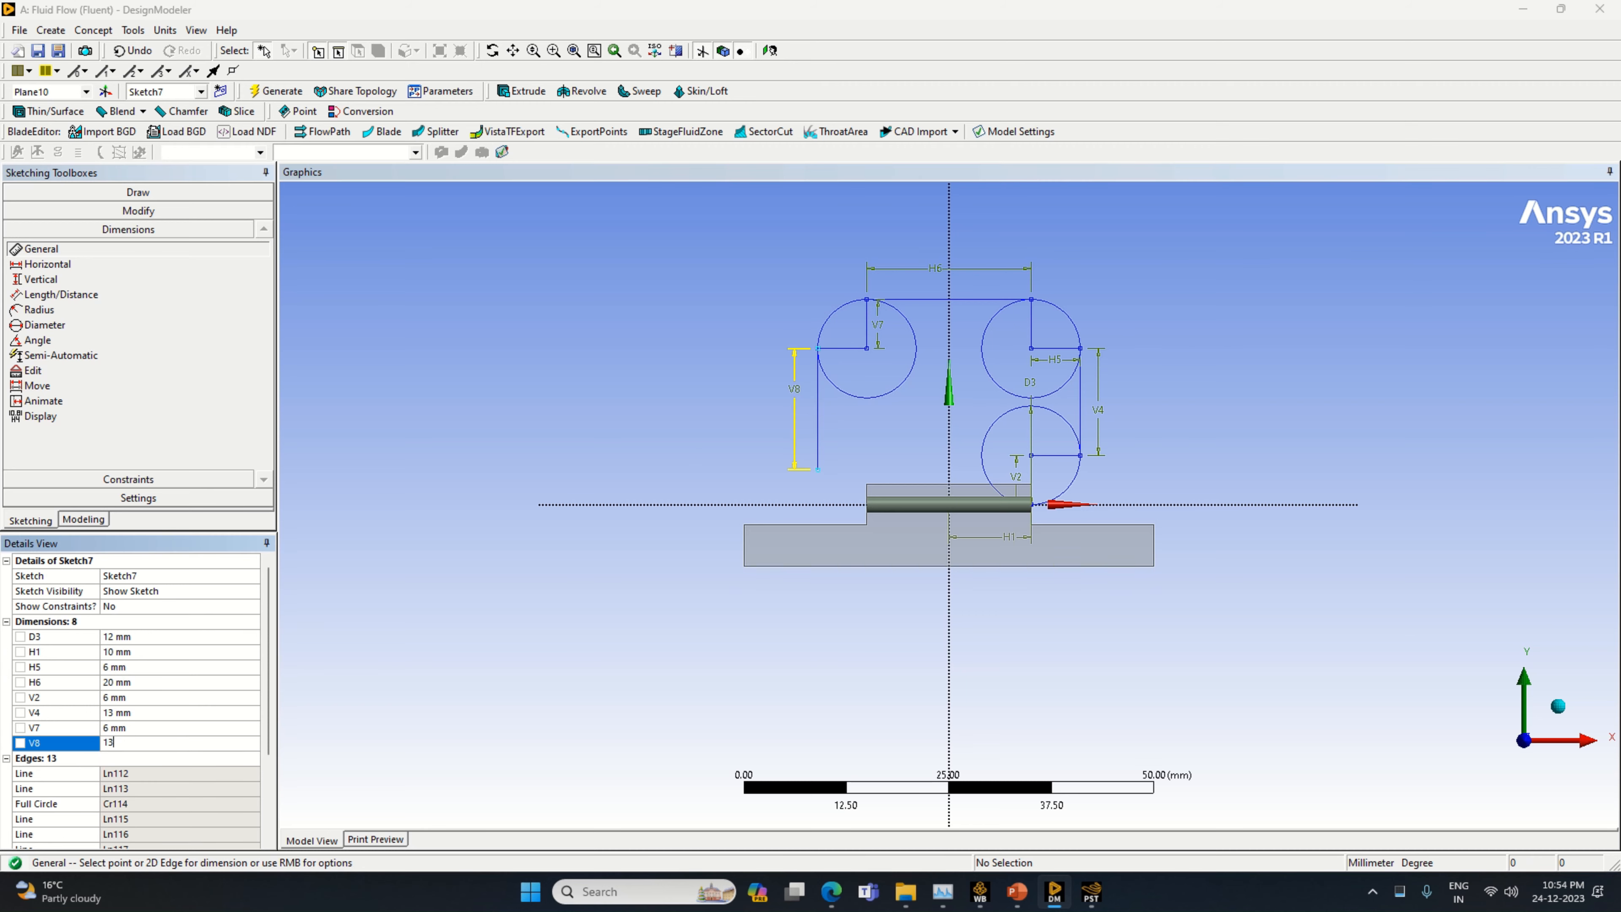
key("Return")
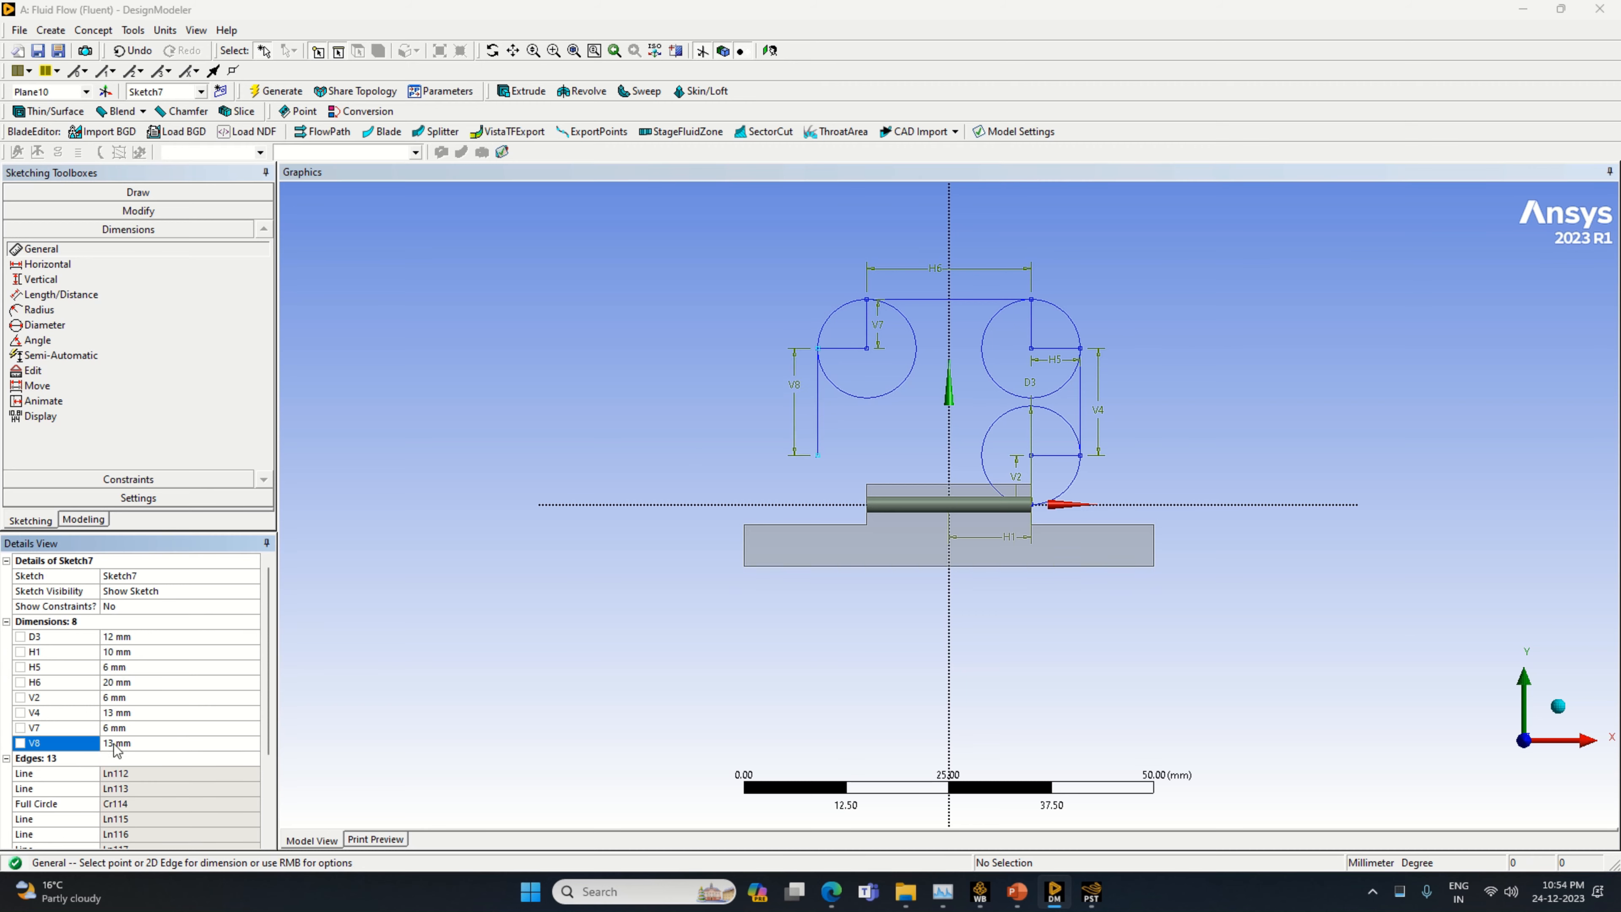
Draw a horizontal line inward from the lower end of the second 13 mm line and dimension it to 6 mm
left_click(108, 192)
left_click(66, 214)
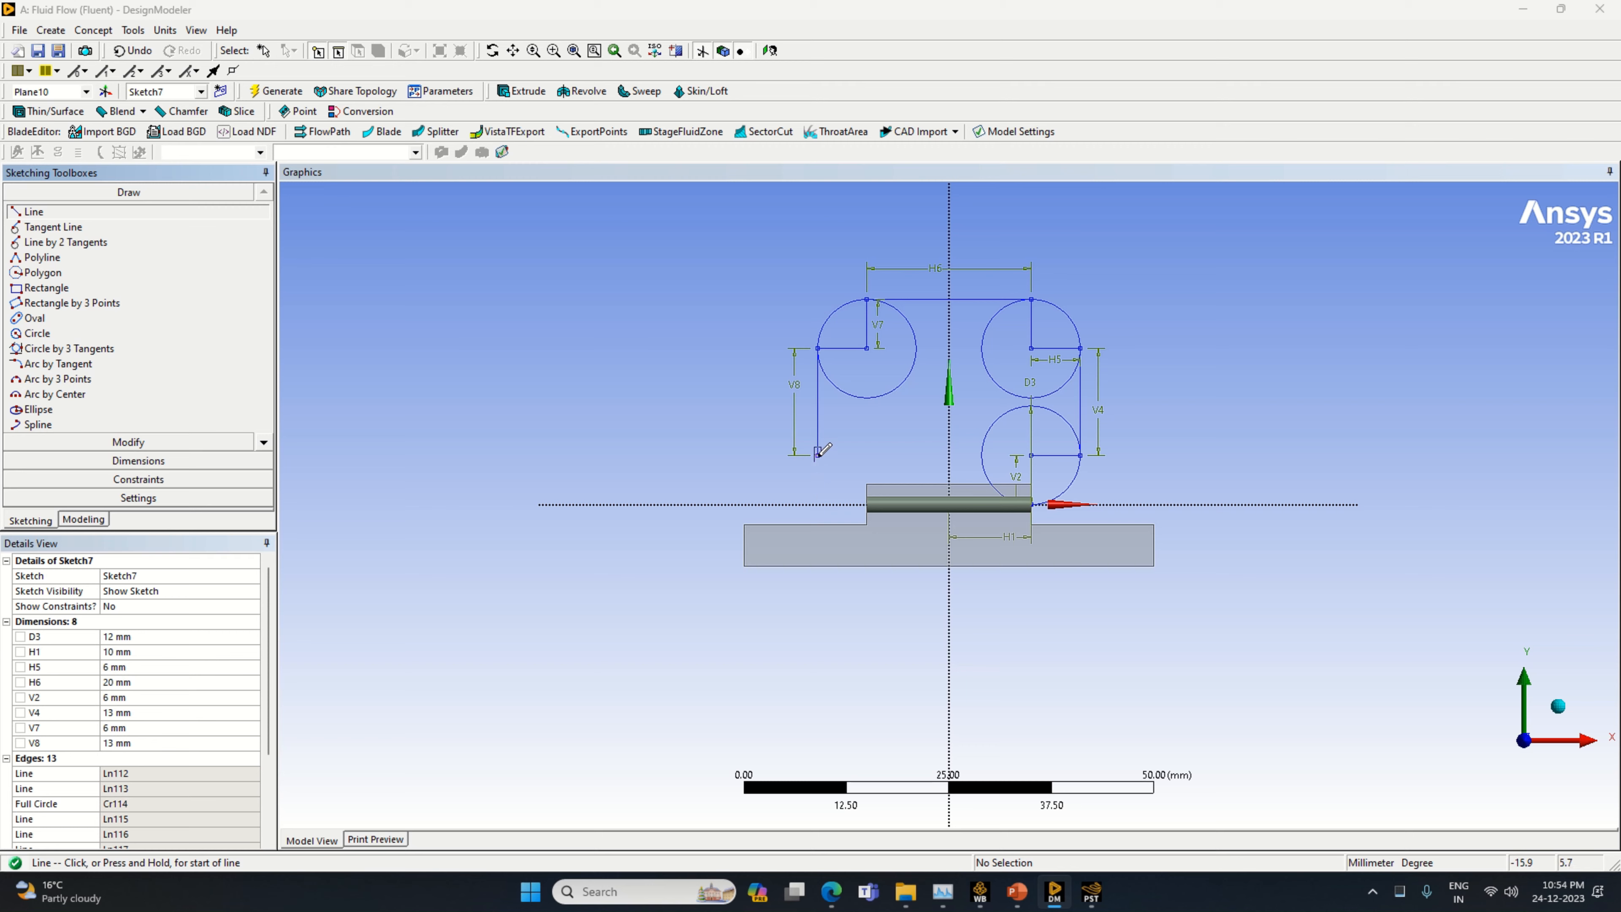
left_click(818, 452)
left_click(872, 455)
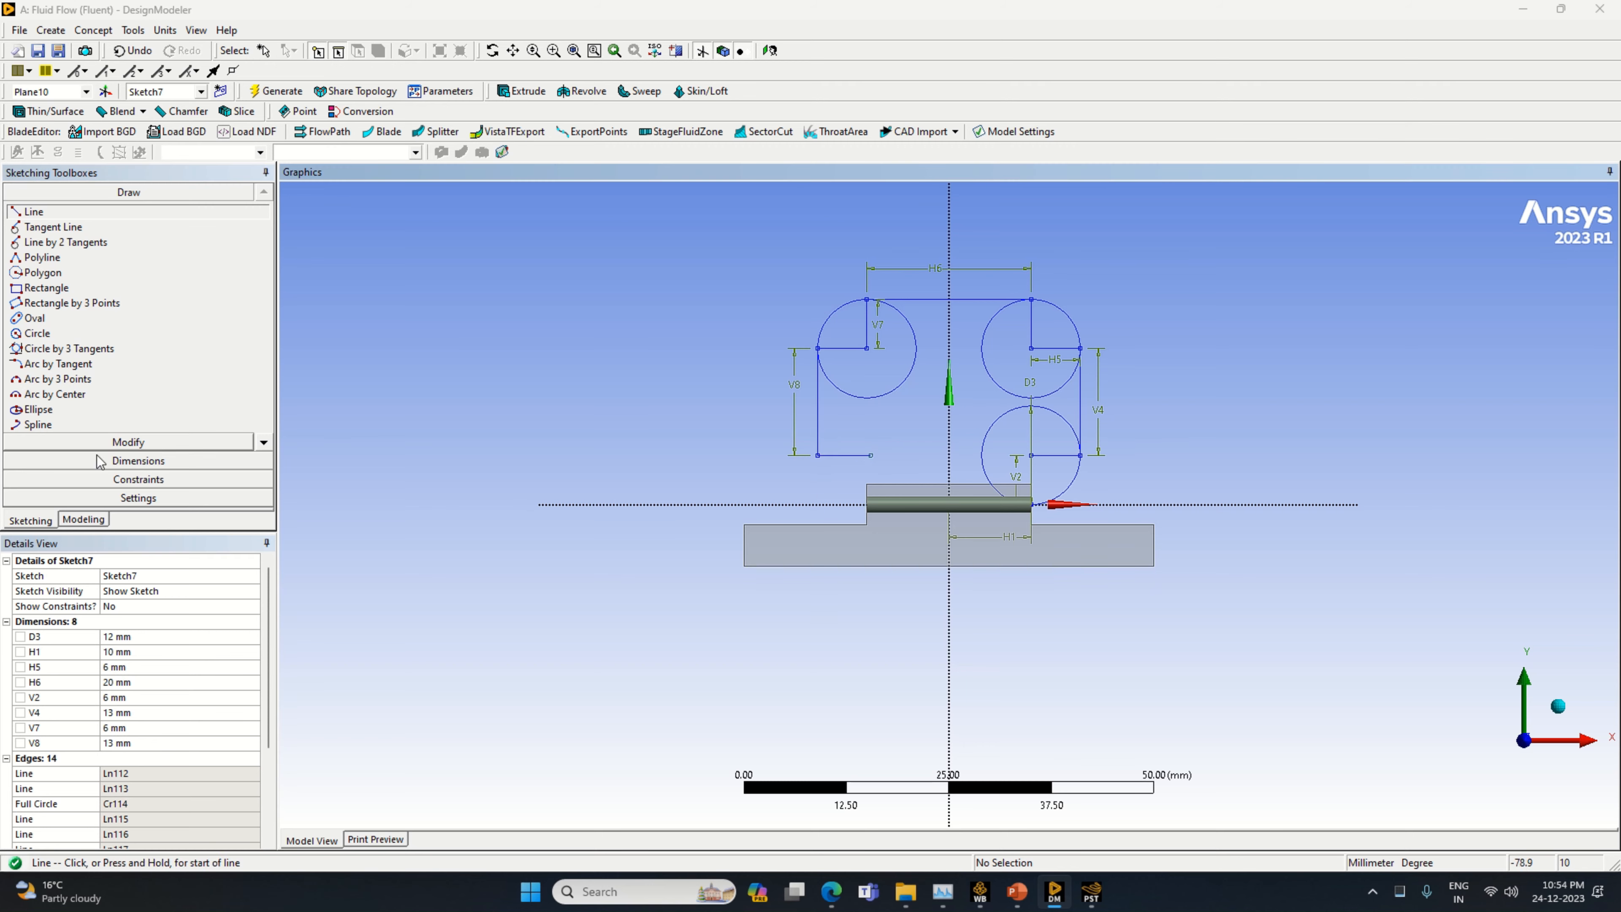
left_click(138, 461)
left_click(849, 455)
left_click(858, 431)
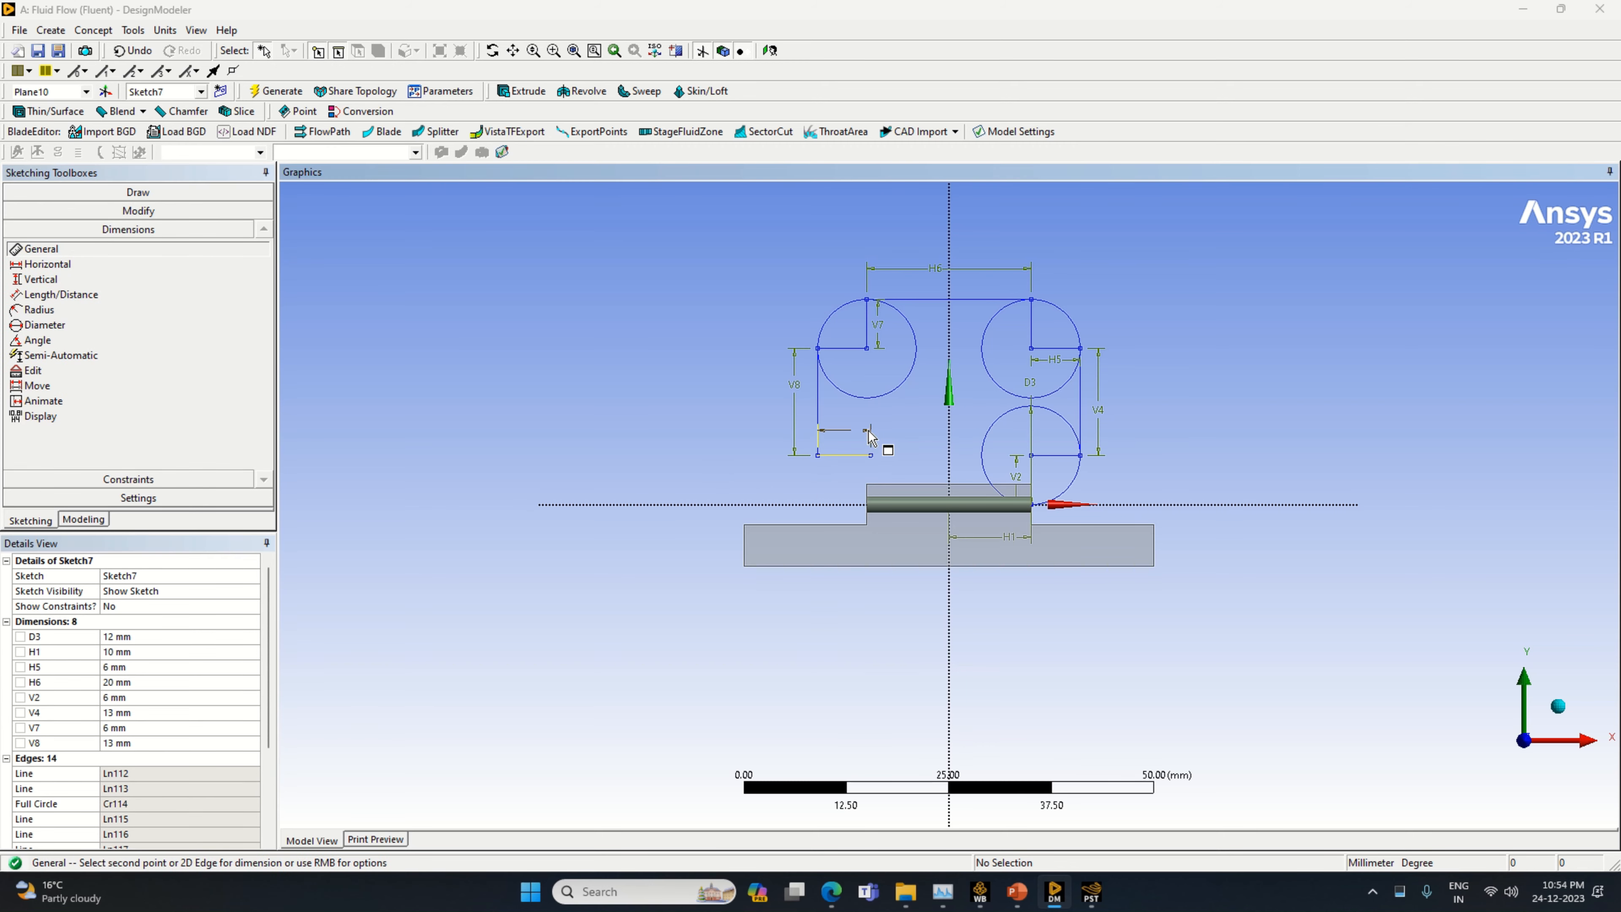
left_click(158, 698)
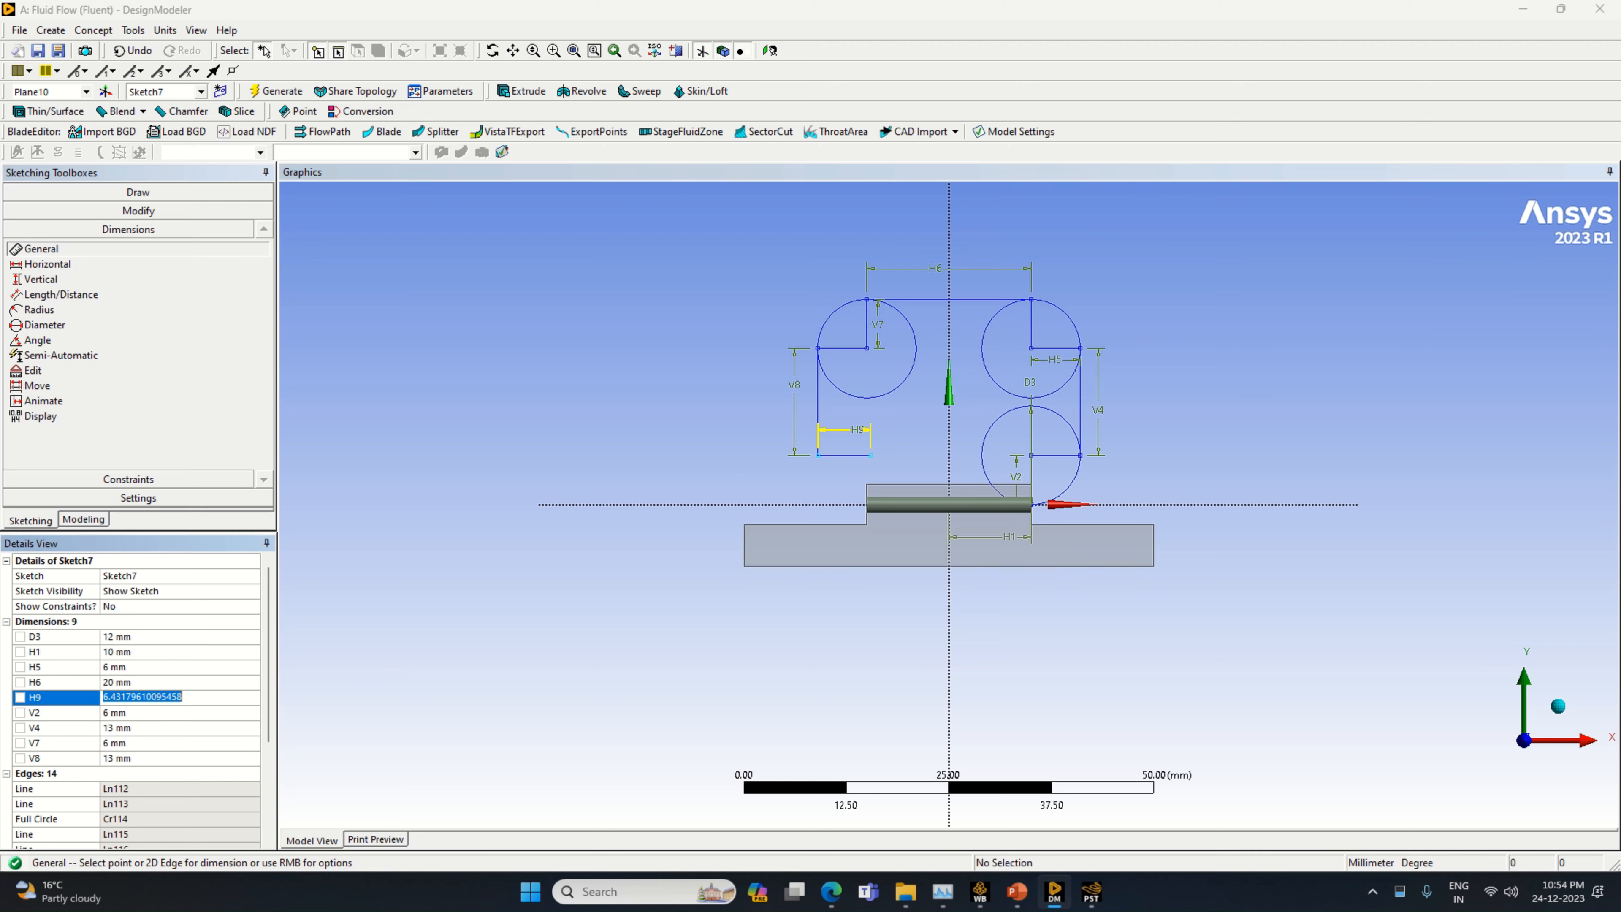
type("6")
key("Return")
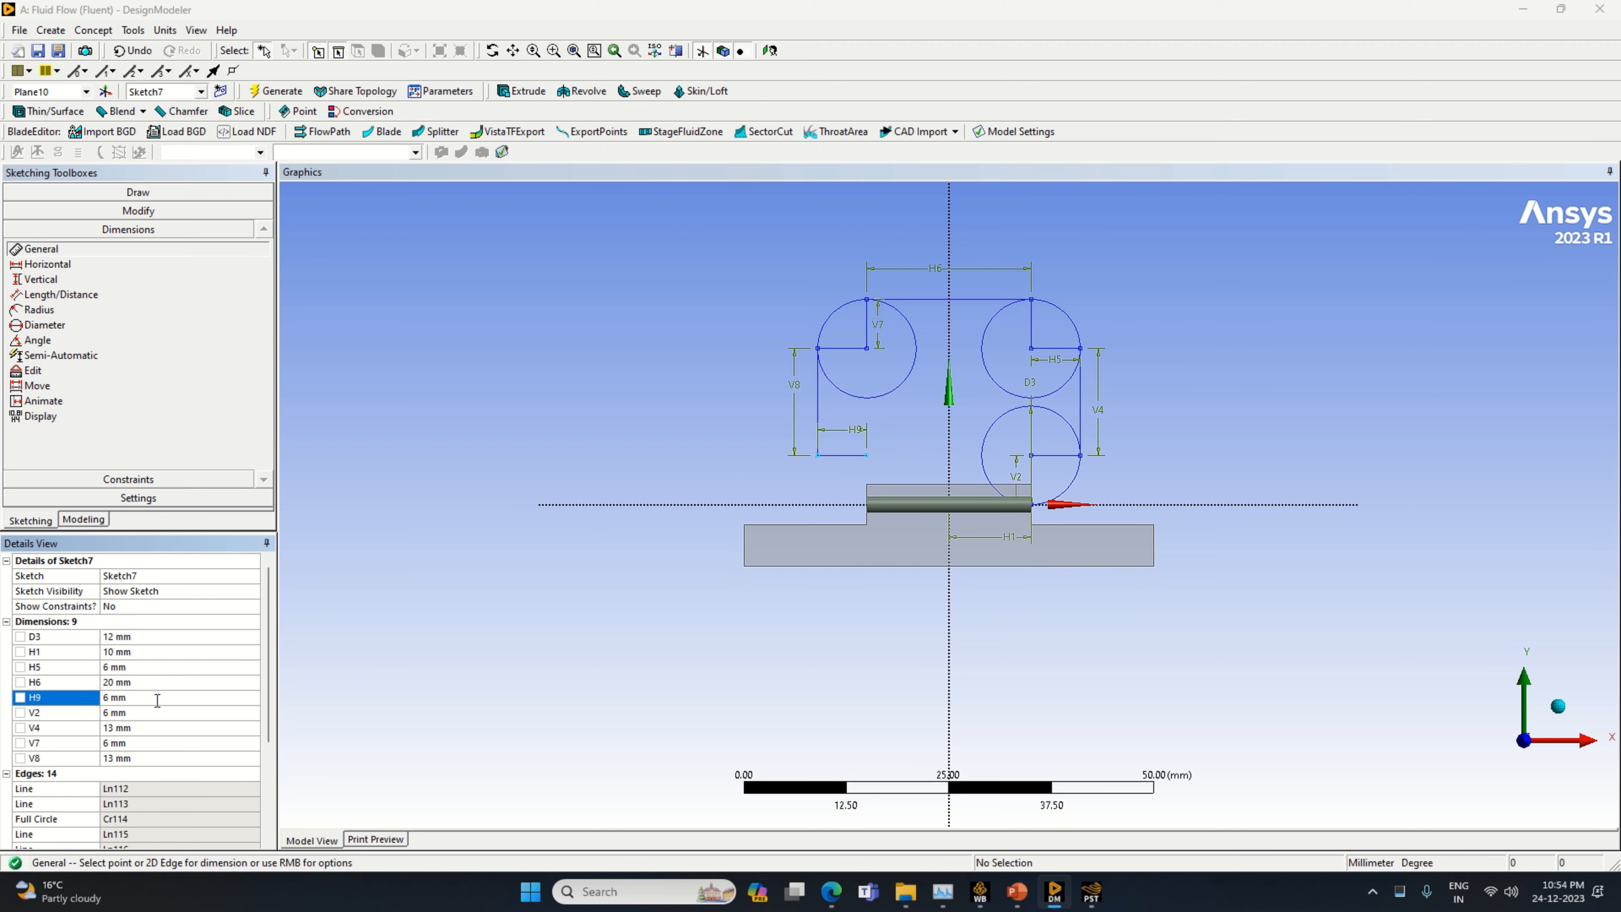
Draw a circle centred on the inner end of the lower 6 mm line, passing through the cylinder's end on the horizontal axis
left_click(132, 195)
left_click(61, 332)
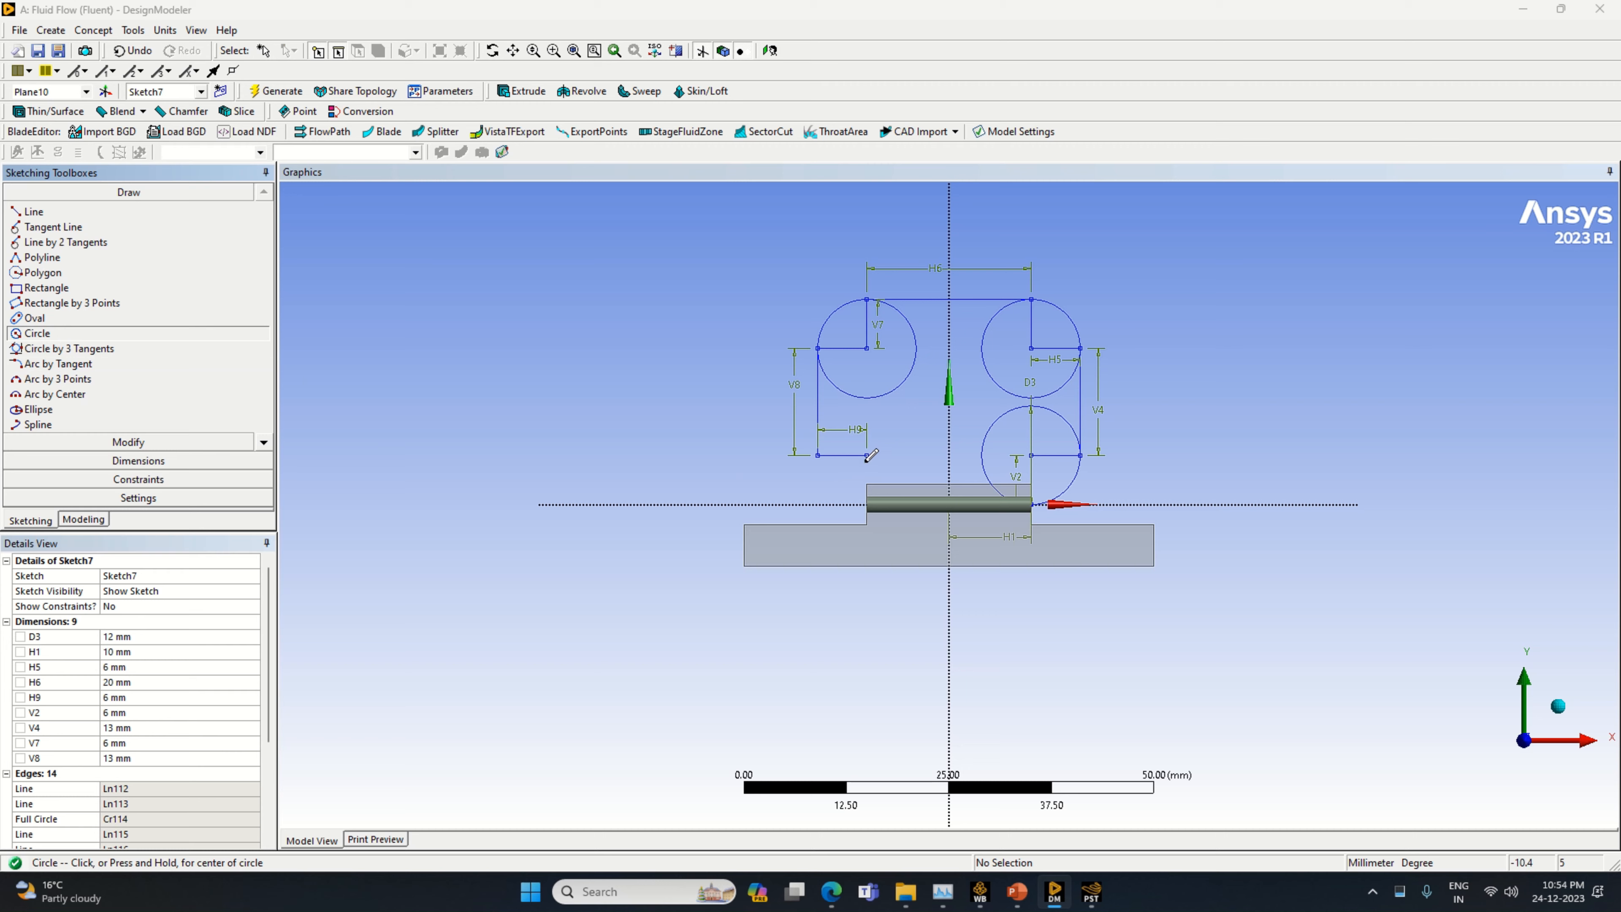
left_click(866, 455)
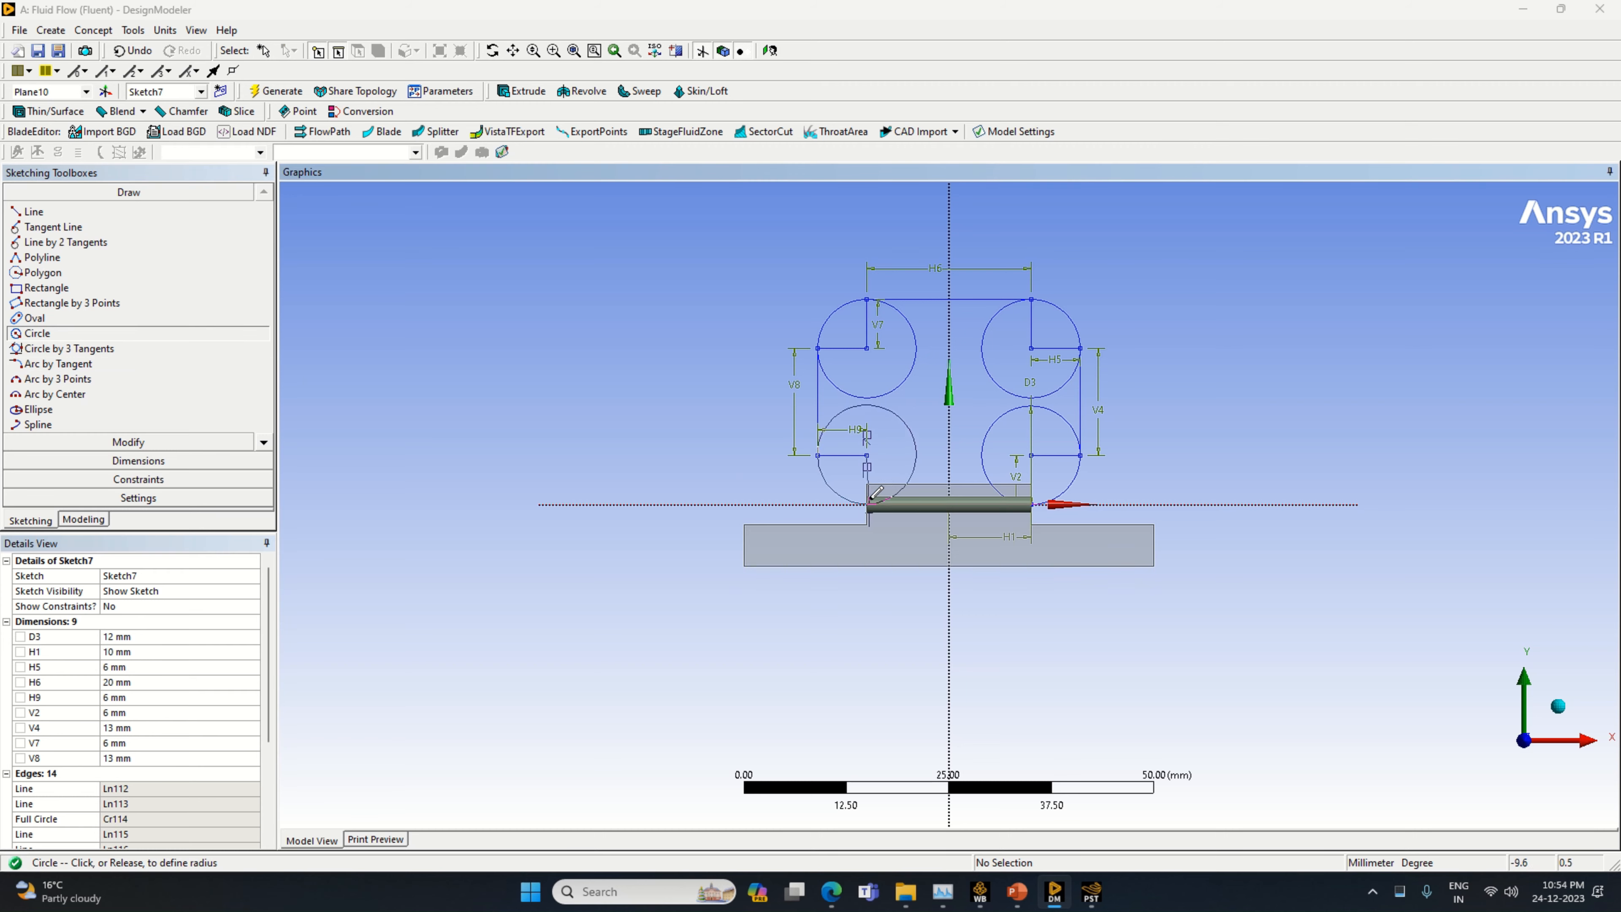
left_click(868, 503)
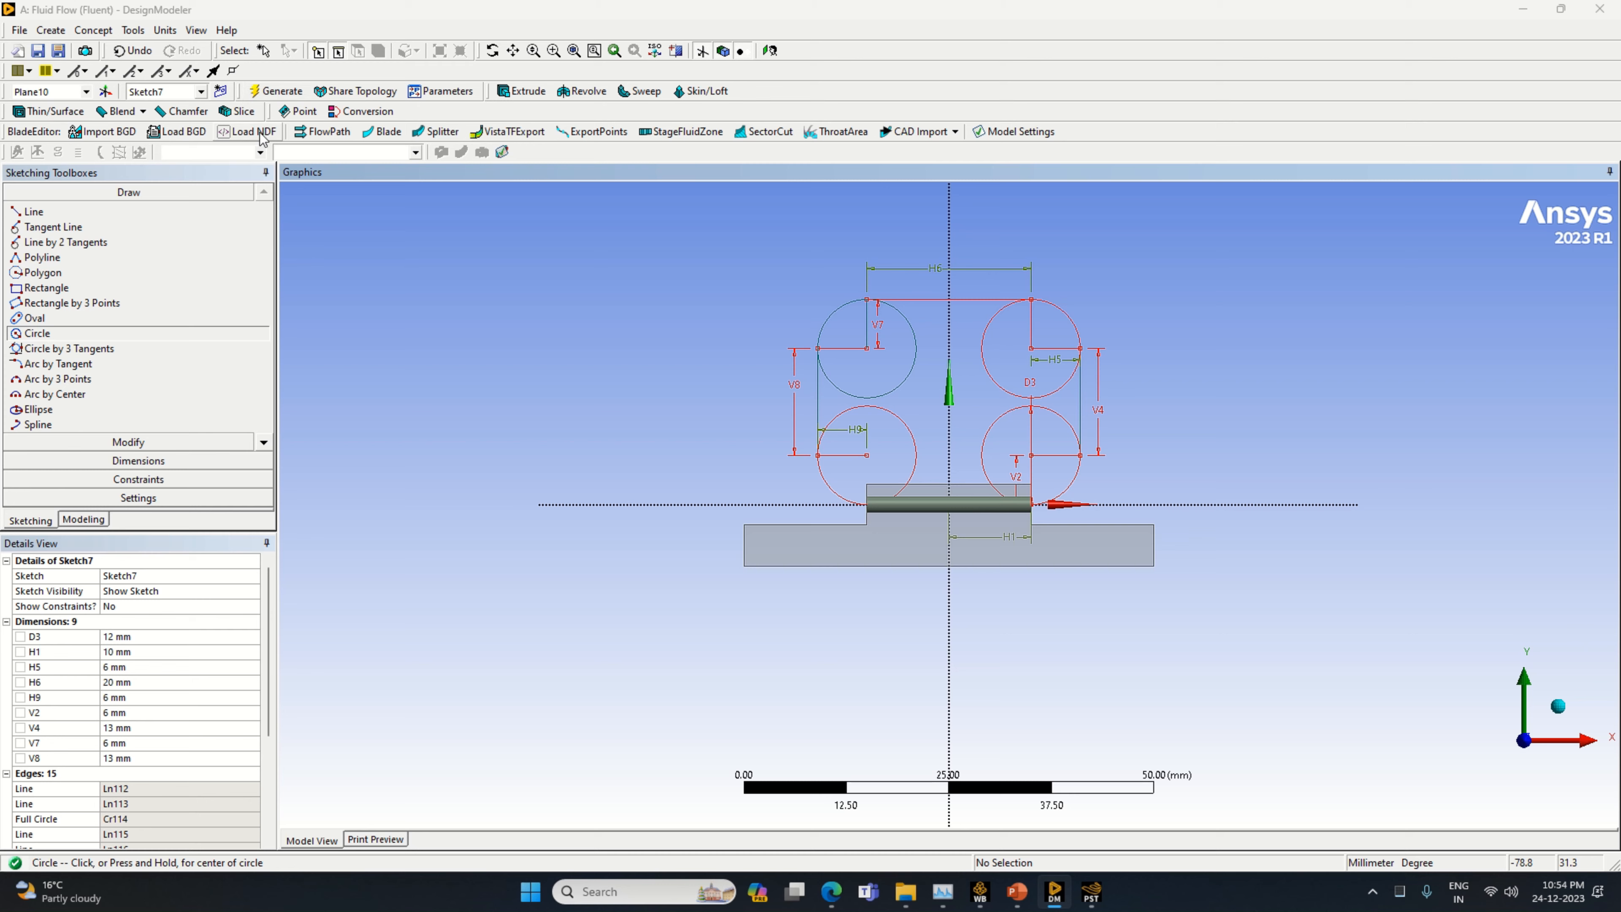
Trim the construction lines and inner arcs of the two circles on the positive X side of the loop sketch
left_click(128, 442)
left_click(38, 275)
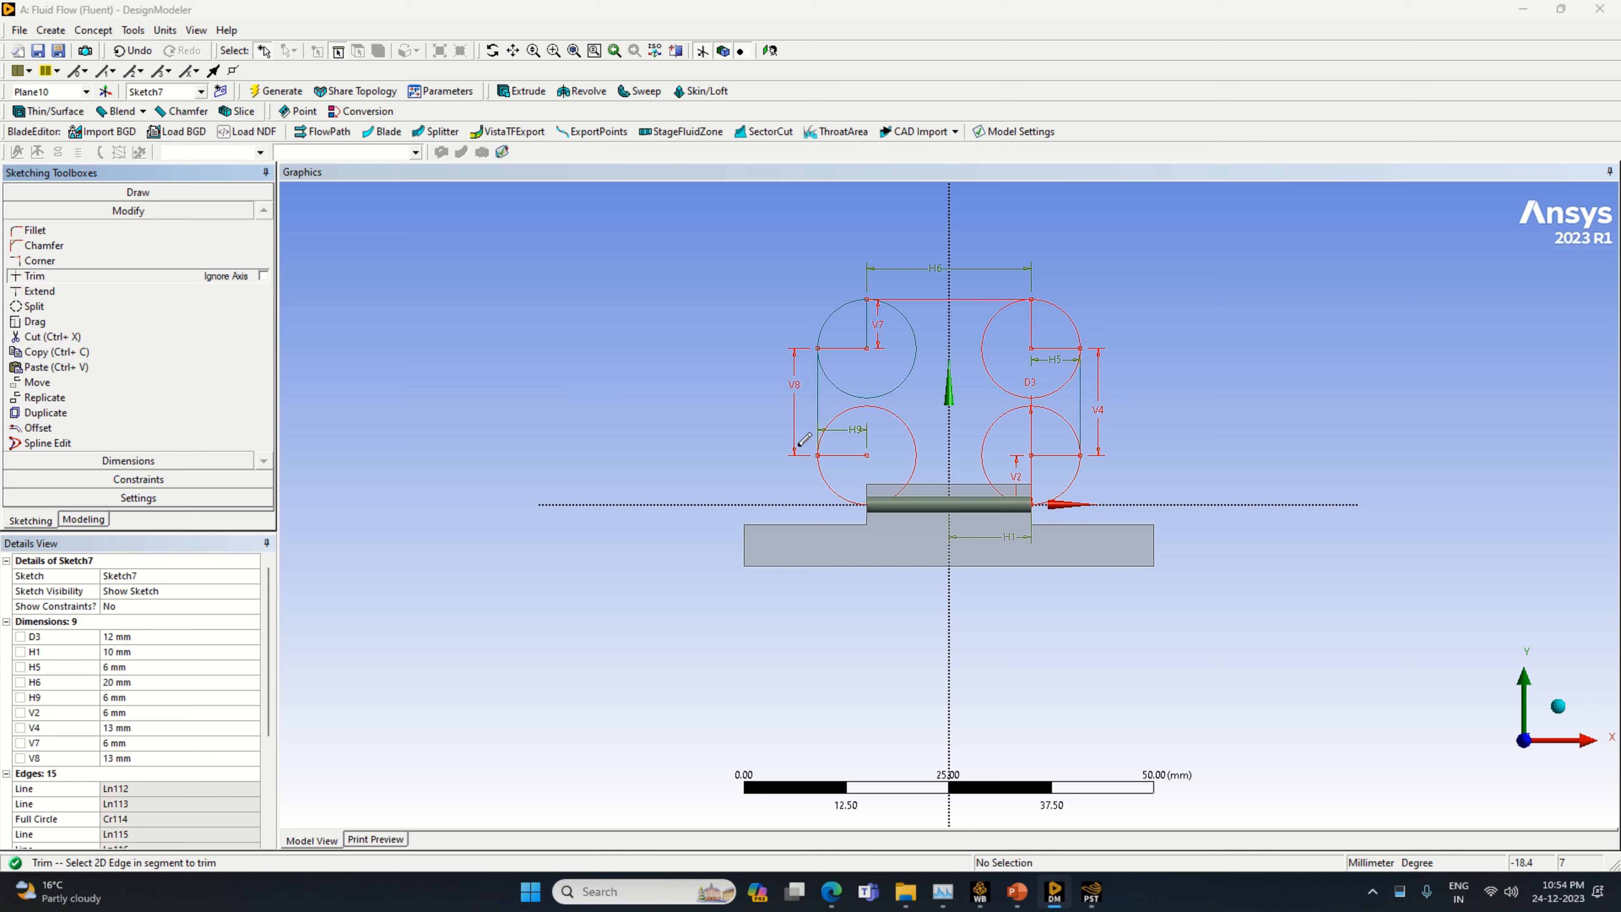
left_click(1030, 477)
left_click(1049, 458)
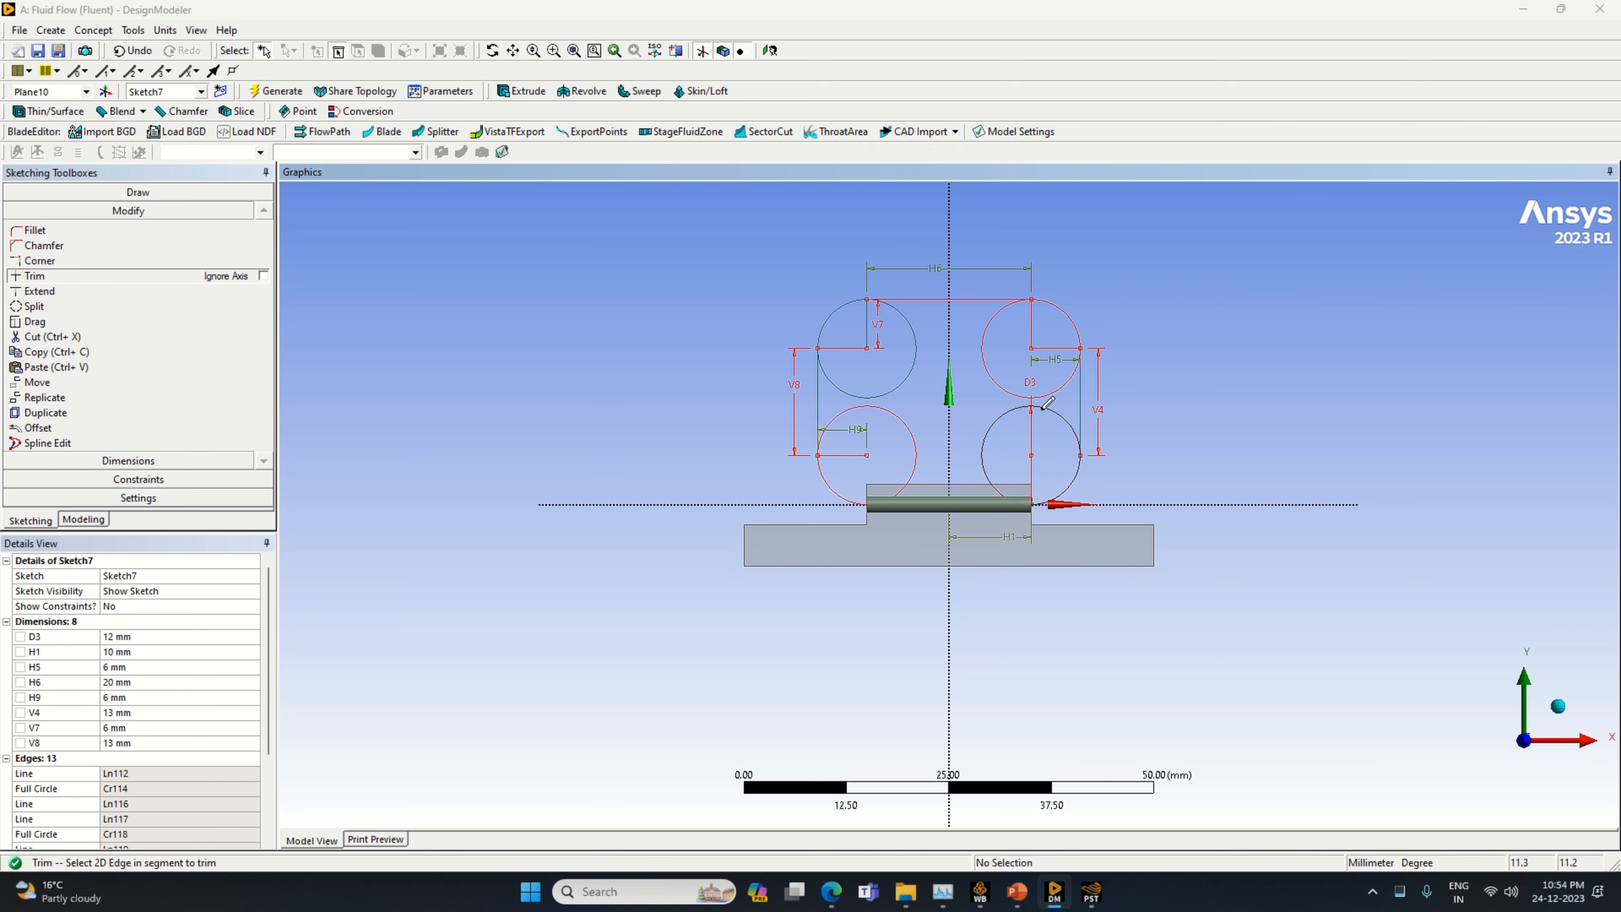
left_click(1005, 415)
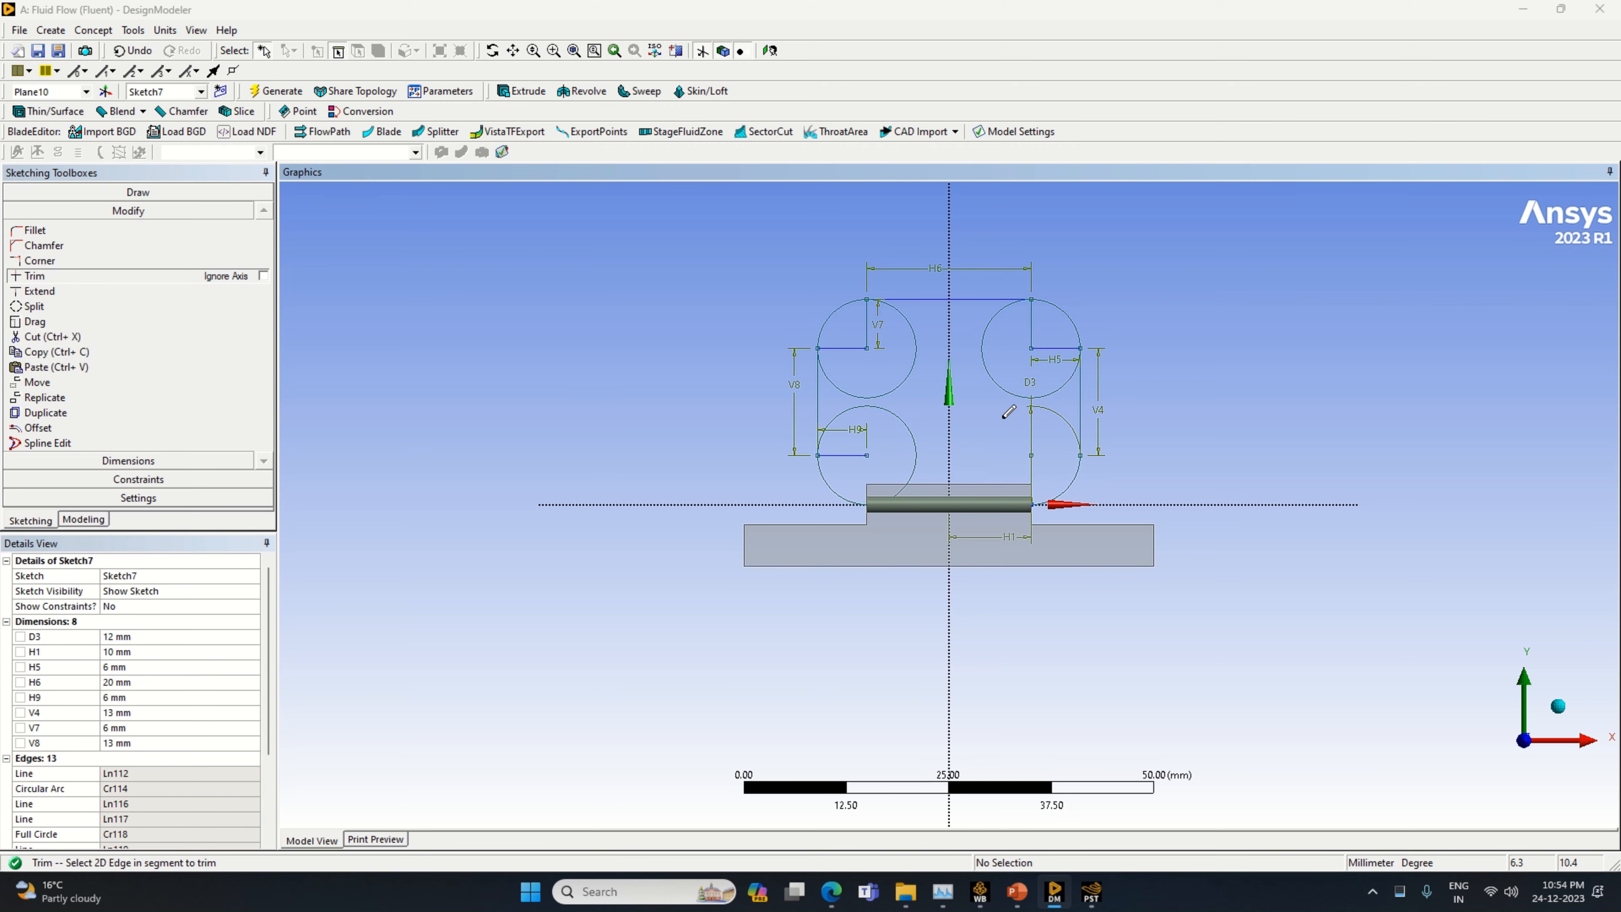
left_click(1018, 386)
left_click(1046, 348)
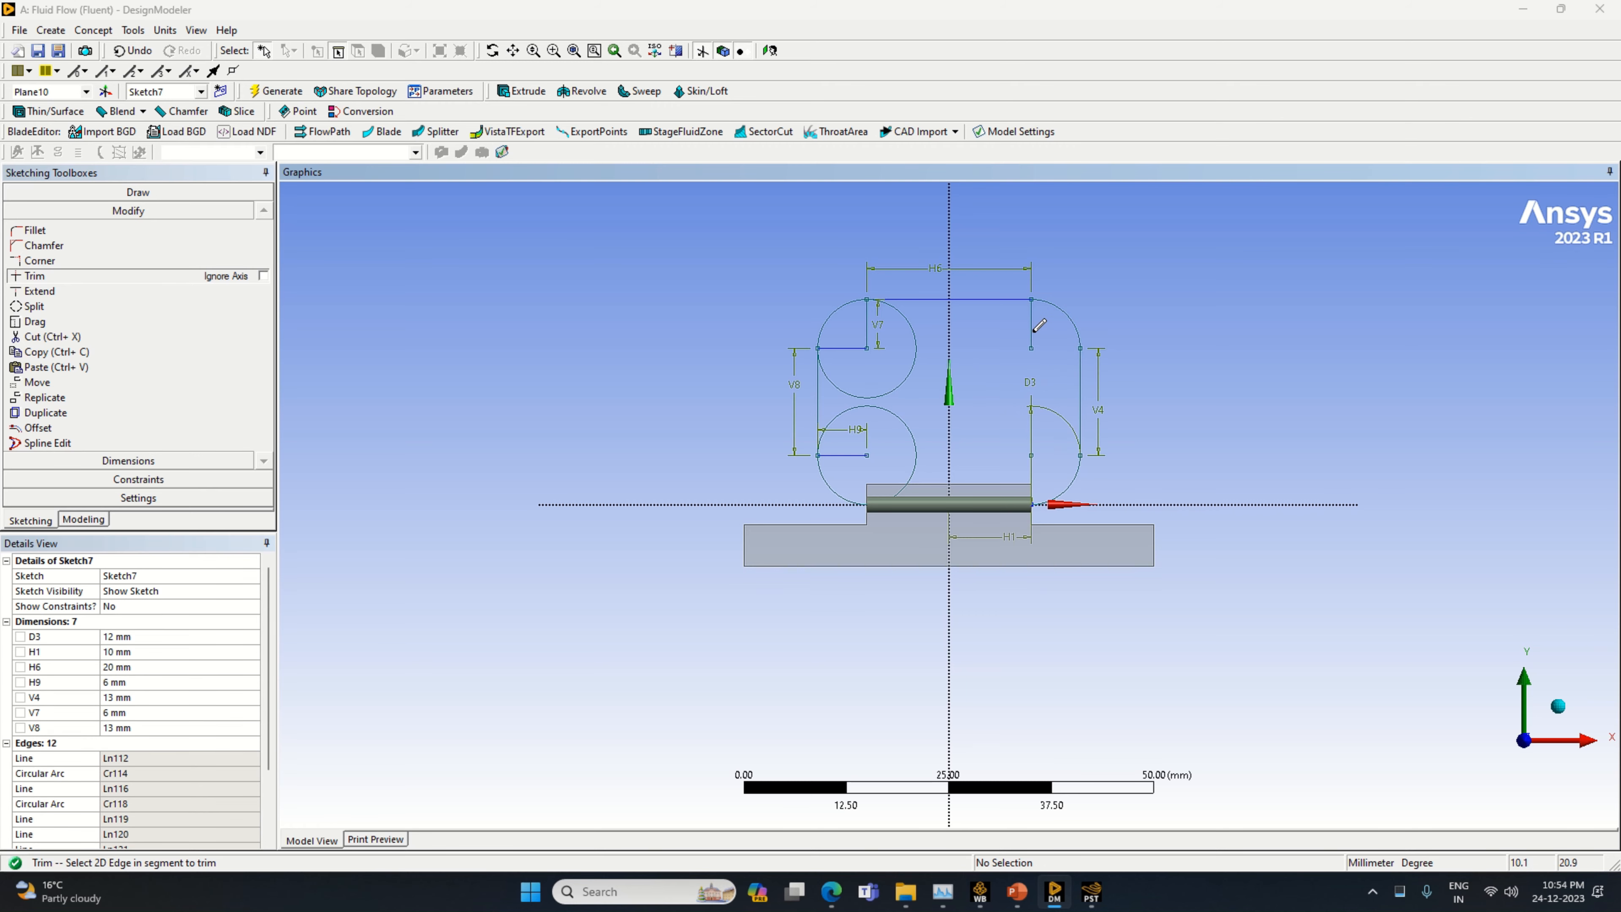
left_click(1034, 325)
Trim the remaining construction lines and inner arcs on the negative X side, plus the horizontal base line along the cylinder
left_click(875, 328)
left_click(843, 348)
left_click(902, 374)
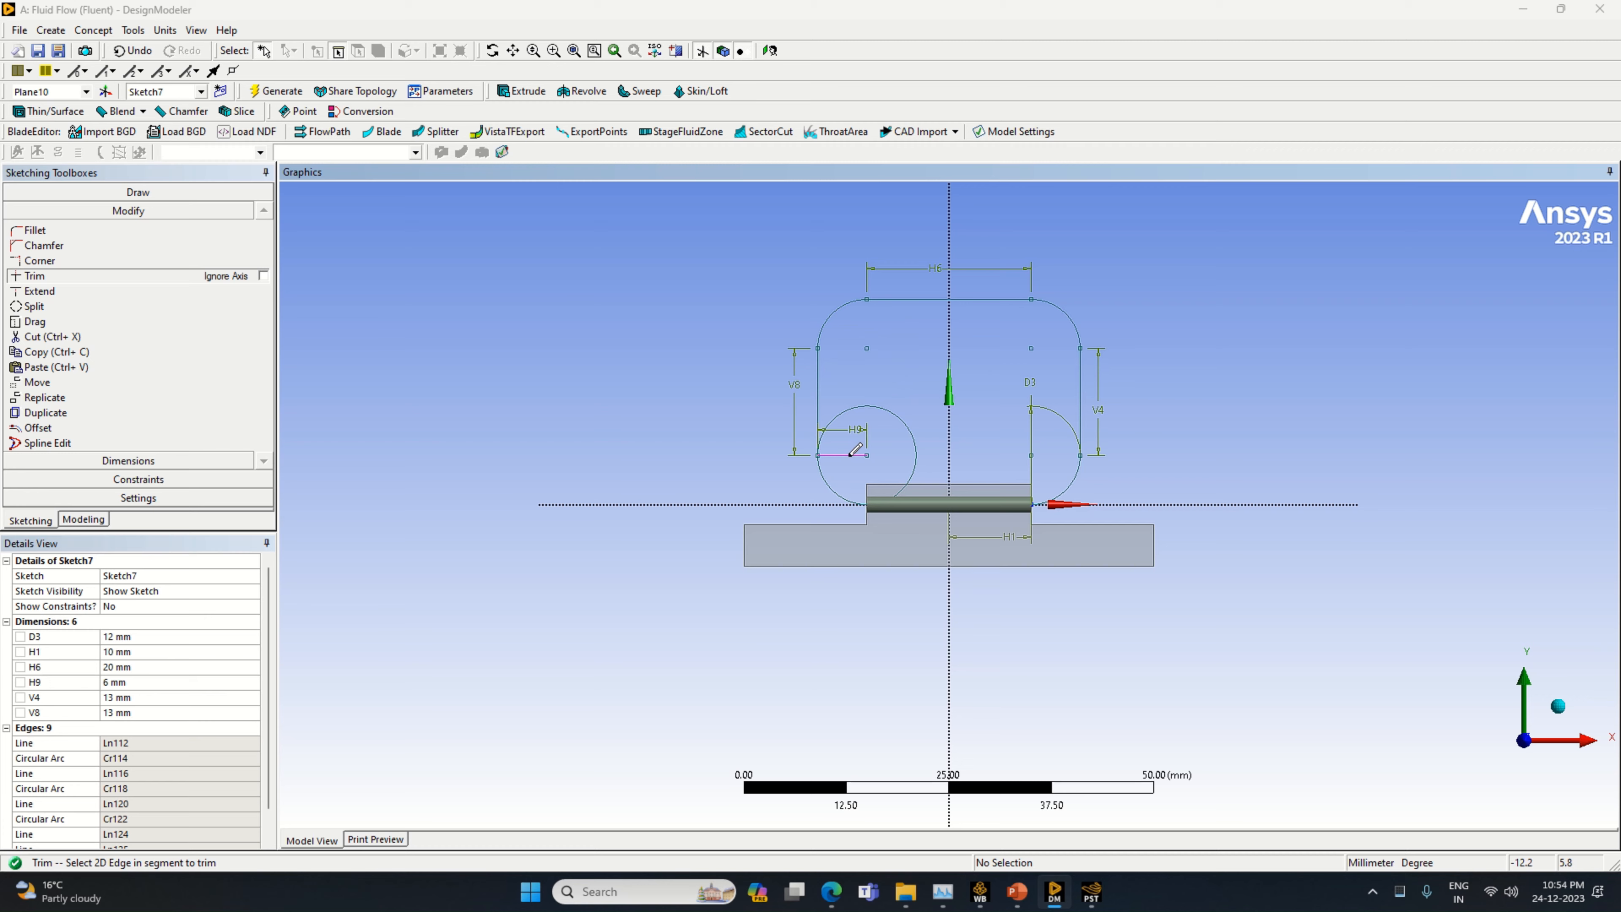
left_click(855, 451)
left_click(913, 441)
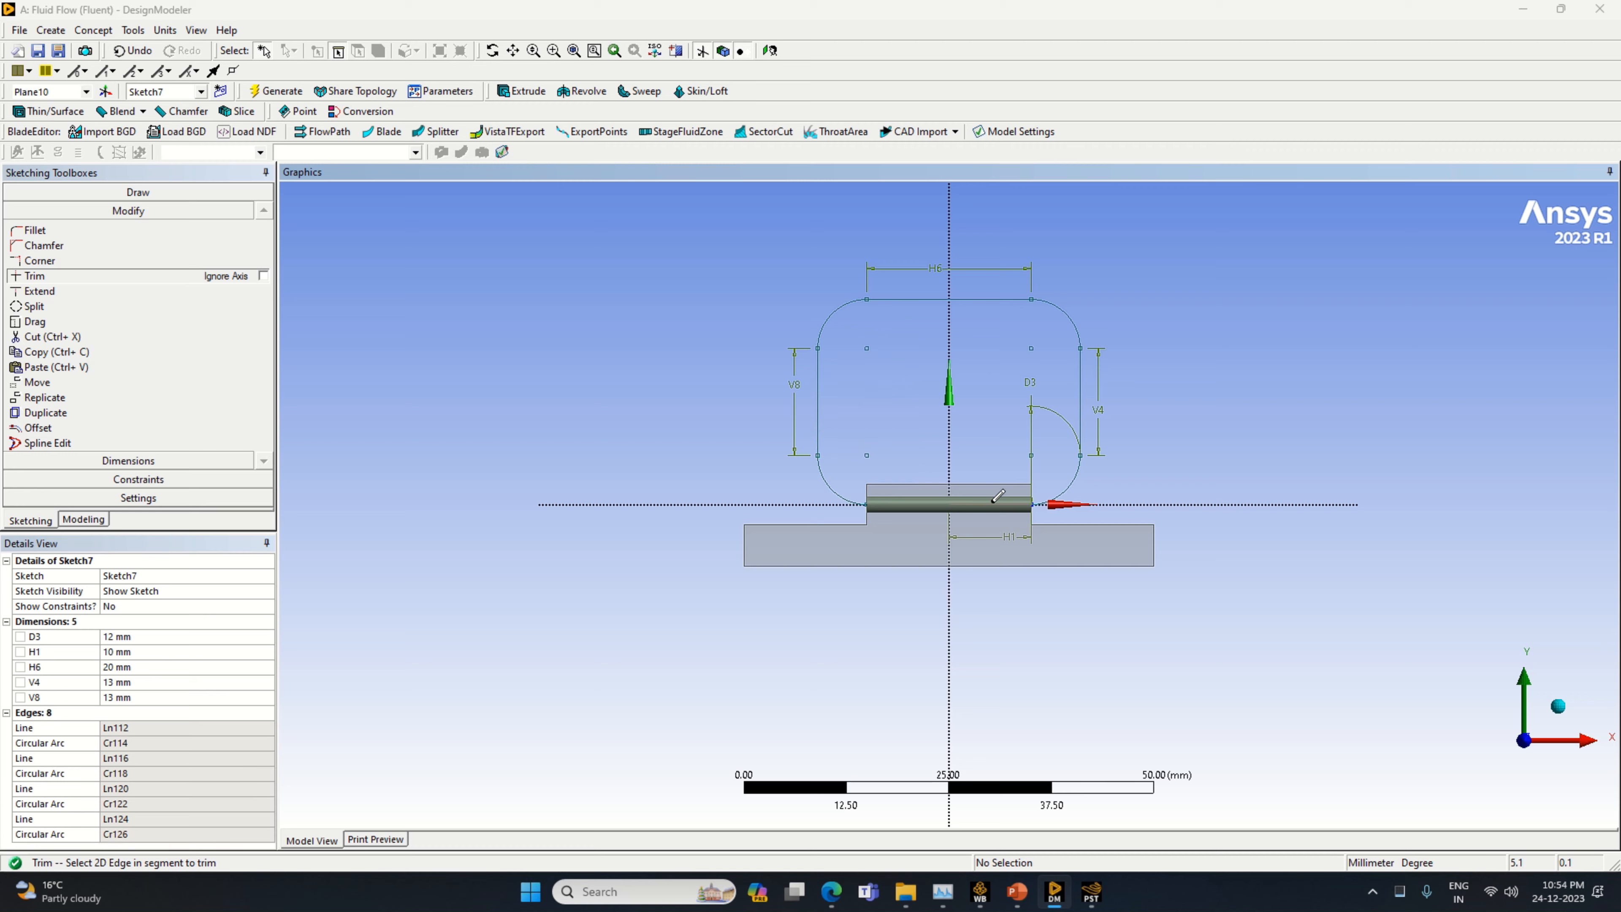
left_click(994, 500)
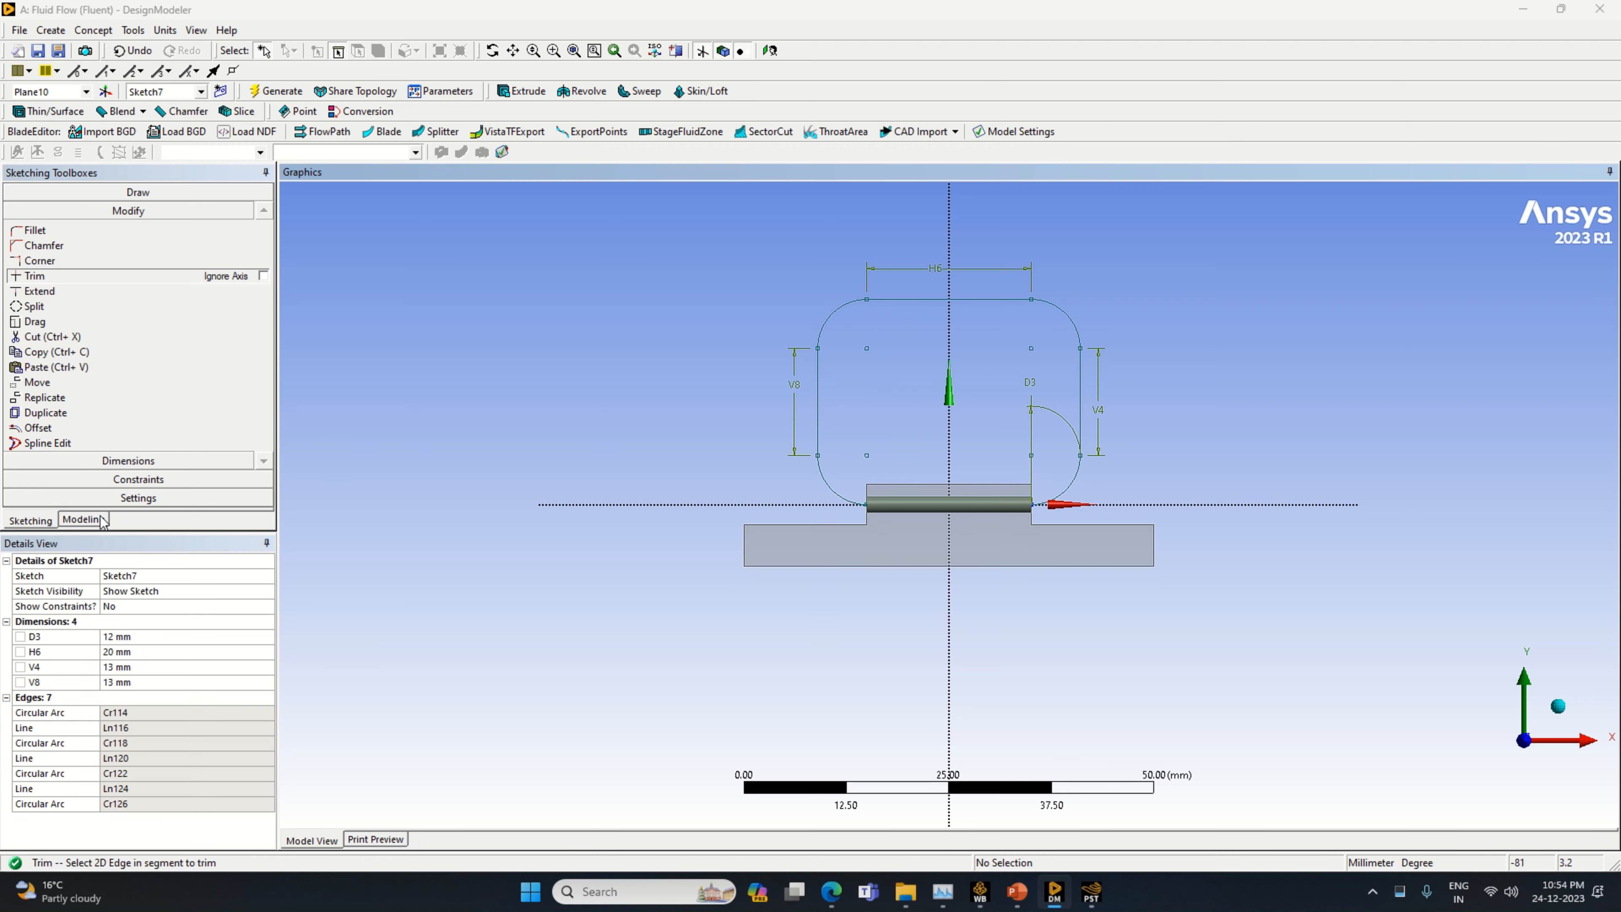
Create a Sweep using the end face of the cylinder on Plane10 as the profile and Sketch7 as the path
left_click(84, 520)
left_click(639, 91)
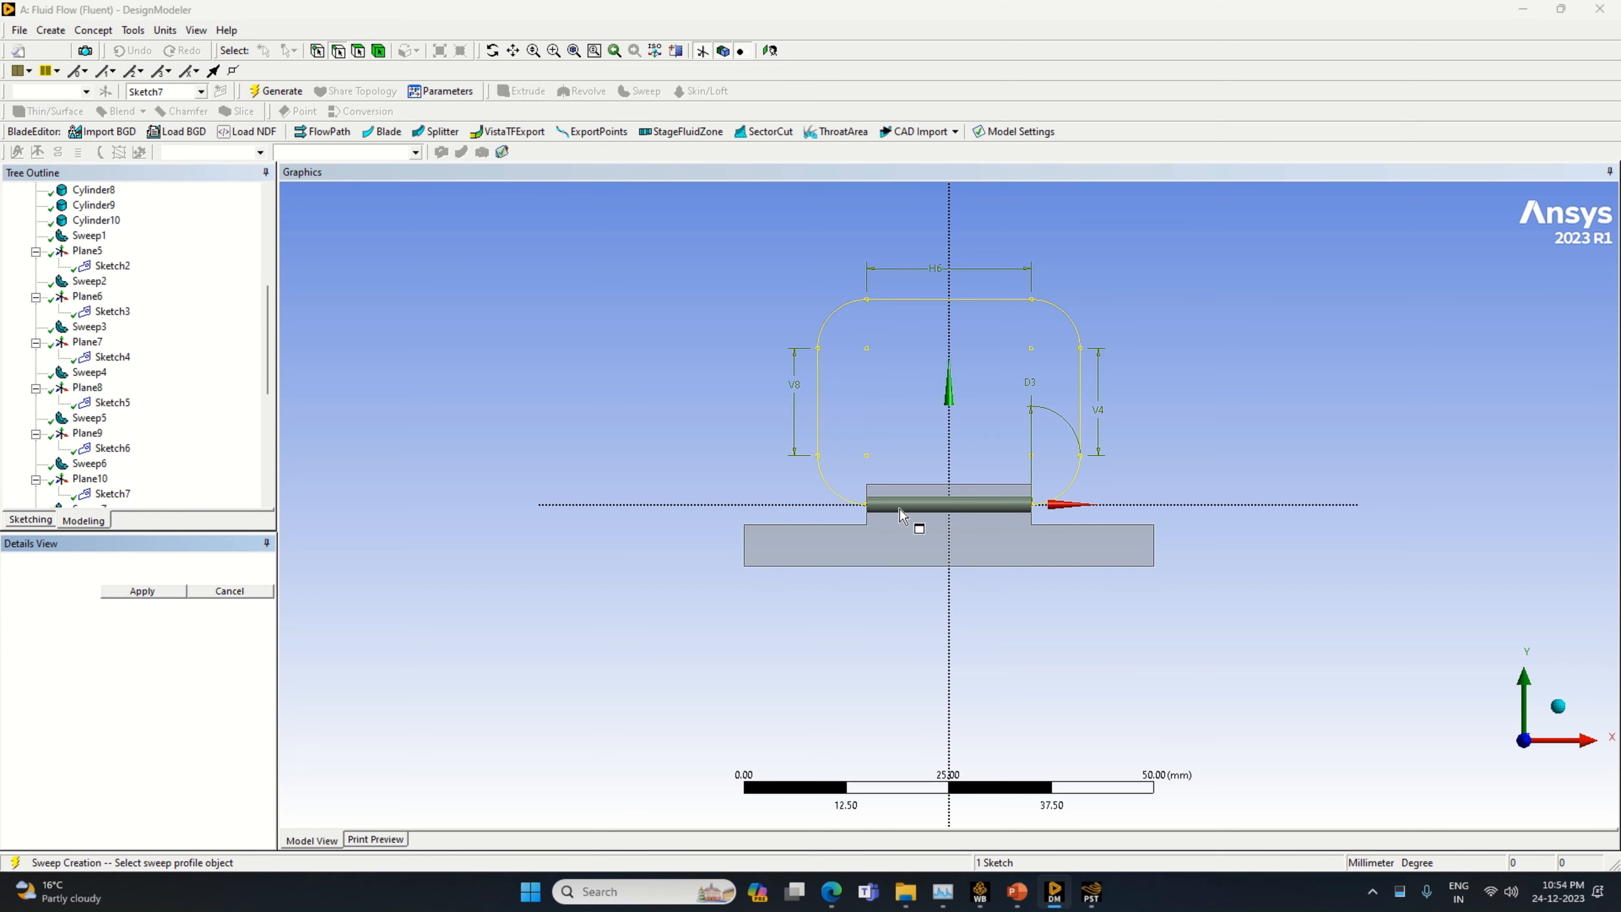
middle_click_drag(916, 525, 874, 629)
middle_click_drag(971, 710, 872, 700)
scroll(1046, 656, "up", 4)
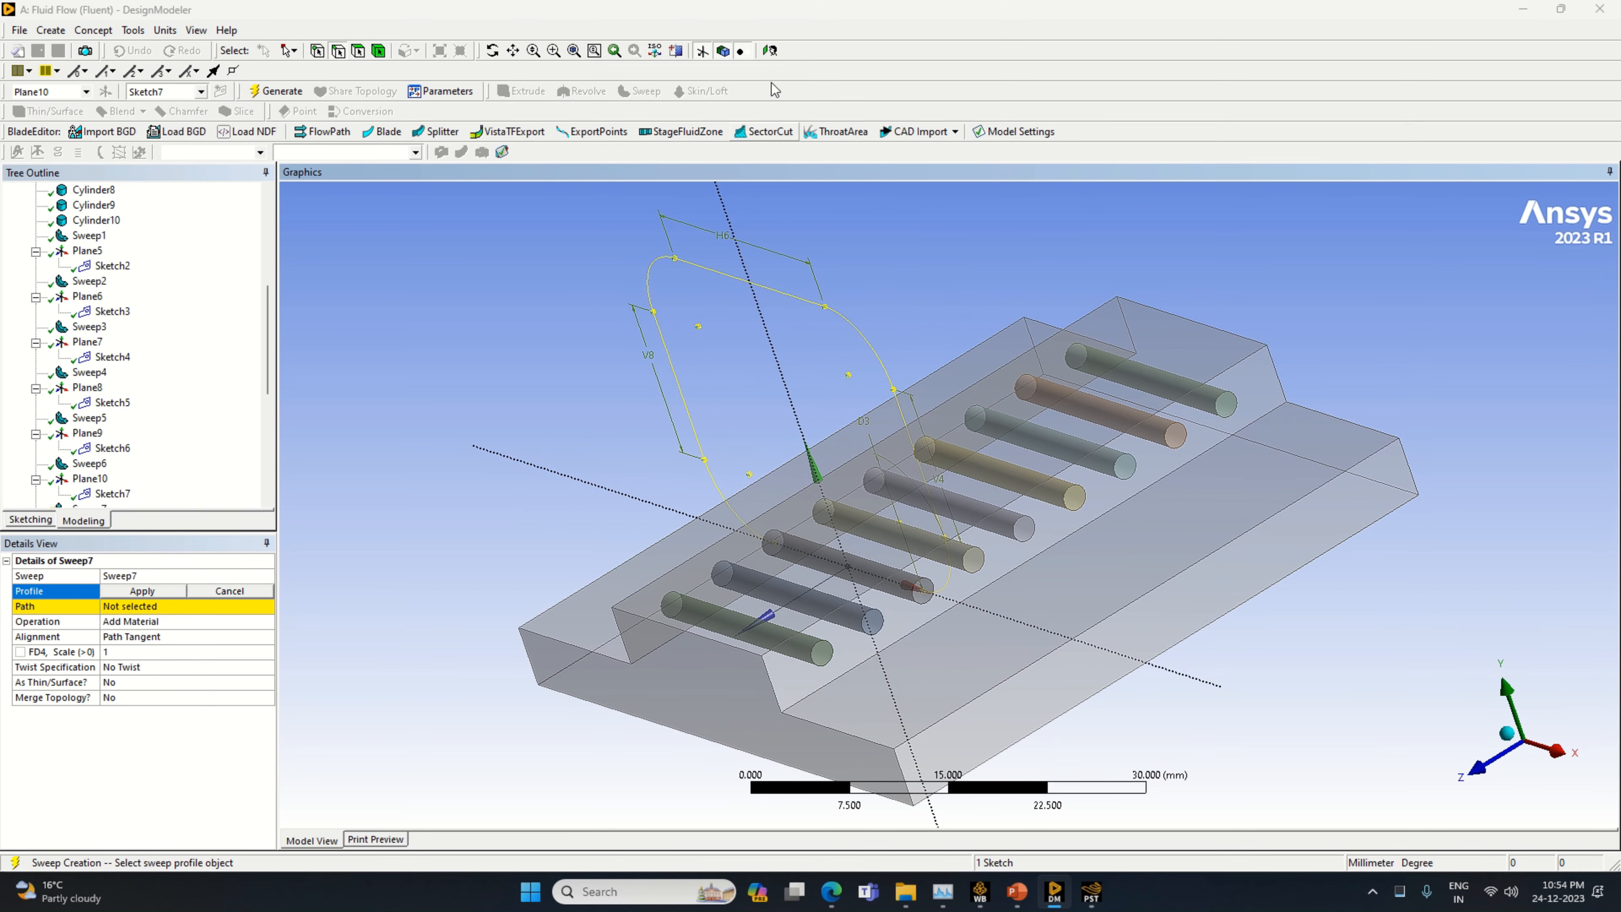
left_click(922, 589)
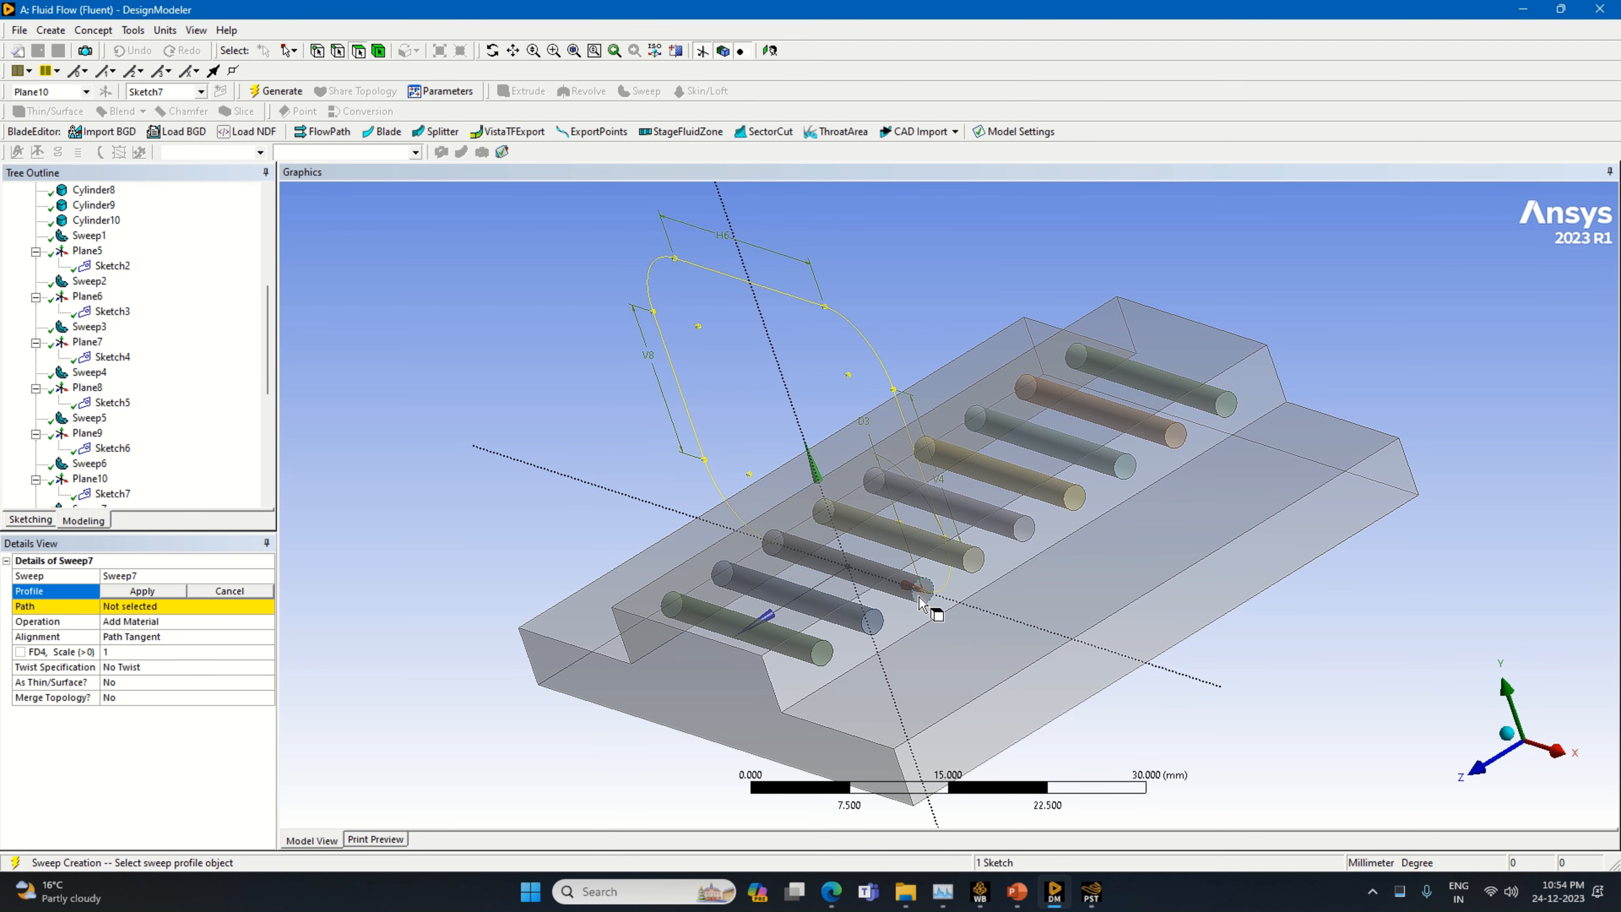
left_click(125, 593)
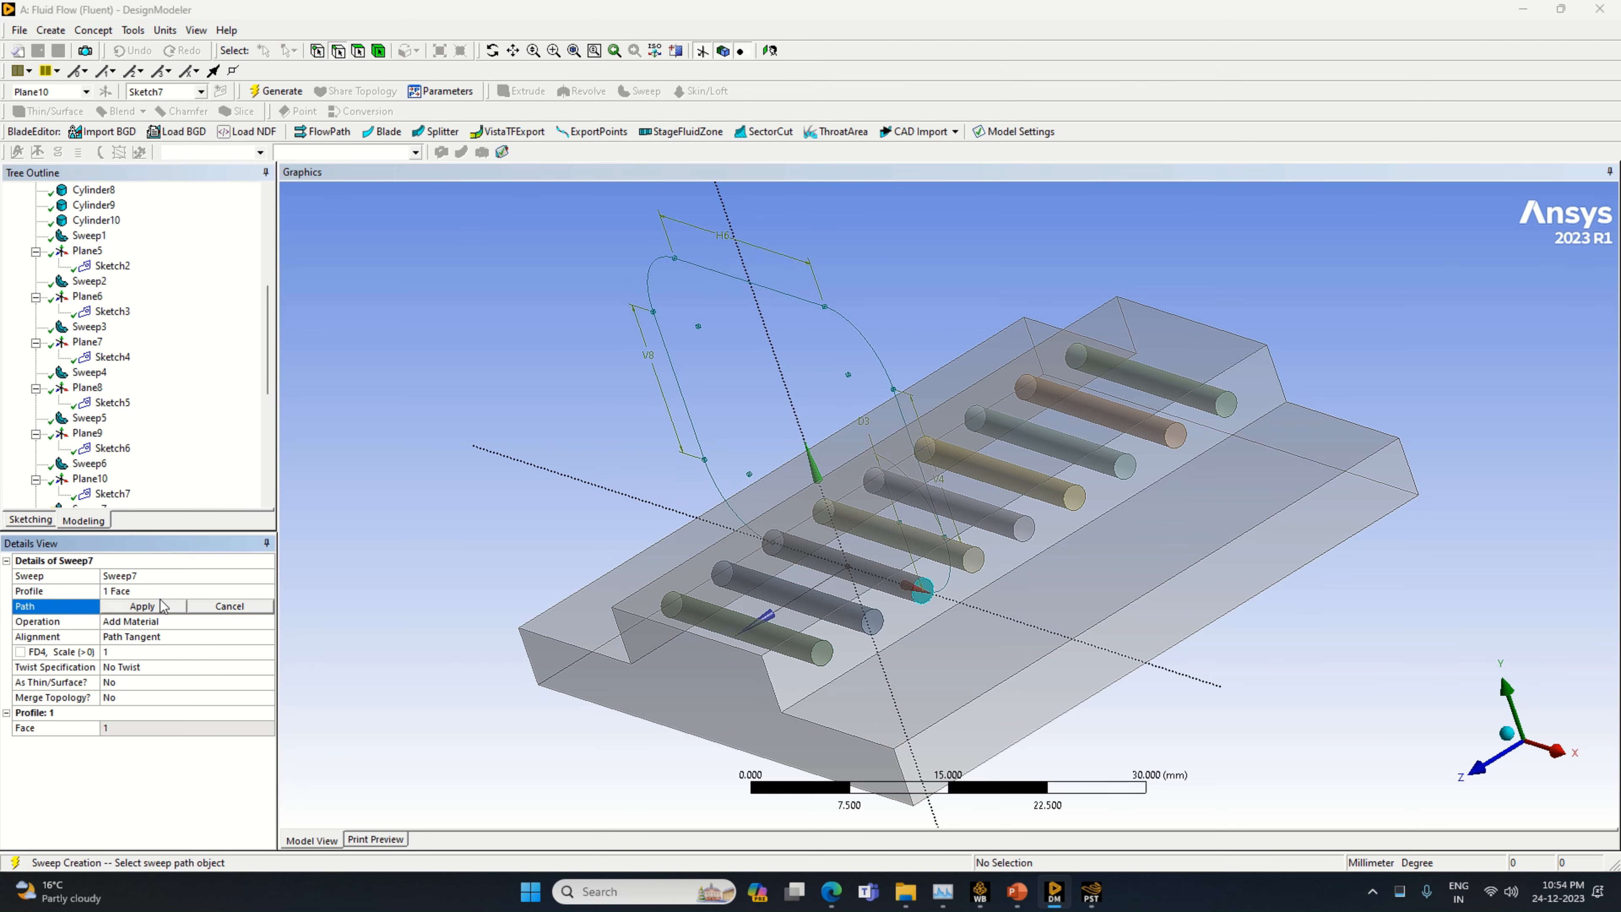
left_click(959, 584)
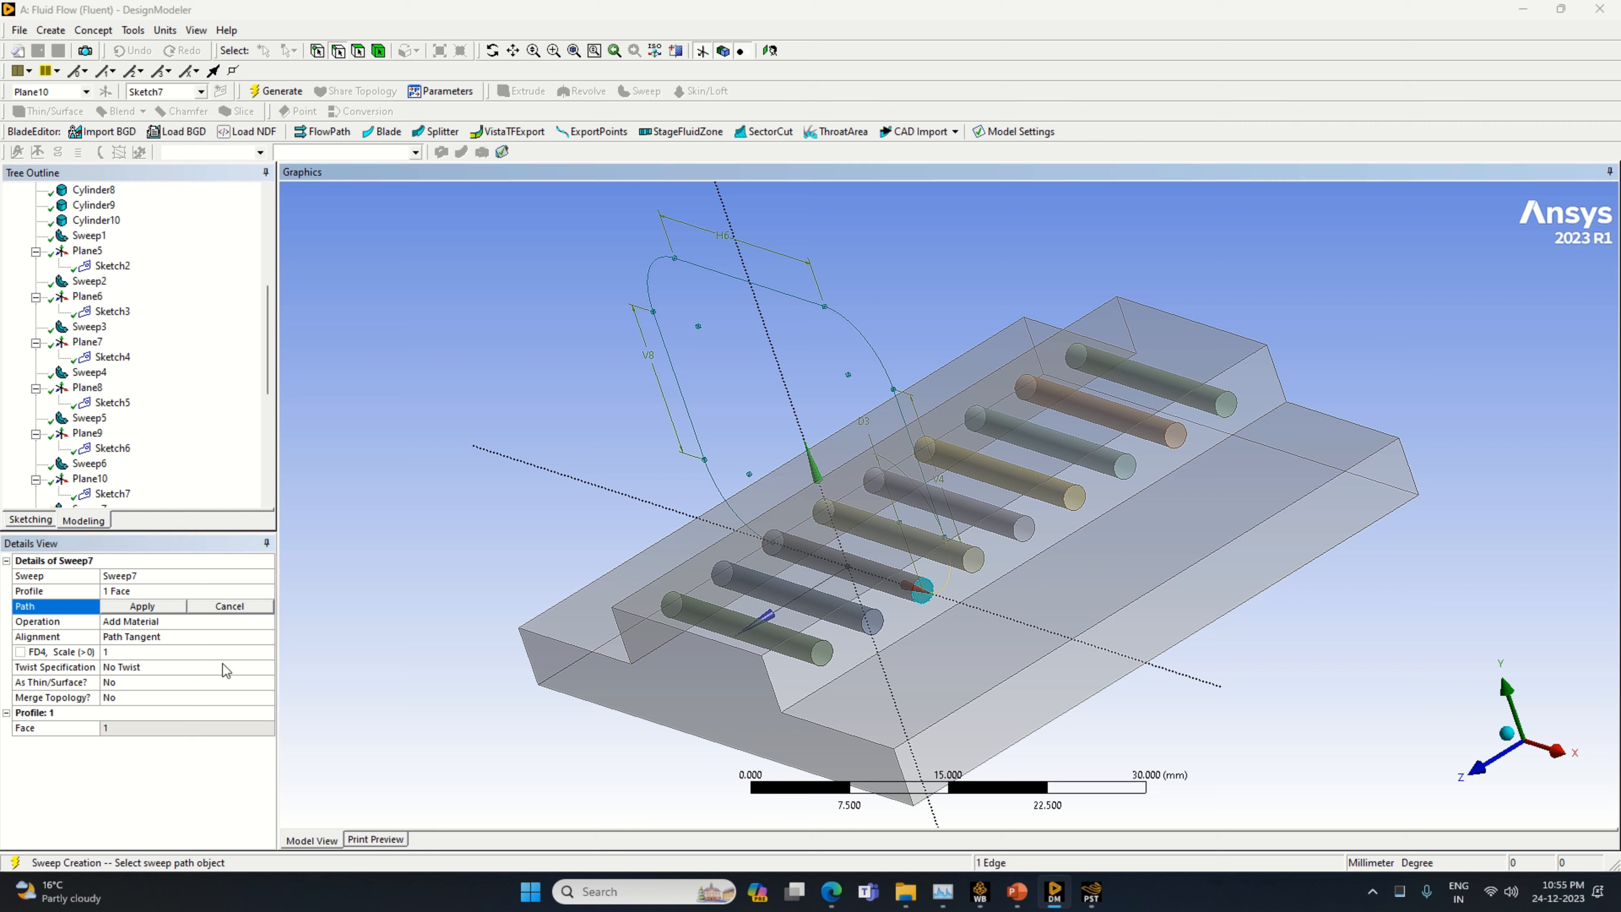
left_click(139, 606)
Set the sweep operation to Slice Material, generate it, and select Sweep7 to highlight the tube loop
left_click(265, 624)
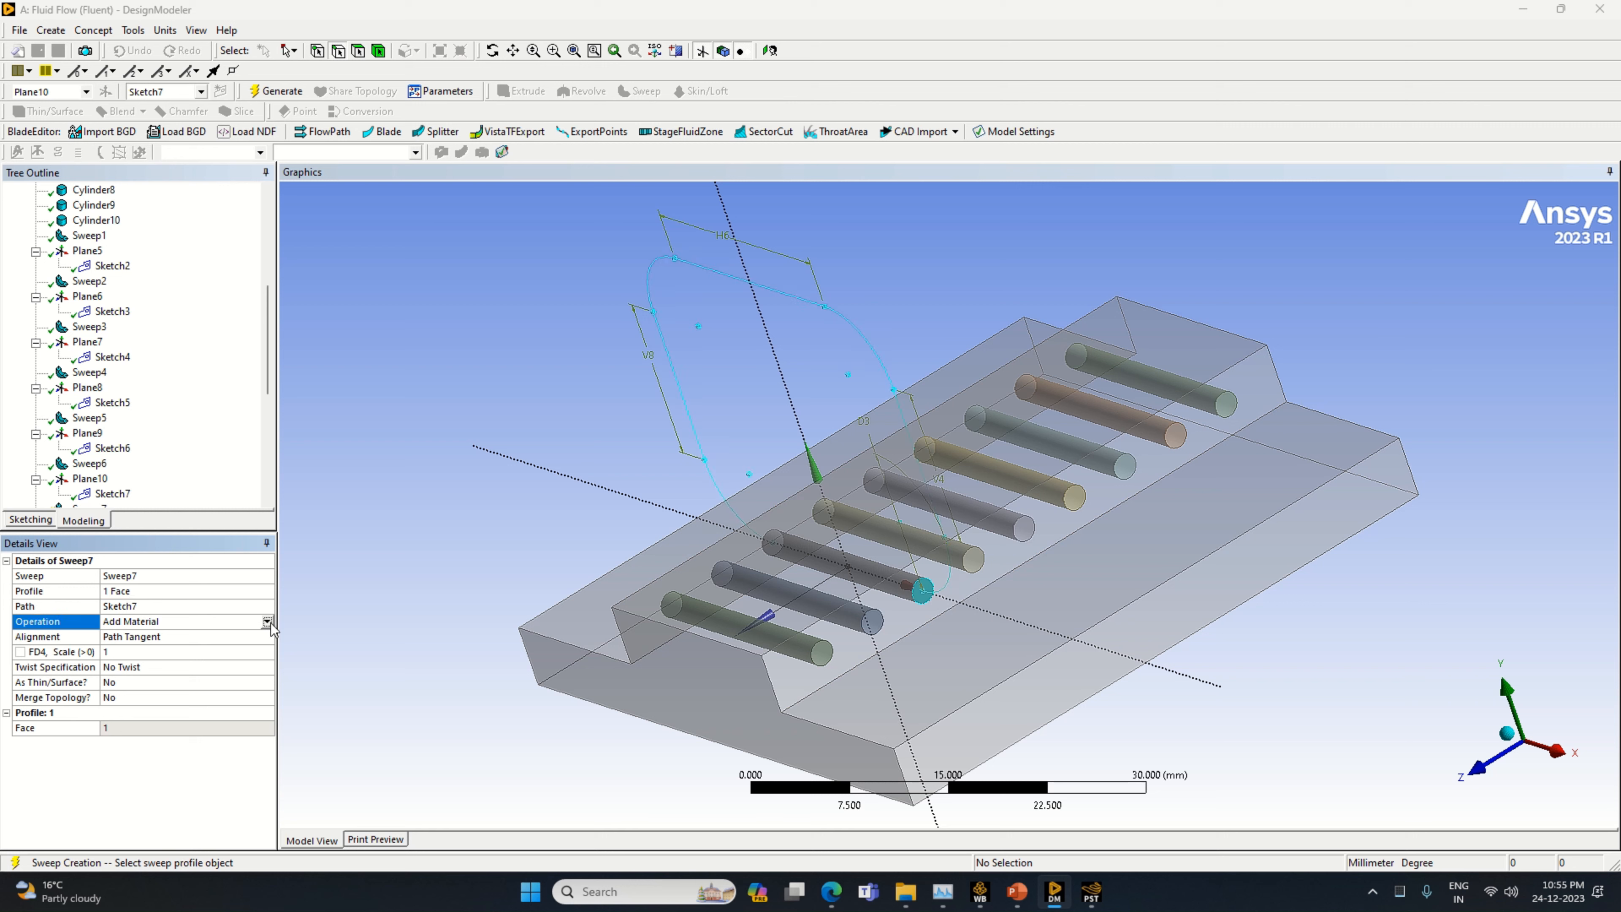
left_click(266, 621)
left_click(230, 657)
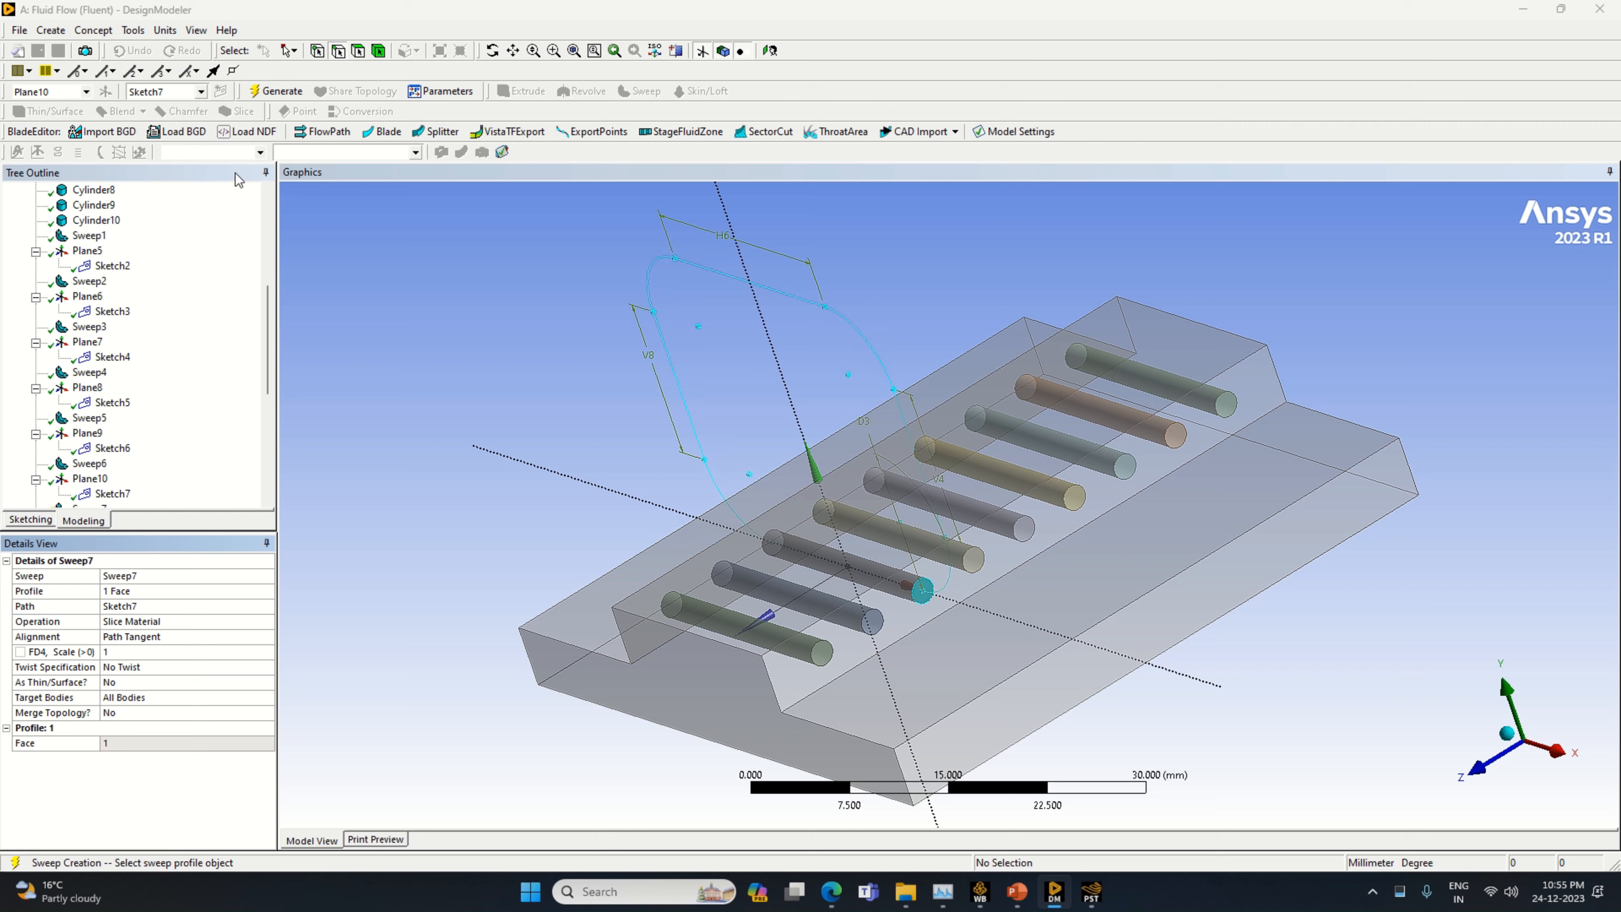
left_click(274, 92)
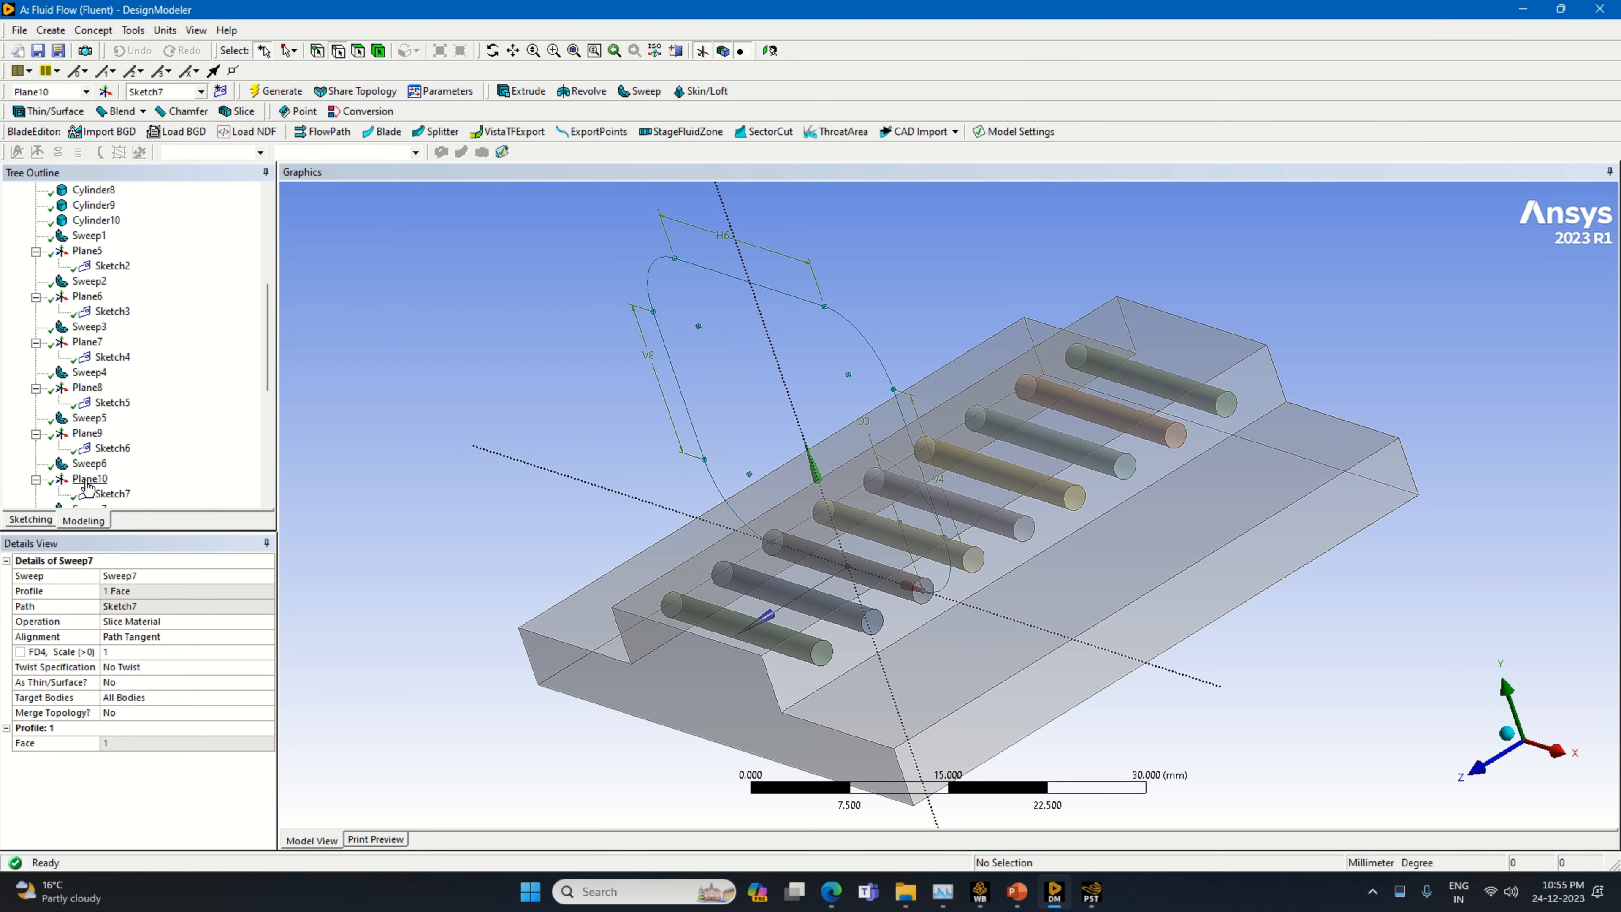
scroll(118, 478, "down", 2)
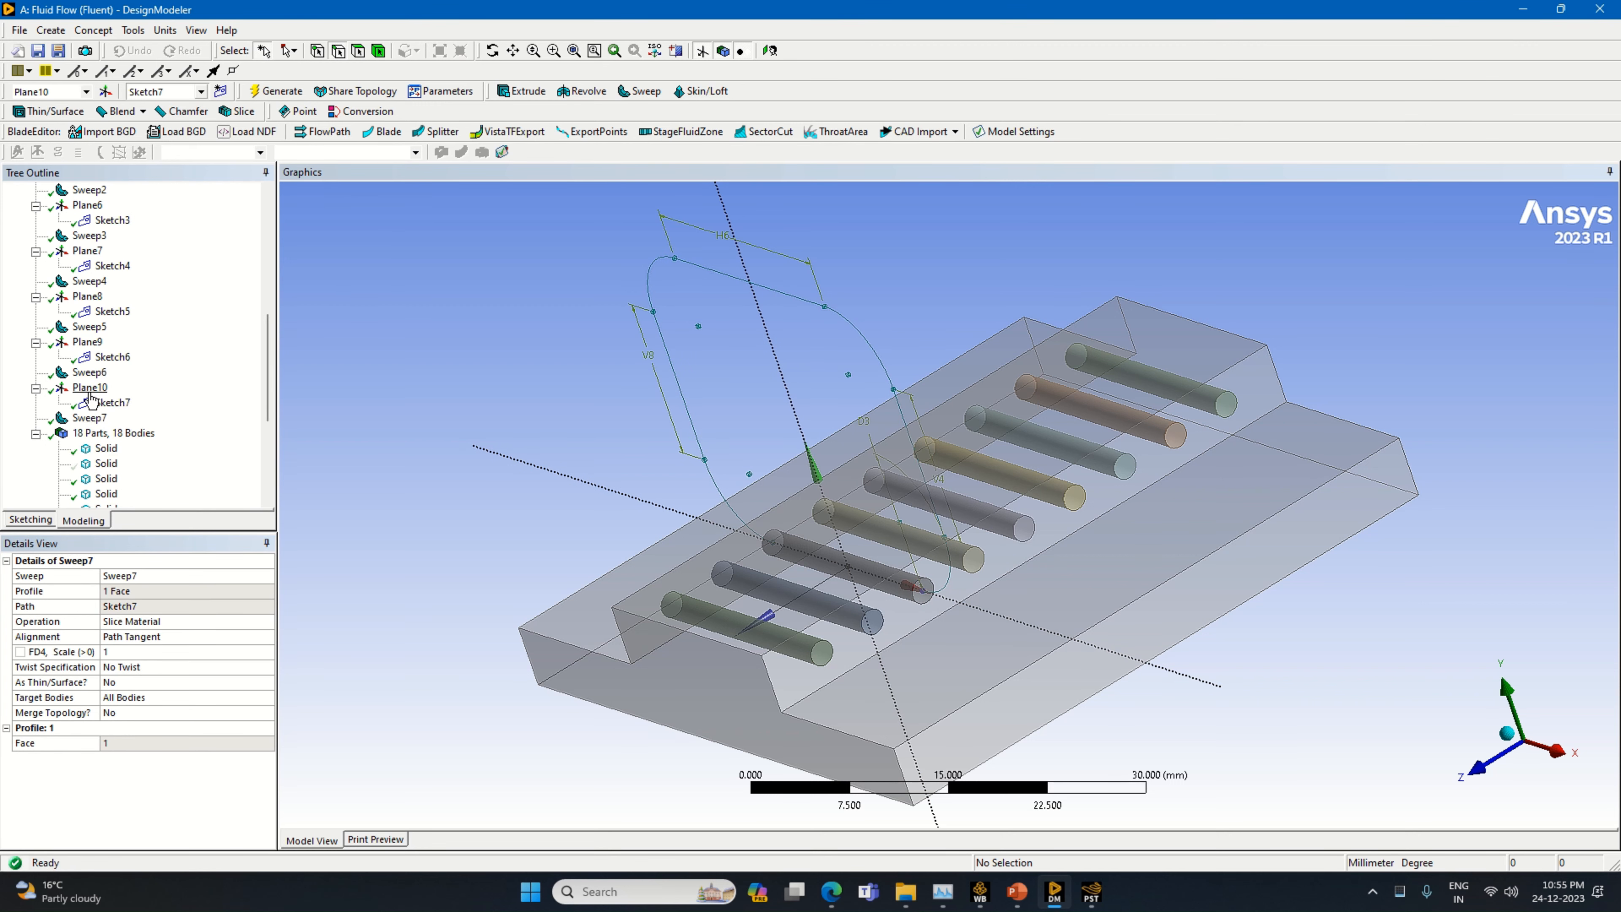
left_click(89, 419)
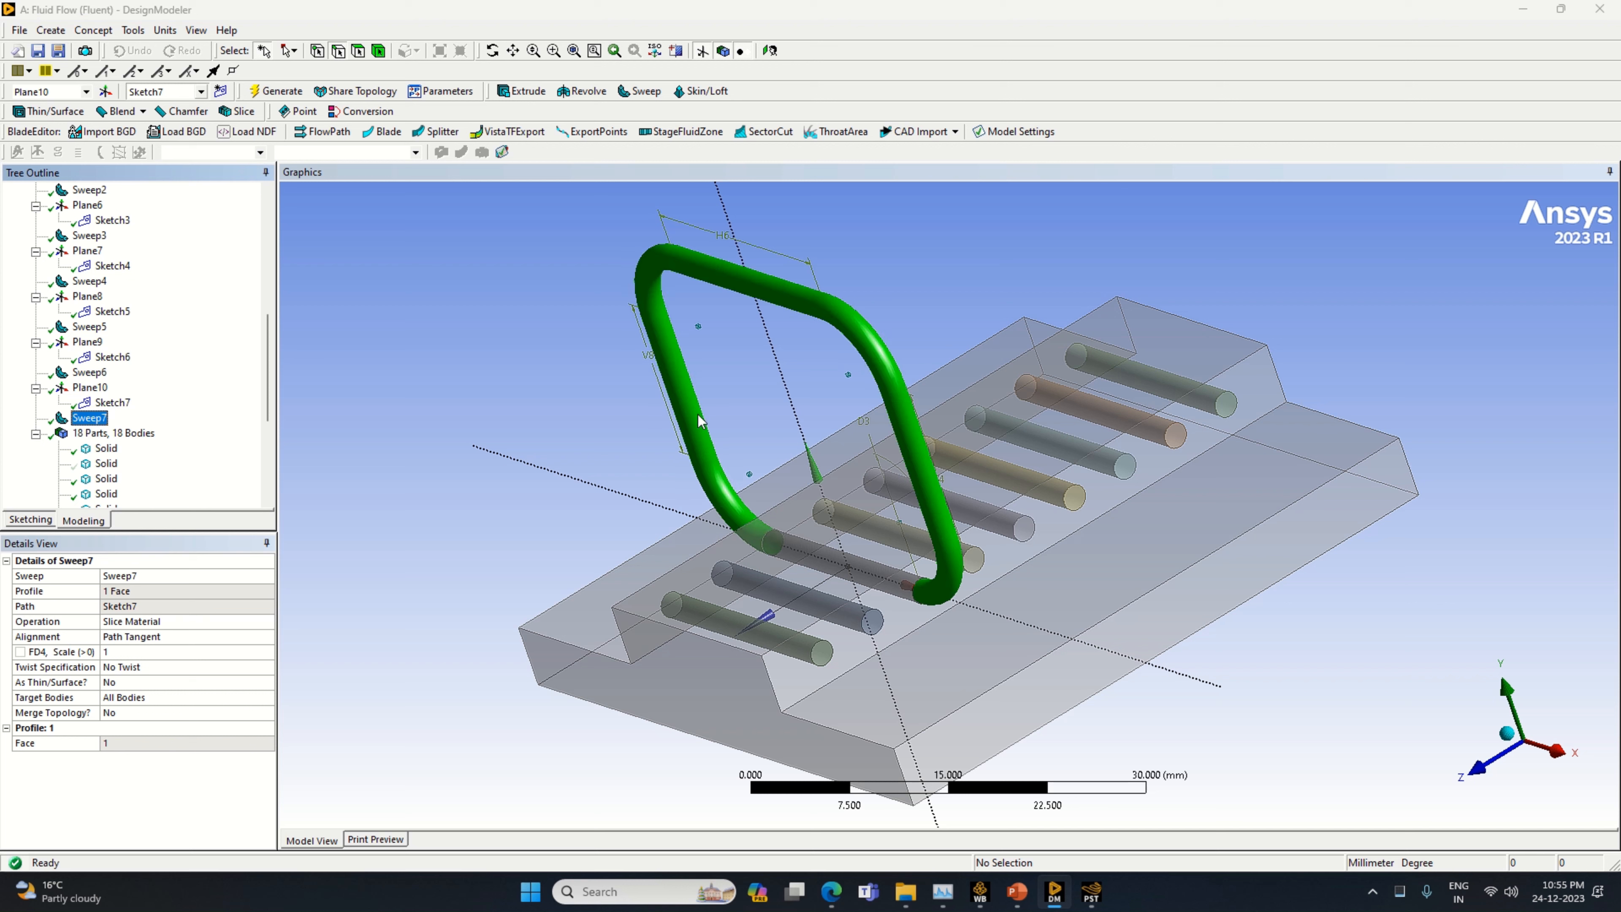
left_click(51, 30)
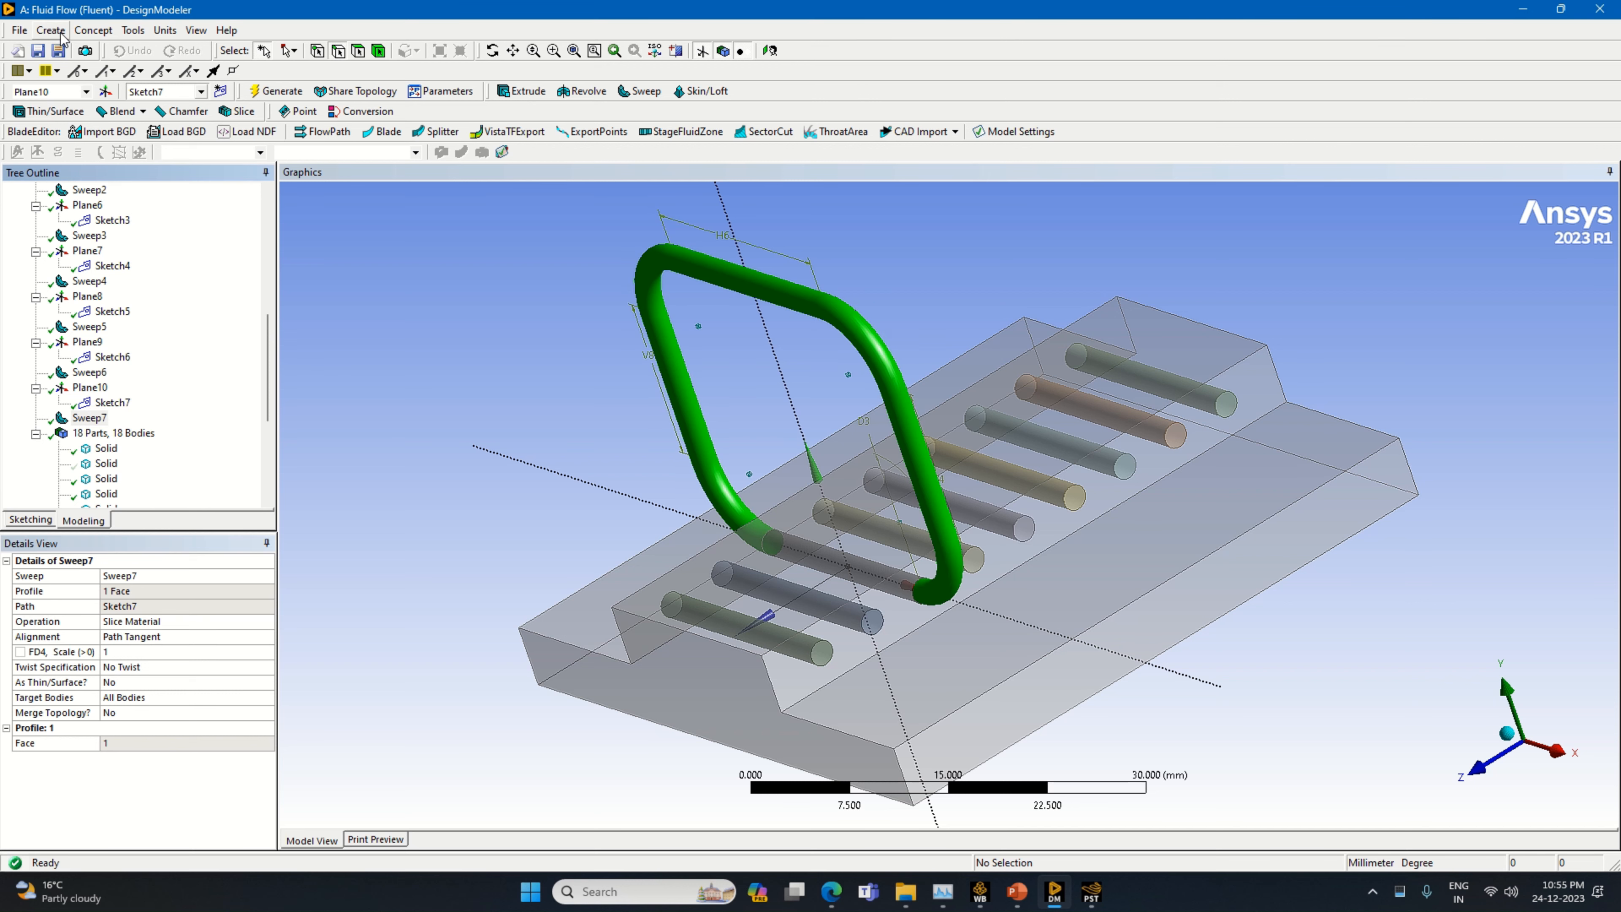
mouse_move(127, 373)
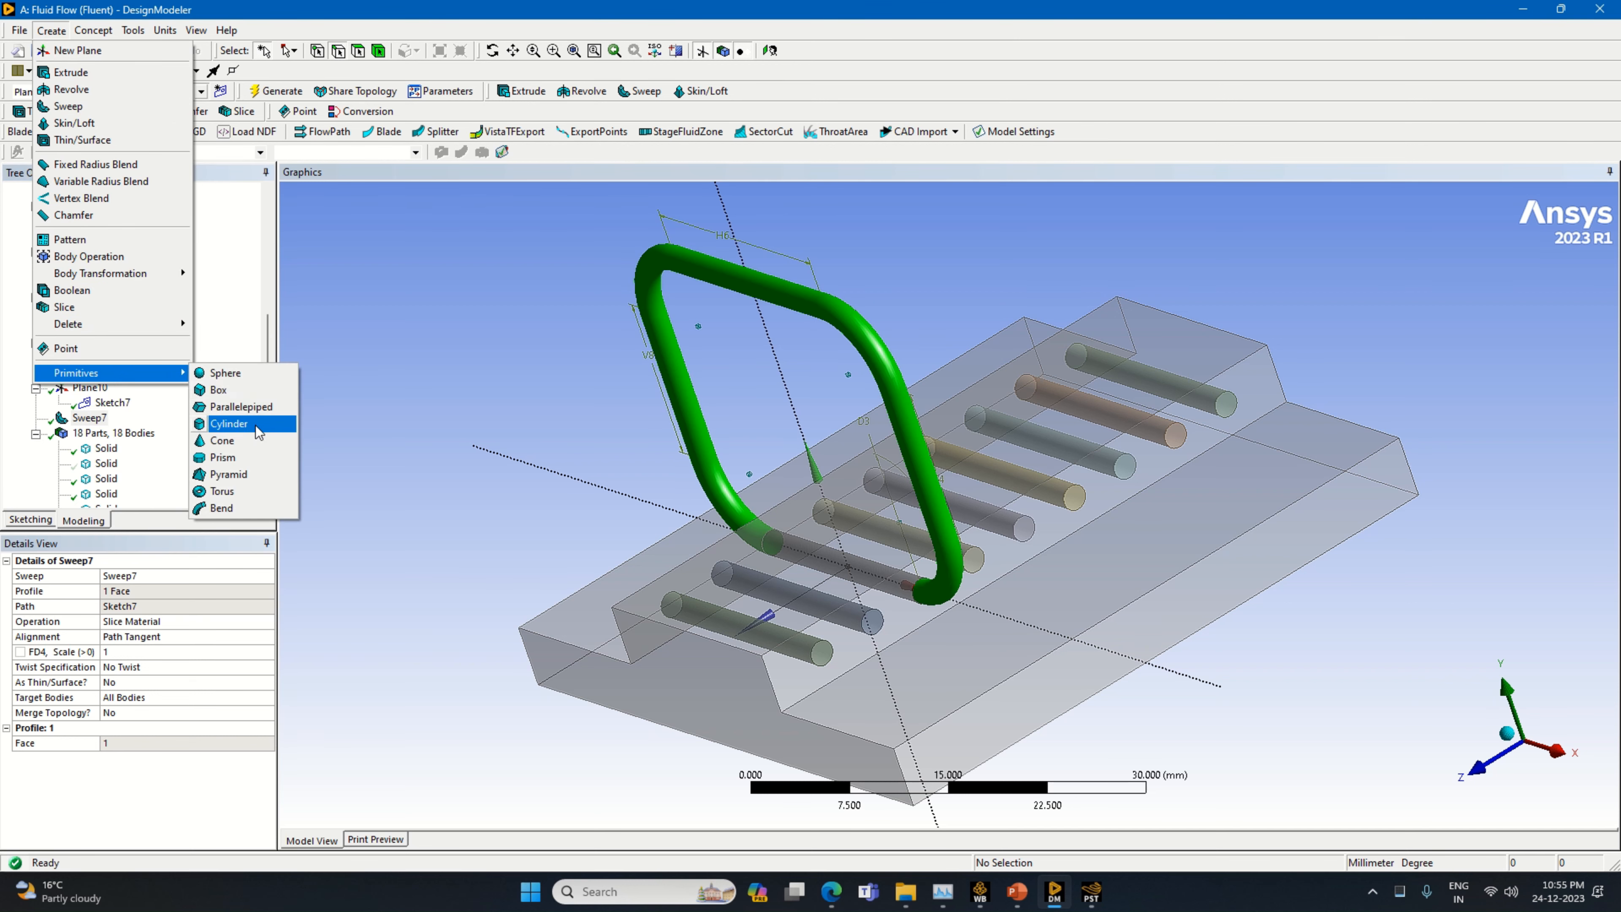
left_click(332, 215)
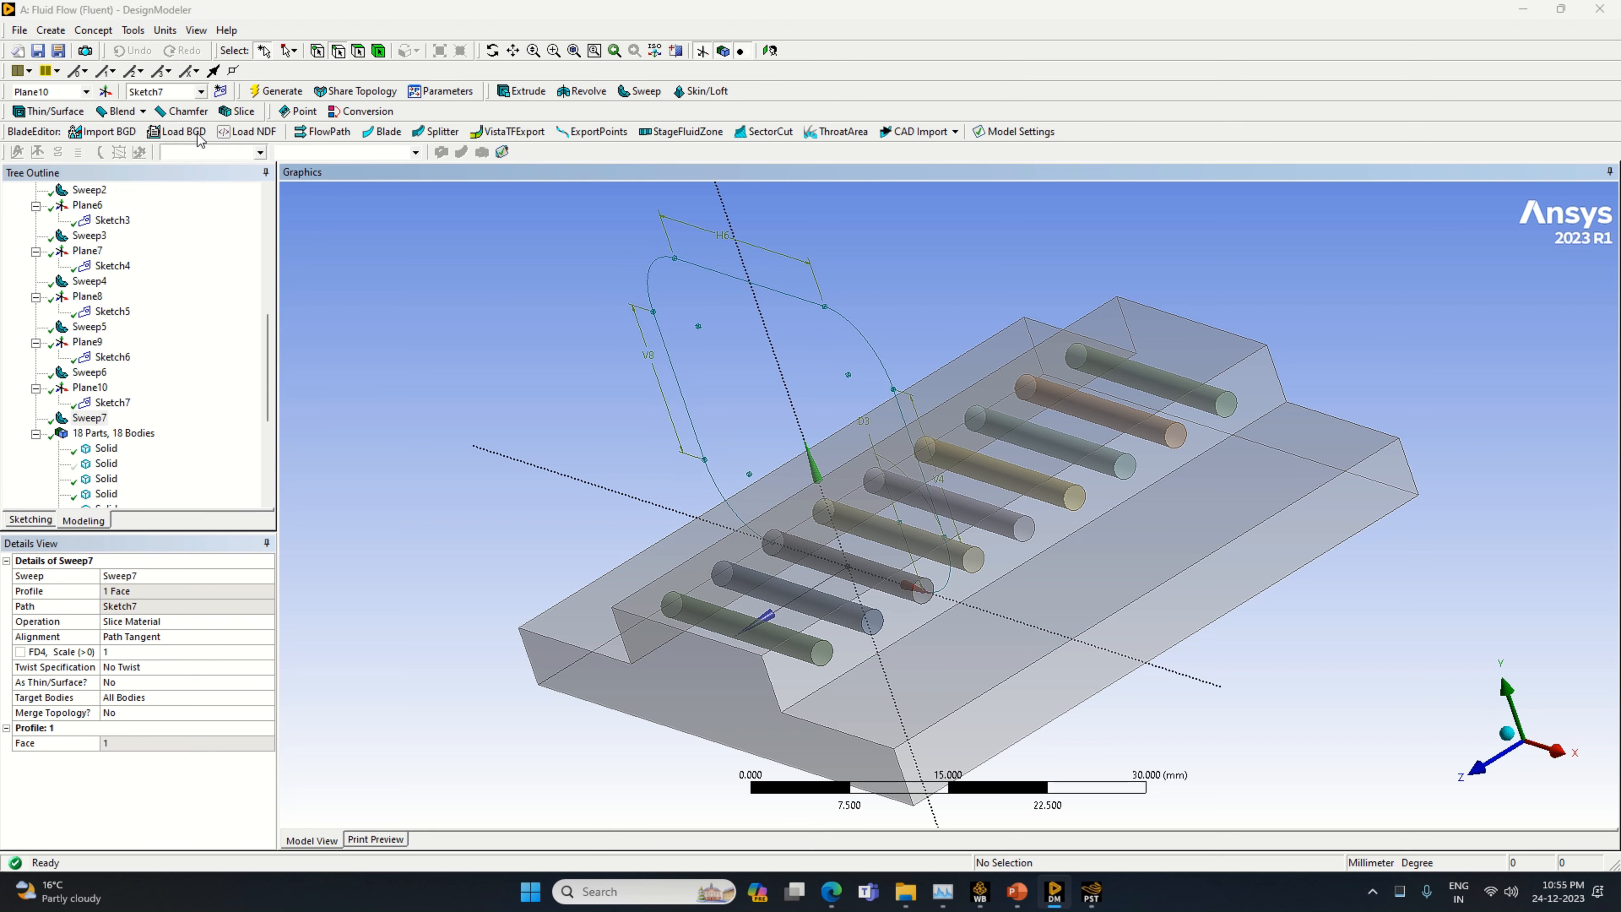
Create a new plane from Plane10 with an Offset Z transform of 5 mm and generate it
left_click(106, 91)
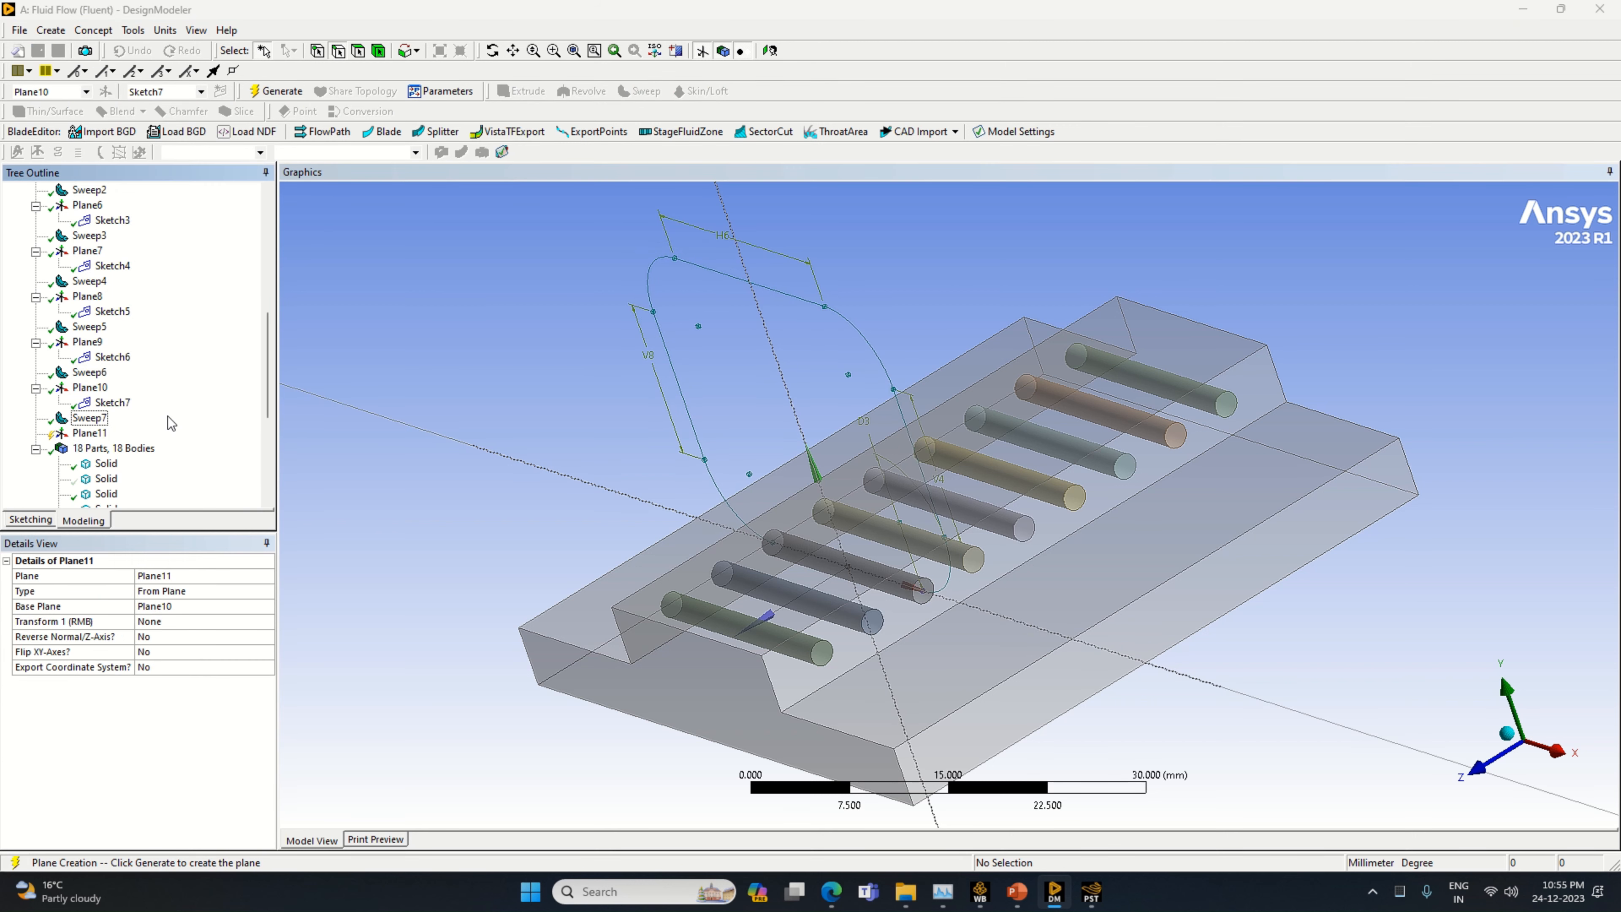
left_click(212, 625)
left_click(270, 622)
left_click(184, 689)
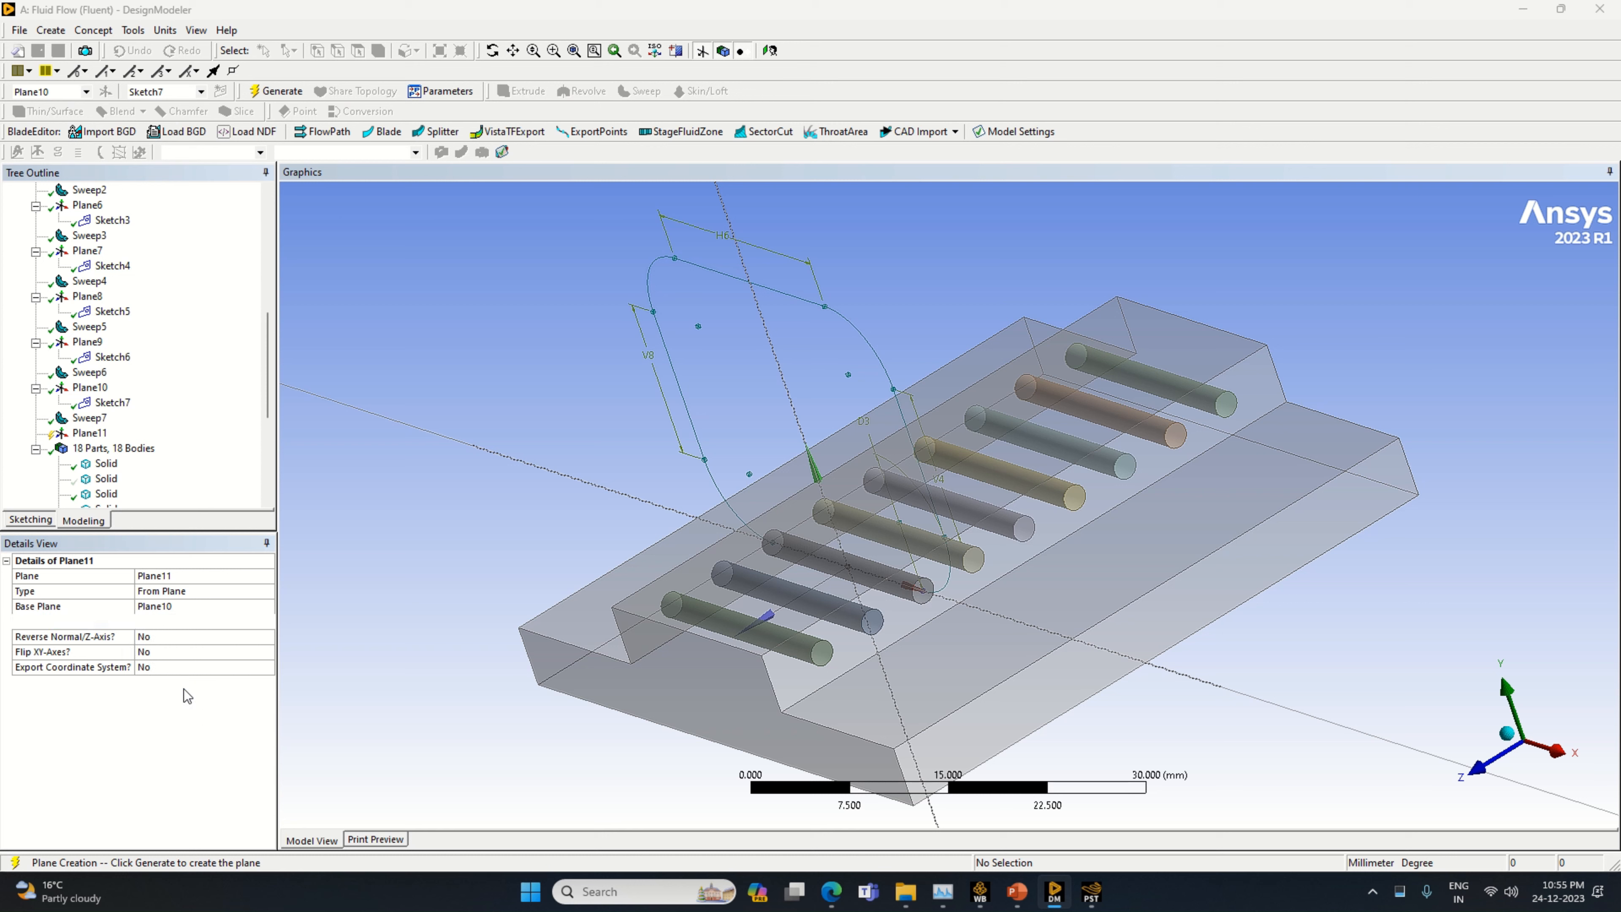
left_click(159, 636)
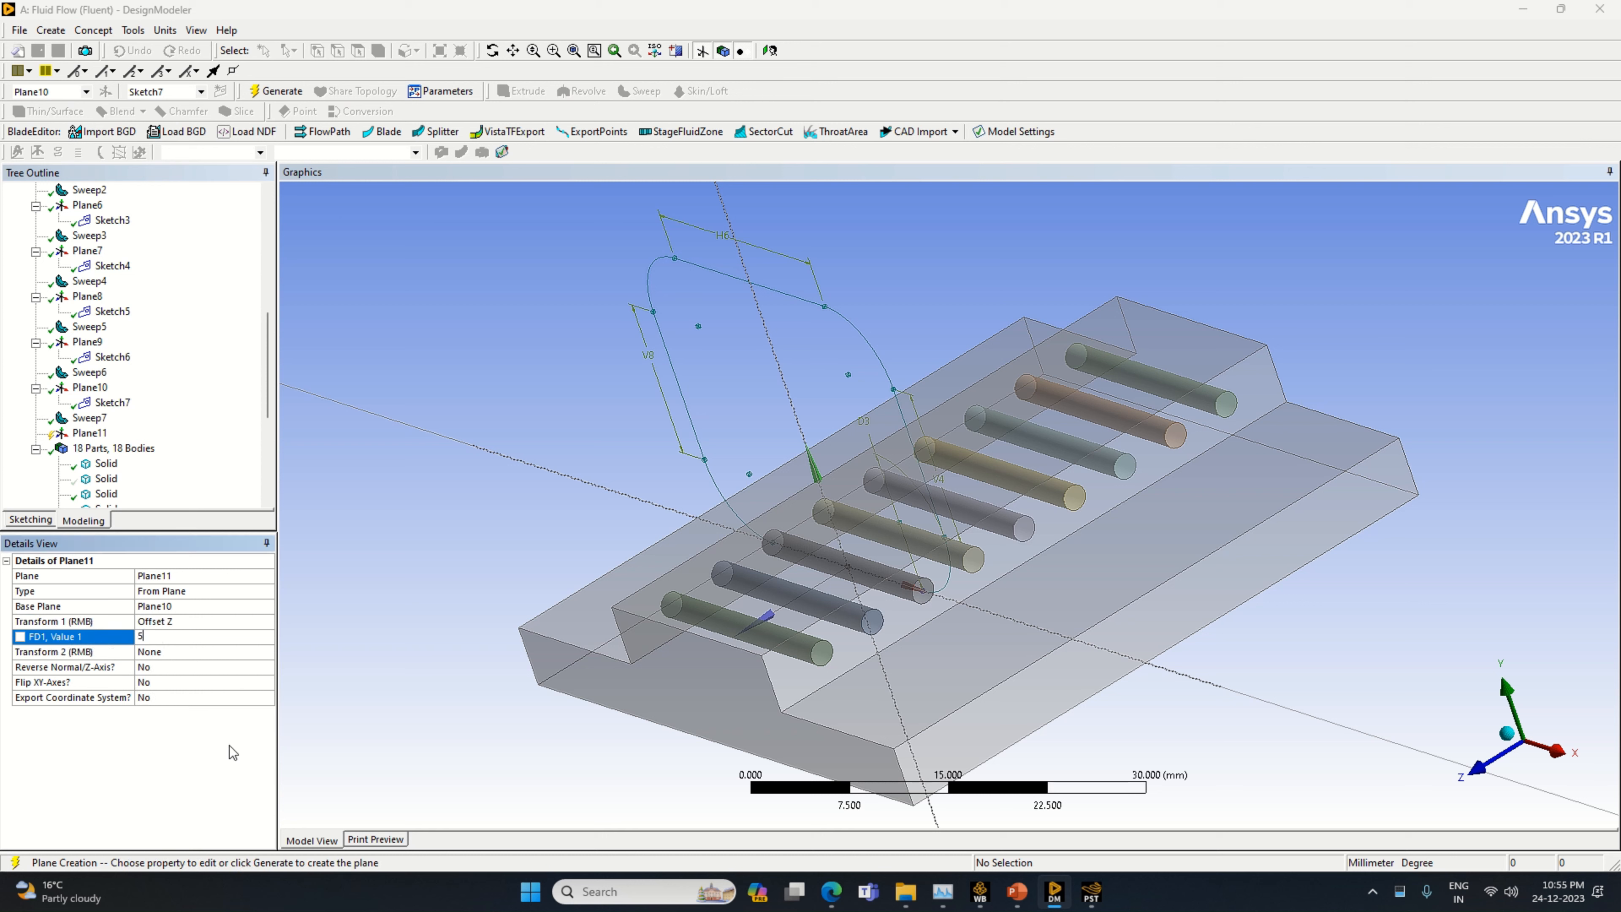
key("Return")
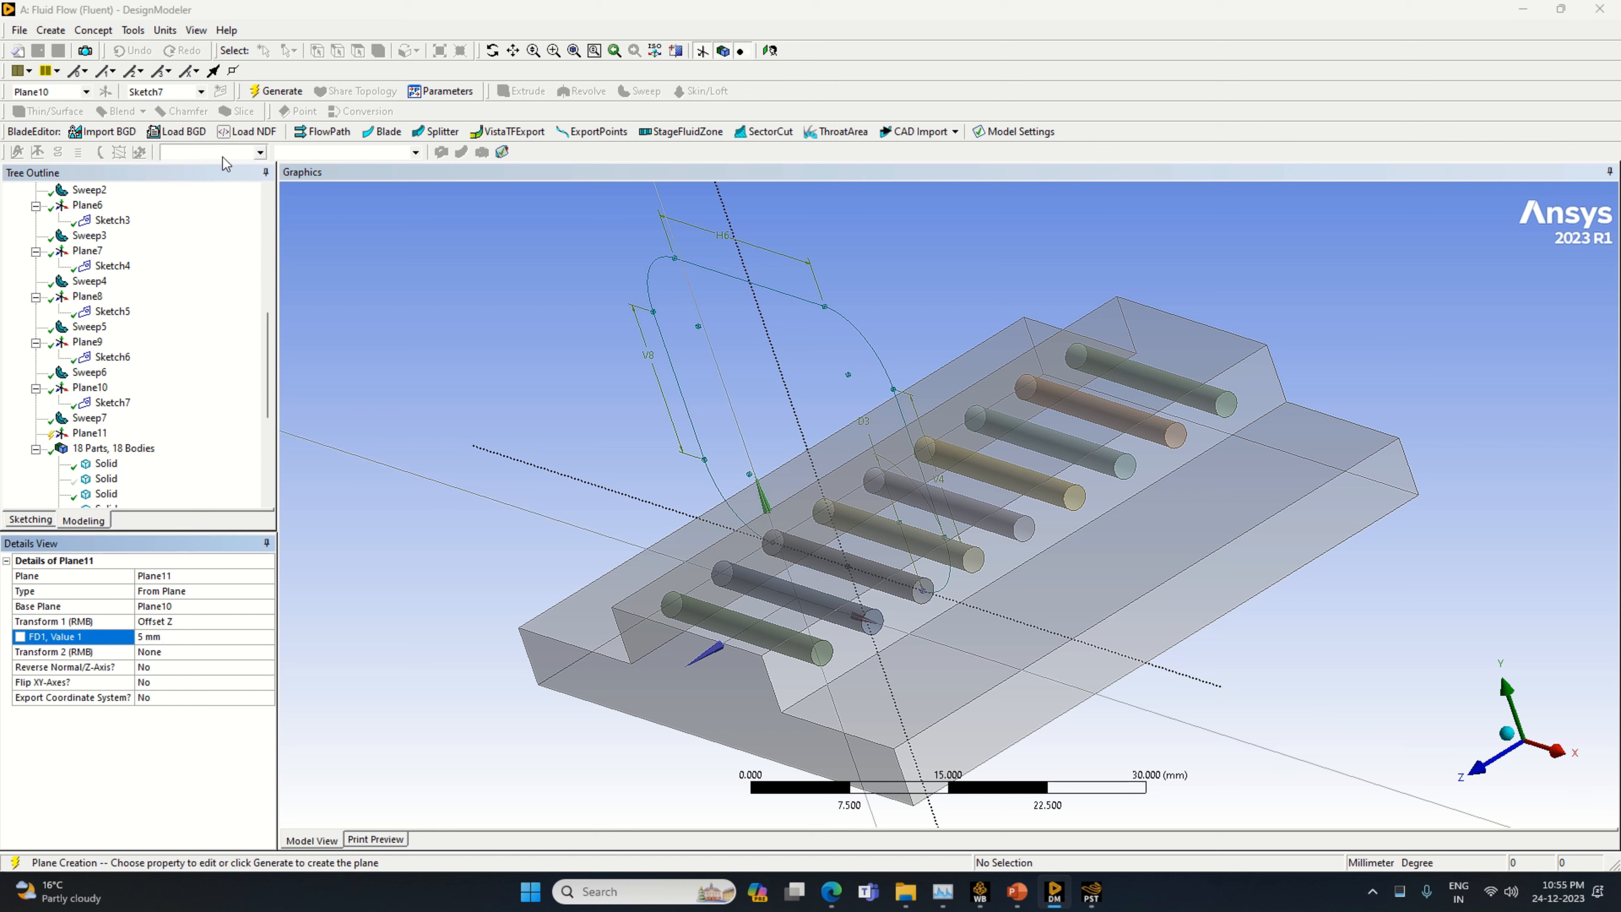
left_click(275, 91)
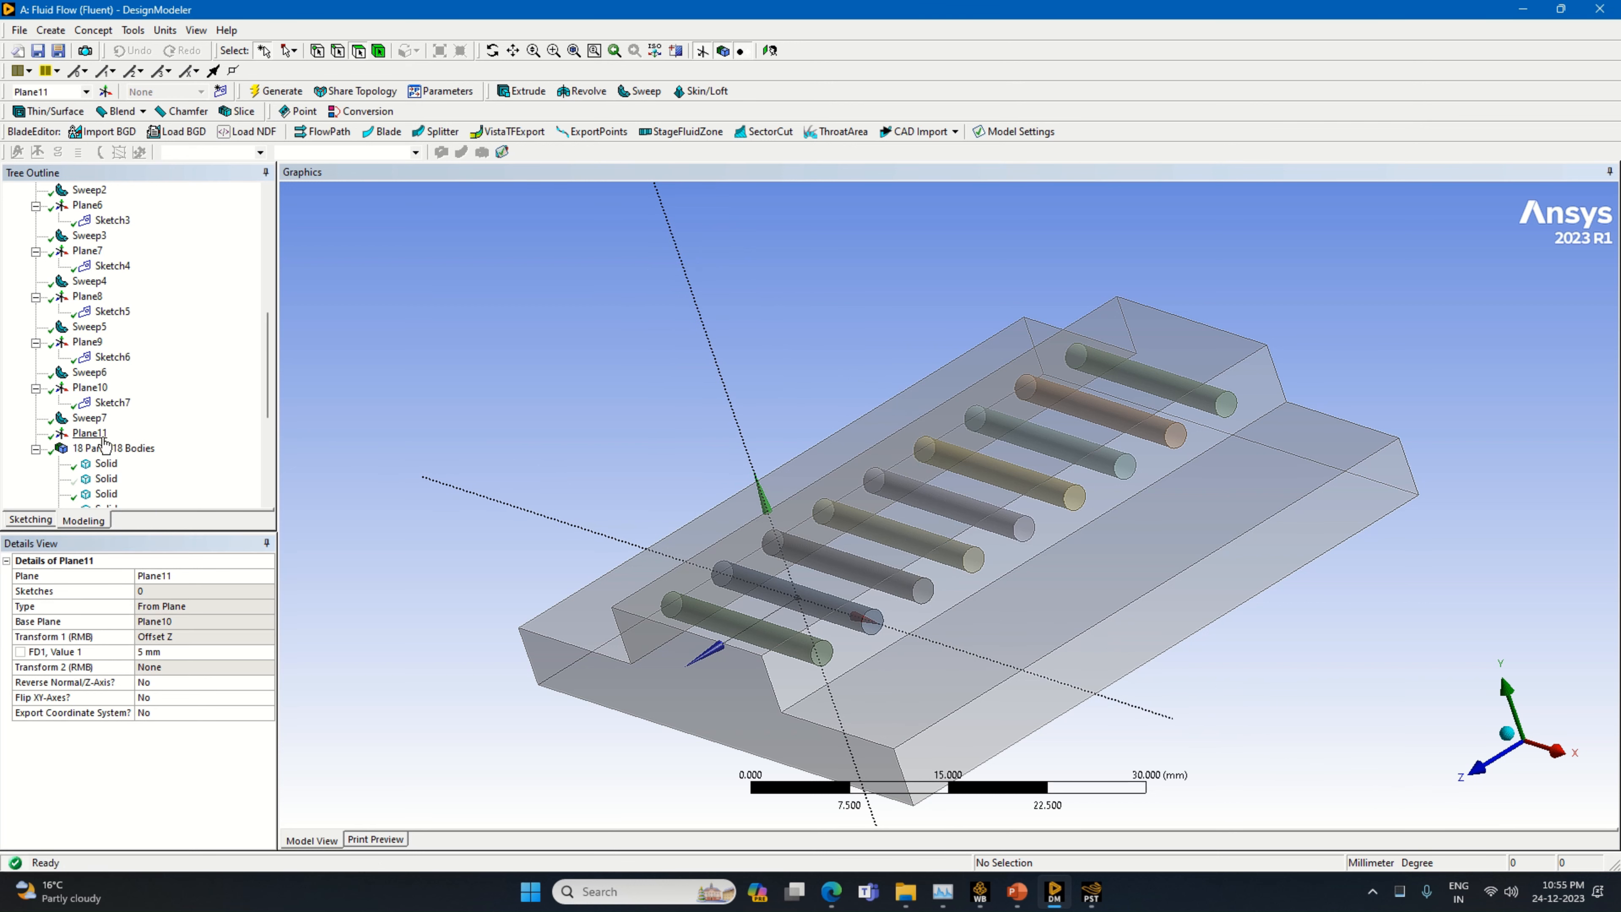
Add a new sketch to Plane11, orient the view normal to the plane, and open the sketch for drawing
left_click(220, 91)
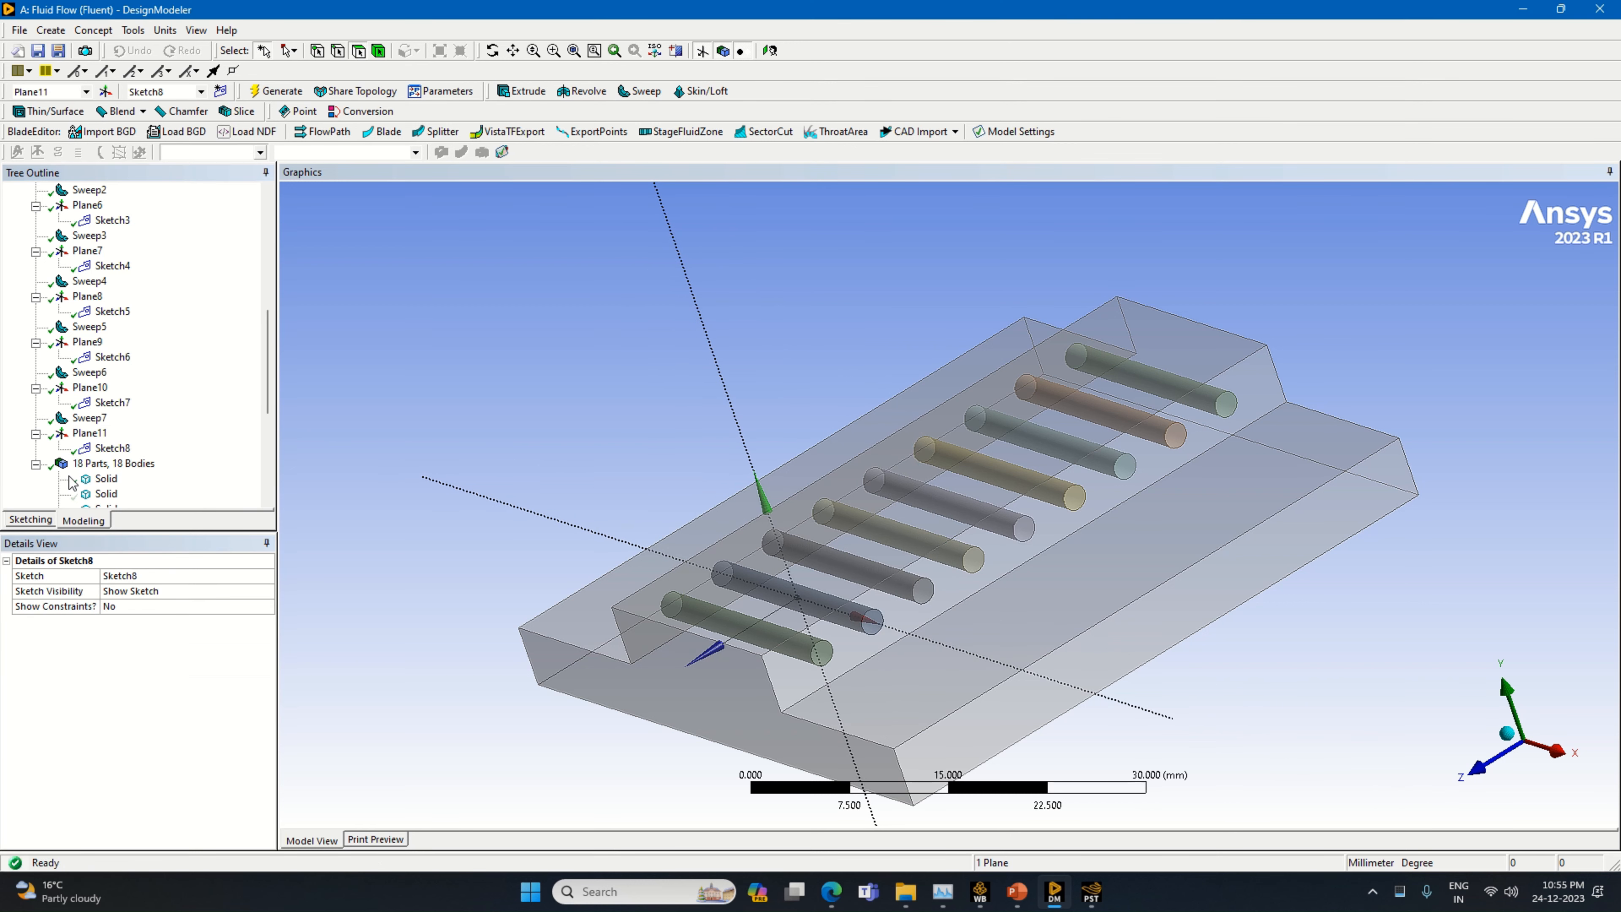
right_click(90, 435)
left_click(124, 487)
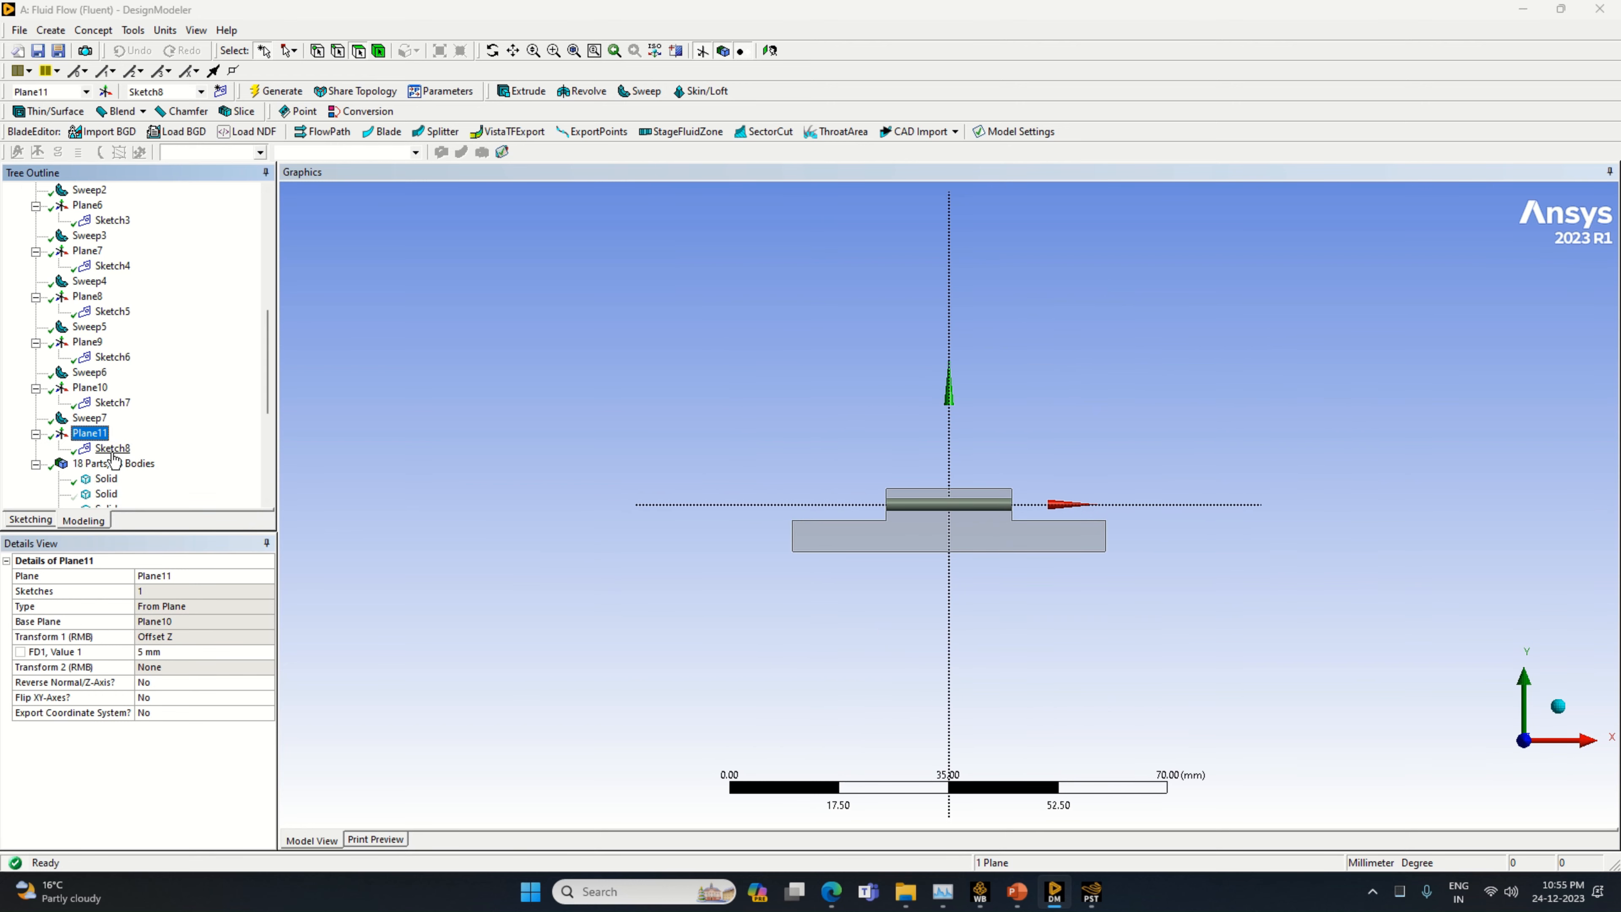
left_click(112, 449)
left_click(30, 520)
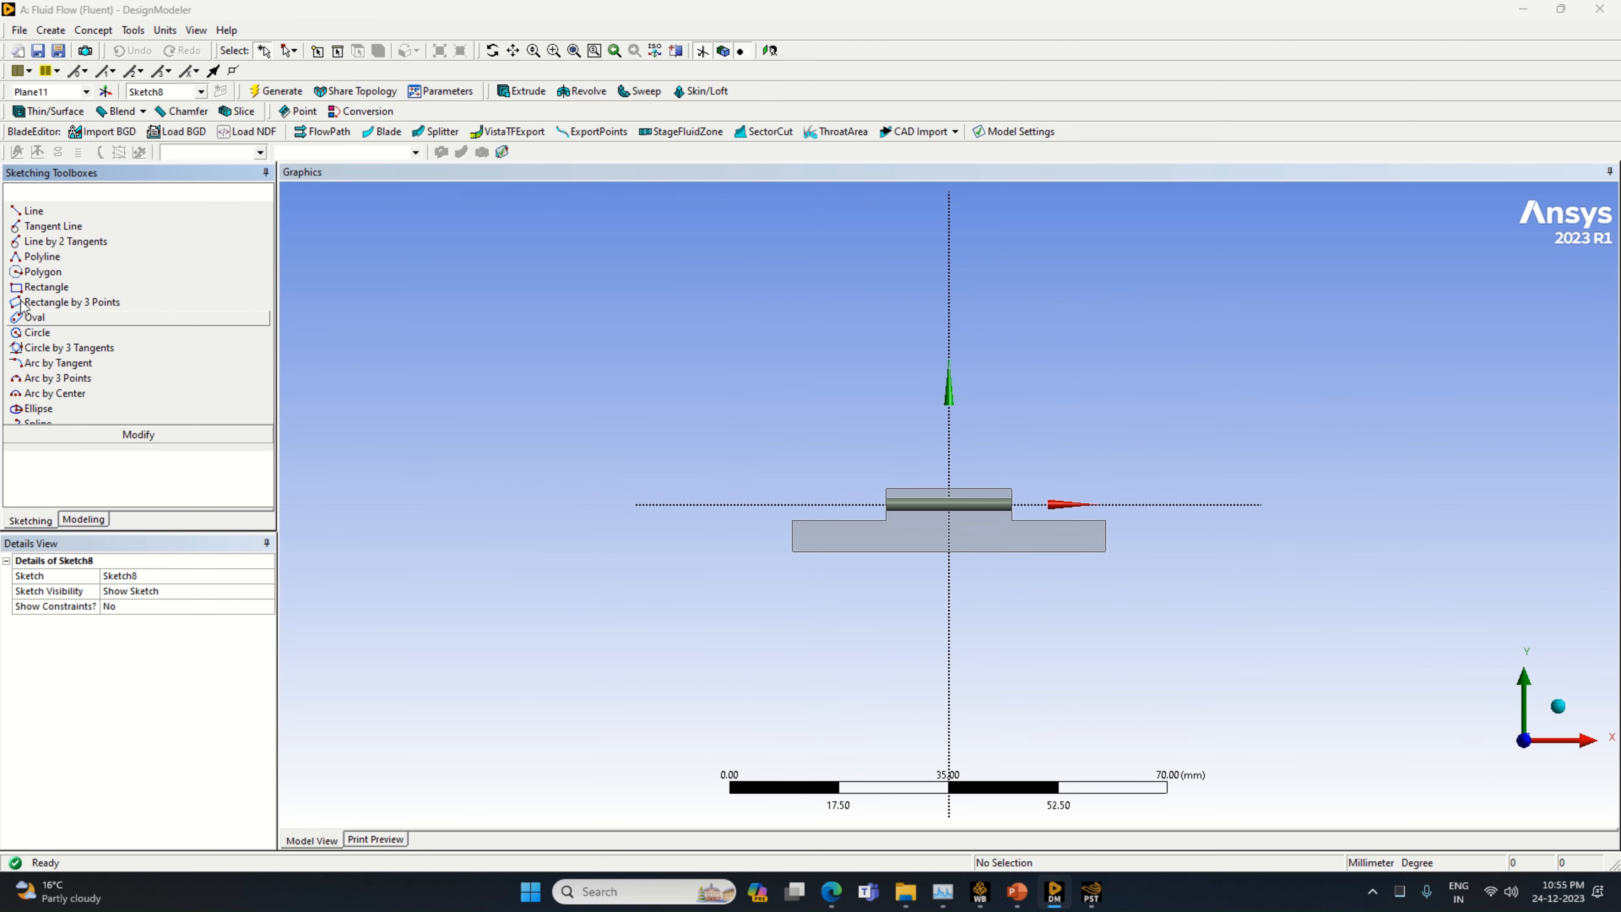
Draw a horizontal line from the origin to the cylinder's positive X end and dimension it to 10 mm
left_click(33, 212)
left_click(950, 504)
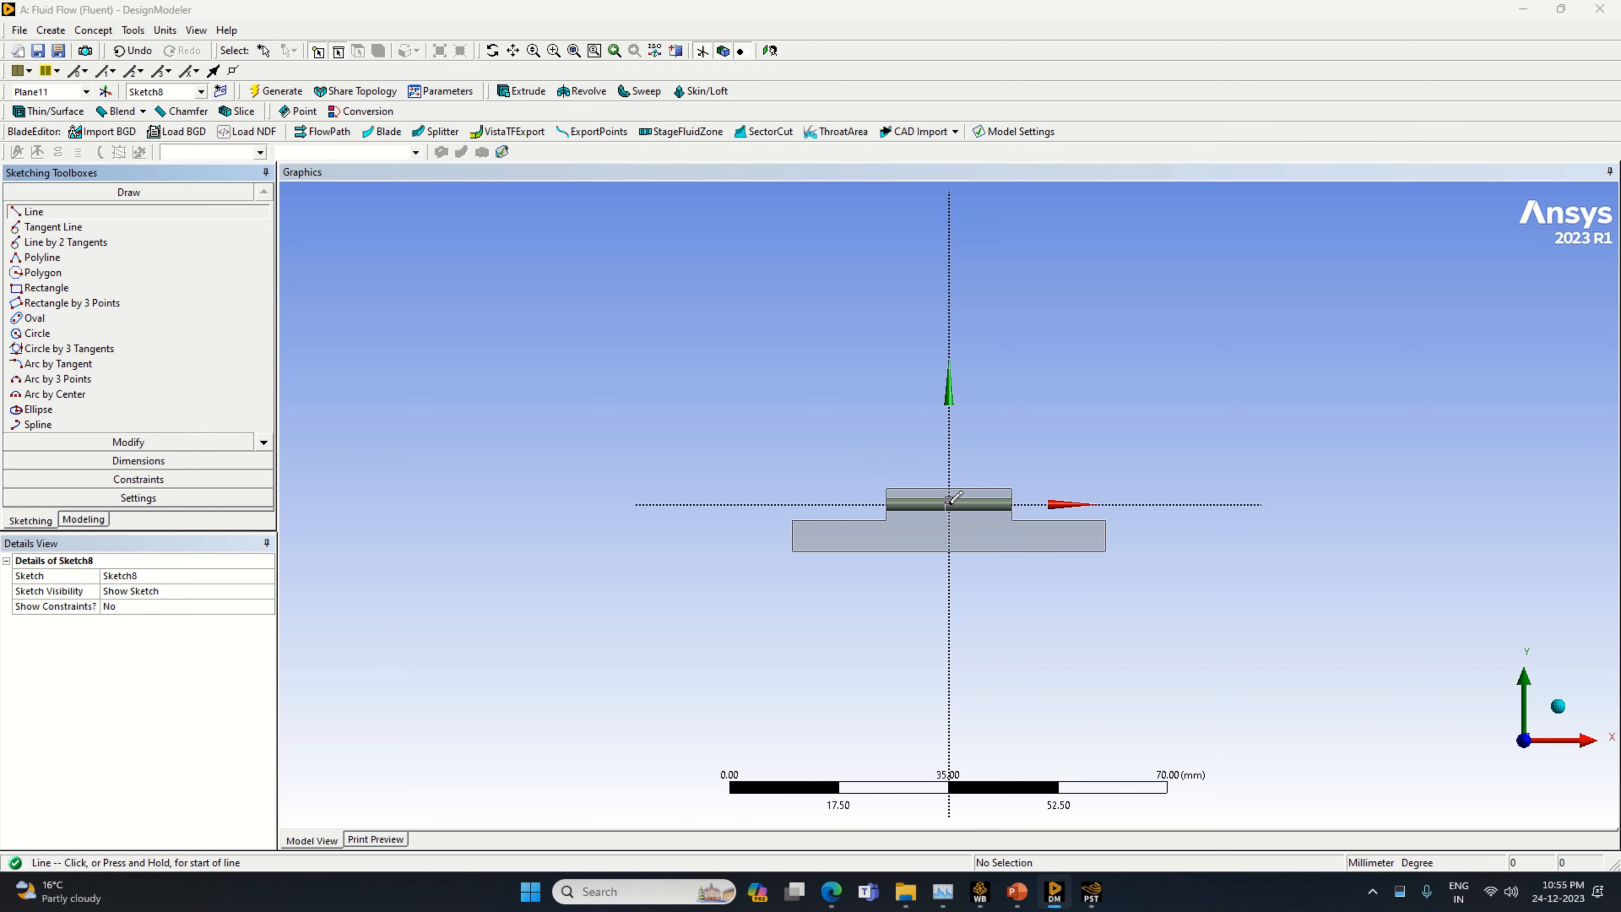
left_click(1012, 503)
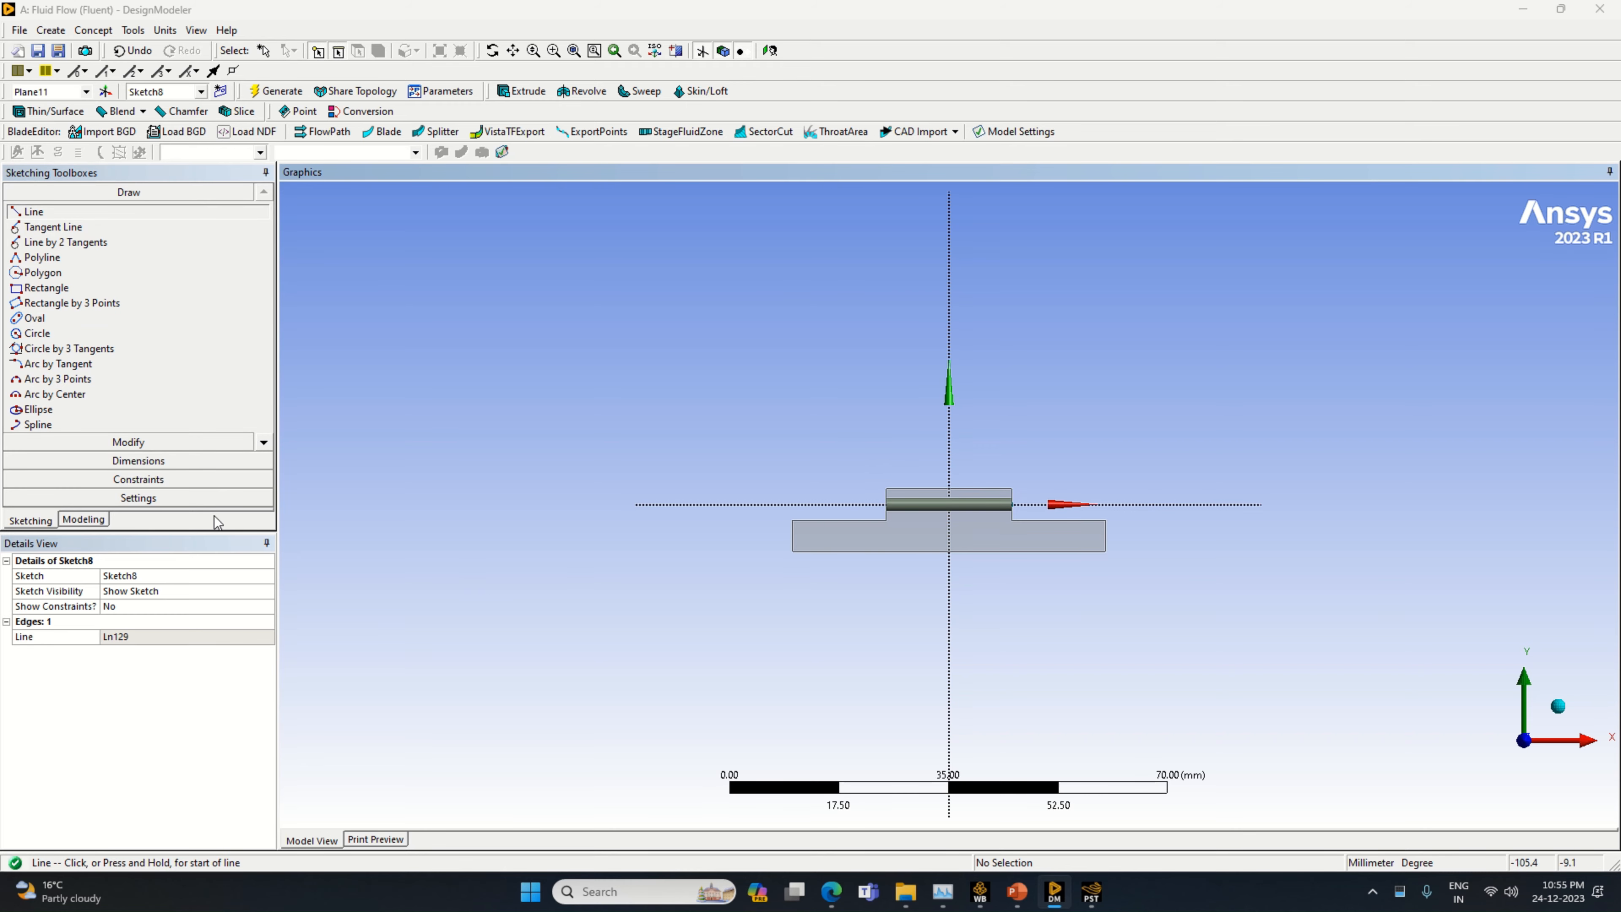
left_click(180, 461)
left_click(975, 509)
left_click(976, 538)
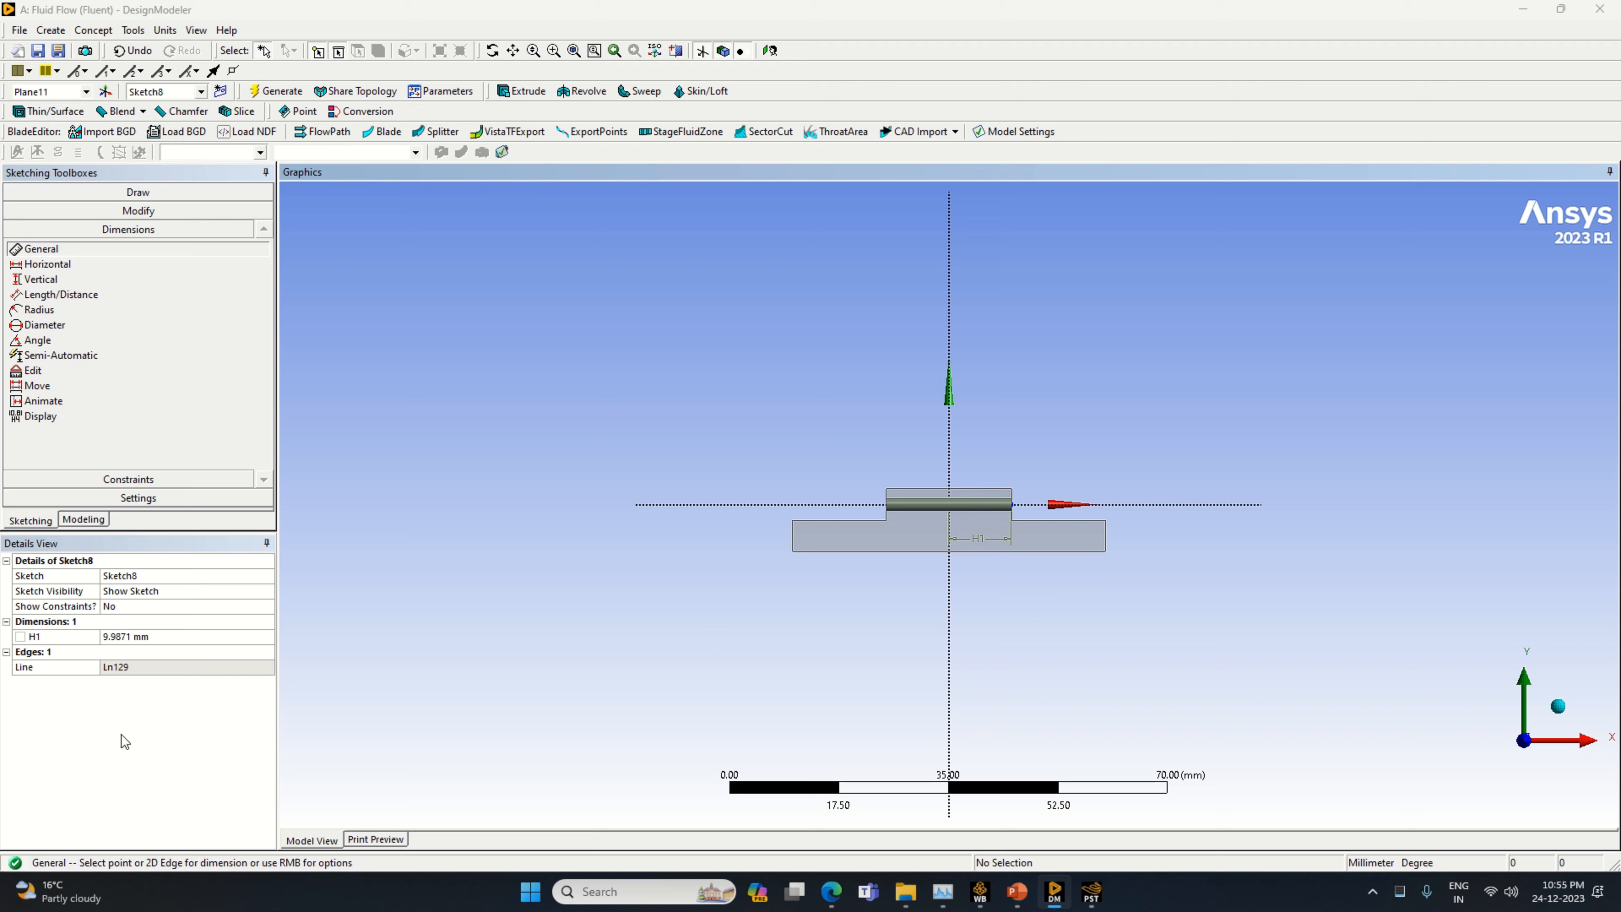
left_click(140, 637)
type("10")
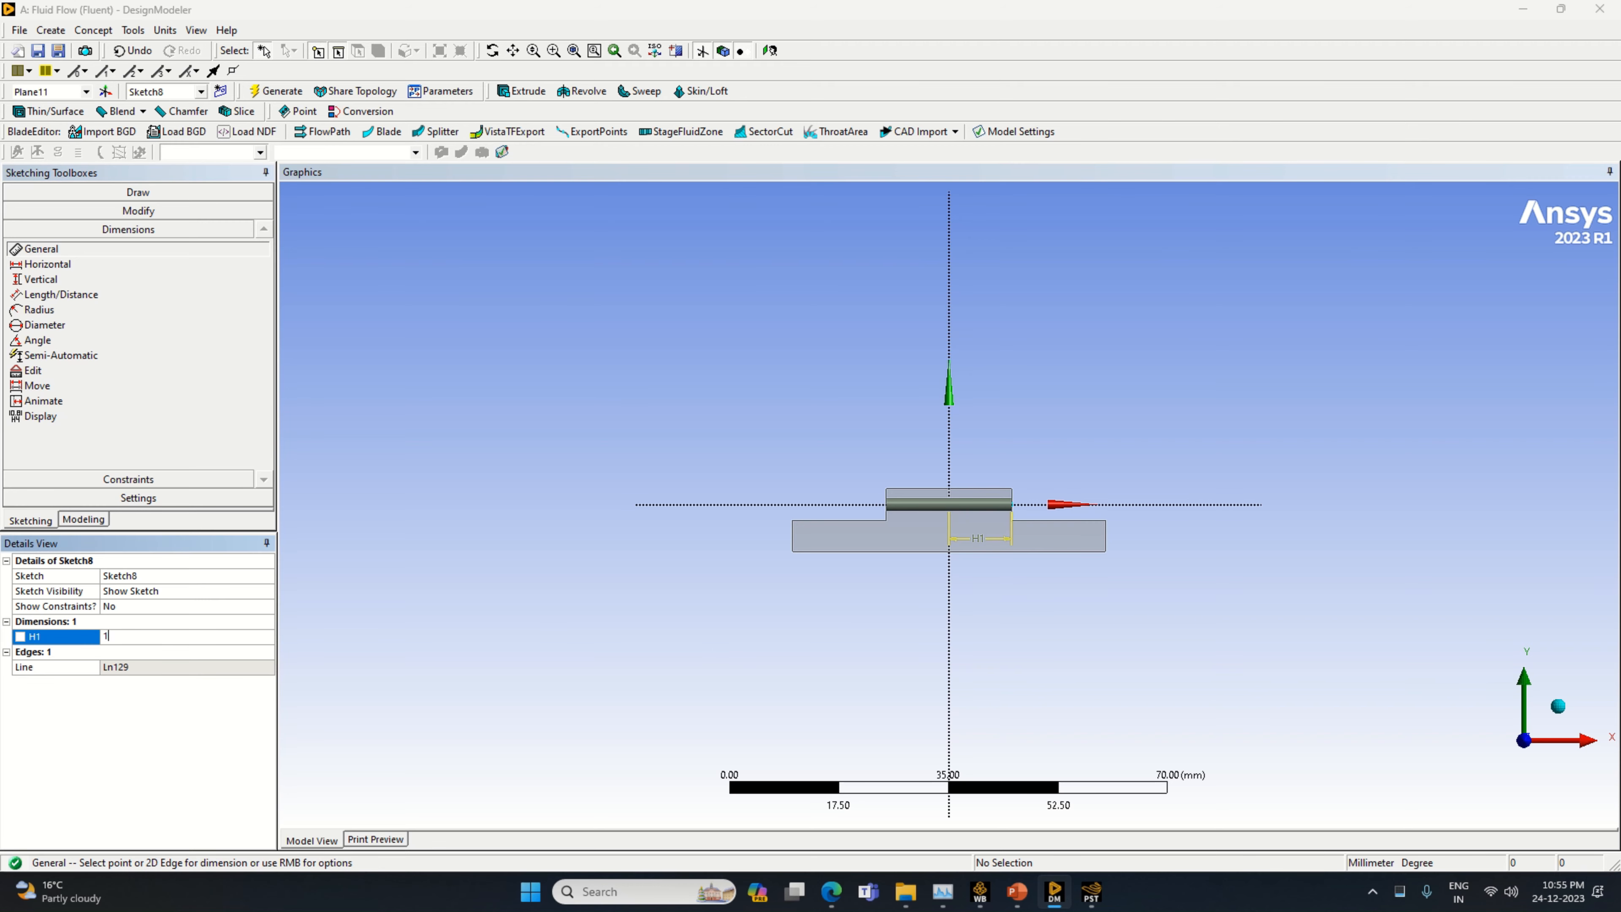
Draw a vertical line upward from the positive X end of the 10 mm line and dimension it to 6 mm
left_click(128, 192)
left_click(33, 211)
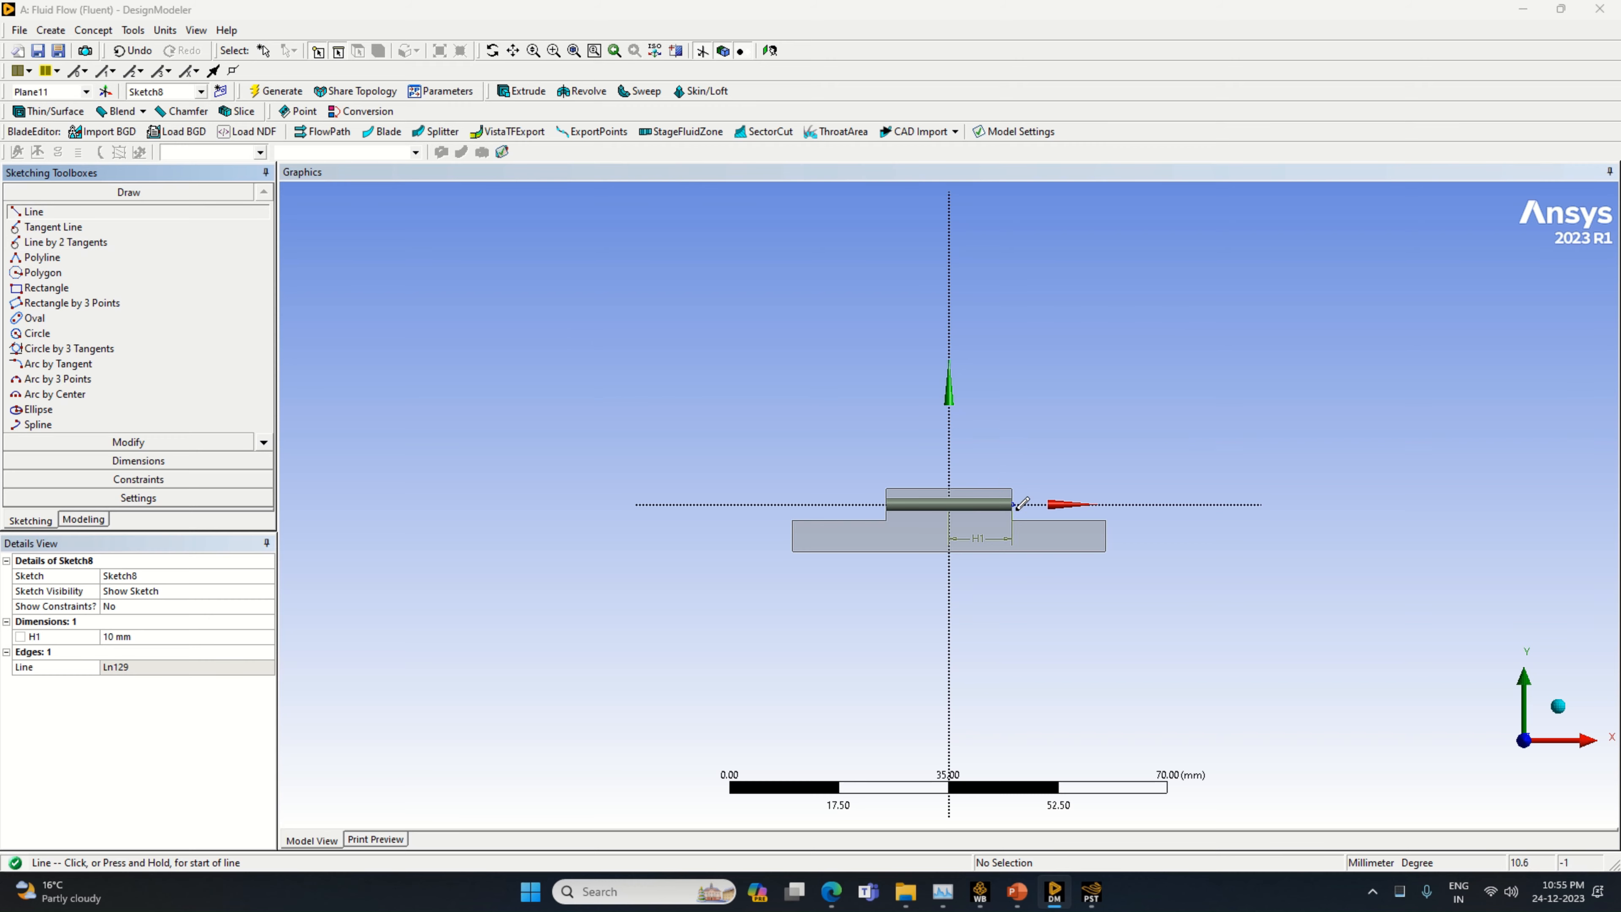
left_click(1012, 504)
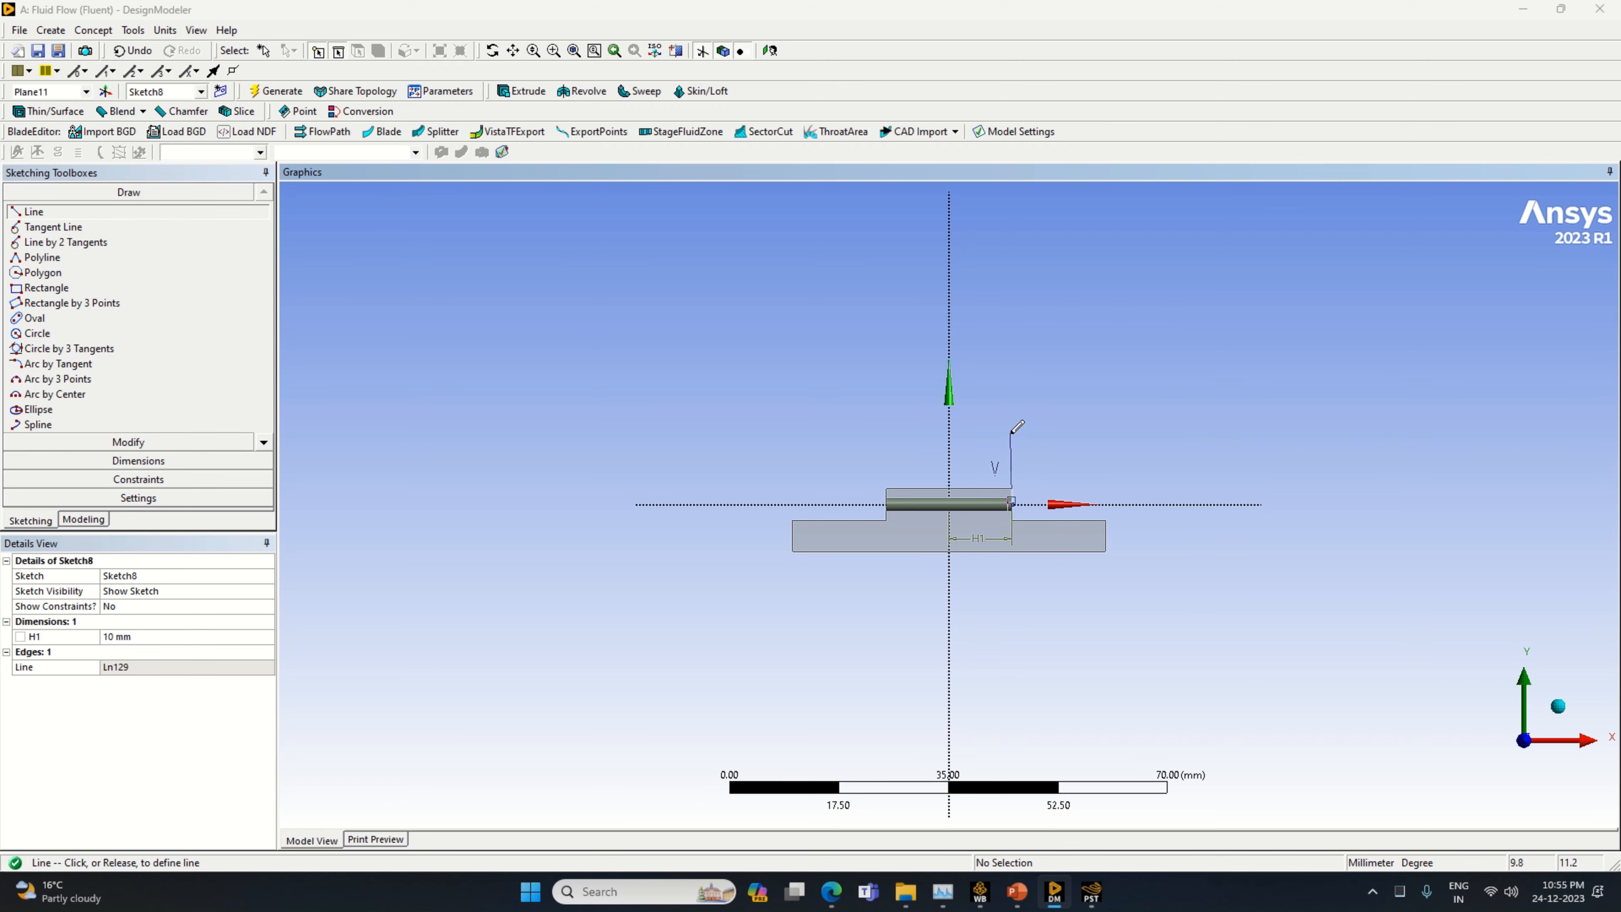
left_click(1012, 434)
left_click(139, 461)
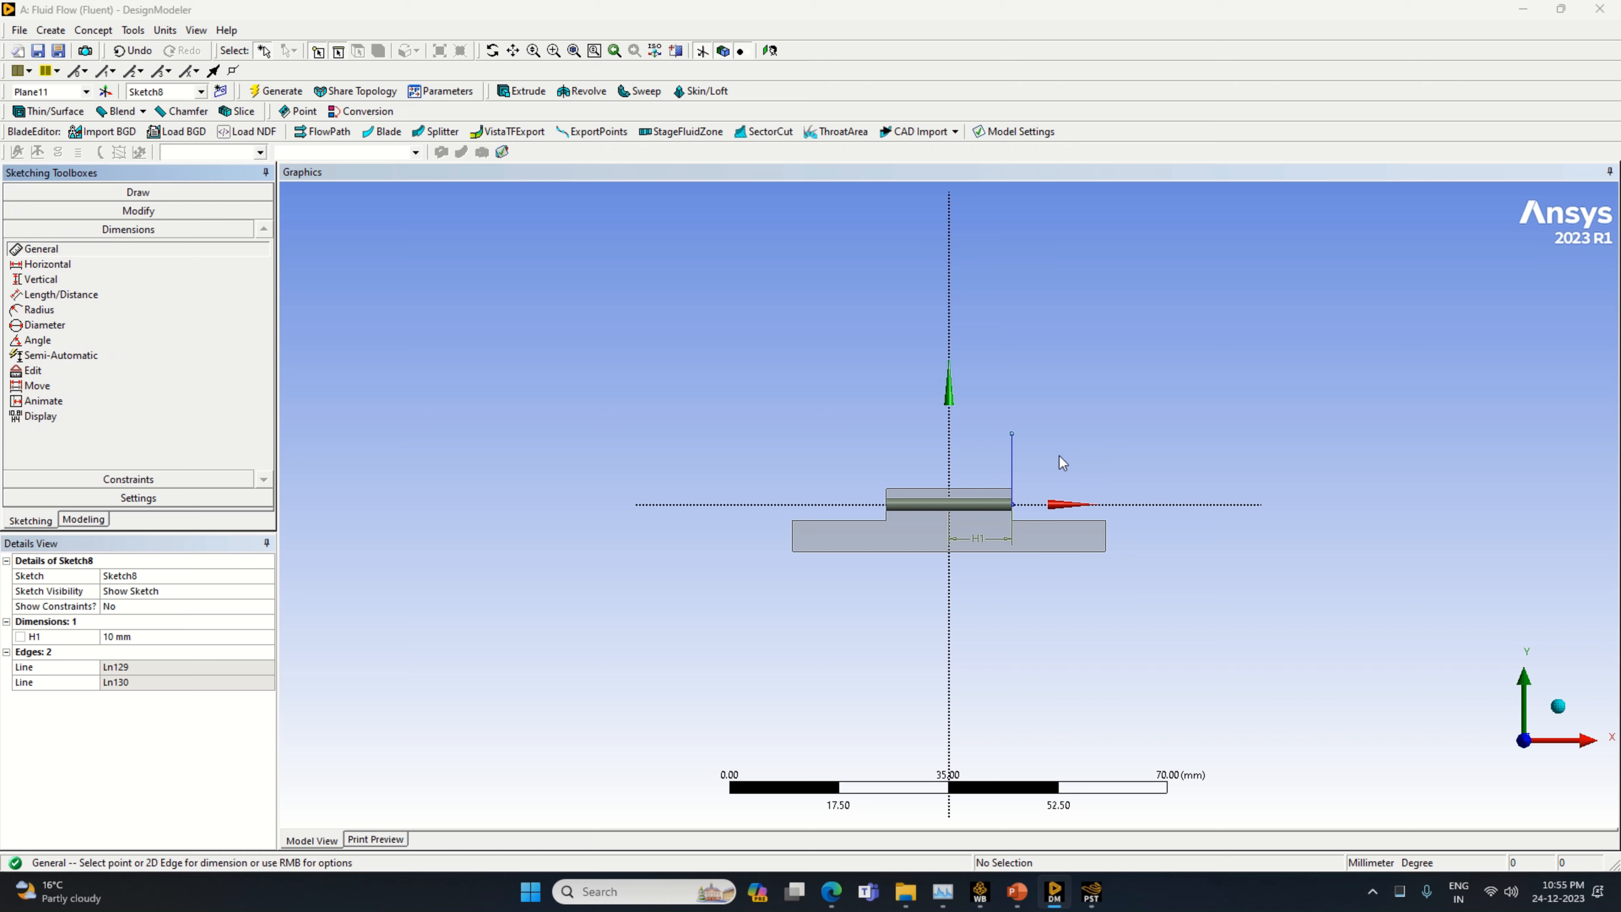
left_click(1012, 466)
left_click(1031, 468)
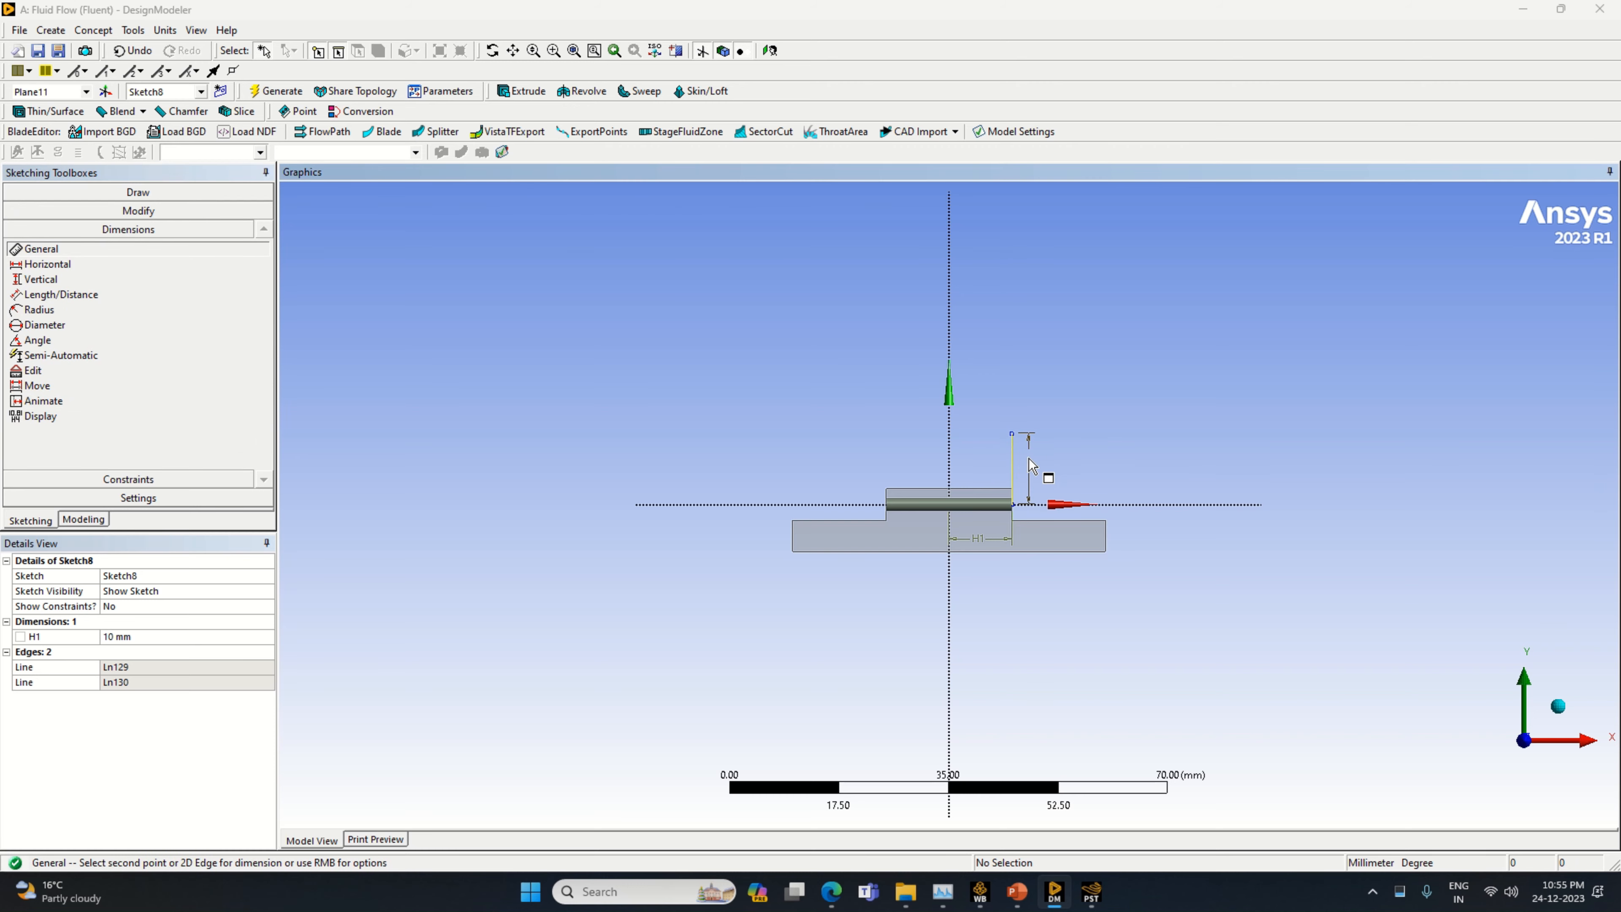
left_click(185, 651)
type("6")
key("Return")
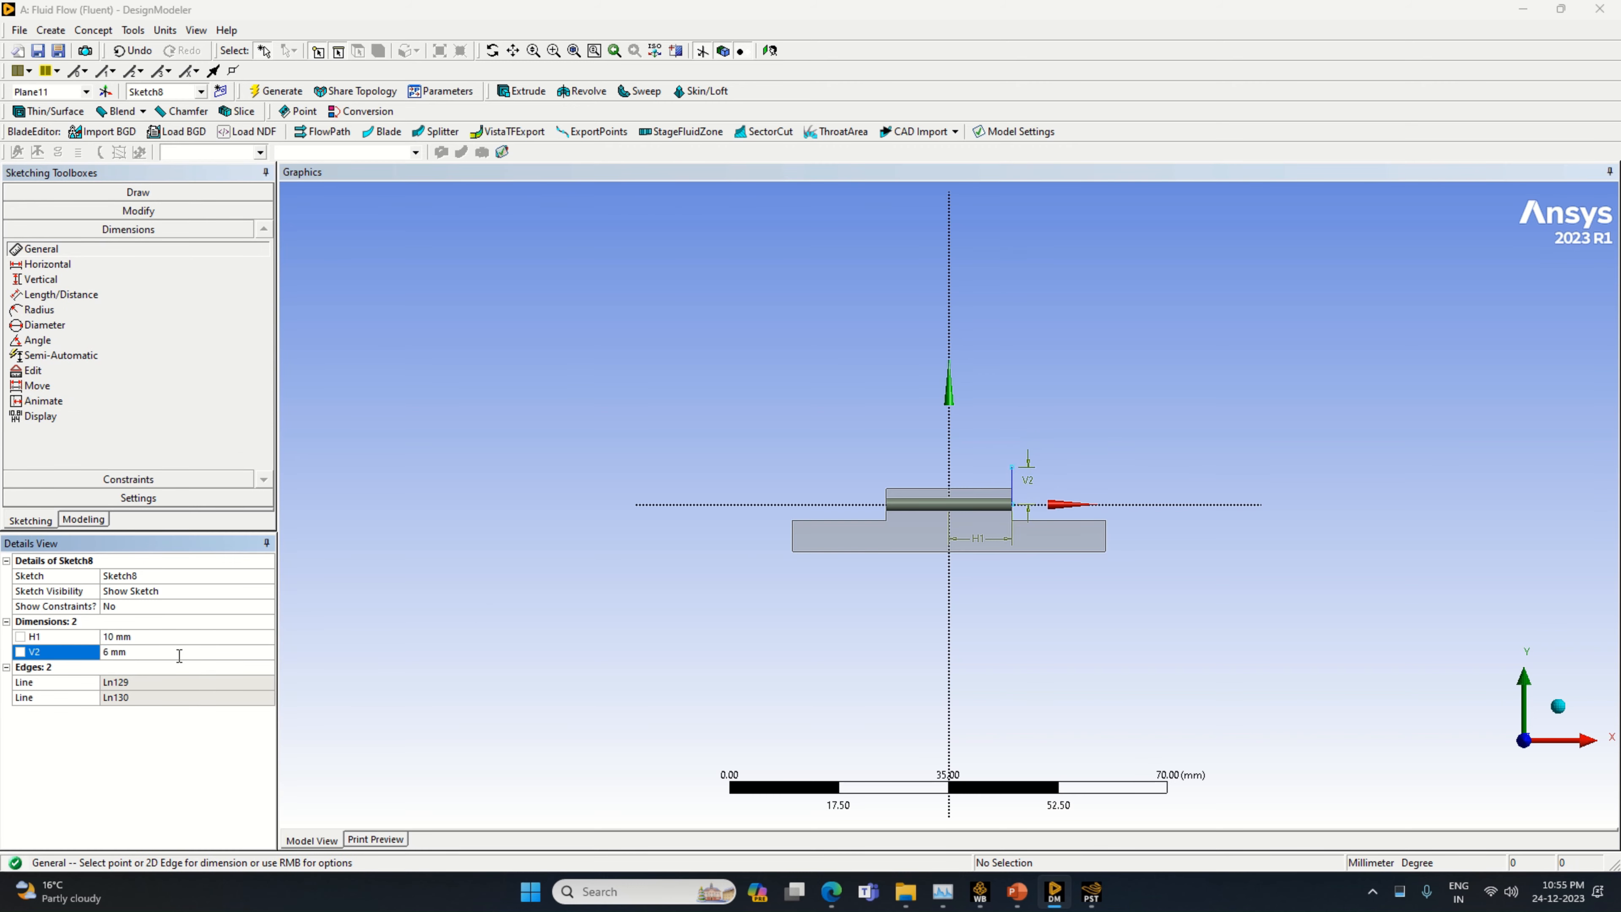
Draw a circle centred on the upper end of the 6 mm vertical line and set its diameter to 12 mm
left_click(127, 192)
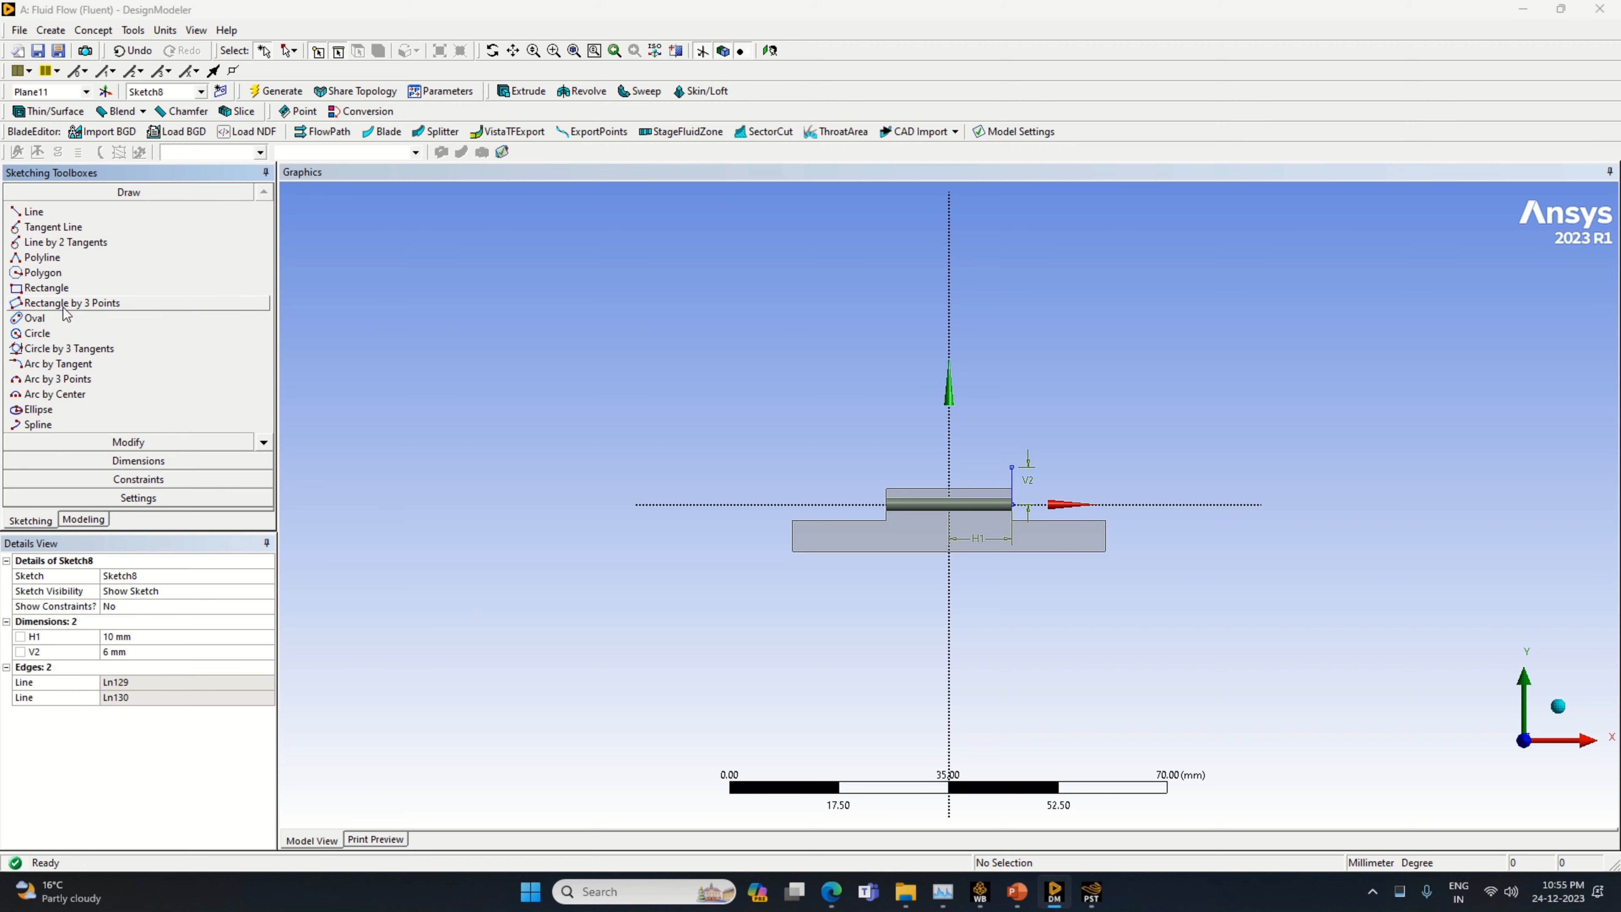
left_click(63, 334)
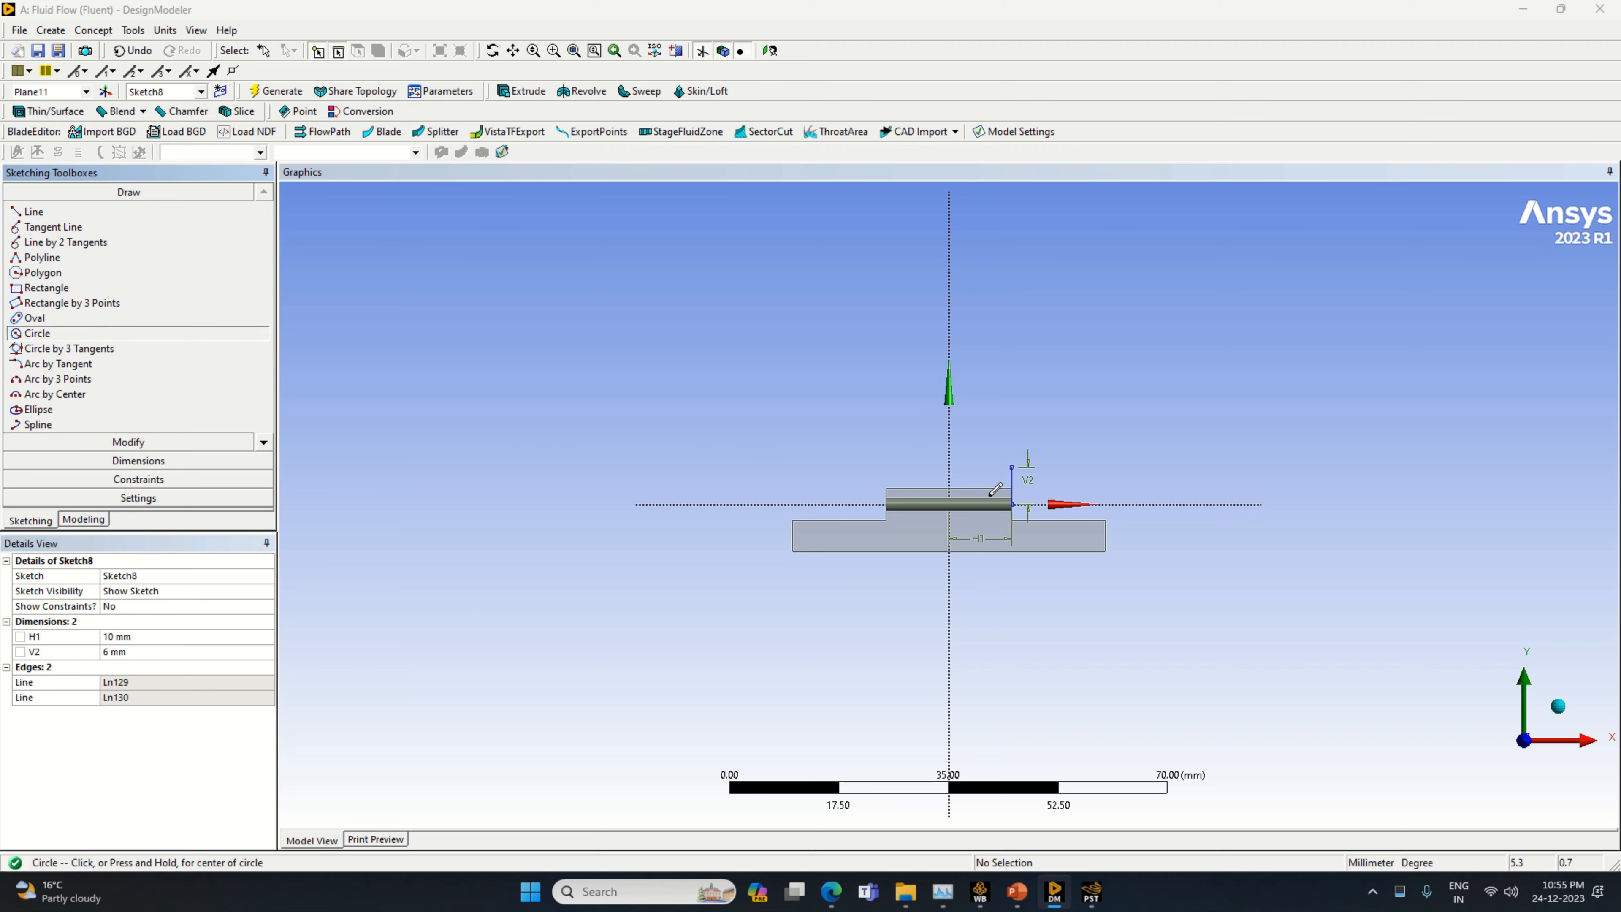
left_click(1013, 467)
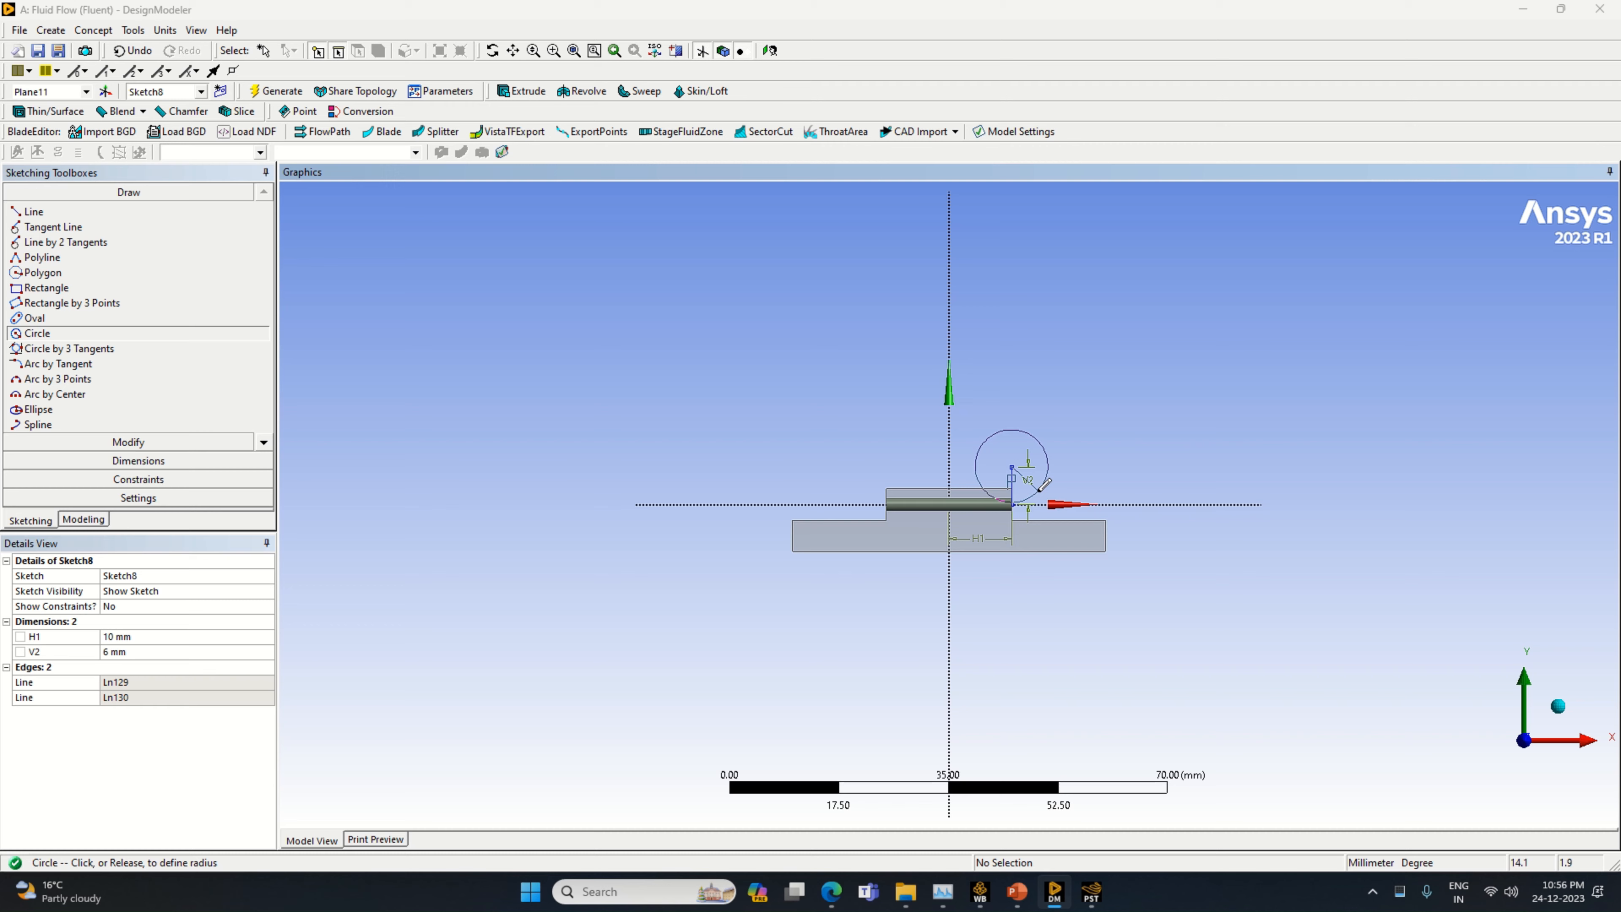
left_click(1040, 472)
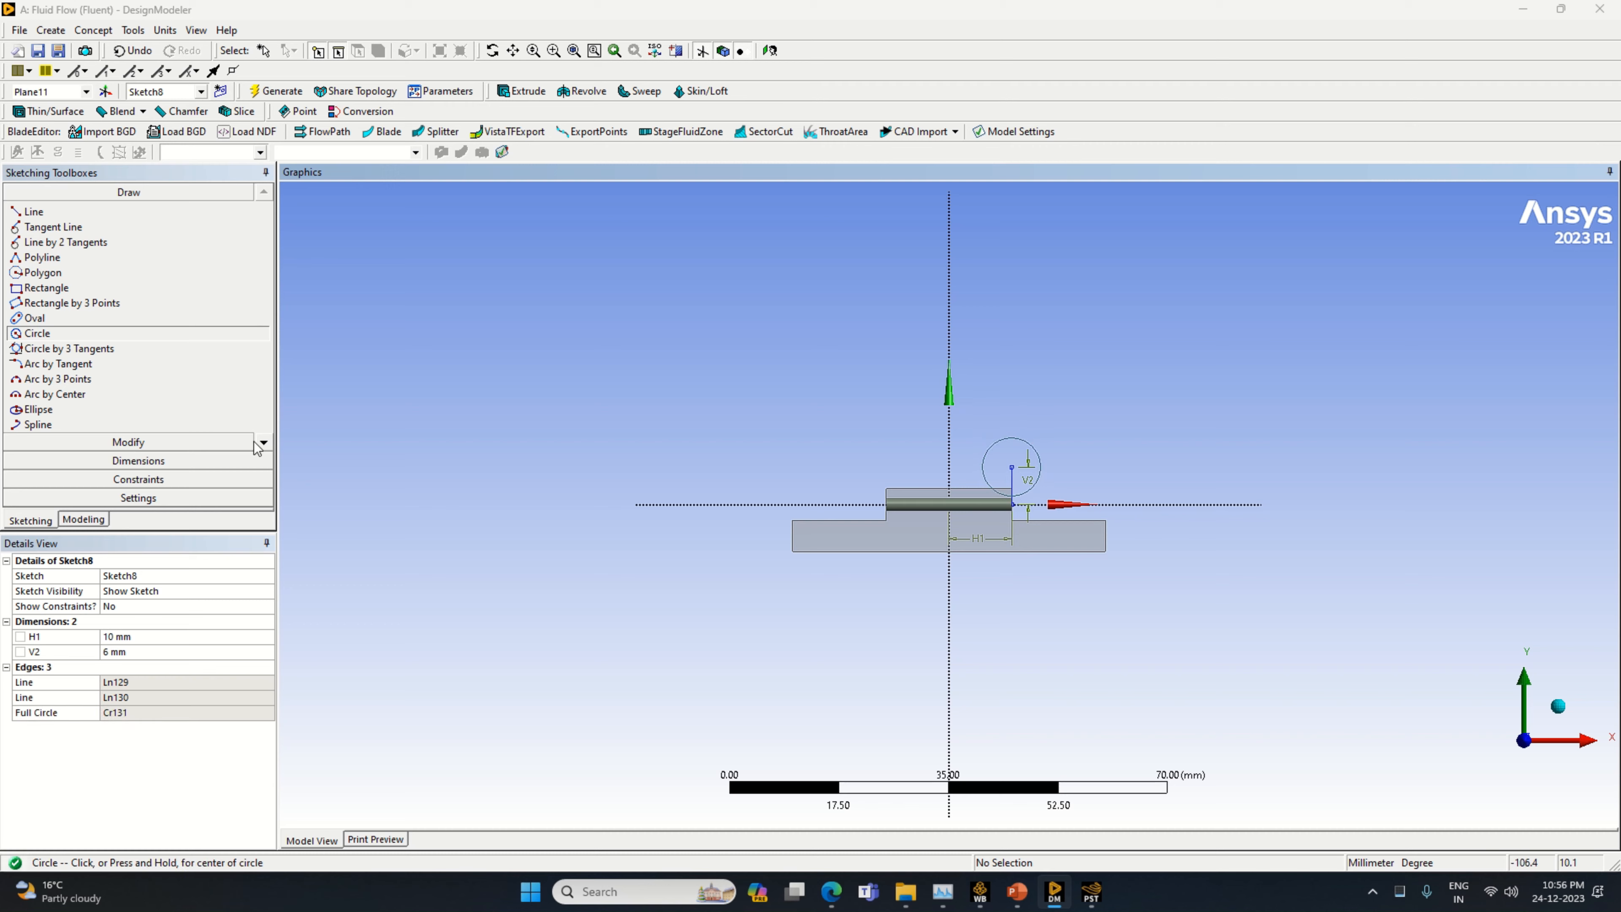
left_click(139, 461)
left_click(1020, 445)
left_click(1003, 422)
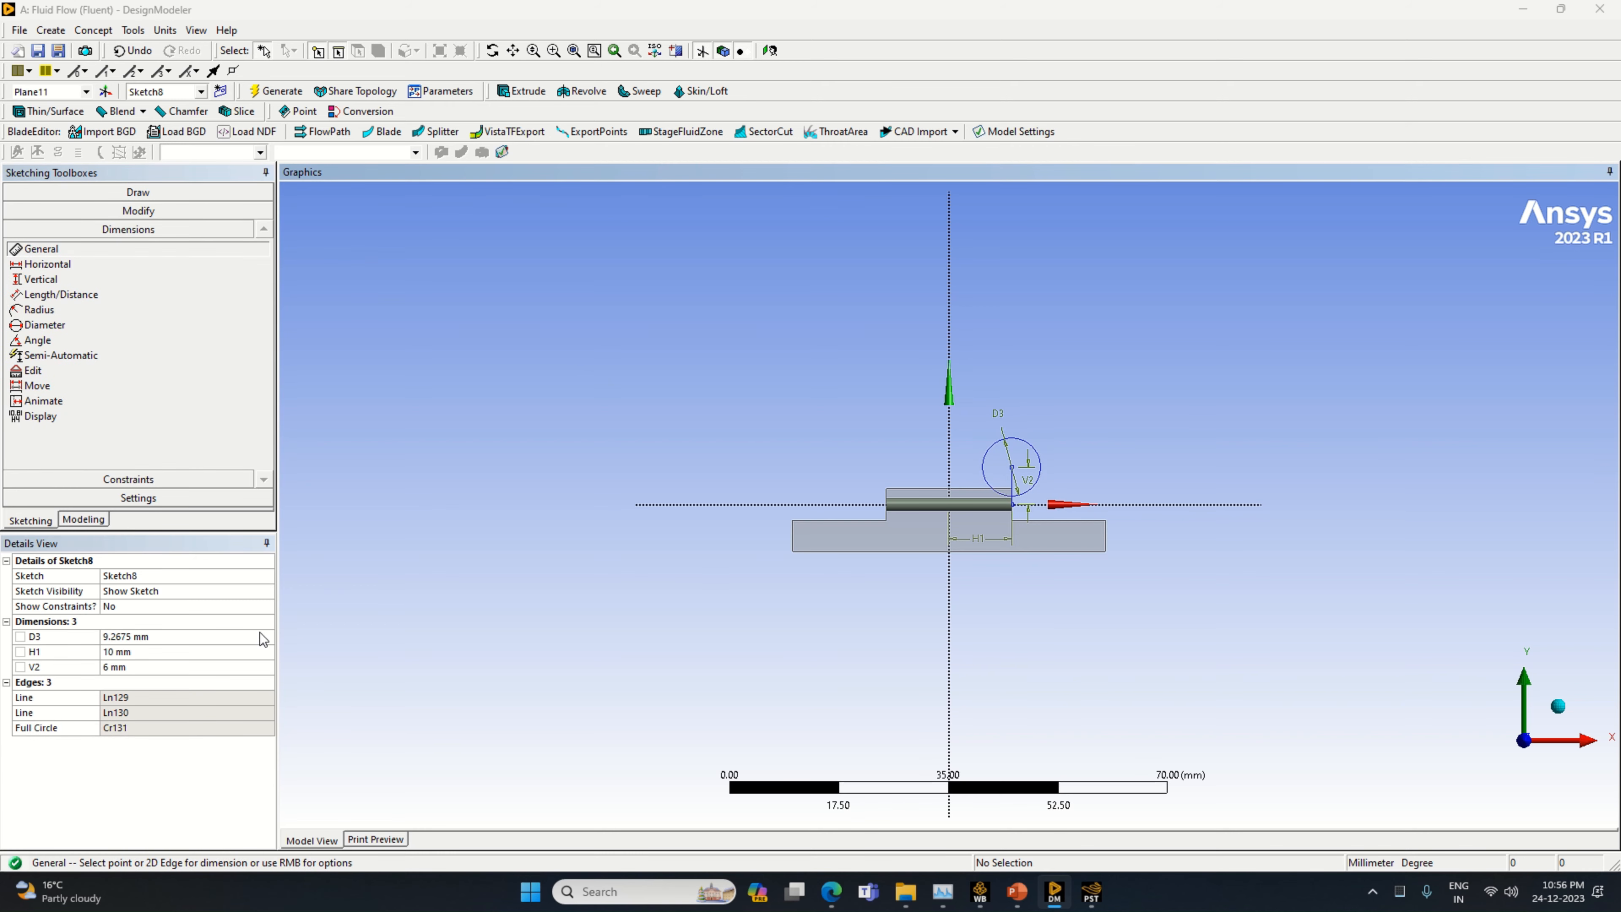
left_click(182, 636)
type("12")
key("Return")
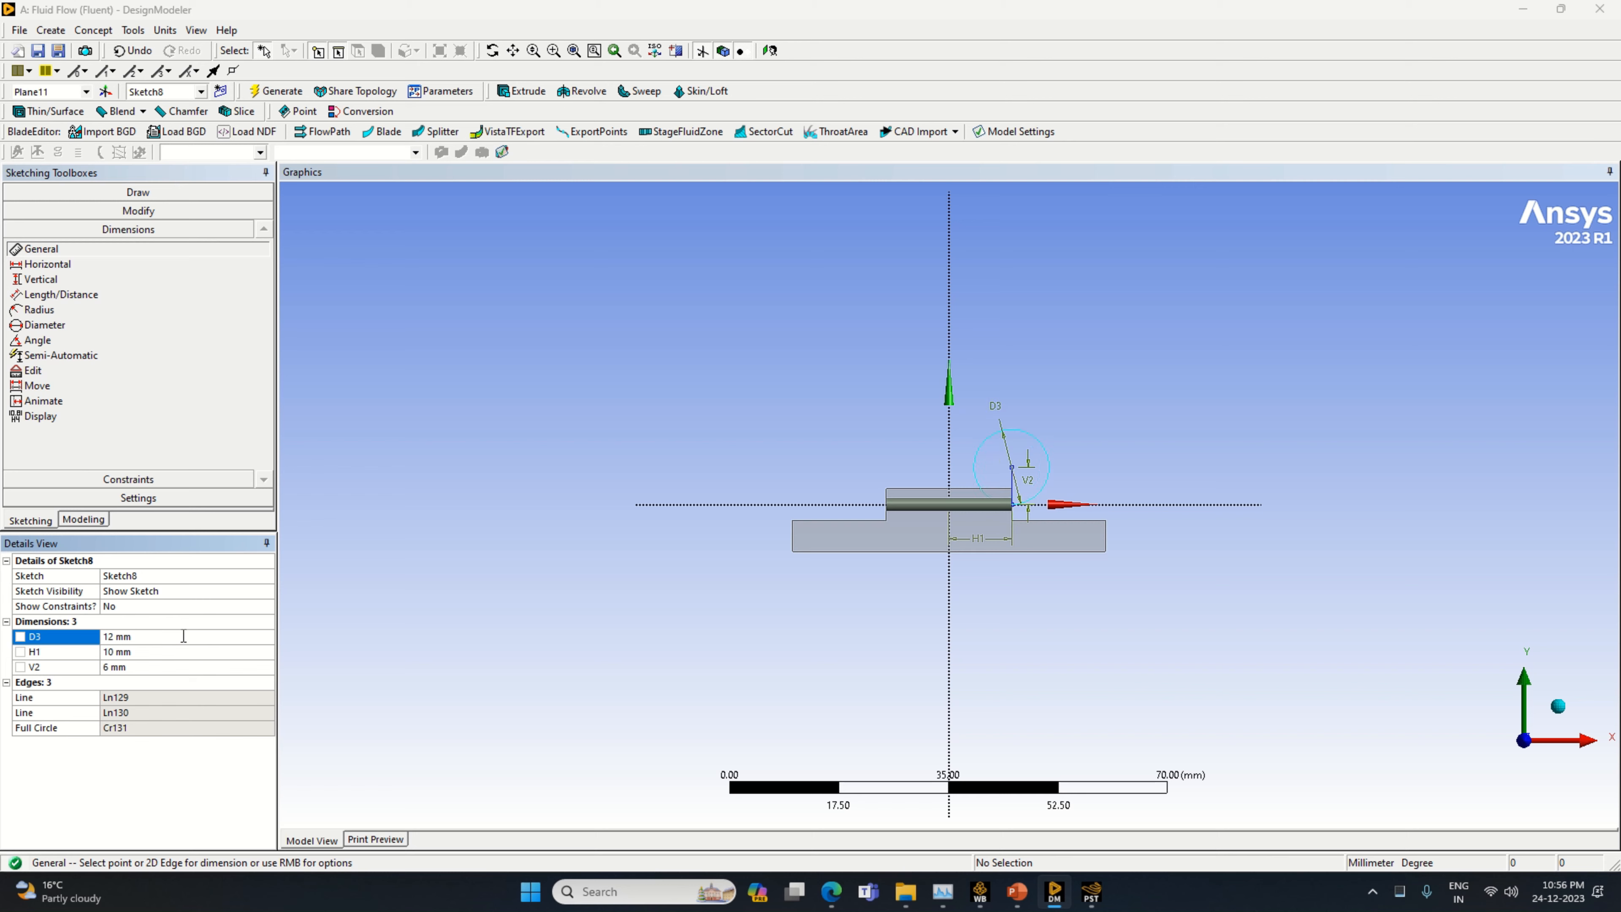
Draw a horizontal line from the circle's centre to its positive X edge
left_click(112, 193)
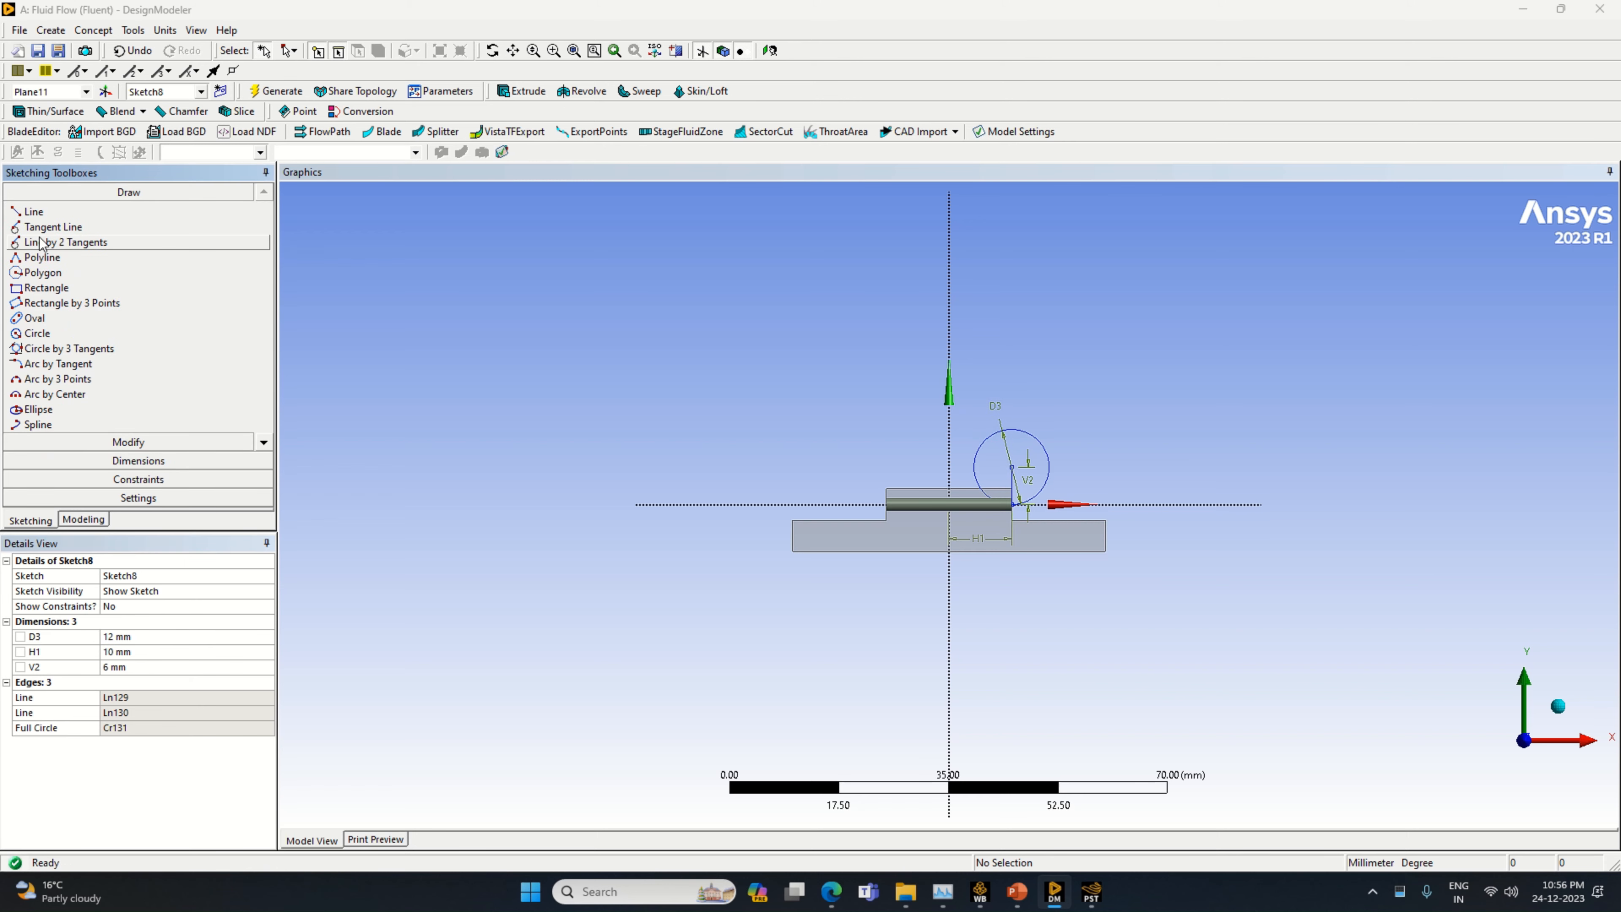
left_click(33, 212)
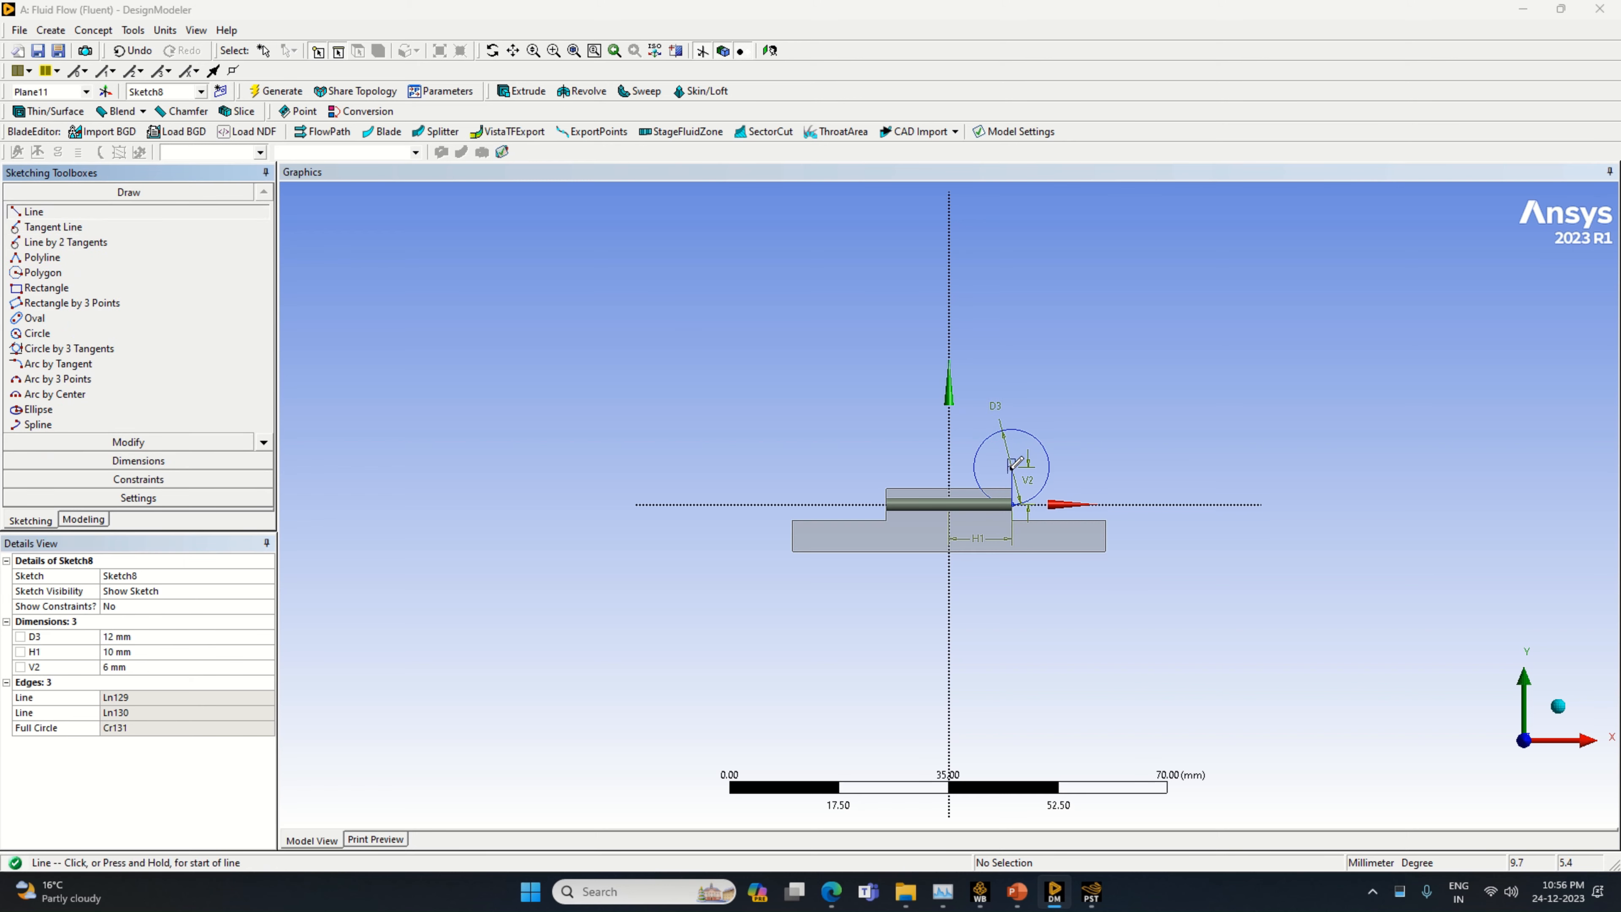
left_click(1011, 465)
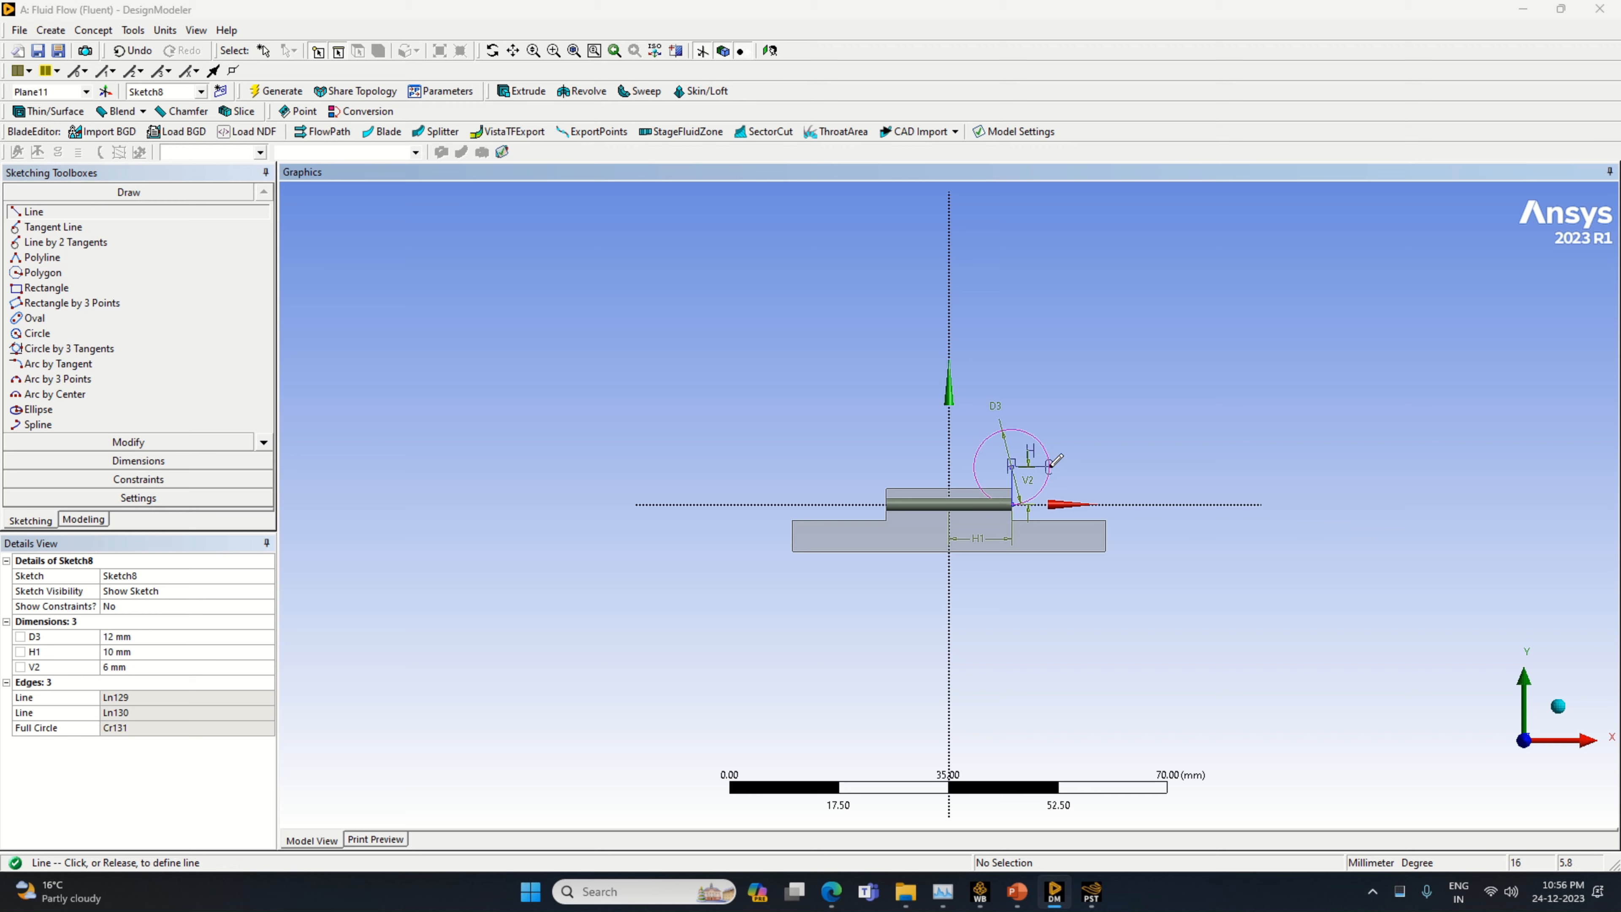
left_click(1050, 464)
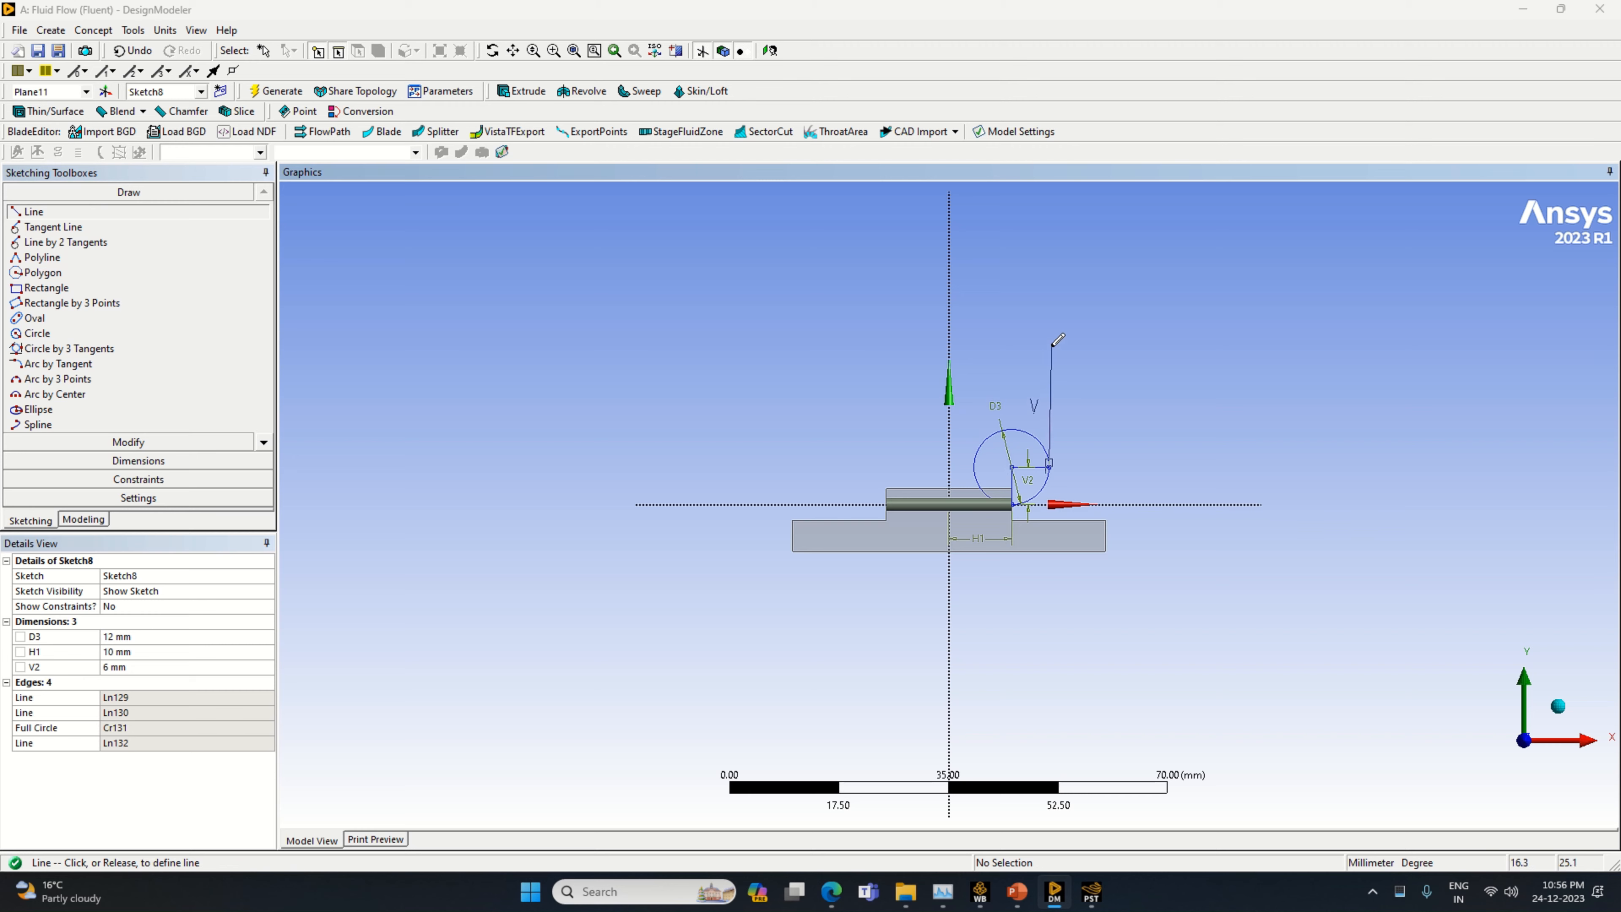
Draw a vertical line upward from the circle's positive X edge and dimension it to 13 mm
left_click(1050, 346)
left_click(138, 461)
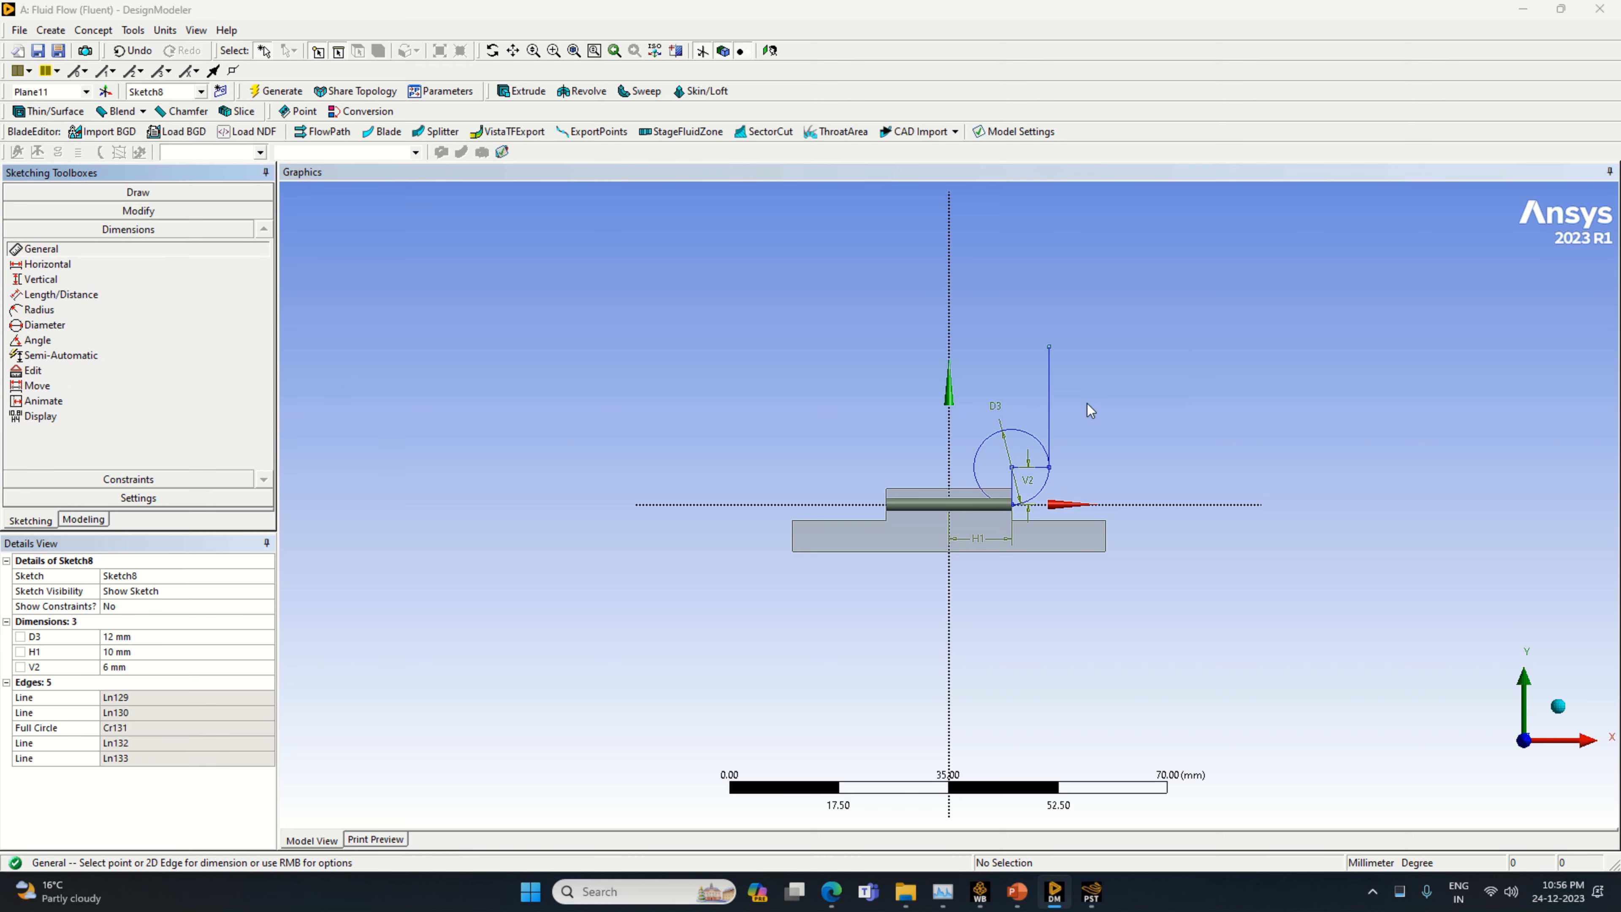
left_click(1051, 403)
left_click(1085, 402)
left_click(164, 681)
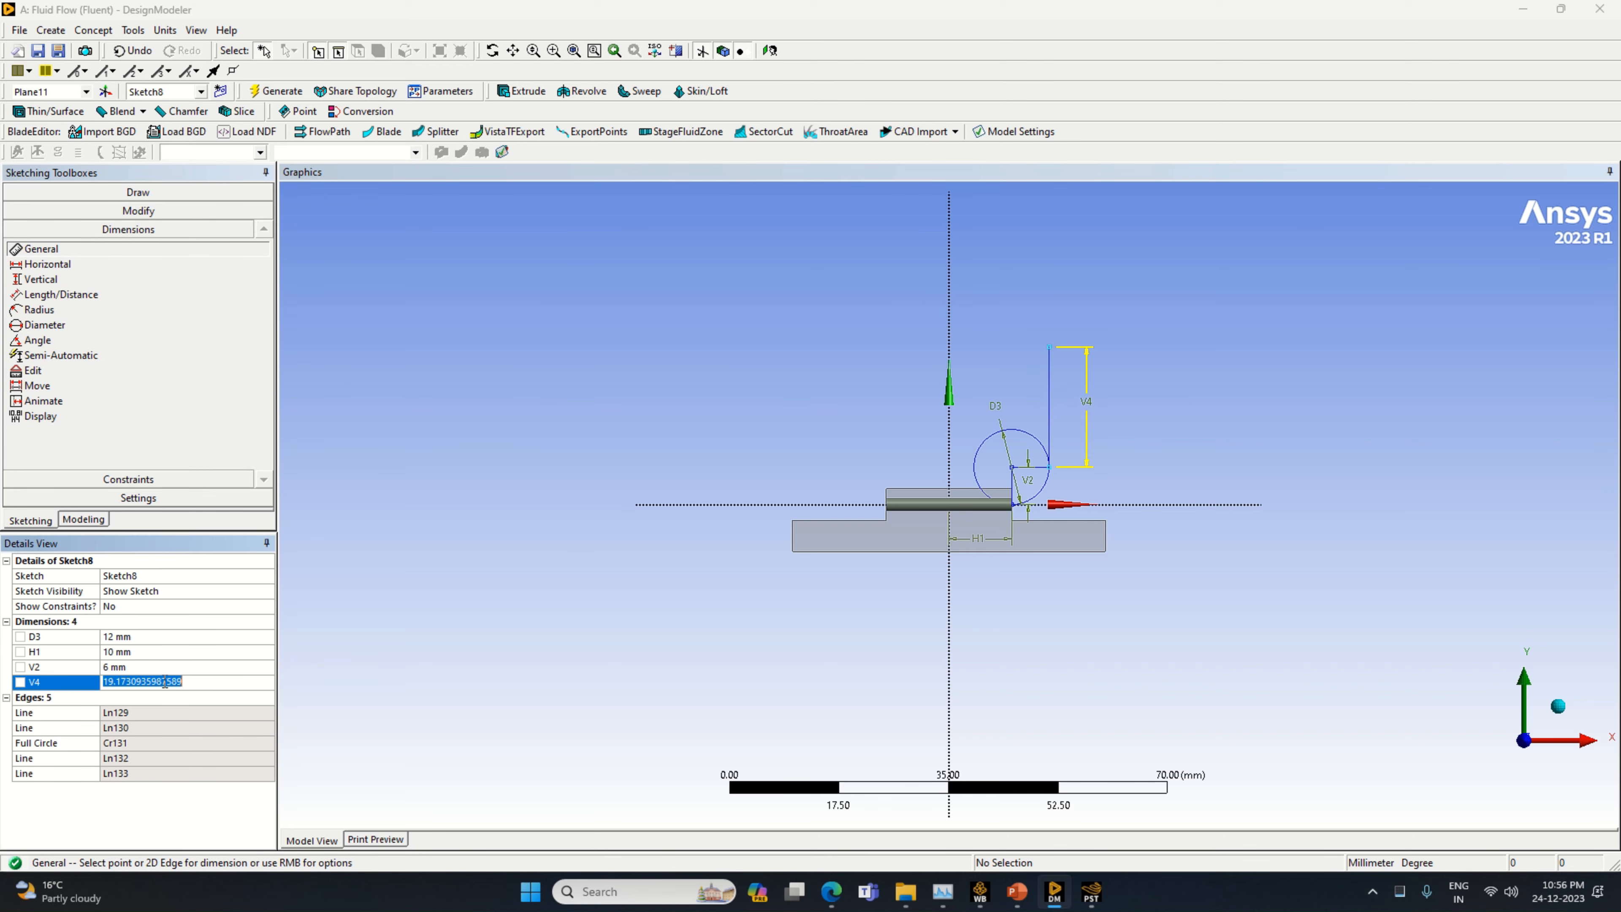
type("13")
key("Return")
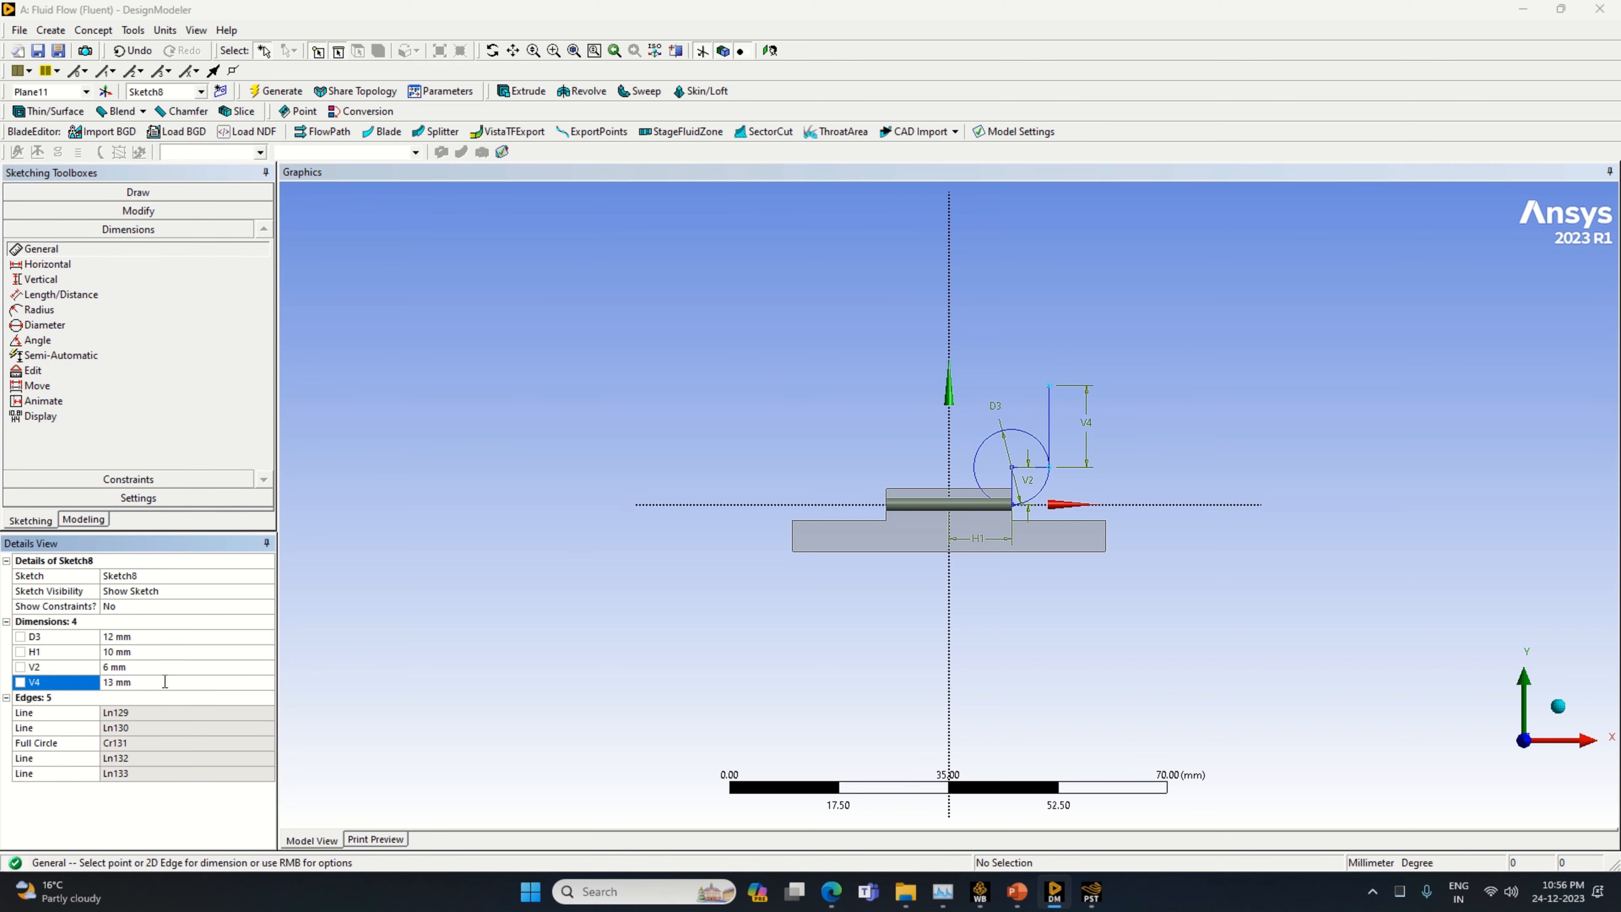
Draw a horizontal line toward negative X from the top of the 13 mm line and dimension it to 6 mm
left_click(138, 192)
left_click(34, 212)
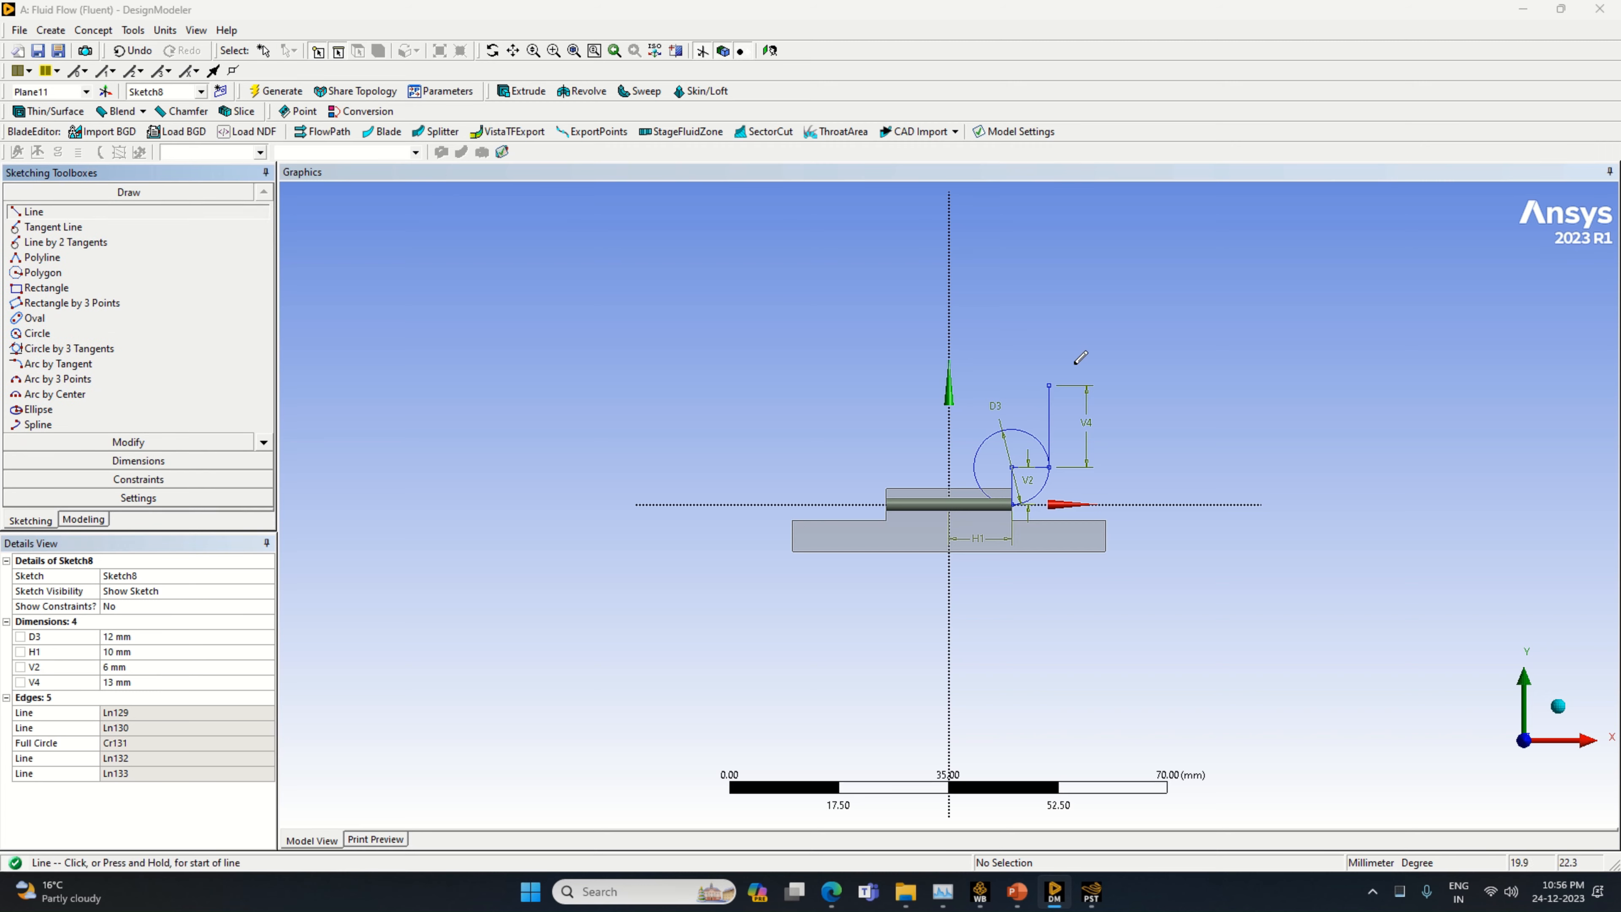
left_click(1048, 383)
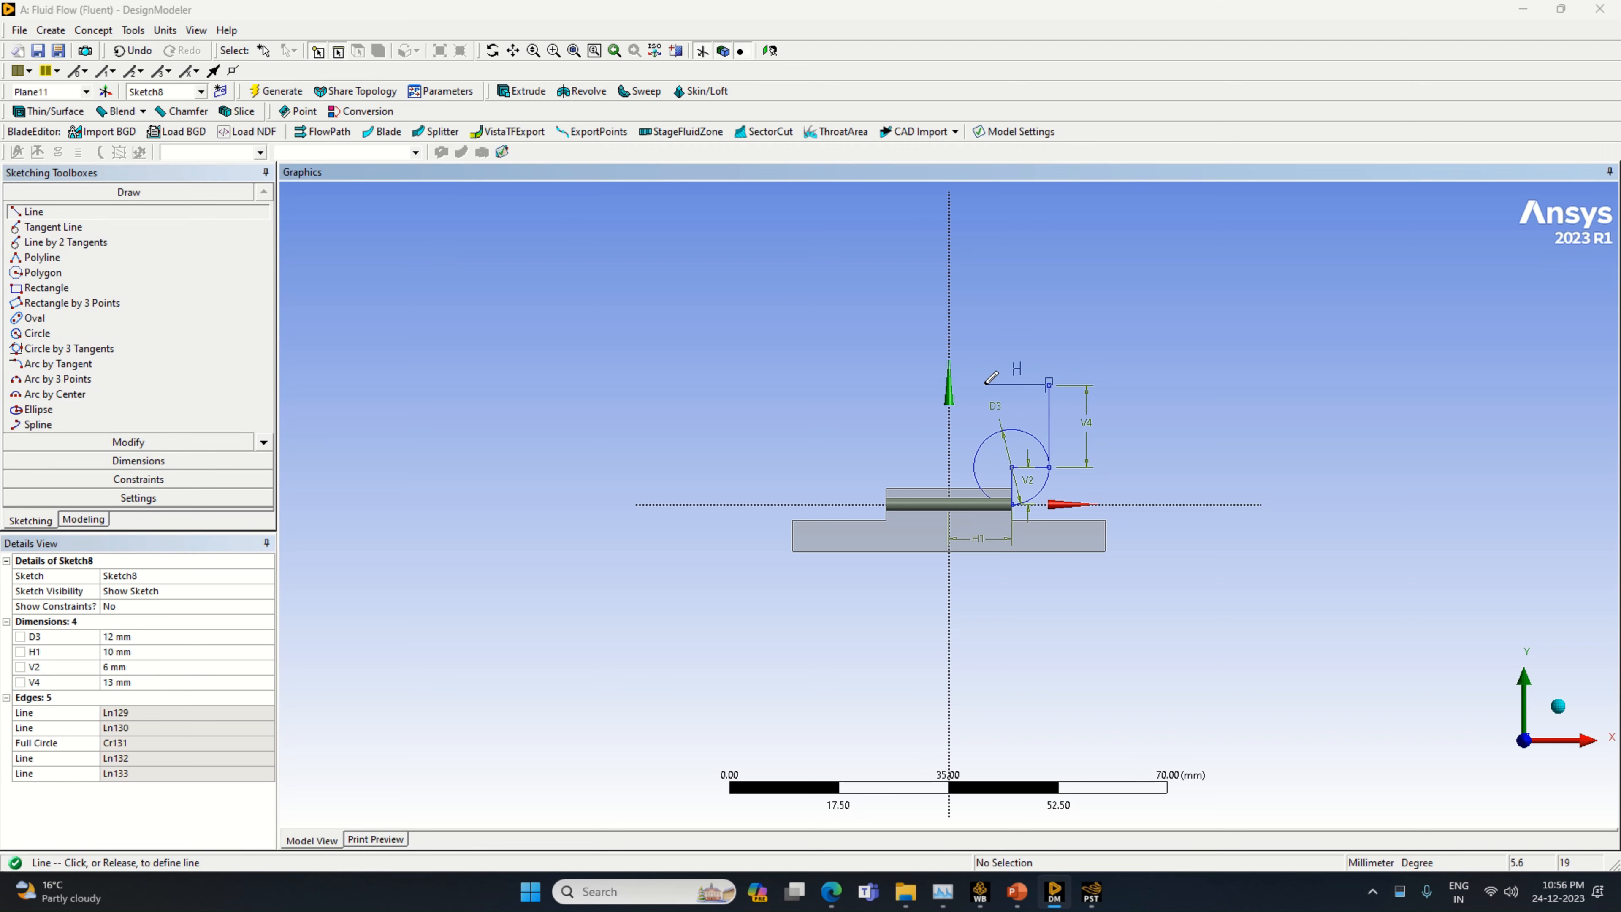
left_click(984, 385)
left_click(138, 460)
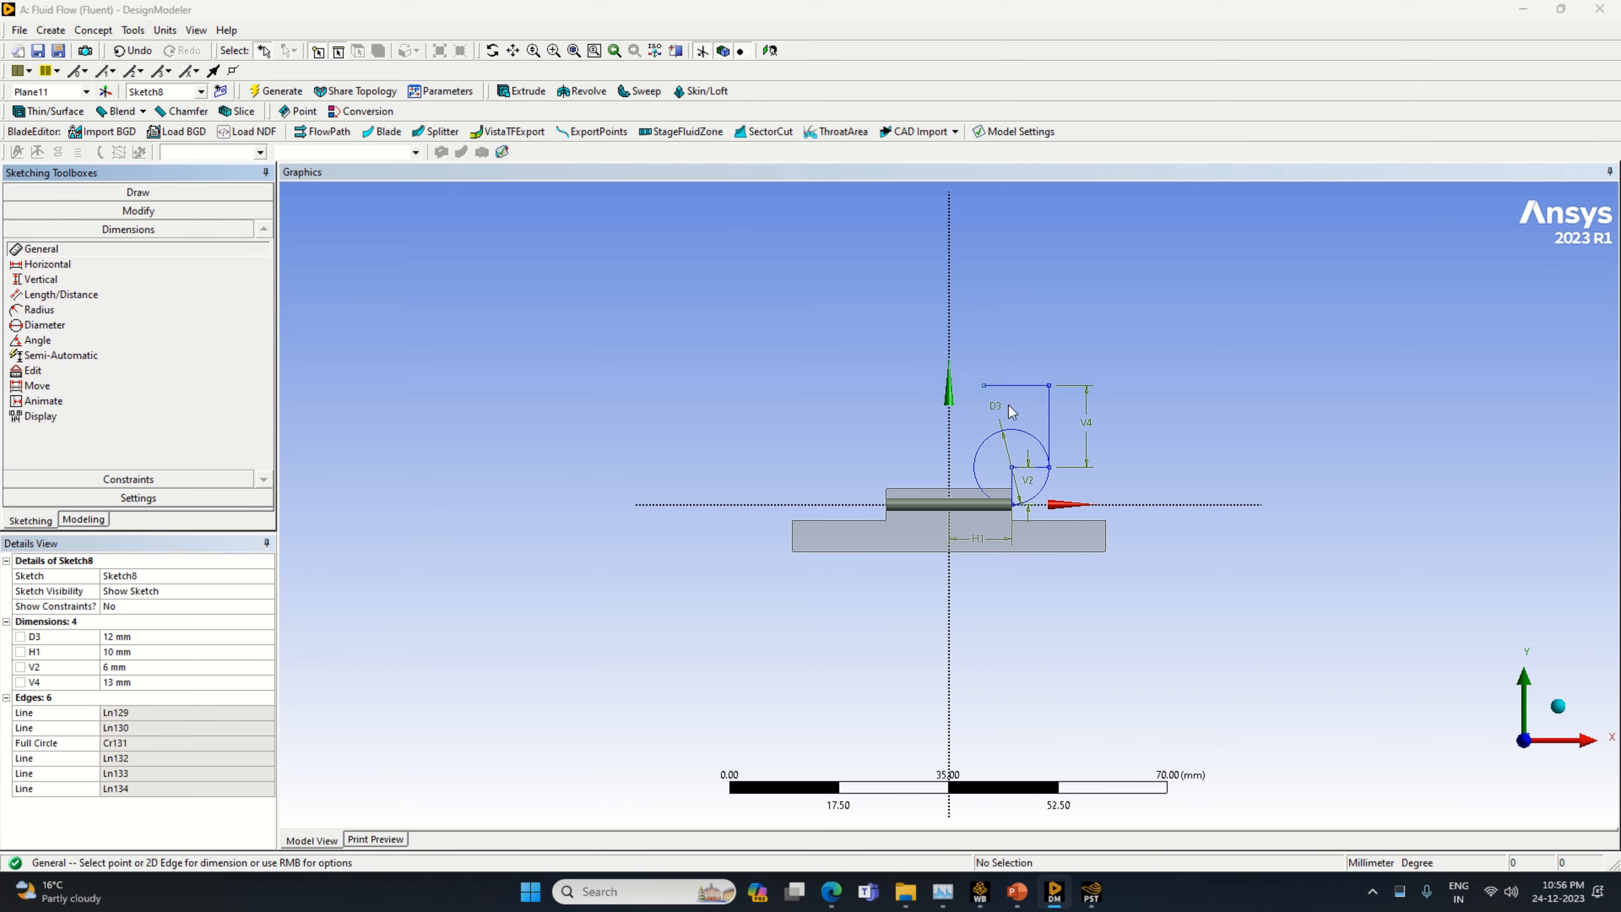
left_click(1021, 385)
left_click(1019, 382)
left_click(153, 665)
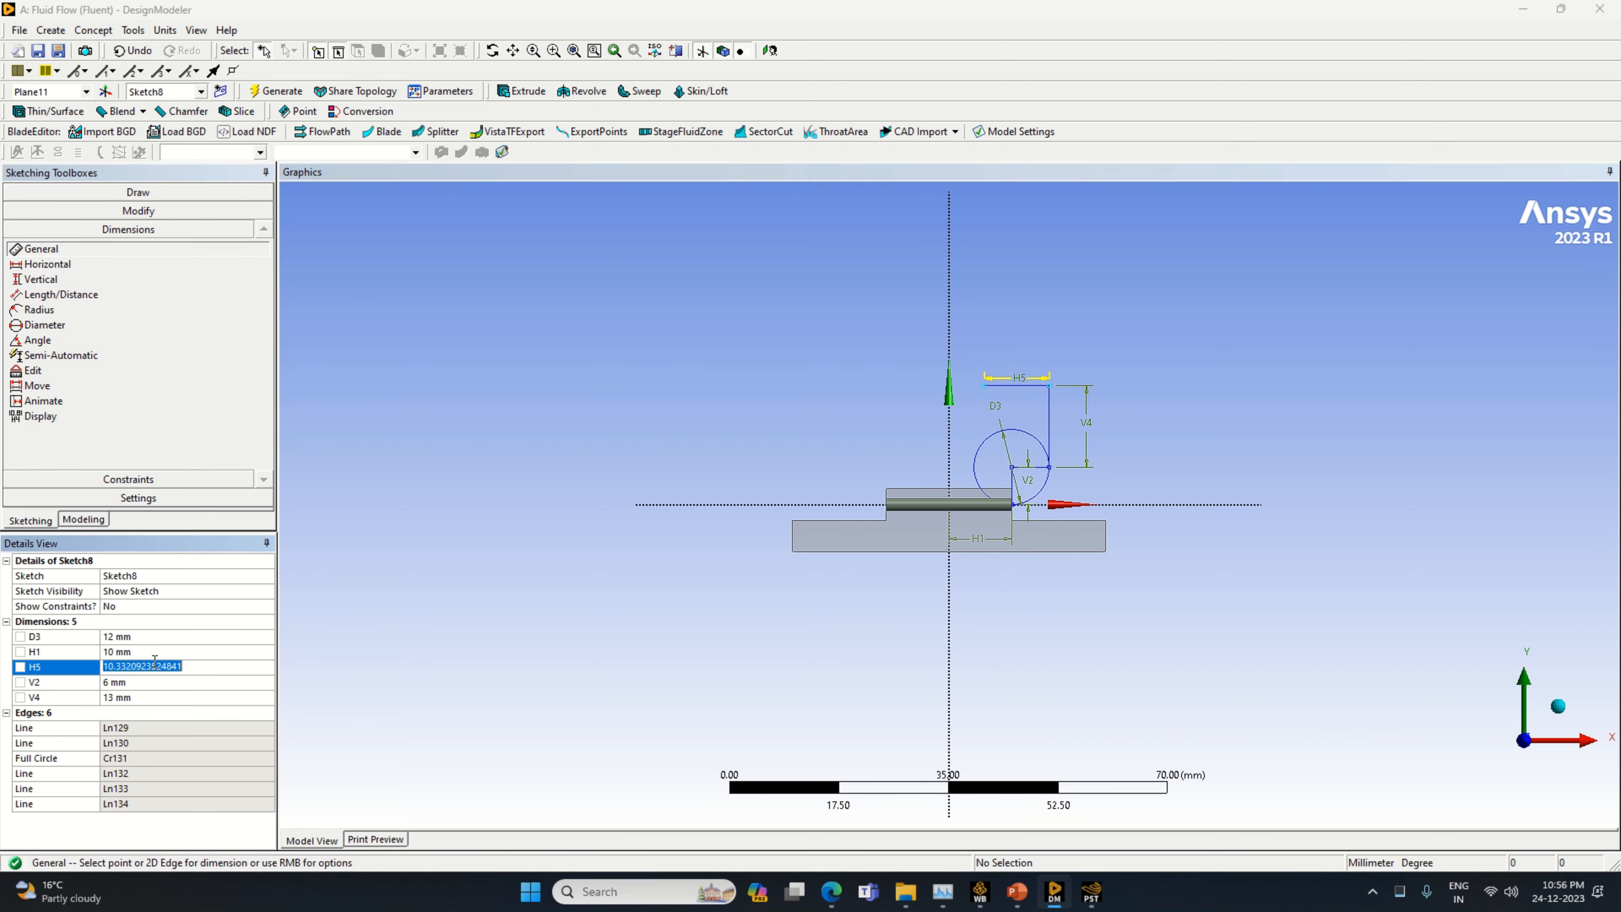
type("6")
key("Return")
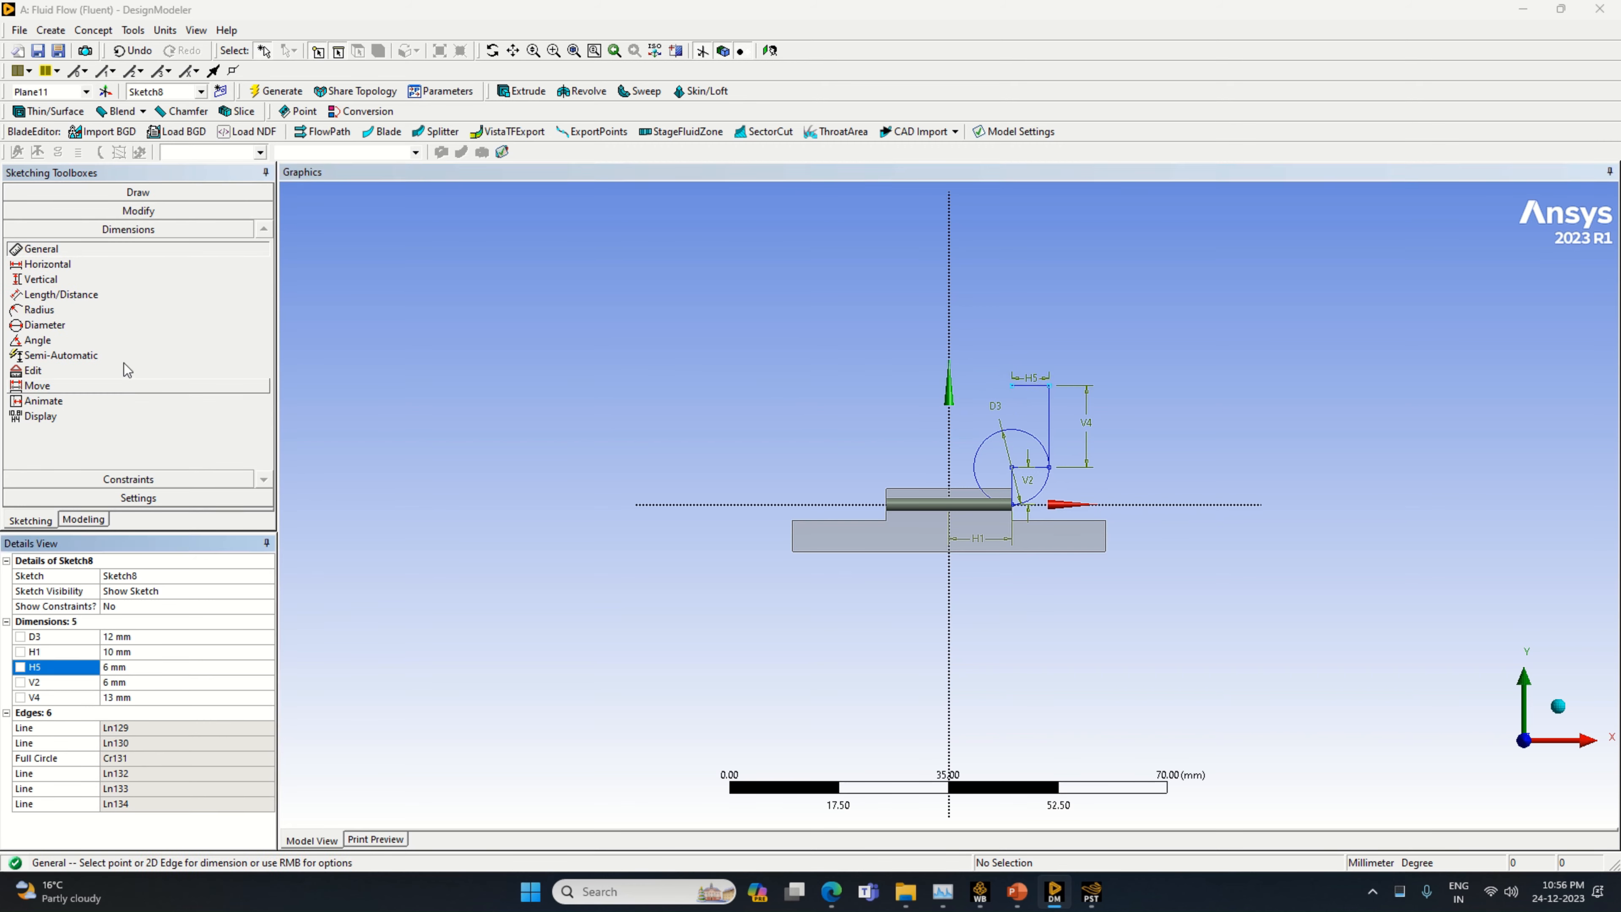
Draw an upper circle centred on the 6 mm horizontal line's free end, matching that line's length as radius, plus a vertical line from its centre to its top
left_click(138, 192)
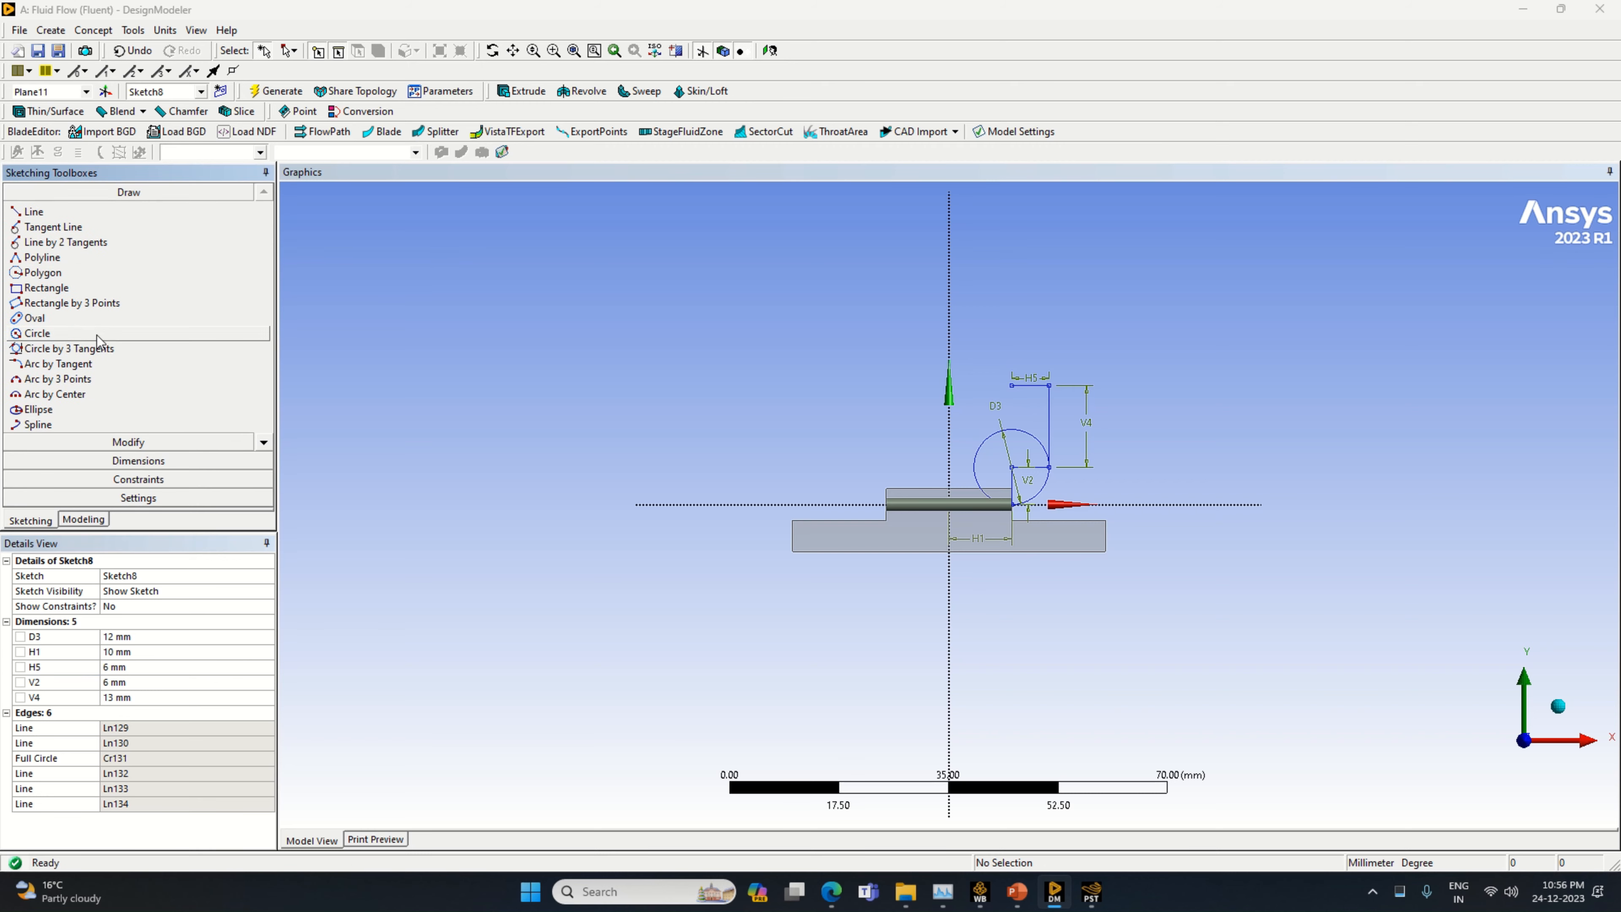
left_click(77, 333)
left_click(1012, 385)
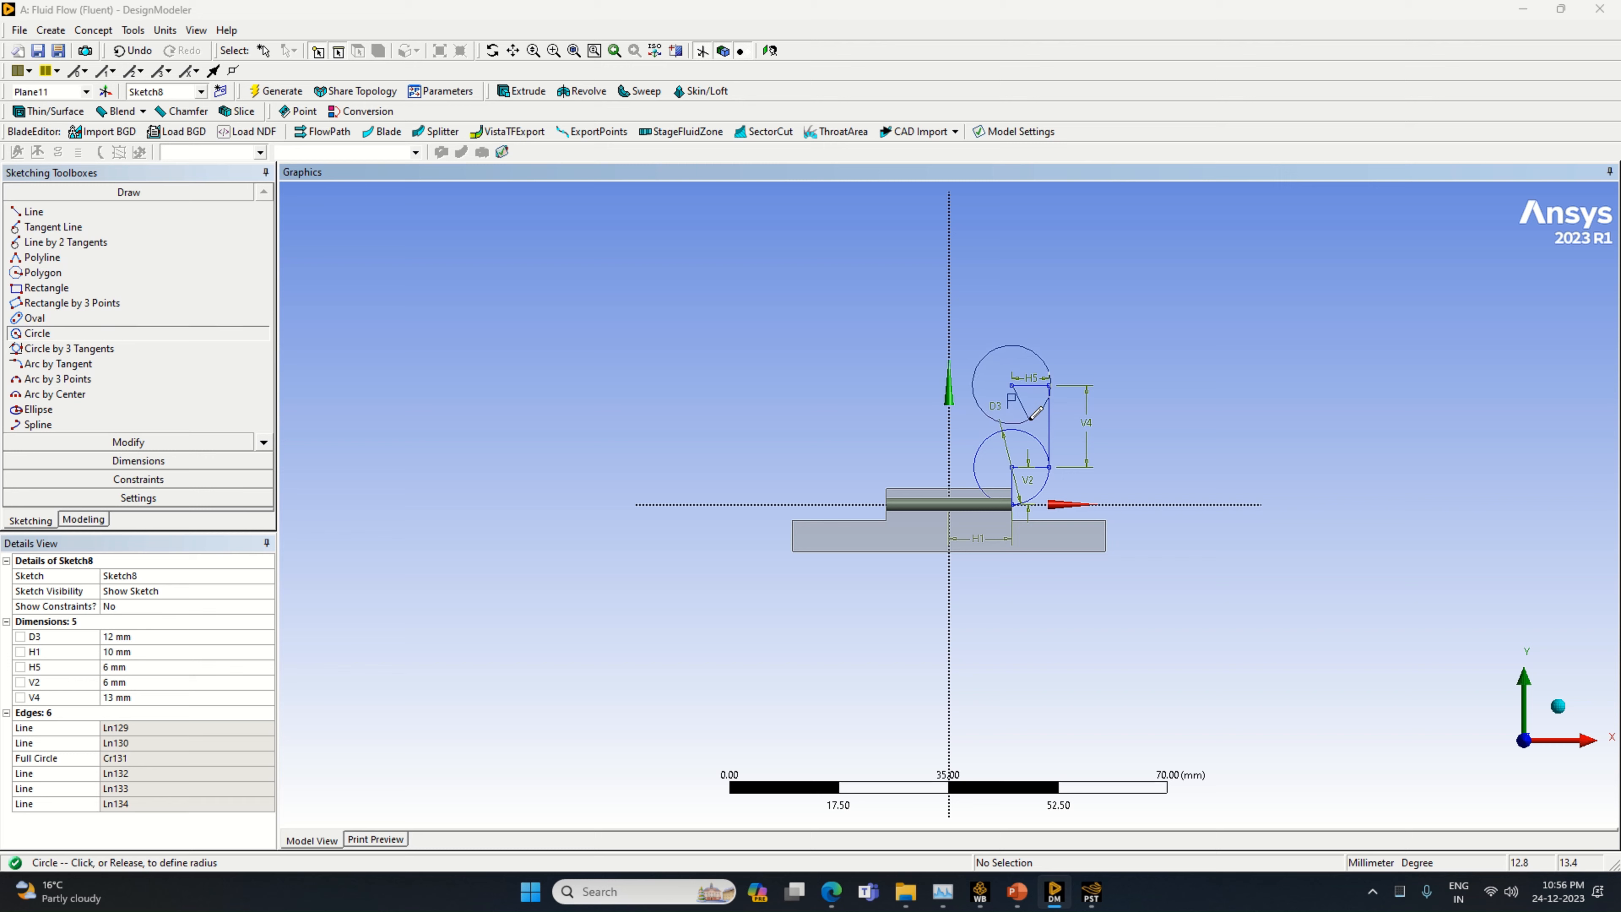
left_click(1037, 414)
left_click(174, 211)
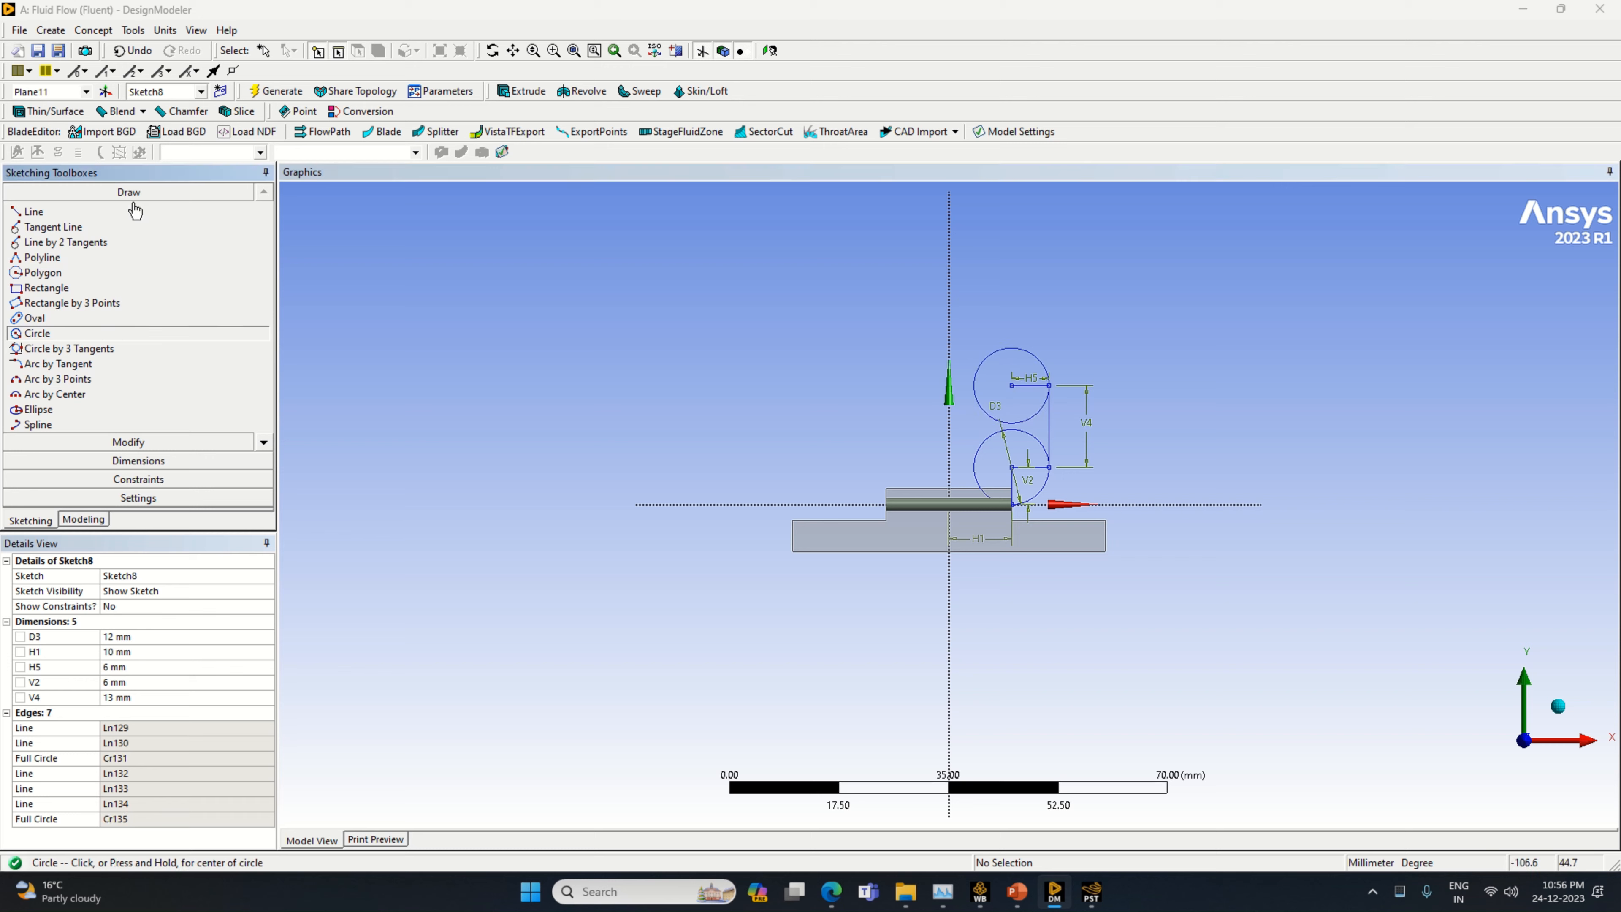
left_click(1012, 385)
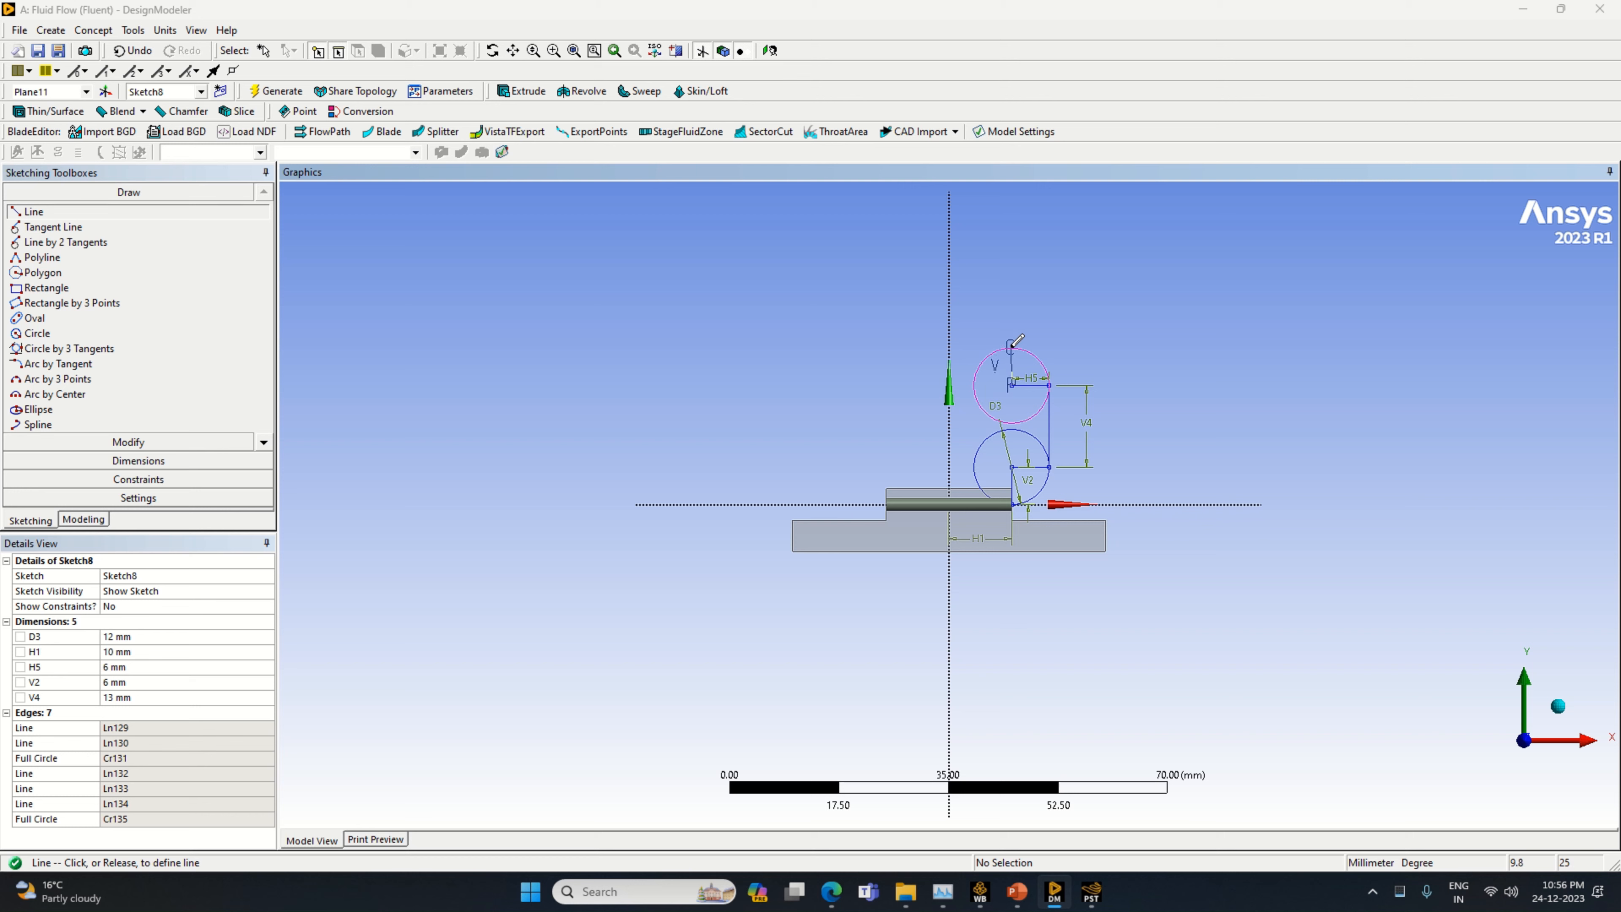
left_click(1011, 345)
Draw a horizontal line toward negative X from the top of the upper circle and dimension it to 20 mm
left_click(1011, 345)
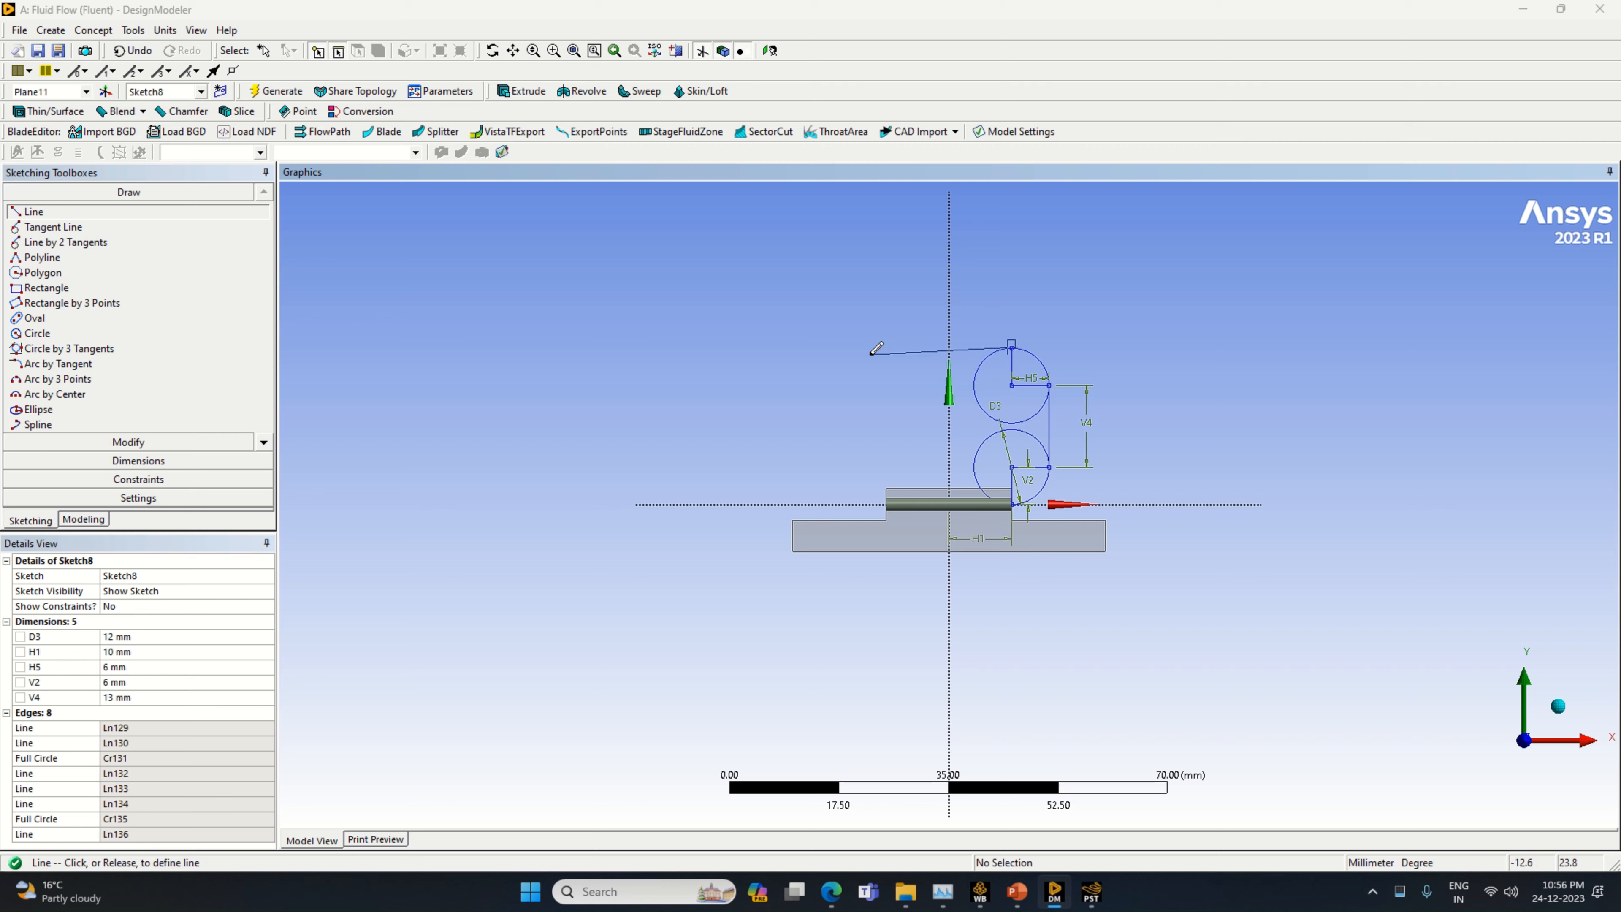
left_click(881, 339)
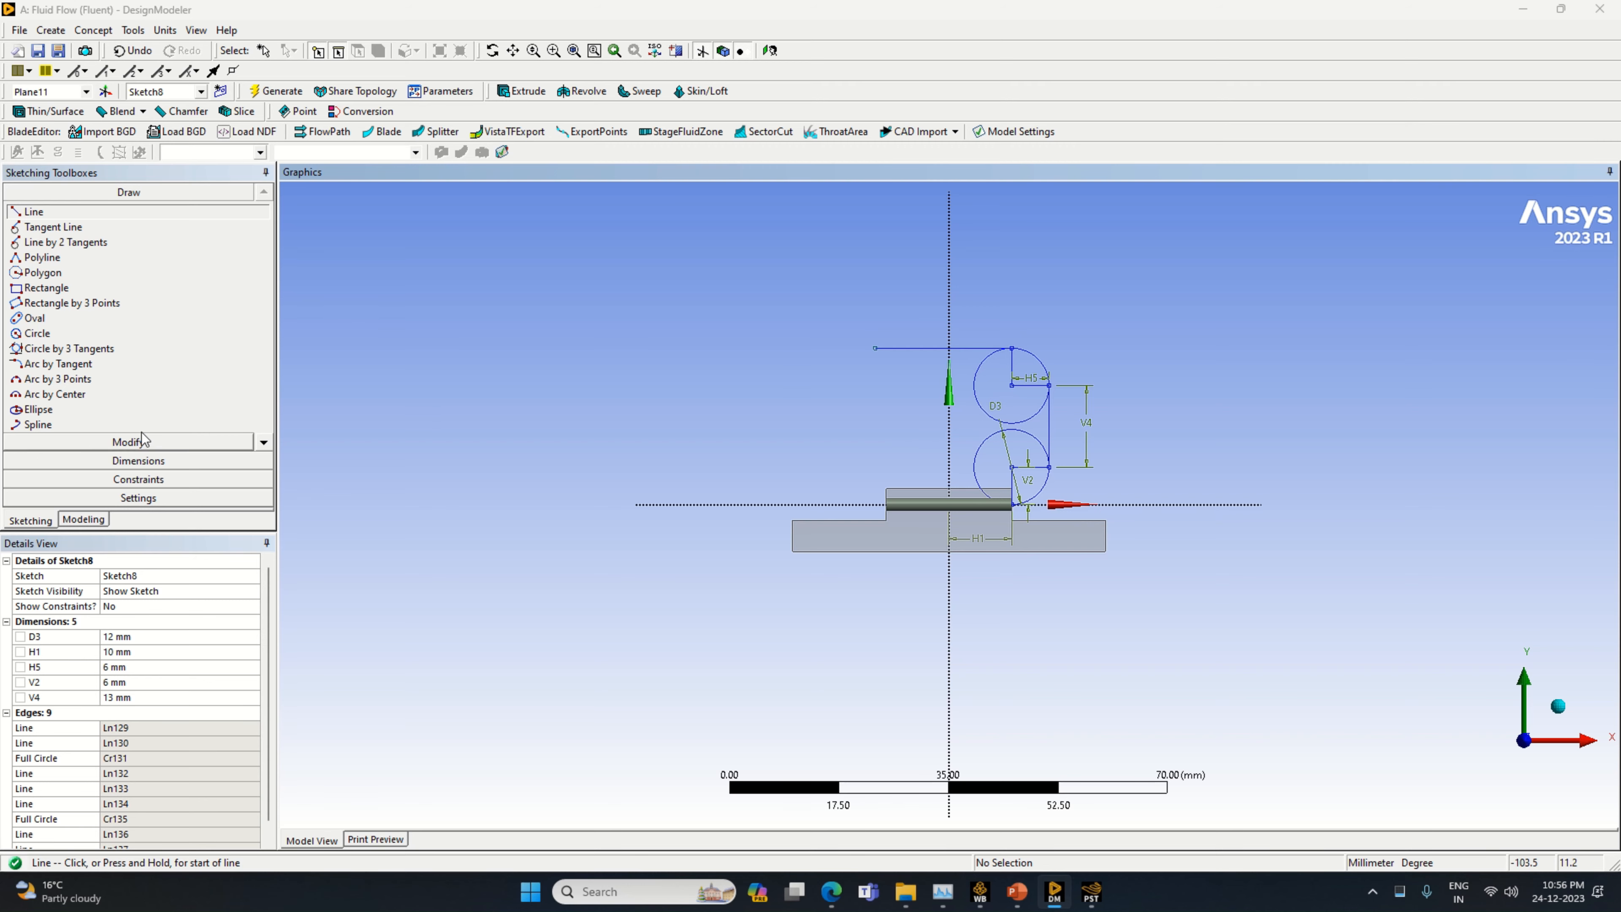
left_click(138, 460)
left_click(932, 349)
left_click(929, 325)
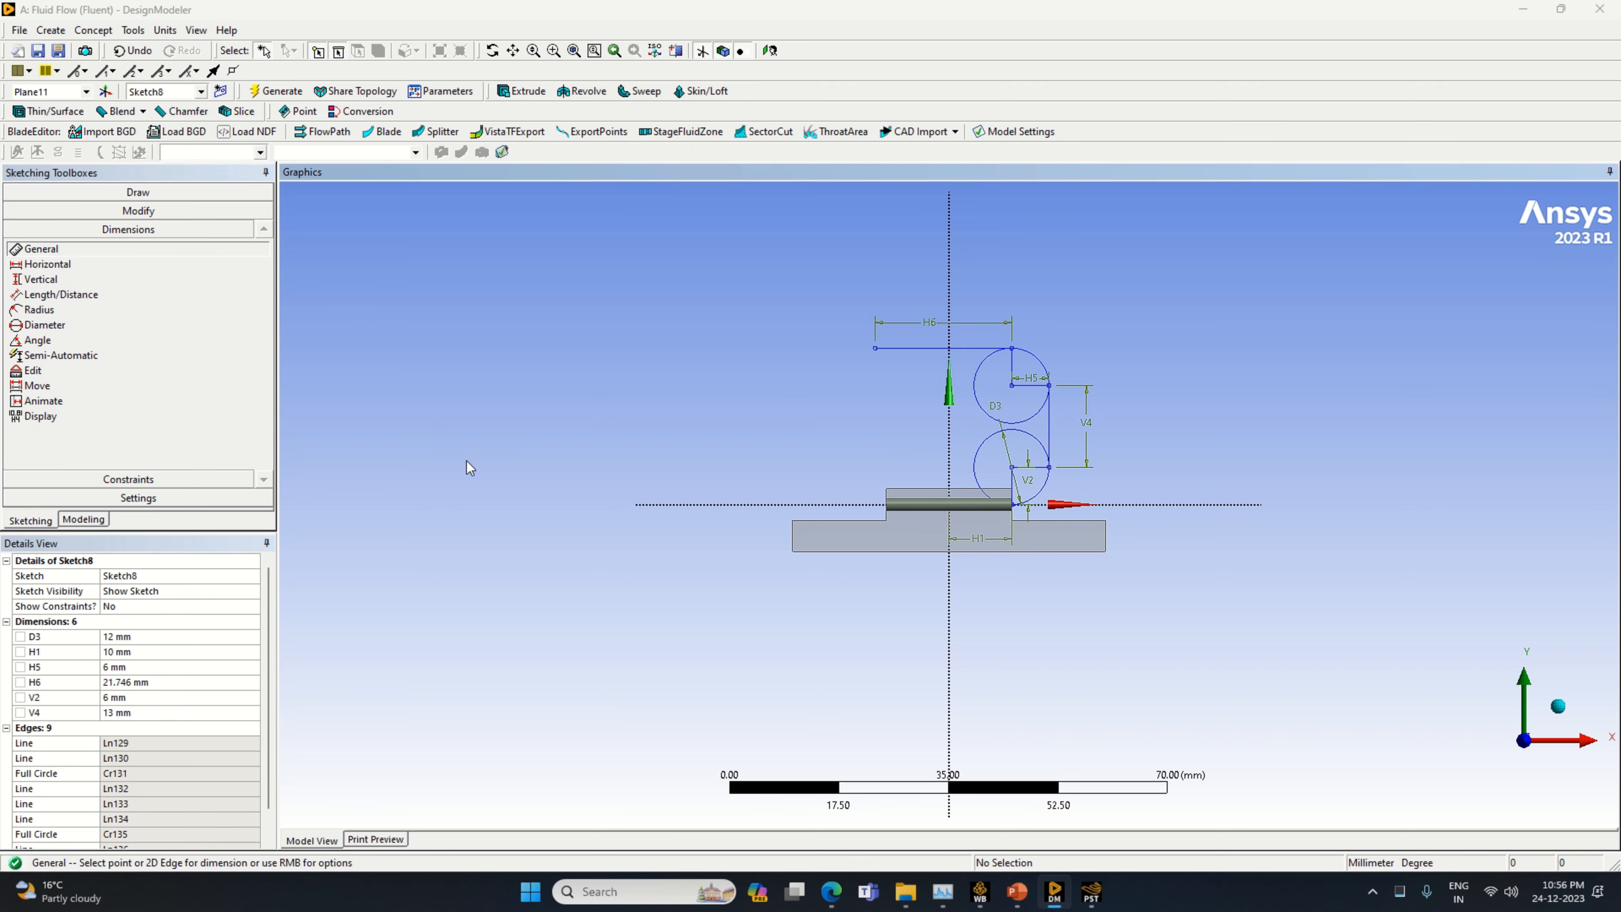
left_click(139, 682)
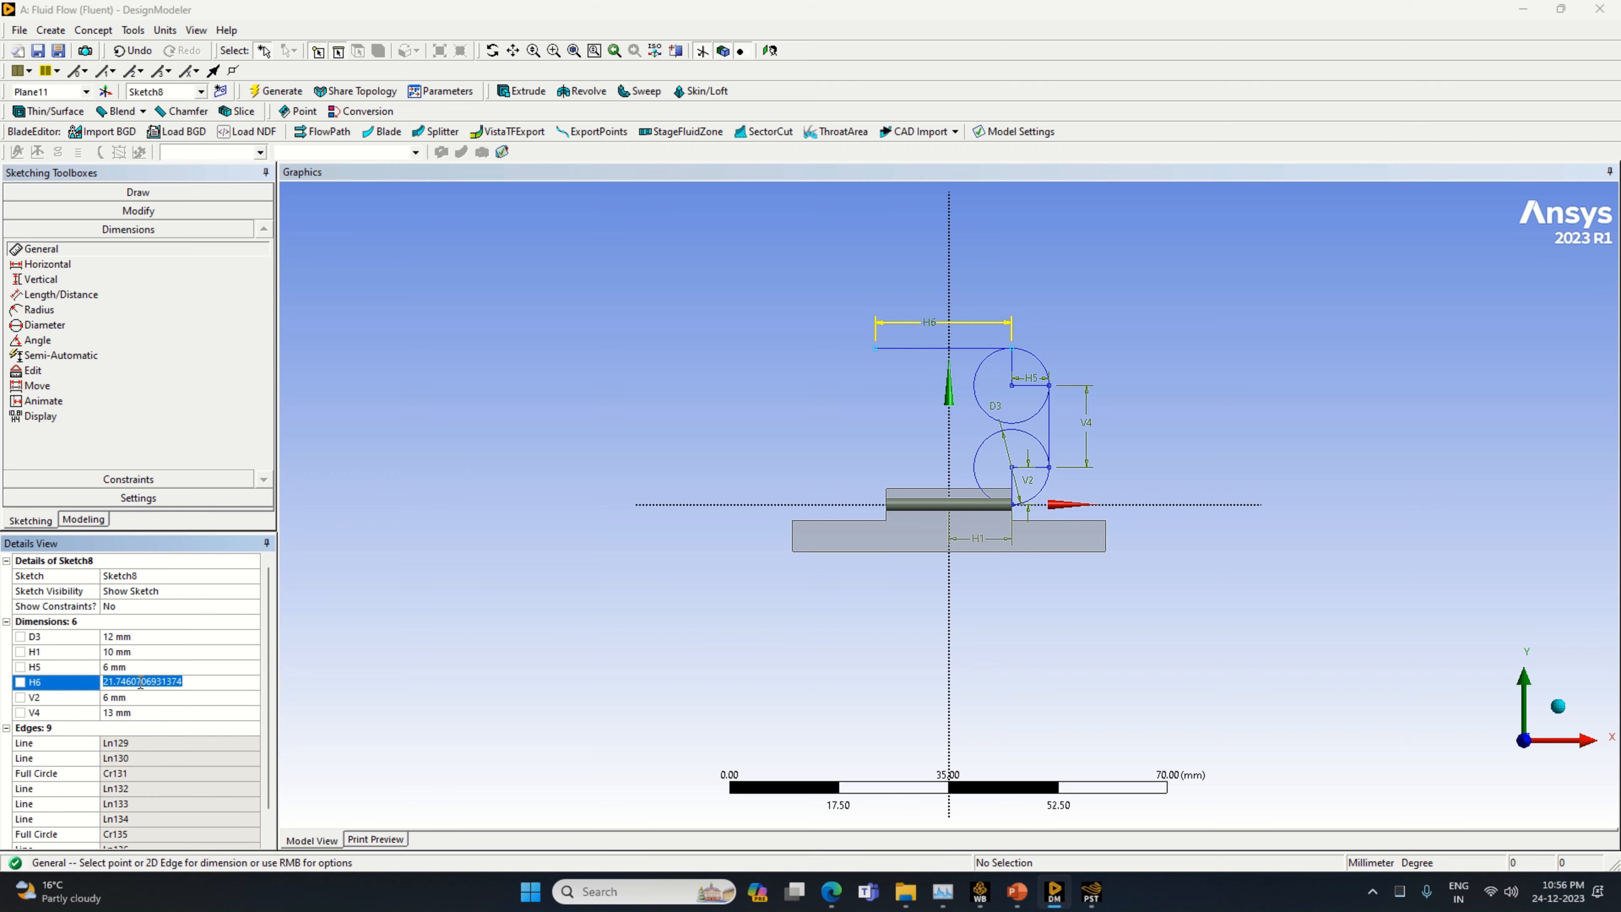
type("20")
key("Return")
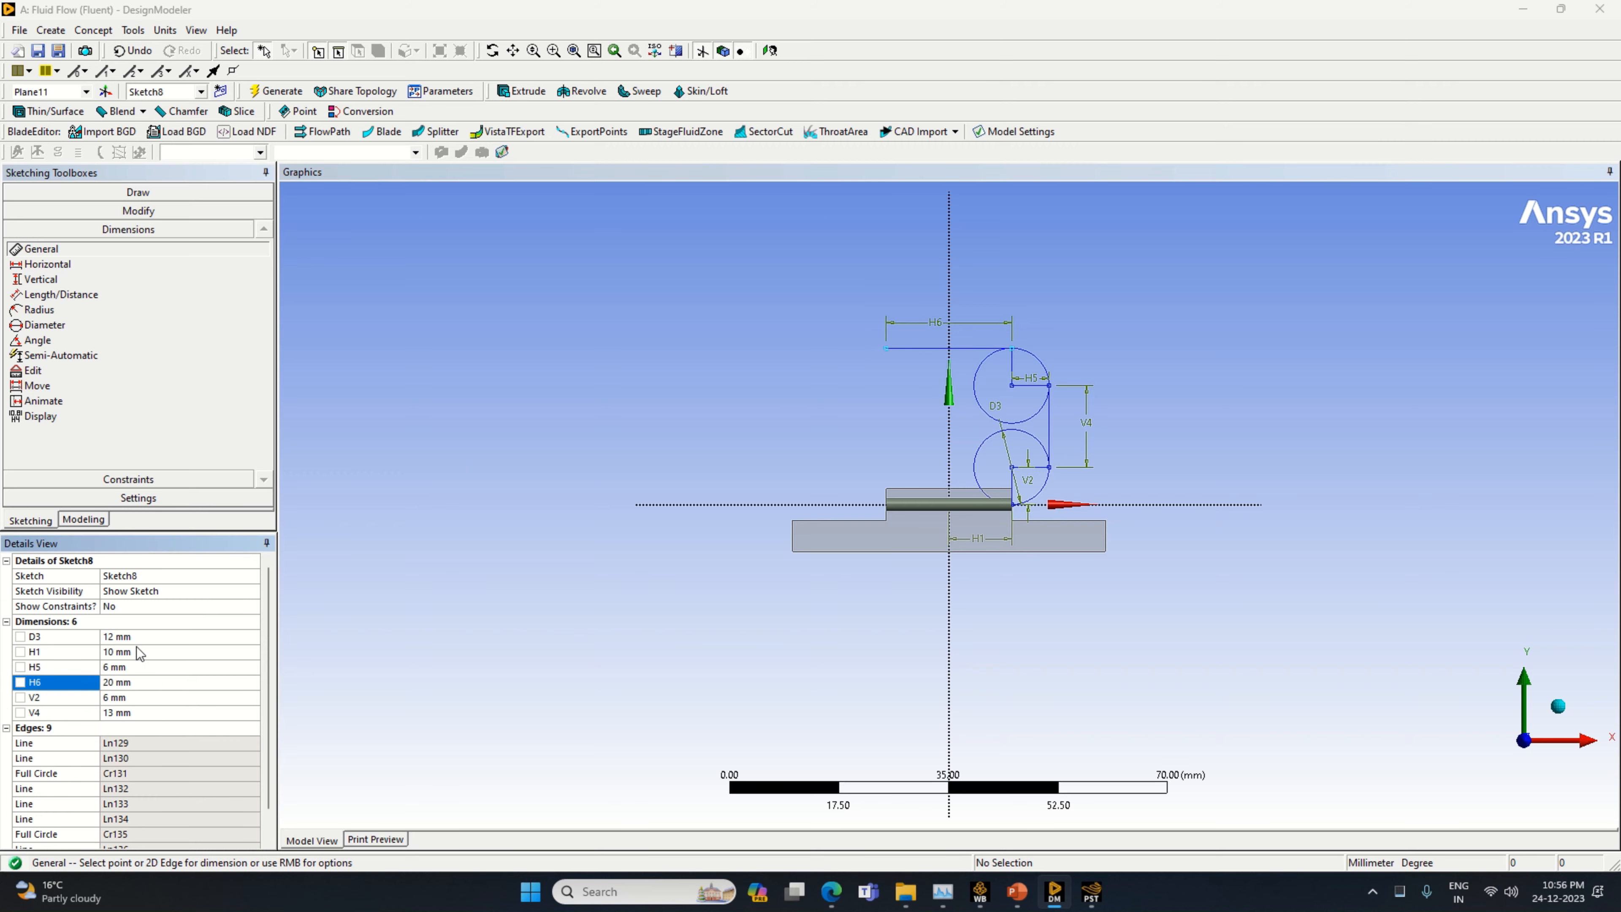
Draw a vertical line downward from the free end of the 20 mm horizontal line and dimension it to 6 mm
left_click(138, 191)
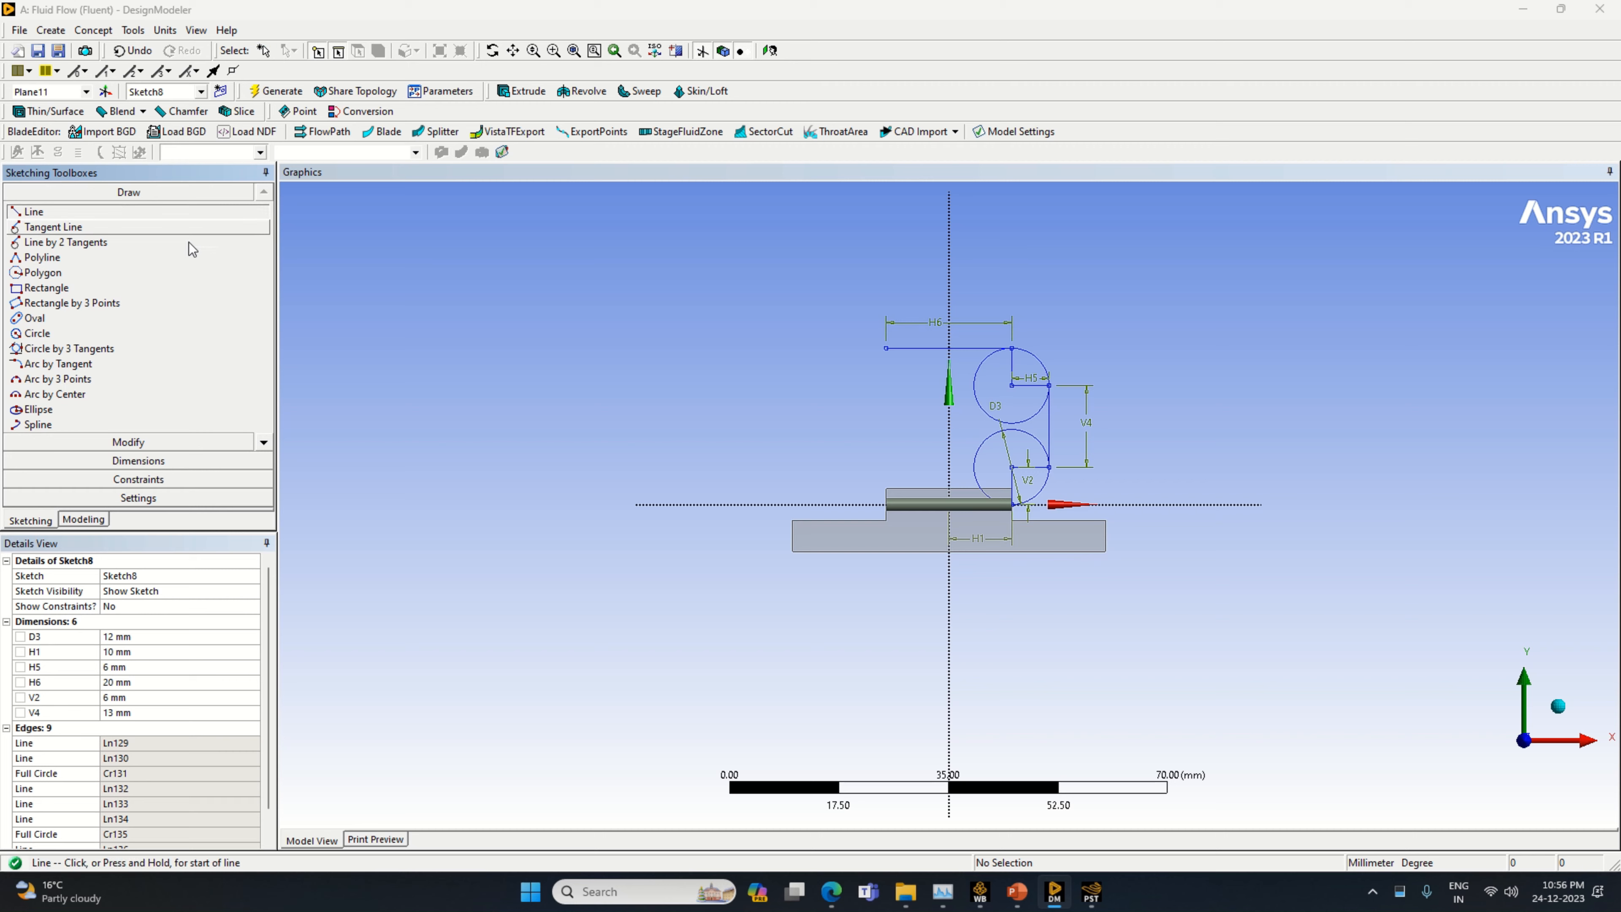
left_click(886, 347)
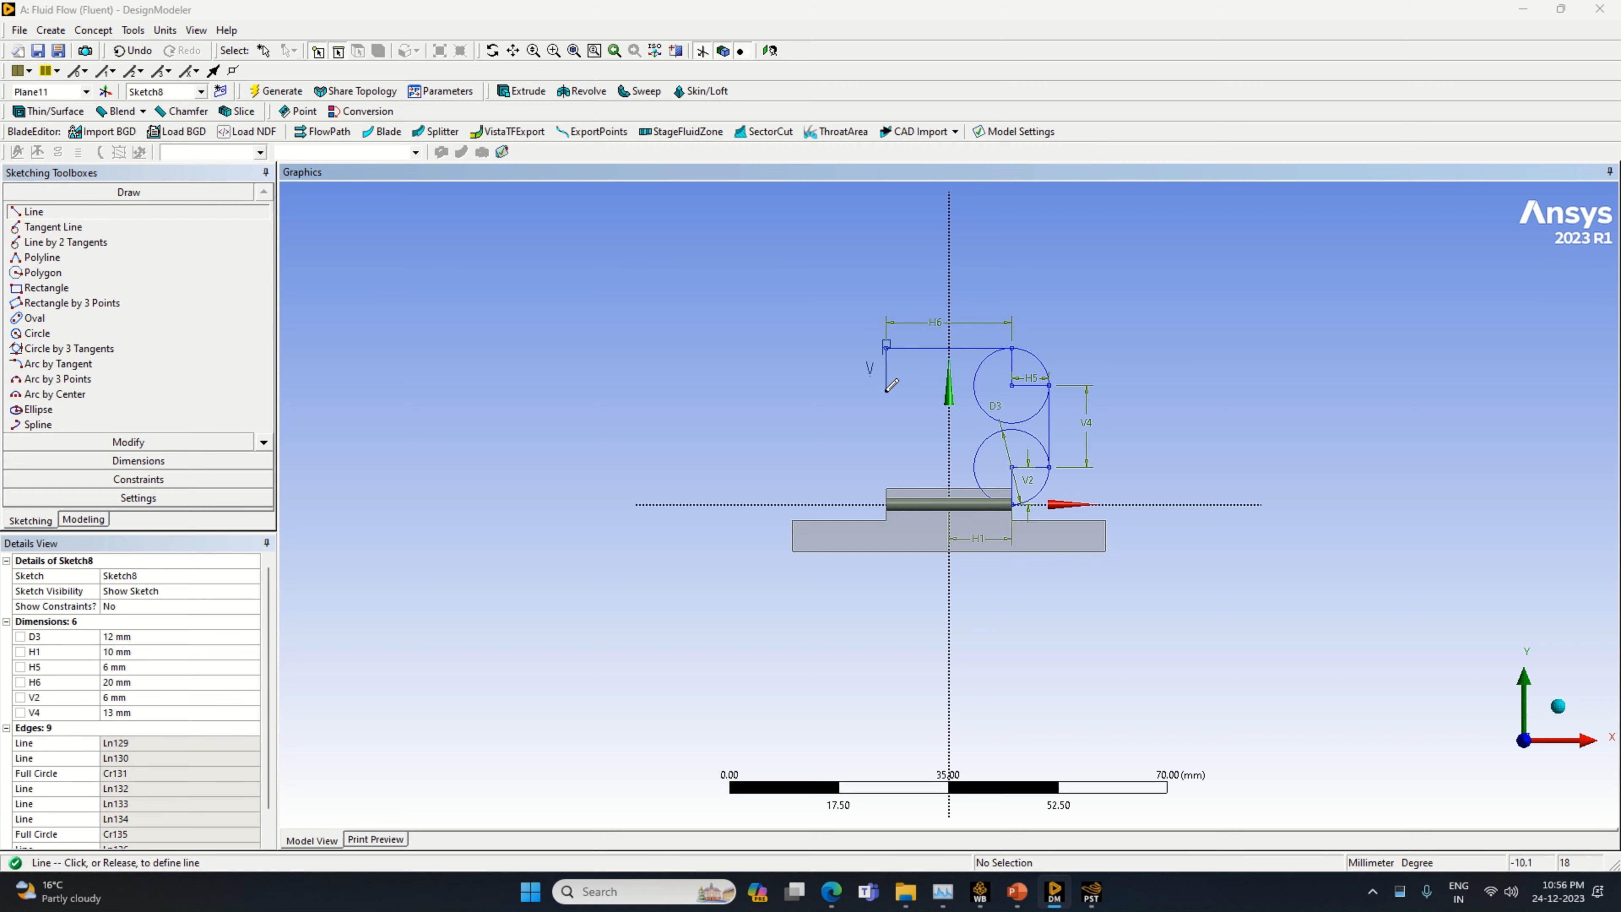
left_click(887, 395)
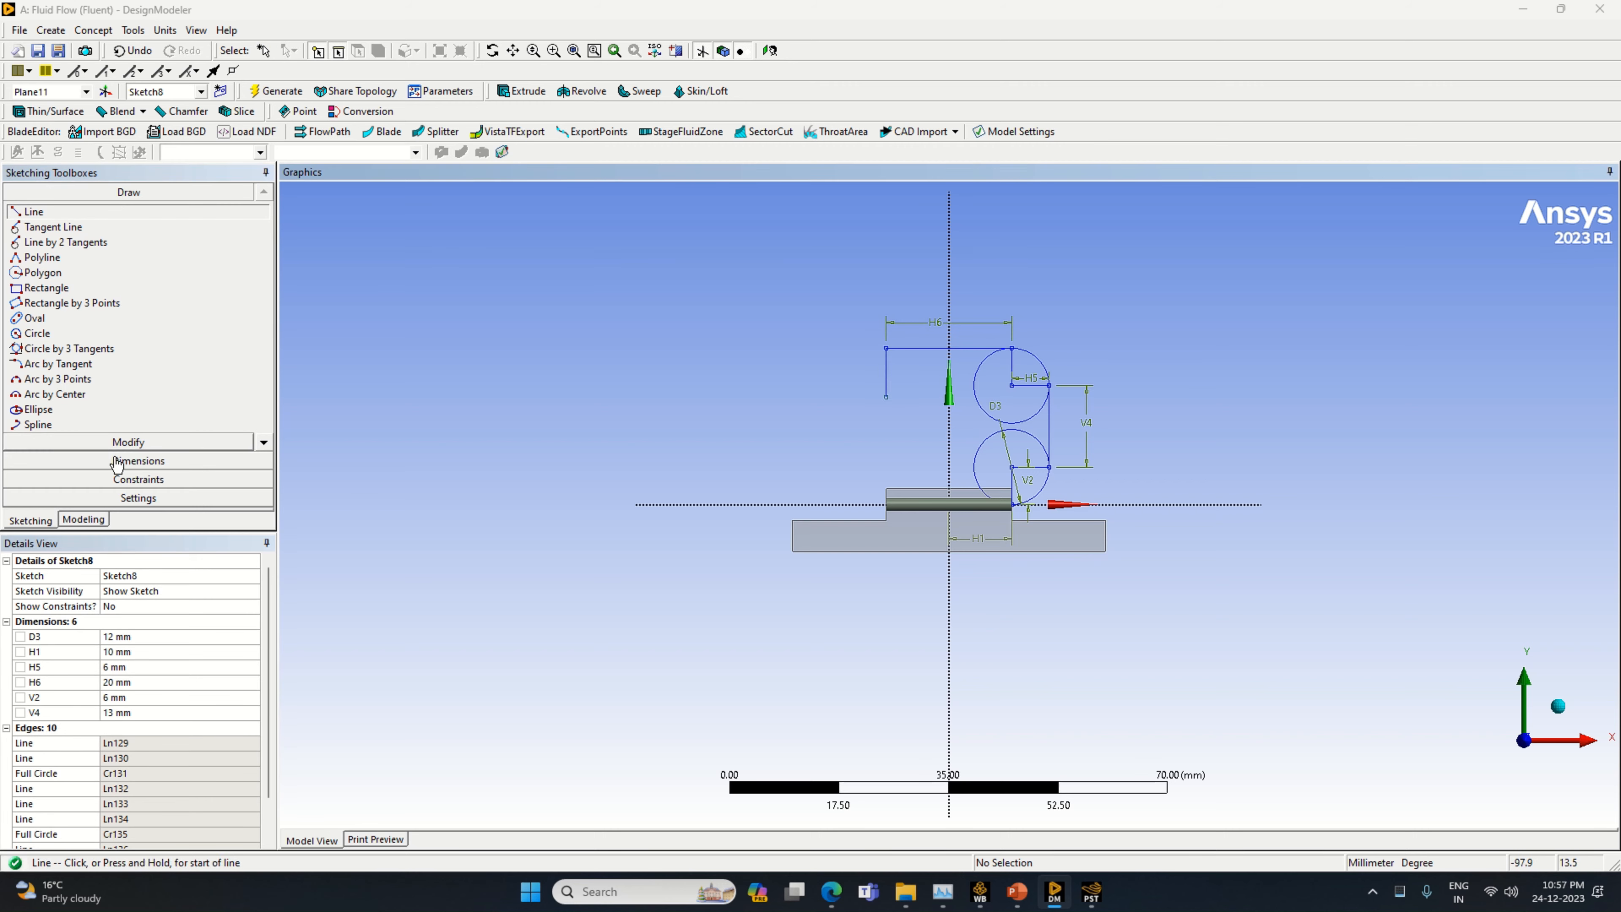
left_click(224, 461)
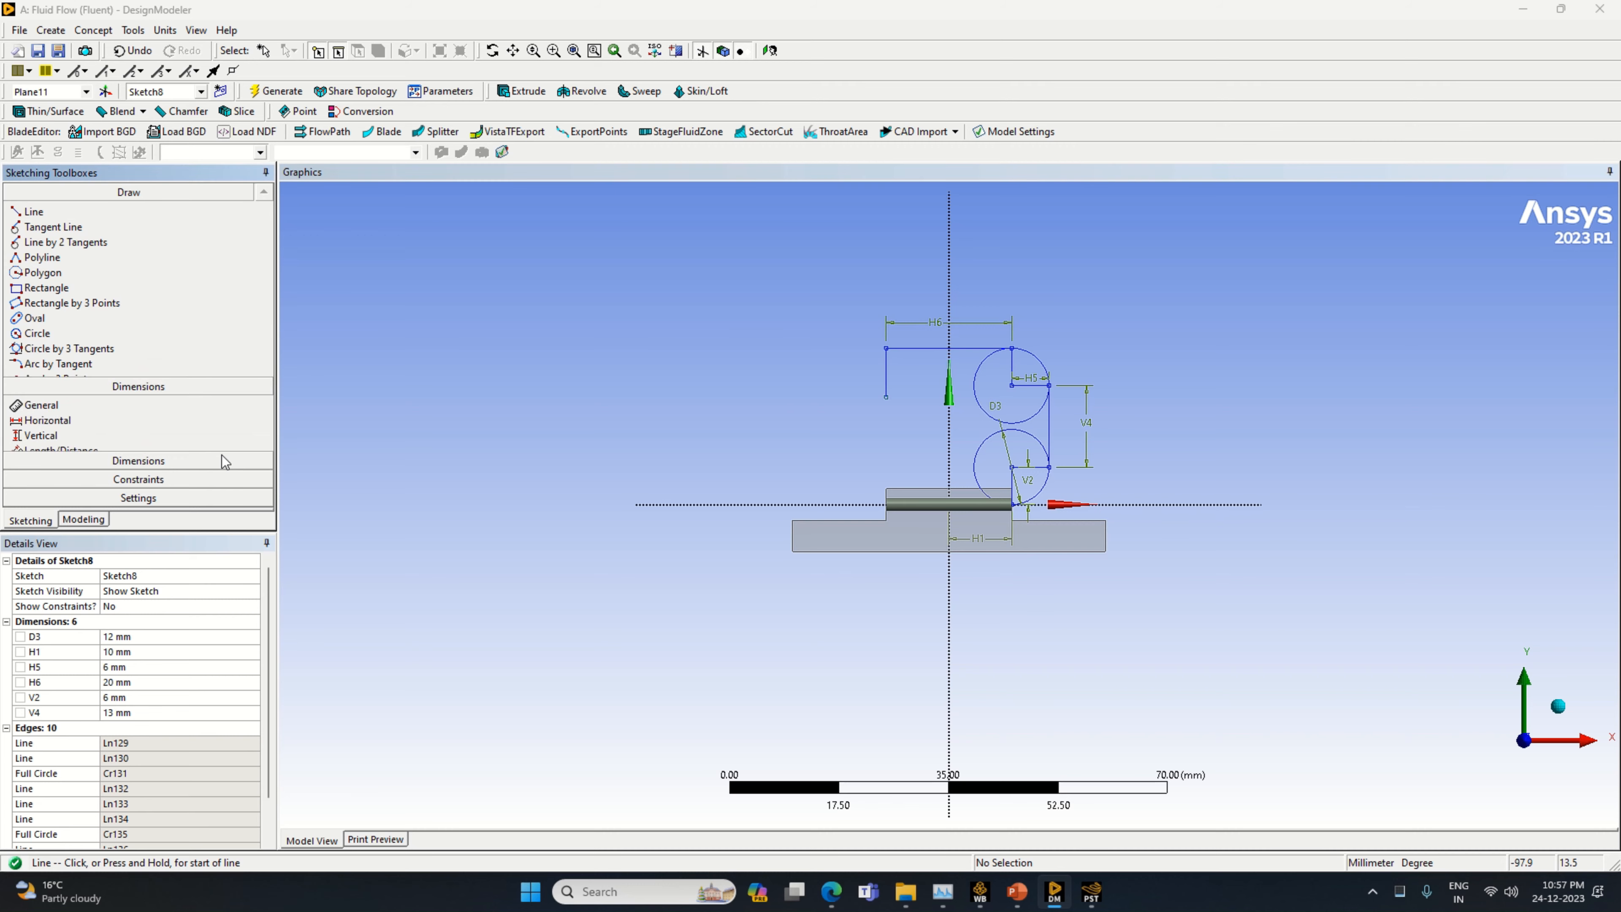
left_click(886, 383)
left_click(899, 383)
type("6")
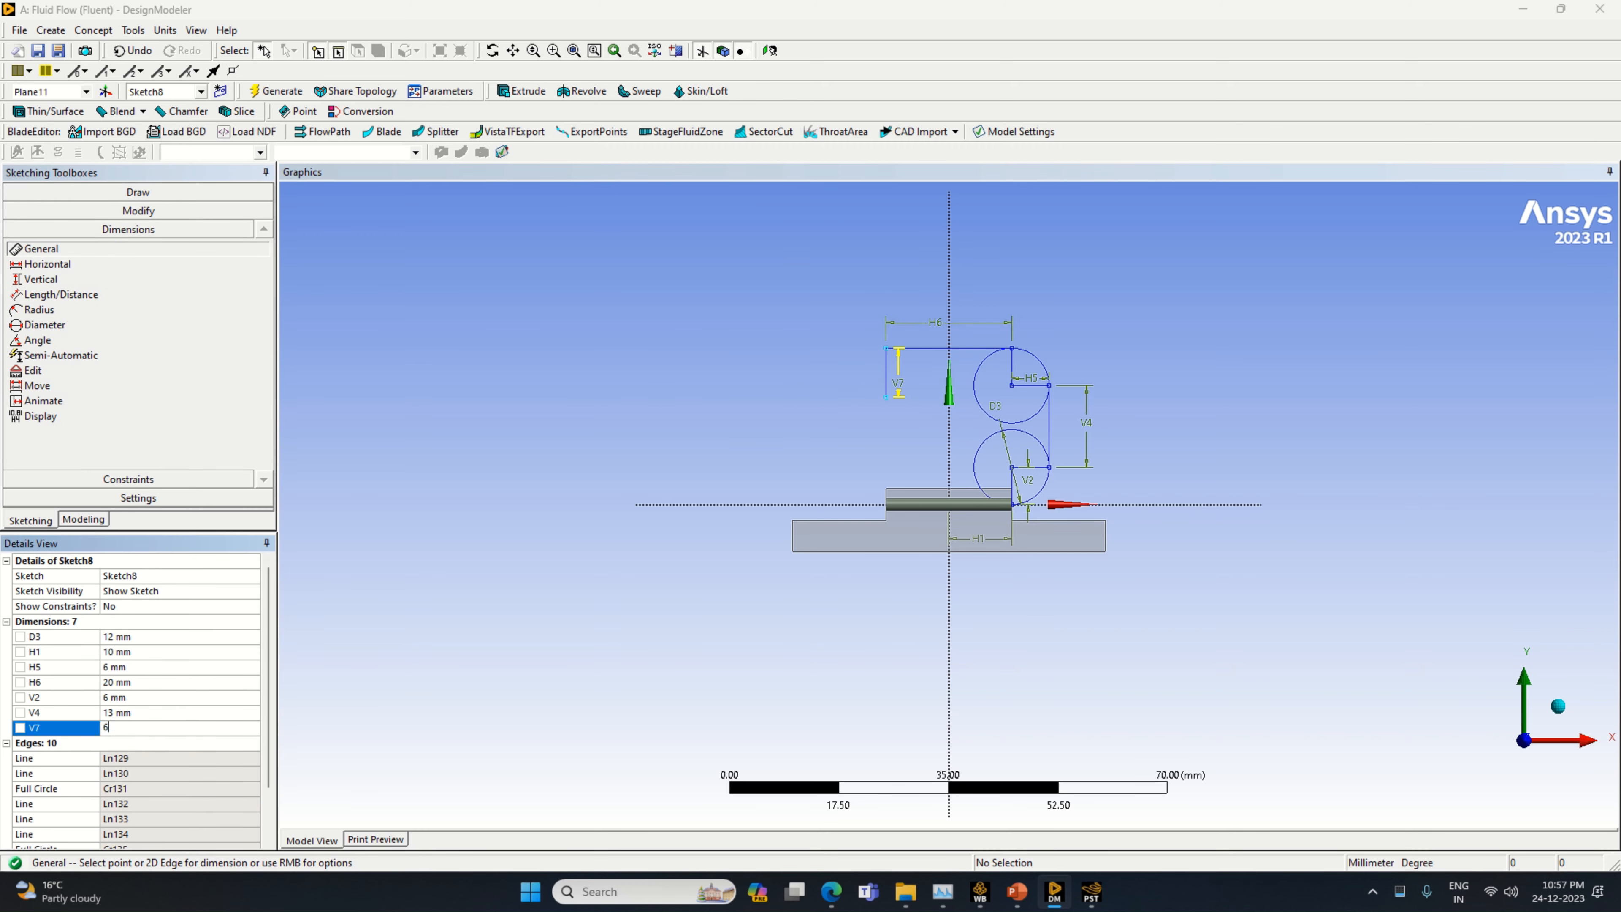
key("Return")
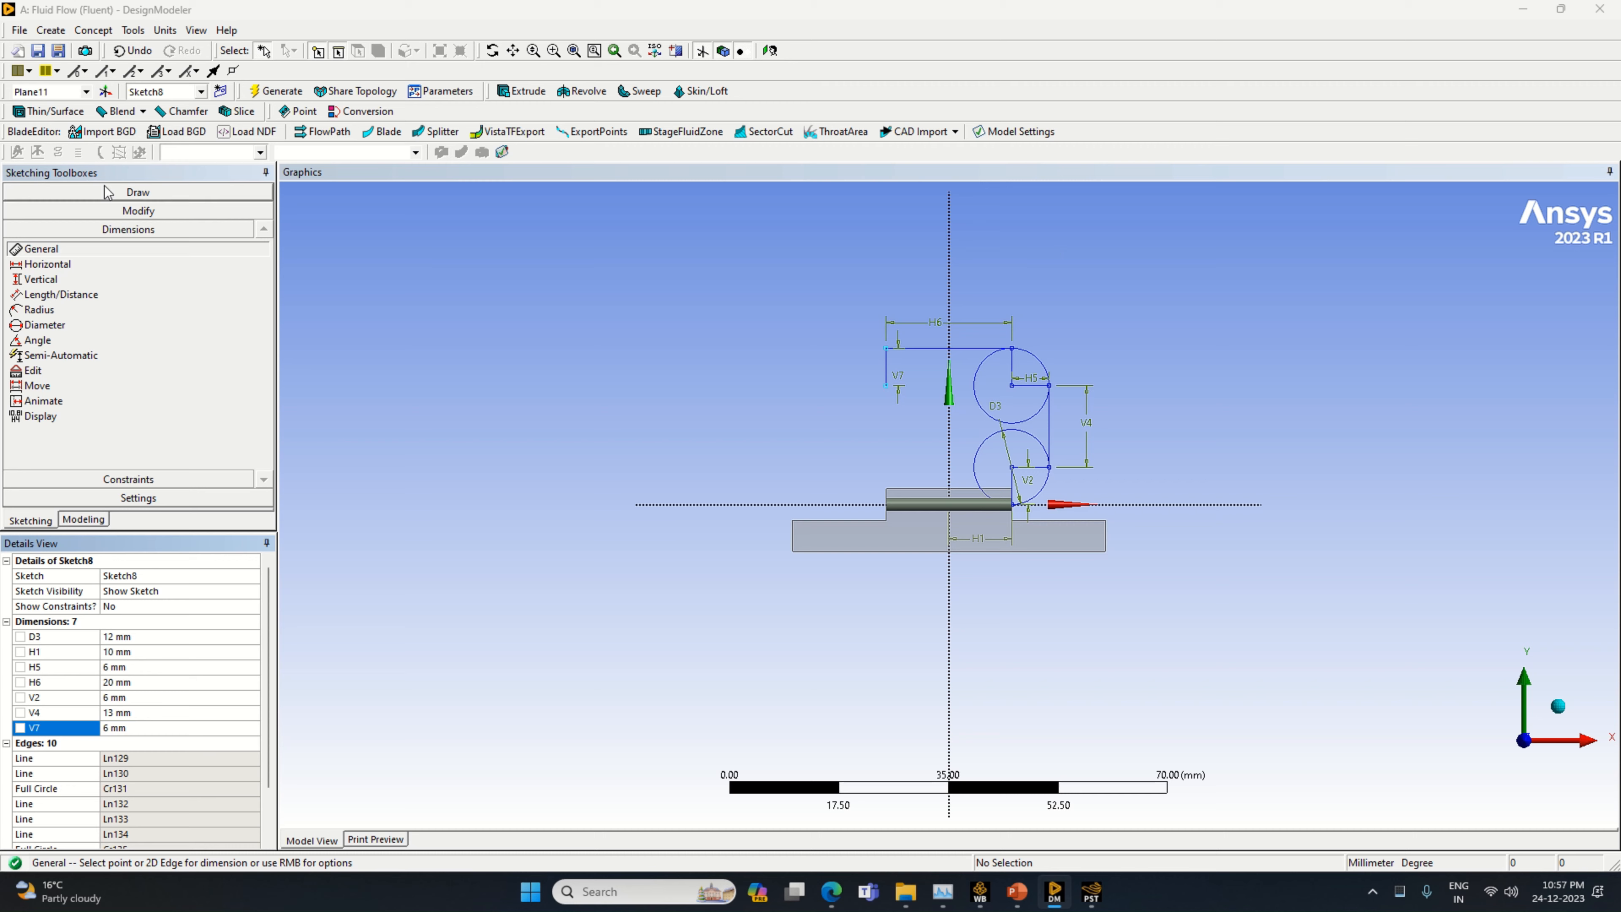
Draw a circle centred on the 6 mm vertical line's lower end with that line as radius, plus a horizontal line from its centre to its negative X edge
left_click(106, 191)
left_click(153, 333)
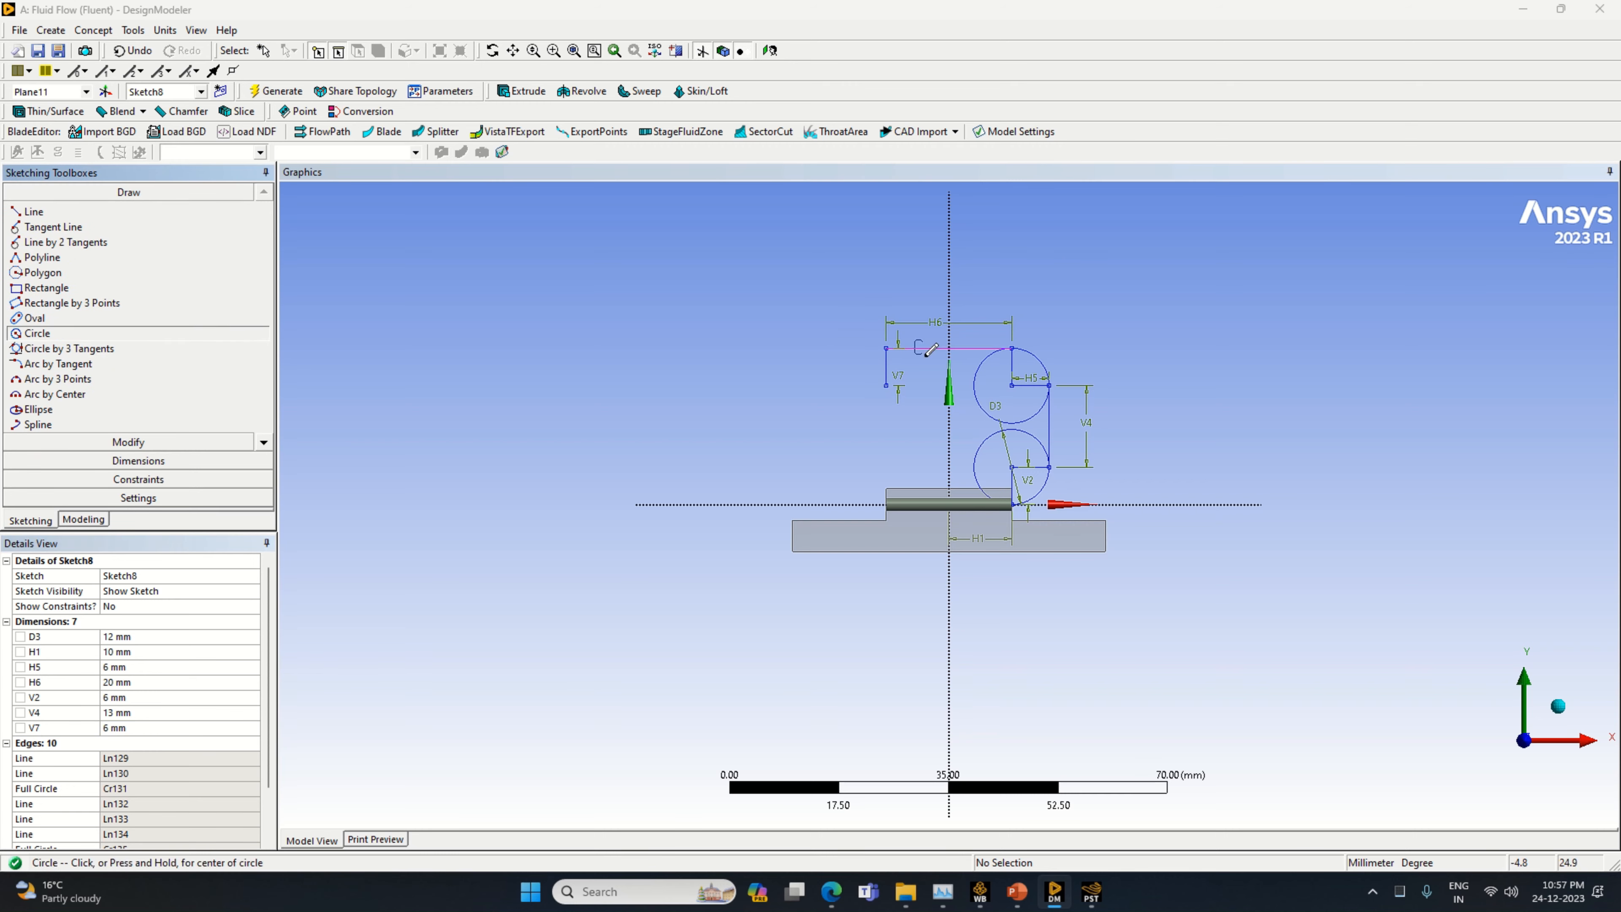
left_click(885, 386)
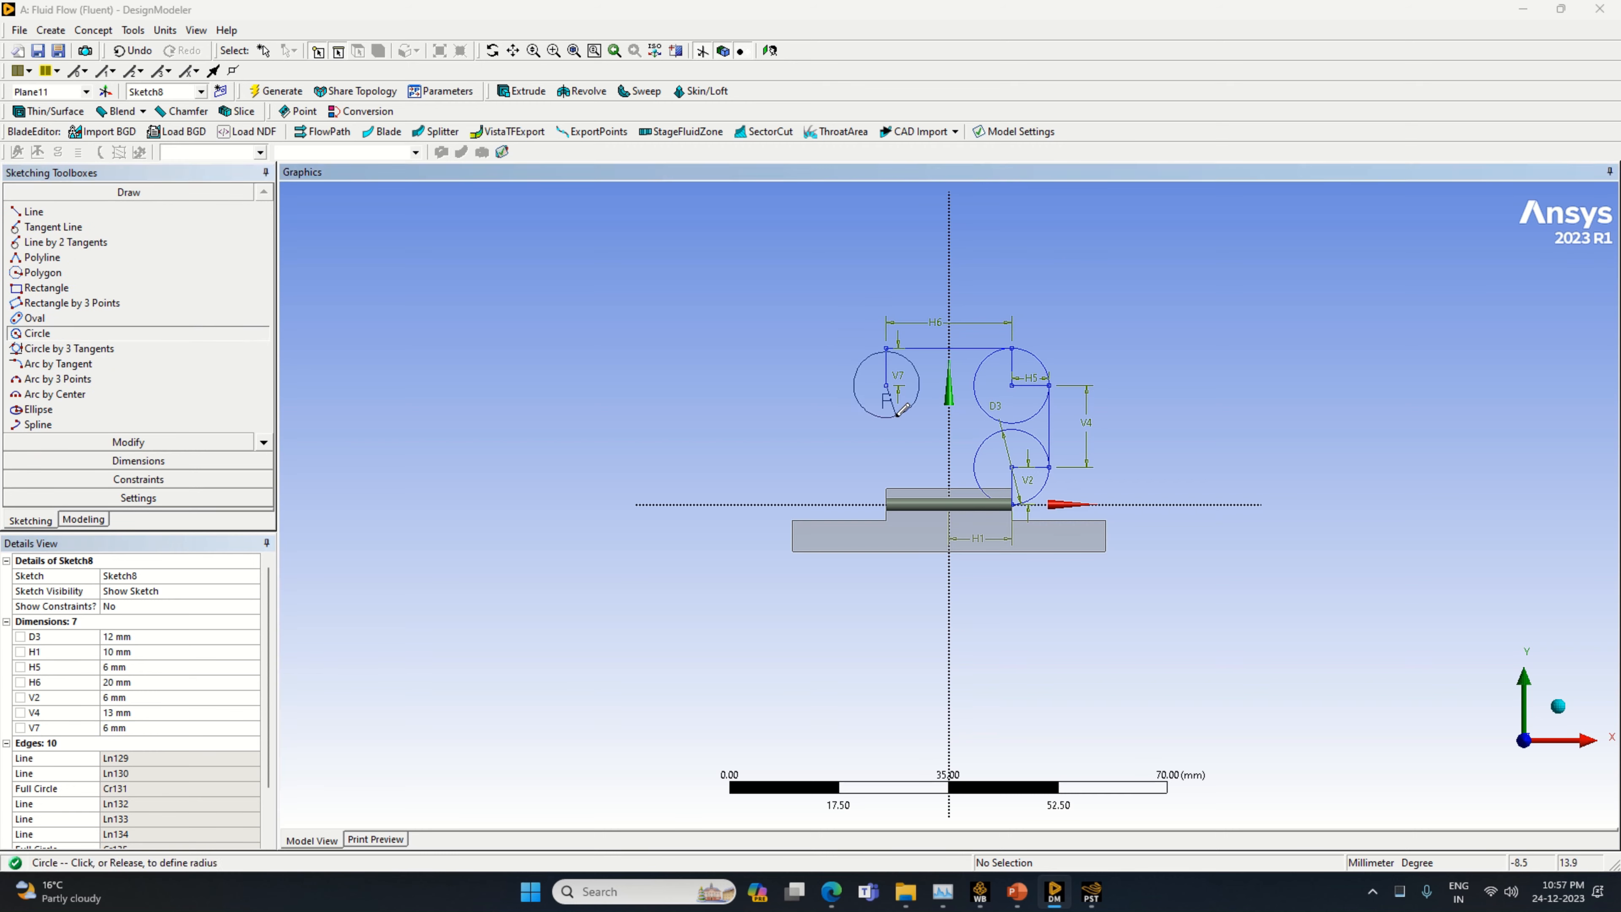
left_click(919, 404)
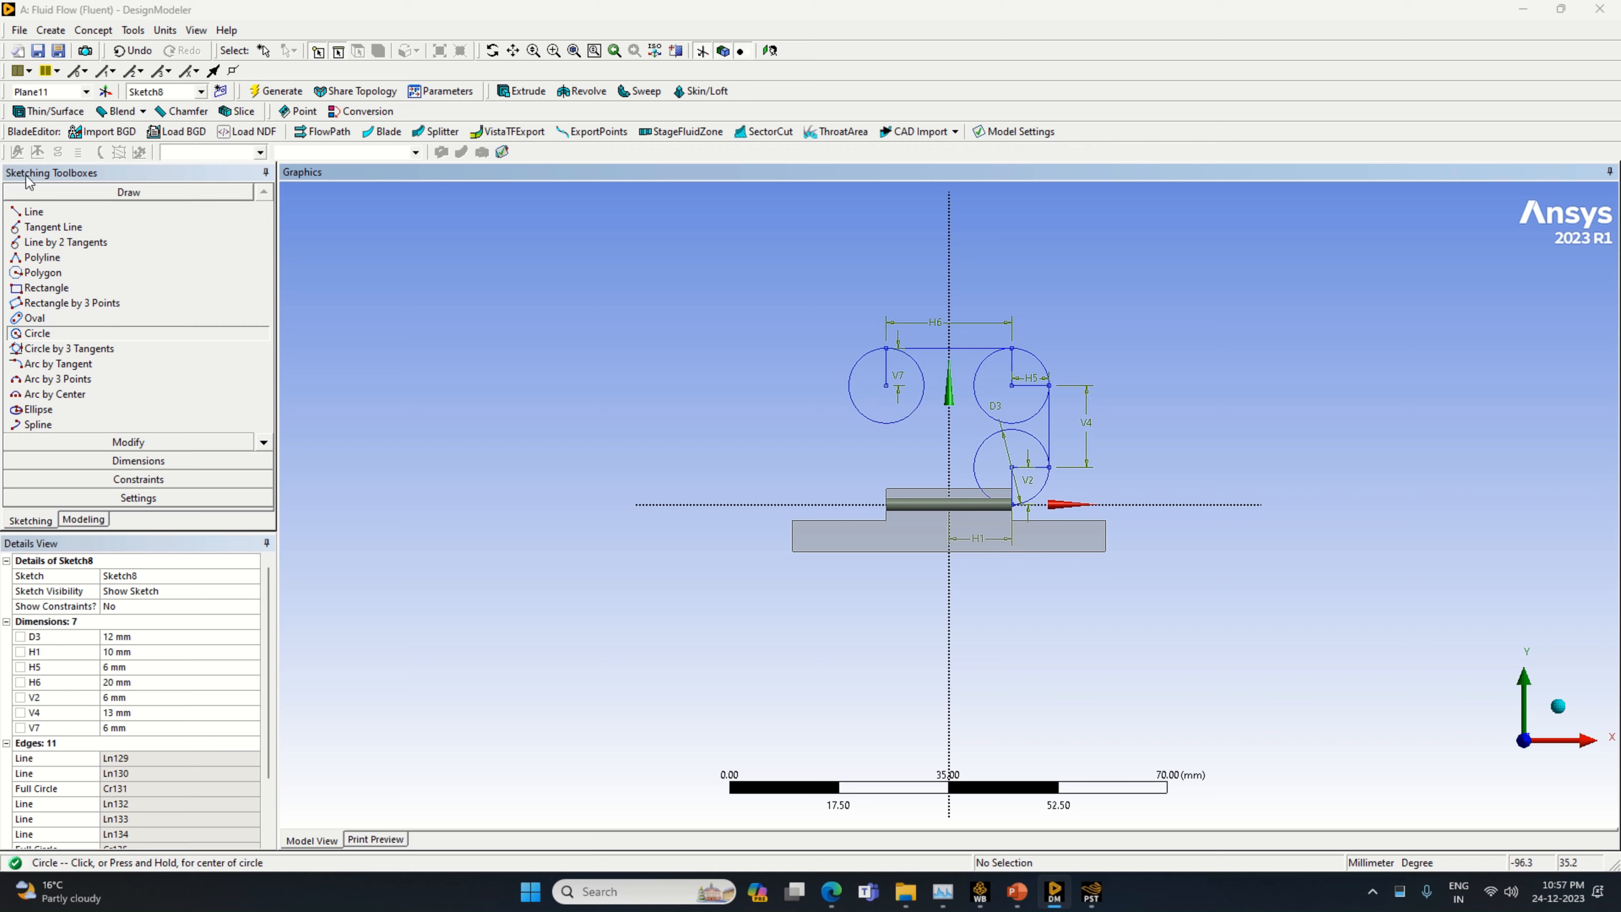
left_click(61, 212)
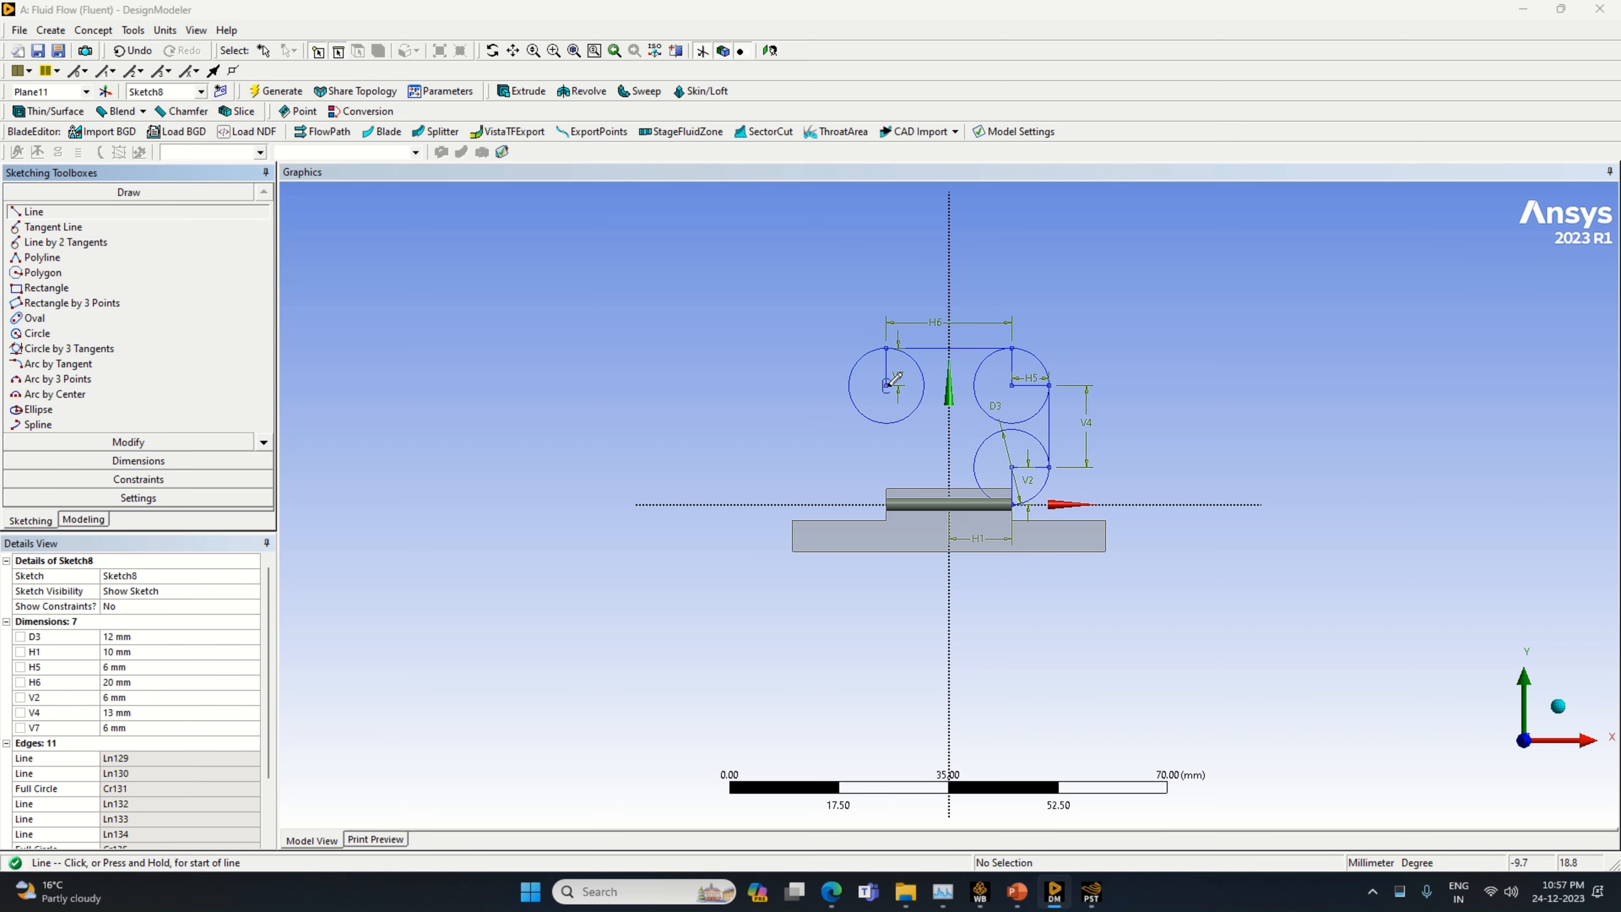
left_click(886, 385)
left_click(849, 385)
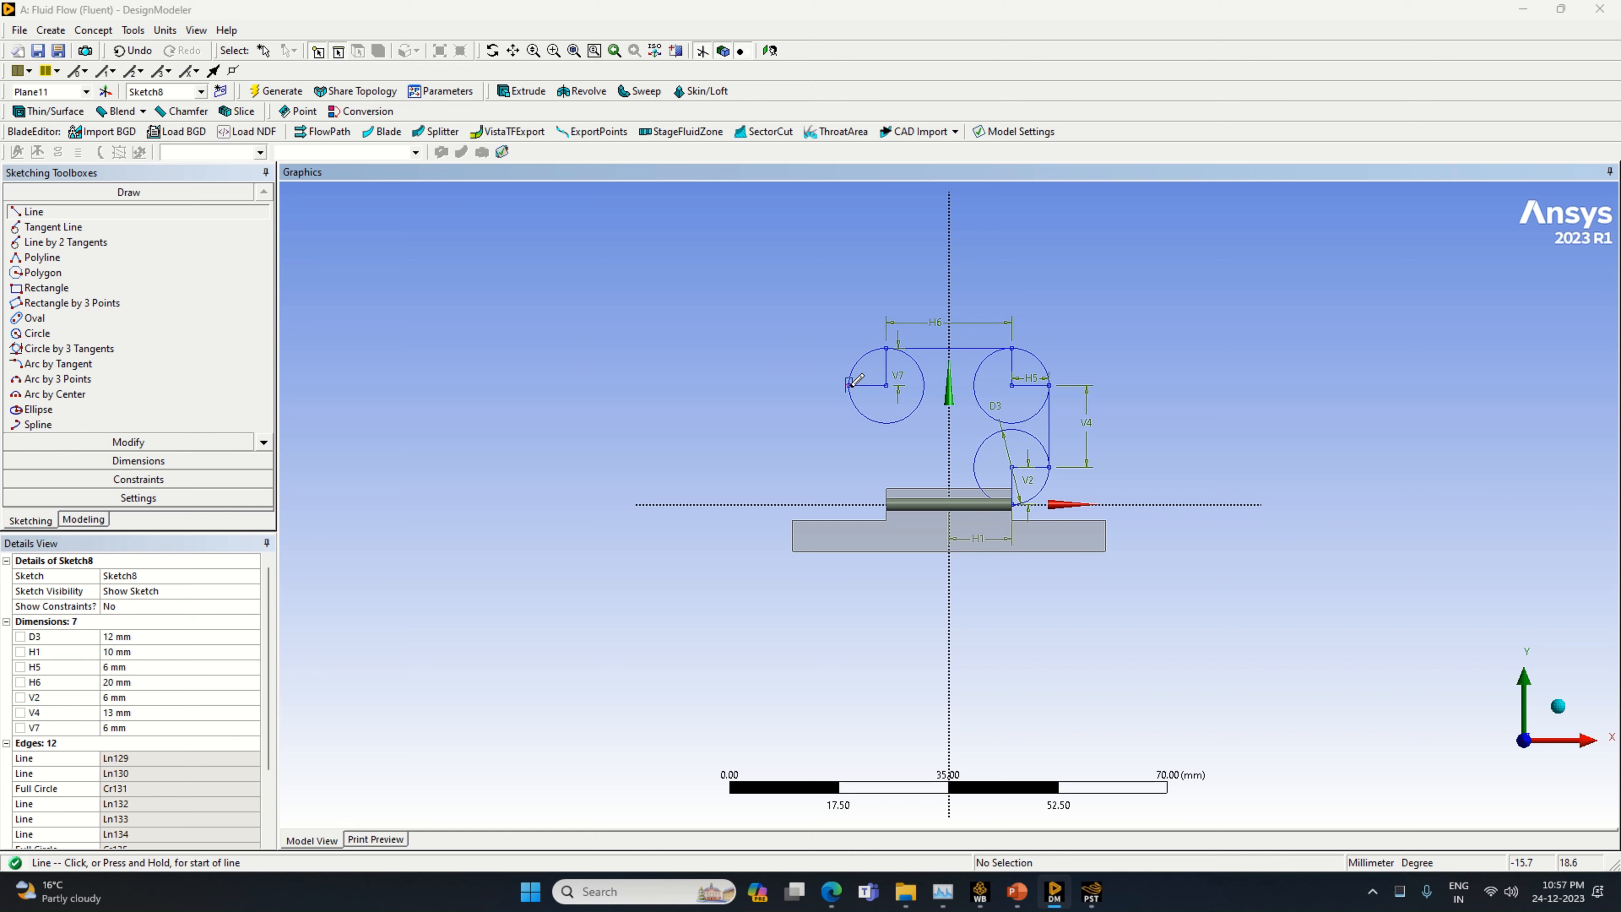
Draw a vertical line downward from the new circle's negative X edge and dimension it to 13 mm
left_click(850, 384)
left_click(851, 484)
left_click(138, 461)
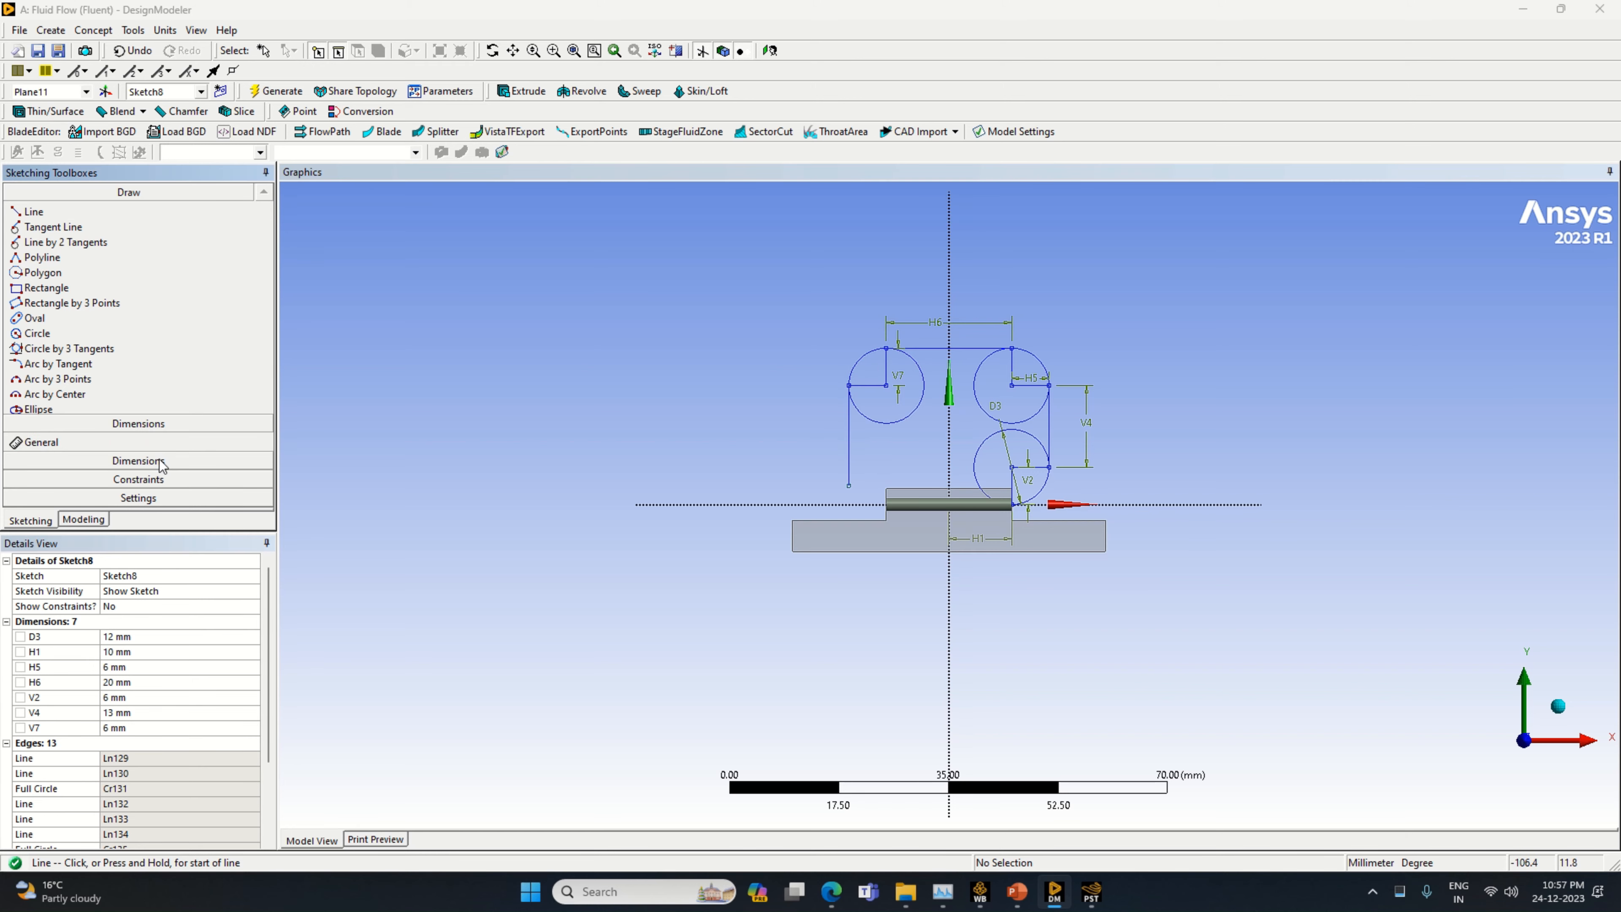
left_click(846, 446)
left_click(823, 442)
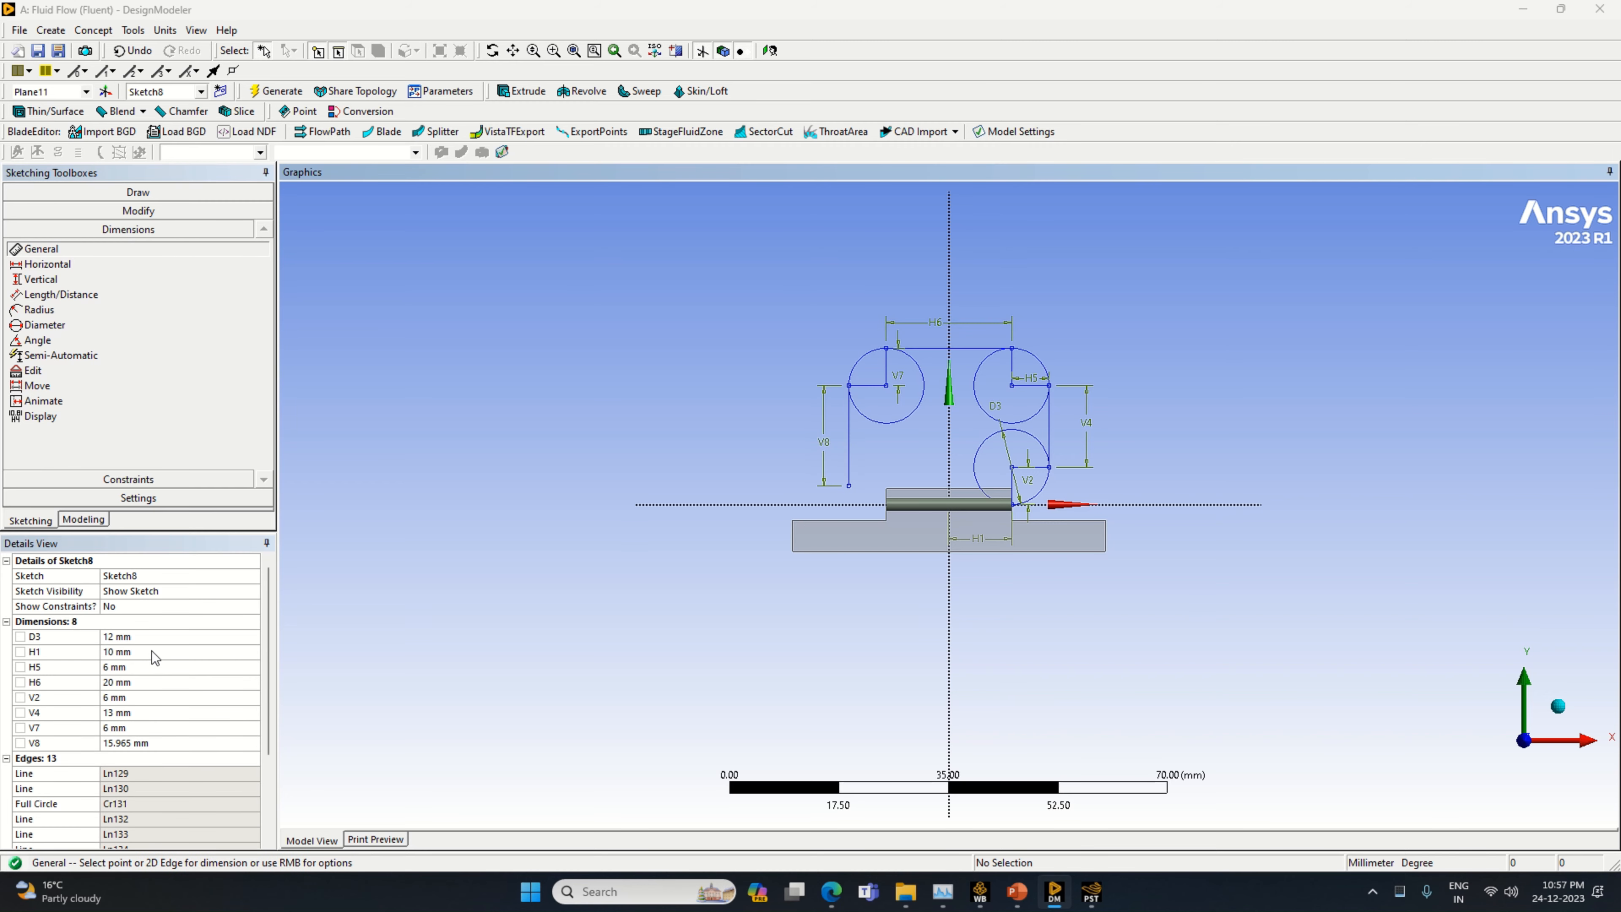
left_click(149, 743)
type("1")
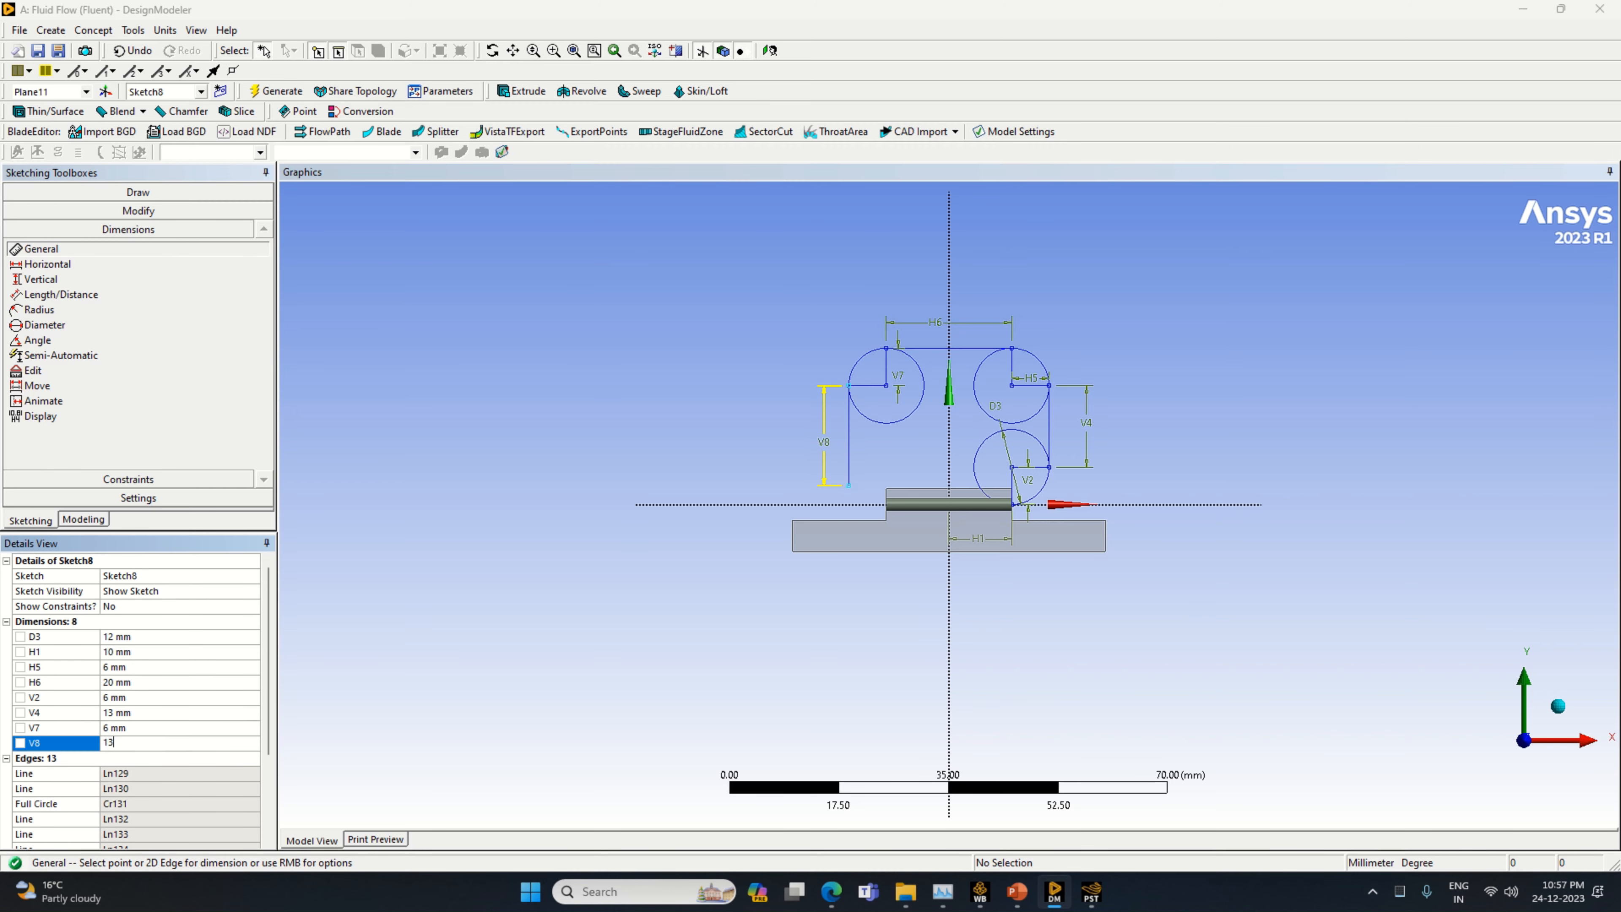
type("3")
key("Return")
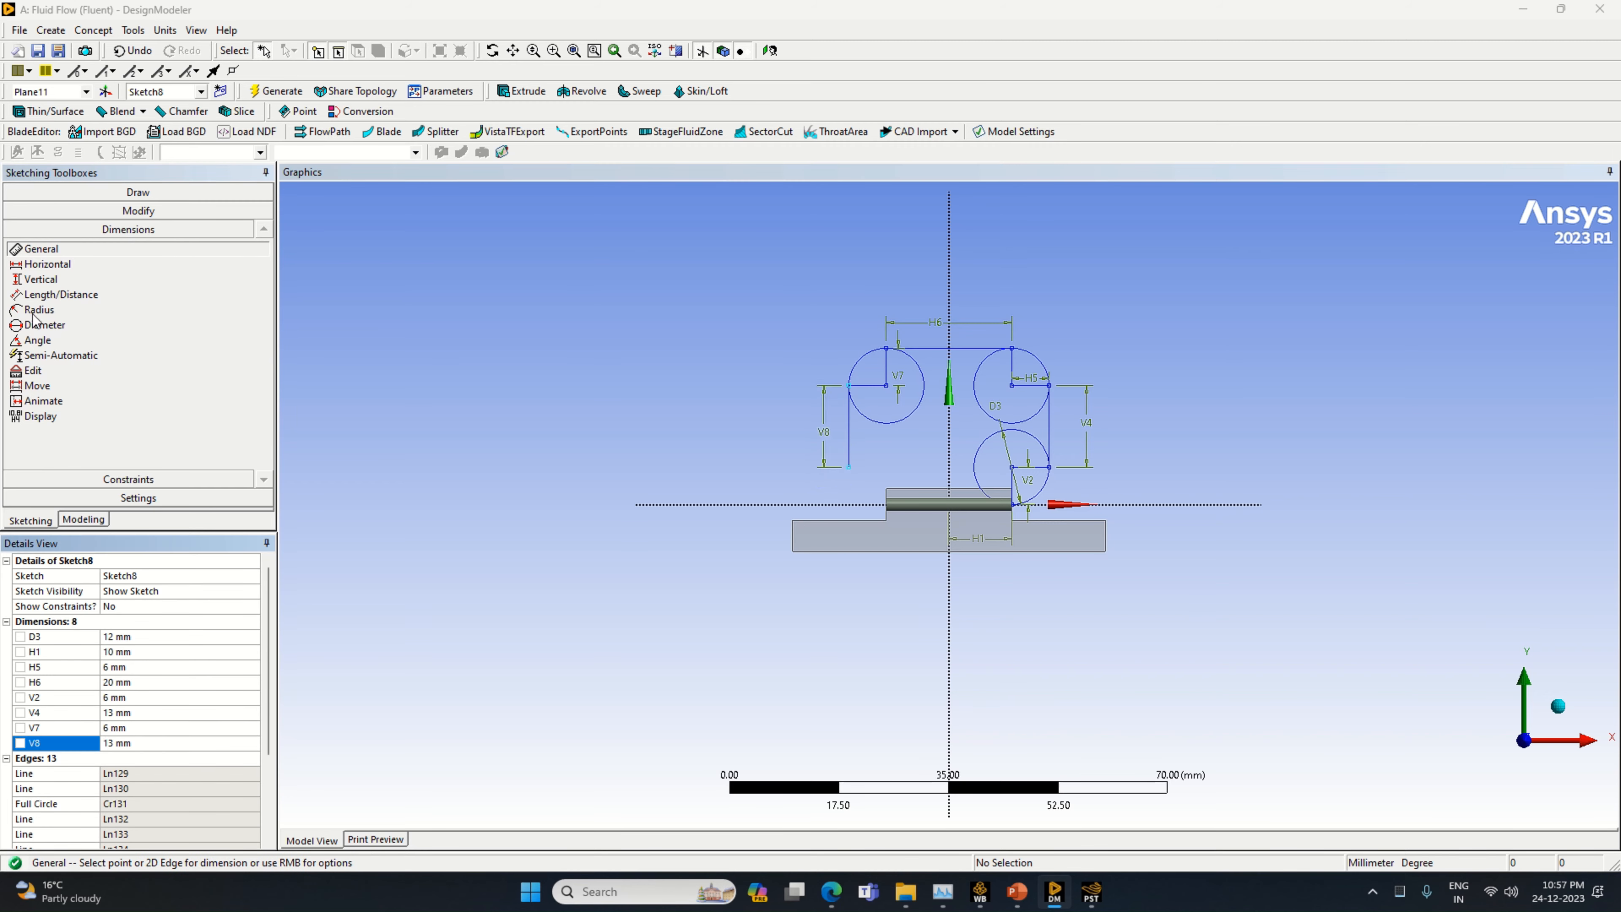
Draw a horizontal line toward positive X from the bottom of the new 13 mm line and dimension it to 6 mm
left_click(86, 193)
left_click(34, 212)
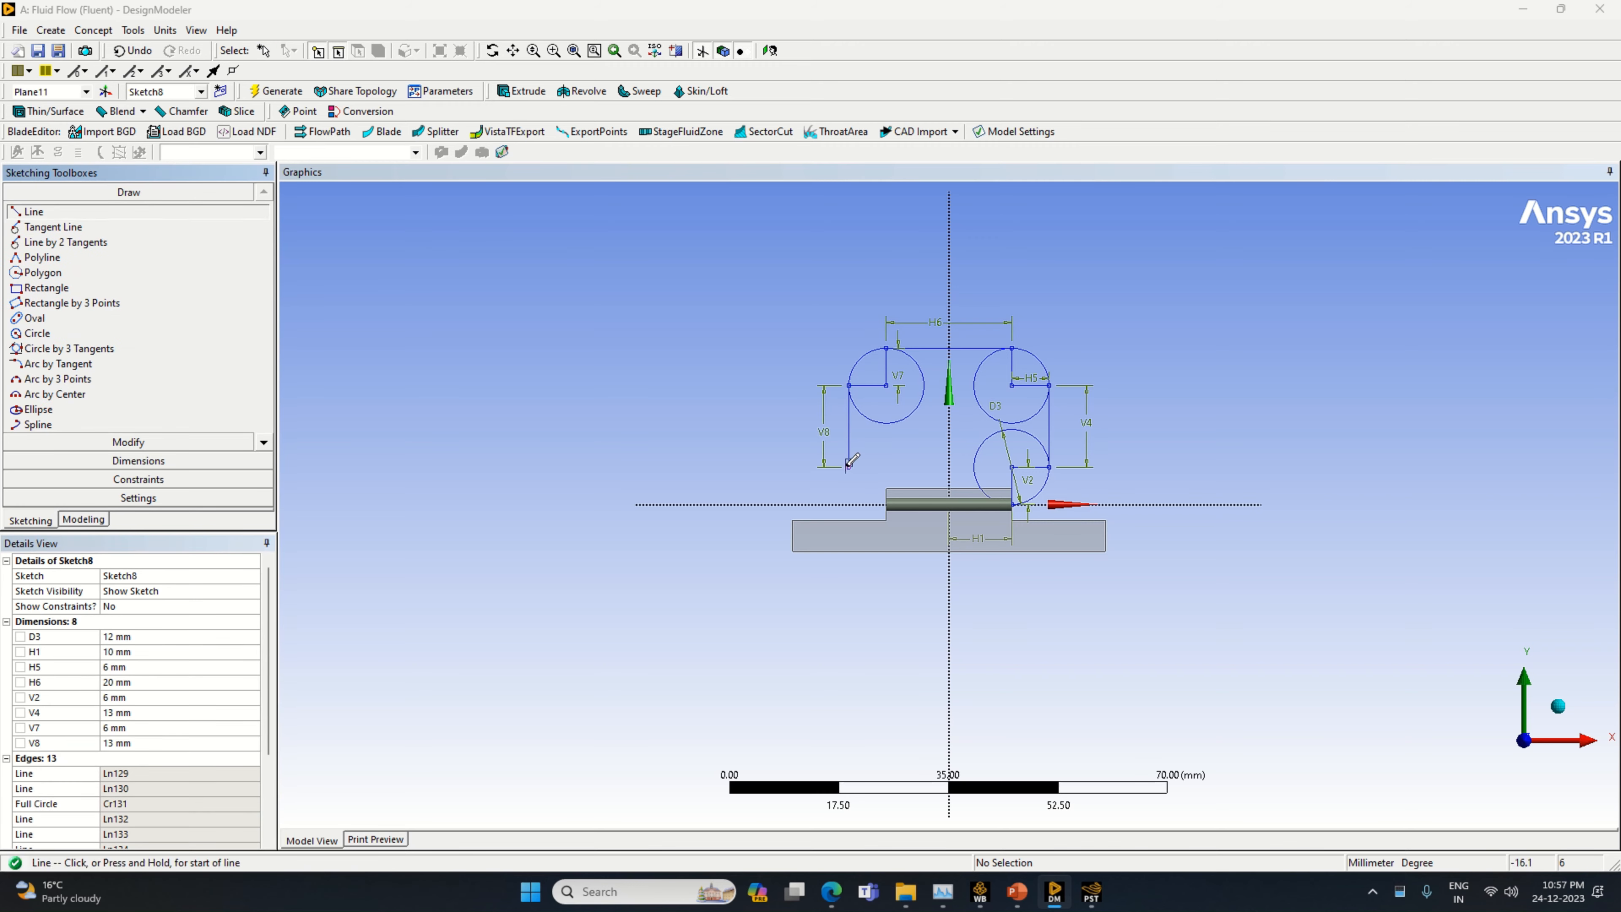
left_click(848, 464)
left_click(899, 467)
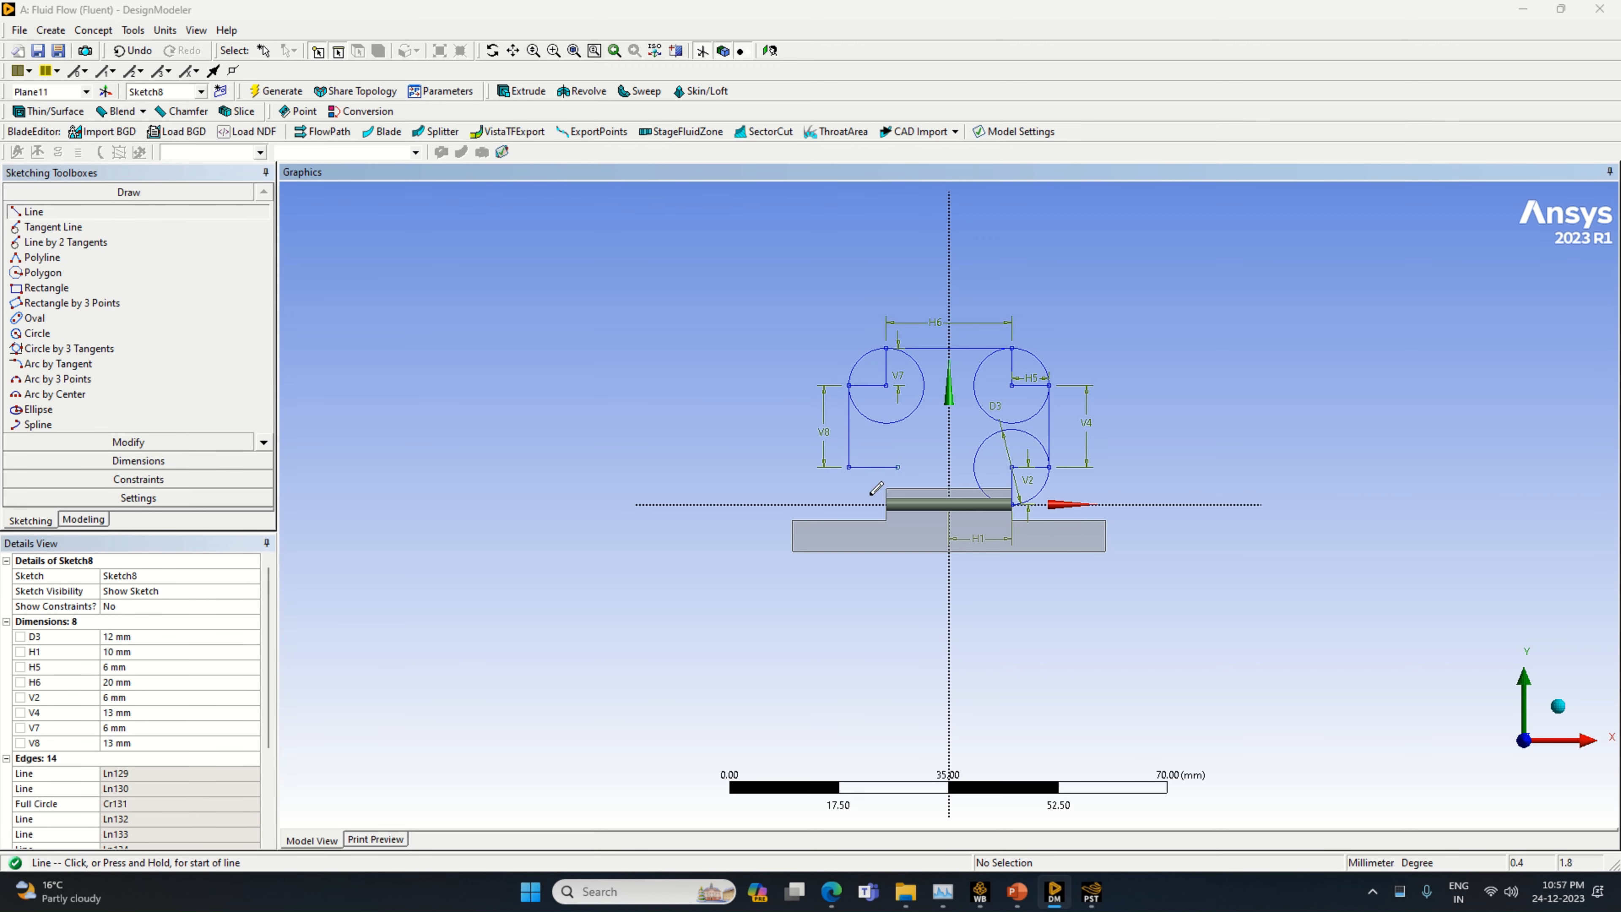
left_click(138, 460)
left_click(879, 468)
left_click(876, 453)
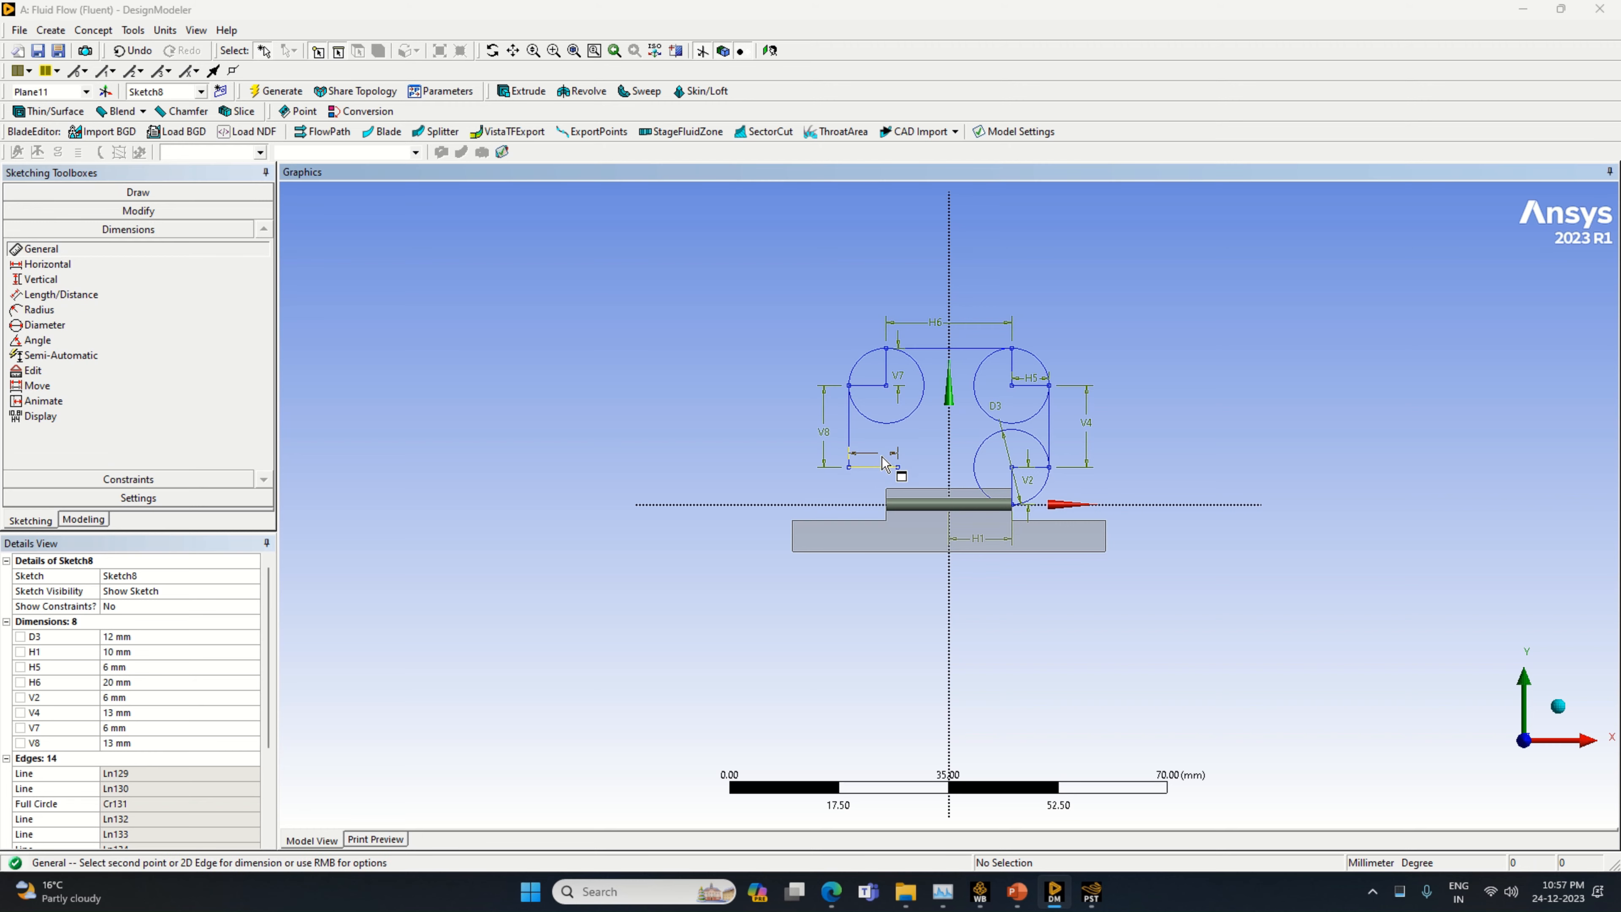
type("6")
key("Return")
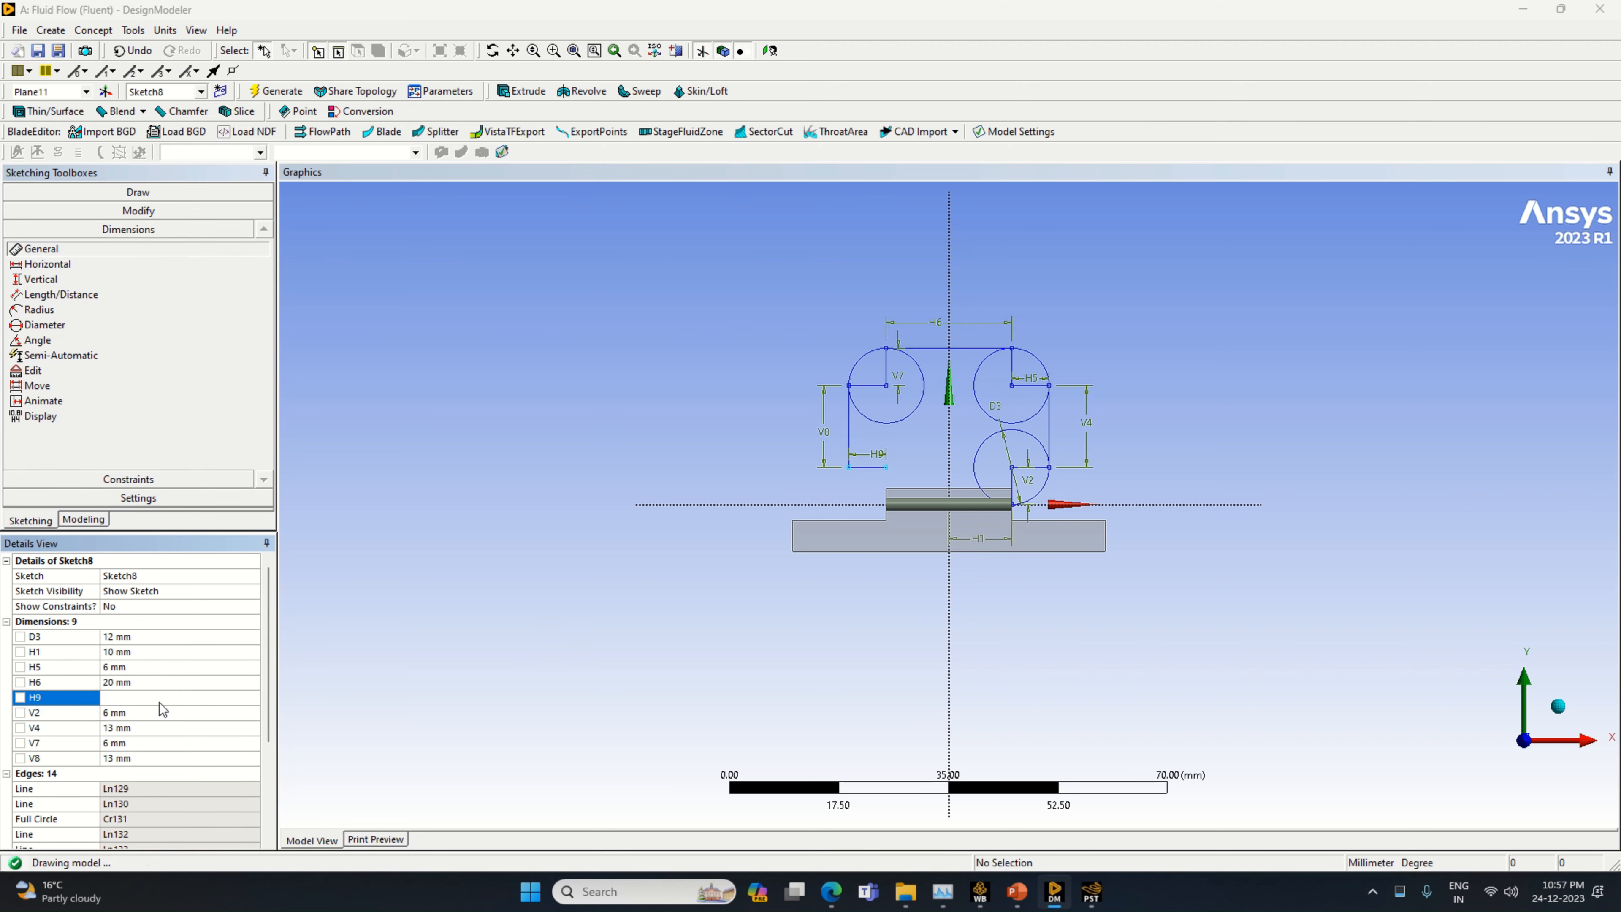
Draw the fourth circle centred on the free end of the lower 6 mm horizontal line, reaching down to the X axis
left_click(121, 193)
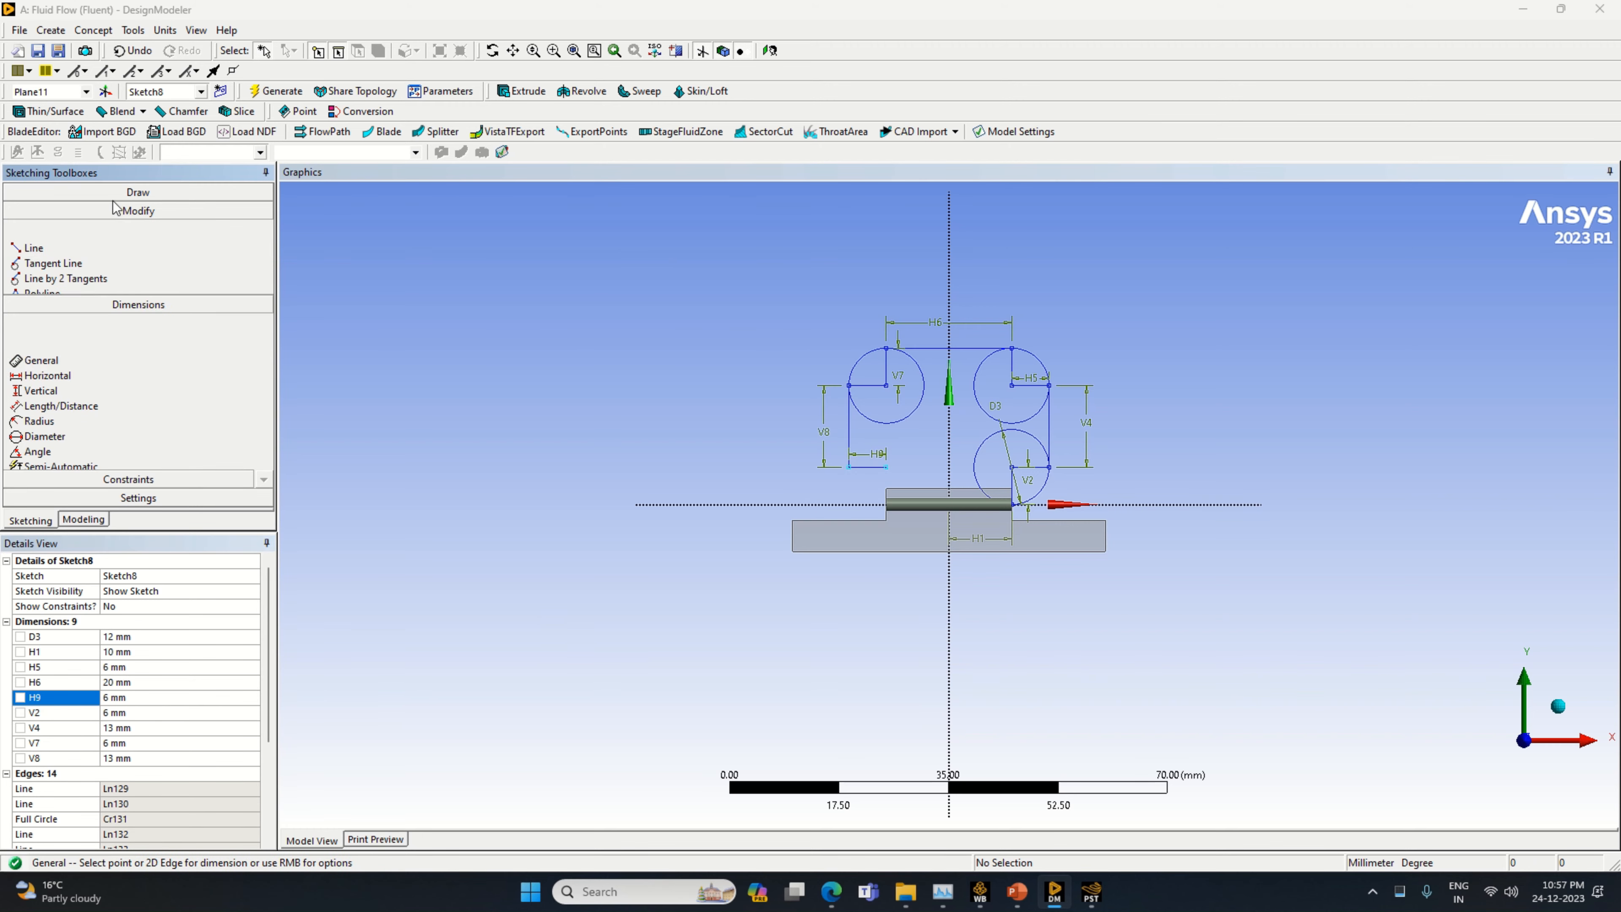
left_click(96, 333)
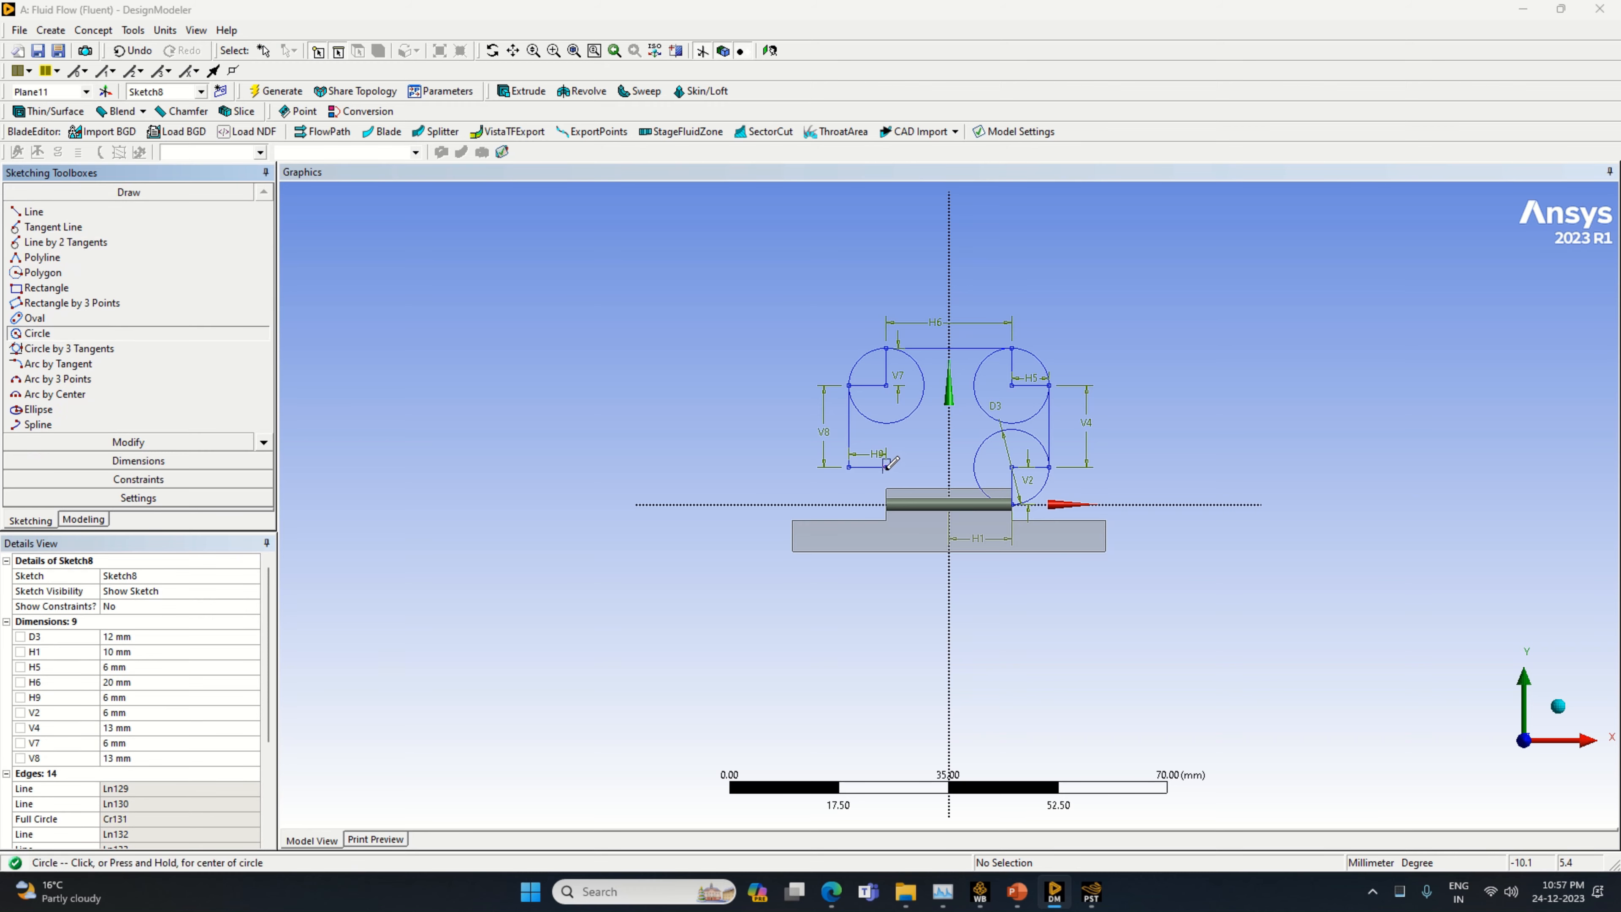
left_click(886, 467)
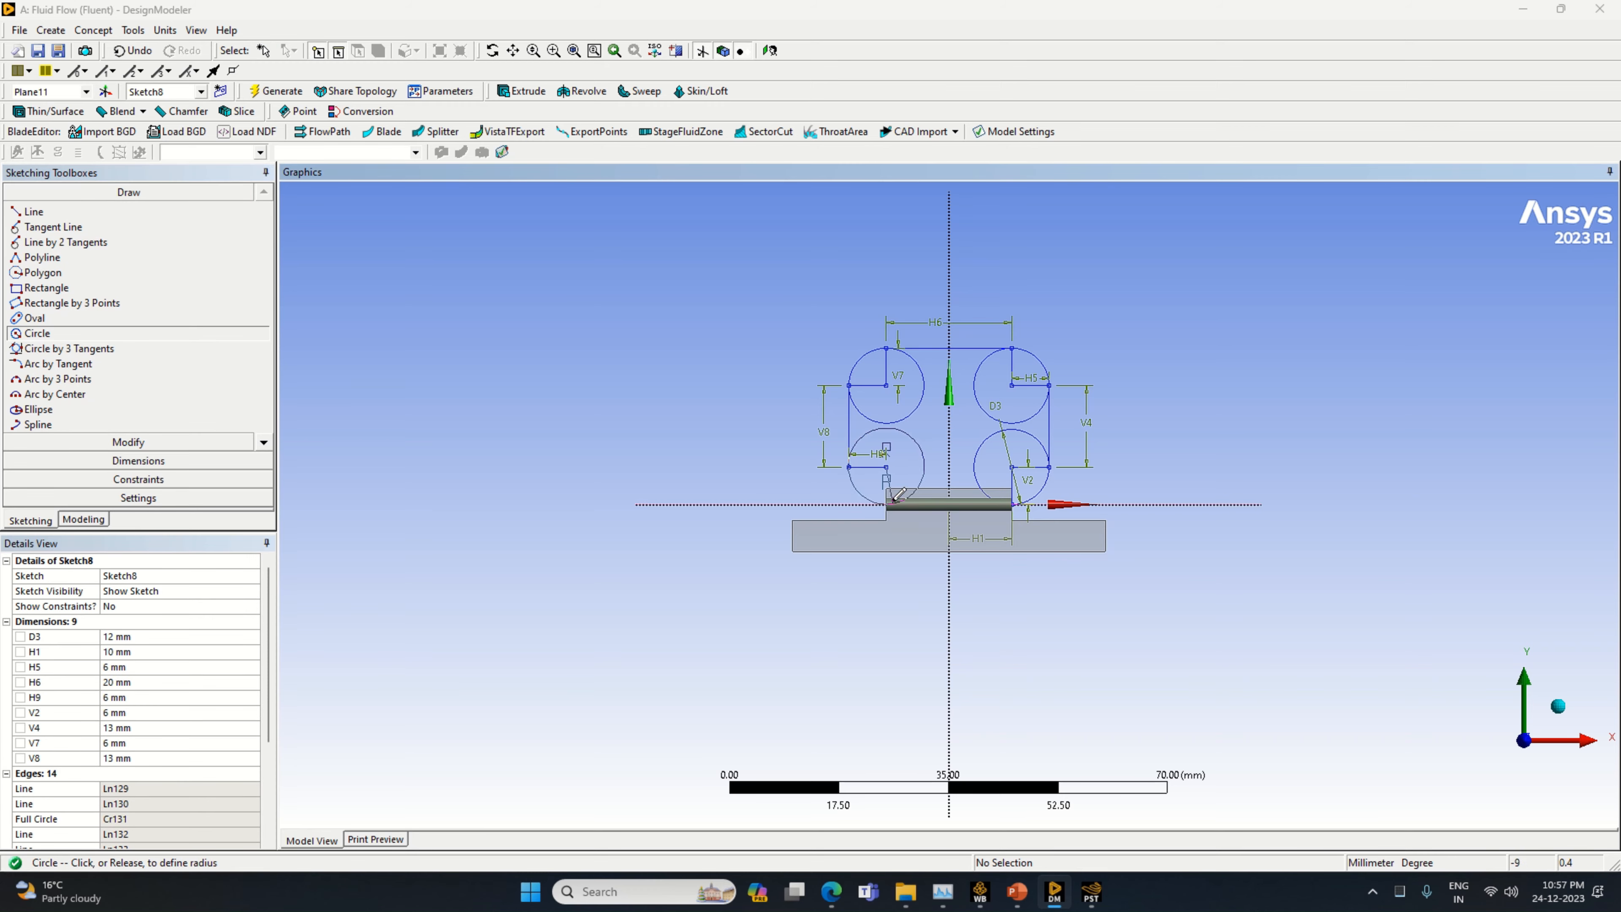
left_click(894, 500)
Trim the radius lines and inner arcs of the two positive X circles, keeping only their outer corner arcs
left_click(127, 442)
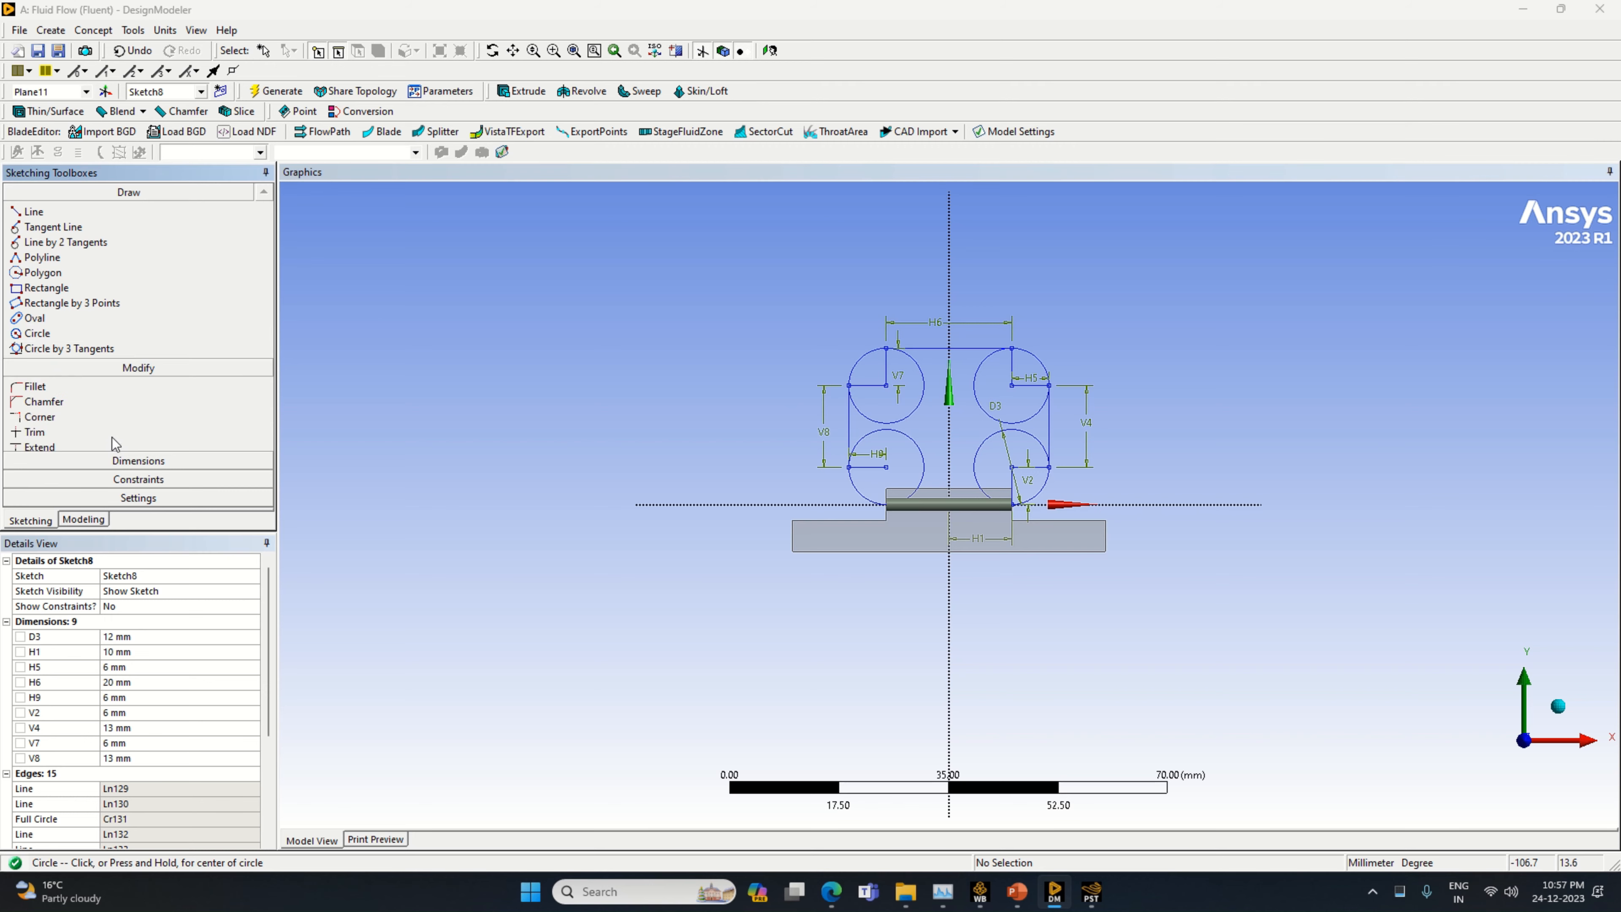
left_click(36, 276)
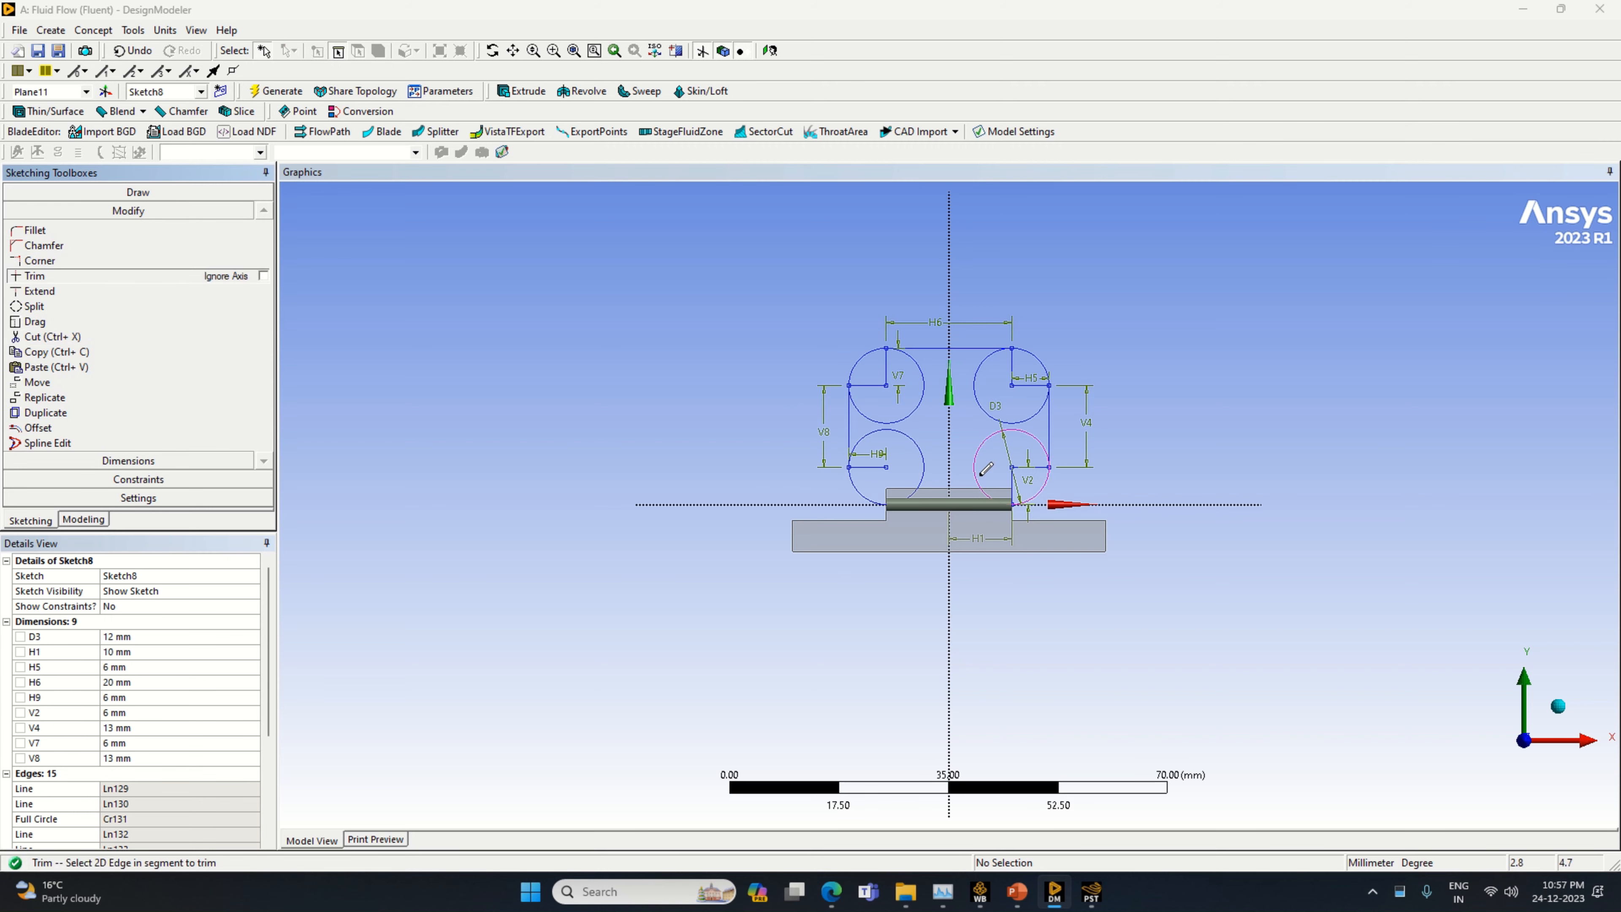
left_click(1012, 484)
left_click(1021, 467)
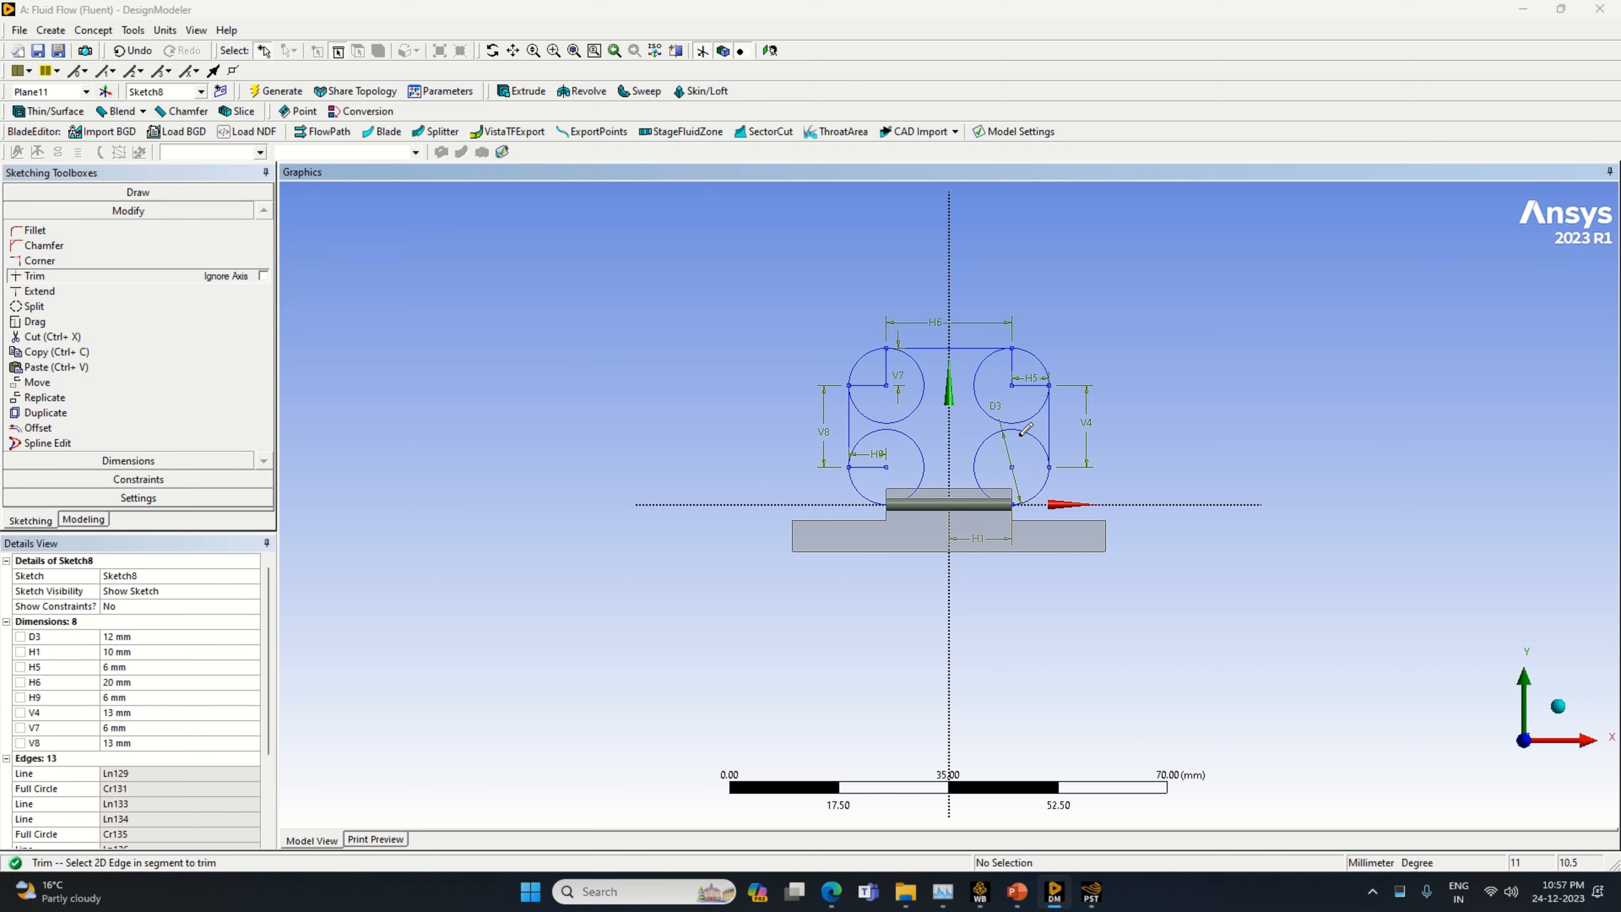
left_click(1024, 429)
left_click(1026, 386)
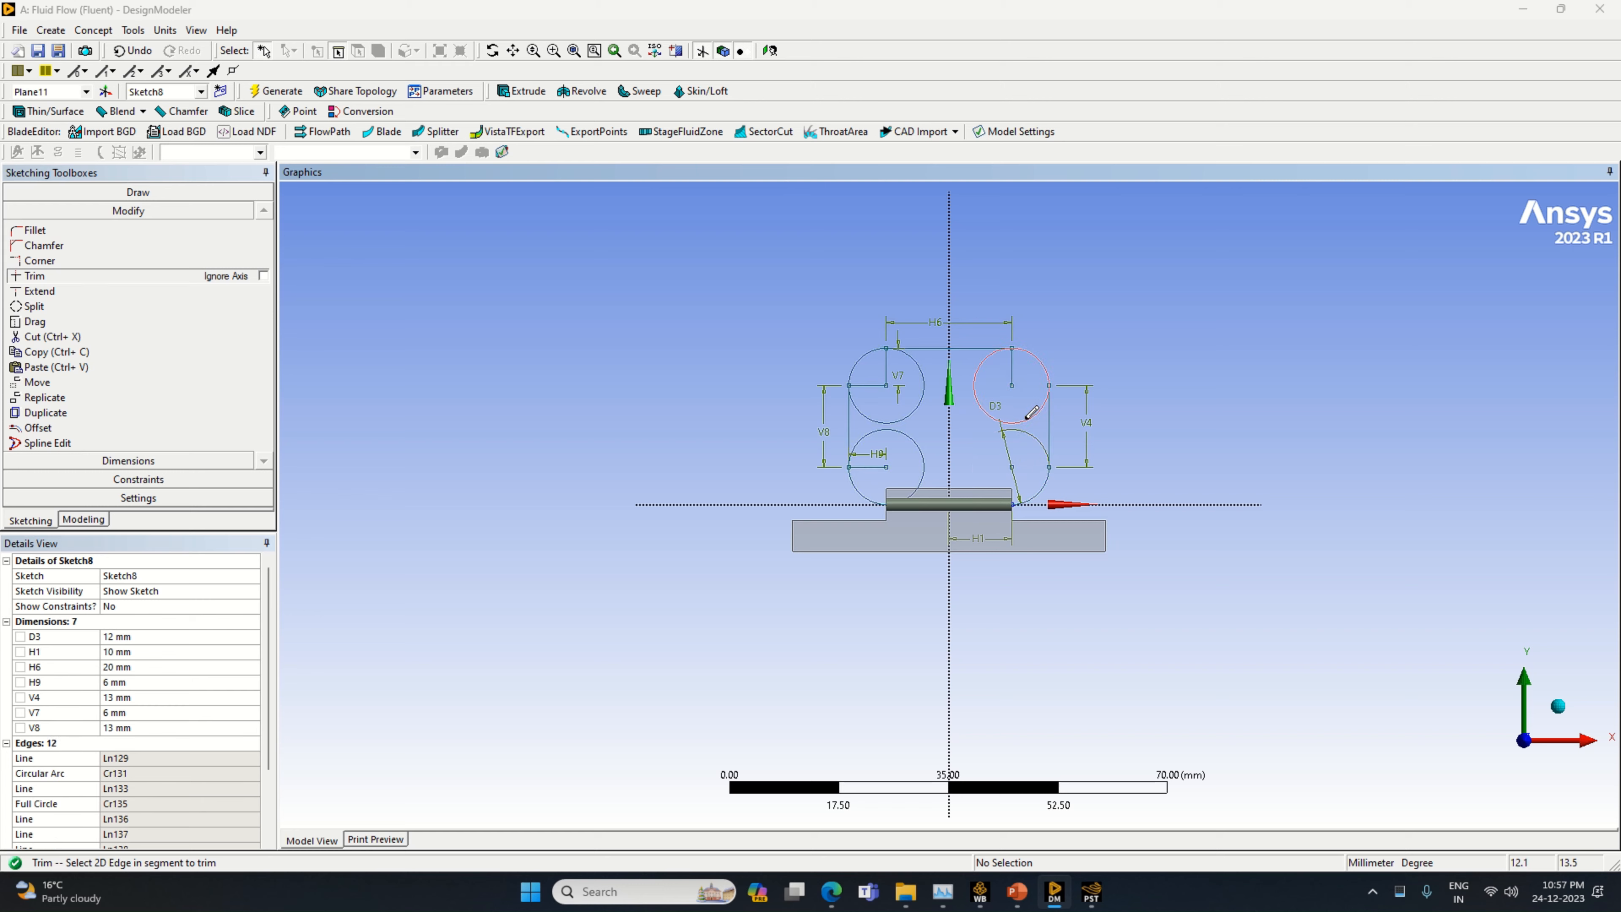
left_click(1032, 413)
Trim the radius lines and inner arcs of the two negative X circles, plus the construction line along the X axis
left_click(888, 374)
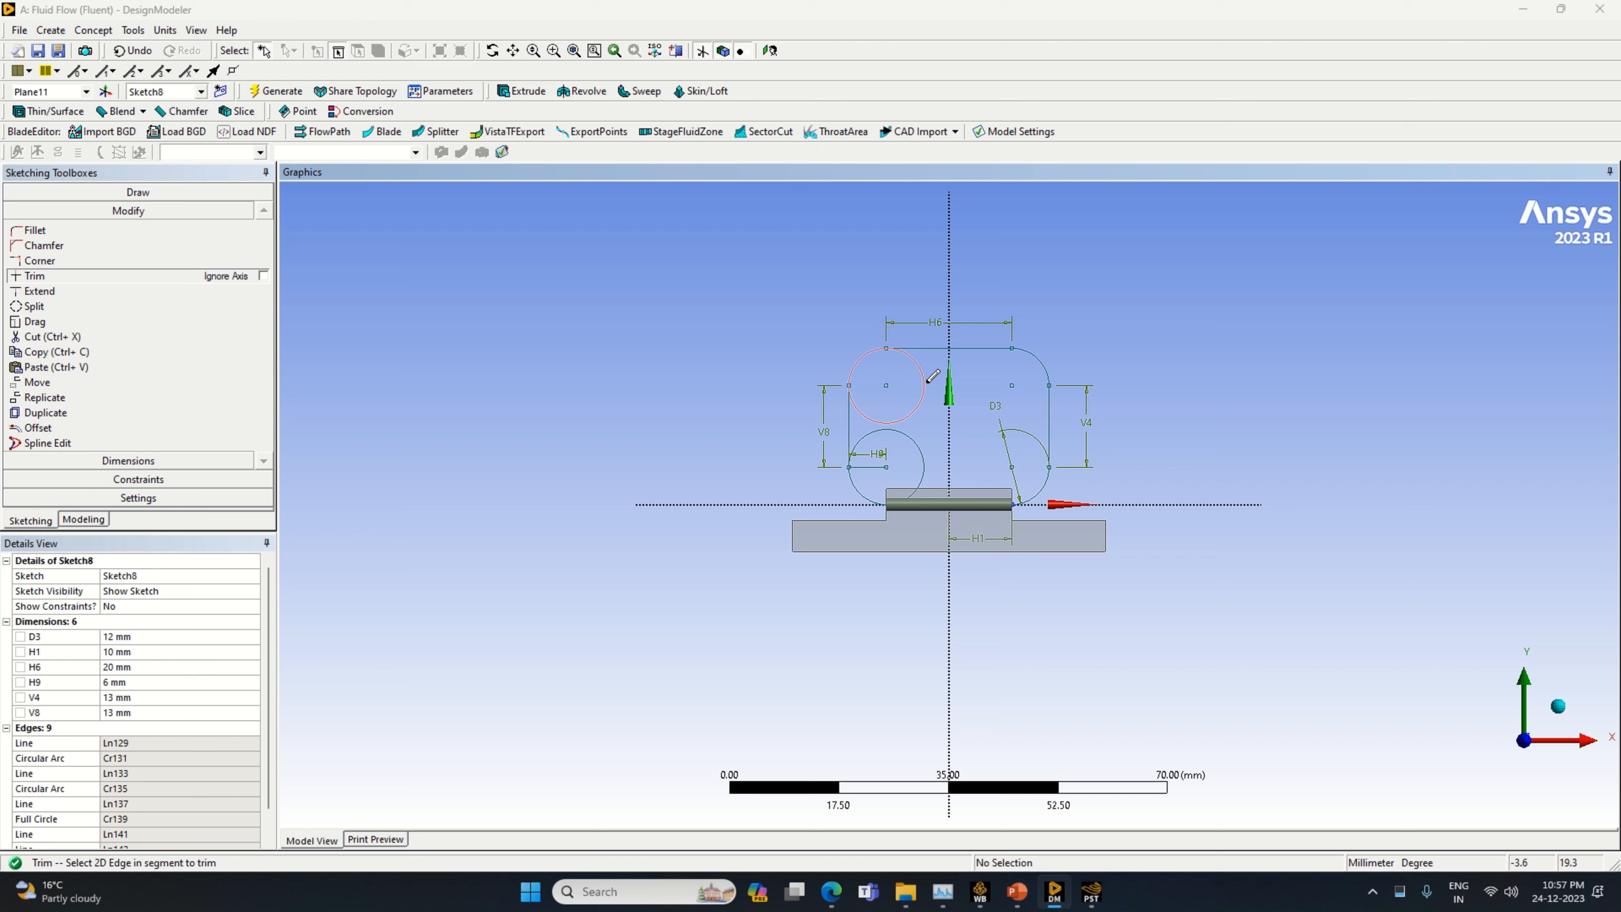
left_click(927, 381)
left_click(880, 467)
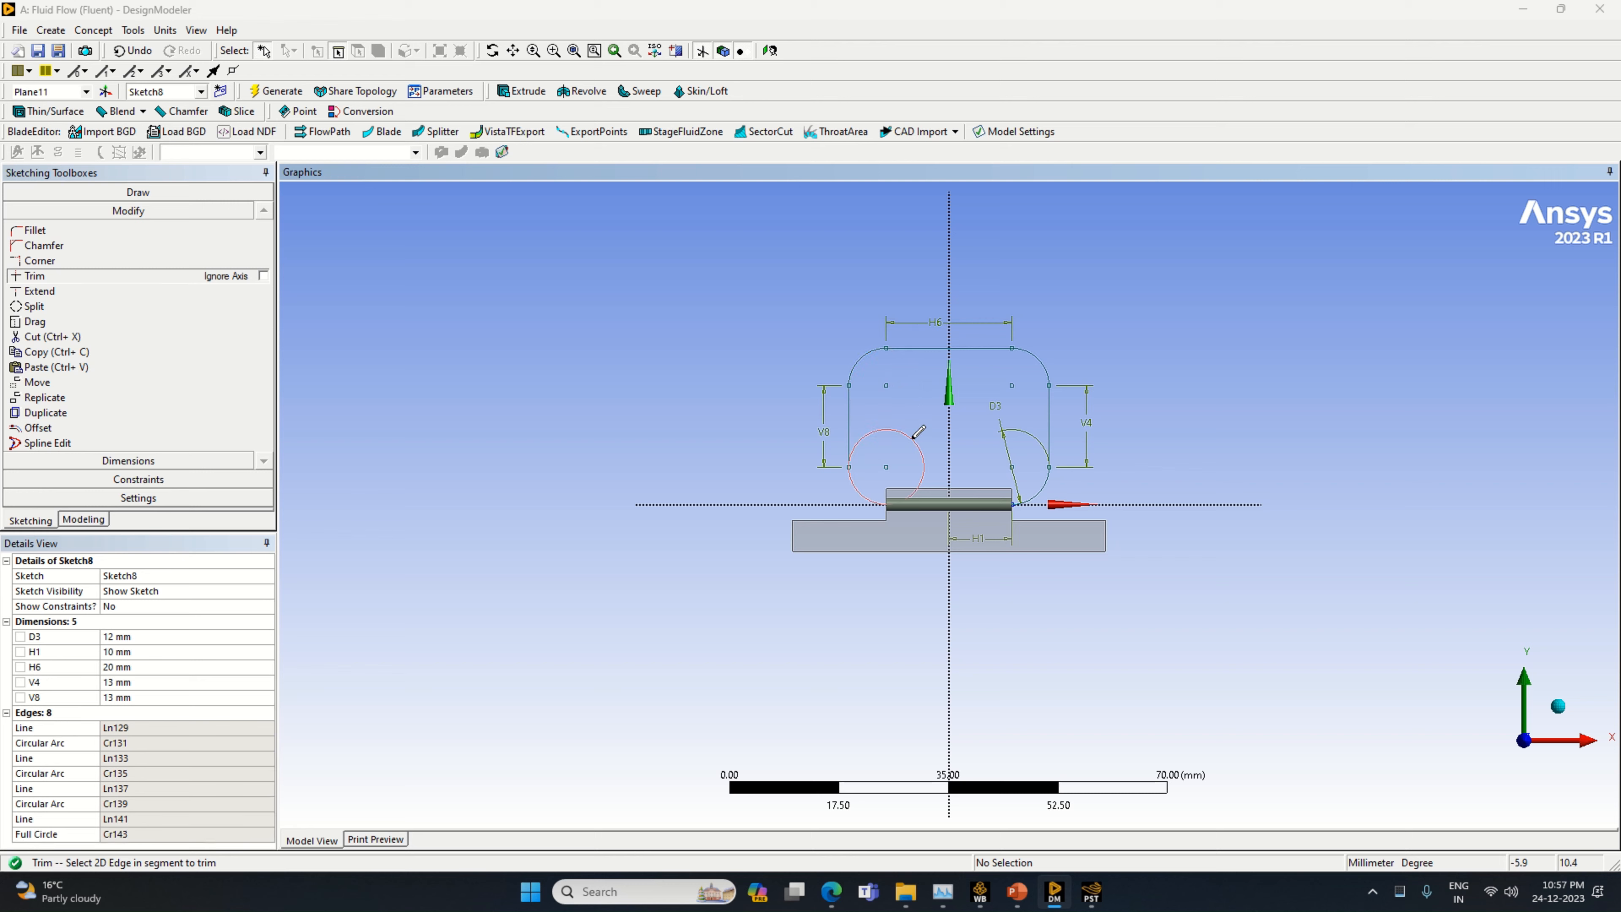
left_click(914, 438)
left_click(1015, 503)
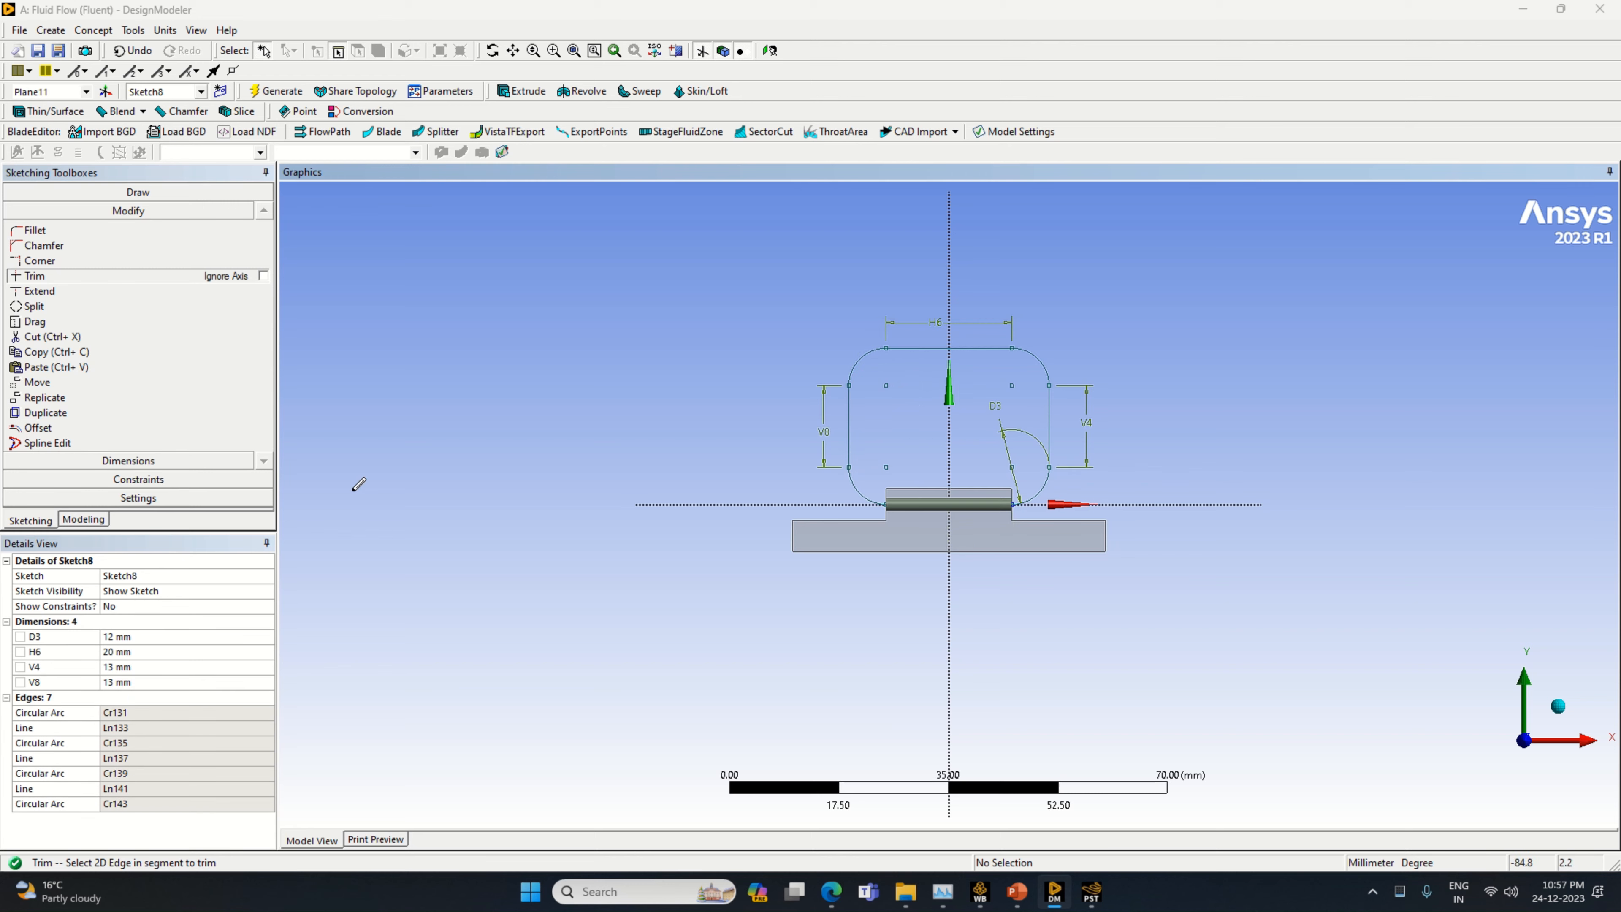
Start a Sweep with the positive X end face of the cylinder on Plane11 as its profile
left_click(75, 519)
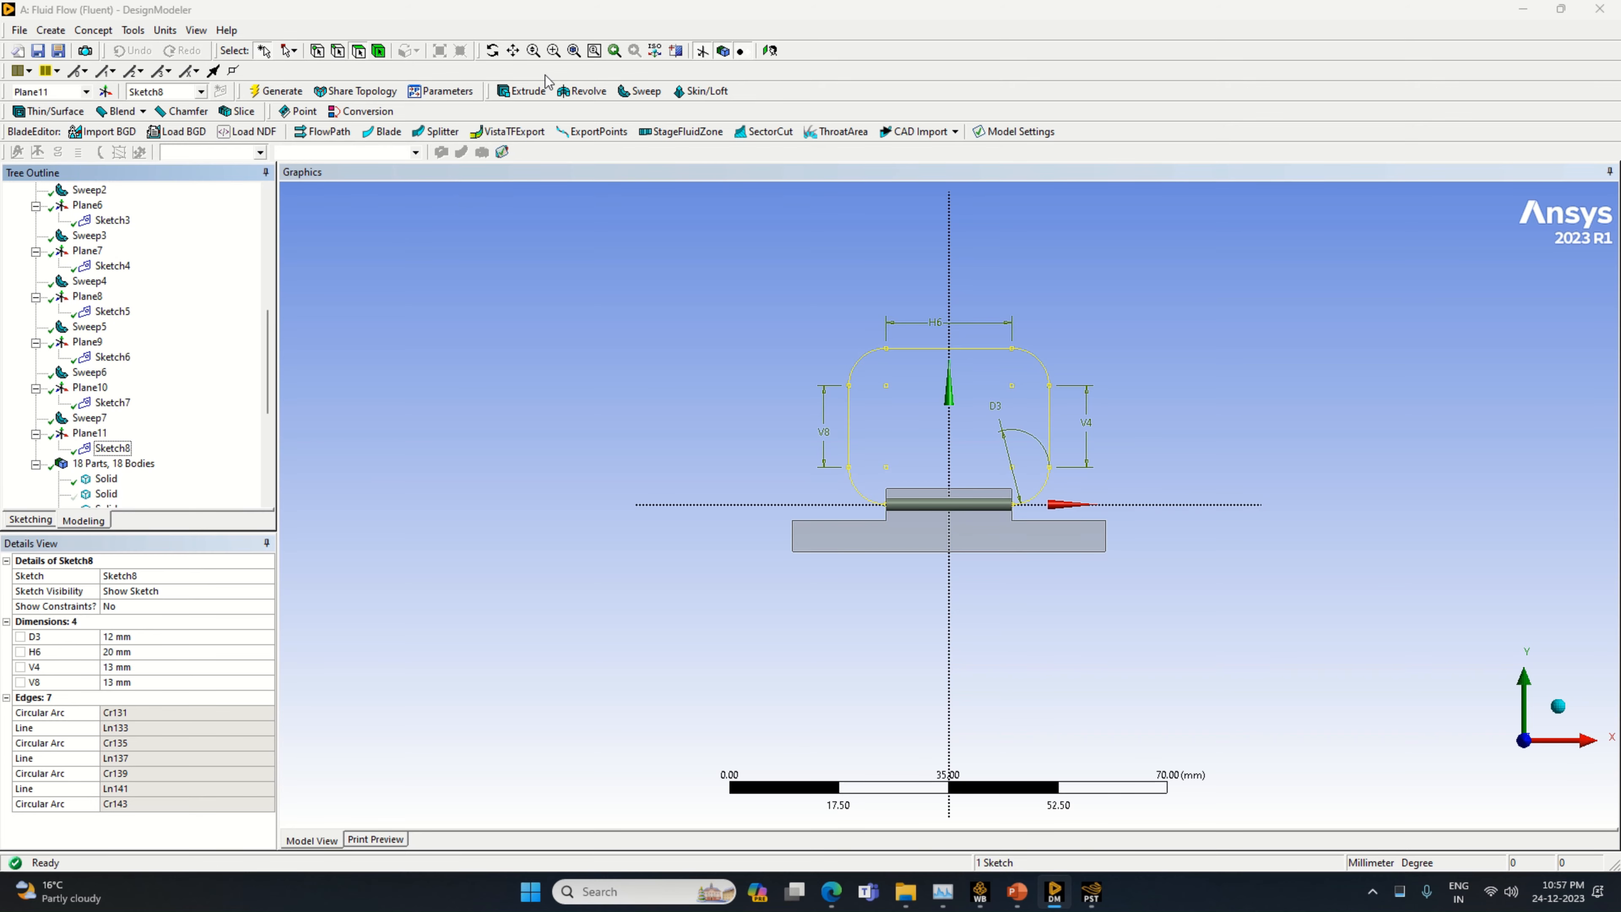
left_click(641, 92)
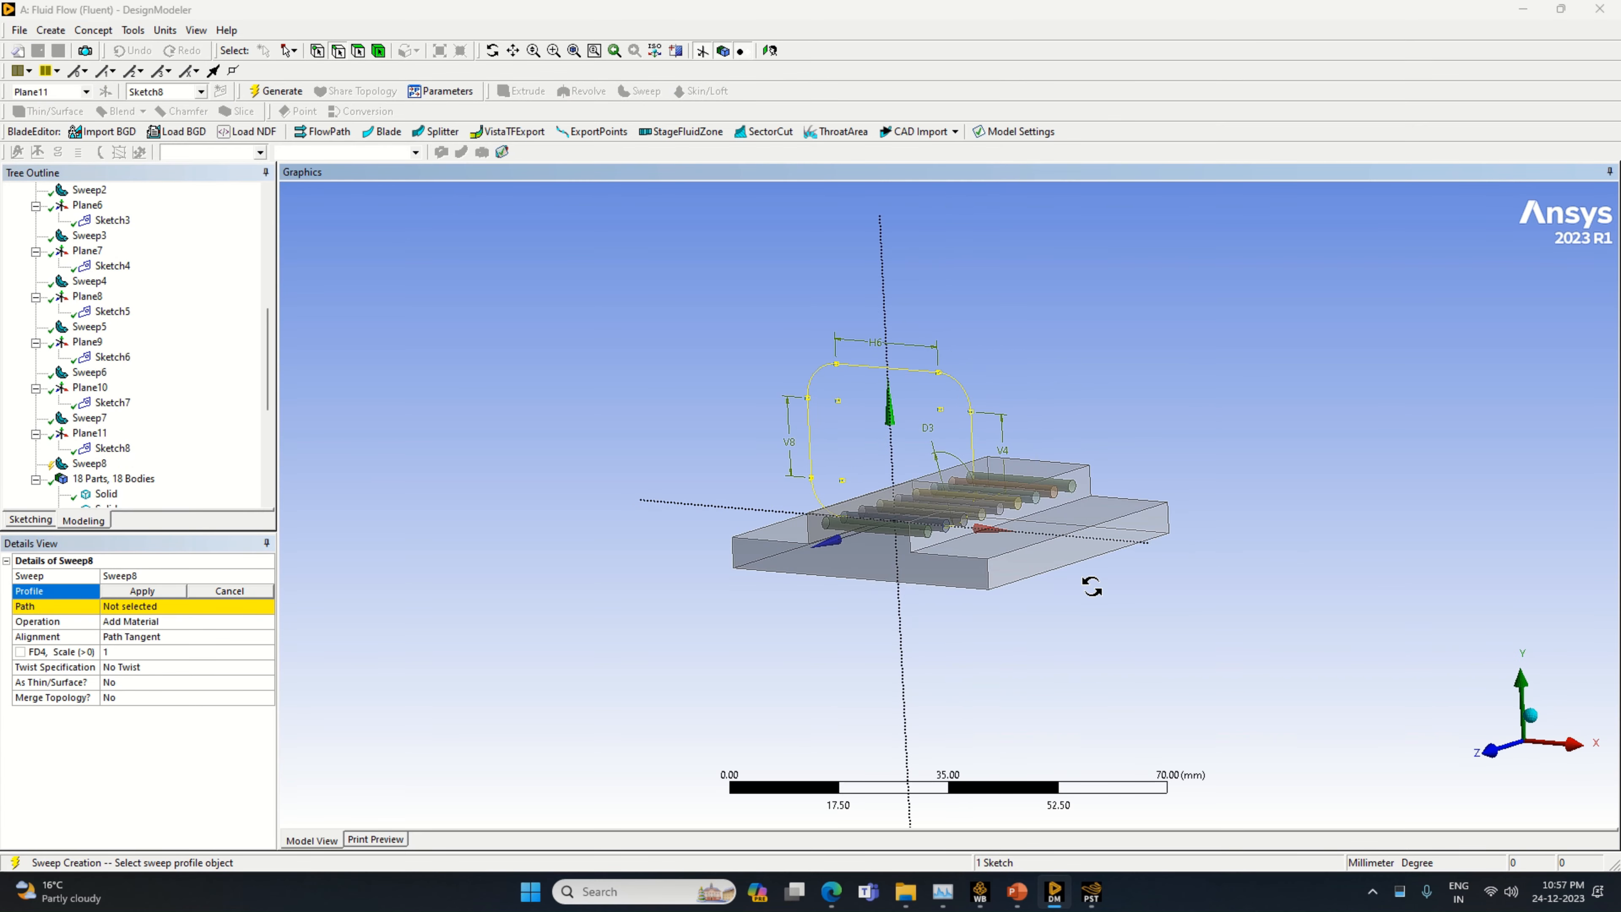
scroll(875, 612, "up", 5)
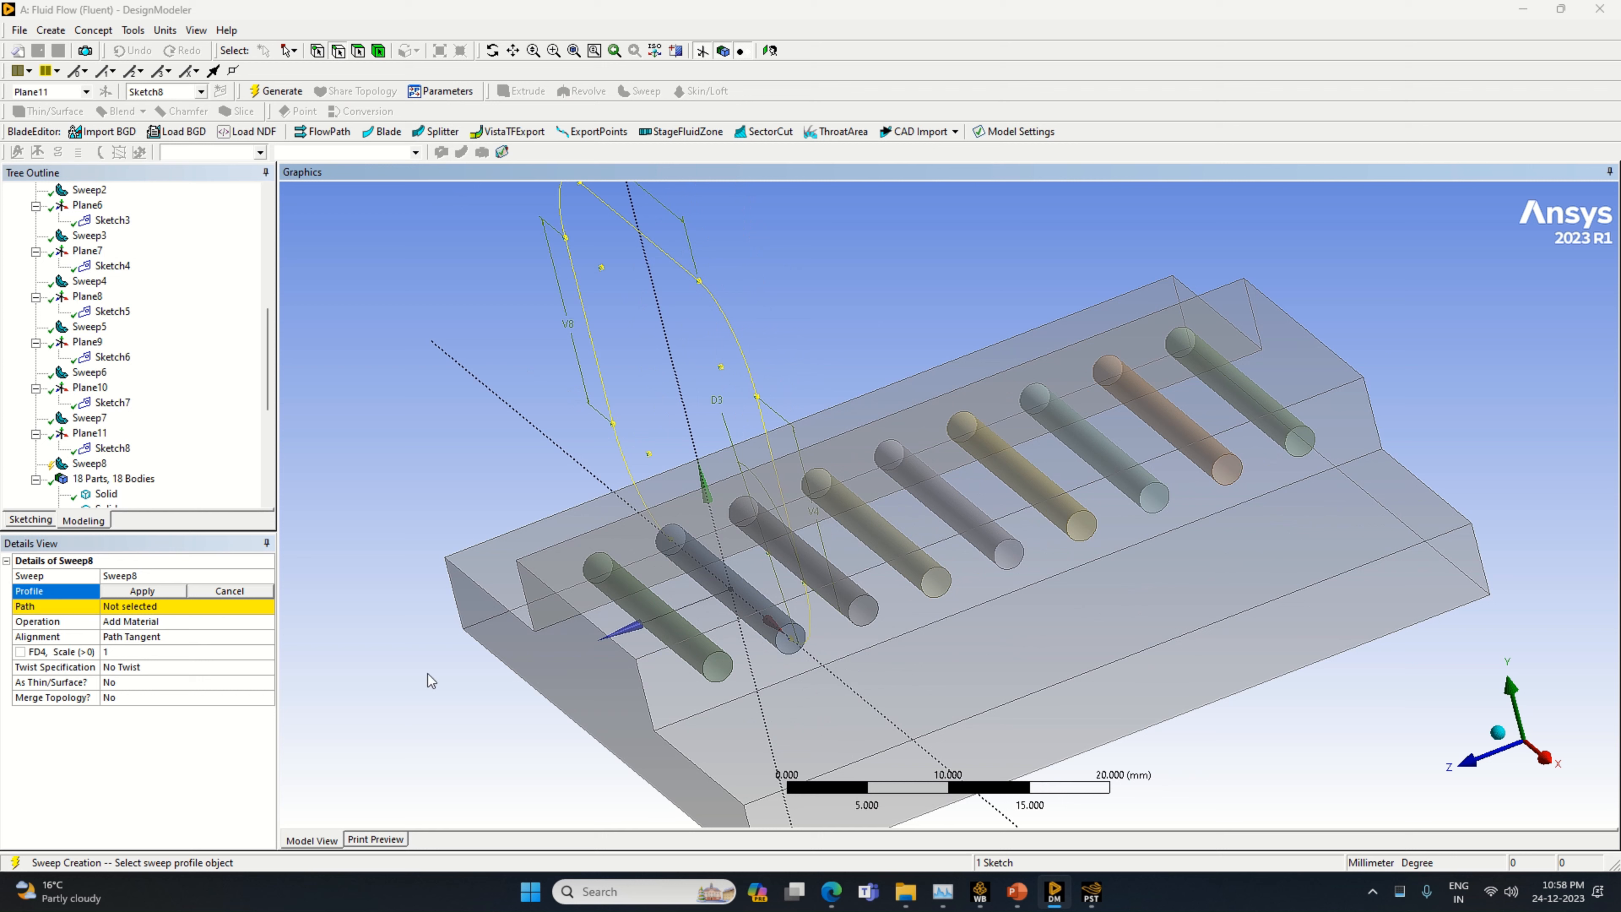
left_click(361, 52)
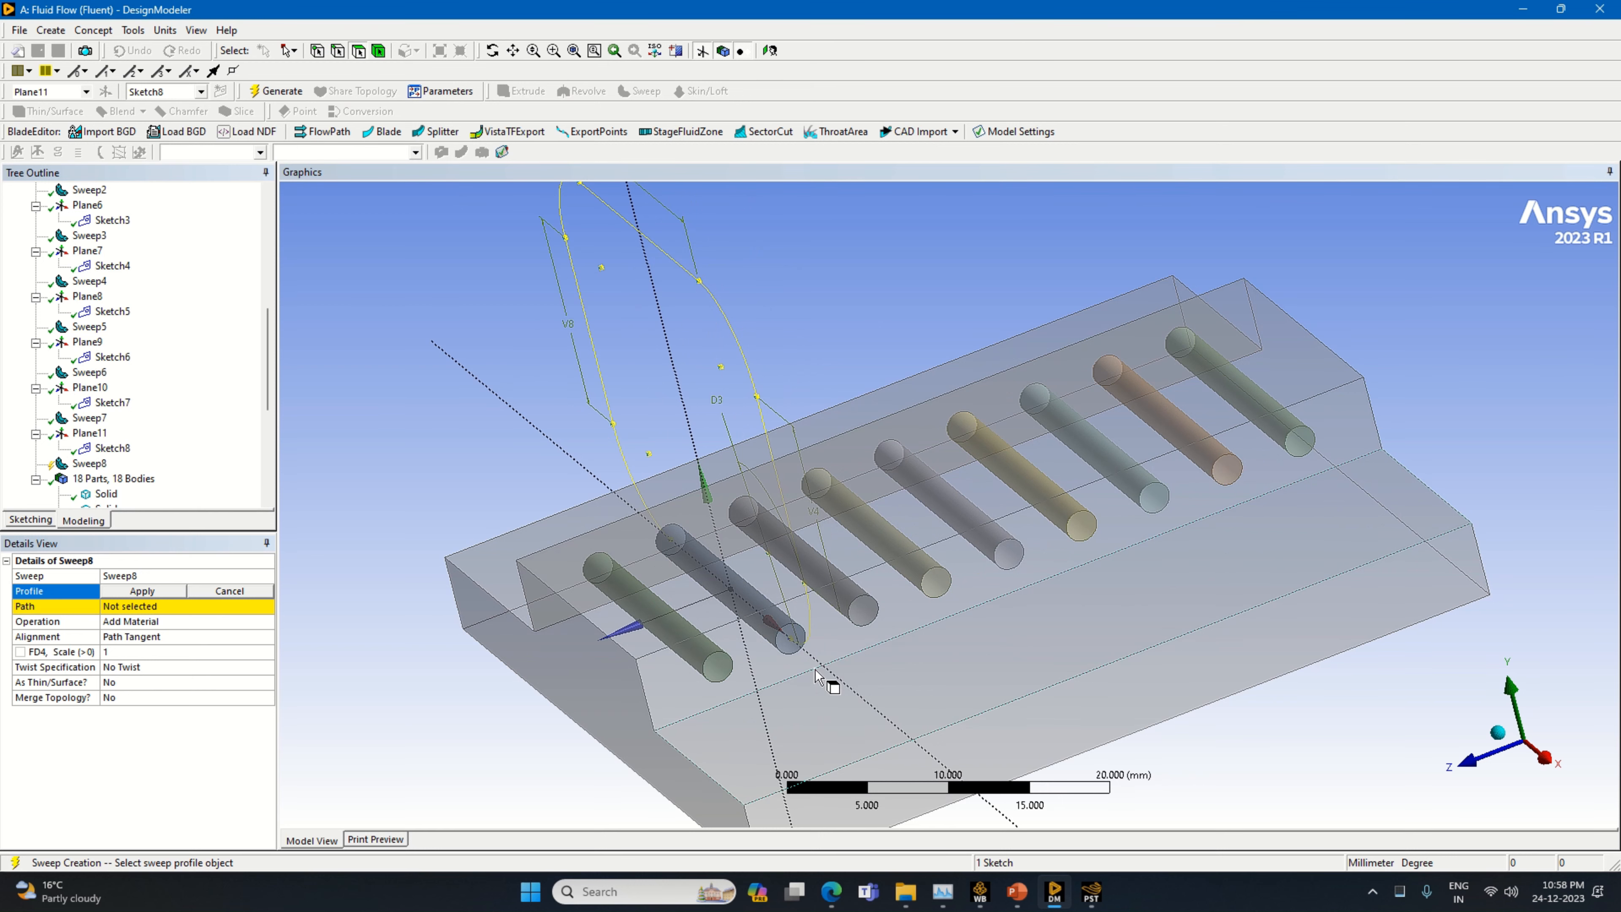
left_click(789, 644)
left_click(790, 647)
left_click(143, 592)
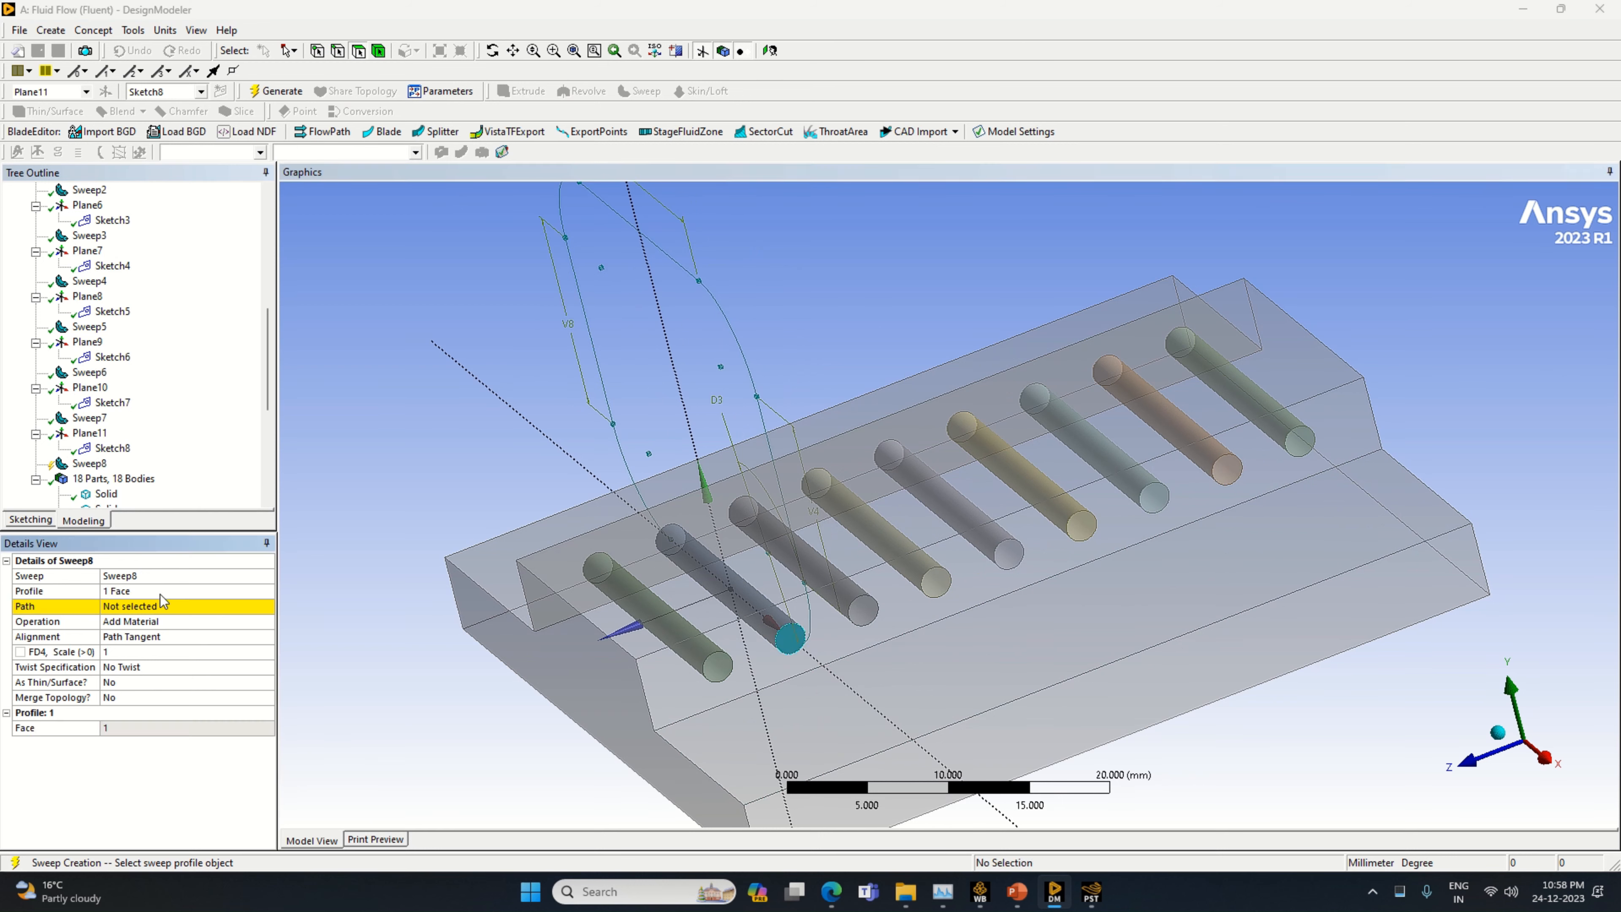
Use the Sketch8 loop as the sweep path, set the operation to Slice Material and generate the tube
left_click(183, 607)
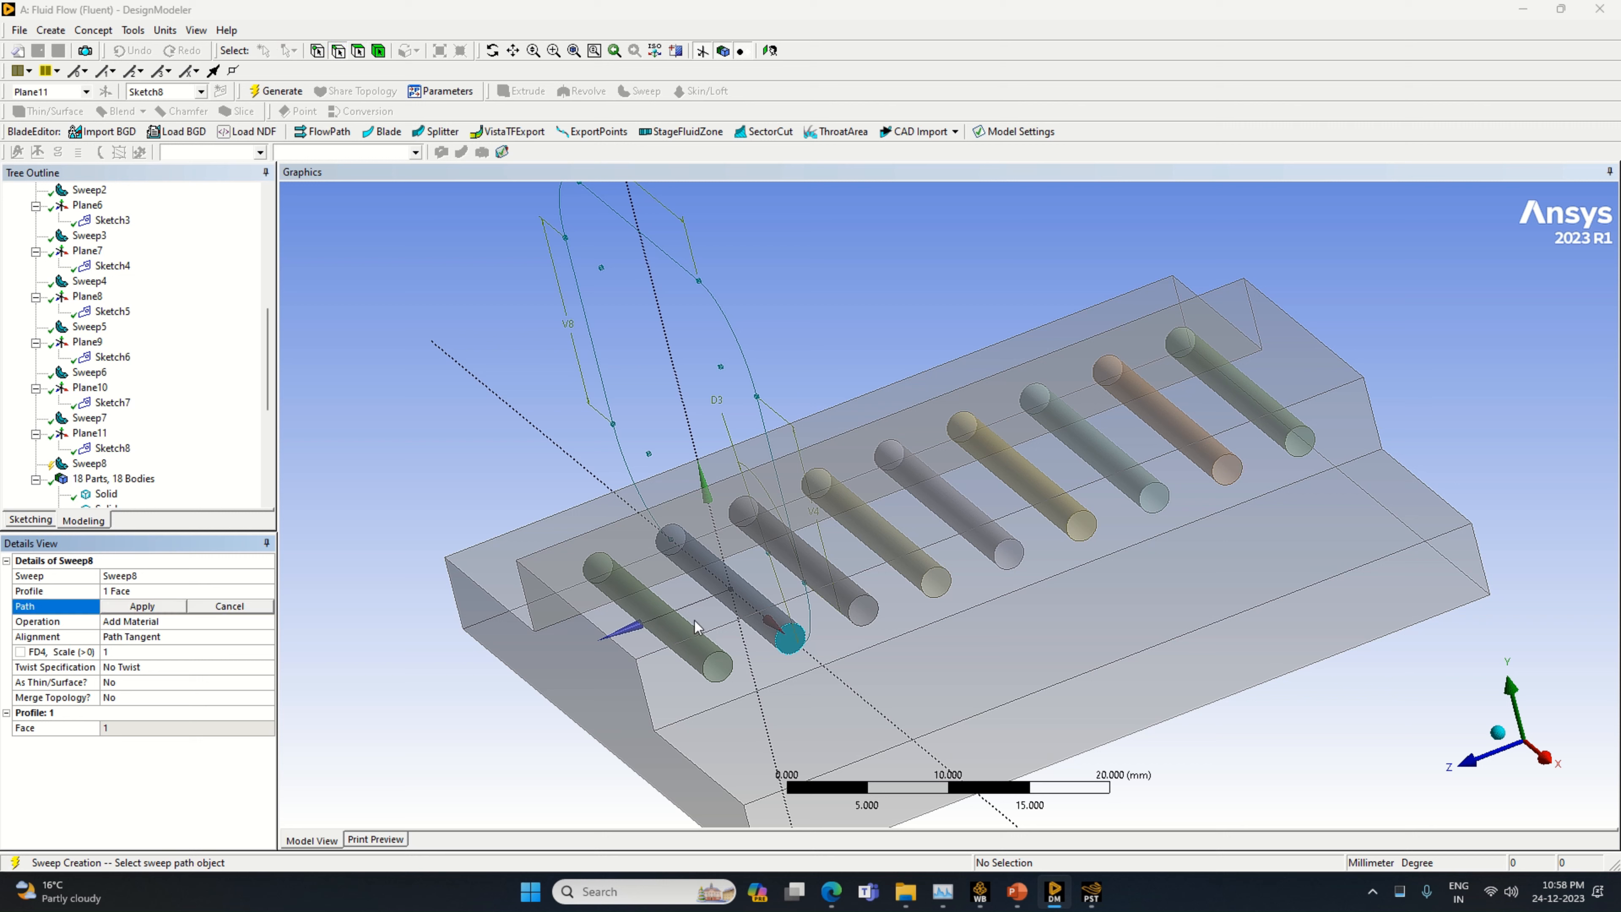
left_click(809, 625)
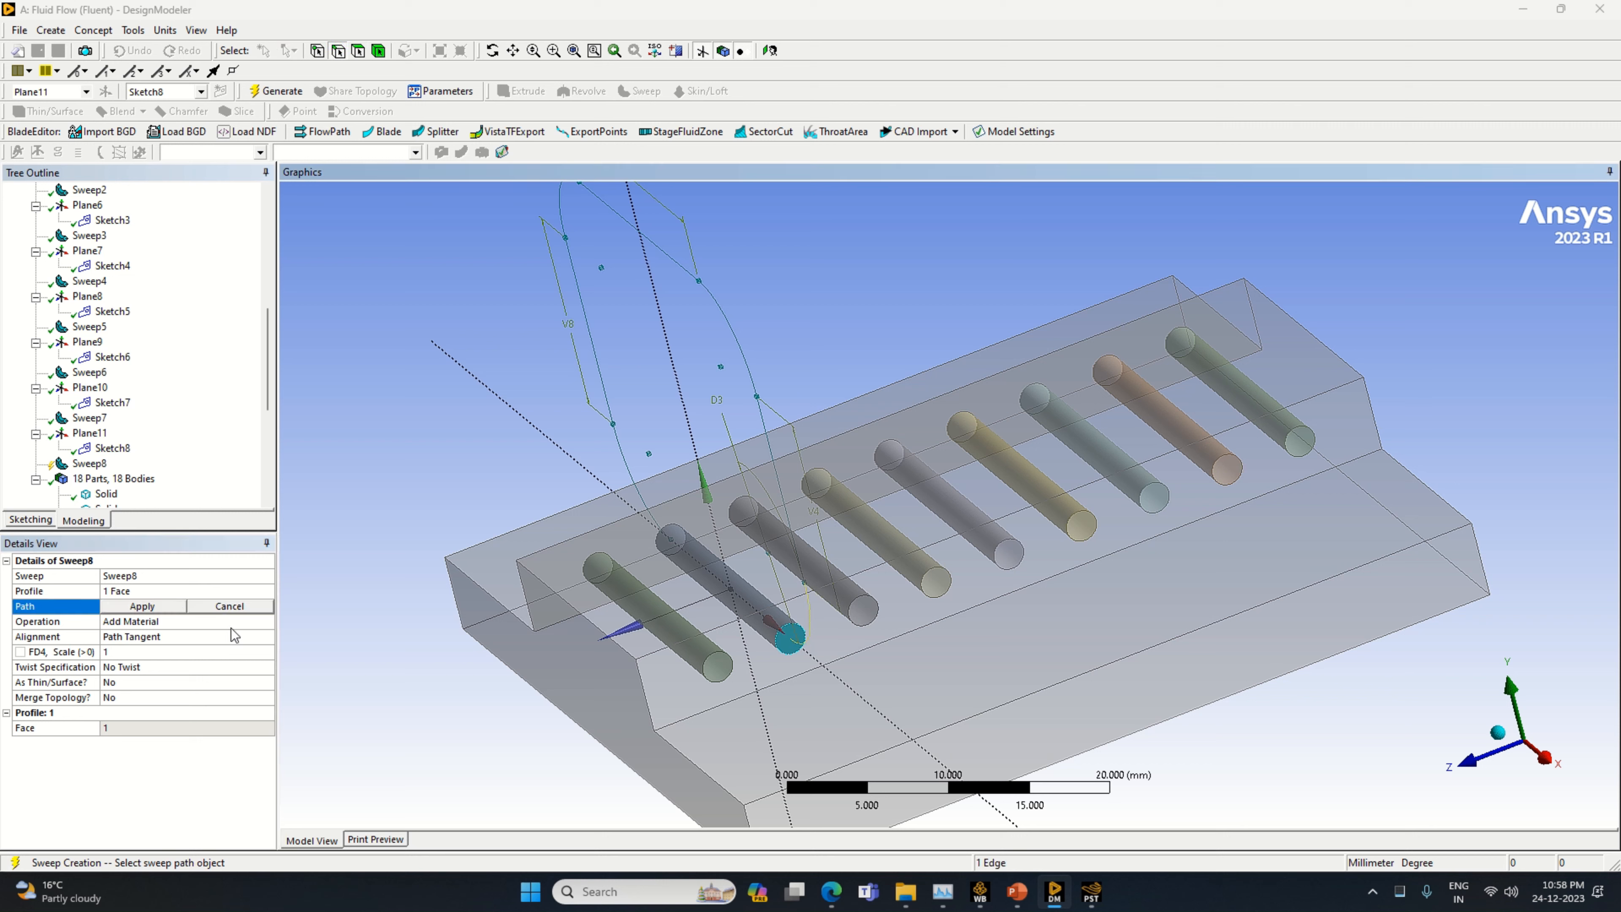
left_click(151, 607)
left_click(259, 621)
left_click(267, 620)
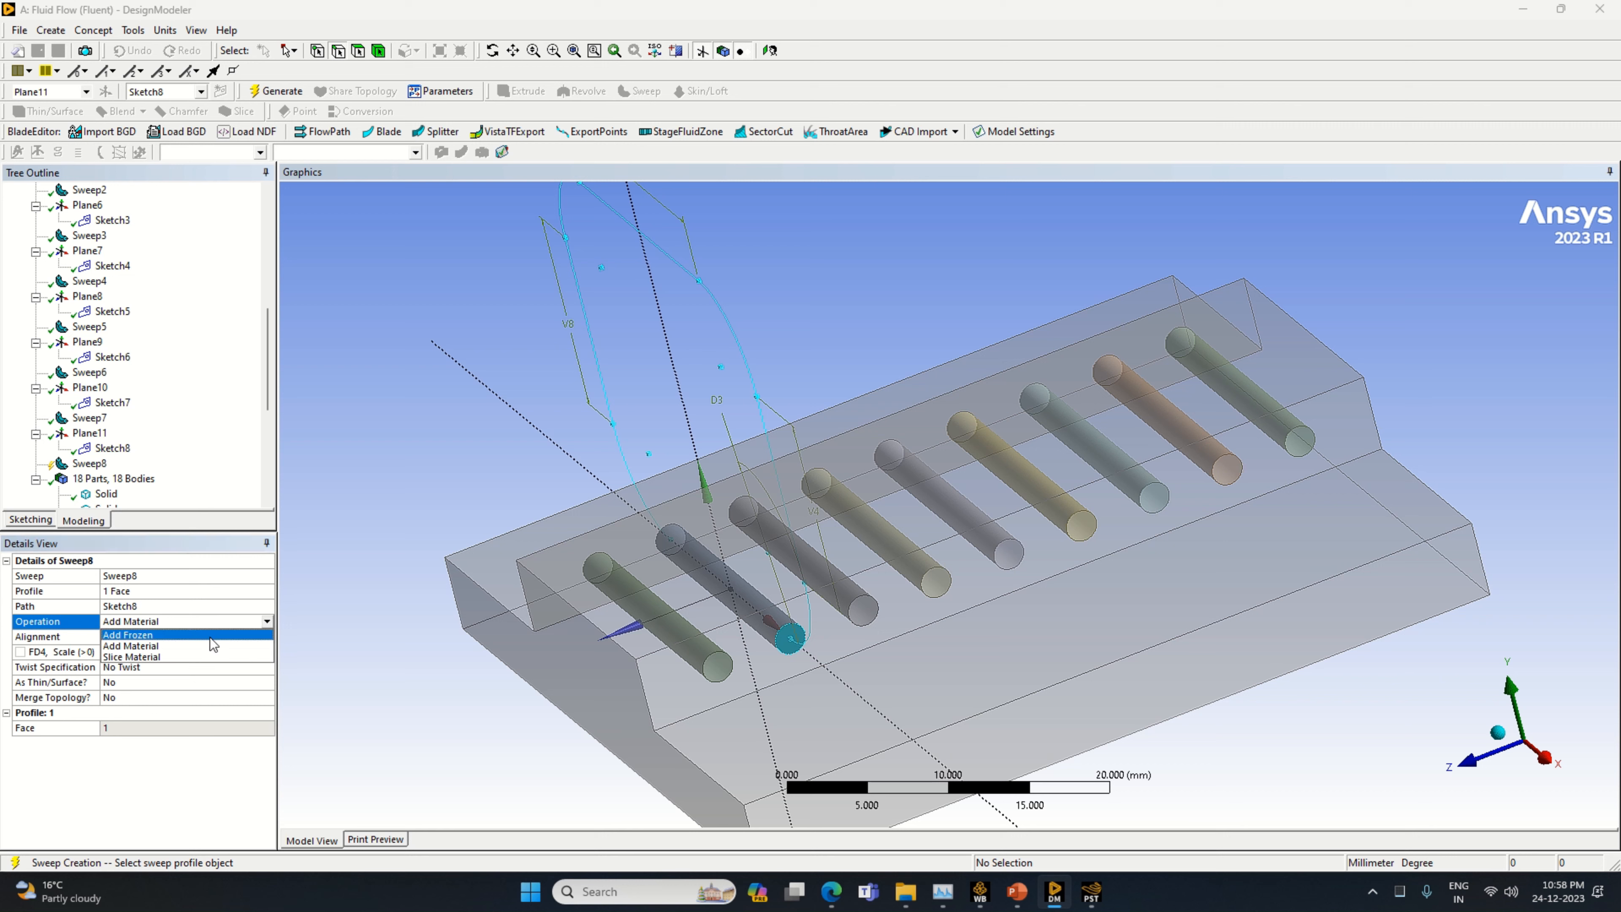
left_click(202, 656)
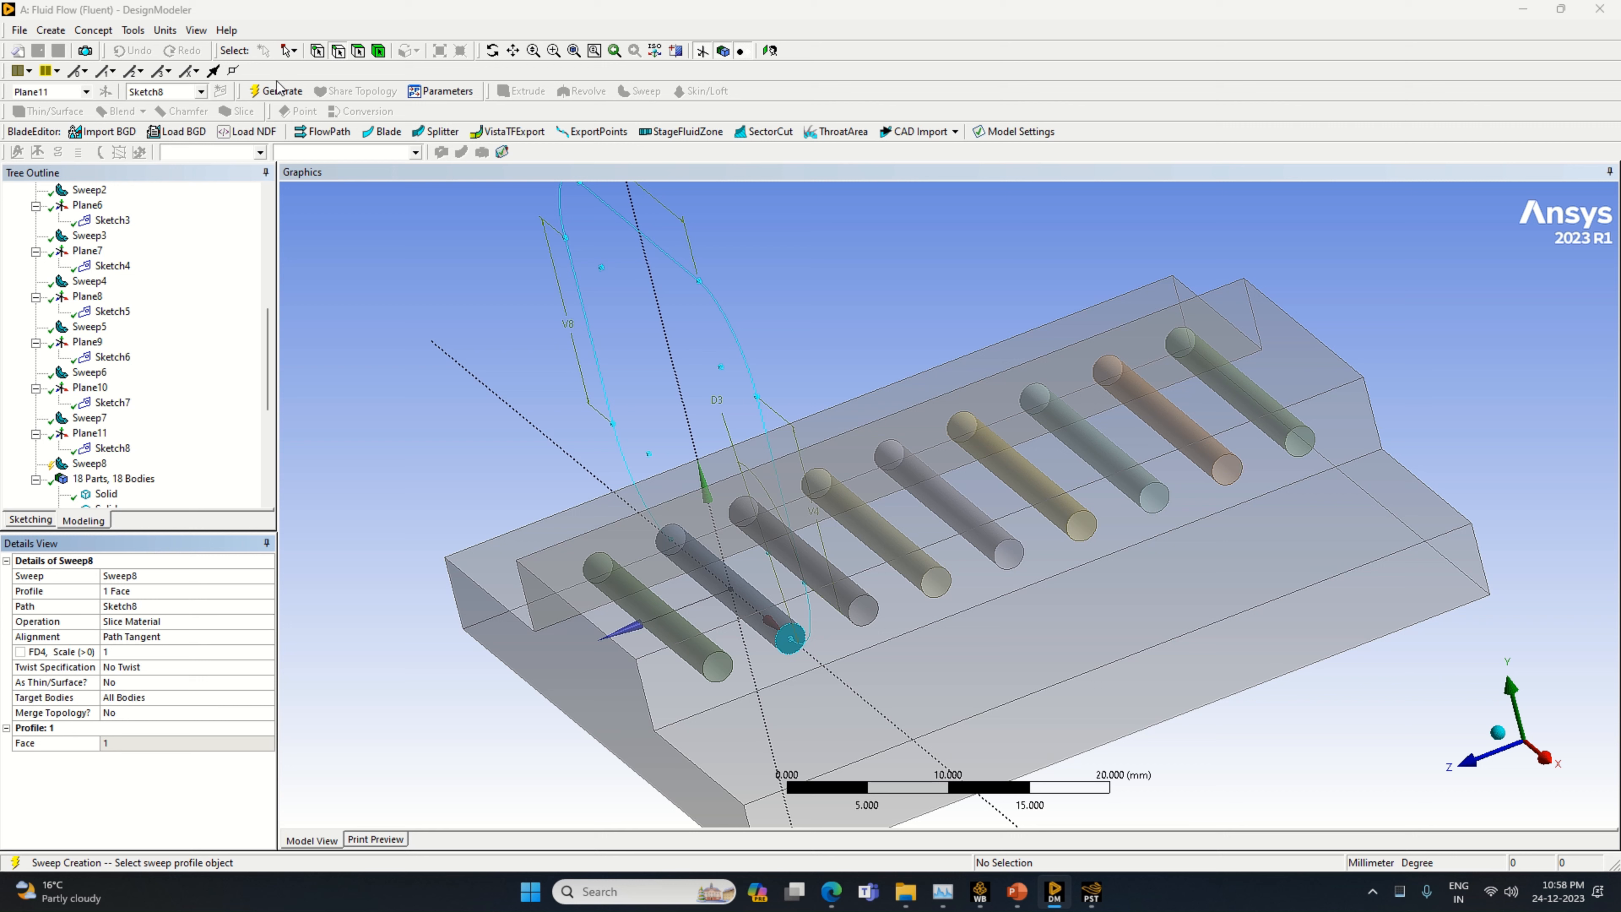
left_click(277, 88)
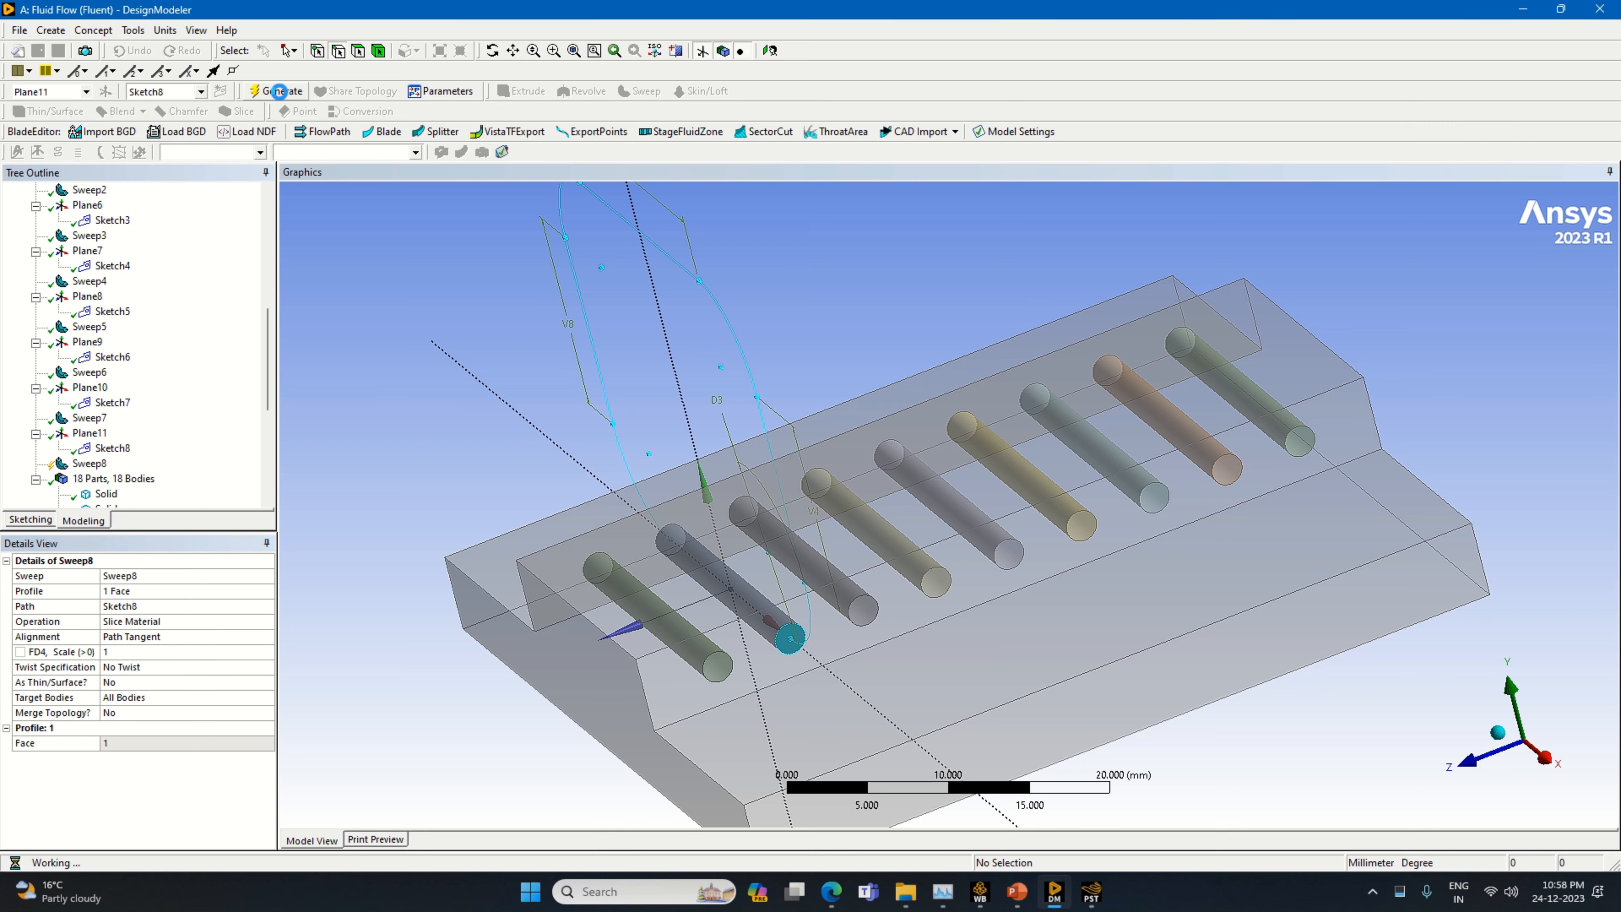
left_click(89, 463)
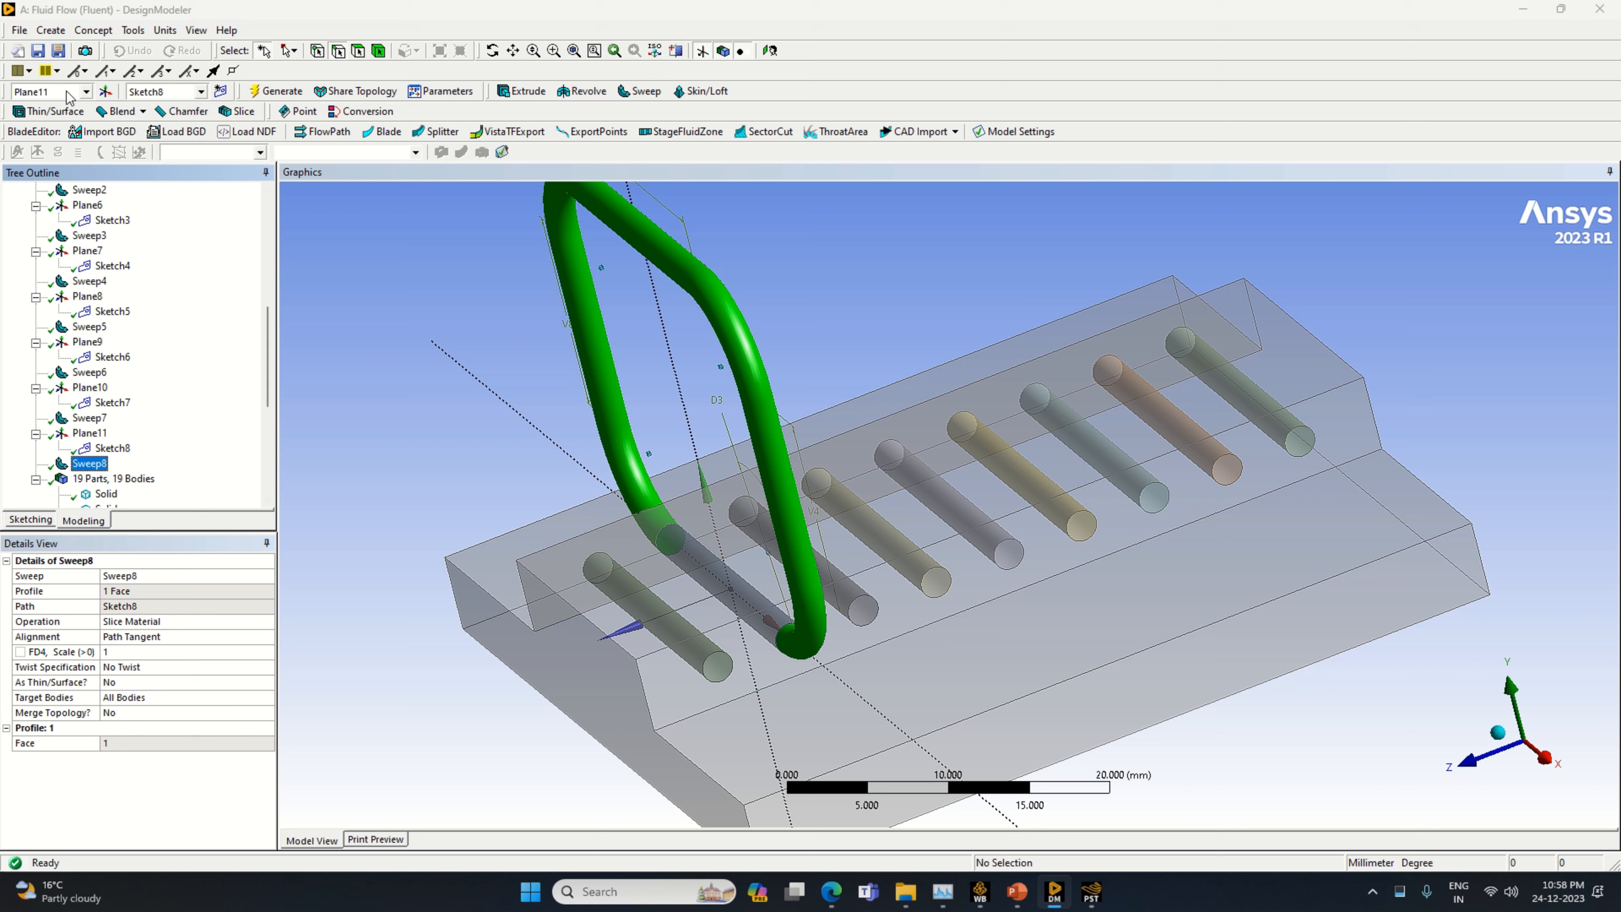
Create a new plane from Plane11 with an Offset Z transform of 5 mm and generate it
left_click(105, 91)
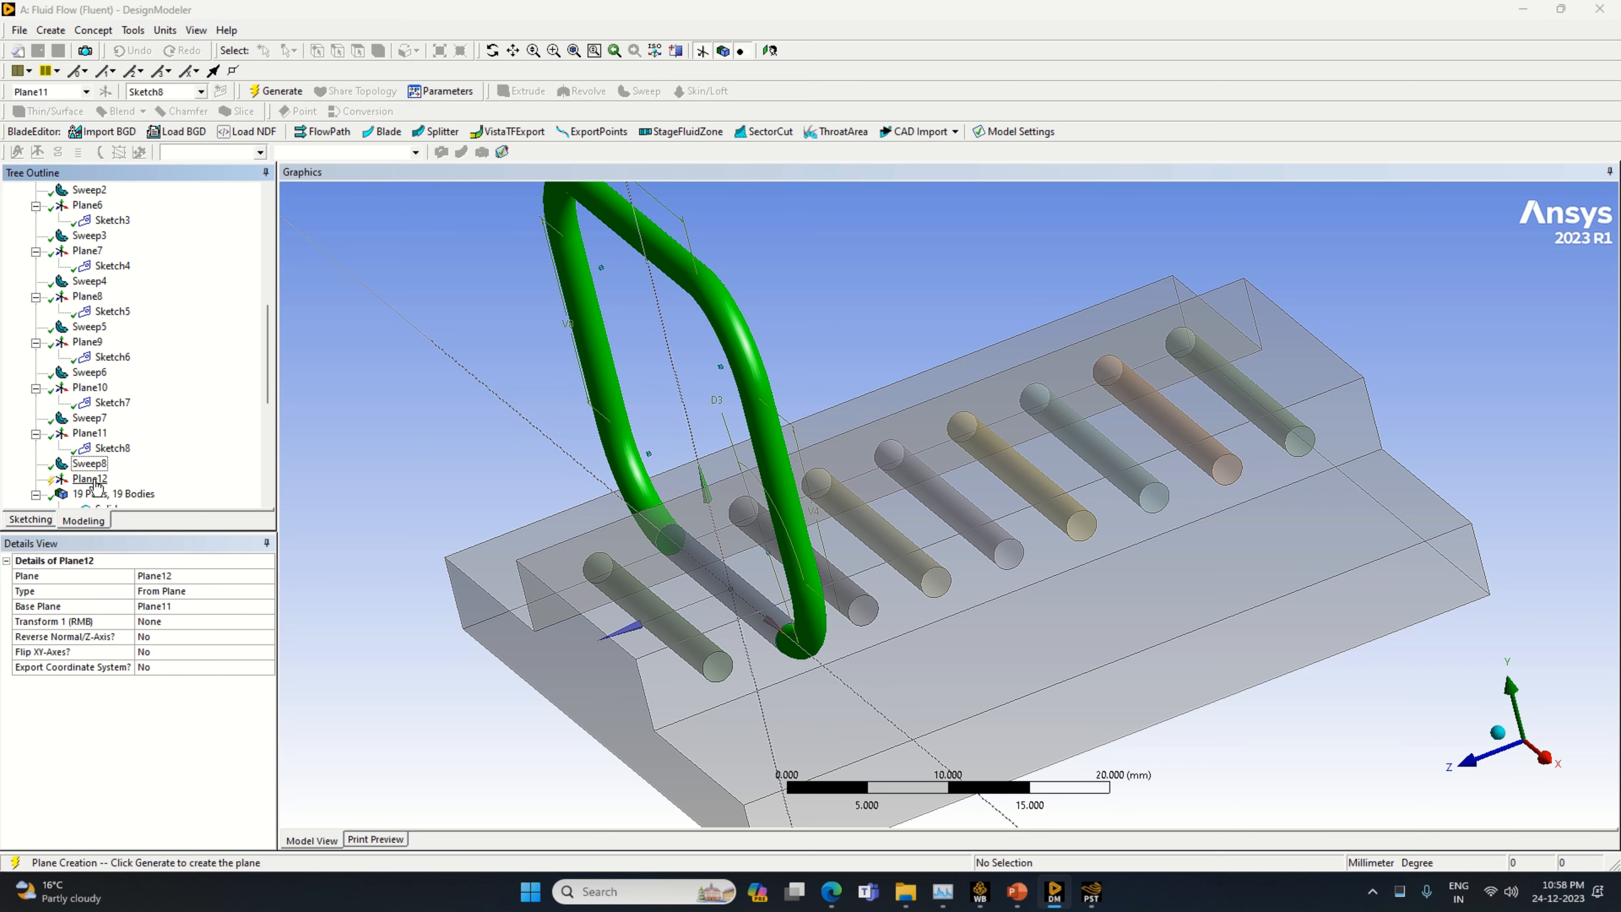
left_click(92, 480)
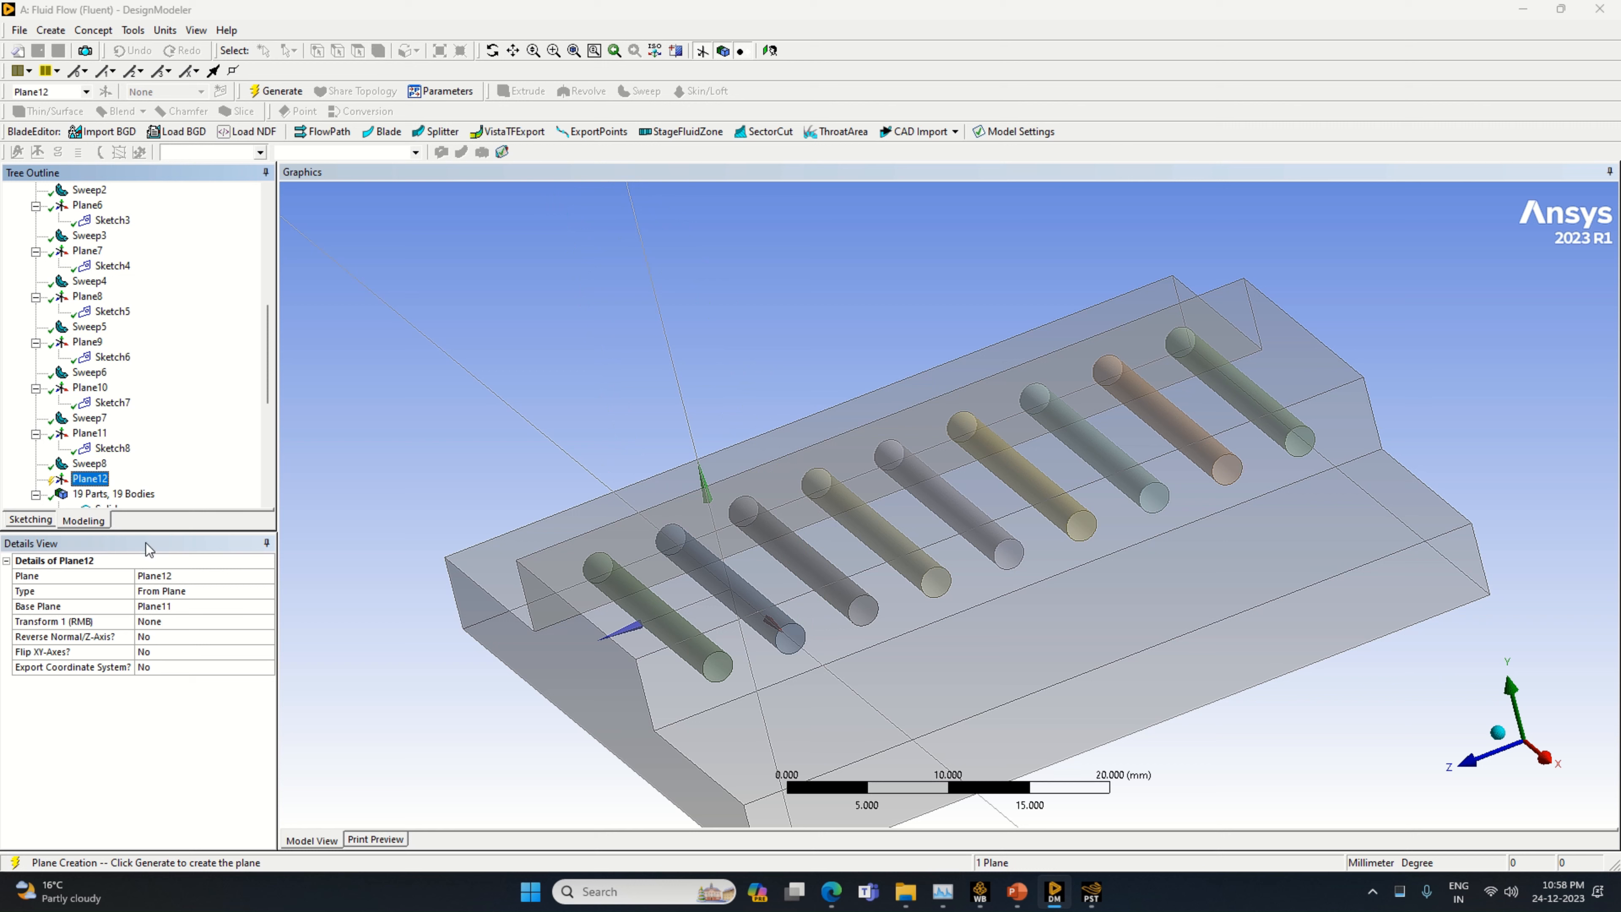
left_click(267, 620)
left_click(267, 620)
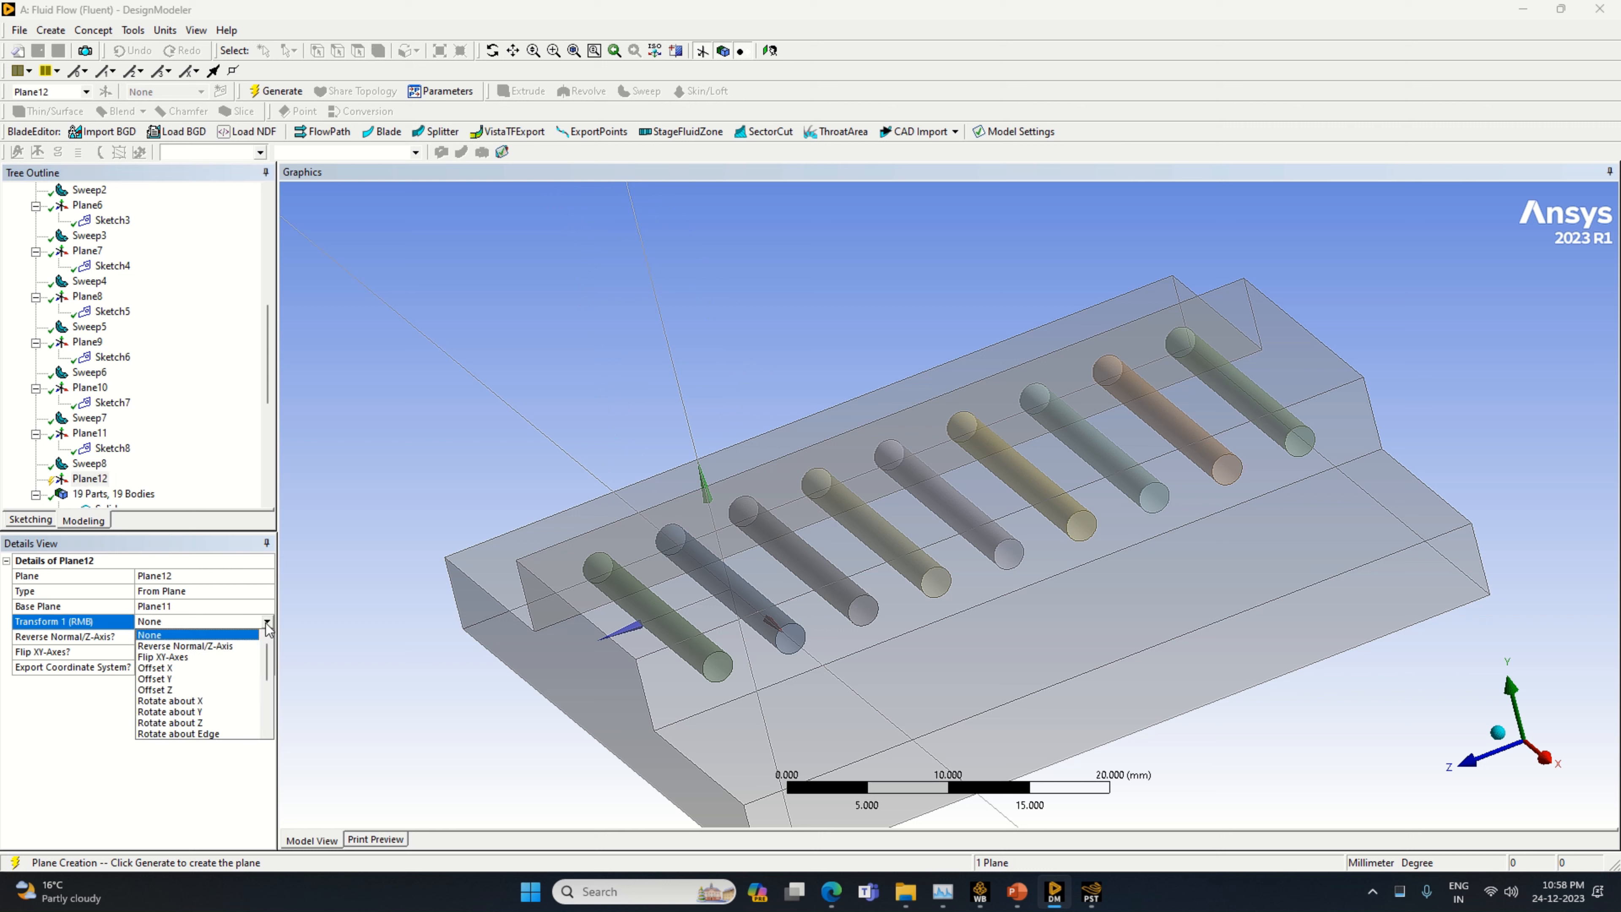
left_click(211, 690)
left_click(155, 636)
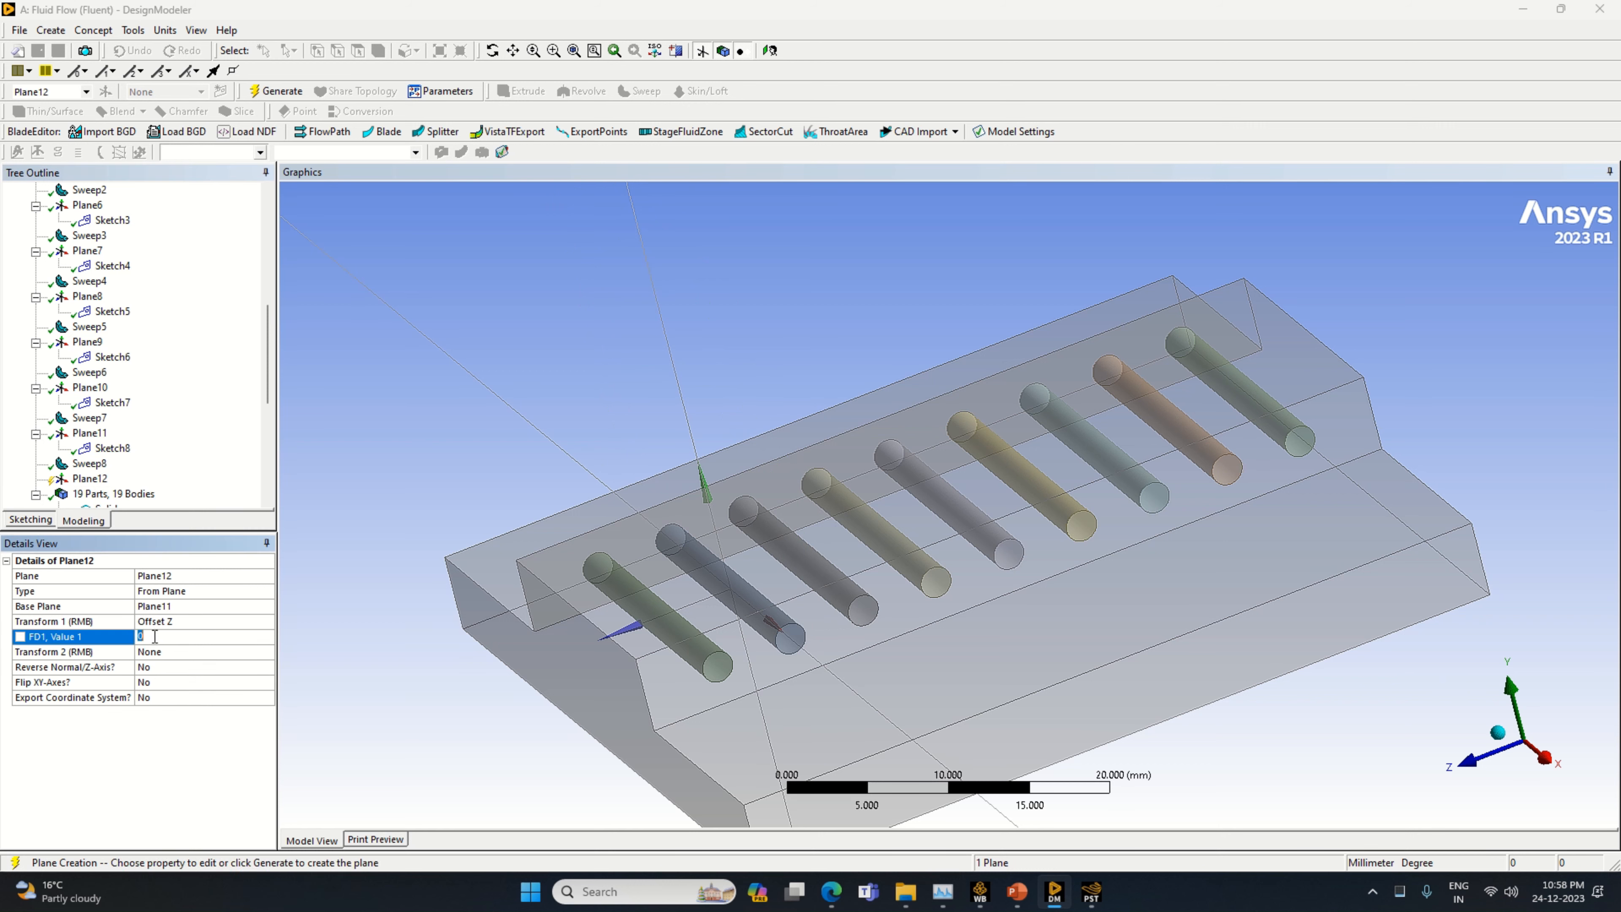
type("5")
key("Return")
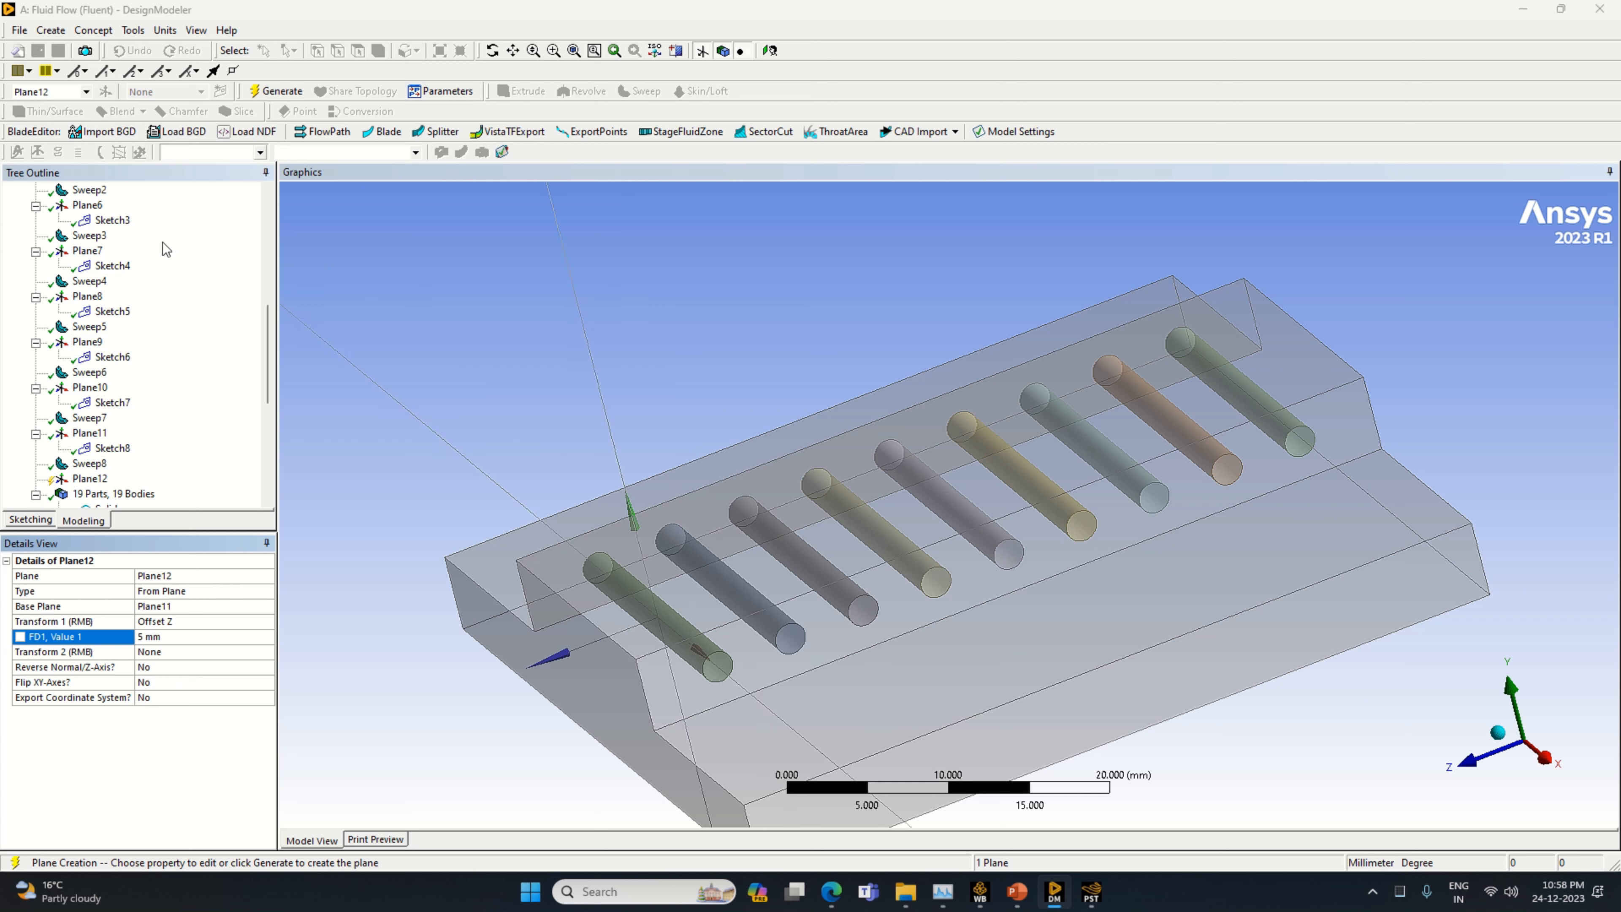
left_click(256, 96)
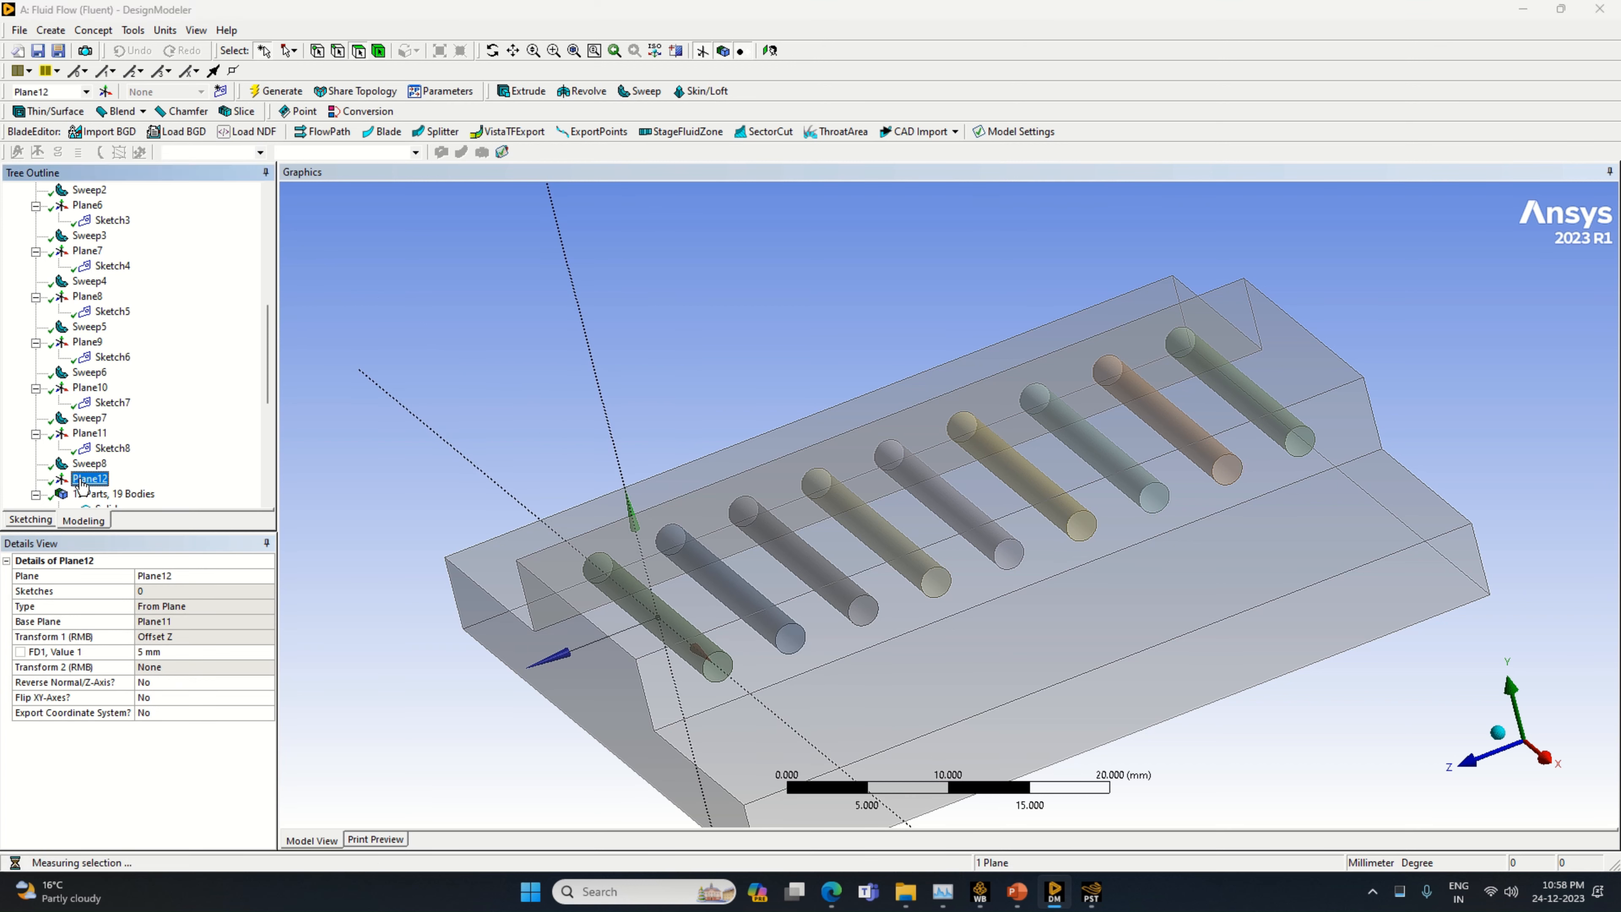
Add a new sketch on Plane12, view the plane face-on and open the sketch for drawing
left_click(221, 91)
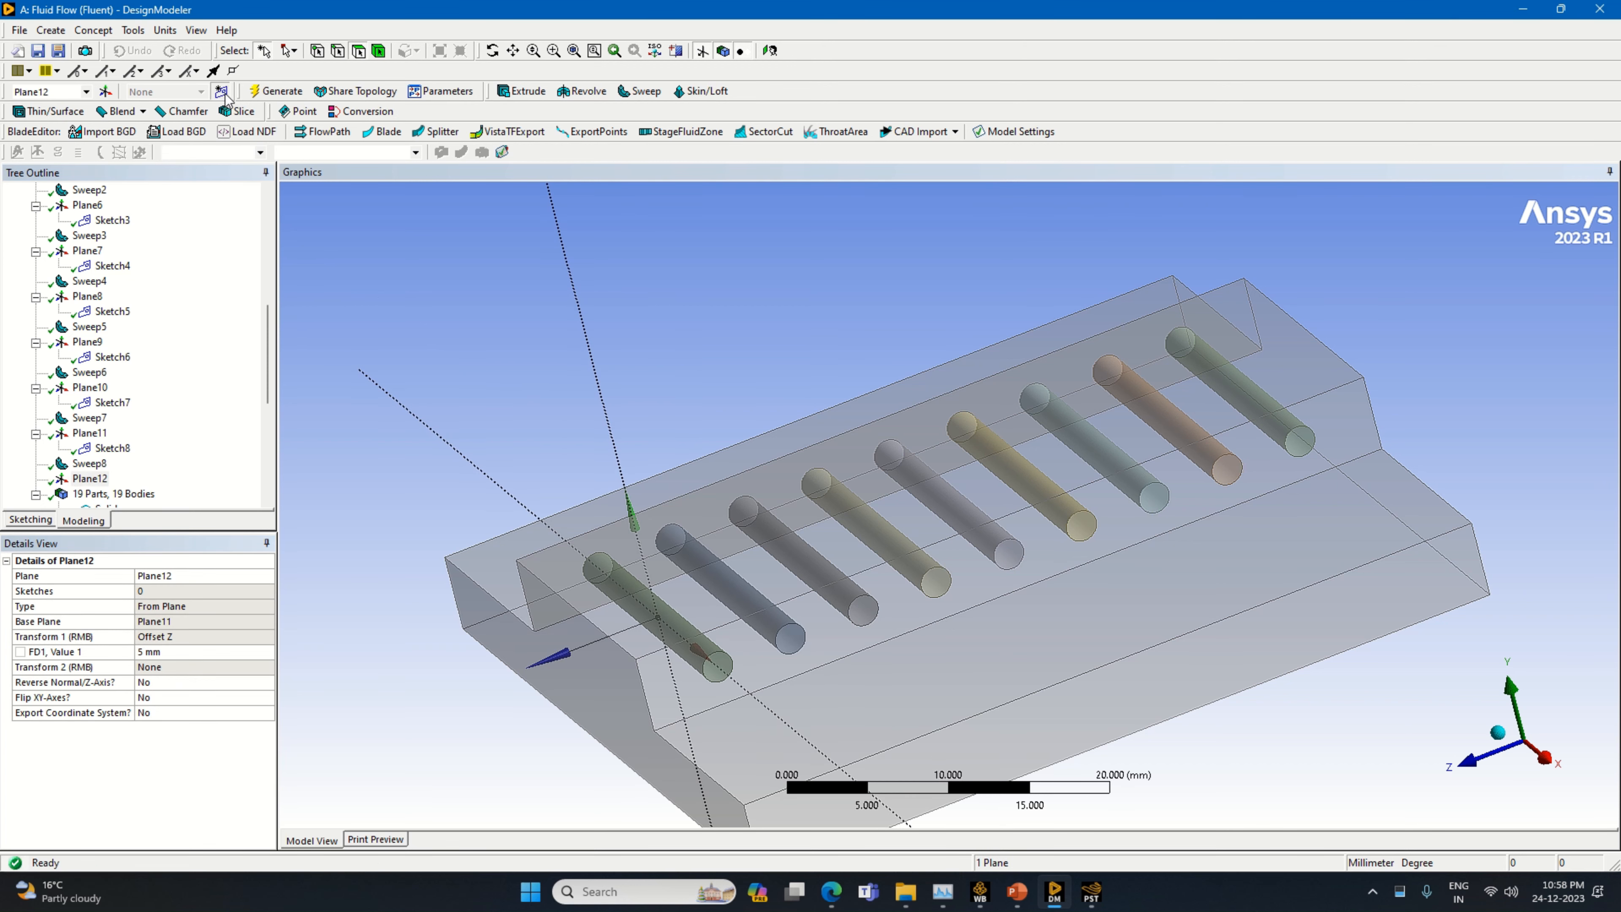
right_click(101, 484)
left_click(180, 537)
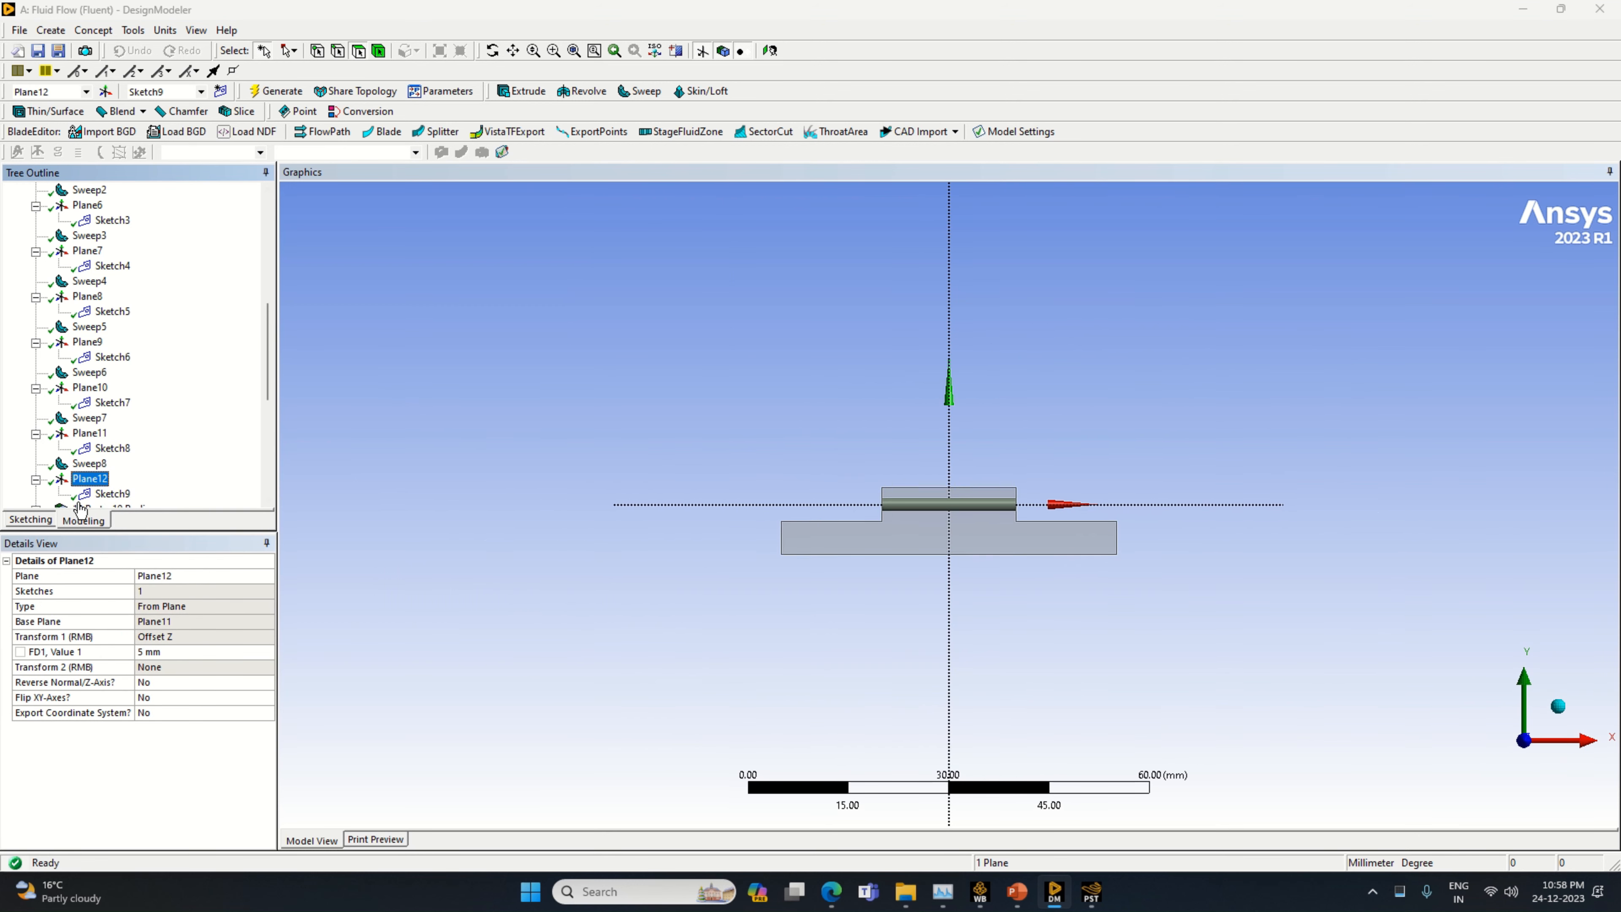
left_click(90, 495)
scroll(51, 448, "down", 2)
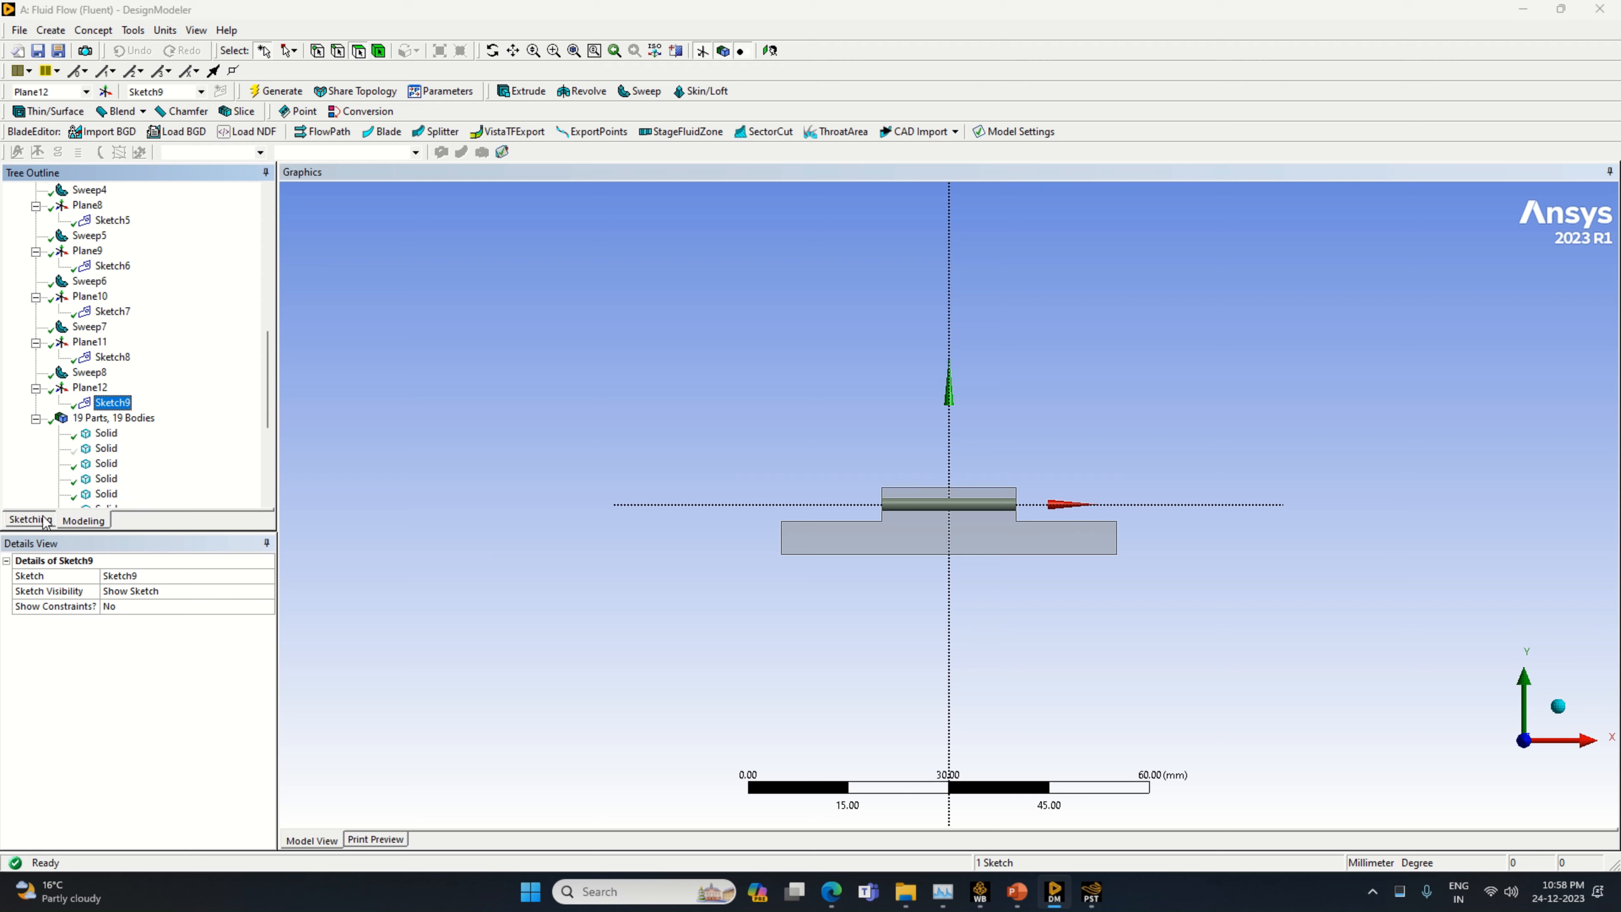
left_click(31, 519)
Draw a line from the origin along the positive X axis and dimension it to 10 mm
left_click(33, 212)
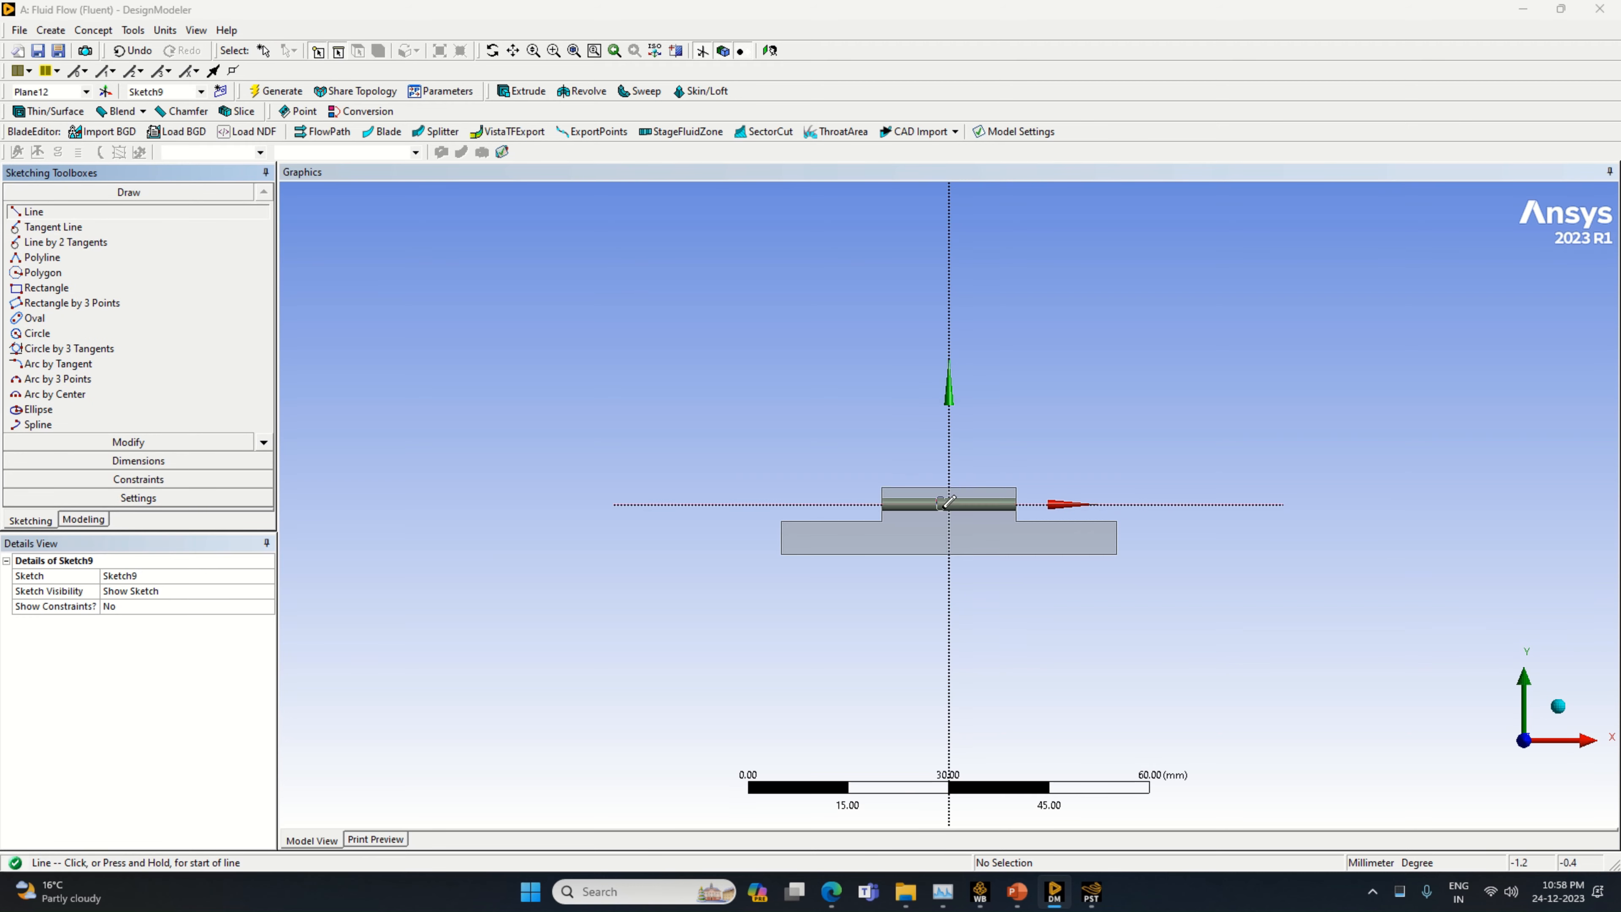
left_click(950, 503)
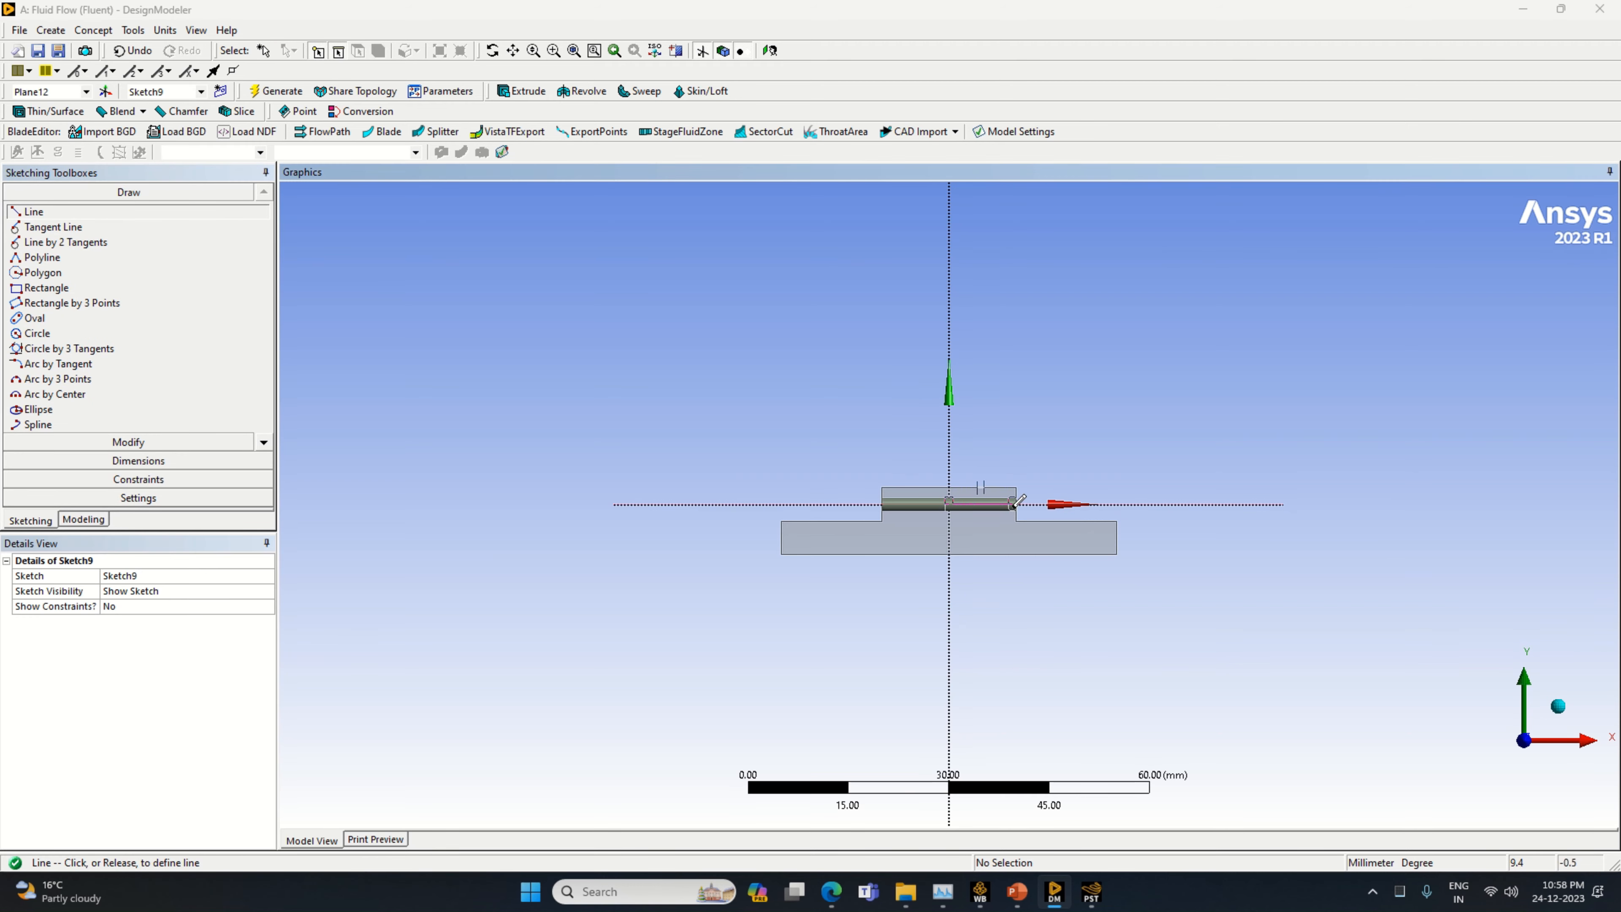
left_click(1016, 503)
left_click(138, 461)
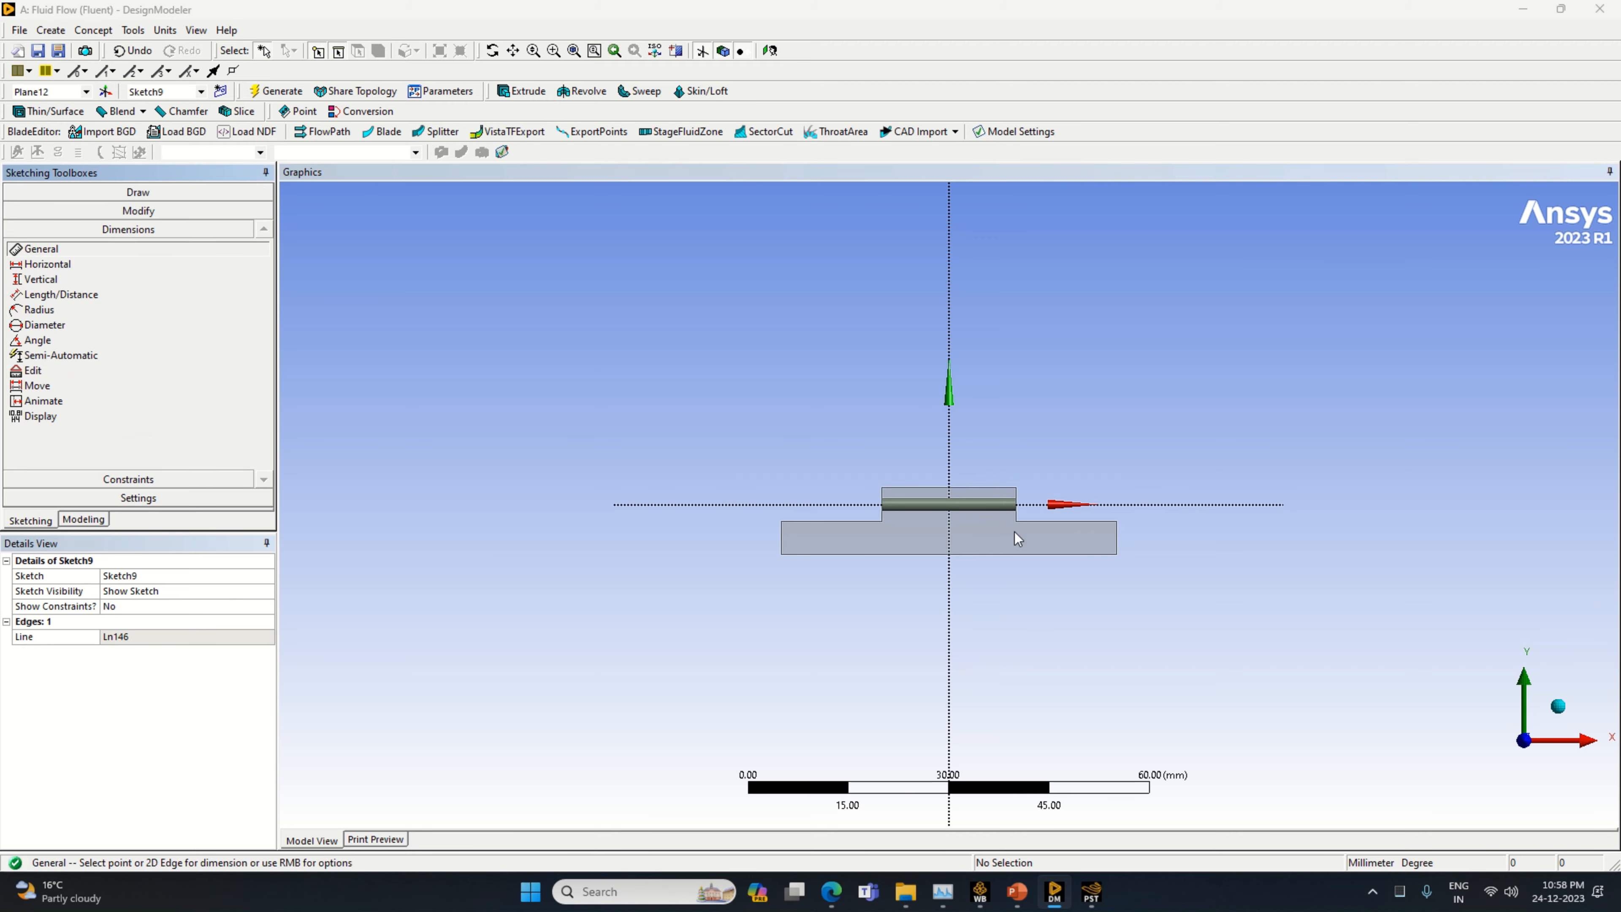
left_click(993, 508)
left_click(1010, 536)
left_click(191, 637)
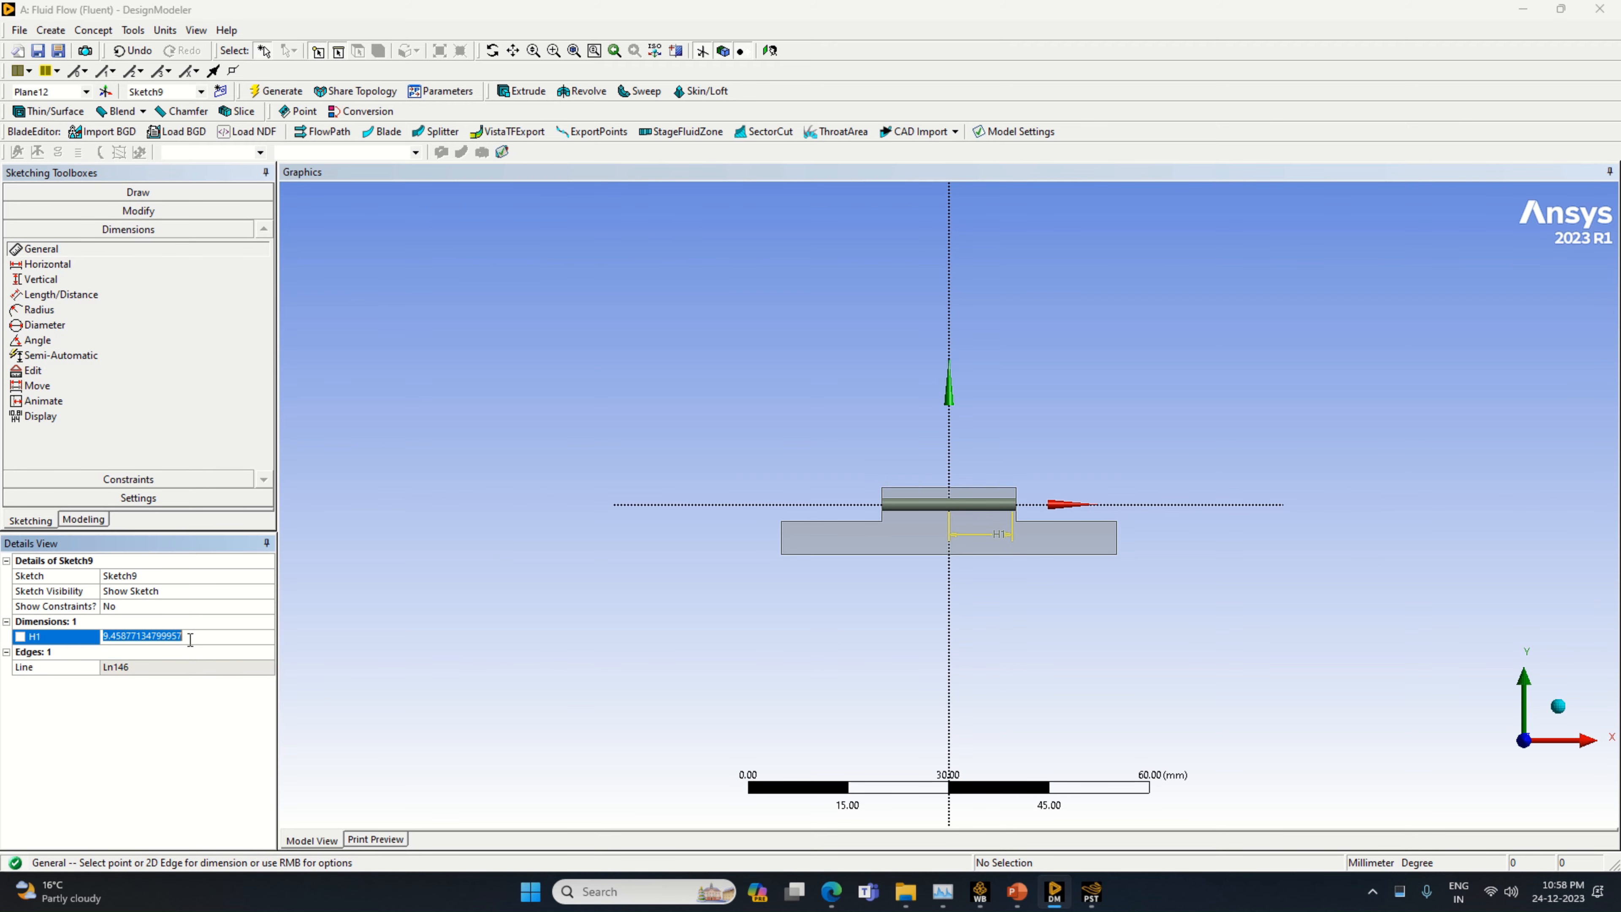
type("10")
key("Return")
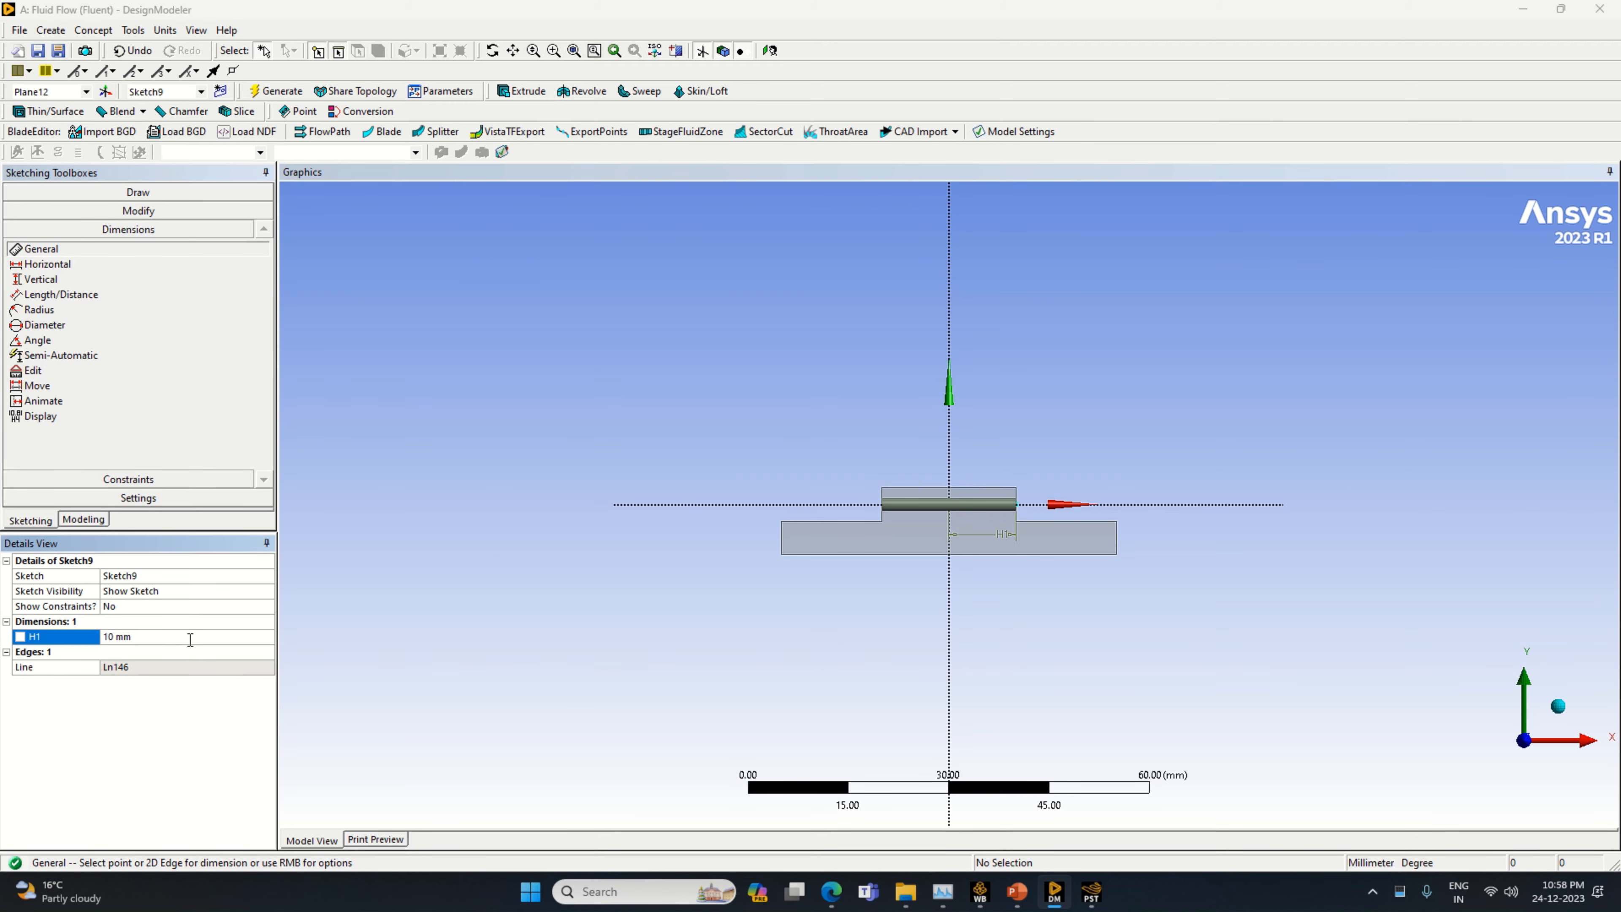
Draw a vertical line upward from the free end of the 10 mm line and dimension it to 6 mm
left_click(141, 193)
left_click(64, 212)
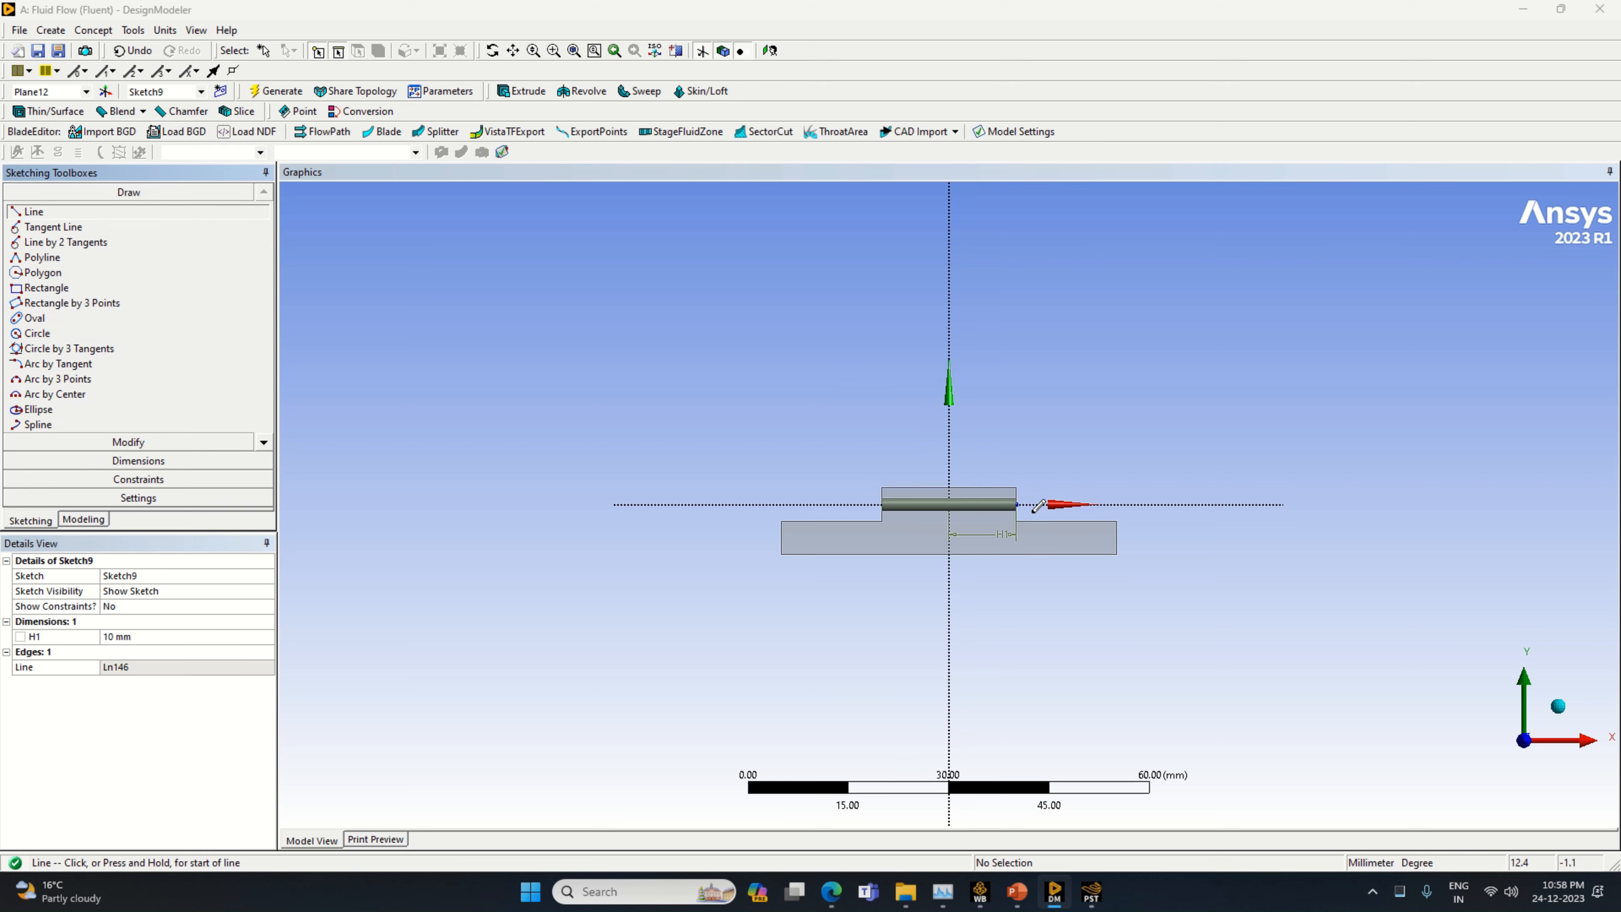
left_click(1016, 504)
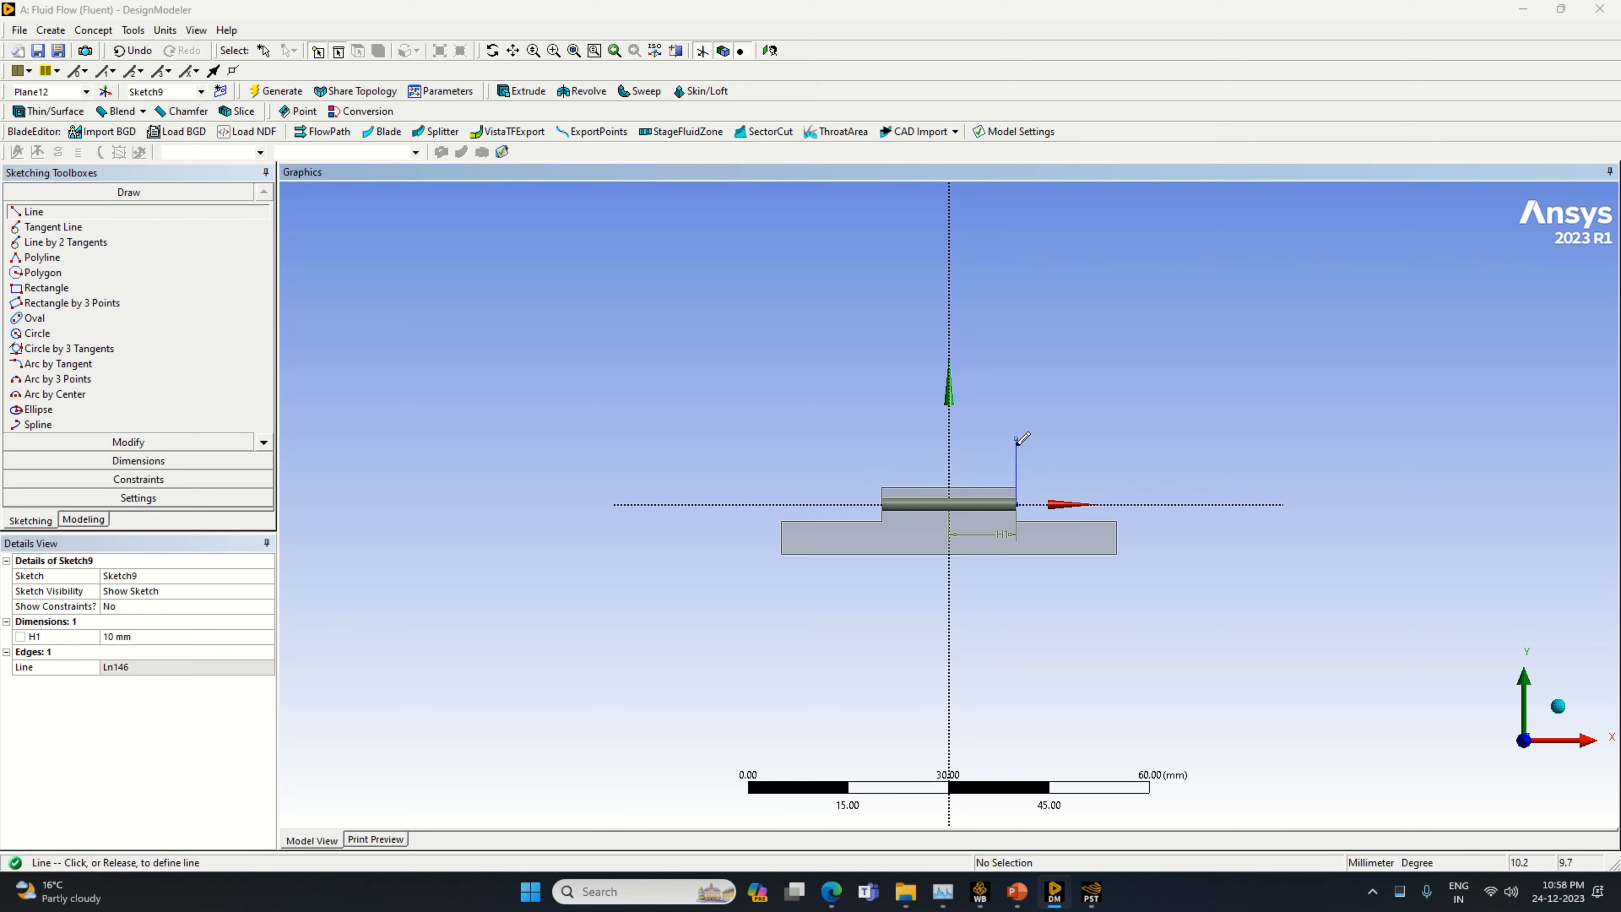
left_click(1016, 440)
left_click(185, 461)
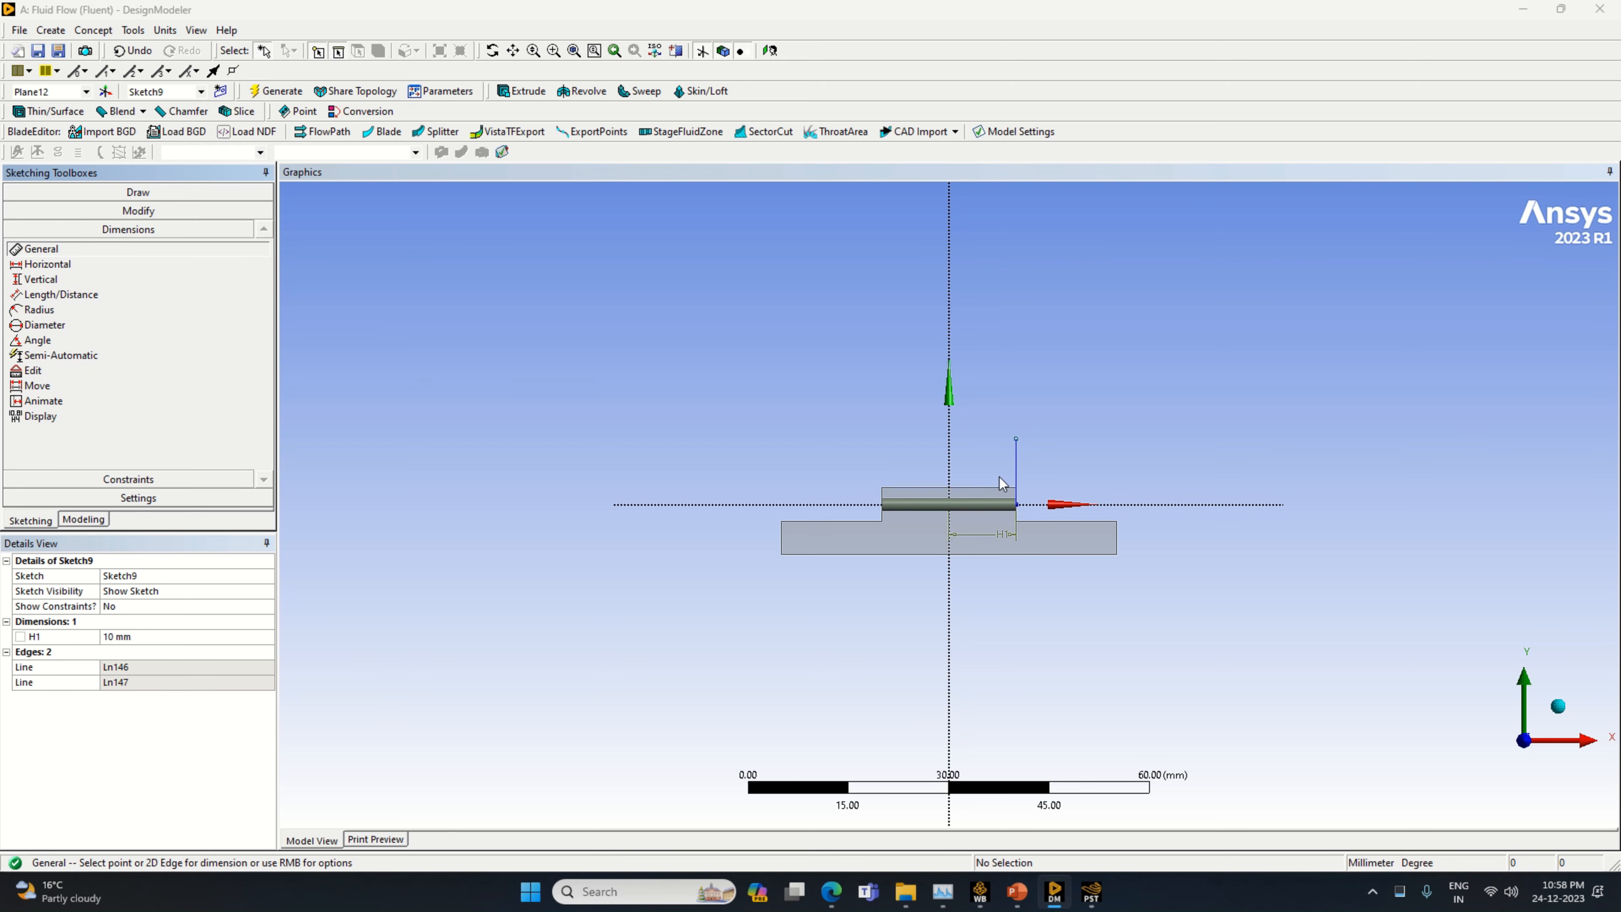
left_click(1016, 476)
left_click(1039, 470)
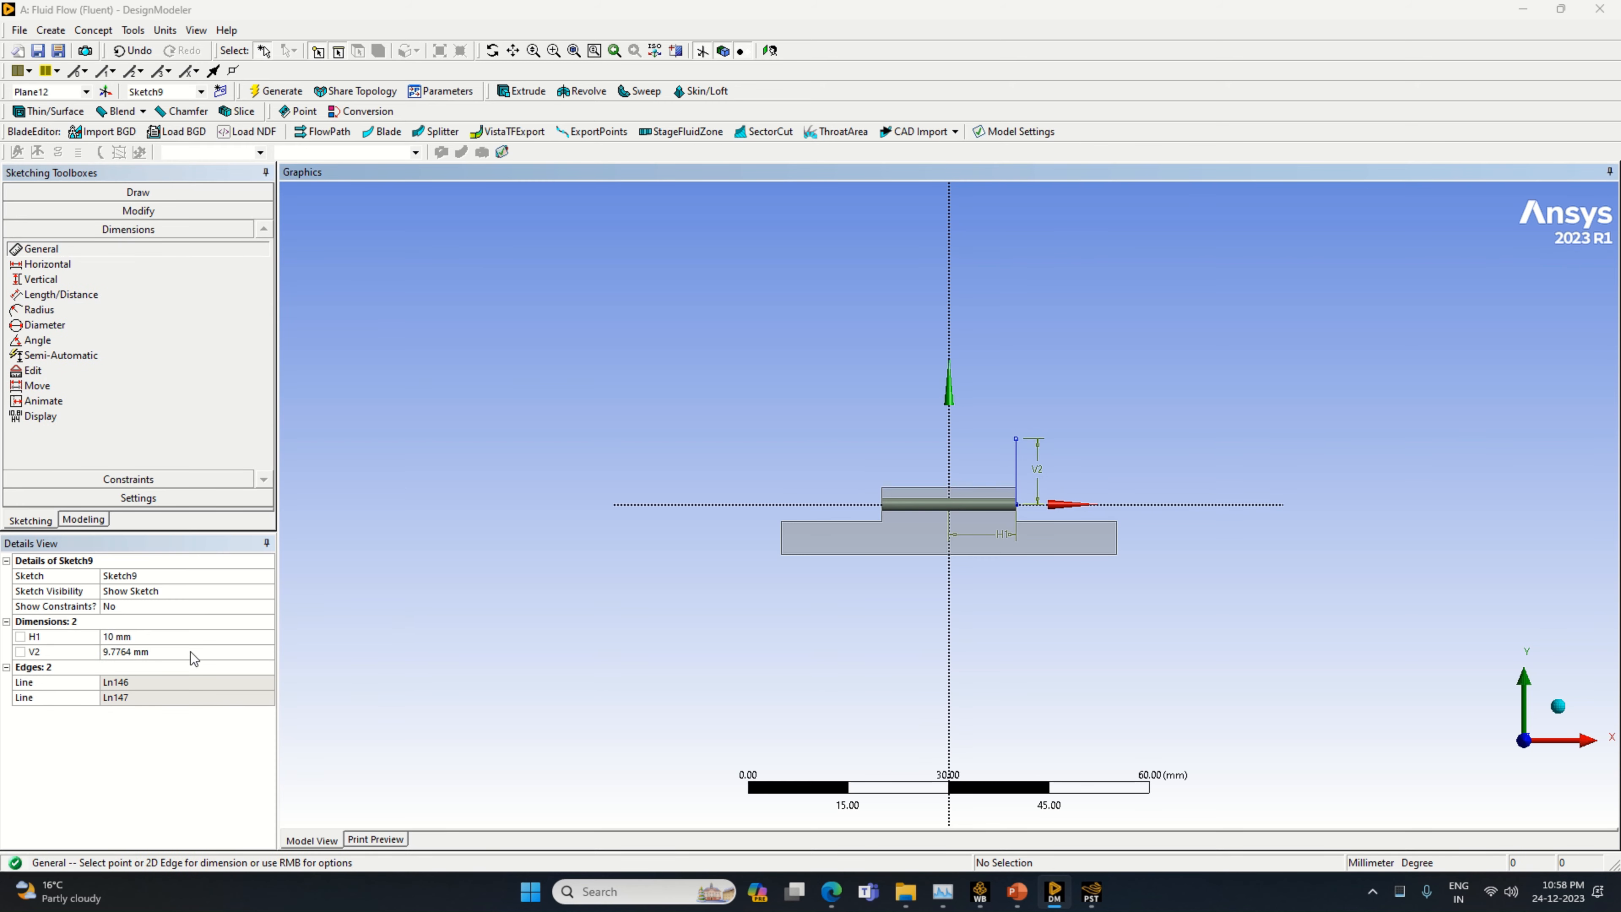
left_click(193, 652)
type("6")
key("Return")
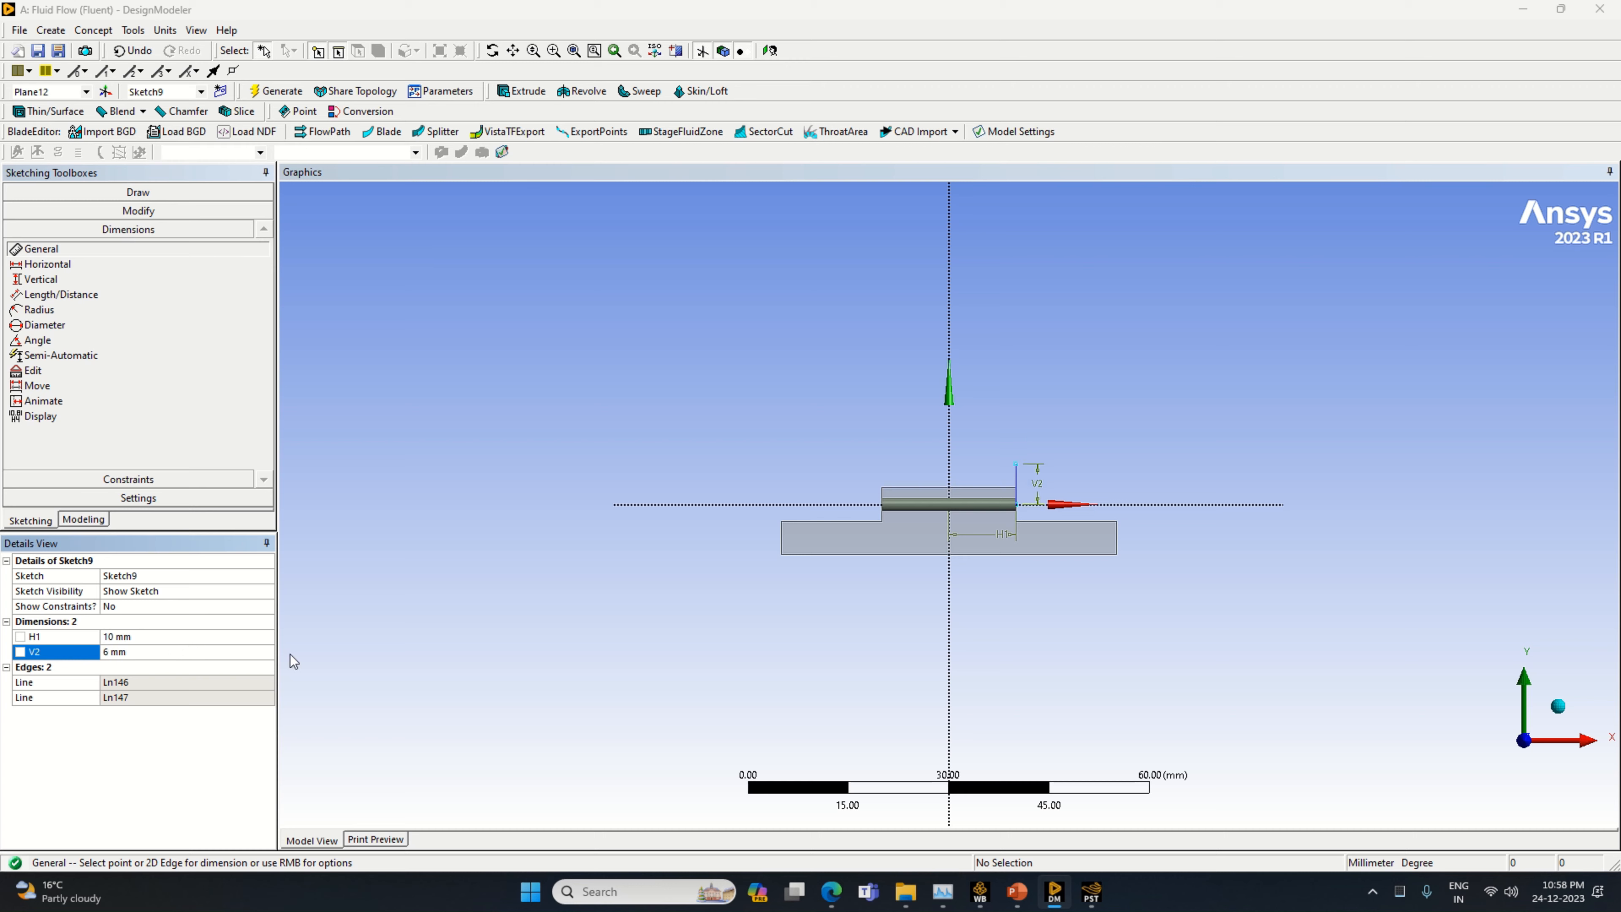
Draw a circle centered on the upper end of the 6 mm vertical line and dimension its diameter to 12 mm
left_click(186, 191)
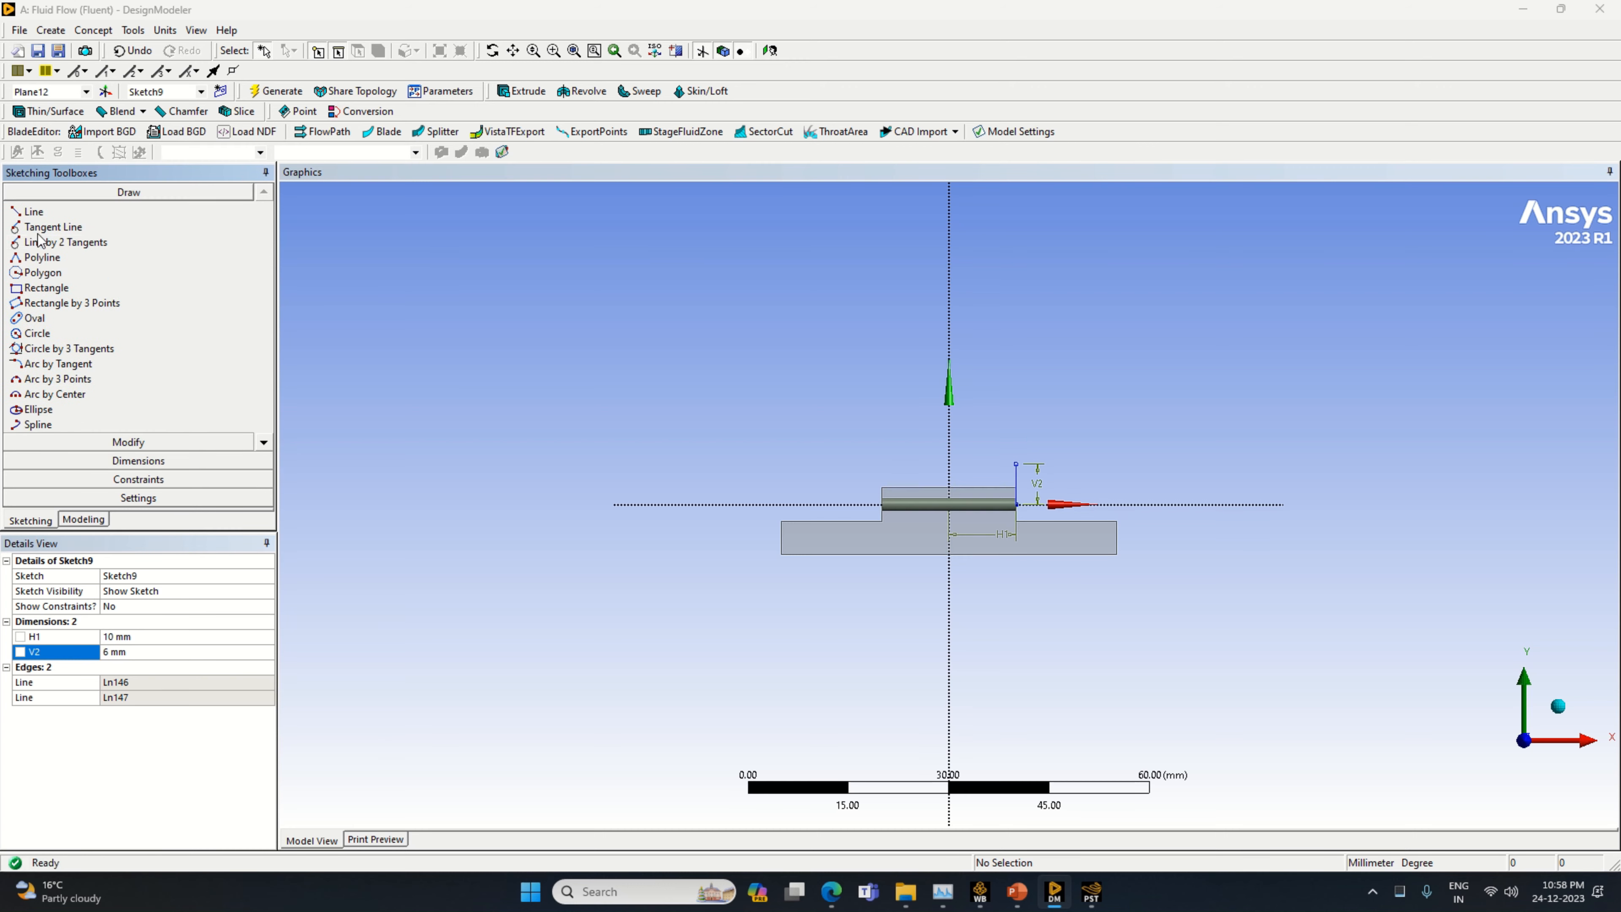
left_click(57, 334)
left_click(1016, 464)
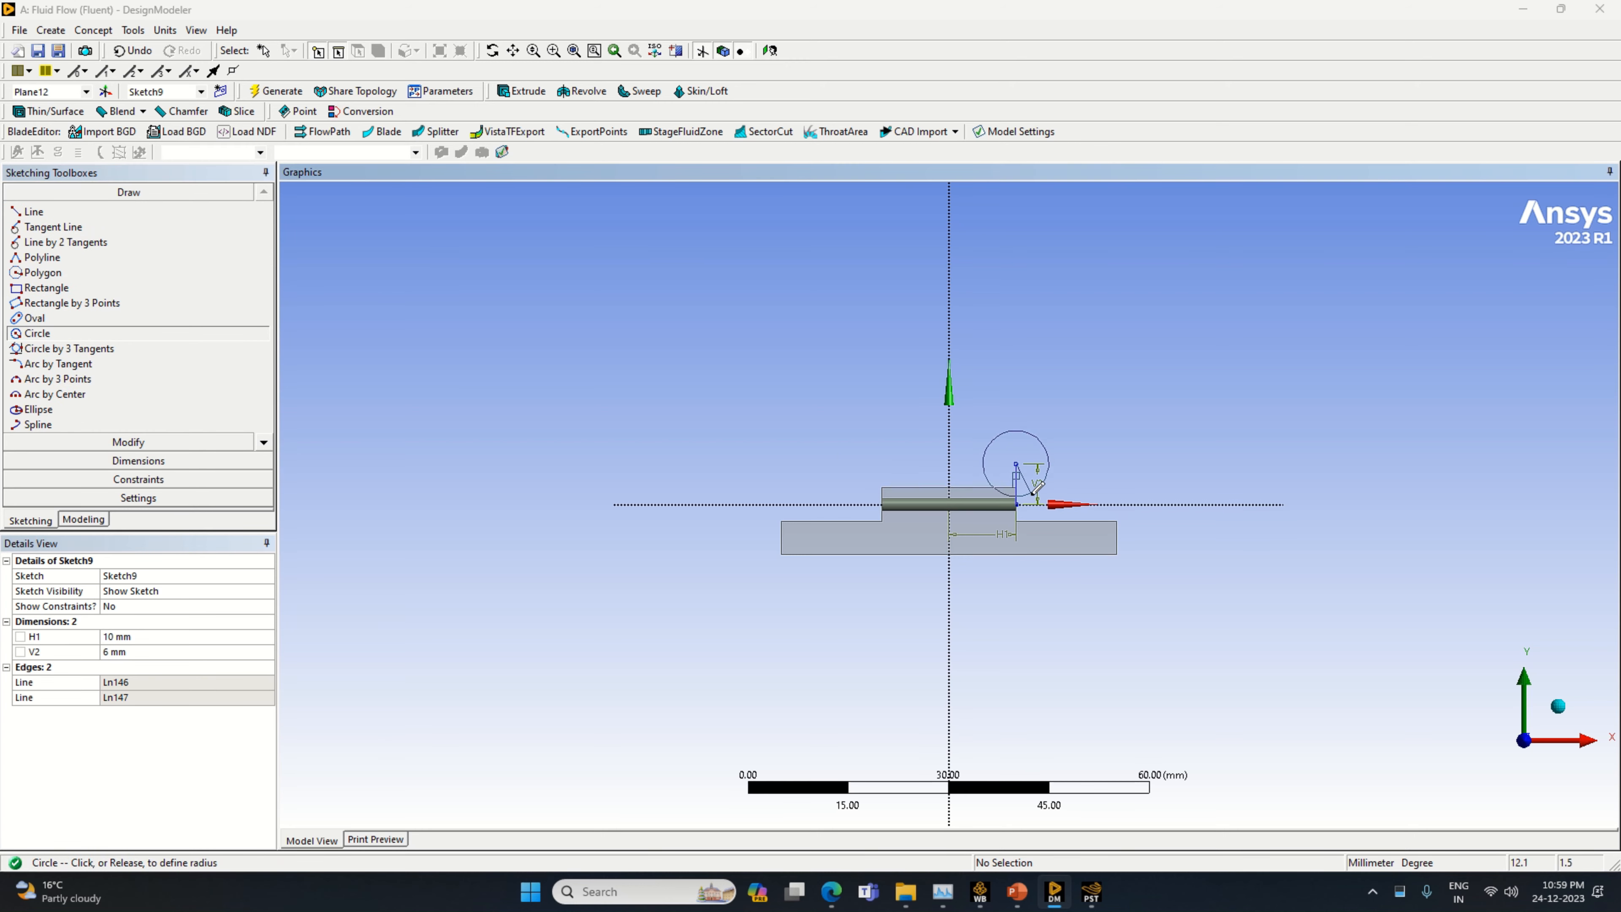
left_click(1044, 484)
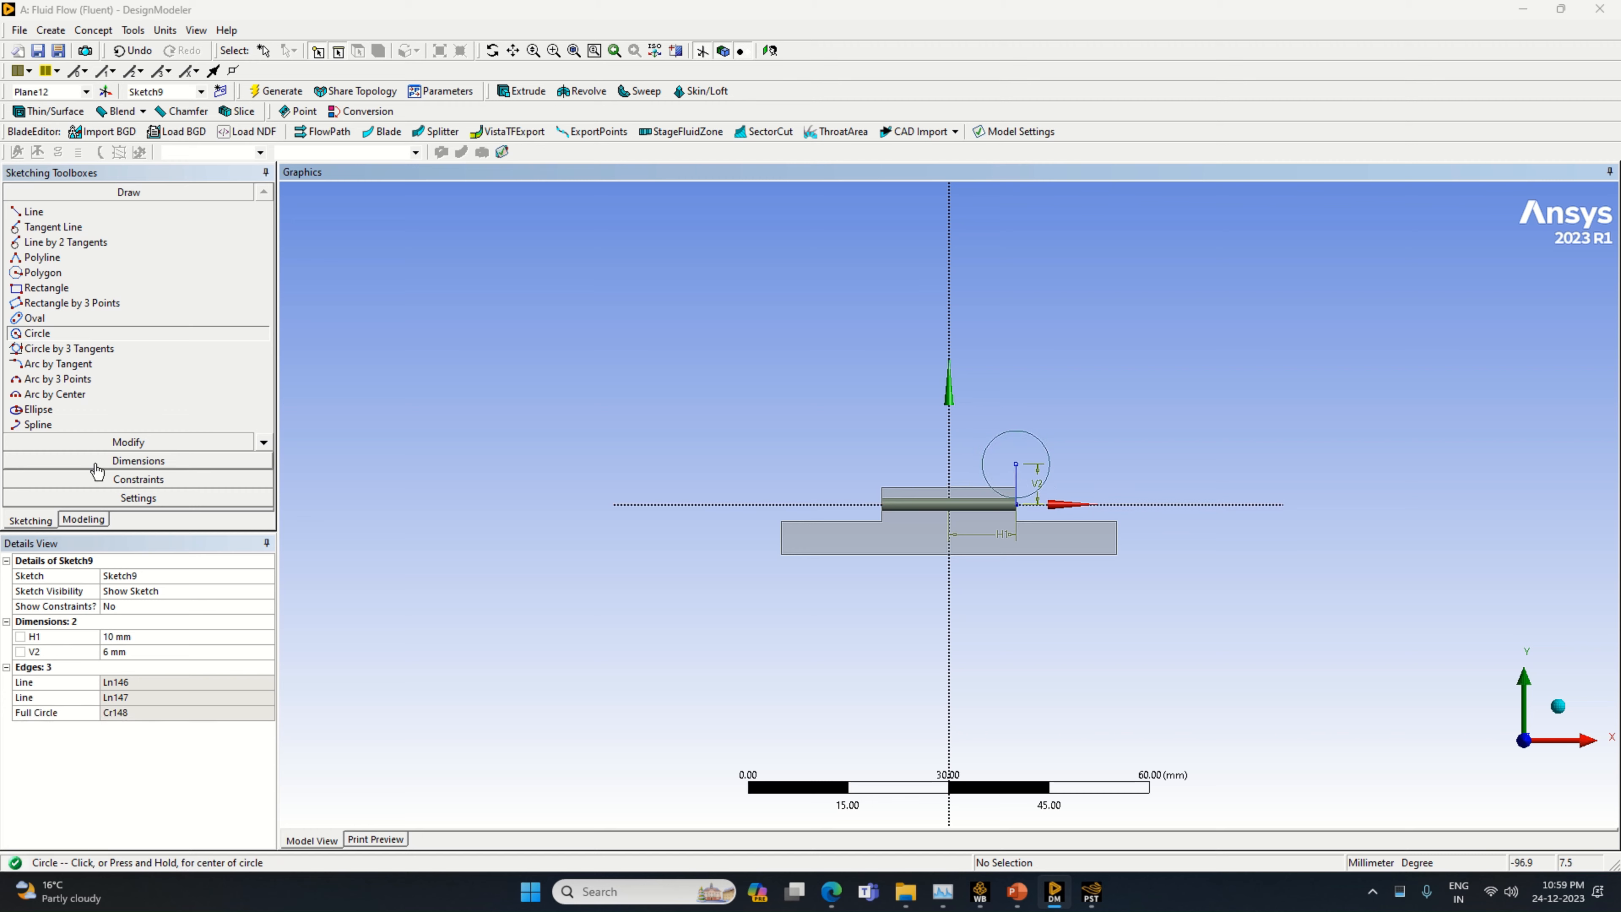
left_click(109, 462)
left_click(1046, 451)
left_click(1053, 417)
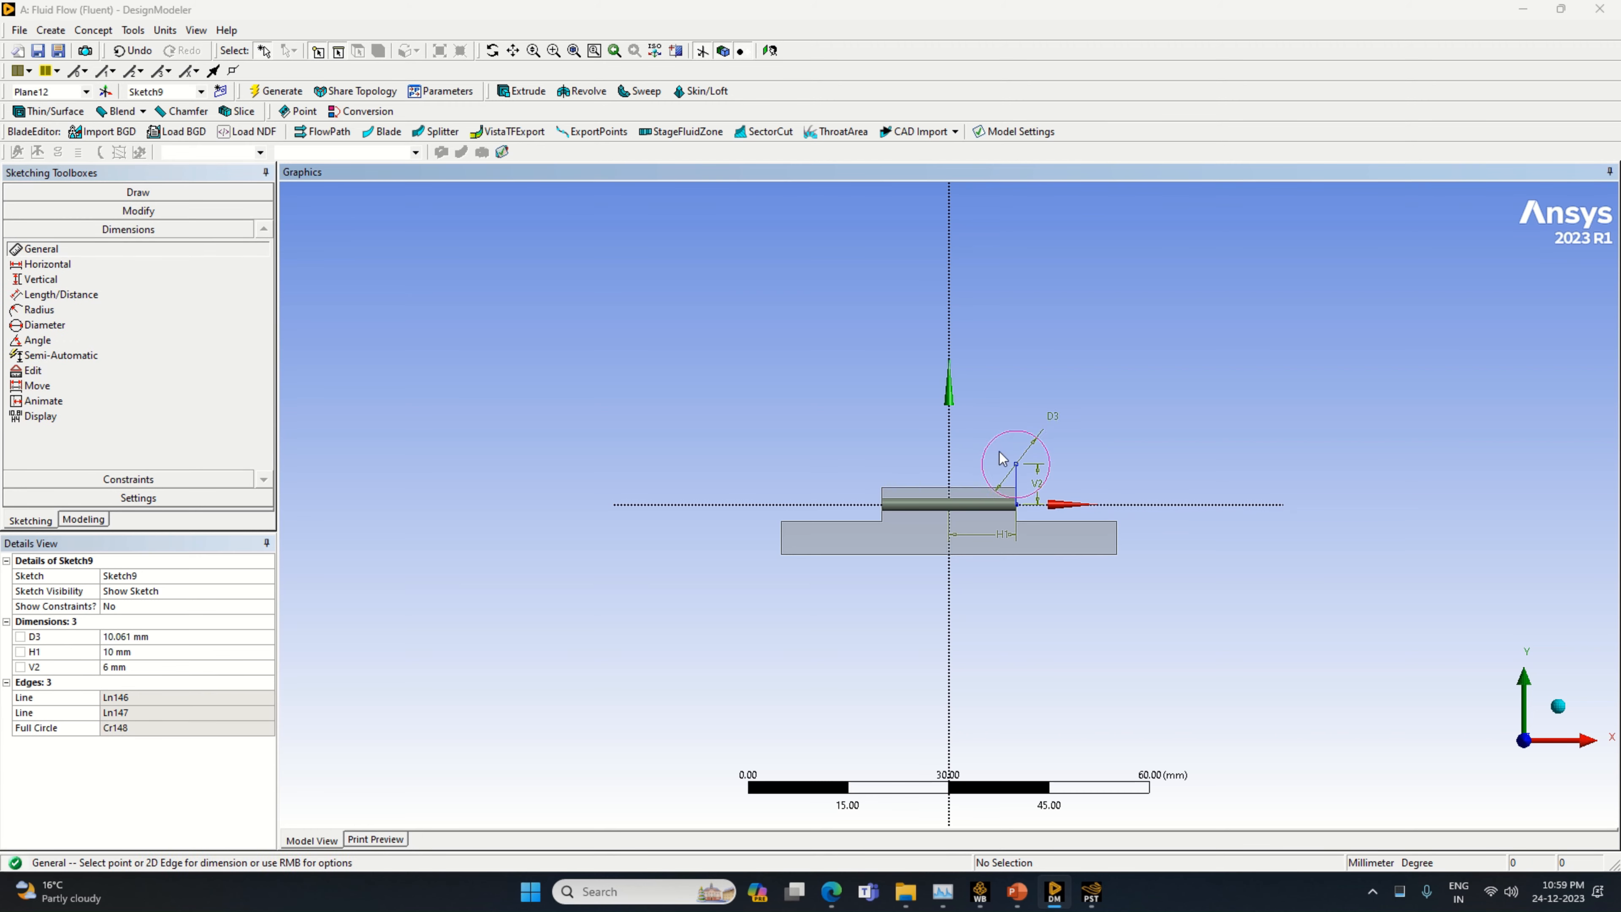
left_click(161, 637)
type("12")
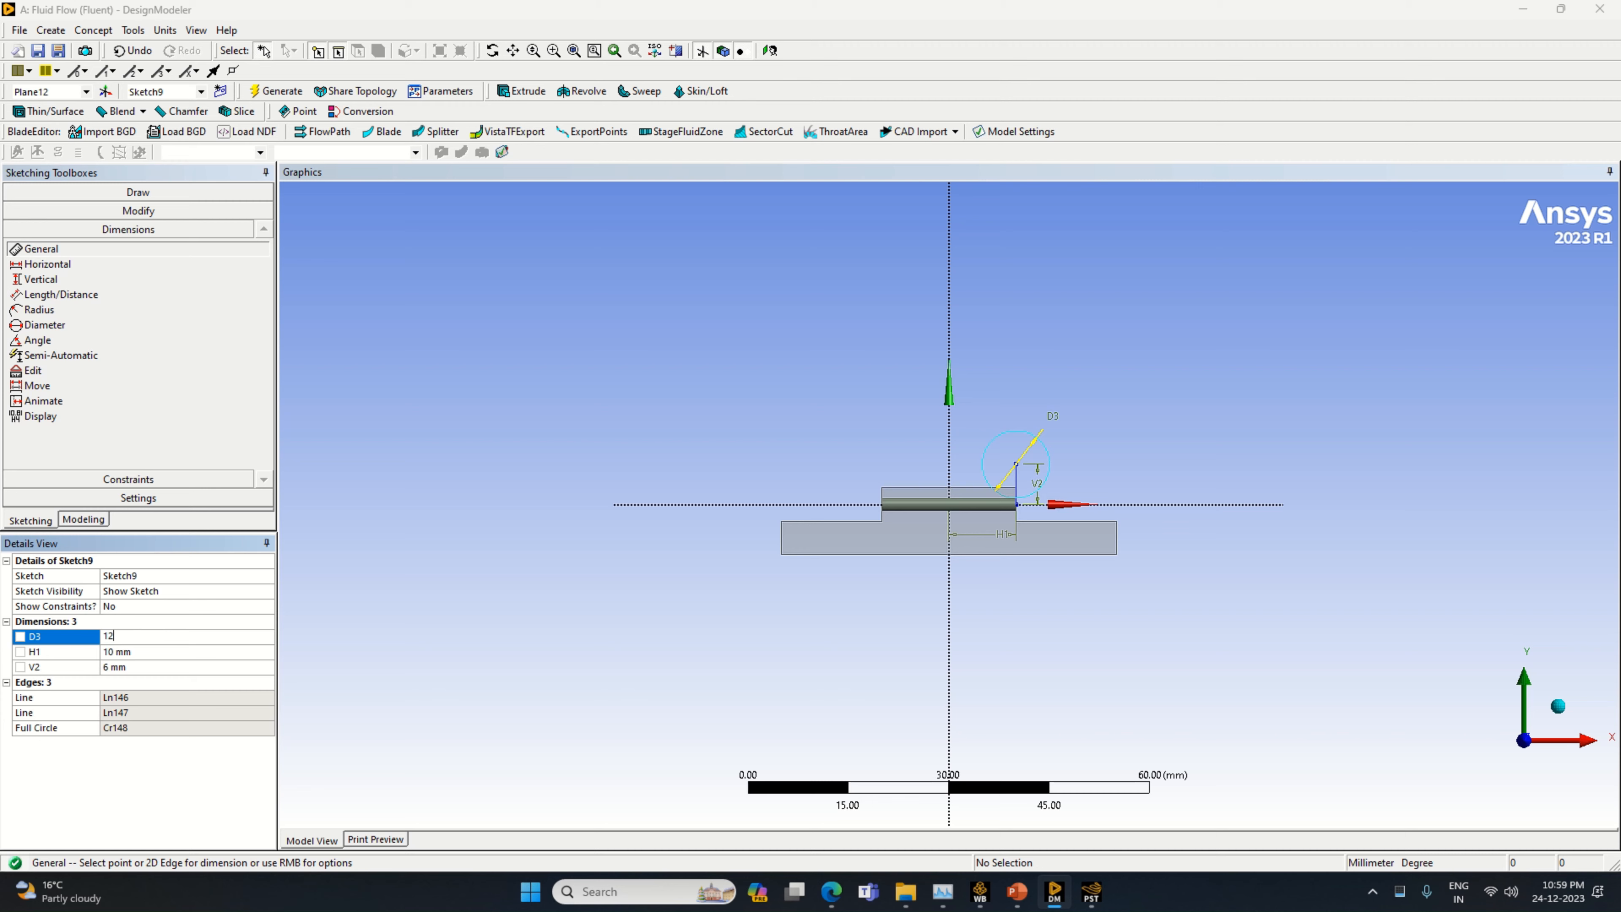
key("Return")
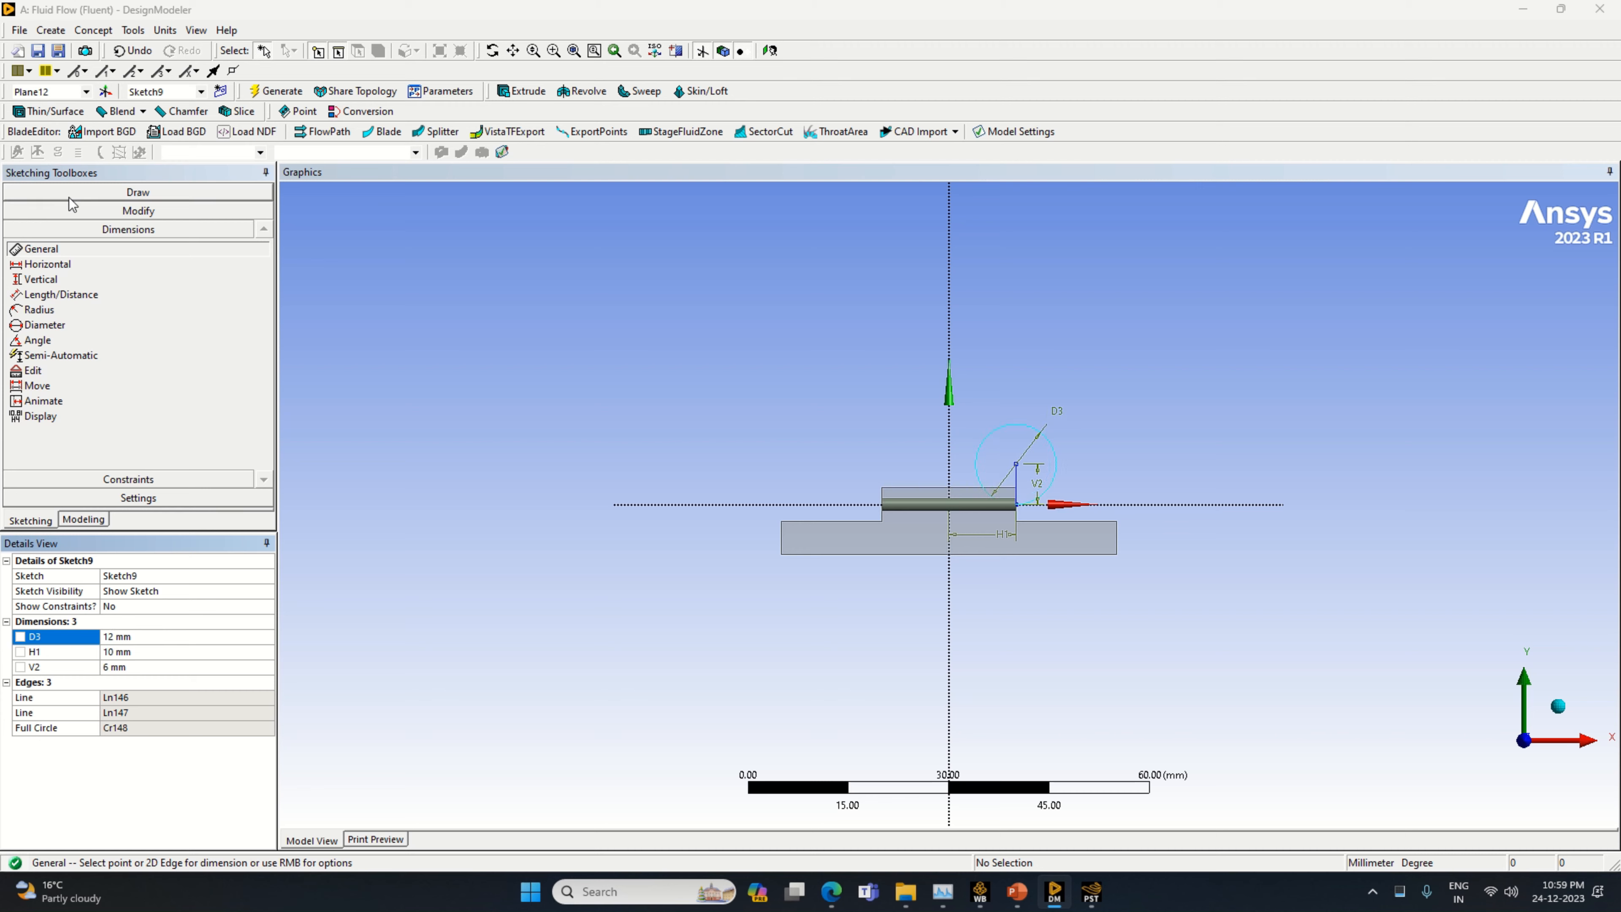
Draw a horizontal line from the 12 mm circle's center to the circle's edge on the positive X side
left_click(138, 192)
left_click(38, 212)
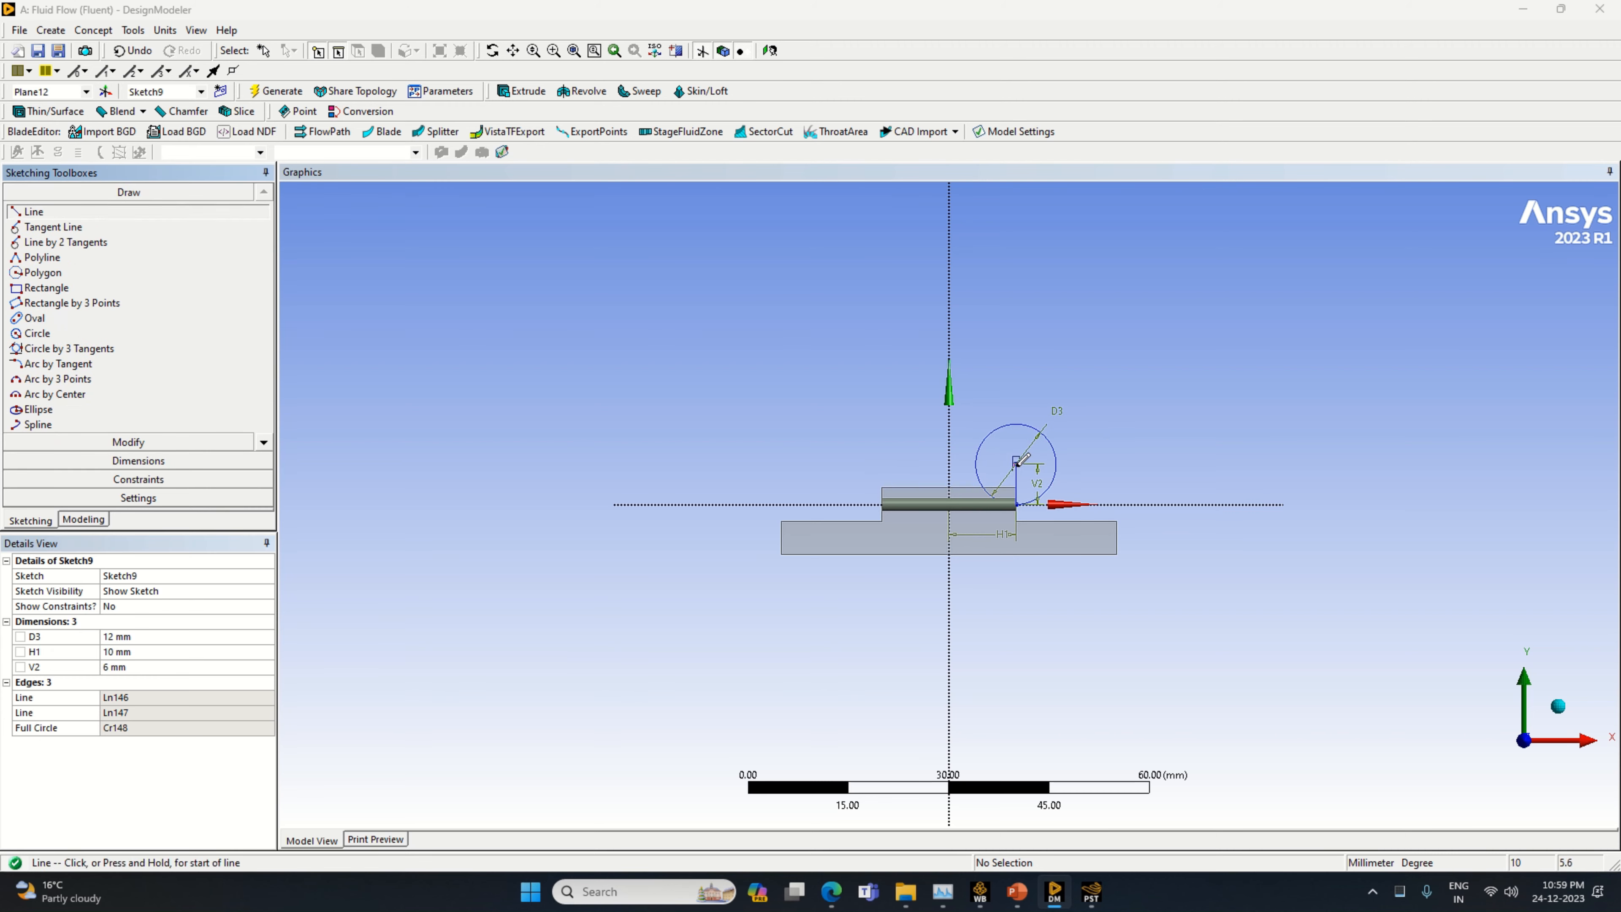
left_click(1017, 464)
left_click(1056, 463)
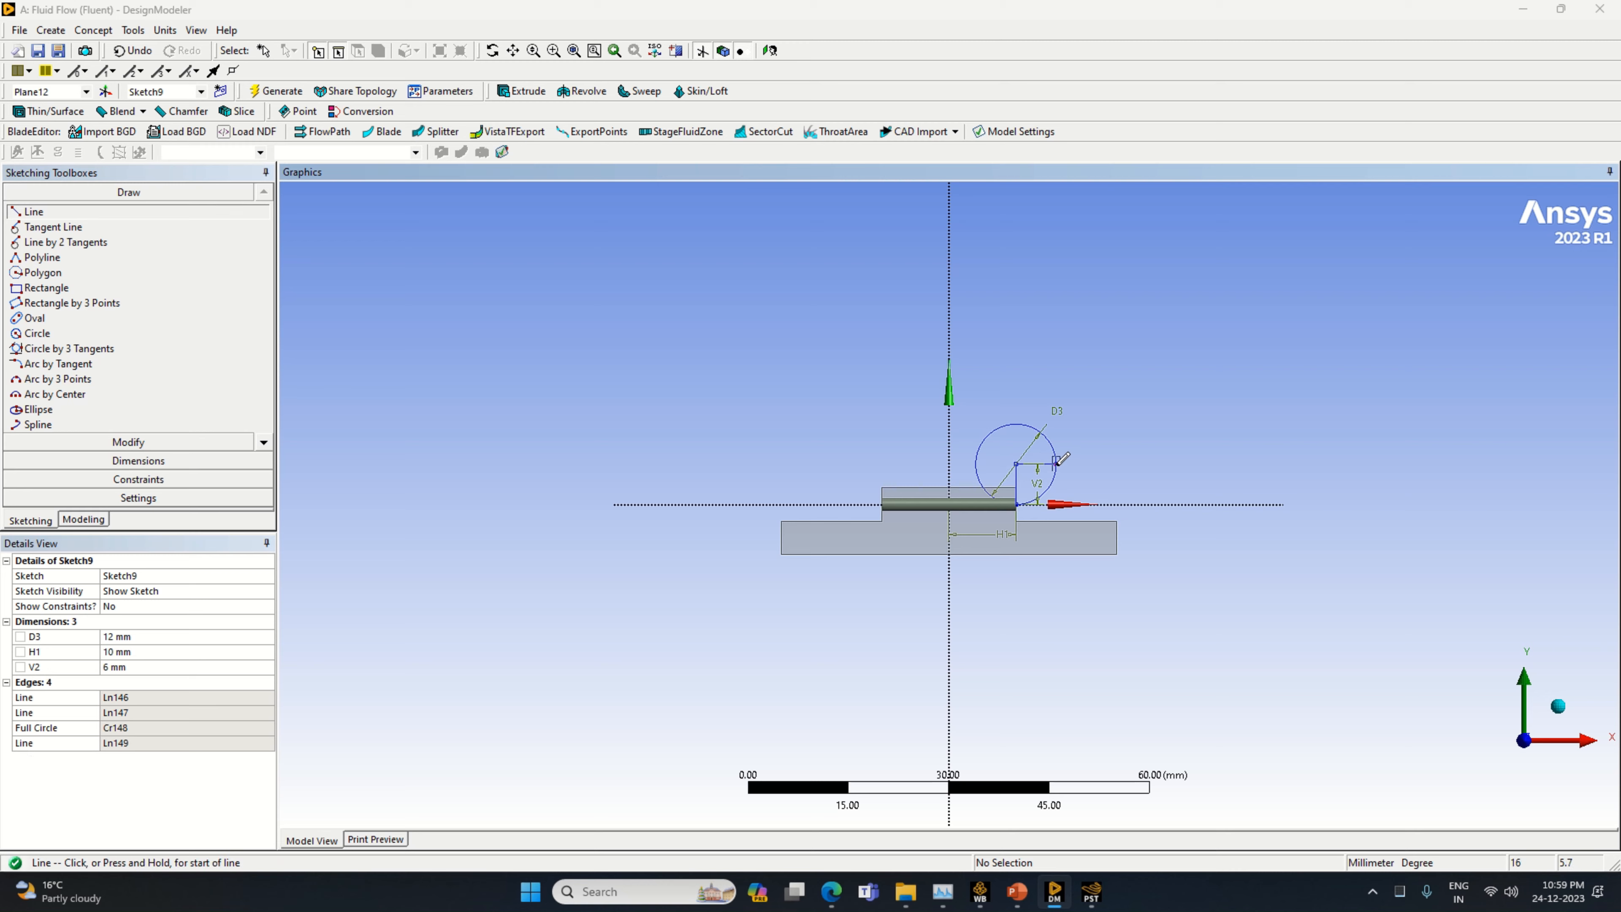
Draw a vertical line upward from the point where the radius line meets the circle and dimension it to 13 mm
left_click(1056, 464)
left_click(1056, 324)
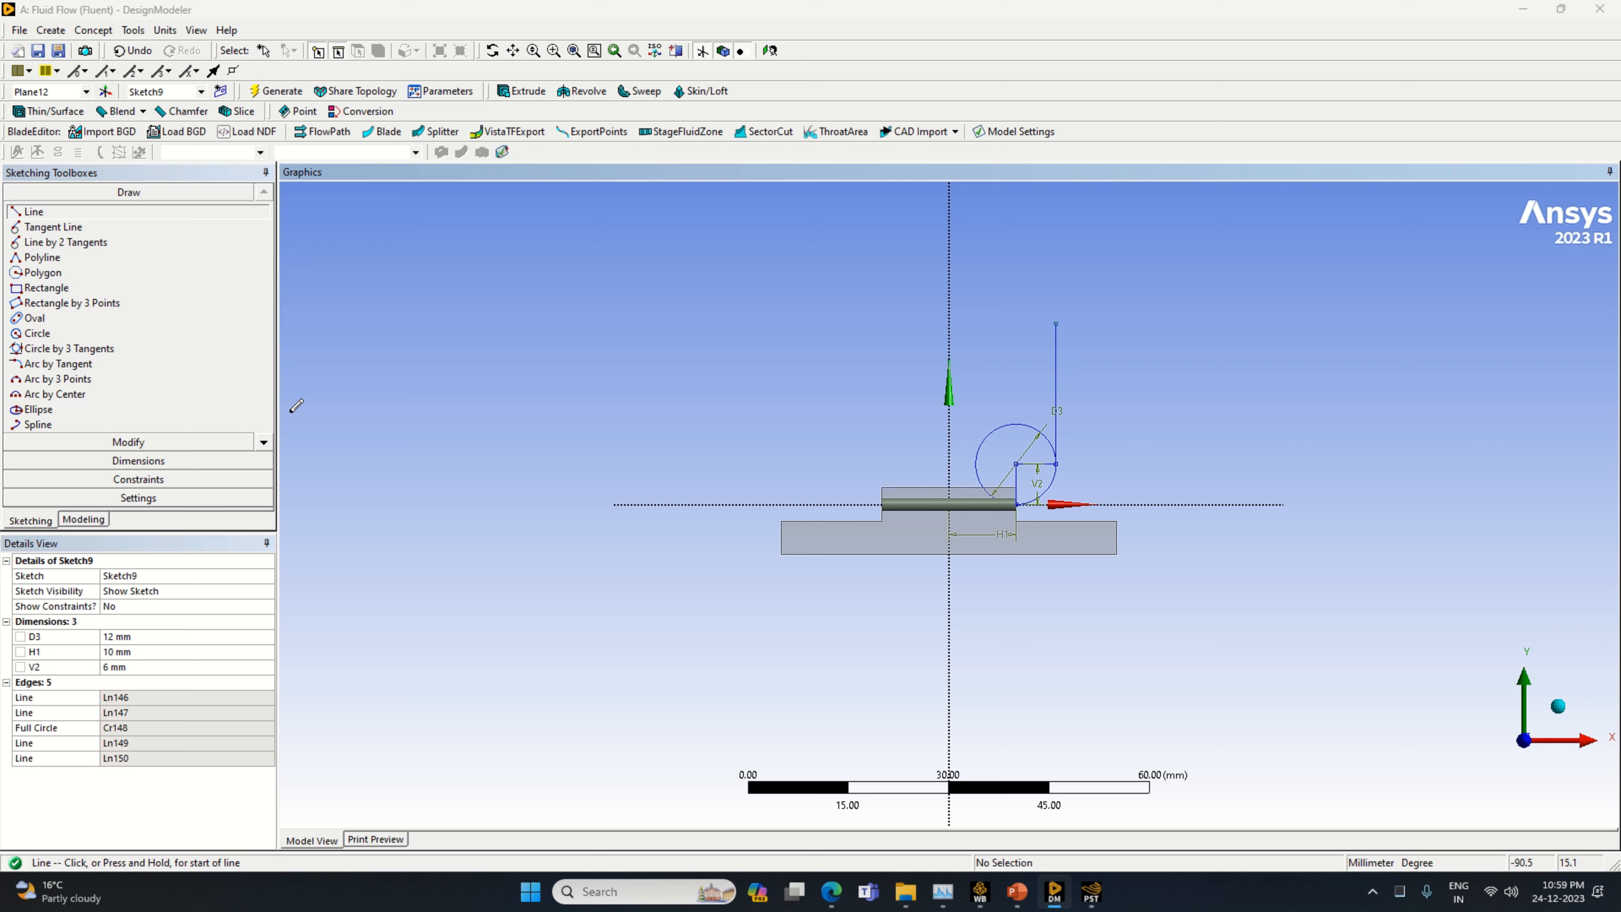
left_click(195, 460)
left_click(1056, 383)
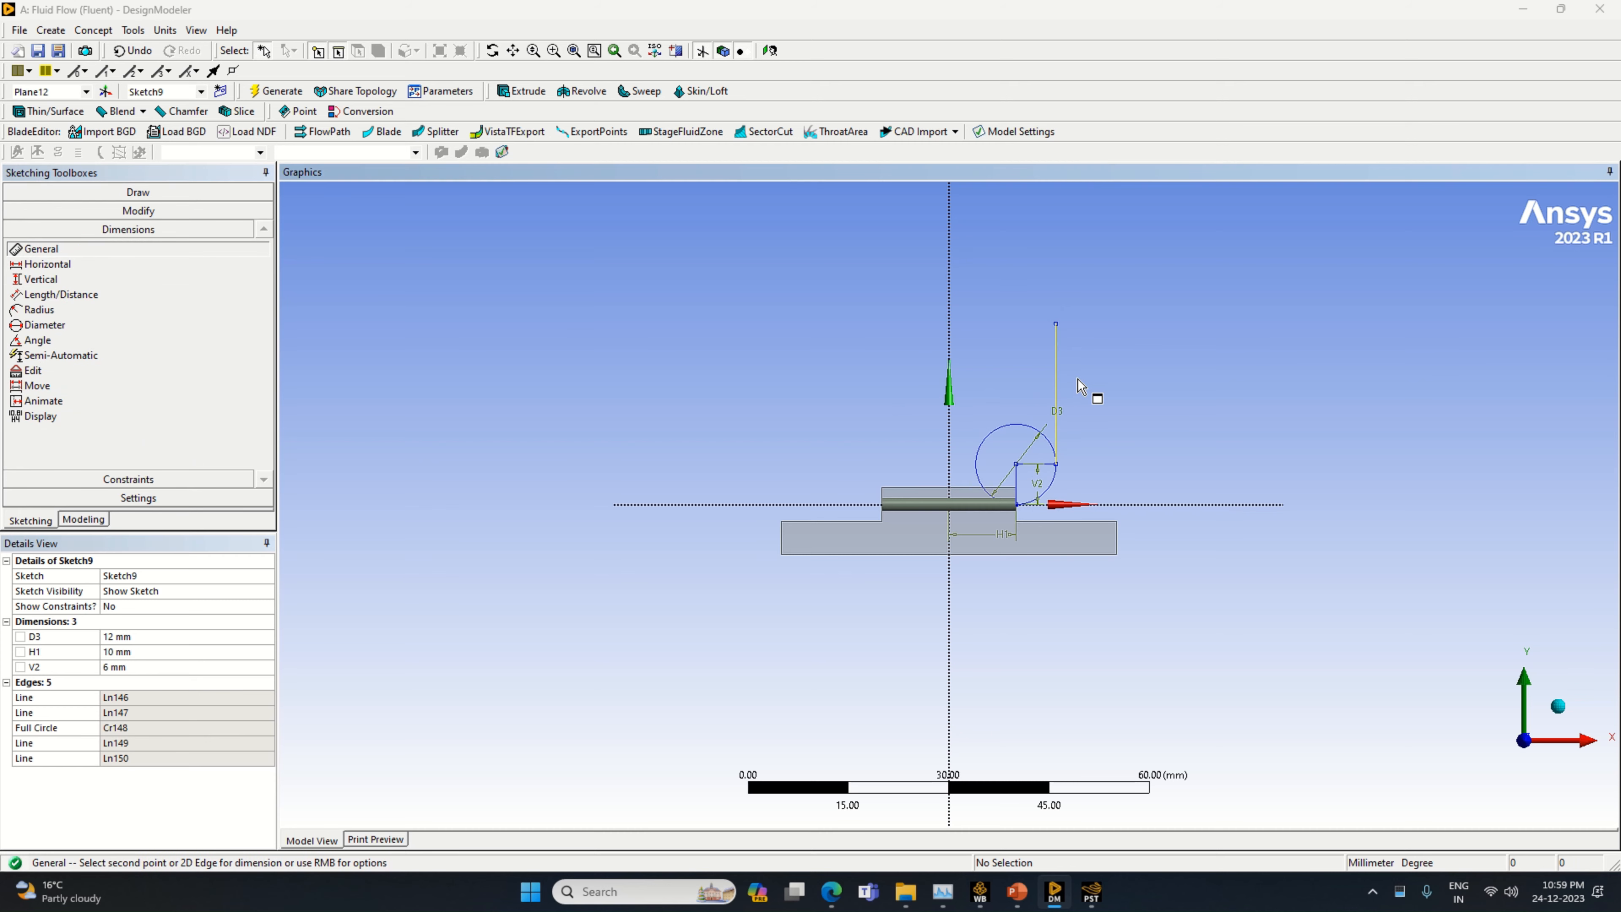
left_click(1094, 381)
left_click(163, 682)
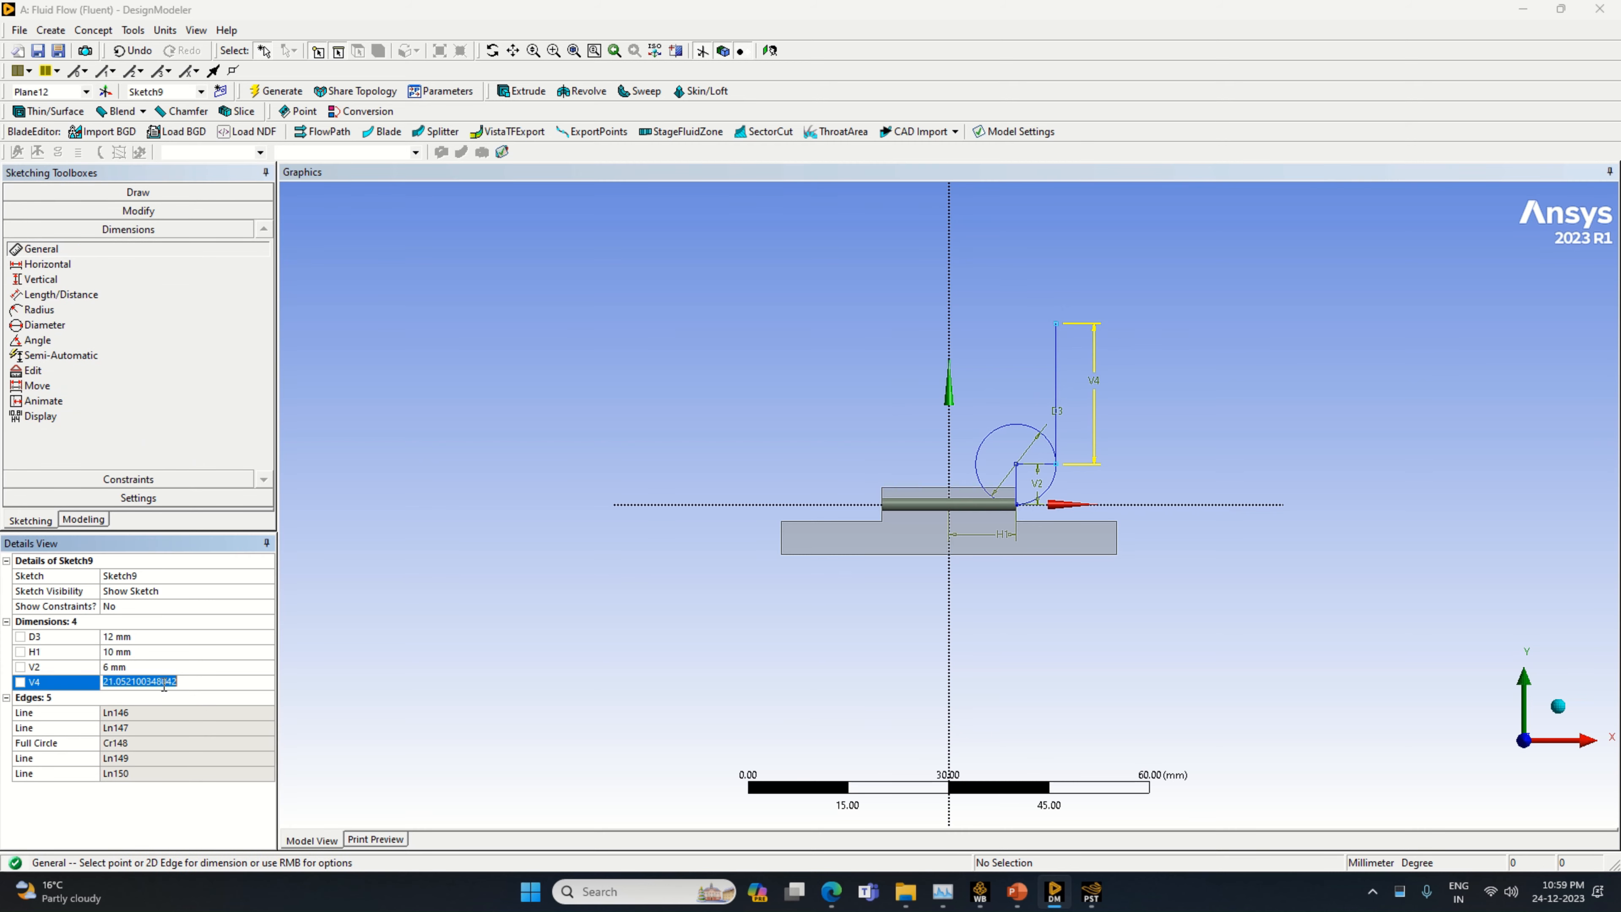
type("13")
key("Return")
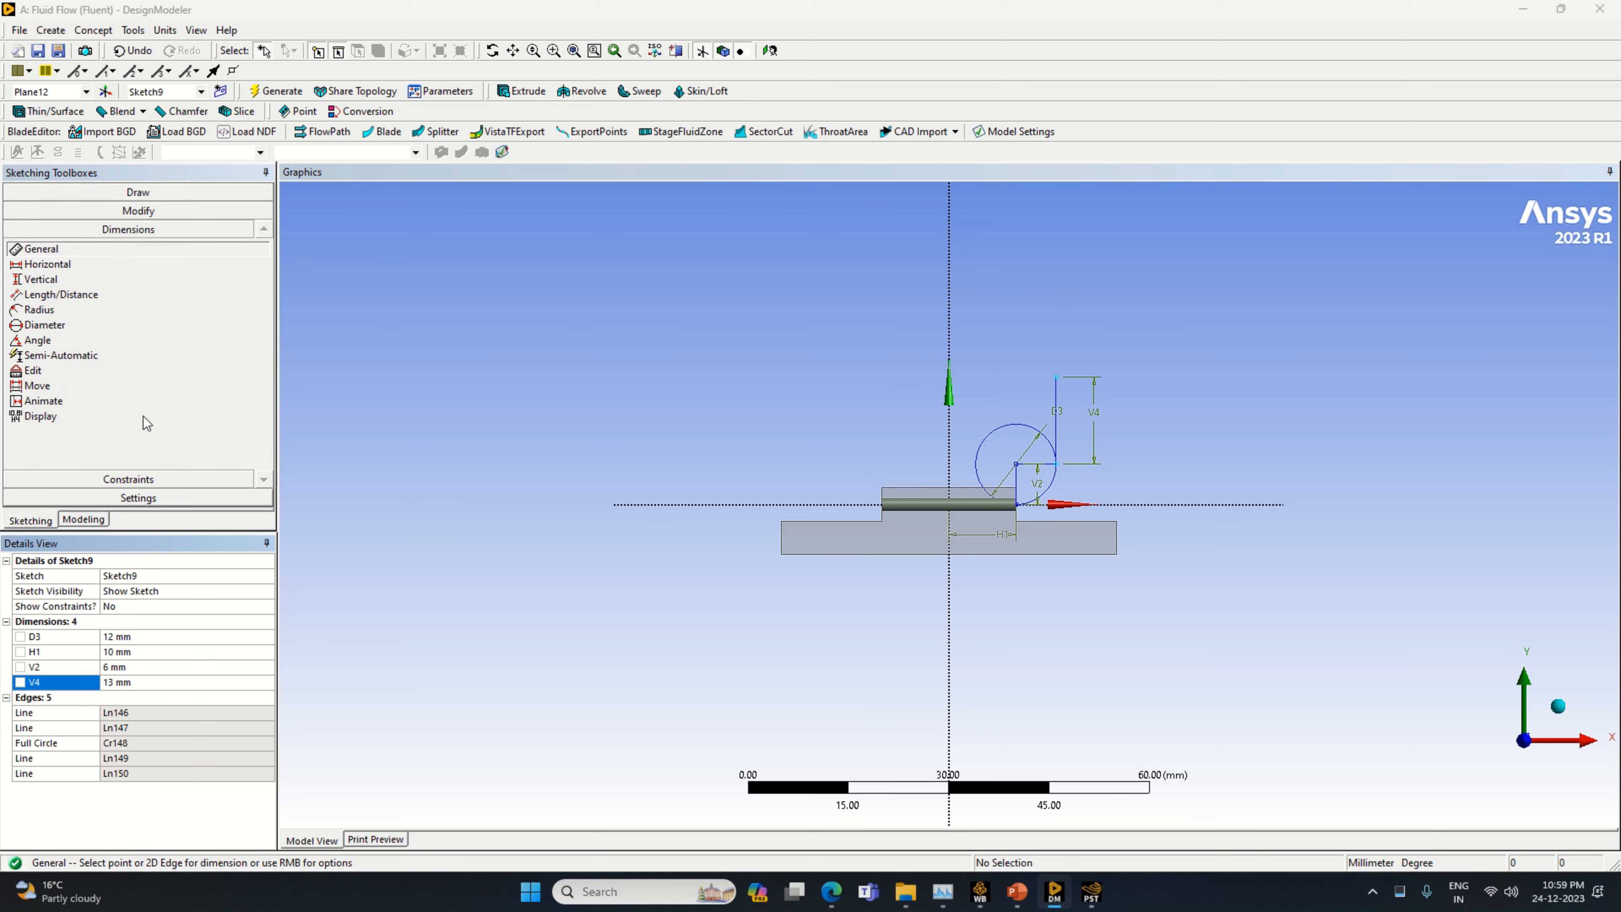
Draw a horizontal line toward the Y axis from the upper end of the 13 mm line and dimension it to 6 mm
left_click(134, 193)
left_click(80, 212)
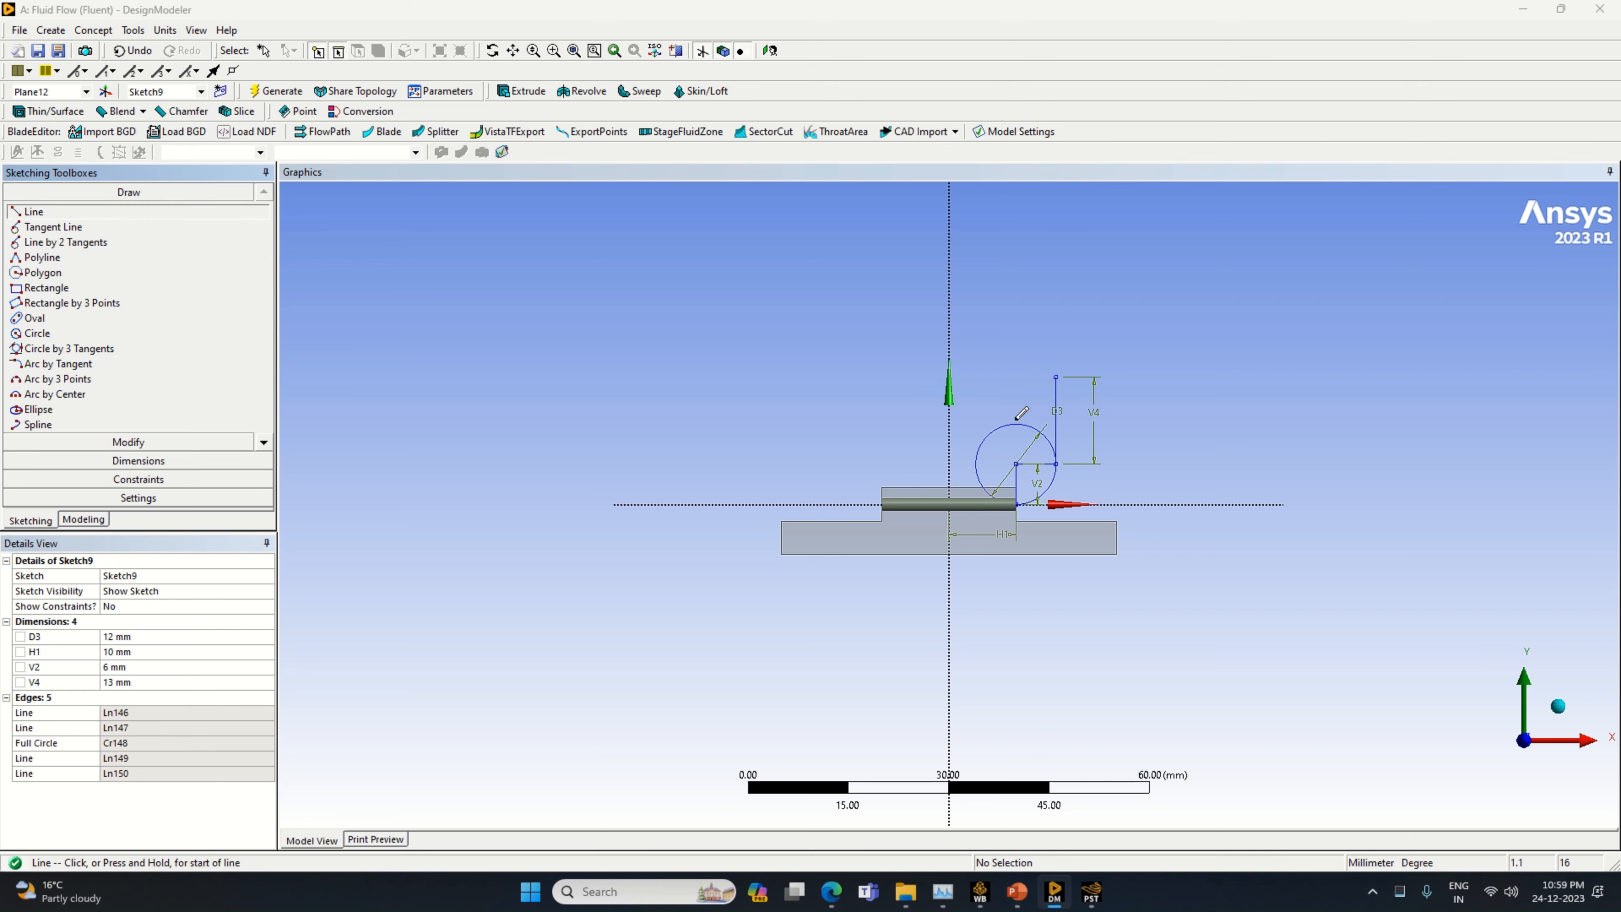
left_click(1056, 376)
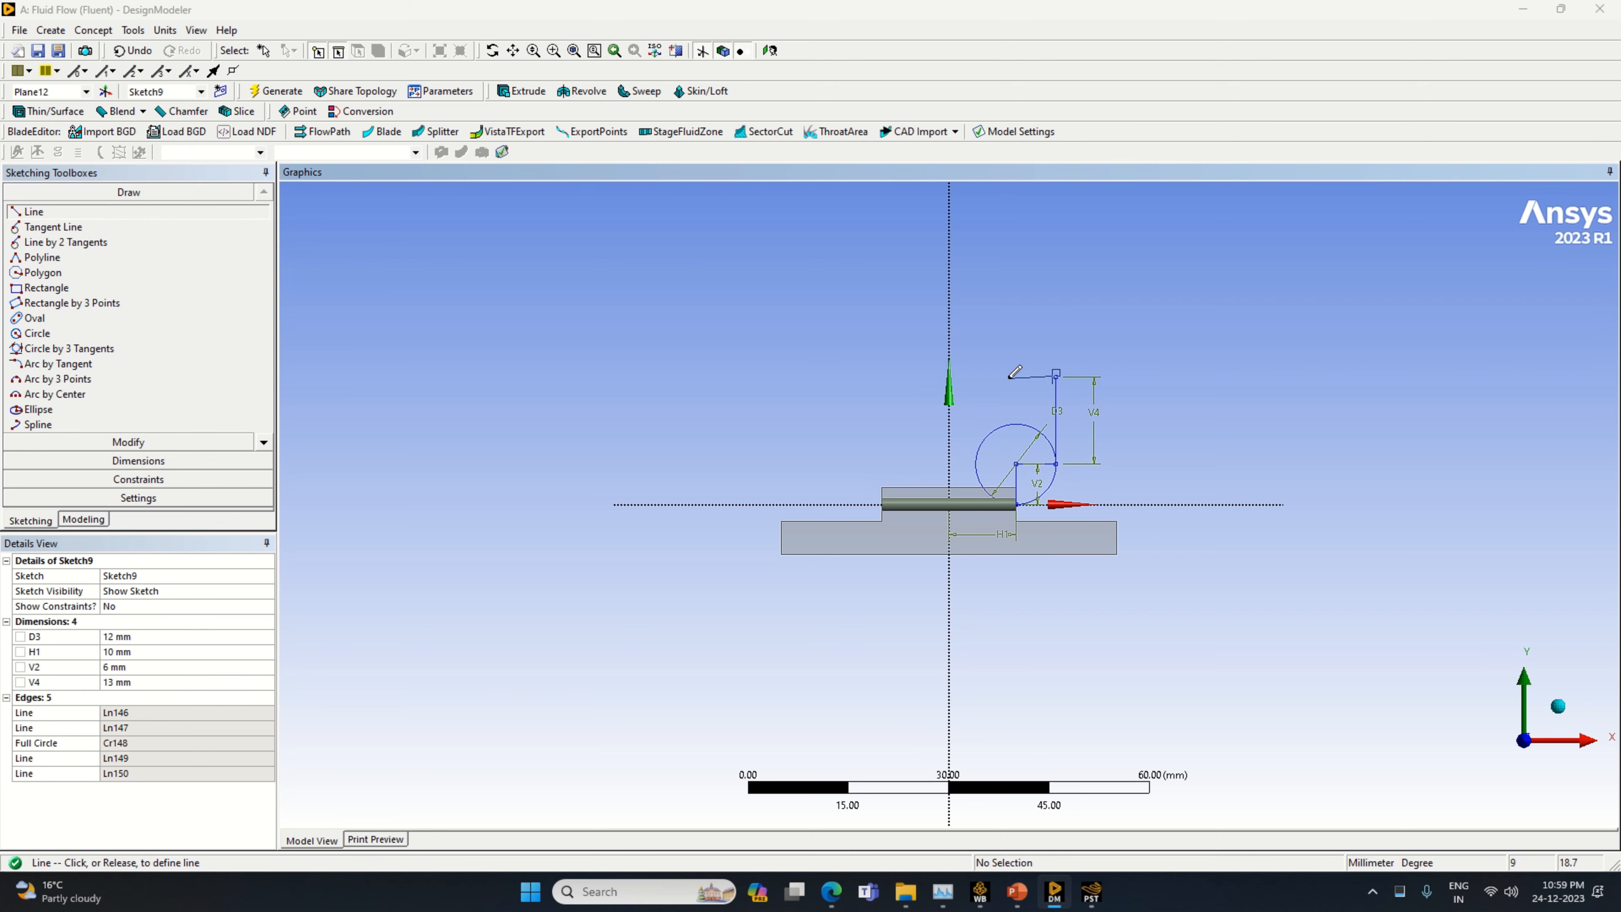
left_click(1000, 377)
left_click(99, 461)
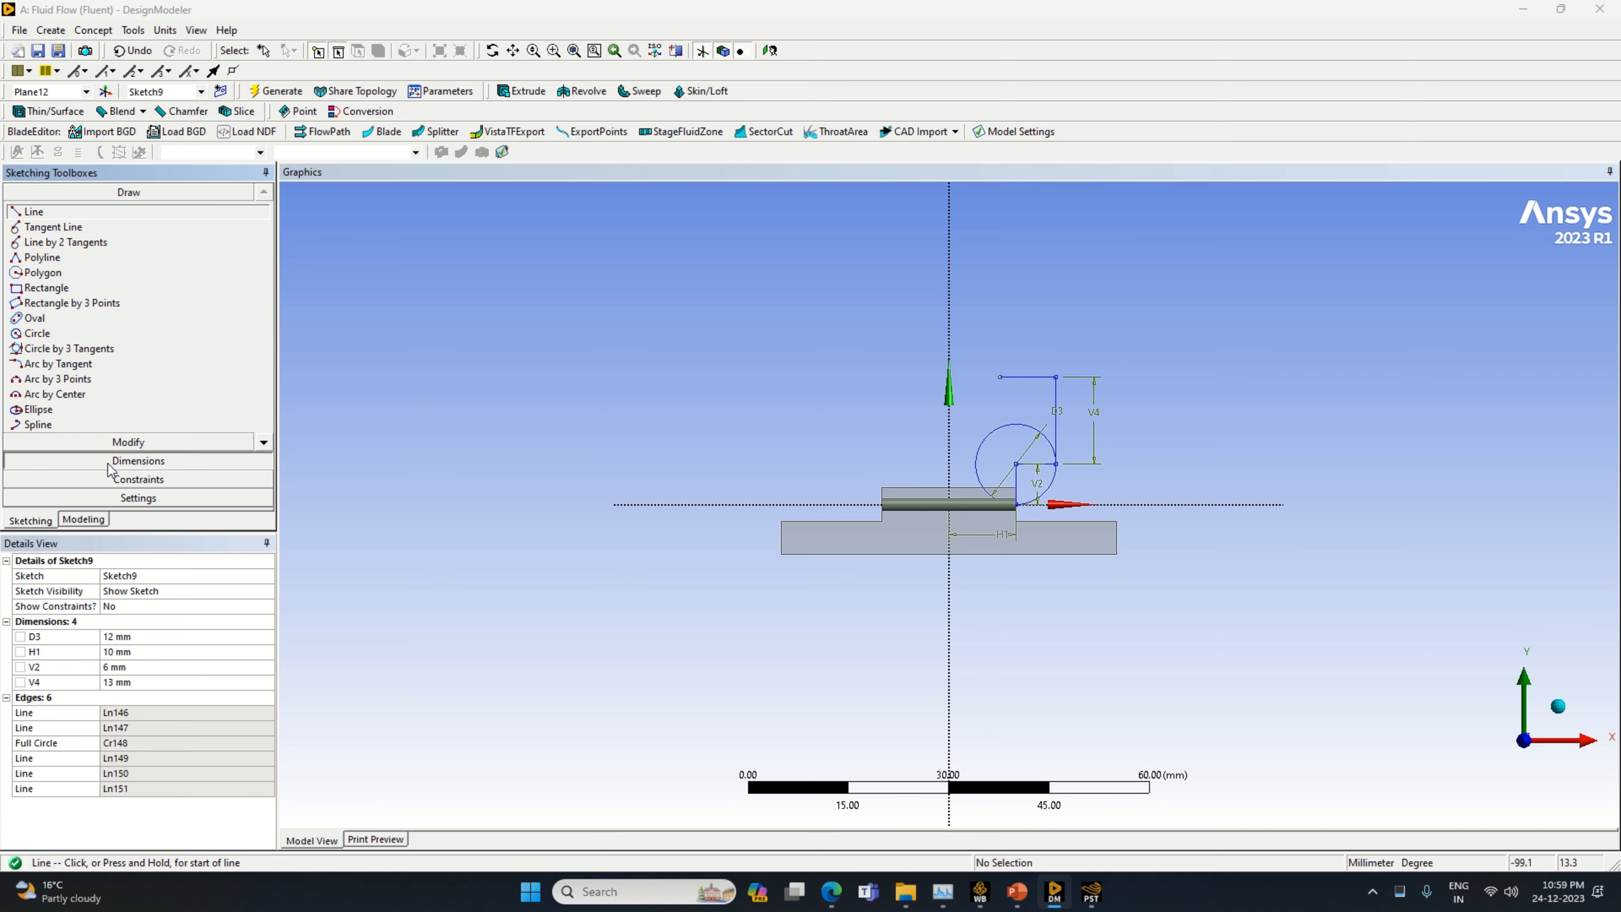
left_click(1013, 391)
left_click(170, 667)
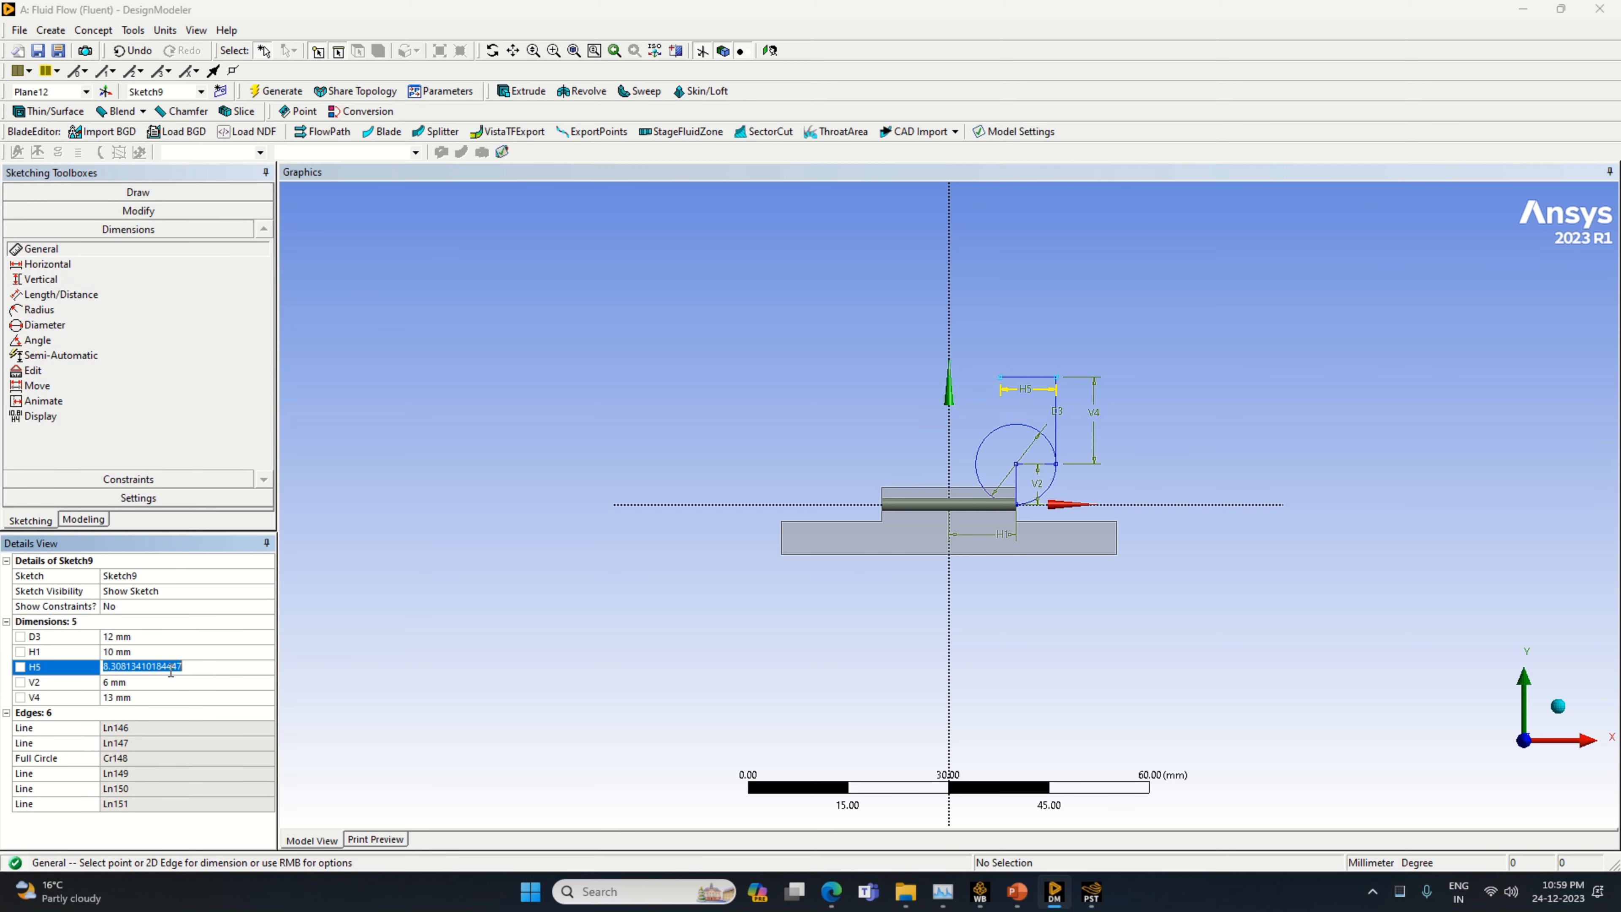
type("6")
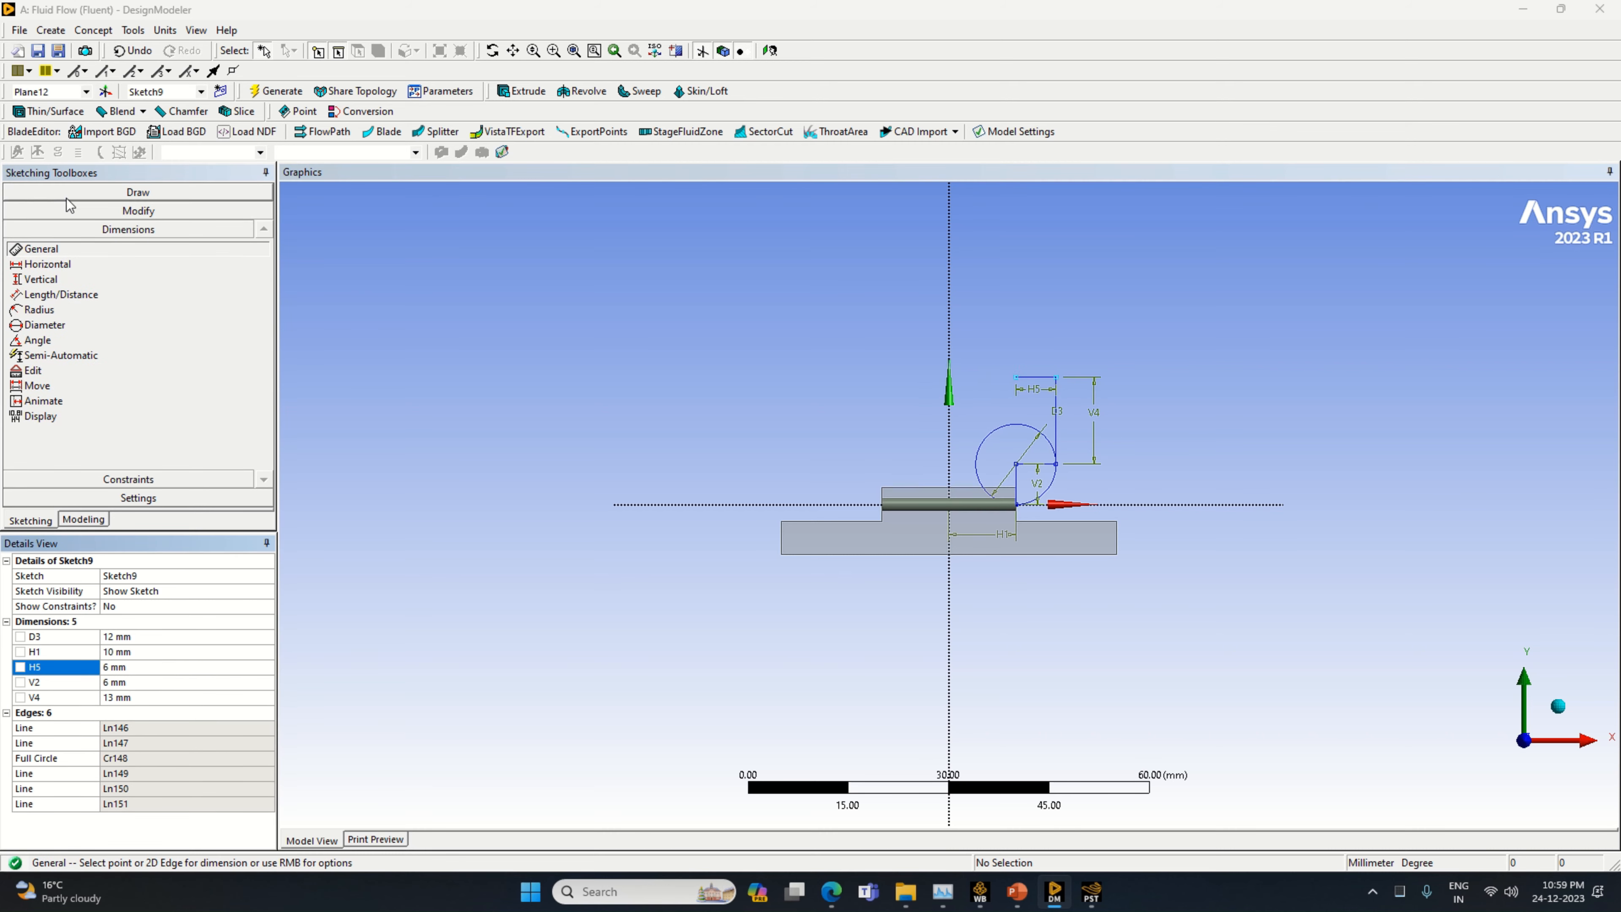
Draw an equal-radius circle centered on the free end of the 6 mm horizontal line, with a vertical line from its center to its top
left_click(114, 192)
left_click(58, 335)
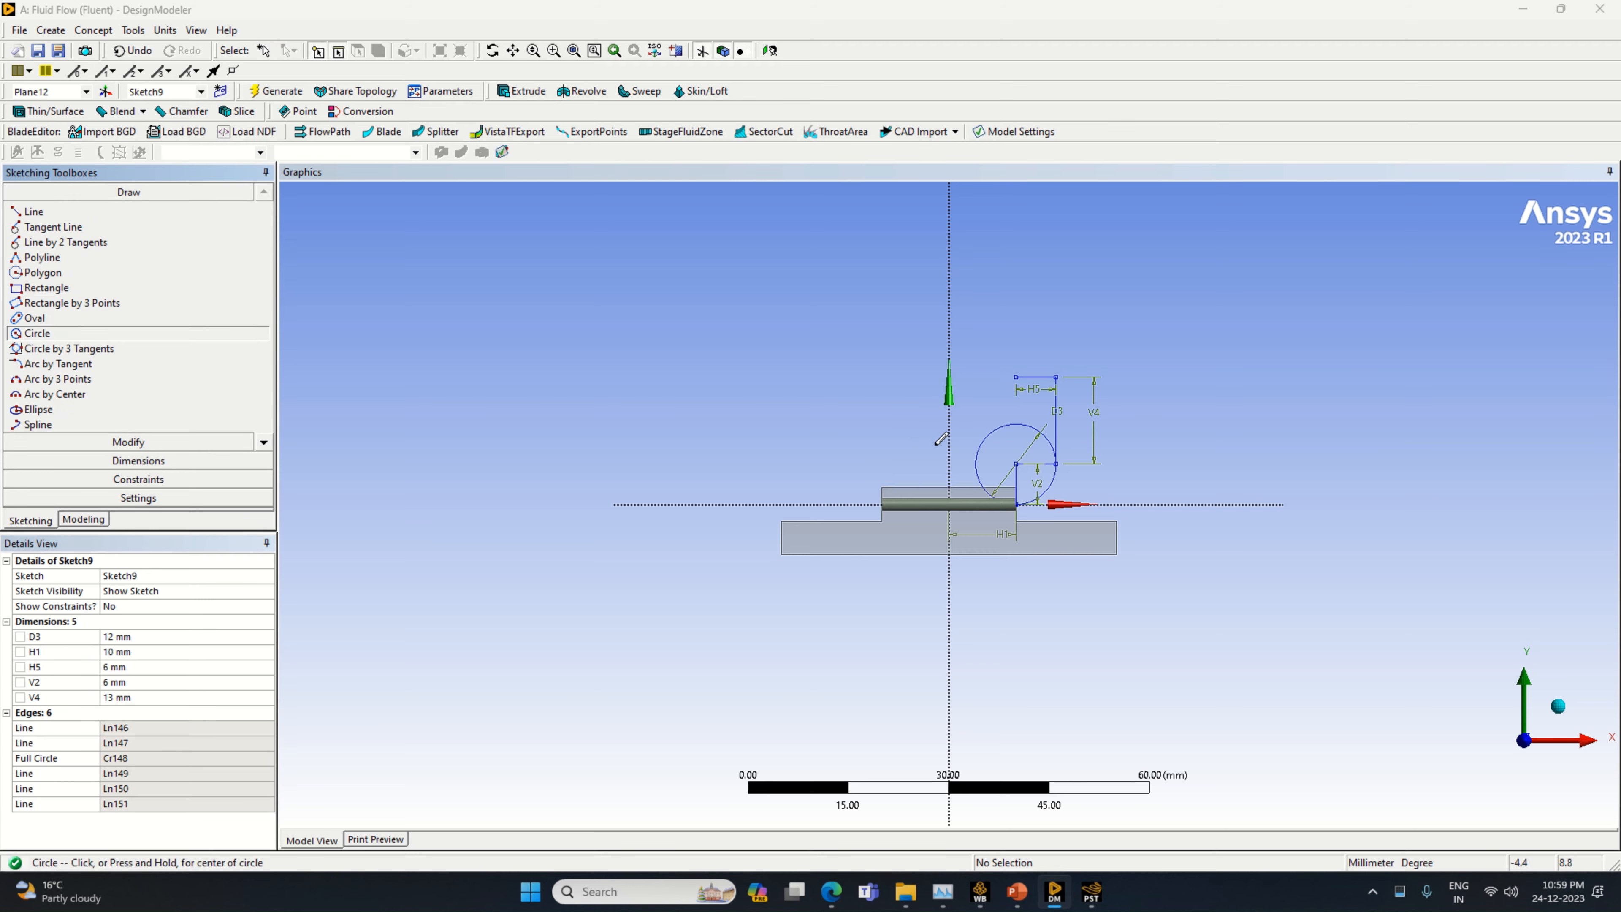
left_click(1016, 377)
left_click(1033, 413)
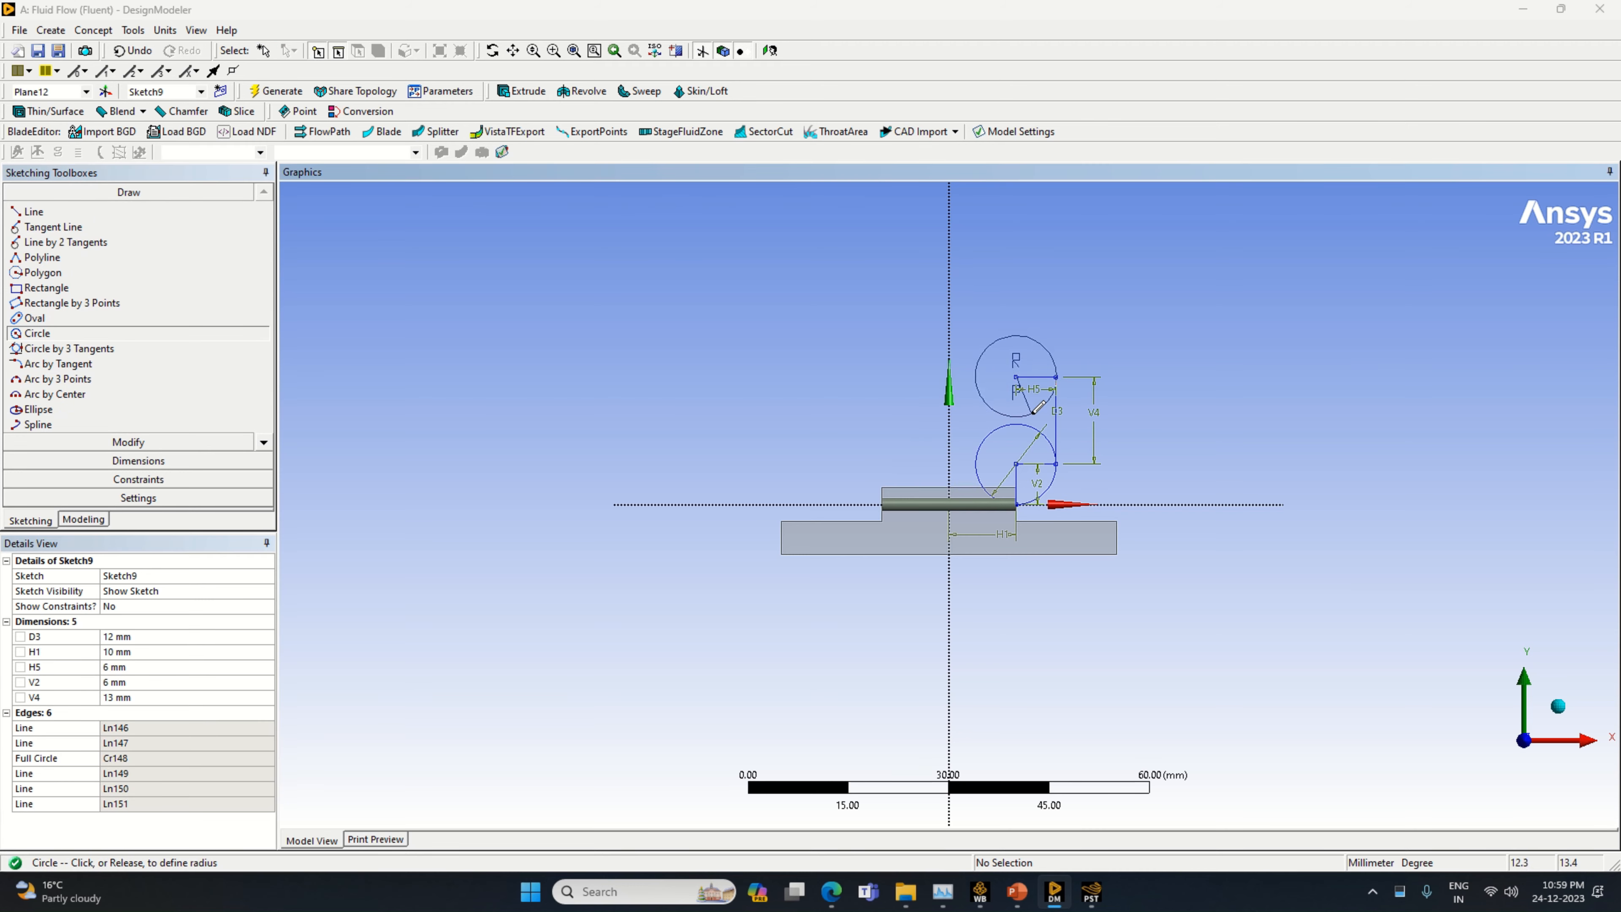
left_click(35, 211)
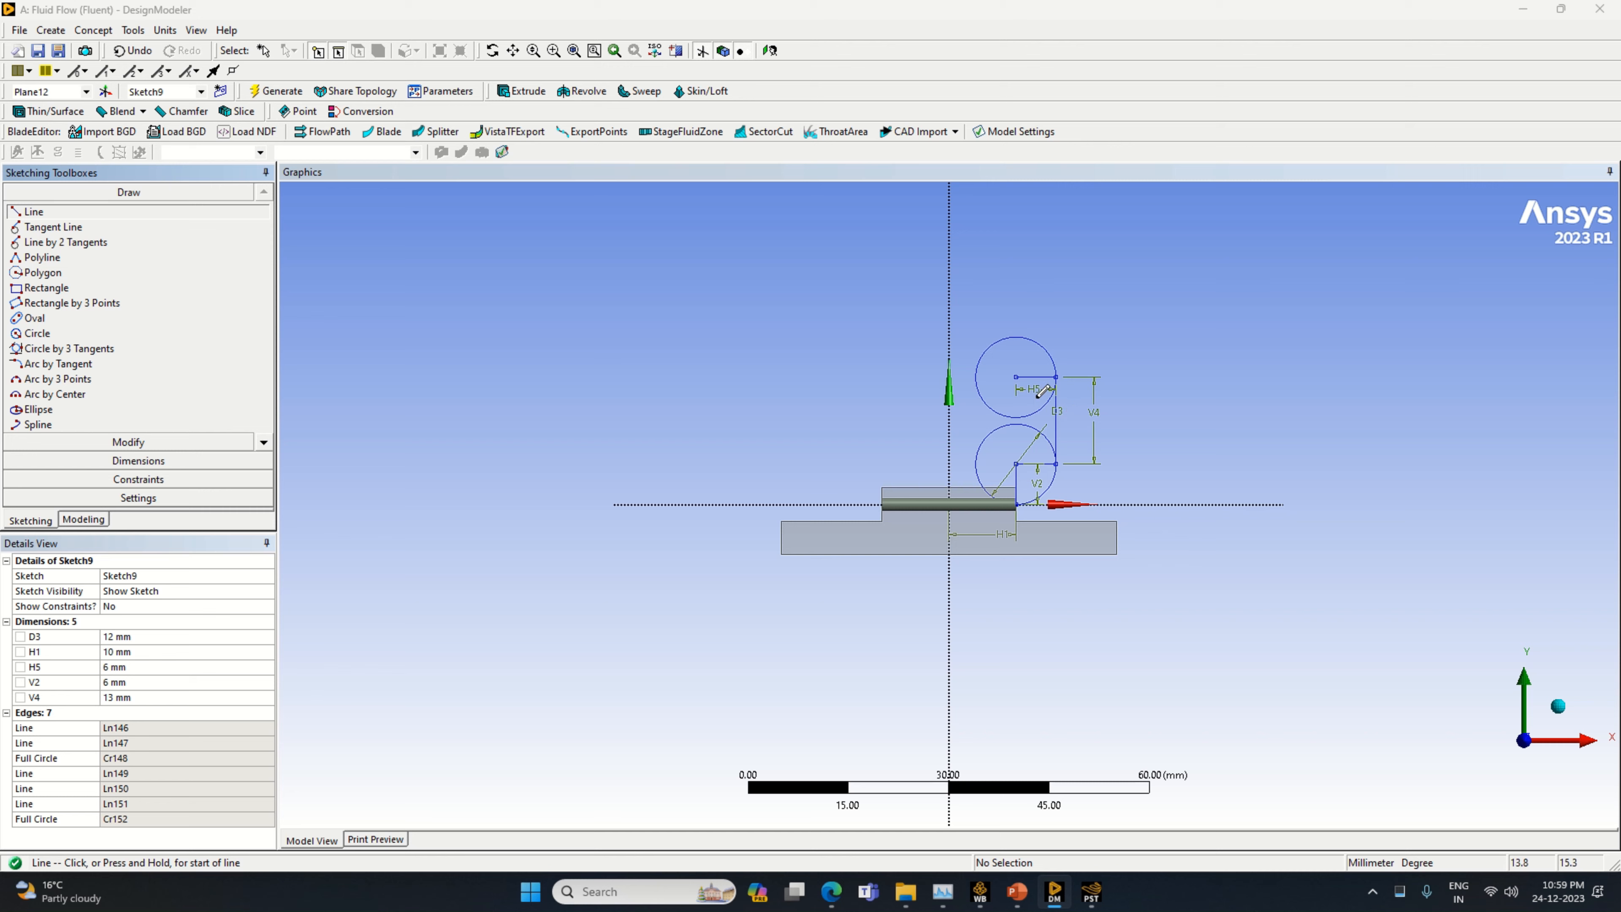
left_click(1016, 376)
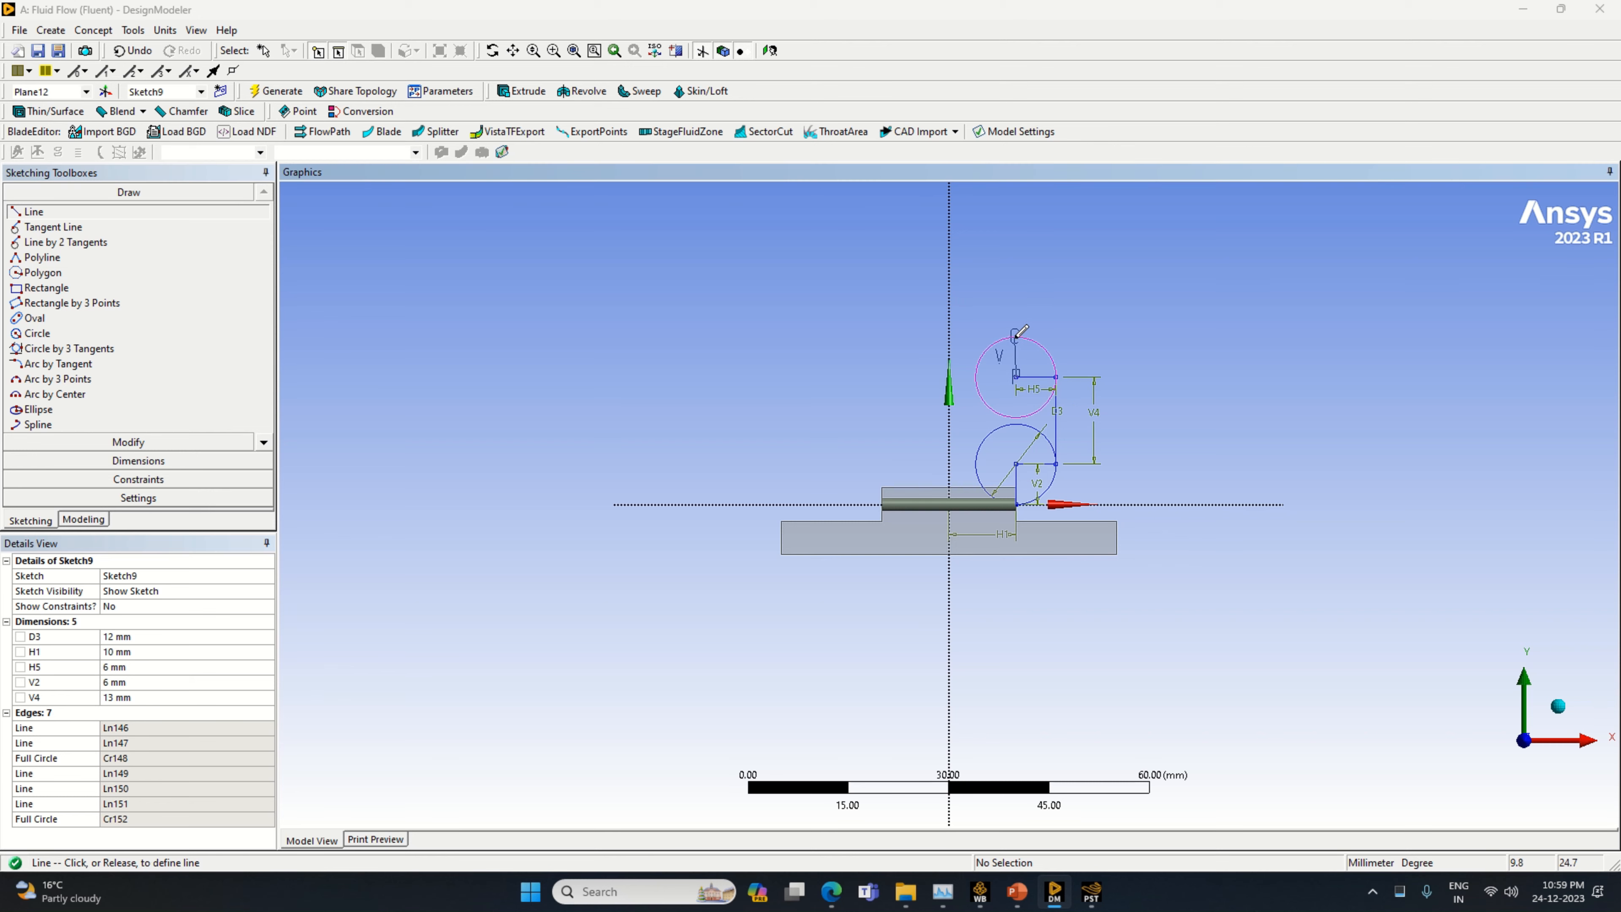
left_click(1016, 334)
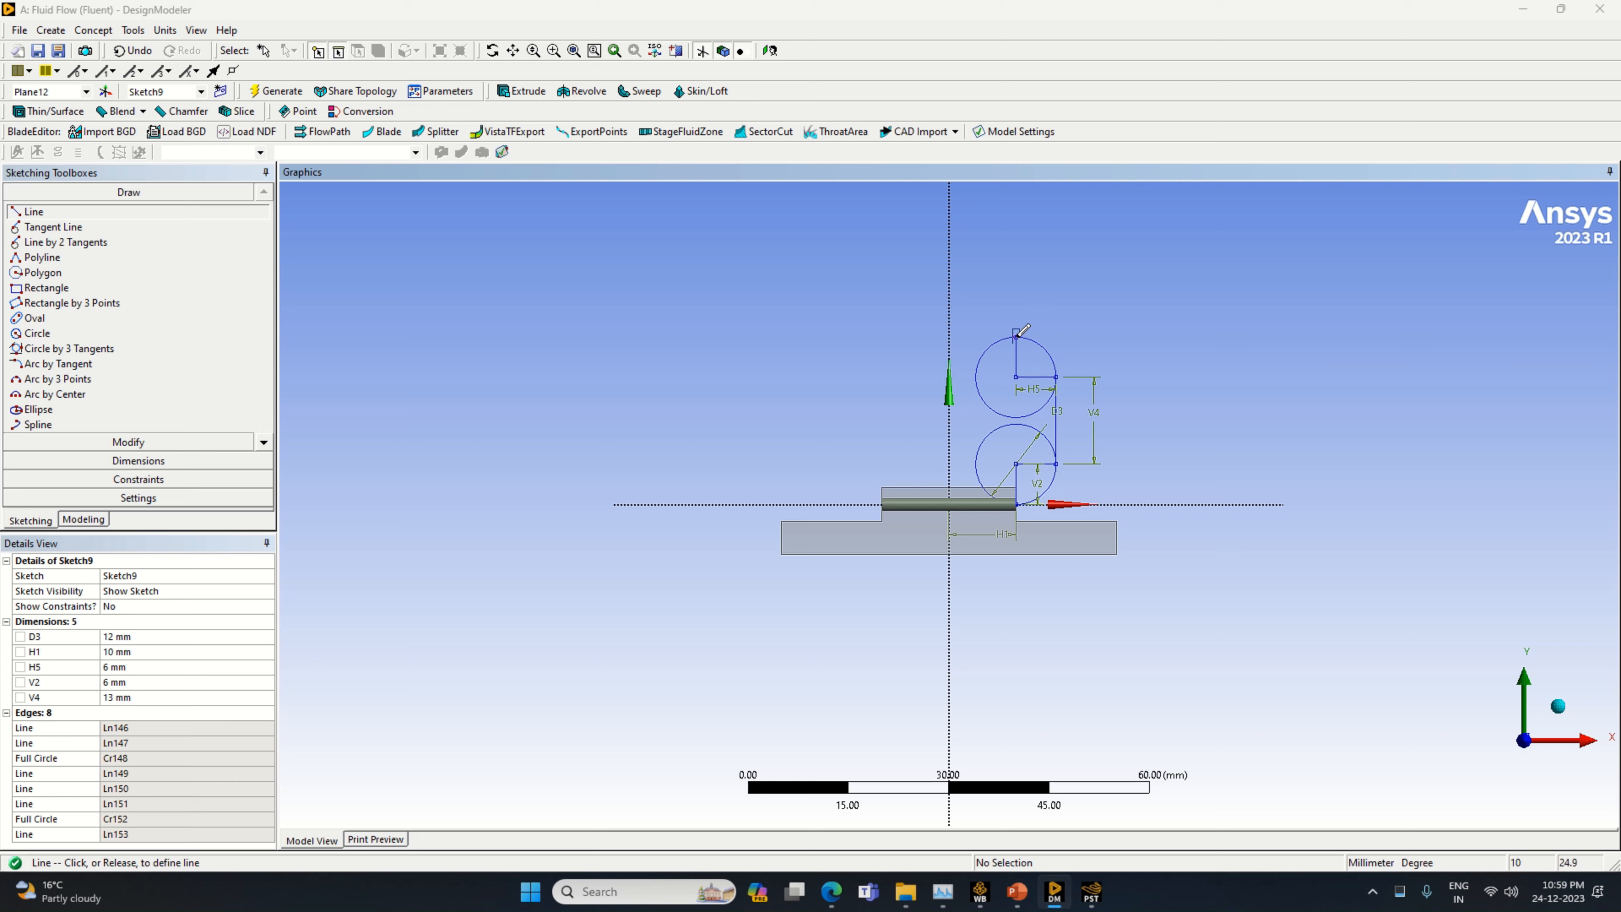
Draw a horizontal line from the top of the upper circle across the Y axis and dimension it to 20 mm
left_click(885, 336)
left_click(168, 461)
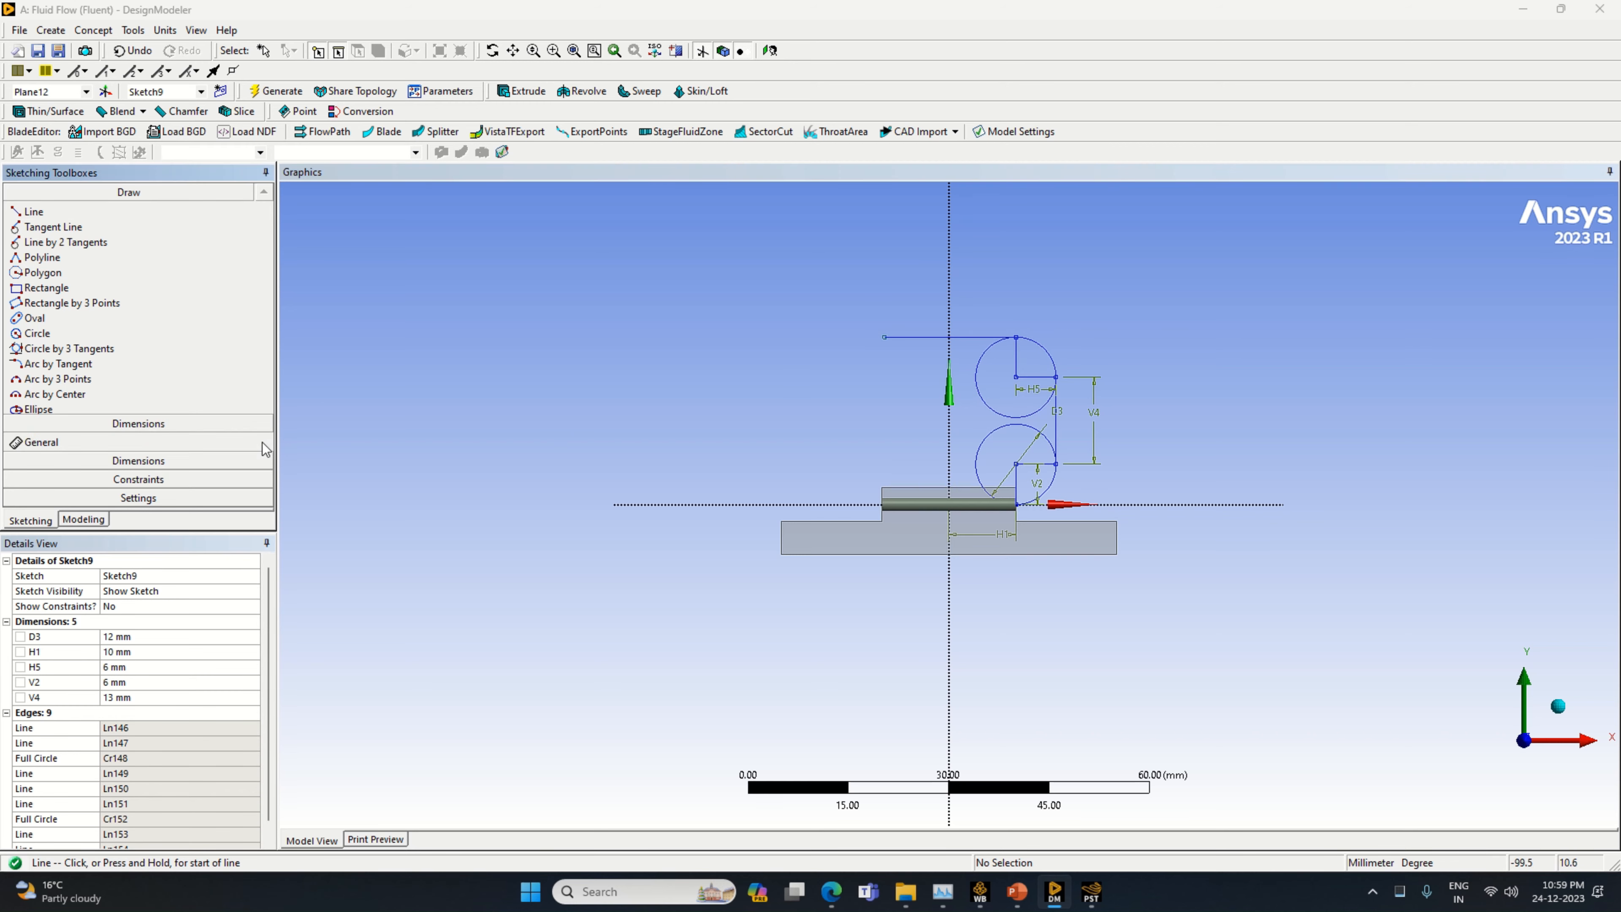
left_click(991, 337)
left_click(994, 320)
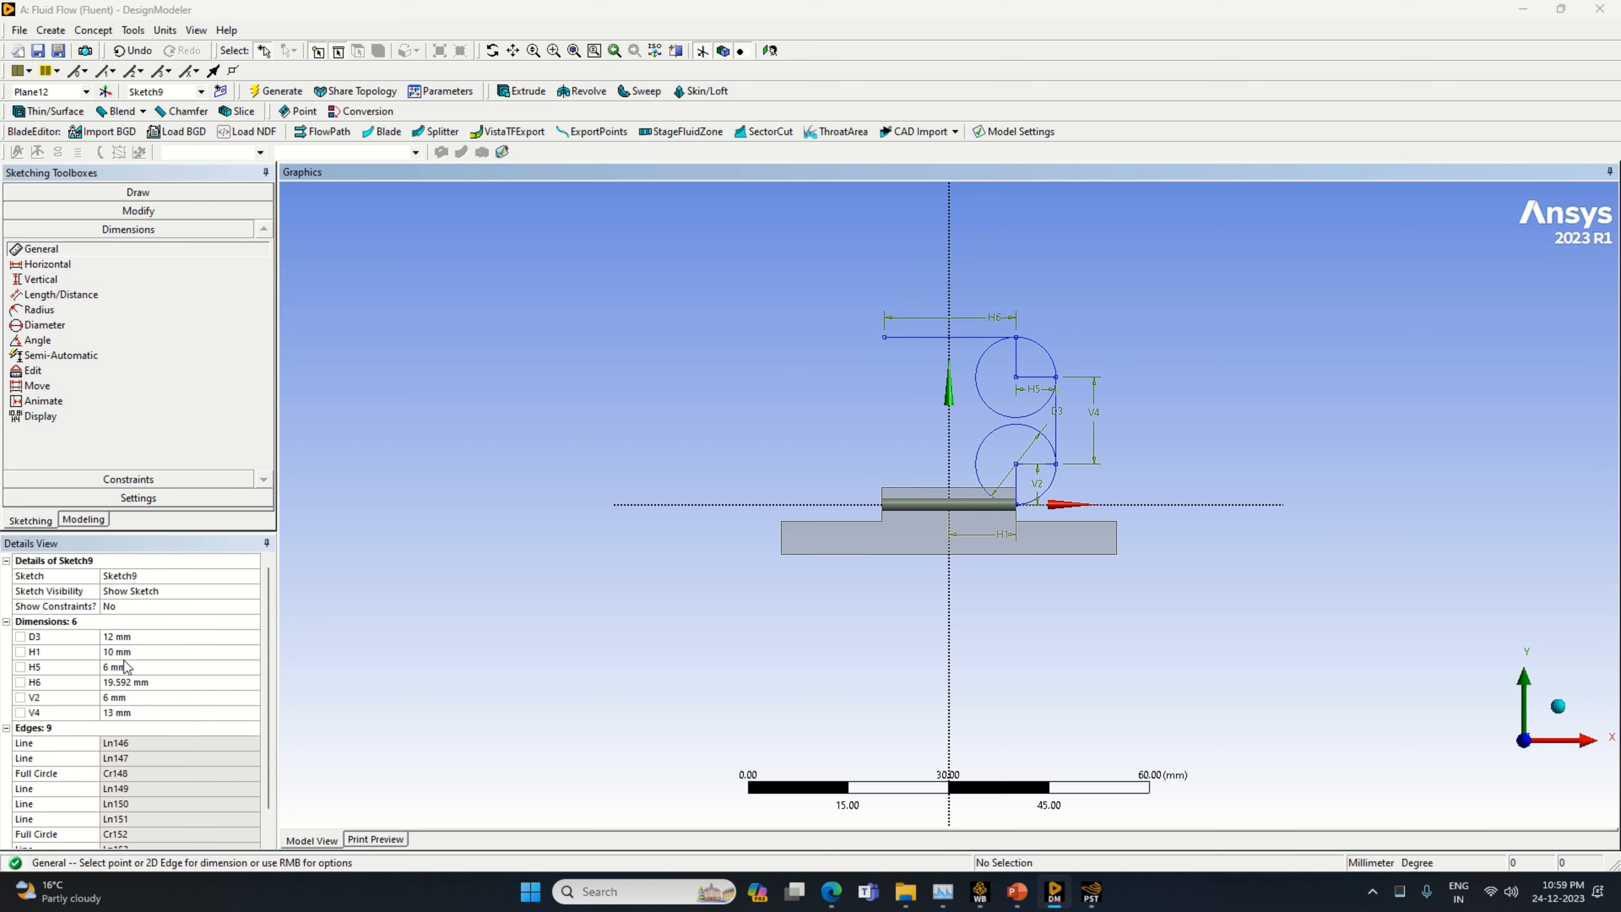
left_click(144, 682)
type("1")
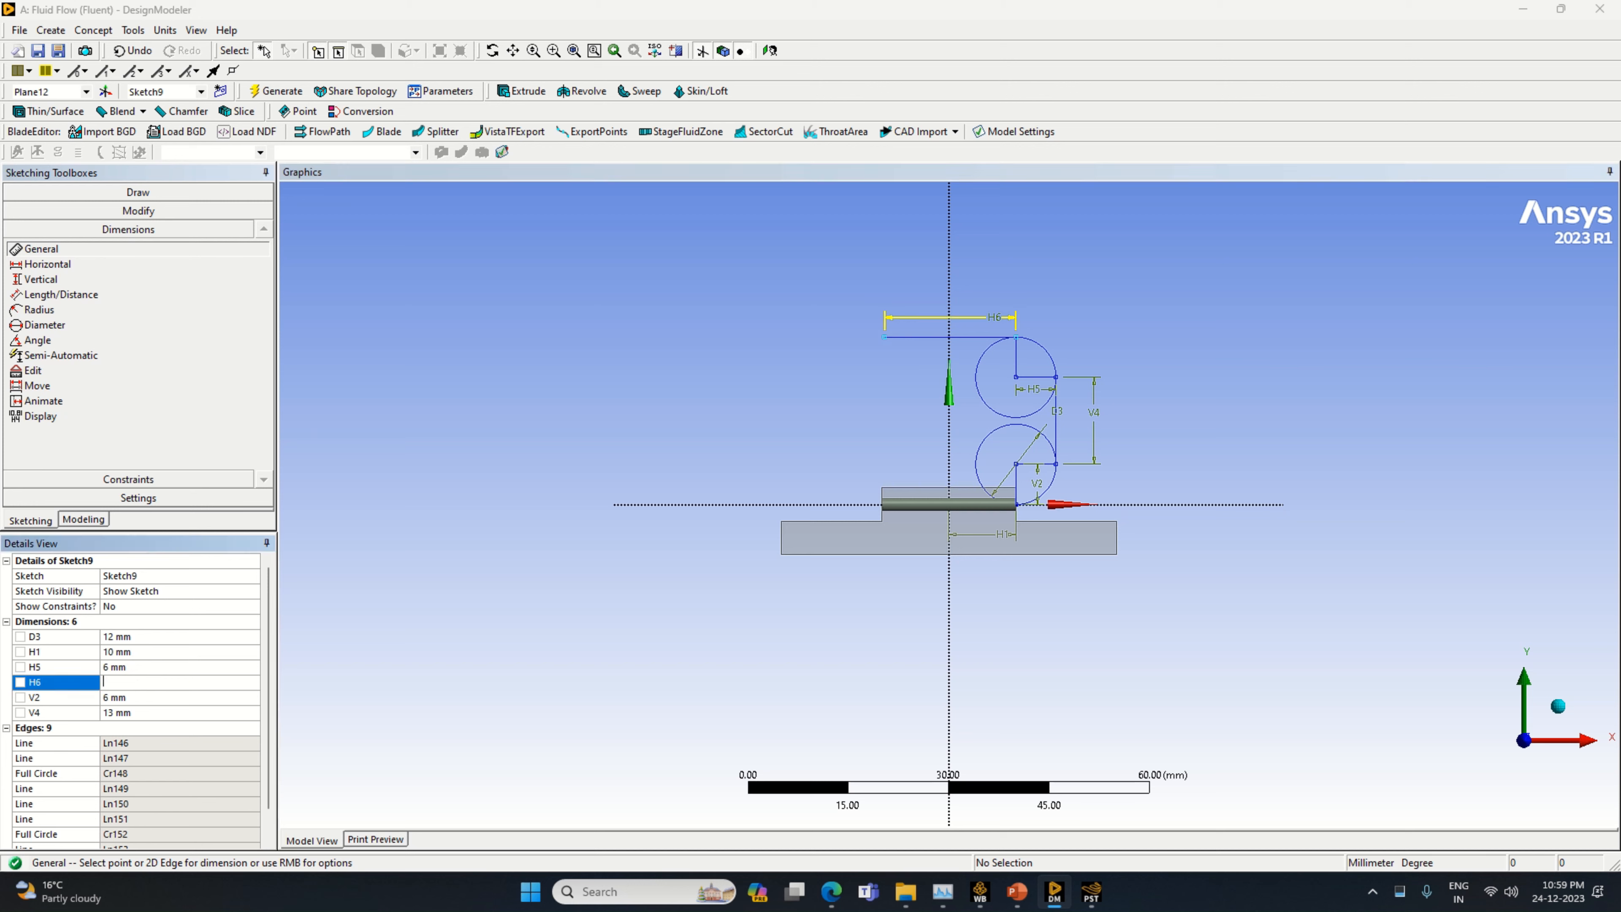
key("Return")
Draw a vertical line downward from the free end of the 20 mm line and dimension it to 6 mm
left_click(138, 191)
left_click(33, 212)
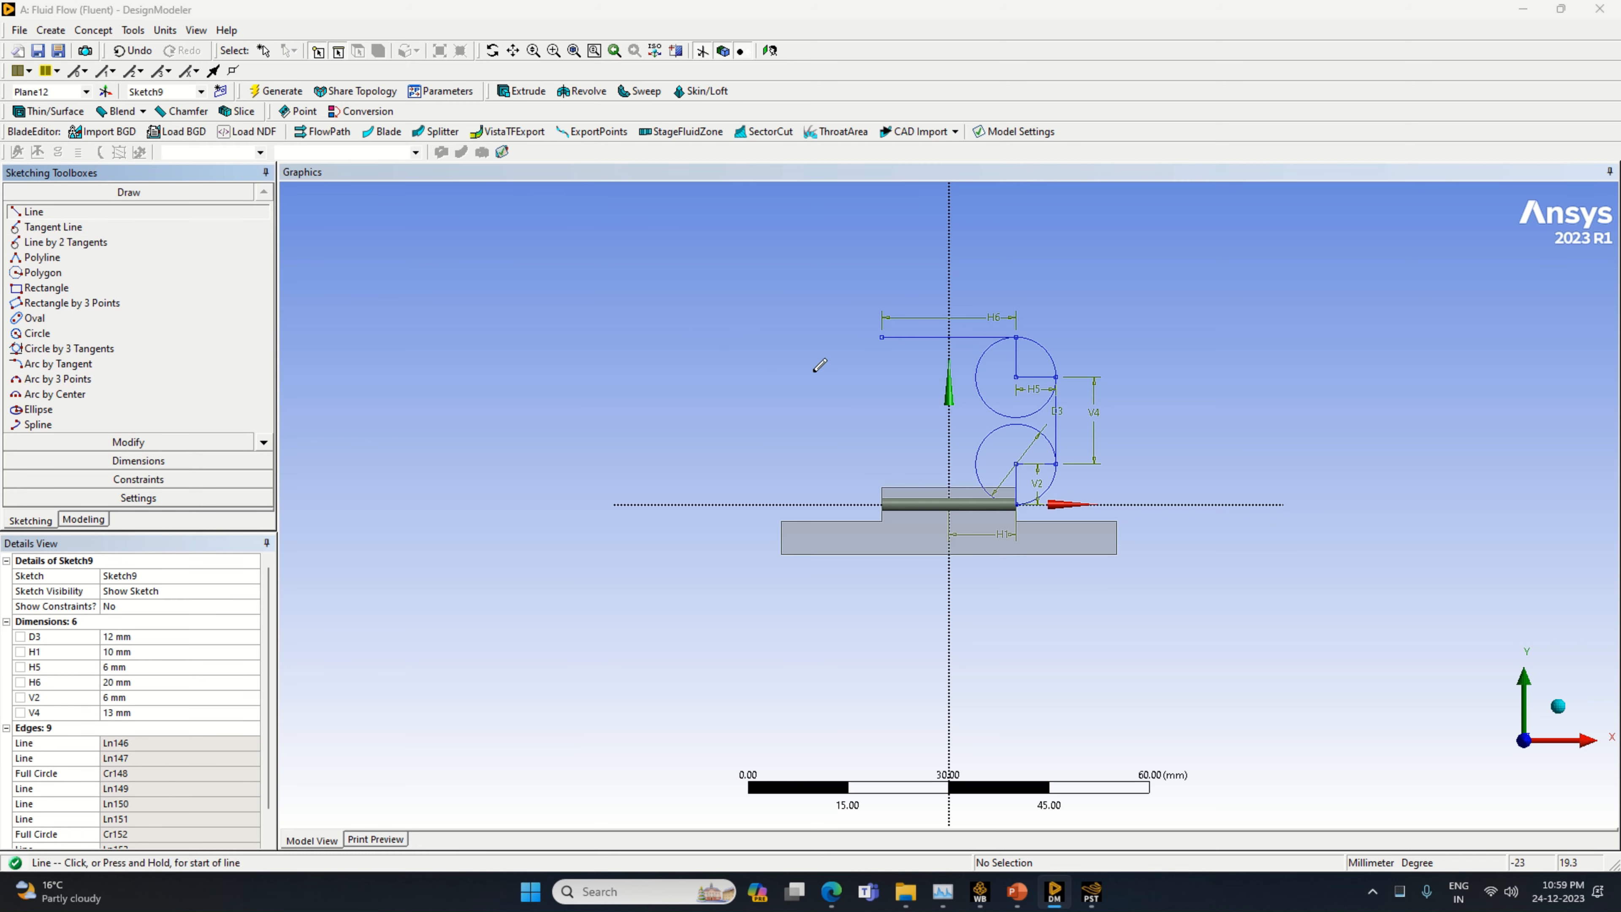
left_click(882, 336)
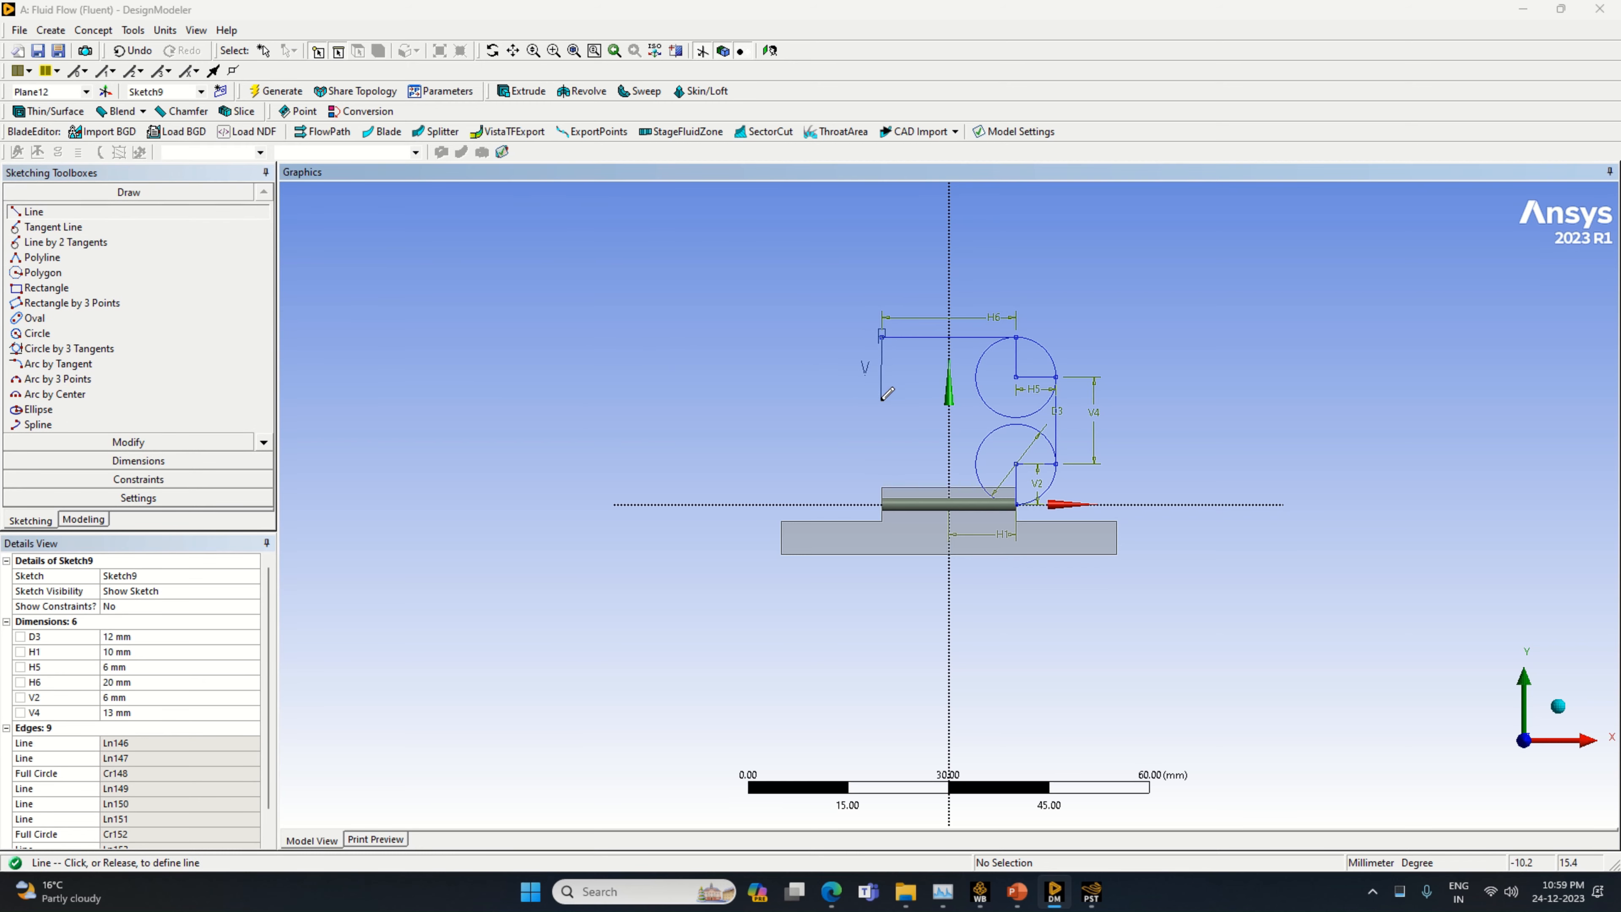
left_click(881, 401)
left_click(138, 460)
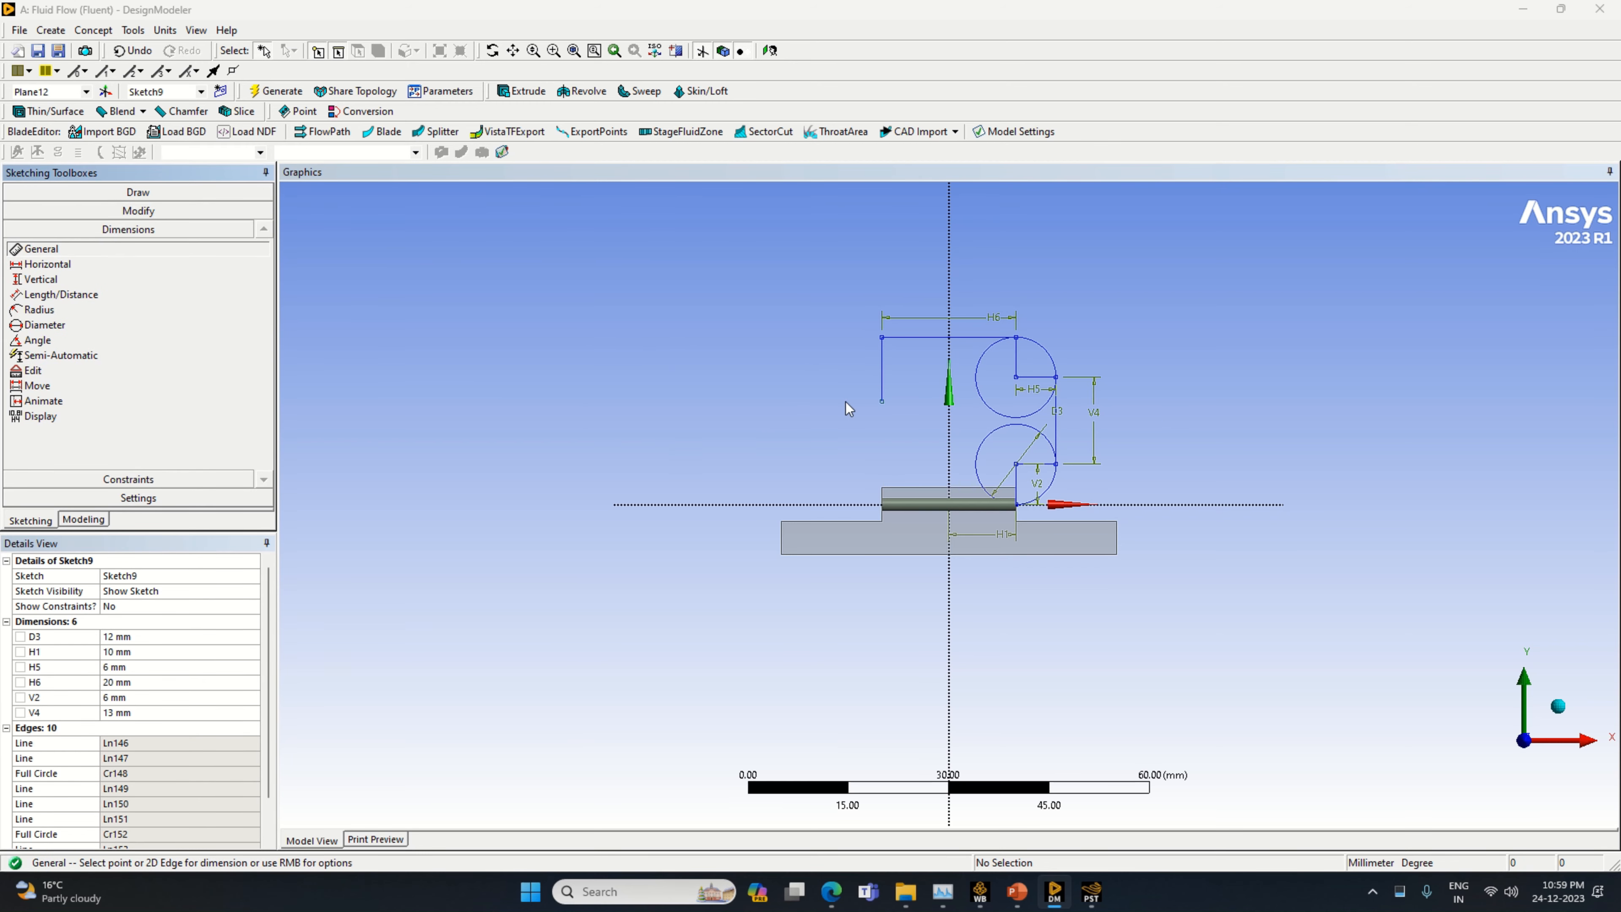
left_click(881, 371)
left_click(870, 370)
left_click(150, 728)
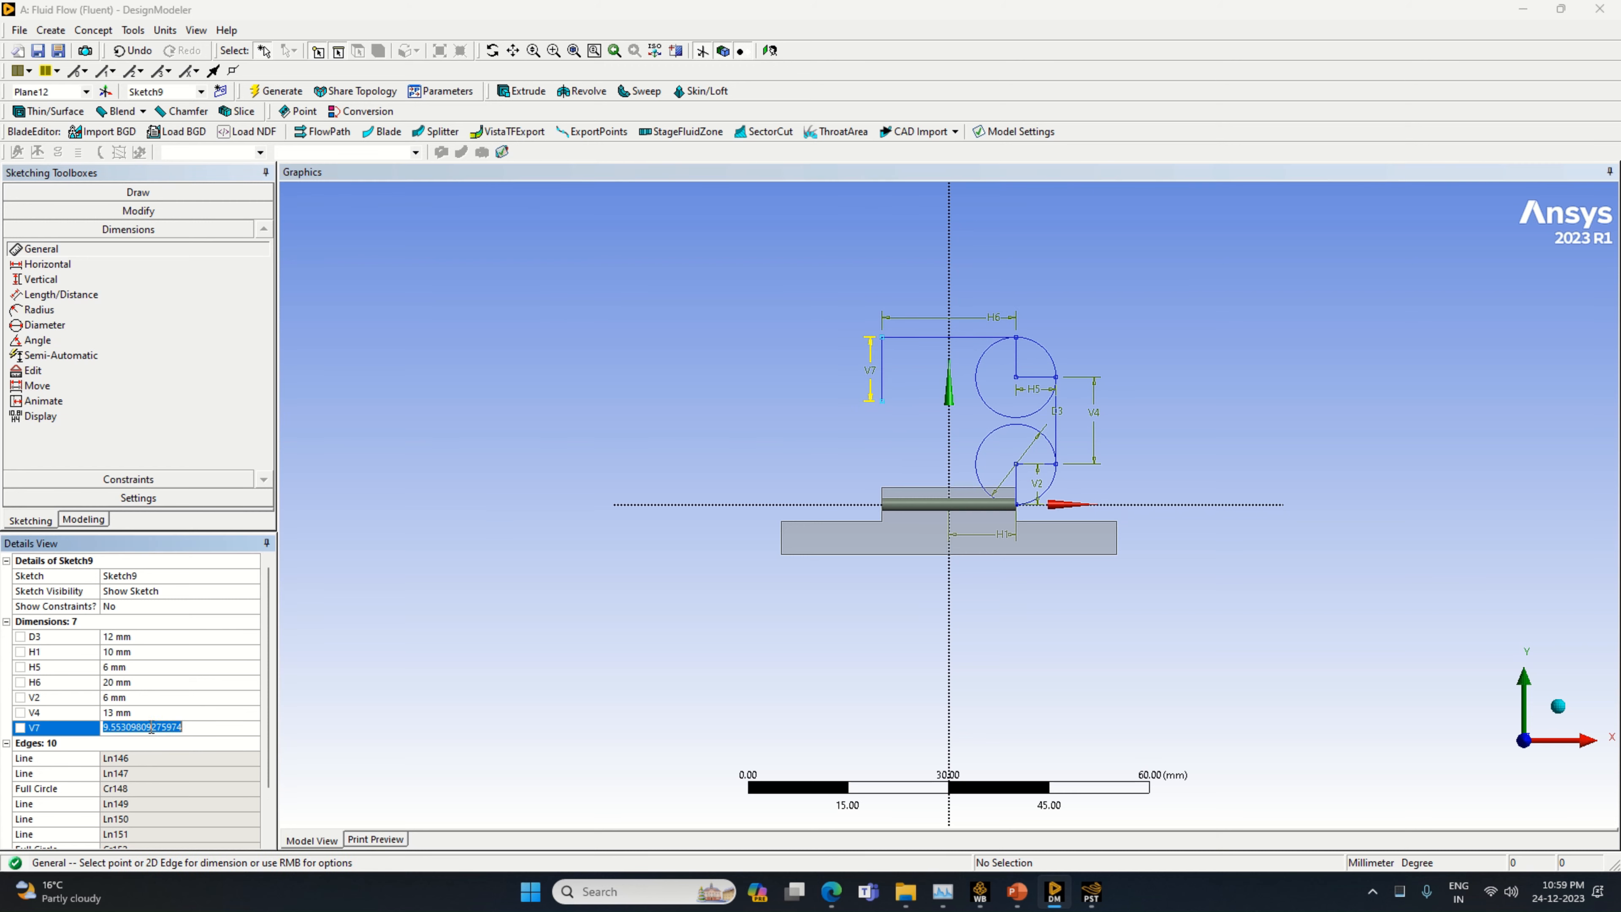
type("6")
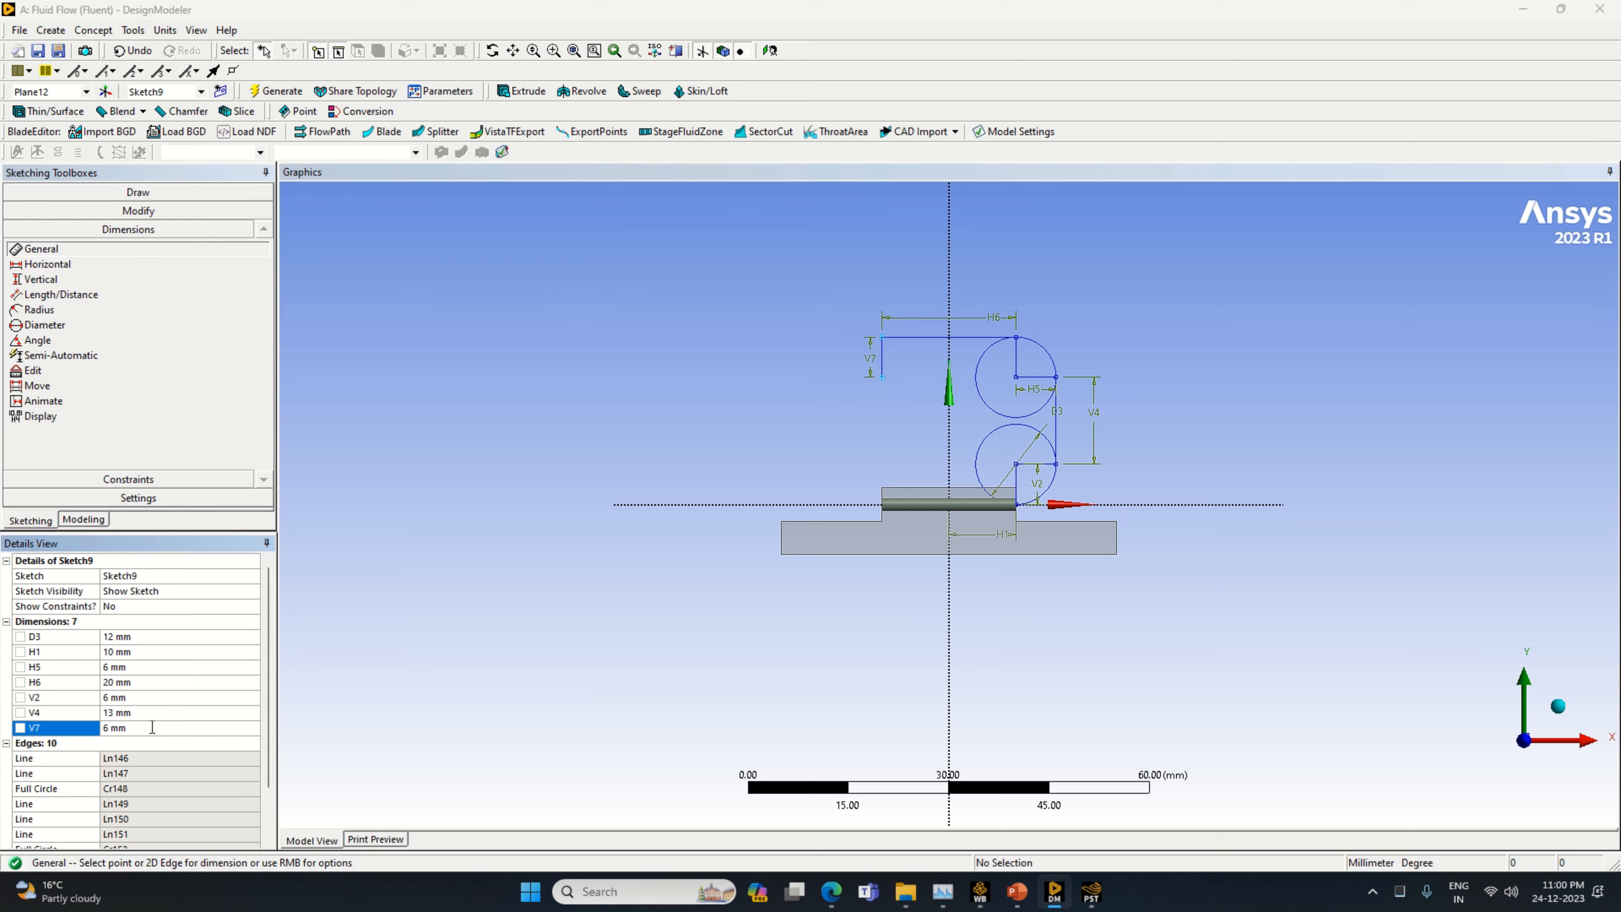
Draw a circle of about 12 mm diameter centered on the lower end of the new 6 mm vertical line
left_click(129, 192)
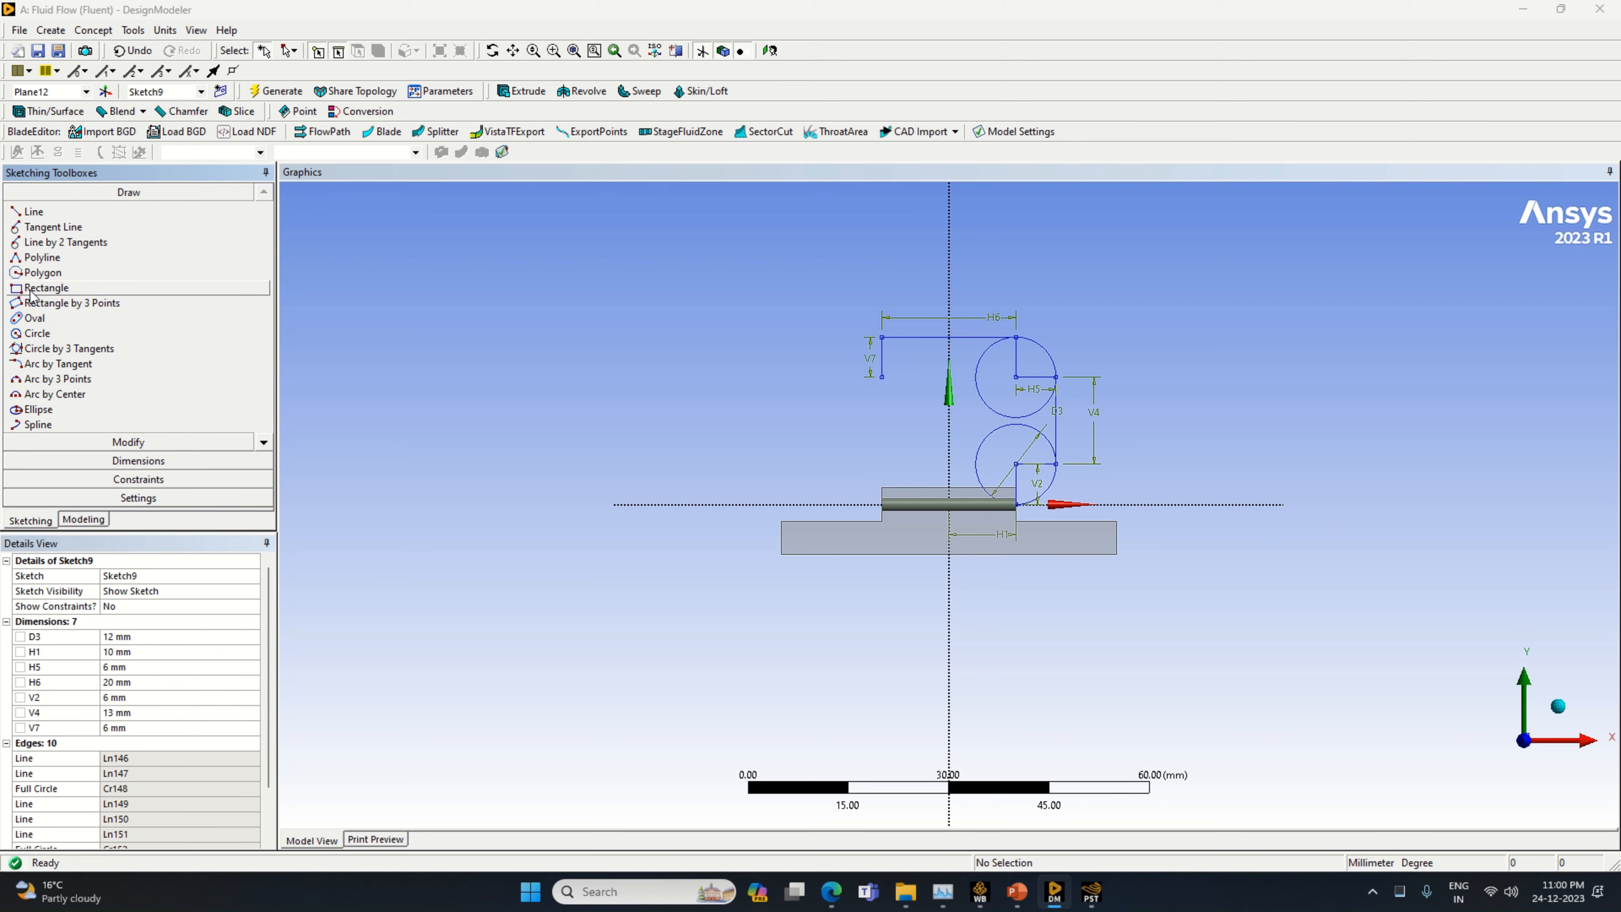
left_click(64, 333)
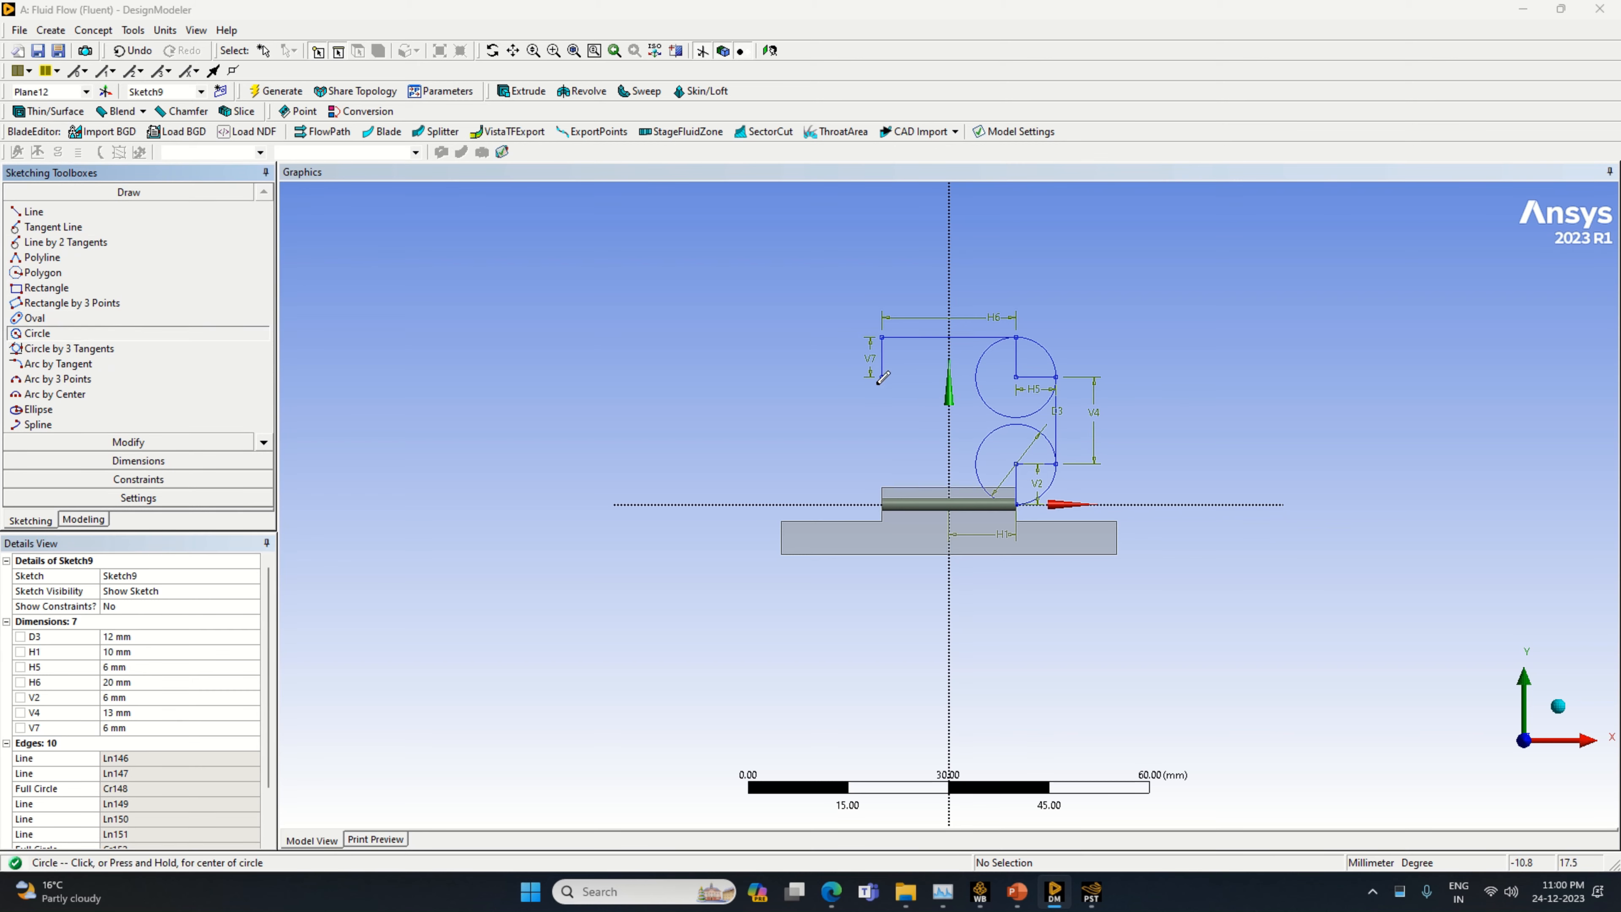
left_click(882, 376)
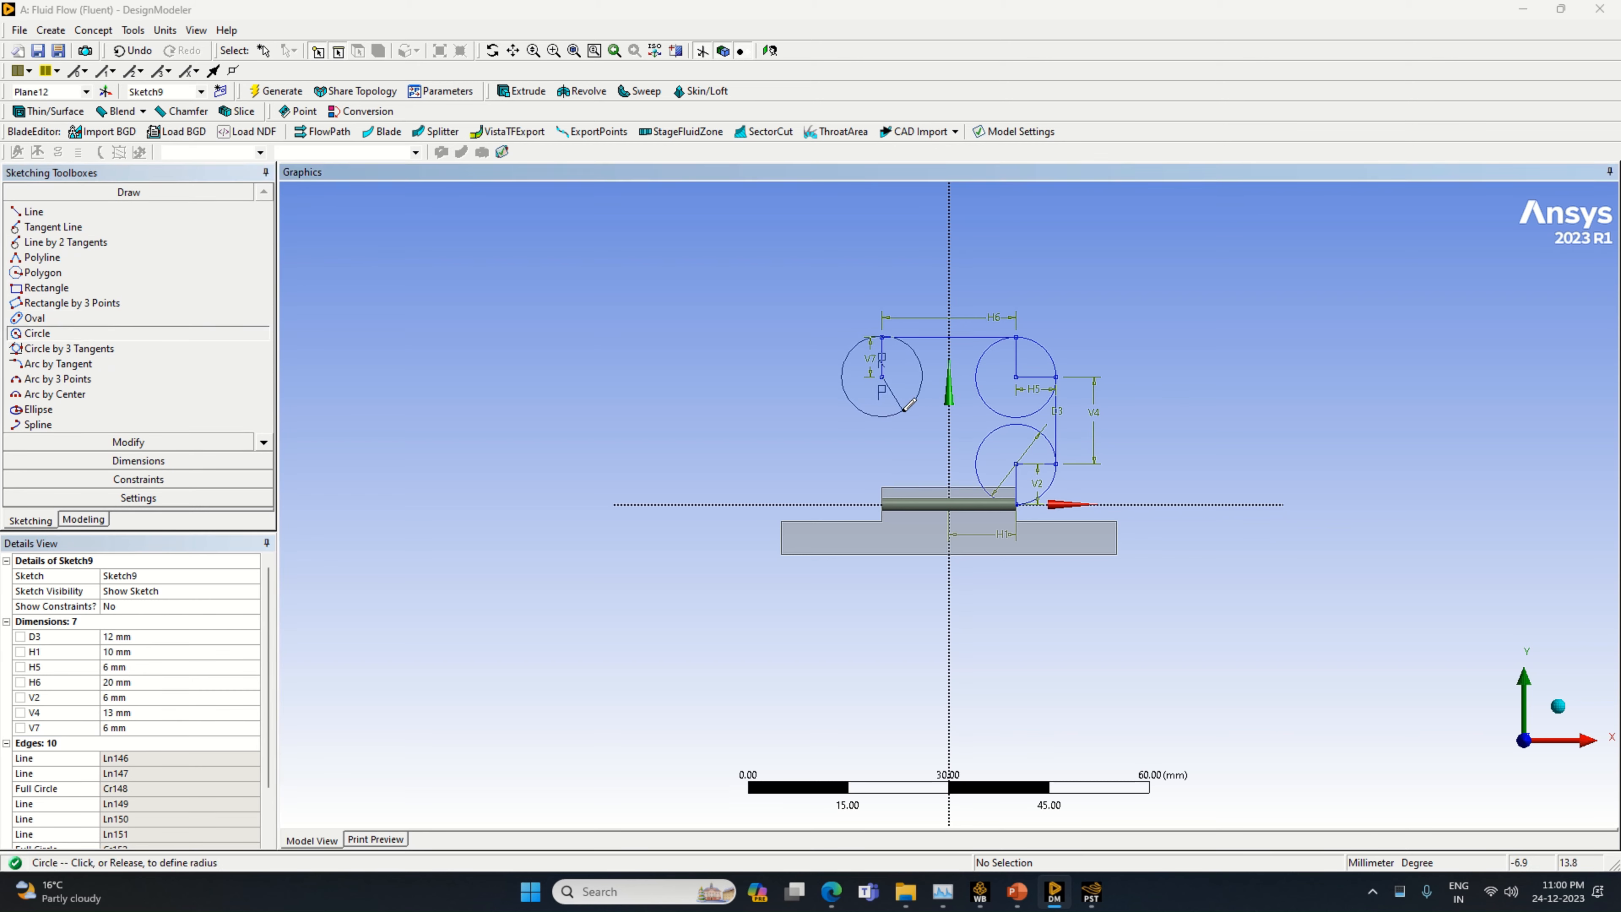
left_click(905, 412)
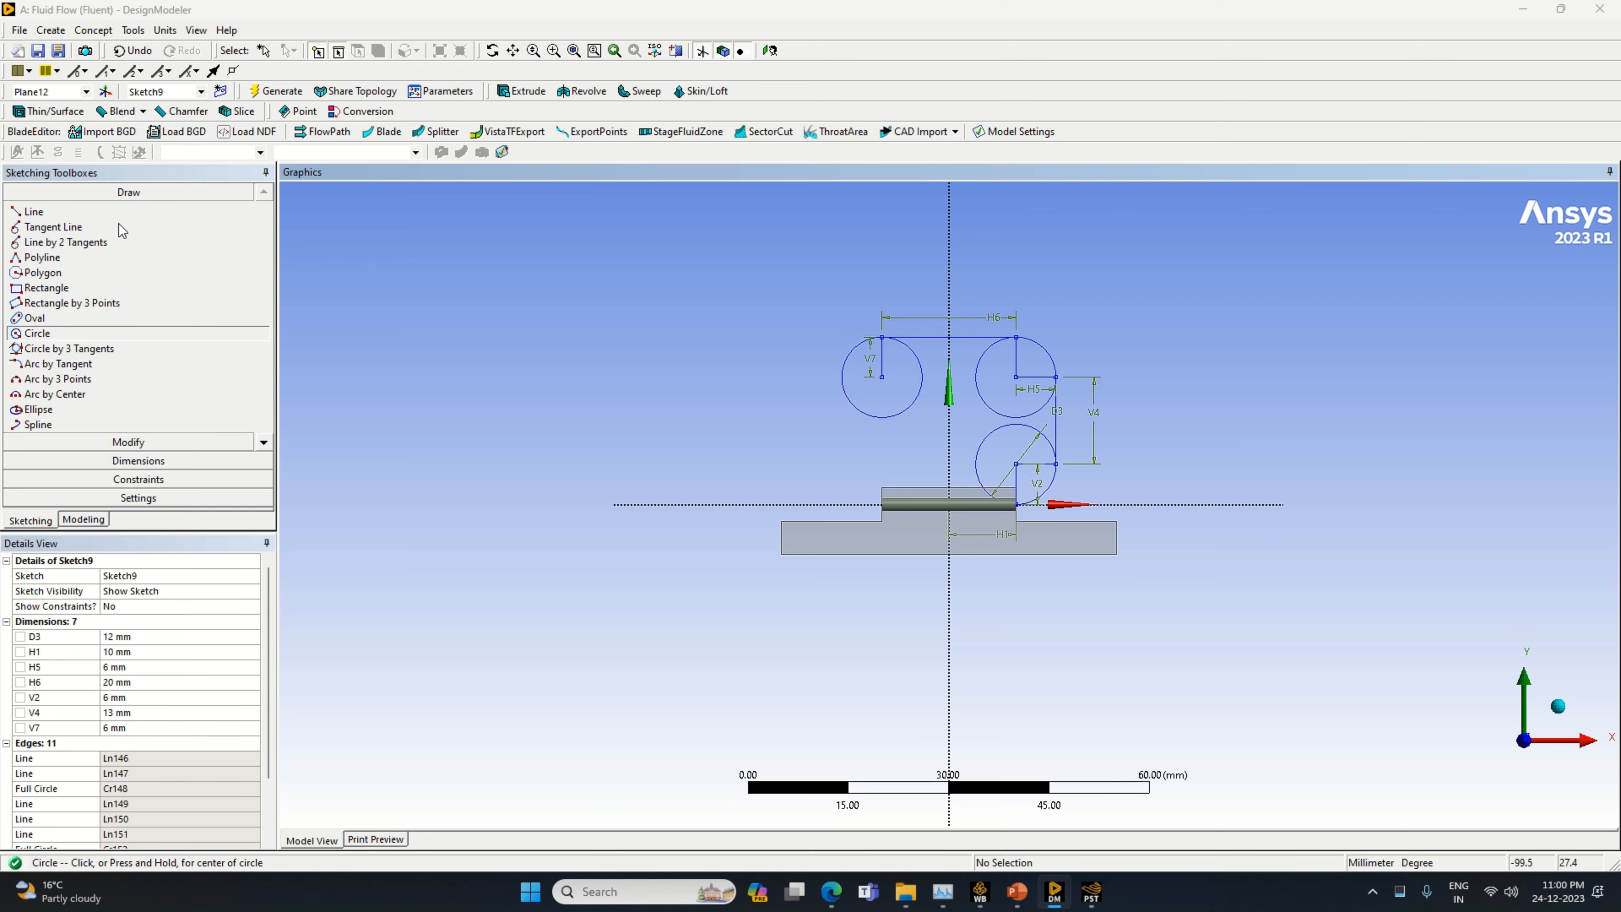
Draw a horizontal line from the upper-left circle's center to its leftmost point and a vertical line about 14.8 mm long down from there
left_click(63, 213)
left_click(881, 376)
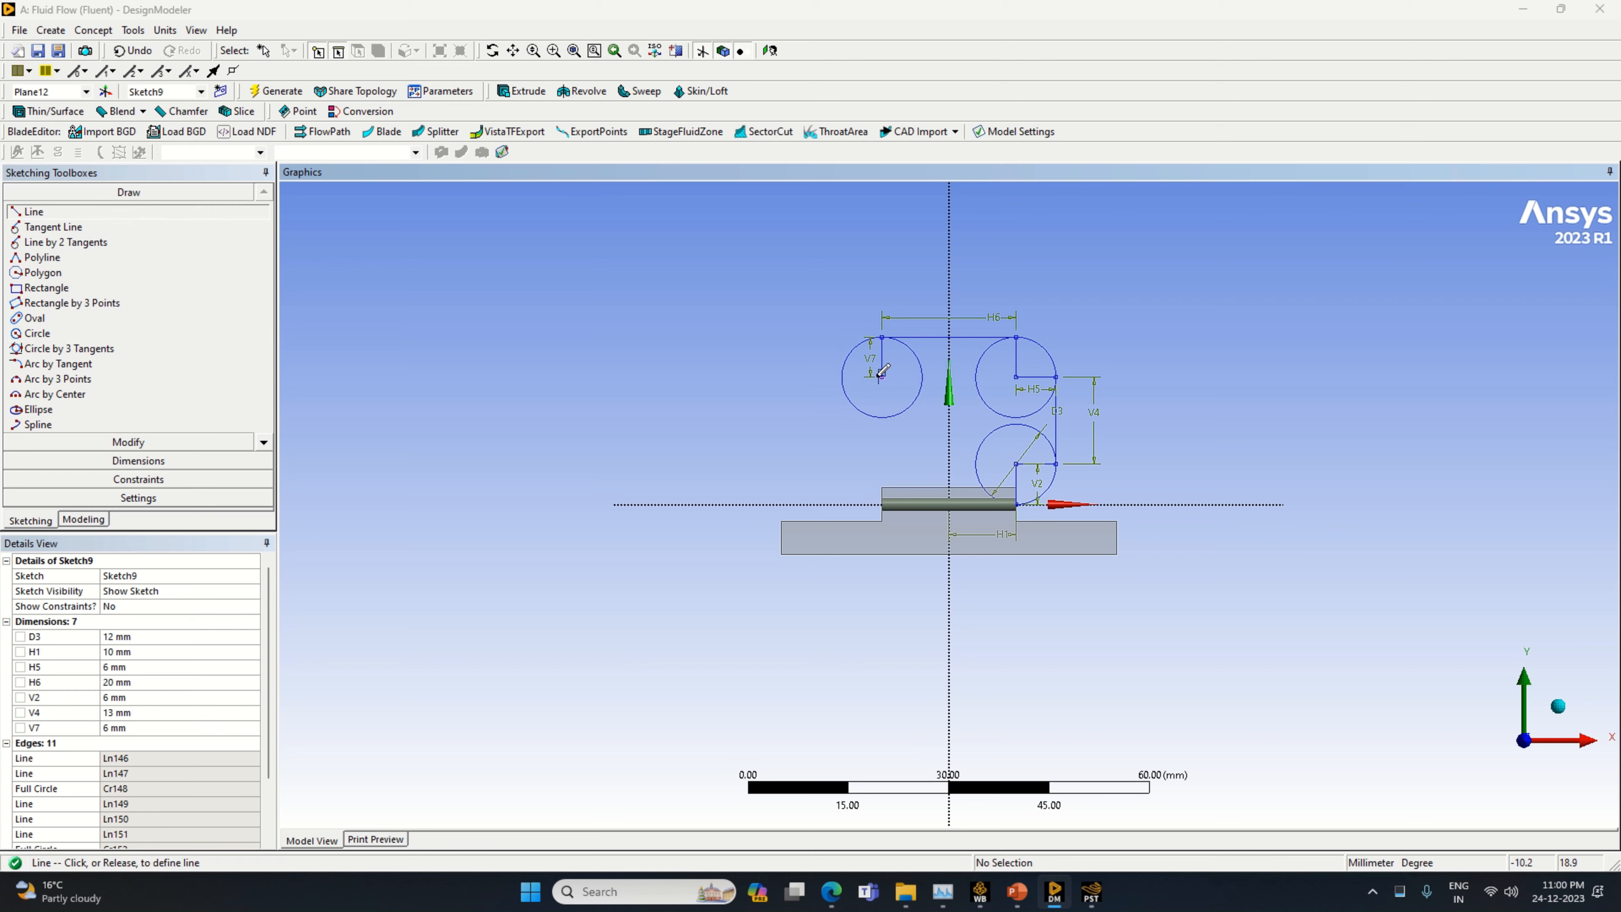
left_click(839, 376)
left_click(844, 377)
left_click(843, 475)
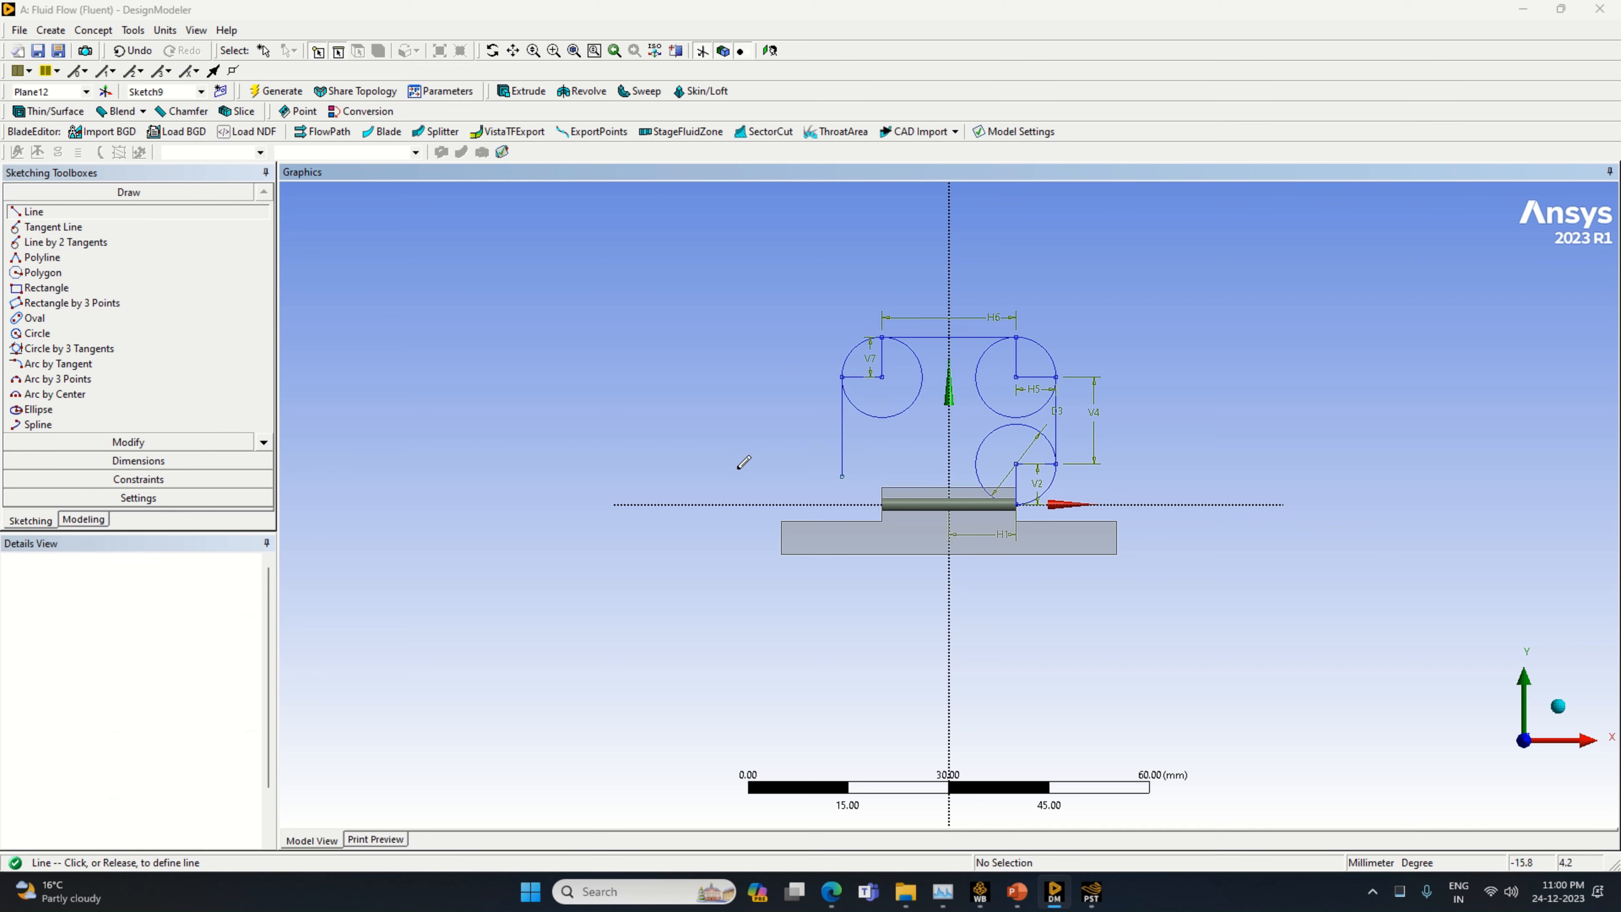
Dimension the vertical line below the upper-left circle to 13 mm
left_click(125, 465)
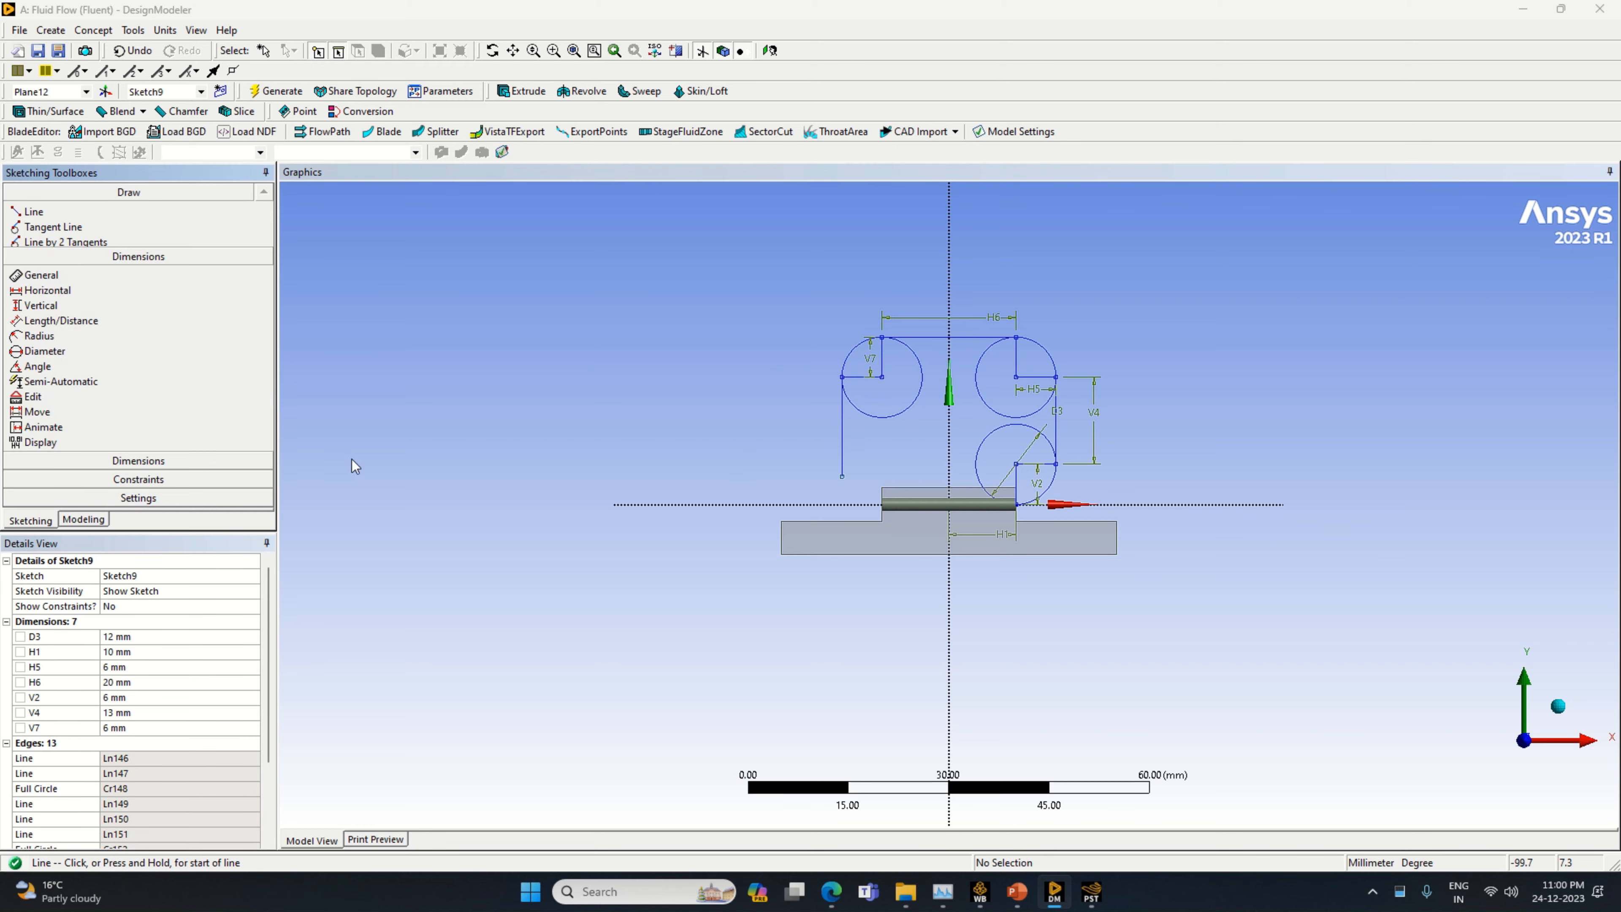
left_click(841, 443)
left_click(813, 424)
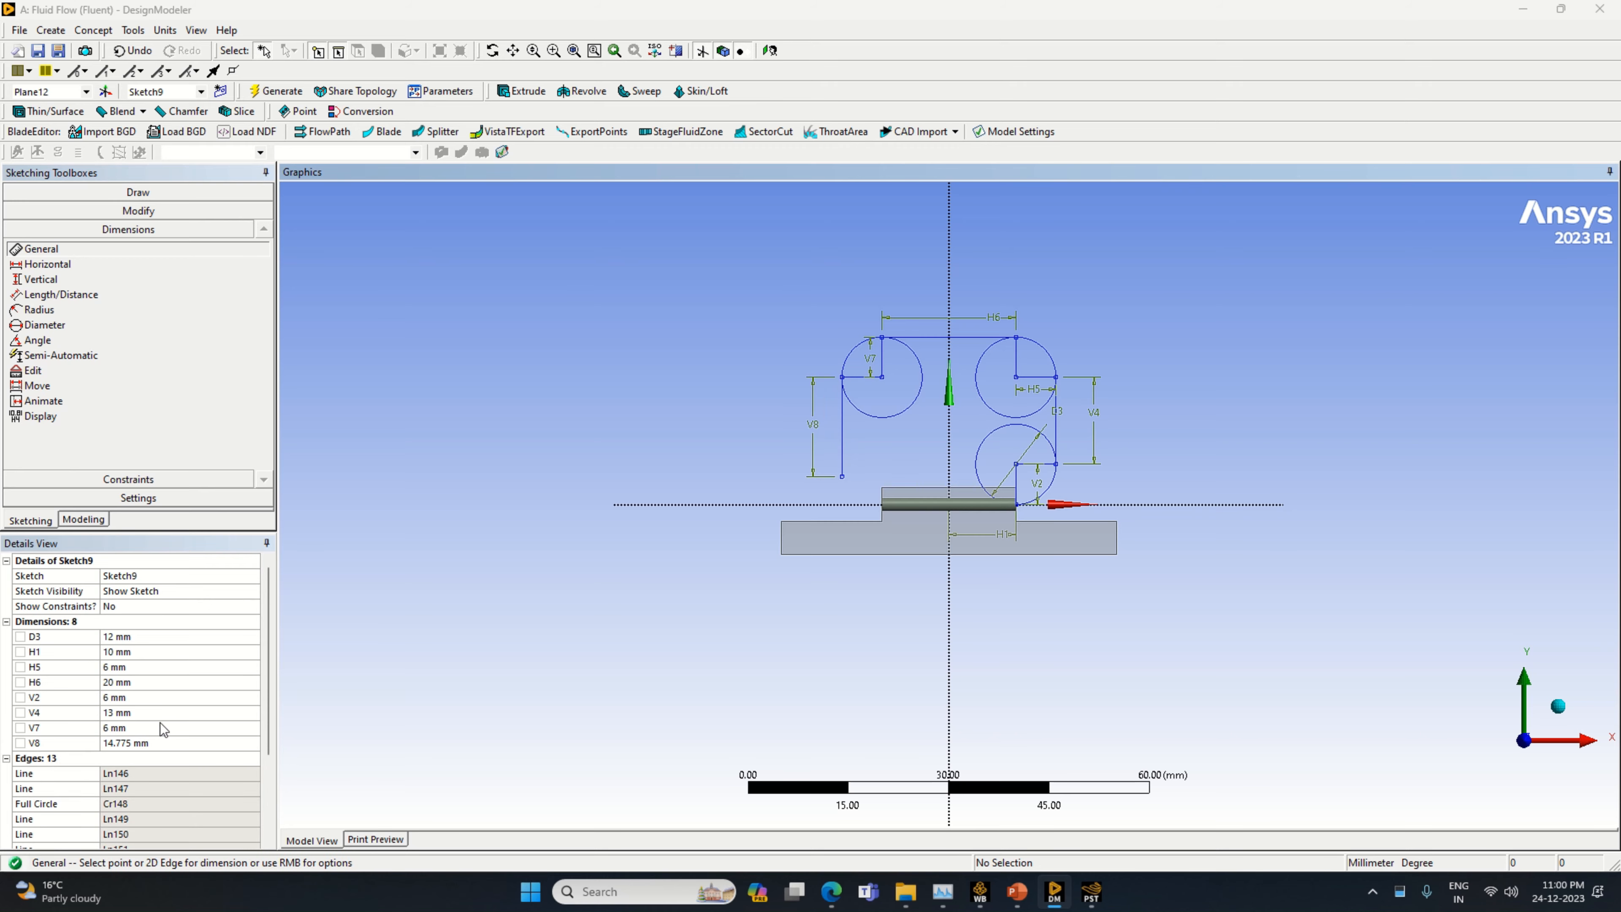
left_click(158, 741)
type("13")
key("Return")
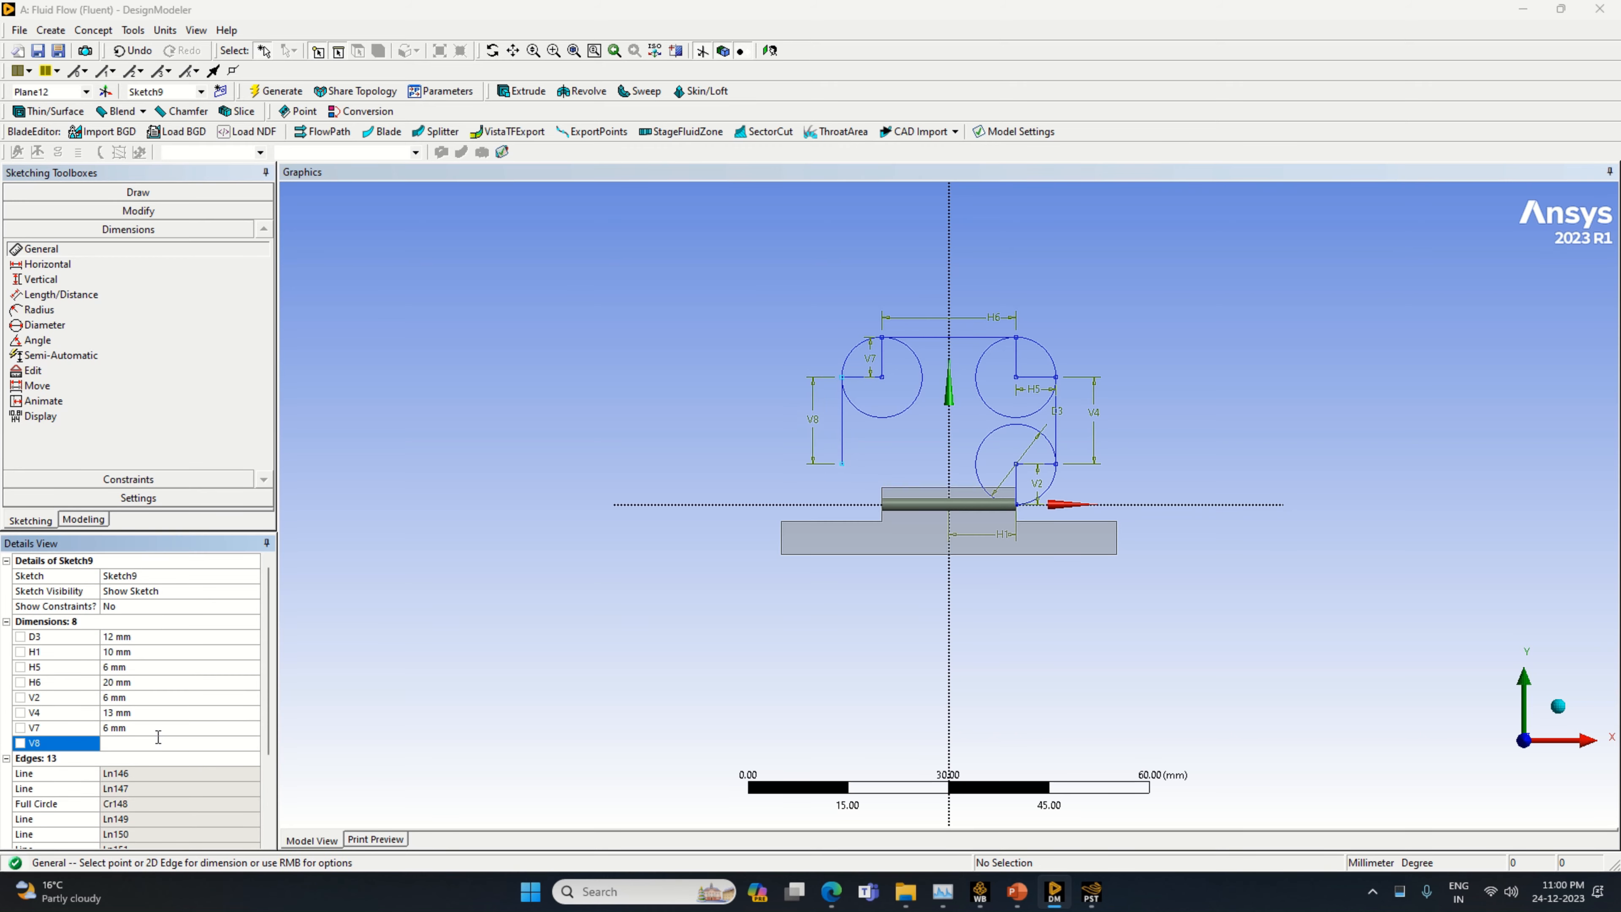
Draw a horizontal line about 6.8 mm long from the lower end of the left 13 mm line toward the Y axis
left_click(138, 192)
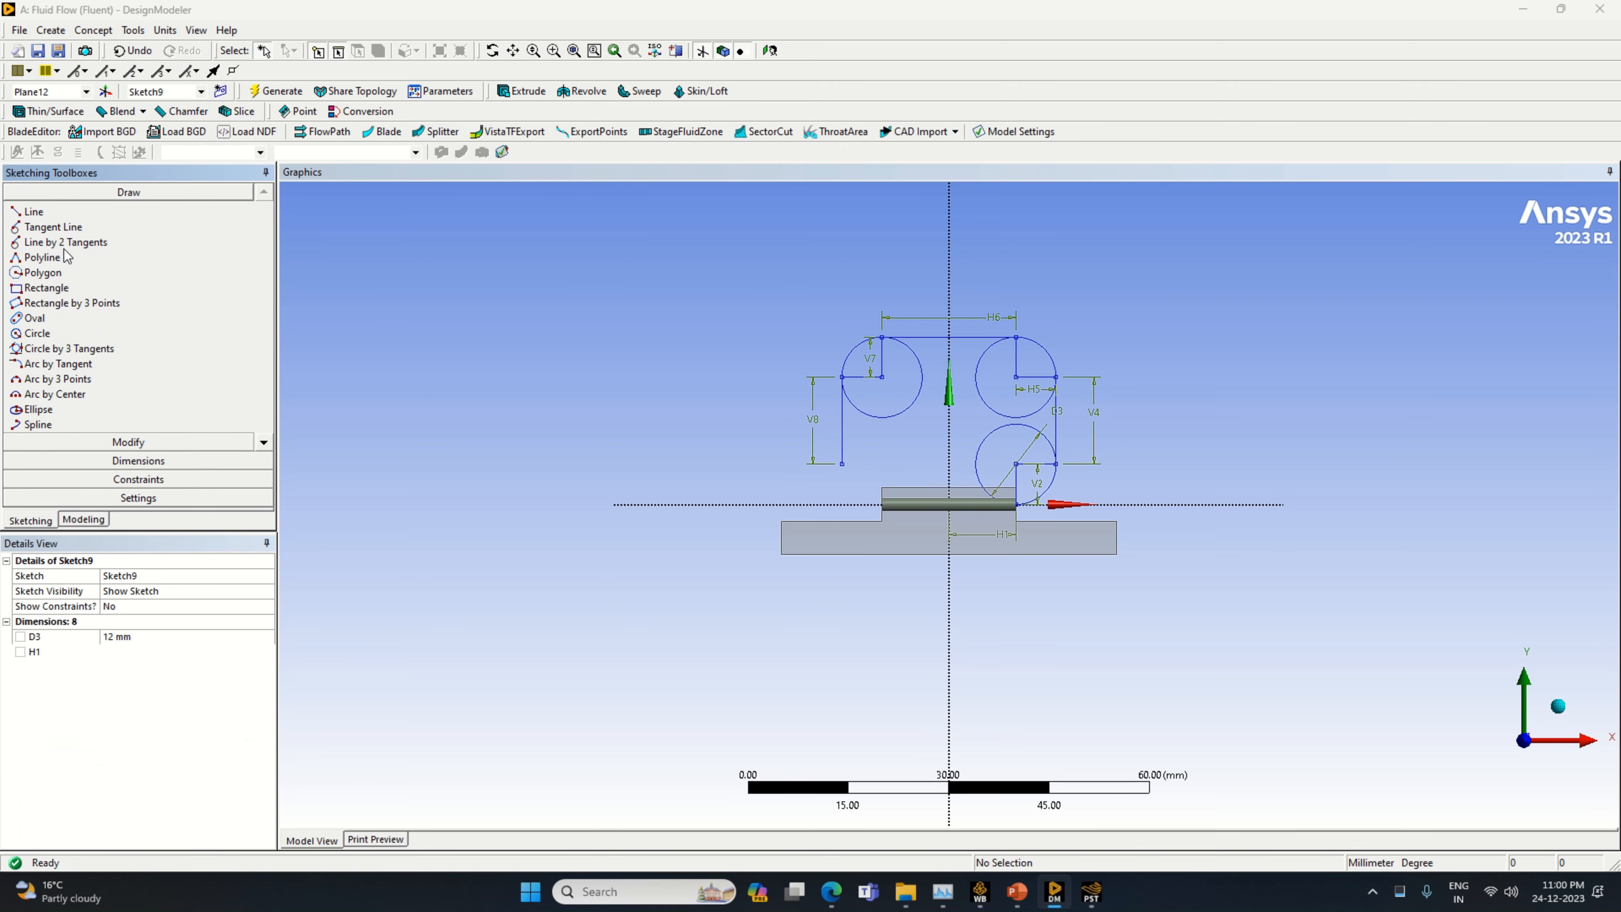
left_click(121, 211)
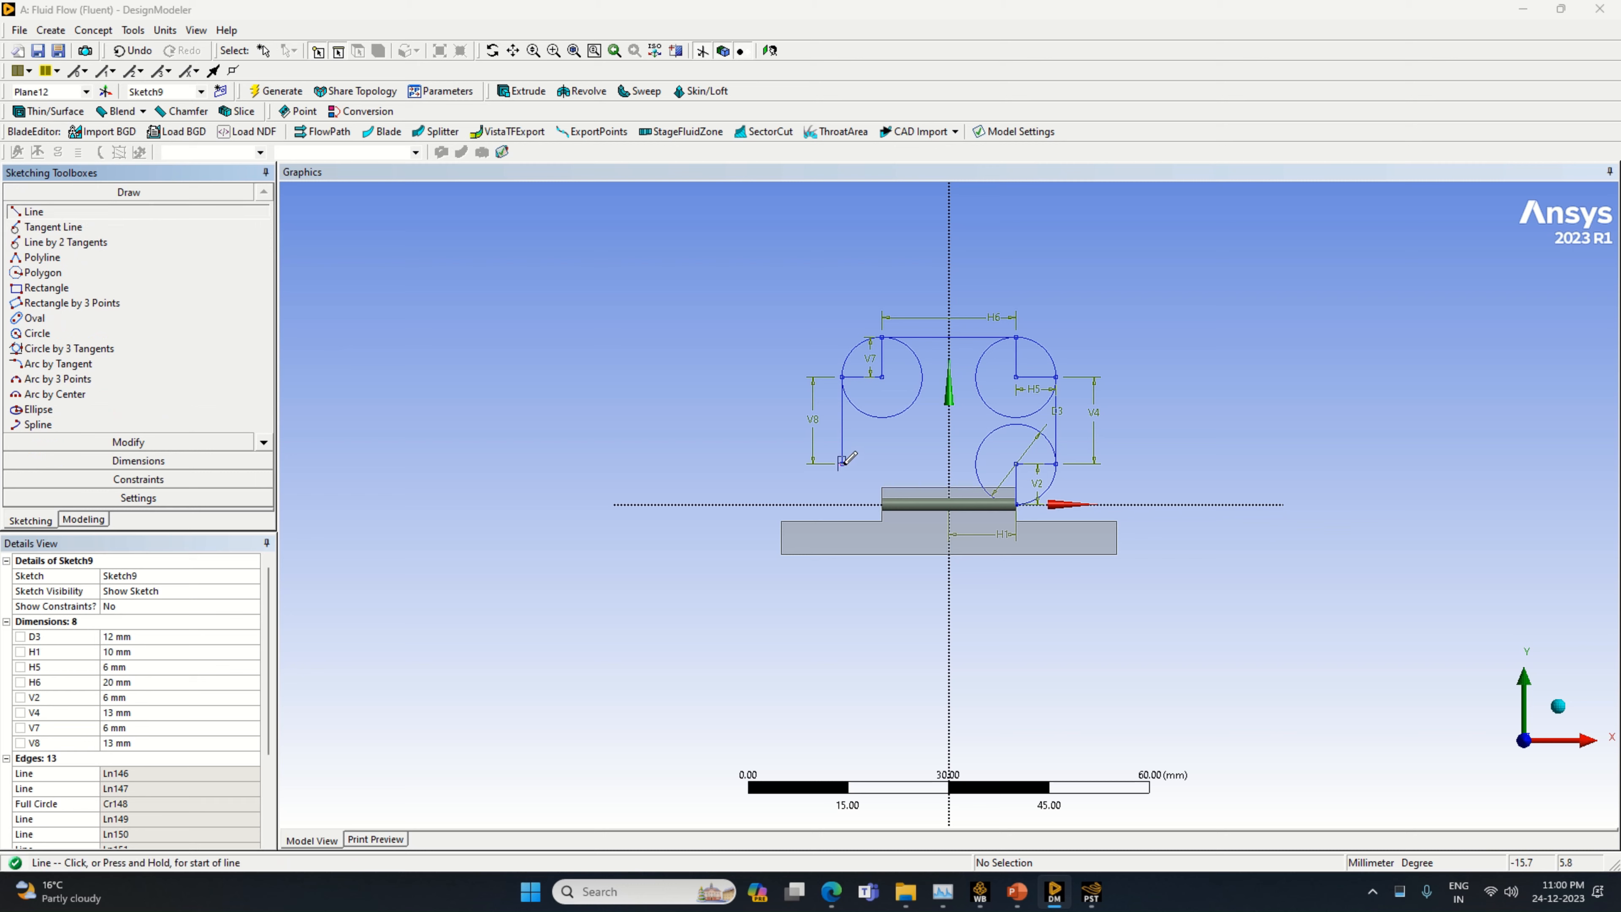
left_click(842, 462)
left_click(884, 466)
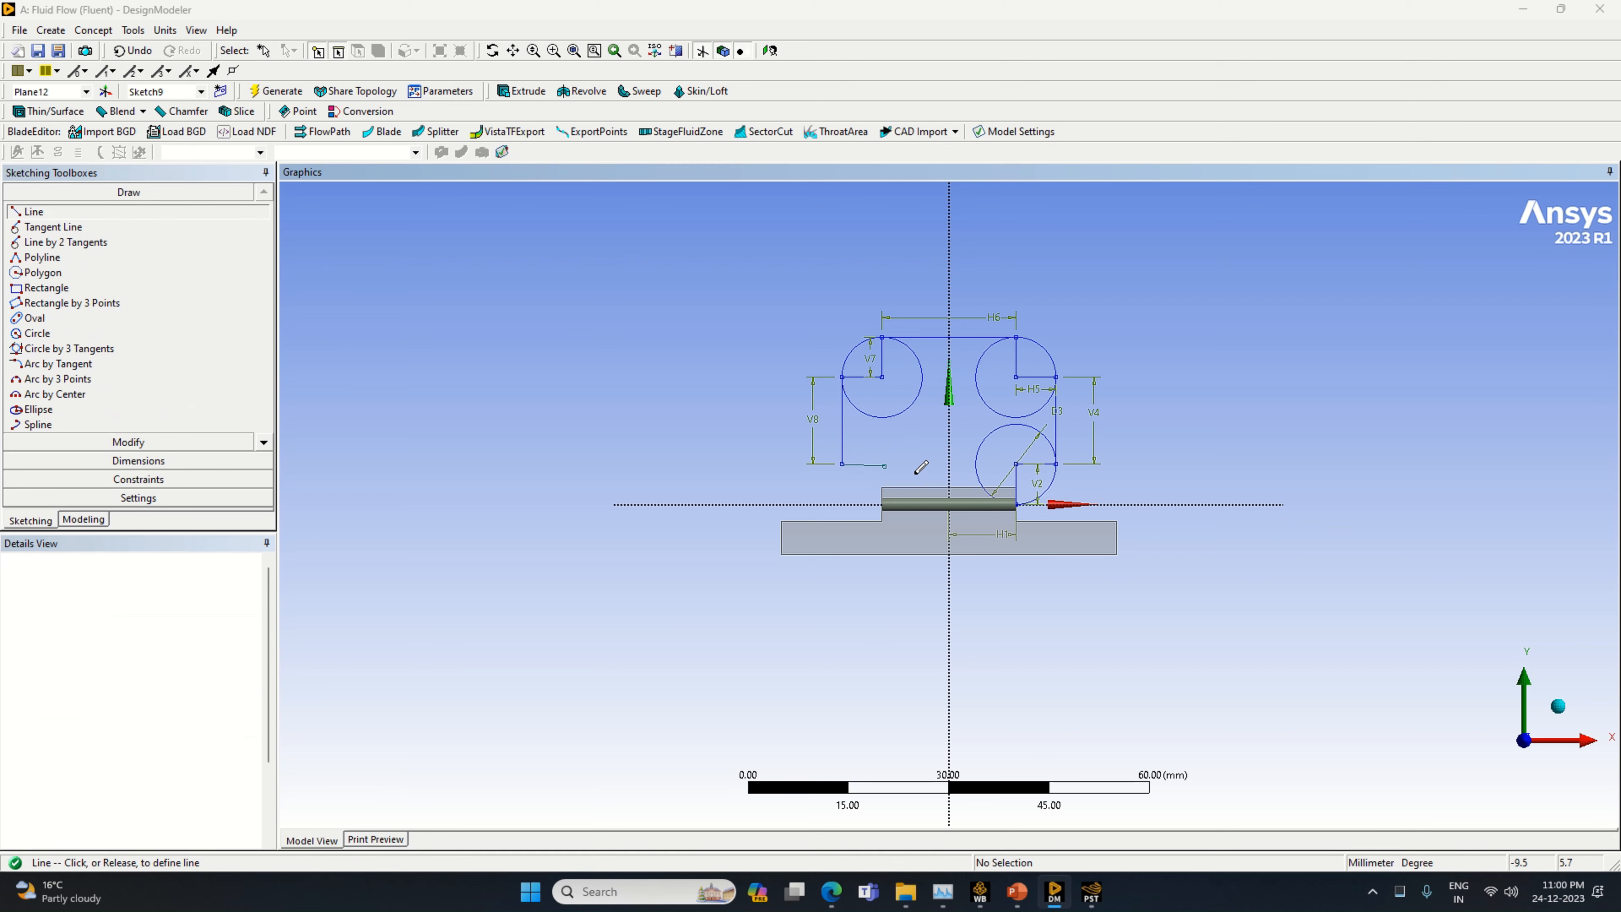
left_click(134, 51)
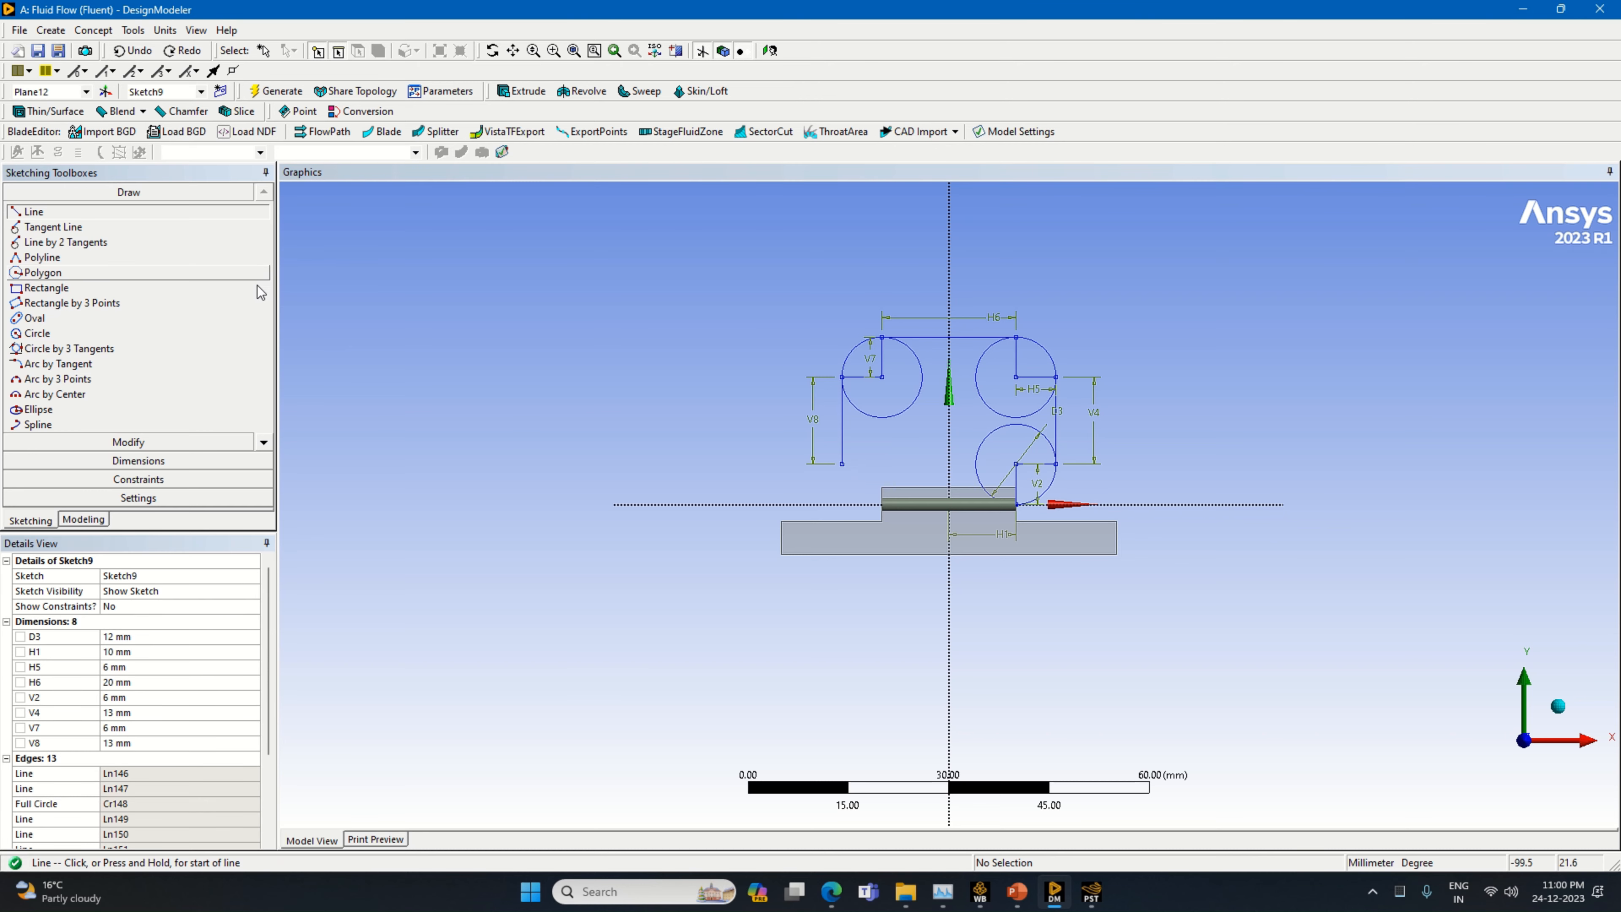
left_click(842, 461)
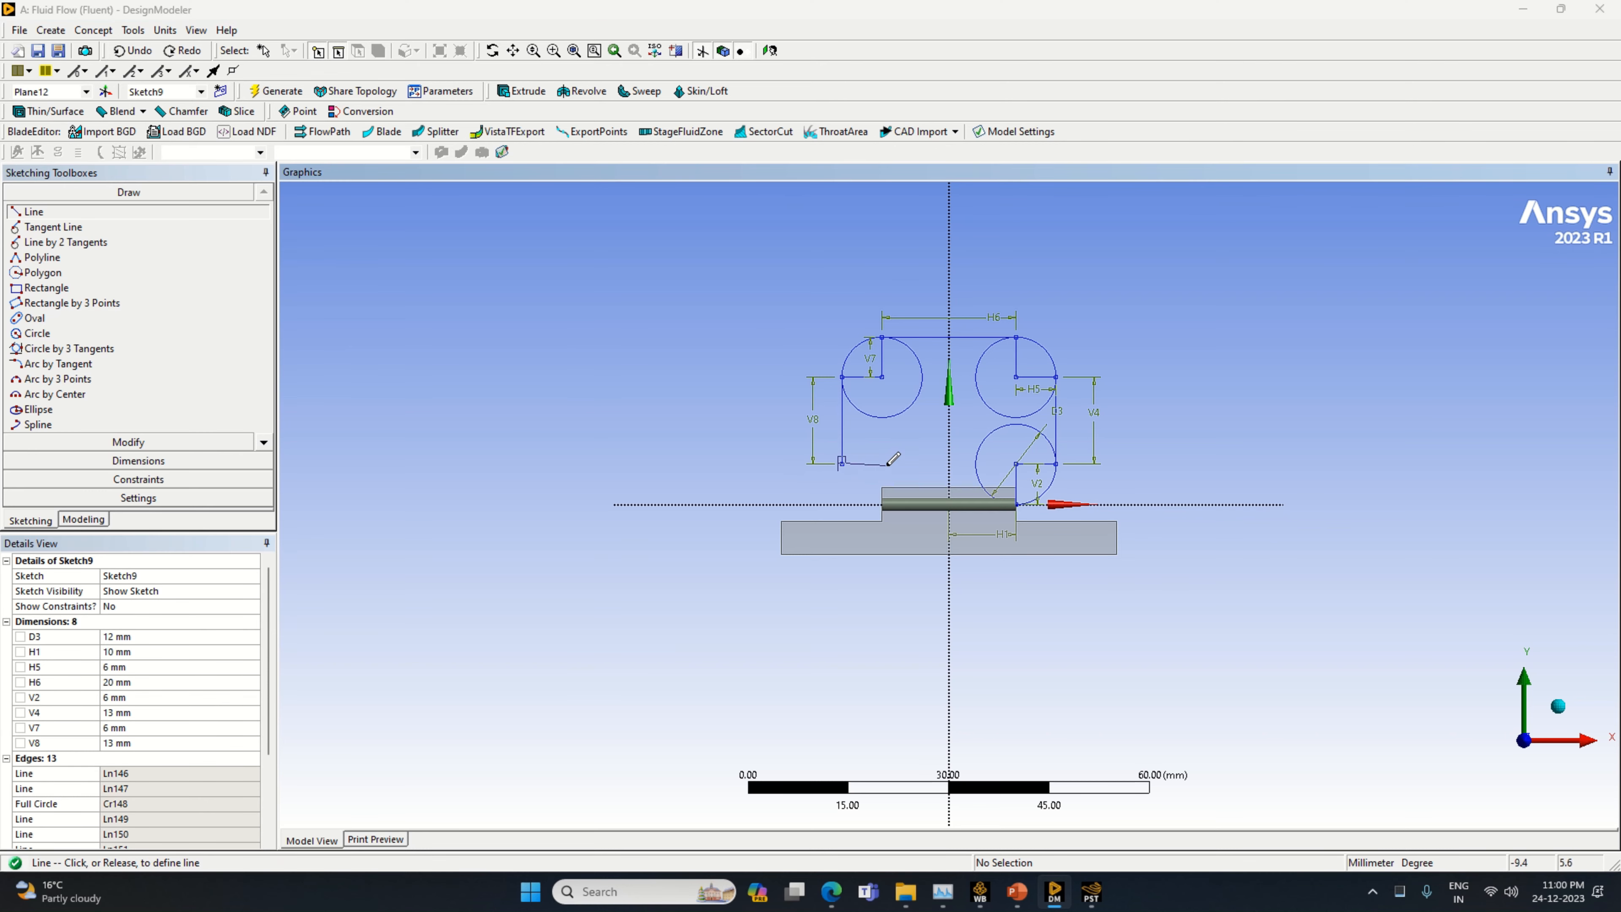
left_click(886, 464)
Dimension the new short horizontal line at the lower left to 6 mm
left_click(138, 461)
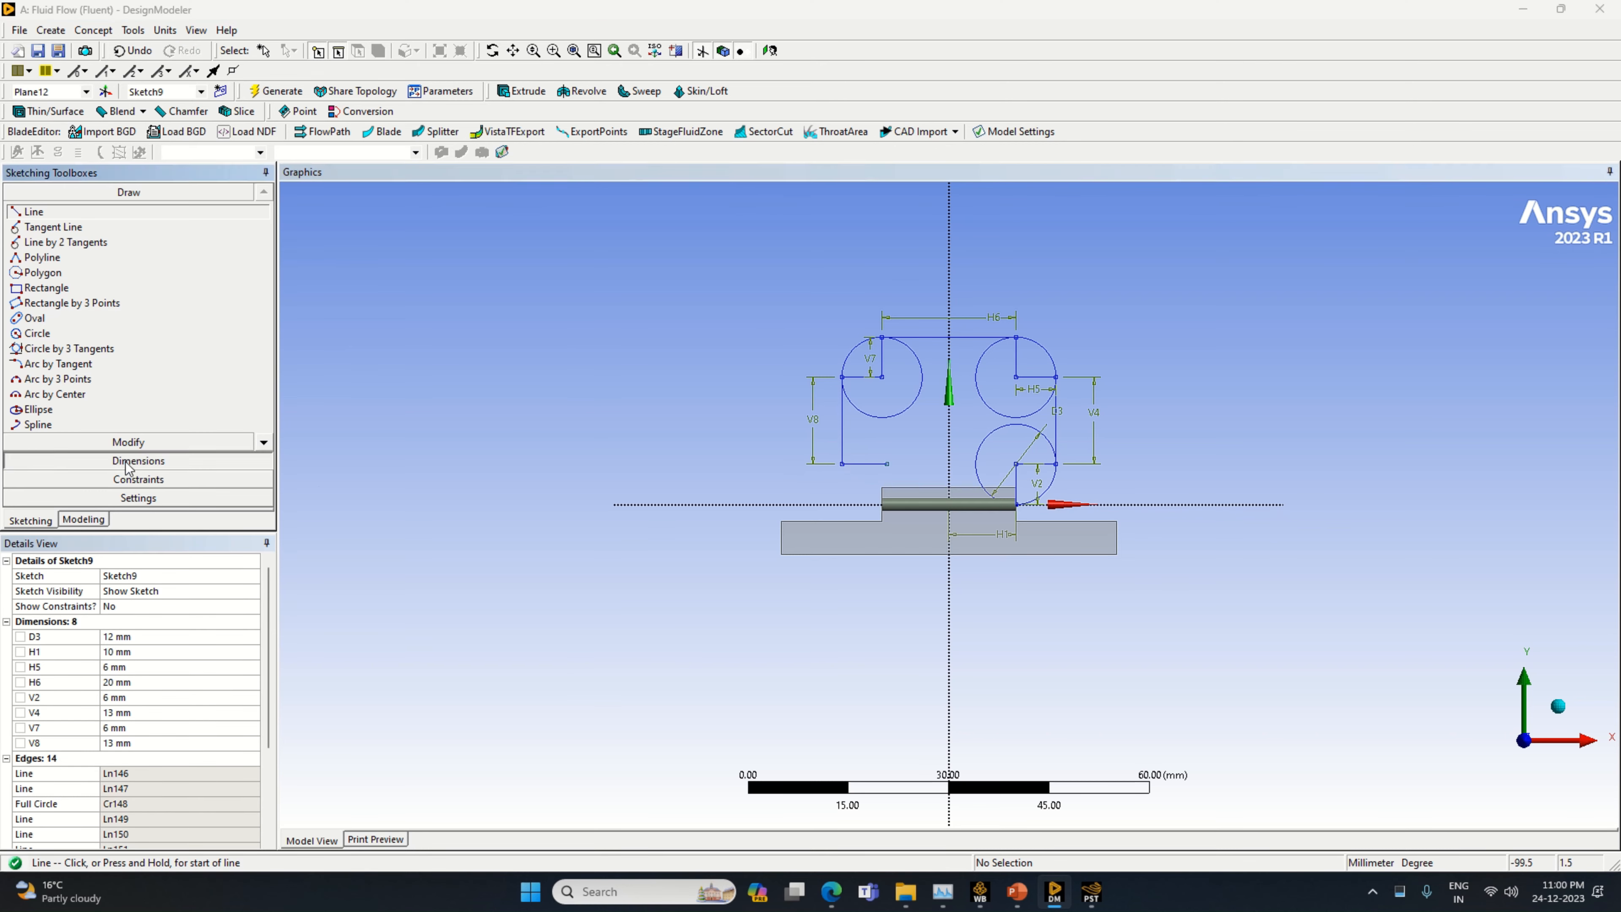
left_click(884, 466)
left_click(874, 448)
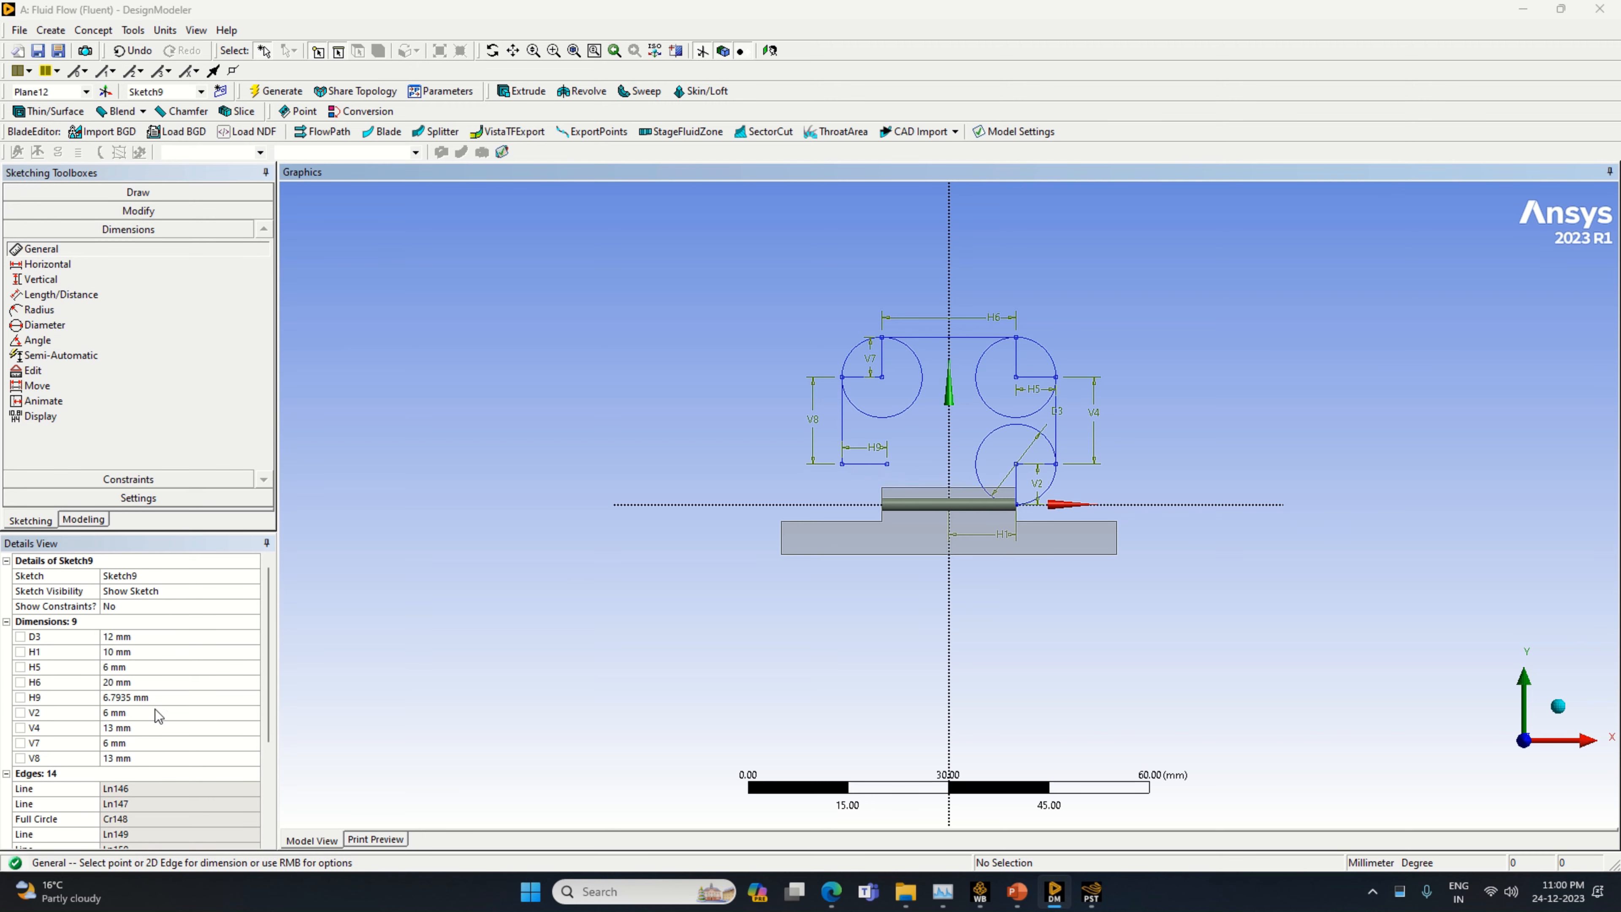
left_click(154, 697)
type("6")
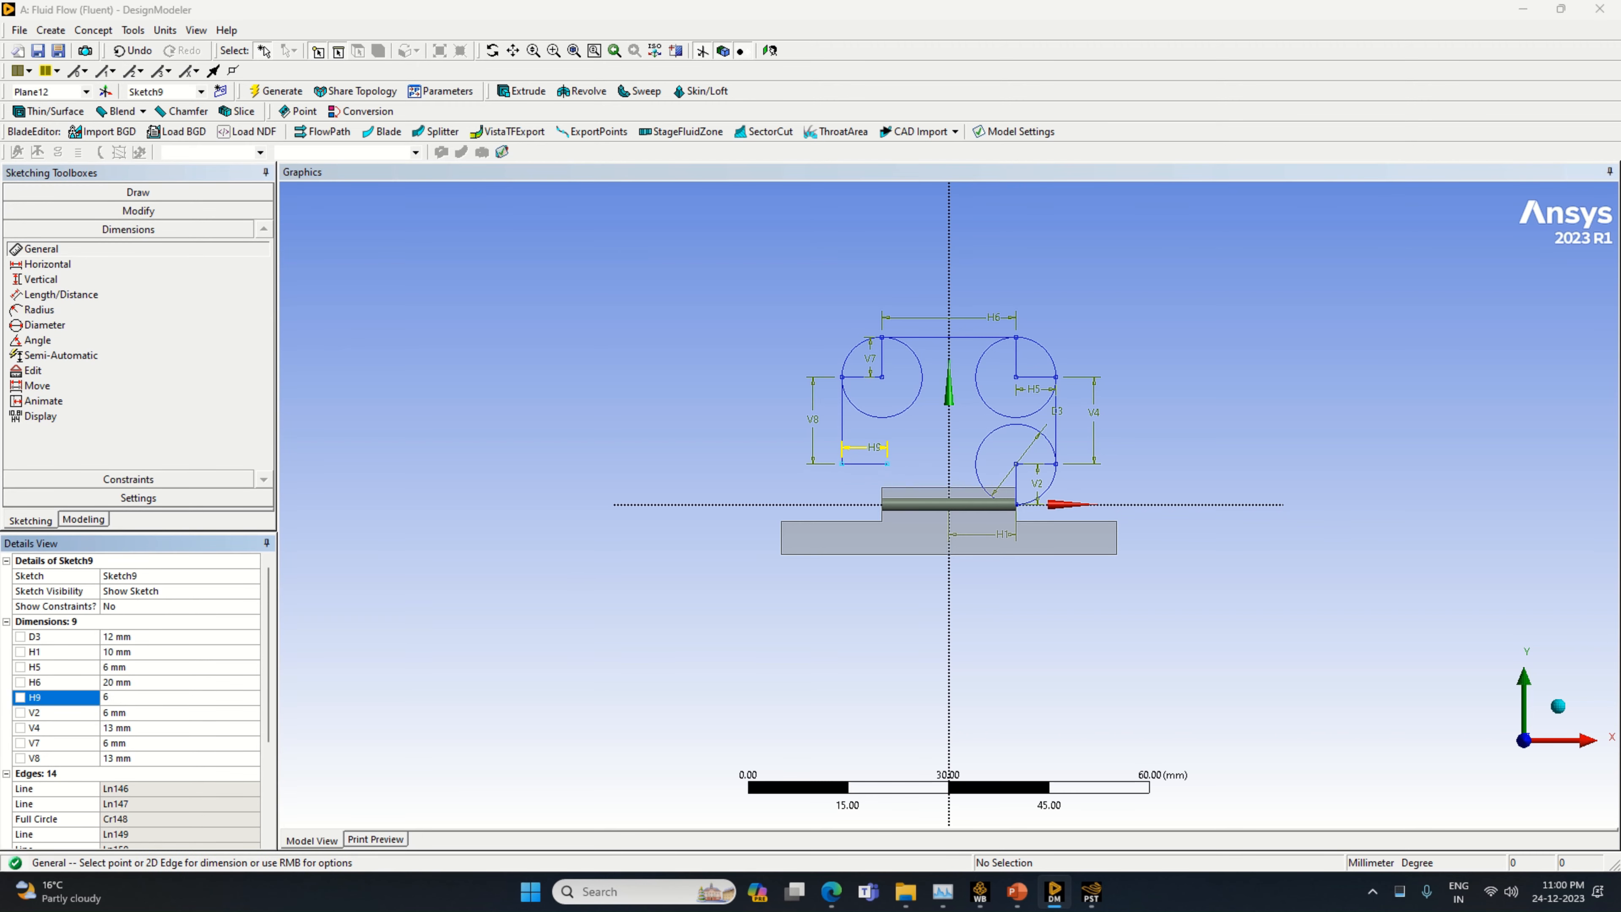
Draw a circle about 10.3 mm in diameter centered on the free end of the lower-left 6 mm line
left_click(138, 192)
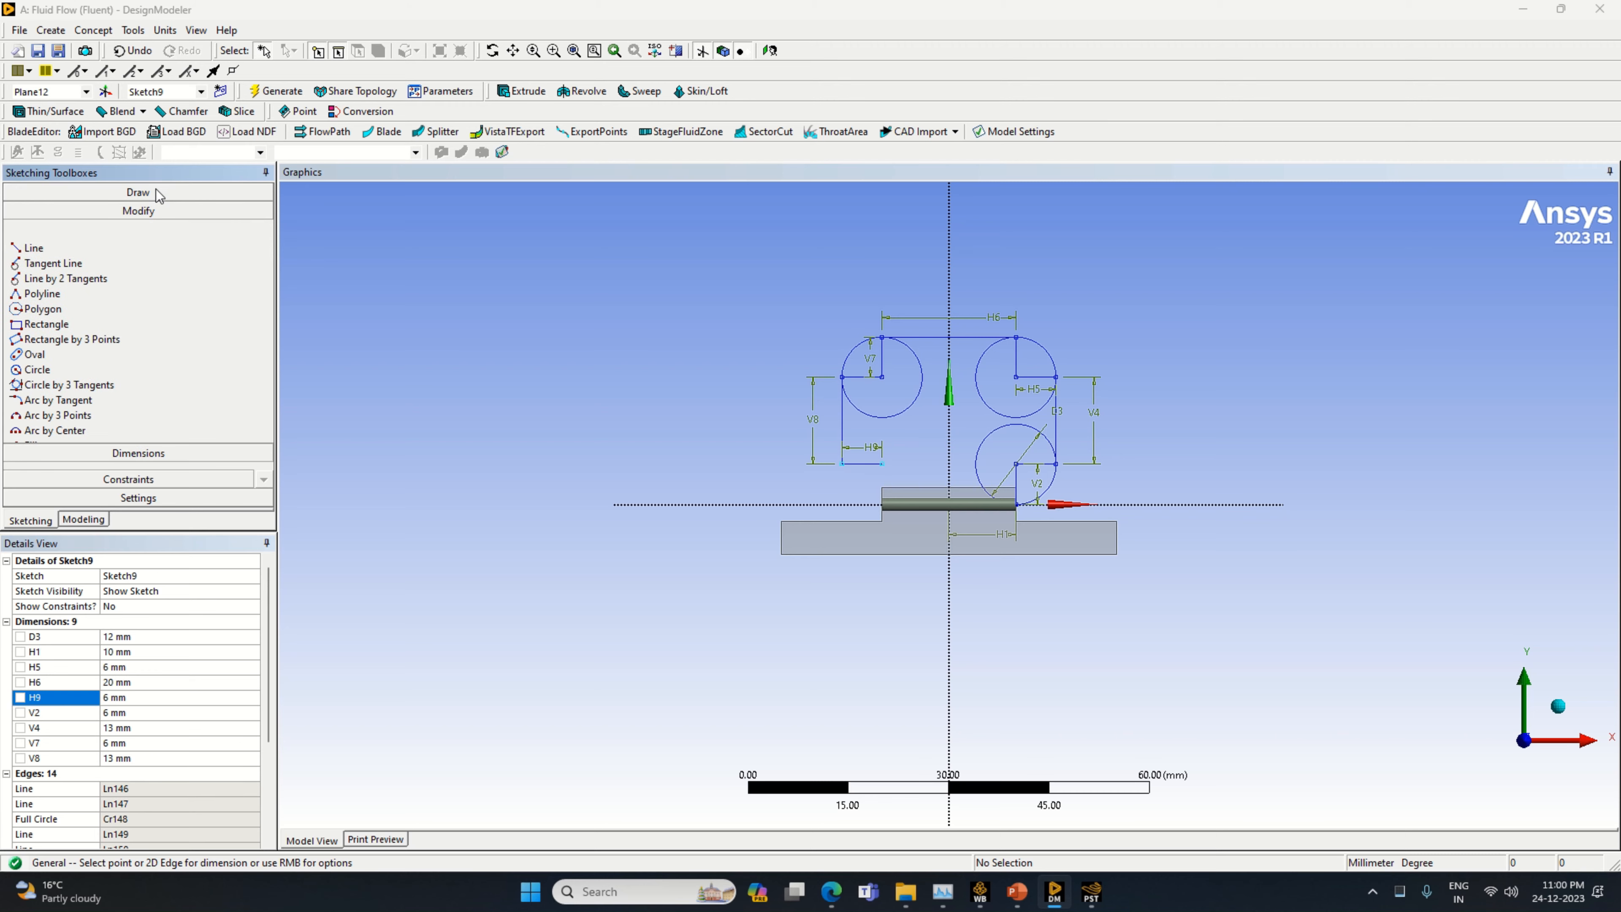
left_click(80, 334)
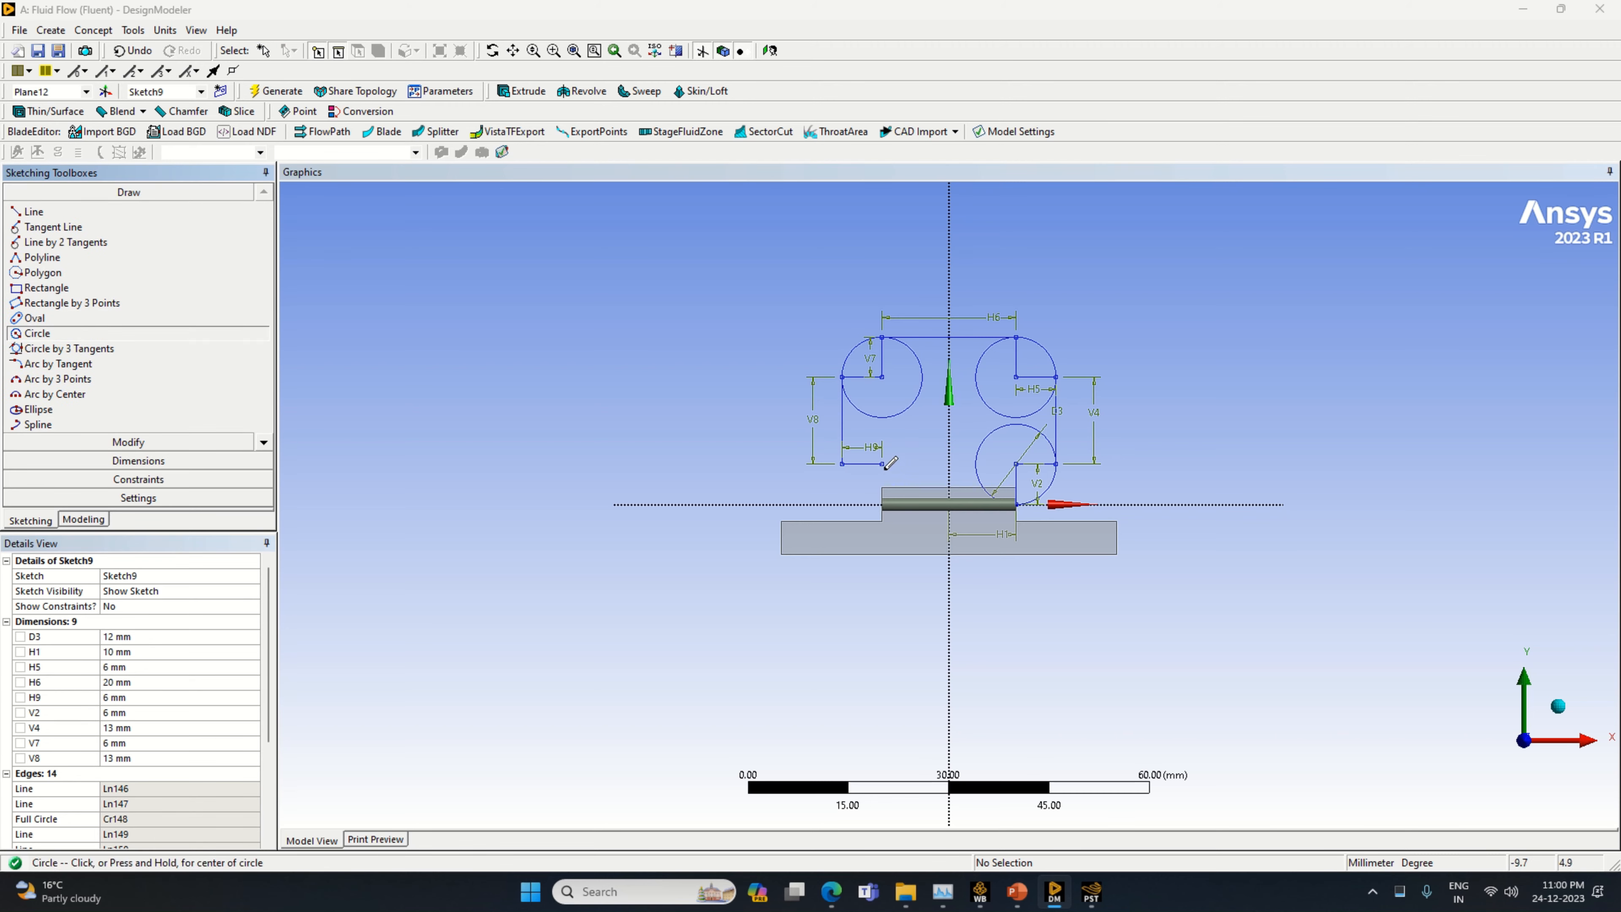
left_click(883, 464)
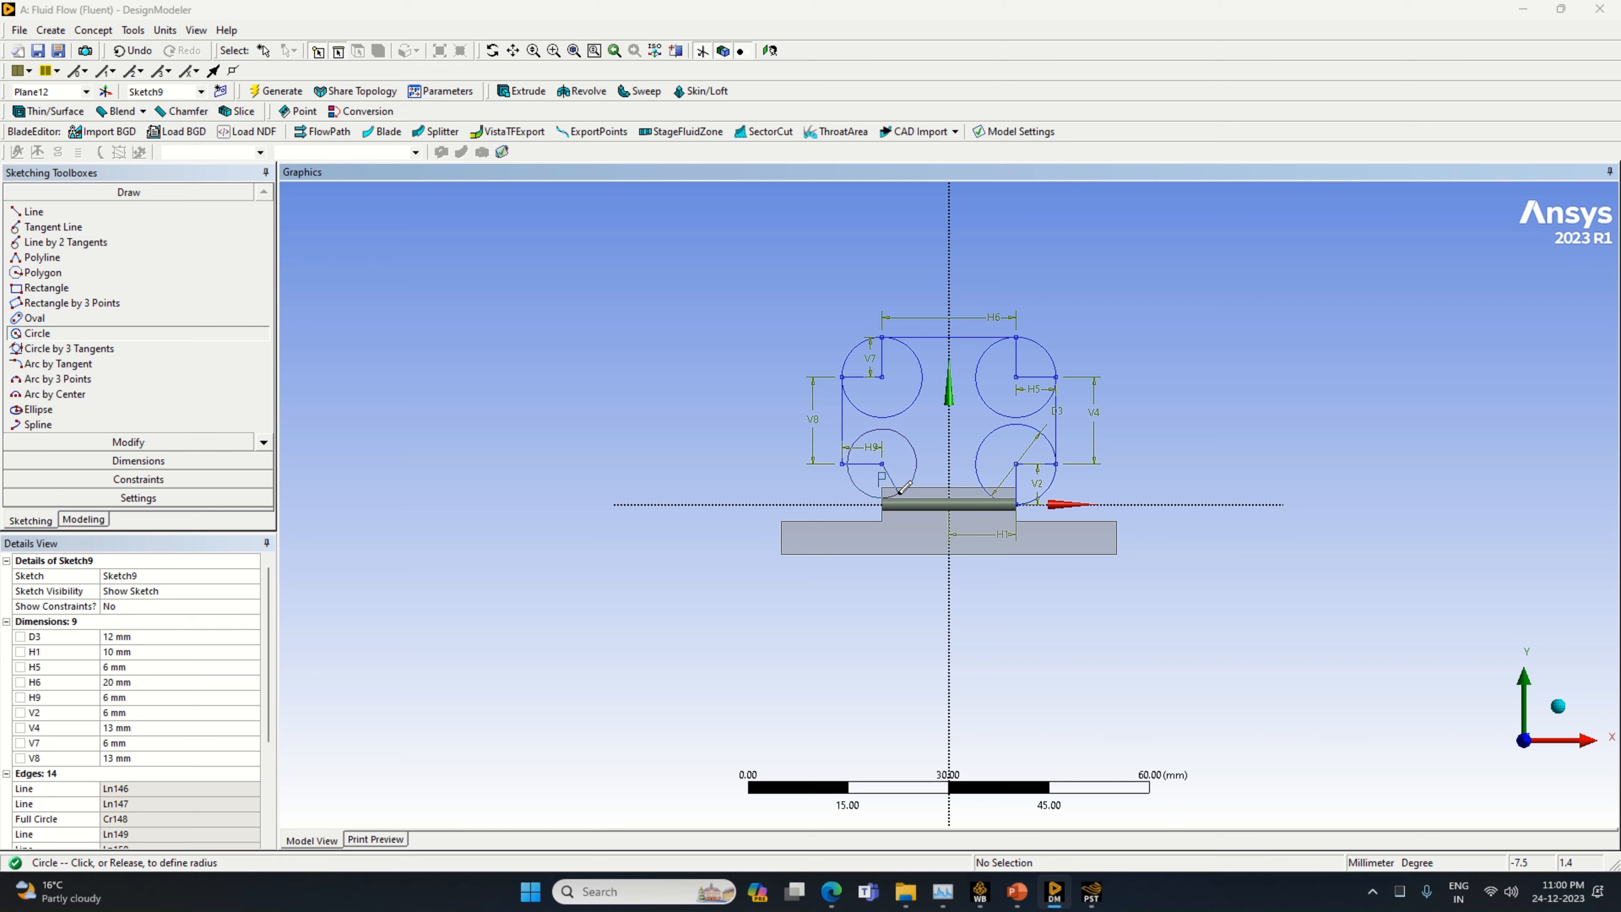
left_click(903, 488)
Dimension the lower-left circle's diameter to 12 mm
left_click(138, 461)
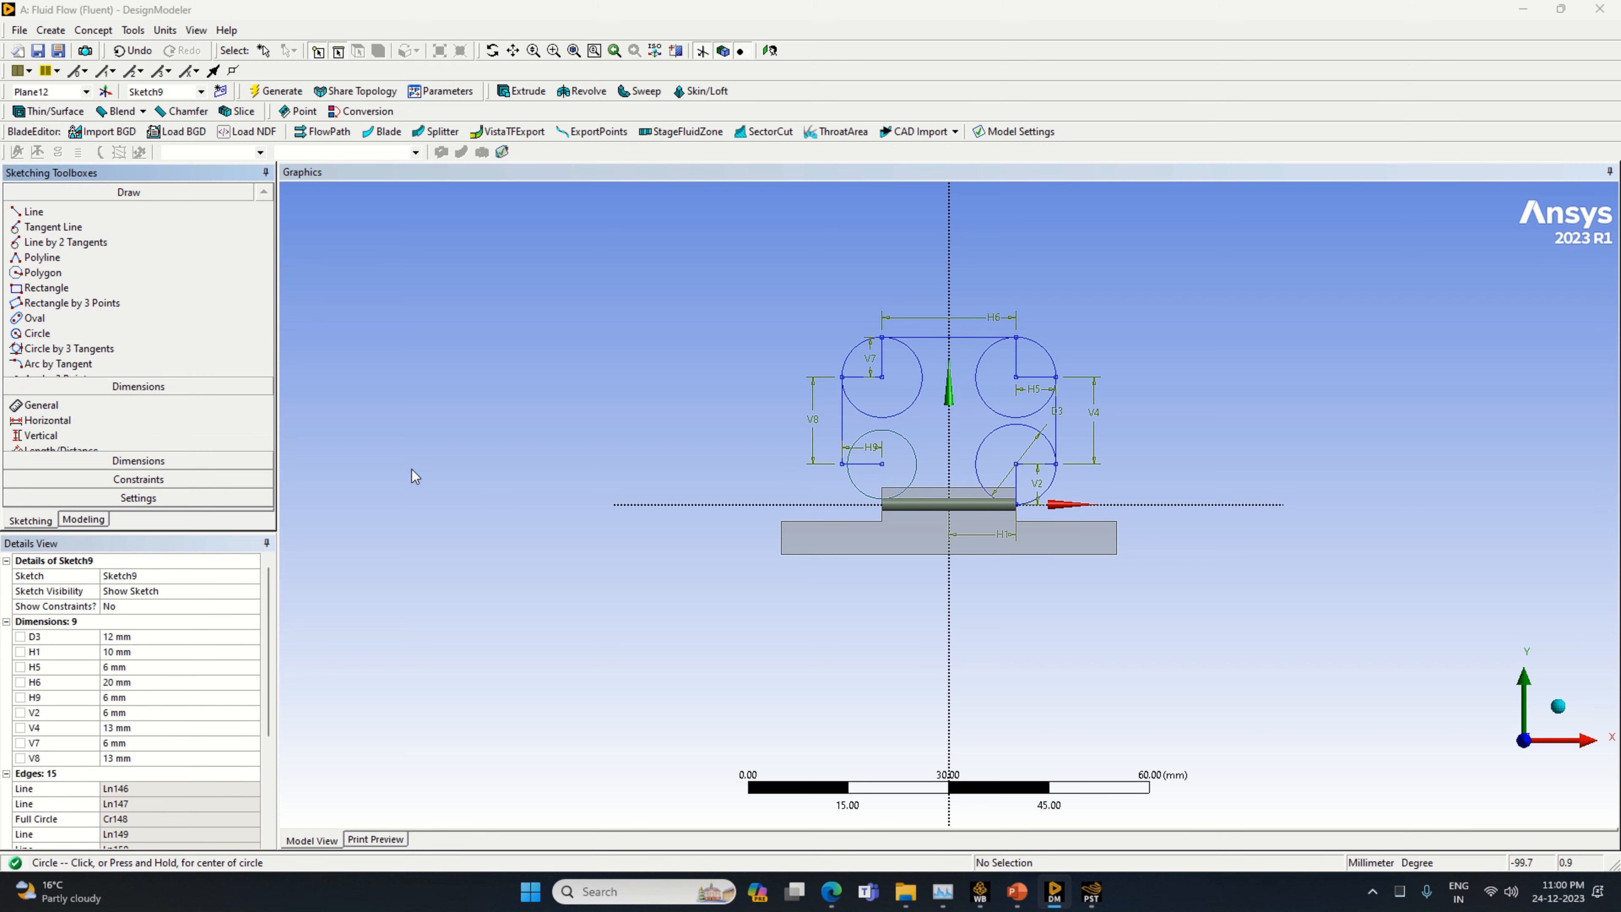
left_click(907, 495)
left_click(836, 508)
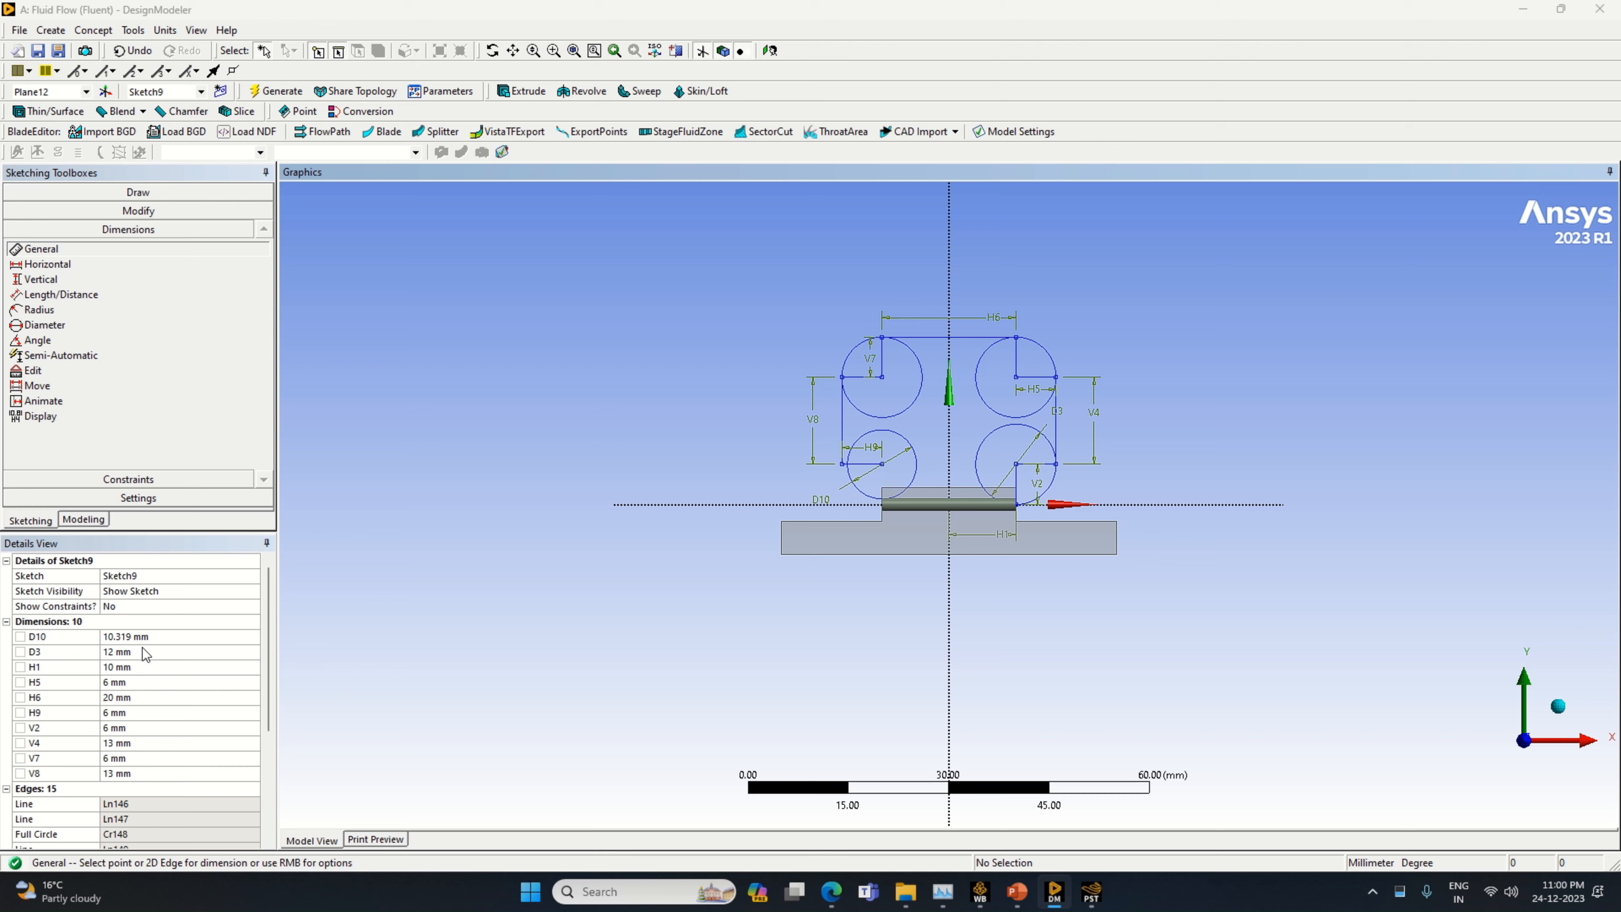
left_click(149, 636)
type("12")
key("Return")
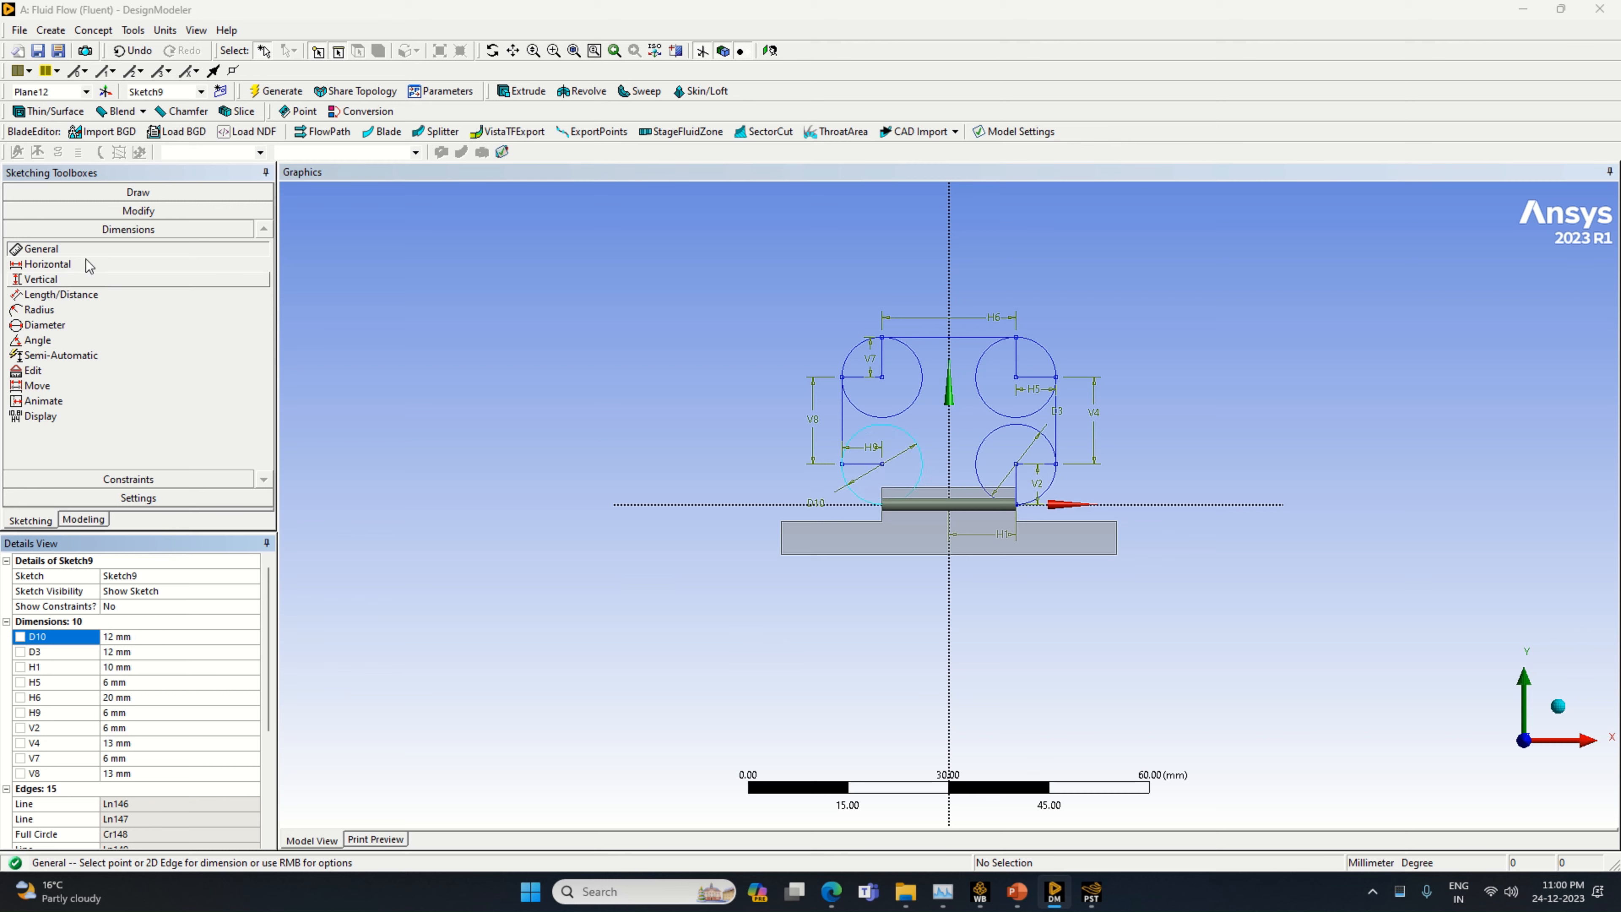
Trim the radius lines and inner arcs of the two right-hand circles, keeping only the outer corner arcs
left_click(138, 211)
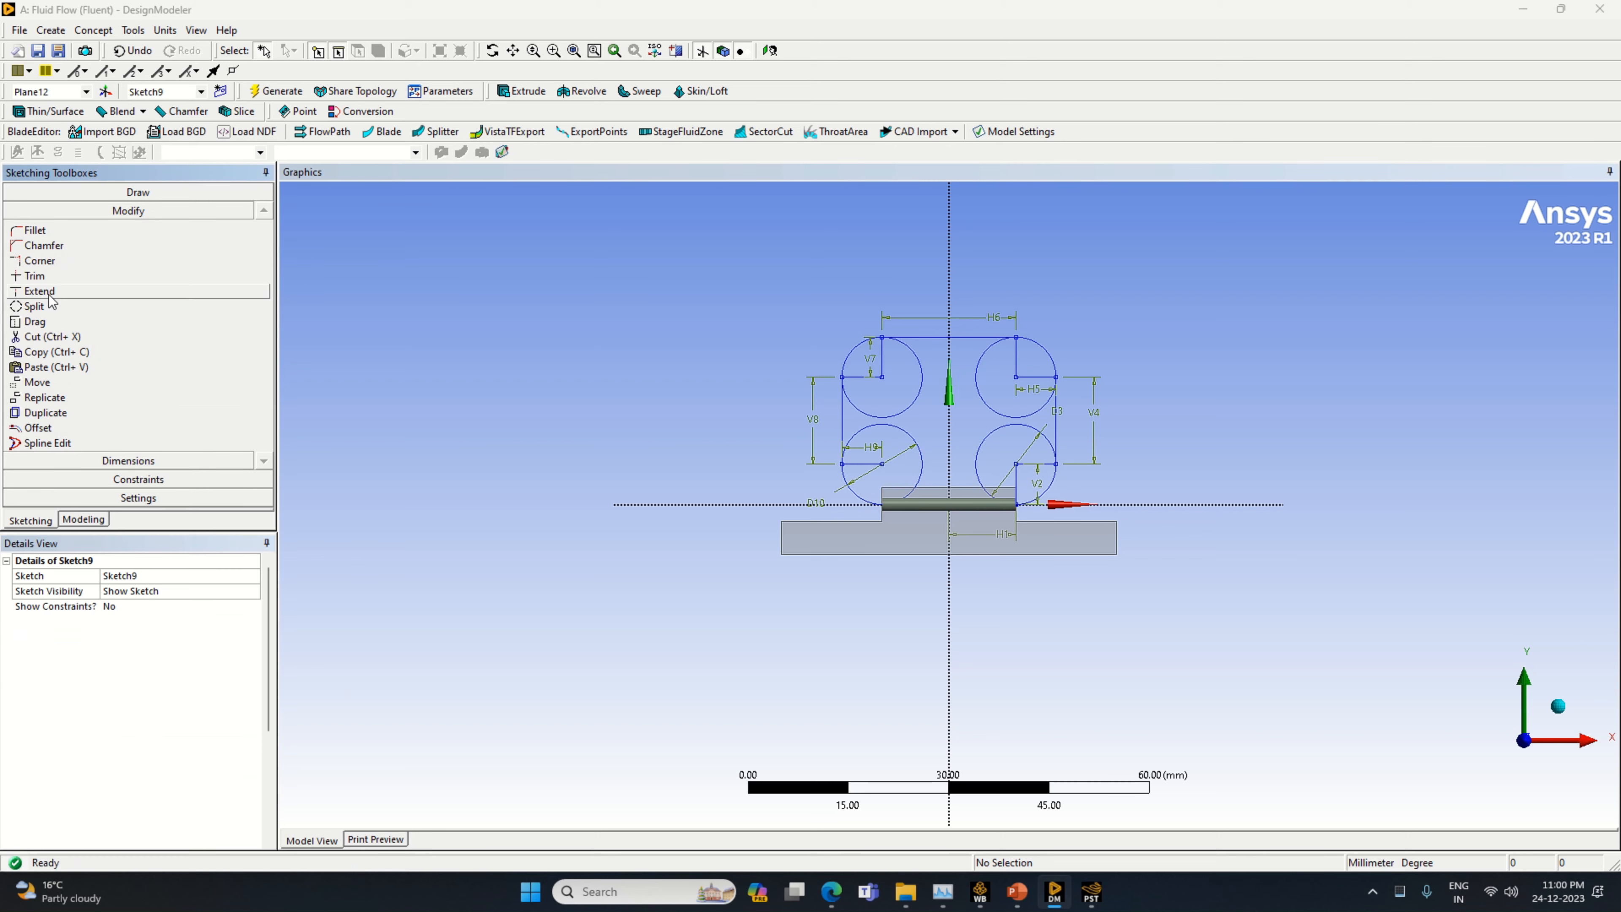
left_click(35, 275)
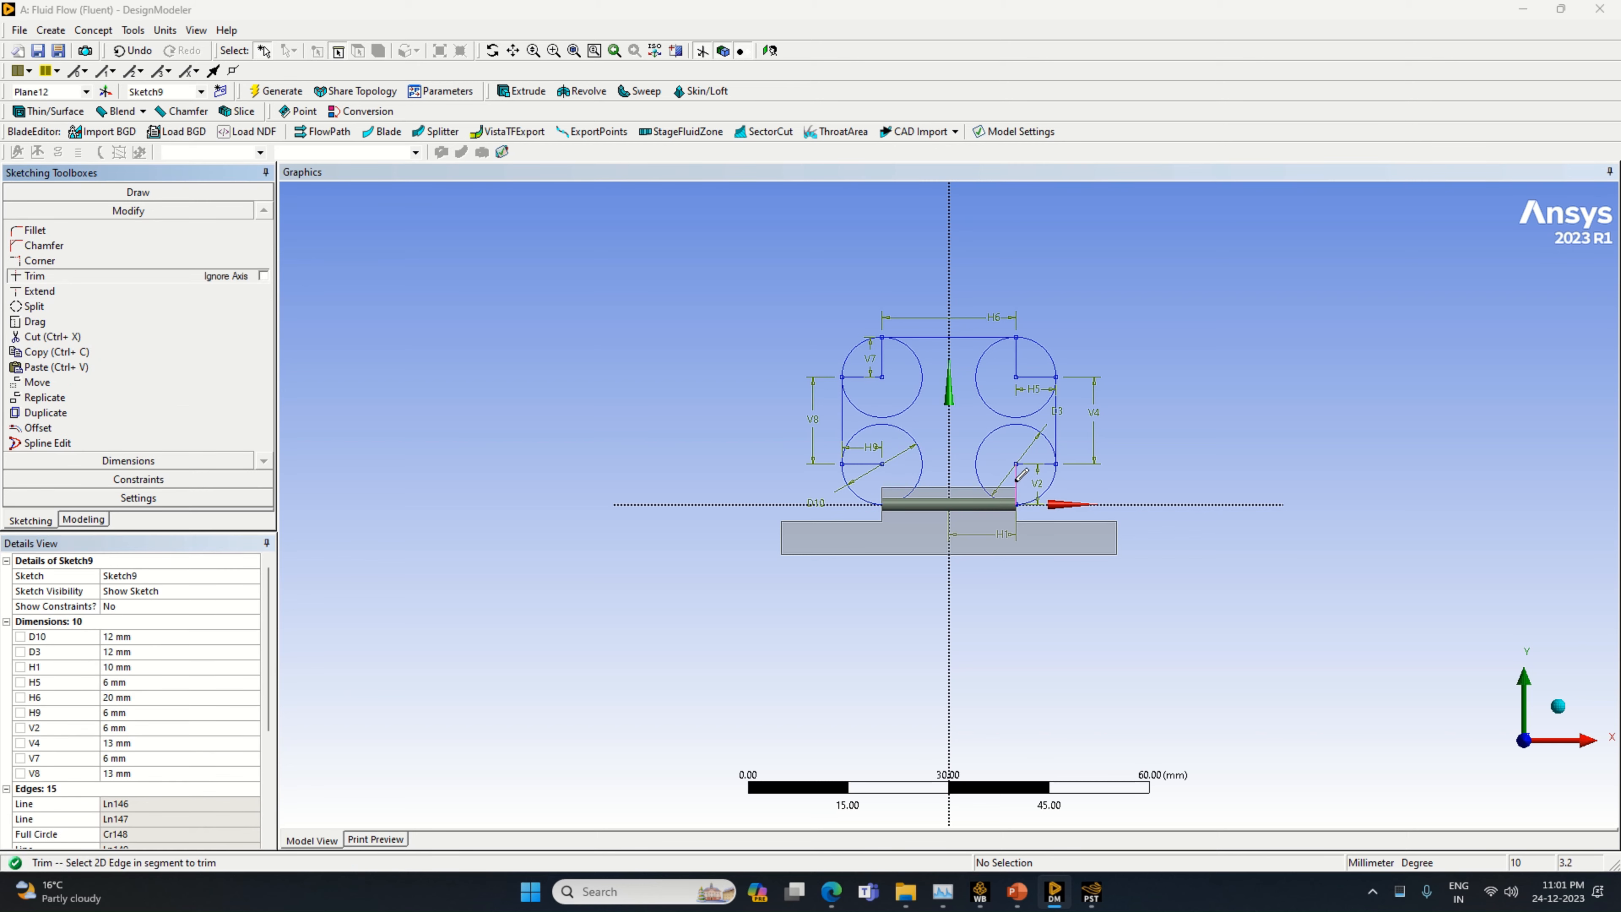
left_click(1017, 482)
left_click(1004, 425)
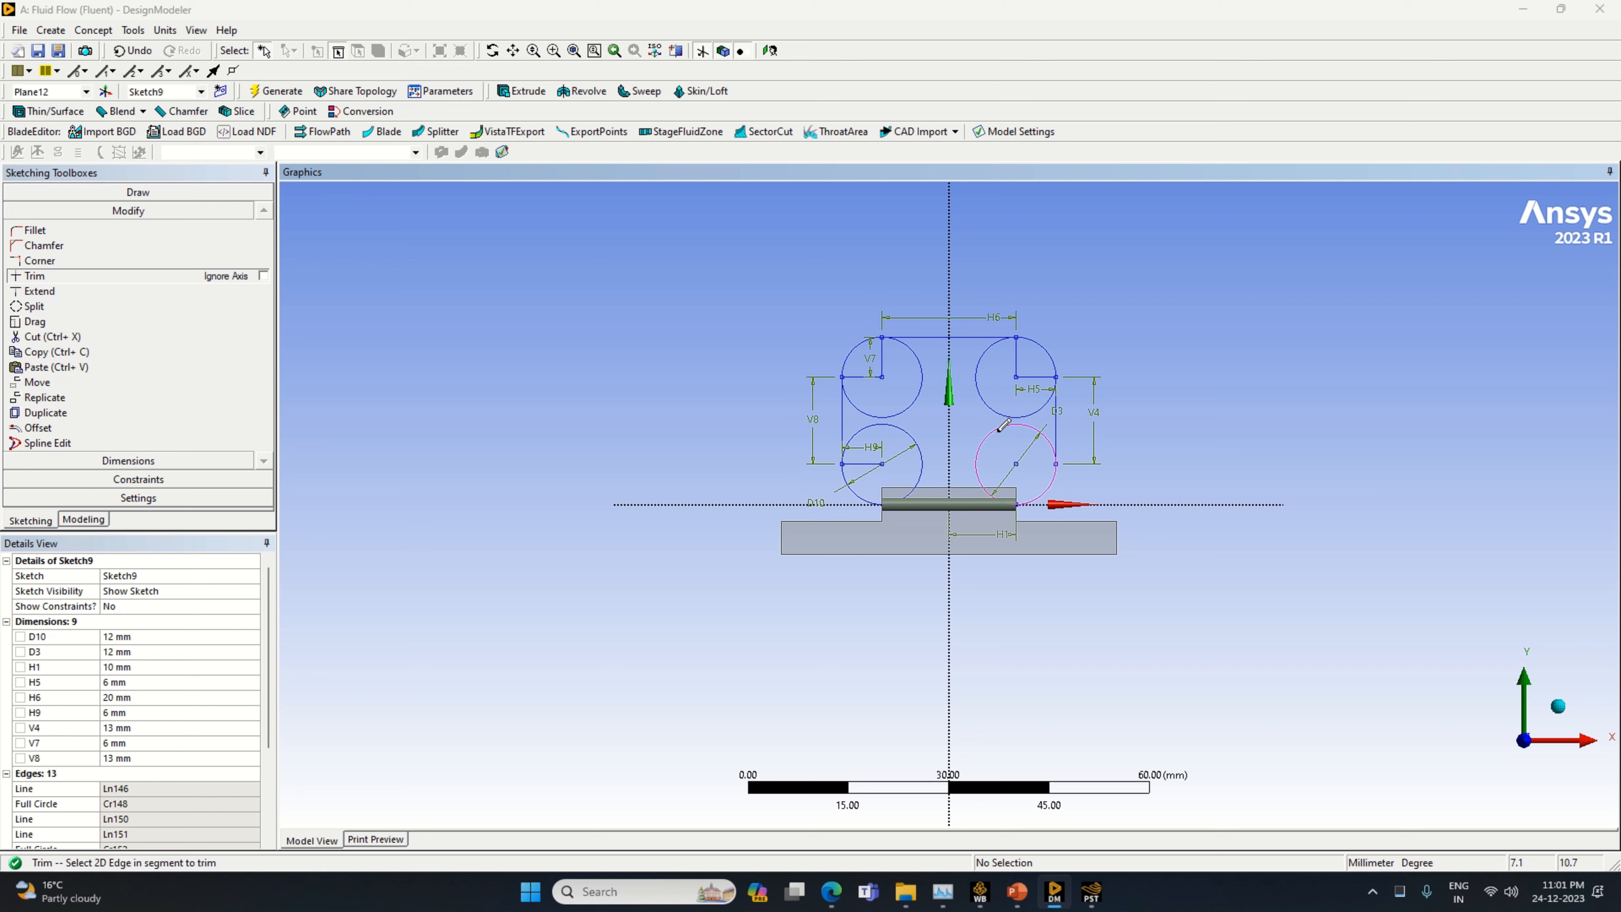
left_click(1031, 377)
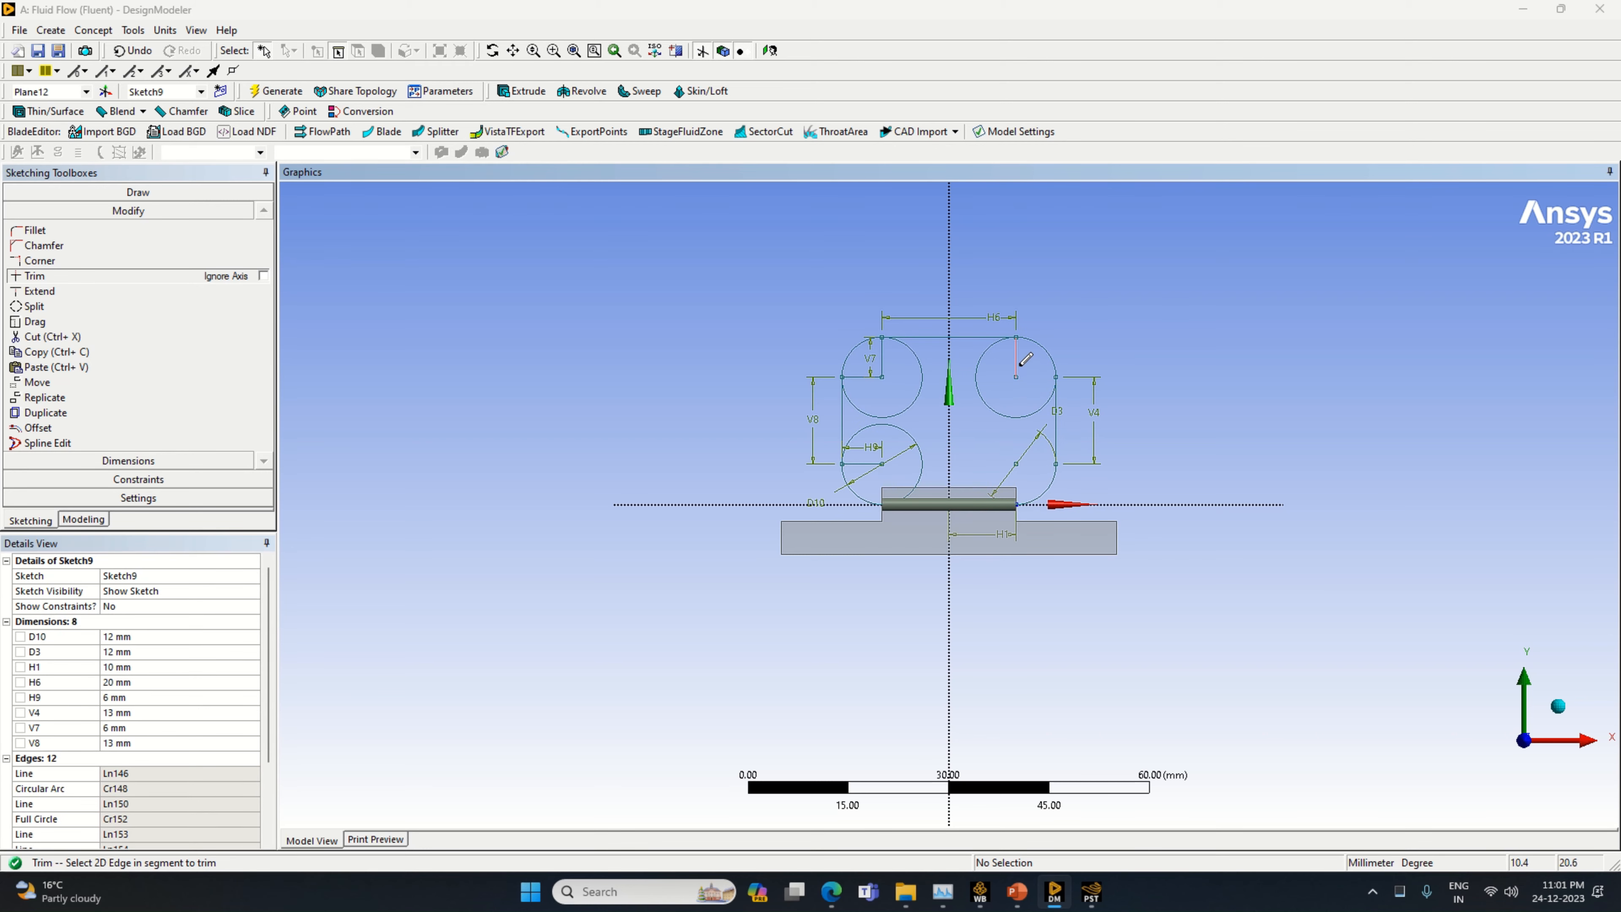
left_click(1005, 402)
Trim the radius lines and inner arcs of the two left-hand circles, plus the 10 mm line along the X axis
left_click(890, 358)
left_click(886, 416)
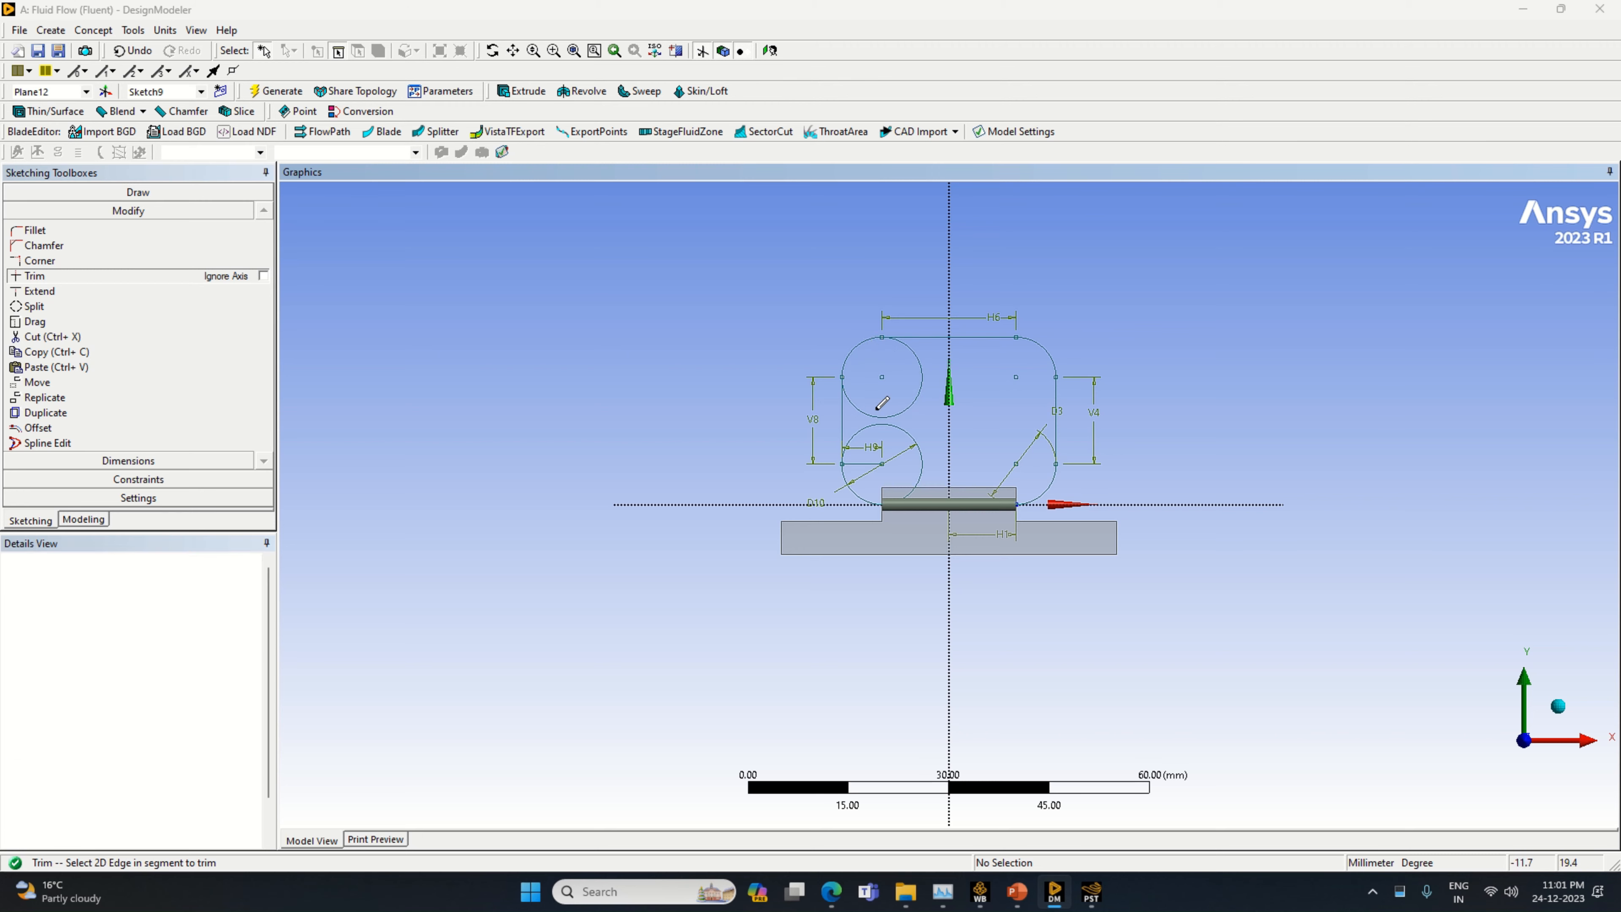
left_click(879, 458)
left_click(912, 437)
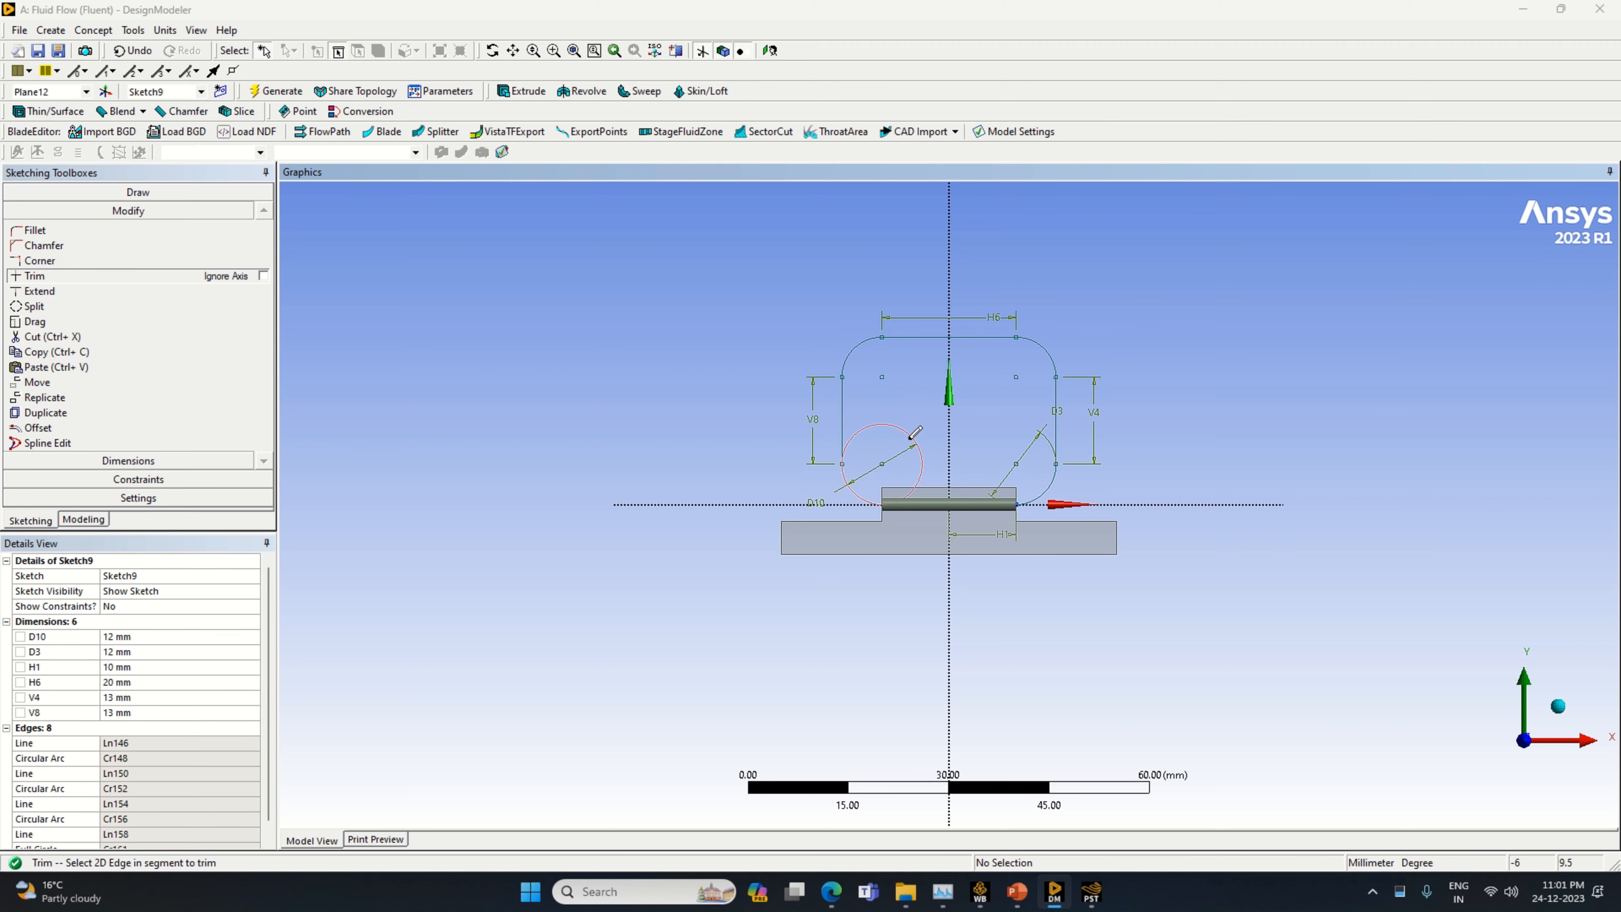
left_click(1002, 498)
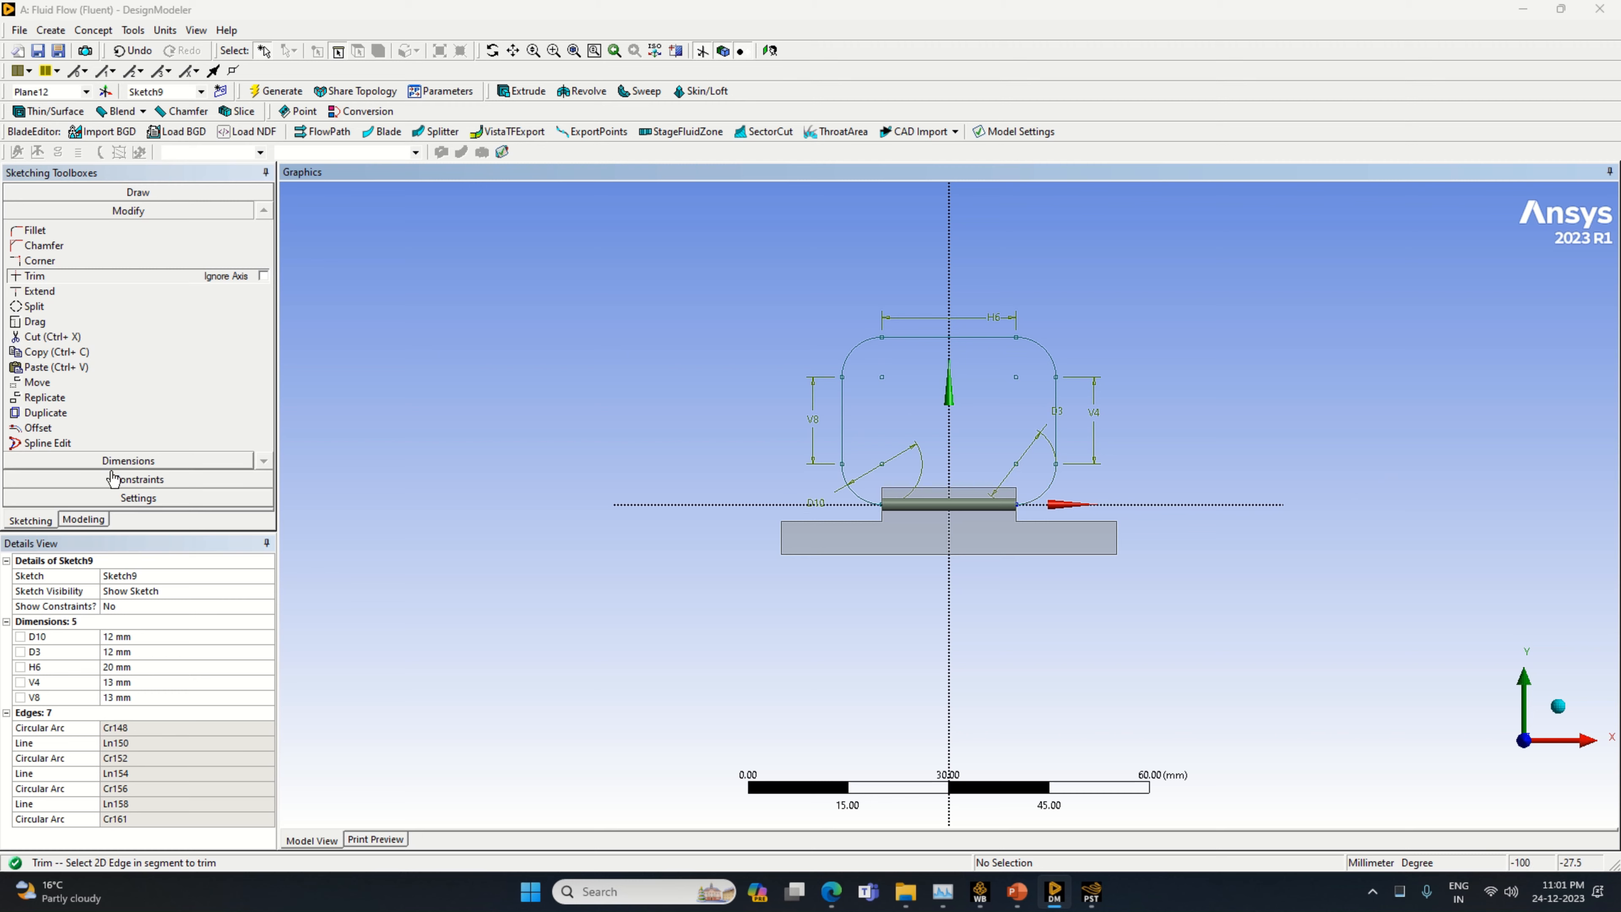
Start a sweep with the circular end face of the cylinder on Plane12 as the profile
left_click(92, 519)
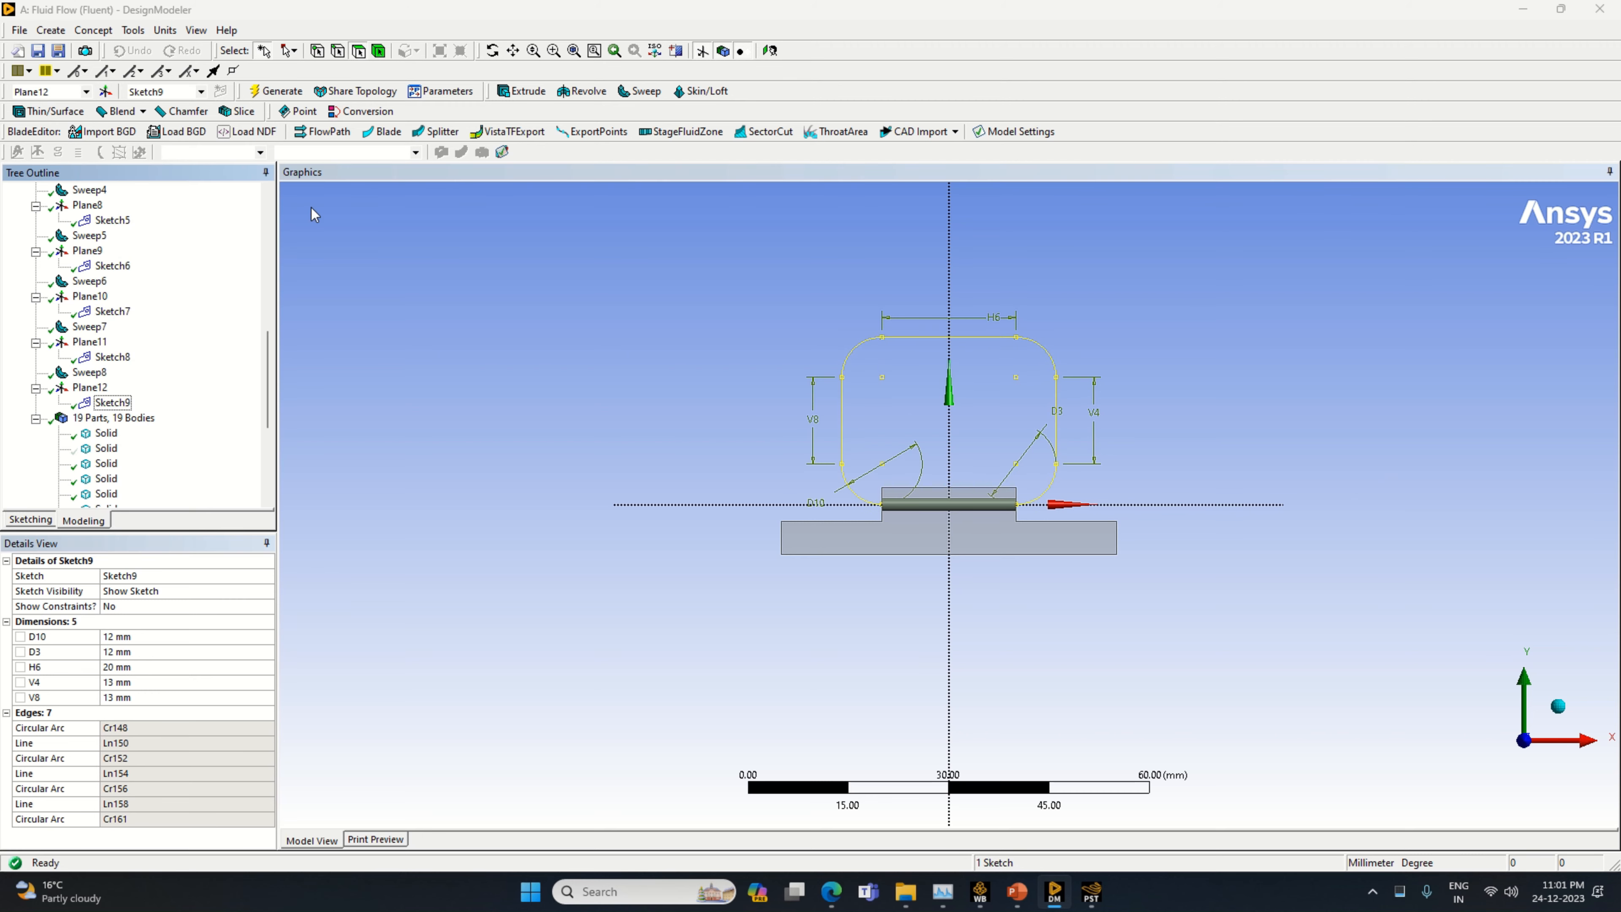
left_click(639, 91)
middle_click_drag(1190, 616, 844, 625)
scroll(745, 626, "up", 2)
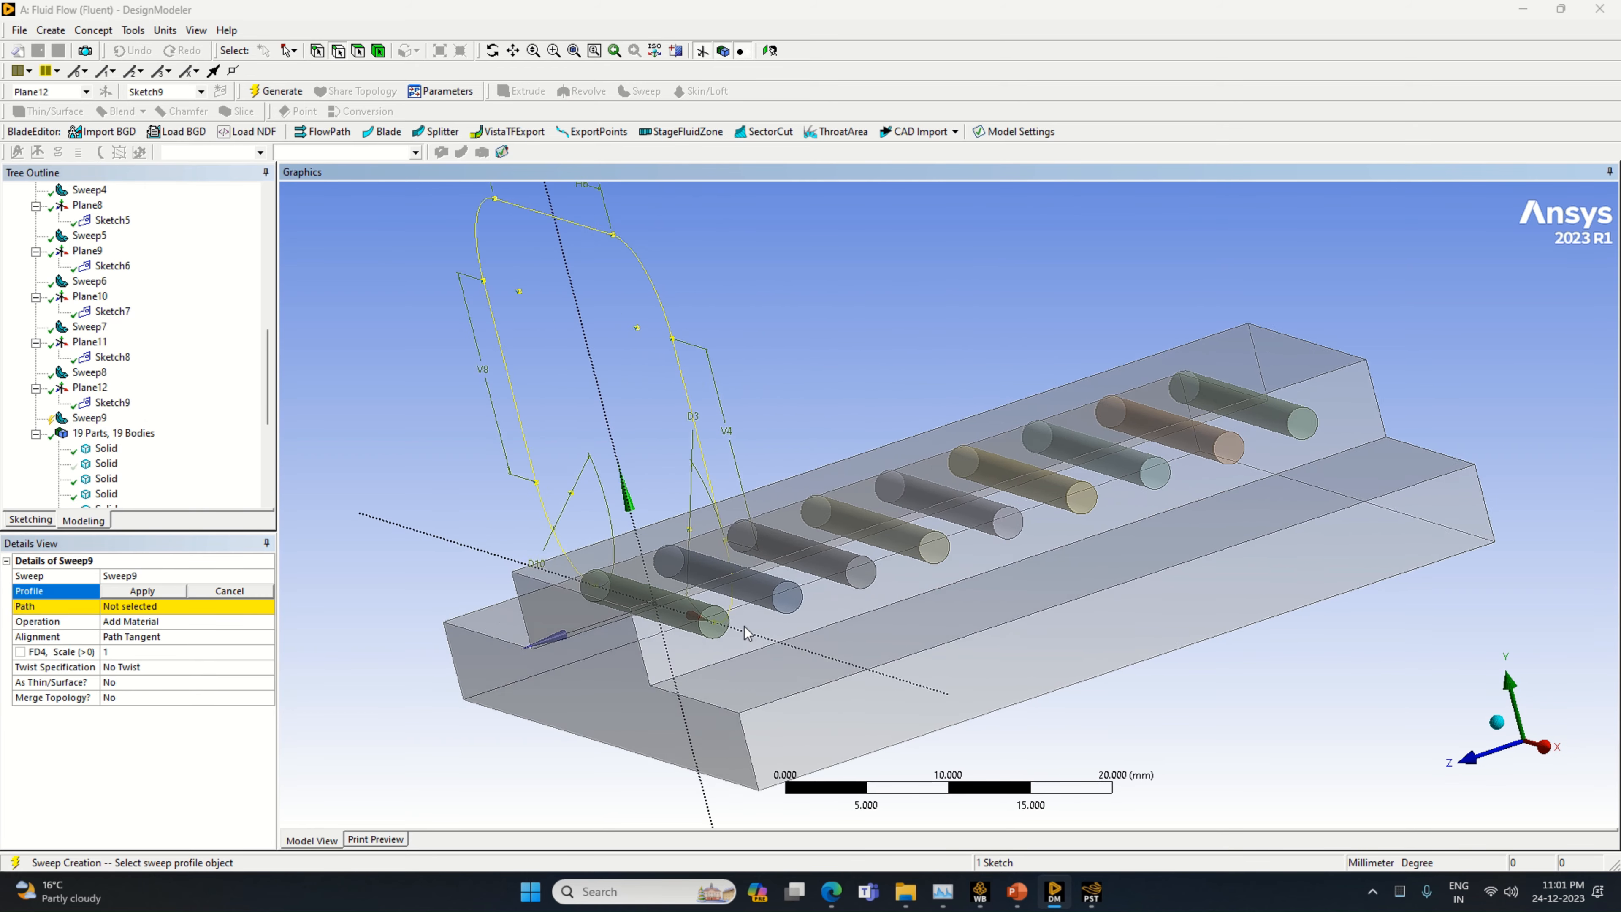
left_click(362, 52)
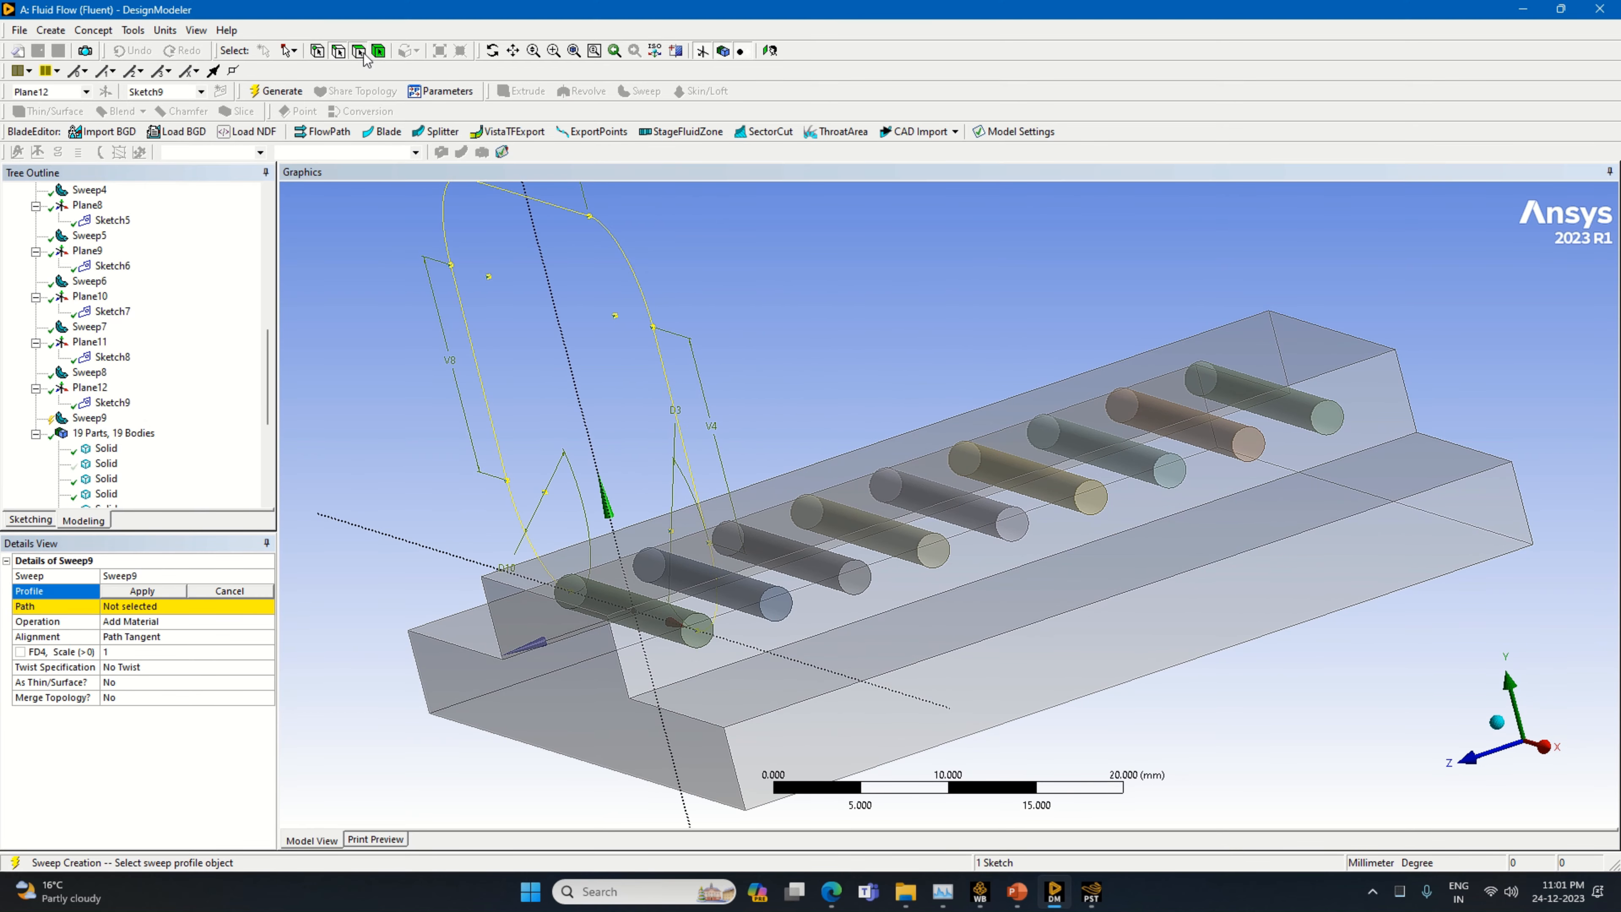
left_click(691, 634)
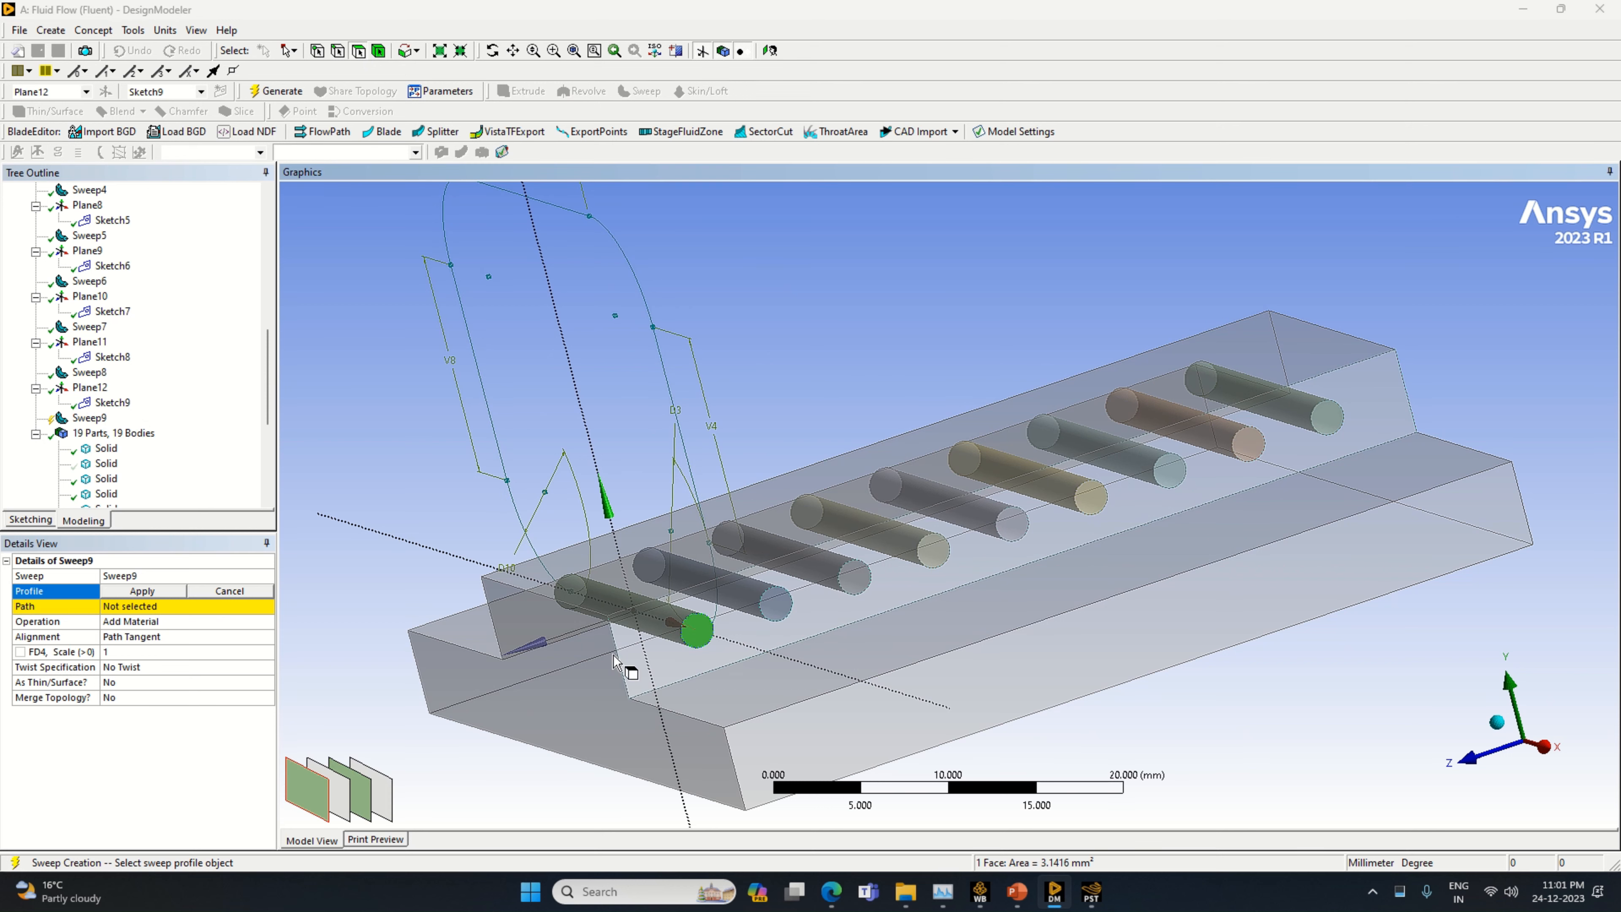
left_click(147, 592)
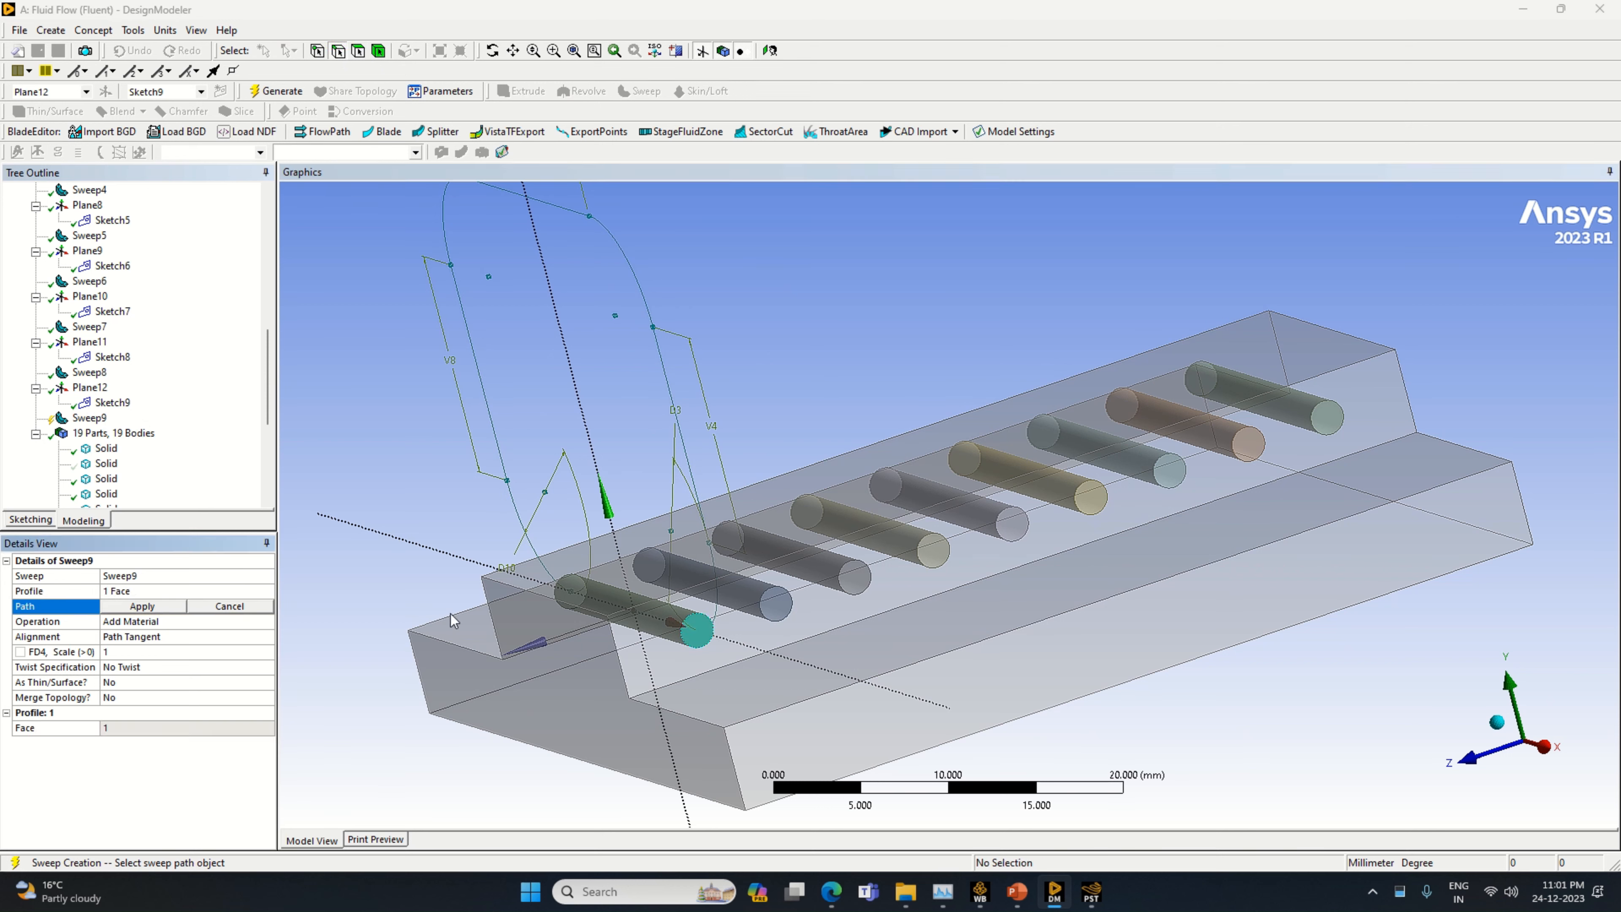
Use Sketch9 as the sweep path with the Slice Material operation and generate the tube loop
left_click(714, 609)
left_click(145, 606)
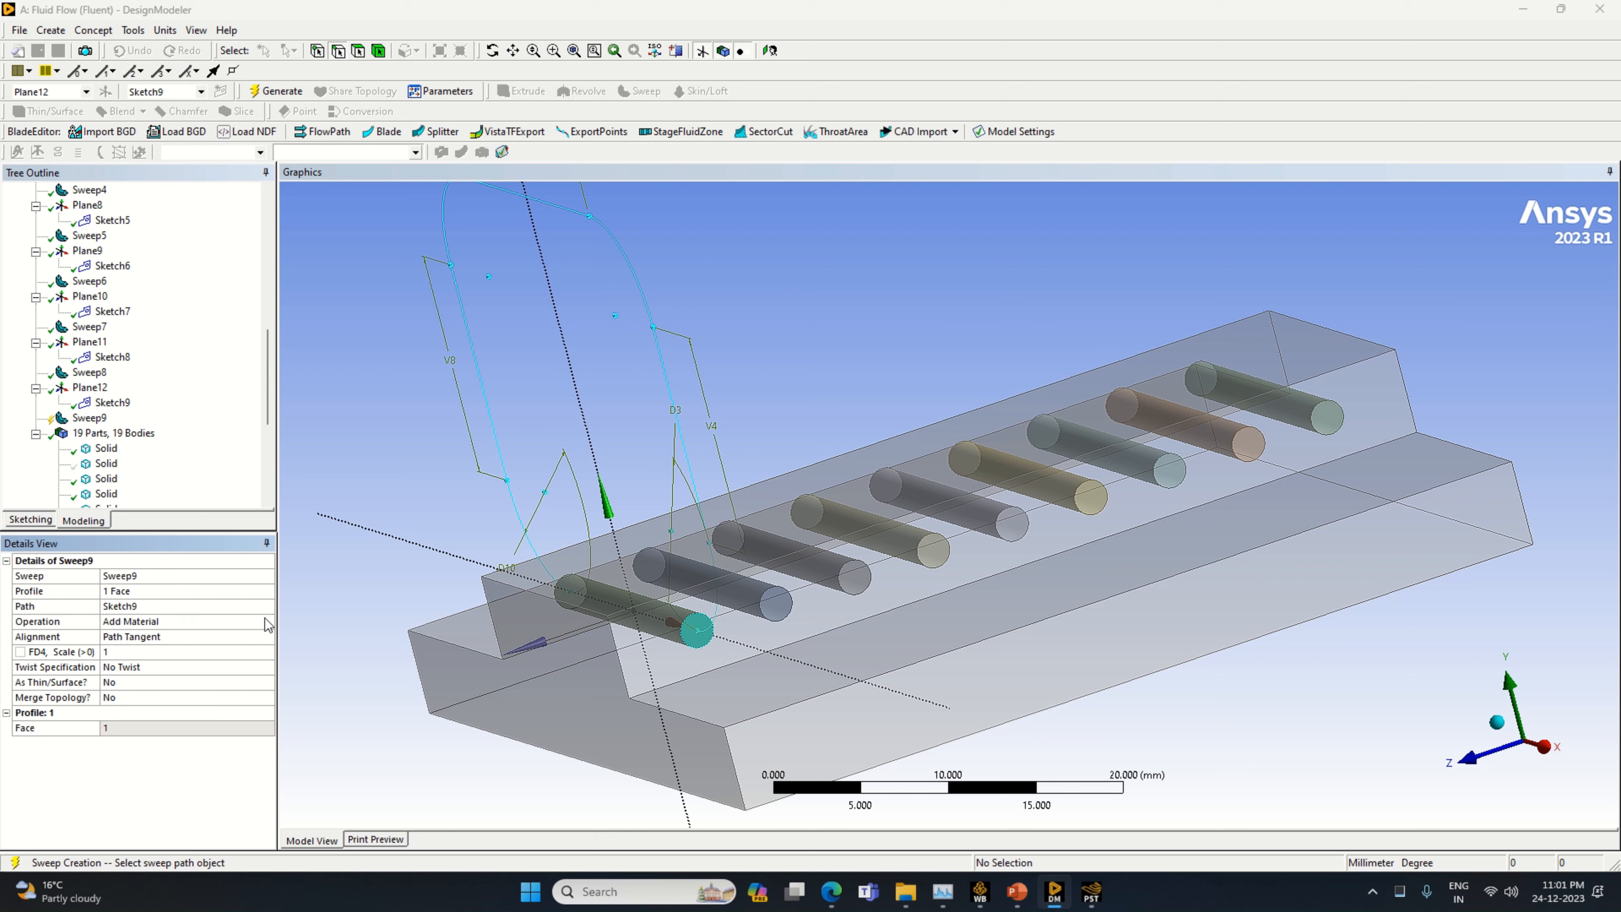
left_click(265, 619)
left_click(266, 621)
left_click(225, 656)
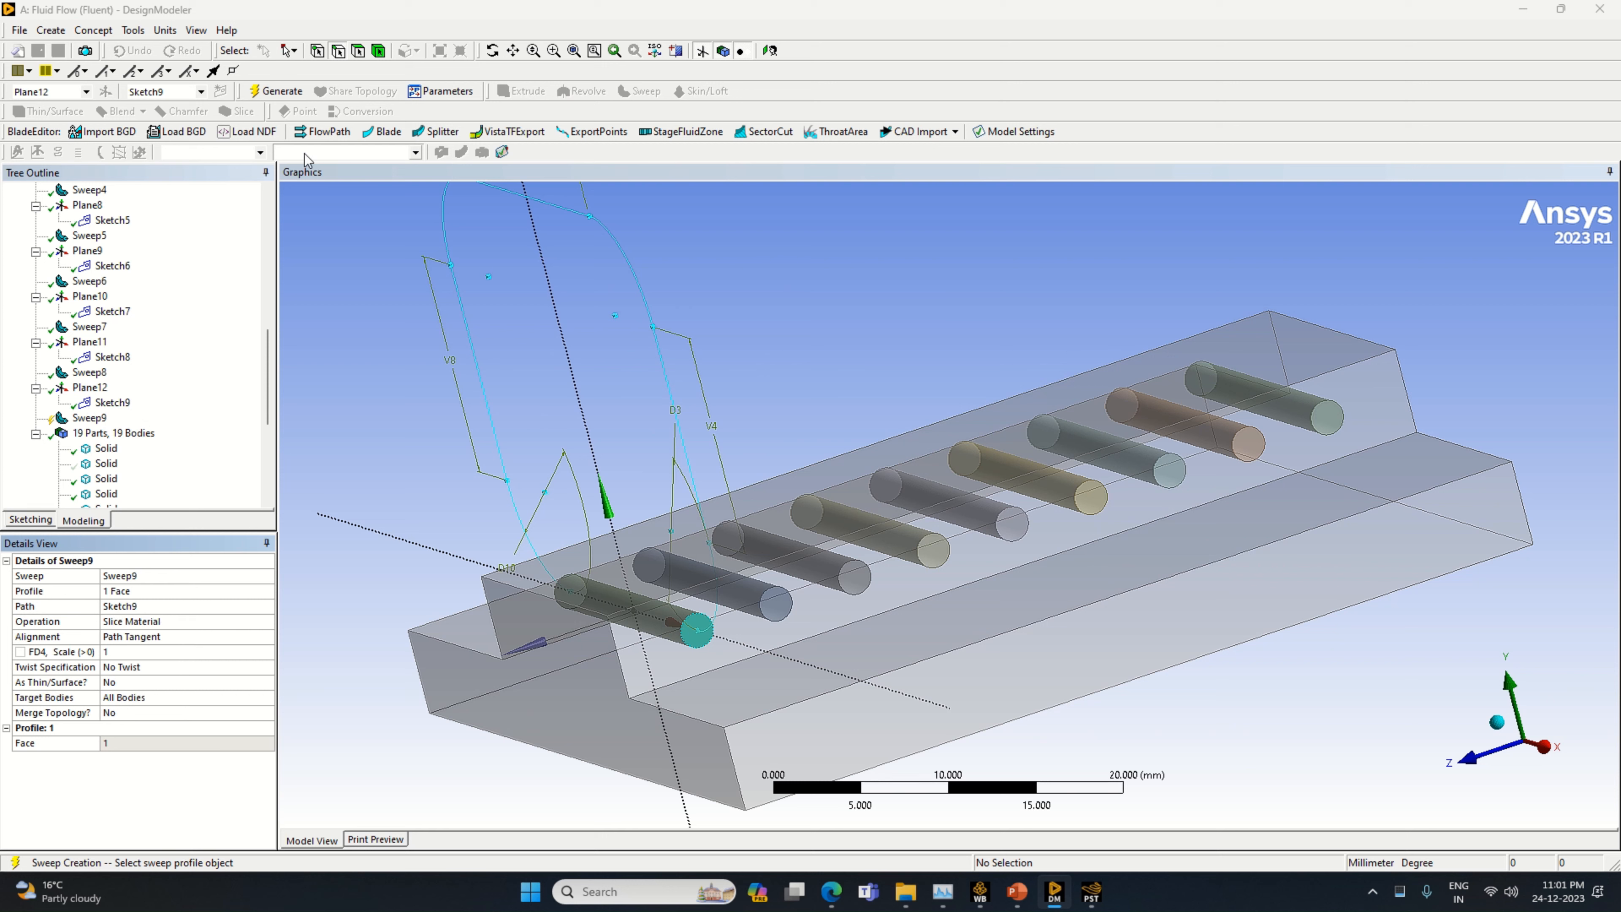
left_click(276, 91)
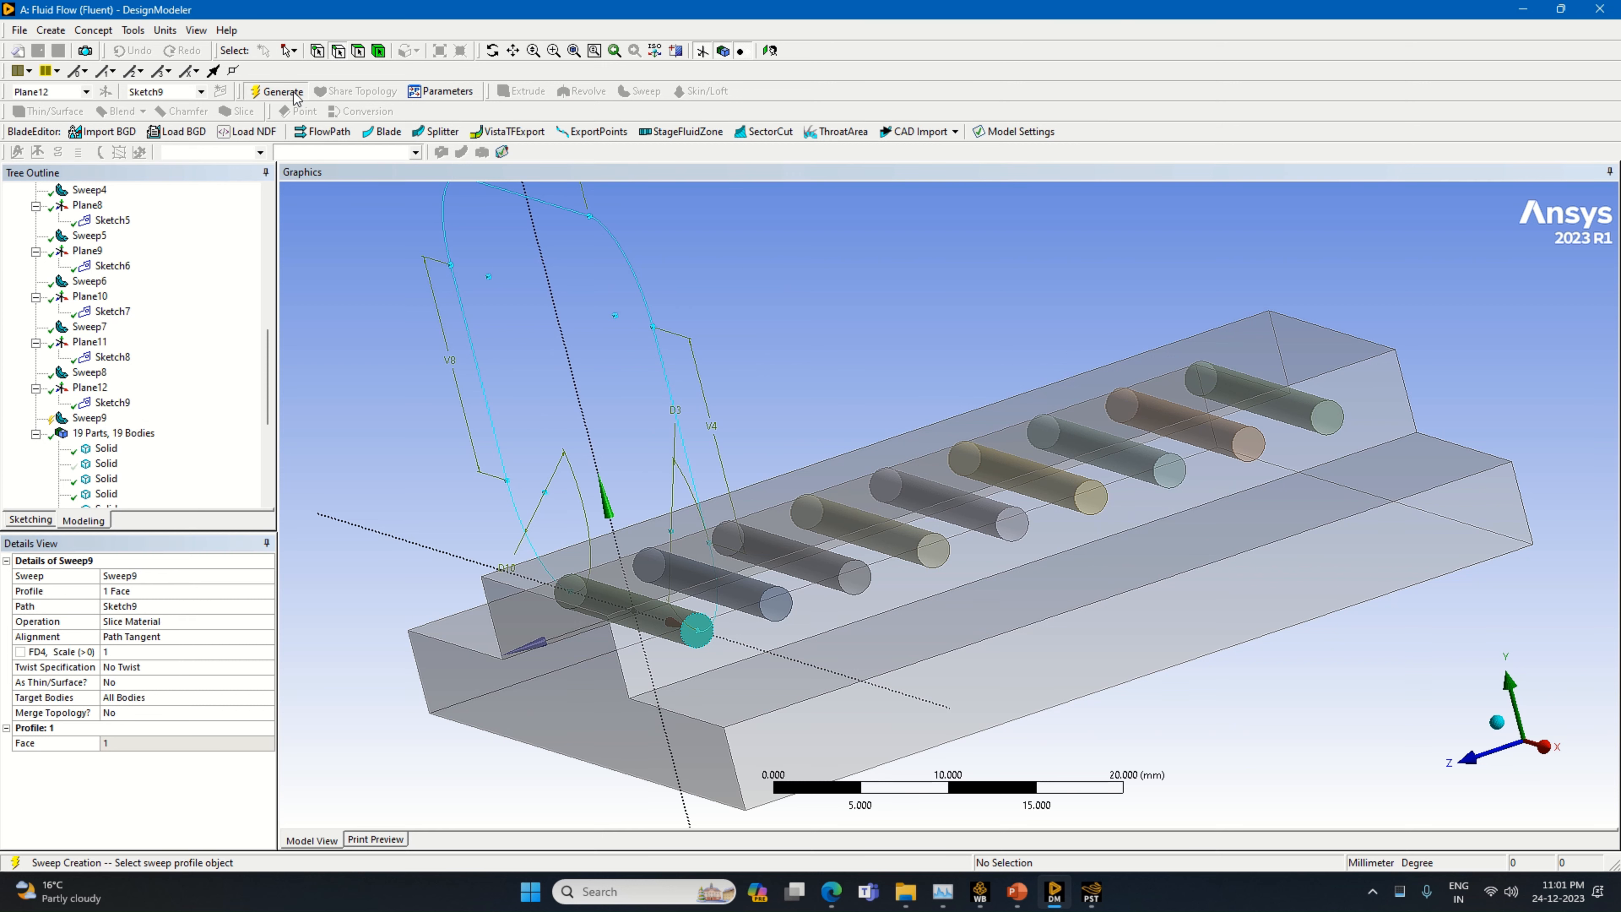
left_click(89, 418)
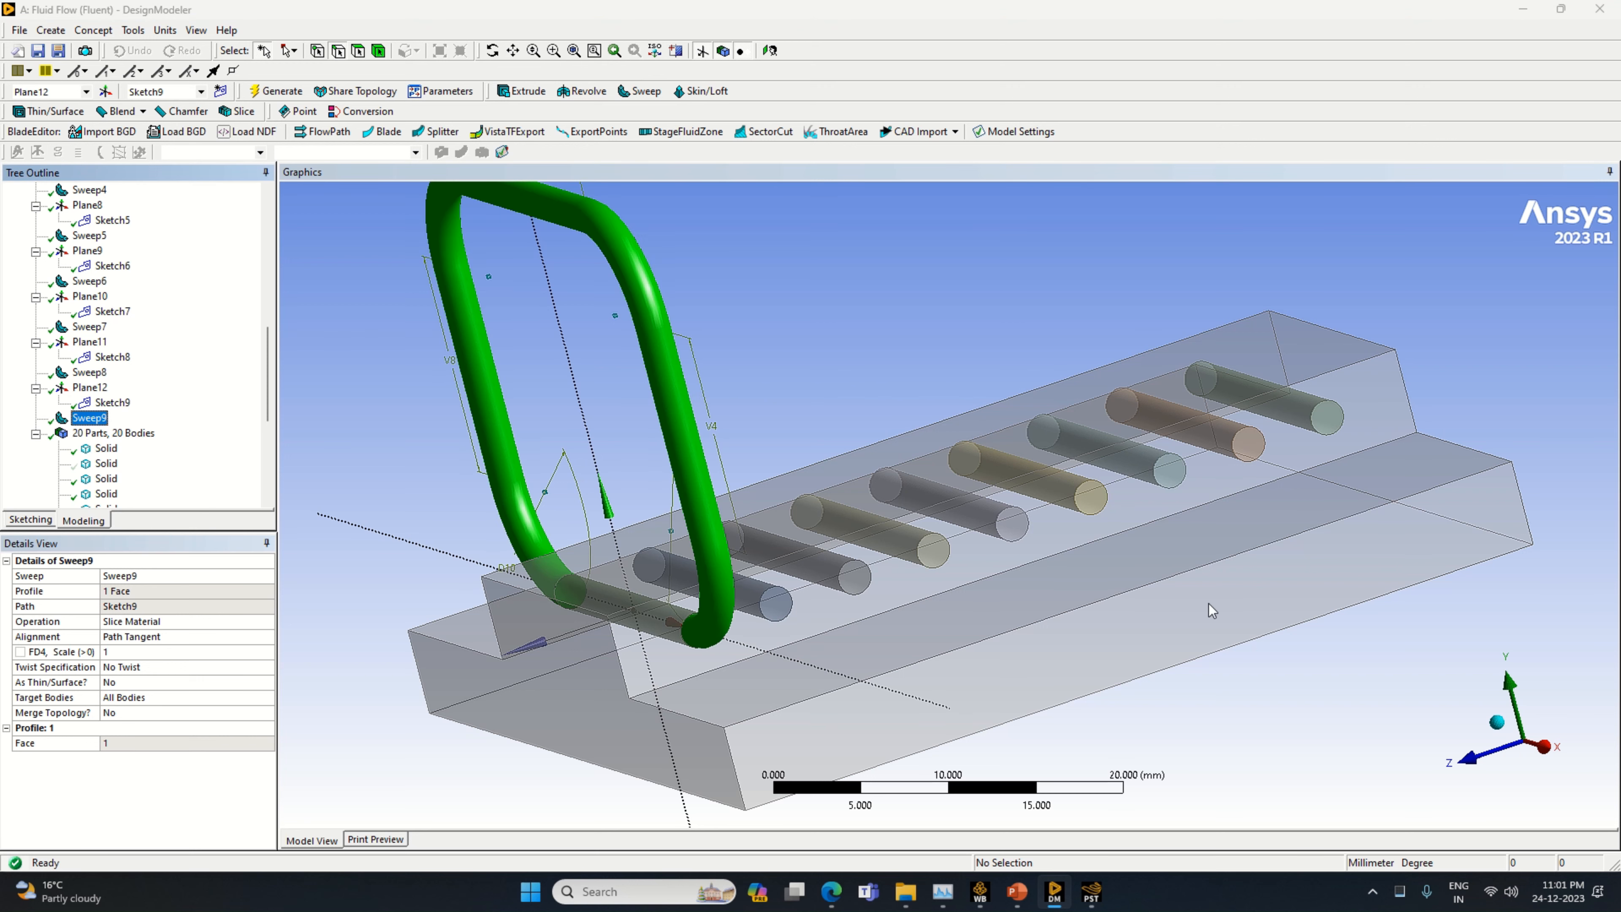
Show all the hidden bodies again and view the complete set of tube loops straight along the Z axis
right_click(106, 464)
left_click(176, 525)
middle_click_drag(726, 625, 1090, 688)
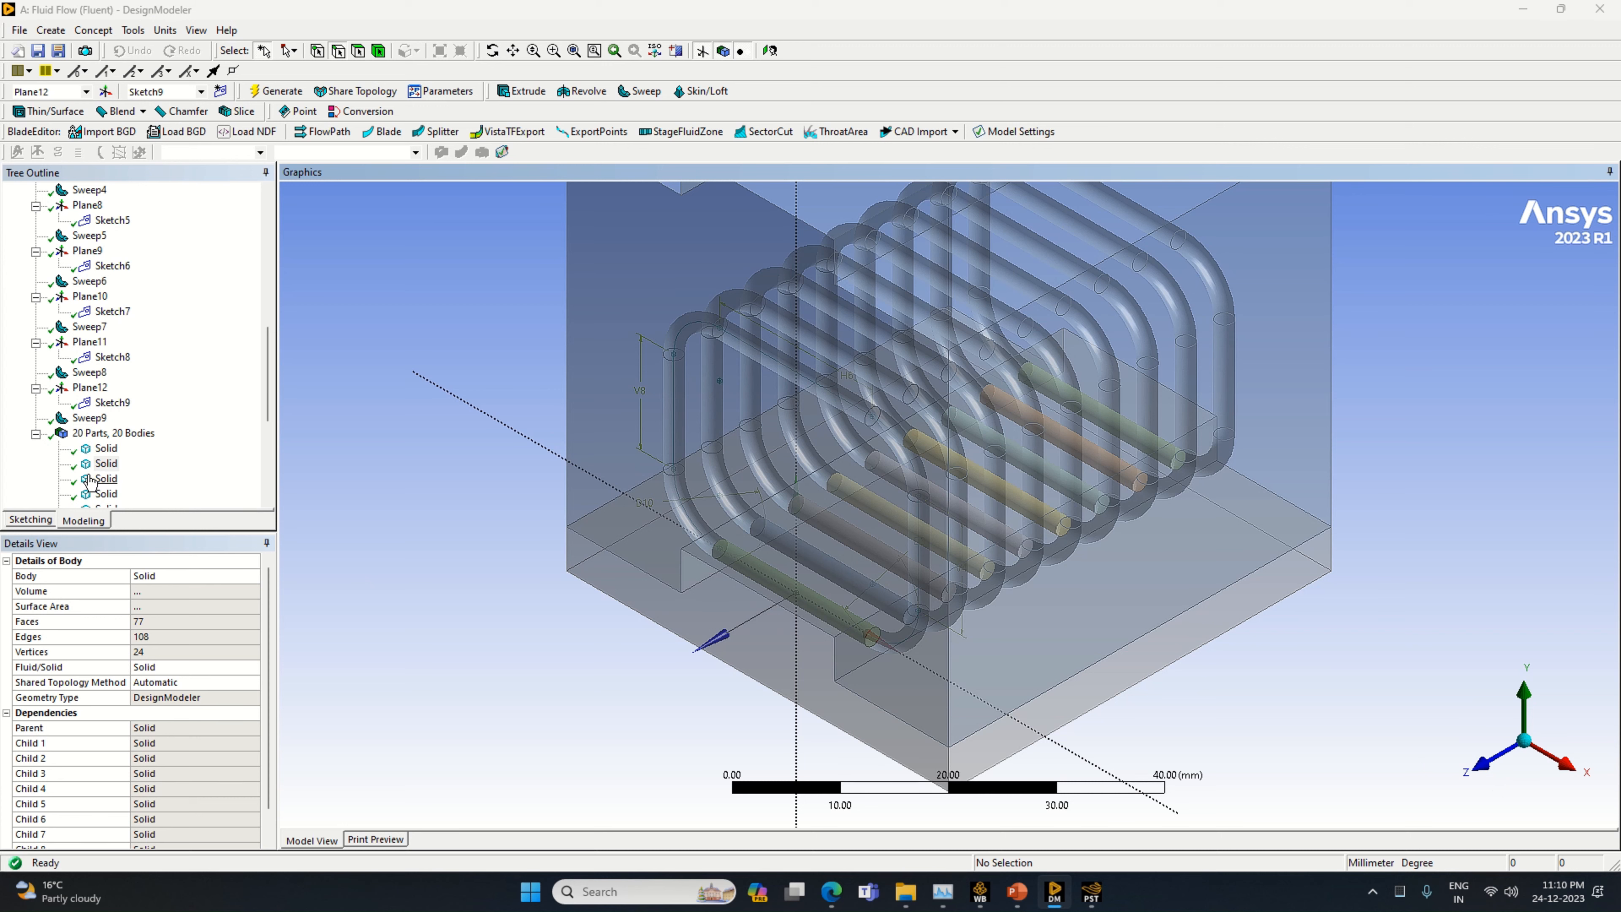
left_click(1461, 755)
scroll(1215, 530, "down", 2)
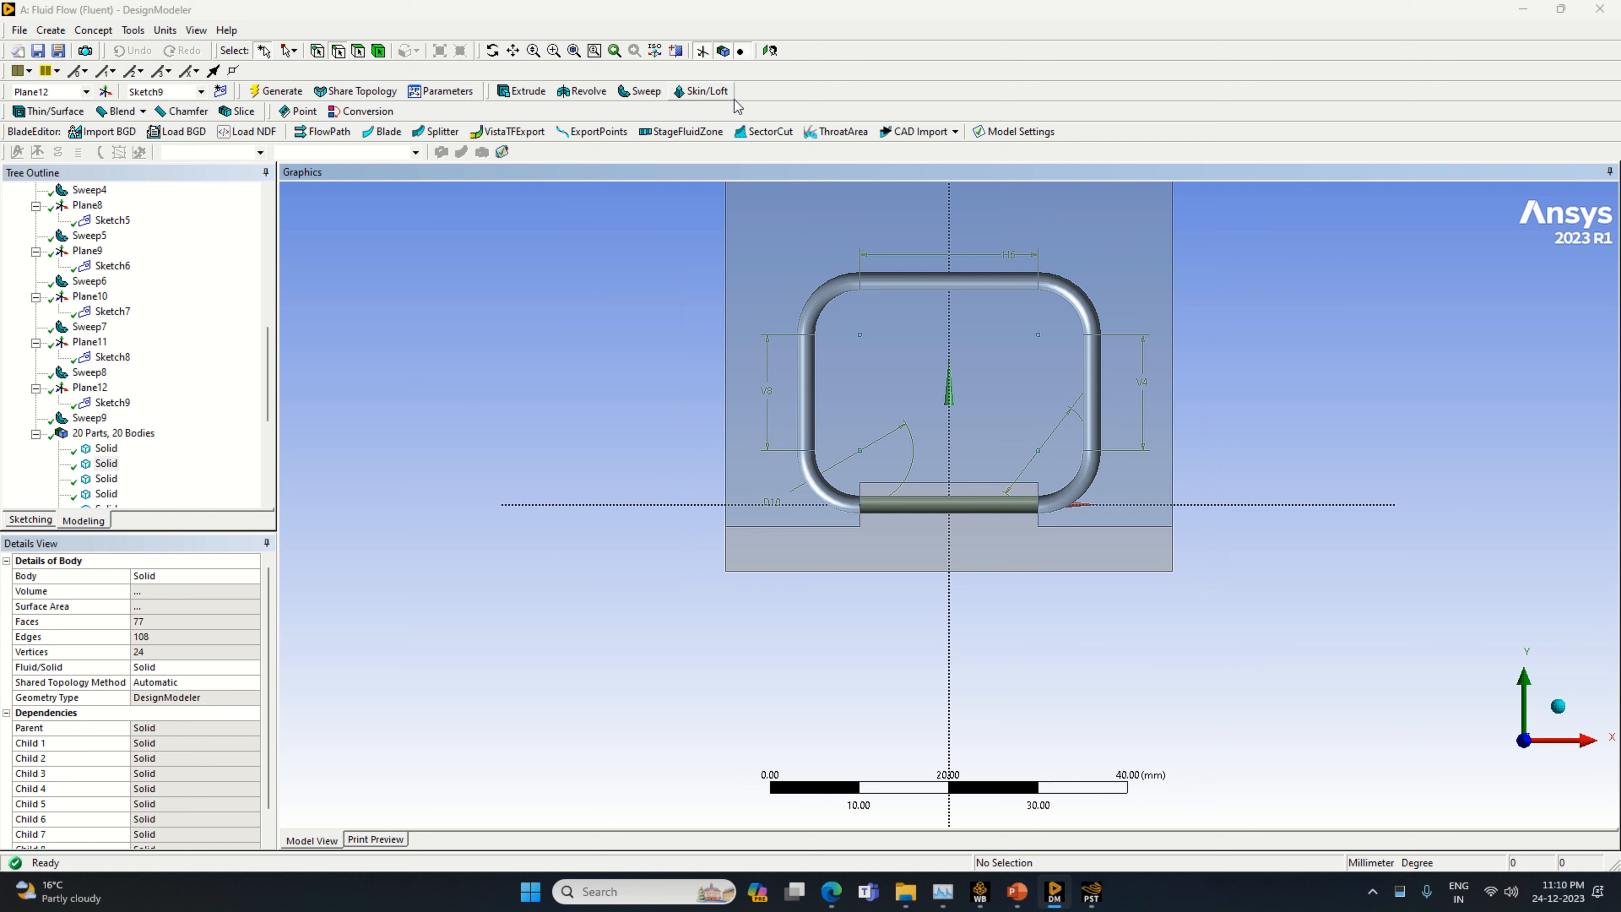
Review the finned heat pipe reference image on slide 4 in PowerPoint, and return to the model in DesignModeler
left_click(1019, 893)
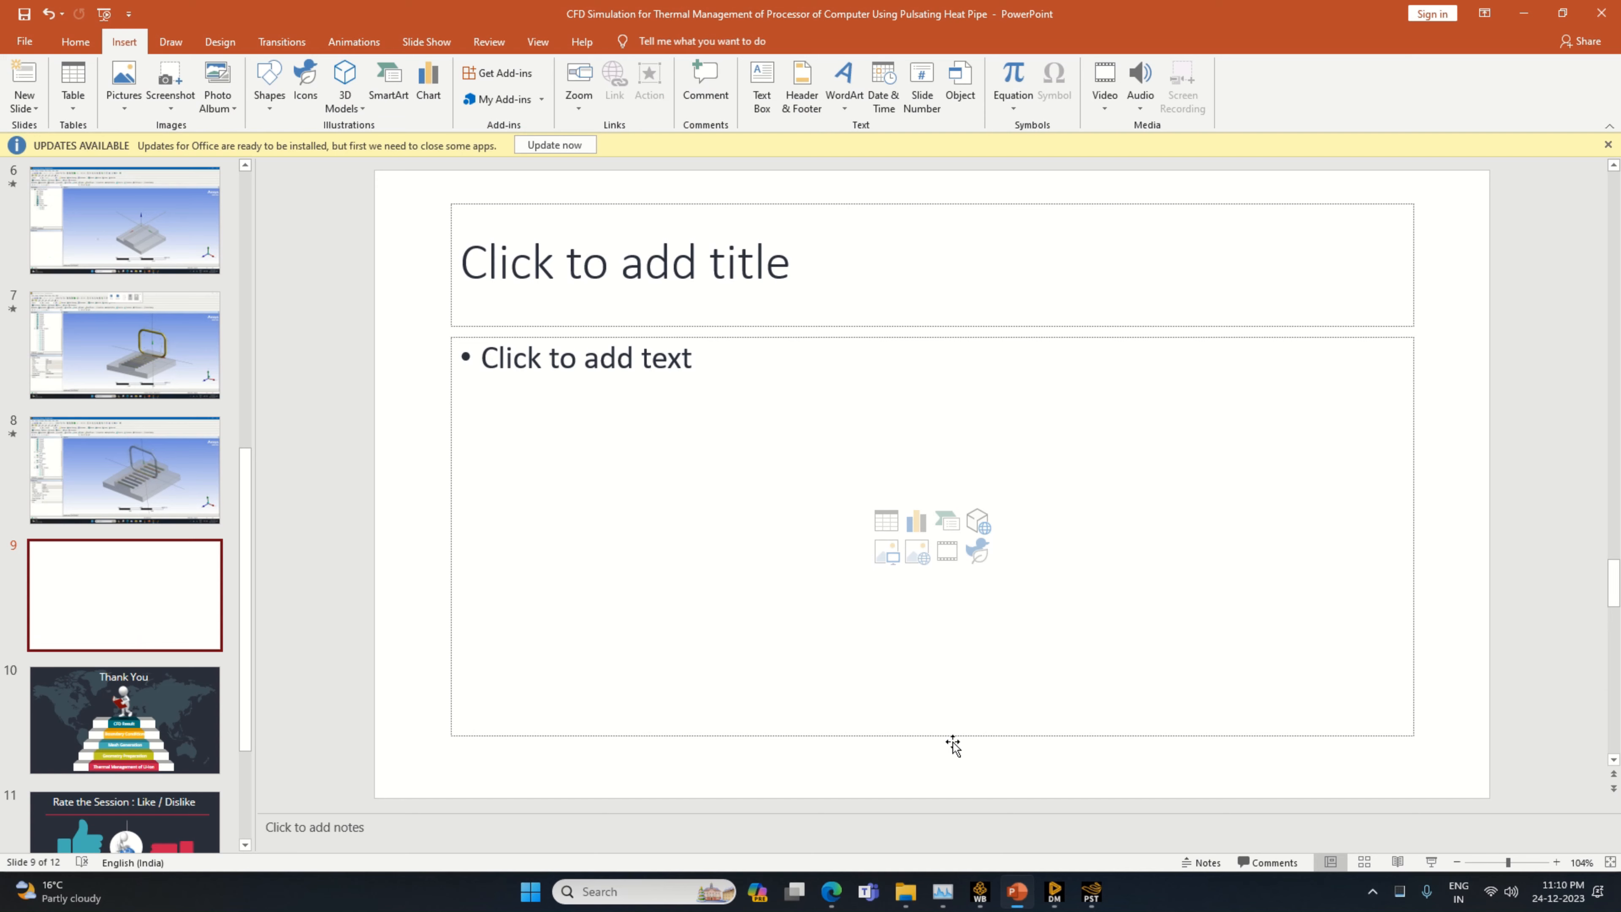
scroll(248, 409, "up", 5)
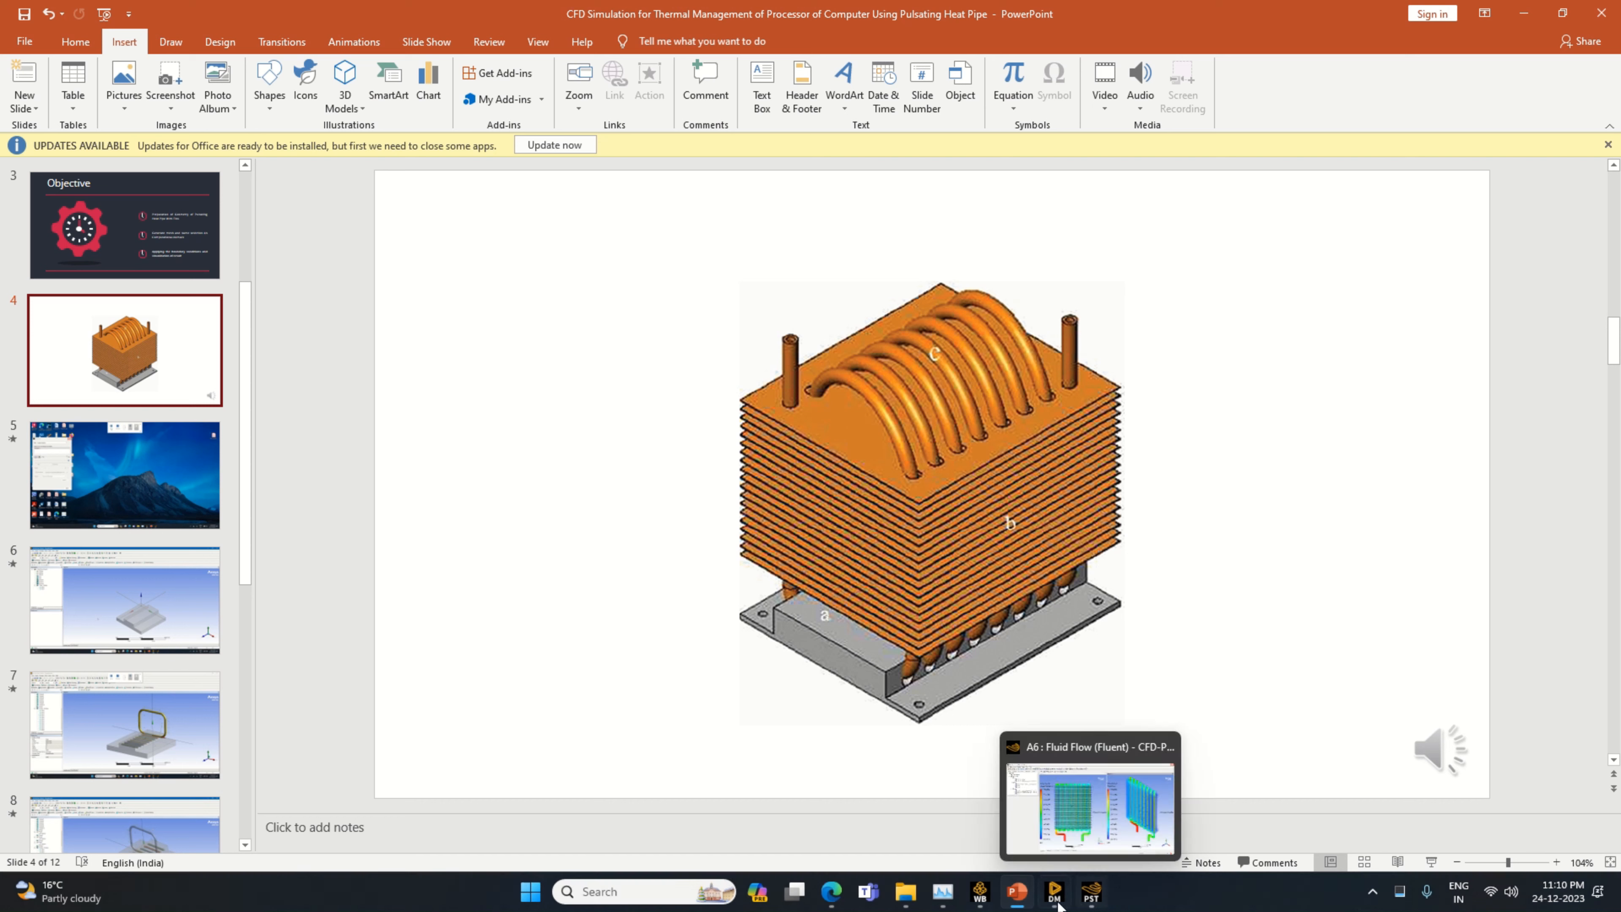
left_click(1060, 890)
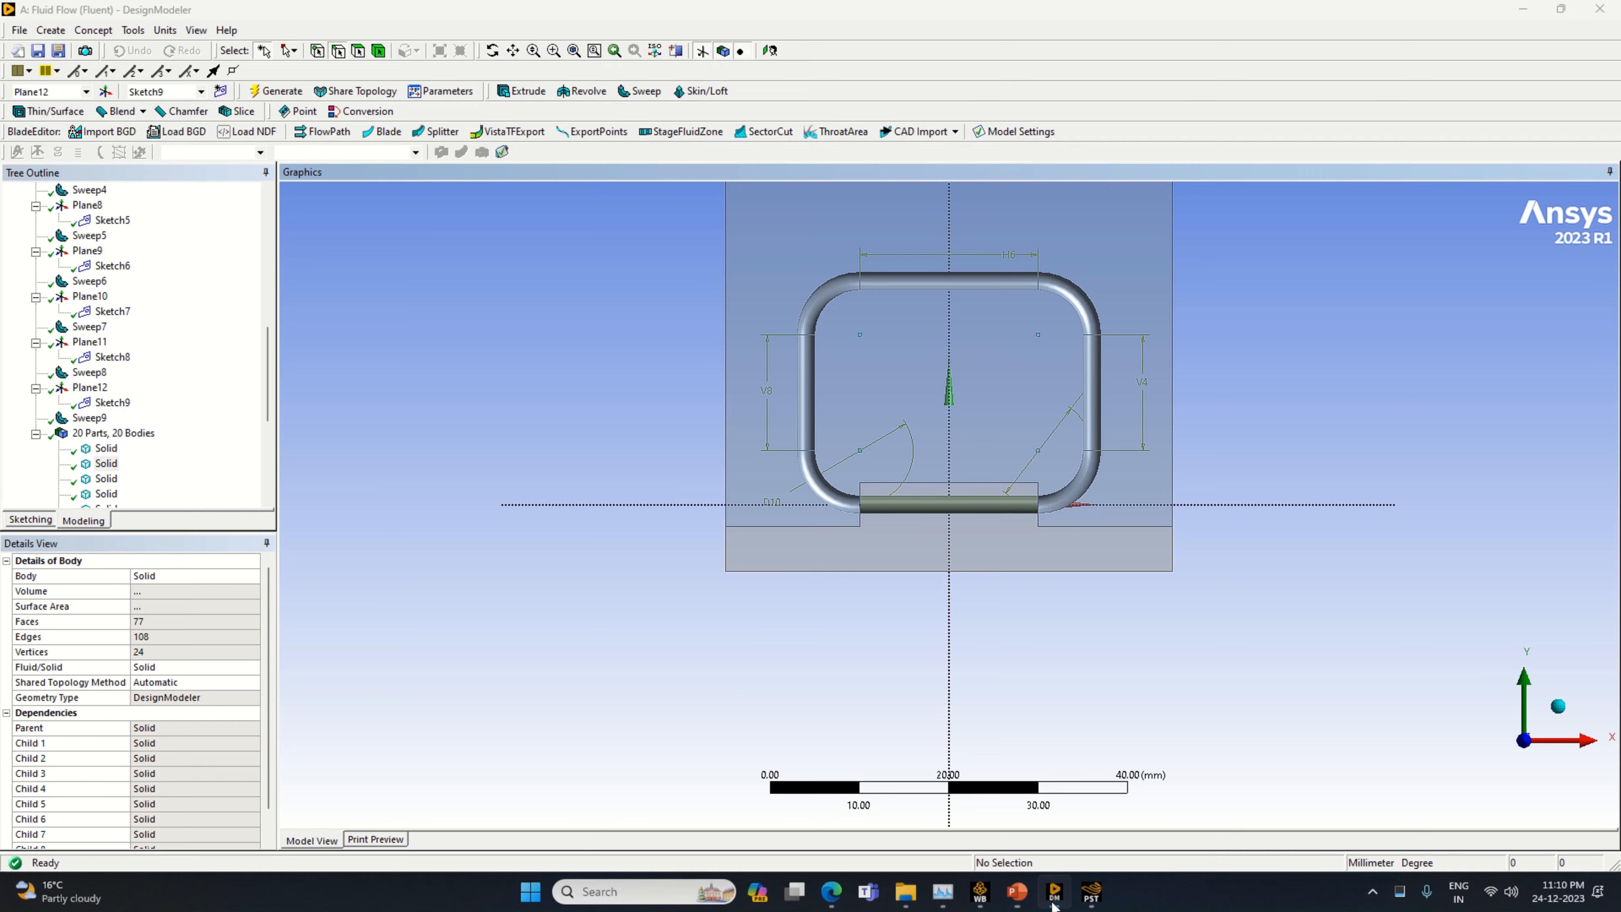
left_click(512, 50)
left_click_drag(903, 404, 964, 518)
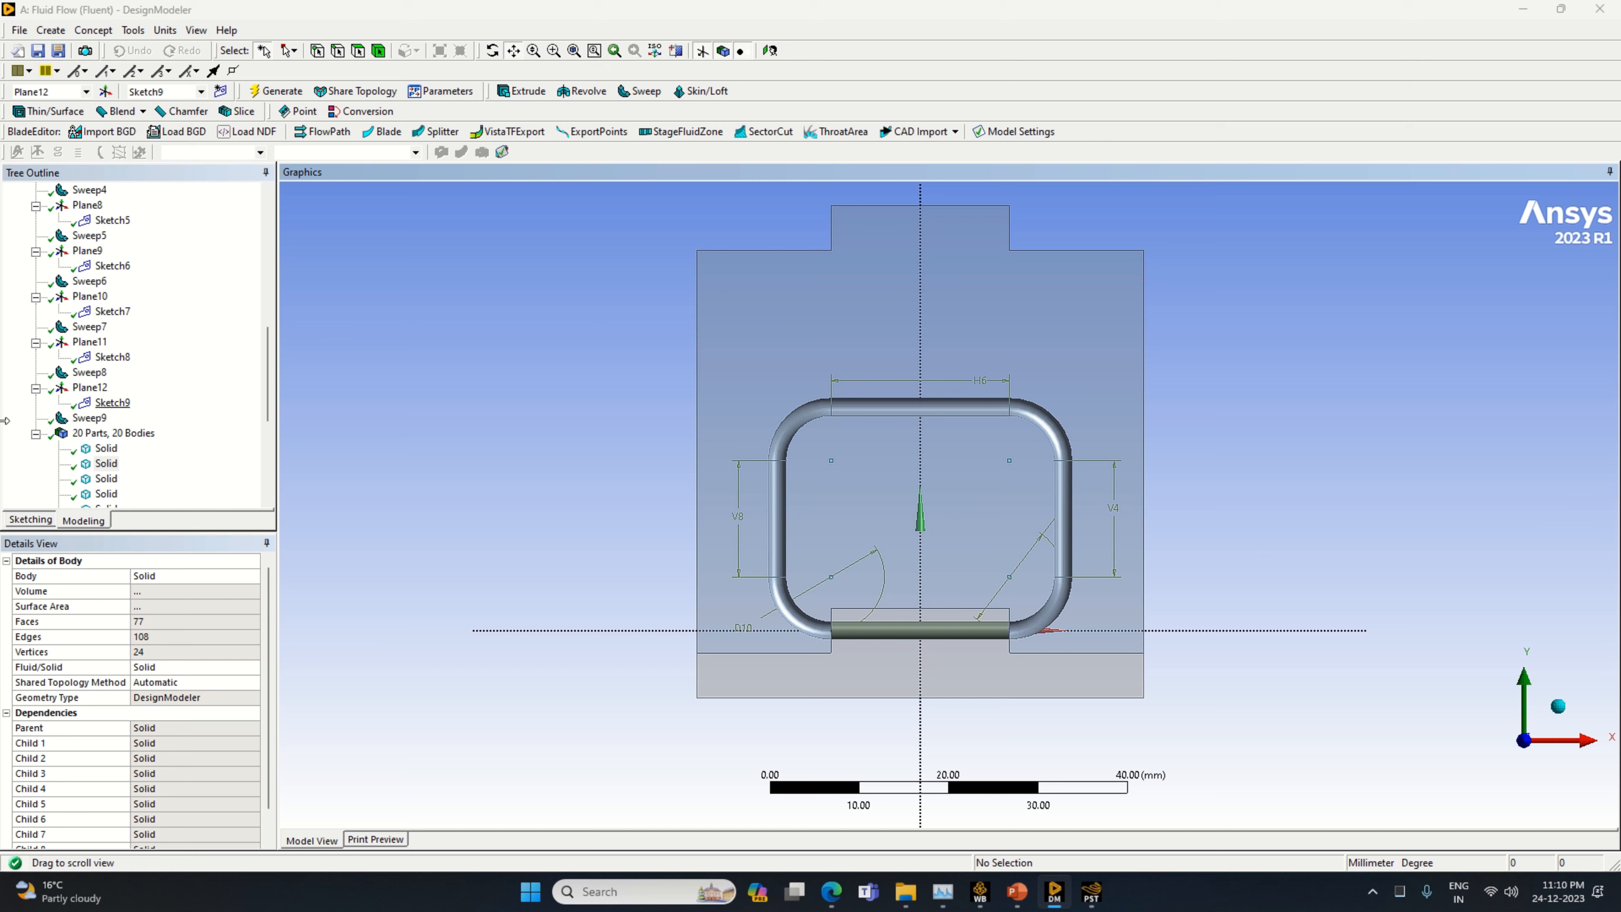
Start a new plane of type From Plane with ZXPlane as its base plane
left_click(106, 92)
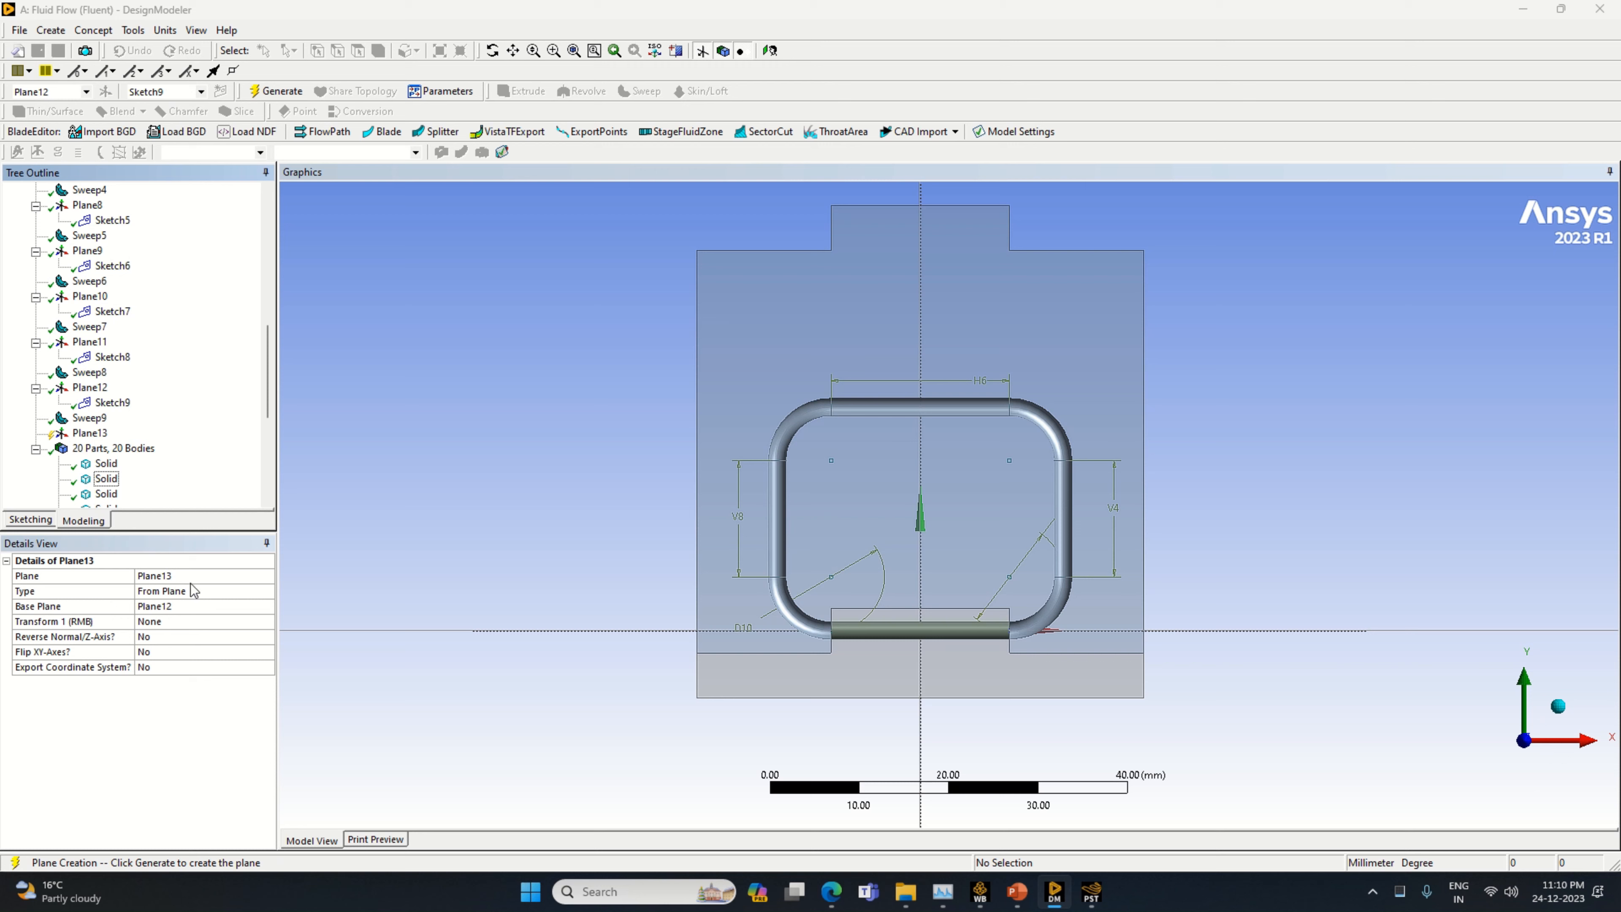
left_click(231, 606)
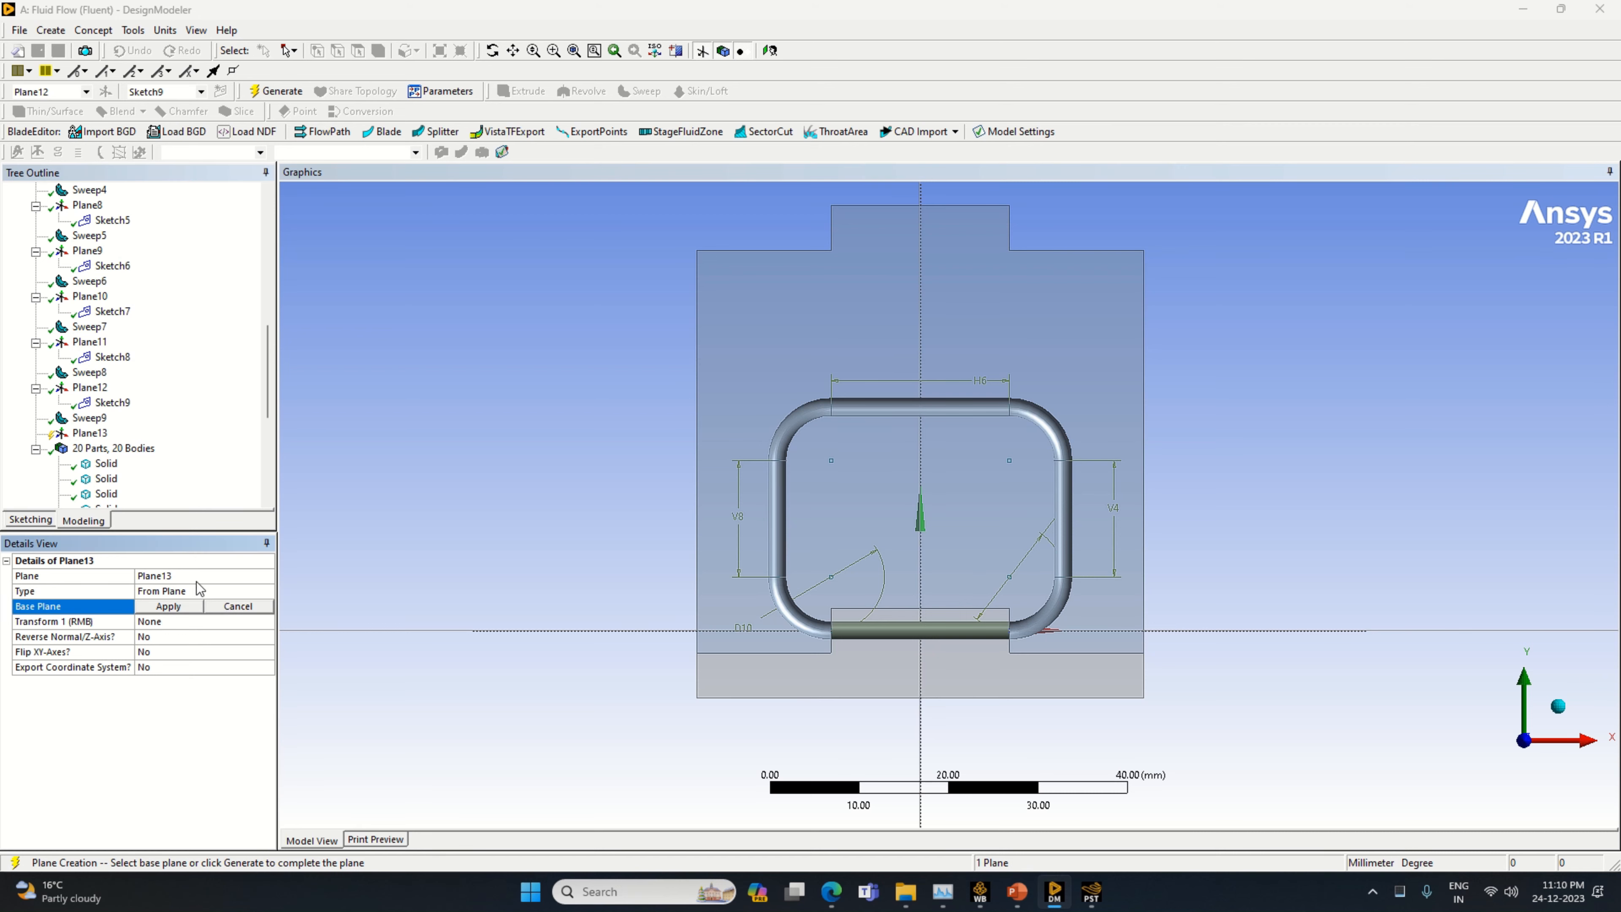
scroll(76, 300, "up", 10)
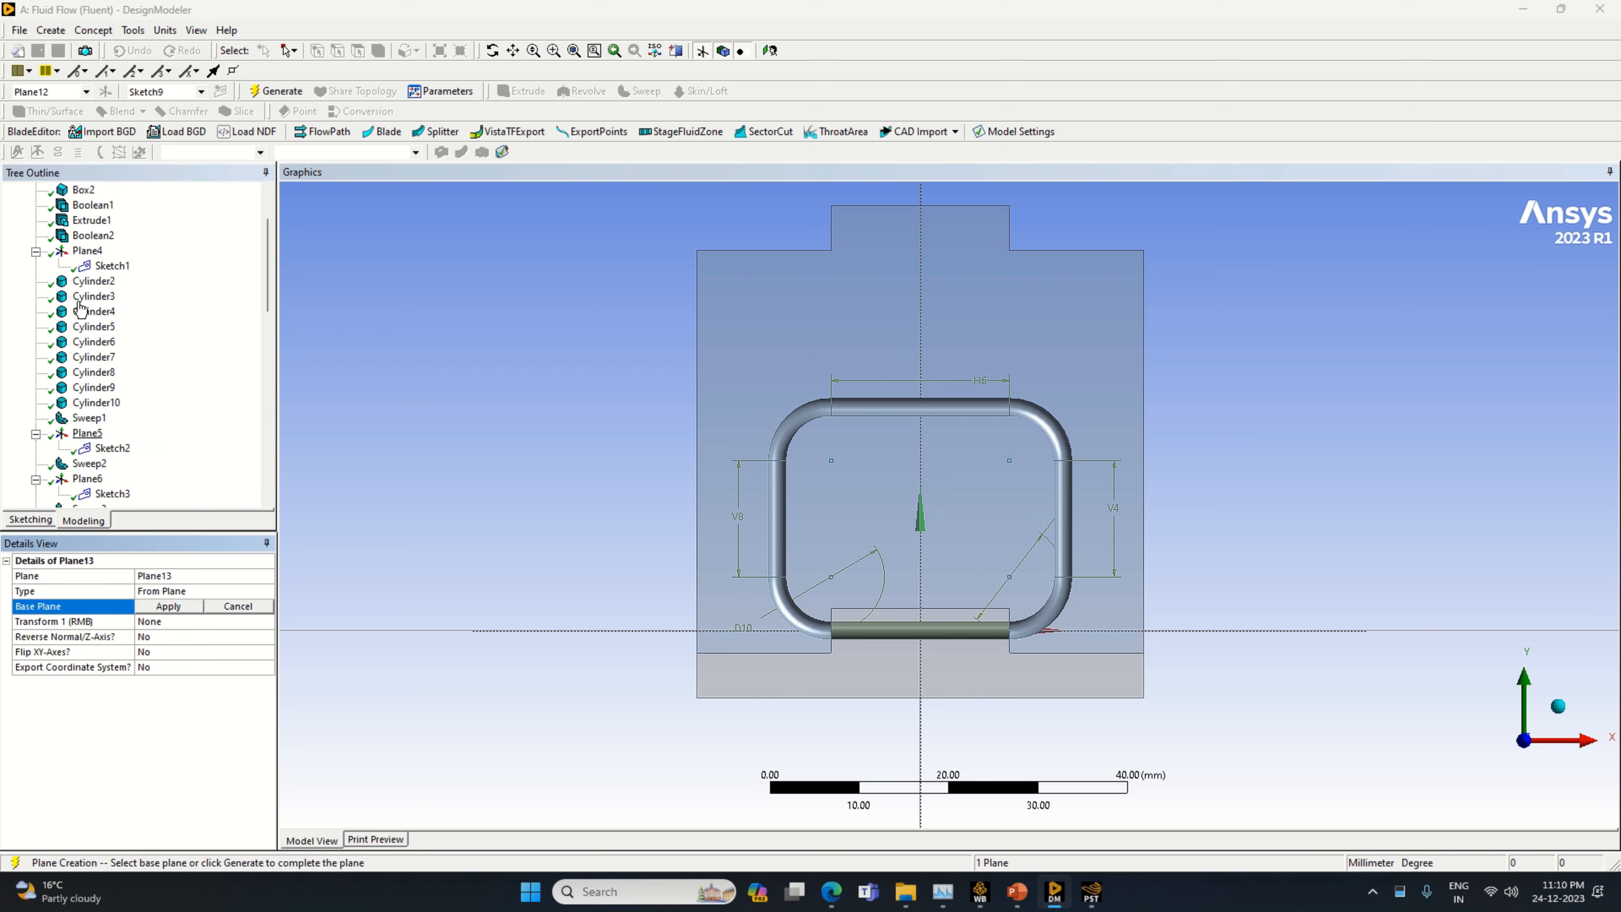
left_click(91, 220)
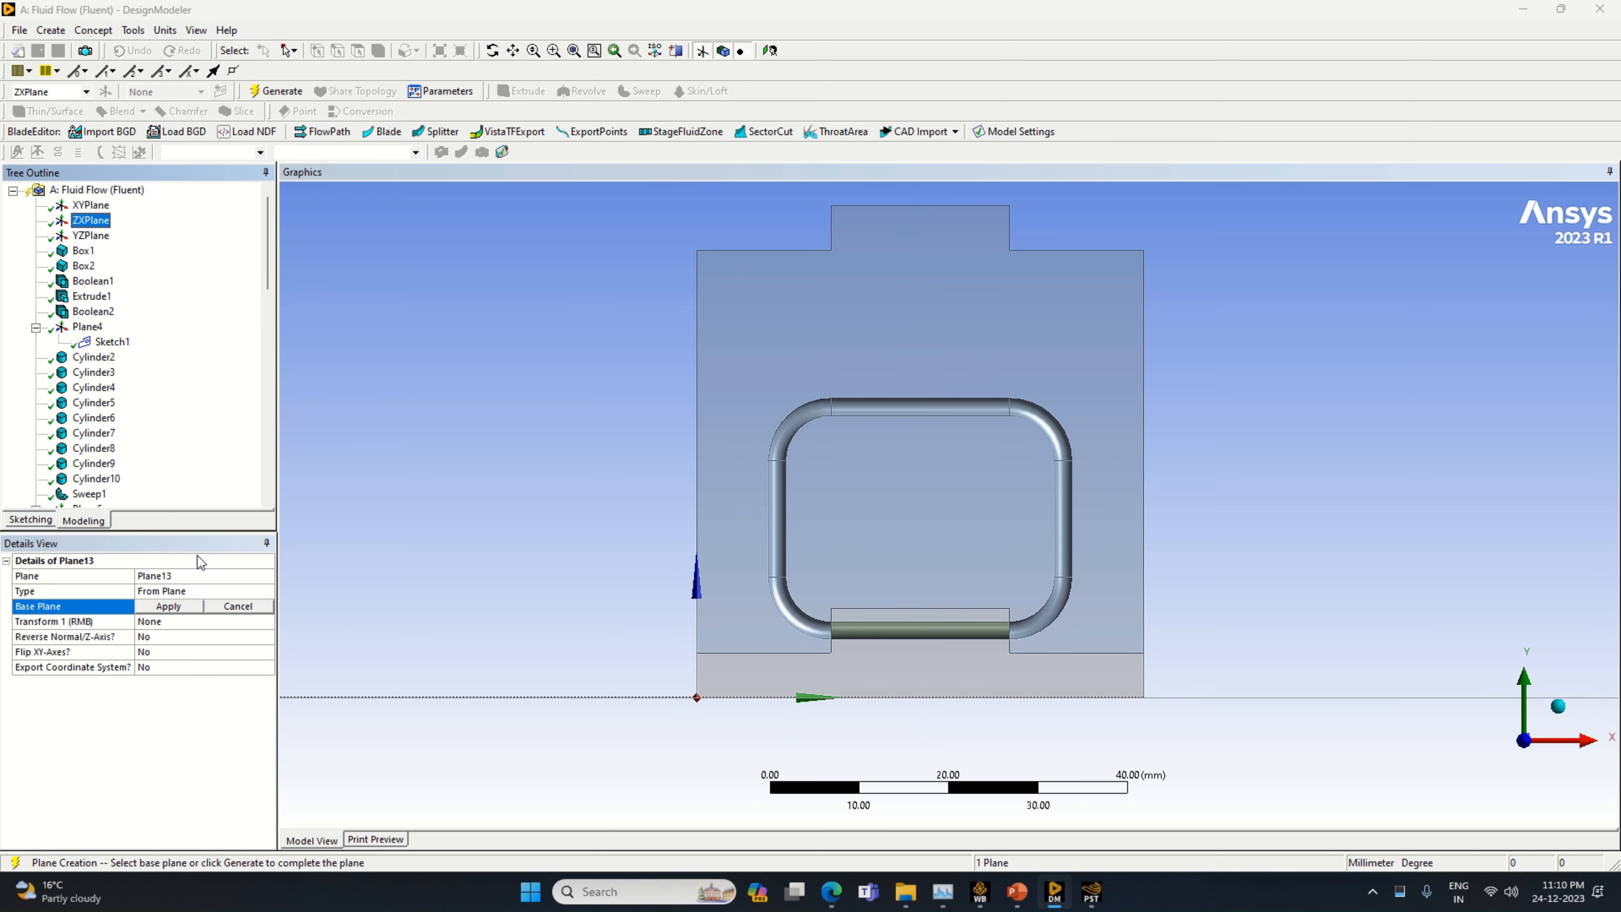
left_click(167, 606)
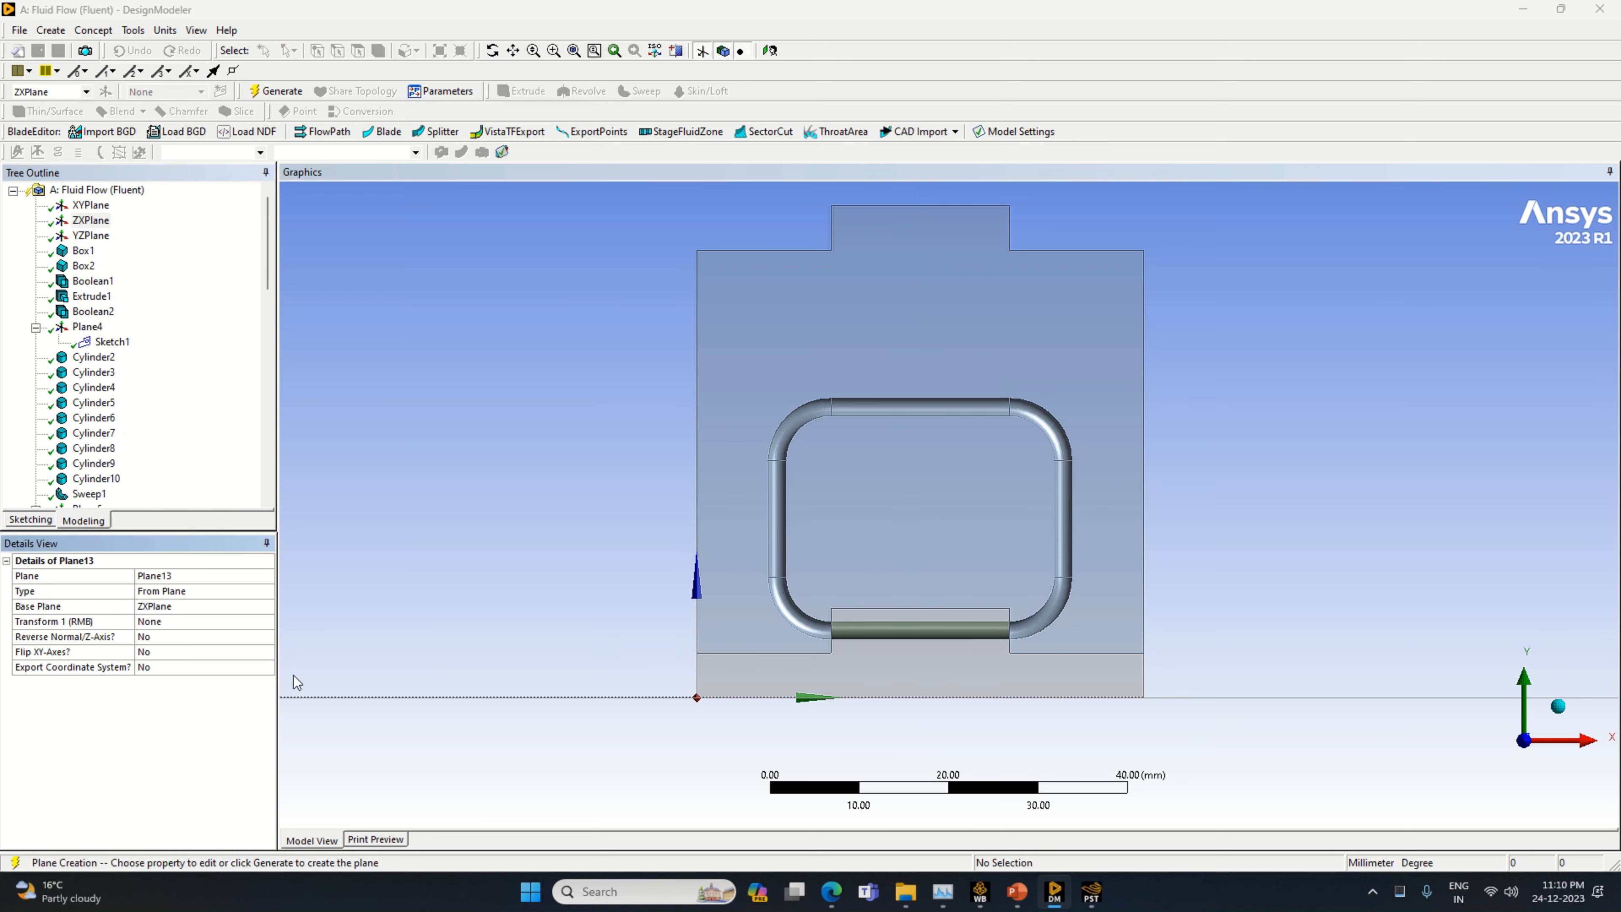
middle_click_drag(549, 710, 538, 734)
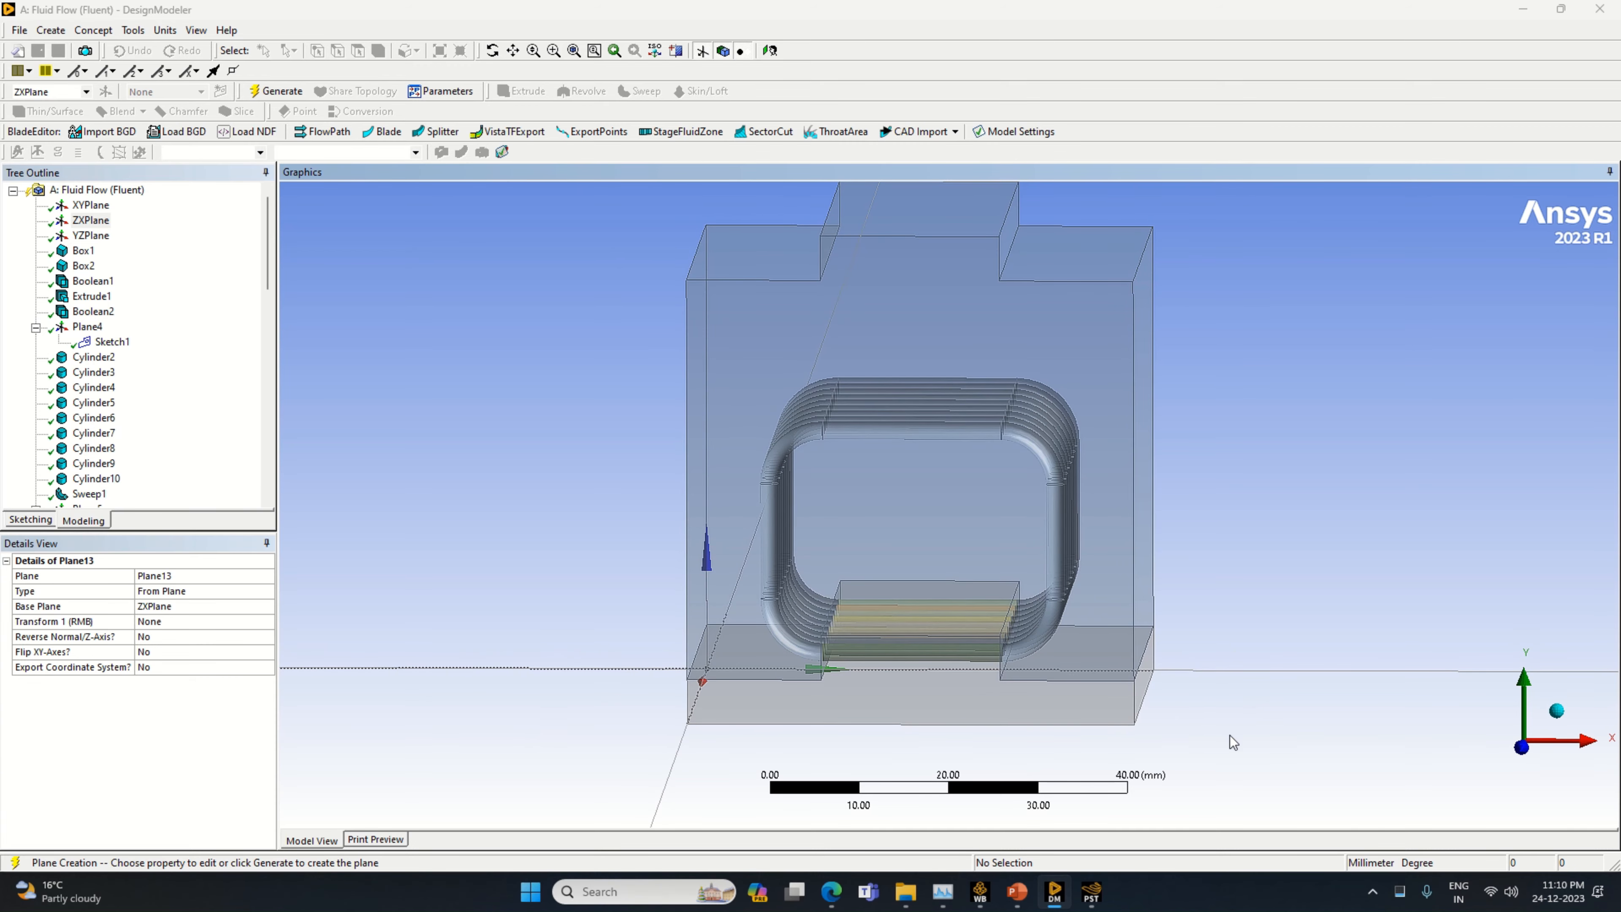
left_click(1559, 713)
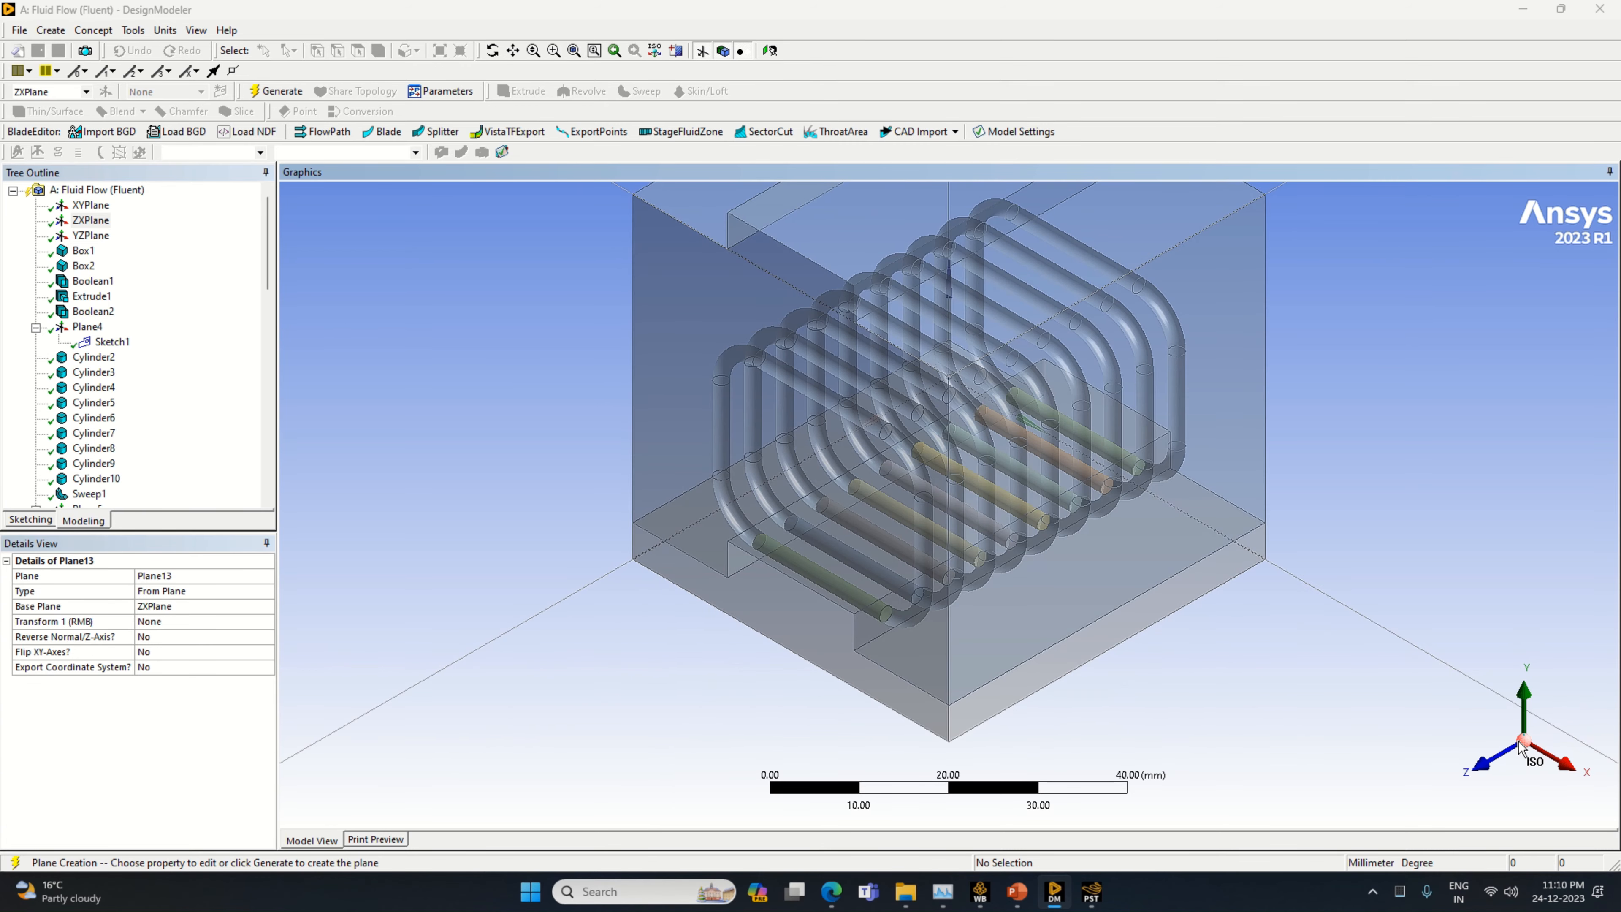
left_click(1484, 765)
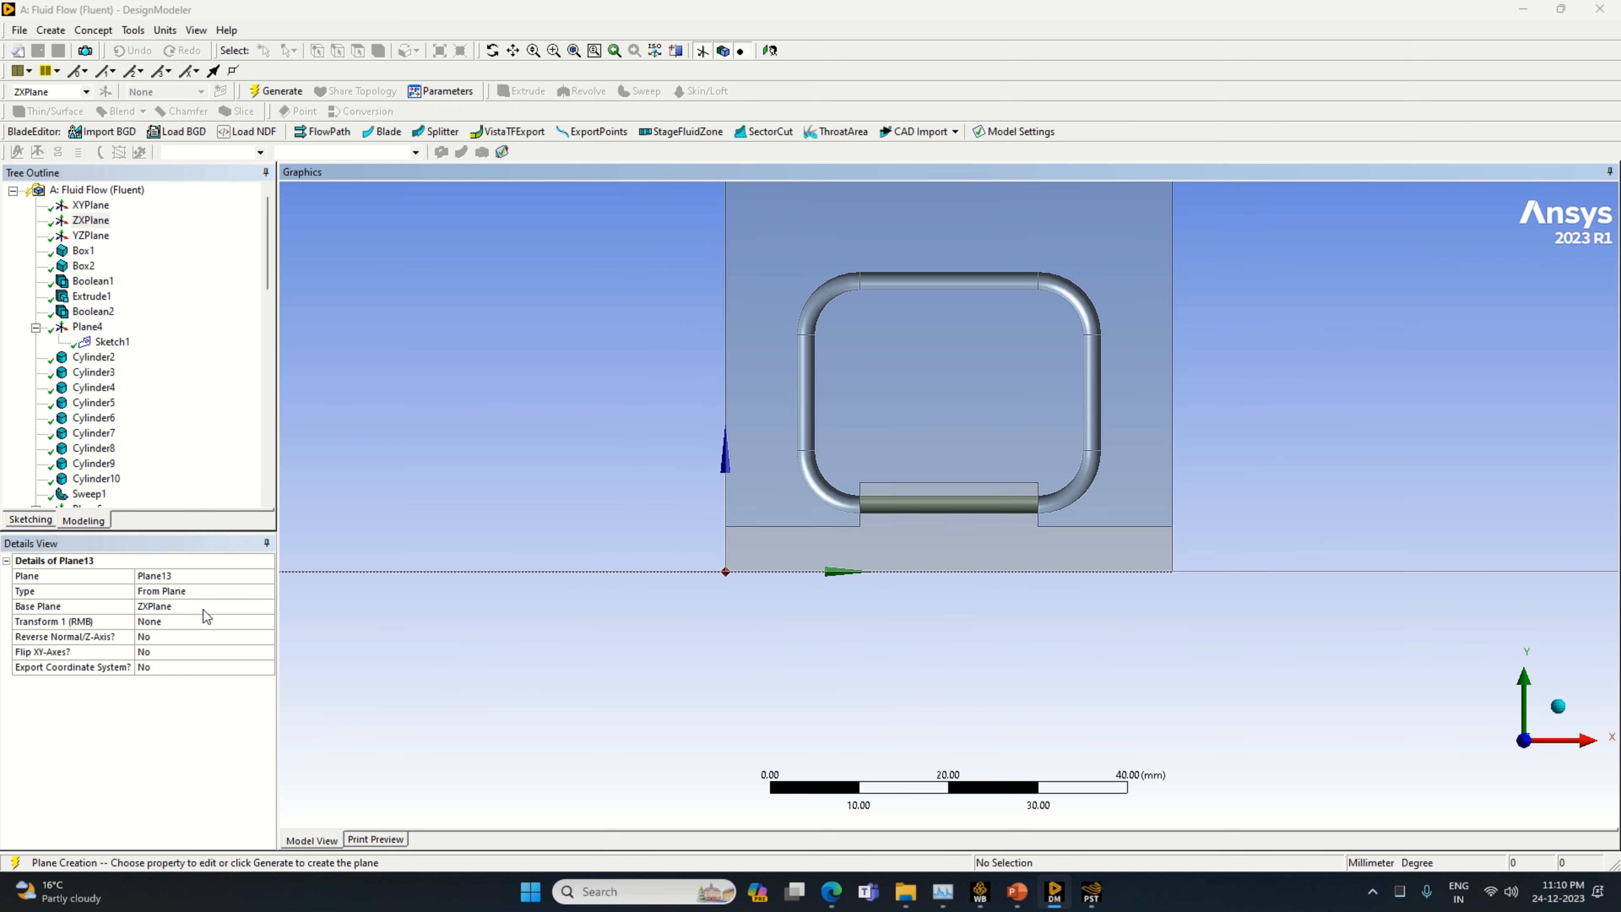
Offset the new plane 11 mm along Z from ZXPlane and generate it
left_click(260, 622)
left_click(266, 621)
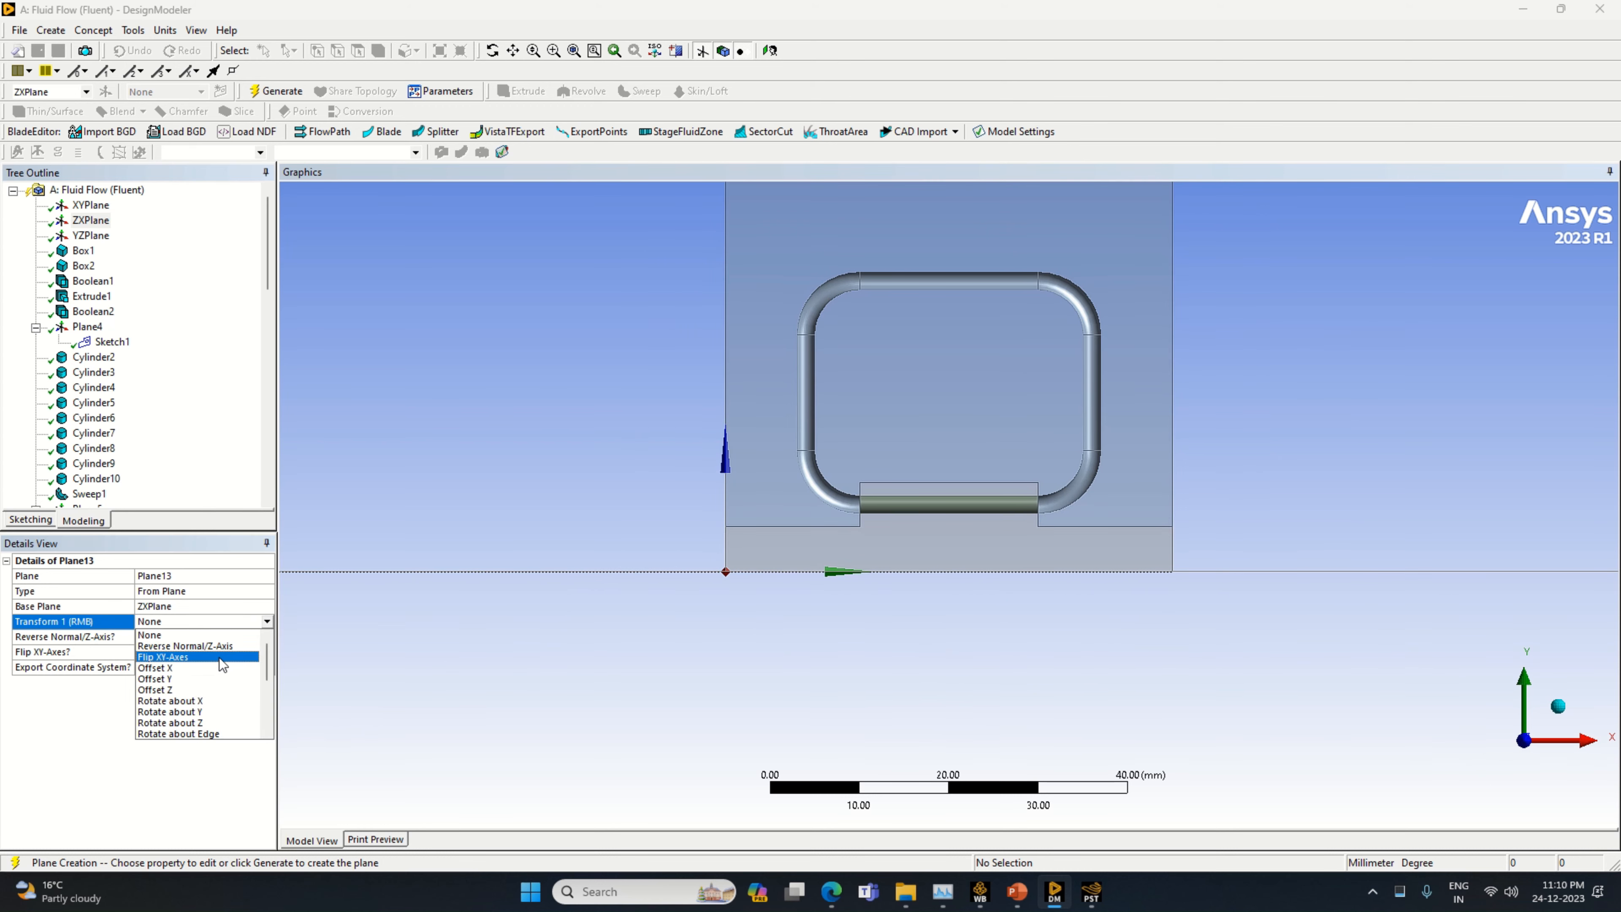
left_click(202, 690)
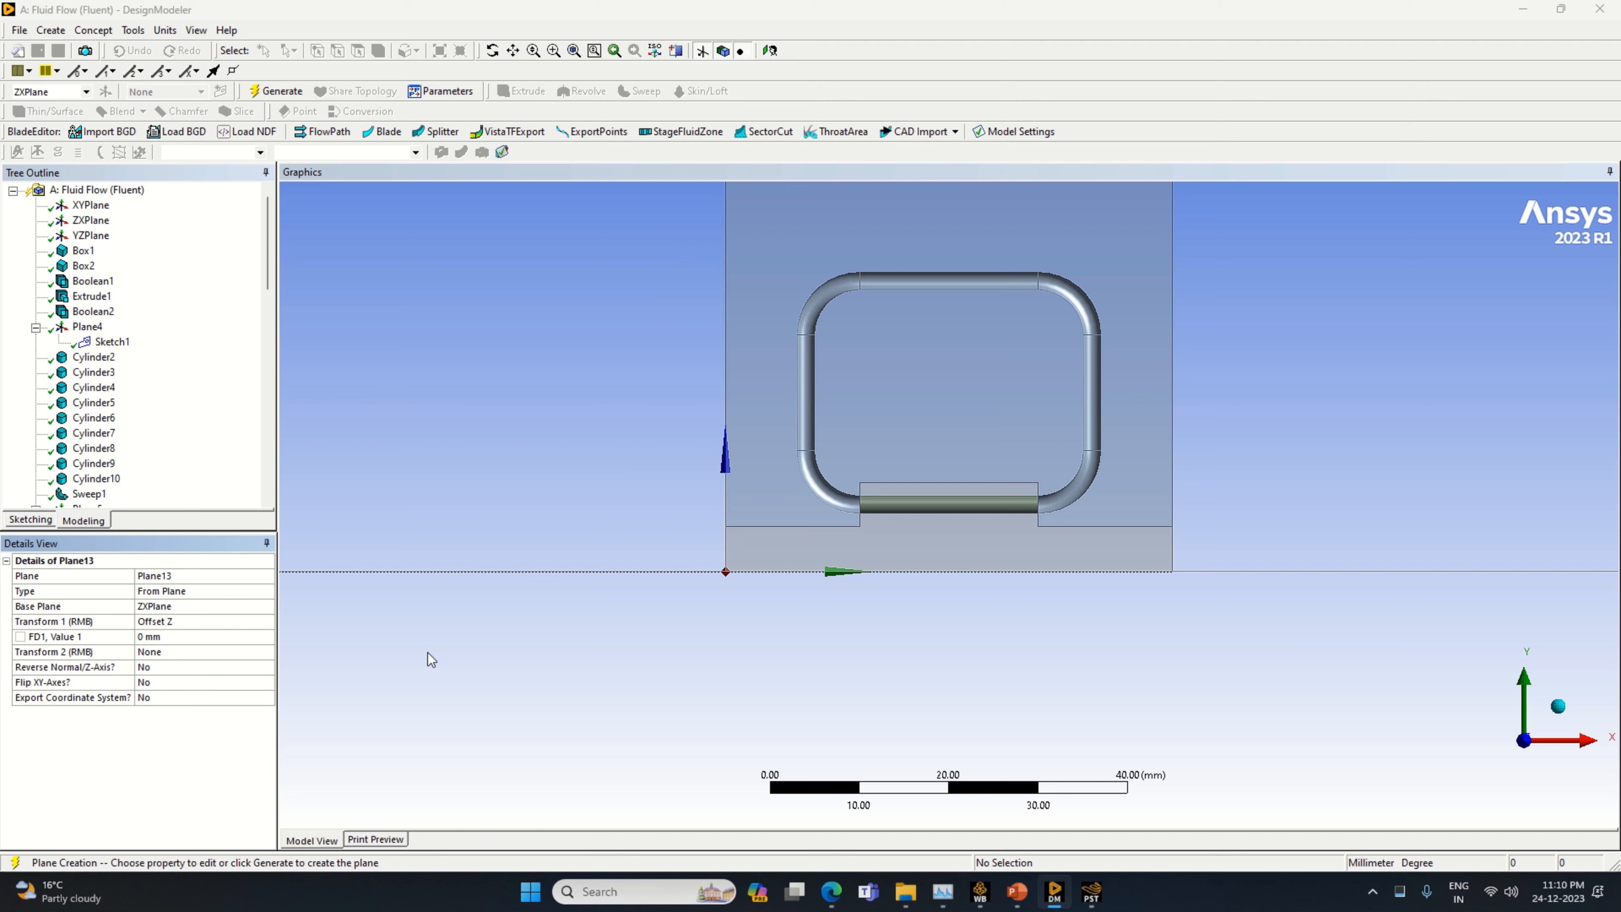
left_click(184, 637)
key("Return")
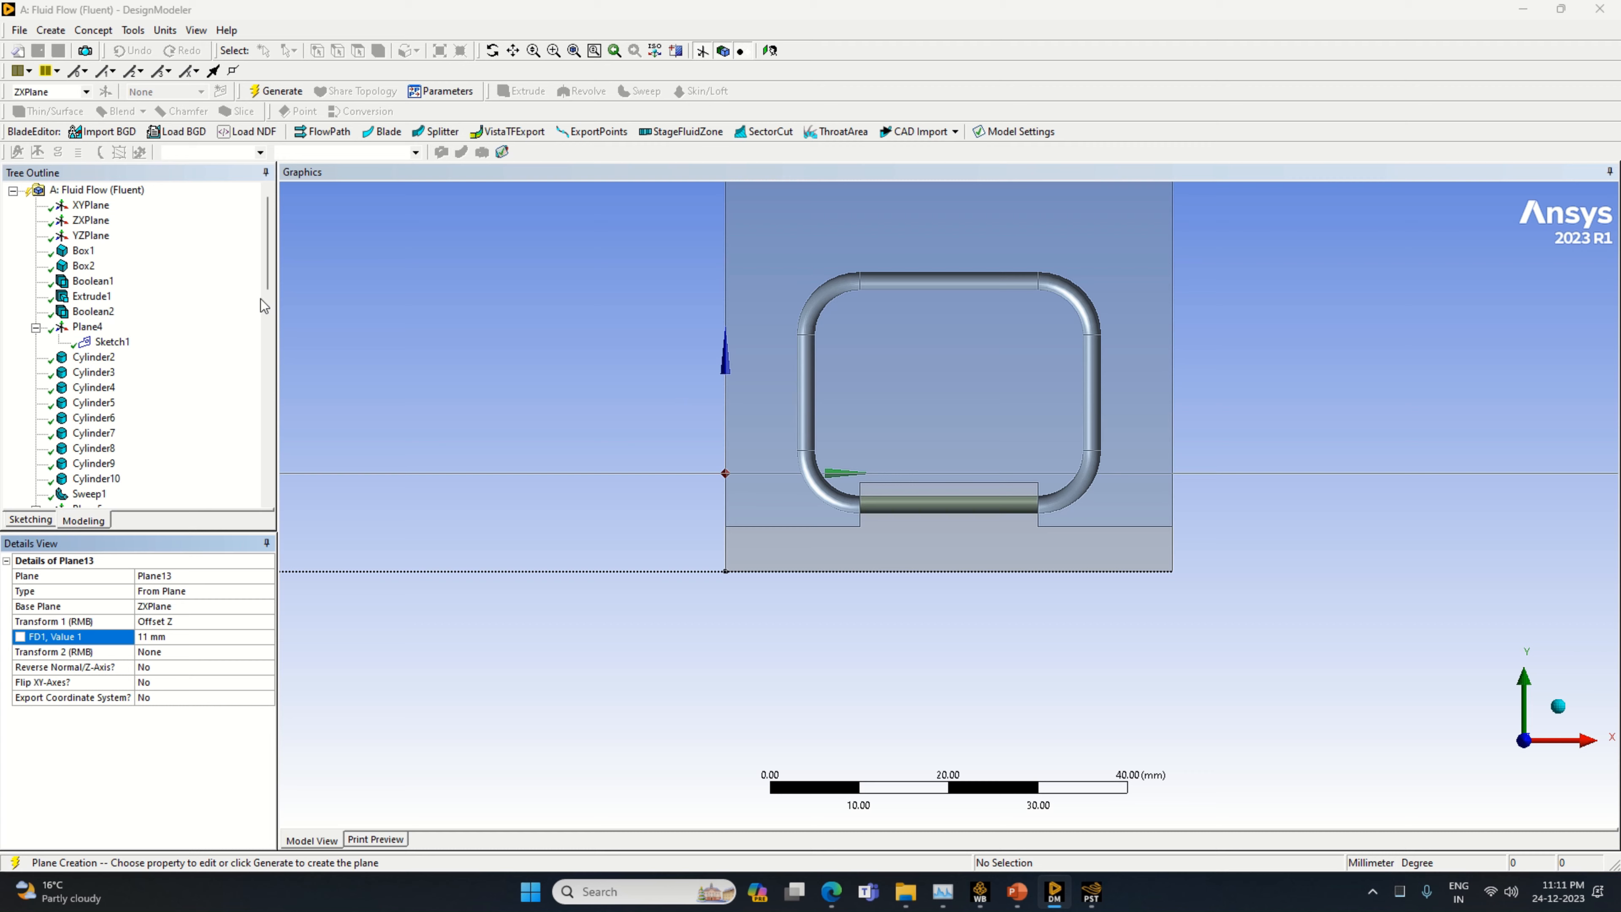
left_click(276, 90)
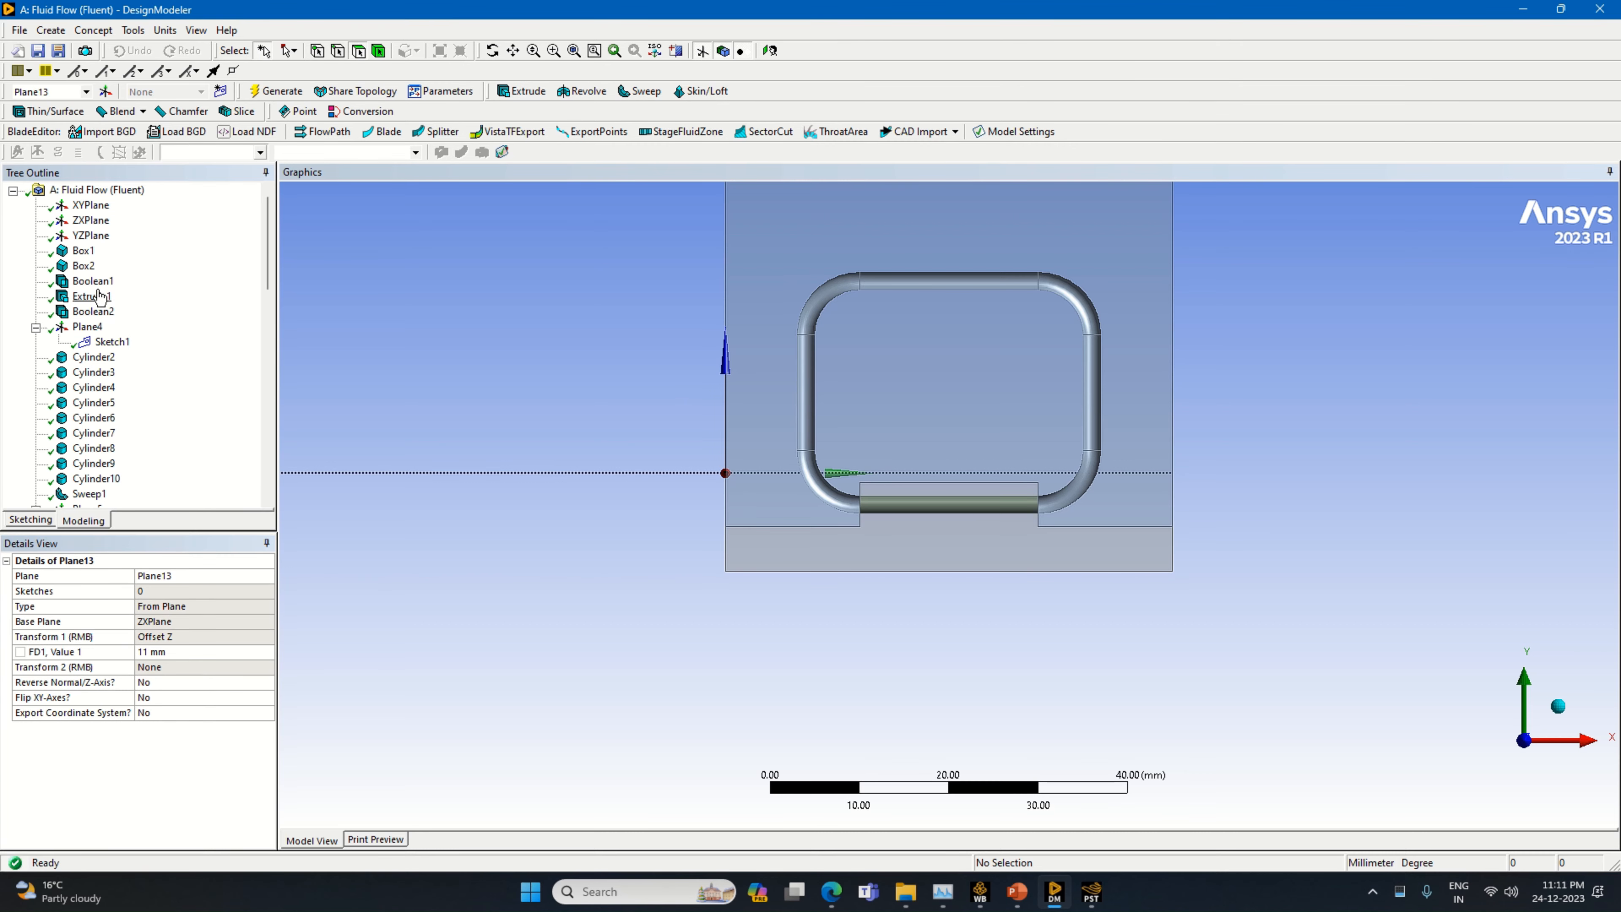
Examine the details of Box1 to check the base's dimensions
left_click(83, 250)
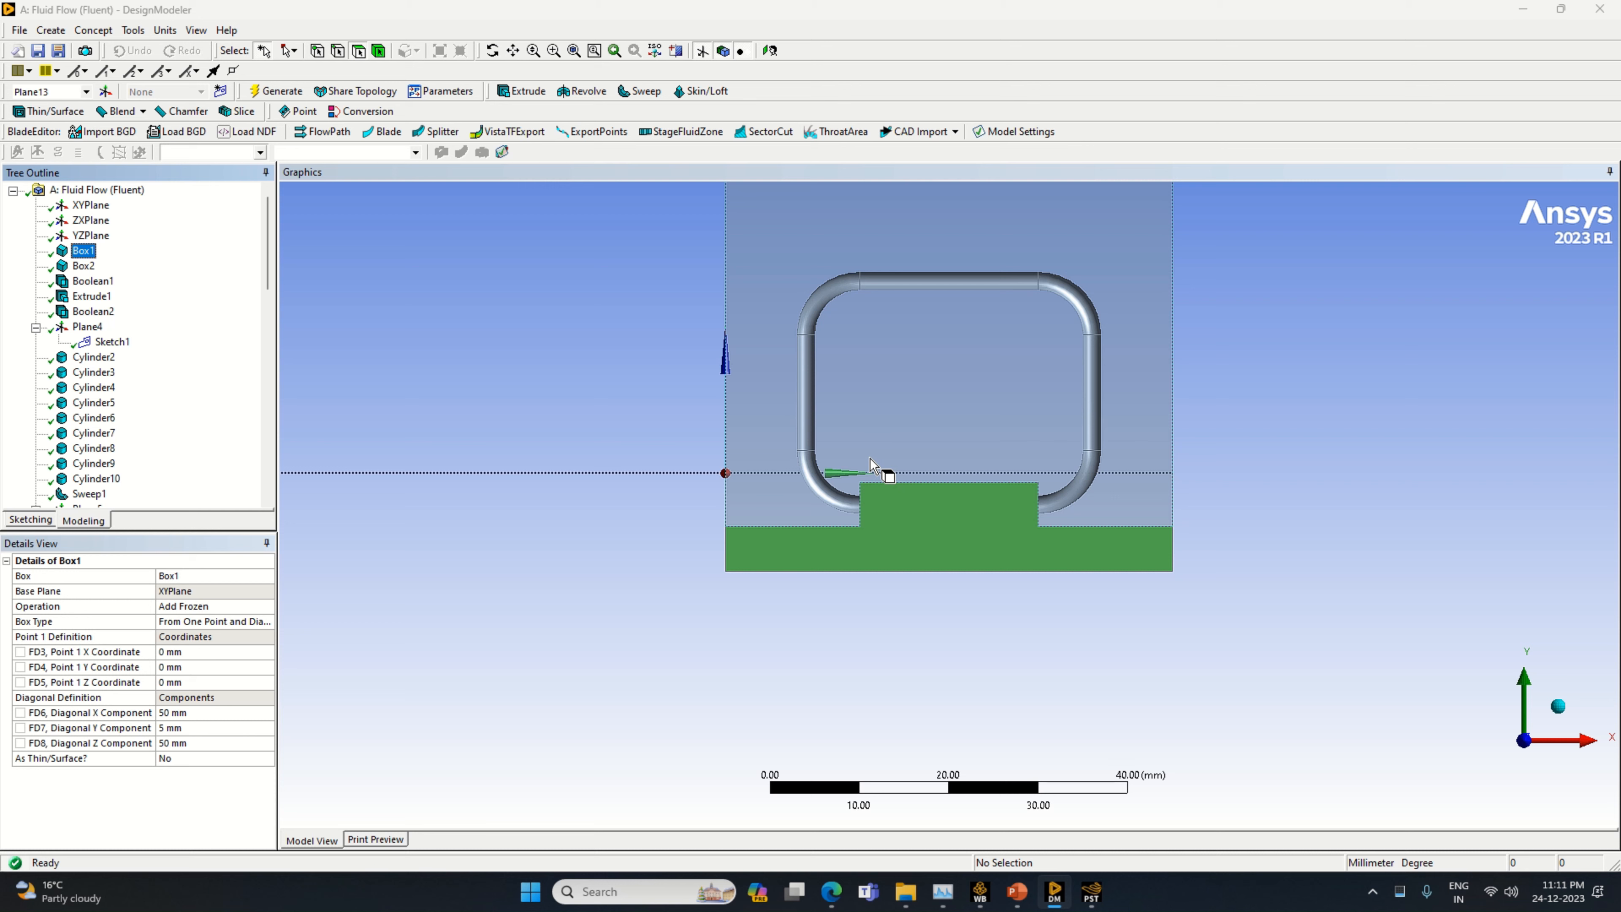
Set Plane13's Z offset to 13.5 mm and regenerate the model
scroll(90, 466, "down", 5)
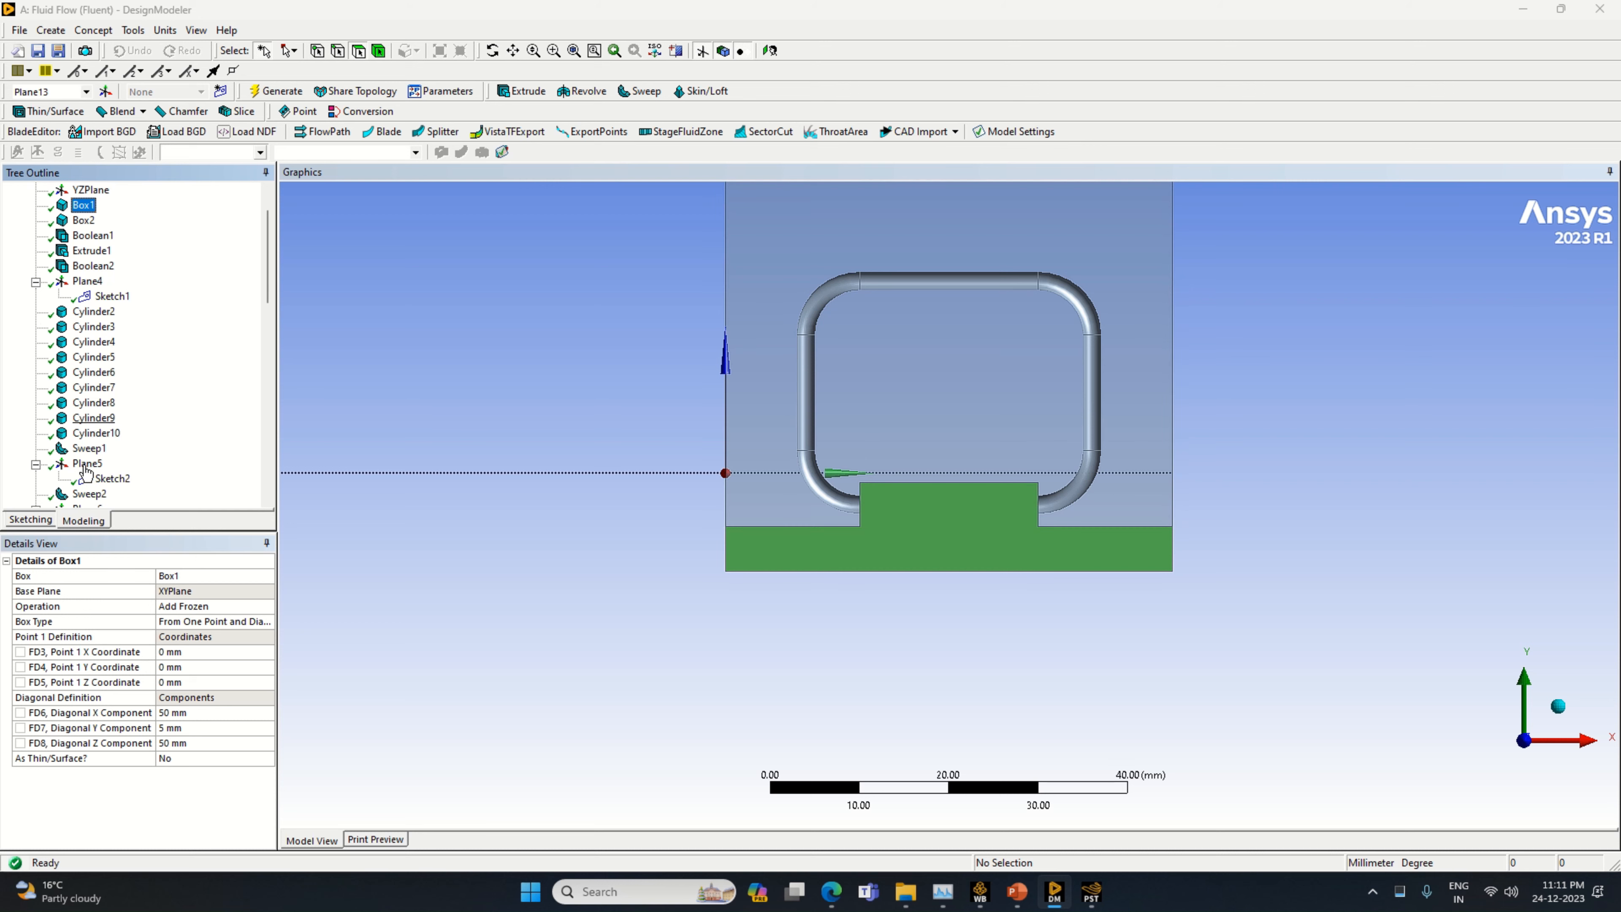
scroll(114, 501, "down", 4)
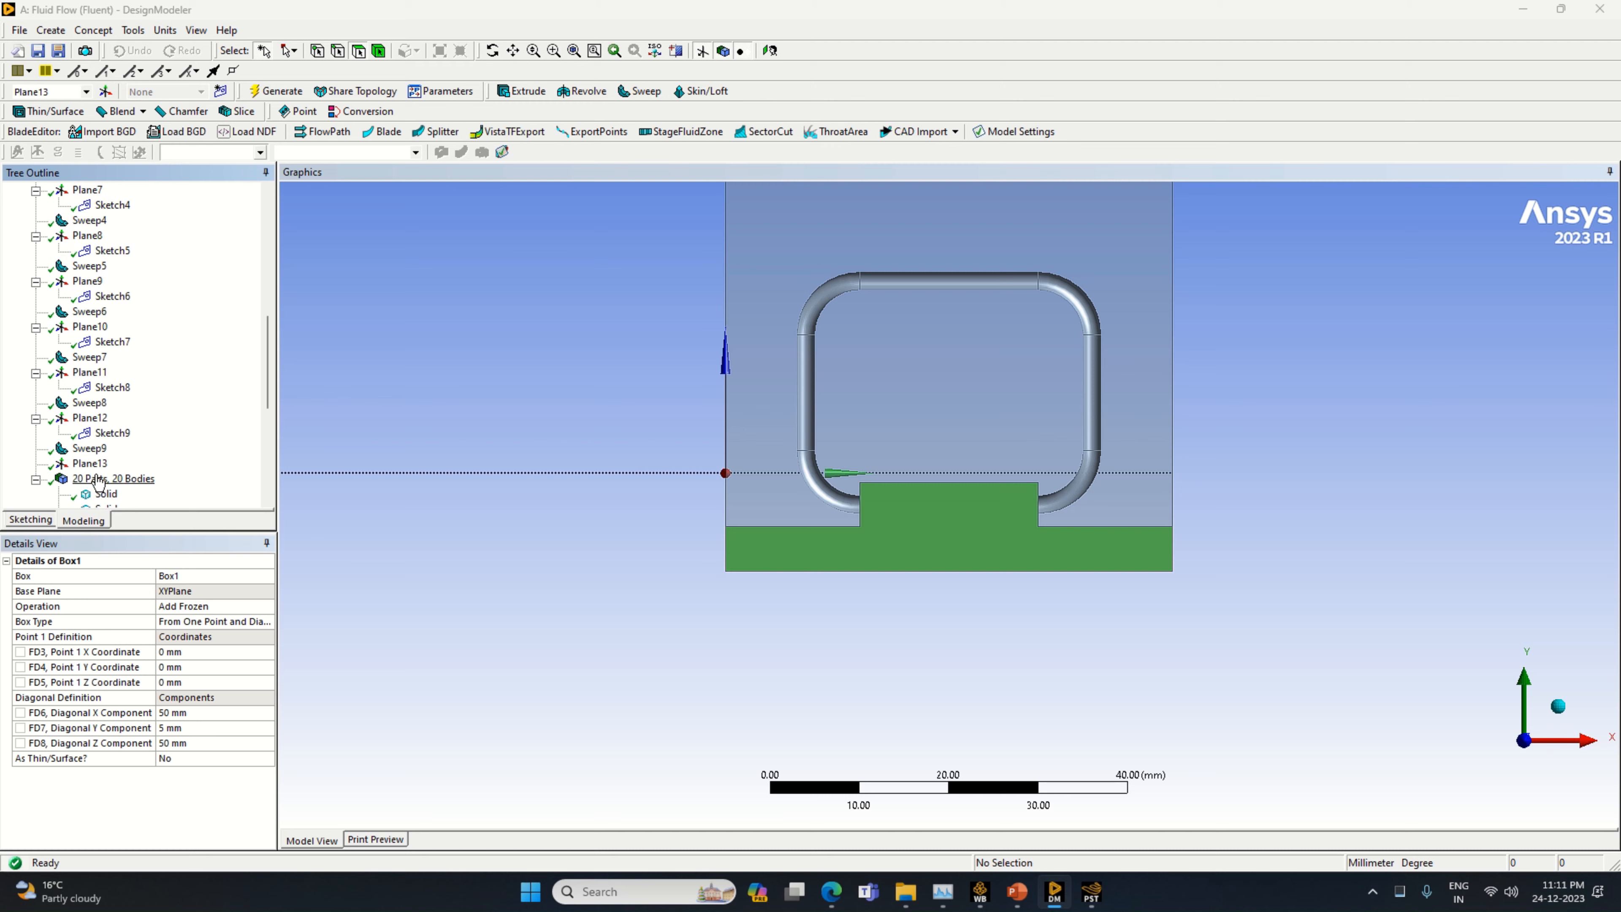
left_click(90, 463)
left_click(173, 651)
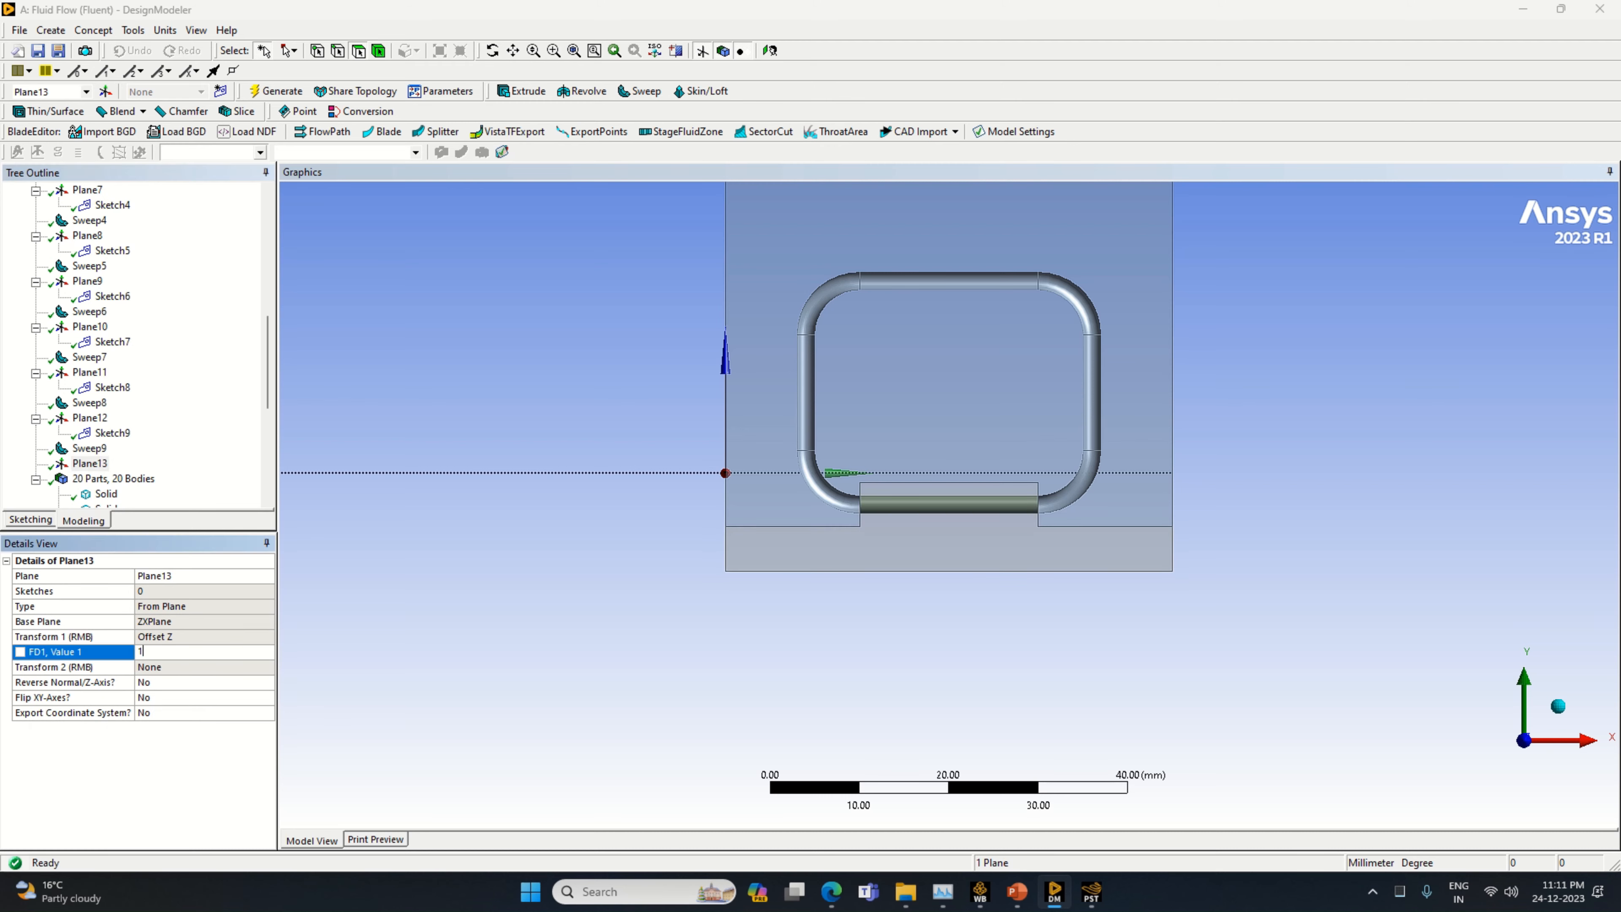
key("Return")
left_click(275, 91)
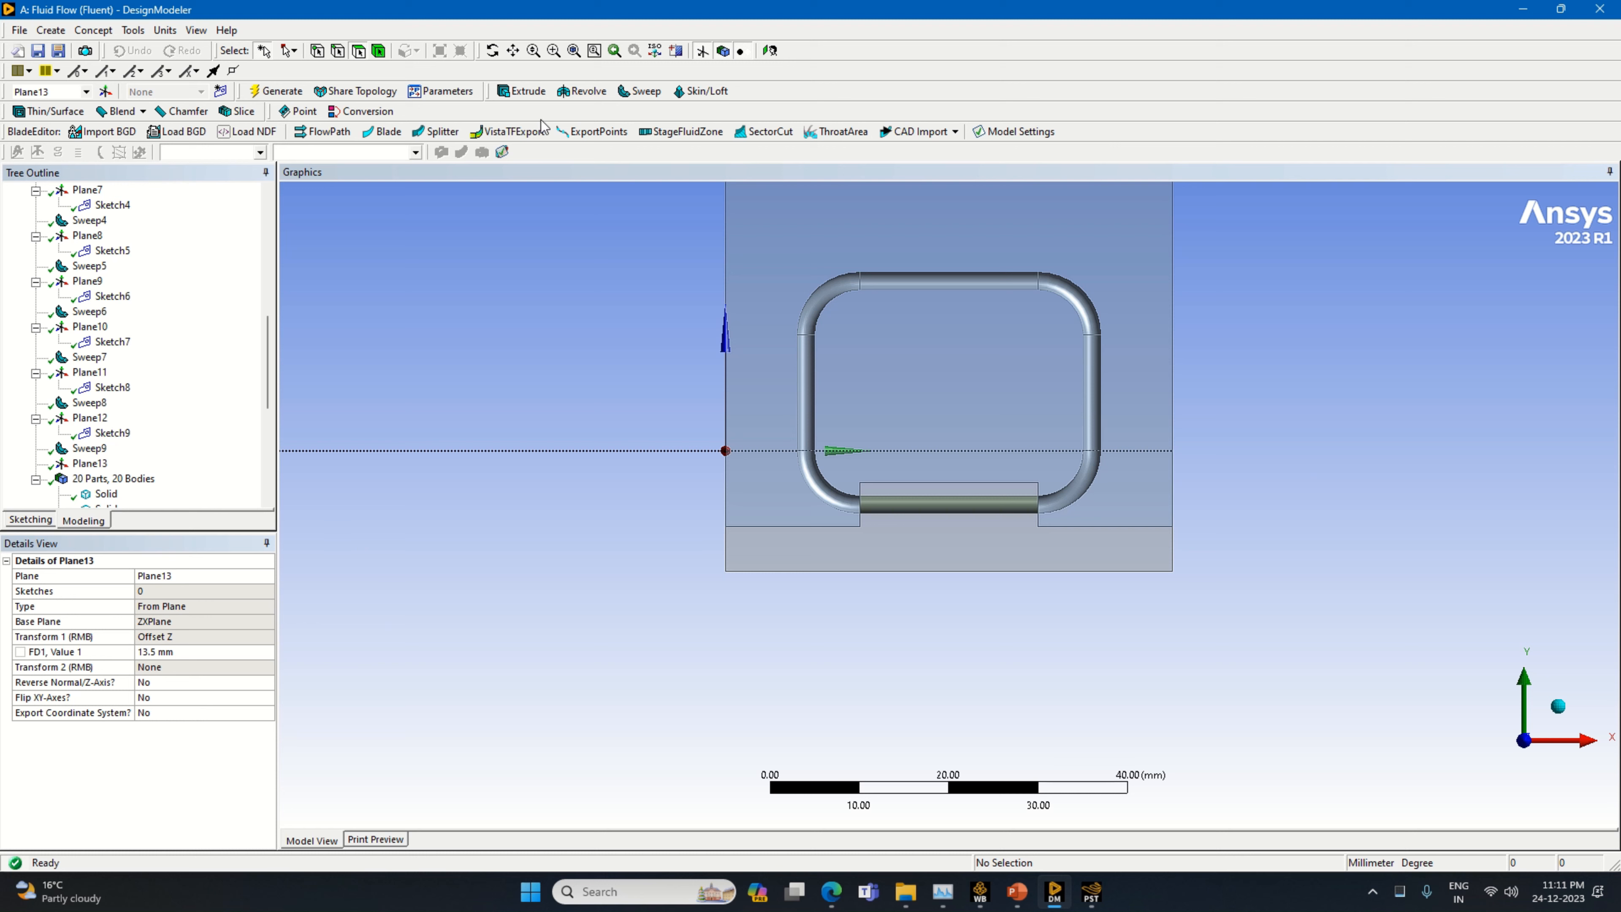
Slice all bodies by Plane13 and check the cut face below it
left_click(237, 112)
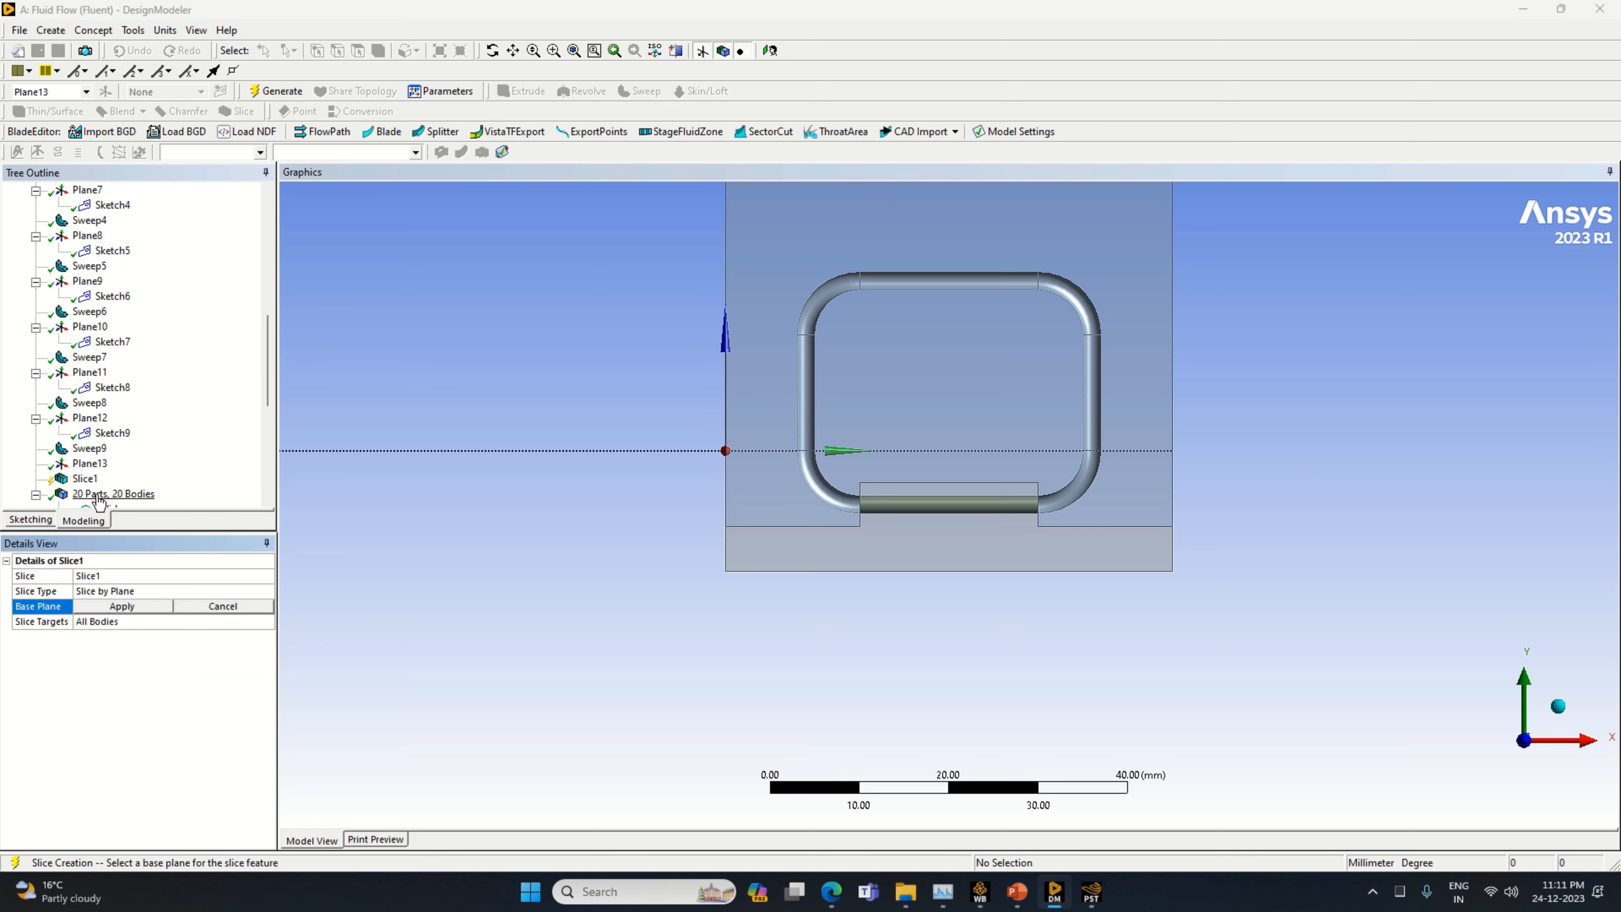
left_click(89, 463)
left_click(138, 607)
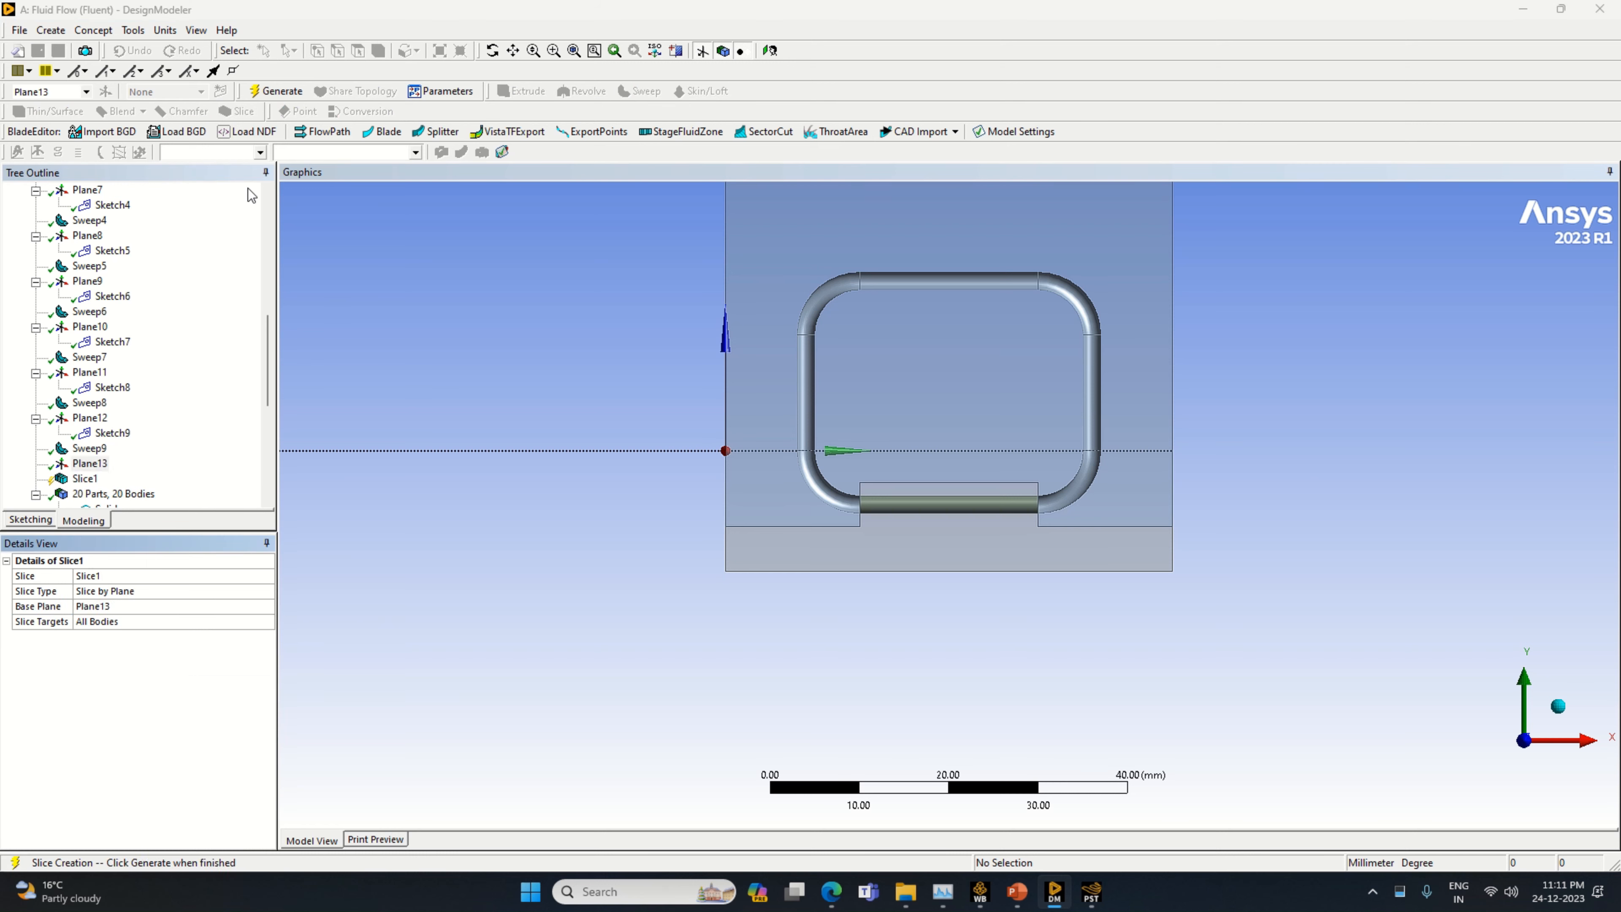
left_click(276, 91)
left_click(769, 478)
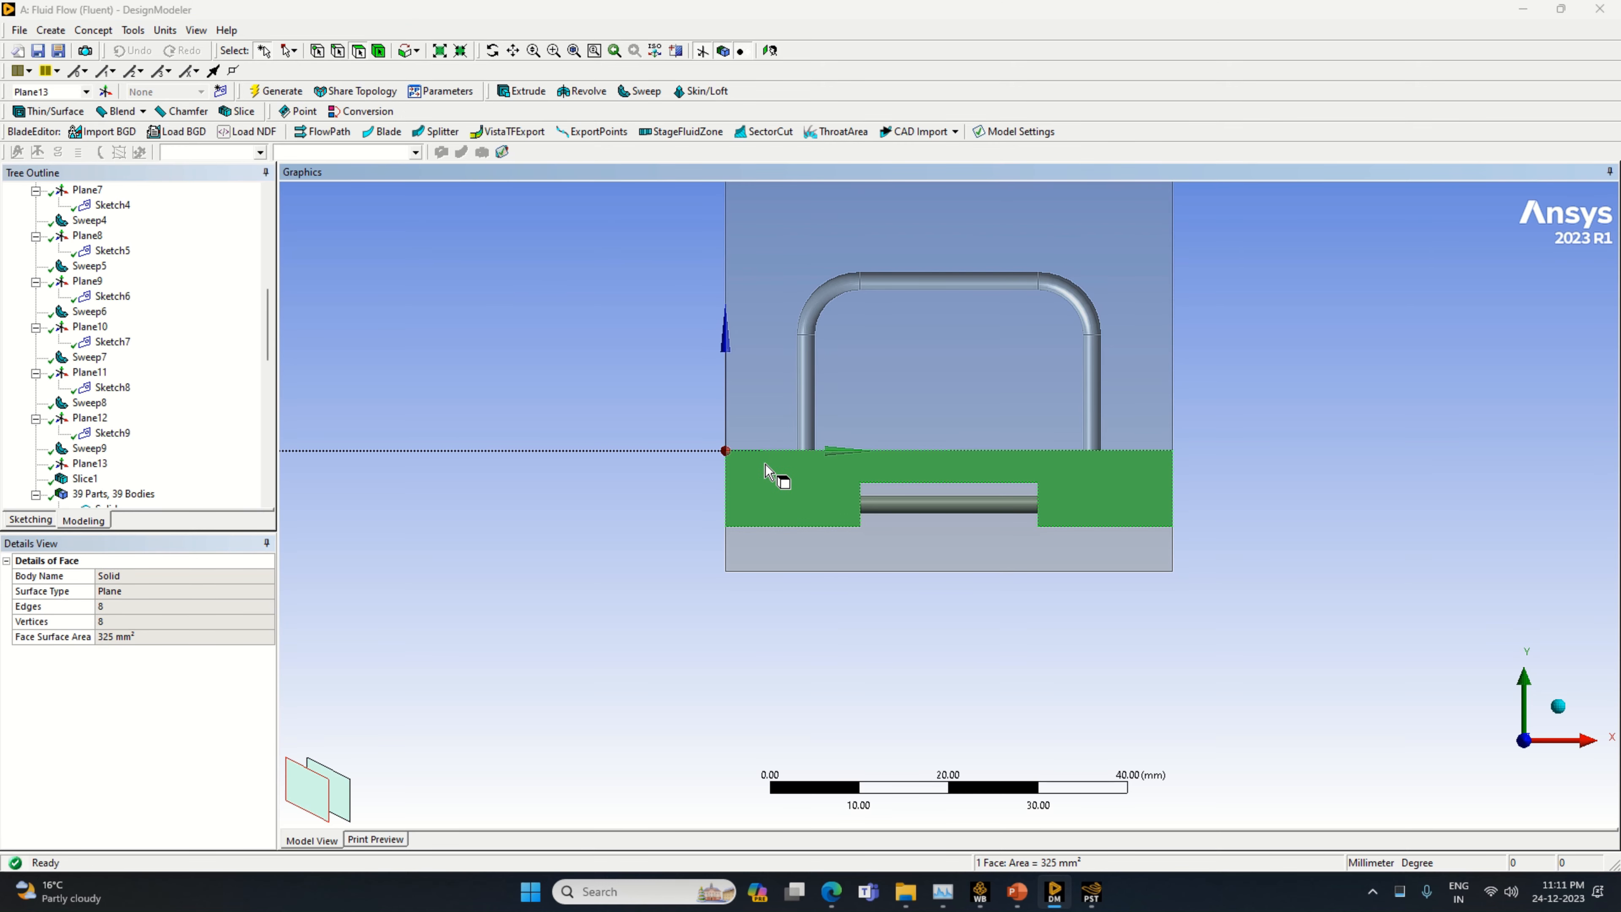
left_click(1479, 485)
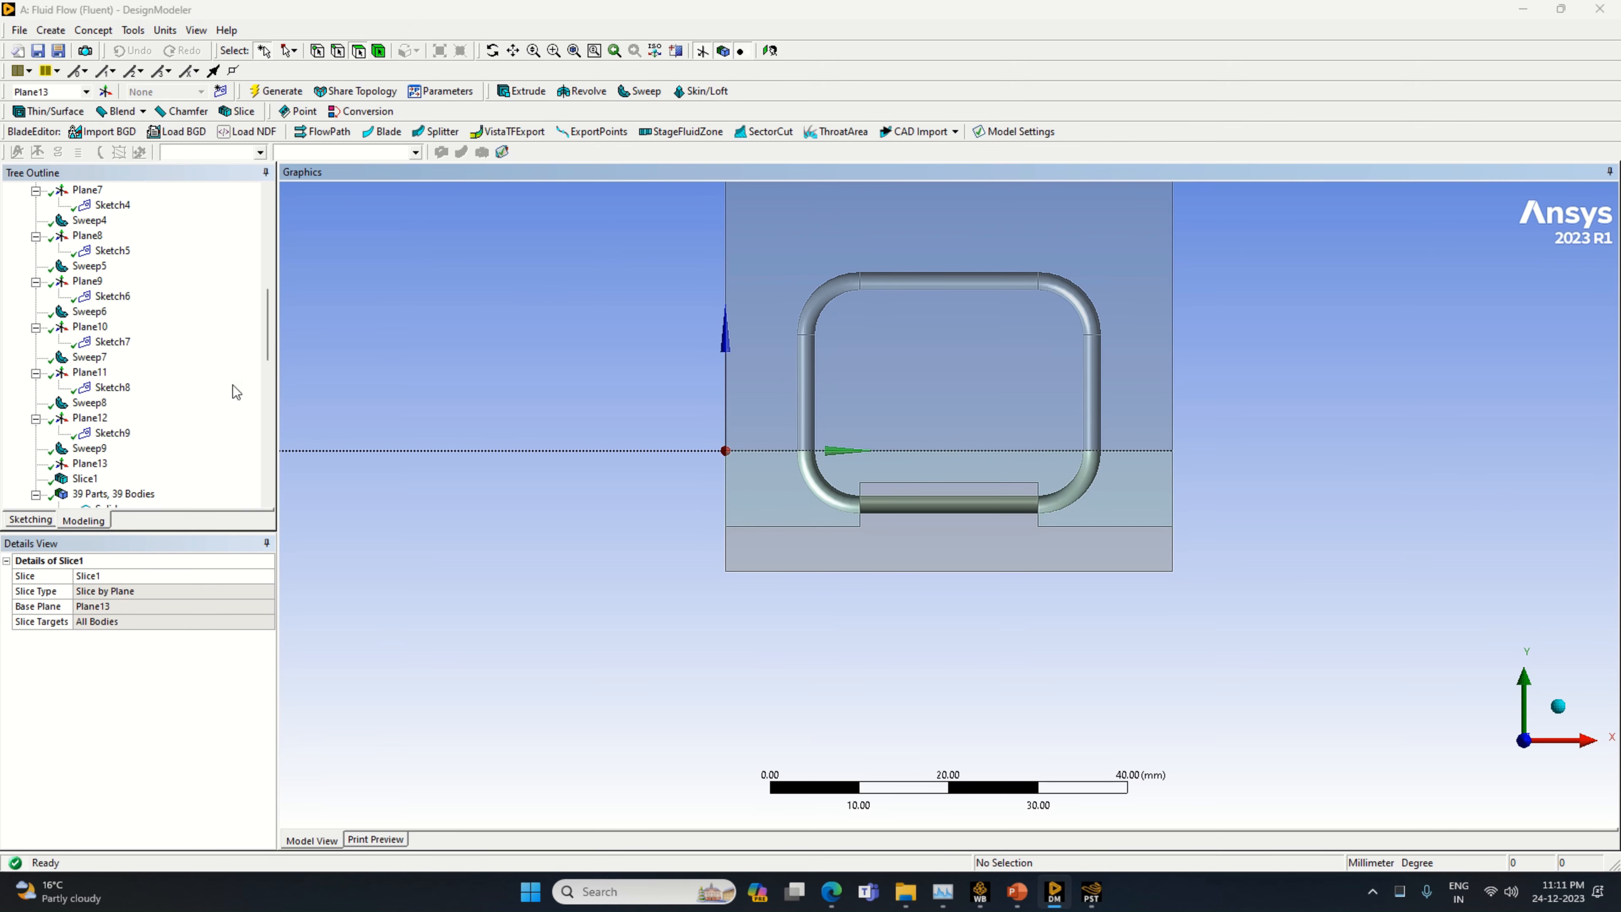
Create a new plane based on Plane13 with a Z offset of 1 mm
left_click(105, 90)
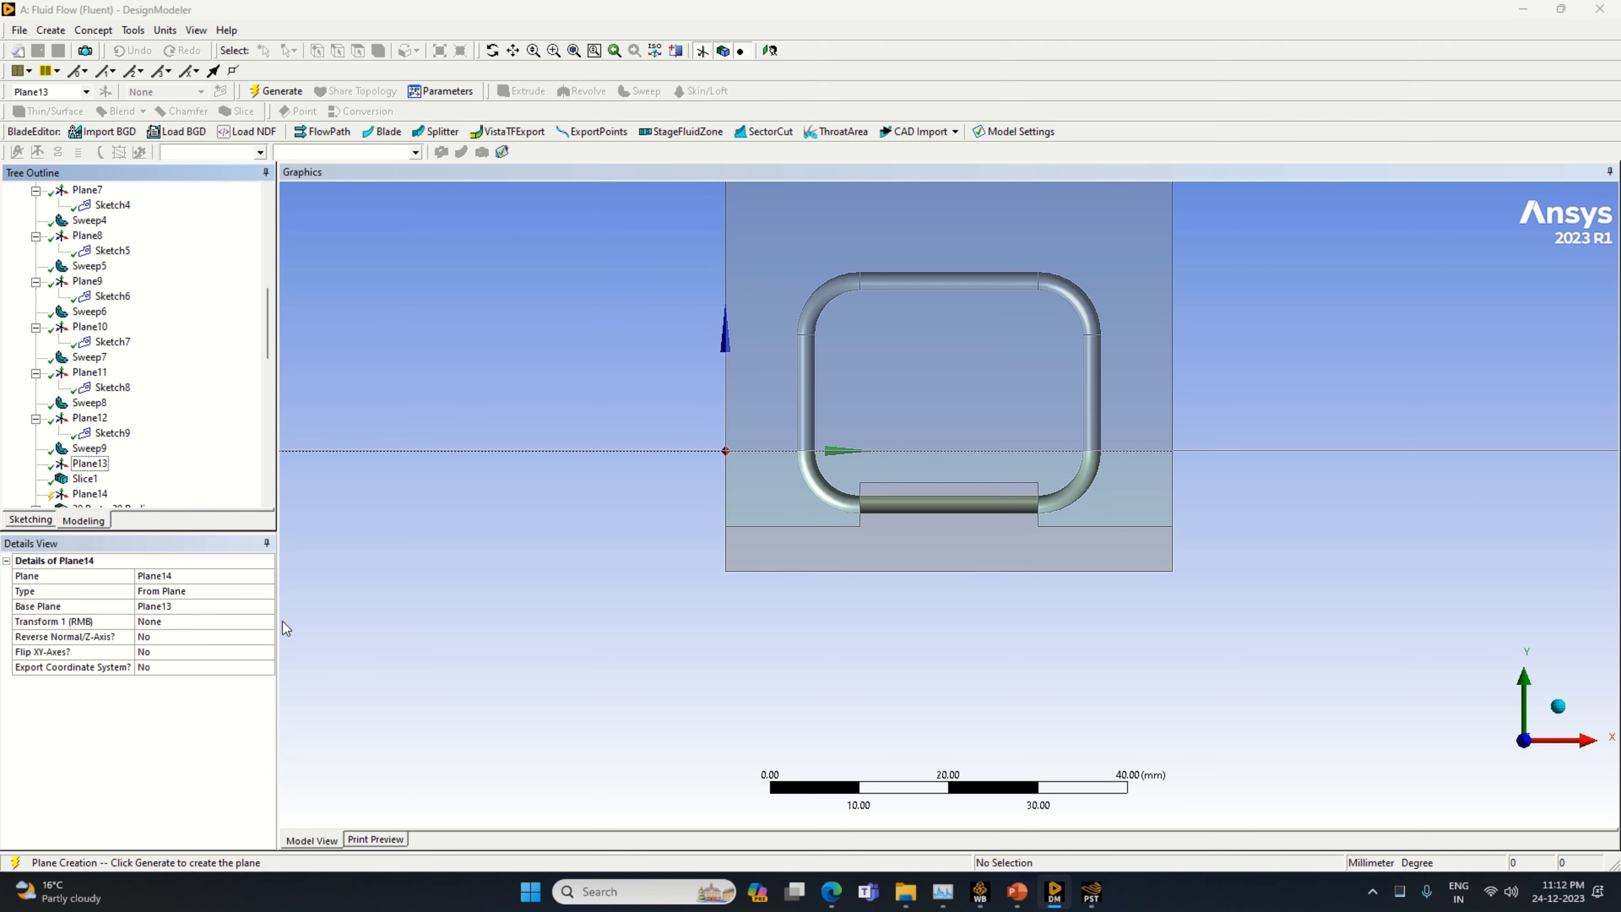
left_click(271, 623)
right_click(269, 624)
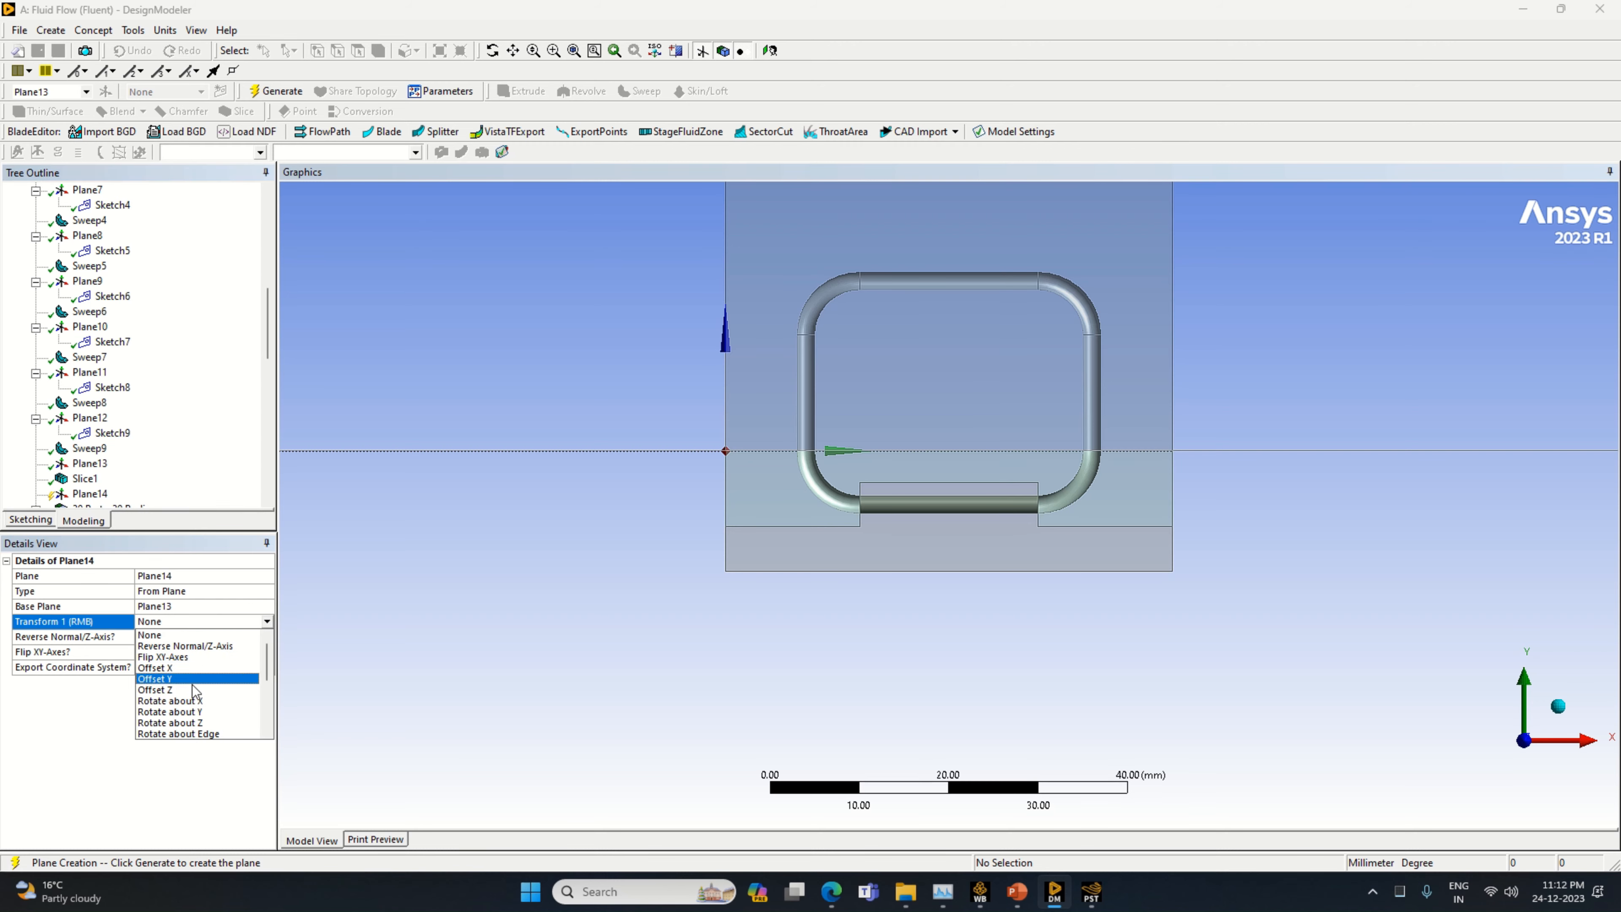
left_click(193, 684)
left_click(202, 636)
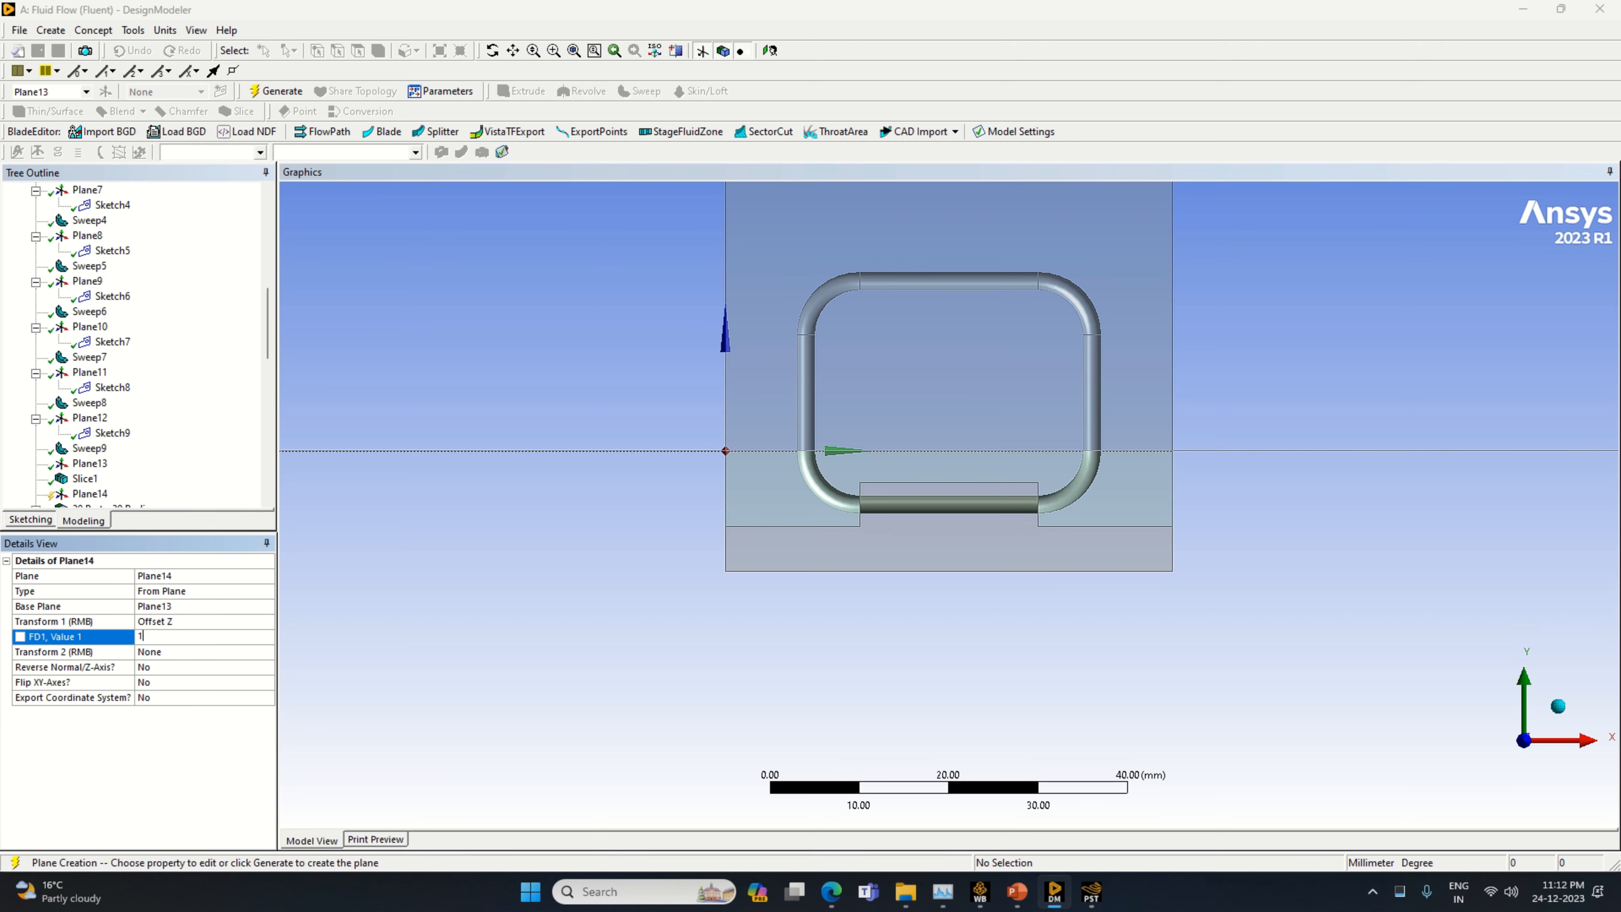
type("1")
key("Return")
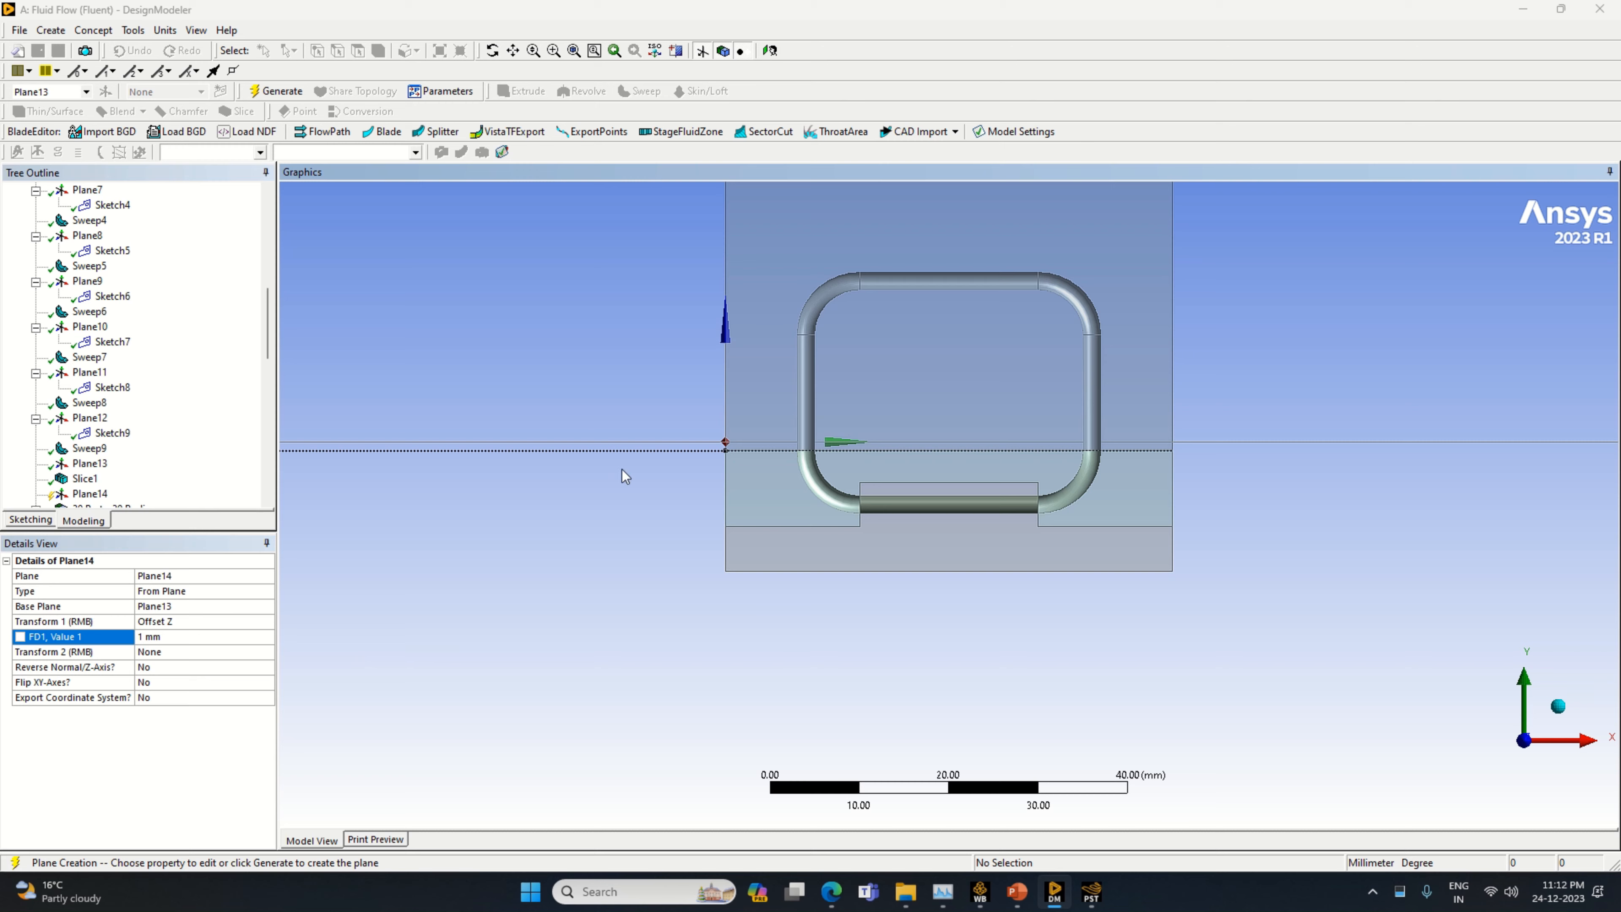
left_click(271, 93)
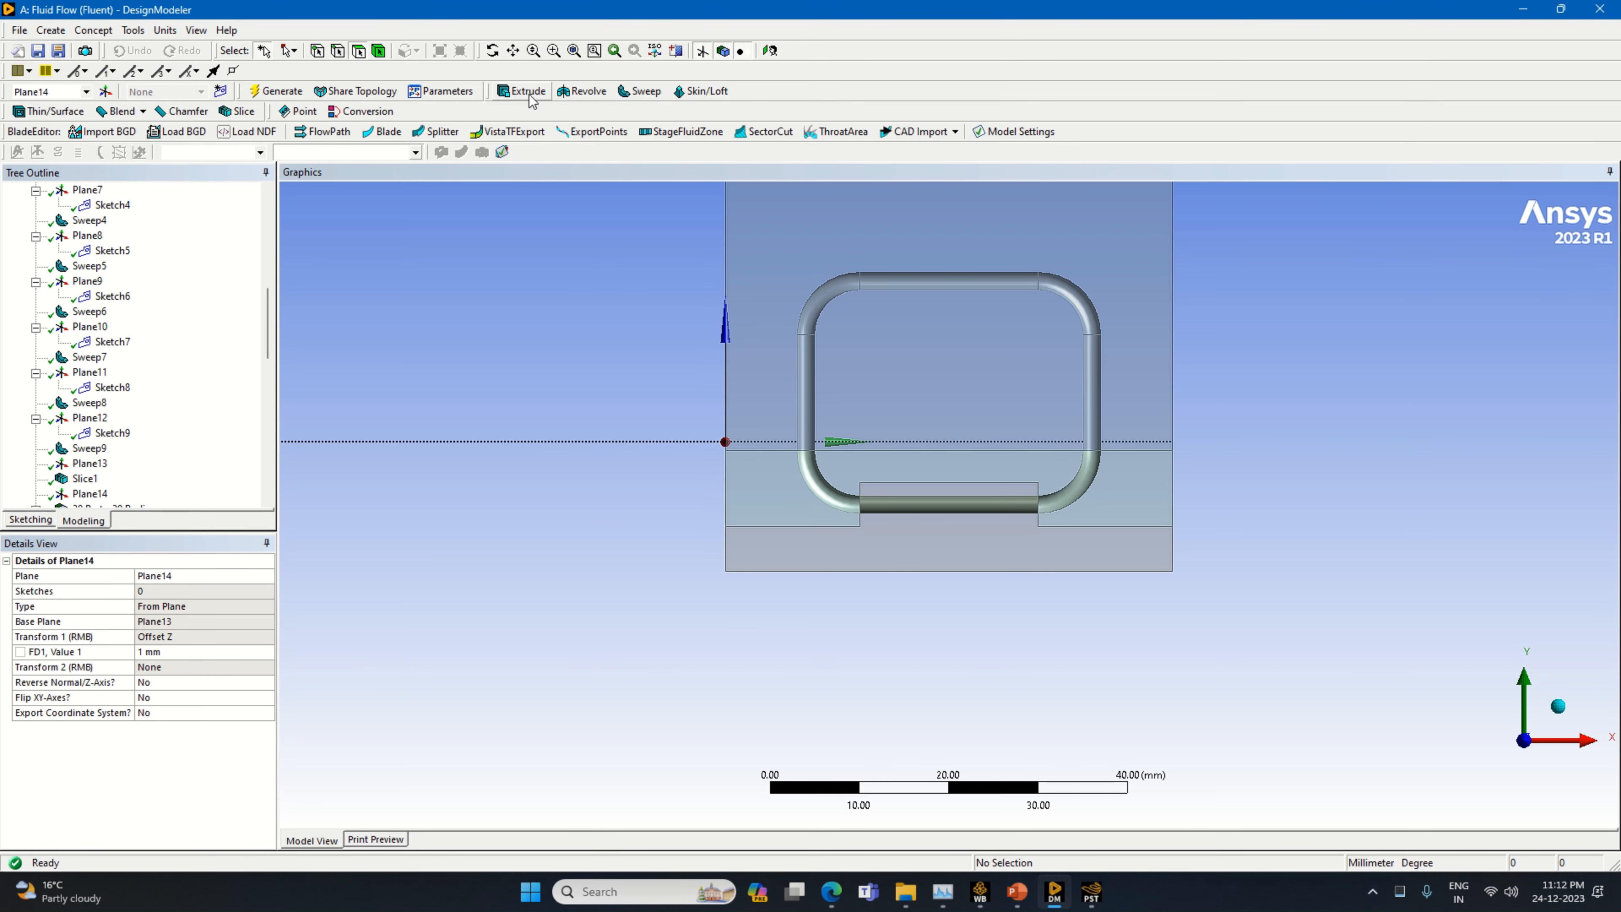
Slice all bodies by Plane14 and check the thin fin layer it cuts
left_click(237, 112)
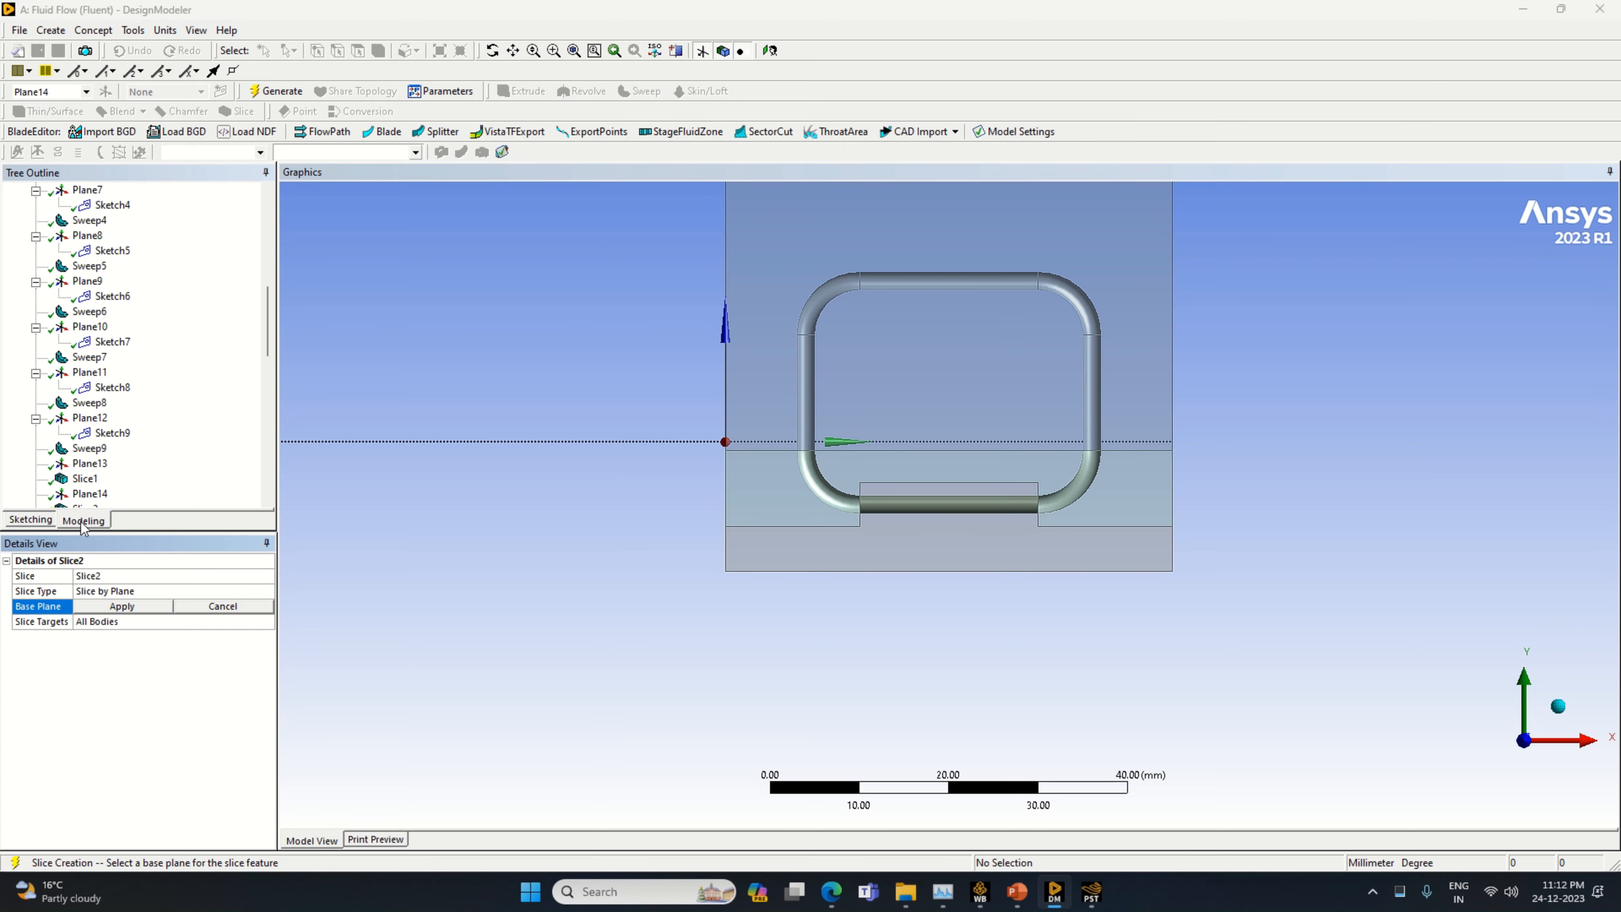
left_click(121, 607)
right_click(127, 653)
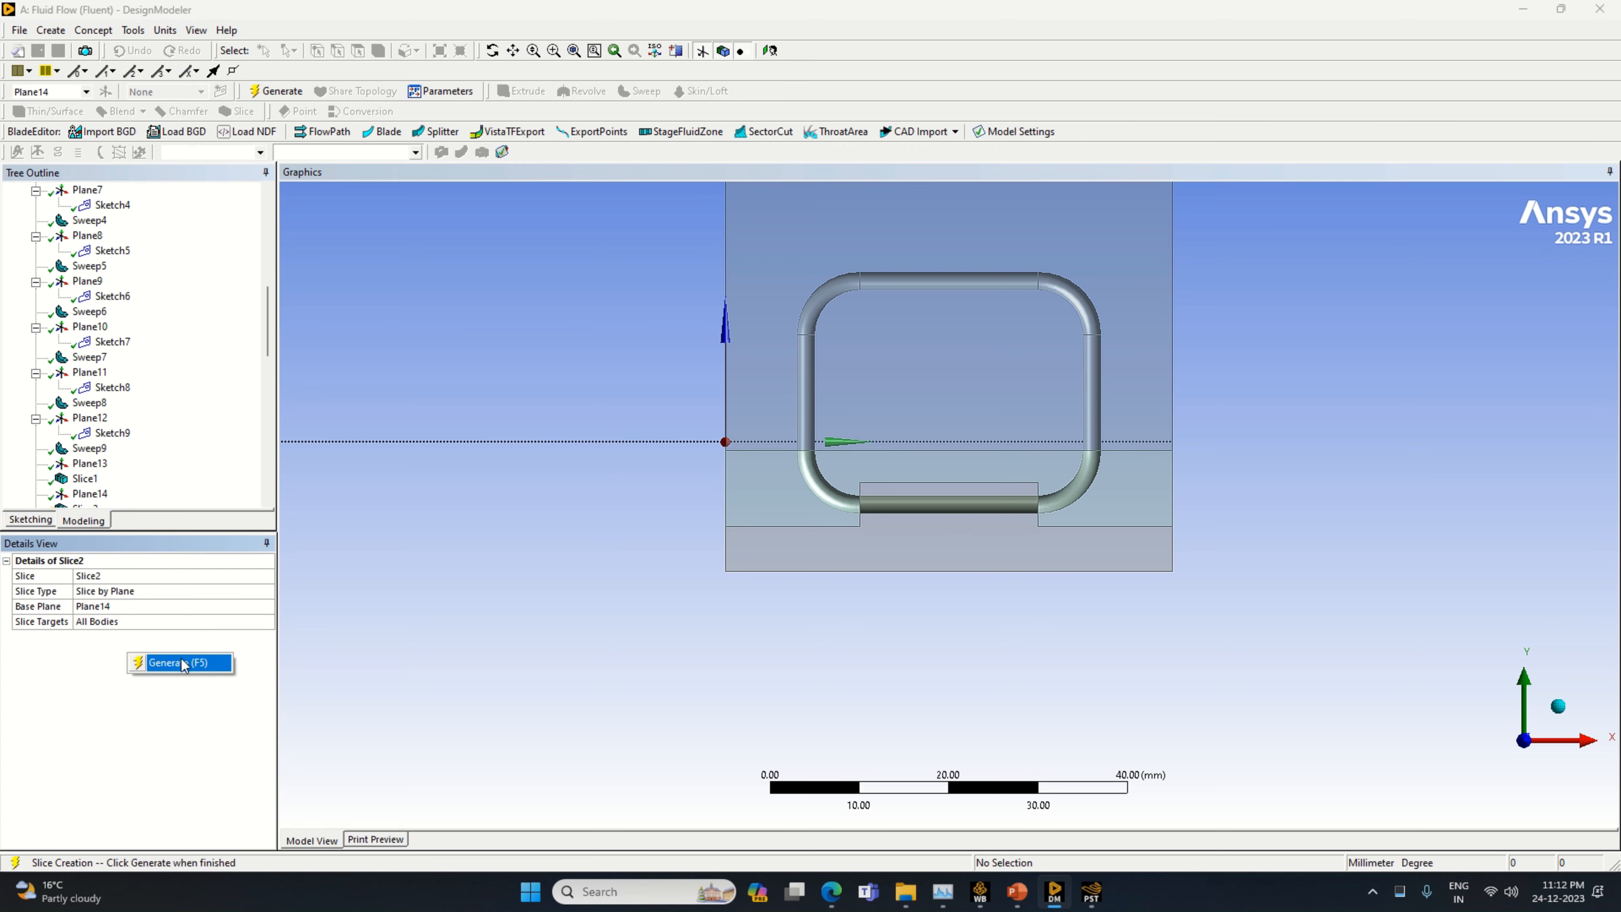
left_click(181, 662)
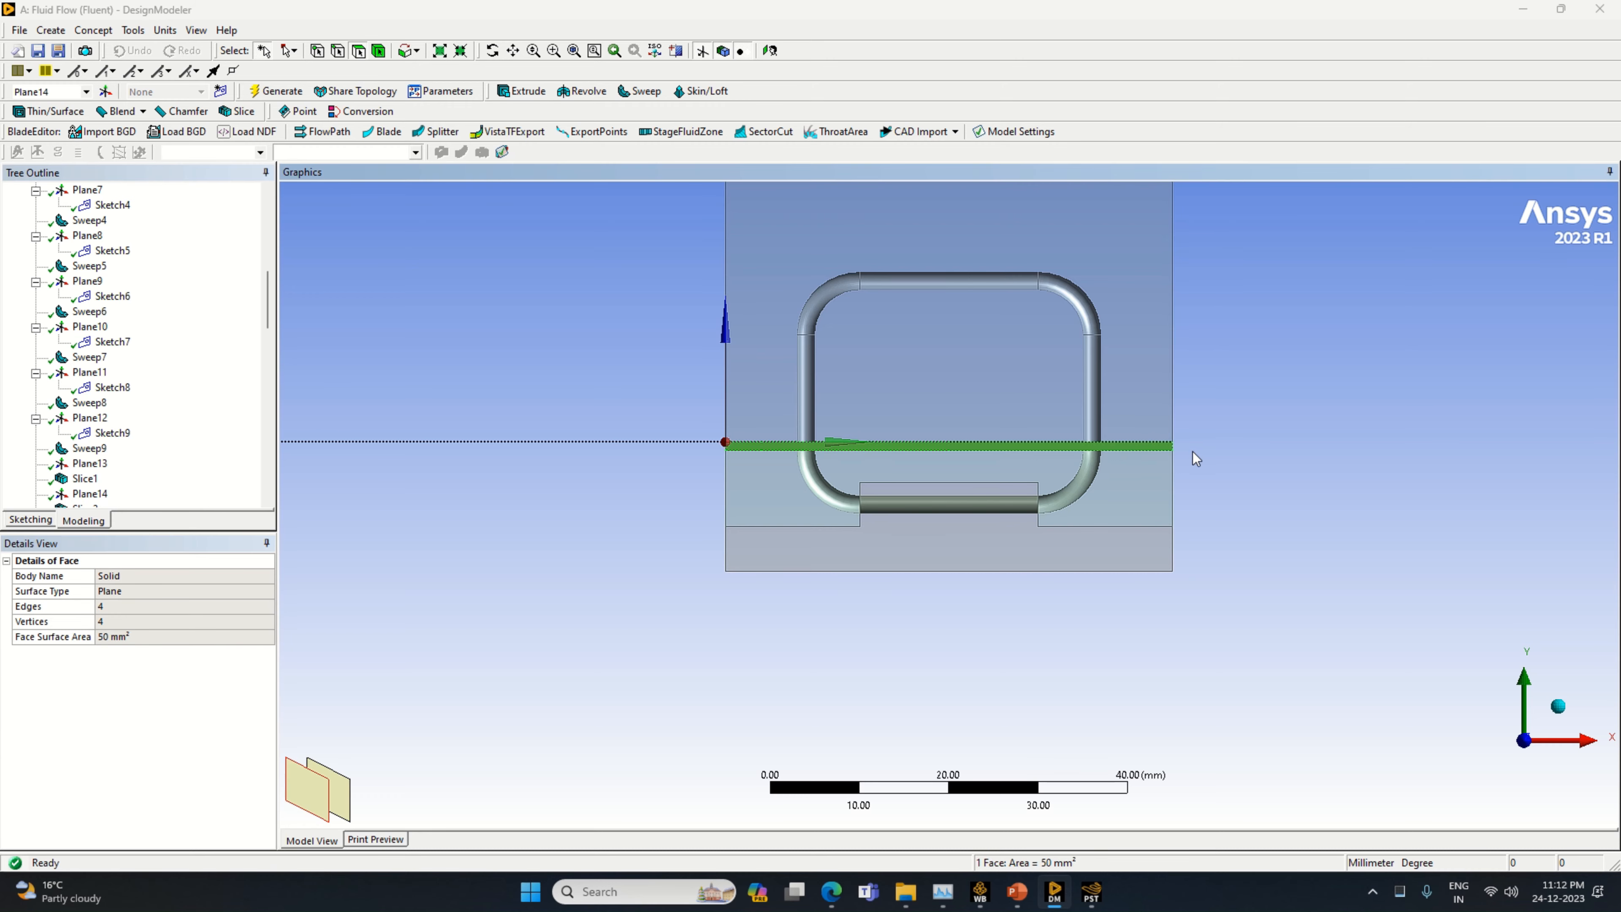
left_click(1165, 488)
left_click(1206, 440)
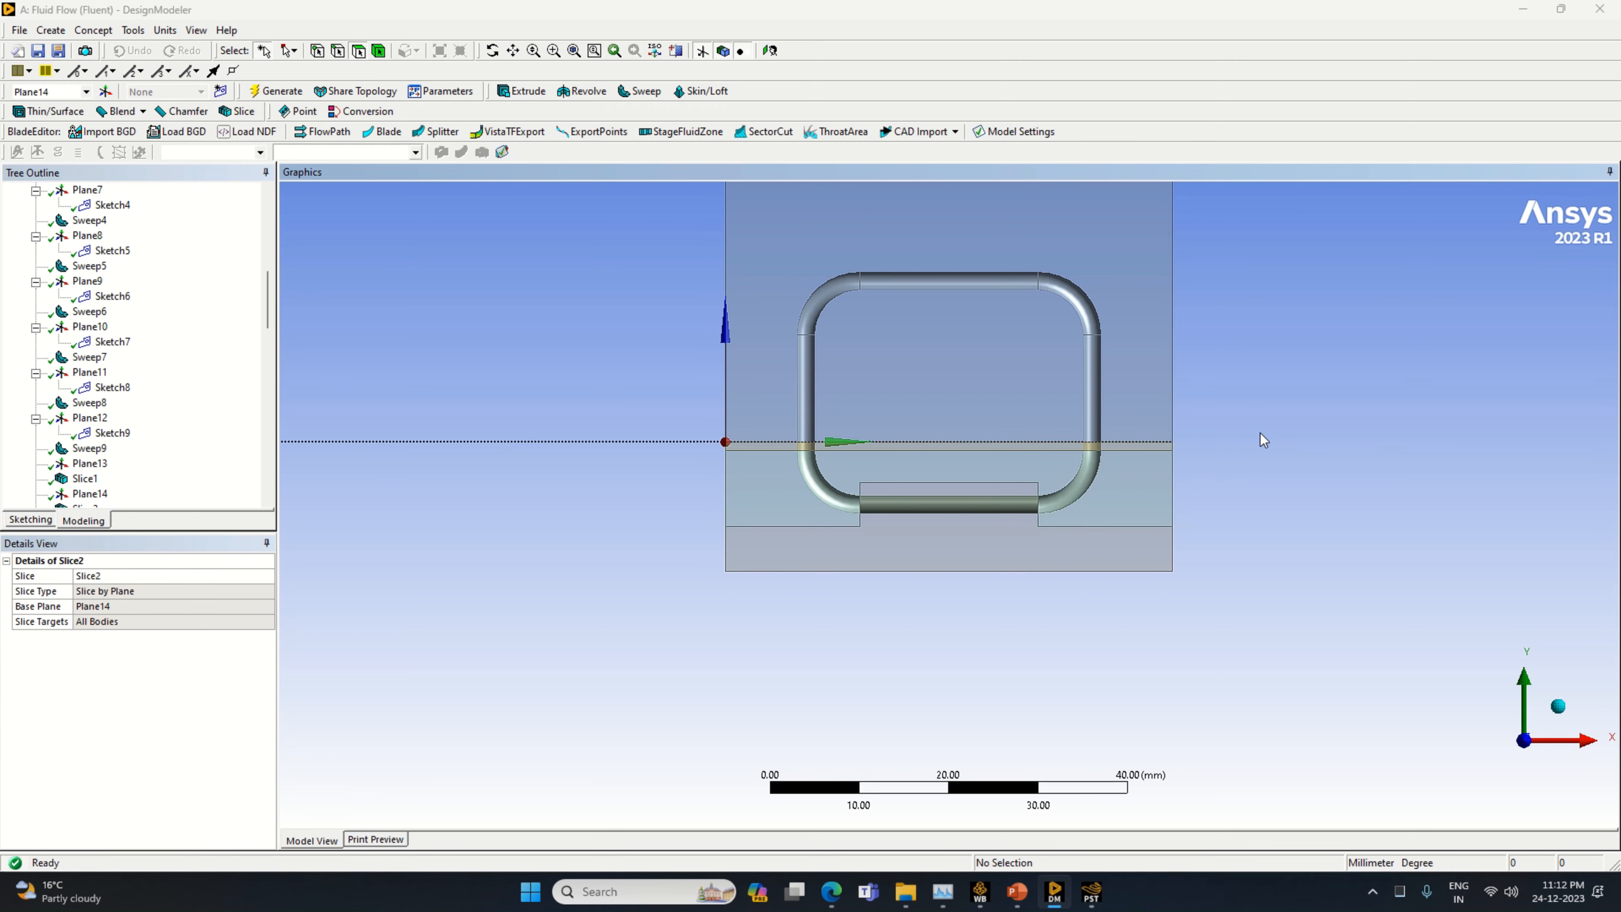
Create a new plane based on Plane14 with a Z offset of 1 mm
left_click(108, 92)
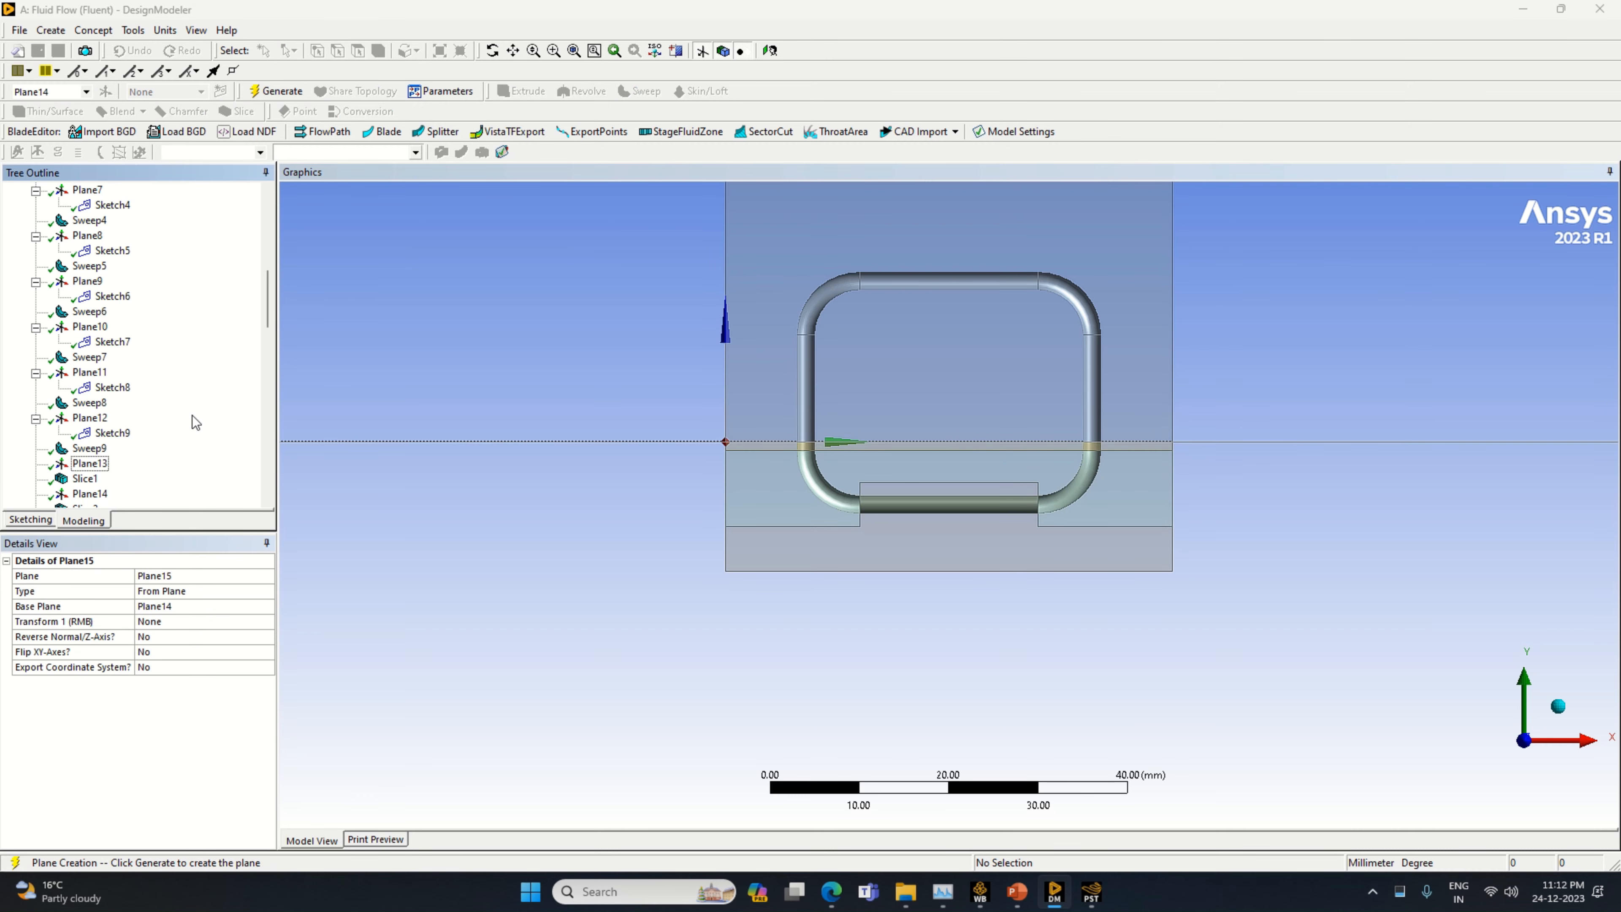
left_click(256, 622)
left_click(267, 621)
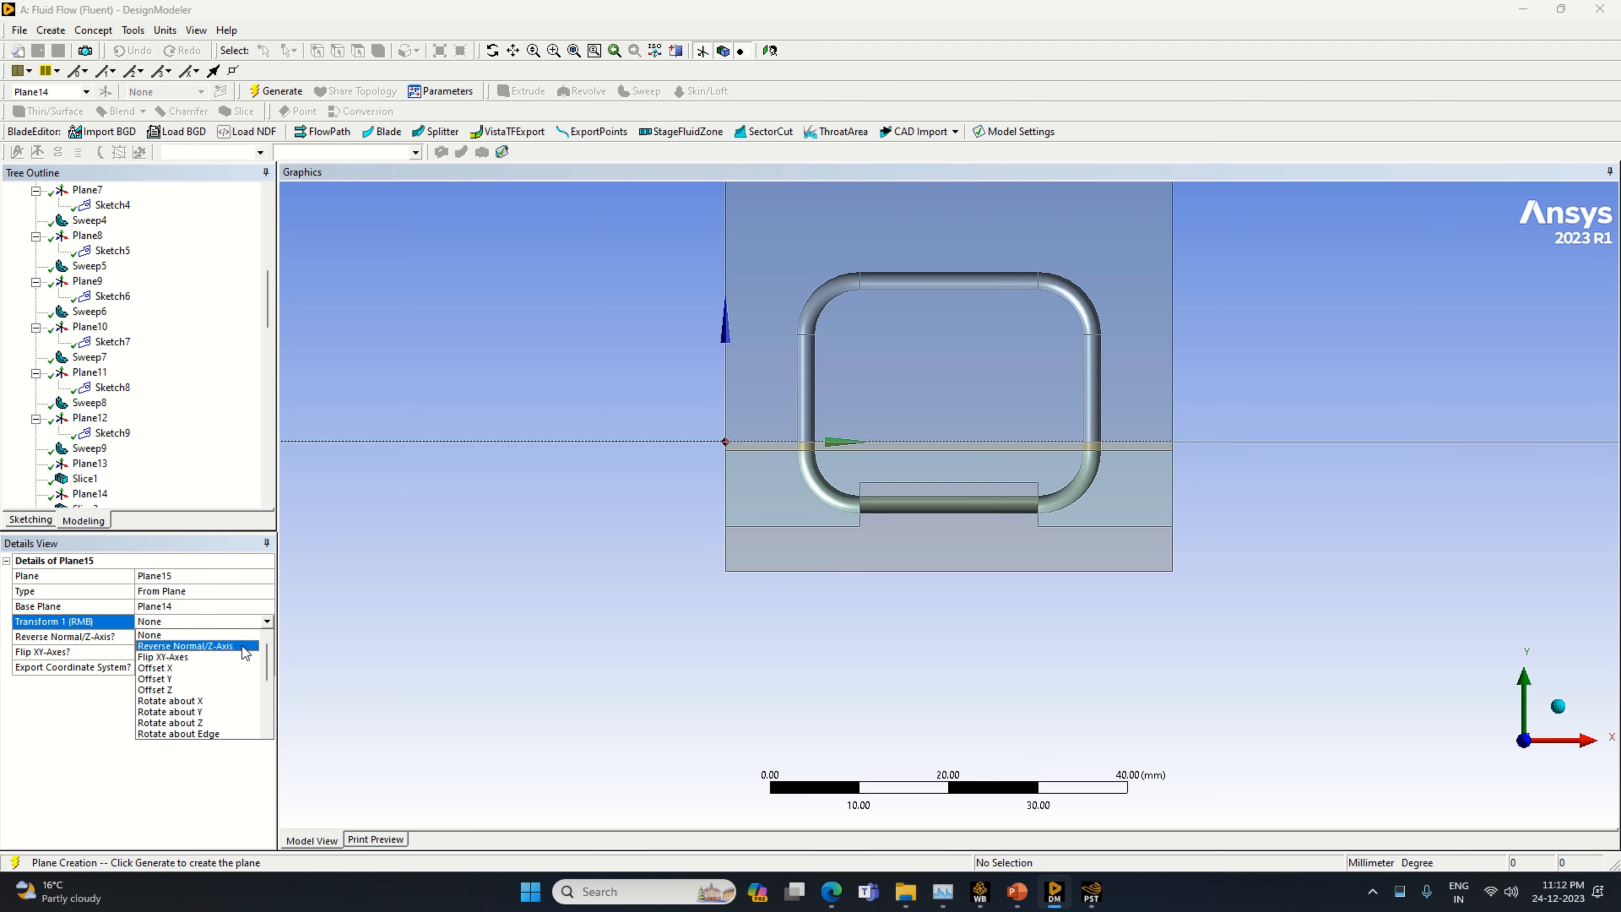
left_click(212, 690)
left_click(173, 638)
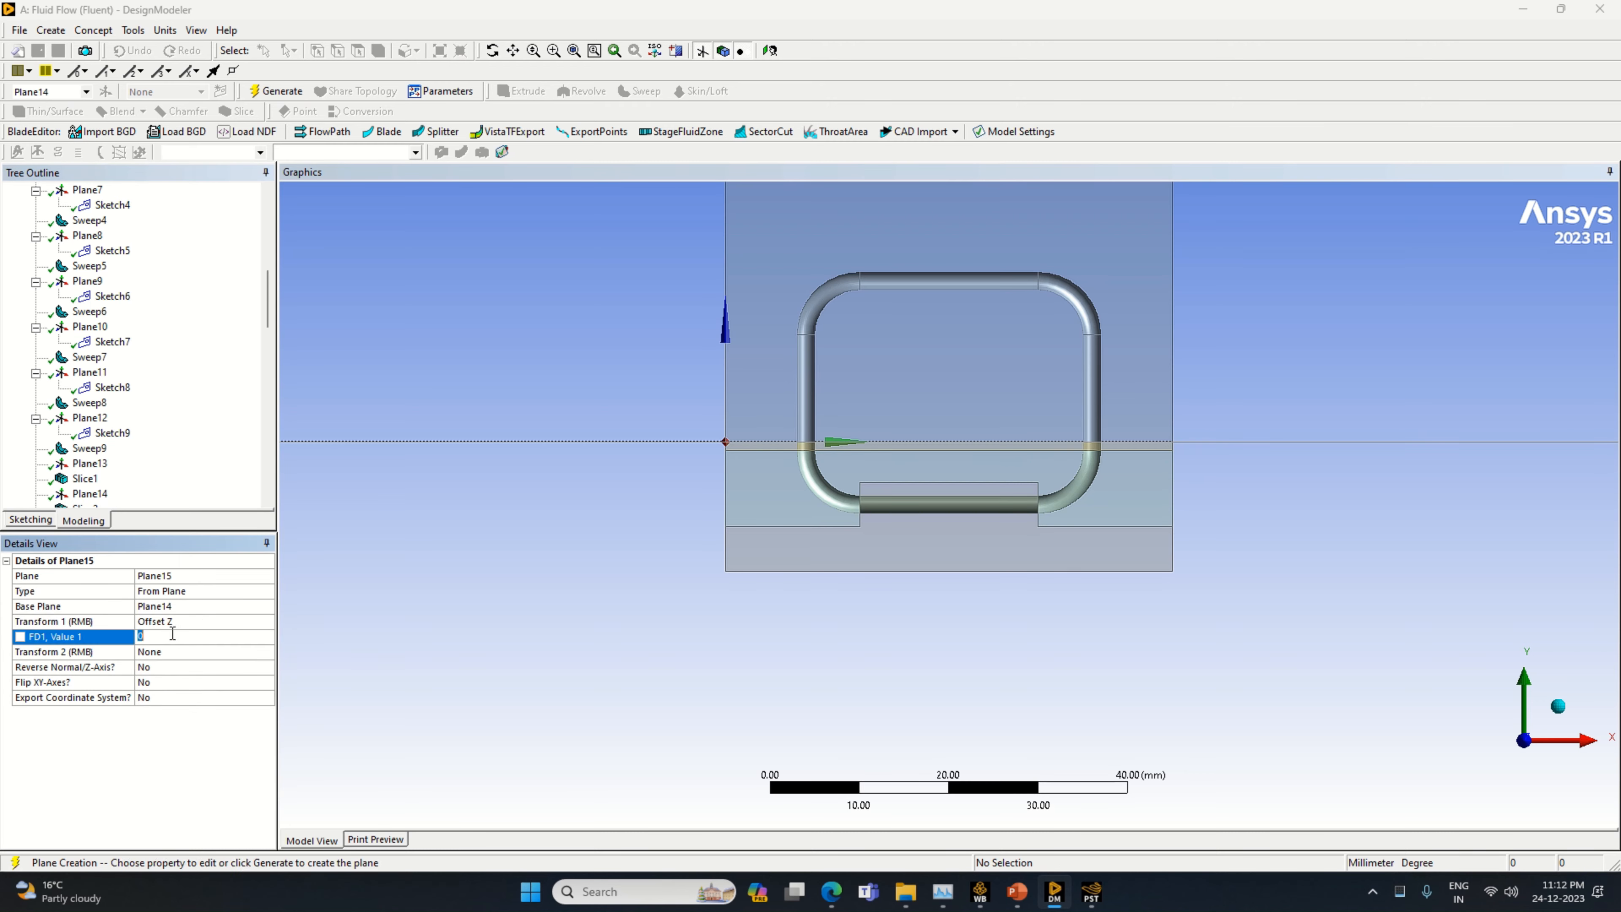
key("Return")
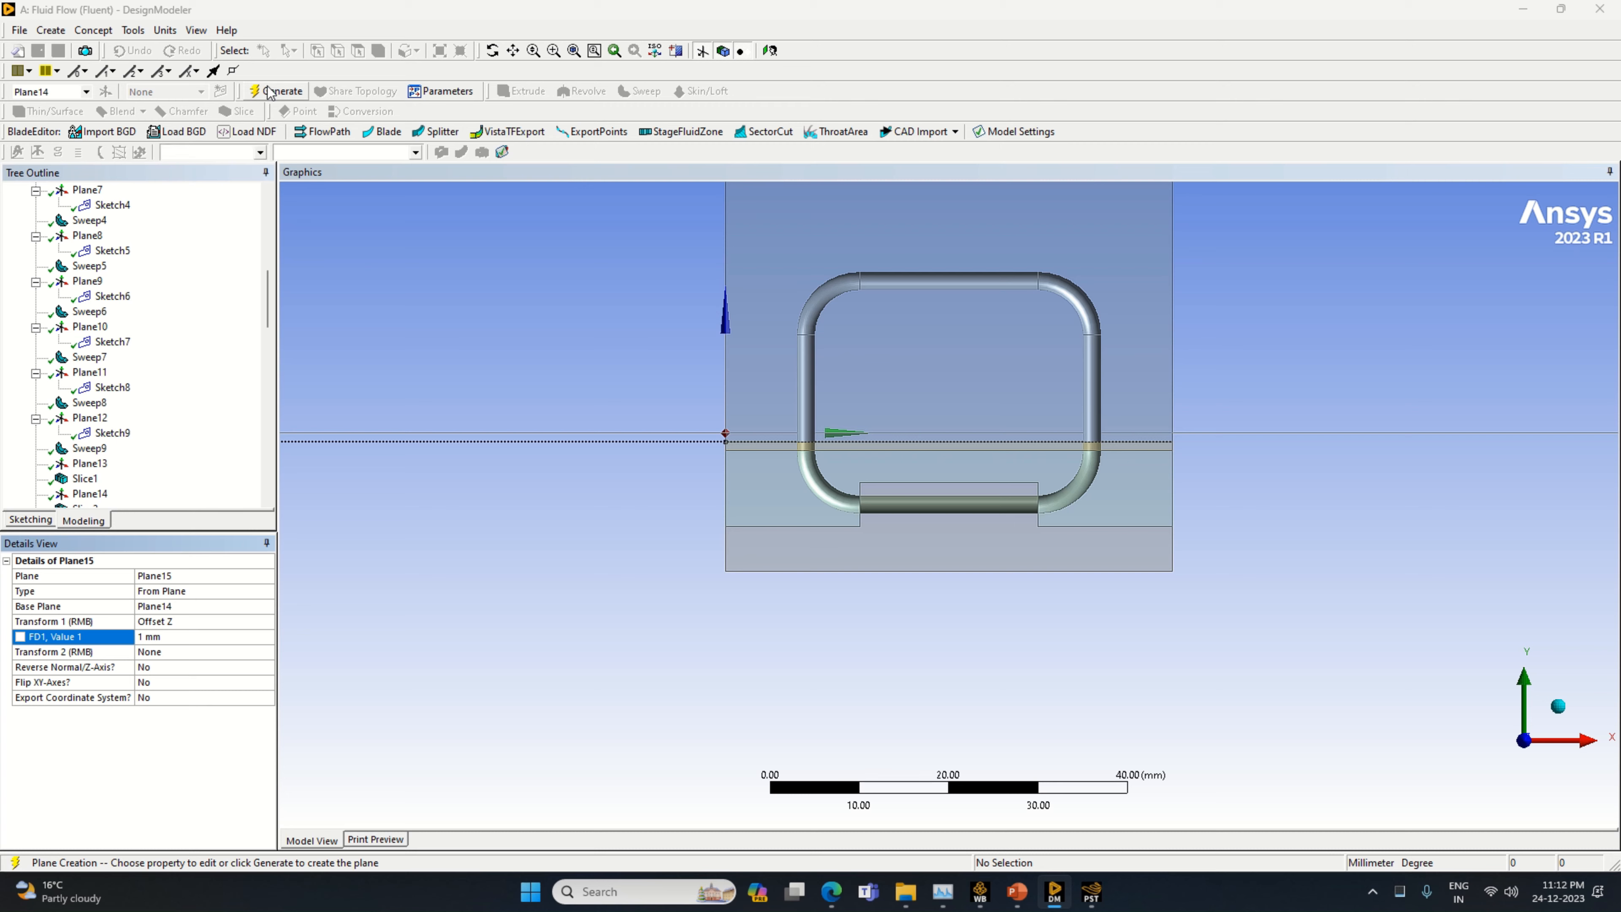
left_click(276, 90)
Slice all bodies by Plane15, then consult the finned heat pipe reference slide in PowerPoint and return to DesignModeler
left_click(237, 111)
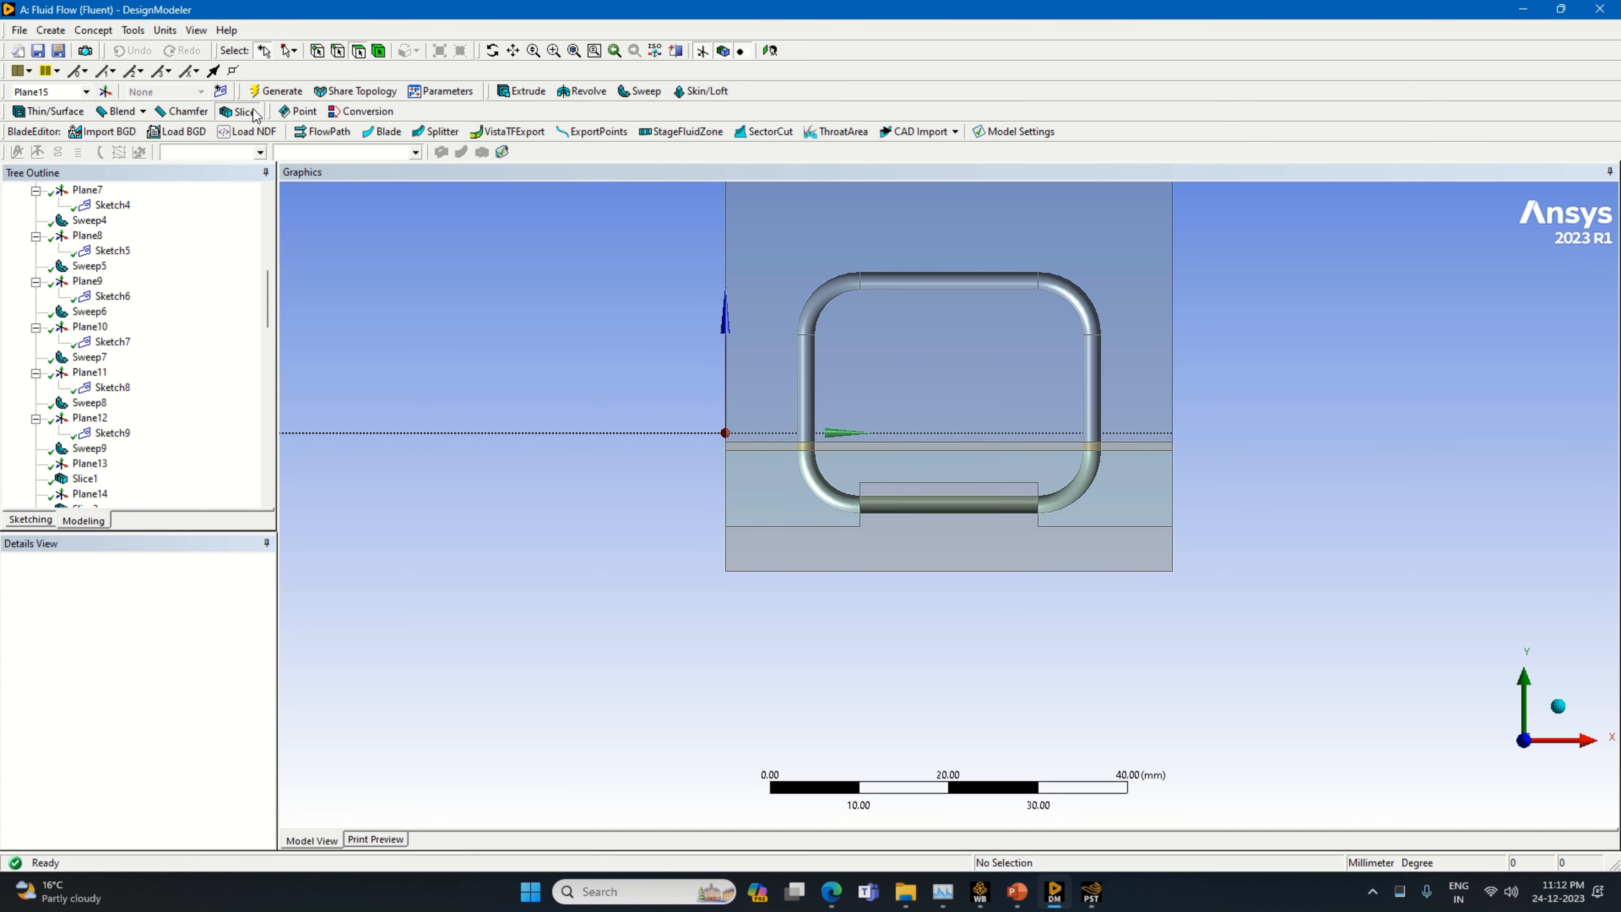
left_click(149, 608)
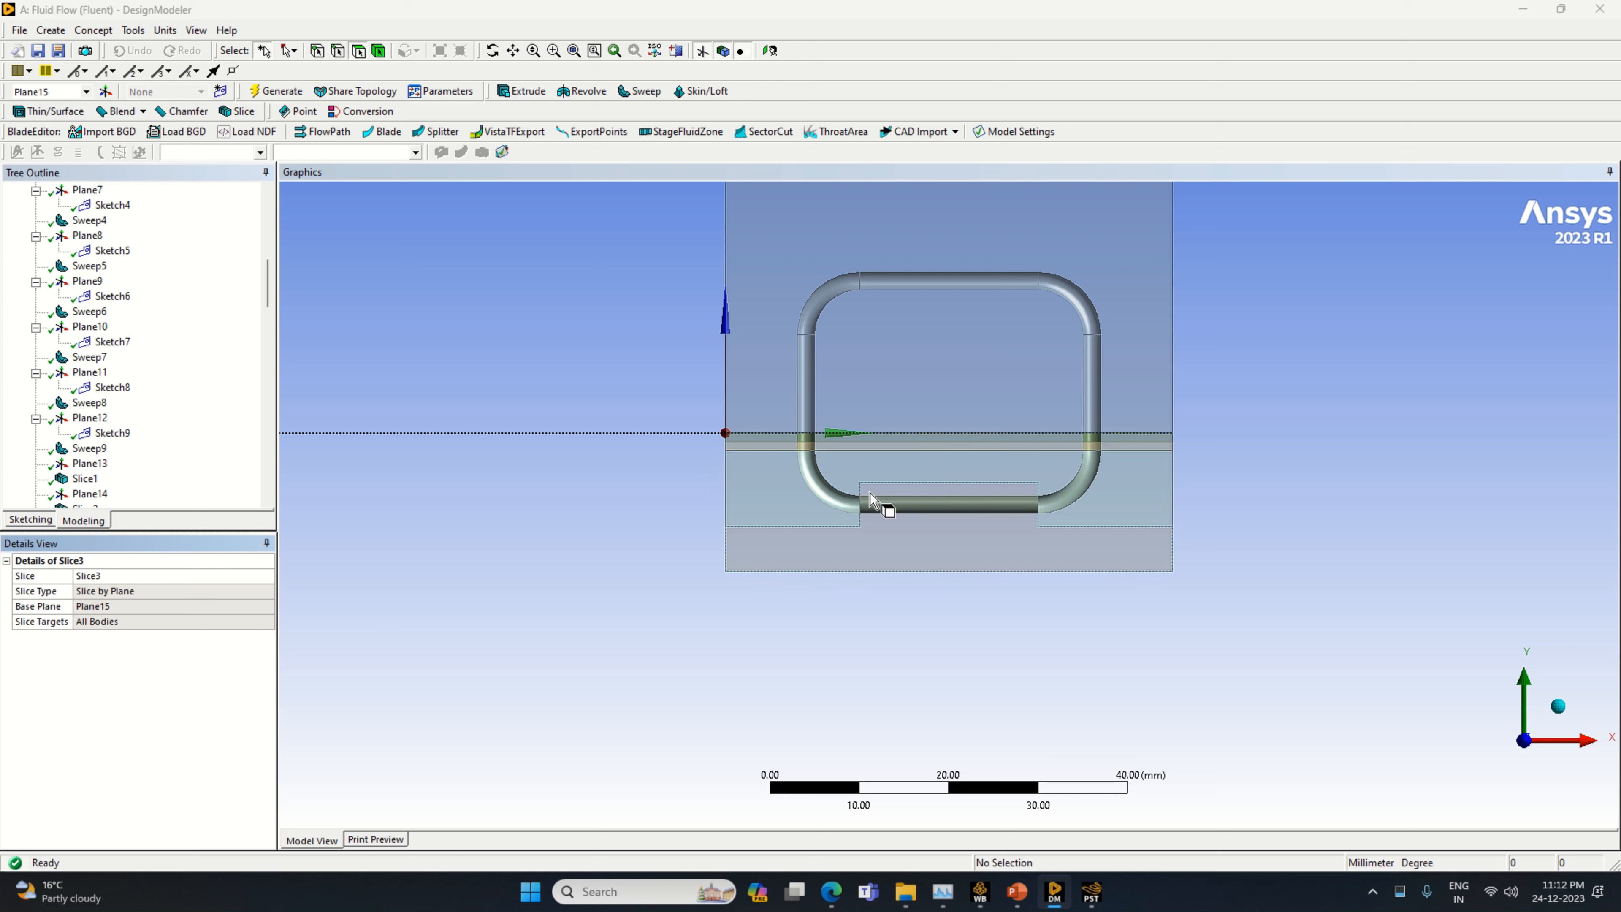
left_click(1017, 891)
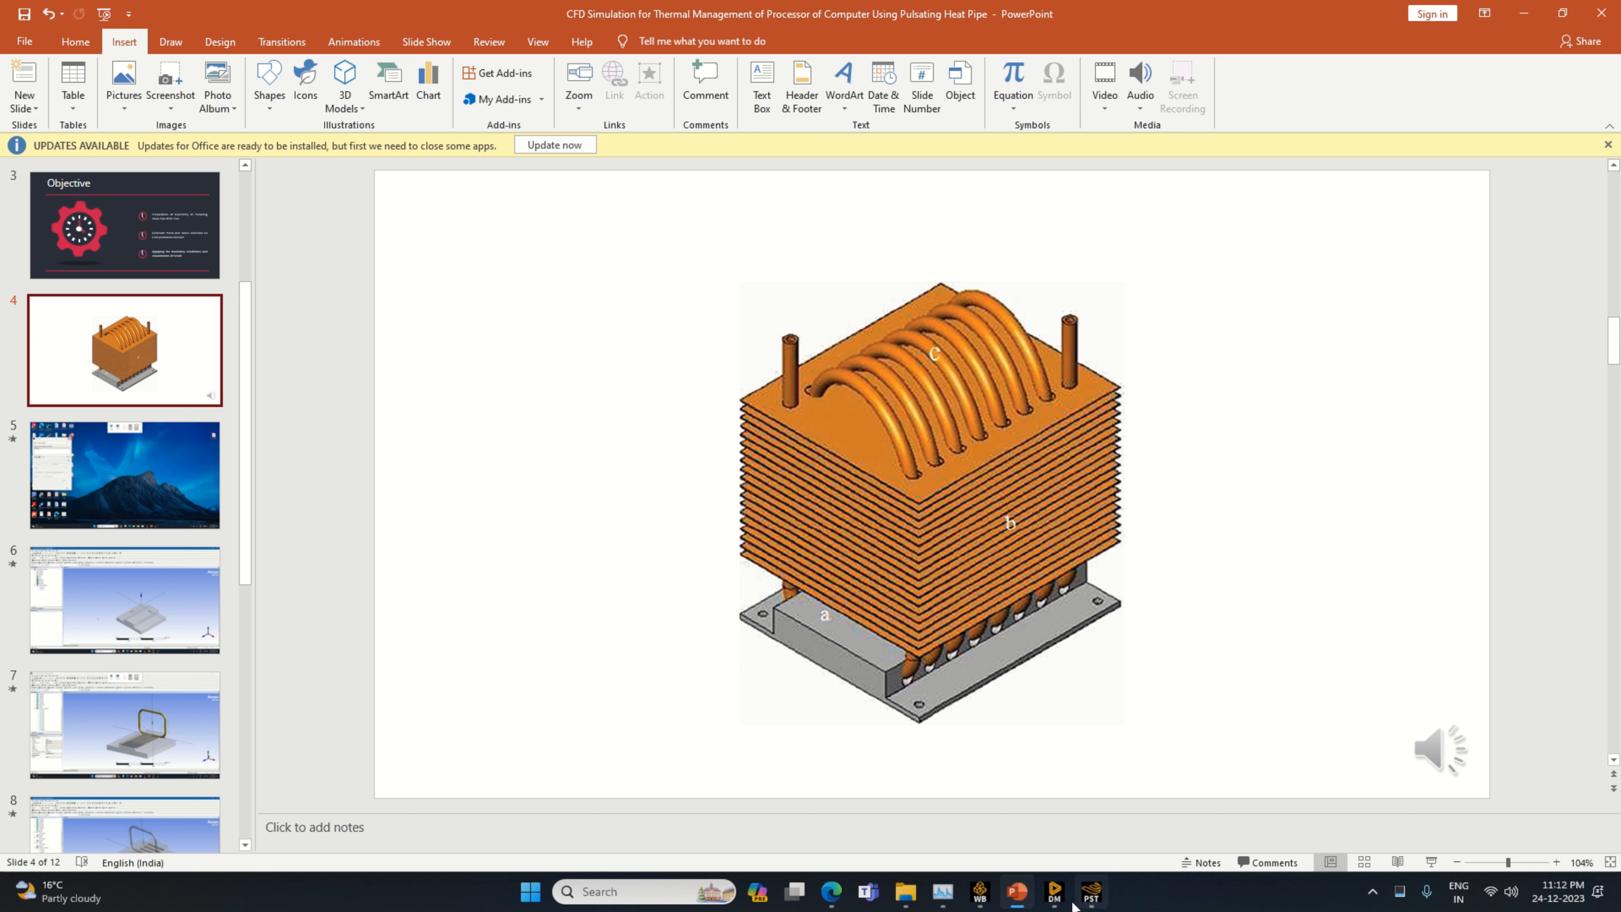
left_click(1055, 891)
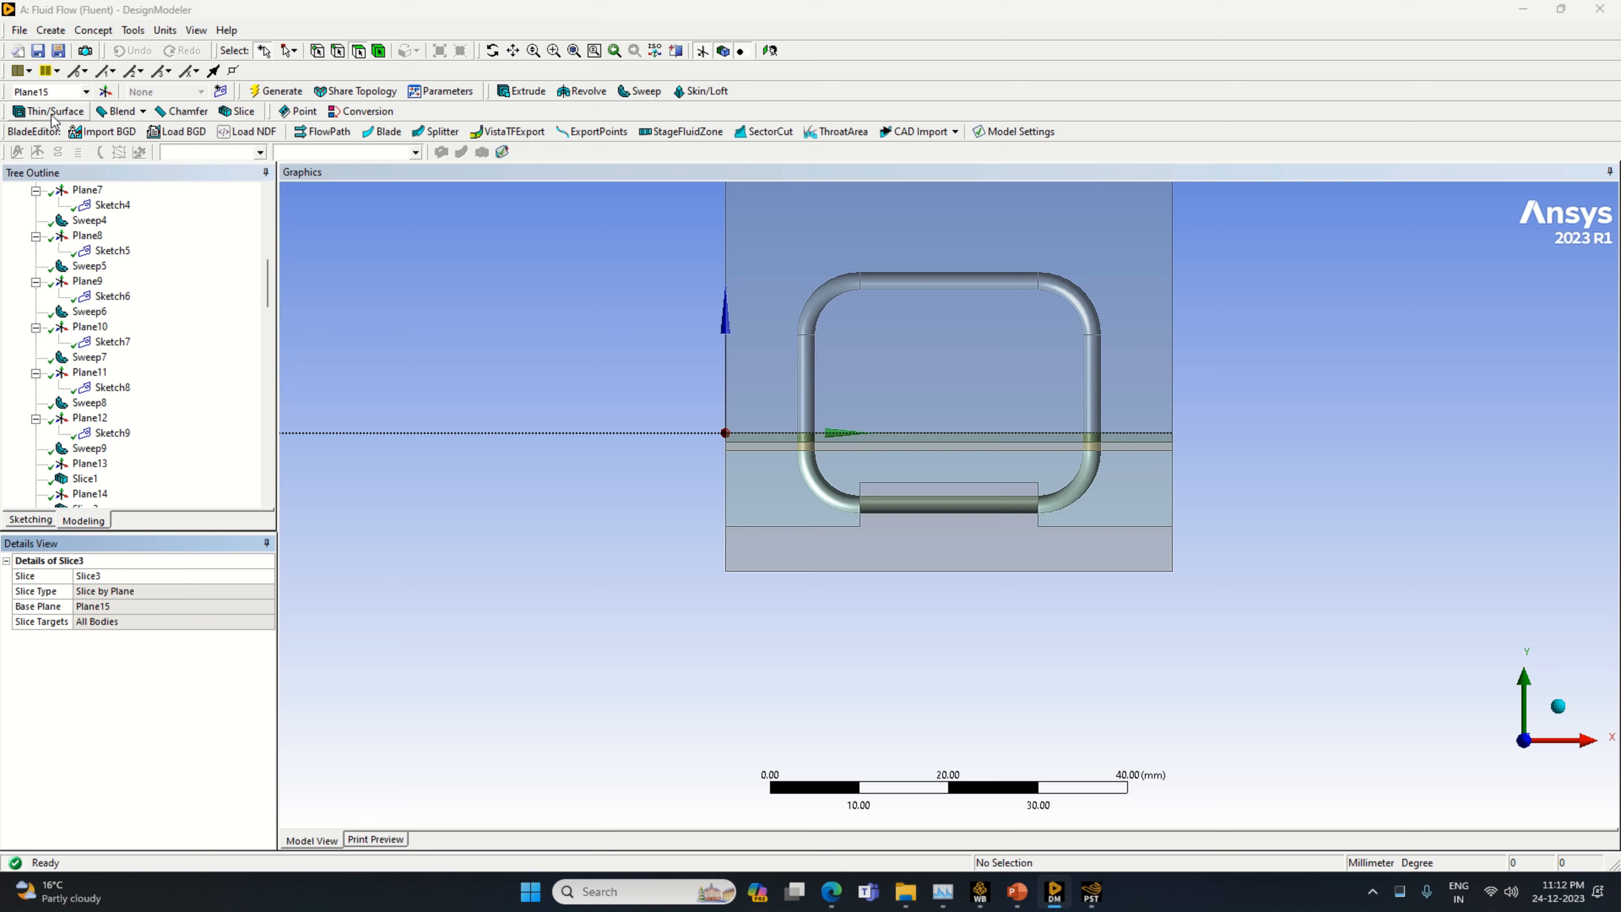
Create a new plane based on Plane15 with a Z offset of 1 mm
left_click(105, 91)
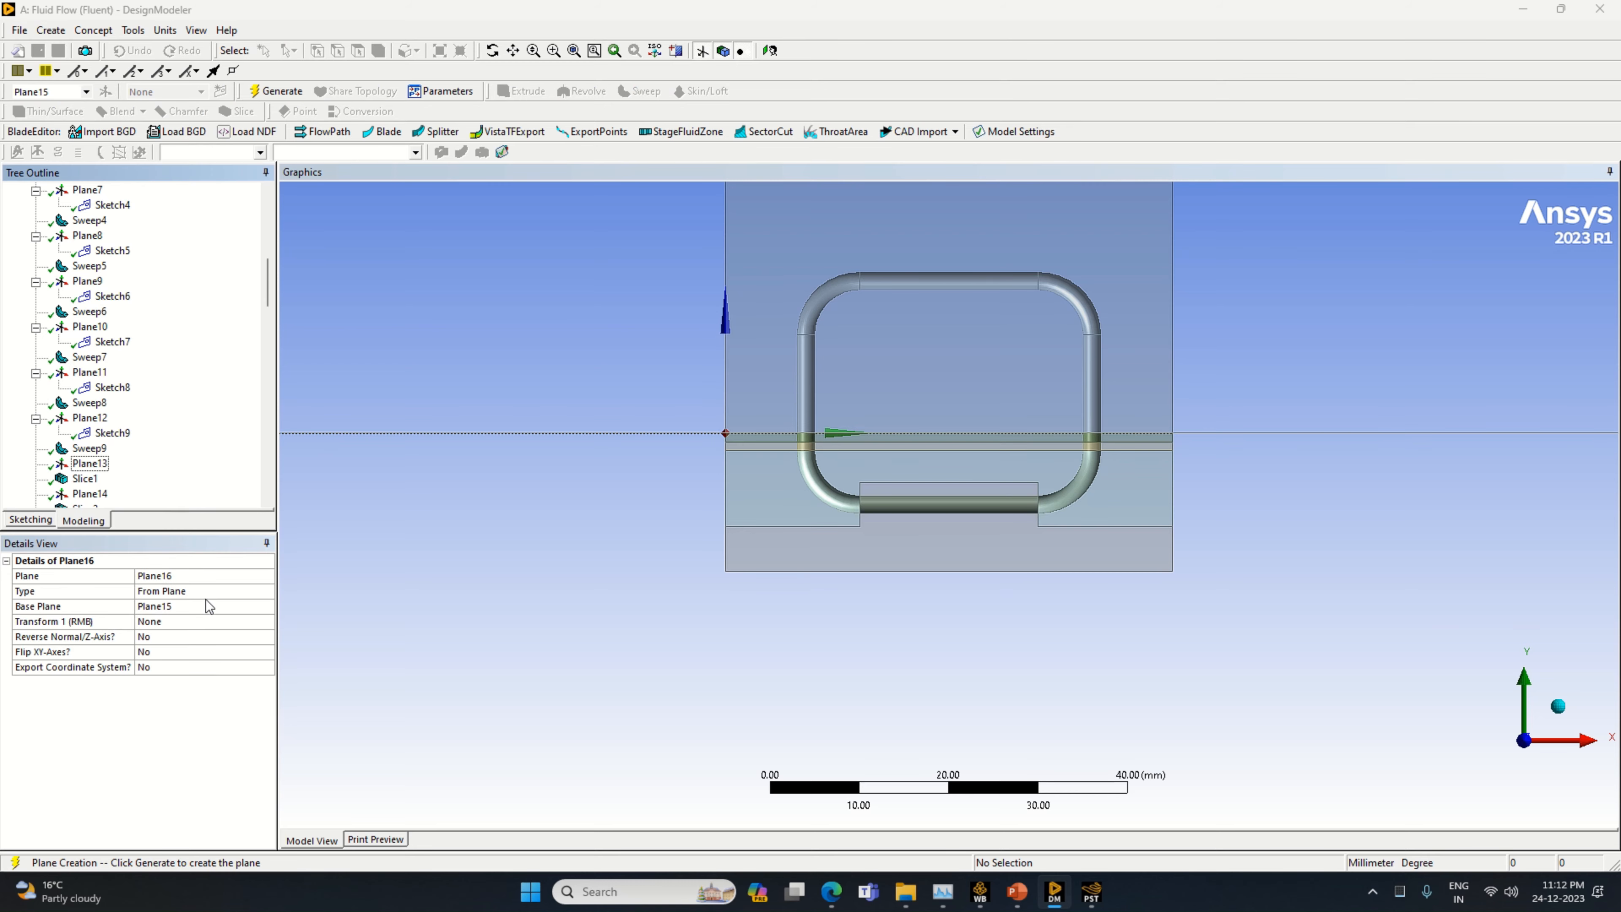
left_click(267, 622)
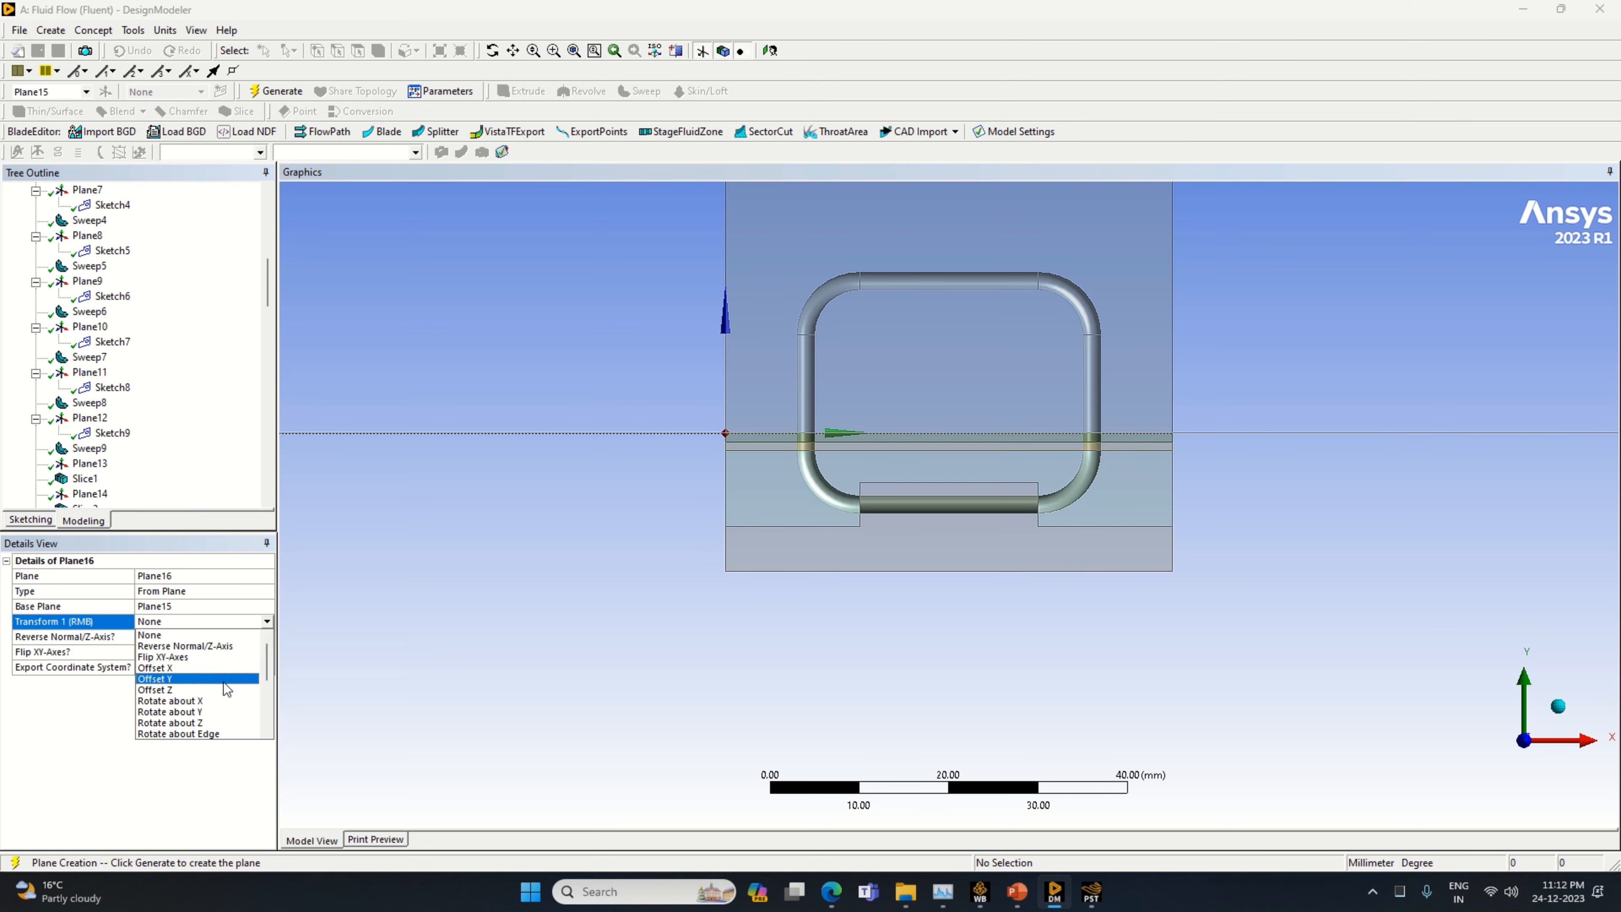
left_click(223, 690)
left_click(179, 634)
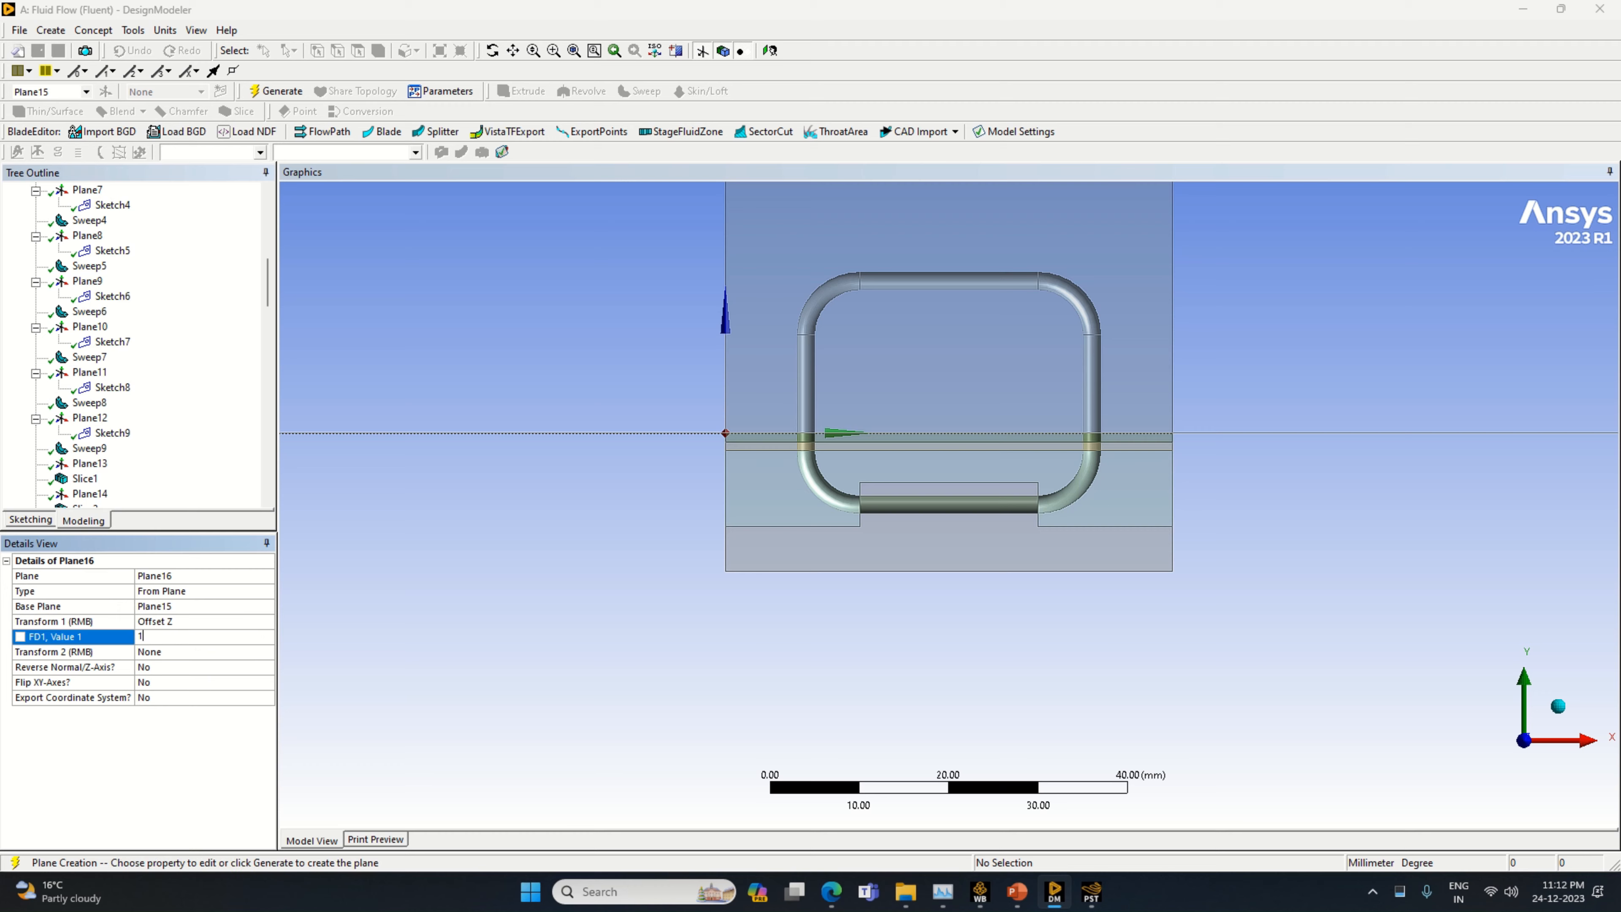
type("1")
key("Return")
left_click(276, 91)
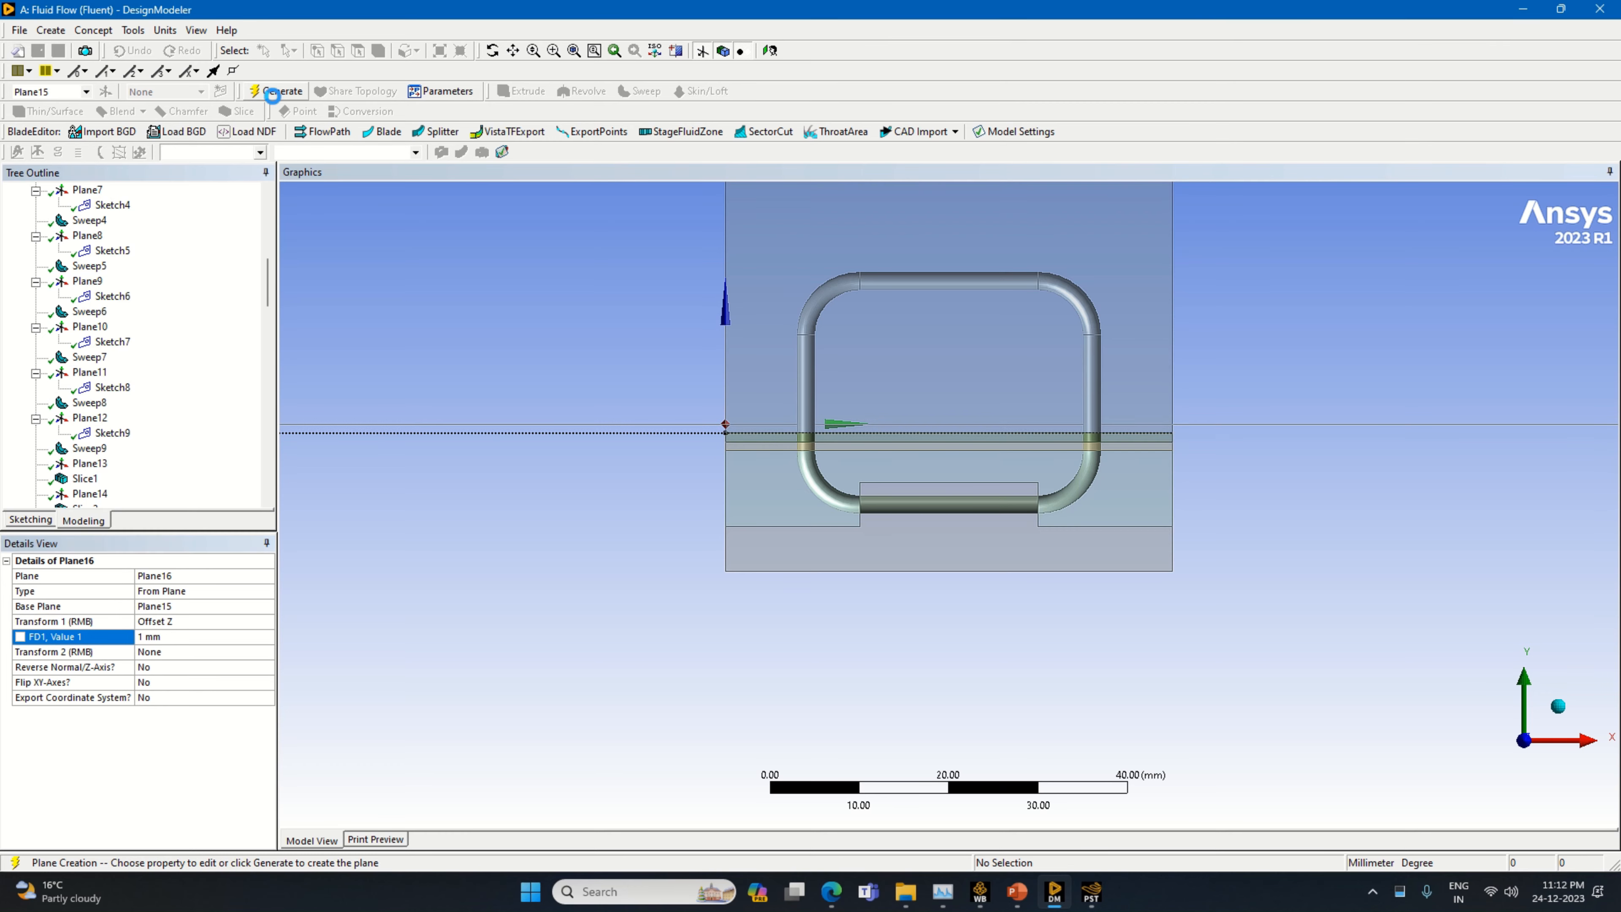
Slice all bodies by Plane16
left_click(237, 112)
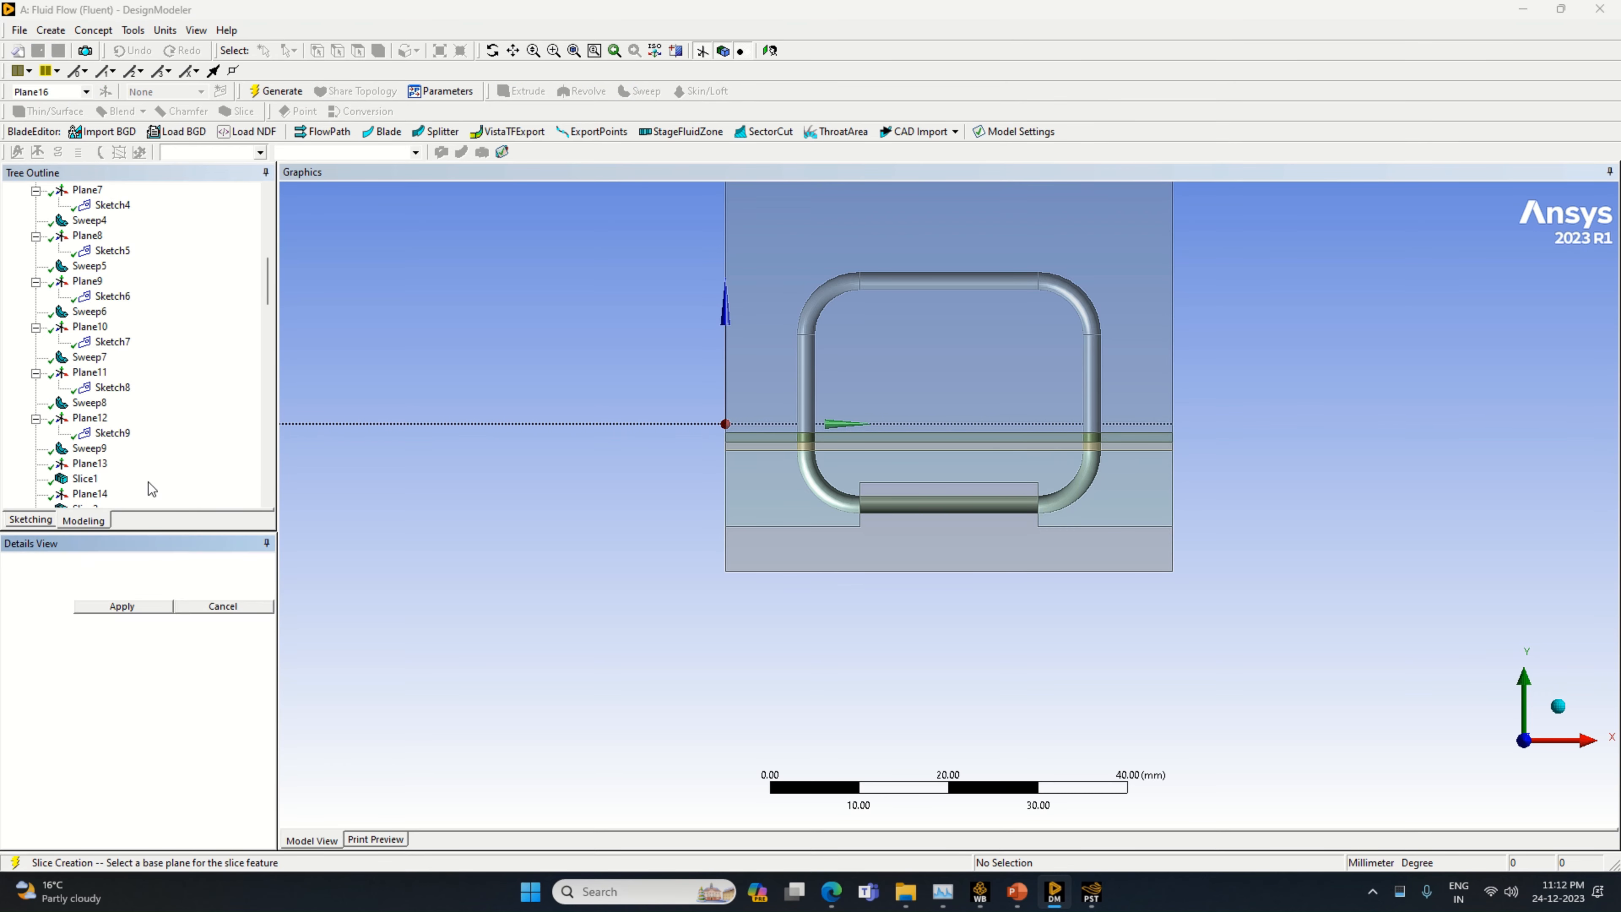
left_click(123, 611)
key("F5")
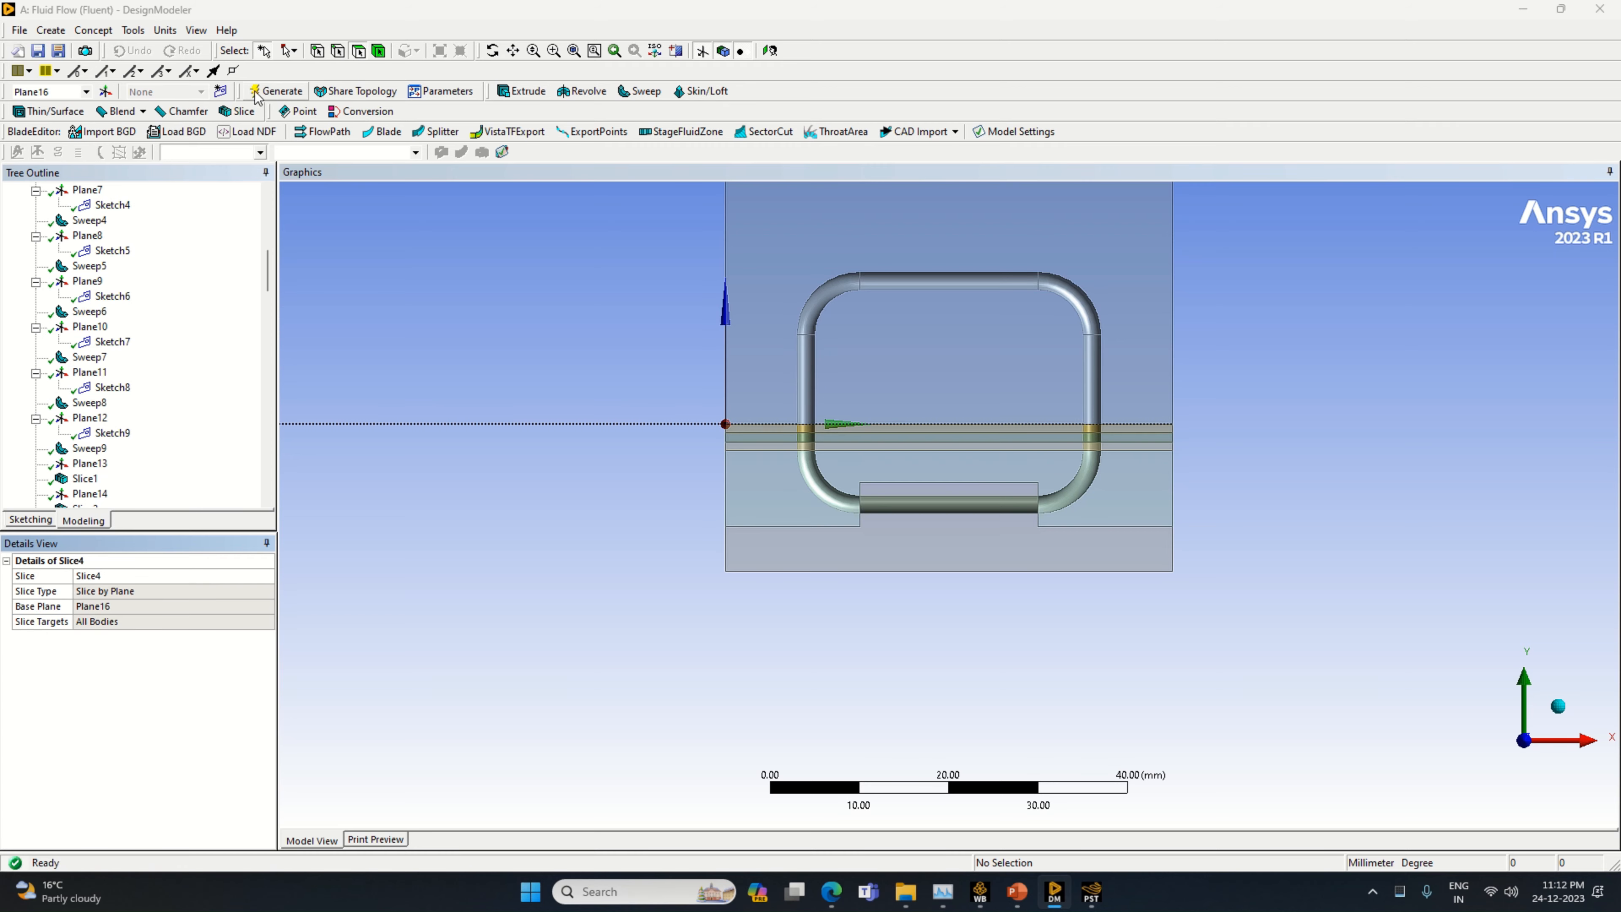
Create a new plane based on Plane16 with a Z offset of 1 mm
left_click(105, 92)
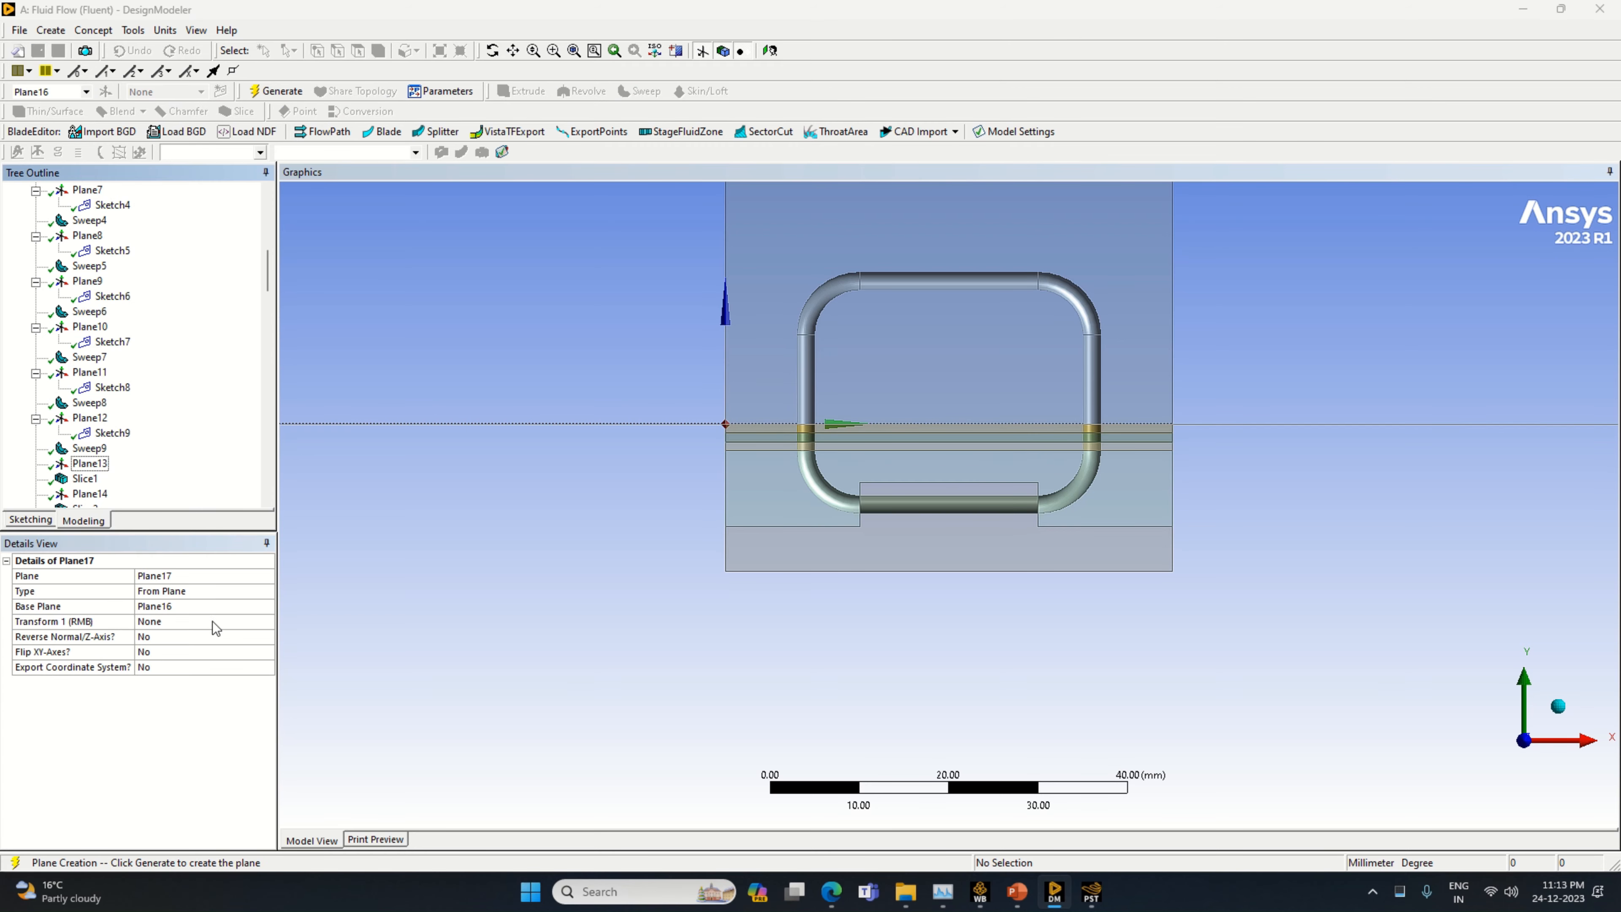
left_click(251, 620)
left_click(266, 622)
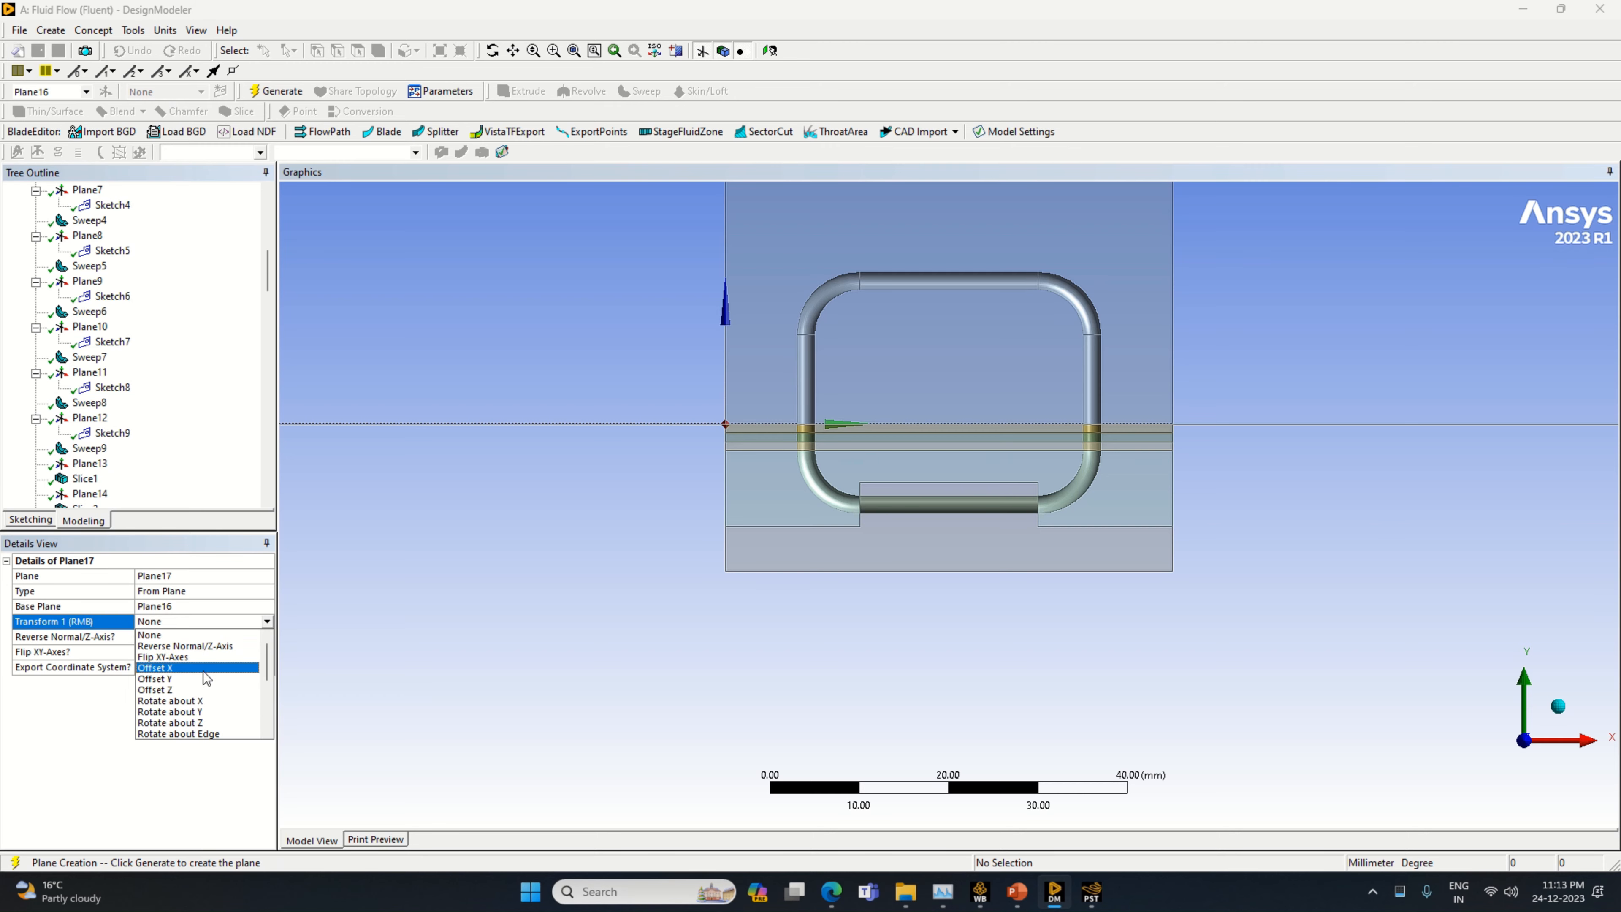
left_click(198, 686)
left_click(177, 636)
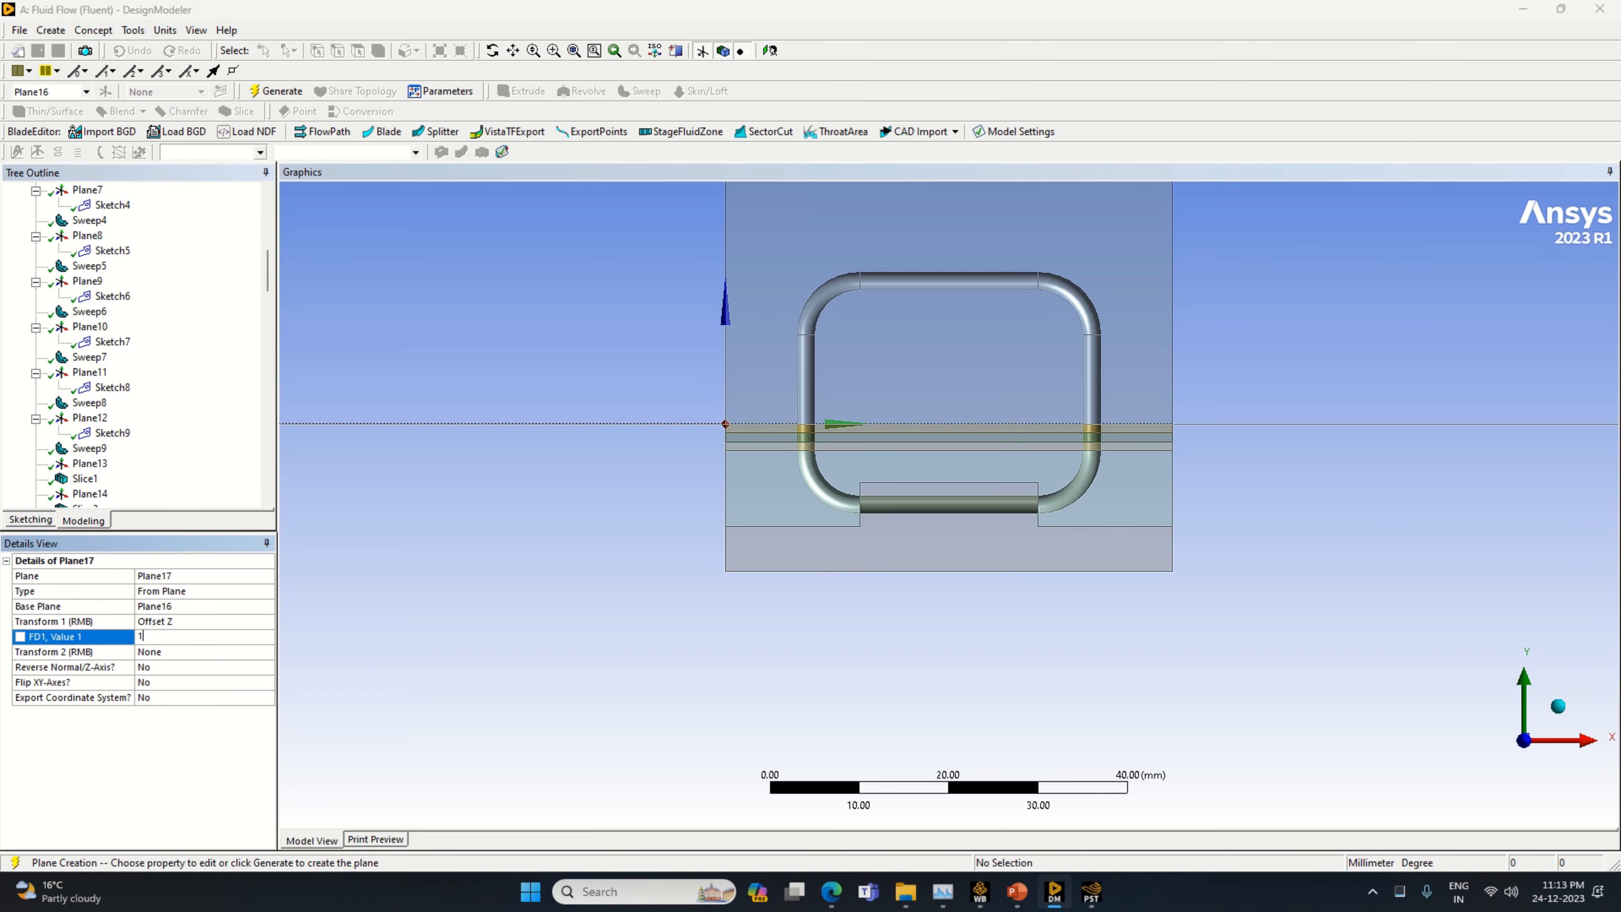
type("1")
key("Return")
left_click(272, 90)
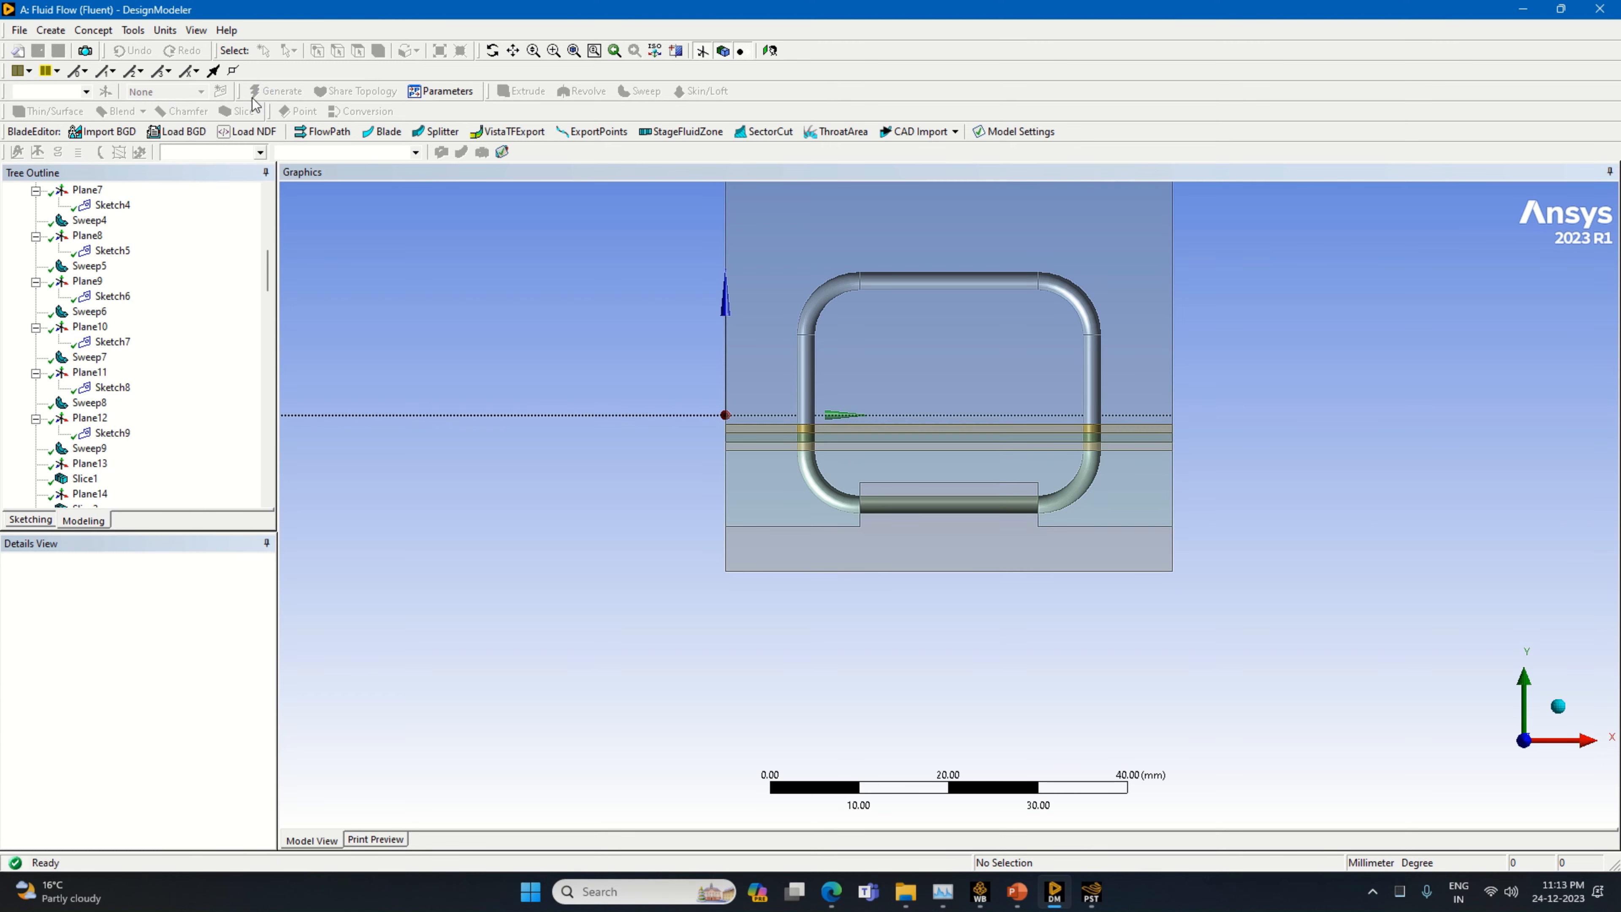
Slice all bodies by Plane17
left_click(237, 111)
left_click(132, 609)
right_click(143, 644)
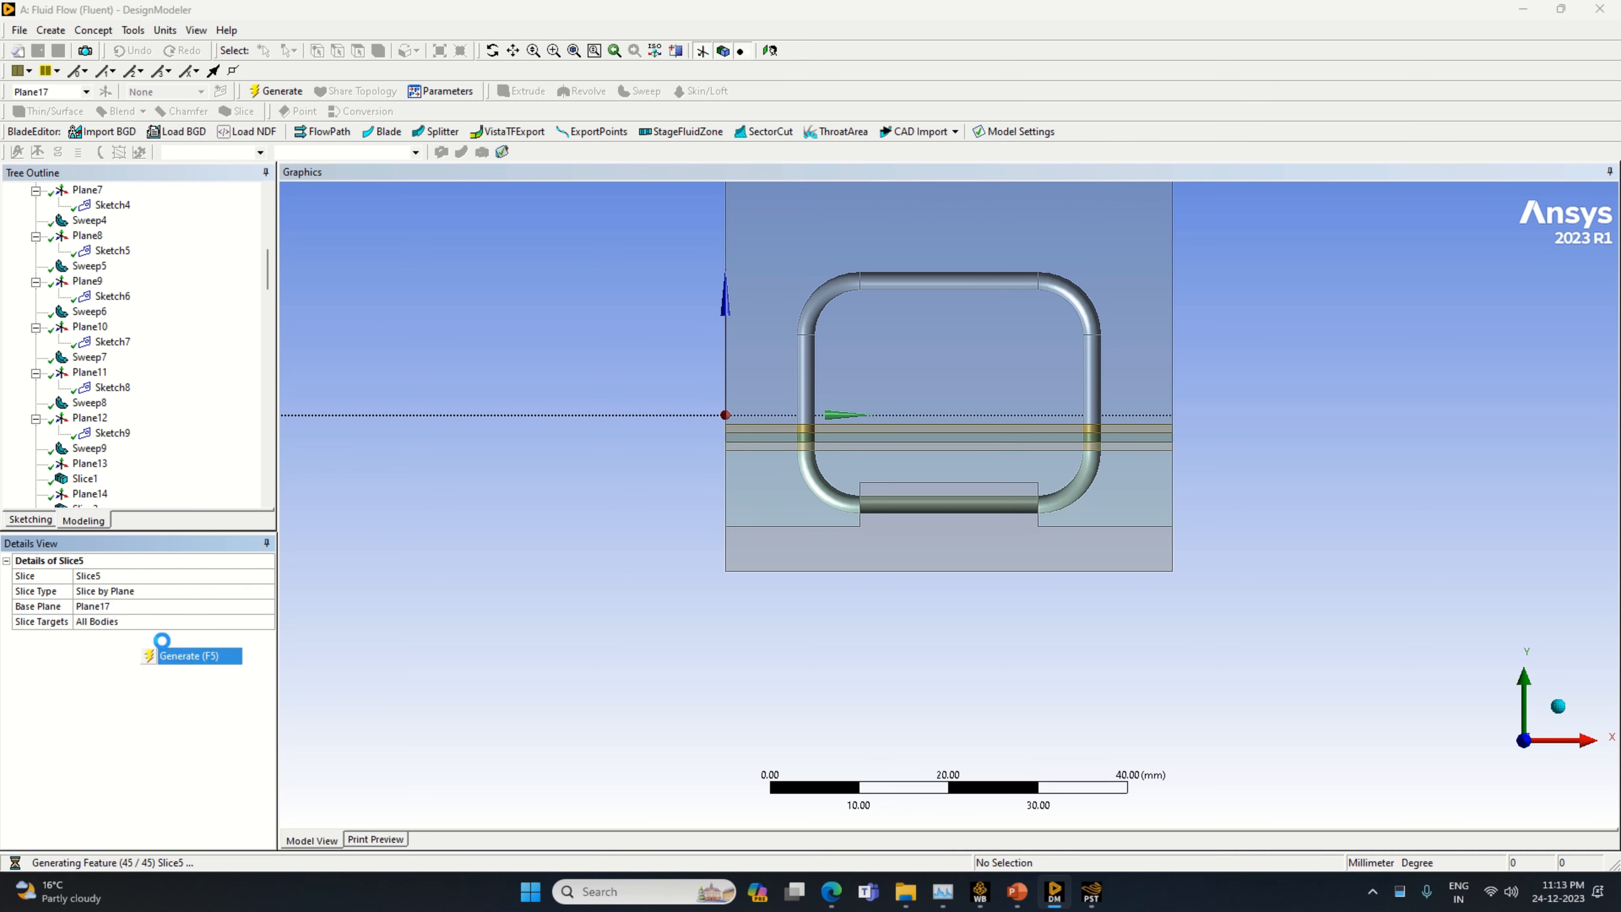
left_click(185, 651)
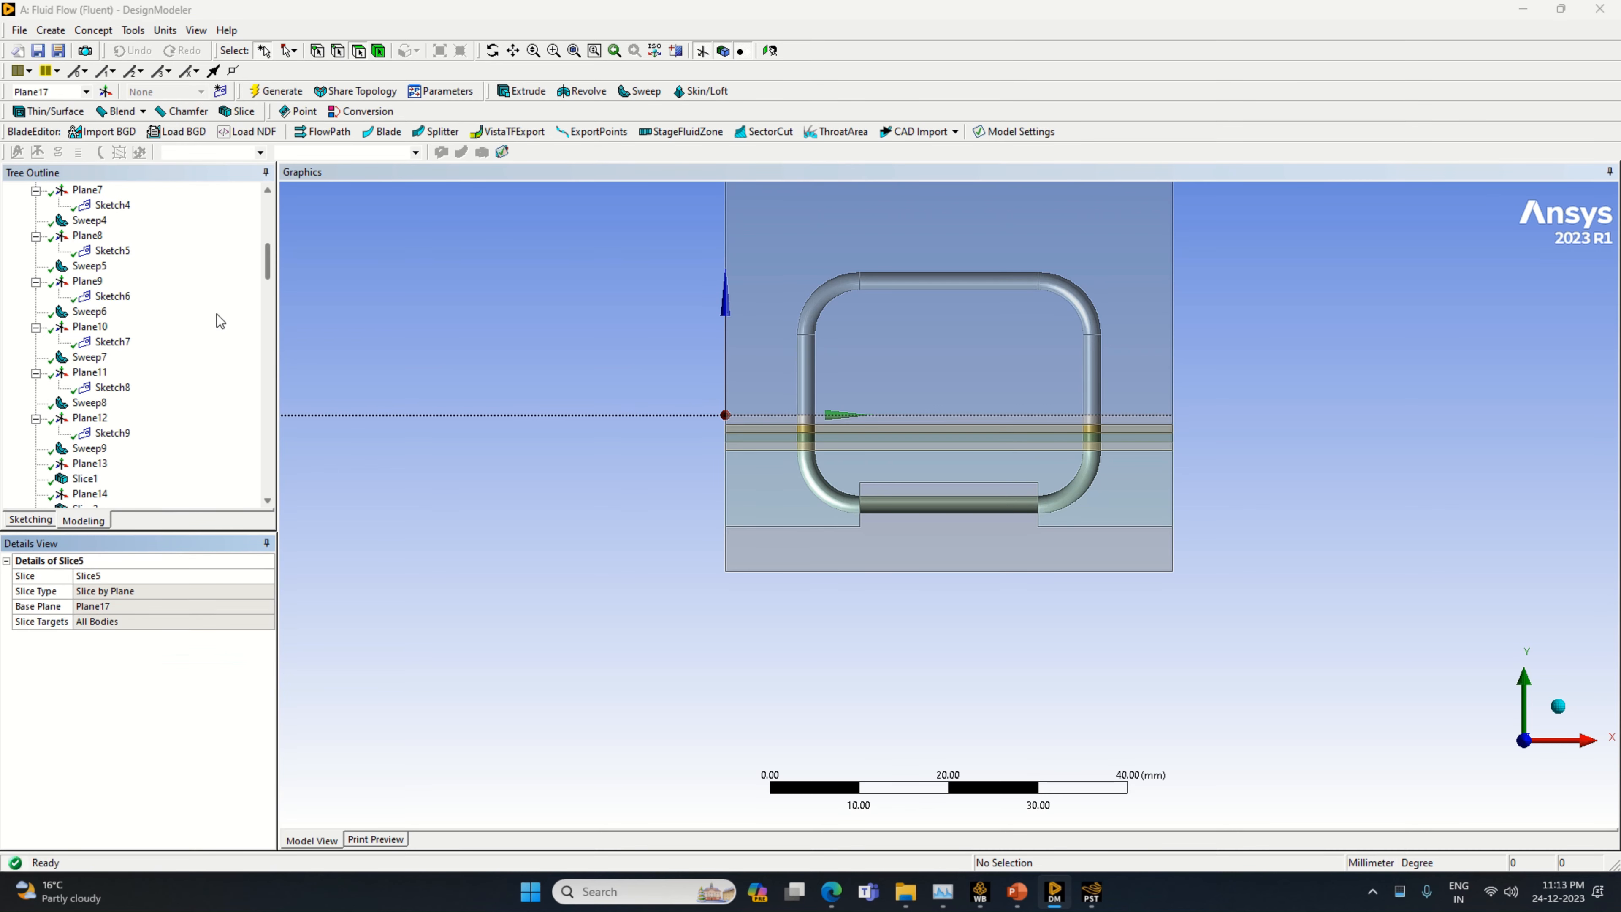
Create a new plane based on Plane17 with a Z offset of 1 mm
left_click(105, 92)
right_click(261, 625)
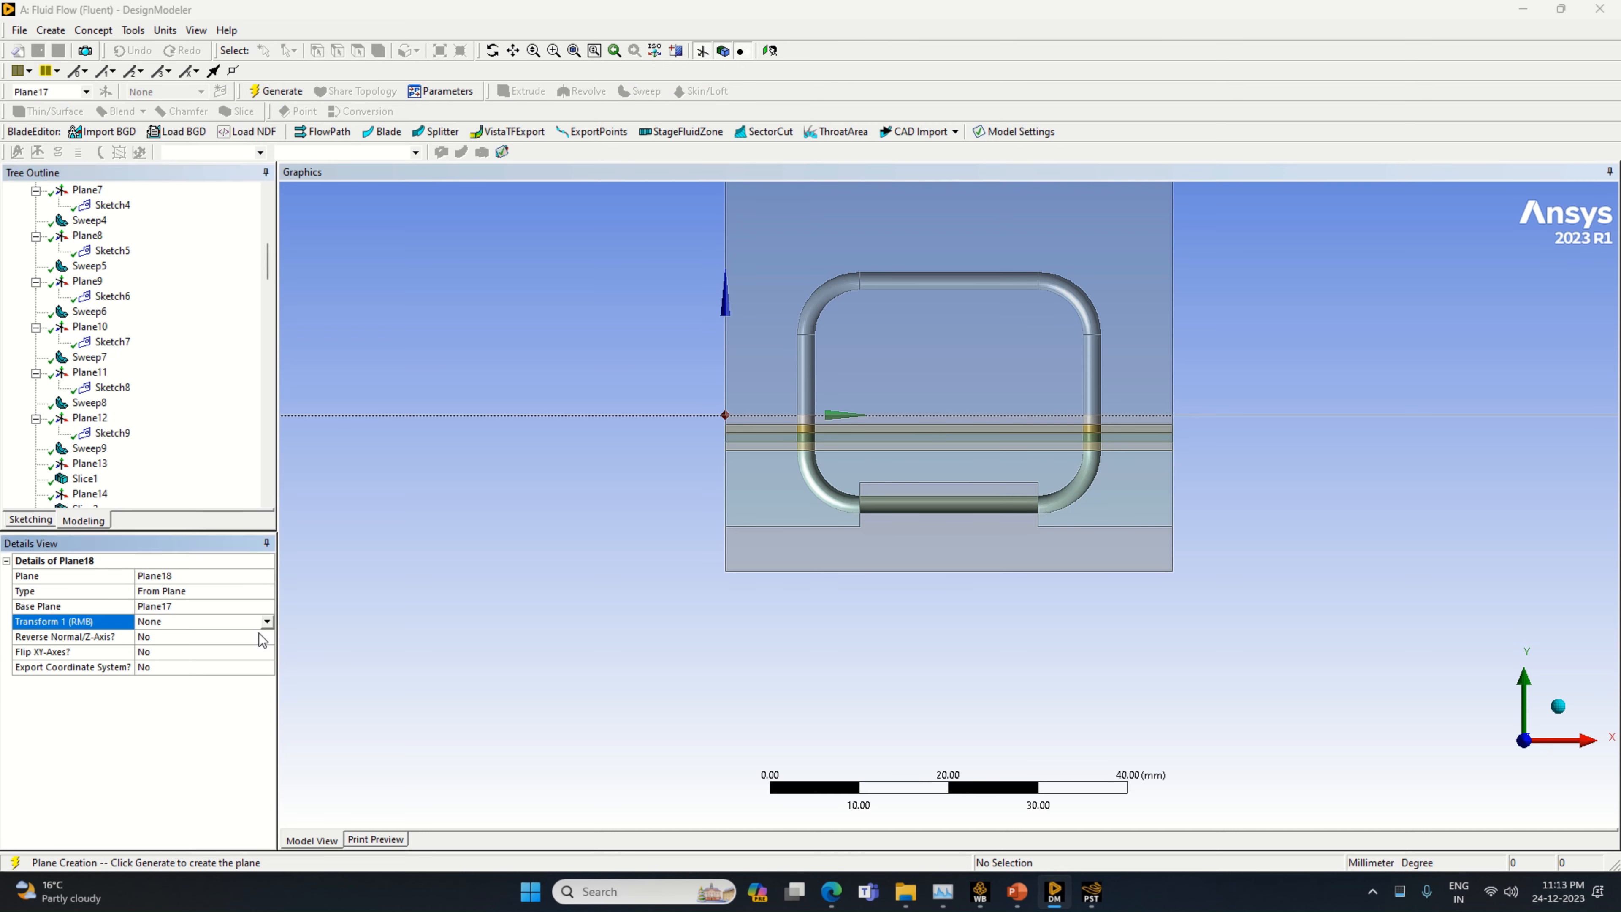
left_click(218, 681)
left_click(195, 639)
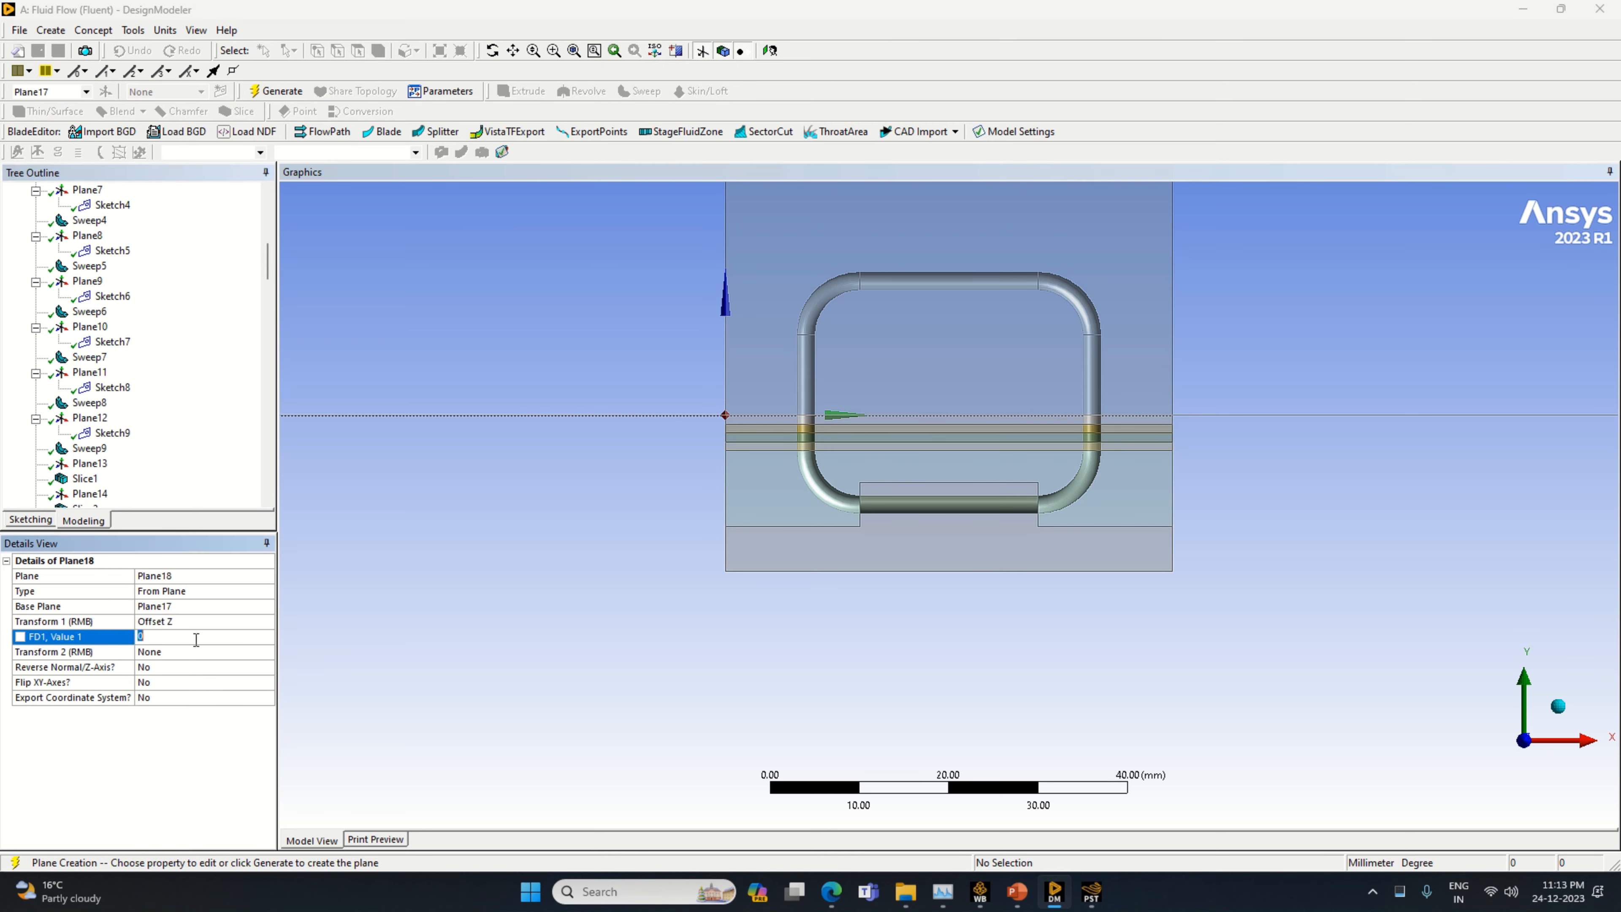
key("Return")
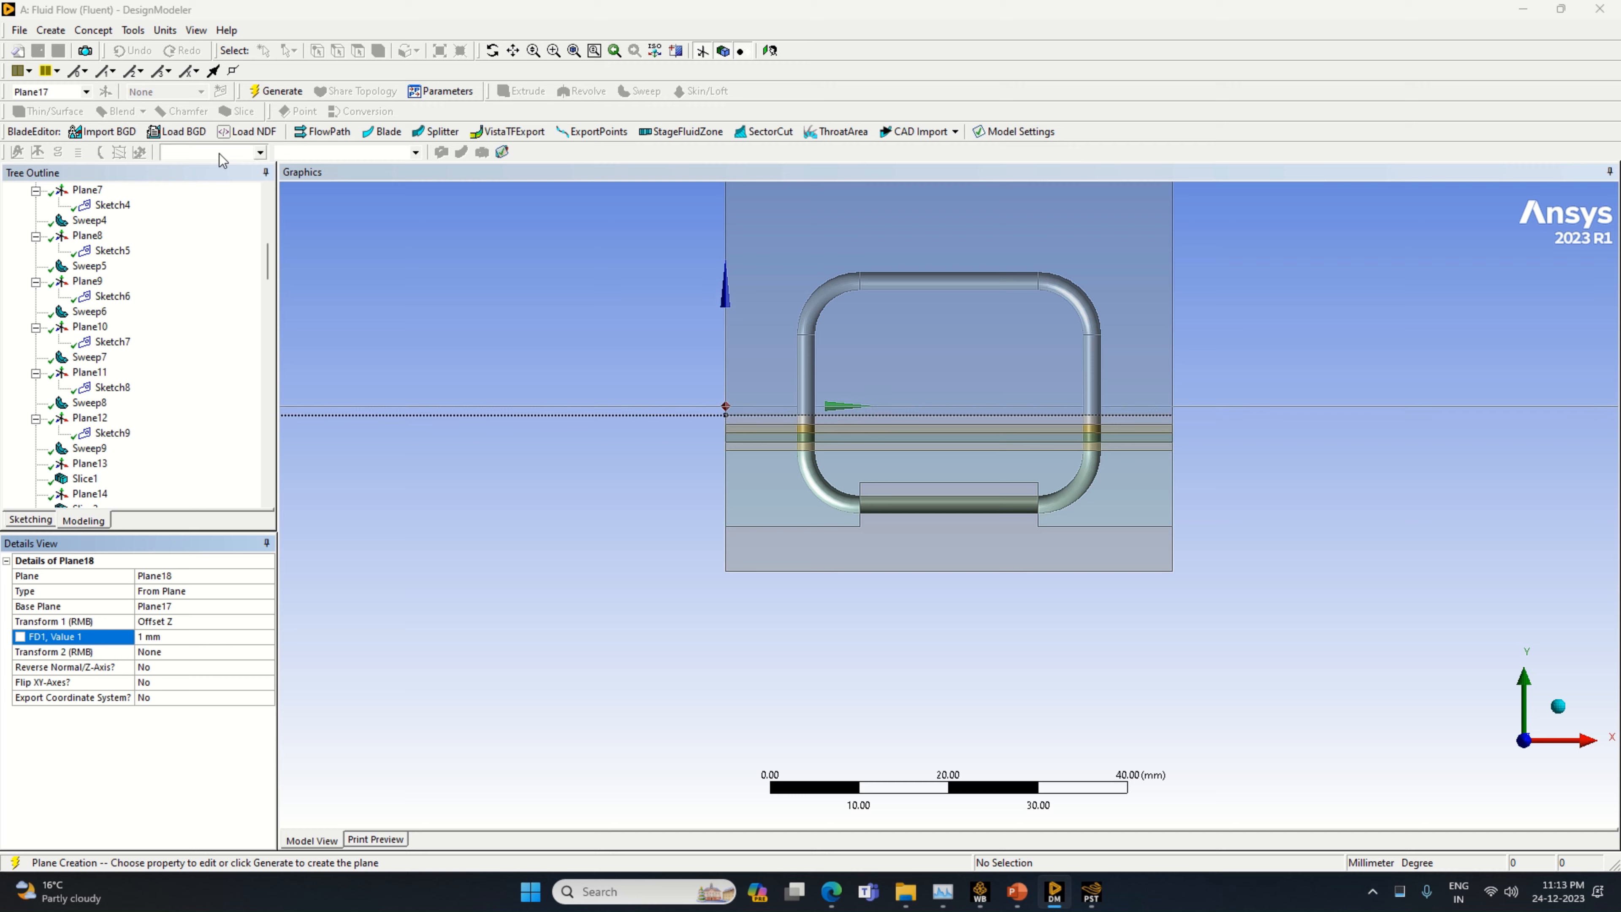
left_click(278, 91)
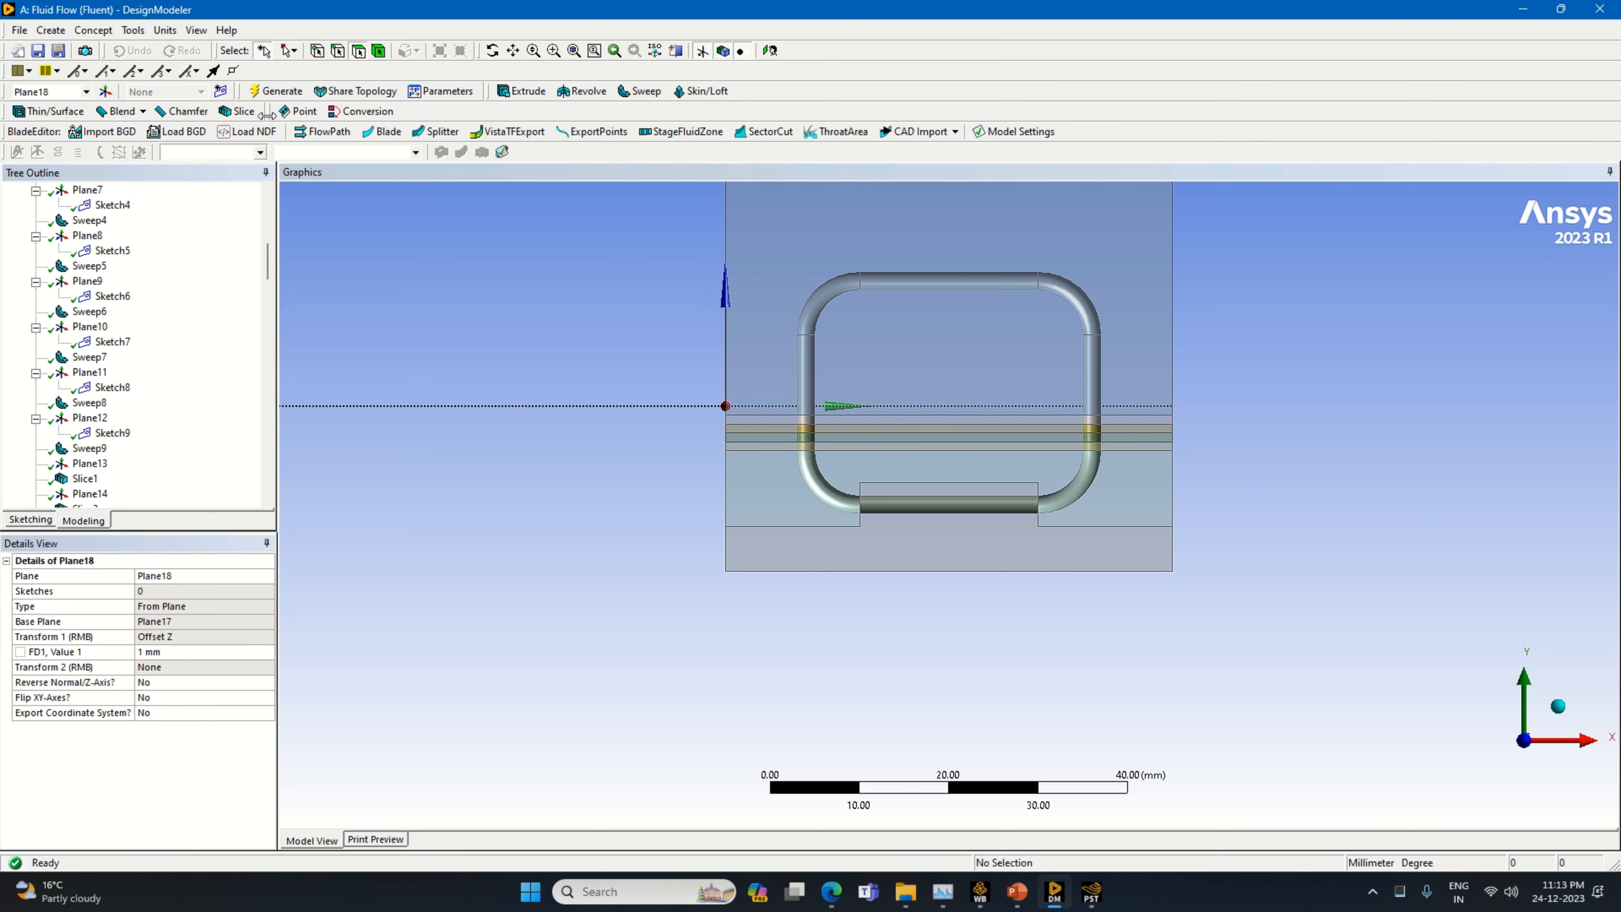
Slice all bodies by Plane18
left_click(239, 111)
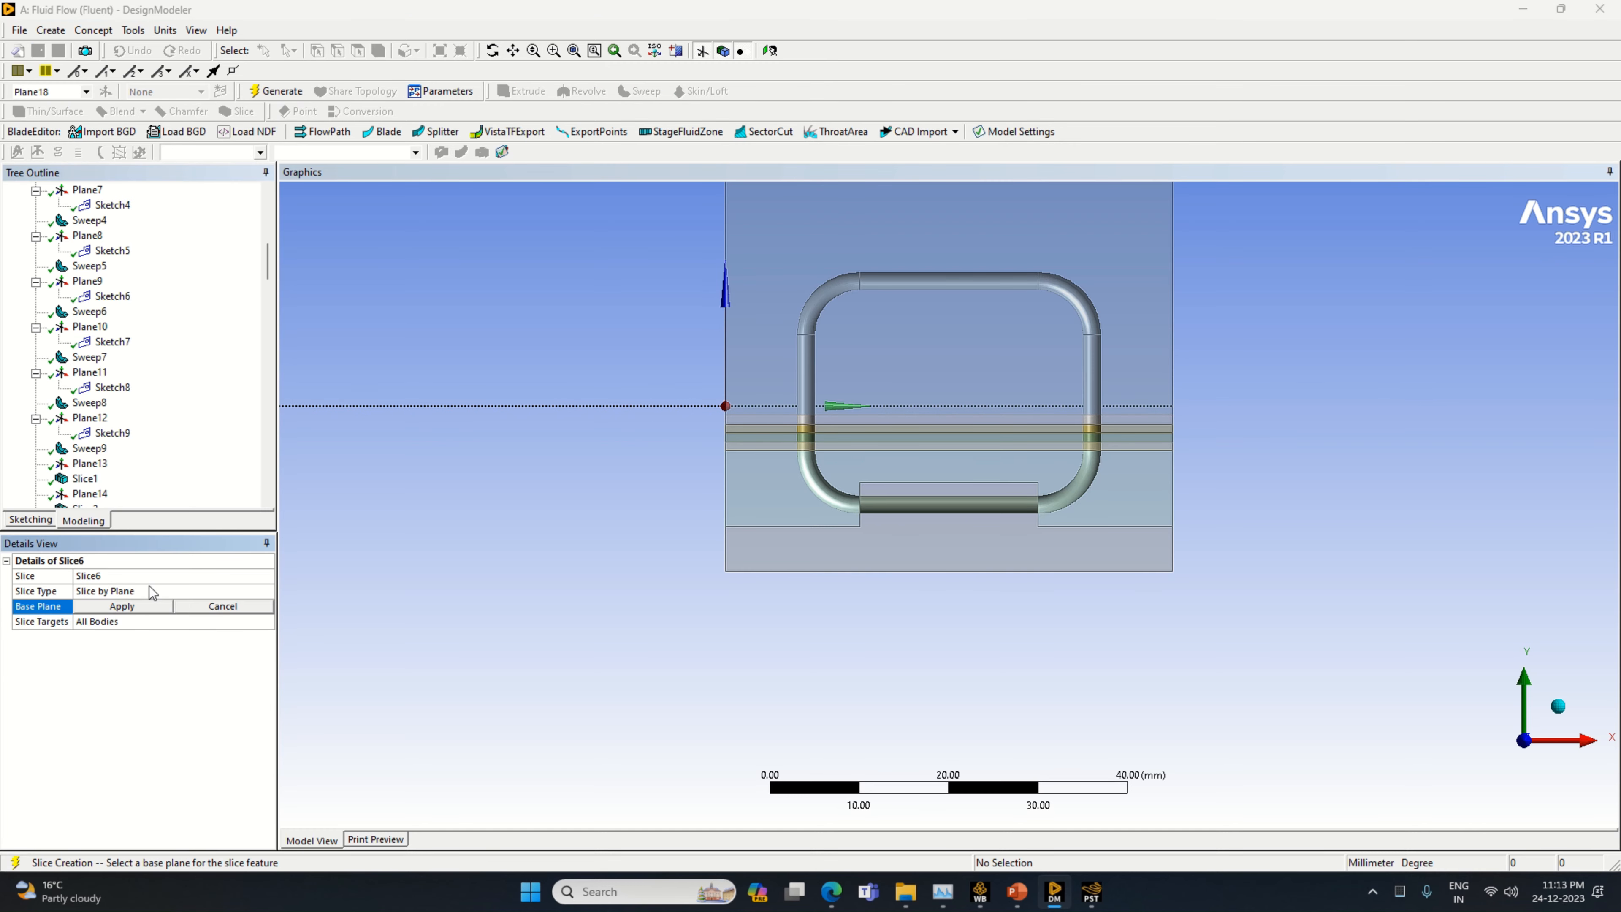
right_click(130, 668)
left_click(185, 670)
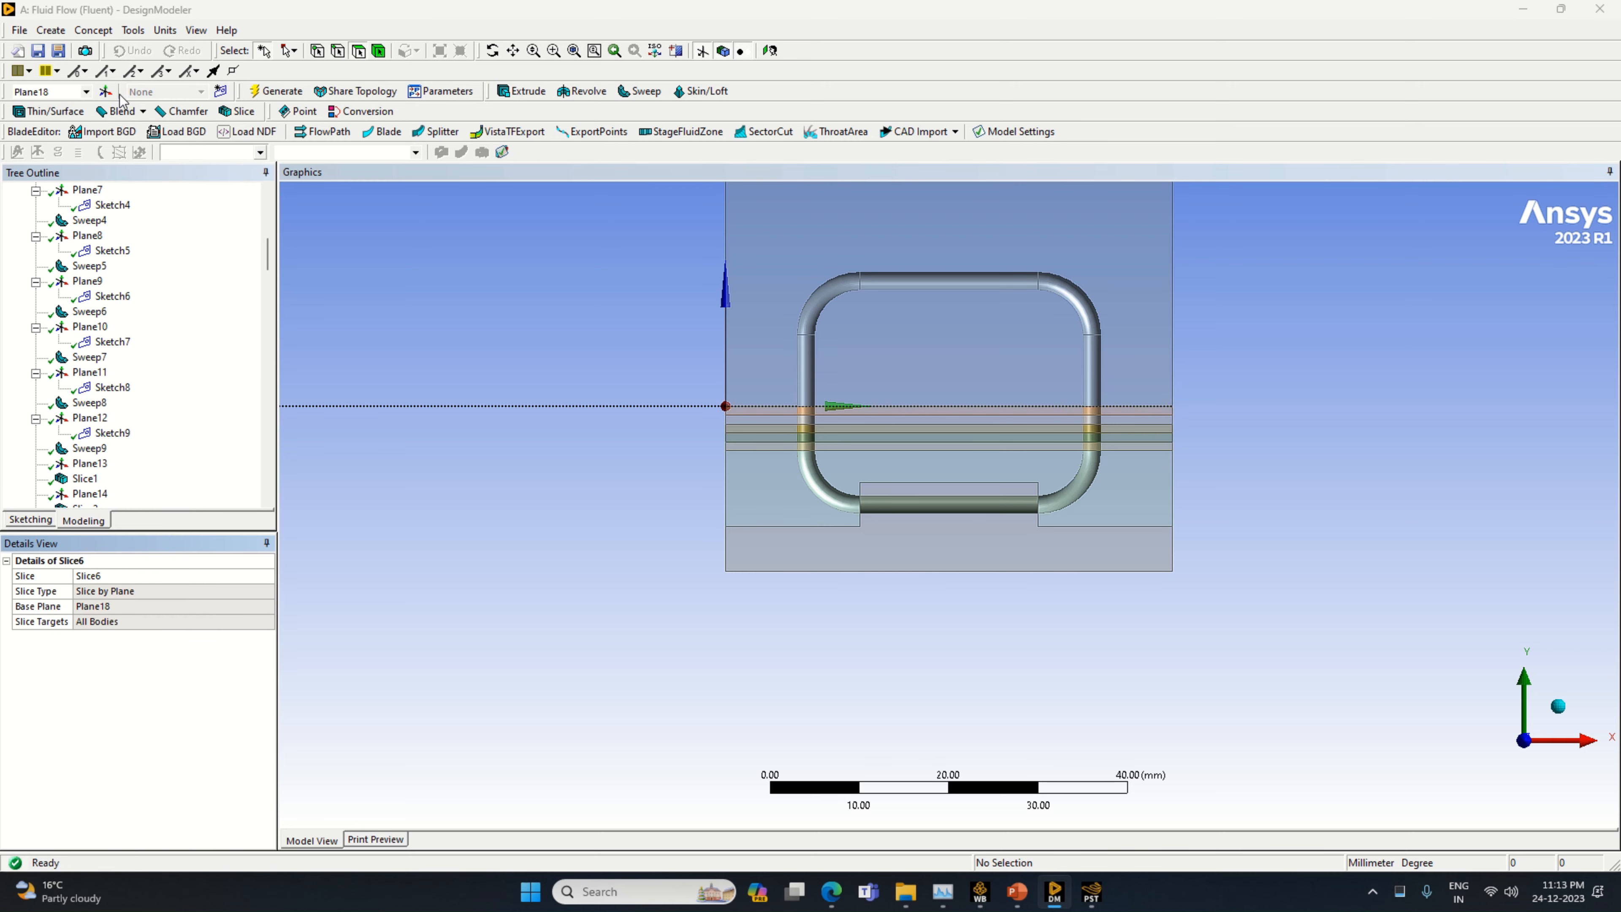
Create a new plane based on Plane18 with a Z offset of 1 mm
left_click(106, 91)
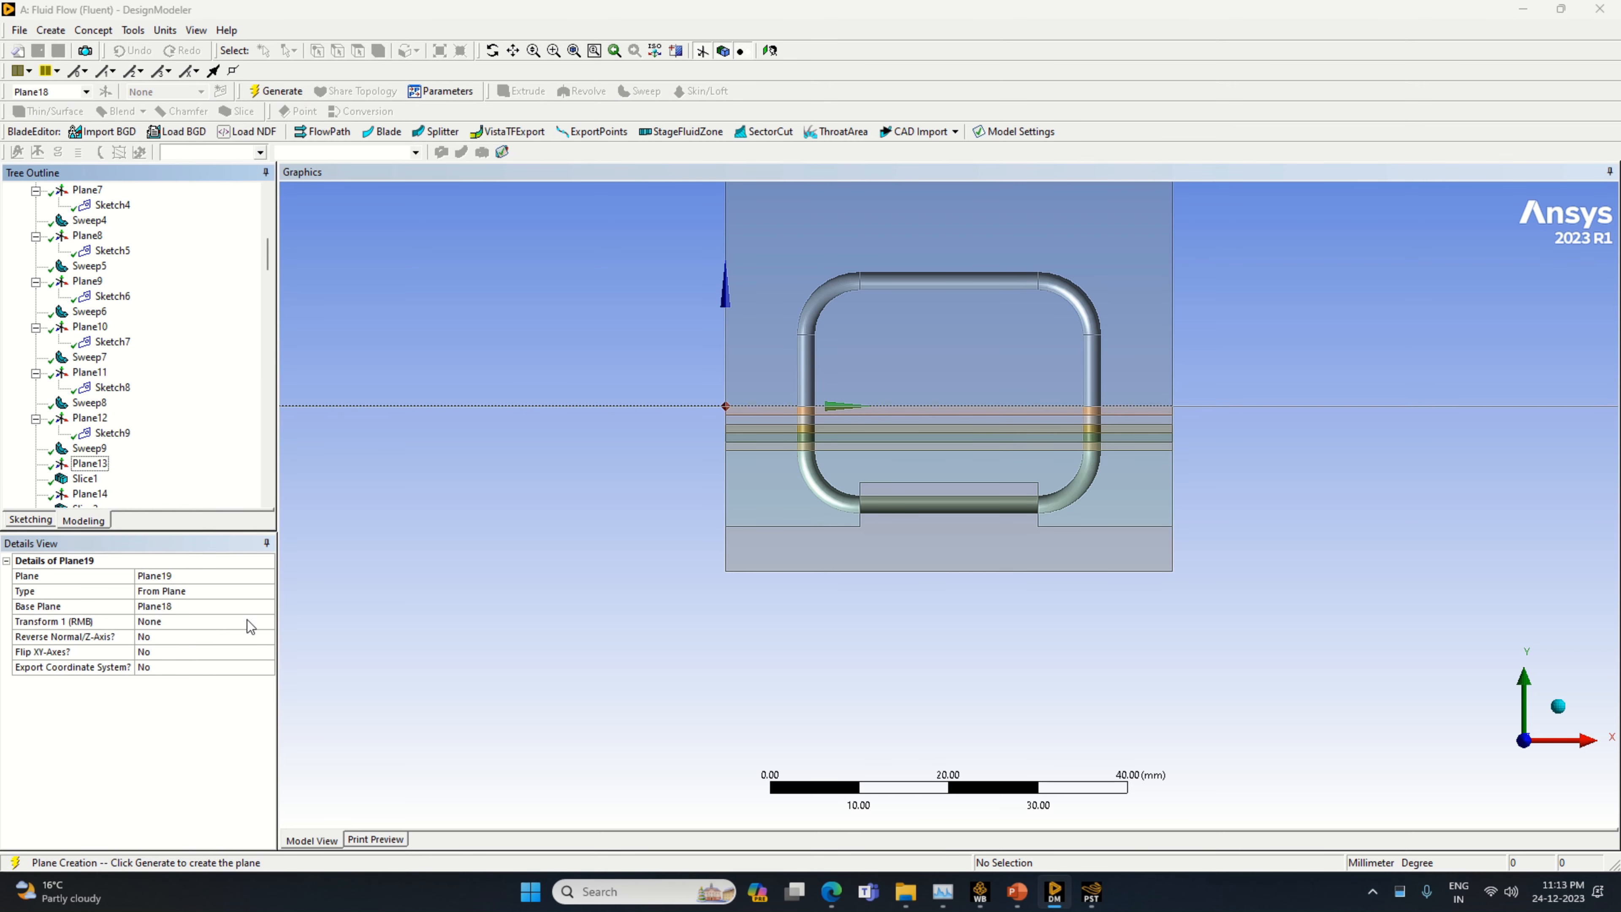
left_click(255, 622)
left_click(270, 626)
left_click(192, 680)
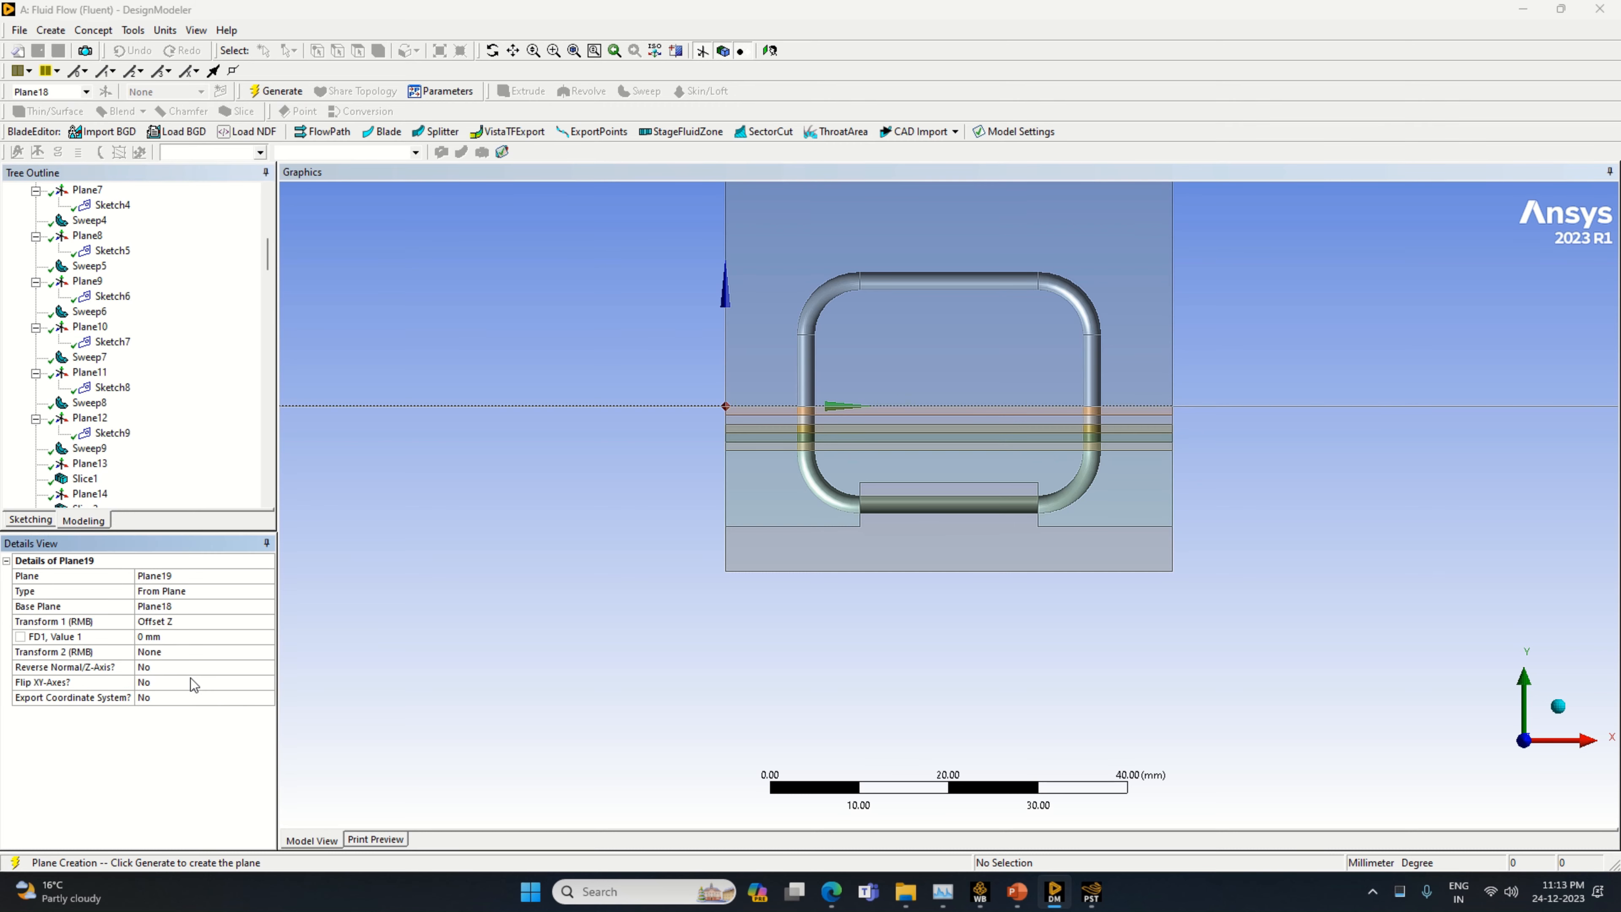
left_click(175, 636)
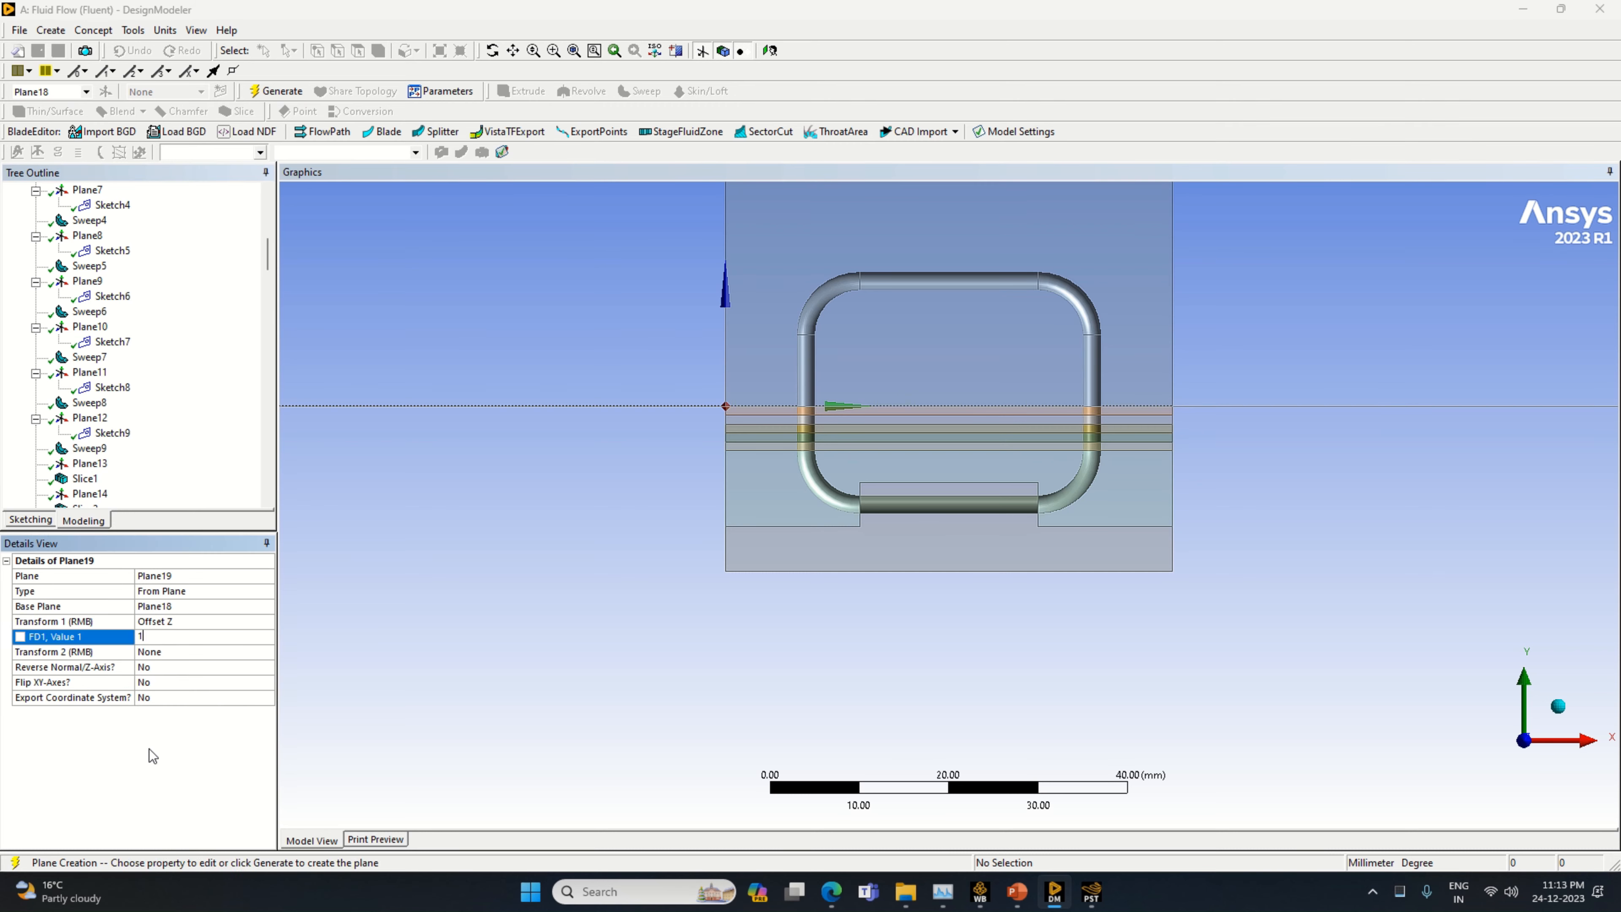
key("Return")
left_click(275, 91)
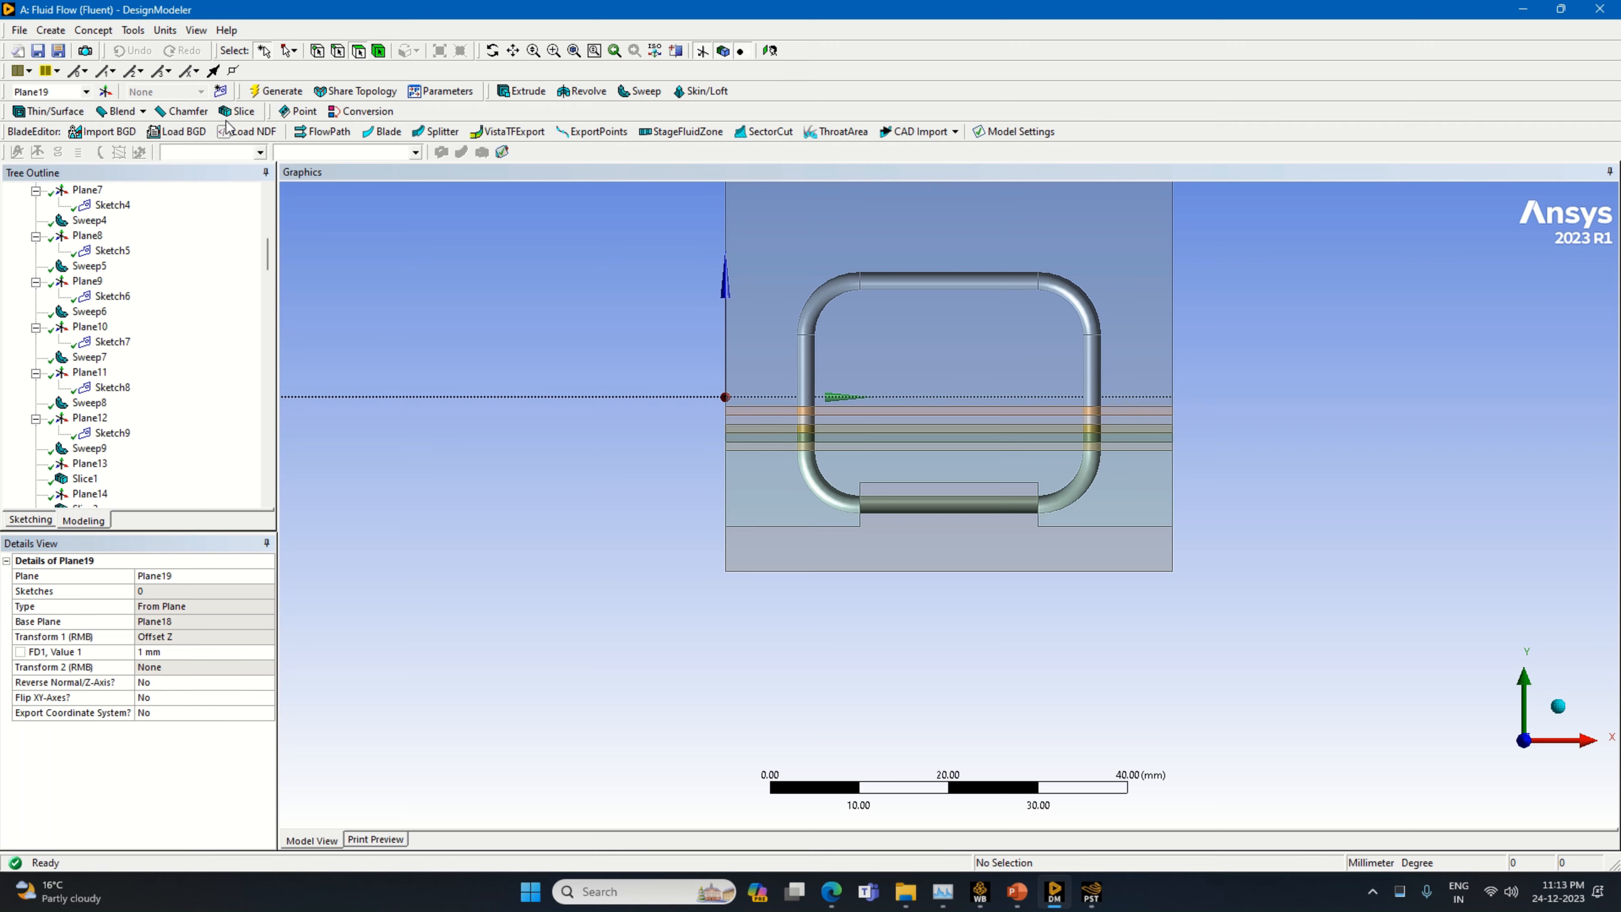
Slice all bodies by Plane19
left_click(238, 111)
right_click(127, 672)
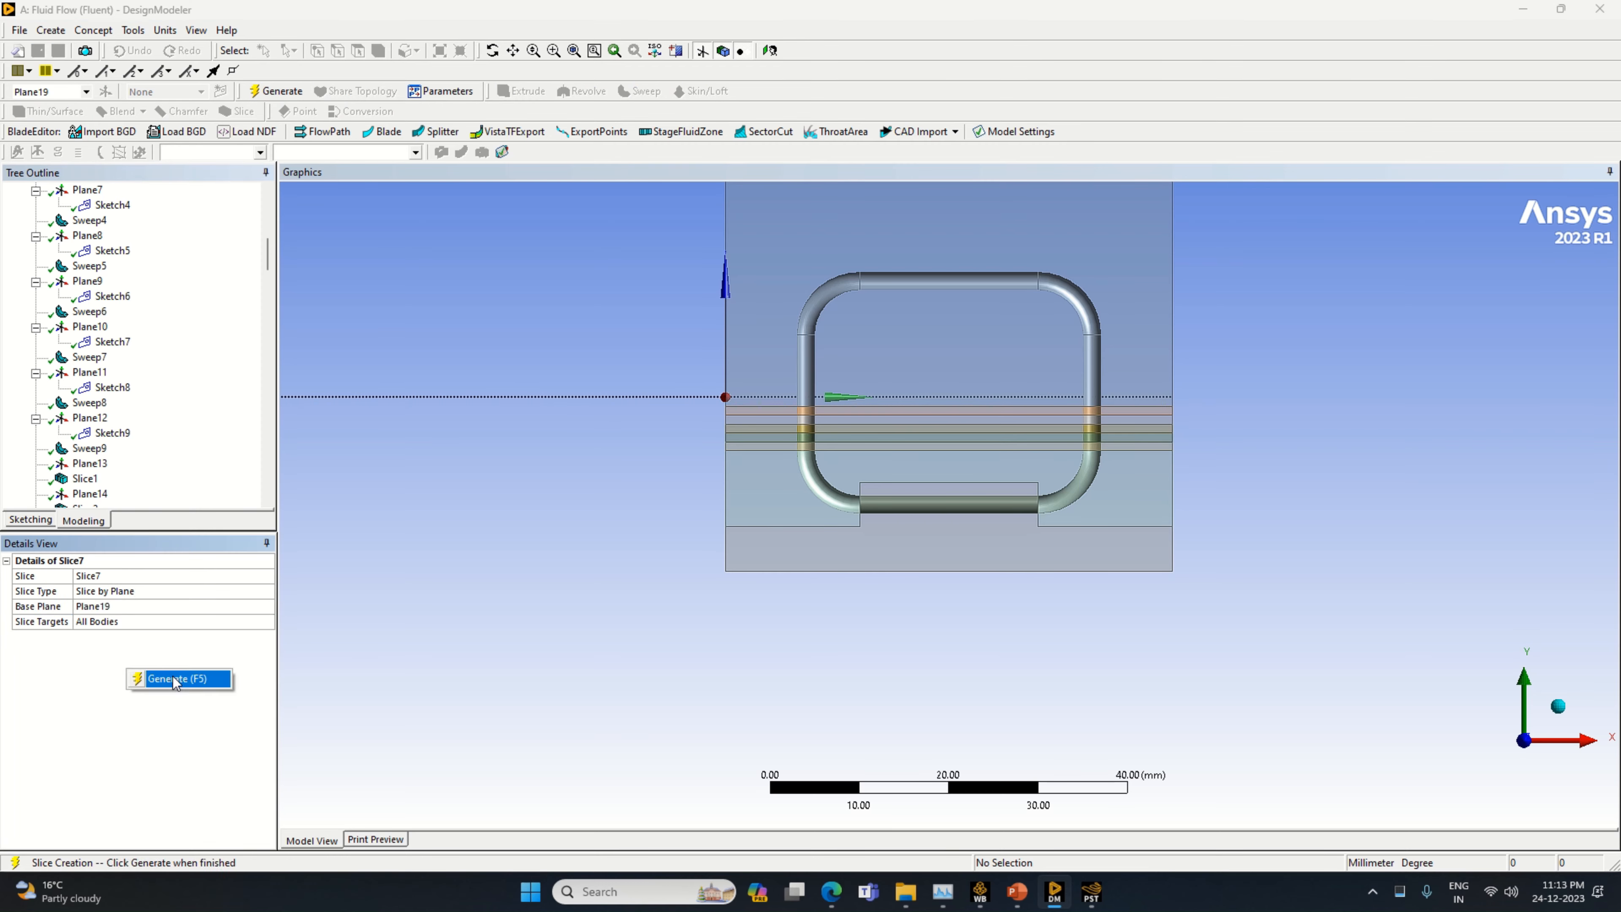
left_click(176, 680)
Create a new plane based on Plane19 with a Z offset of 1 mm
left_click(109, 91)
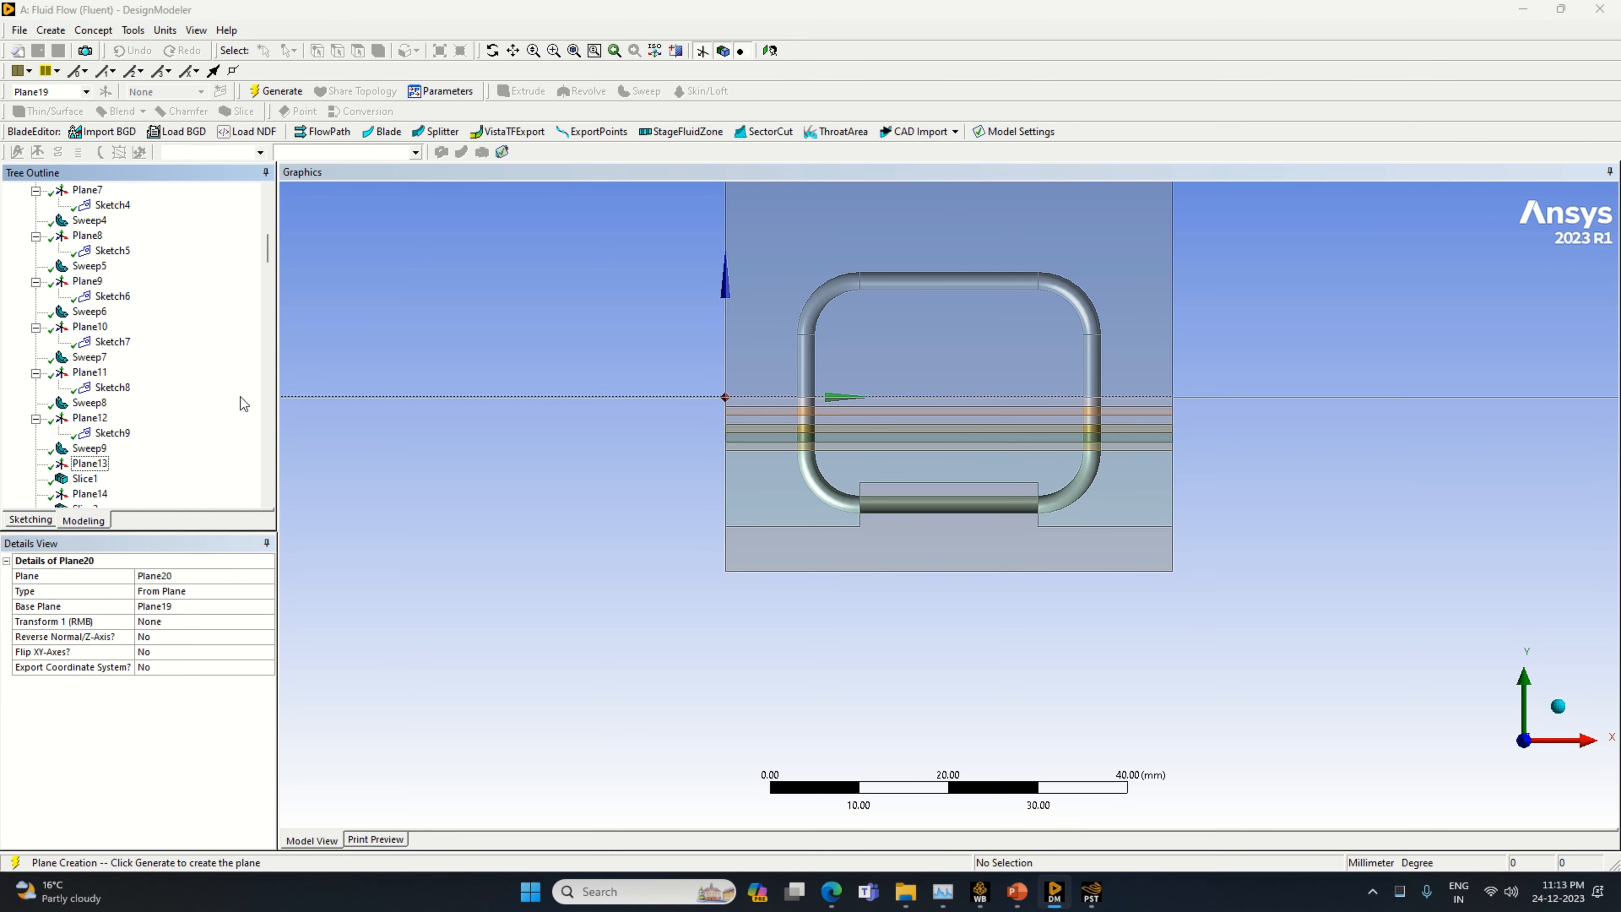
left_click(259, 623)
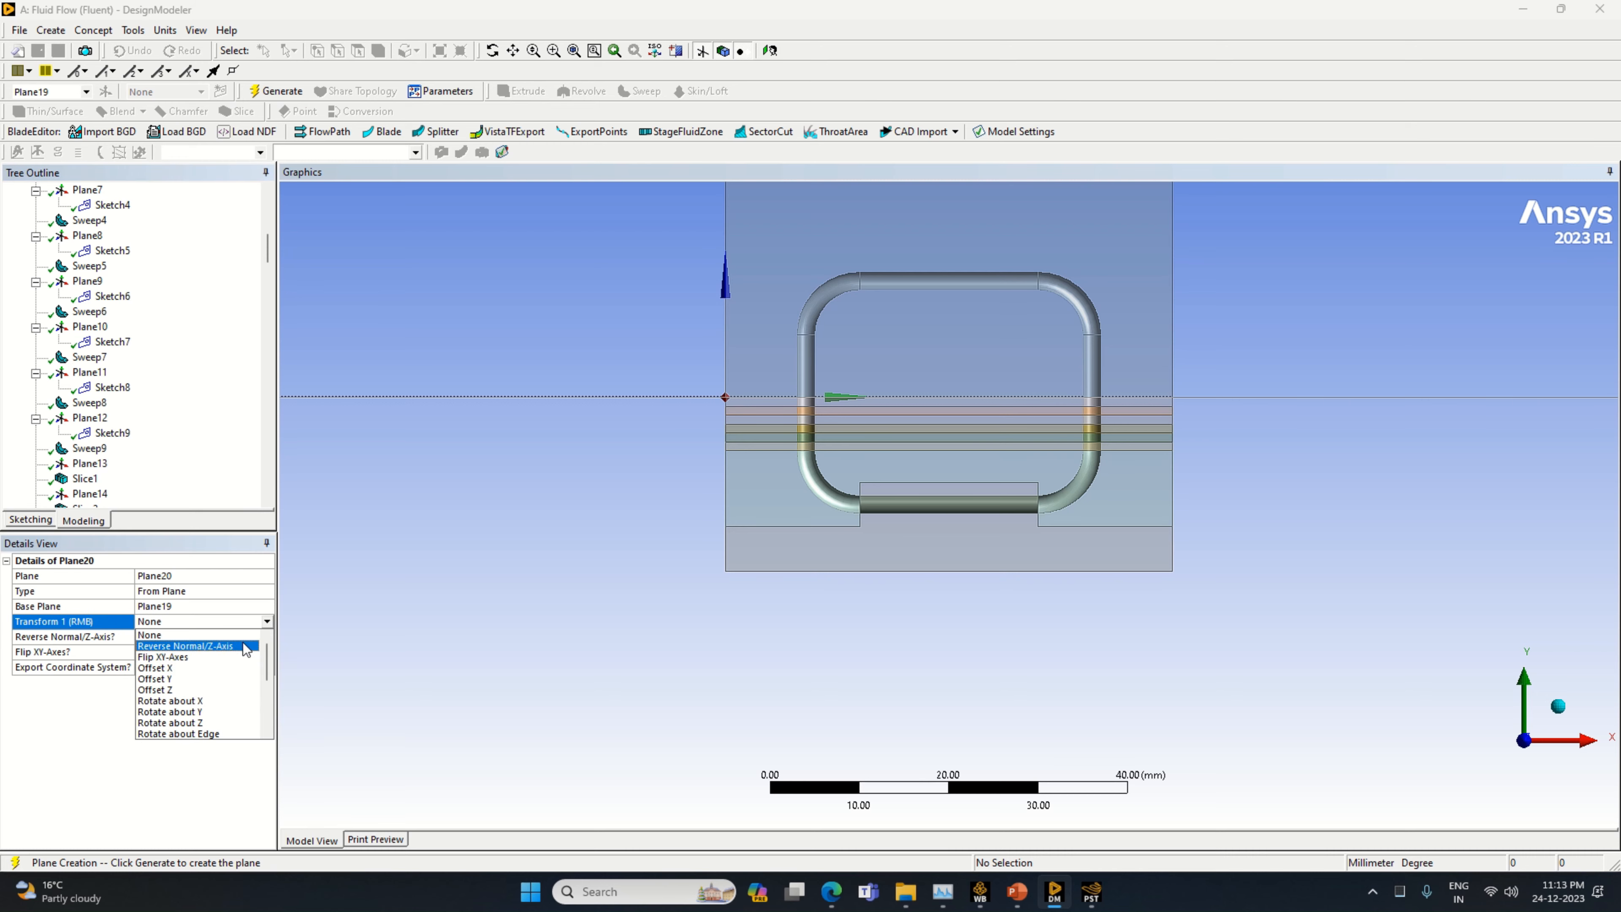
left_click(189, 651)
left_click(187, 641)
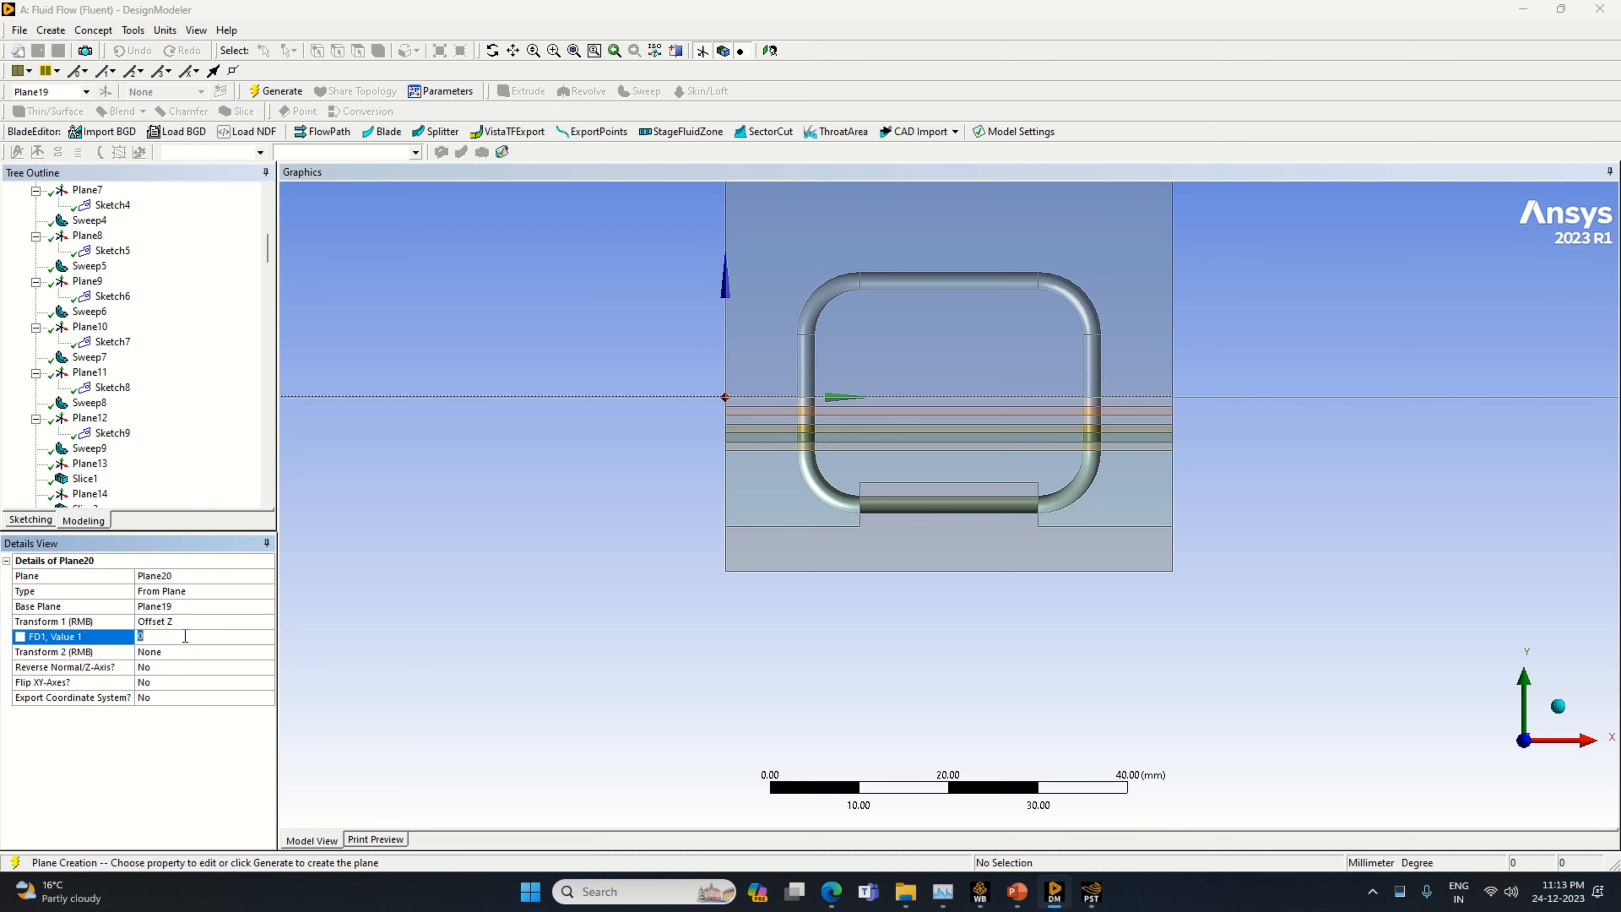
key("Return")
left_click(275, 91)
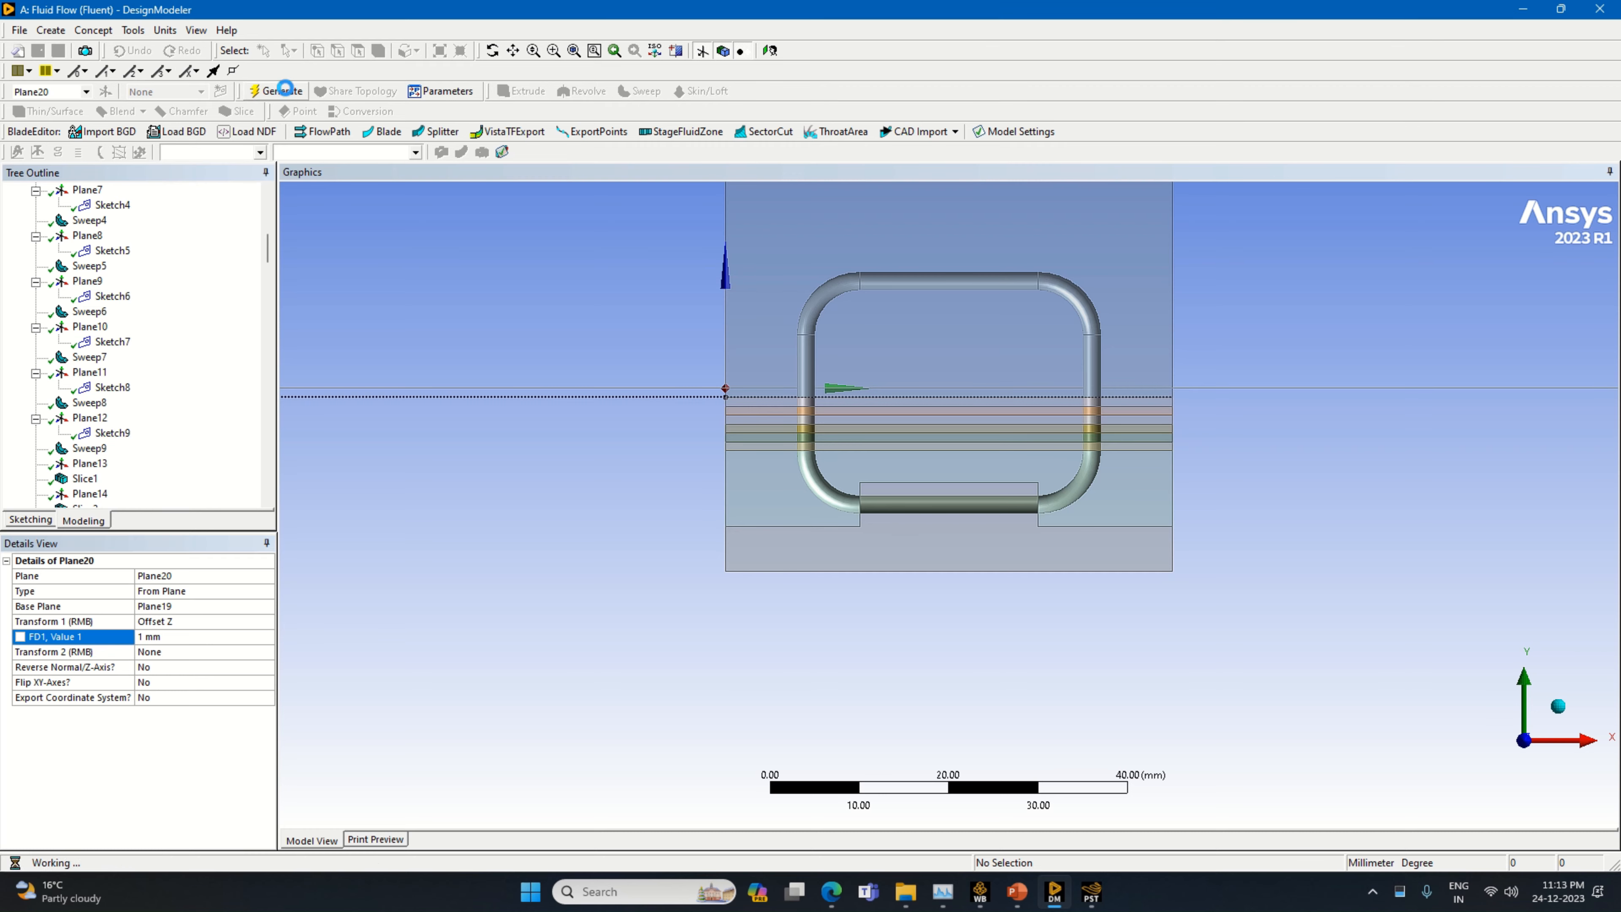
Slice all bodies by Plane20
left_click(237, 111)
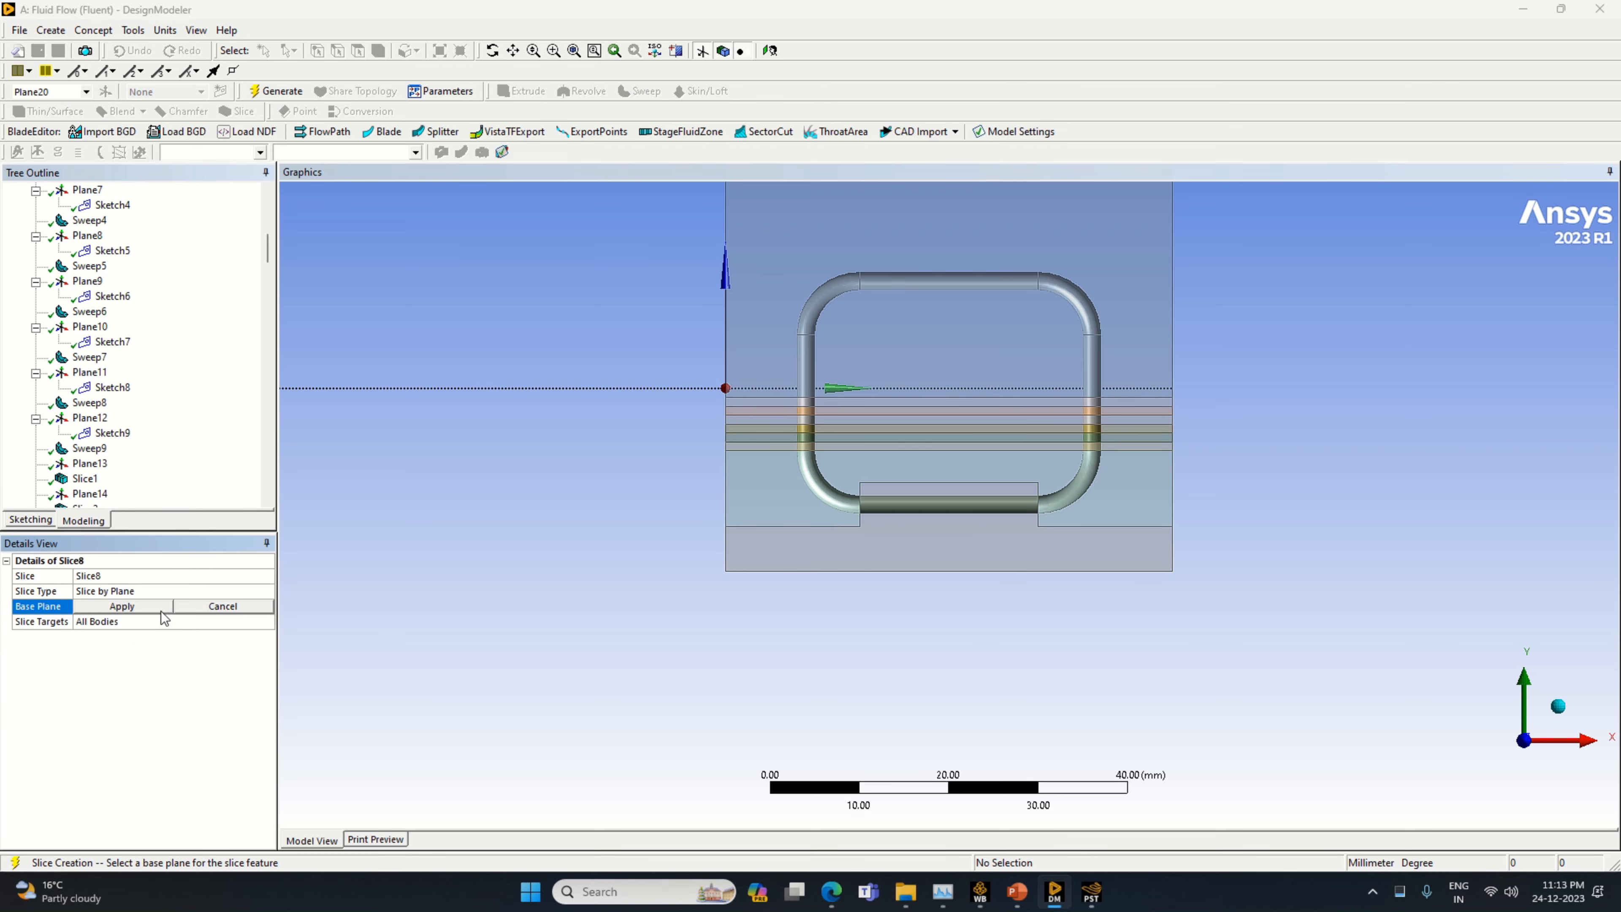
left_click(160, 610)
left_click(274, 91)
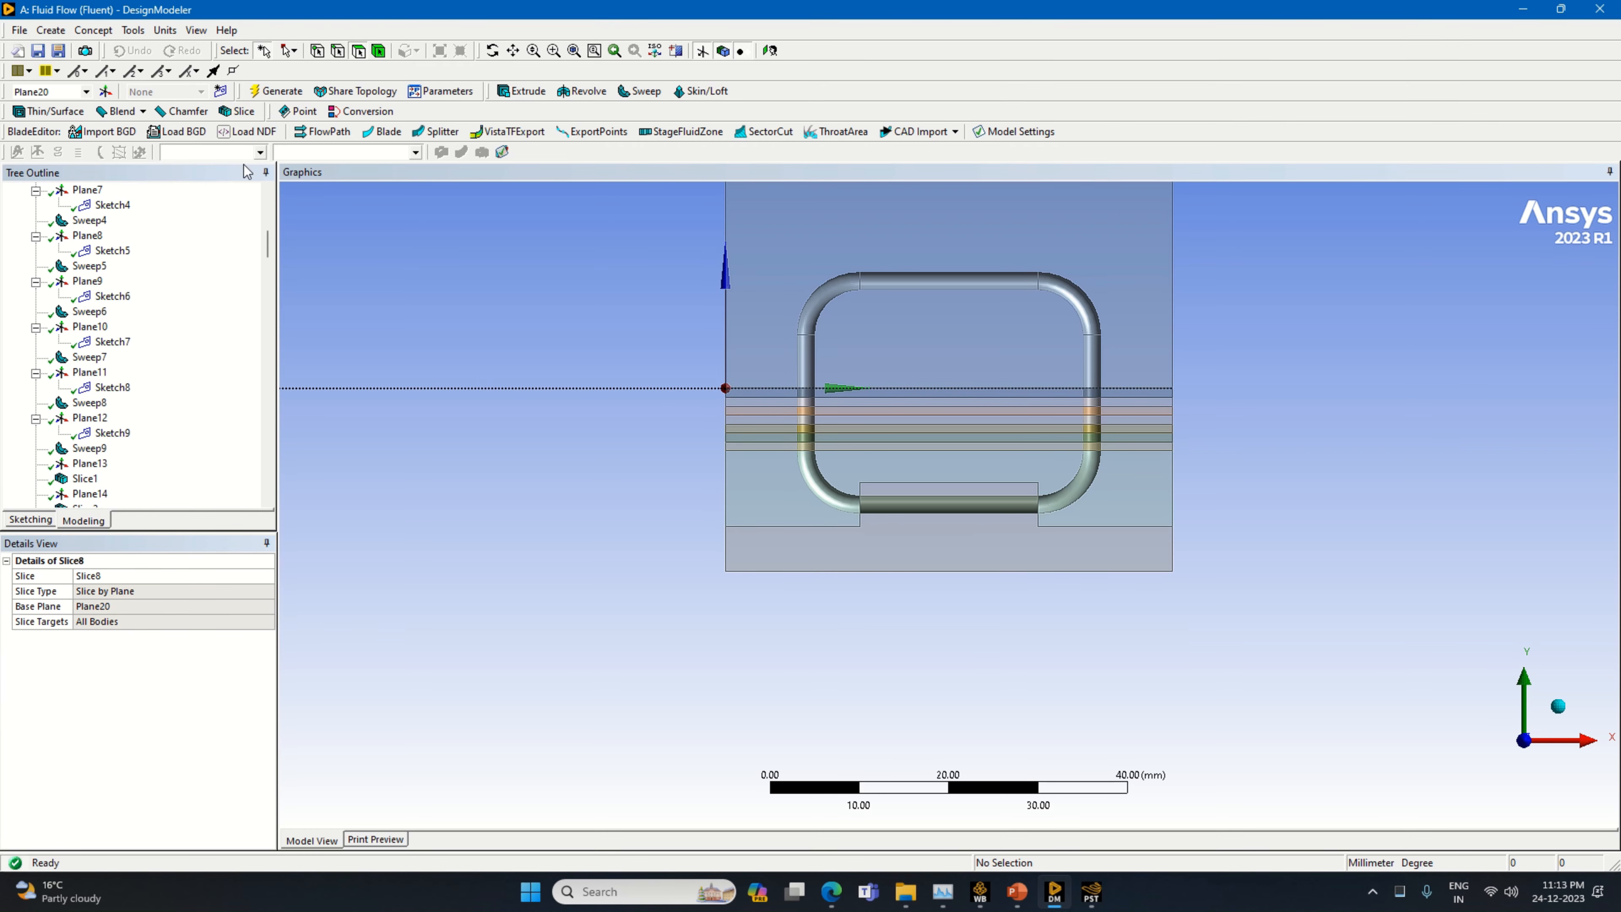
Create a new plane based on Plane20 with a Z offset of 1 mm
left_click(104, 71)
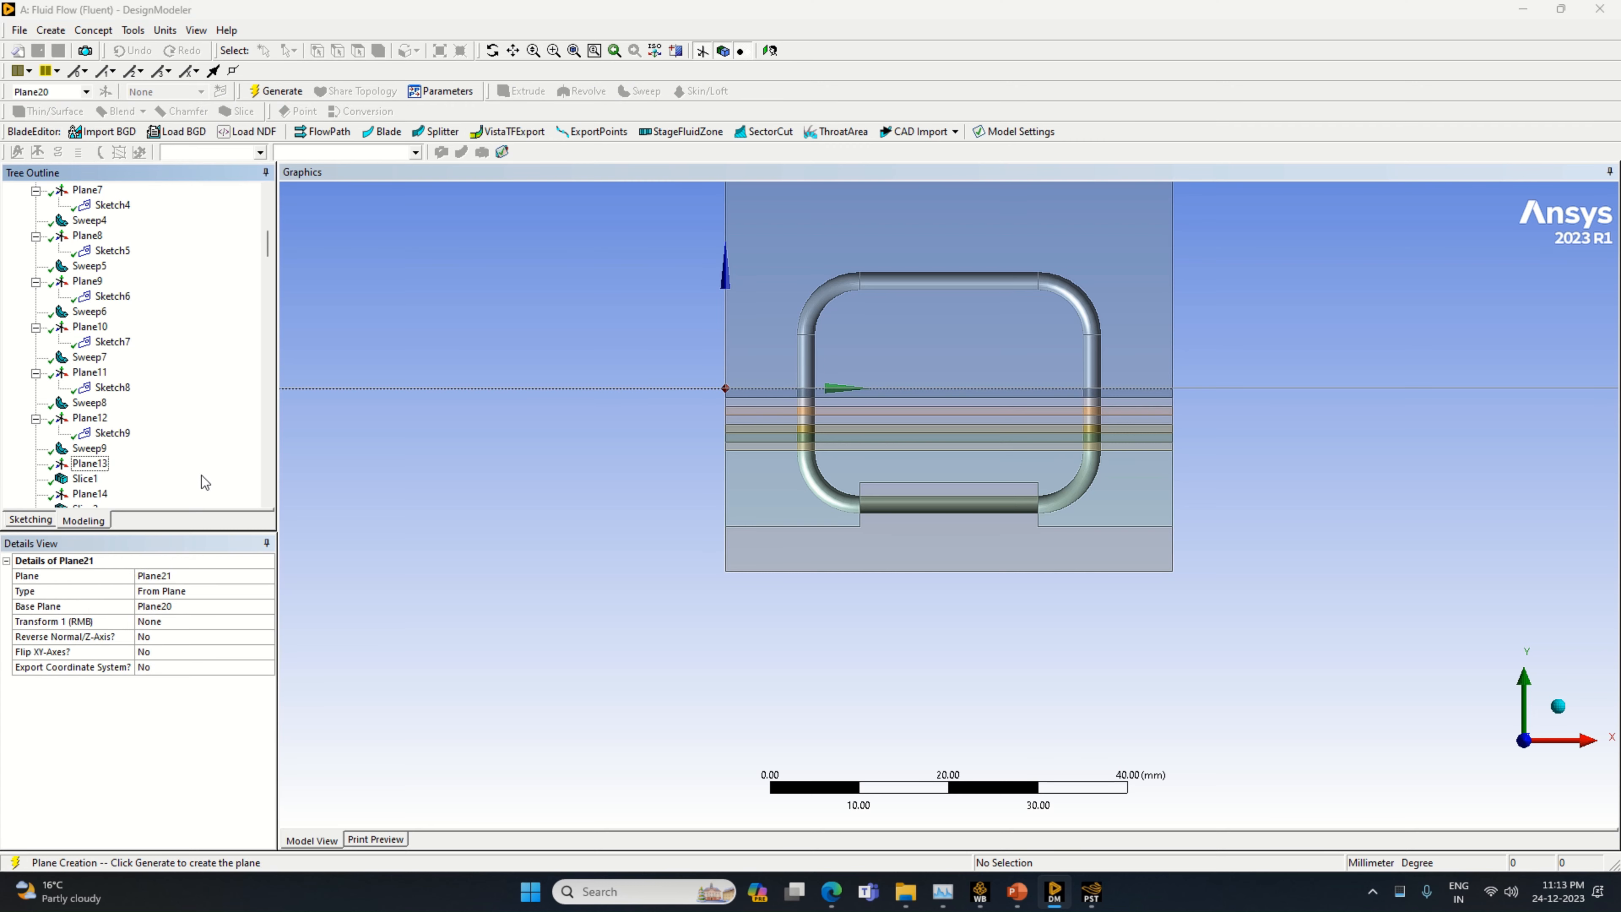
left_click(266, 611)
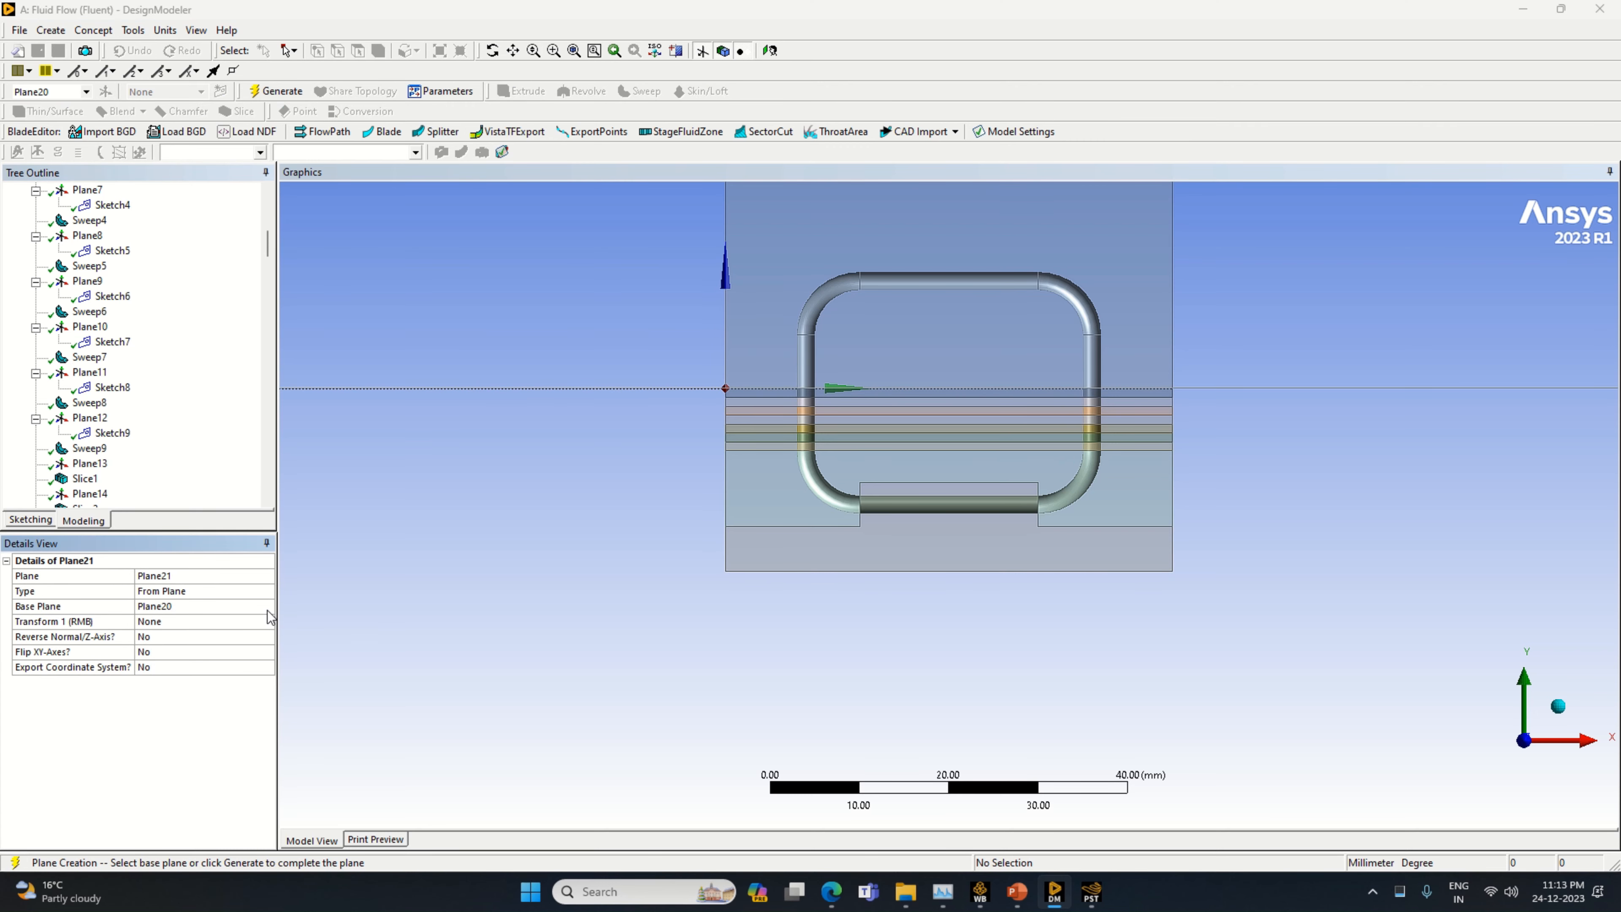
left_click(254, 621)
left_click(253, 624)
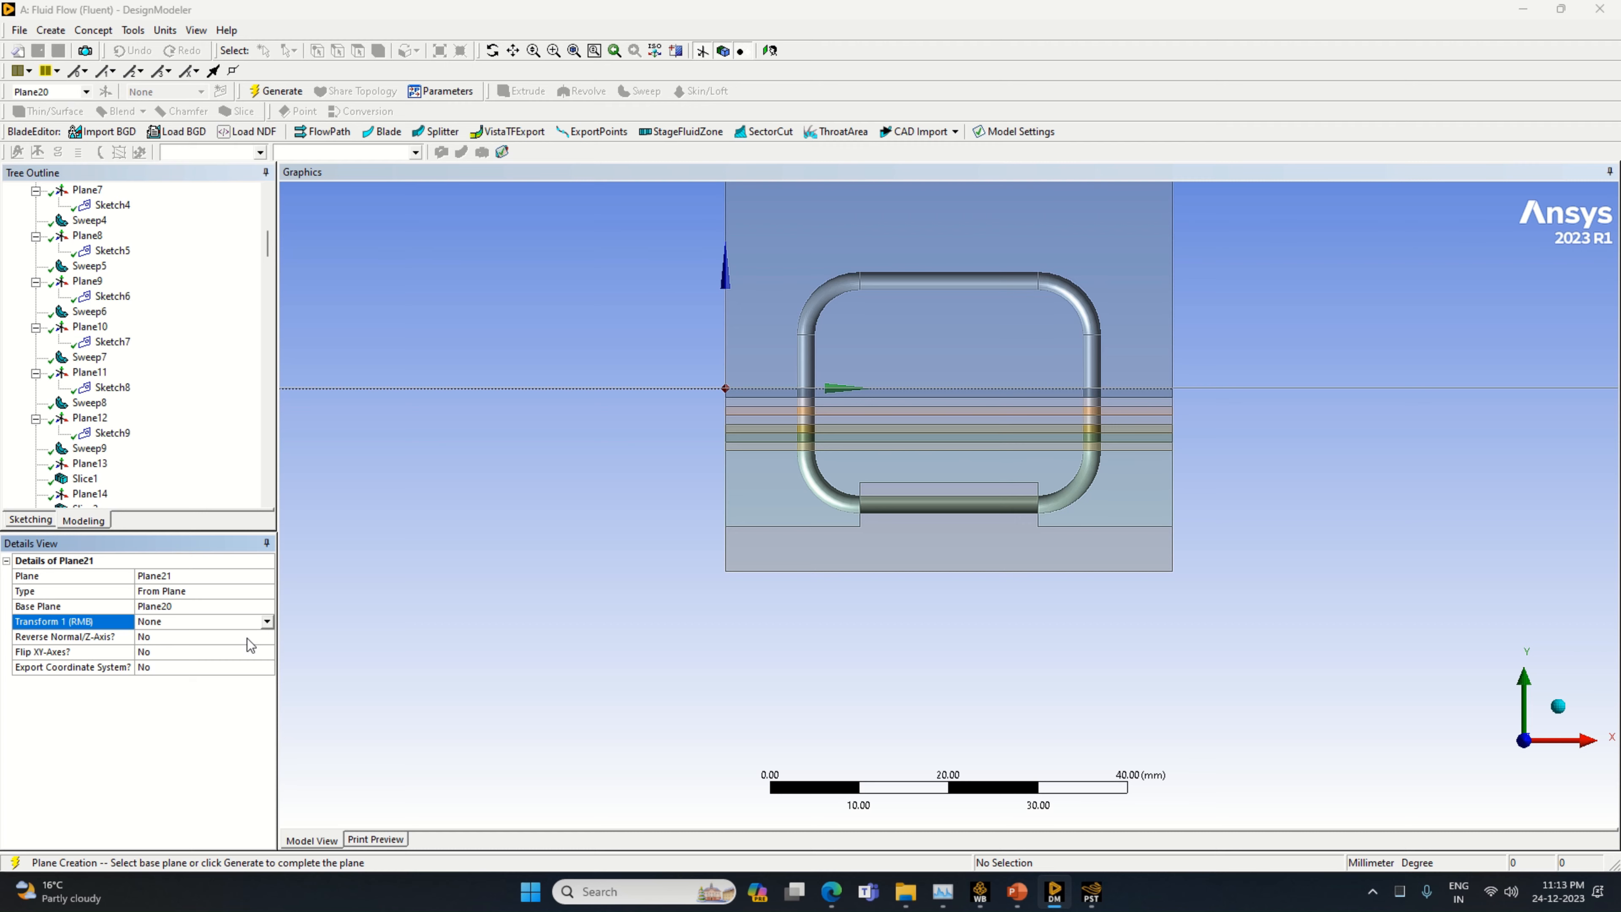
left_click(204, 691)
left_click(164, 635)
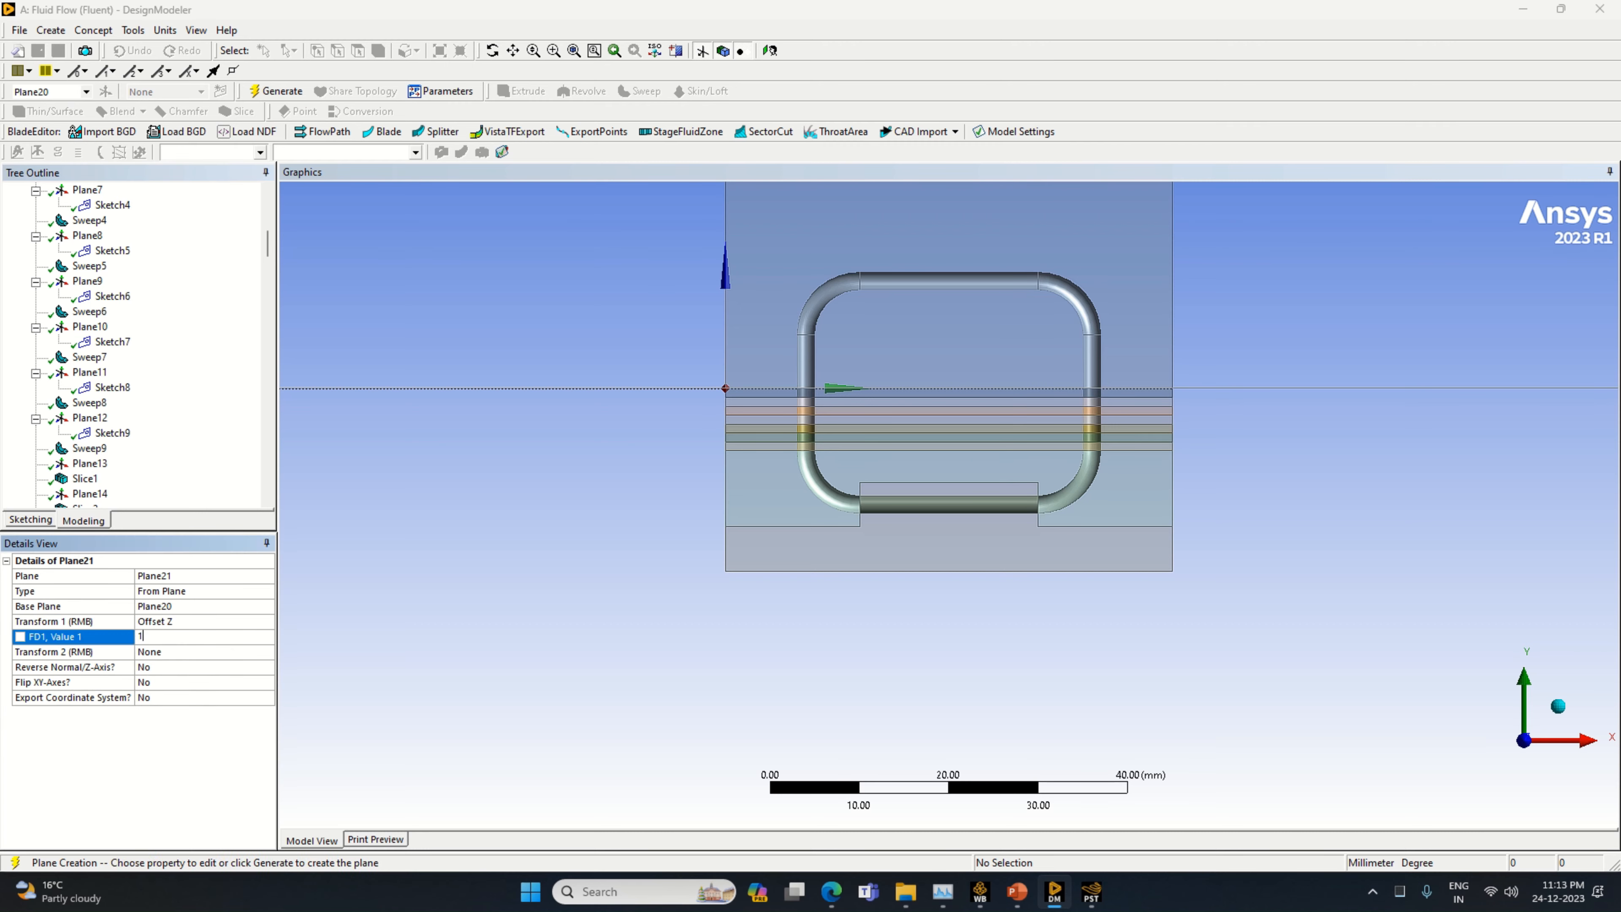
type("1")
key("Return")
left_click(275, 91)
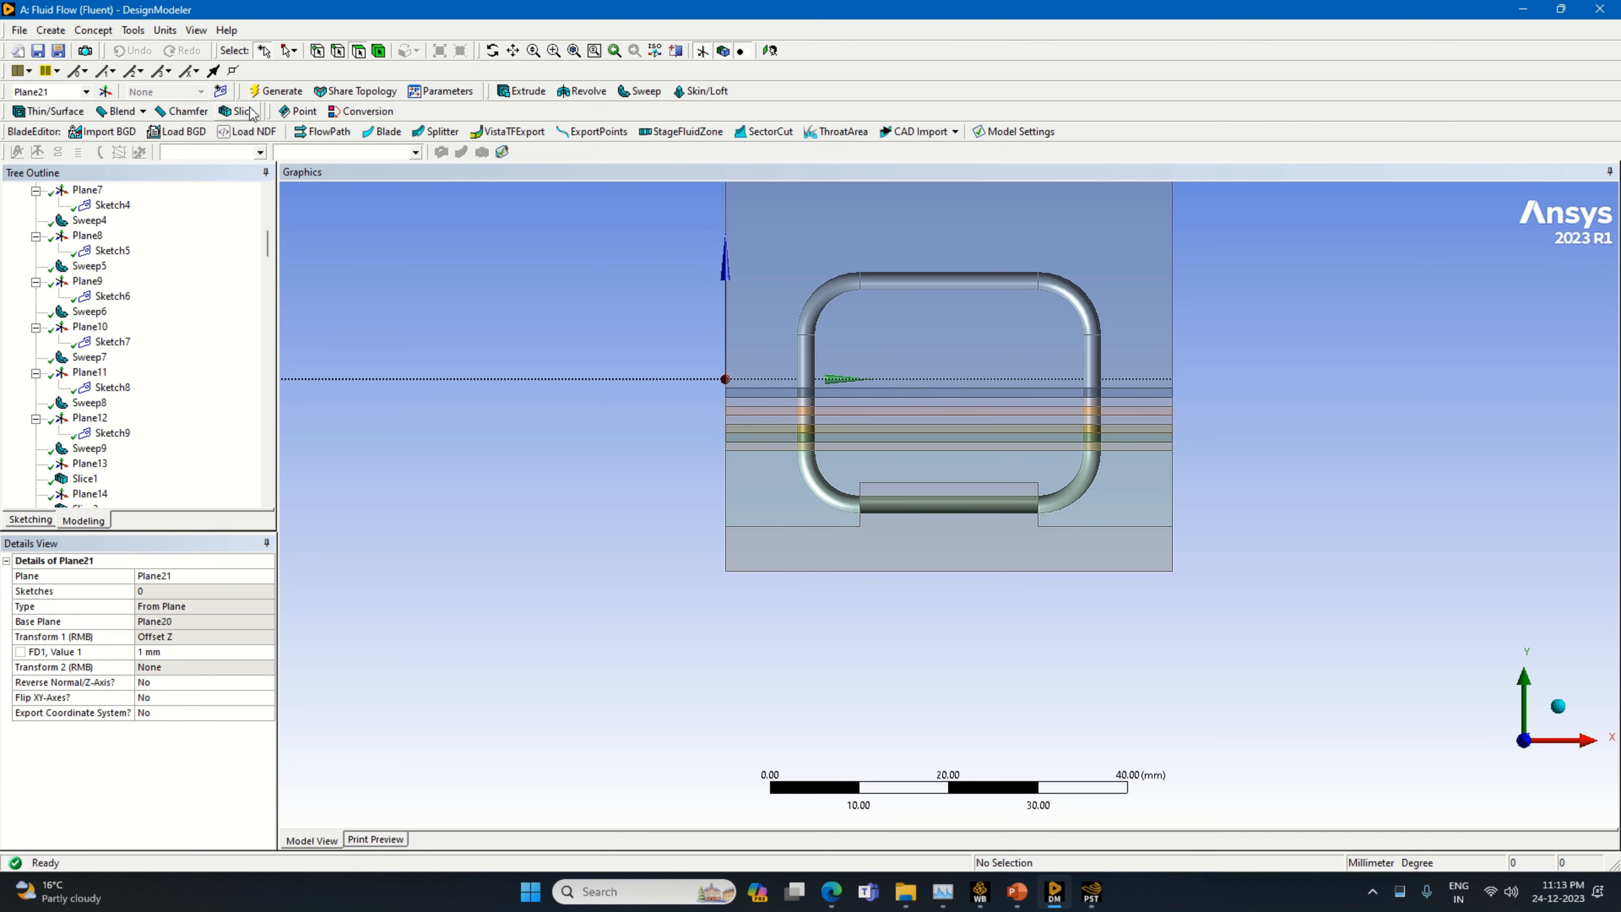
Slice all bodies by Plane21
left_click(239, 111)
left_click(172, 606)
left_click(146, 613)
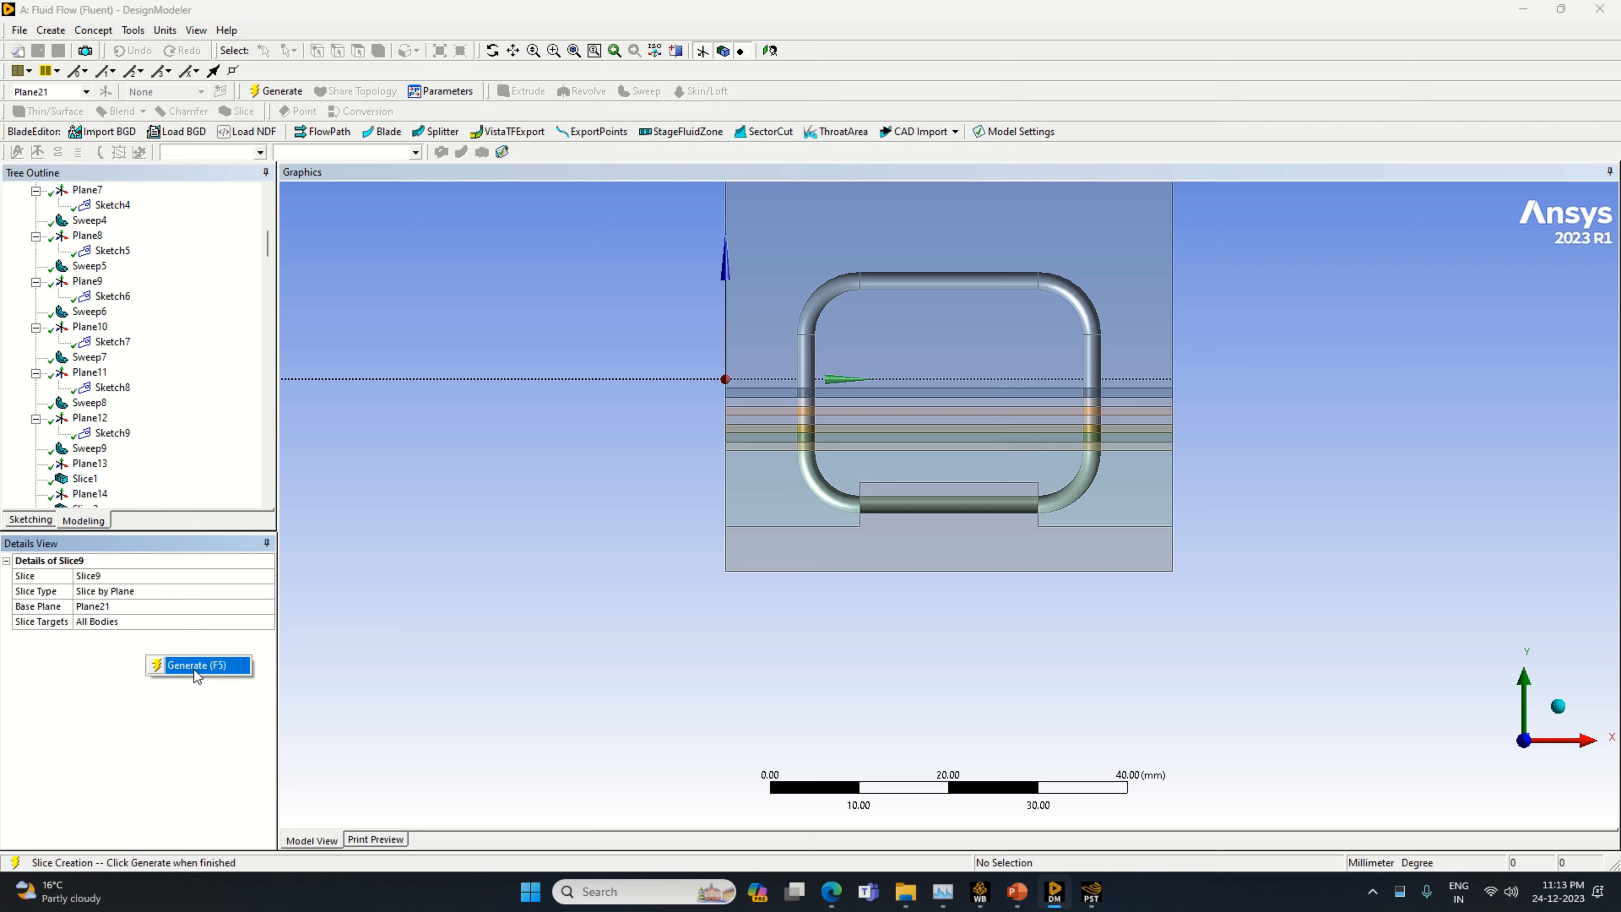
left_click(194, 667)
Create a new plane based on Plane21 with a Z offset of 1 mm
left_click(106, 92)
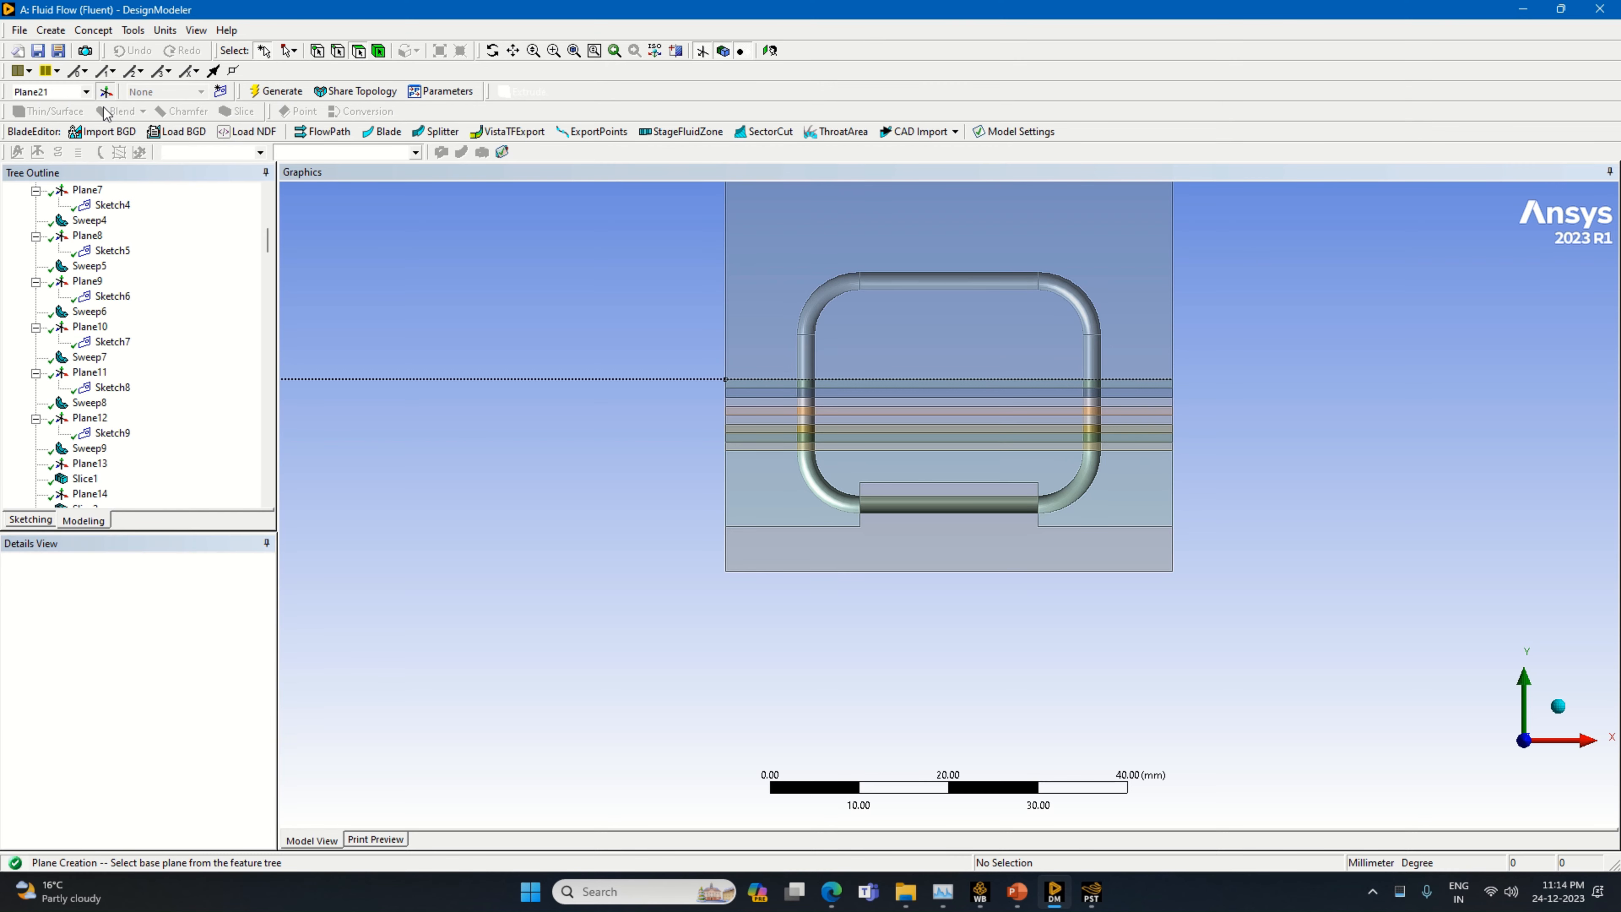
left_click(263, 621)
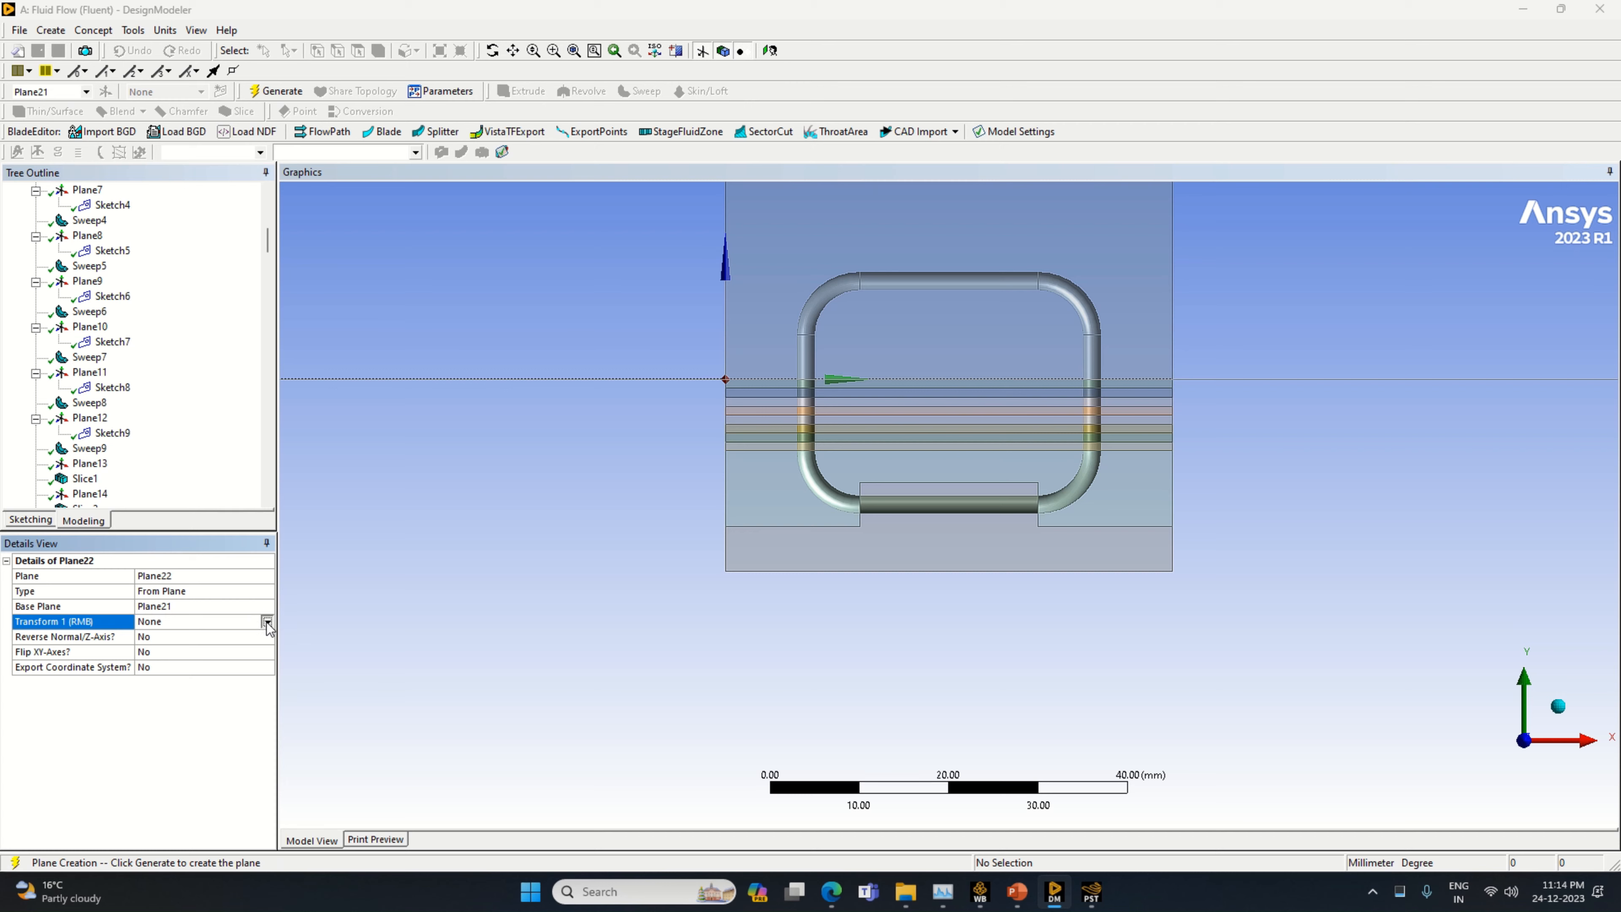
left_click(265, 621)
left_click(204, 690)
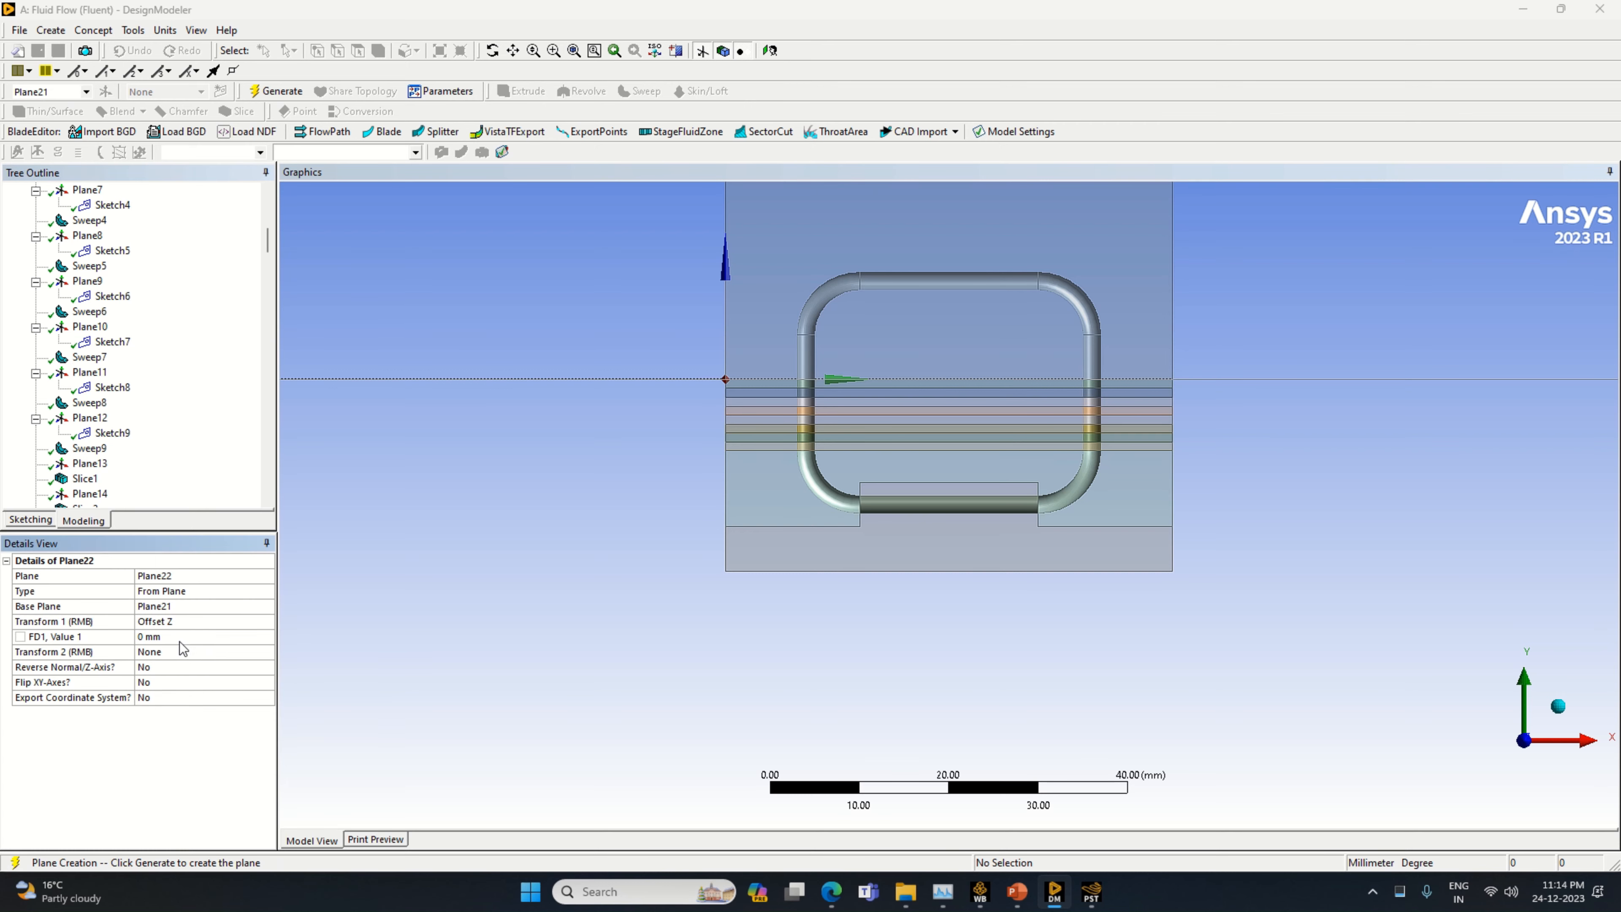
type("1")
key("Return")
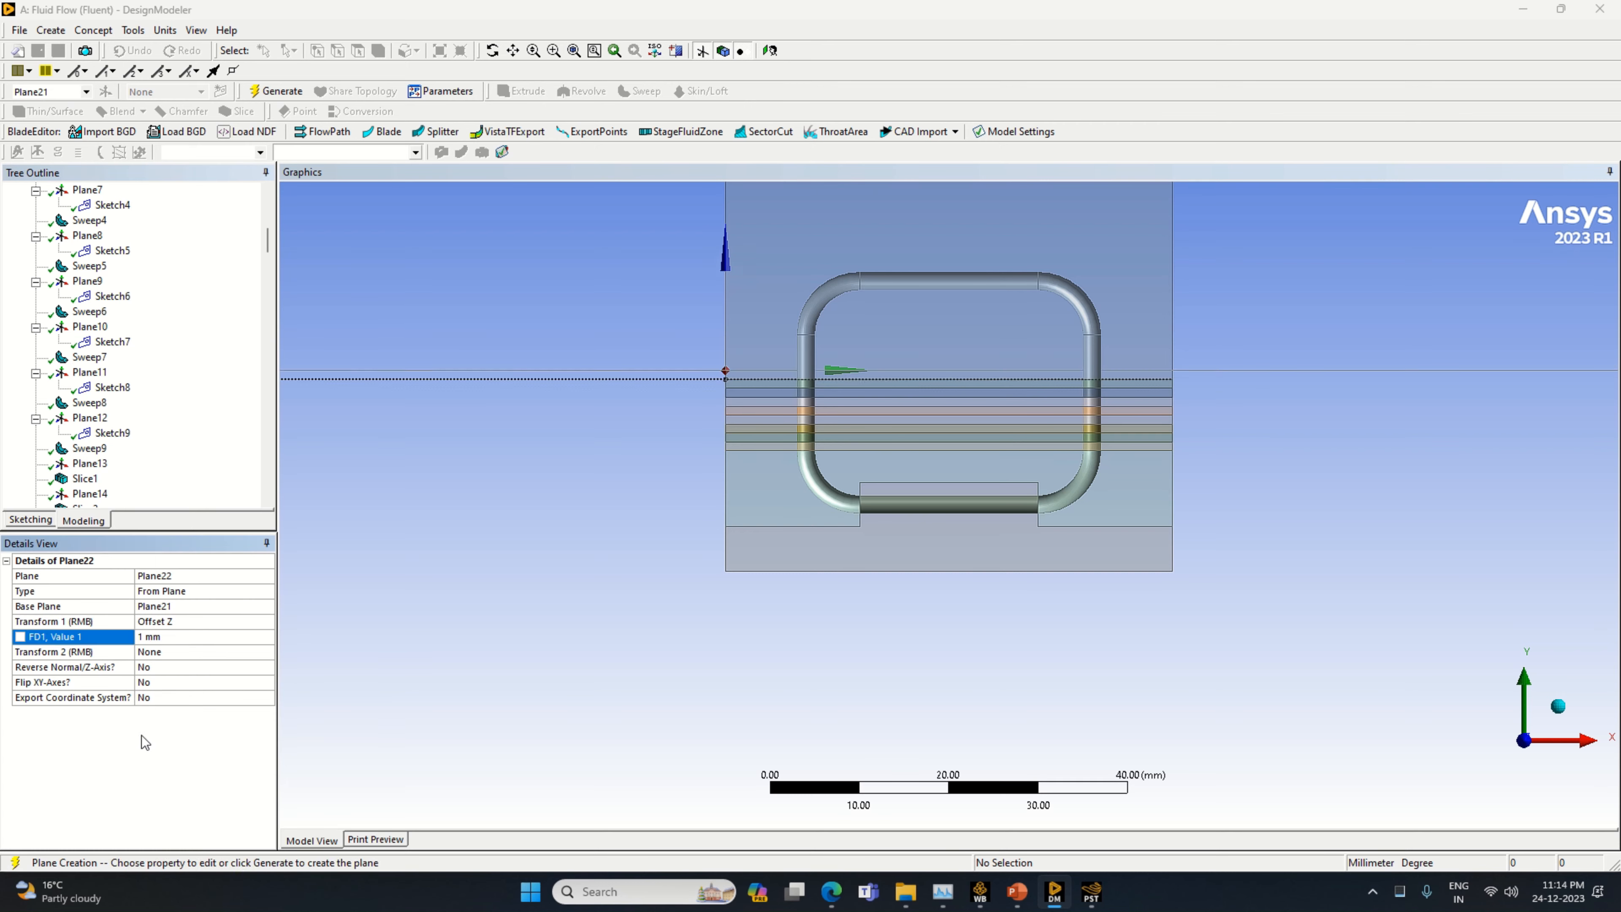
left_click(276, 91)
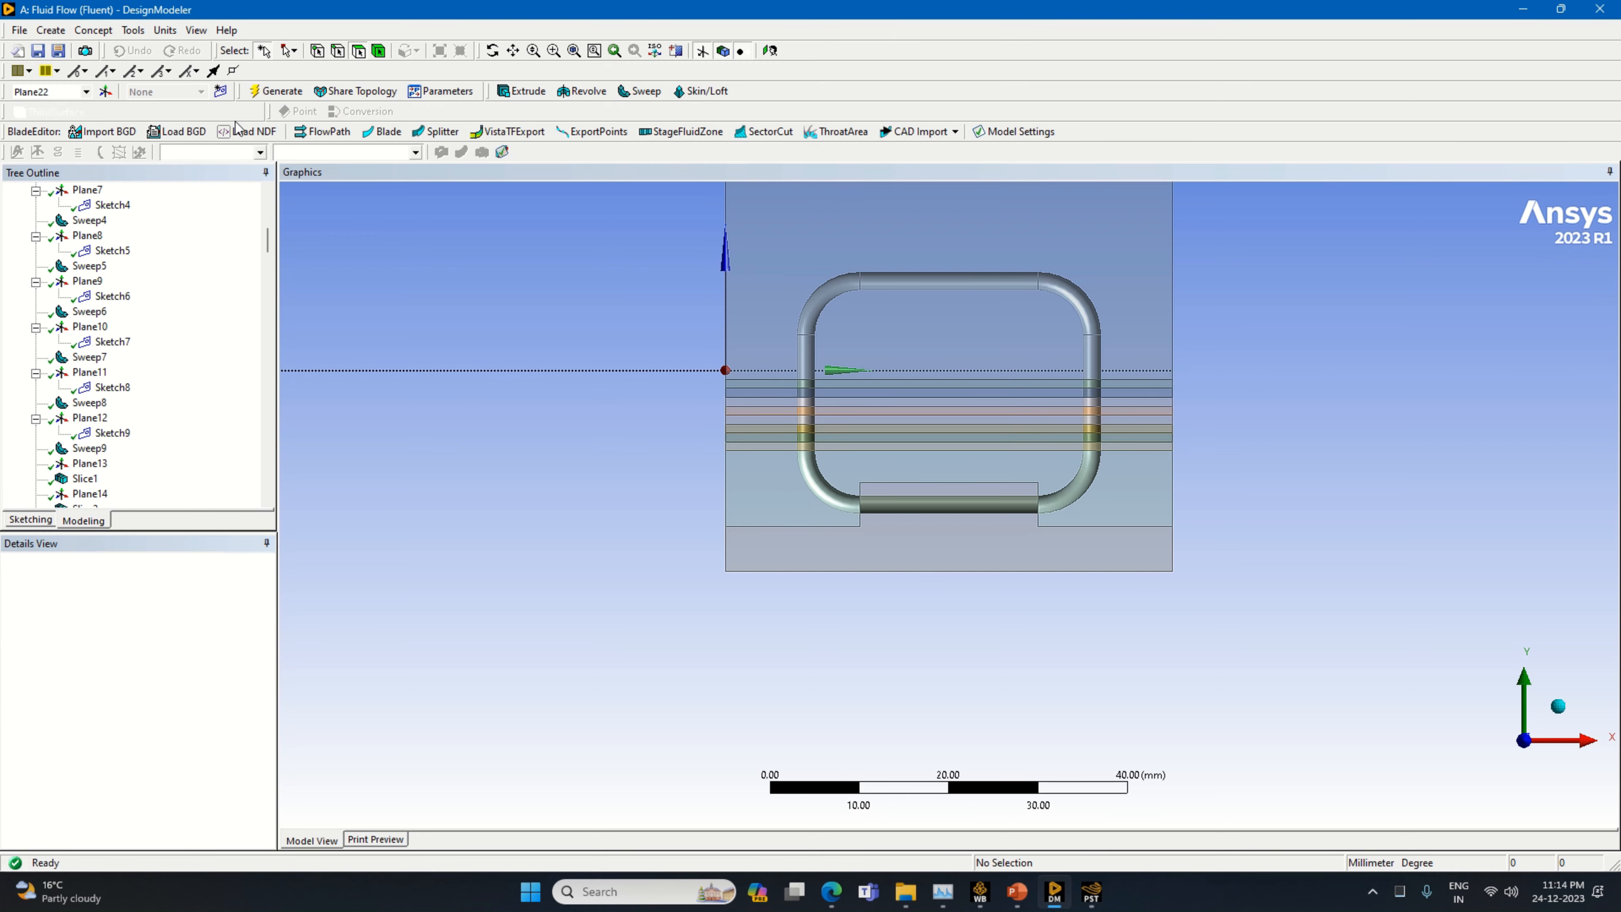
Slice all bodies by Plane22
left_click(237, 111)
left_click(154, 607)
right_click(136, 679)
left_click(170, 694)
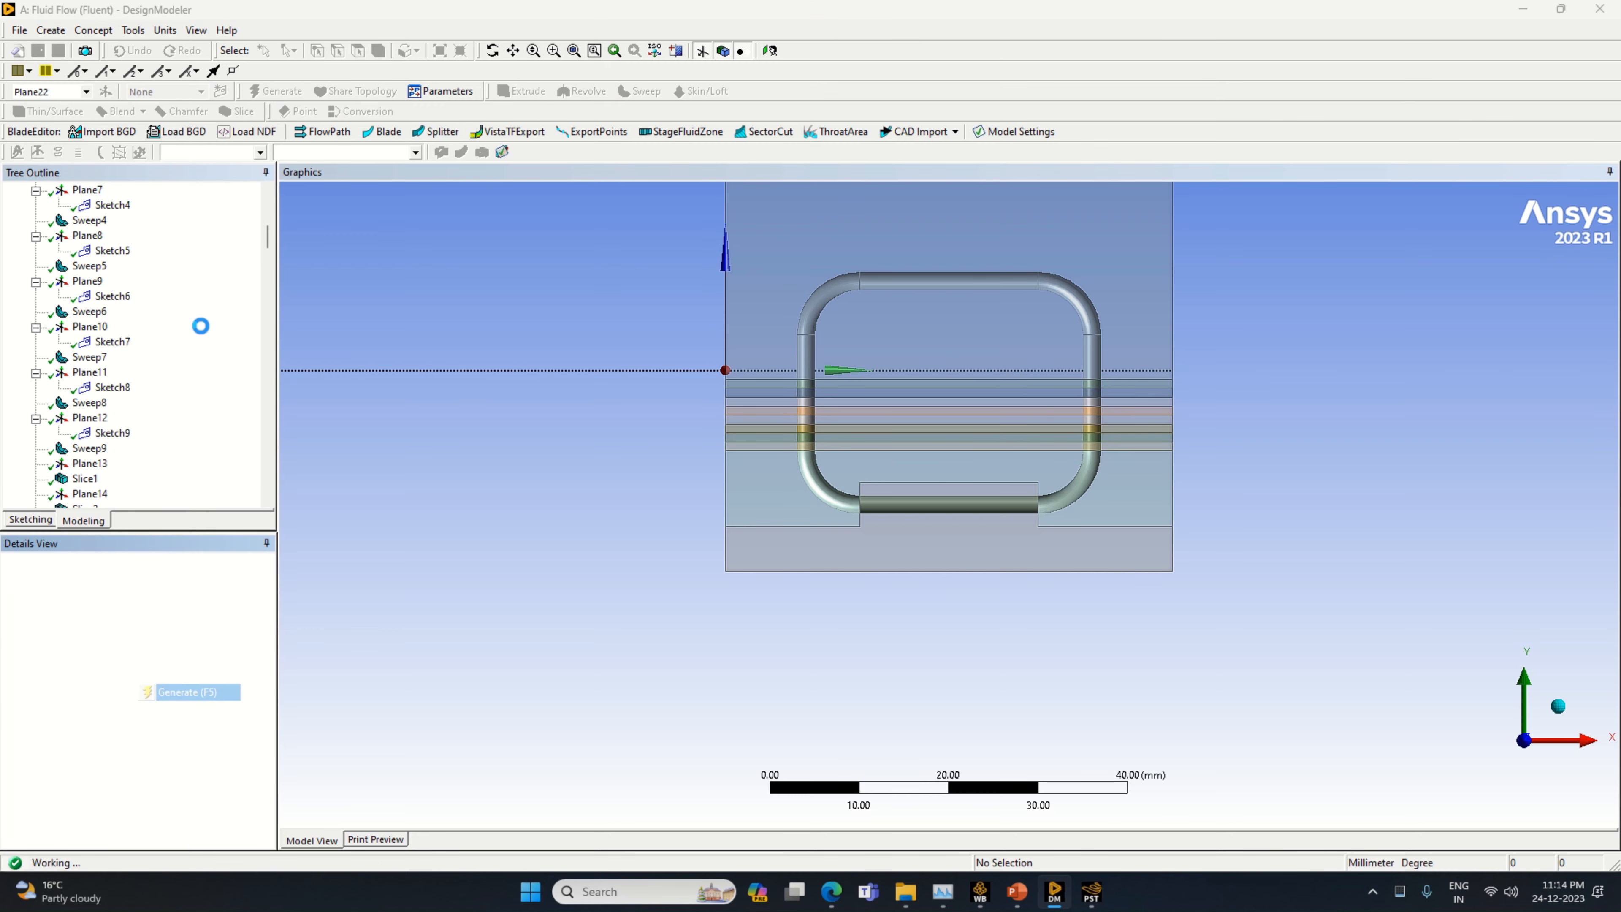
Create a new plane based on Plane22 with a Z offset of 1 mm
left_click(105, 90)
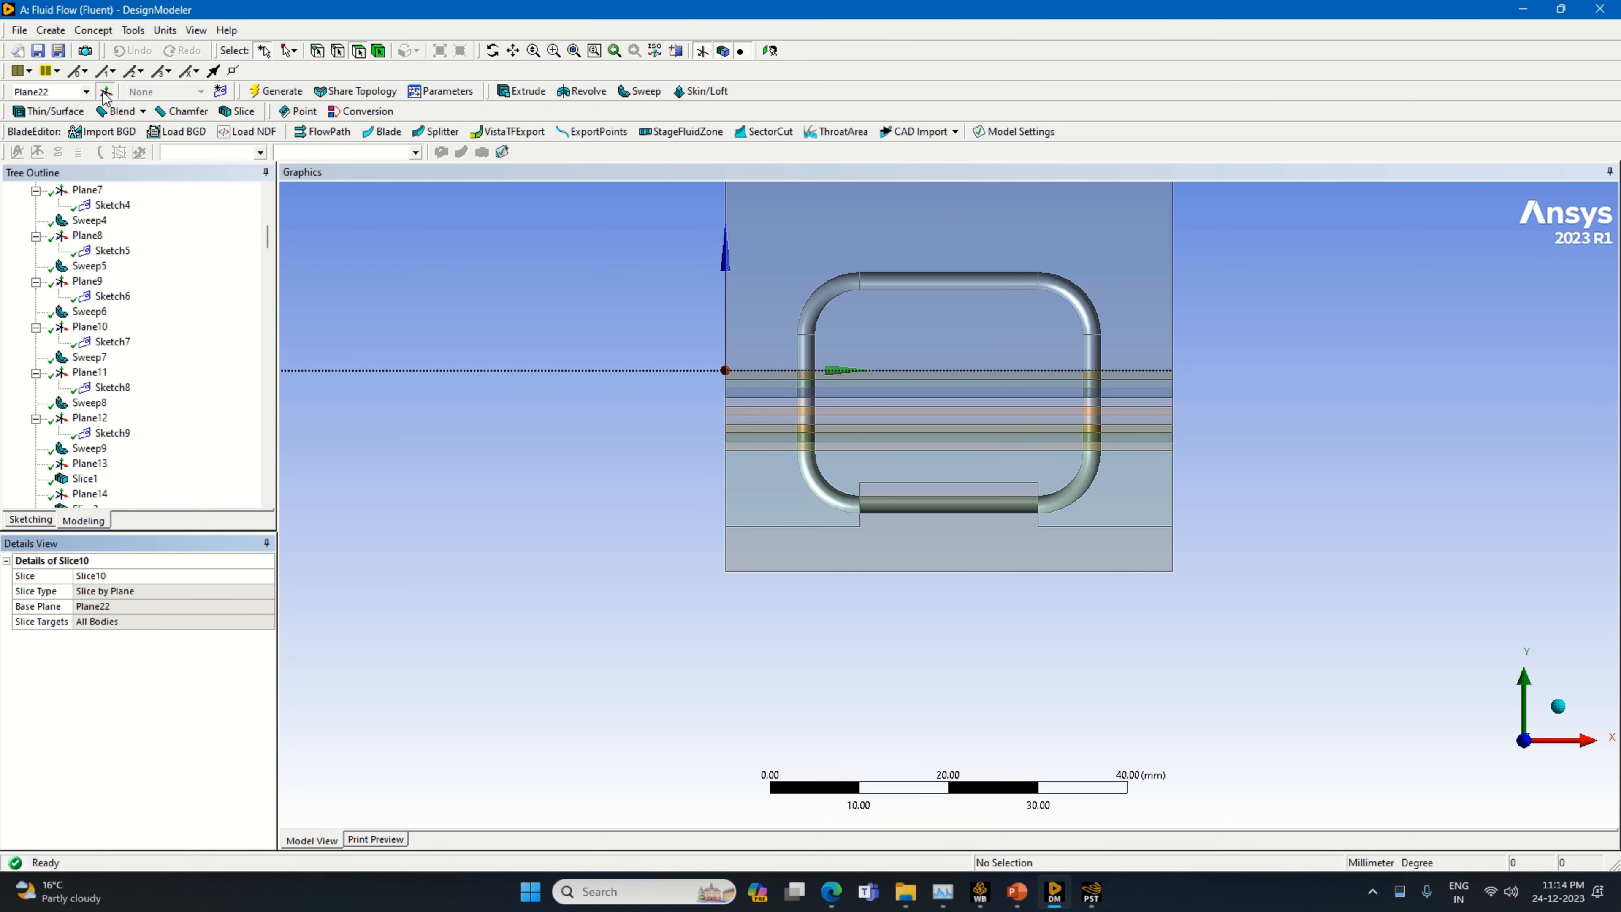
right_click(271, 619)
left_click(220, 684)
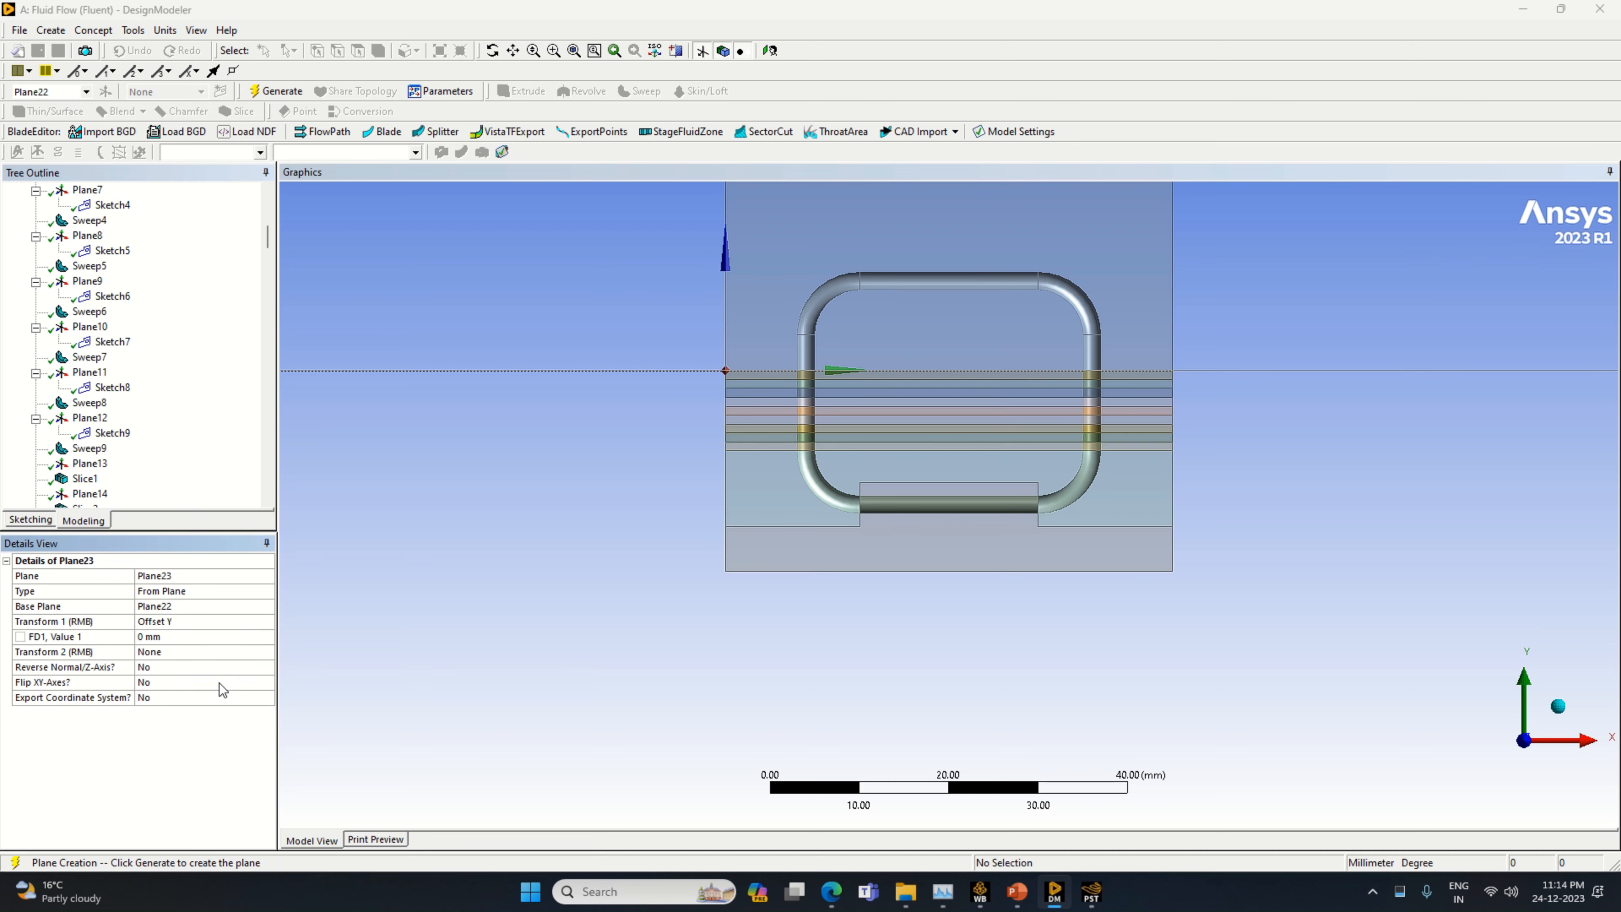
right_click(272, 622)
left_click(220, 691)
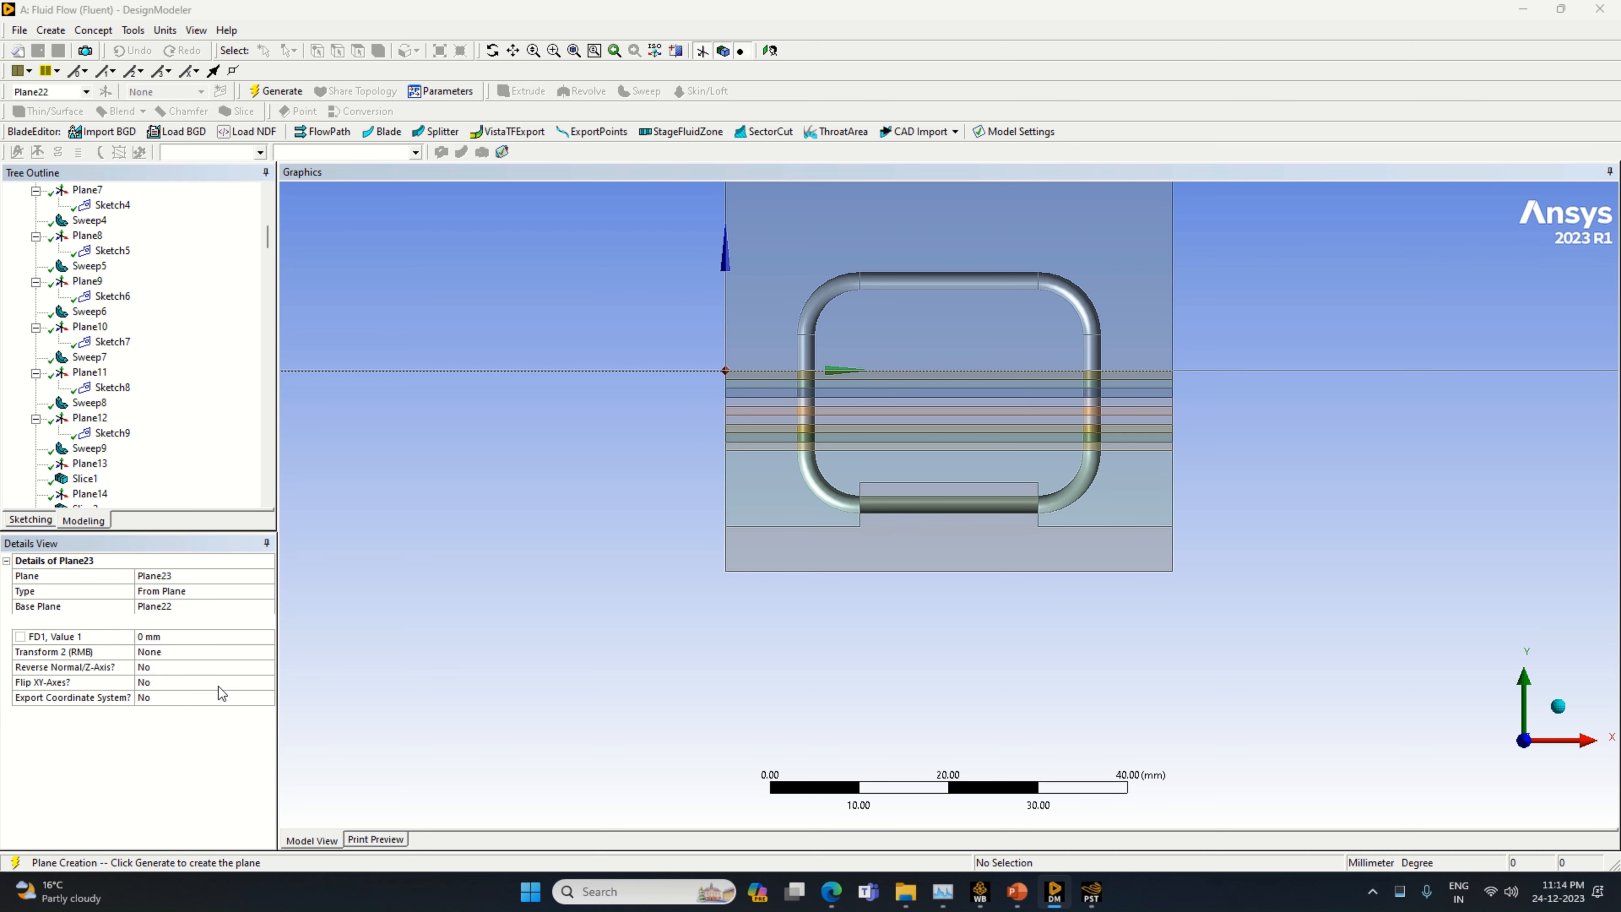
left_click(184, 636)
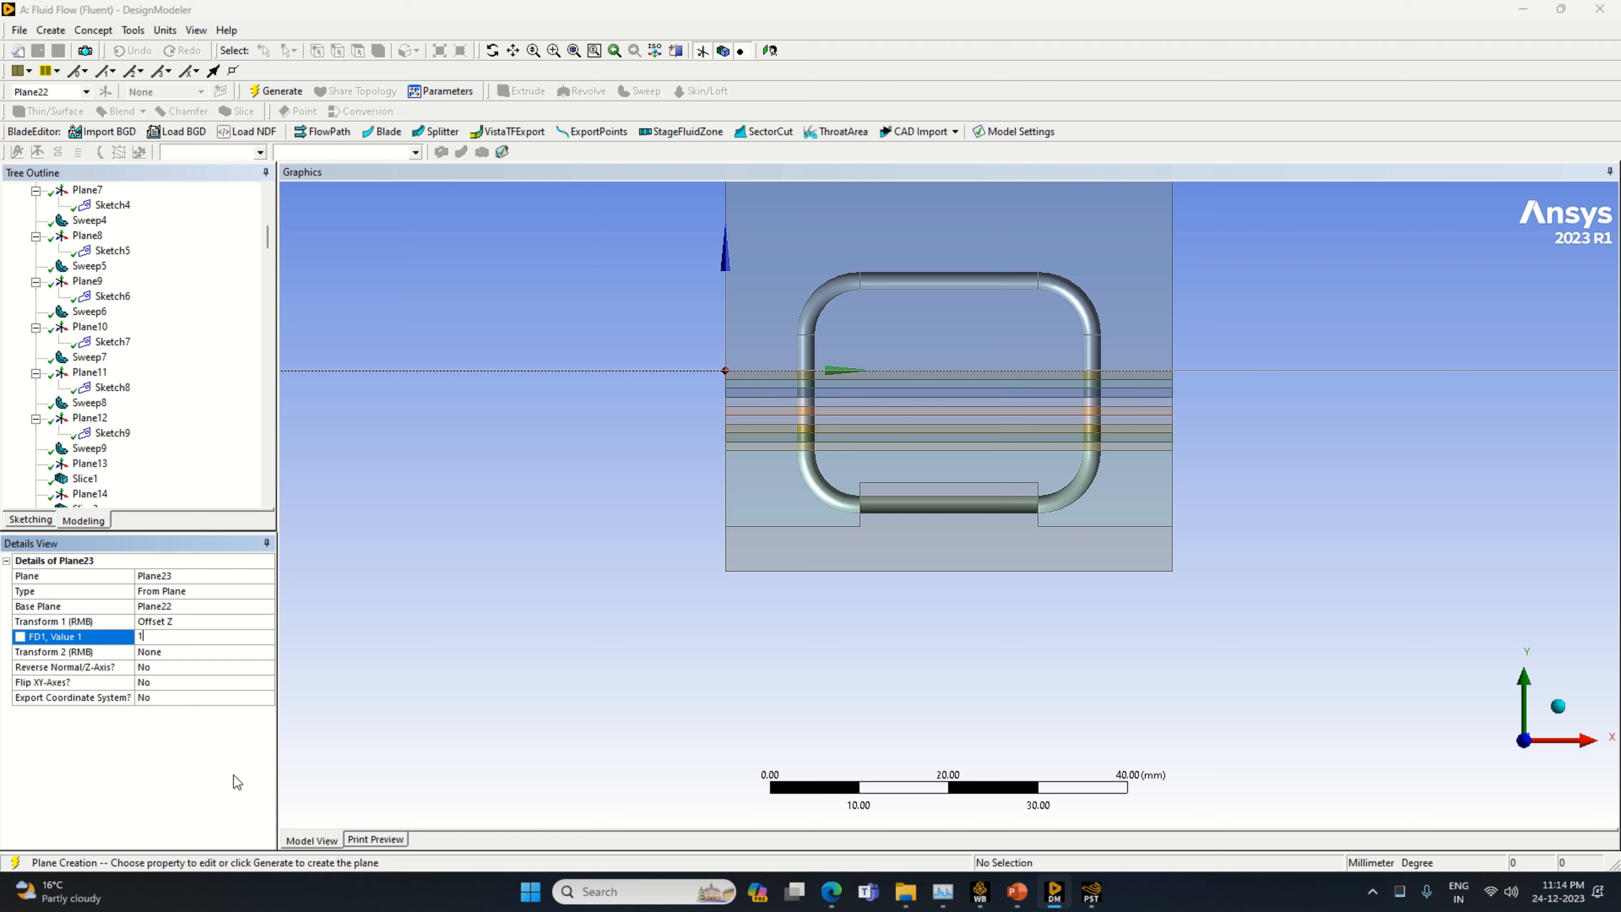
type("1")
key("Return")
left_click(274, 91)
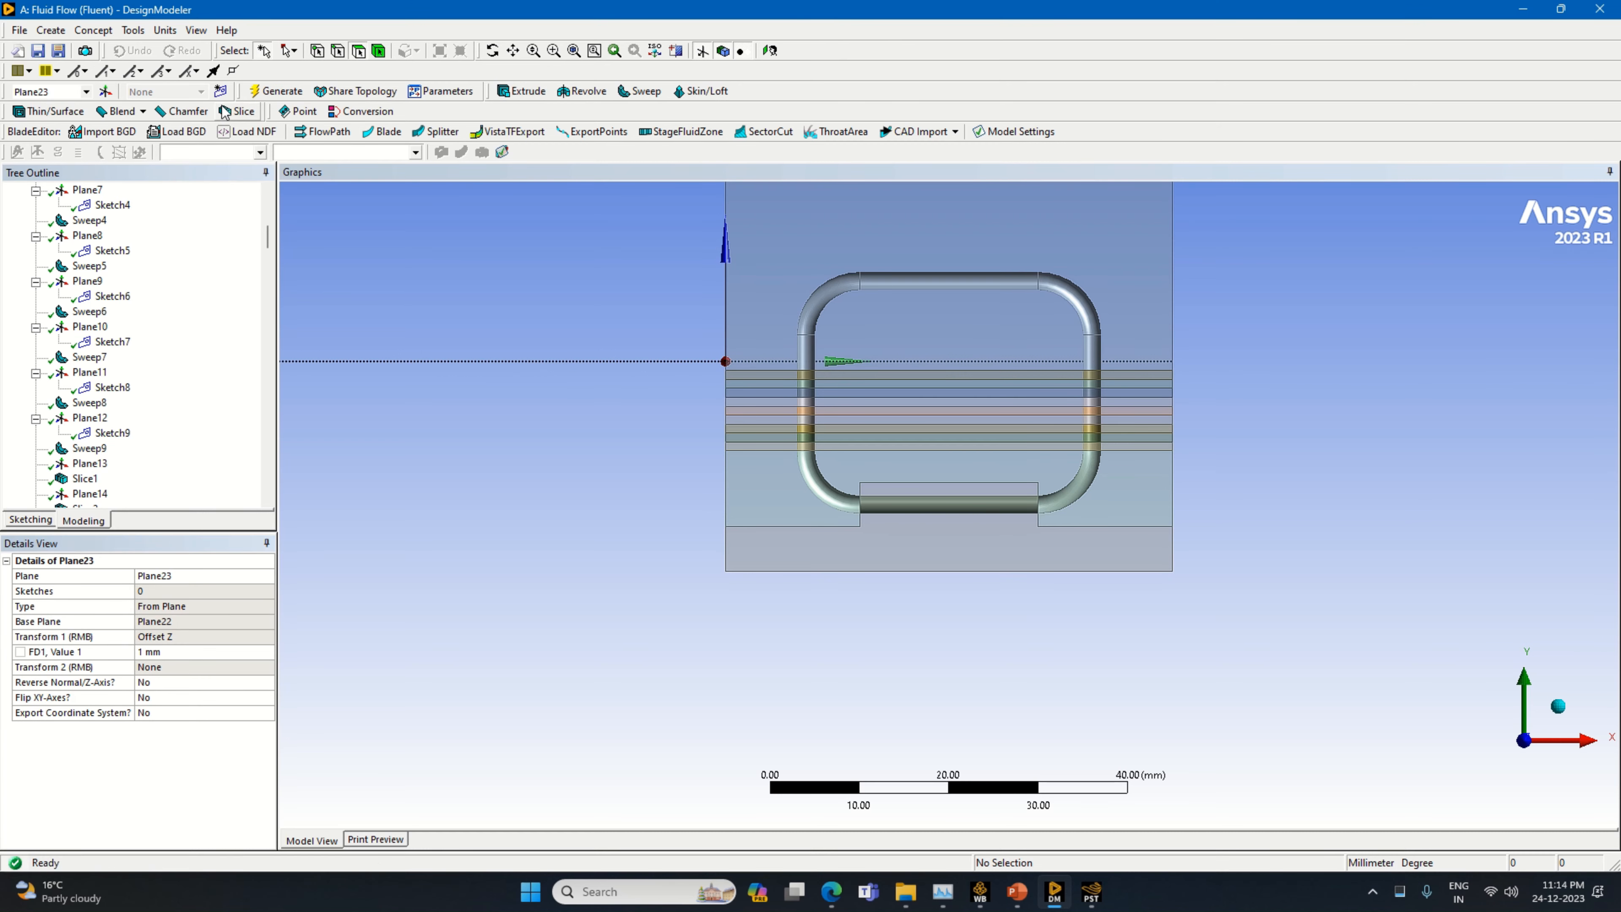
Slice all bodies by Plane23
left_click(226, 111)
left_click(142, 605)
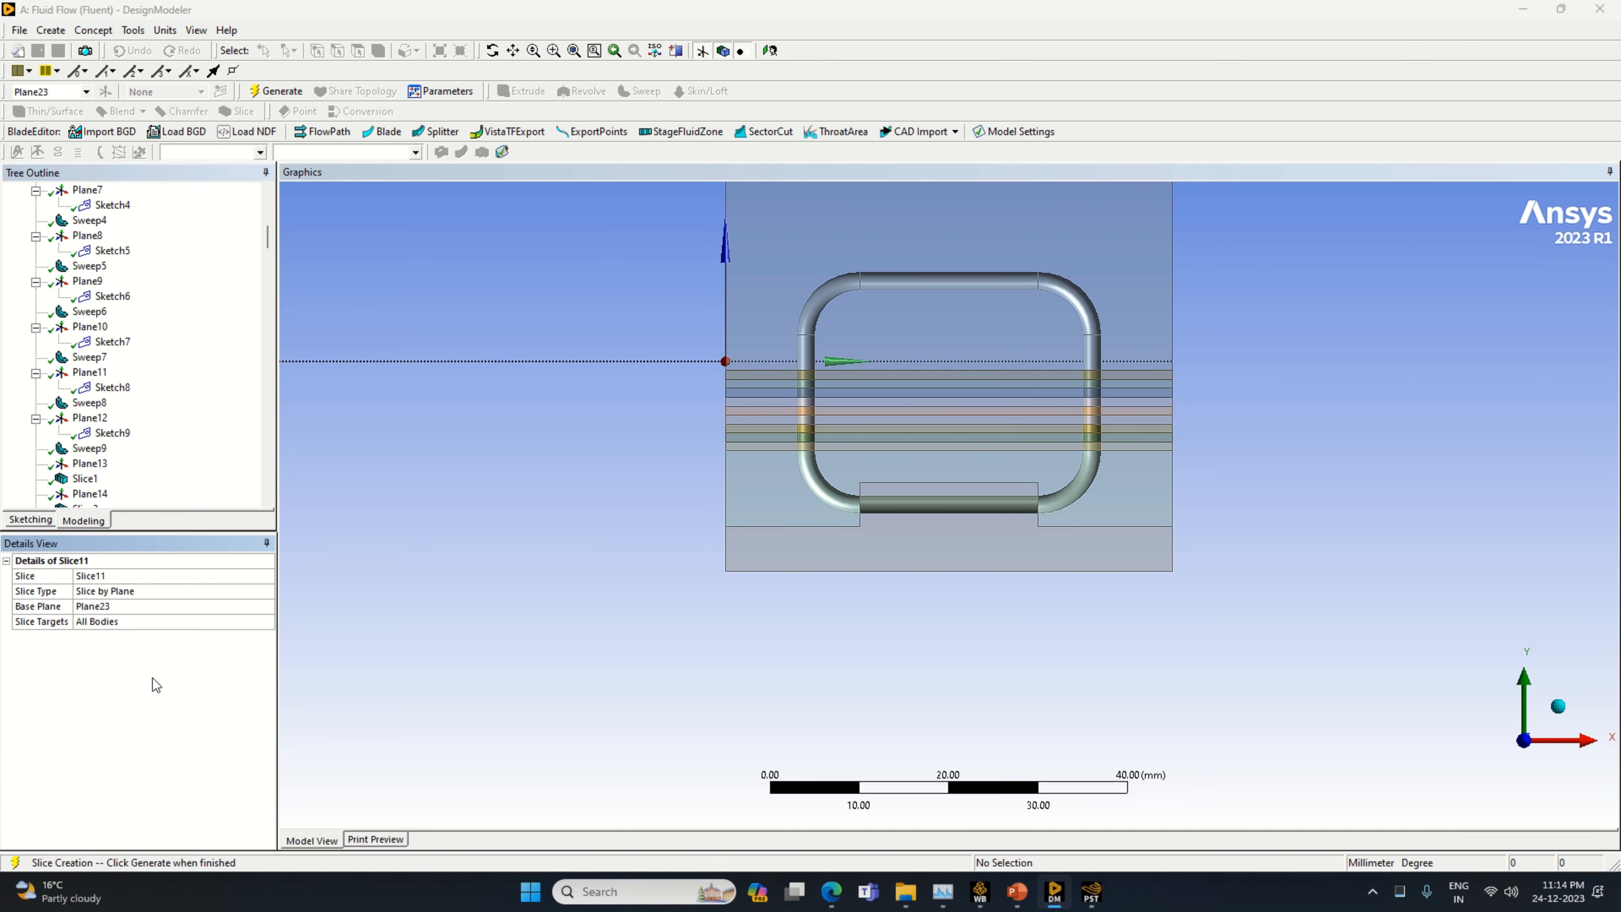
right_click(152, 678)
left_click(182, 688)
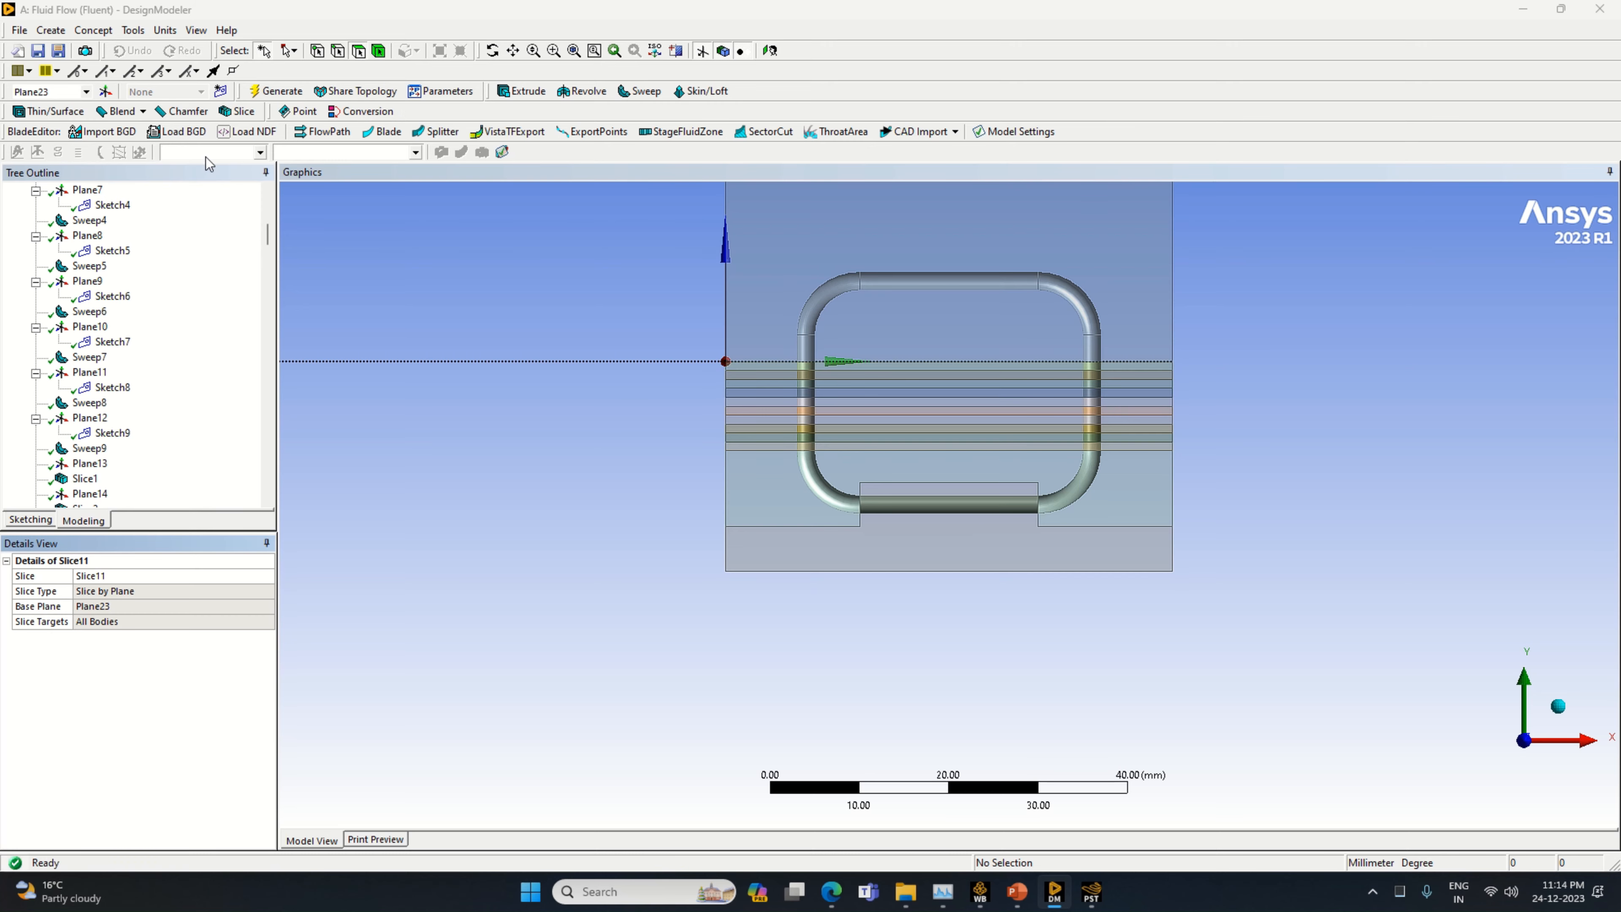
Create a new plane based on Plane23 with a Z offset of 1 mm
left_click(105, 92)
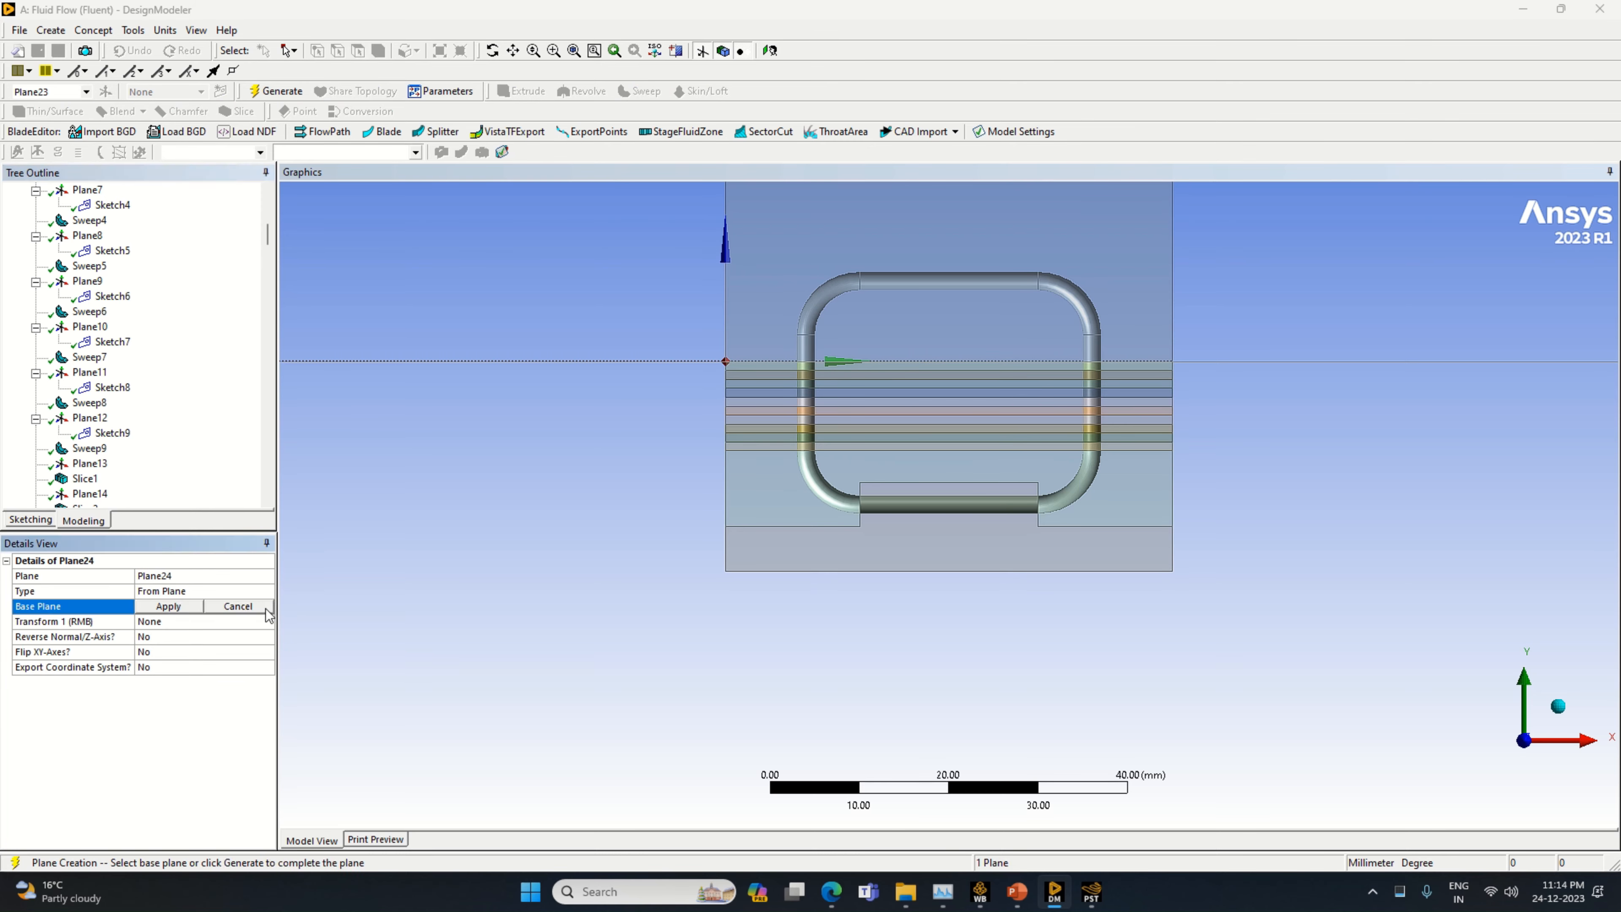
left_click(270, 623)
left_click(268, 623)
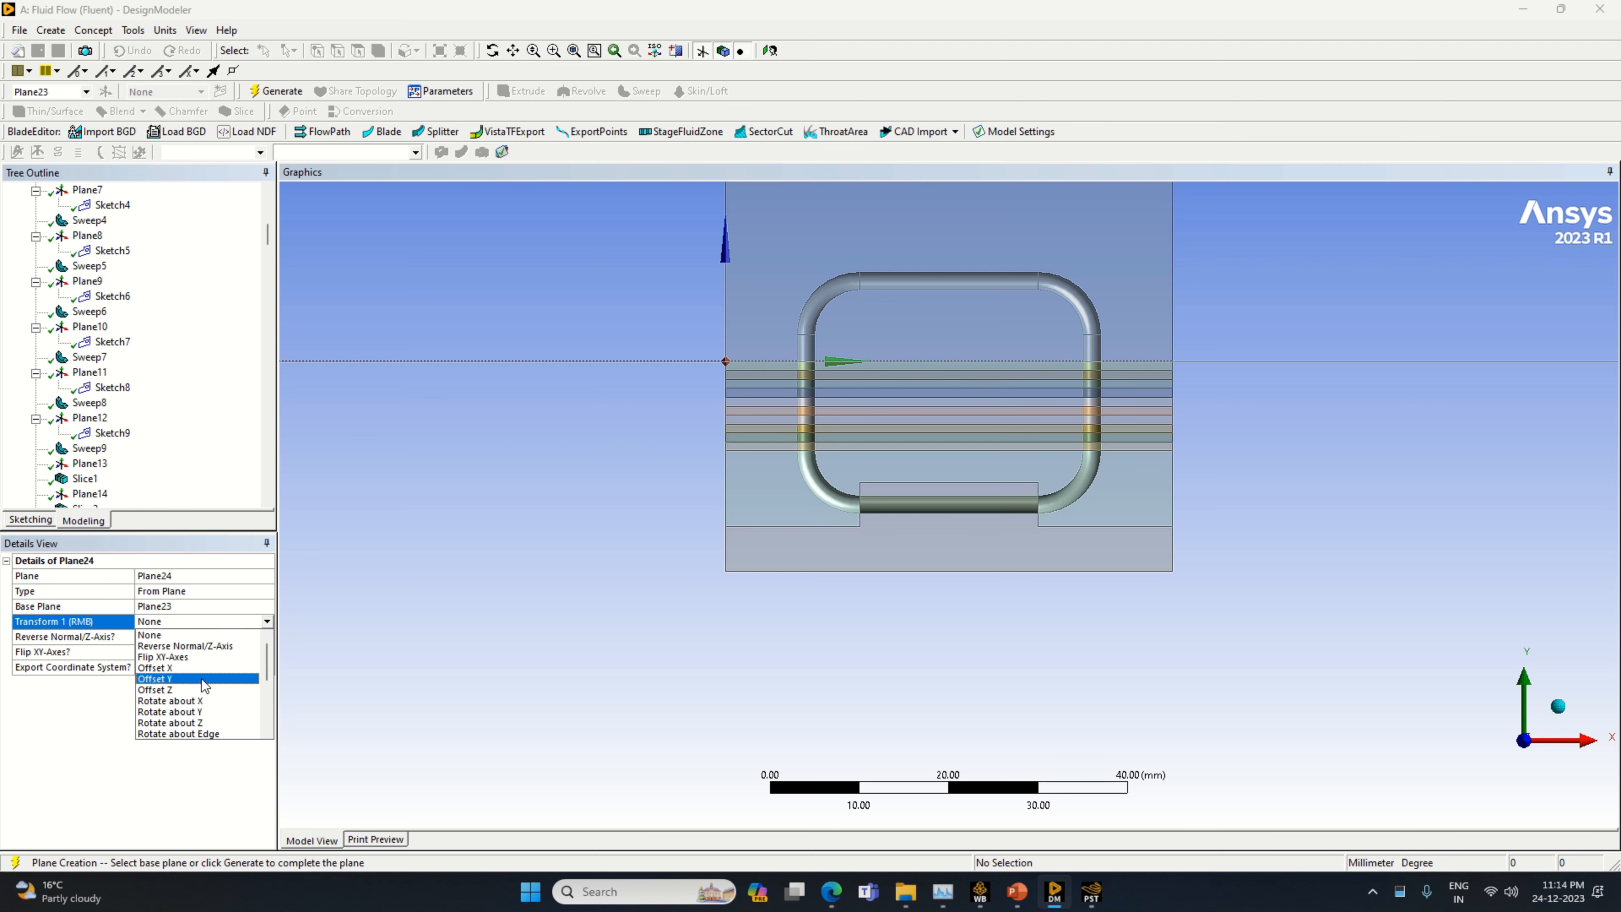
left_click(192, 690)
left_click(180, 638)
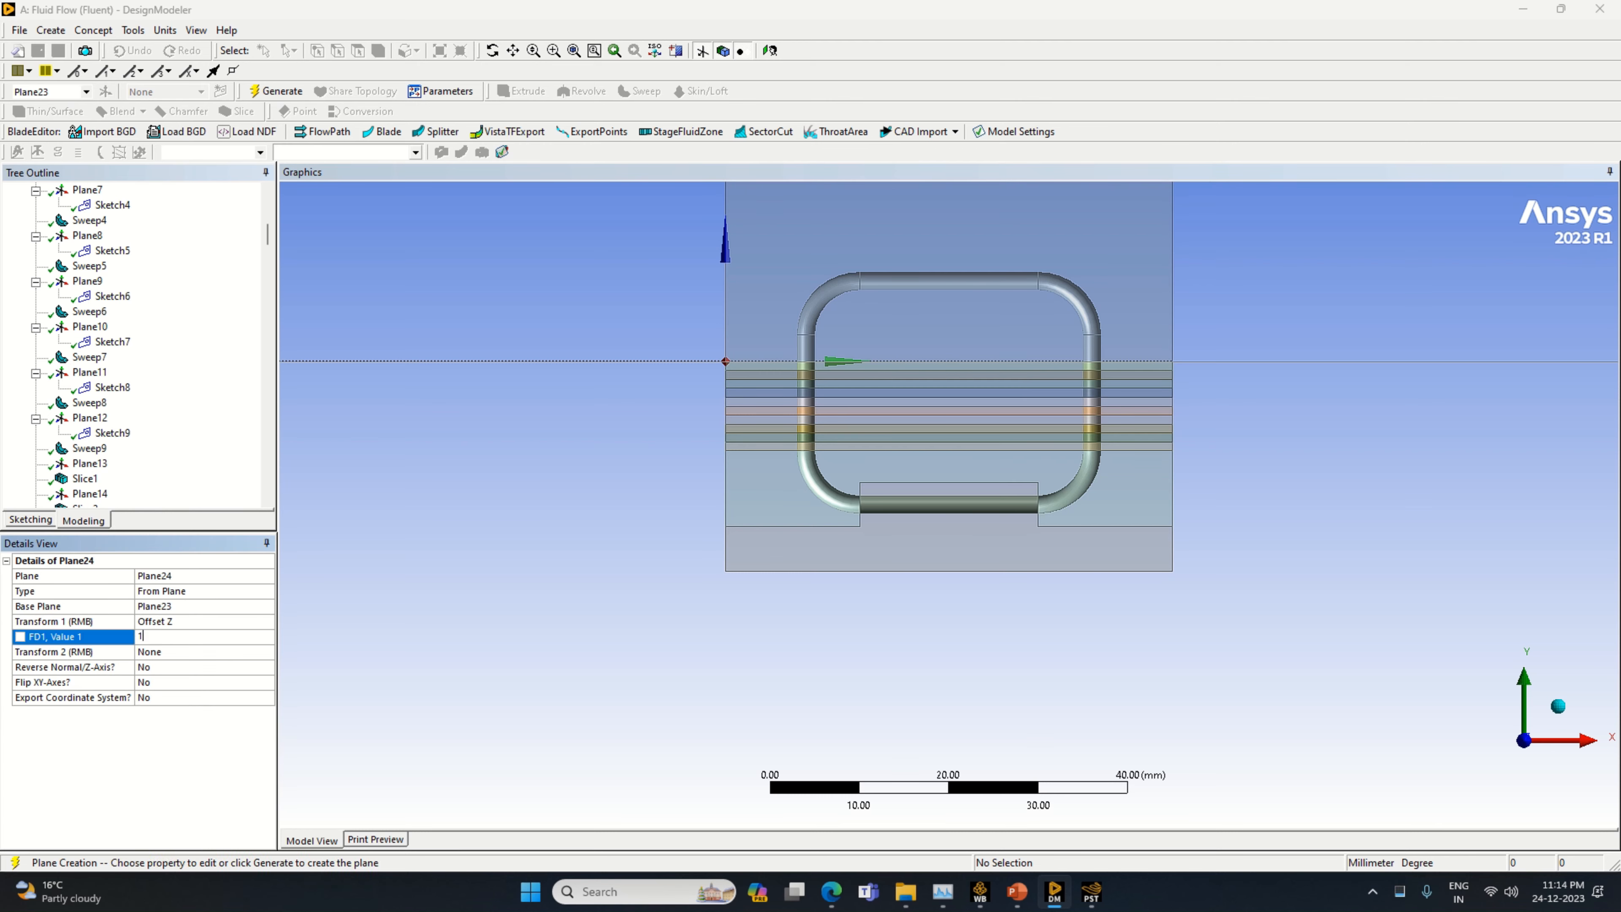
type("1")
key("Return")
left_click(277, 91)
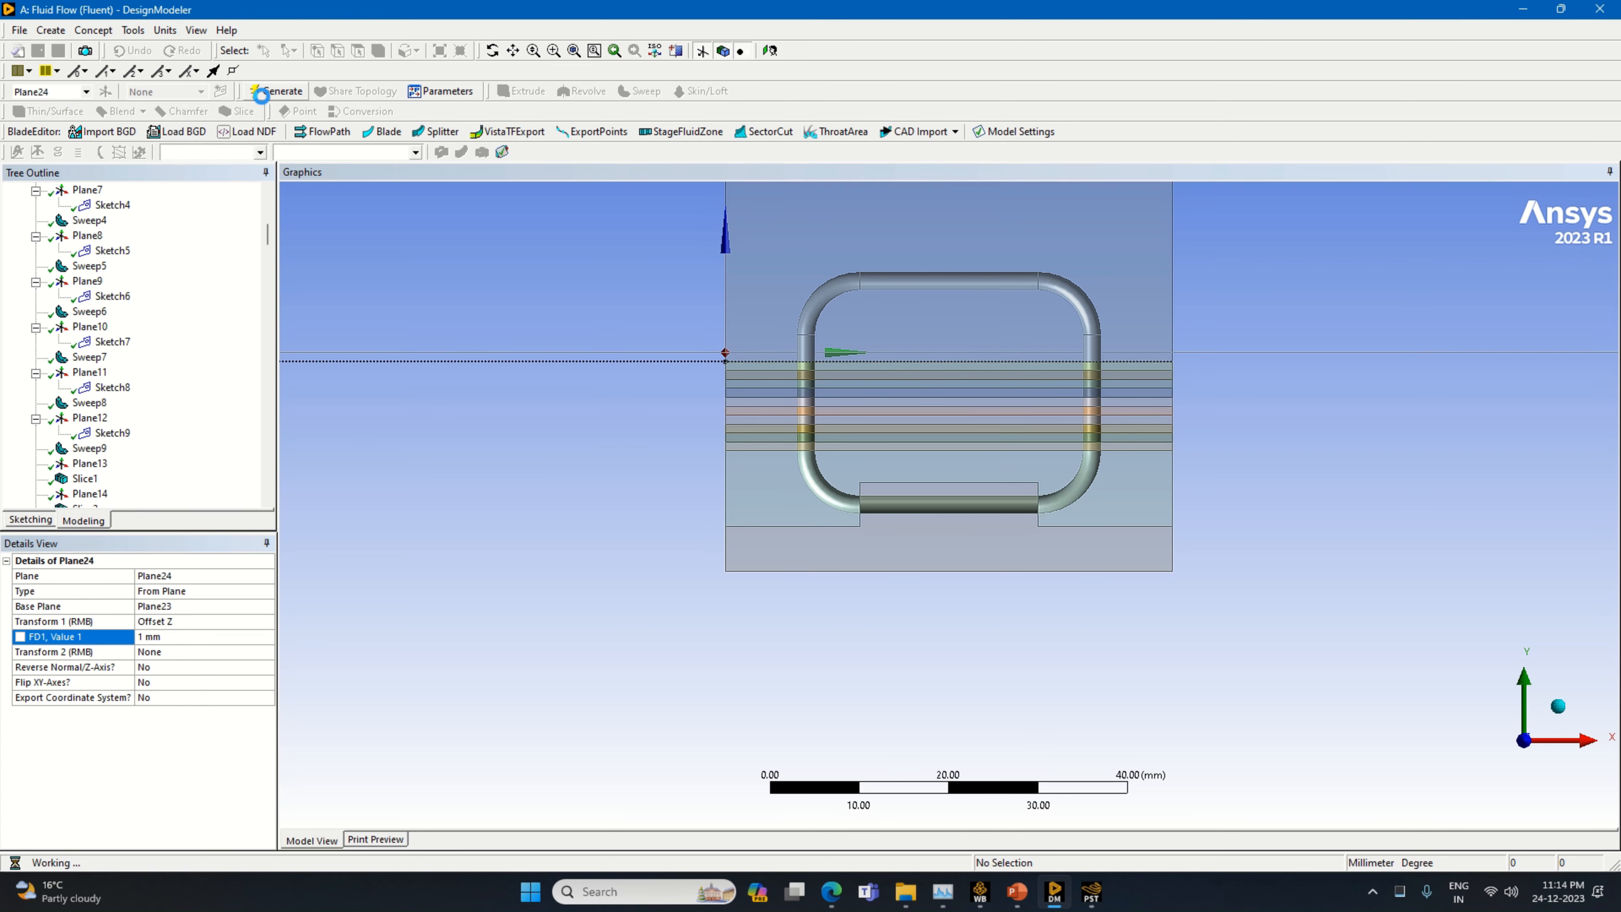
Slice all bodies by Plane24
left_click(237, 112)
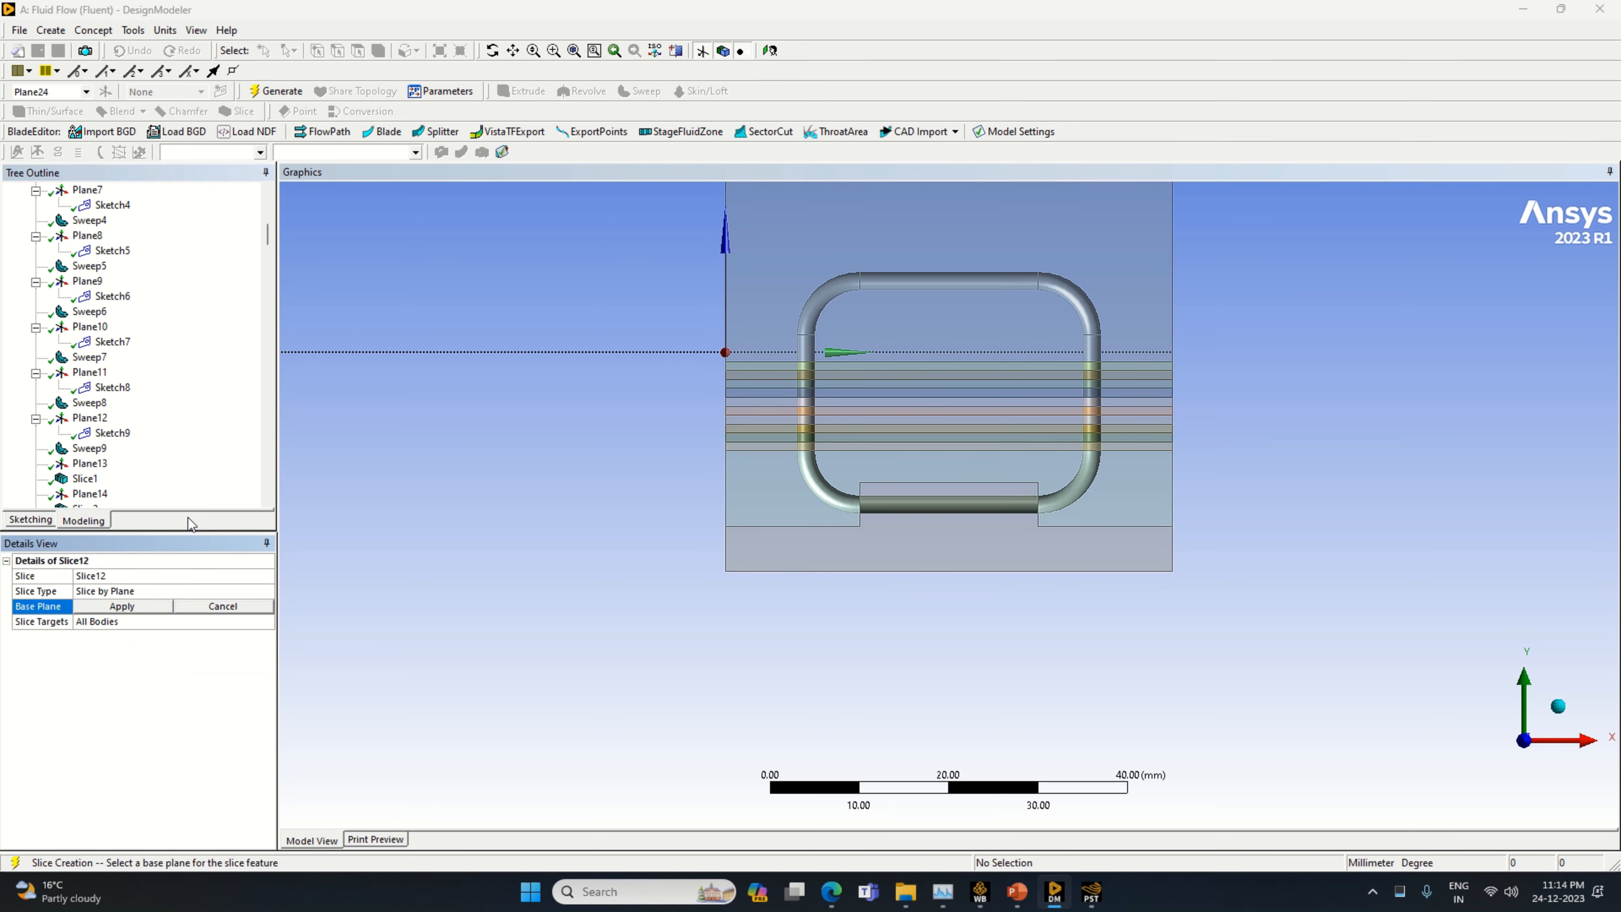
left_click(136, 609)
left_click(277, 91)
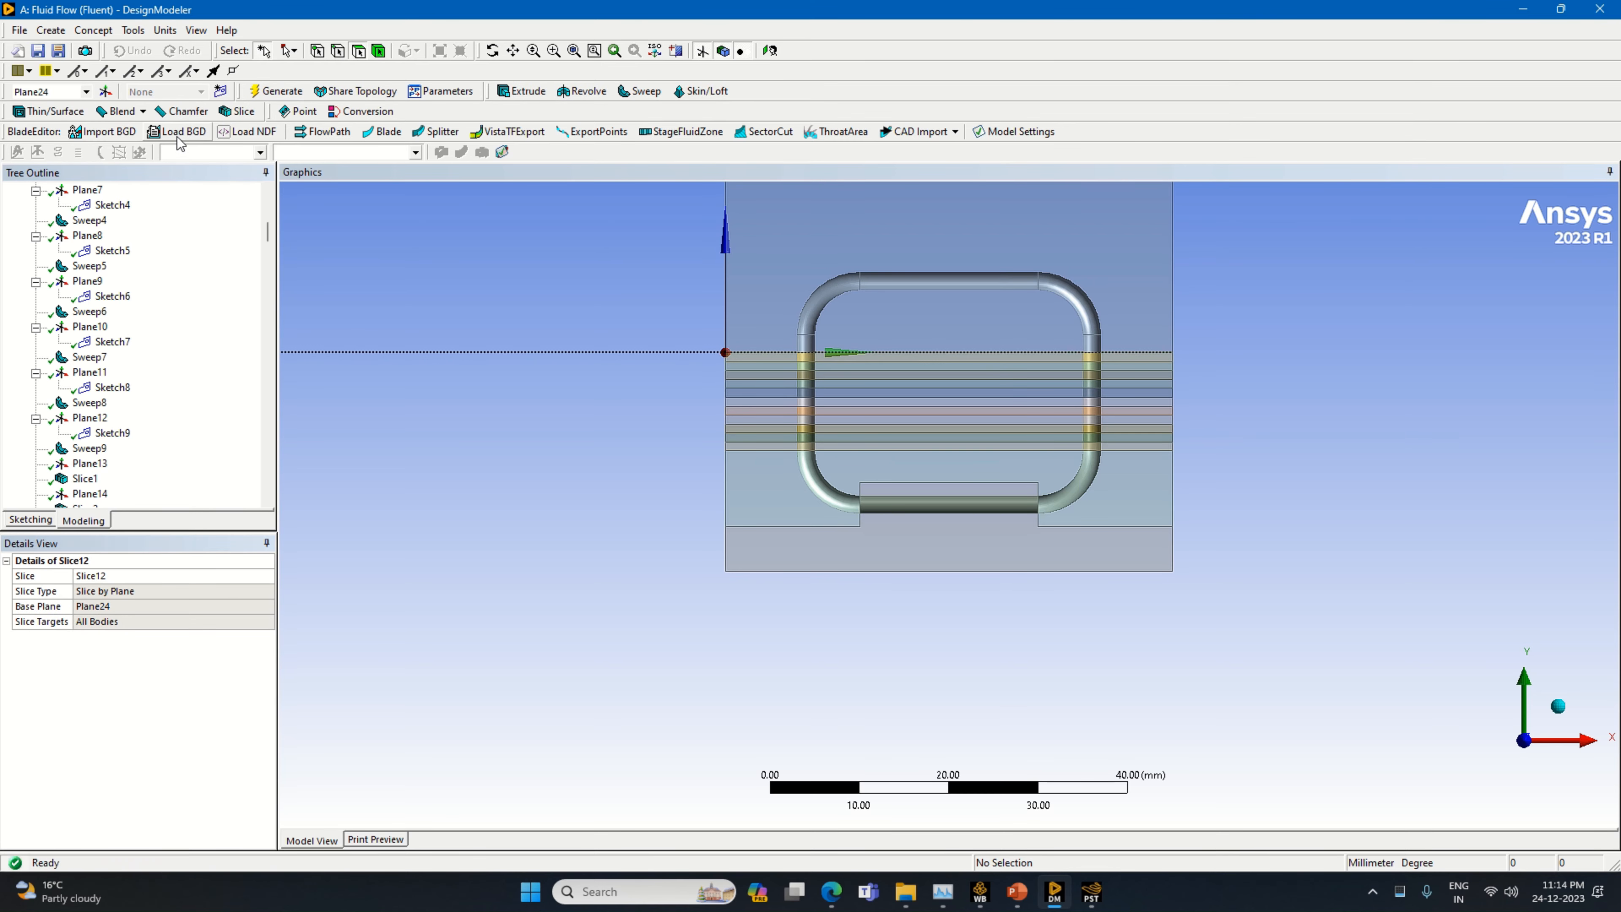
Create a new plane based on Plane24 with a Z offset of 1 mm
left_click(105, 91)
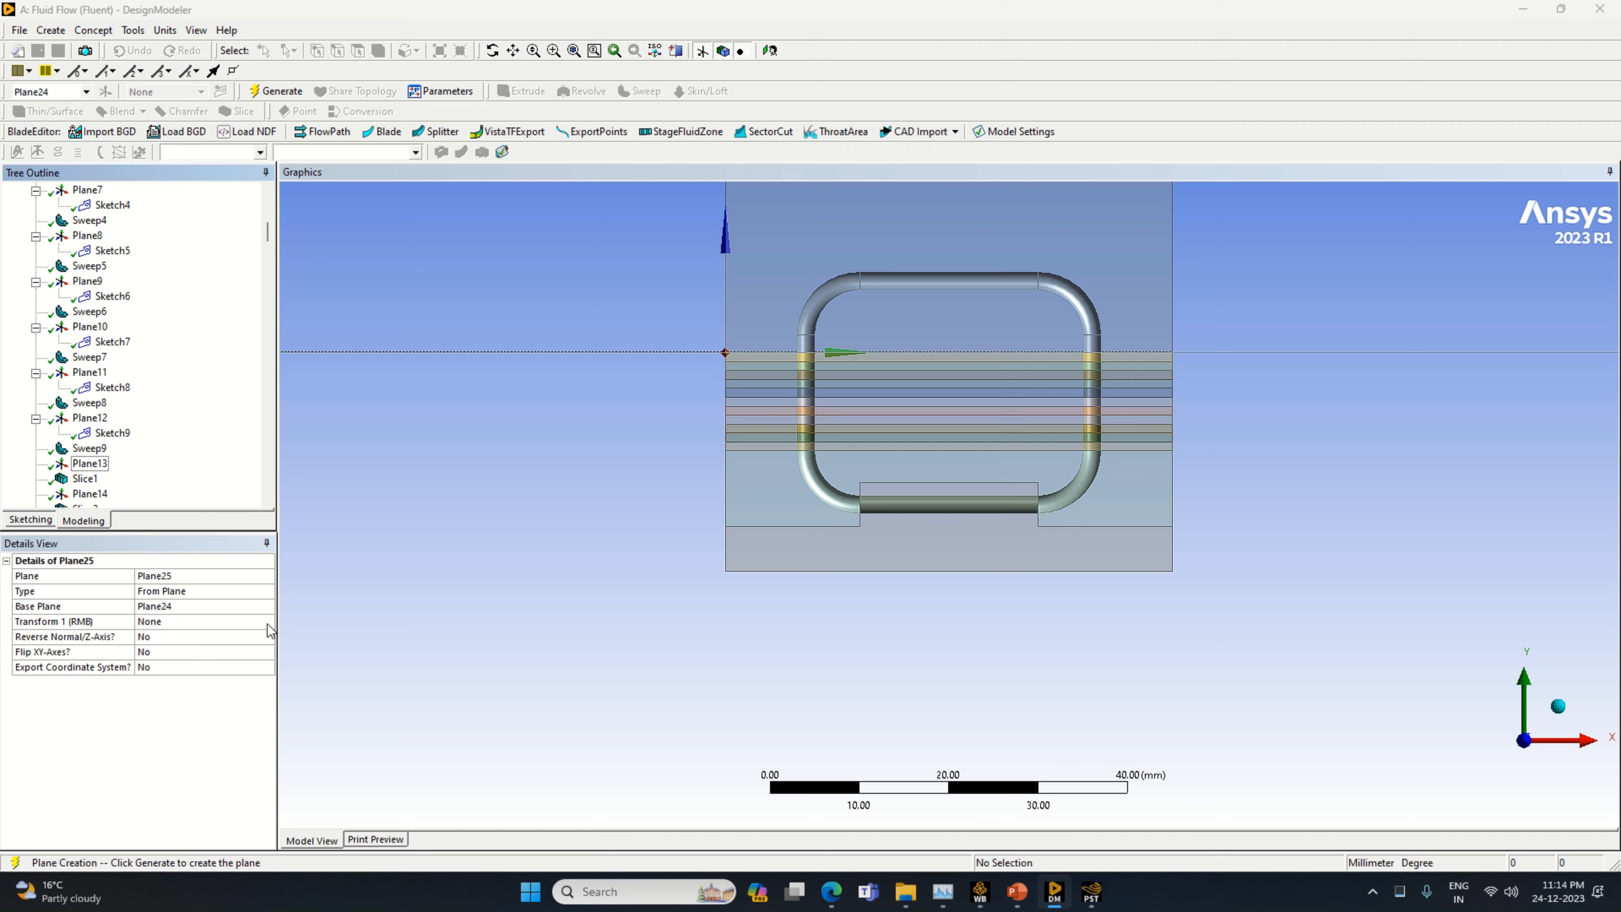
left_click(267, 623)
left_click(268, 622)
left_click(199, 688)
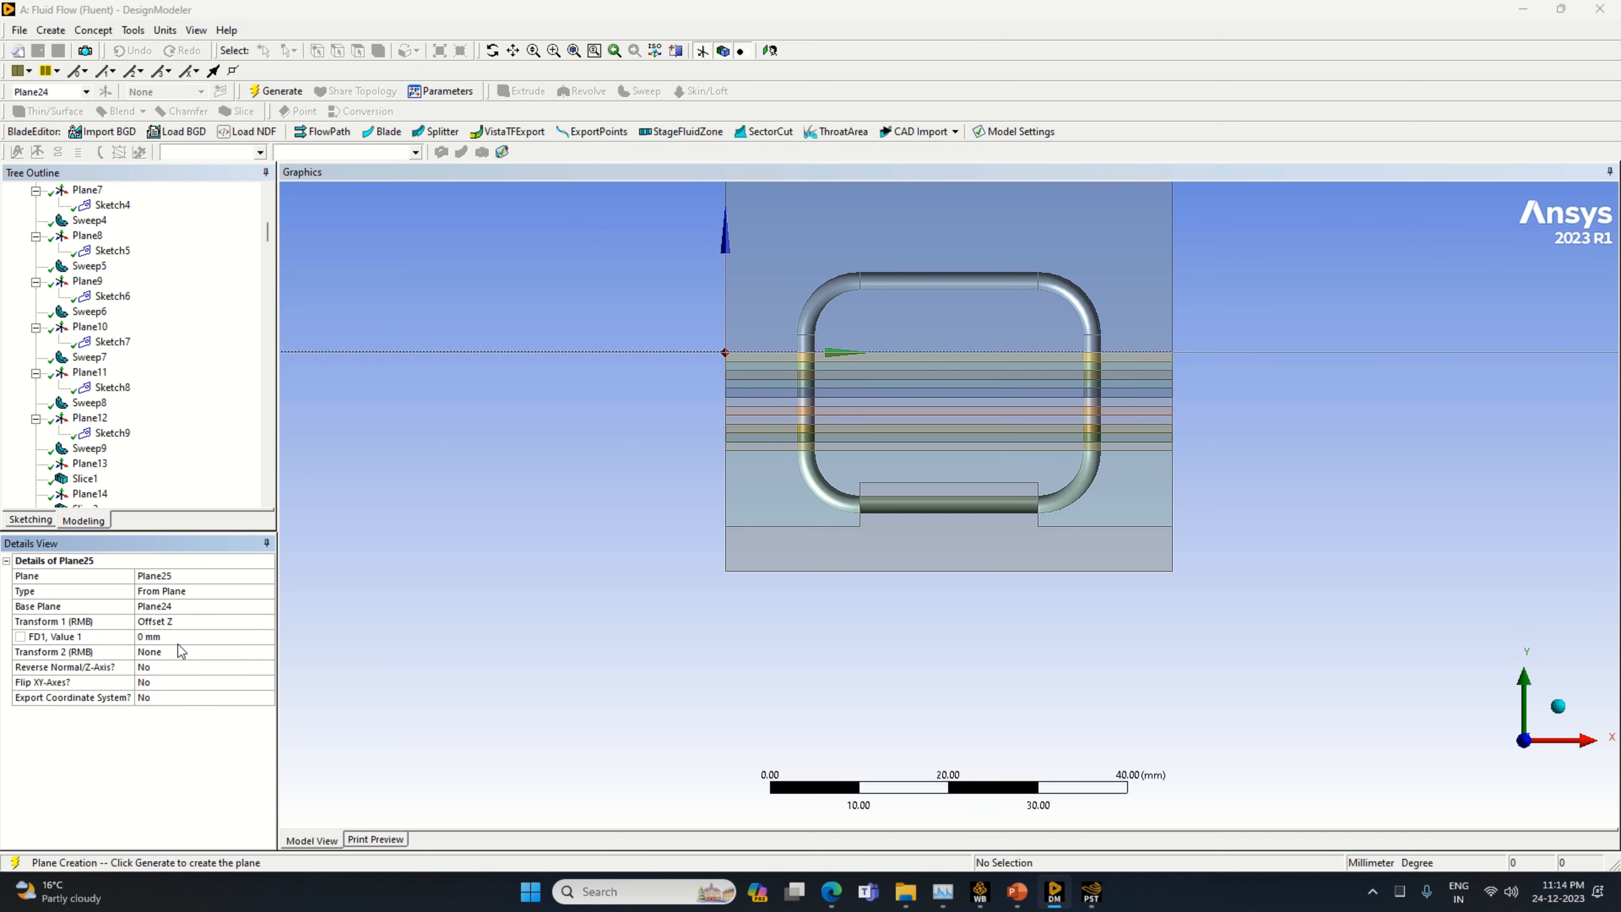
left_click(179, 636)
type("1")
key("Return")
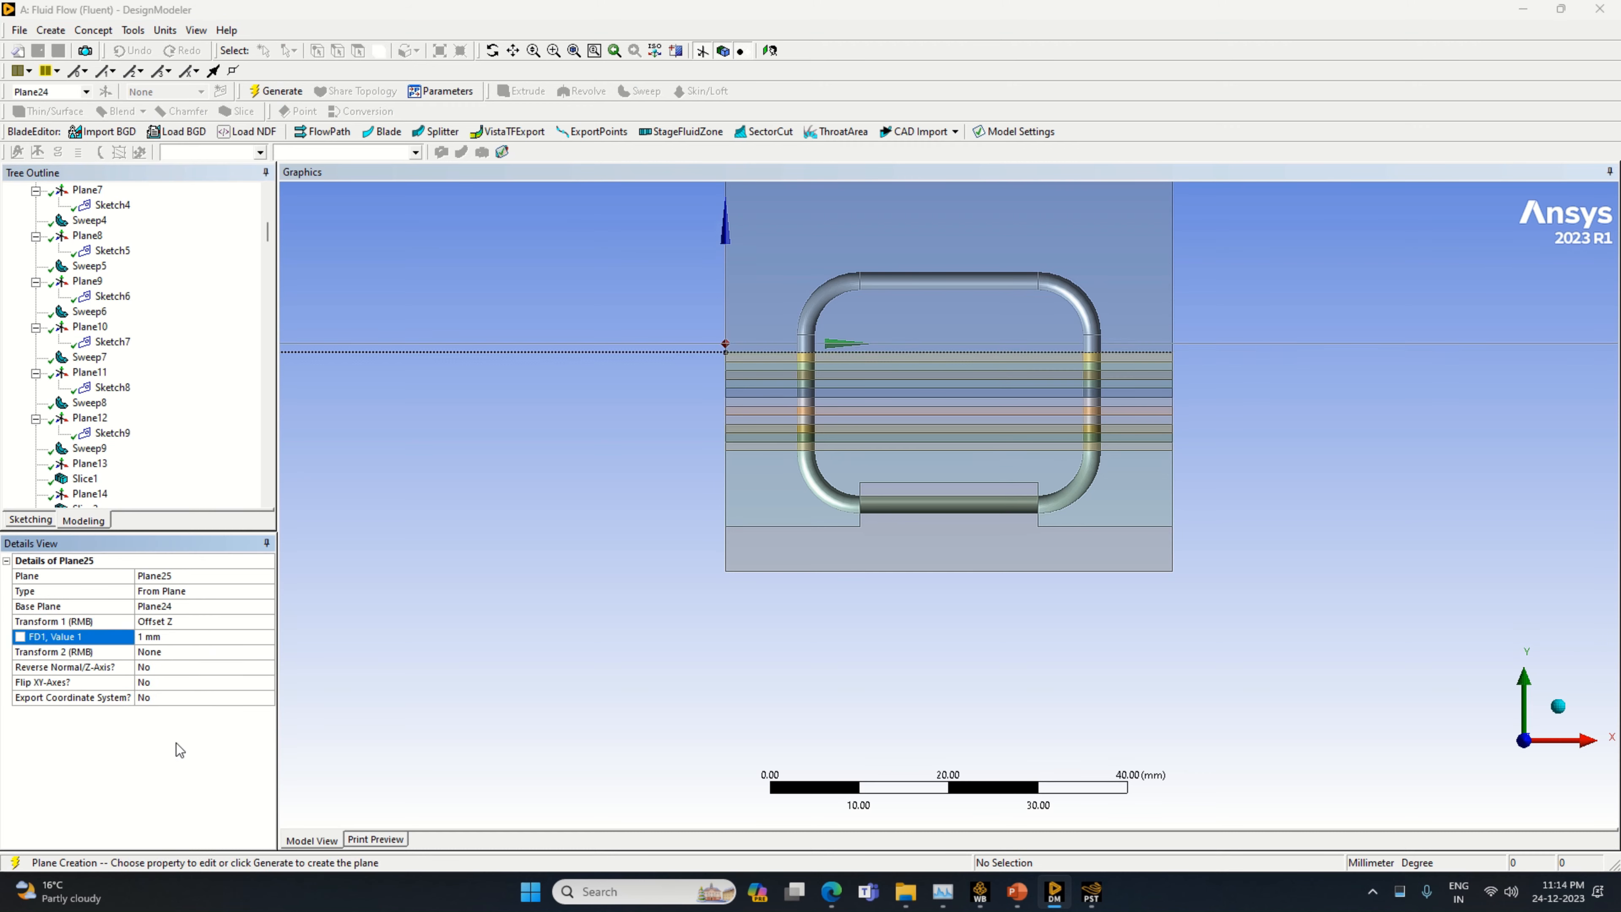
left_click(264, 89)
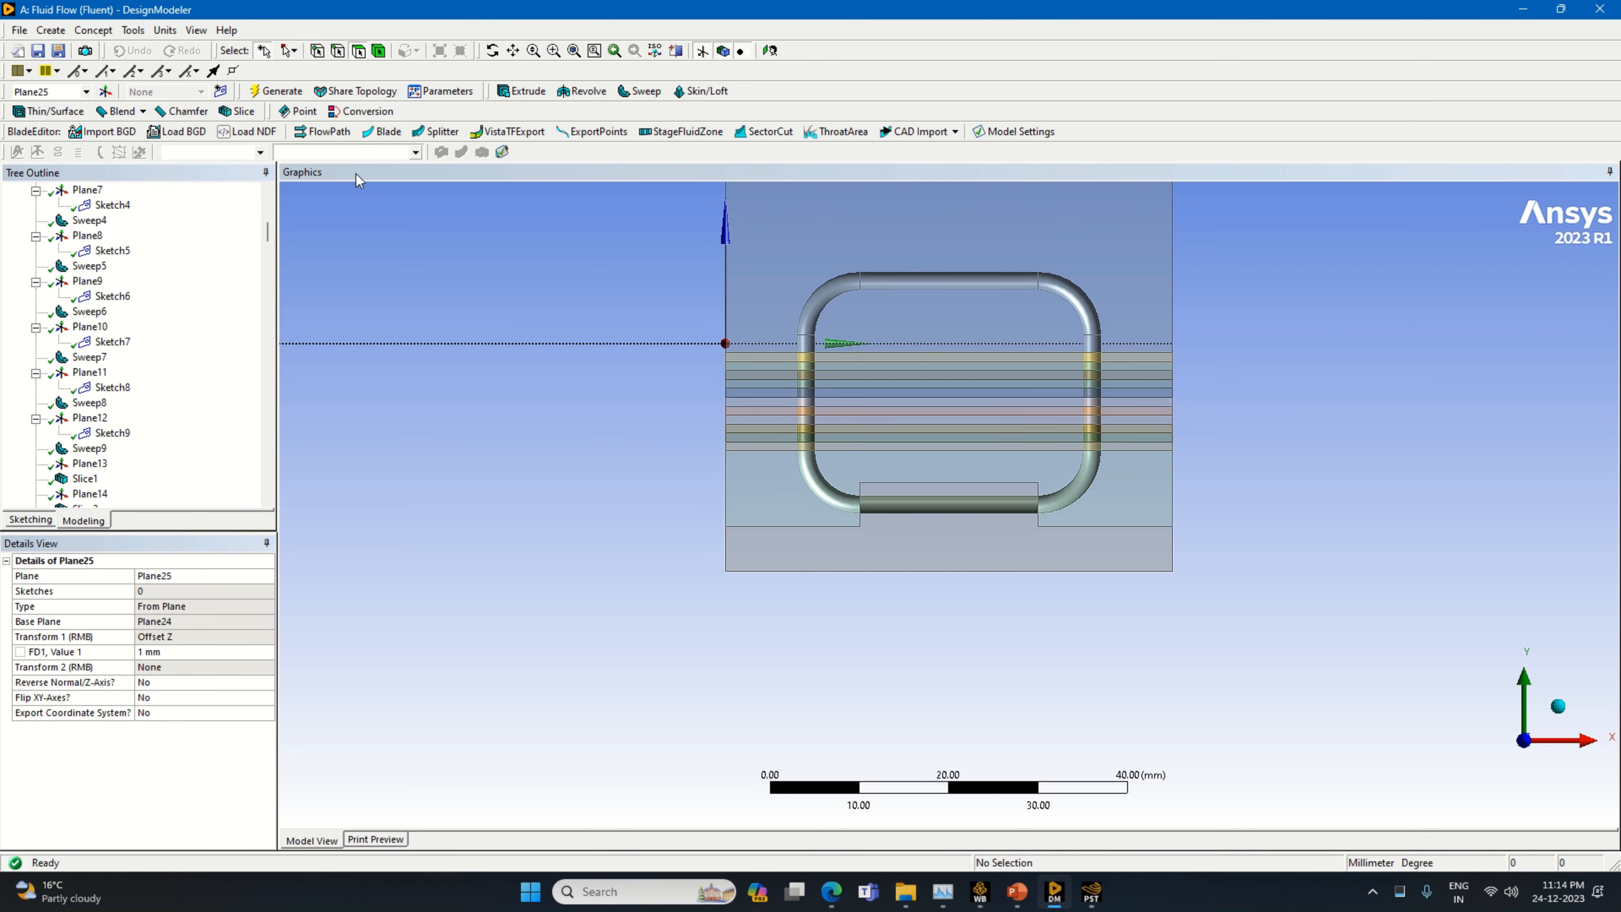
Slice all bodies by Plane25
left_click(237, 111)
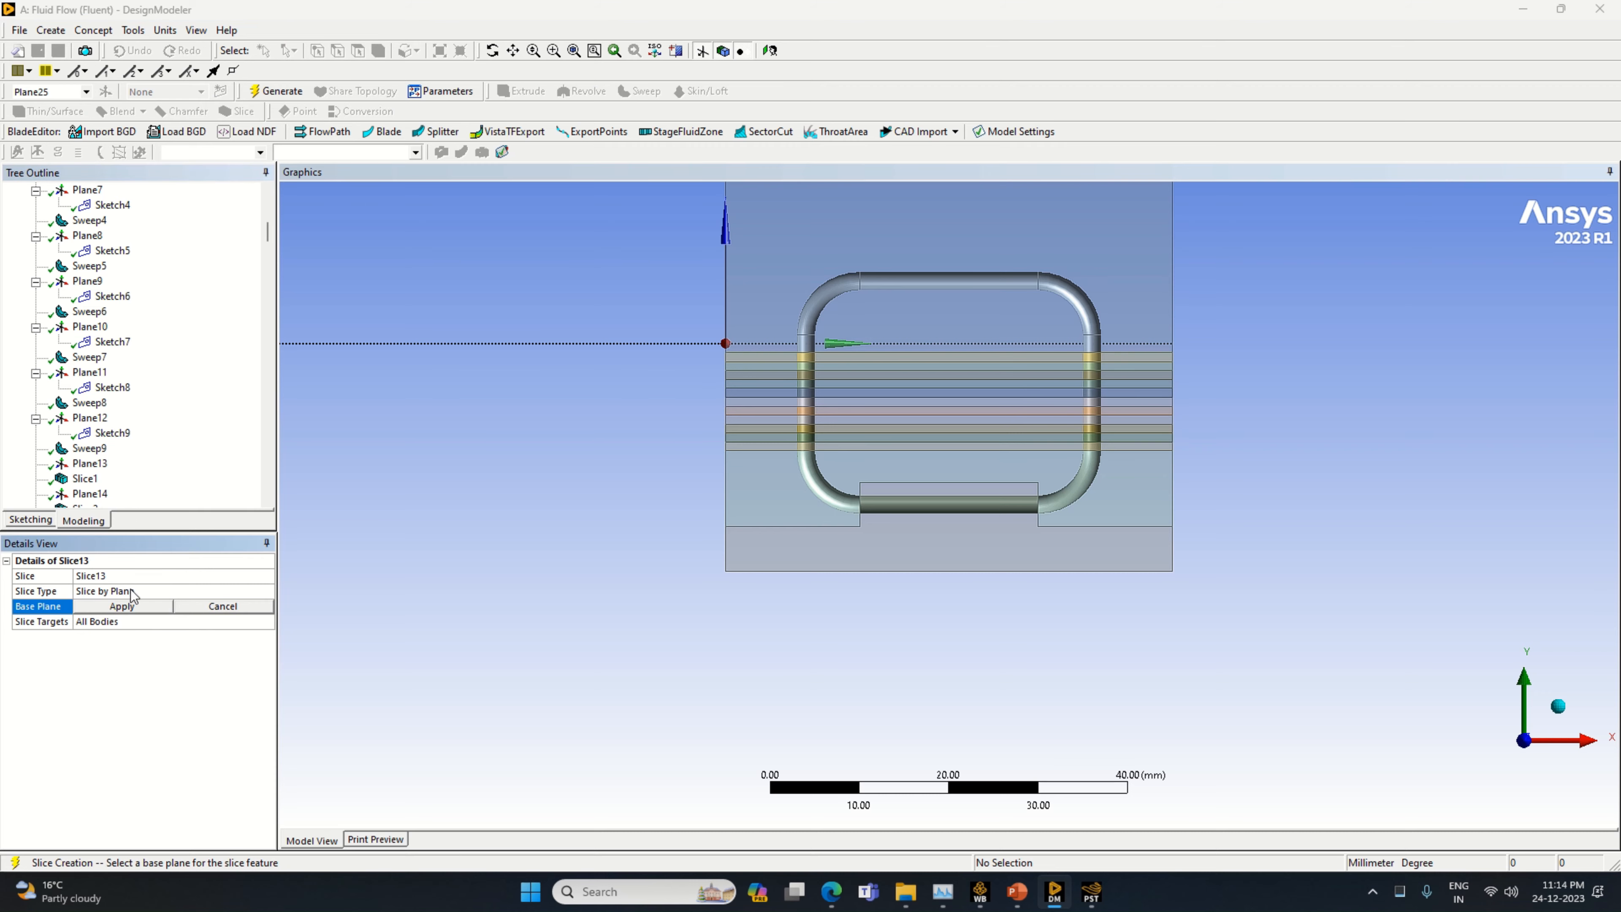
left_click(274, 91)
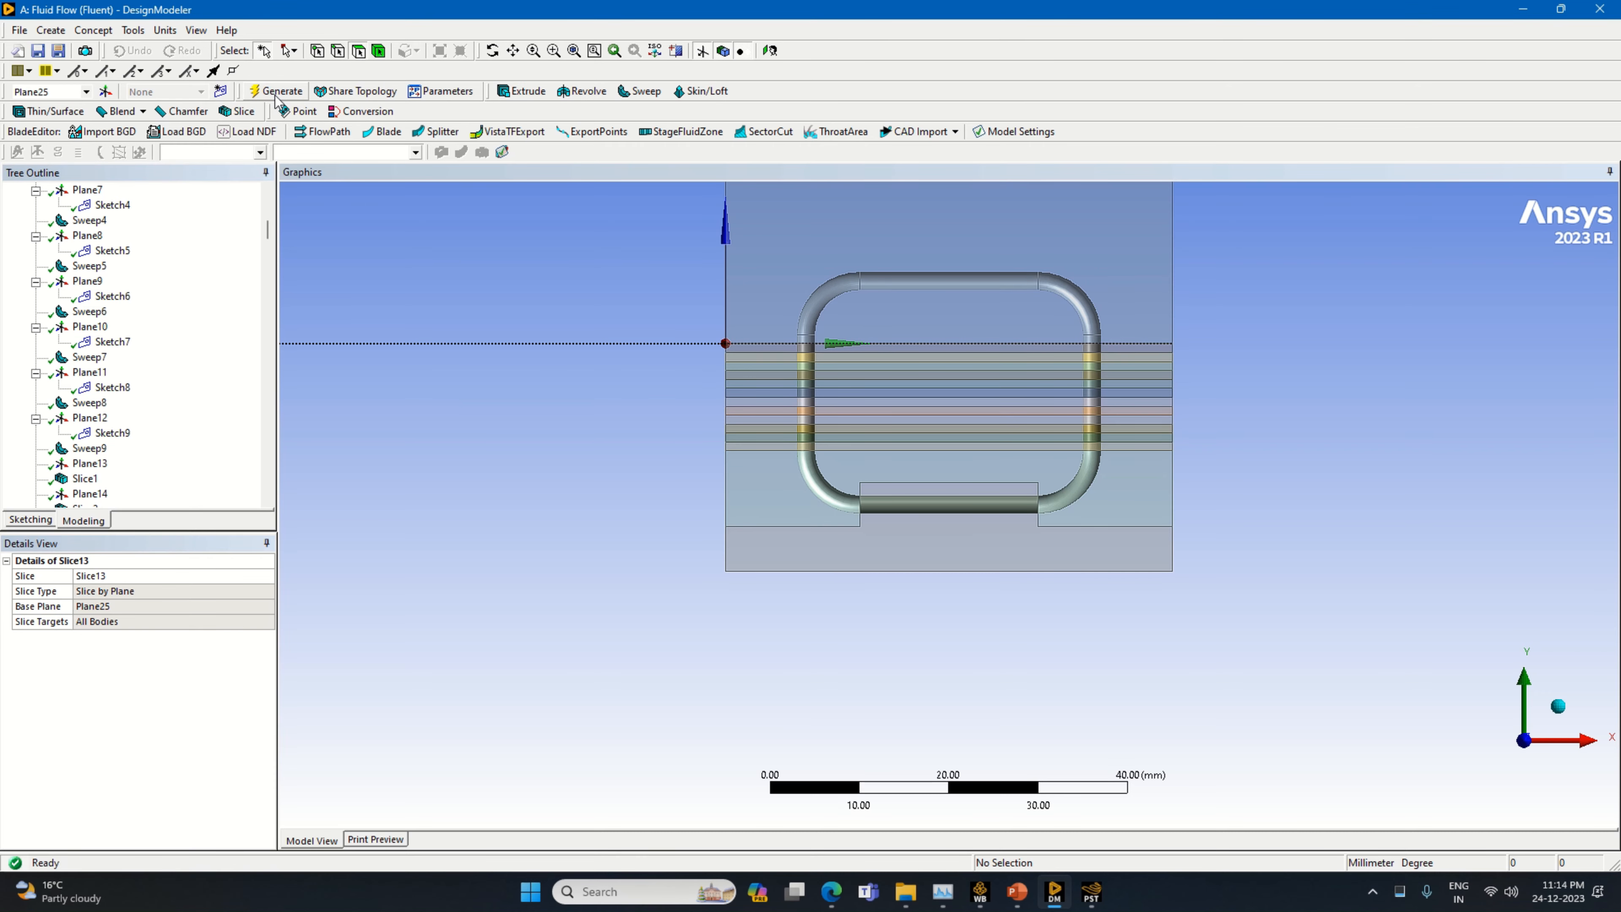
Create a new plane based on Plane25 with an Offset Z transform, leaving the offset distance at its default
left_click(105, 92)
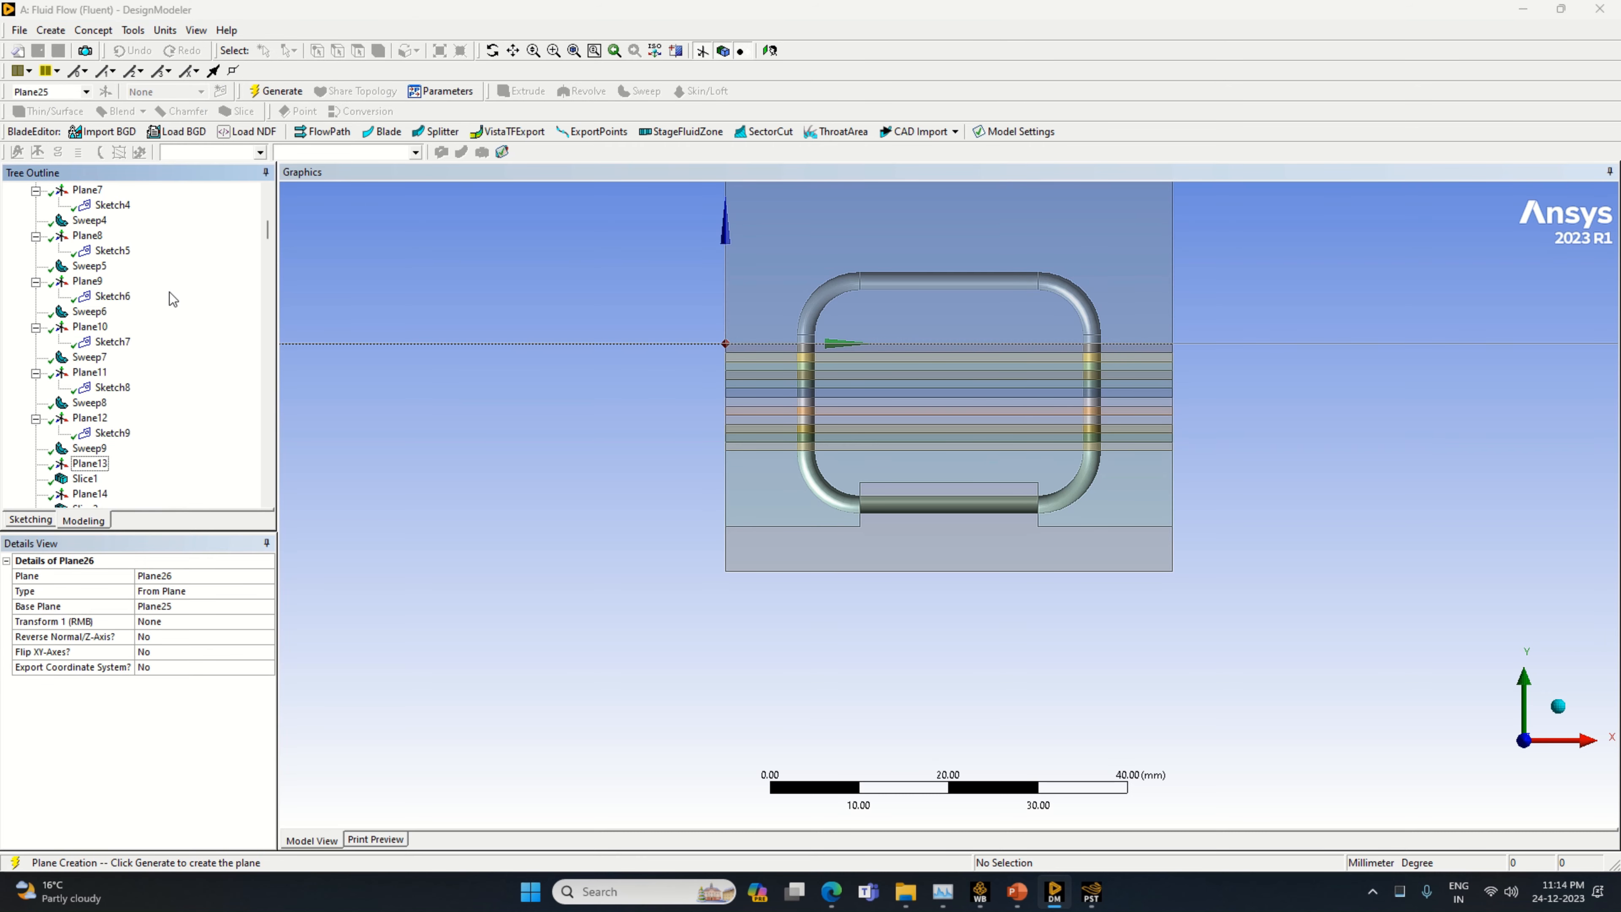
left_click(267, 607)
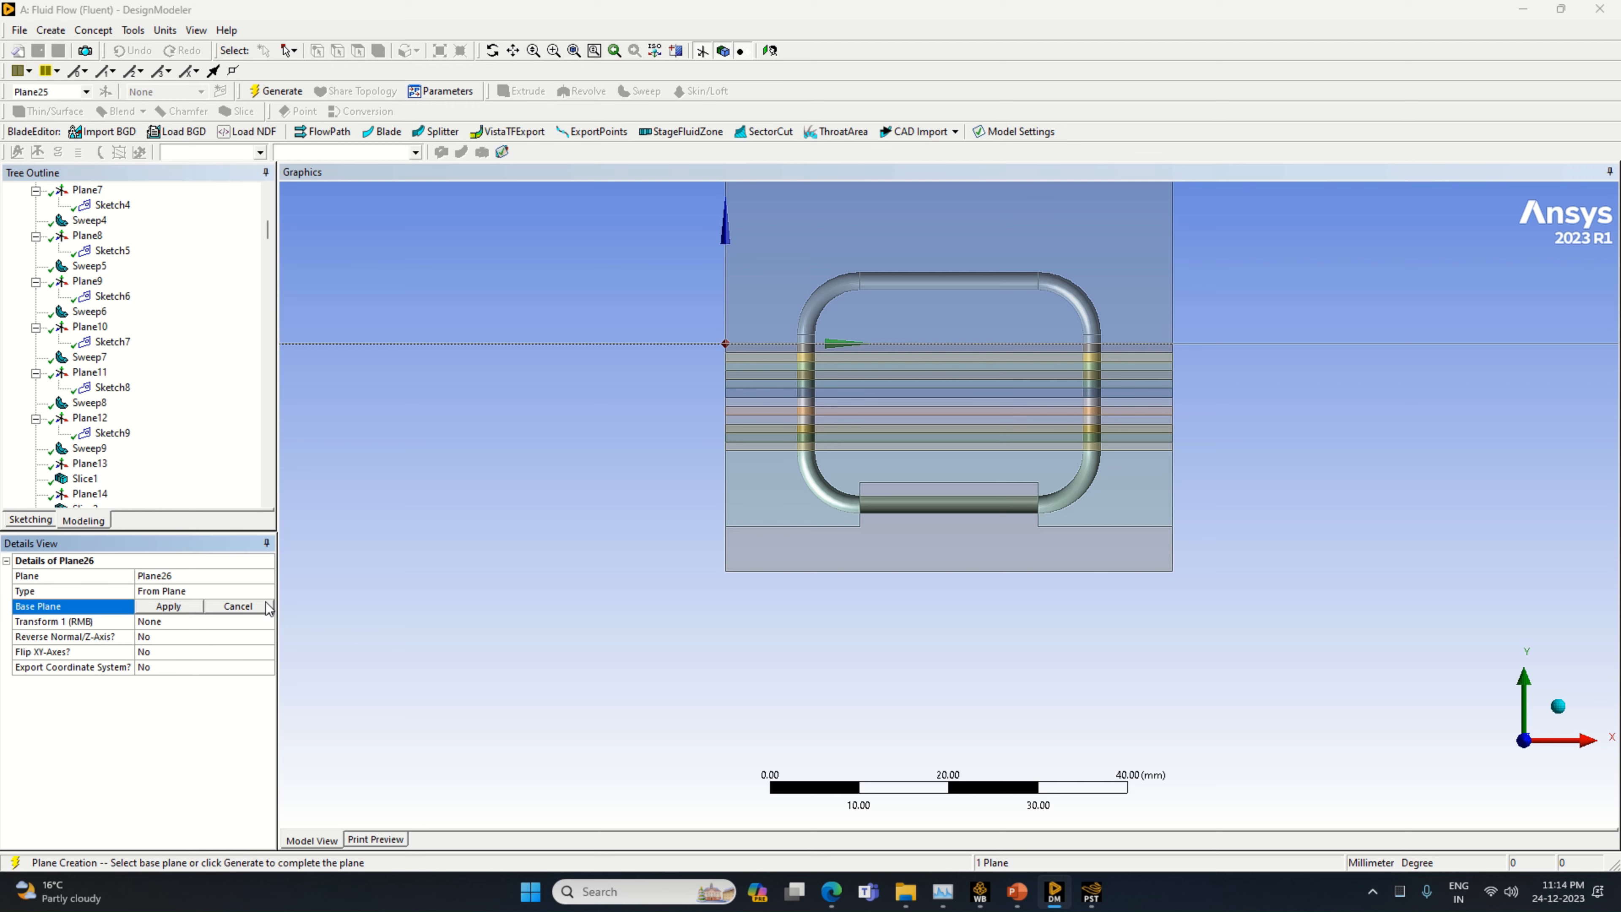
left_click(256, 622)
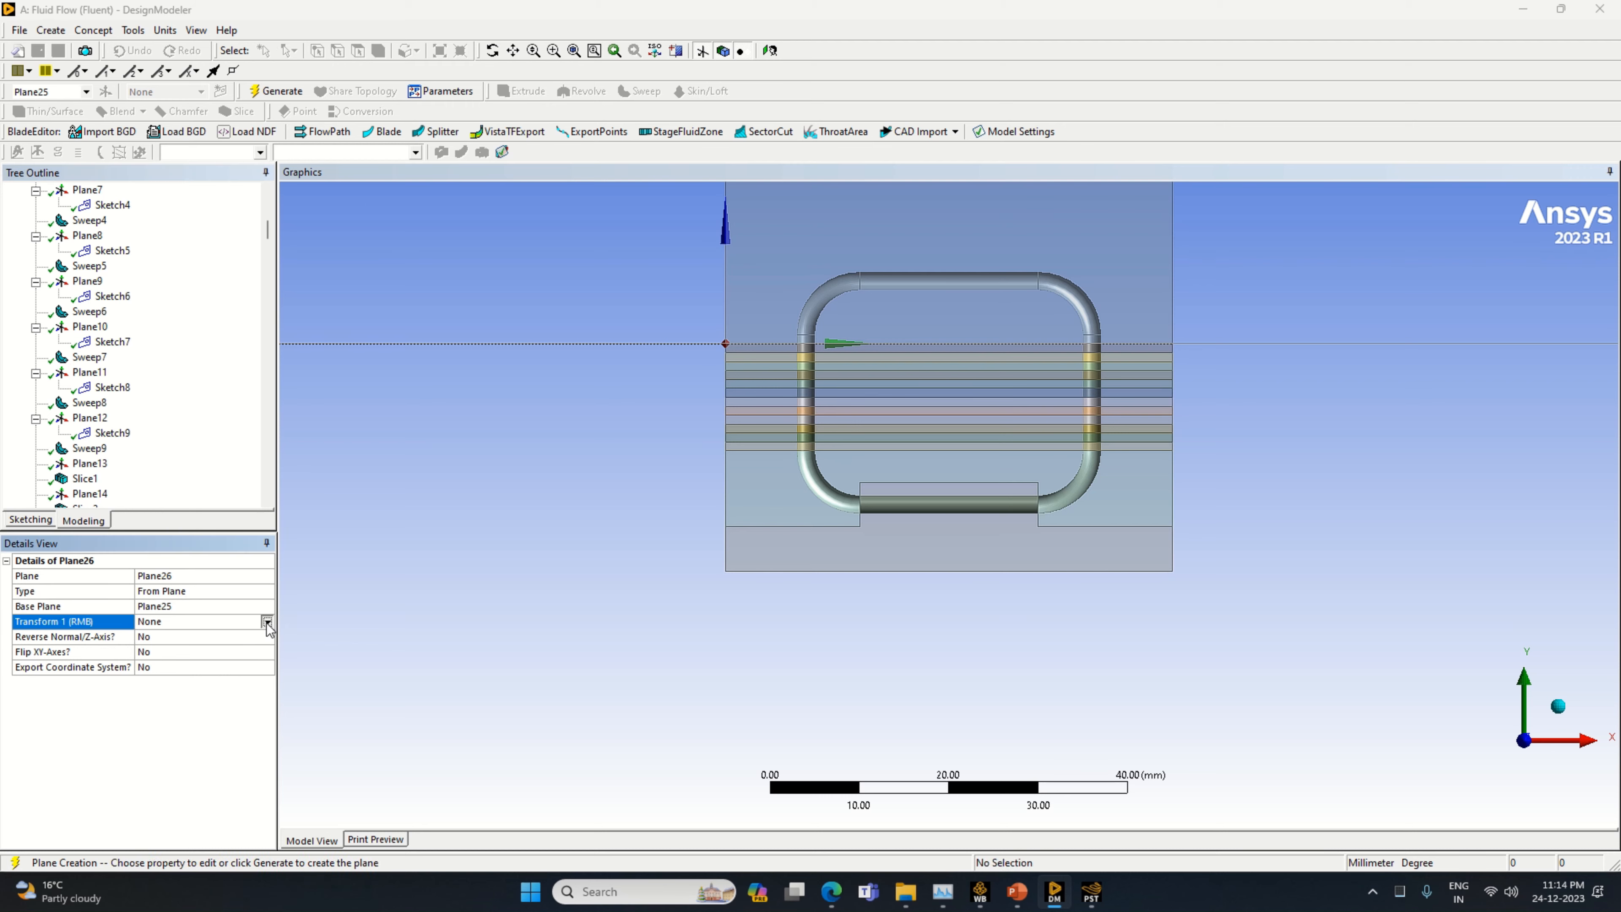
left_click(264, 622)
left_click(201, 690)
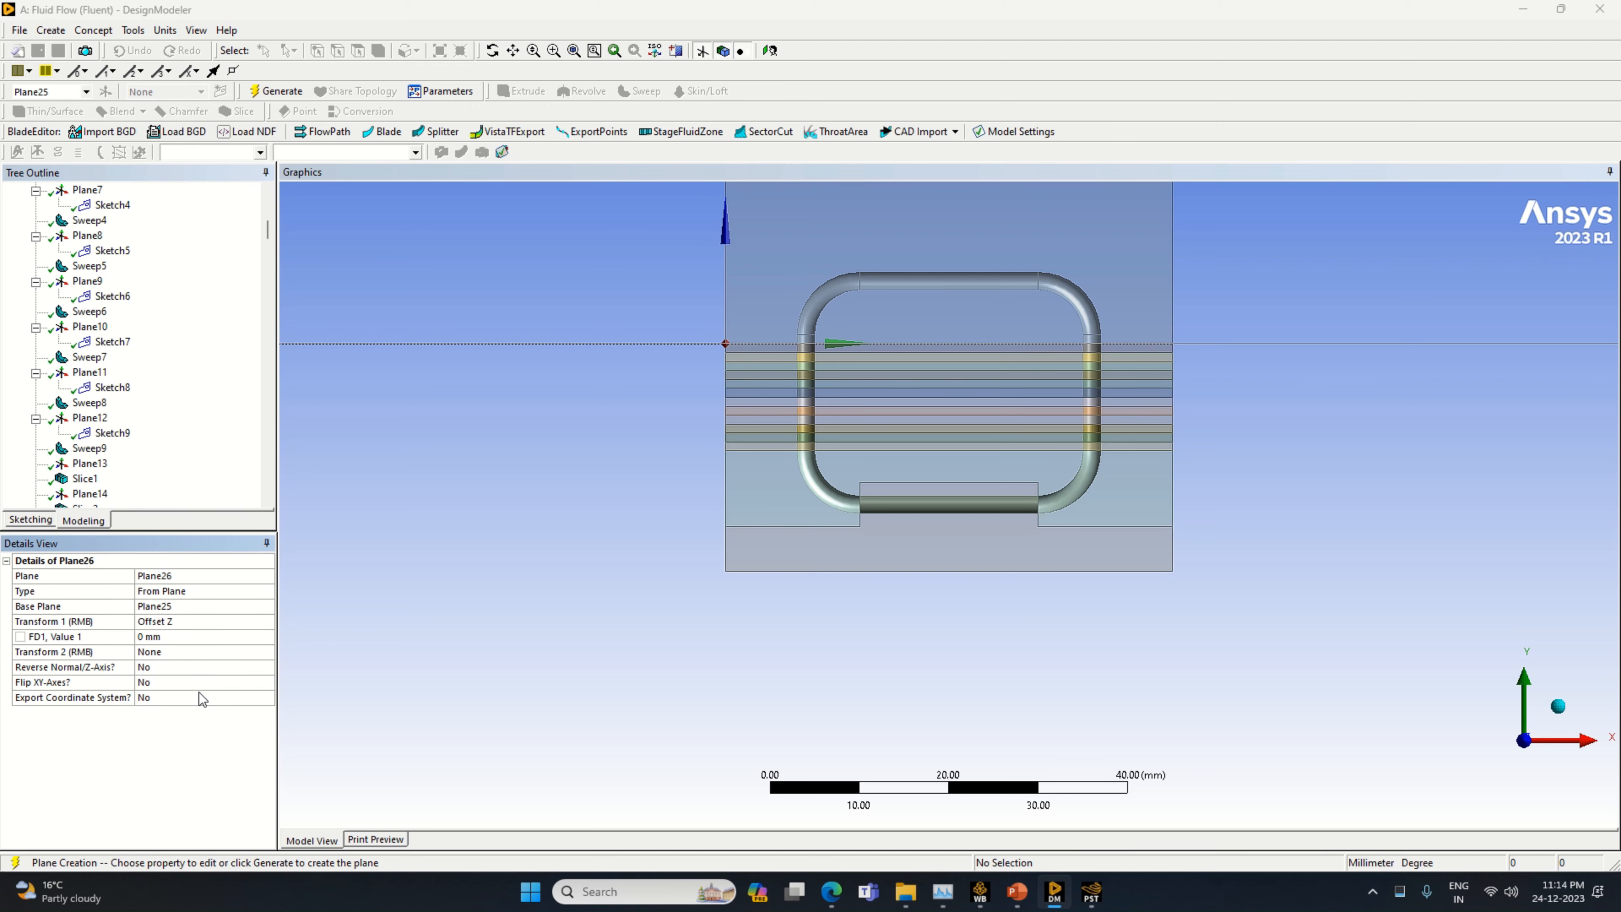
left_click(275, 92)
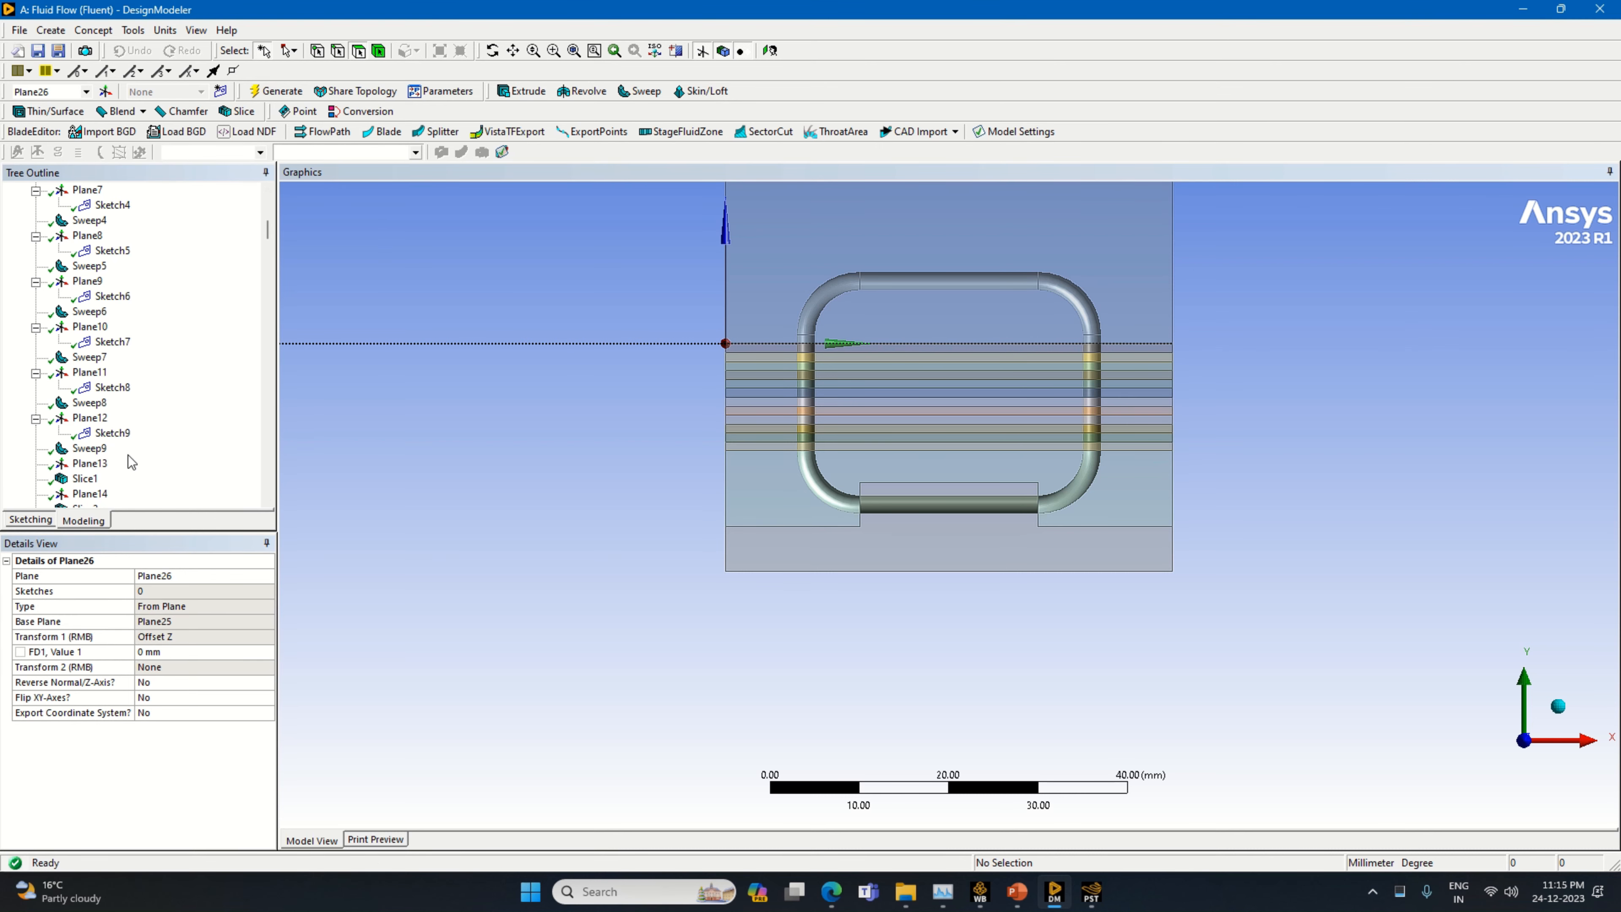
Set the Z offset of Plane26 to 1 mm and regenerate the model
scroll(131, 461, "down", 13)
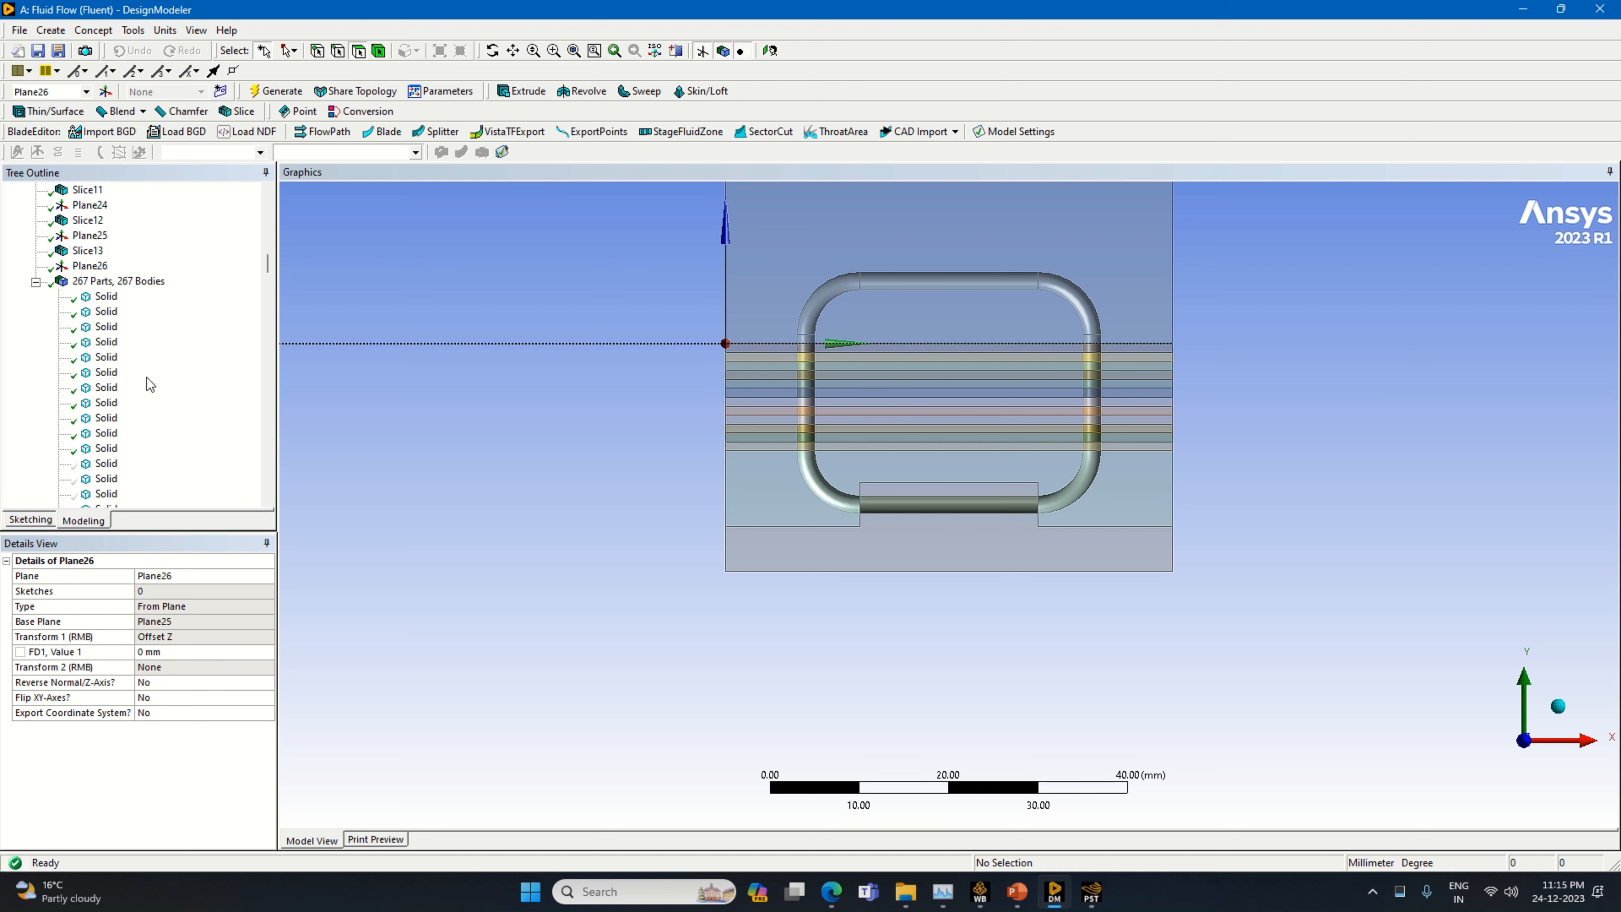
scroll(150, 384, "up", 1)
left_click(90, 312)
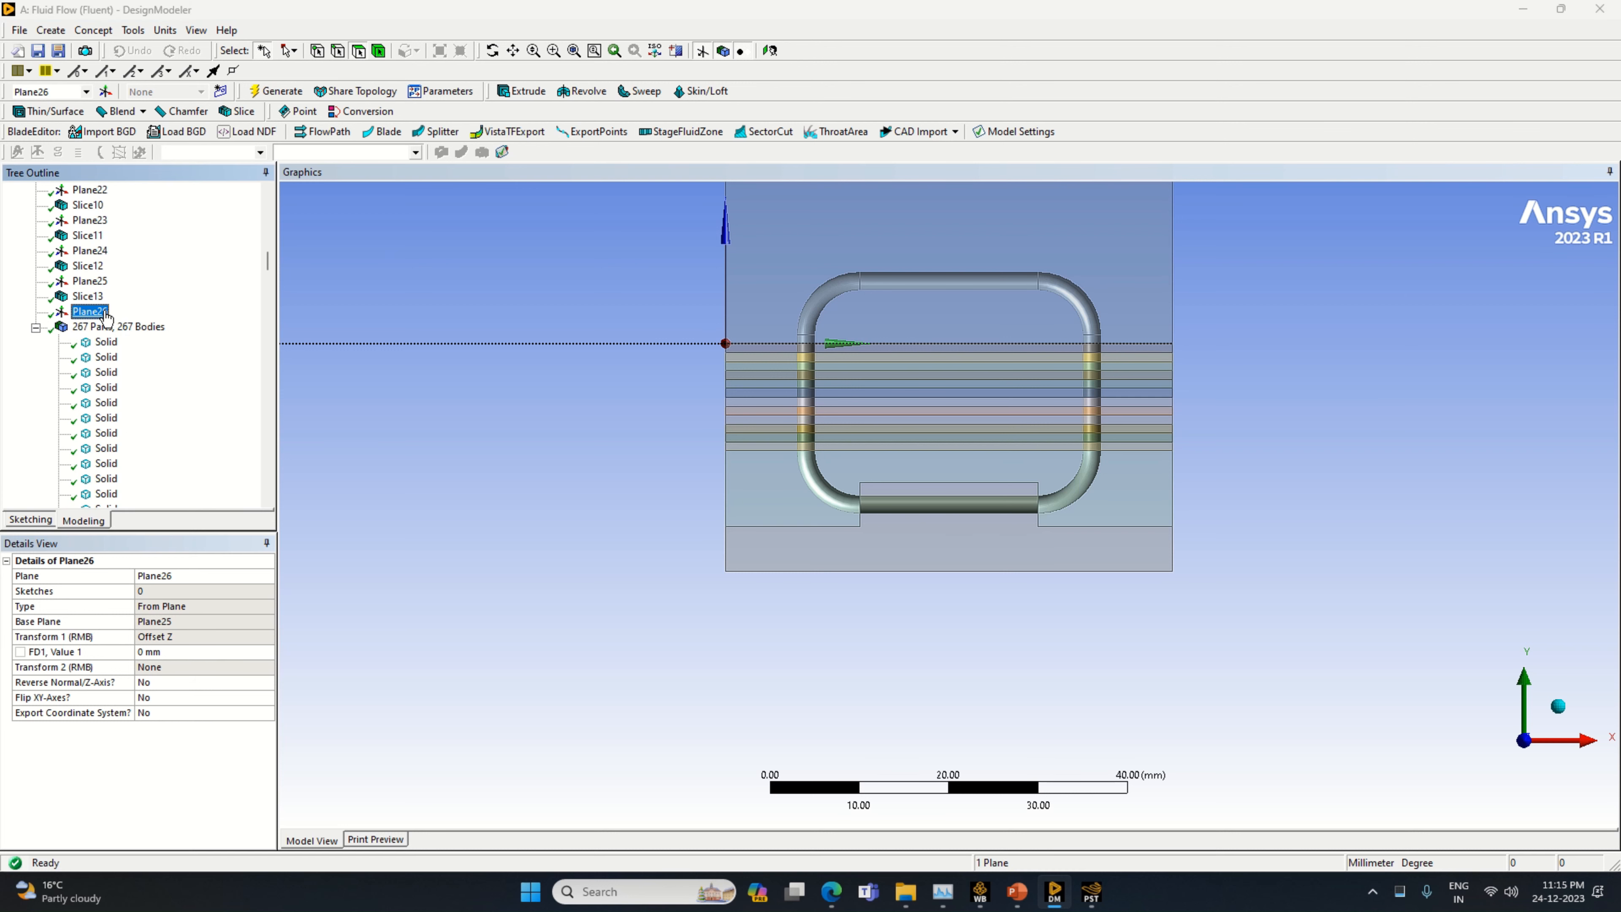
left_click(163, 652)
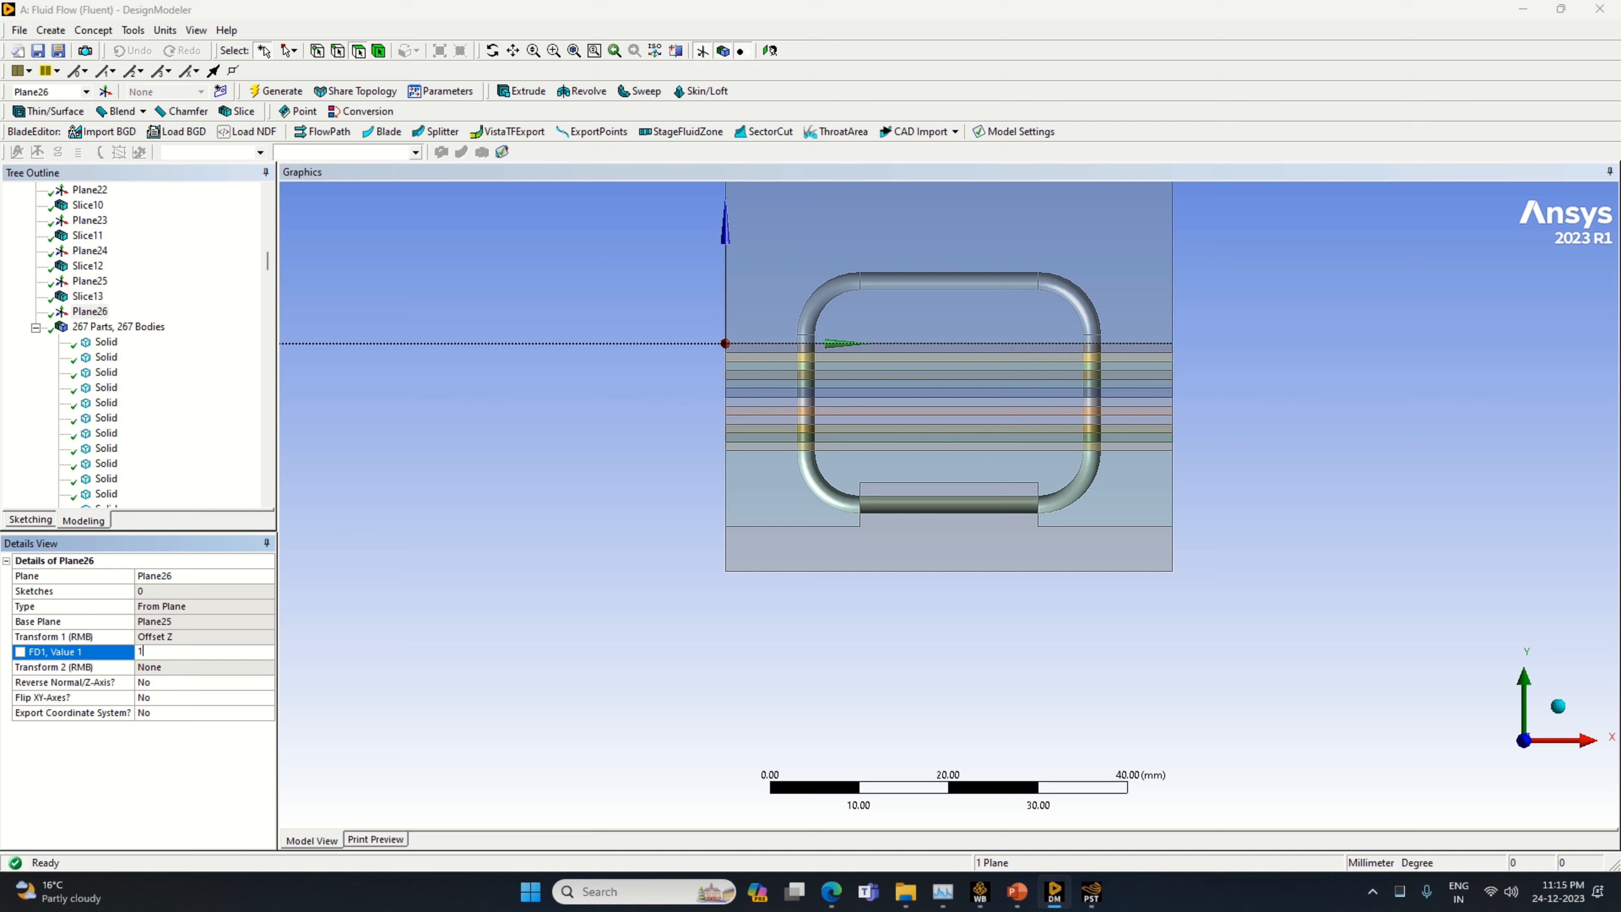
key("Return")
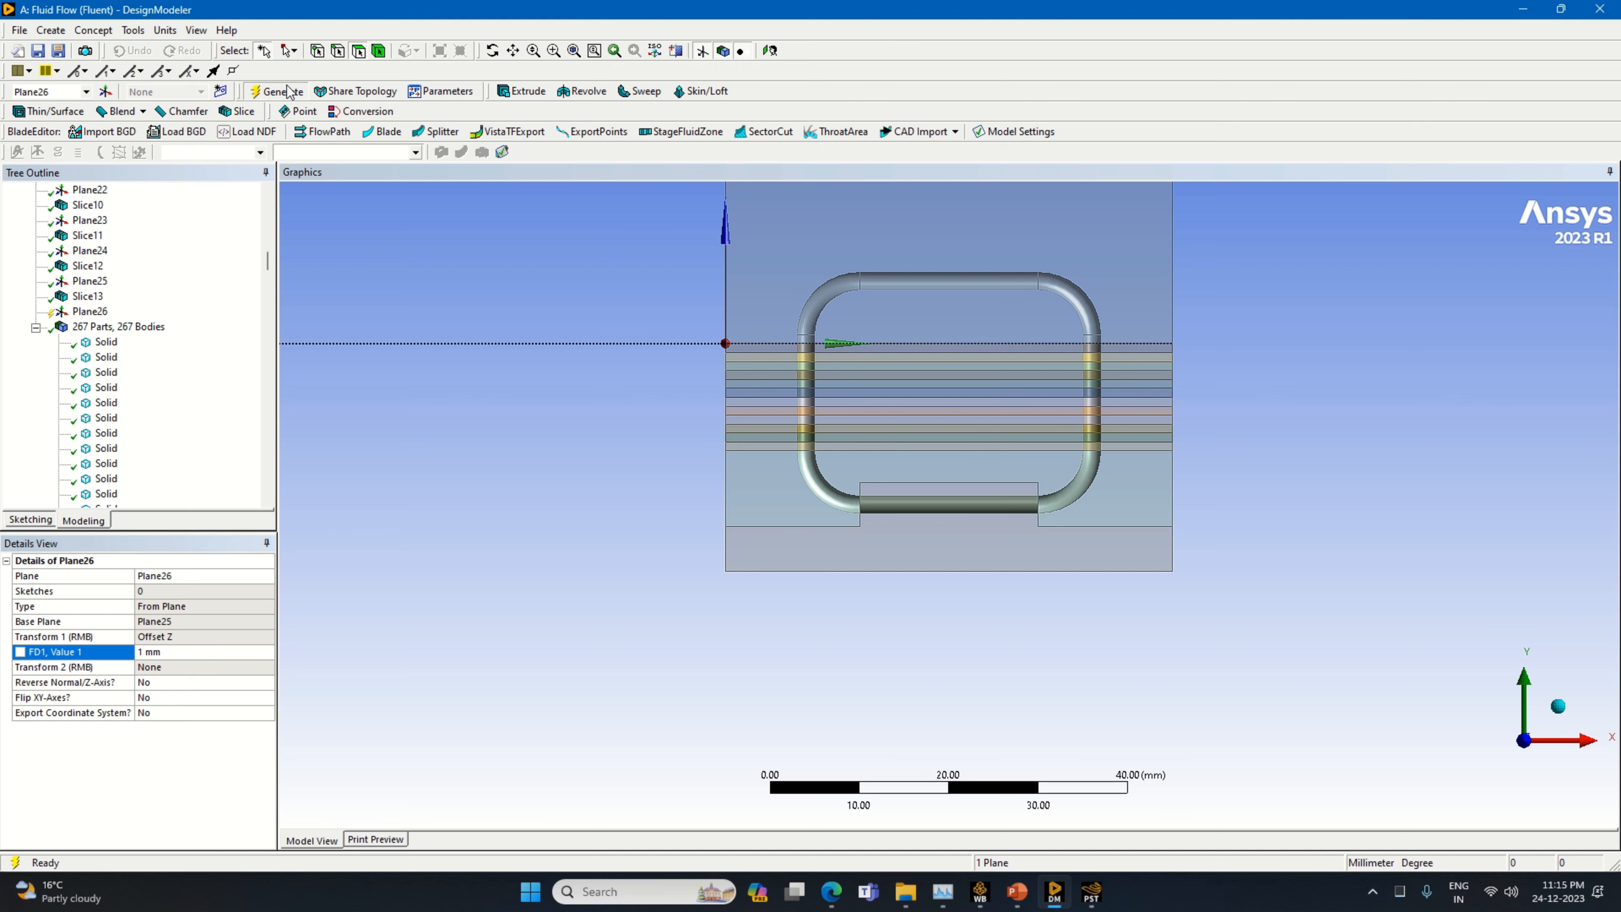
Slice all bodies by Plane26
left_click(238, 111)
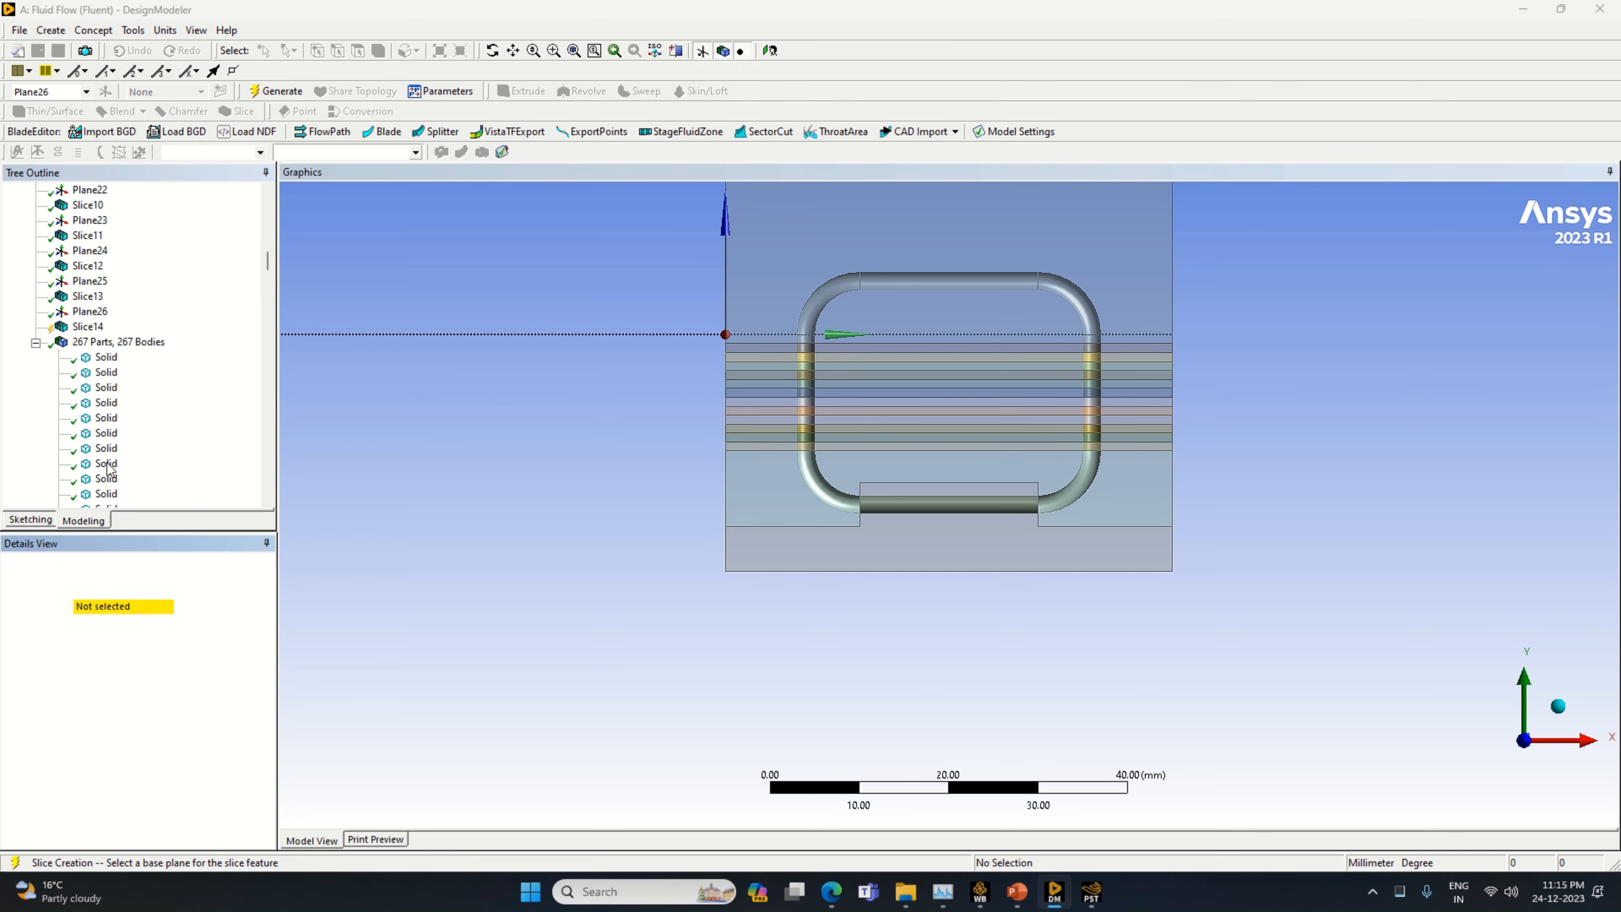
left_click(123, 606)
left_click(275, 91)
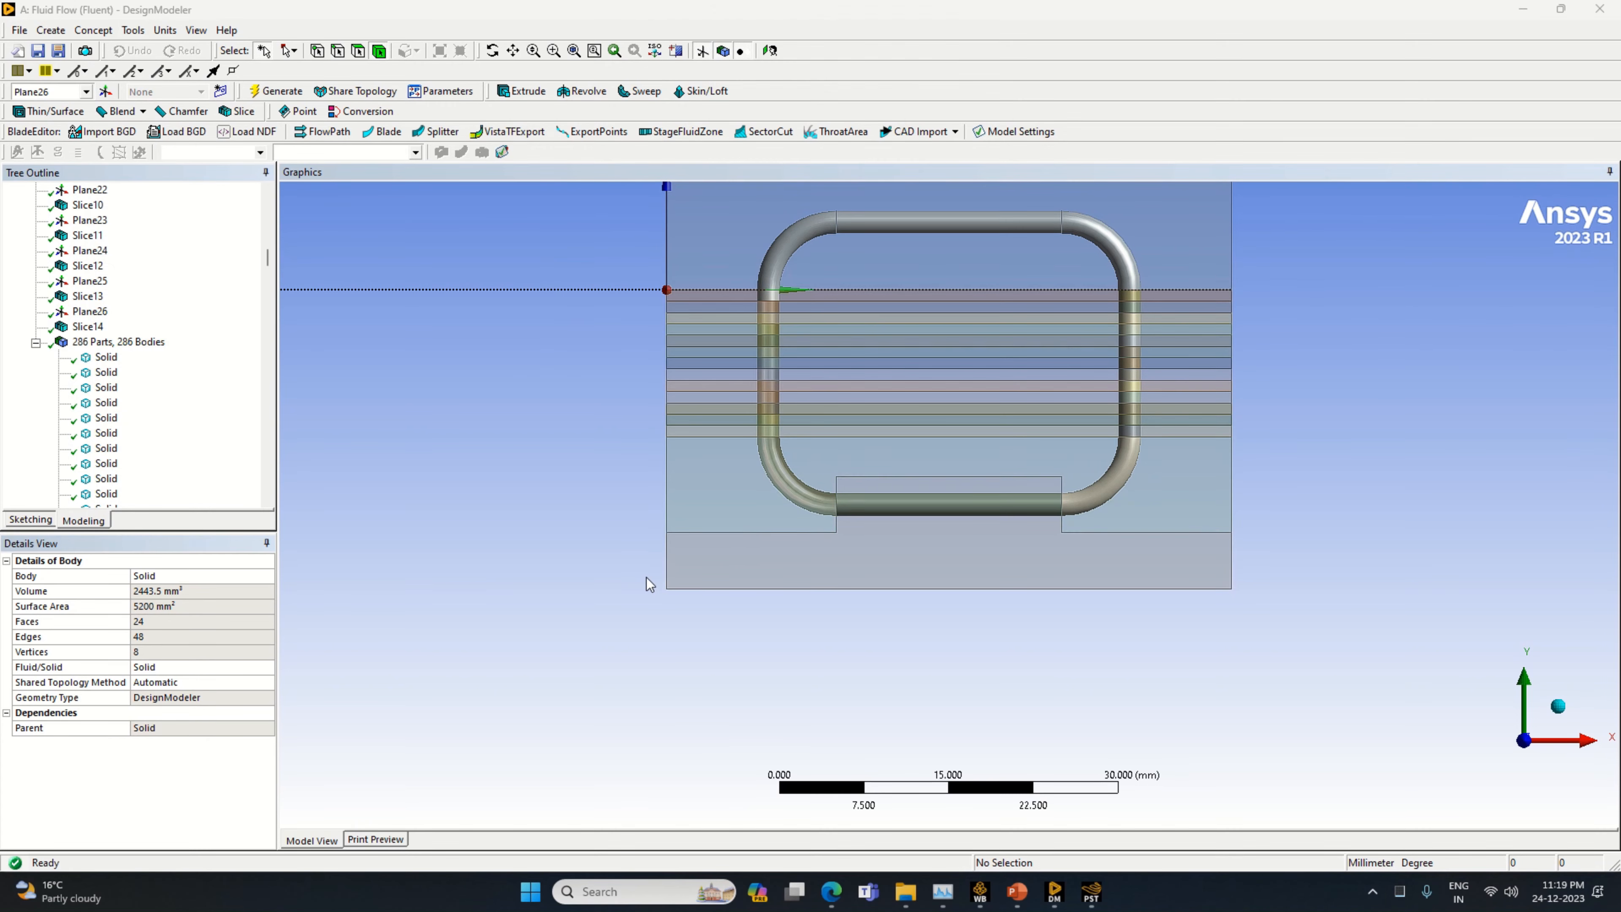
Delete the large solid block above Plane26 with a Body Delete operation
left_click(513, 50)
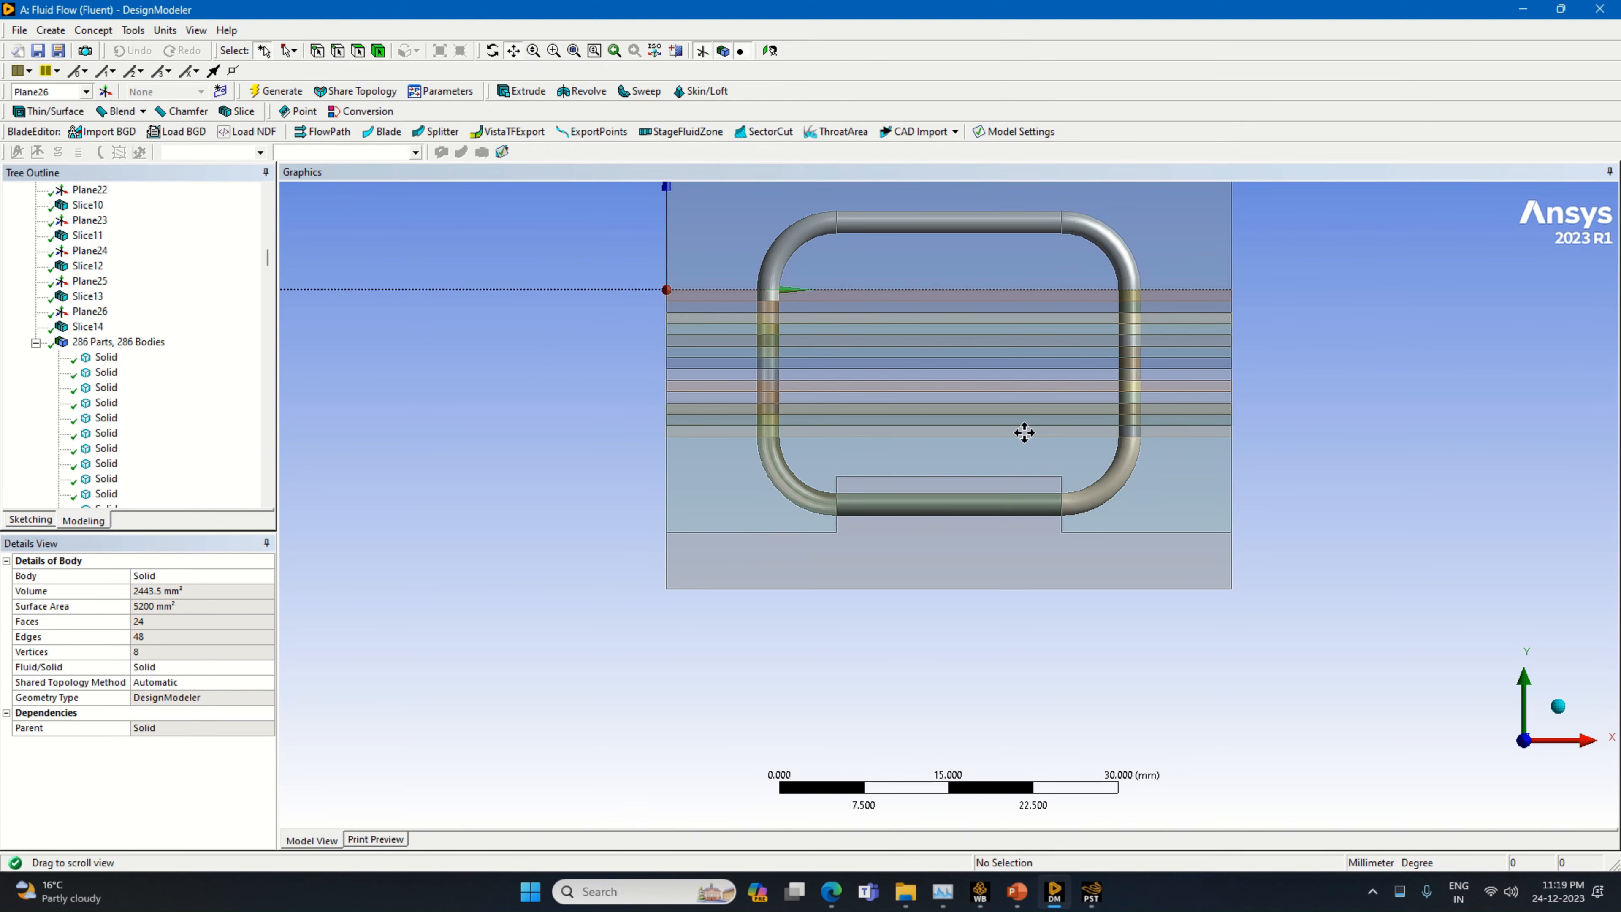
left_click_drag(1024, 431, 975, 577)
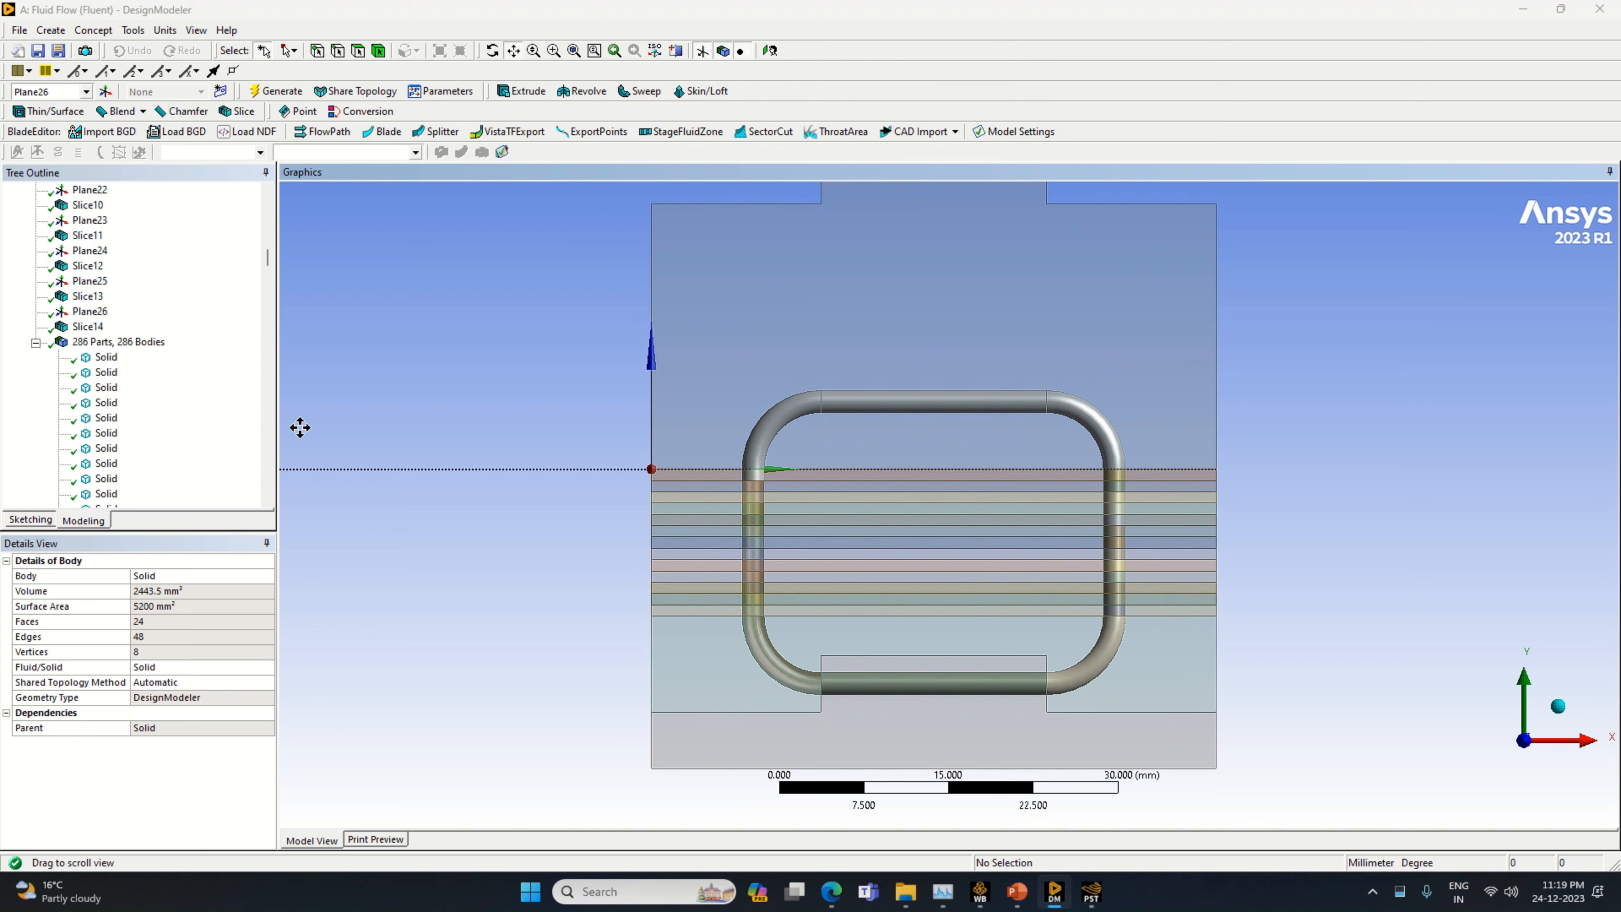
left_click(51, 30)
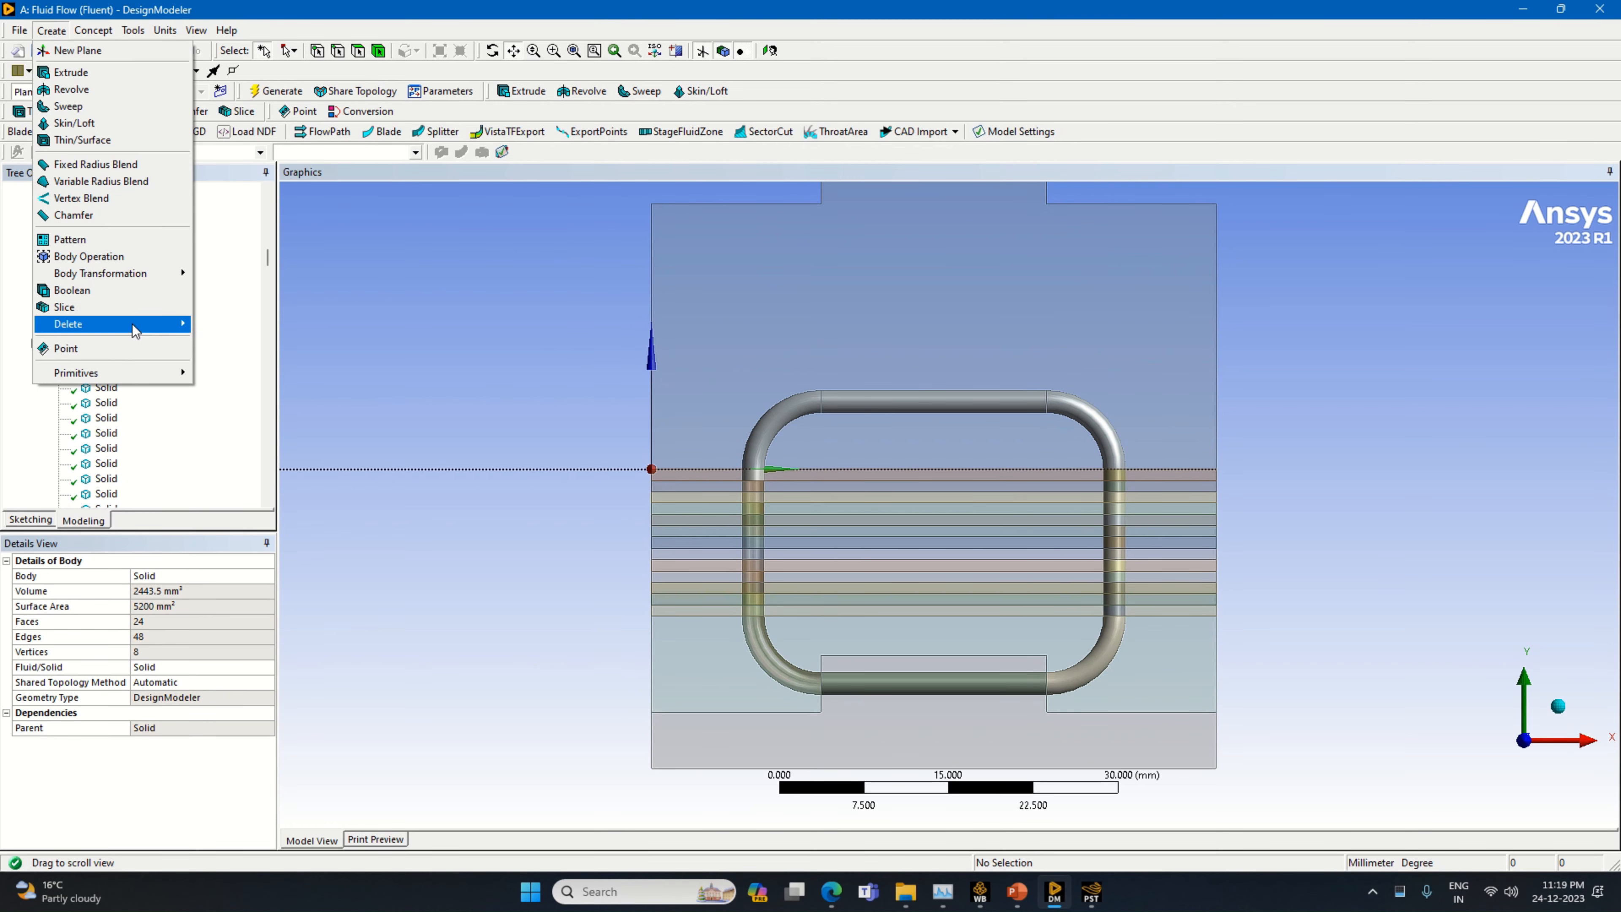
mouse_move(137, 324)
left_click(224, 324)
left_click(896, 308)
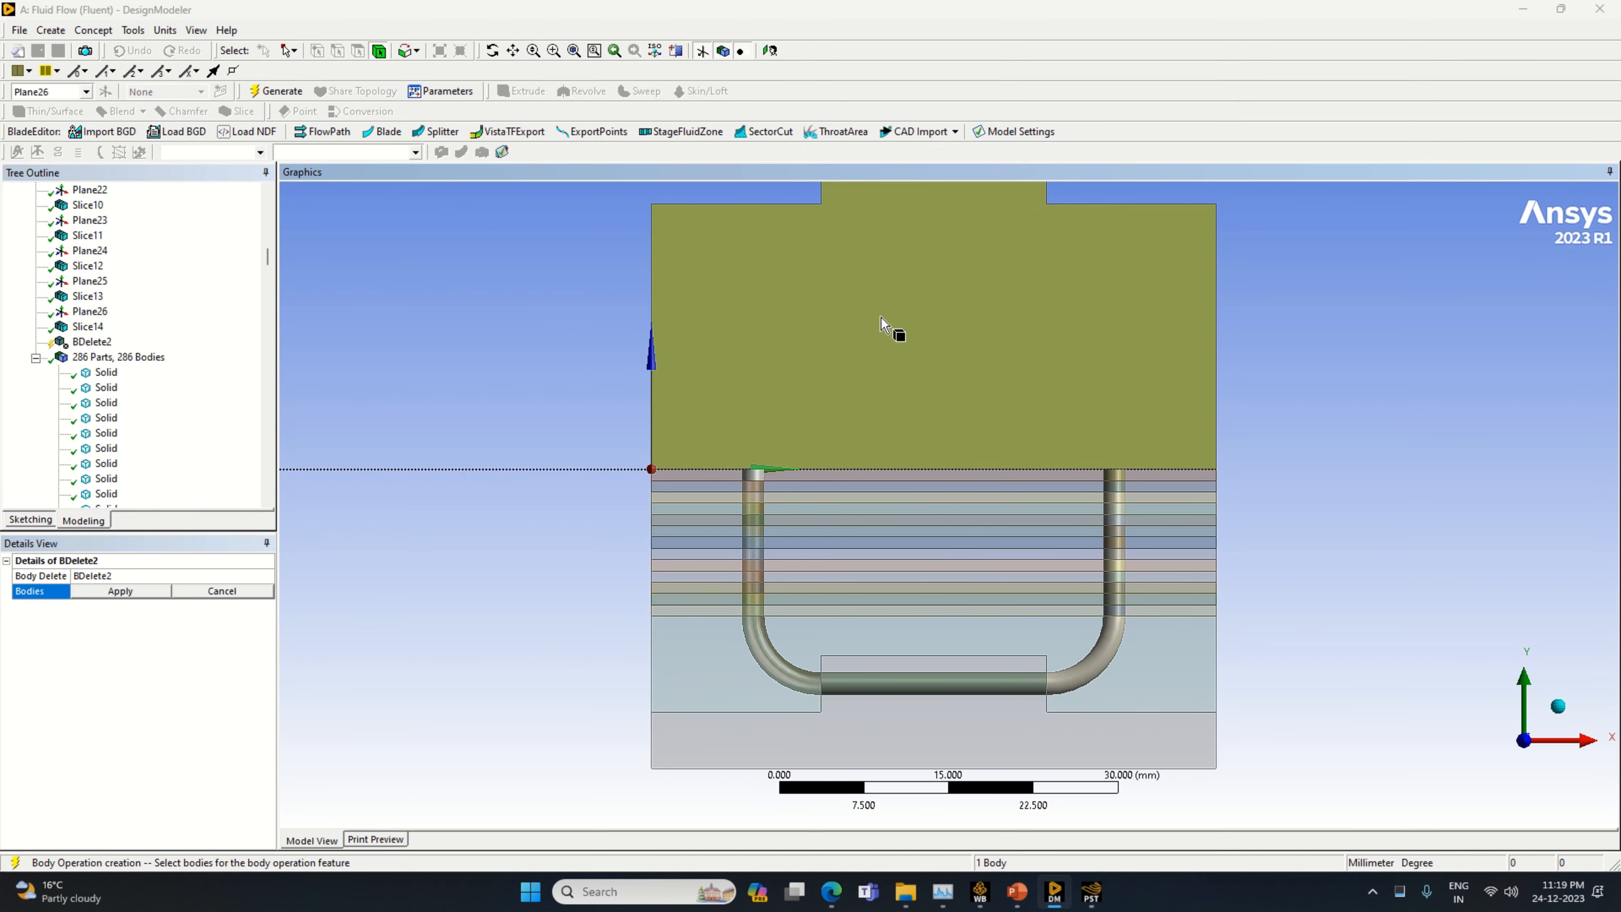
left_click(127, 591)
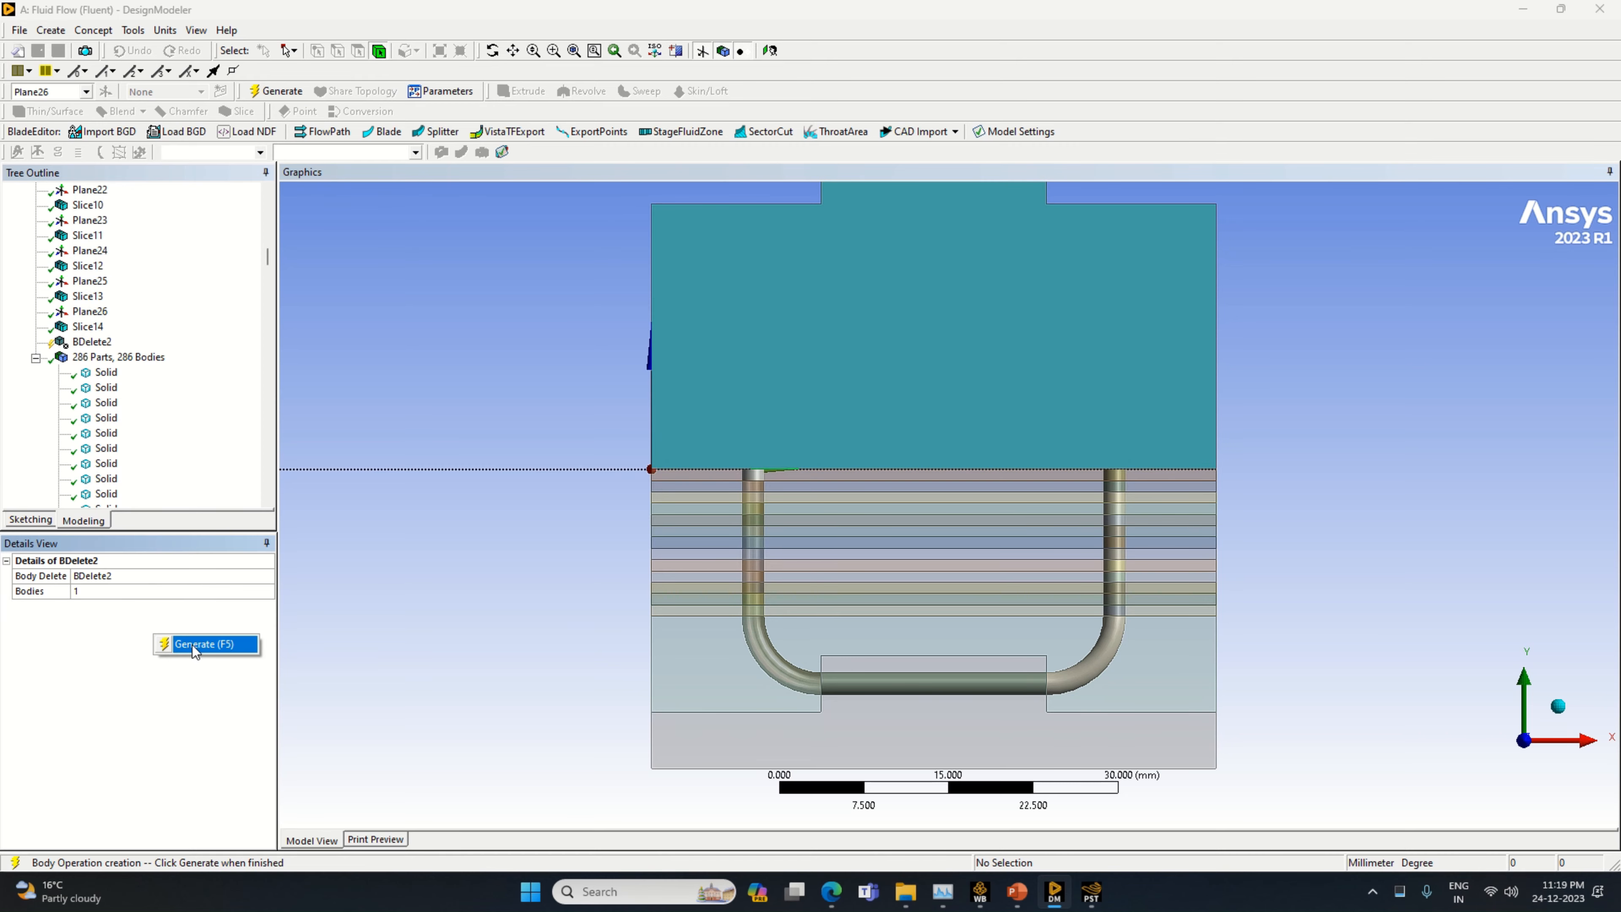
key("F5")
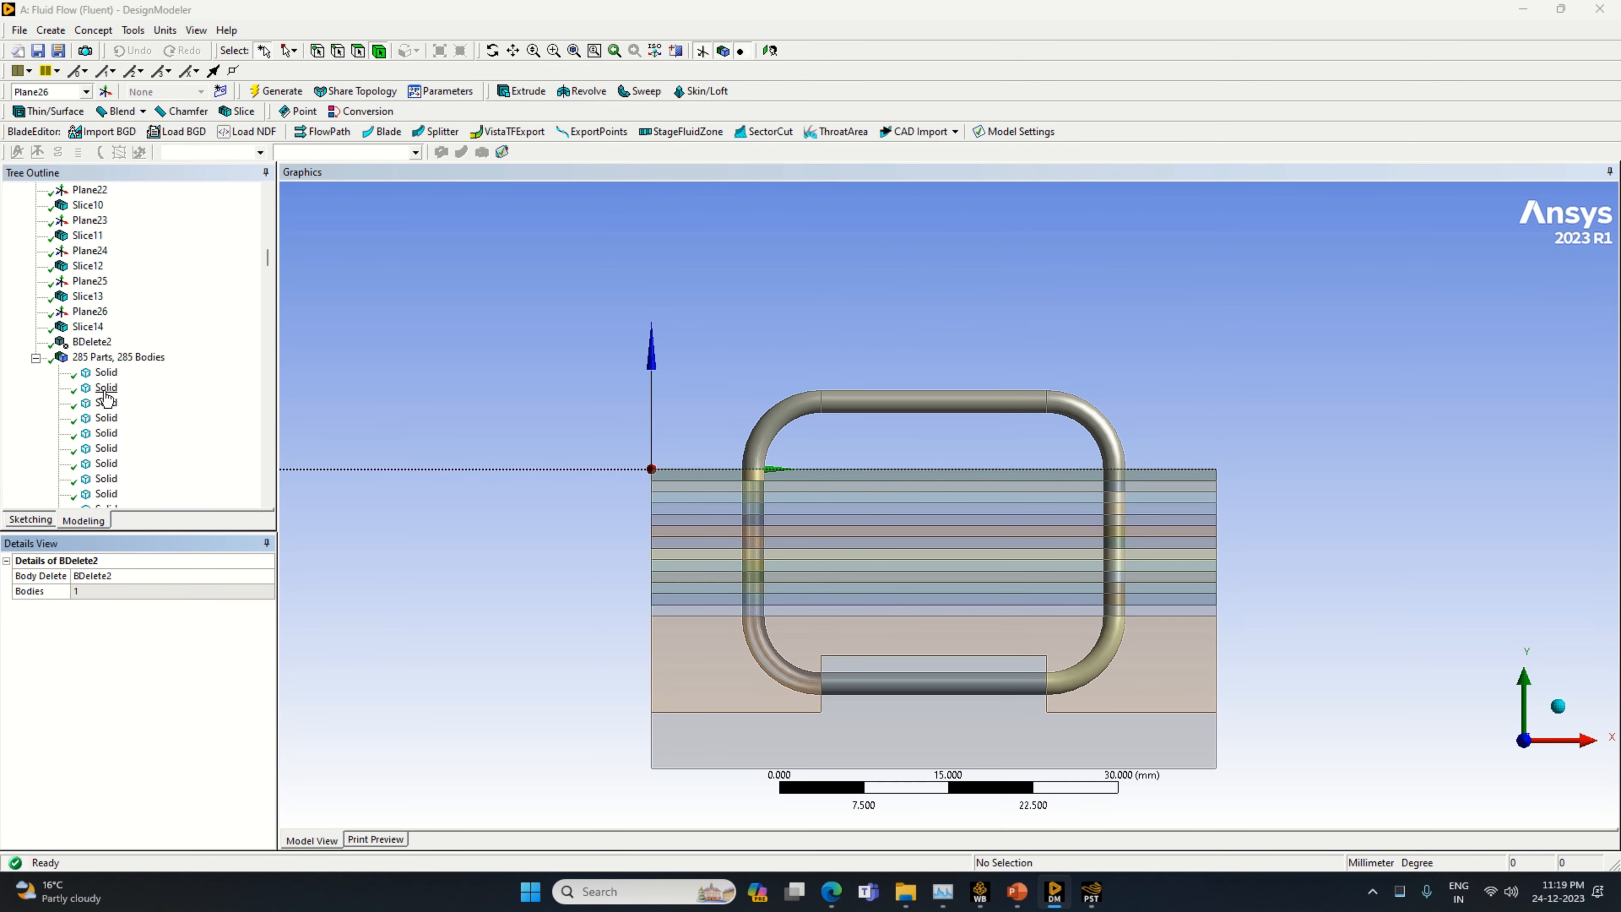
right_click(106, 387)
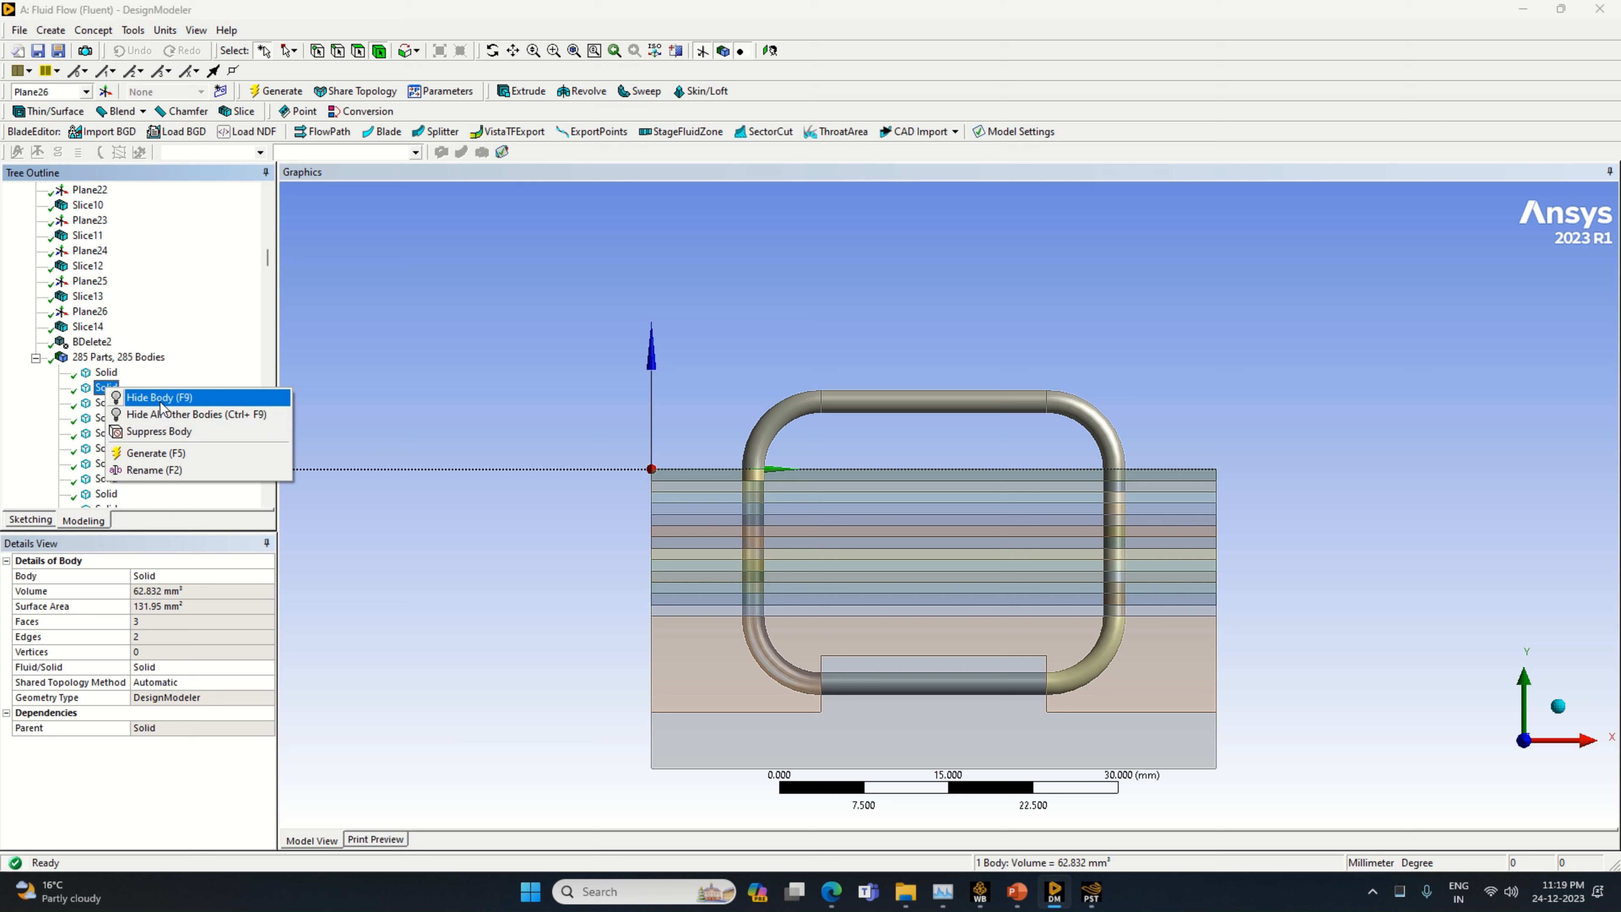
left_click(86, 346)
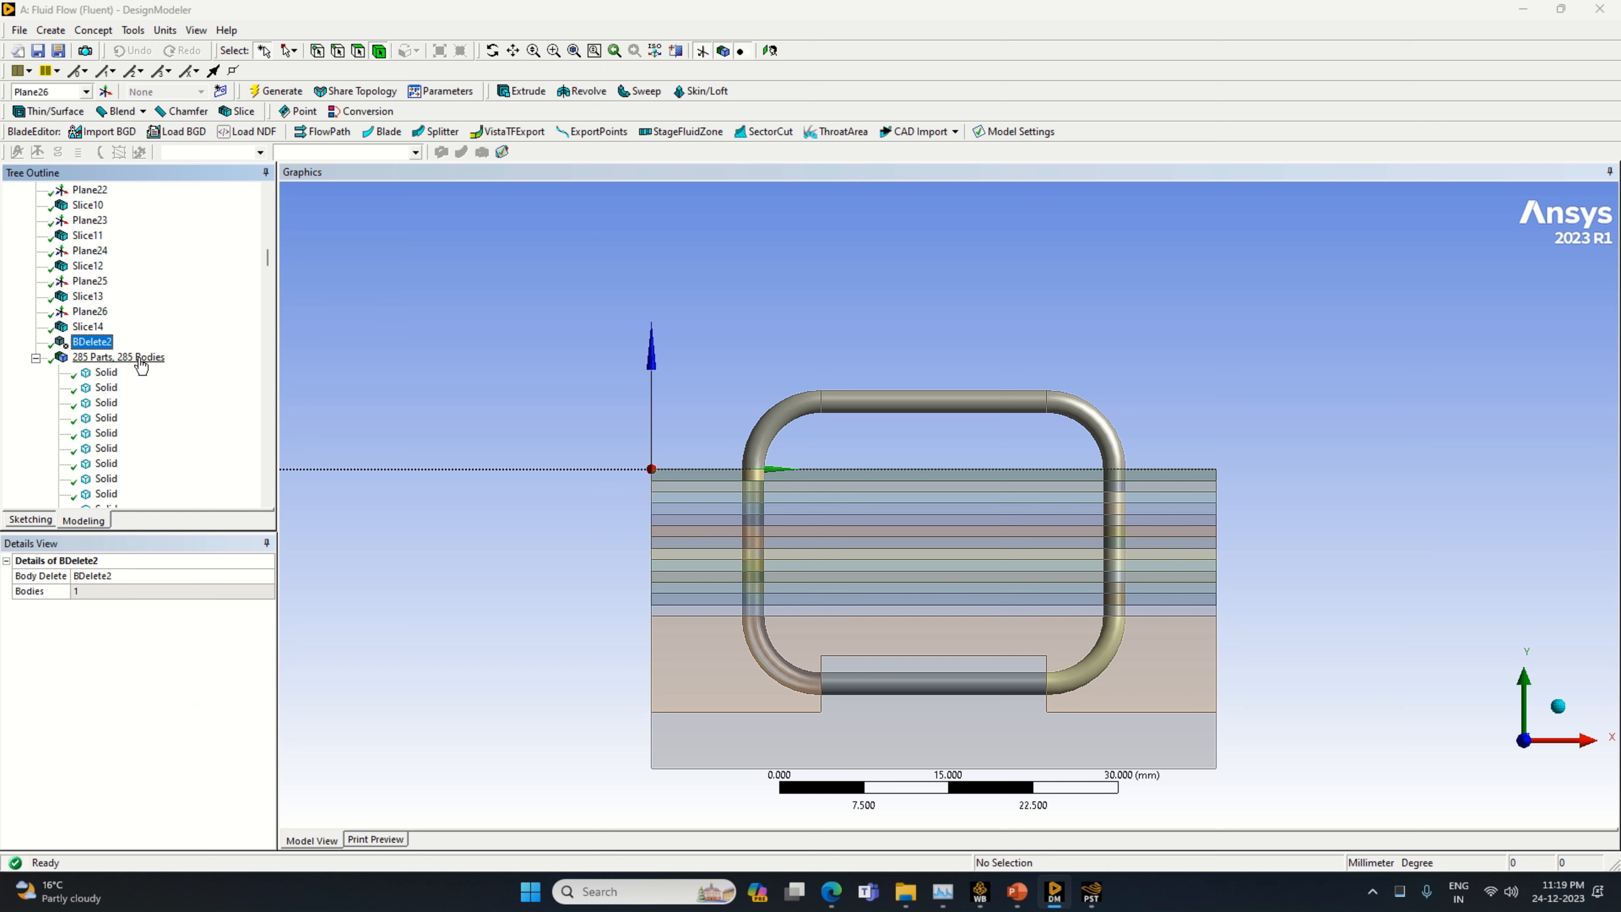
right_click(127, 377)
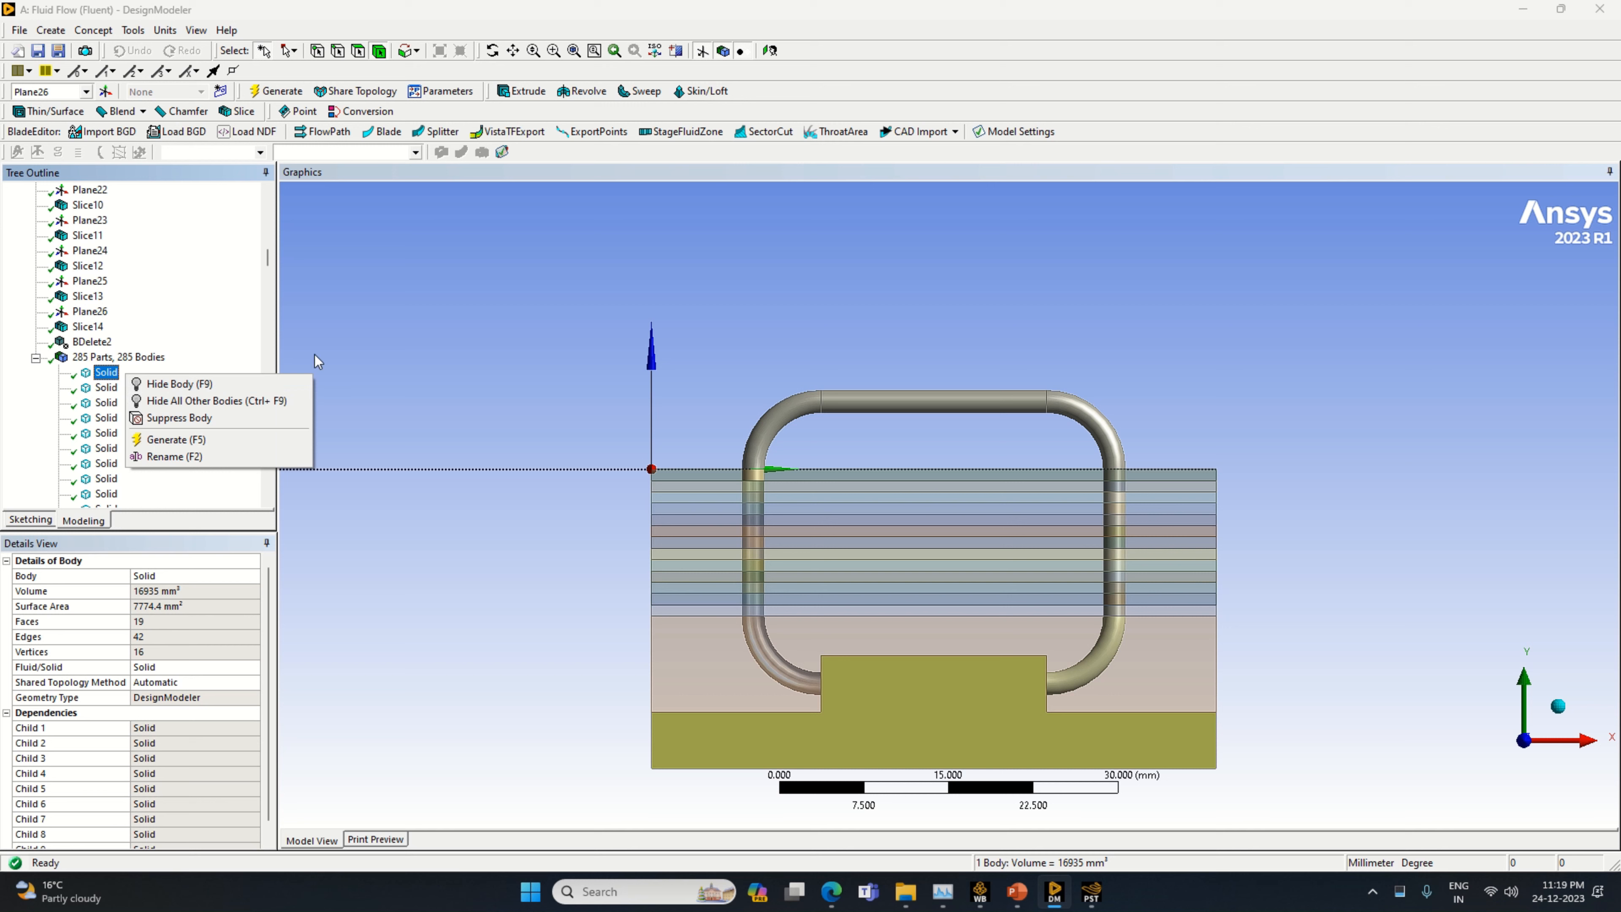
left_click(386, 359)
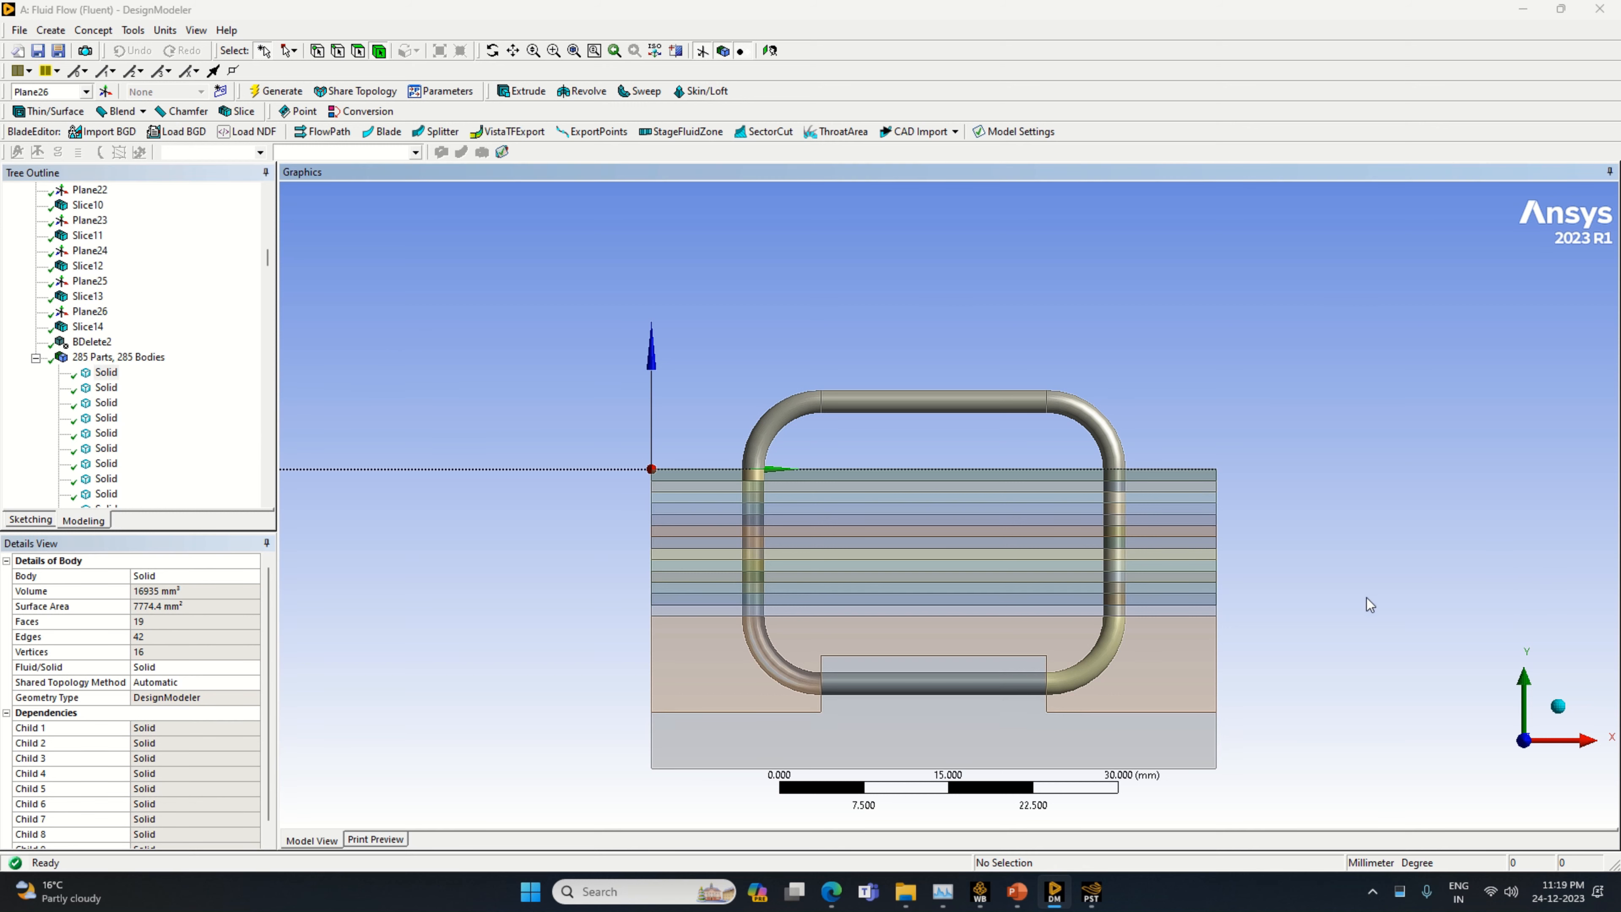
Delete the solid body between the lowest sliced layer and the base block with Body Delete
left_click(962, 613)
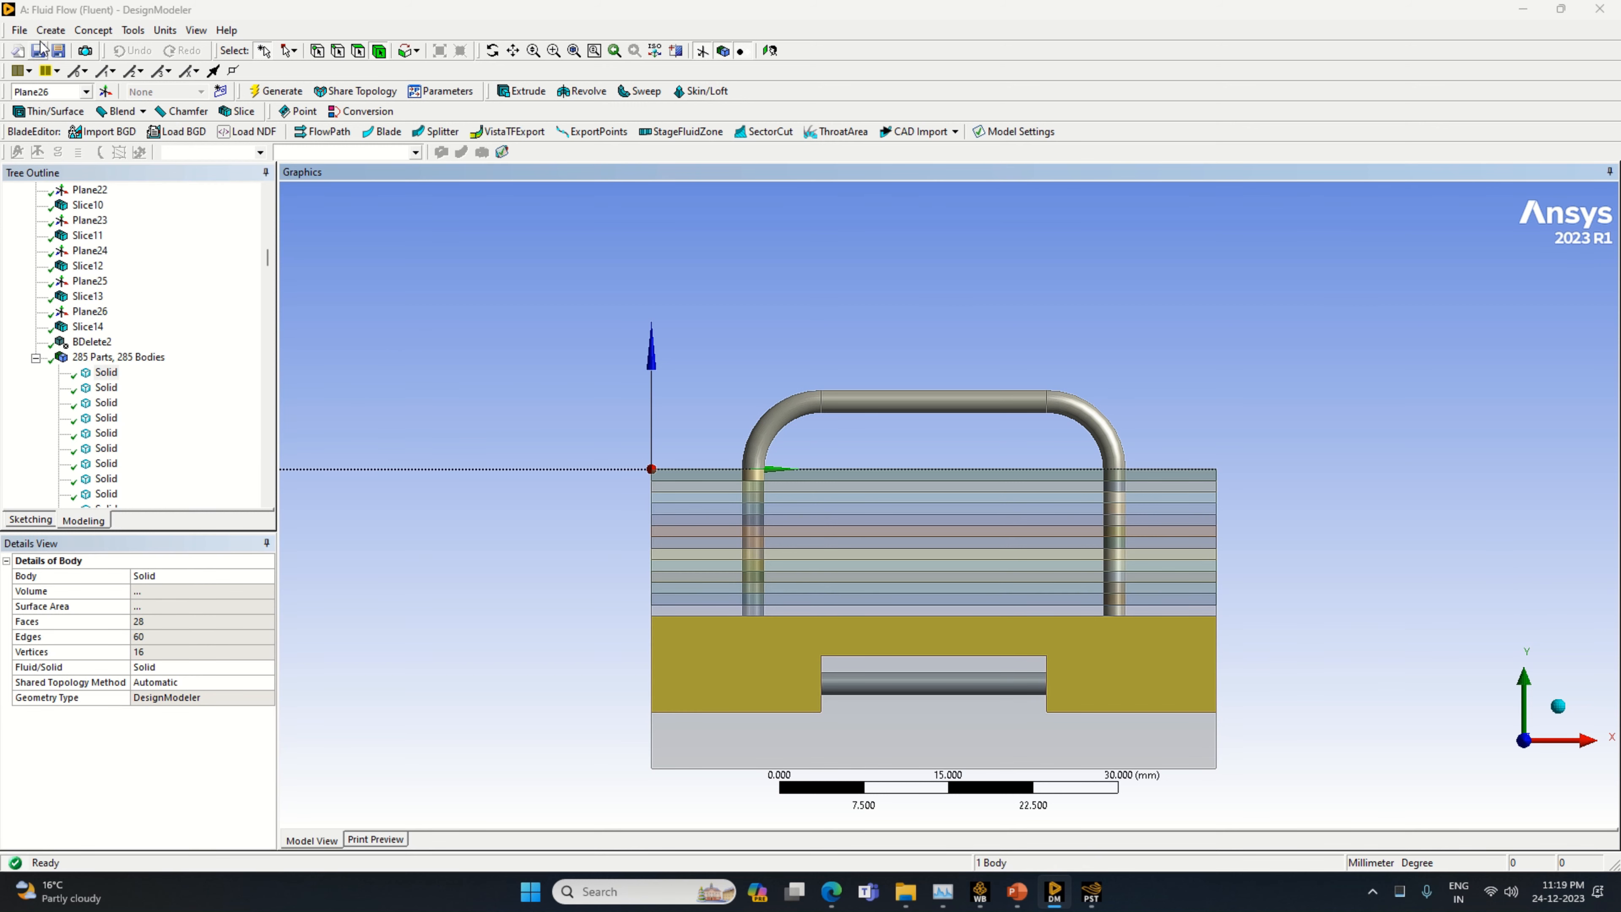
left_click(51, 30)
mouse_move(144, 377)
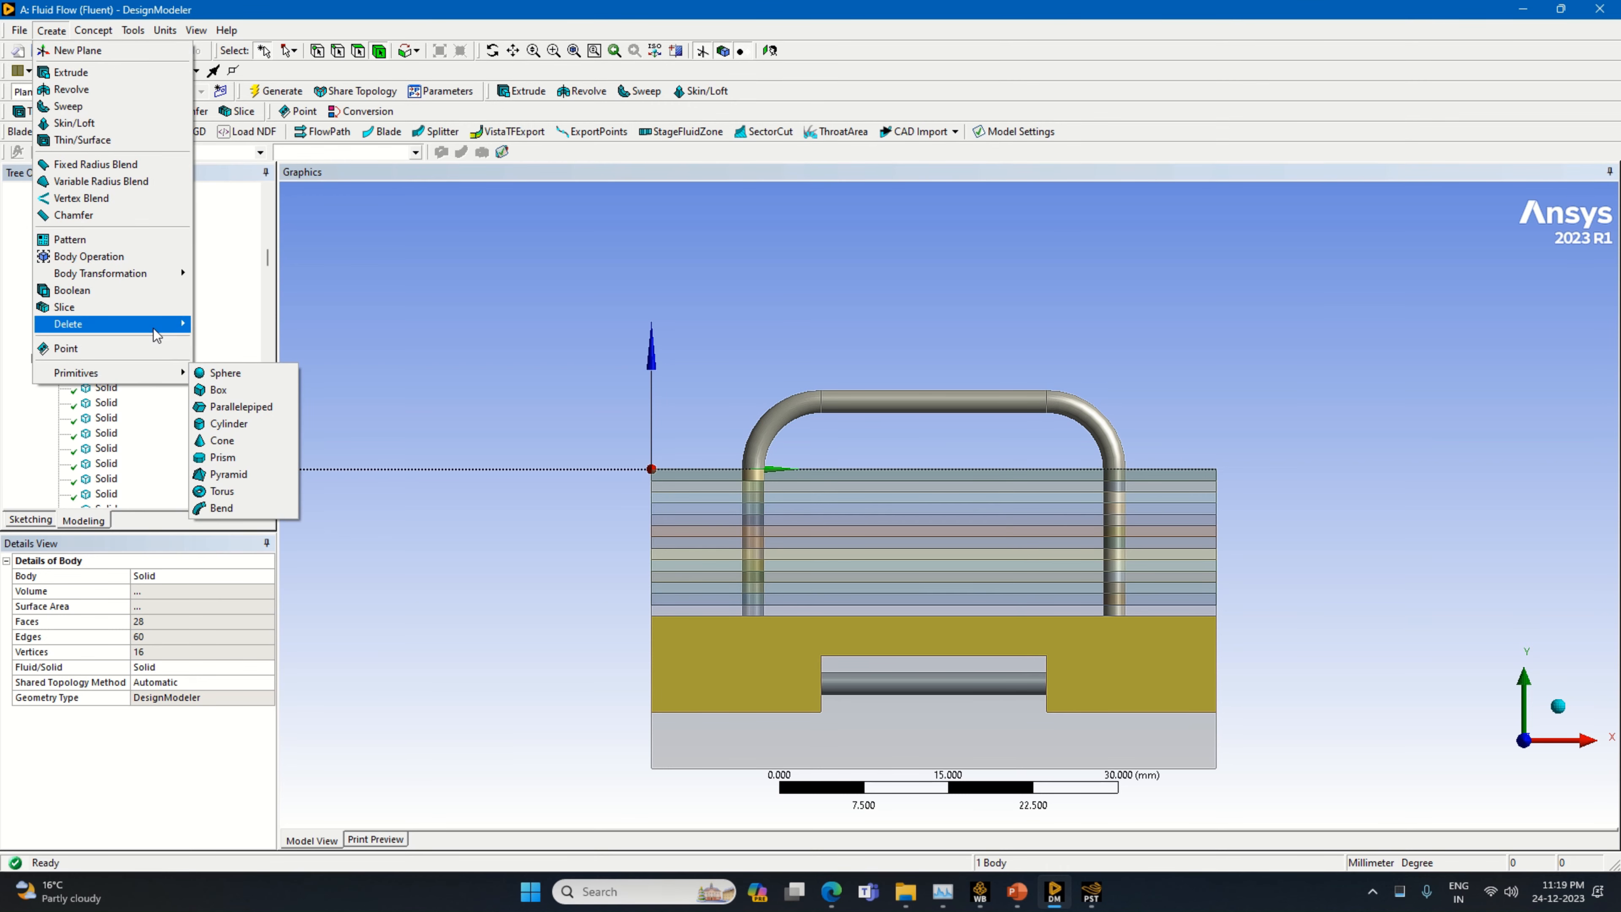
mouse_move(159, 323)
left_click(228, 326)
left_click(228, 329)
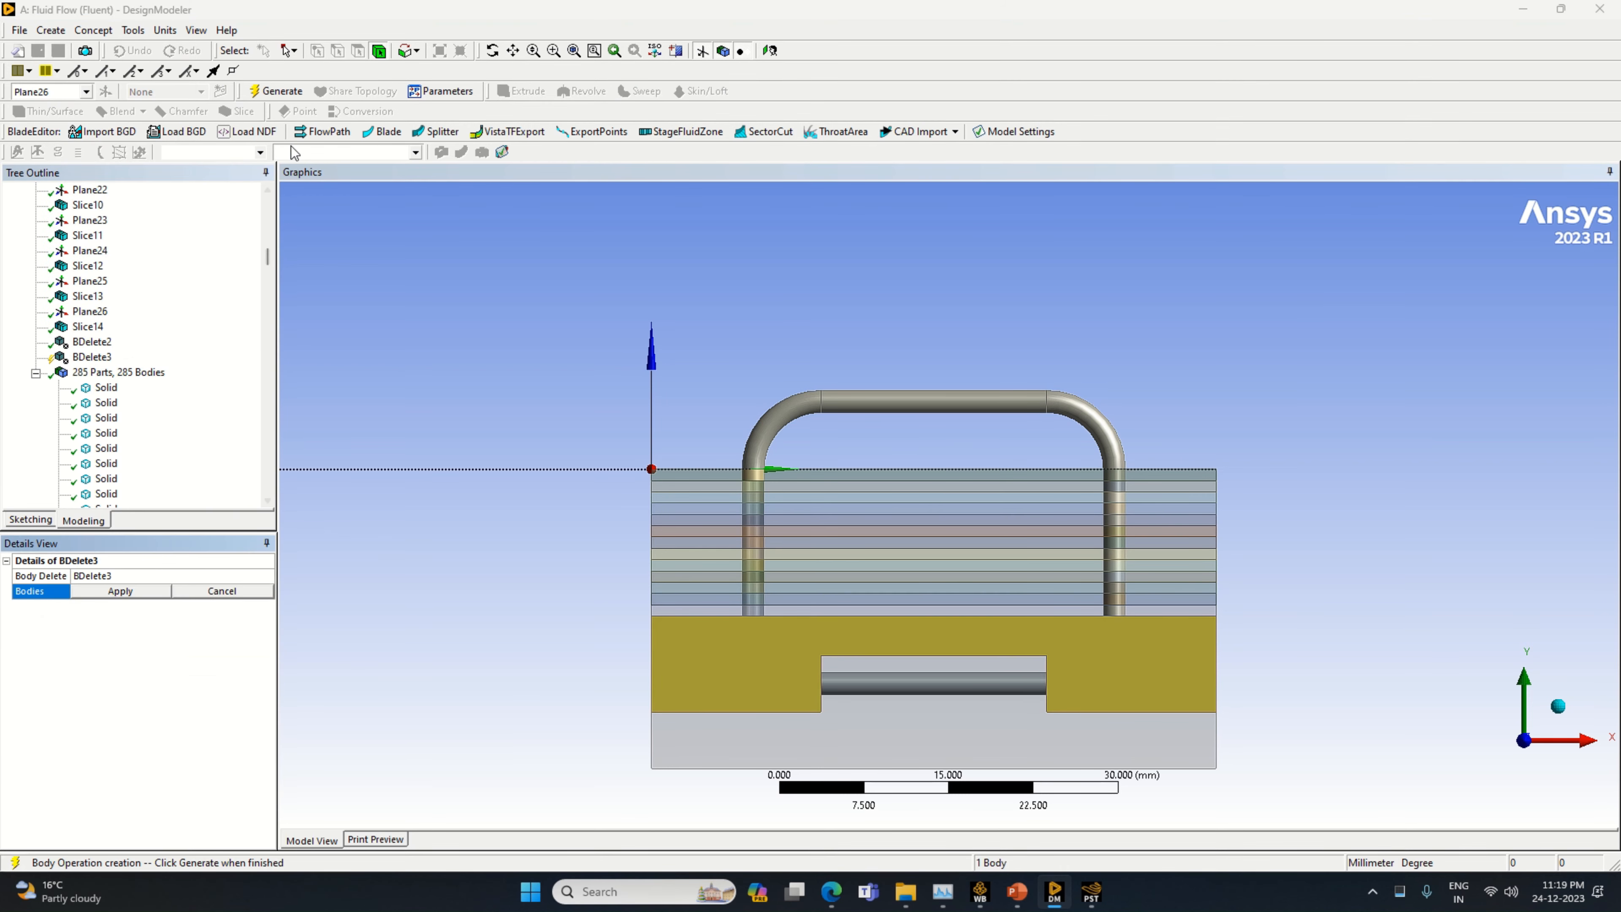
left_click(275, 91)
Delete six alternate sliced layers around the pipes with one Body Delete, leaving evenly spaced fins
middle_click_drag(1549, 627, 1396, 680)
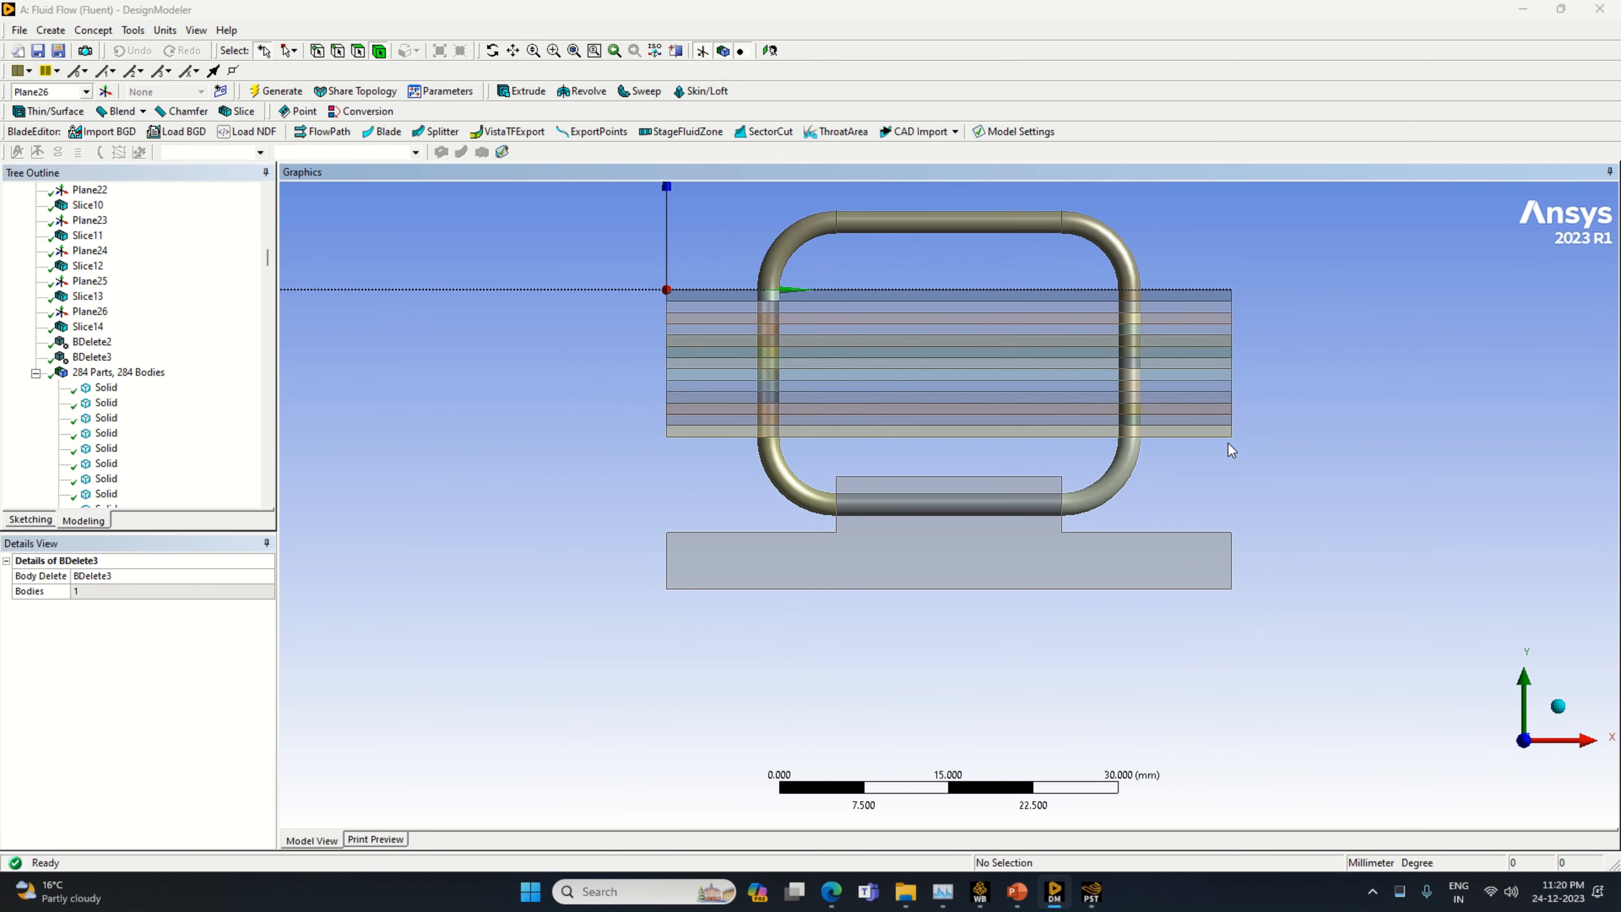
left_click(1202, 418)
left_click(1208, 397, "ctrl")
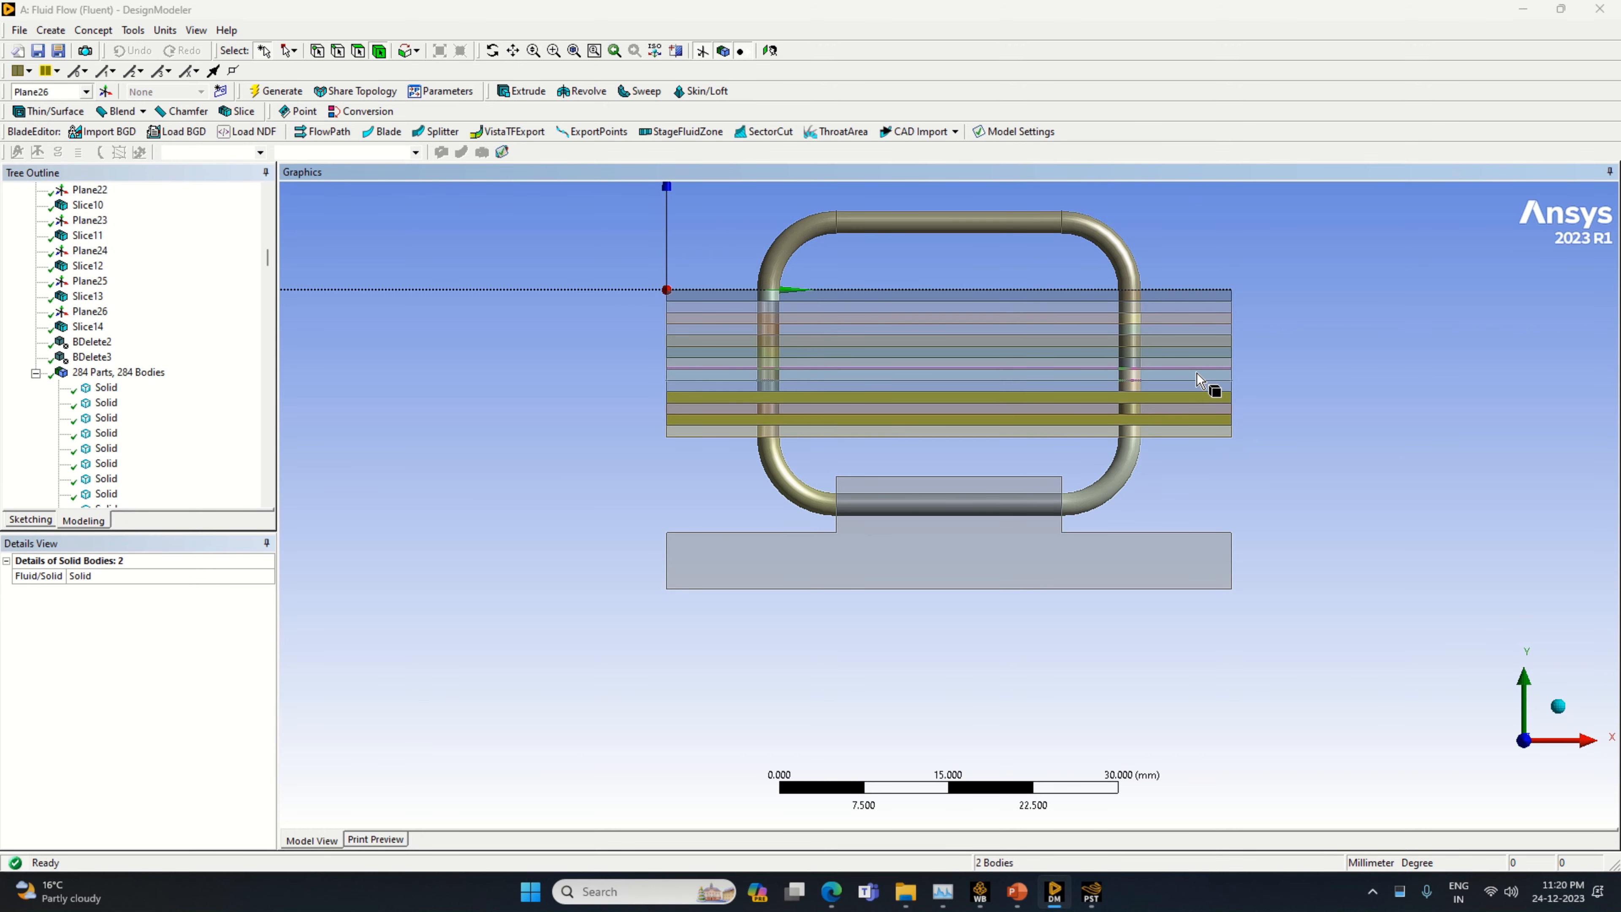
left_click(1199, 374, "ctrl")
left_click(1206, 351, "ctrl")
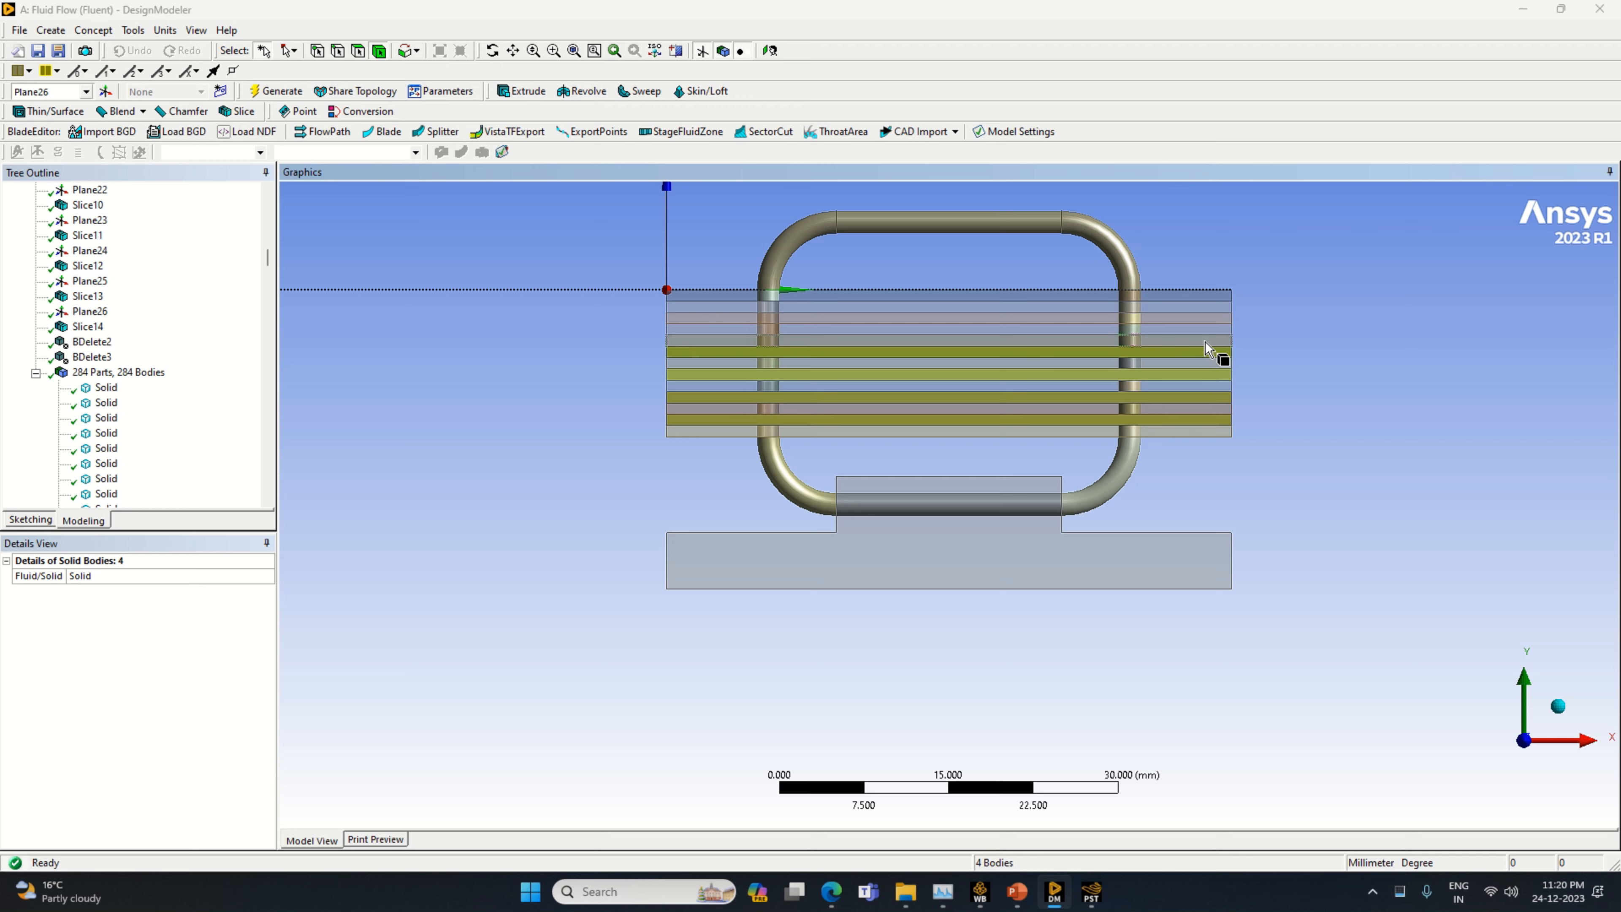
left_click(1207, 330, "ctrl")
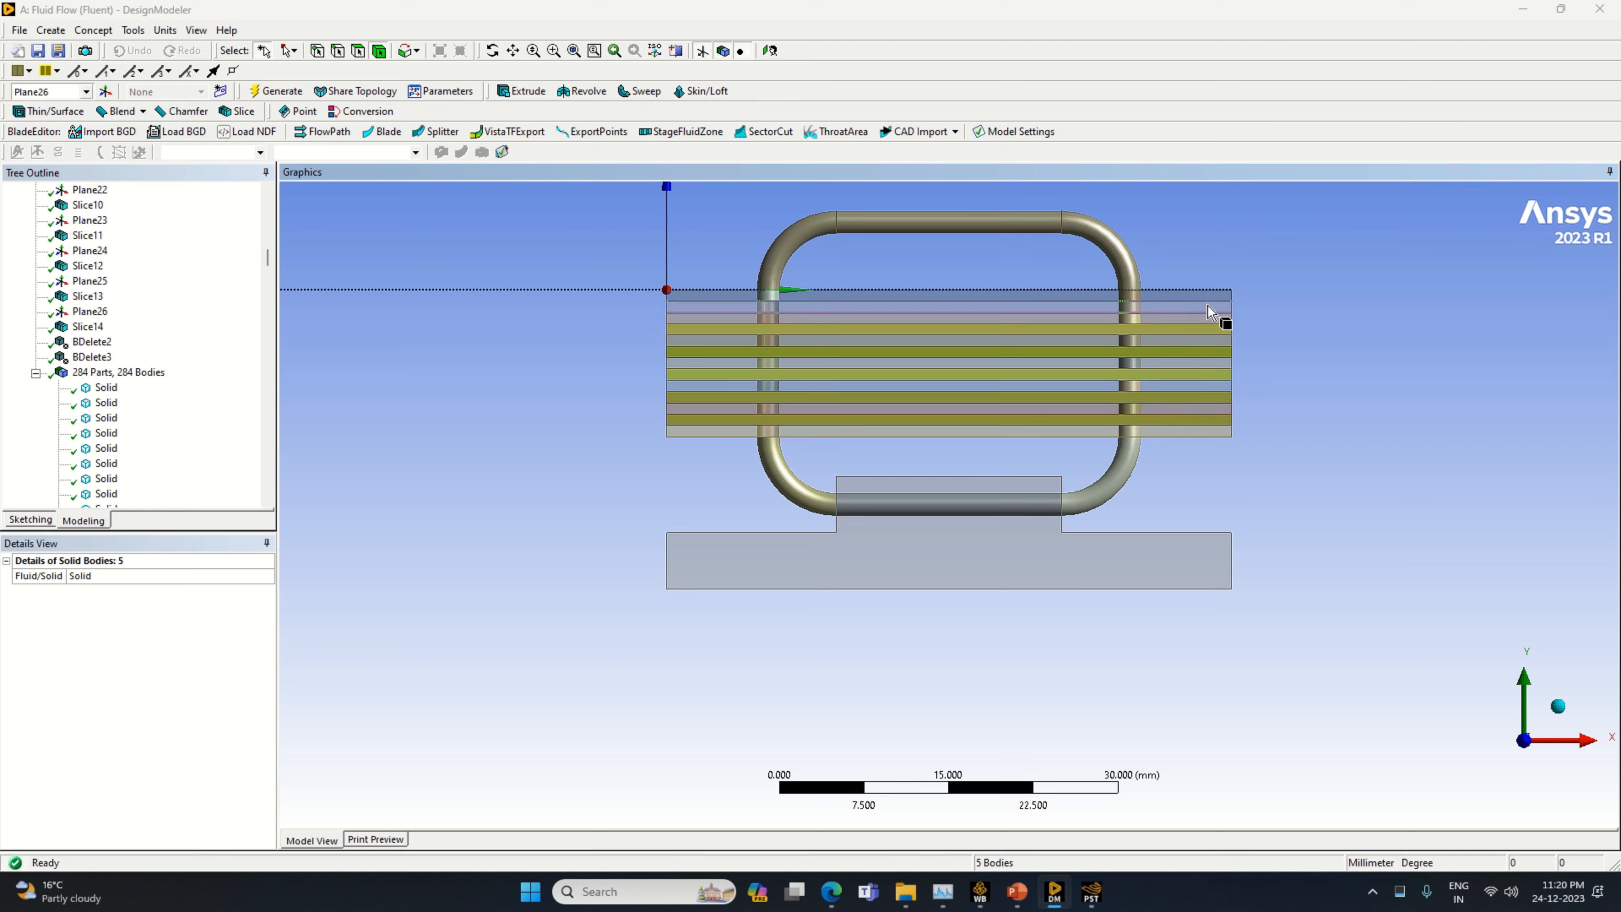
left_click(1208, 305, "ctrl")
left_click(51, 30)
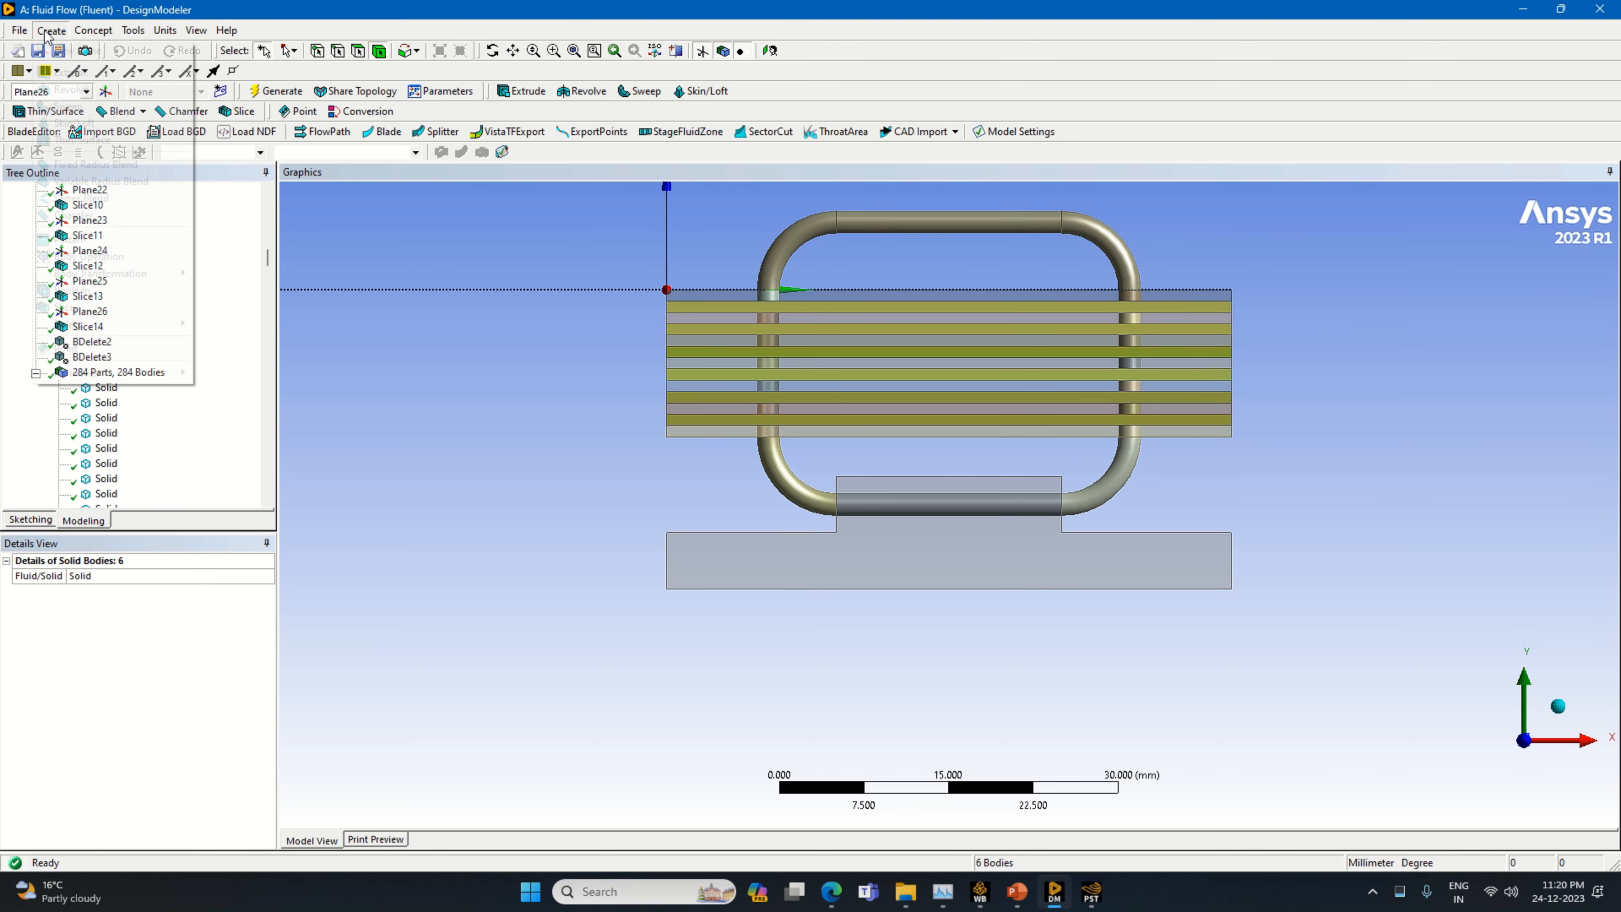
mouse_move(140, 324)
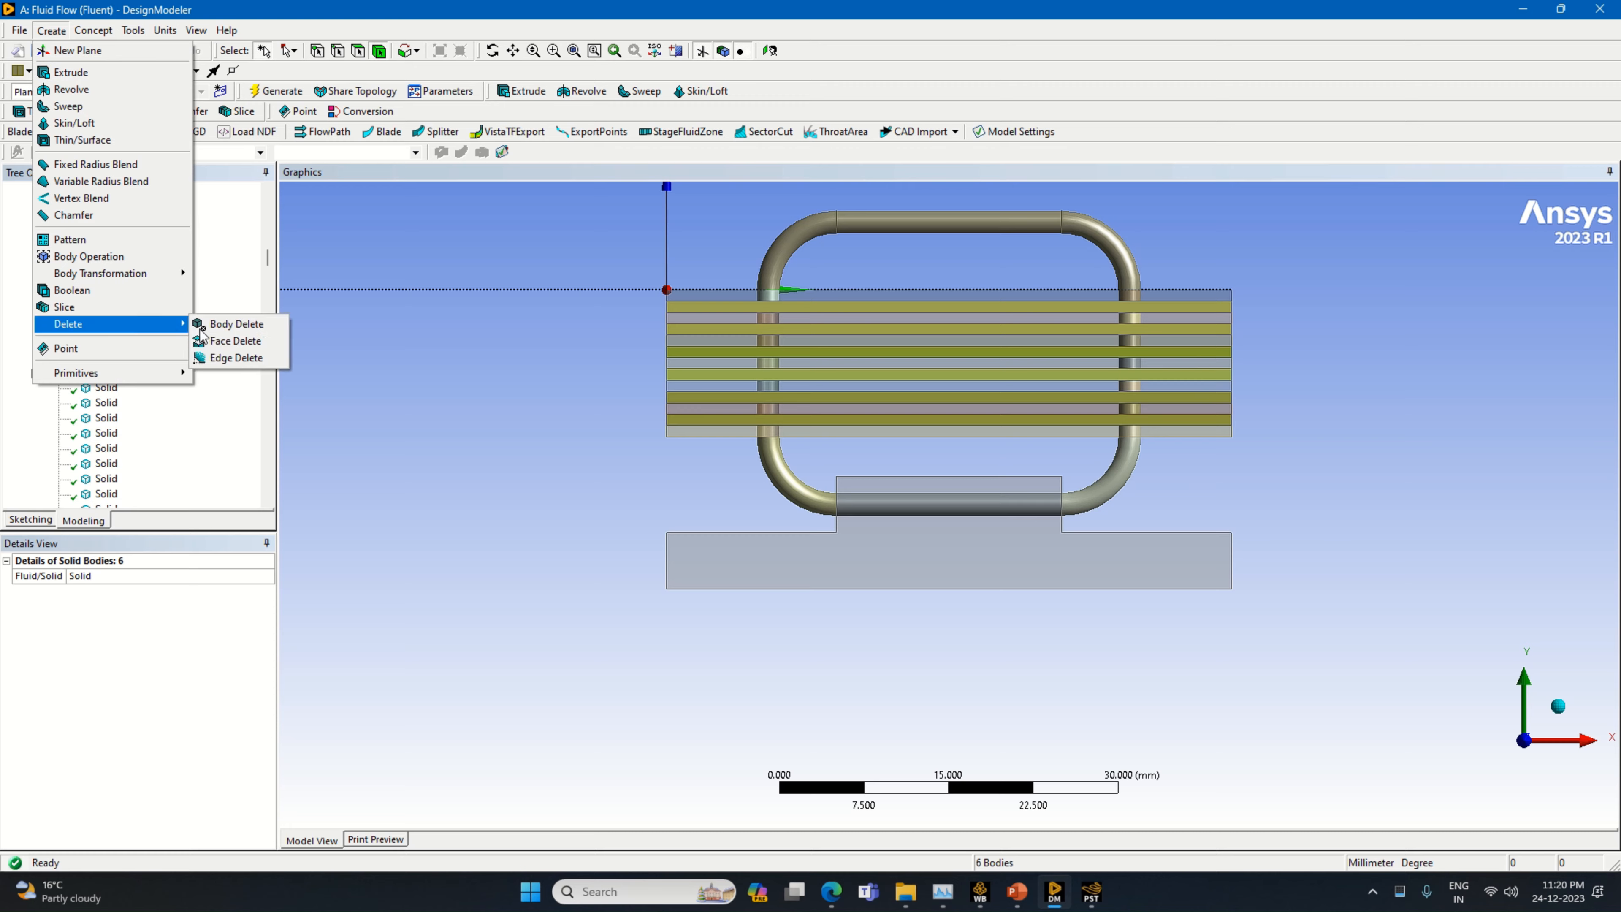
left_click(241, 324)
left_click(128, 592)
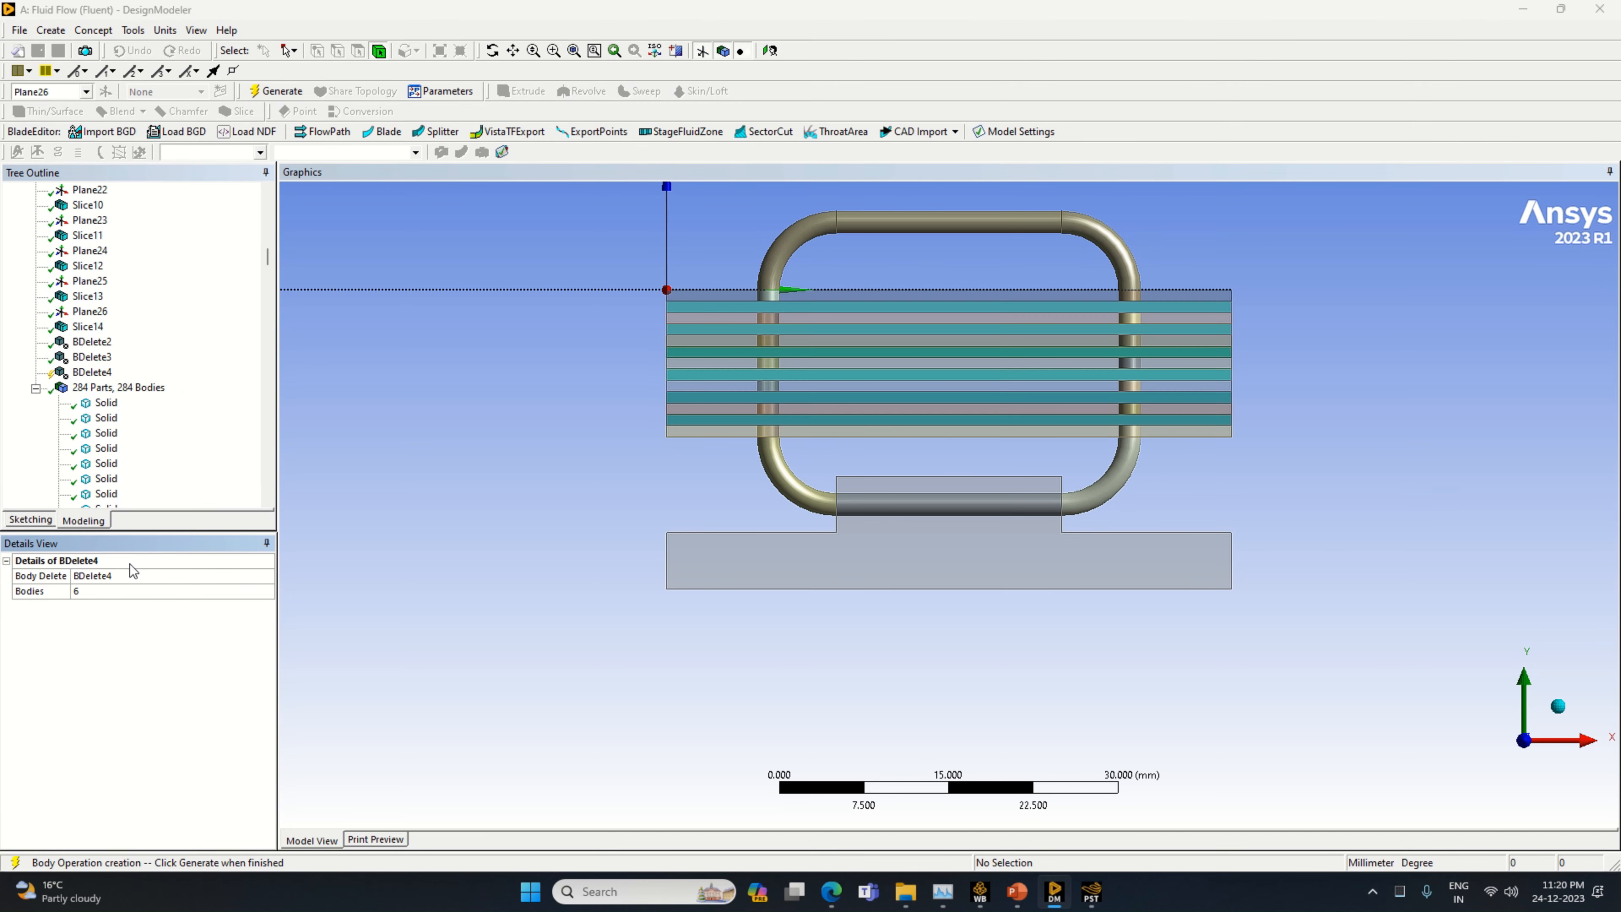
left_click(276, 90)
Rename the stepped base block body as Processor
mouse_move(1347, 569)
middle_mouse_down()
mouse_move(1308, 565)
mouse_move(1242, 654)
mouse_move(1260, 568)
mouse_move(1371, 561)
mouse_move(1337, 576)
mouse_move(1271, 561)
mouse_move(1350, 566)
middle_mouse_up()
left_click(1554, 705)
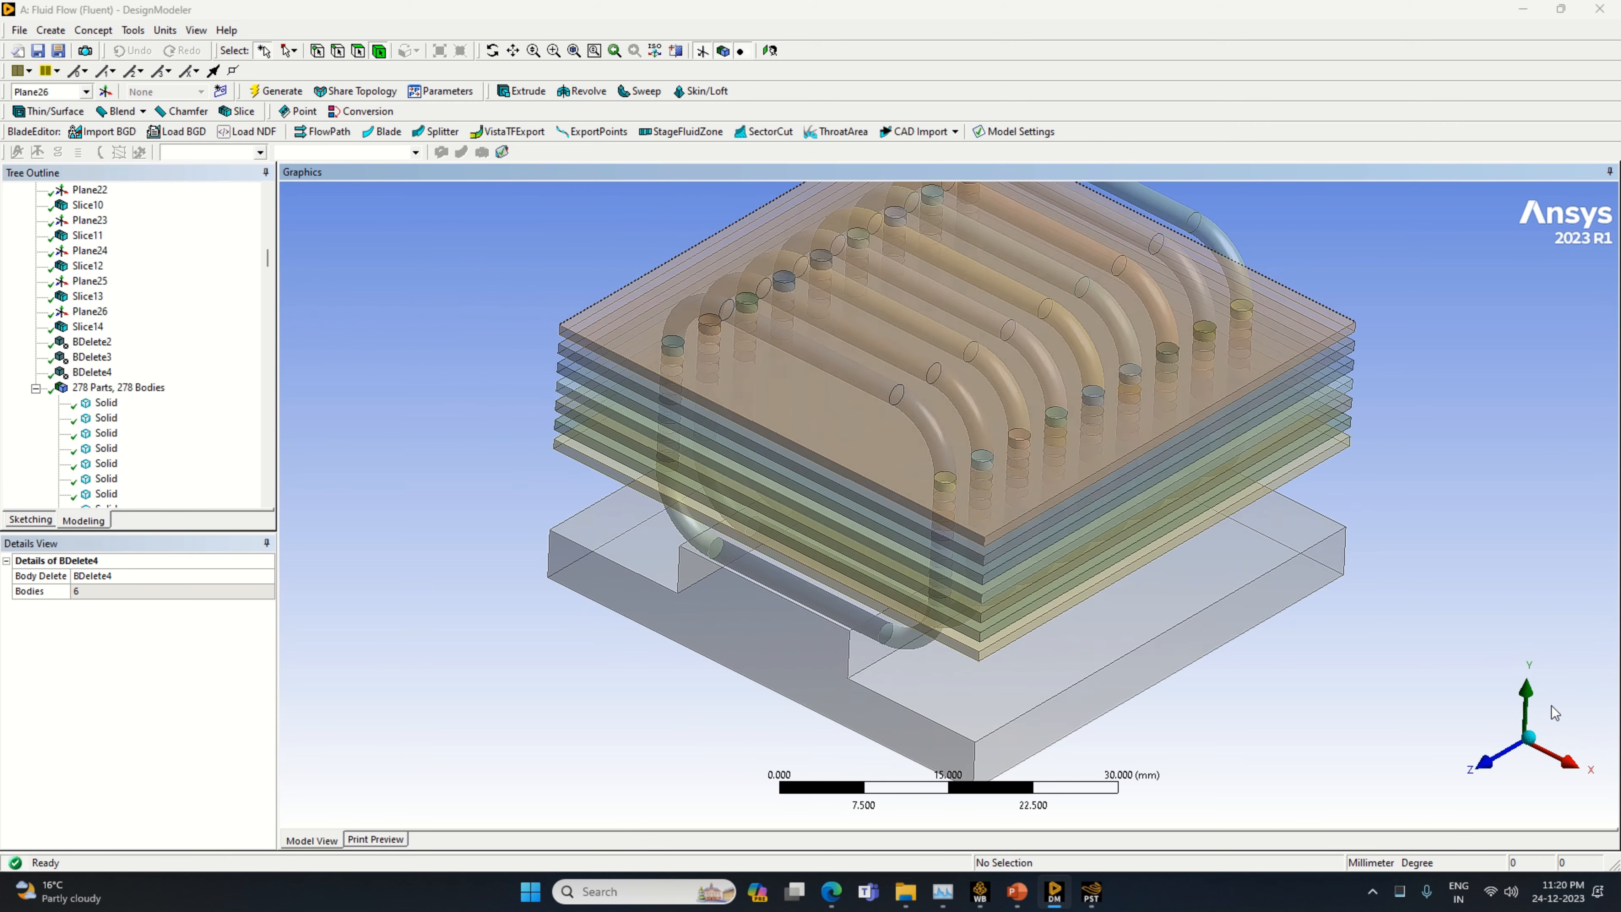
left_click(1470, 790)
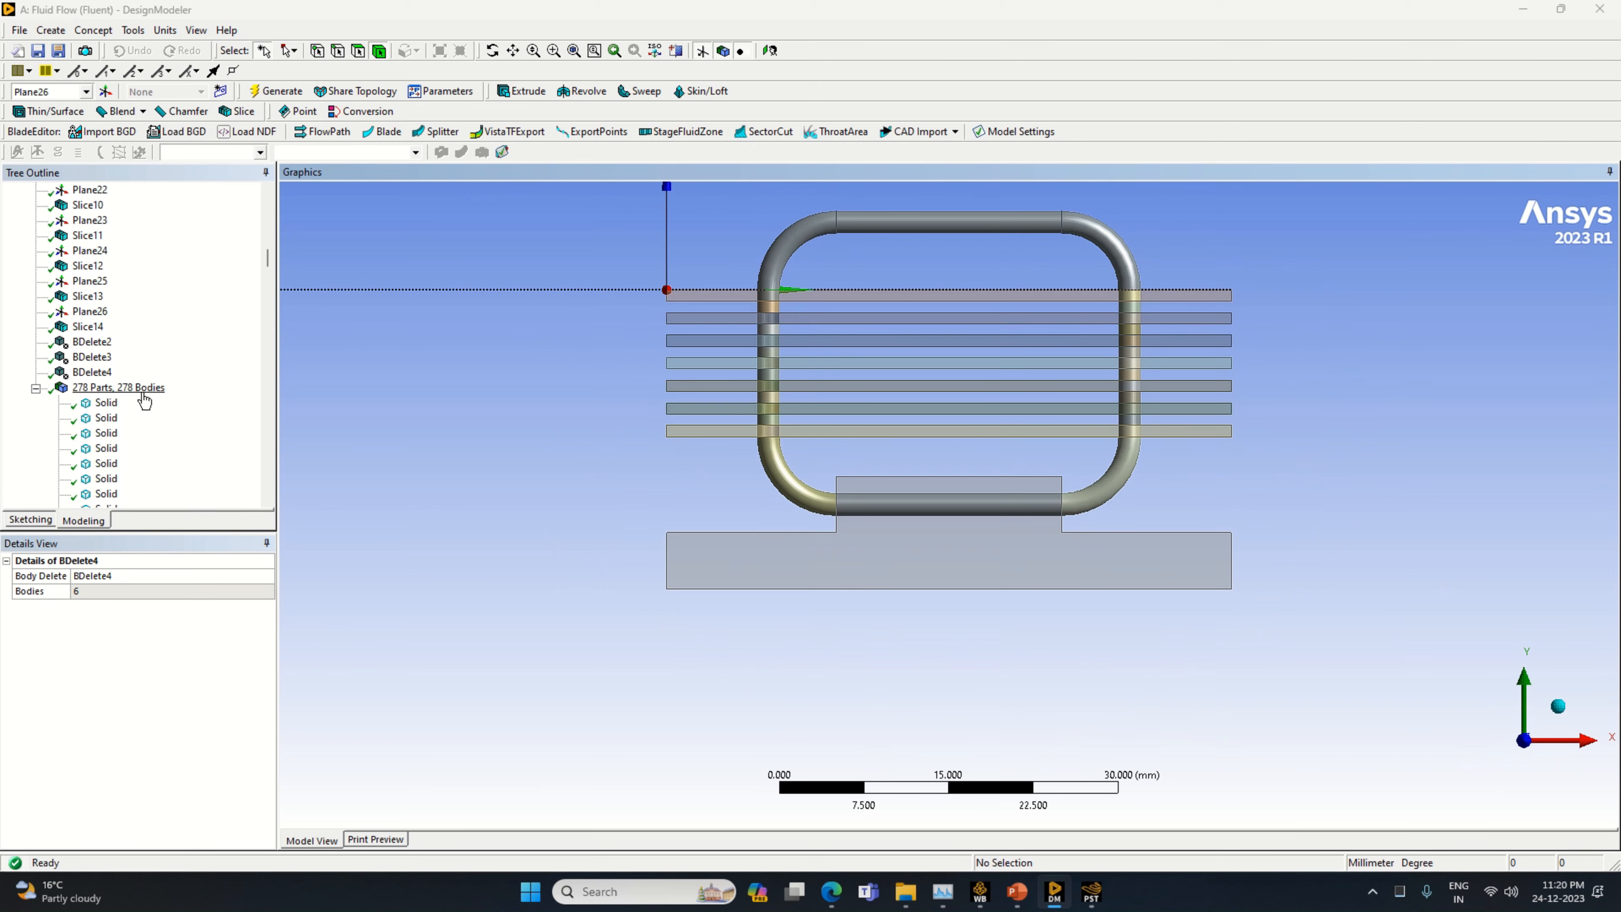
scroll(108, 431, "down", 3)
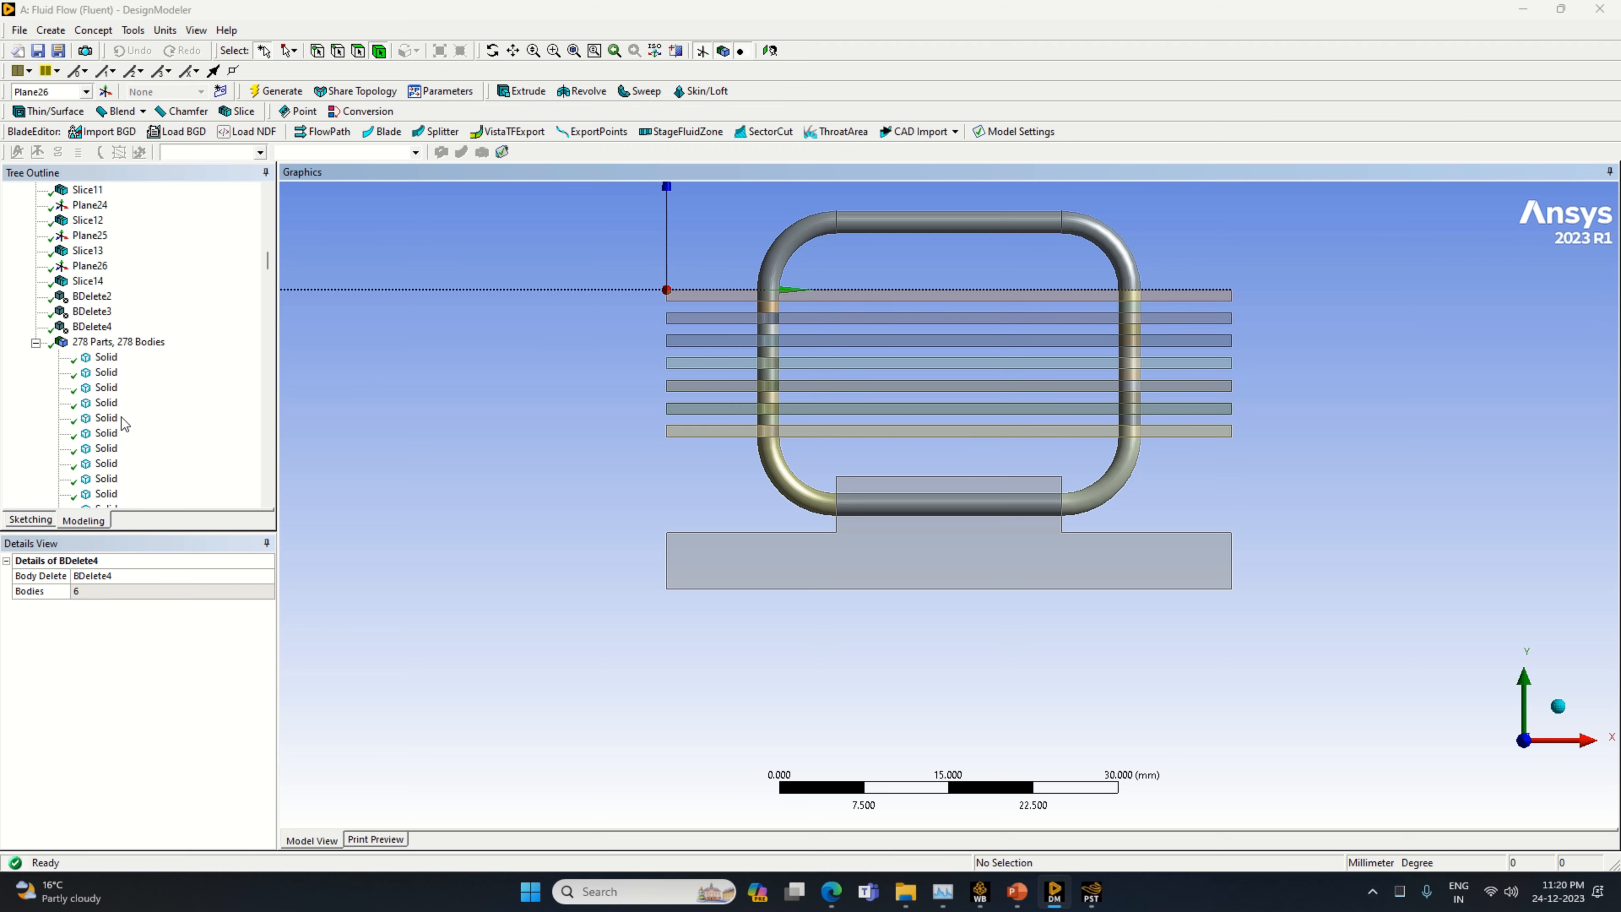
left_click(106, 267)
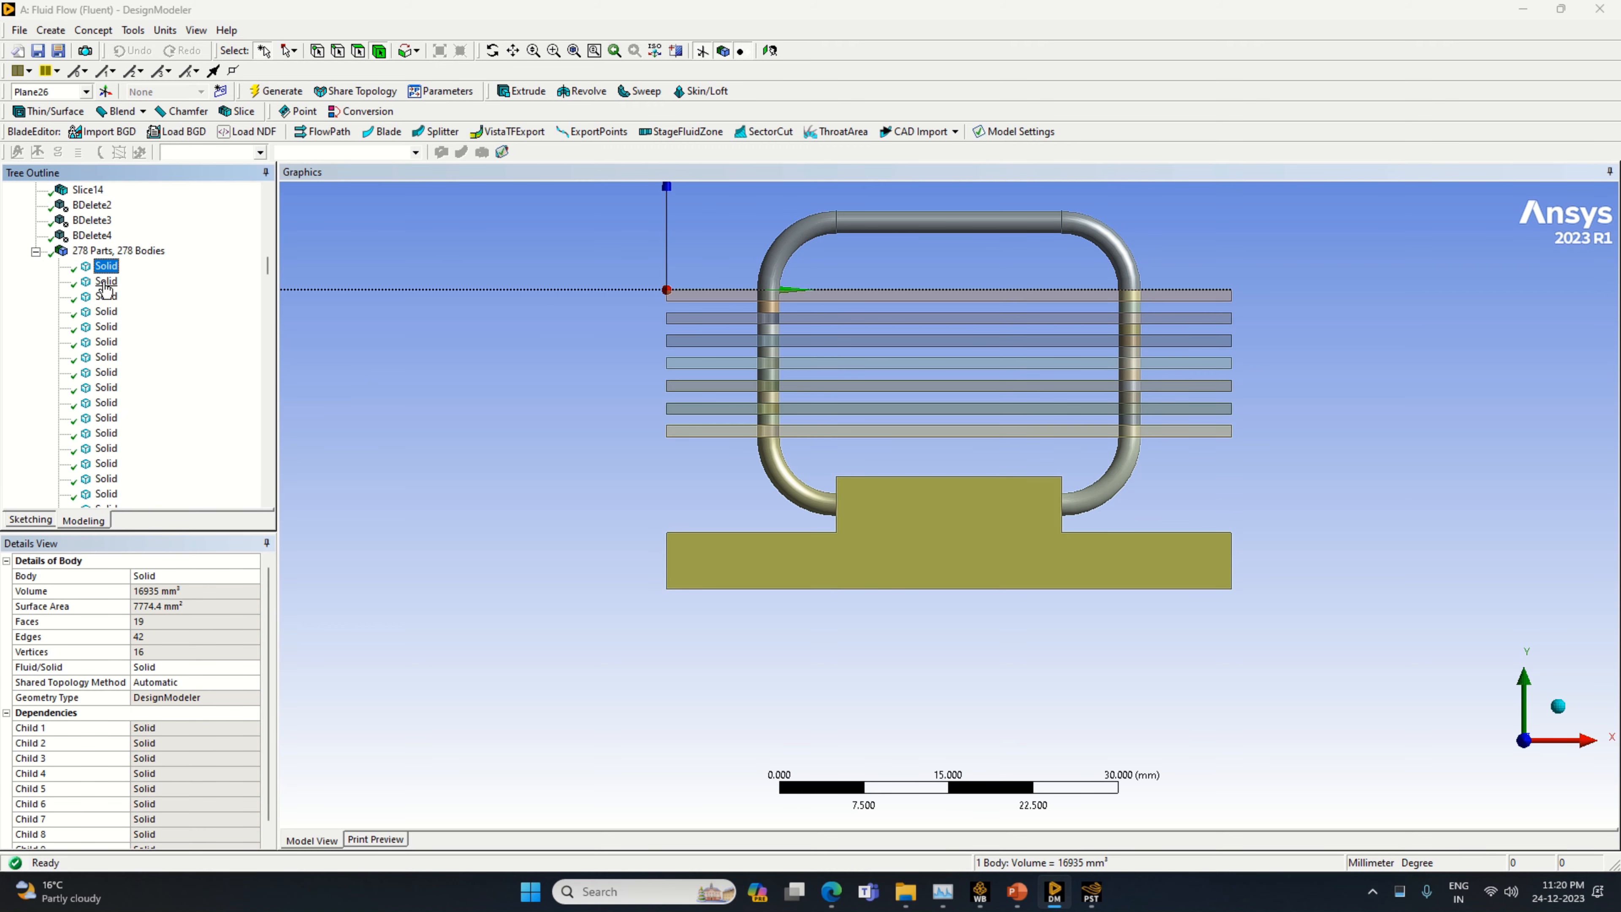
right_click(147, 331)
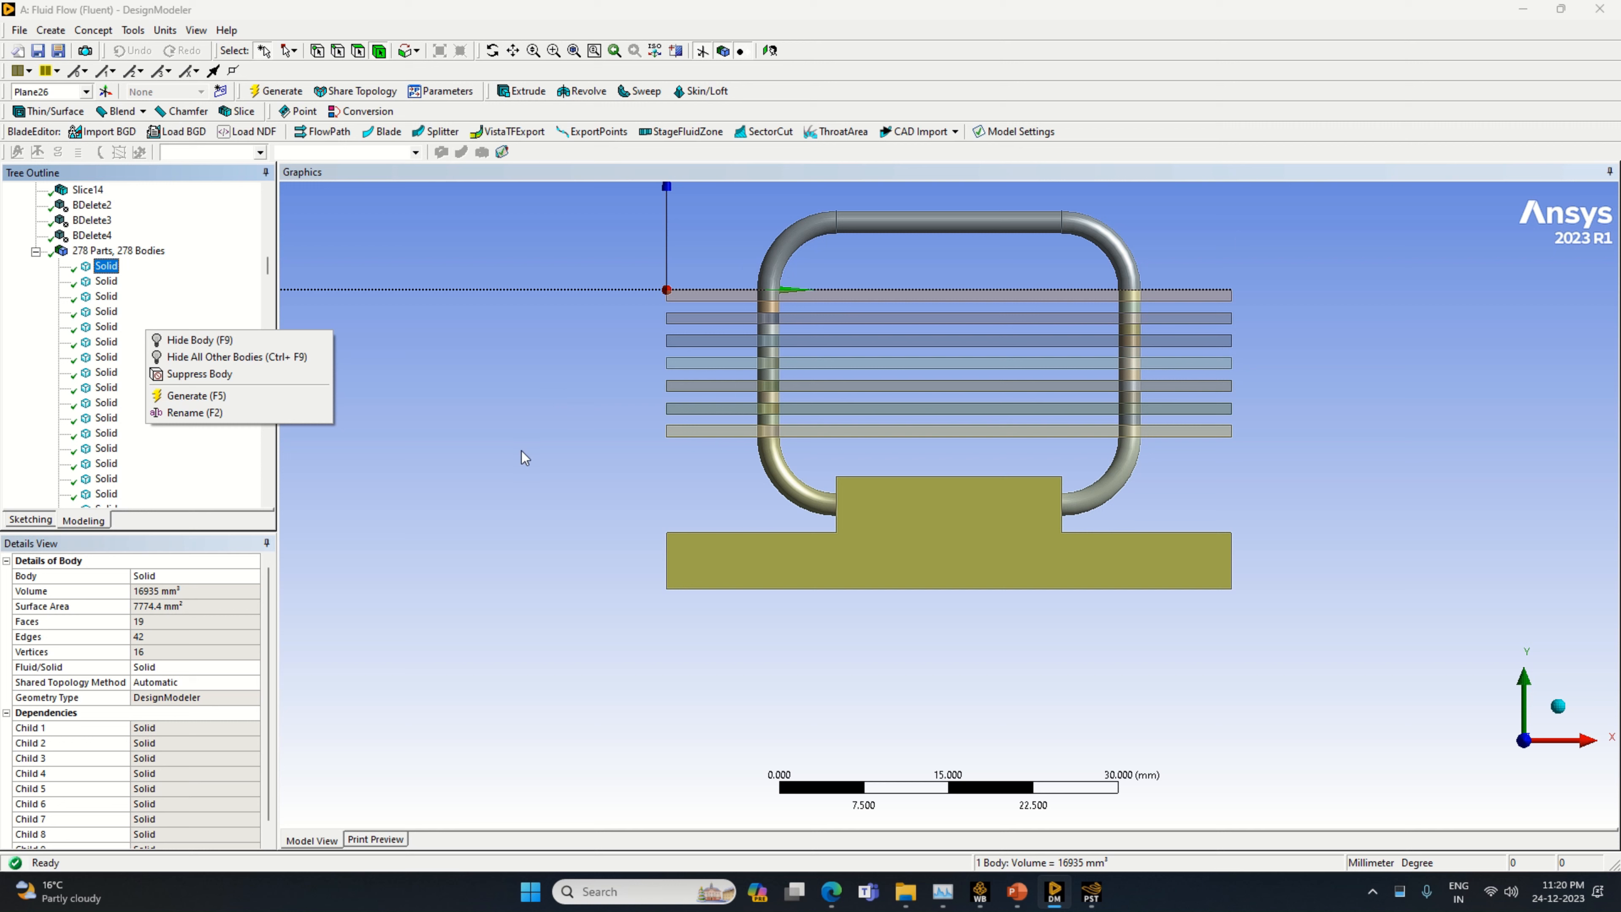
left_click(298, 415)
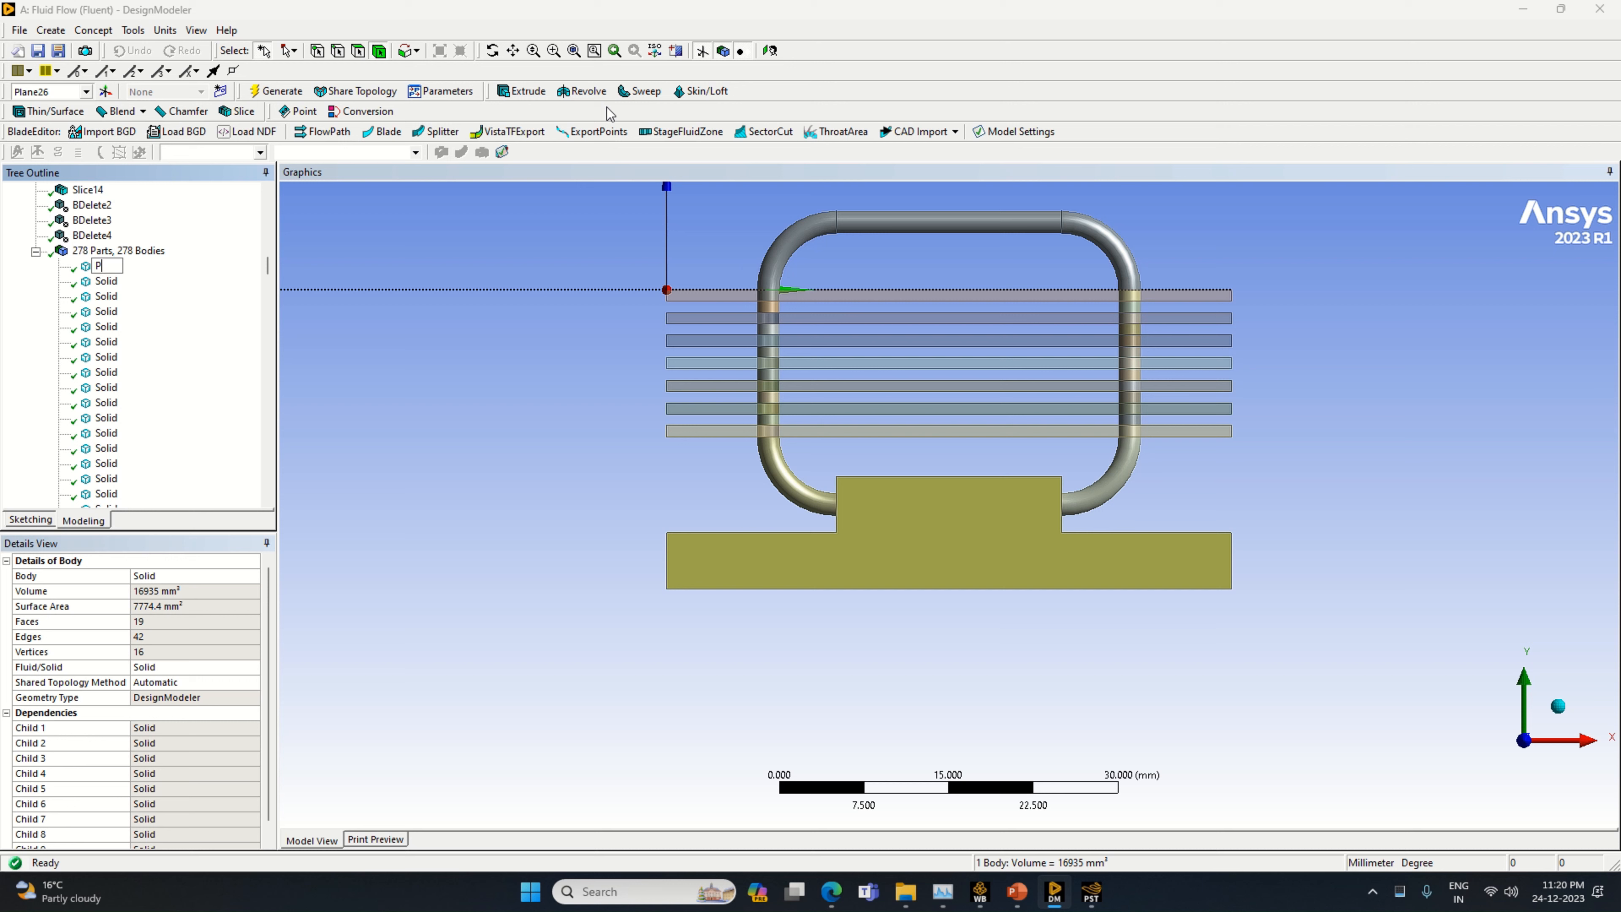
key("Return")
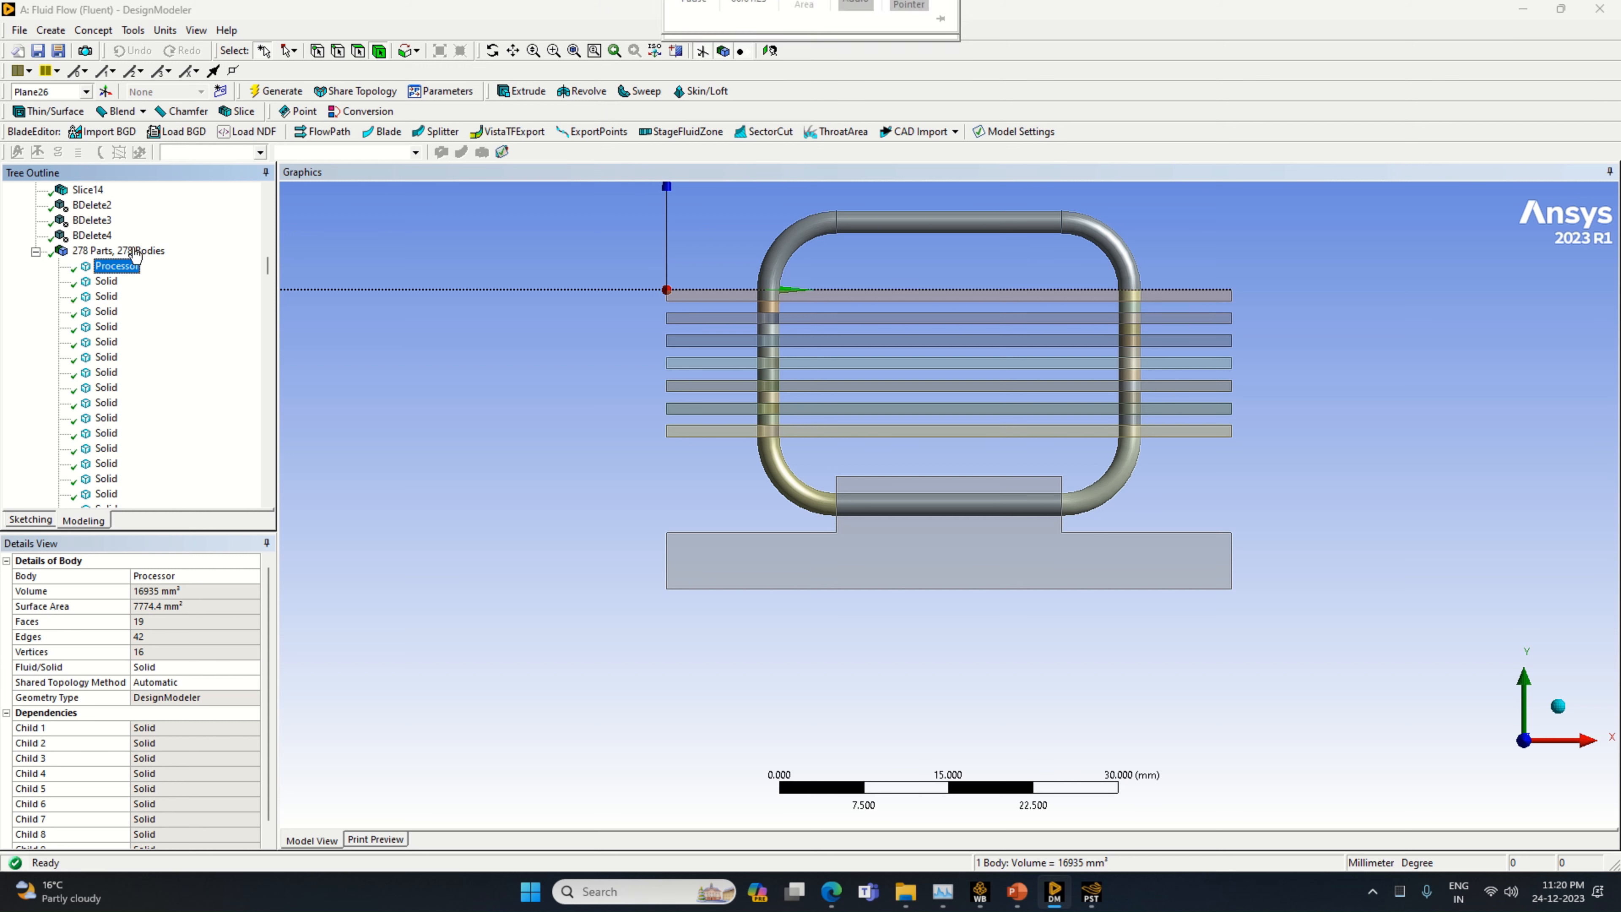
Rename the stepped base block body as Processor Contact
left_click(119, 272)
right_click(120, 268)
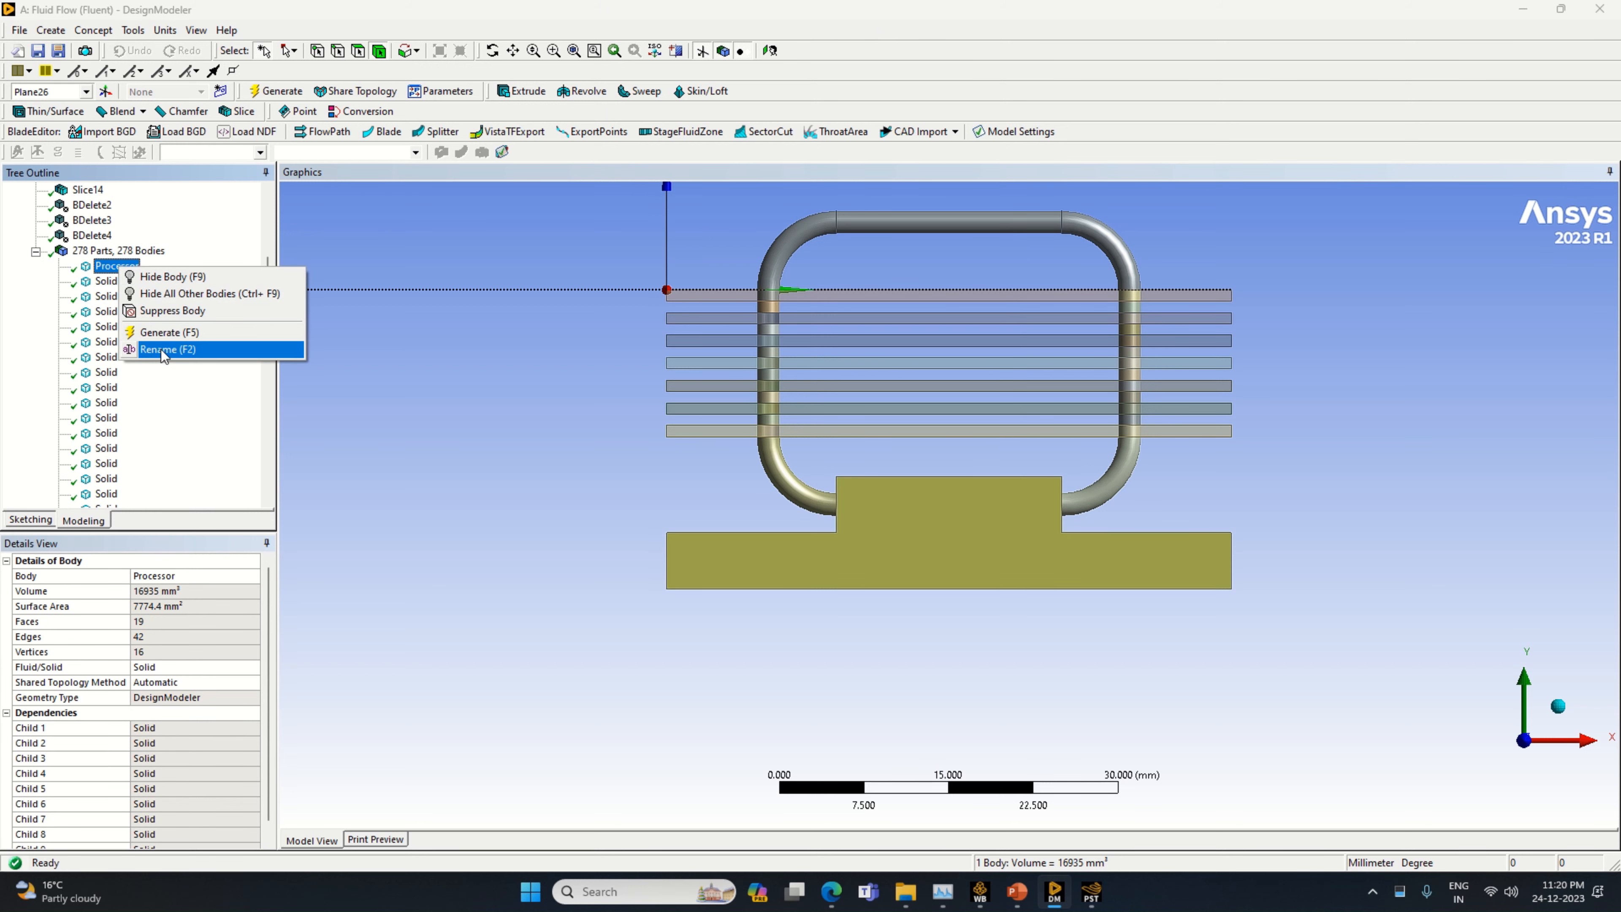
left_click(159, 350)
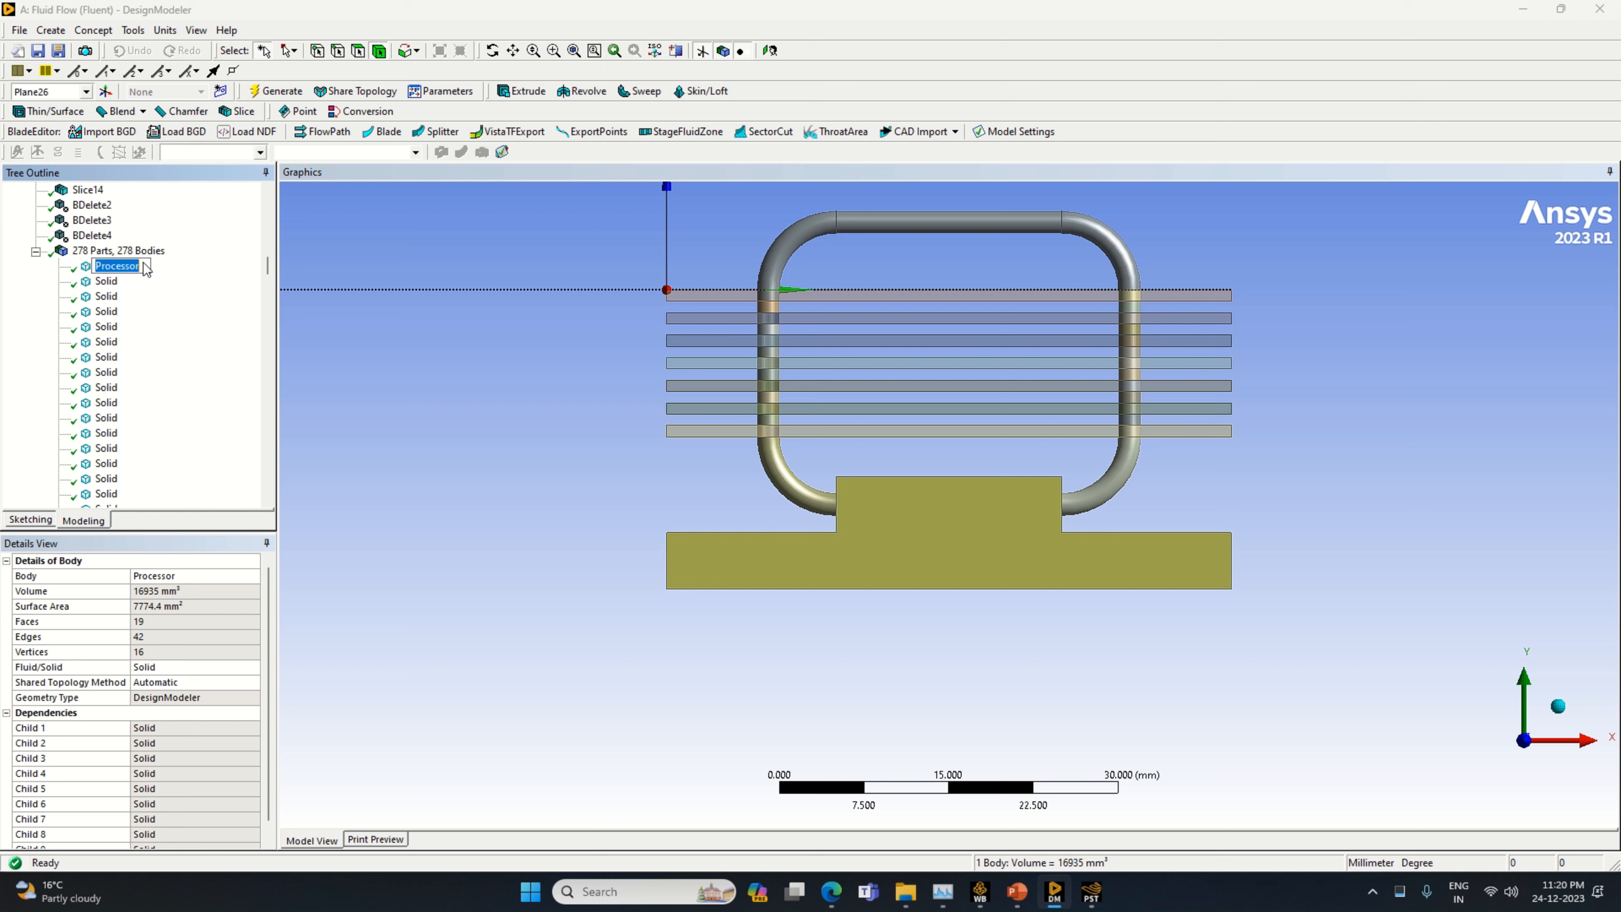
type("P")
key("Return")
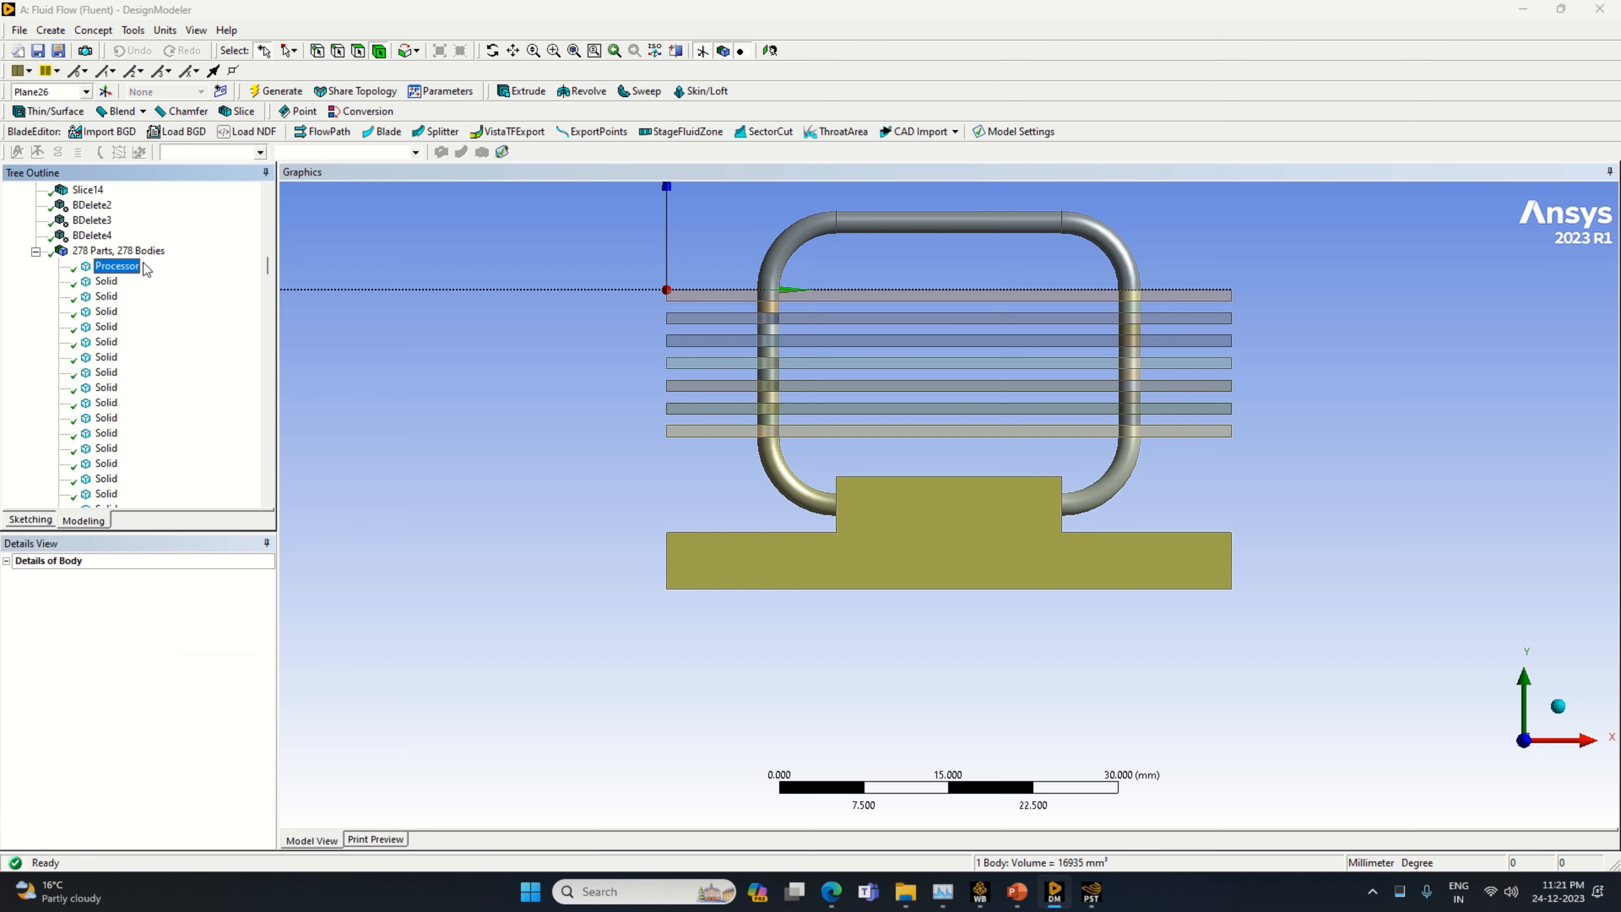
Hide the seven fin plate bodies so that only the pipes and the base block are shown
left_click(107, 283)
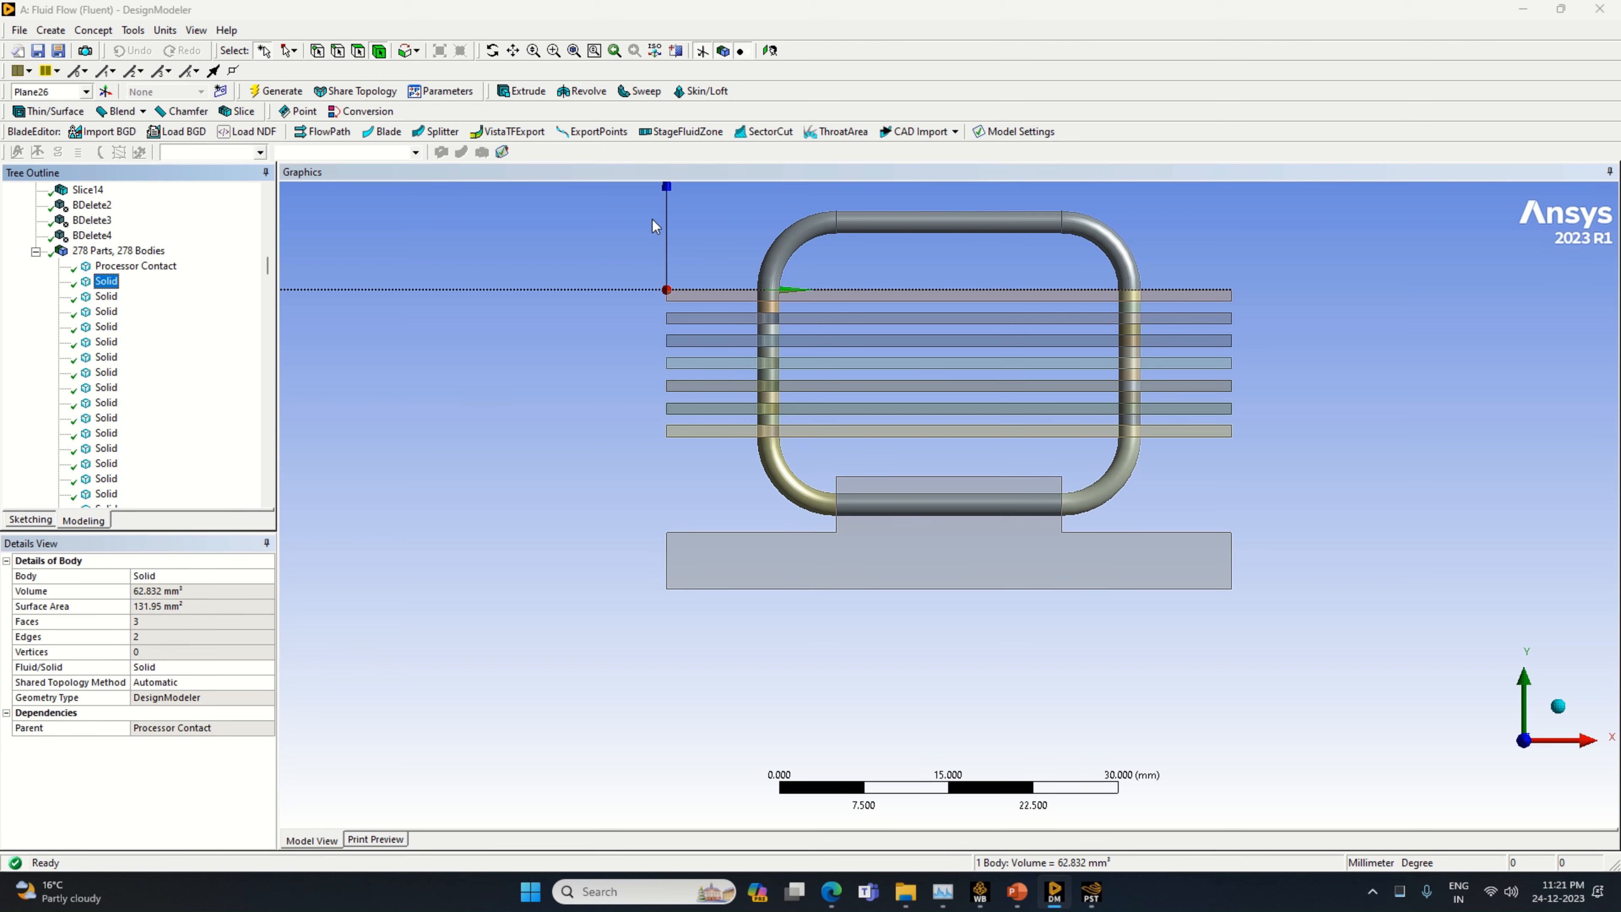
left_click_drag(714, 296, 706, 433)
middle_click_drag(590, 399, 662, 383)
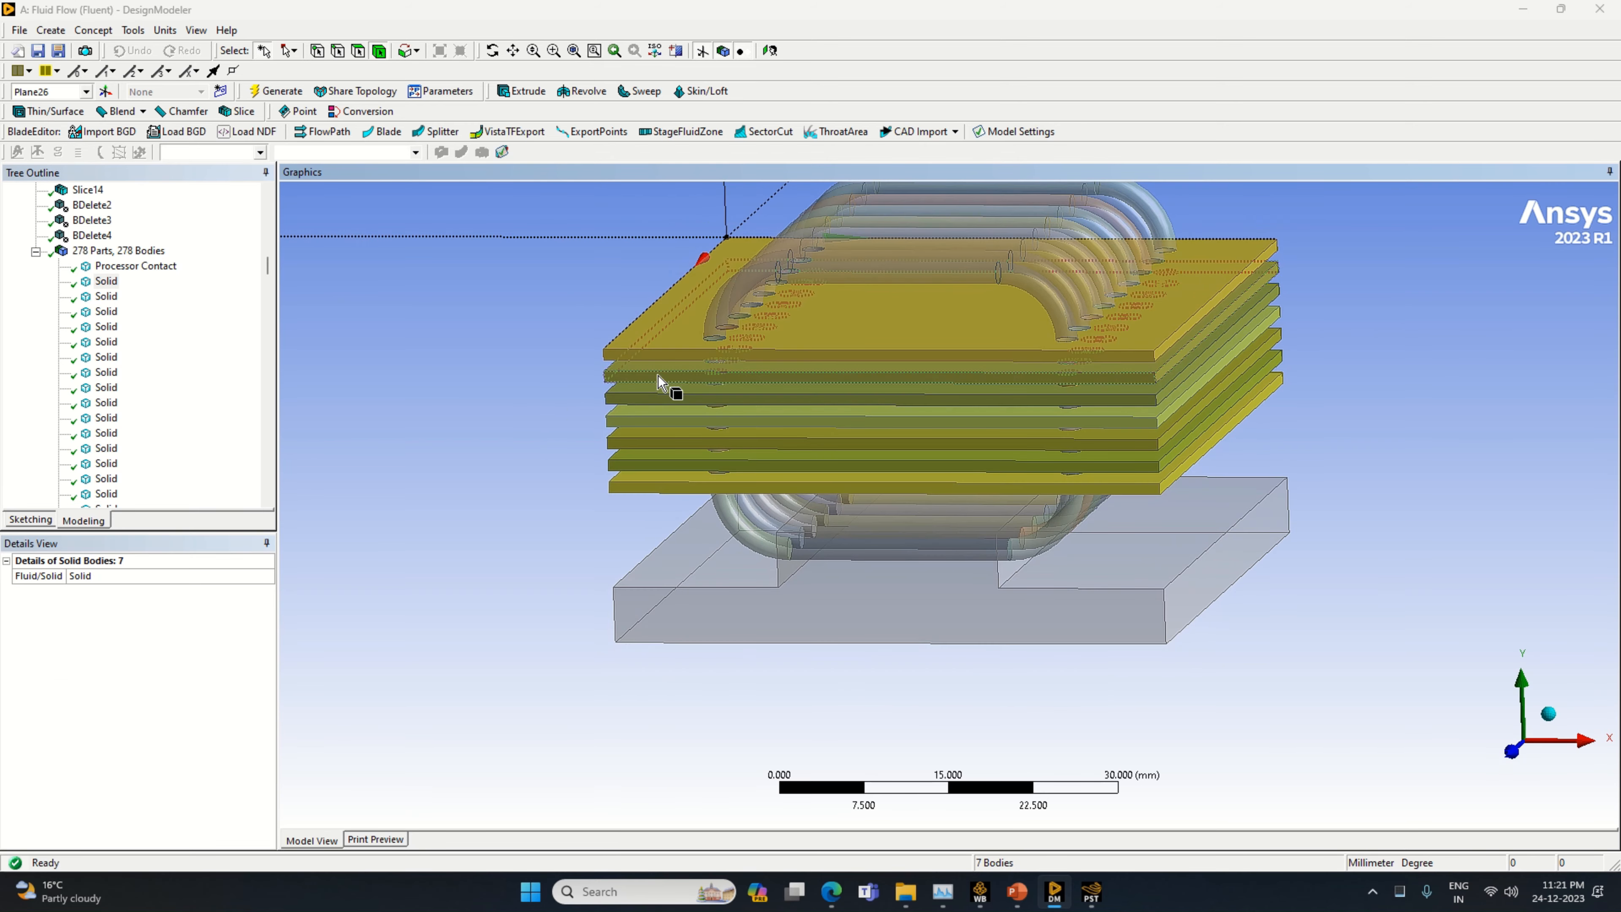
right_click(665, 359)
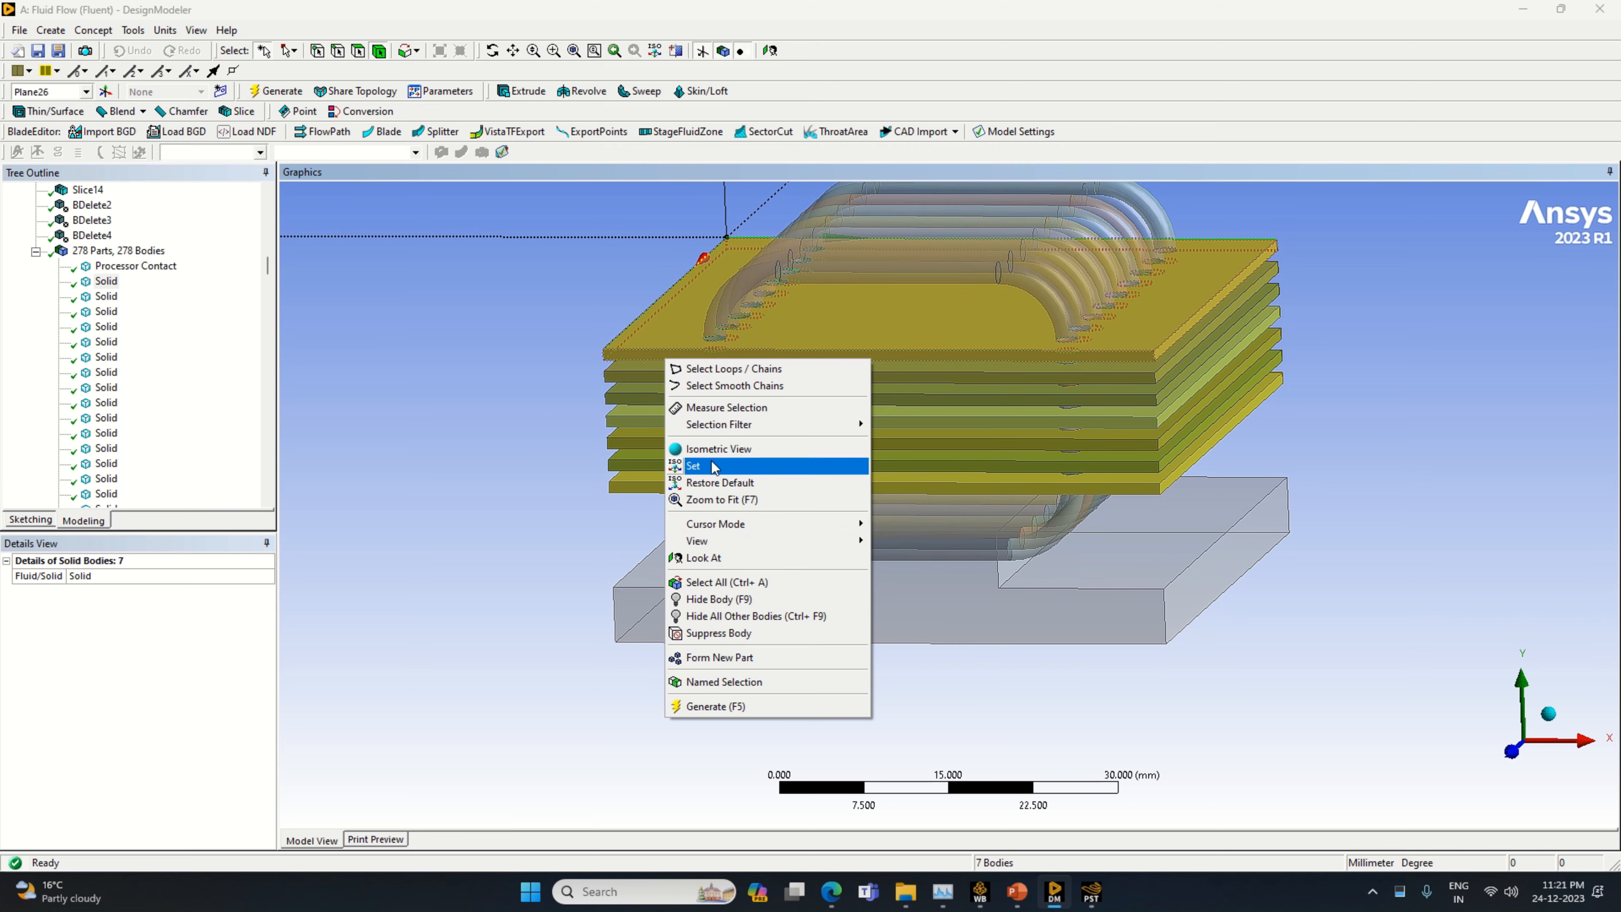
left_click(727, 599)
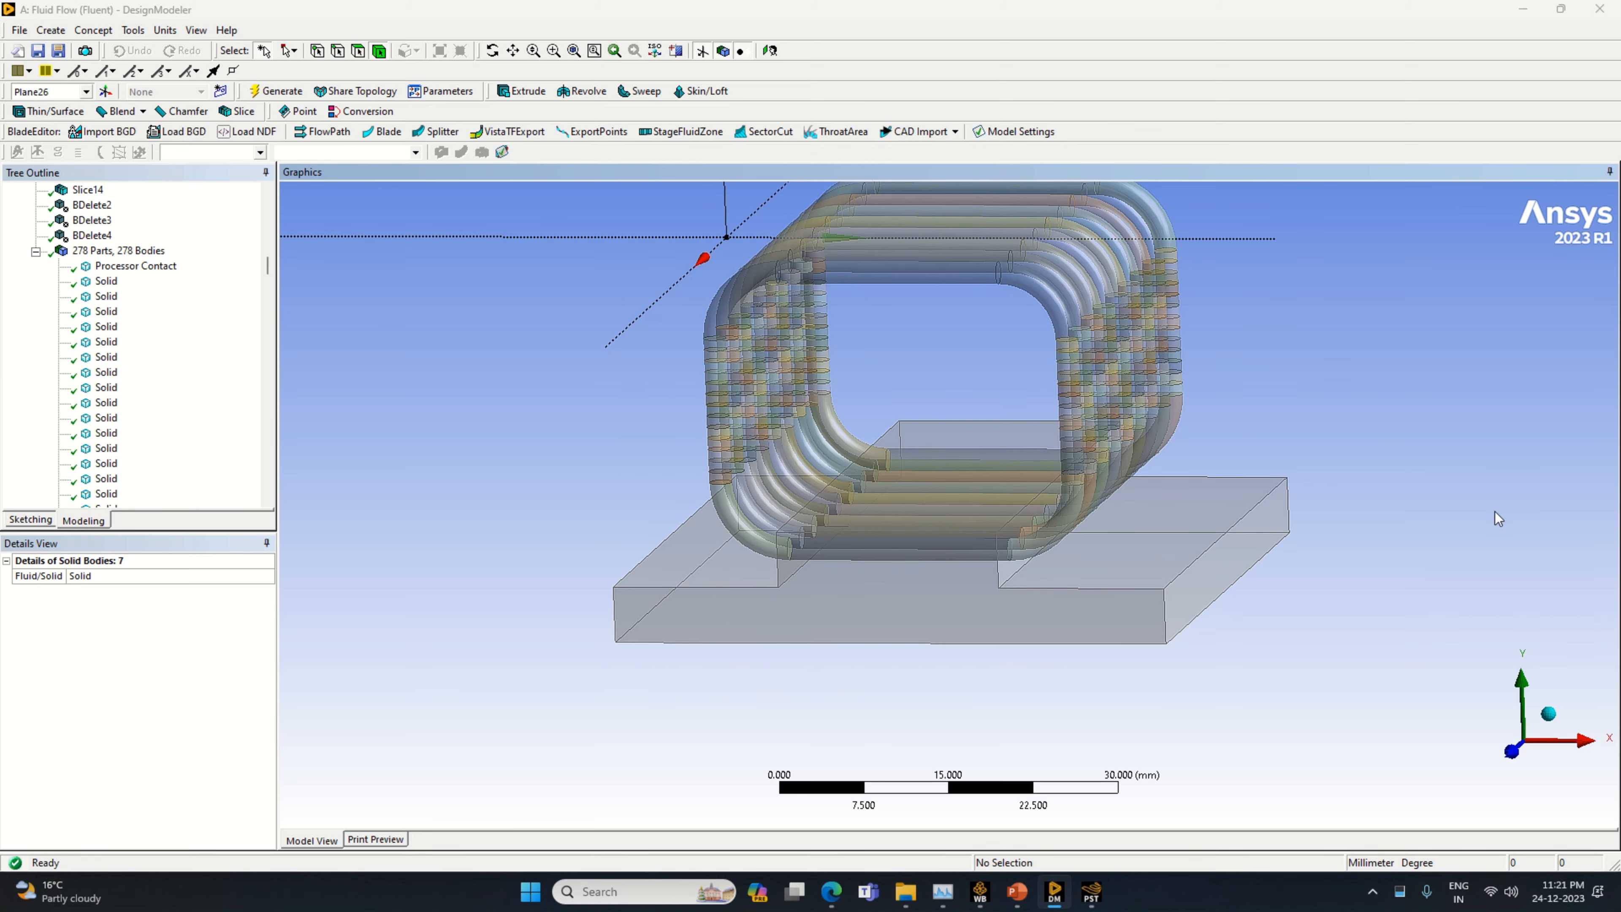
middle_click_drag(1435, 447, 1302, 420)
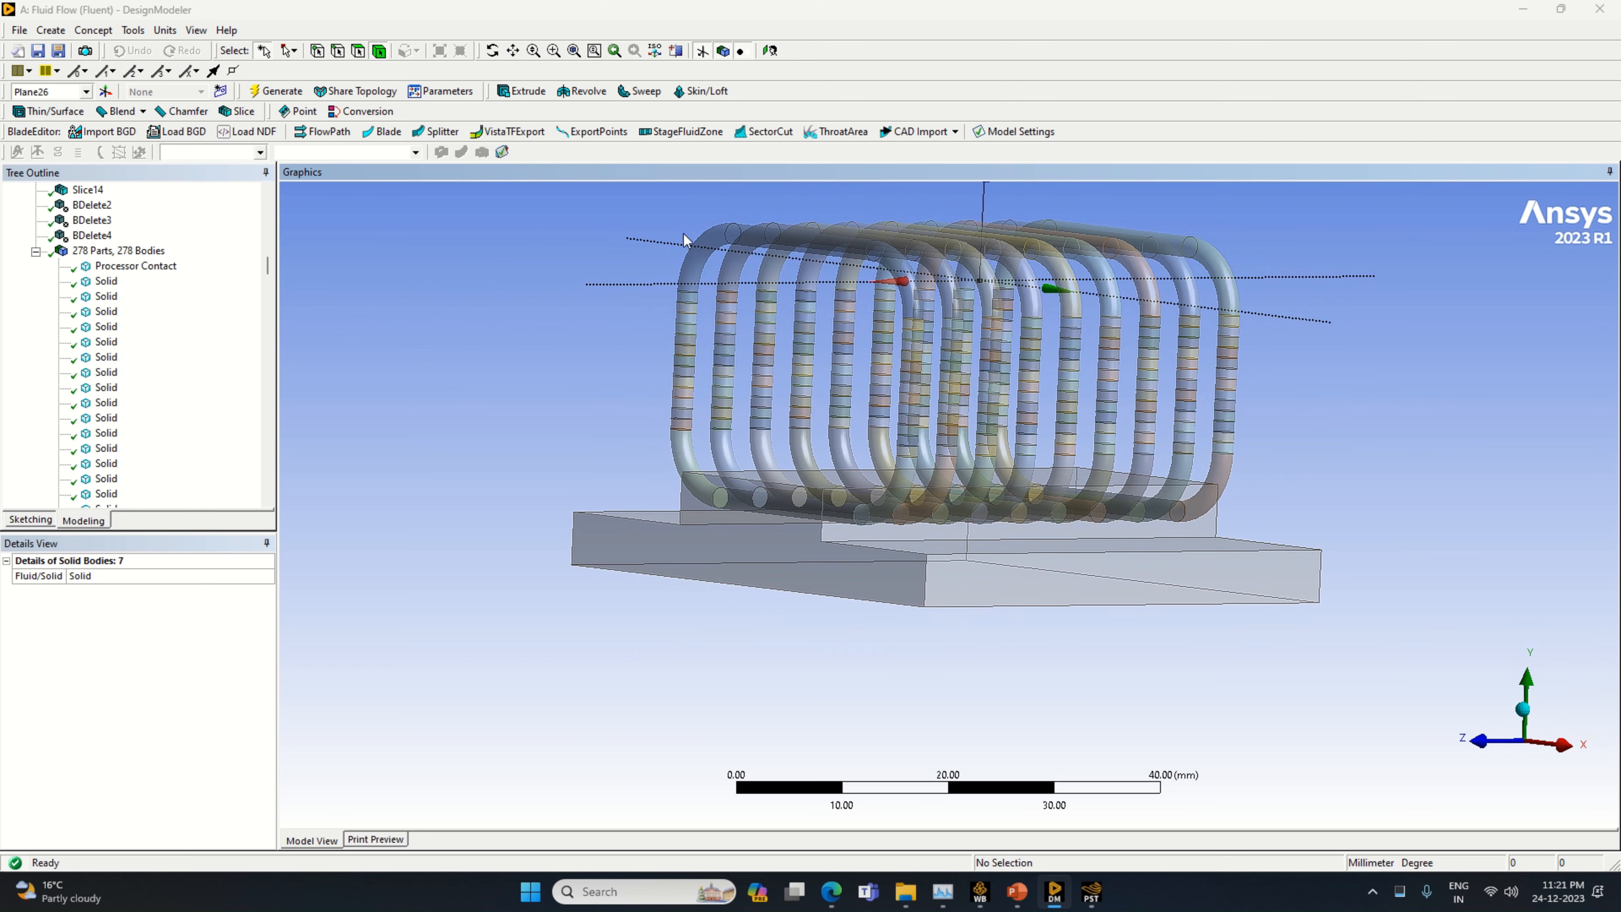
Unite the sliced segments of the outermost pipe loop at the +Z end with a Boolean, leaving out its bottom segment
left_click(64, 33)
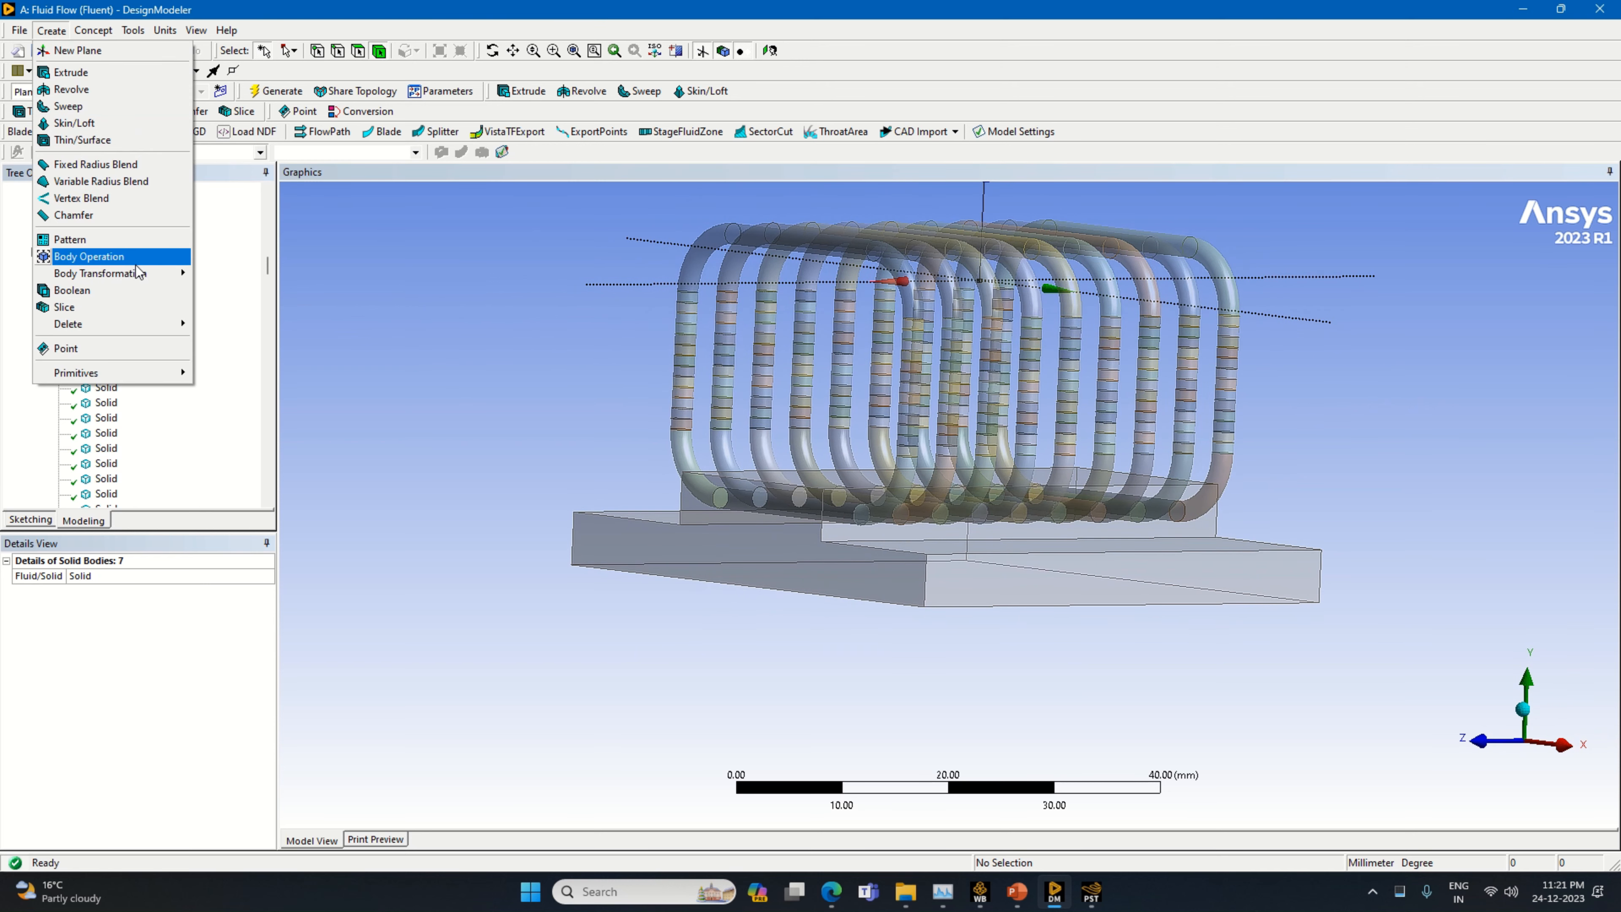
left_click(108, 287)
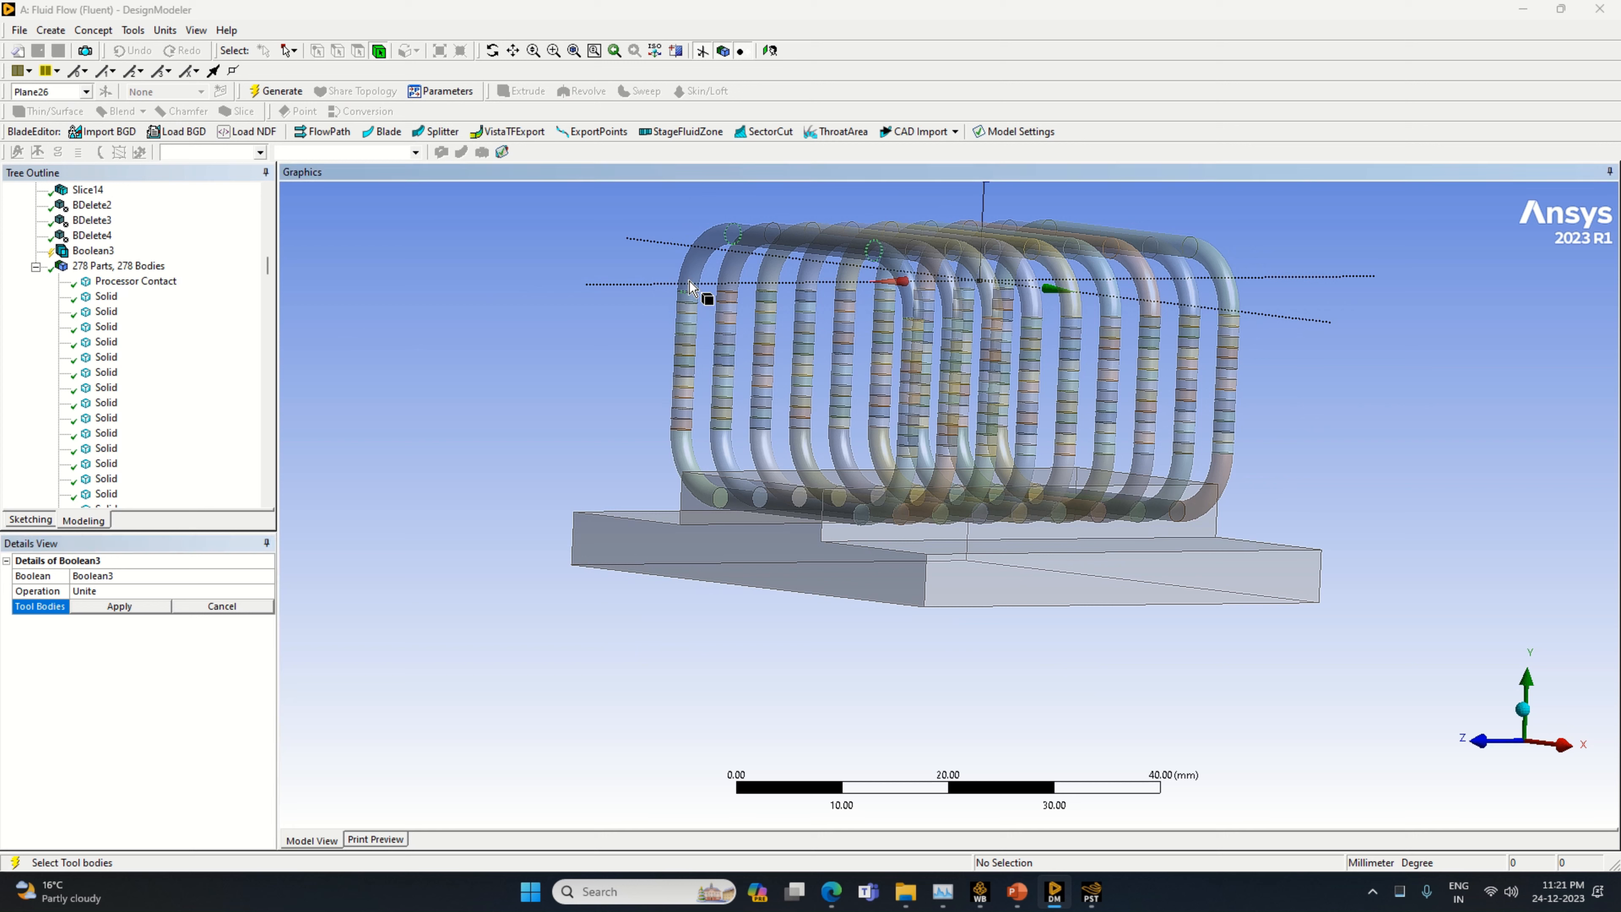
mouse_move(689, 300)
left_mouse_down()
mouse_move(696, 272)
mouse_move(680, 424)
mouse_move(697, 467)
left_mouse_up()
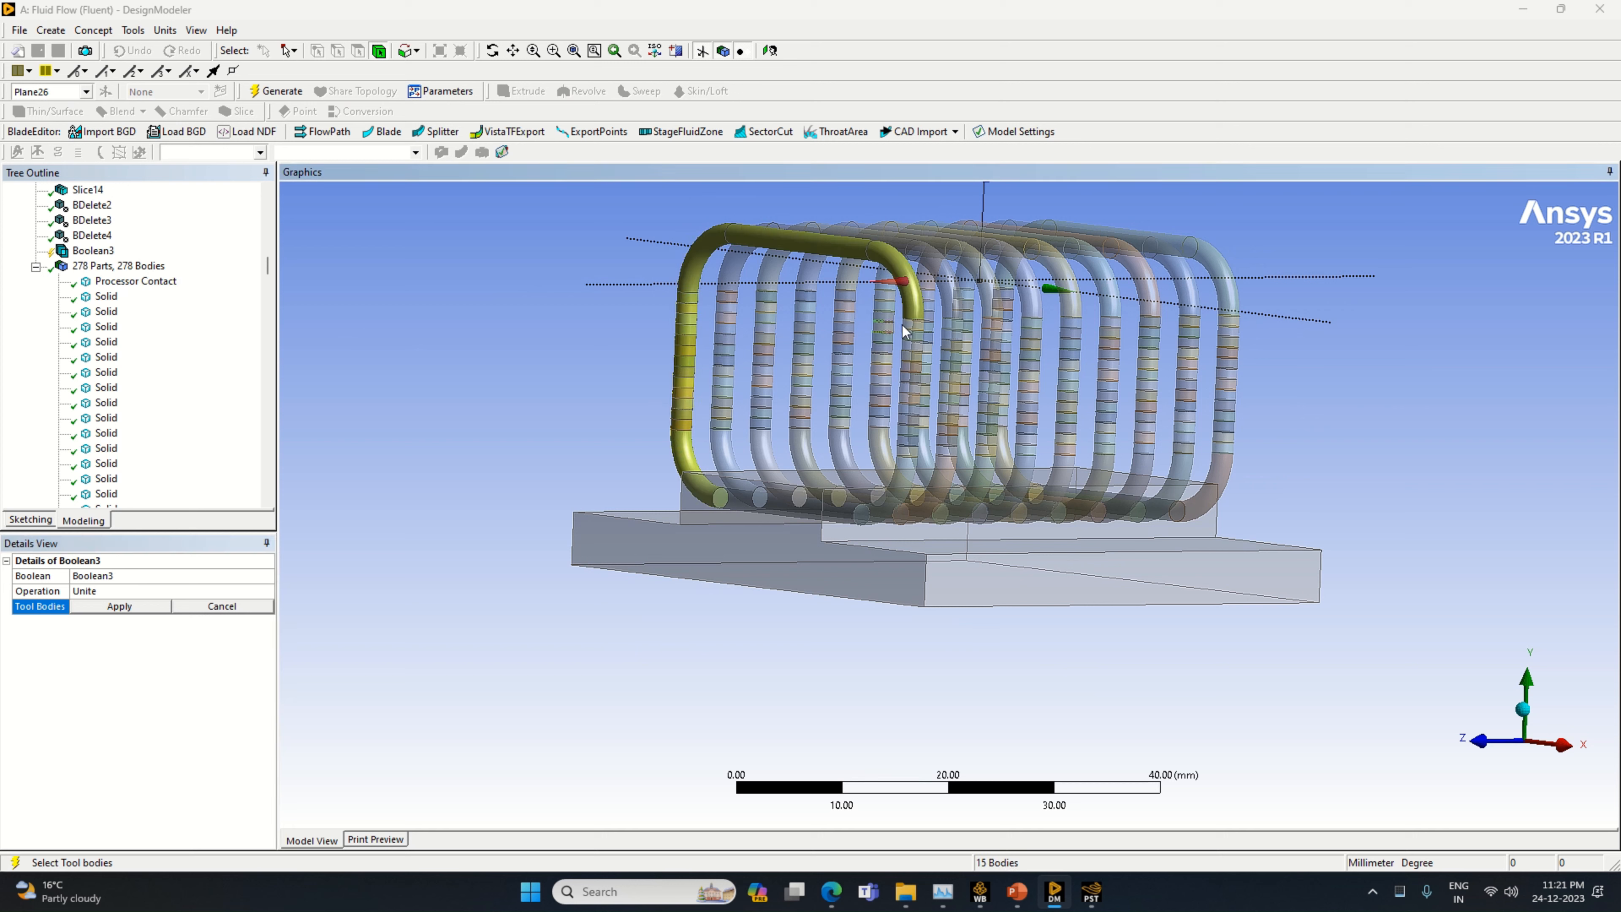
mouse_move(915, 325)
left_mouse_down()
mouse_move(919, 473)
mouse_move(896, 467)
left_mouse_up()
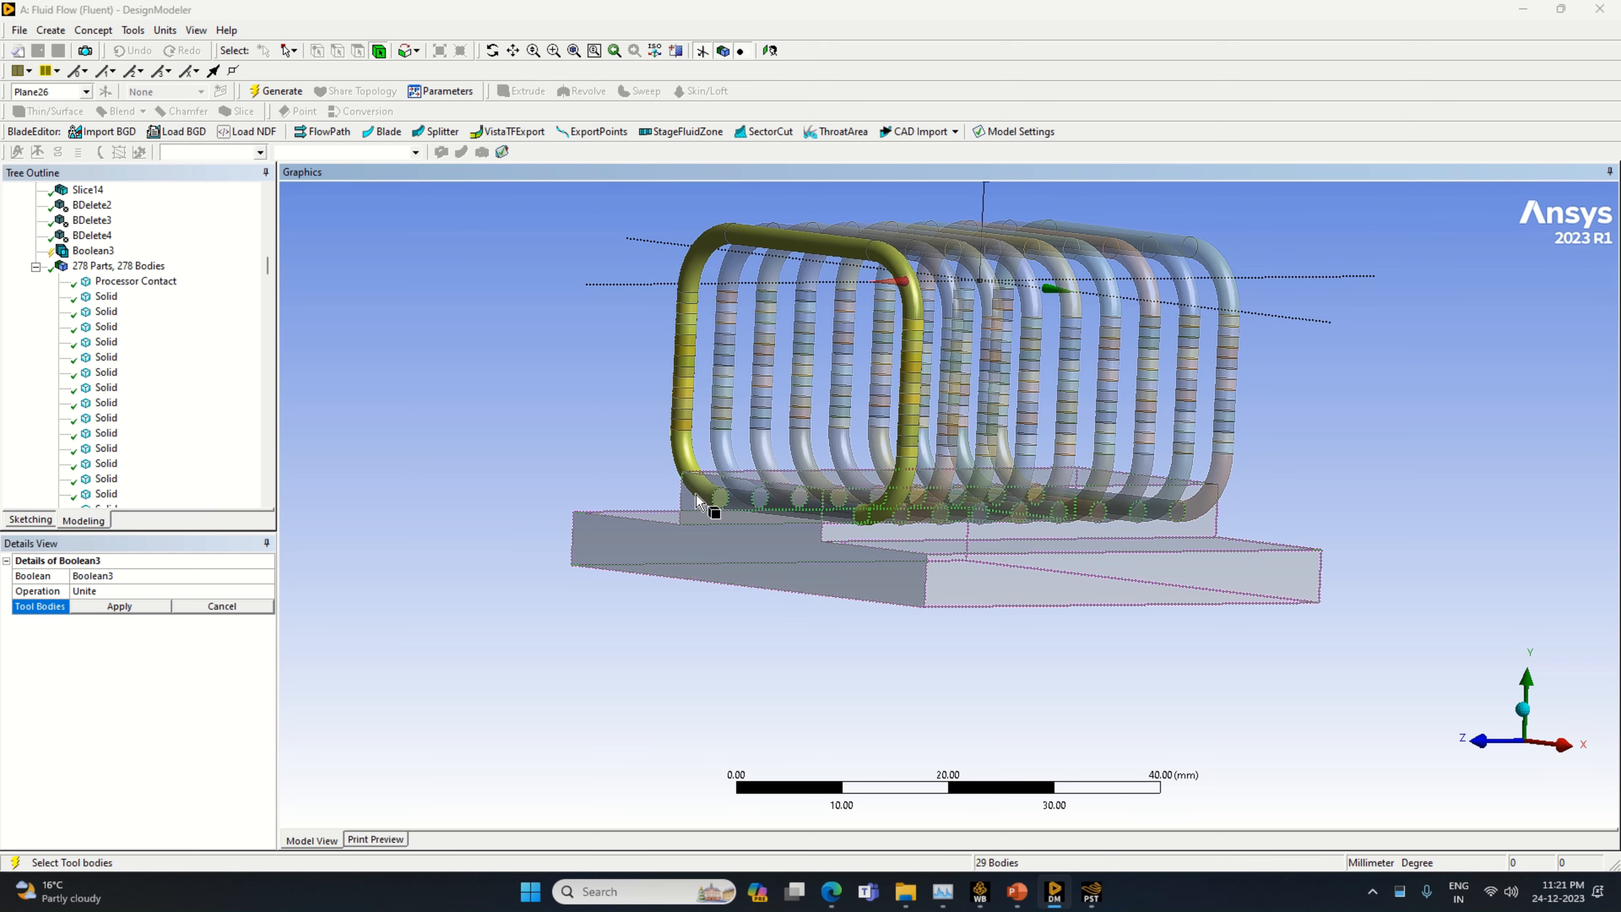
middle_click_drag(555, 518, 615, 543)
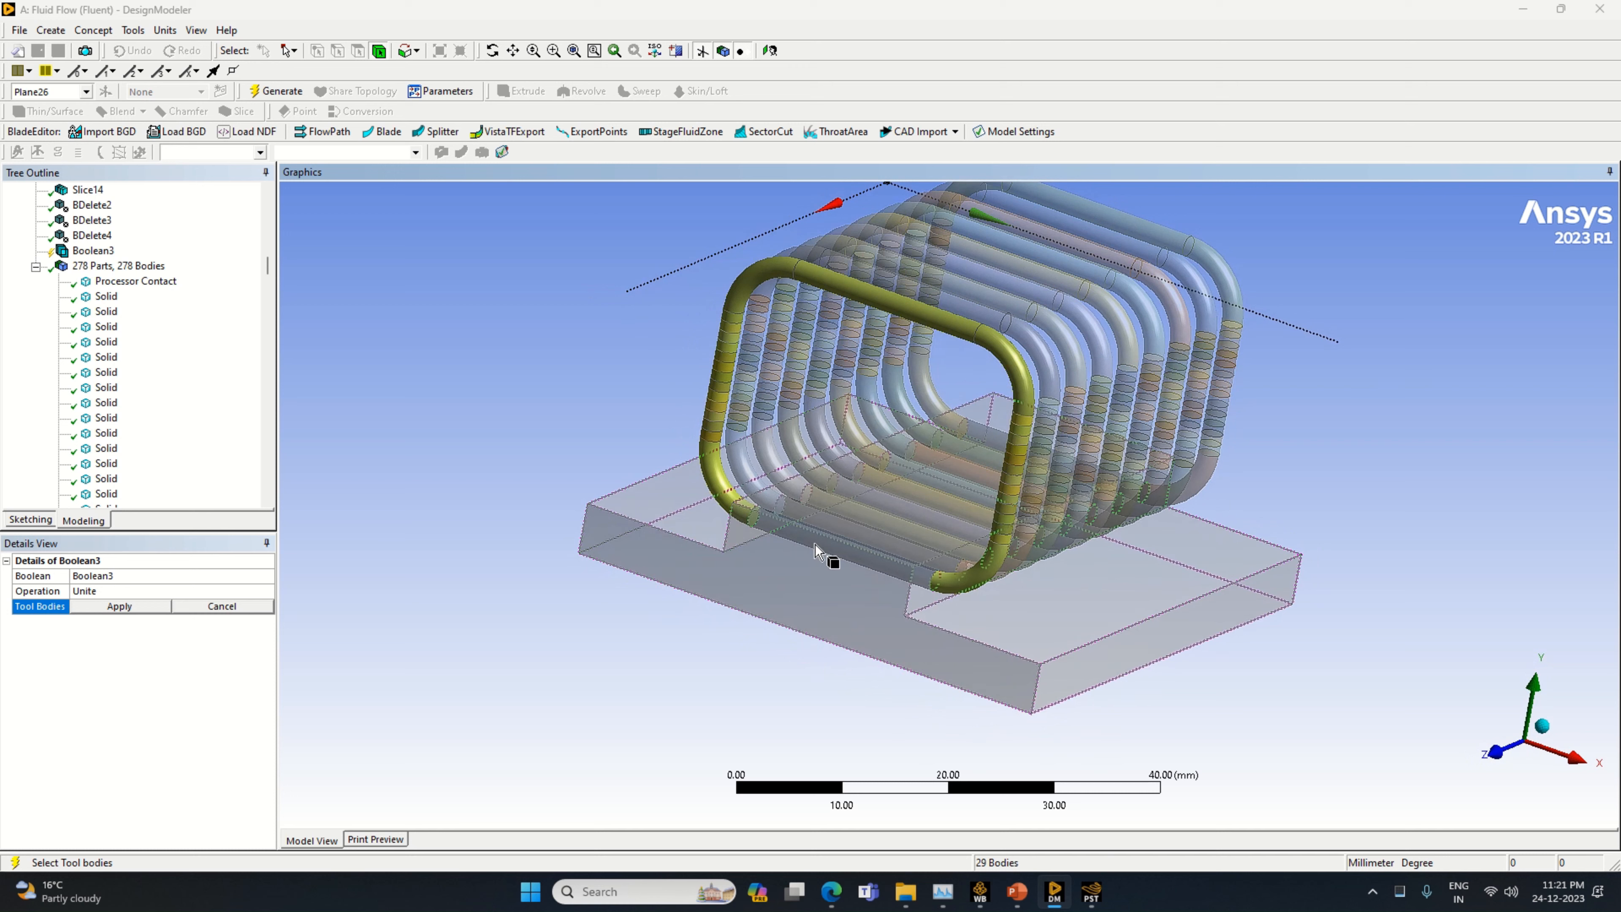
left_click(120, 606)
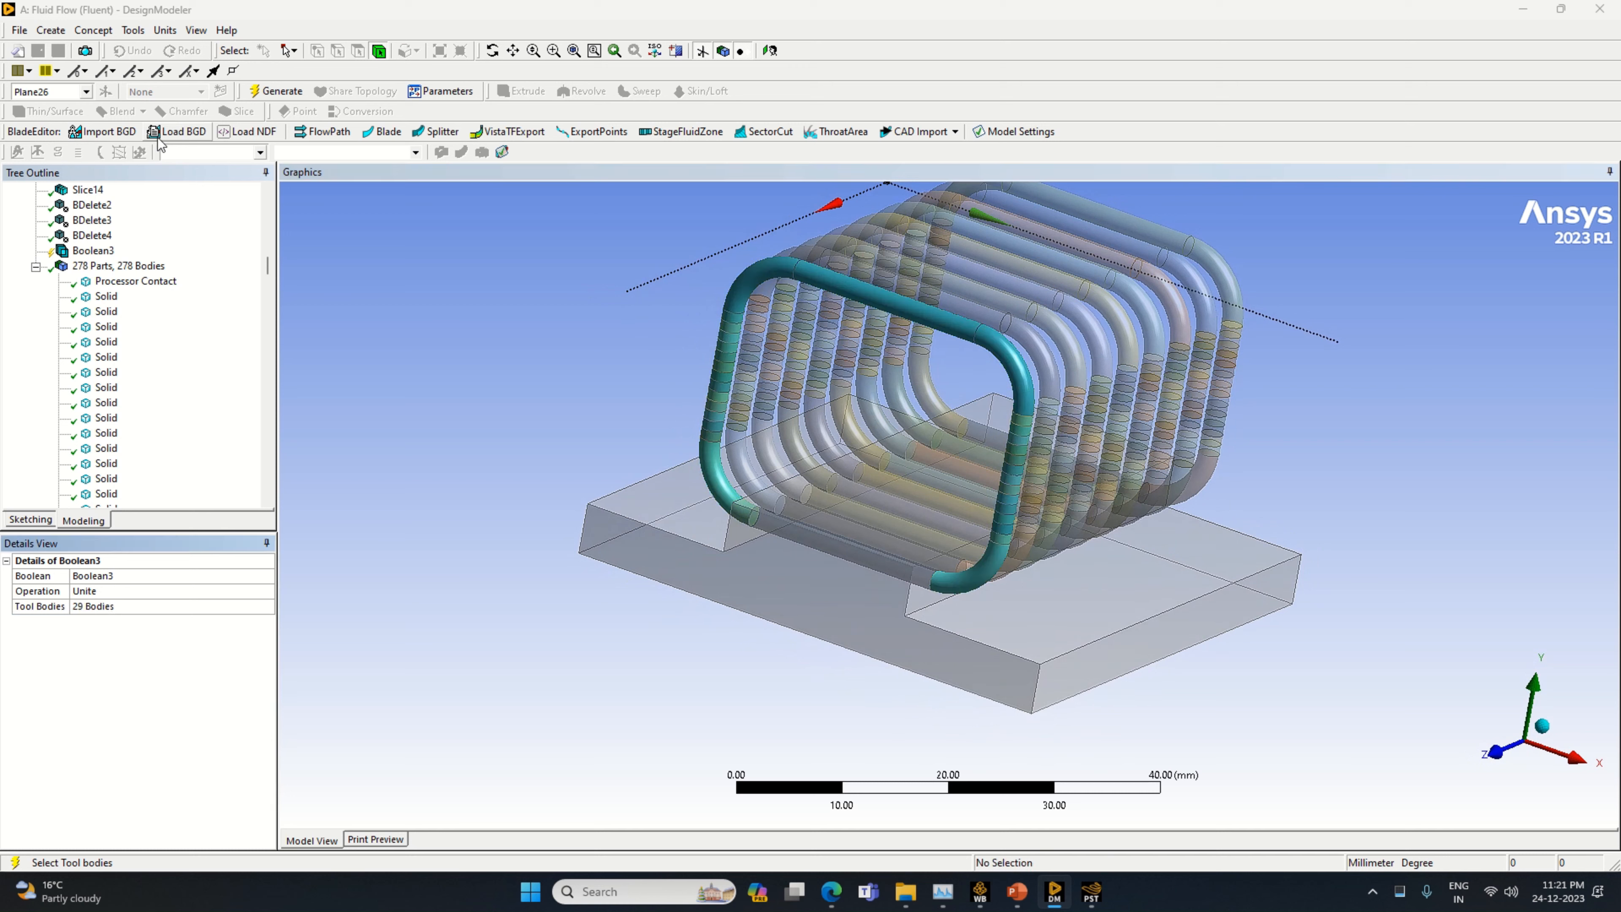
left_click(274, 91)
Hide the Processor Contact body so that only the pipe loops are shown
scroll(434, 509, "down", 1)
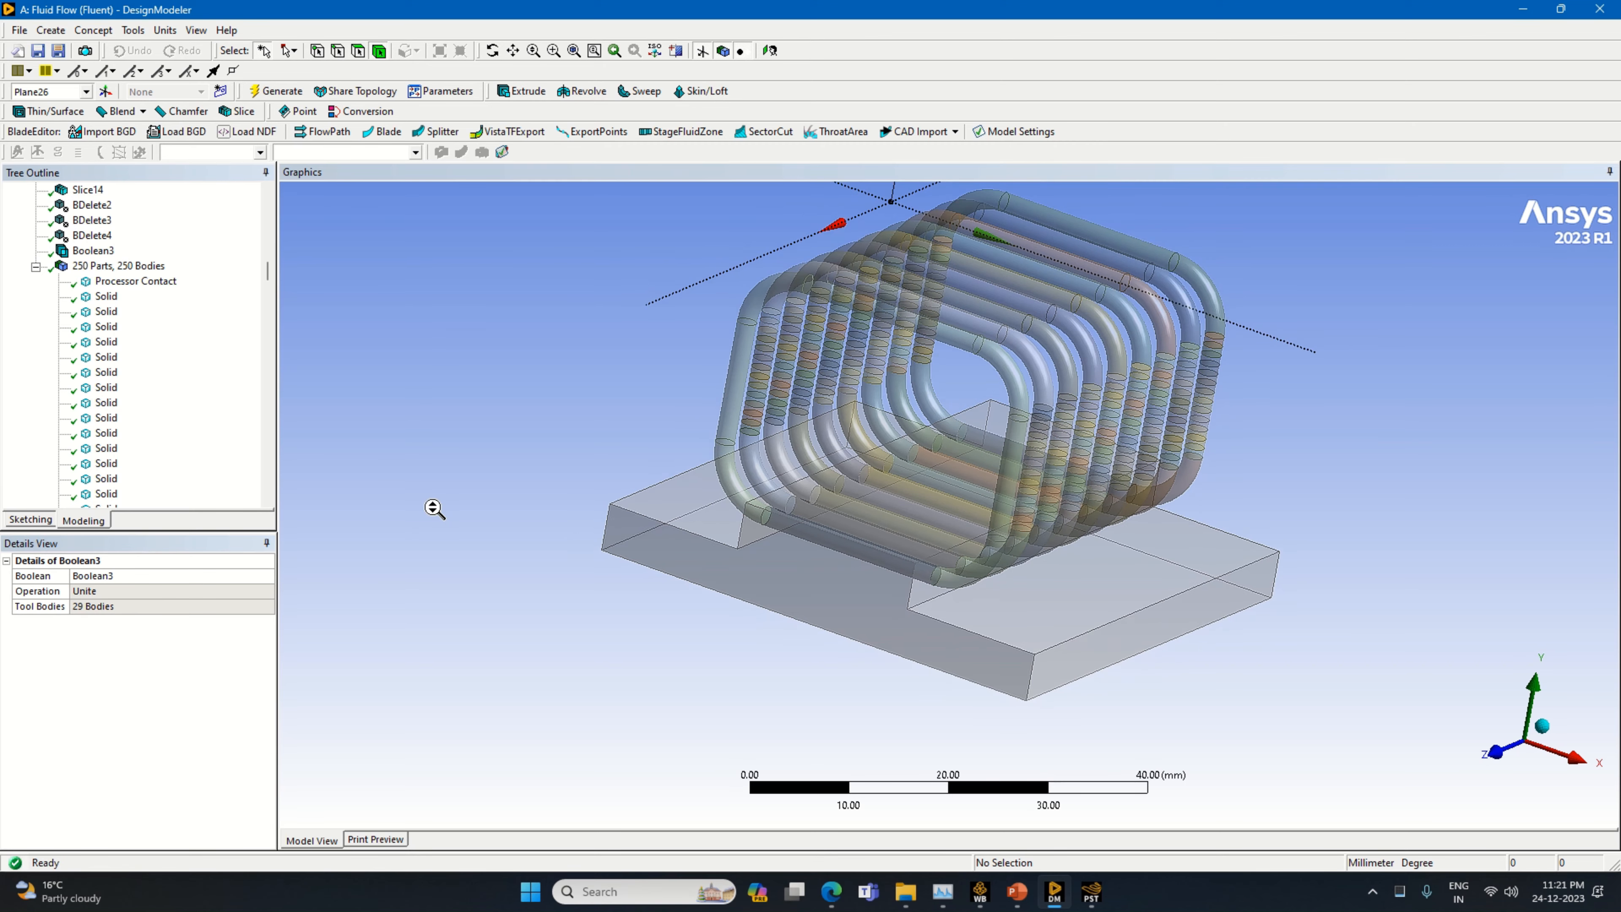
mouse_move(434, 509)
middle_mouse_down()
mouse_move(355, 504)
mouse_move(449, 503)
mouse_move(434, 500)
middle_mouse_up()
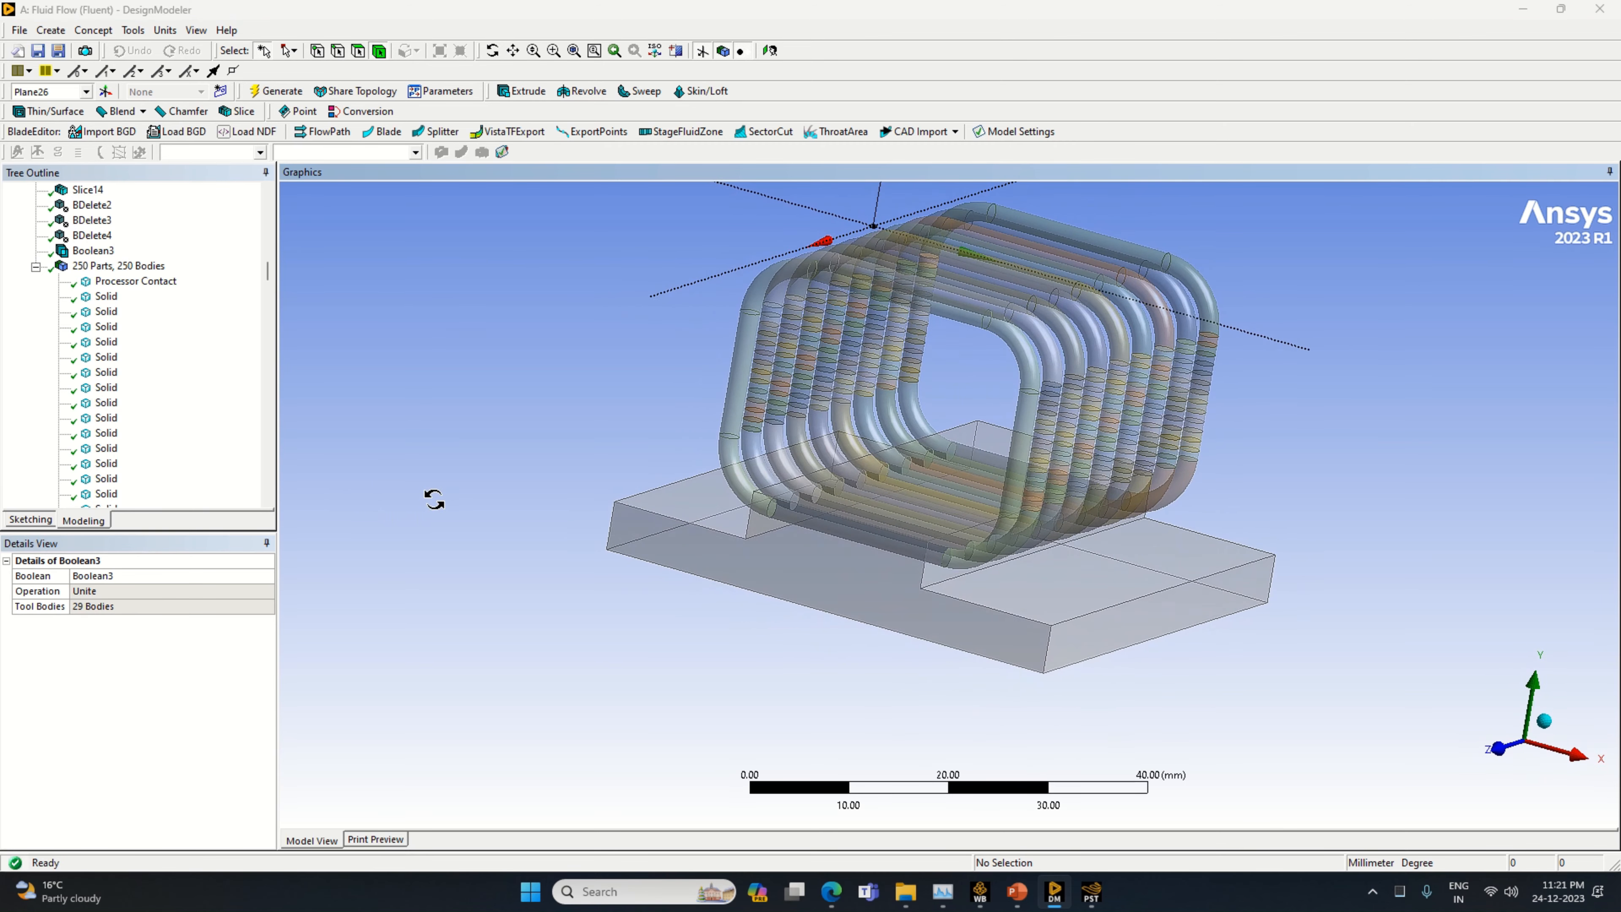
left_click(695, 506)
right_click(697, 507)
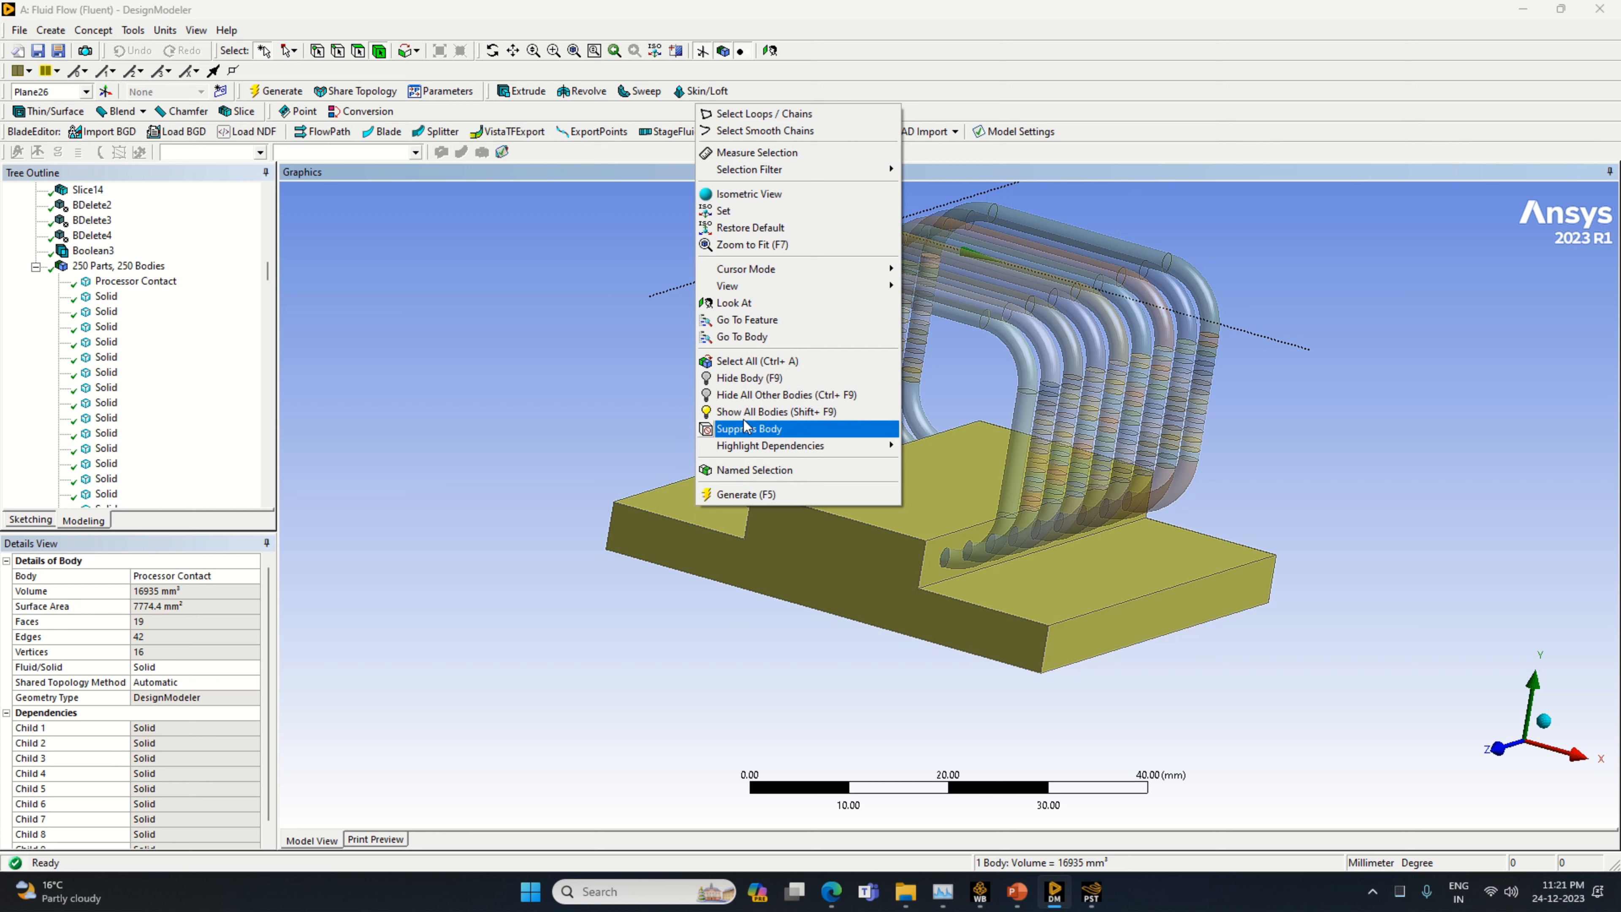
left_click(747, 378)
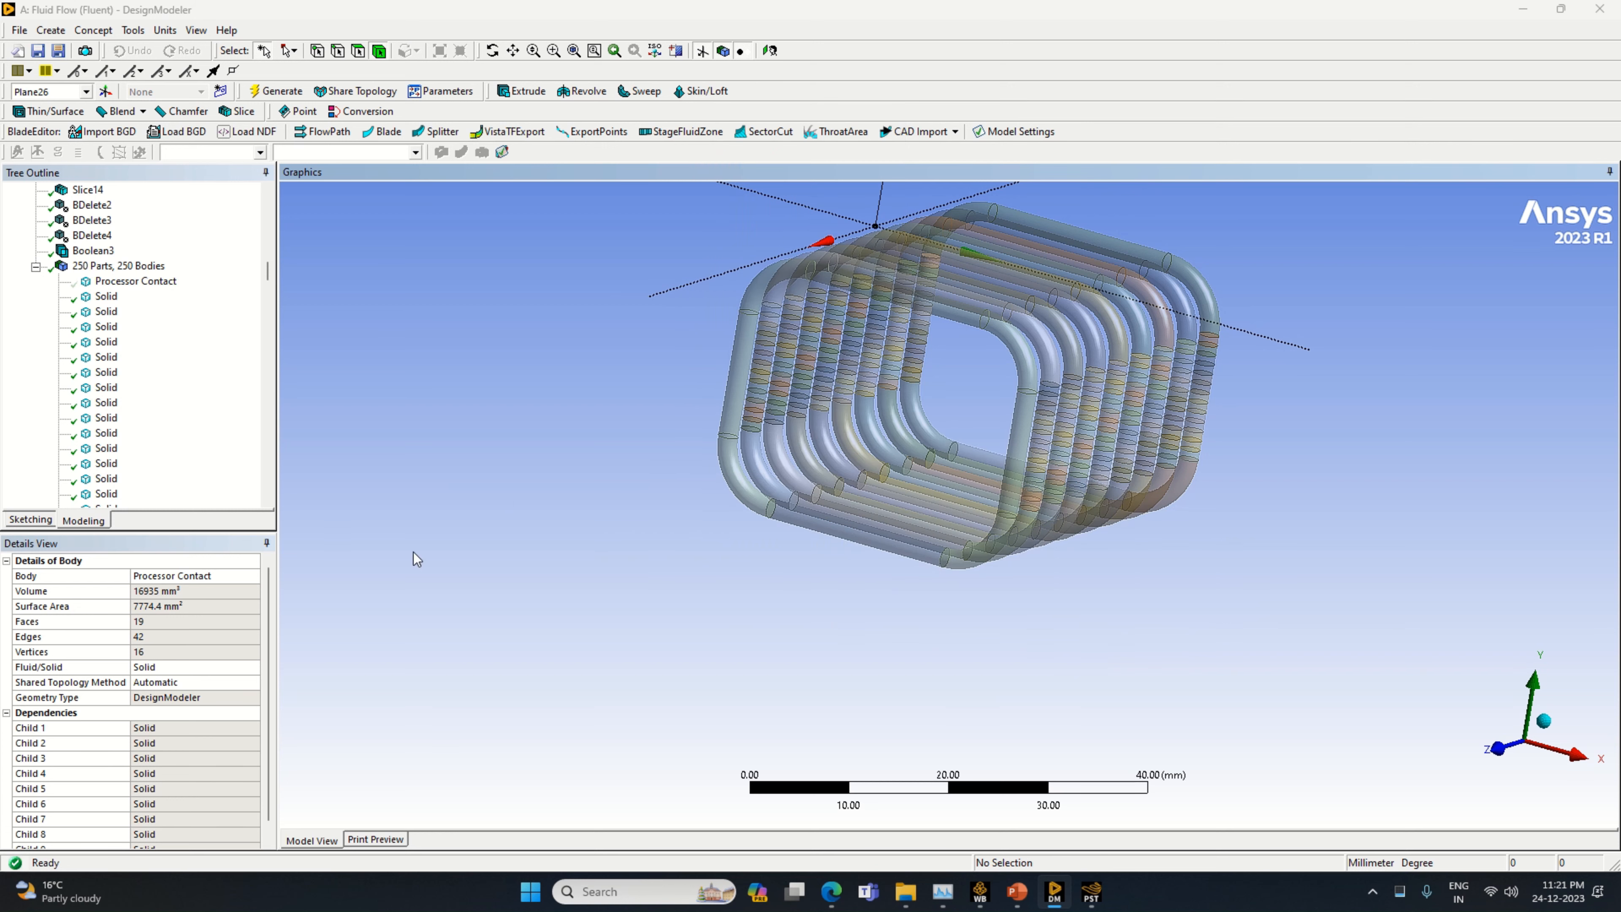
Edit the first loop's Boolean to add the missing bottom pipe segment to its tool bodies, and regenerate it
left_click(750, 501)
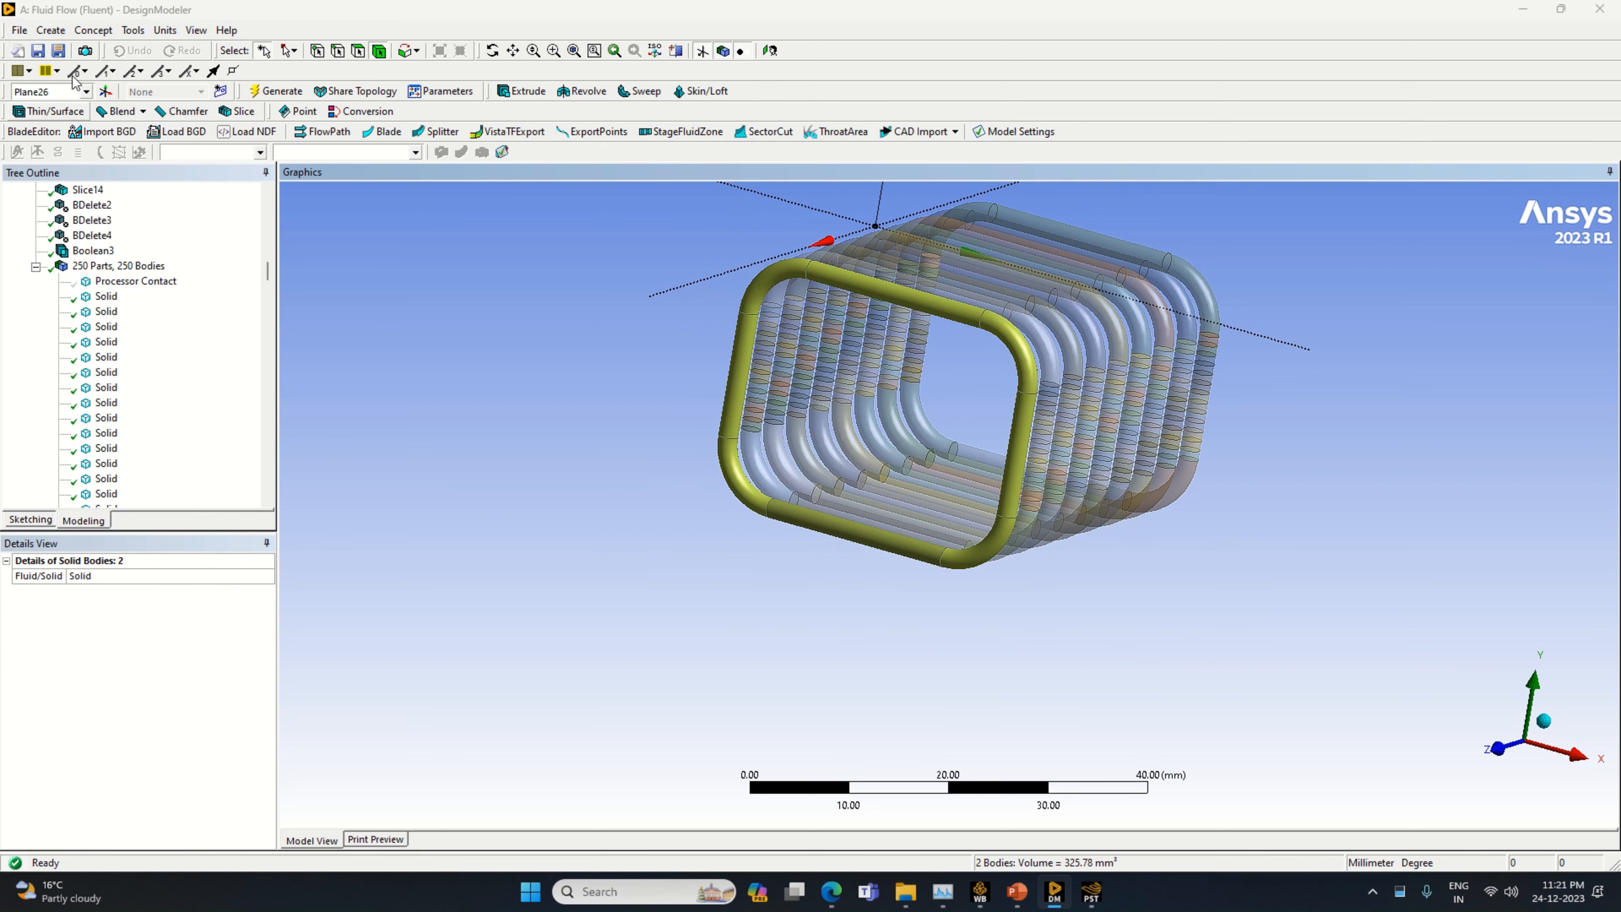
right_click(94, 251)
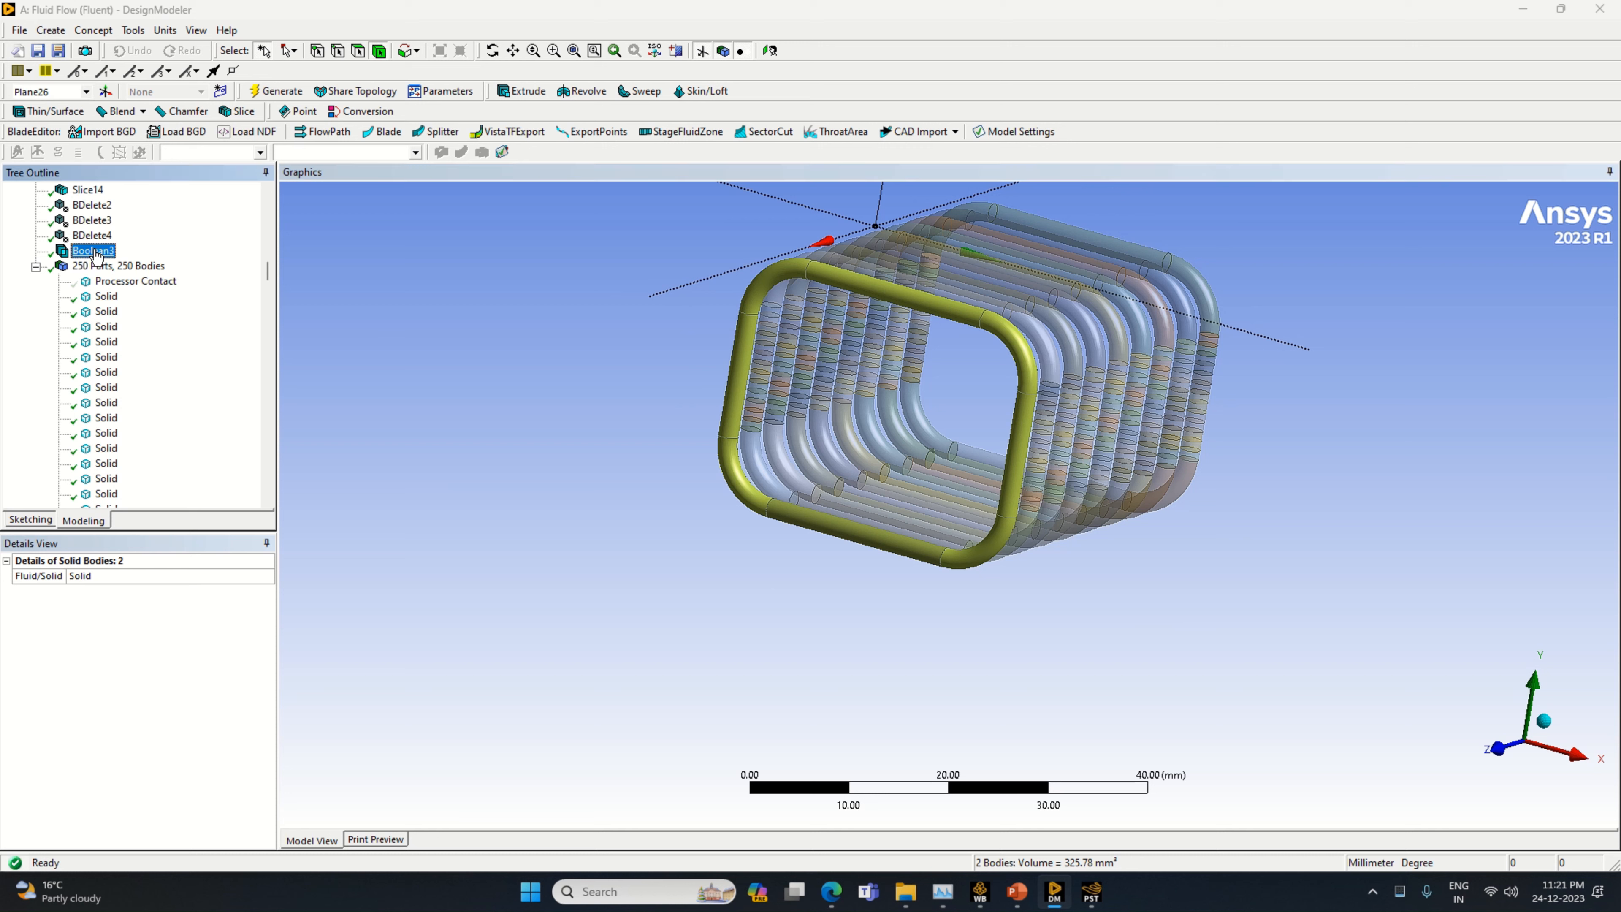
left_click(134, 260)
left_click(804, 522, "ctrl")
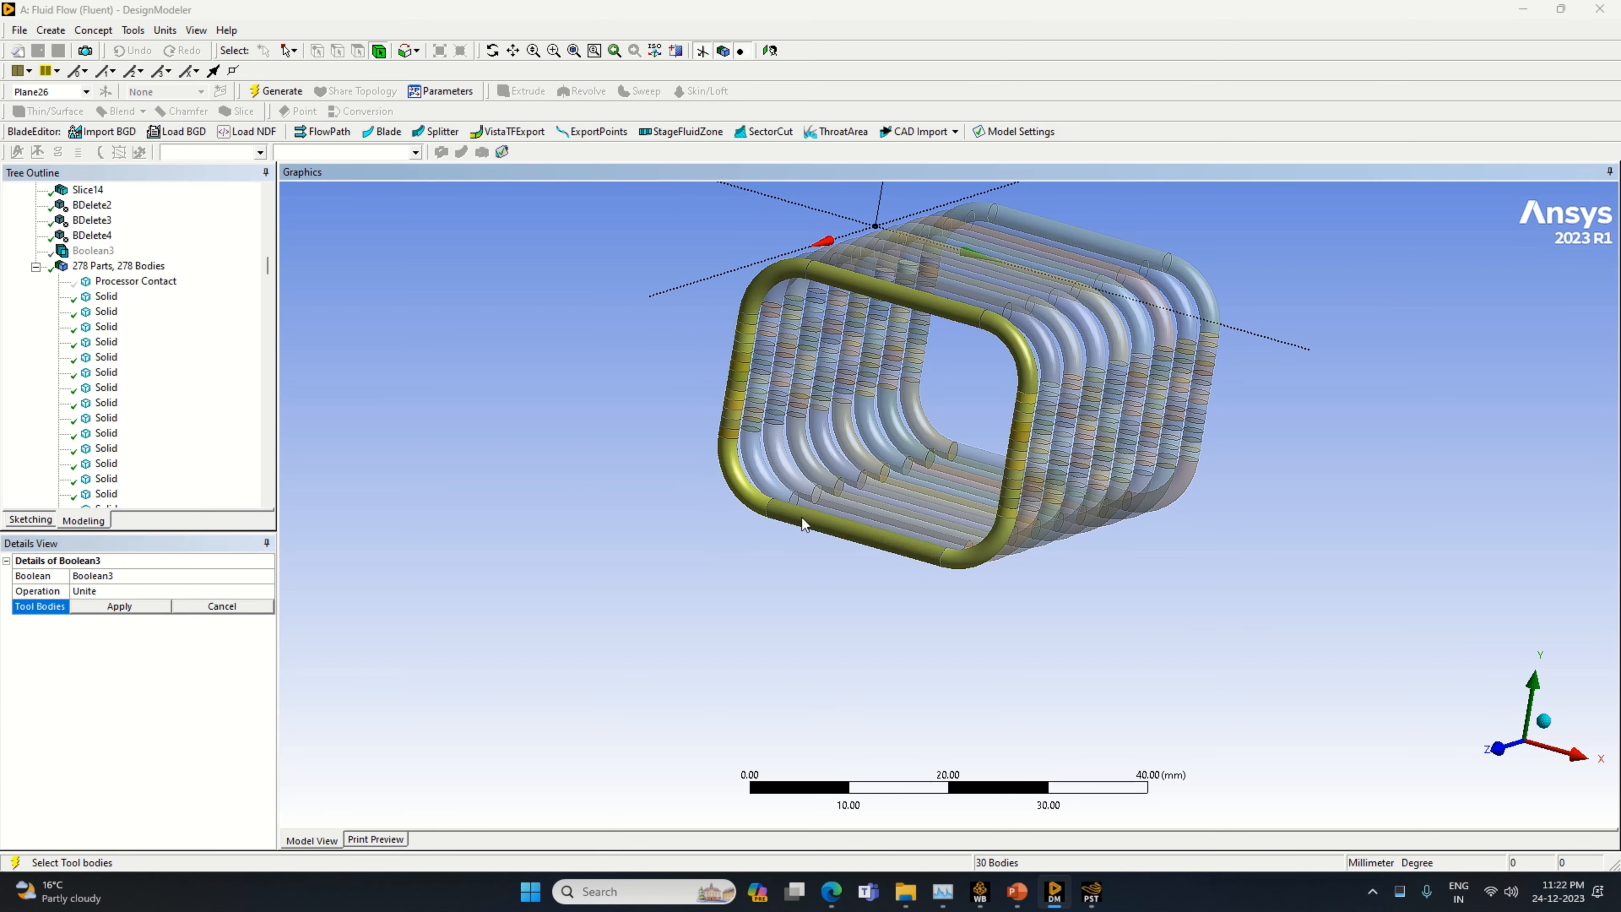
left_click(170, 603)
right_click(163, 648)
left_click(210, 656)
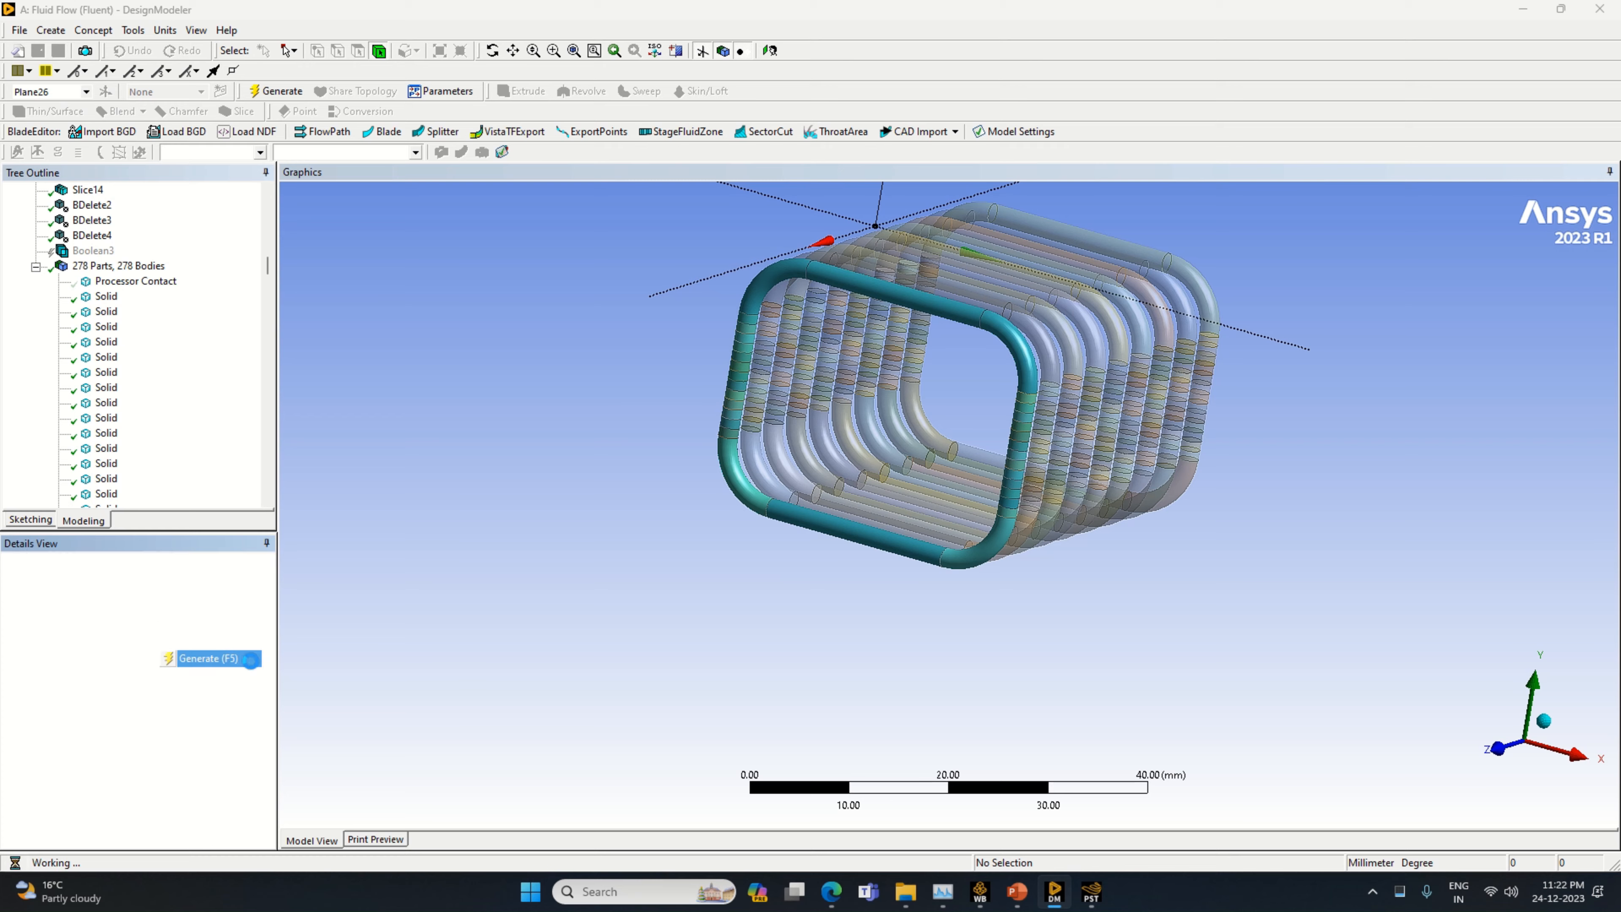
Unite all sliced segments of the second pipe loop from the +Z end into one body with a new Boolean
middle_click_drag(685, 674, 449, 624)
middle_click_drag(868, 641, 851, 629)
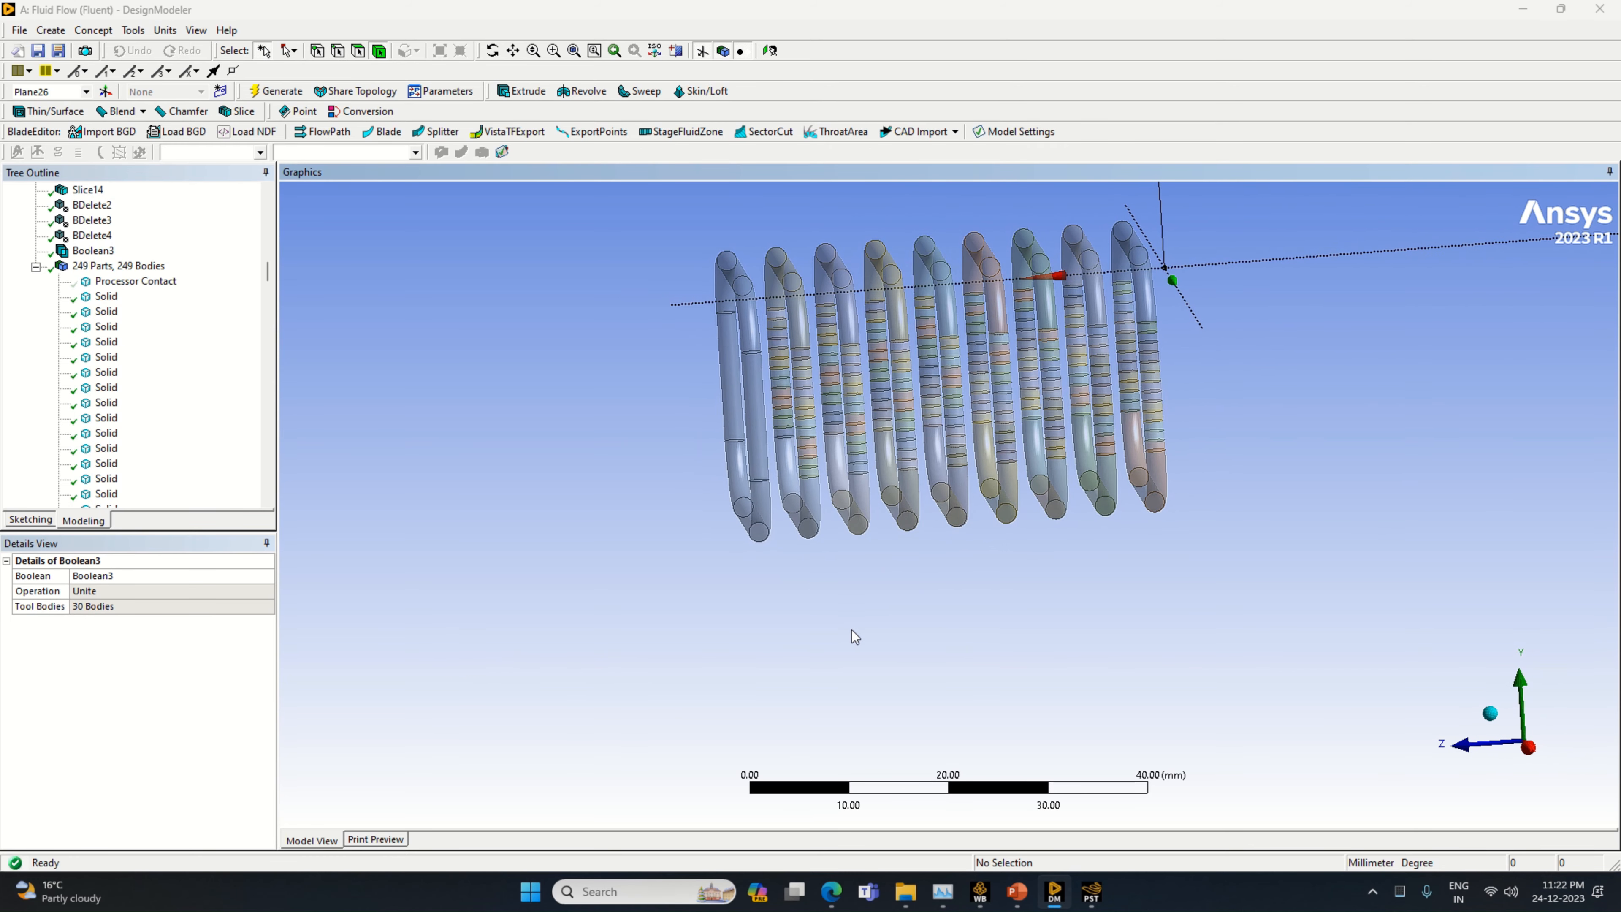
left_click(41, 36)
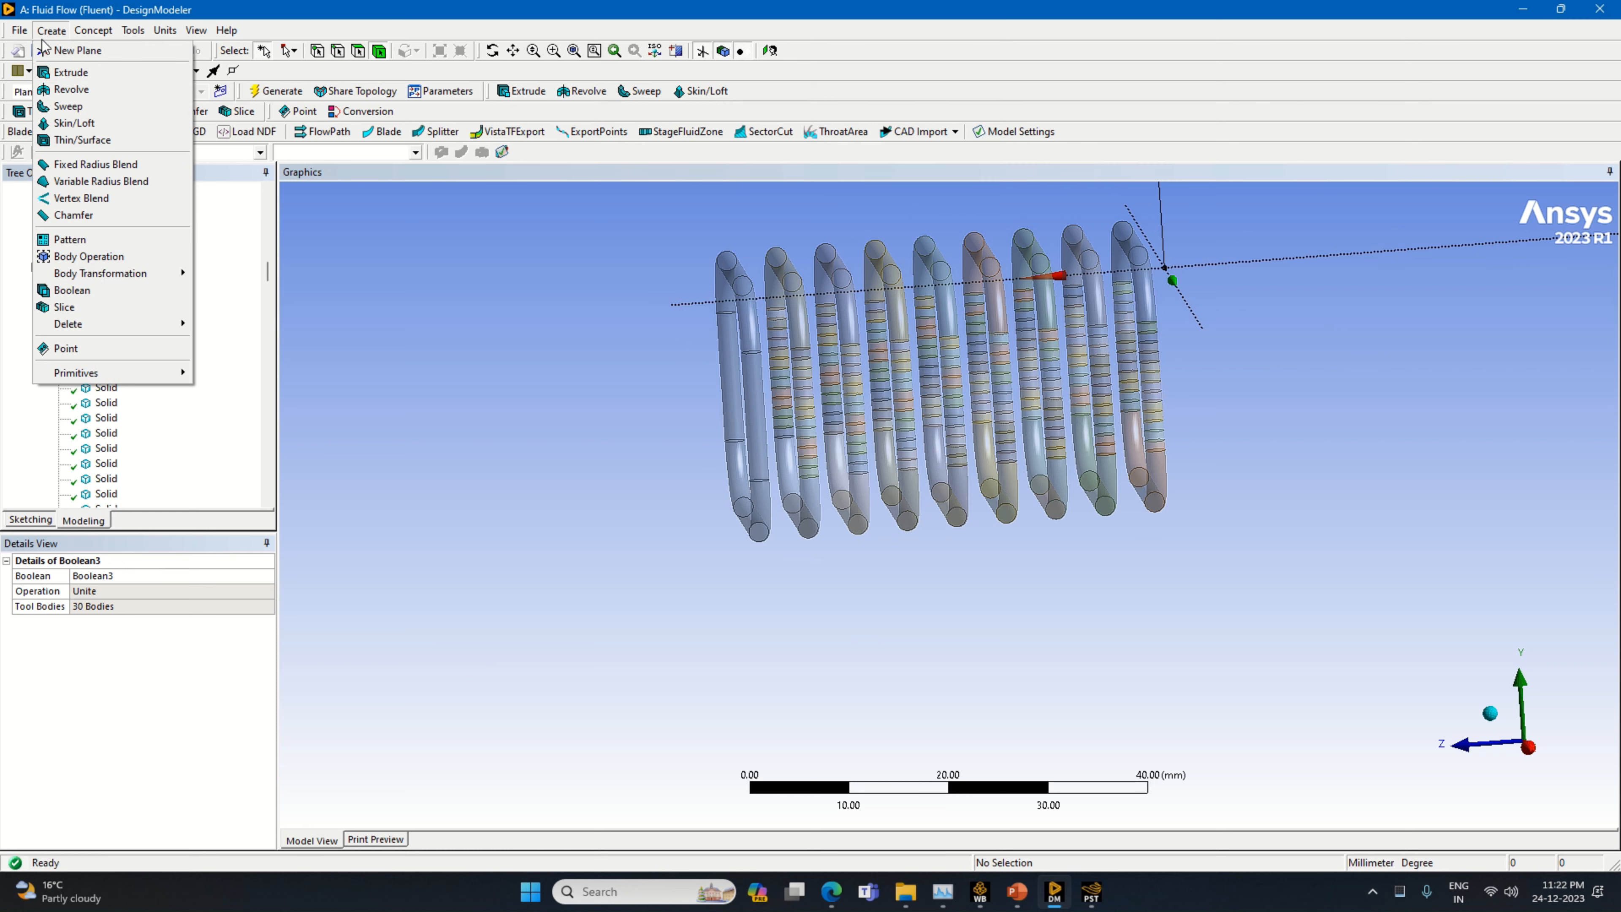
left_click(70, 291)
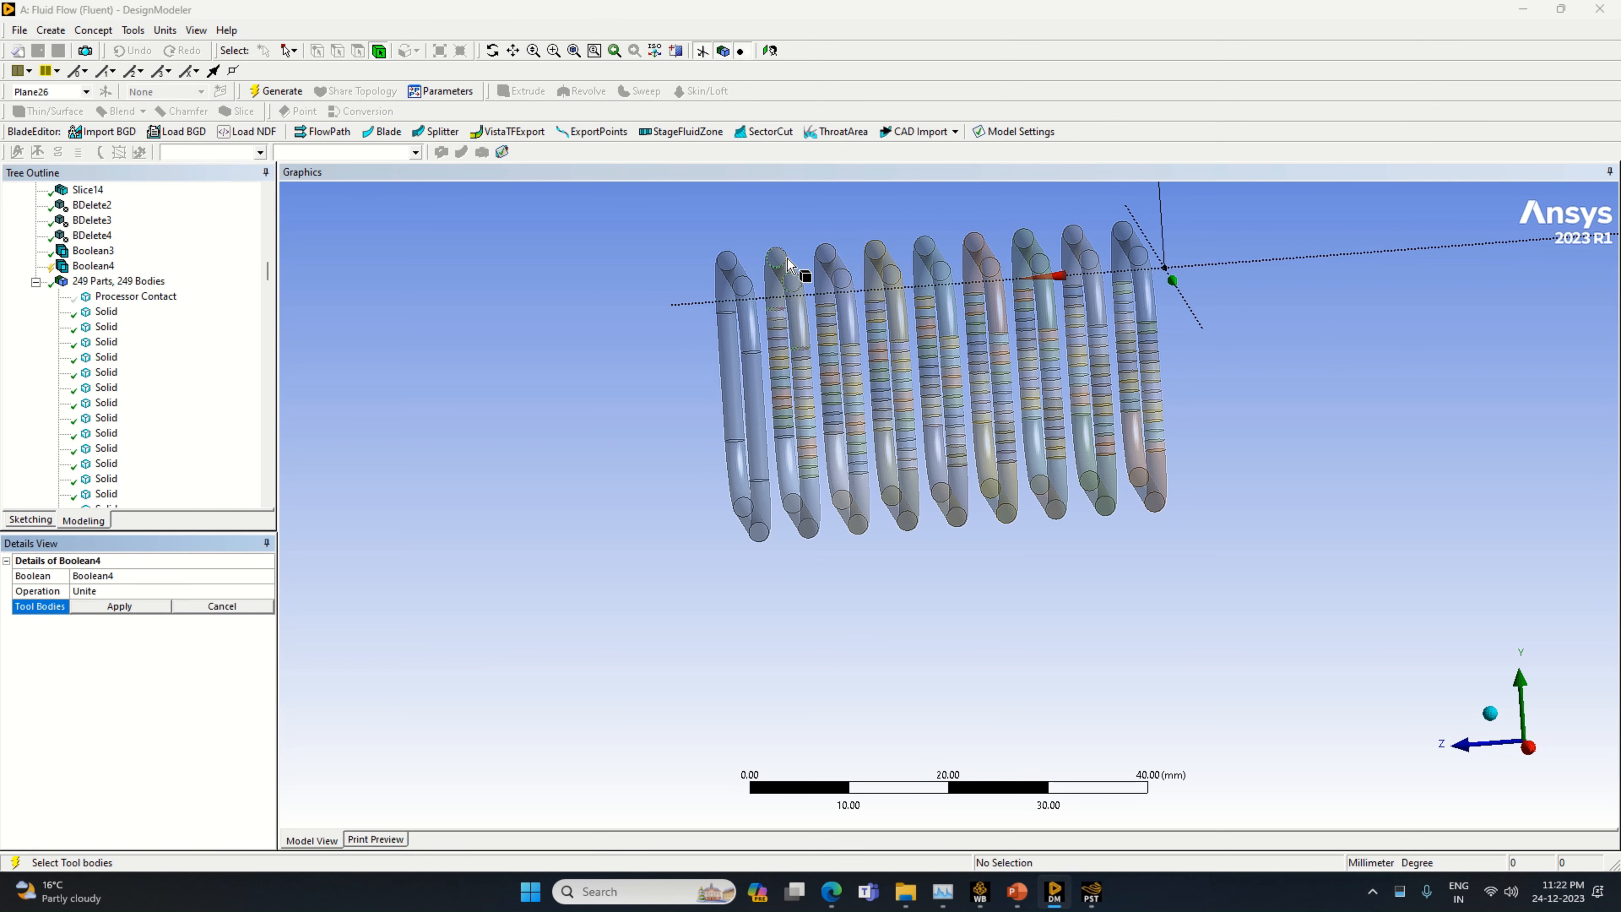
left_click(795, 287)
left_click(801, 331, "ctrl")
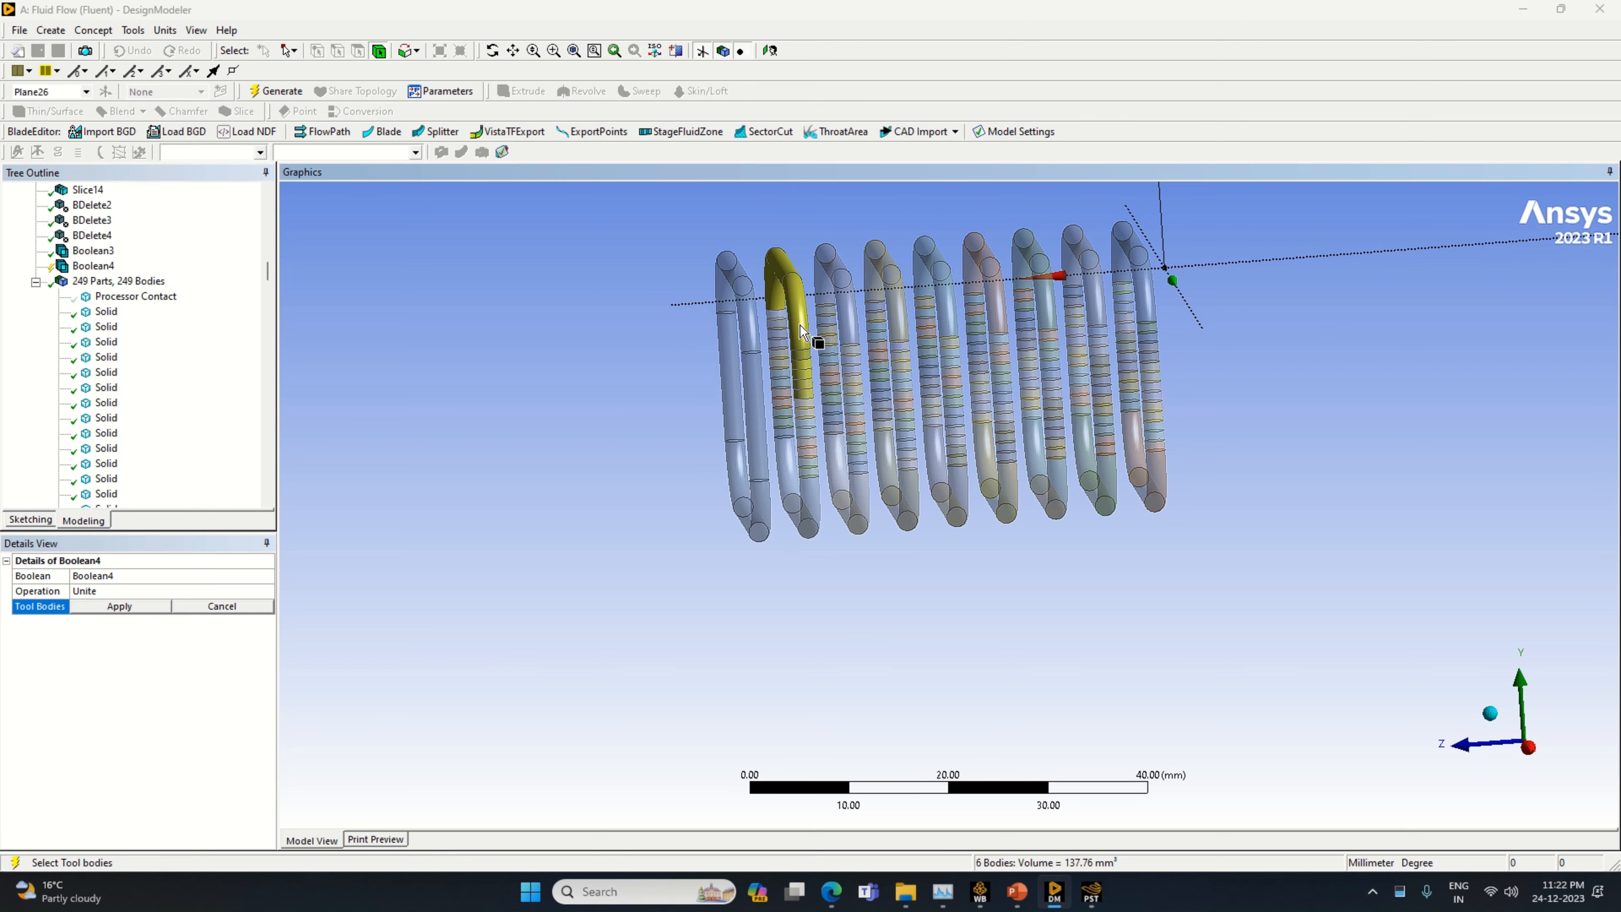
mouse_move(792, 316)
left_mouse_down("ctrl")
mouse_move(800, 523)
mouse_move(820, 501)
mouse_move(811, 400)
left_mouse_up("ctrl")
left_click(119, 606)
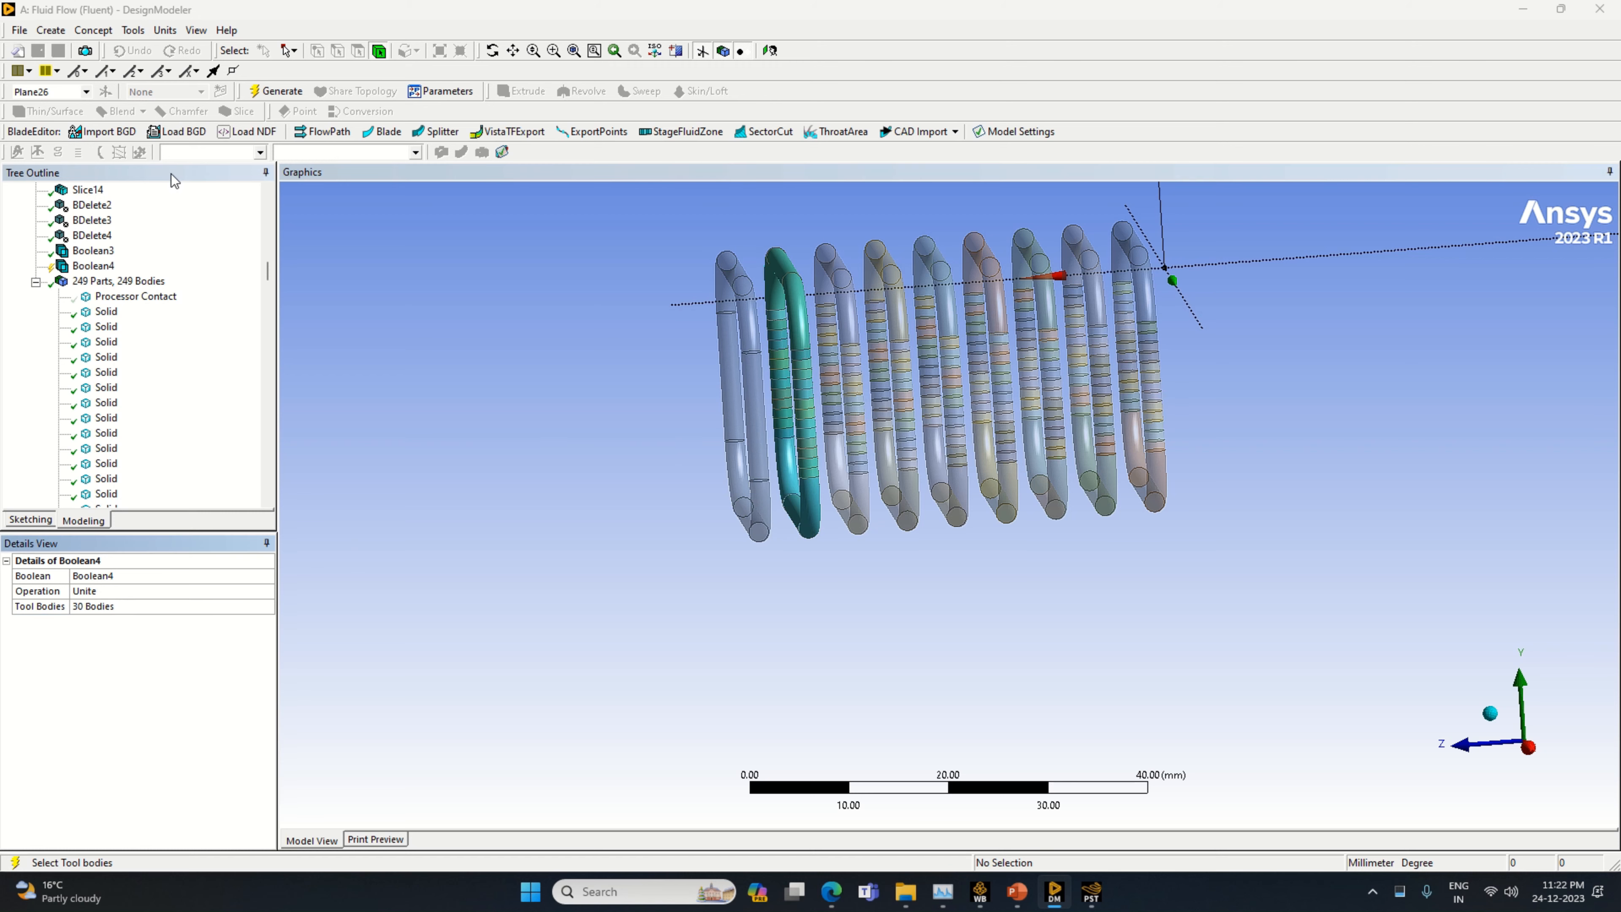
left_click(268, 91)
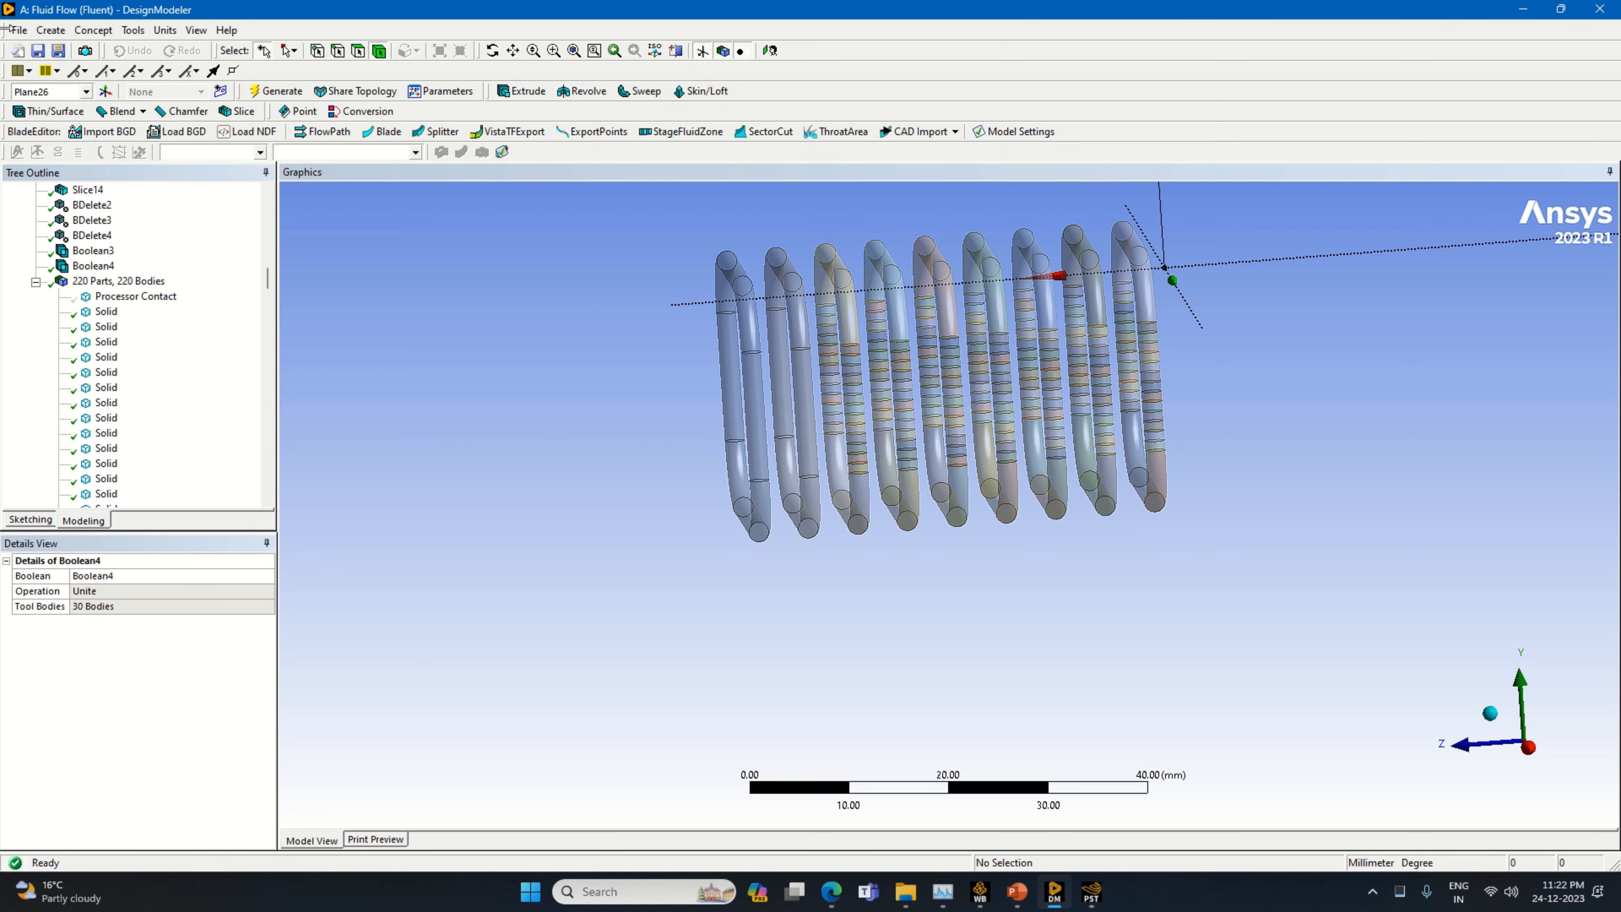
Unite all sliced segments of the third pipe loop from the +Z end into one body with a new Boolean
left_click(51, 30)
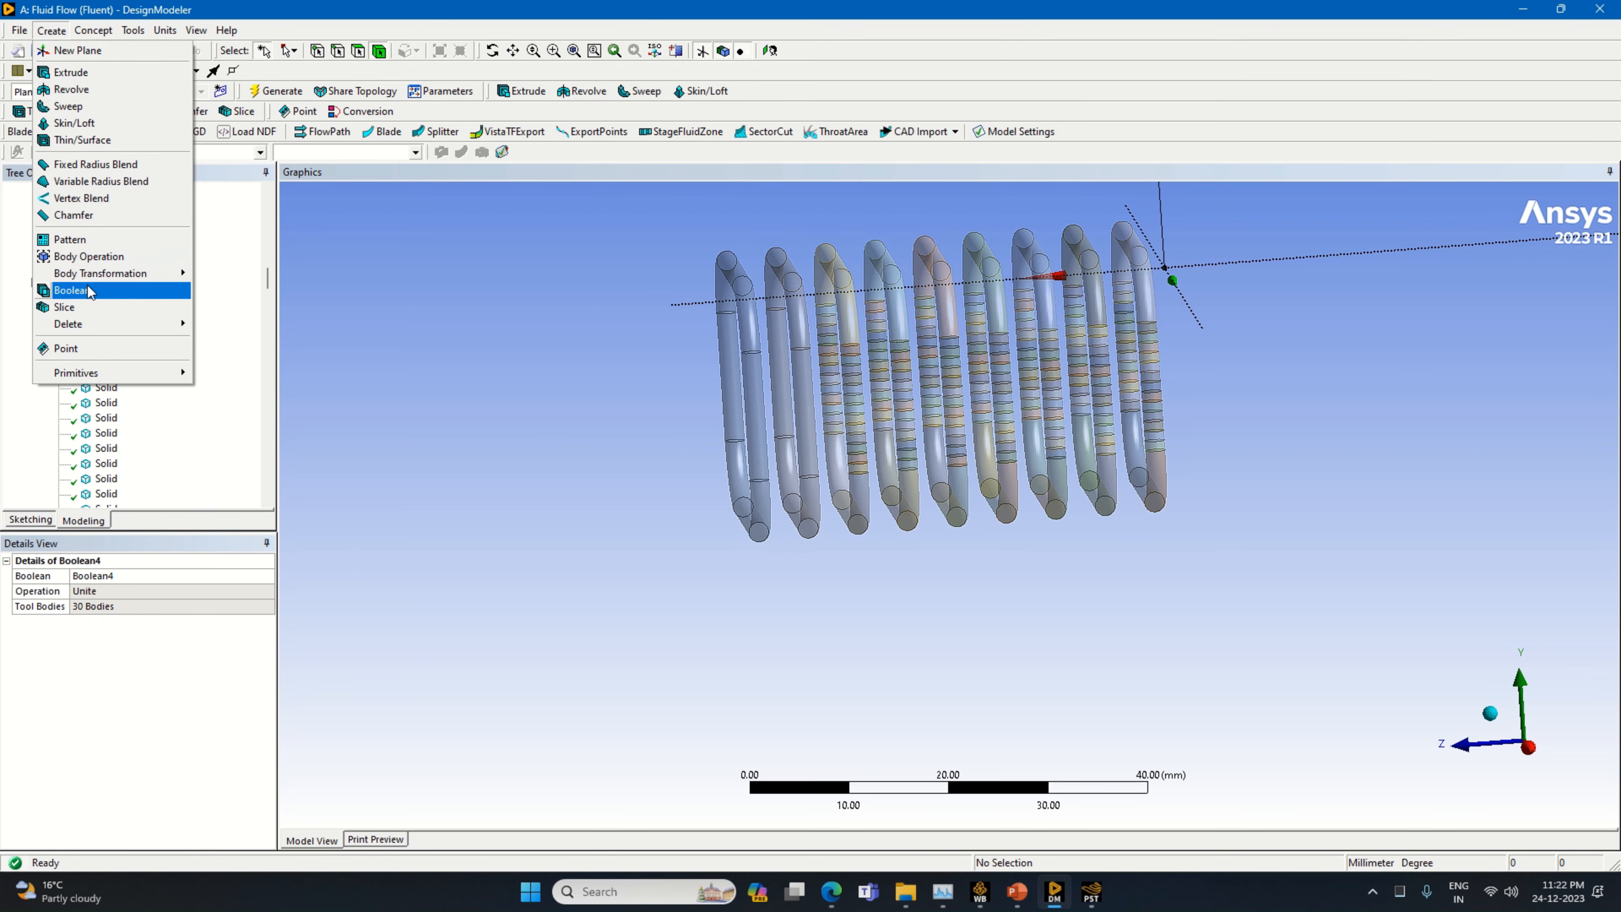
left_click(70, 292)
mouse_move(837, 250)
left_mouse_down()
mouse_move(827, 332)
mouse_move(850, 511)
mouse_move(858, 345)
left_mouse_up()
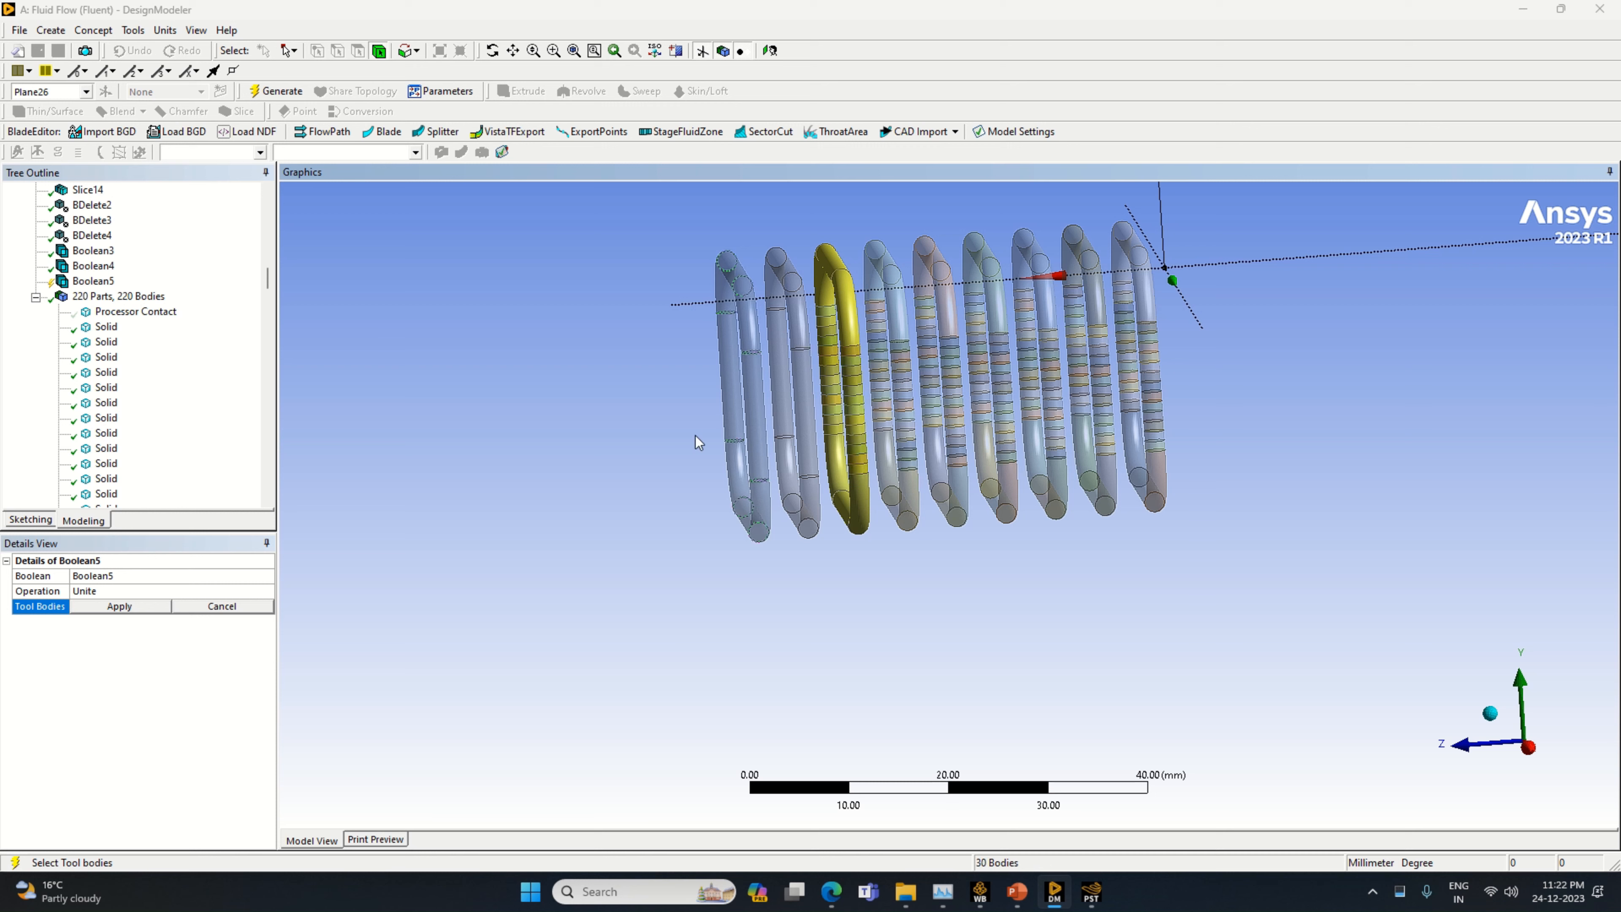
left_click(146, 606)
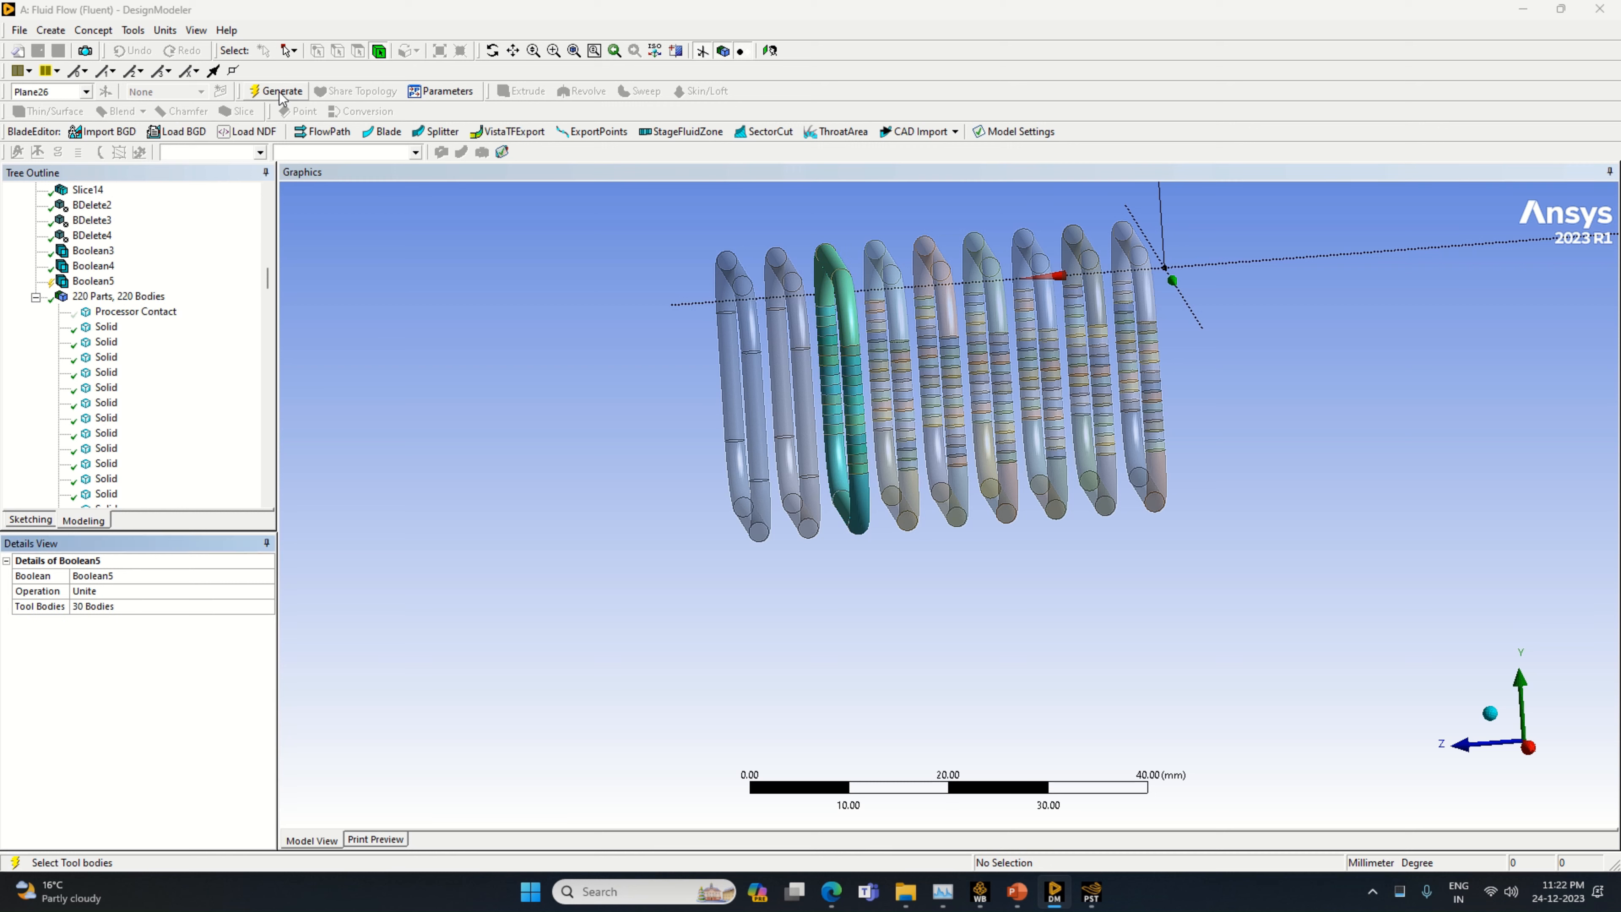
Unite all sliced segments of the fourth pipe loop from the +Z end into one body with a new Boolean
left_click(51, 30)
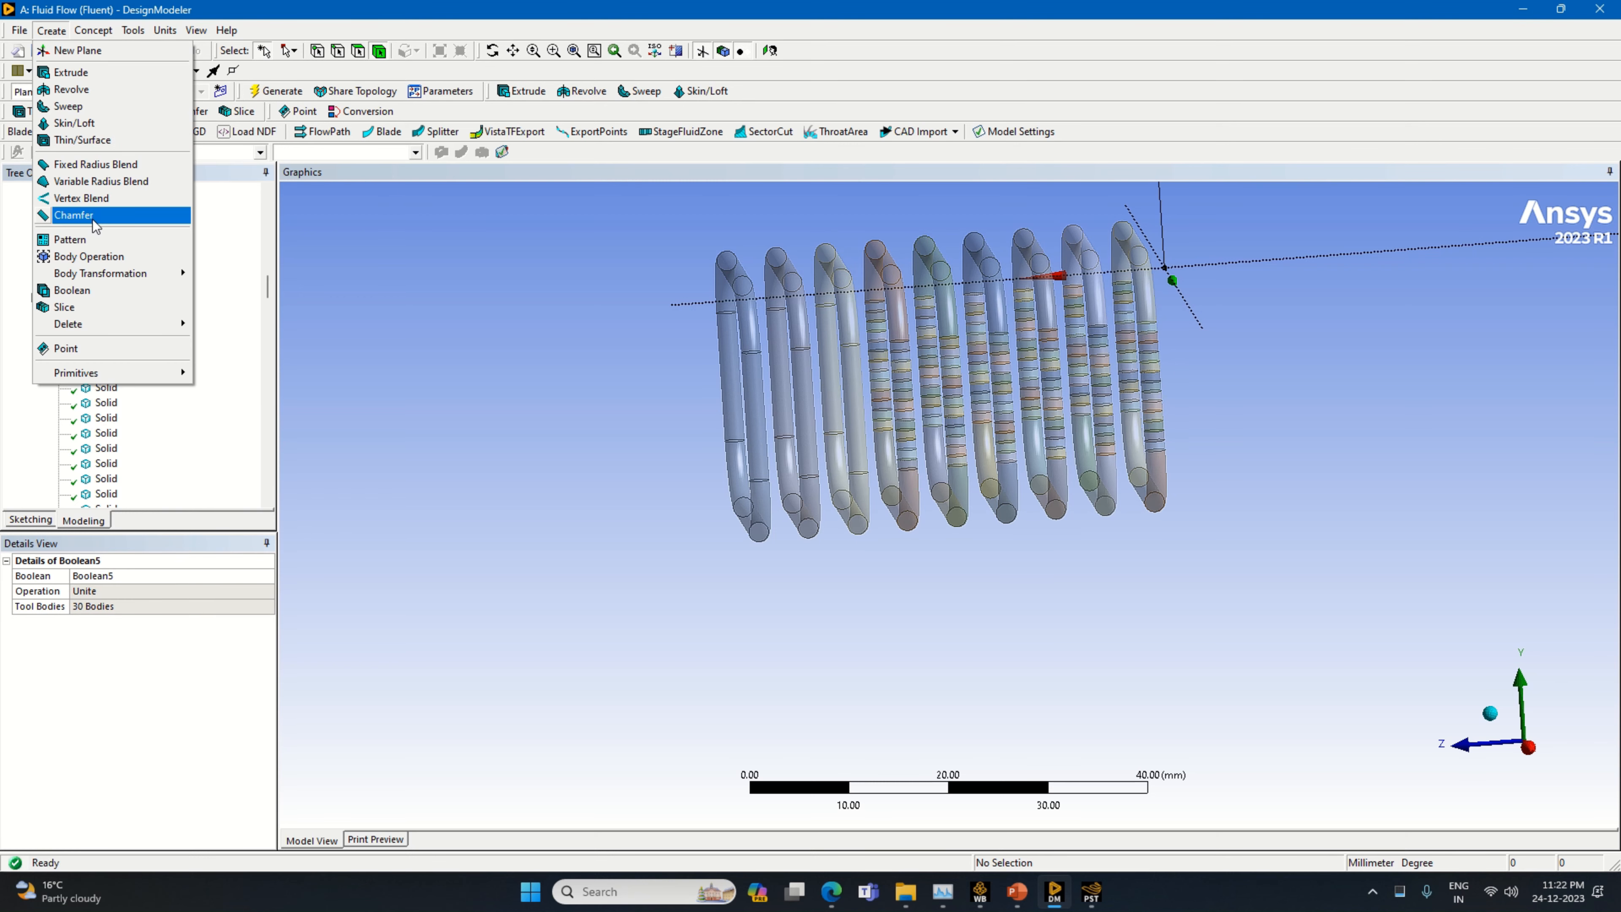
left_click(90, 293)
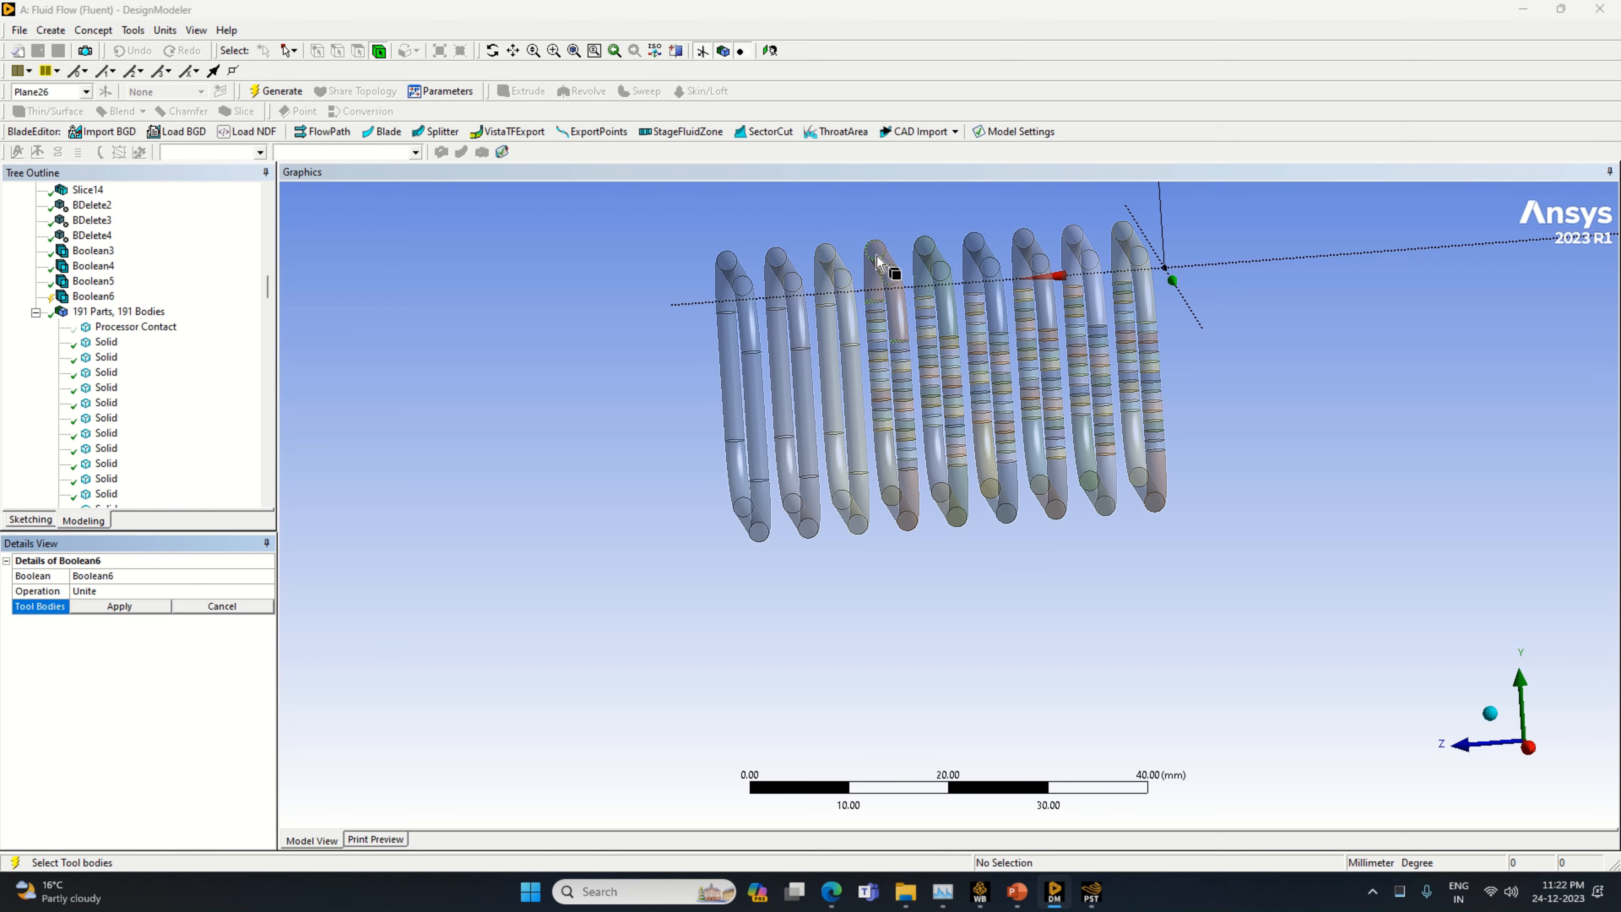
left_click(887, 272)
left_click(904, 340, "ctrl")
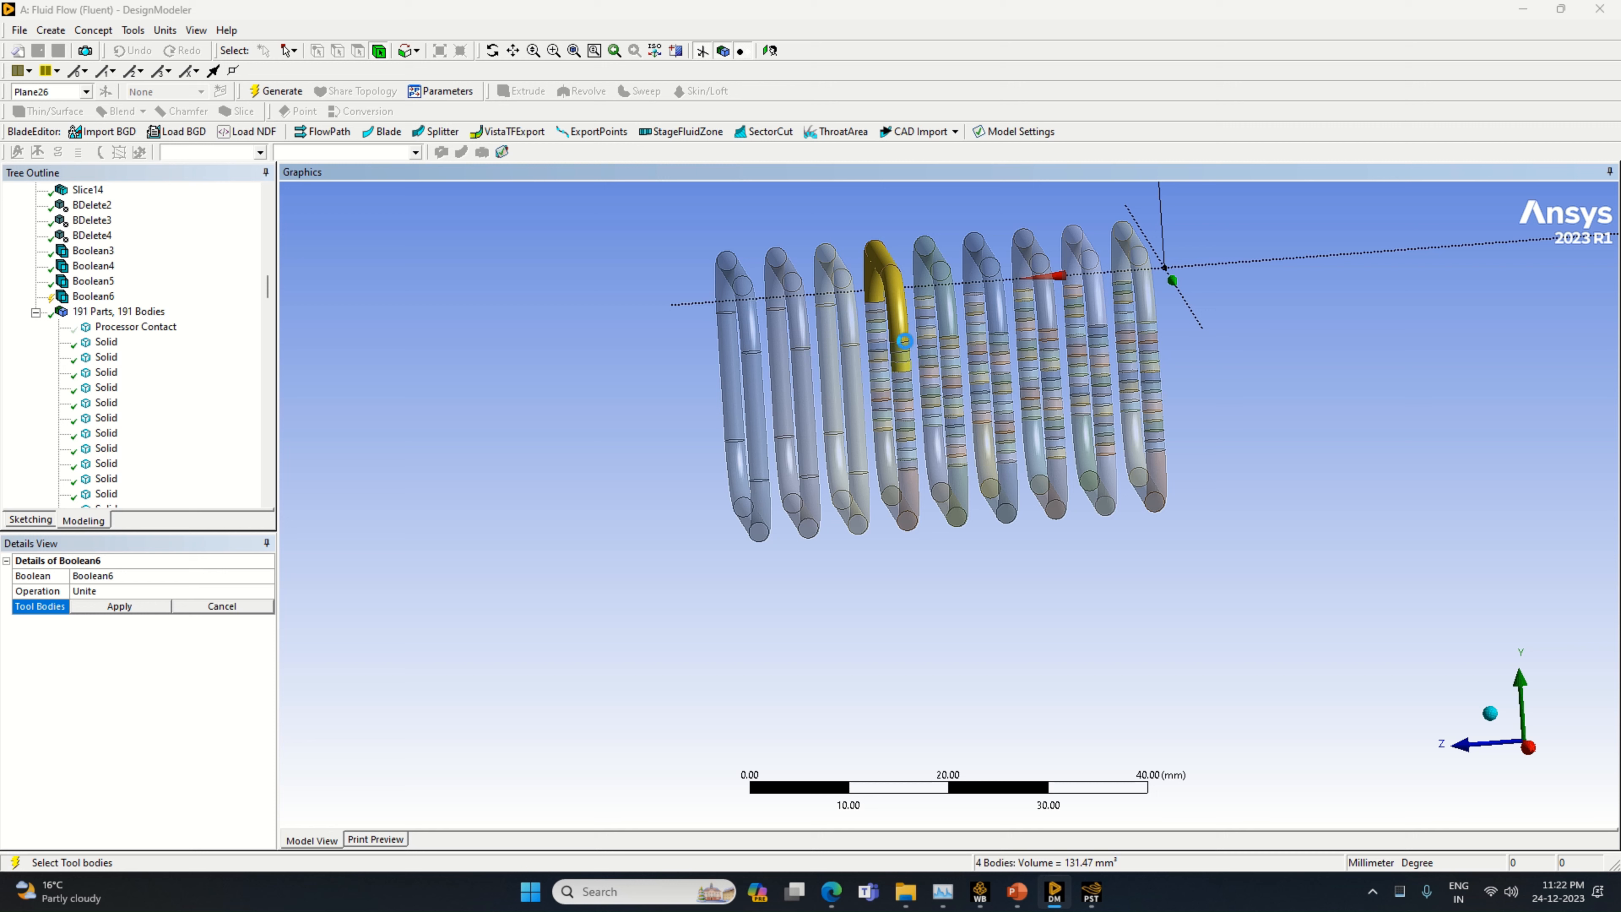
mouse_move(886, 306)
left_mouse_down("ctrl")
mouse_move(897, 514)
mouse_move(914, 450)
mouse_move(905, 374)
left_mouse_up("ctrl")
left_click(121, 604)
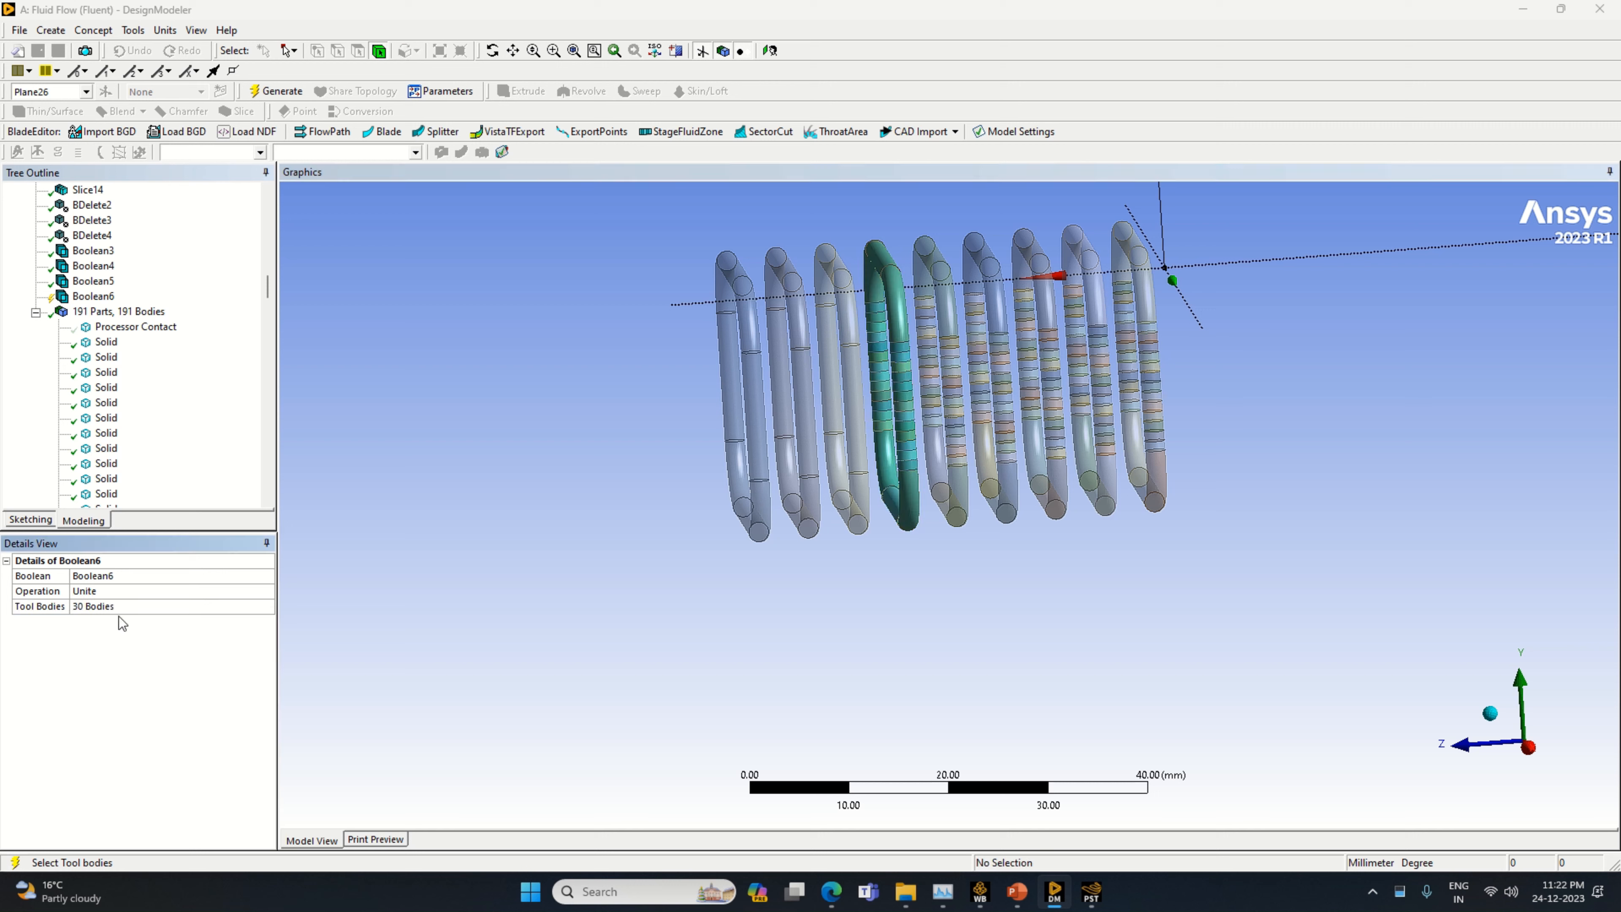
right_click(121, 627)
left_click(144, 639)
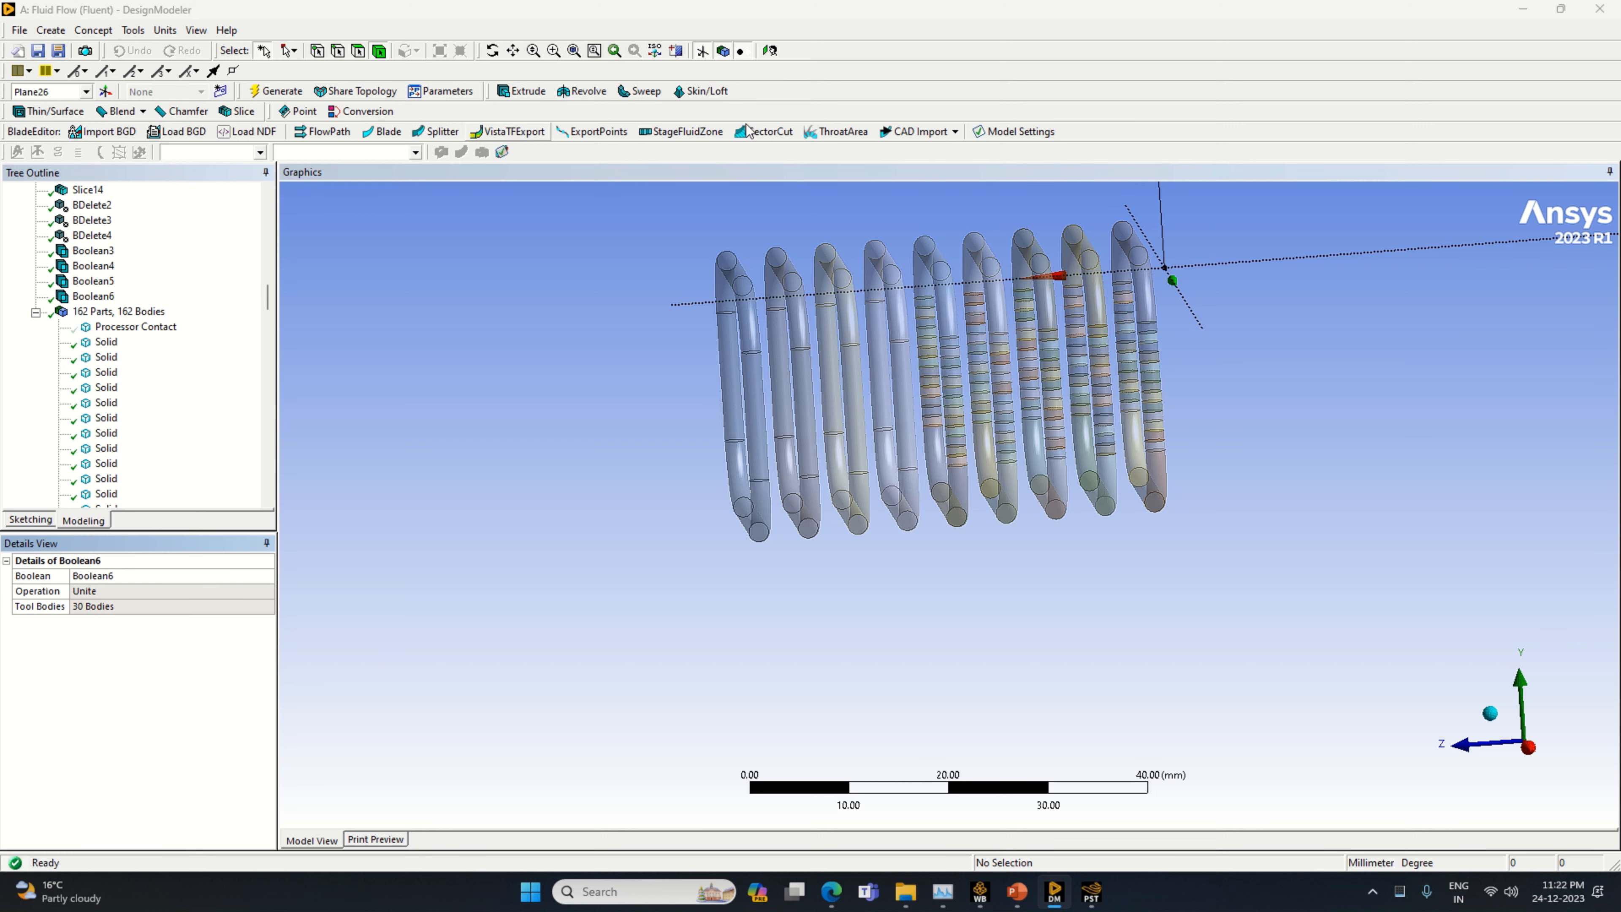
Unite all sliced segments of the fifth pipe loop from the +Z end into one body with a new Boolean
left_click(51, 30)
left_click(72, 290)
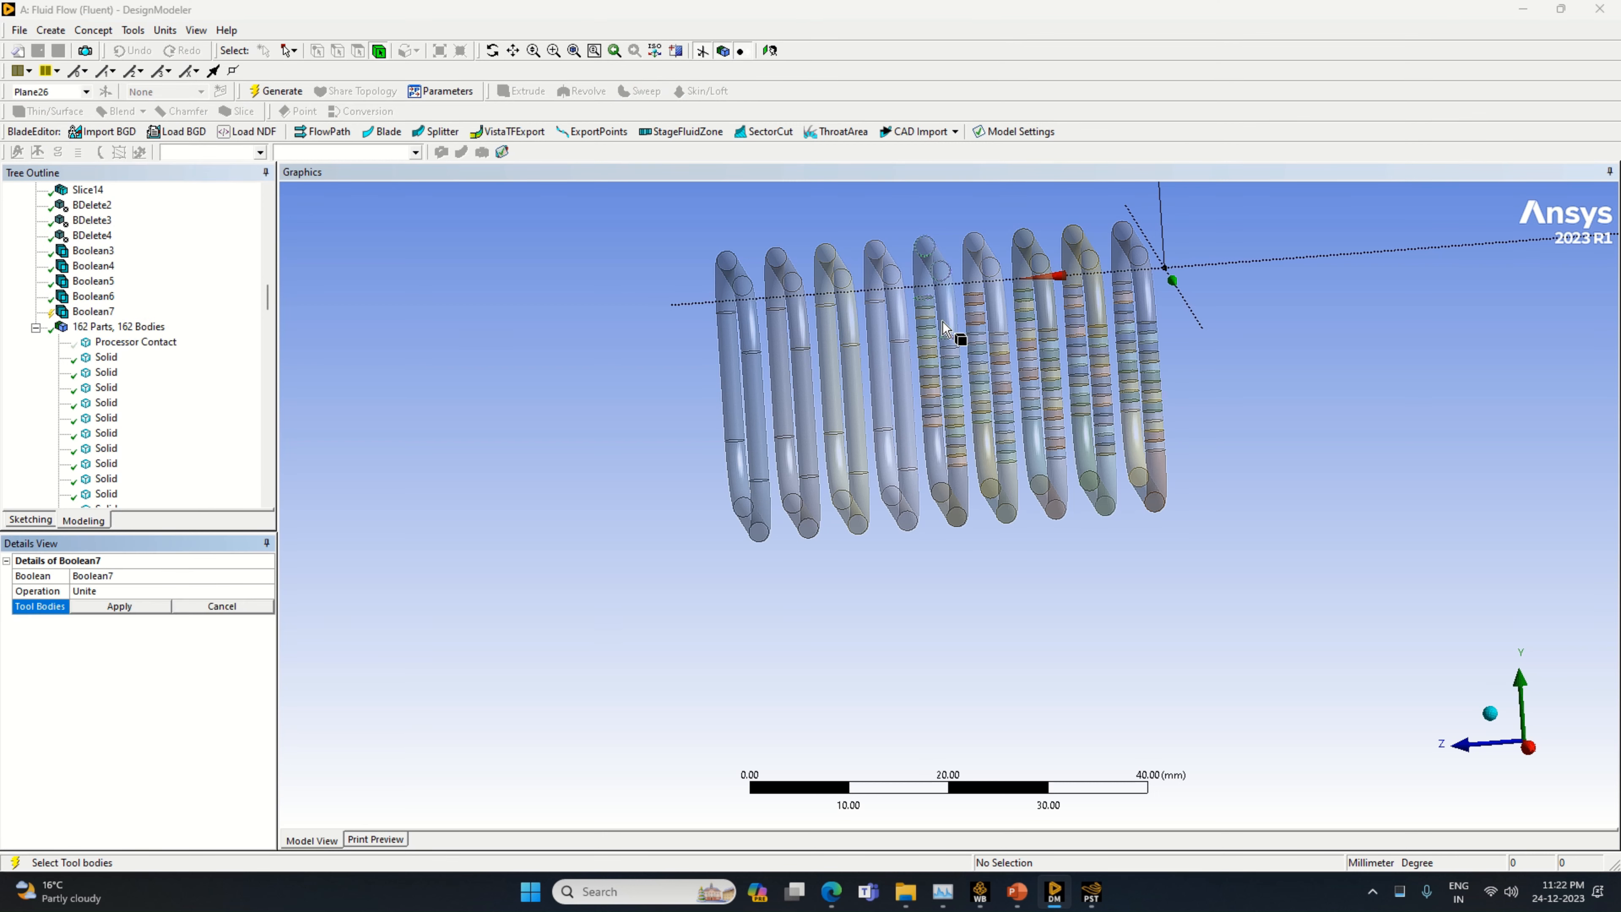
mouse_move(920, 272)
left_mouse_down()
mouse_move(958, 508)
mouse_move(970, 447)
mouse_move(951, 332)
left_mouse_up()
left_click(951, 498, "ctrl")
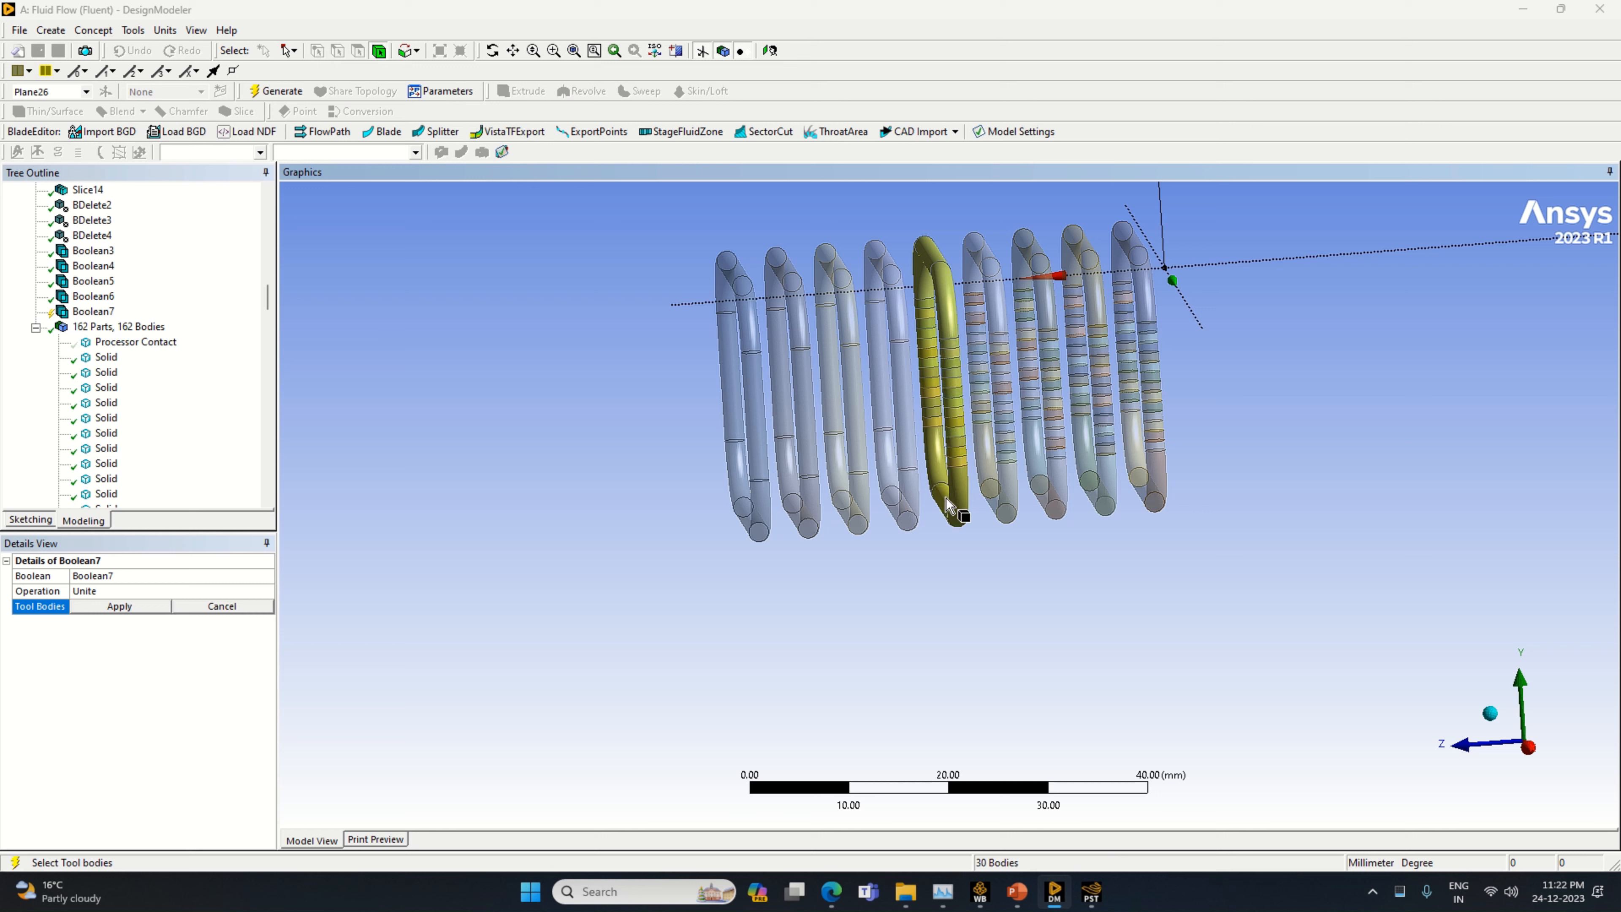
left_click(120, 605)
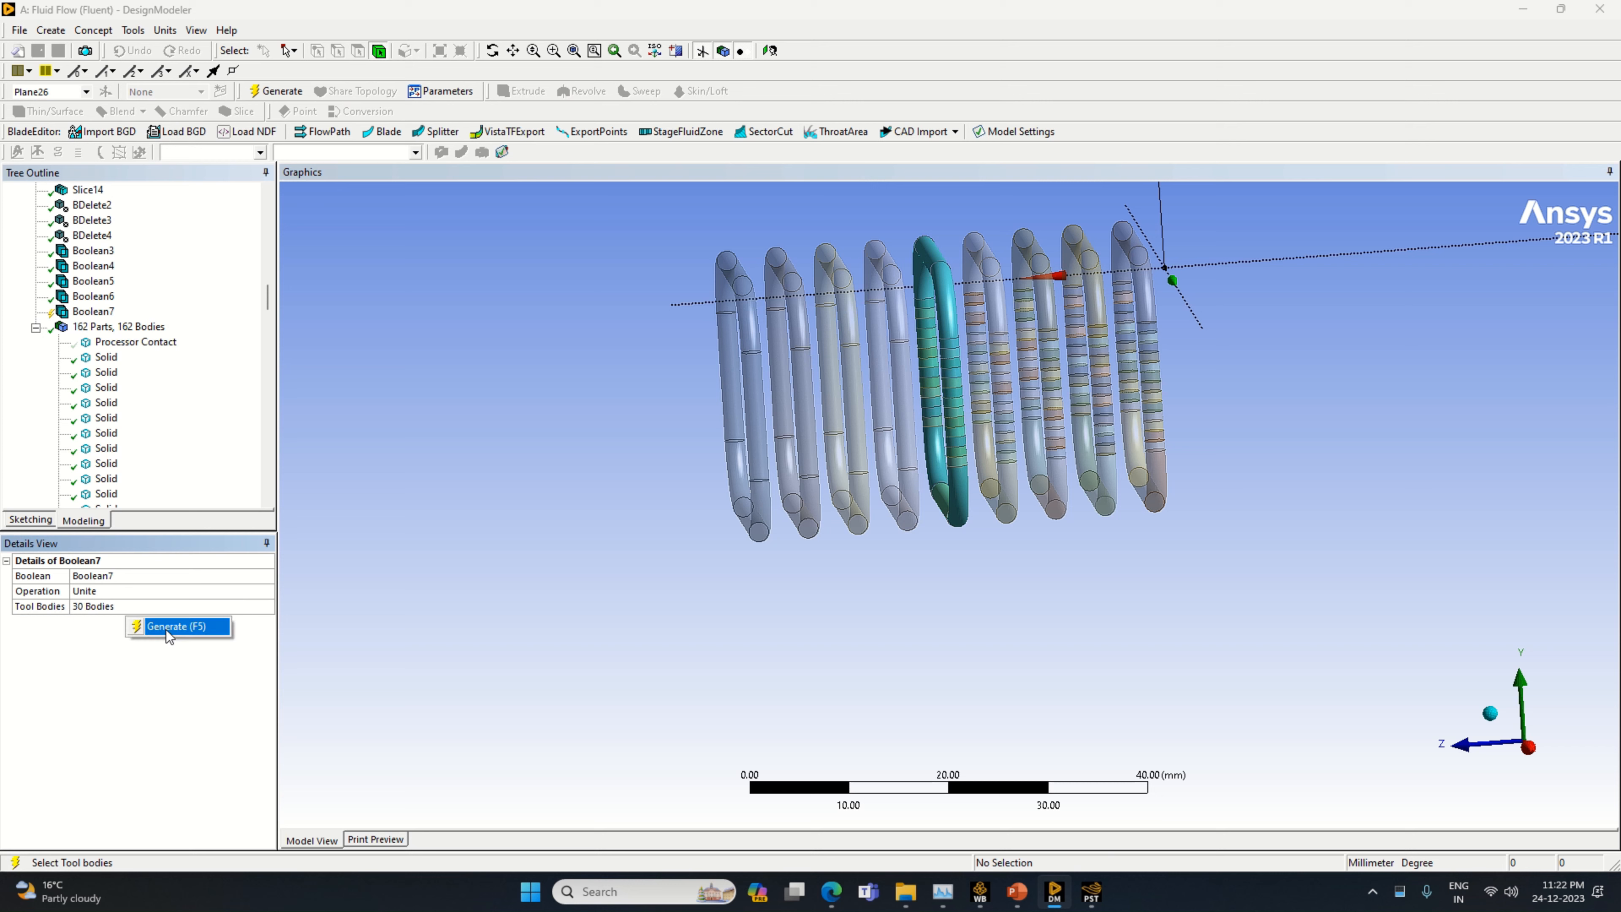
key("F5")
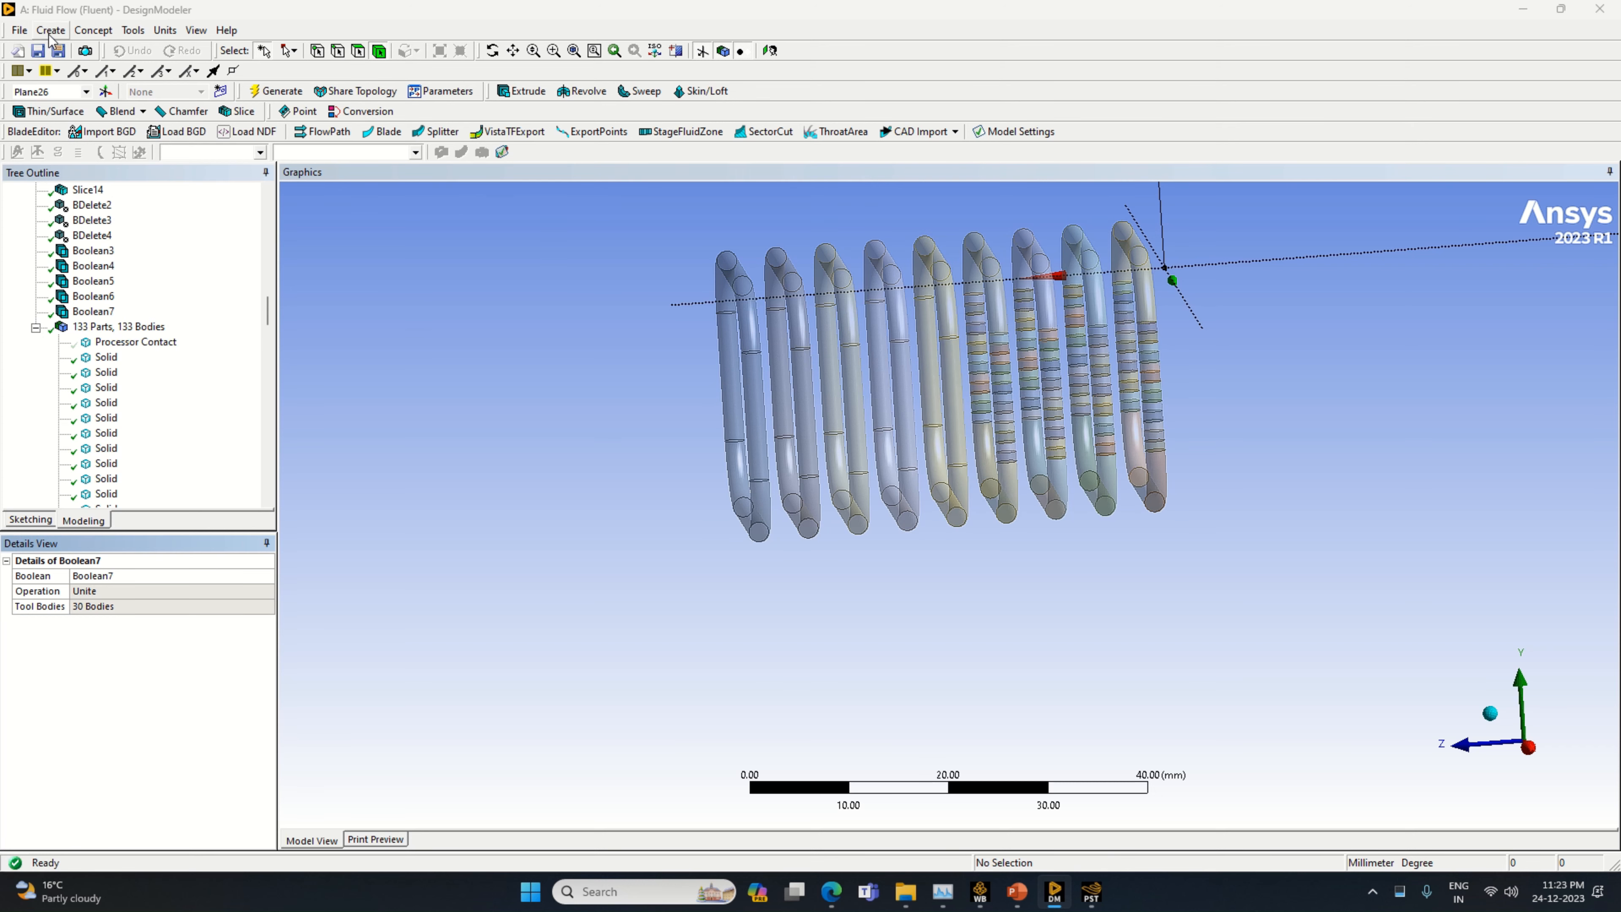
Unite all sliced segments of the sixth pipe loop from the +Z end into one body with a new Boolean
left_click(51, 30)
left_click(102, 291)
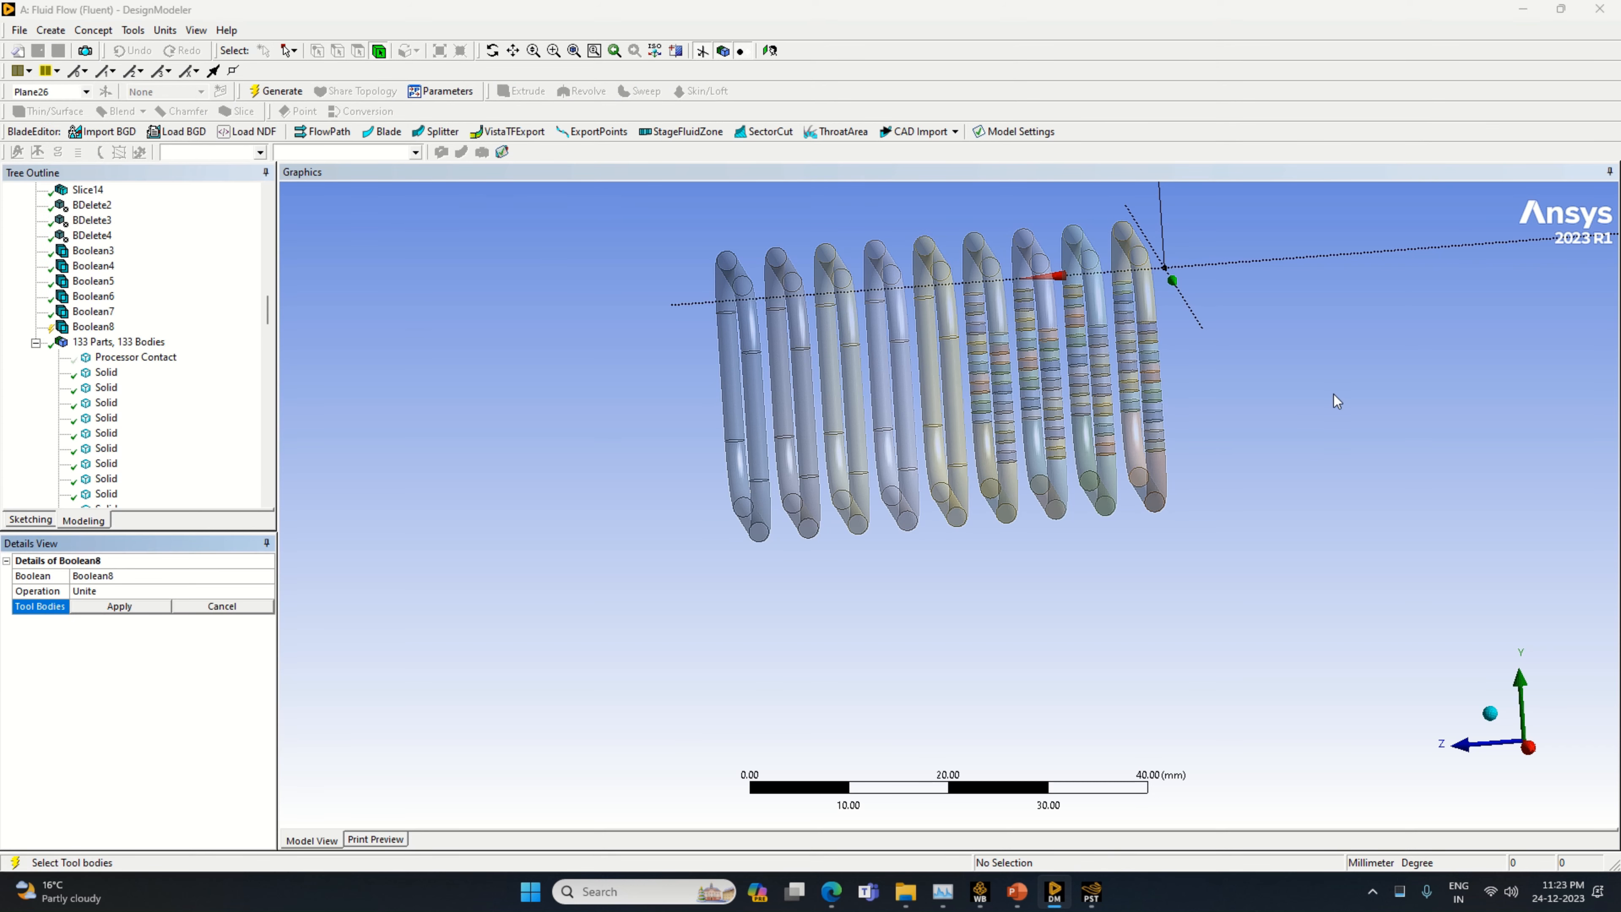
mouse_move(988, 248)
left_mouse_down()
mouse_move(989, 451)
mouse_move(1010, 520)
mouse_move(995, 307)
left_mouse_up()
right_click(998, 312)
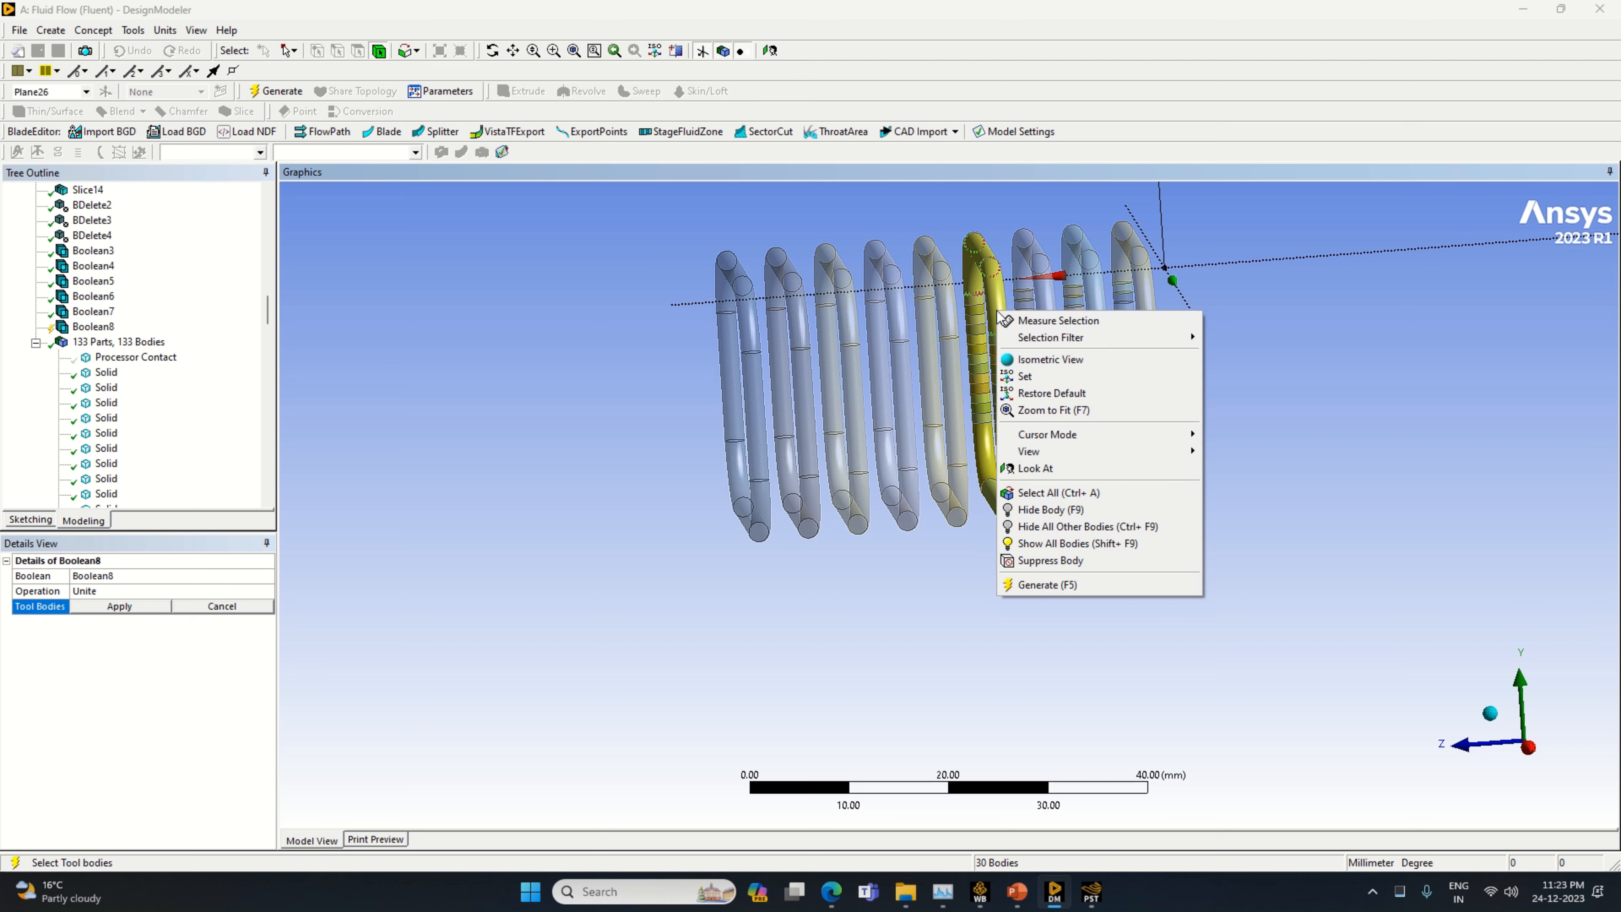
left_click(120, 605)
left_click(268, 91)
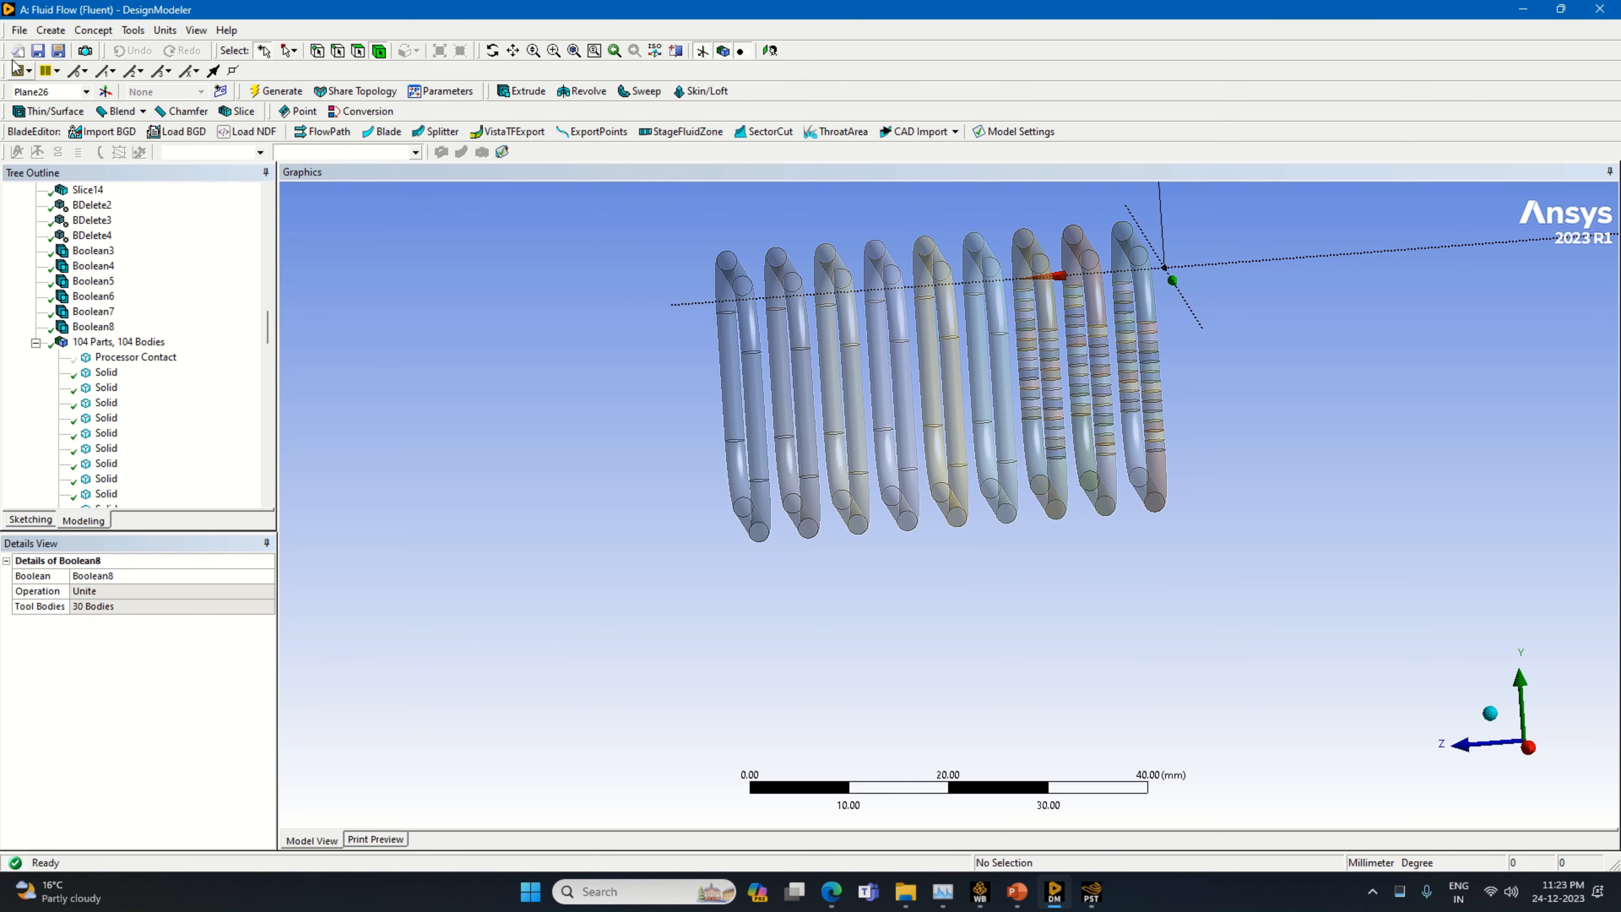
Unite all sliced segments of the seventh pipe loop from the +Z end into one body with a new Boolean
left_click(50, 30)
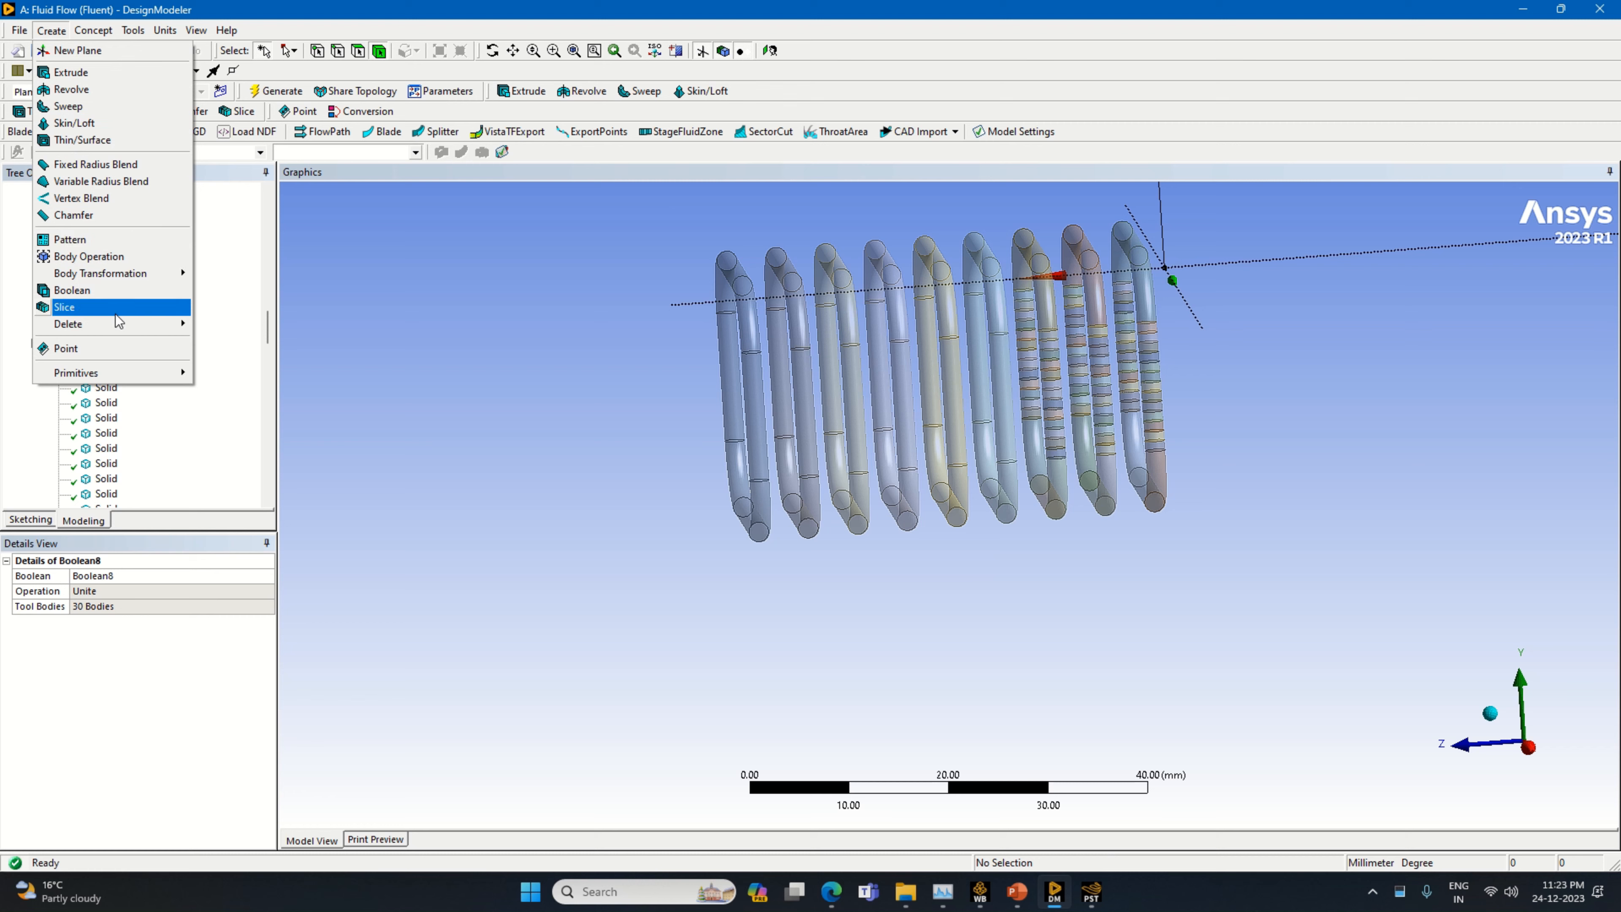
left_click(123, 288)
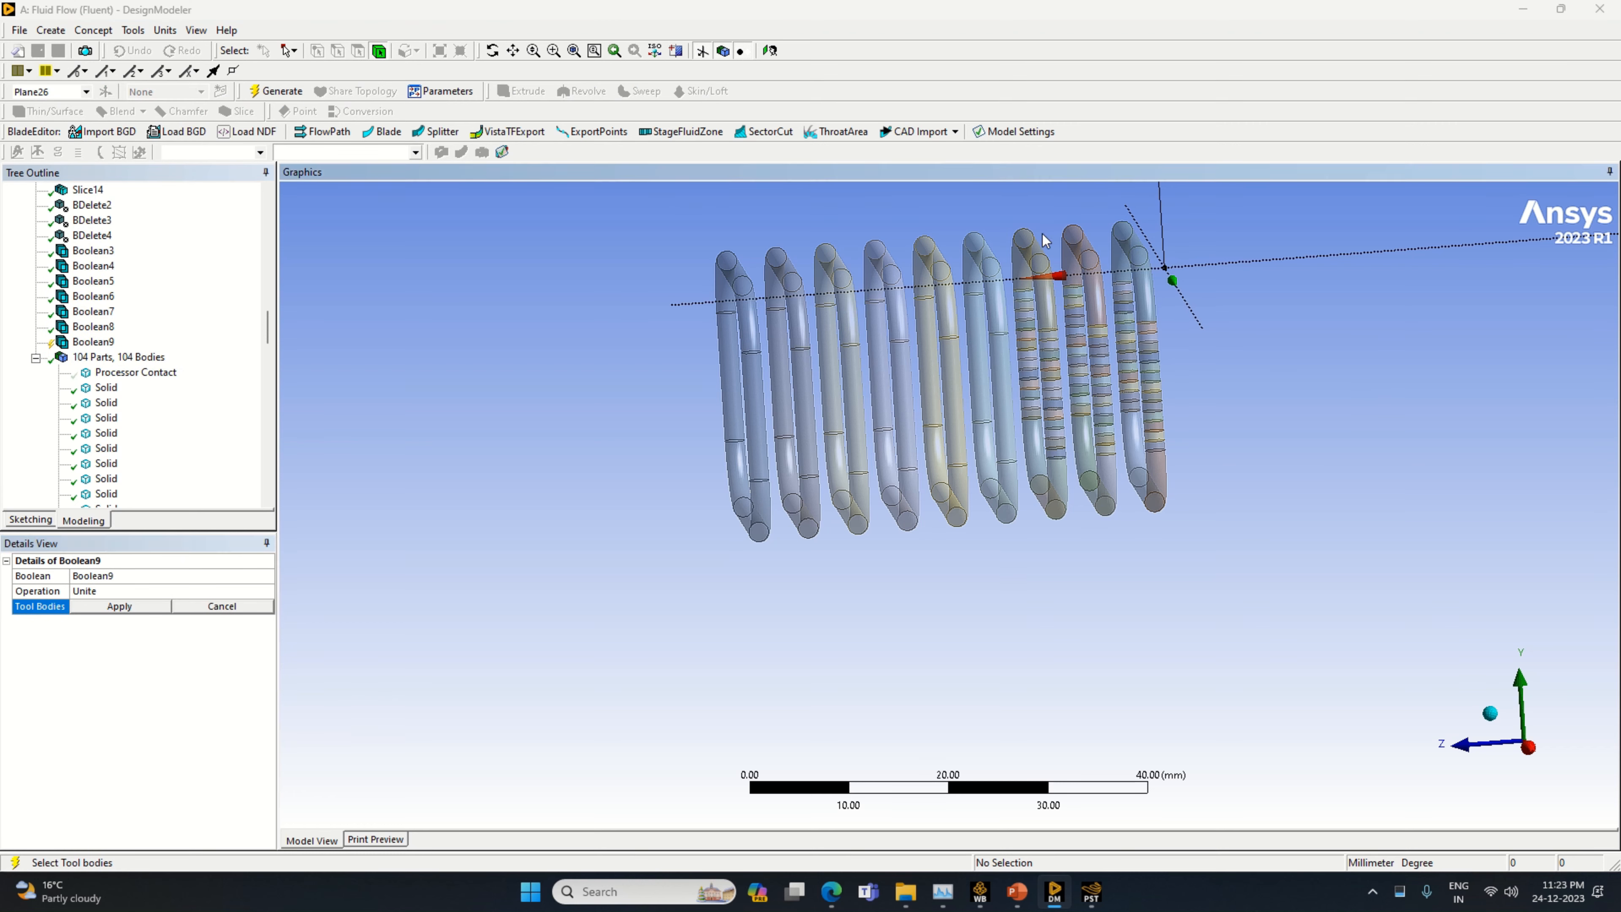
mouse_move(1045, 240)
left_mouse_down()
mouse_move(1031, 332)
mouse_move(1053, 508)
mouse_move(1057, 343)
left_mouse_up()
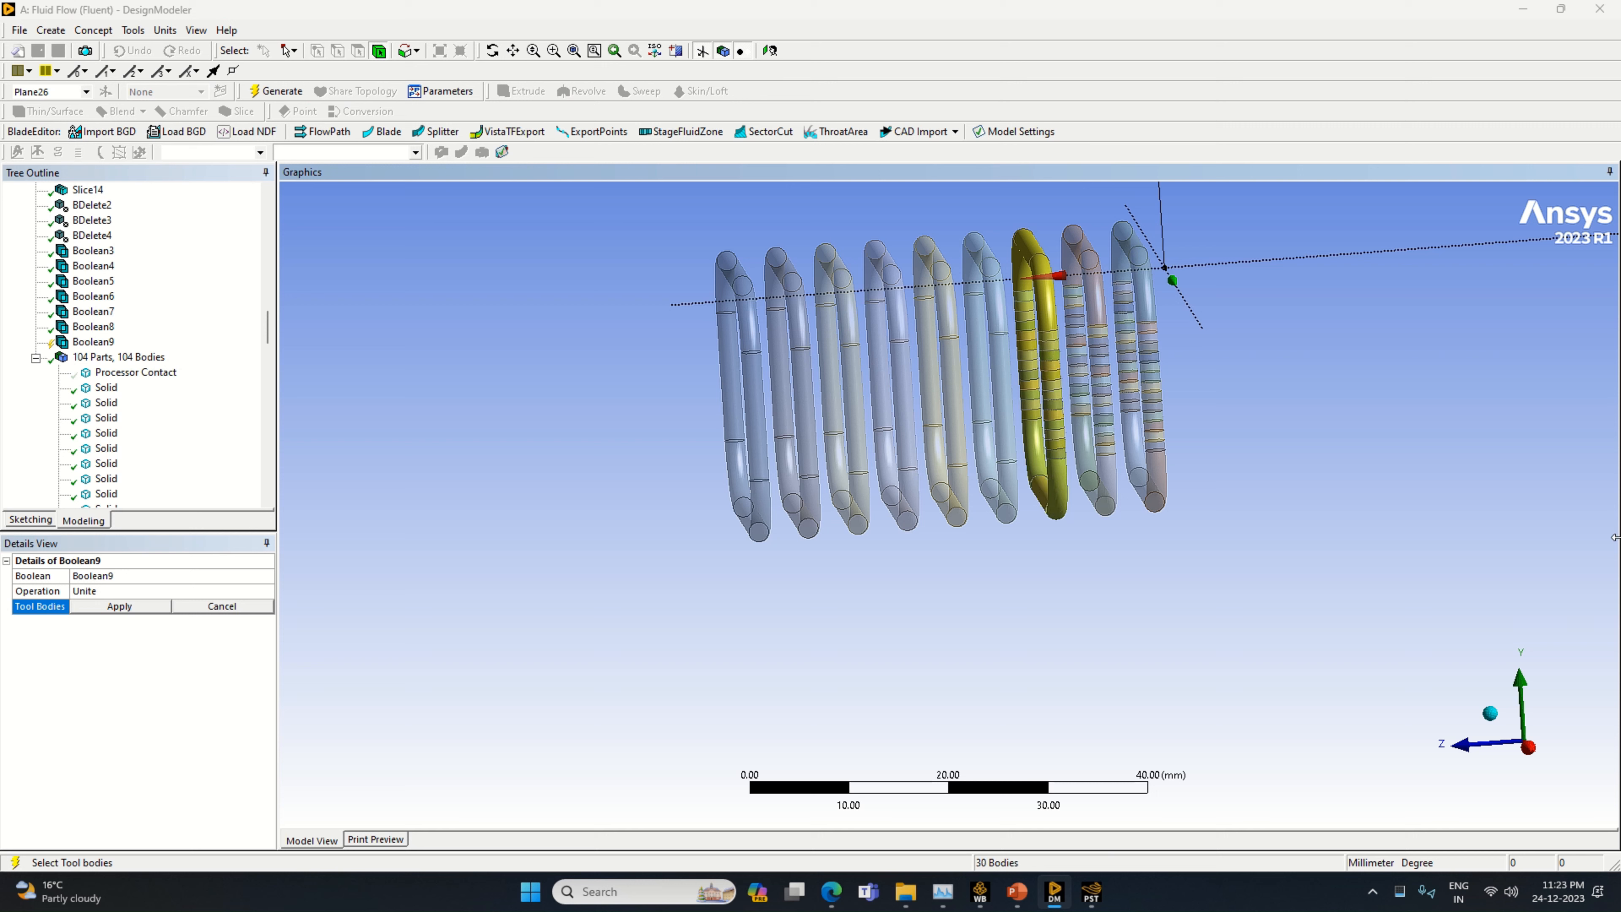
left_click(119, 607)
left_click(278, 90)
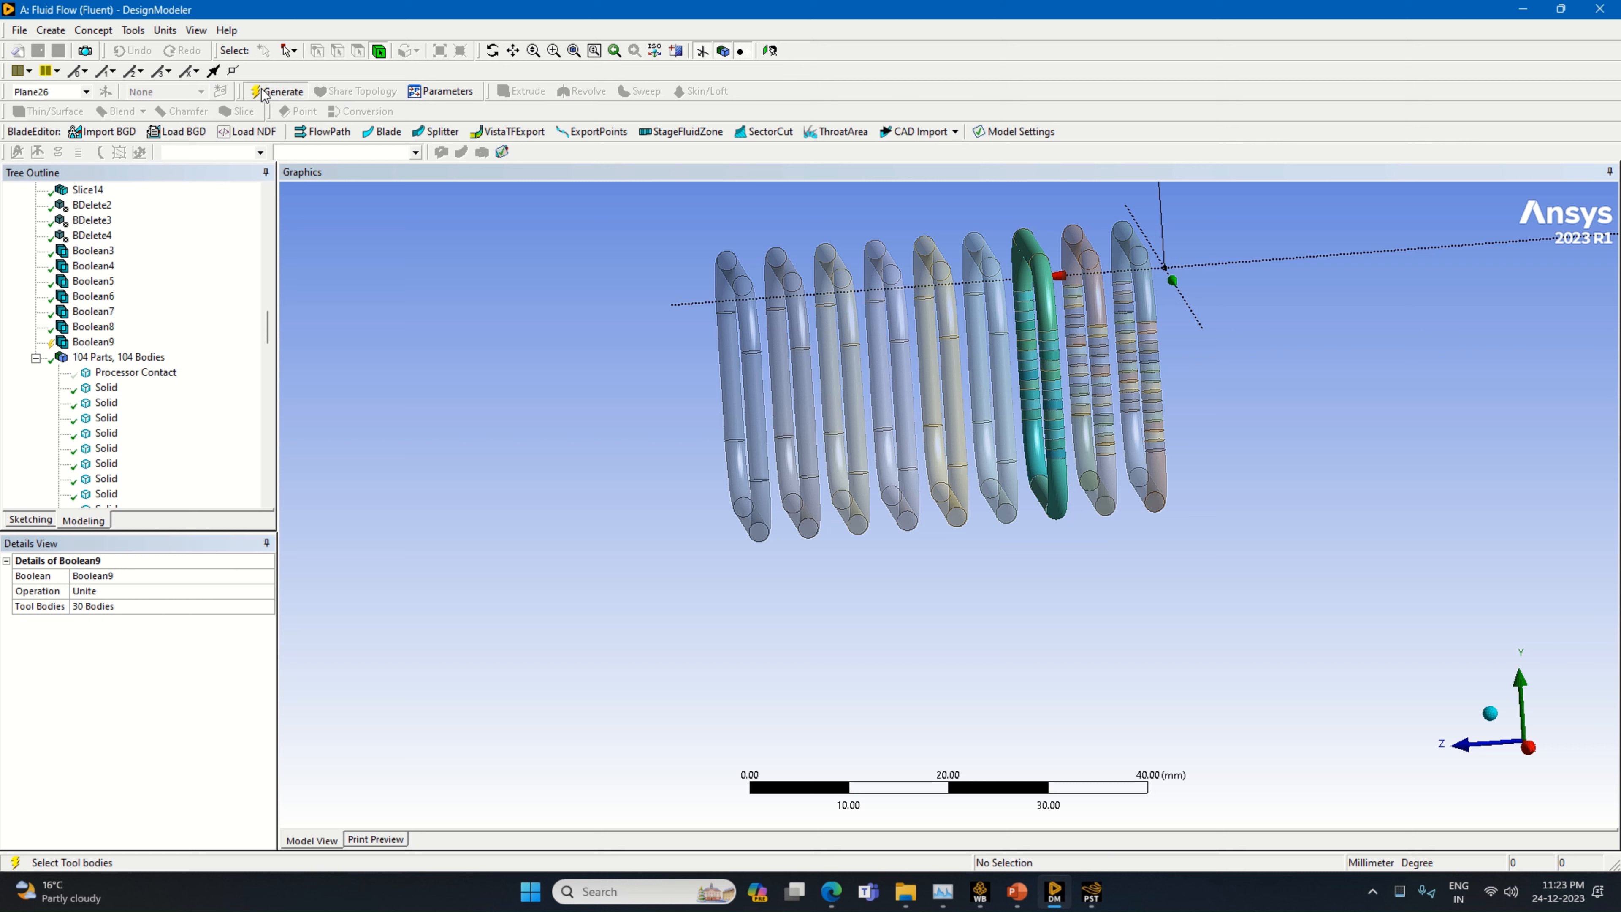
Unite all sliced segments of the eighth pipe loop from the +Z end into one body with a new Boolean
left_click(1087, 263)
mouse_move(1102, 330)
left_mouse_down()
mouse_move(1101, 504)
mouse_move(1086, 295)
mouse_move(1084, 371)
left_mouse_up()
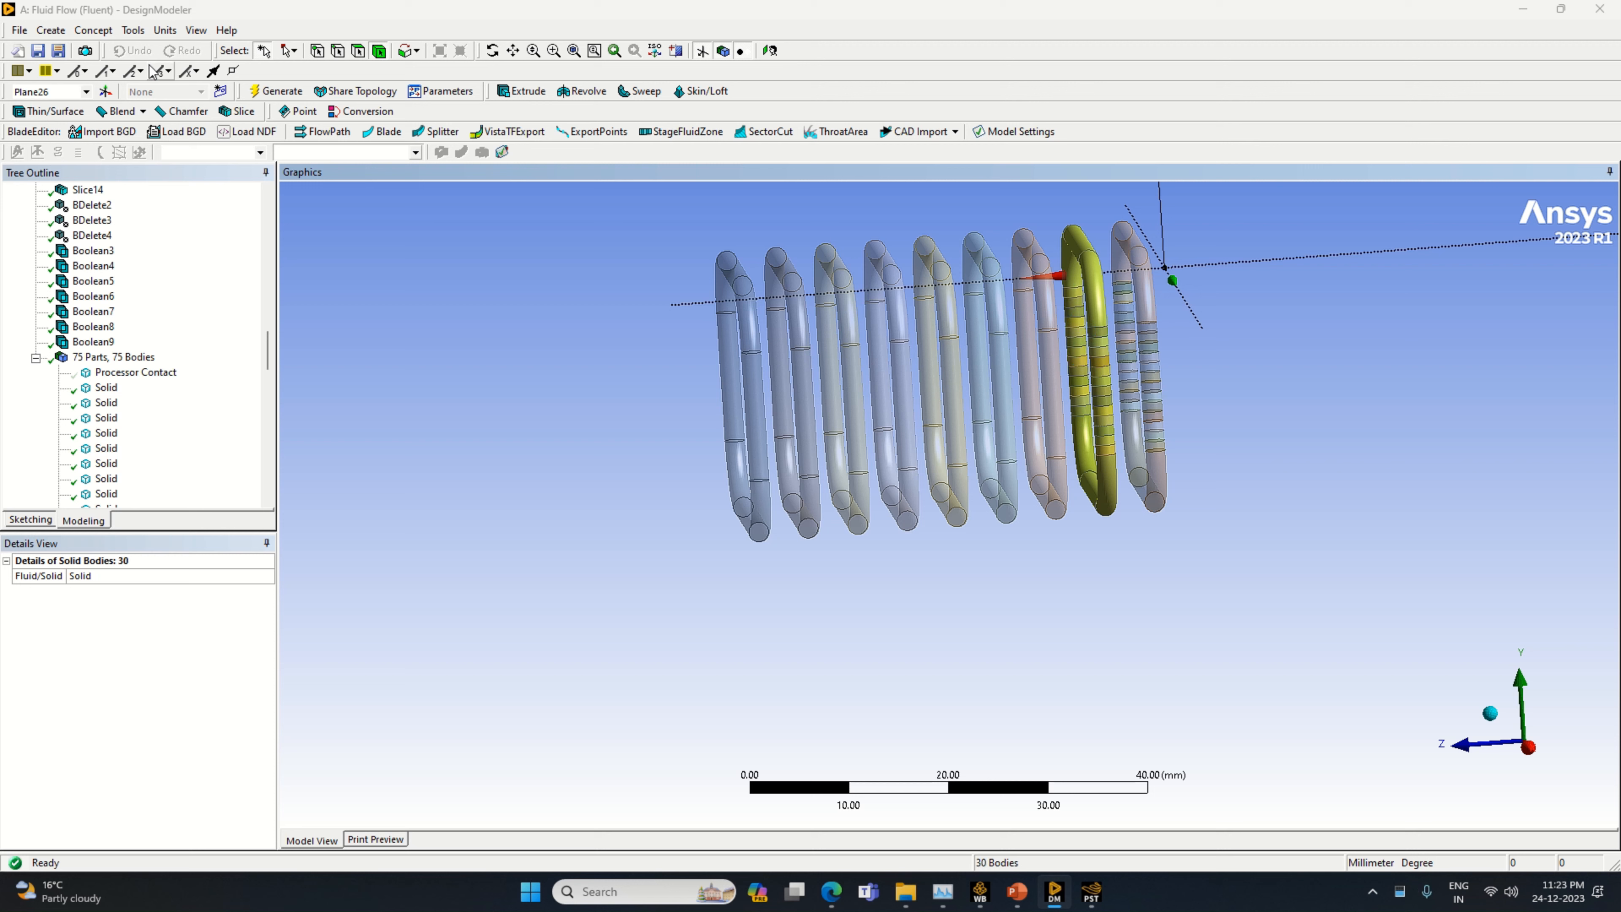
left_click(51, 30)
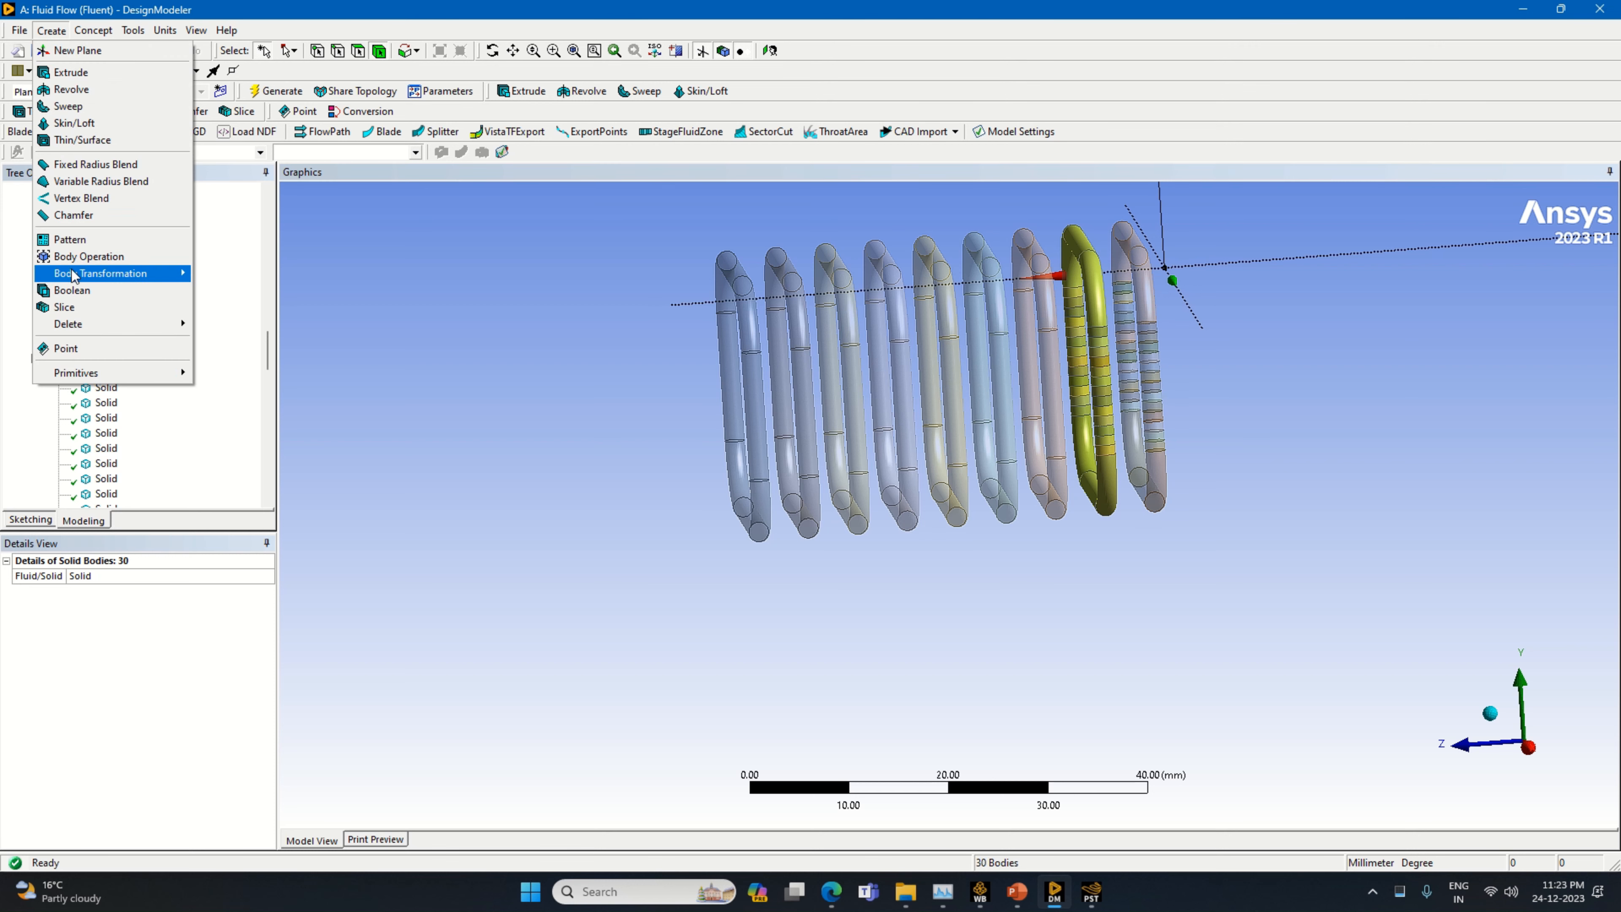
left_click(95, 291)
left_click(118, 606)
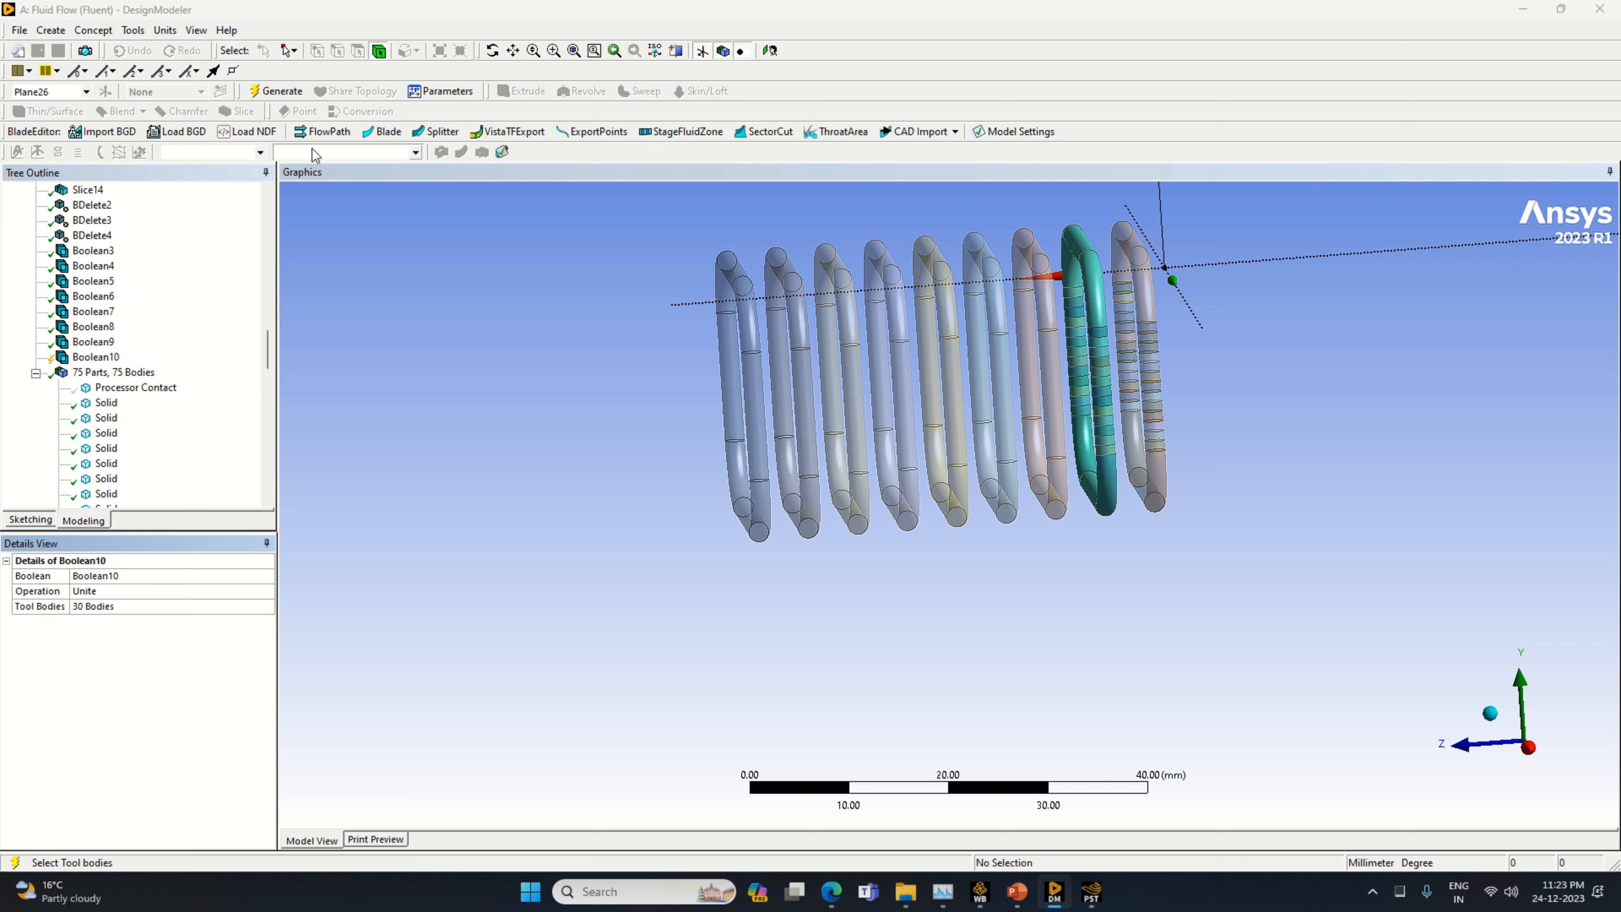
left_click(276, 91)
Unite all sliced segments of the ninth and last pipe loop from the +Z end into one body with a new Boolean
mouse_move(1127, 224)
left_mouse_down()
mouse_move(1161, 498)
mouse_move(1130, 295)
mouse_move(1149, 463)
left_mouse_up()
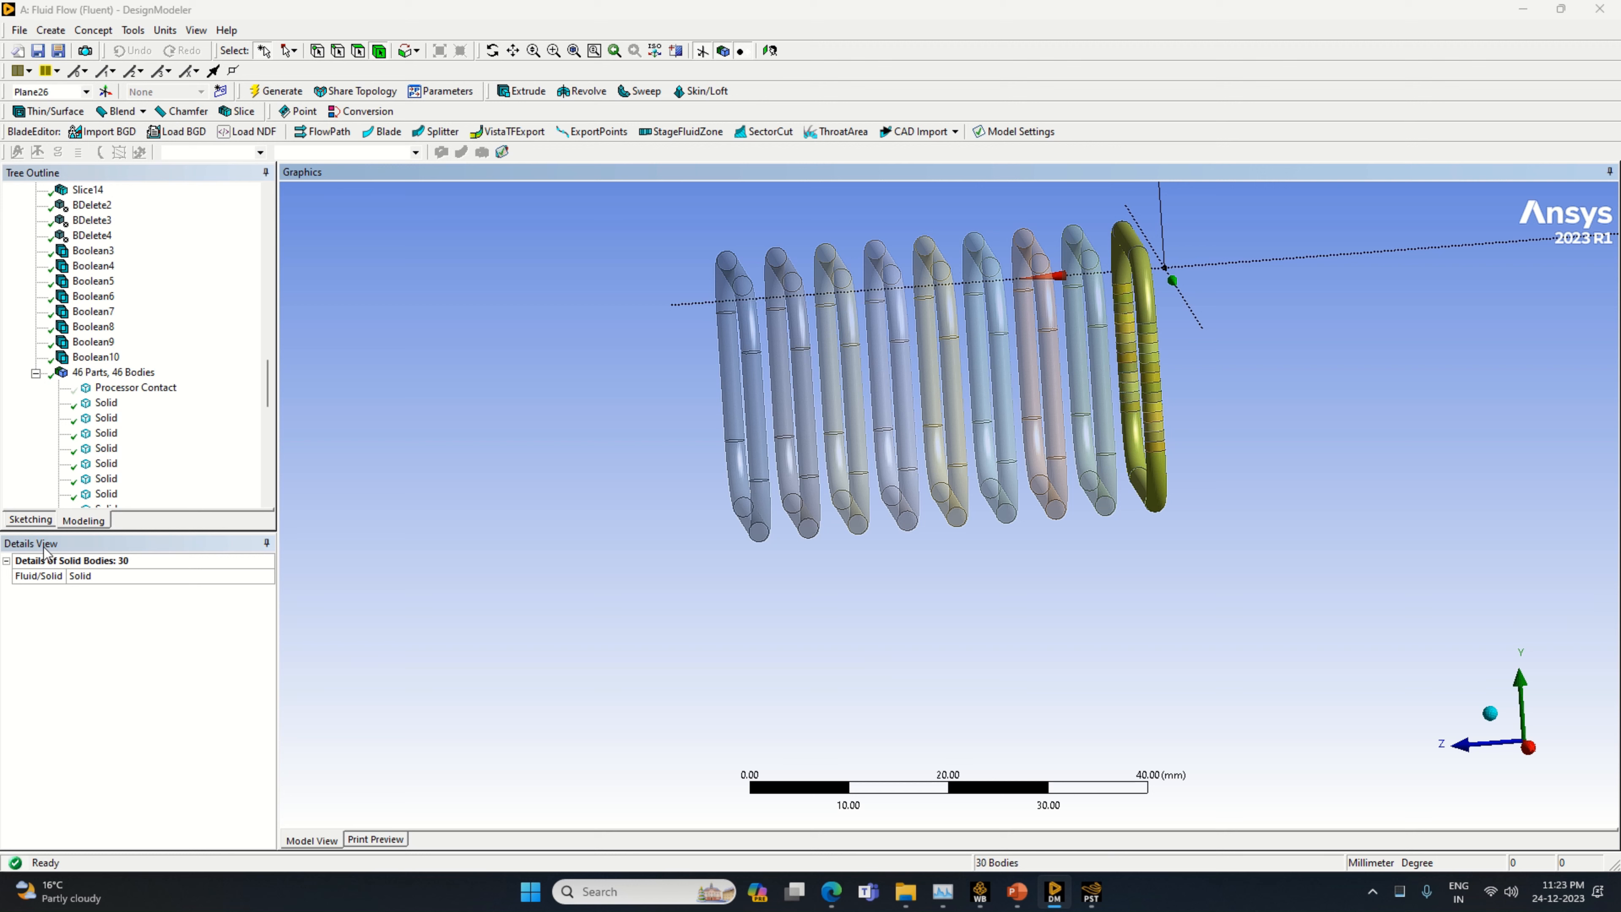
left_click(51, 30)
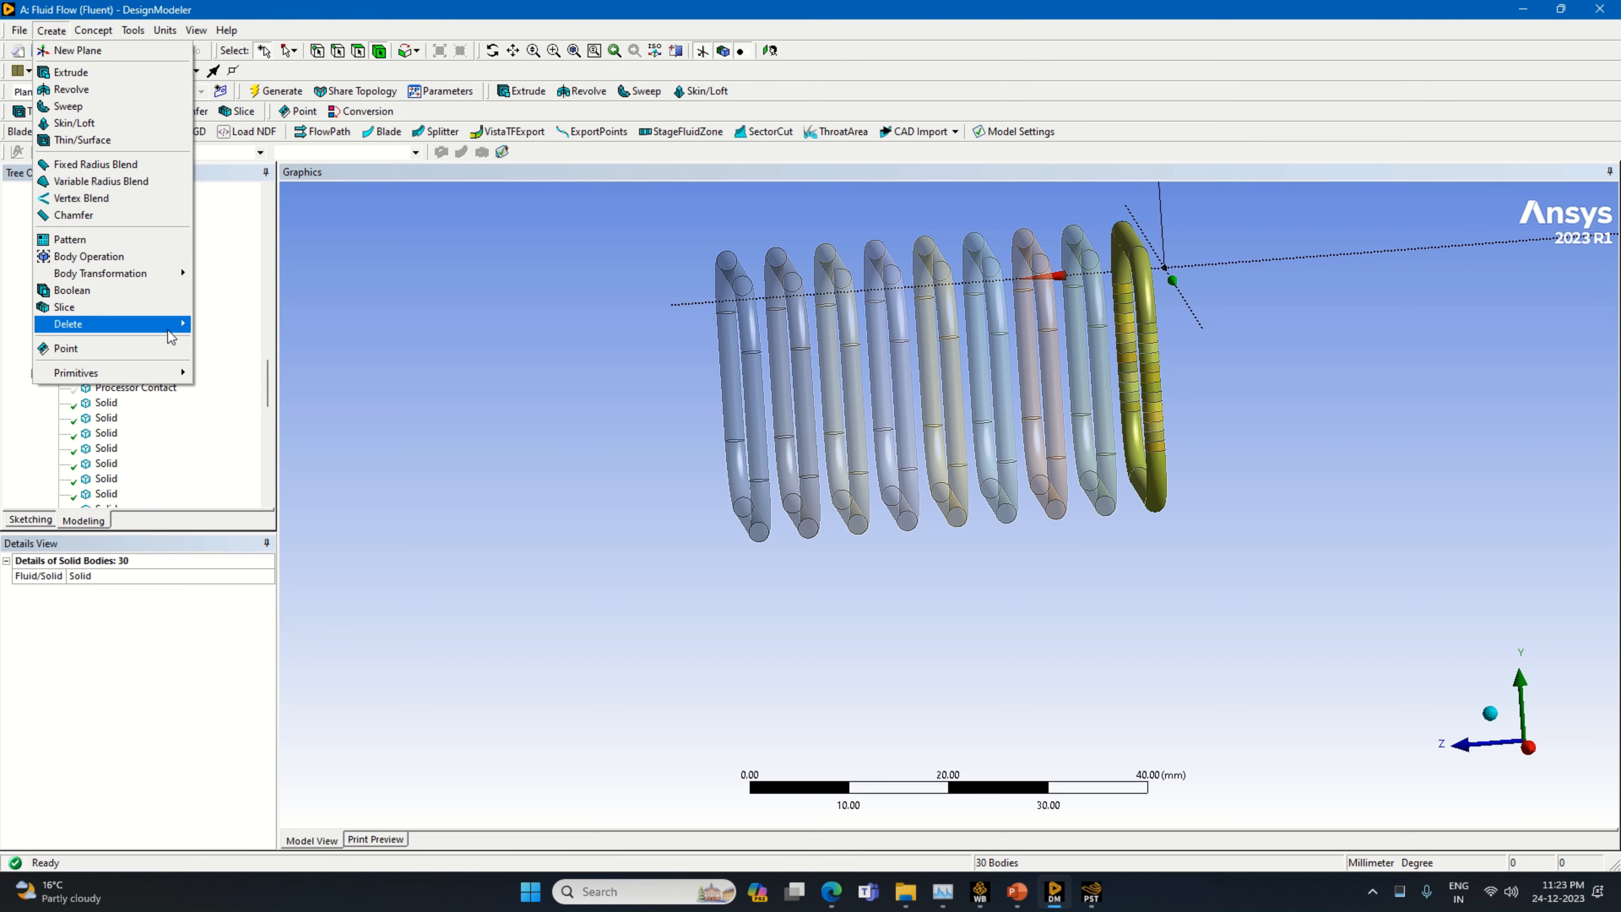
left_click(133, 297)
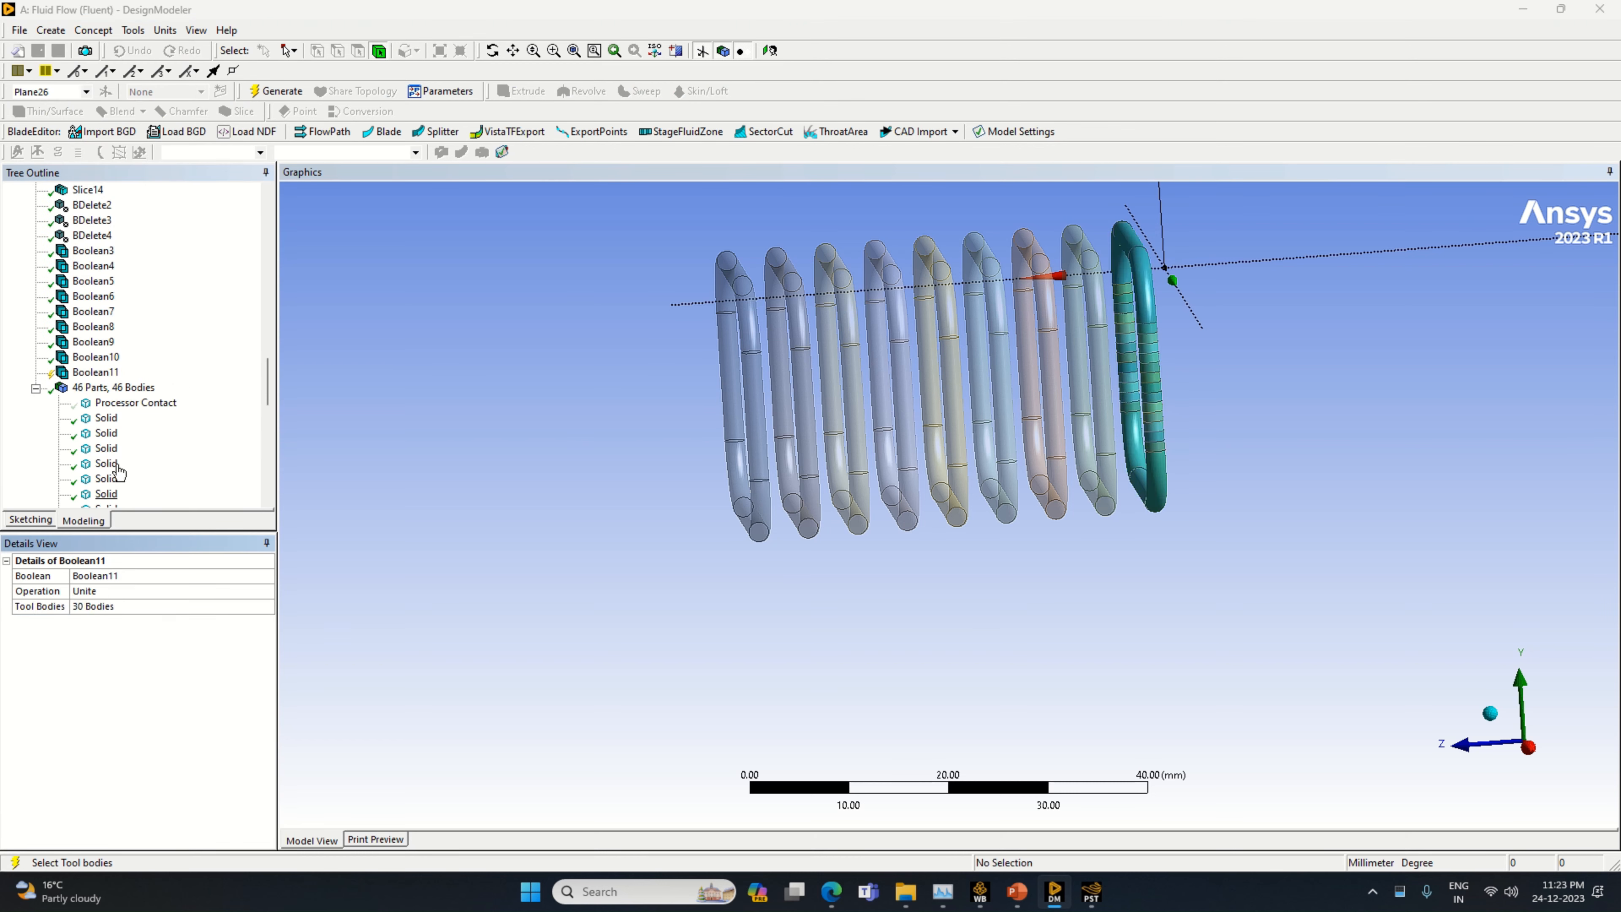
left_click(276, 91)
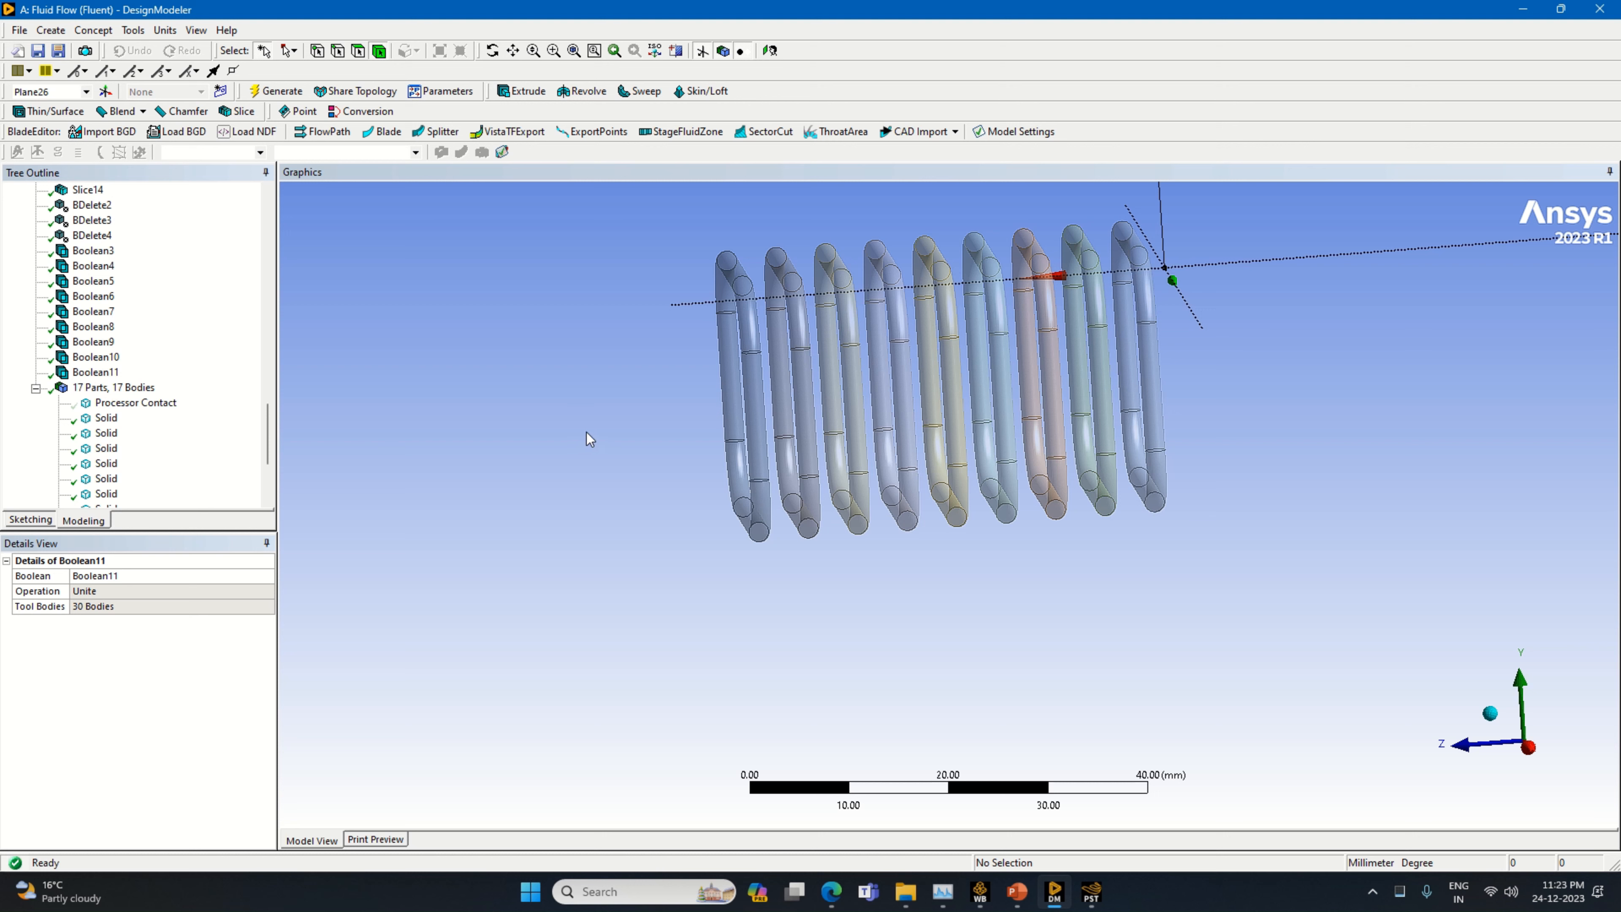
Form a new part from the nine united pipe loop bodies
left_click(127, 405)
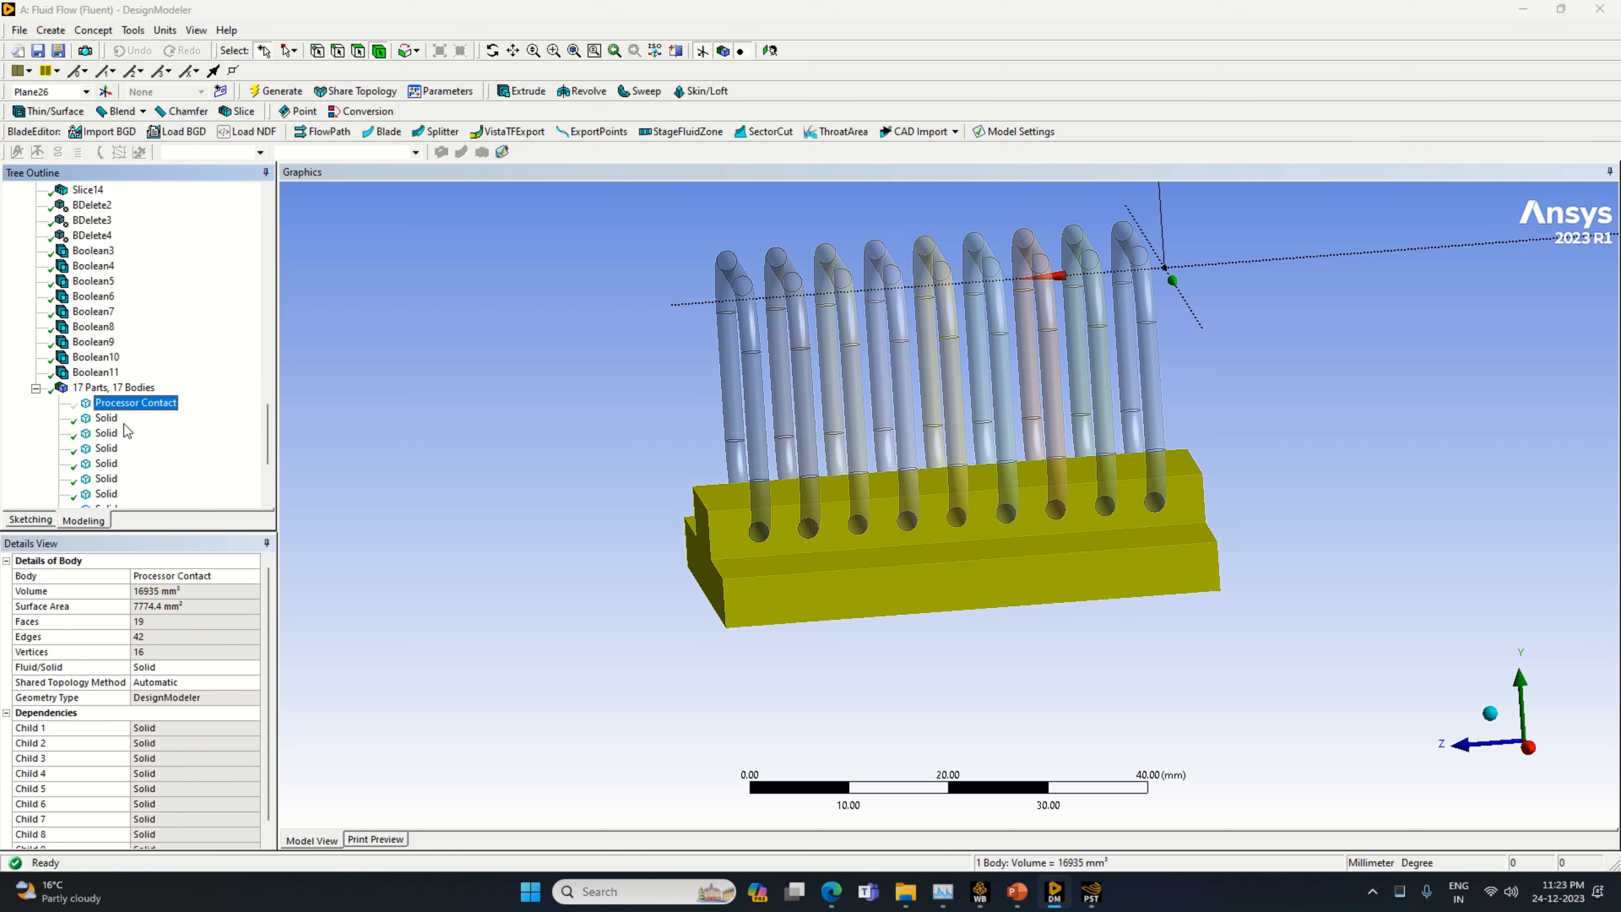
left_click(106, 419)
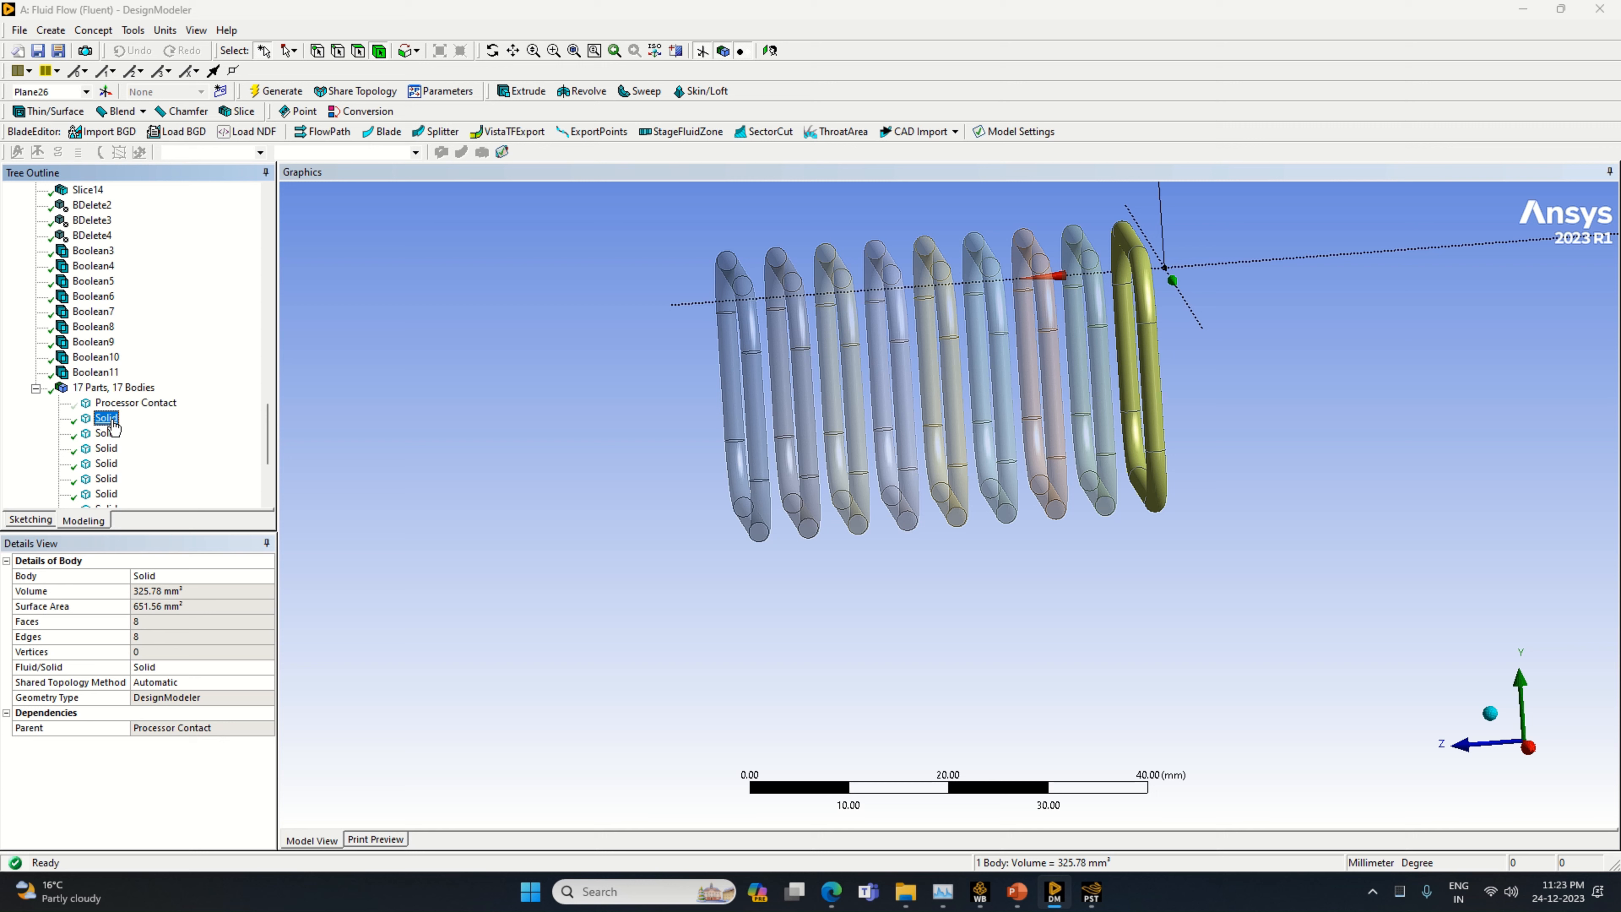
right_click(114, 427)
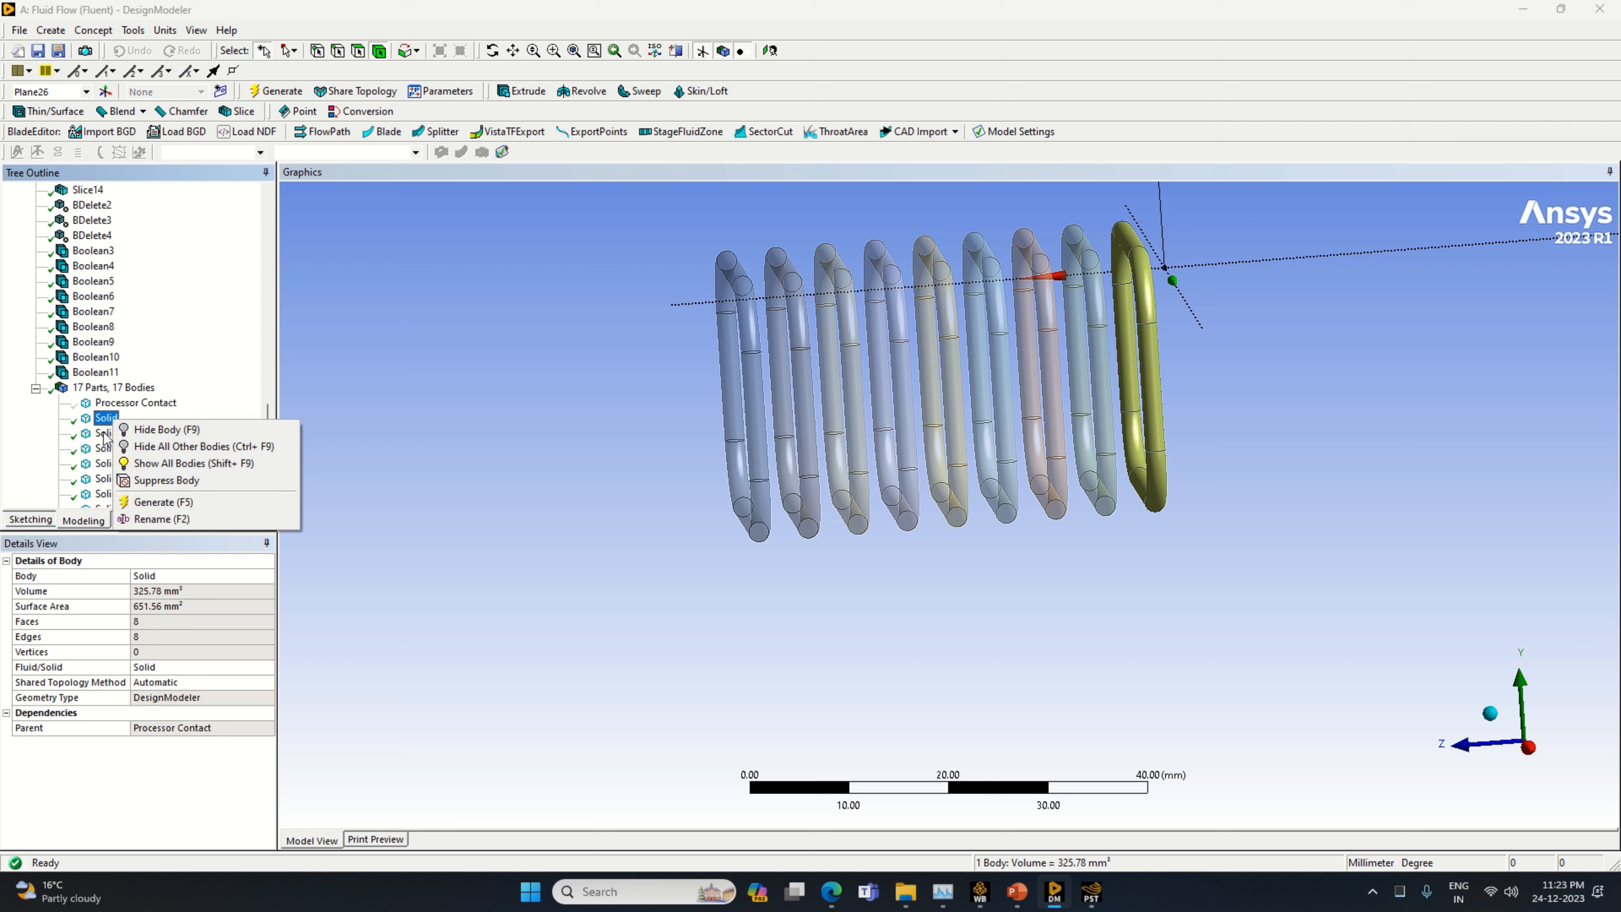
left_click(105, 434, "ctrl")
left_click(105, 448, "ctrl")
left_click(105, 464, "ctrl")
left_click(105, 479, "ctrl")
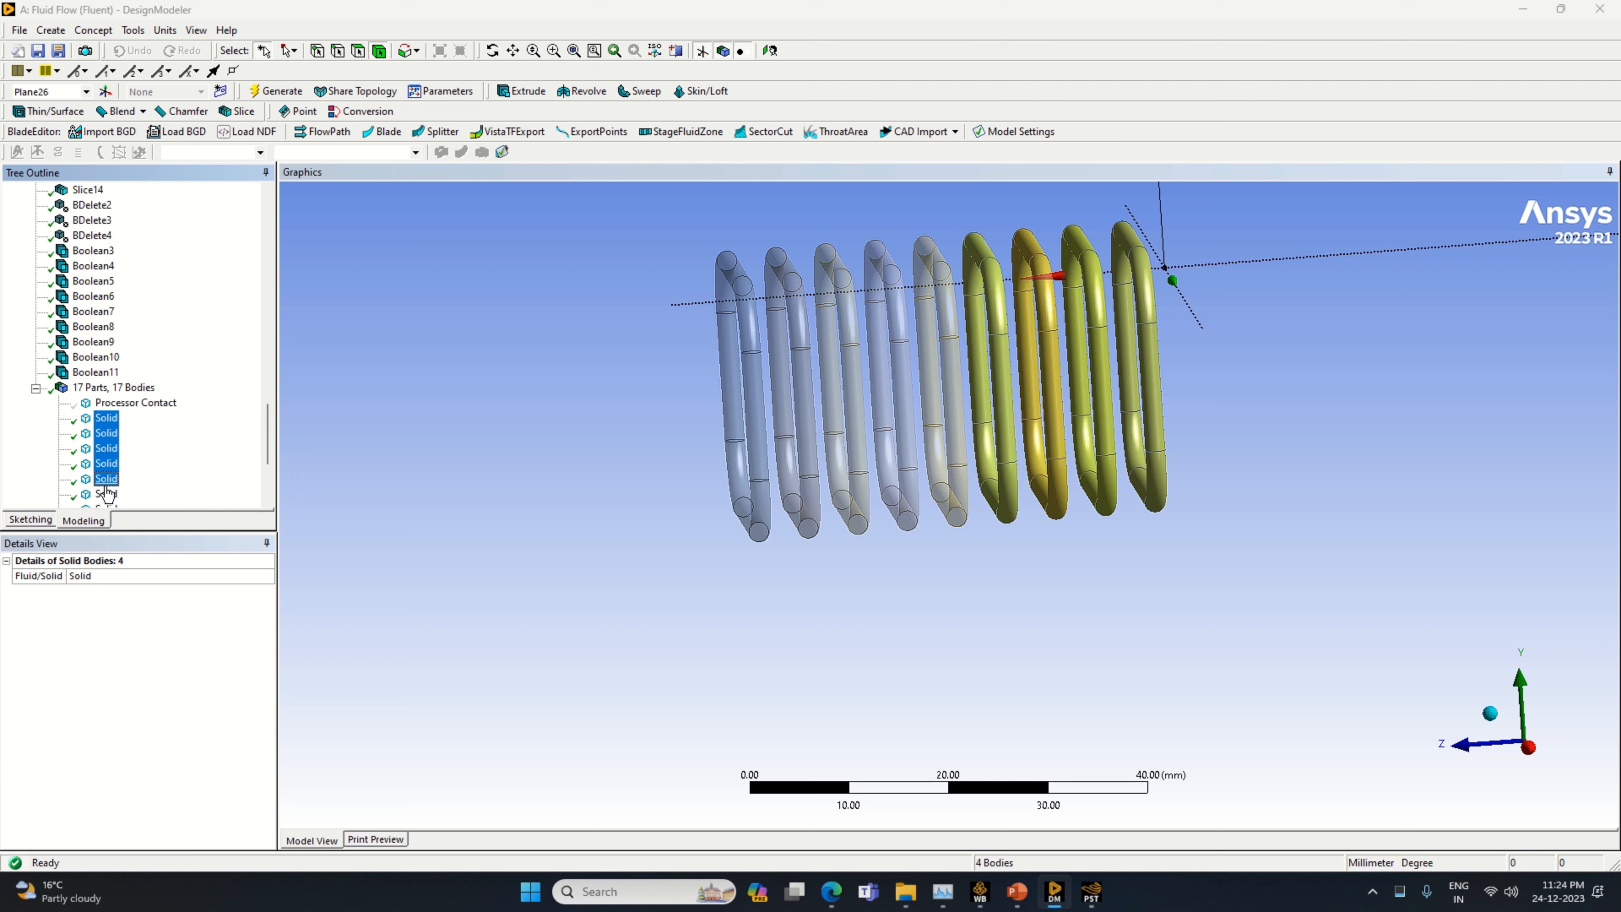
left_click(106, 494, "ctrl")
scroll(108, 495, "down", 2)
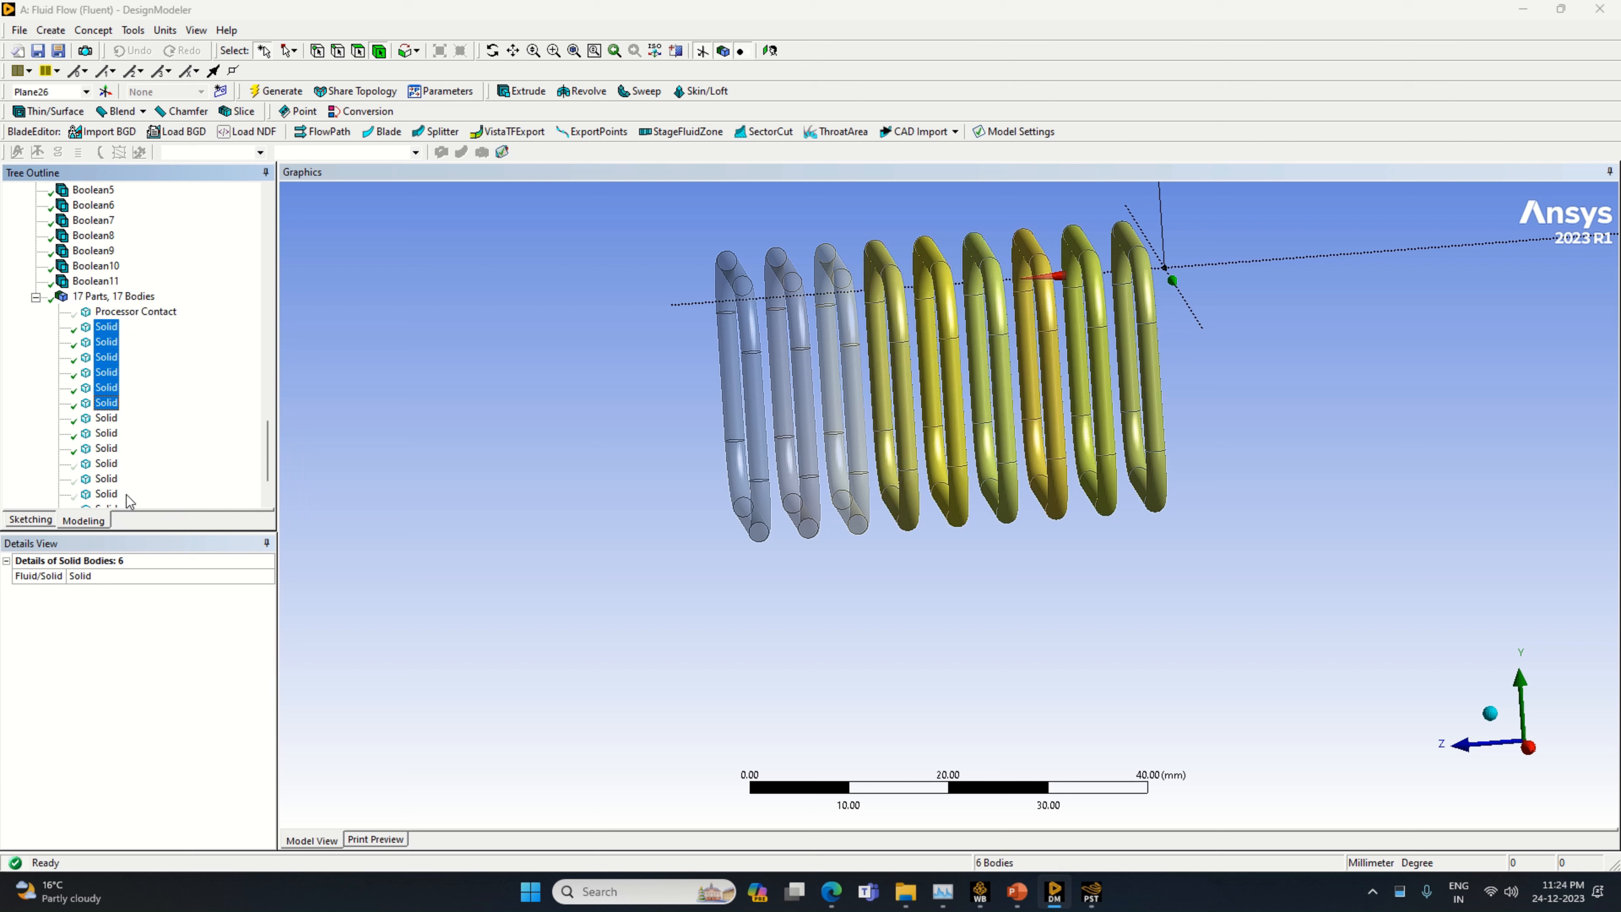
left_click(106, 419, "ctrl")
left_click(106, 434, "ctrl")
left_click(106, 448, "ctrl")
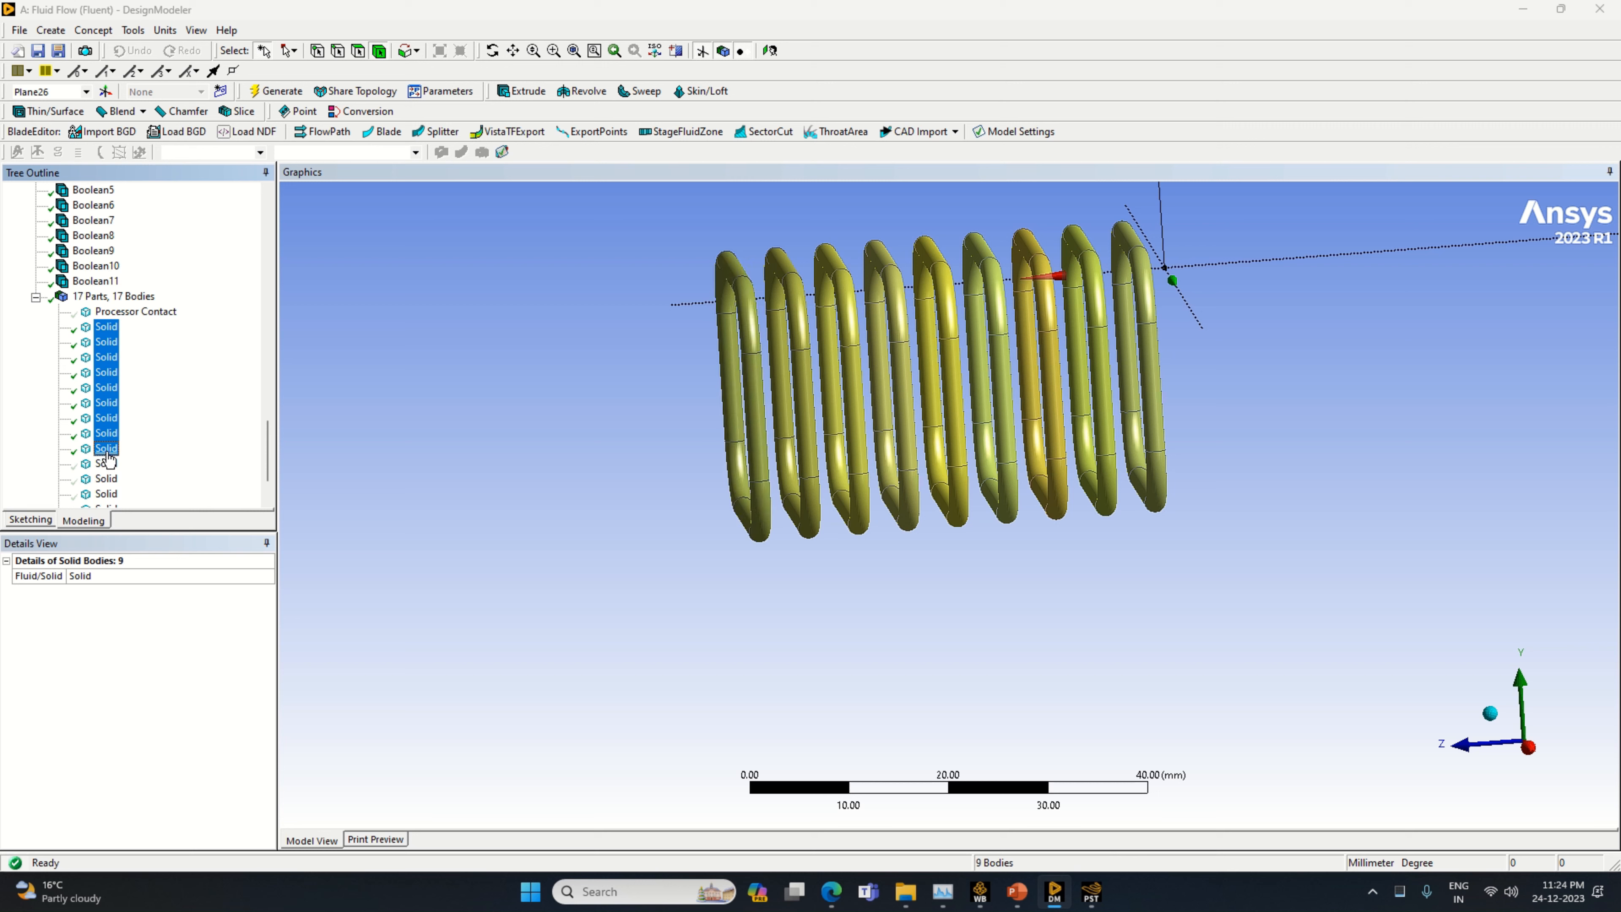
right_click(109, 454)
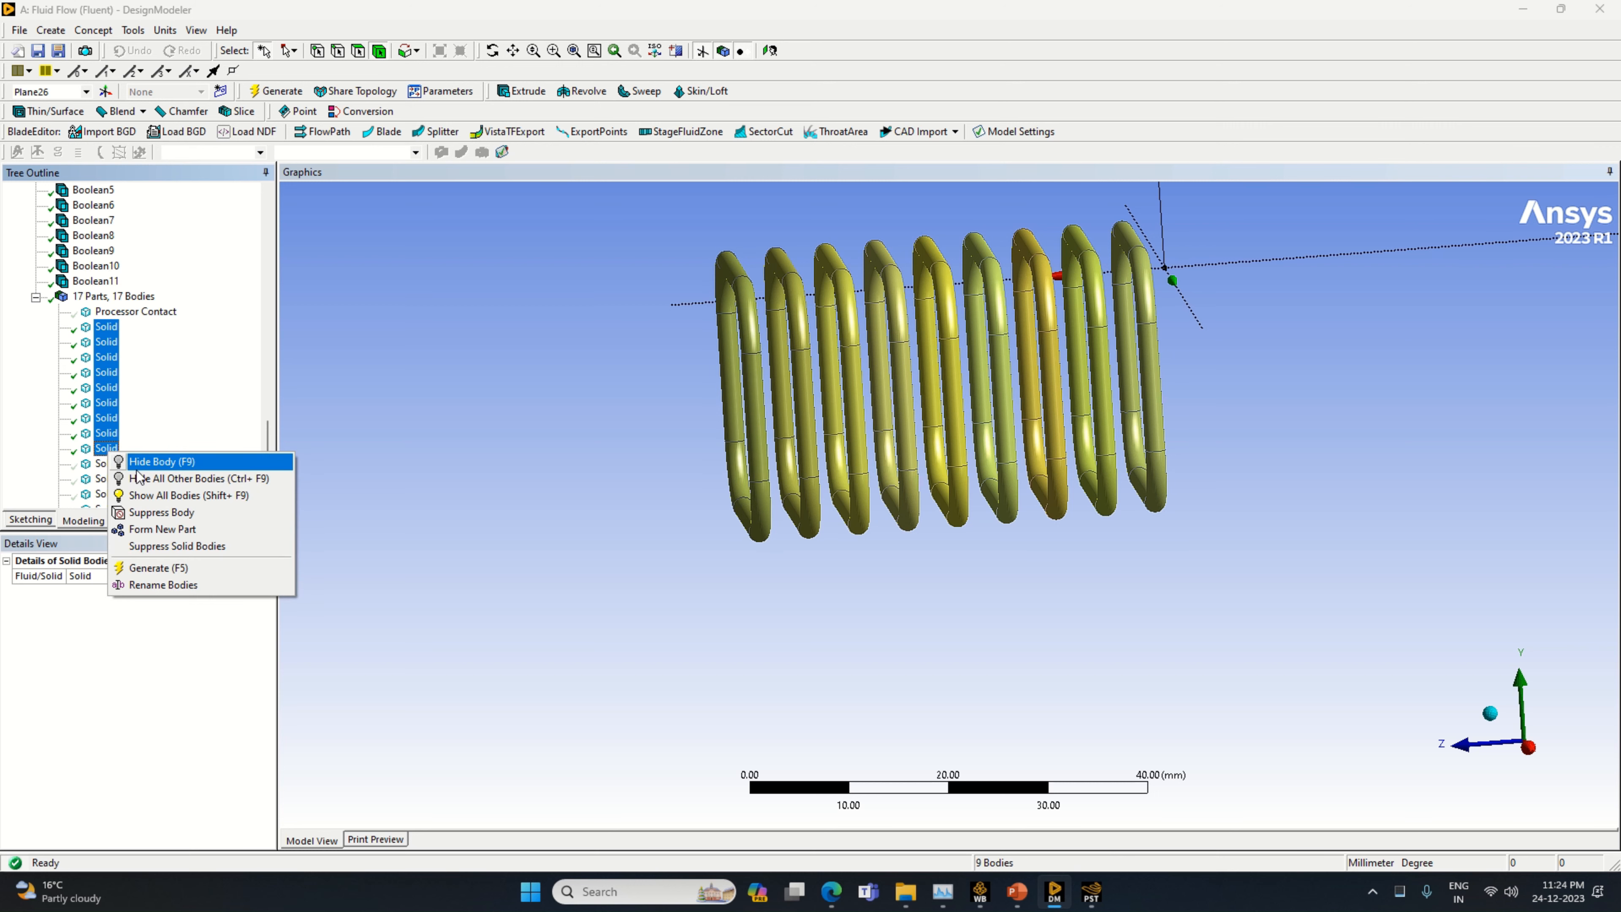
left_click(160, 527)
Form a new part from the seven fin plate bodies
left_click(116, 480)
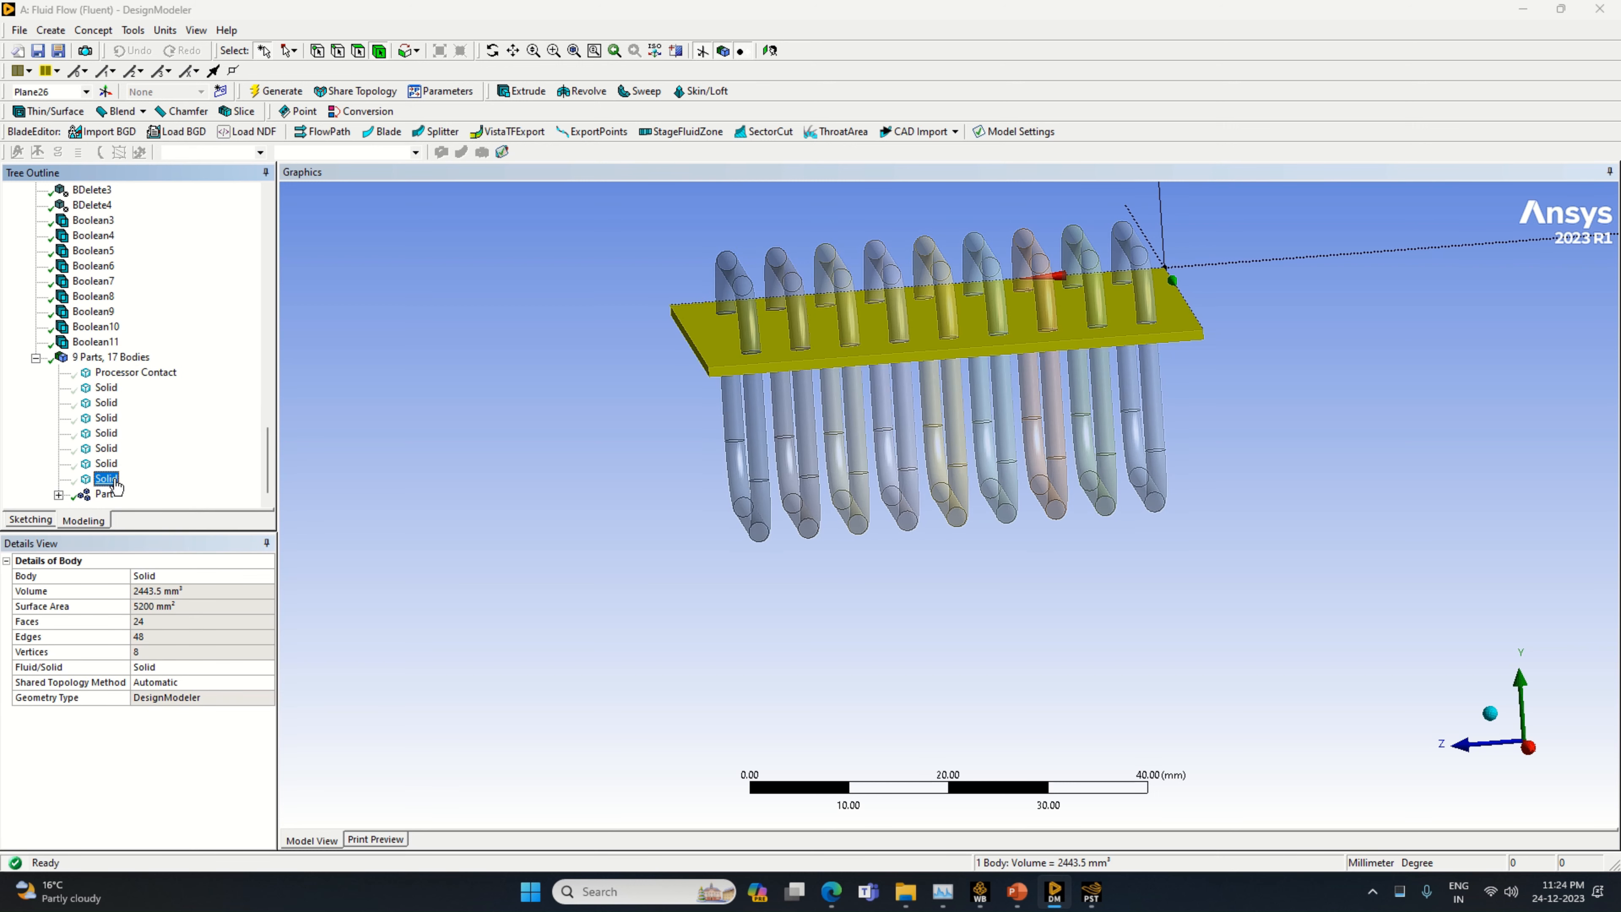
left_click(106, 463, "ctrl")
left_click(106, 449, "ctrl")
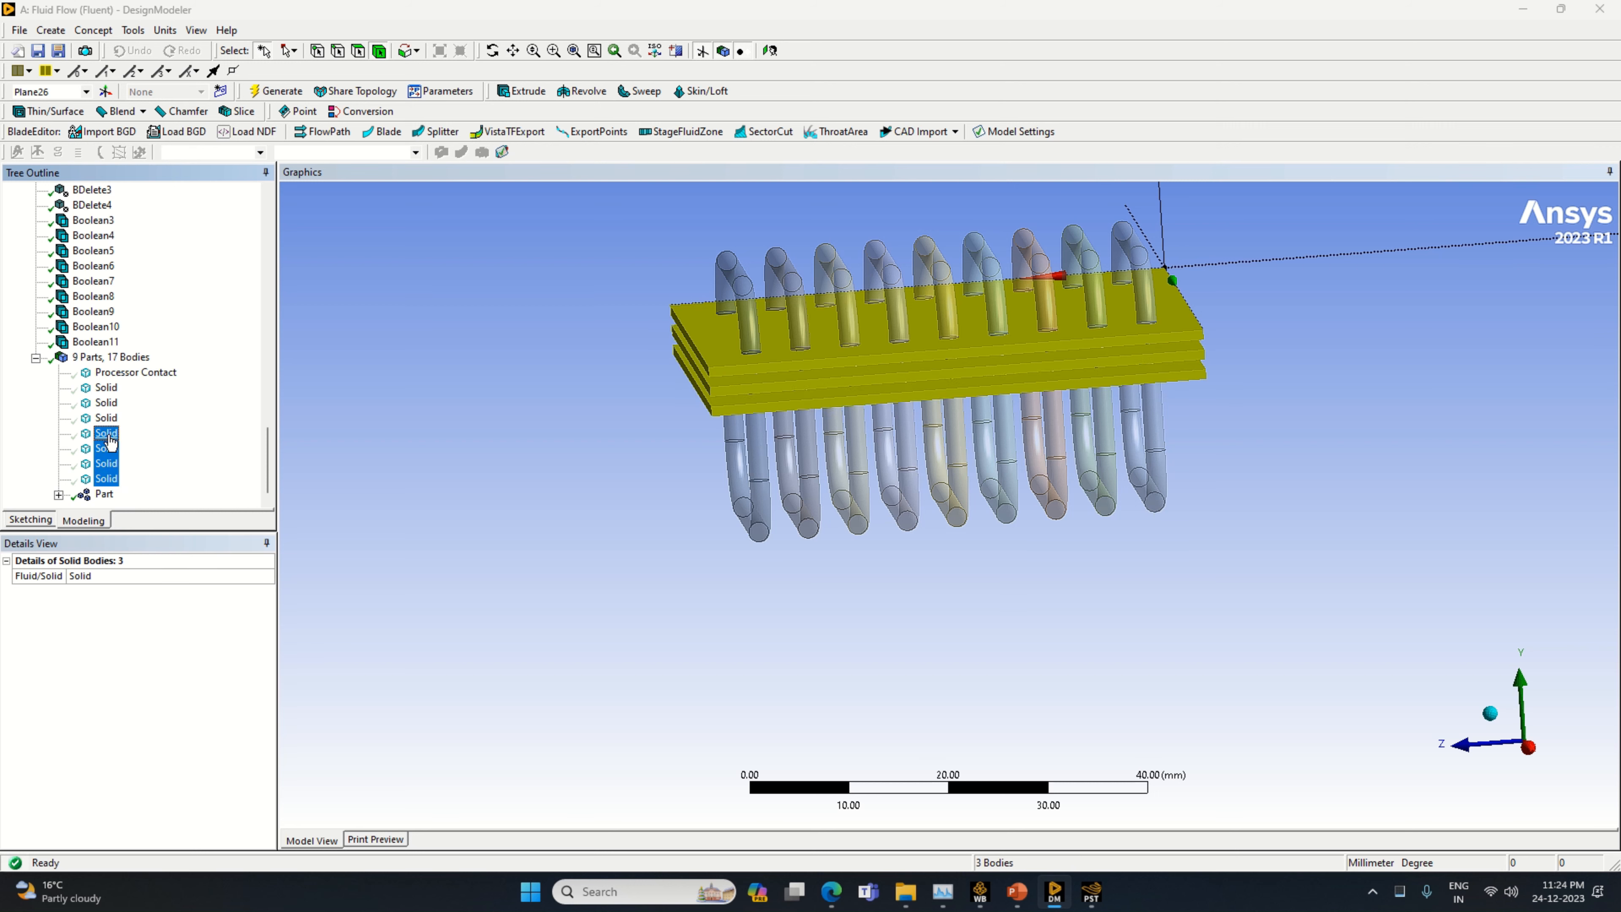
left_click(107, 434, "ctrl")
left_click(106, 418, "ctrl")
left_click(106, 403, "ctrl")
left_click(106, 388, "ctrl")
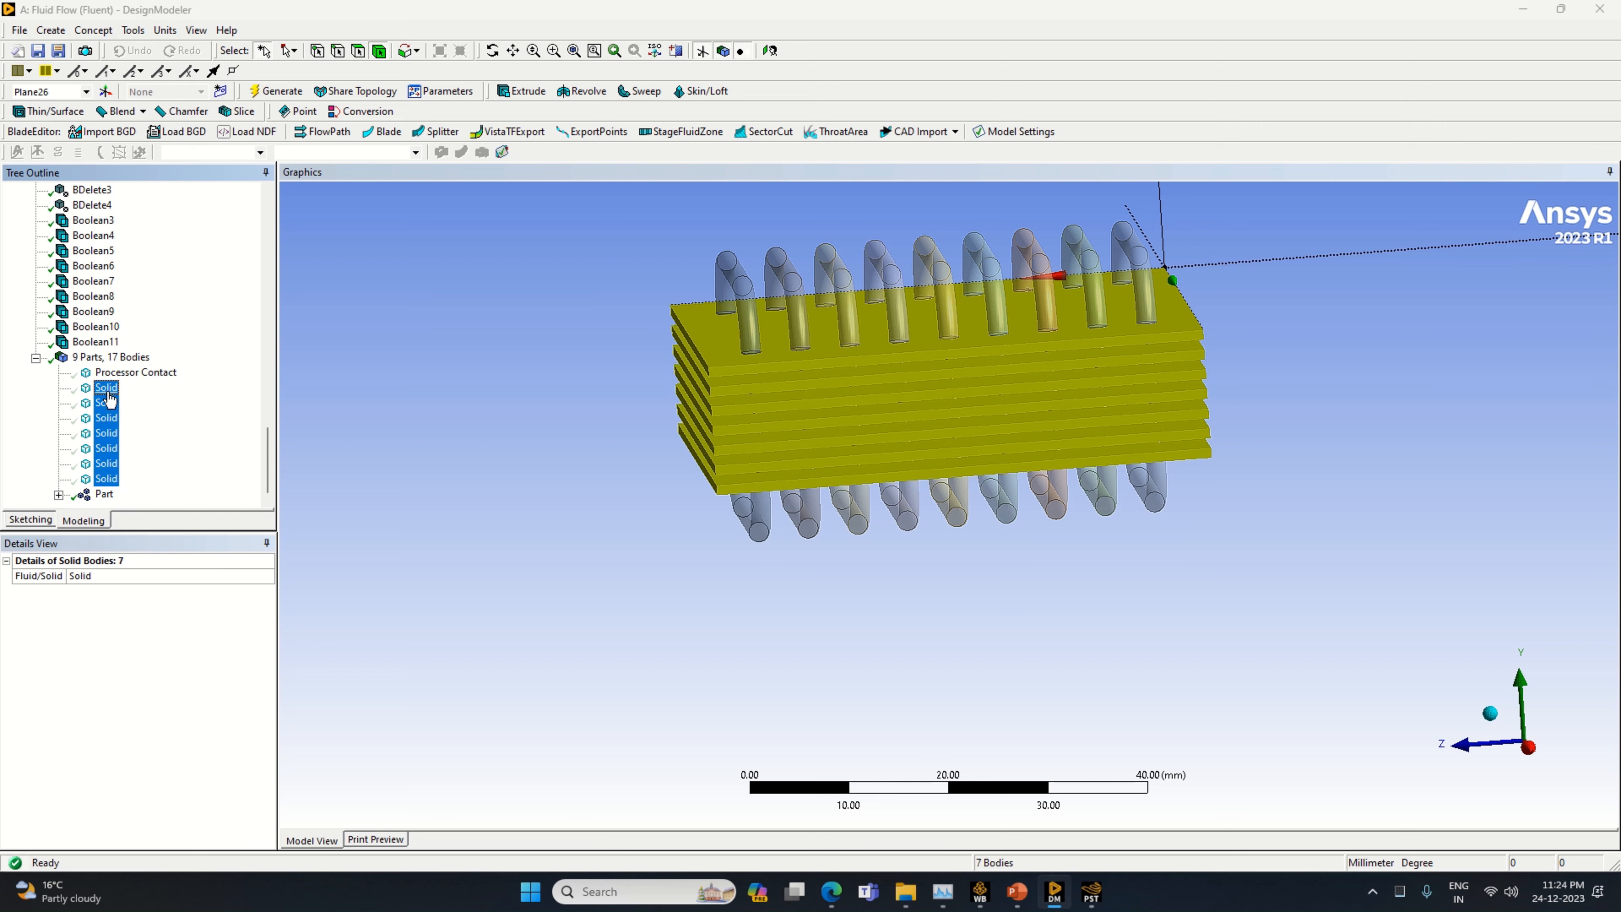
right_click(111, 393)
left_click(163, 469)
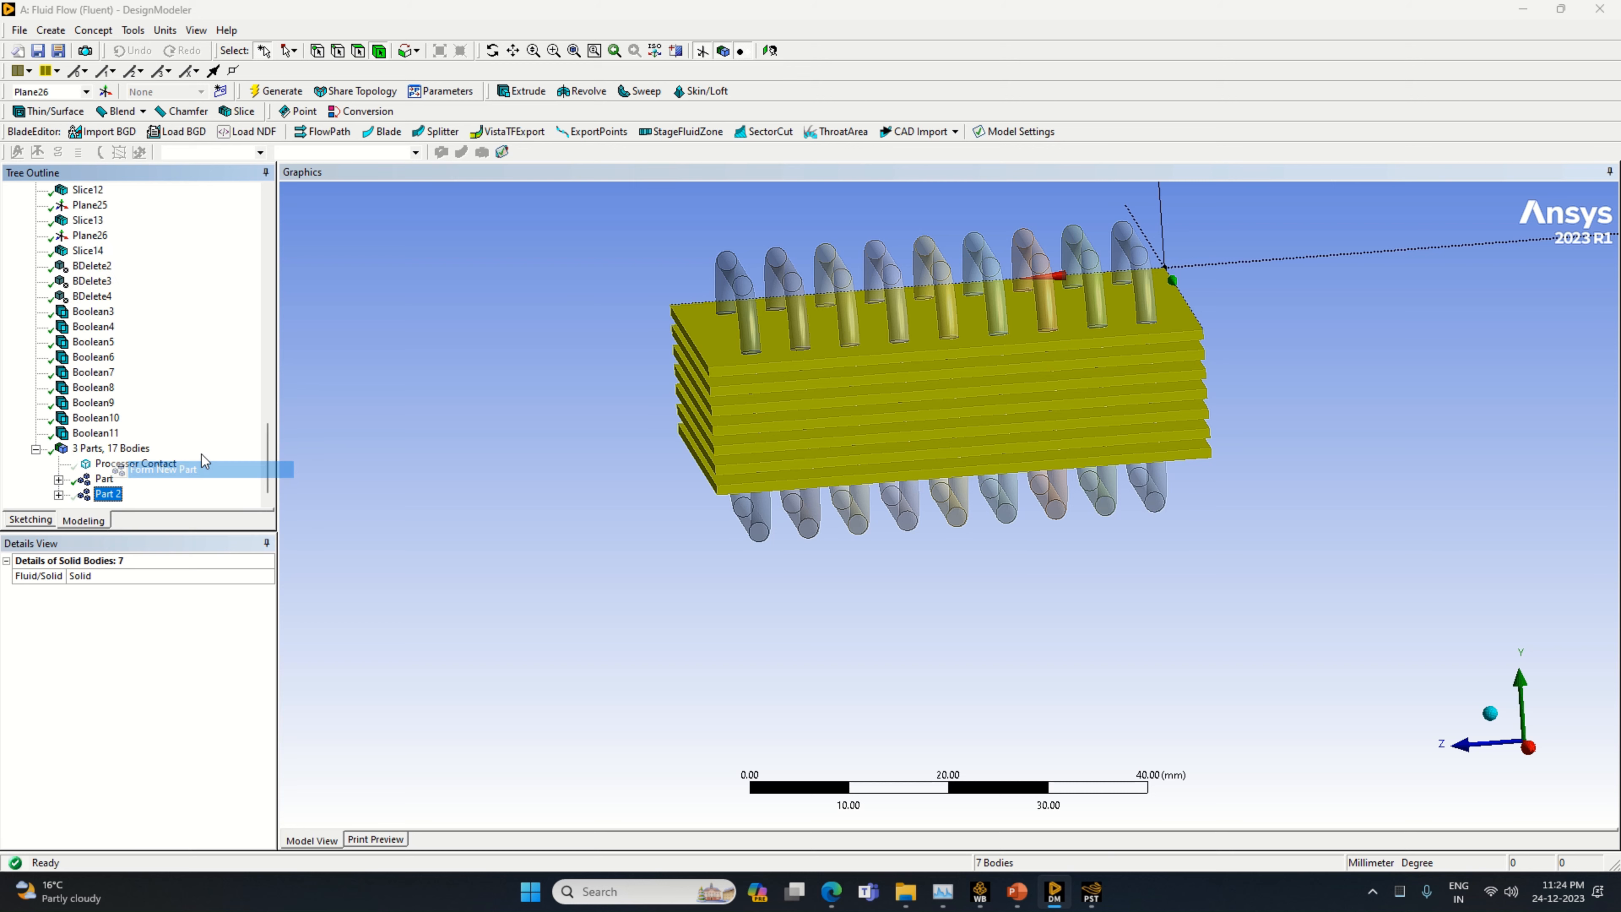
Rename the part containing the nine pipe loops as Pipe
left_click(103, 465)
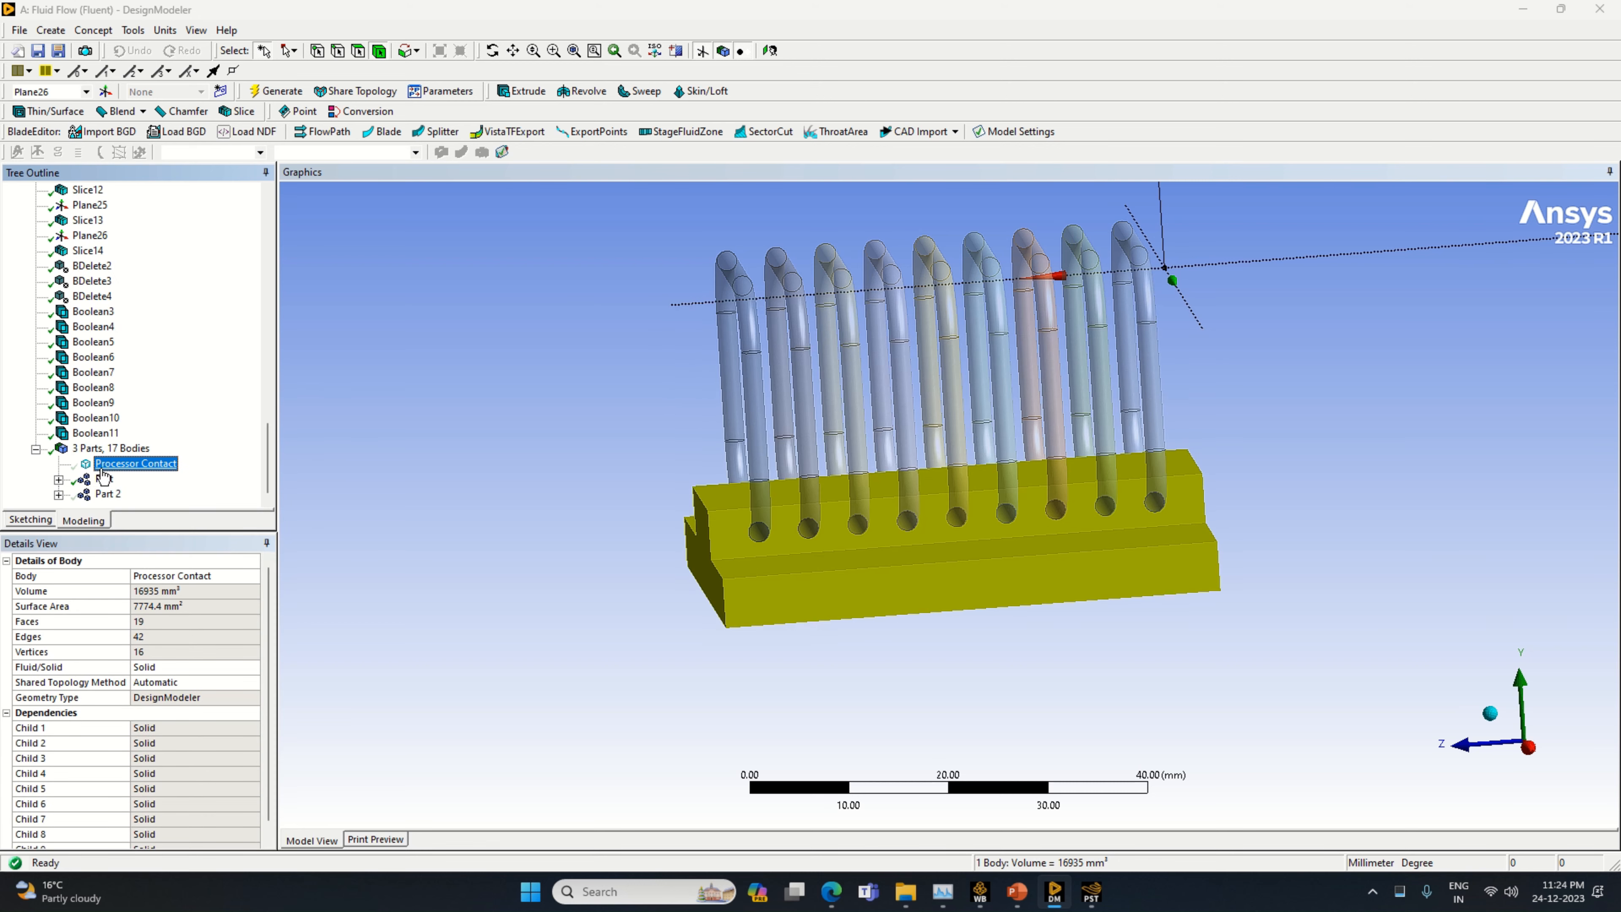
left_click(109, 479)
right_click(109, 480)
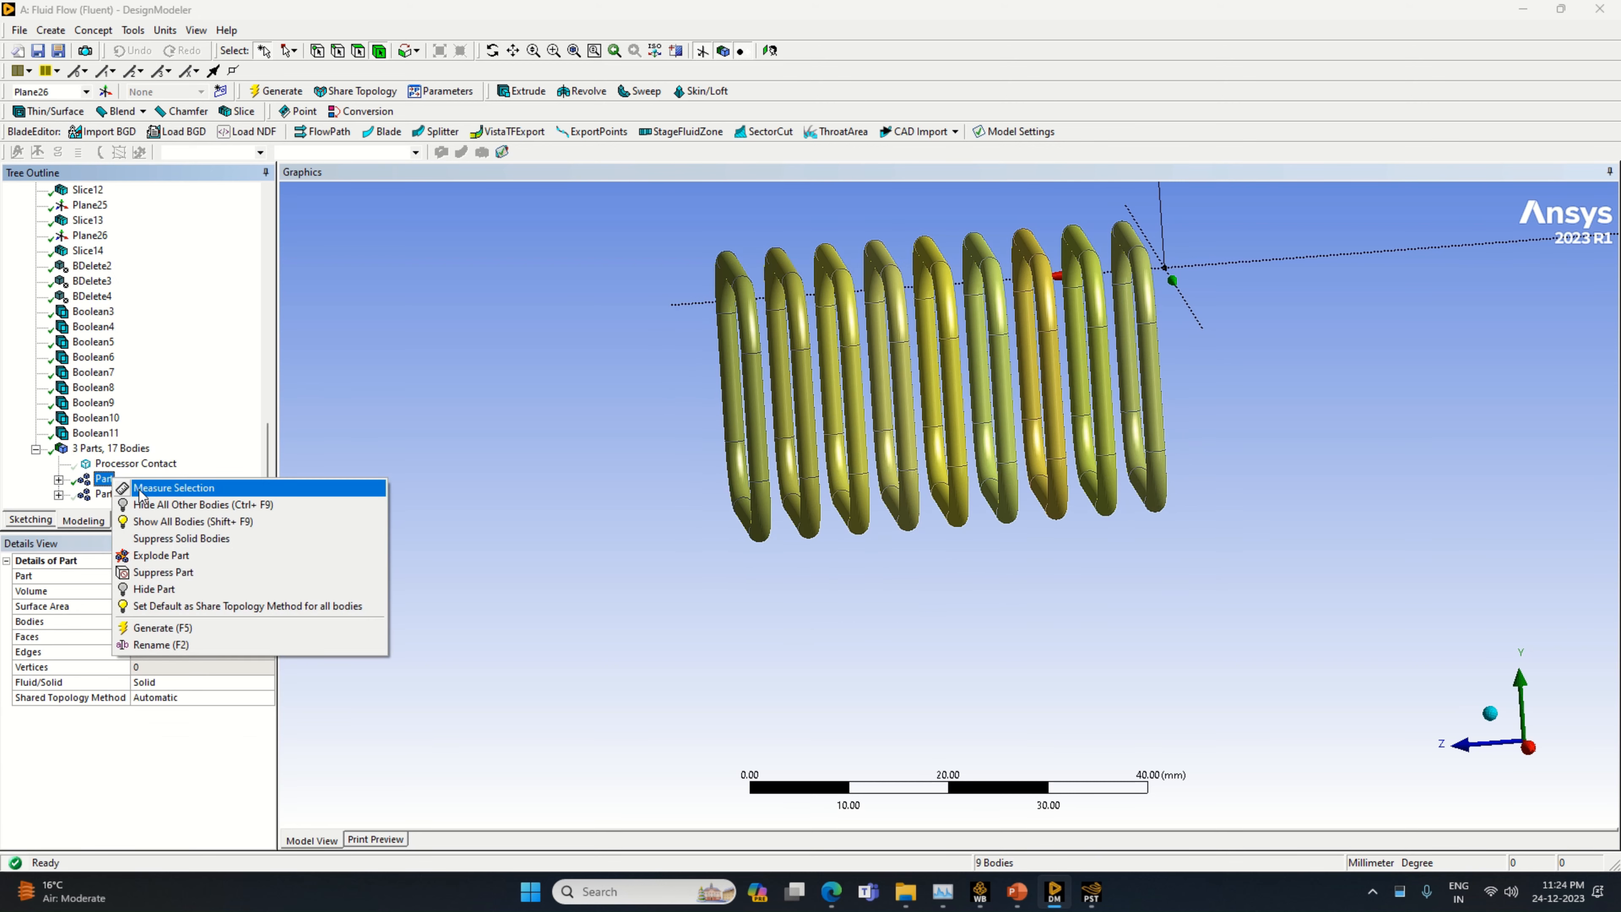
left_click(182, 646)
type("Pi")
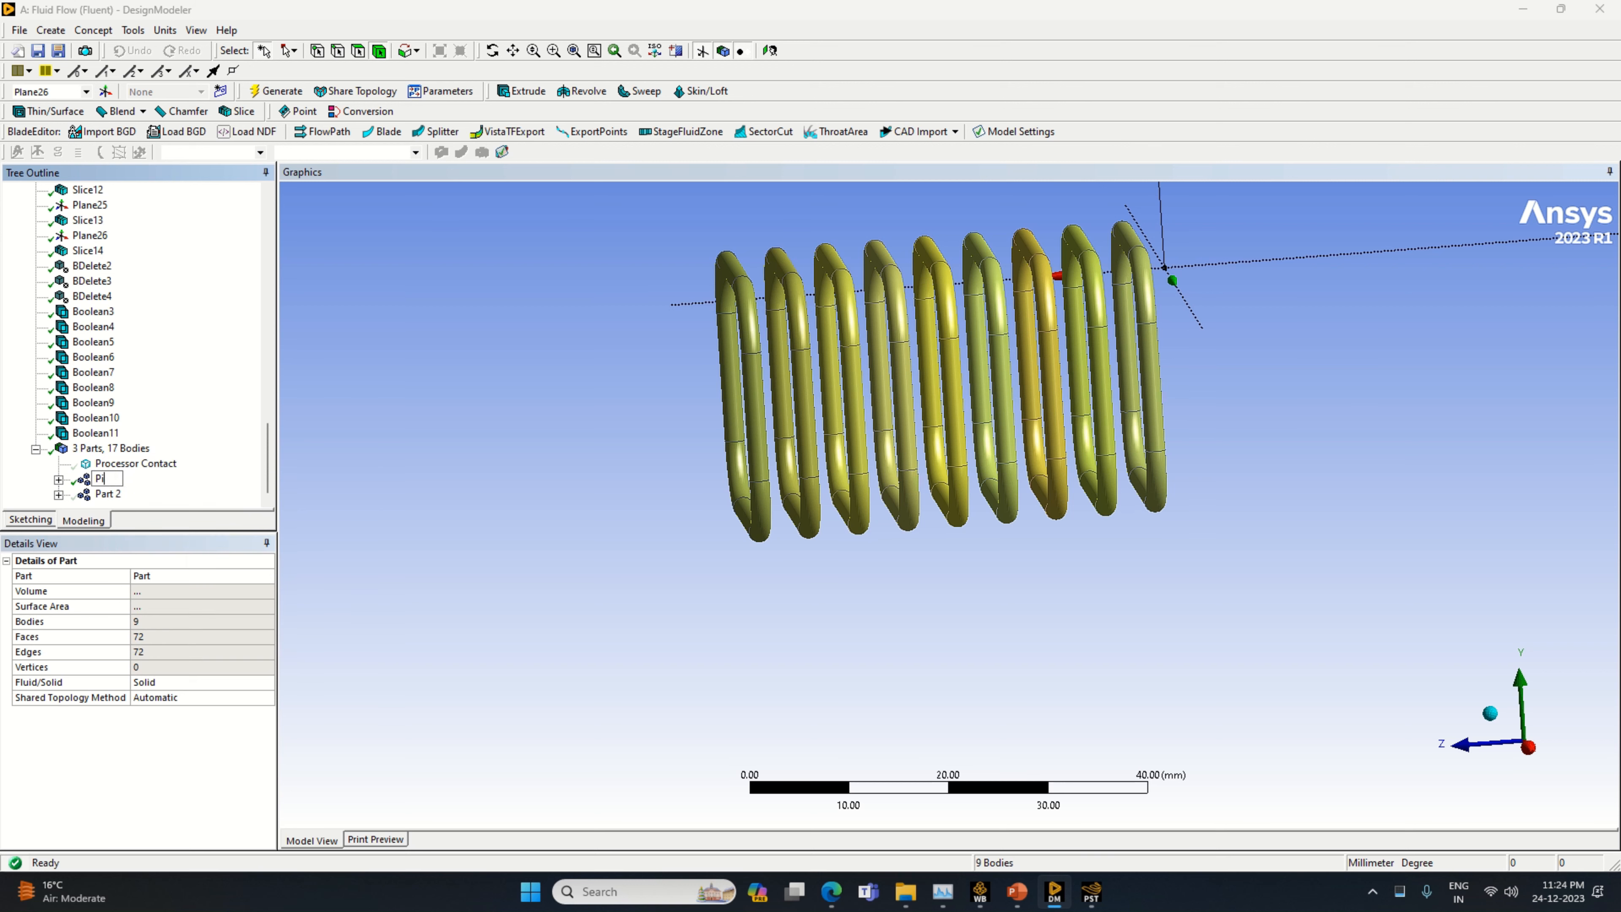
type("pe")
key("Return")
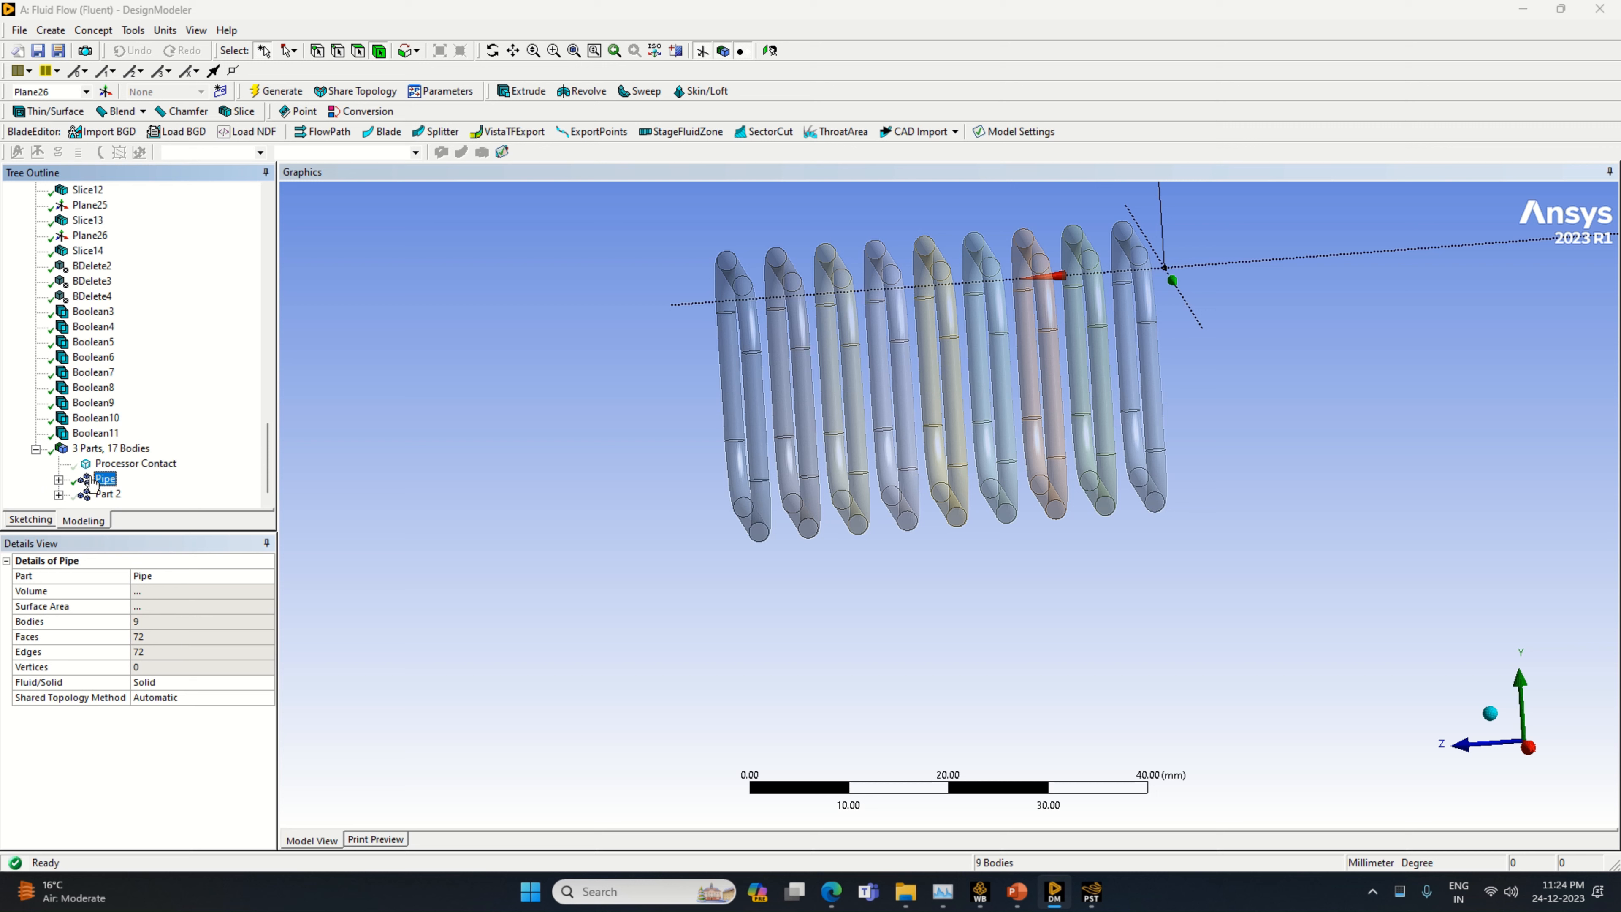
Rename the part containing the seven fin plates as Fins
left_click(106, 495)
right_click(106, 494)
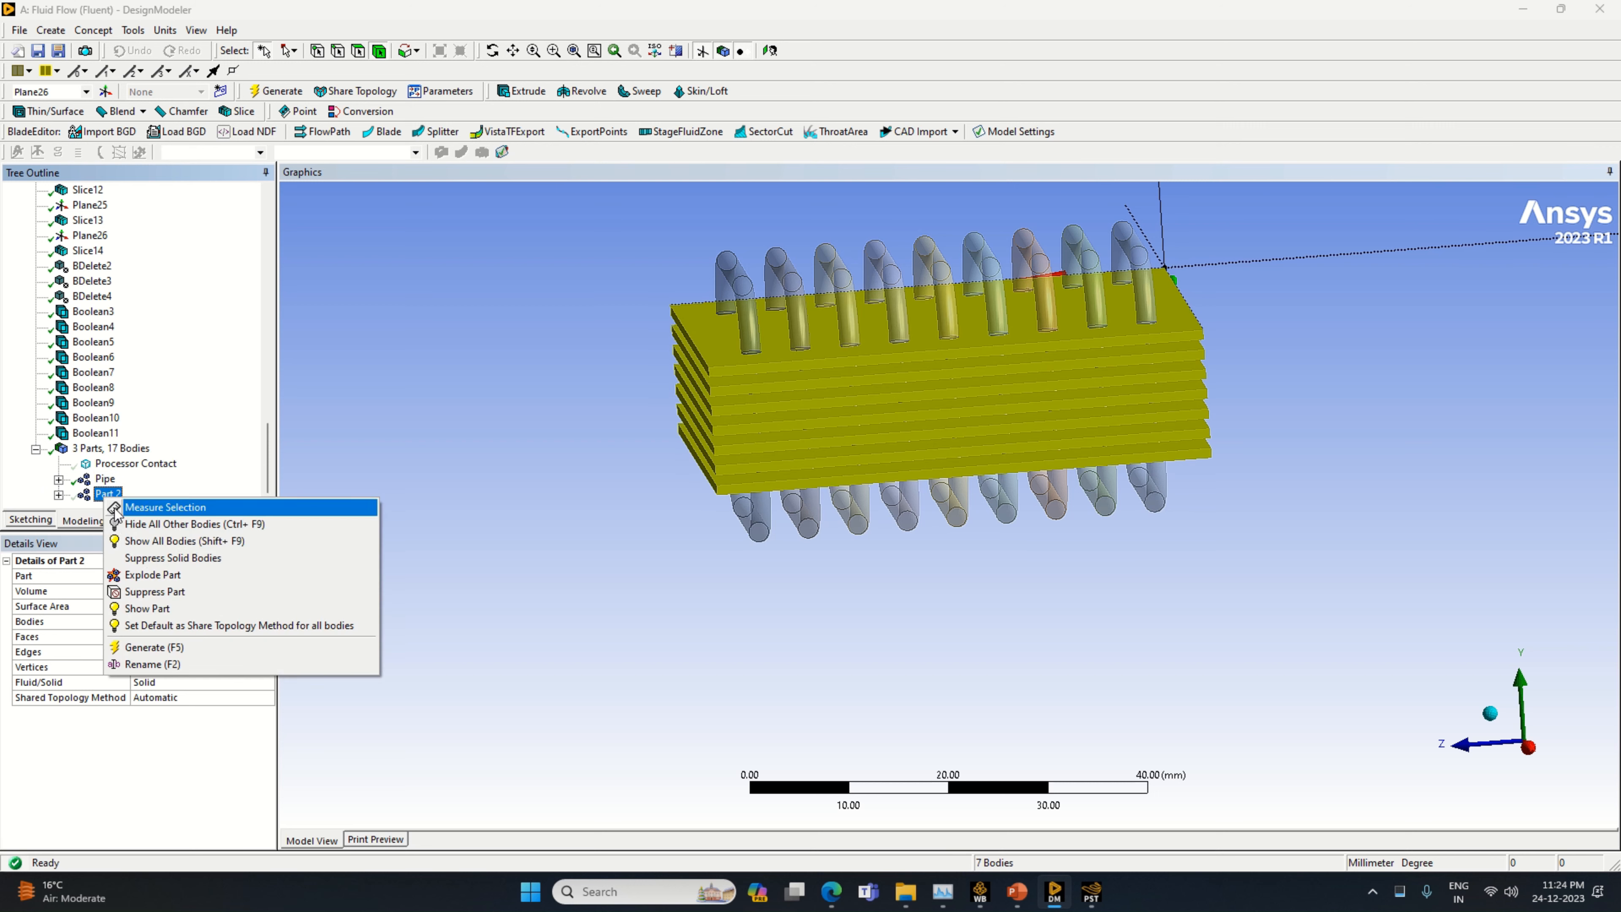
left_click(166, 665)
type("Fins")
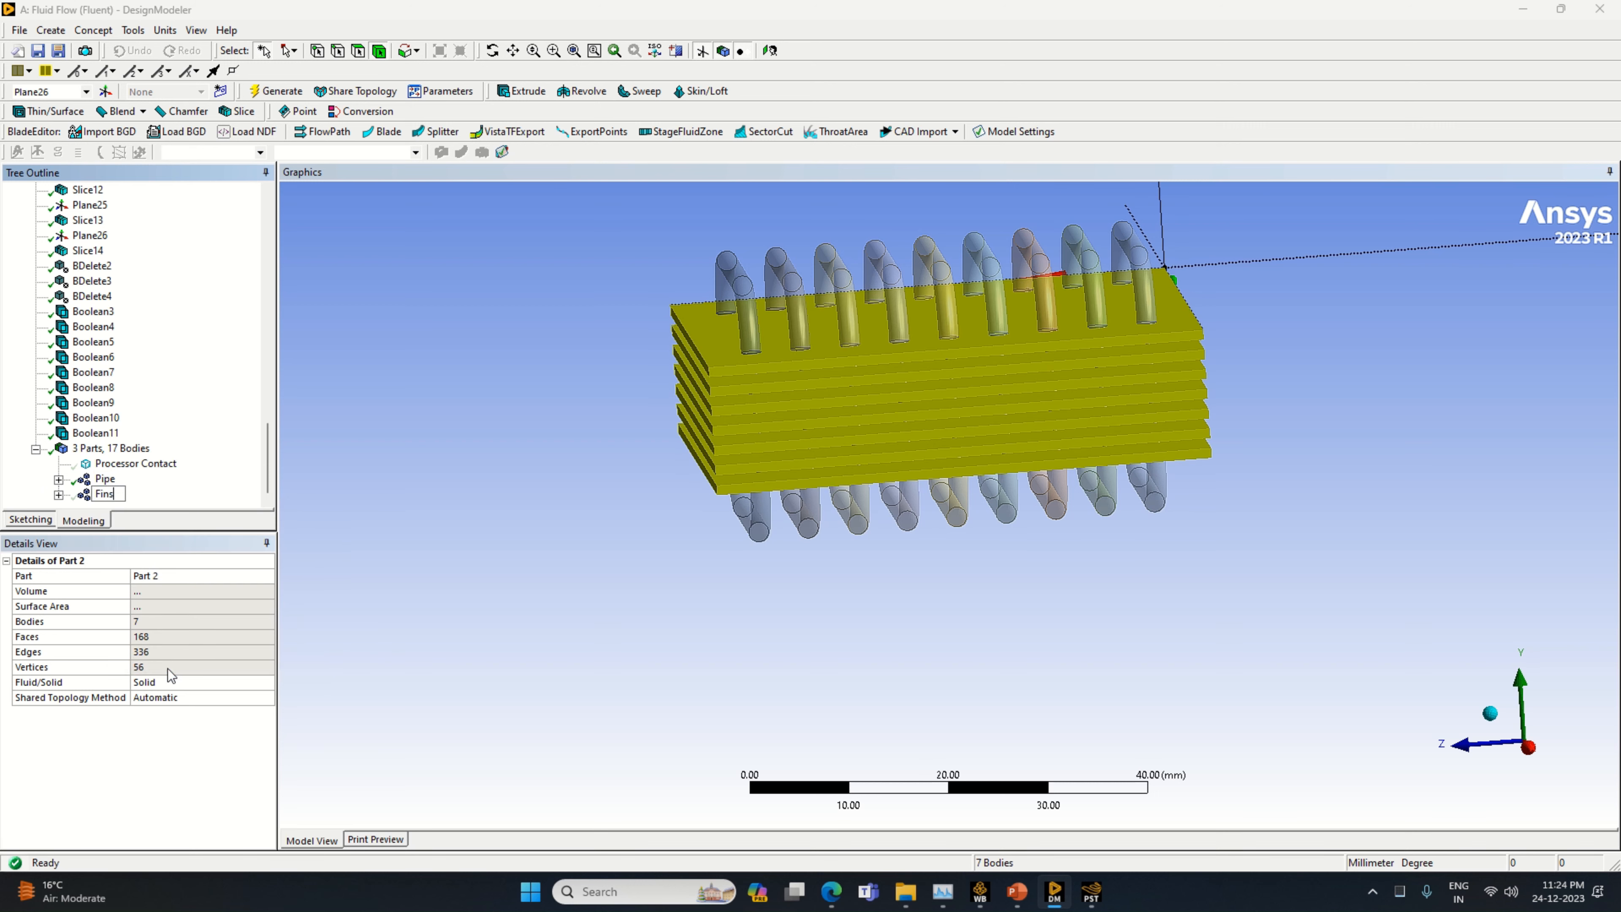
key("Return")
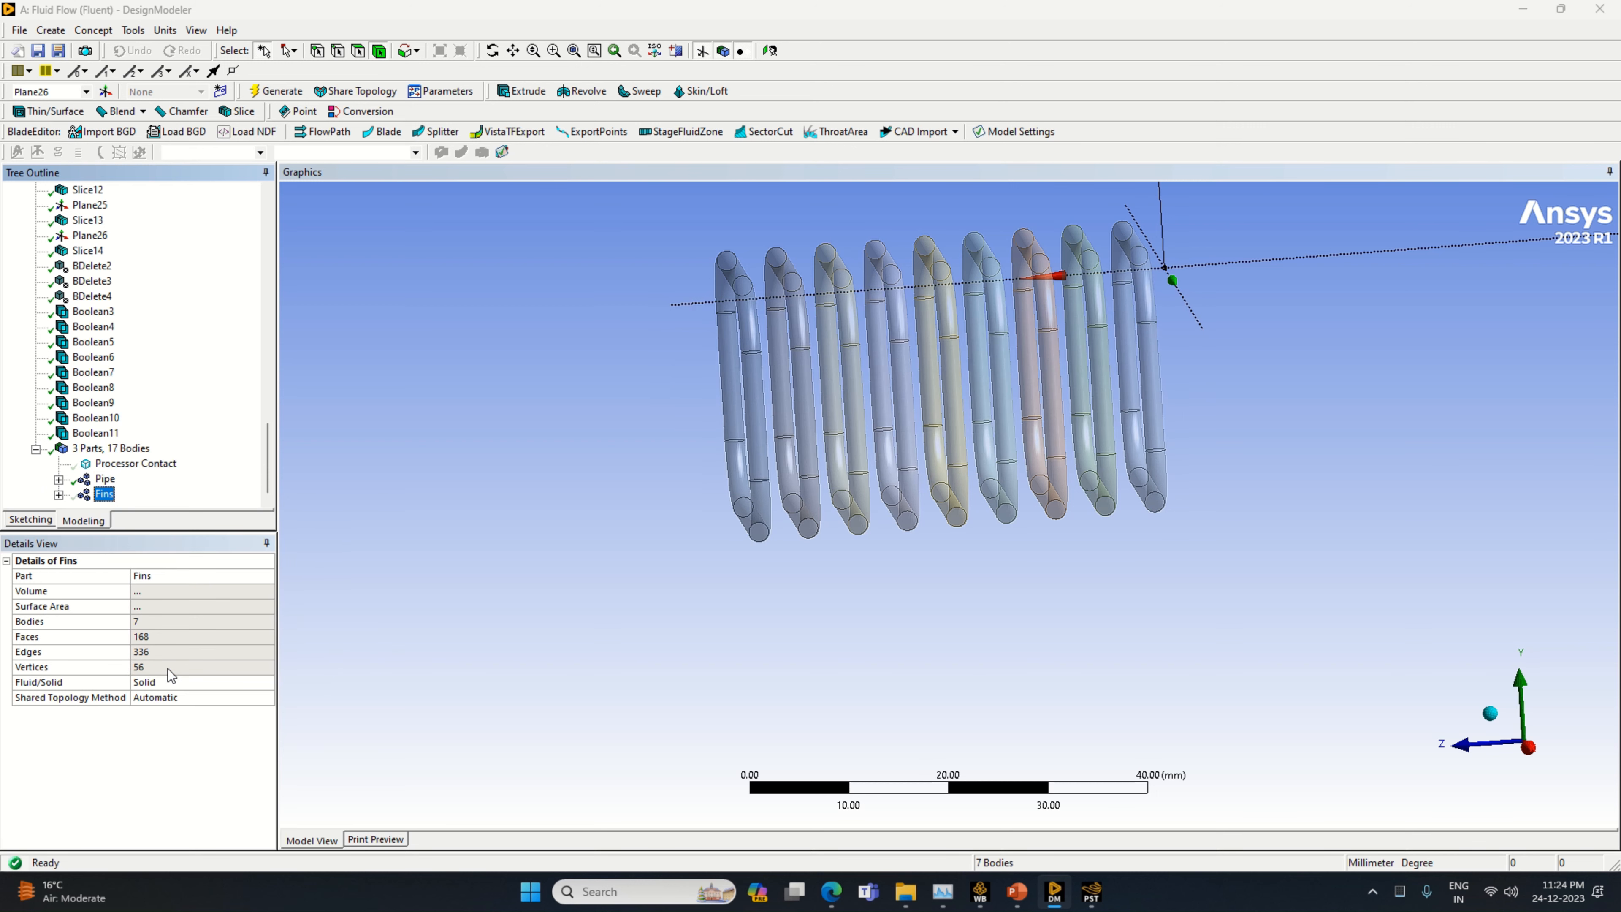
Expand the Pipe part and rename its first solid body as Pipe
left_click(59, 479)
left_click(127, 373)
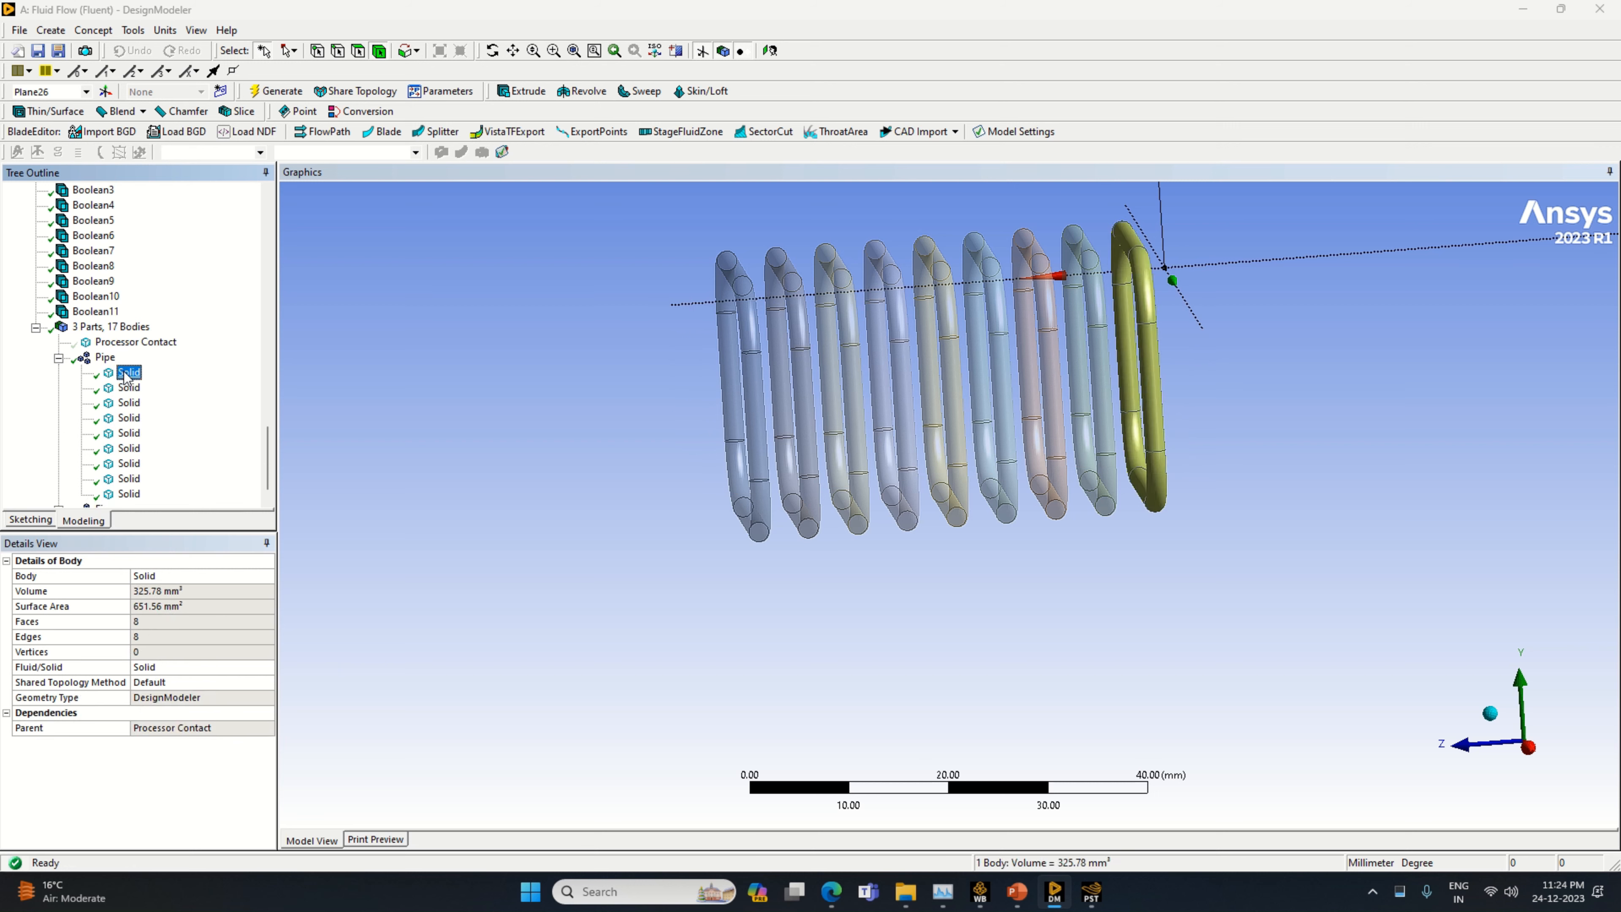
right_click(126, 376)
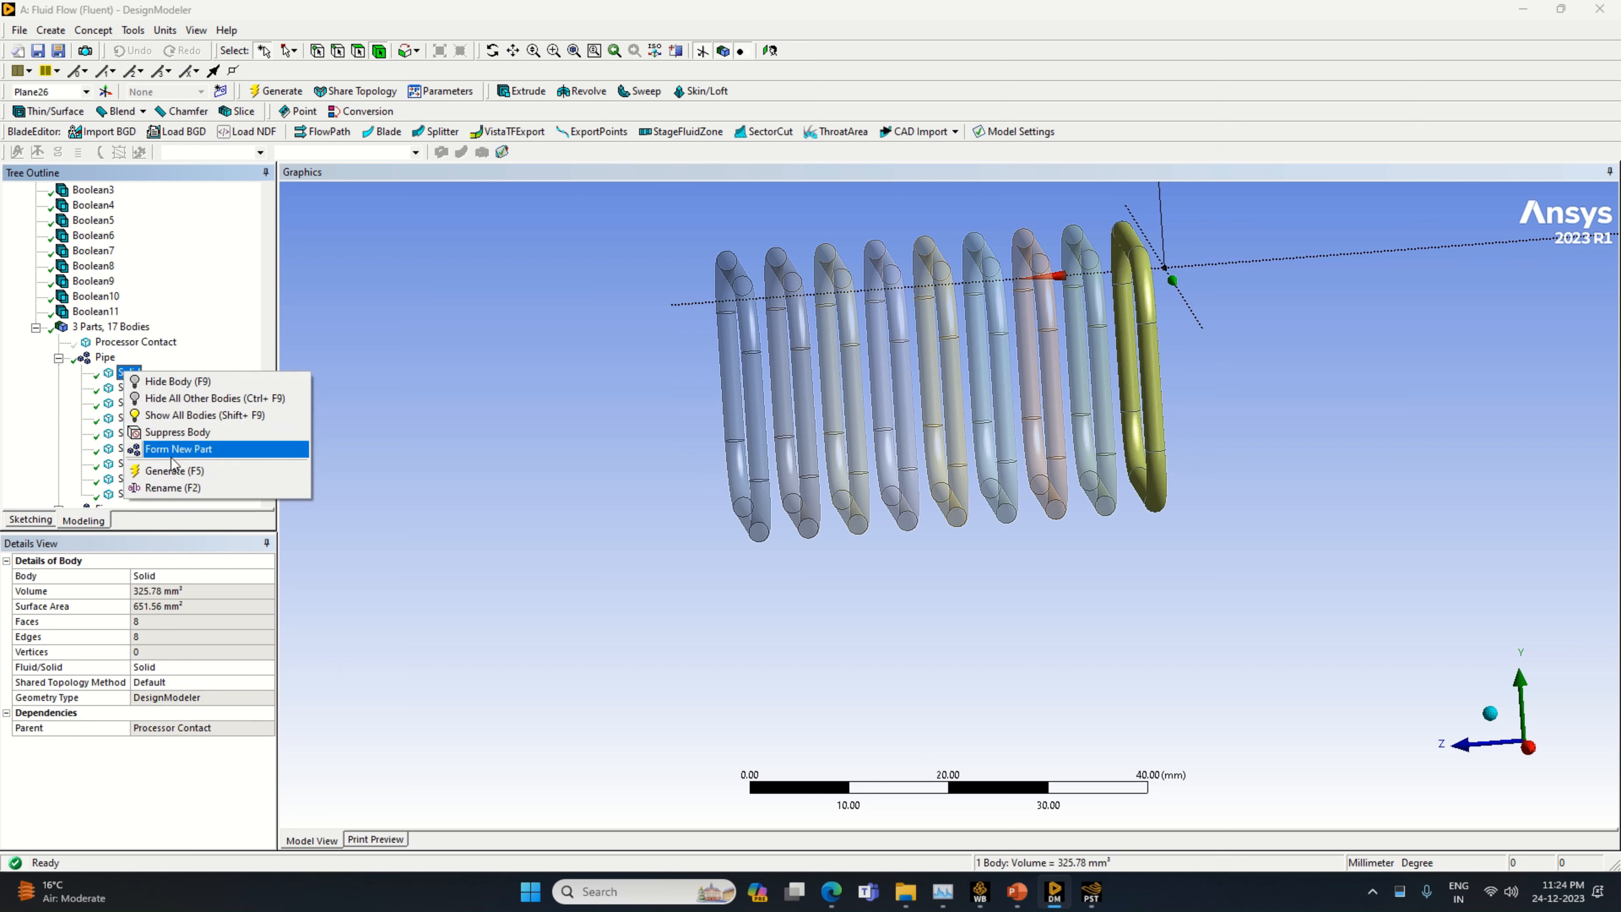
left_click(200, 489)
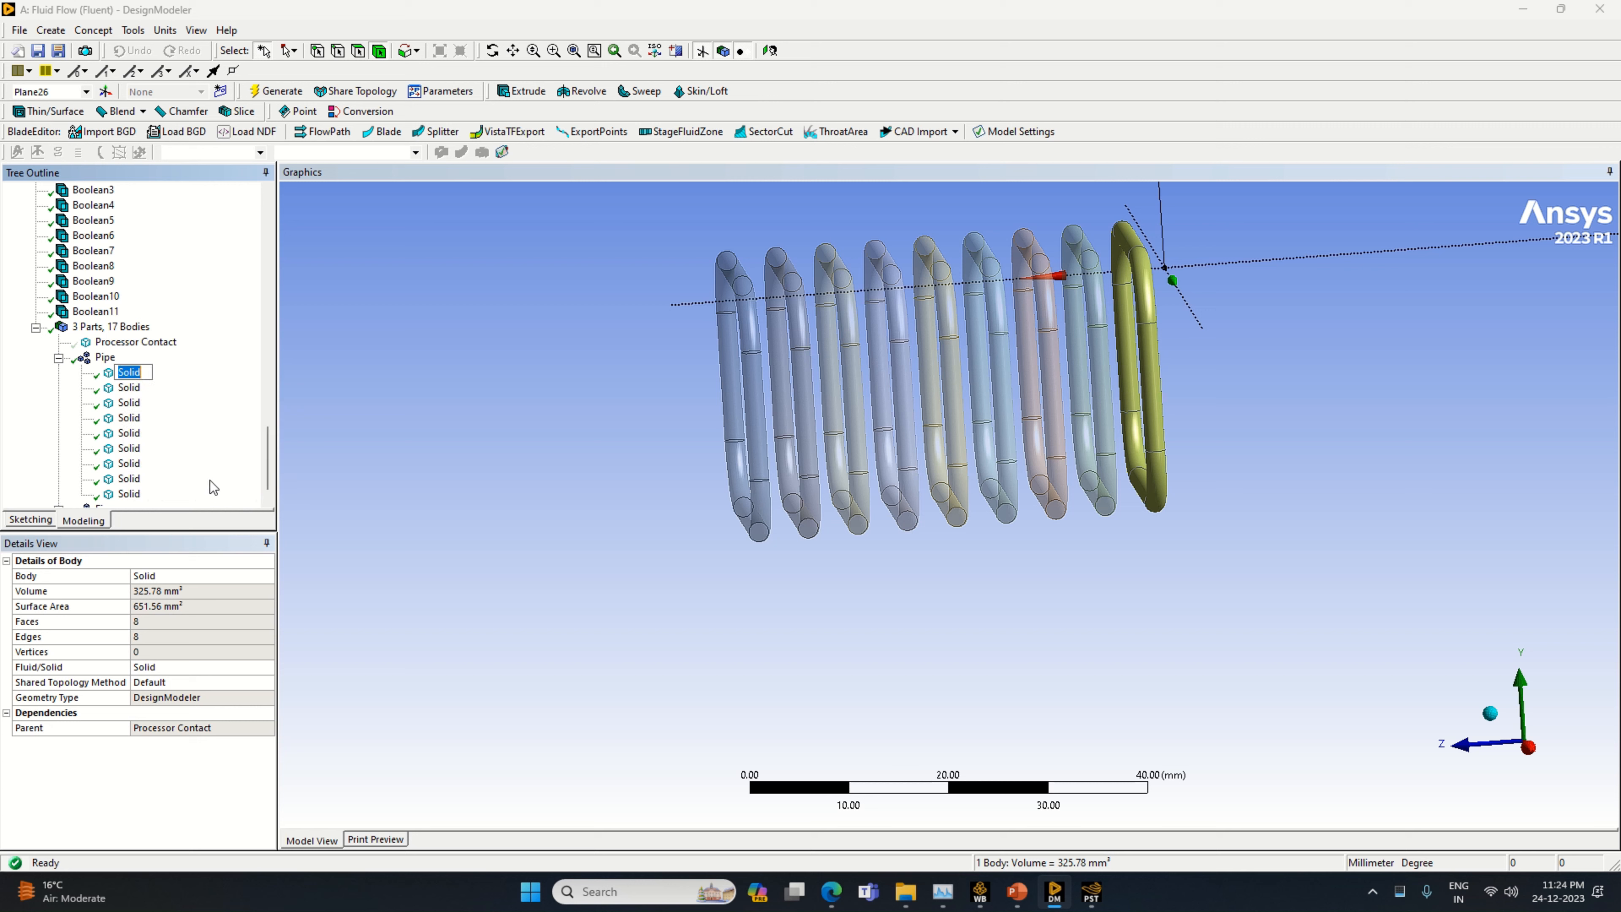
type("Pipe")
key("Return")
Rename the second solid body in the Pipe part as Pipe
left_click(129, 387)
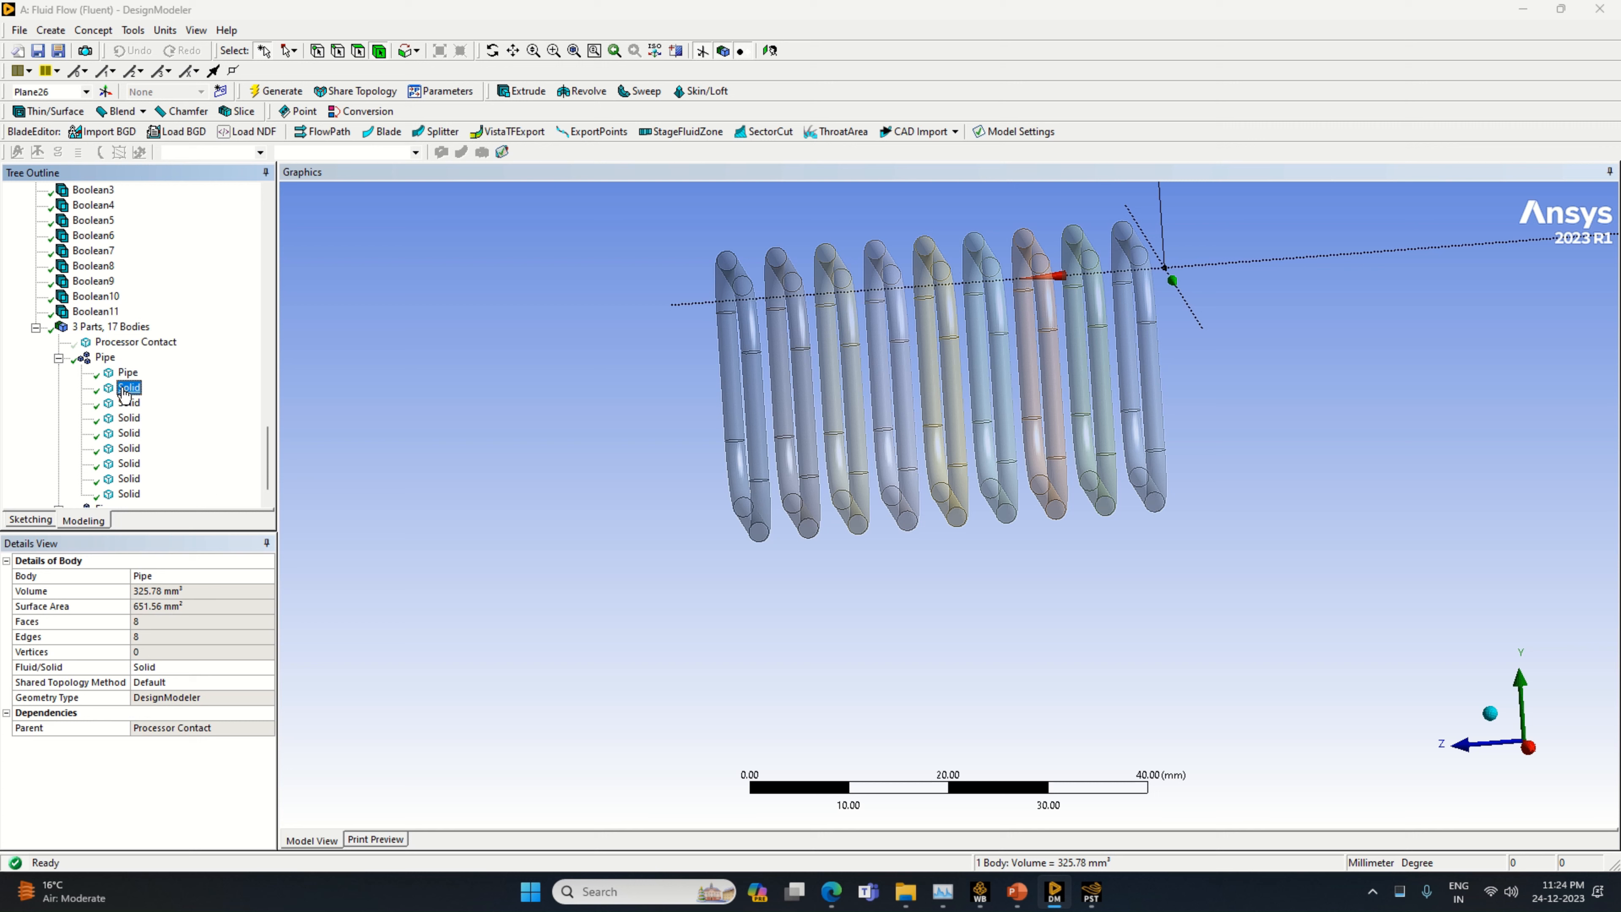
right_click(129, 387)
left_click(167, 503)
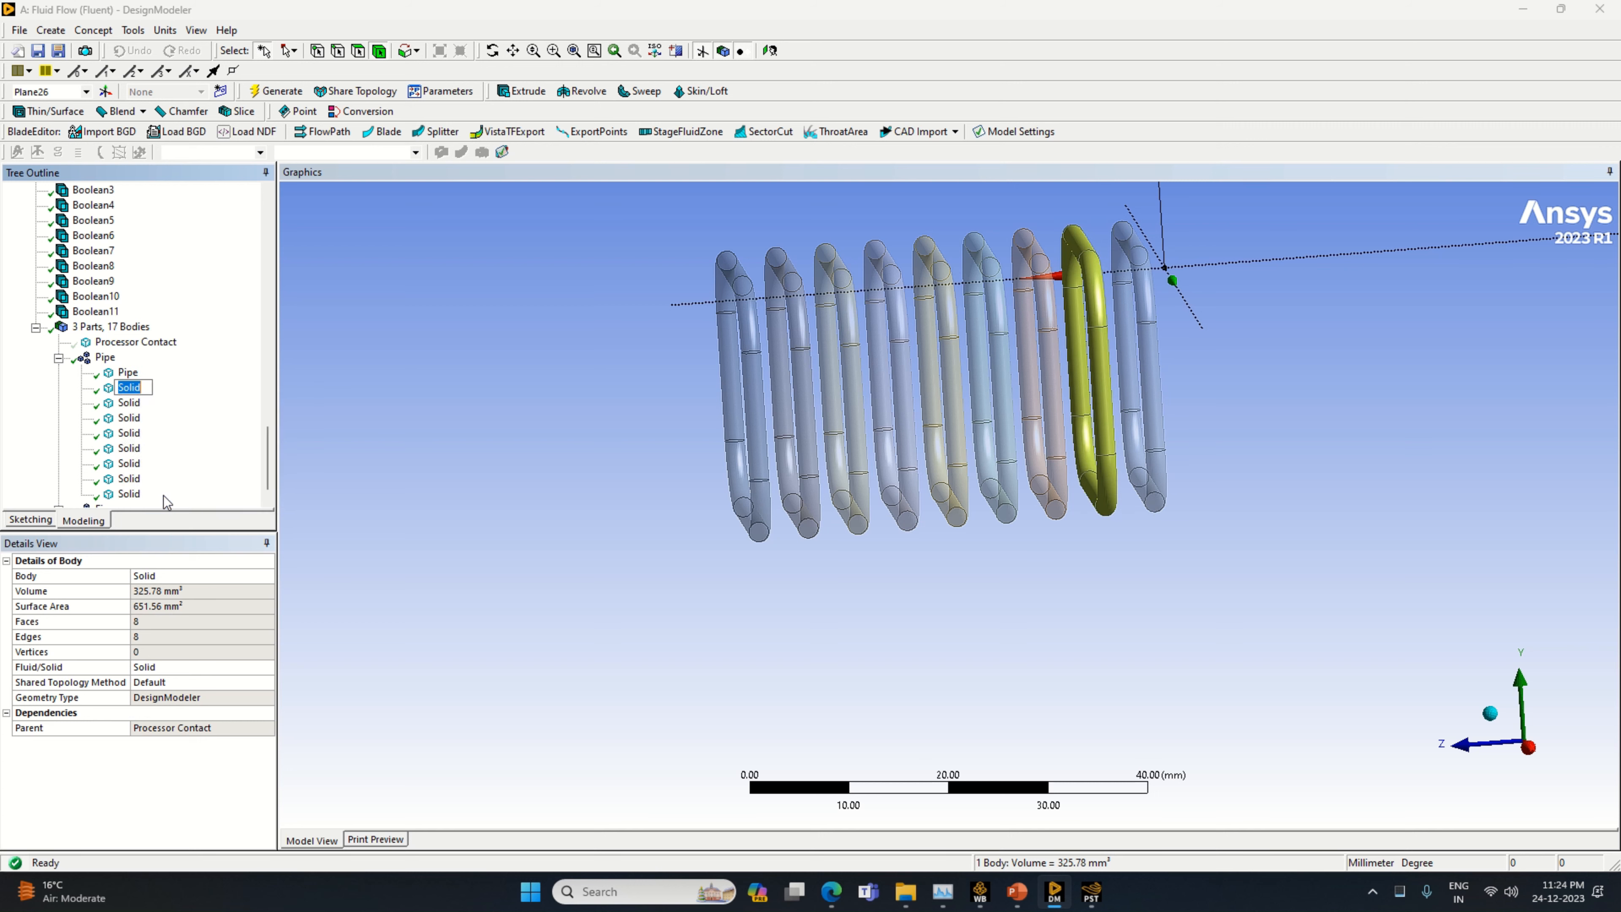
type("Pipe")
key("Return")
Rename the third solid body in the Pipe part as Pipe
left_click(129, 404)
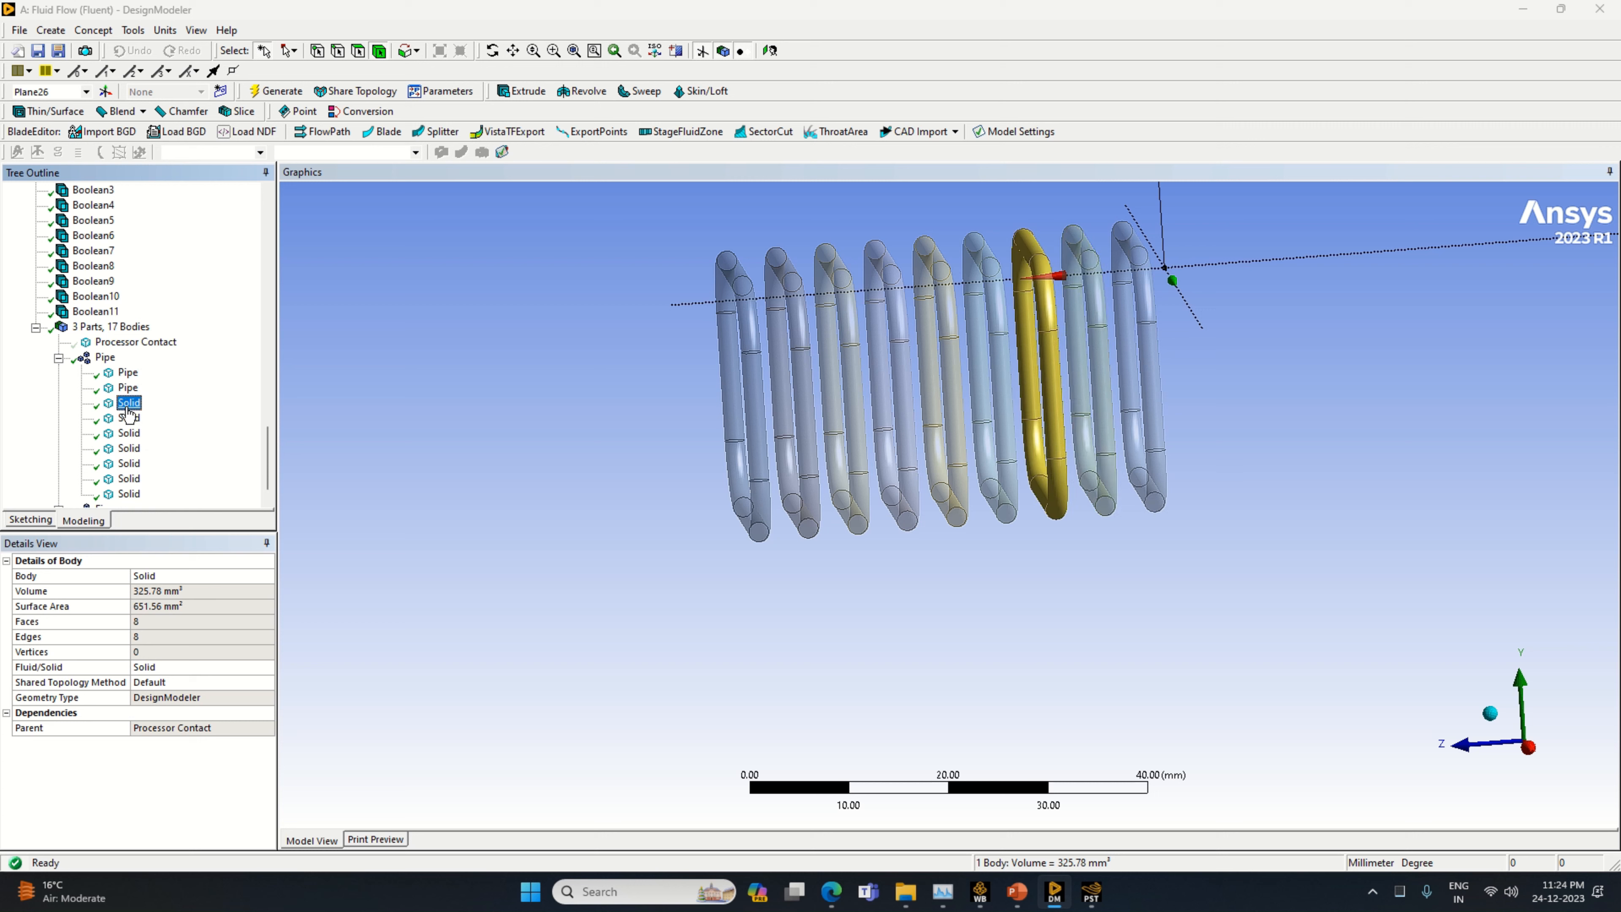
right_click(128, 404)
left_click(165, 520)
key("Return")
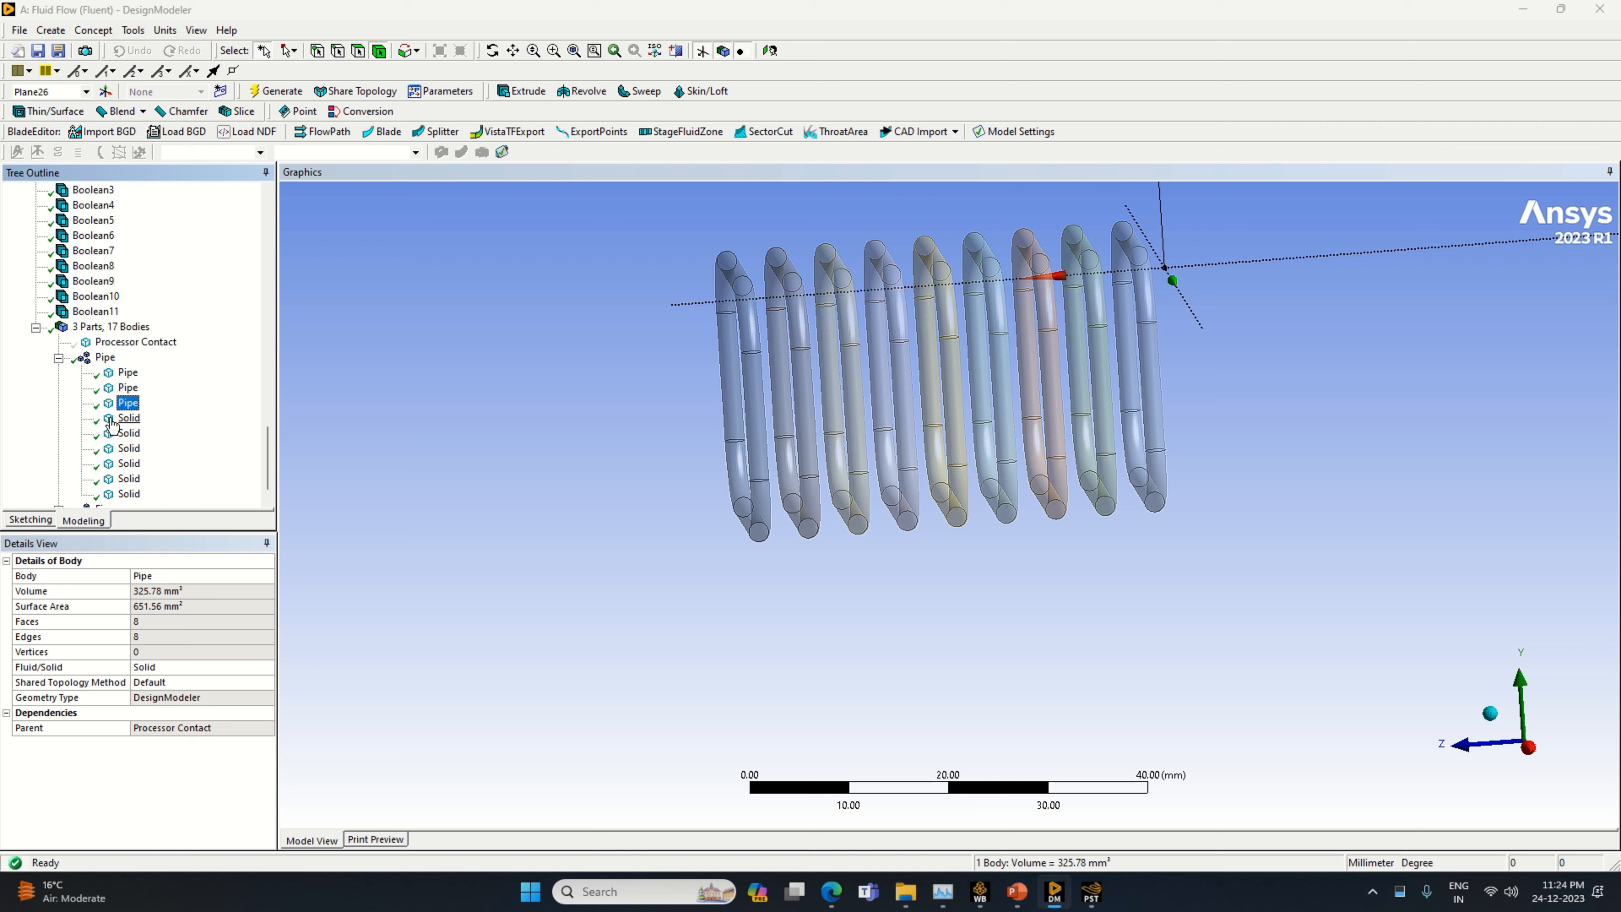
Rename the fourth solid body in the Pipe part as Pipe
left_click(128, 418)
right_click(128, 418)
left_click(174, 531)
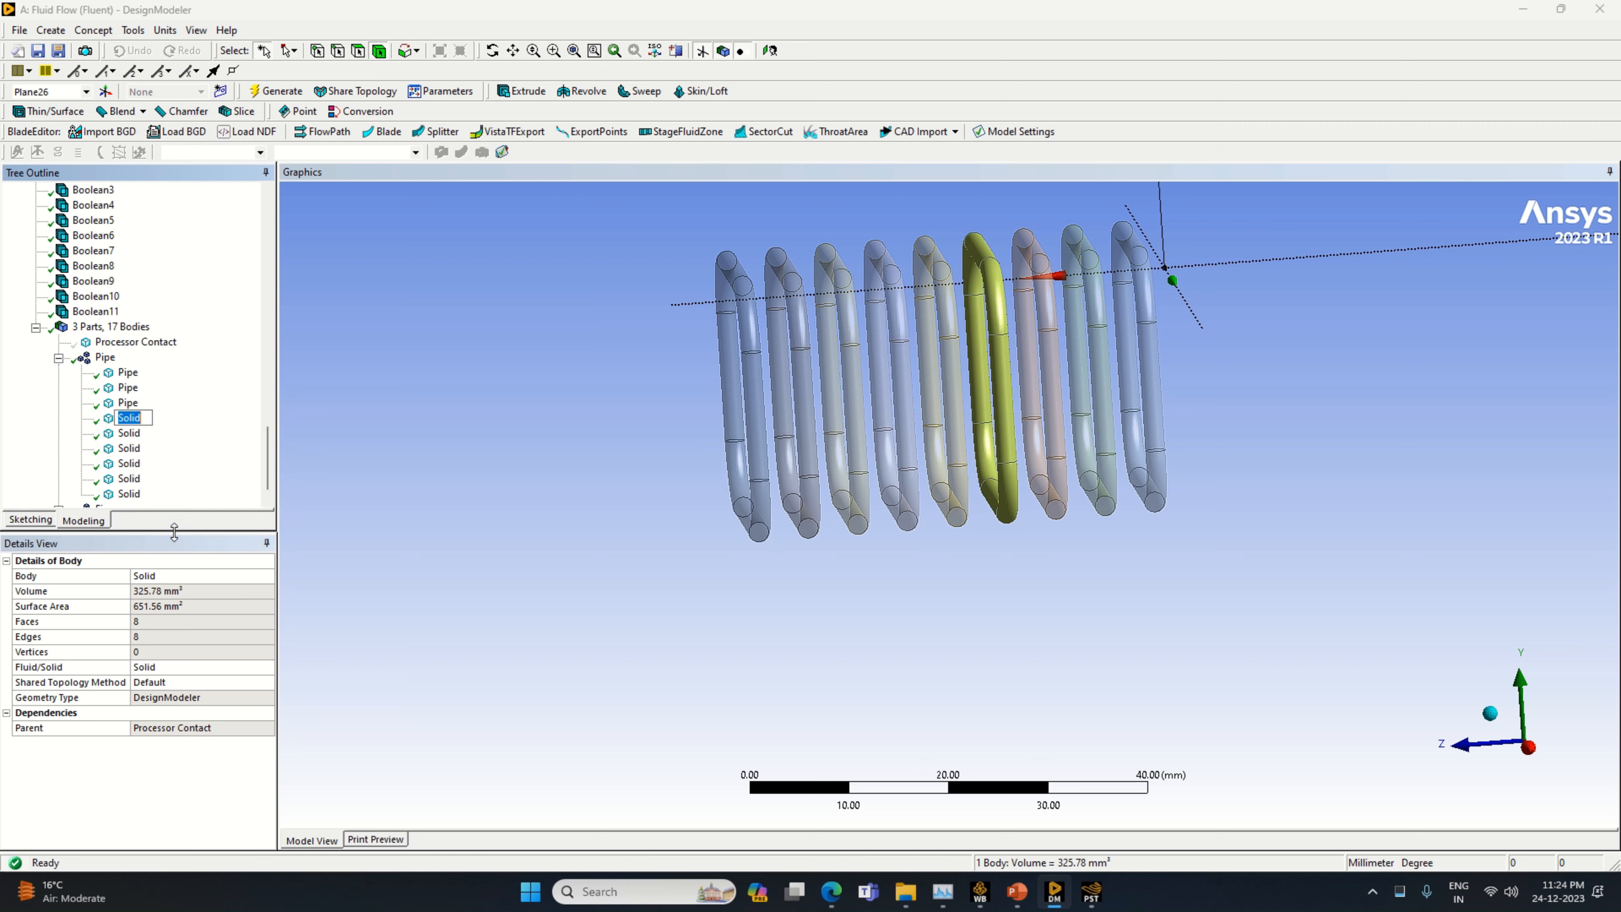
type("Pipe")
key("Return")
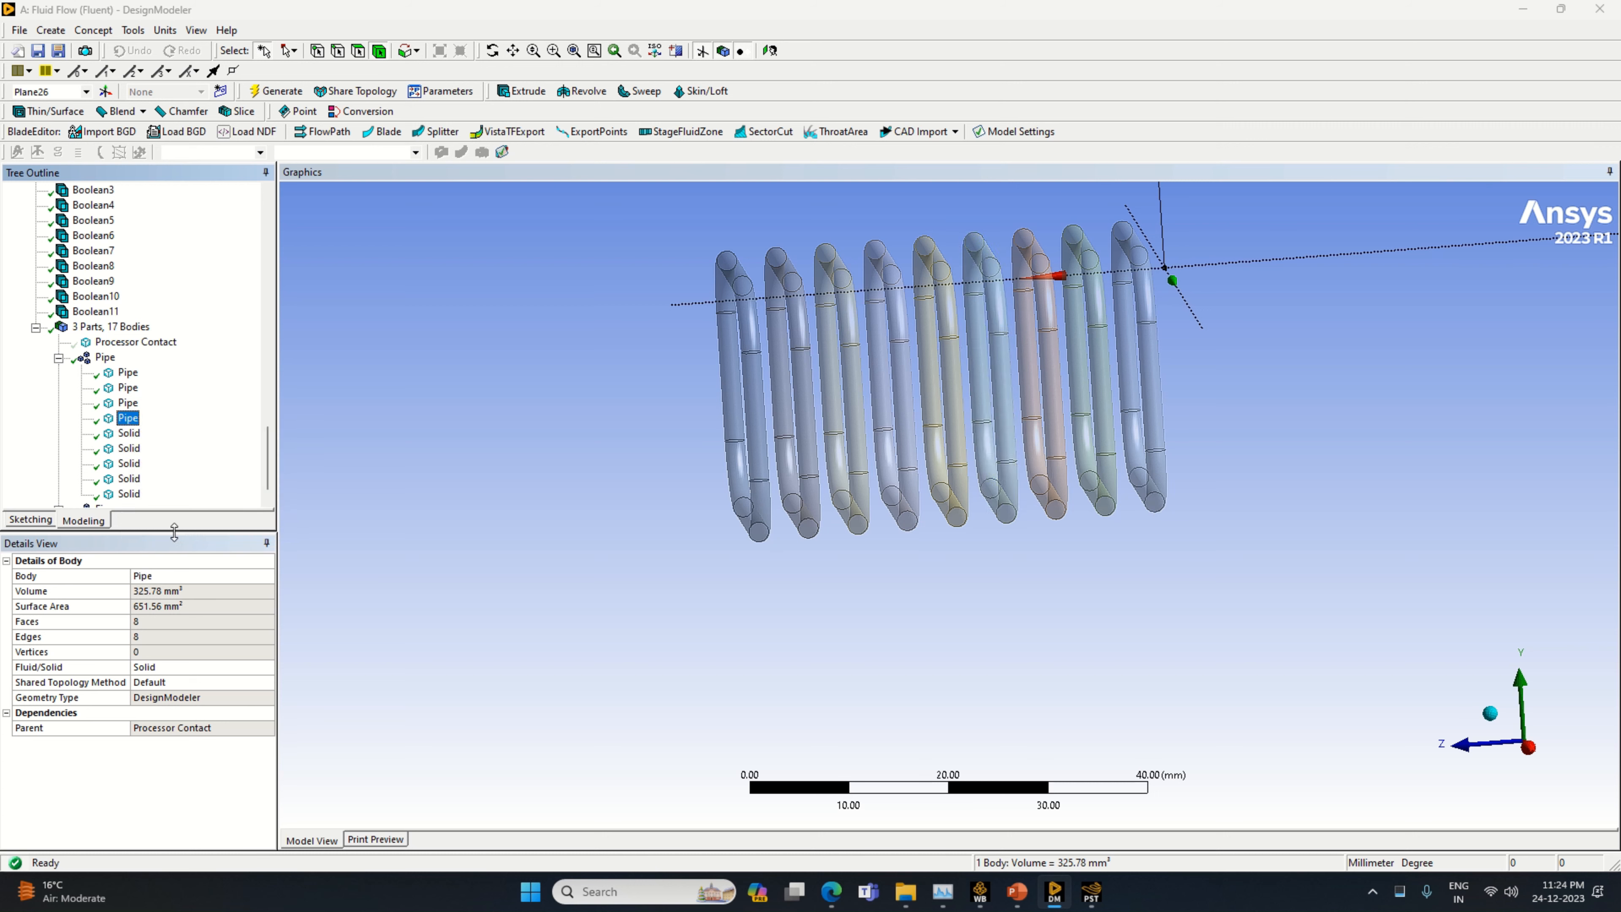
Rename the fifth solid body in the Pipe part as Pipe
left_click(132, 435)
right_click(132, 434)
left_click(168, 541)
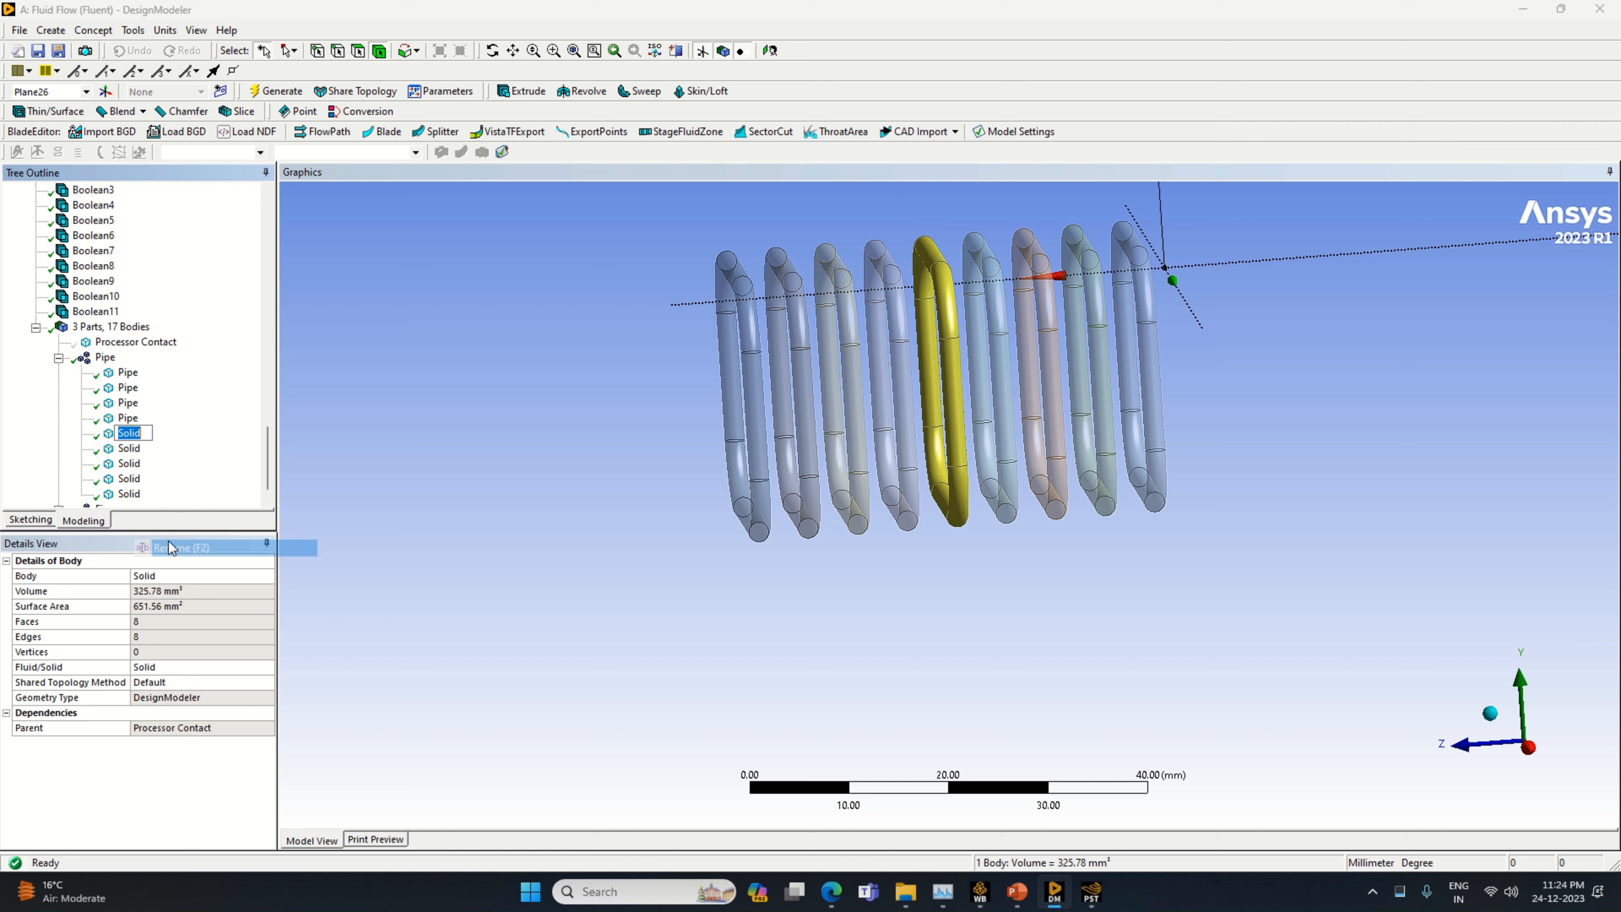
type("Pipe")
key("Return")
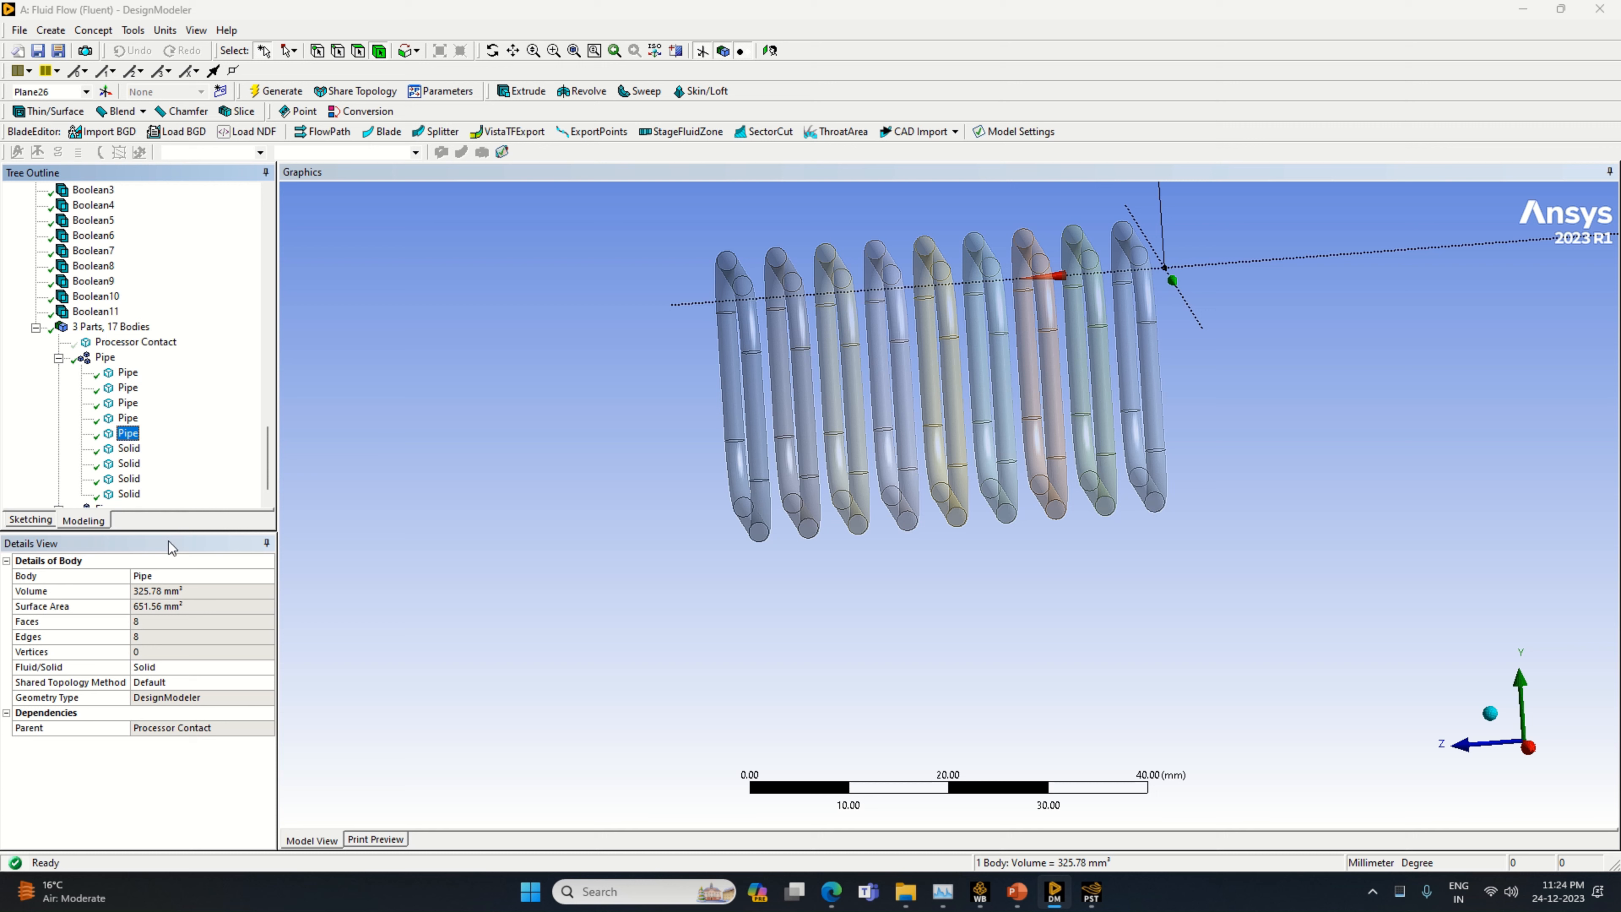
Rename the sixth solid body in the Pipe part as Pipe
left_click(130, 448)
right_click(128, 451)
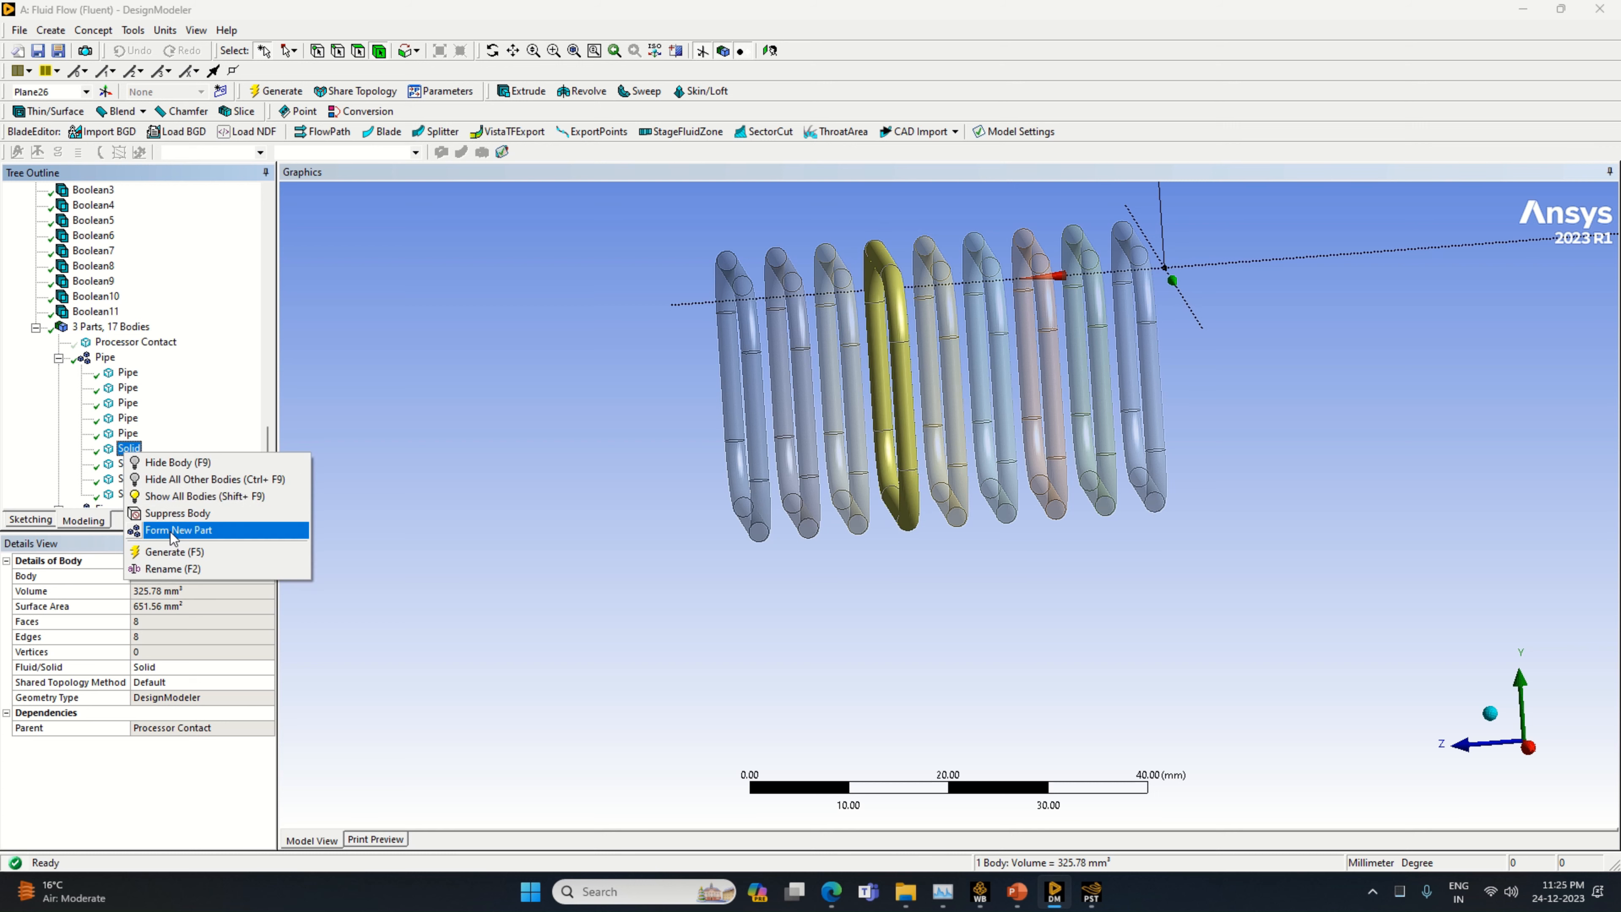
left_click(189, 569)
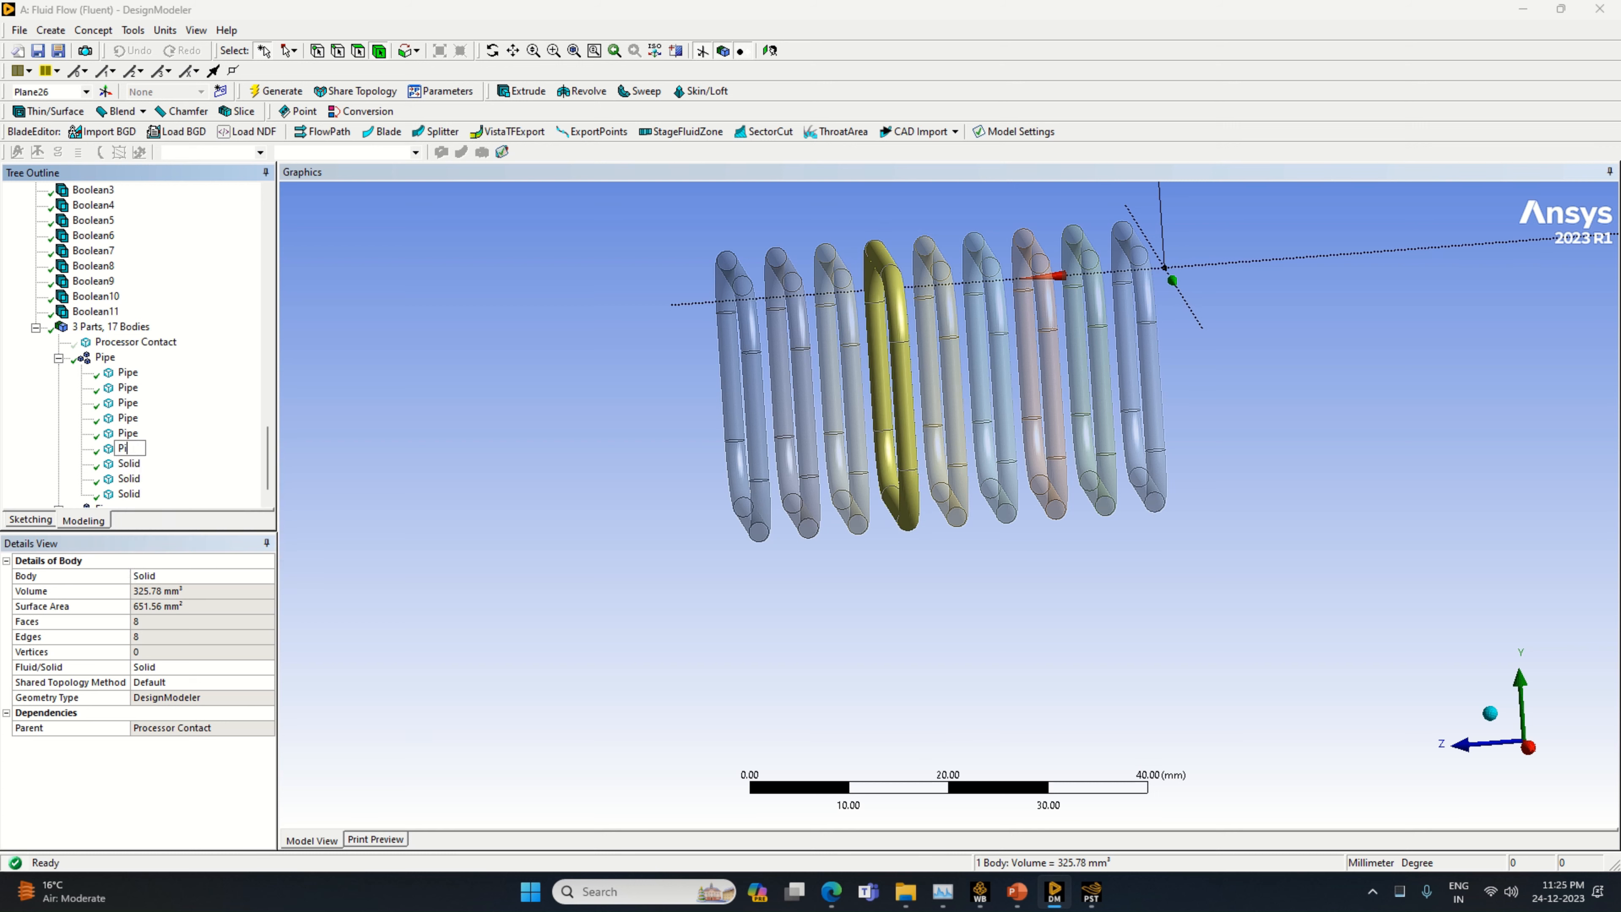
type("Pipe")
key("Return")
Rename the seventh solid body in the Pipe part as Pipe
left_click(130, 464)
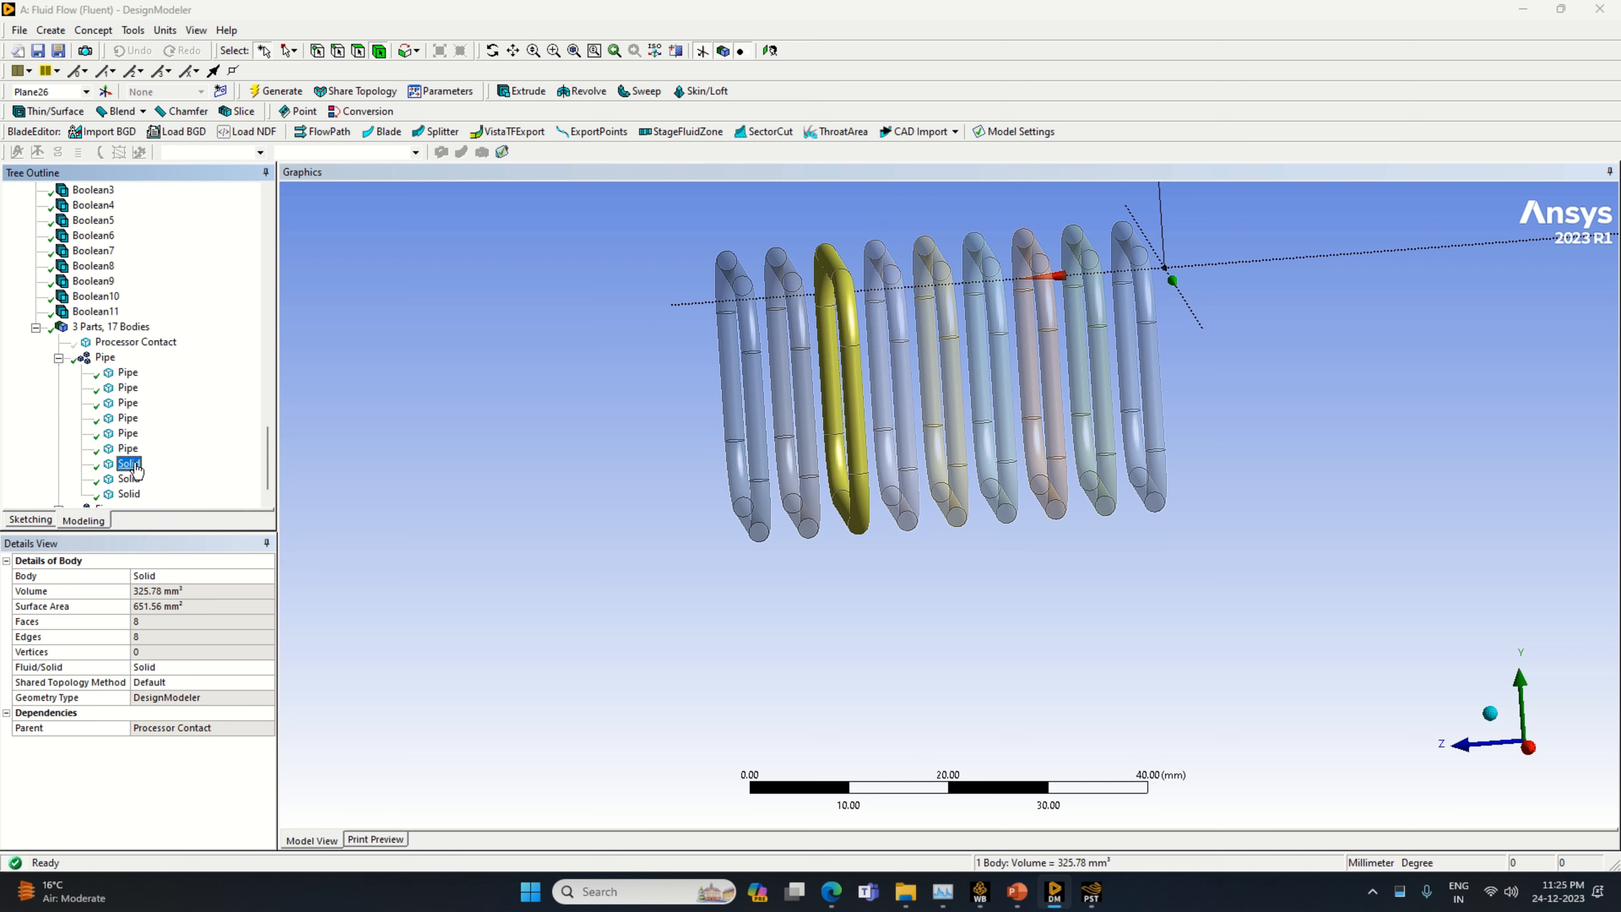
right_click(135, 464)
left_click(180, 579)
type("Pipe")
key("Return")
Rename the eighth solid body in the Pipe part as Pipe
left_click(127, 479)
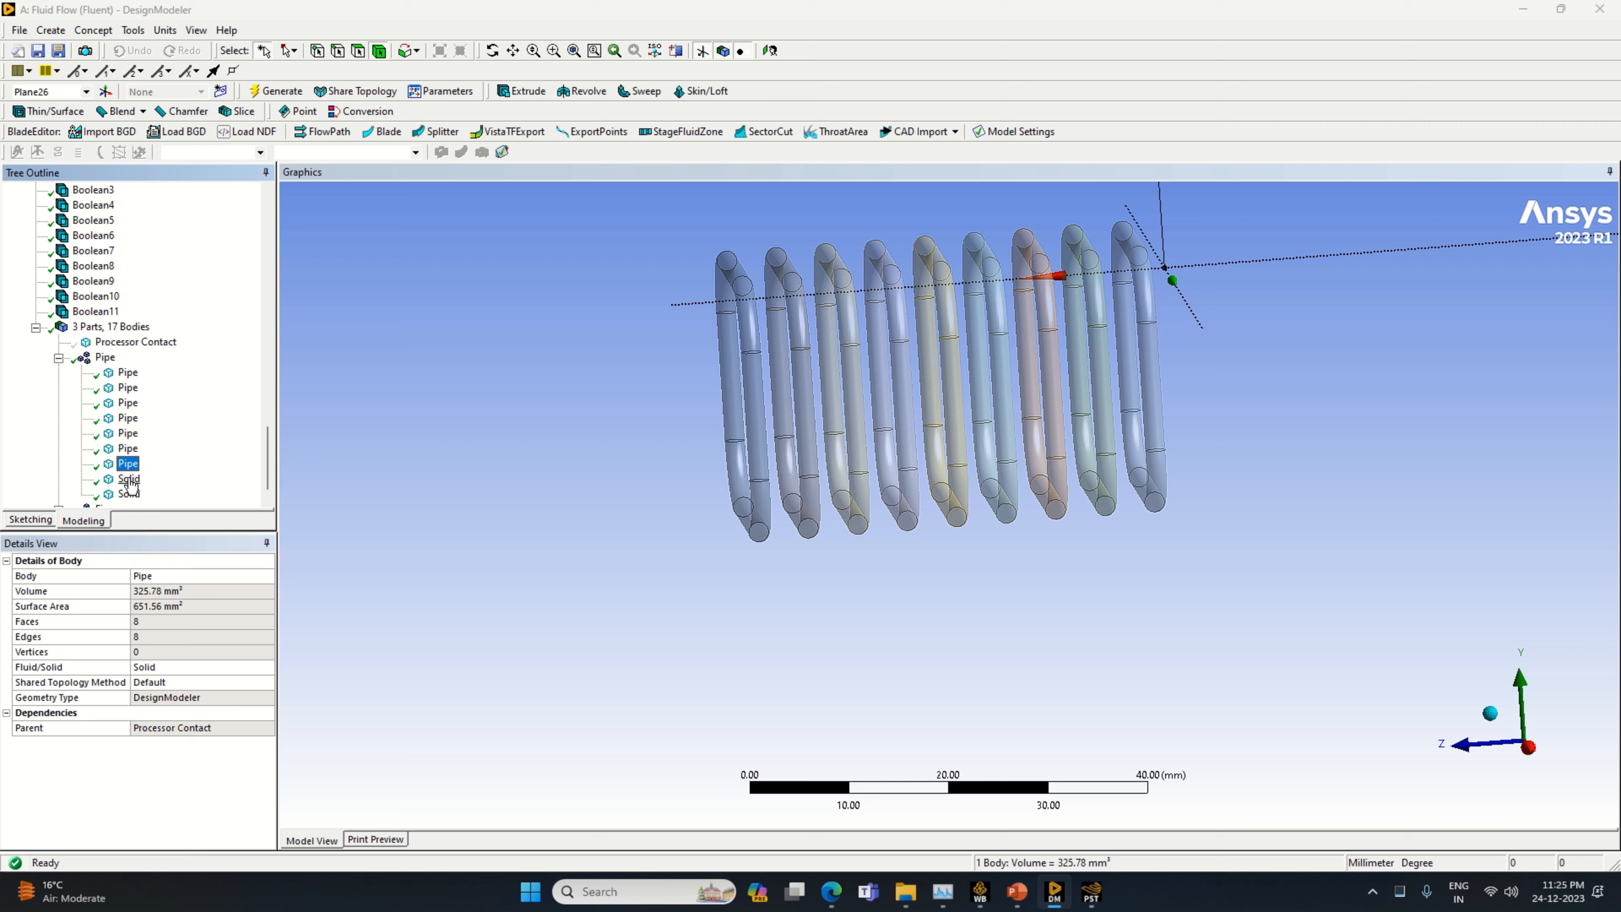
right_click(125, 487)
left_click(159, 598)
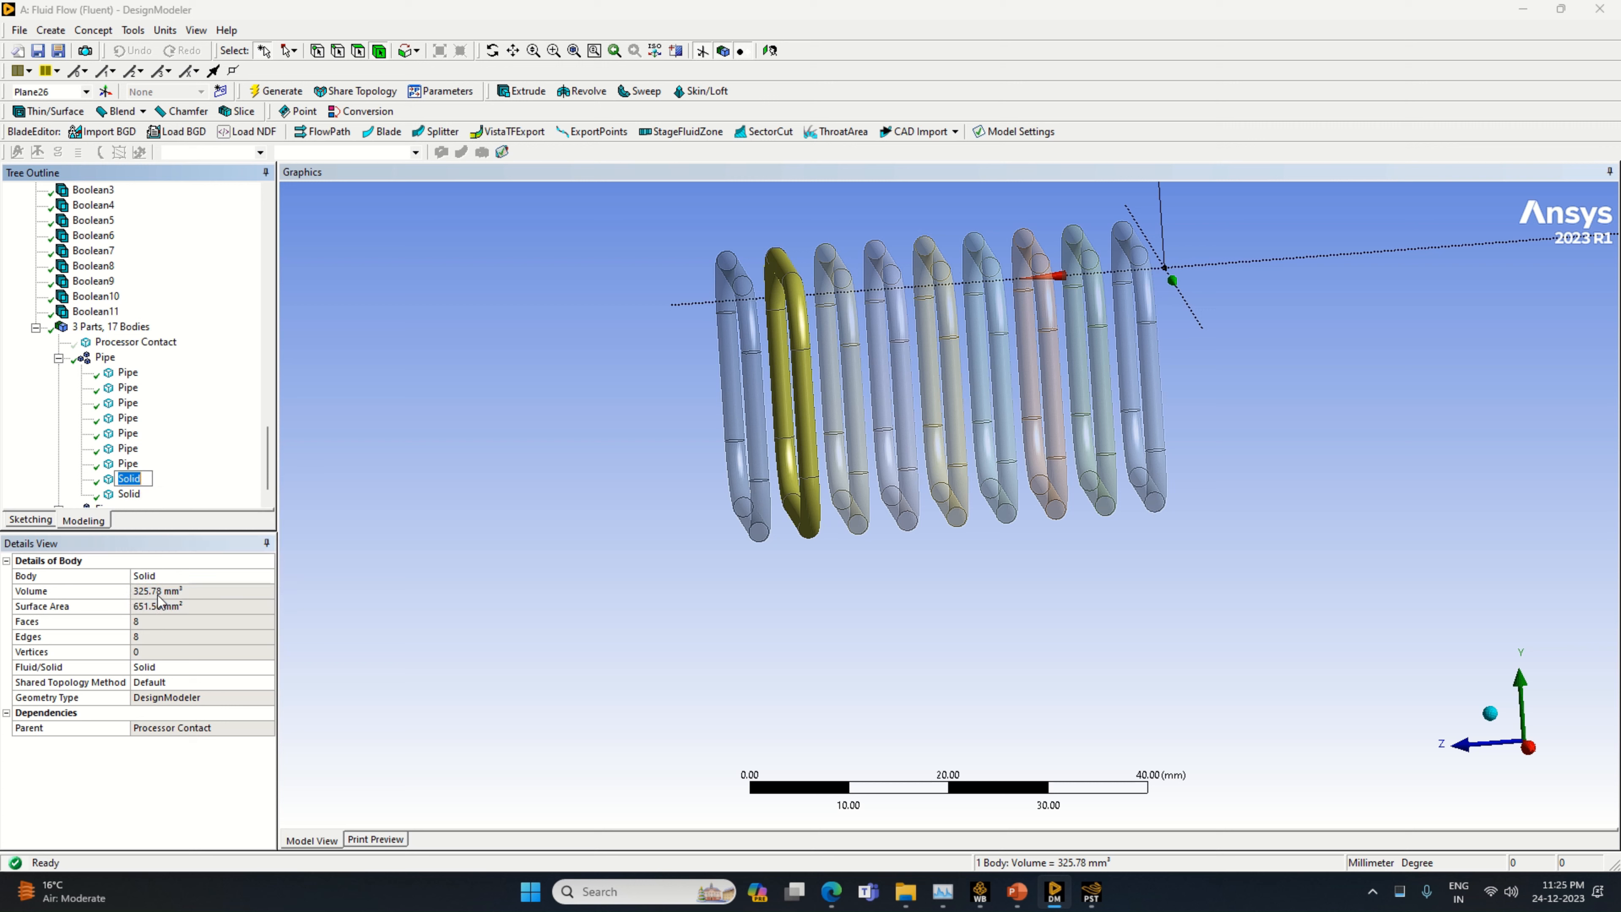
type("Pipe")
key("Return")
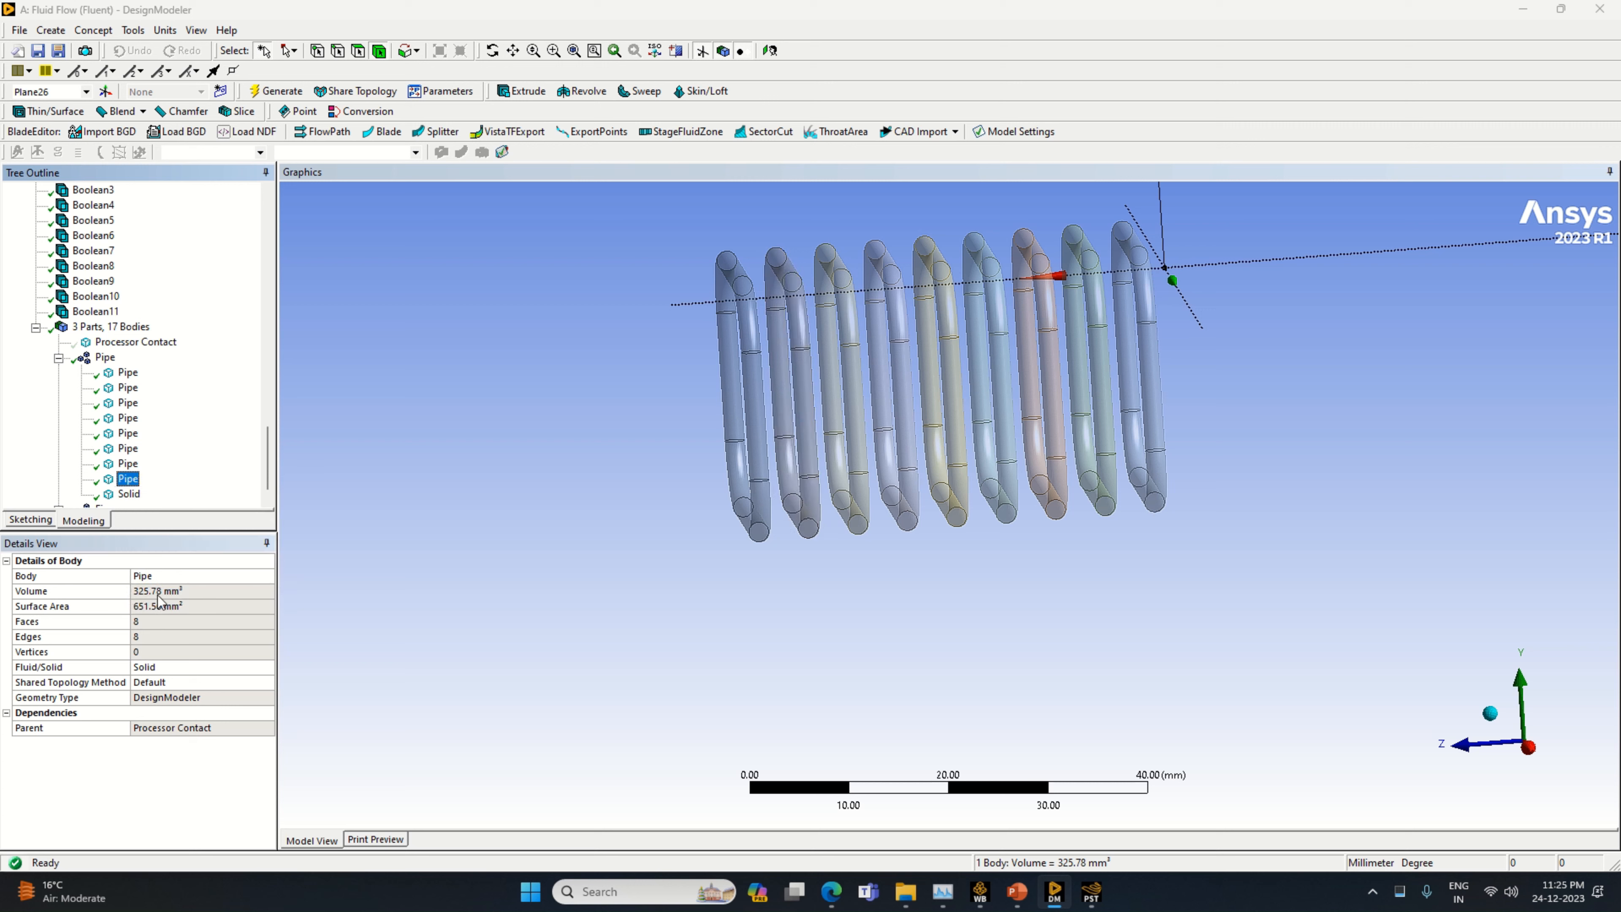
Rename the ninth and last solid body in the Pipe part as Pipe
left_click(127, 495)
right_click(125, 497)
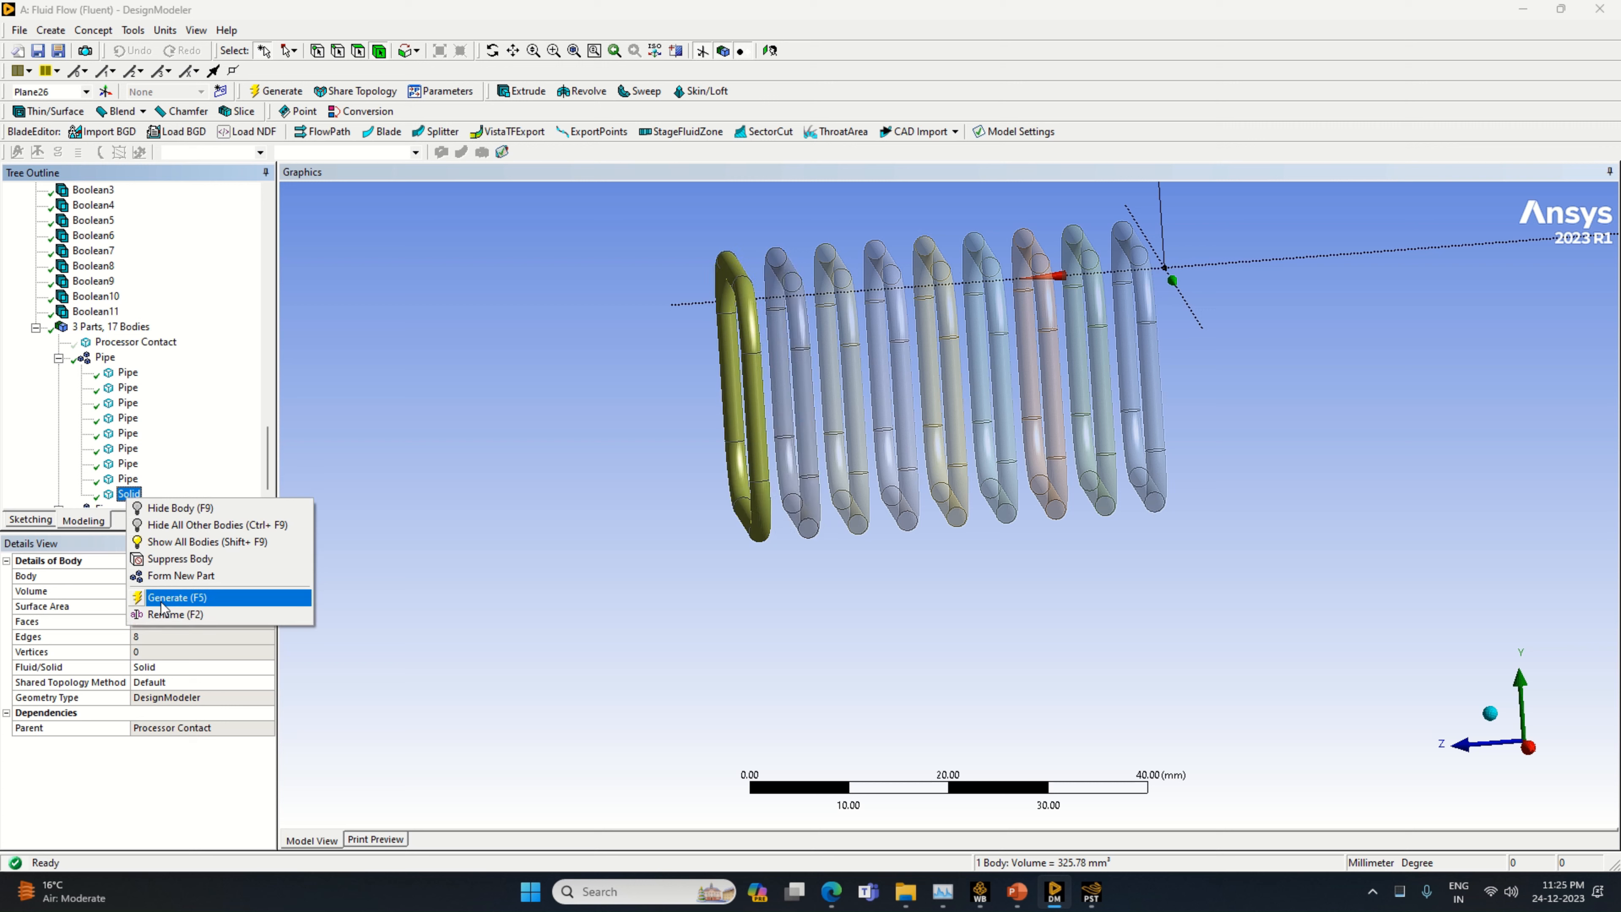
left_click(166, 594)
type("Pip")
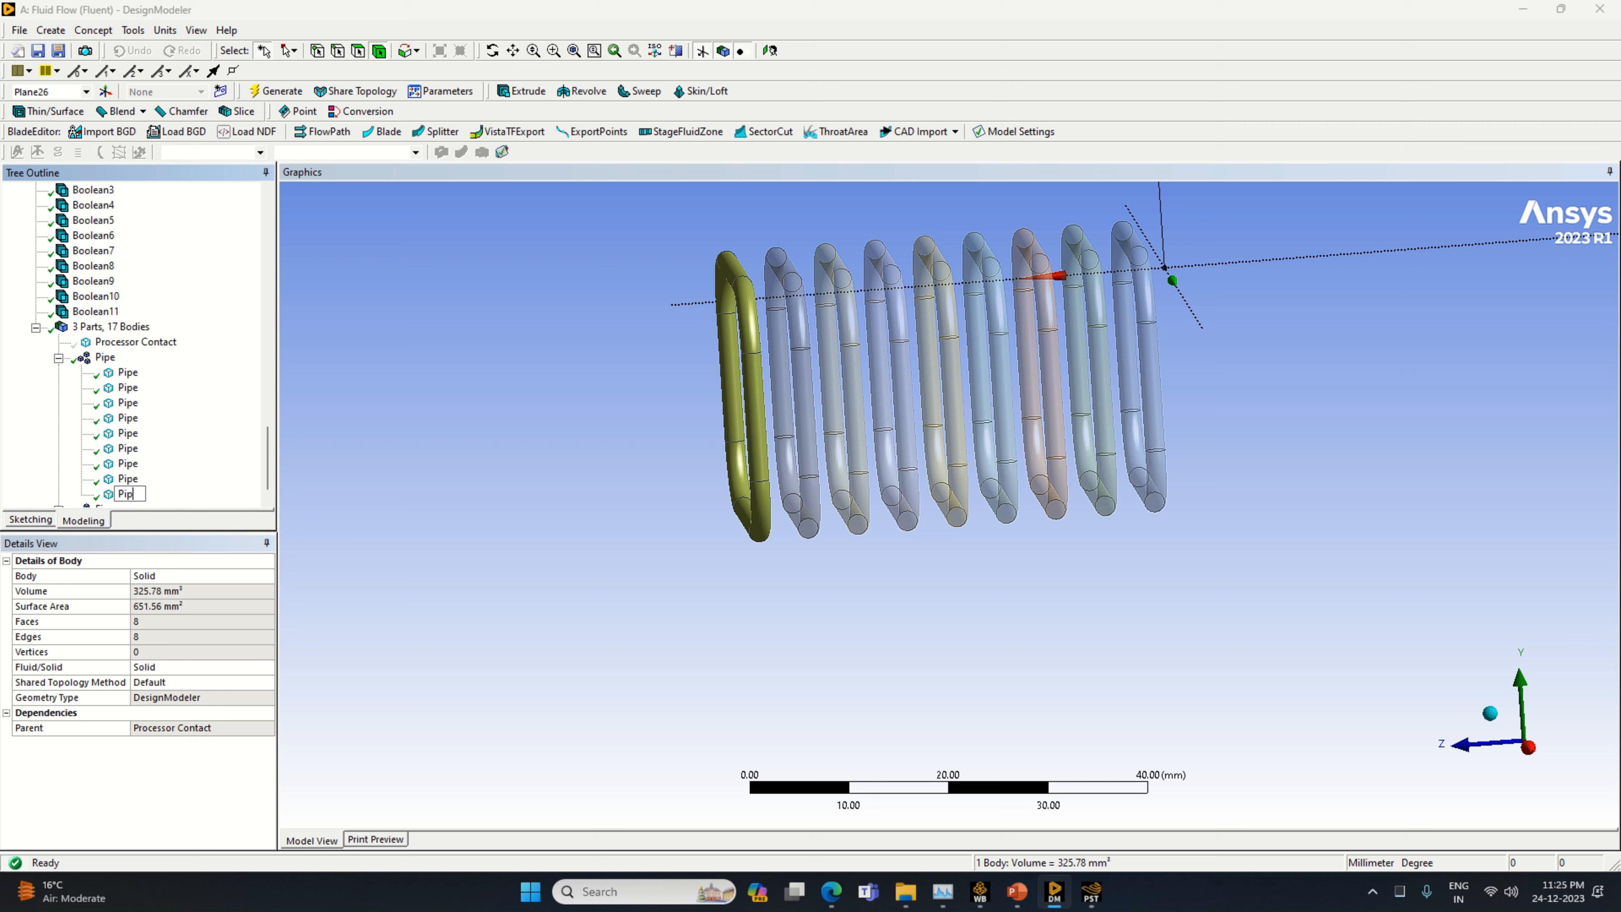
type("e")
key("Return")
Expand the Fins part and rename its first solid body as Fin
scroll(208, 414, "down", 1)
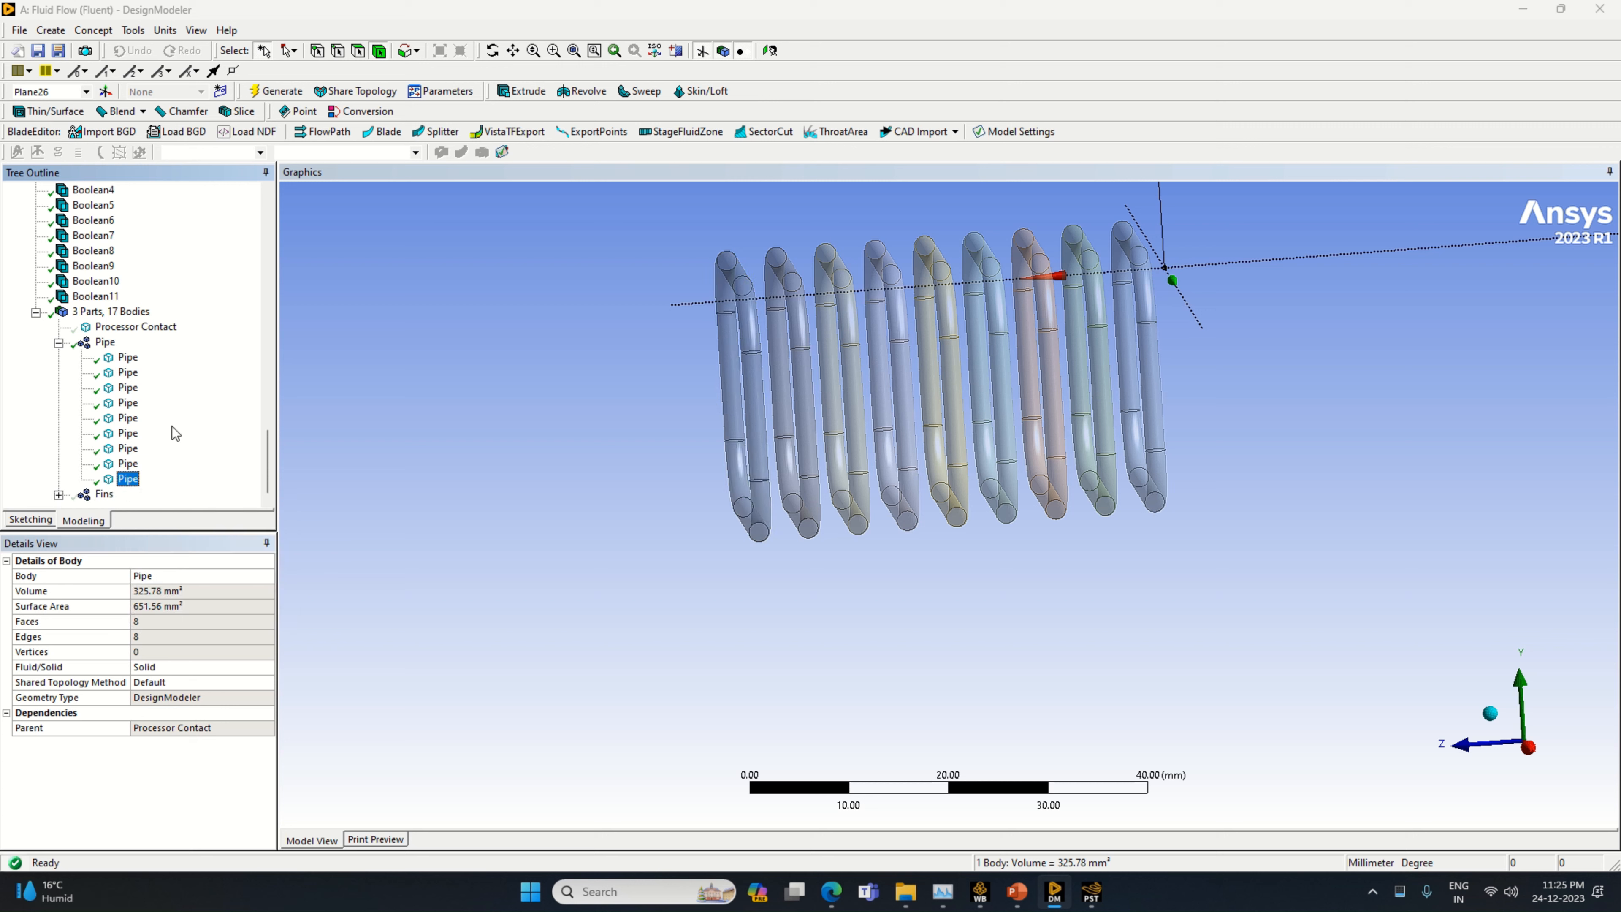
left_click(59, 495)
left_click(128, 403)
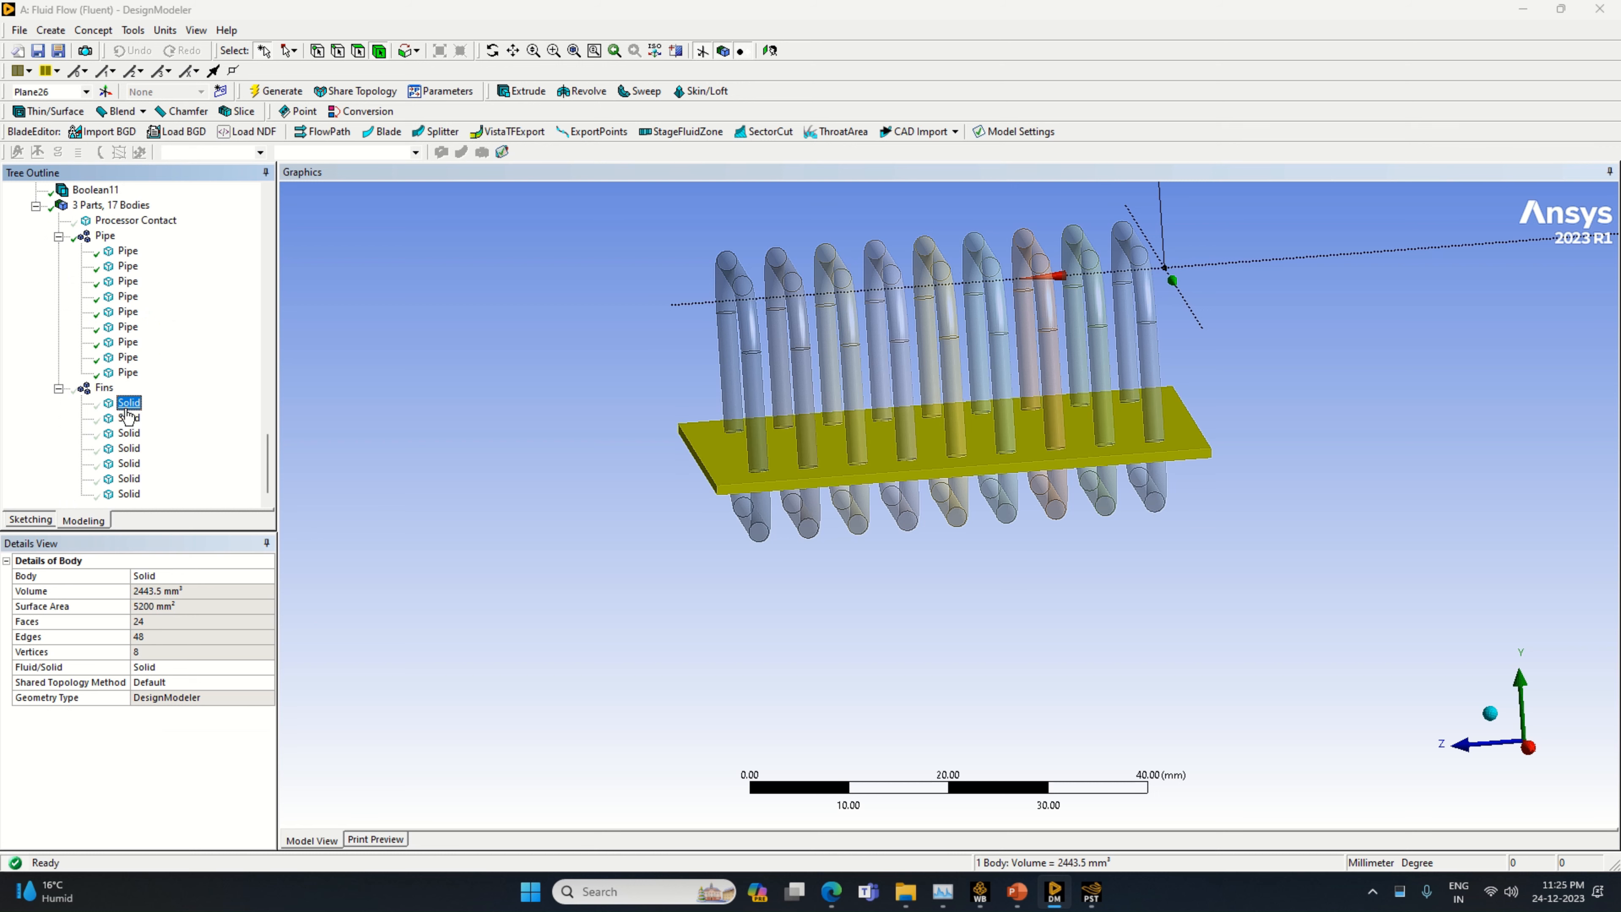
right_click(127, 409)
left_click(158, 514)
type("Fin")
left_click(158, 512)
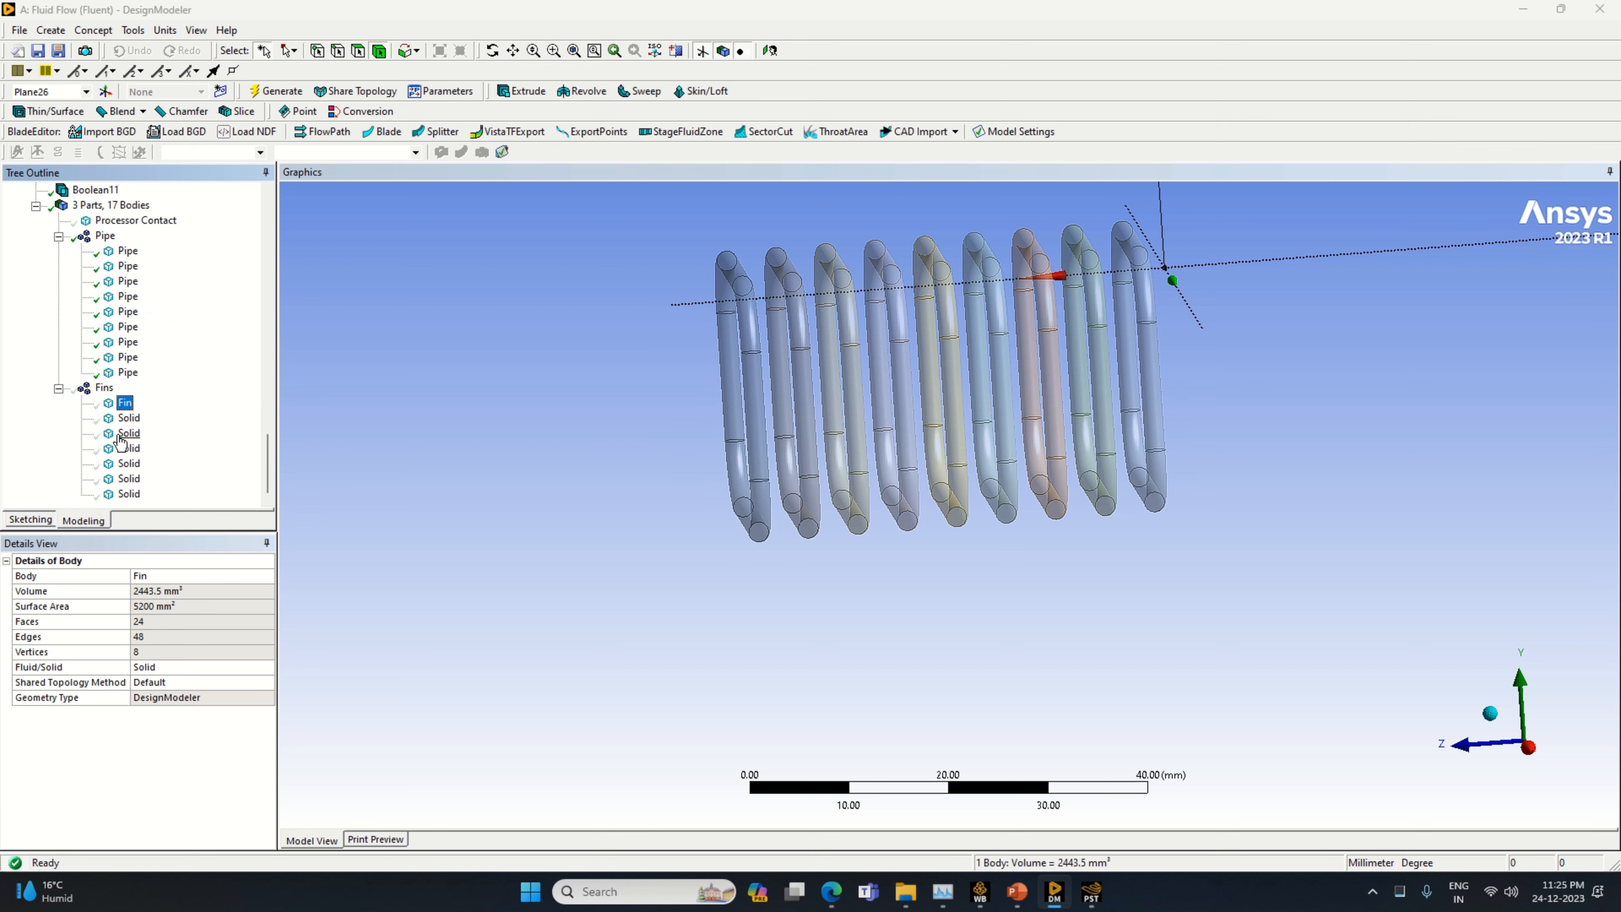
Rename the second solid body in the Fins part as Fin
left_click(118, 421)
right_click(118, 422)
left_click(163, 534)
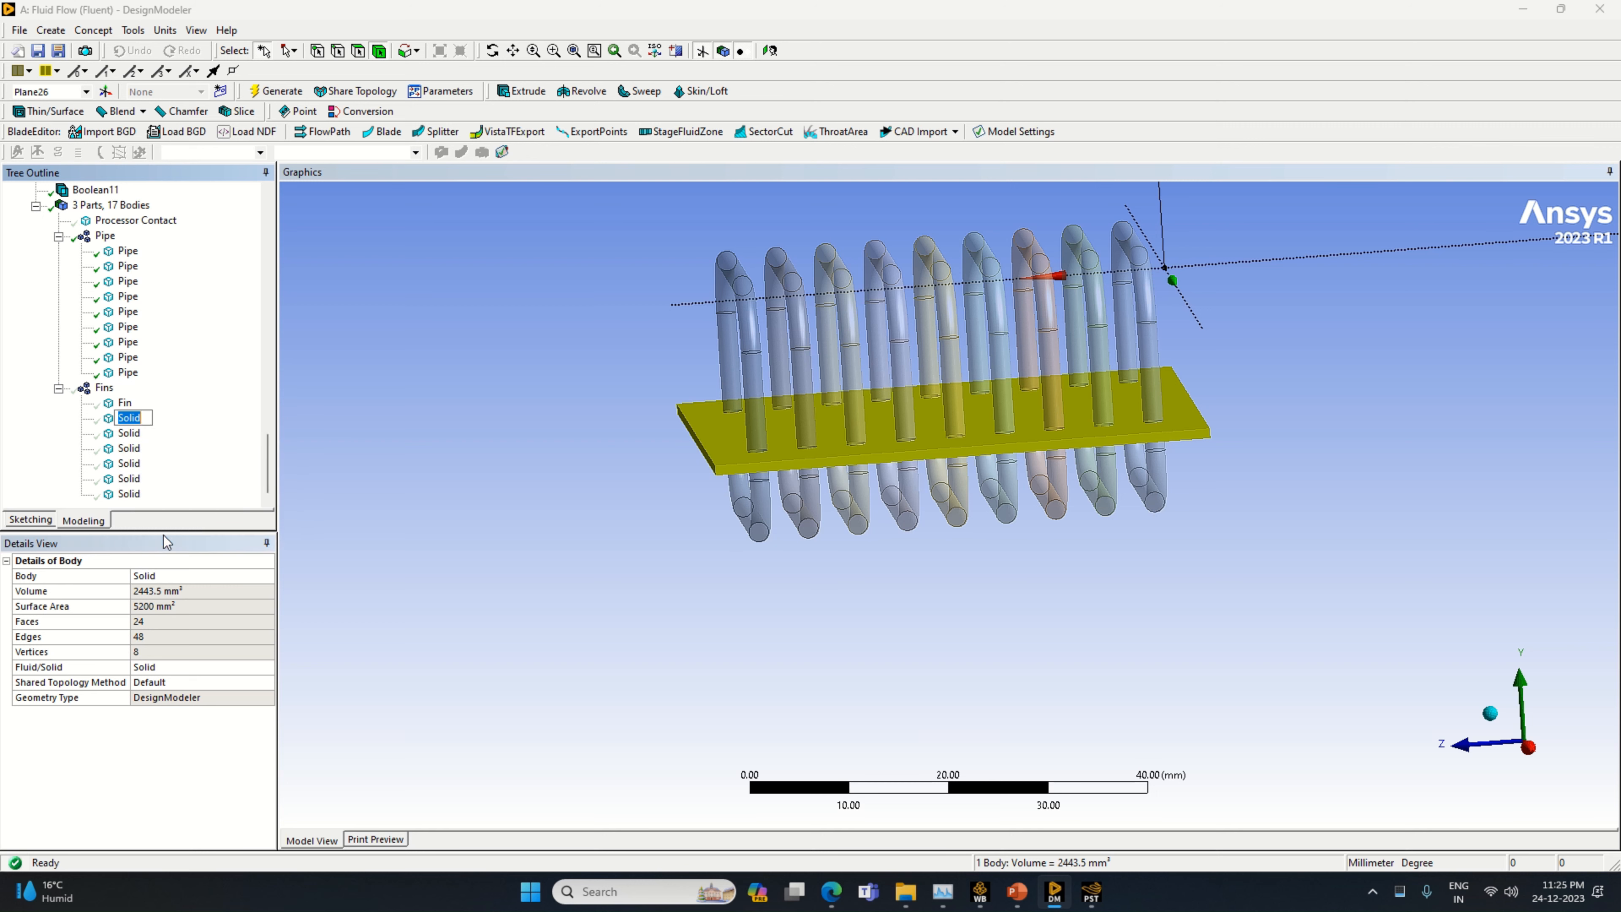
type("Fins")
key("BackSpace")
key("Return")
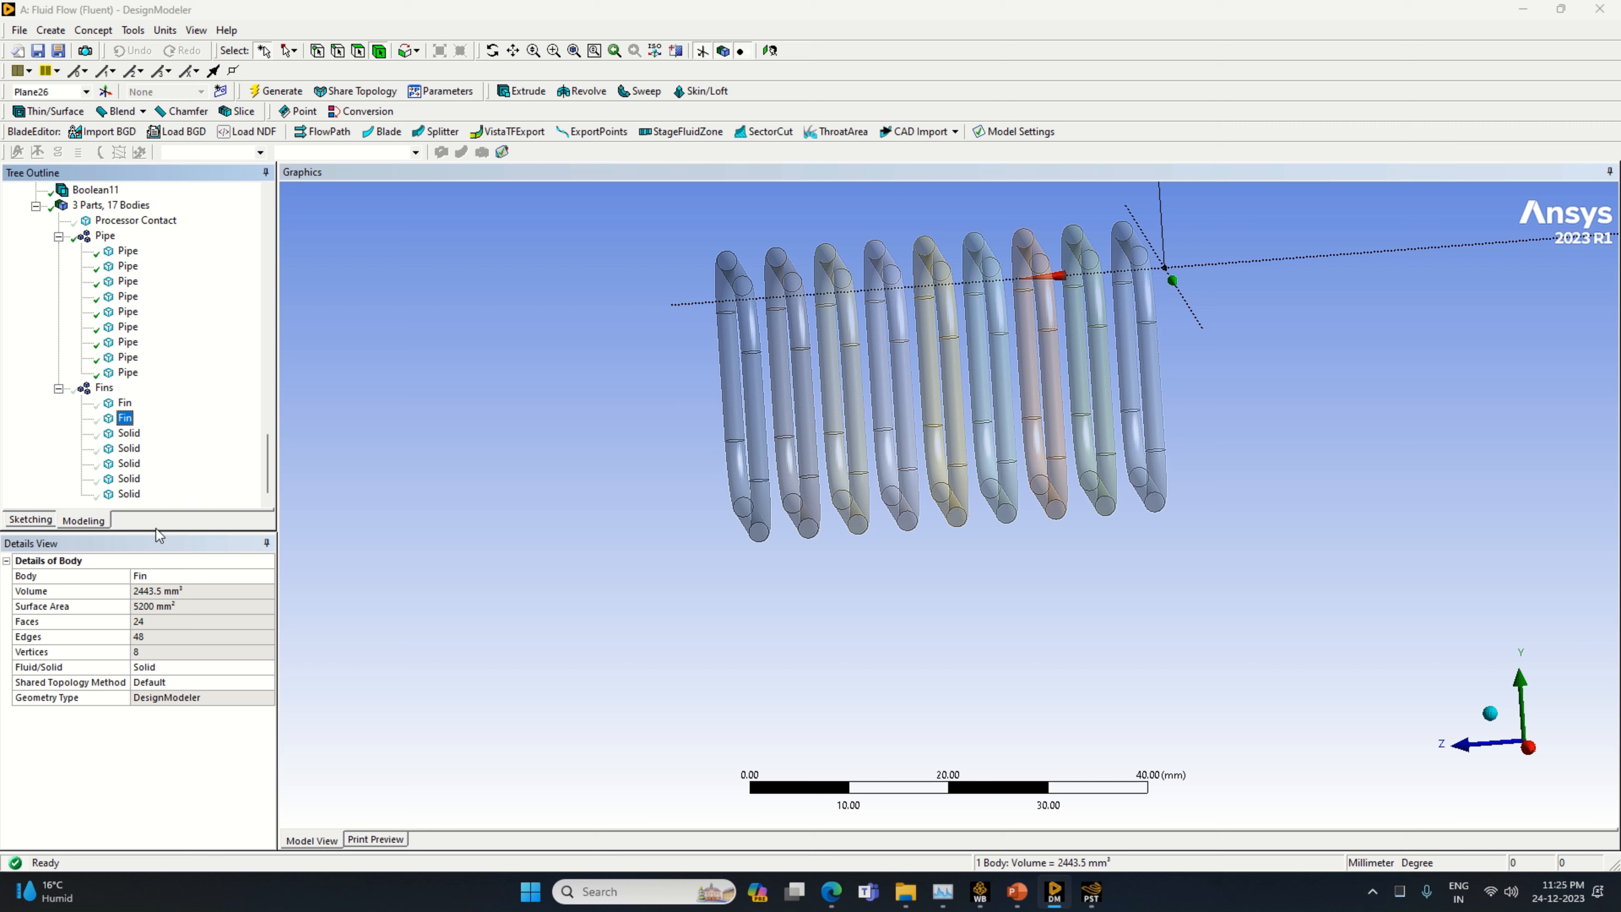
Rename the third solid body in the Fins part as Fin
left_click(129, 434)
right_click(131, 434)
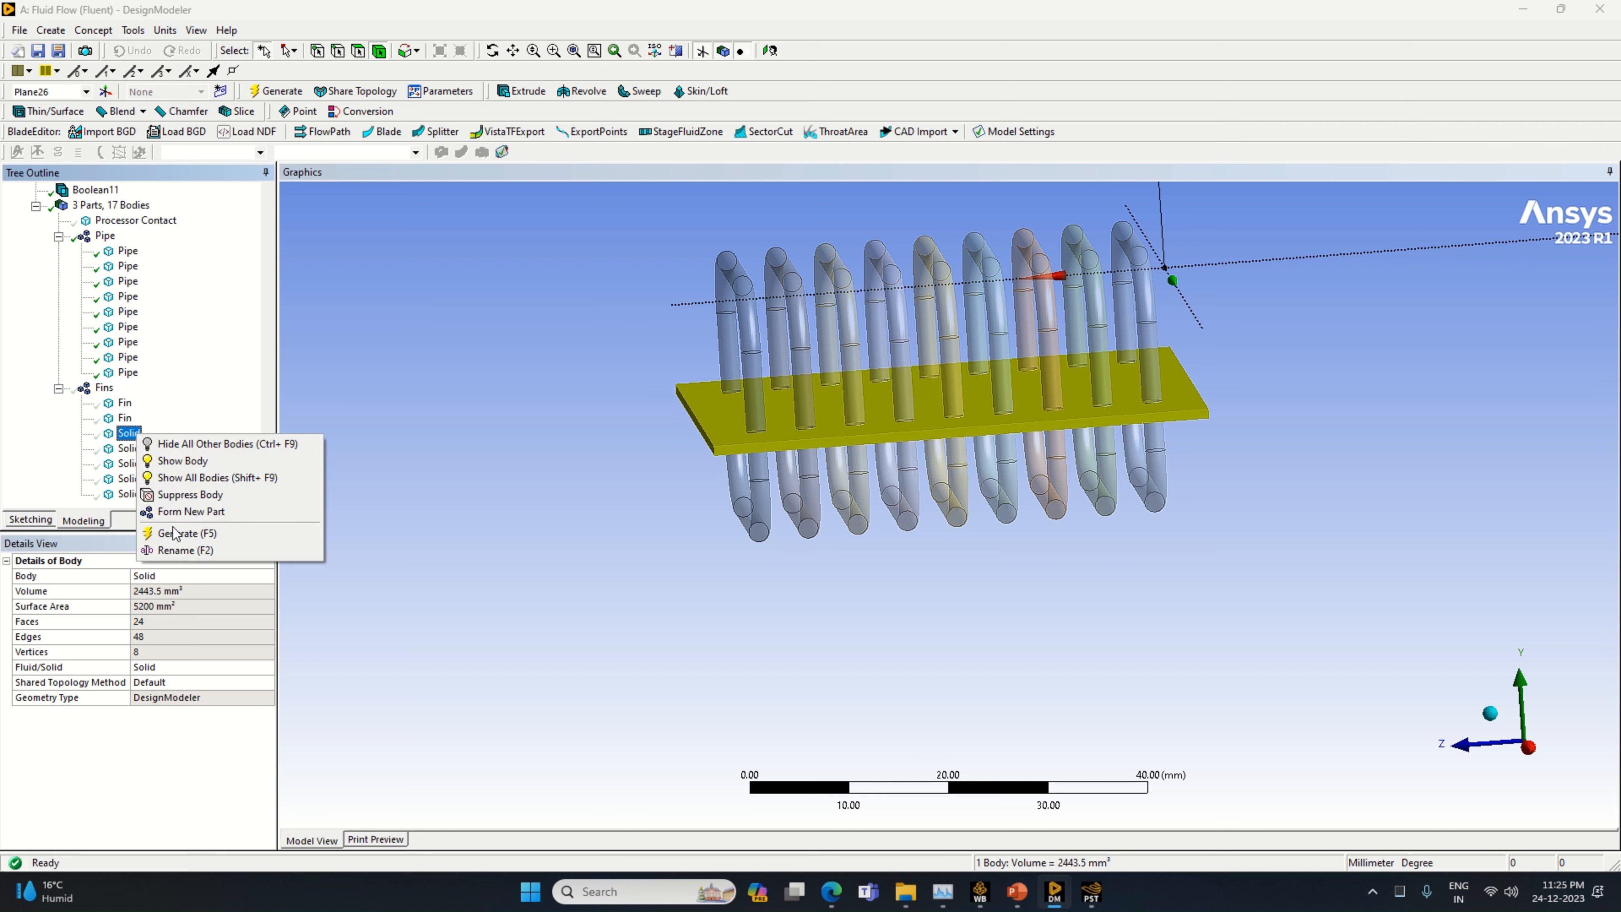
left_click(187, 554)
type("F")
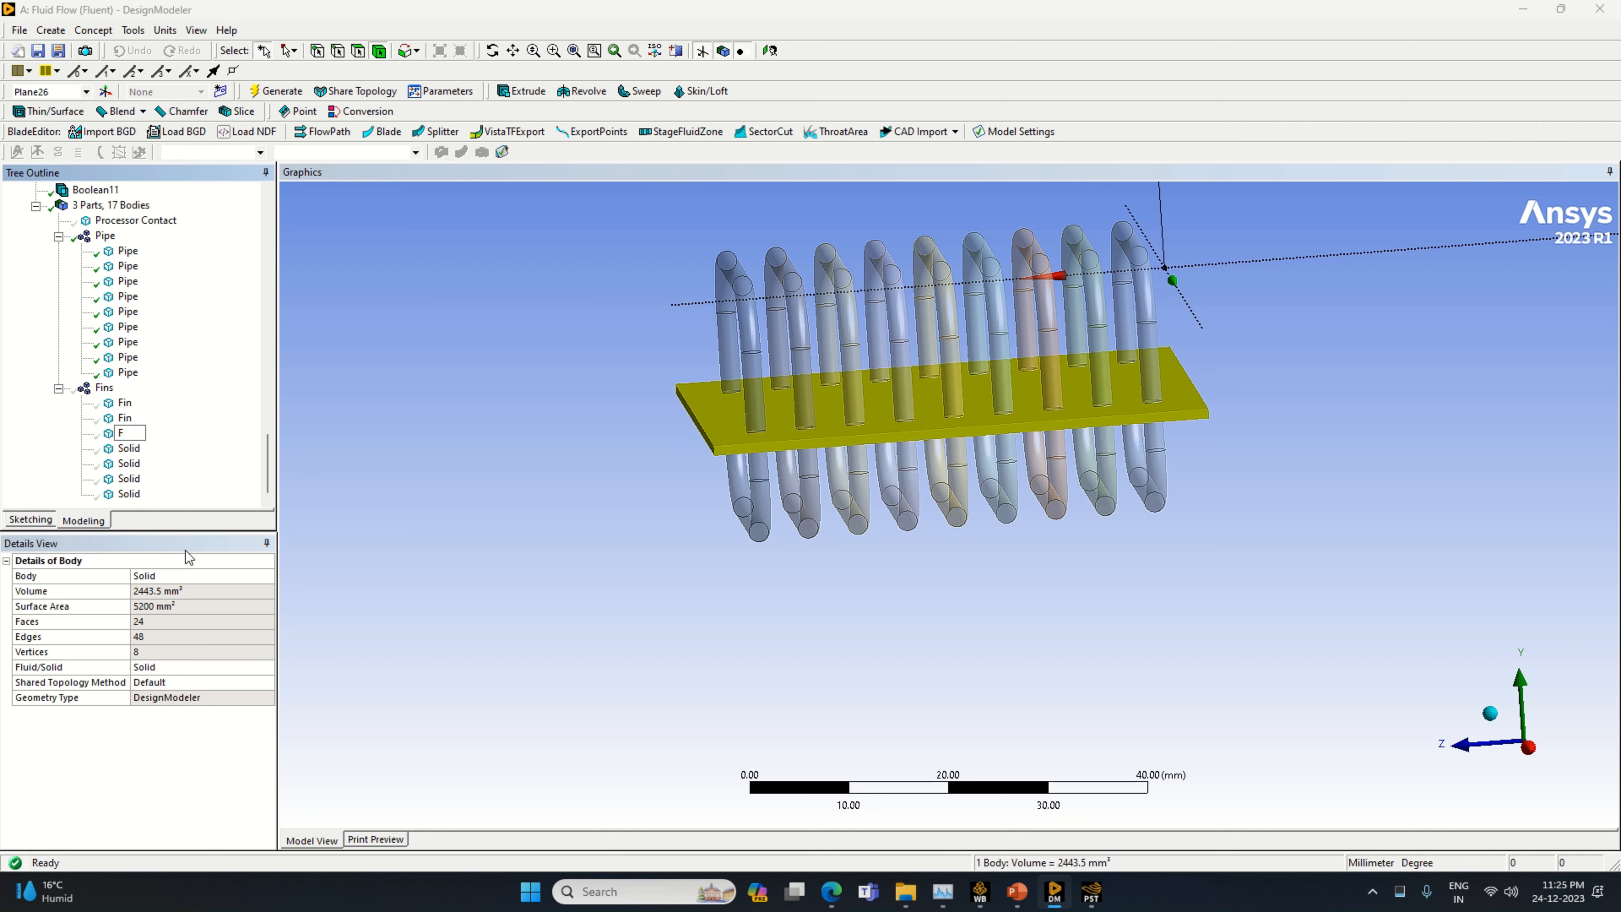
type("in")
key("Return")
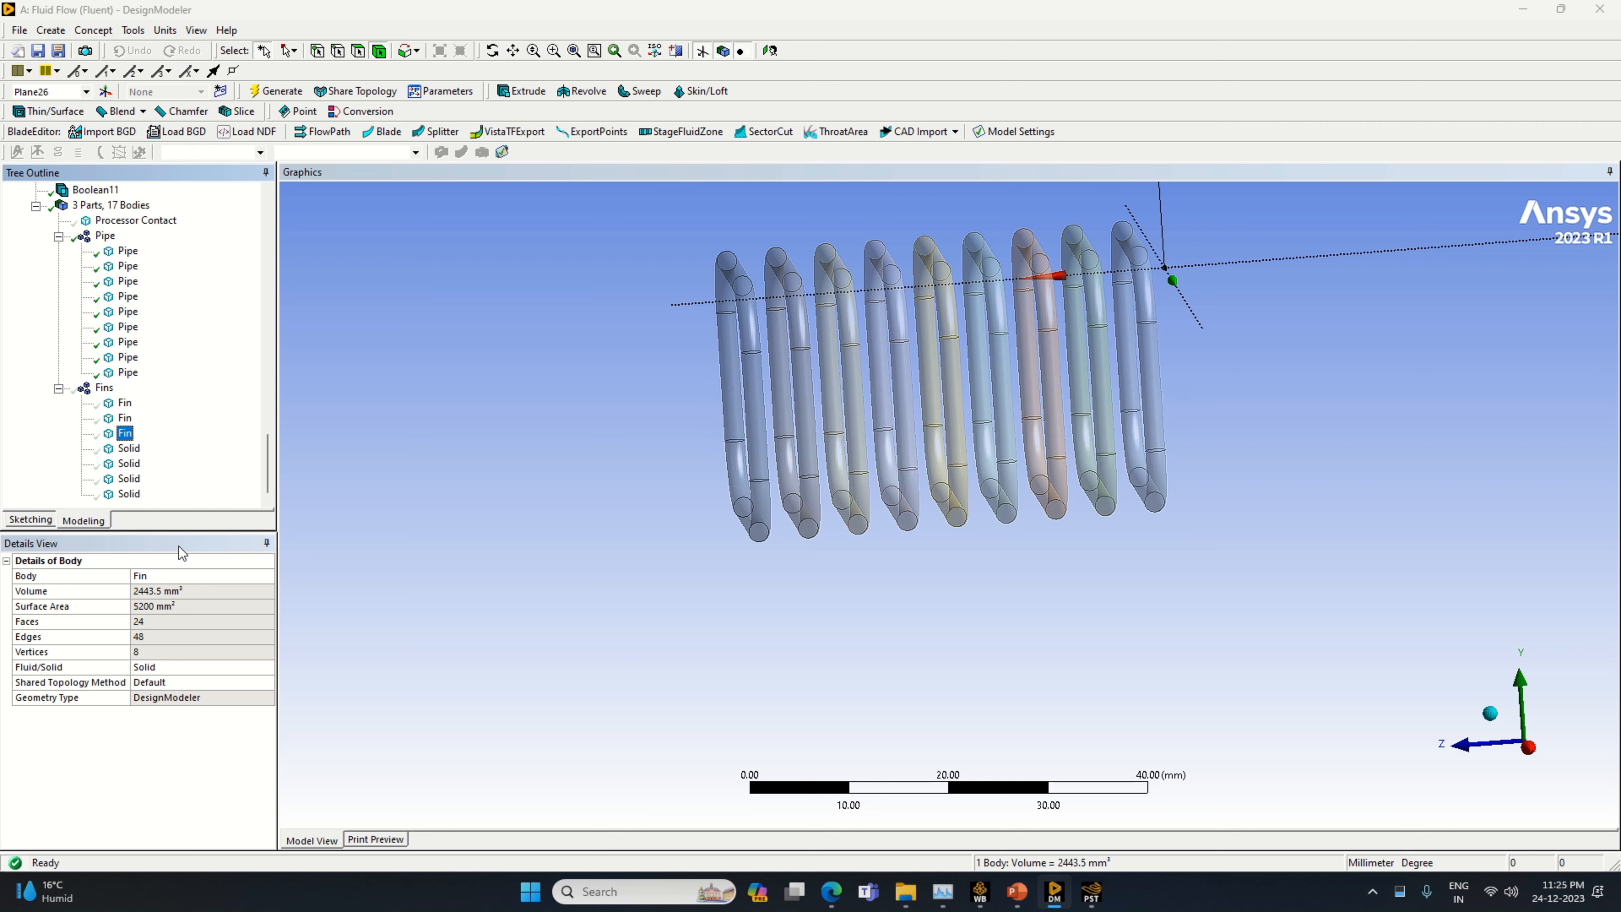
Rename the fourth solid body in the Fins part as Fin
left_click(125, 451)
right_click(127, 451)
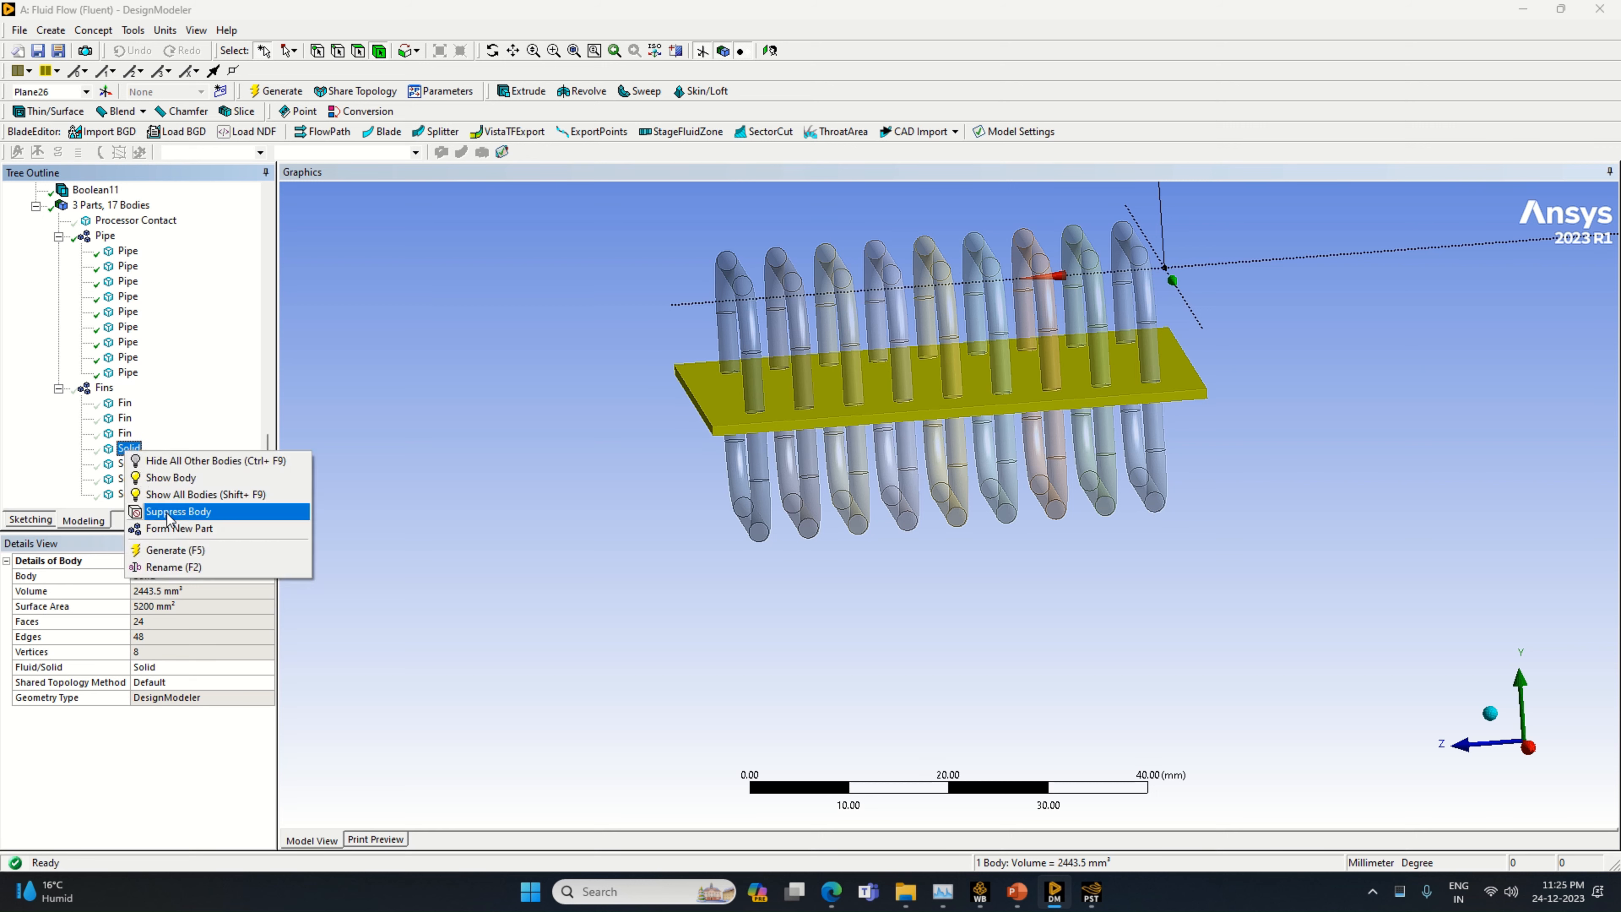
left_click(183, 568)
type("Fin")
key("Return")
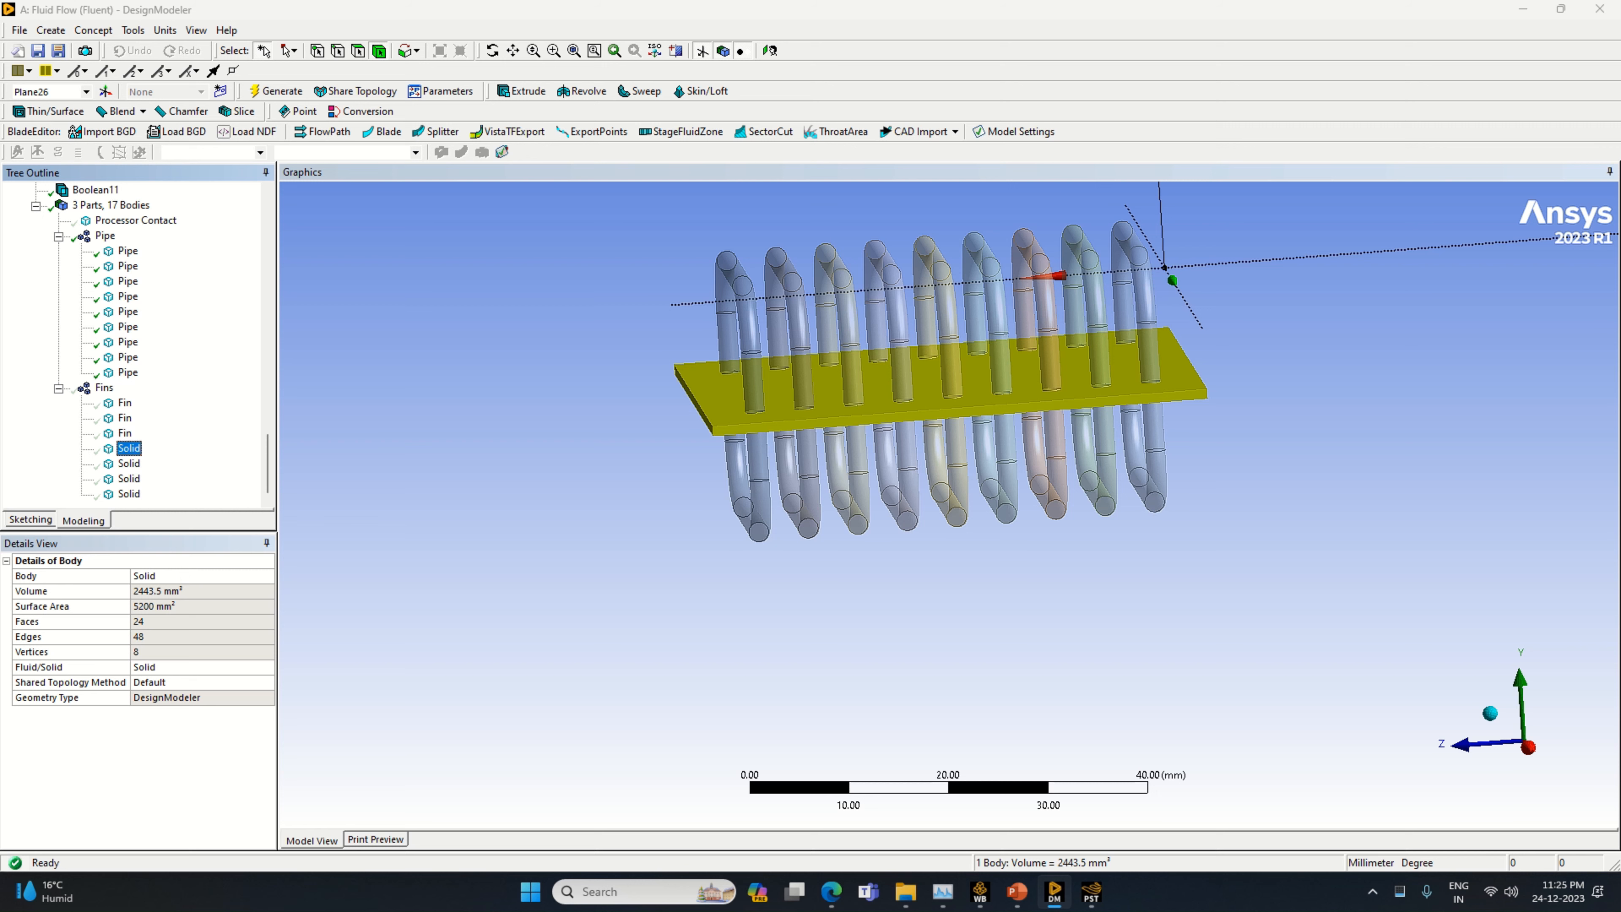
Rename the fifth solid body in the Fins part as Fin
left_click(128, 463)
right_click(128, 464)
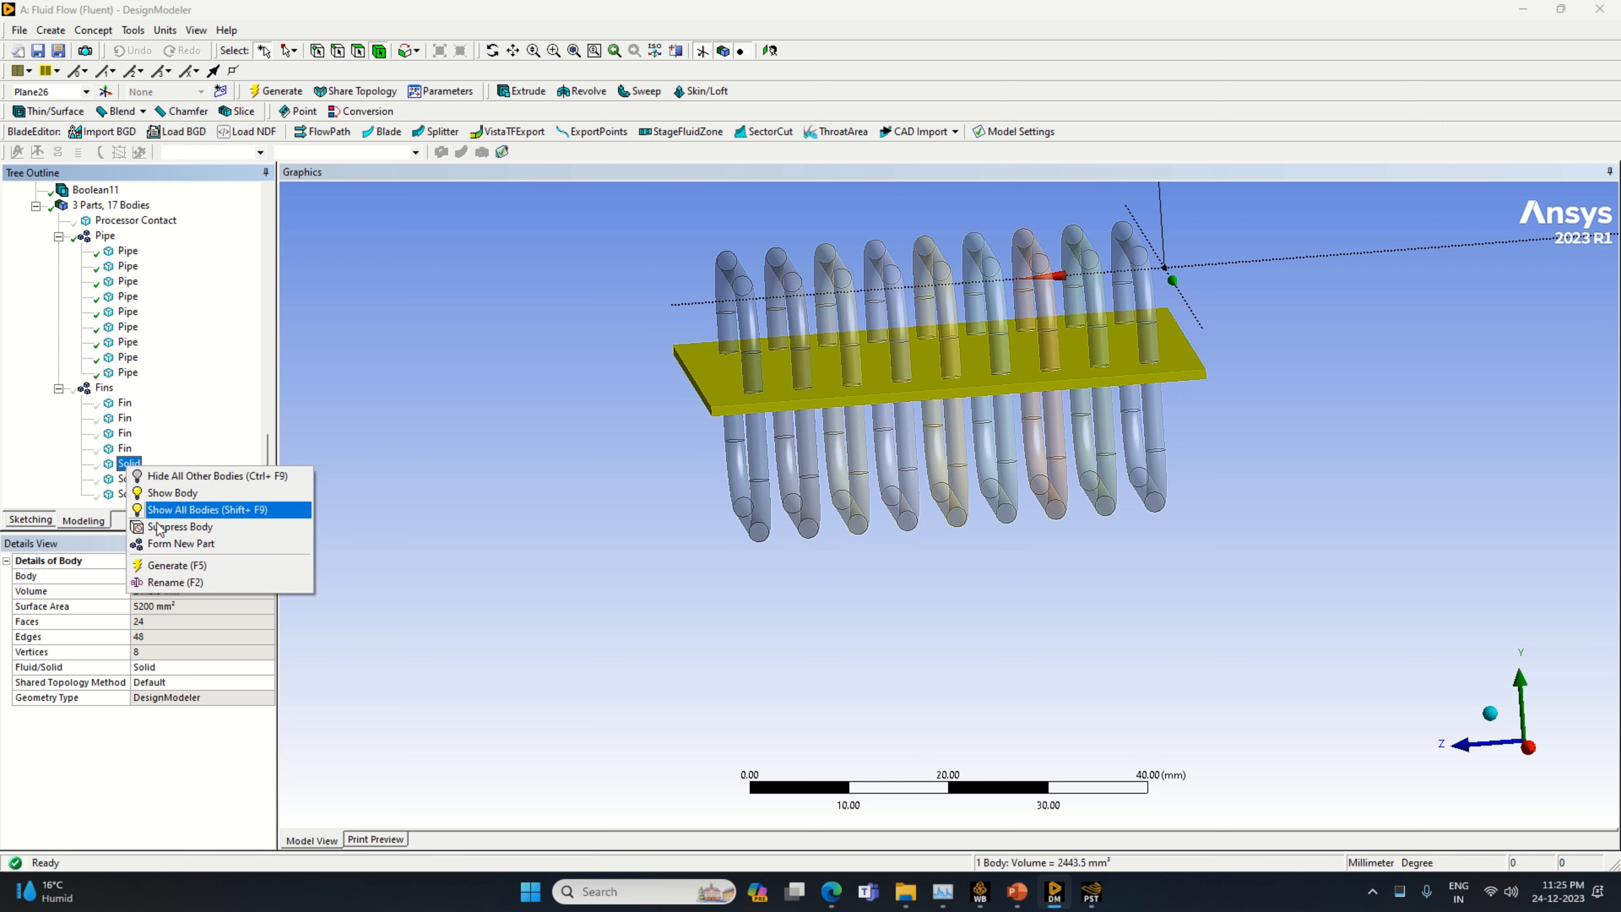
left_click(175, 583)
type("Fin")
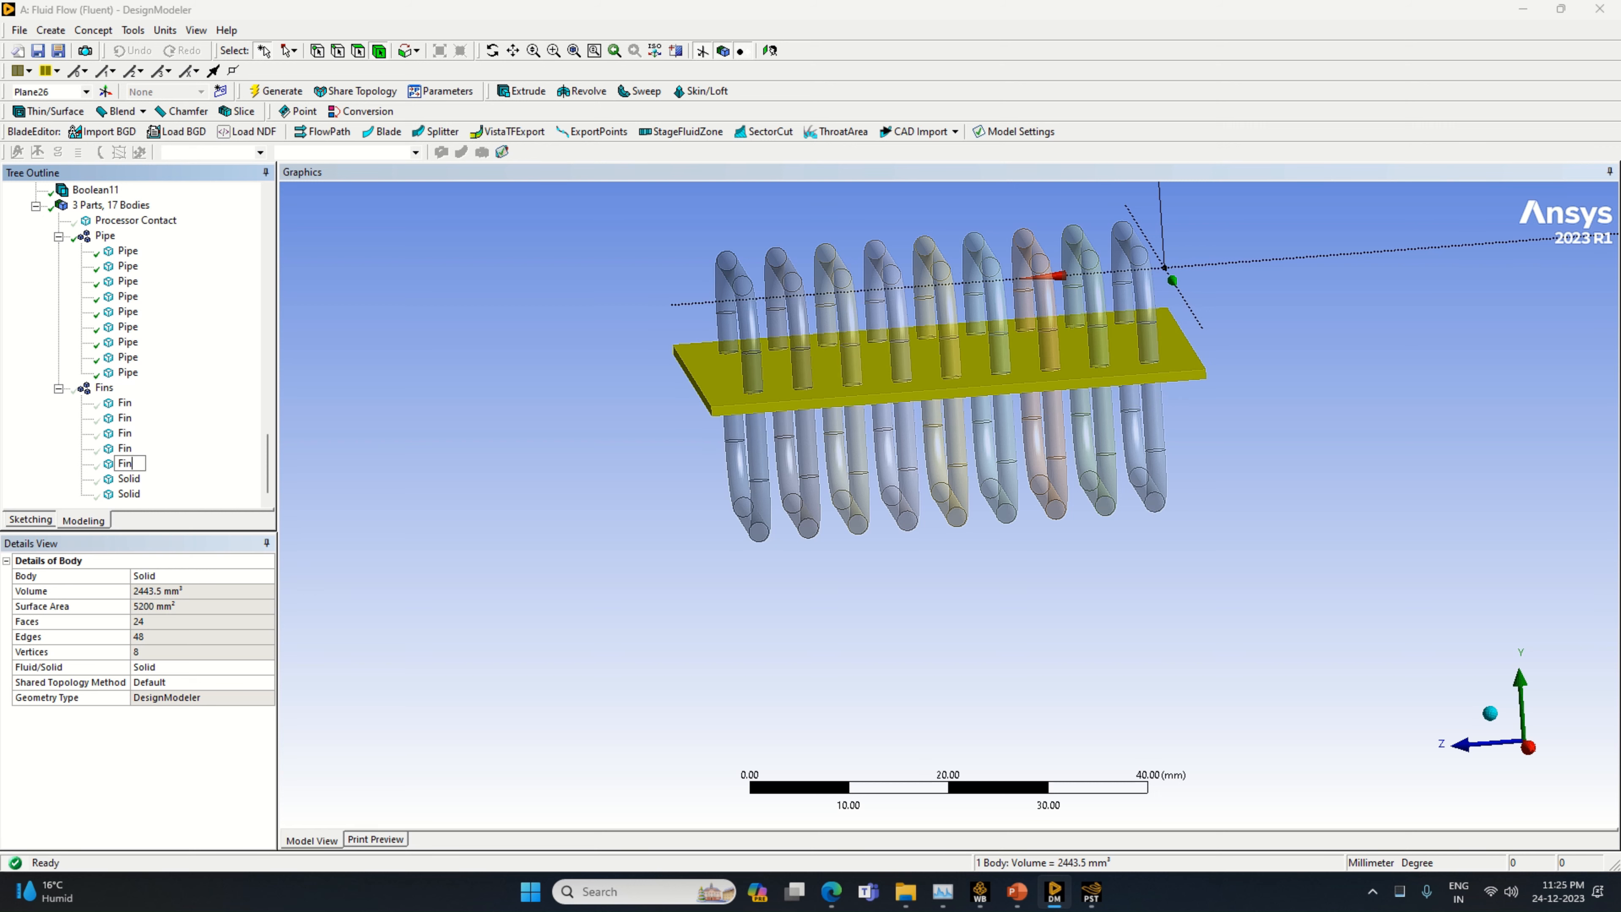
key("Return")
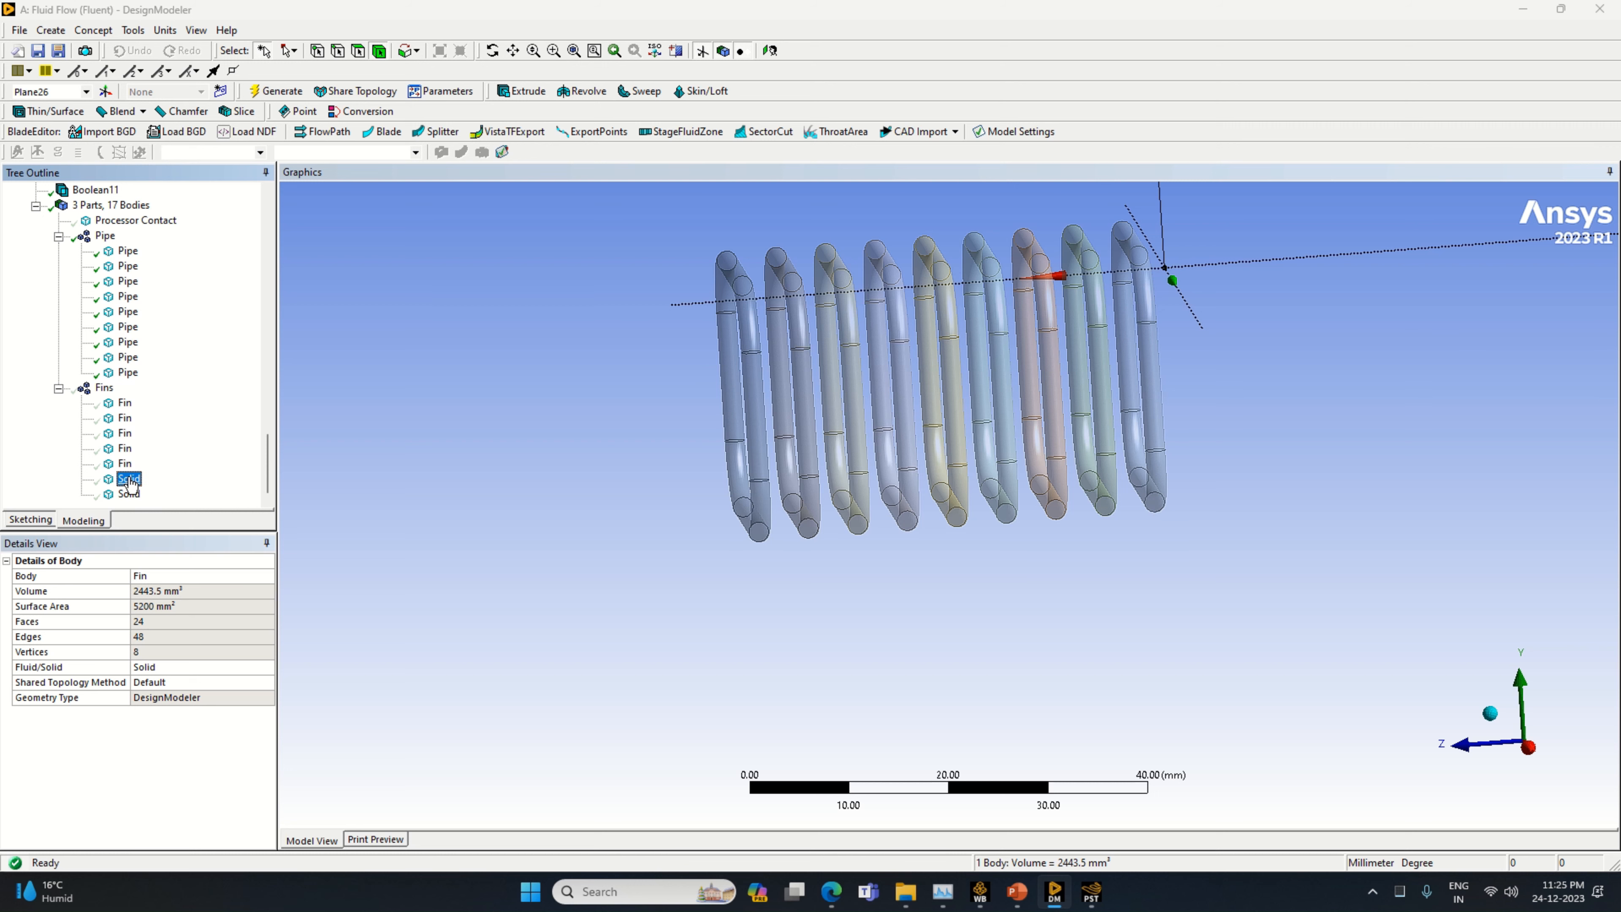
Rename the sixth solid body in the Fins part as Fin
left_click(129, 478)
right_click(128, 479)
left_click(175, 598)
type("F")
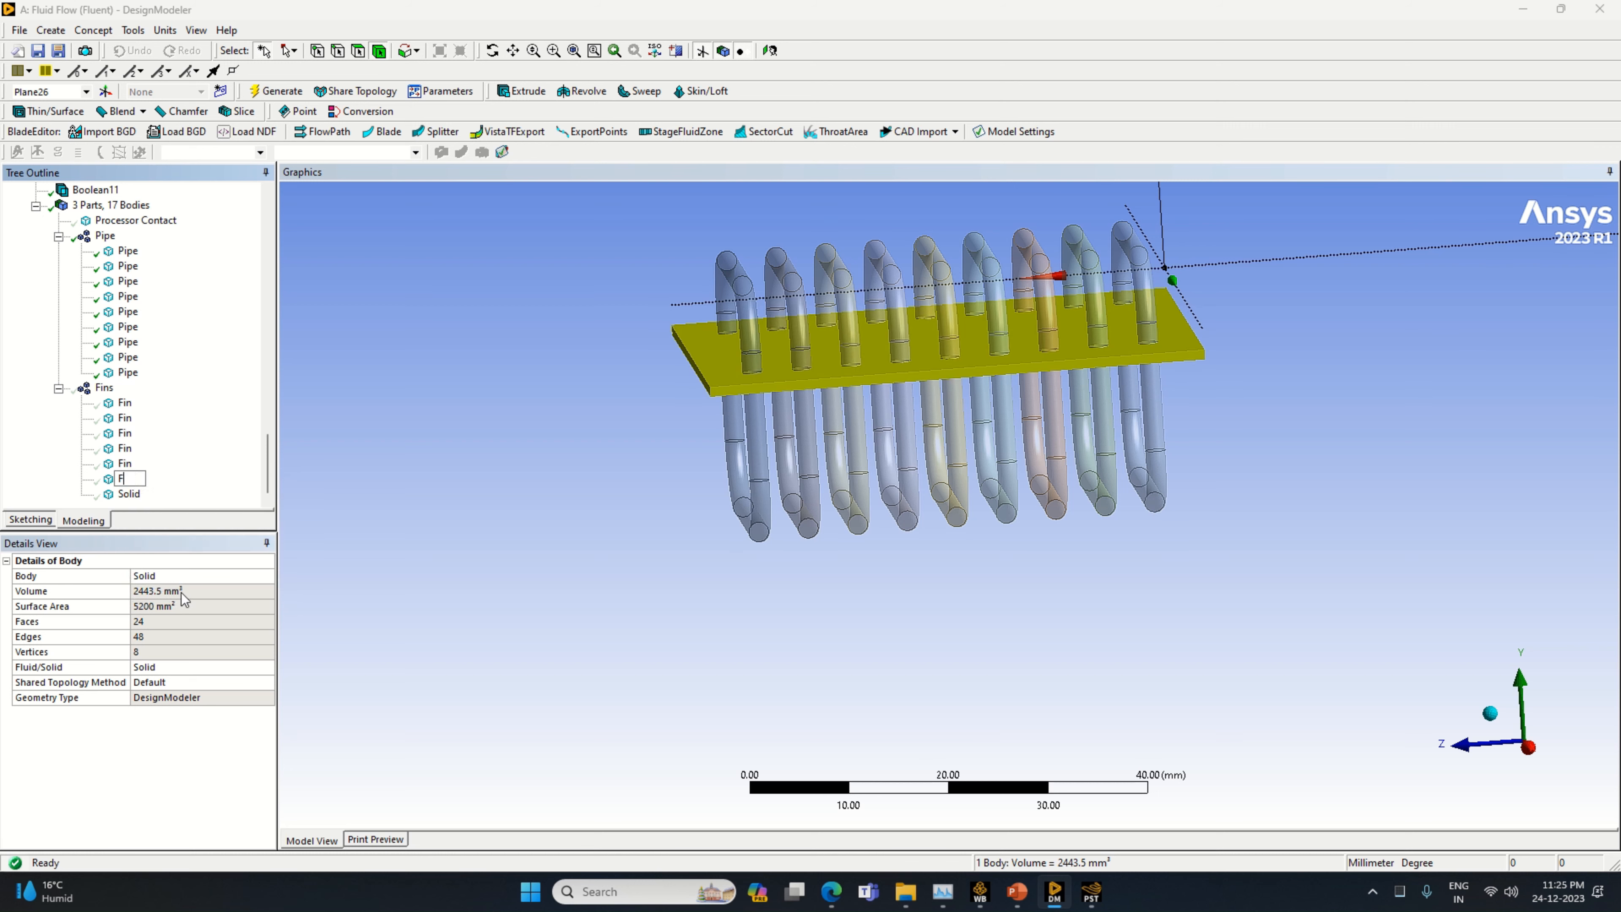
type("in")
key("Return")
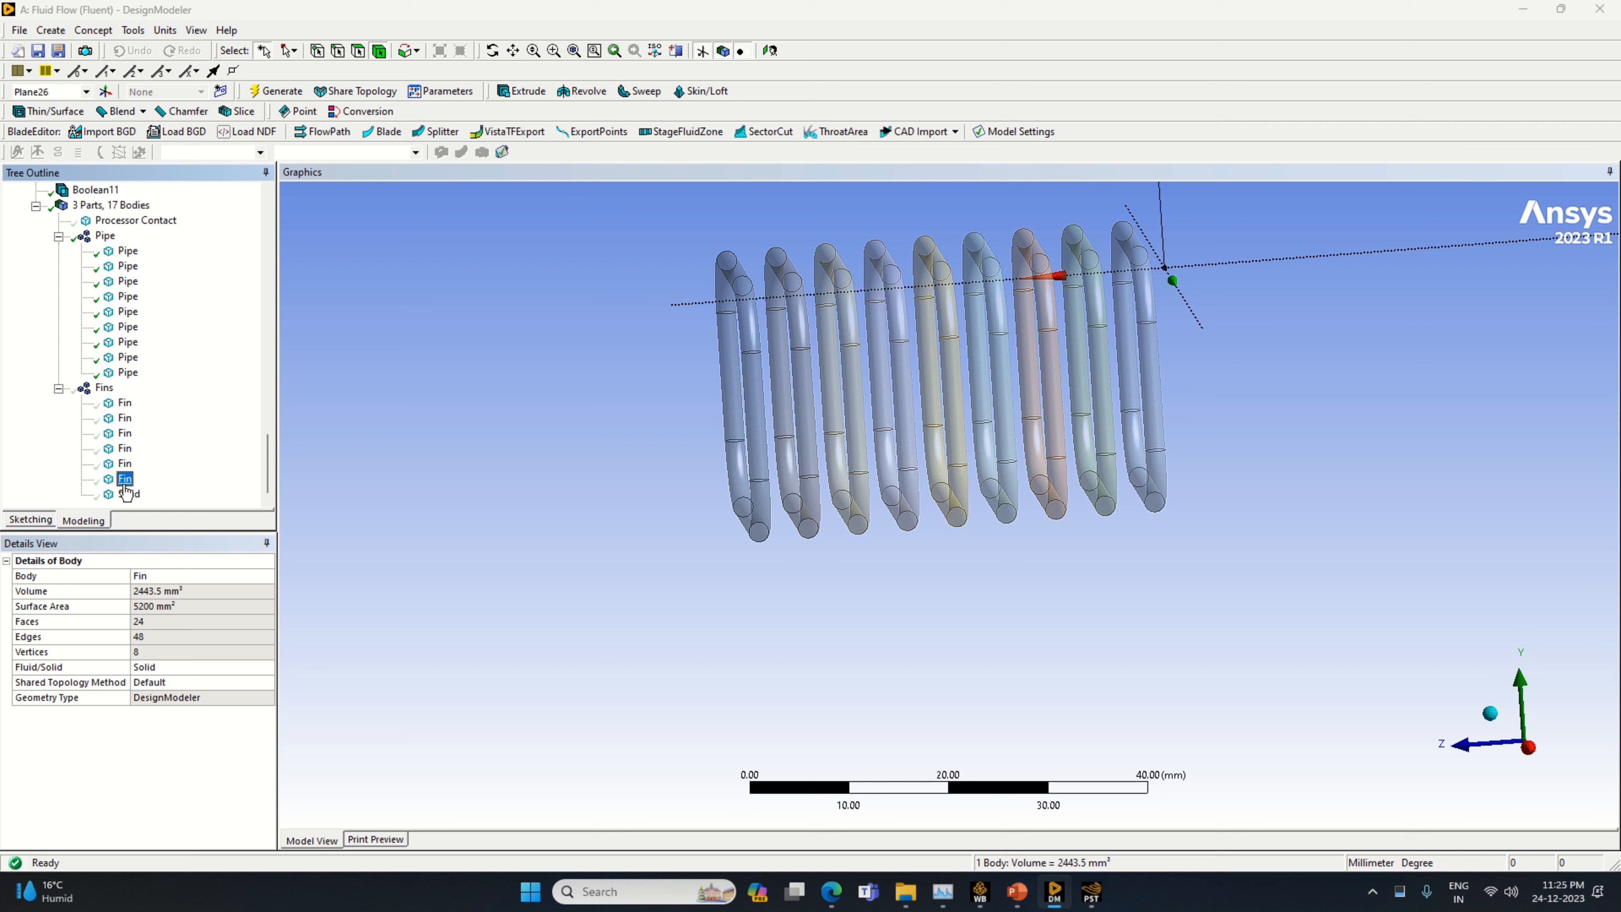
Rename the seventh and last solid body in the Fins part as Fin
left_click(127, 493)
right_click(127, 493)
left_click(205, 607)
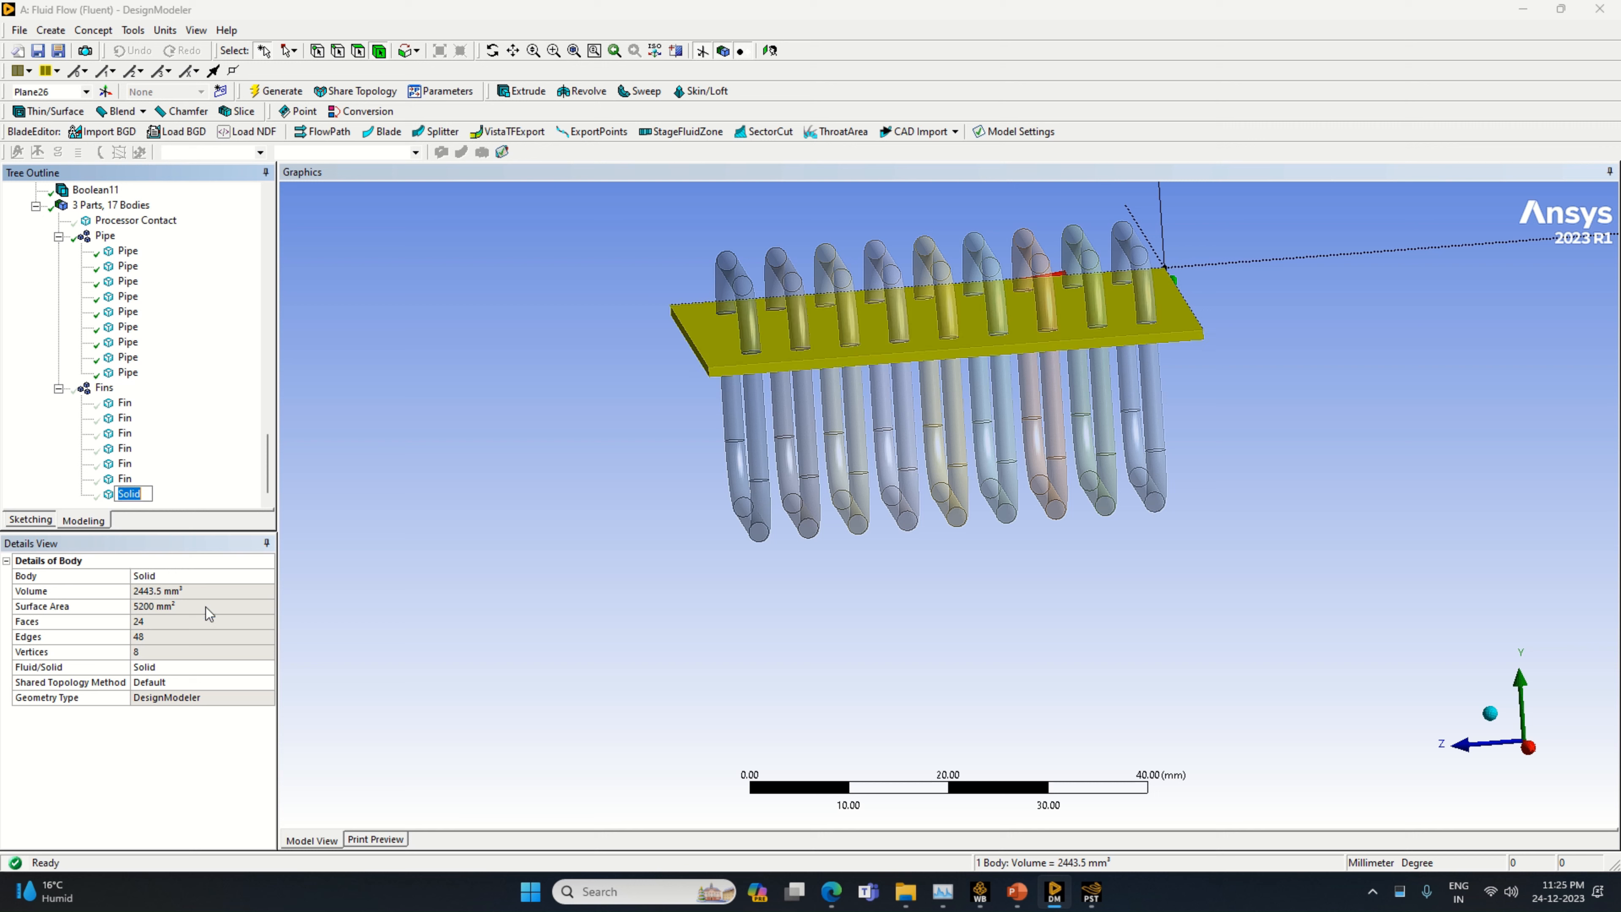
type("Fin")
key("Return")
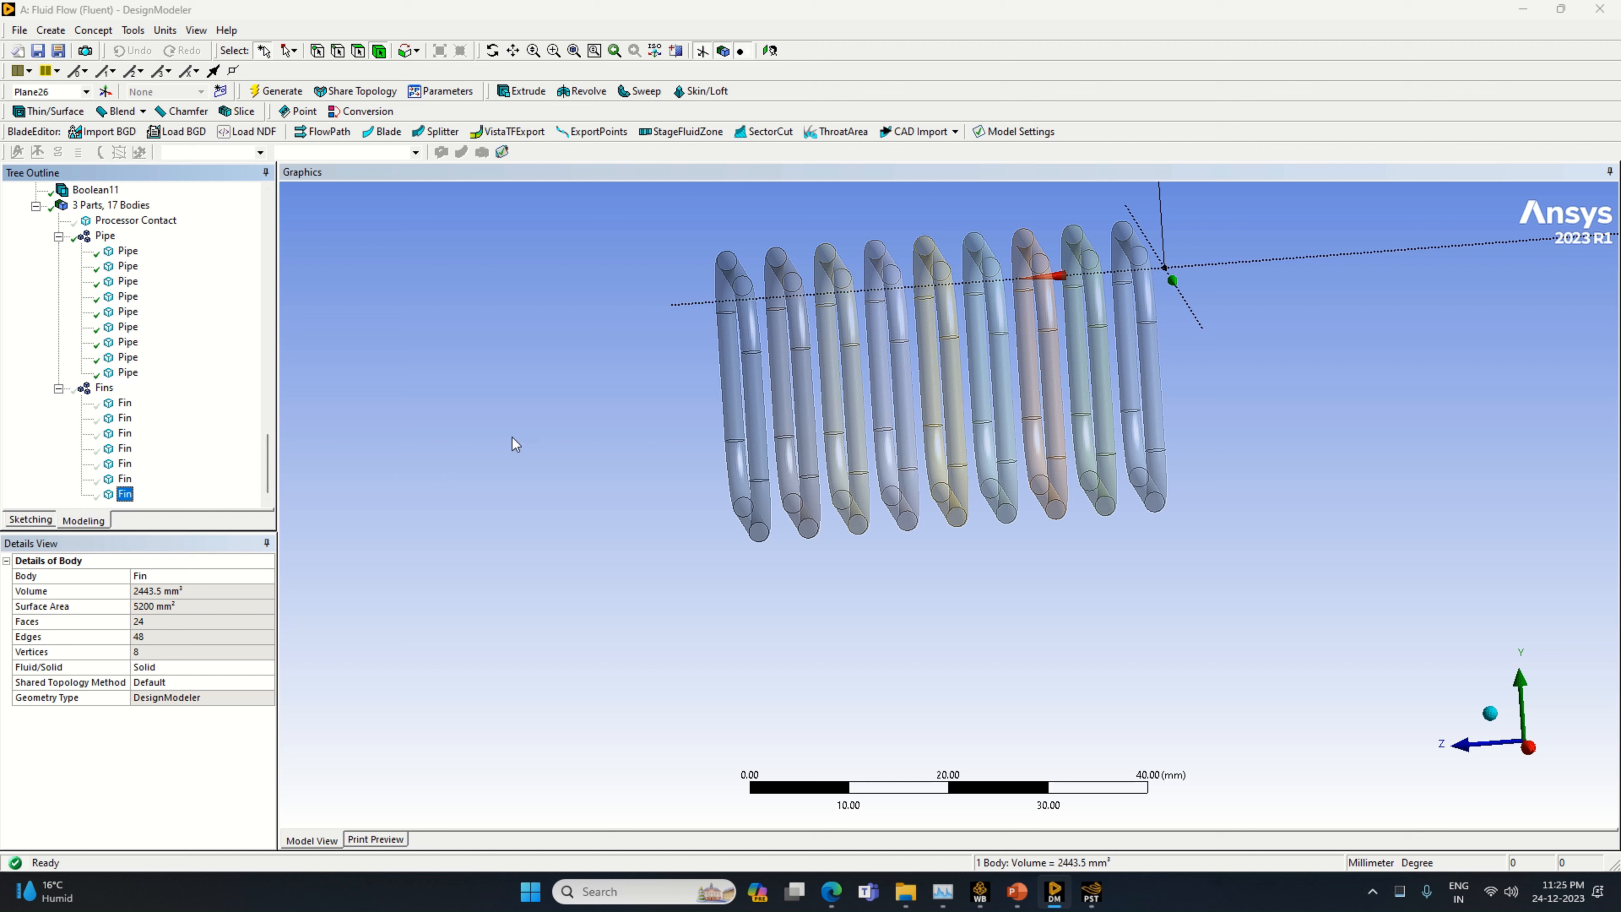
Show all bodies of the heat pipe assembly and view it in isometric, followed by straight along the Z axis
right_click(452, 412)
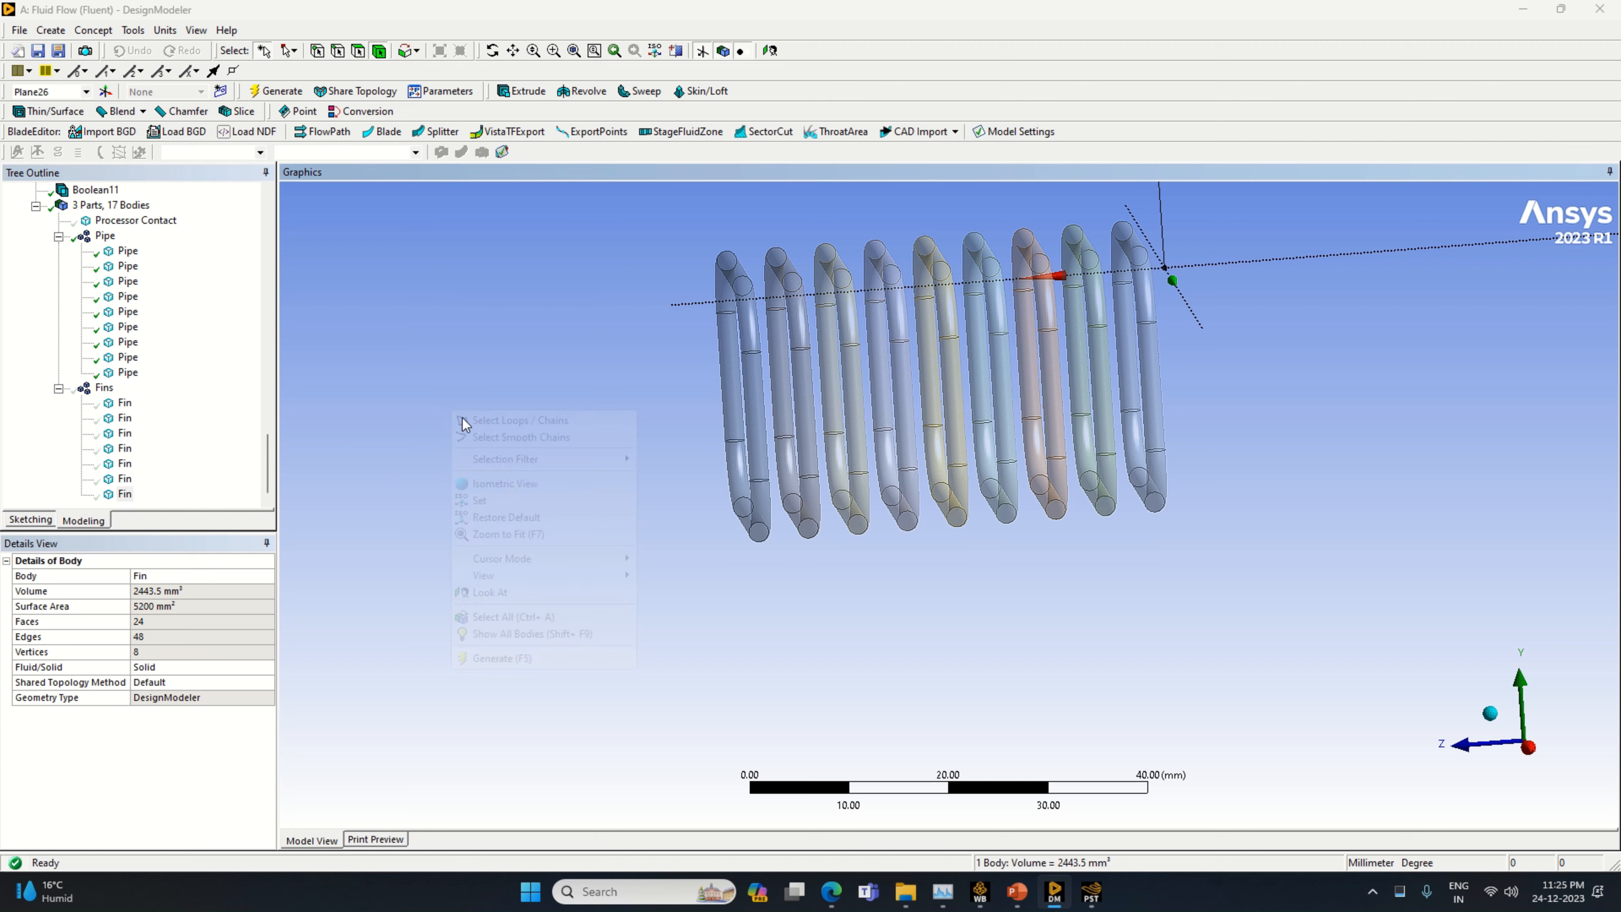
left_click(532, 633)
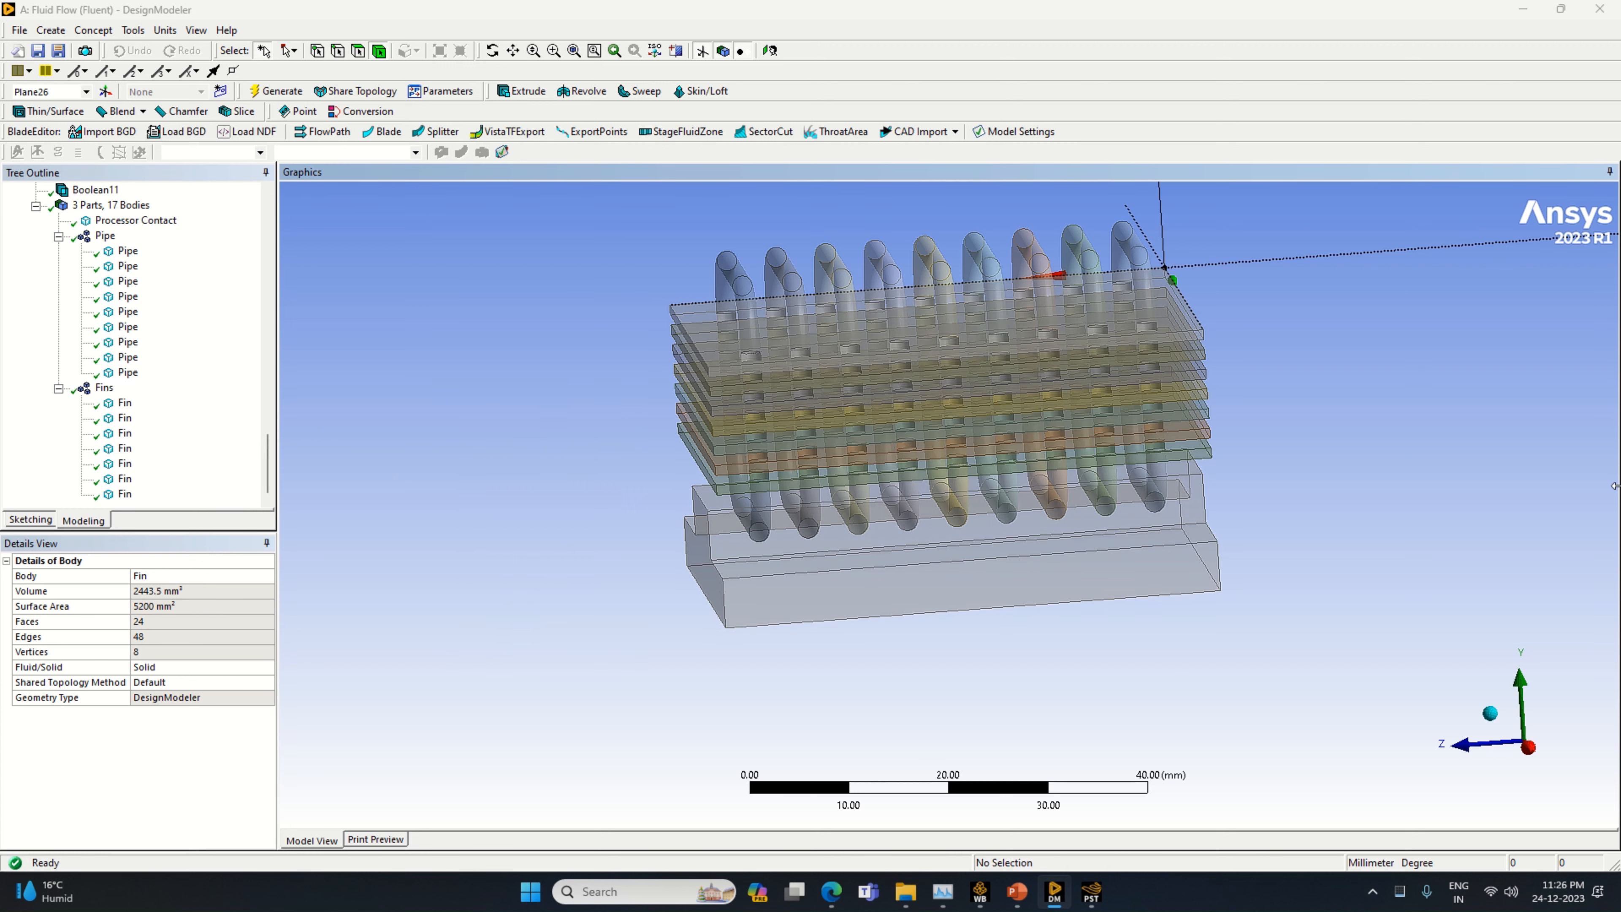
left_click(1490, 713)
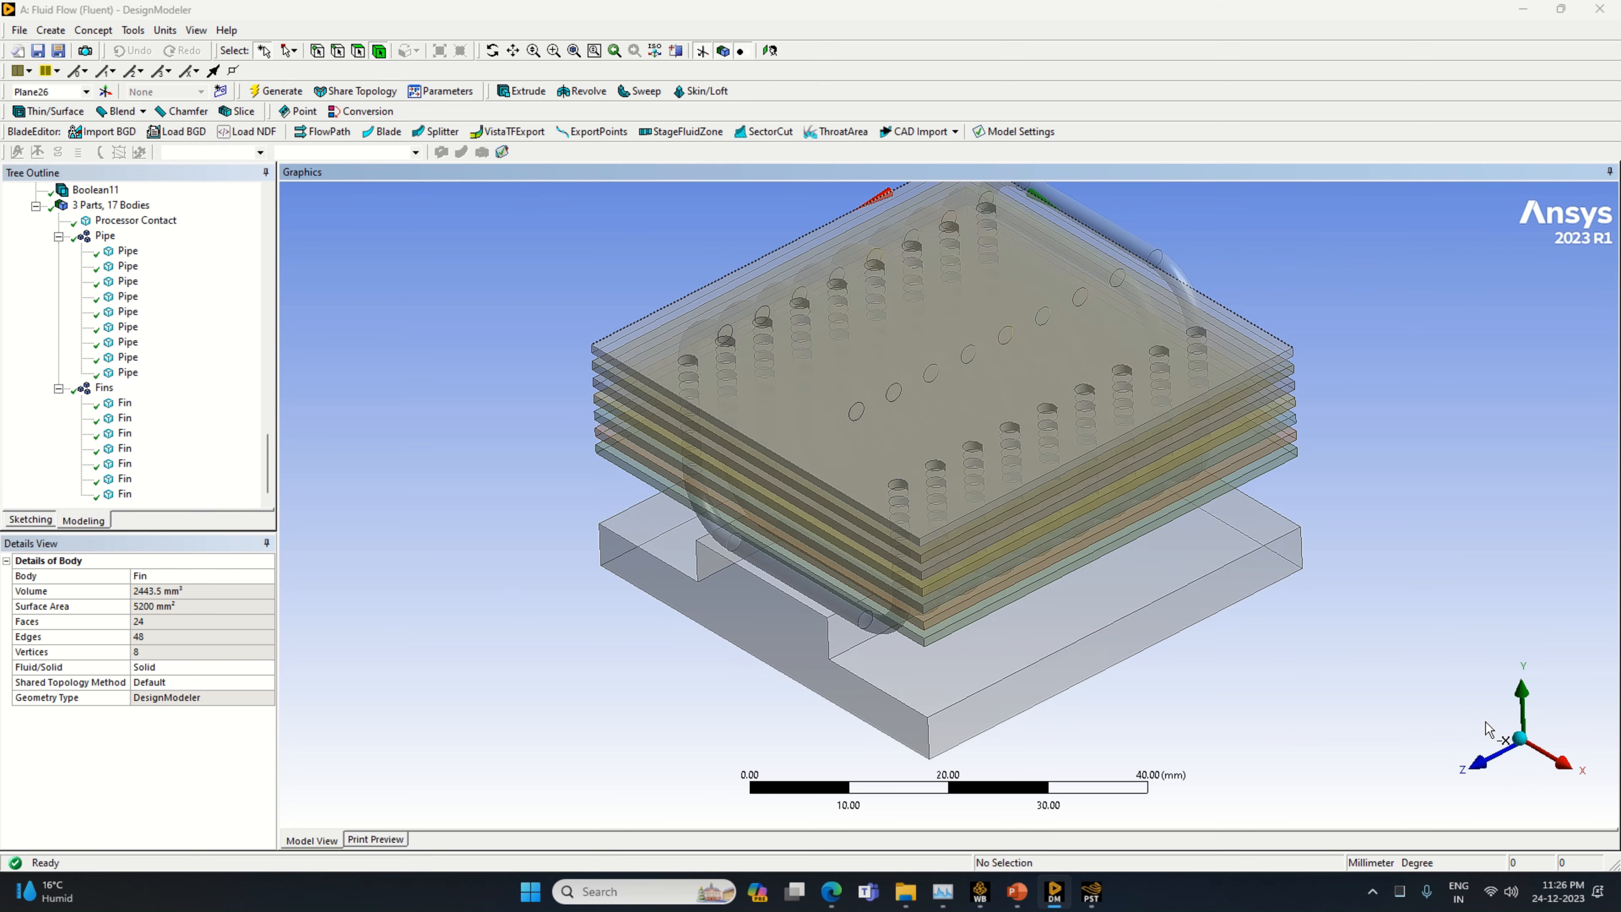
left_click(1471, 763)
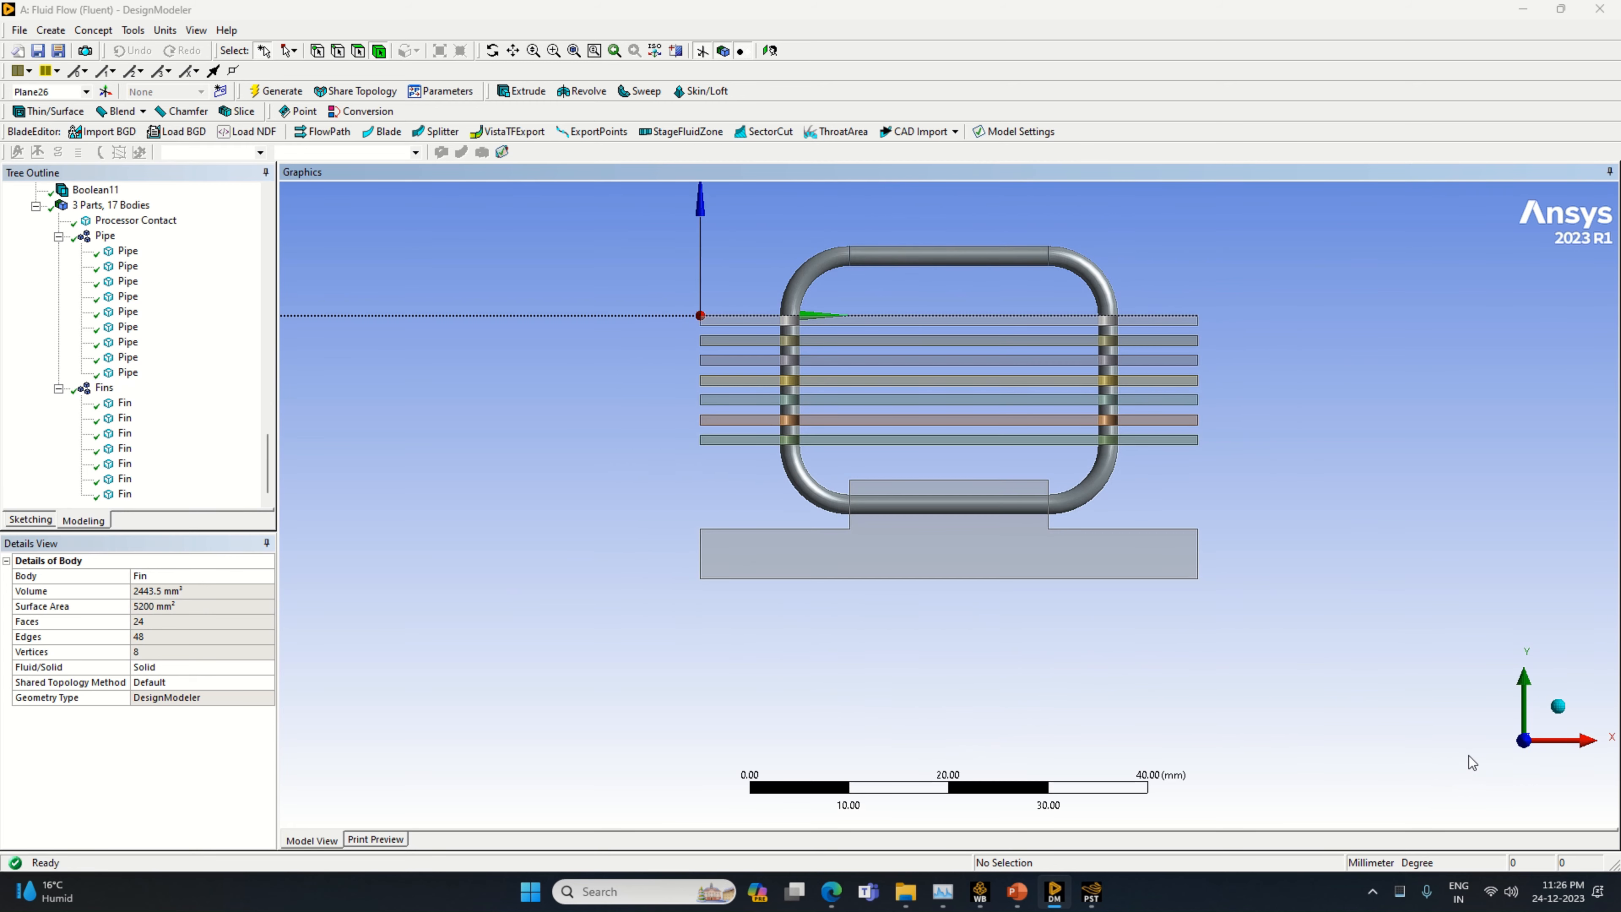
left_click_drag(1425, 648, 1391, 653)
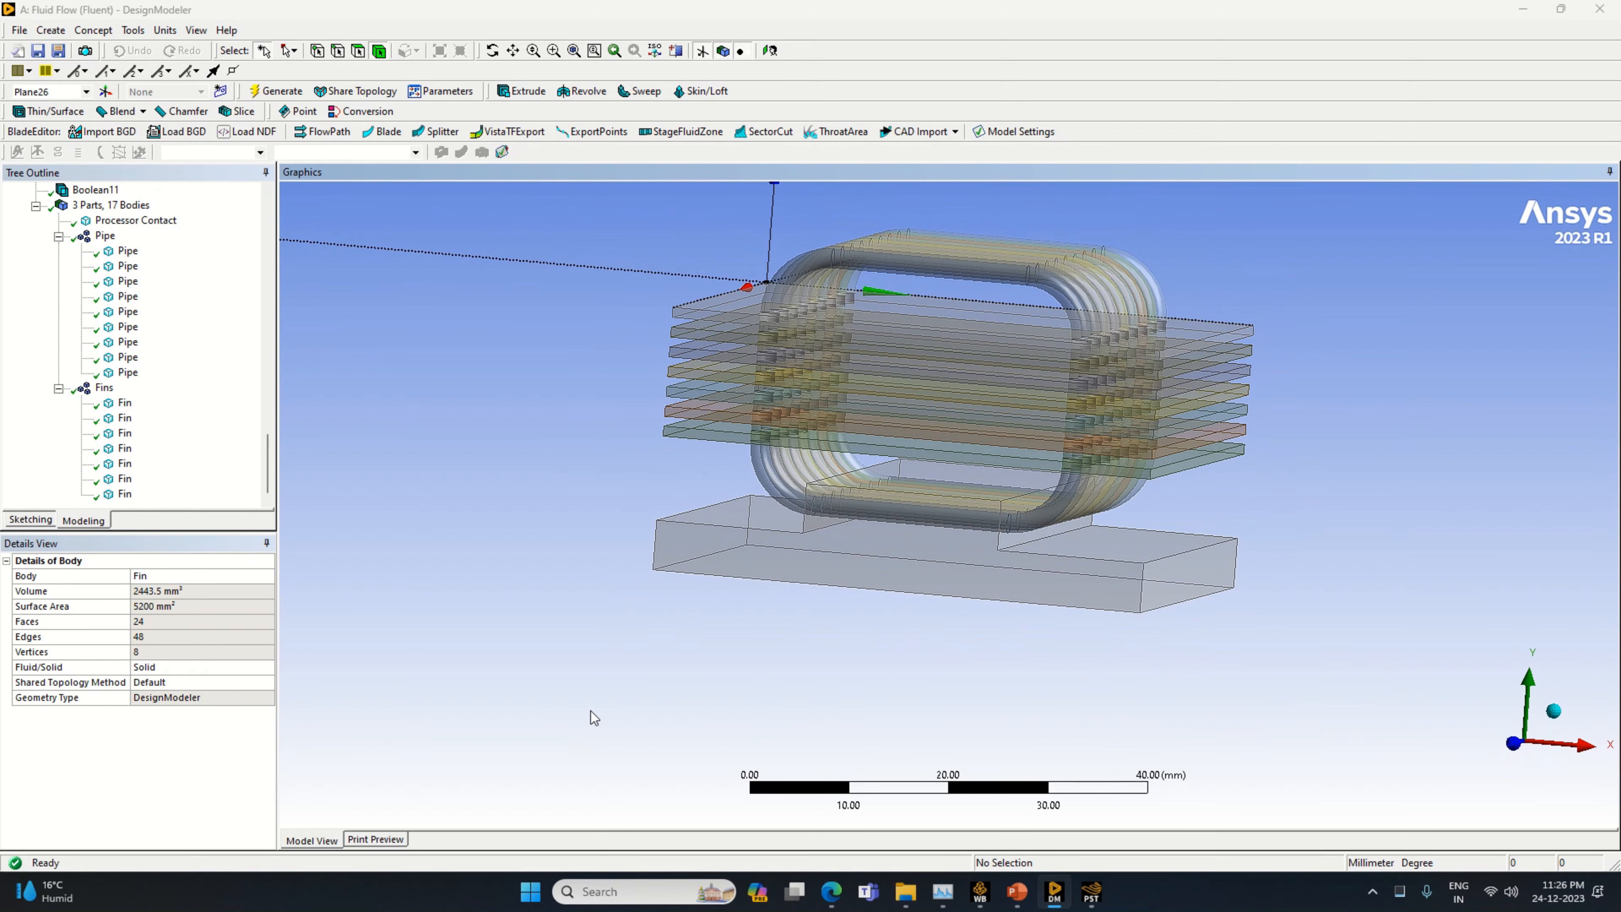
mouse_move(503, 3)
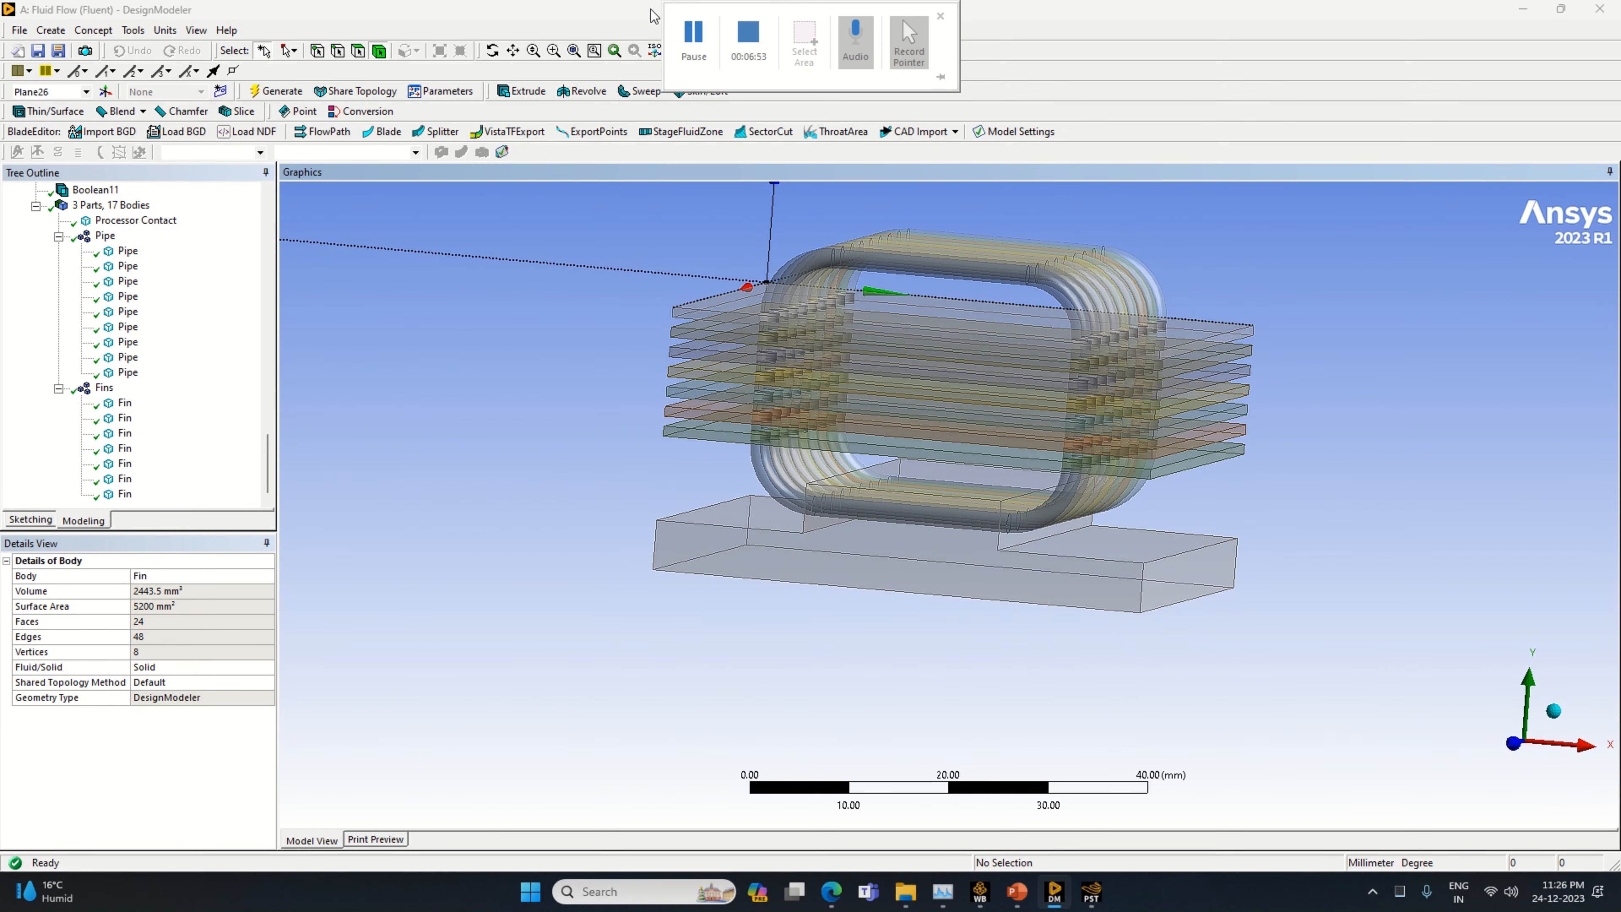
left_click(732, 34)
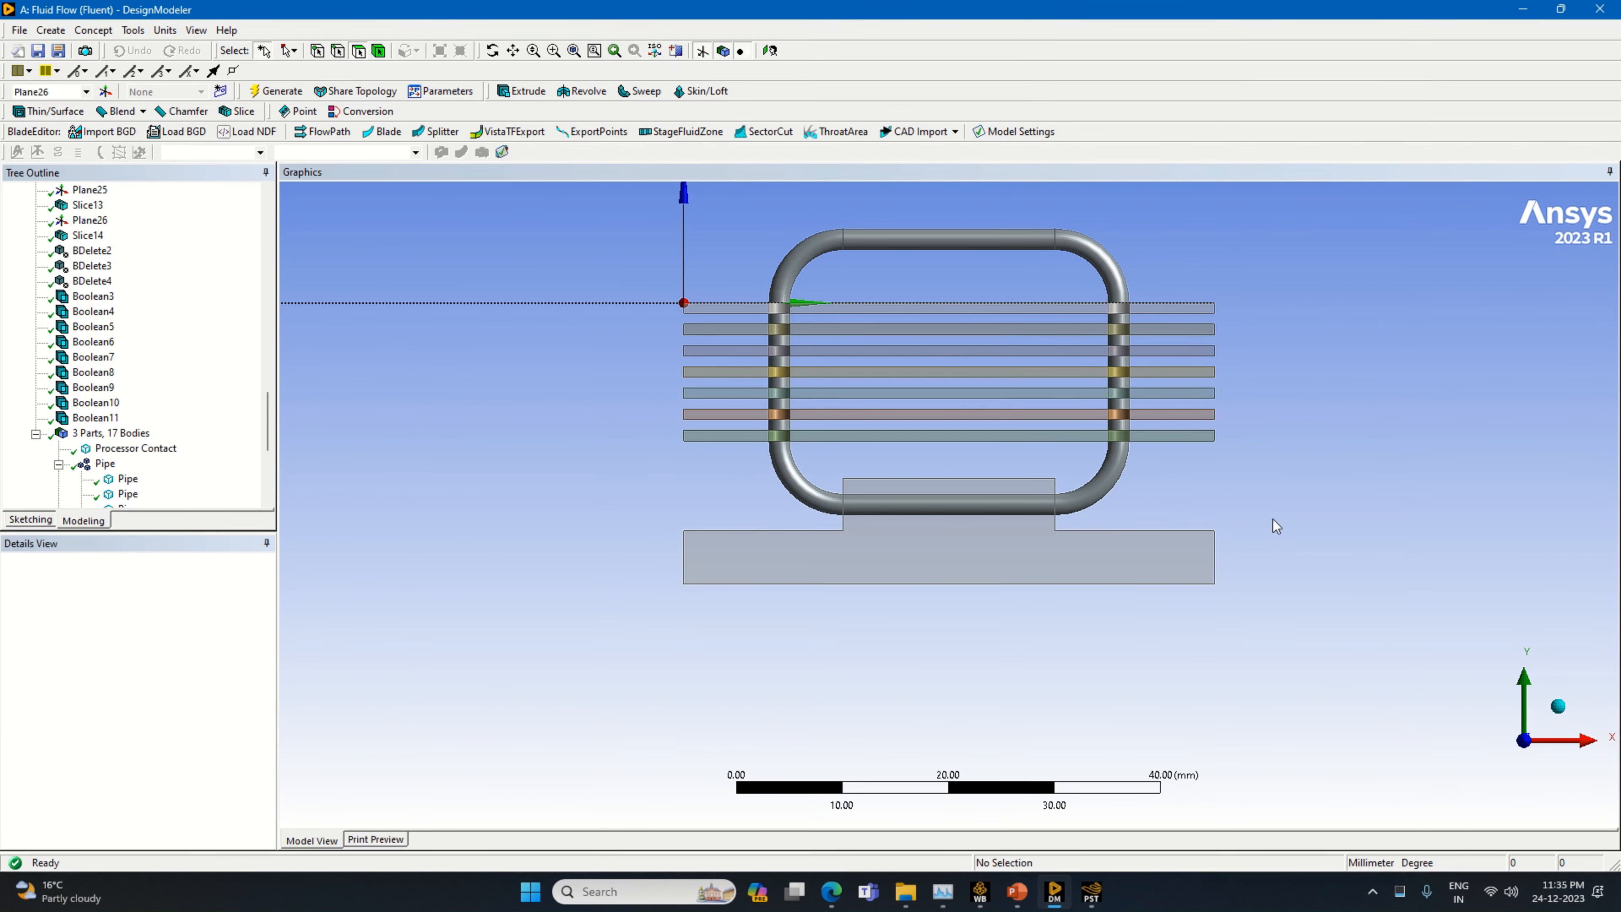
middle_click_drag(1300, 507, 1232, 534)
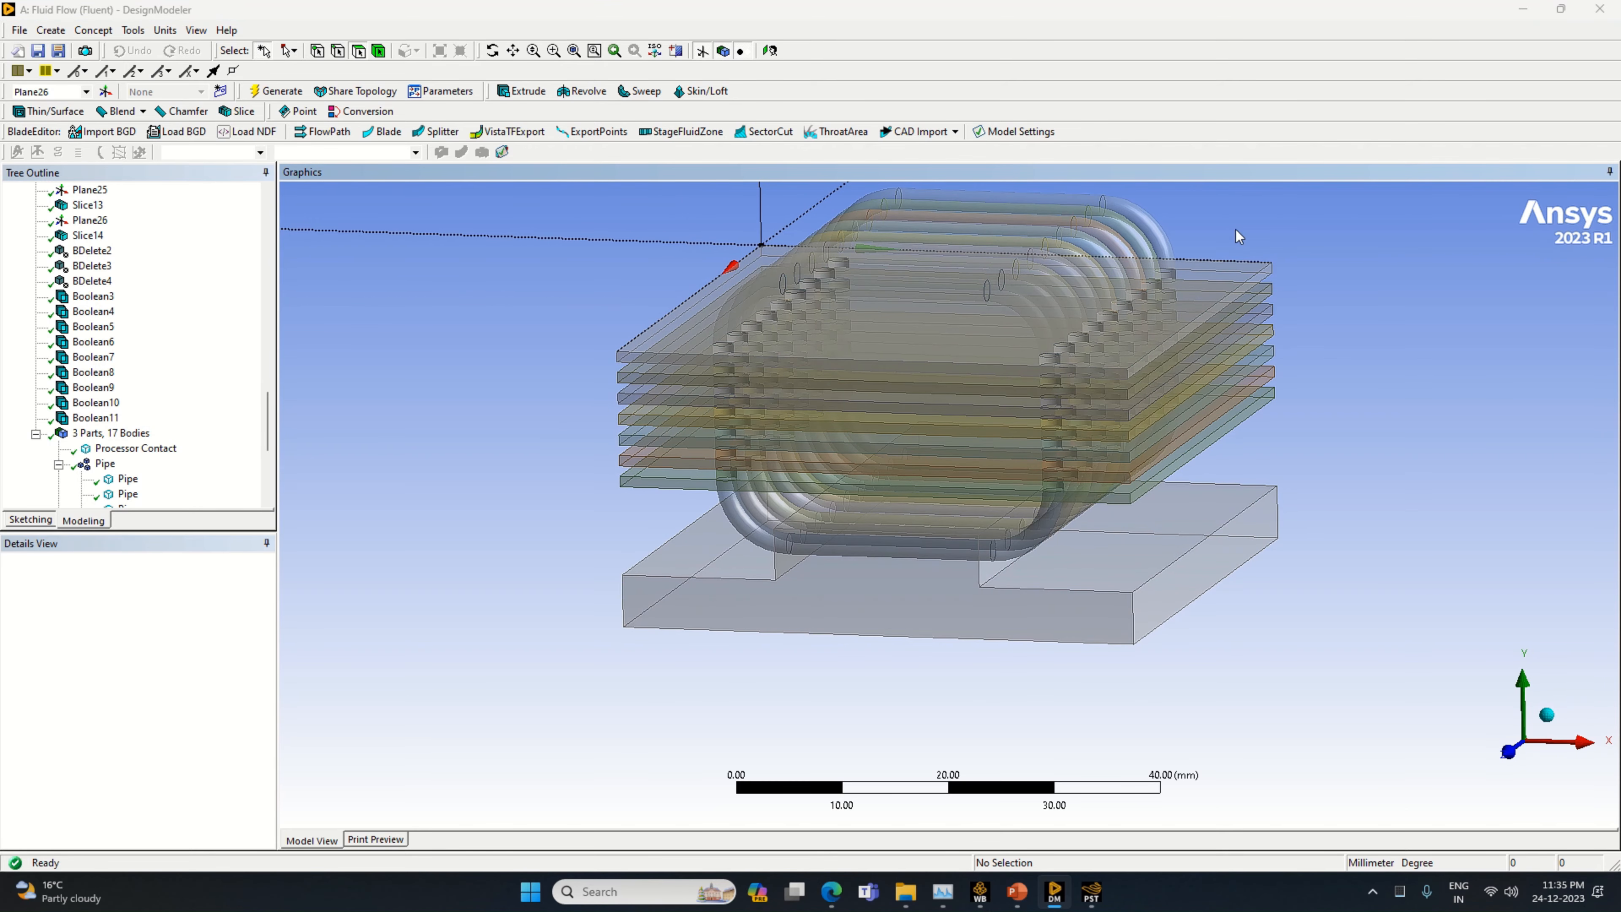
left_click_drag(1154, 221, 1043, 306)
left_click(1416, 272)
middle_click_drag(1384, 325, 1366, 292)
mouse_move(1211, 257)
left_mouse_down()
mouse_move(1099, 261)
mouse_move(1005, 224)
left_mouse_up()
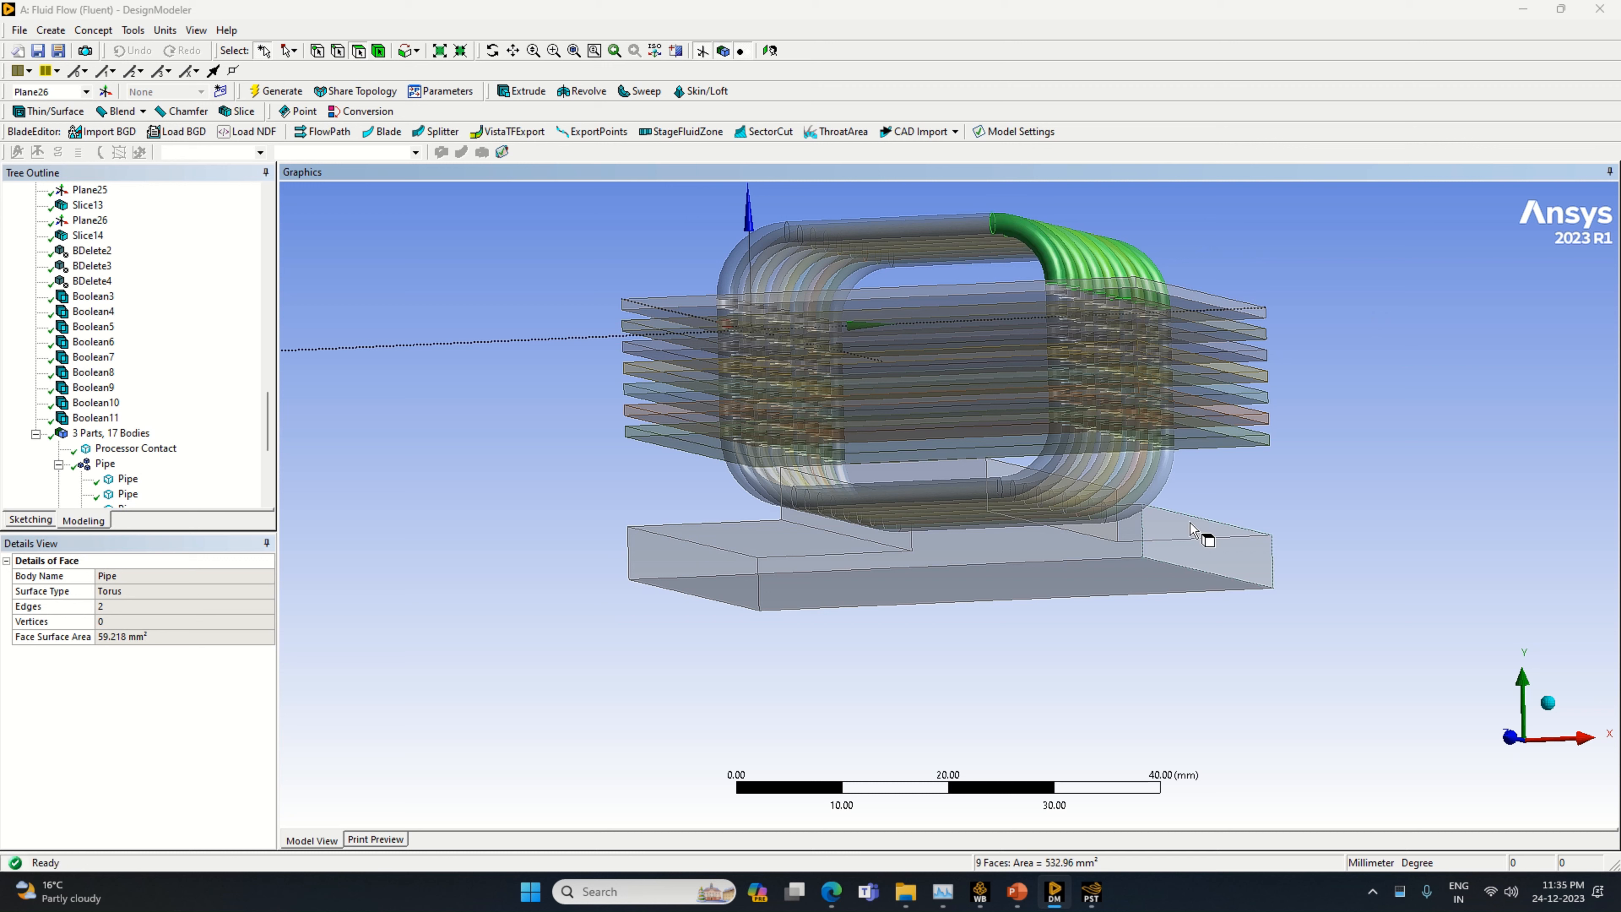
left_click(1380, 527)
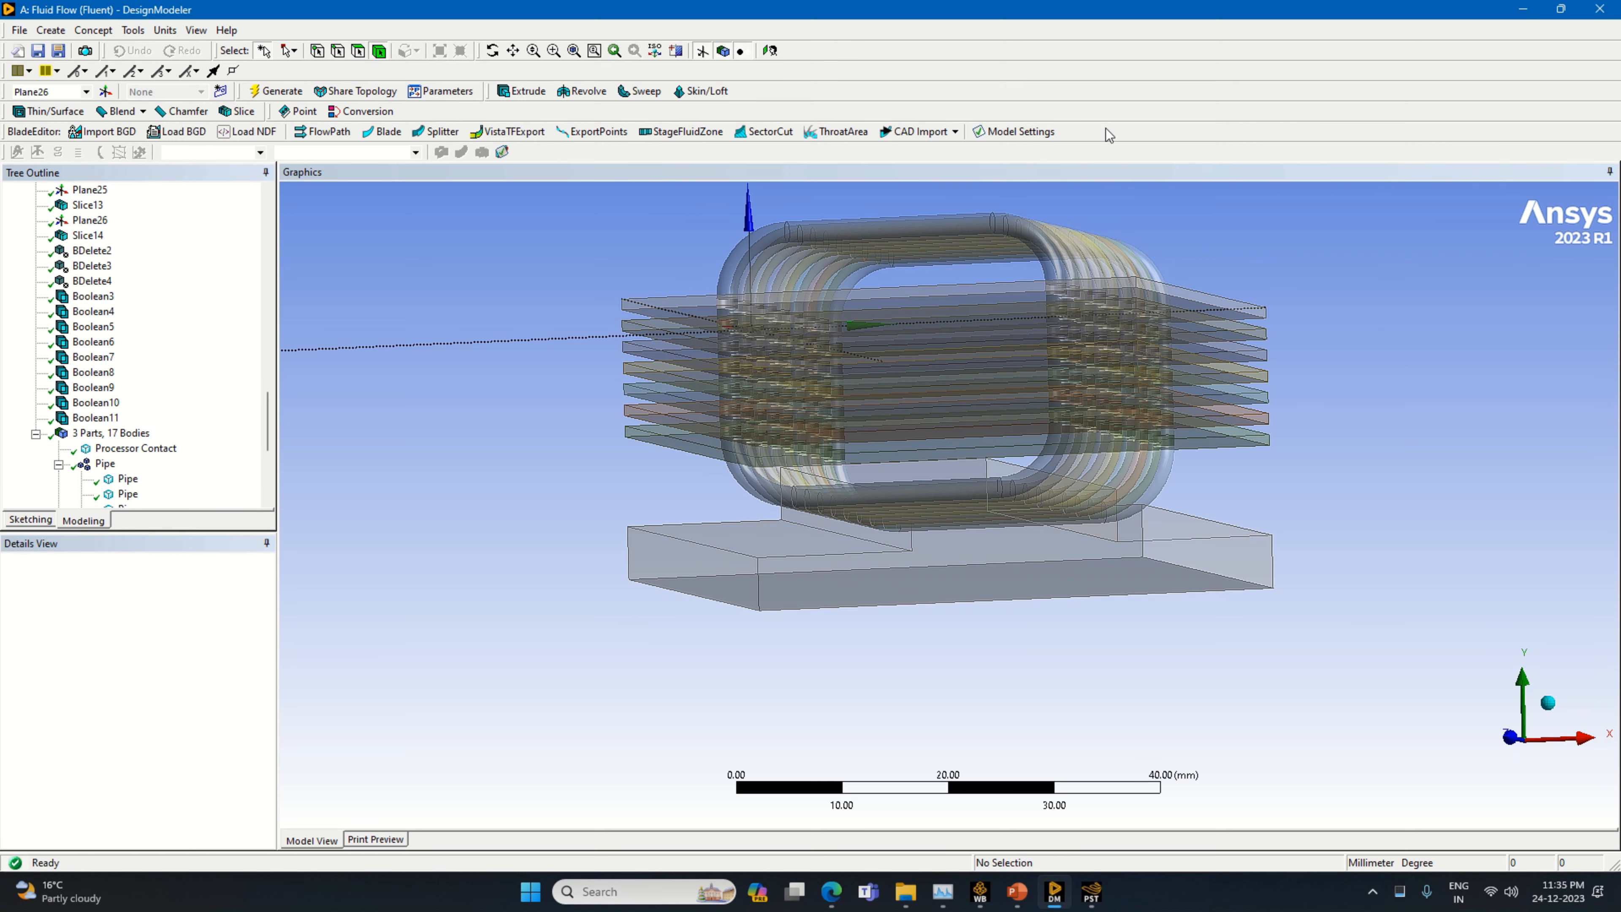
Select all nine pipe bodies and hide every other body so that only the pipes are displayed
left_click_drag(1143, 243, 1049, 256)
right_click(1027, 233)
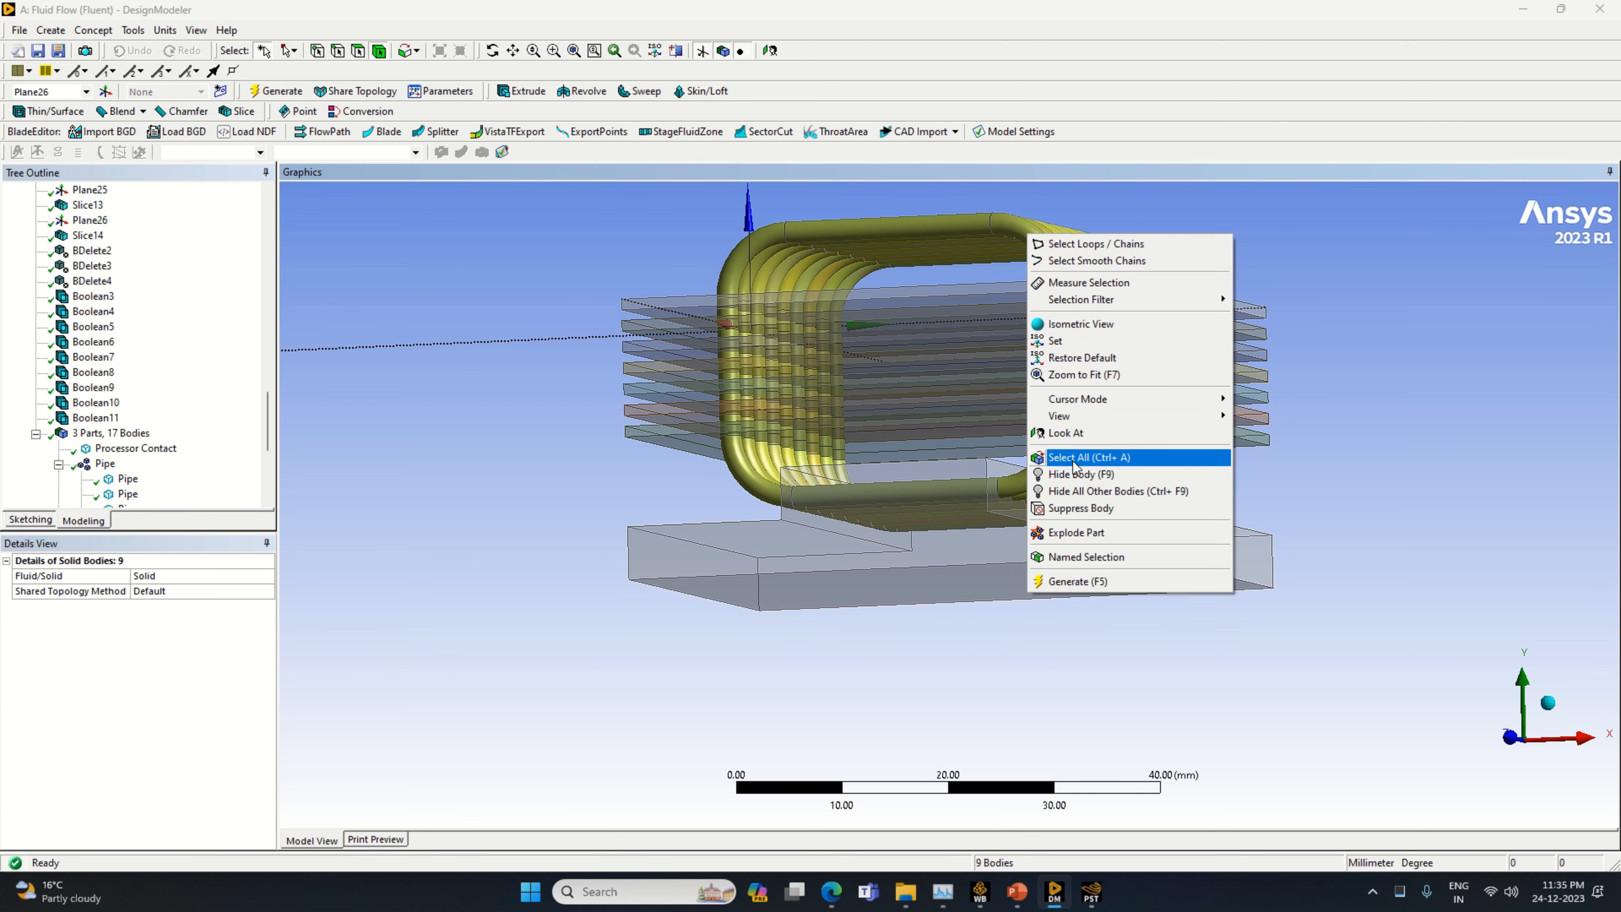
left_click(1093, 491)
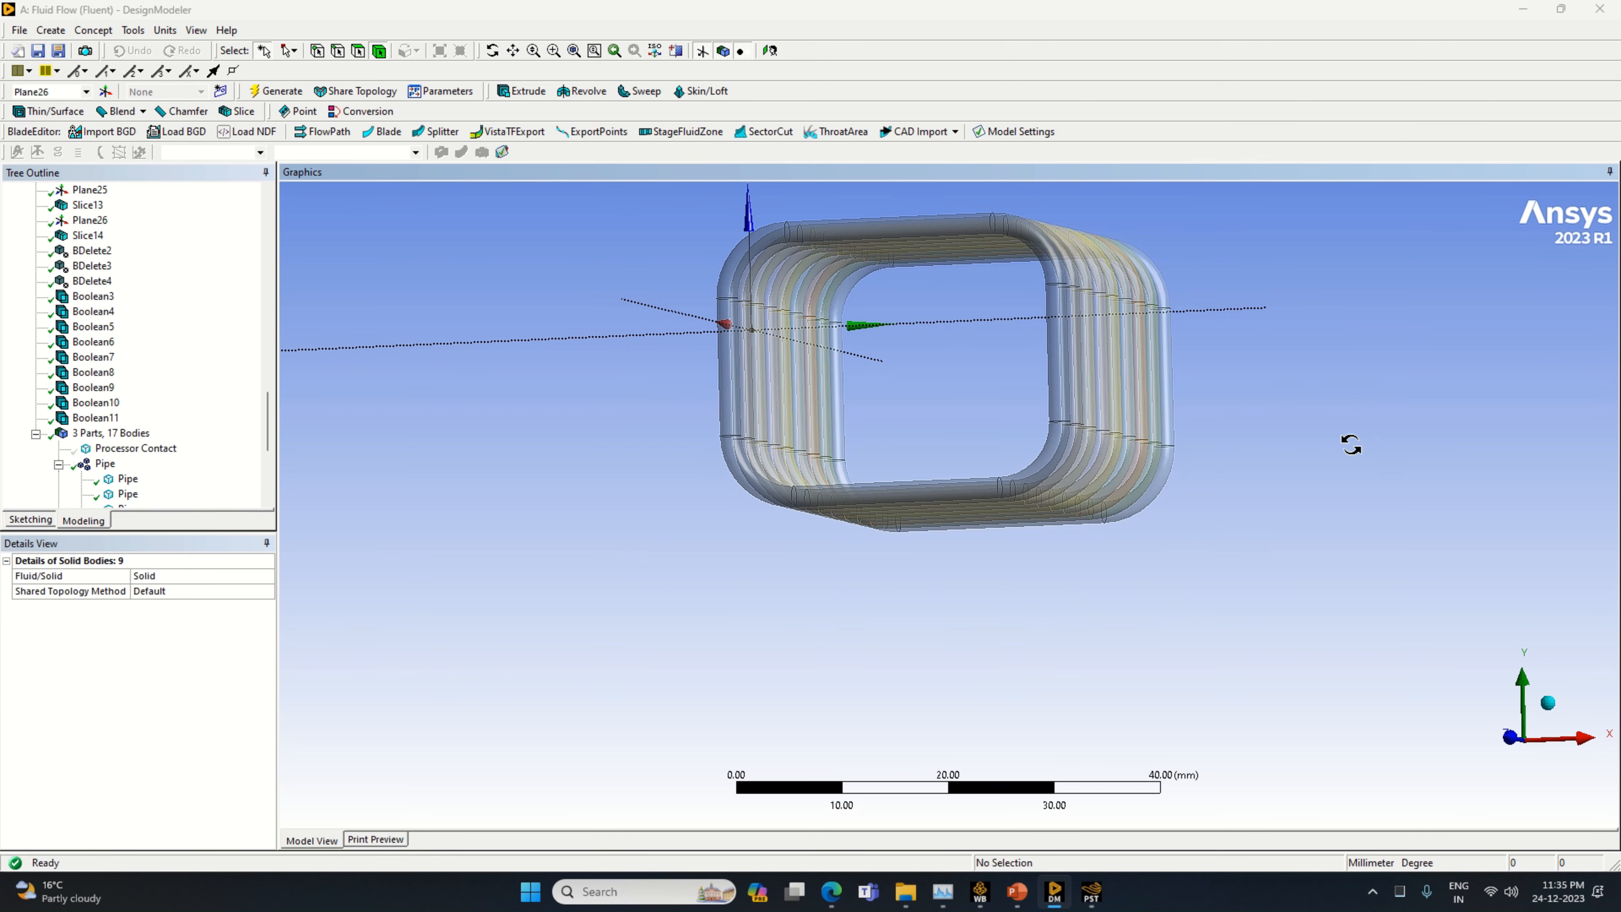
middle_click_drag(1351, 444, 1085, 421)
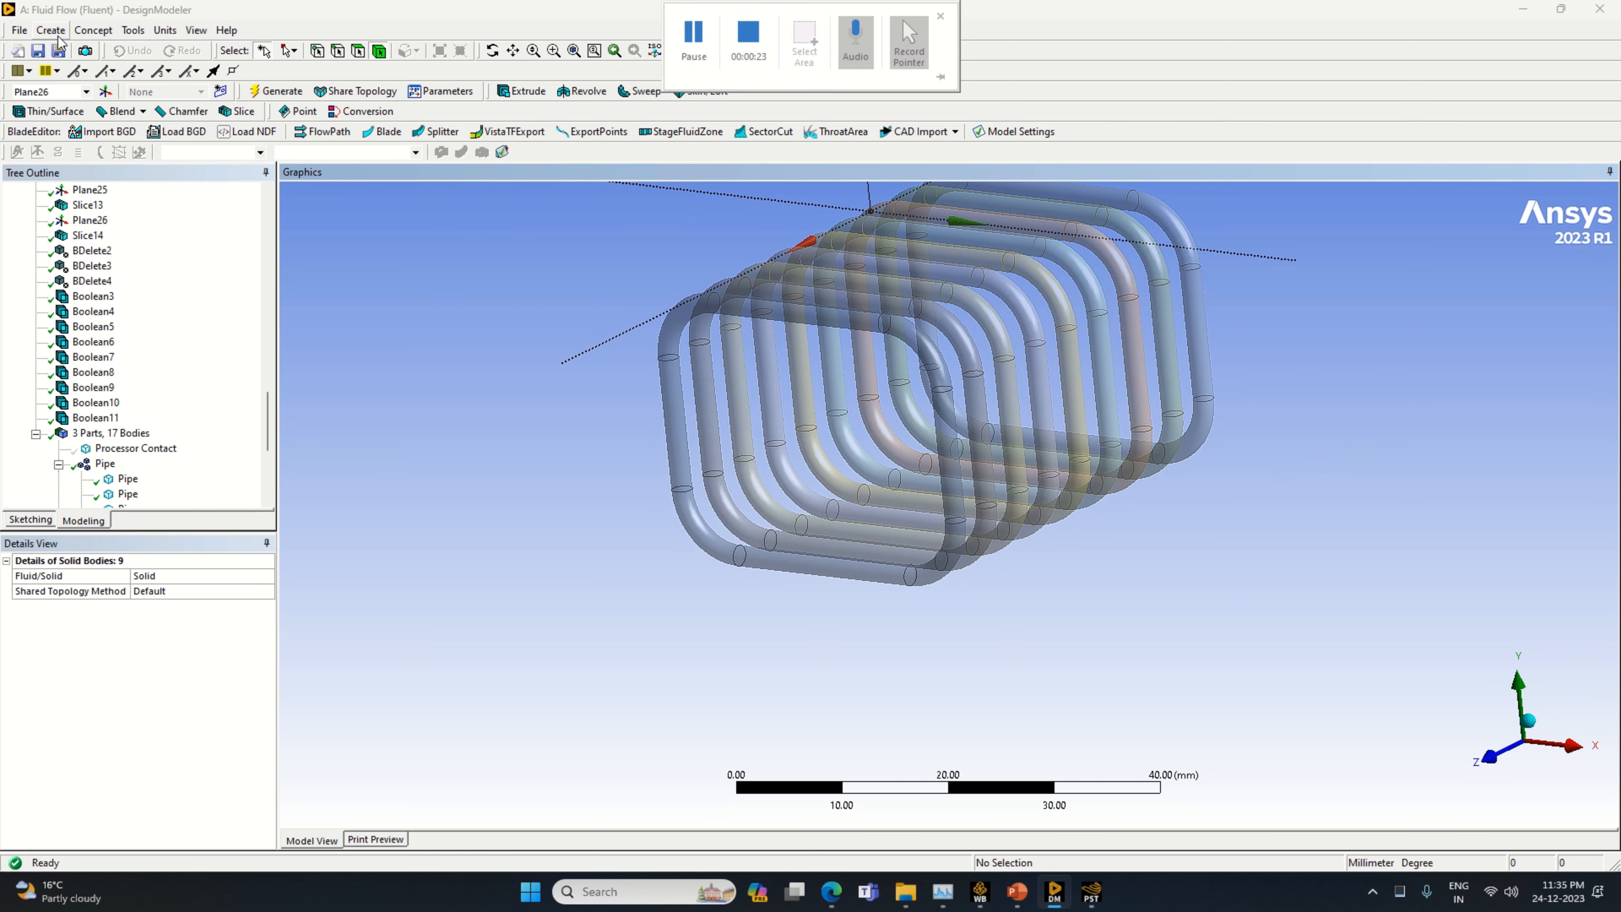
Start a Thin/Surface feature with Faces to Keep and select all faces of the nine visible pipes as its geometry
left_click(133, 30)
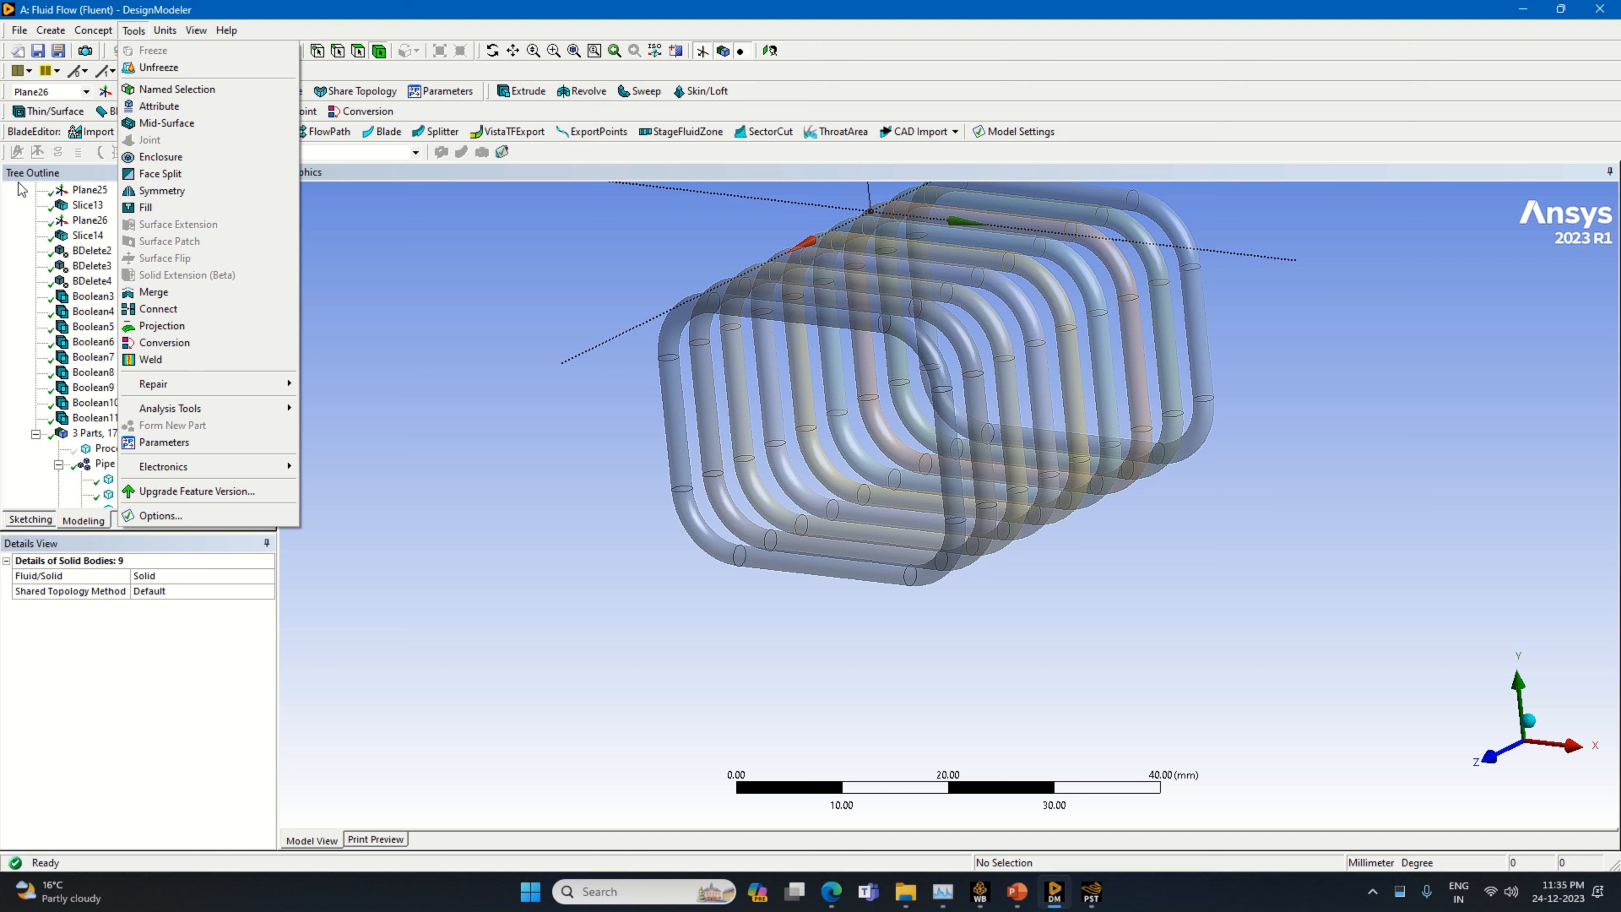
left_click(38, 112)
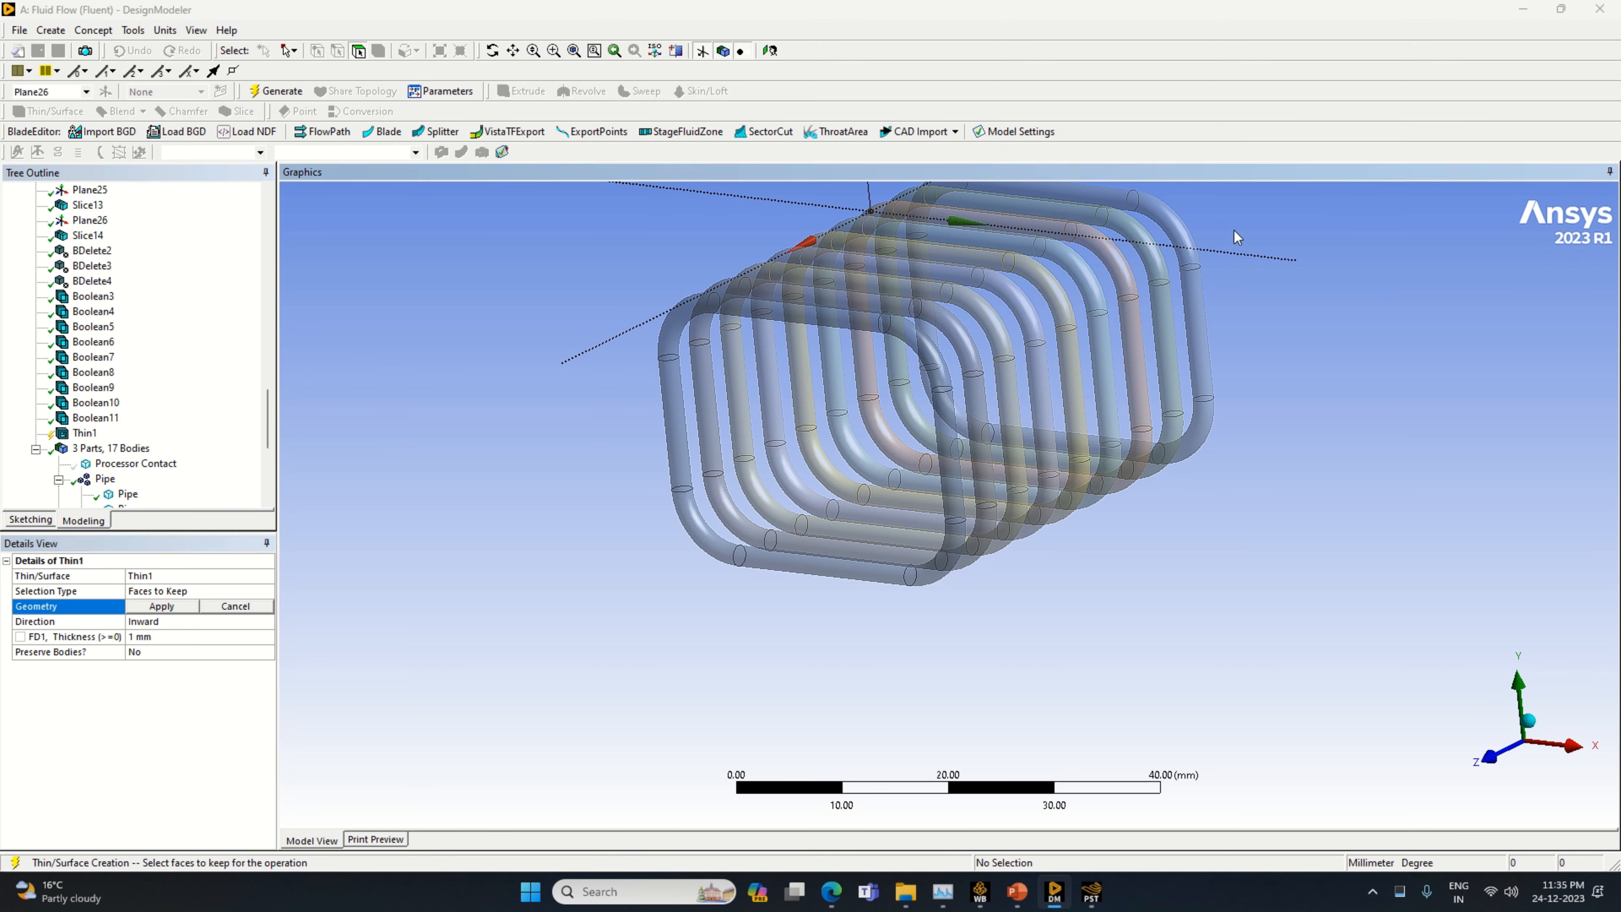
left_click_drag(1181, 239, 998, 318)
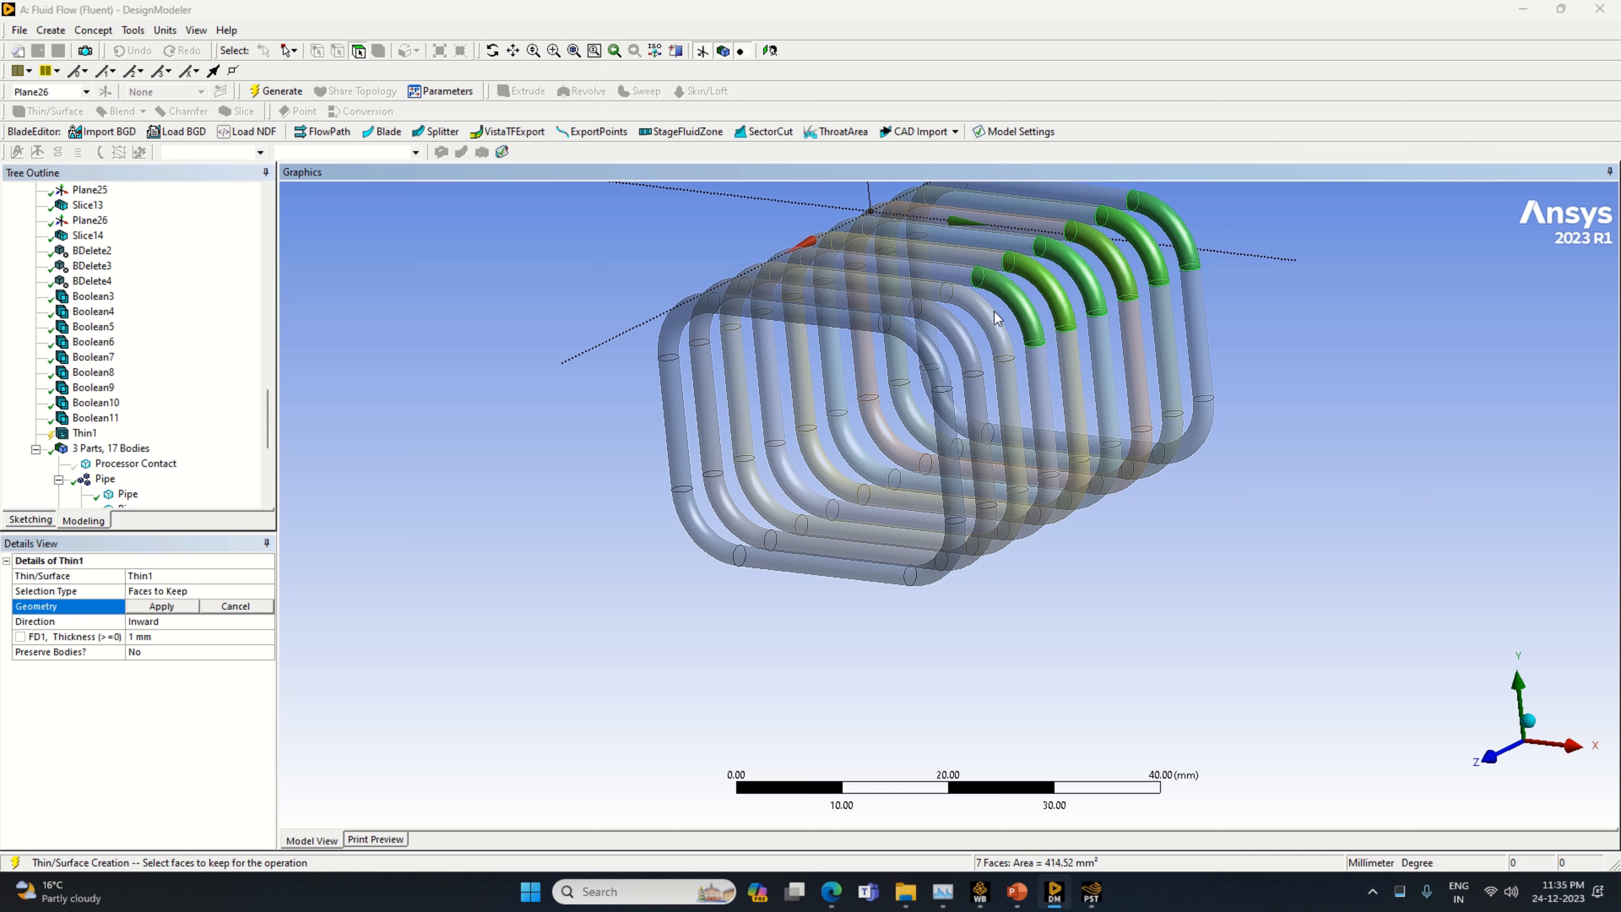
left_click(1331, 317)
left_click_drag(1182, 248, 1091, 192)
middle_click_drag(1188, 232, 1078, 472)
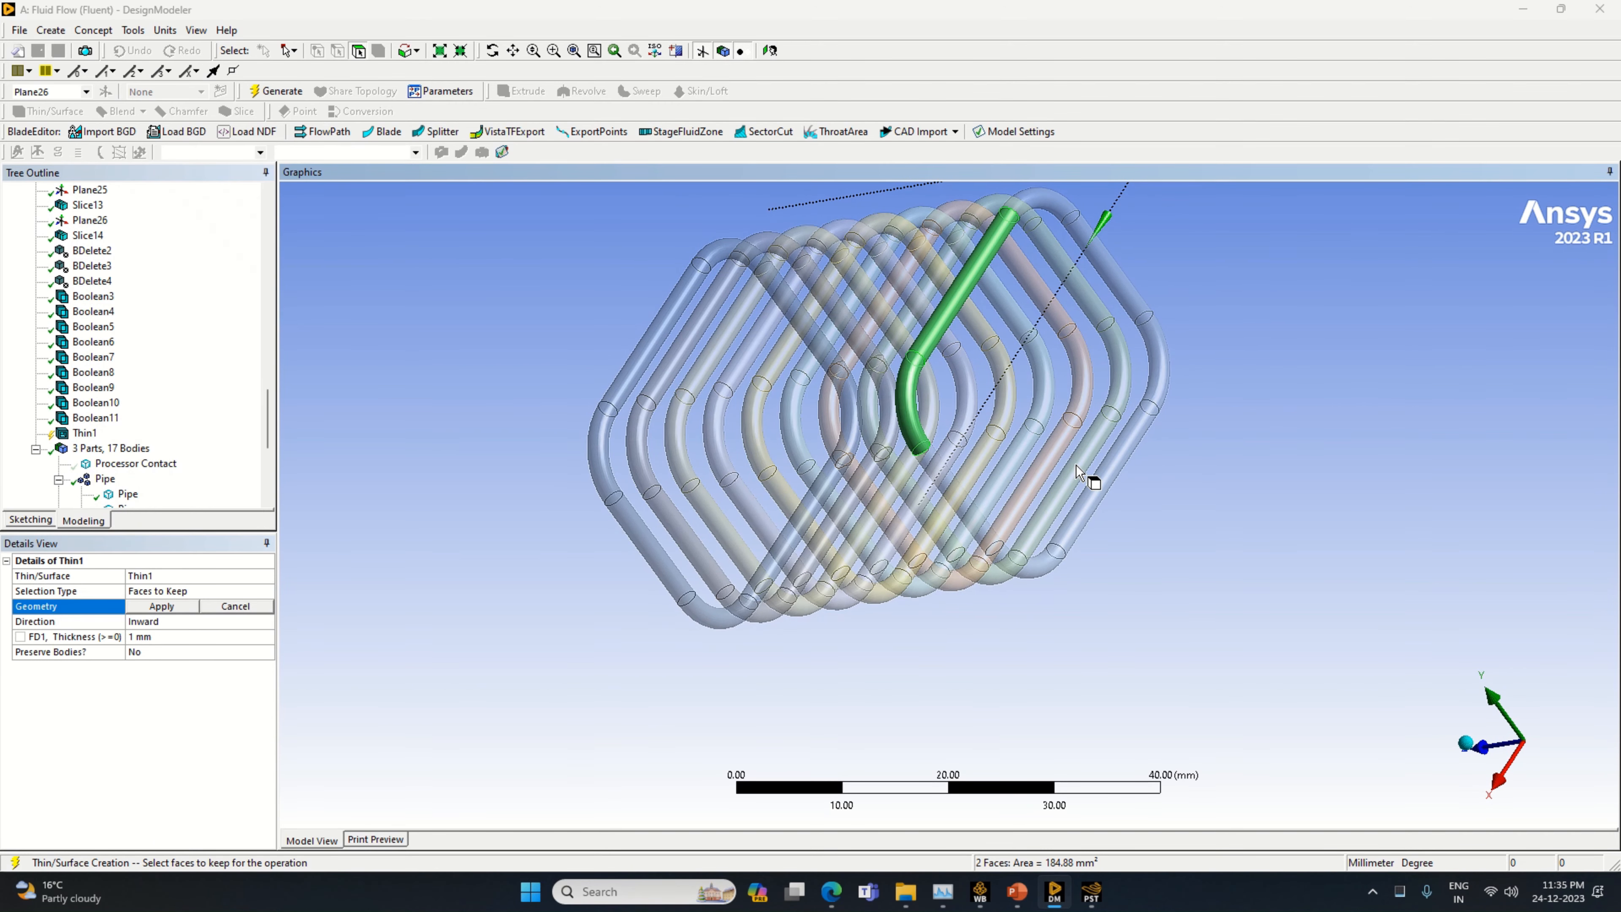
mouse_move(1104, 210)
left_mouse_down()
mouse_move(1161, 355)
mouse_move(1156, 406)
mouse_move(1056, 565)
mouse_move(981, 521)
mouse_move(1010, 362)
mouse_move(655, 420)
mouse_move(878, 350)
mouse_move(934, 307)
left_mouse_up()
right_click(946, 297)
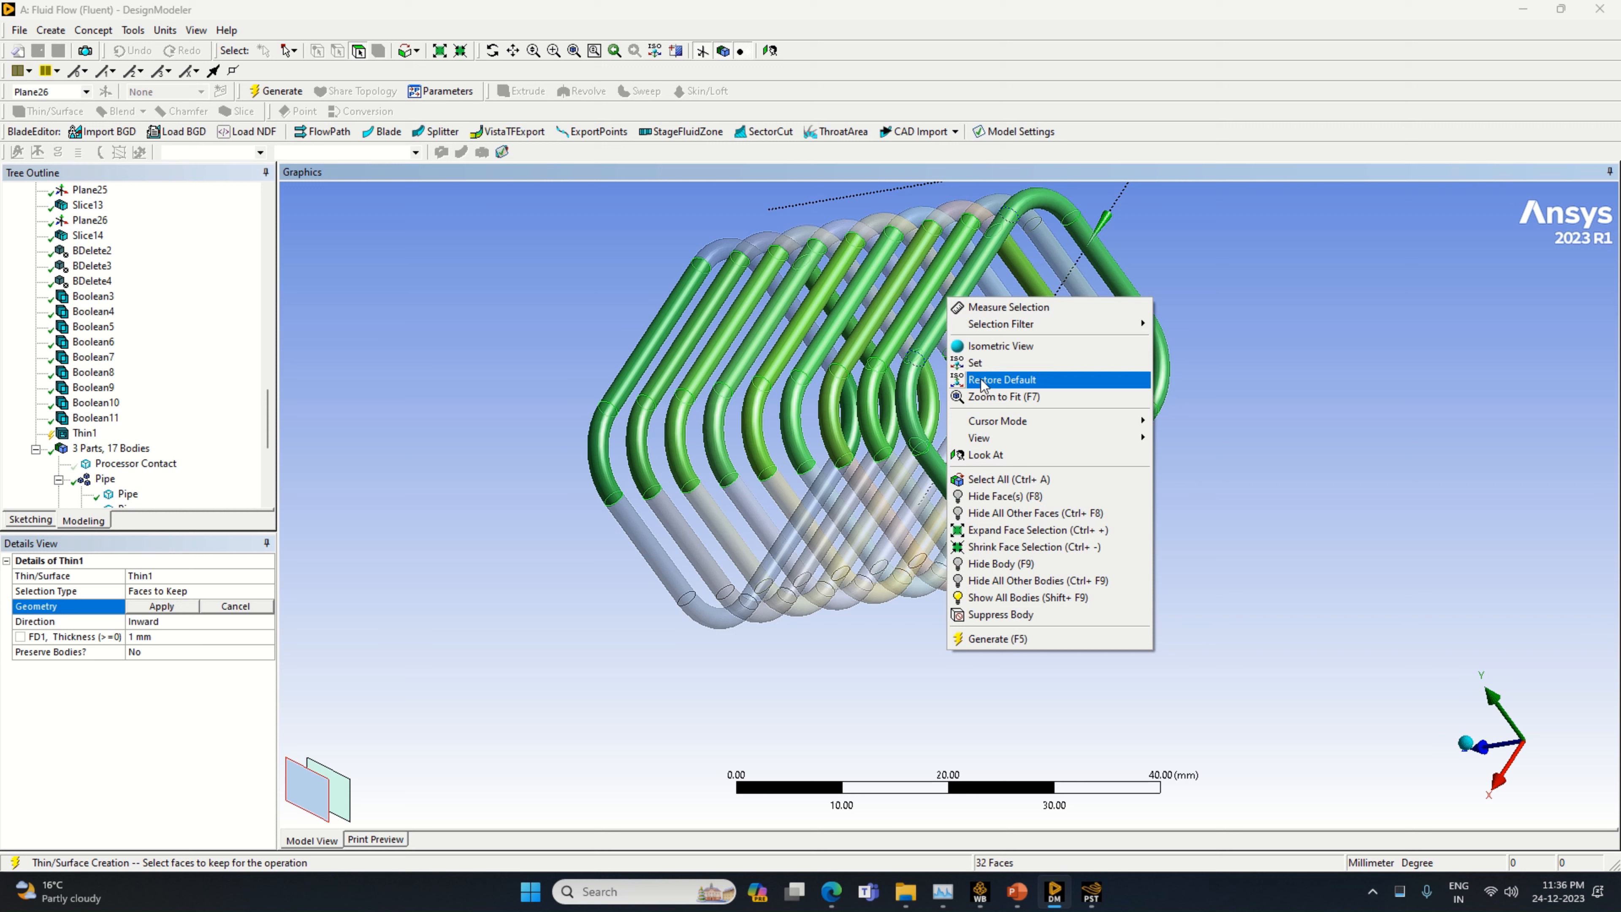
left_click(951, 474)
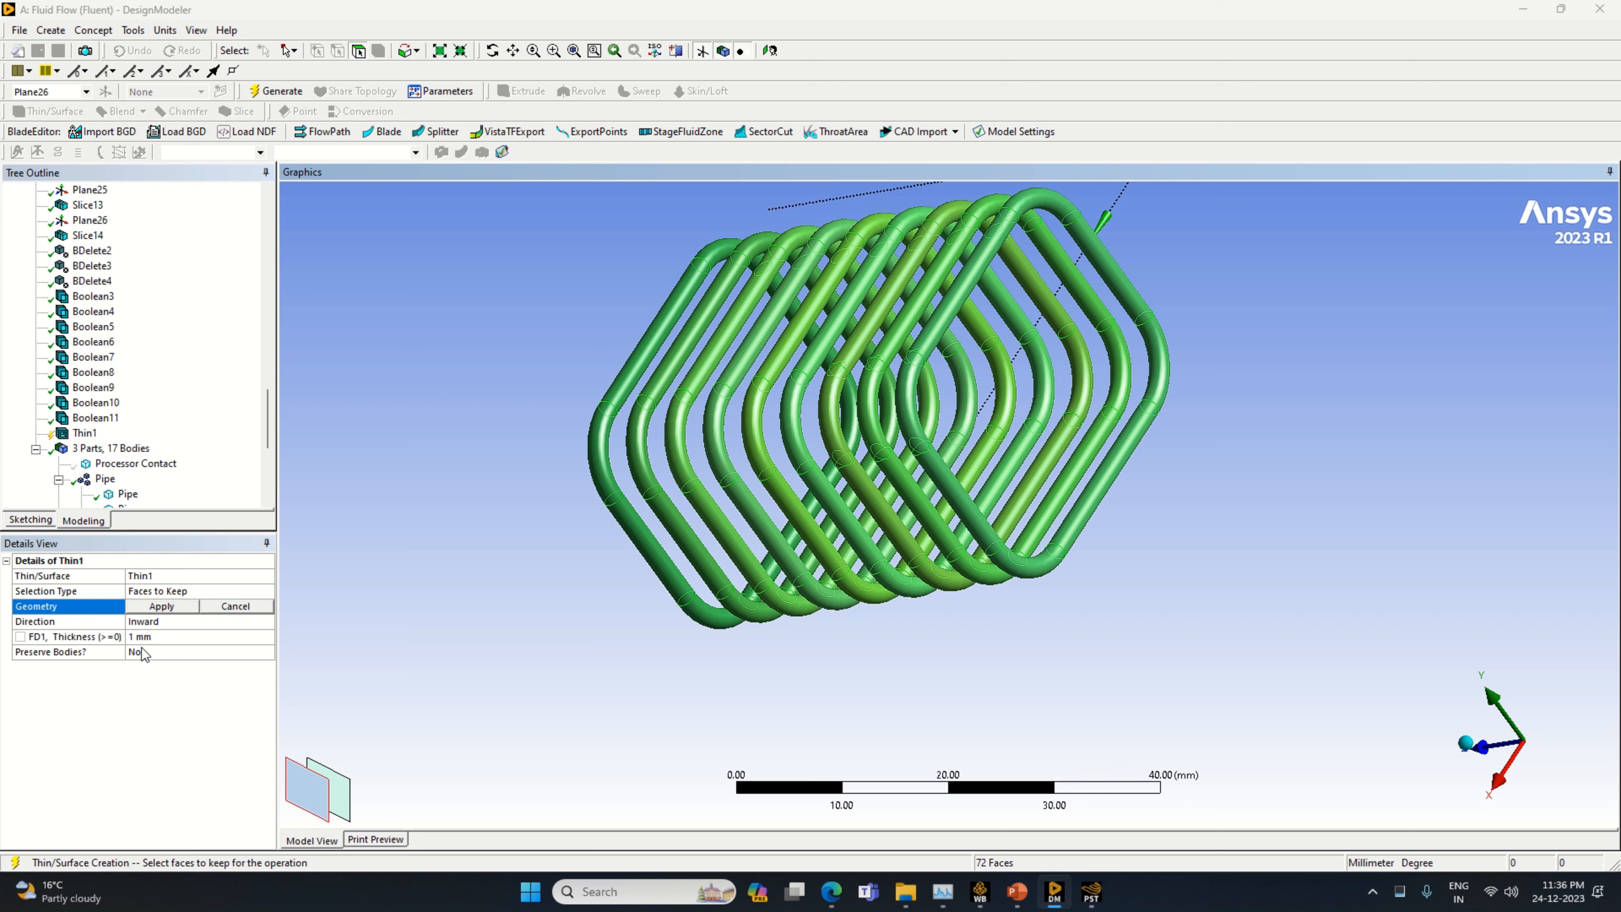
Confirm all selected pipe faces as the Thin/Surface geometry, set the inward thickness to 0.25 mm and generate the feature
left_click(143, 636)
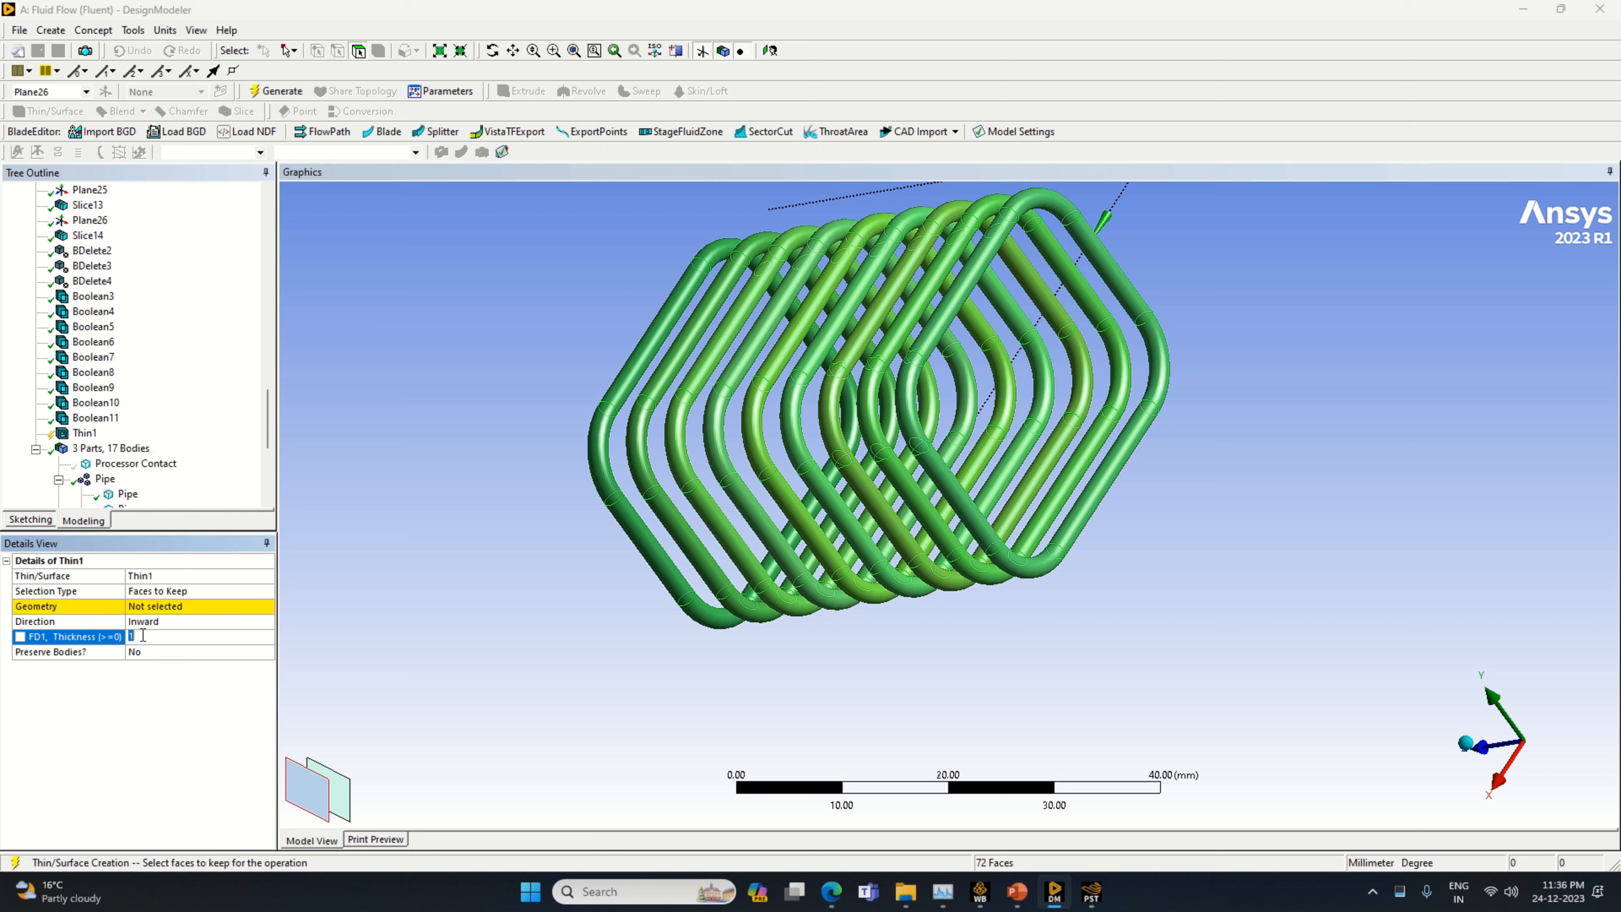
left_click(153, 610)
left_click(154, 611)
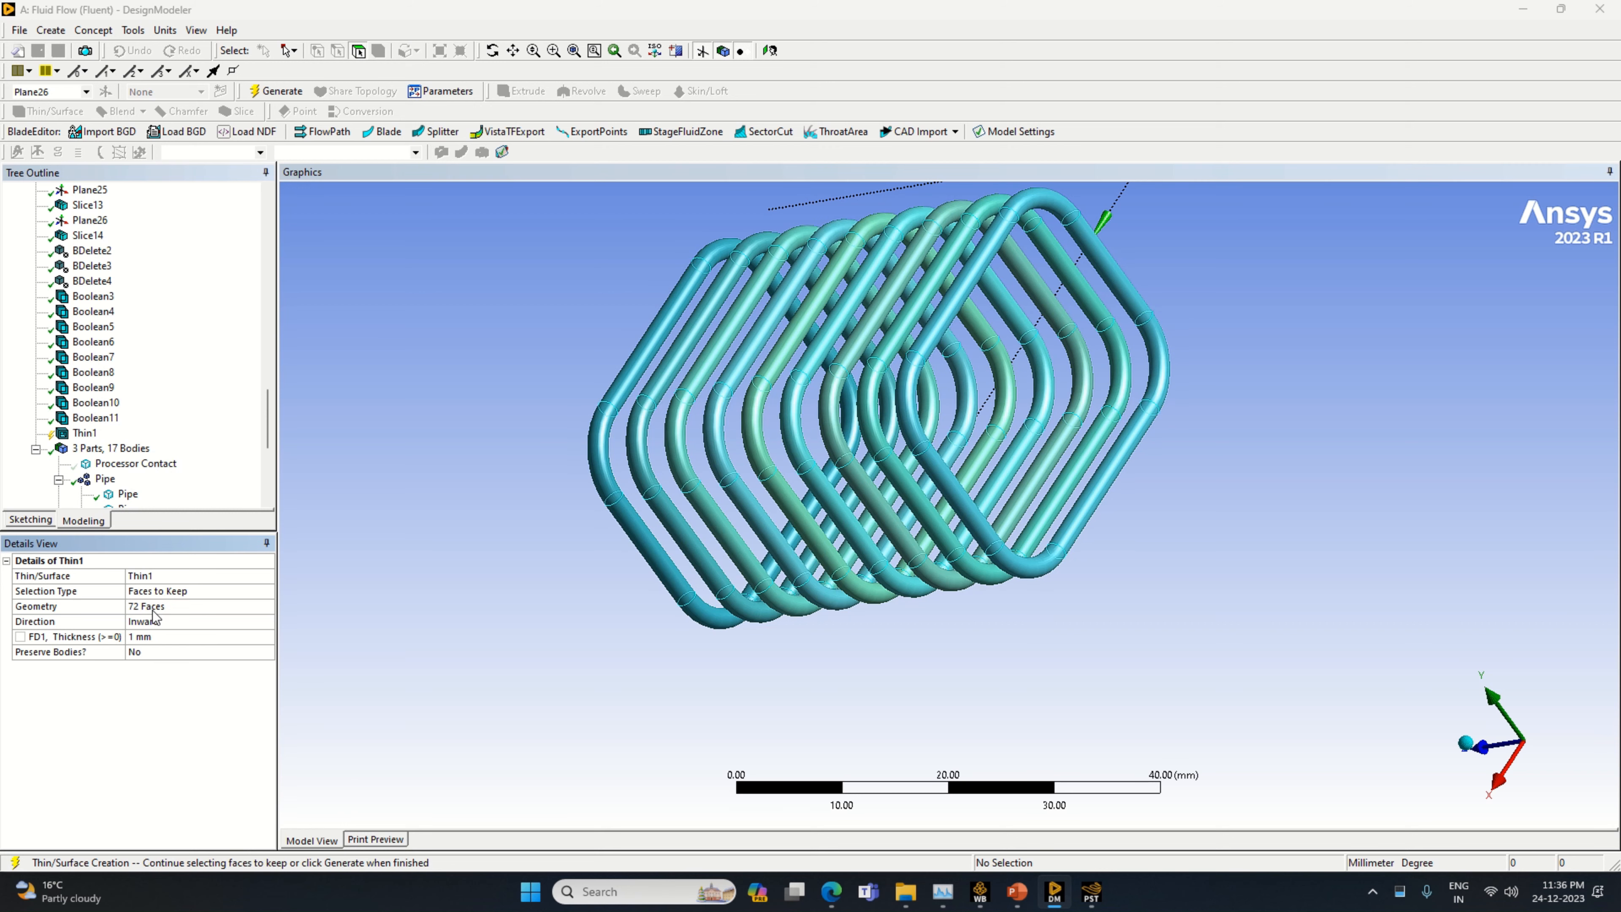
left_click(170, 637)
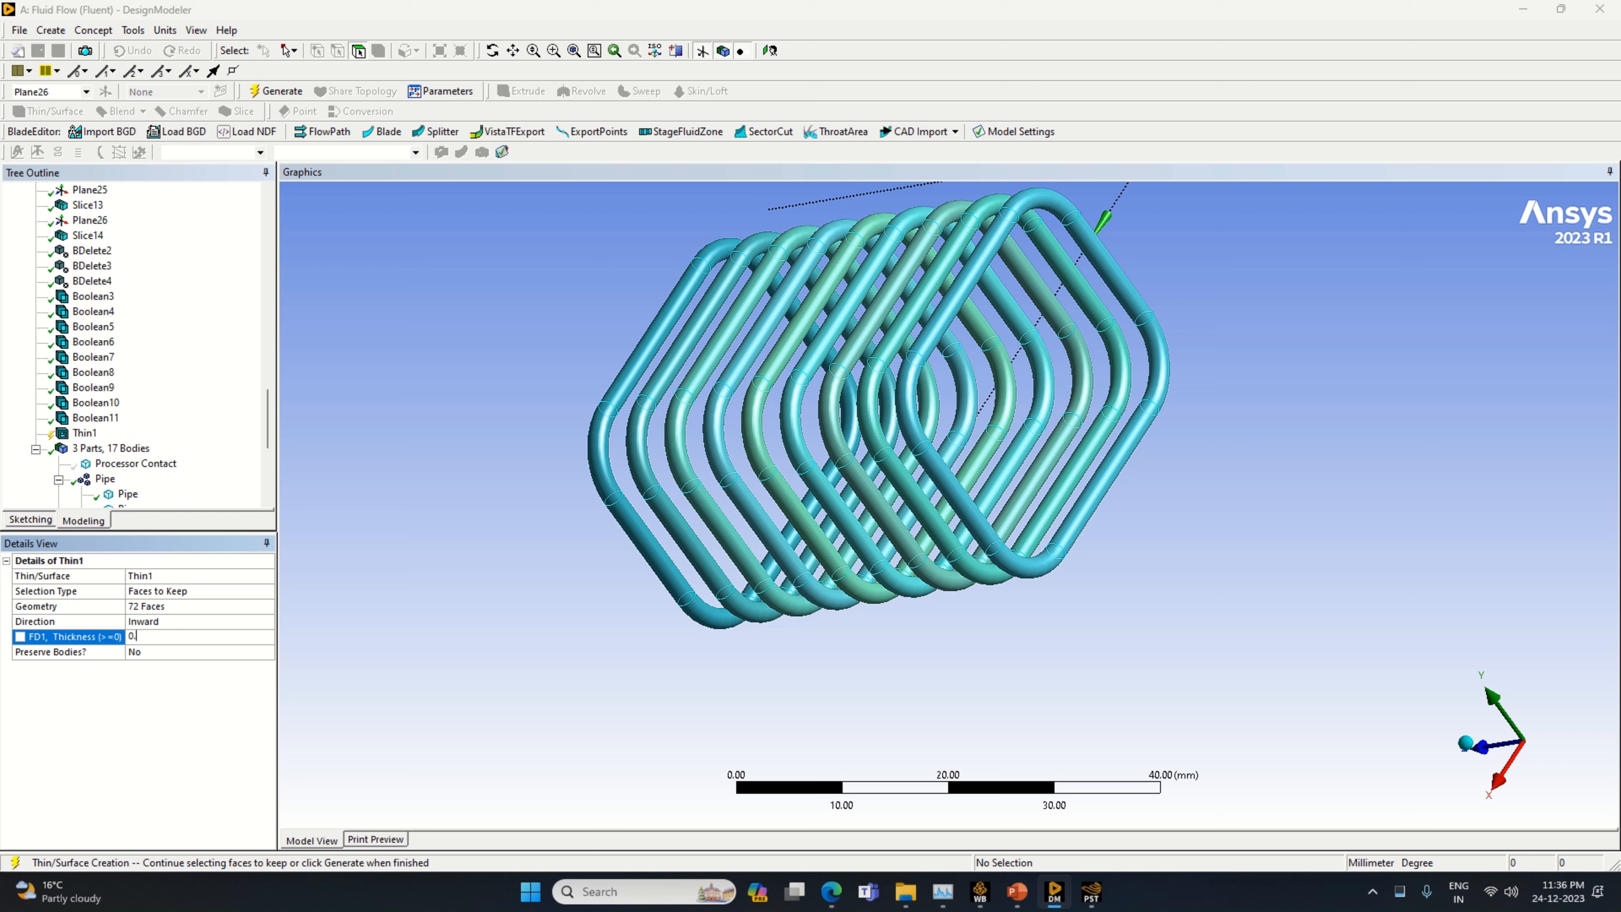
key("Return")
left_click(267, 95)
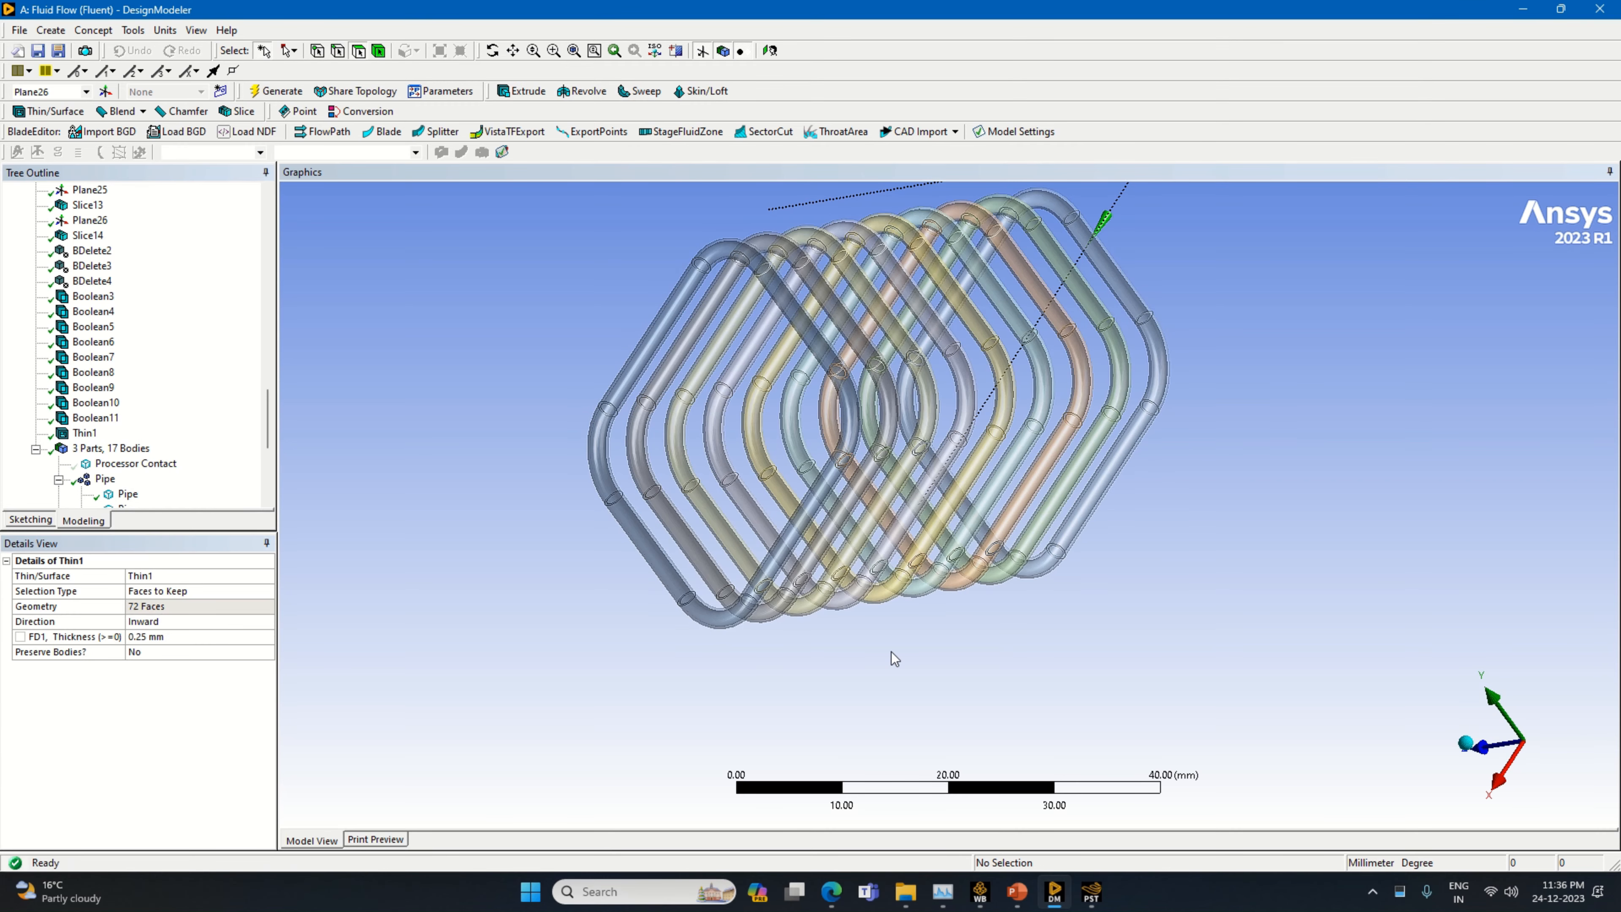
Select the inner faces of one straight side, its lower bend and the lower straight run of the end pipe farthest along +Z
middle_click_drag(894, 655, 1120, 575)
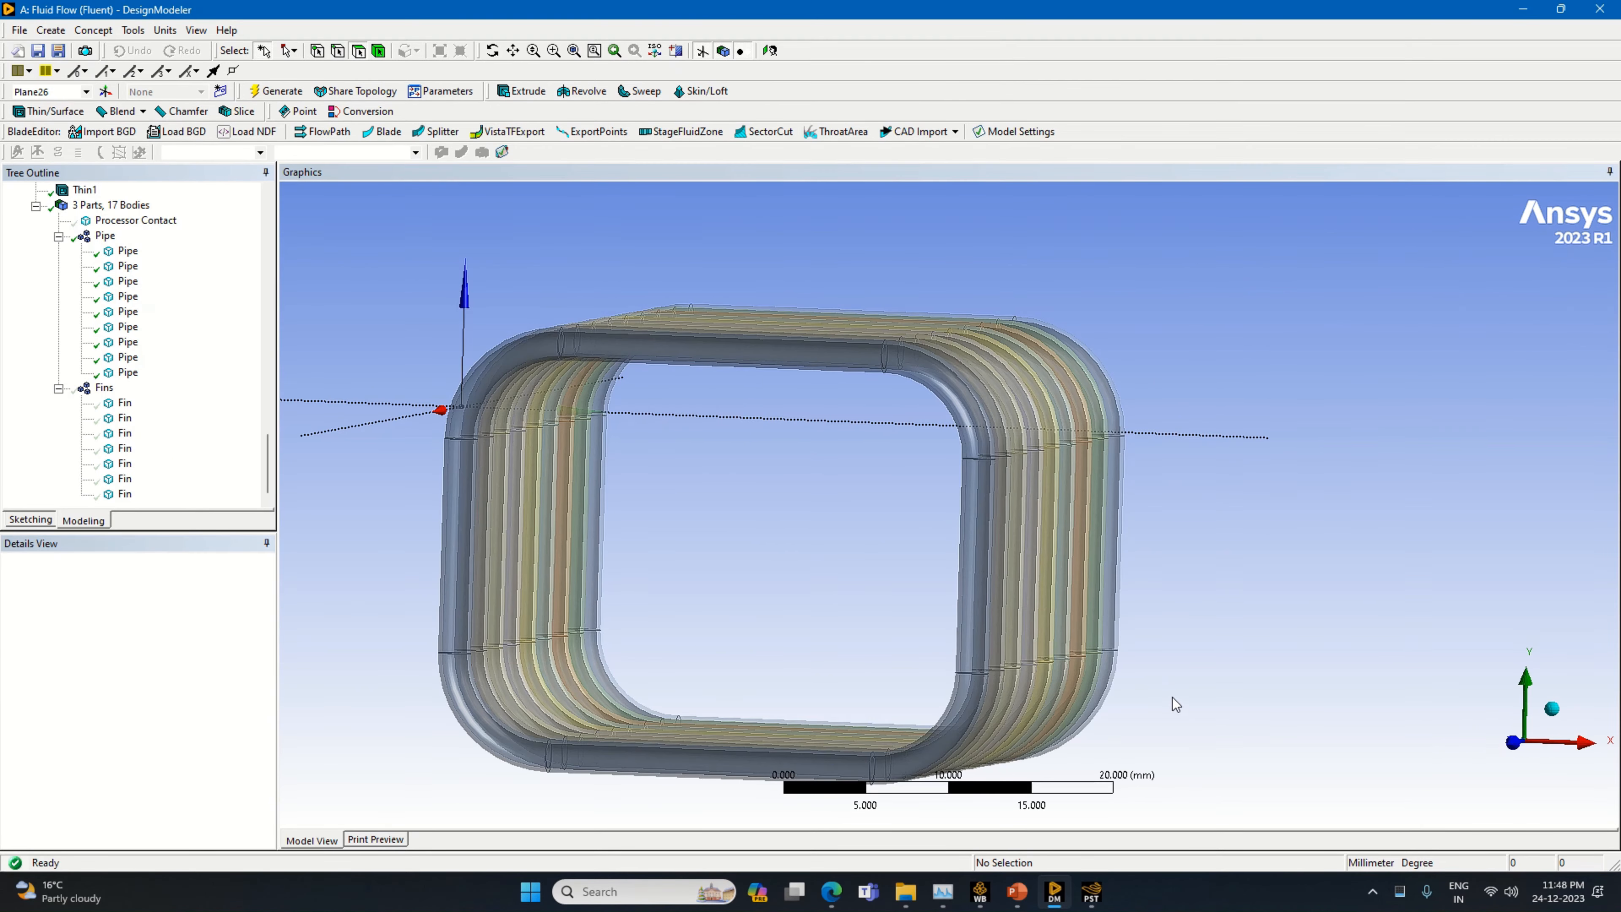
middle_click_drag(1176, 705, 939, 709)
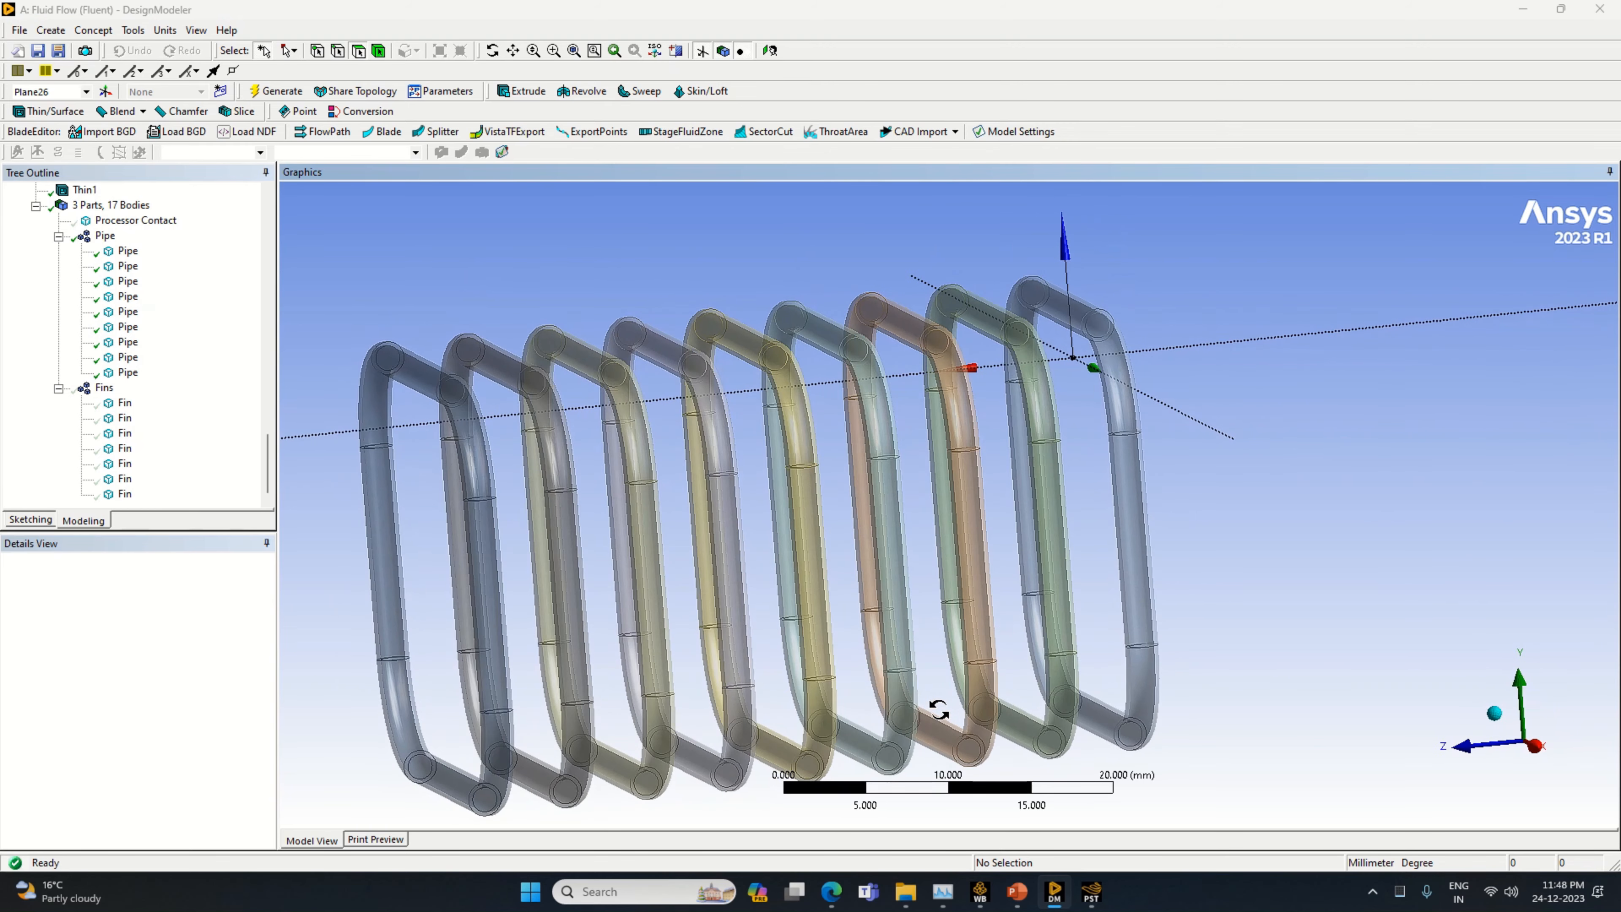
scroll(1099, 658, "down", 2)
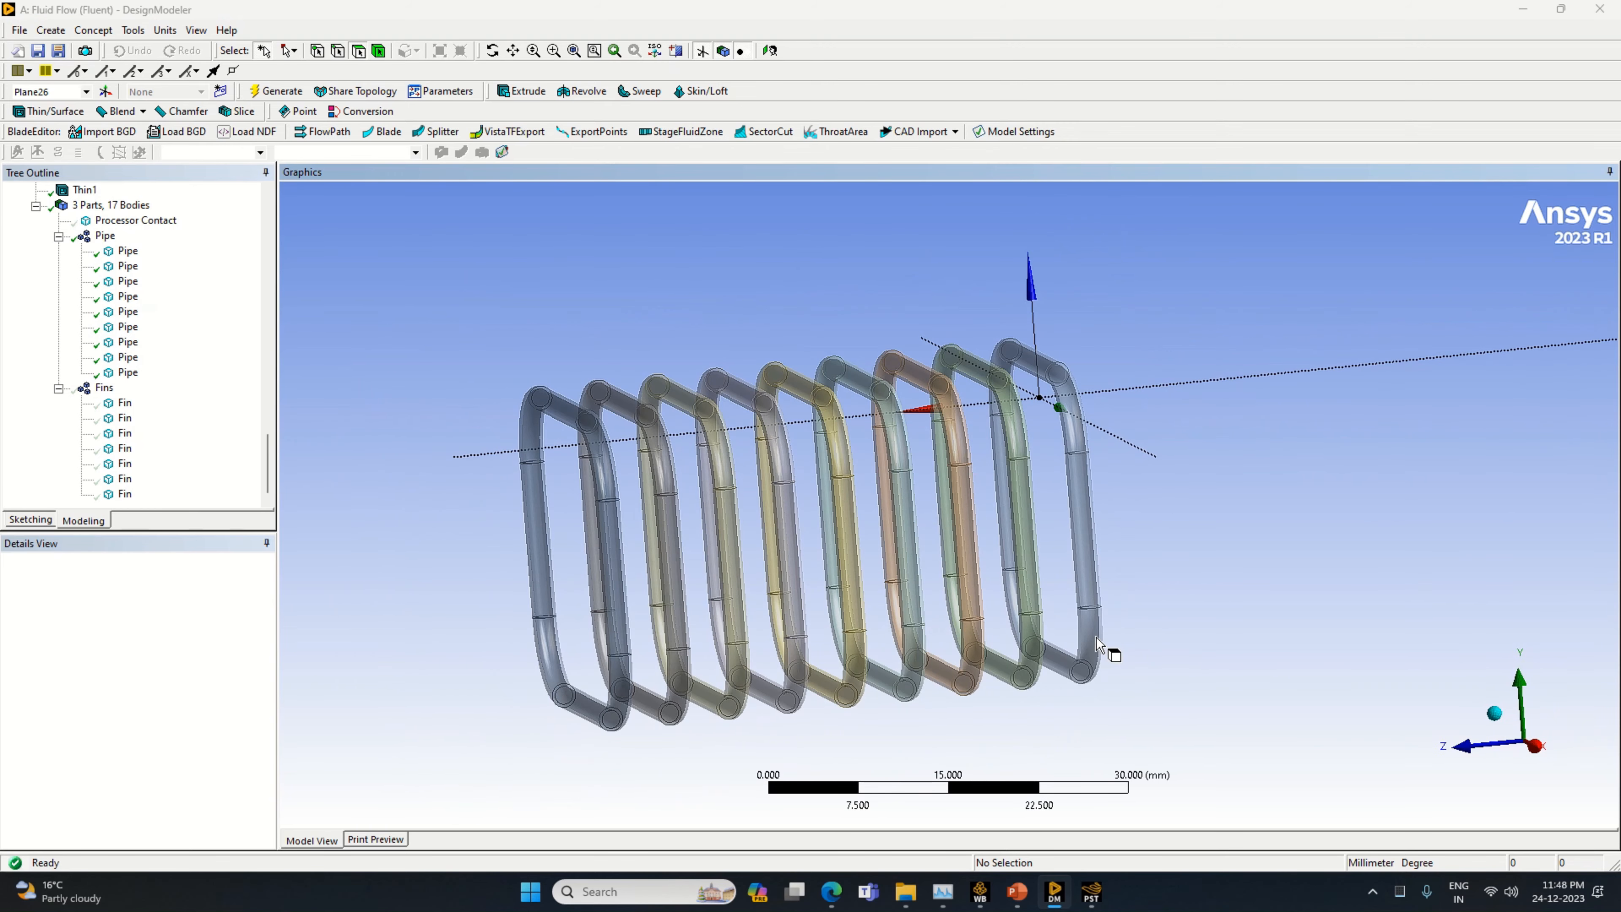
left_click(530, 578)
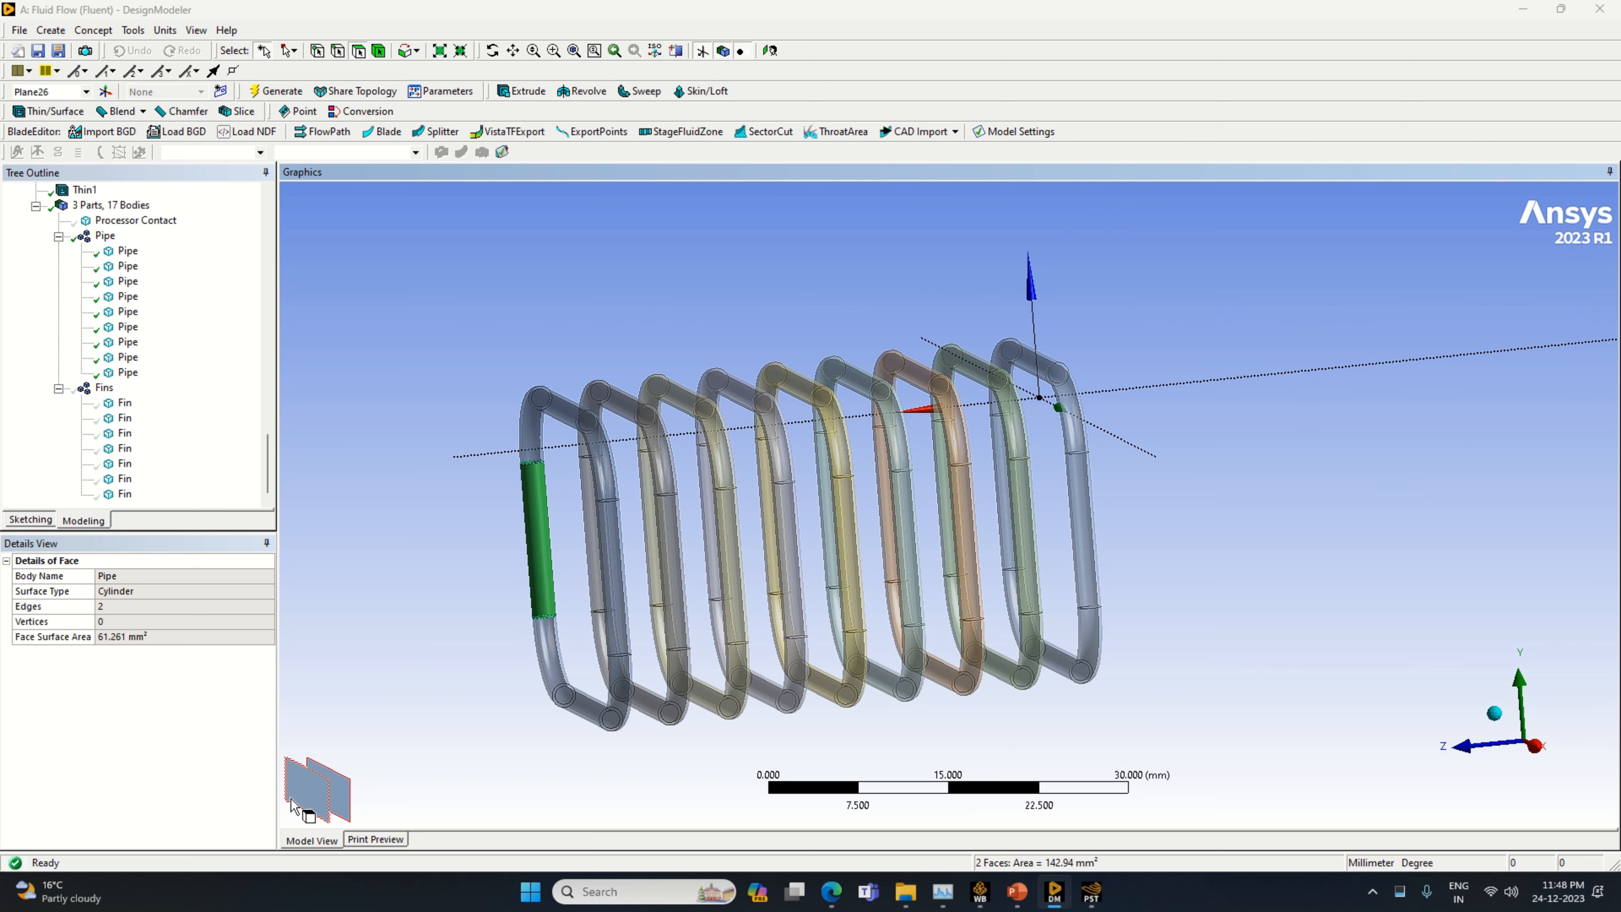
left_click(343, 788)
left_click(560, 688, "ctrl")
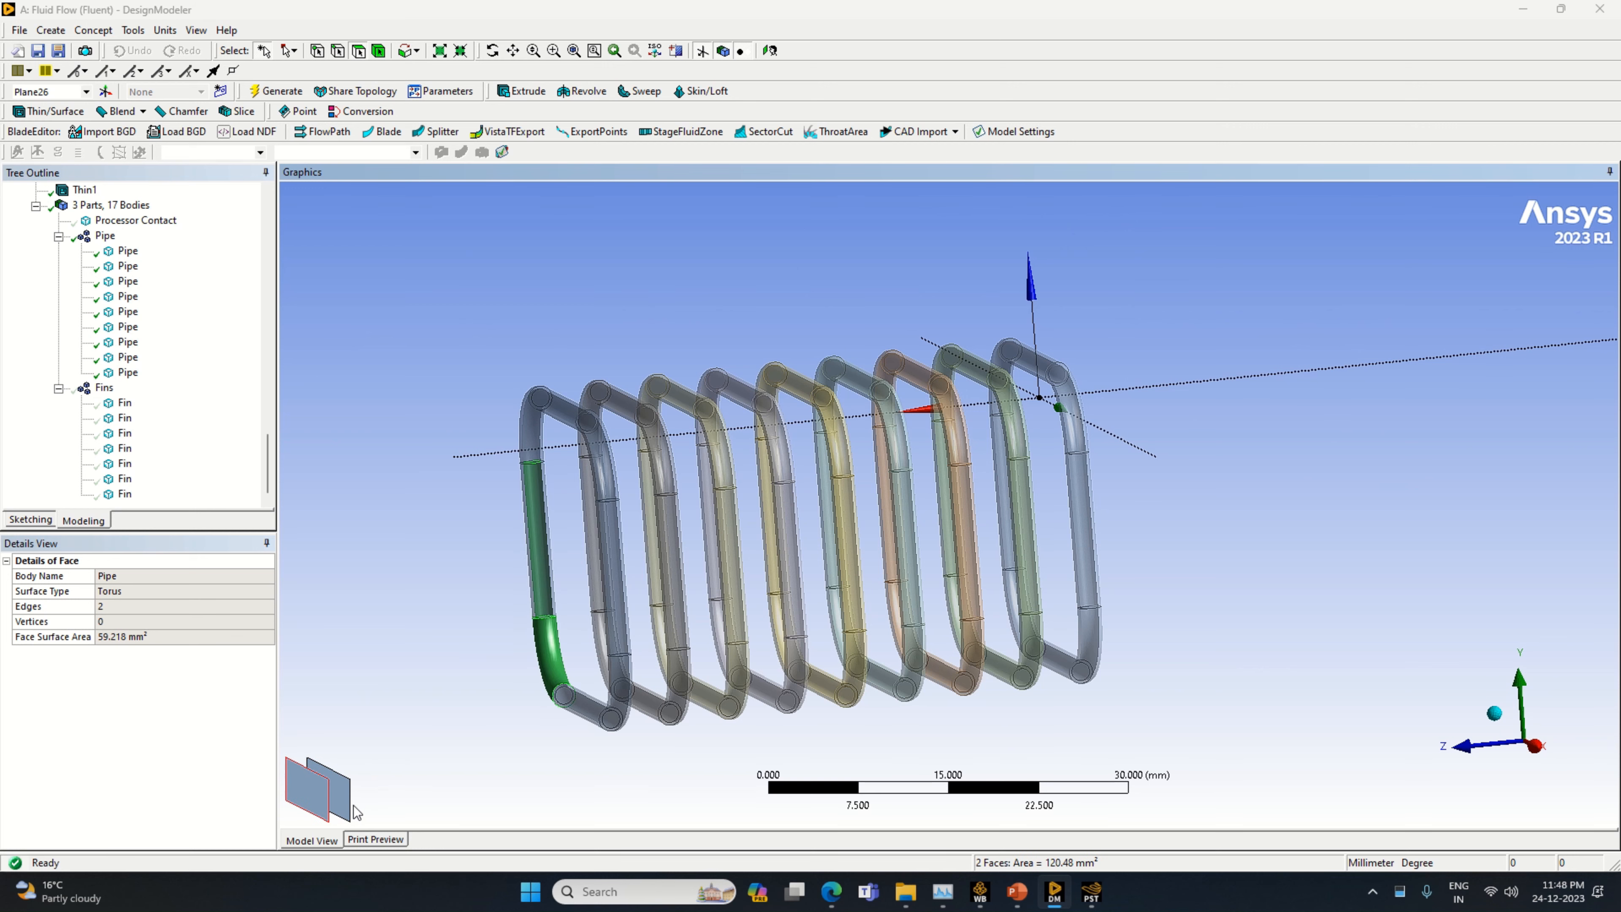
middle_click_drag(603, 771, 539, 782)
left_click(582, 719, "ctrl")
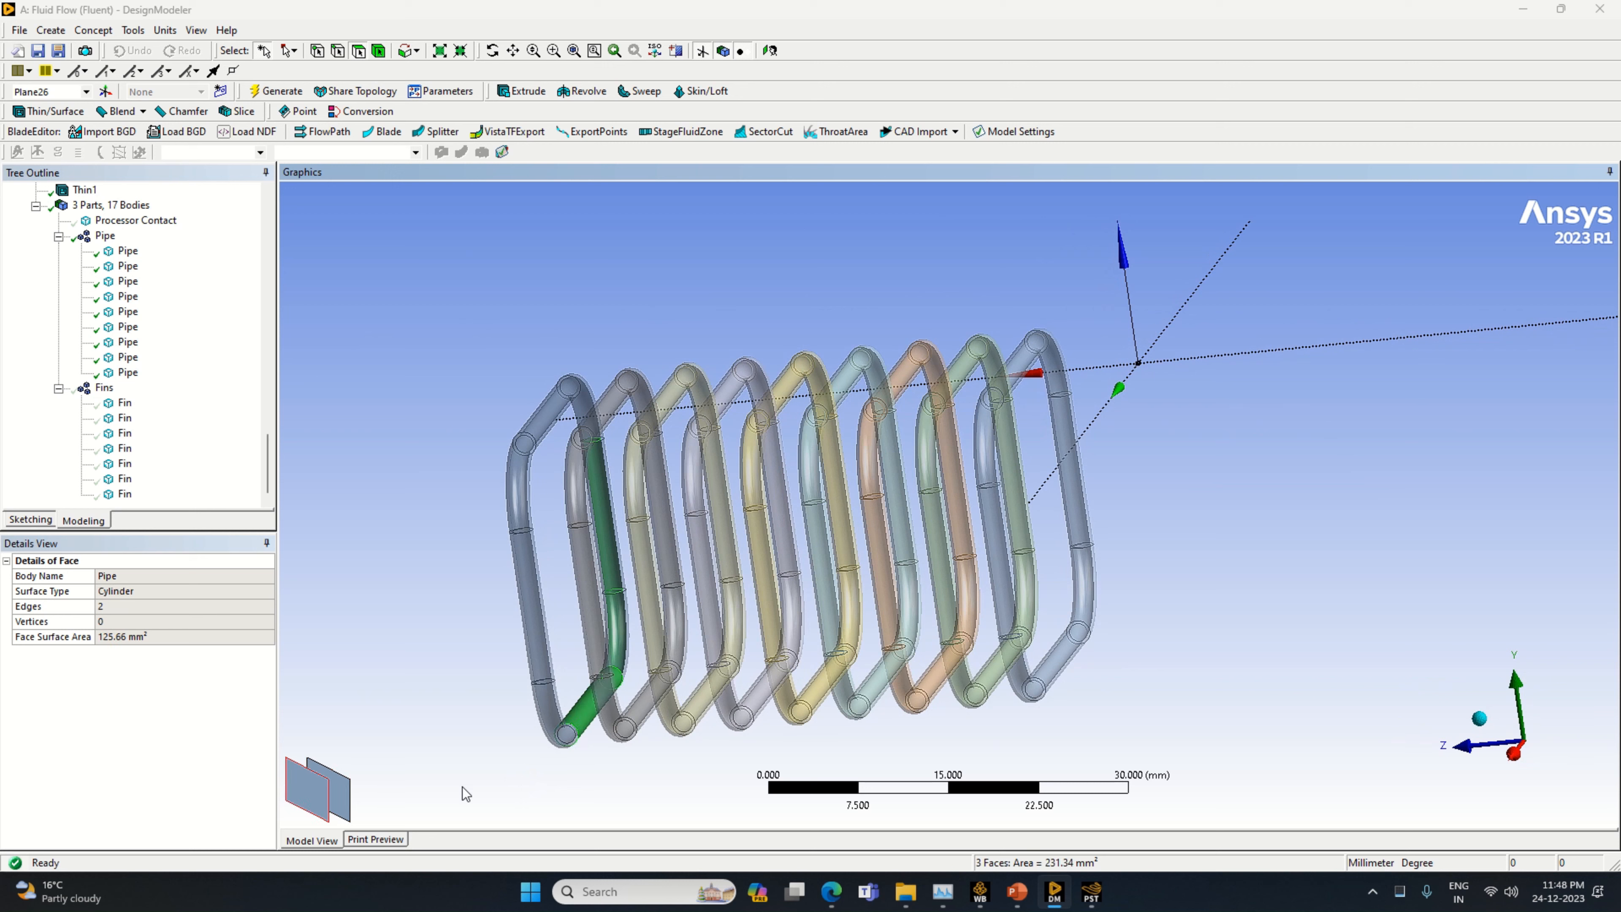
left_click(317, 806, "ctrl")
left_click(317, 806, "ctrl")
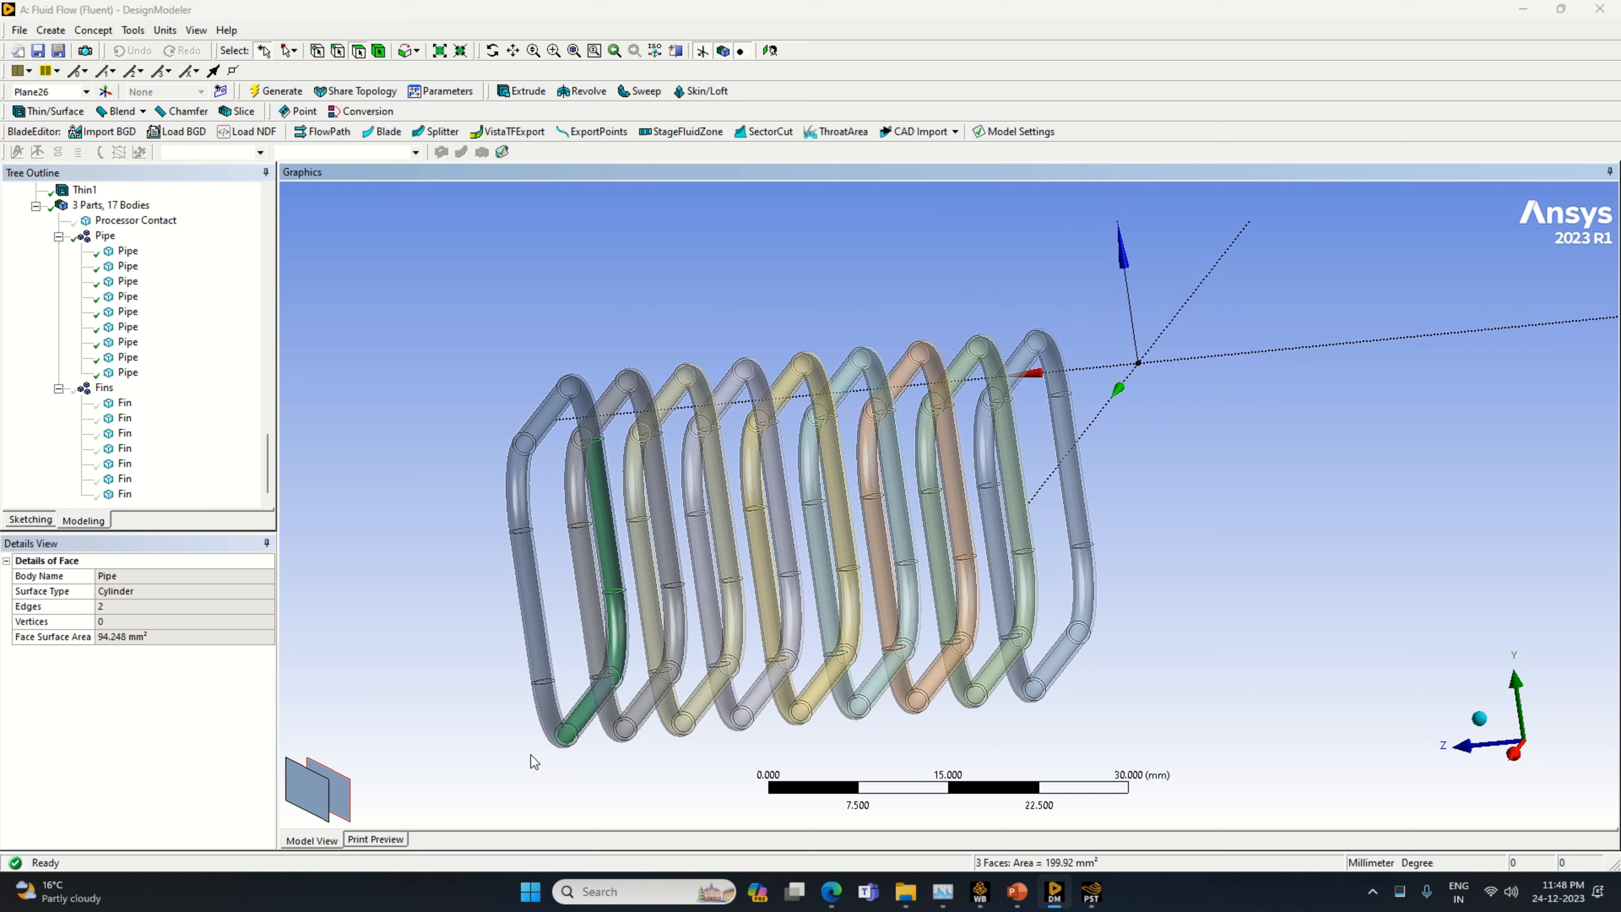
Add the same pipe's inner faces on the other lower bend, the other straight side, its upper bend and the upper straight run
left_click(542, 715, "ctrl")
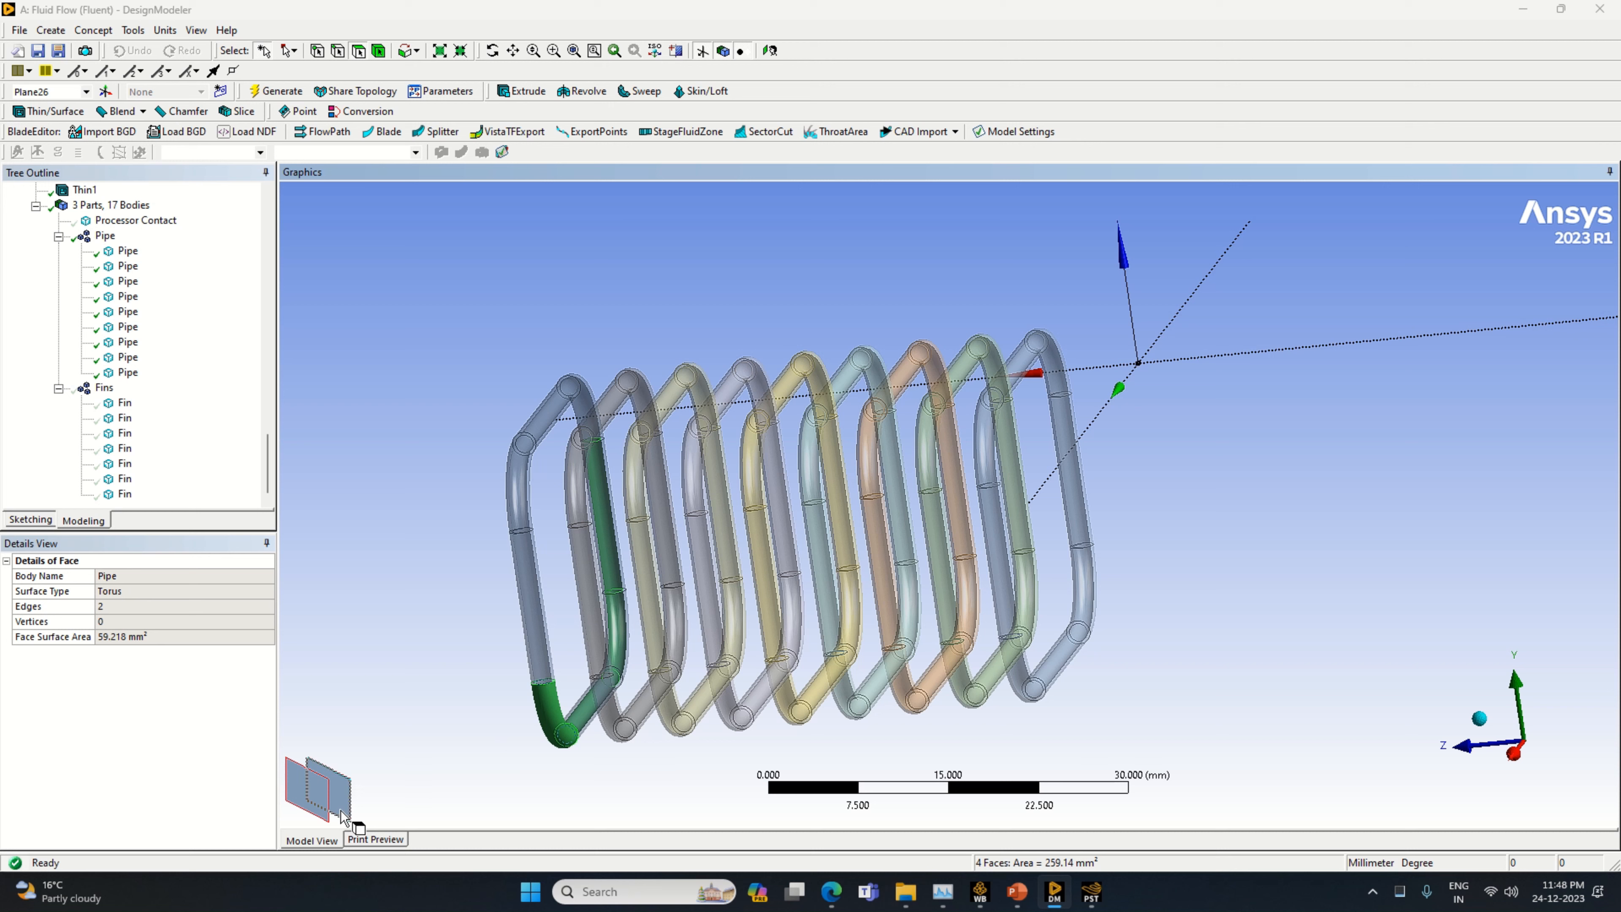
left_click(541, 645, "ctrl")
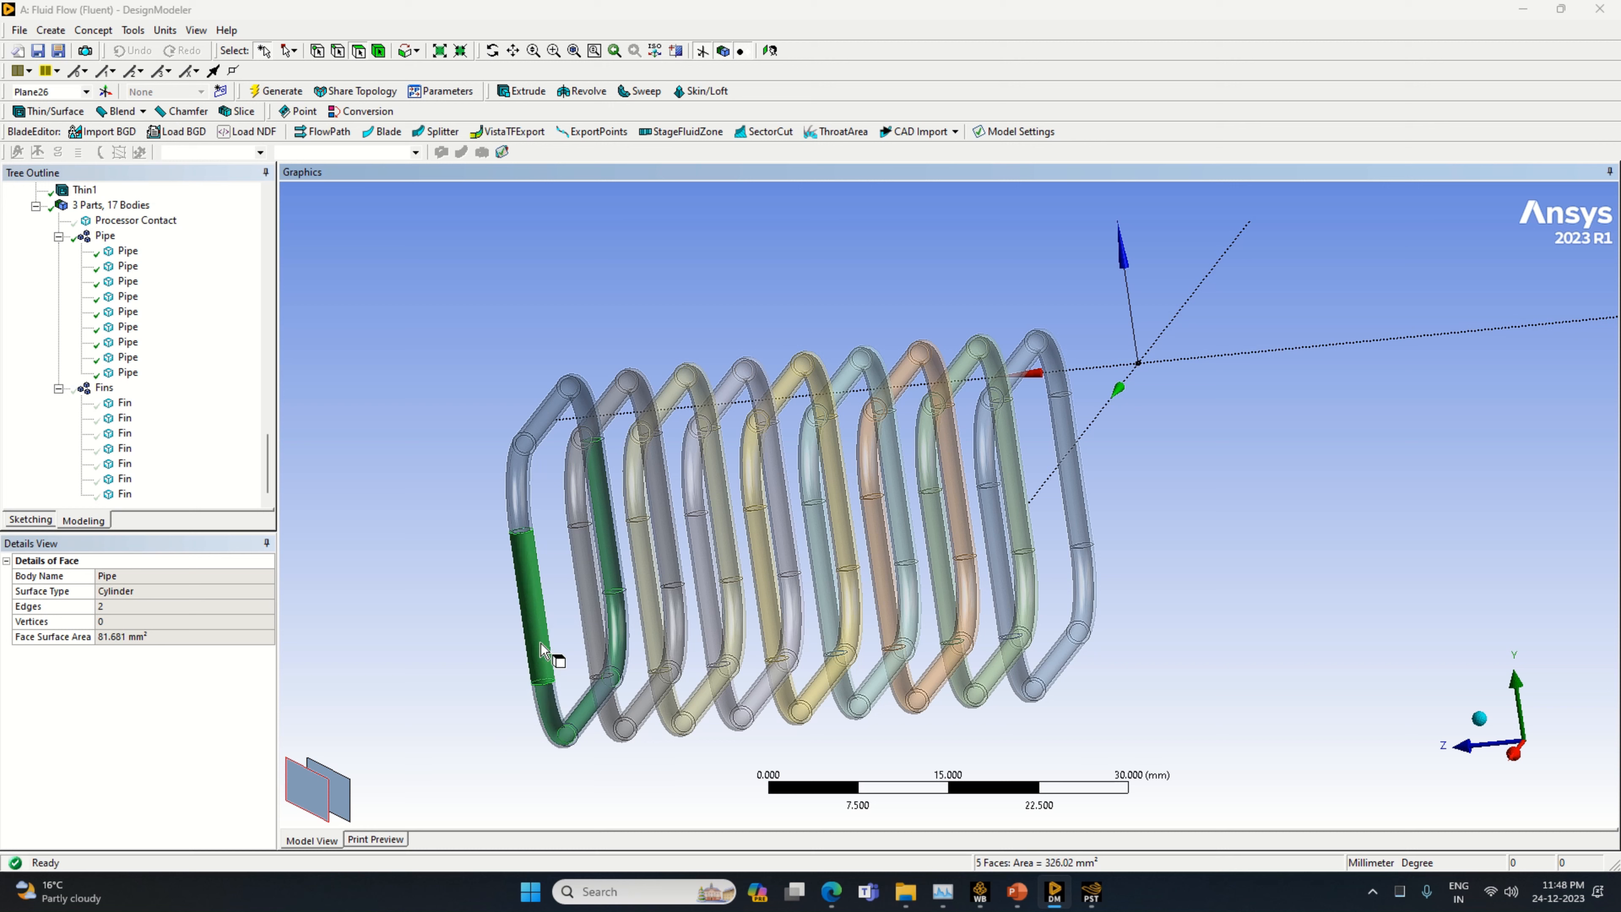
left_click(342, 789)
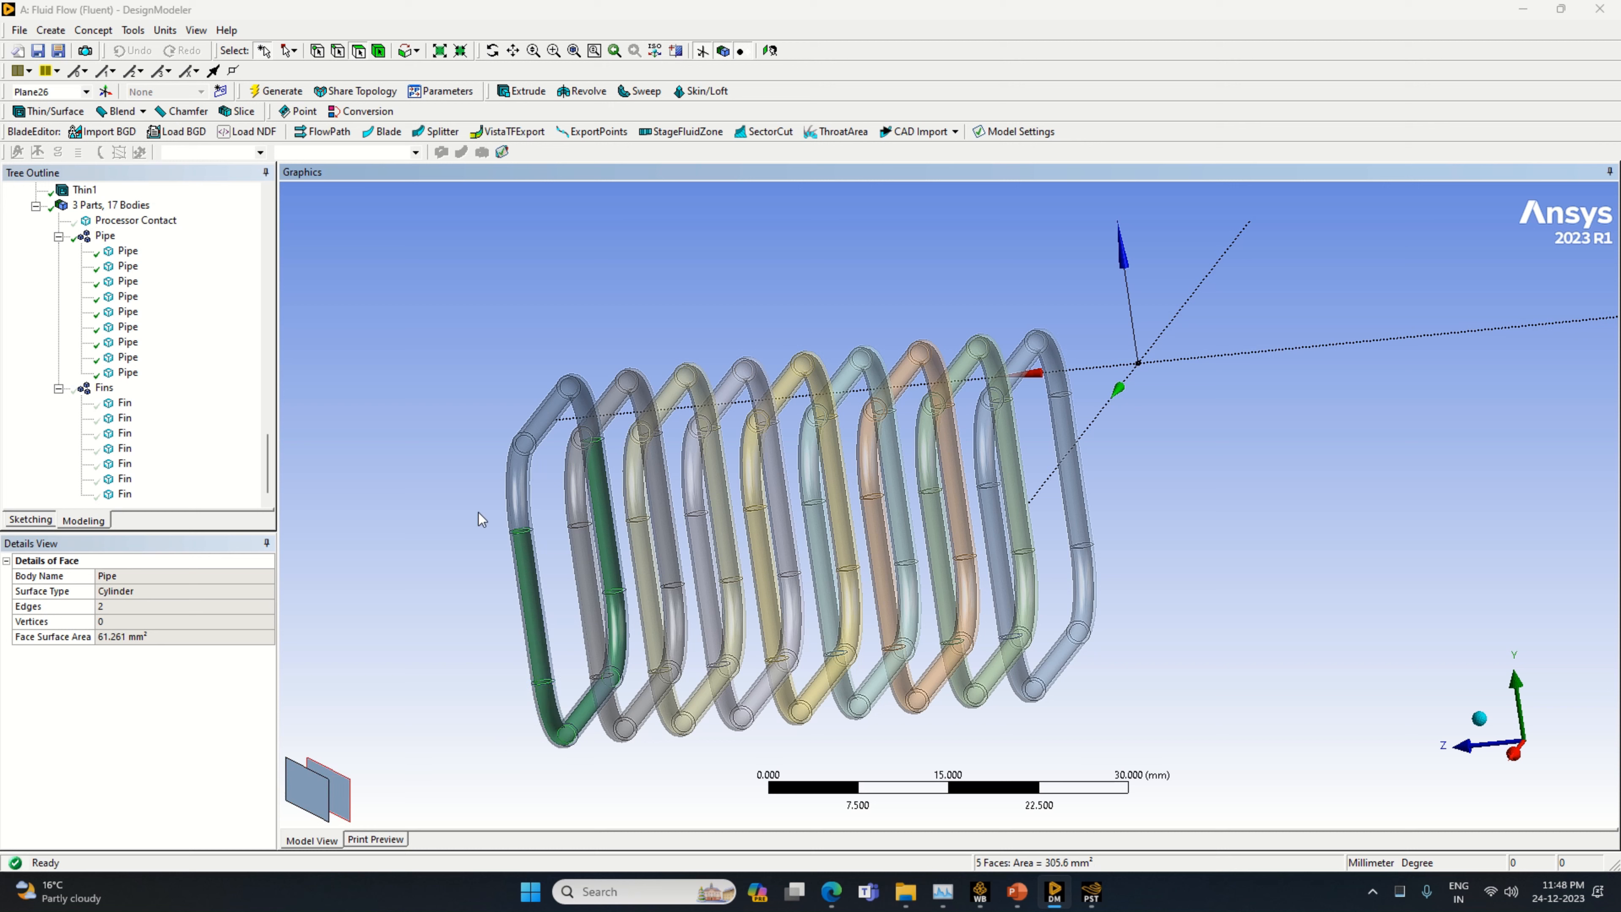
left_click(519, 502, "ctrl")
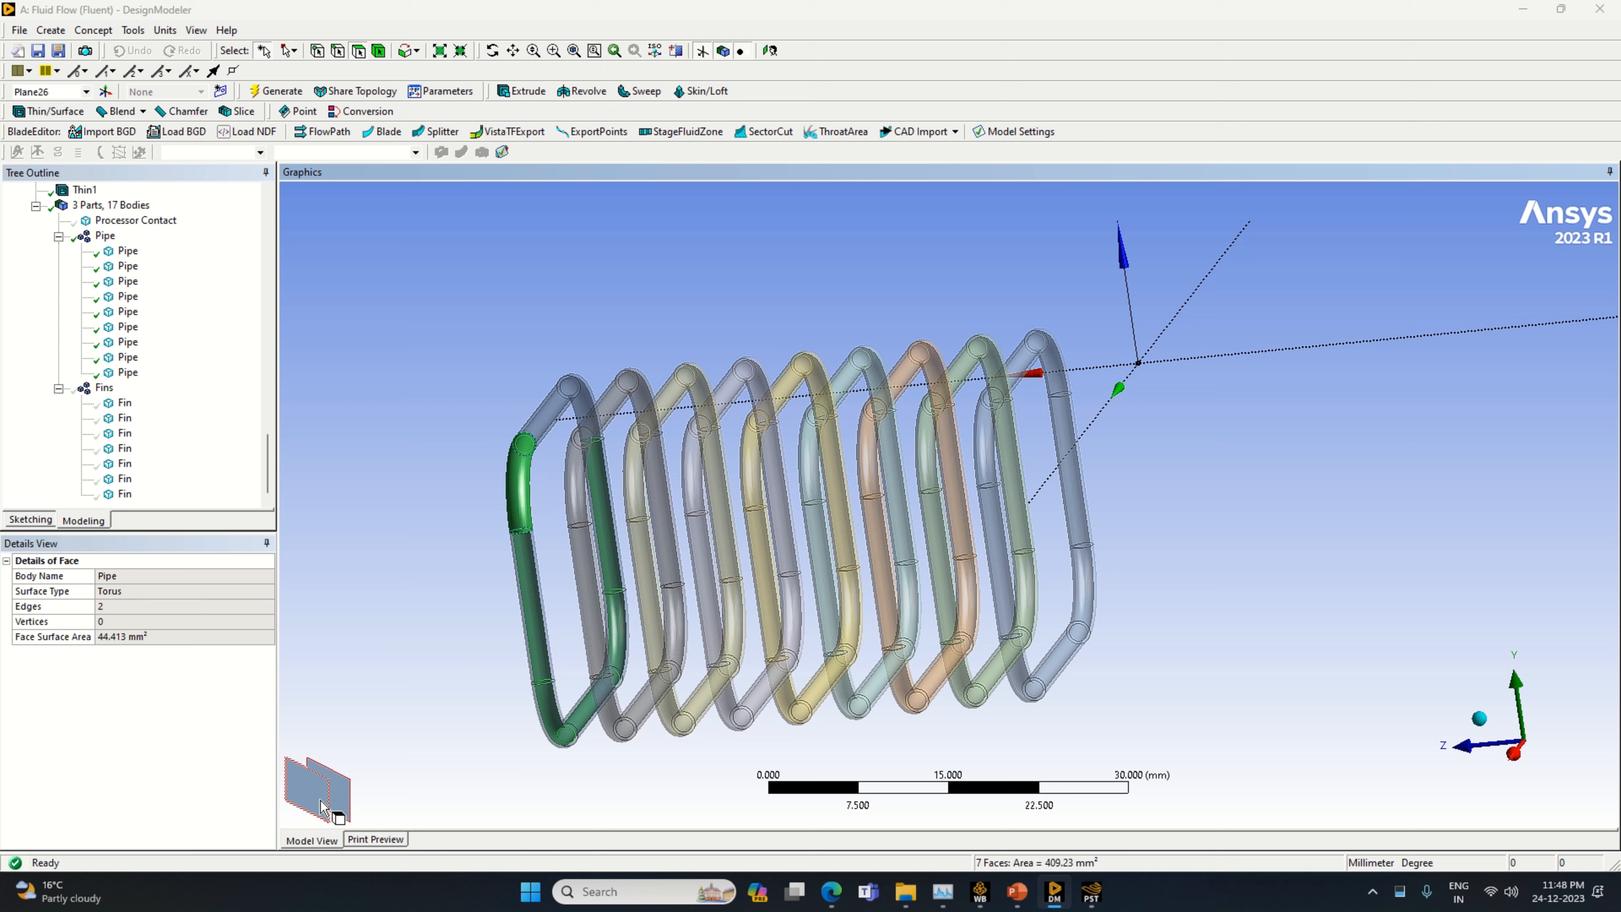
left_click(556, 424, "ctrl")
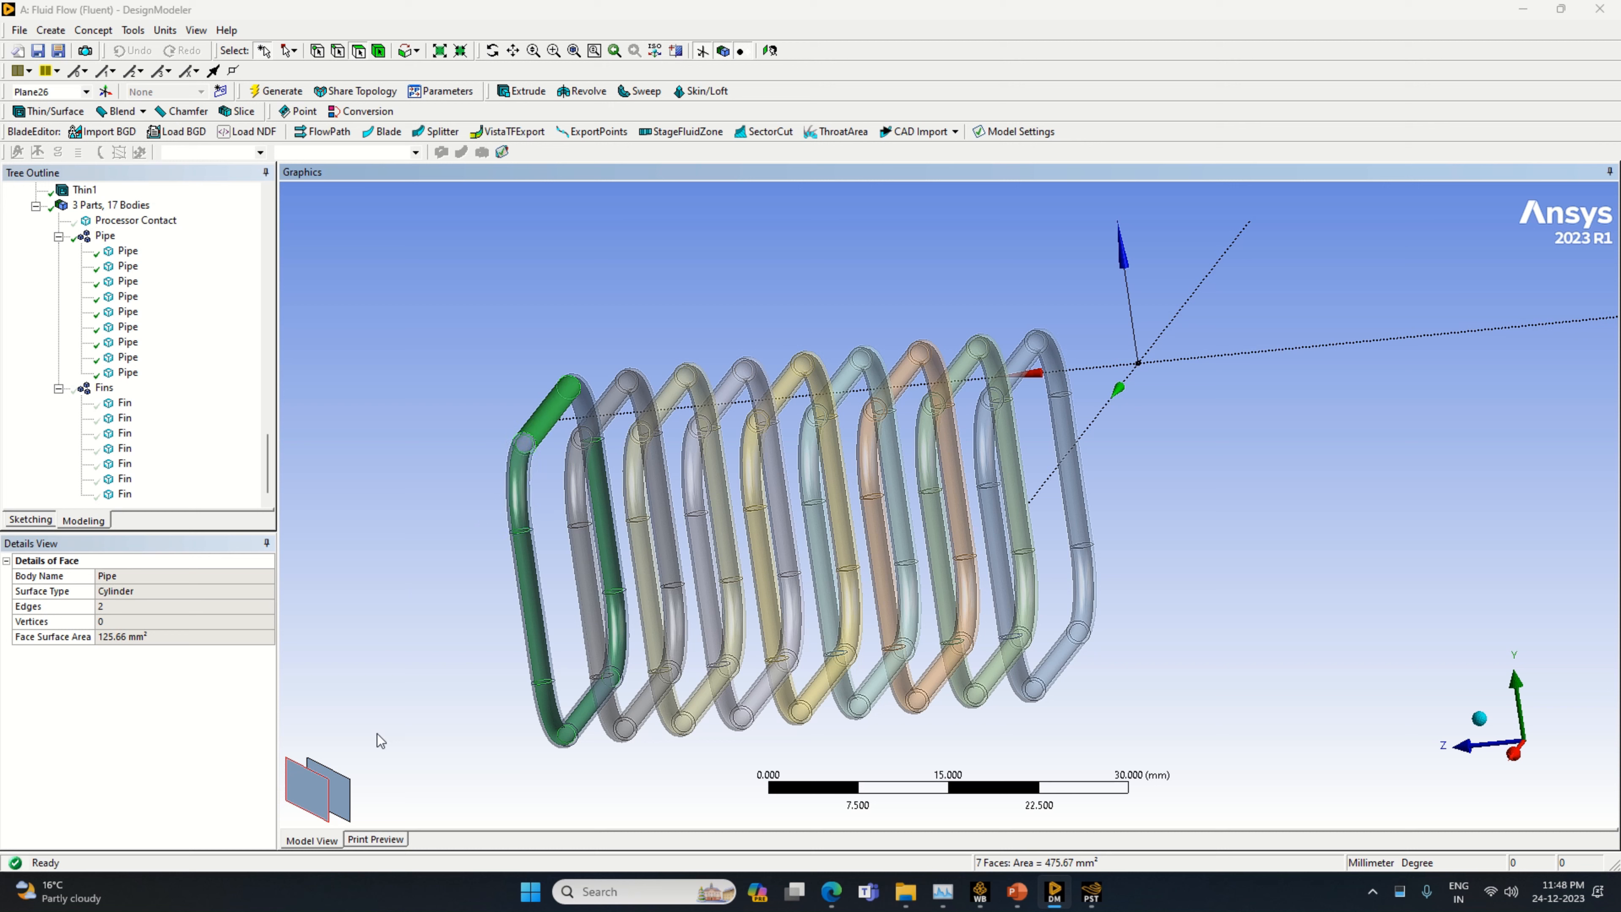
left_click(319, 801)
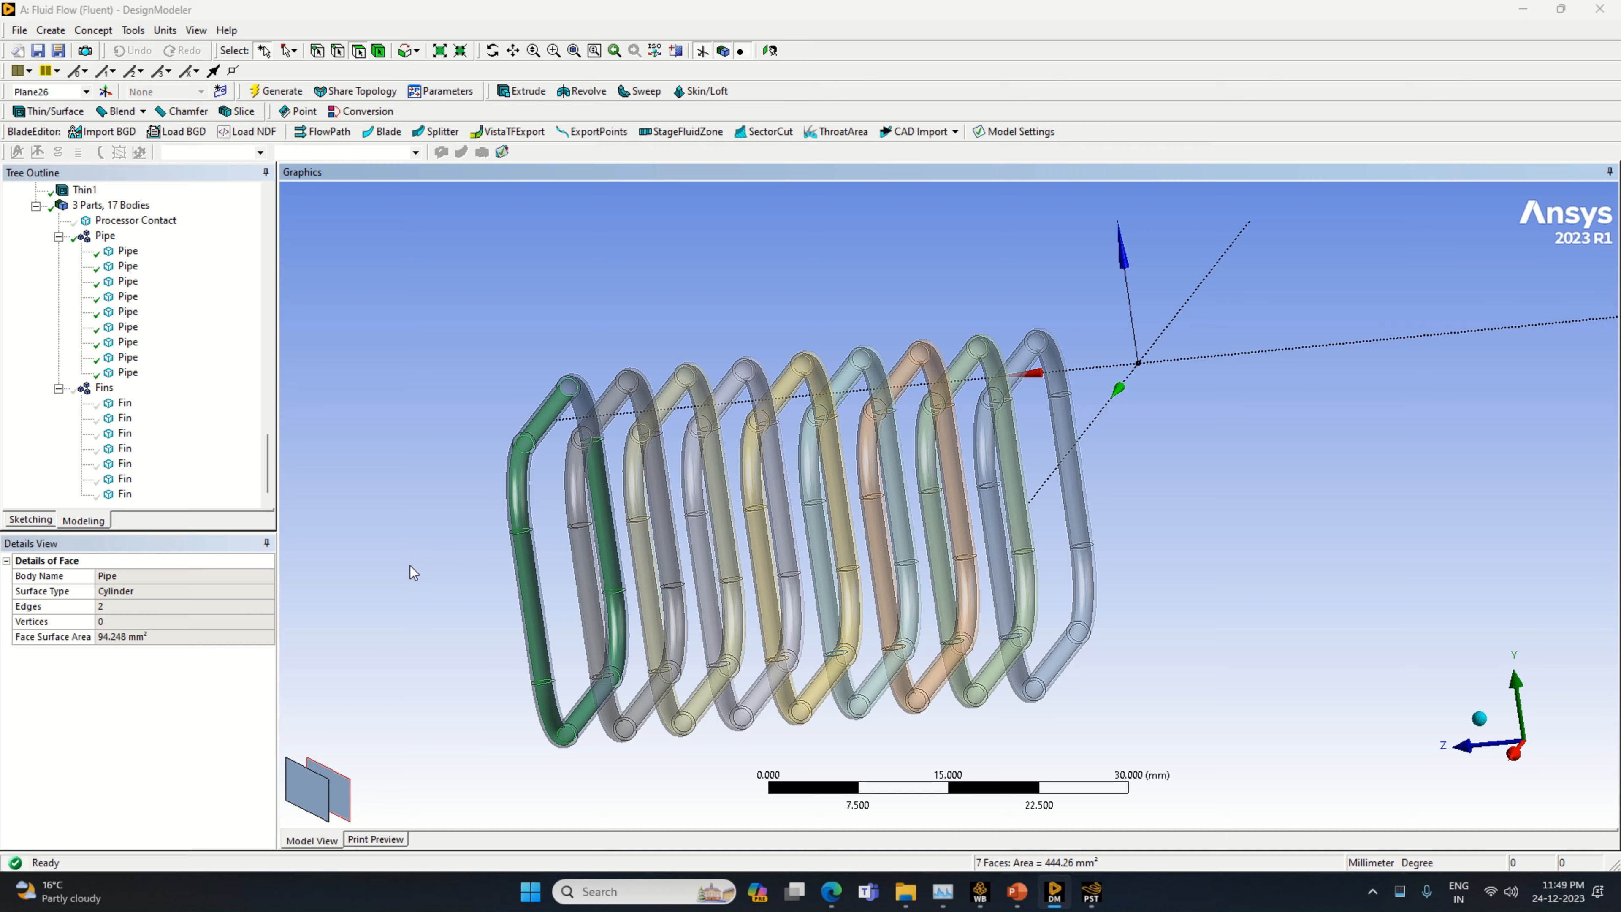
Add the inner face of the remaining upper bend to complete the end pipe's cavity selection
middle_click_drag(412, 571, 475, 501)
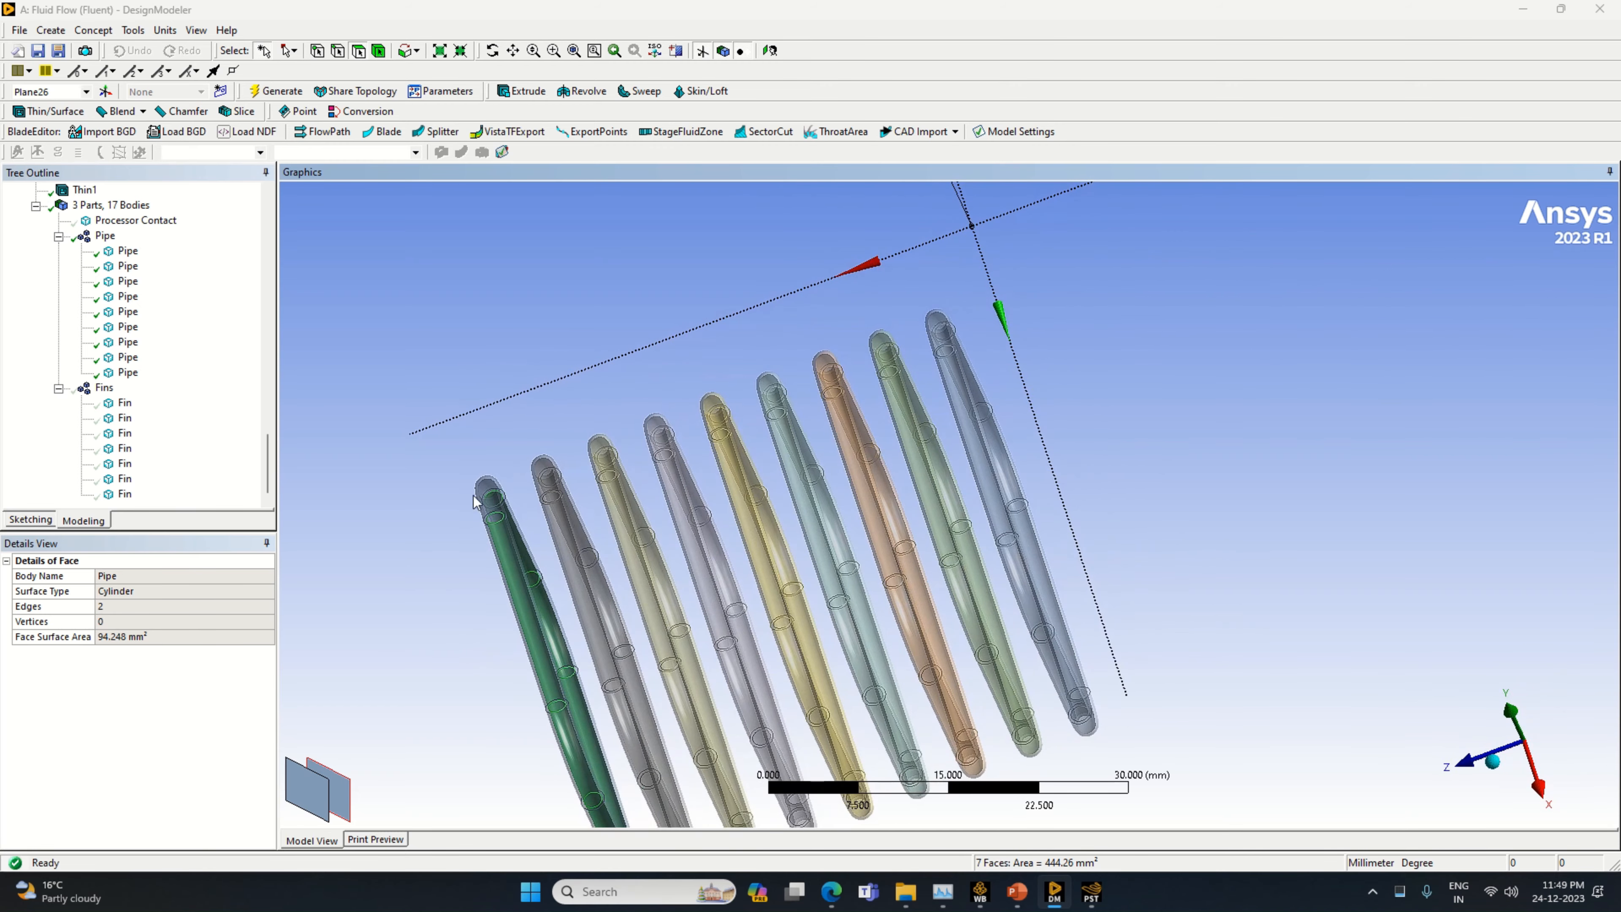
left_click(486, 497, "ctrl")
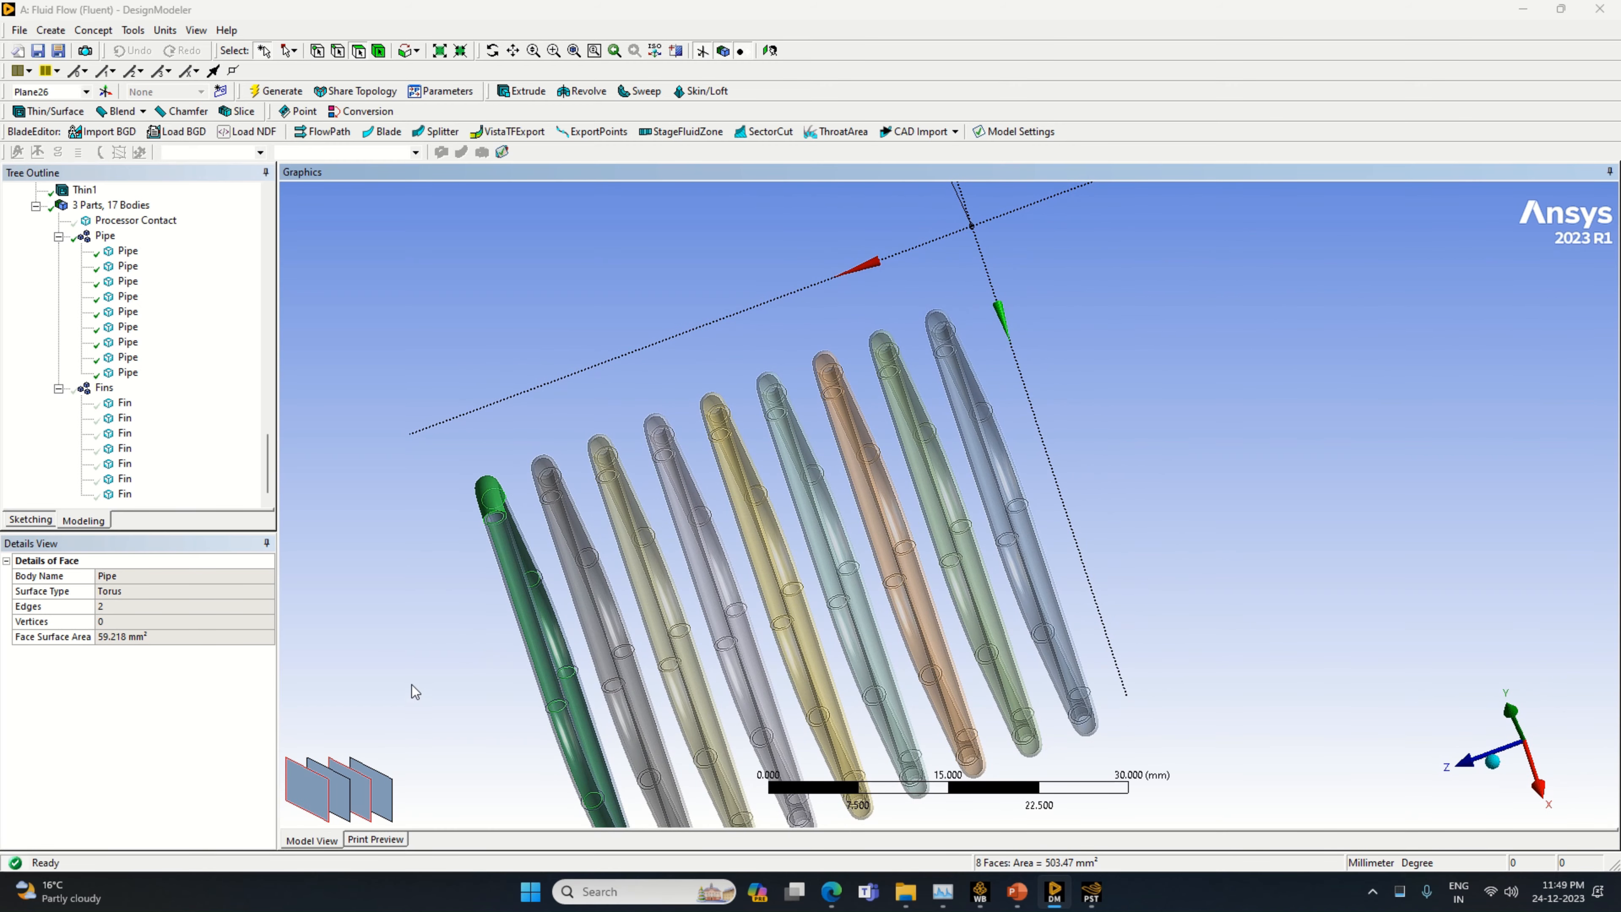
middle_click_drag(412, 685, 394, 746)
left_click(474, 511, "ctrl")
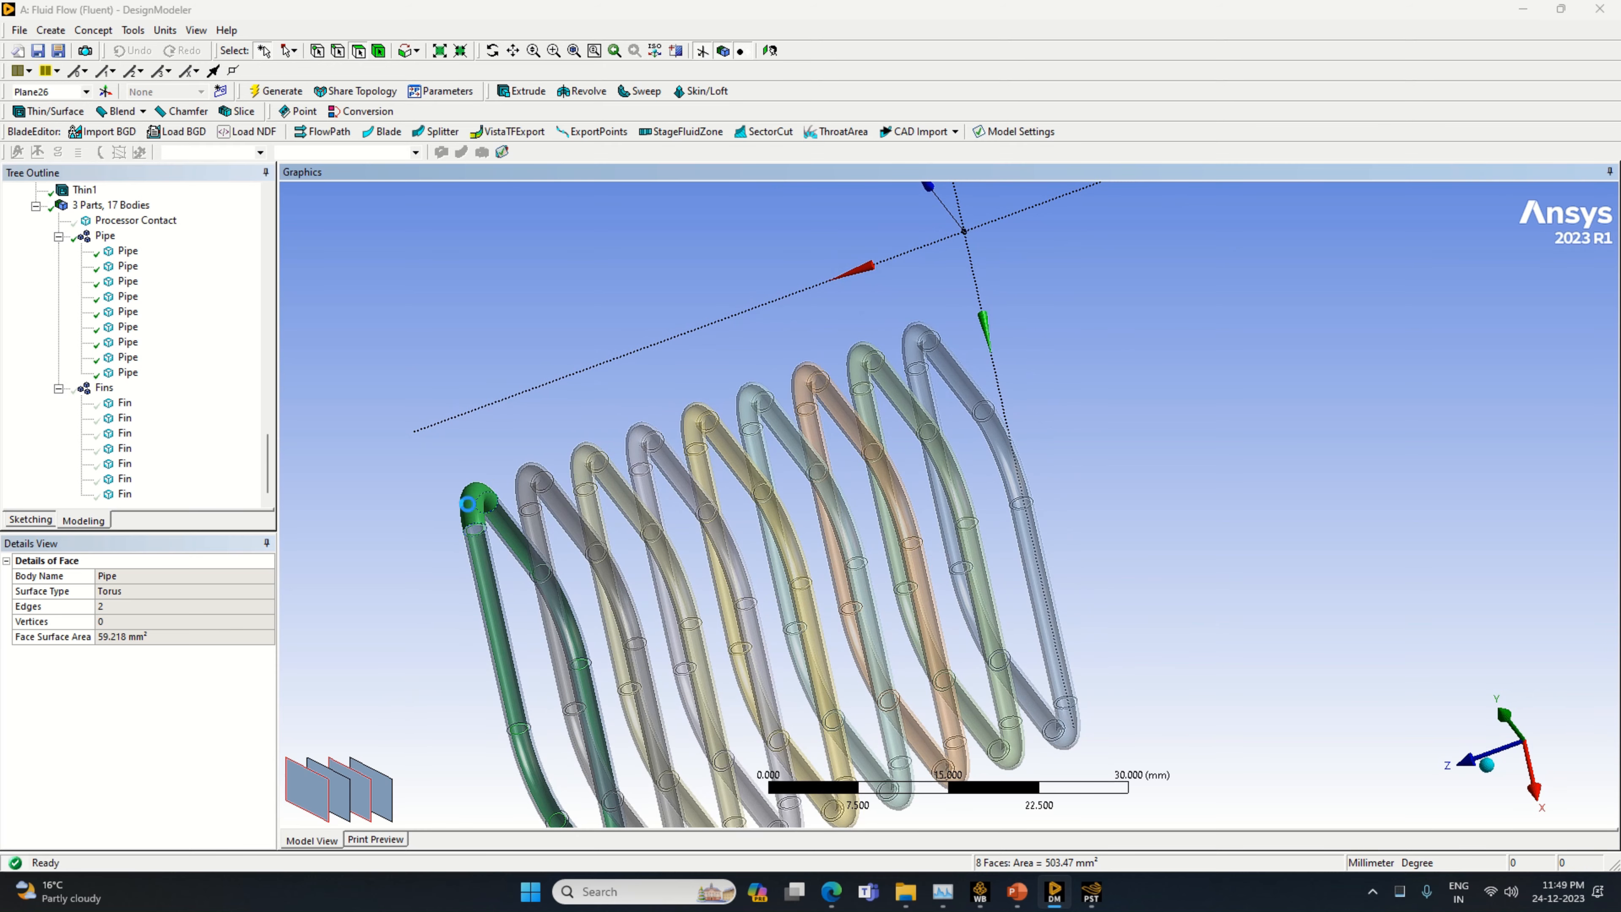
mouse_move(438, 655)
middle_mouse_down("ctrl")
mouse_move(398, 659)
mouse_move(585, 625)
mouse_move(420, 645)
mouse_move(457, 669)
middle_mouse_up("ctrl")
left_click(542, 494, "ctrl")
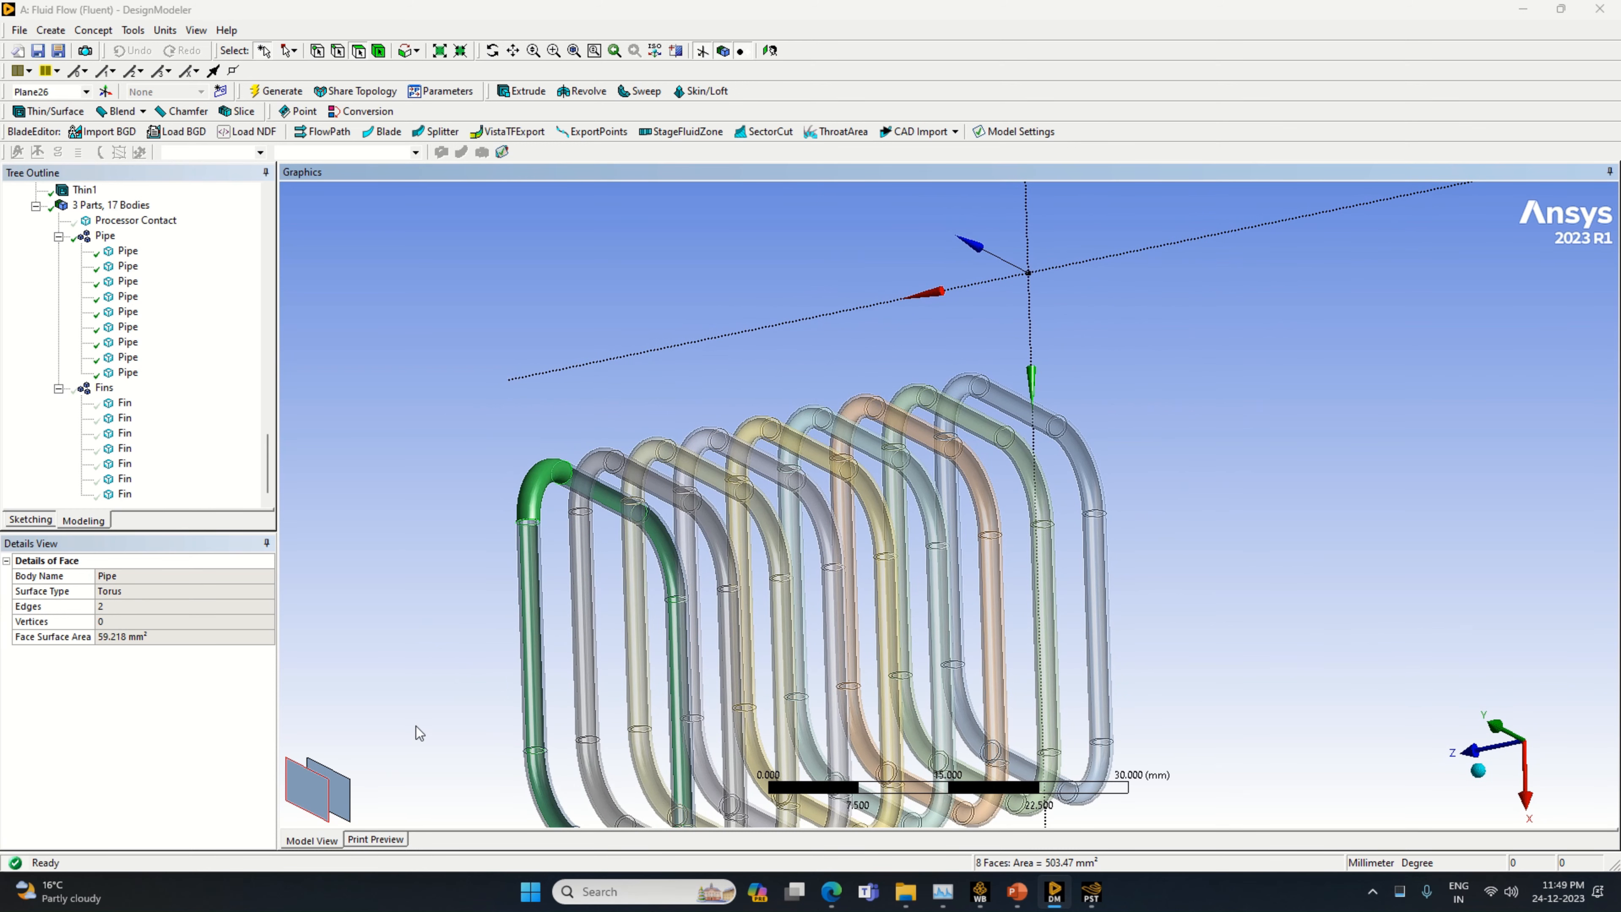
left_click(345, 810, "ctrl")
left_click(321, 800, "ctrl")
middle_click_drag(396, 752, 618, 582)
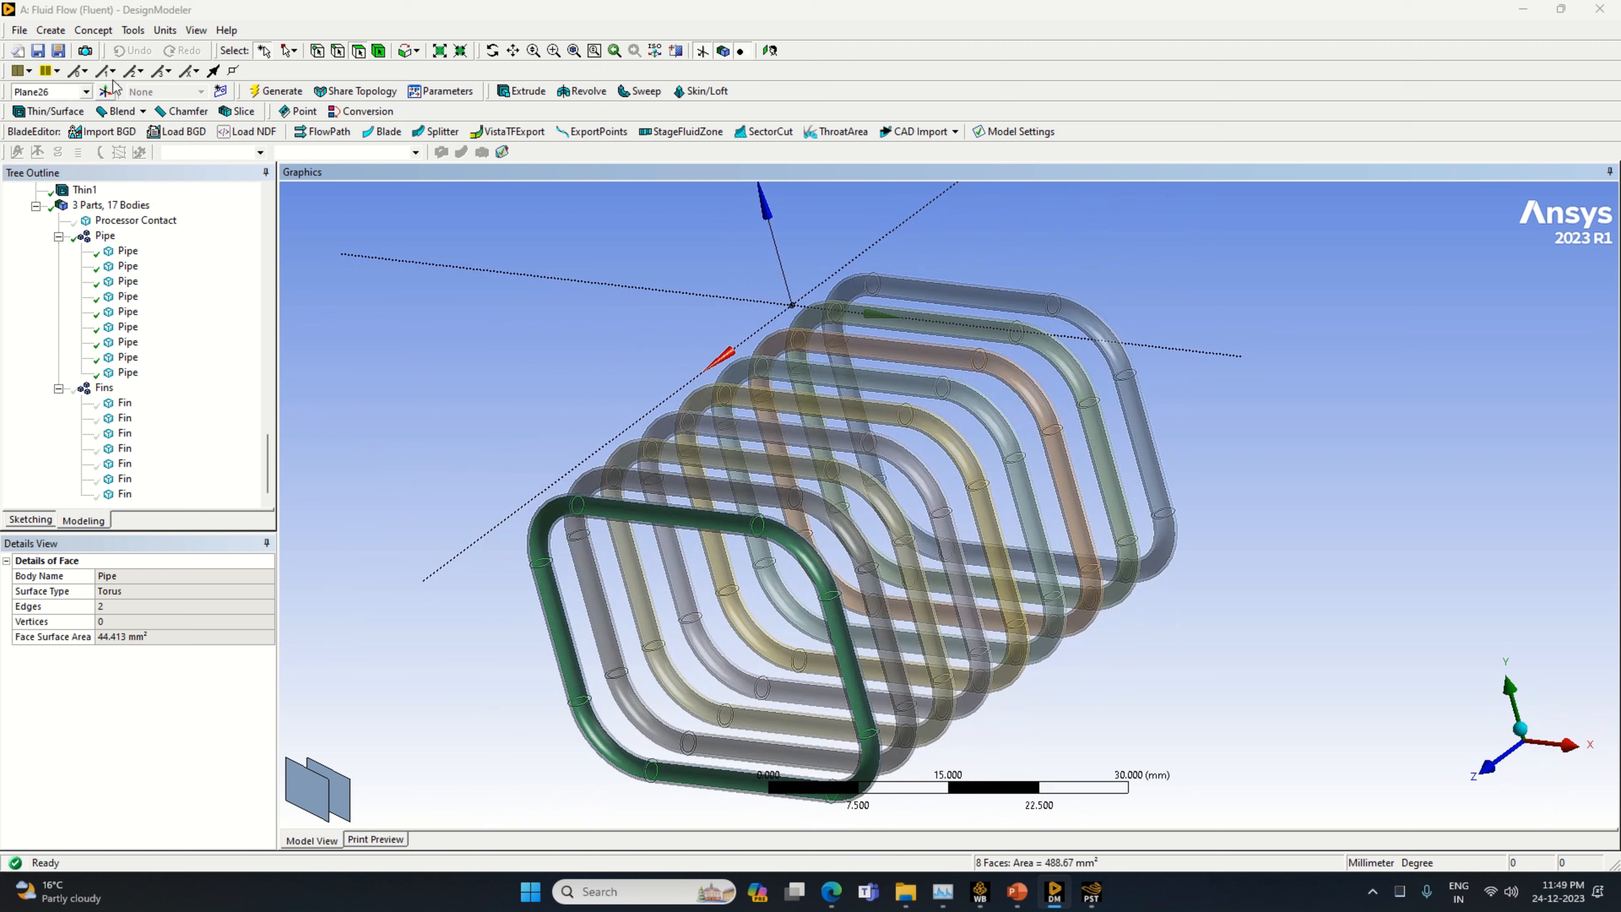
Create a By Cavity Fill feature from the selected inner faces of the end pipe and generate it
left_click(133, 32)
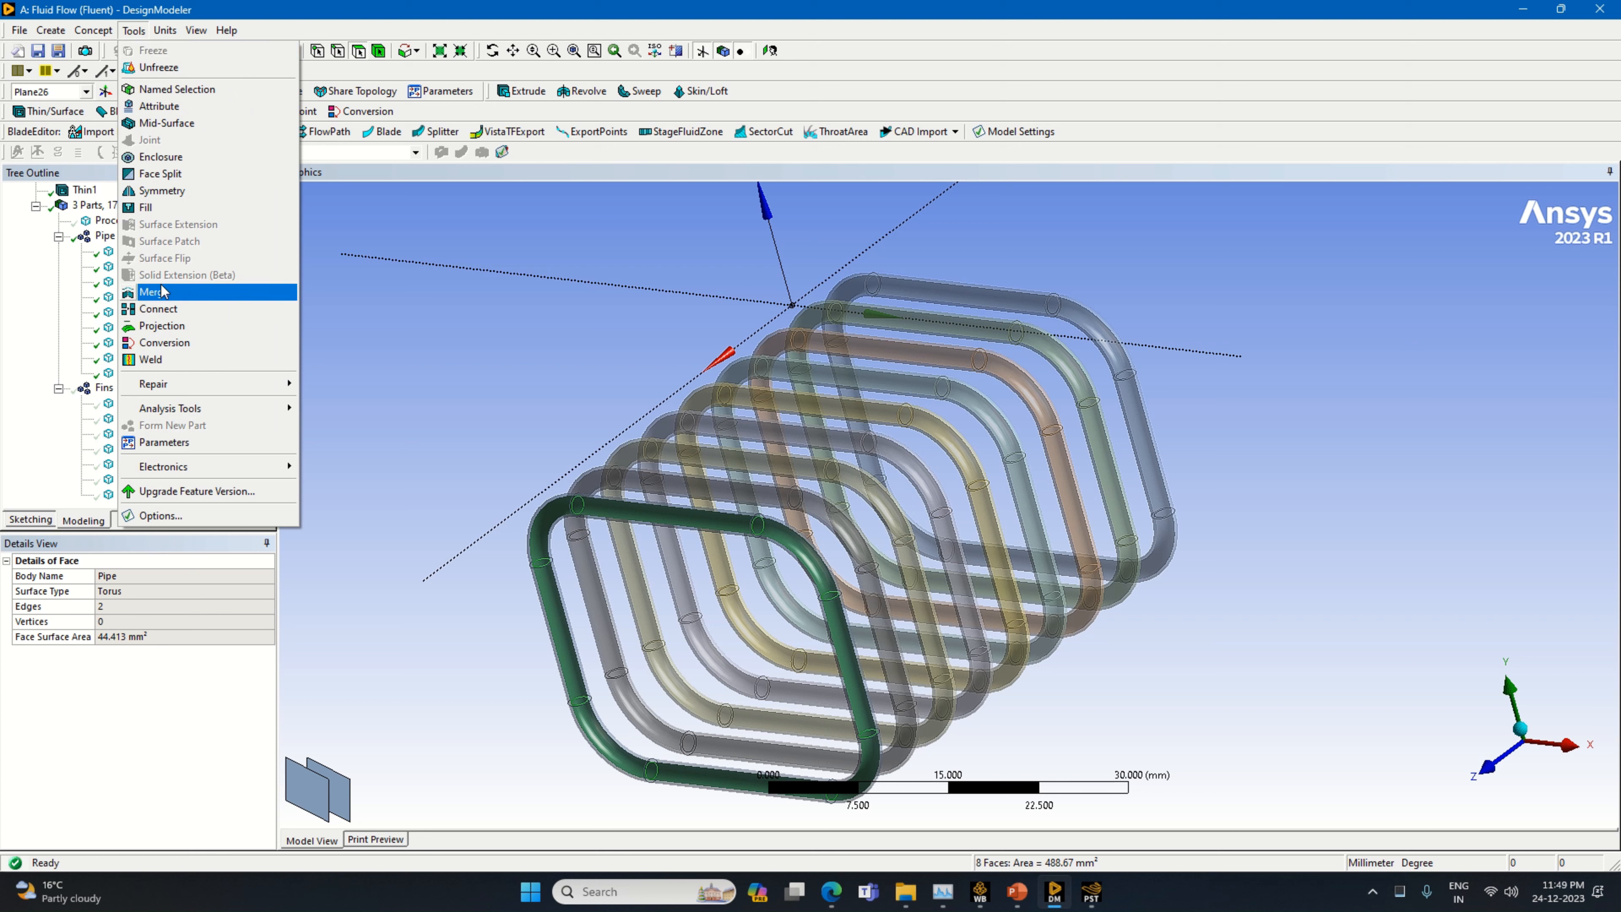
left_click(153, 213)
left_click(120, 607)
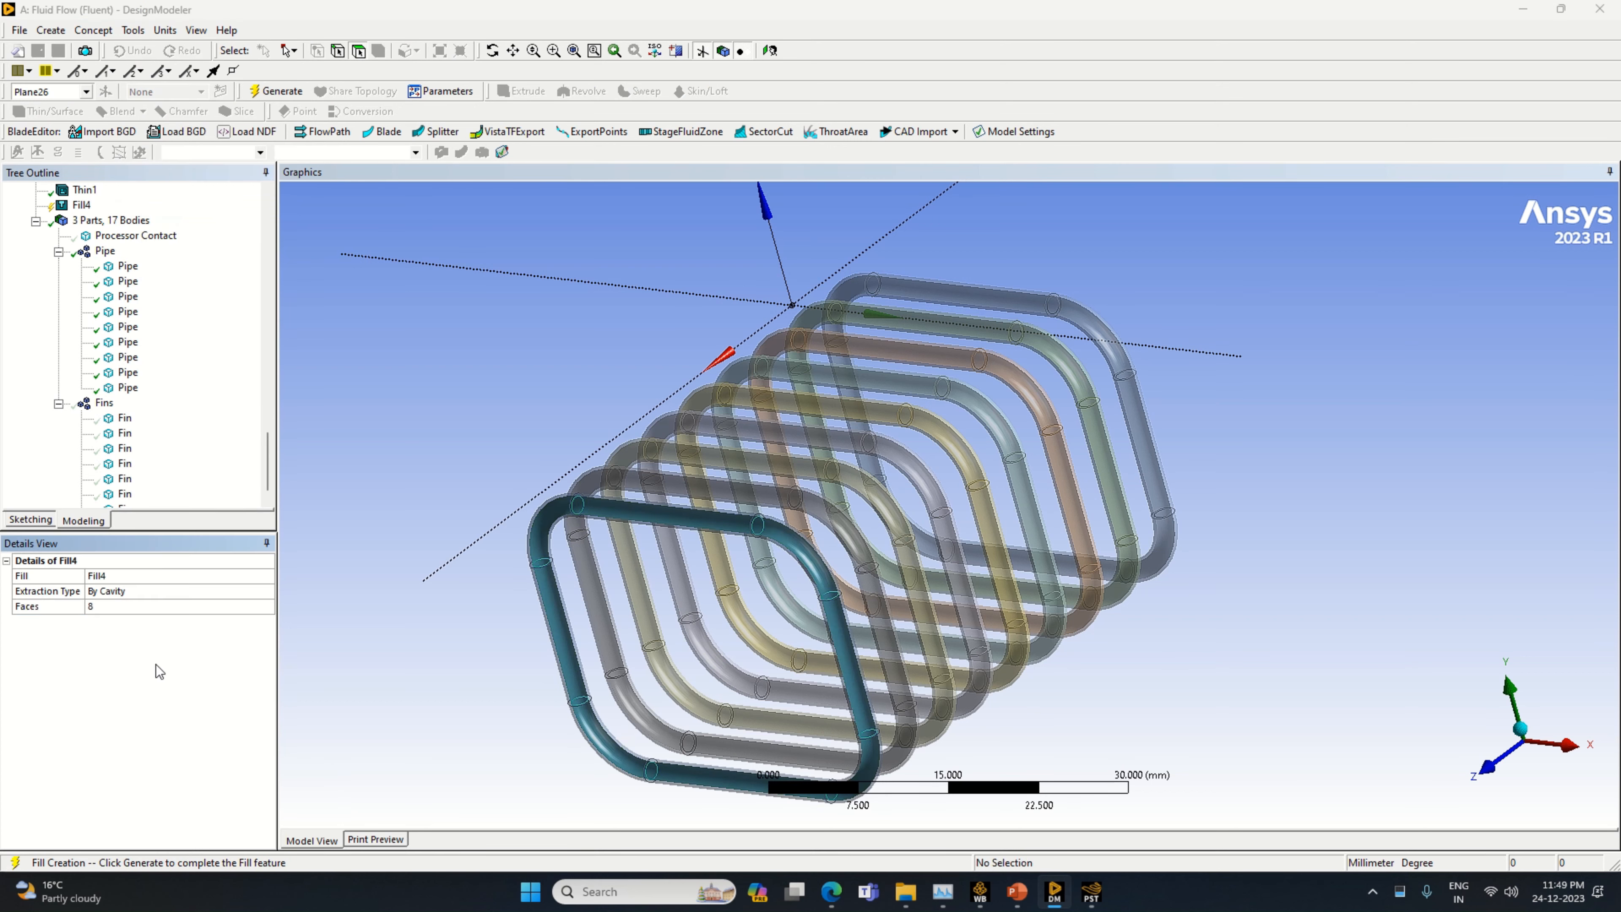
right_click(157, 666)
left_click(208, 675)
Select the new Solid body outside the Pipe and Fins parts and examine it from several angles
middle_click_drag(442, 713, 409, 730)
scroll(146, 452, "down", 1)
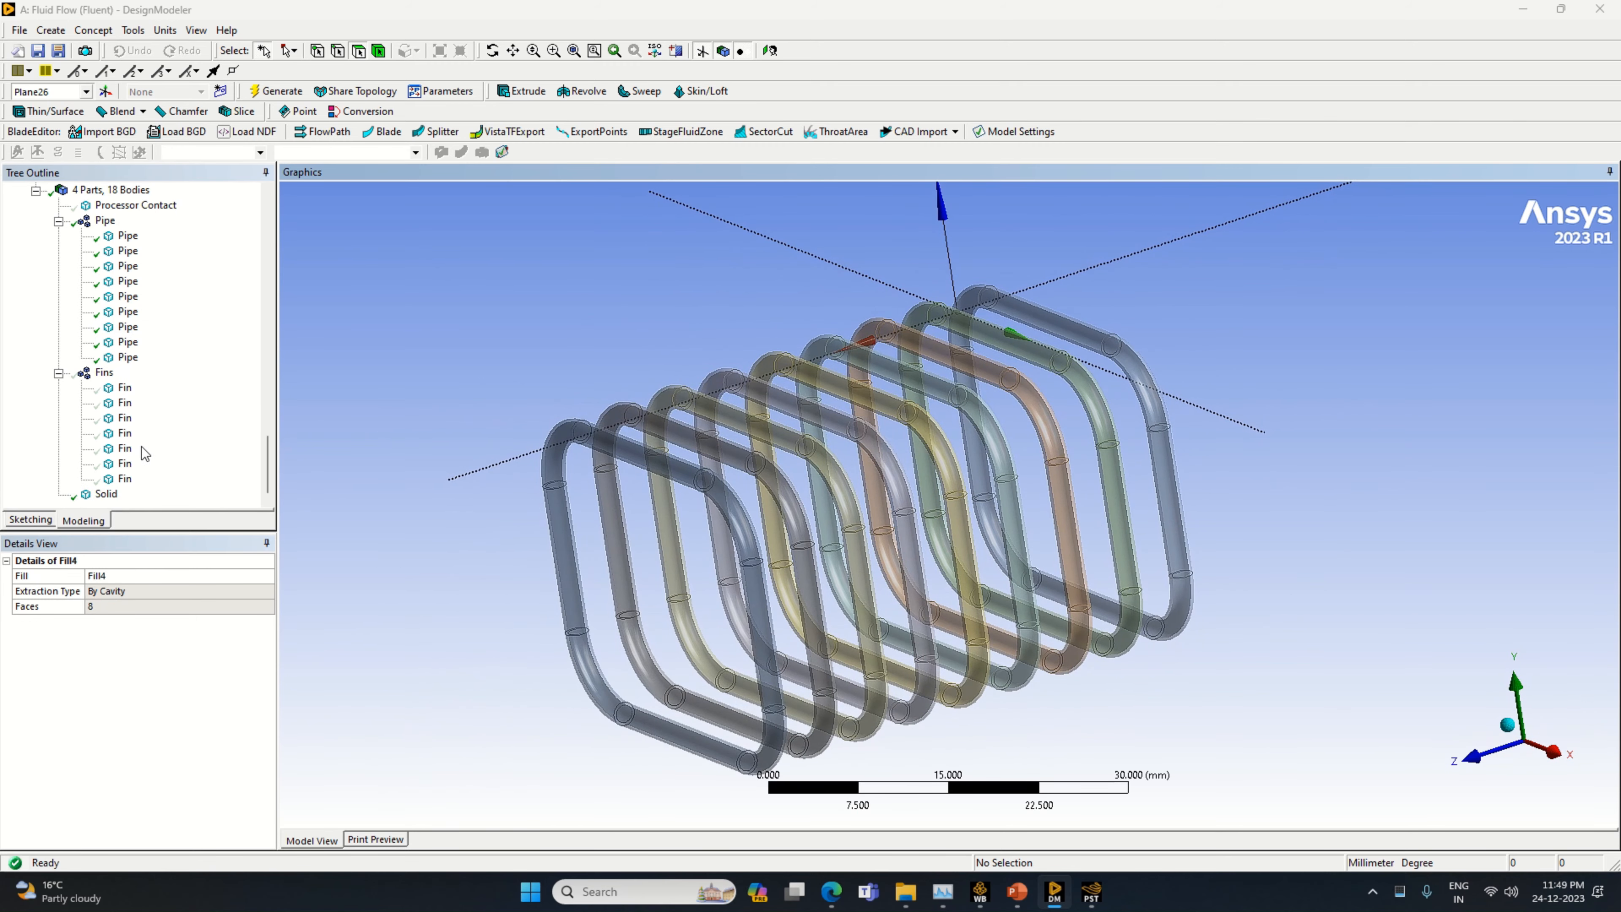
left_click(106, 497)
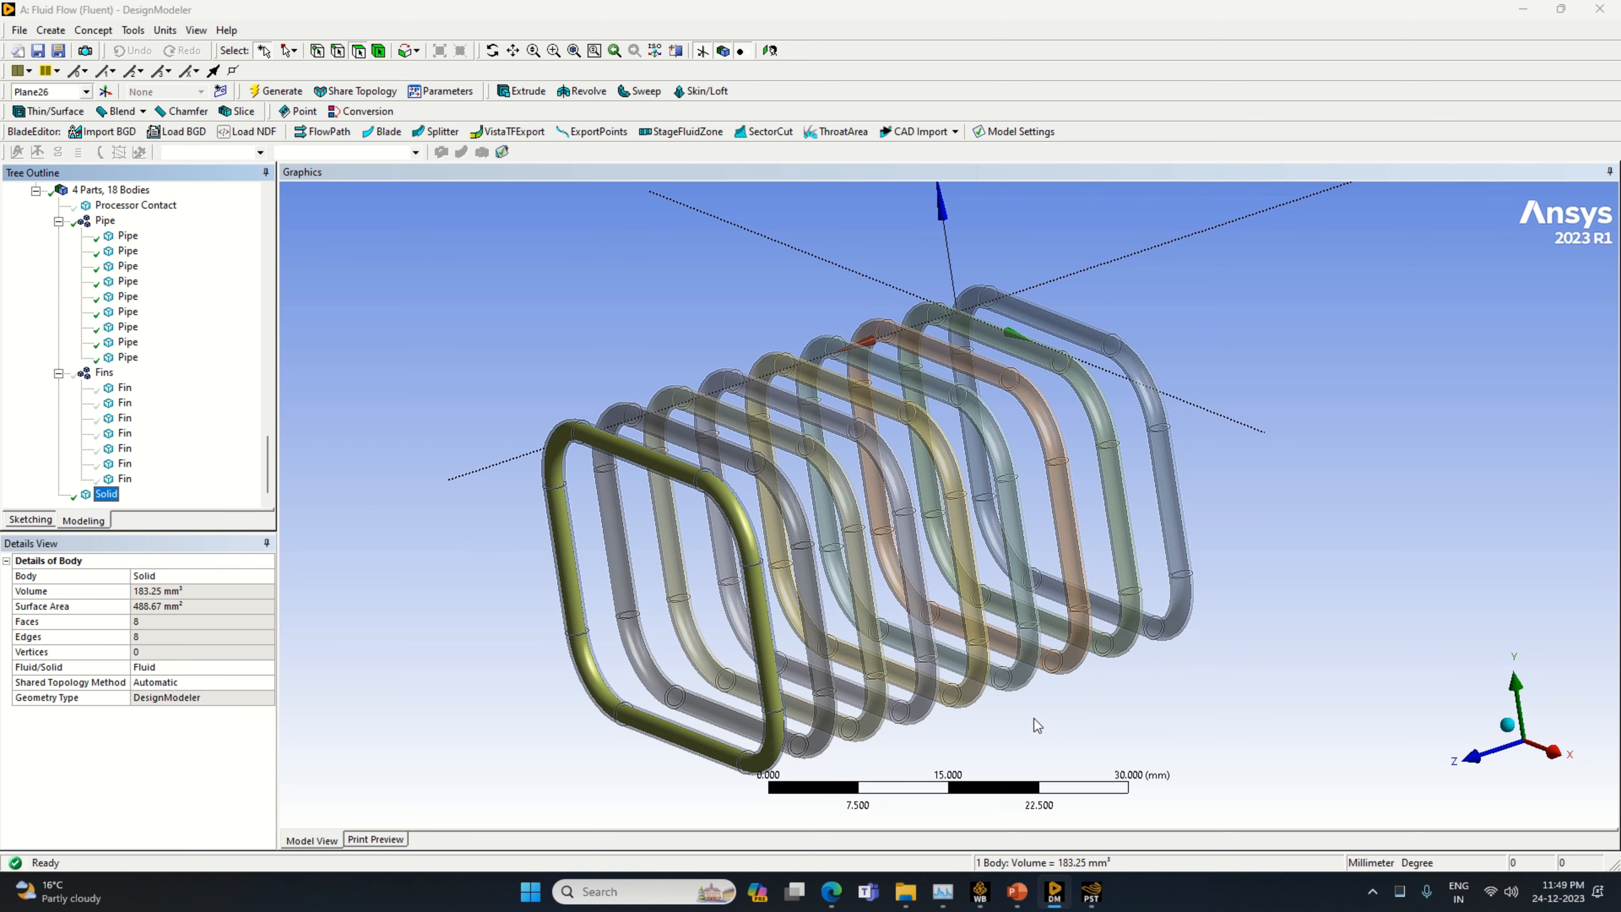
middle_click_drag(1037, 725, 917, 696)
scroll(1267, 607, "up", 2)
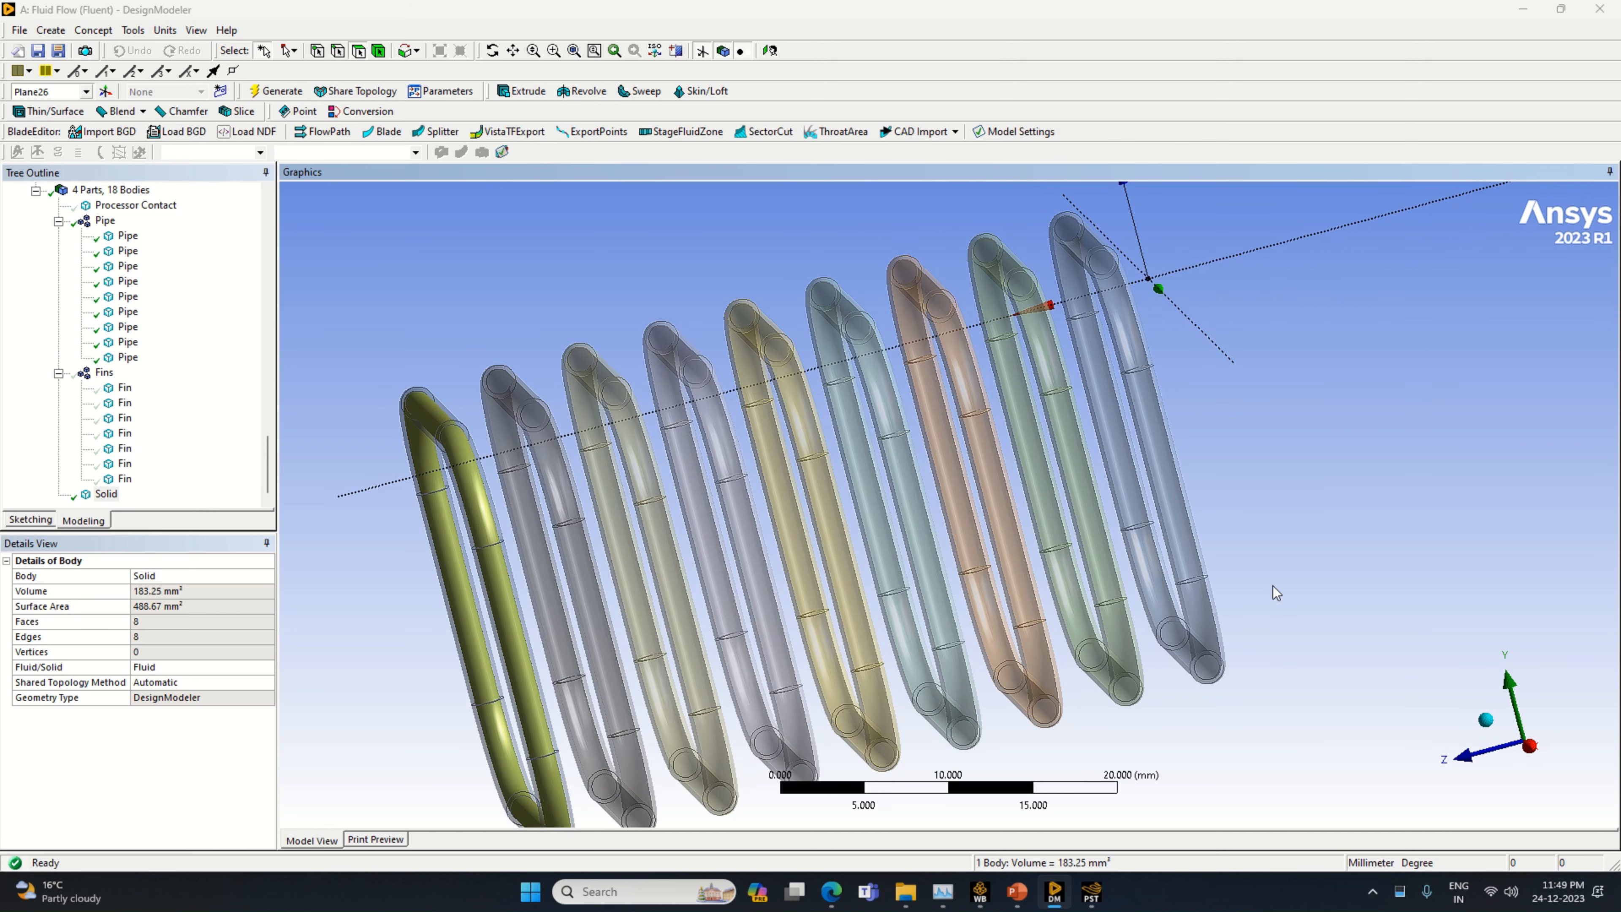
scroll(1251, 616, "down", 1)
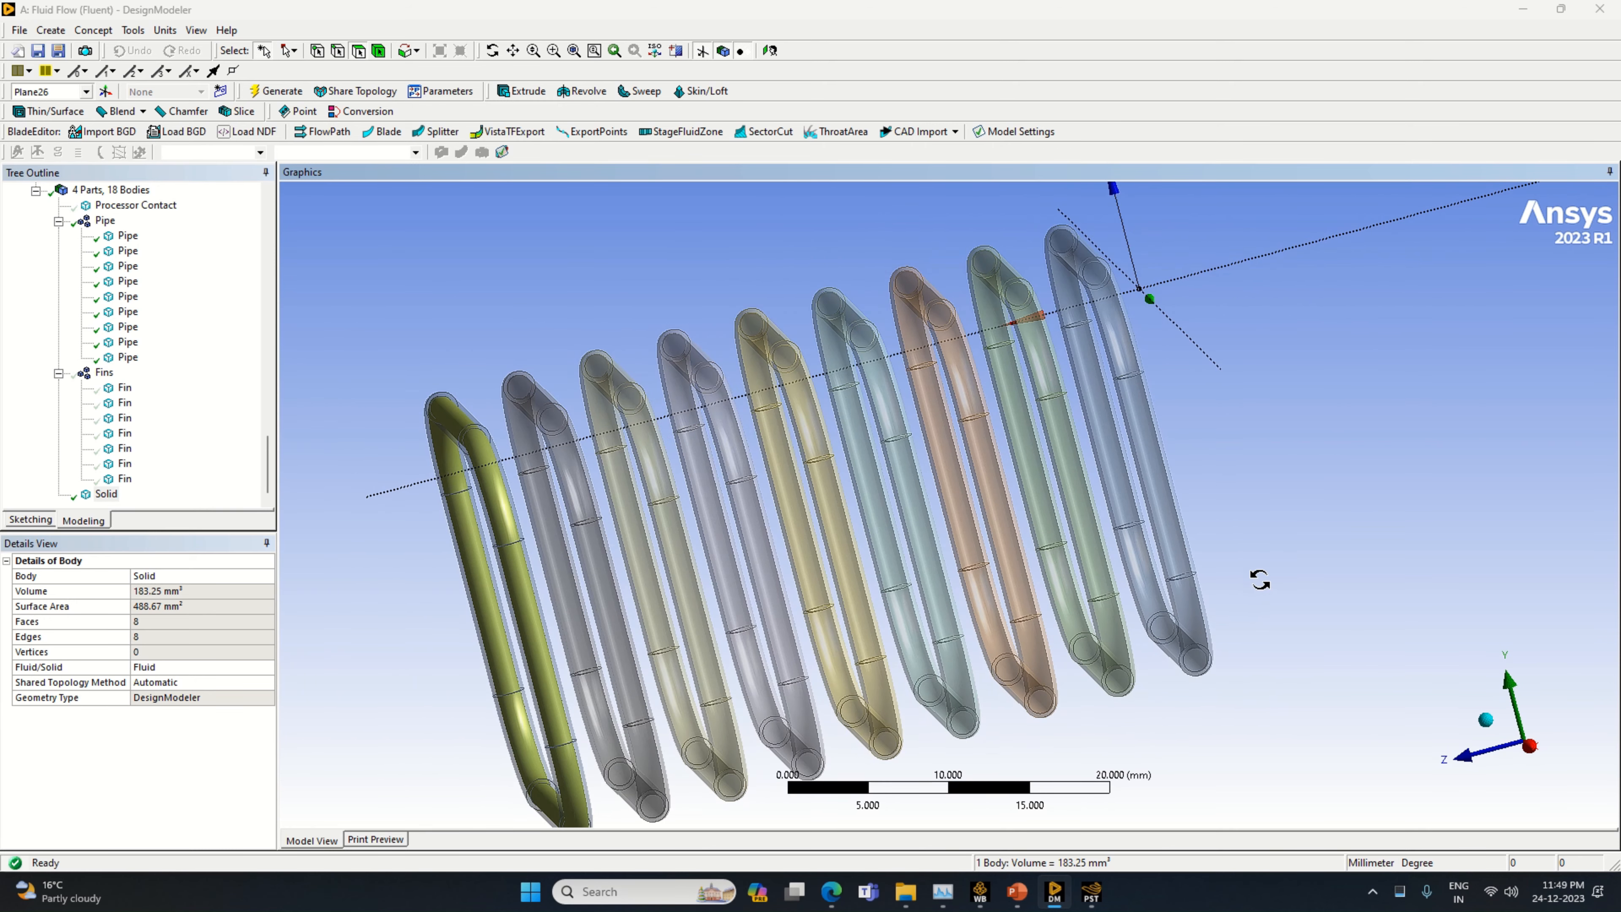
middle_click_drag(1259, 579, 1259, 572)
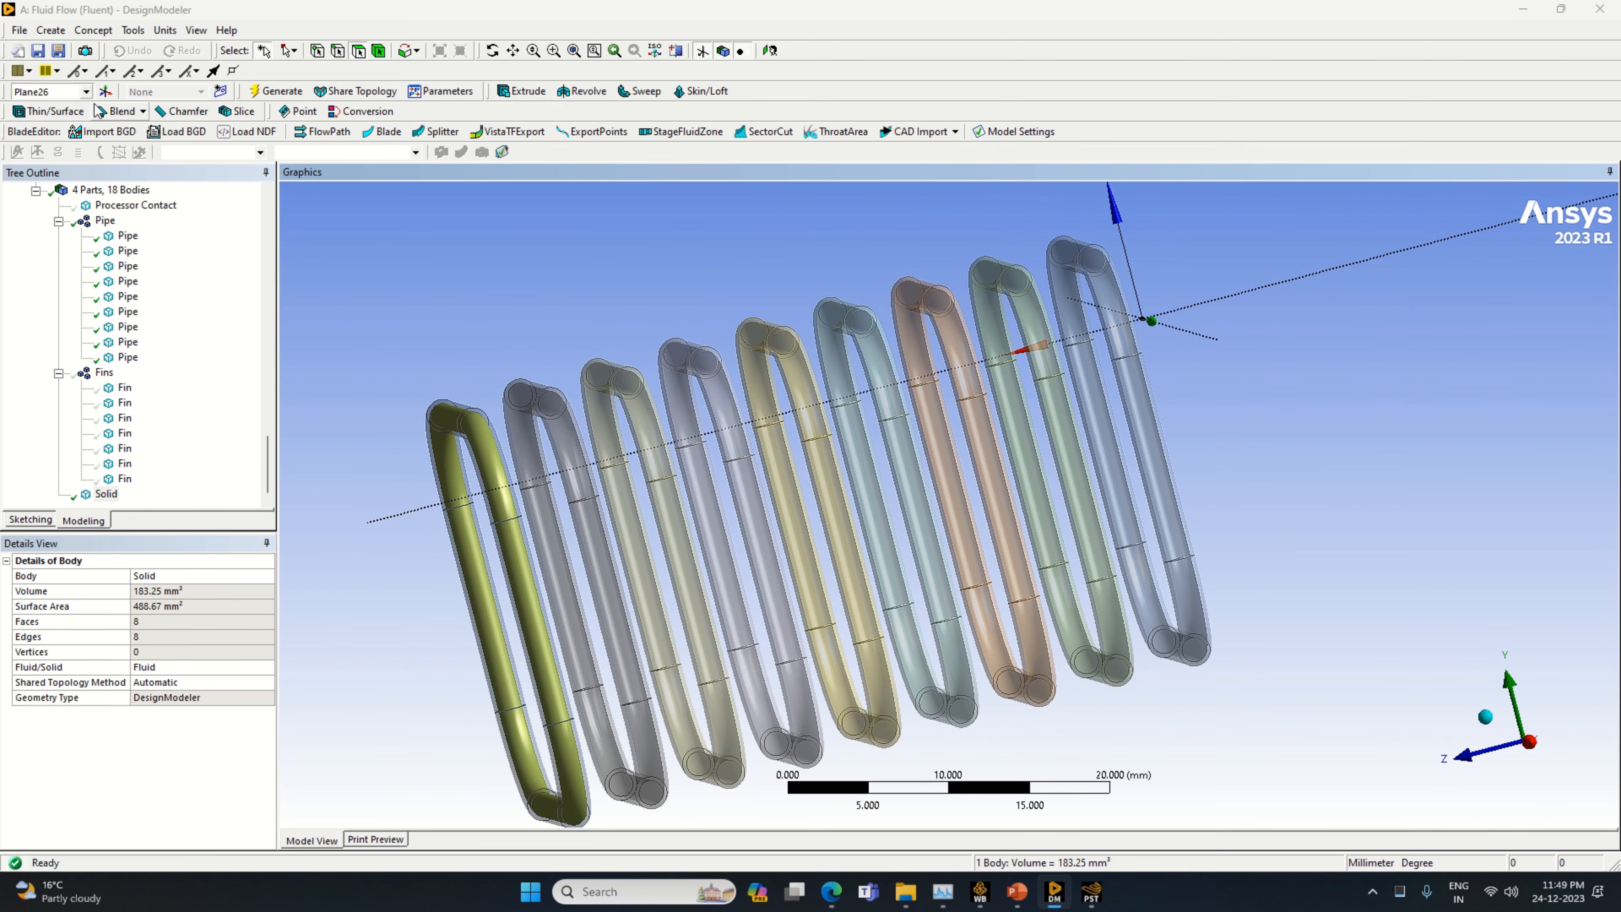
Start another By Cavity fill and select the opposite end pipe's inner faces along one side: lower bend, straight section and upper bend
left_click(131, 32)
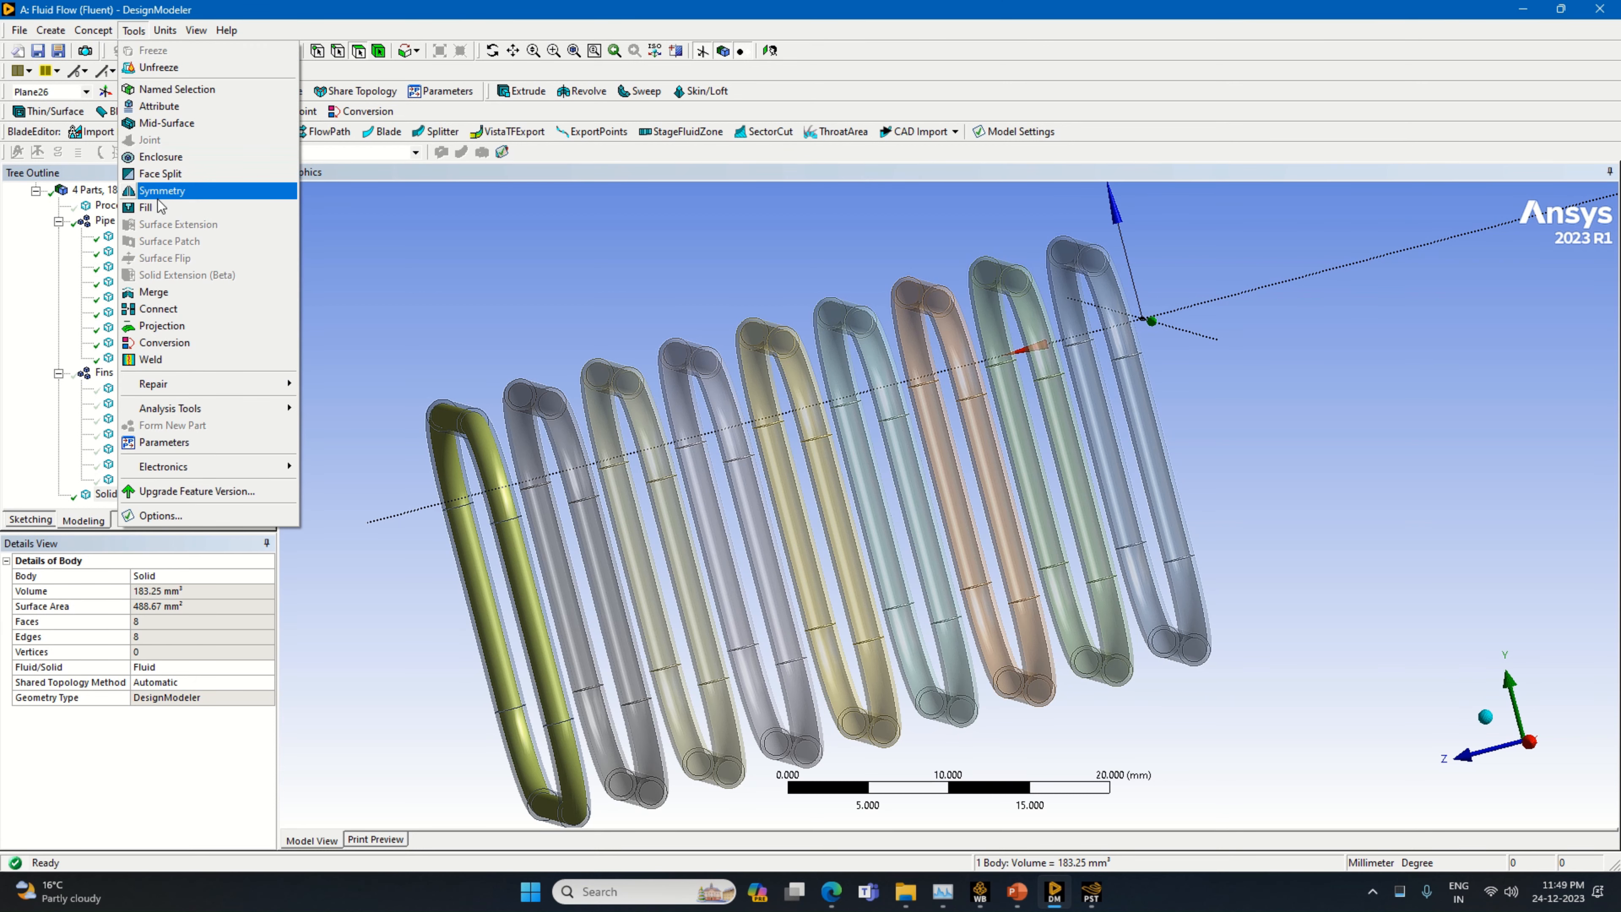
left_click(147, 208)
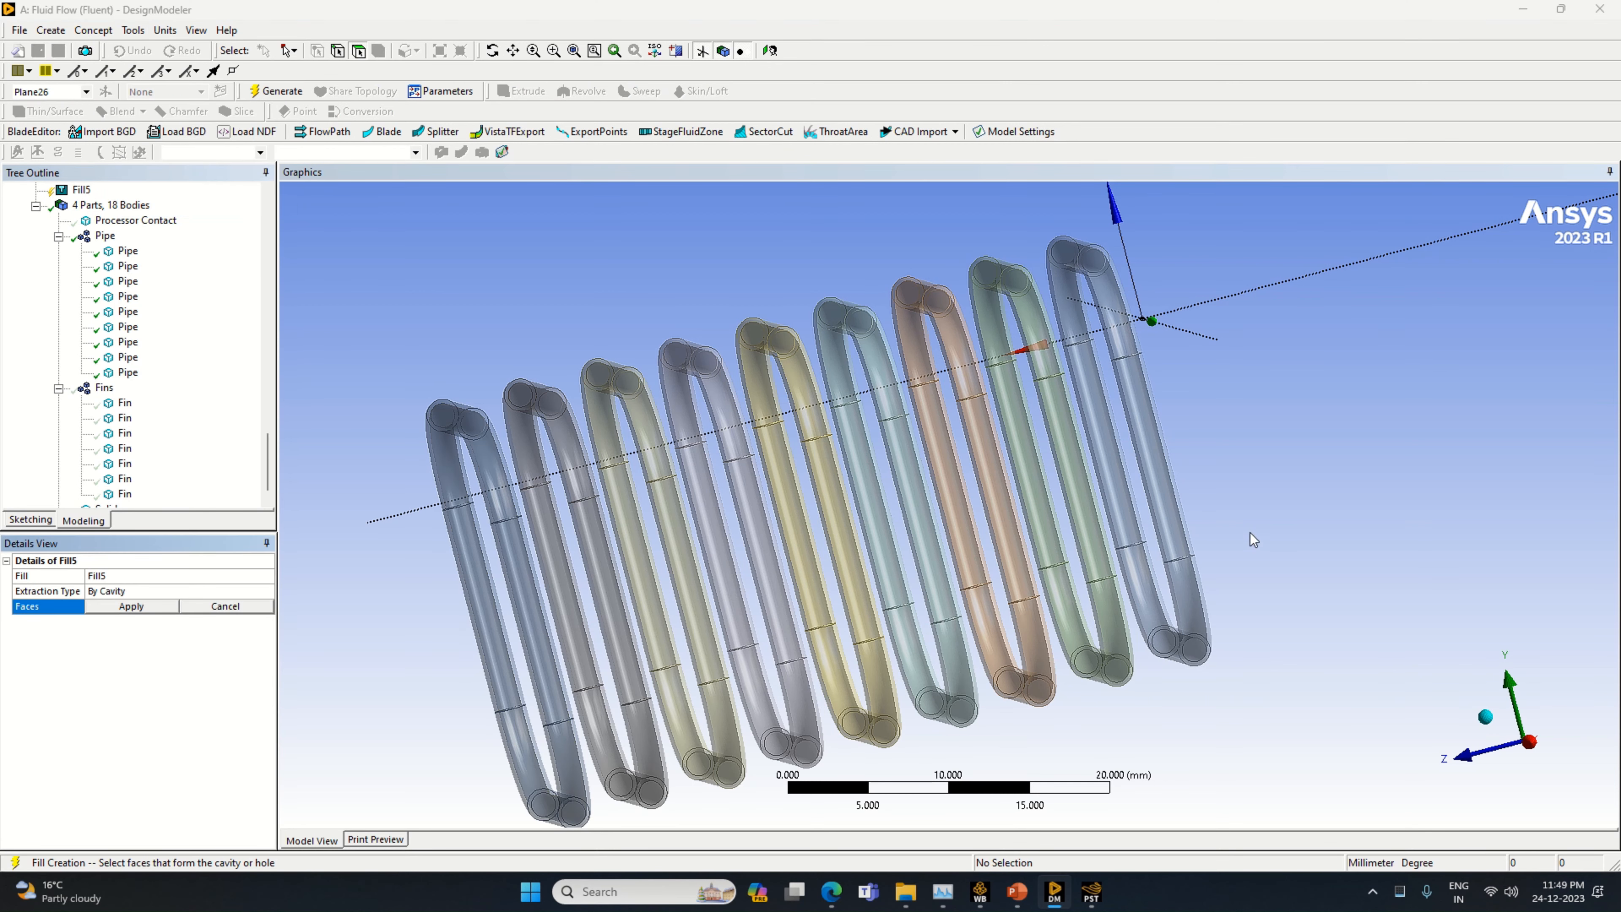
left_click(1173, 518)
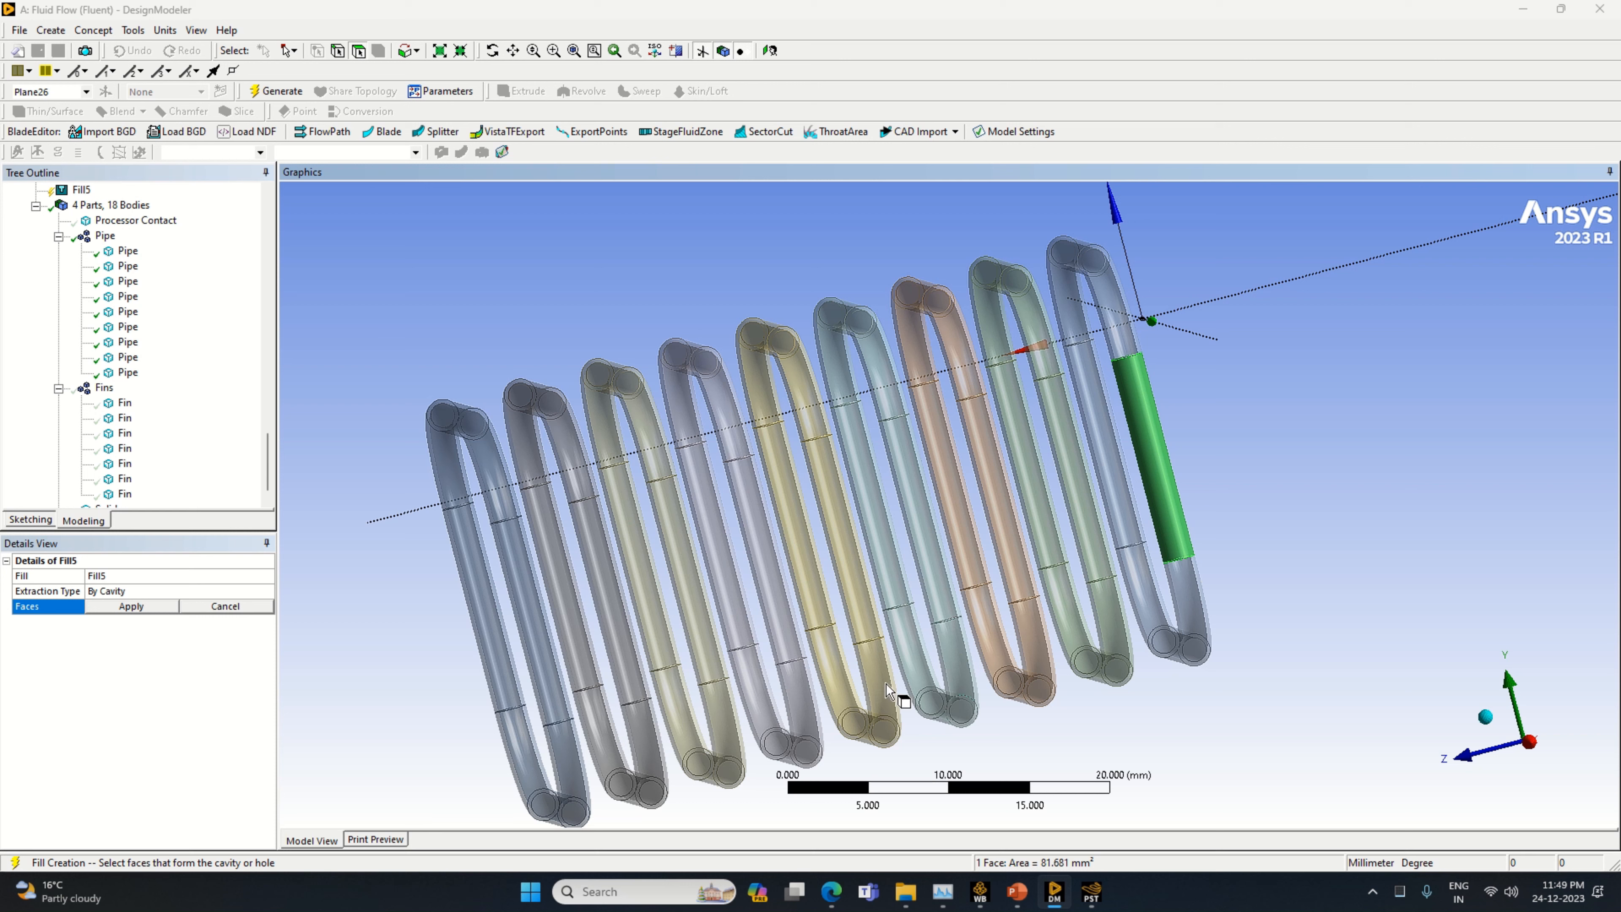
left_click(1262, 598)
left_click(1202, 607)
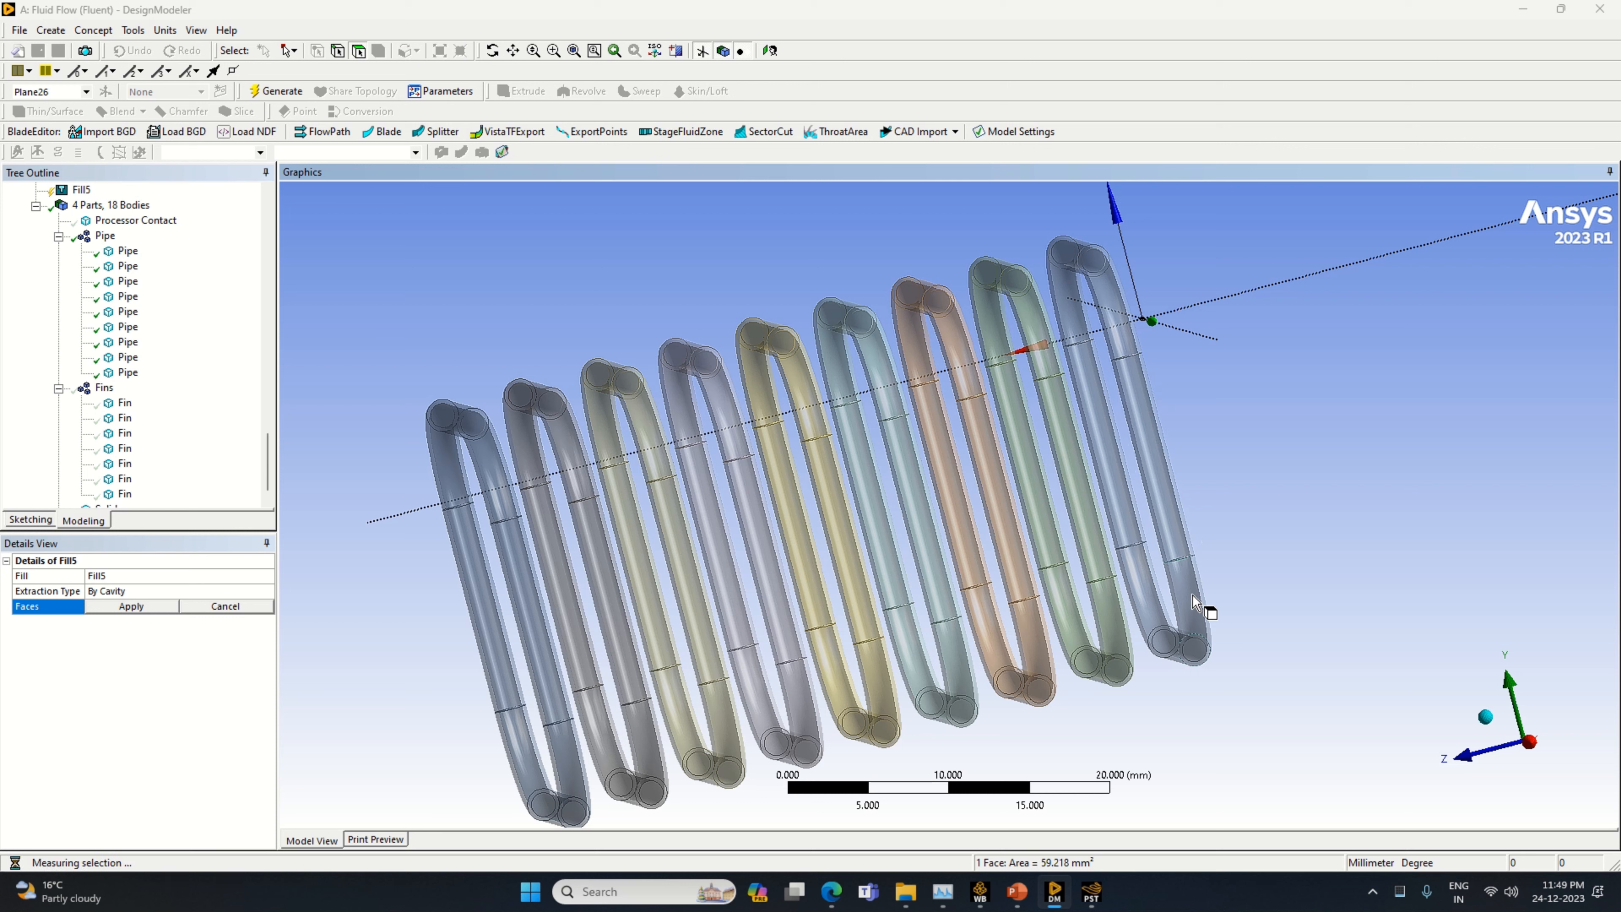
left_click(341, 788)
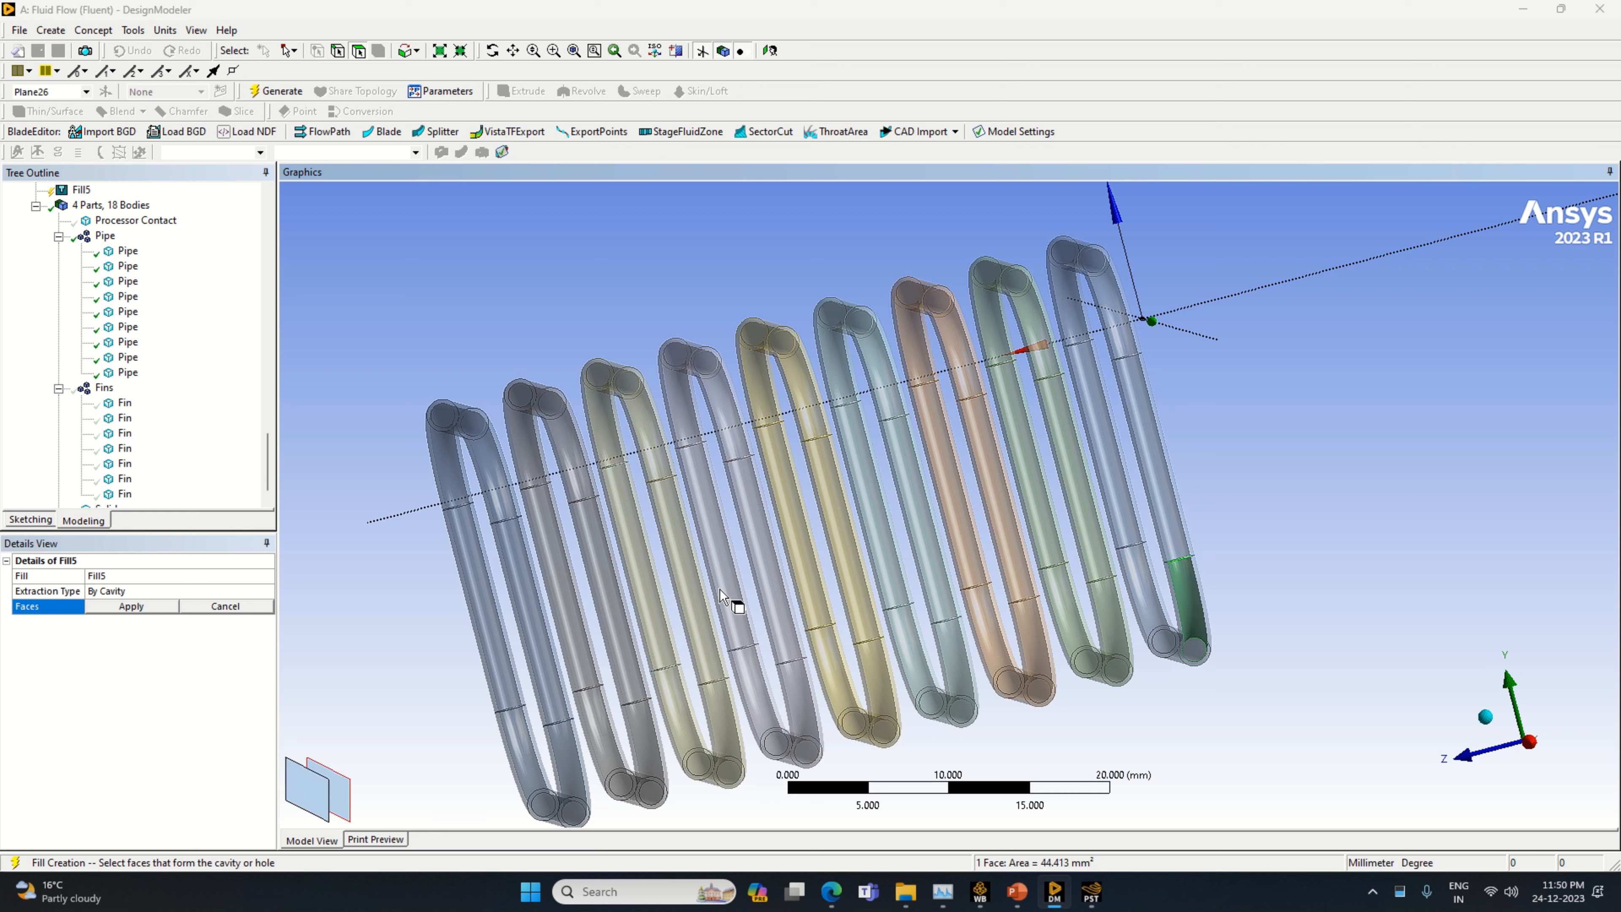
left_click(1173, 523, "ctrl")
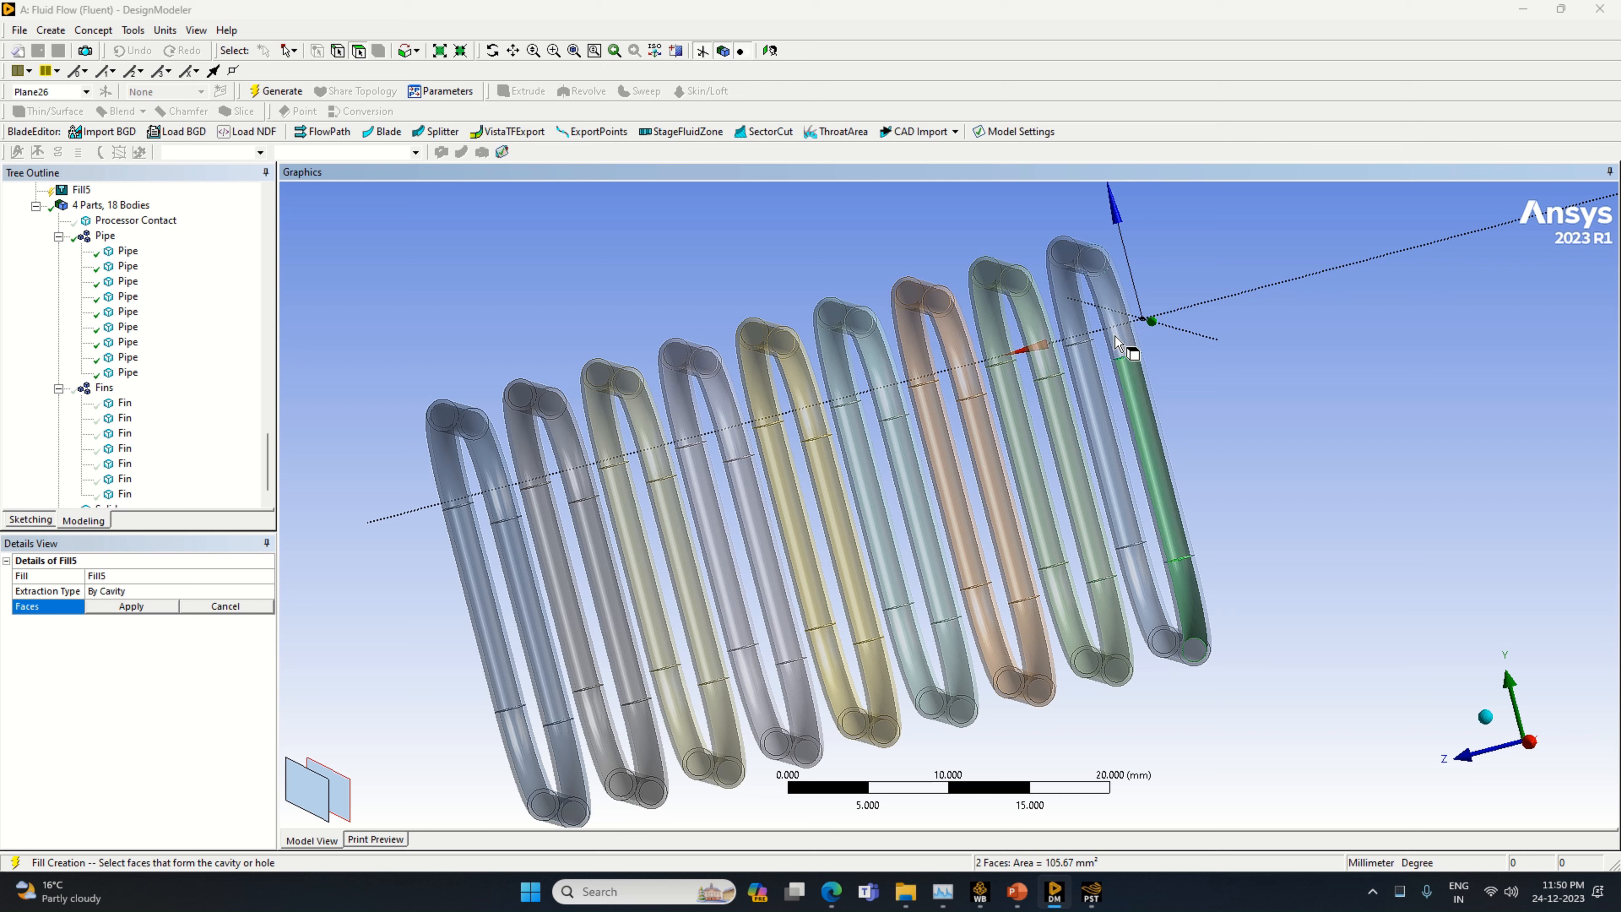
left_click(1133, 348, "ctrl")
left_click(353, 792)
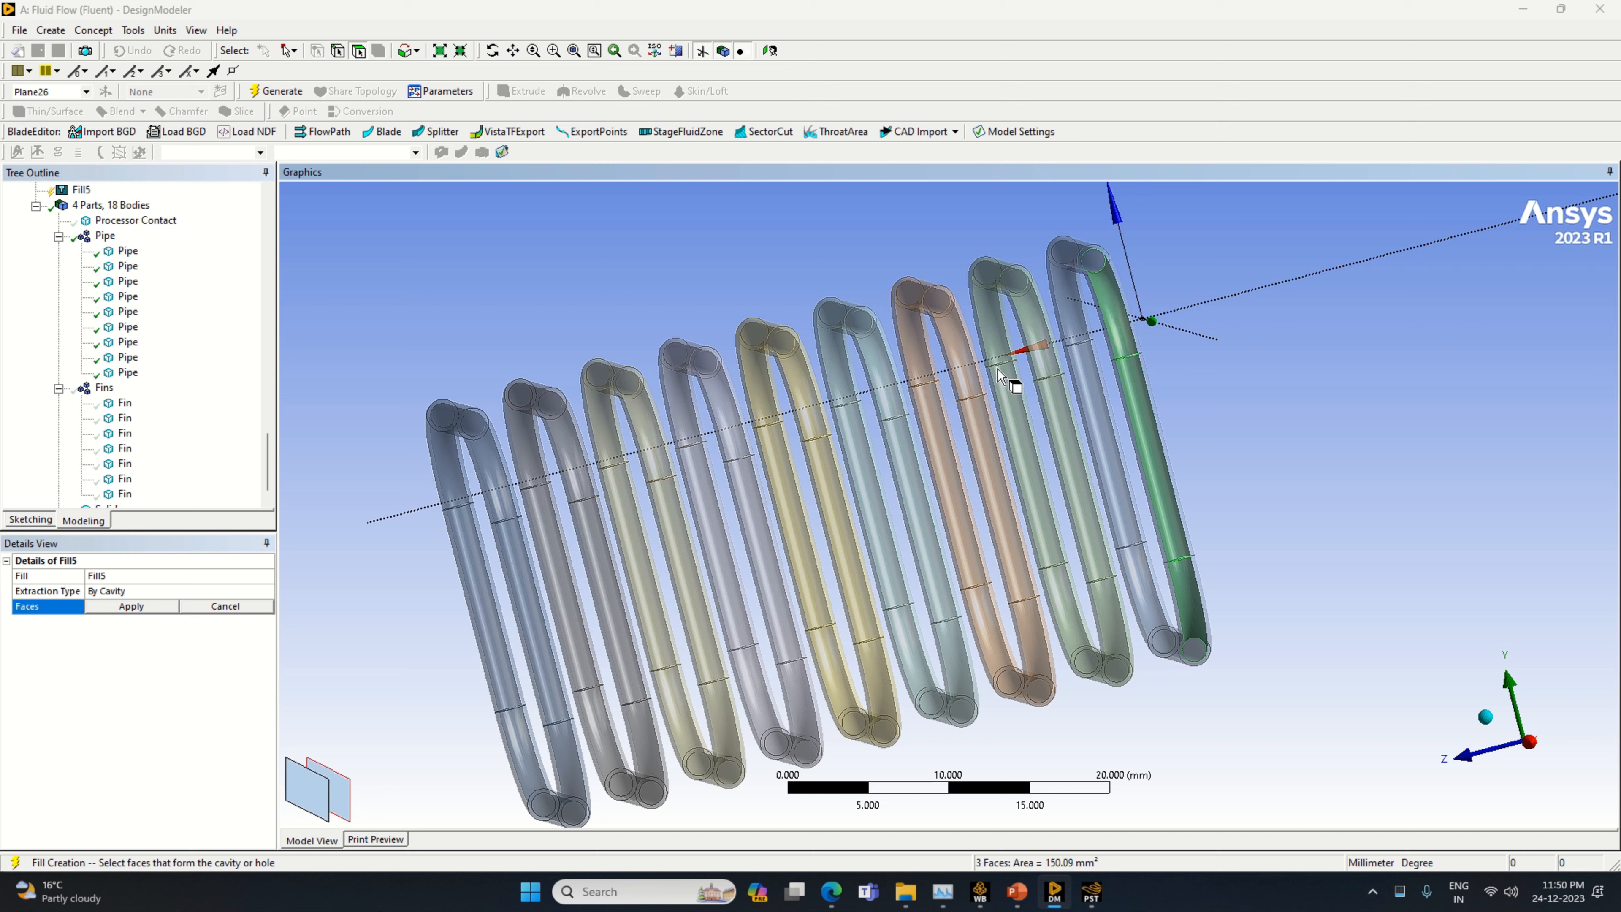
Add the inner faces of the same pipe's other side: its upper bend, straight section and lower bend
left_click(1069, 253, "ctrl")
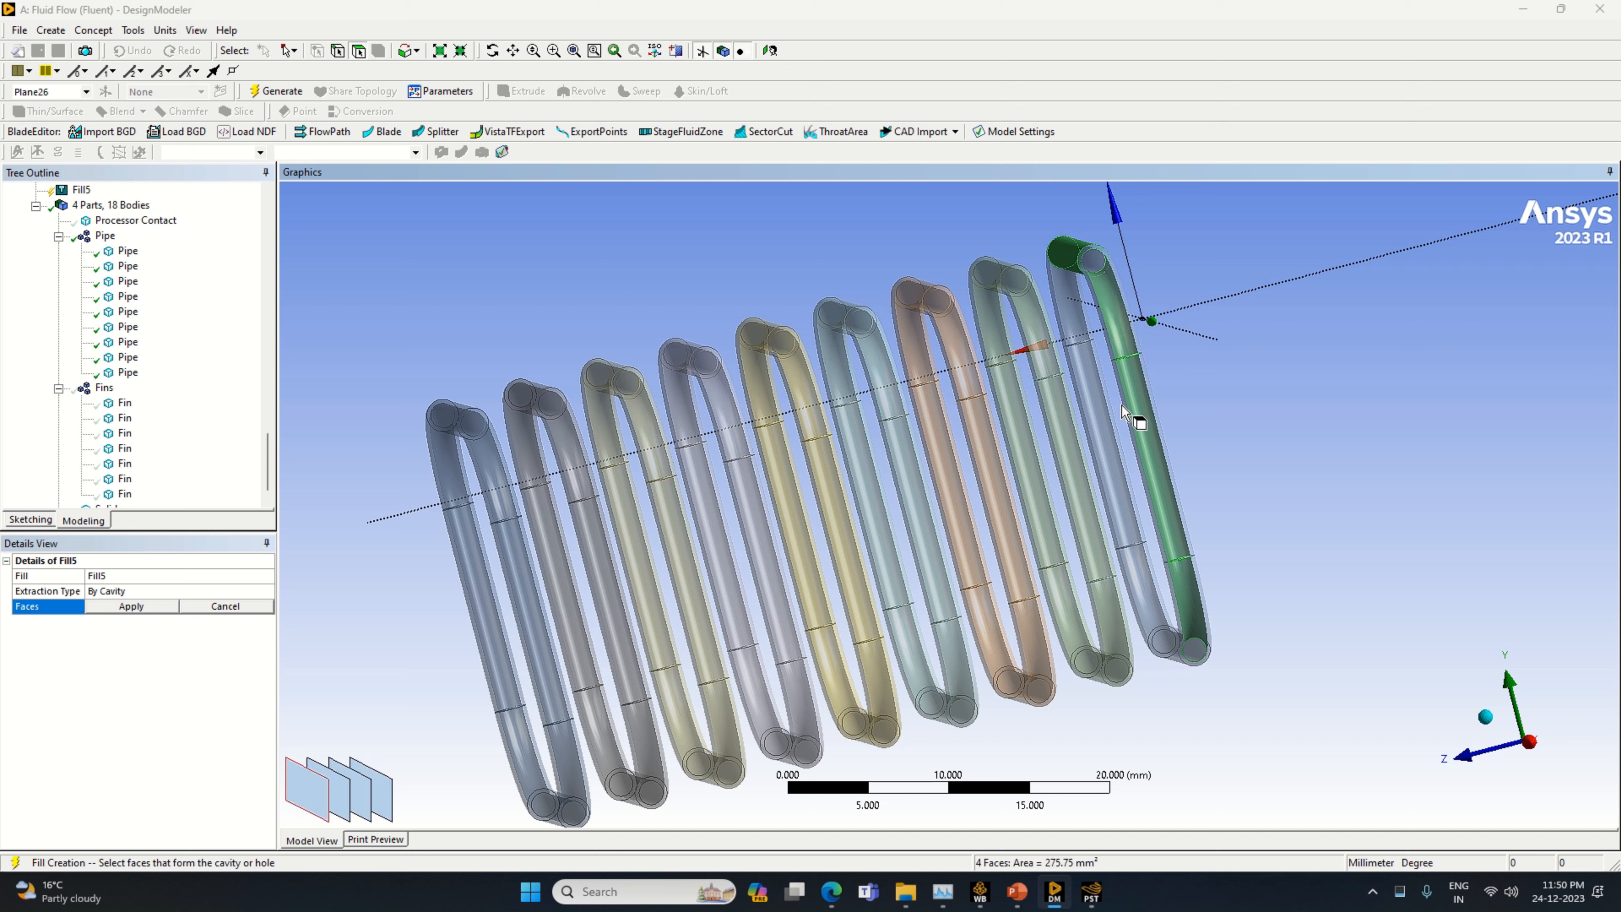
left_click(1076, 263, "ctrl")
left_click(1085, 323, "ctrl")
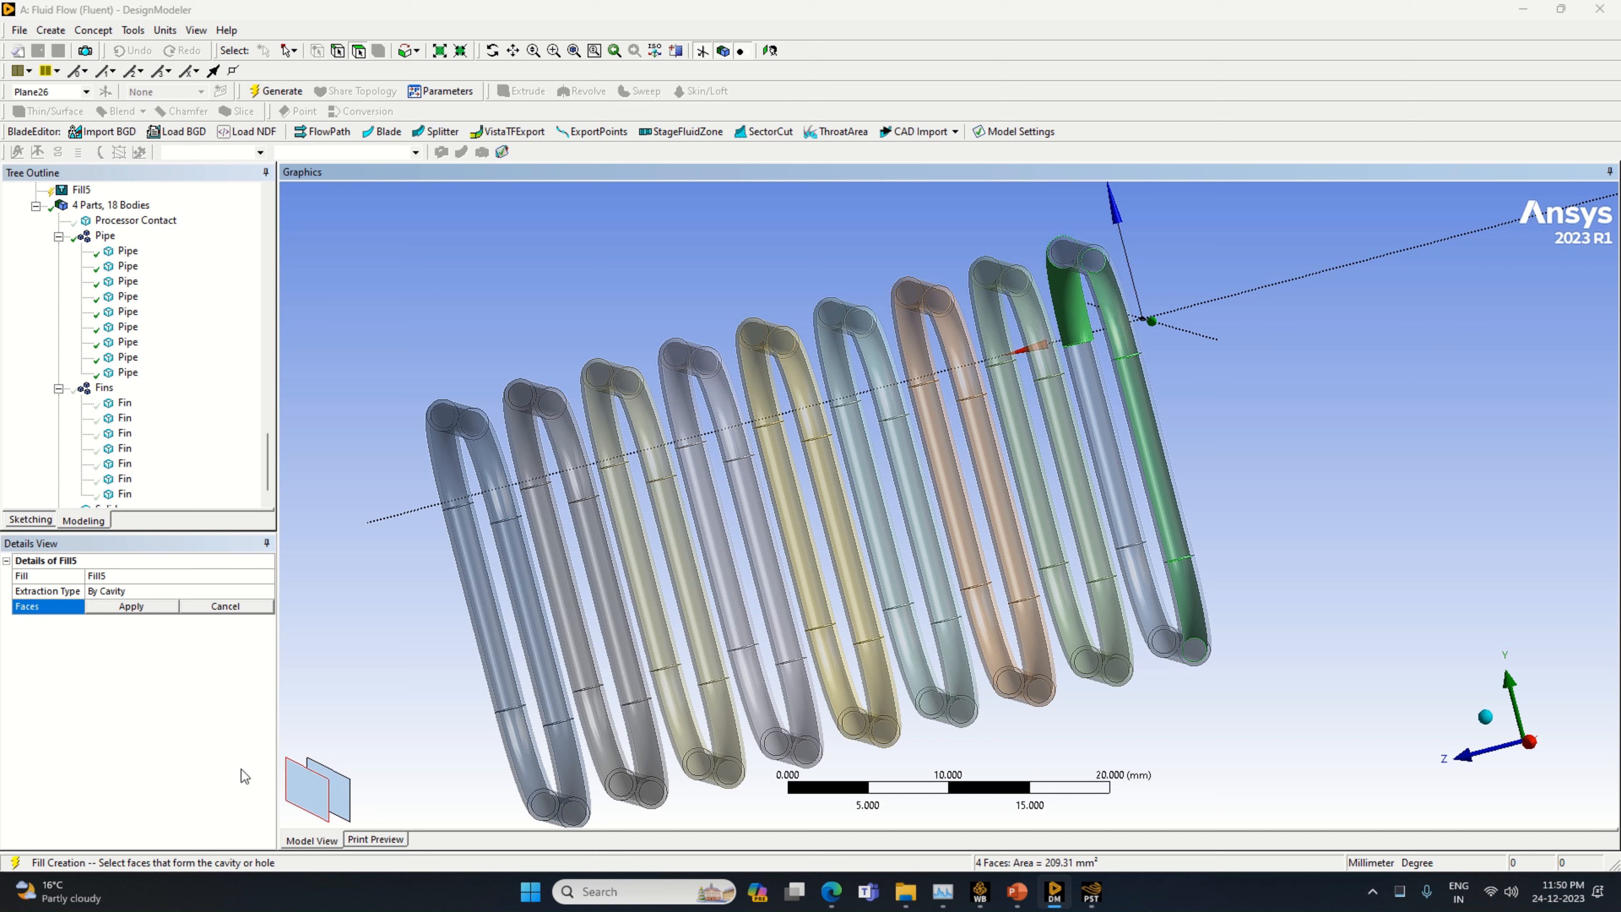
left_click(338, 810)
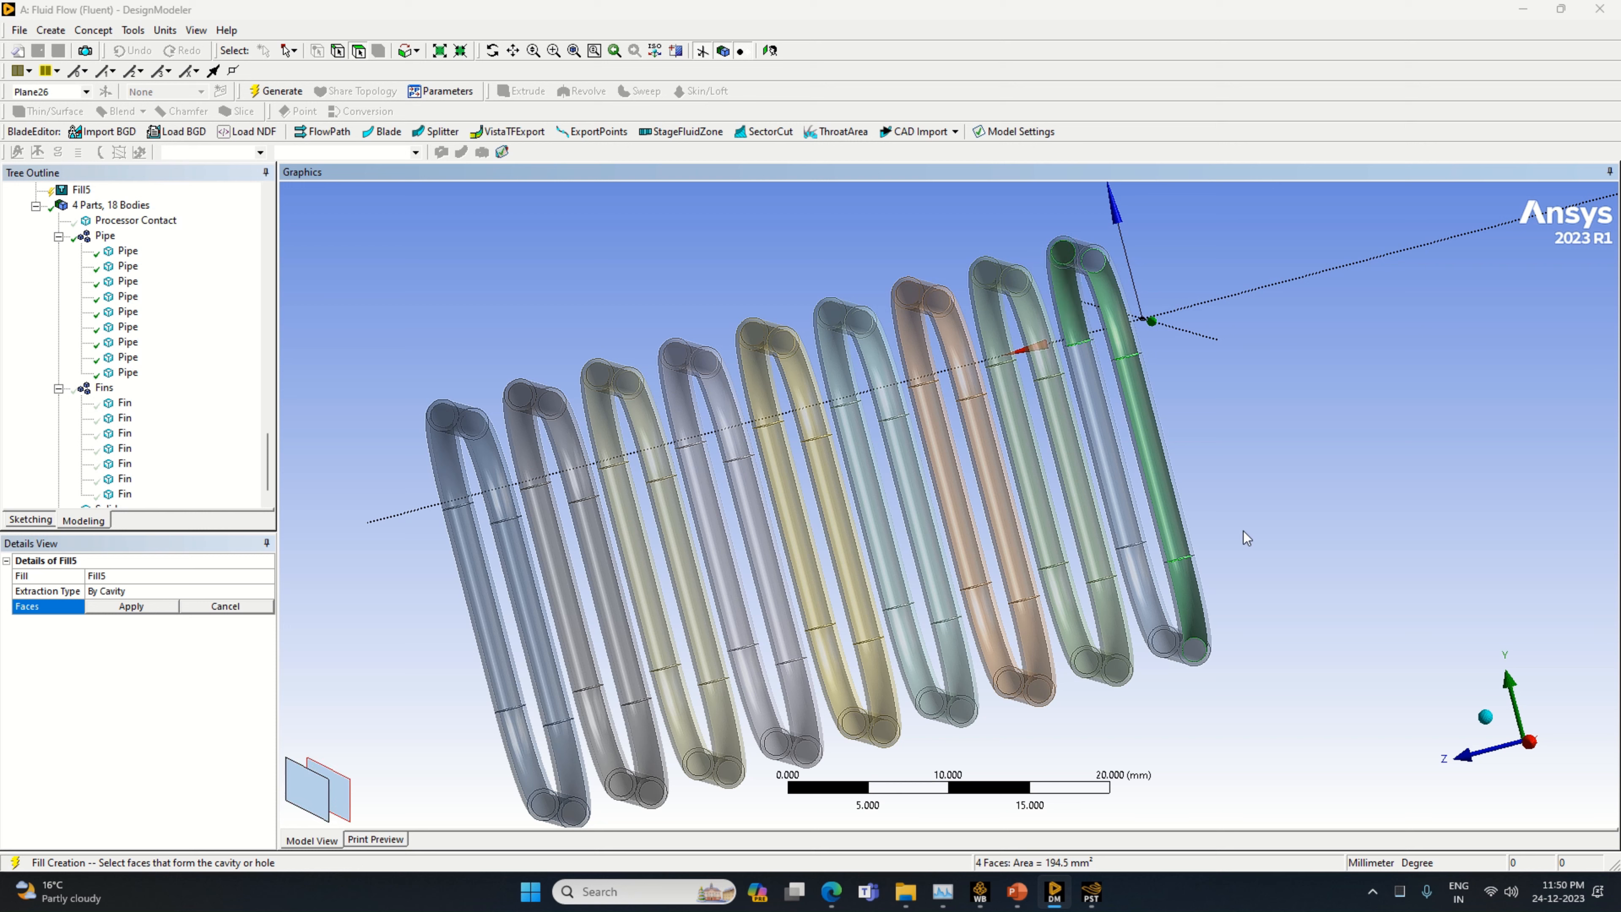
left_click(1116, 445, "ctrl")
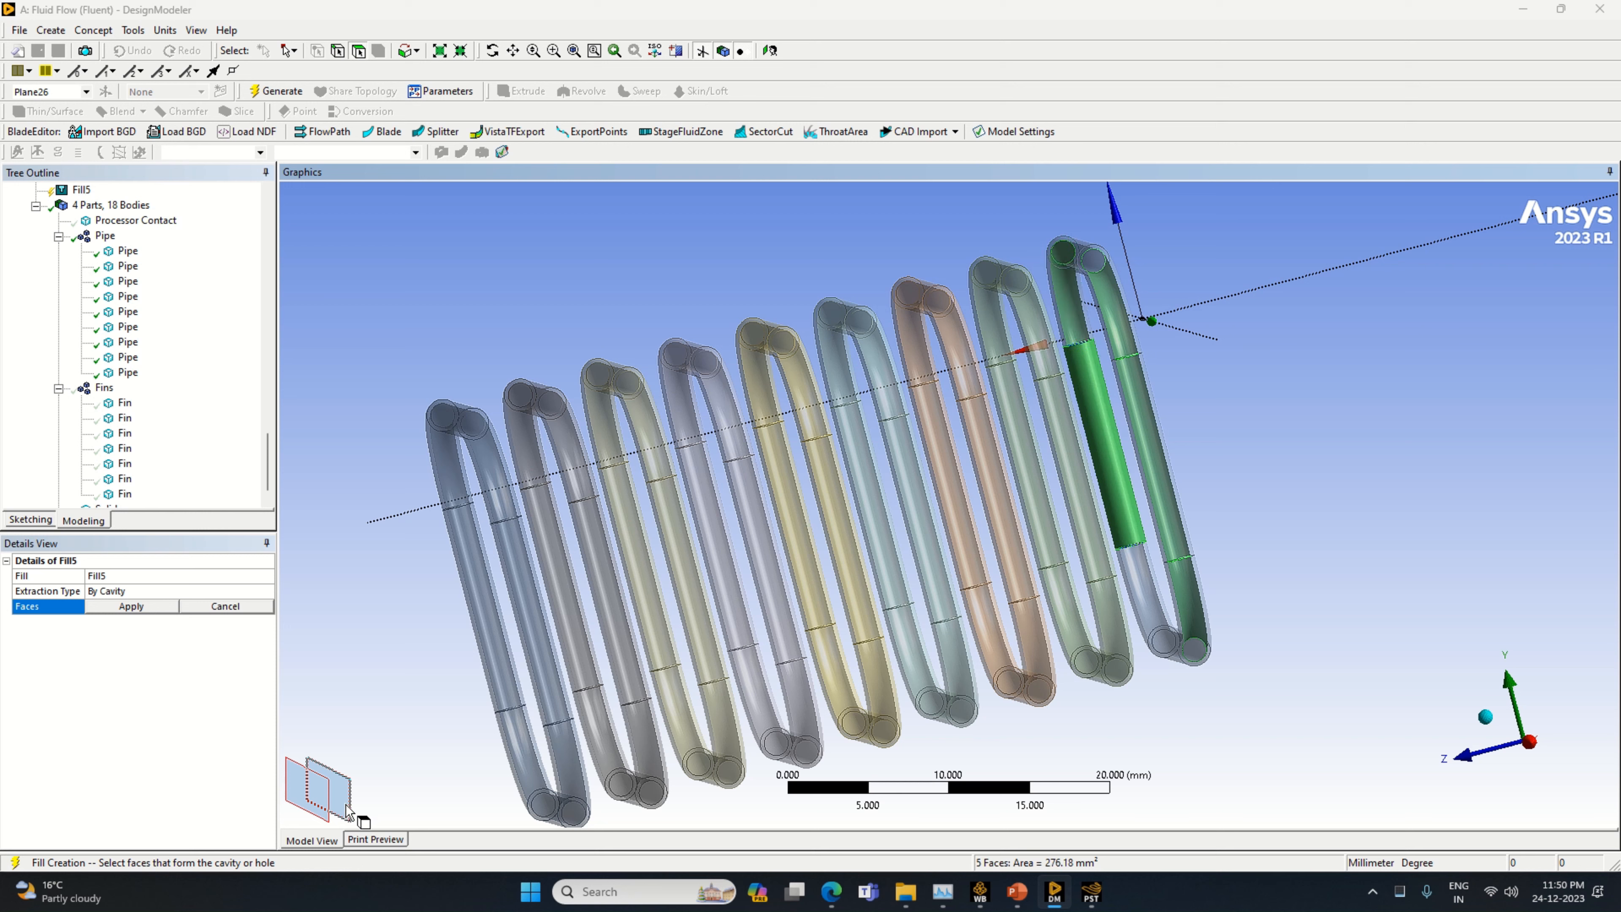
left_click(311, 805, "ctrl")
left_click(1160, 616, "ctrl")
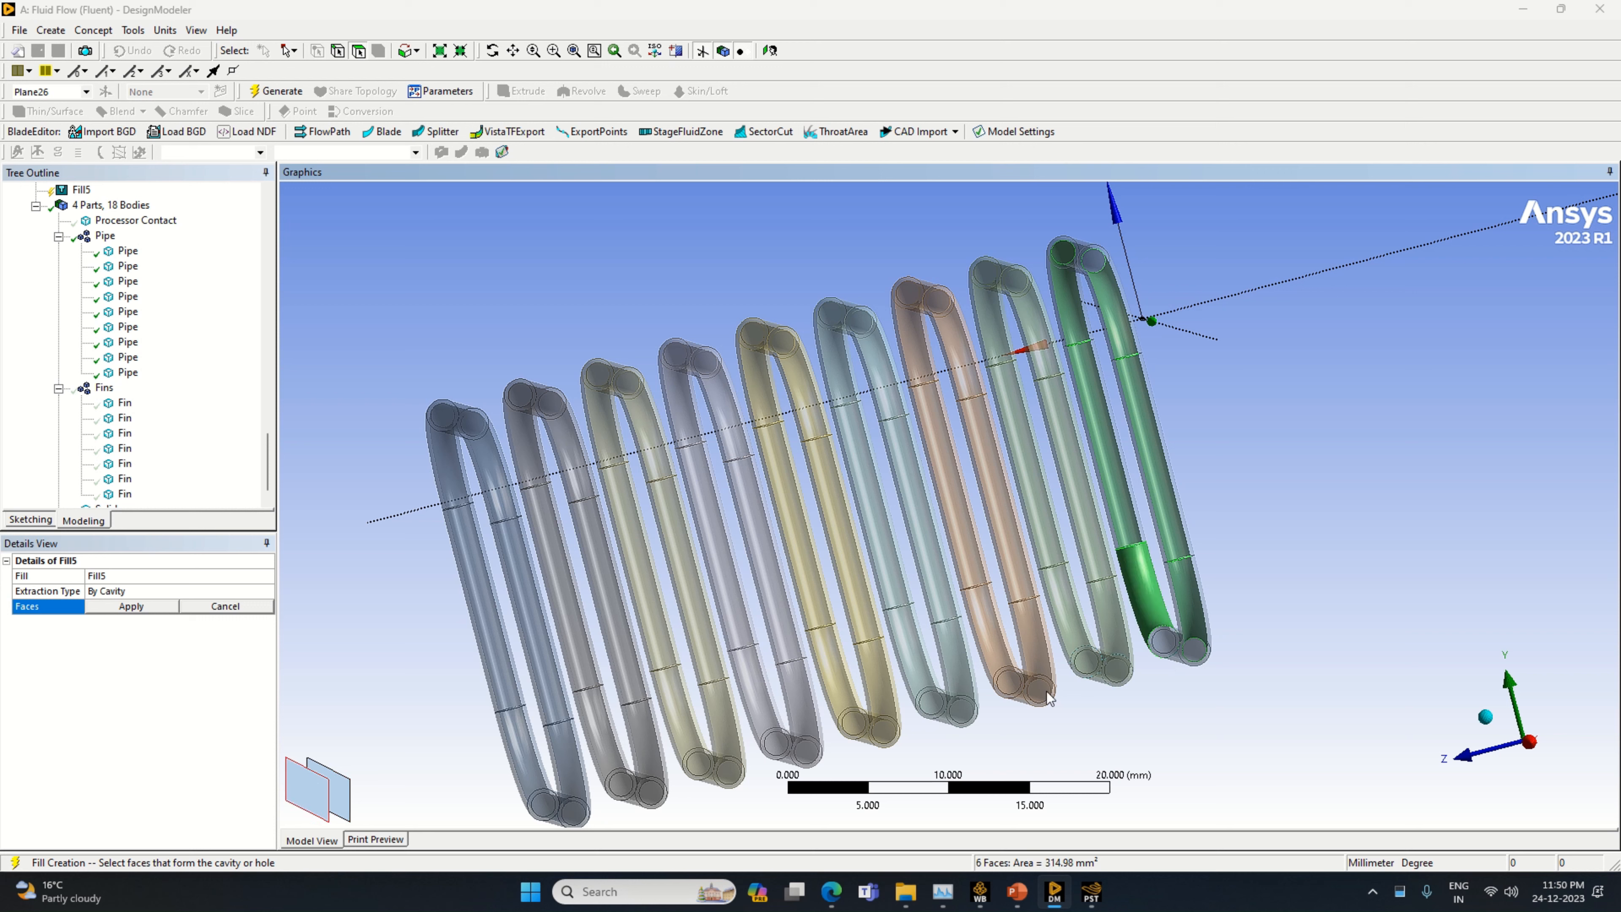
left_click(353, 814)
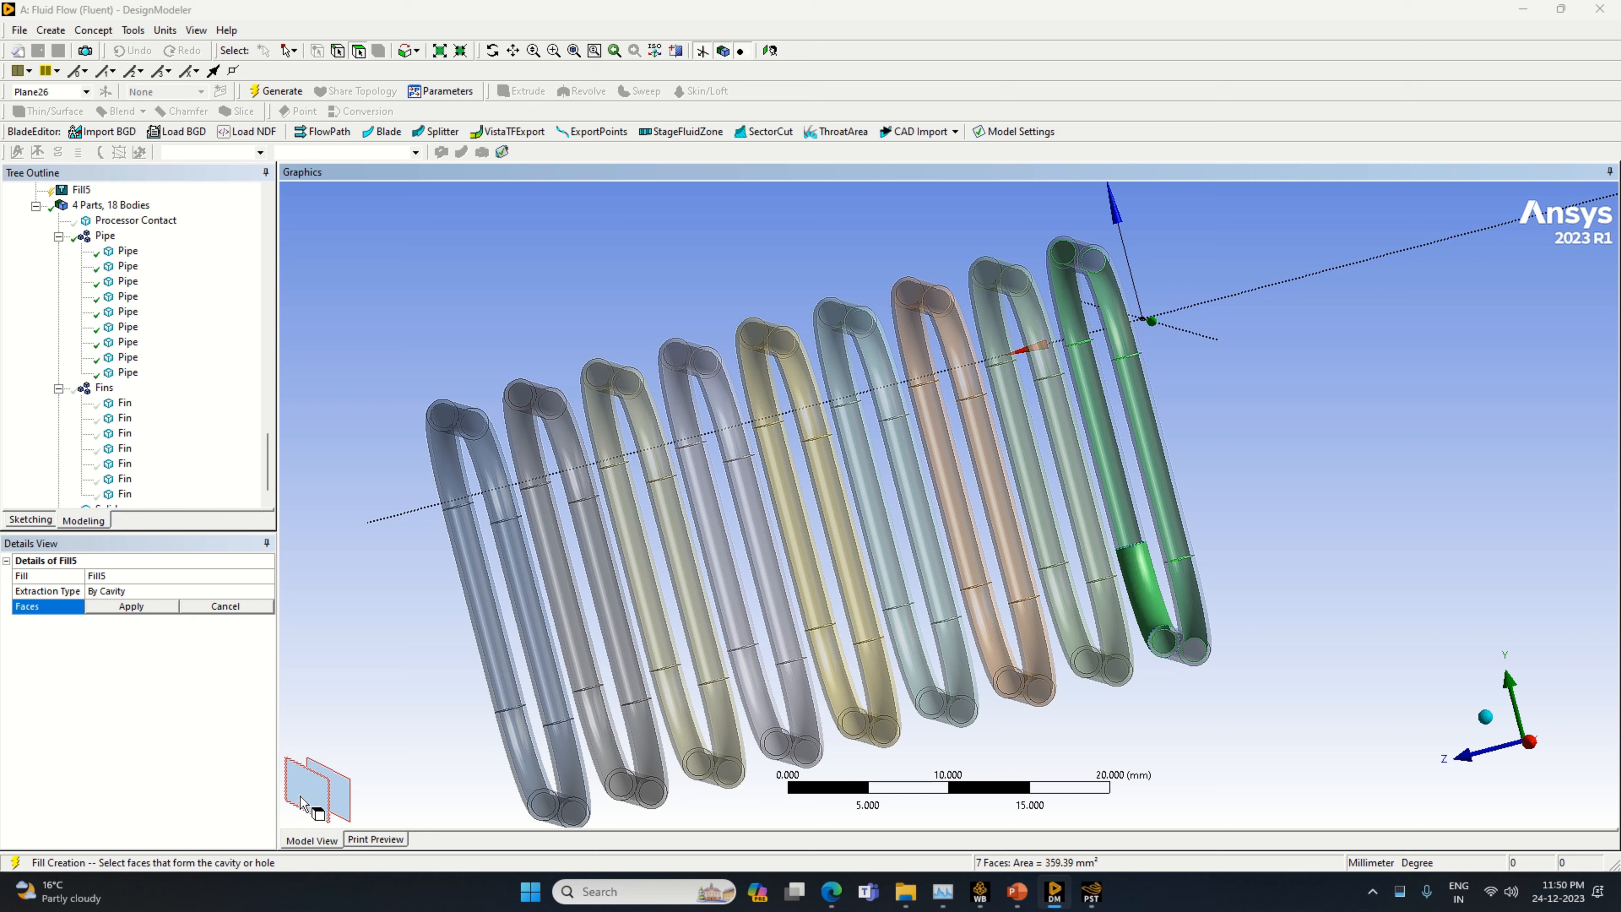
Add the inner faces of the pipe's lower and upper connecting runs to the cavity selection and generate the fill
left_click(1171, 652, "ctrl")
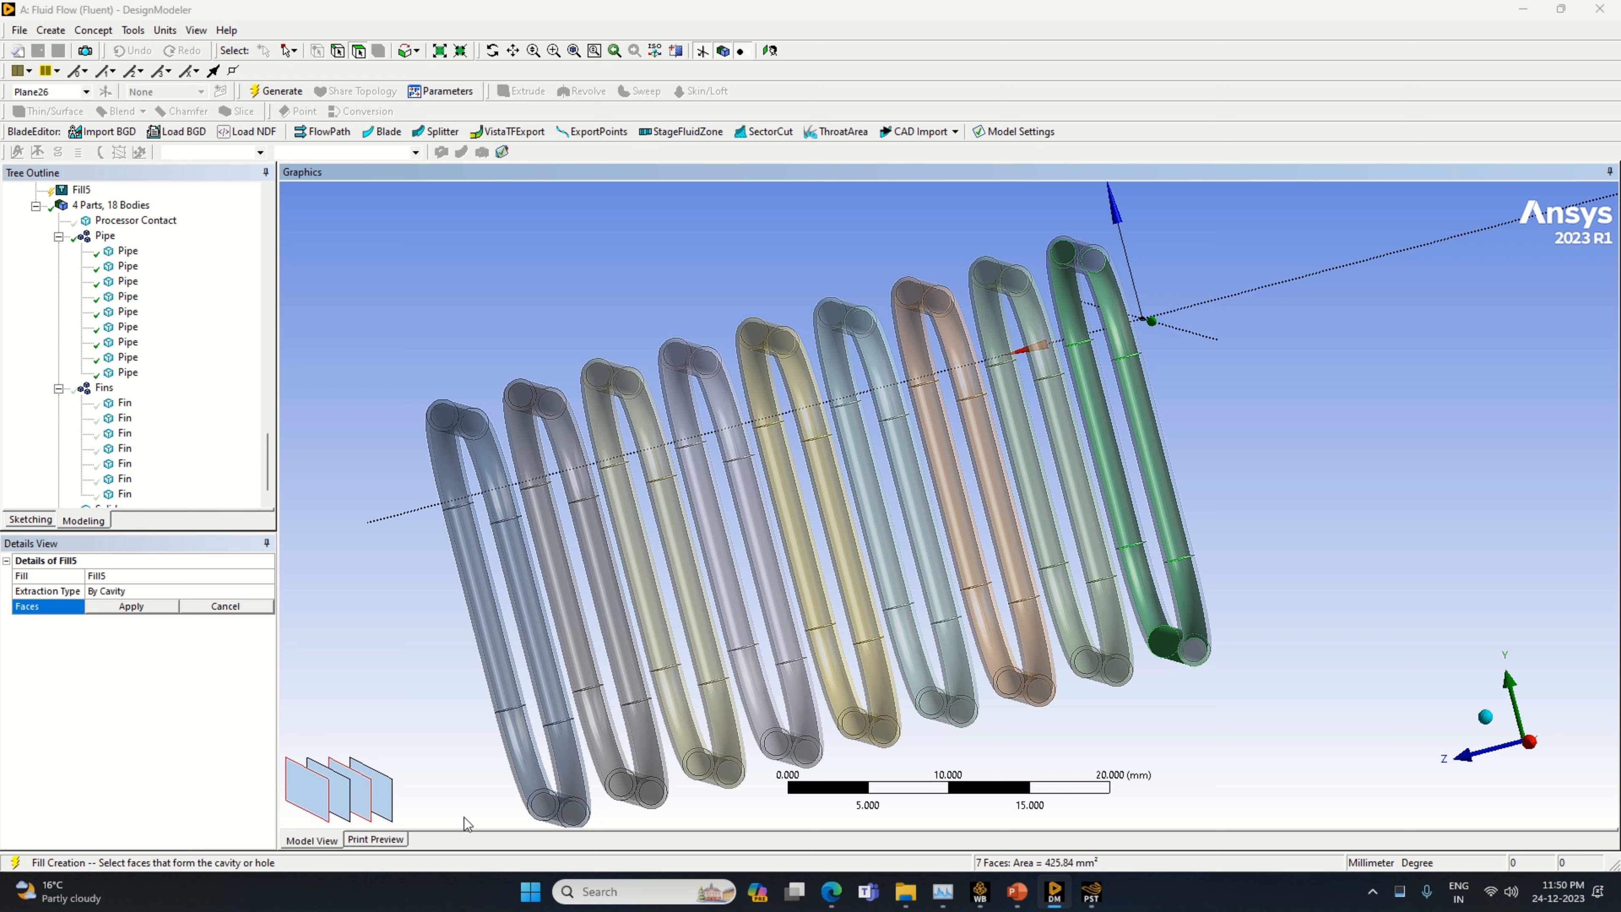
left_click(1174, 650, "ctrl")
left_click_drag(1076, 736, 1234, 807)
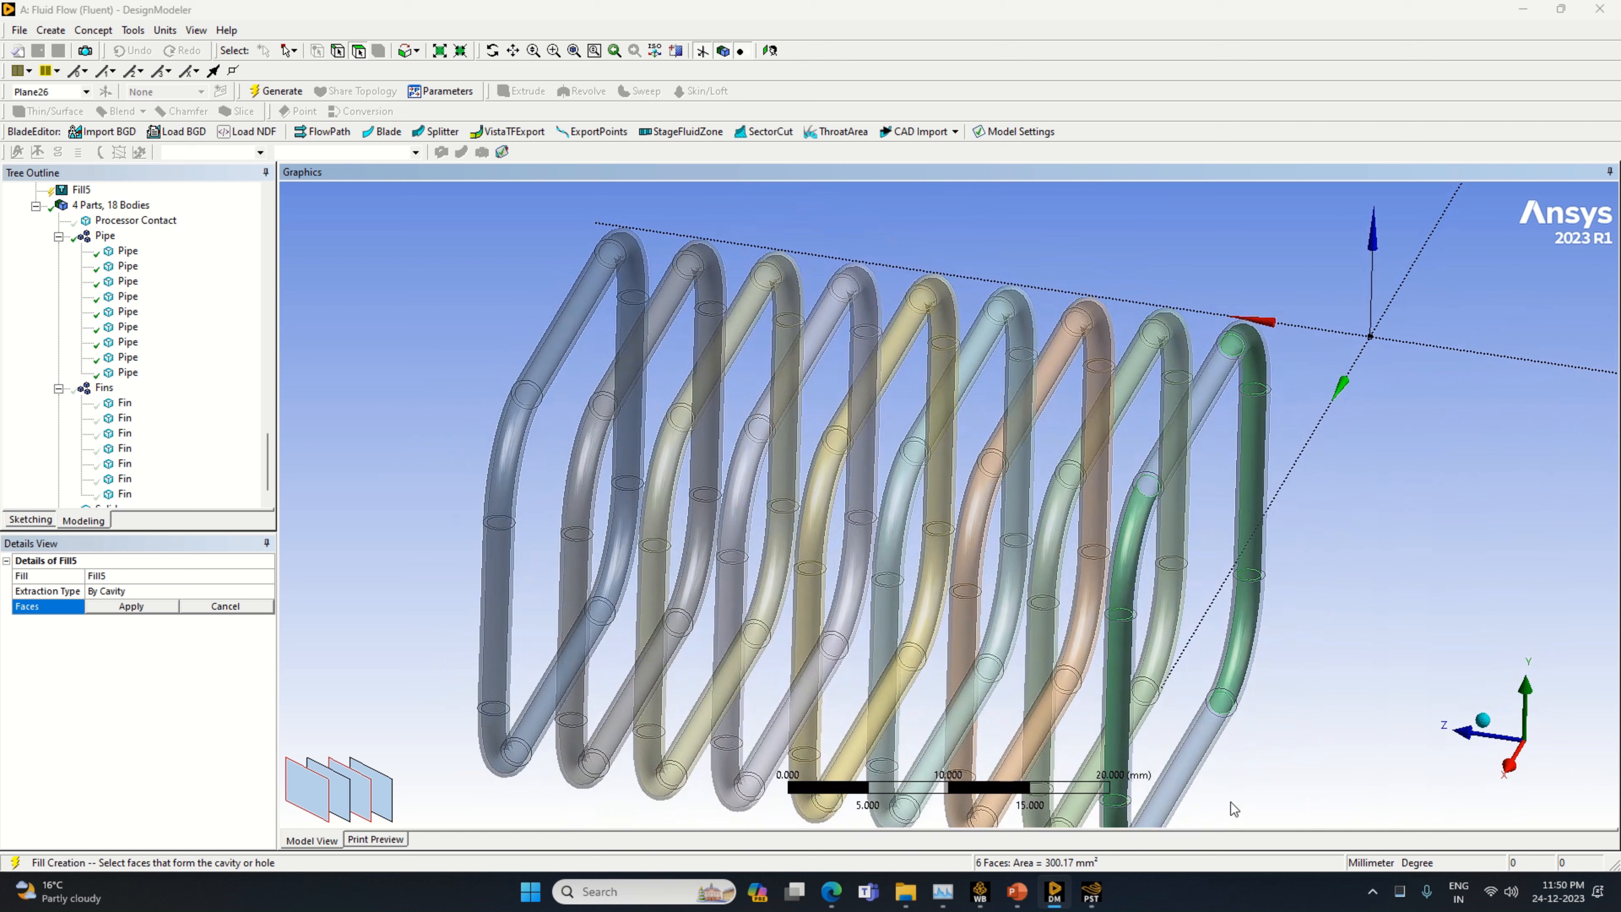
left_click(1202, 739, "ctrl")
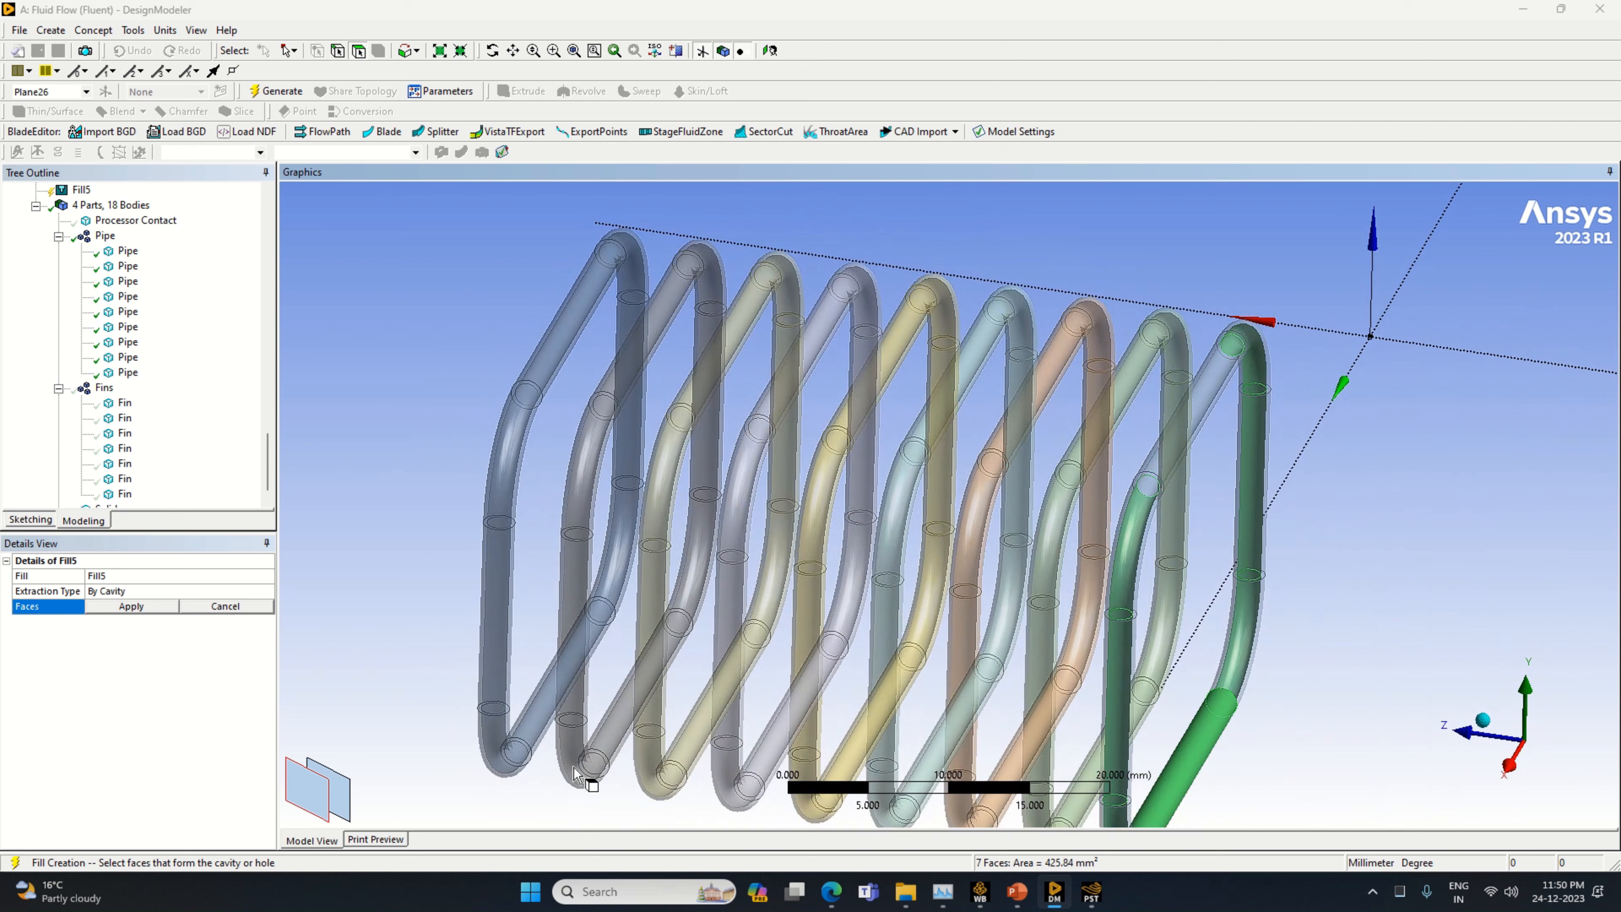
left_click(1216, 725, "ctrl")
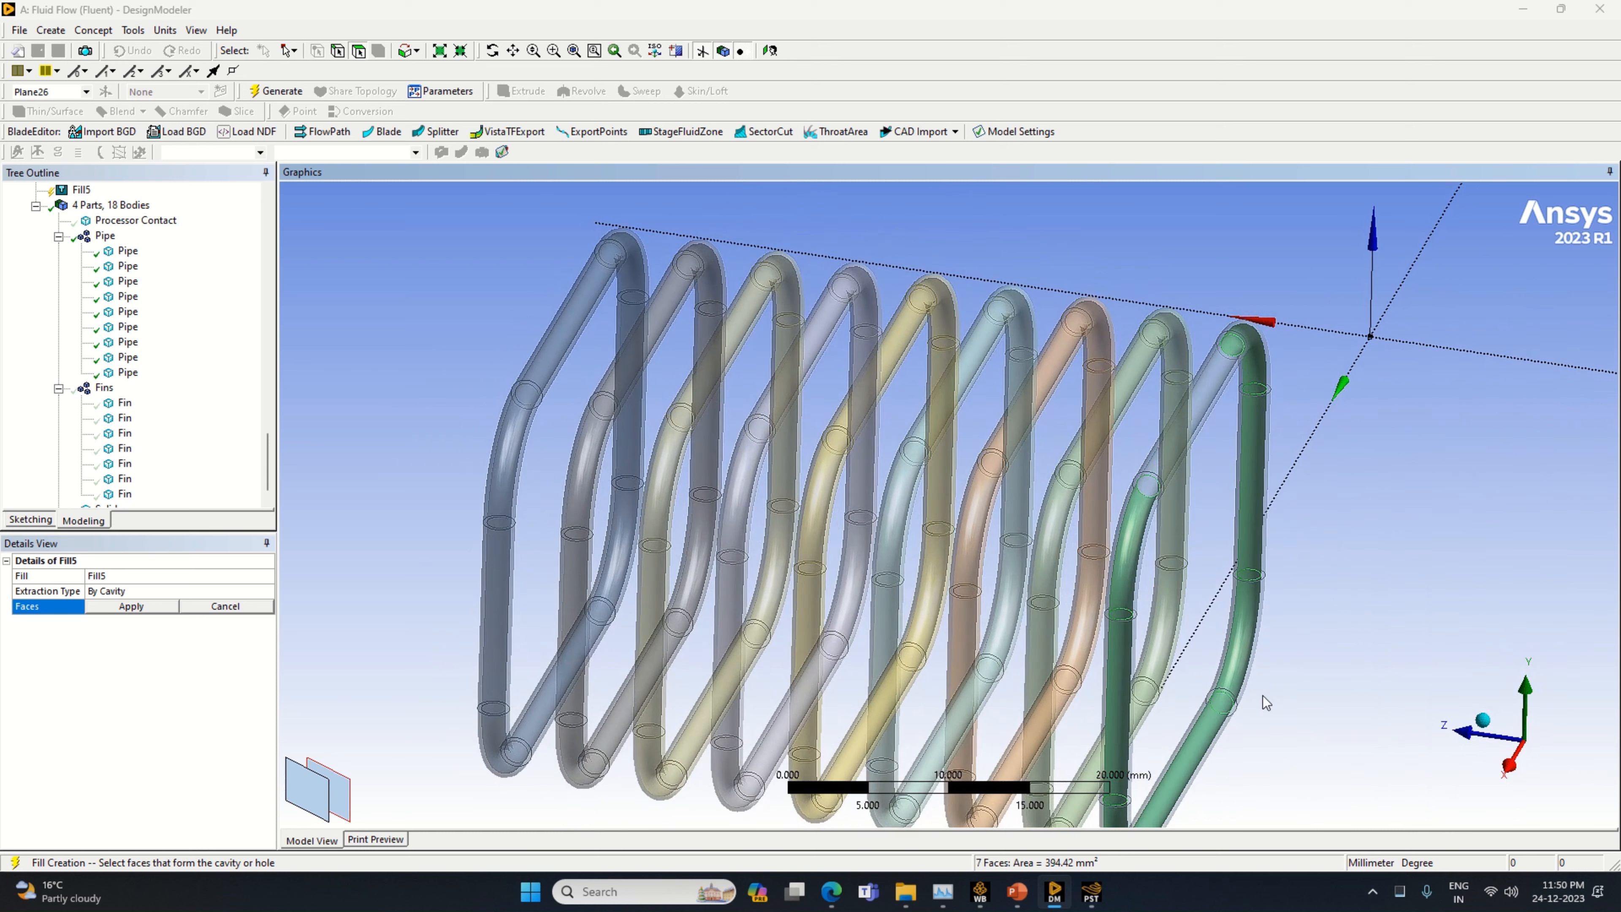
middle_click_drag(1364, 559, 1361, 439)
left_click(1266, 478, "ctrl")
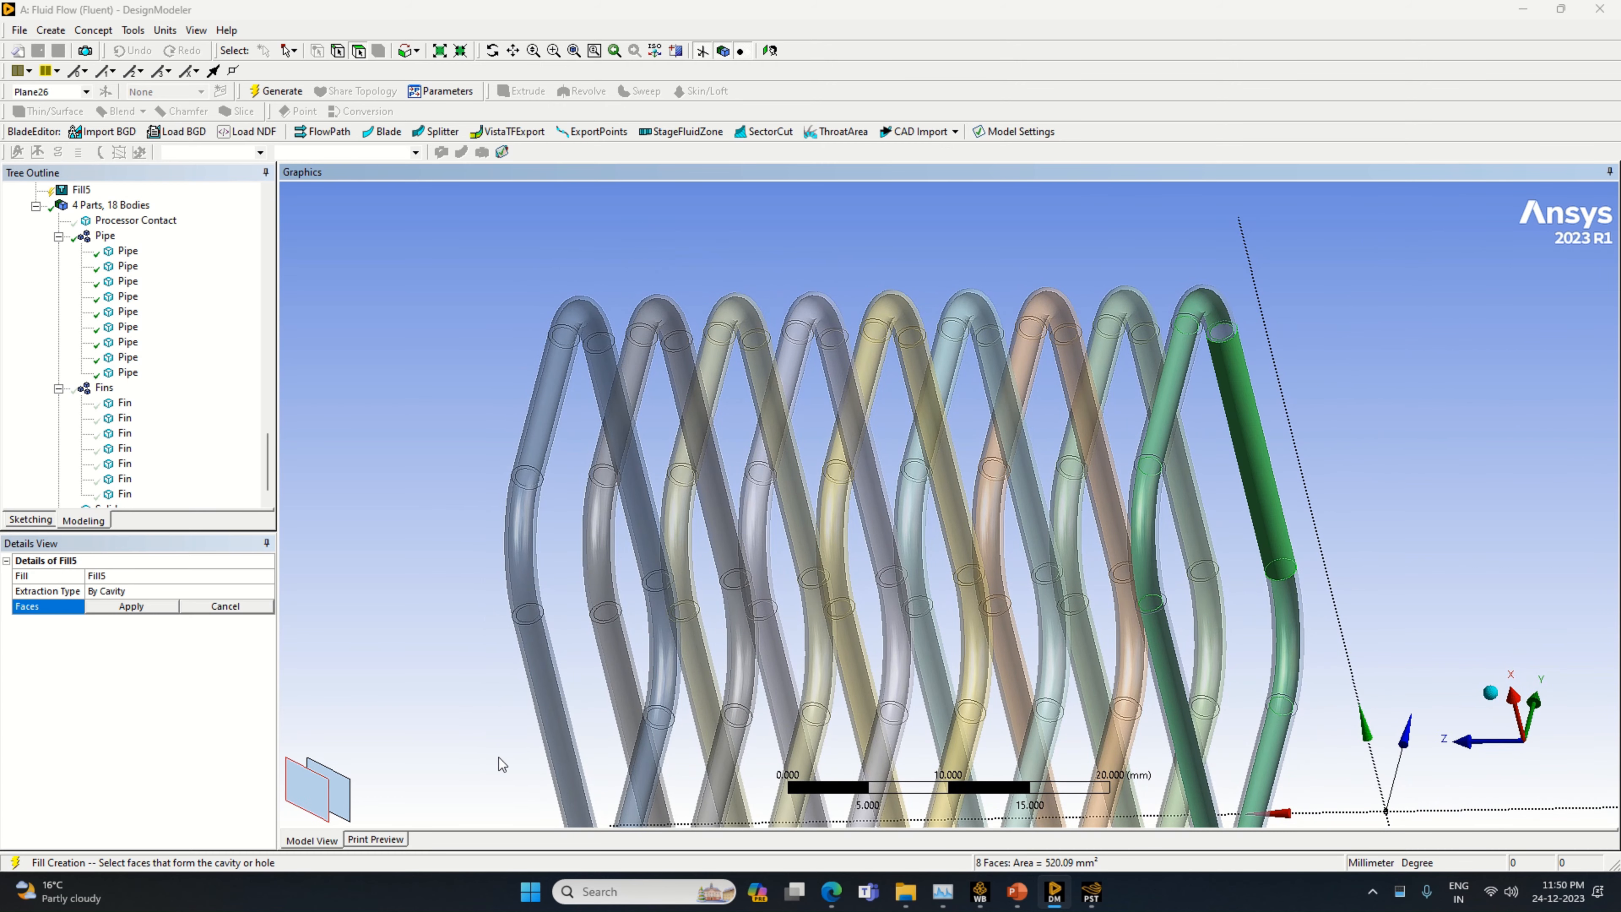
left_click(344, 805, "ctrl")
left_click(313, 810, "ctrl")
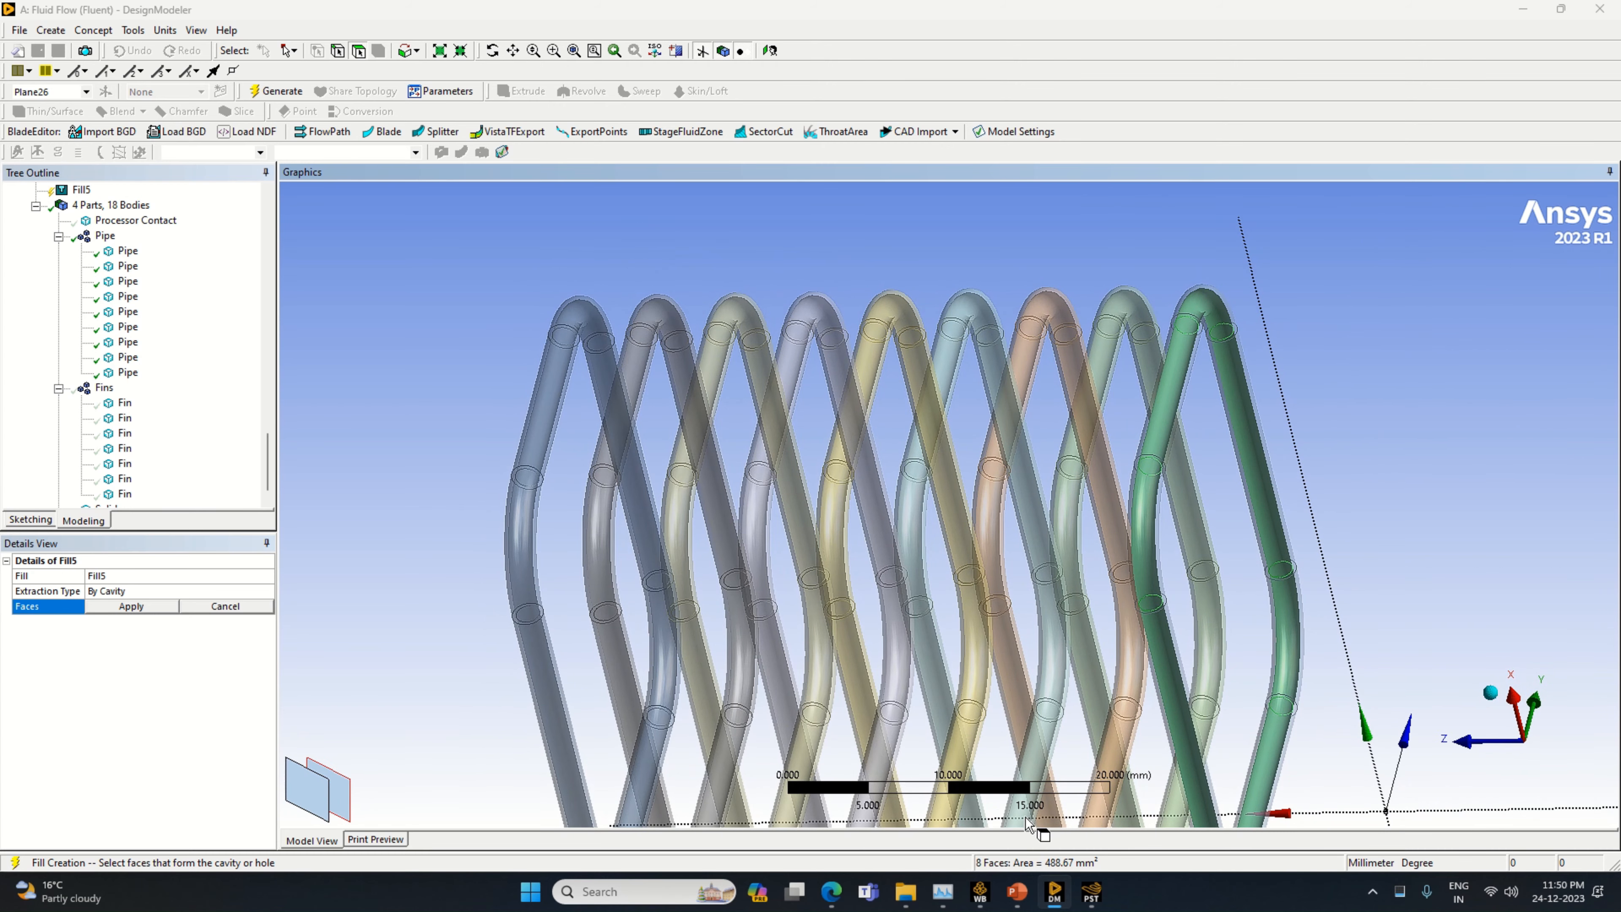
left_click(109, 607)
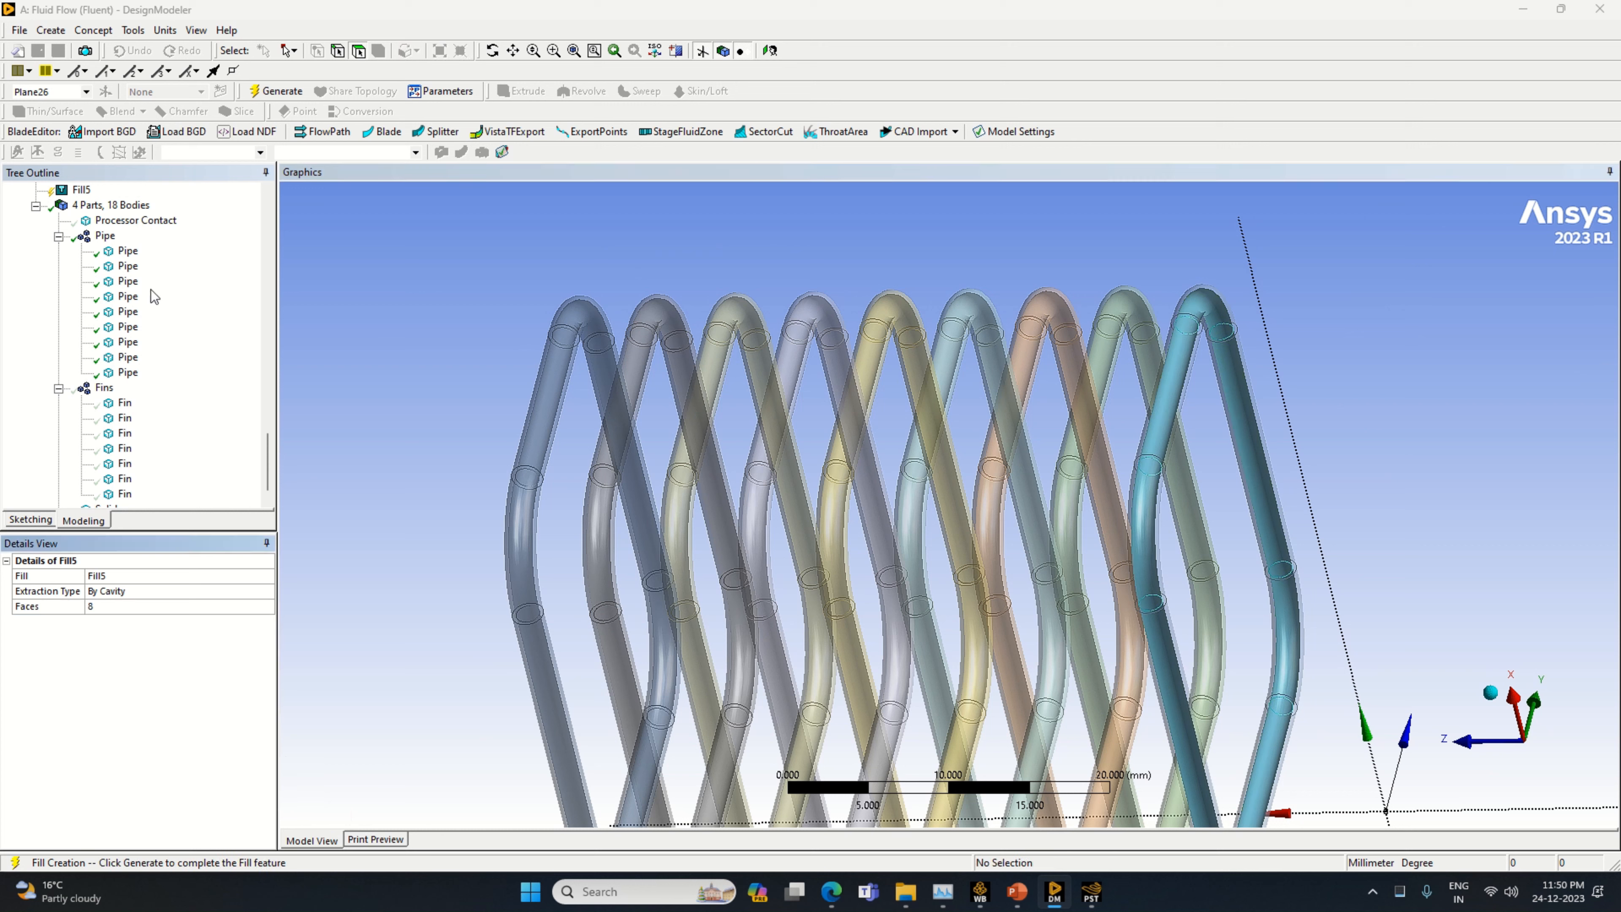
left_click(273, 91)
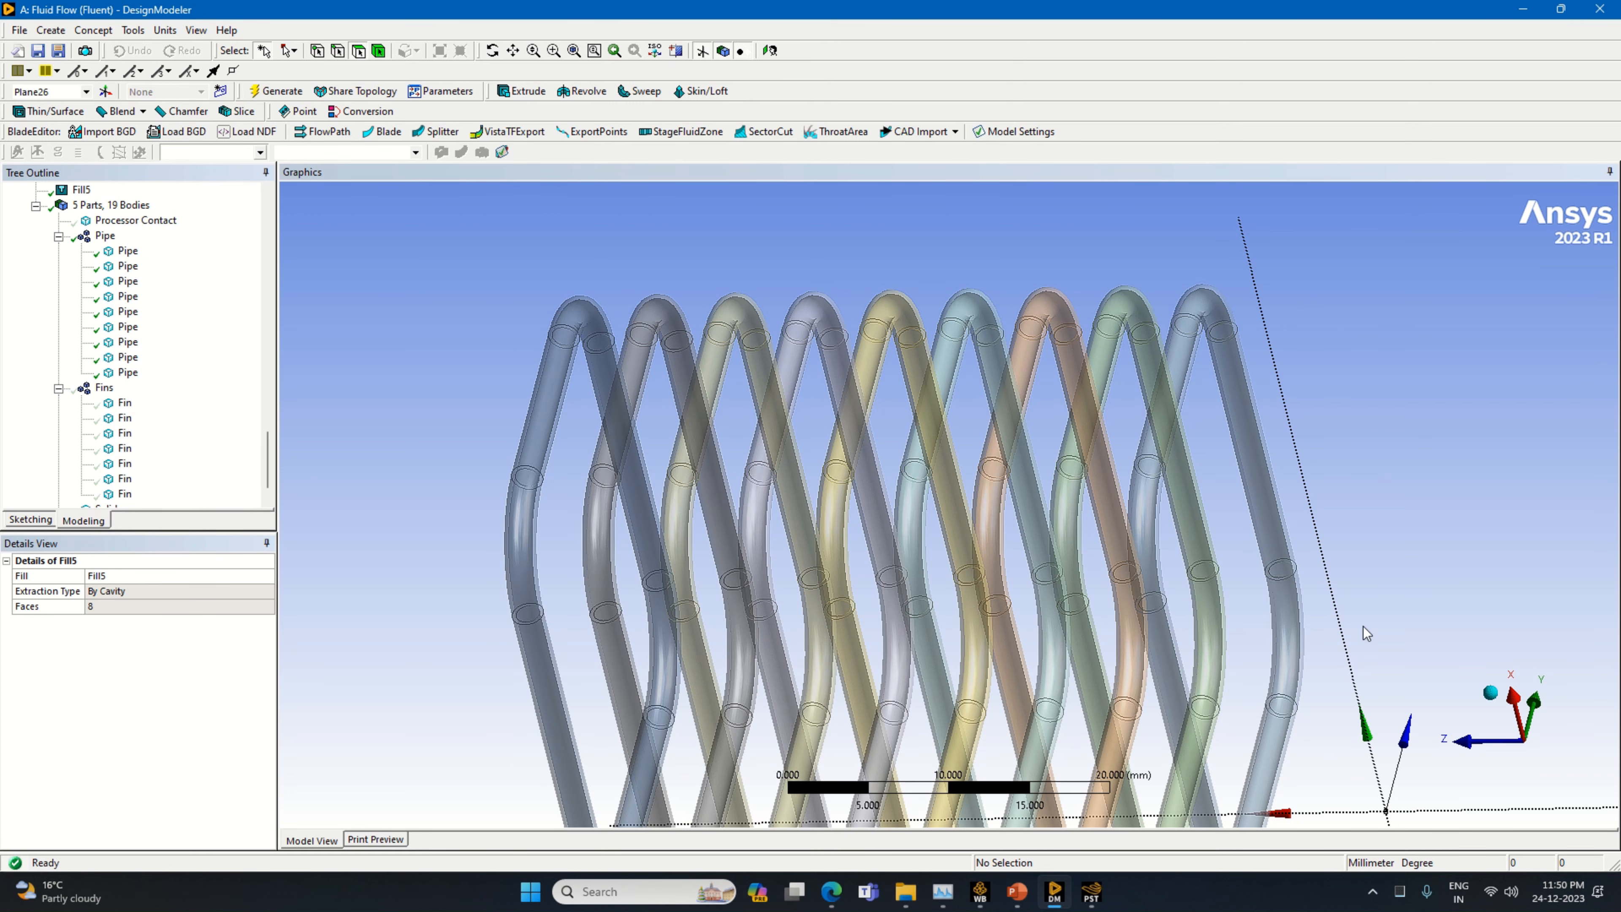
Select the two filled pipes at the opposite ends of the row and hide them to expose their fluid bodies
middle_click_drag(1364, 633, 1375, 572)
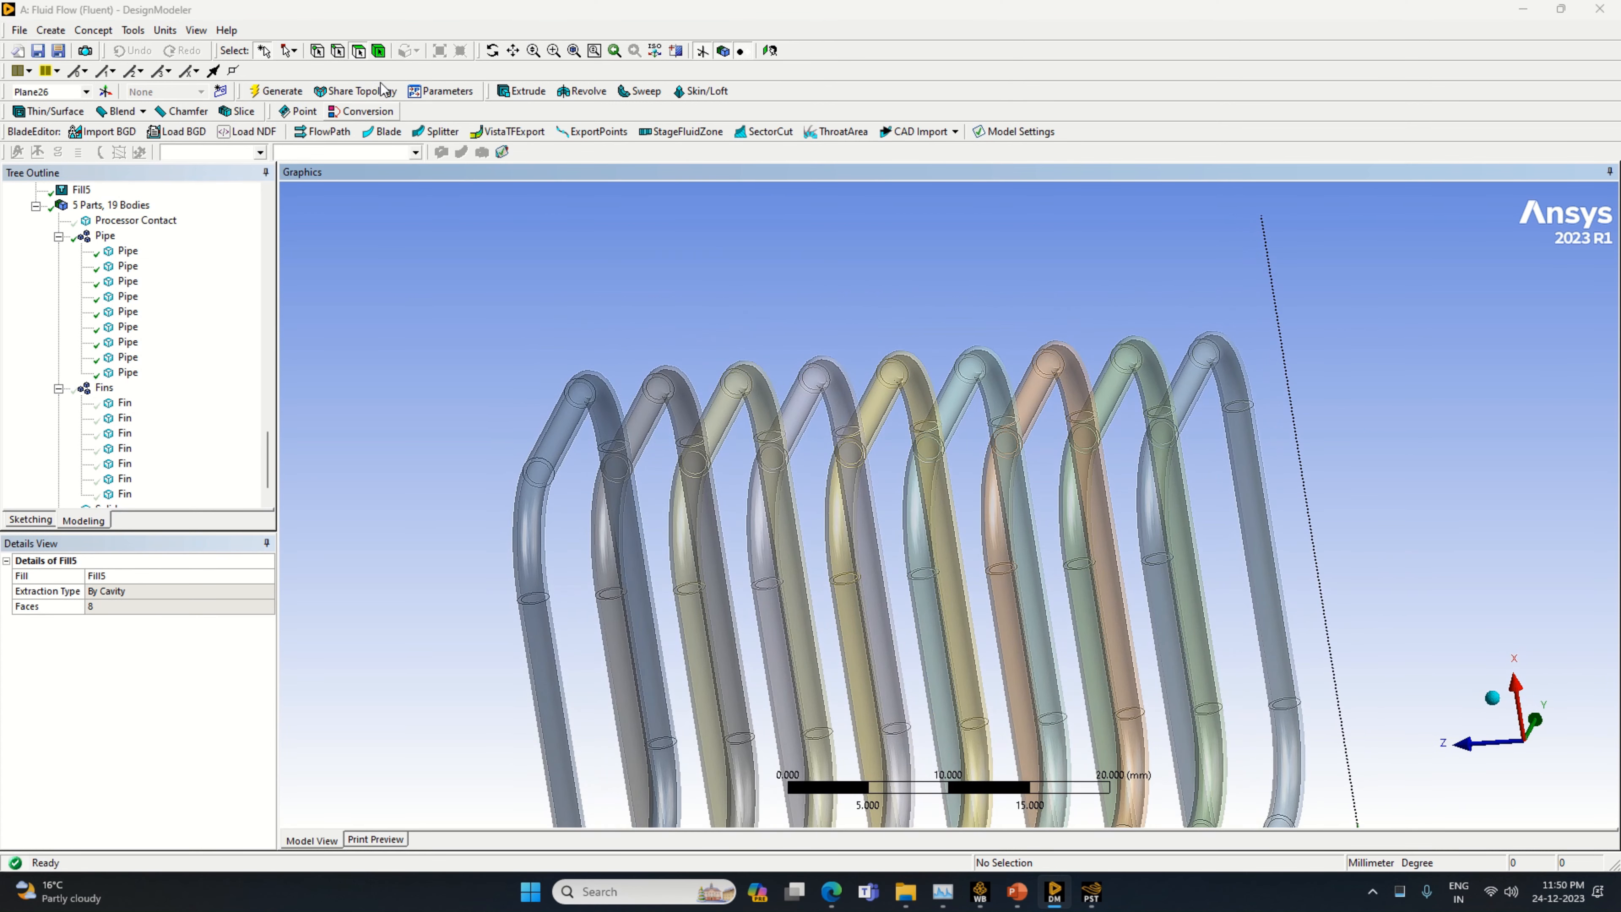
left_click(553, 51)
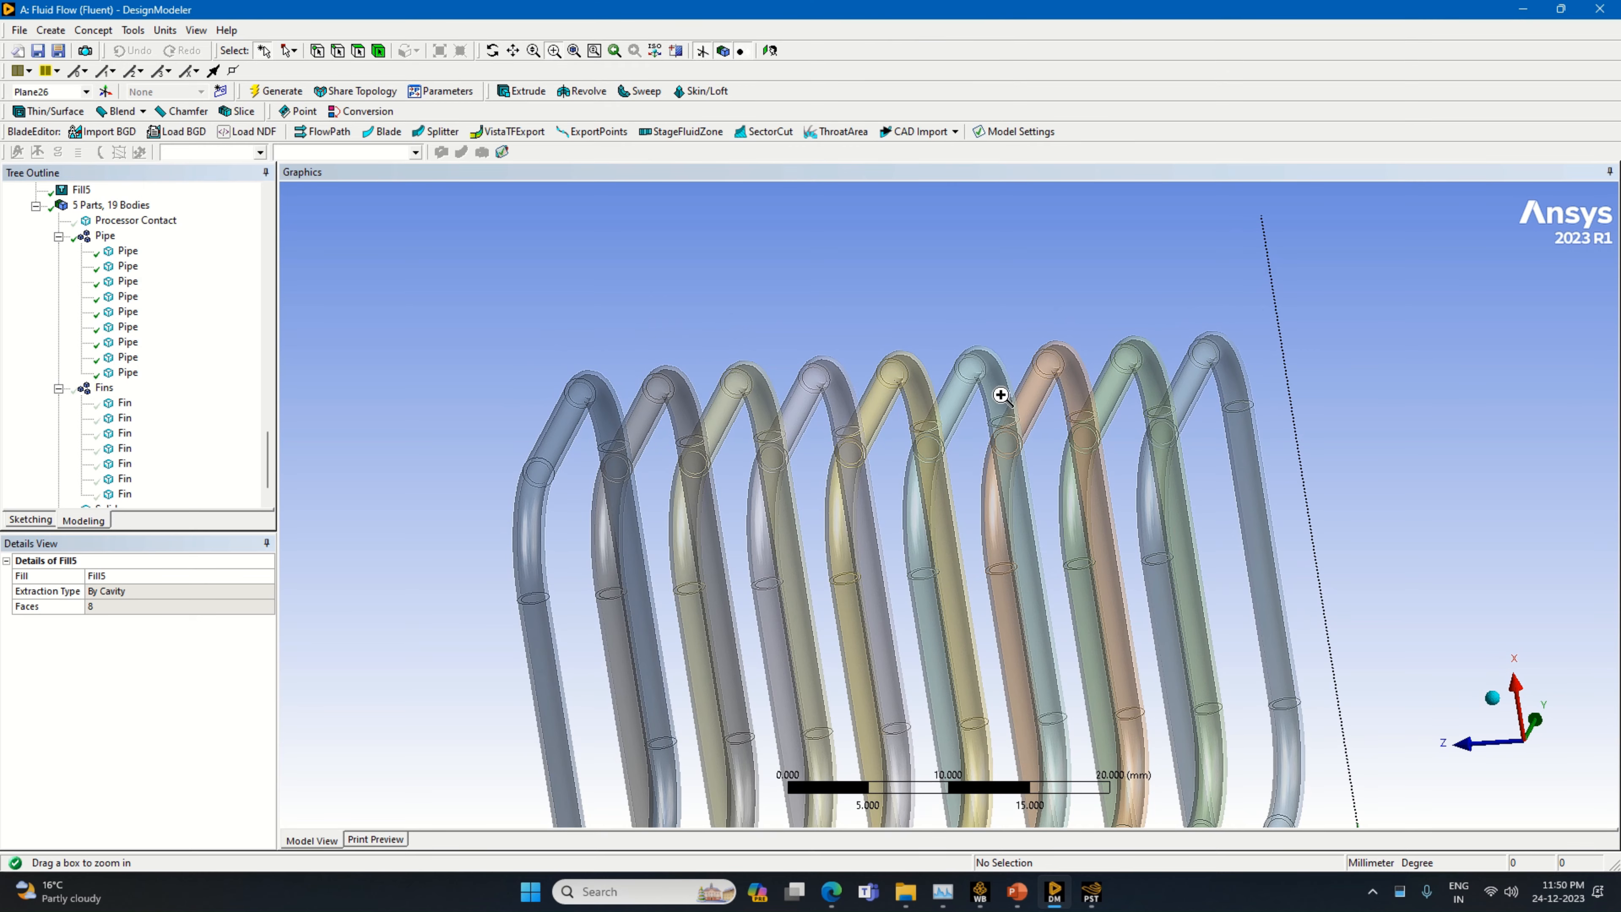
left_click_drag(999, 391, 1371, 755)
scroll(1321, 701, "down", 5)
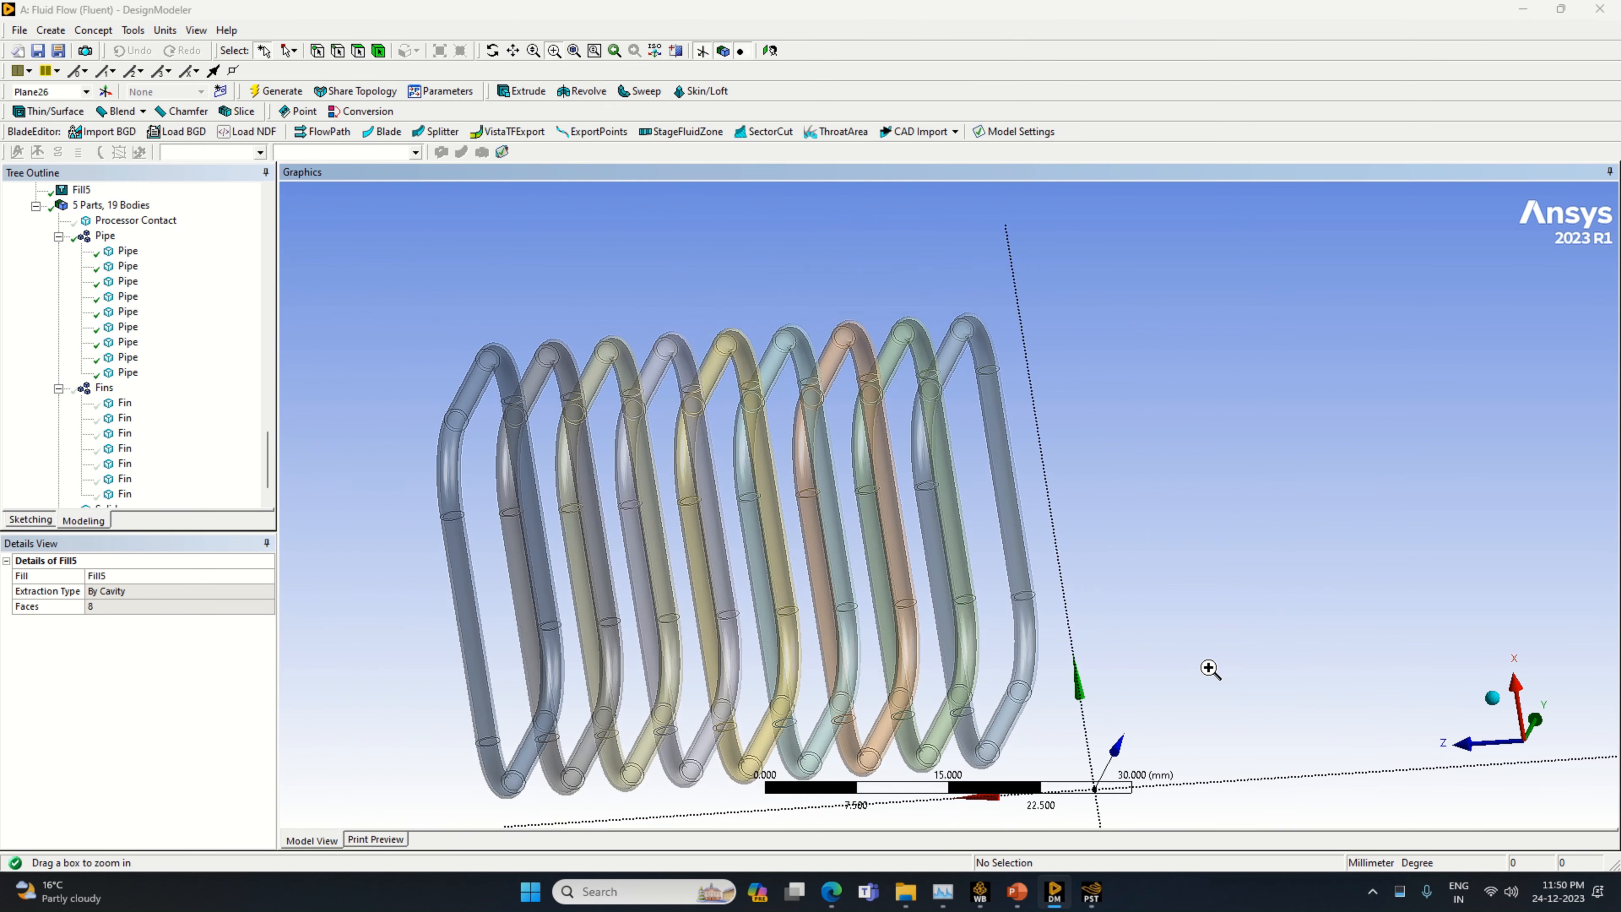
mouse_move(1212, 667)
middle_mouse_down()
mouse_move(1268, 669)
mouse_move(1216, 663)
mouse_move(1236, 675)
middle_mouse_up()
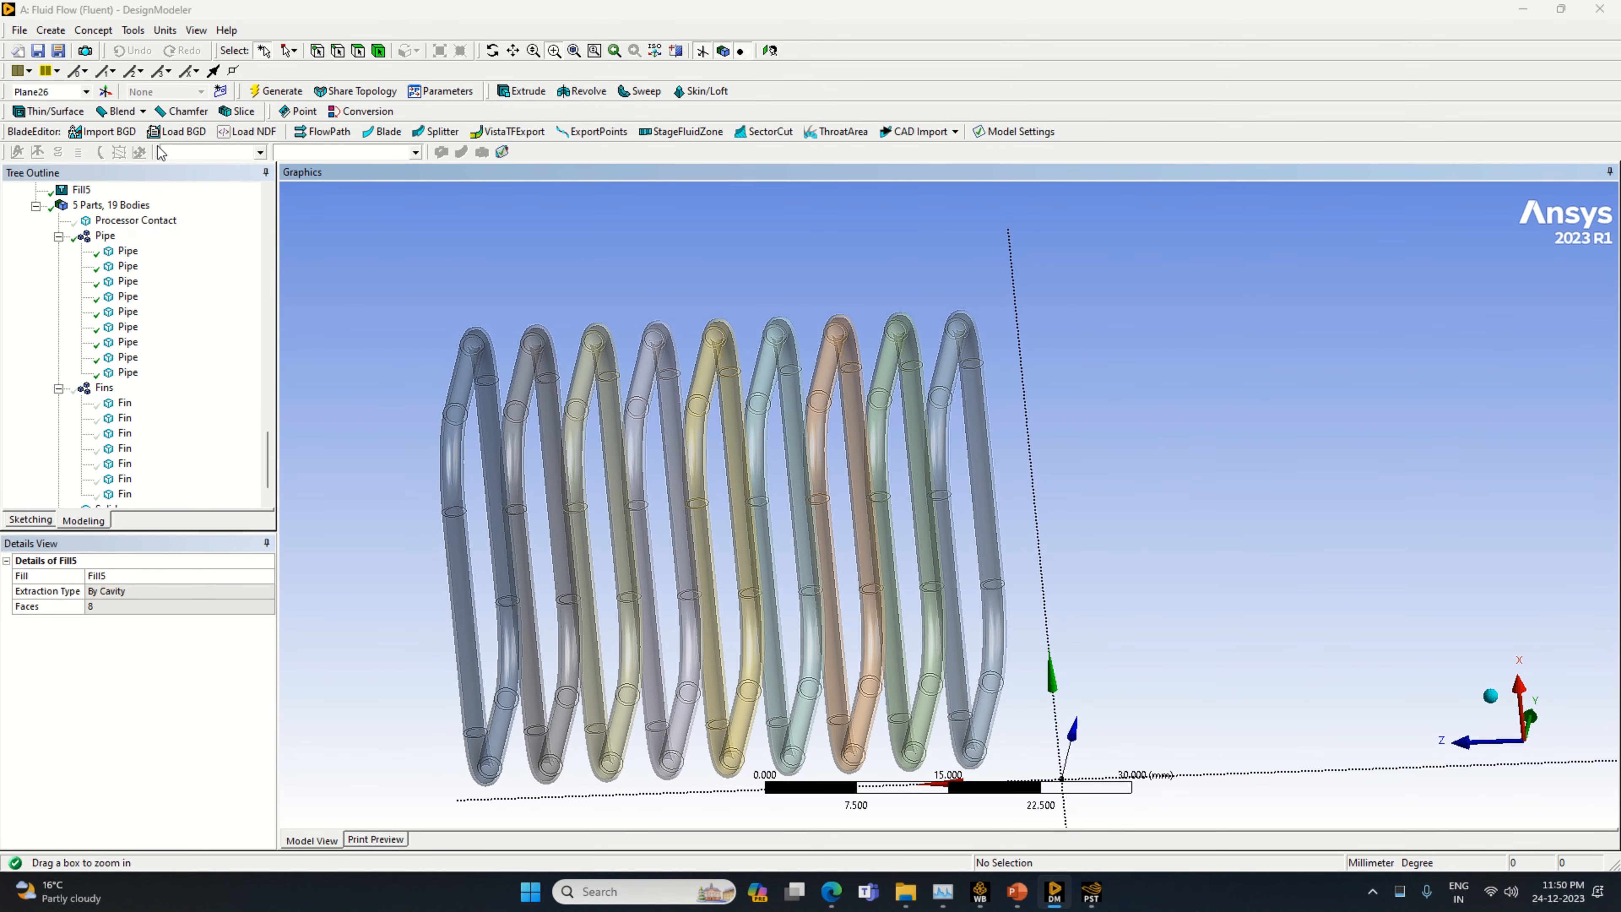
left_click(379, 51)
left_click(465, 408)
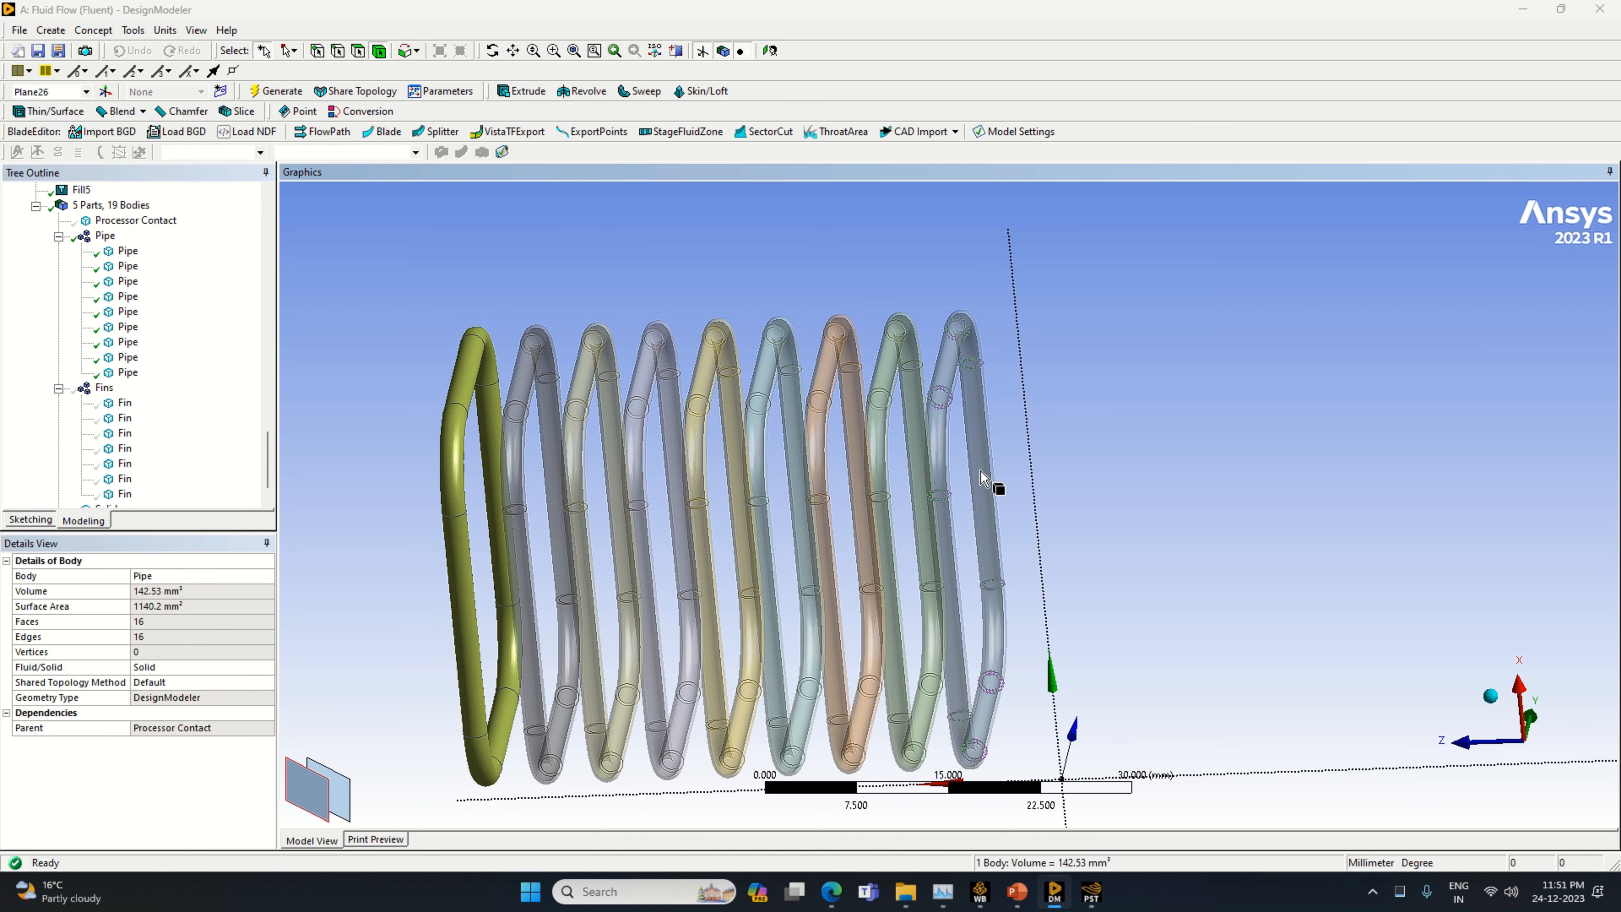
left_click(947, 442, "ctrl")
right_click(941, 428)
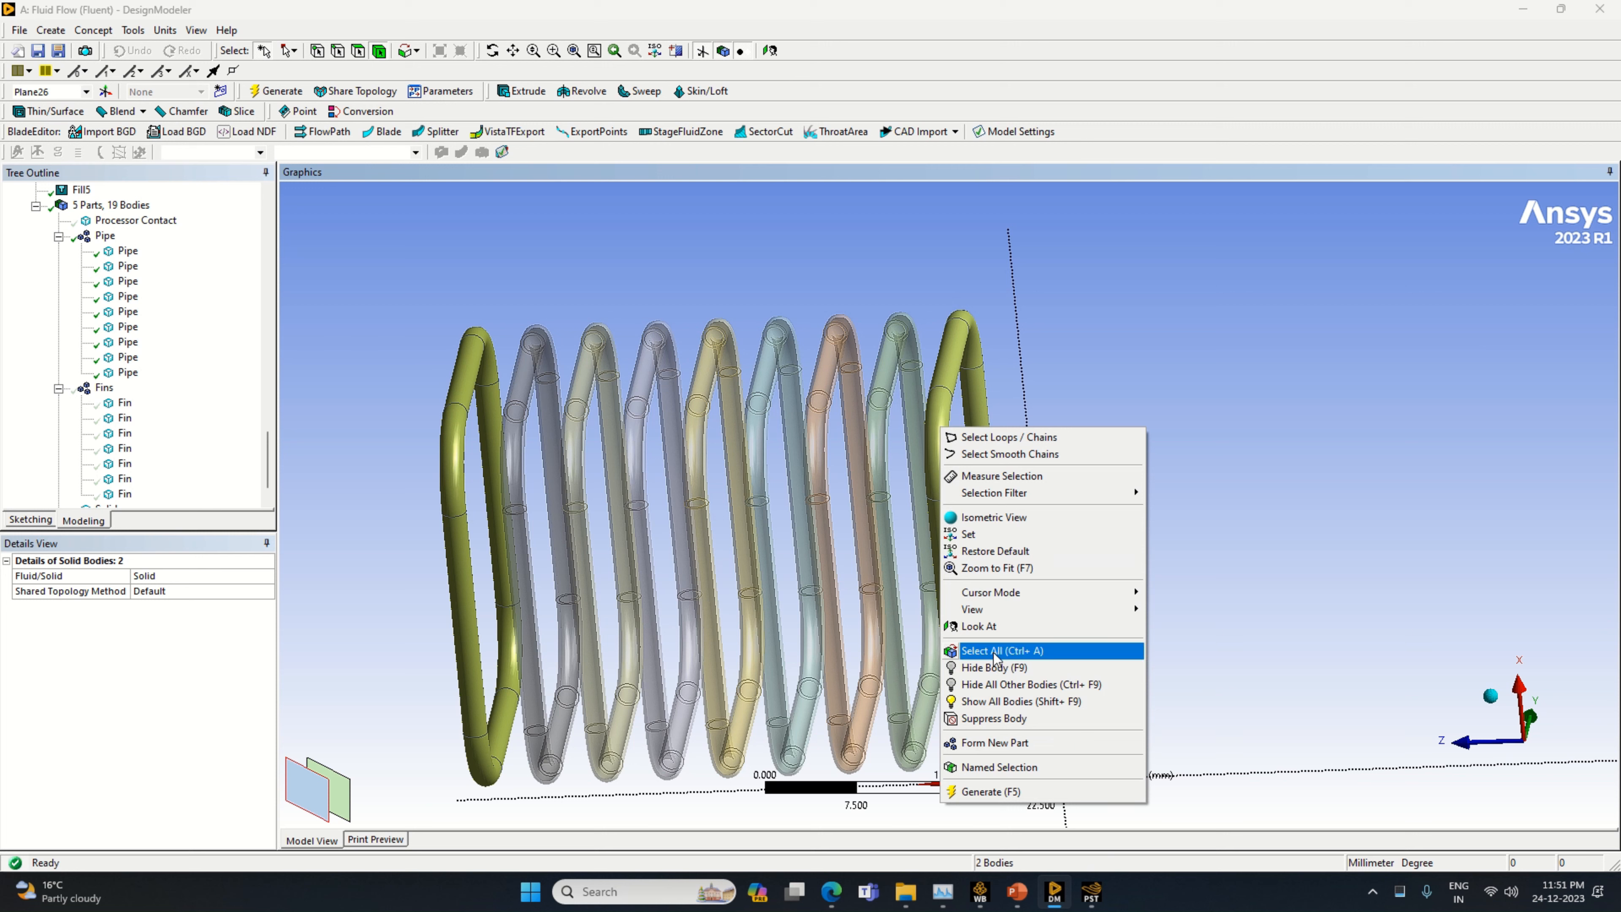
left_click(1009, 668)
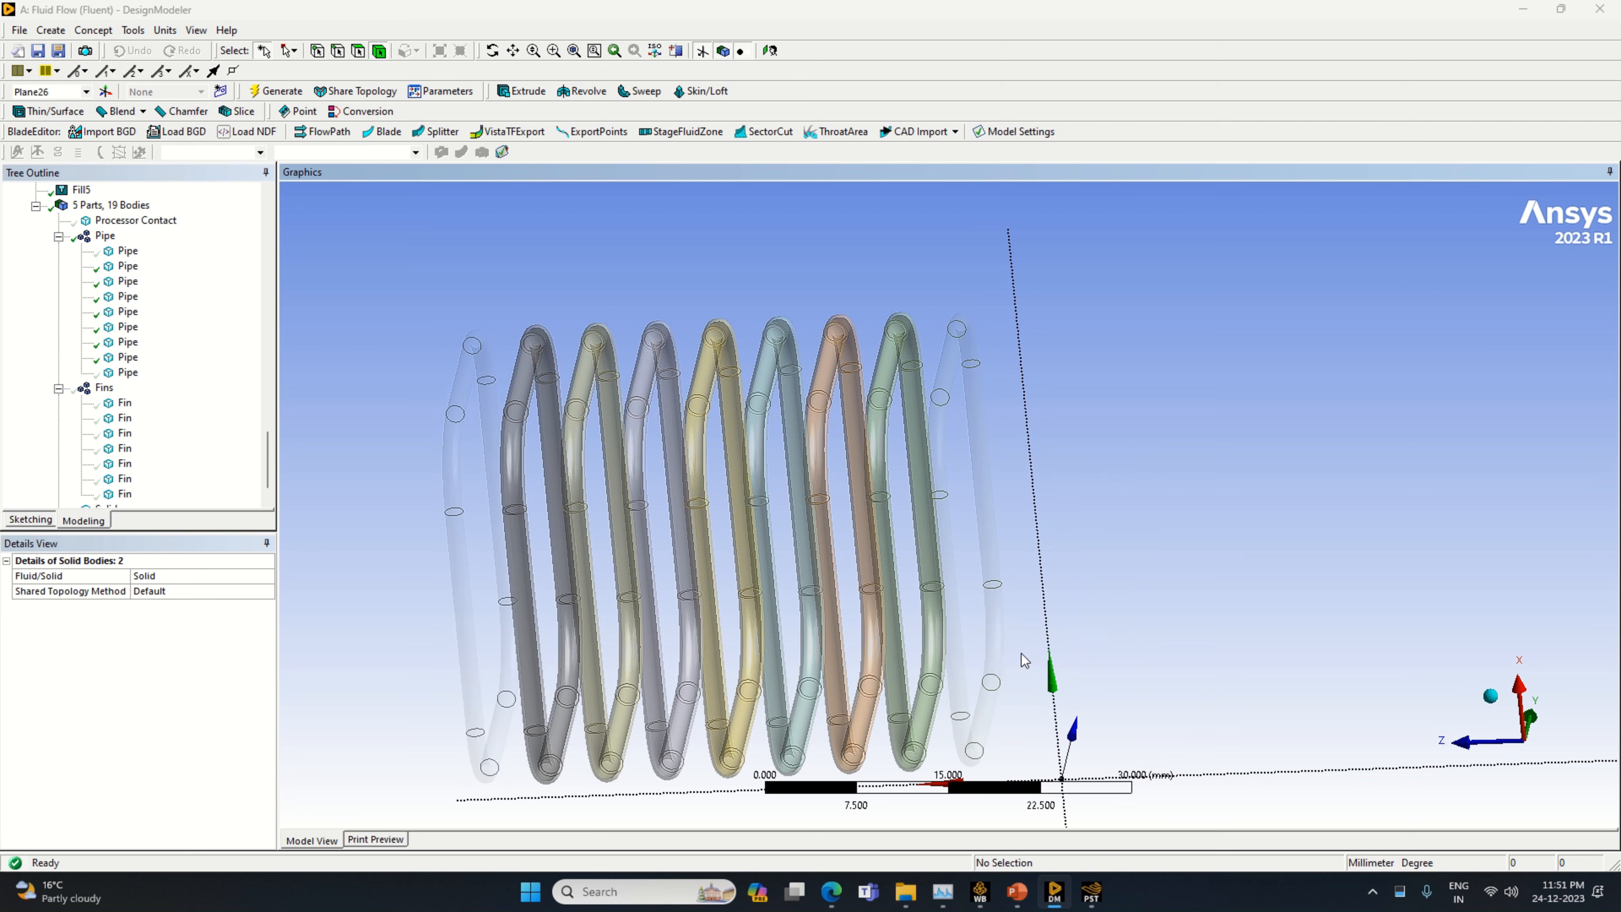
Show all bodies again, select the nine pipes and hide every other body
right_click(392, 331)
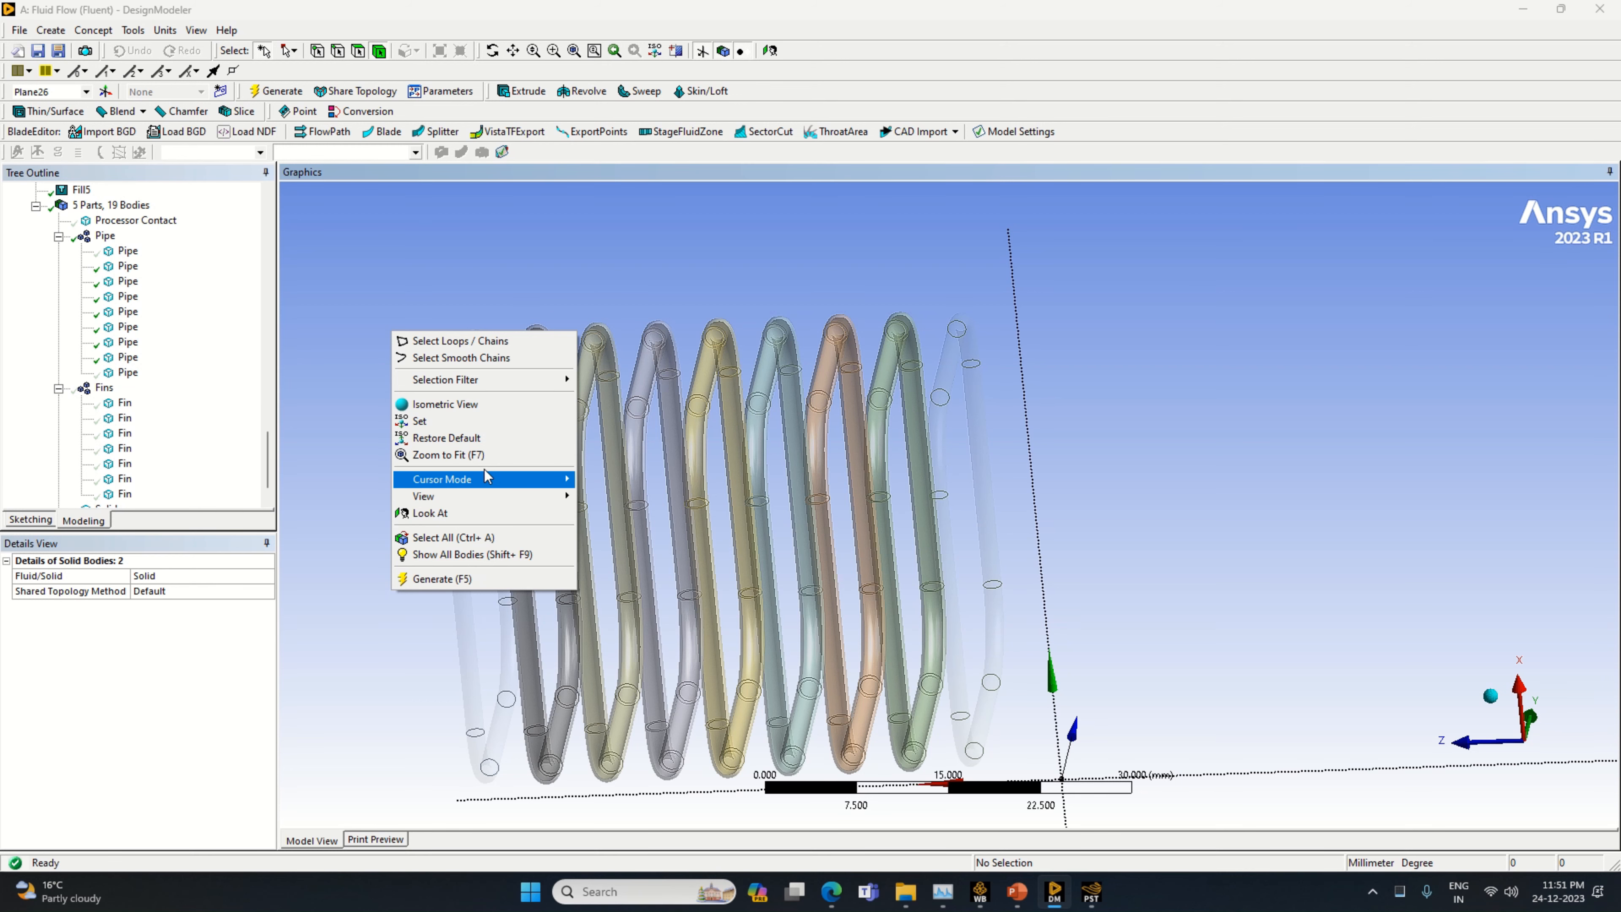
left_click(489, 554)
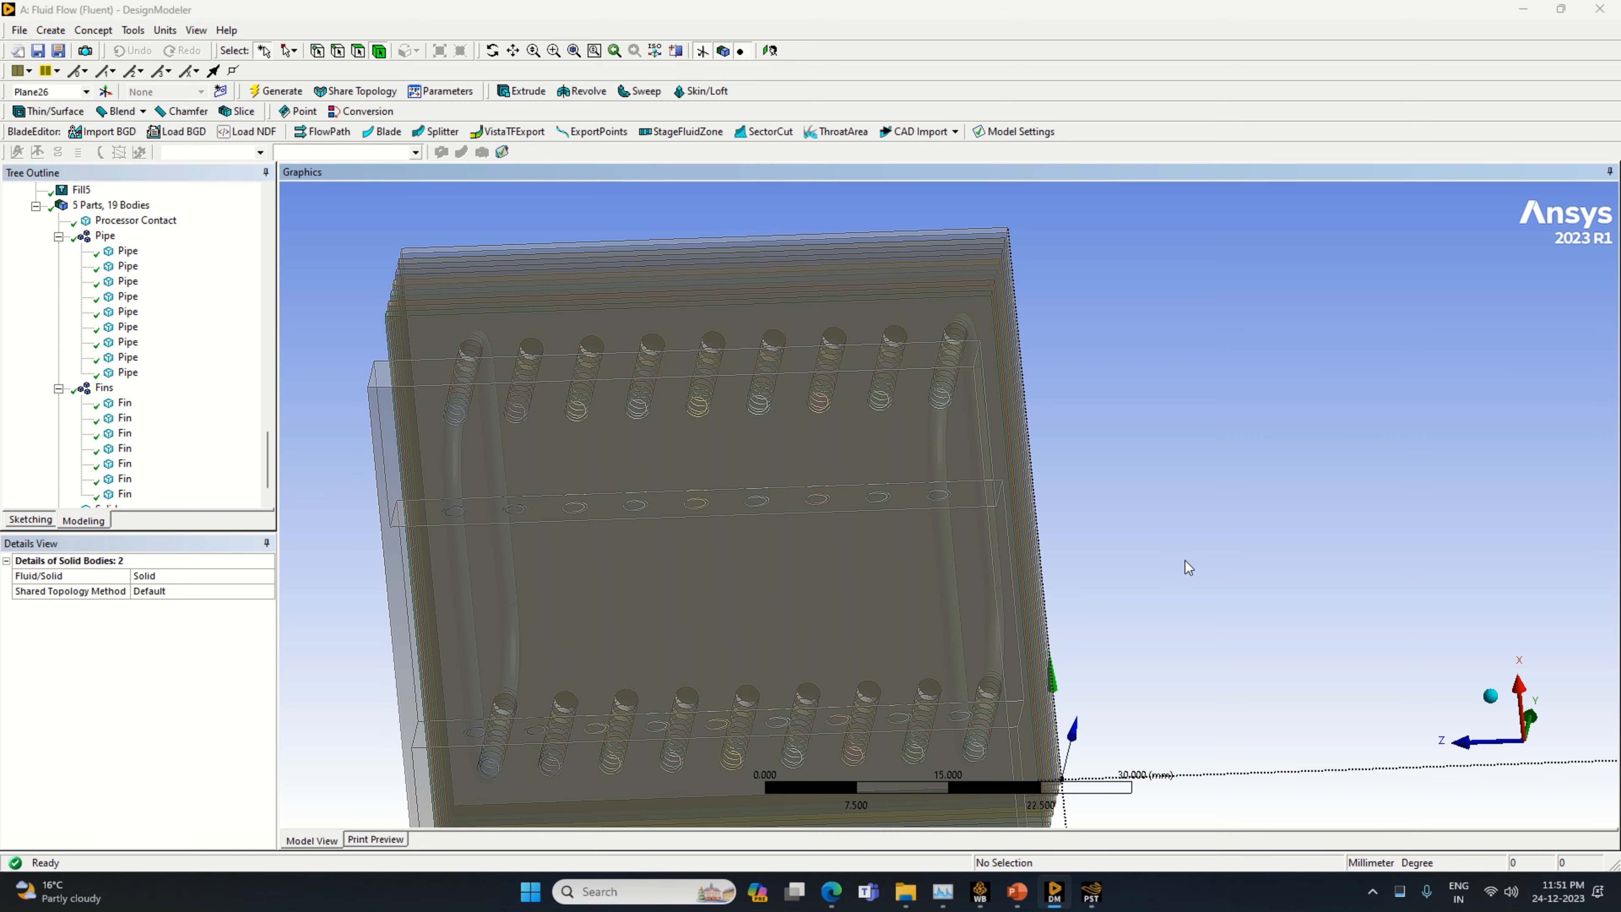
middle_click_drag(1184, 565, 1061, 648)
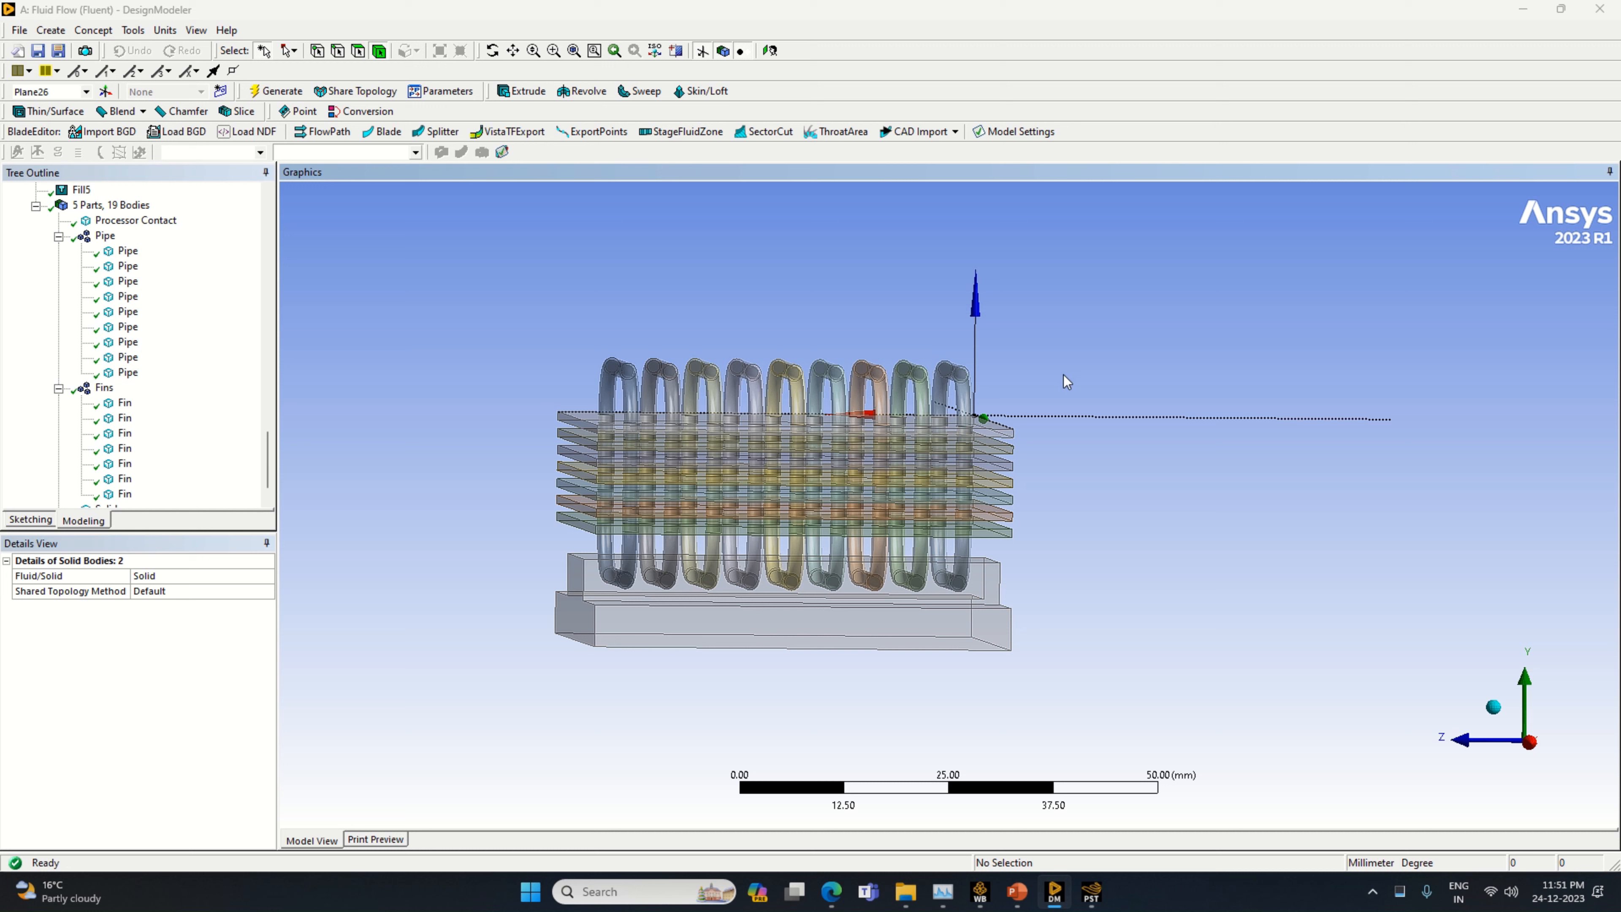
left_click_drag(970, 391, 625, 397)
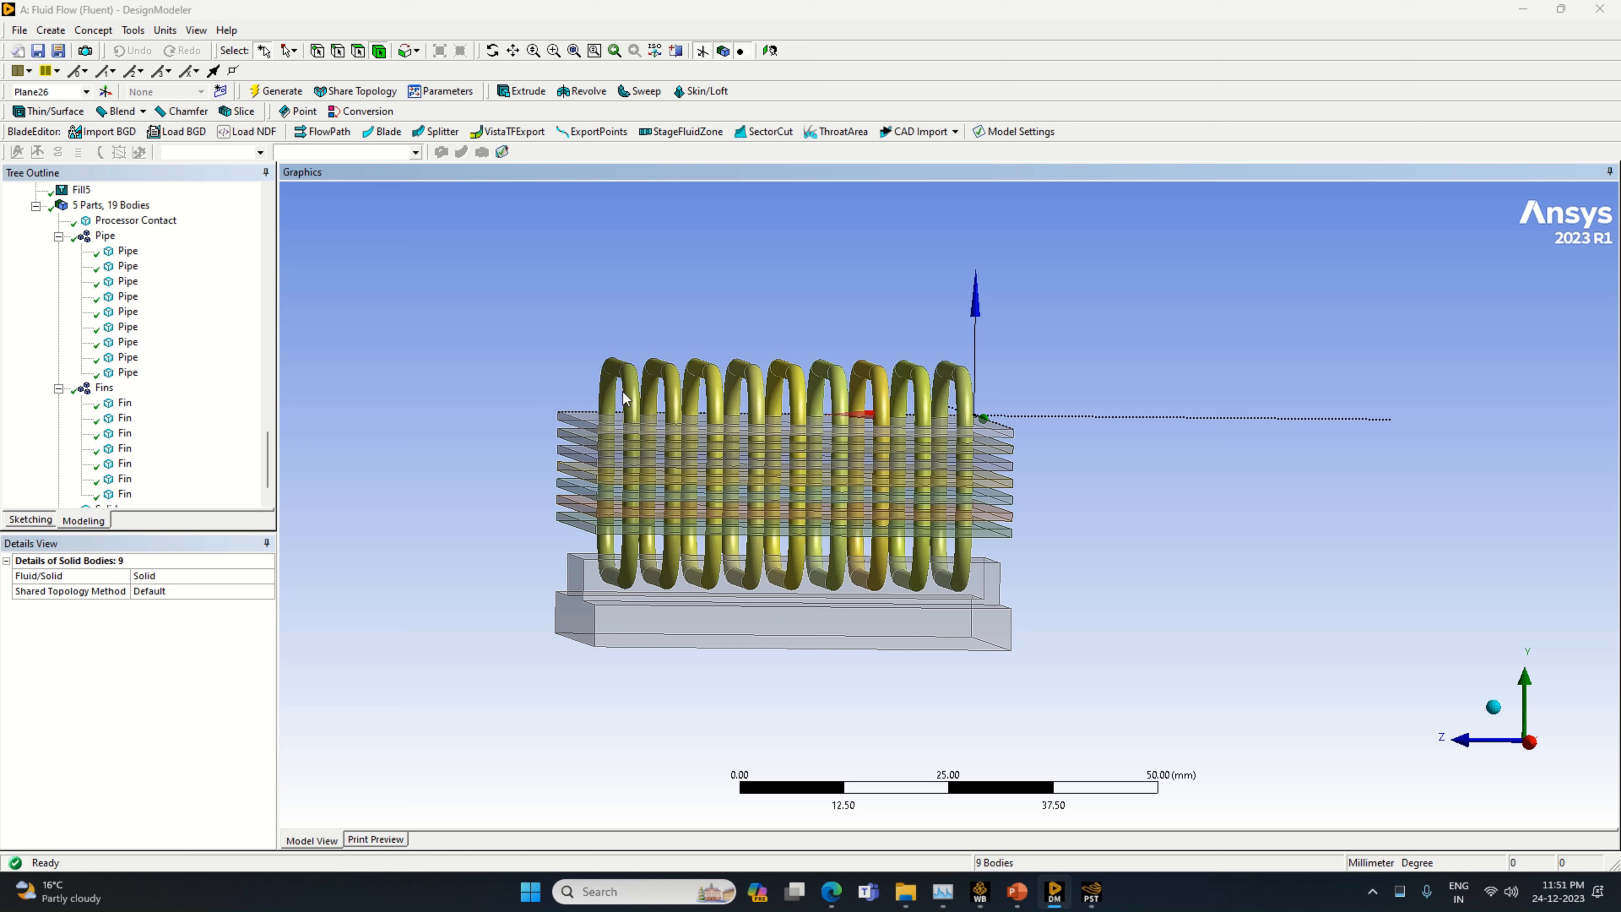
right_click(622, 386)
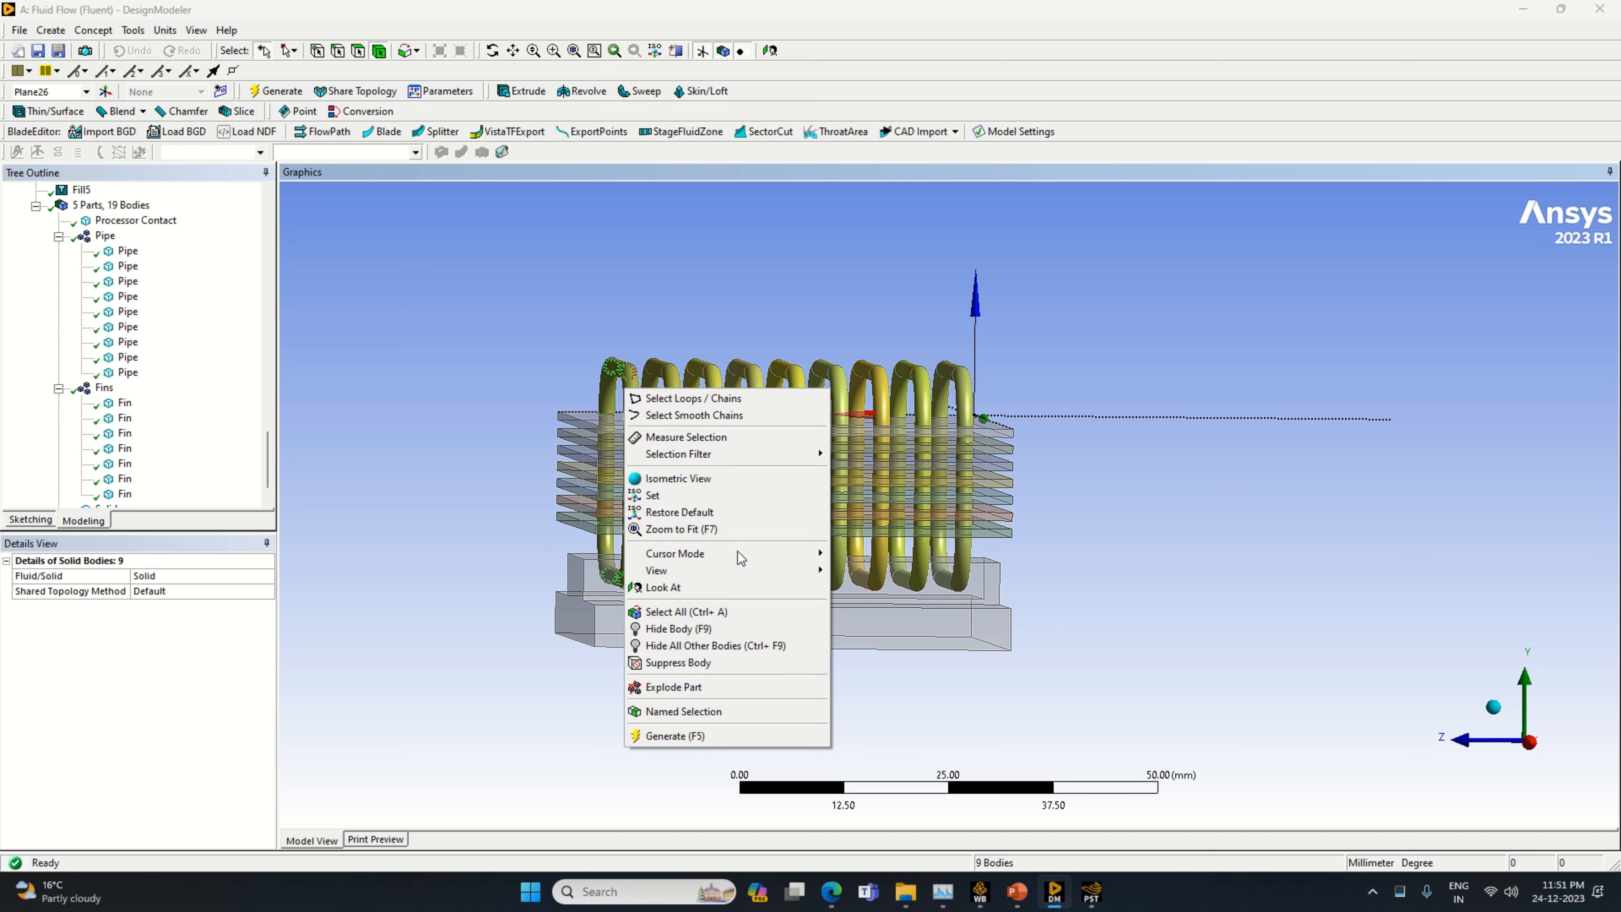
left_click(741, 646)
scroll(1050, 448, "up", 5)
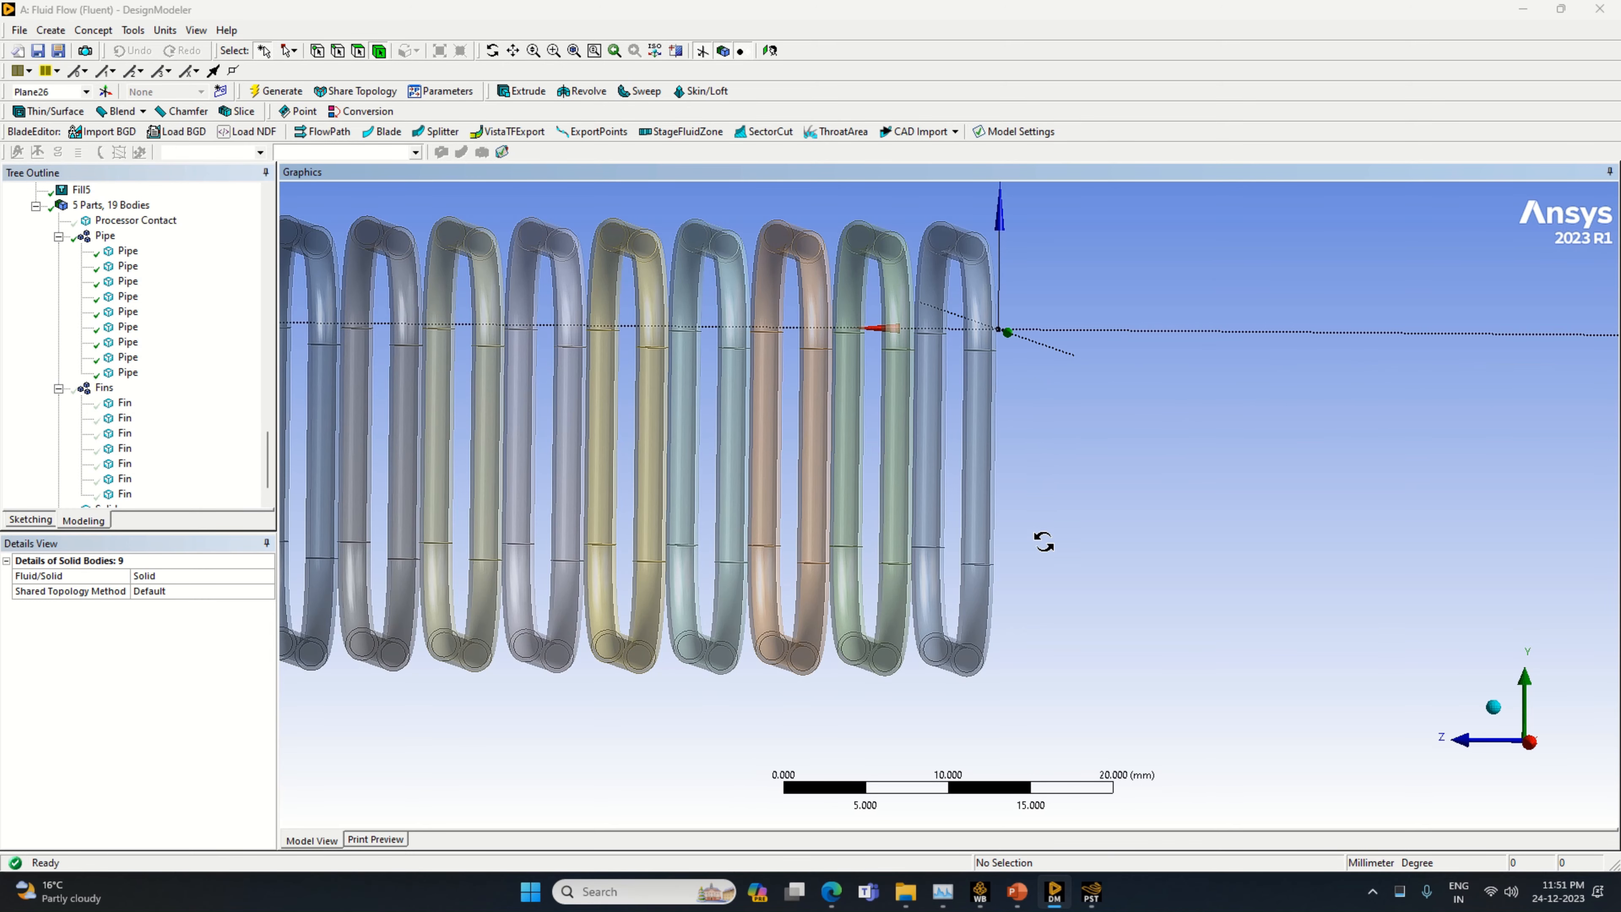
middle_click_drag(1044, 542, 1009, 556)
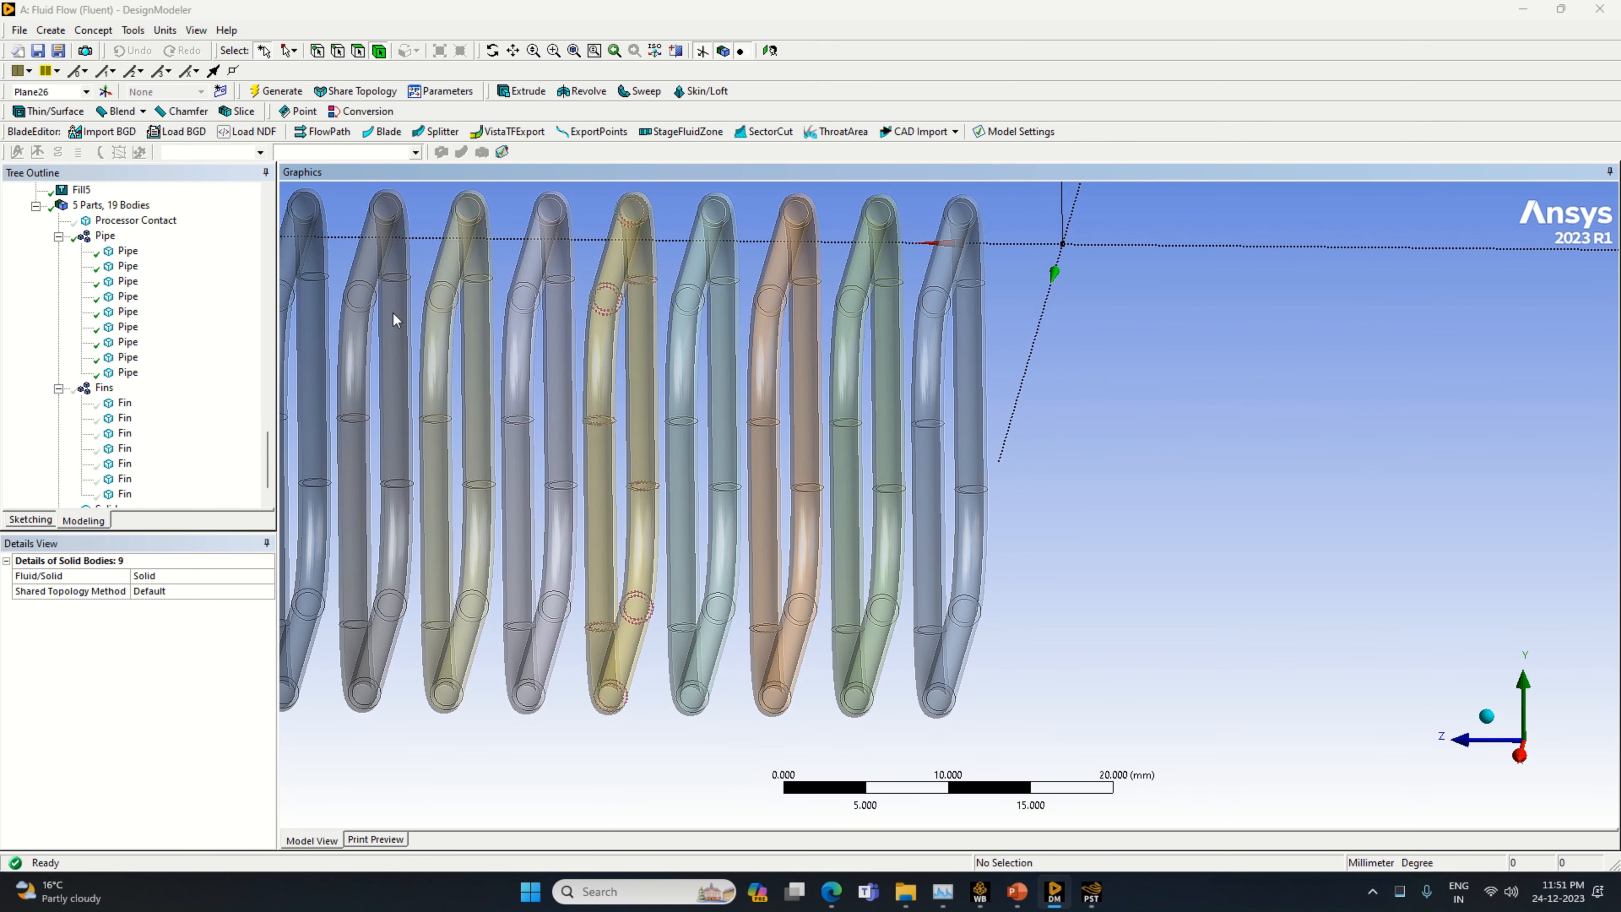
Start a cavity fill for the green pipe second from the row's end and select the inner faces of its lower and upper slanted runs
left_click(123, 32)
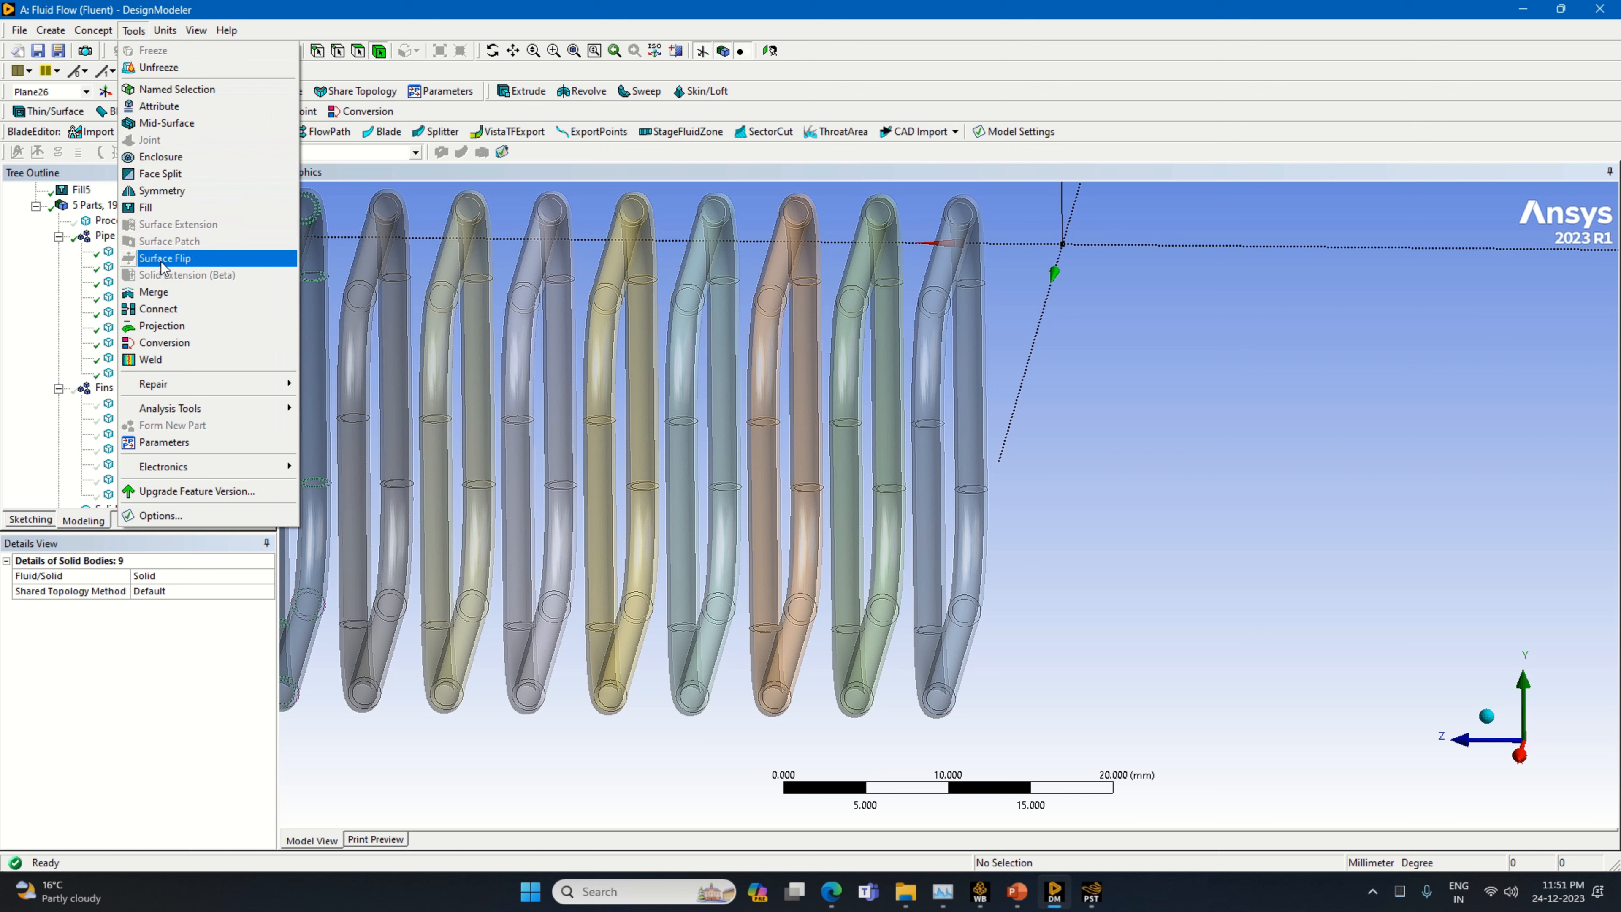
left_click(189, 210)
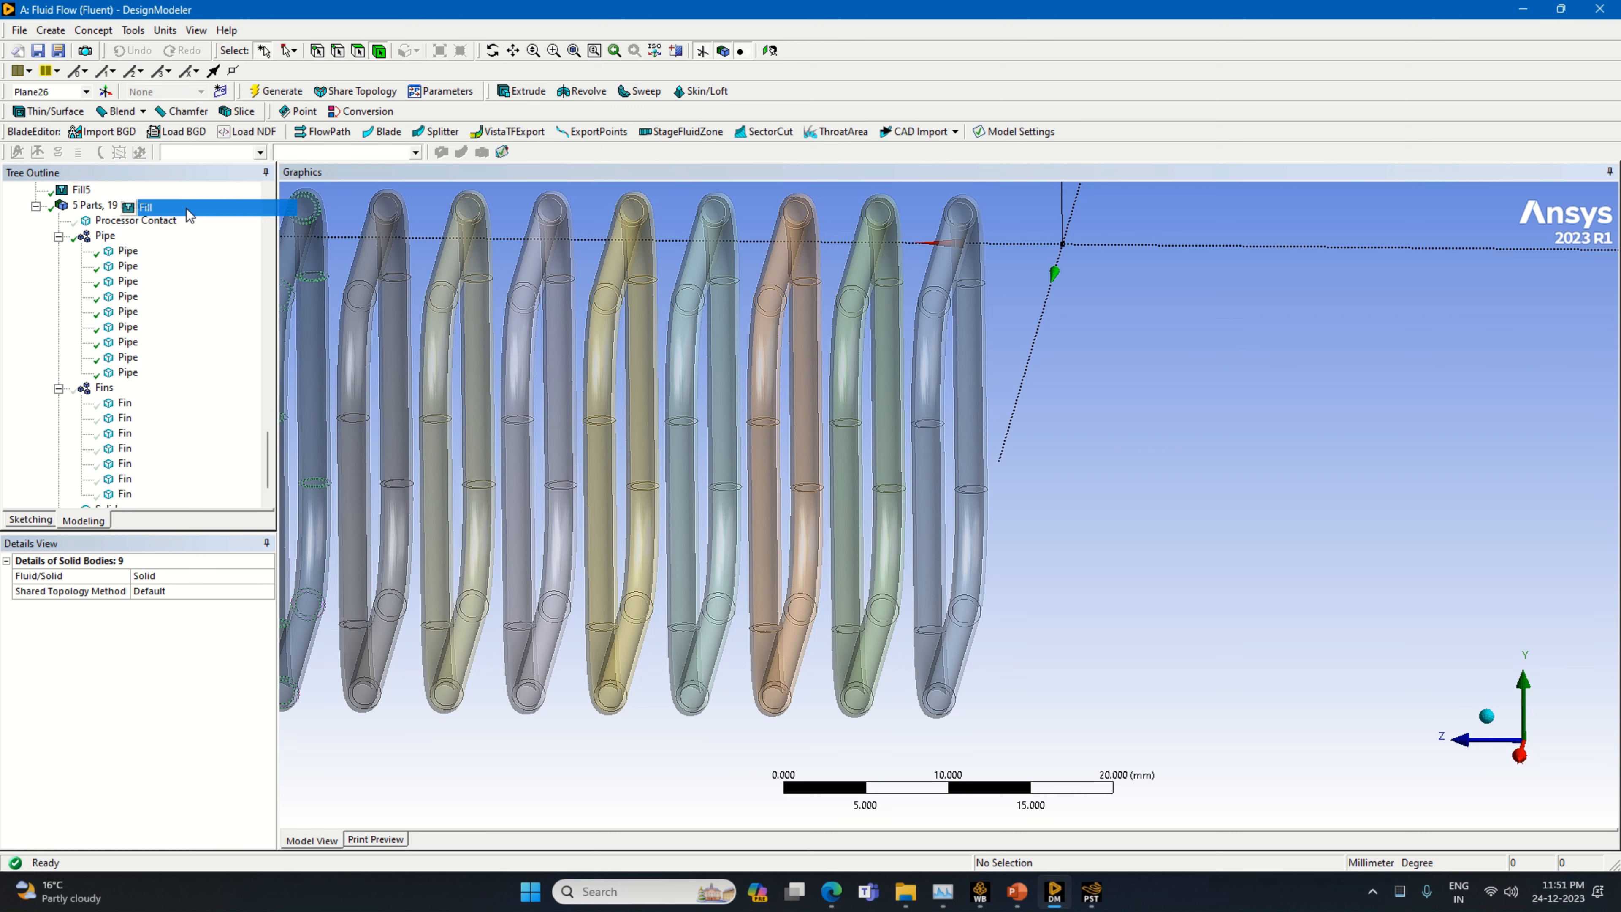
left_click(889, 644)
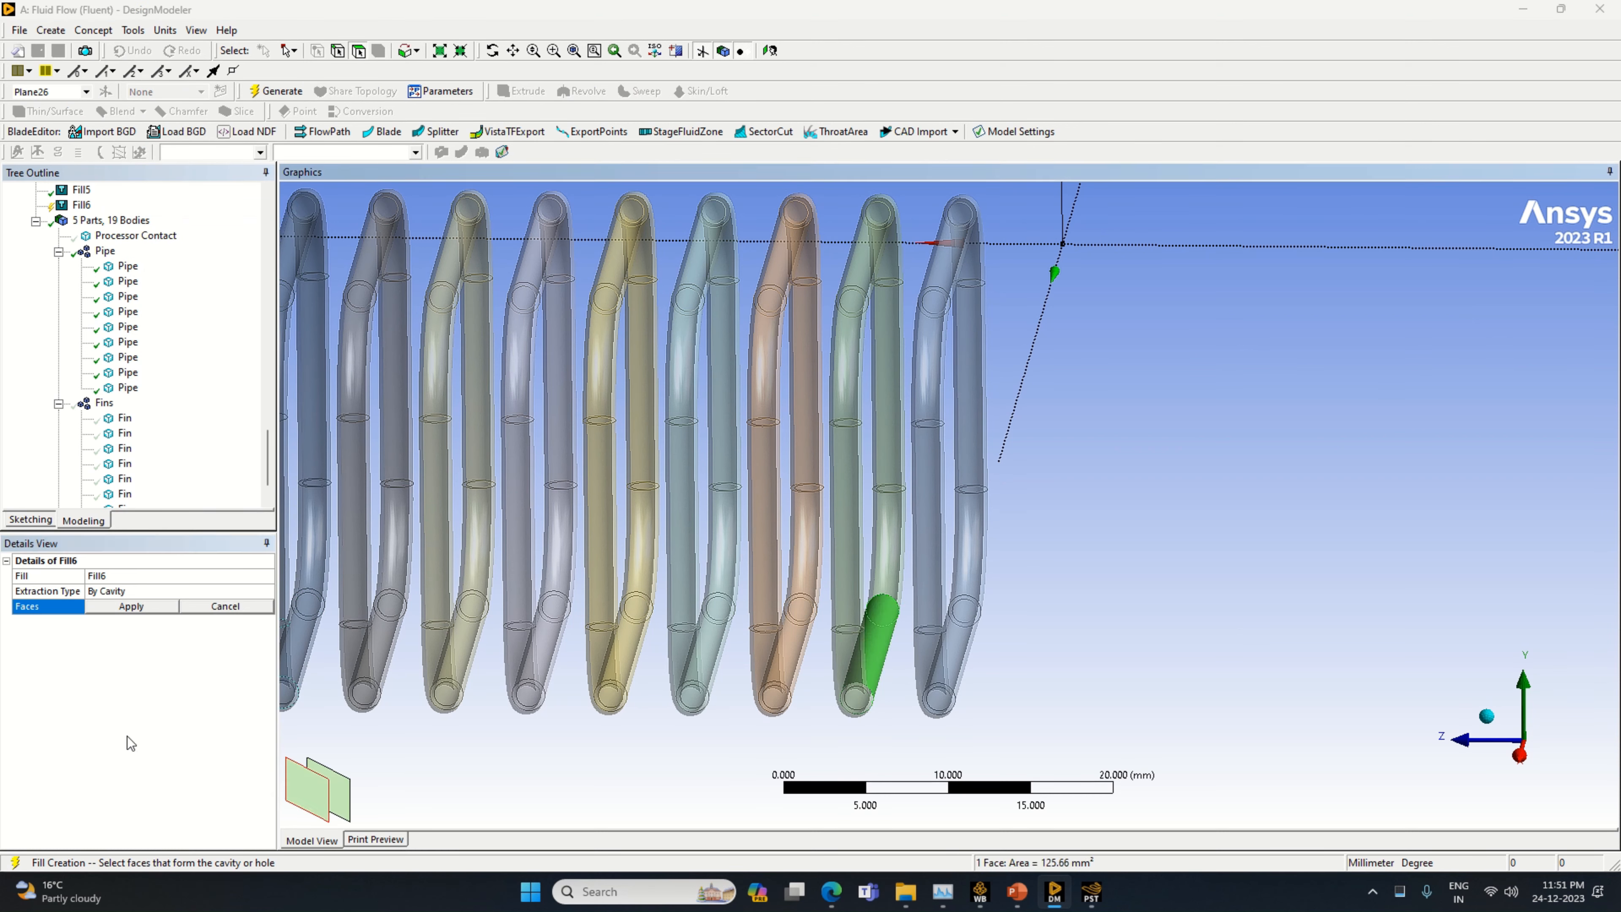
left_click(326, 803)
left_click(850, 706, "ctrl")
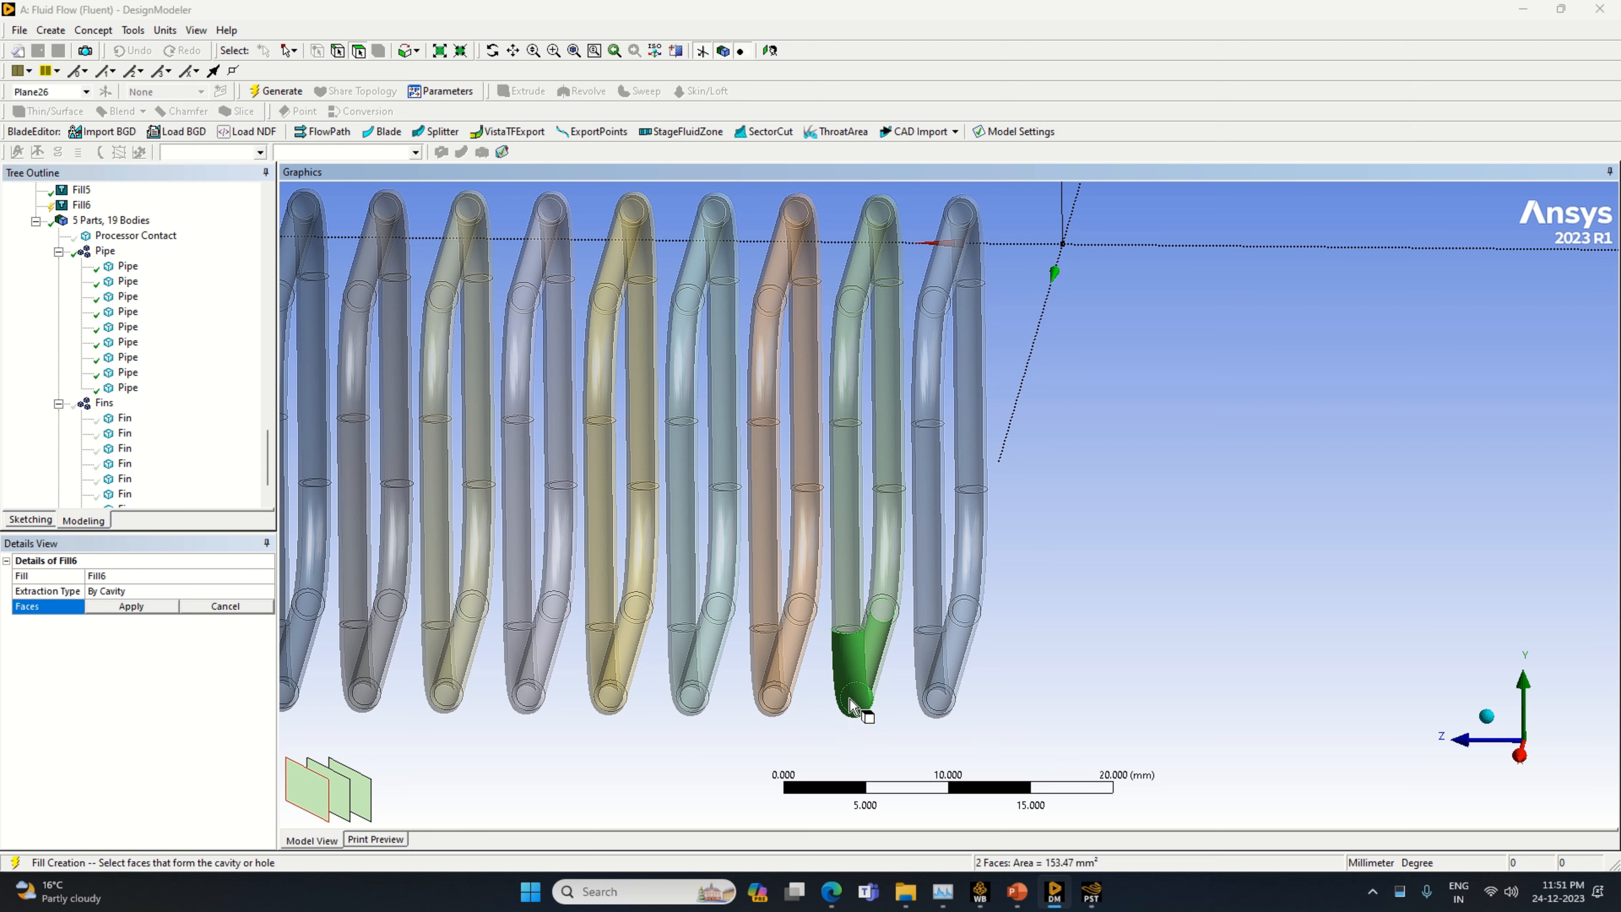
middle_click_drag(825, 749, 818, 702)
left_click(820, 701, "ctrl")
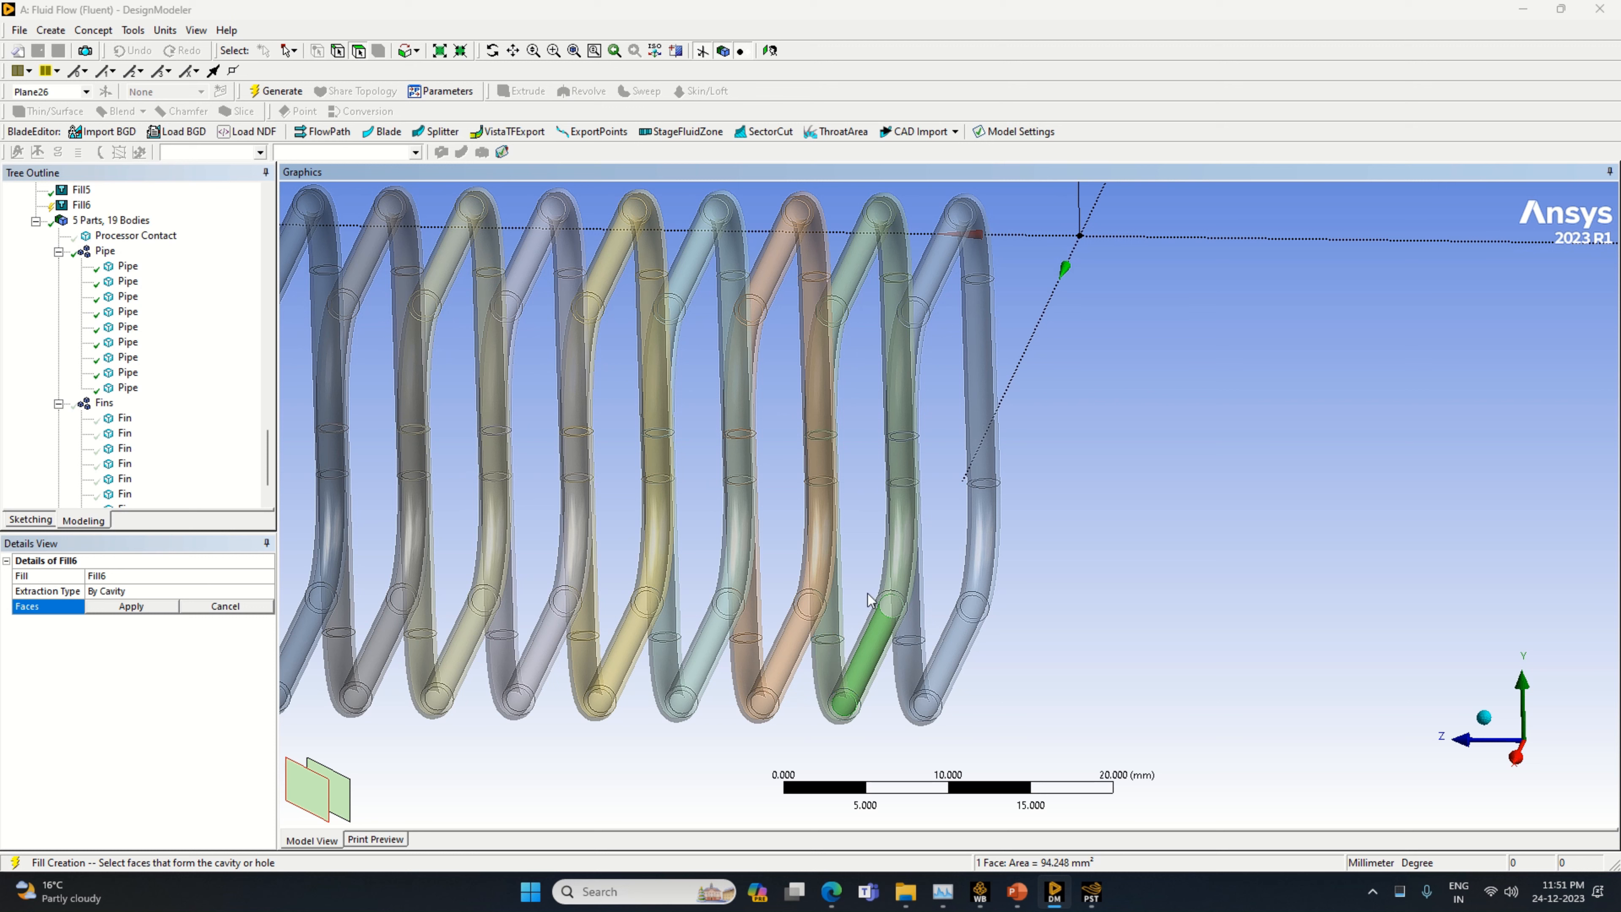
left_click(859, 266, "ctrl")
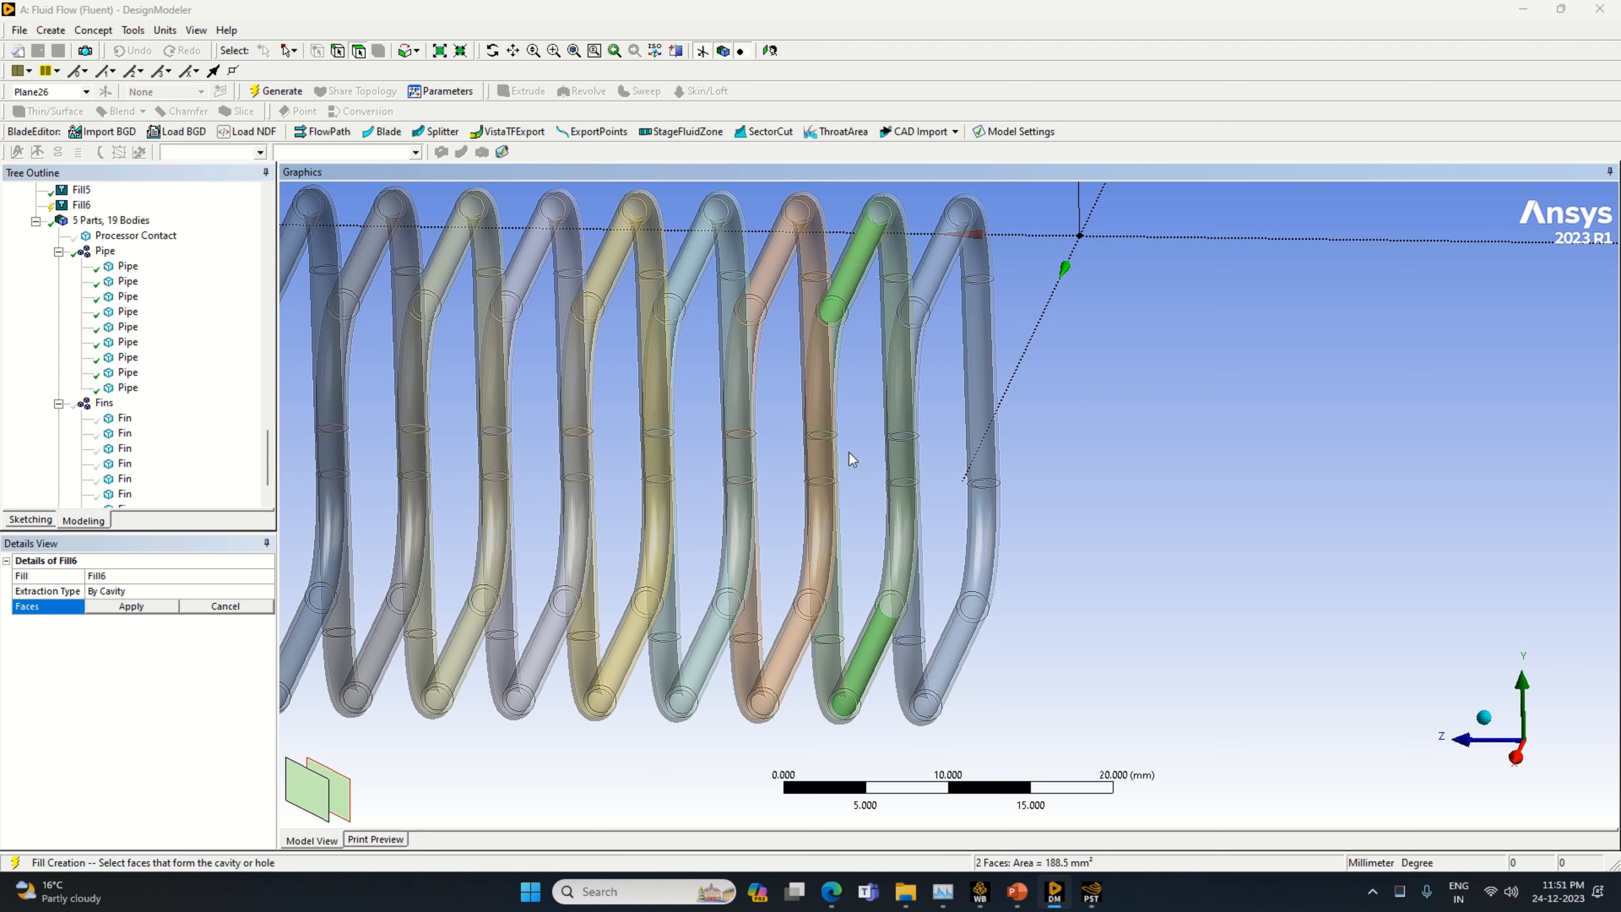
Add the inner faces of the green pipe's lower side bend and the straight section above it to the cavity selection
middle_click_drag(867, 471, 893, 461)
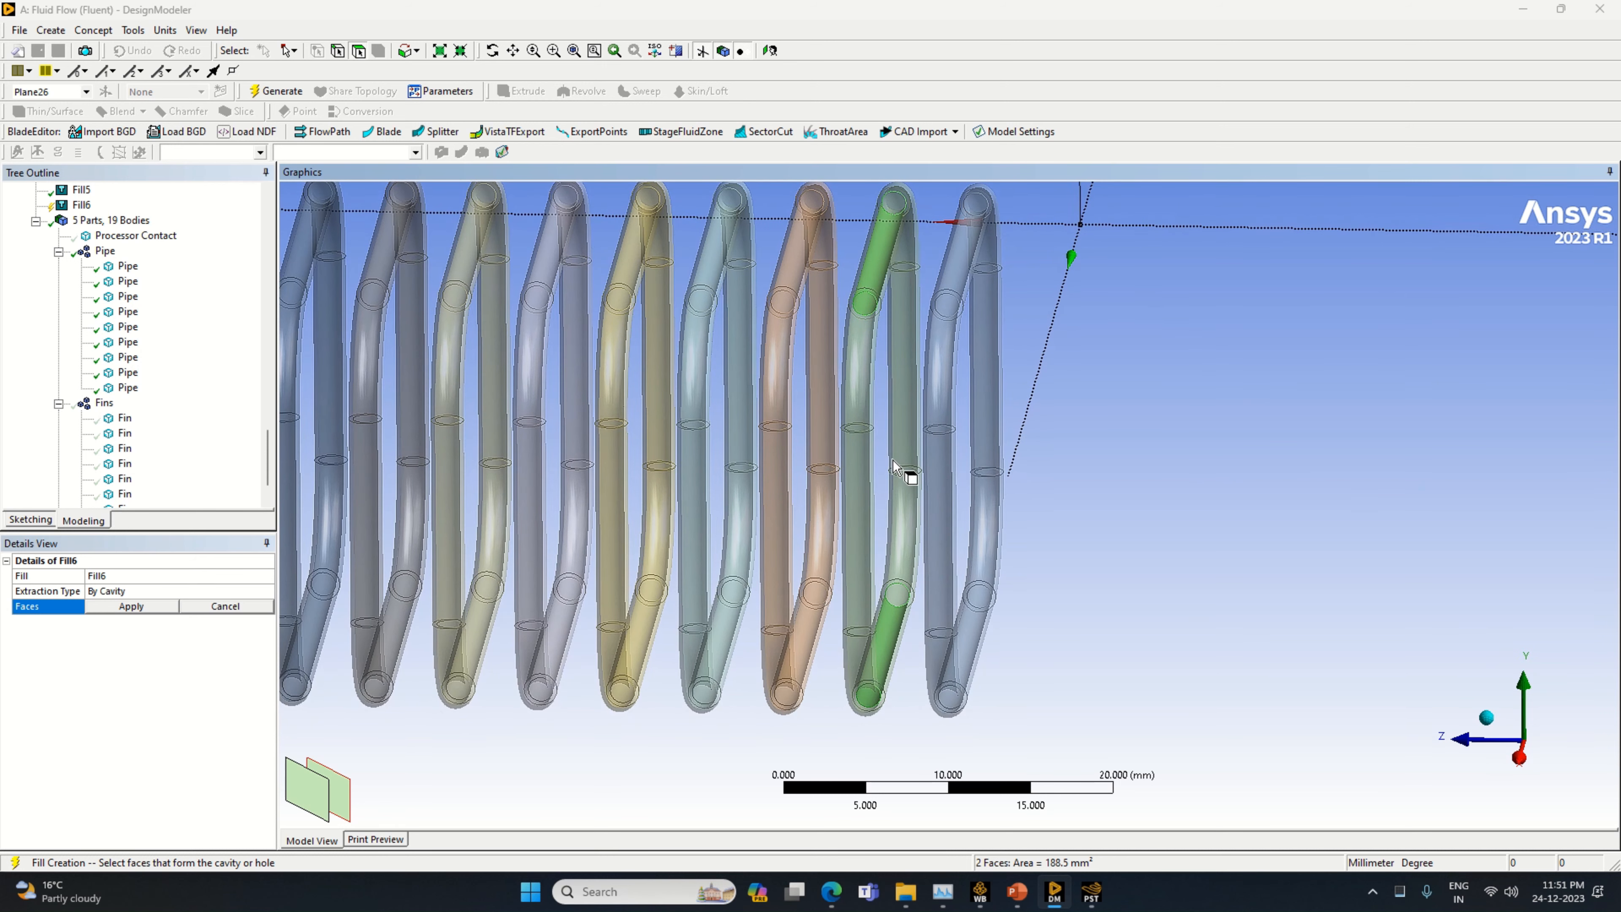
left_click(898, 496, "ctrl")
left_click(347, 801, "ctrl")
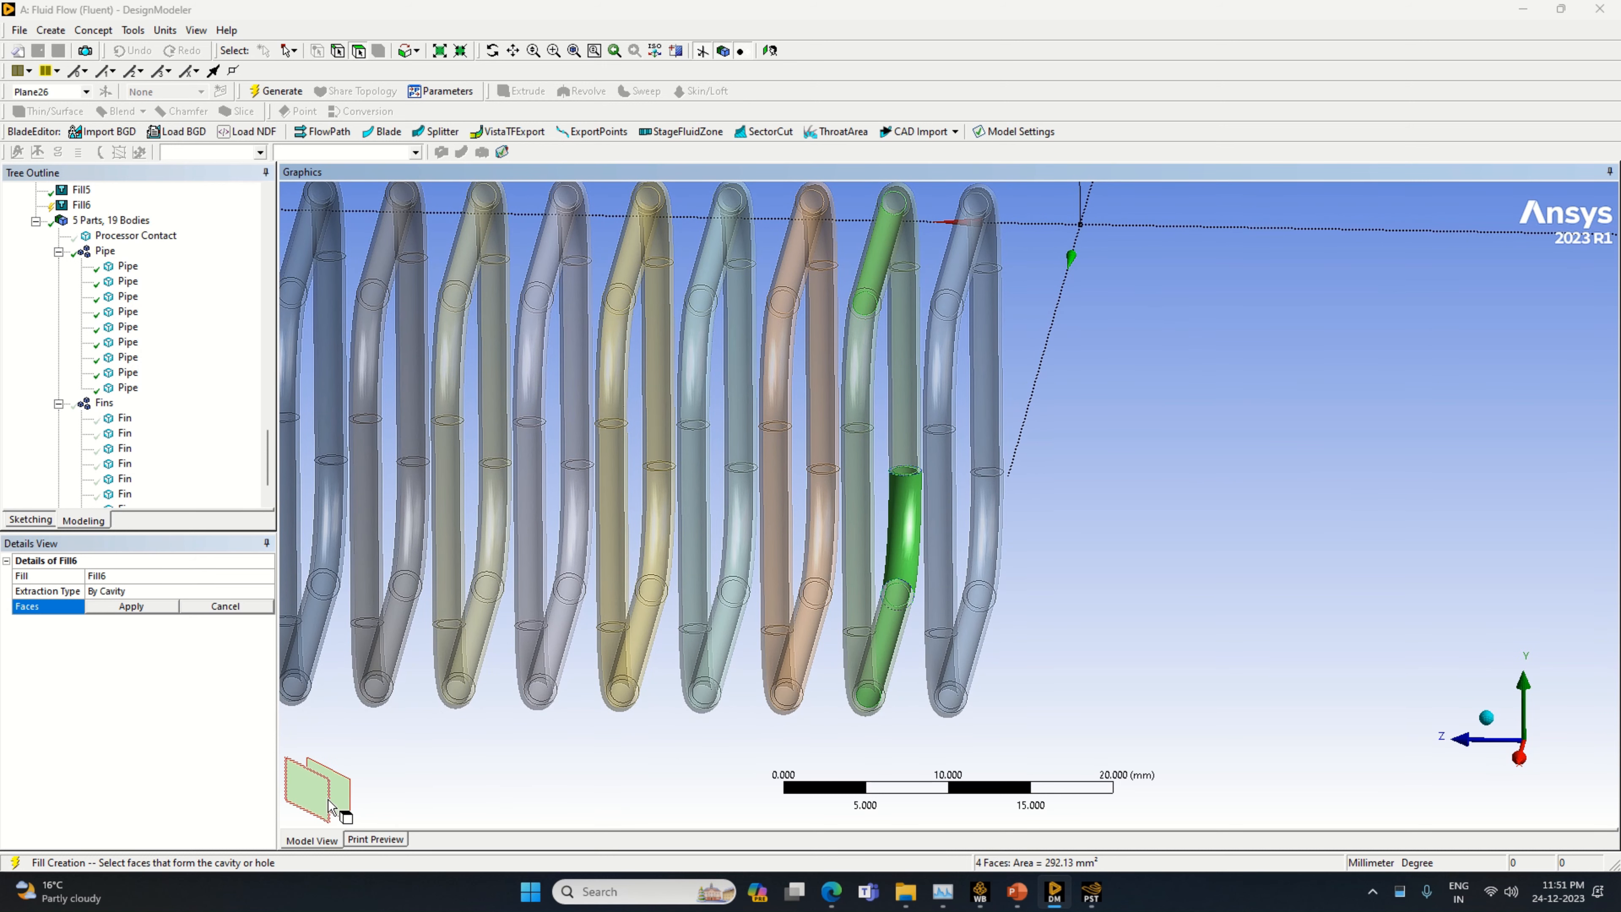
left_click(323, 806, "ctrl")
left_click(909, 396, "ctrl")
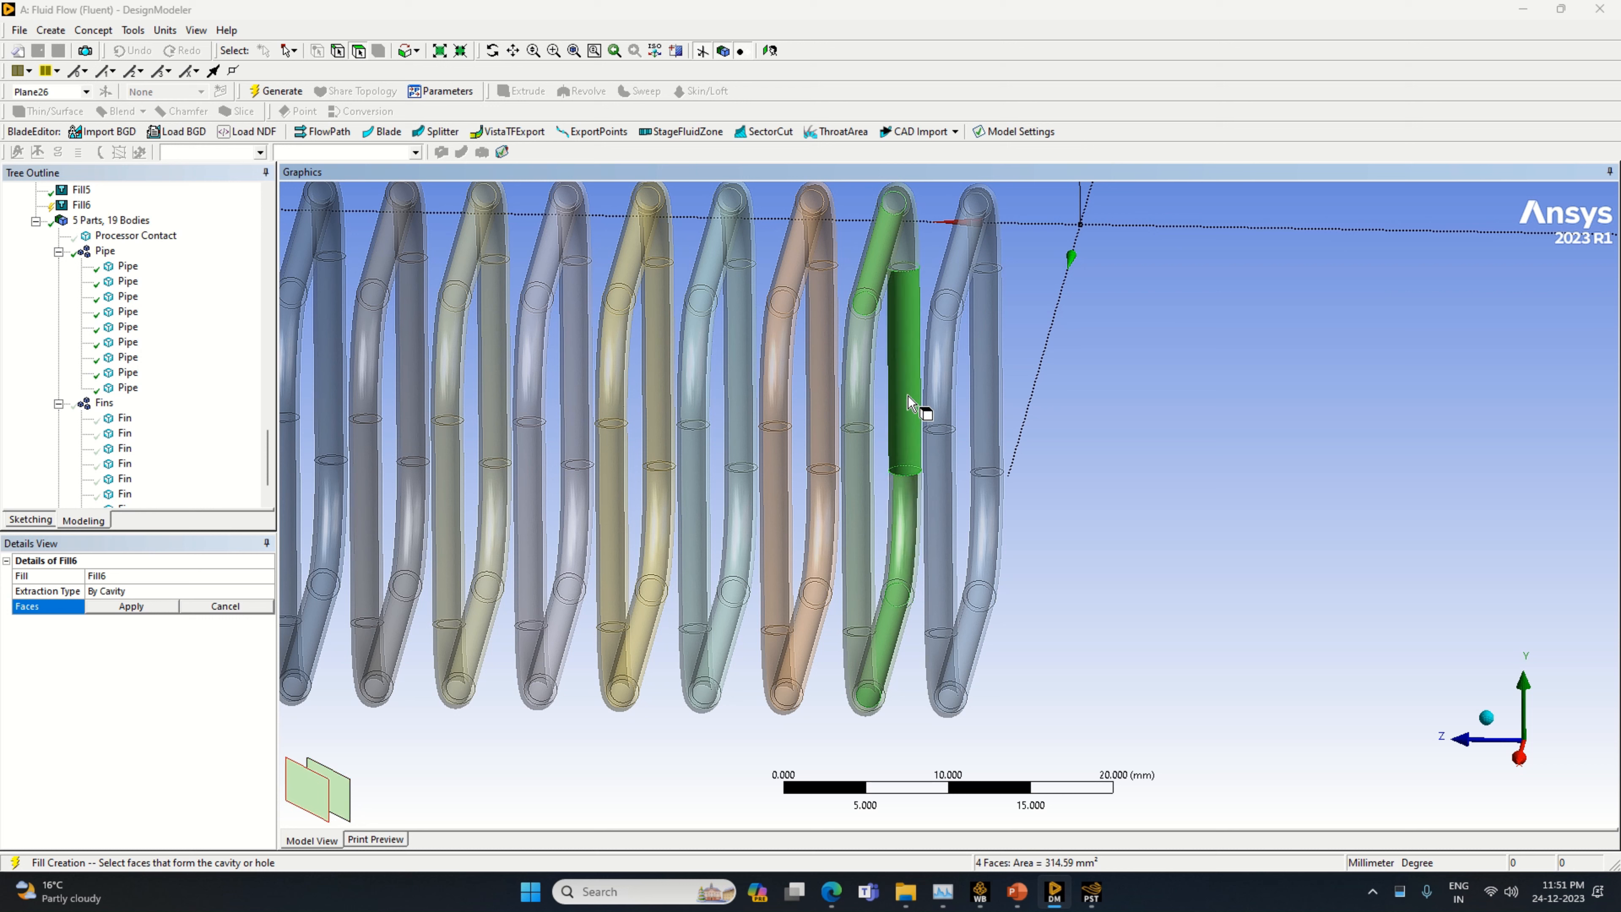
left_click(338, 812, "ctrl")
left_click(312, 805, "ctrl")
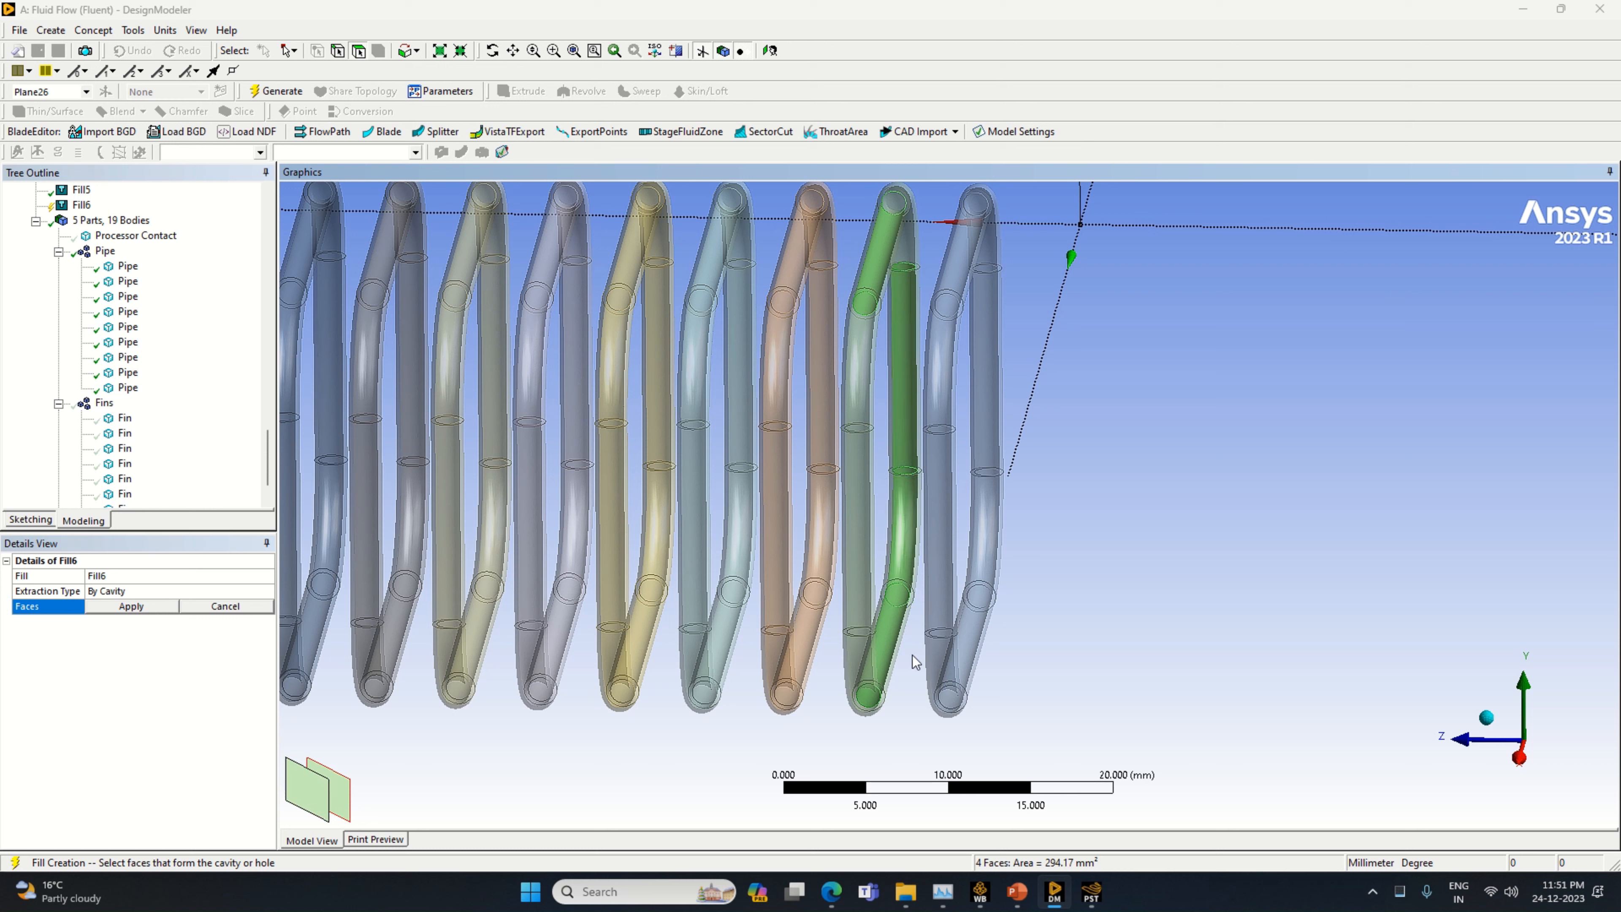
Add the inner faces of the green pipe's opposite side: its upper bend, lower bend and the straight section between them
left_click(867, 405, "ctrl")
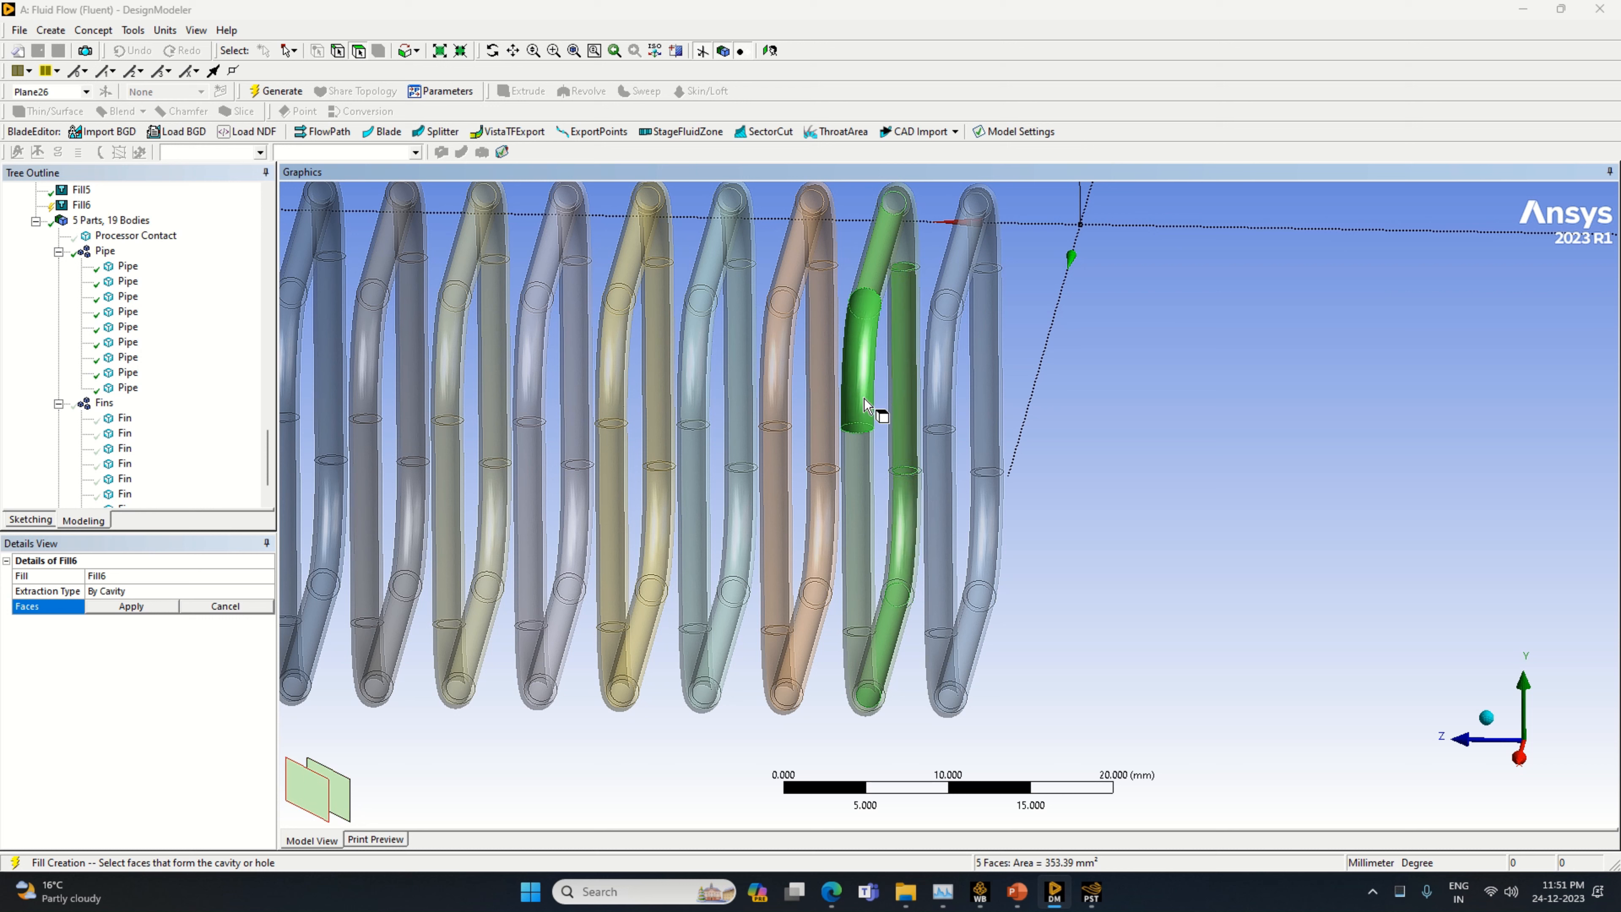
left_click(342, 797, "ctrl")
left_click(314, 796, "ctrl")
left_click(868, 585, "ctrl")
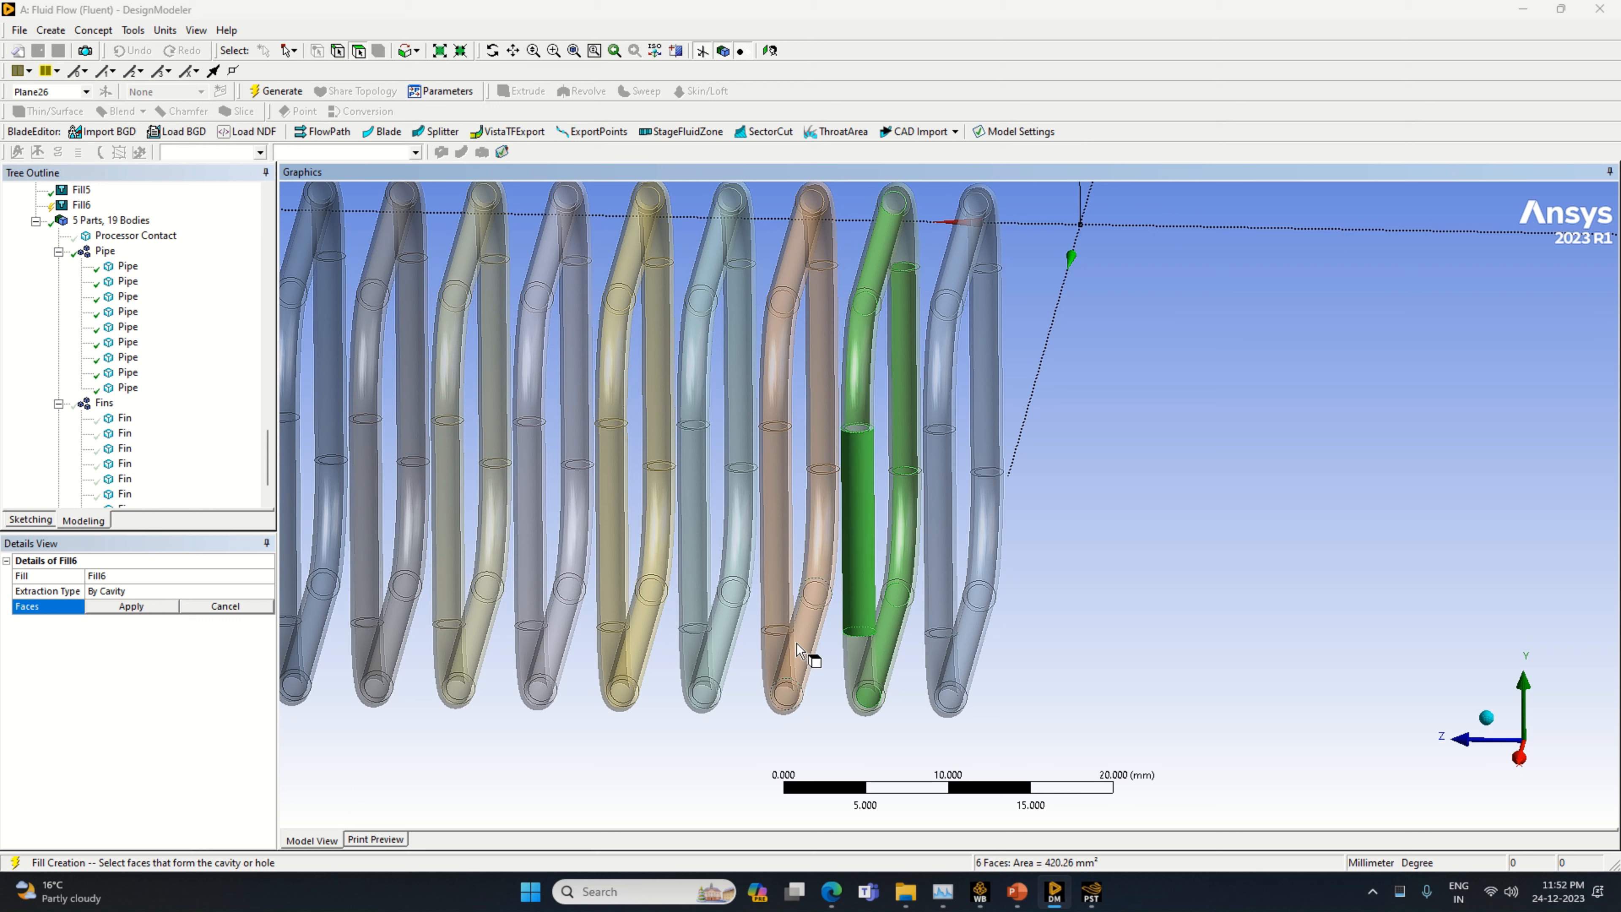
left_click(854, 615, "ctrl")
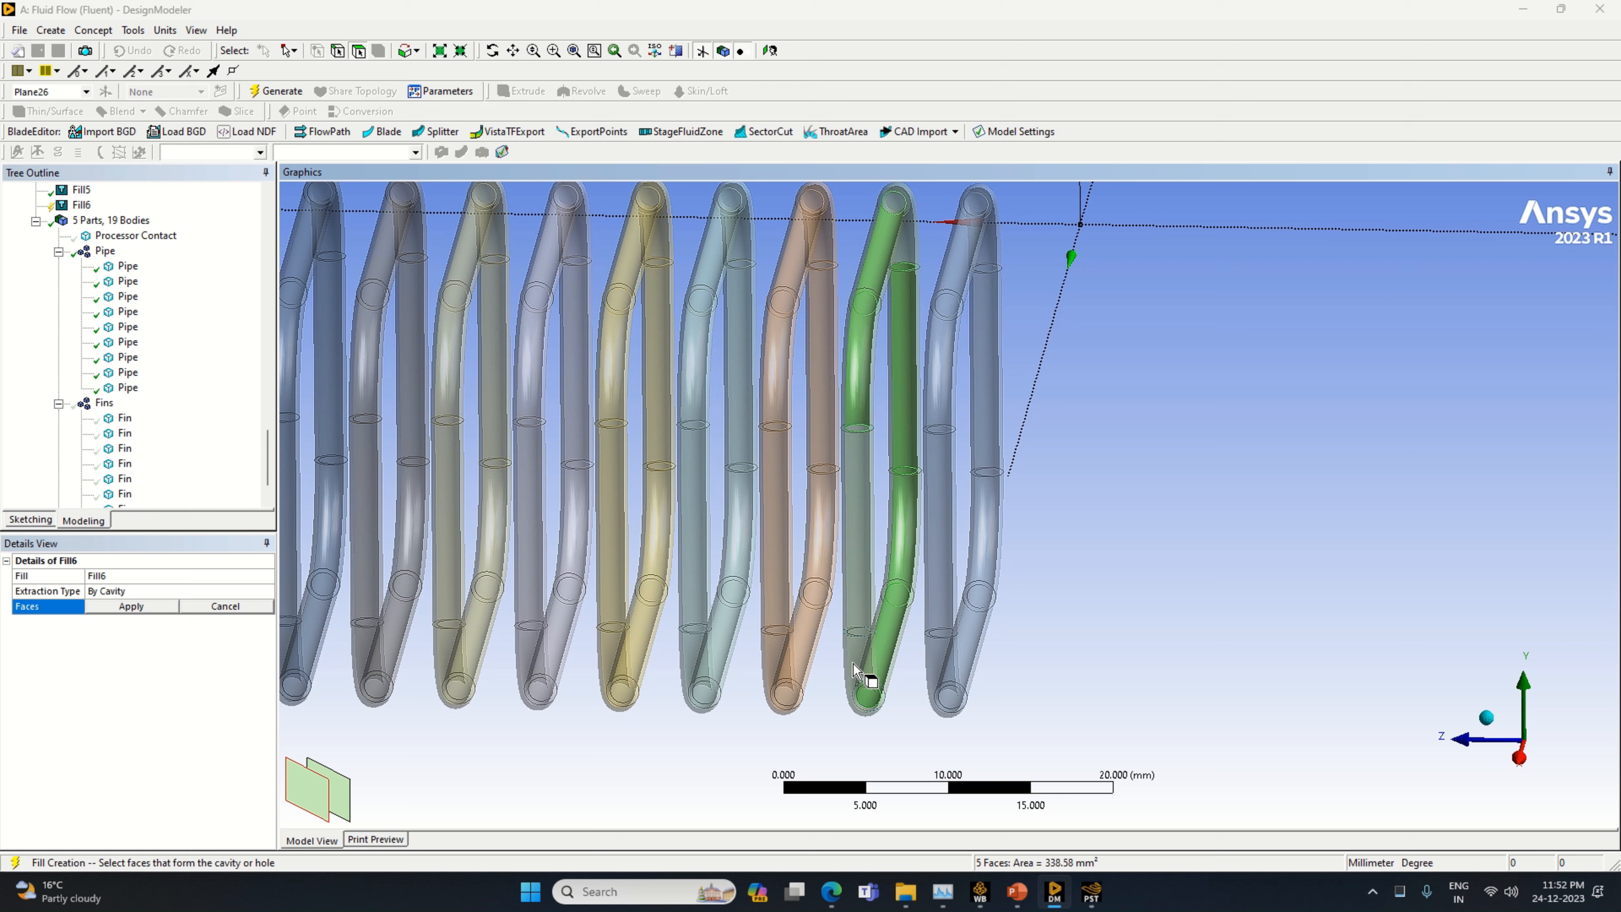
left_click(867, 678, "ctrl")
left_click(340, 795)
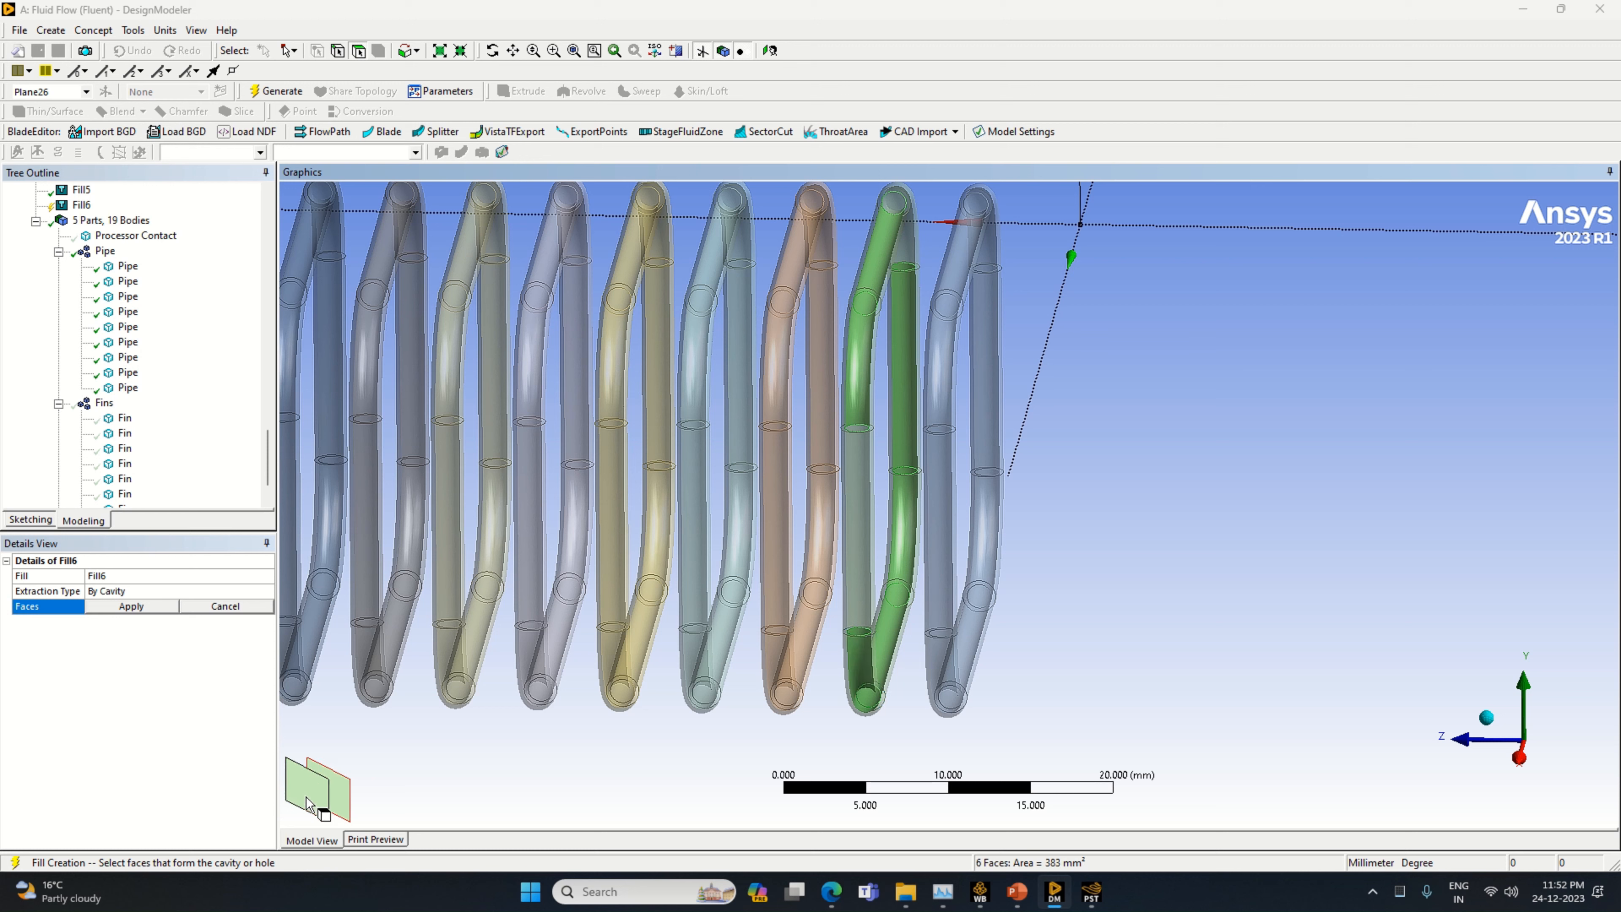
left_click(857, 583, "ctrl")
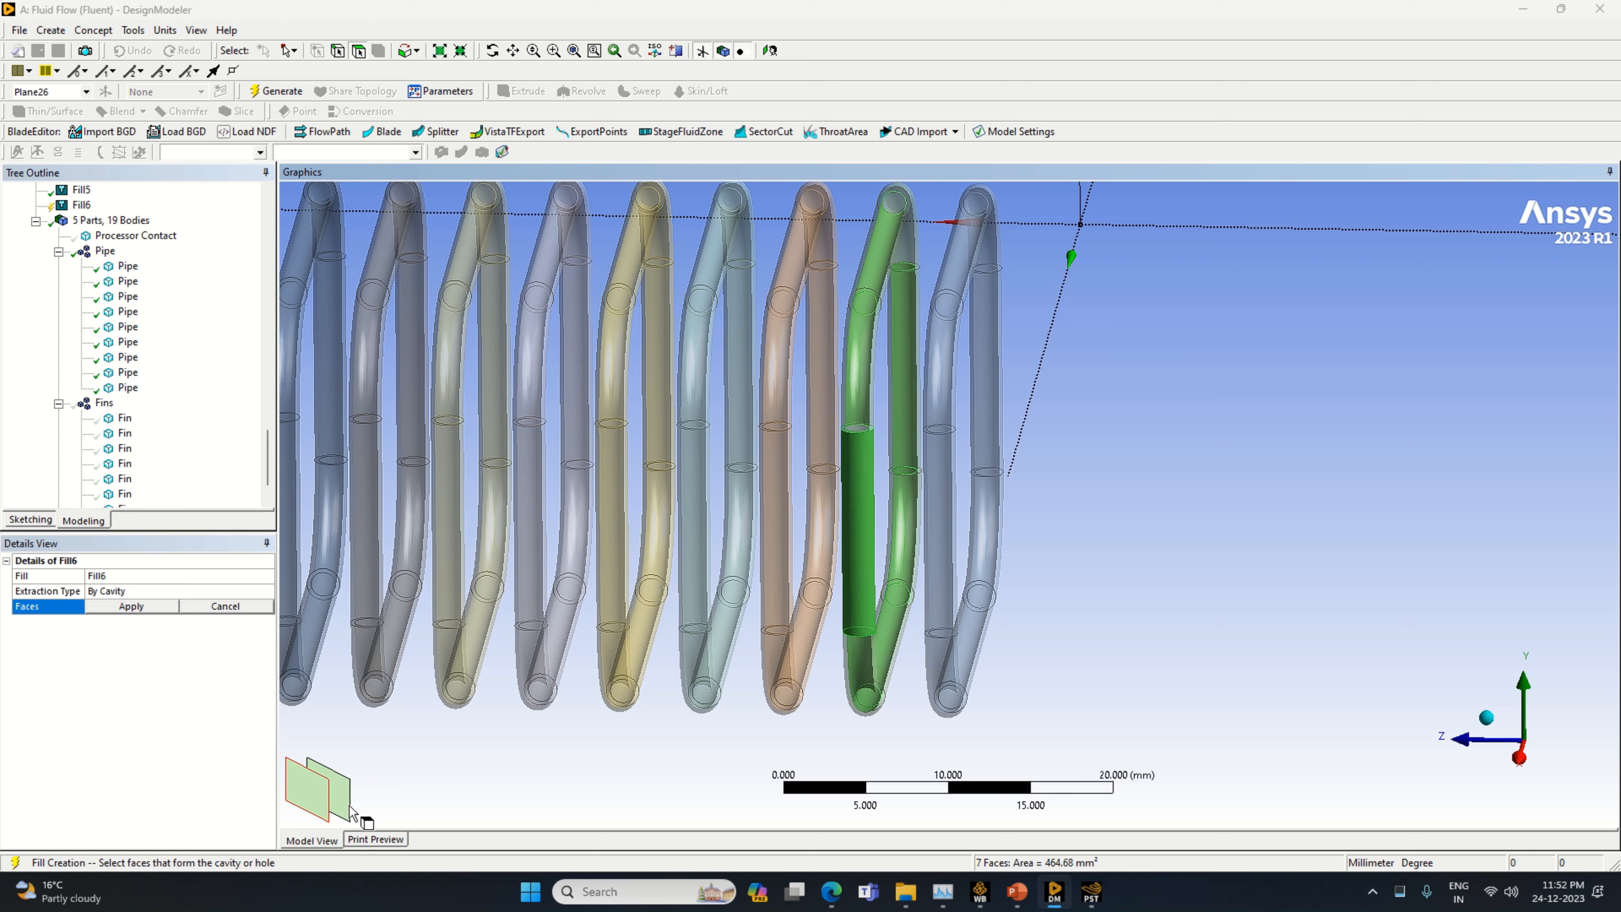
left_click(307, 805)
Add the inner face of the green pipe's remaining top bend, apply the eight cavity faces and generate the fill
middle_click_drag(704, 789, 657, 868)
left_click(802, 235, "ctrl")
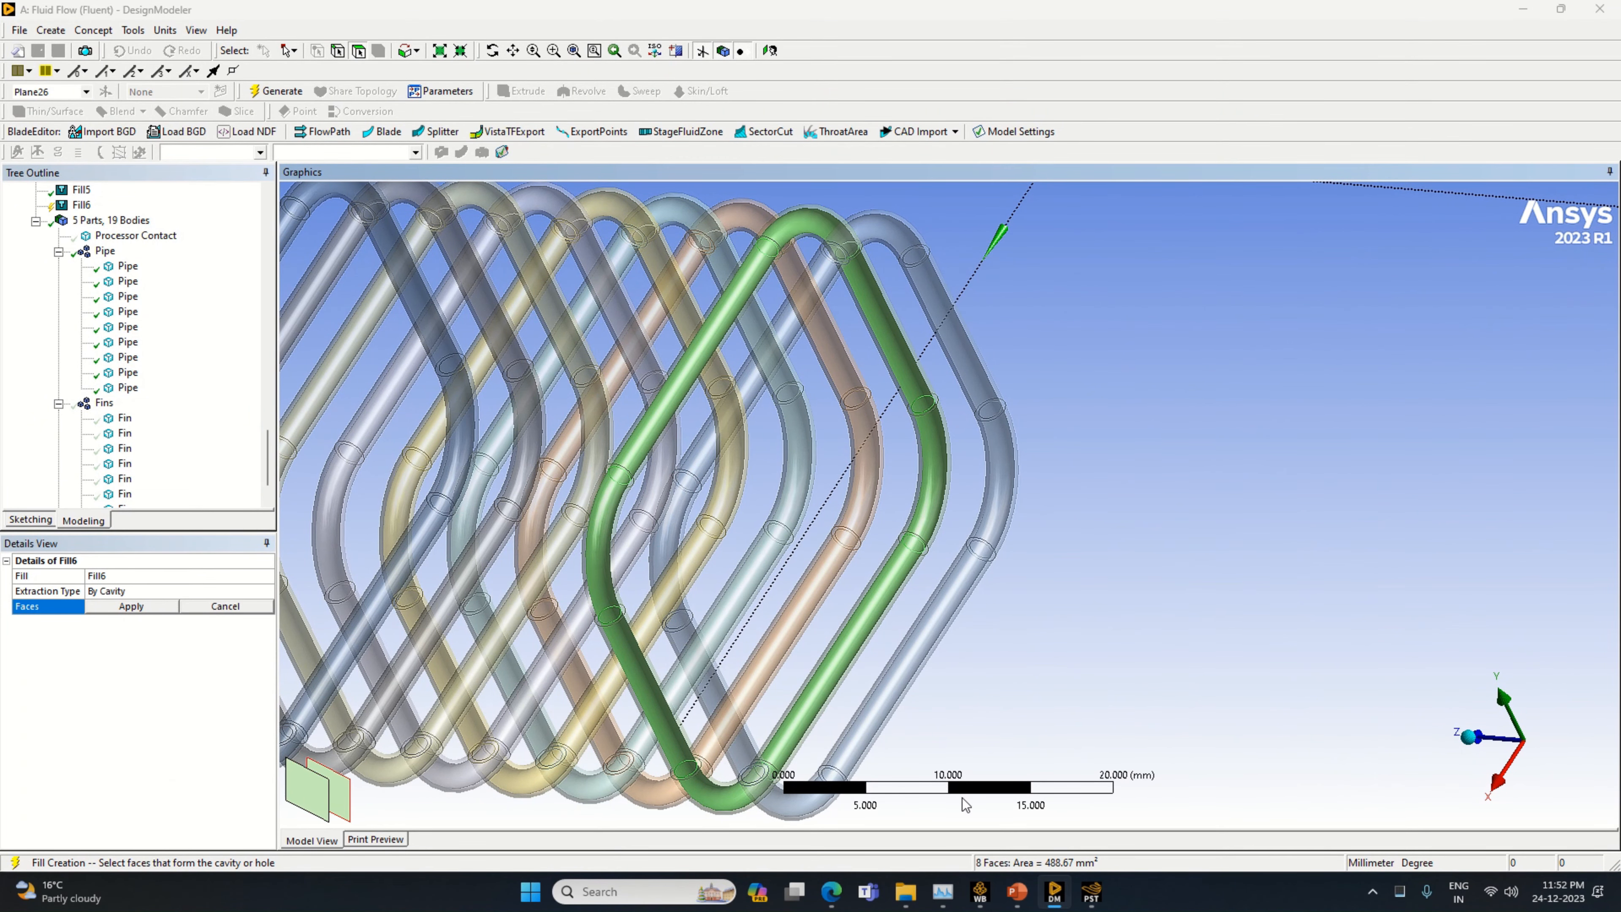
middle_click_drag(1036, 709, 1021, 658)
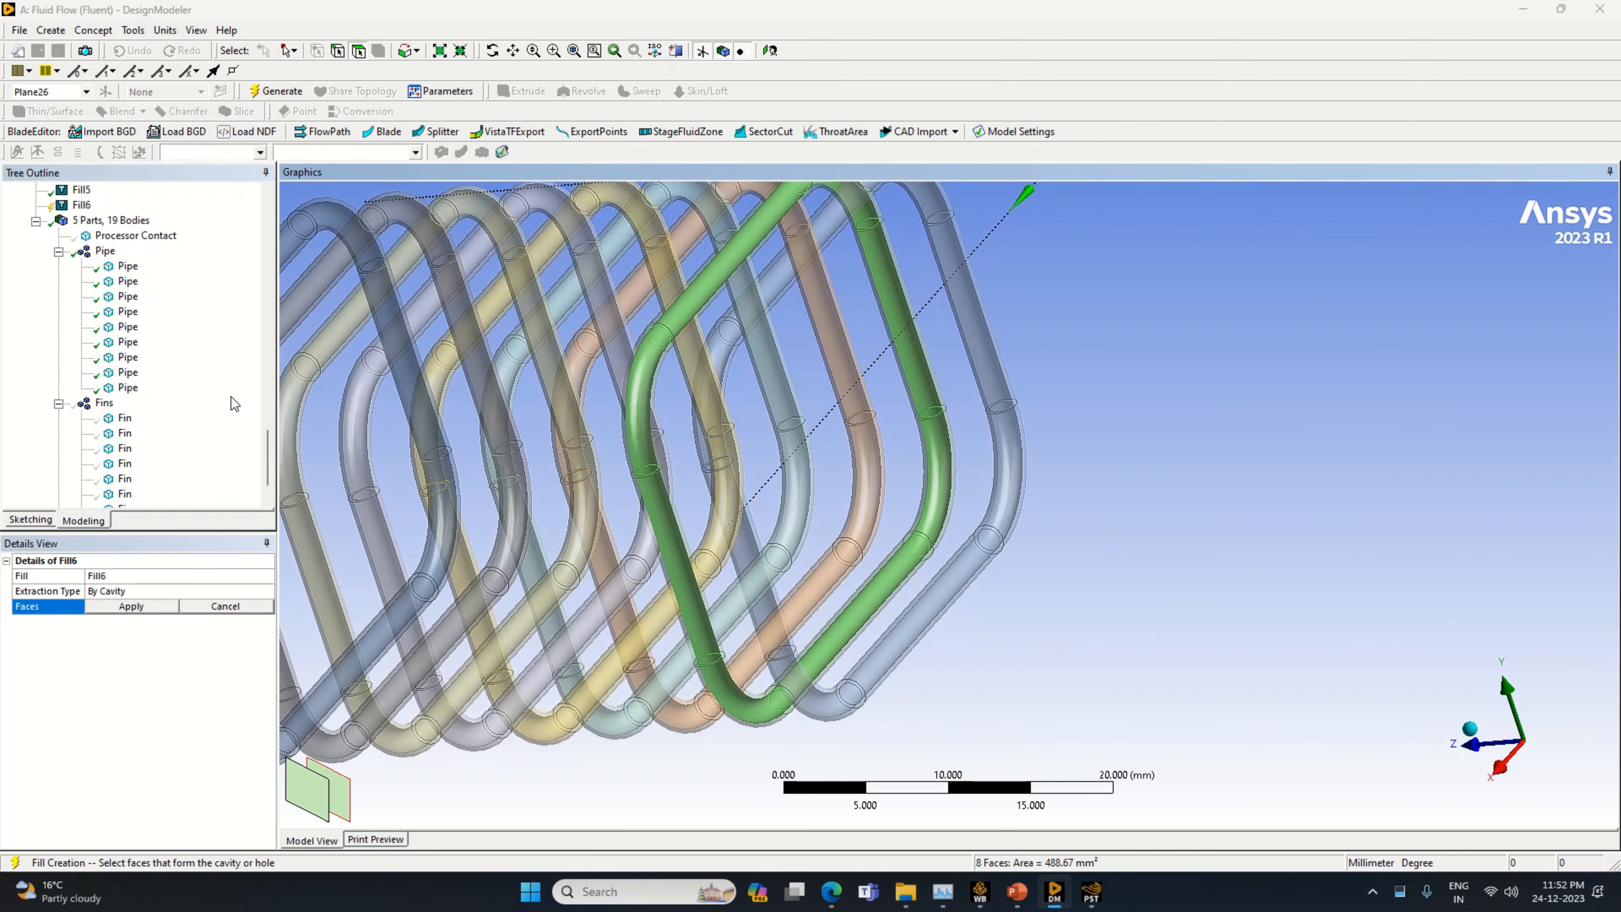
left_click(156, 613)
left_click(277, 91)
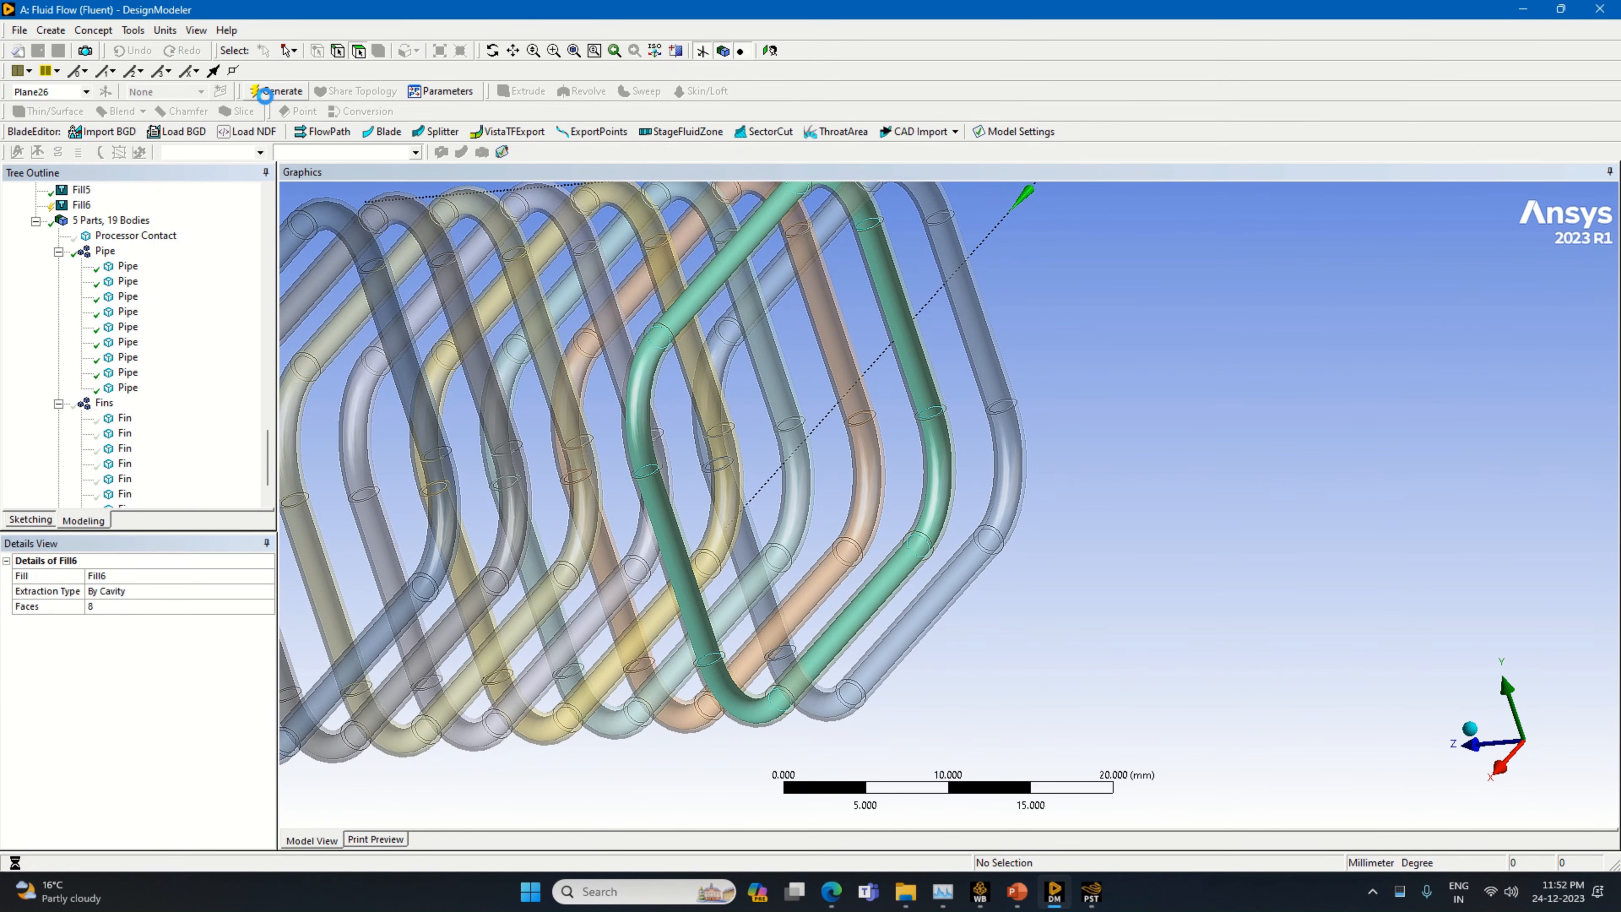
Start another cavity fill for the orange pipe third from the row's end and select the inner face of its front straight section
scroll(986, 553, "down", 3)
mouse_move(951, 666)
middle_mouse_down()
mouse_move(1079, 666)
mouse_move(1090, 644)
mouse_move(1068, 659)
mouse_move(959, 637)
middle_mouse_up()
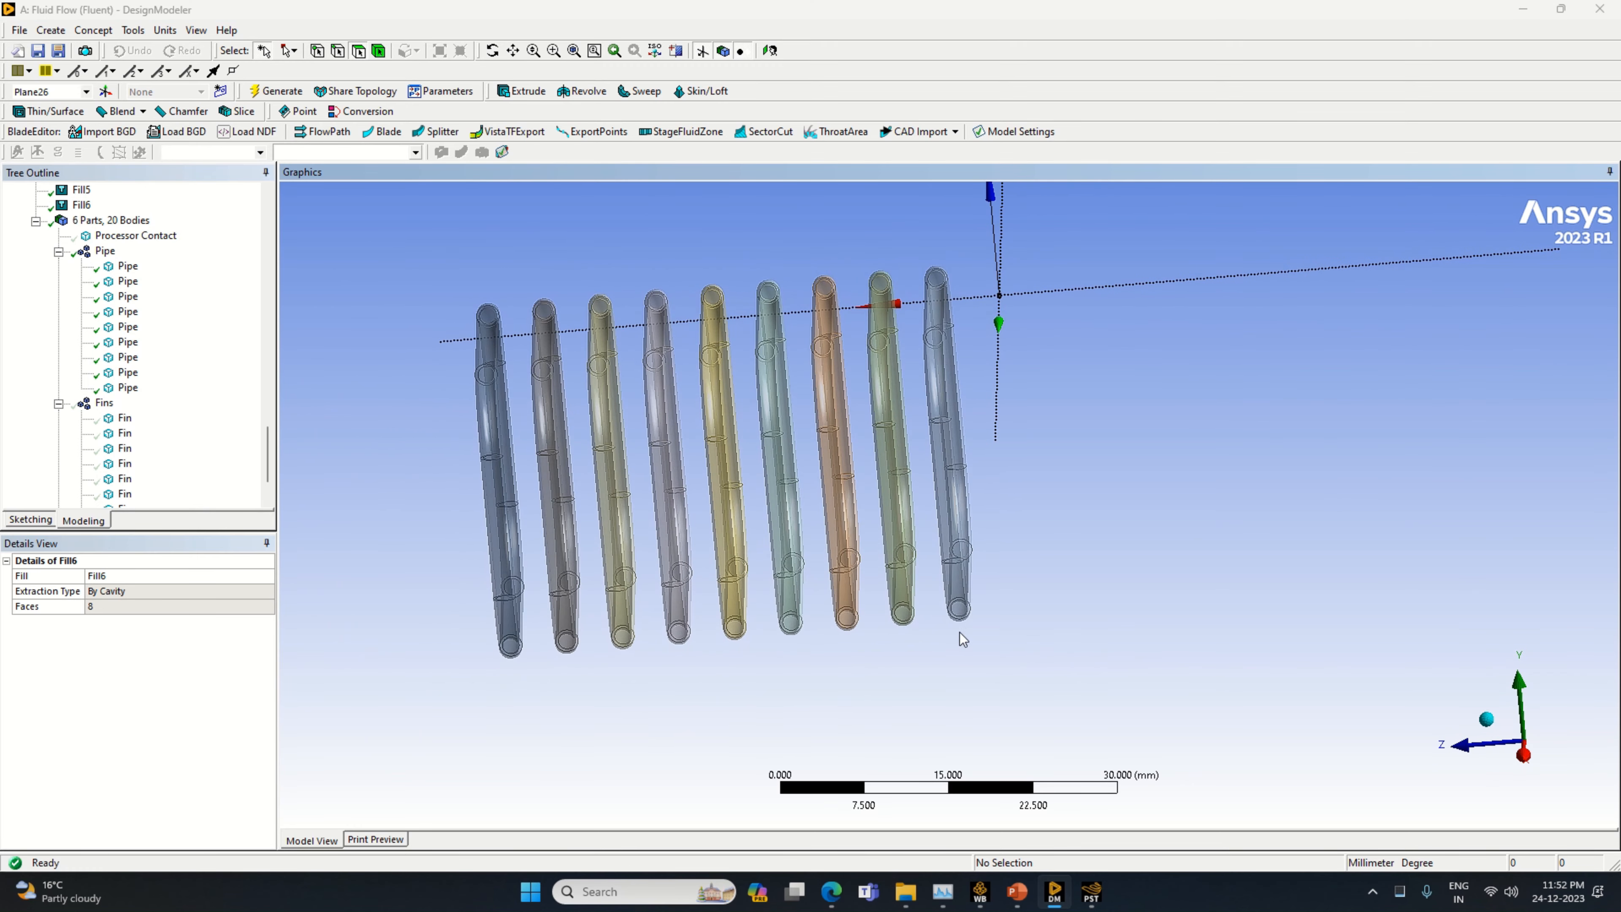
scroll(906, 629, "up", 3)
scroll(1121, 667, "up", 1)
middle_click_drag(1122, 671, 1057, 635)
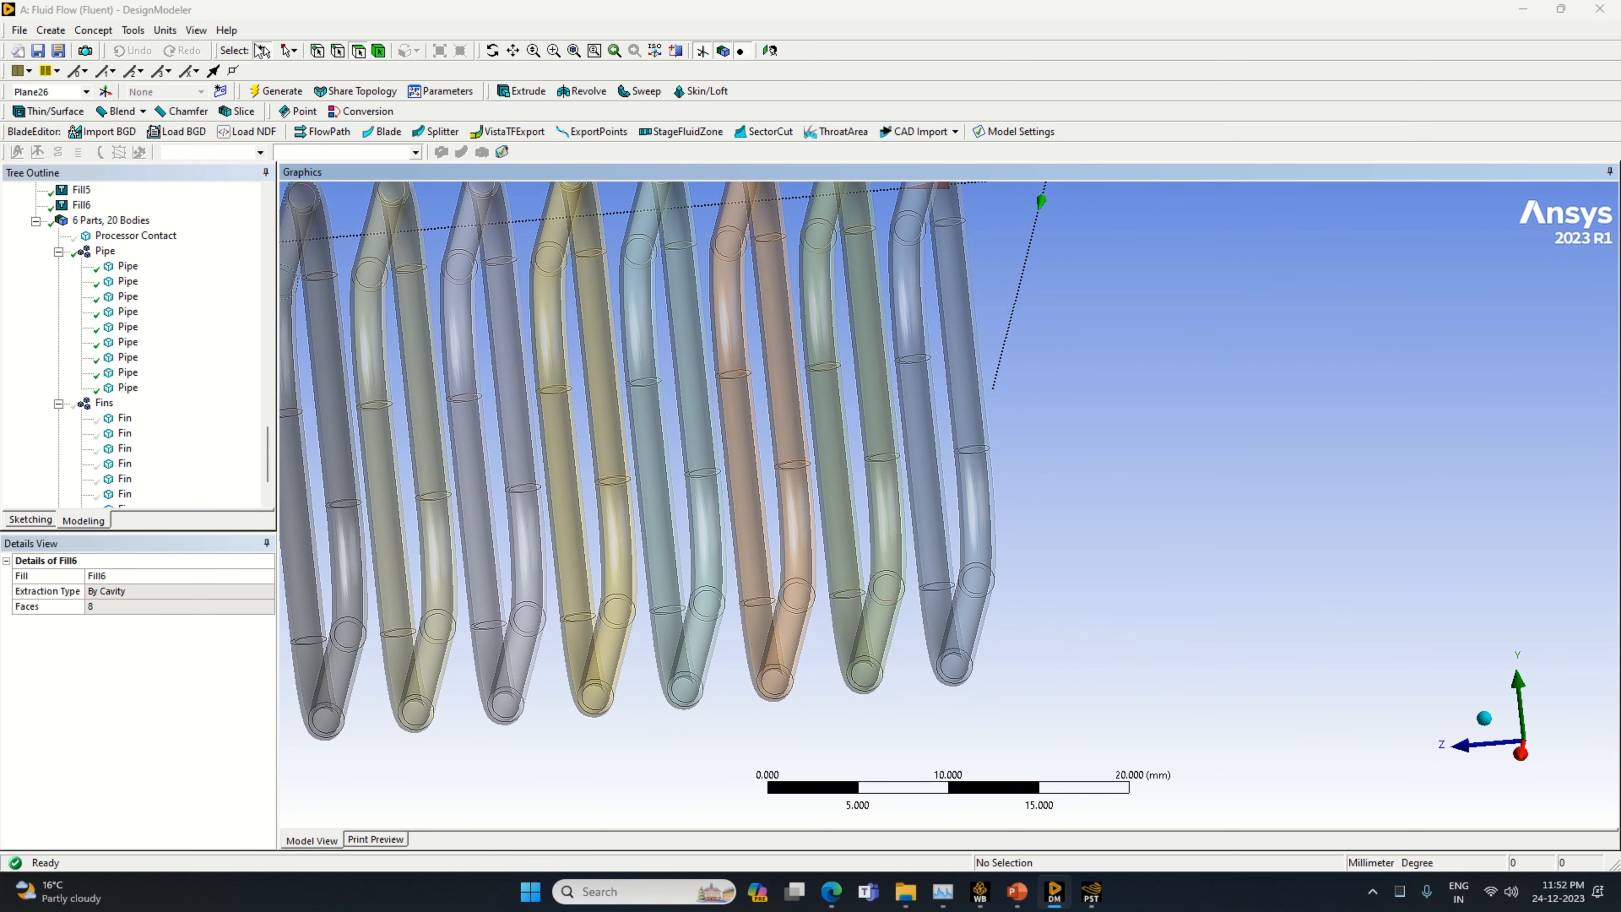
left_click(132, 30)
left_click(177, 210)
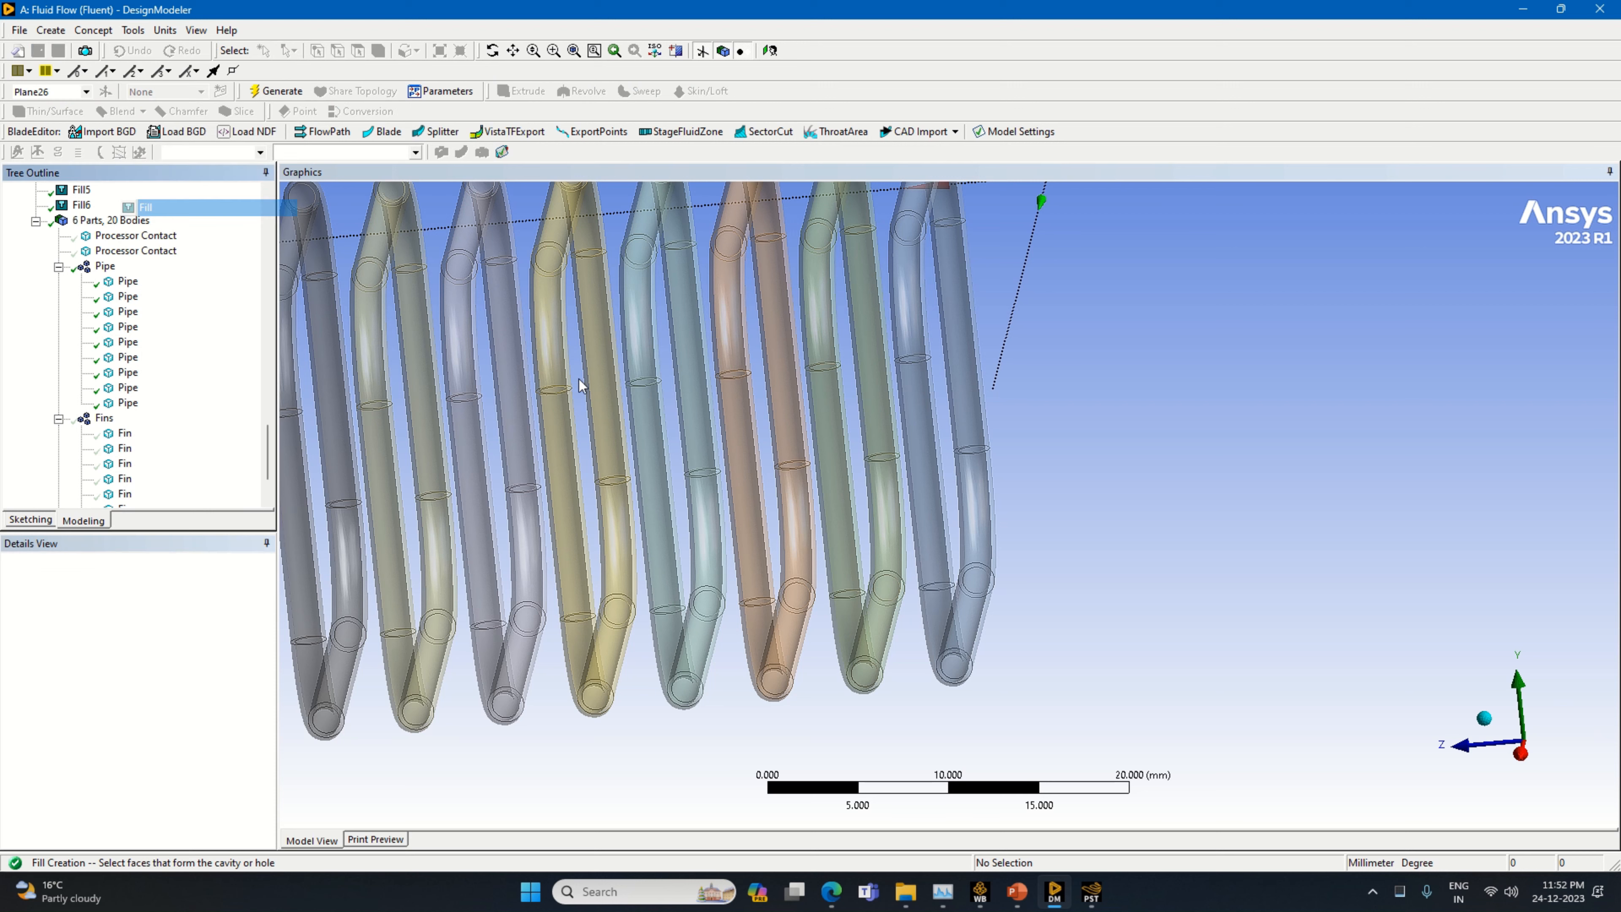
left_click(759, 640)
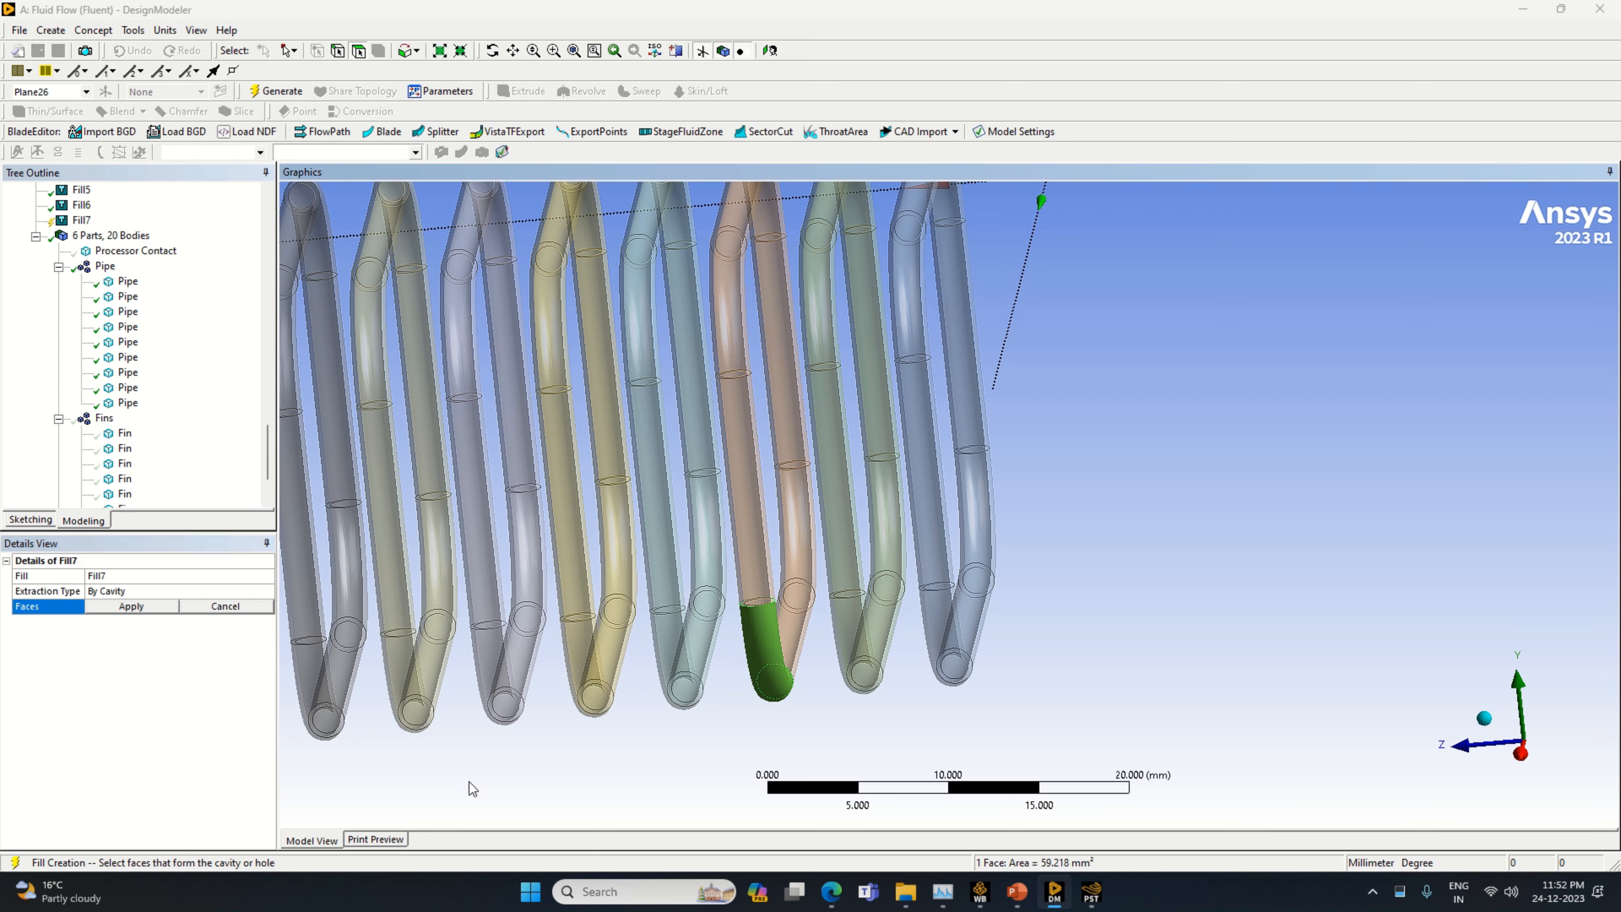
left_click(760, 598)
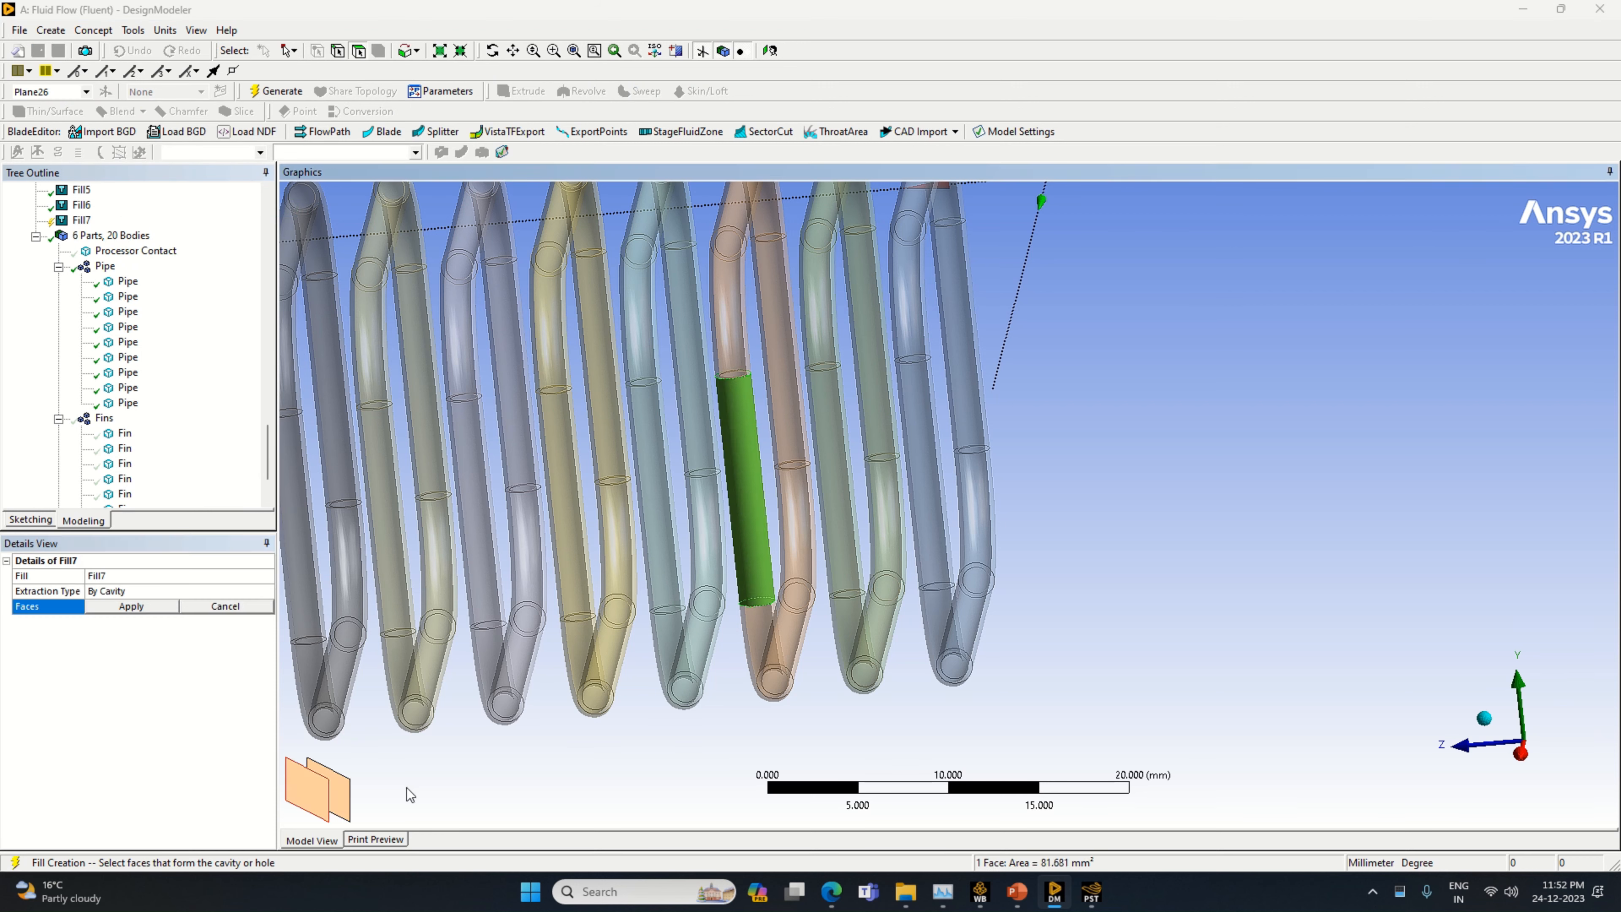
left_click(789, 701, "ctrl")
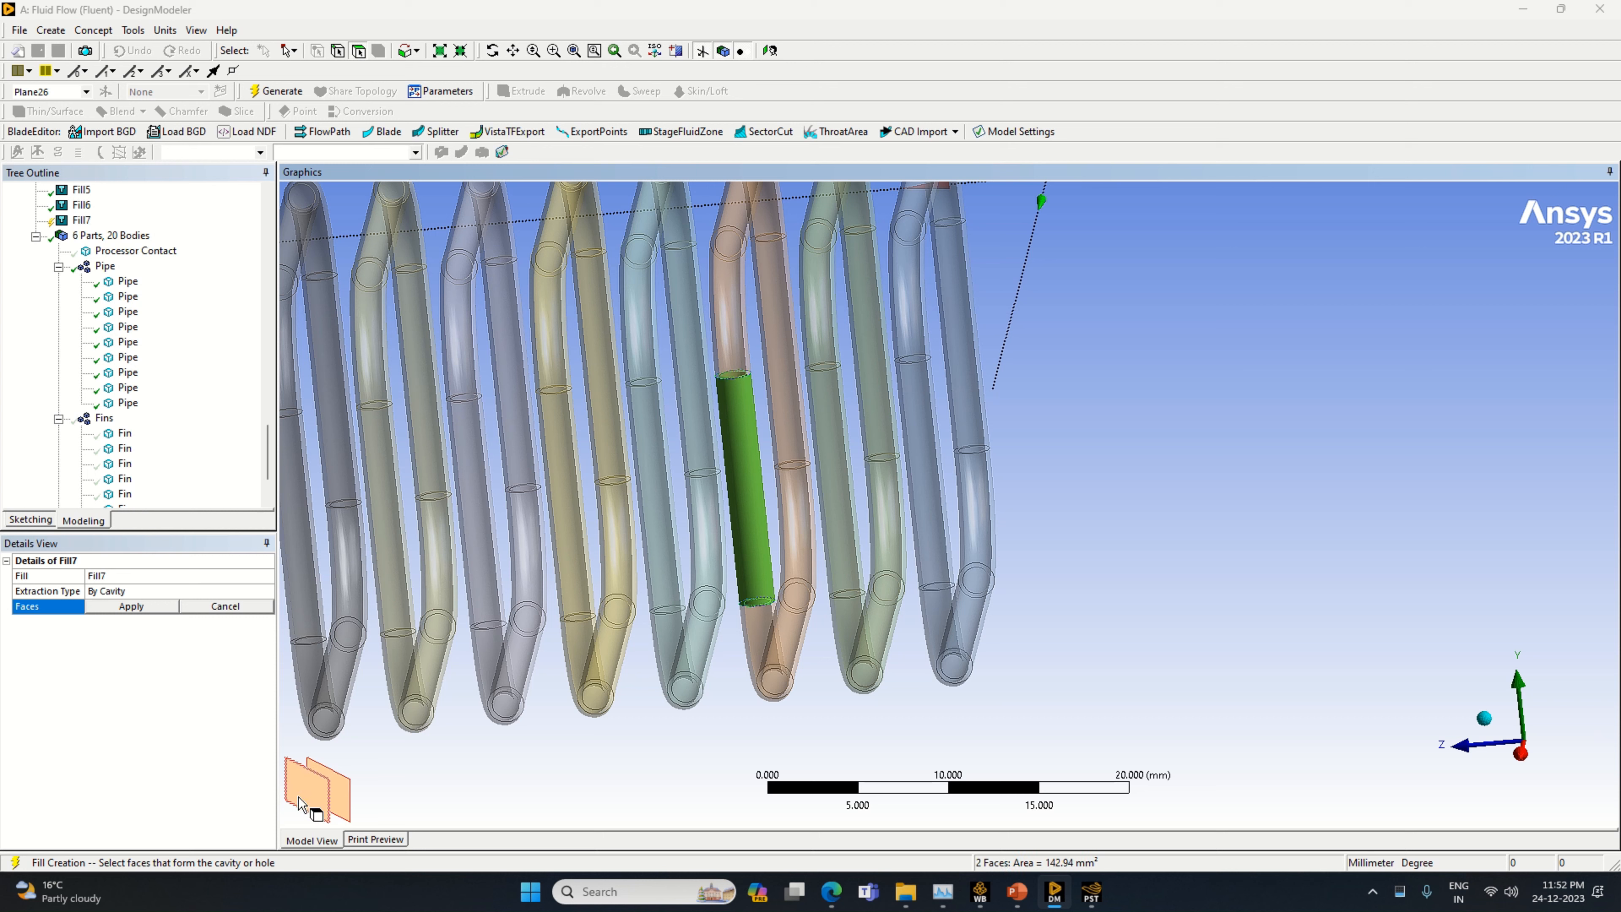
left_click(772, 653, "ctrl")
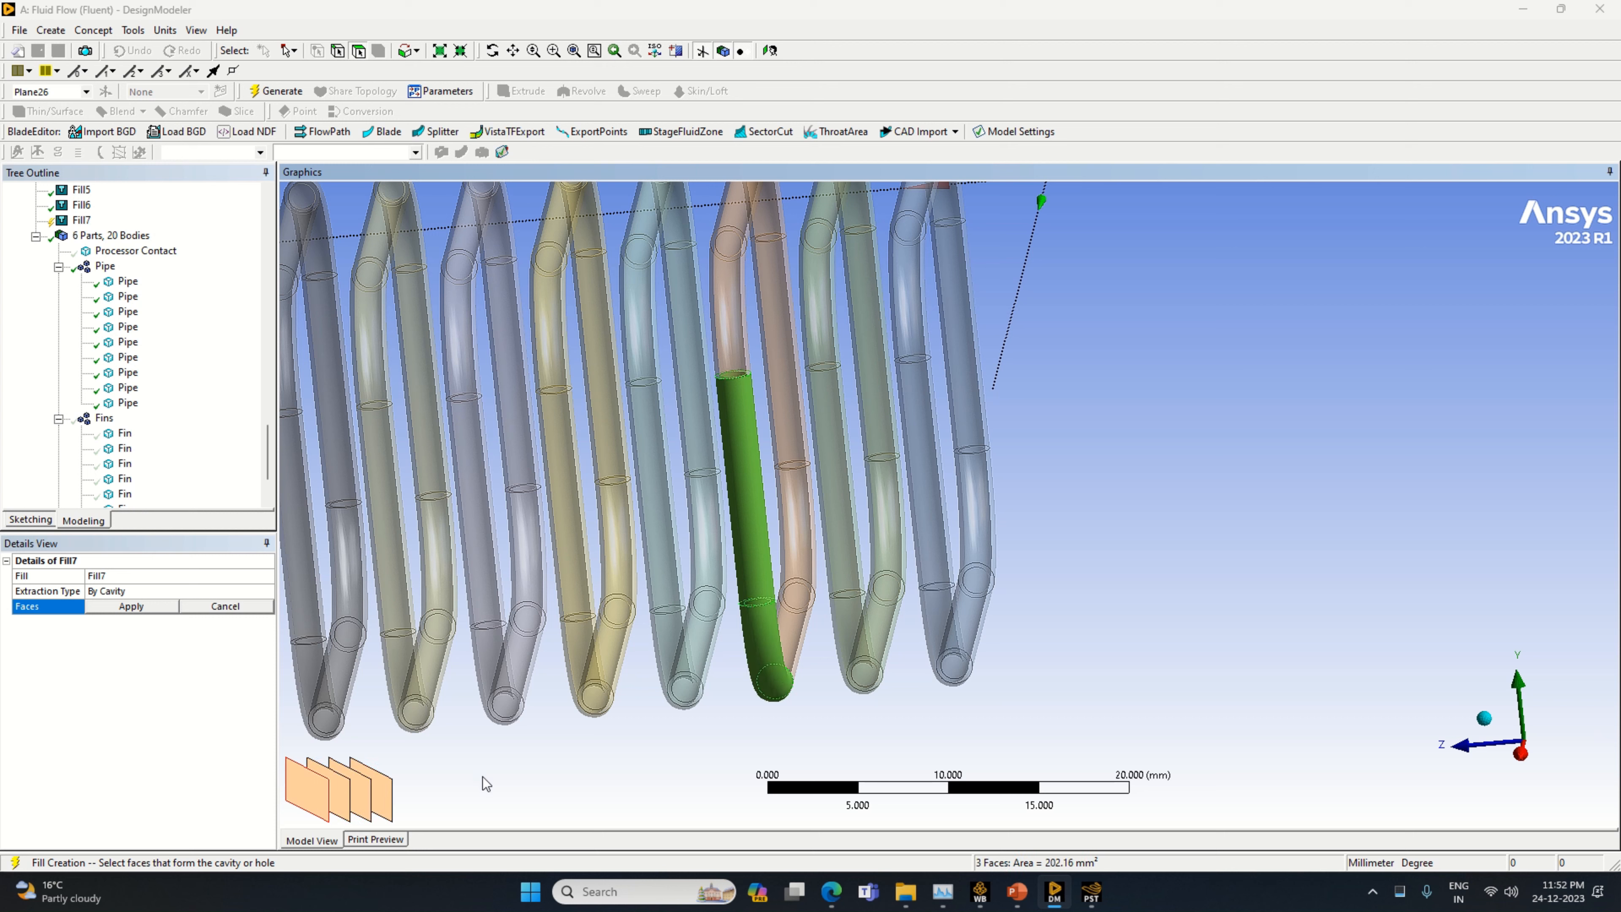
left_click(792, 634, "ctrl")
left_click(763, 559)
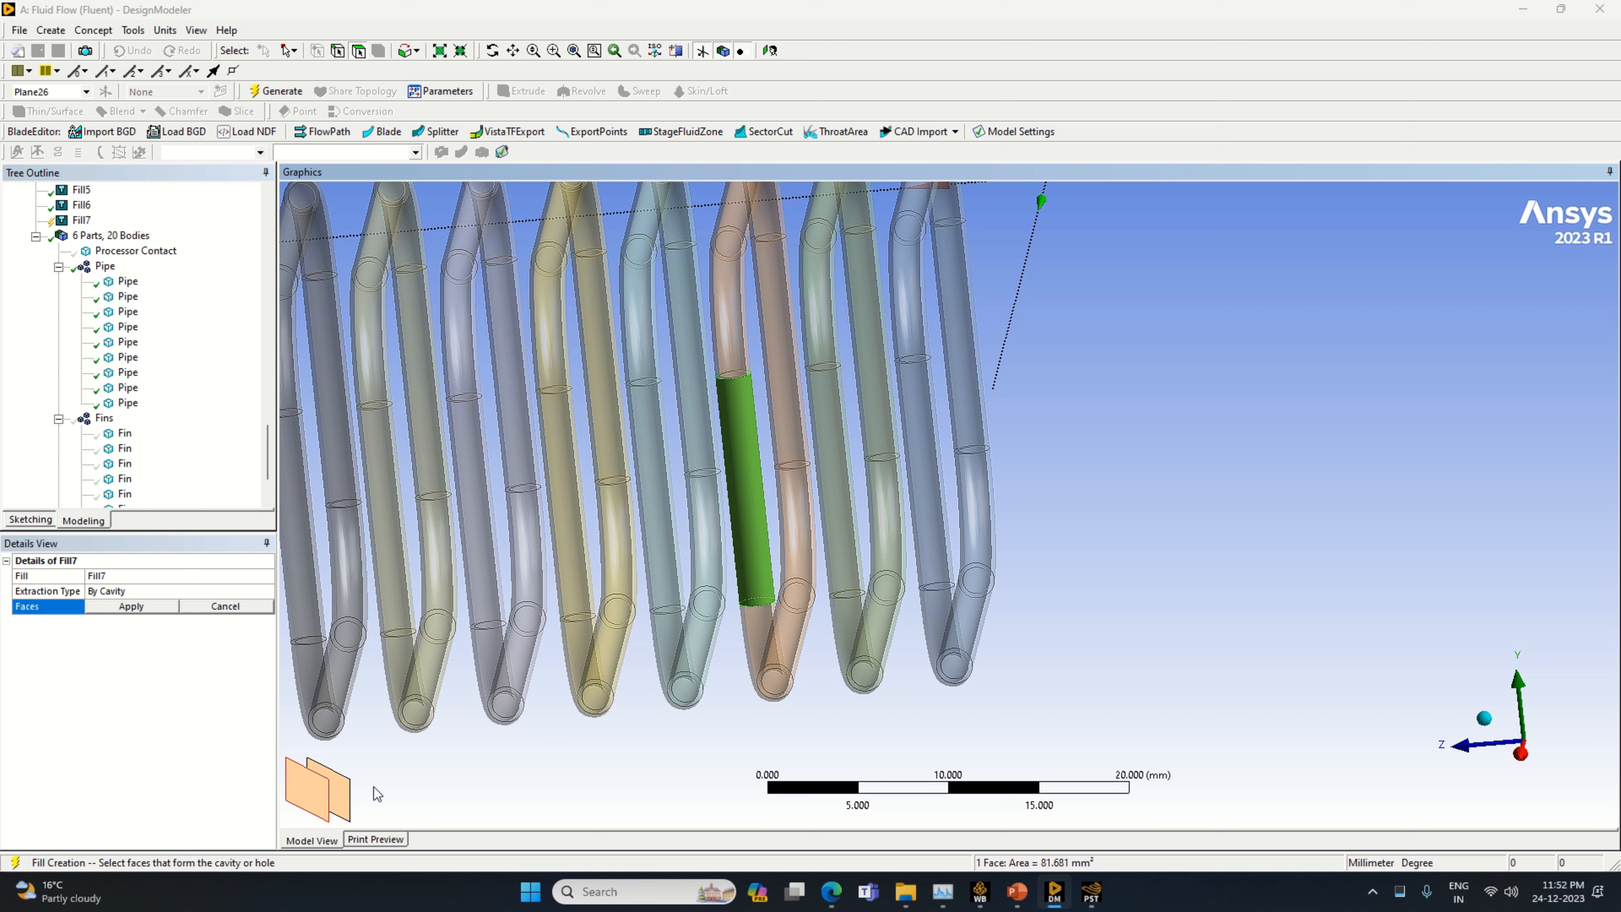
left_click(313, 799)
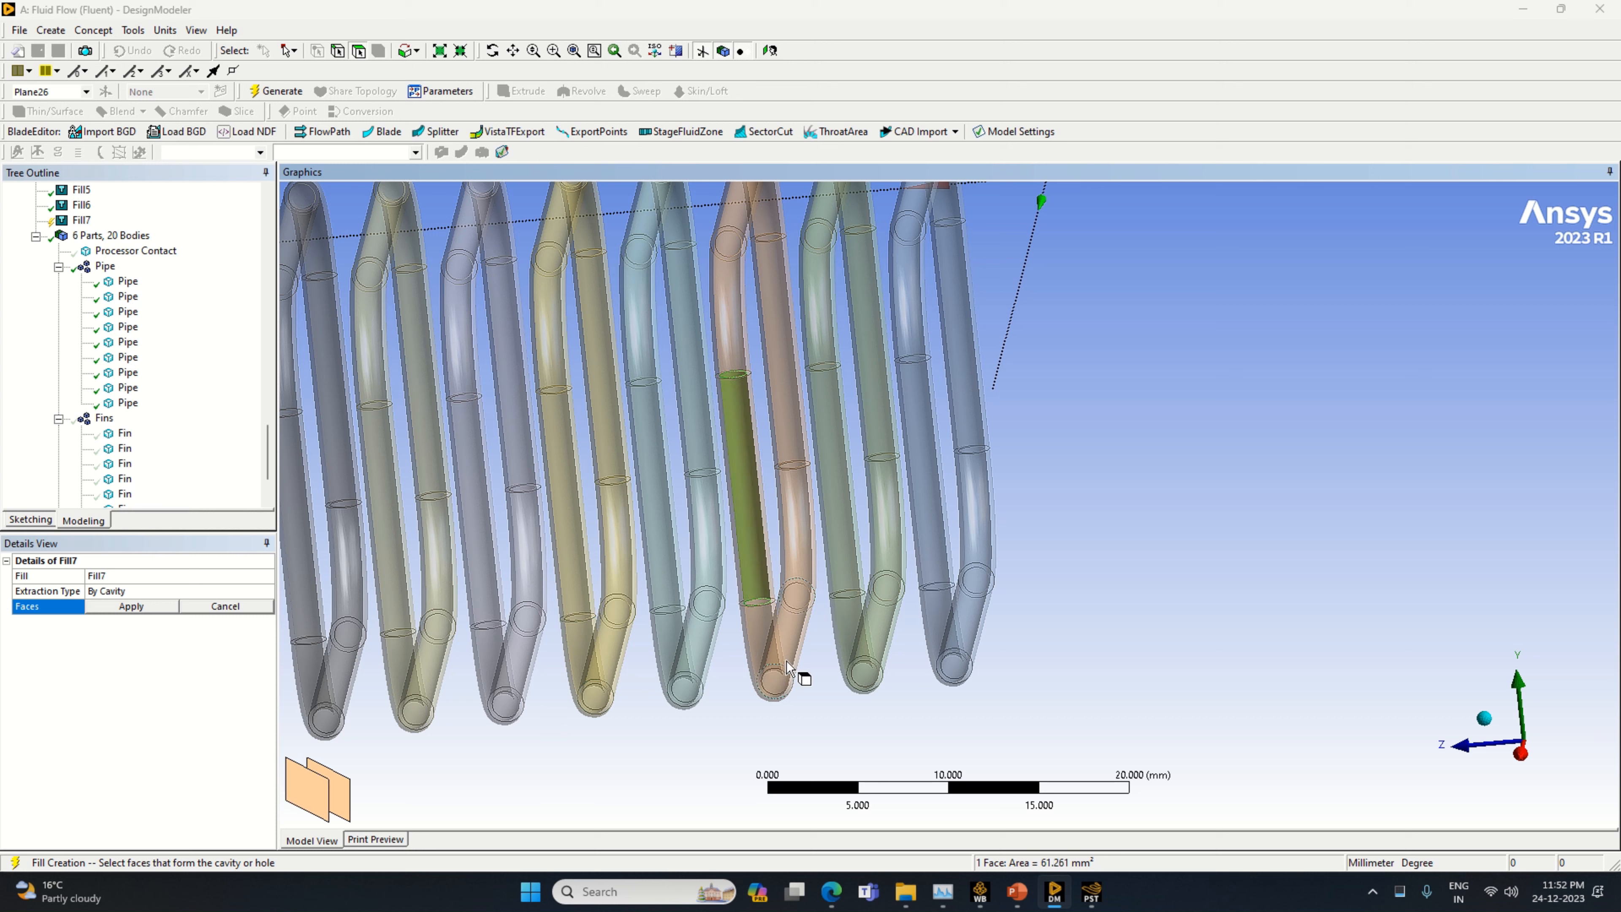
Add the inner faces of the orange pipe's bottom bend and lower slanted run to the cavity selection
left_click(767, 655, "ctrl")
left_click(366, 803, "ctrl")
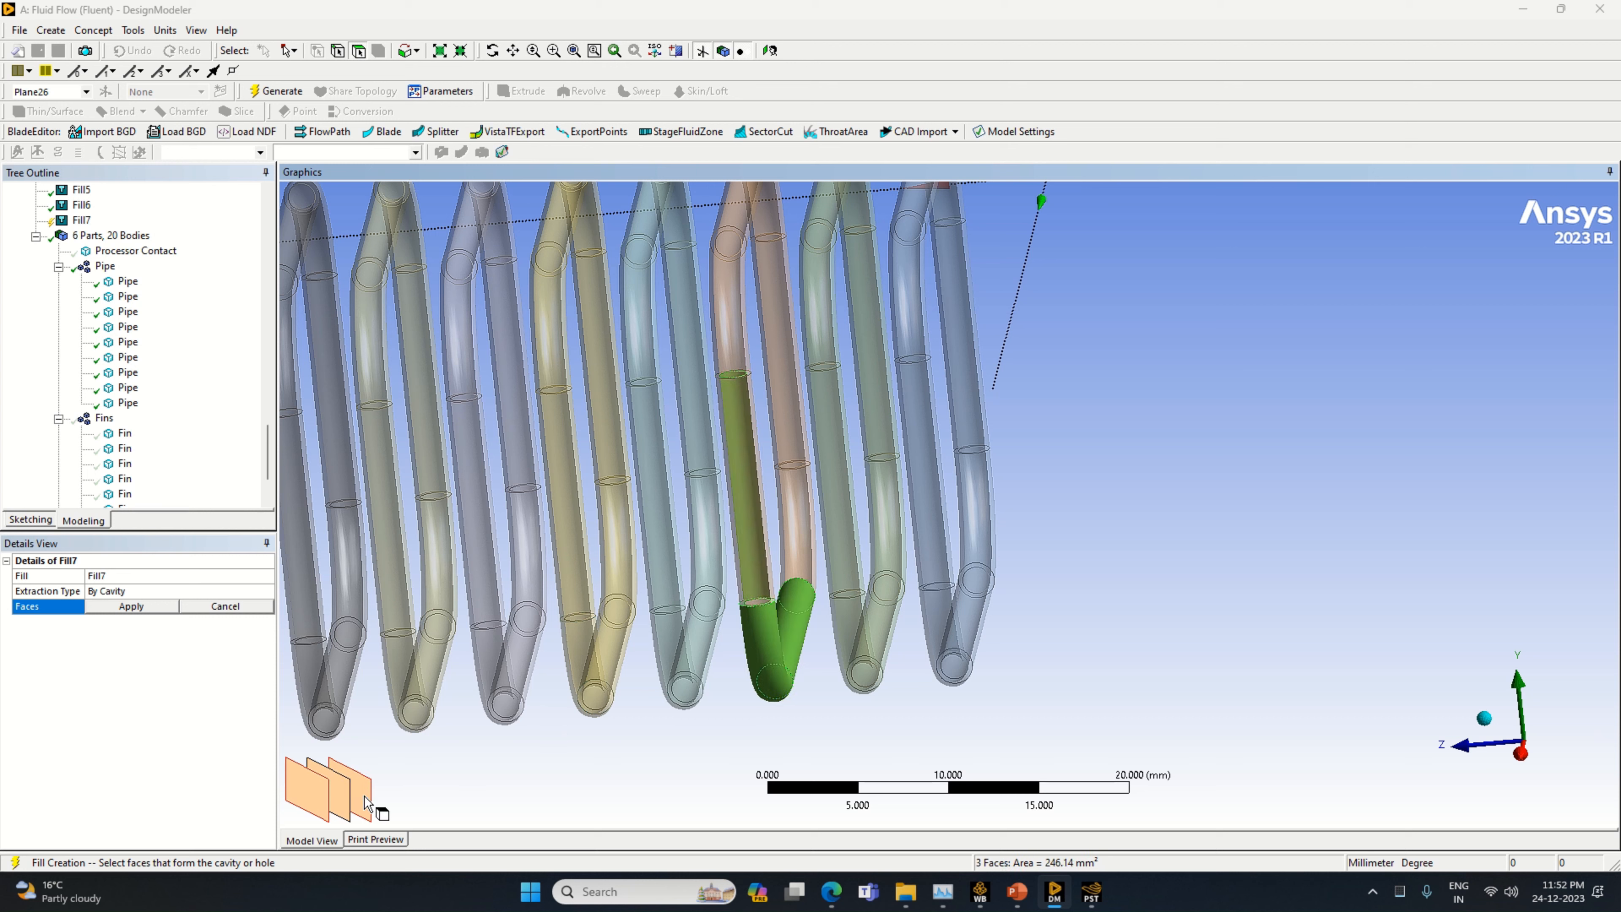
left_click(357, 803, "ctrl")
left_click(353, 804, "ctrl")
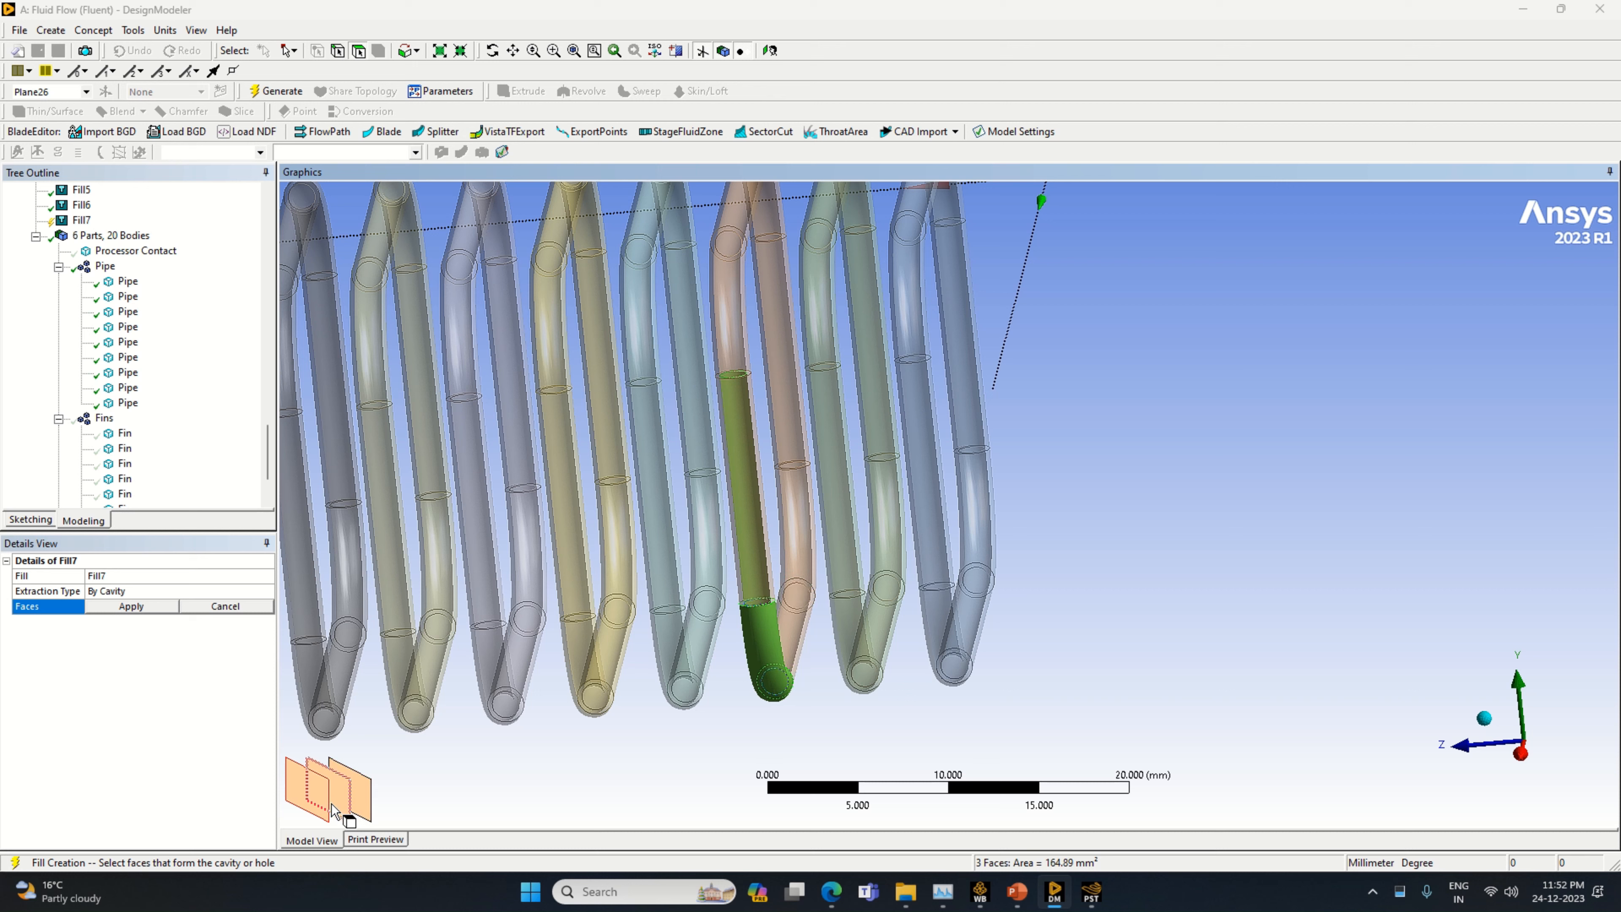
left_click(314, 806, "ctrl")
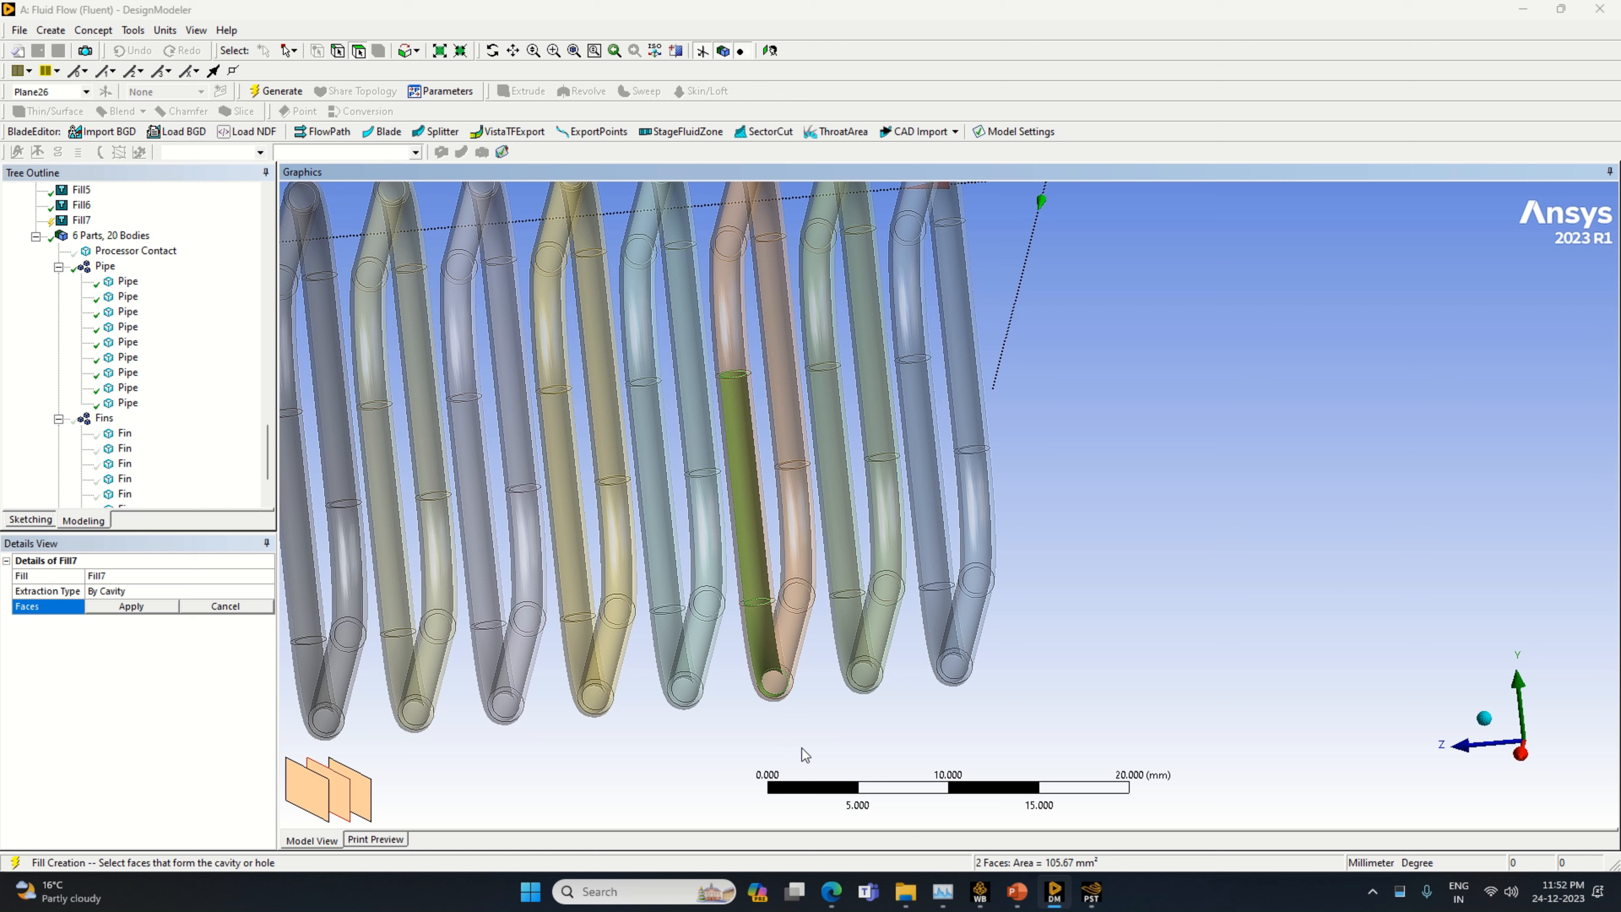
middle_click_drag(805, 755, 843, 759)
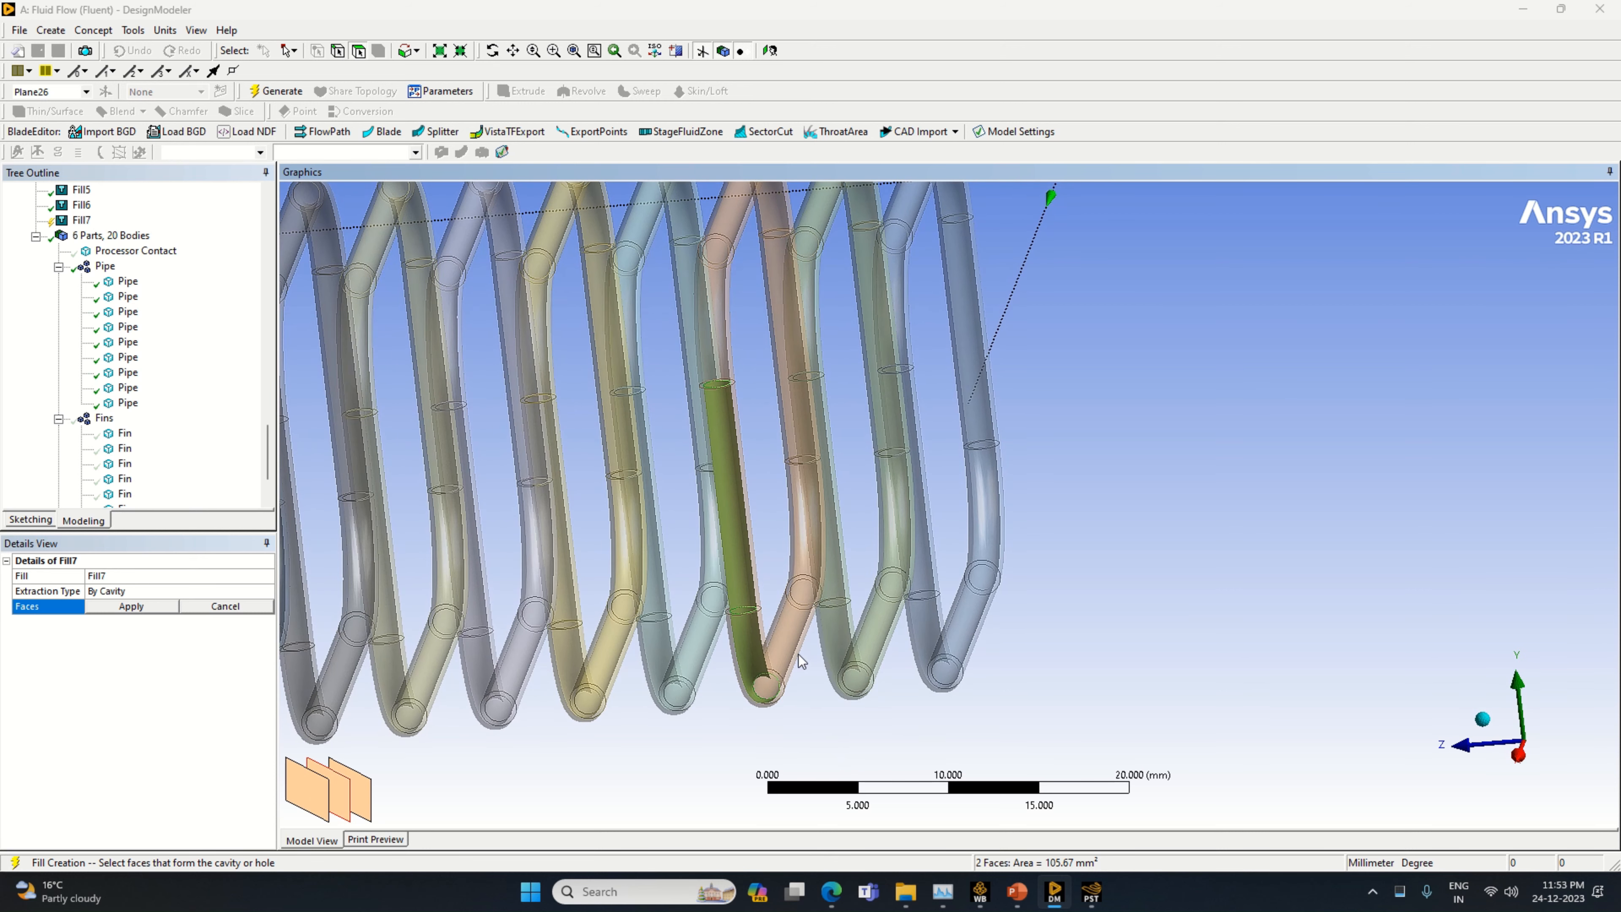
left_click(760, 681, "ctrl")
left_click(343, 802, "ctrl")
left_click(318, 798, "ctrl")
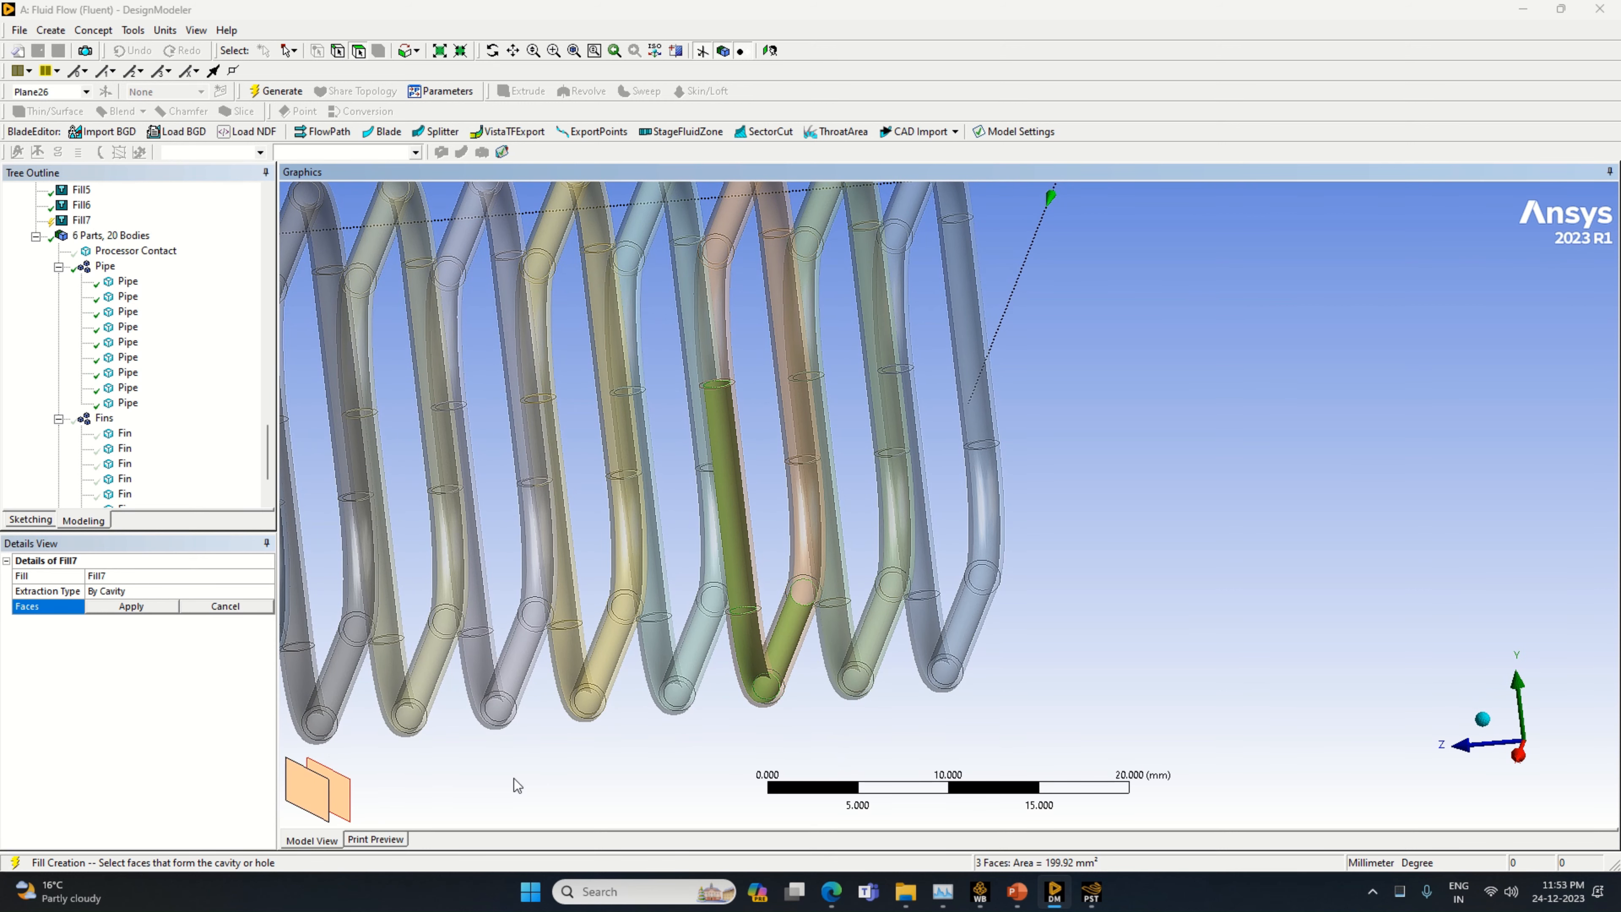
Add the inner faces of the orange pipe's rear lower bend, top slanted run and front upper bend to the cavity selection
left_click(802, 562, "ctrl")
left_click(327, 807, "ctrl")
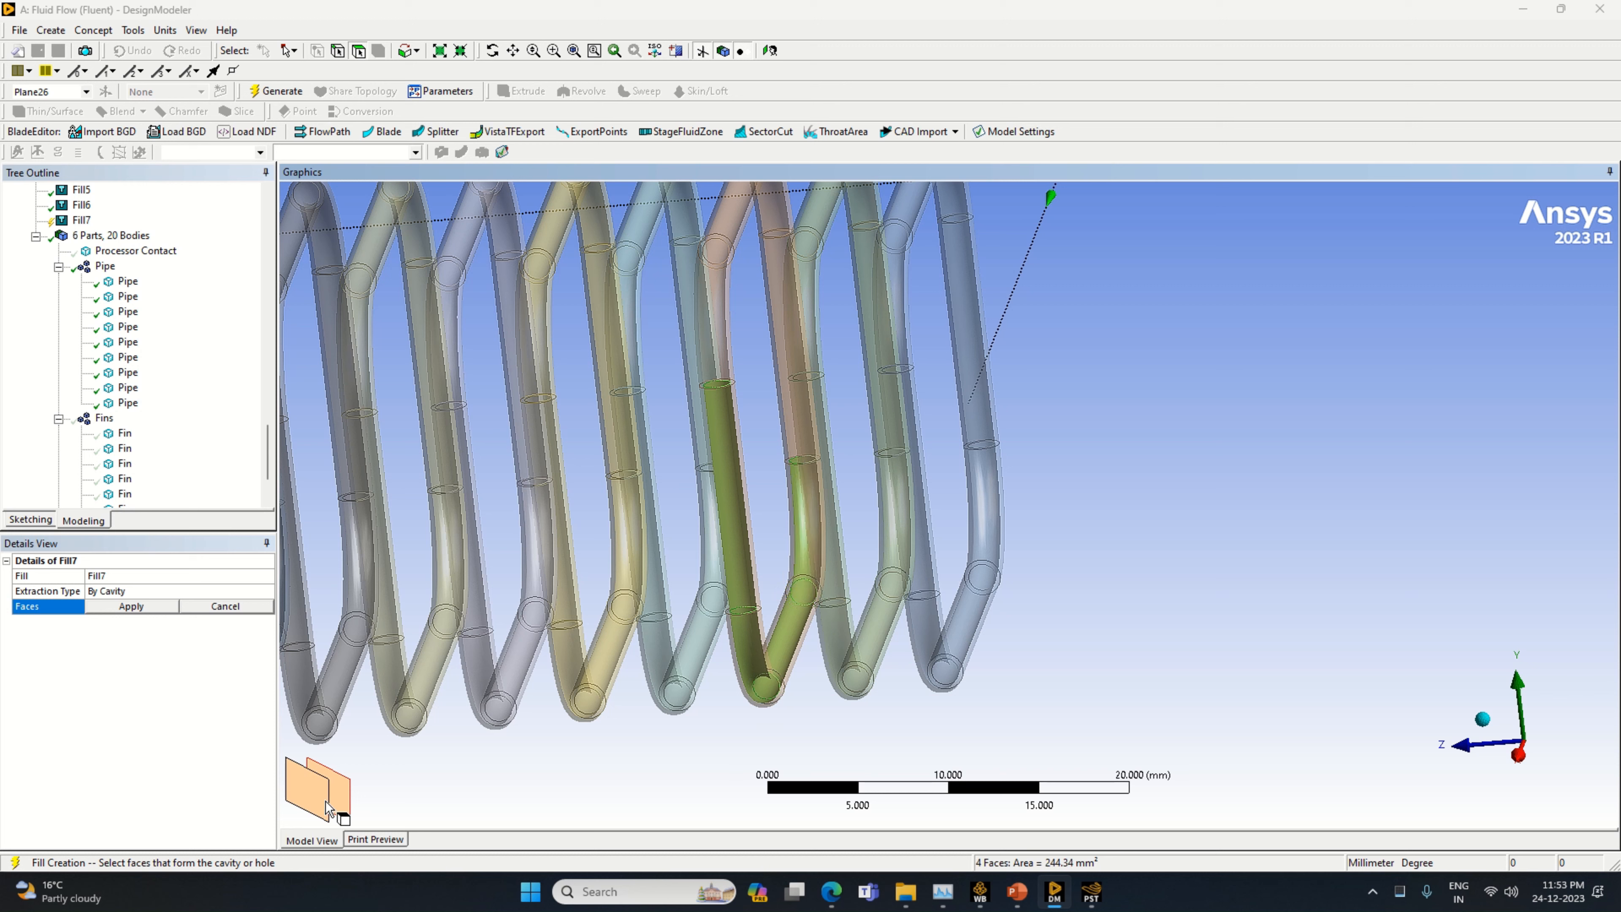
left_click(732, 220, "ctrl")
left_click(355, 773, "ctrl")
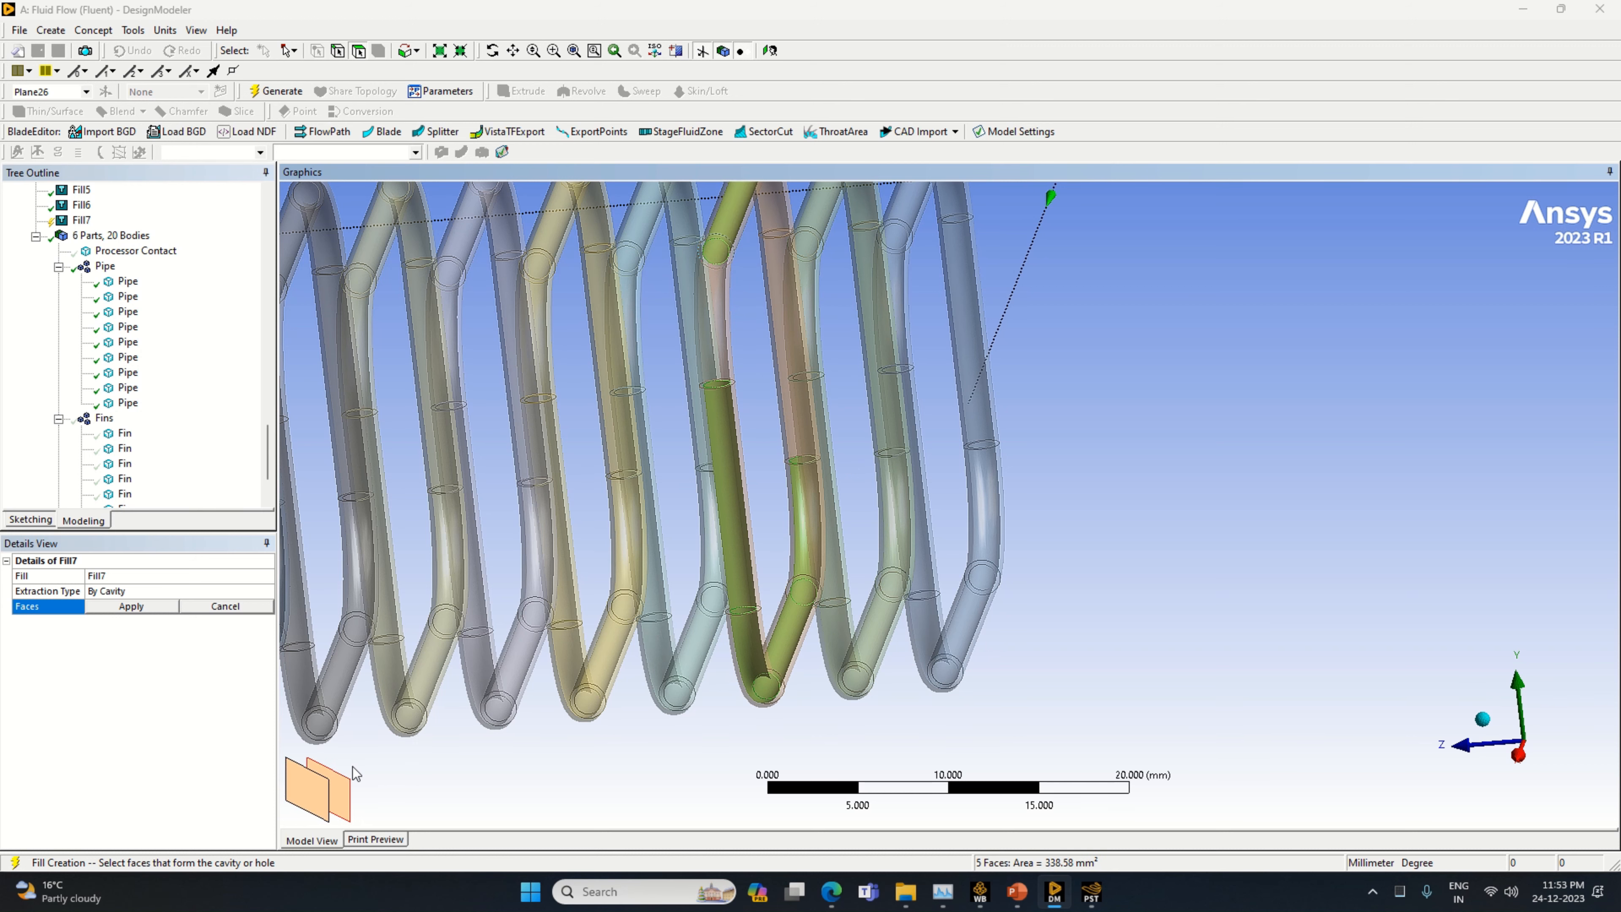
middle_click_drag(1252, 650, 1261, 653)
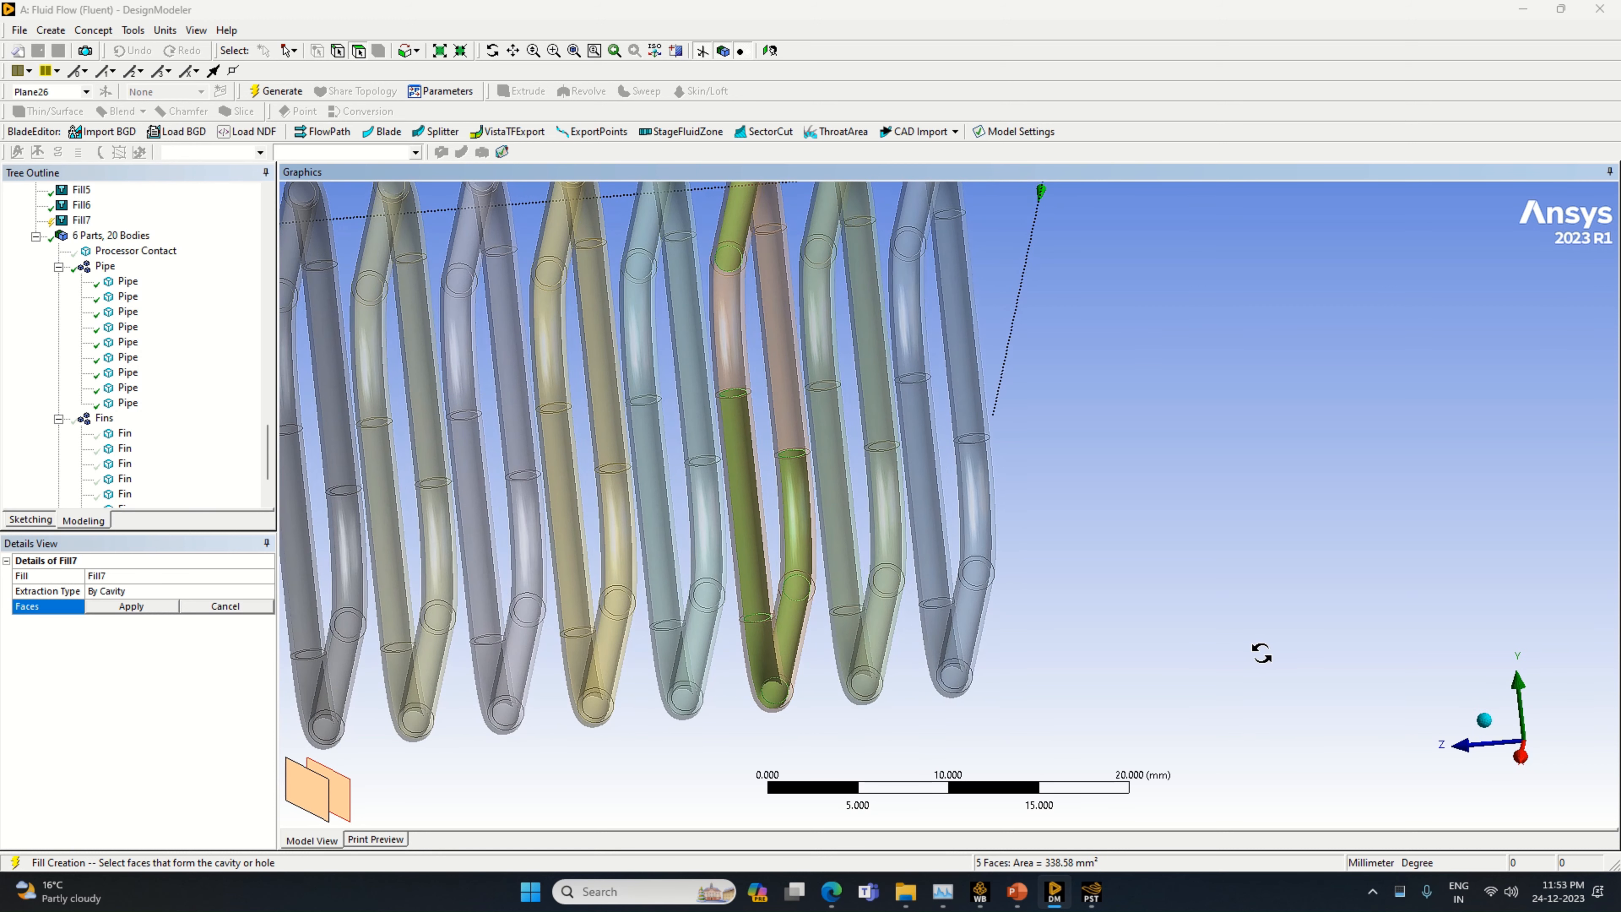
left_click(749, 376, "ctrl")
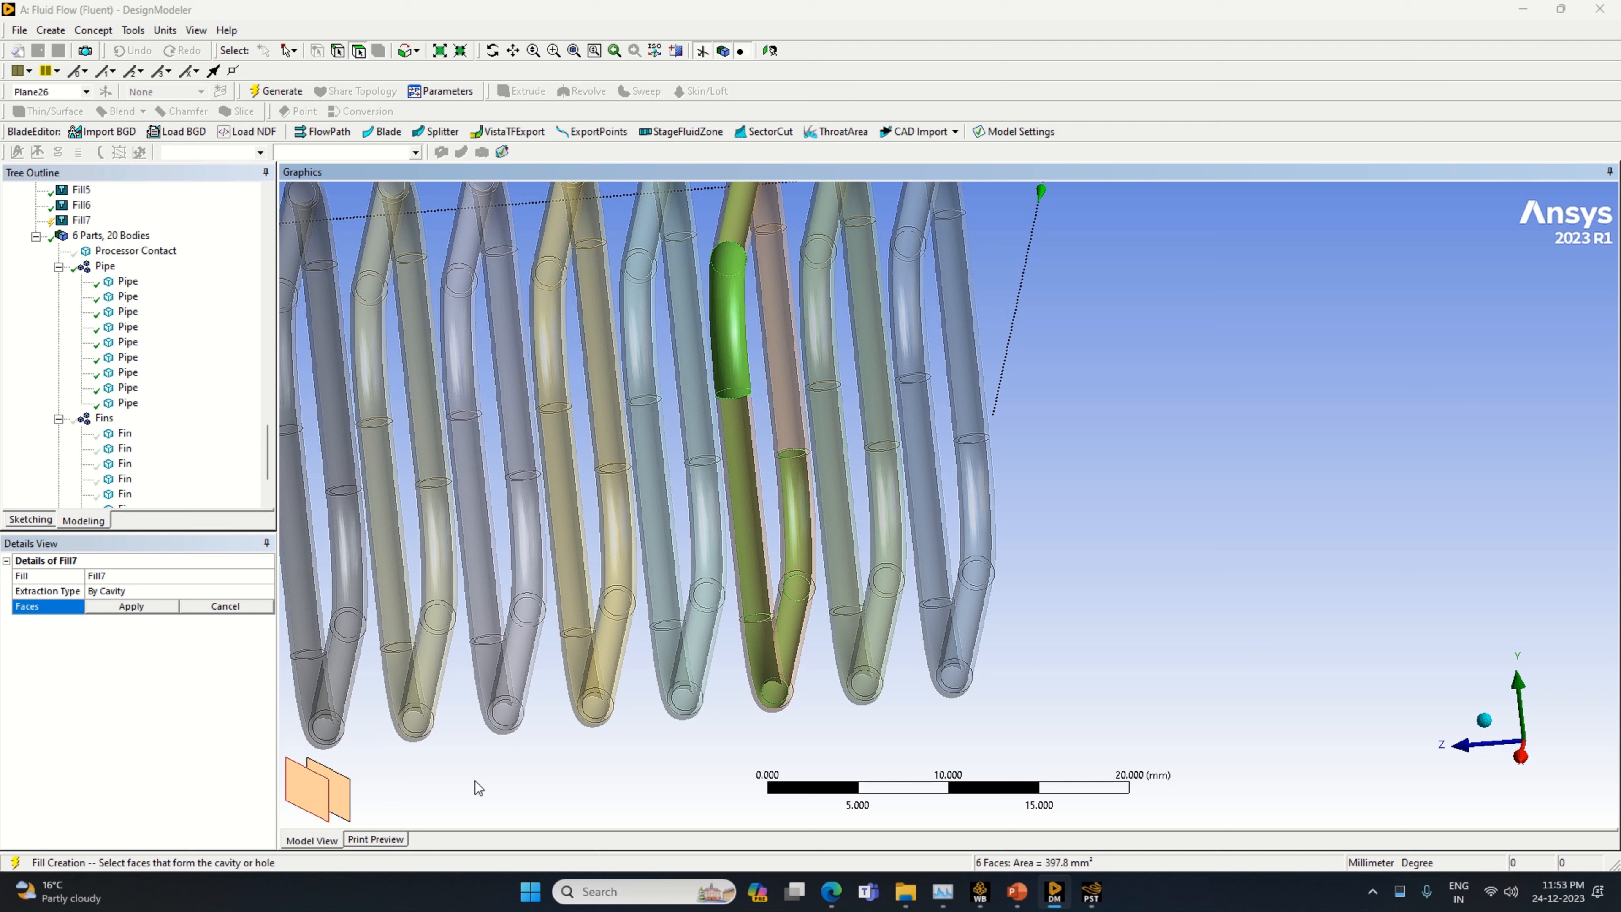
left_click(338, 809, "ctrl")
left_click(317, 812, "ctrl")
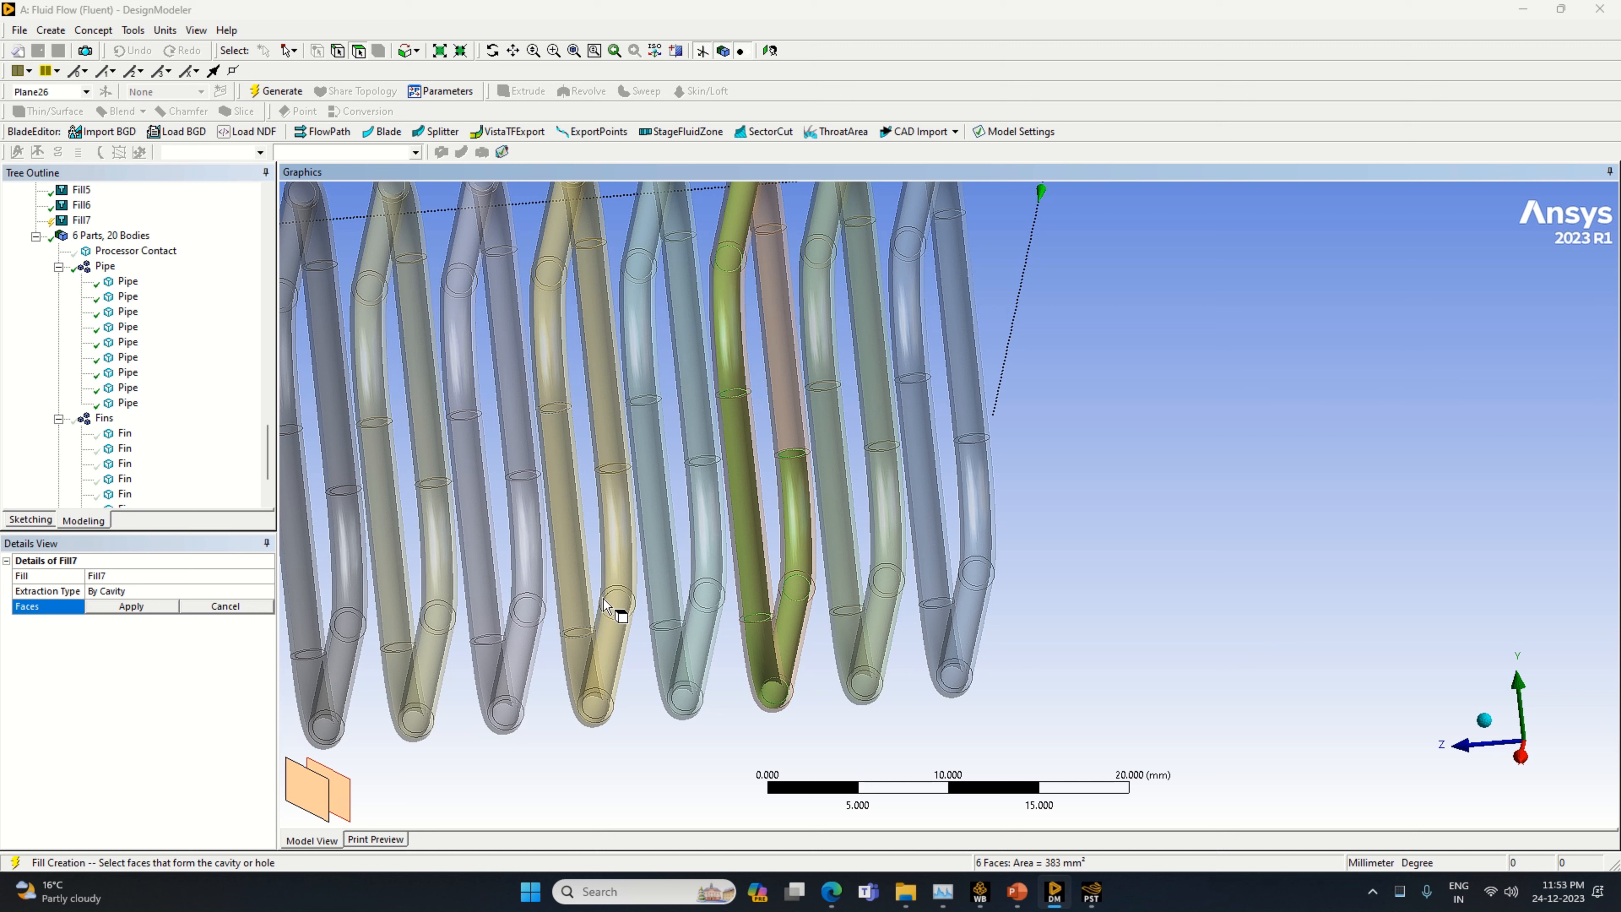
Add the inner faces of the orange pipe's rear straight section and remaining top bend to the cavity selection
left_click(782, 418, "ctrl")
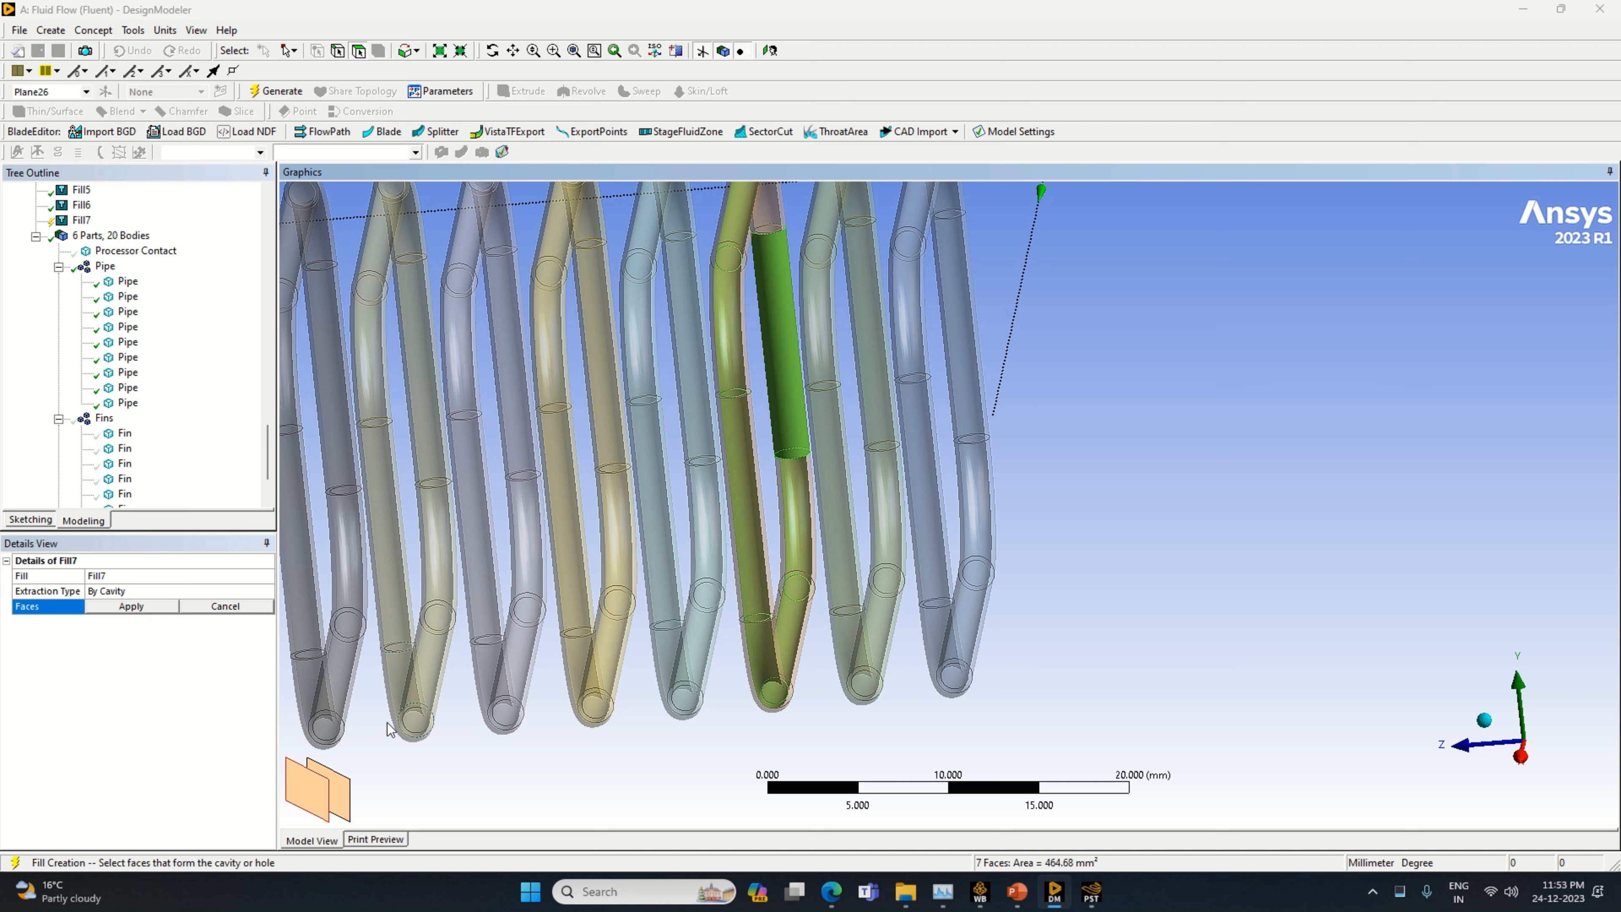
left_click(327, 806, "ctrl")
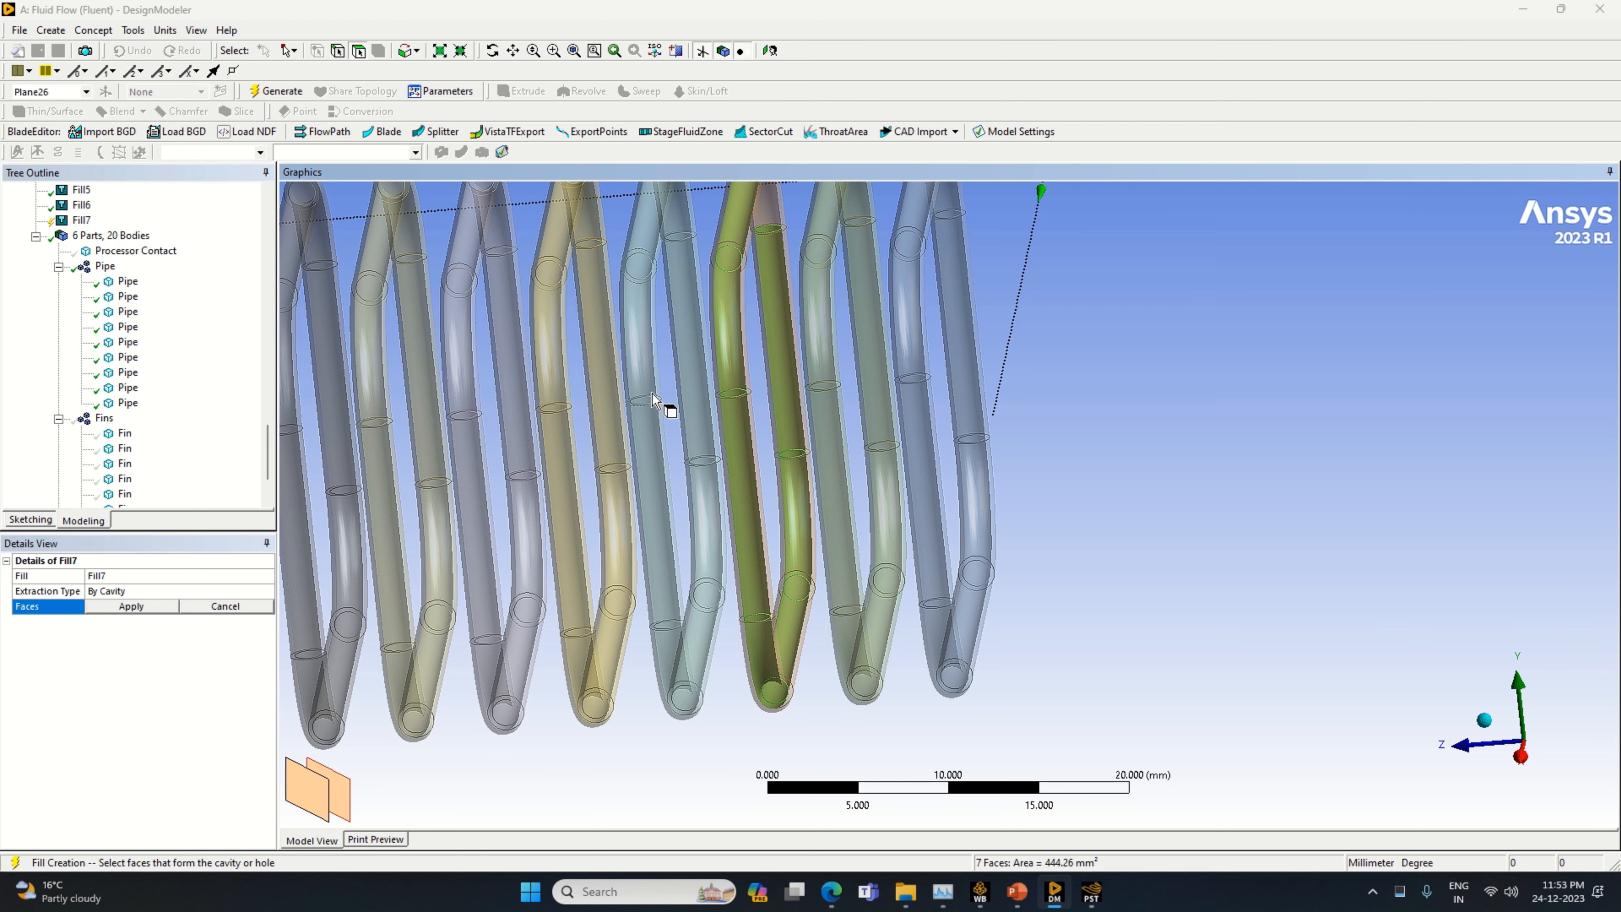
left_click(774, 231, "ctrl")
left_click(317, 799, "ctrl")
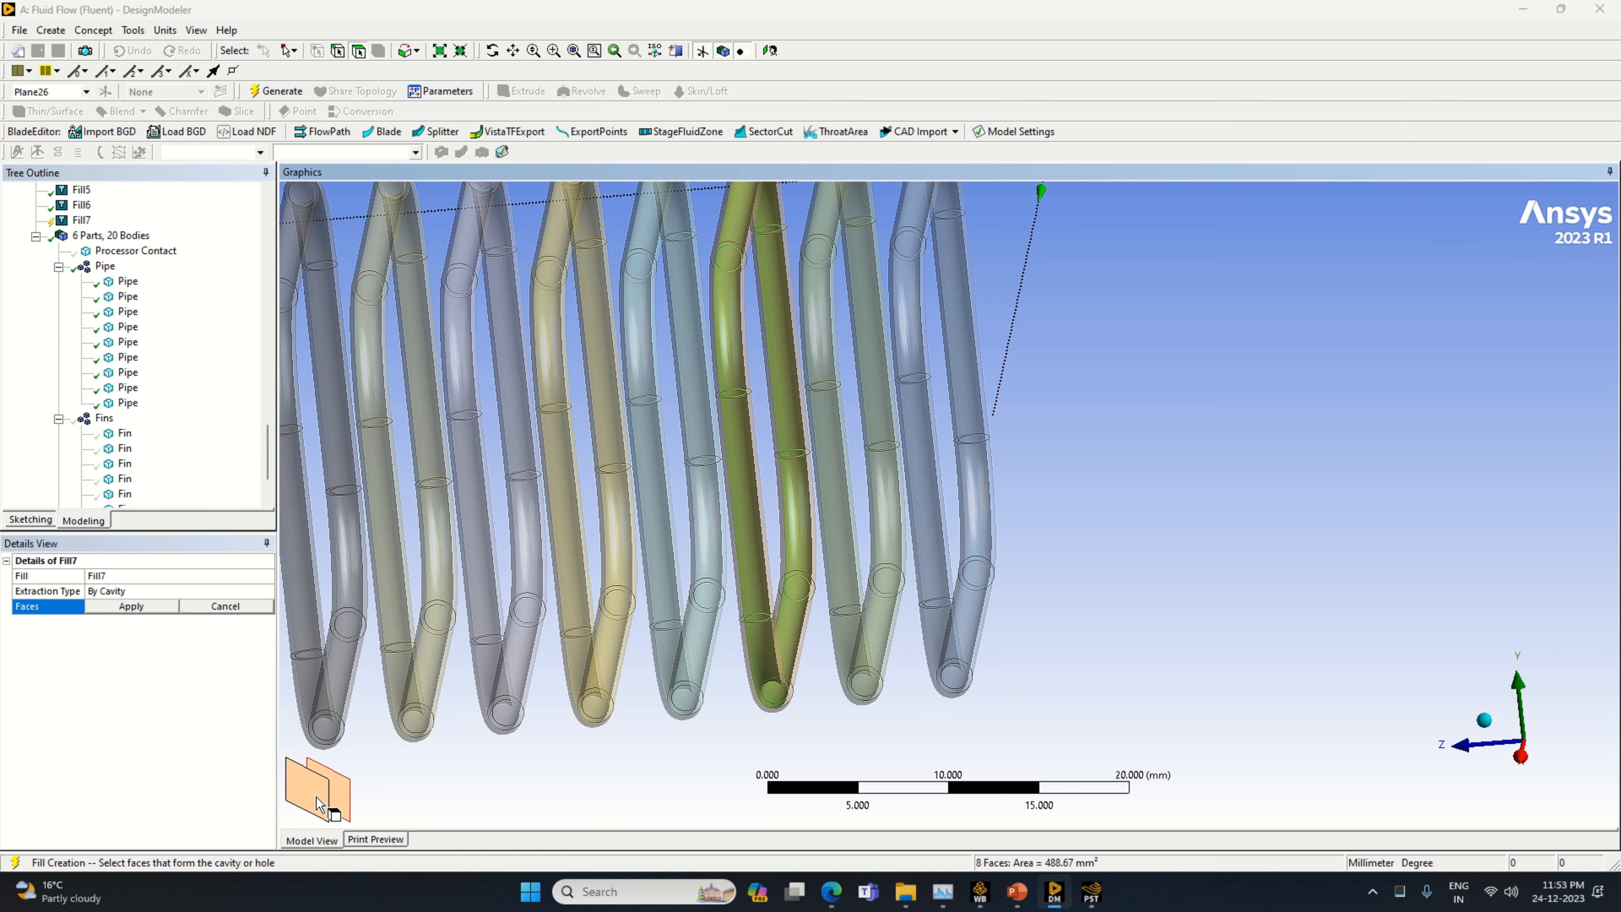
Apply the orange pipe's eight cavity faces and generate the fill
mouse_move(1060, 661)
middle_mouse_down()
mouse_move(1032, 641)
mouse_move(1050, 632)
middle_mouse_up()
left_click(142, 606)
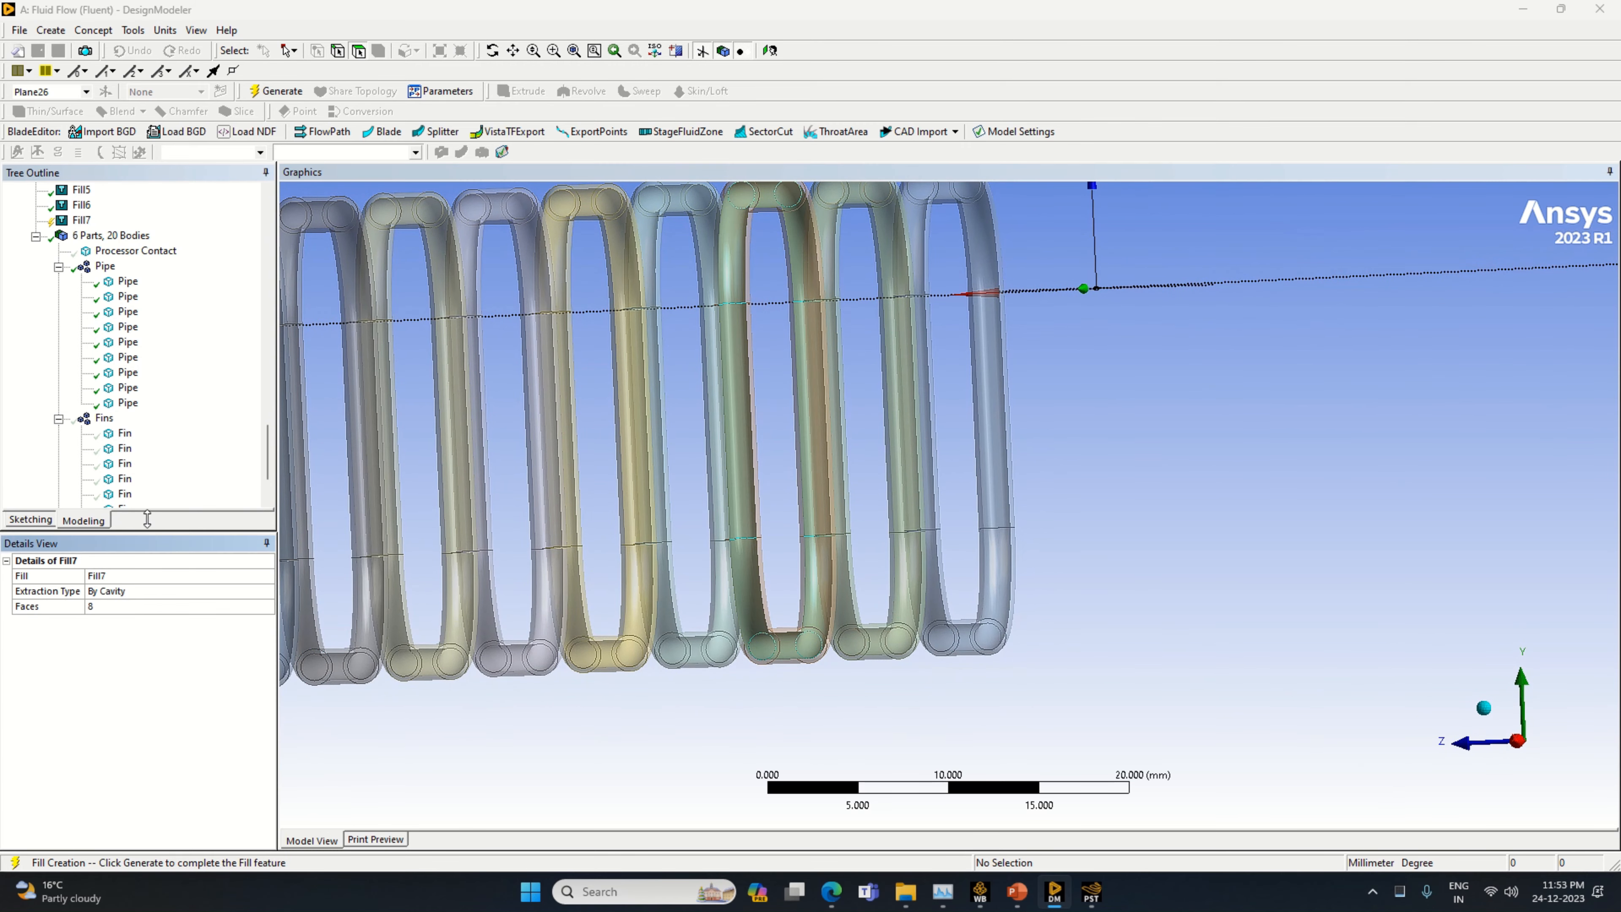
left_click(276, 91)
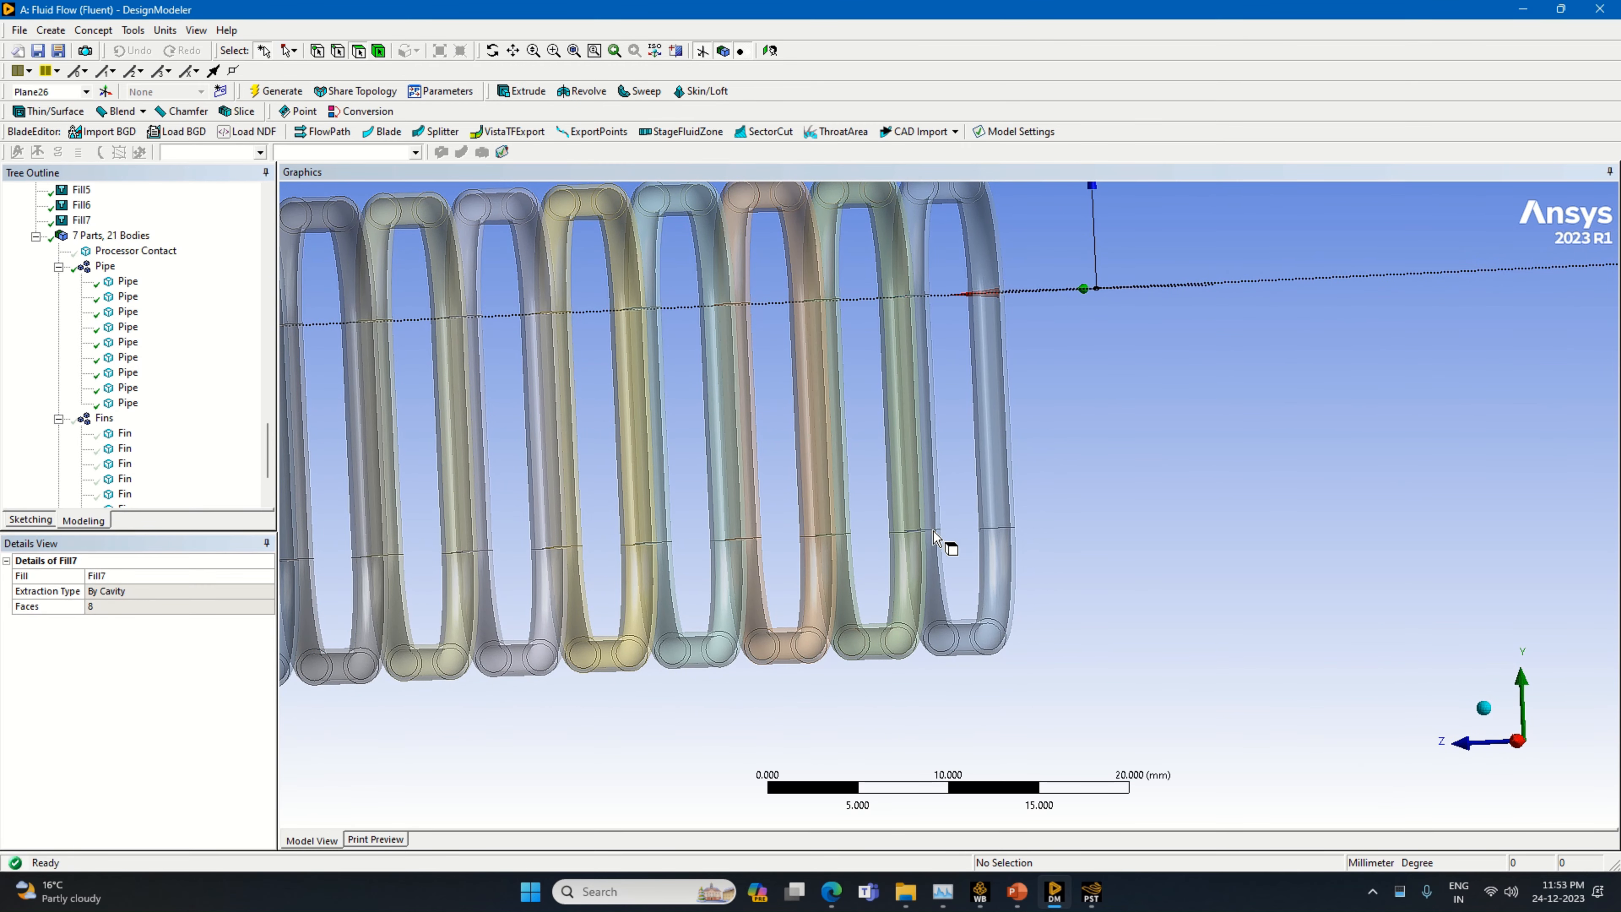
Start another cavity fill for the light blue pipe fourth from the row's end and select its inner lower slanted run and bottom bend
middle_click_drag(934, 531, 886, 636)
mouse_move(856, 700)
middle_mouse_down()
mouse_move(880, 706)
mouse_move(866, 722)
middle_mouse_up()
scroll(793, 719, "up", 2)
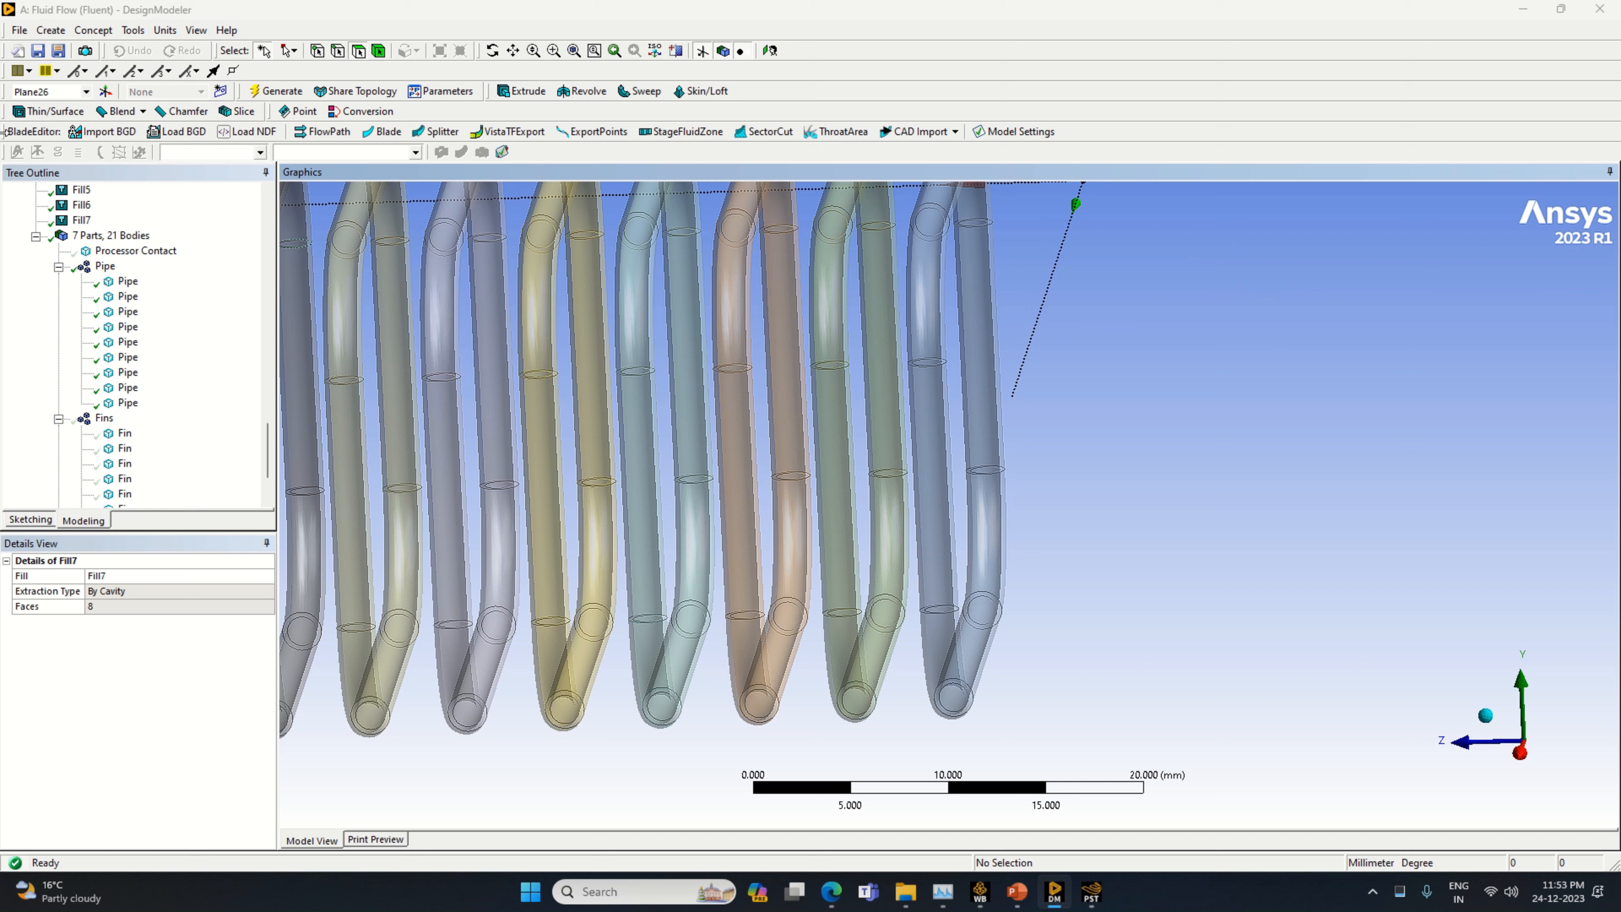
left_click(133, 30)
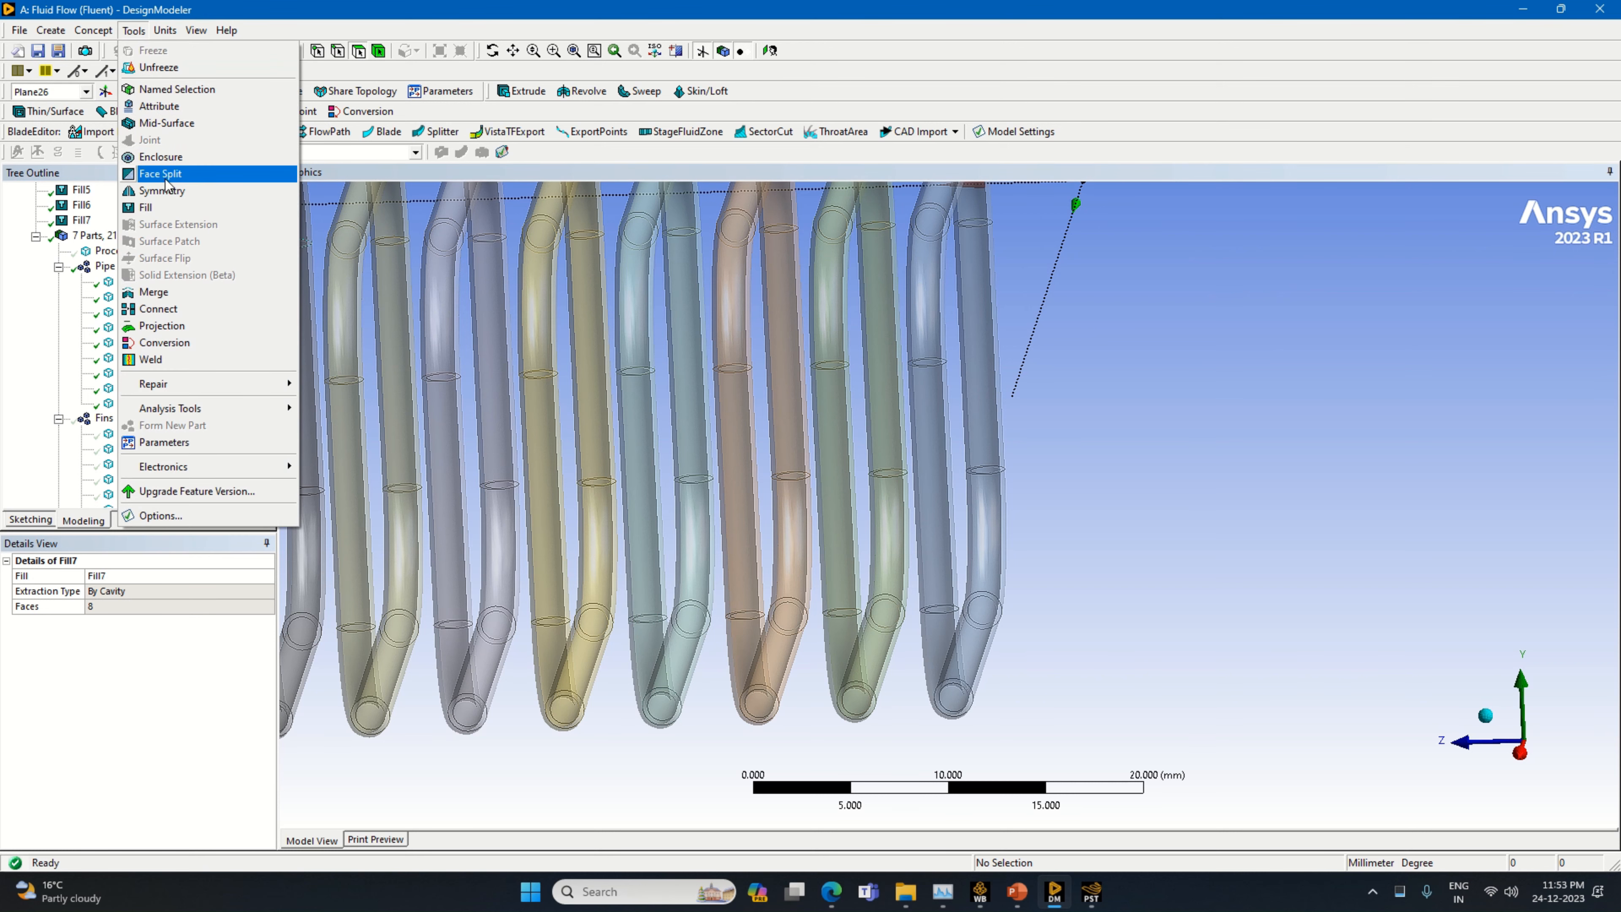
left_click(169, 209)
left_click(656, 687)
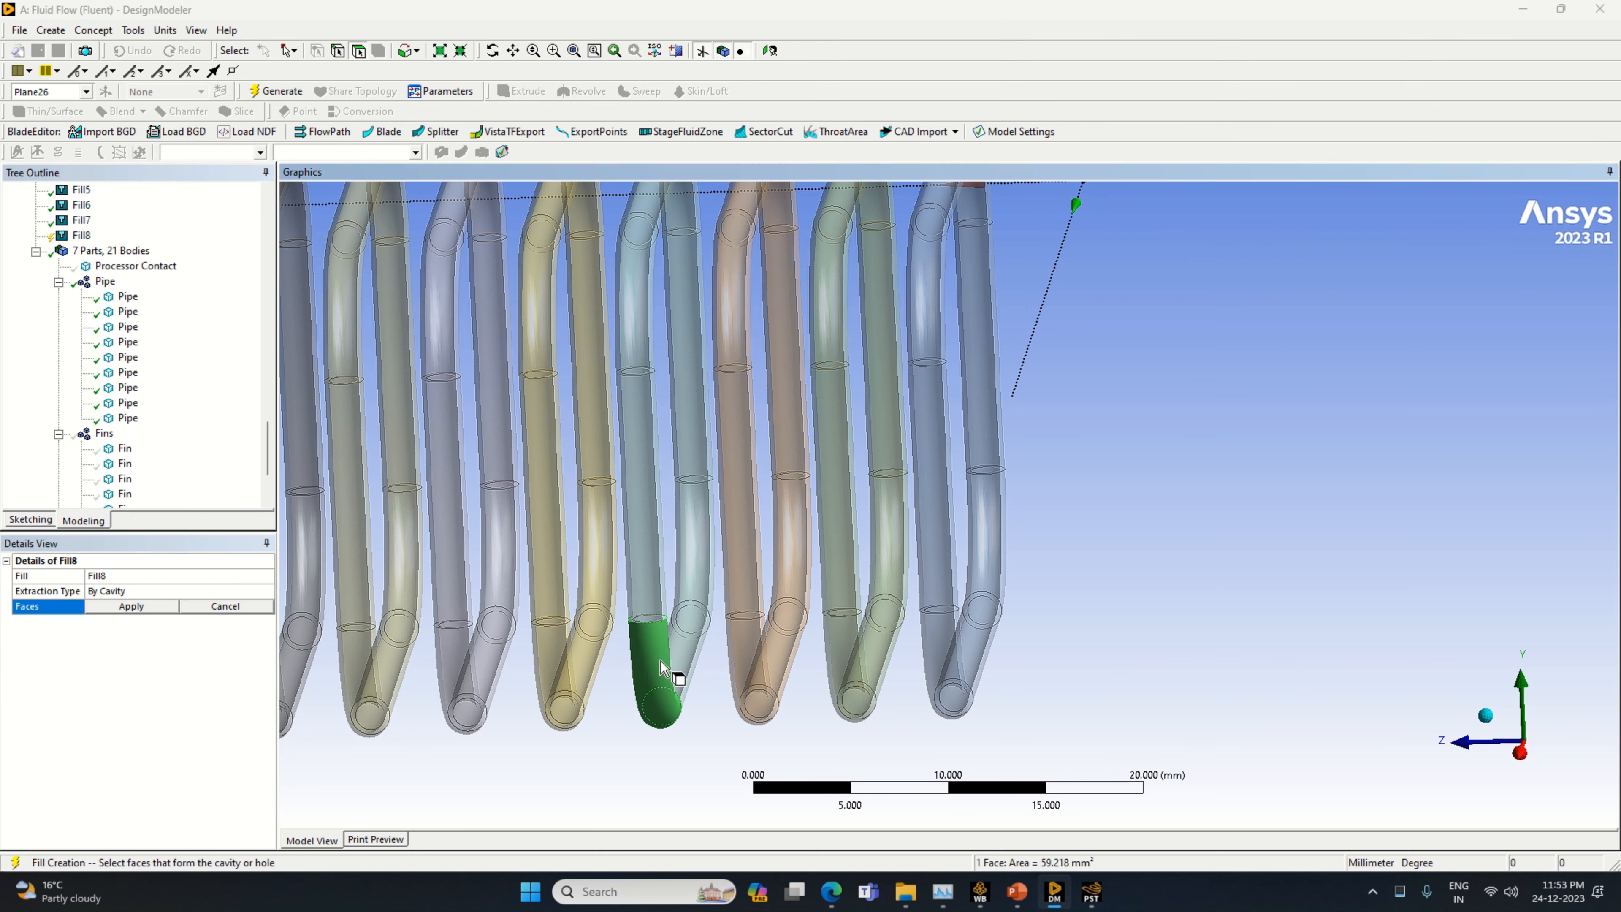
left_click(672, 656)
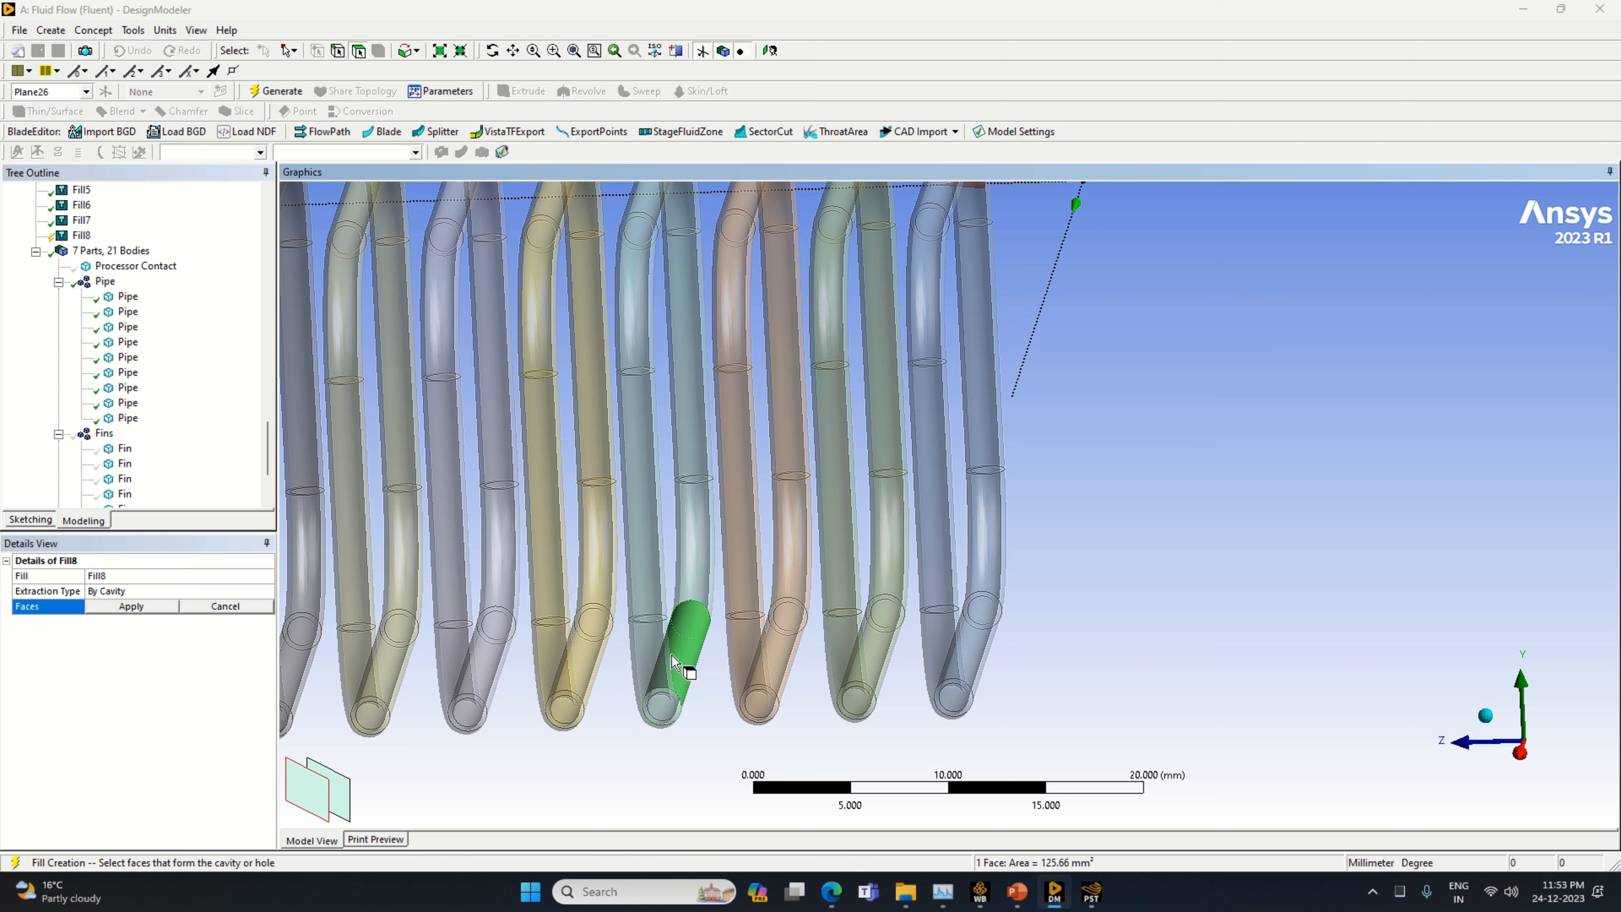
left_click(340, 798)
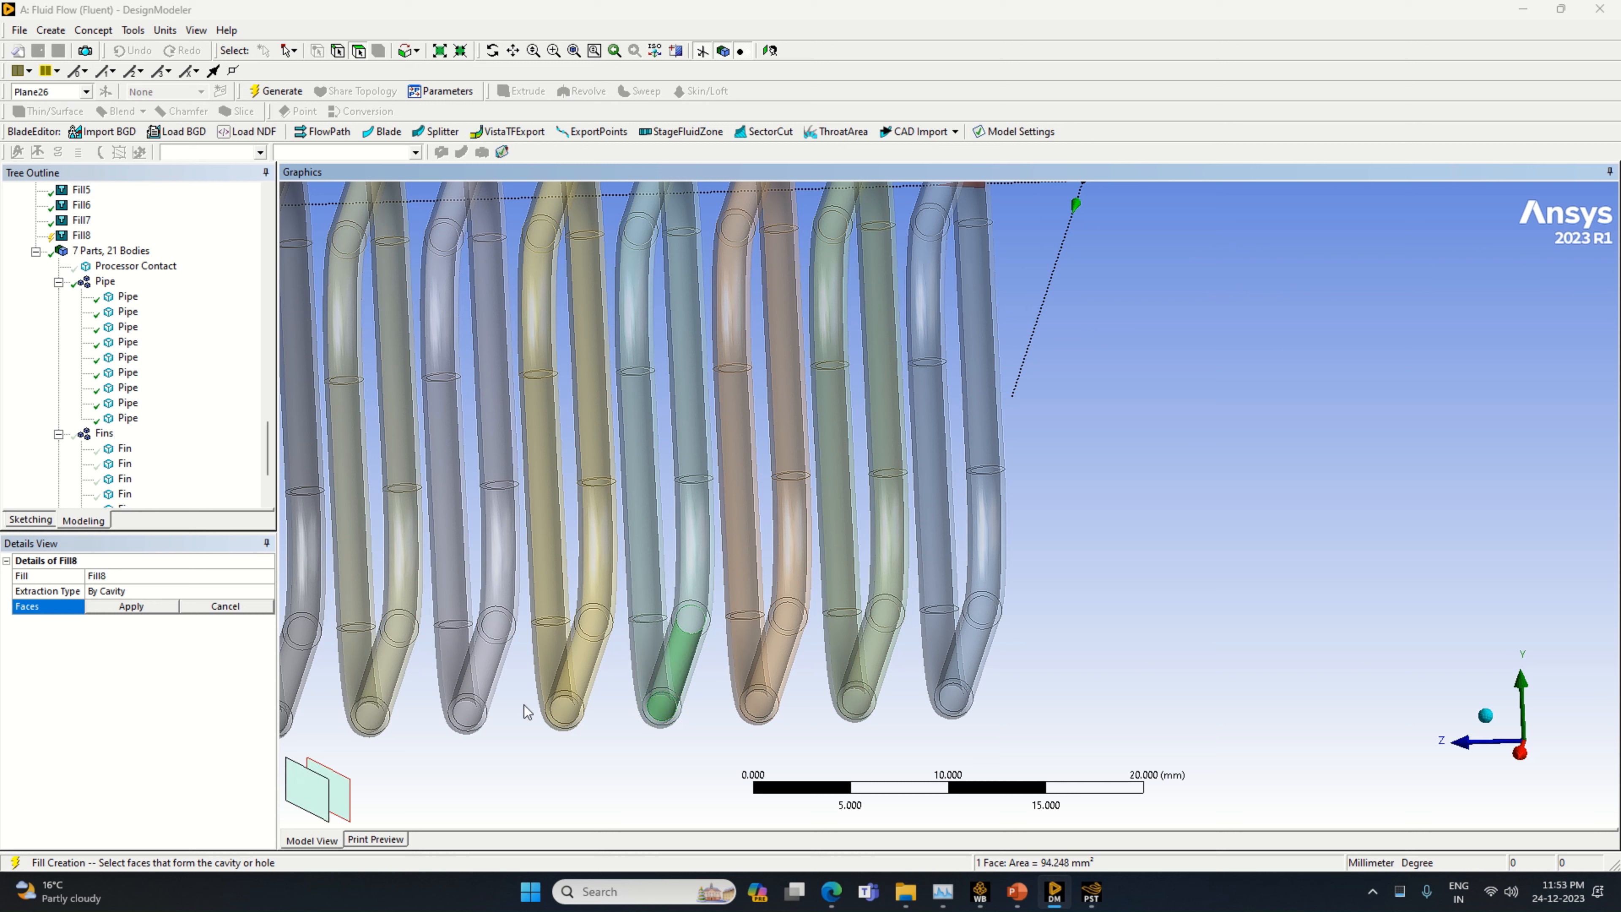
left_click(655, 678, "ctrl")
left_click(346, 797)
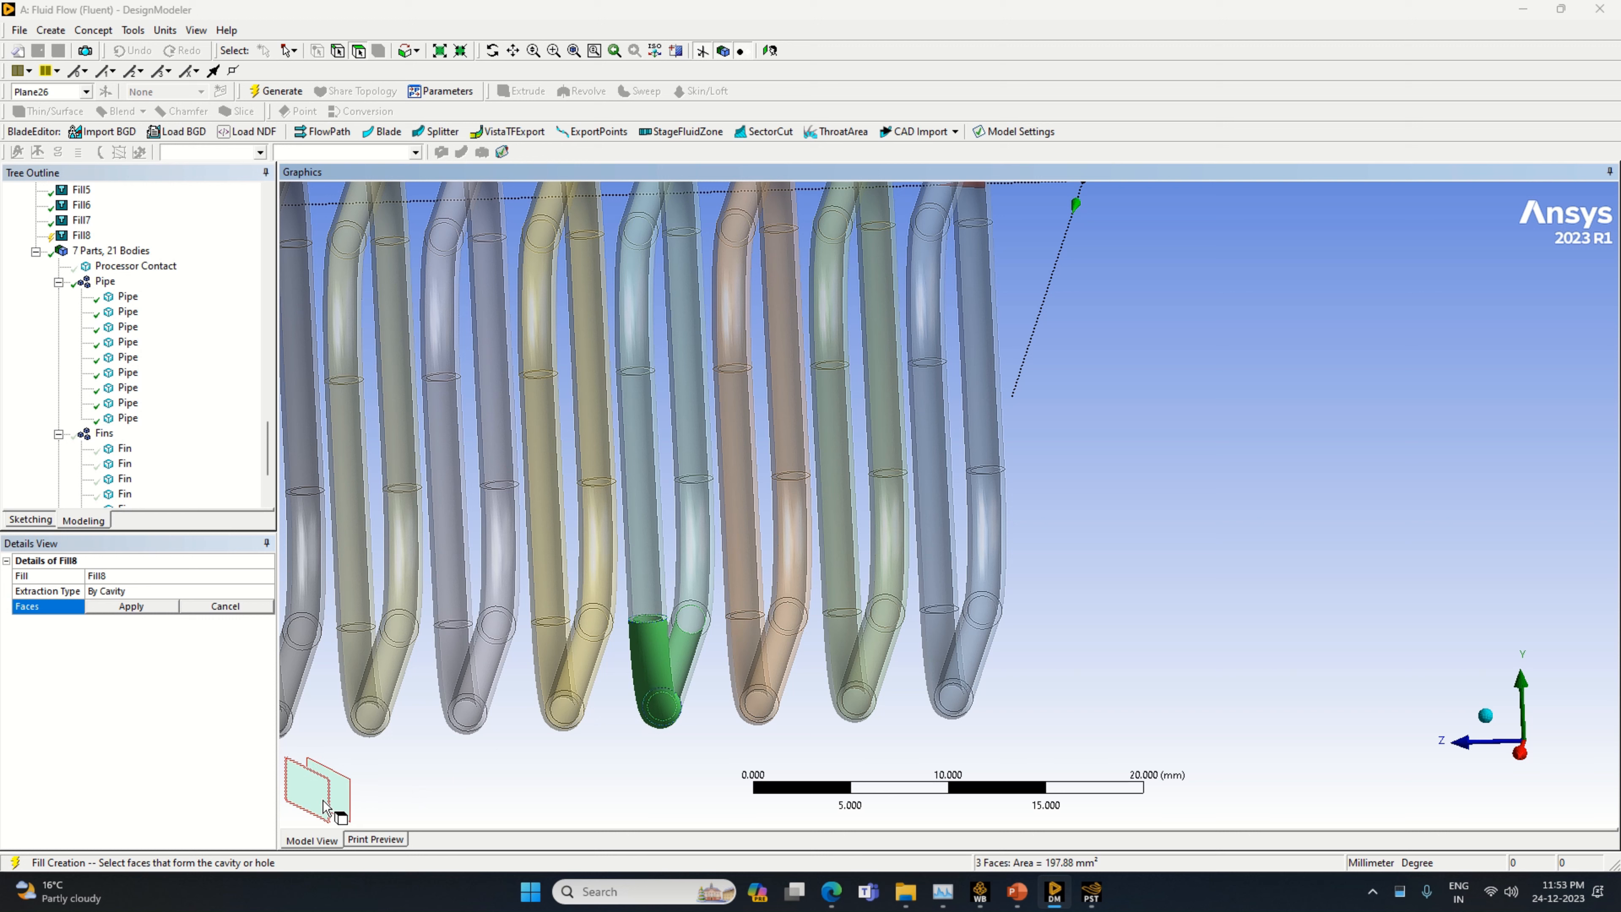
Add the inner faces of the light blue pipe's front straight section, rear lower bend and rear straight section
left_click(638, 592, "ctrl")
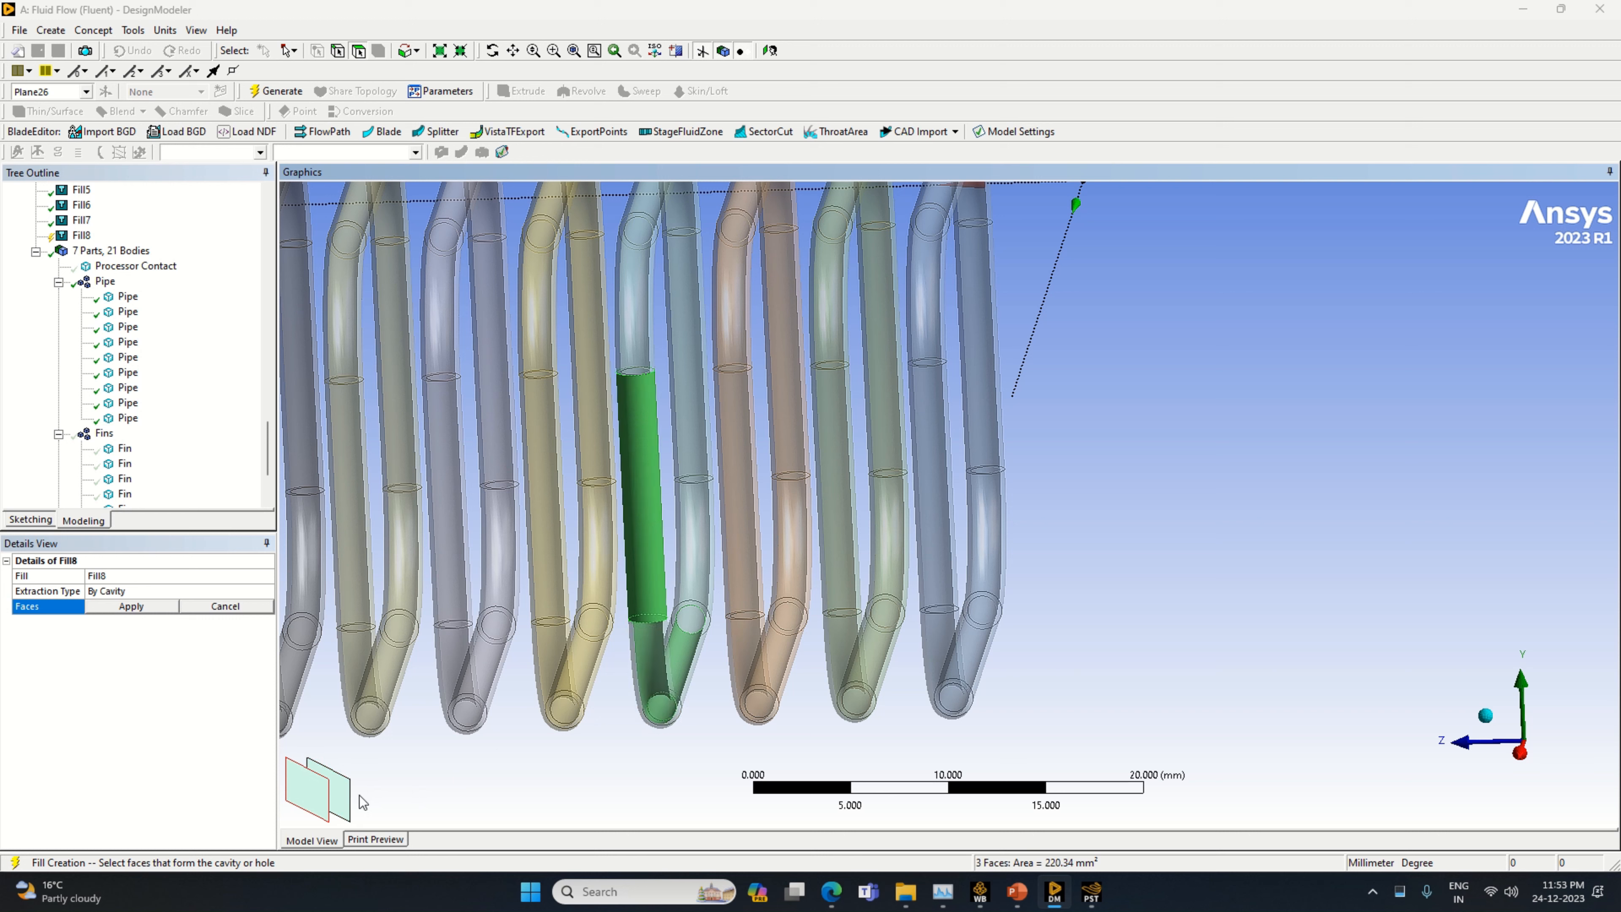
left_click(690, 578, "ctrl")
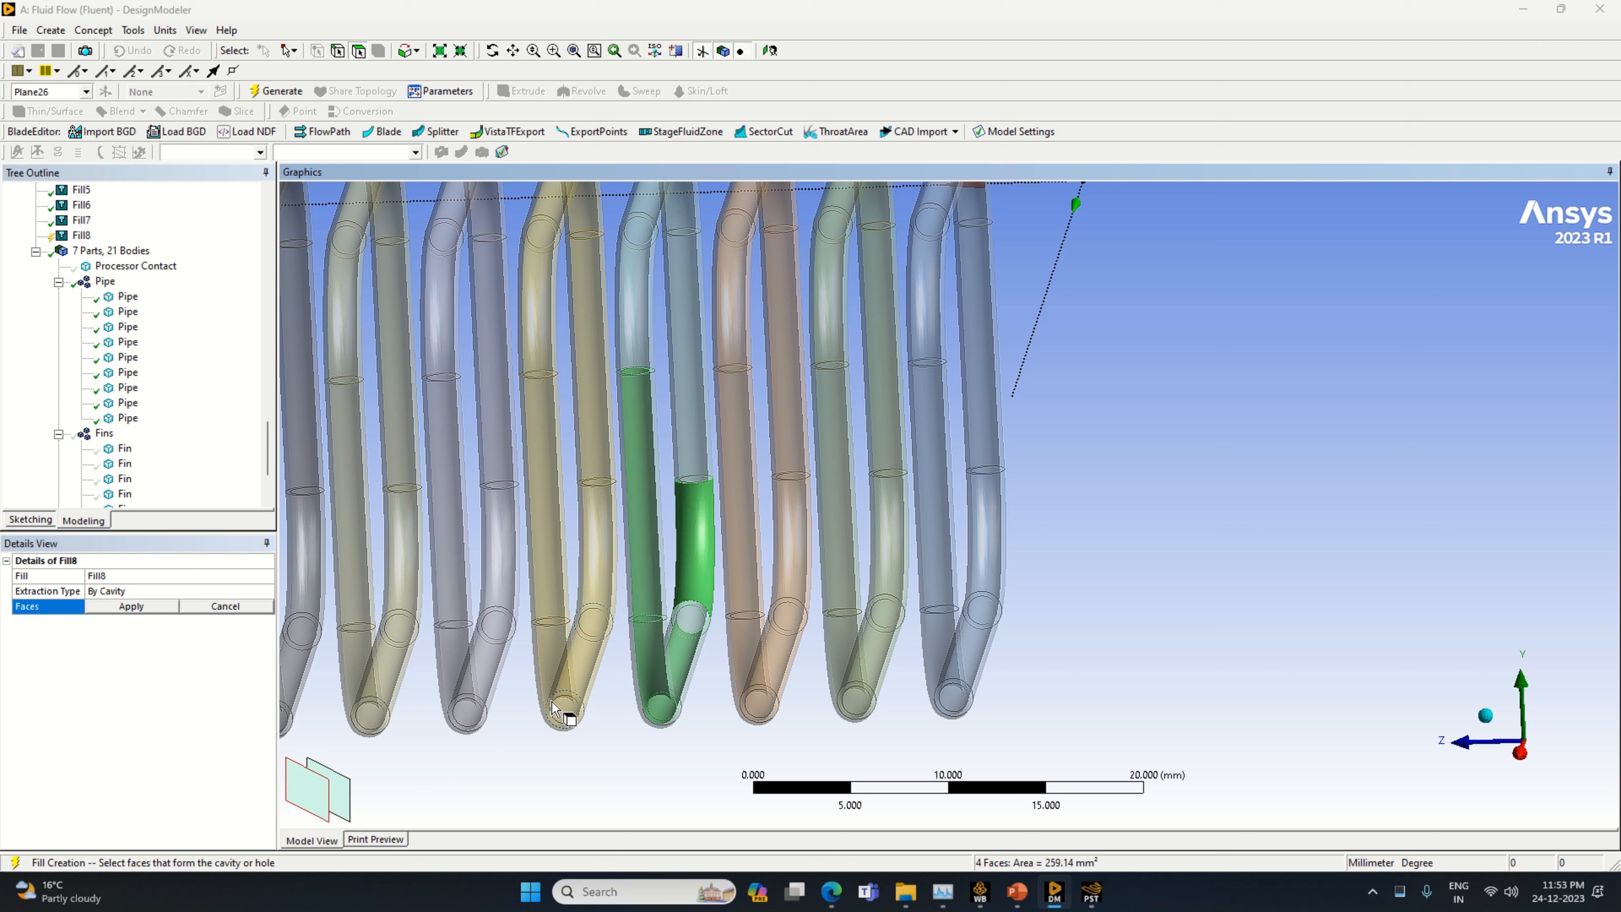
left_click(320, 802)
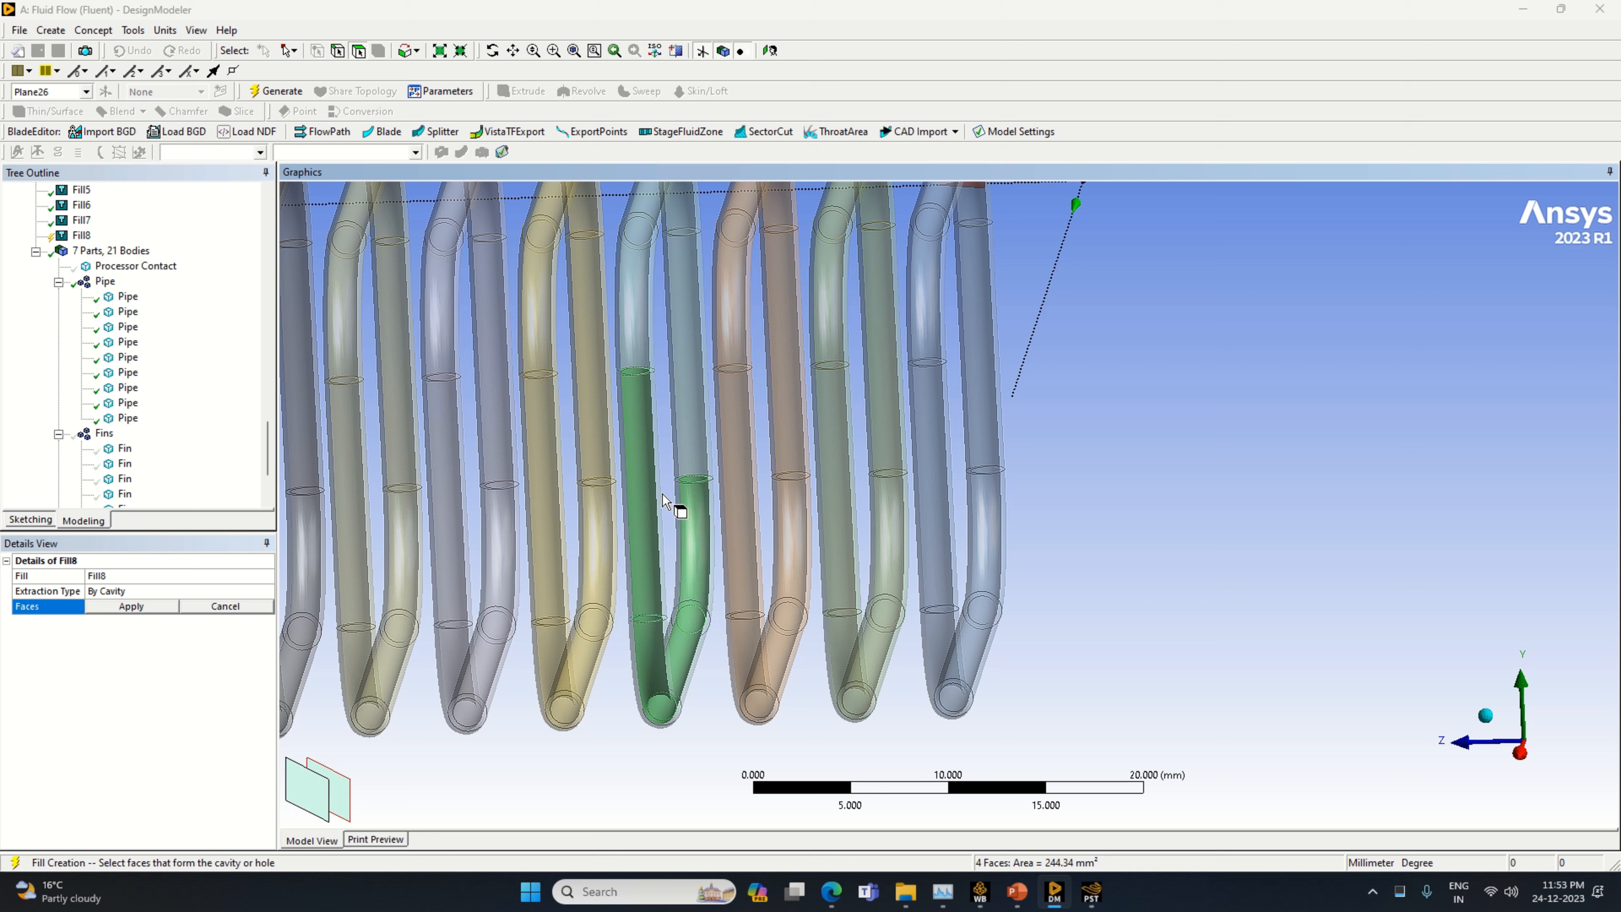
left_click(693, 402, "ctrl")
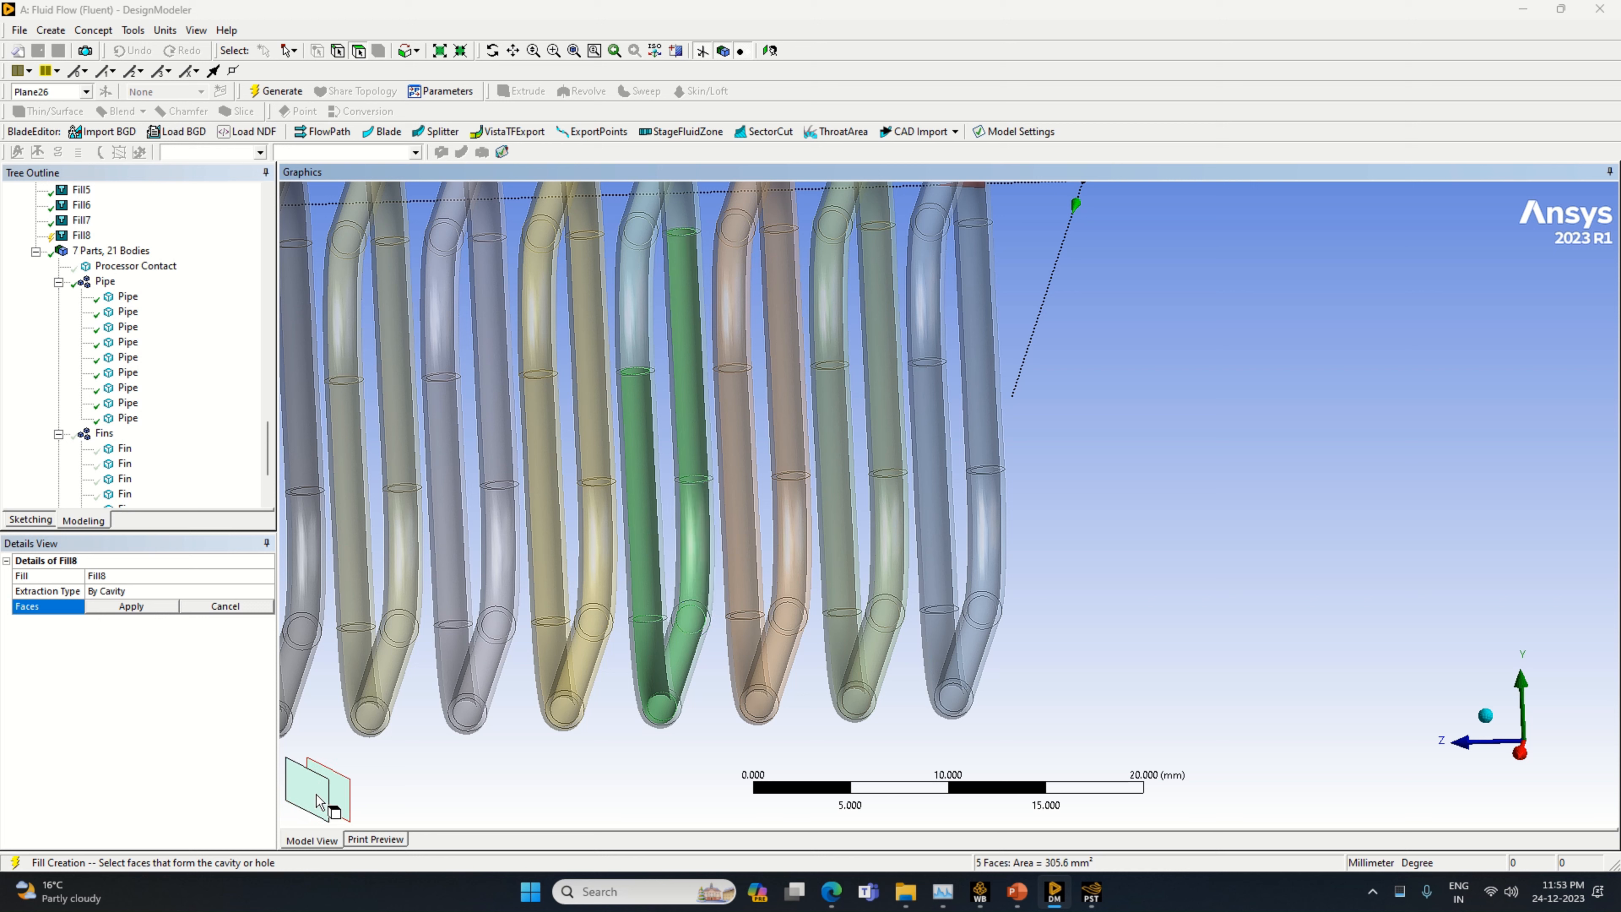
Add the inner faces of the light blue pipe's front upper bend and rear top bend to the cavity selection
left_click(638, 316, "ctrl")
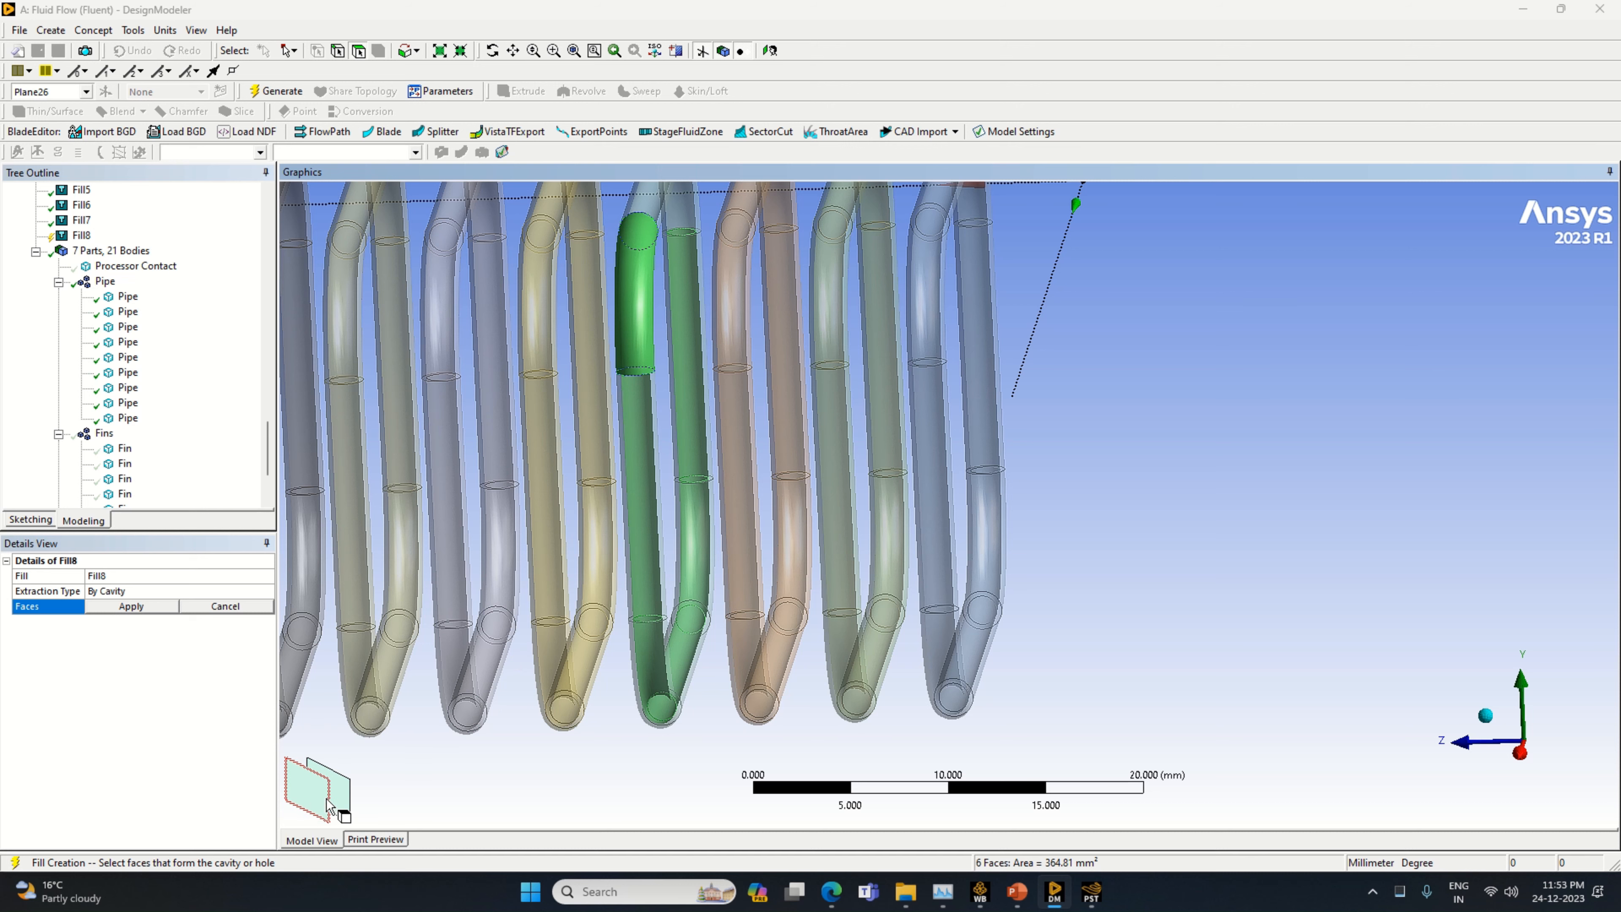
left_click(685, 217, "ctrl")
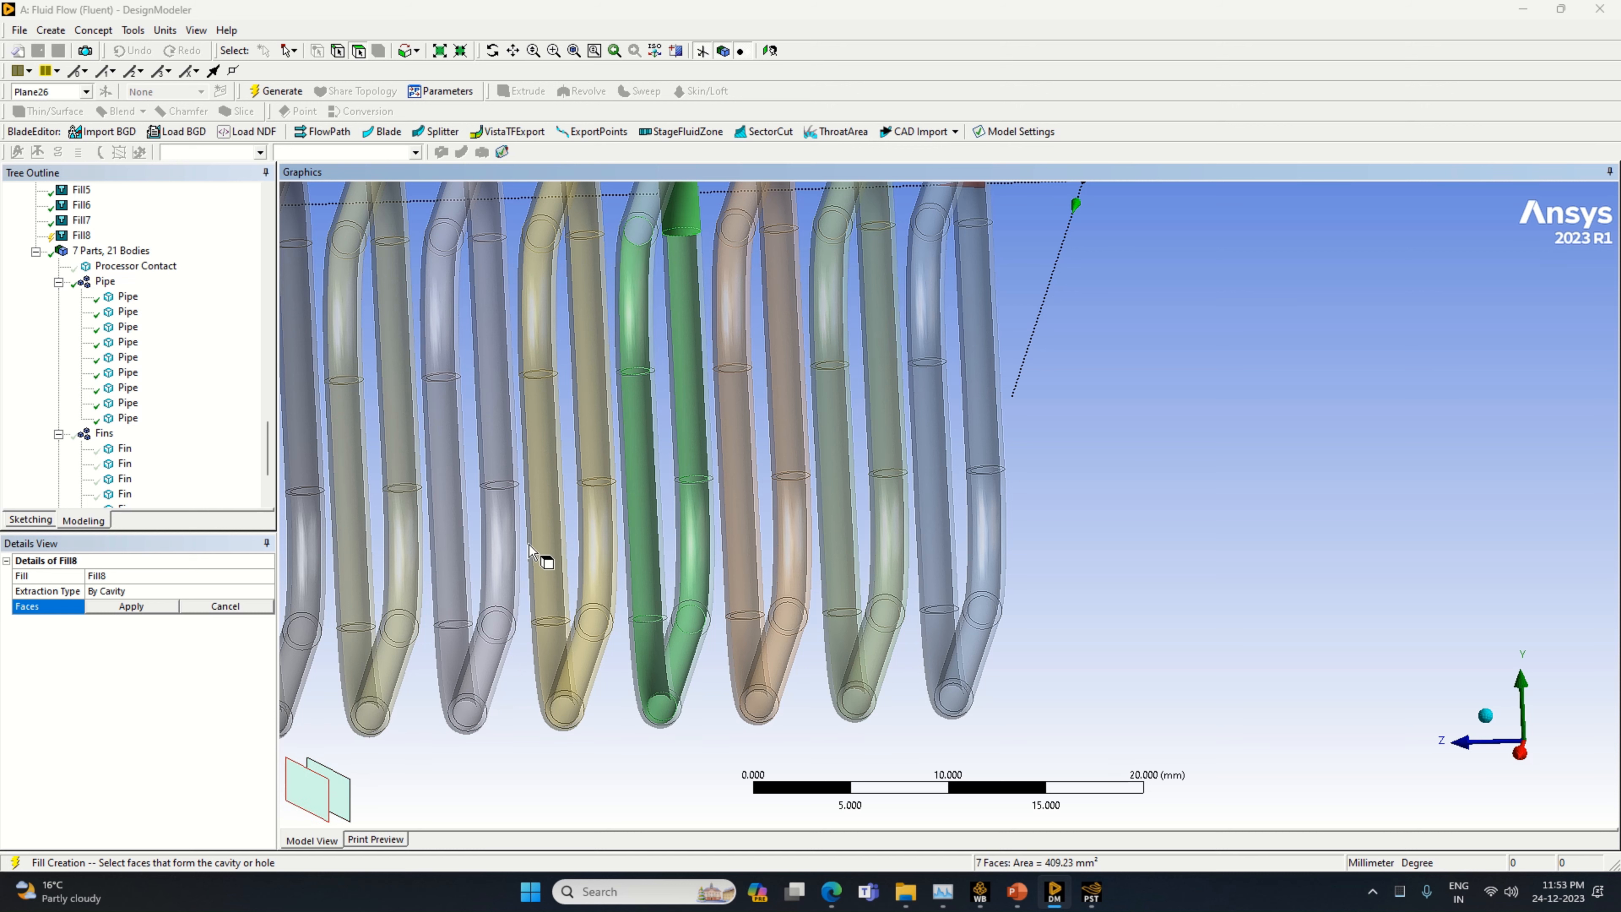
left_click(343, 780)
Add the inner face of the light blue pipe's top slanted run, apply the eight cavity faces and generate the fill
middle_click_drag(649, 604, 1126, 496)
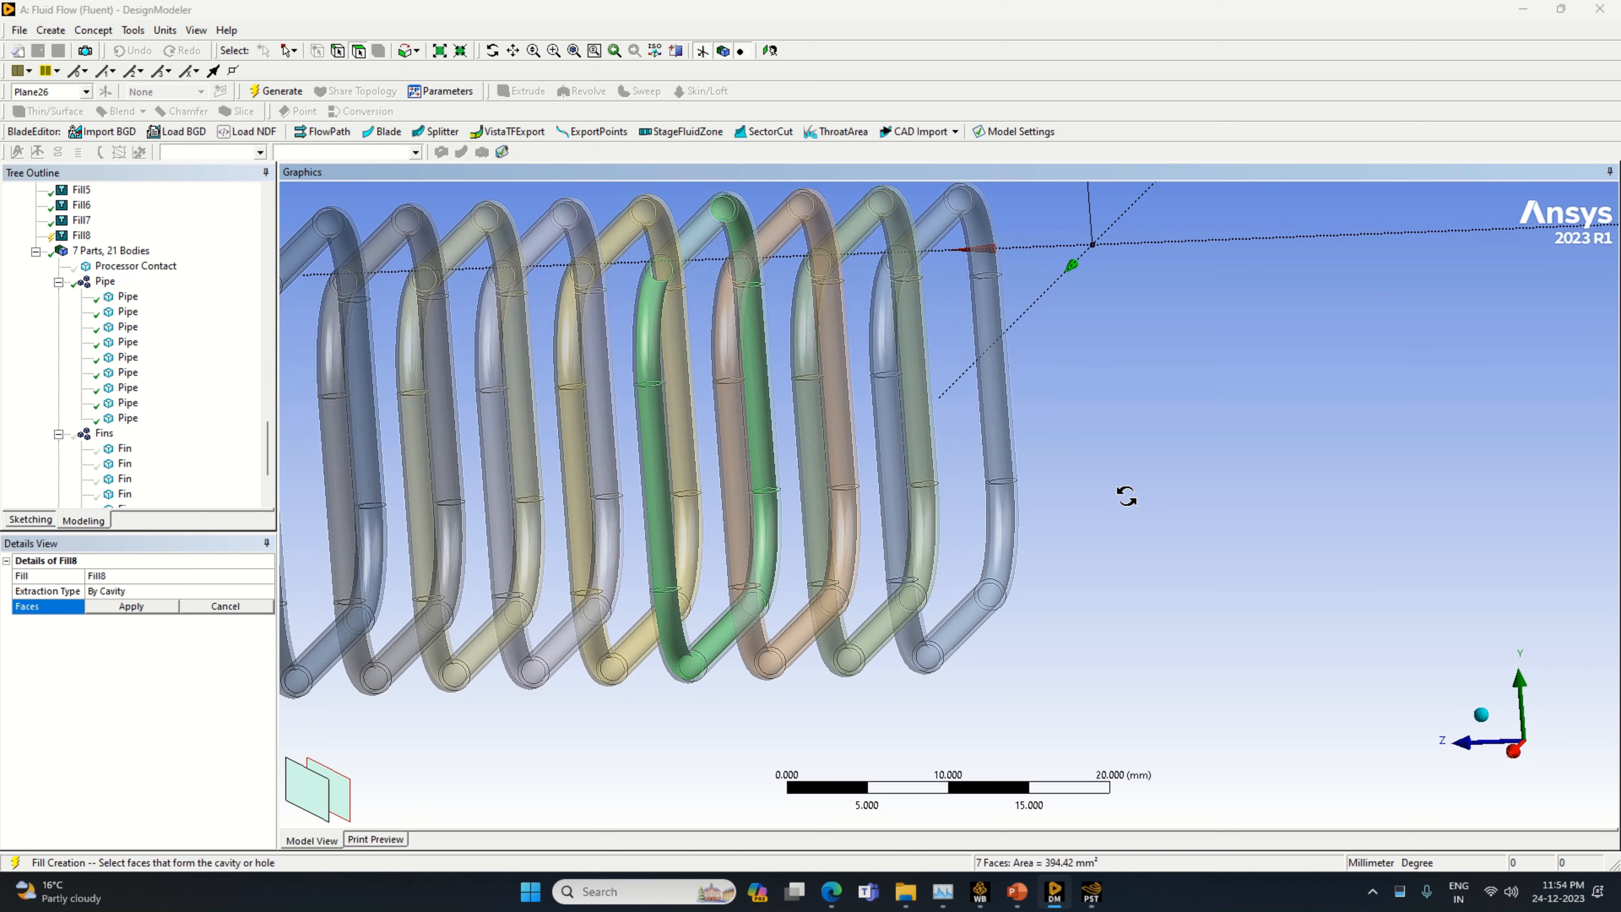
left_click(702, 238, "ctrl")
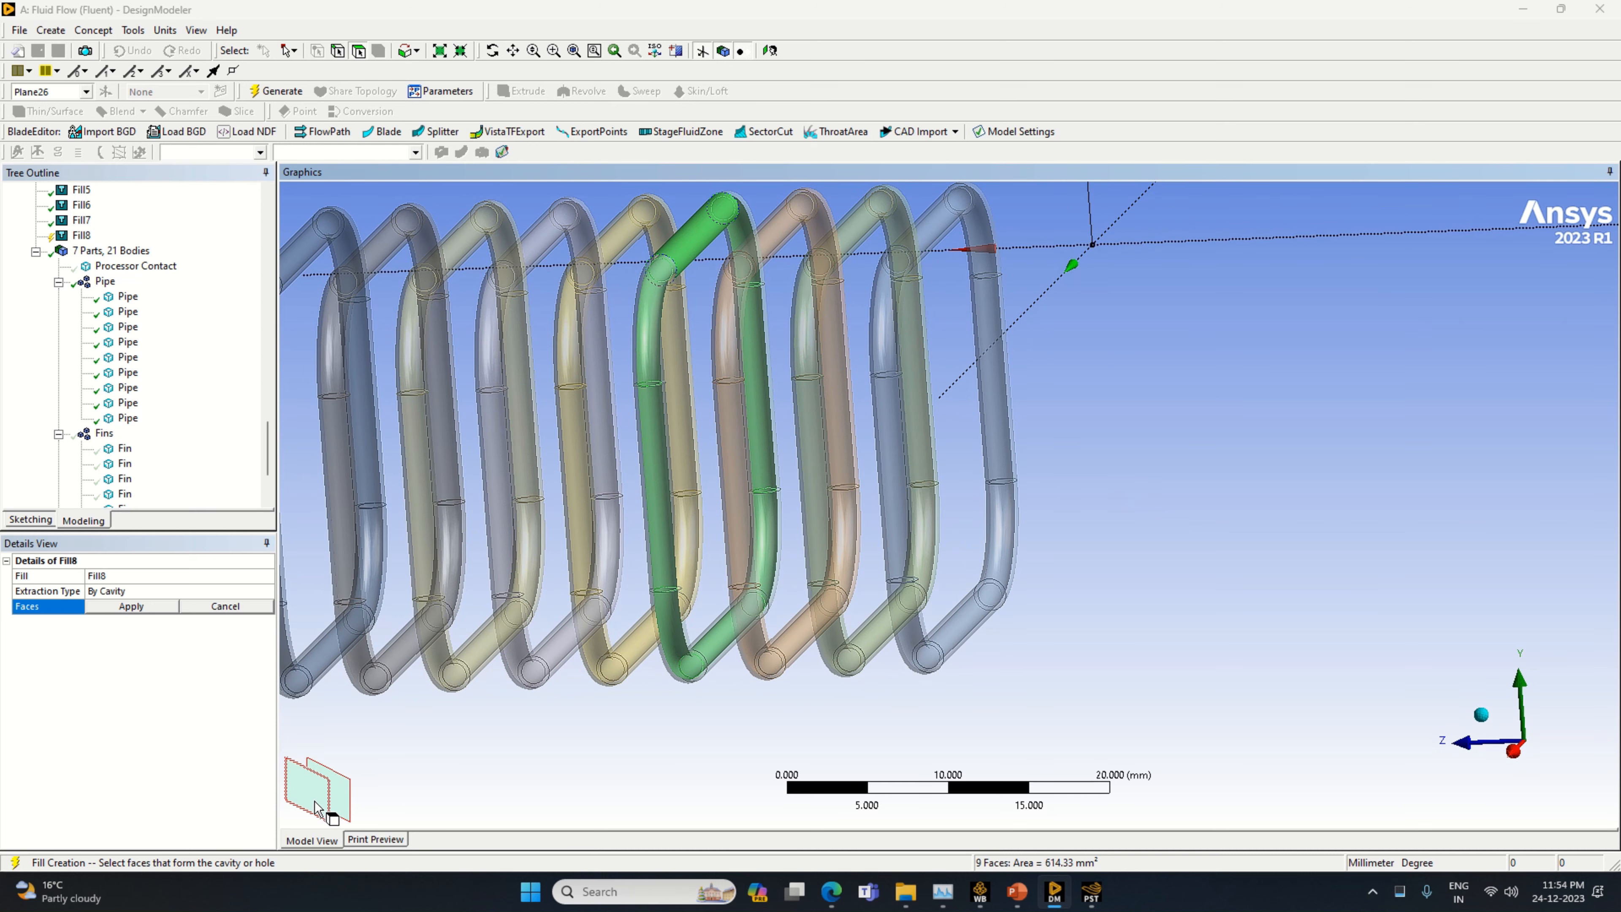
left_click(358, 806)
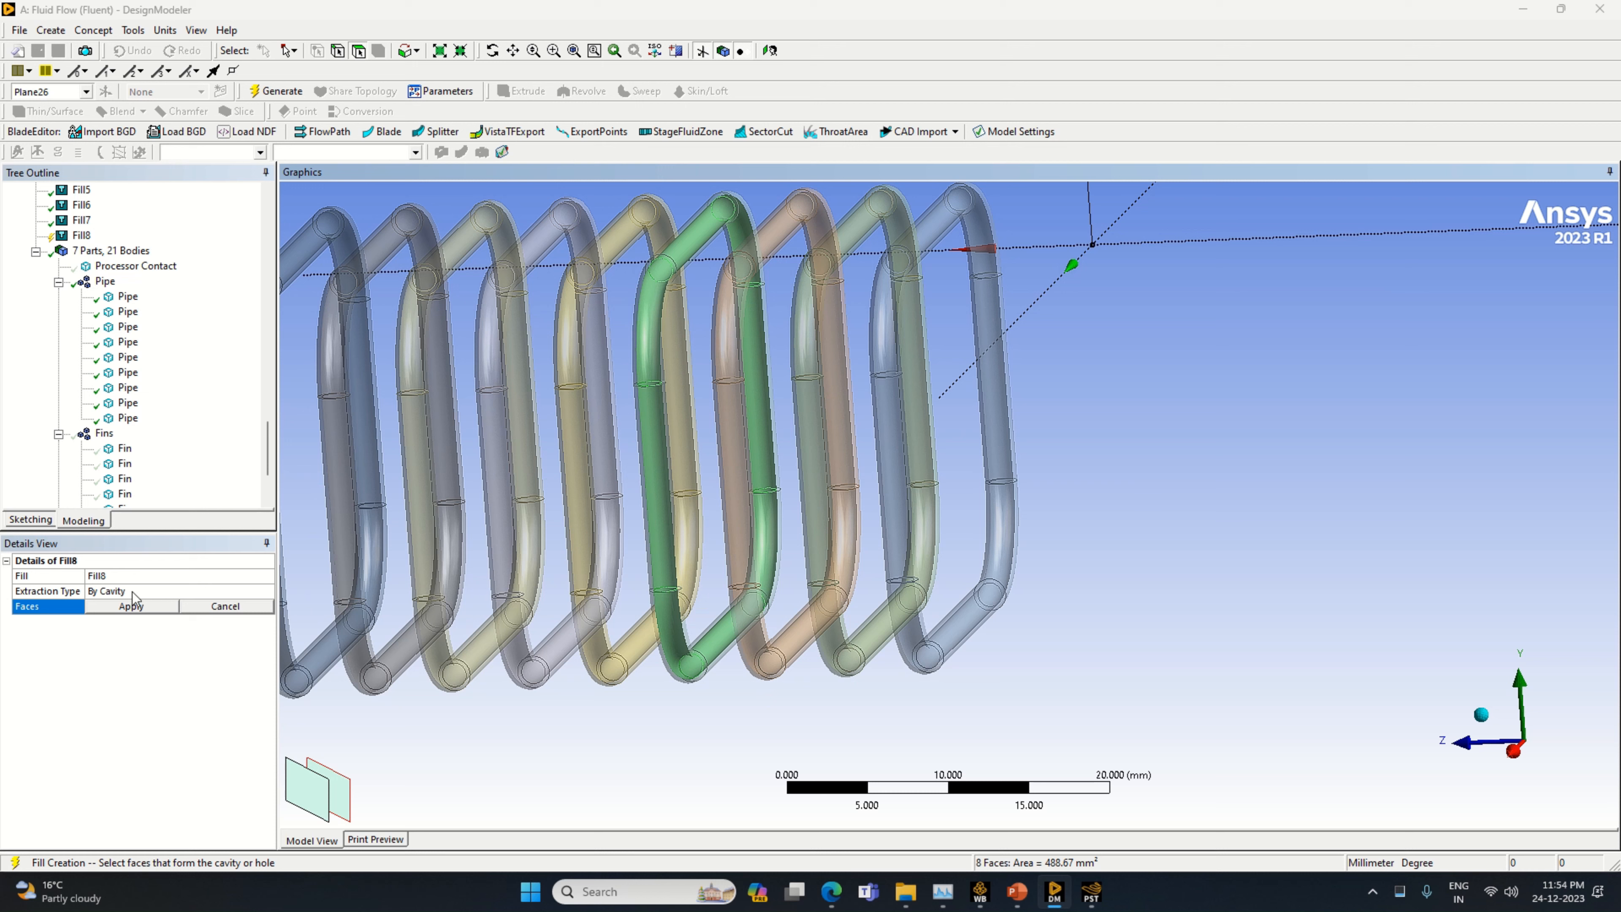
left_click(131, 606)
left_click(275, 91)
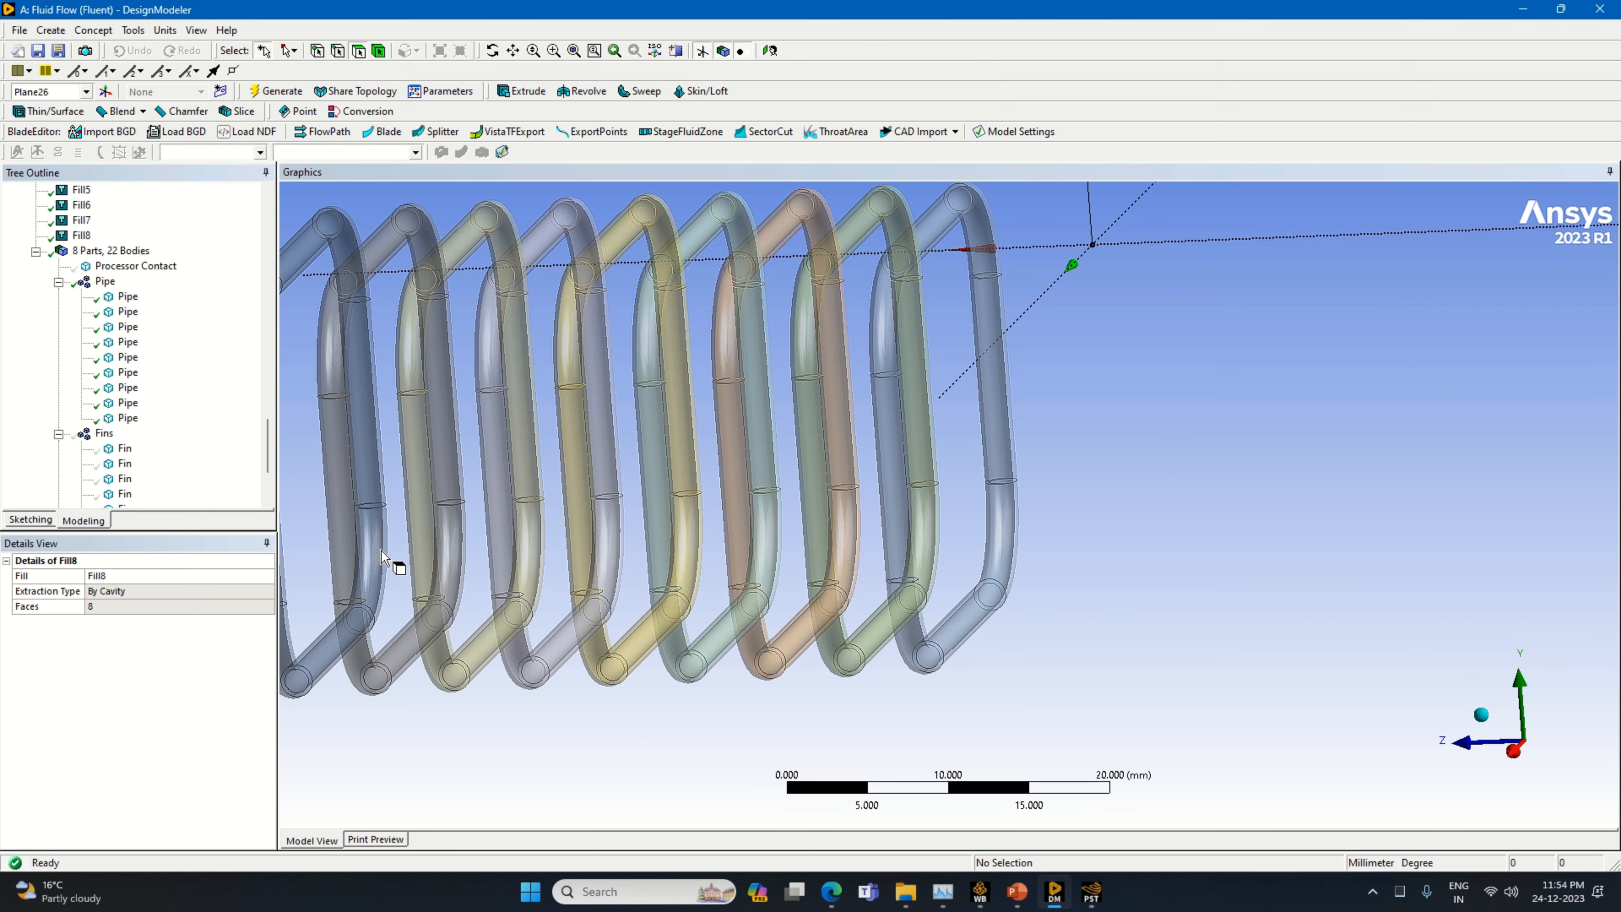
Check which pipes the existing fills, Fill4 through Fill8, belong to by highlighting them one after another
mouse_move(732, 745)
middle_mouse_down()
mouse_move(745, 728)
mouse_move(727, 762)
middle_mouse_up()
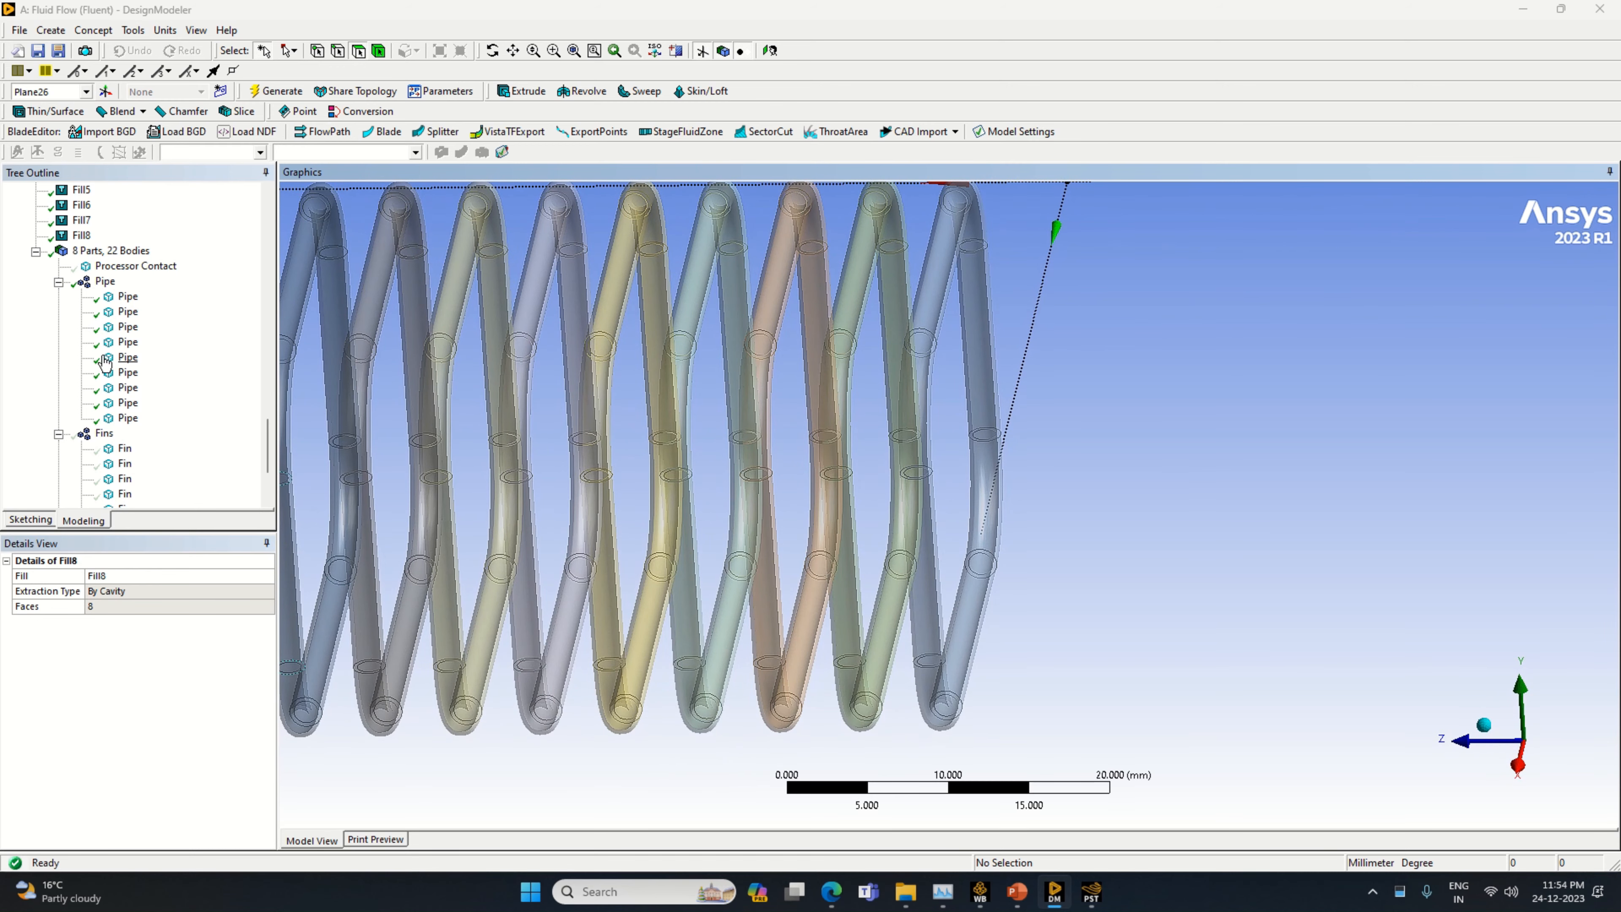
scroll(90, 219, "up", 1)
left_click(85, 237)
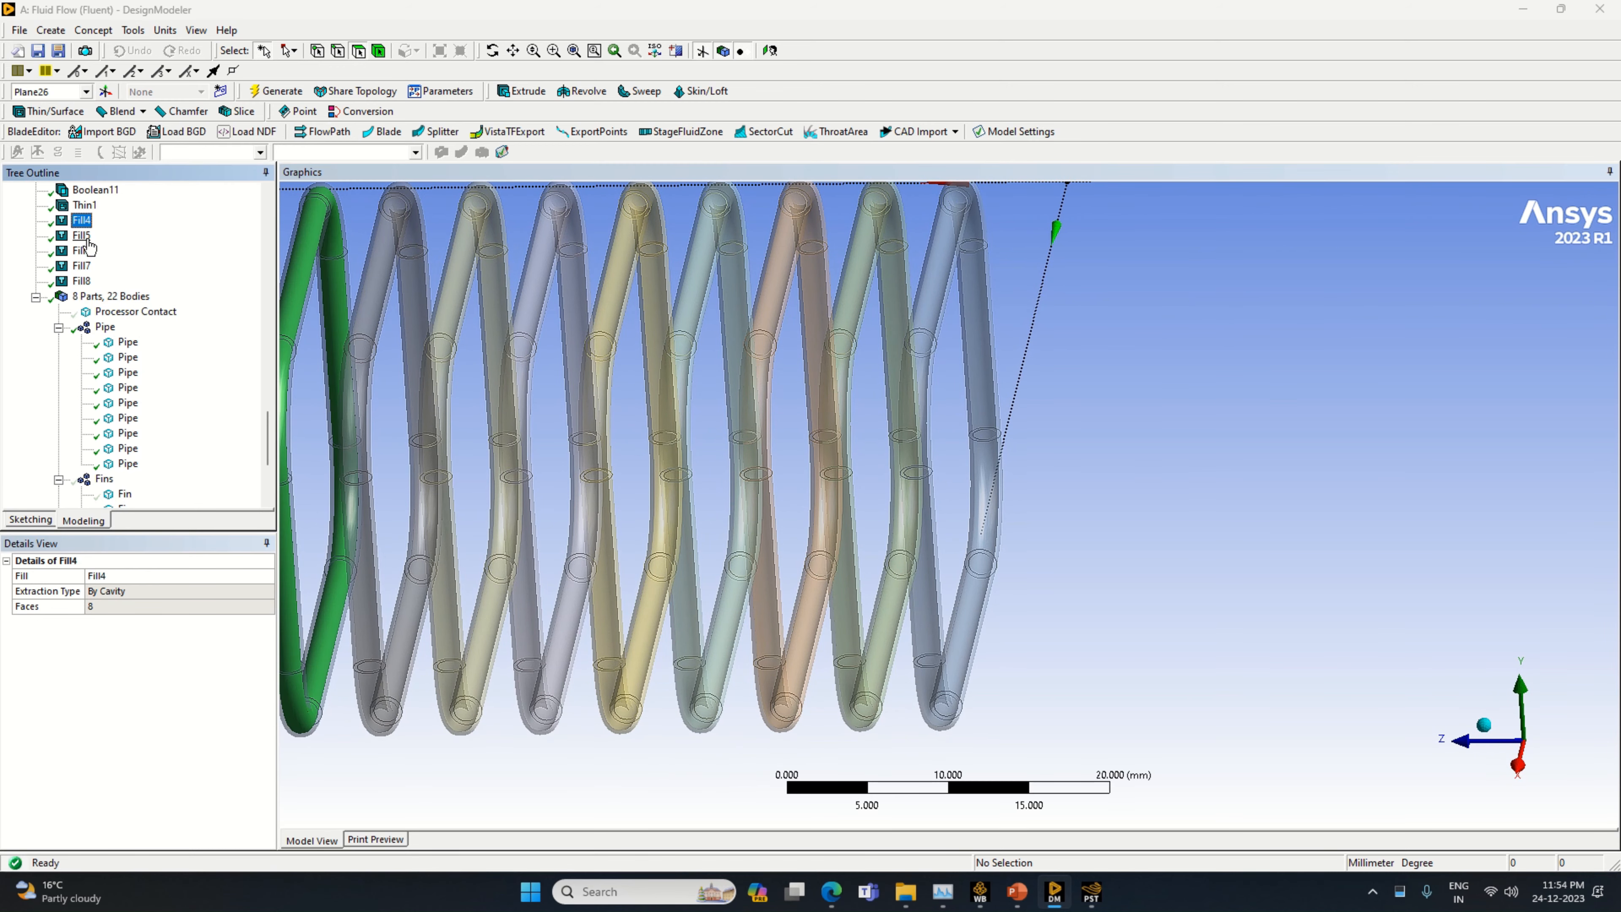
left_click(83, 251)
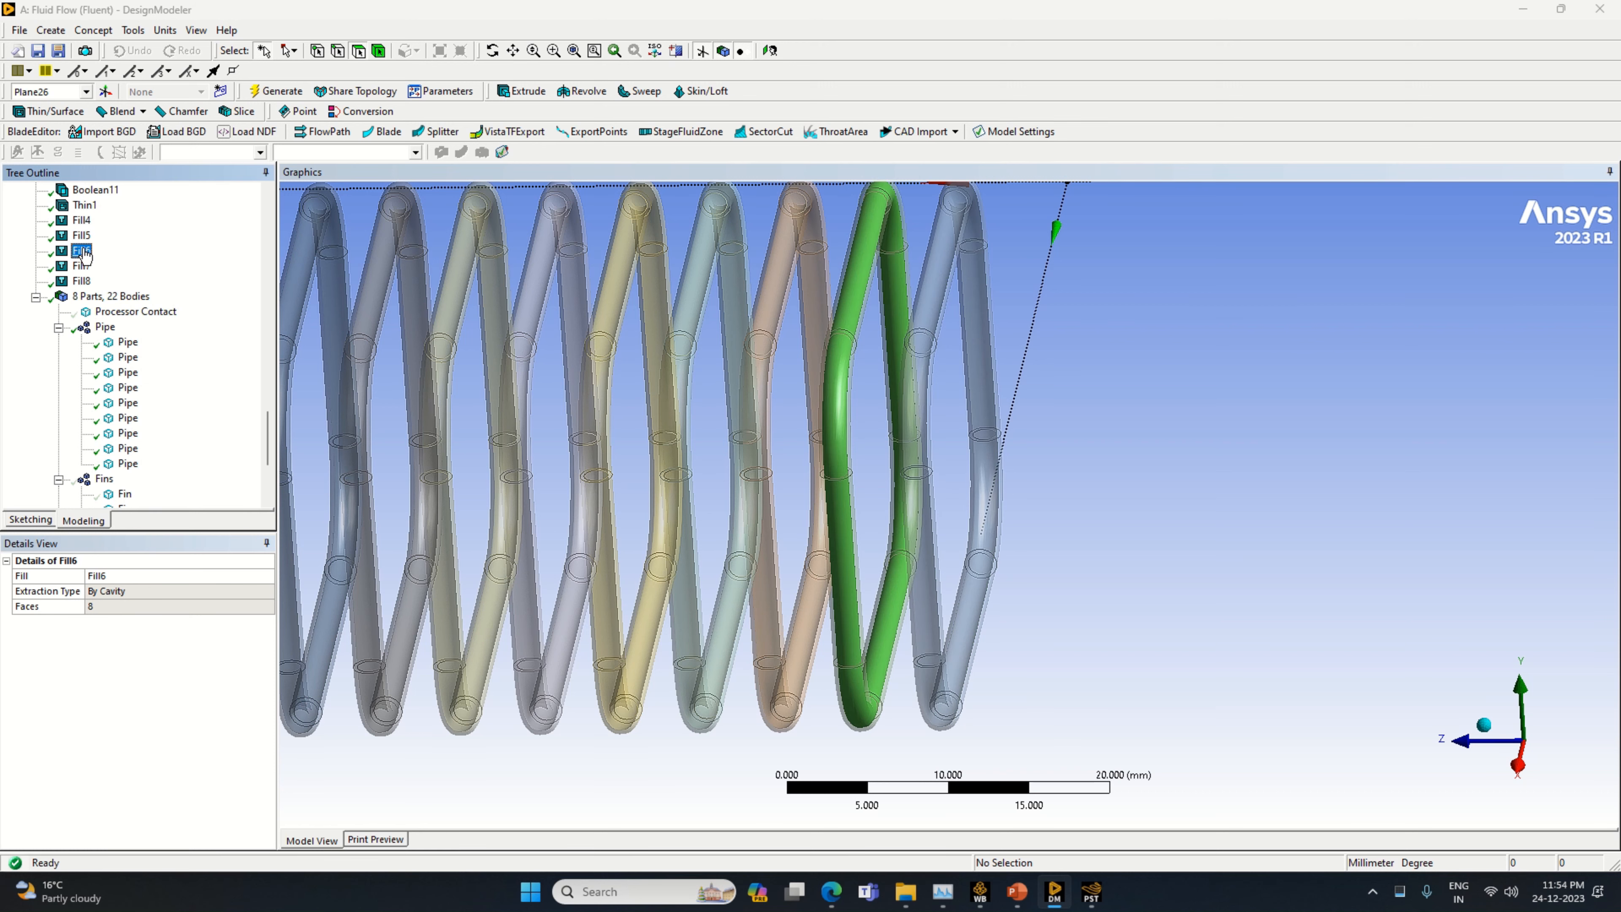
left_click(82, 266)
left_click(85, 283)
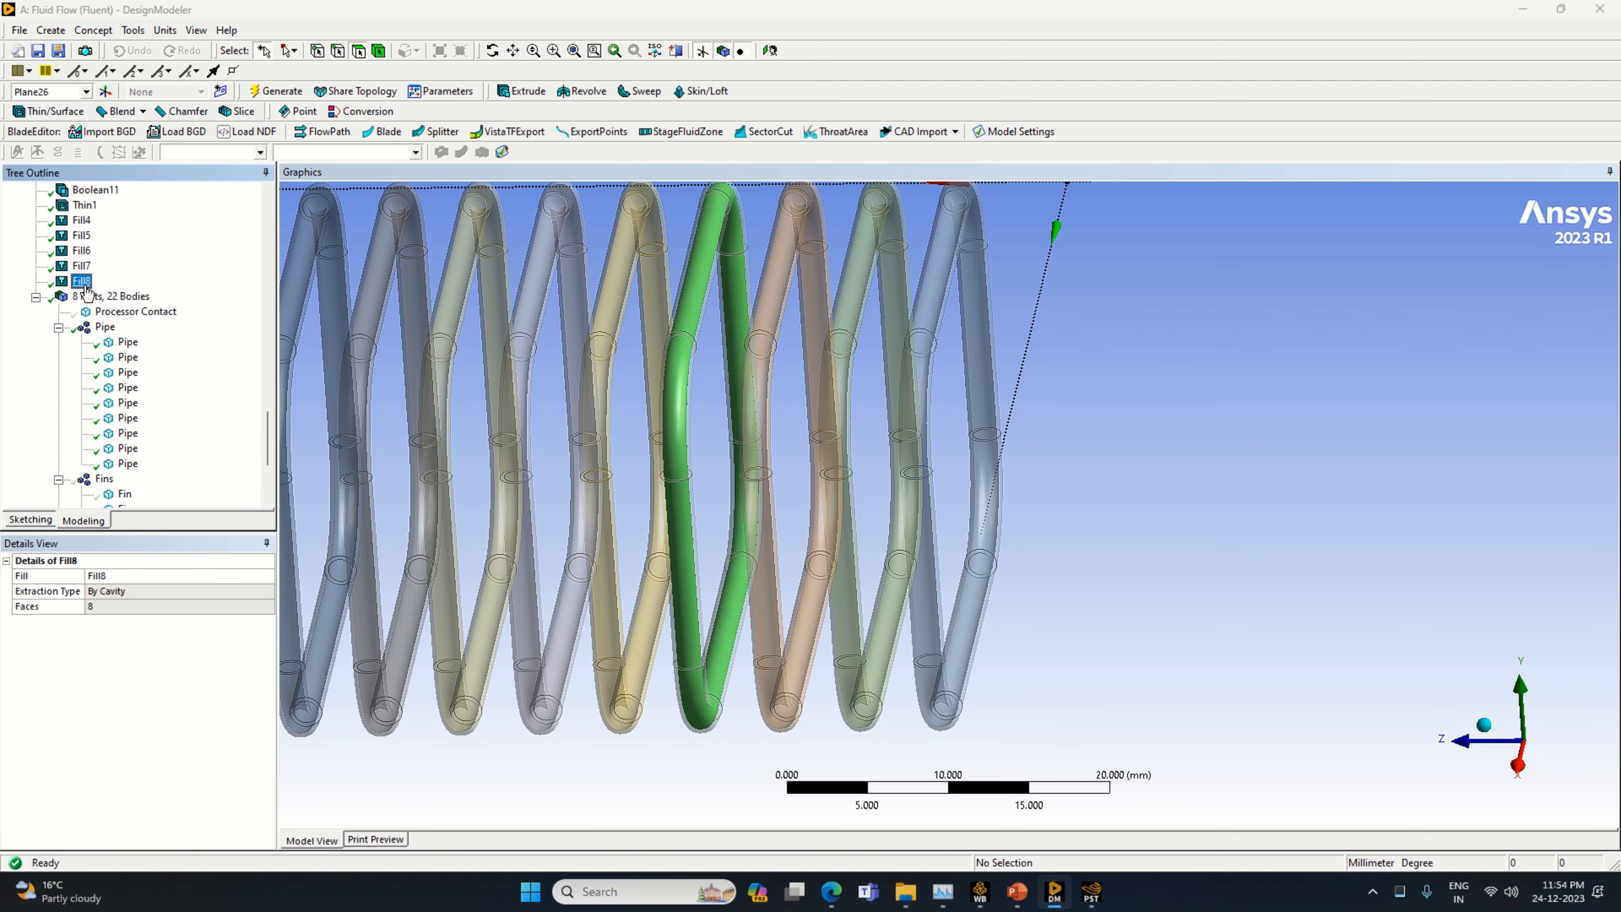
Start another by-cavity fill for the lavender pipe, fourth from the dark blue end of the row
middle_click_drag(656, 674, 665, 677)
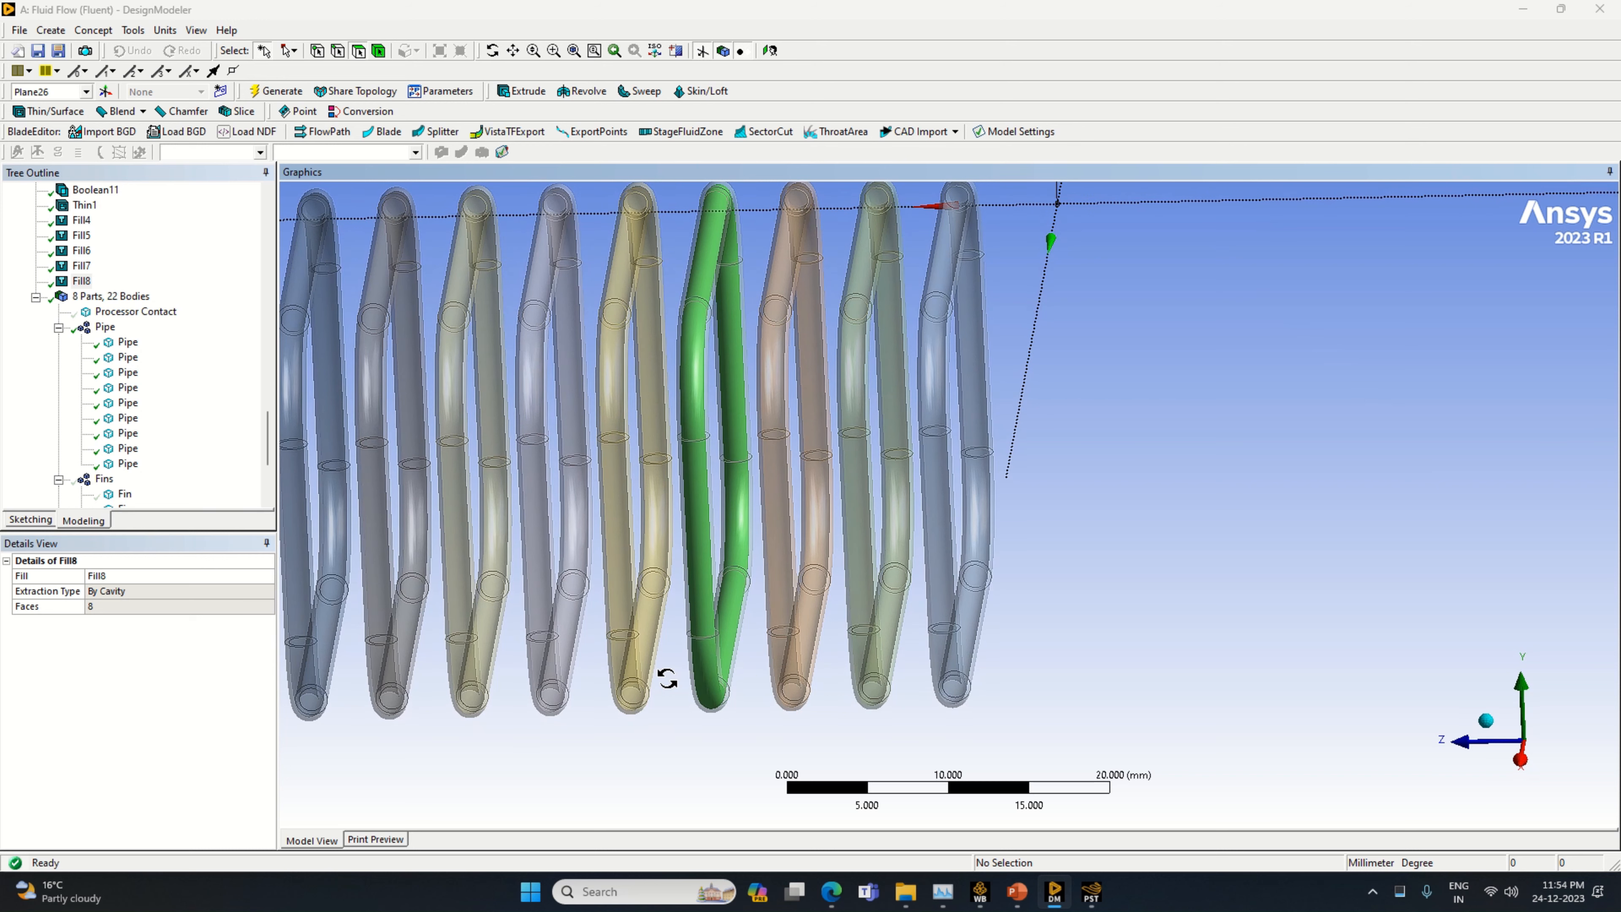
left_click(139, 32)
left_click(166, 210)
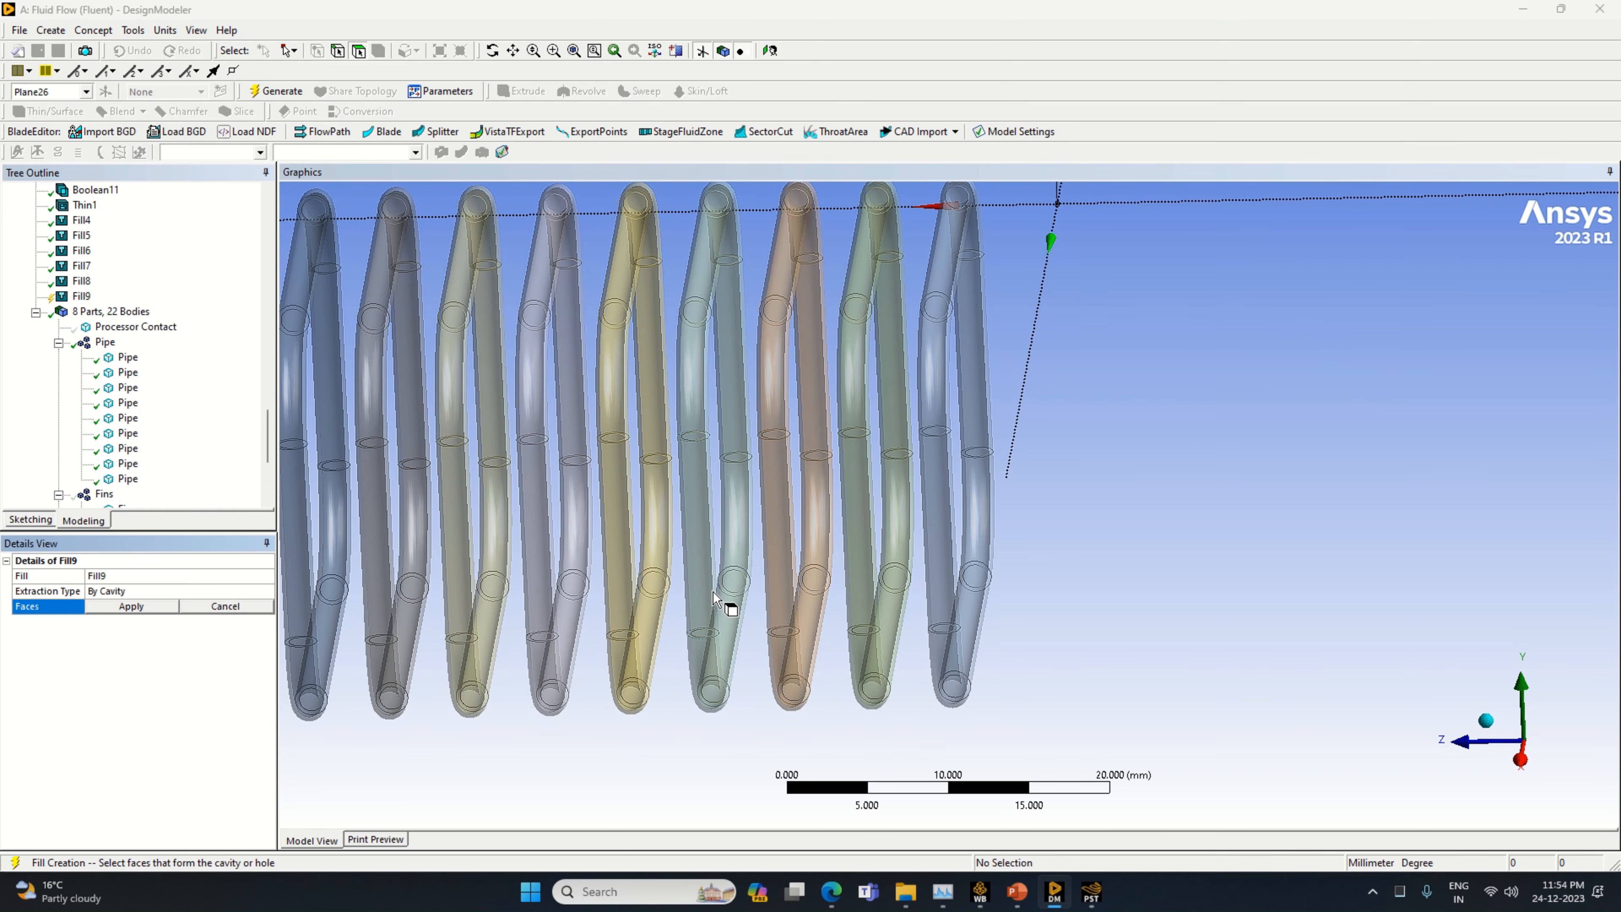
left_click(550, 624)
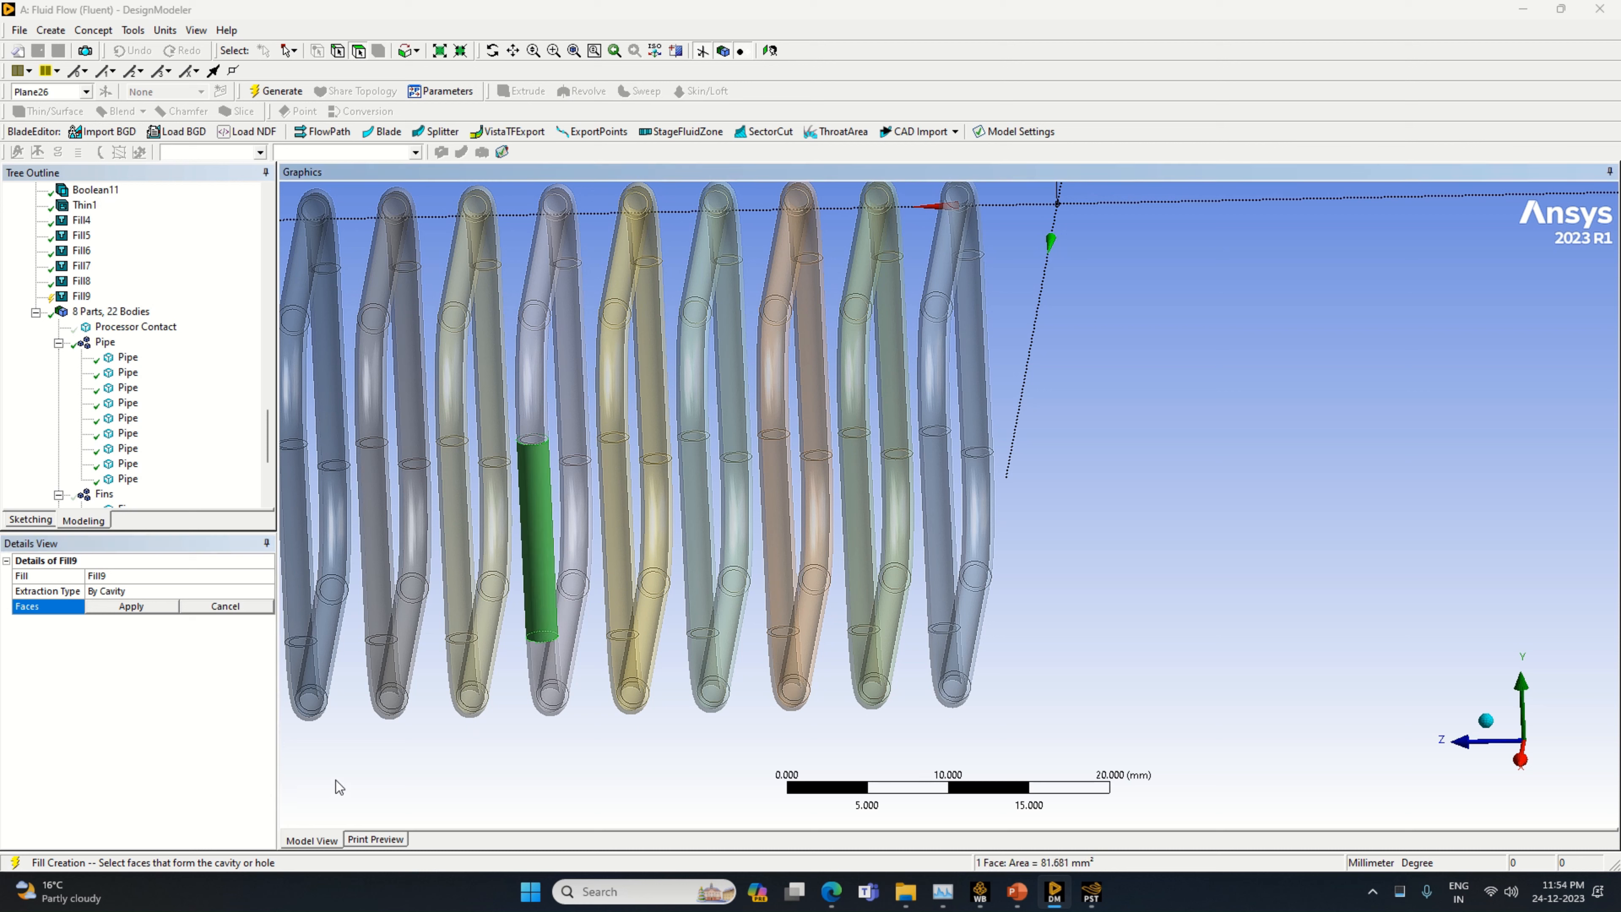
left_click(542, 671)
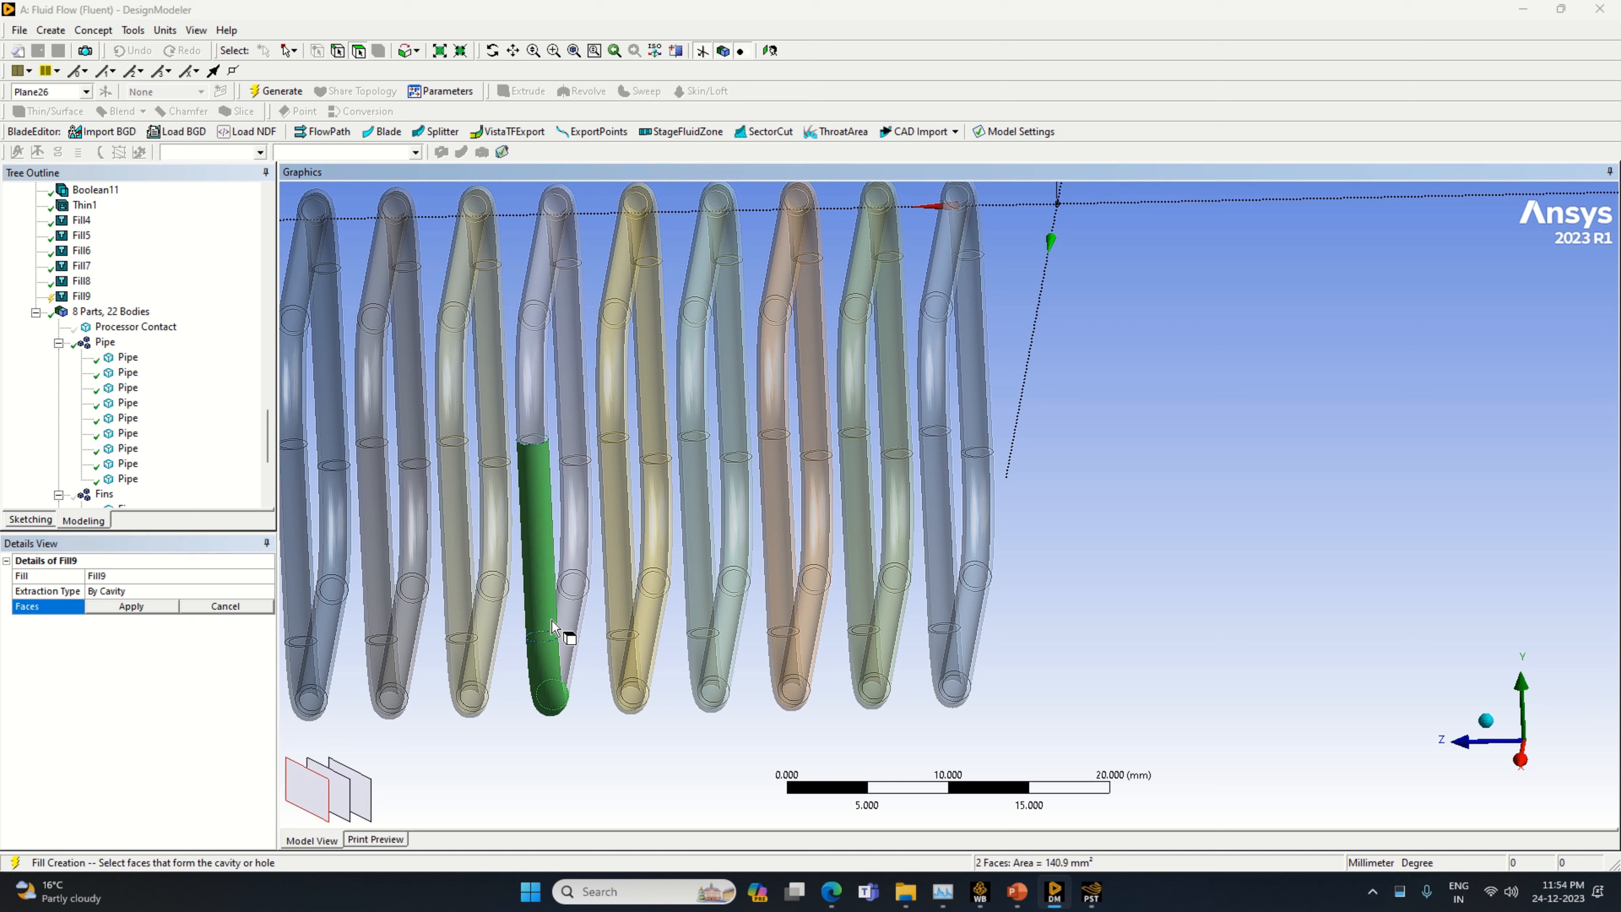
left_click(576, 730)
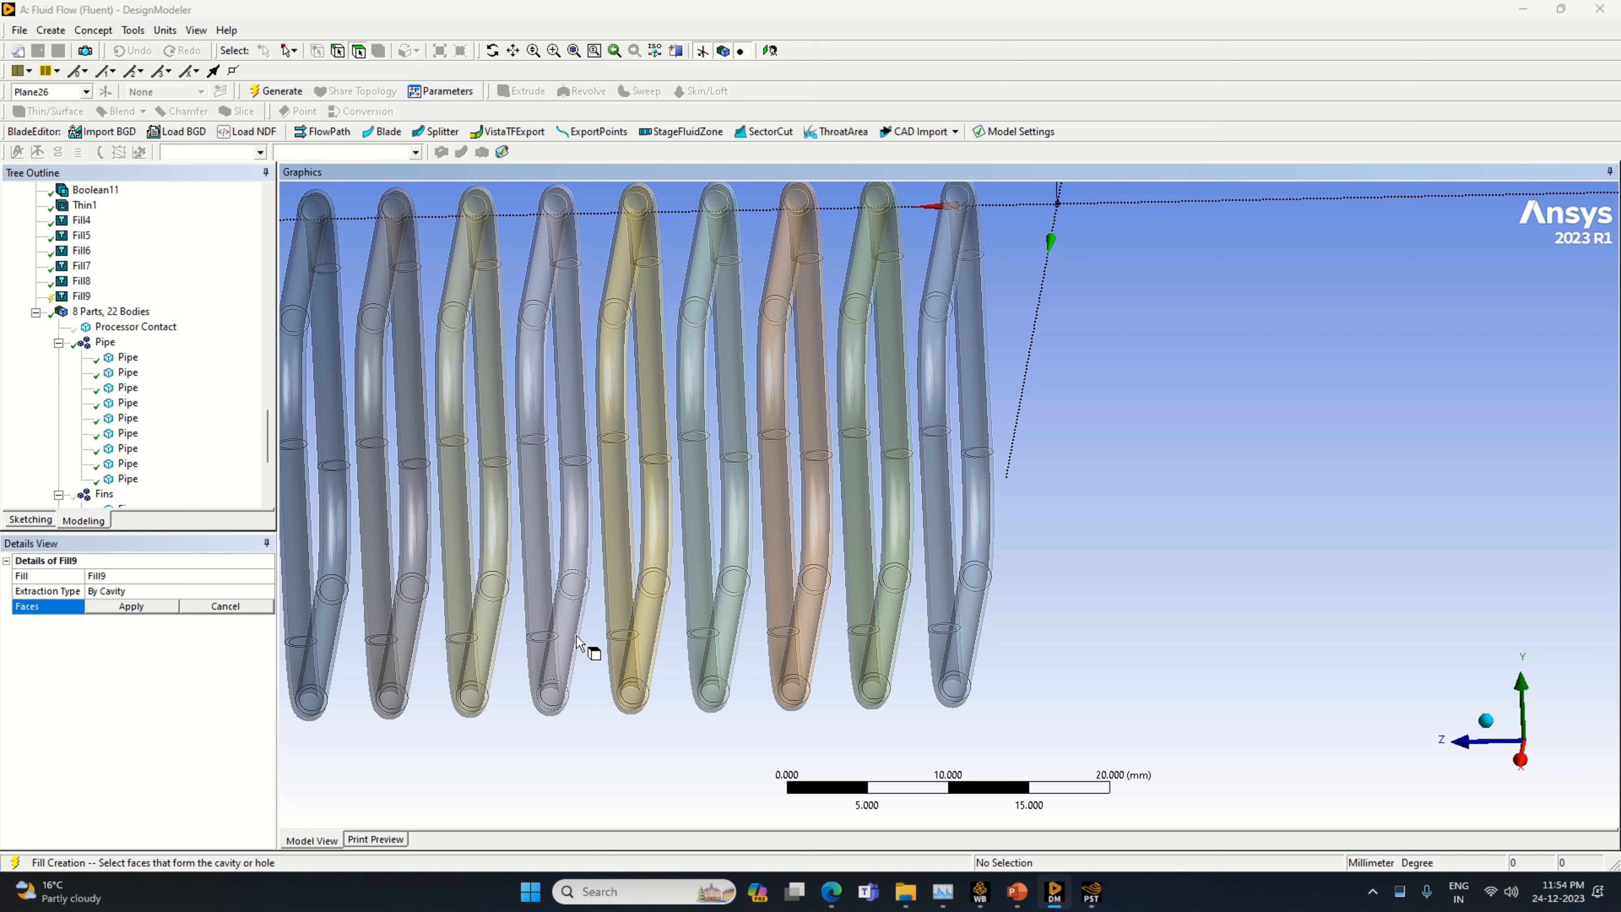
left_click(554, 678)
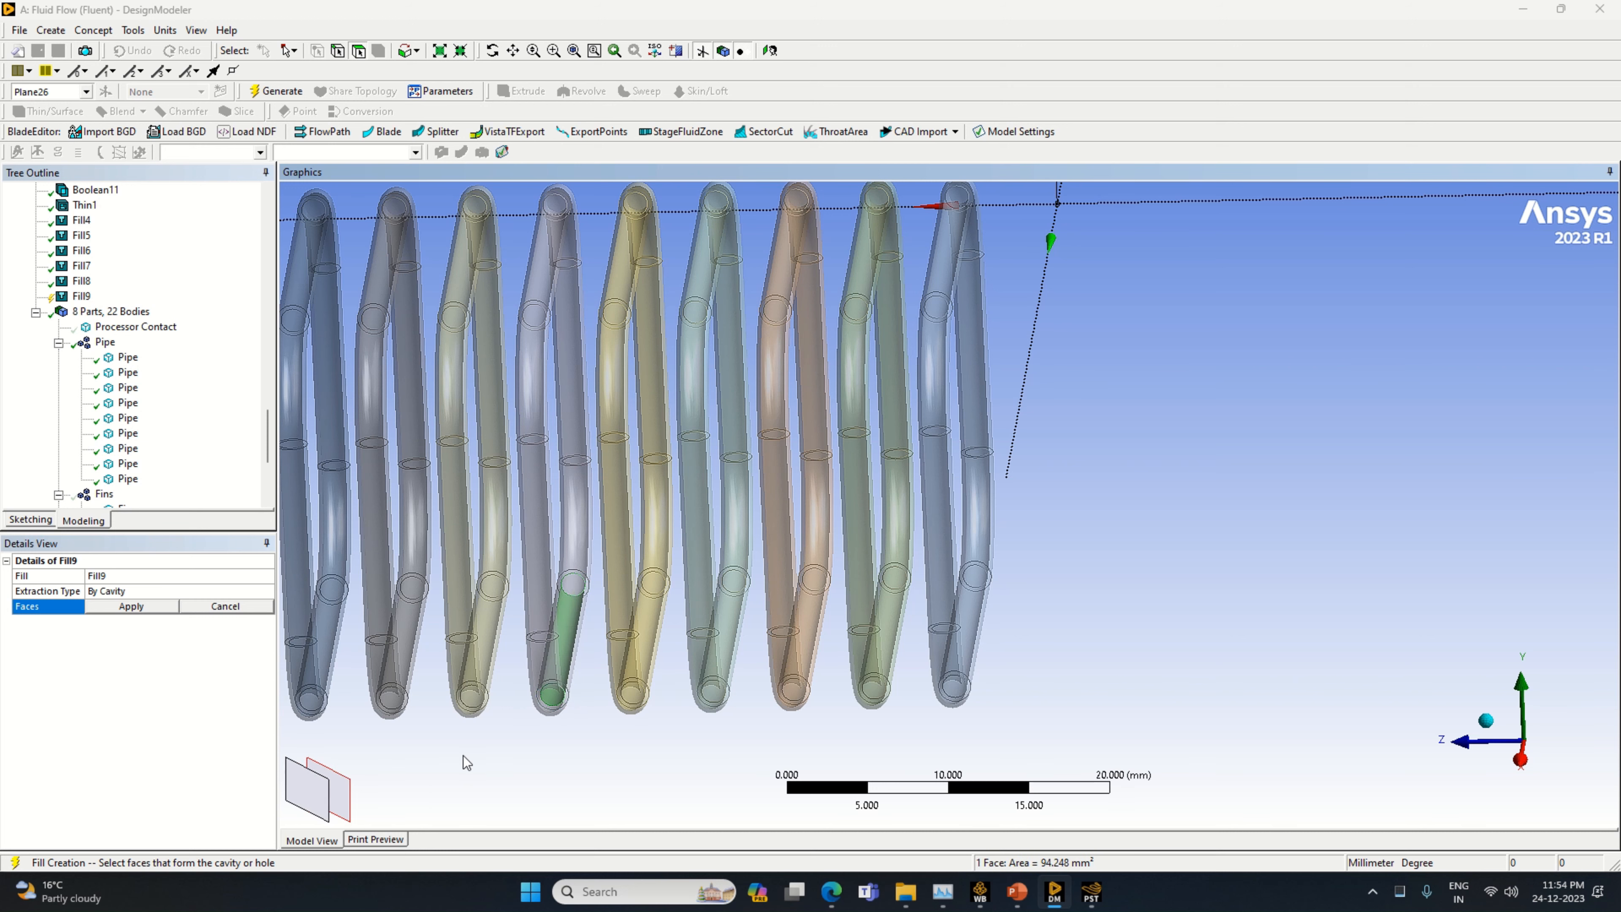
middle_click_drag(524, 745, 530, 738)
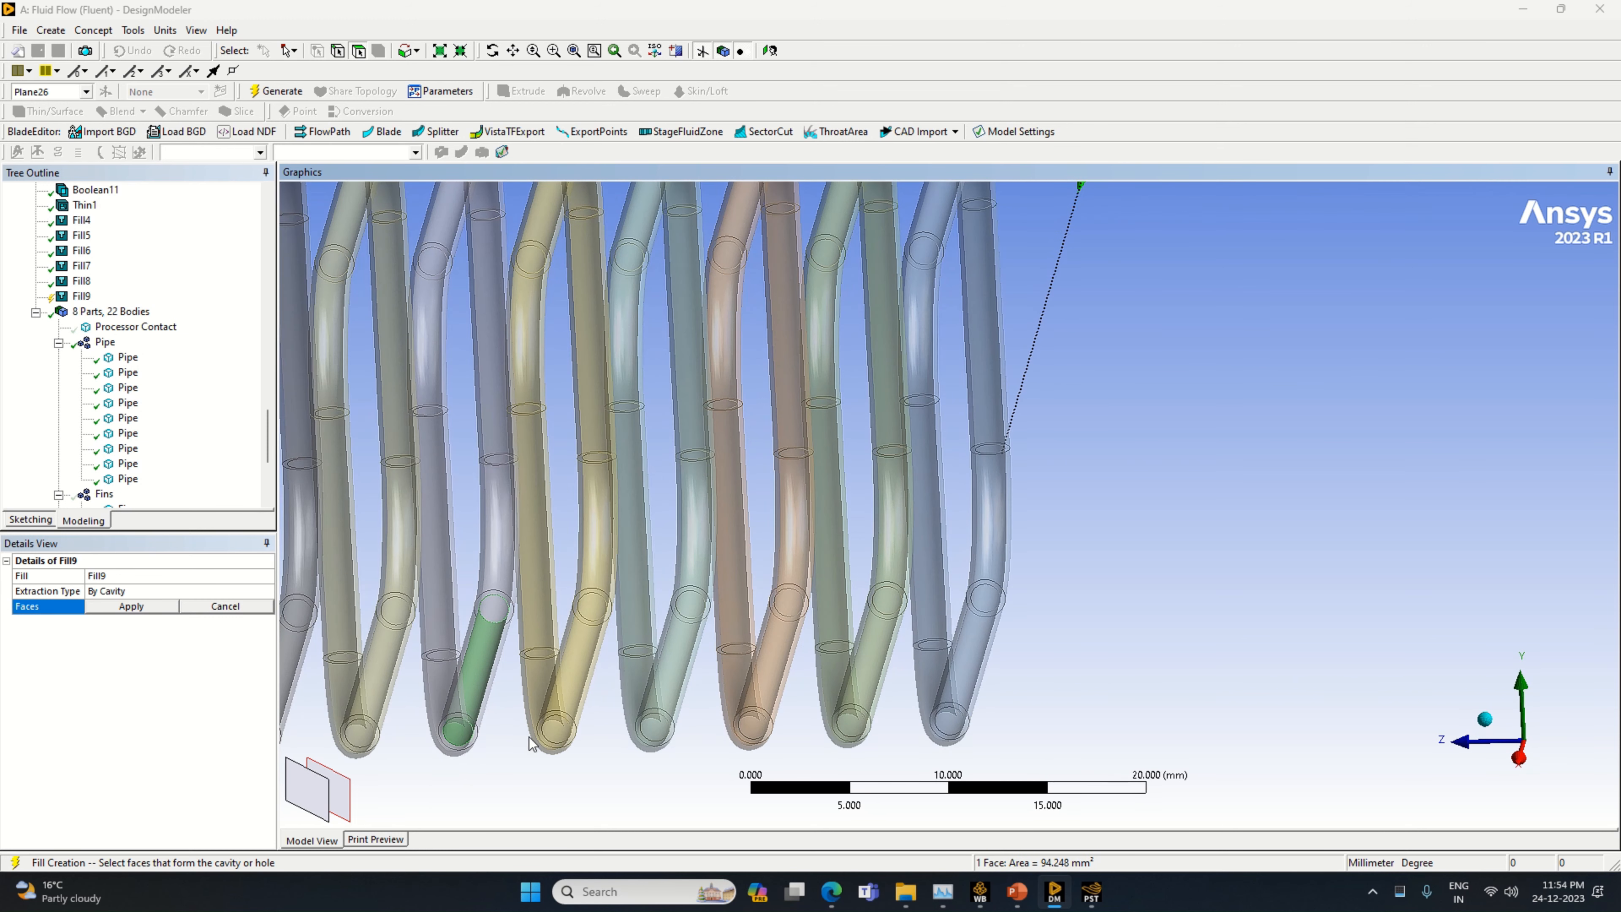
left_click(459, 722, "ctrl")
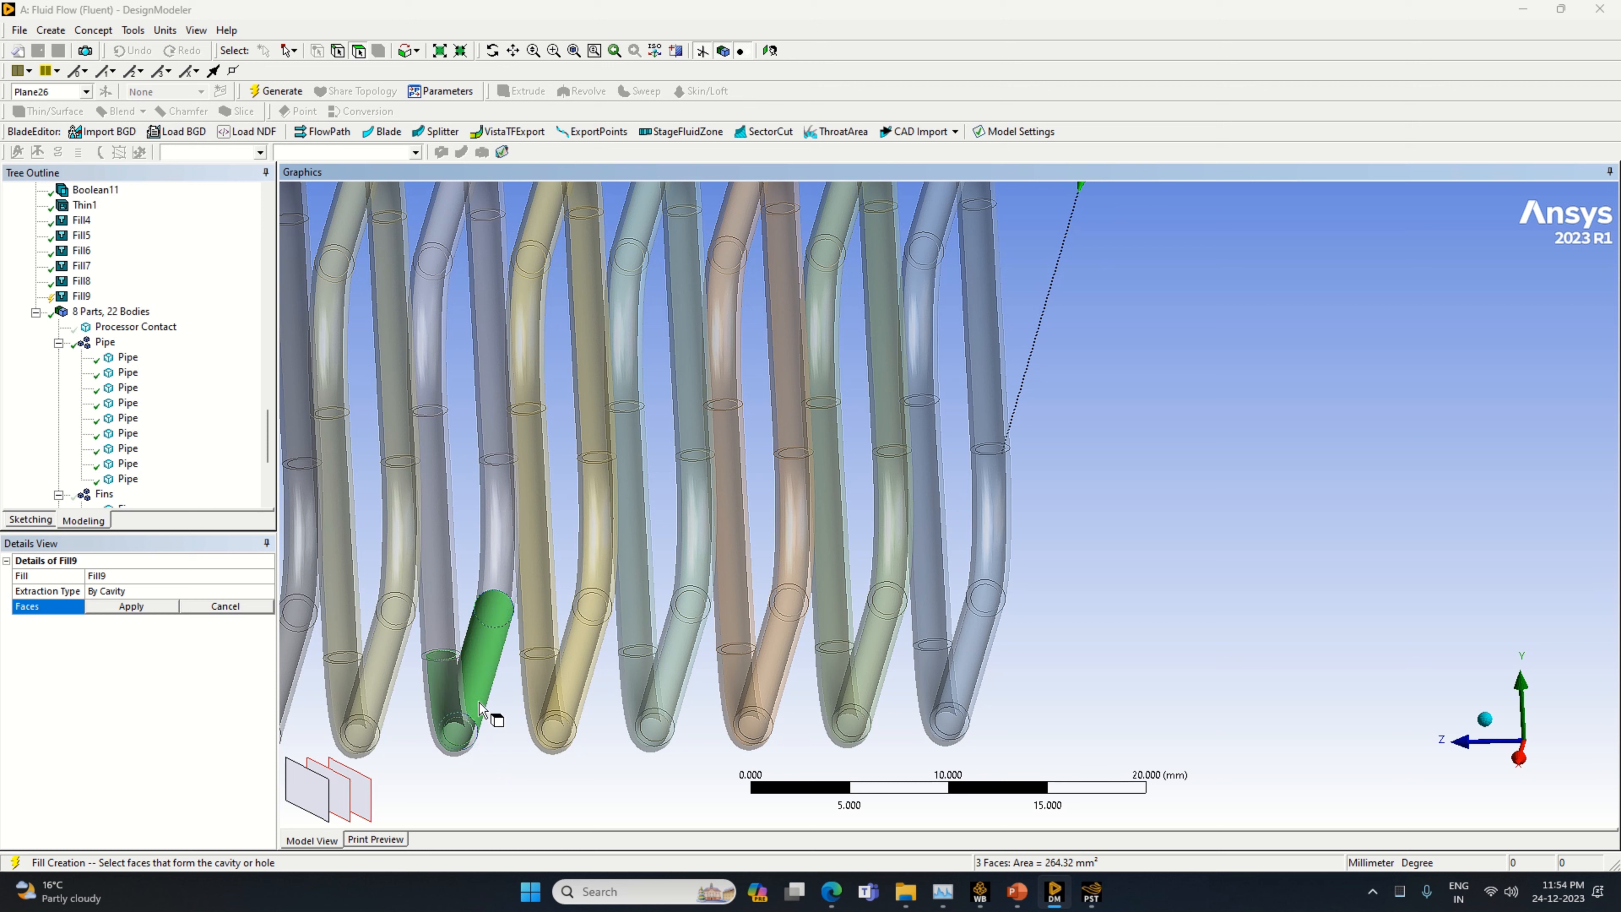
mouse_move(489, 769)
middle_mouse_down()
mouse_move(525, 760)
mouse_move(504, 774)
middle_mouse_up()
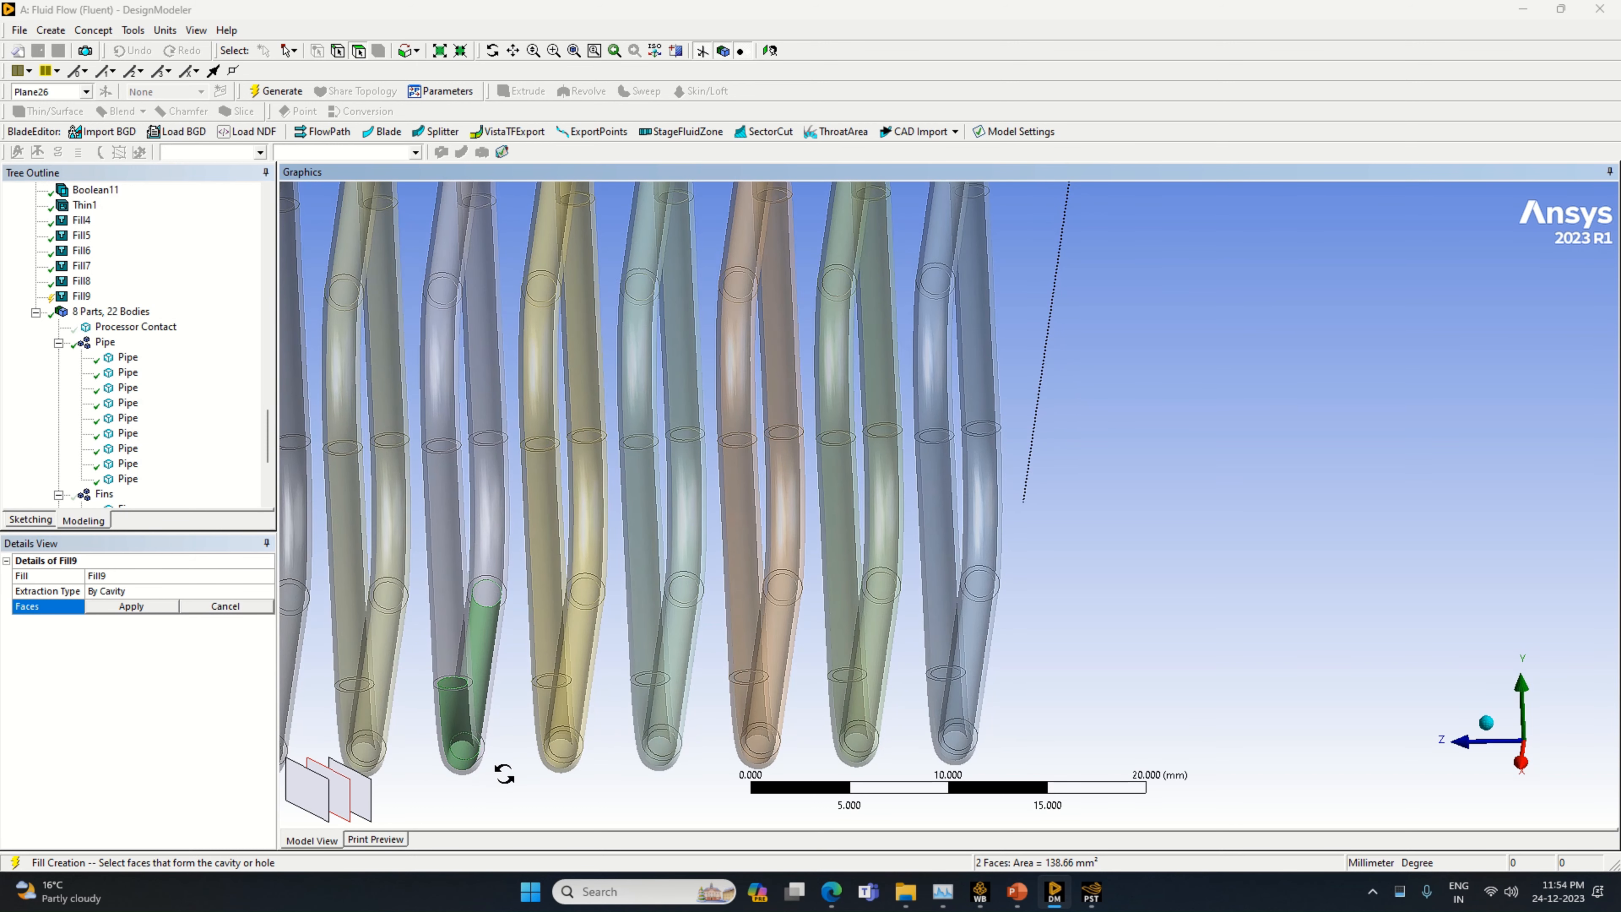
left_click(436, 587, "ctrl")
left_click(361, 795, "ctrl")
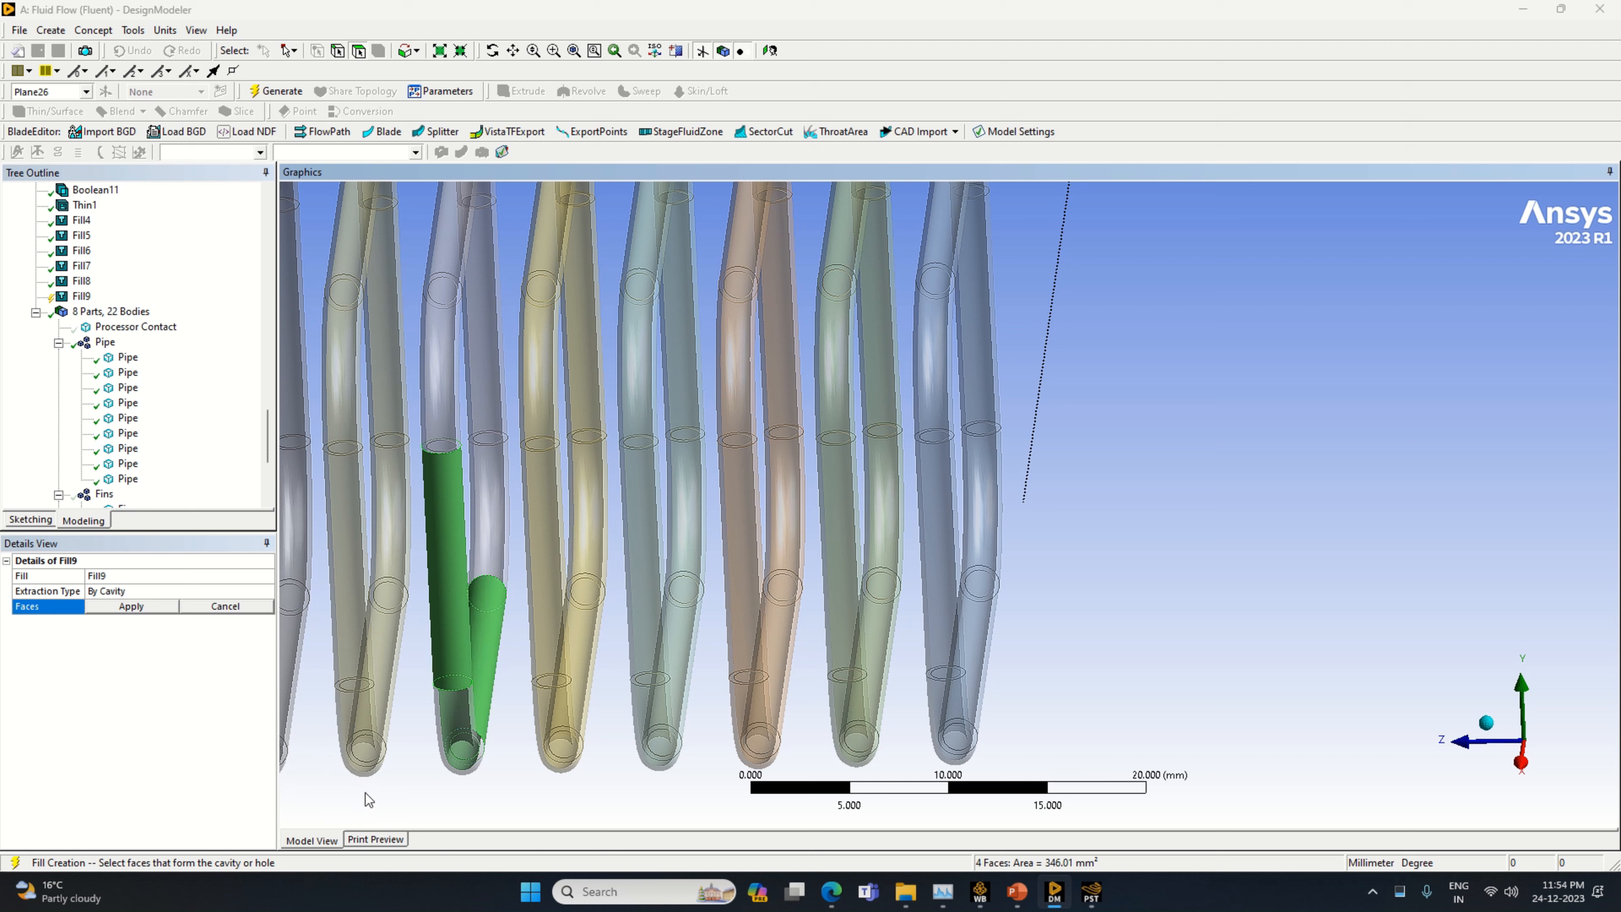
left_click(457, 621, "ctrl")
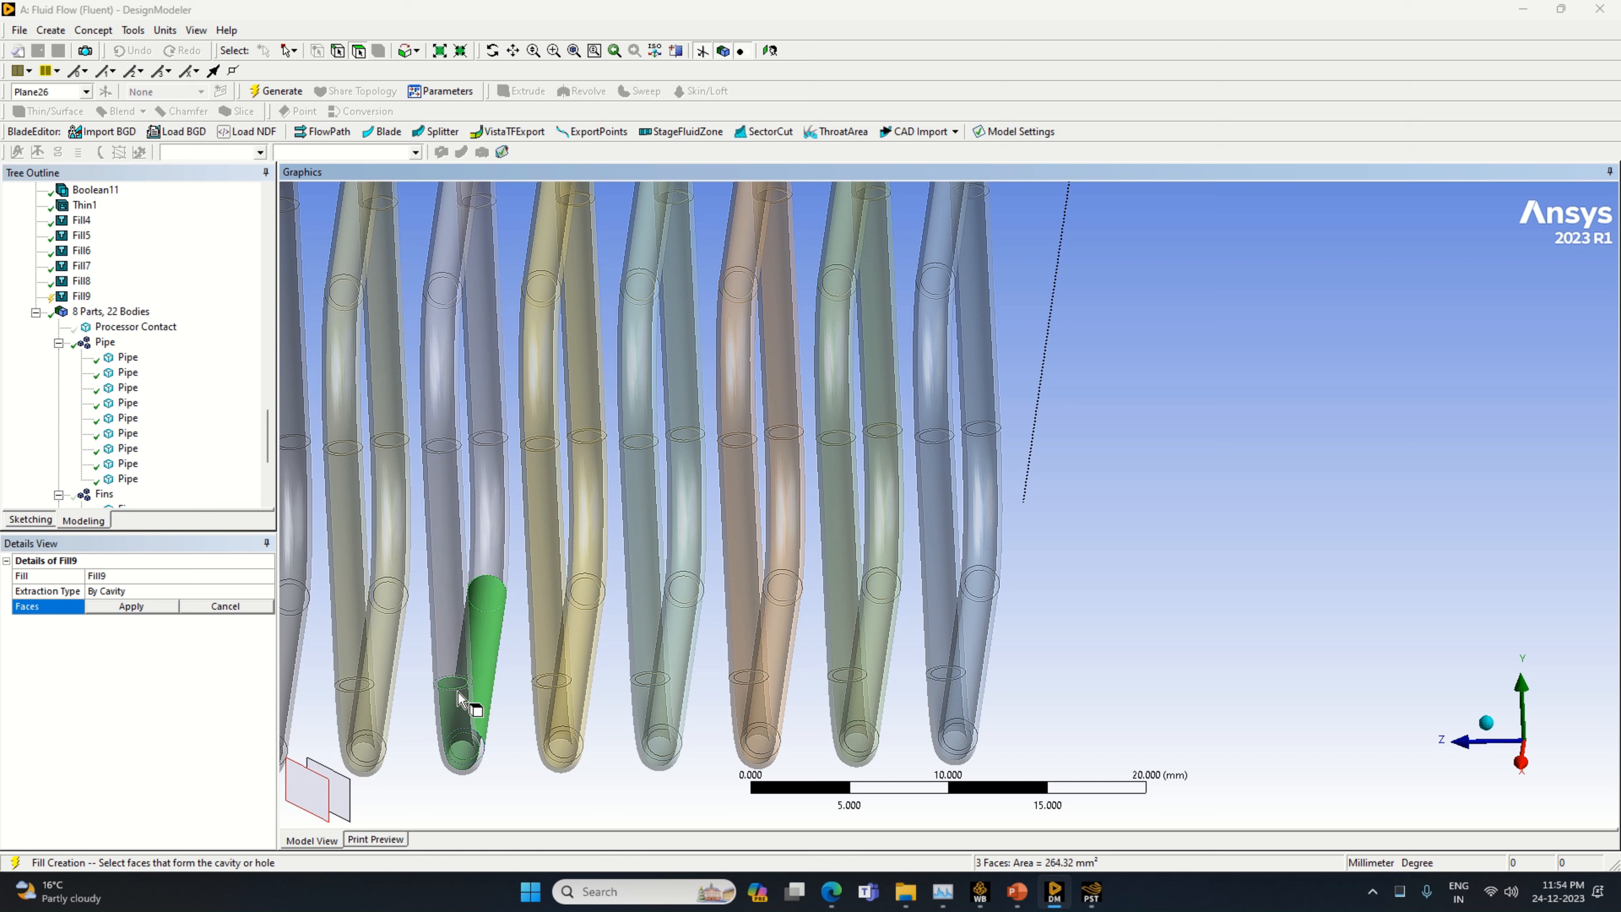
left_click(327, 803, "ctrl")
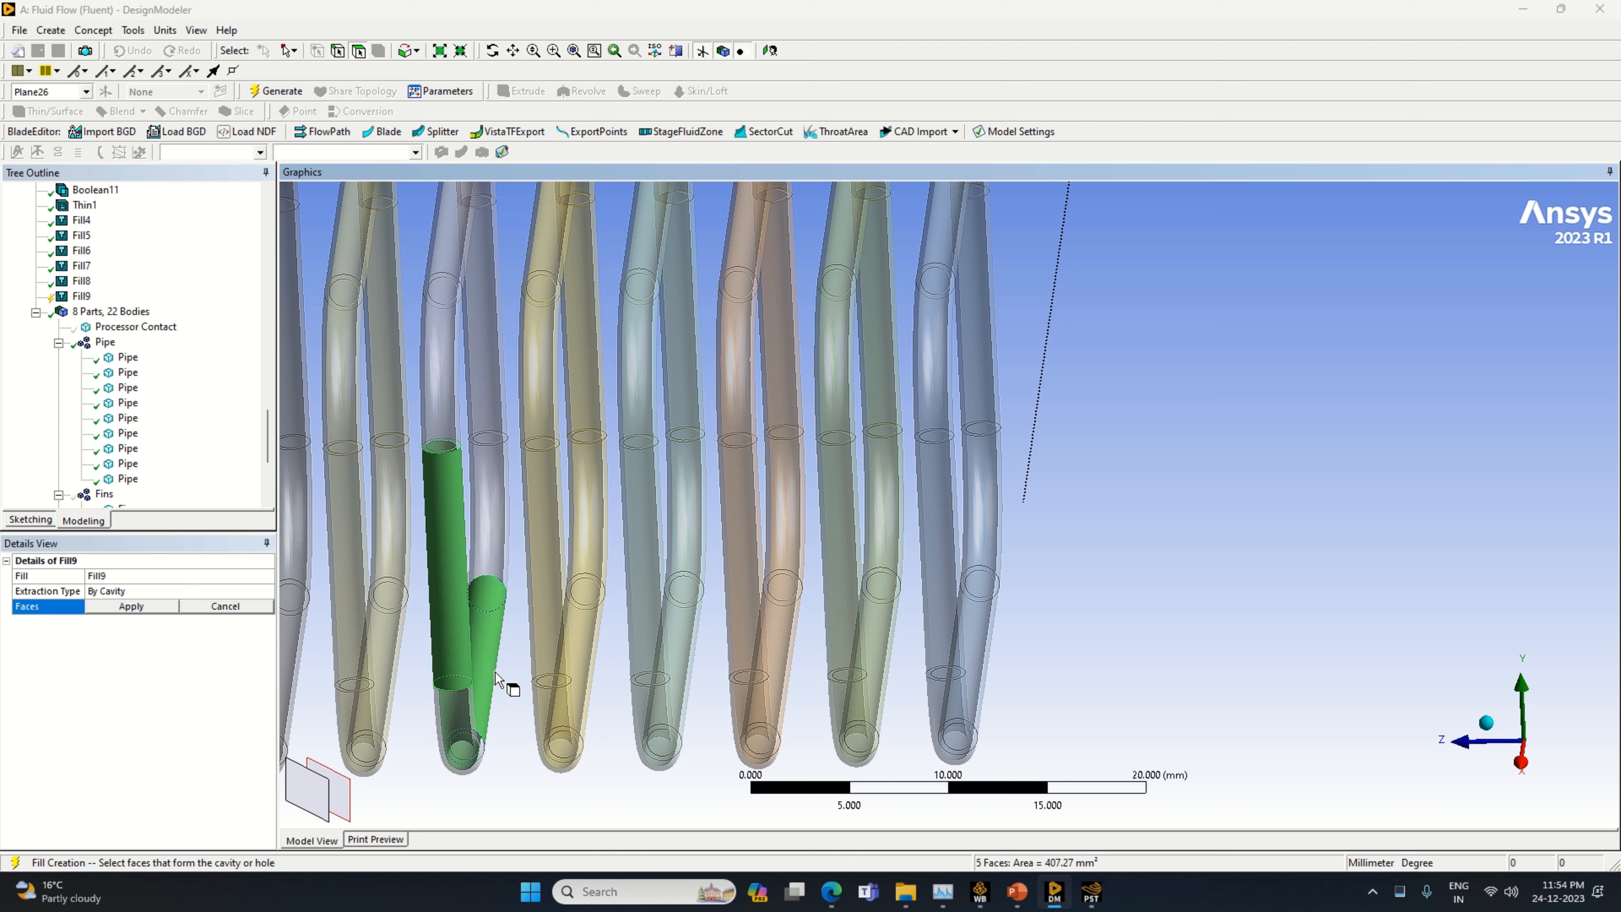
left_click(331, 802, "ctrl")
left_click(466, 788)
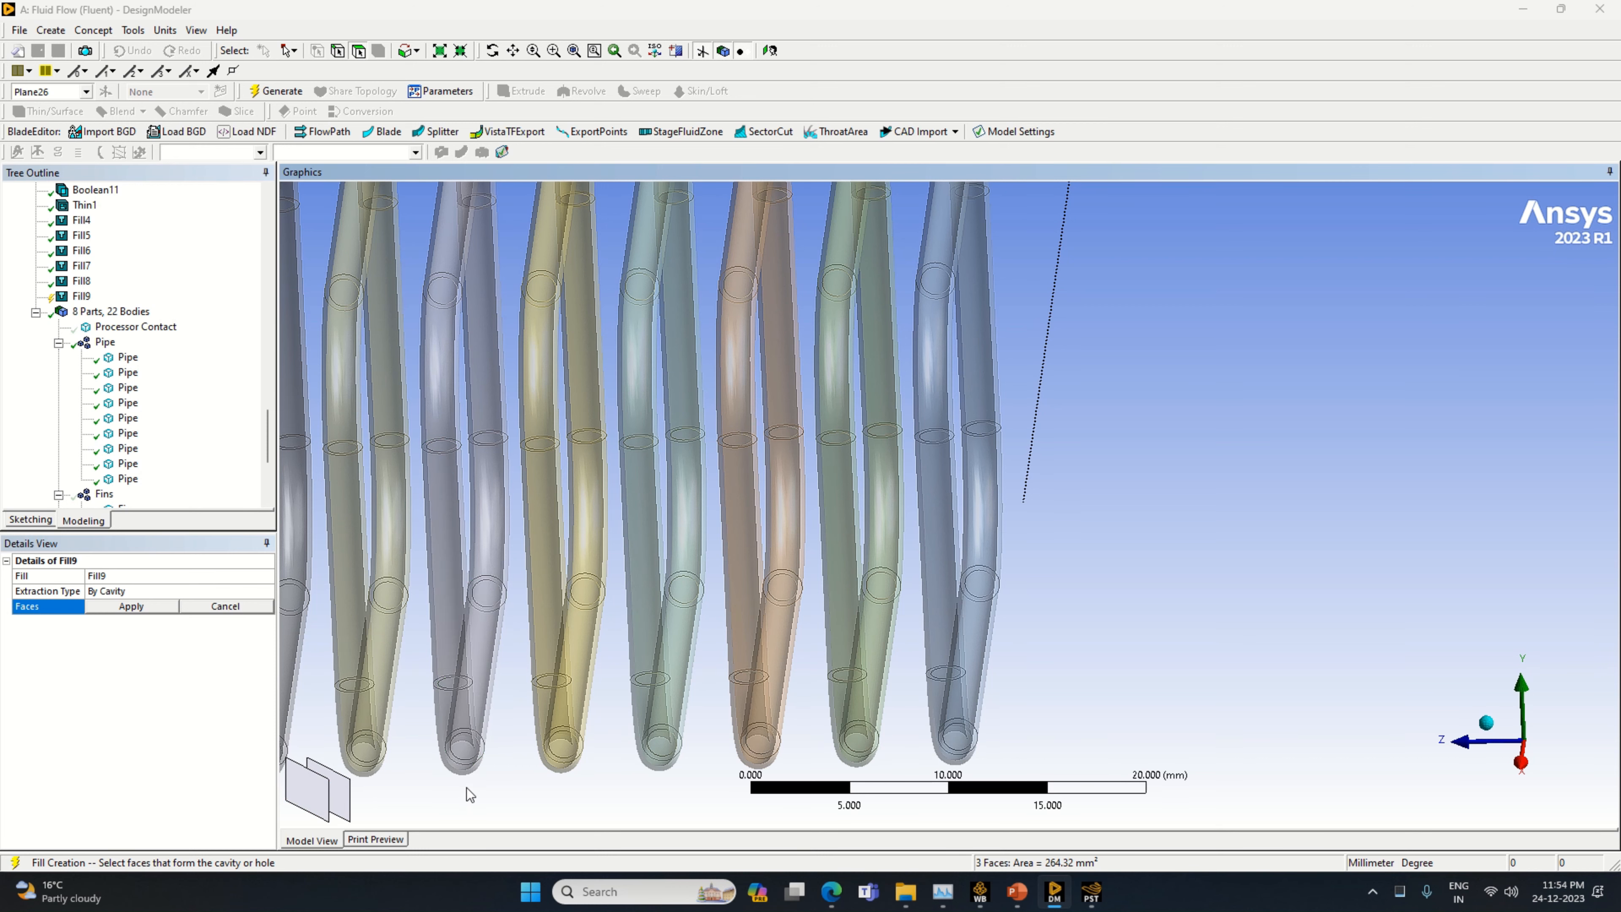
Select the inner faces of the lavender pipe's lower slanted run and front lower bend as cavity faces
mouse_move(506, 784)
middle_mouse_down()
mouse_move(494, 766)
mouse_move(504, 774)
middle_mouse_up()
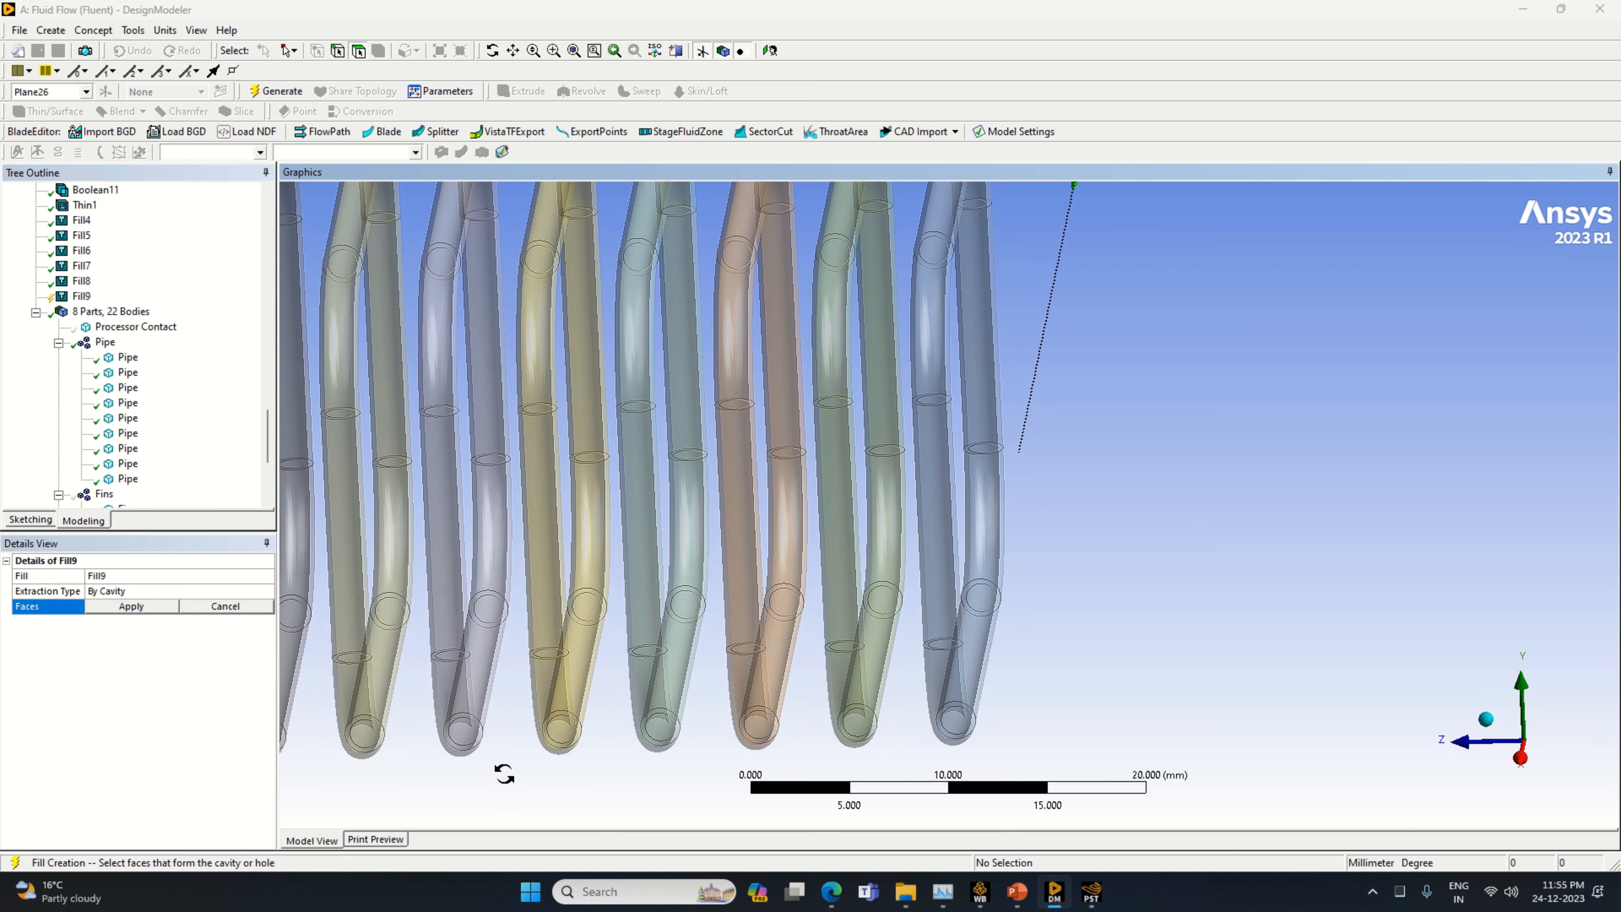
left_click(489, 651)
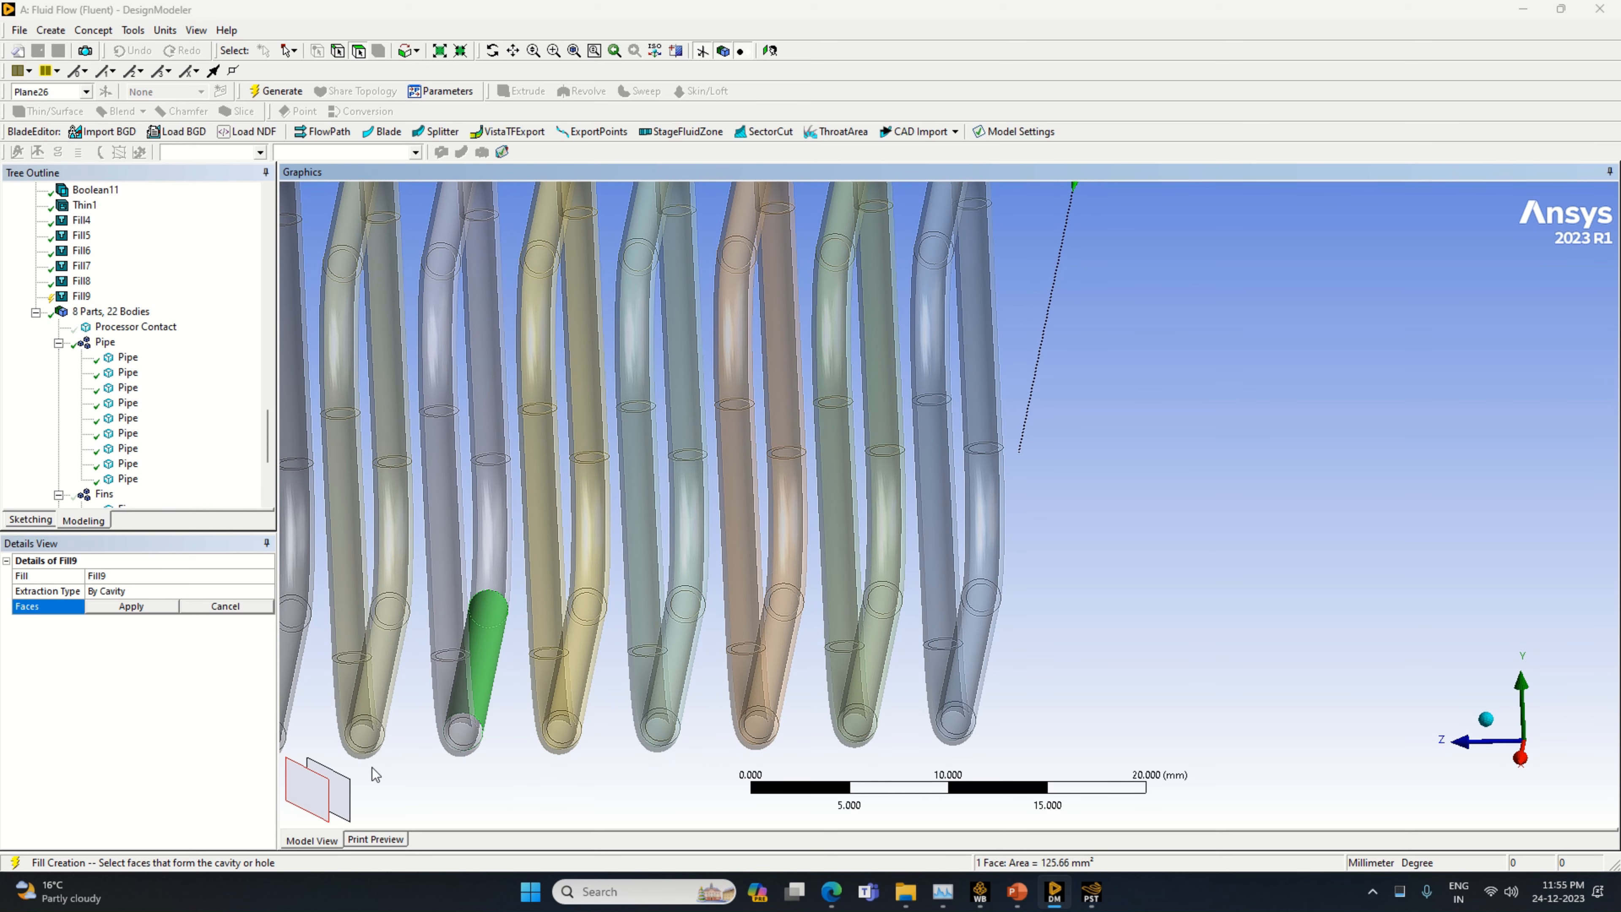
left_click(463, 682, "ctrl")
left_click(326, 811)
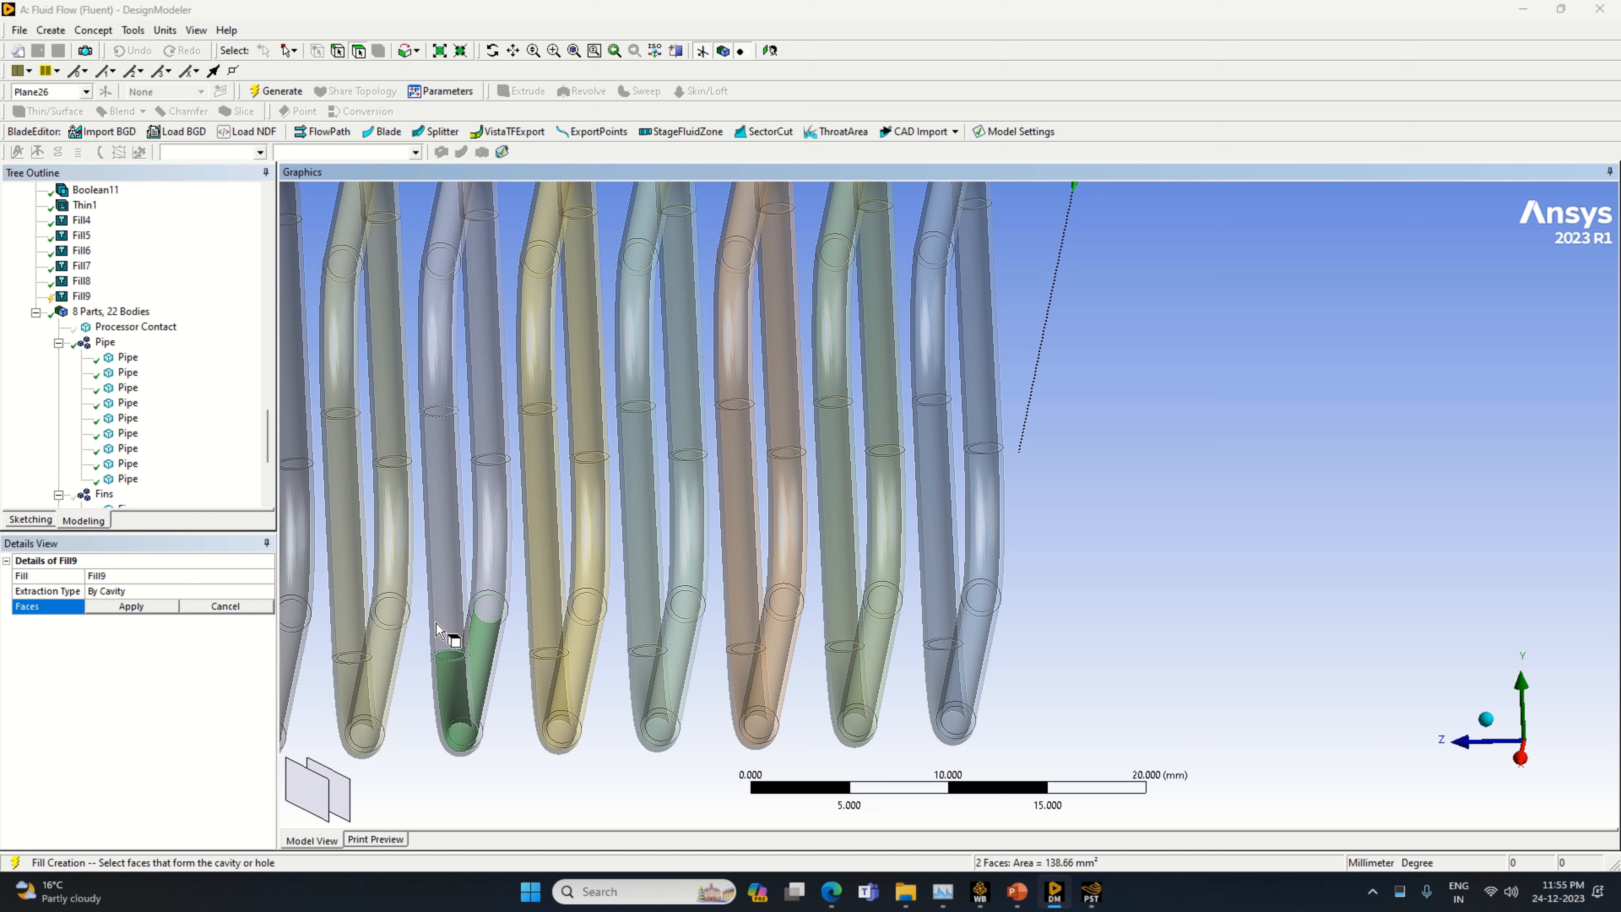
Add the inner faces of the lavender pipe's front straight section, front upper bend and top slanted run
left_click(449, 618, "ctrl")
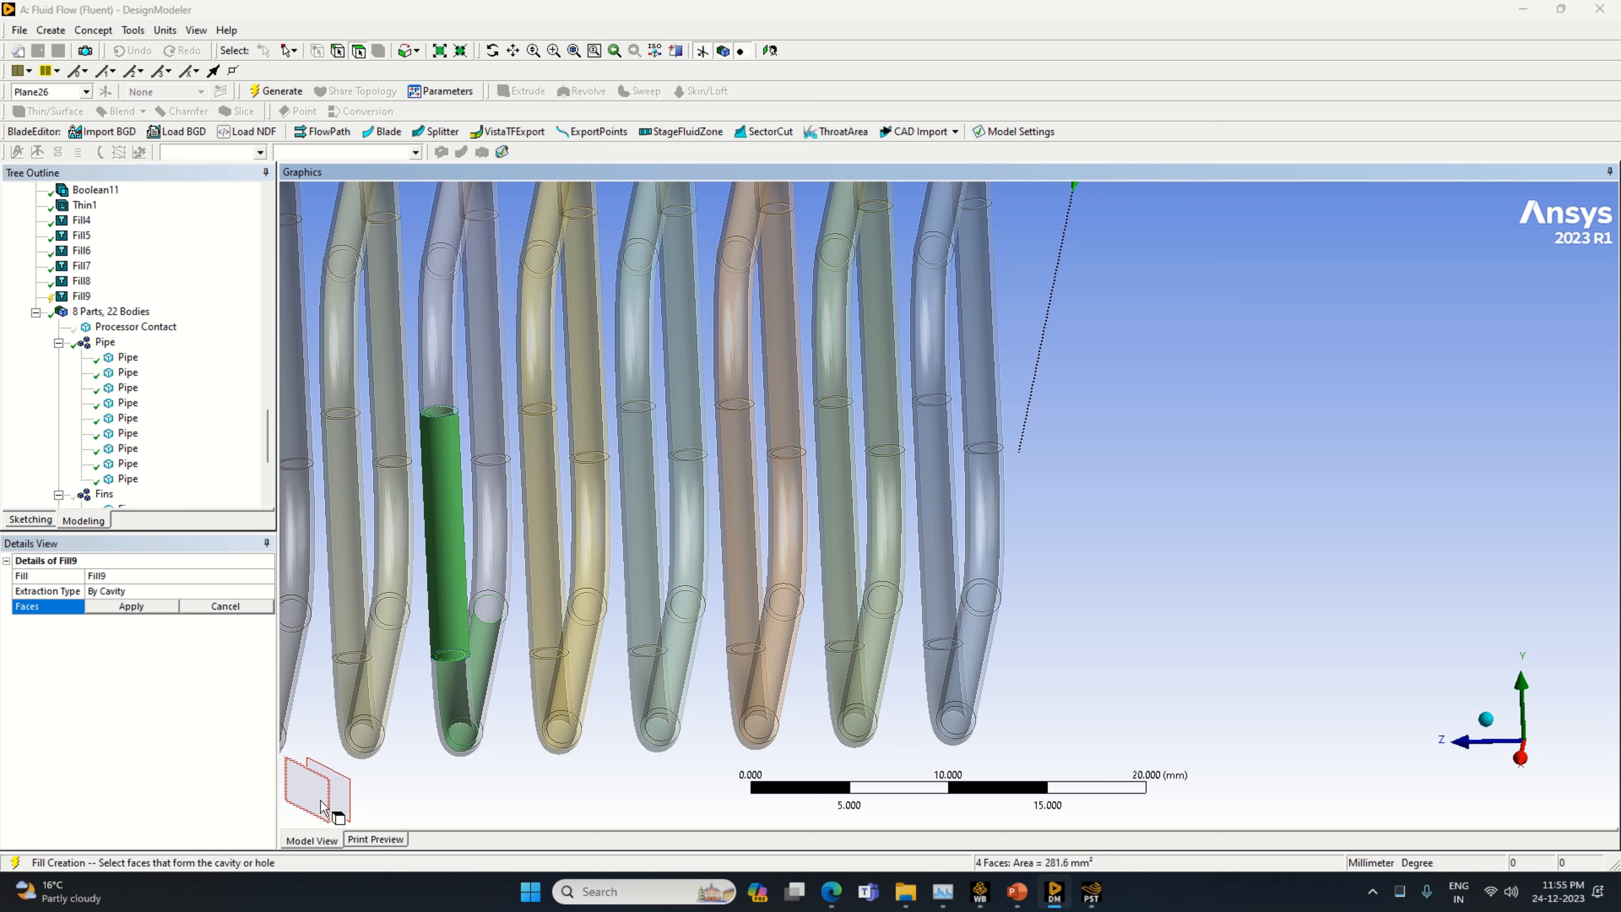
left_click(450, 402, "ctrl")
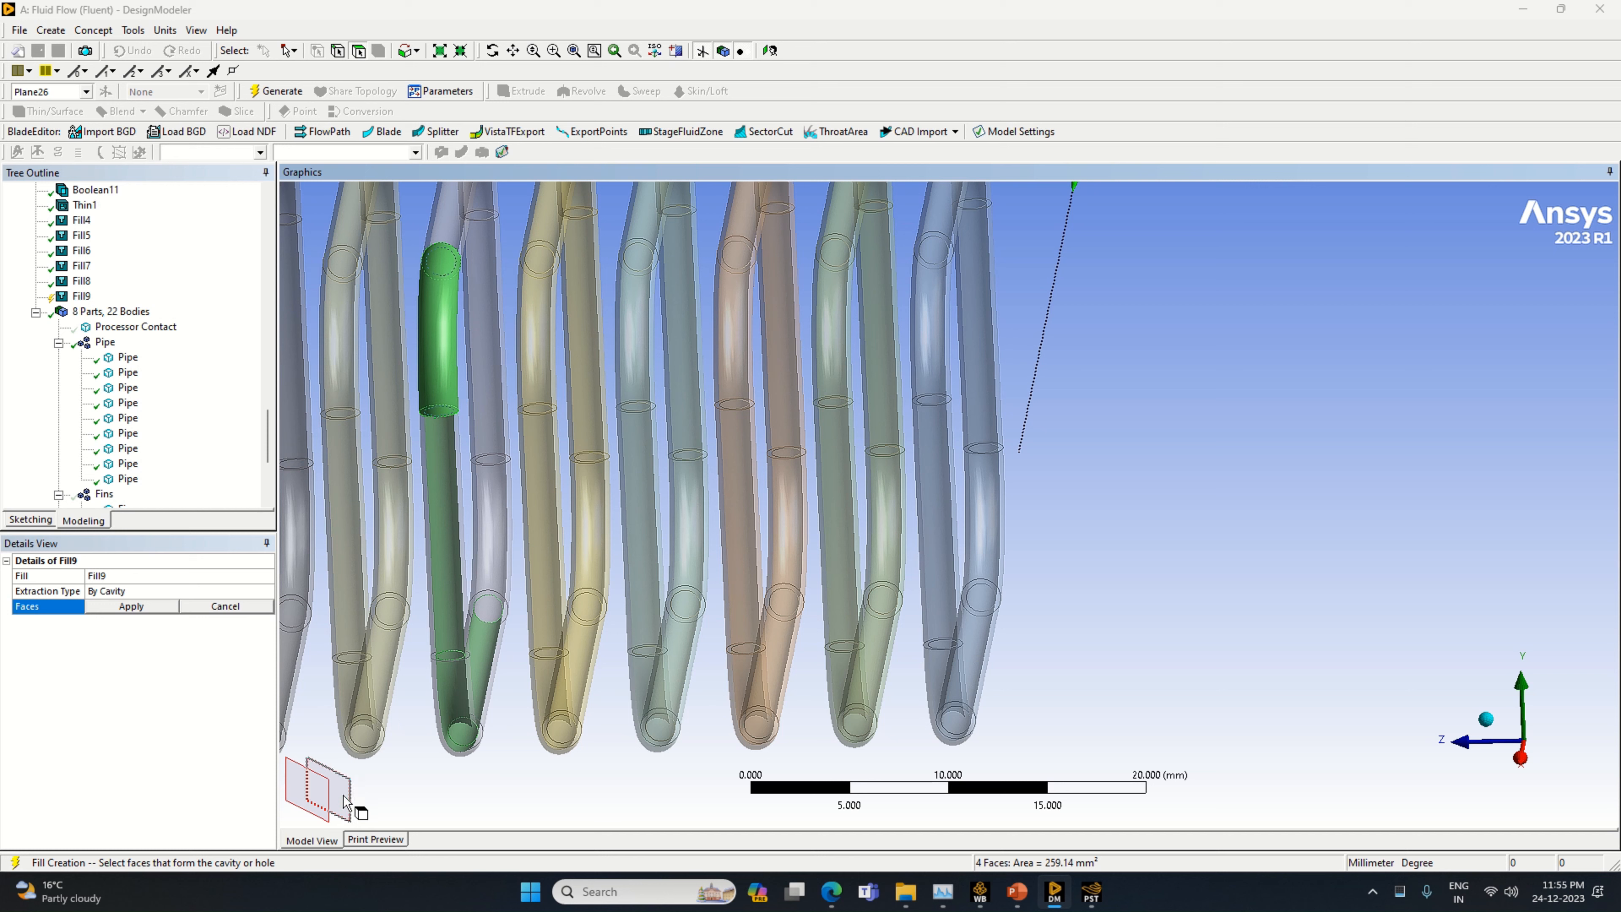
left_click(330, 806, "ctrl")
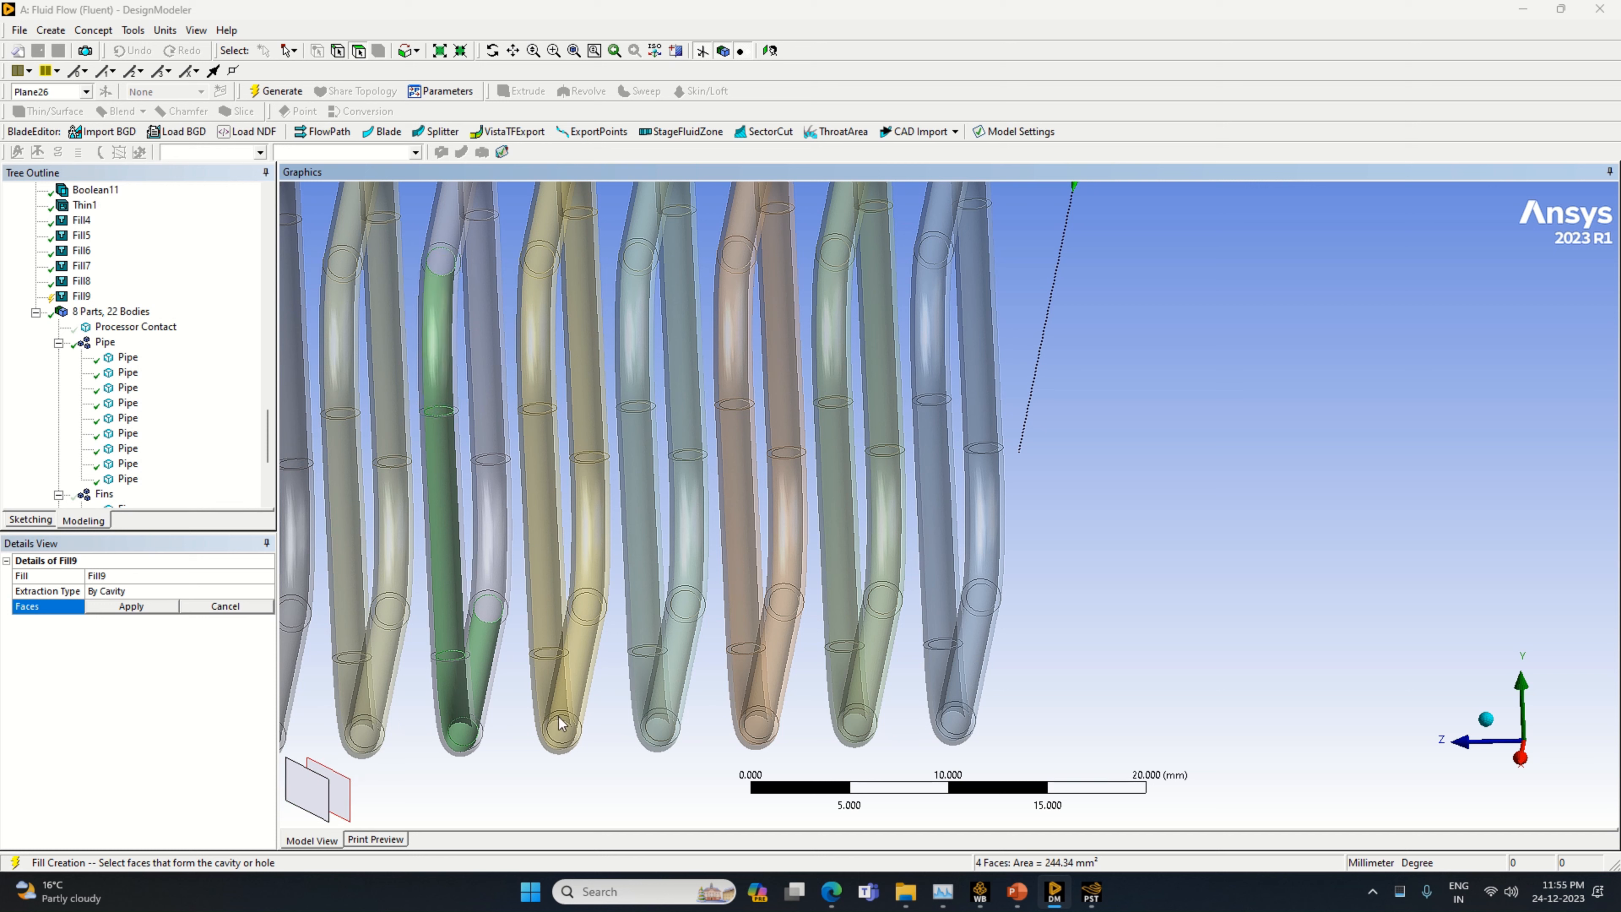
left_click(450, 219, "ctrl")
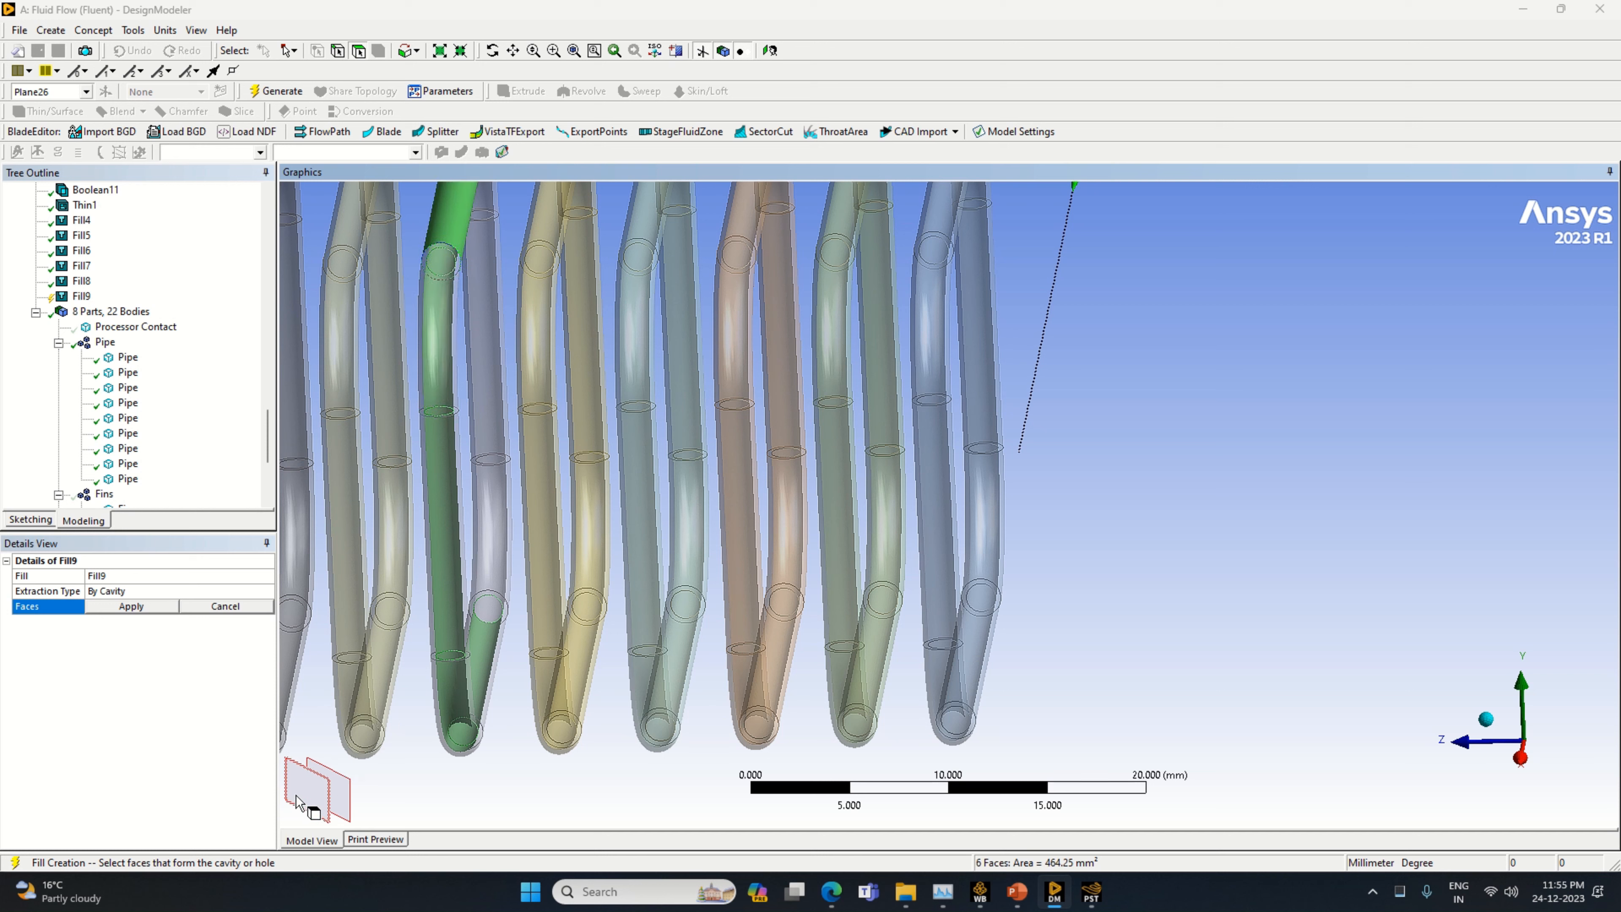
left_click(321, 772)
Add the inner faces of the lavender pipe's rear lower bend and rear straight section to the cavity selection
left_click(495, 510, "ctrl")
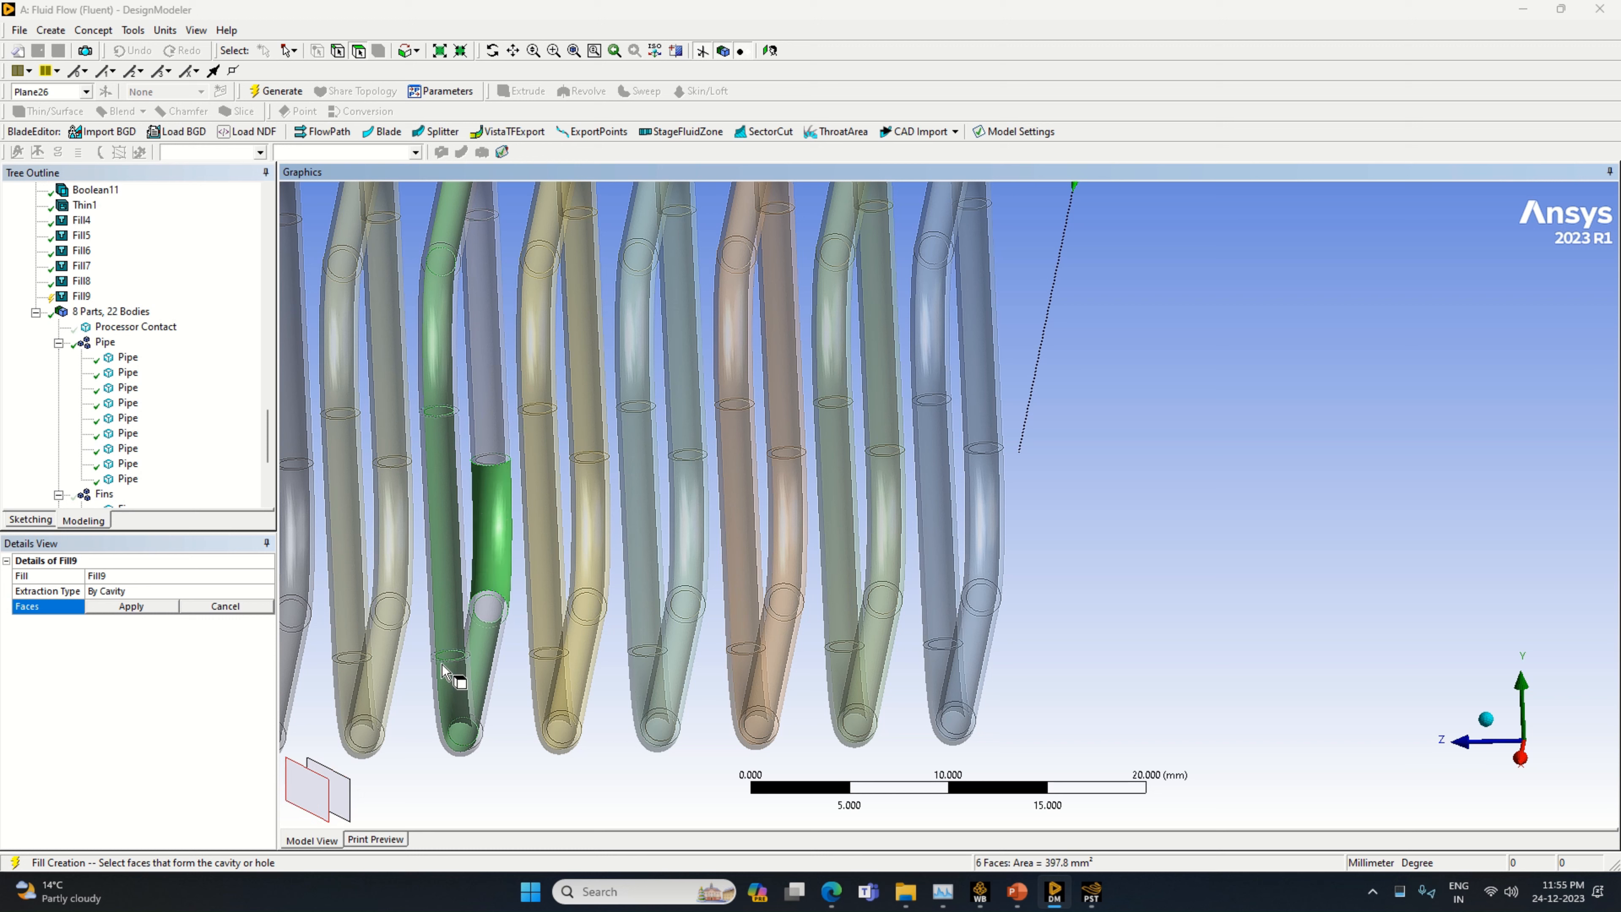
left_click(330, 790)
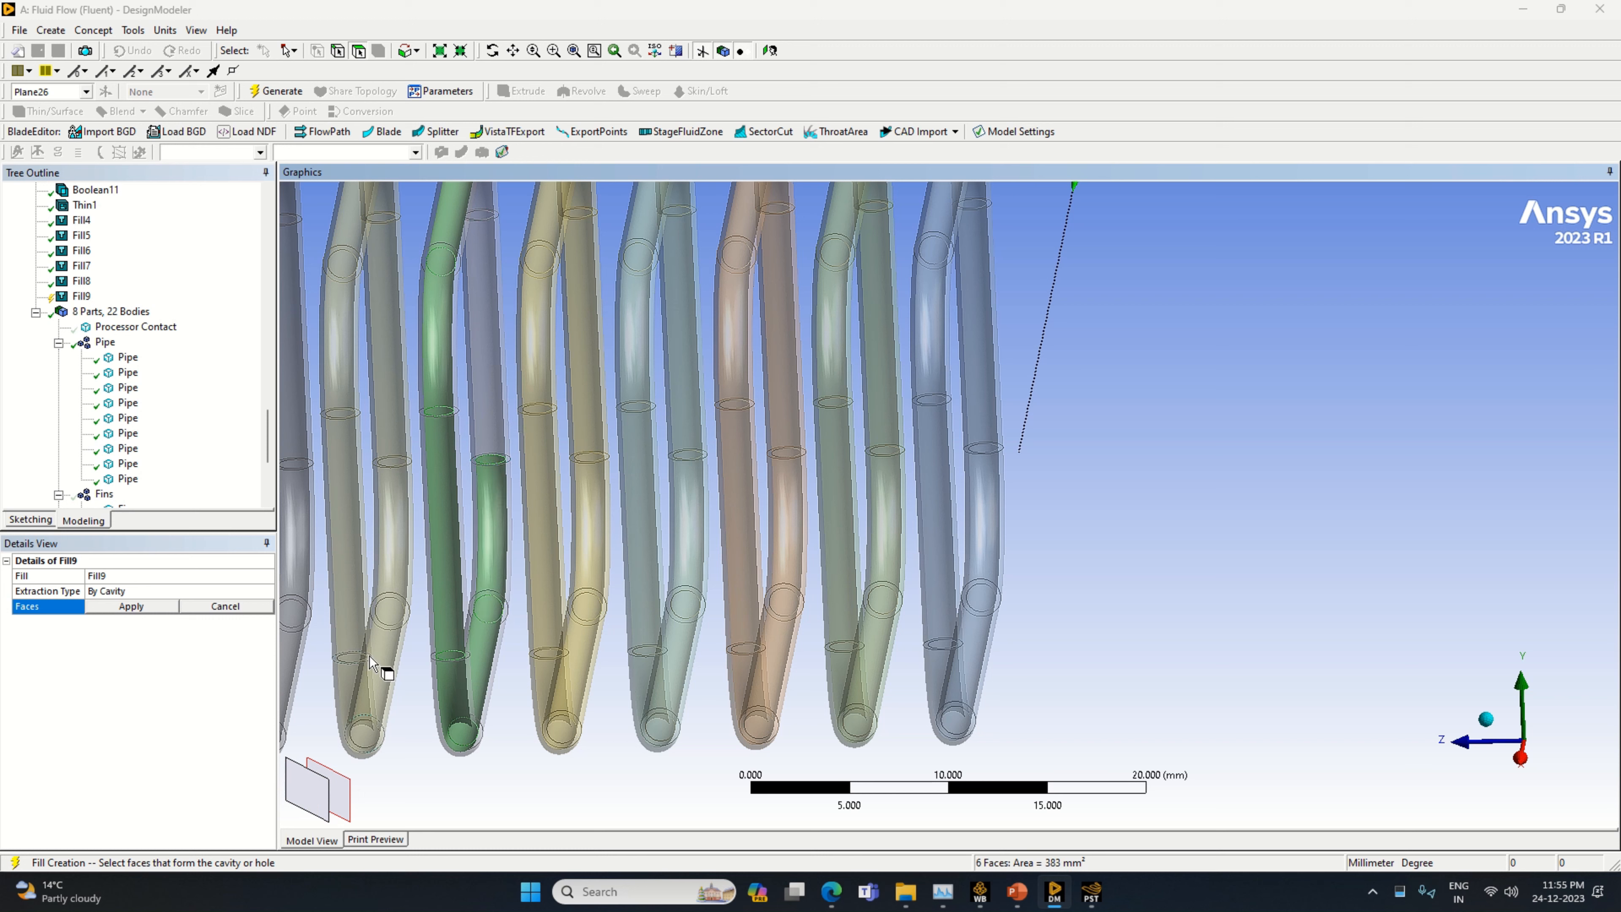
left_click(495, 419, "ctrl")
left_click(329, 800)
left_click(340, 764)
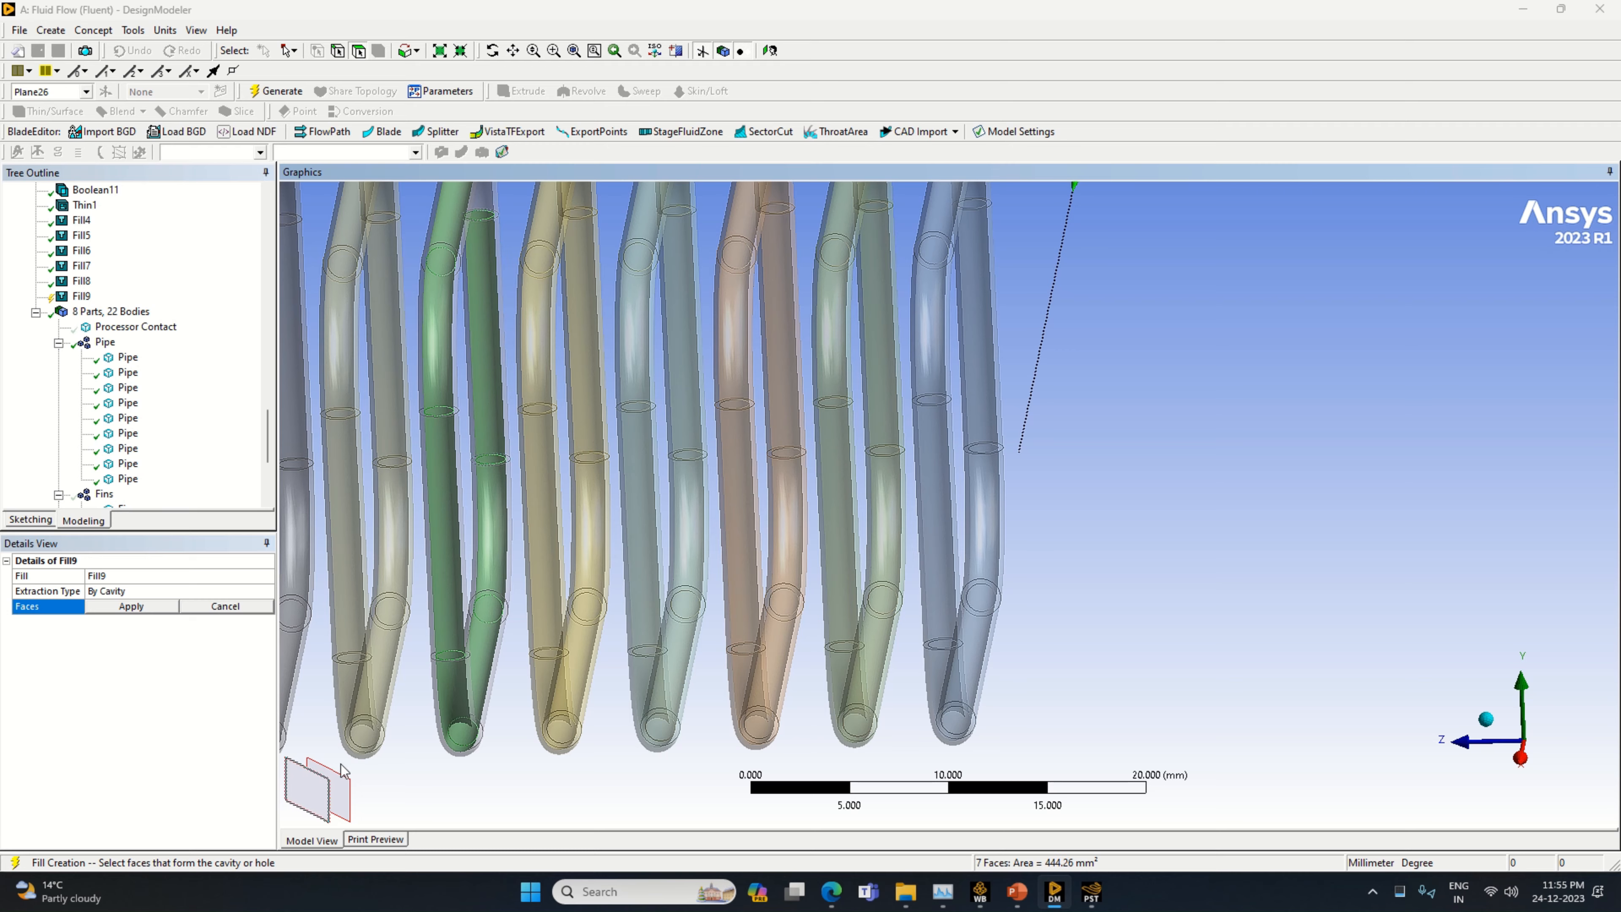
Add the inner face of the lavender pipe's rear top bend, apply the eight cavity faces and generate the fill
middle_click_drag(464, 759, 474, 677)
left_click(485, 298, "ctrl")
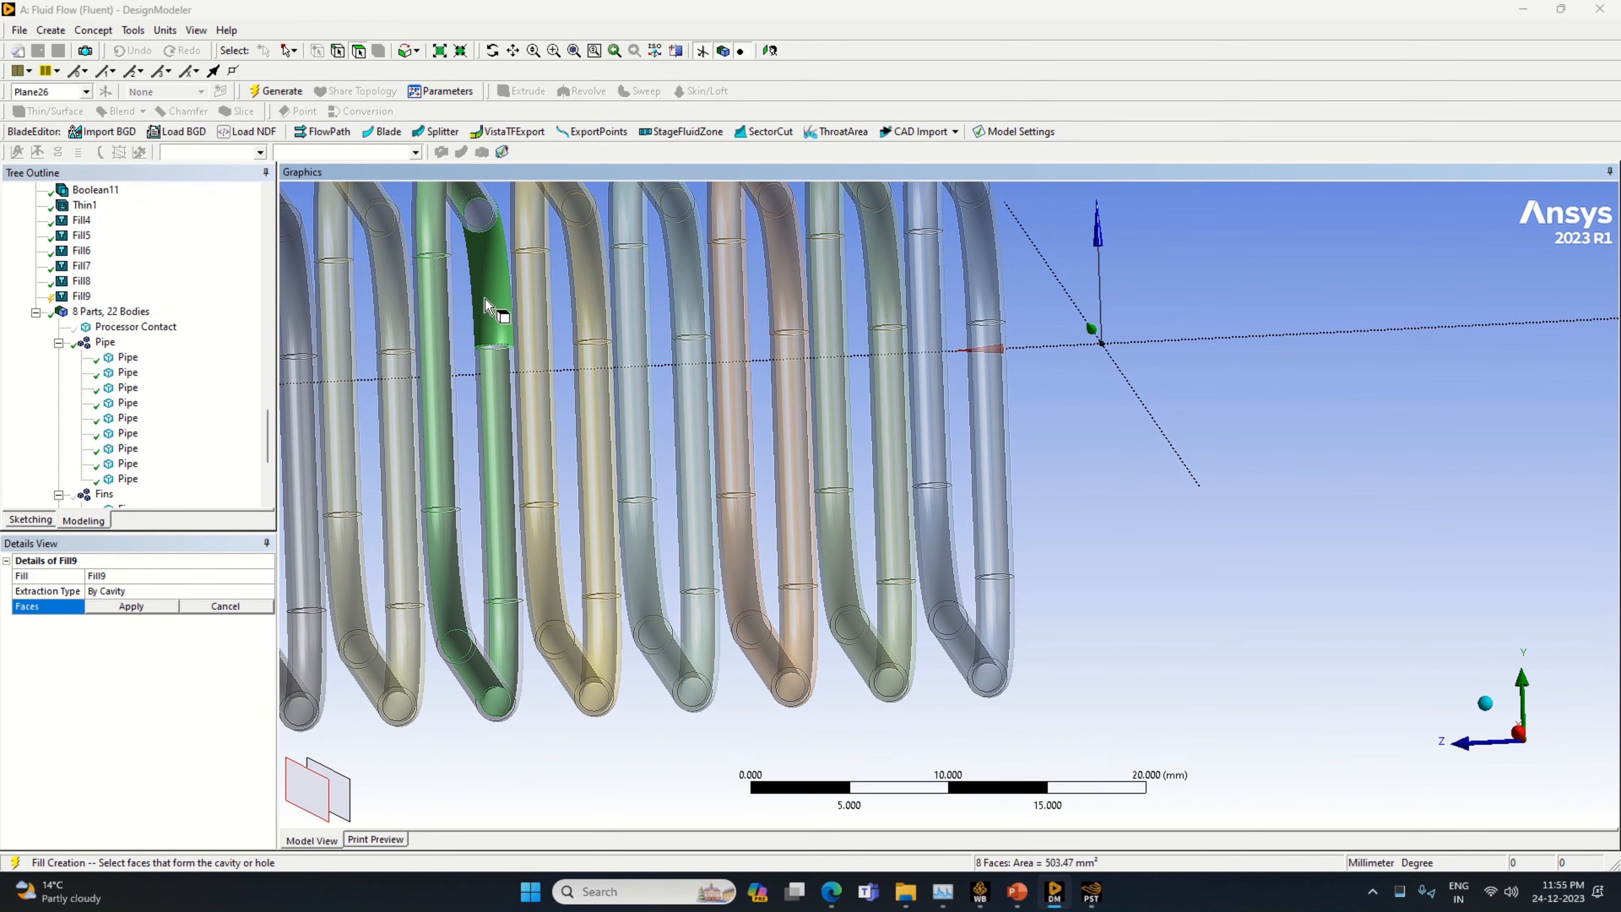
left_click(345, 801)
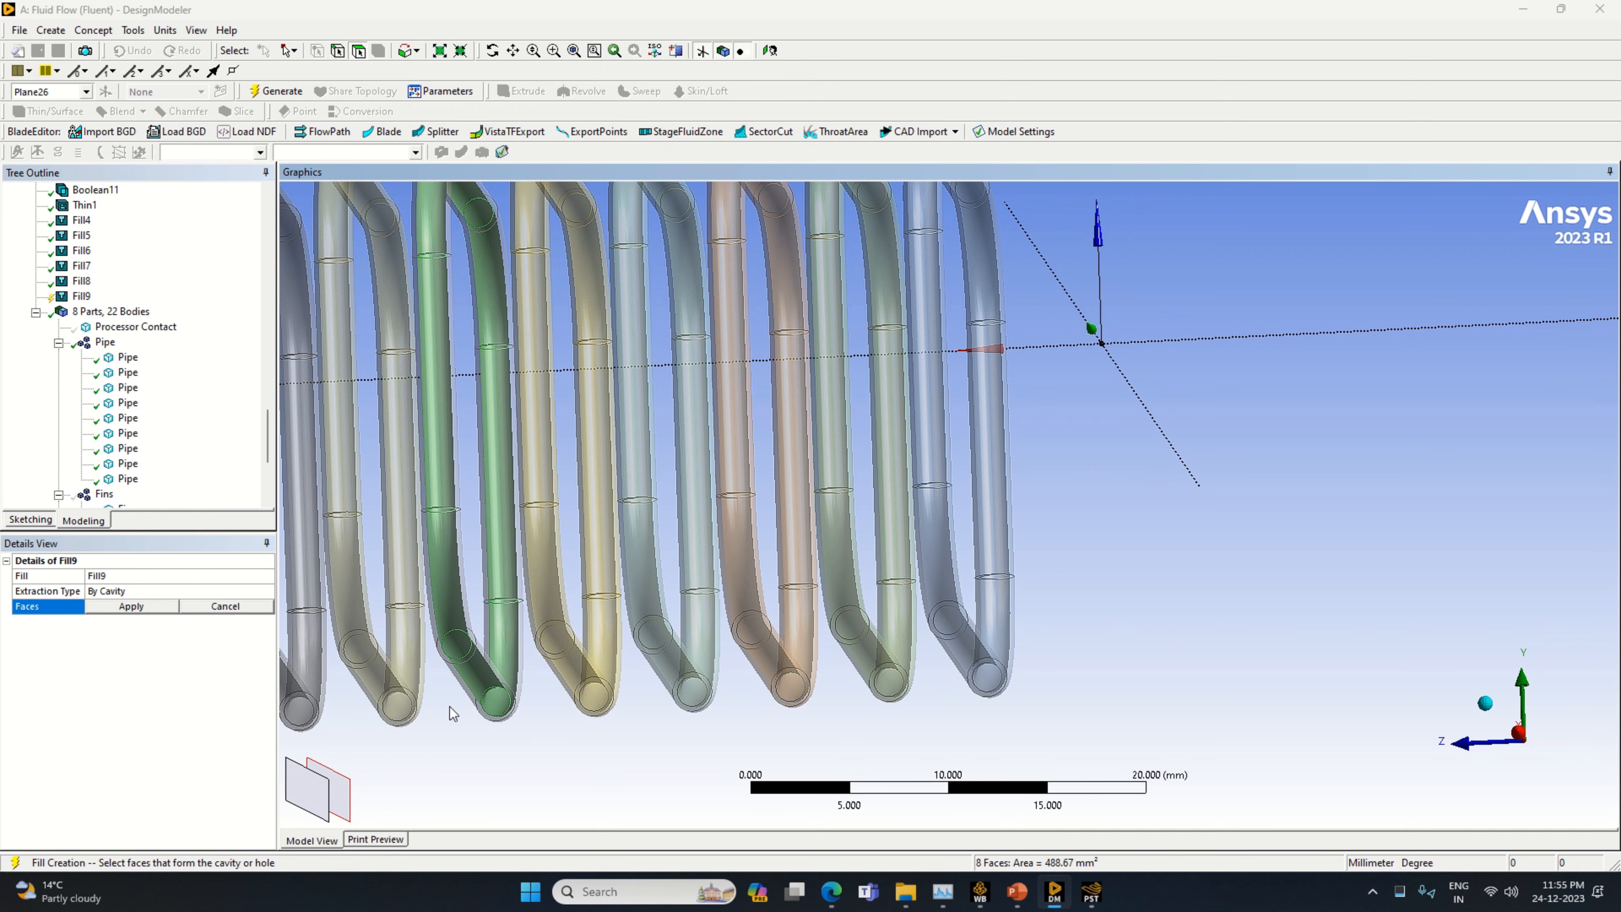
left_click(131, 606)
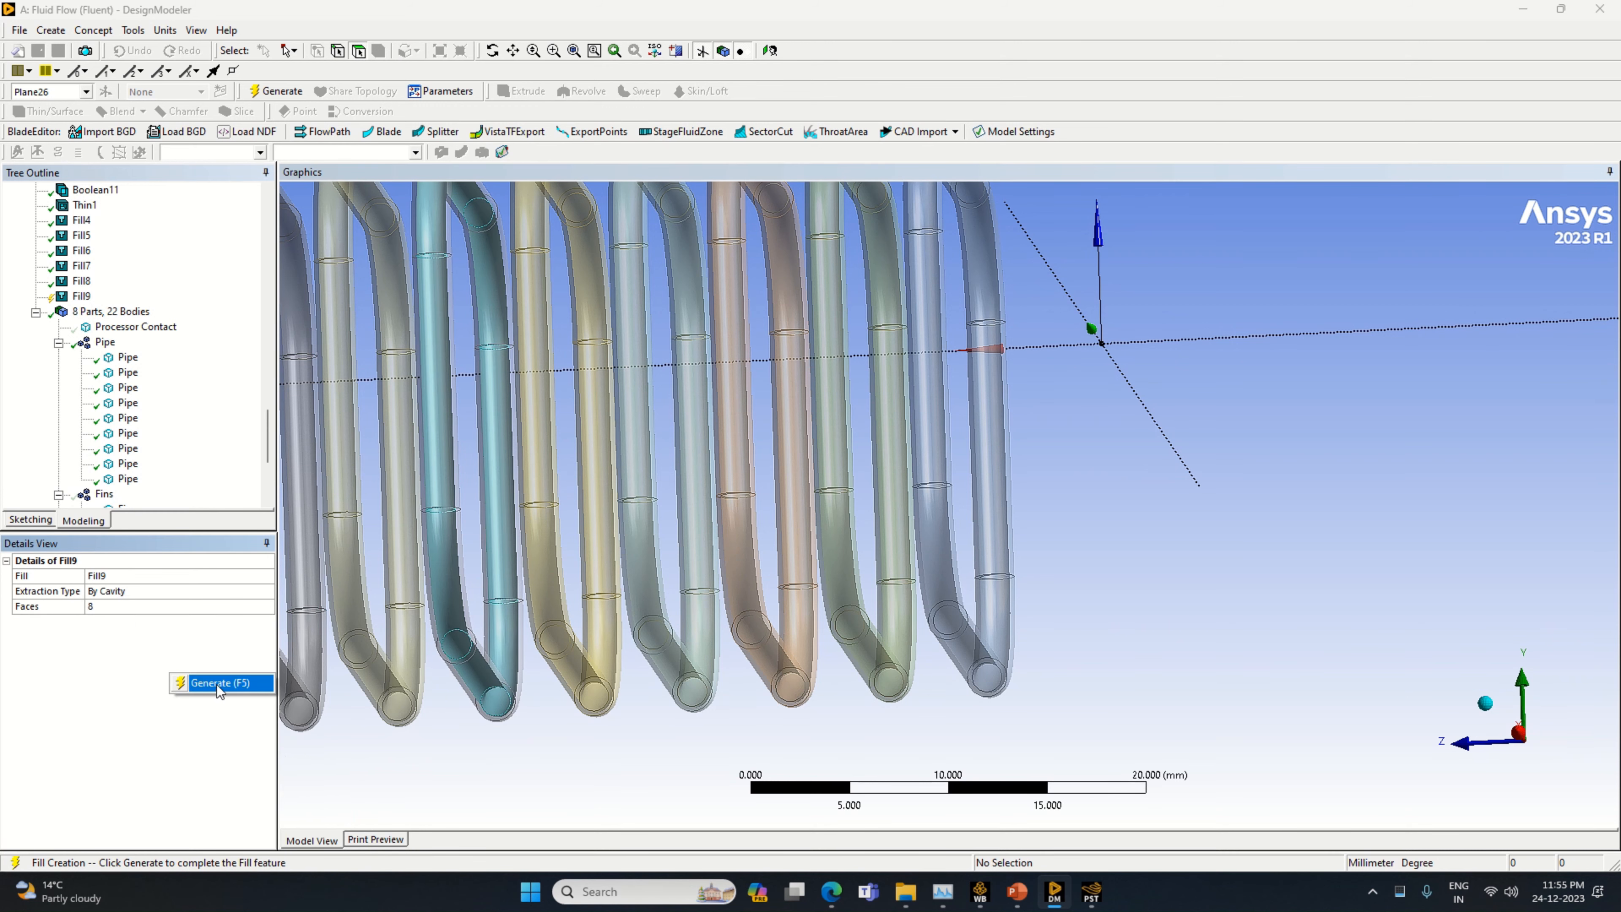
key("F5")
Examine the whole row of pipes from several angles, including an isometric view
scroll(389, 718, "down", 3)
middle_click_drag(445, 730, 547, 720)
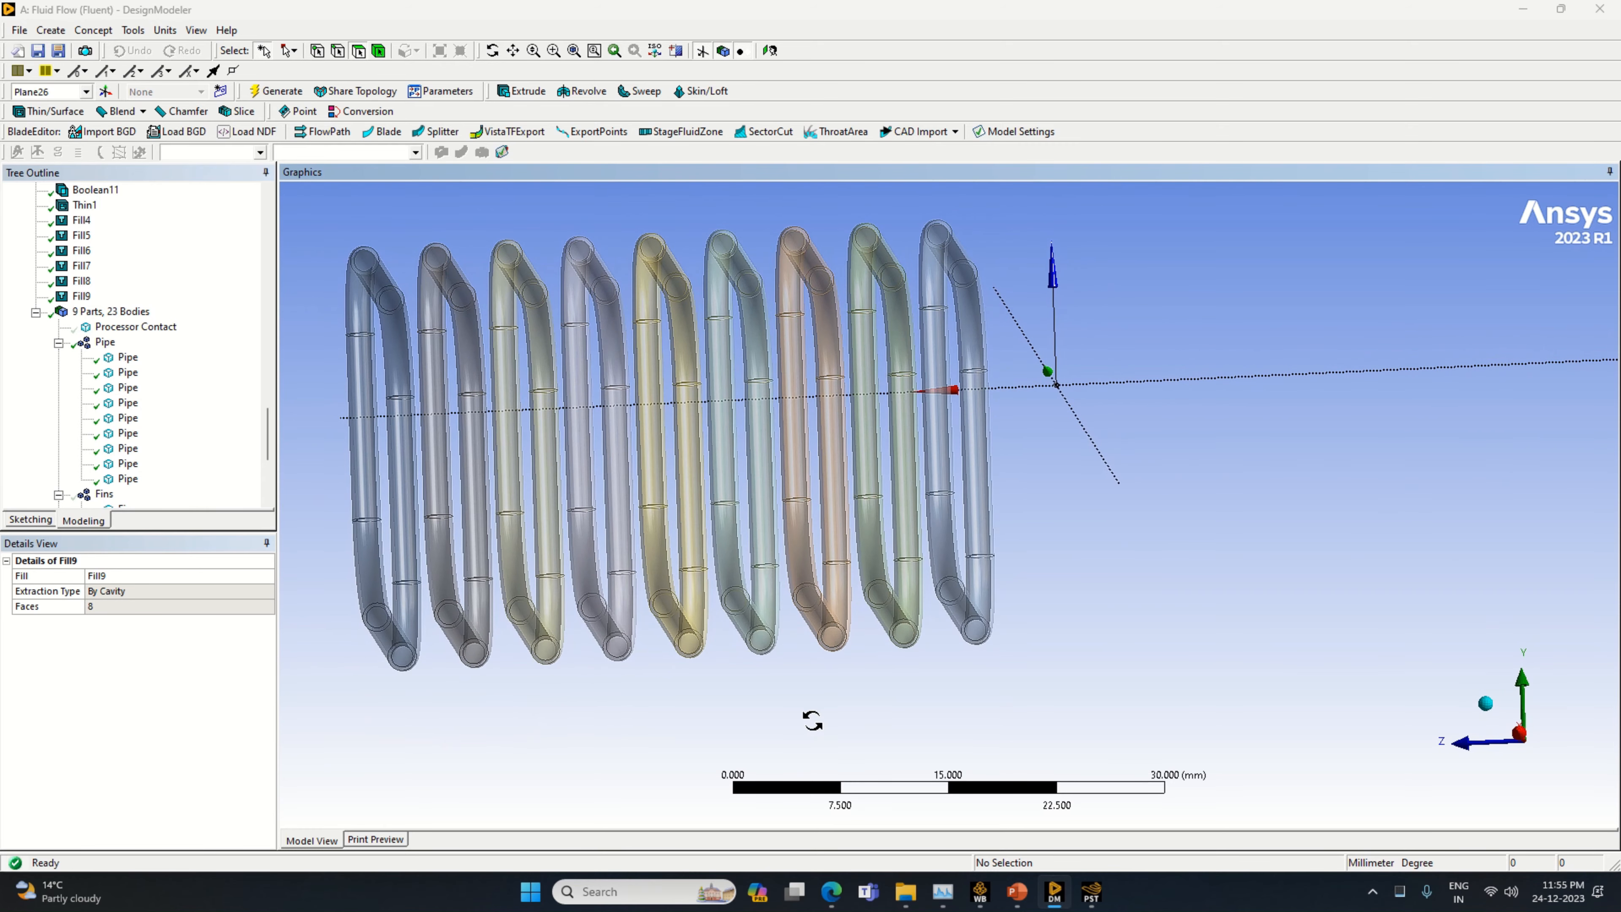
middle_click_drag(812, 720, 1614, 709)
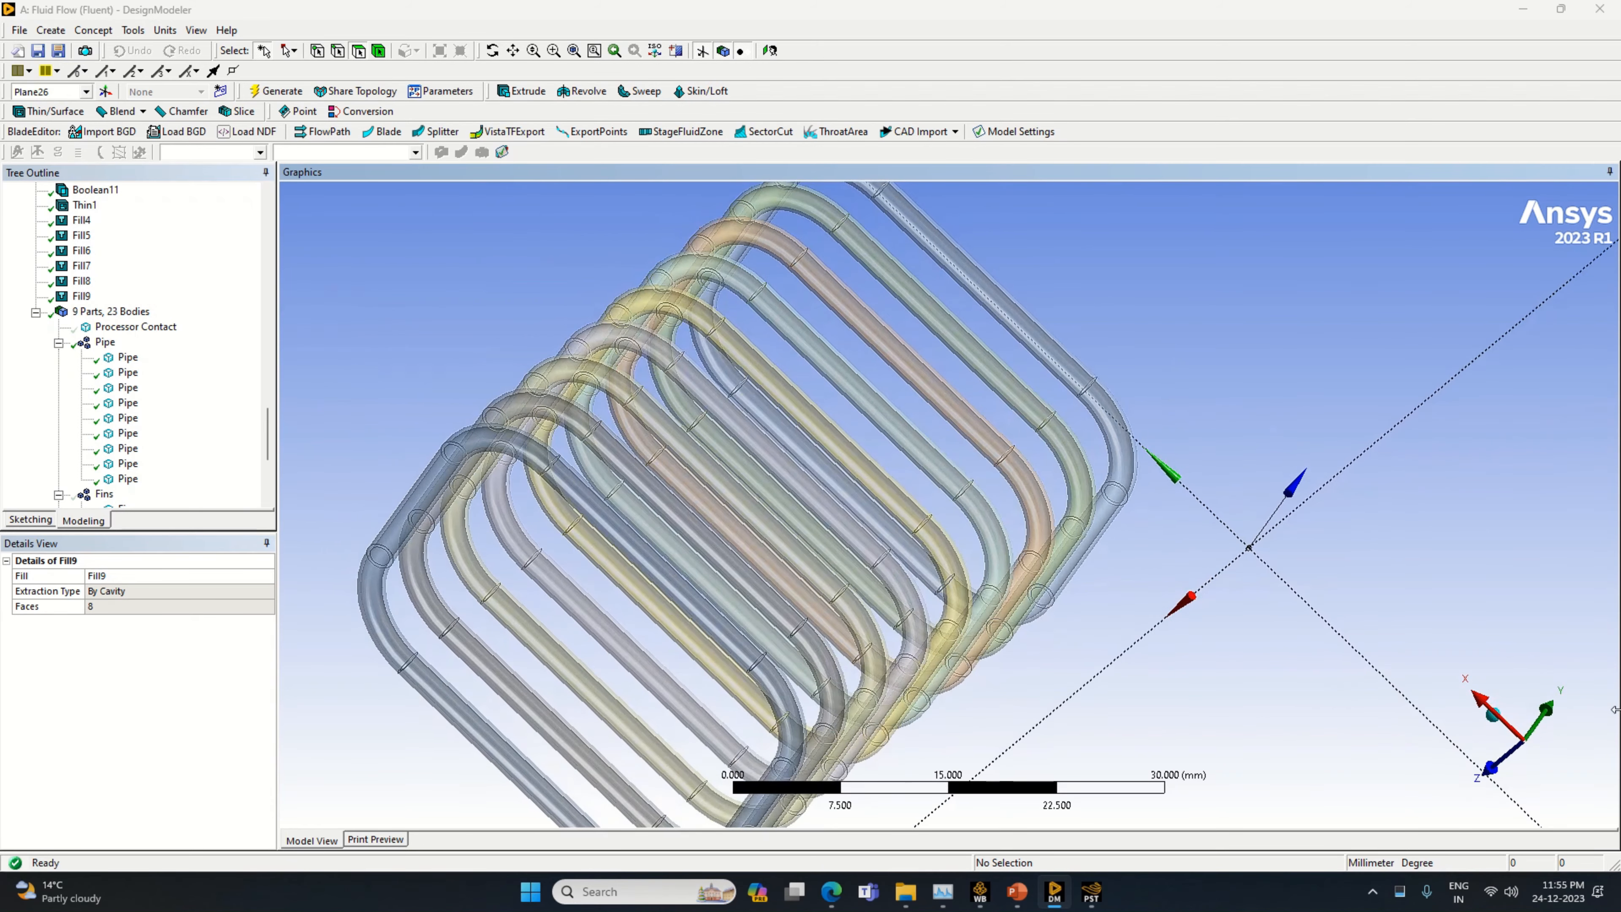
left_click(1492, 714)
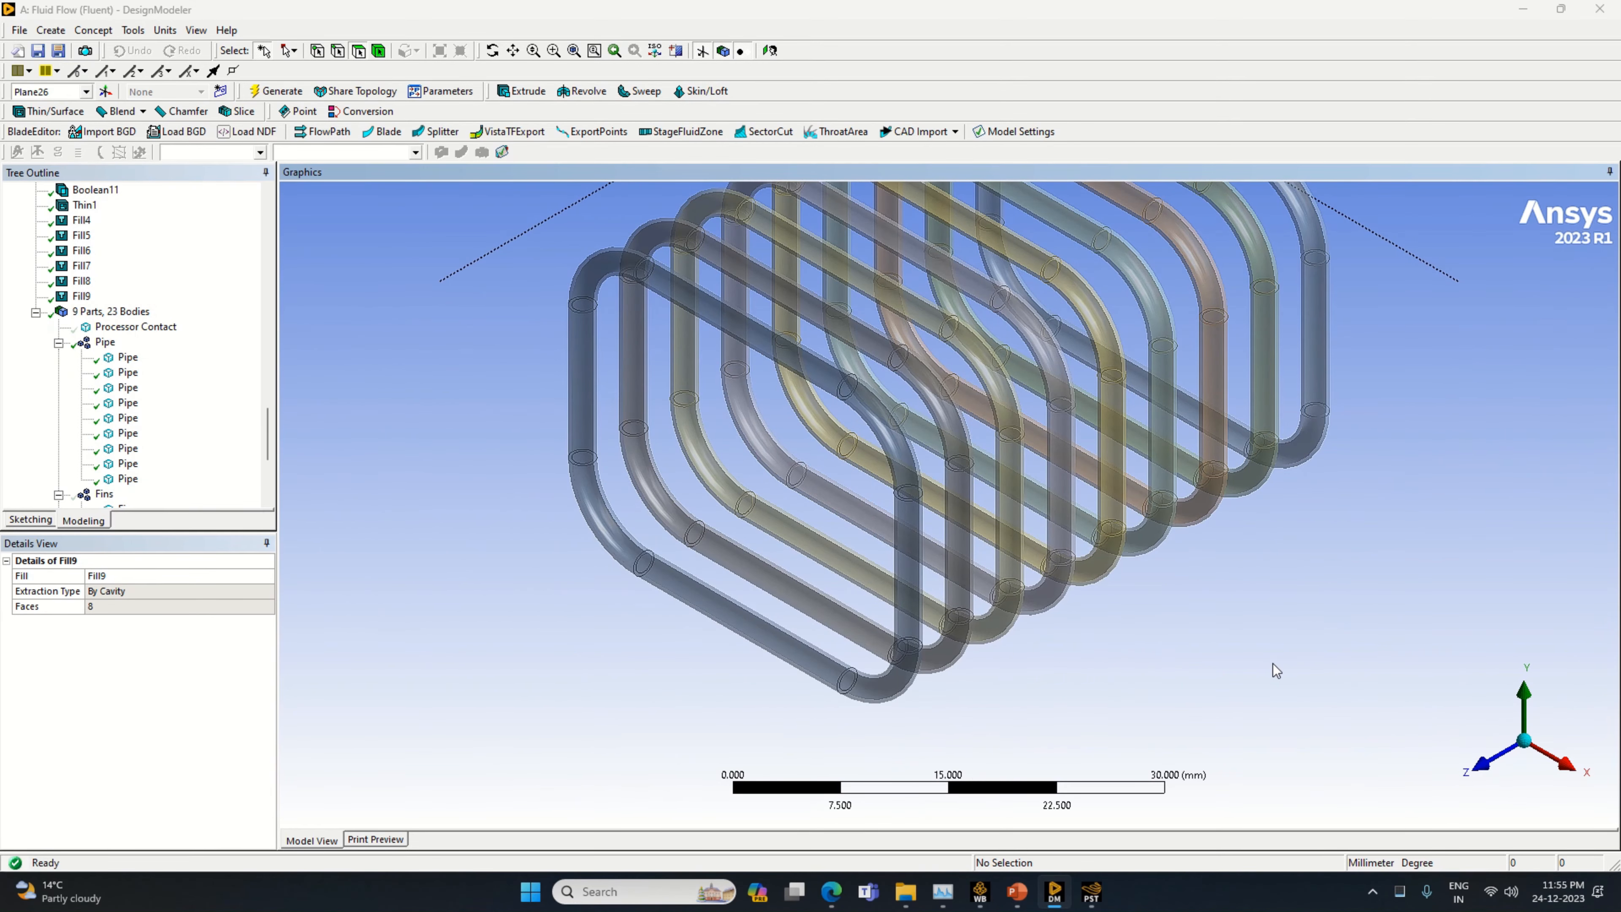
middle_click_drag(1273, 664, 1086, 663)
scroll(924, 658, "up", 2)
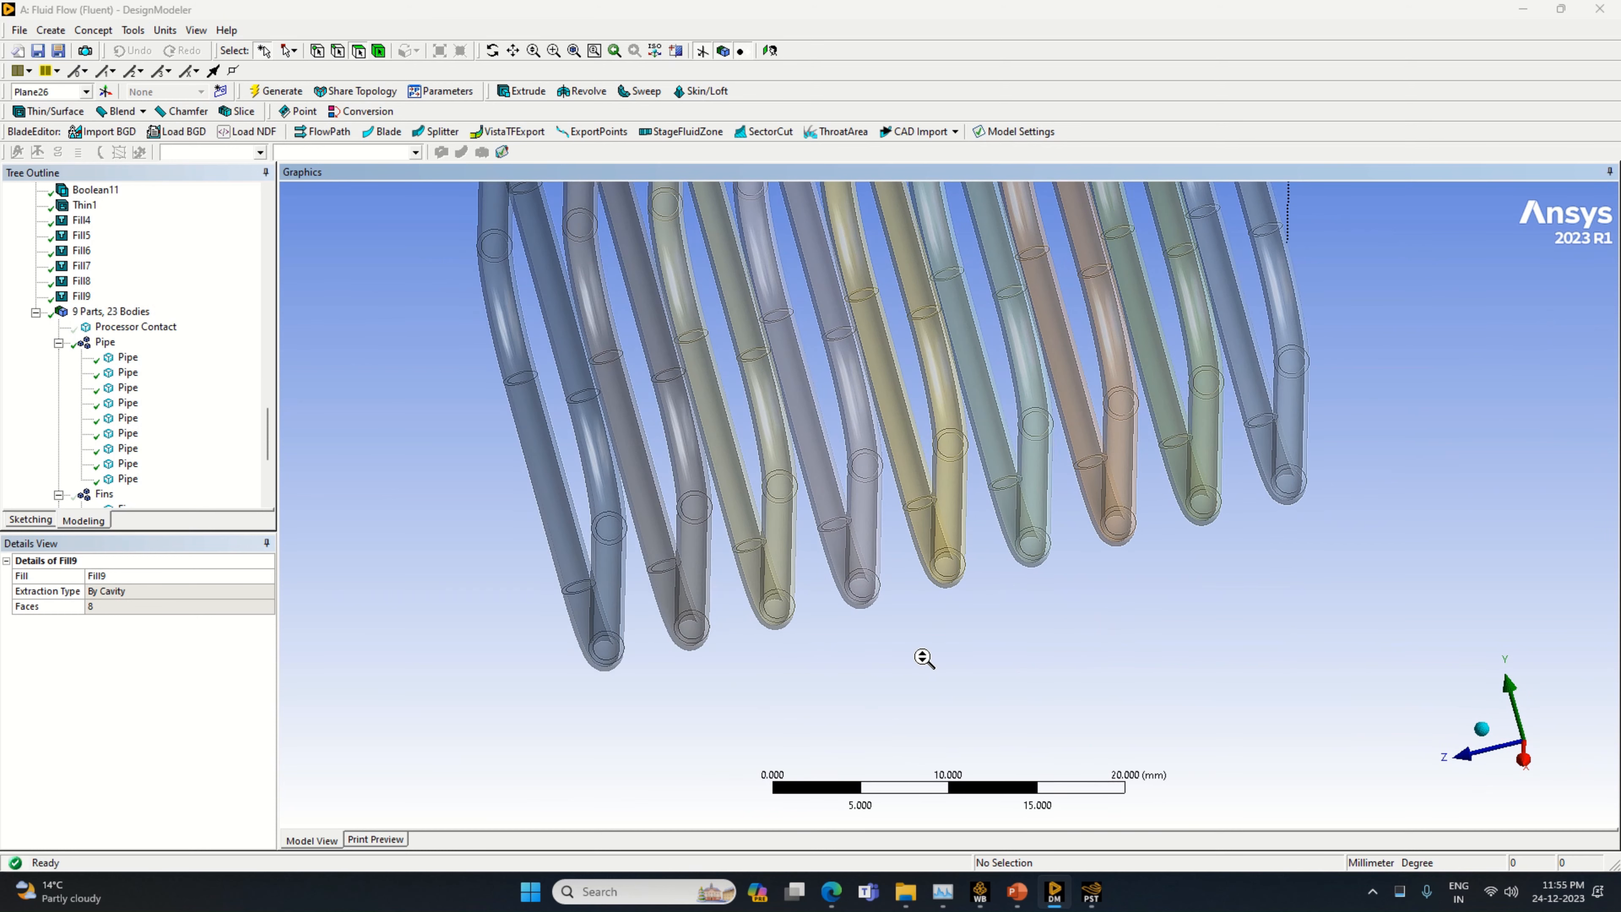
scroll(924, 658, "up", 2)
scroll(993, 702, "down", 1)
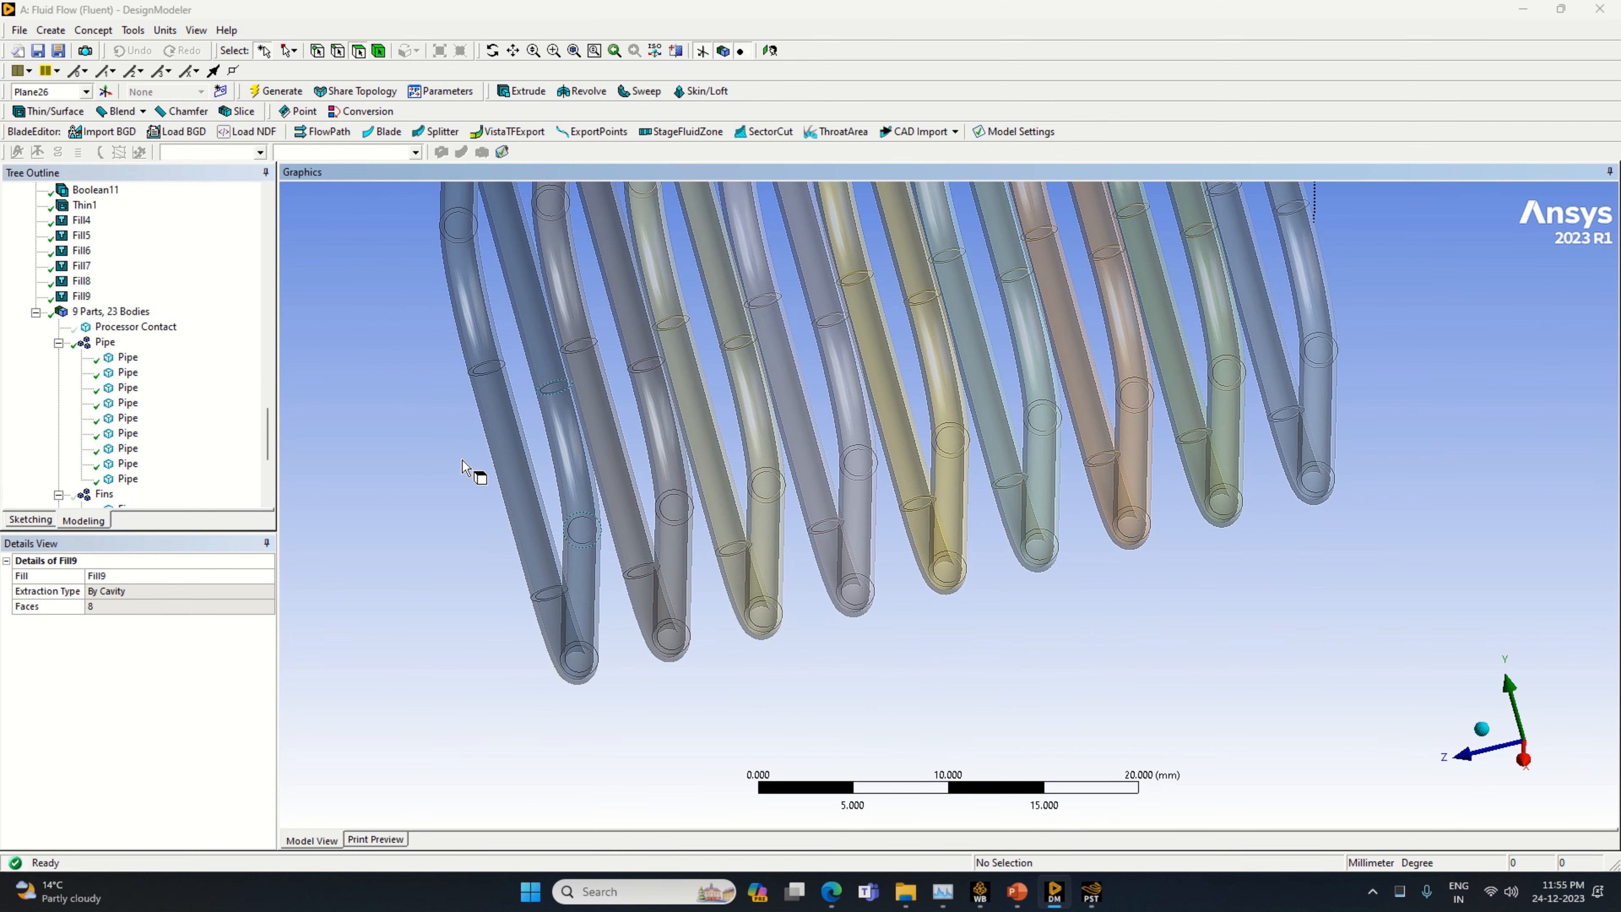
Start a cavity fill on the grey pipe, second from the +Z end, selecting the inner faces of its bottom run and front lower bend
left_click(133, 30)
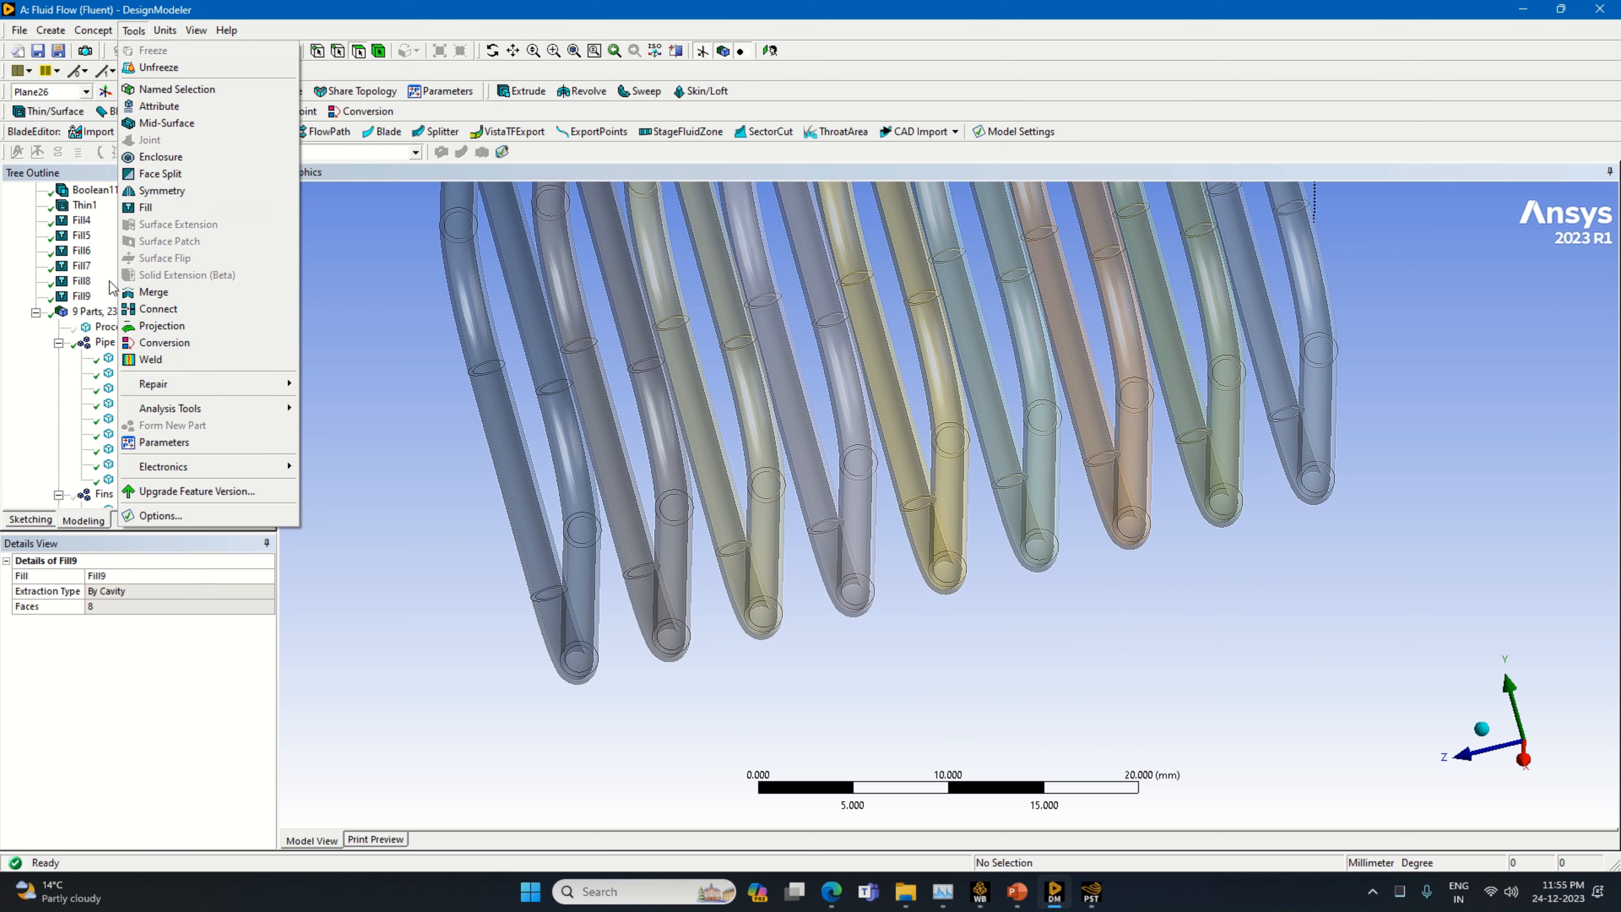
left_click(156, 208)
left_click(629, 517)
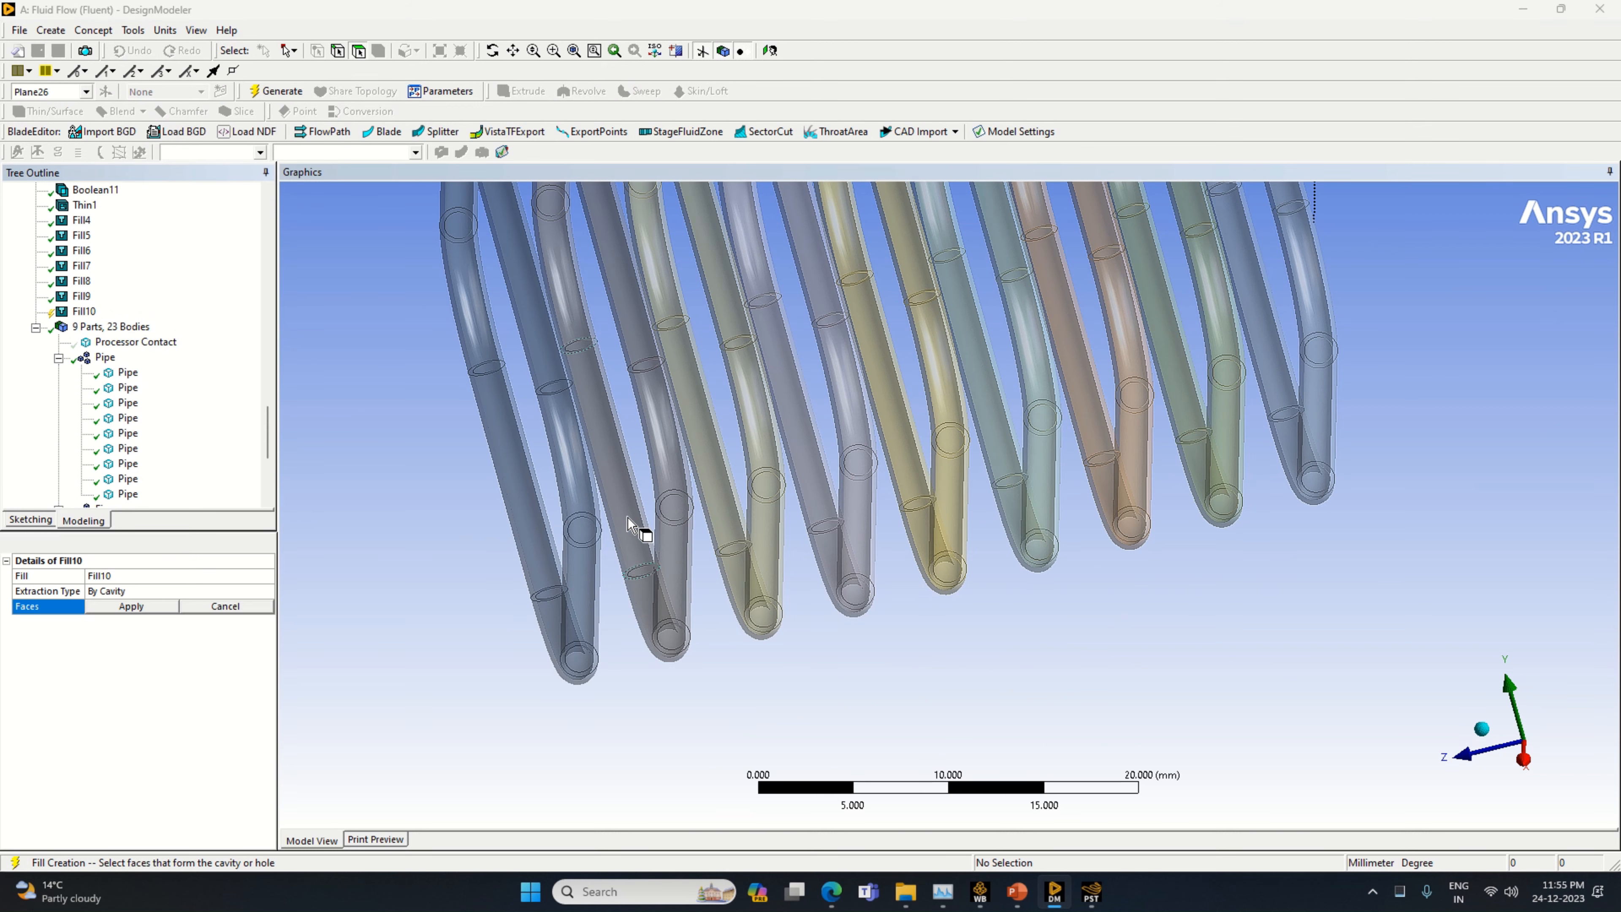
left_click(661, 608)
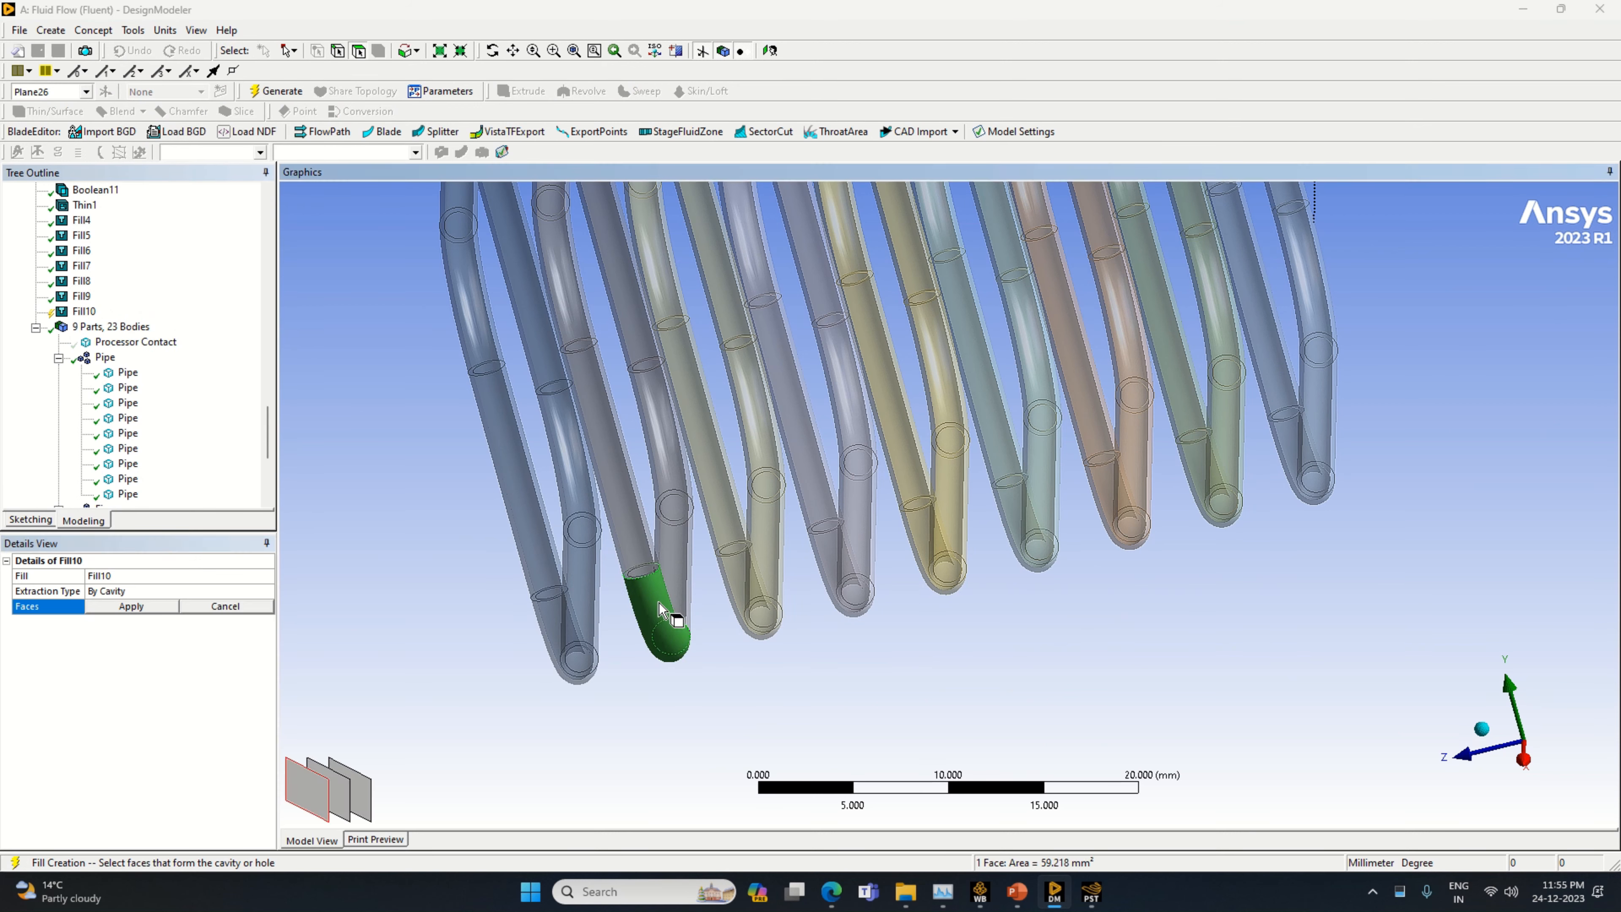
scroll(720, 679, "up", 5)
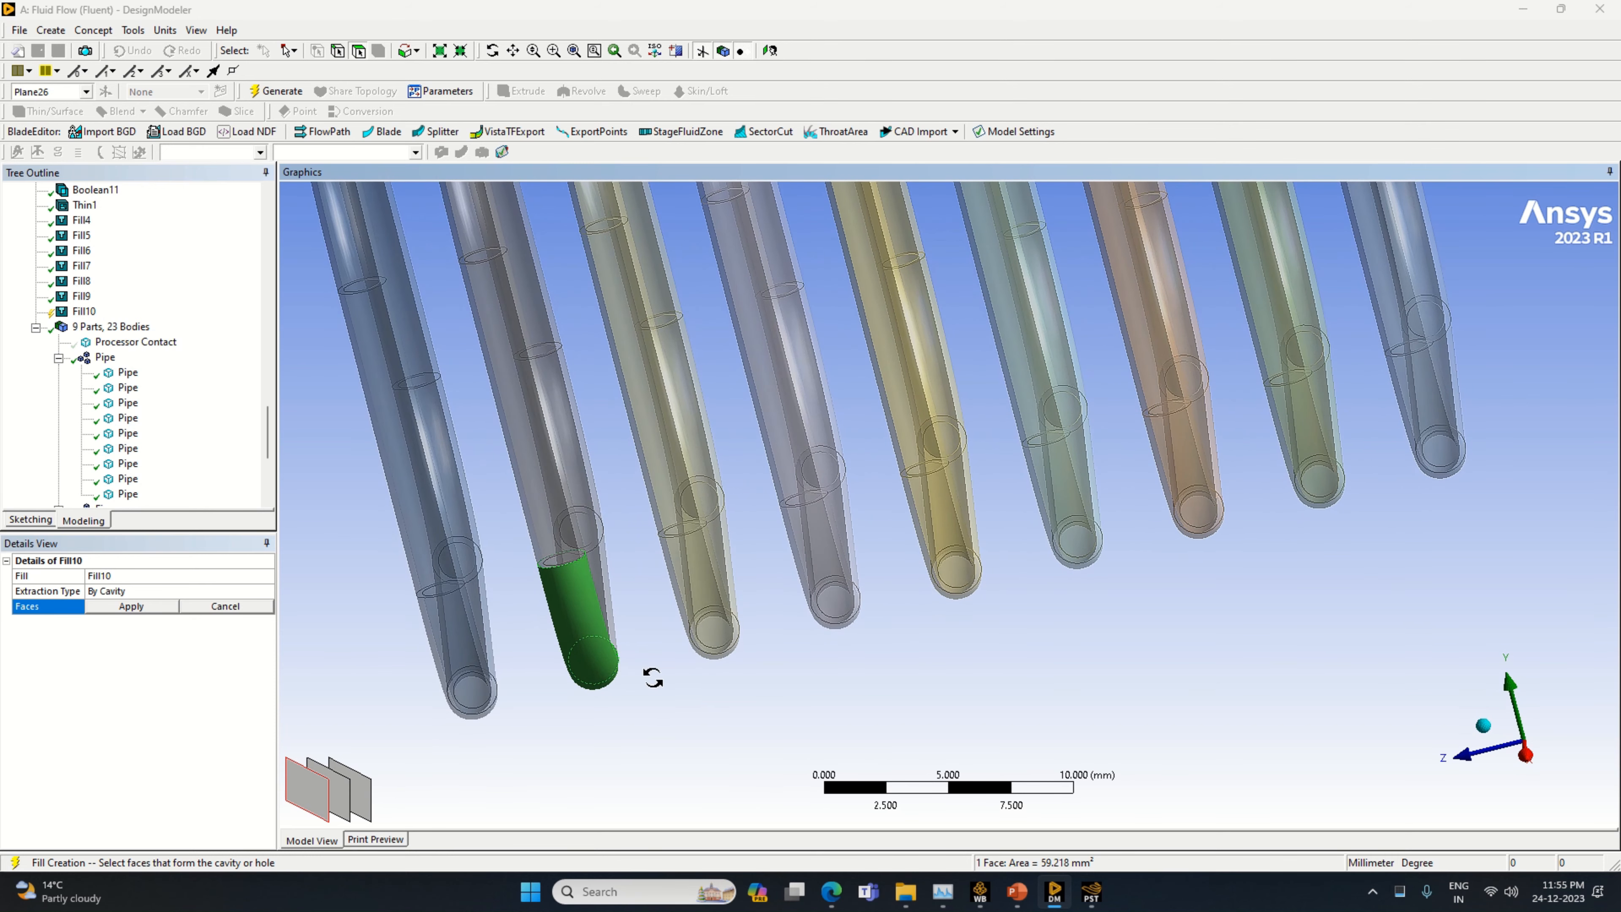
mouse_move(652, 676)
middle_mouse_down()
mouse_move(608, 676)
mouse_move(622, 681)
middle_mouse_up()
left_click(583, 651)
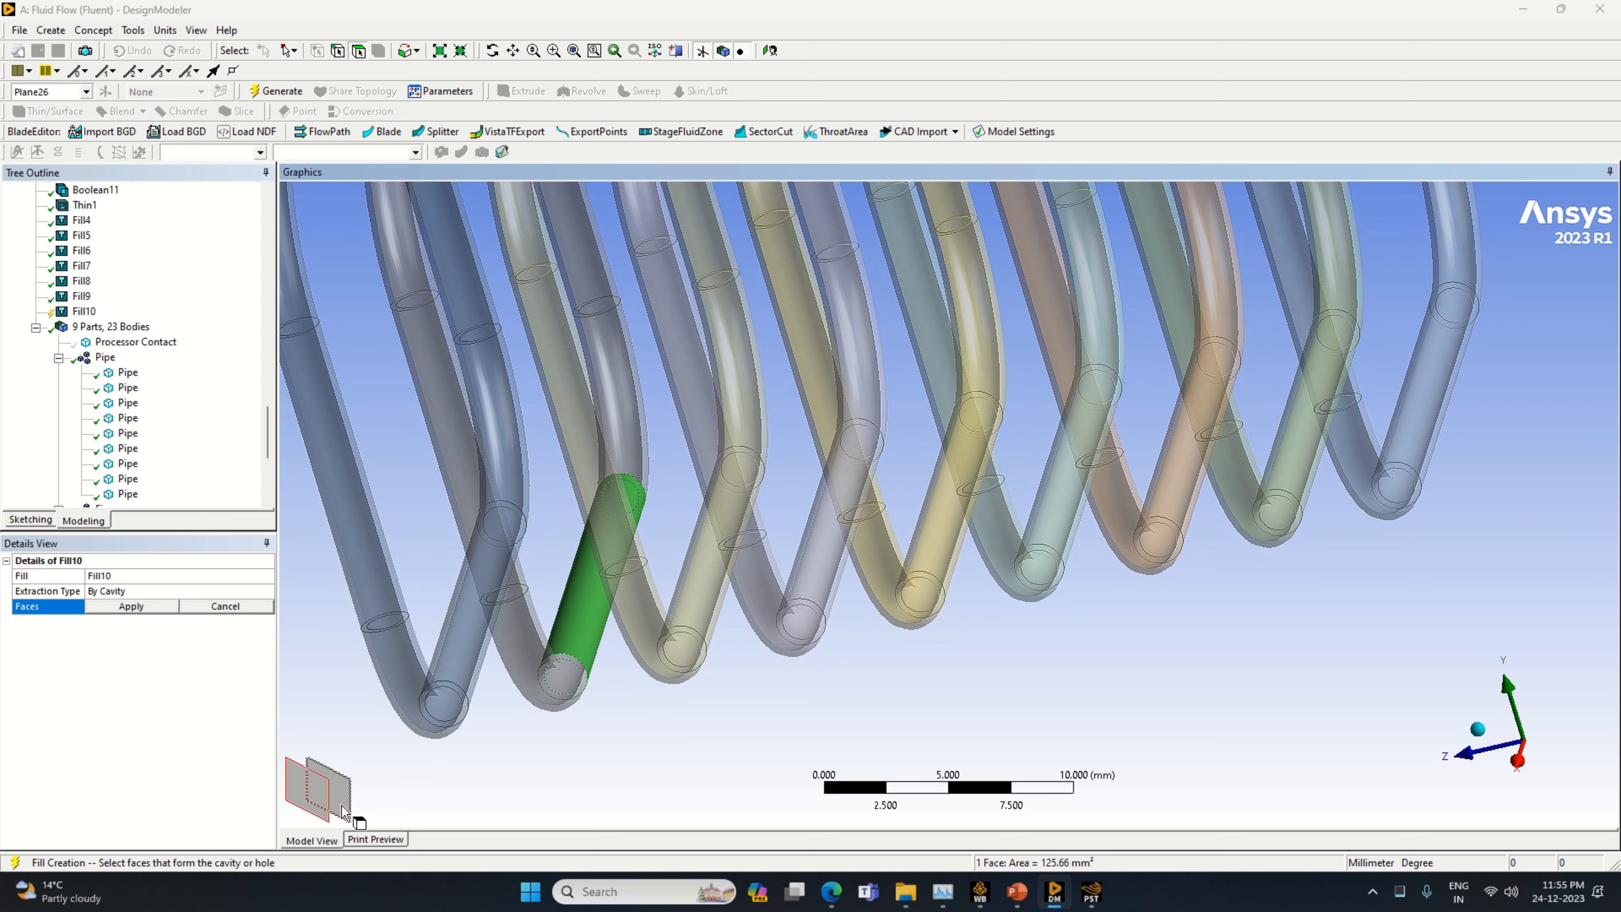
left_click(524, 663, "ctrl")
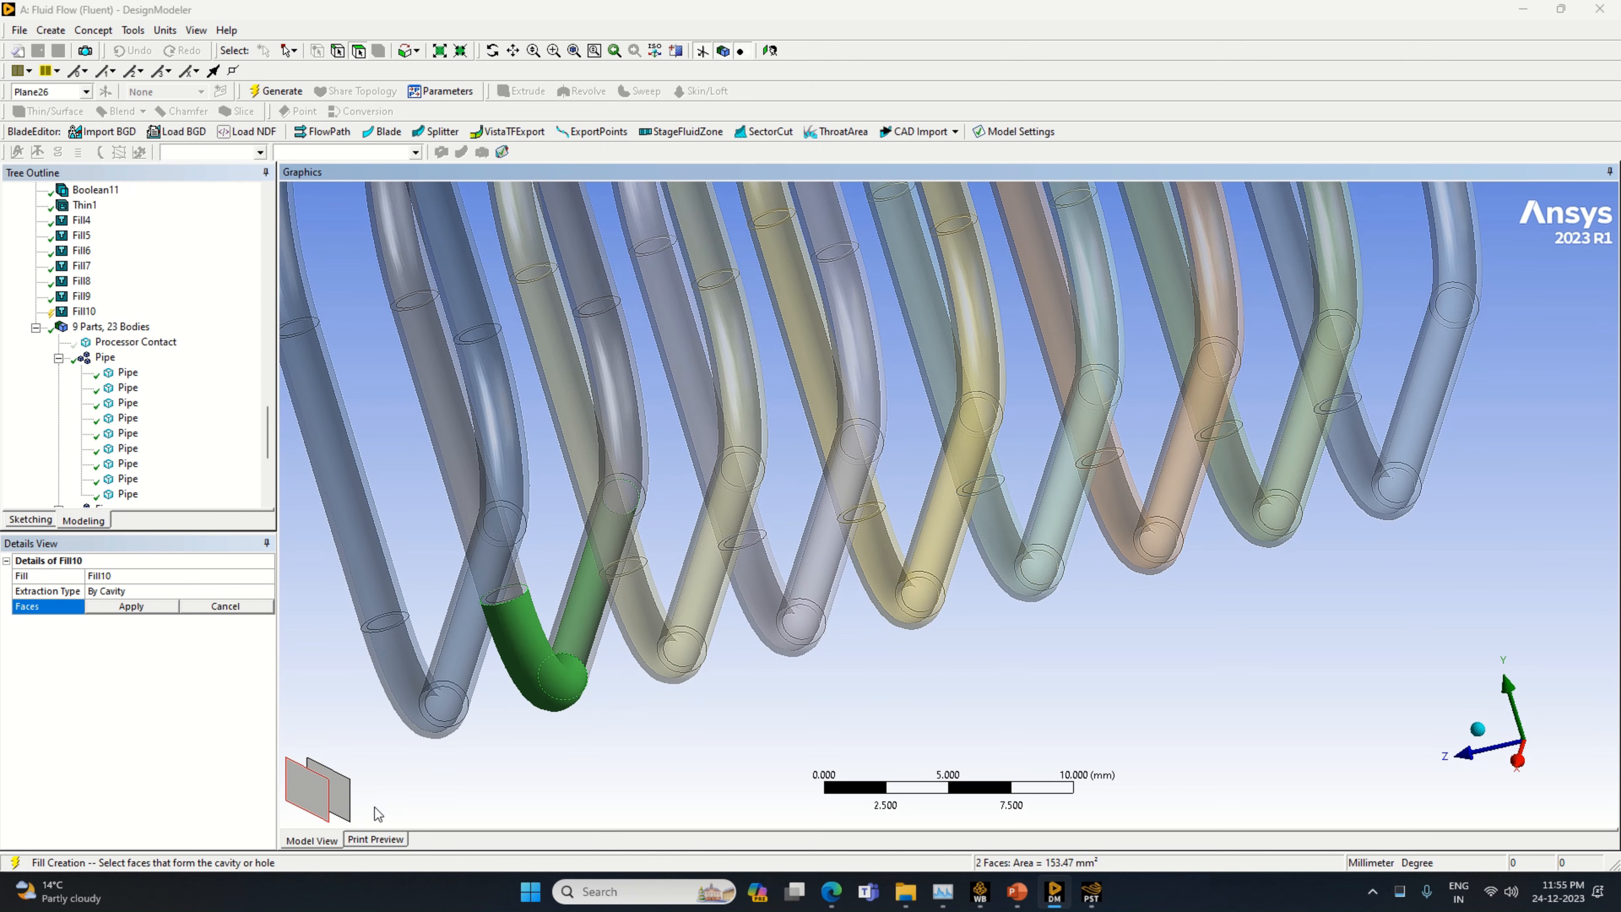
left_click(339, 805)
scroll(580, 744, "down", 2)
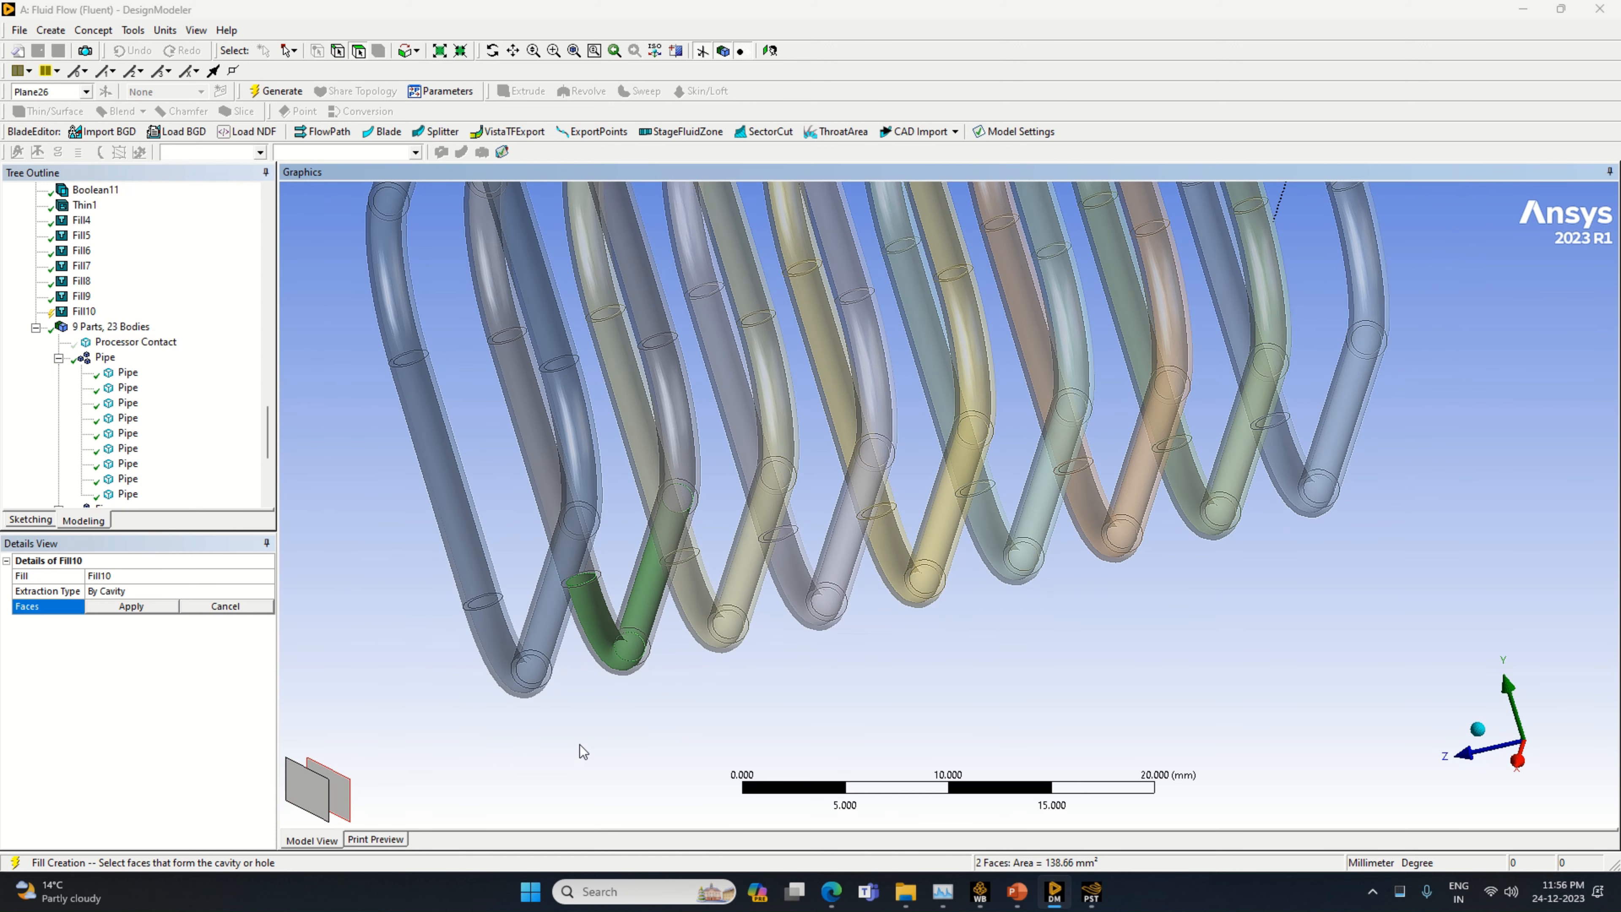
Add the inner faces of the grey pipe's rear lower bend and rear straight section to the cavity selection
middle_click_drag(583, 752, 612, 699)
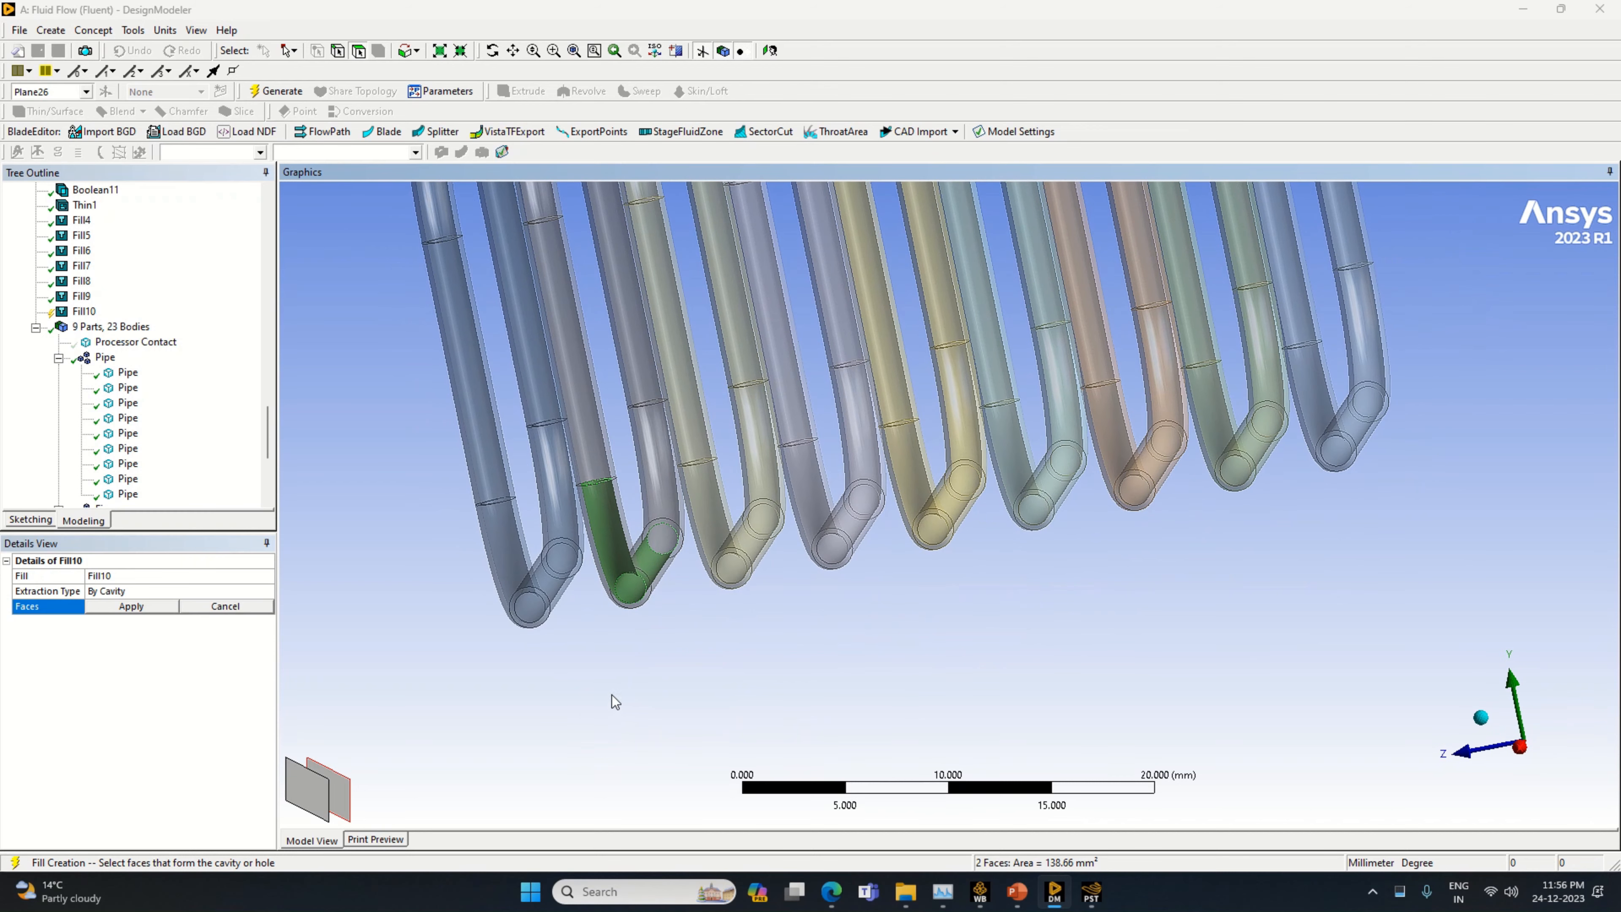
left_click(671, 497, "ctrl")
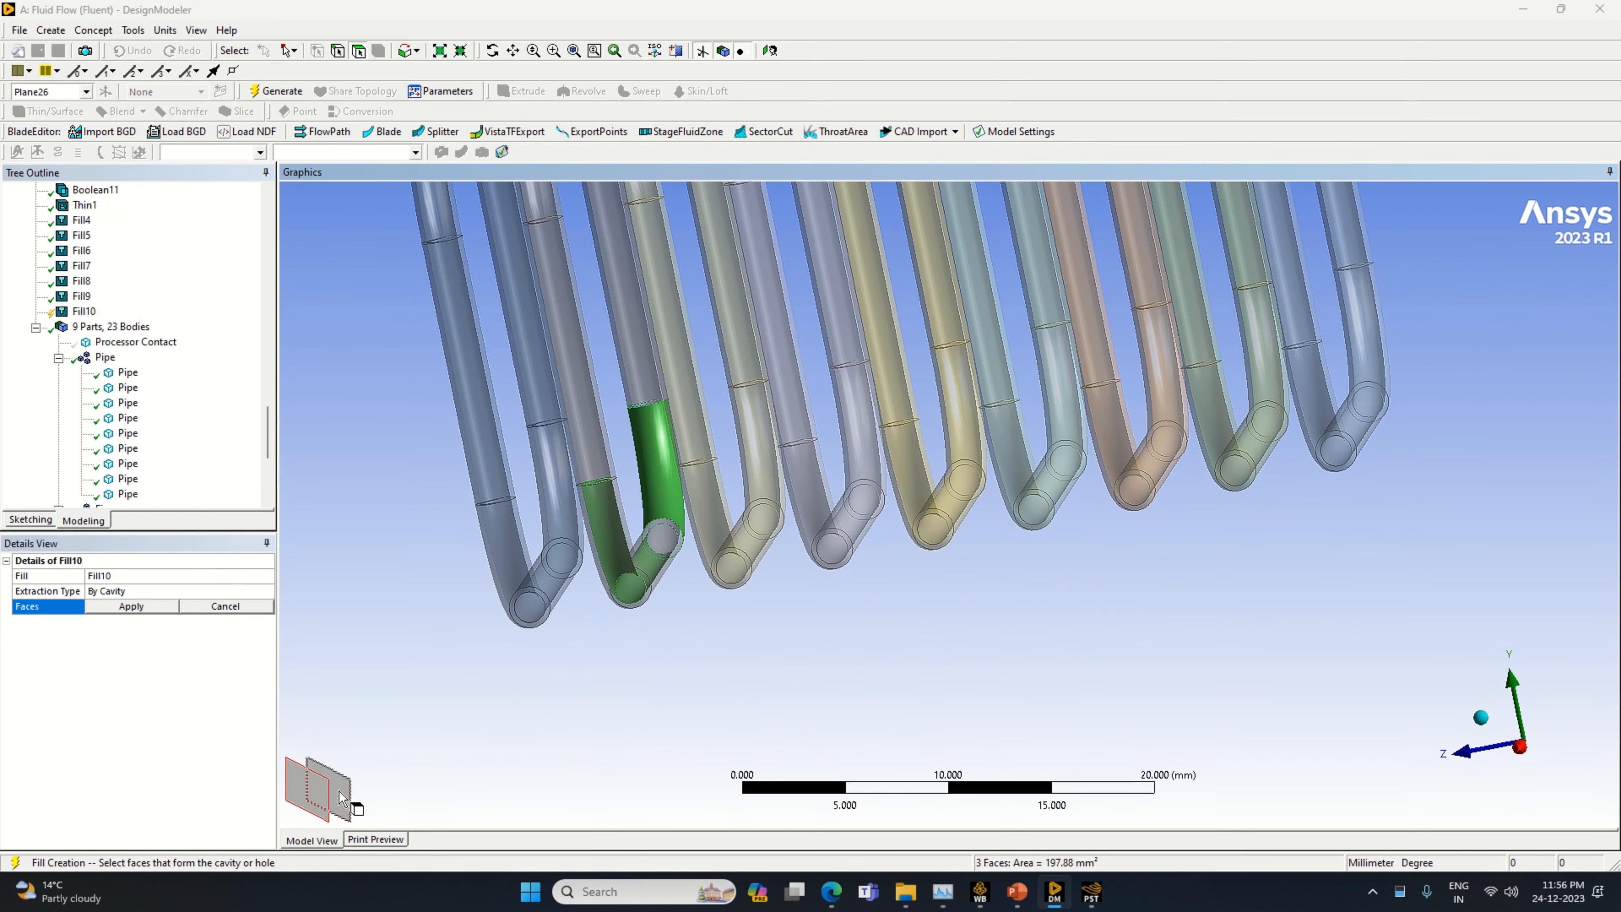
middle_click_drag(538, 762, 614, 733)
left_click(642, 394, "ctrl")
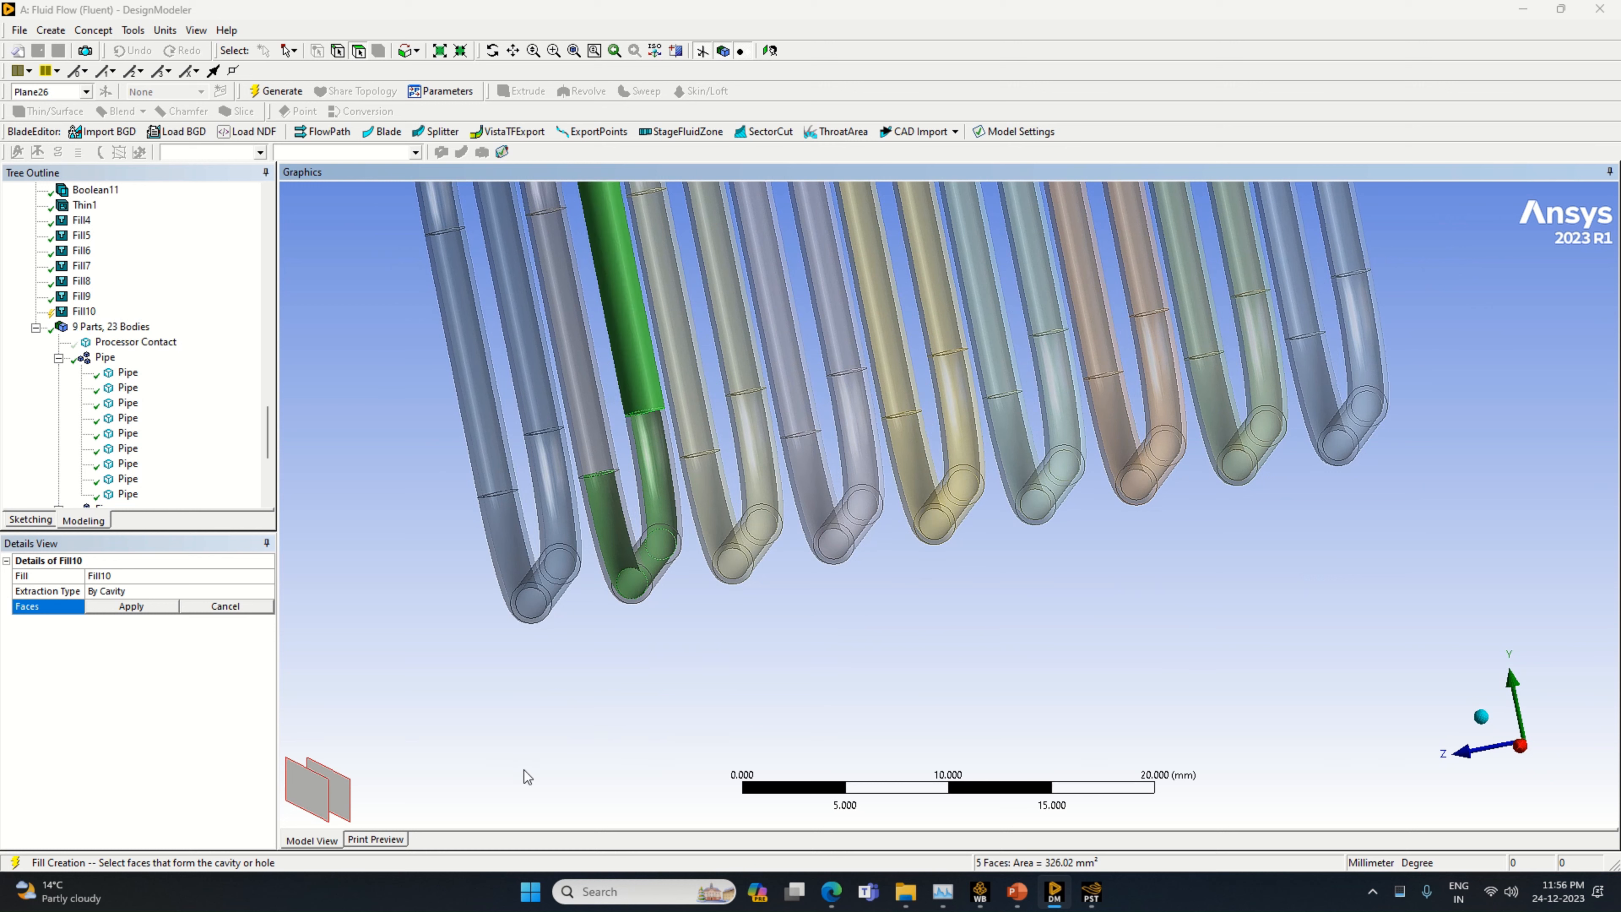
left_click(344, 800, "ctrl")
left_click(339, 797, "ctrl")
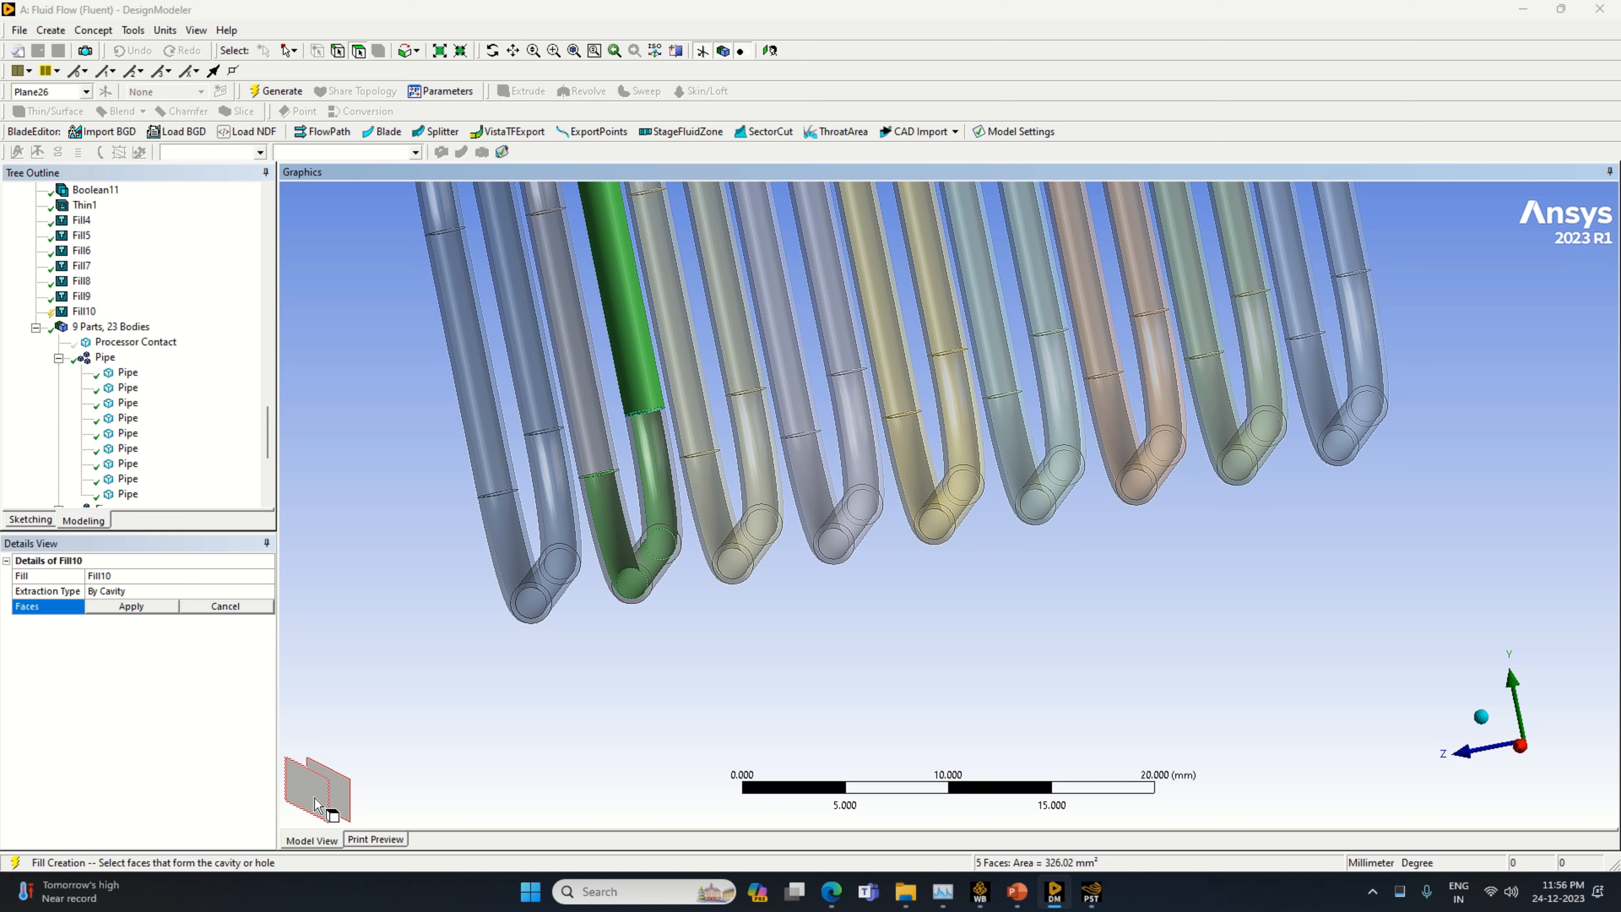
left_click(313, 797, "ctrl")
Add the inner faces of the grey pipe's front straight section and front upper bend to the cavity selection
middle_click_drag(777, 682, 779, 698)
left_click(612, 501, "ctrl")
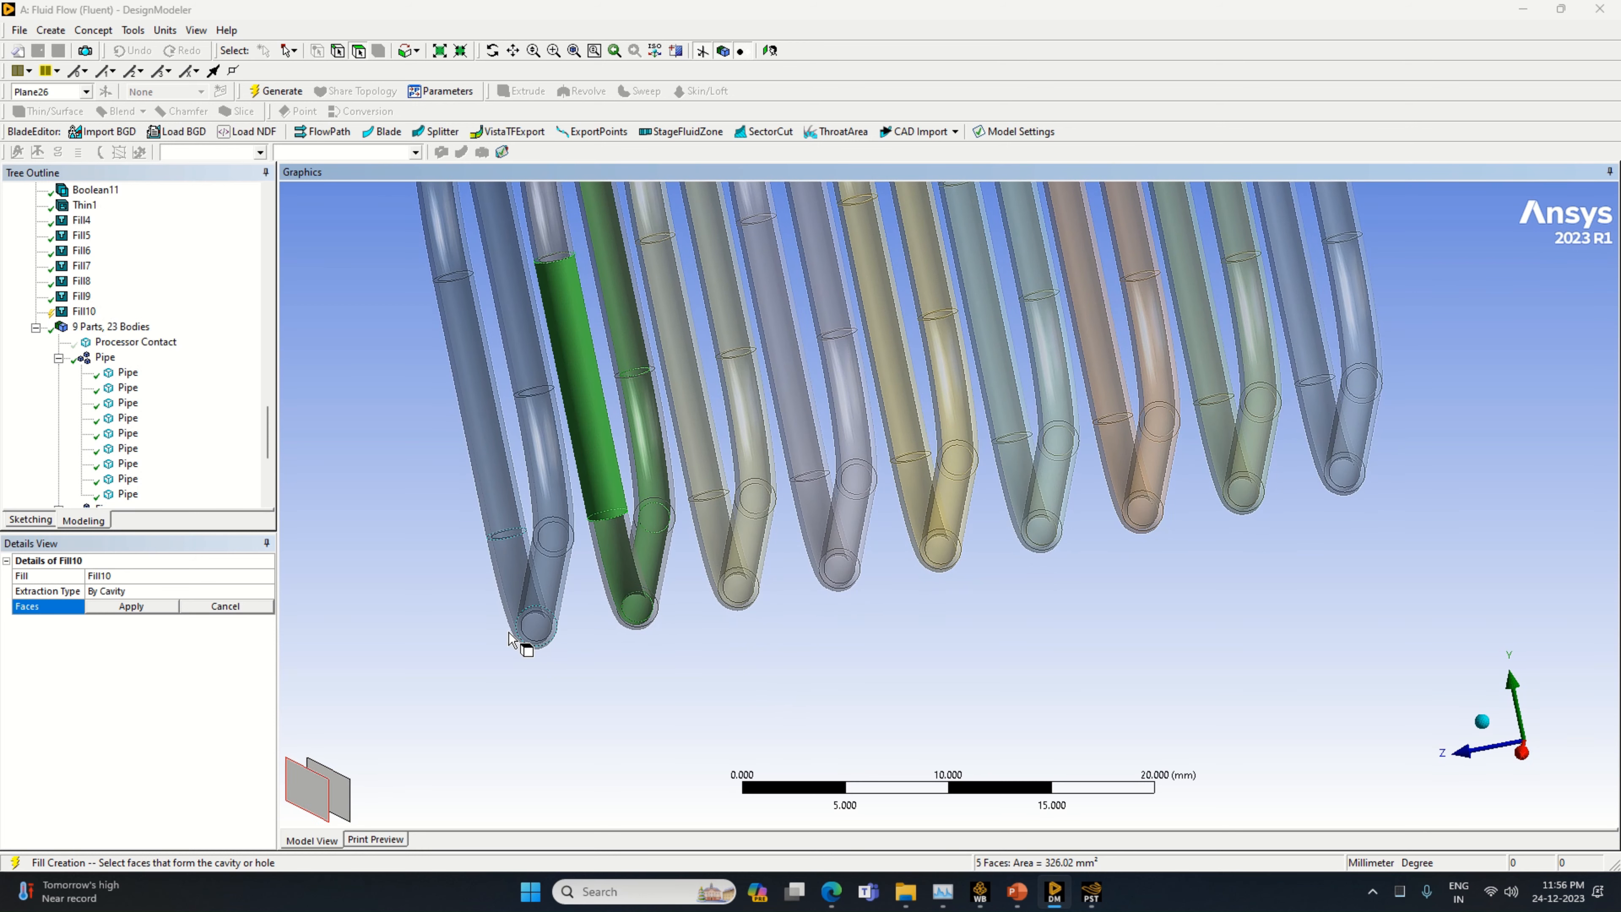
left_click(342, 803)
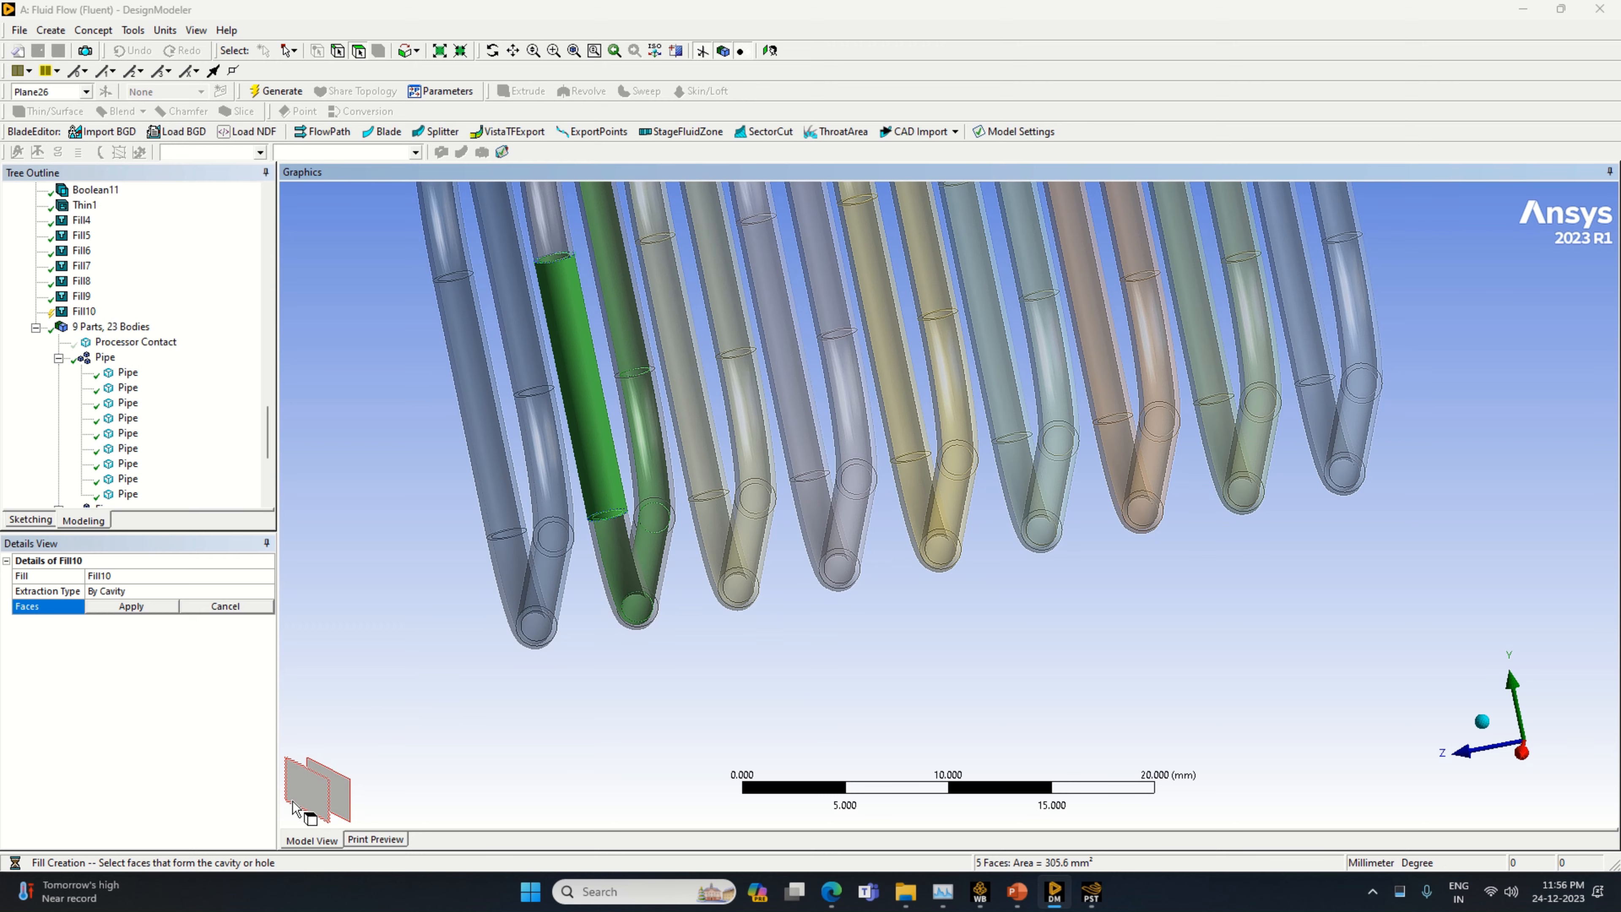
middle_click_drag(559, 682, 578, 757)
left_click(581, 540, "ctrl")
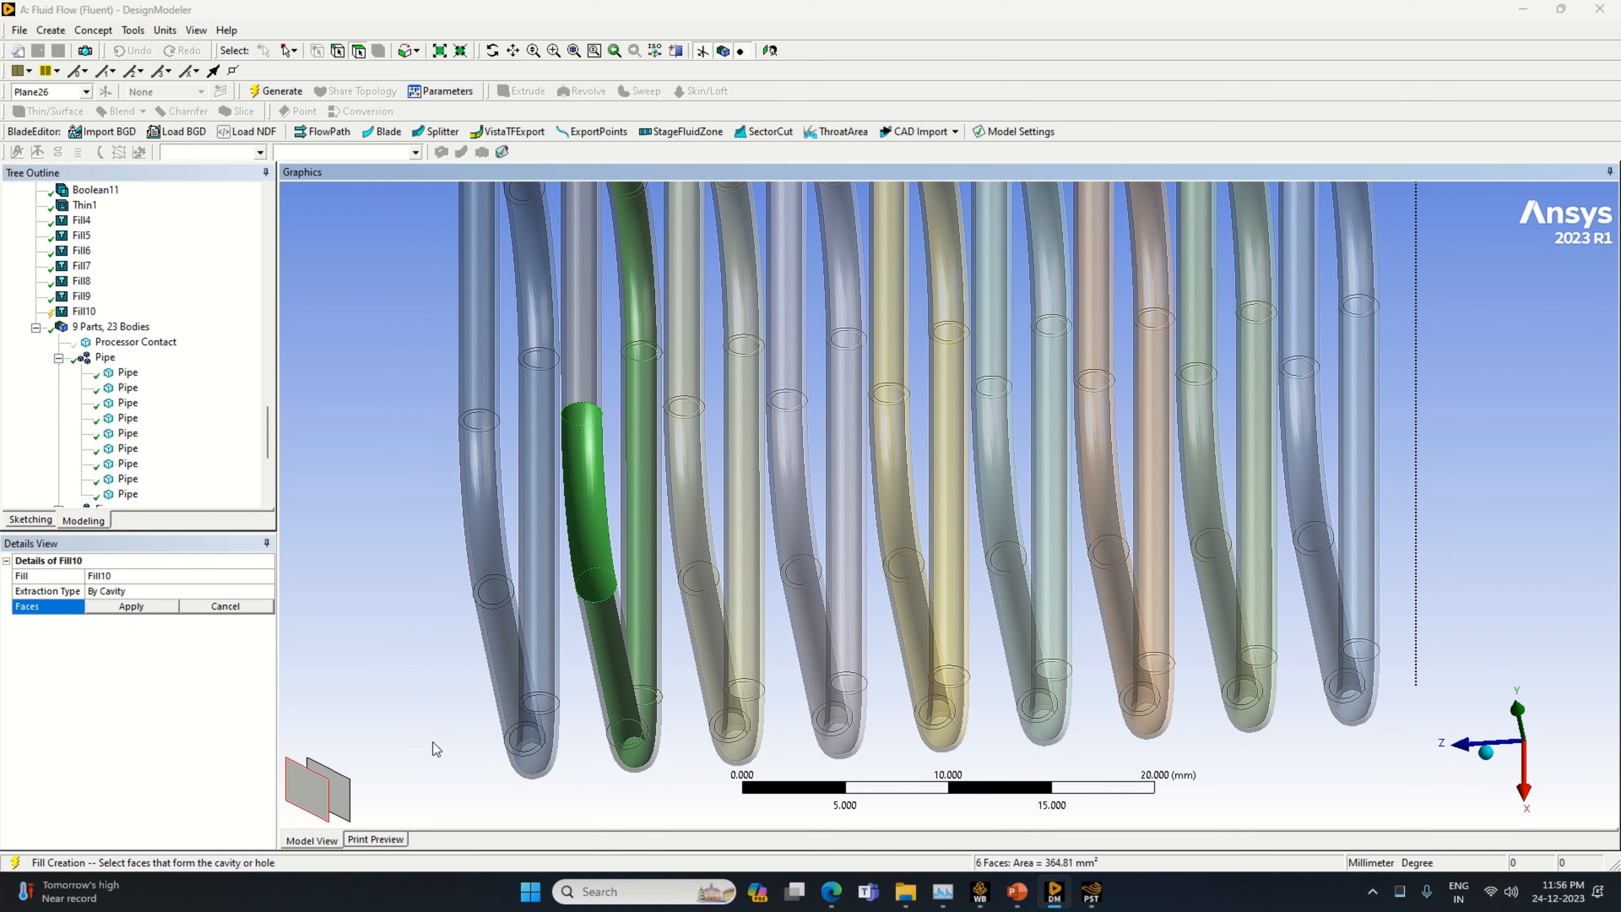
left_click(346, 791)
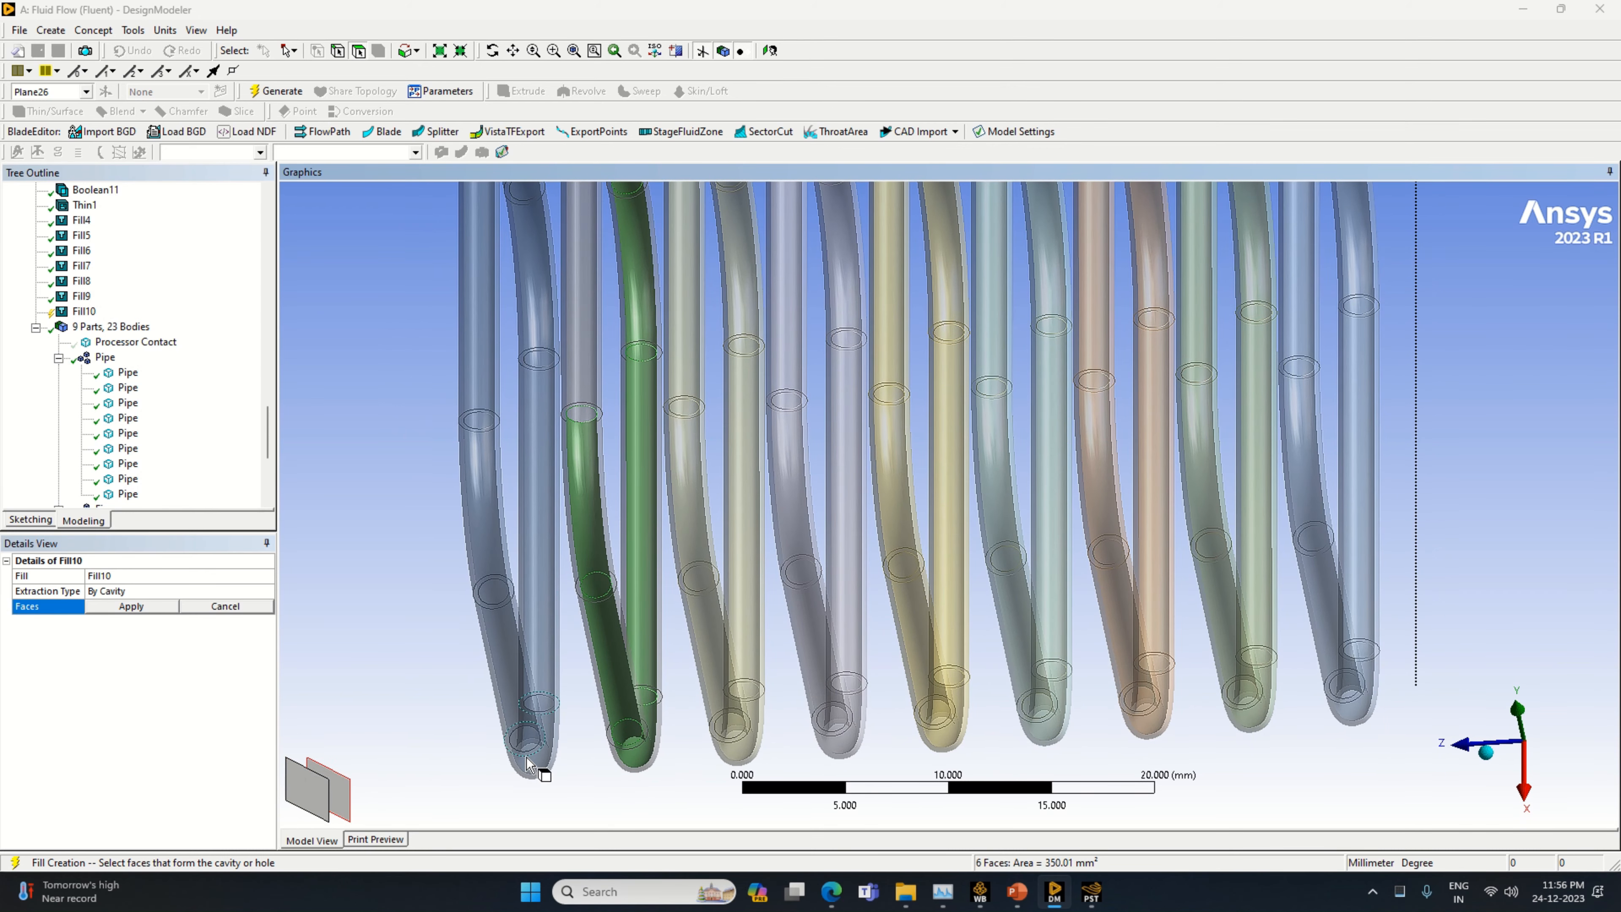
Add the inner faces of the grey pipe's top run and rear upper bend, apply the eight cavity faces and generate the fill
middle_click_drag(527, 757, 543, 803)
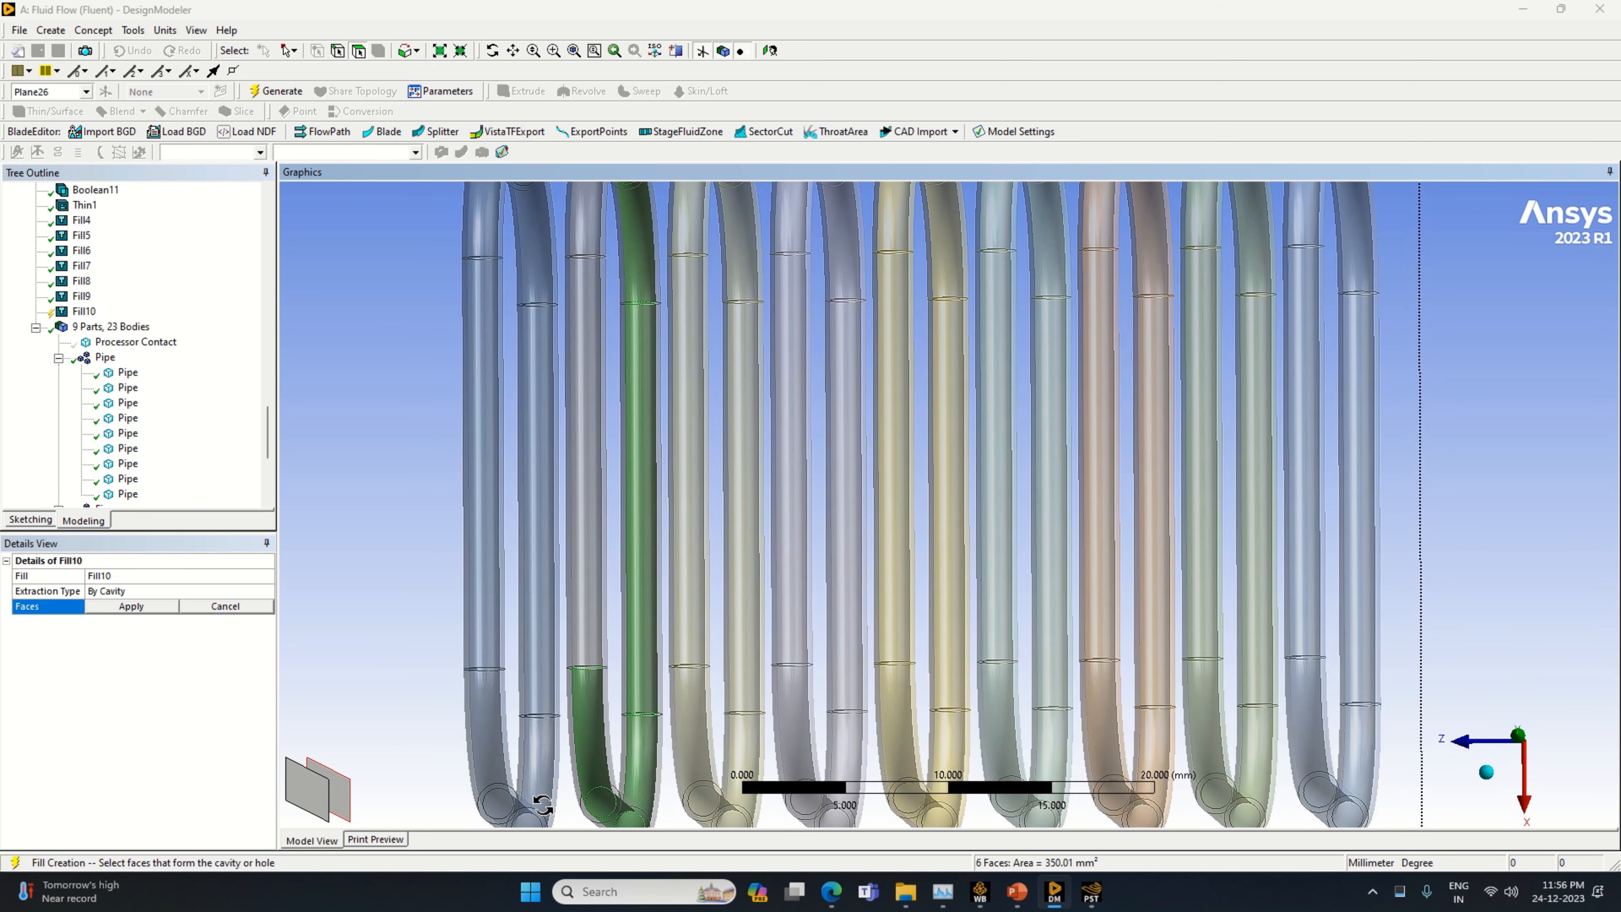
left_click(581, 652, "ctrl")
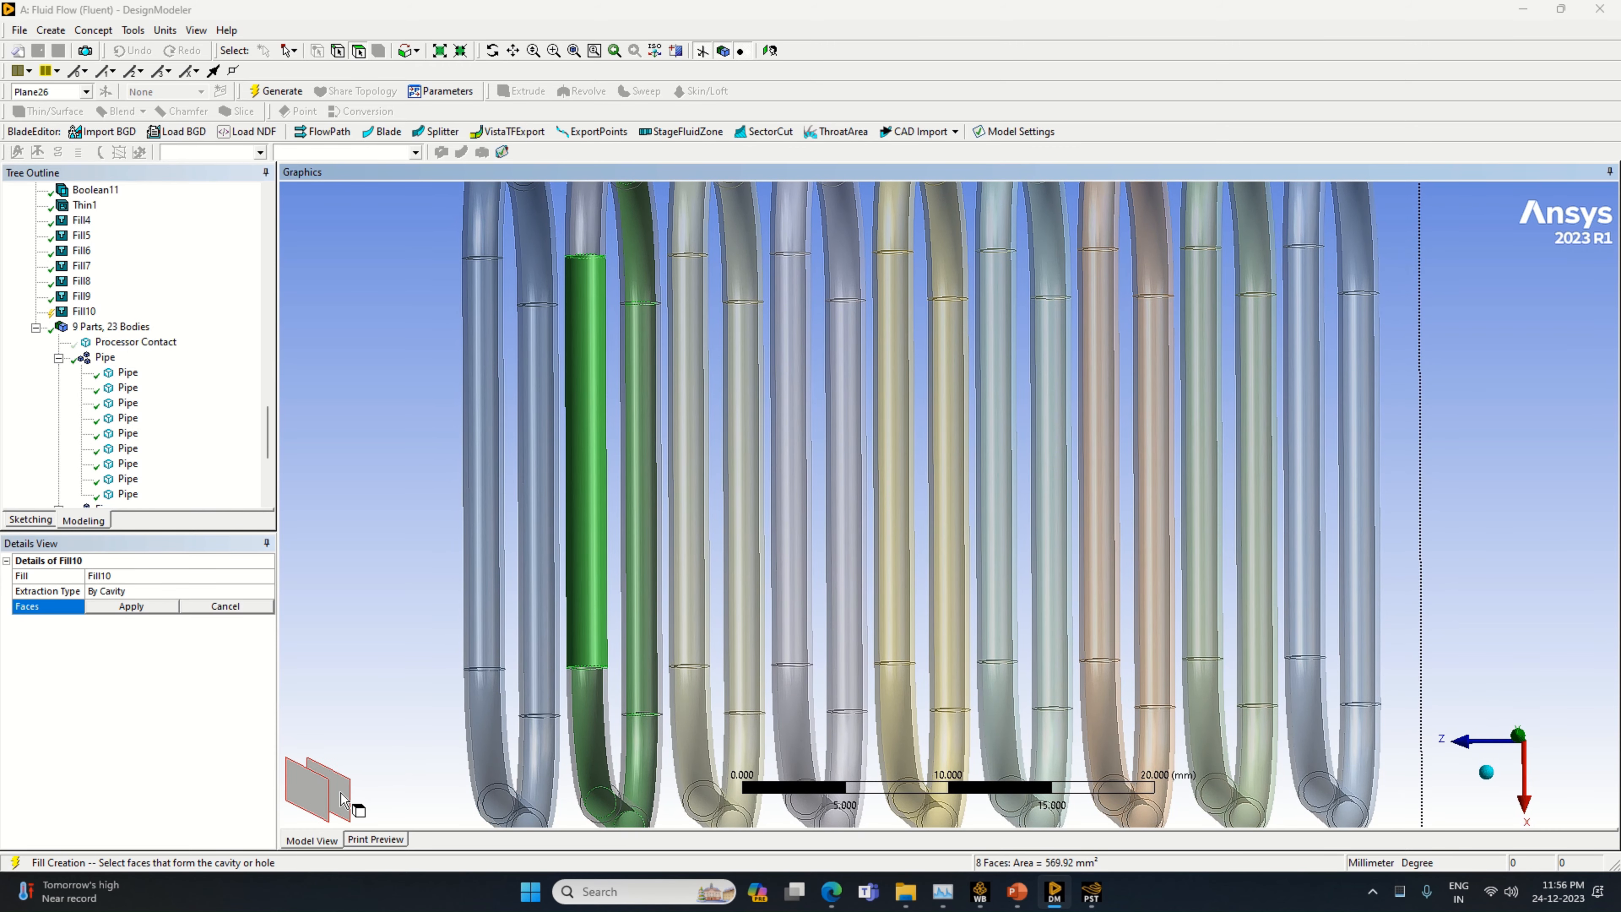
left_click(343, 798)
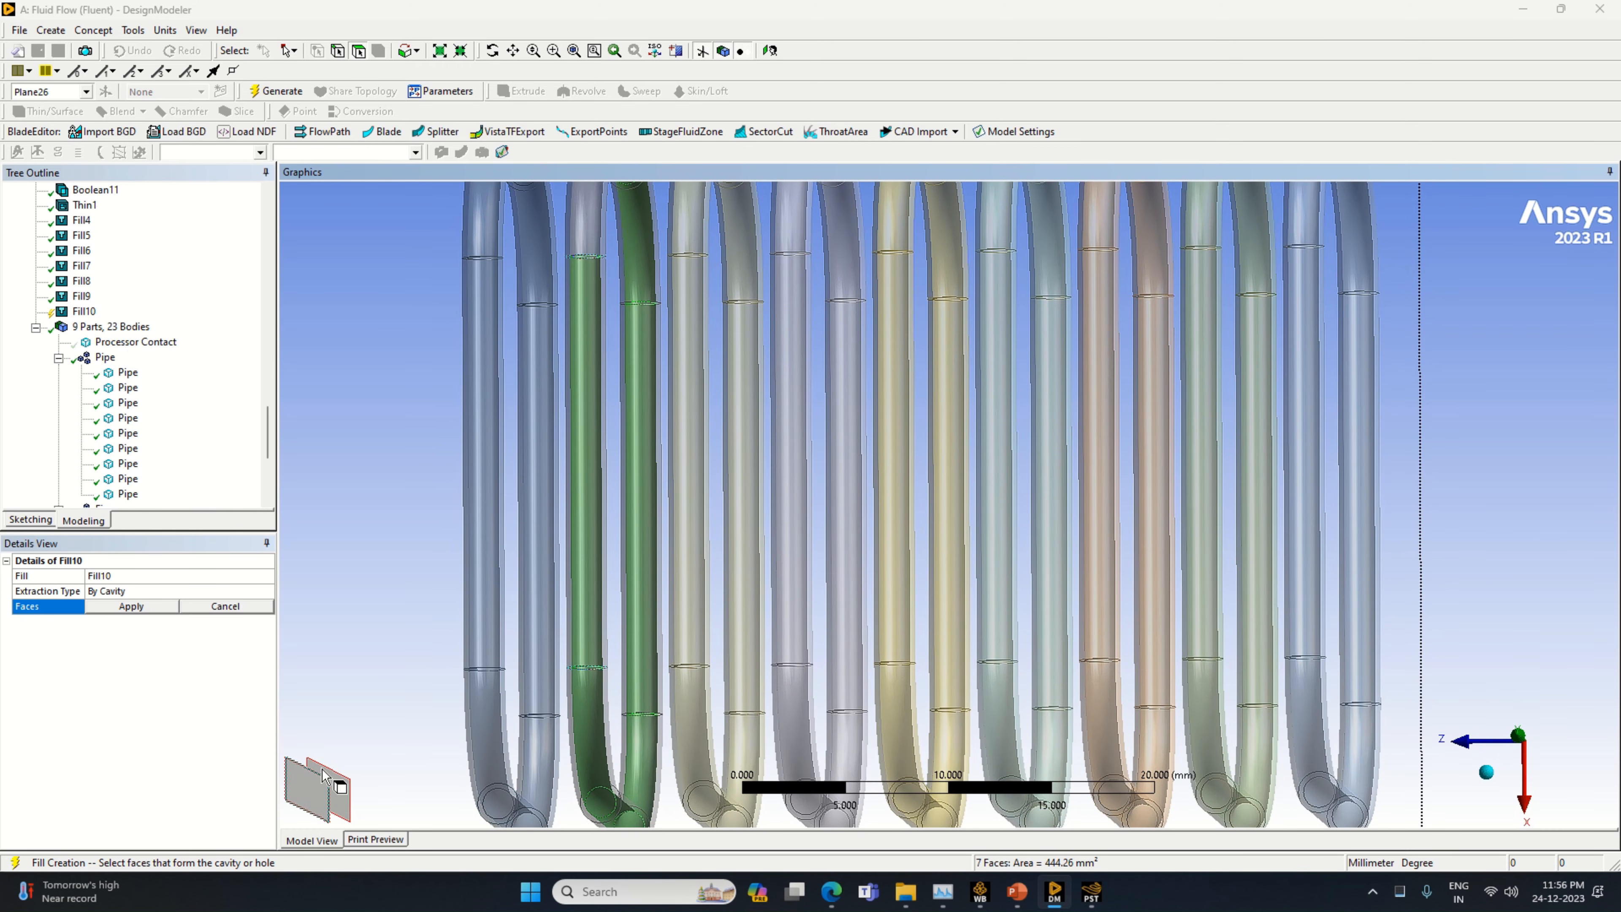
left_click(580, 230, "ctrl")
left_click(335, 801)
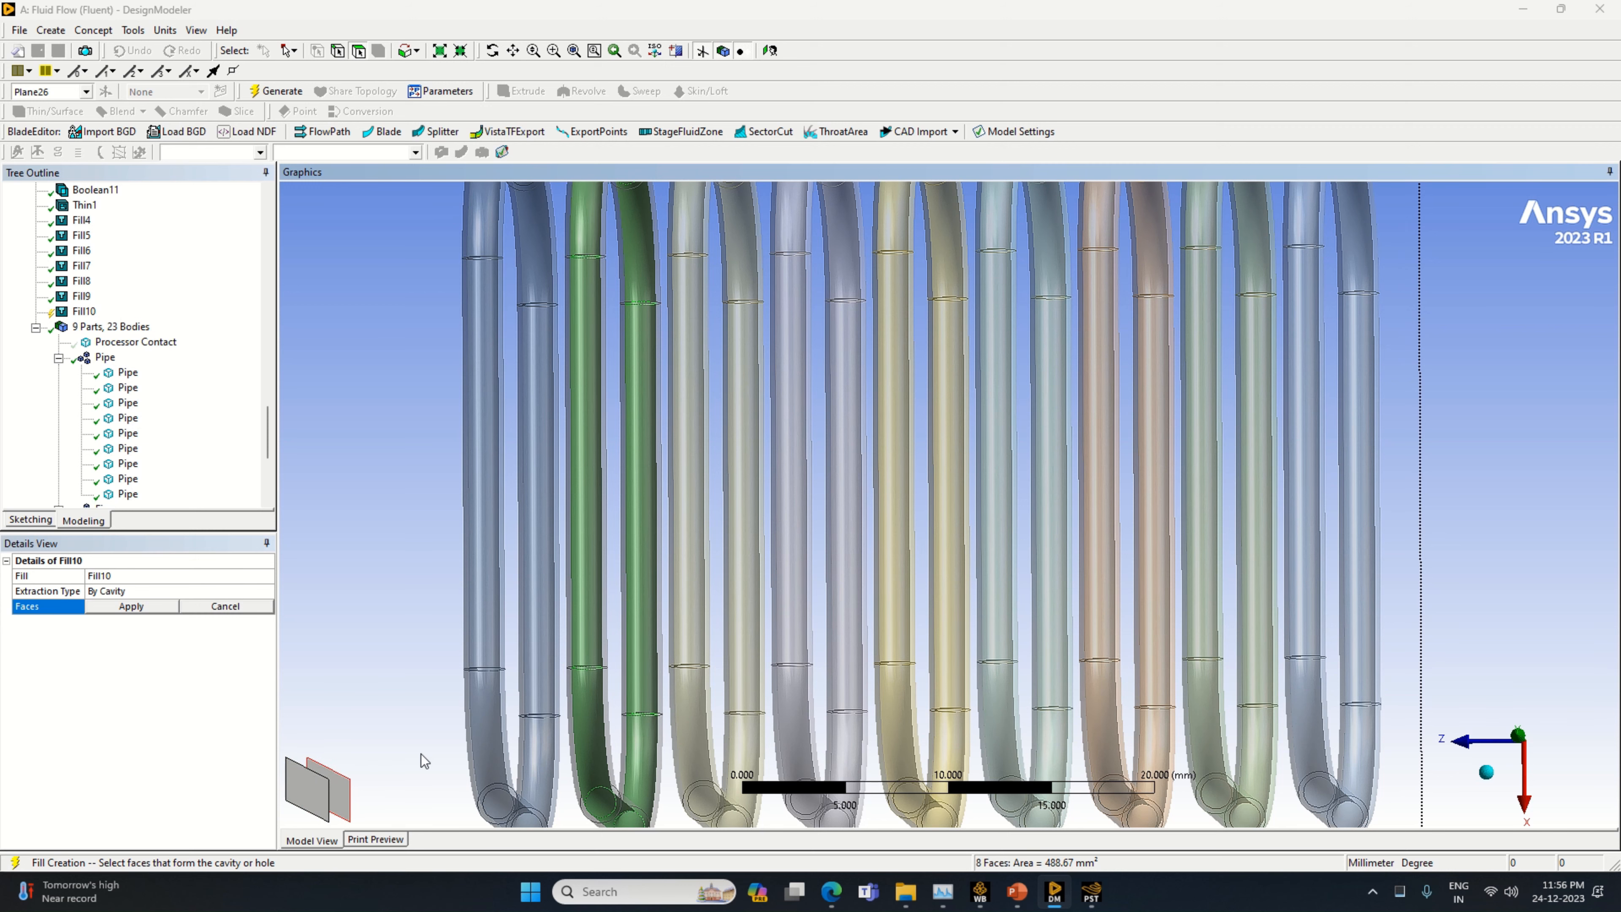
scroll(458, 734, "down", 2)
left_click(132, 606)
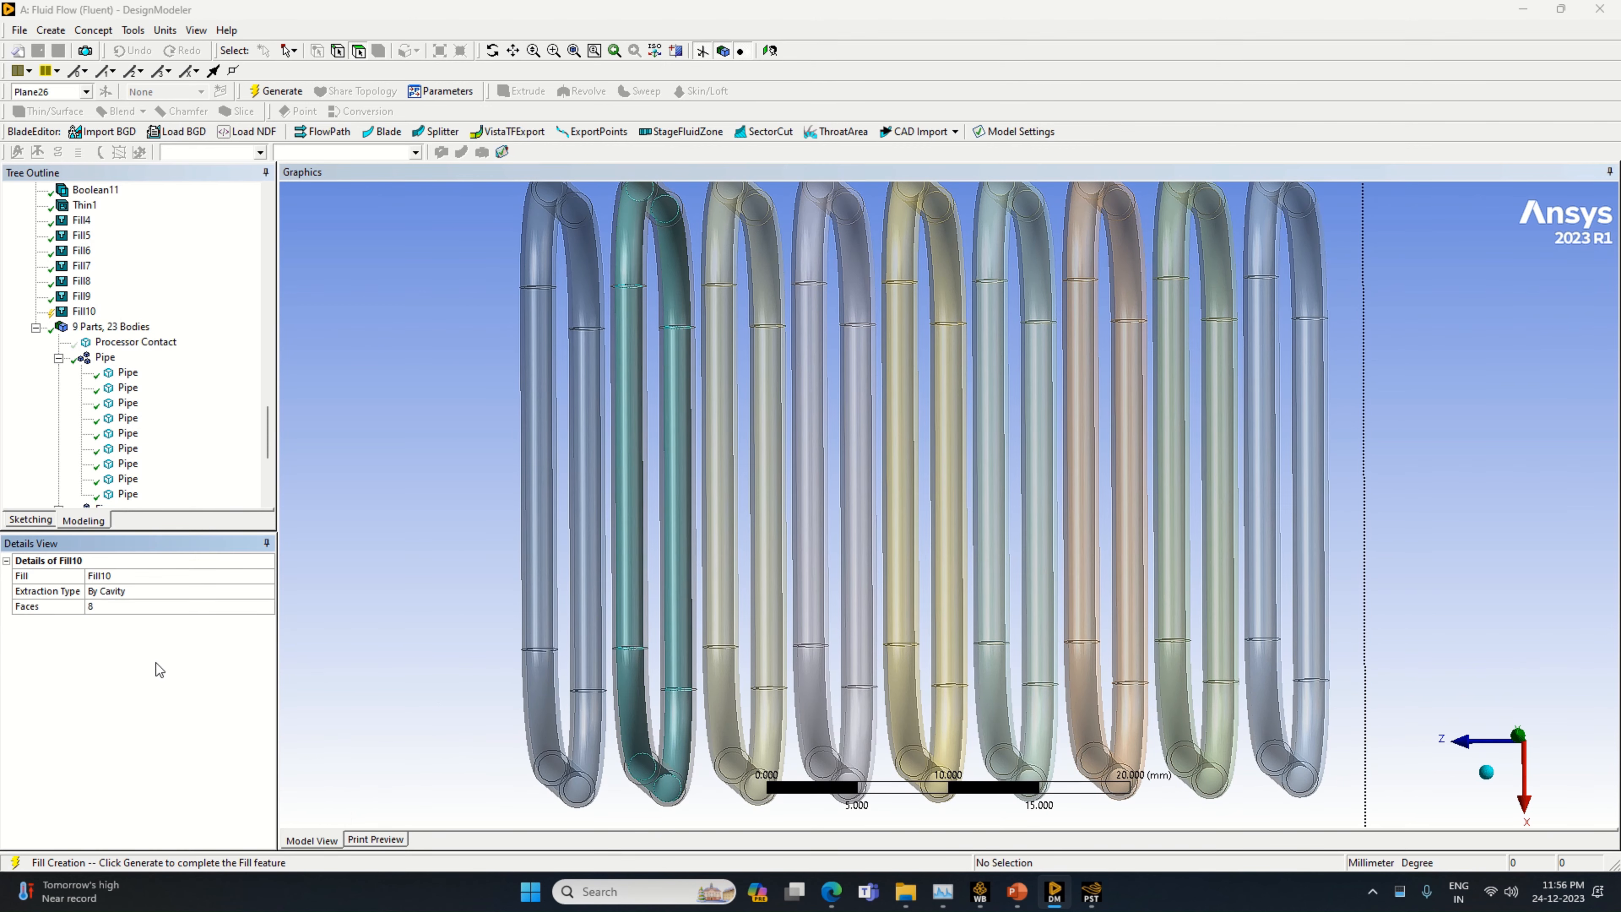
key("F5")
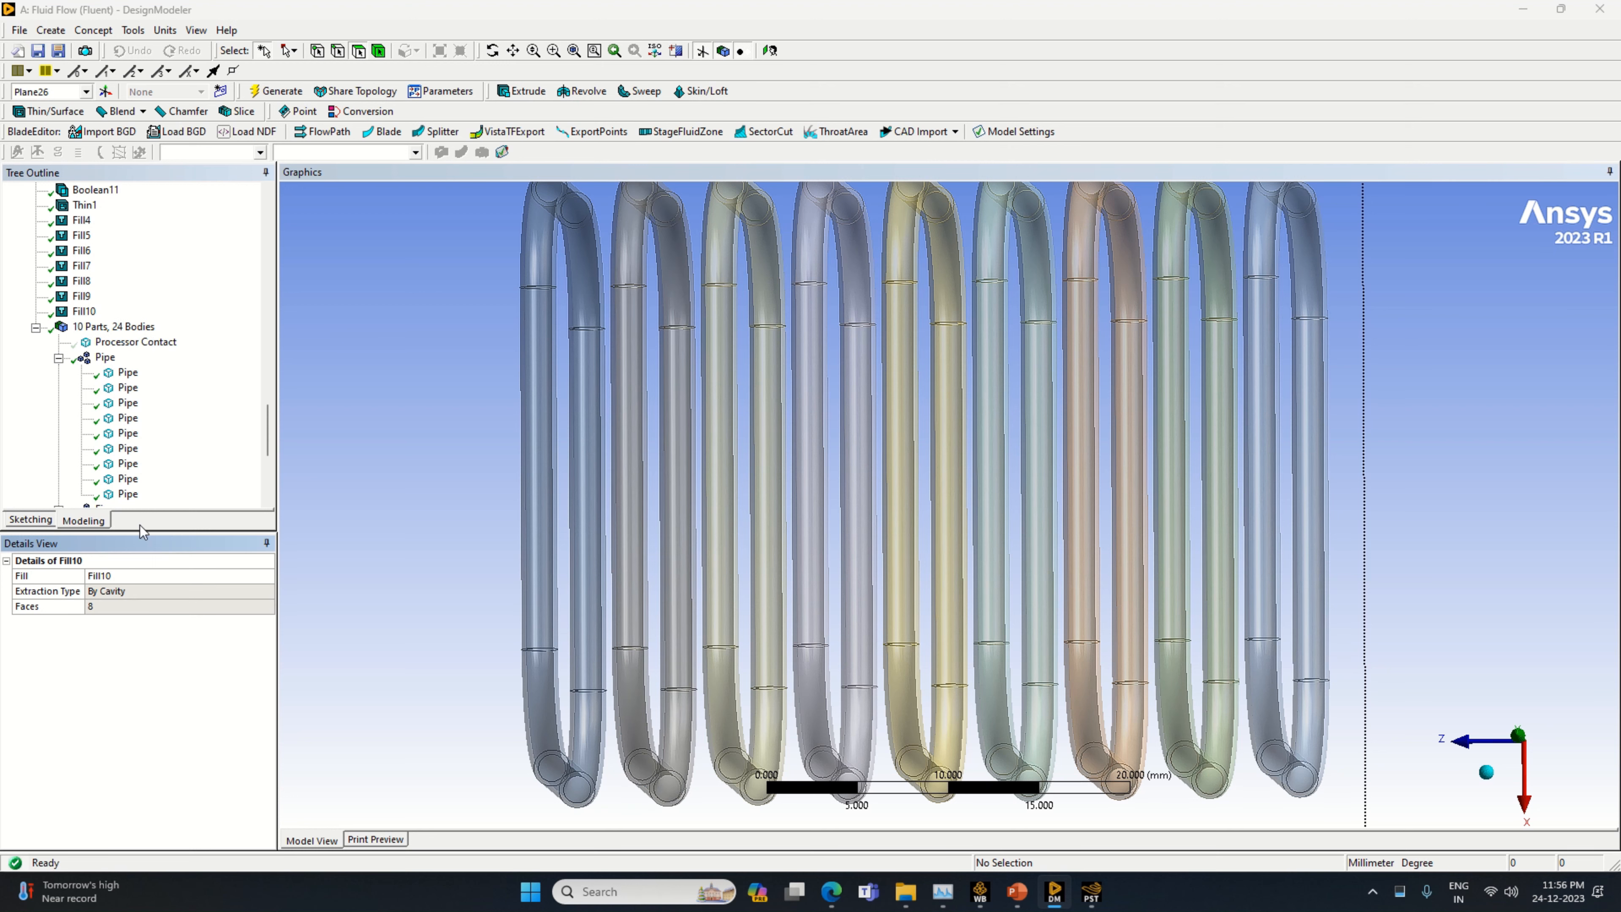
Start a cavity fill on the beige pipe, third from the +Z end, selecting the inner faces of its front upper bend and top run
left_click(84, 311)
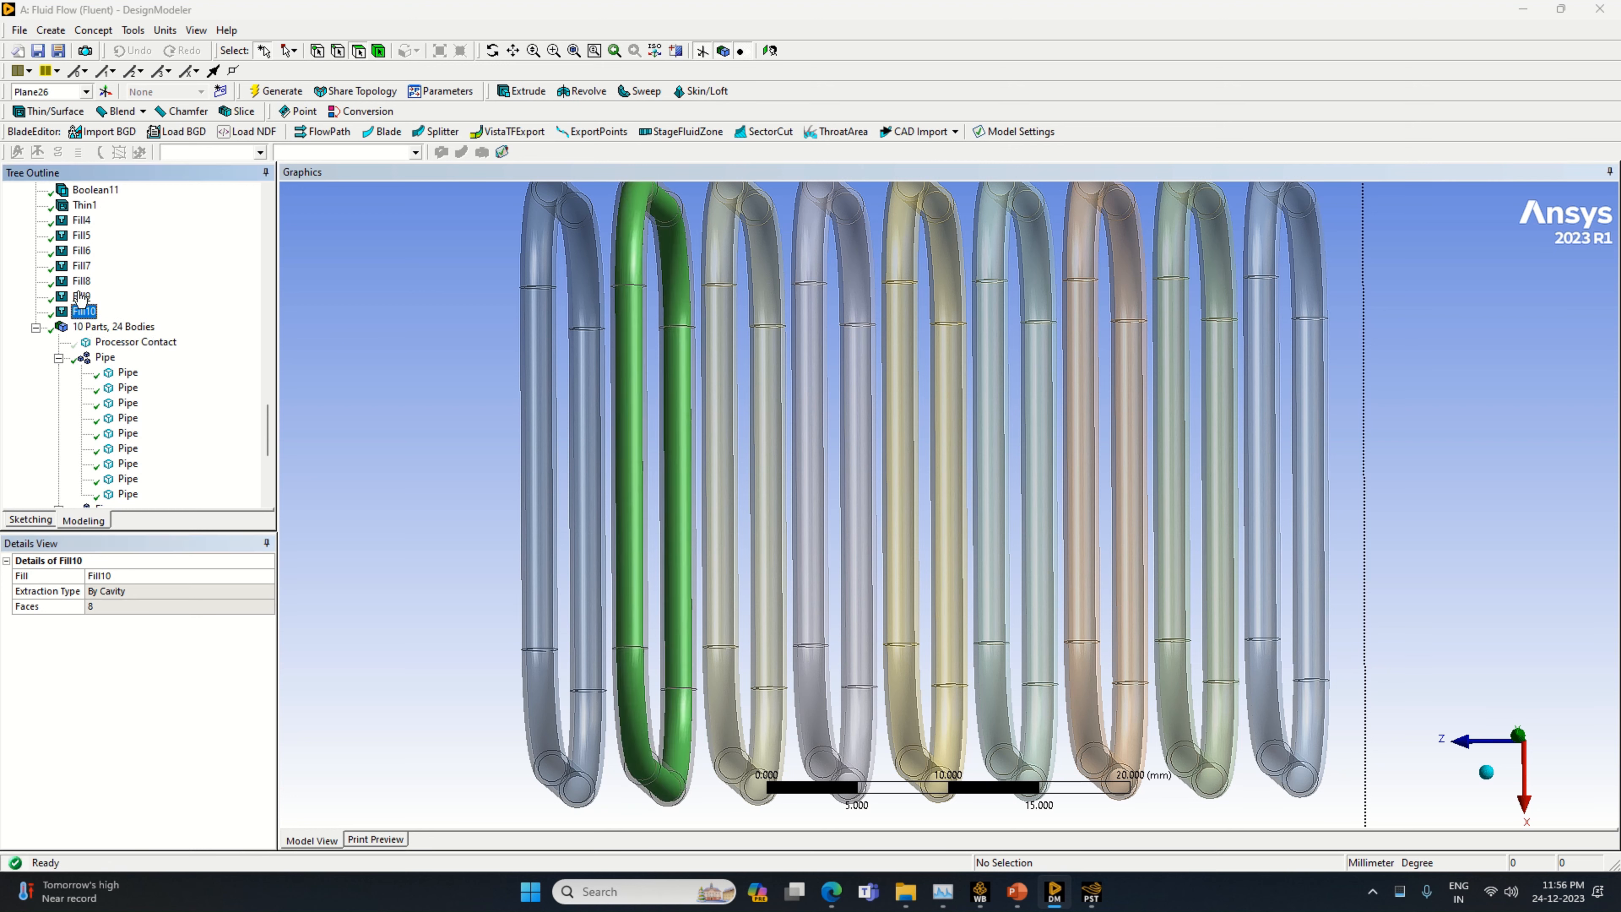
left_click(81, 295)
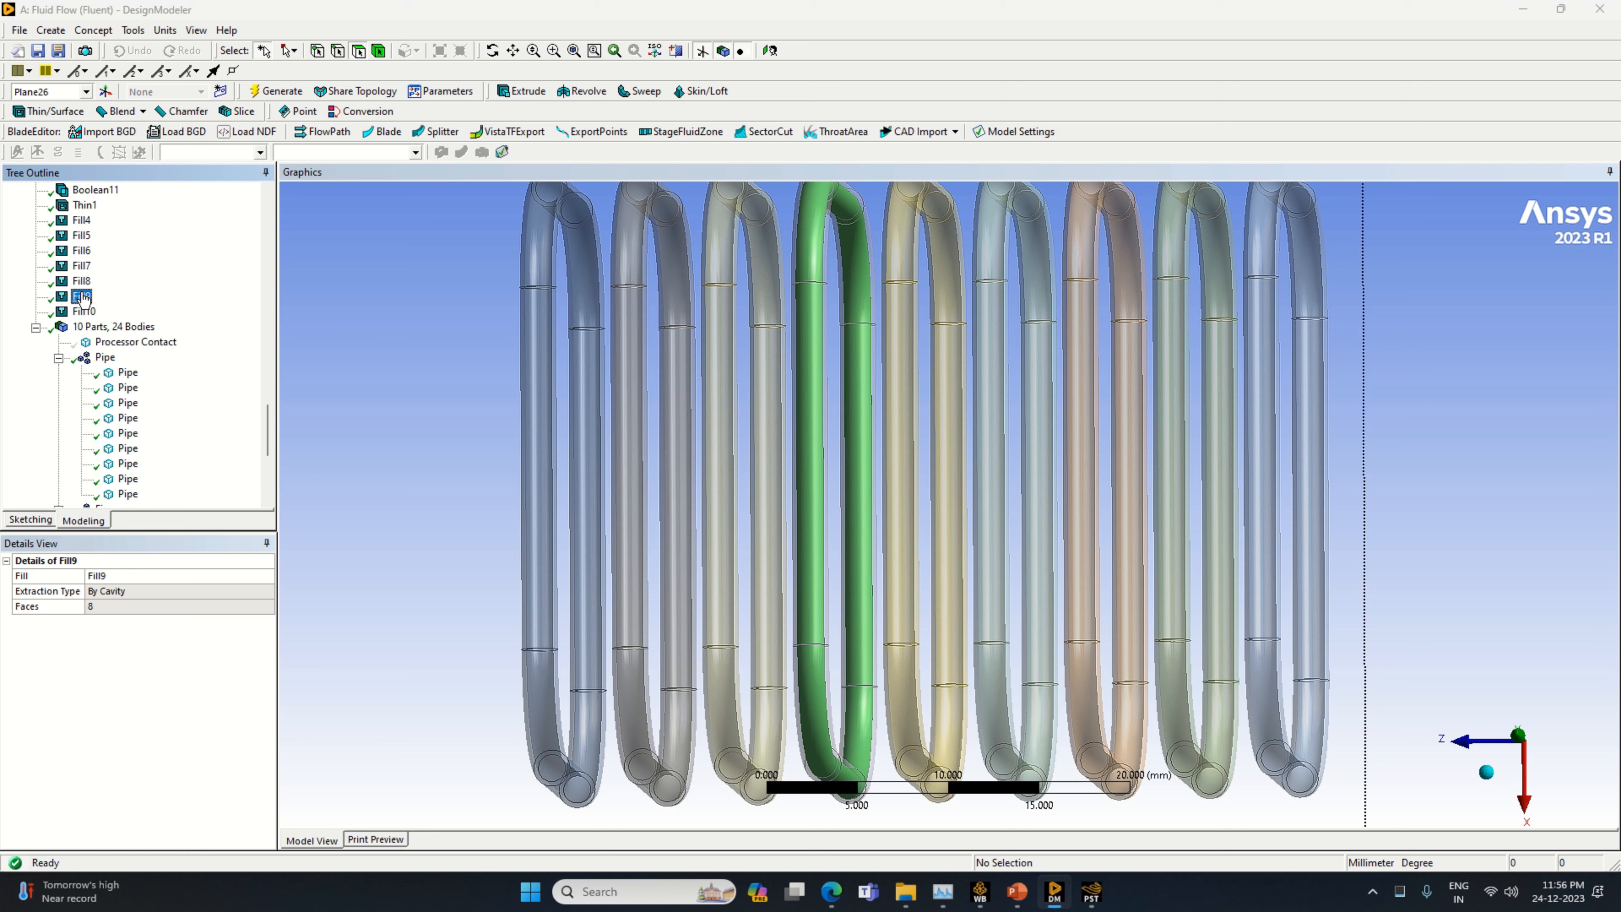
scroll(860, 650, "up", 1)
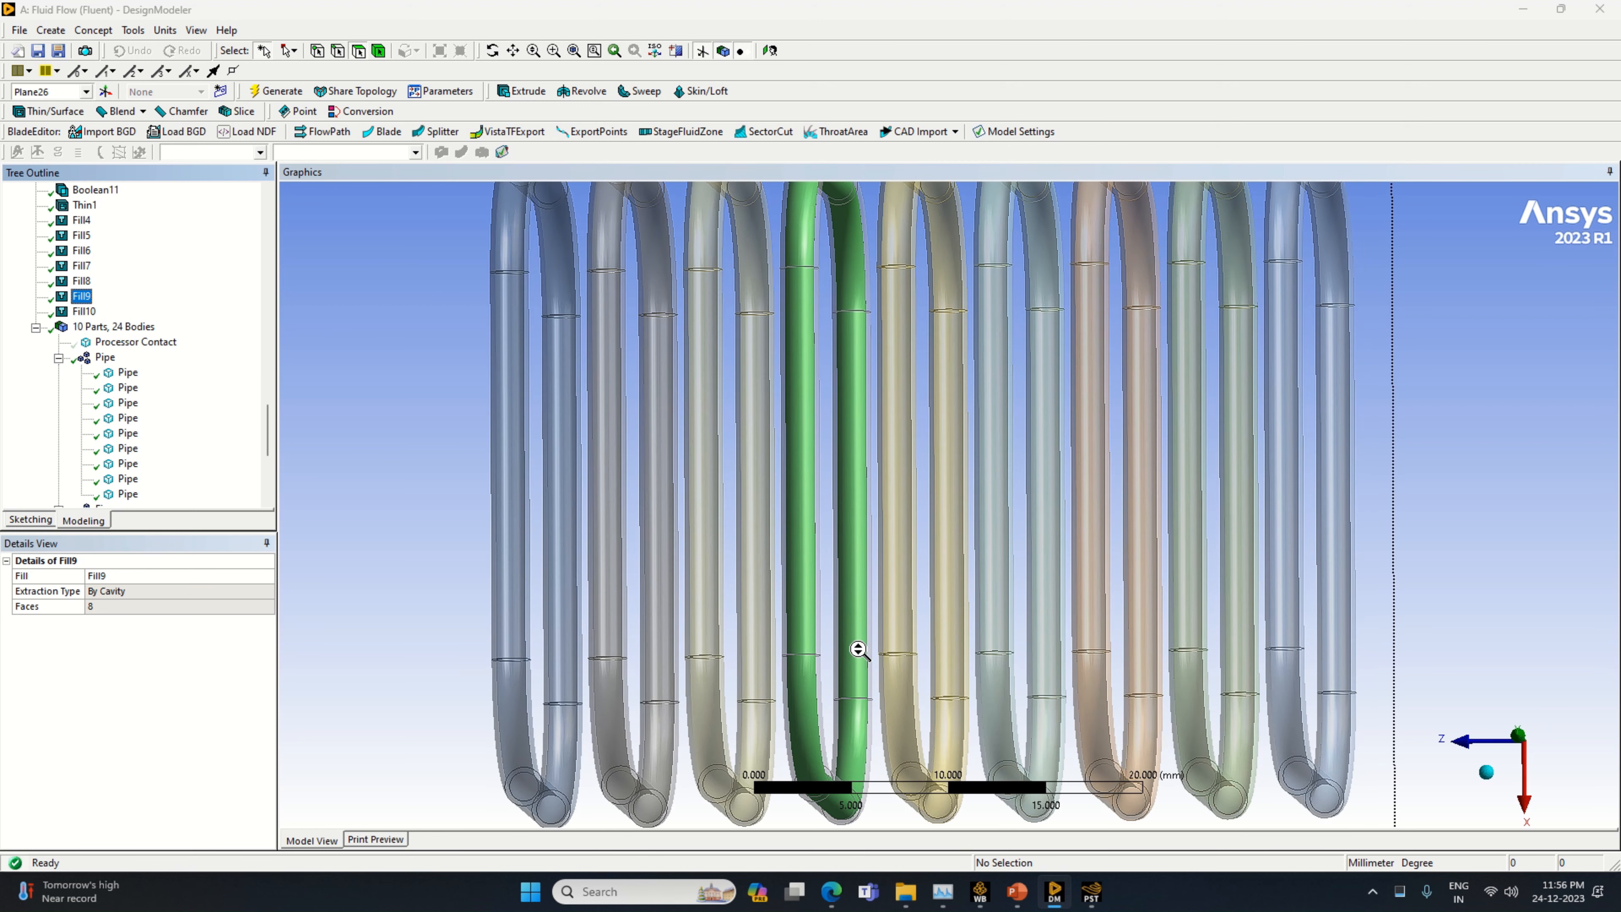
scroll(860, 650, "down", 2)
left_click(133, 30)
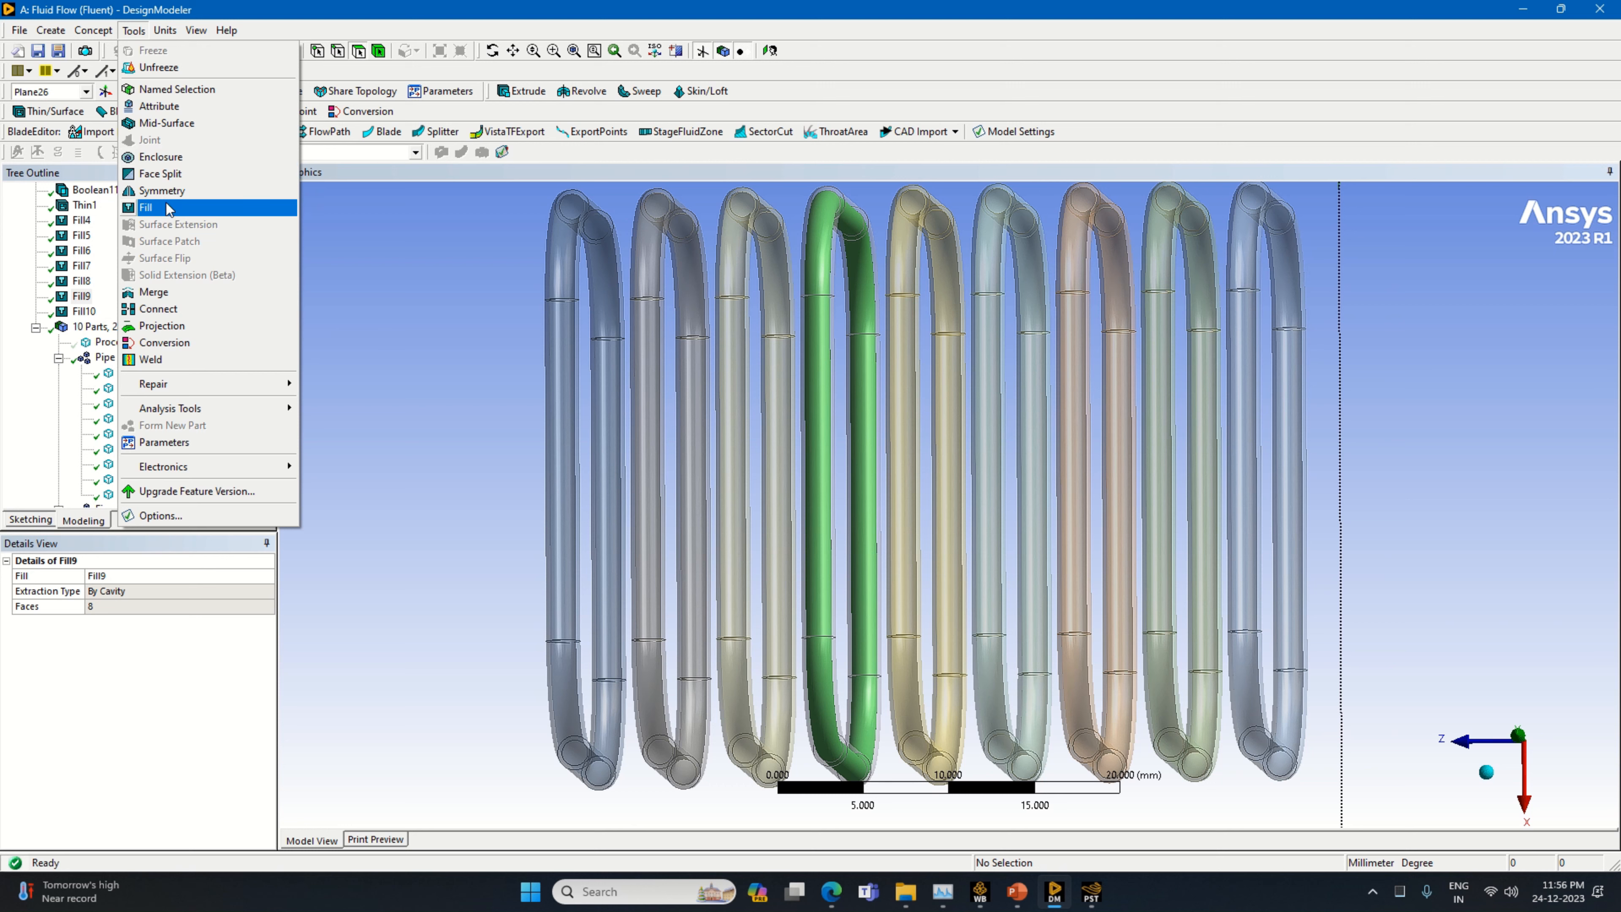
left_click(145, 207)
left_click(719, 695)
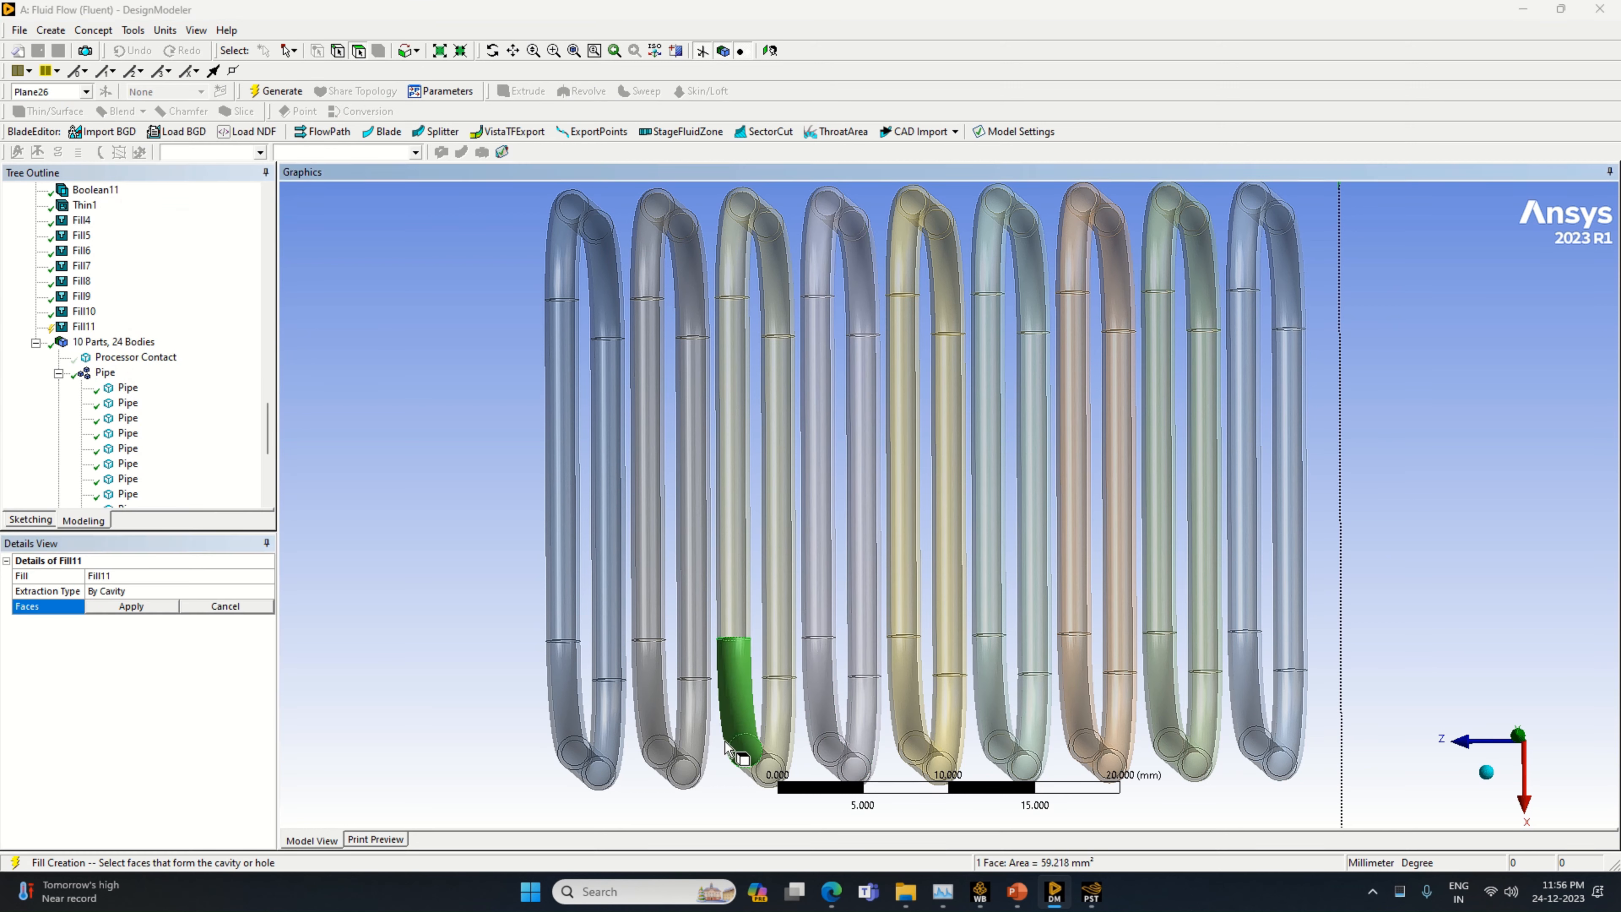
left_click(740, 635)
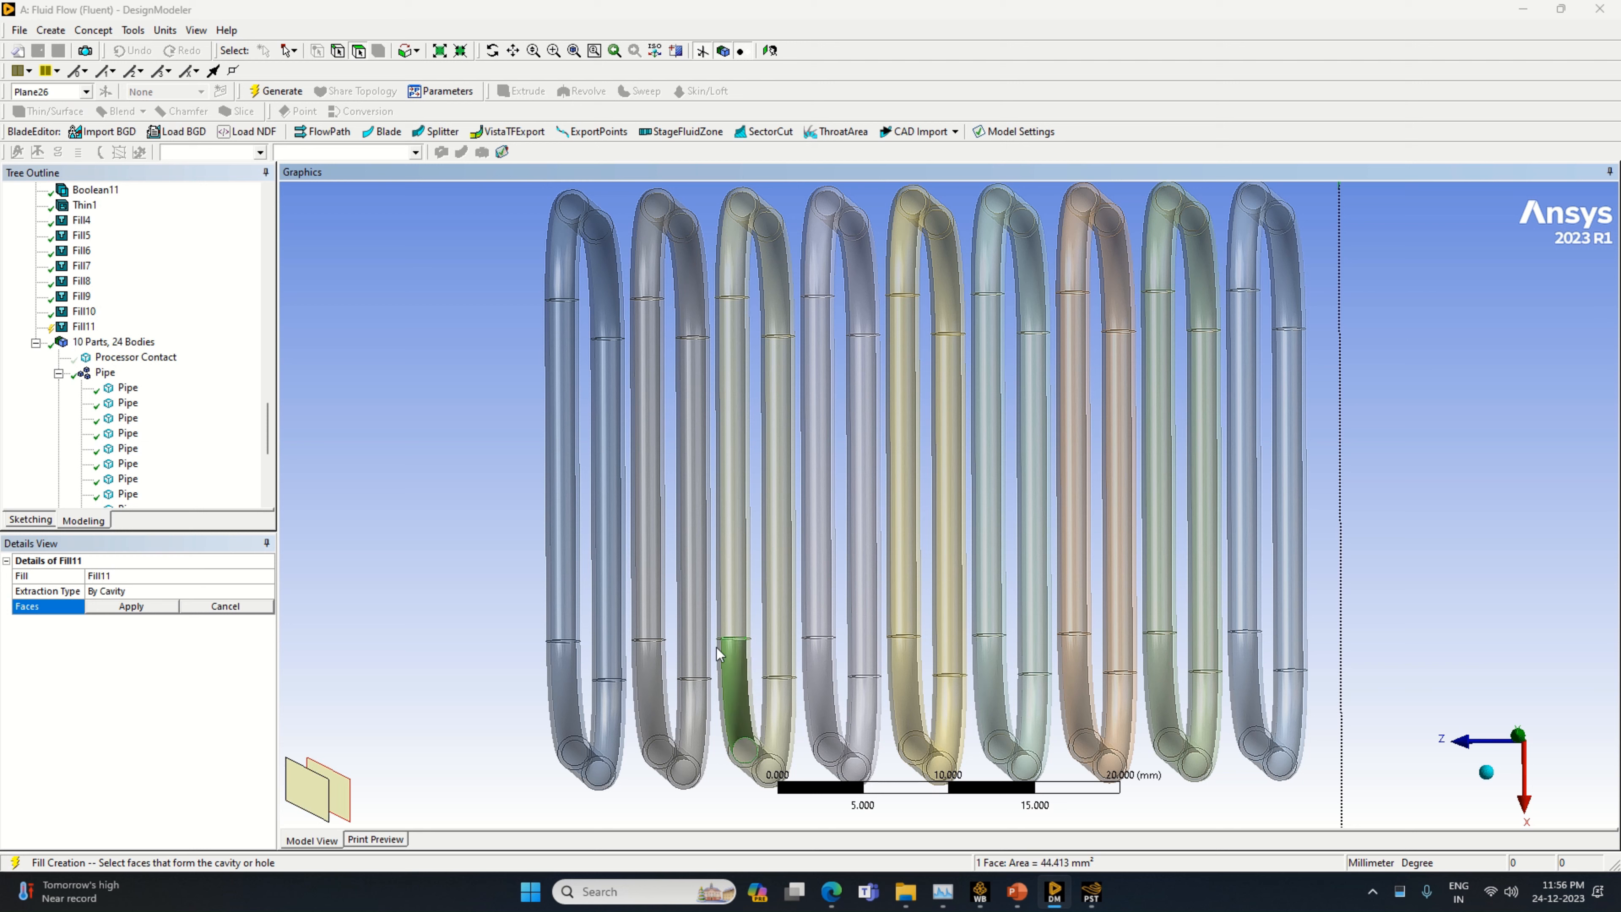
left_click(732, 614, "ctrl")
left_click(342, 793)
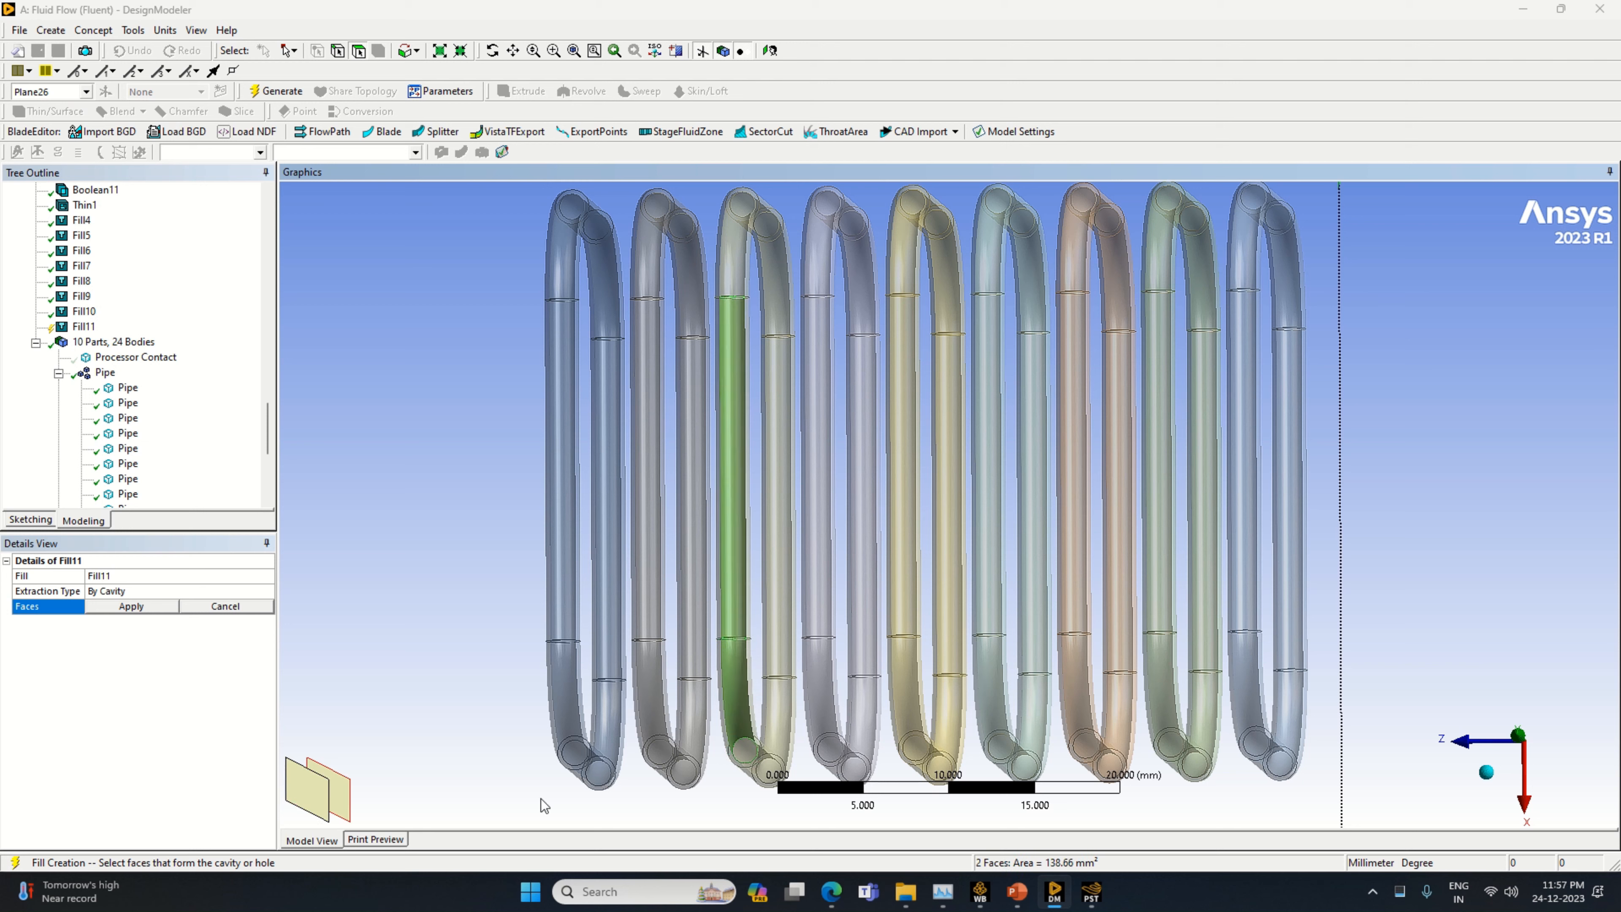
Add the inner face of the beige pipe's front lower bend to the cavity selection
left_click(755, 761, "ctrl")
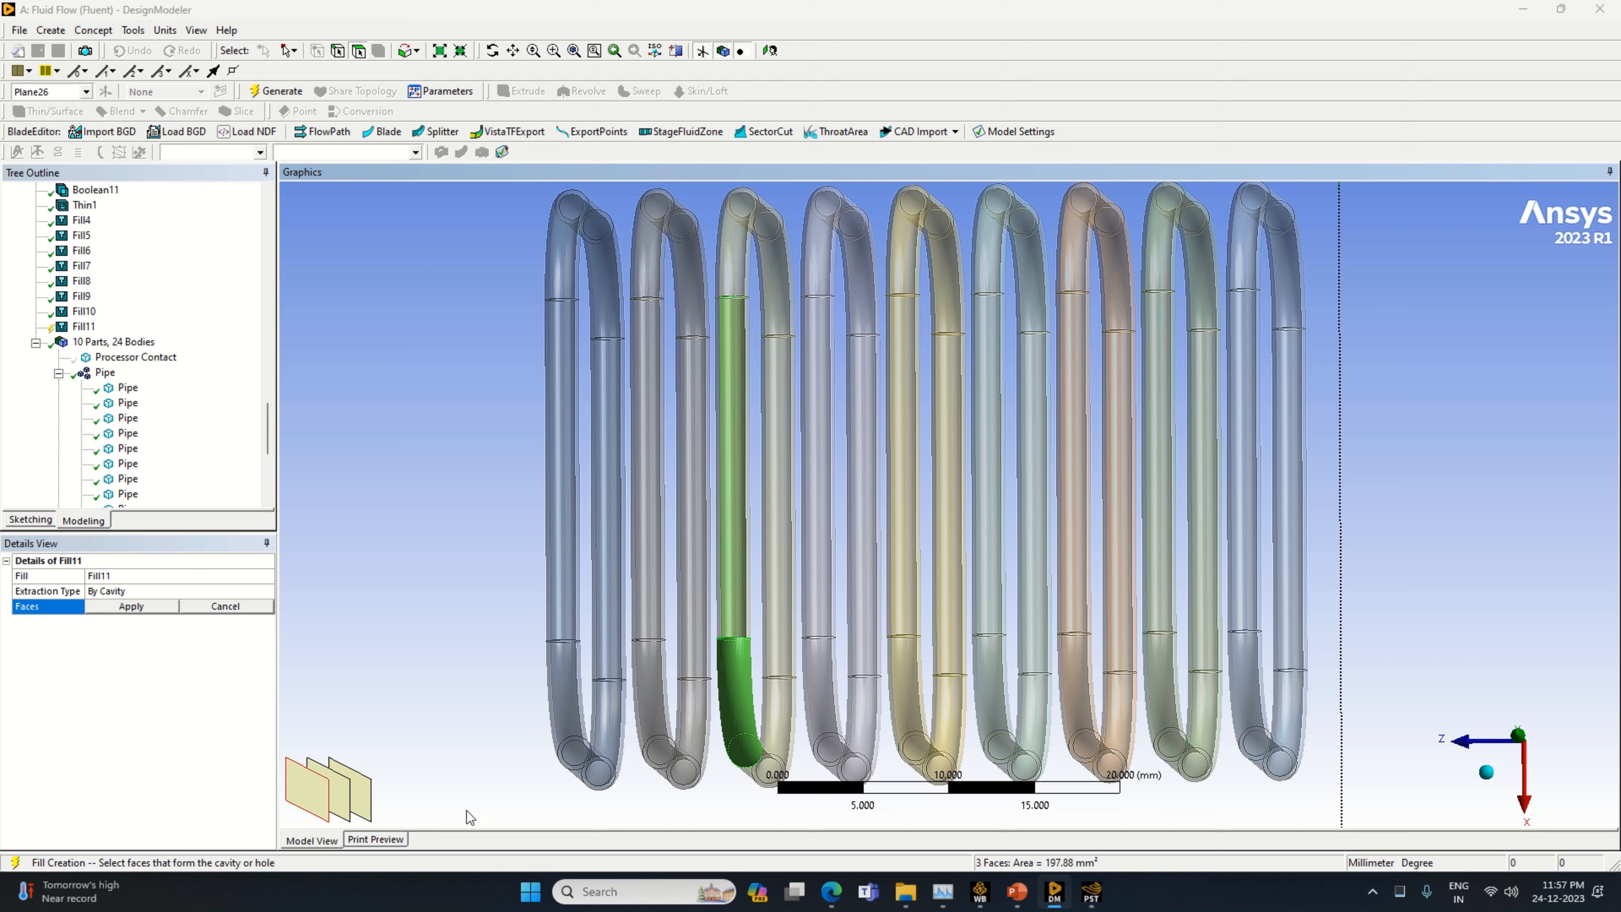
left_click(753, 731, "ctrl")
left_click(786, 738, "ctrl")
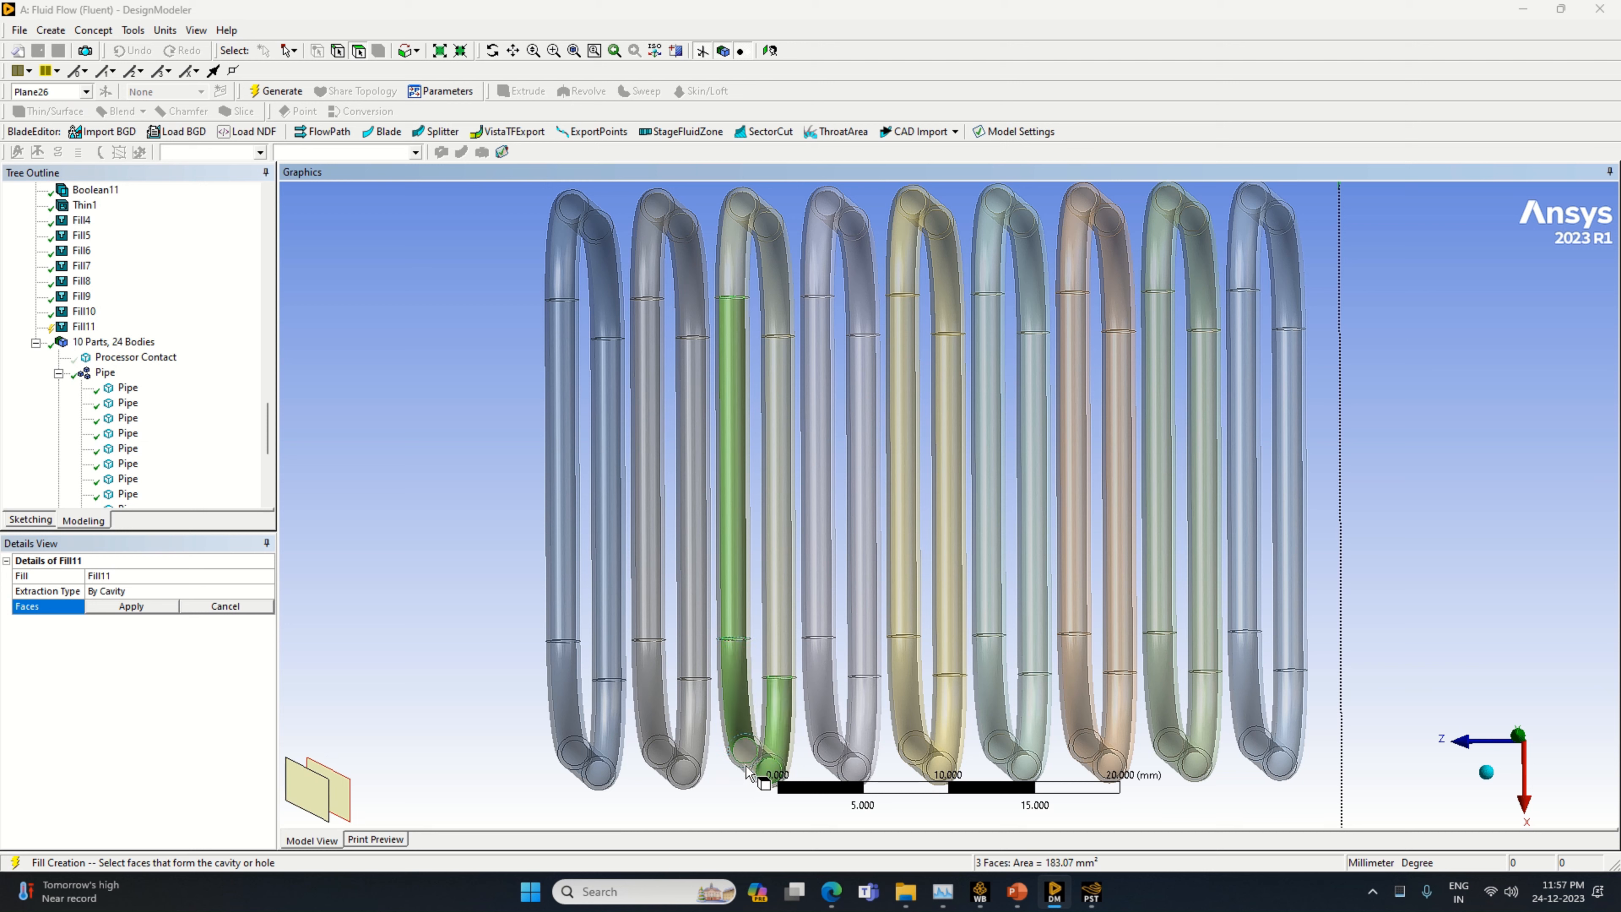
left_click(728, 778, "ctrl")
left_click(758, 753, "ctrl")
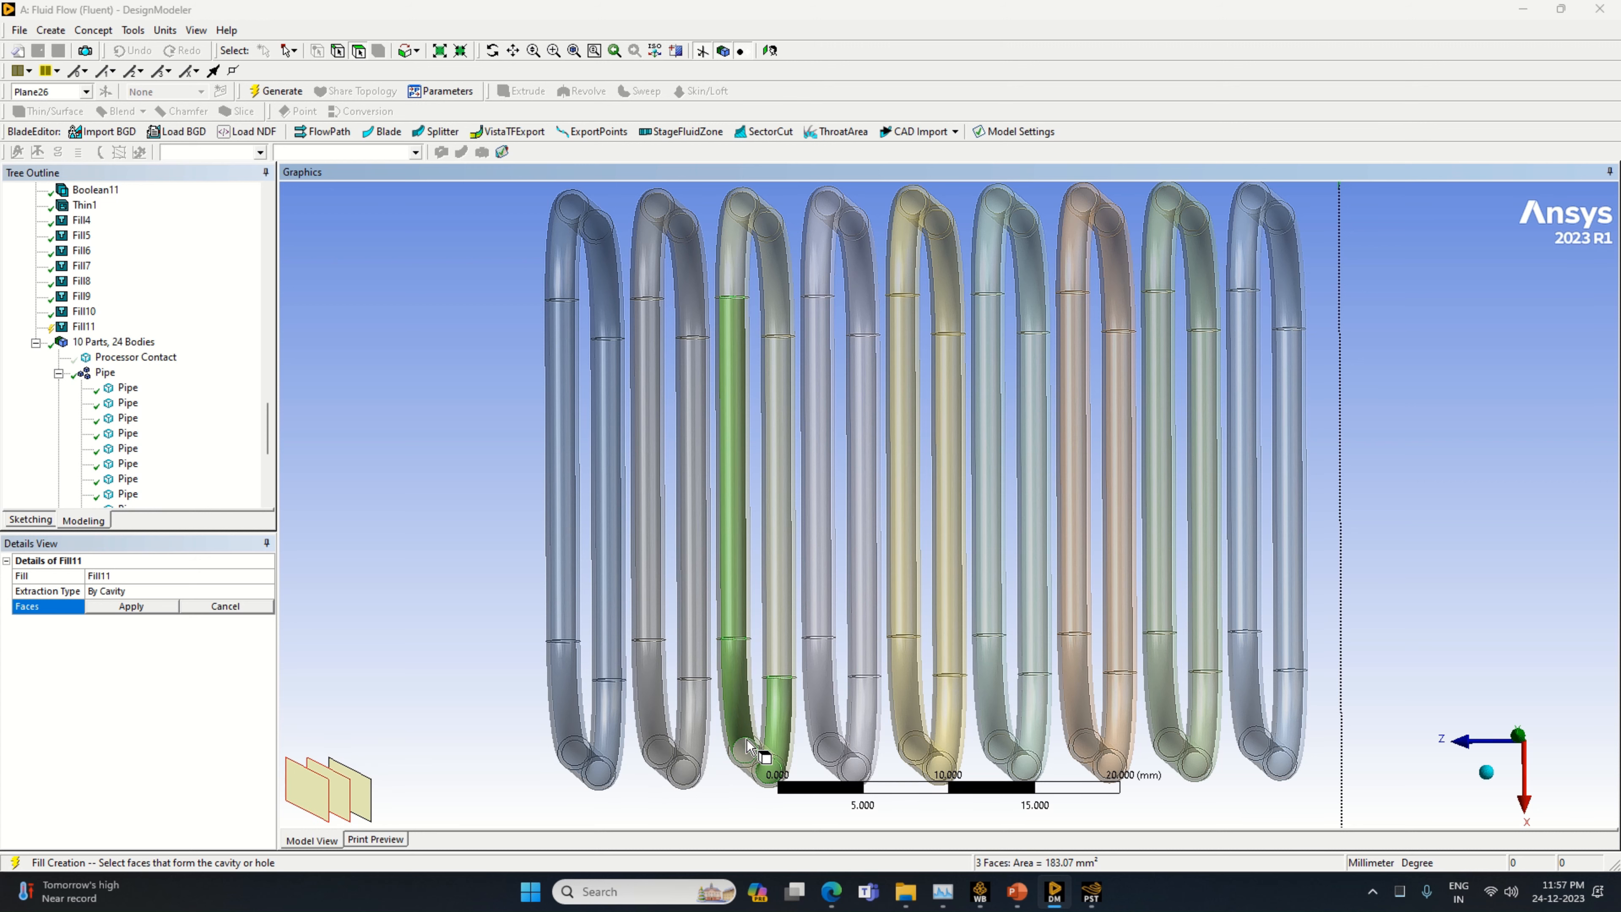
Add the inner faces of the beige pipe's bottom run and rear lower bend to the cavity selection
middle_click_drag(739, 808, 738, 782)
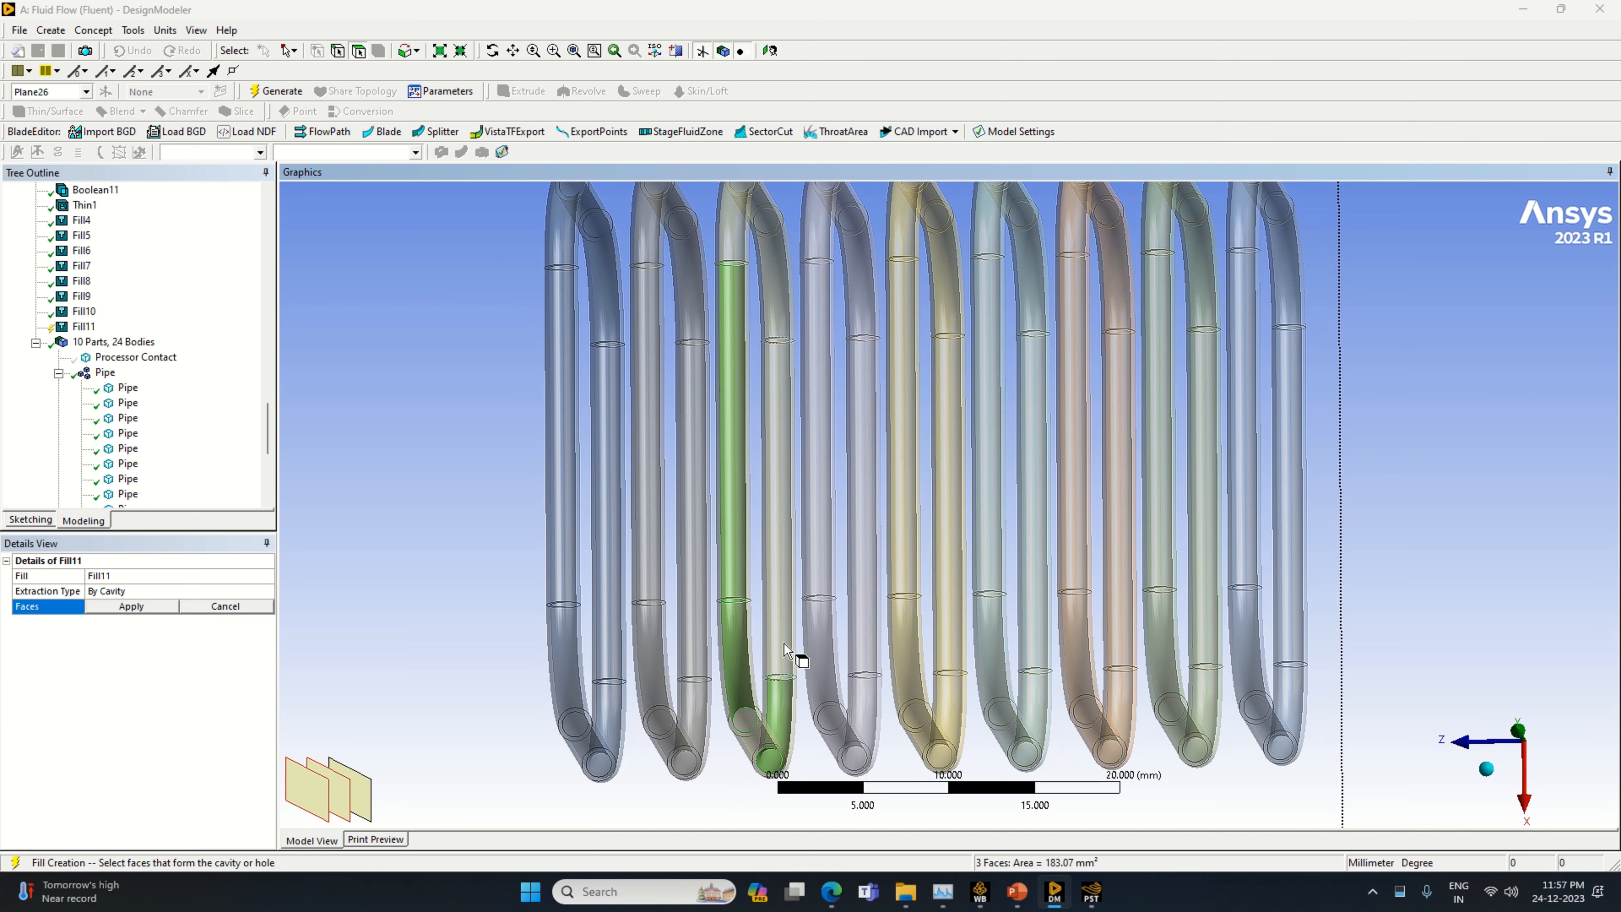
left_click(795, 658, "ctrl")
left_click(338, 808, "ctrl")
left_click(313, 798, "ctrl")
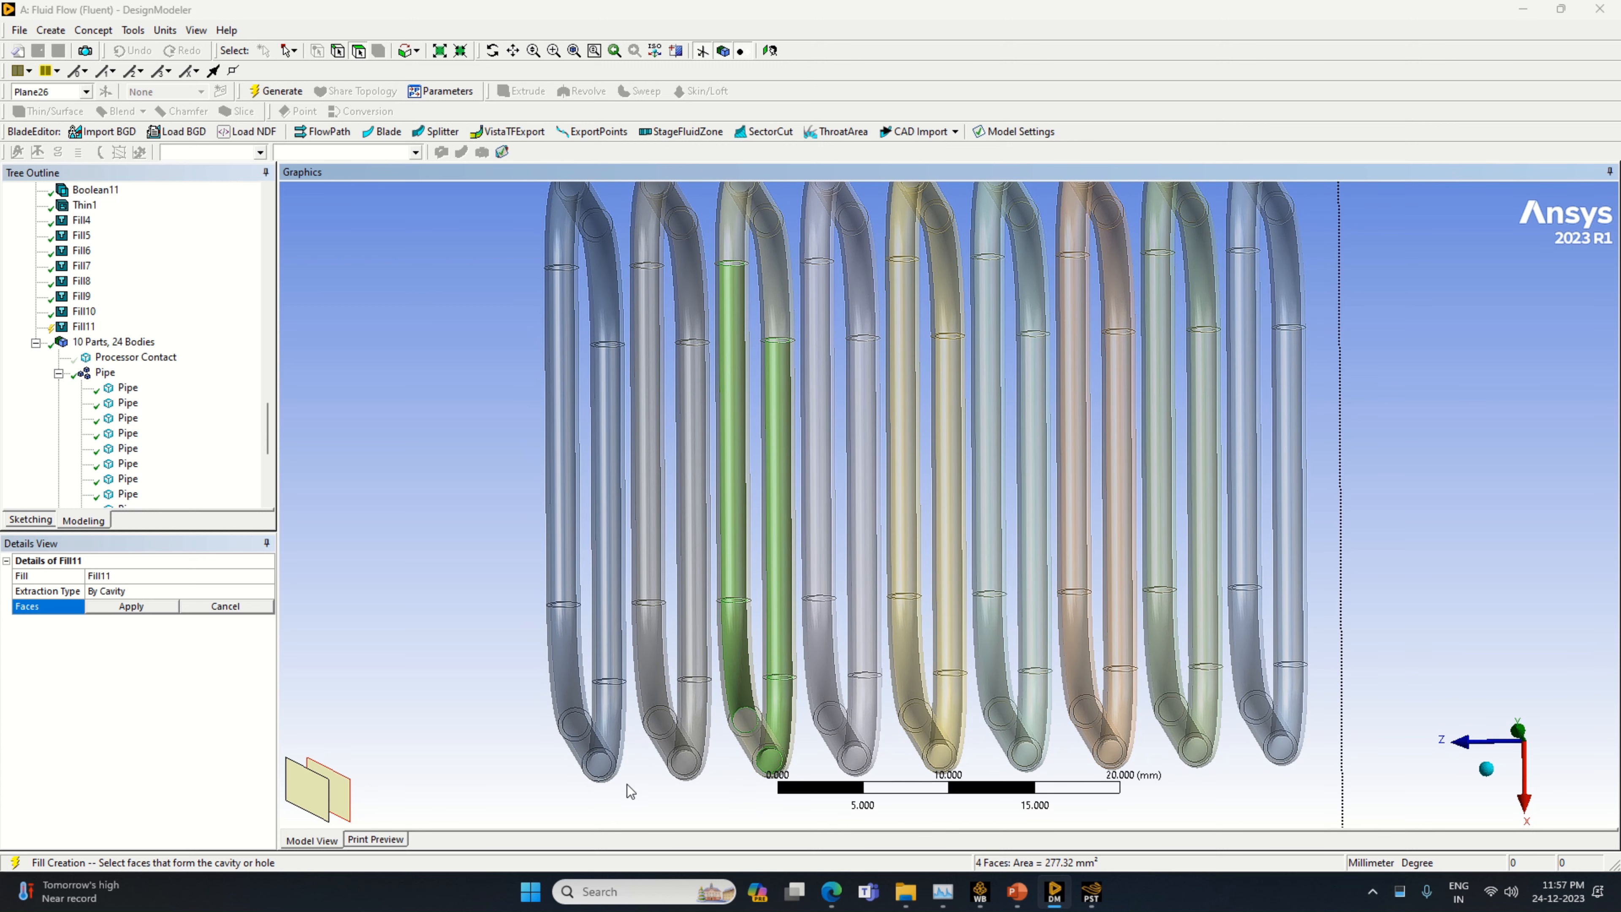
scroll(631, 773, "down", 2)
left_click(792, 332, "ctrl")
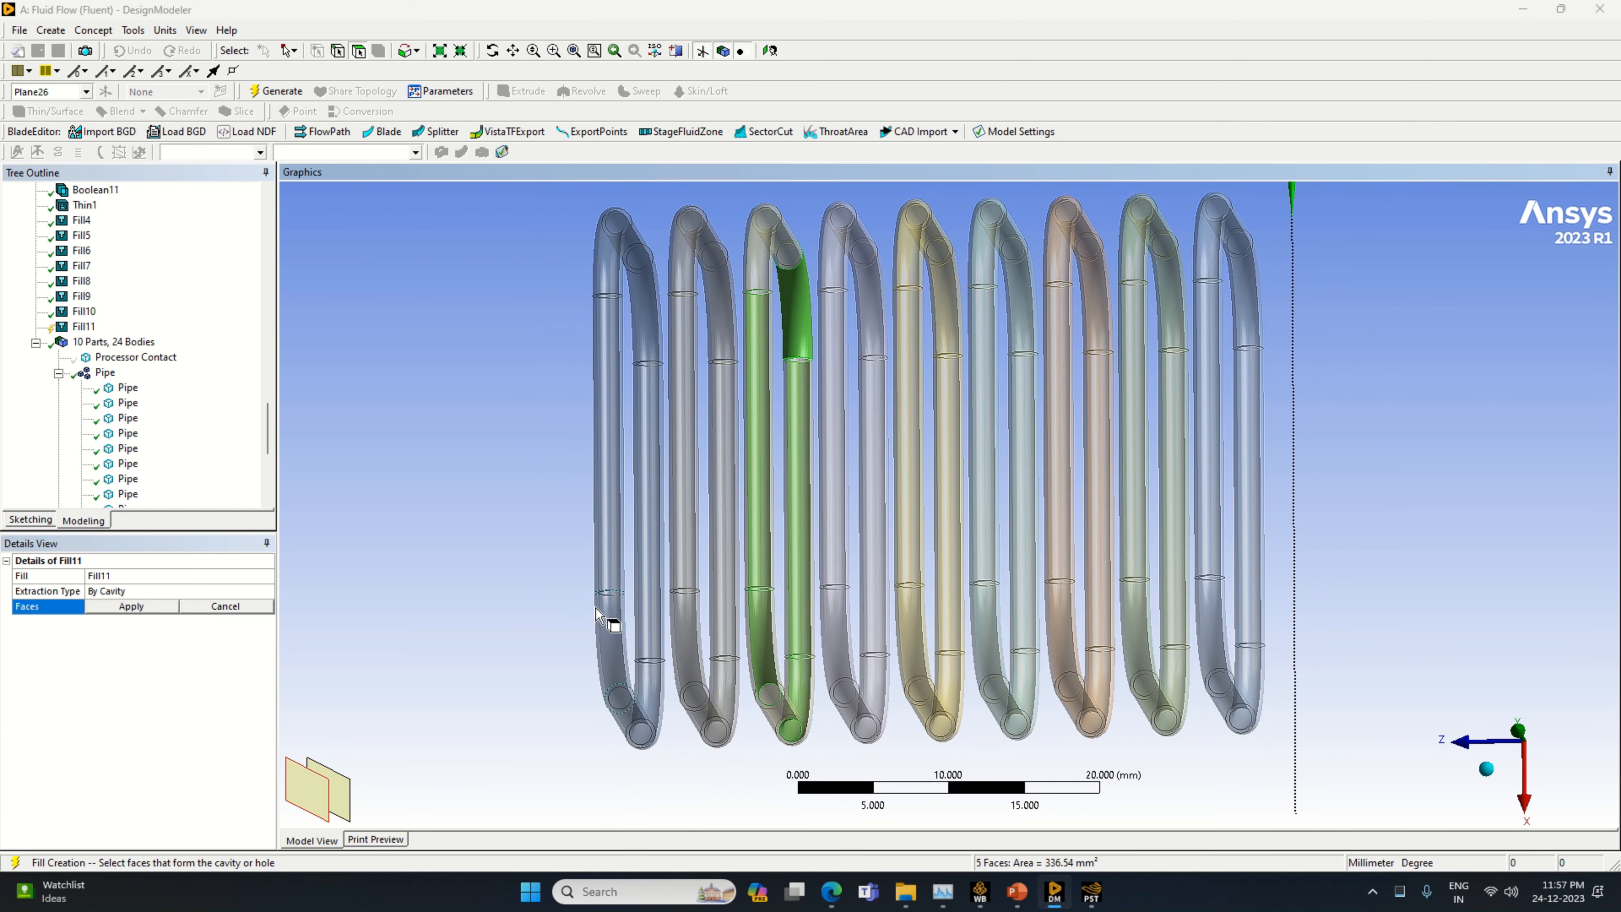
left_click(349, 806, "ctrl")
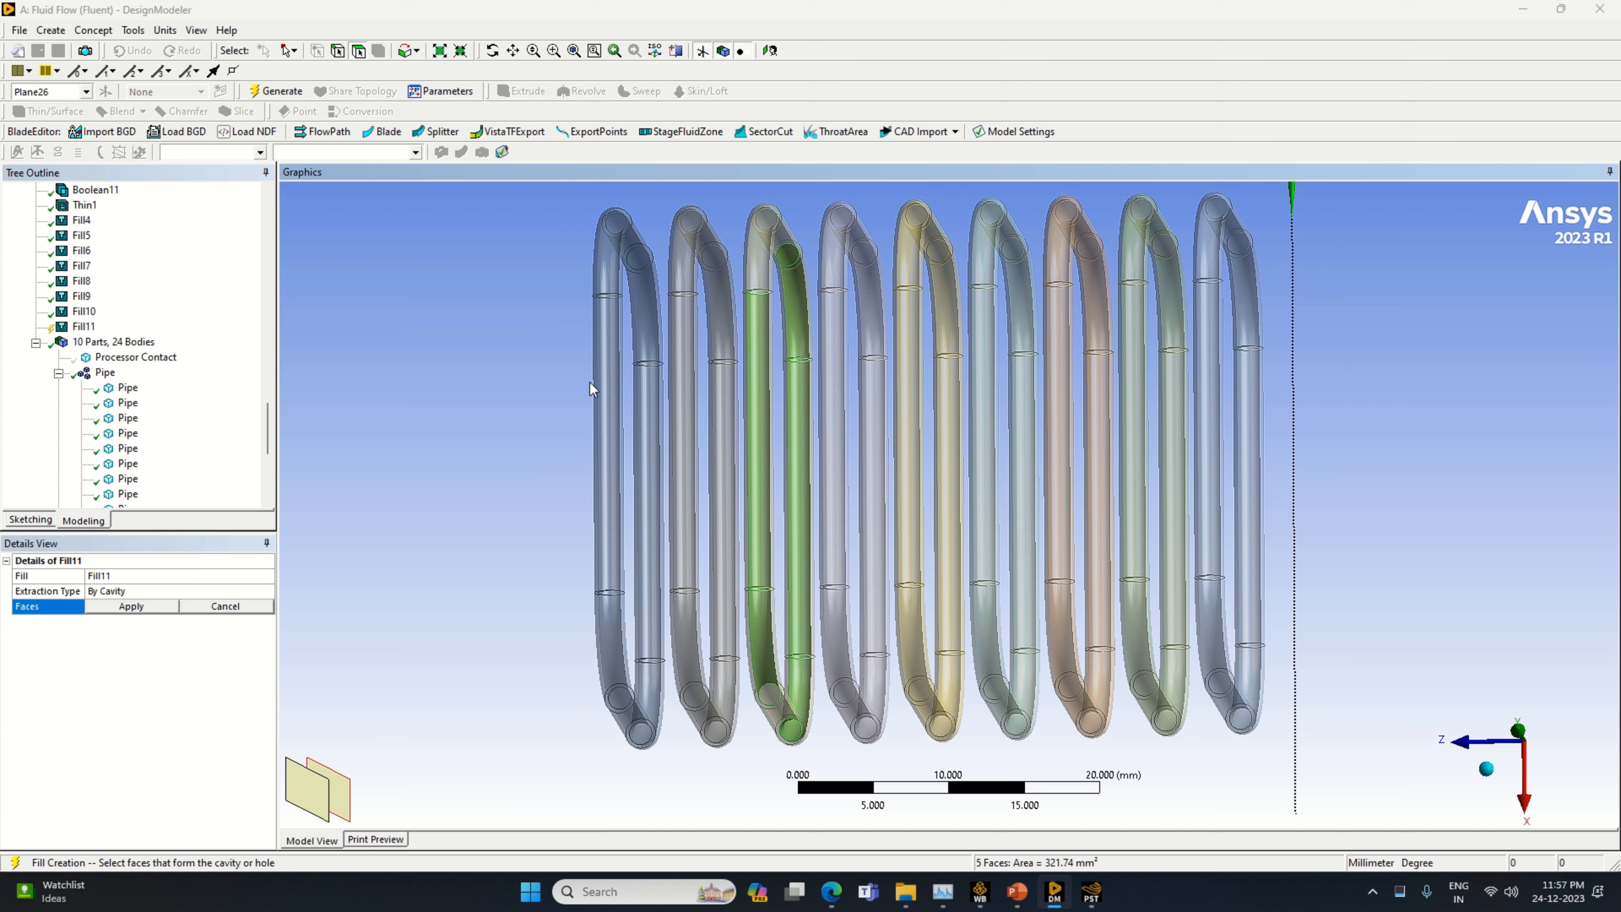
Add the inner faces of the remaining bend and the straight run at the beige pipe's -X end to the cavity selection
left_click(763, 262, "ctrl")
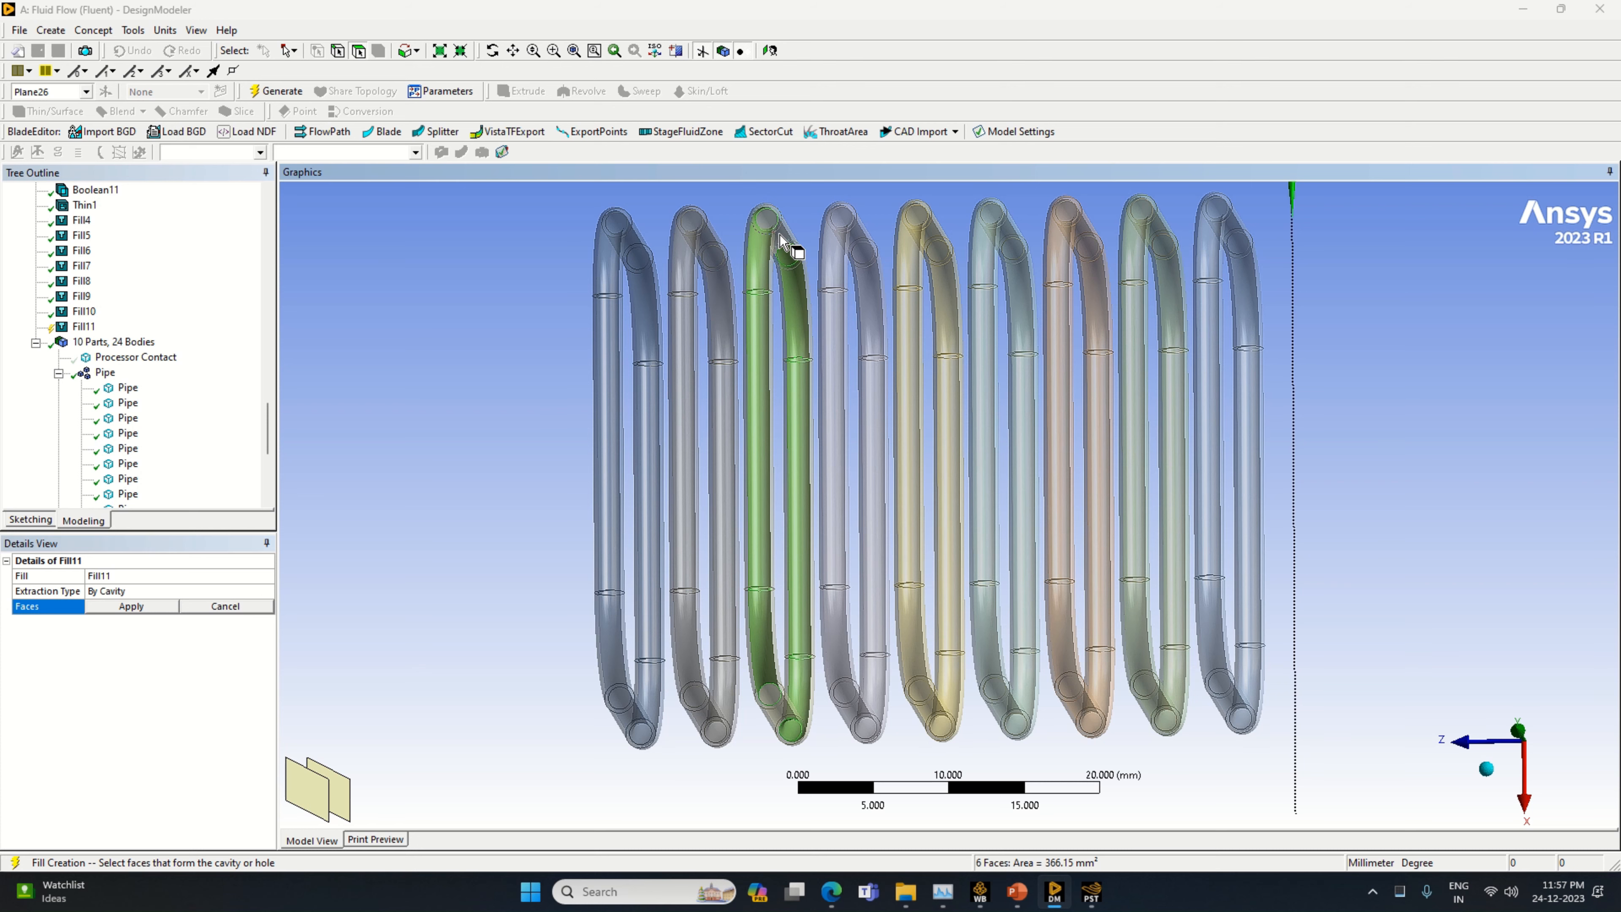
left_click(787, 254, "ctrl")
left_click(338, 795, "ctrl")
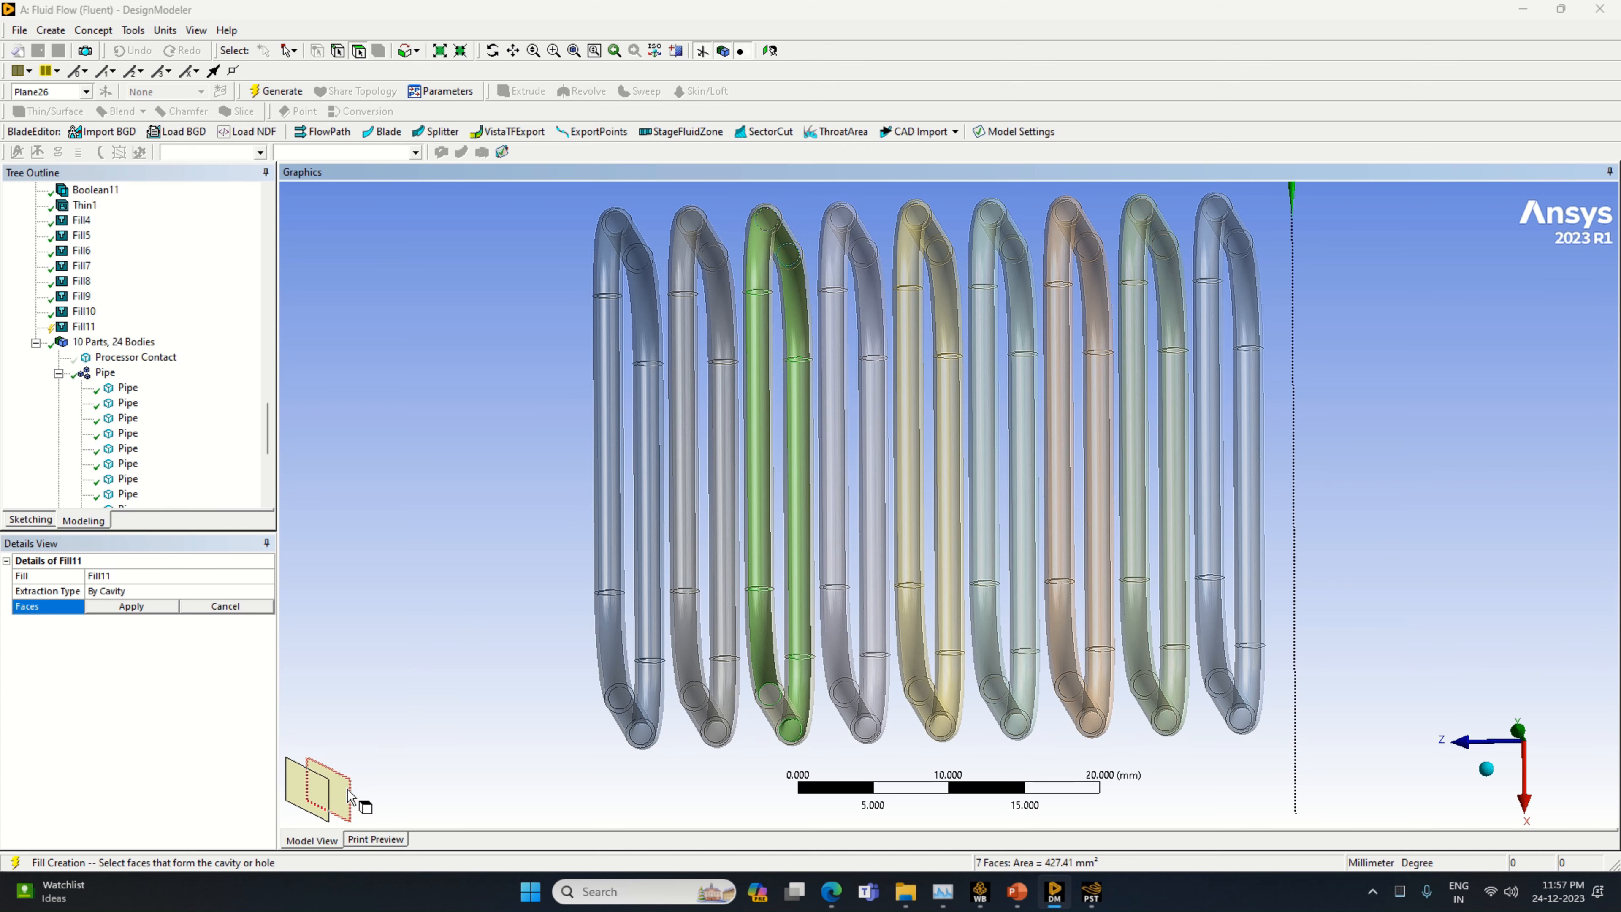
Add the inner face of the straight run at the beige pipe's +X end, apply the eight cavity faces and generate the fill
middle_click_drag(745, 783, 735, 782)
left_click(777, 736, "ctrl")
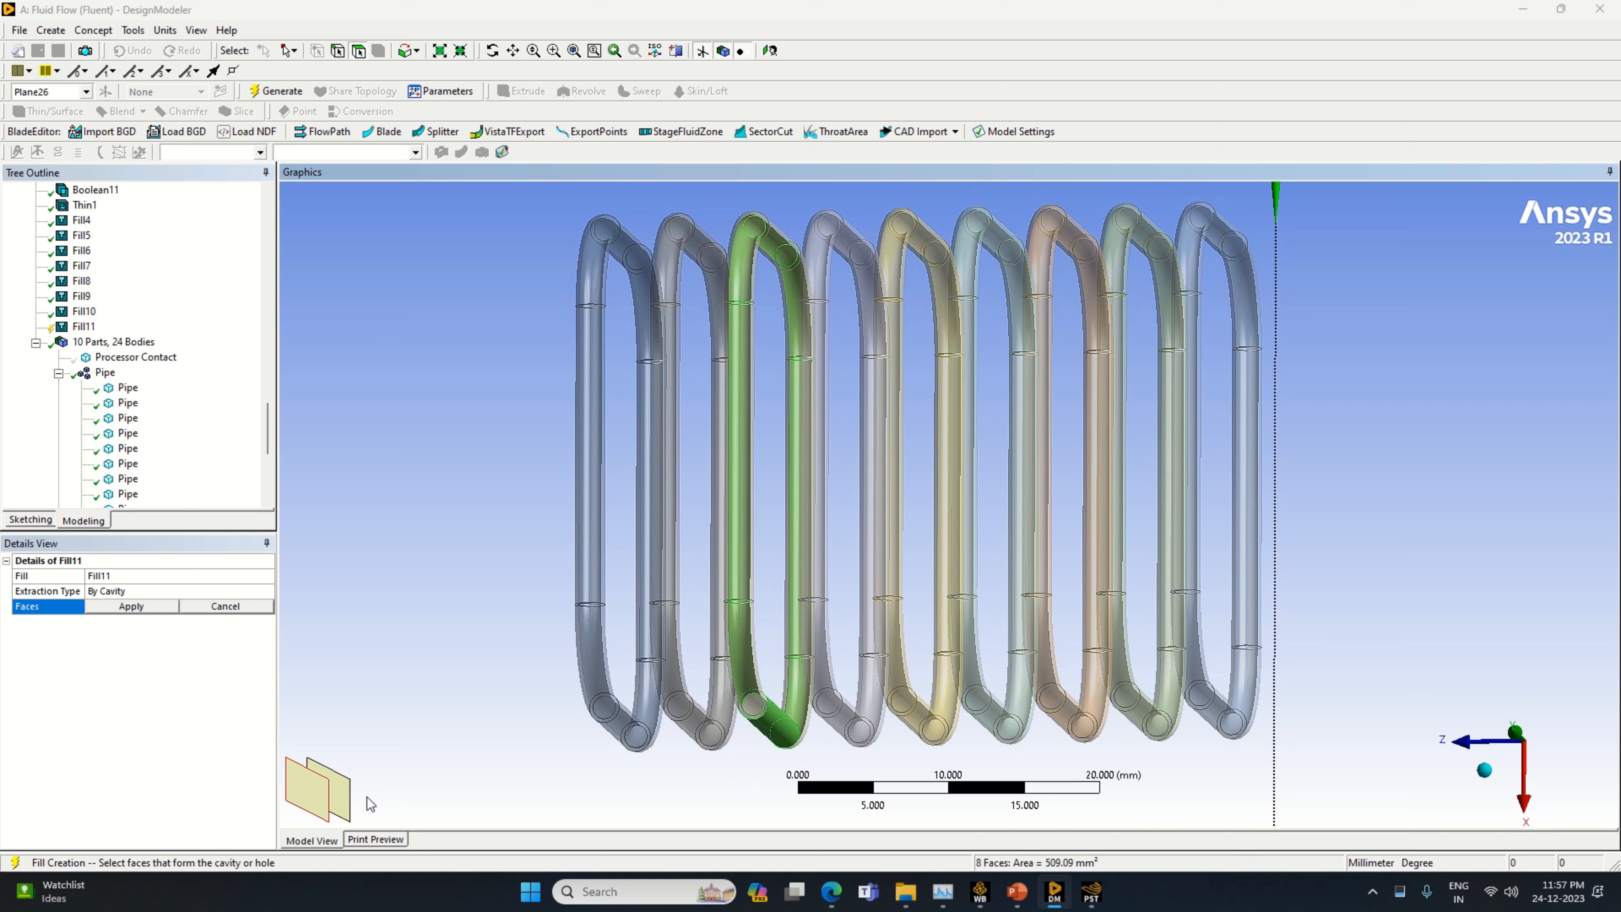
left_click(313, 803, "ctrl")
left_click(313, 803, "ctrl")
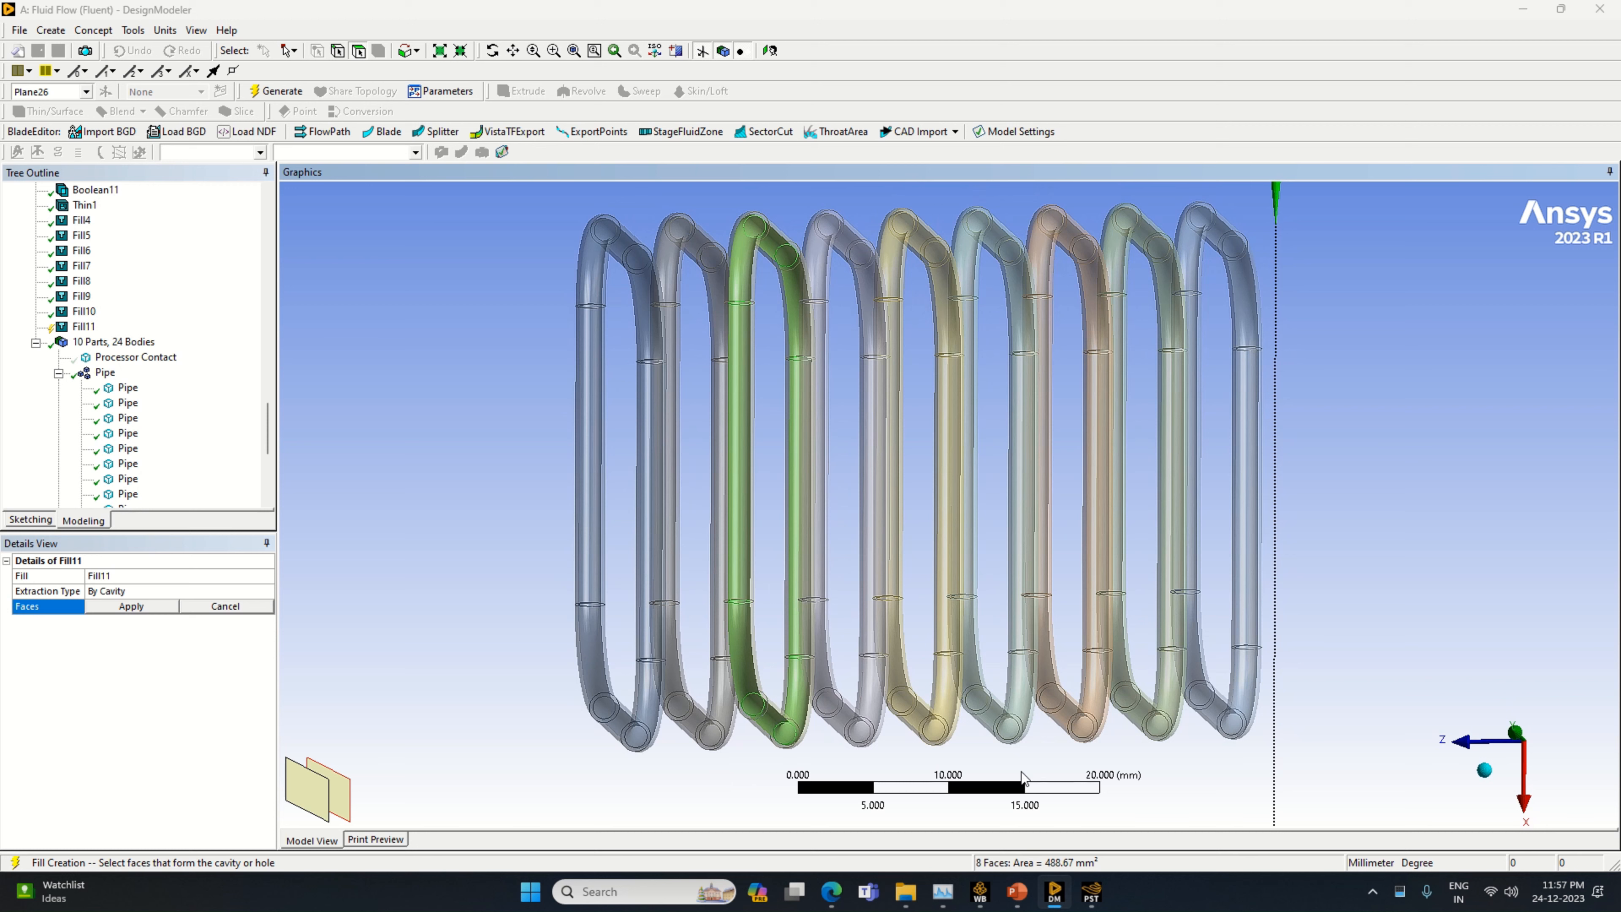
left_click(131, 606)
right_click(145, 663)
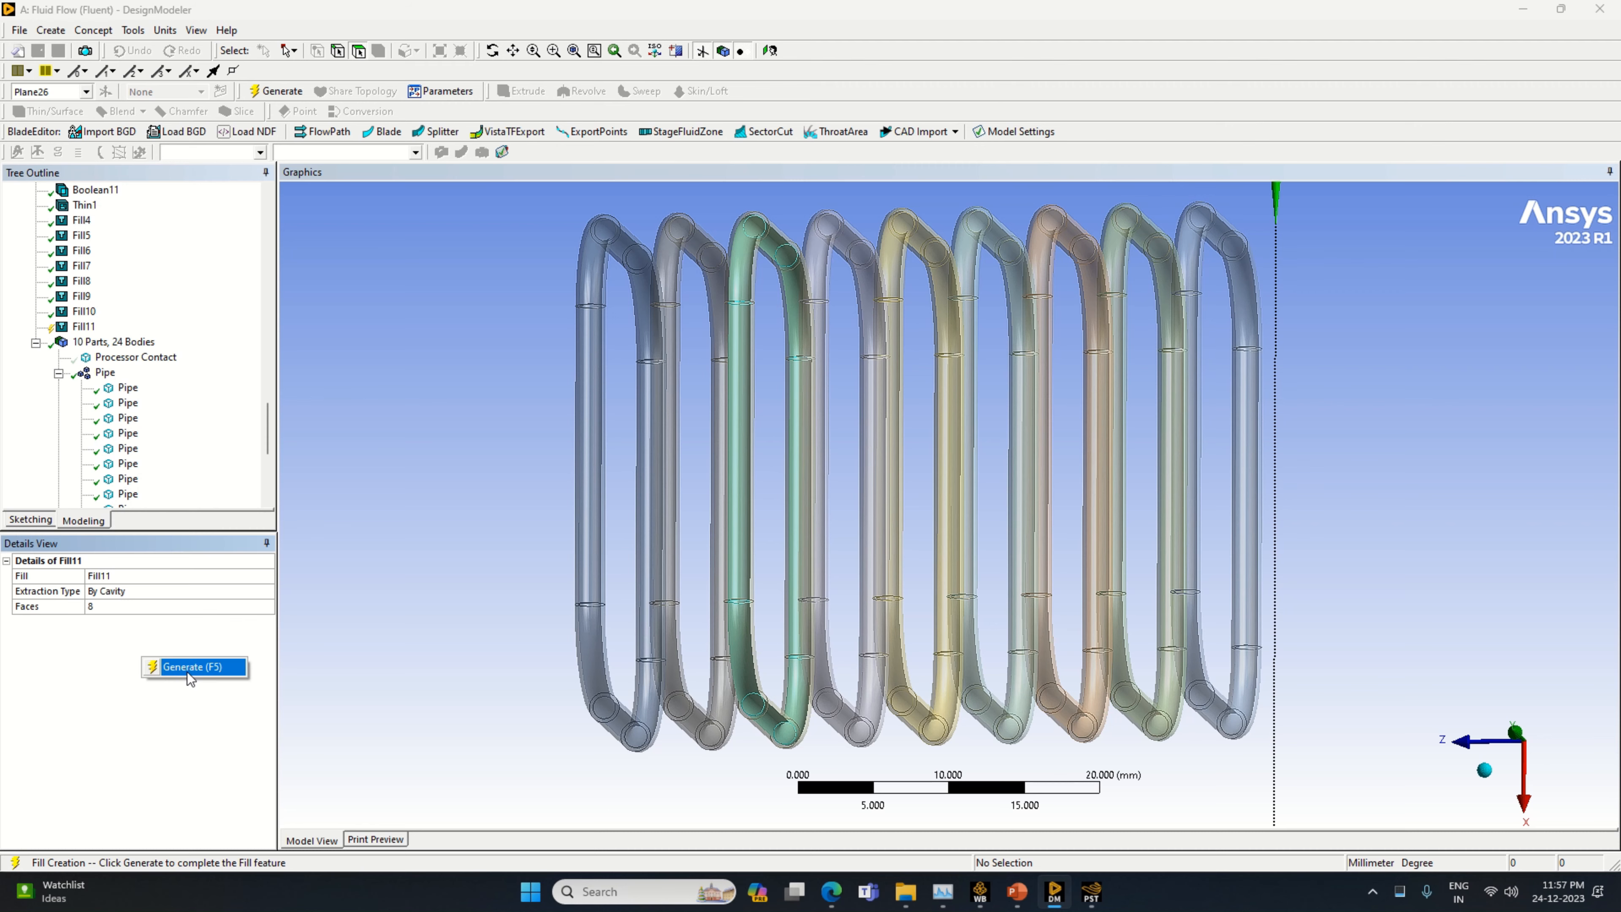
left_click(192, 667)
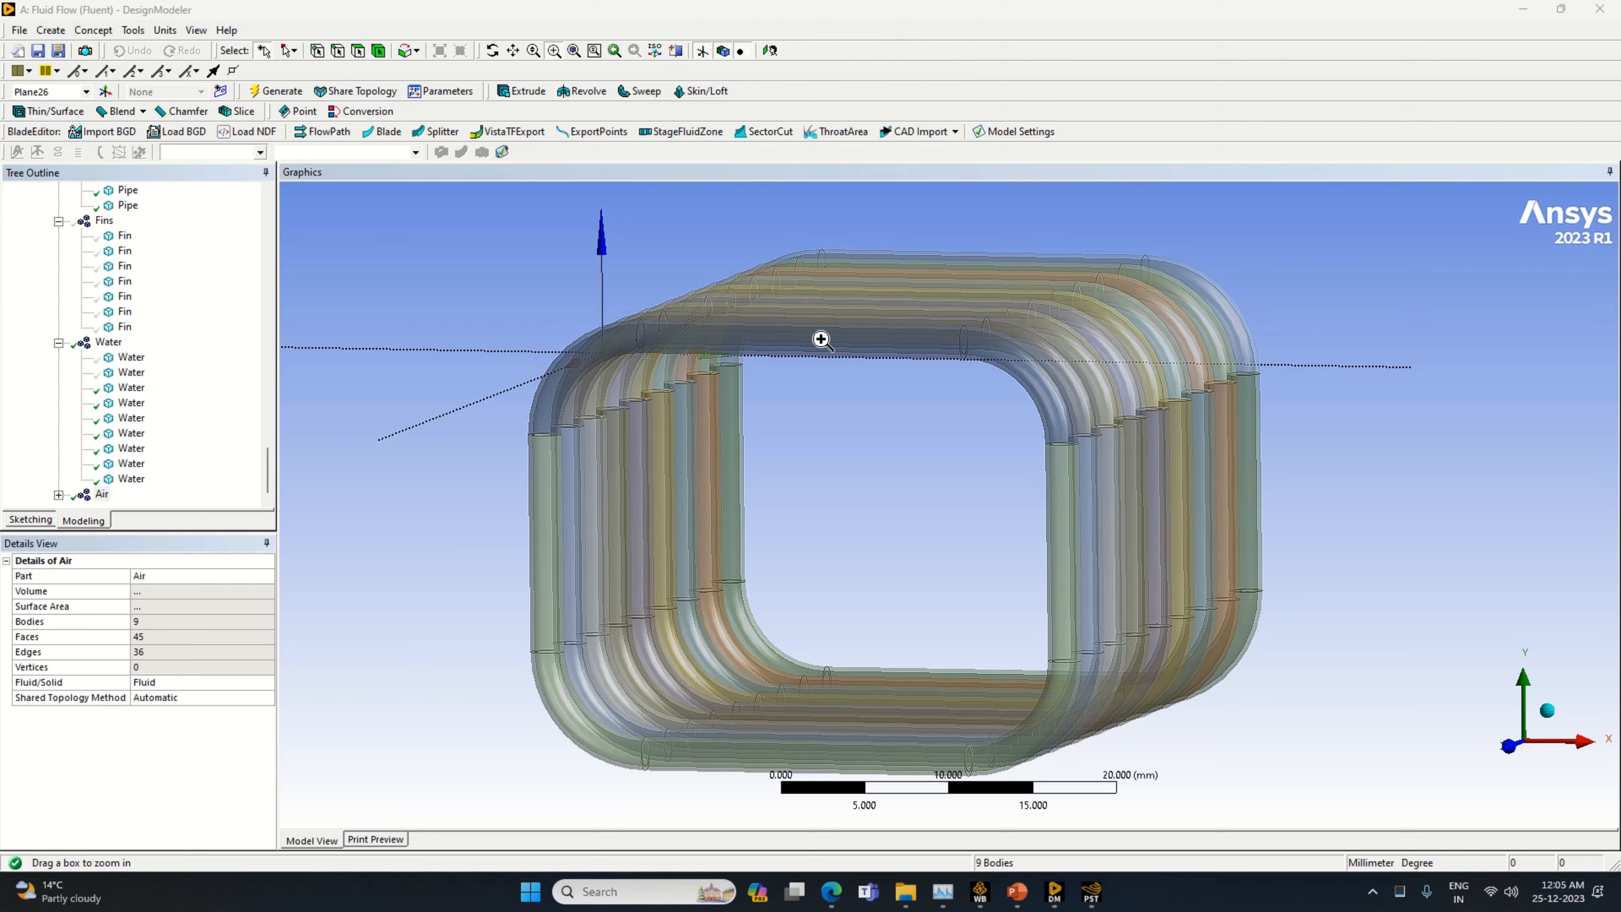
Inspect the settings of the Slice15 feature that cuts the bodies at Plane26
scroll(109, 376, "up", 1)
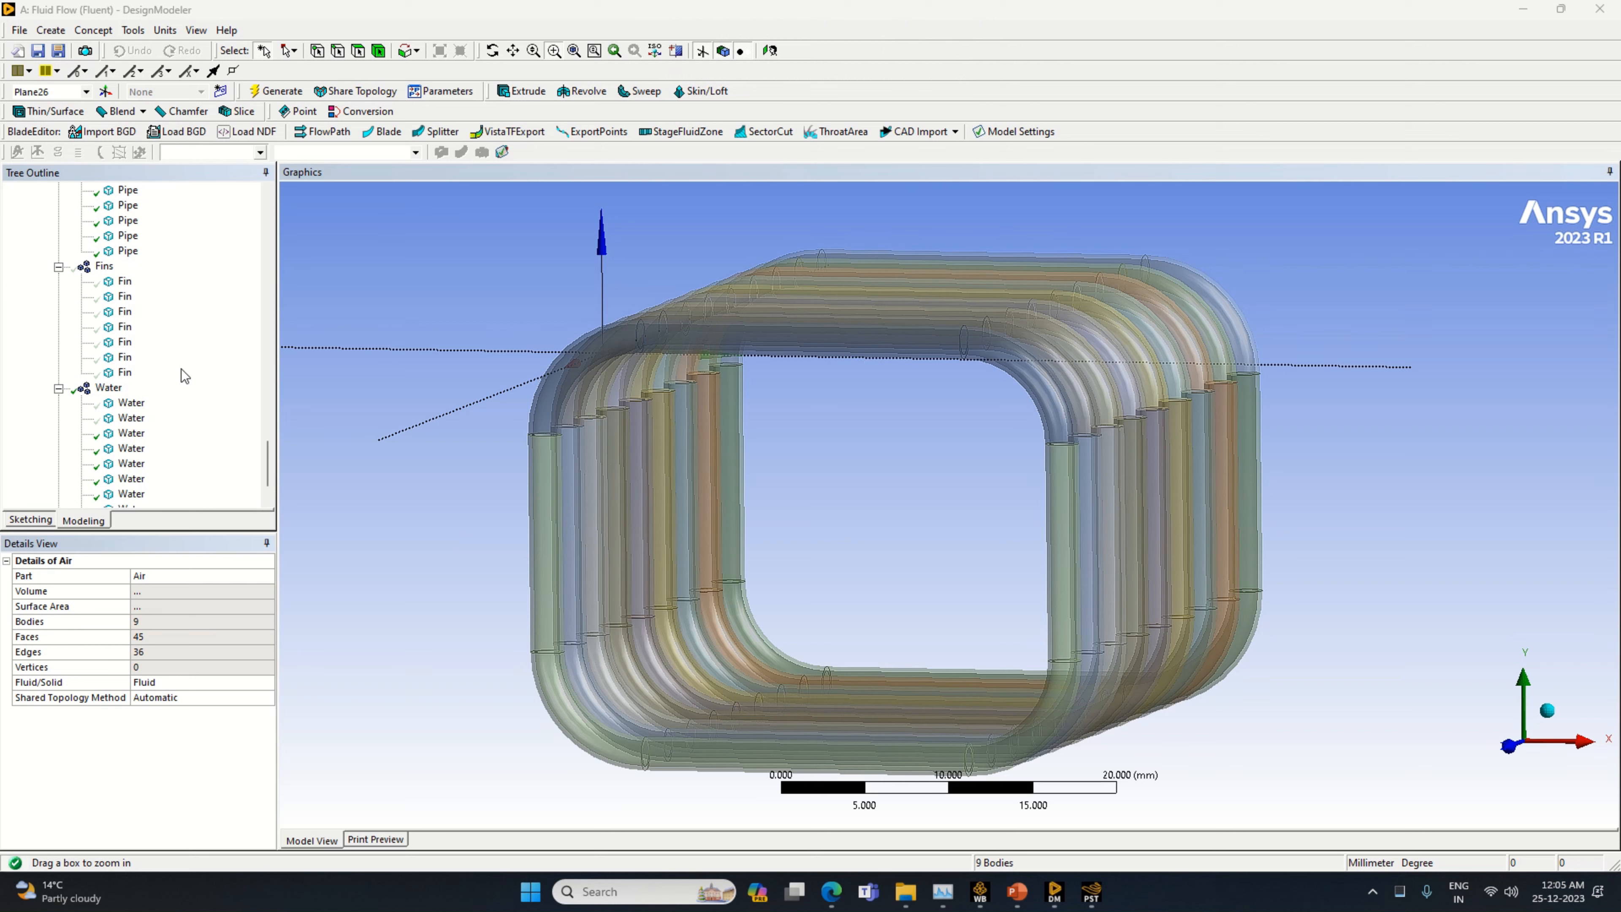
scroll(121, 376, "up", 5)
scroll(115, 348, "up", 1)
scroll(115, 348, "up", 2)
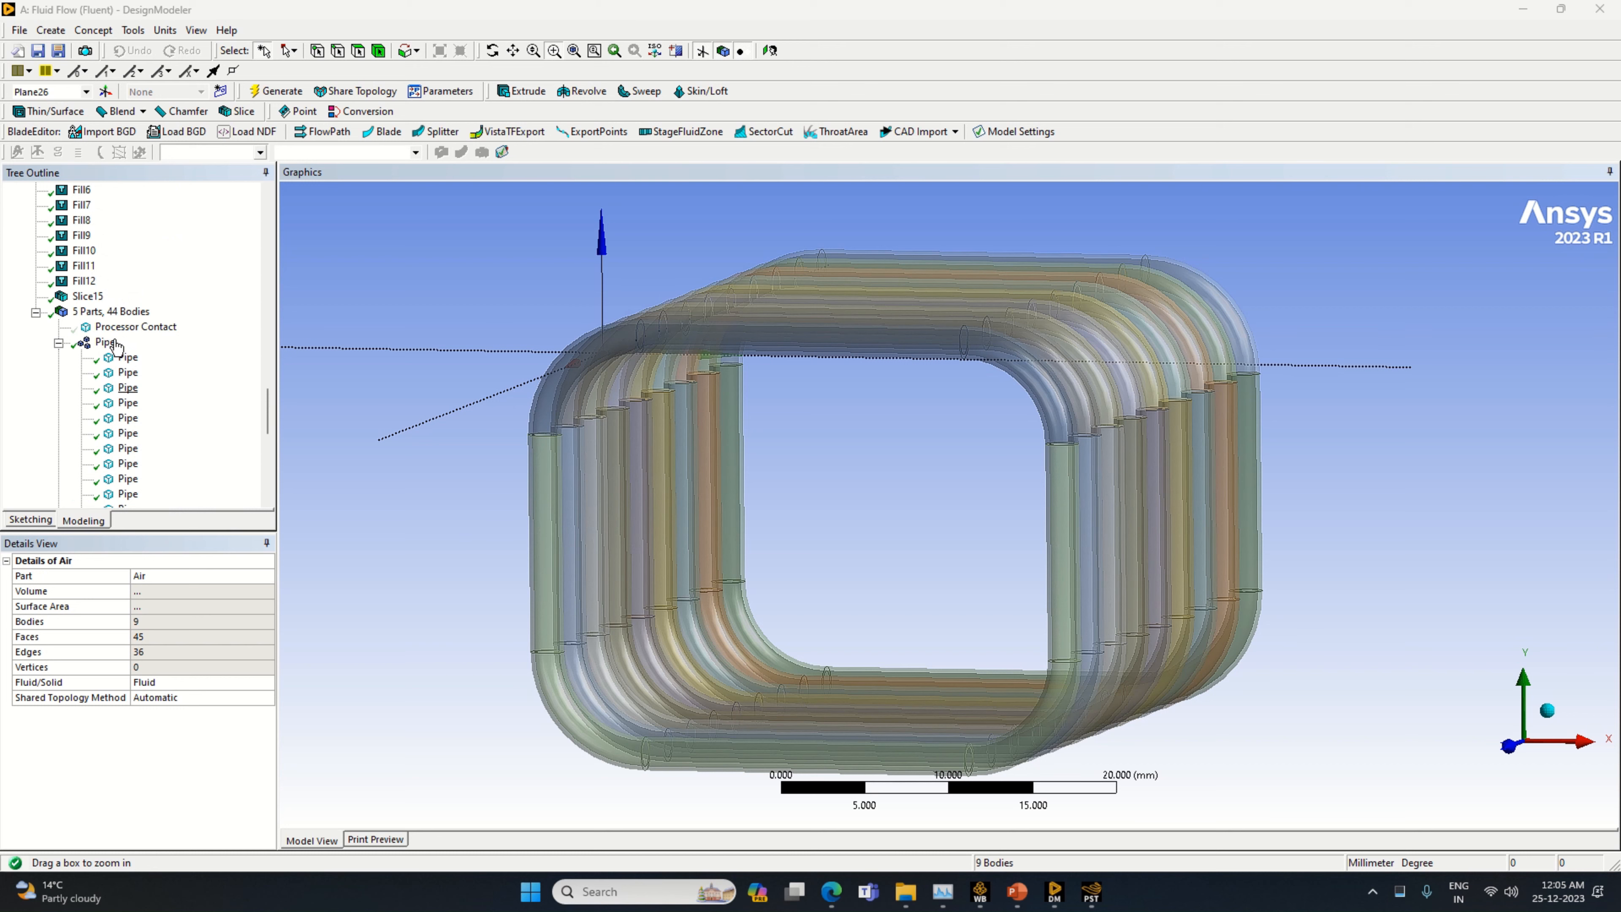
left_click(87, 295)
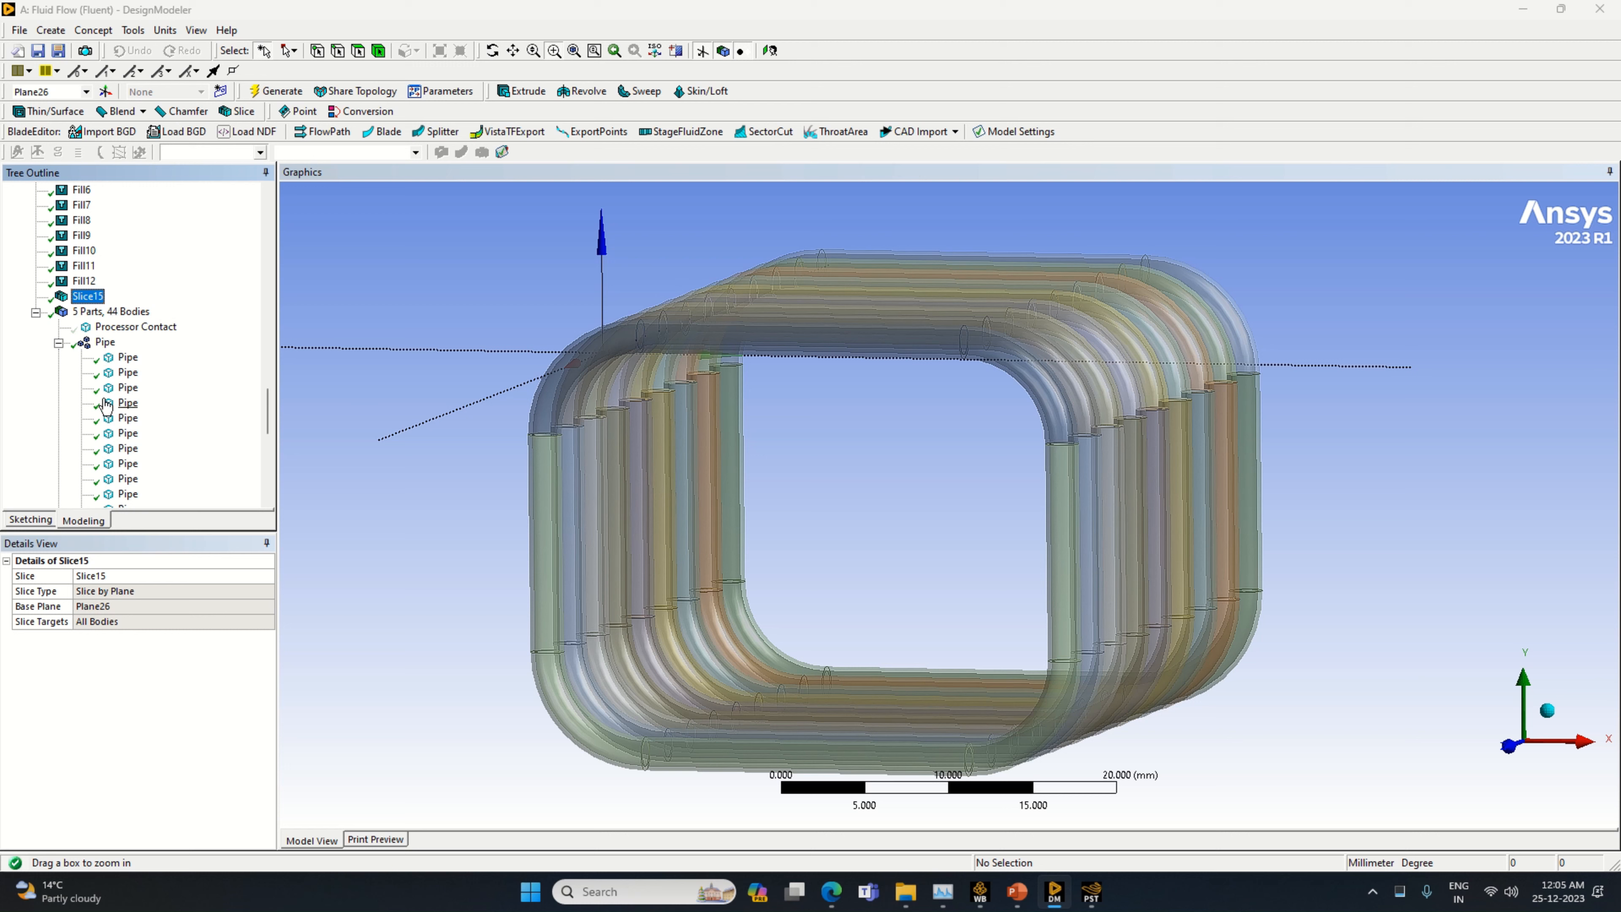
Highlight several bodies of the Water part in the model to check which pipe sections they fill
scroll(106, 406, "down", 6)
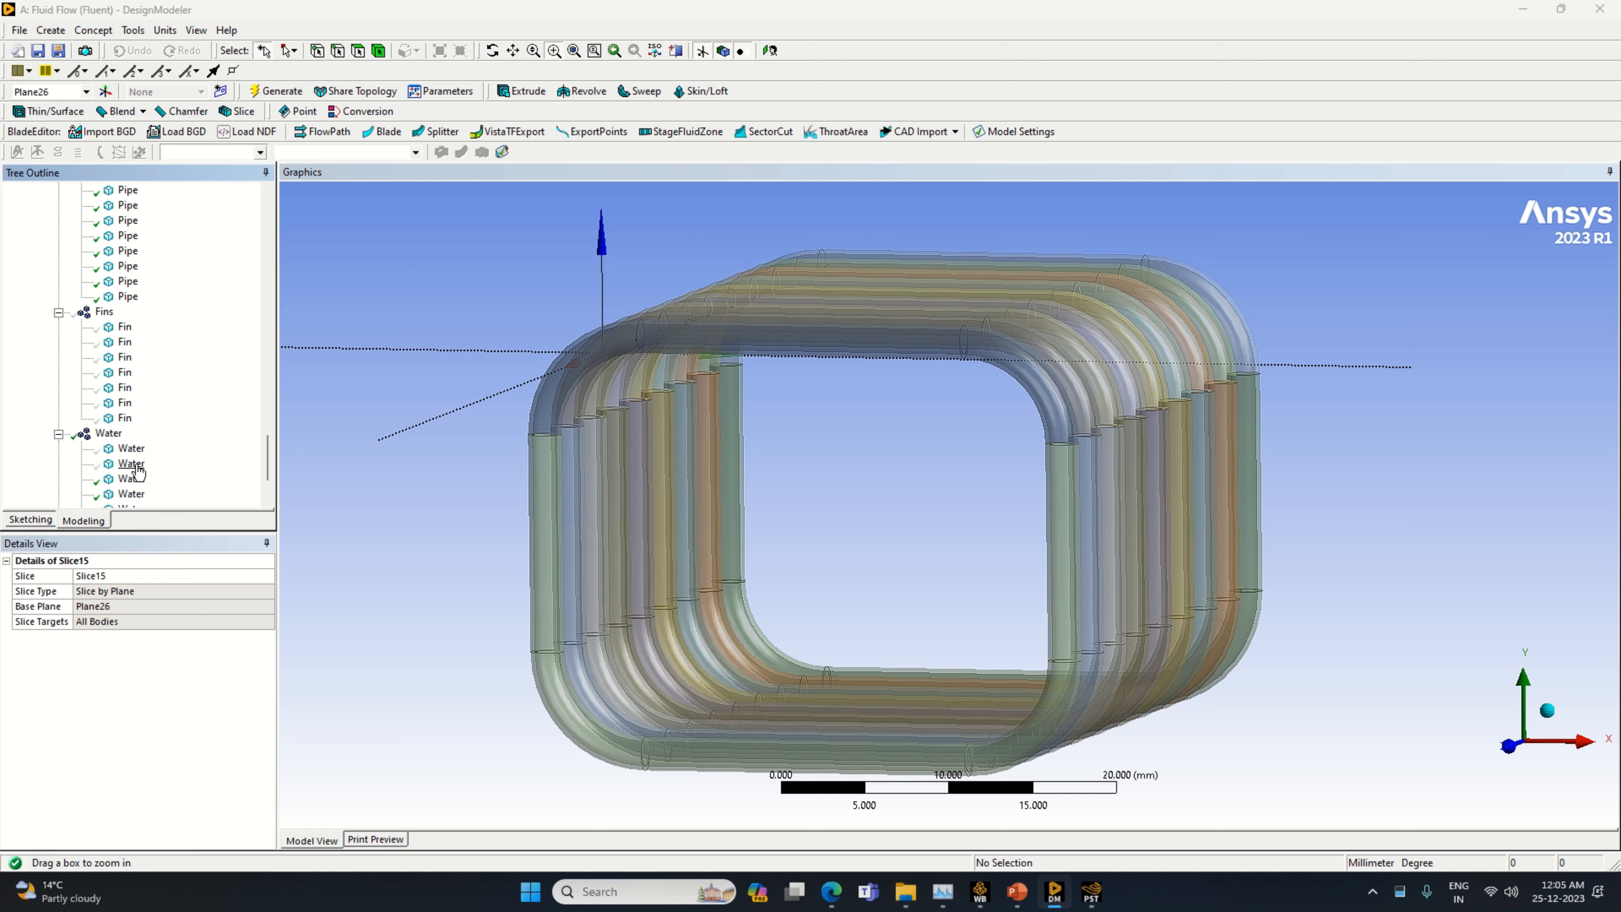
left_click(132, 450)
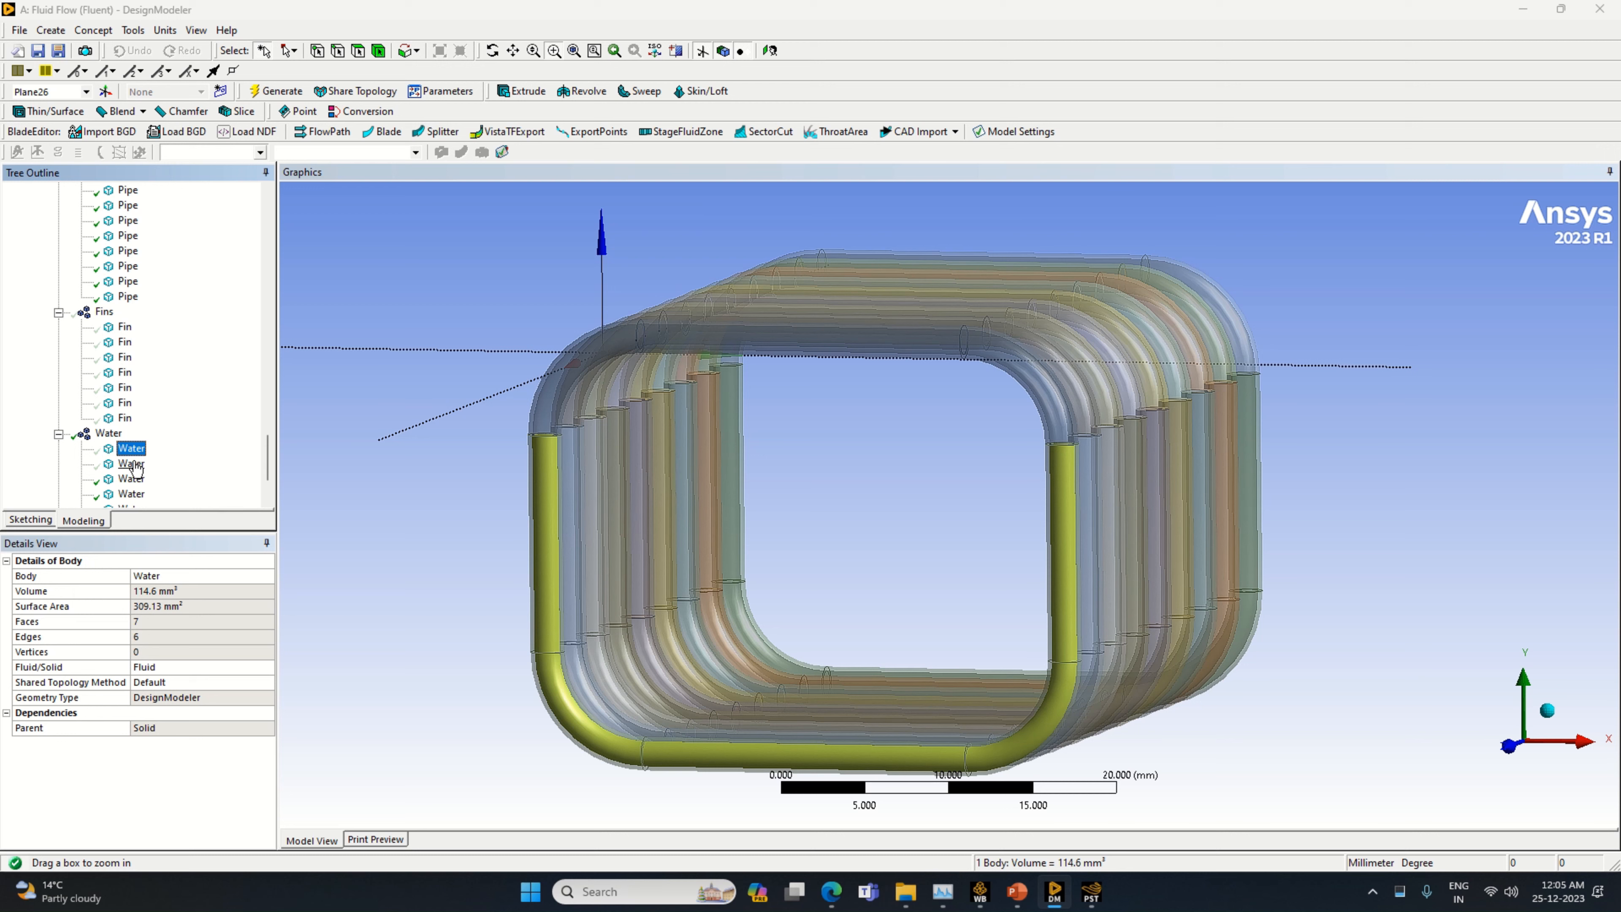
left_click(131, 464, "ctrl")
left_click(132, 479, "ctrl")
scroll(133, 476, "down", 1)
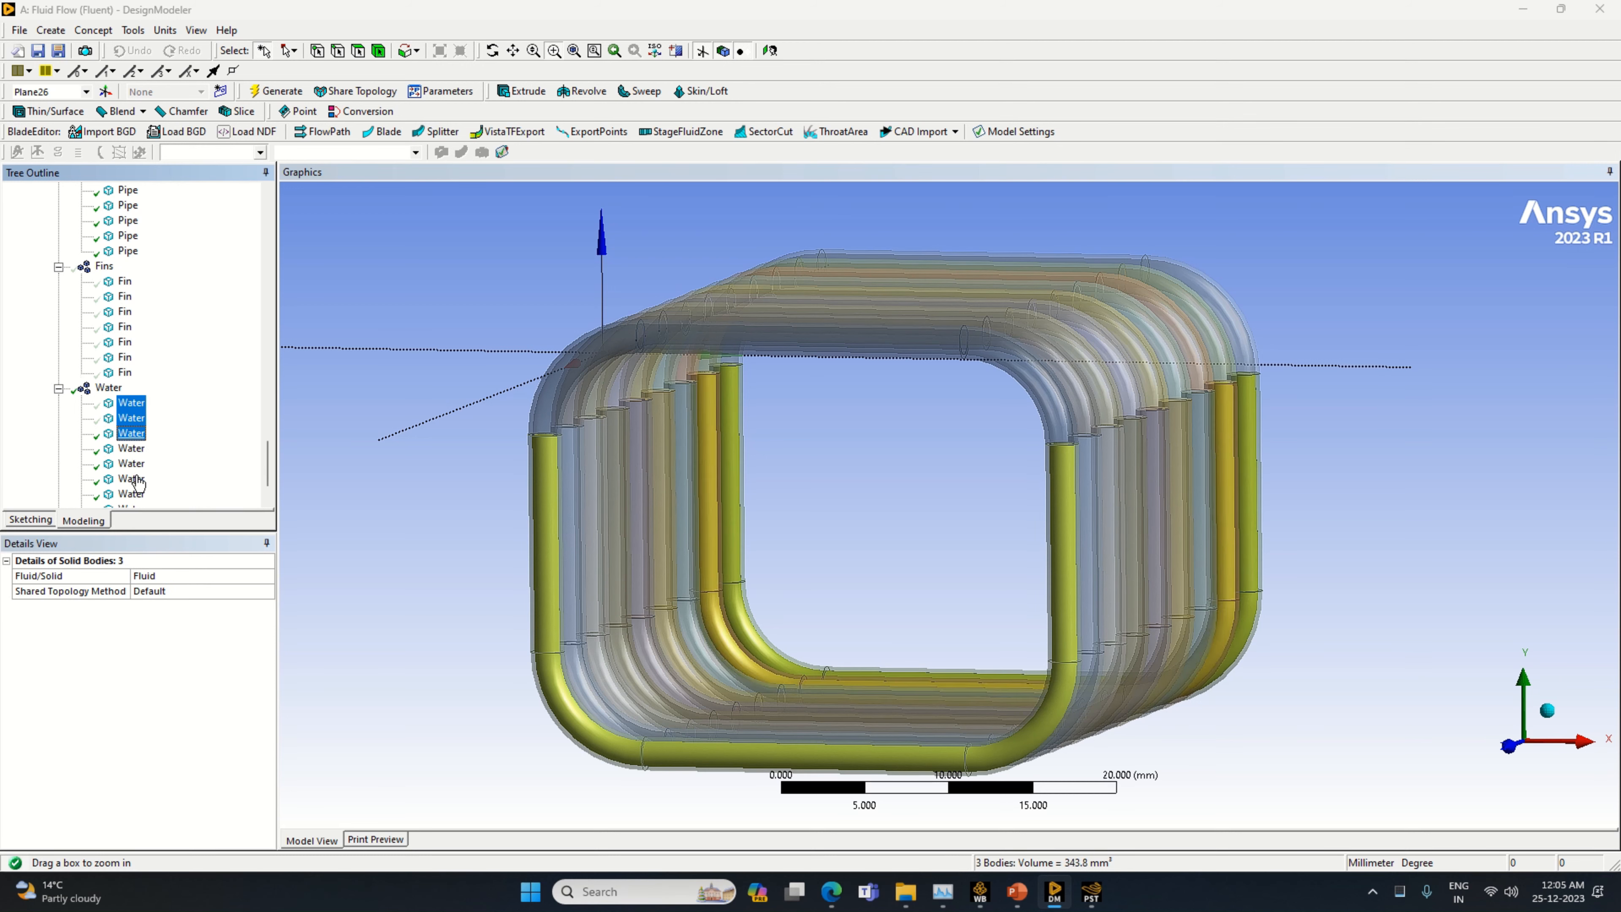
left_click(132, 479)
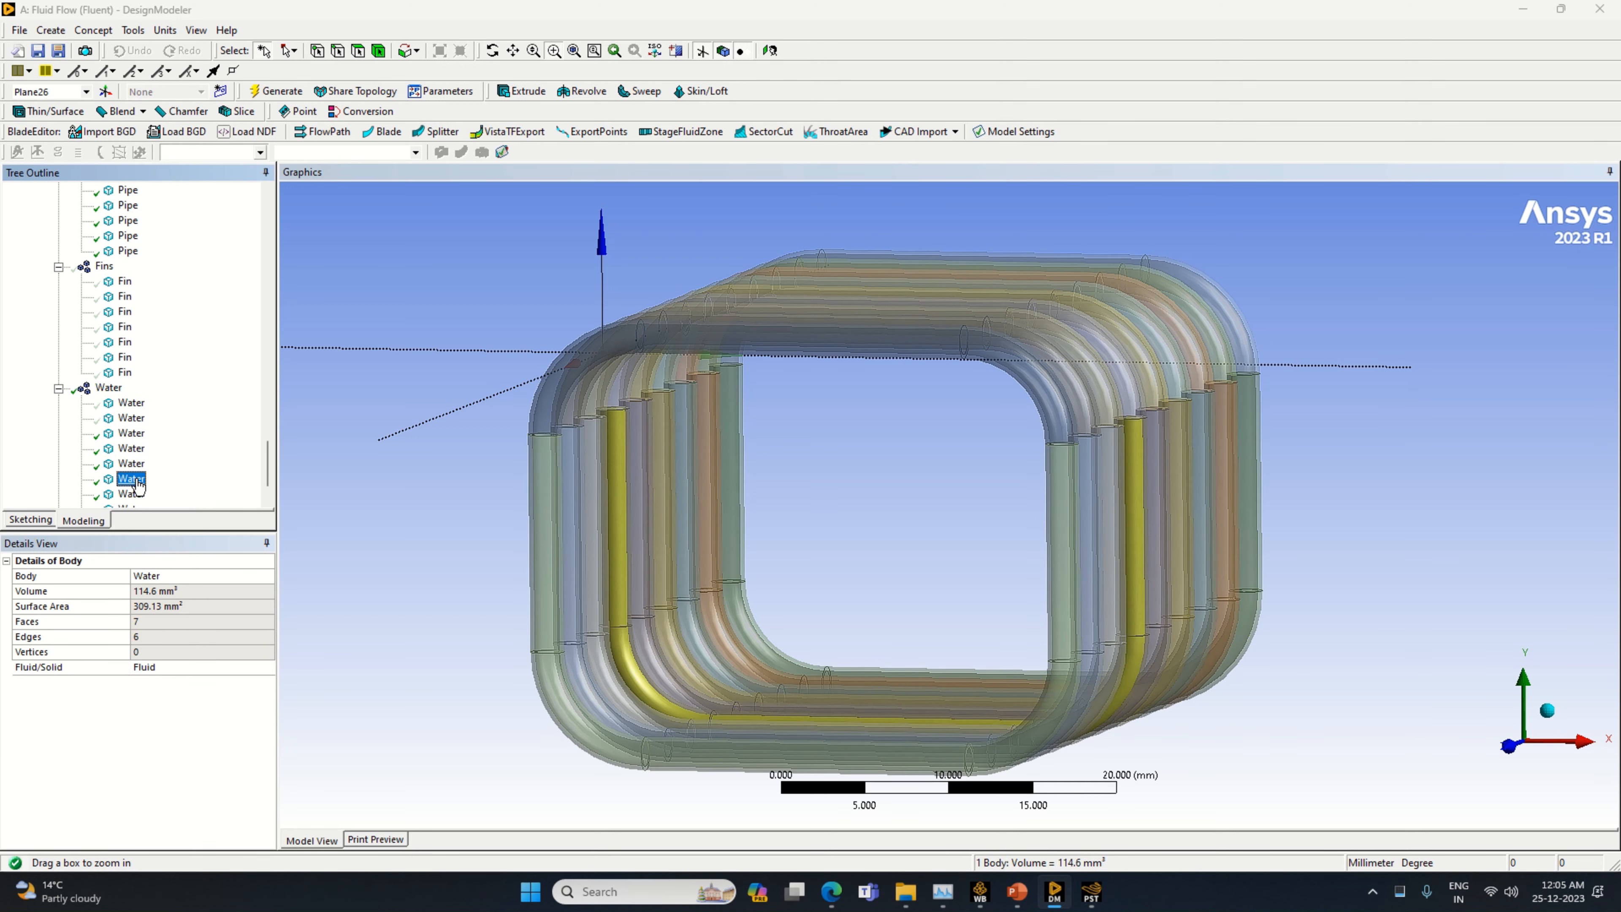
Select all nine bodies of the Water part to check the water-filled region of the pipes
scroll(137, 489, "down", 1)
left_click(131, 358)
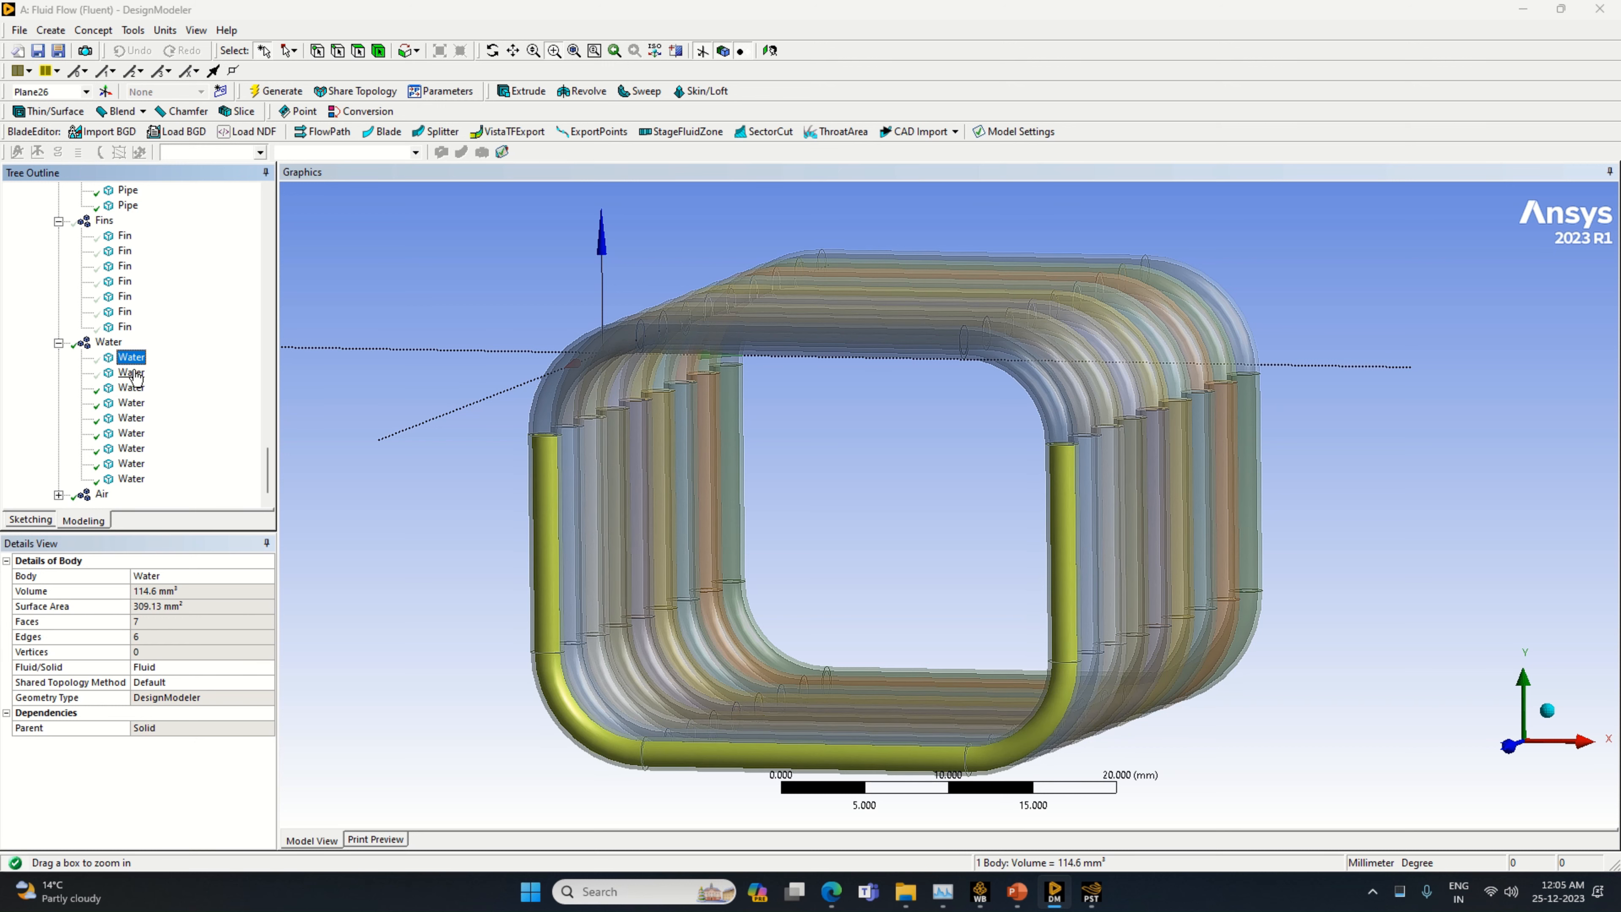
left_click(132, 372, "ctrl")
left_click(131, 387, "ctrl")
left_click(132, 402, "ctrl")
left_click(132, 418, "ctrl")
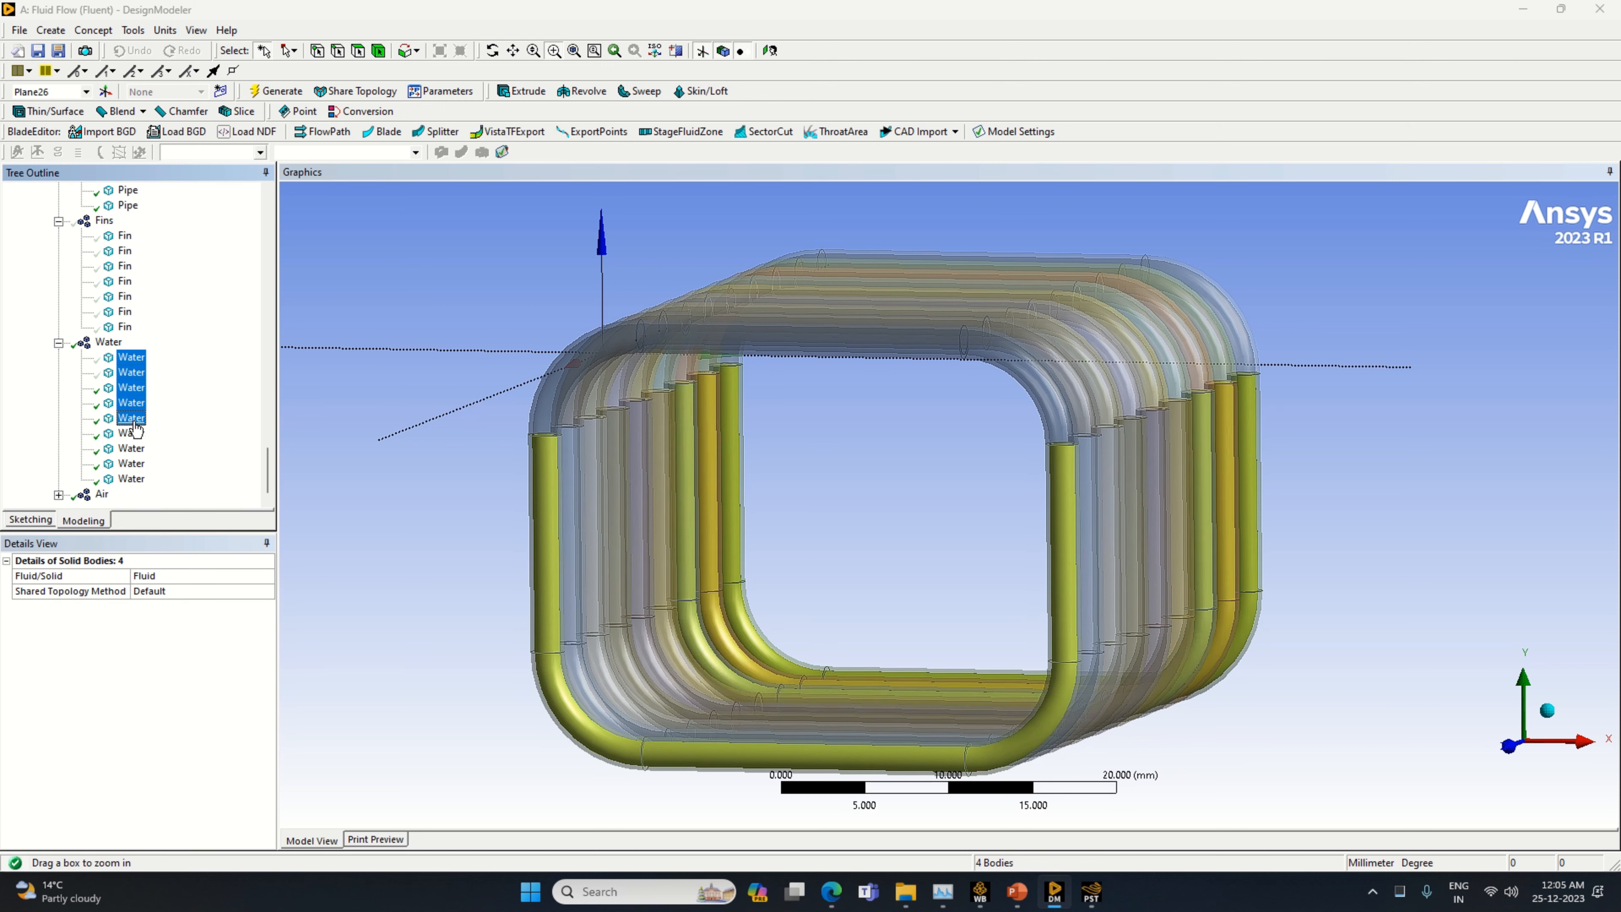
left_click(132, 433, "ctrl")
left_click(131, 448, "ctrl")
left_click(131, 464, "ctrl")
left_click(131, 479, "ctrl")
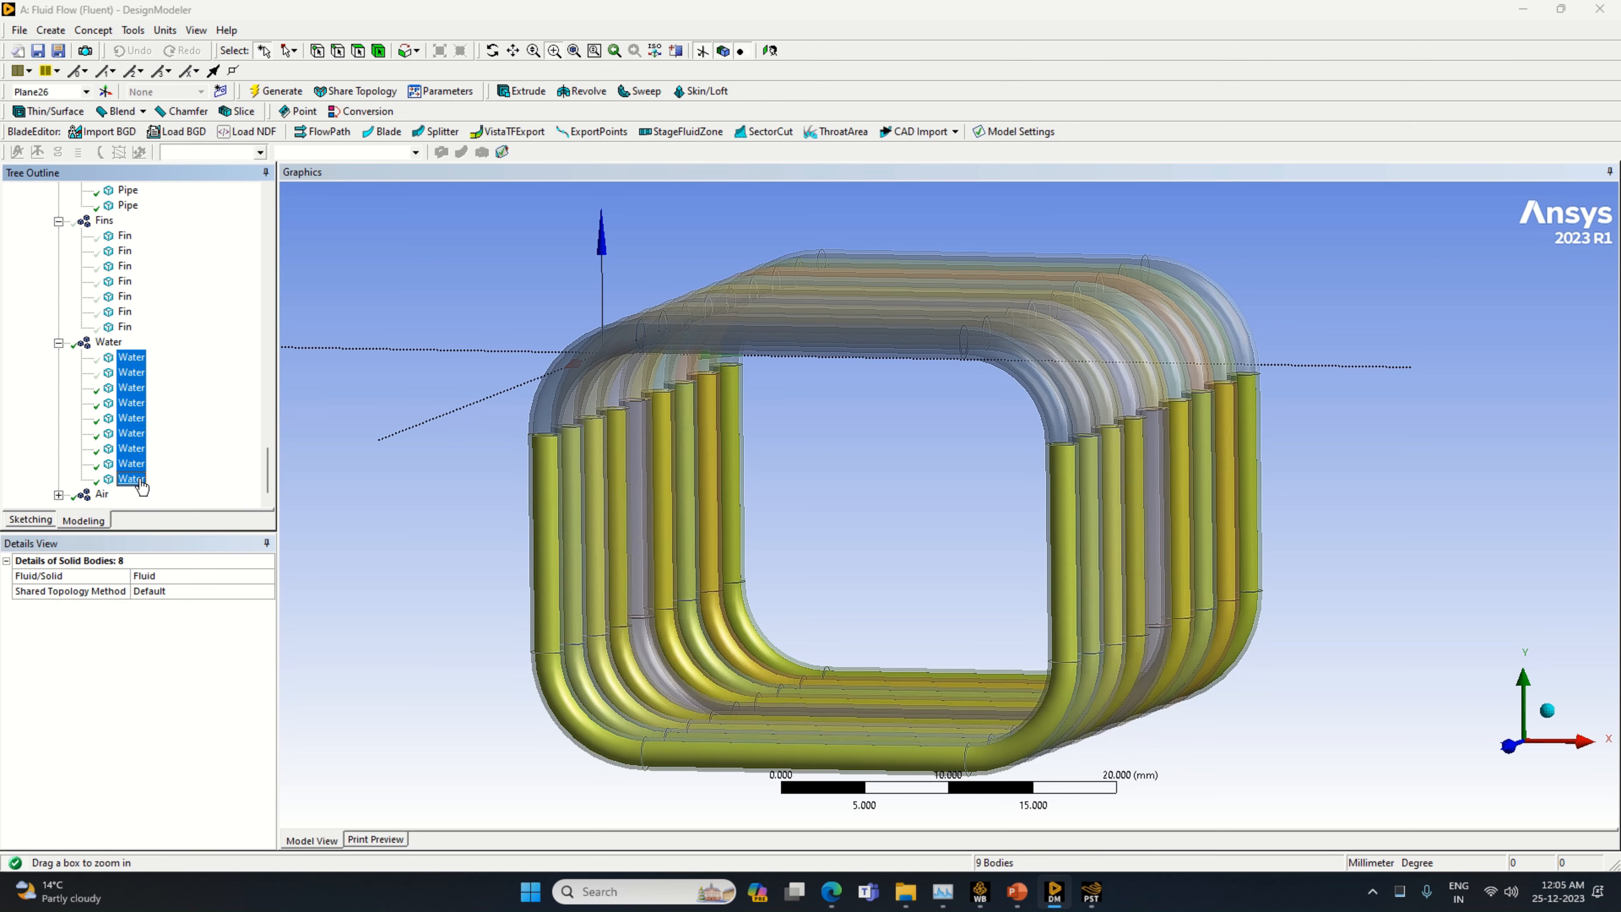
Expand the Air part and highlight its first two bodies in the model
left_click(58, 495)
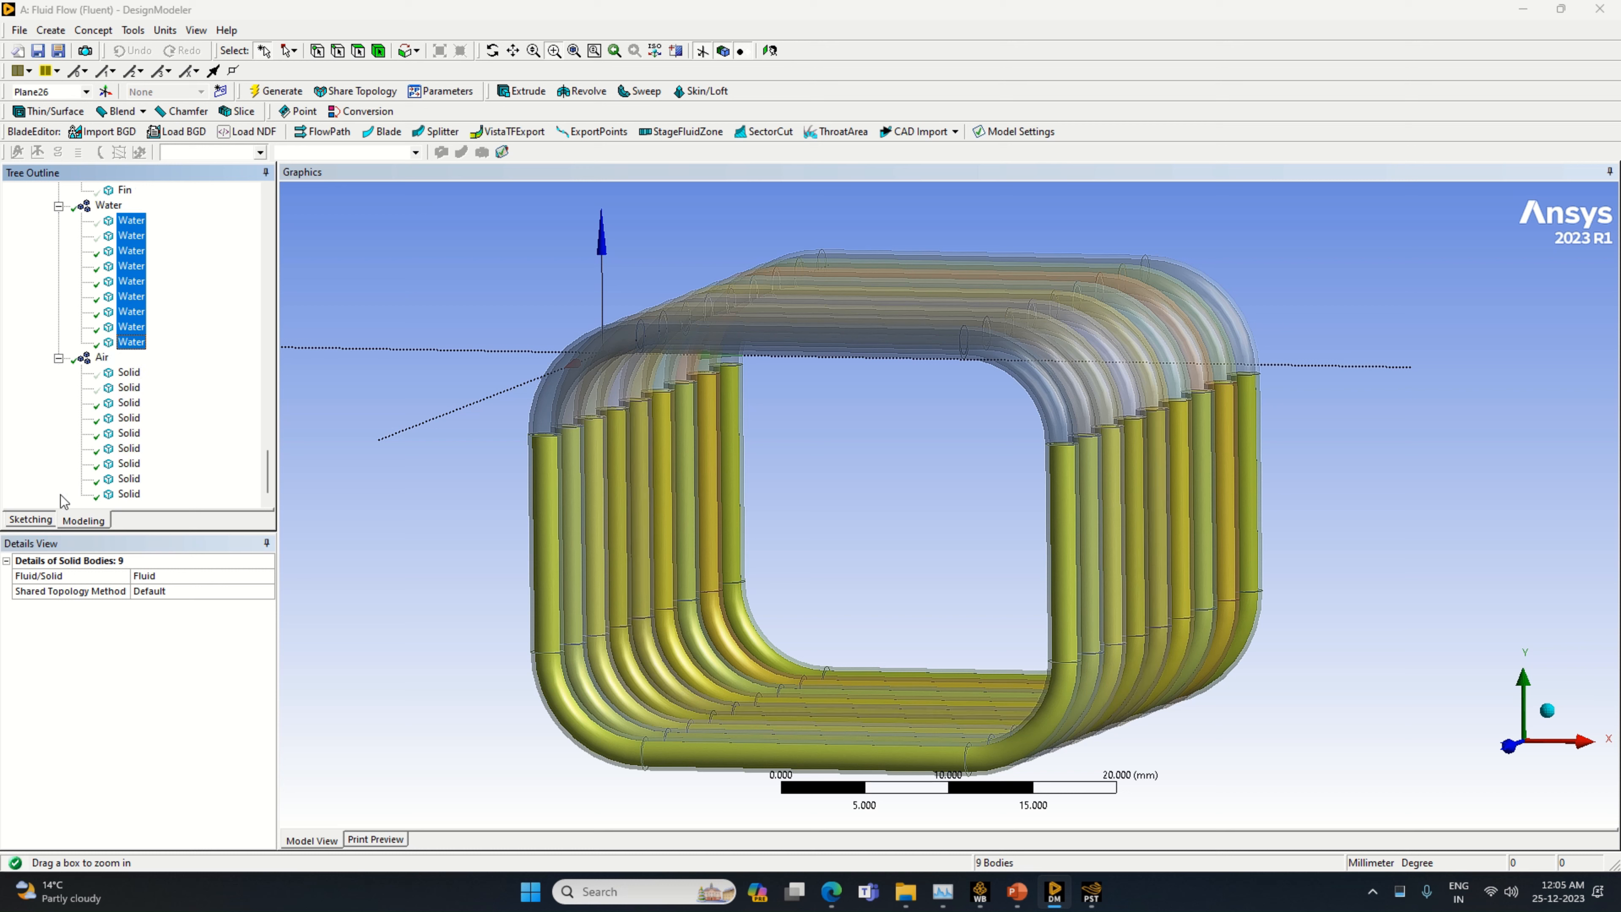
left_click(112, 377)
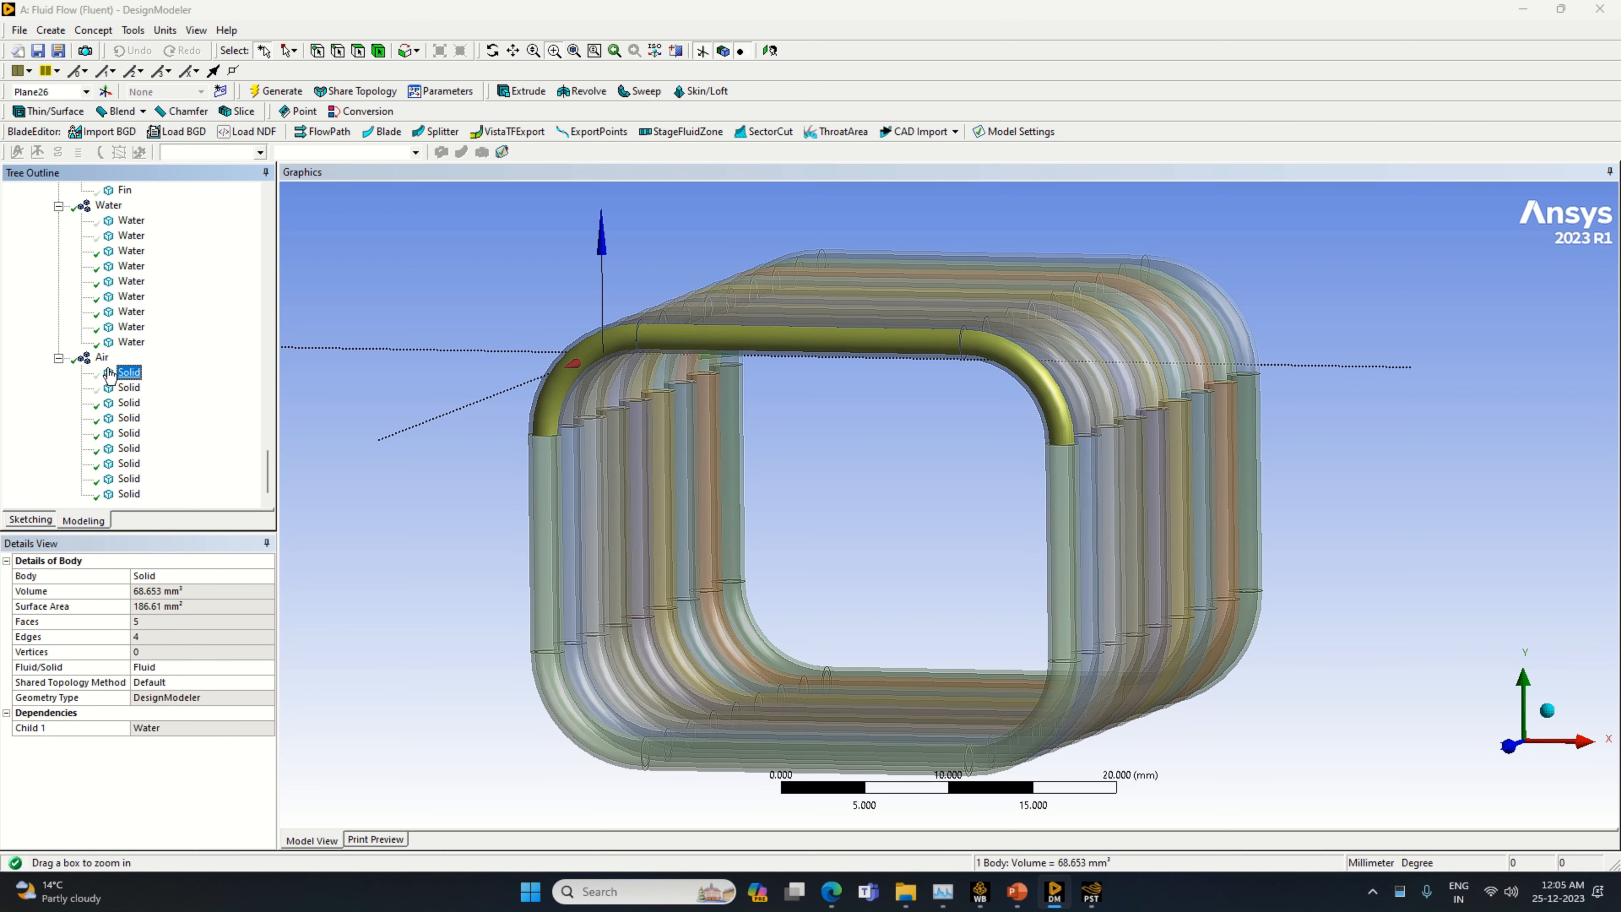
left_click(128, 386, "ctrl")
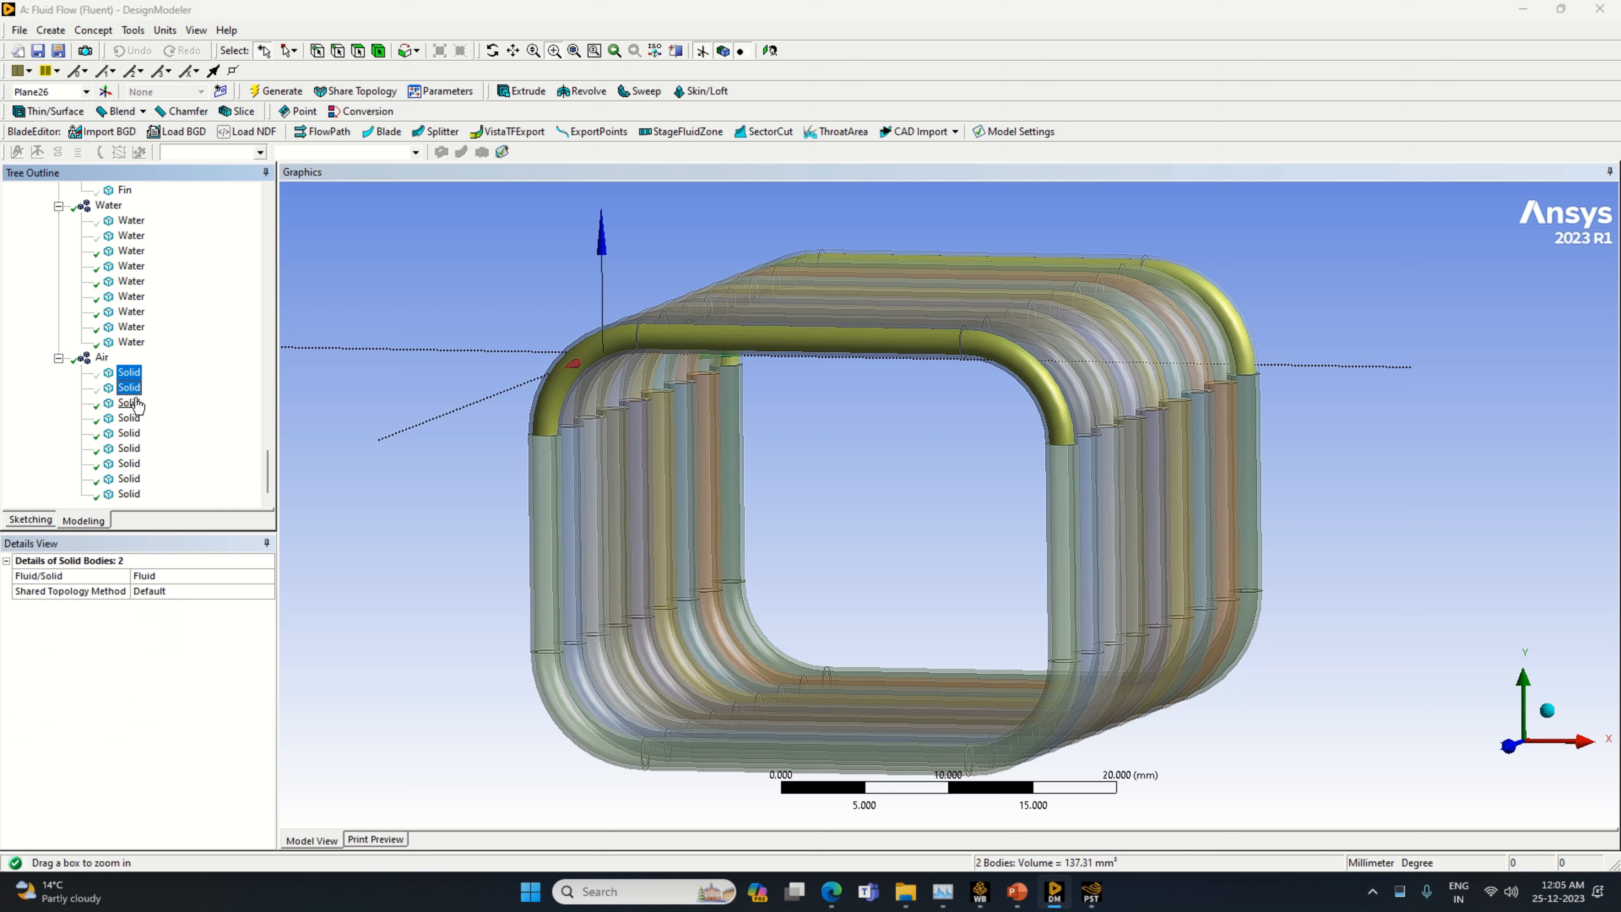
Rename the first body of the Air part as Air
left_click(126, 376)
right_click(125, 376)
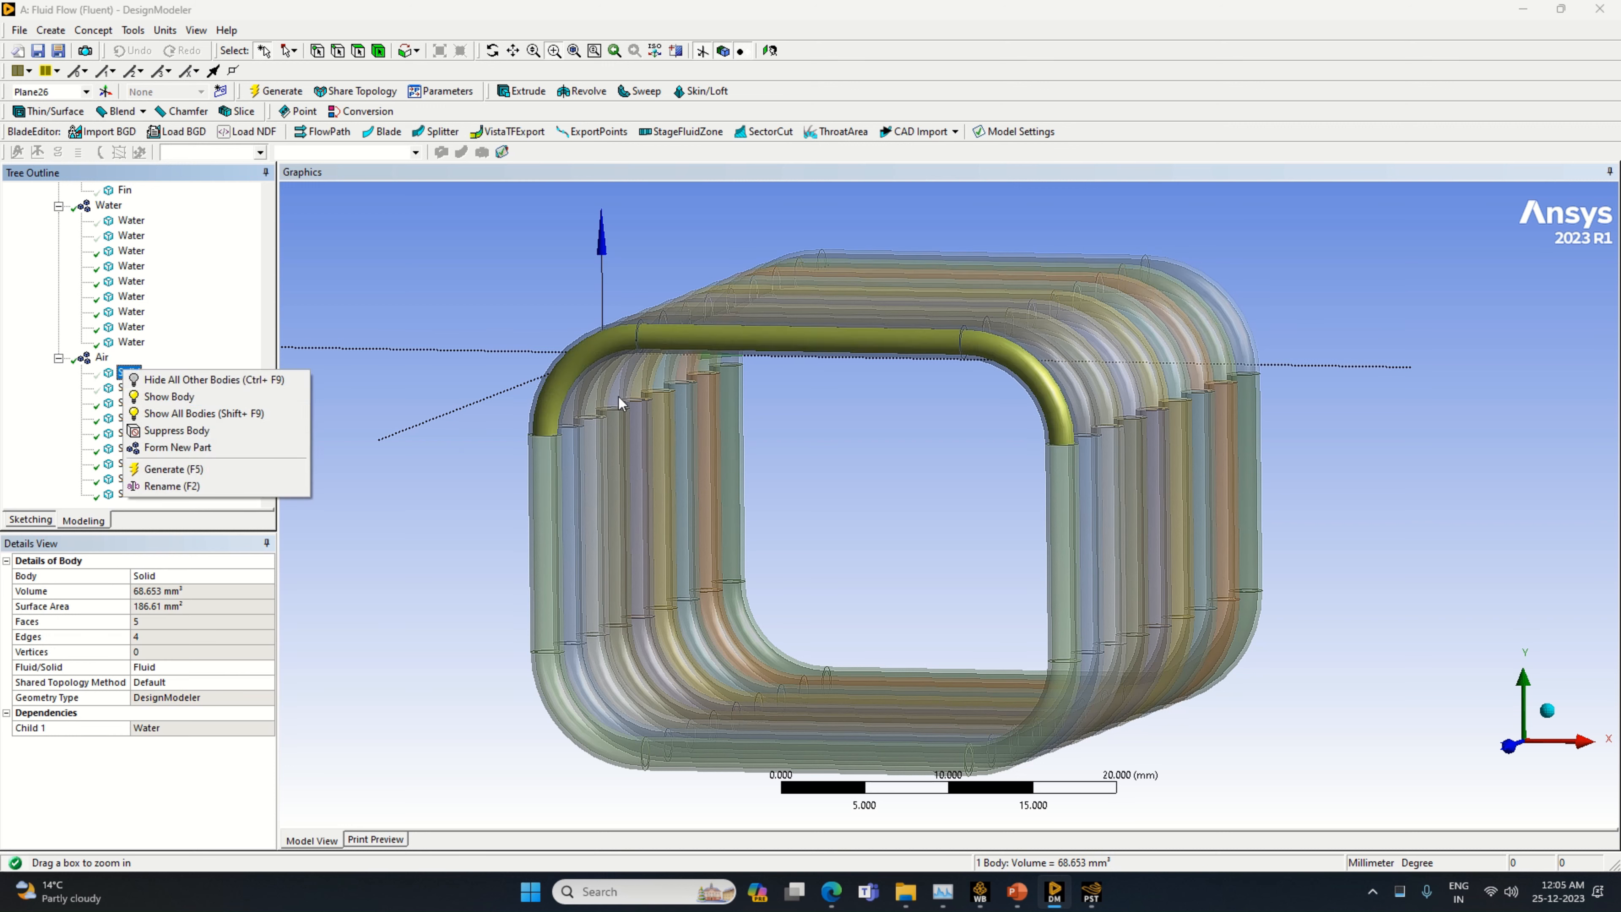
left_click(255, 489)
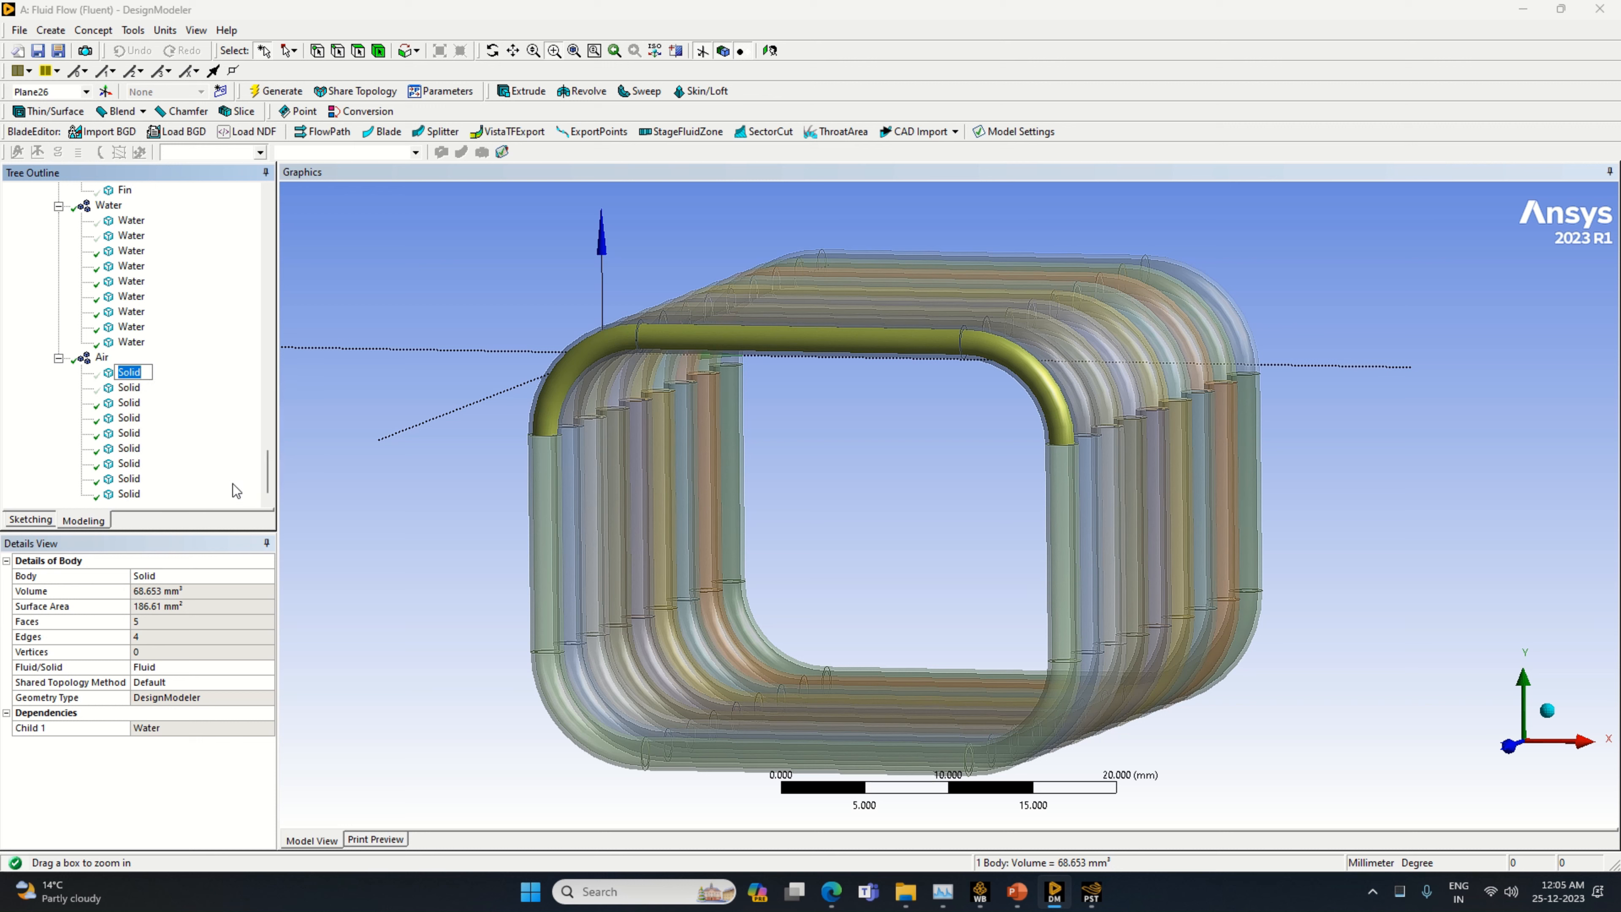
type("Air")
key("Return")
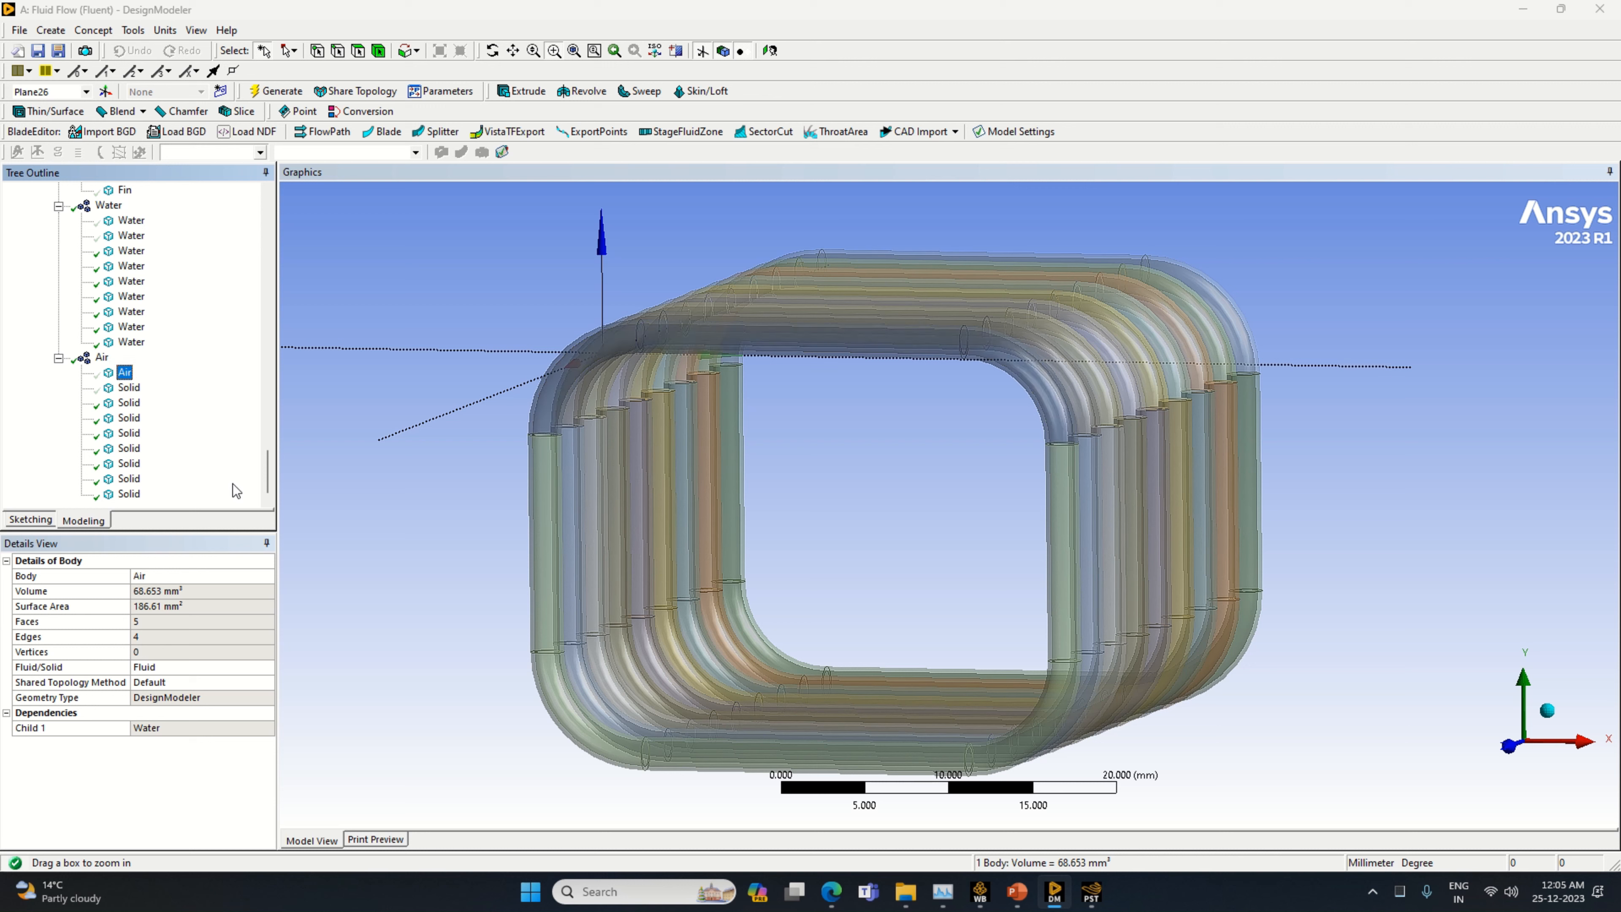
Rename the second body of the Air part as Air
left_click(127, 388)
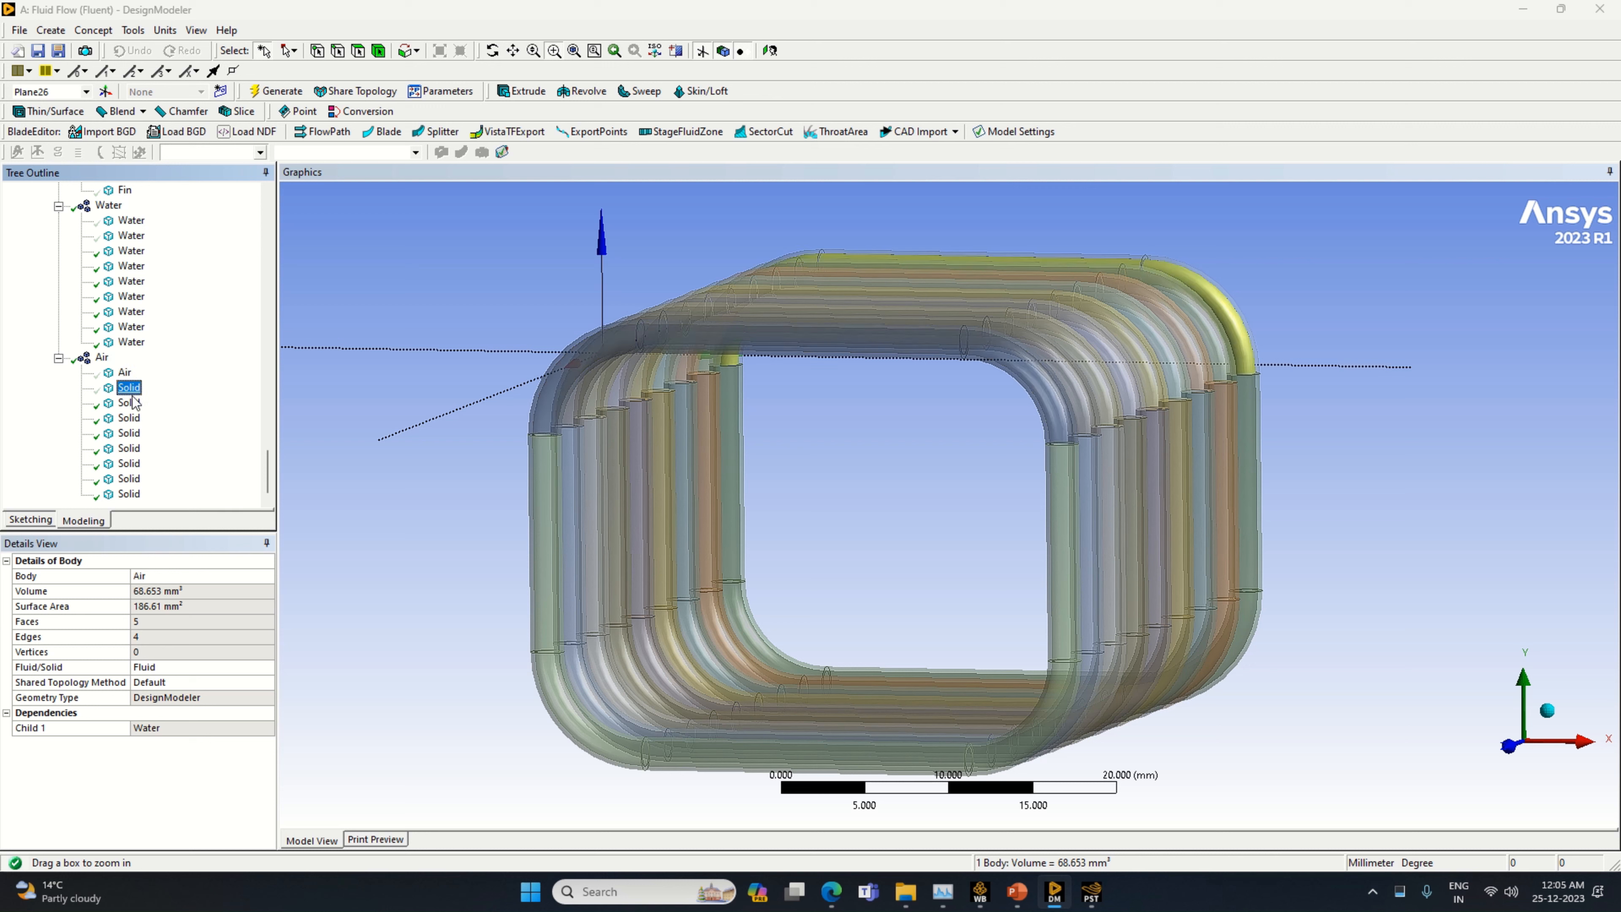
right_click(127, 389)
left_click(181, 510)
type("Air")
key("Return")
Rename the third body of the Air part as Air
left_click(127, 402)
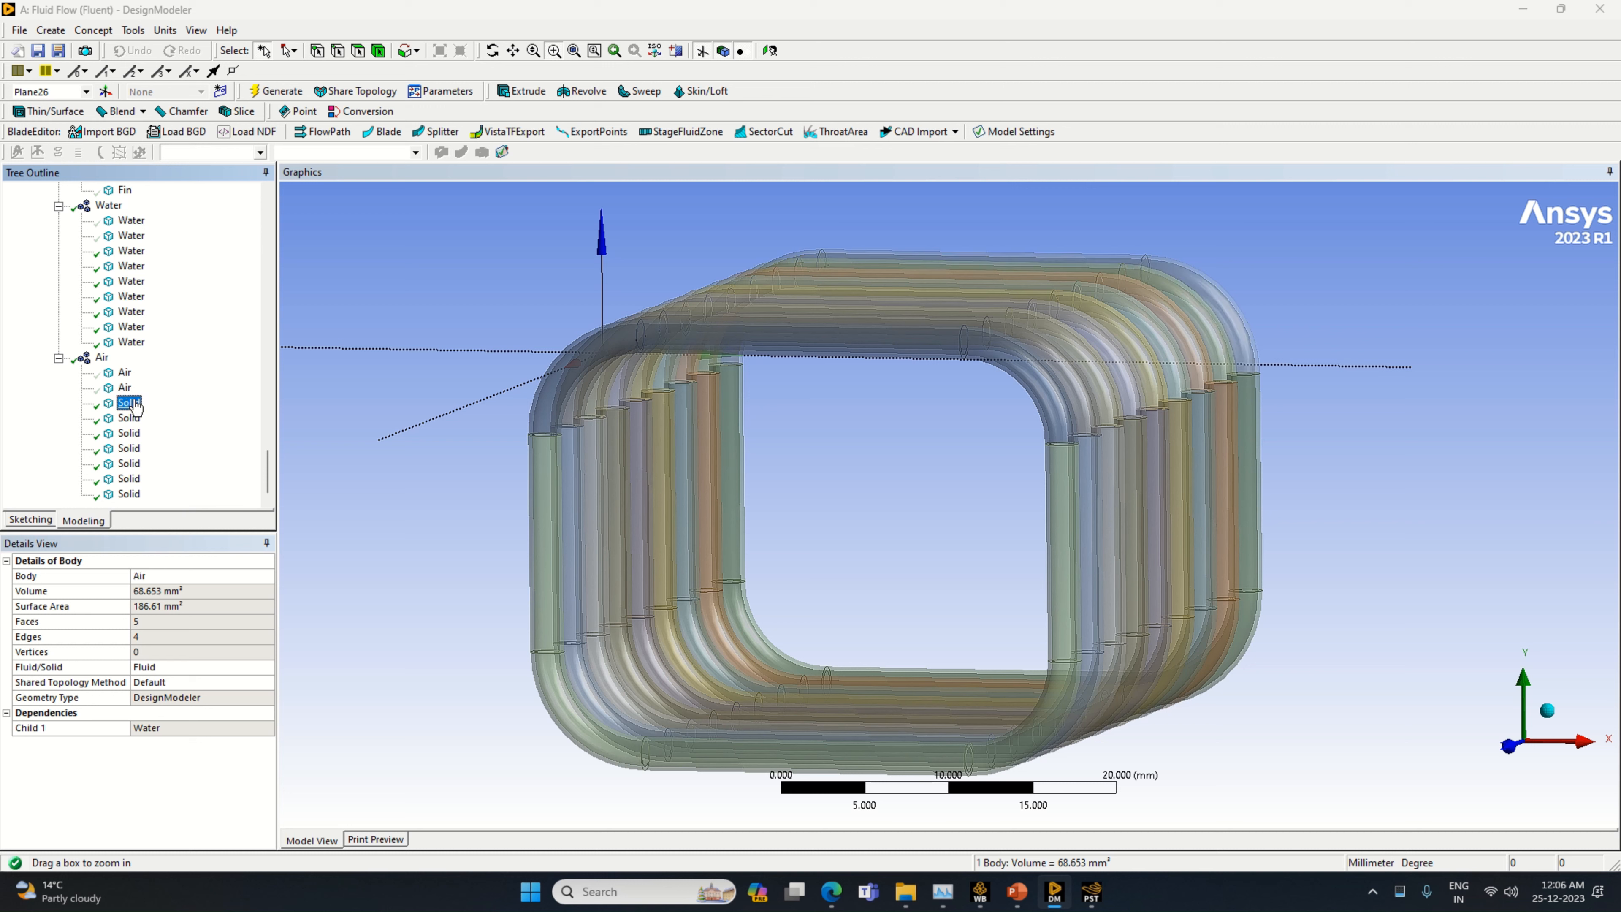
right_click(127, 403)
left_click(185, 515)
type("A")
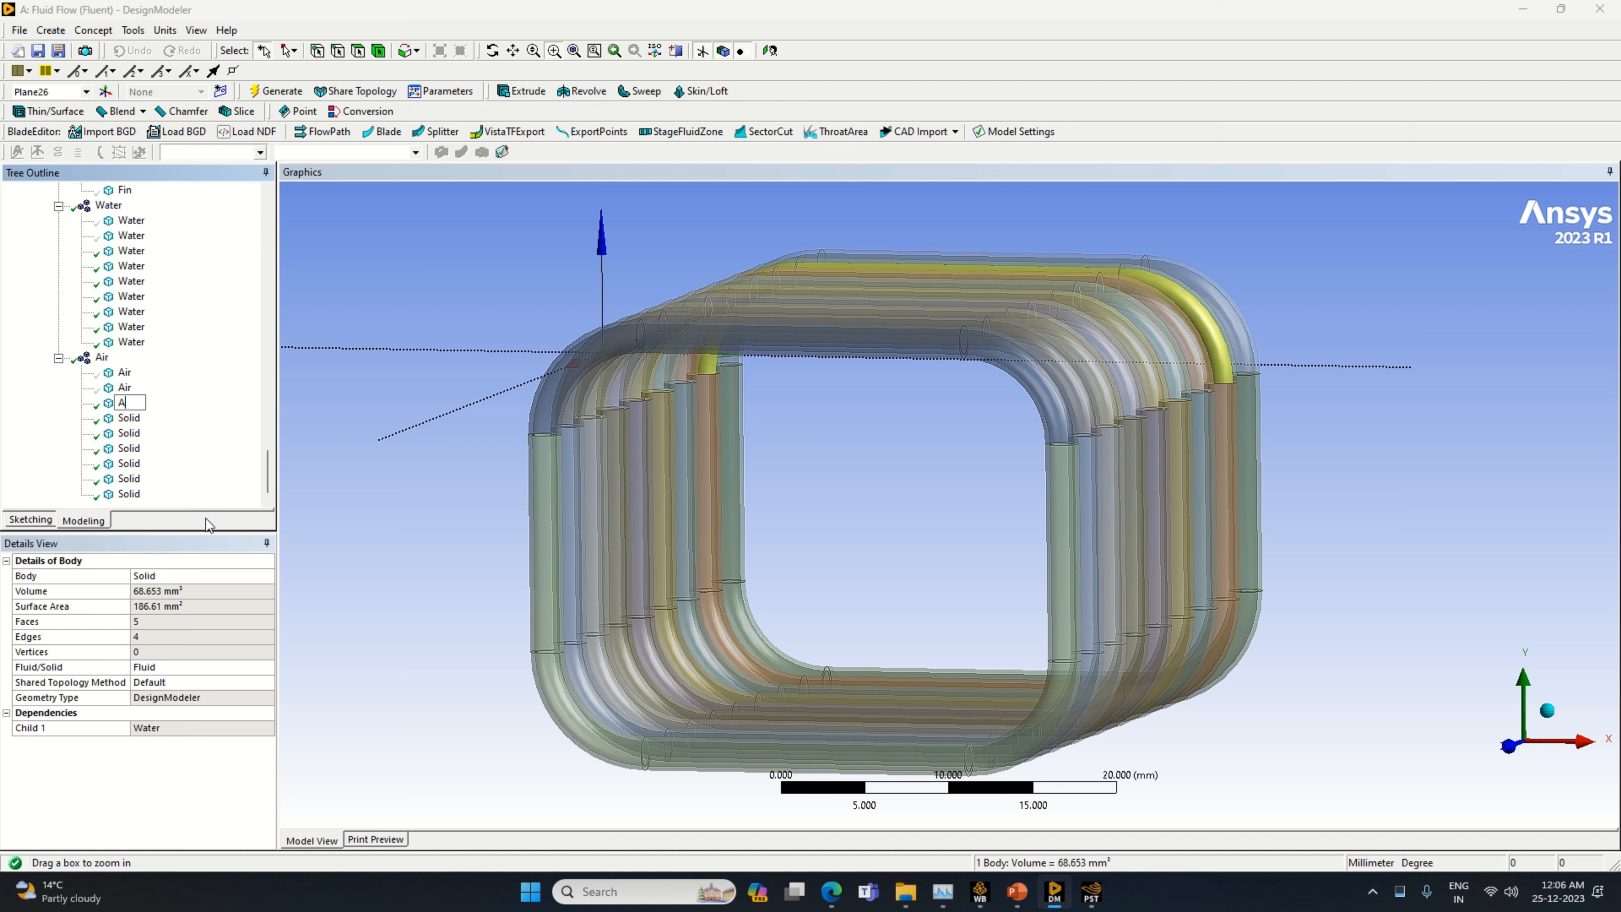
type("ir")
key("Return")
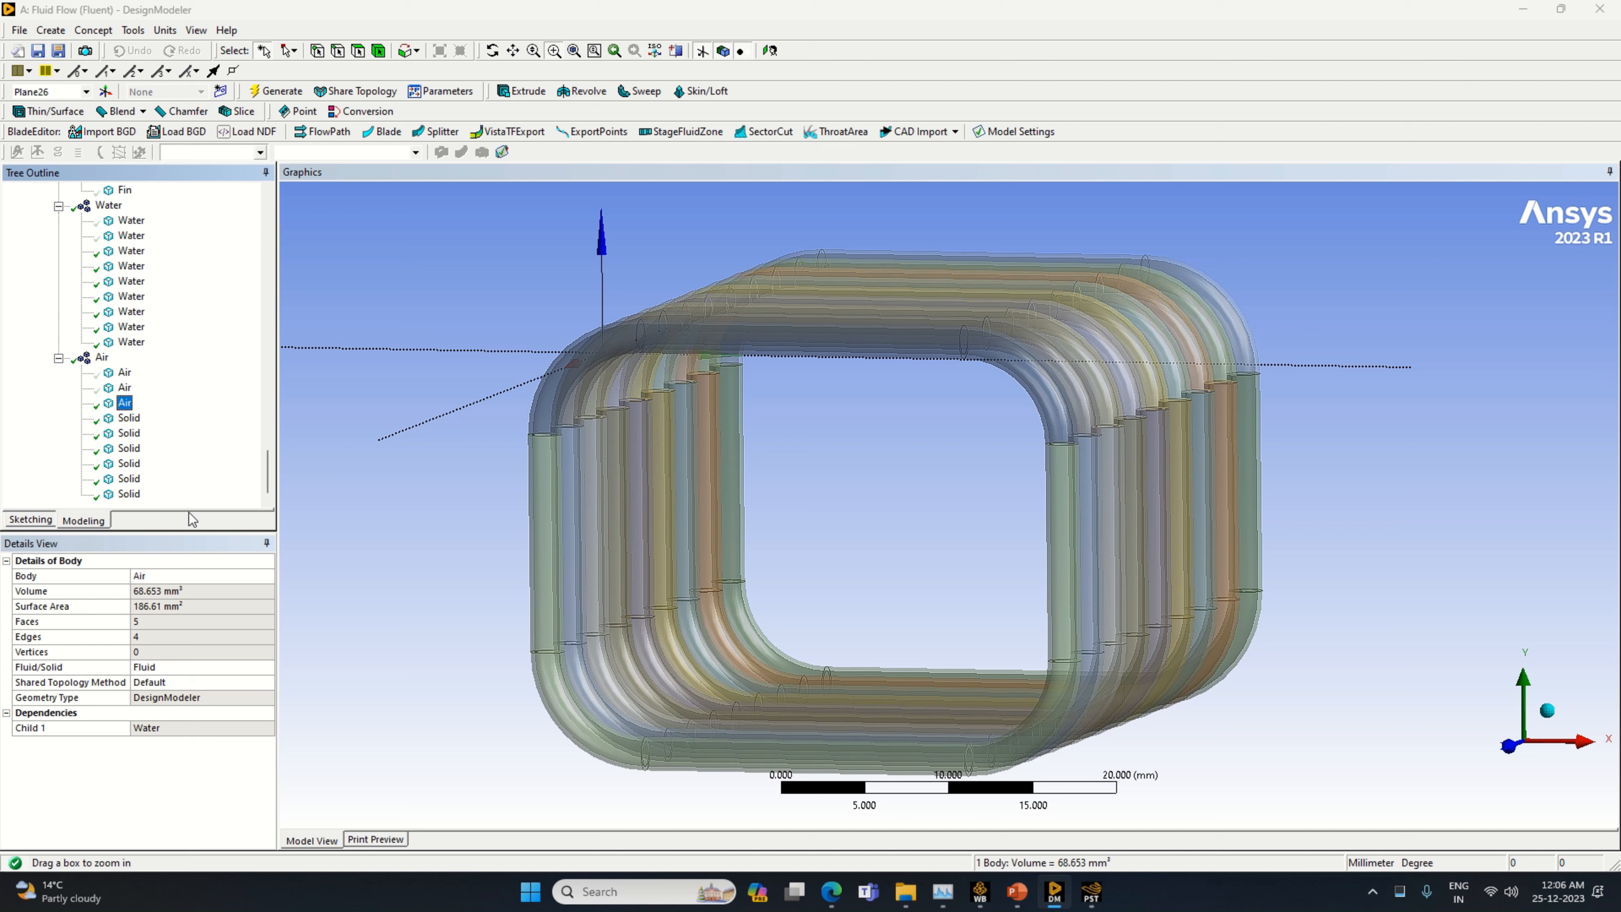
Rename the fourth body of the Air part as Air
left_click(127, 418)
right_click(127, 417)
left_click(188, 528)
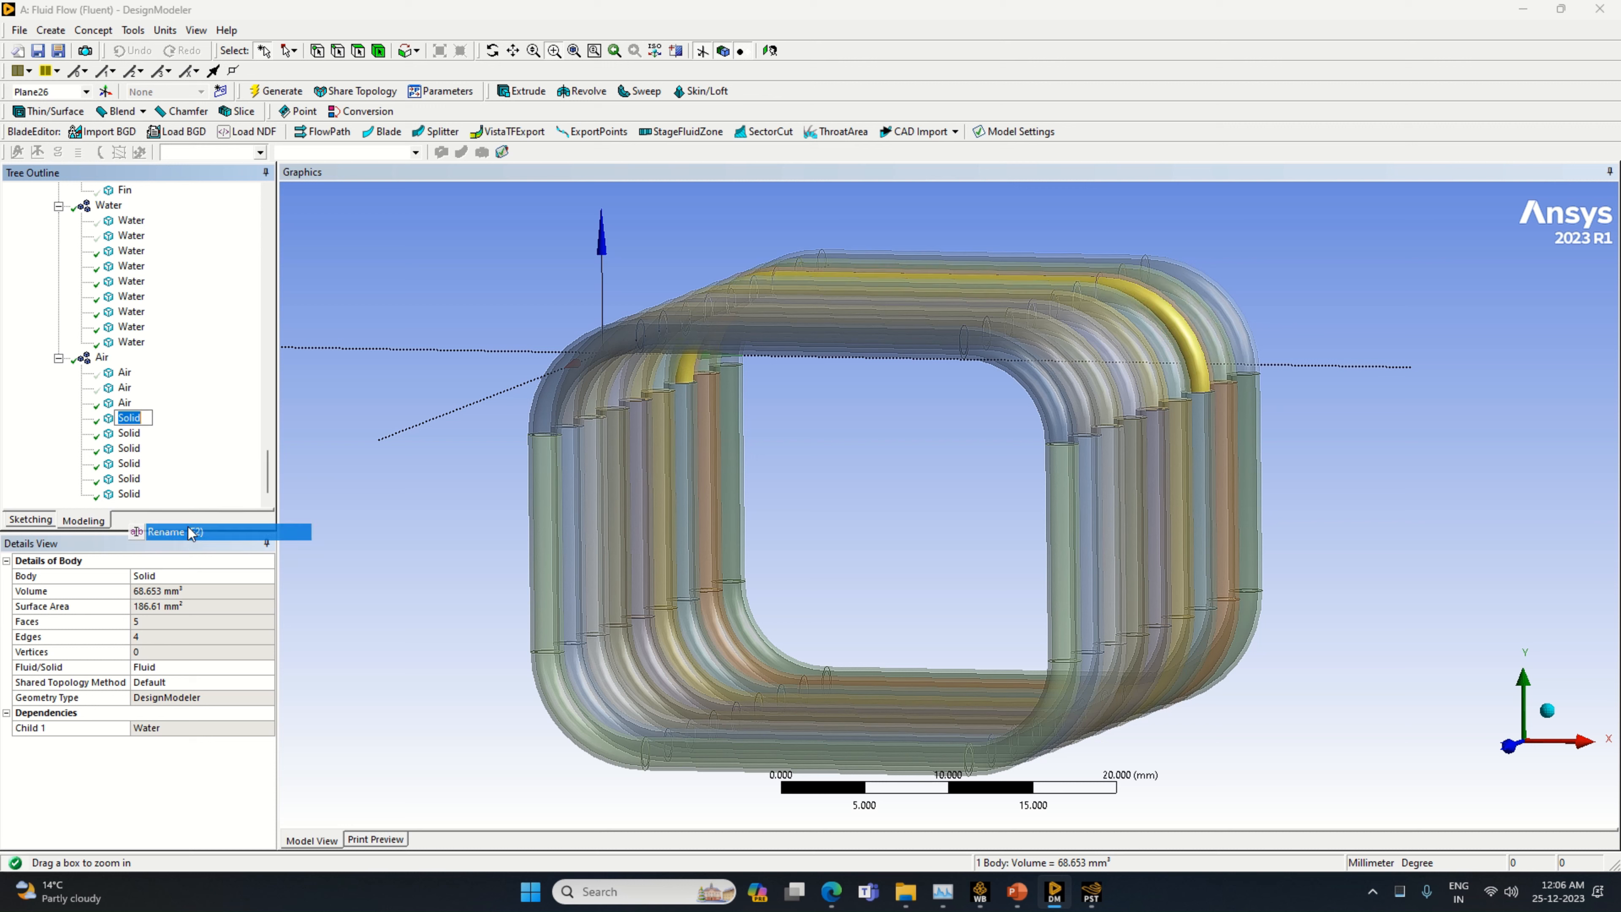
type("Air")
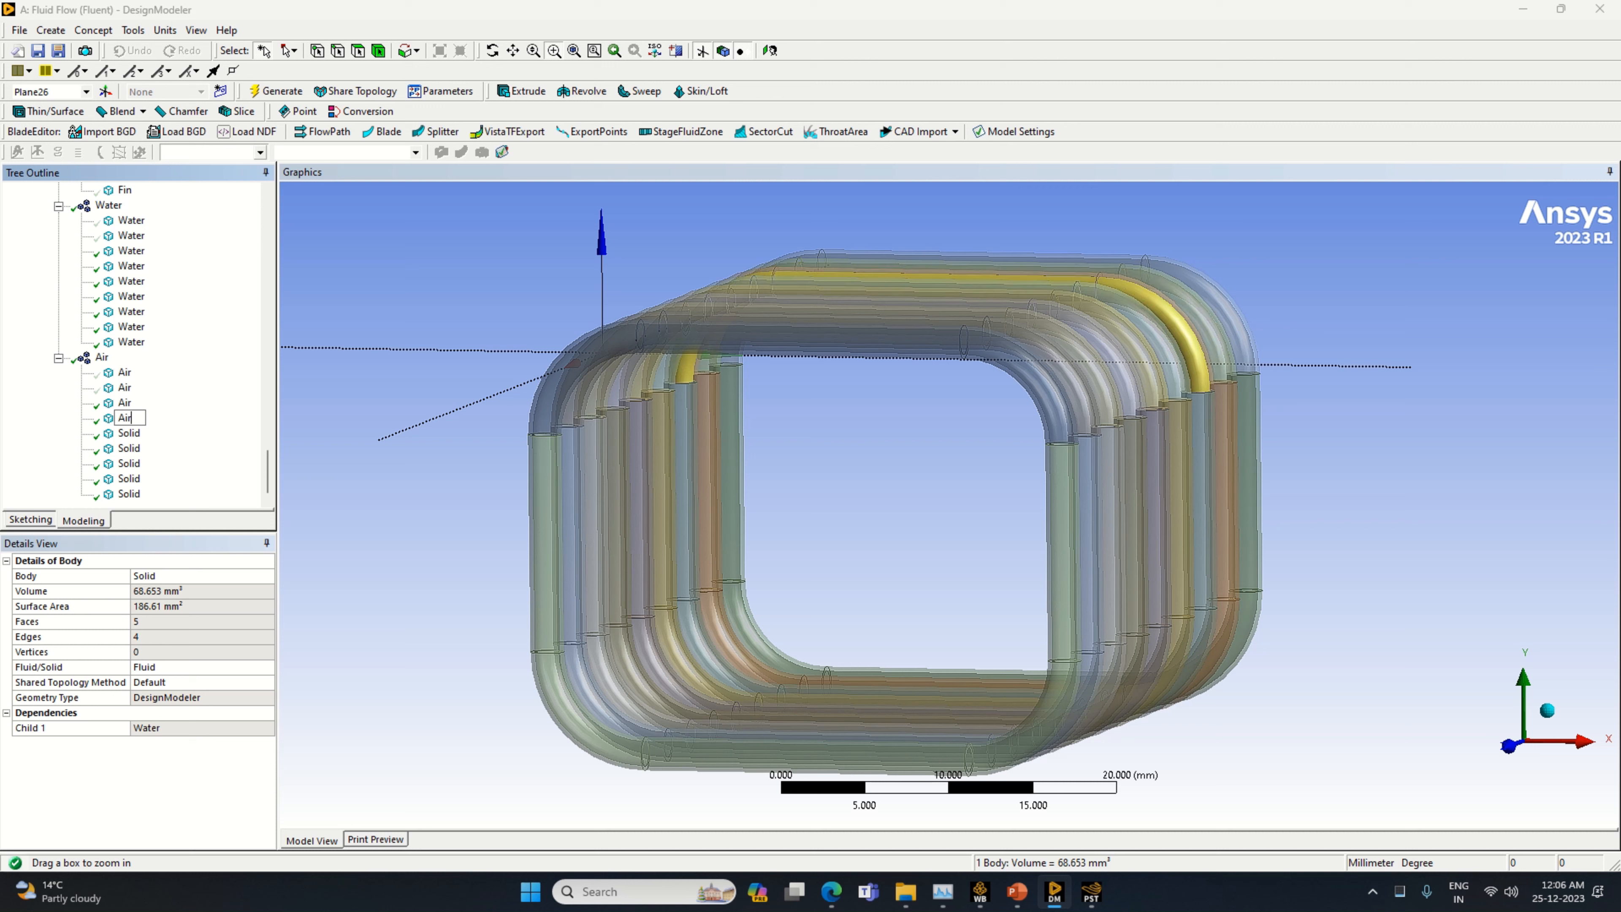
key("Return")
Rename the fifth body of the Air part as Air
left_click(129, 434)
right_click(128, 433)
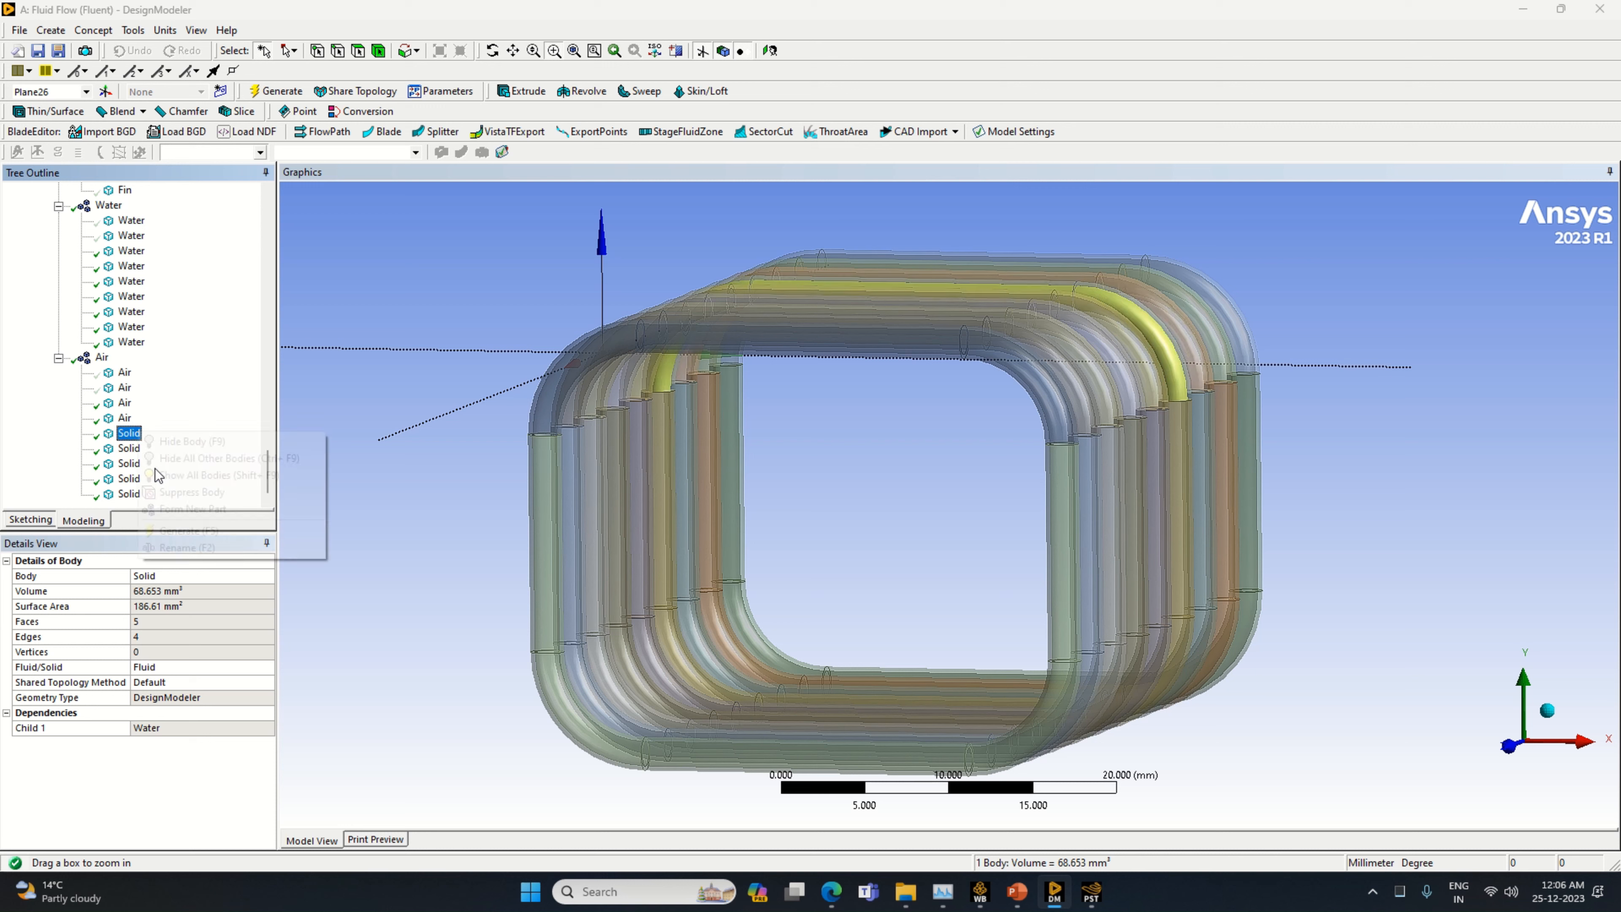
left_click(191, 547)
type("Ai")
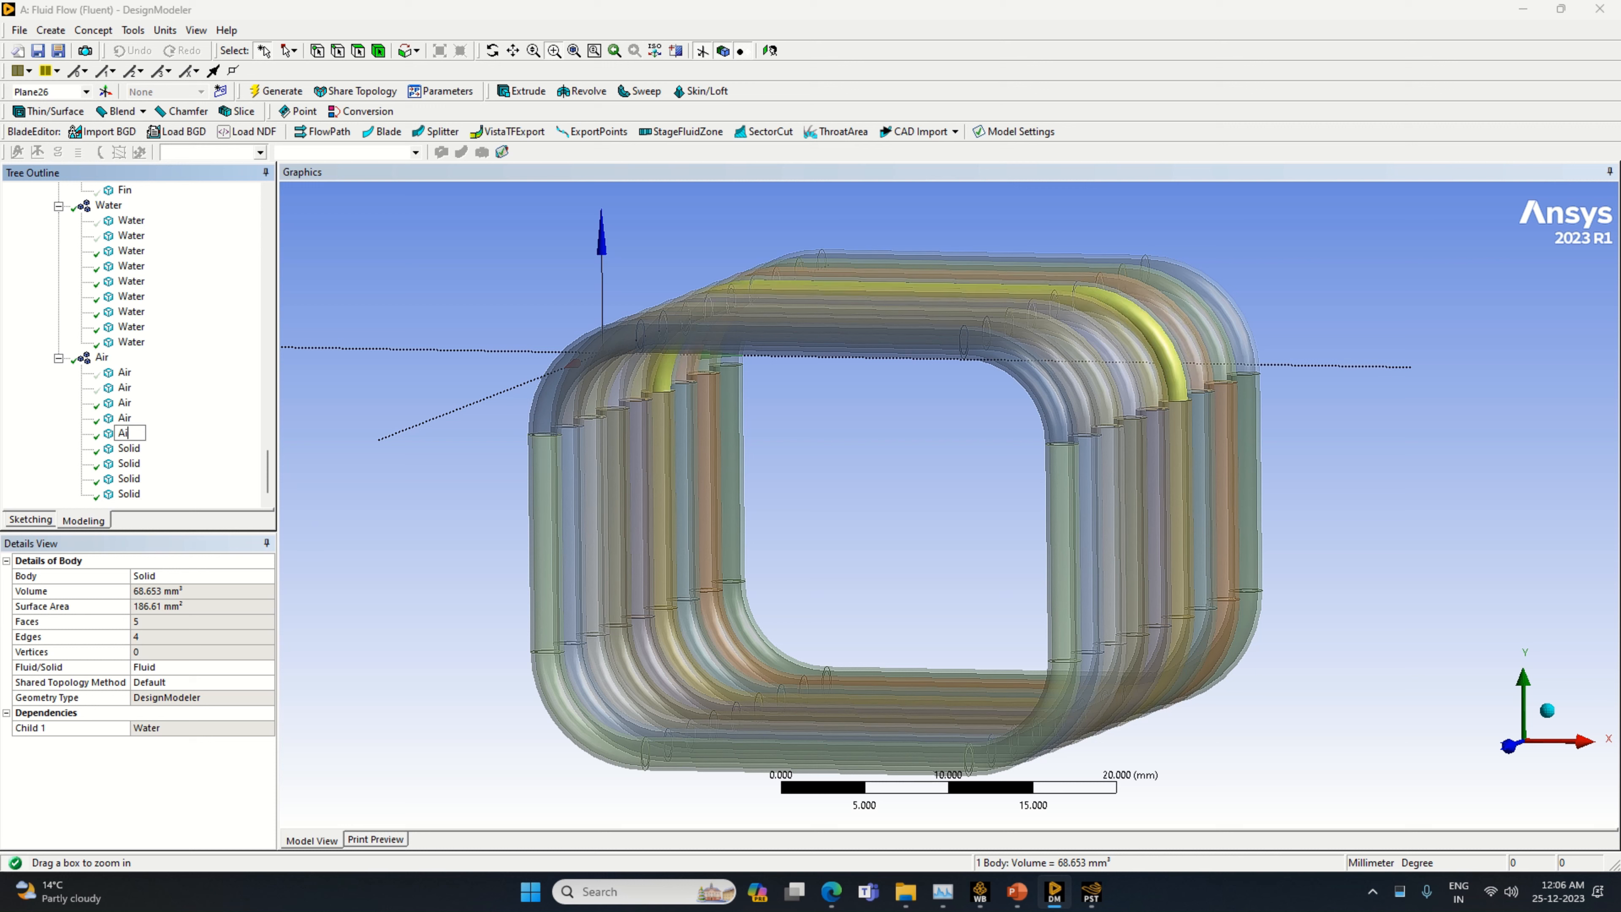
type("r")
key("Return")
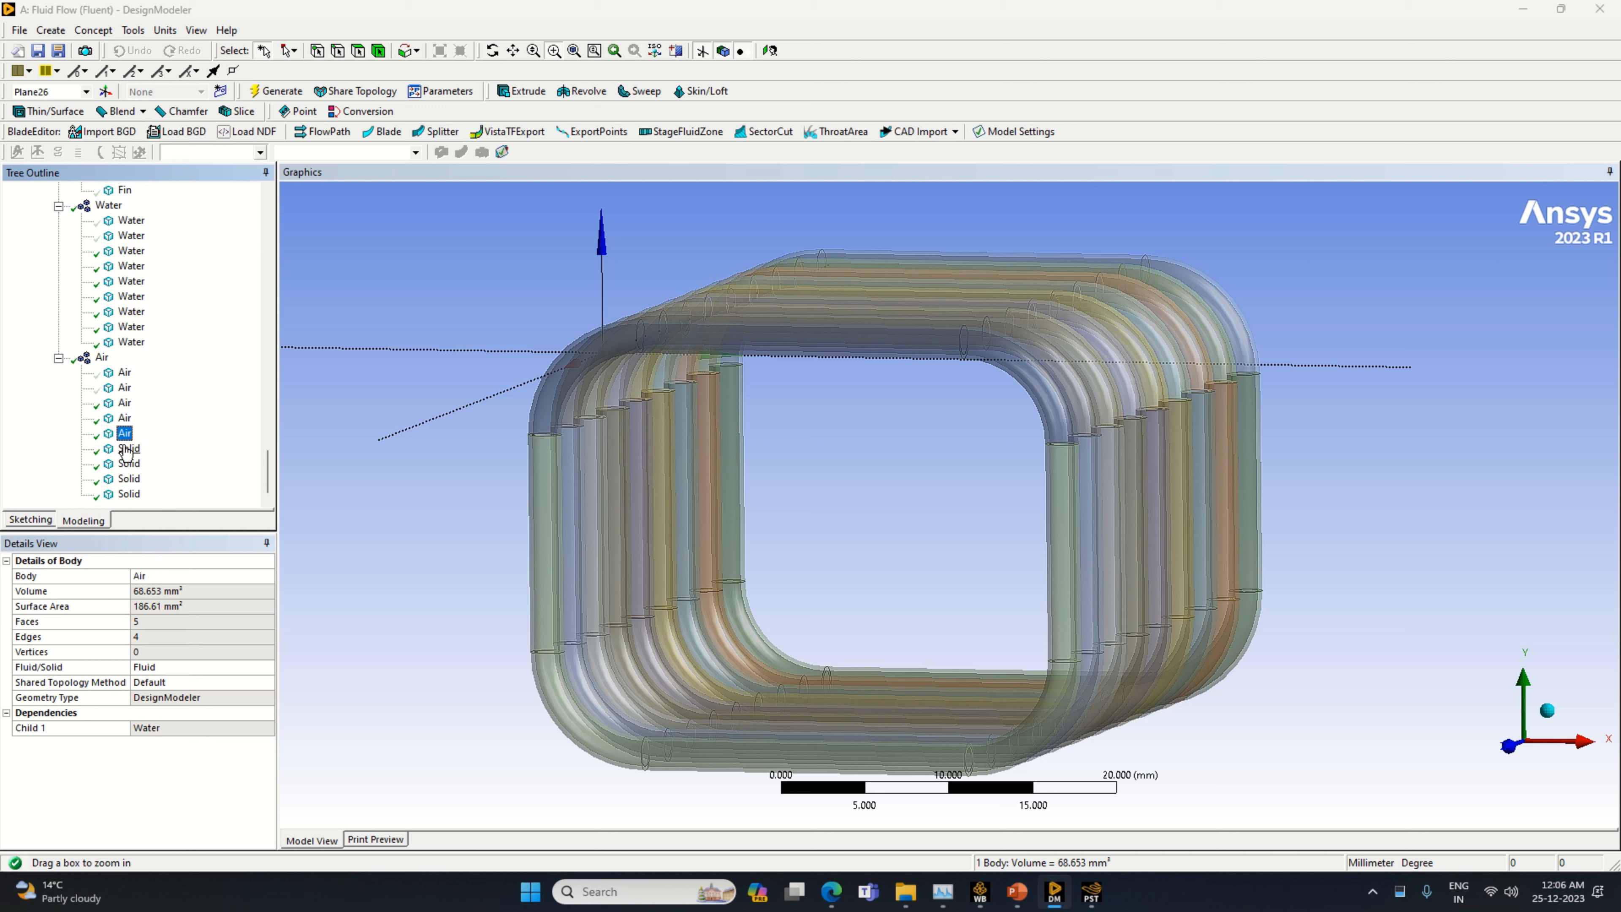
Rename the sixth body of the Air part as Air
right_click(125, 448)
left_click(174, 561)
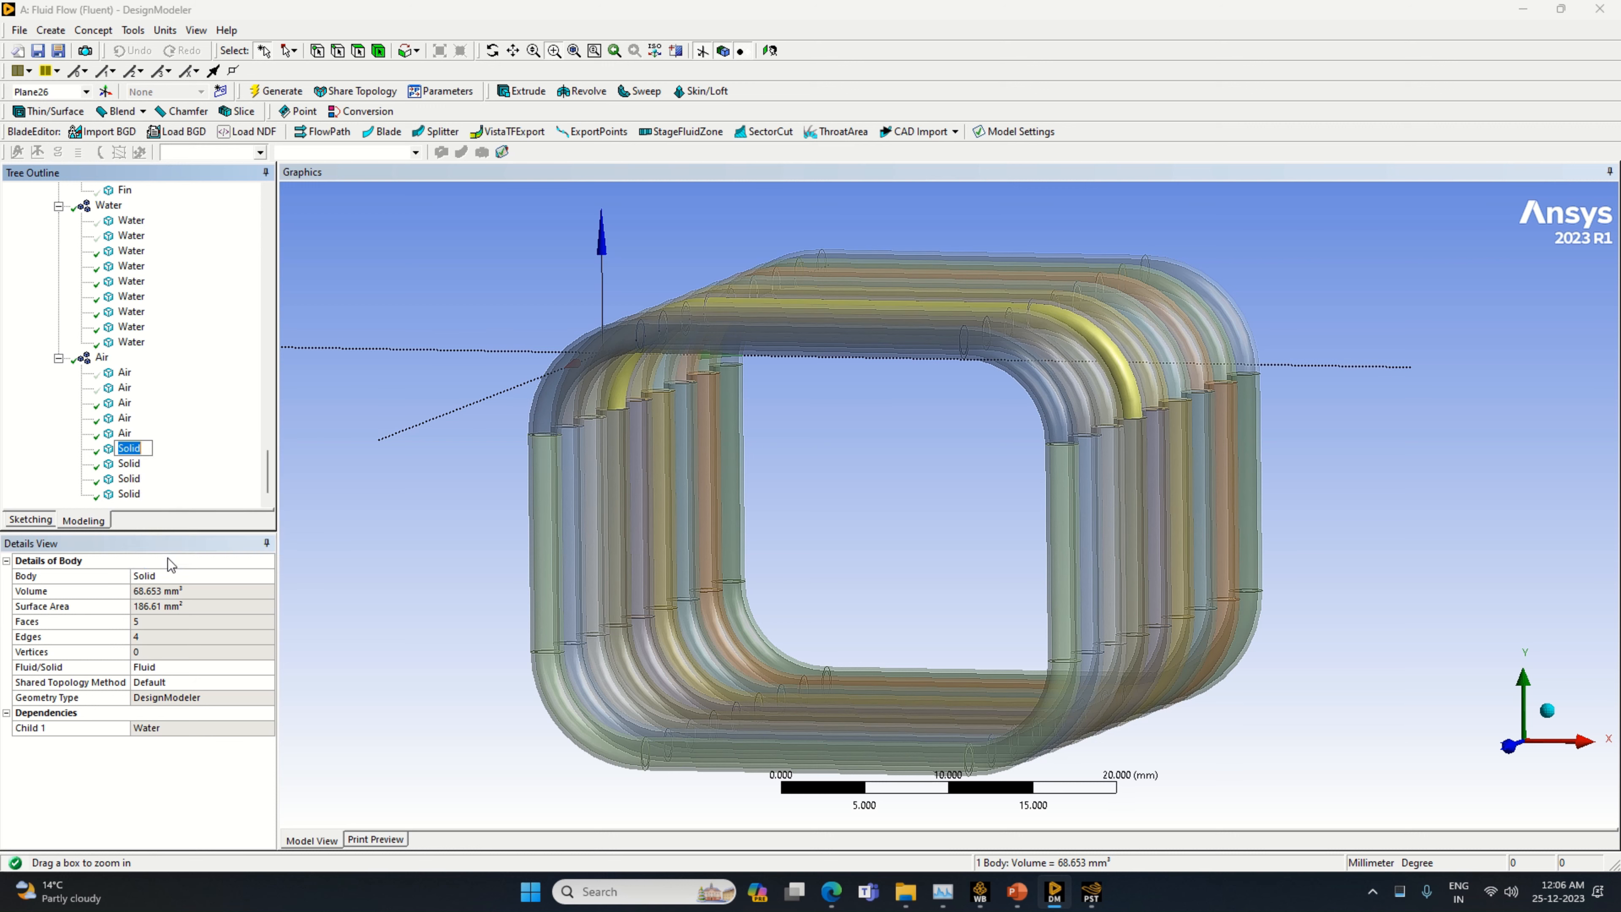
type("Air")
key("Return")
Rename the seventh body of the Air part as Air
right_click(130, 462)
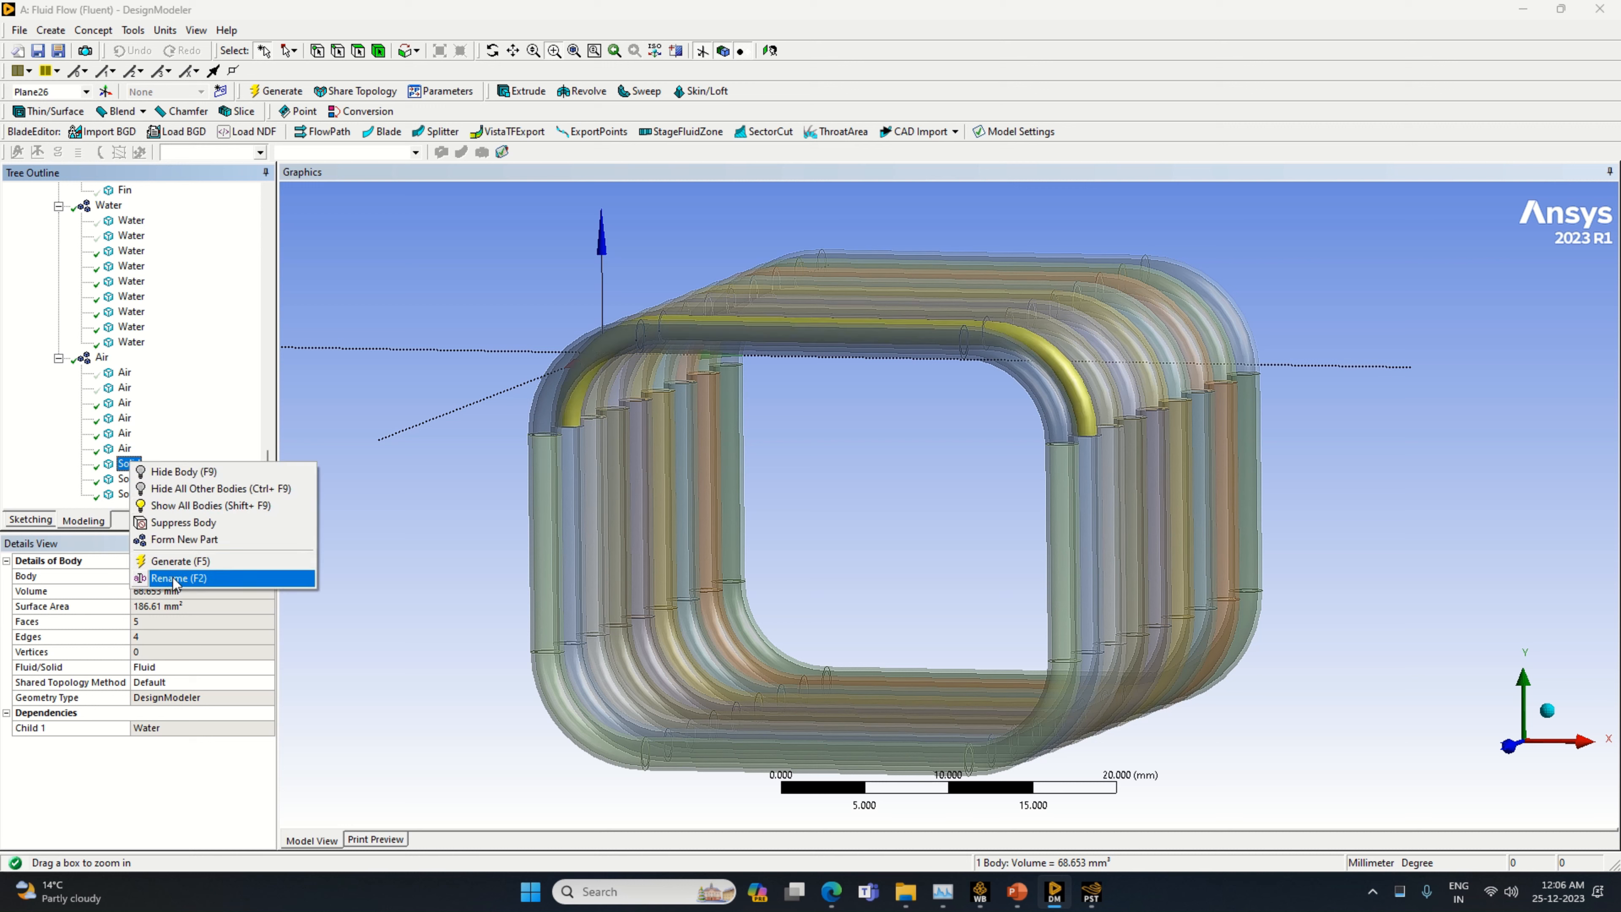
left_click(173, 578)
type("Air")
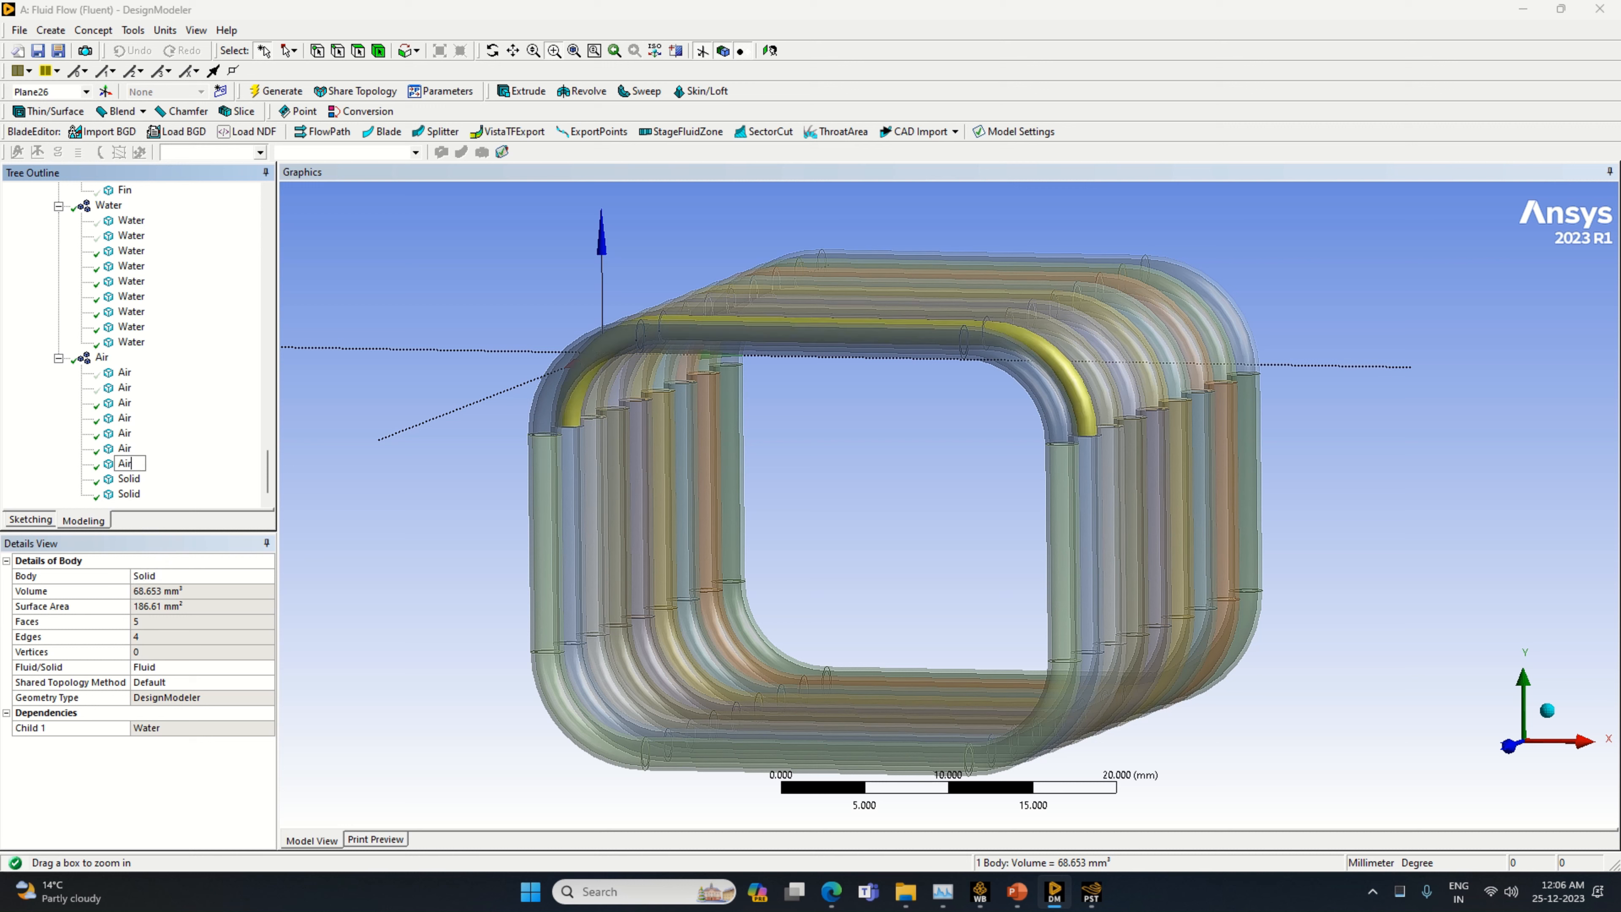
key("Return")
Rename the eighth and ninth bodies of the Air part as Air
right_click(130, 478)
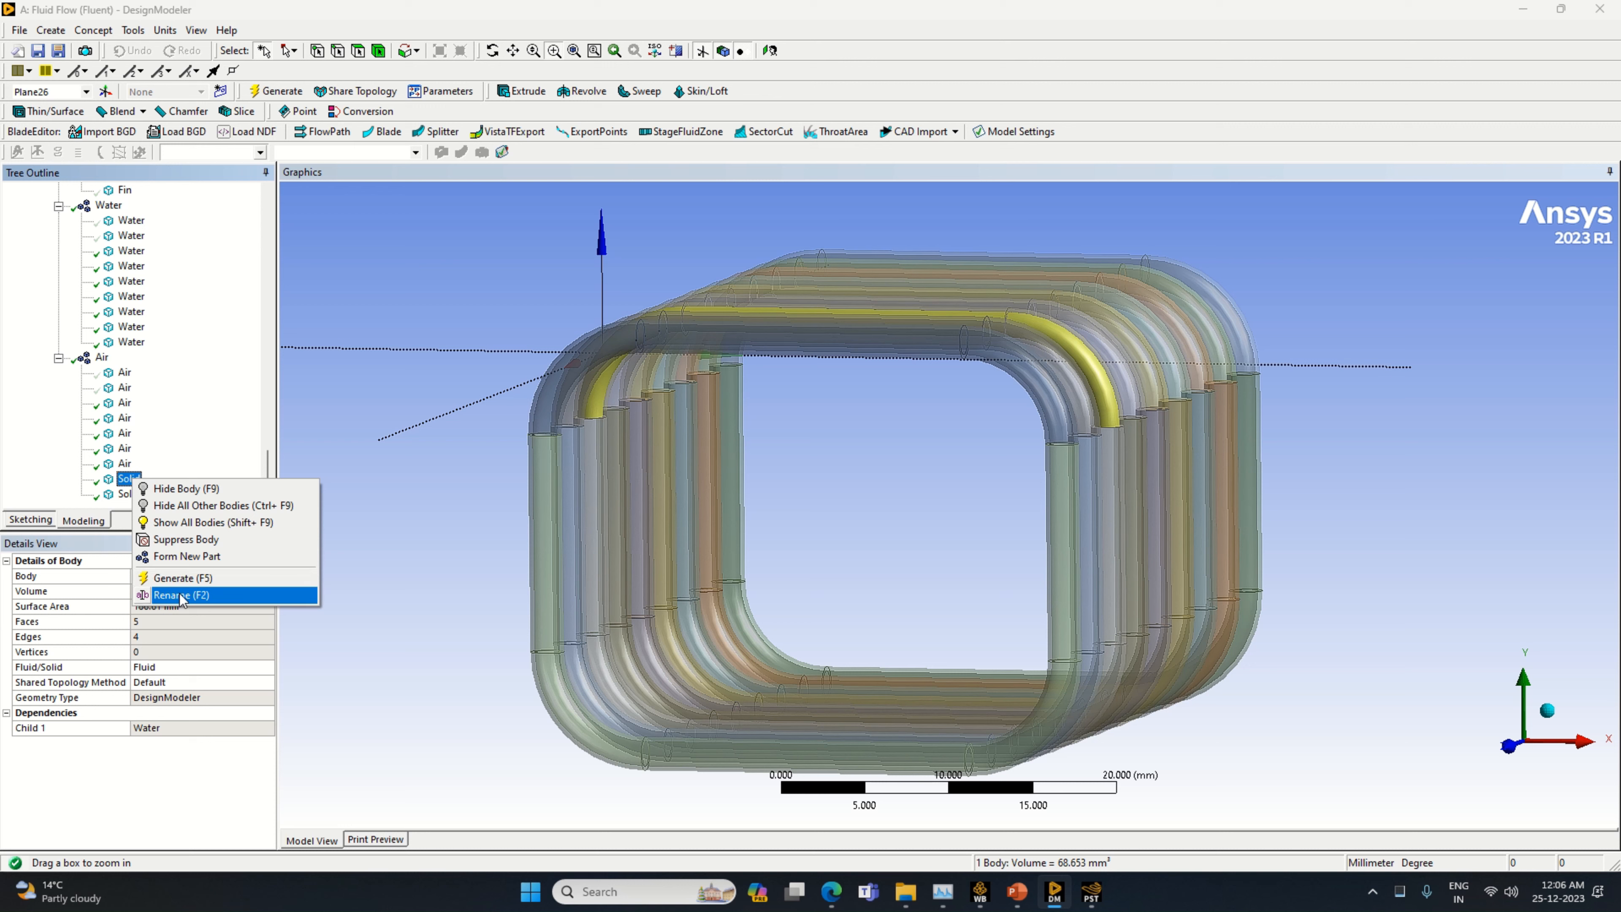
left_click(182, 595)
type("Air")
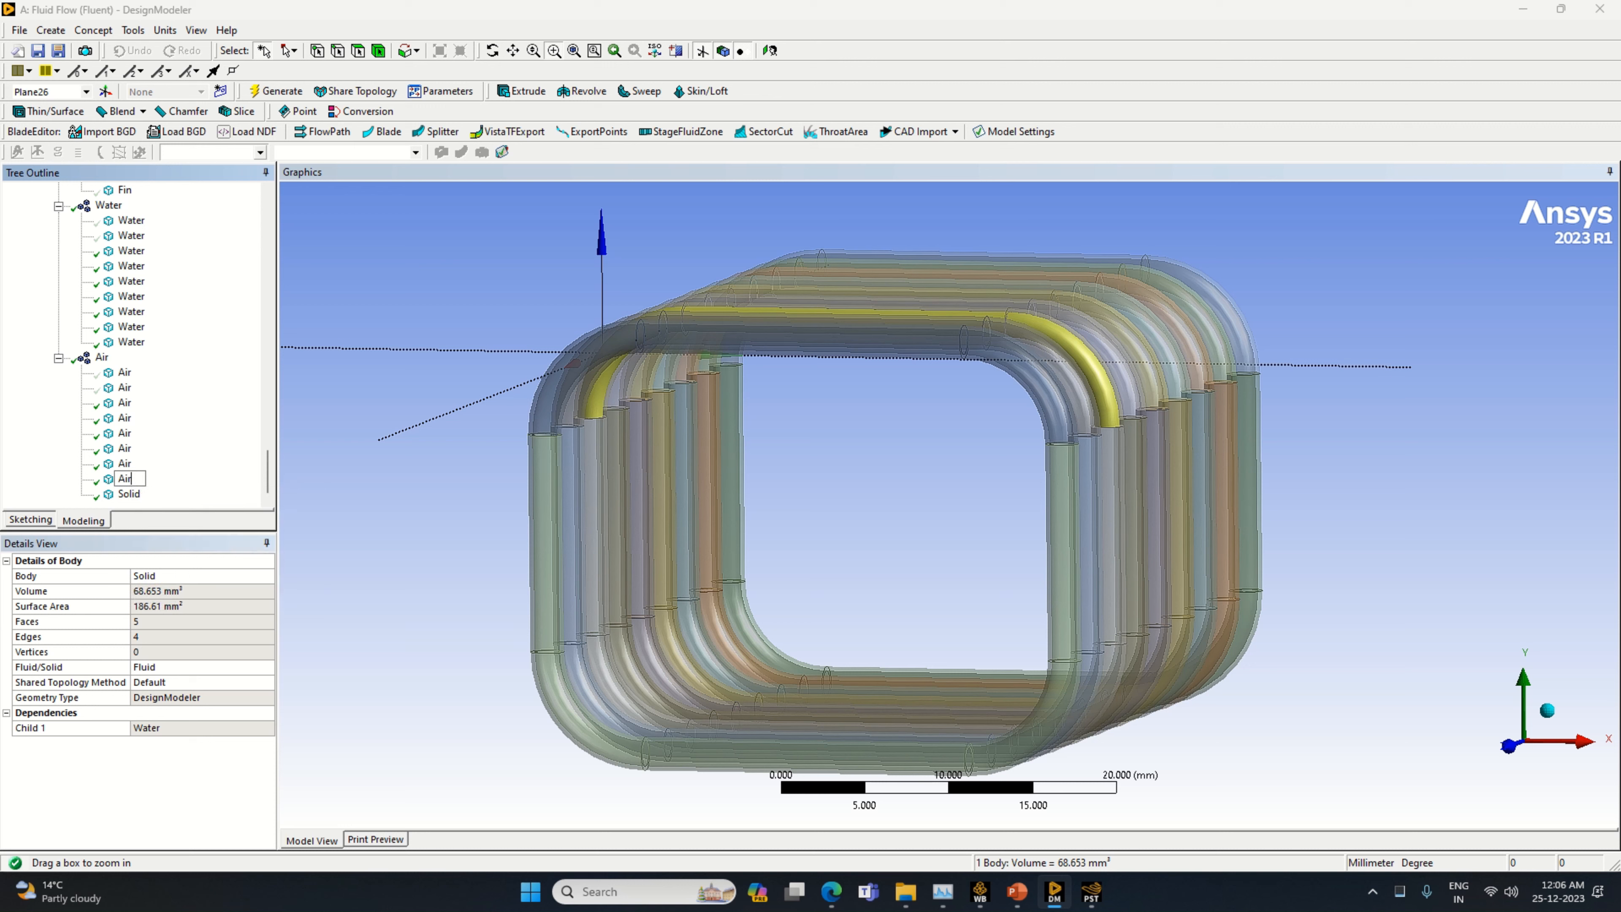
key("Return")
right_click(129, 494)
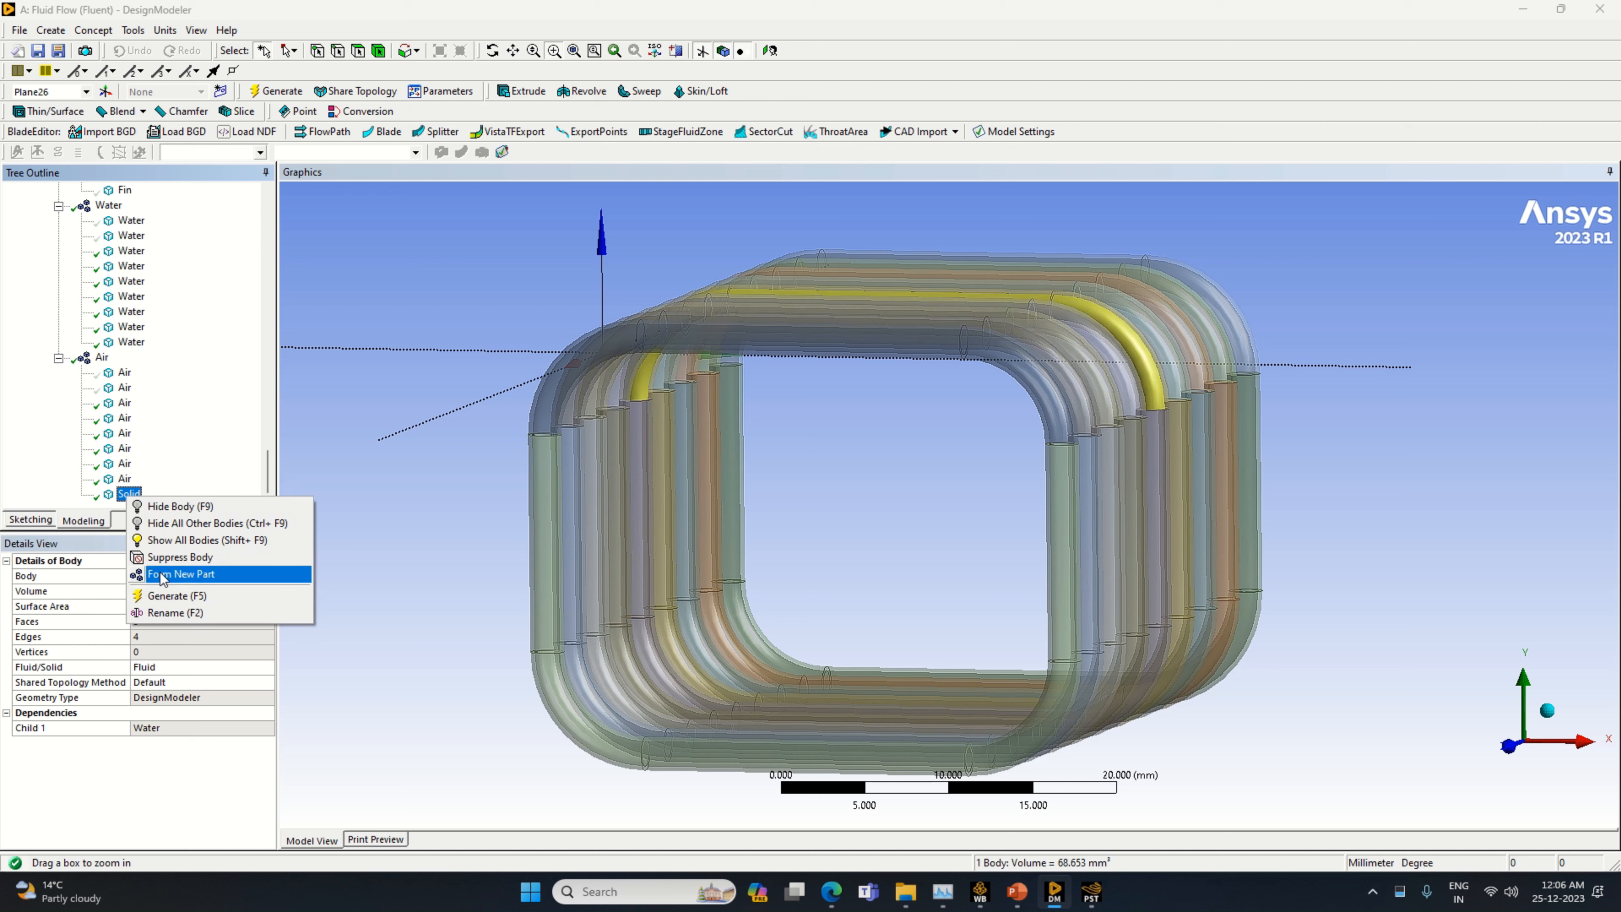
left_click(176, 613)
type("Air")
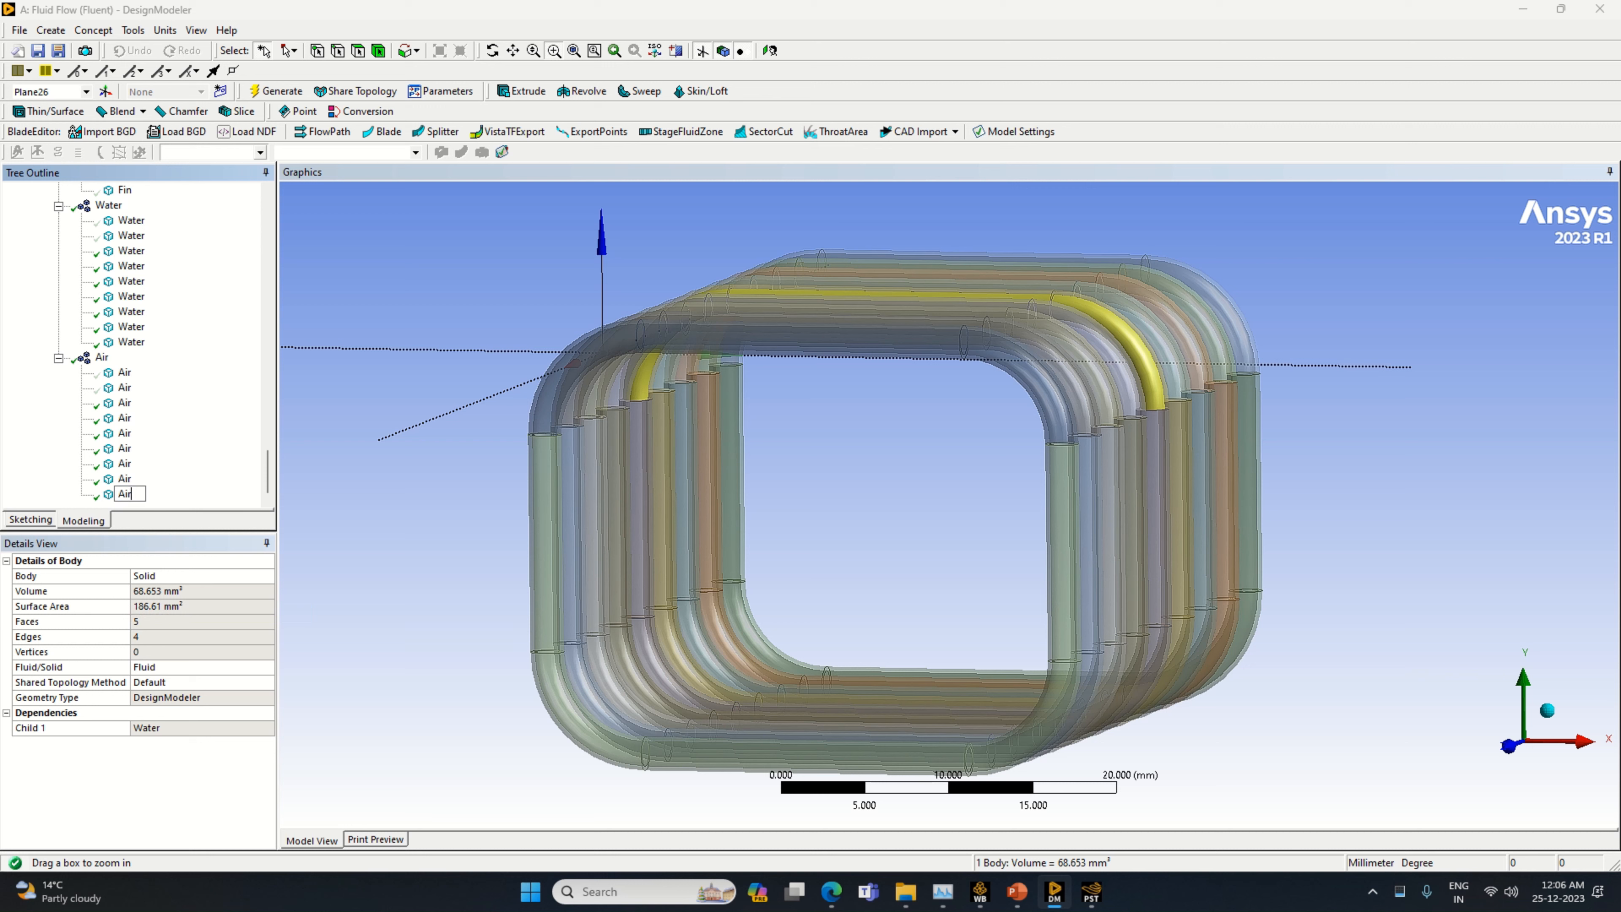
key("Return")
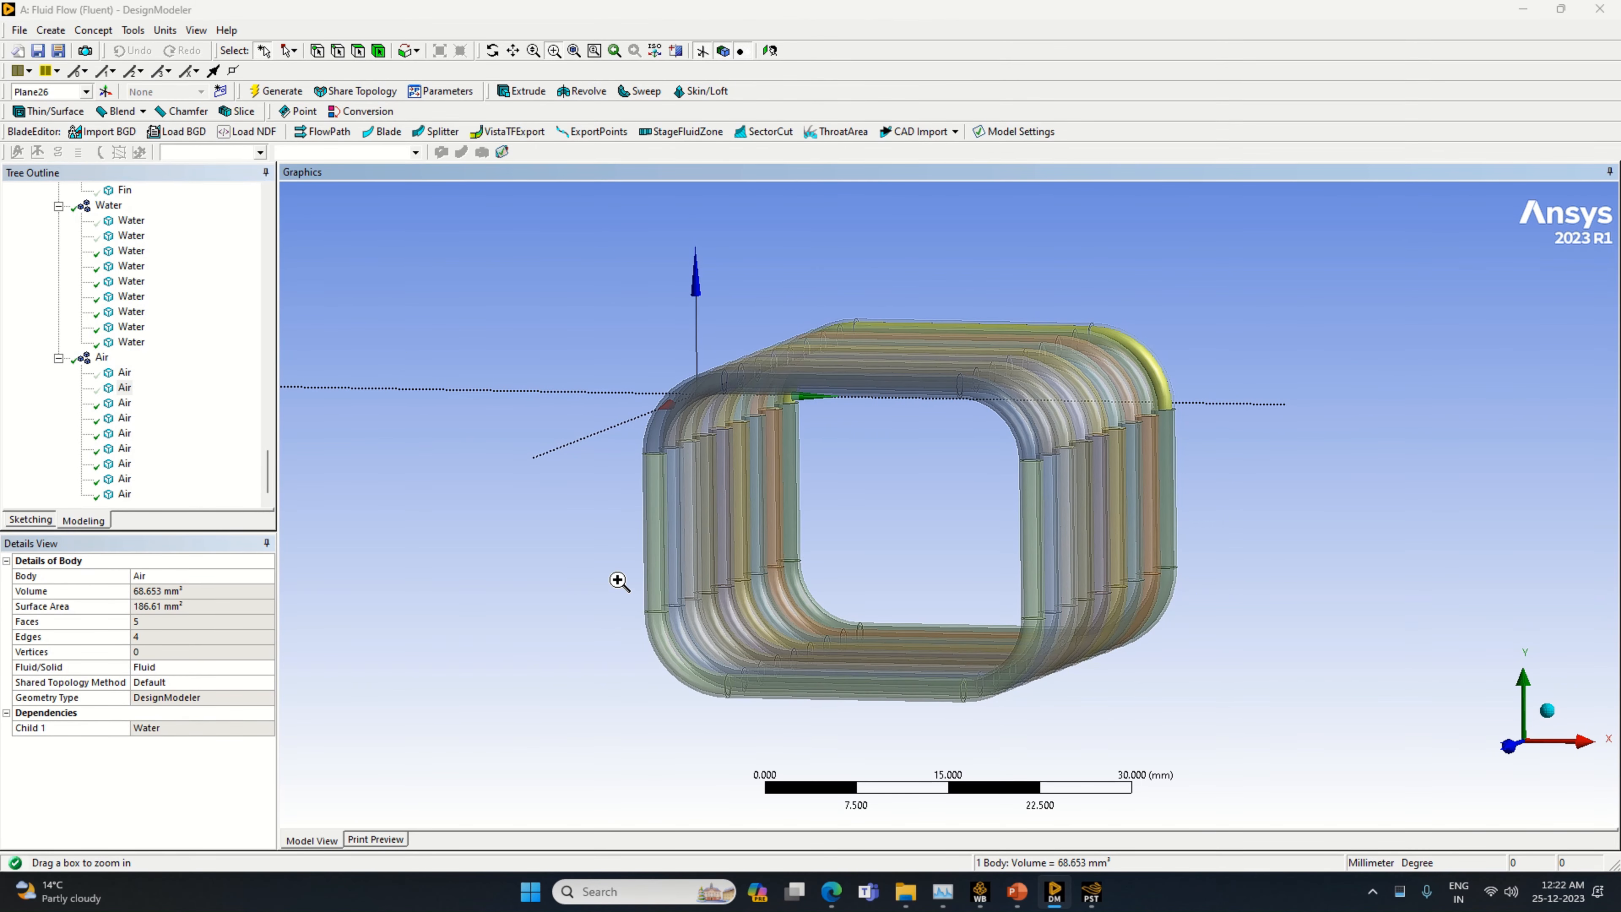
Show all bodies of the heat pipe assembly, including the fins and the base plate
right_click(472, 475)
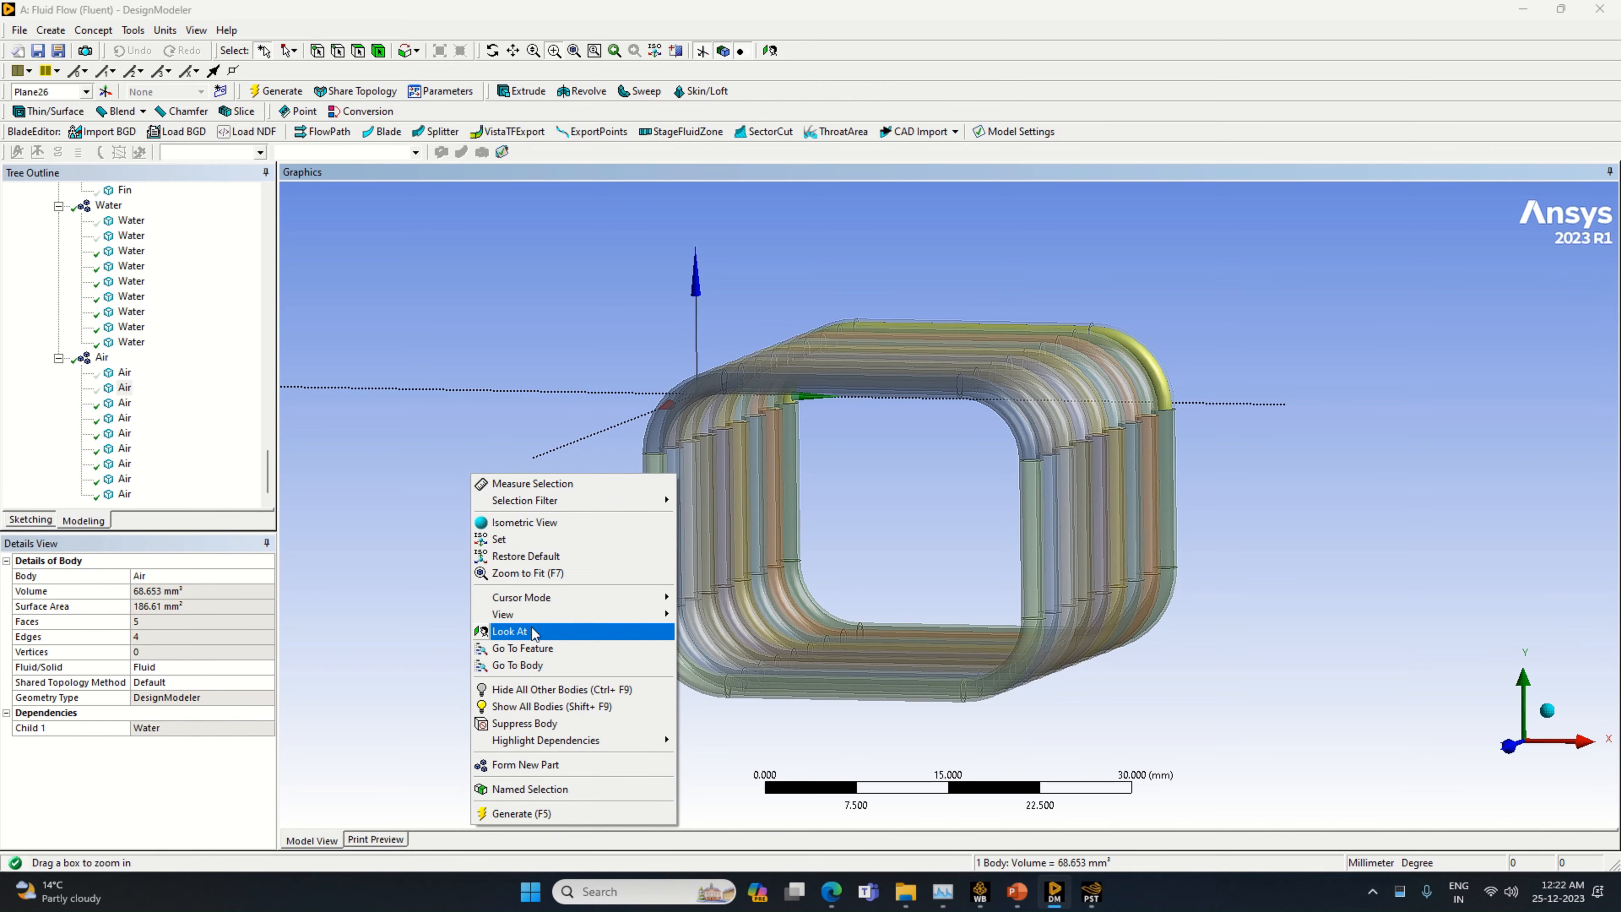
left_click(556, 707)
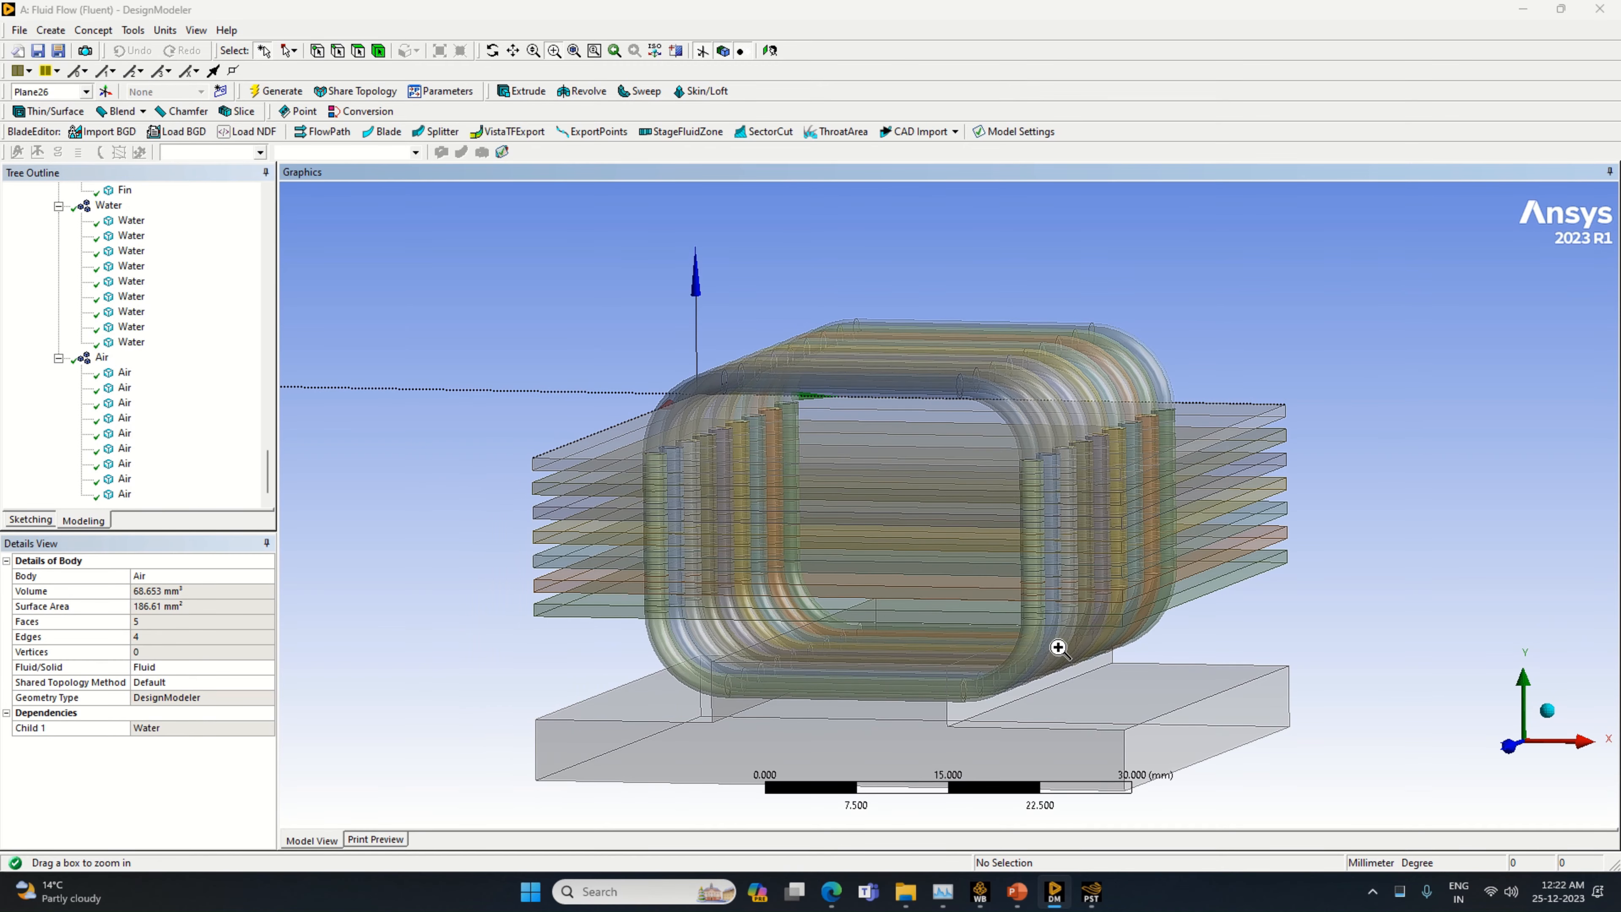
middle_click_drag(1024, 673, 876, 693)
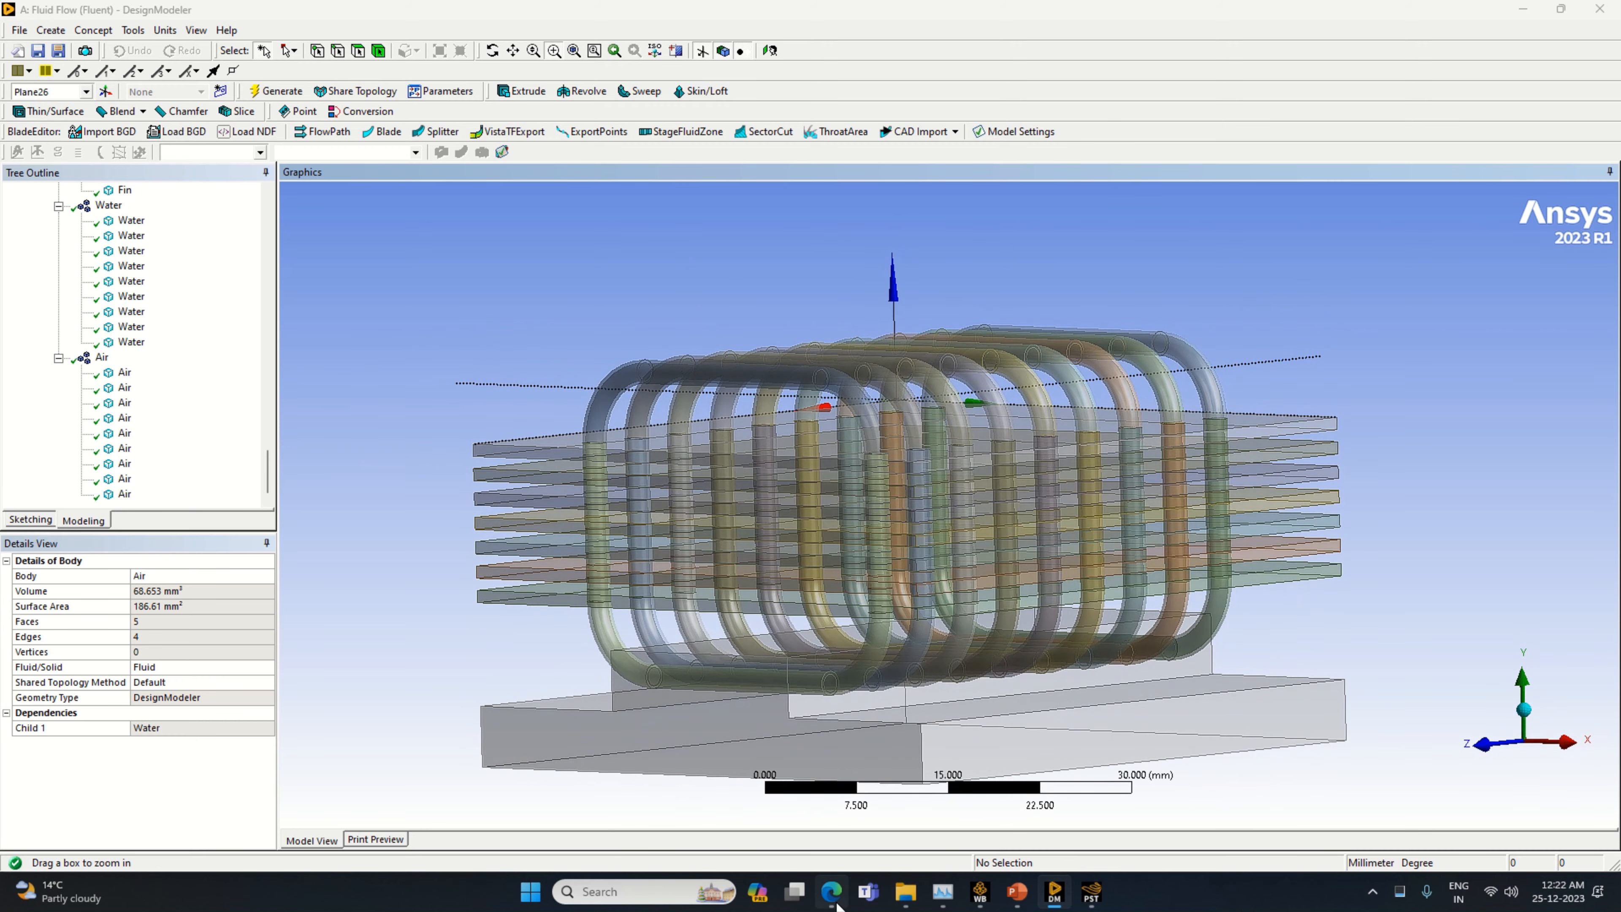
Switch to Edge to view the heat pipe prototype in the article's Figure 11, and return to DesignModeler
left_click(831, 891)
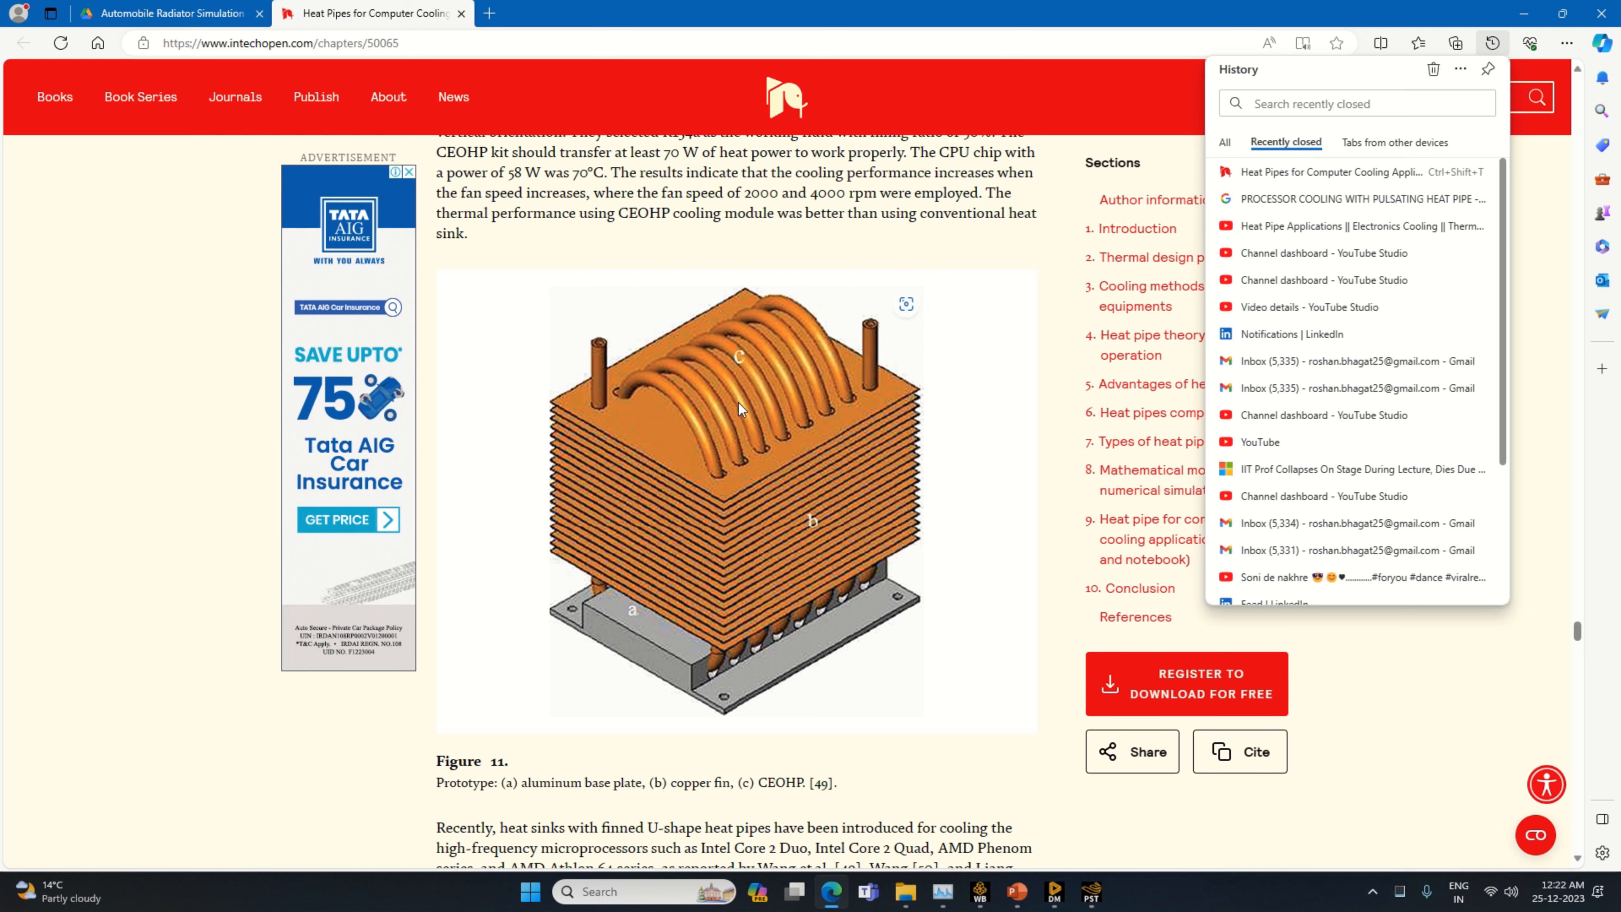
left_click(1087, 902)
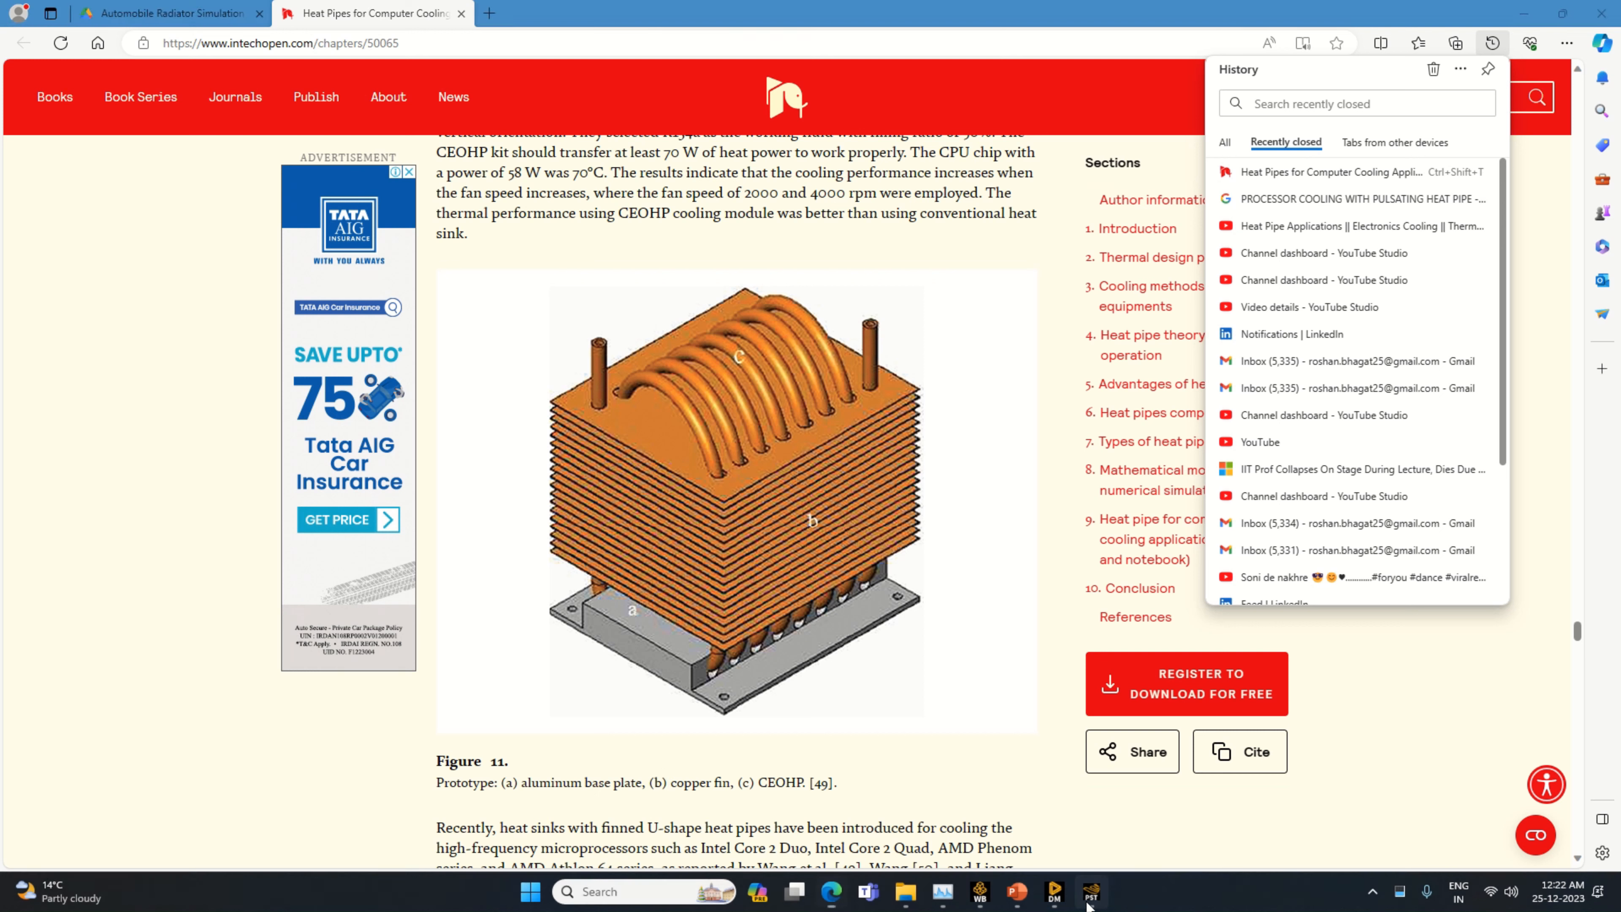
left_click(1055, 890)
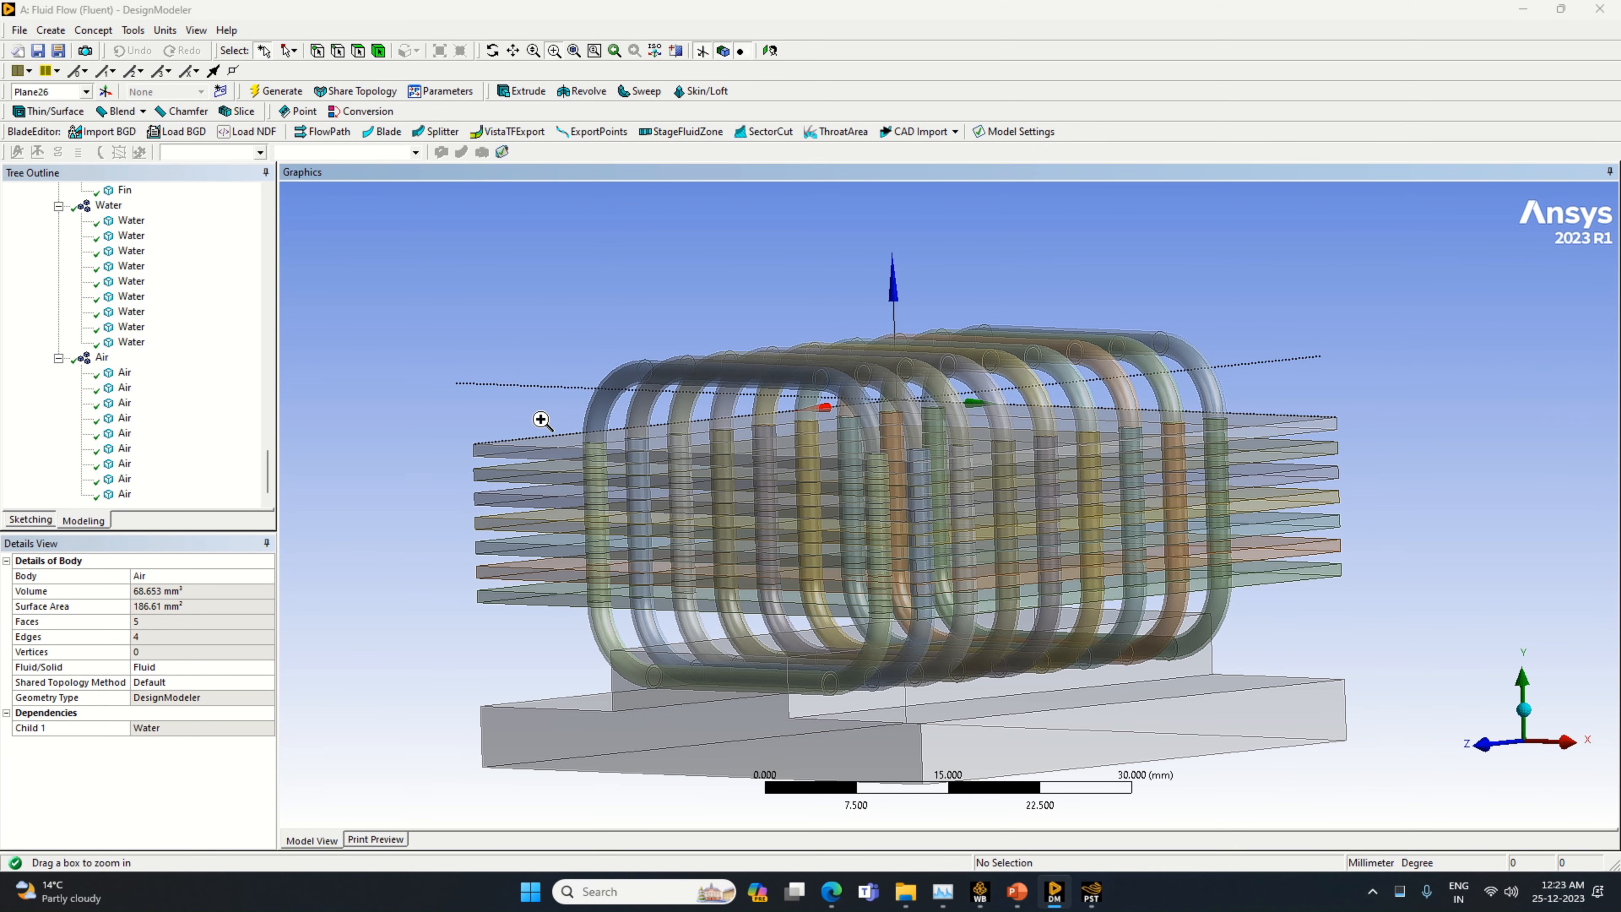
Review the Processor Contact body and the Pipe, Fins, Water and Air parts by highlighting each one in the model
scroll(137, 409, "up", 8)
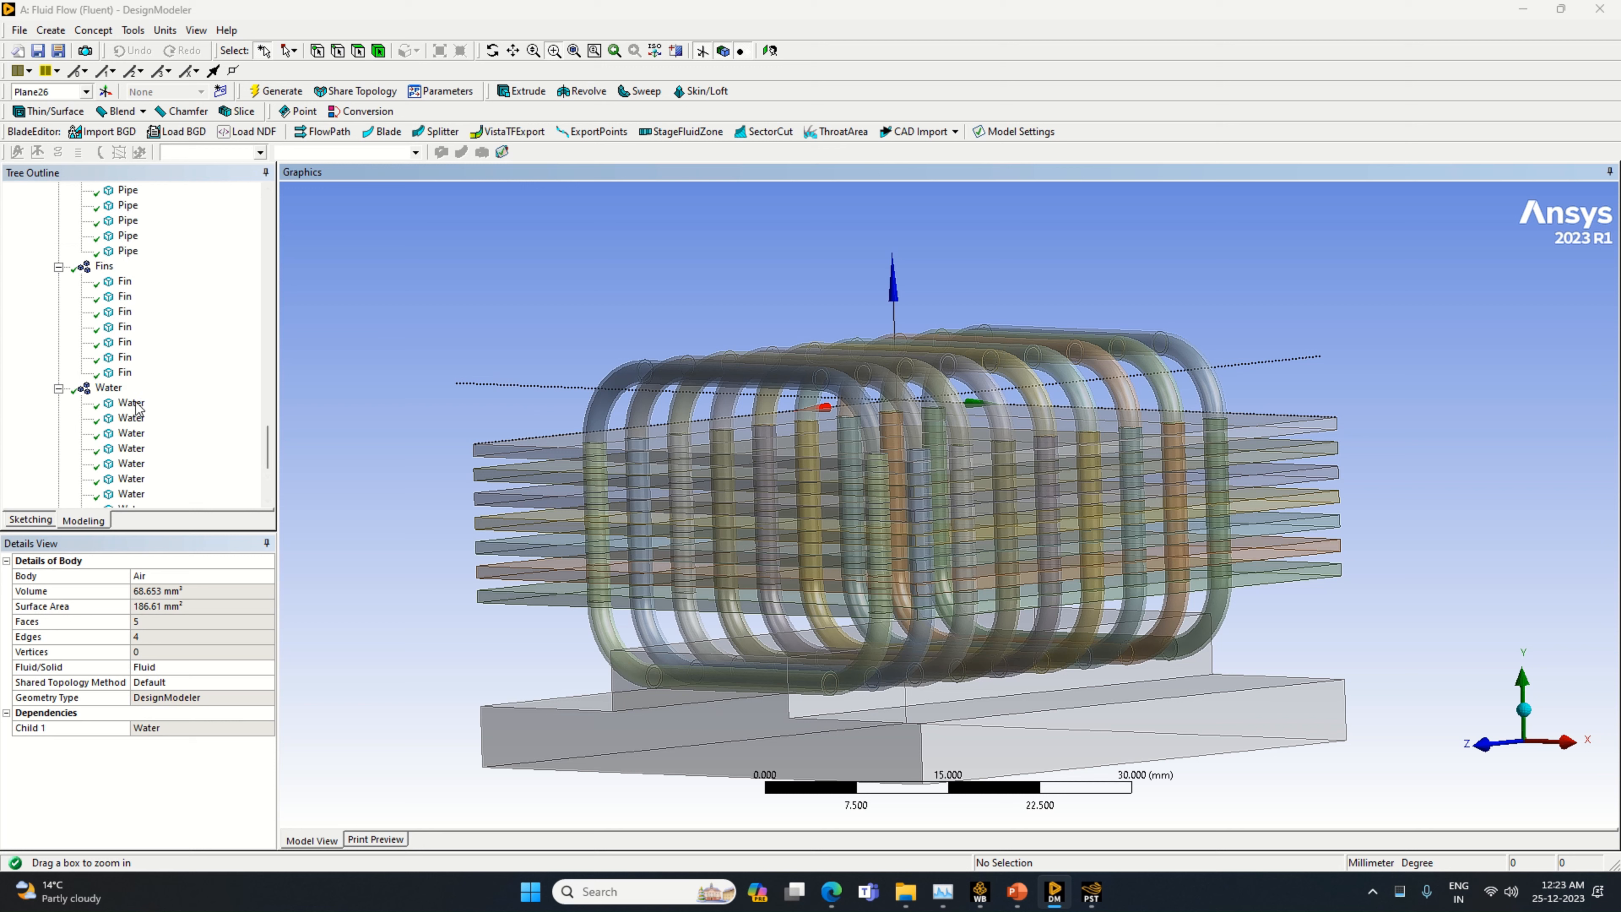
scroll(137, 409, "up", 4)
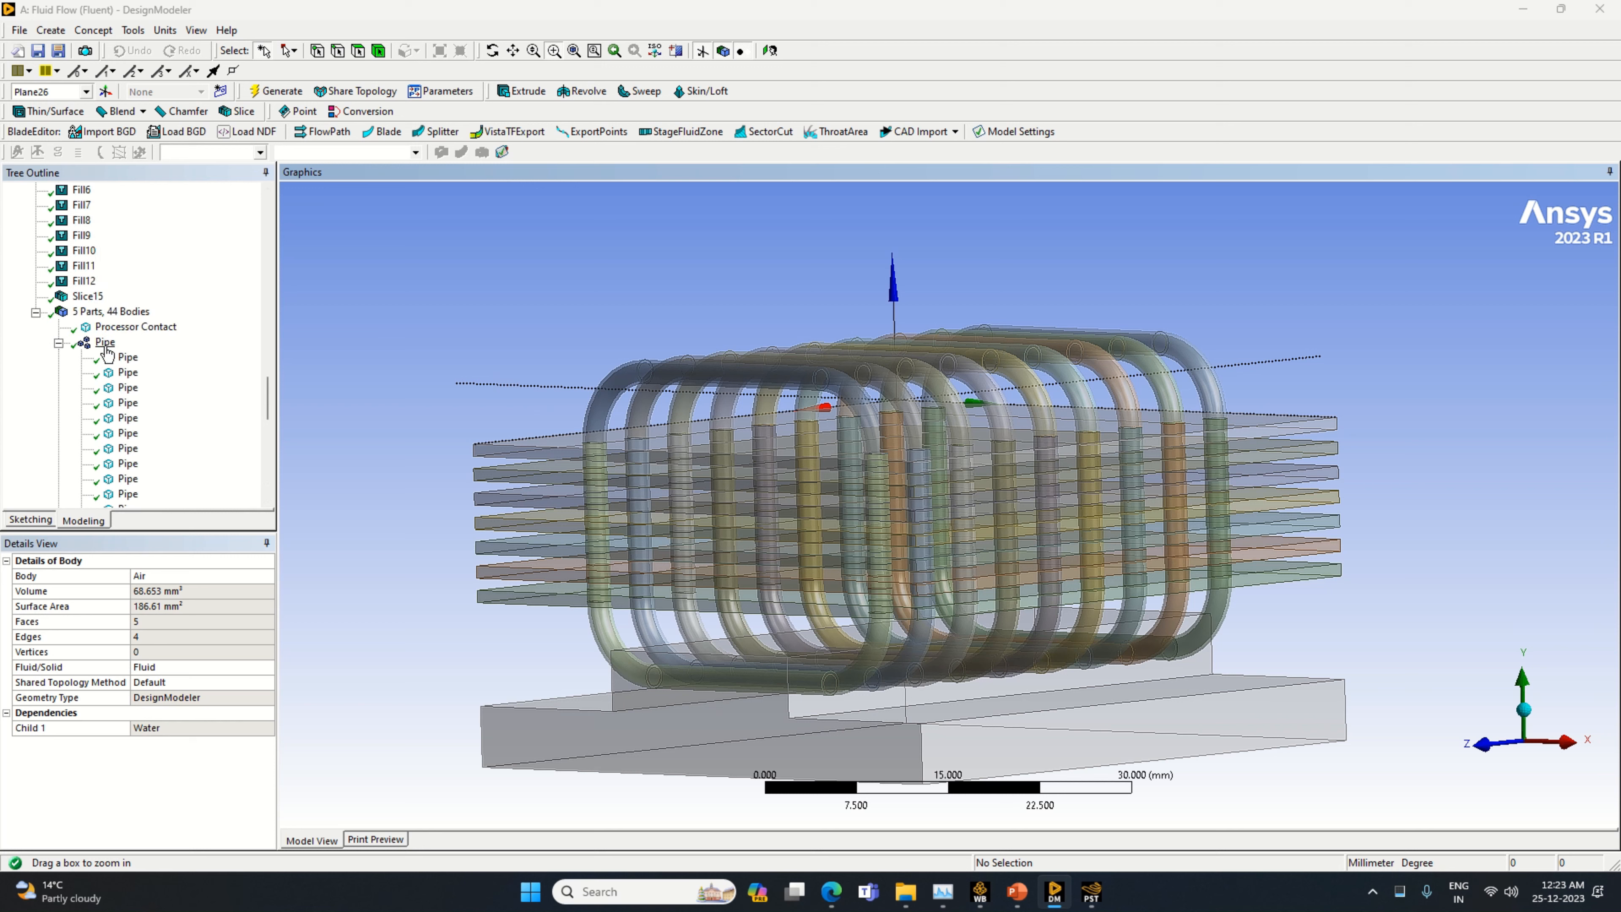
left_click(132, 329)
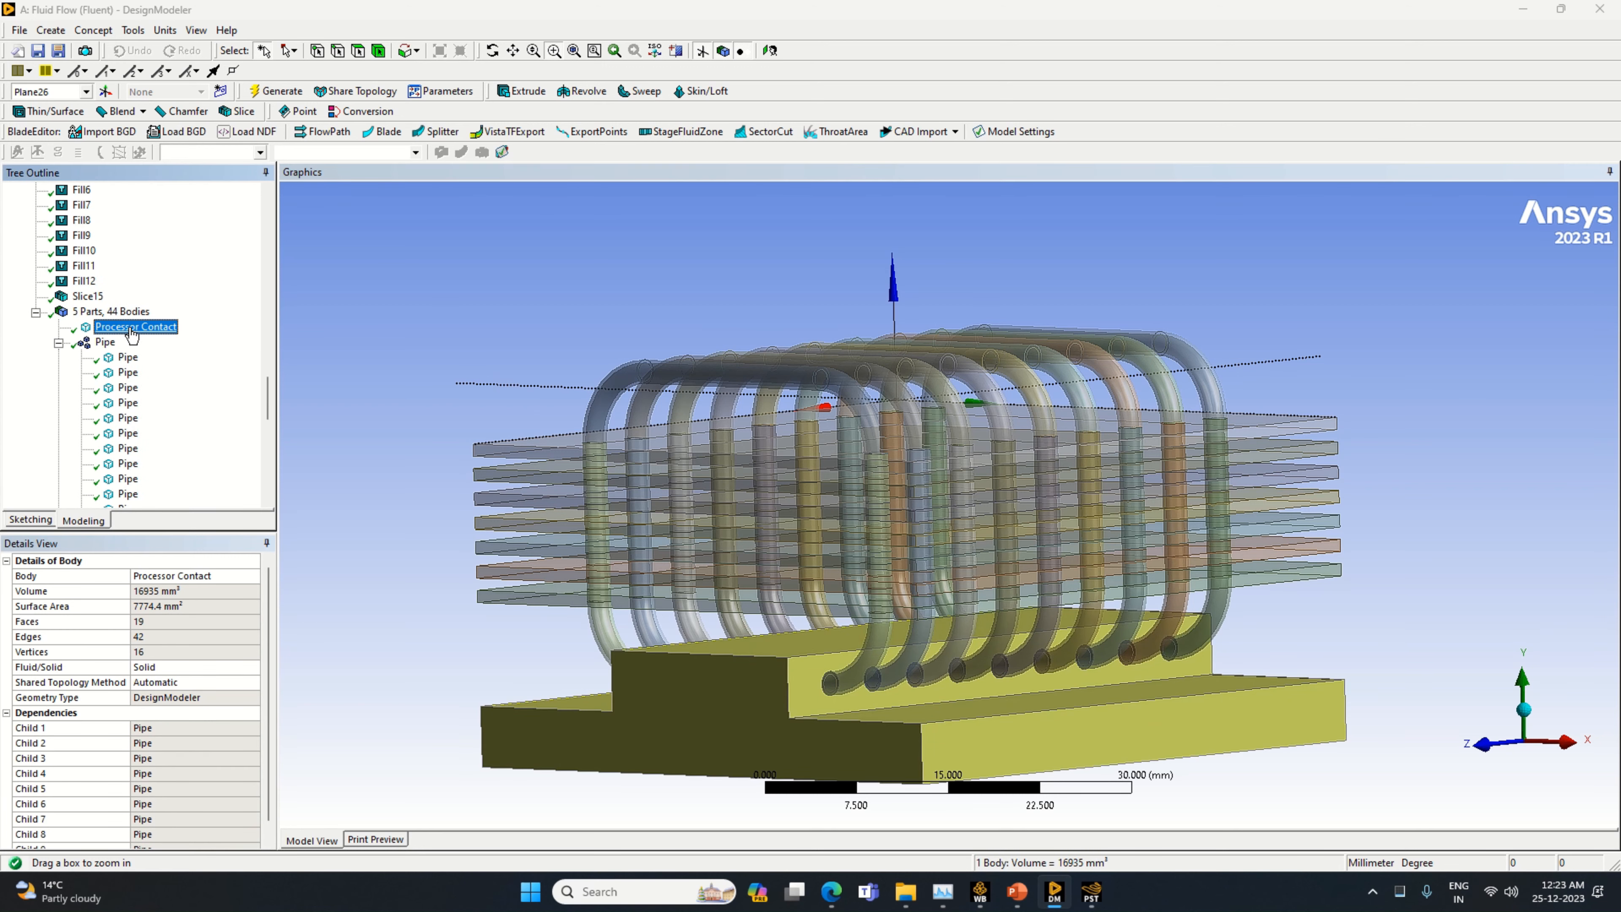
left_click(108, 349)
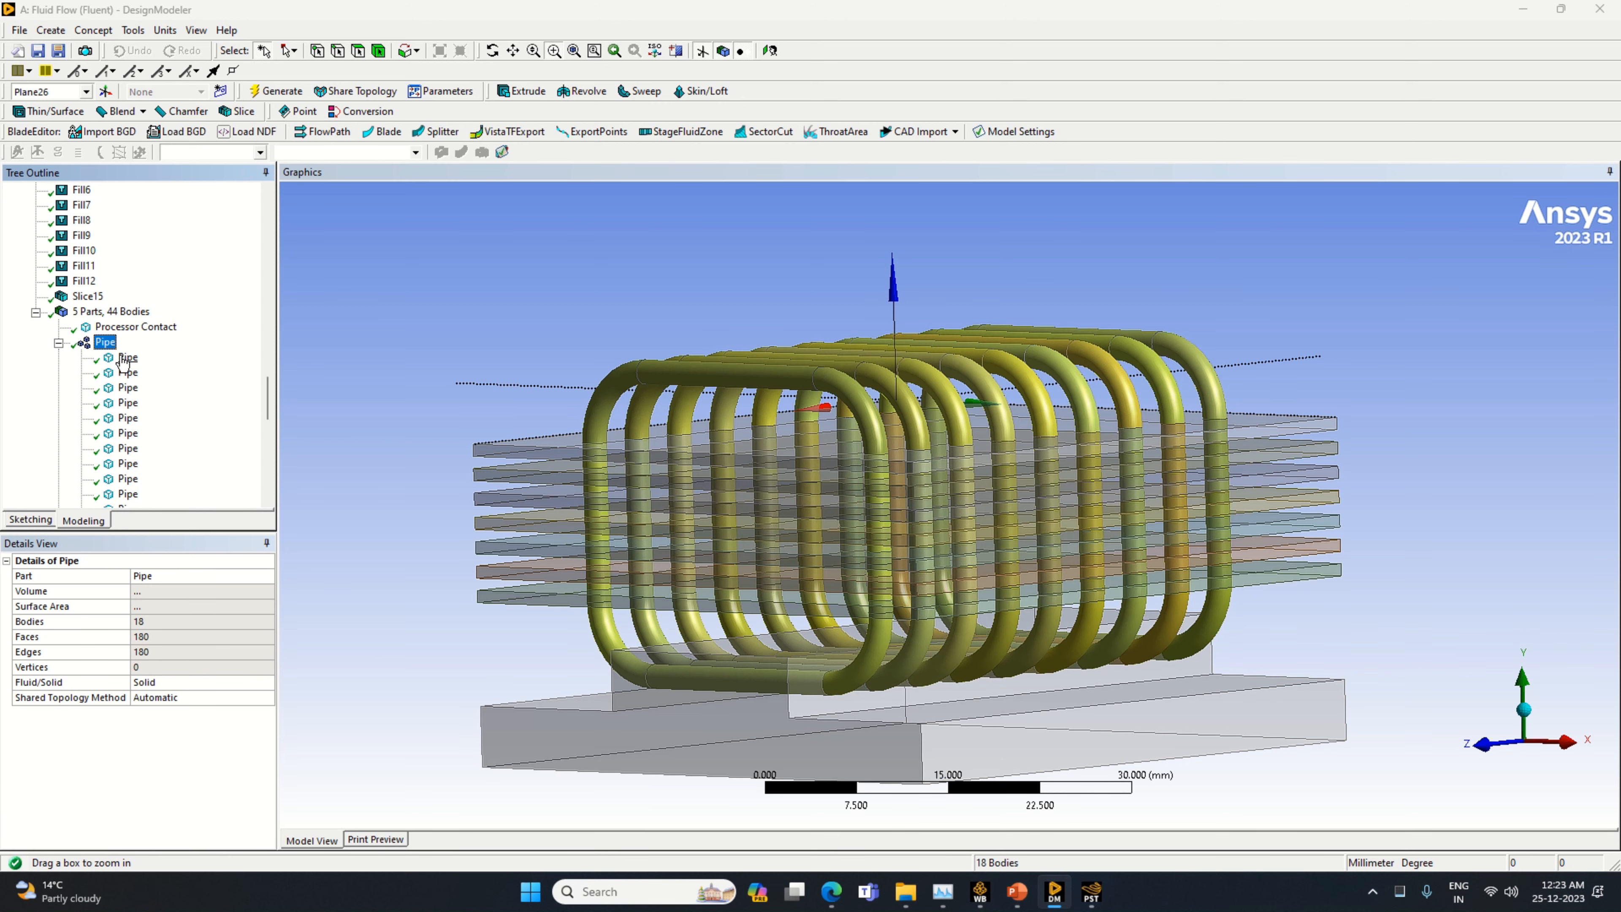
left_click(125, 358)
scroll(128, 369, "down", 3)
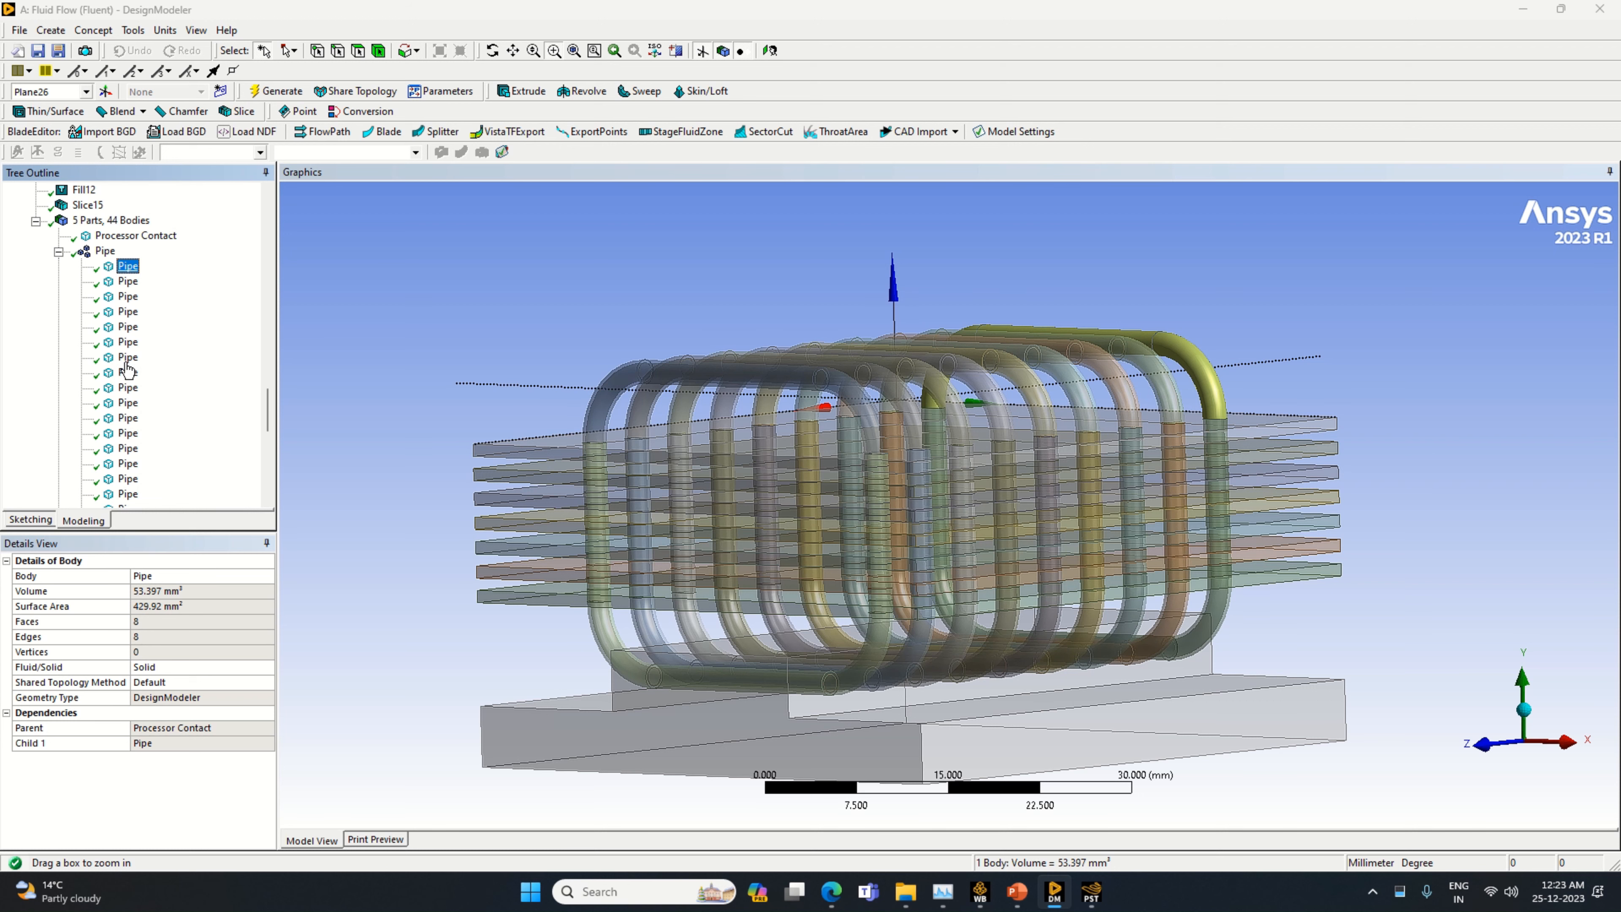
left_click(104, 449)
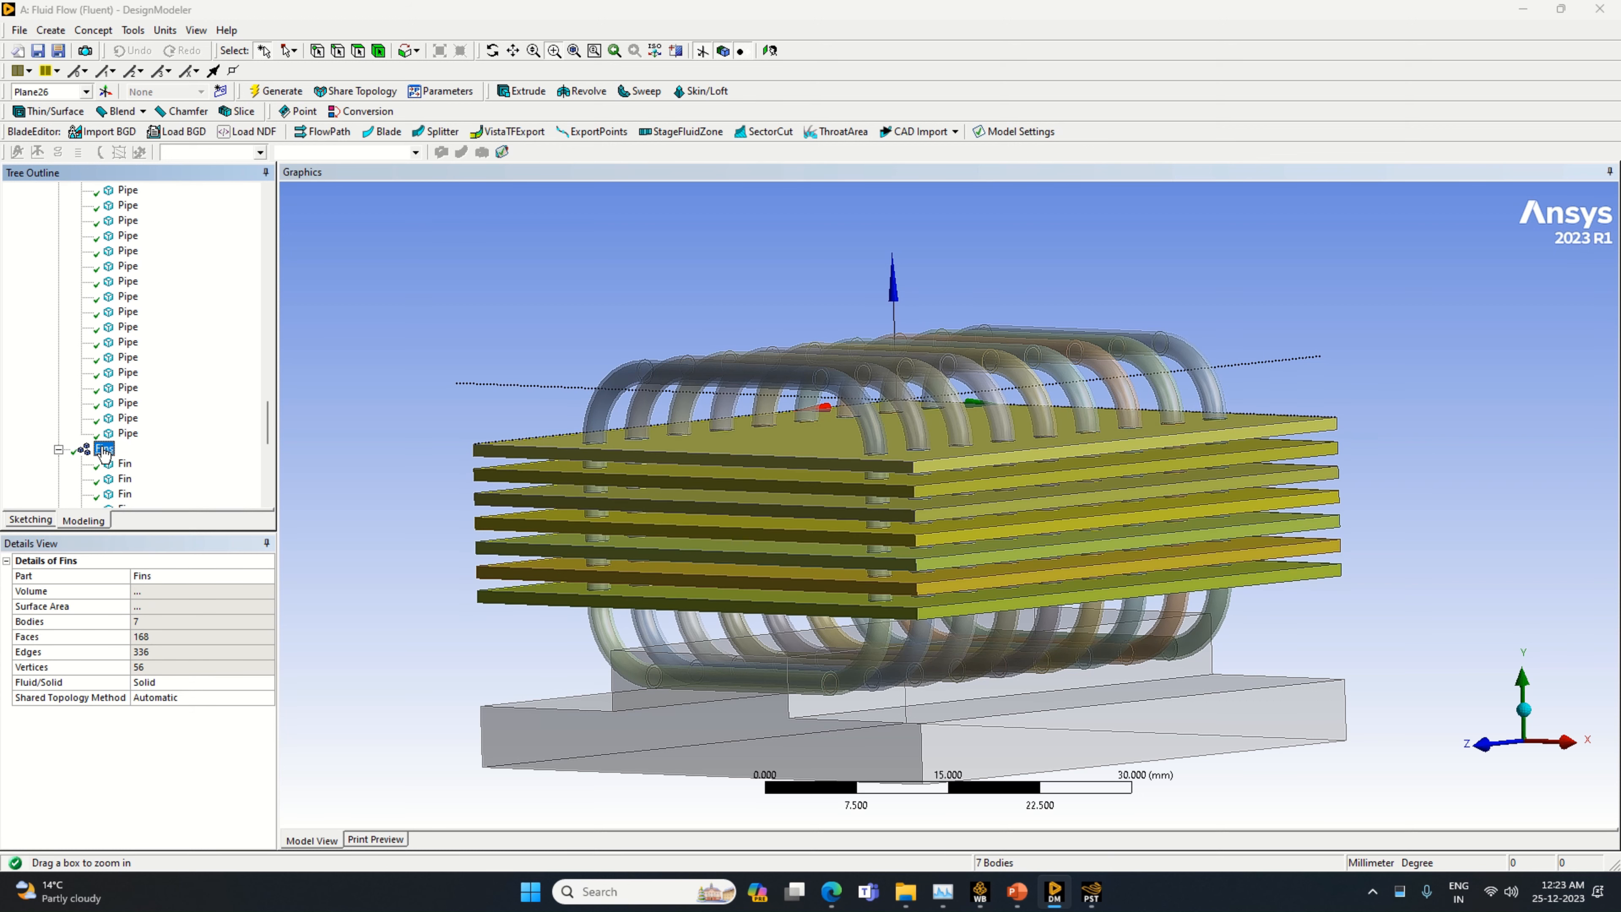
scroll(106, 453, "down", 3)
left_click(107, 437)
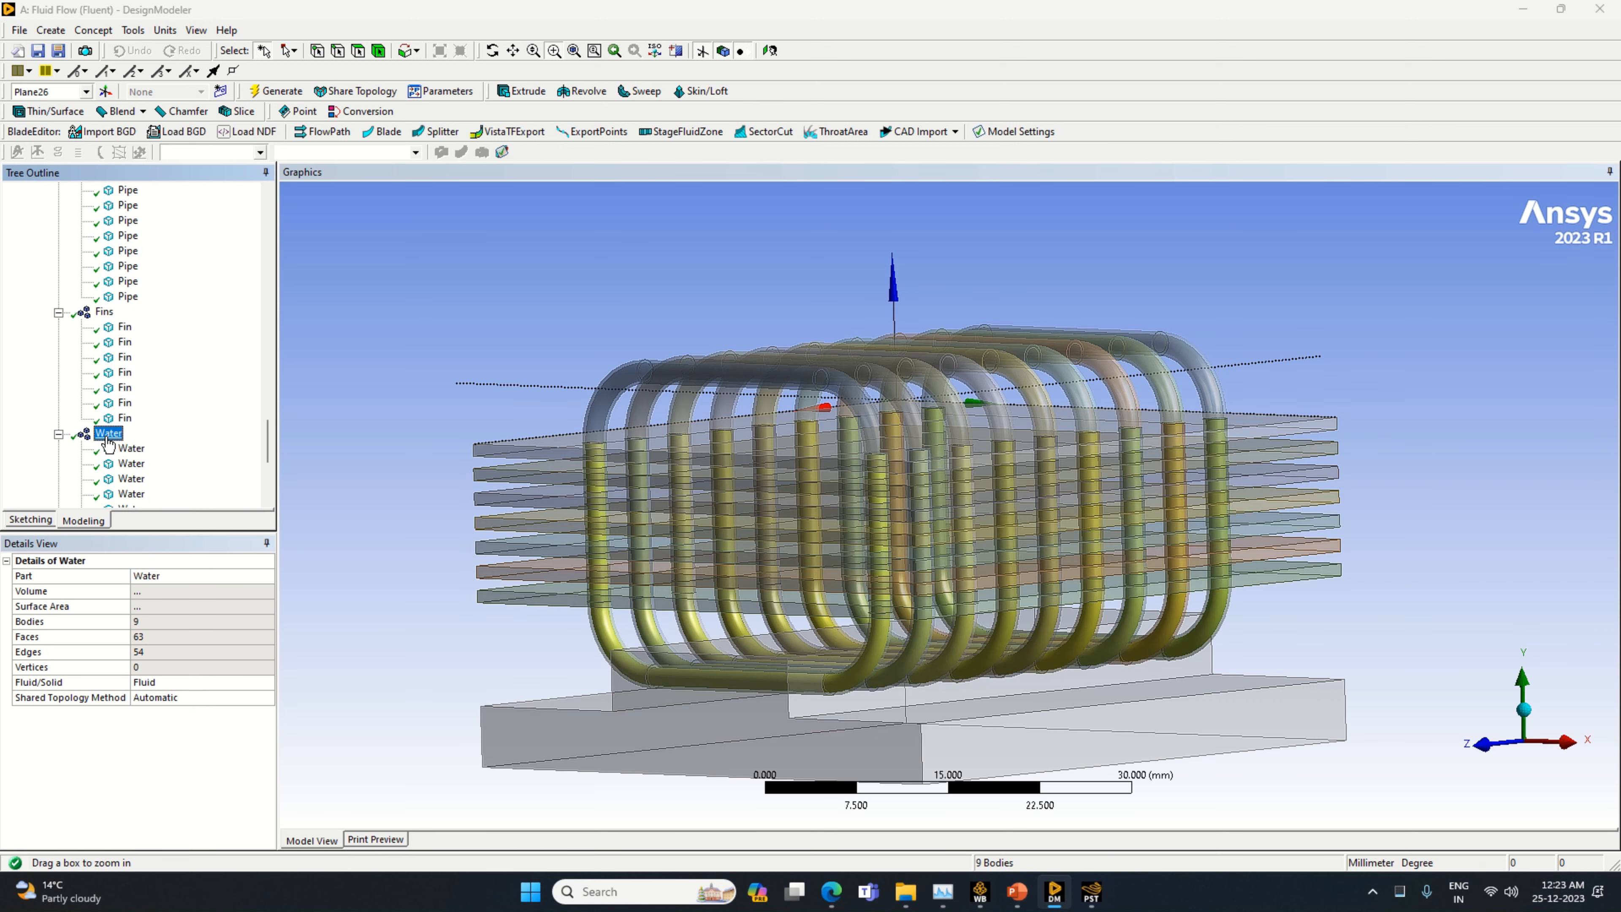
scroll(109, 445, "down", 2)
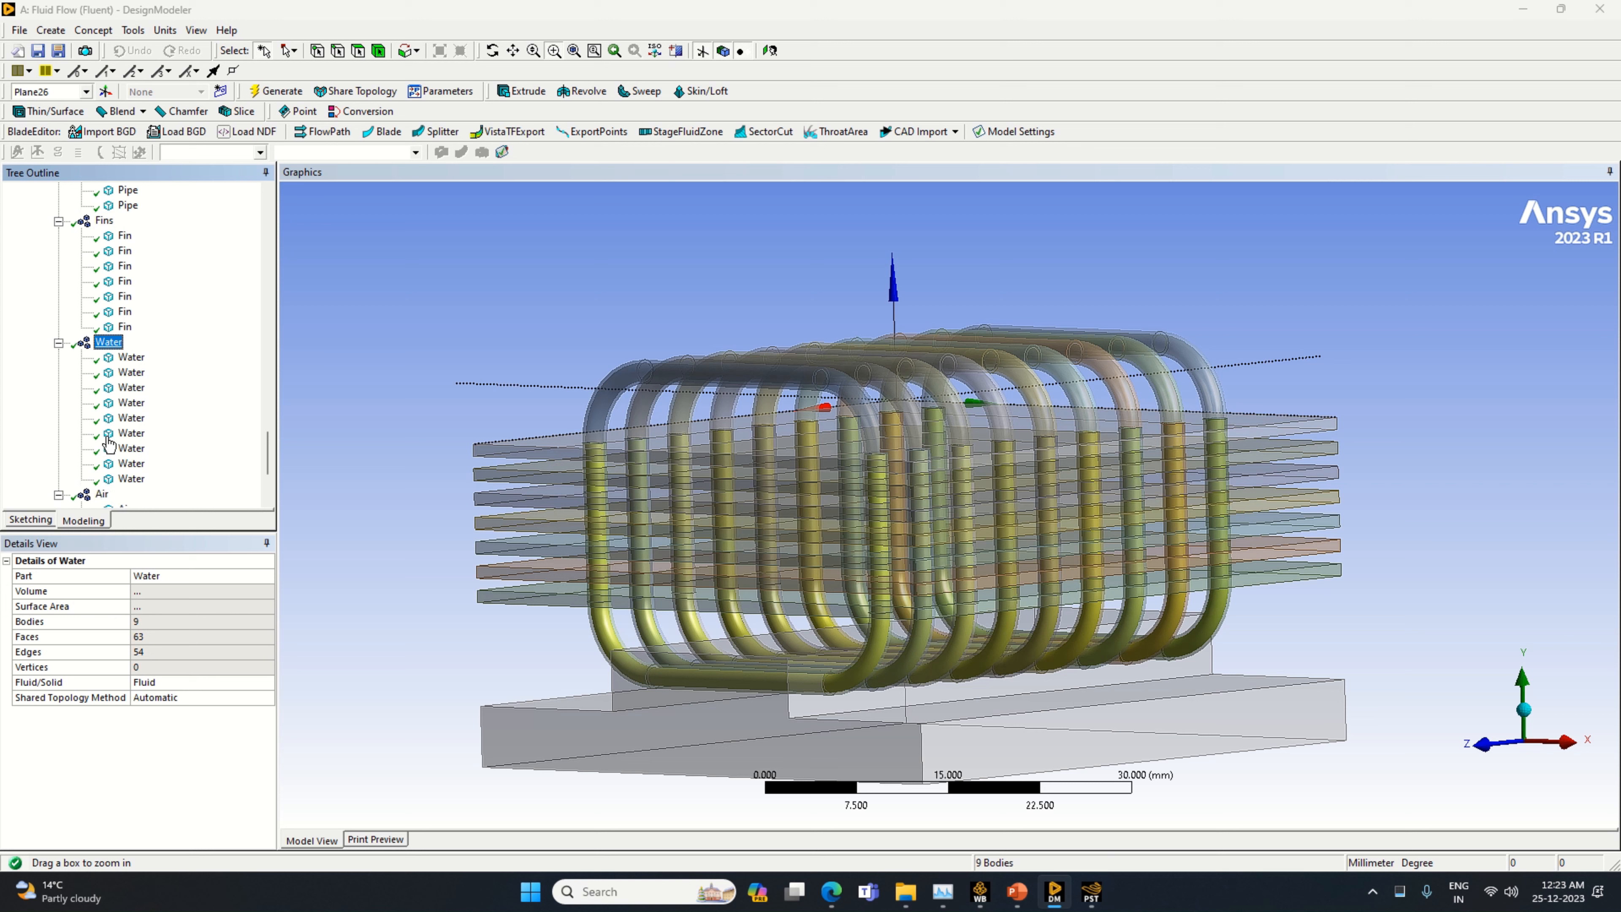
left_click(101, 494)
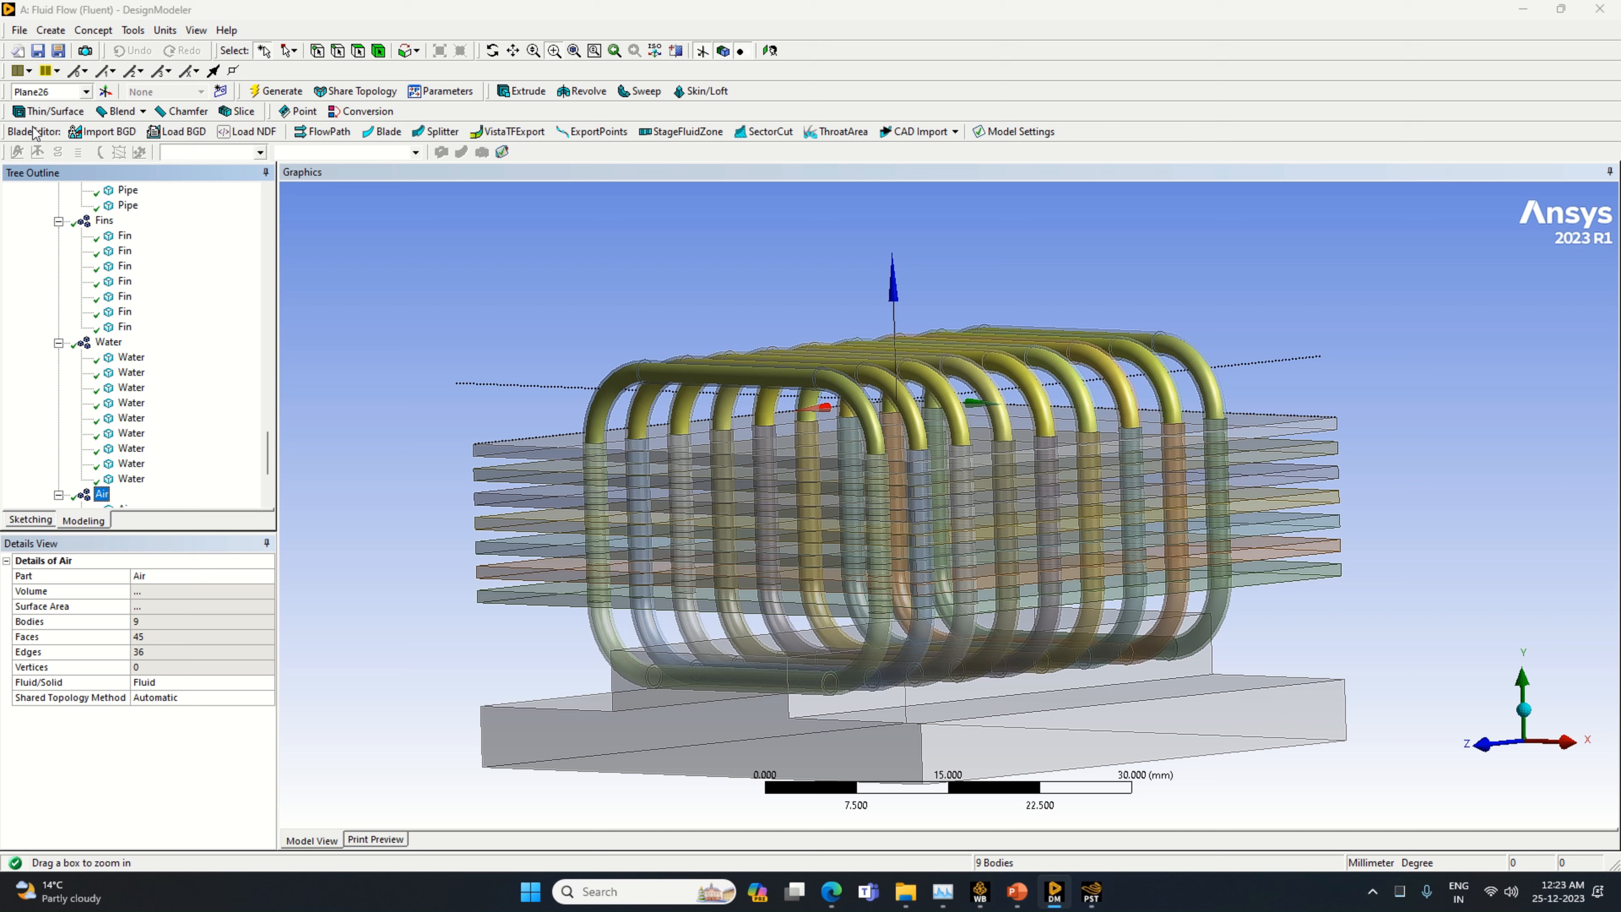
Start saving the project and browse to the Ansys Work folder on the D drive
left_click(39, 51)
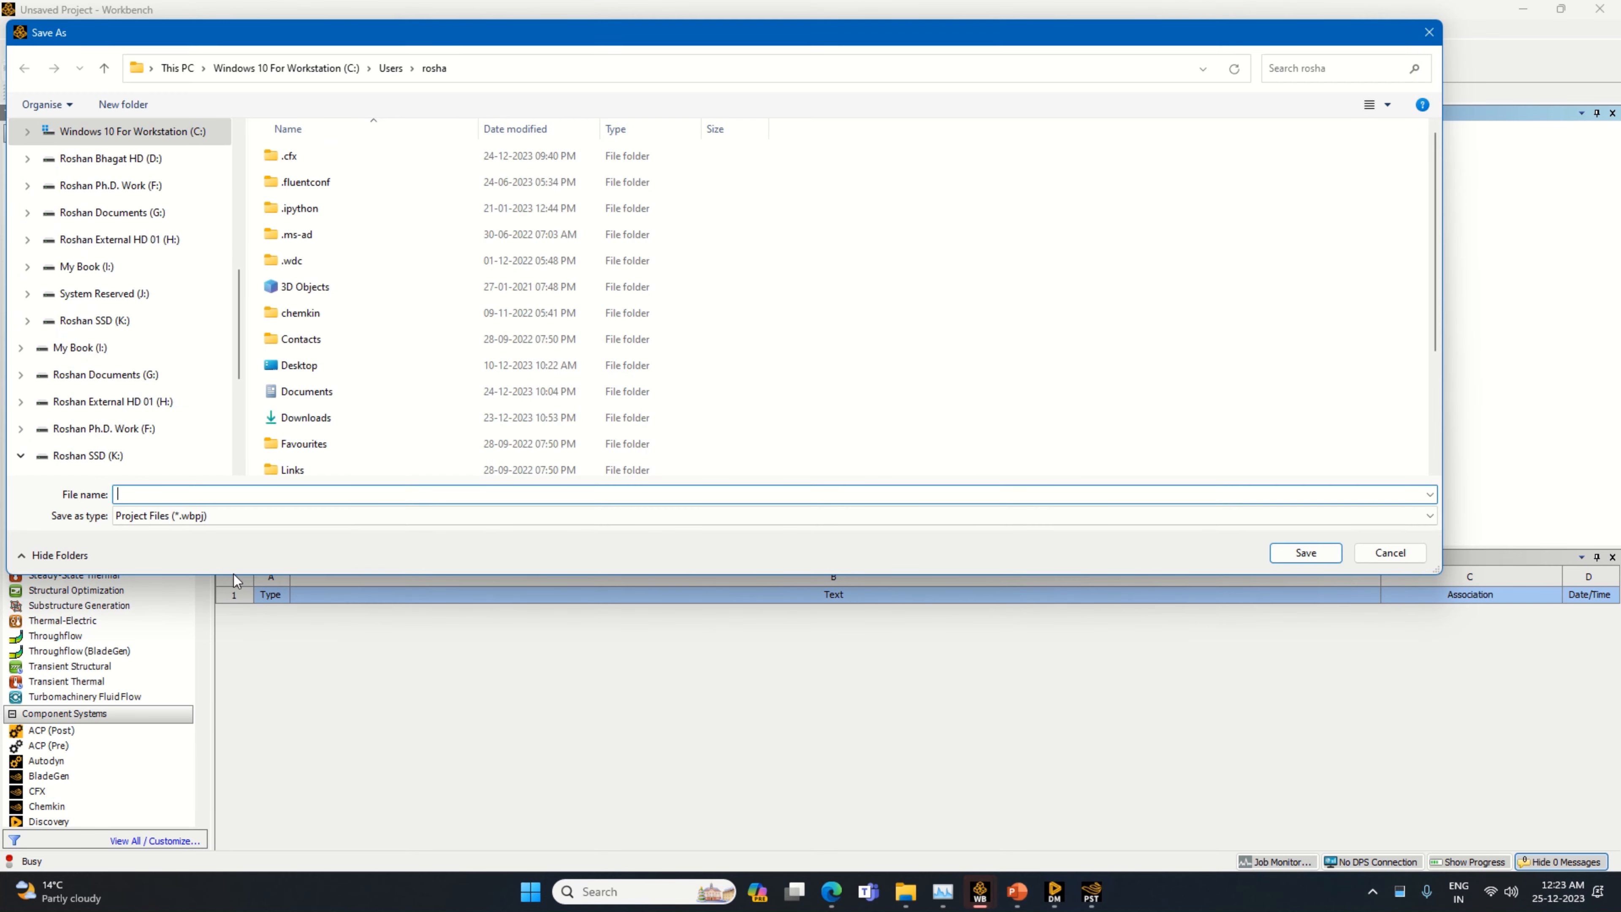
scroll(79, 381, "up", 4)
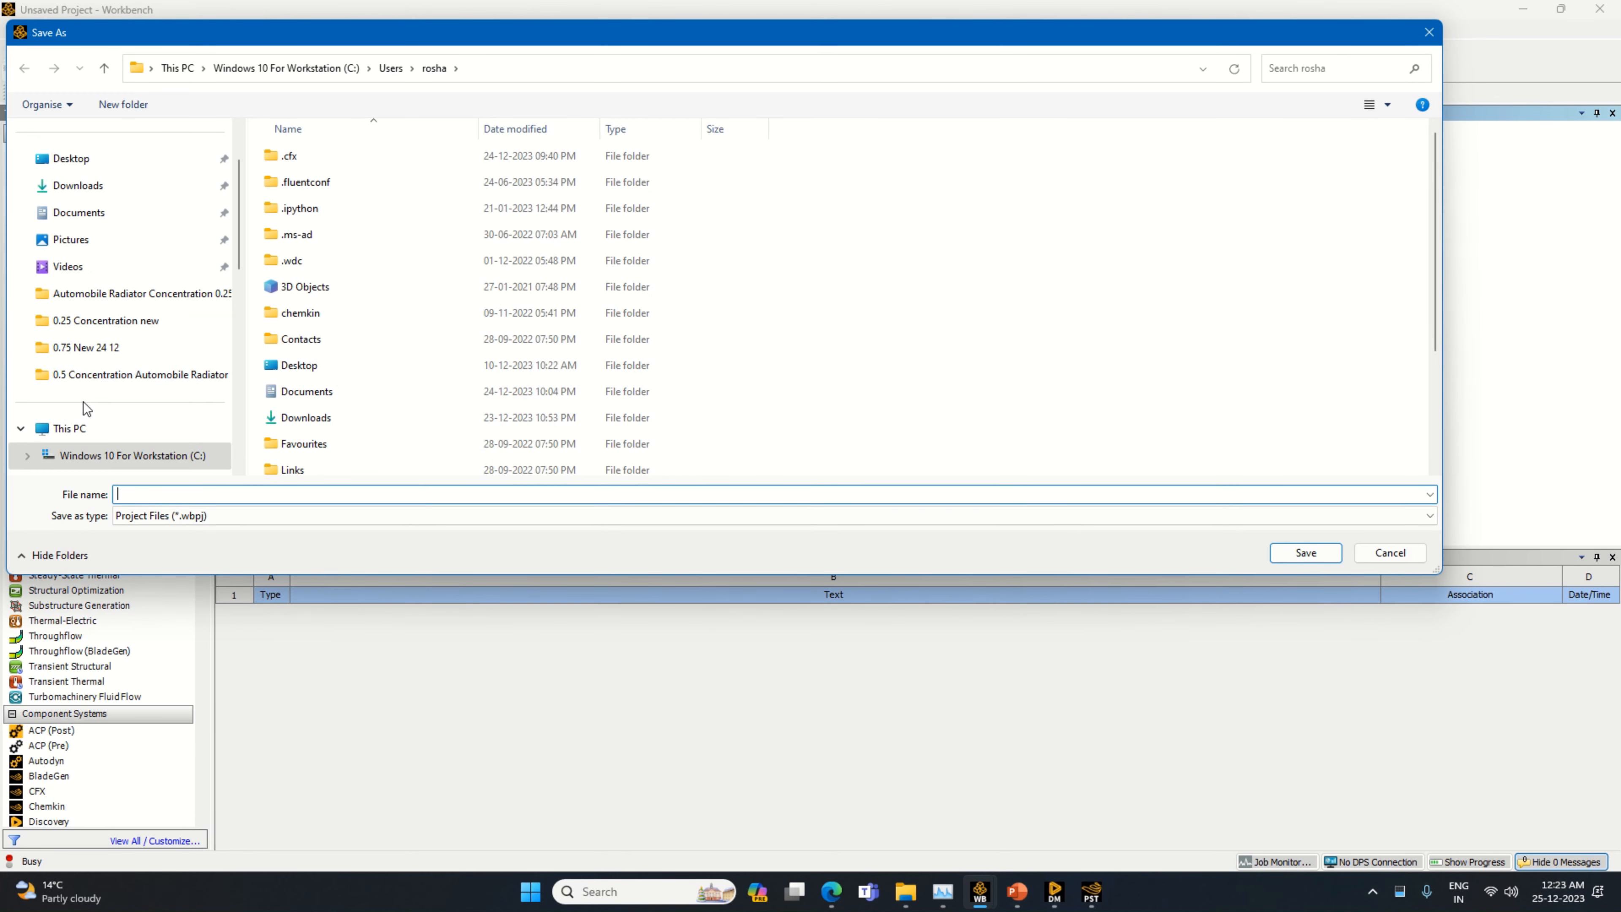
left_click(70, 429)
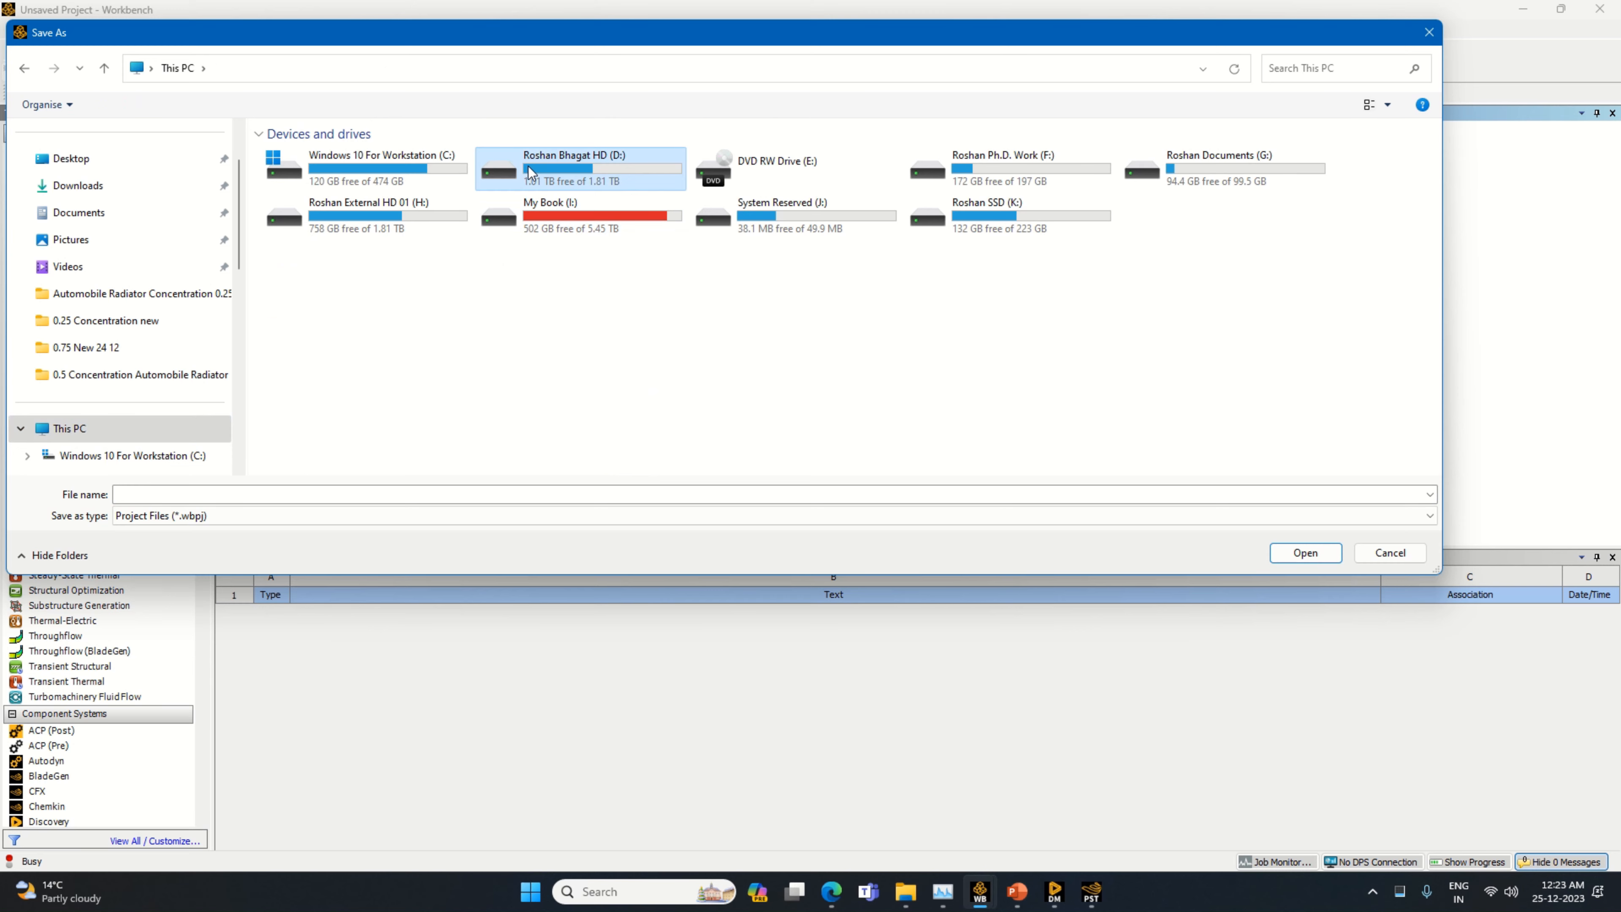
double_click(528, 166)
double_click(305, 185)
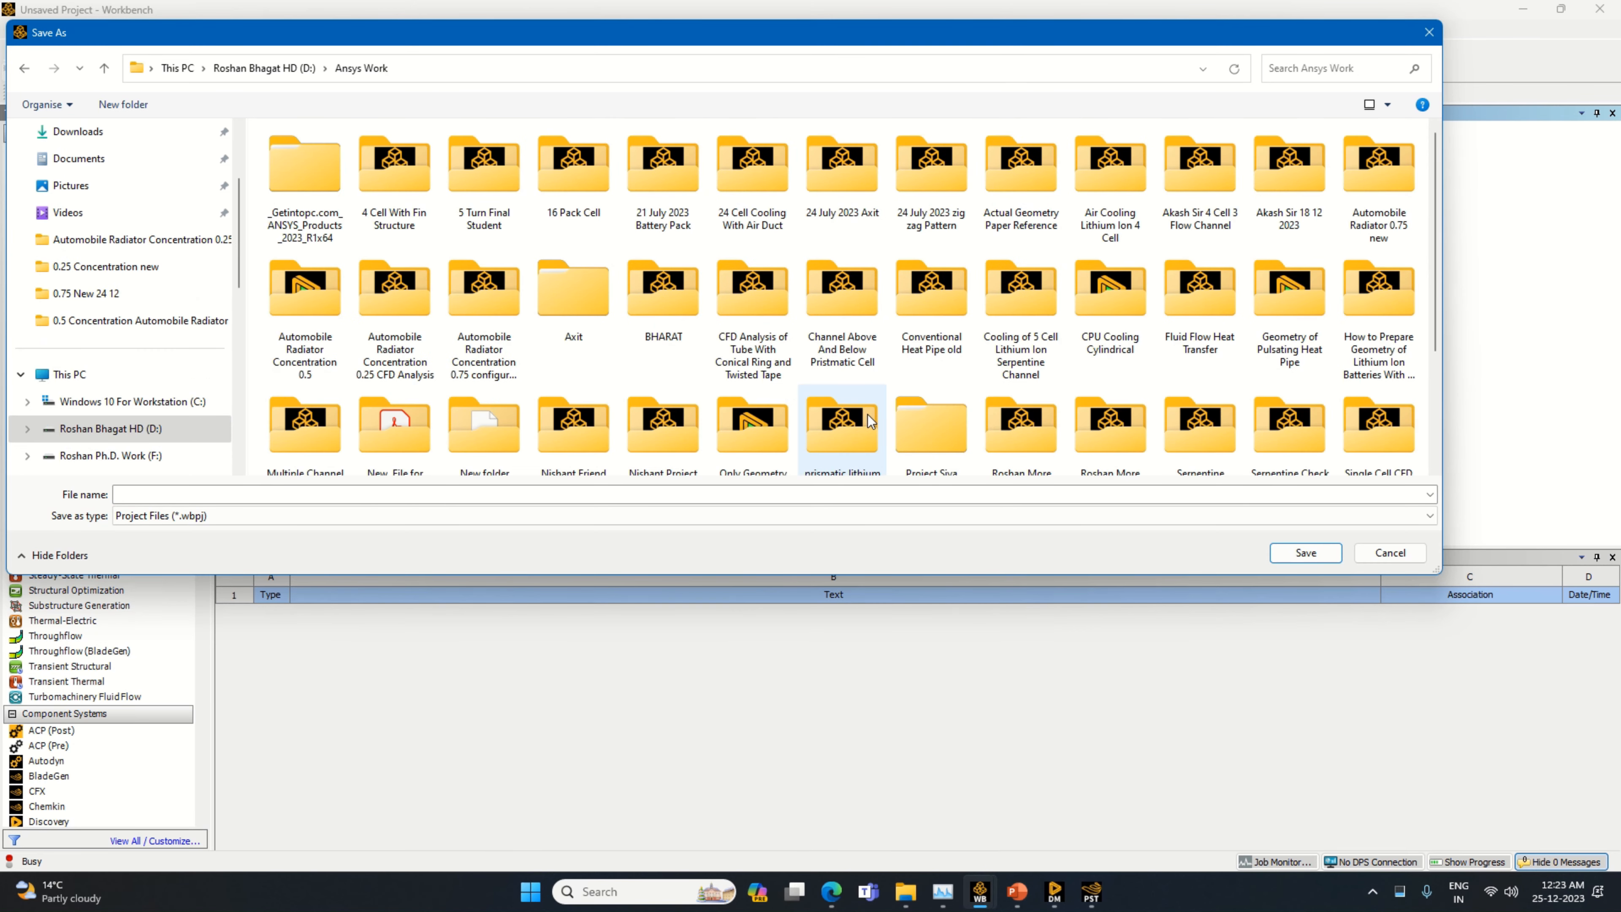
scroll(867, 414, "down", 3)
Create a folder named Processor Cooling With Fin and Heat Pipe inside Ansys Work
right_click(867, 414)
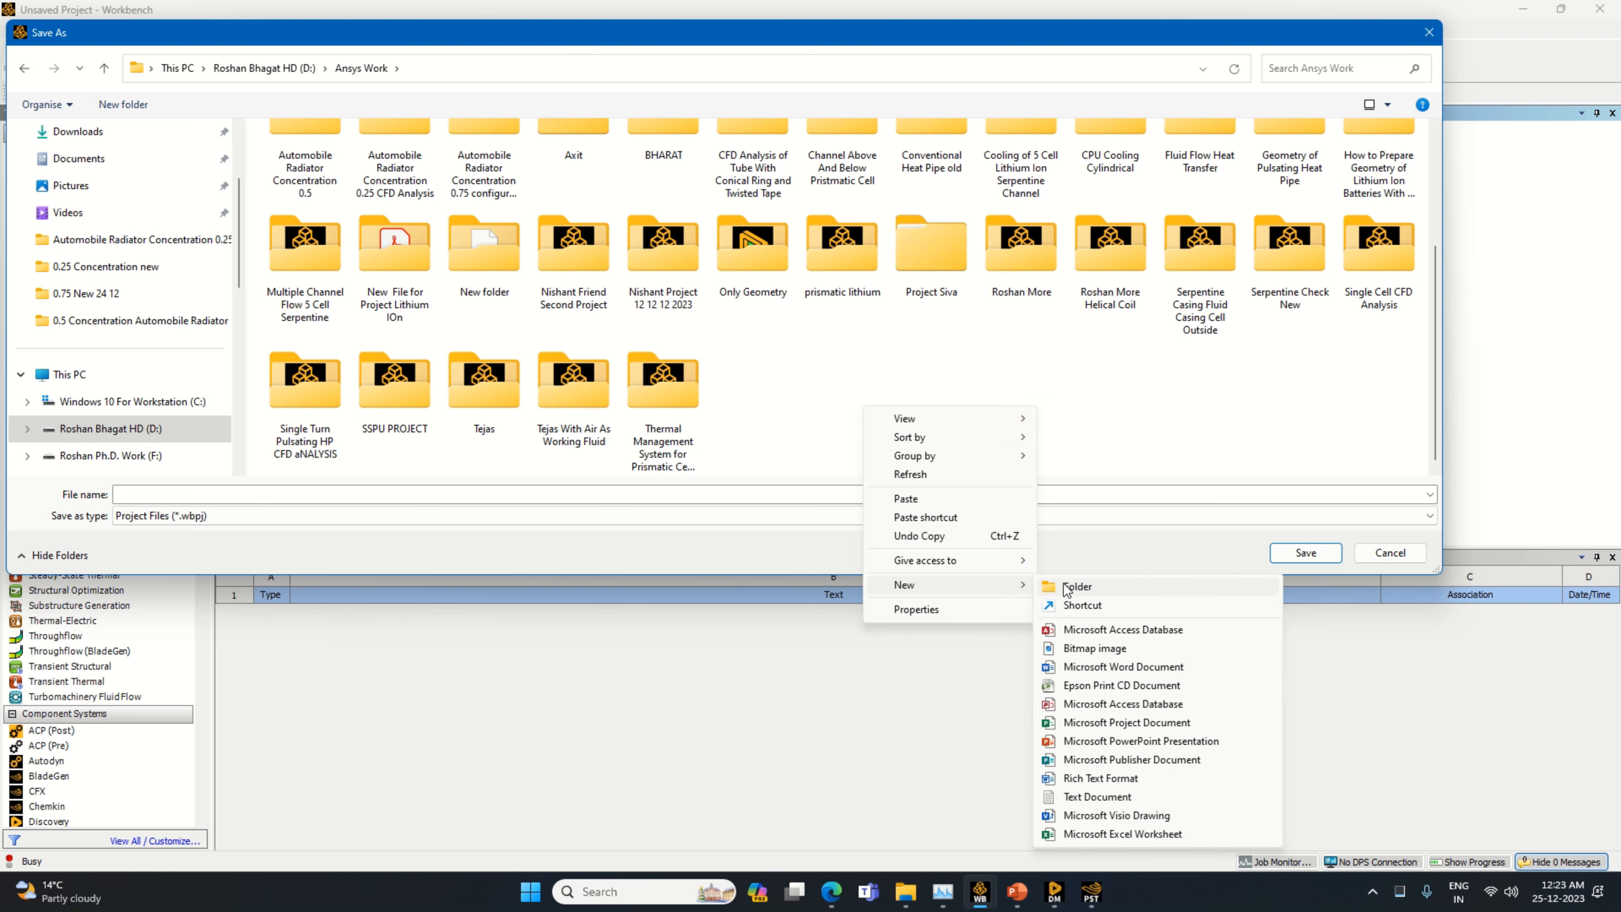
left_click(1062, 583)
type("P")
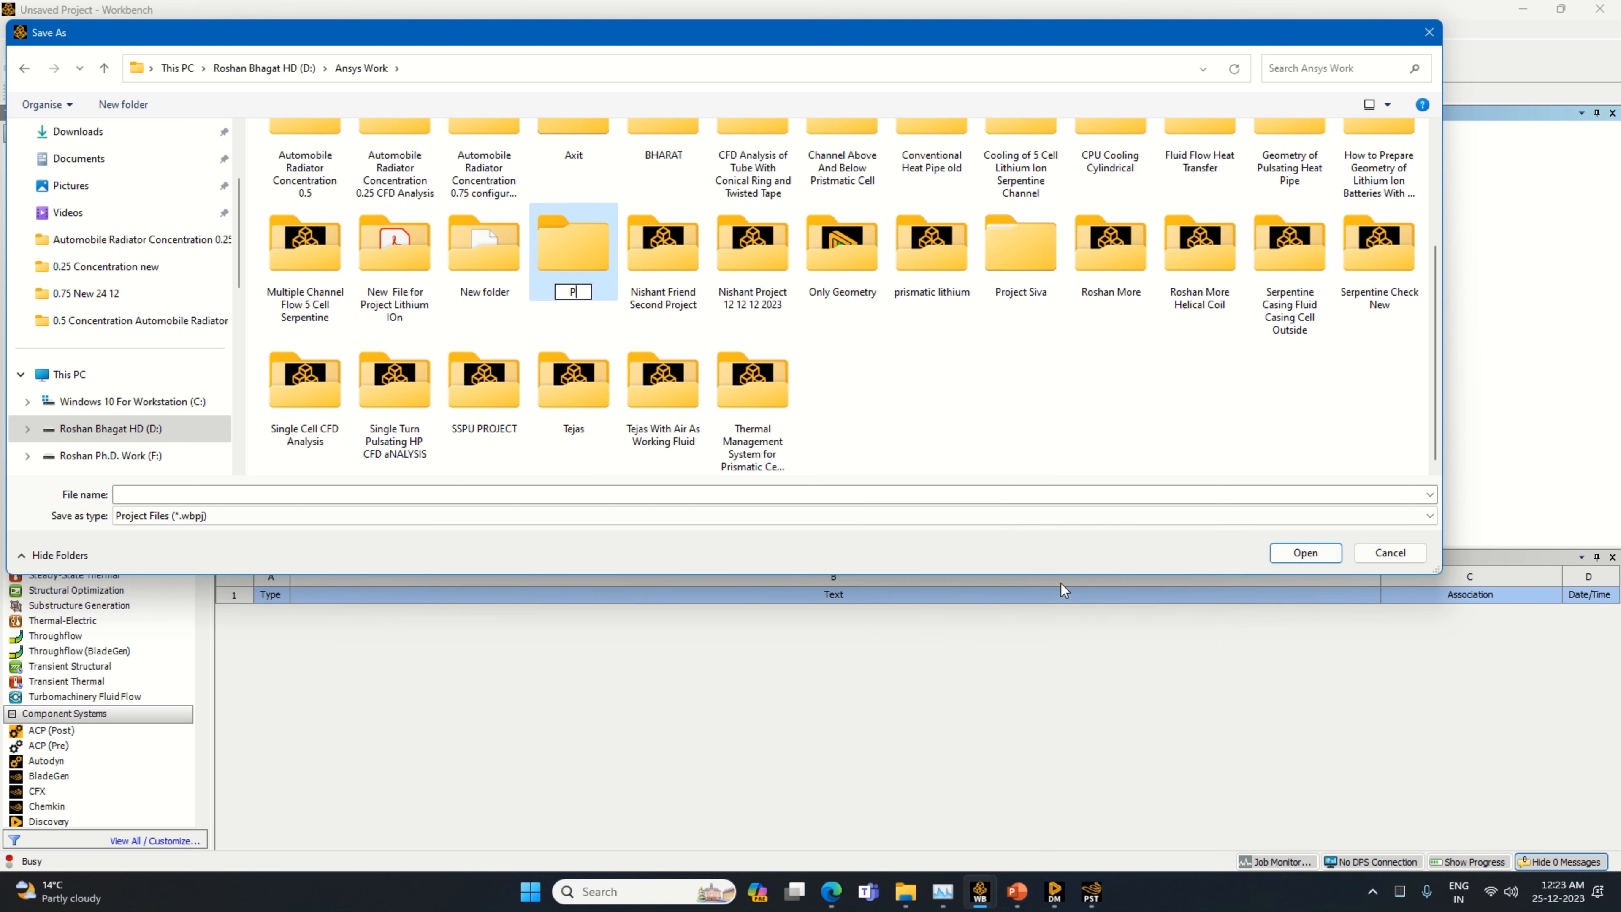
type("rocessor Cooling With Fina")
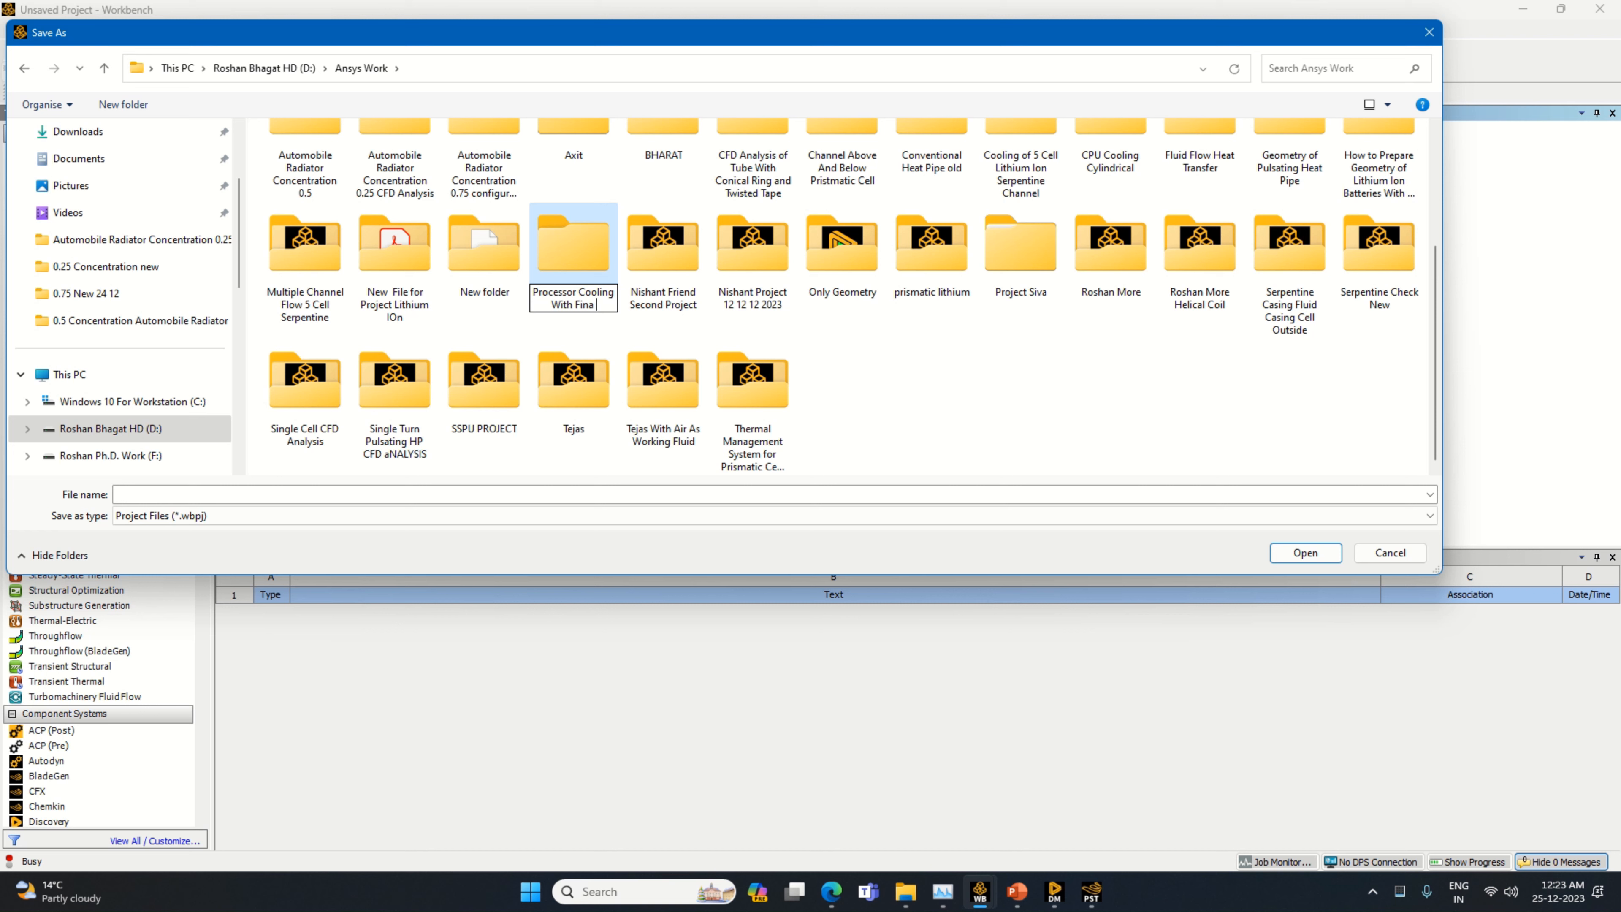
type("nd Heat Pipe")
key("Return")
key("Return")
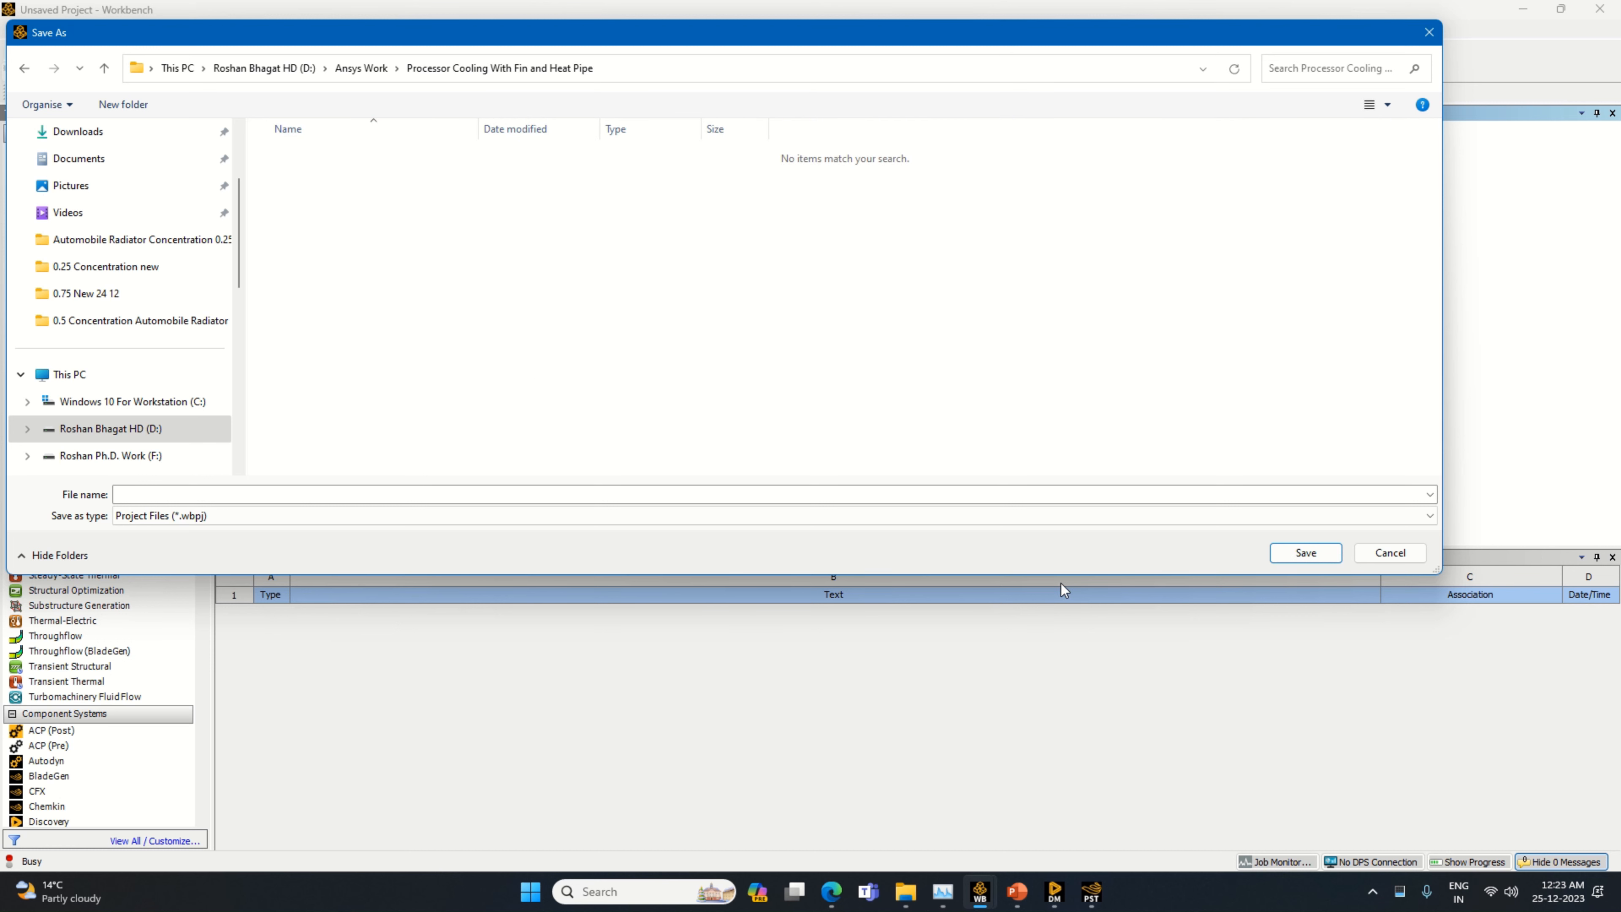
Save the project in the new folder as Processor Cooling With Fin and Heat Pipe
left_click(1019, 496)
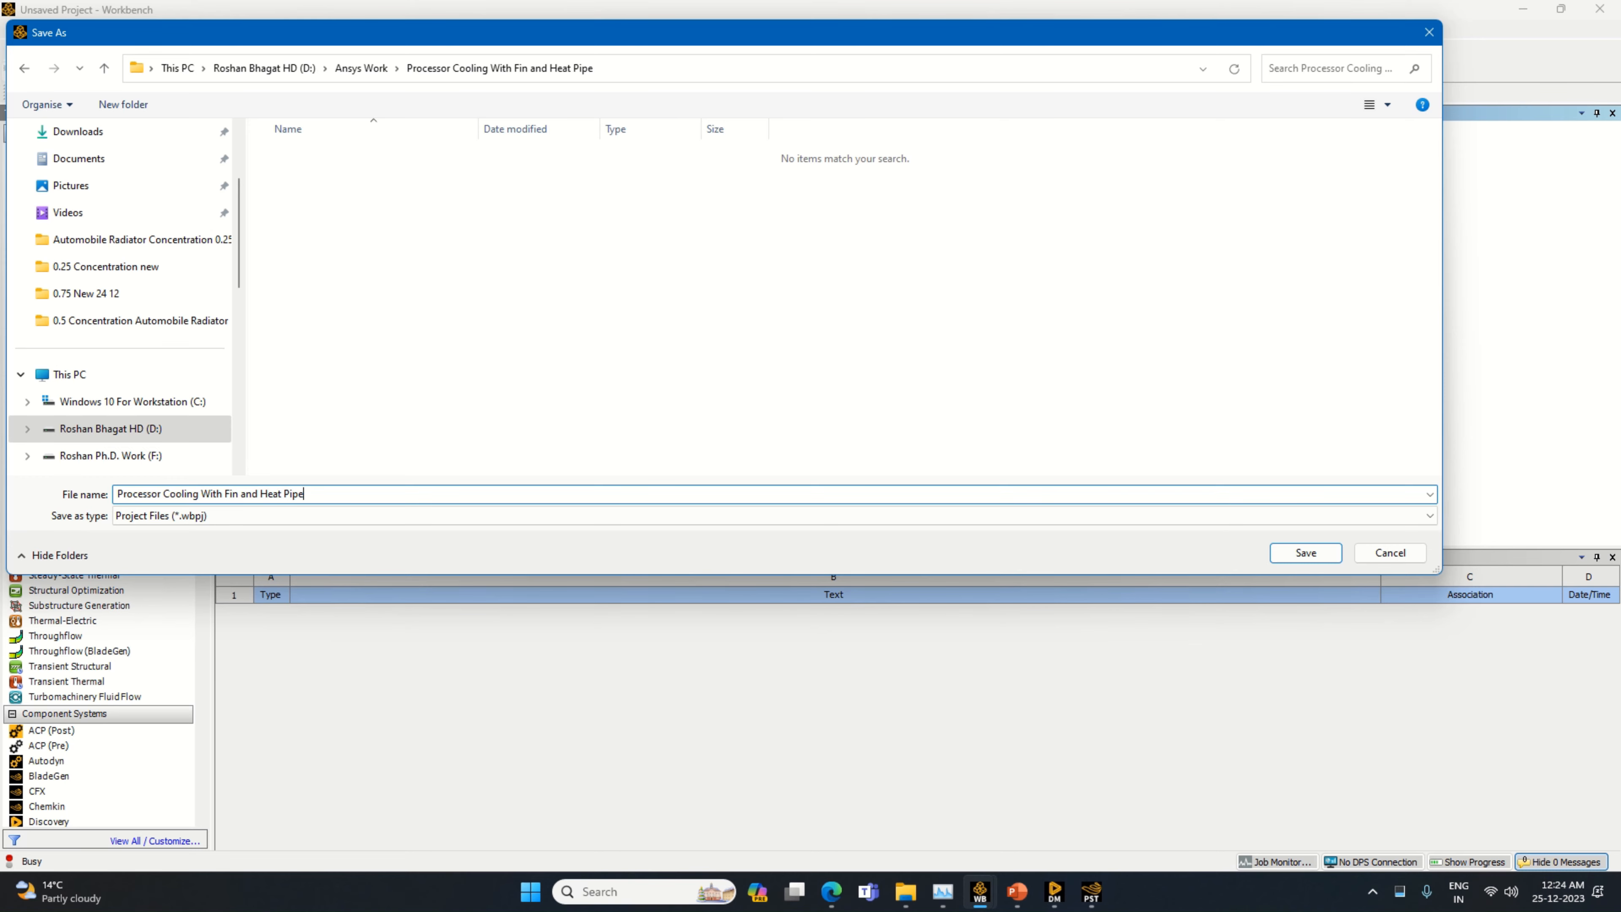
key("Return")
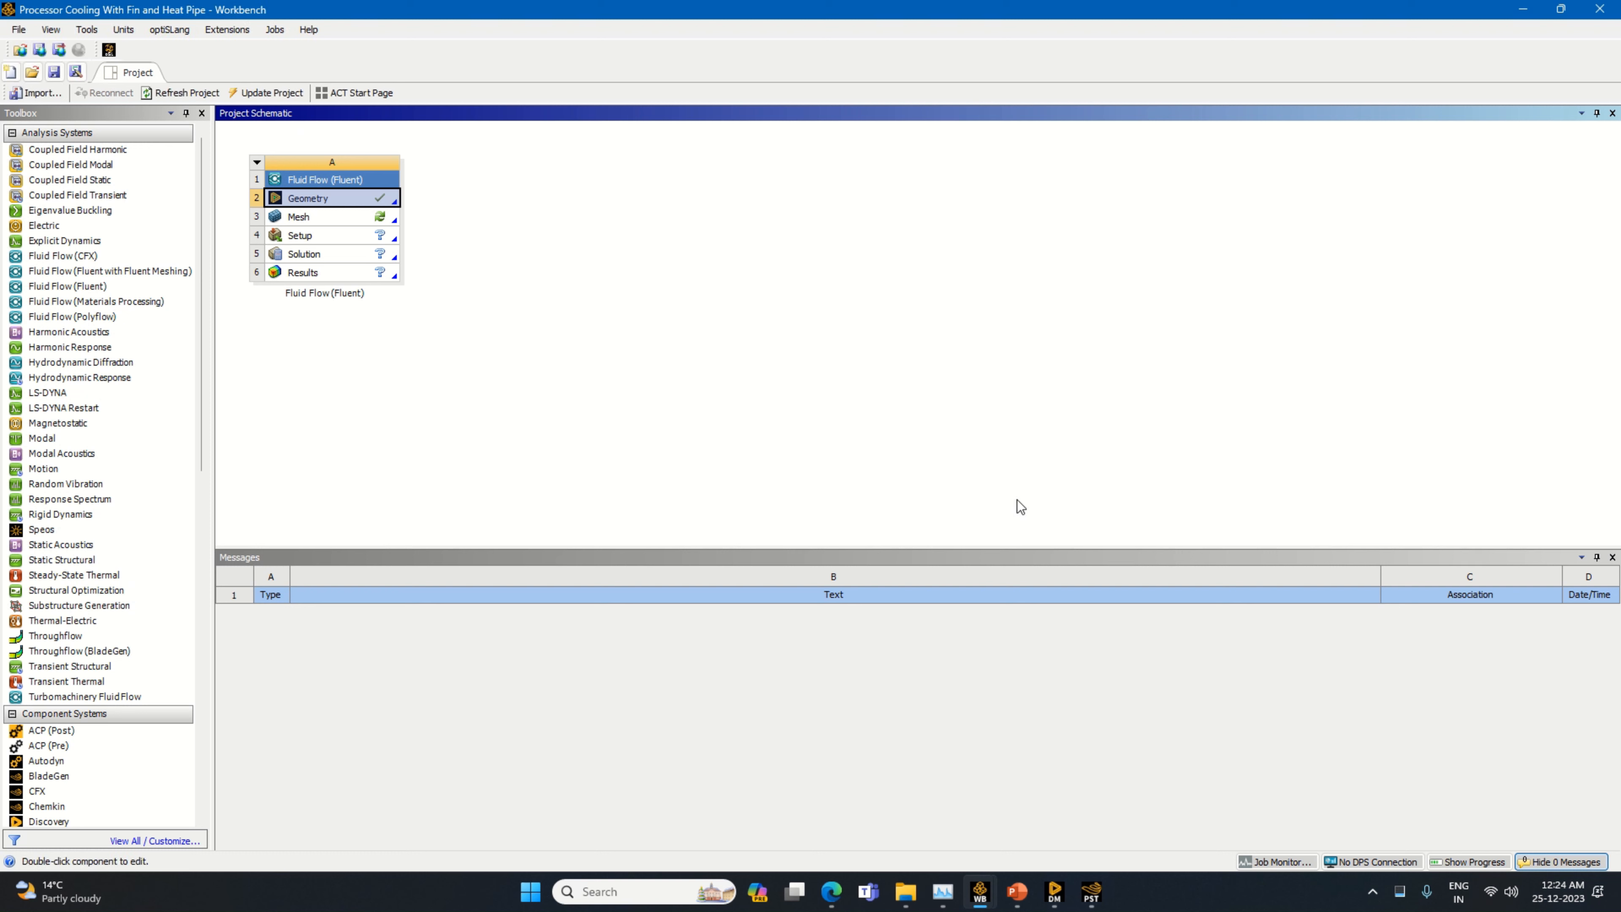
Return to DesignModeler and check the fluid/solid setting of the first Air body and the last Water body
right_click(376, 217)
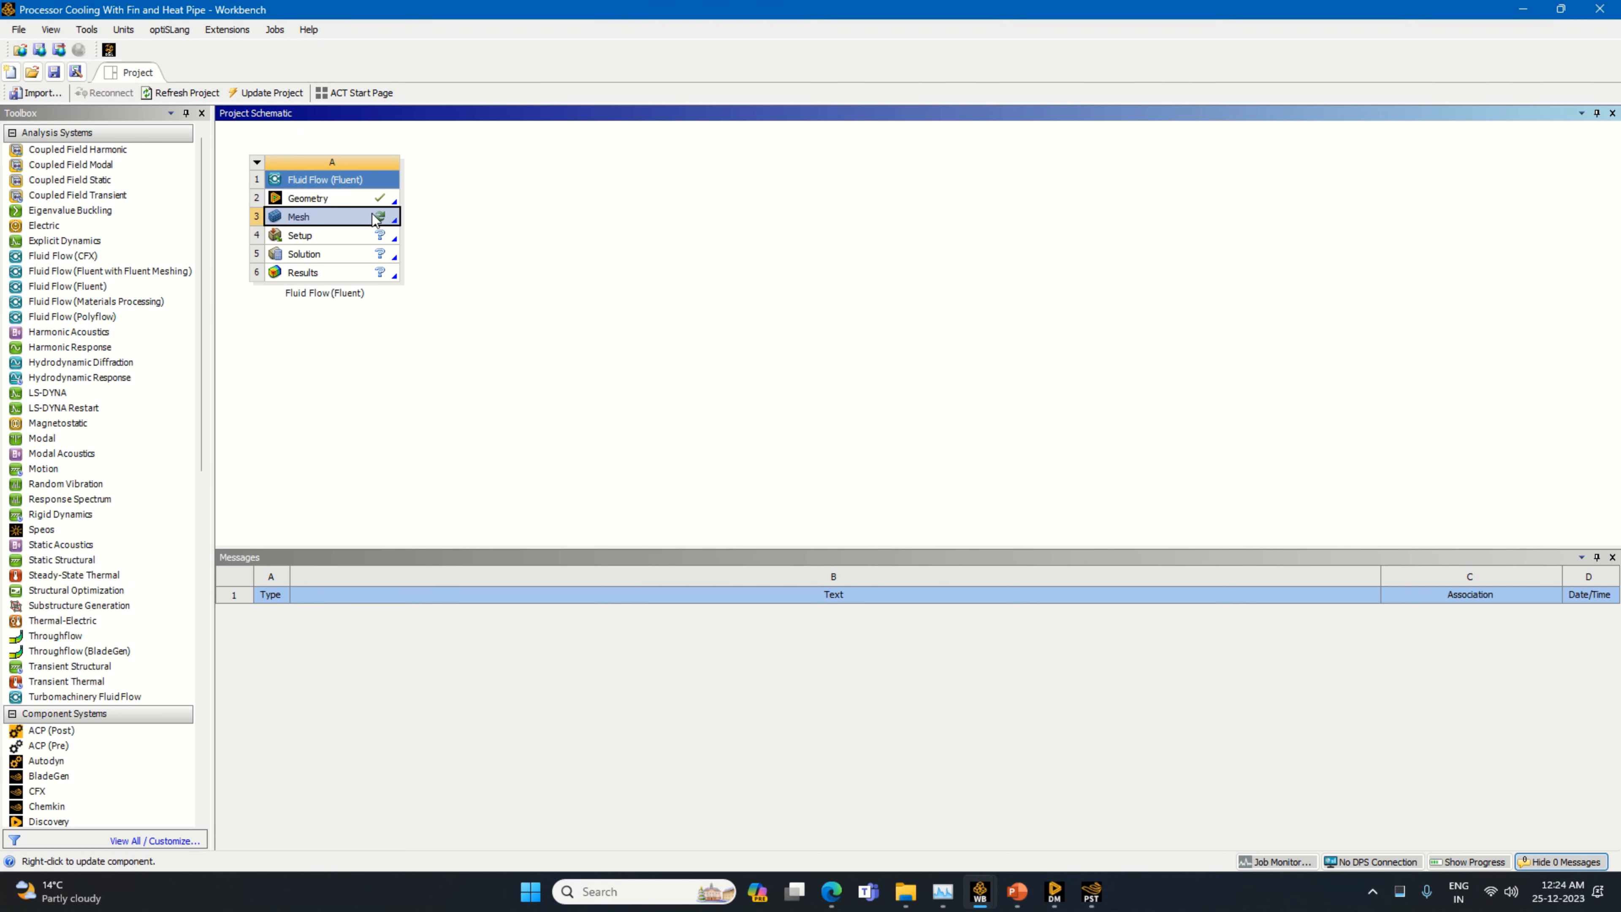
left_click(417, 224)
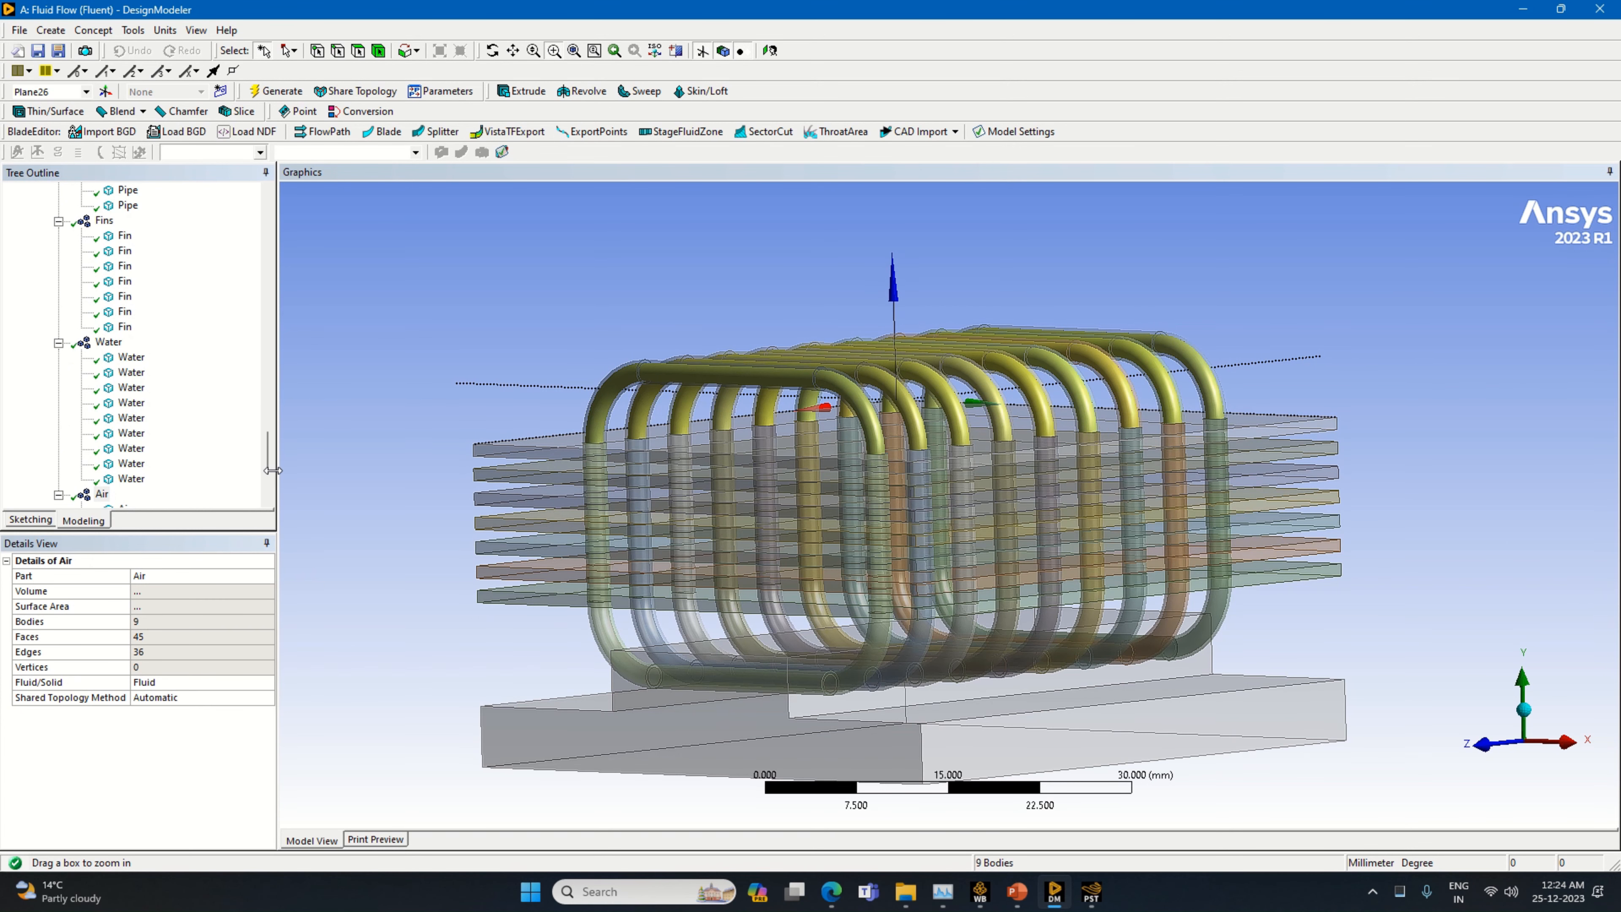
scroll(96, 492, "down", 2)
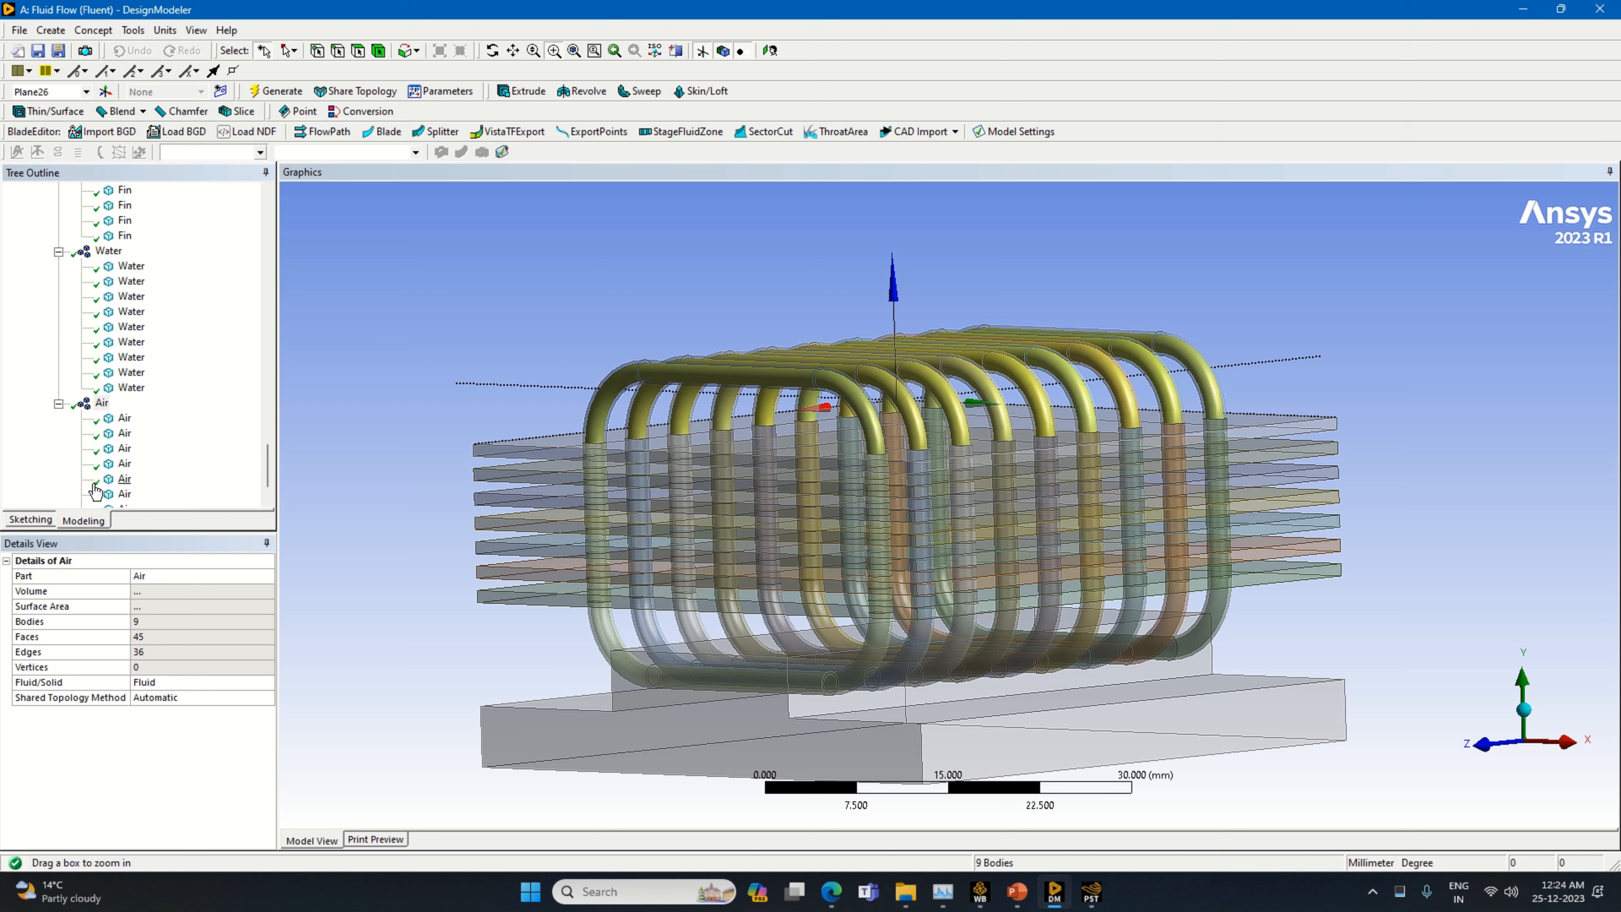
left_click(124, 419)
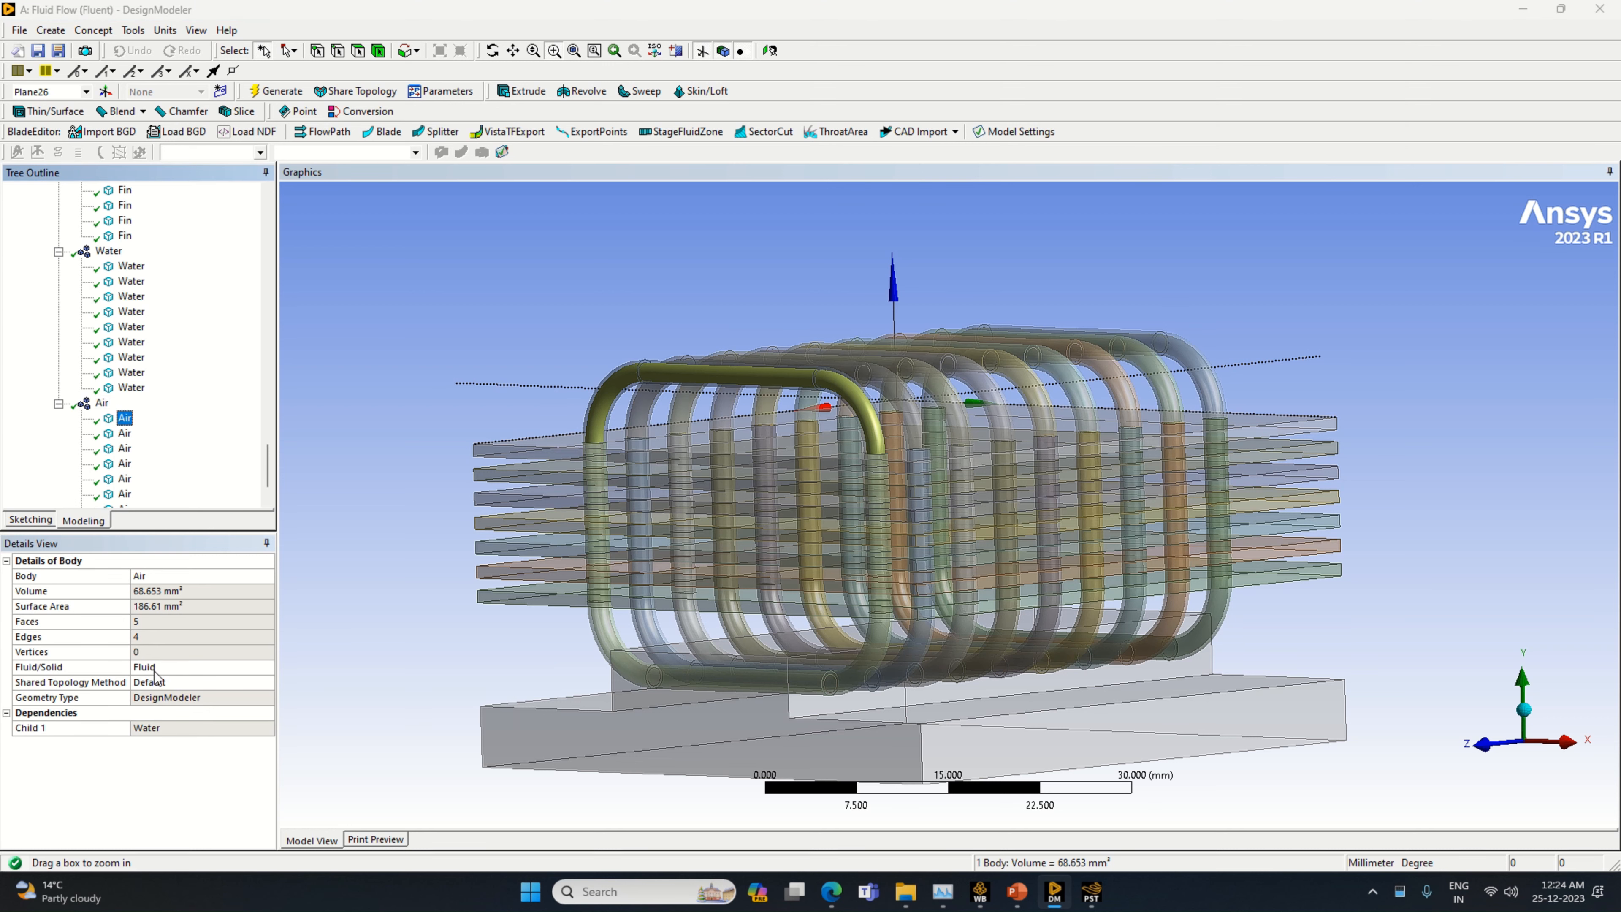
left_click(134, 388)
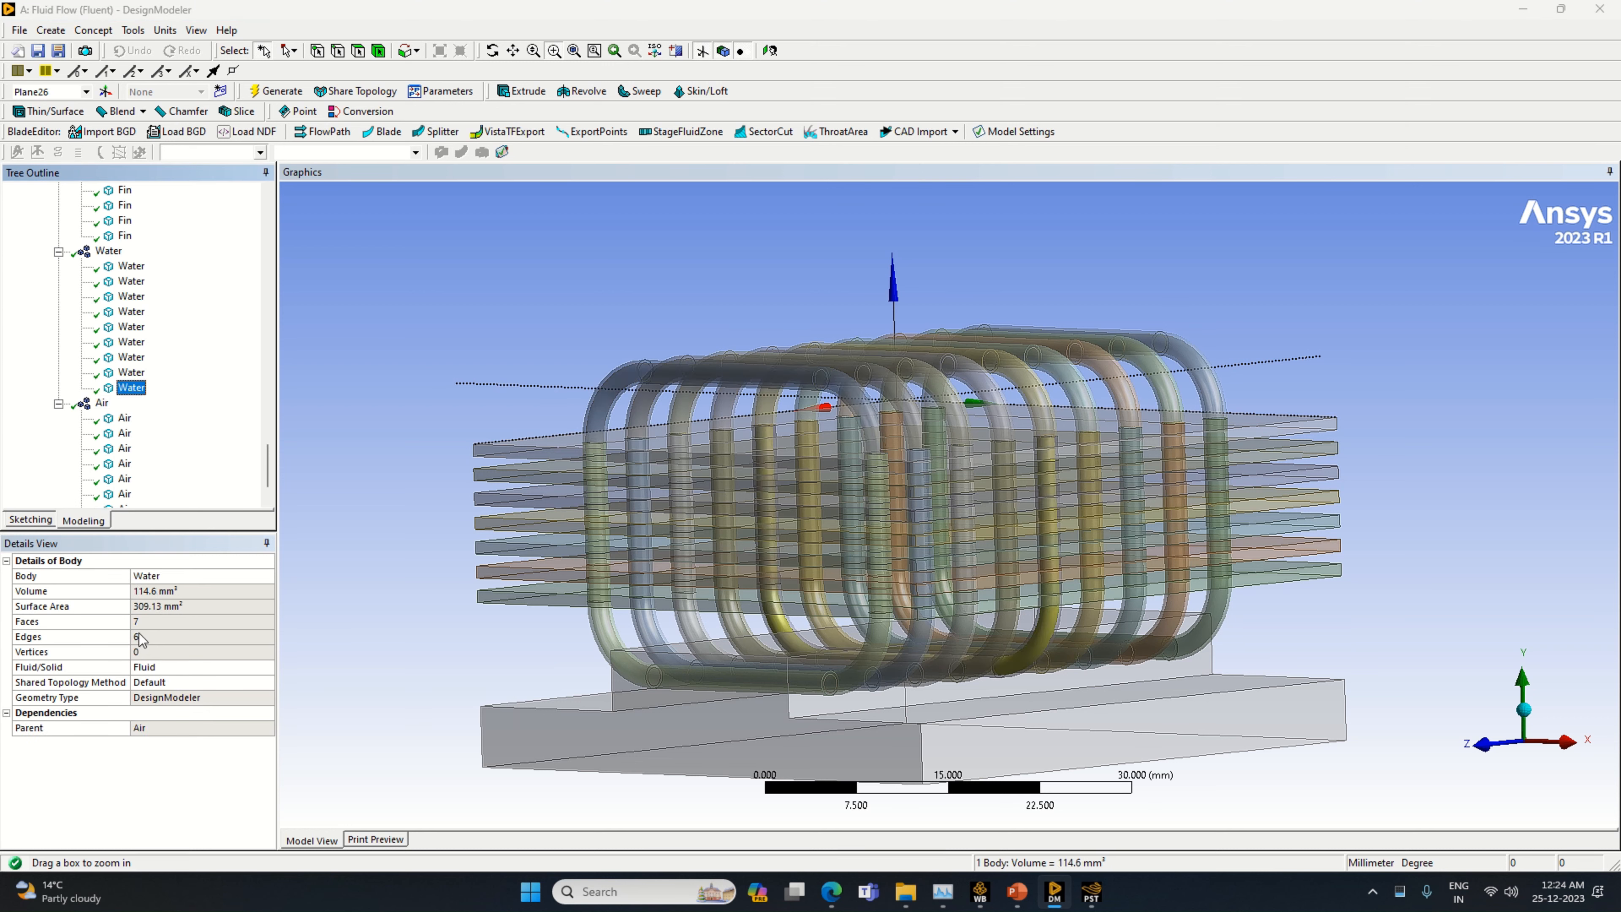
Check the fluid/solid setting of a Fin body, the first Pipe body and the Processor Contact body
scroll(126, 314, "up", 3)
left_click(125, 312)
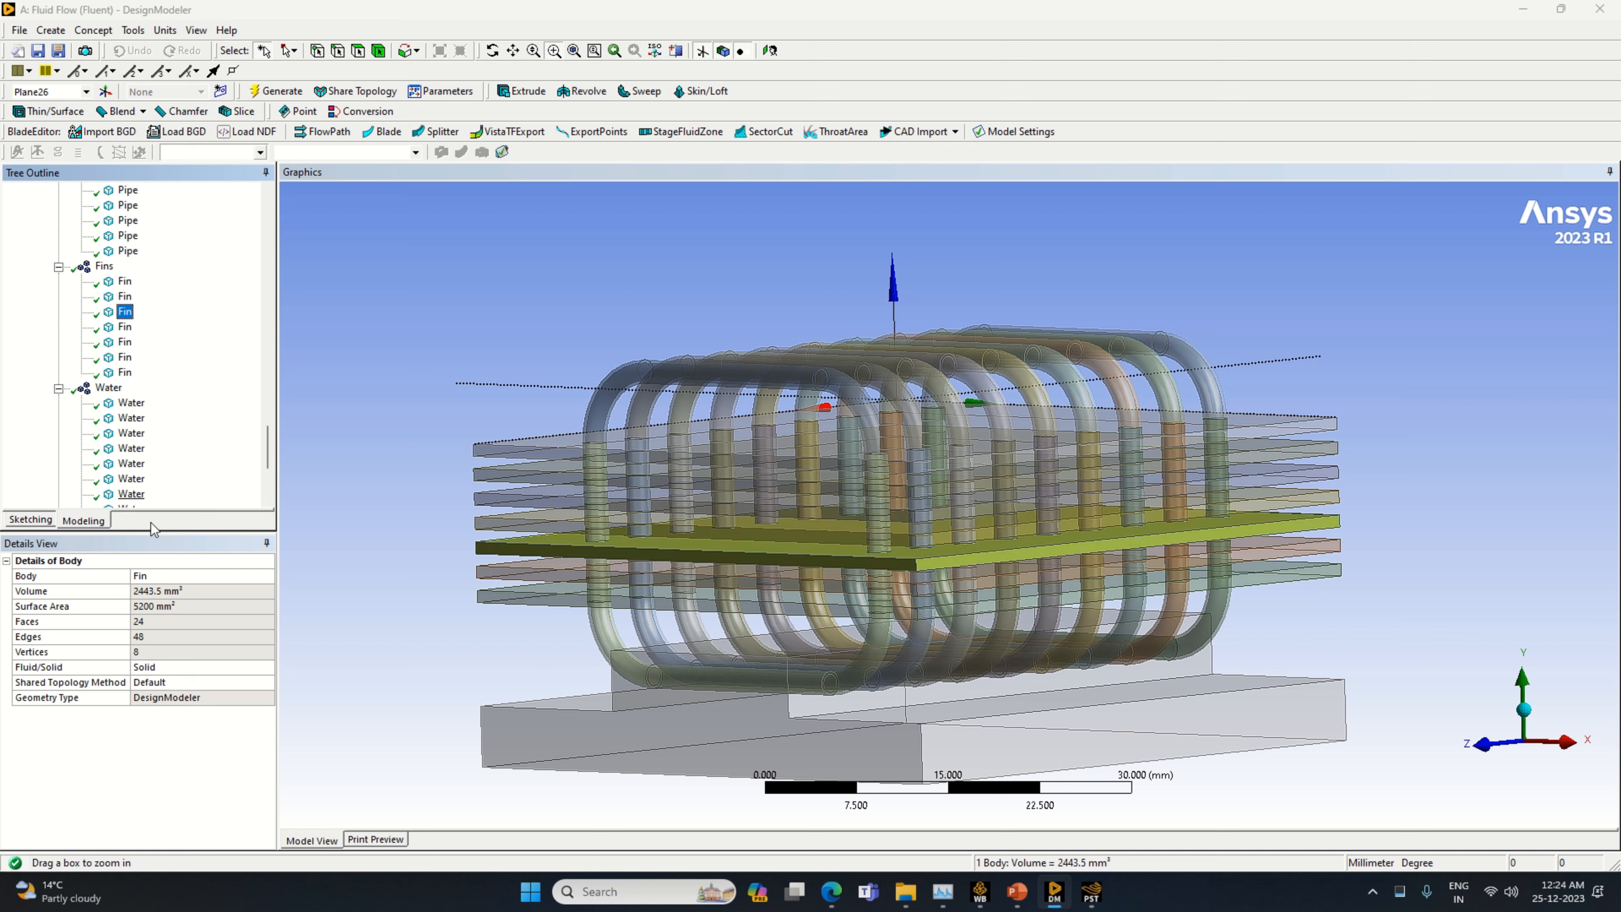
scroll(121, 348, "up", 2)
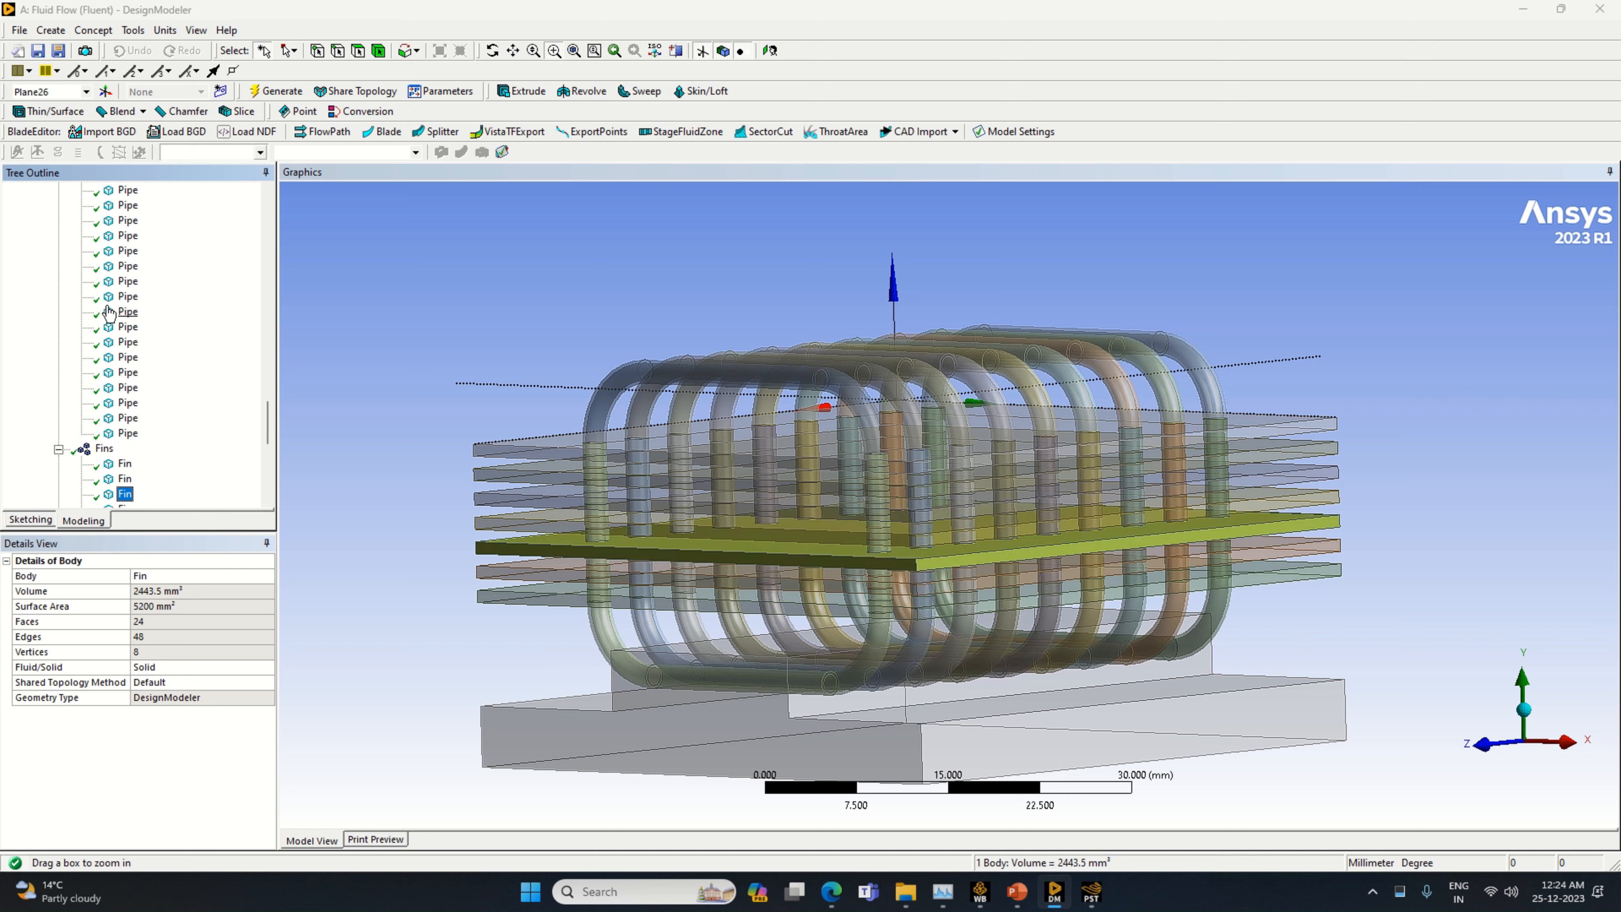
scroll(121, 348, "up", 4)
left_click(128, 357)
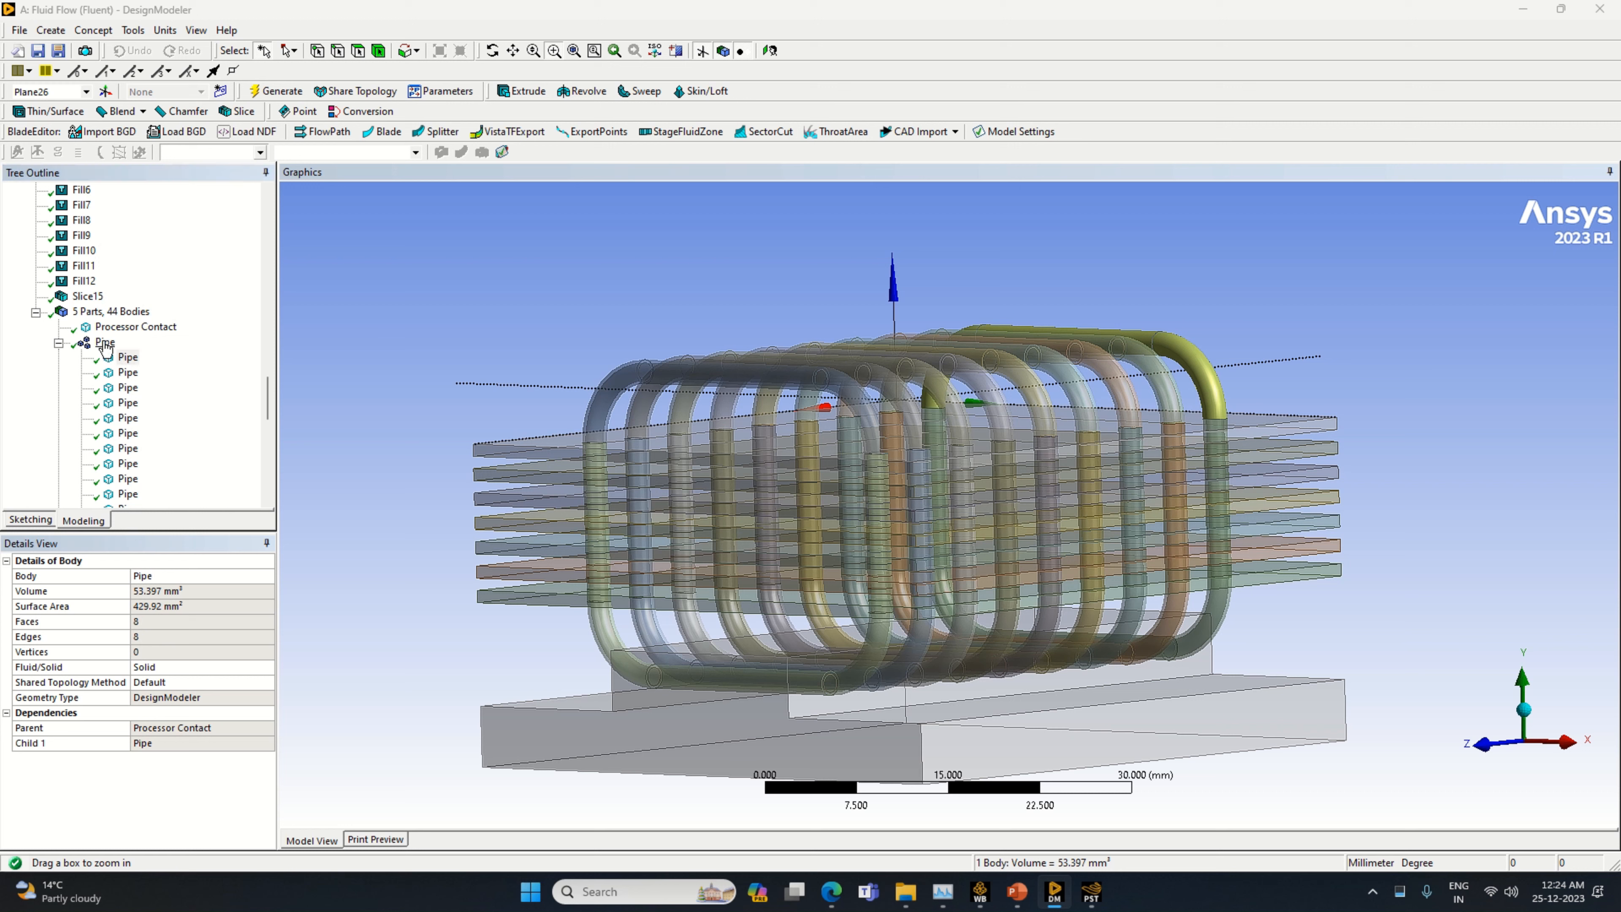
left_click(122, 331)
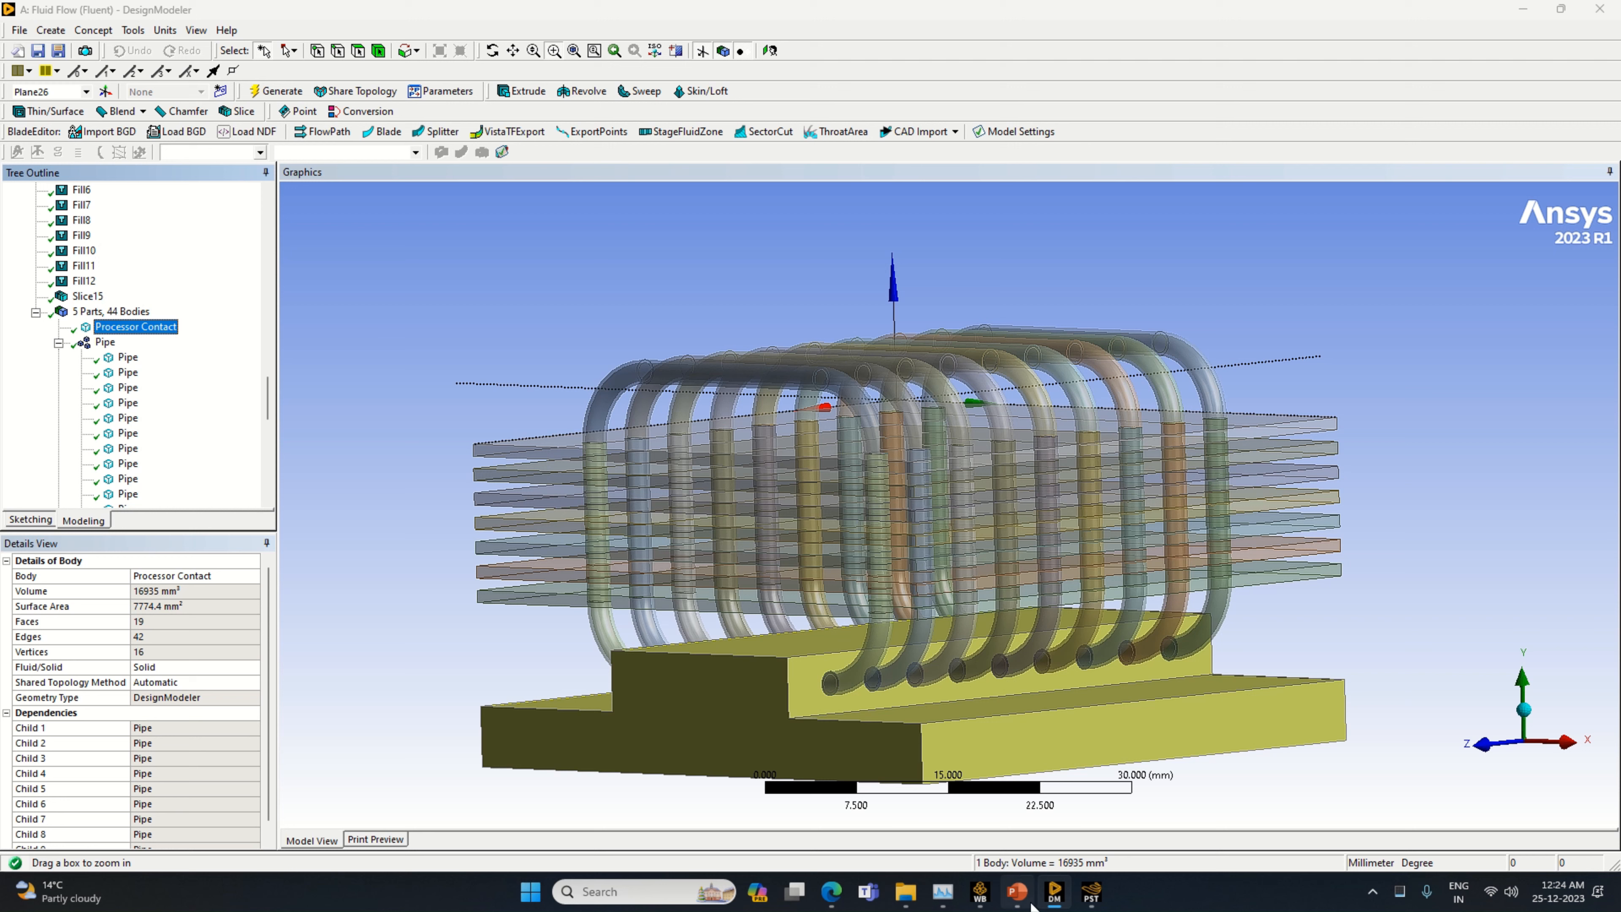
Switch to the Workbench window of the Processor Cooling With Fin and Heat Pipe project and open its Mesh cell
mouse_move(1033, 906)
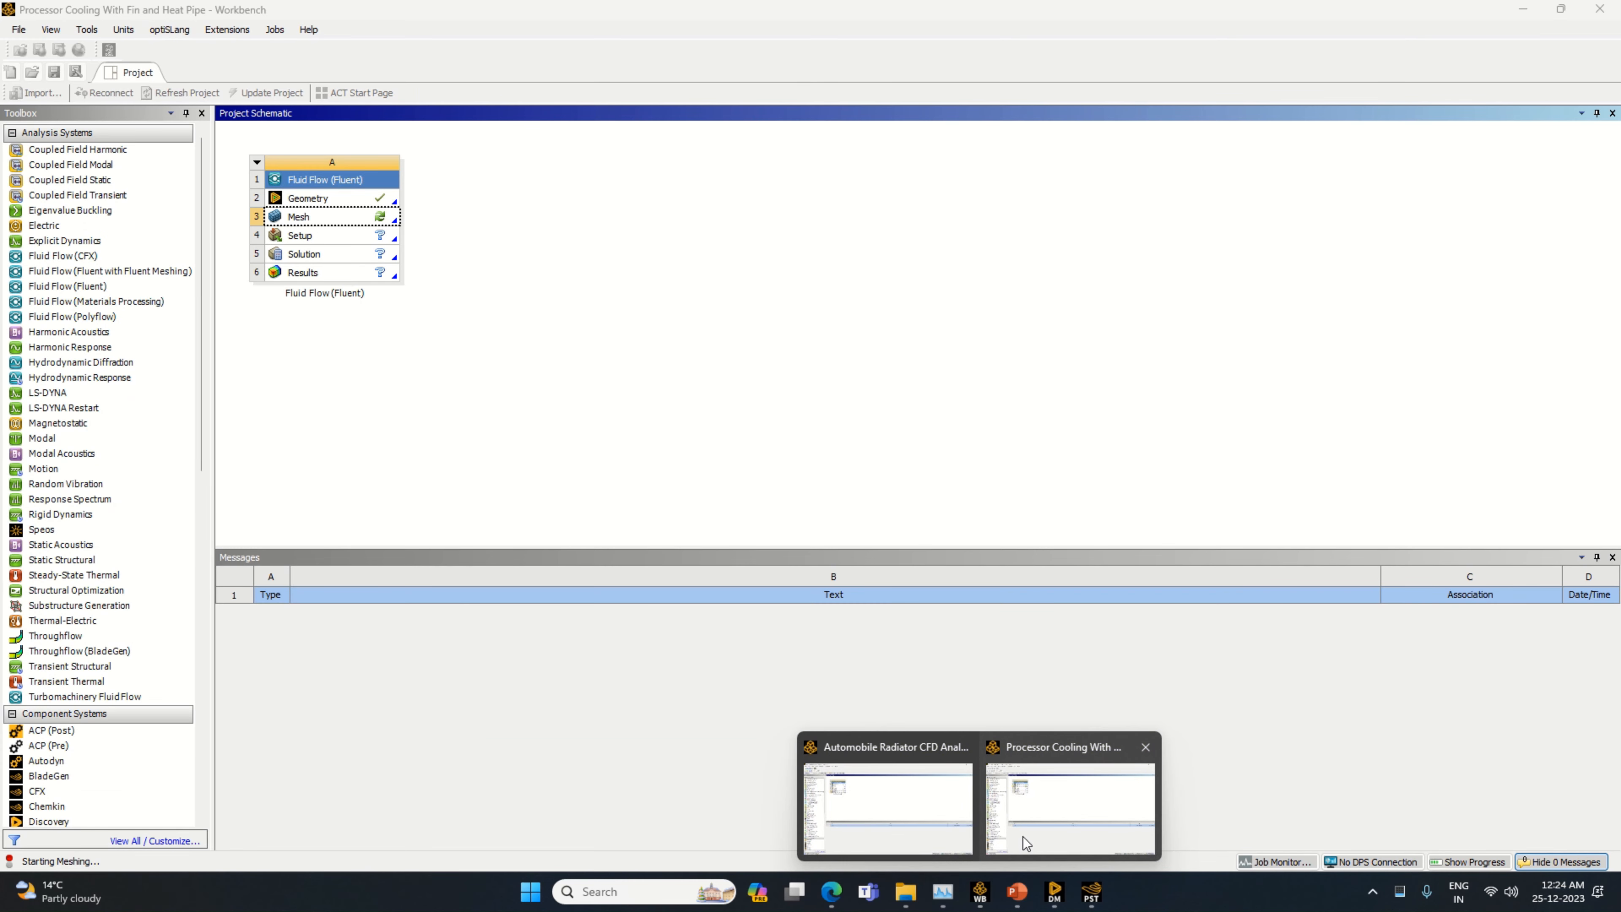
left_click(1026, 843)
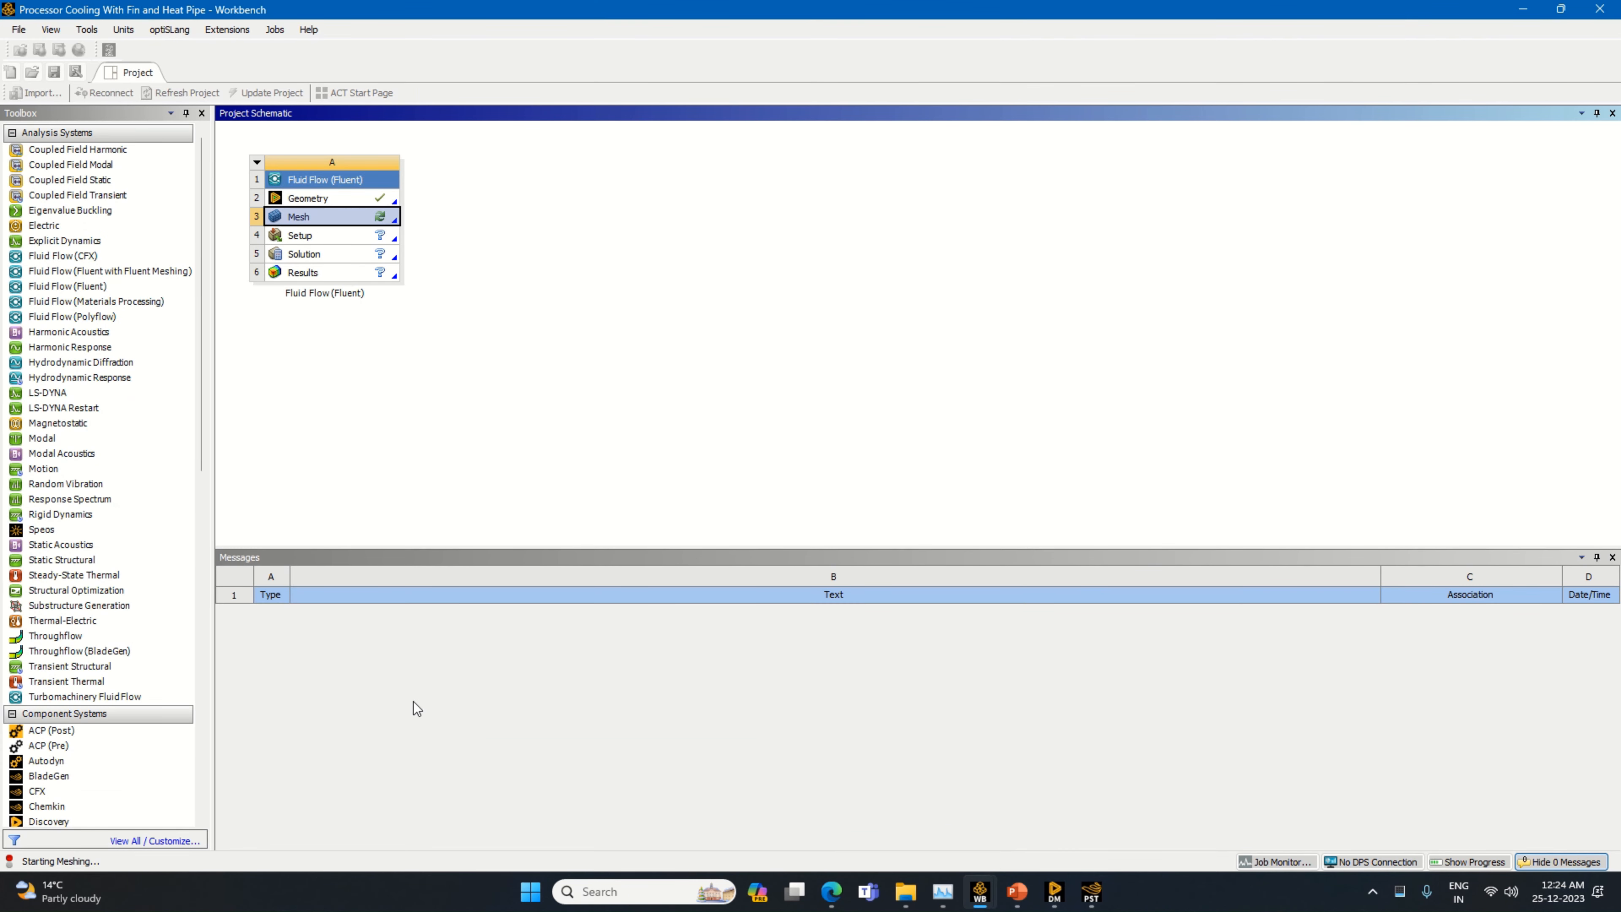
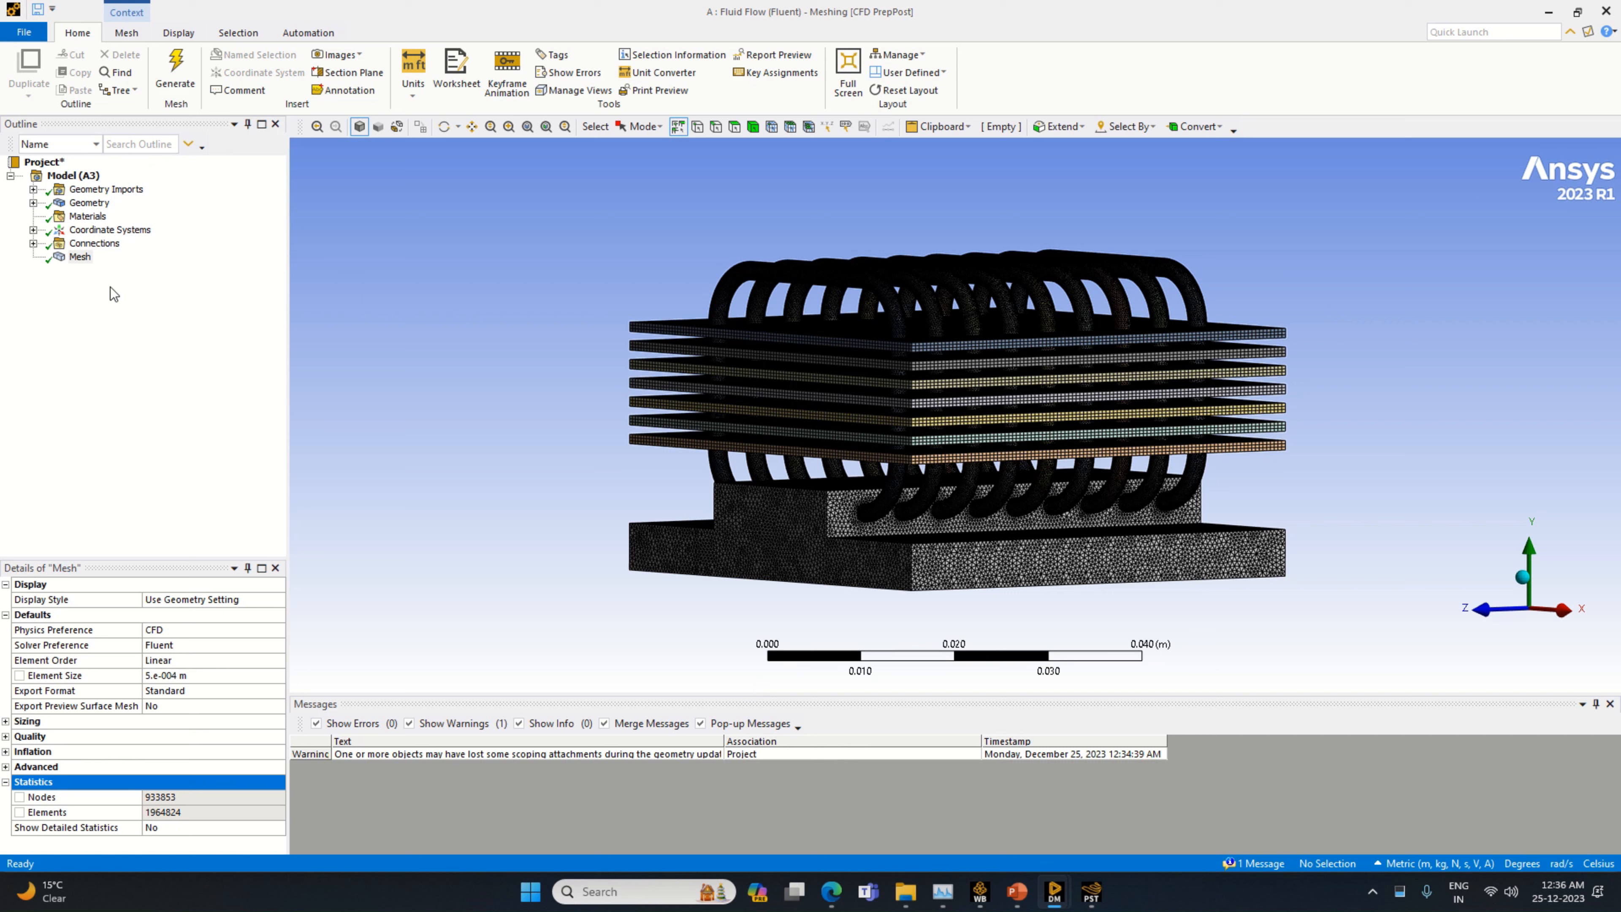
Switch to DesignModeler and examine the front Pipe body and the Boolean12 and Boolean13 features
left_click(79, 257)
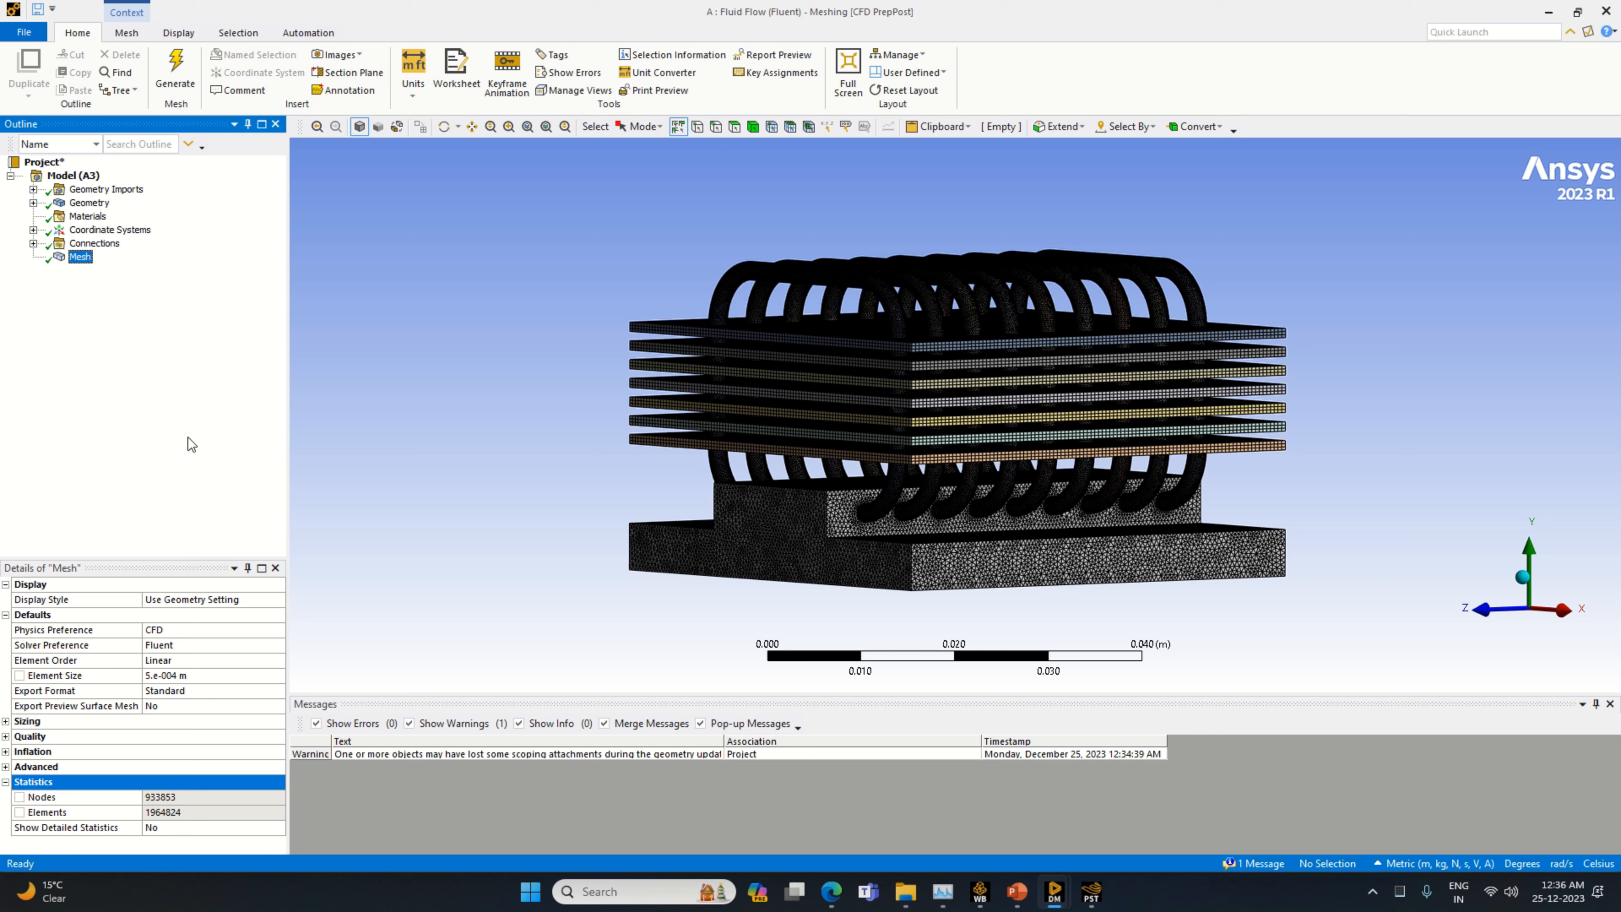
mouse_move(1055, 893)
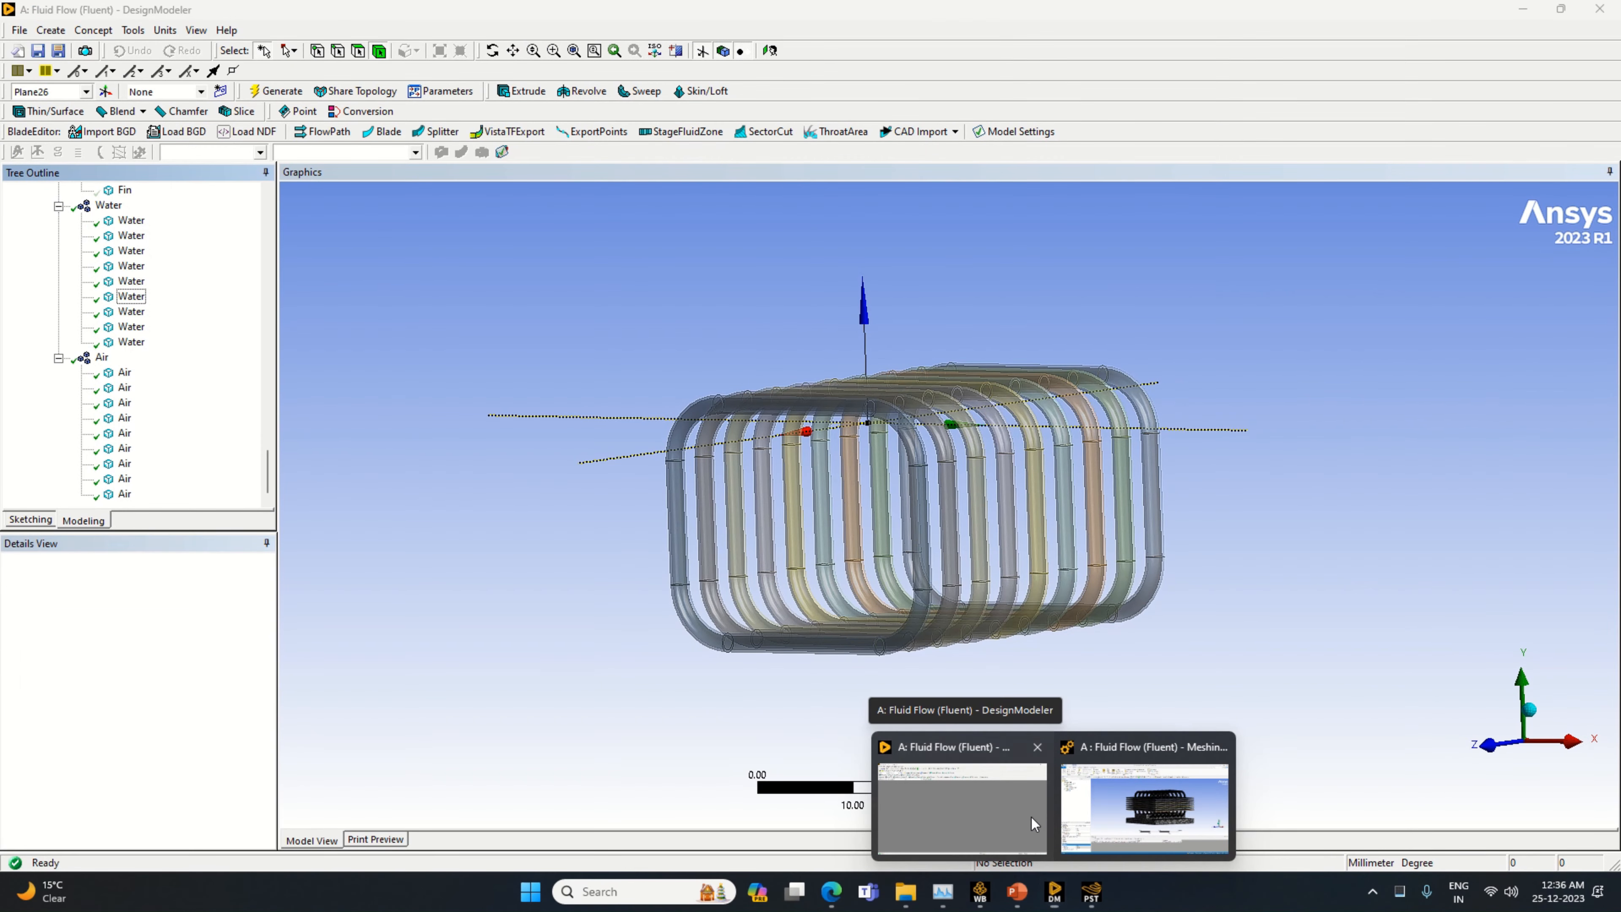
left_click(1031, 817)
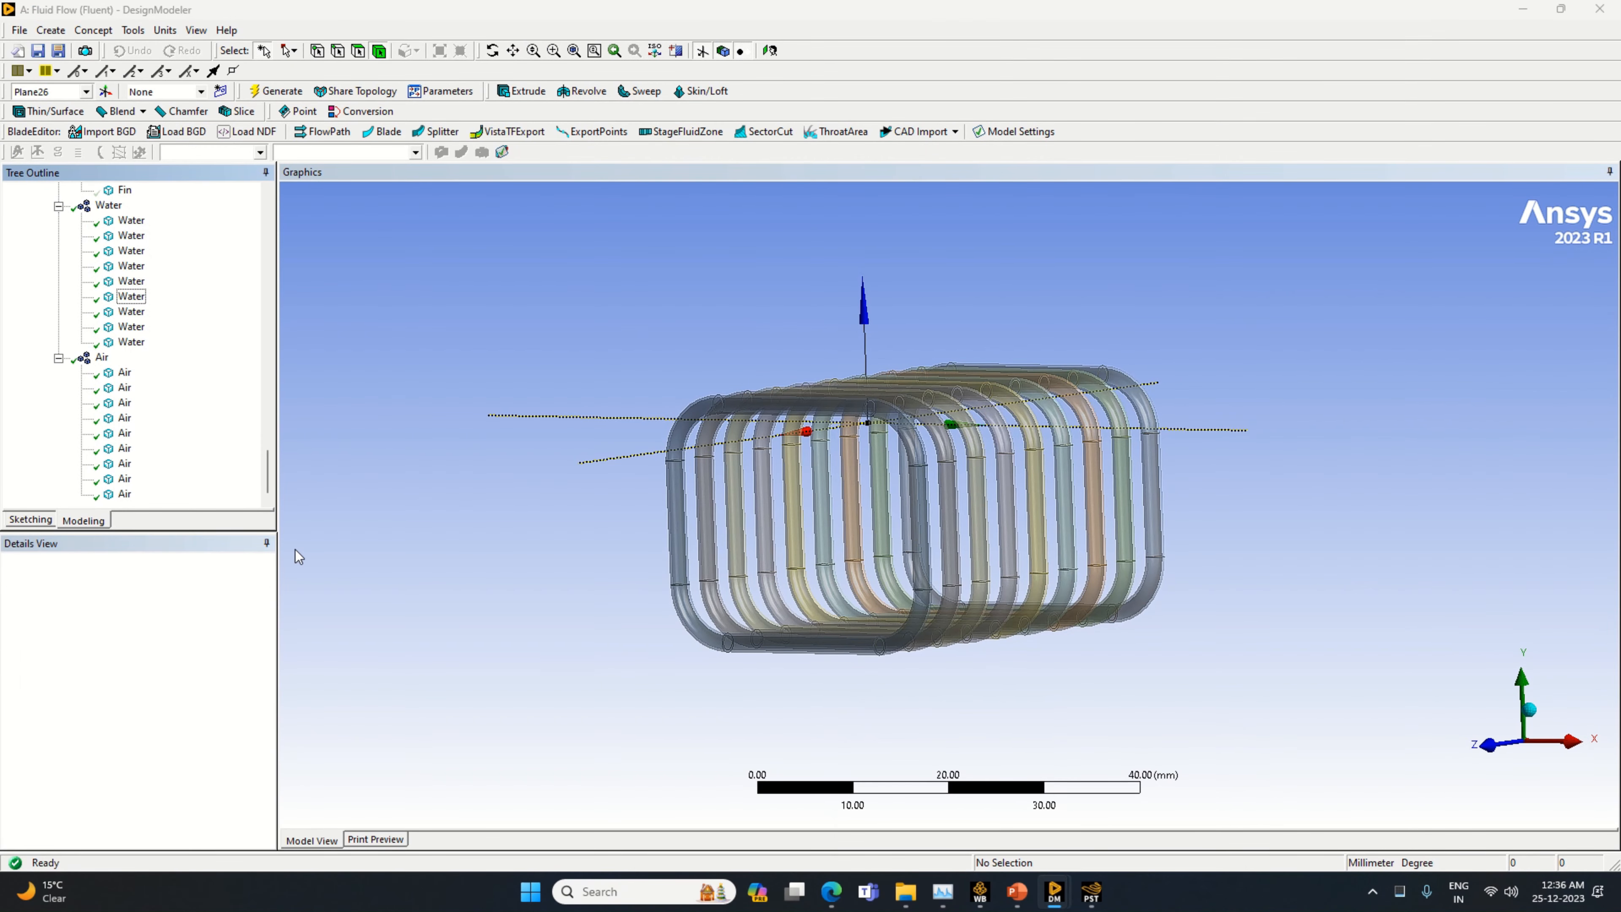
scroll(128, 376, "up", 5)
scroll(127, 375, "up", 1)
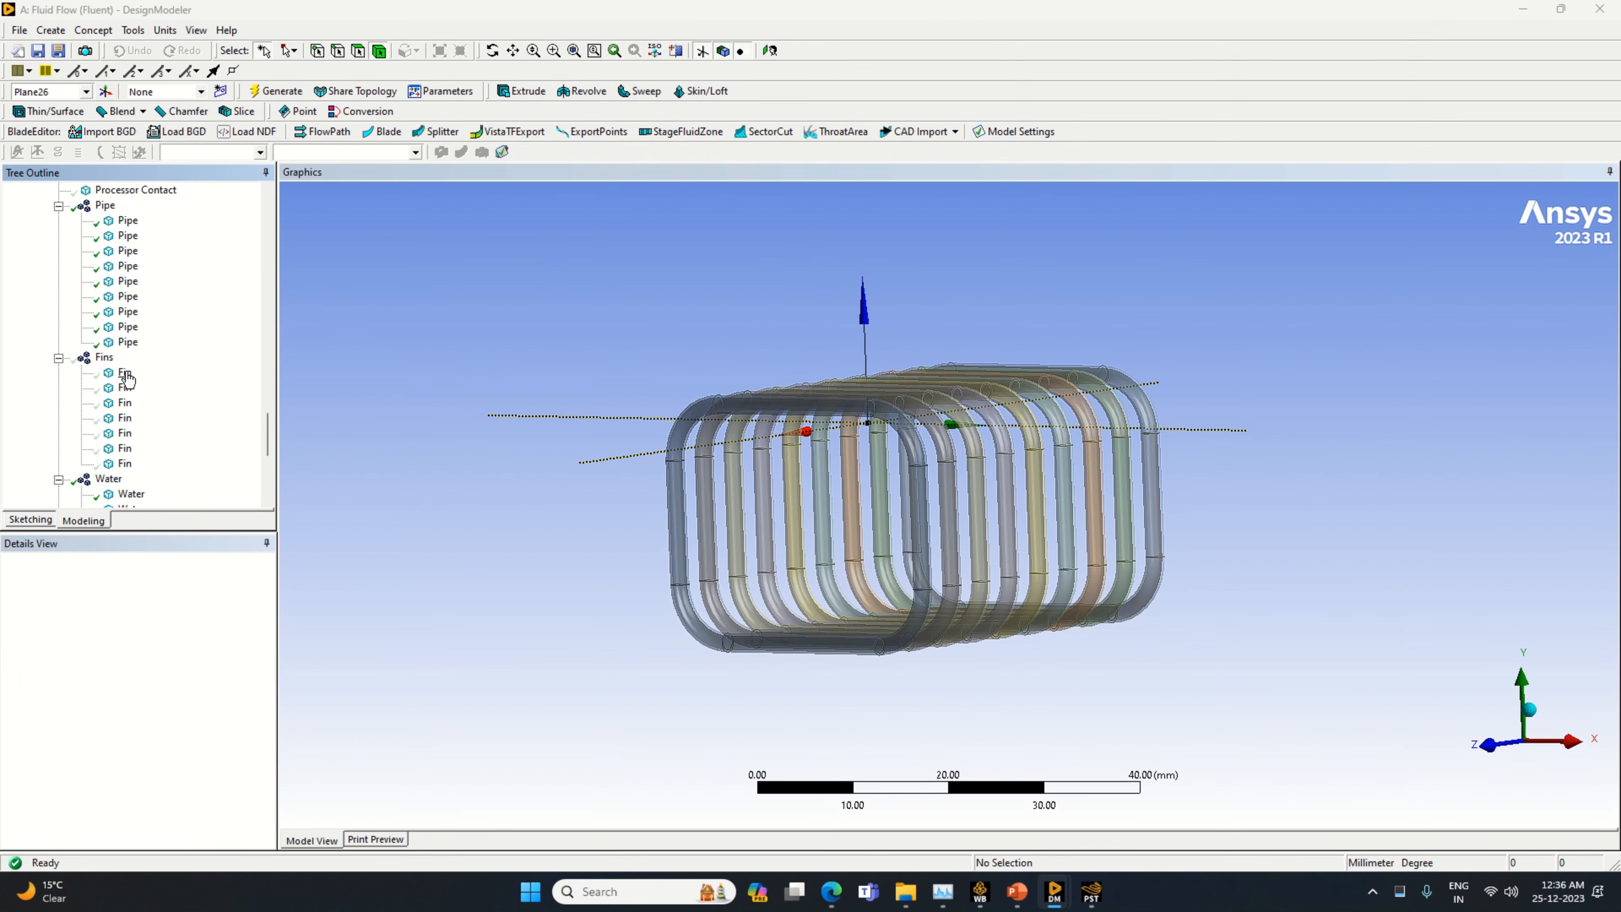
left_click(920, 445)
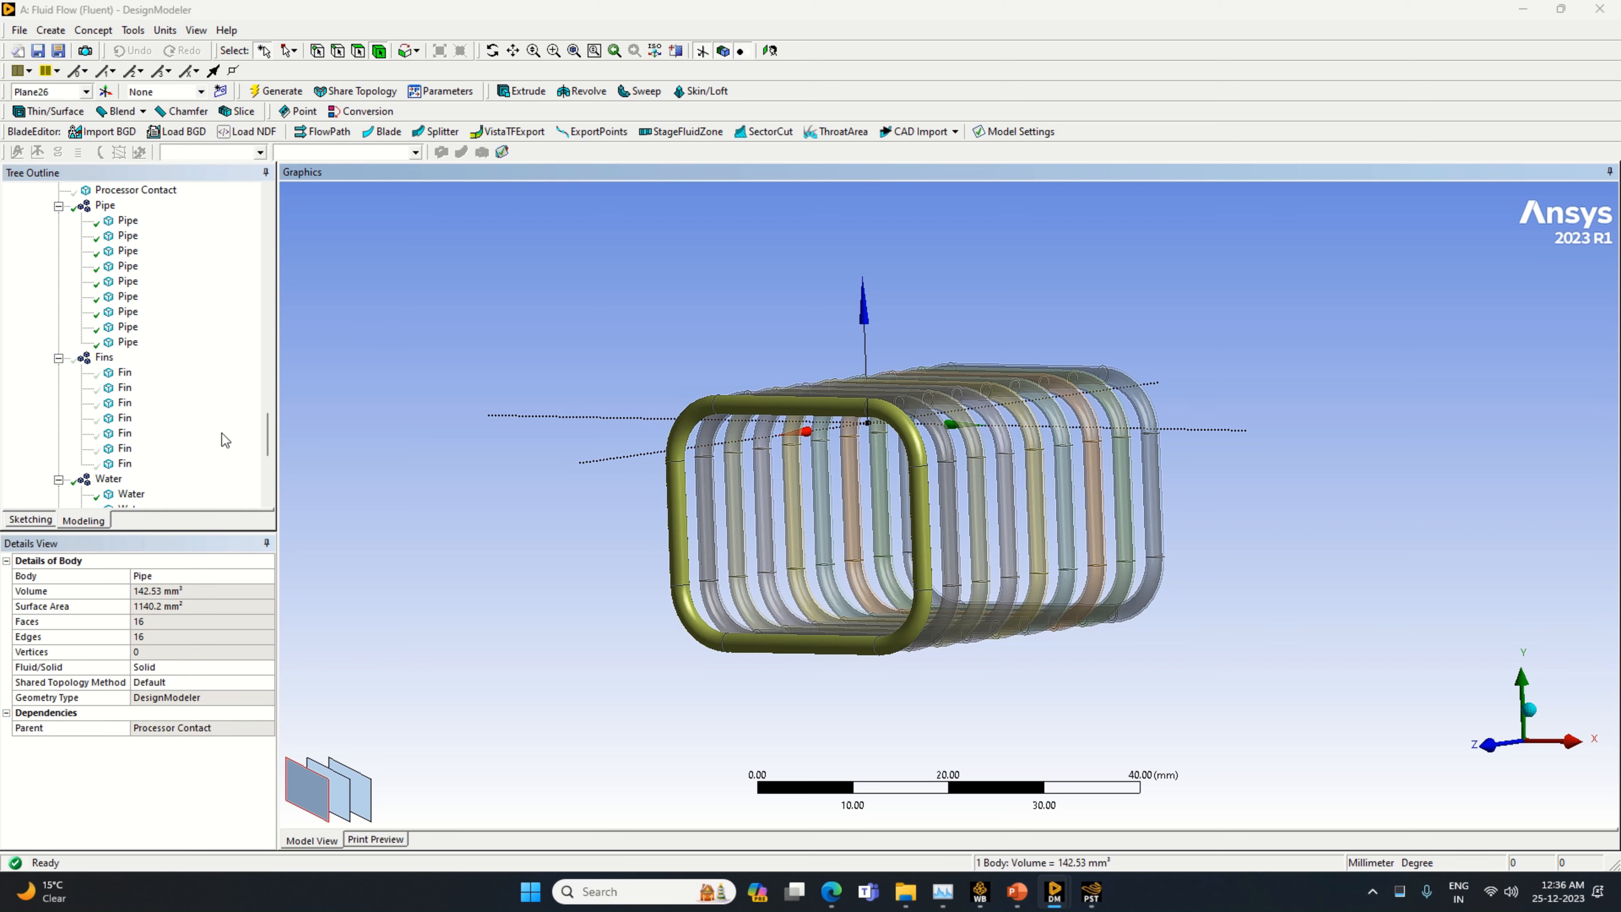
scroll(98, 441, "up", 6)
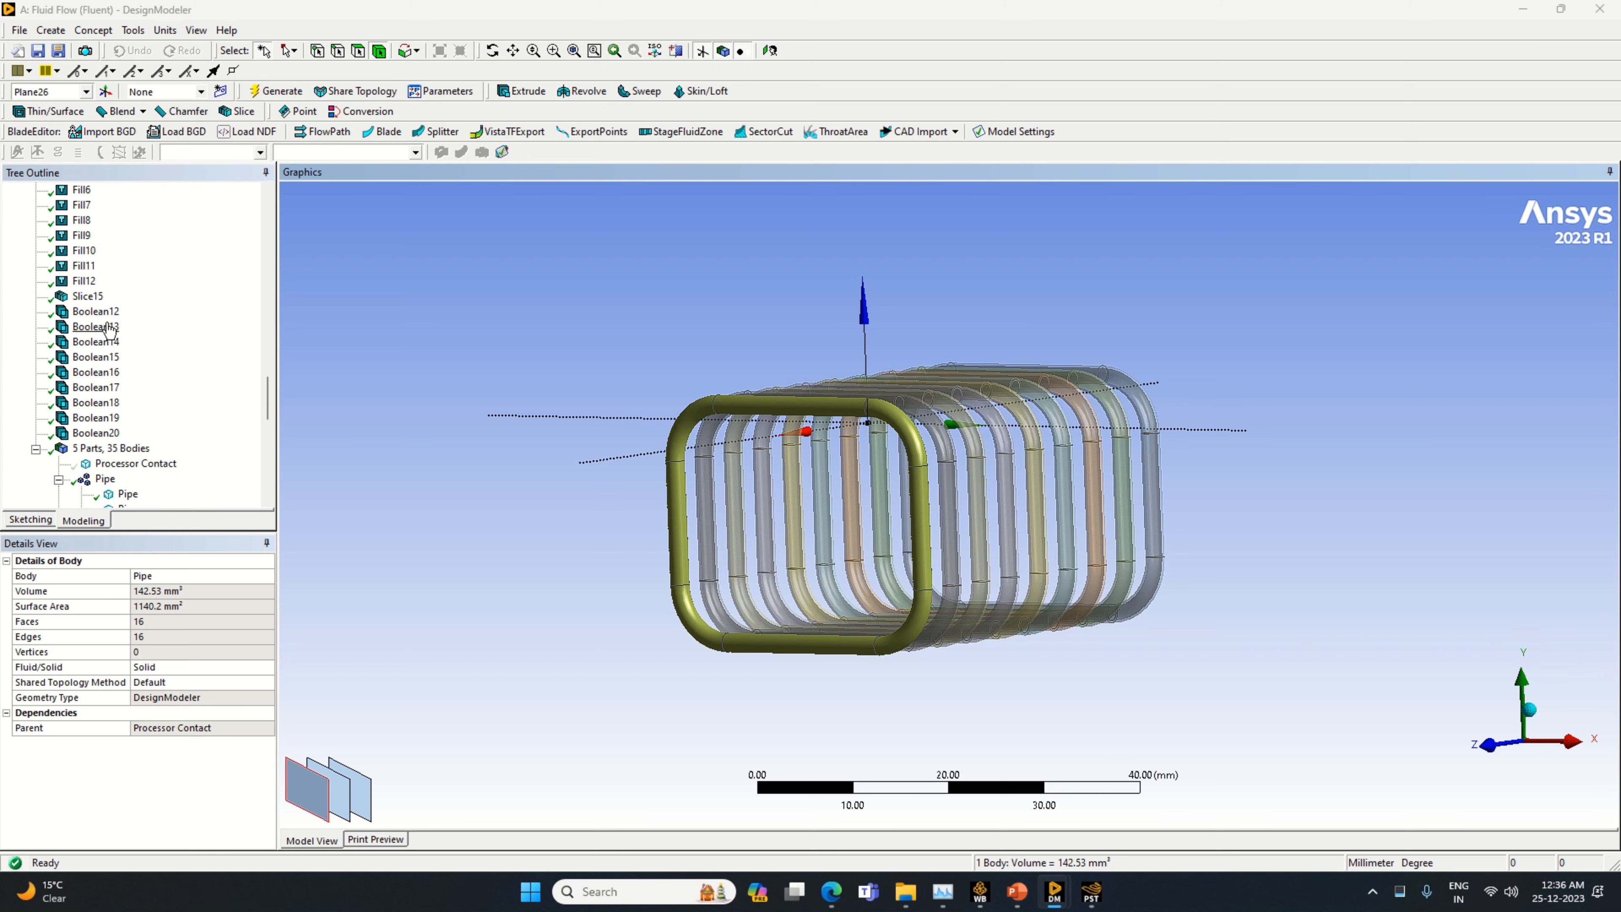
left_click(104, 312)
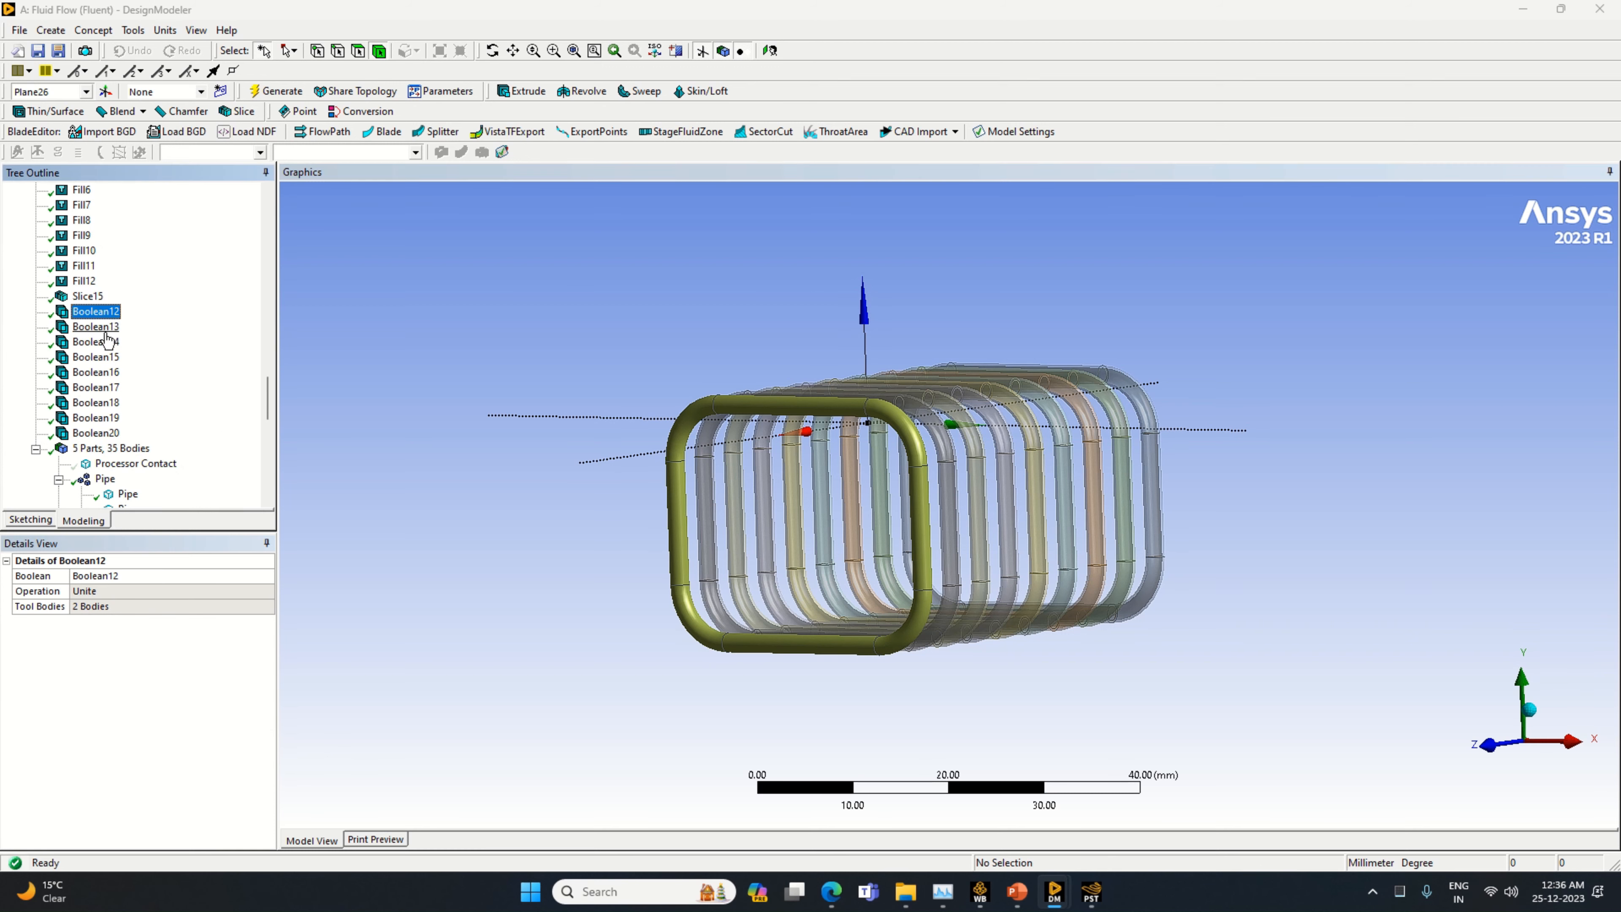
left_click(102, 327)
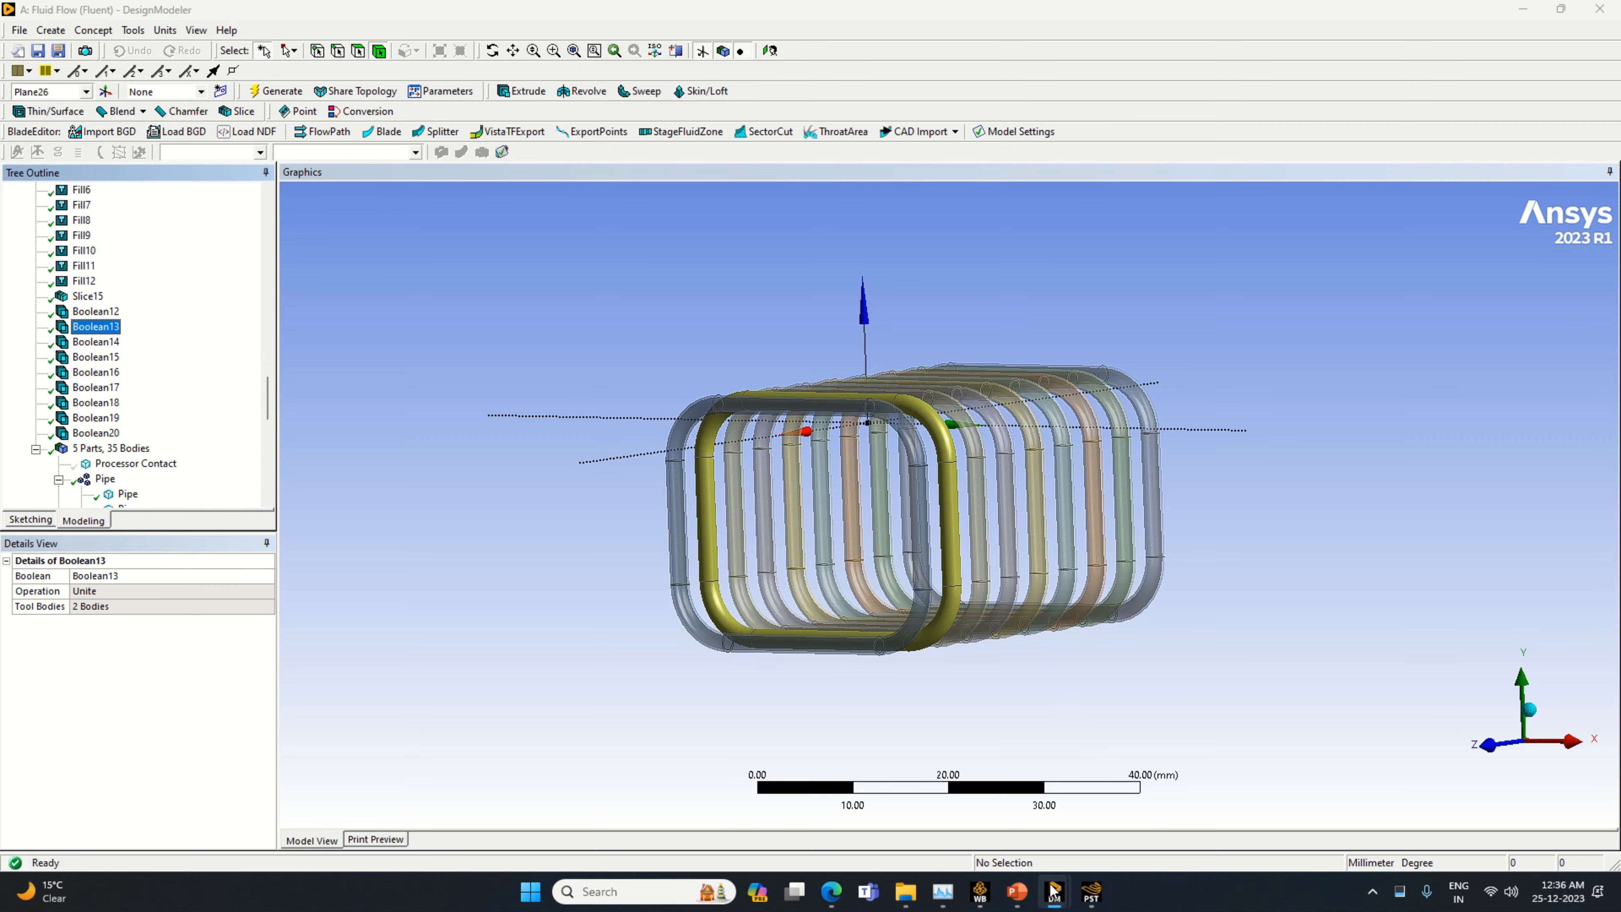
Return to the Meshing window and set the global mesh element size to 0.0005 m
mouse_move(1053, 890)
left_click(1120, 803)
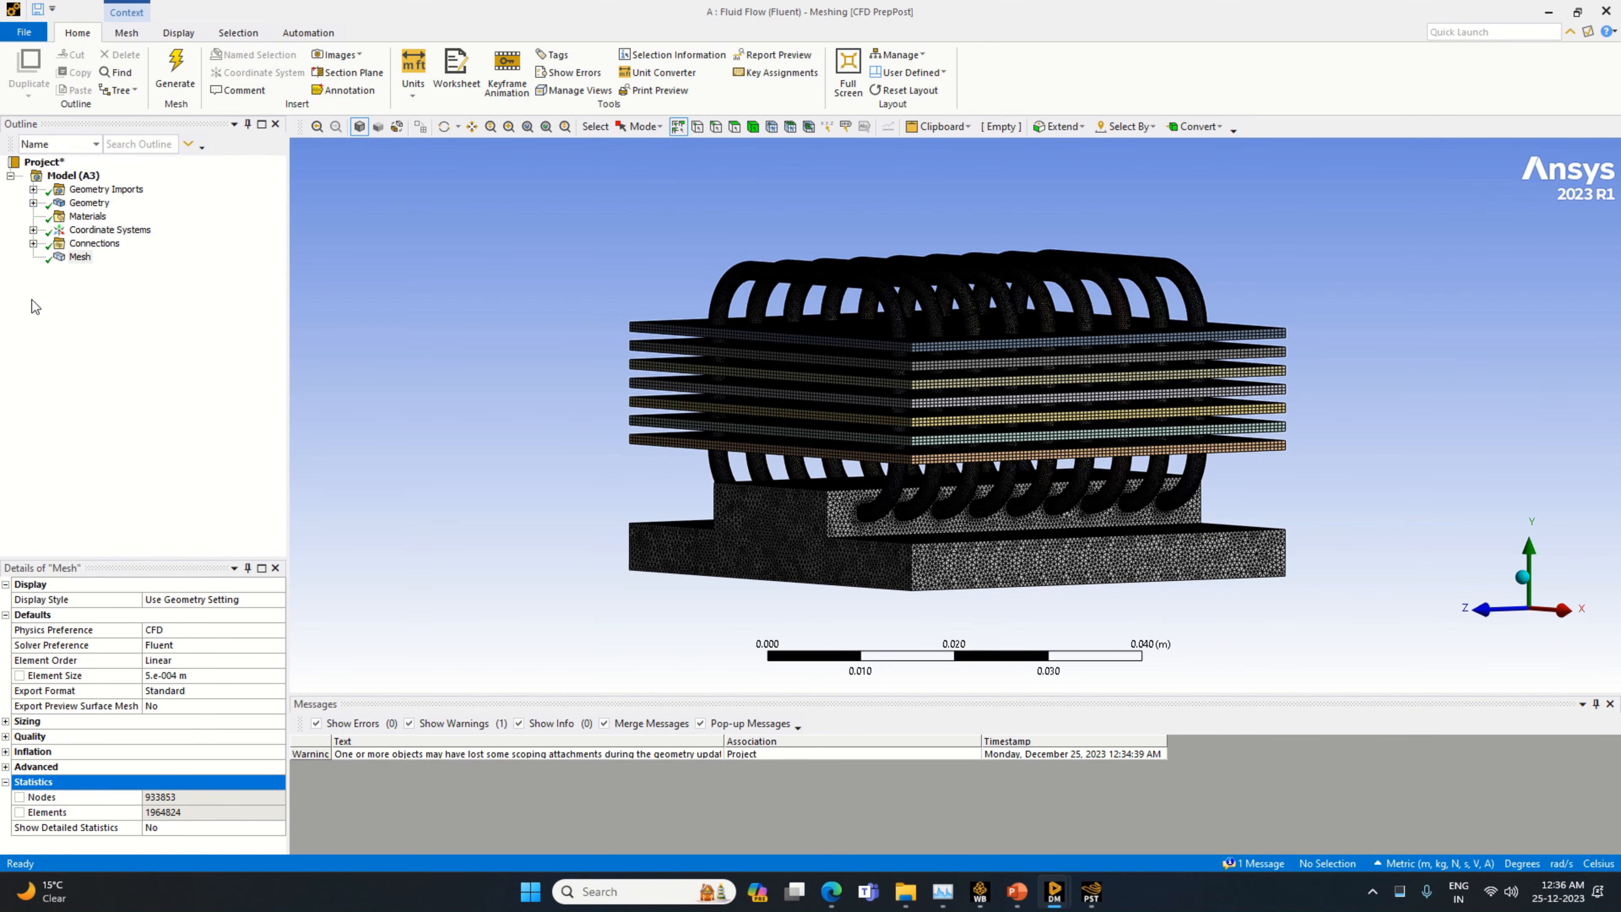
mouse_move(1236, 618)
middle_mouse_down()
mouse_move(1152, 636)
mouse_move(1167, 594)
mouse_move(1232, 631)
mouse_move(1303, 628)
middle_mouse_up()
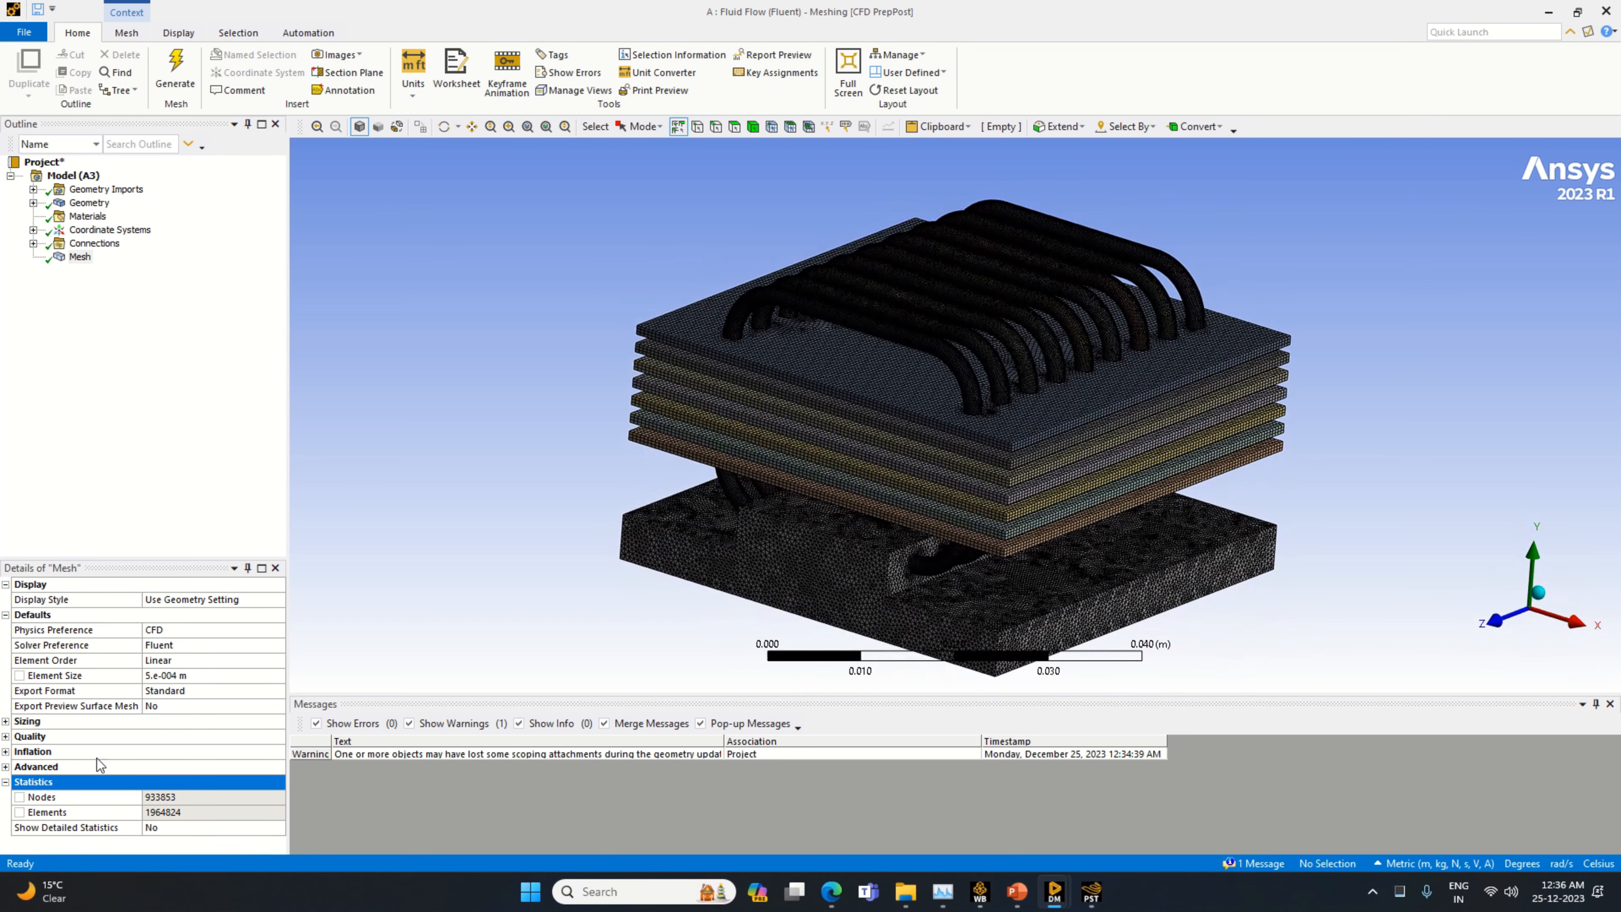
left_click(204, 676)
type("0.0005")
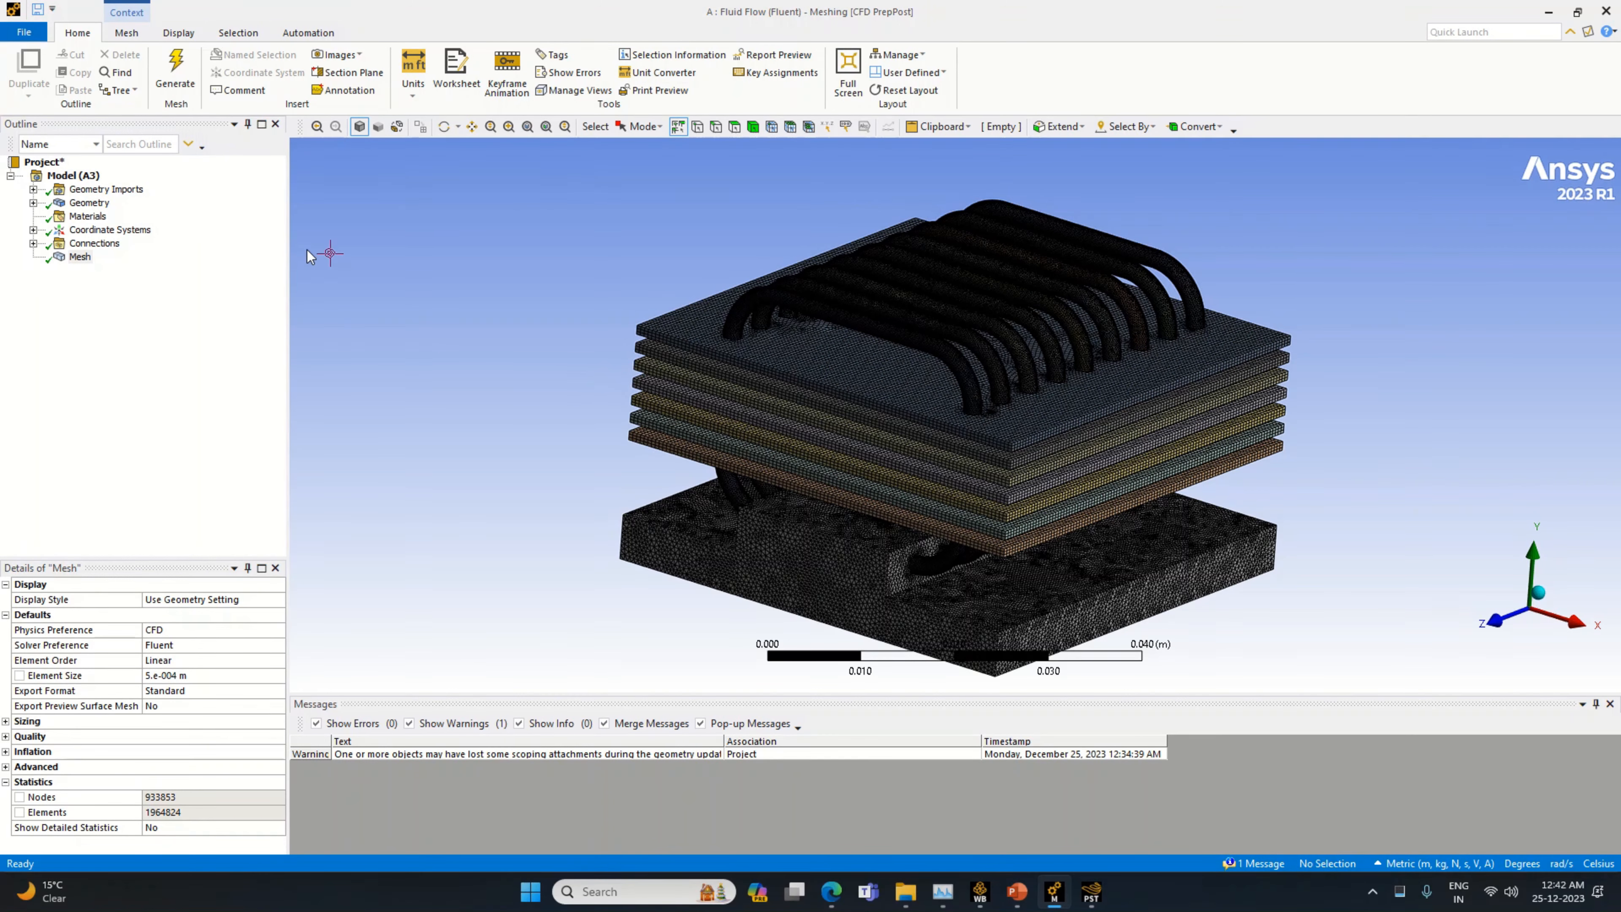
Examine the generated mesh on the pipes and fins and the stepped side face of the processor contact block
left_click(75, 258)
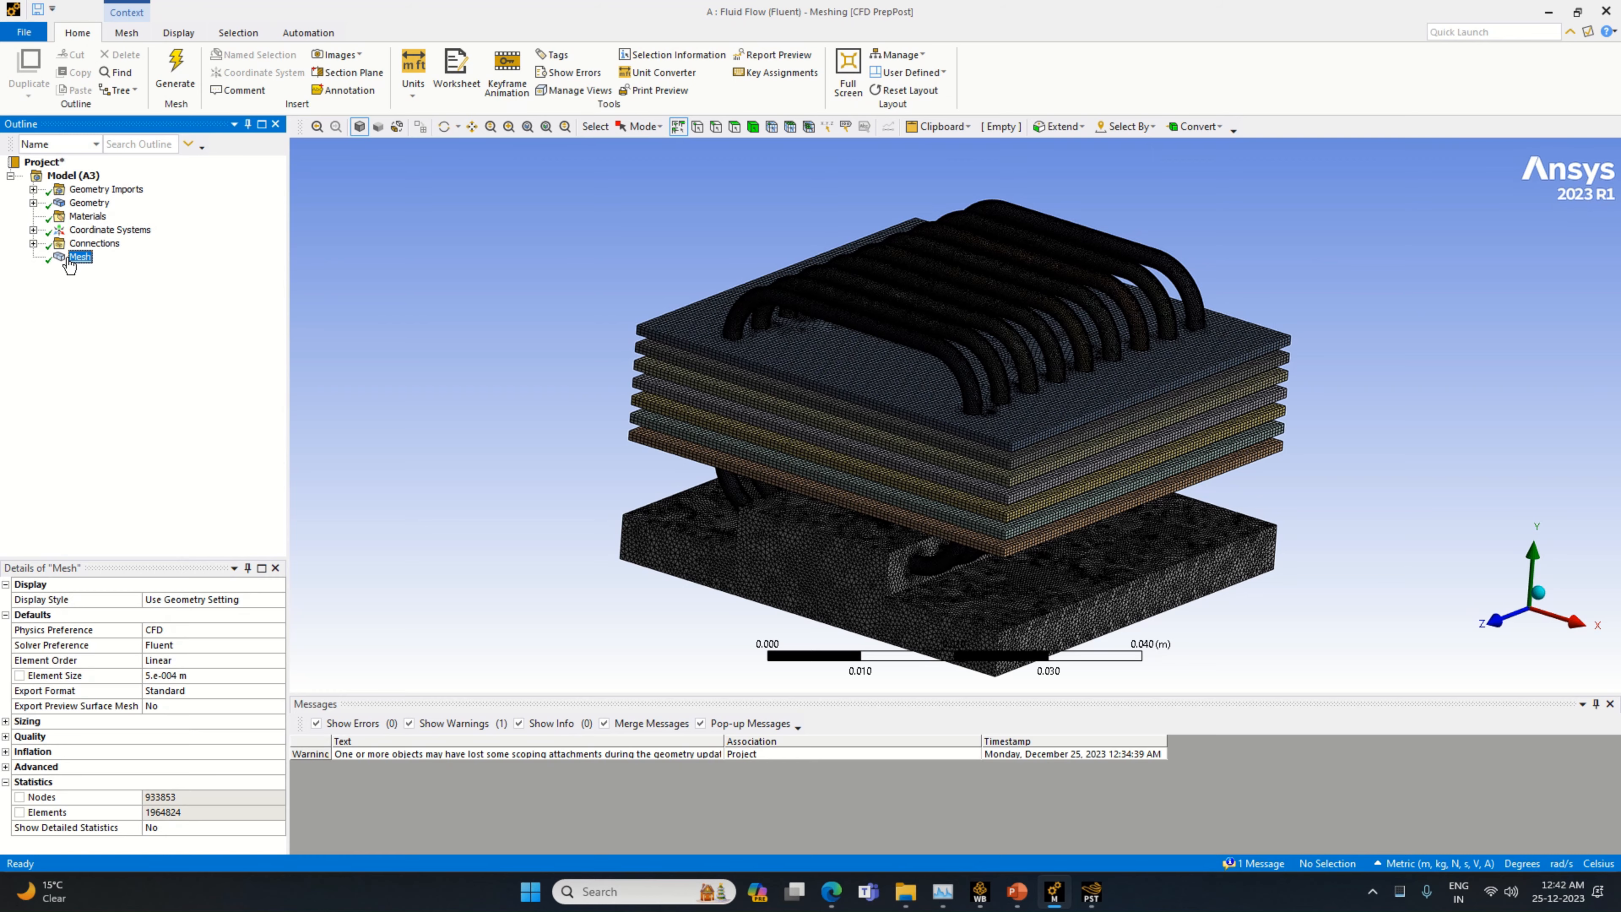
scroll(987, 345, "up", 5)
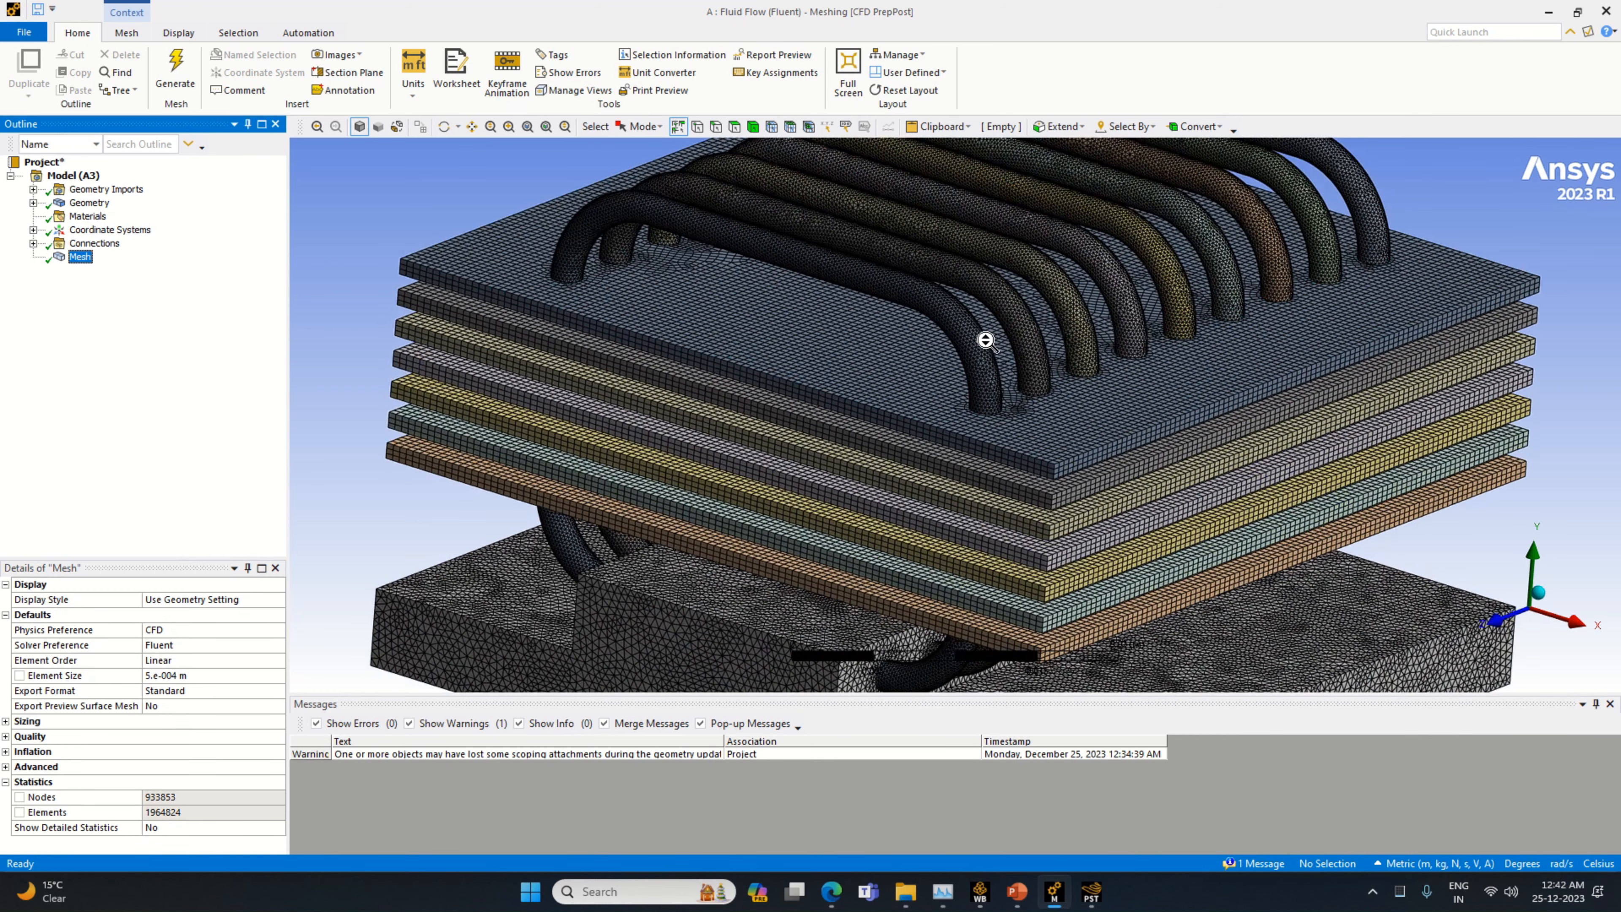
scroll(987, 345, "down", 5)
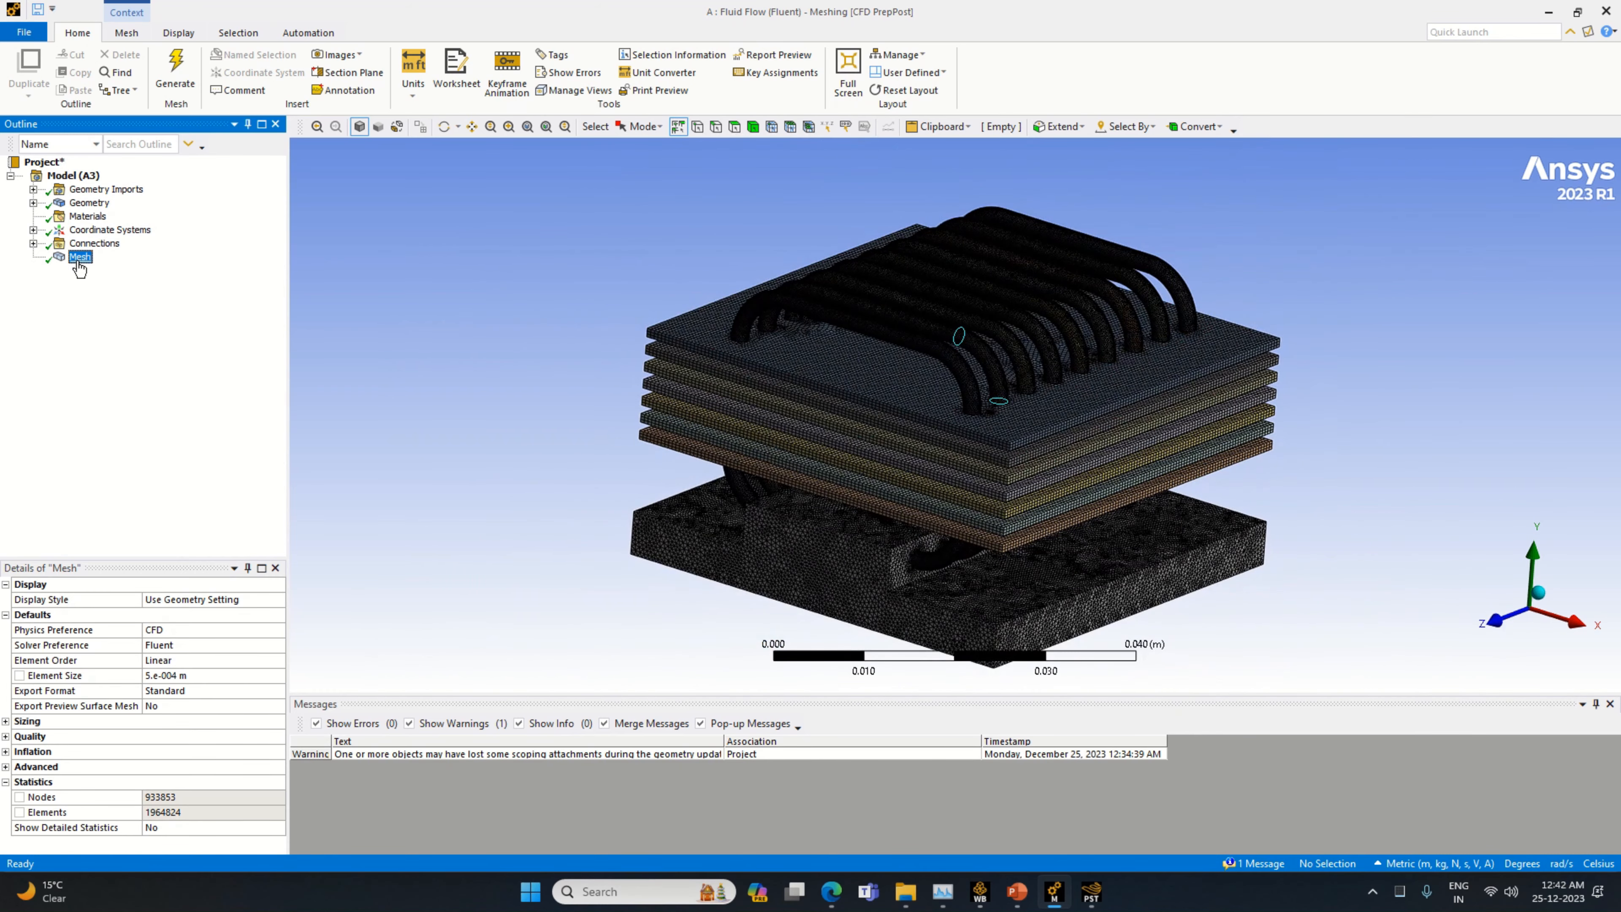
left_click(1022, 578)
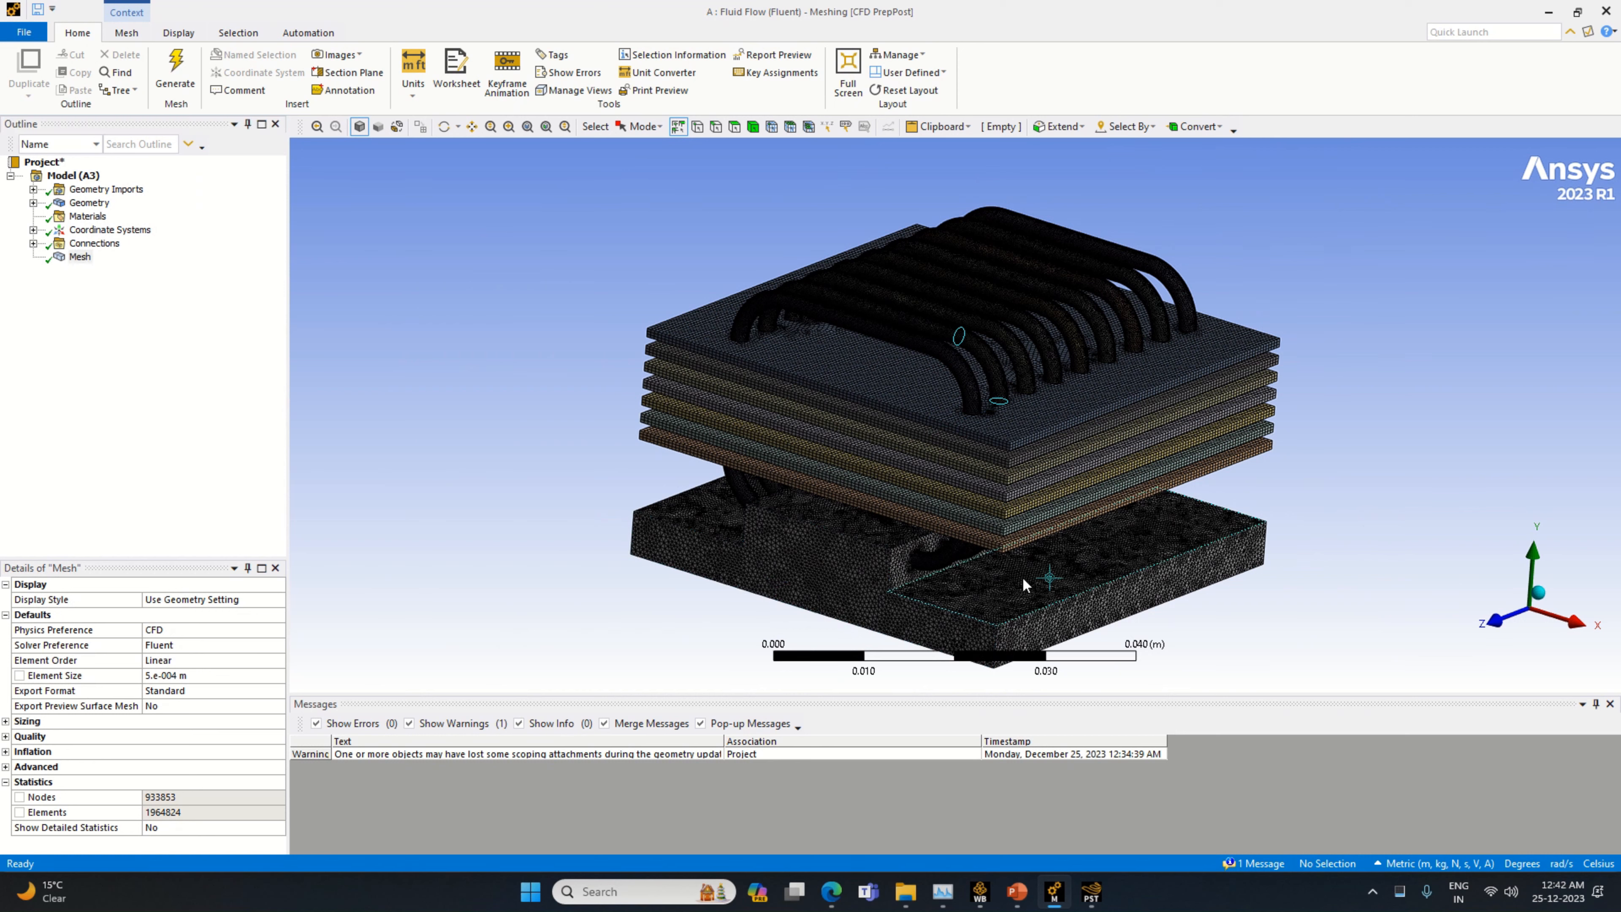
left_click(769, 636)
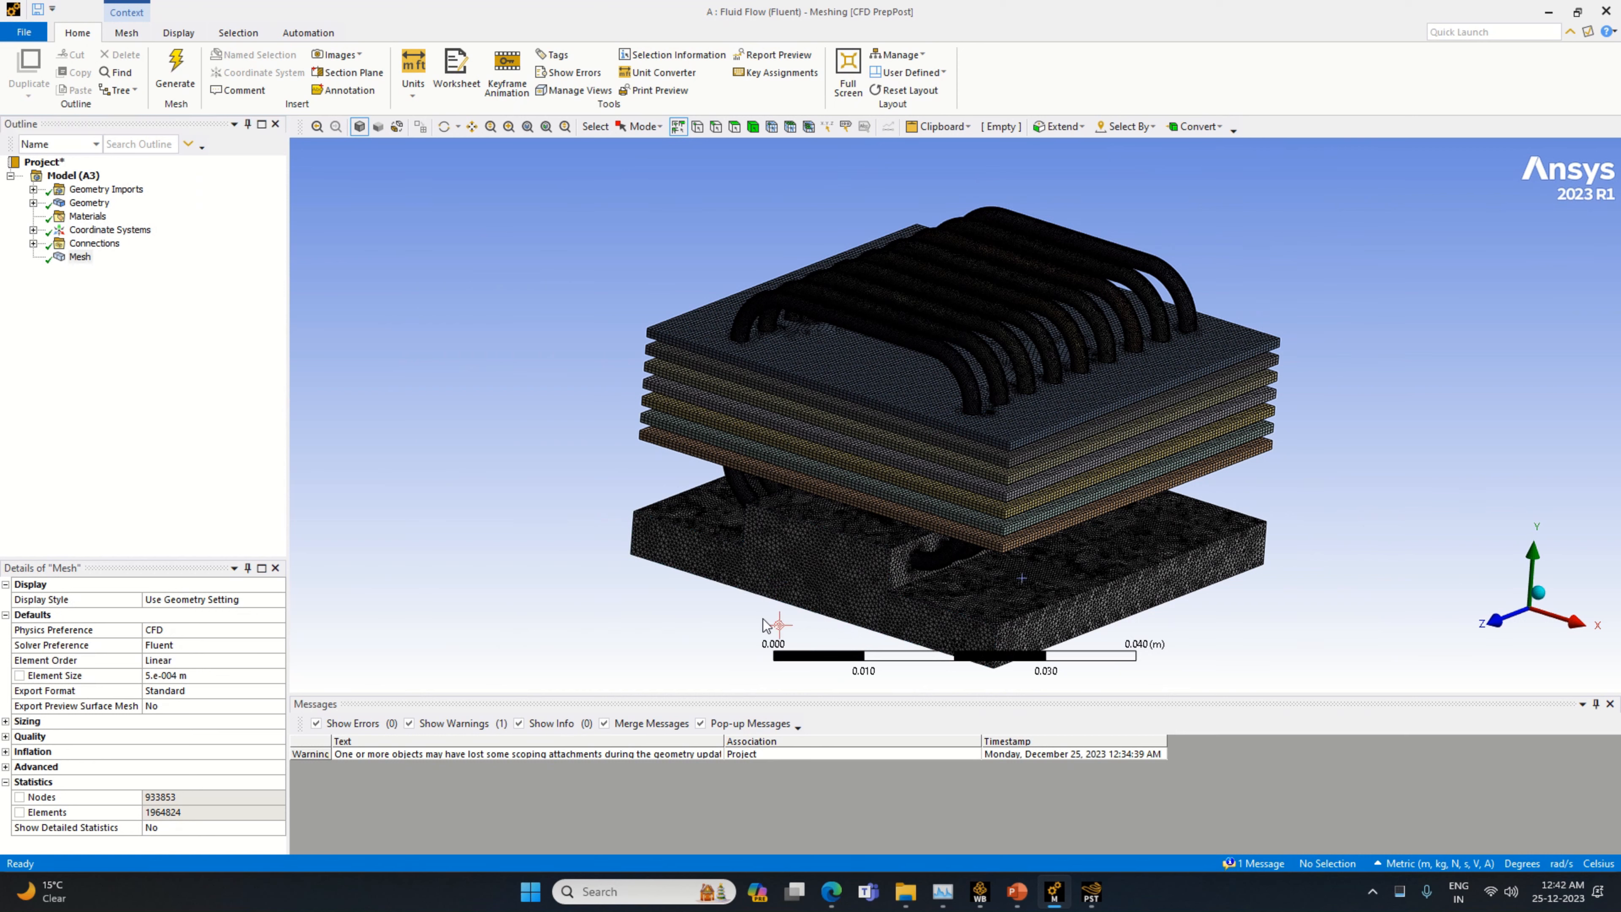
left_click(812, 567)
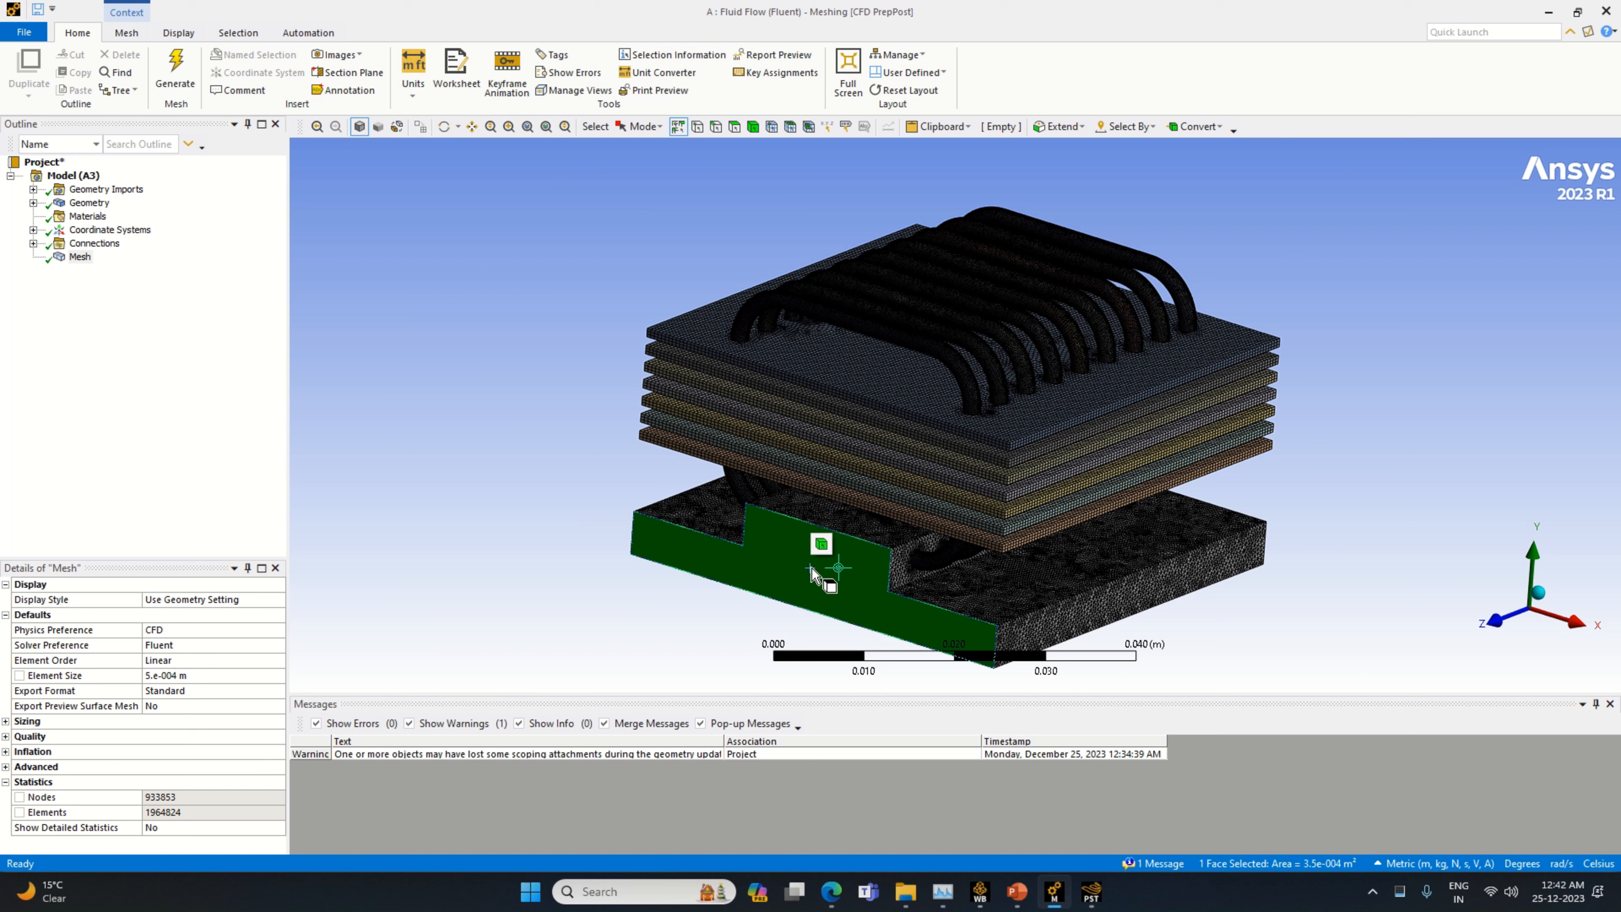
right_click(812, 568)
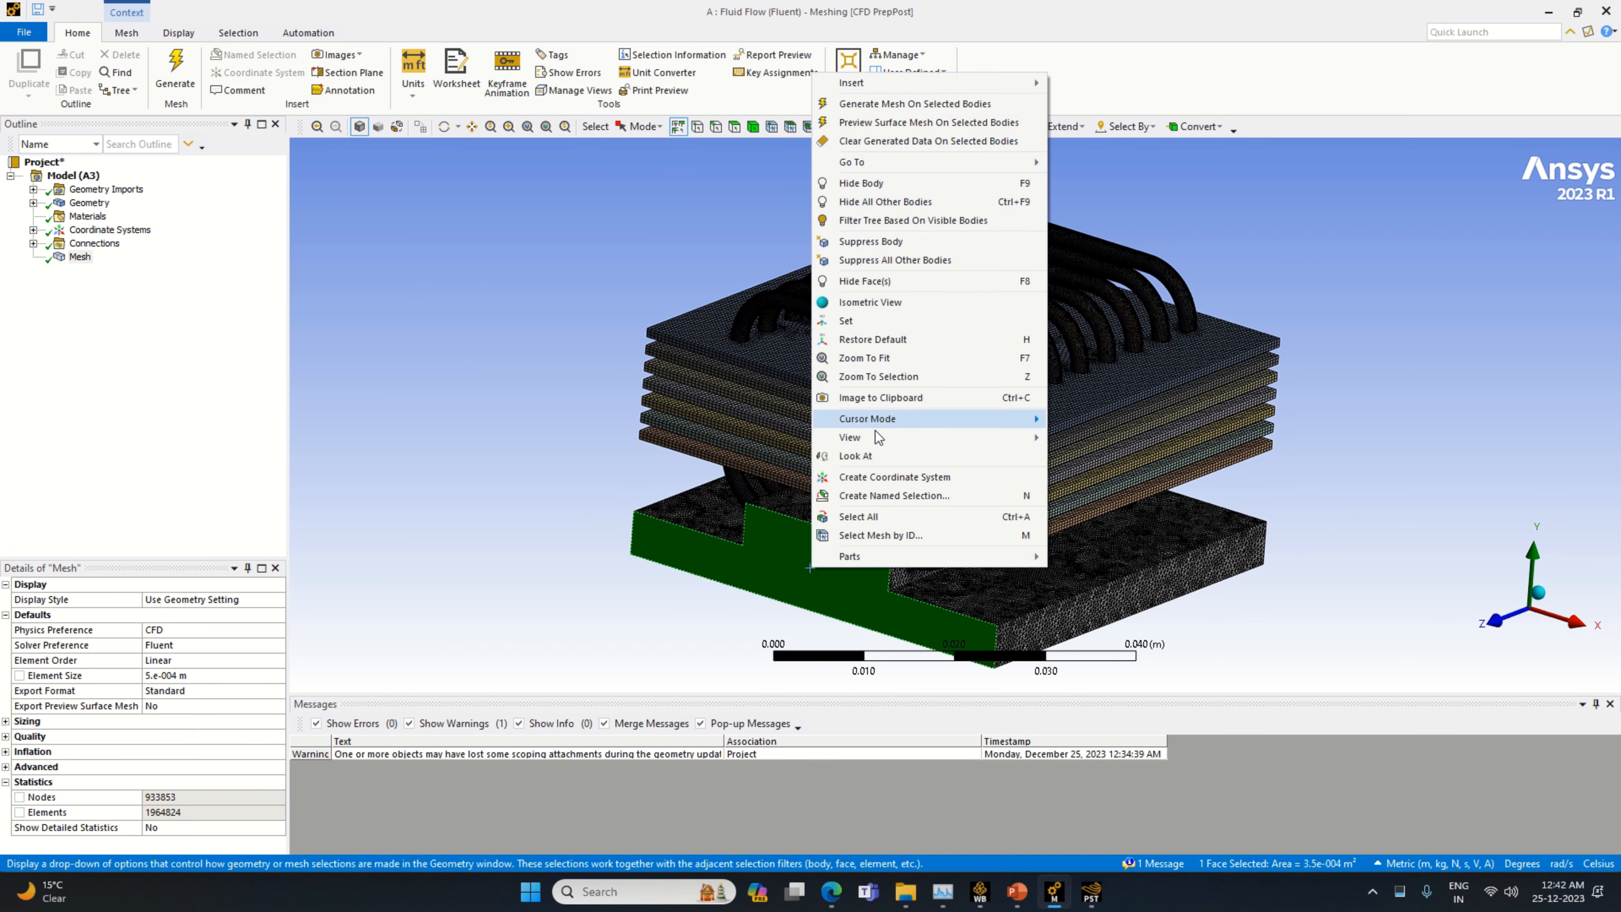
left_click(688, 588)
Inspect the underside of the processor contact block and the meshed cooler from several angles
middle_click_drag(1280, 648, 1143, 569)
left_click(937, 527)
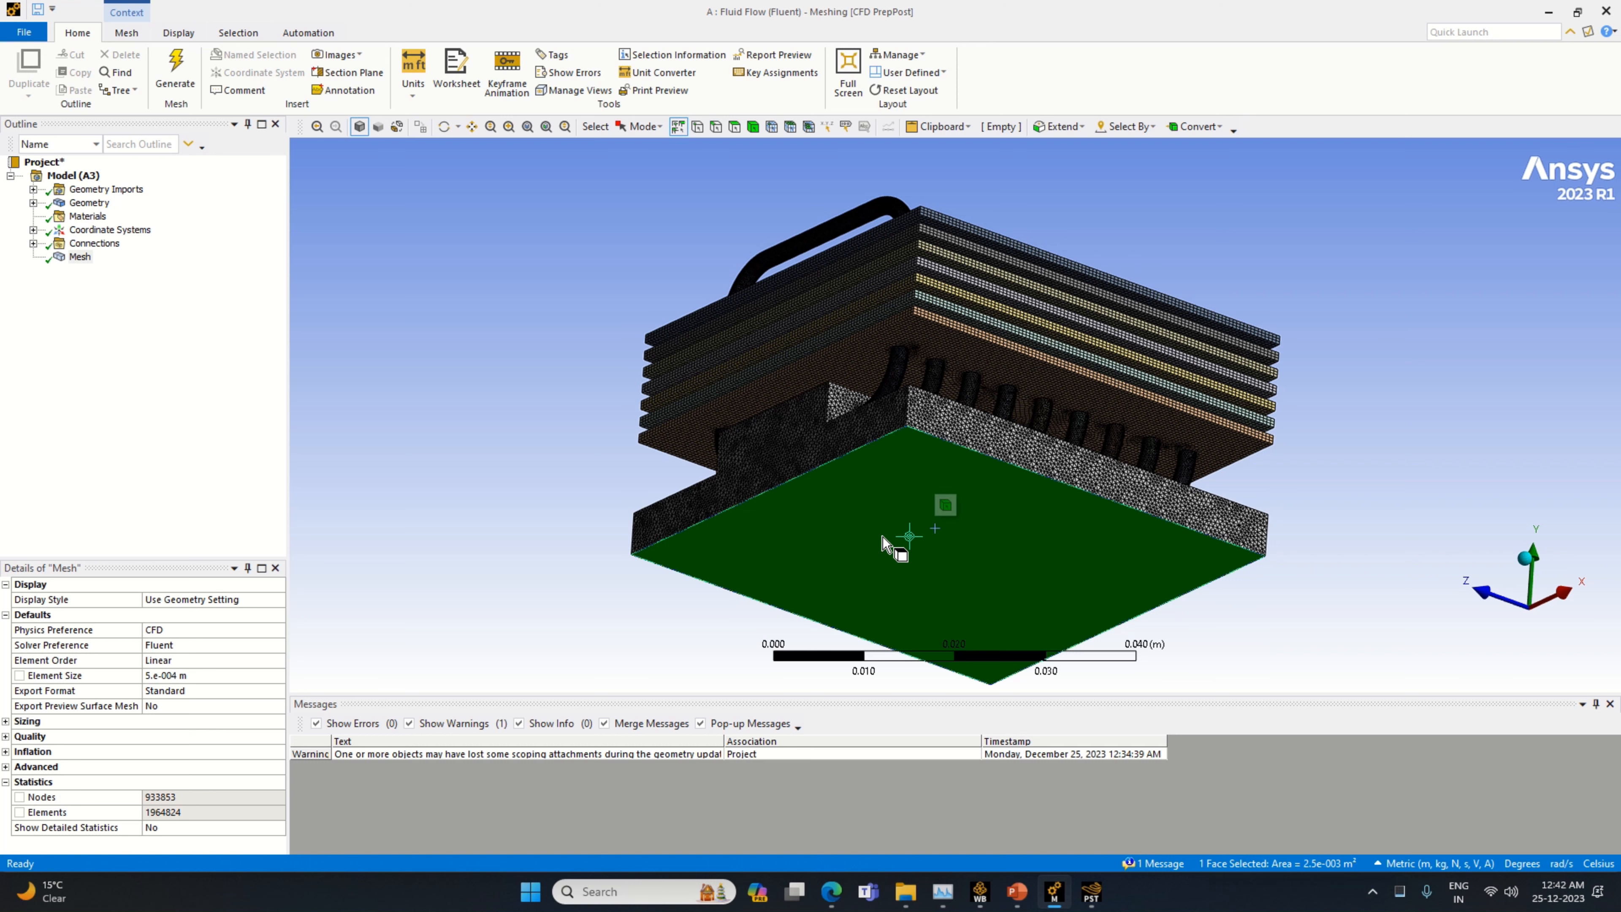
middle_click_drag(1431, 580, 1462, 632)
left_click_drag(1302, 290, 1303, 478)
left_click(1312, 473)
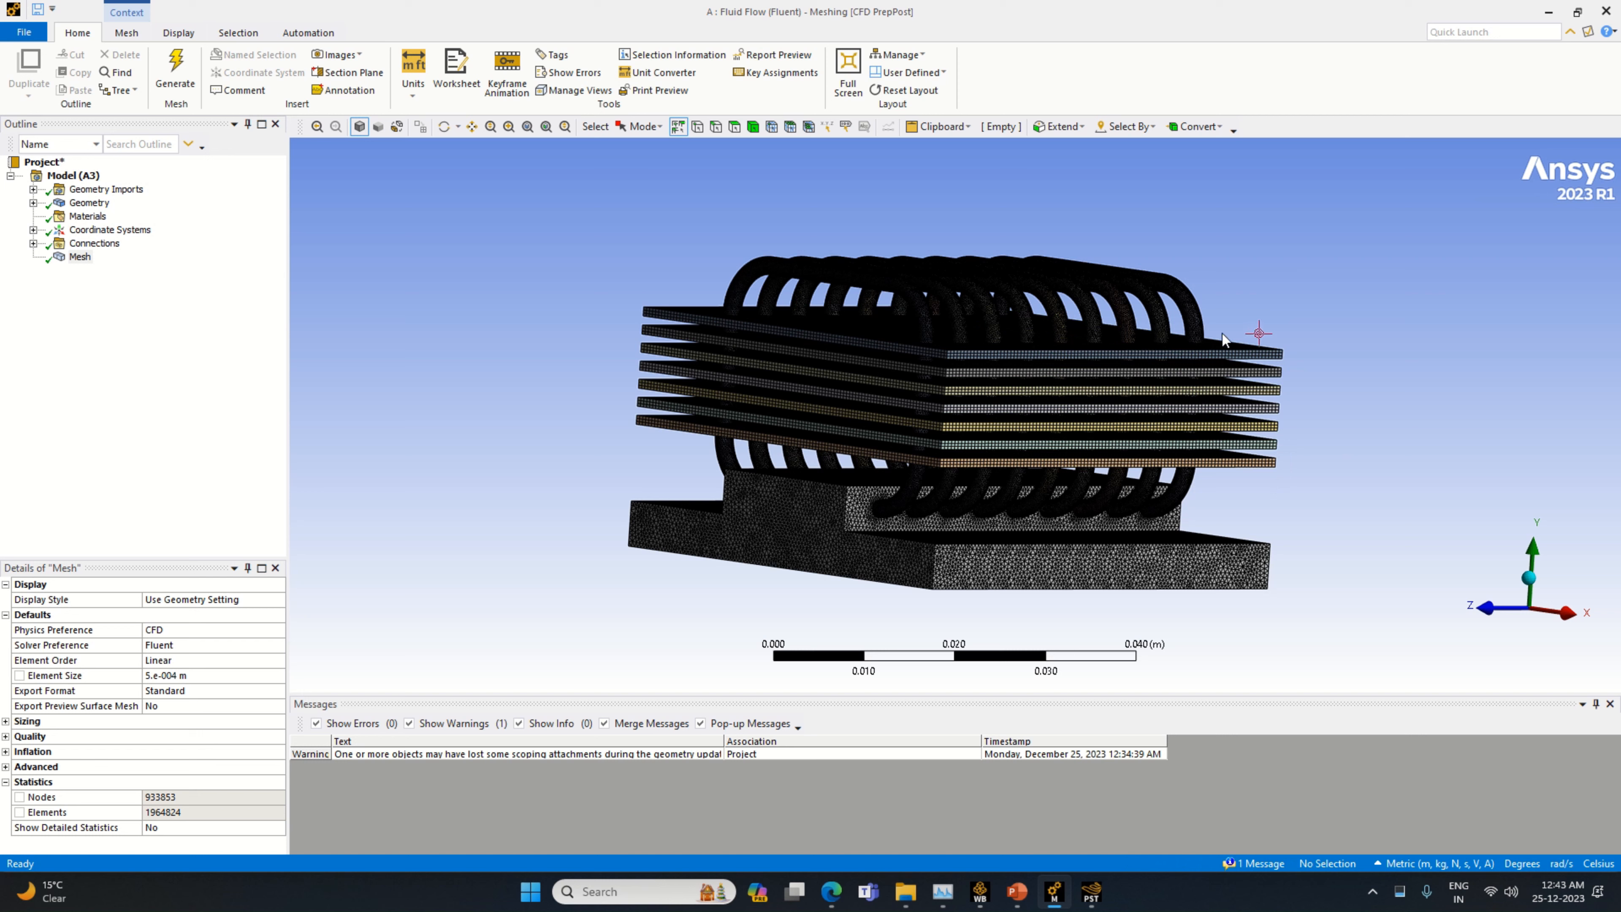
middle_click_drag(1309, 294, 1215, 313)
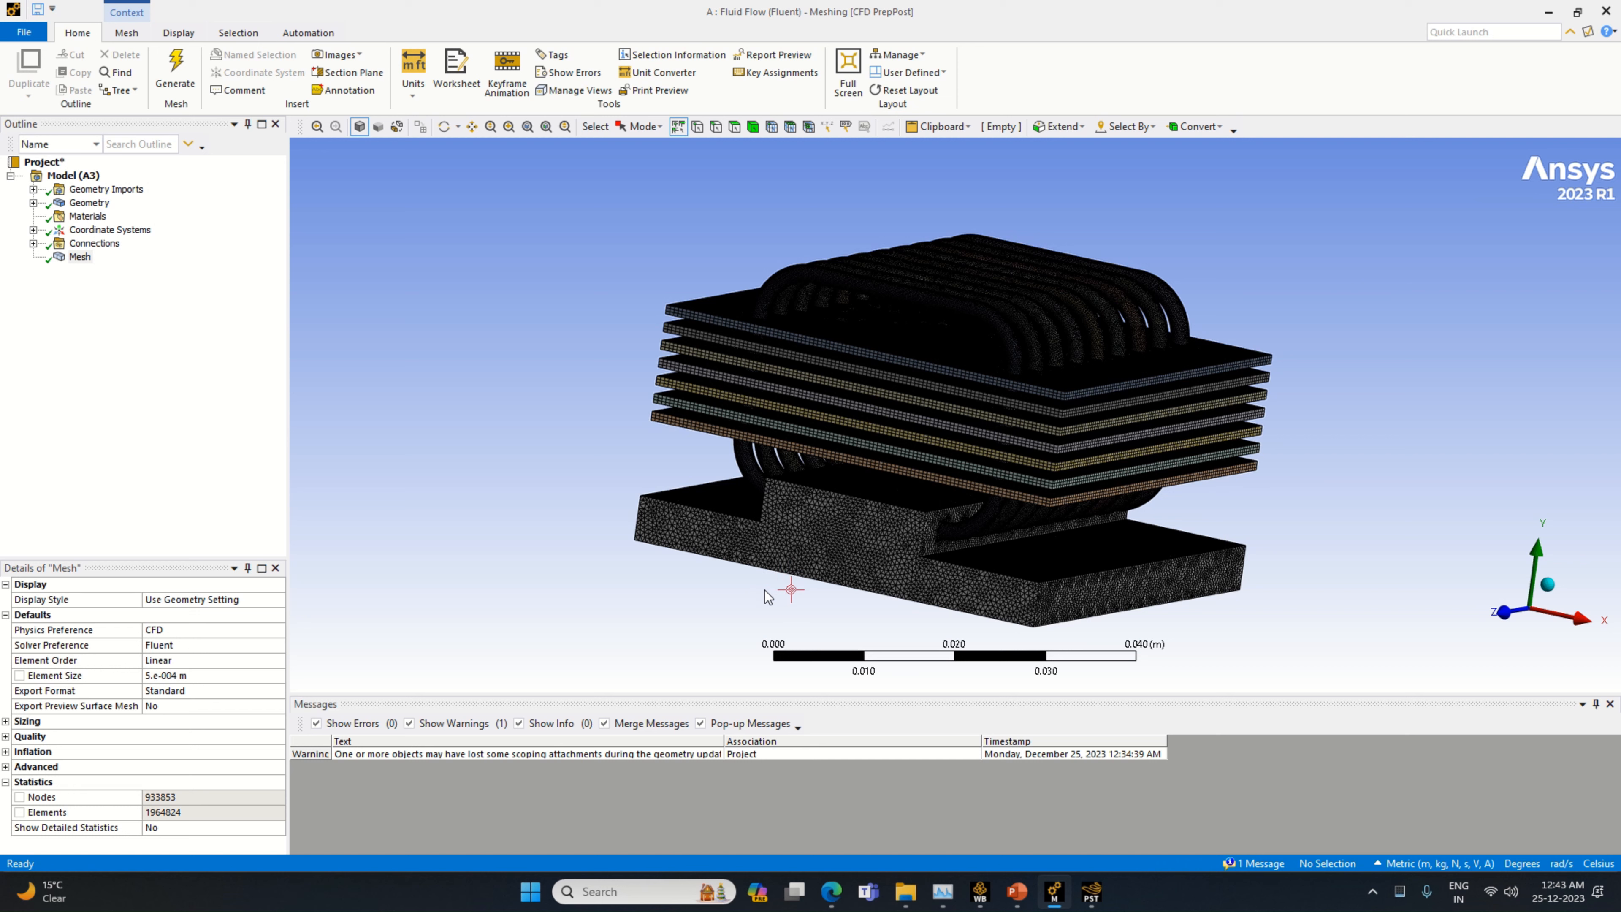
Create a named selection called Heat Source from the bottom face of the processor contact block
middle_click_drag(766, 594, 833, 489)
left_click(833, 489)
right_click(832, 488)
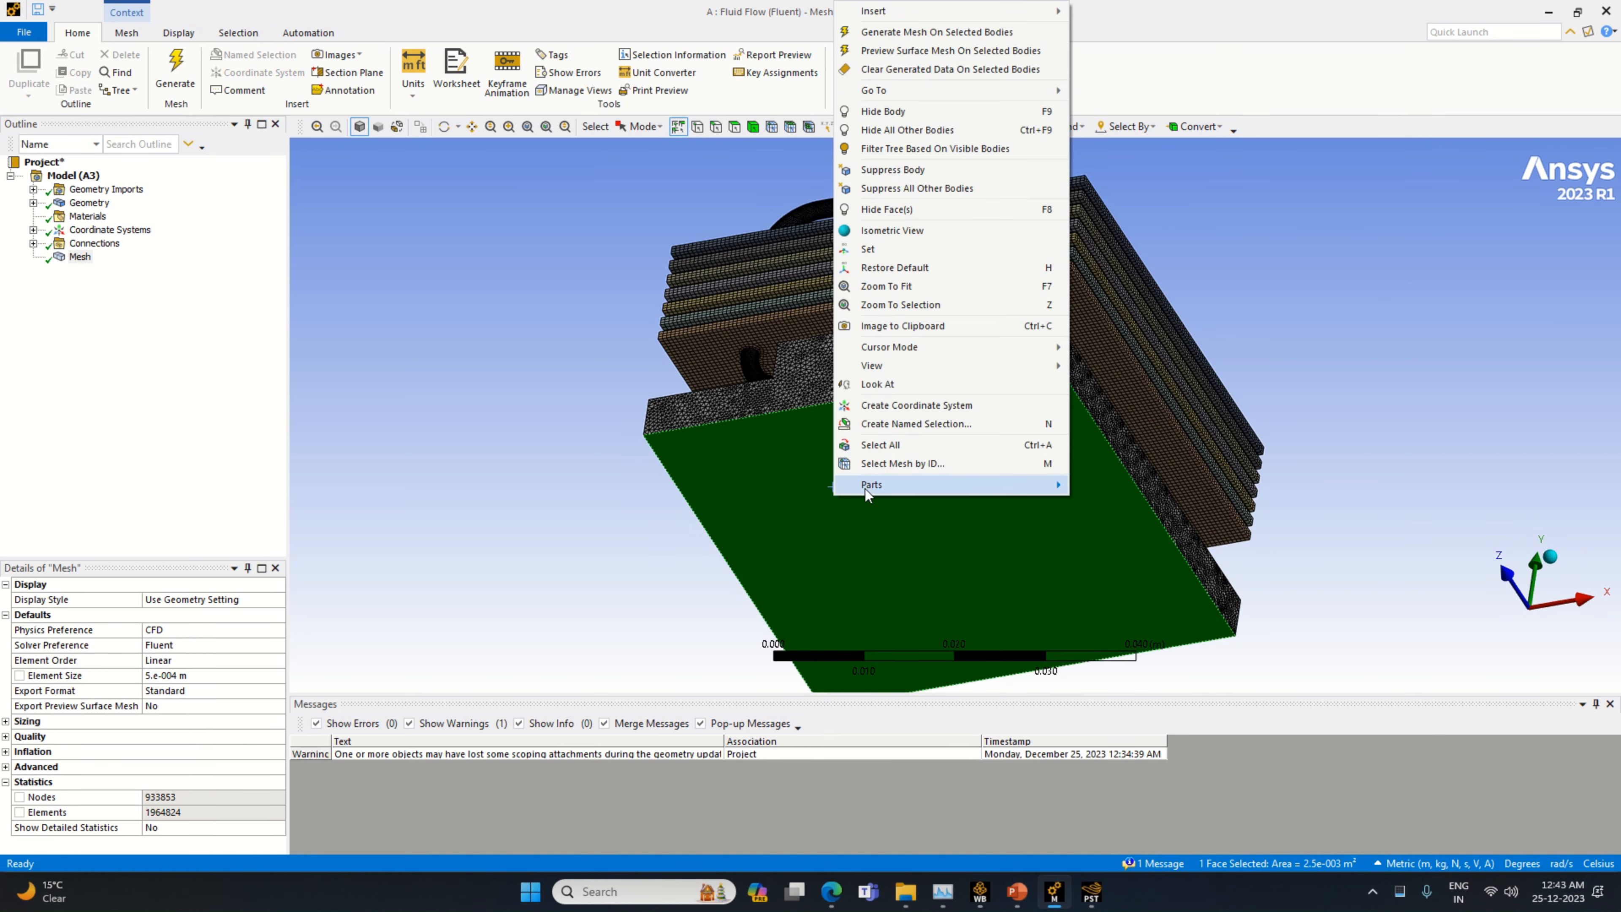
left_click(924, 425)
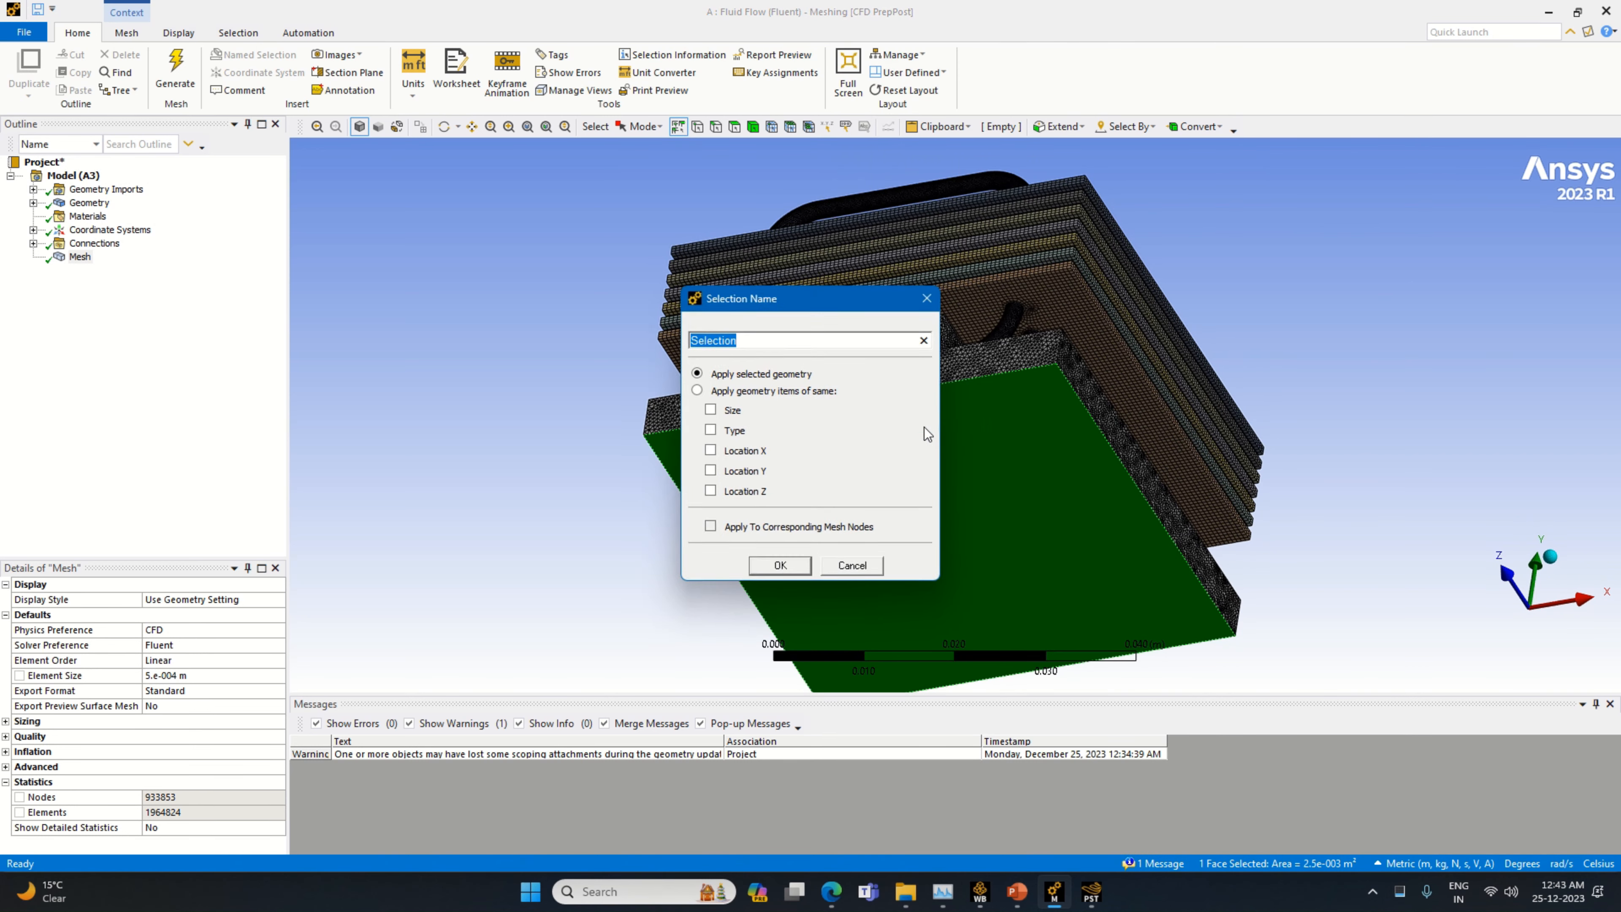
type("Heat Source")
key("Return")
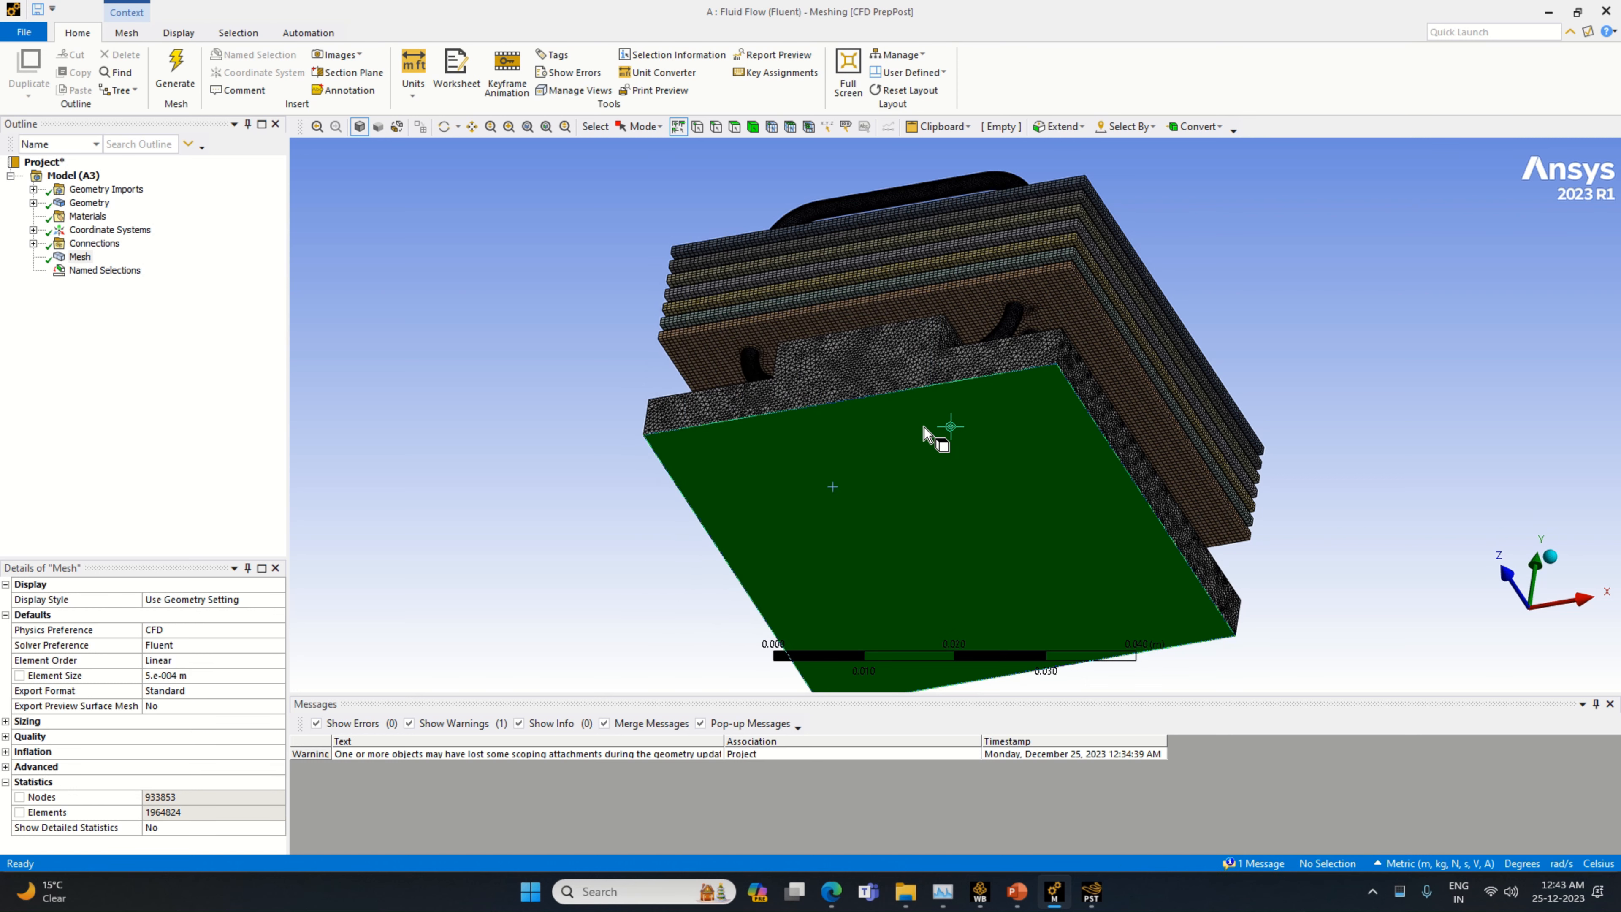
Identify the Processor Contact, Pipe and Fins parts in the geometry and hide all bodies except the Fins
middle_click_drag(925, 427, 1368, 399)
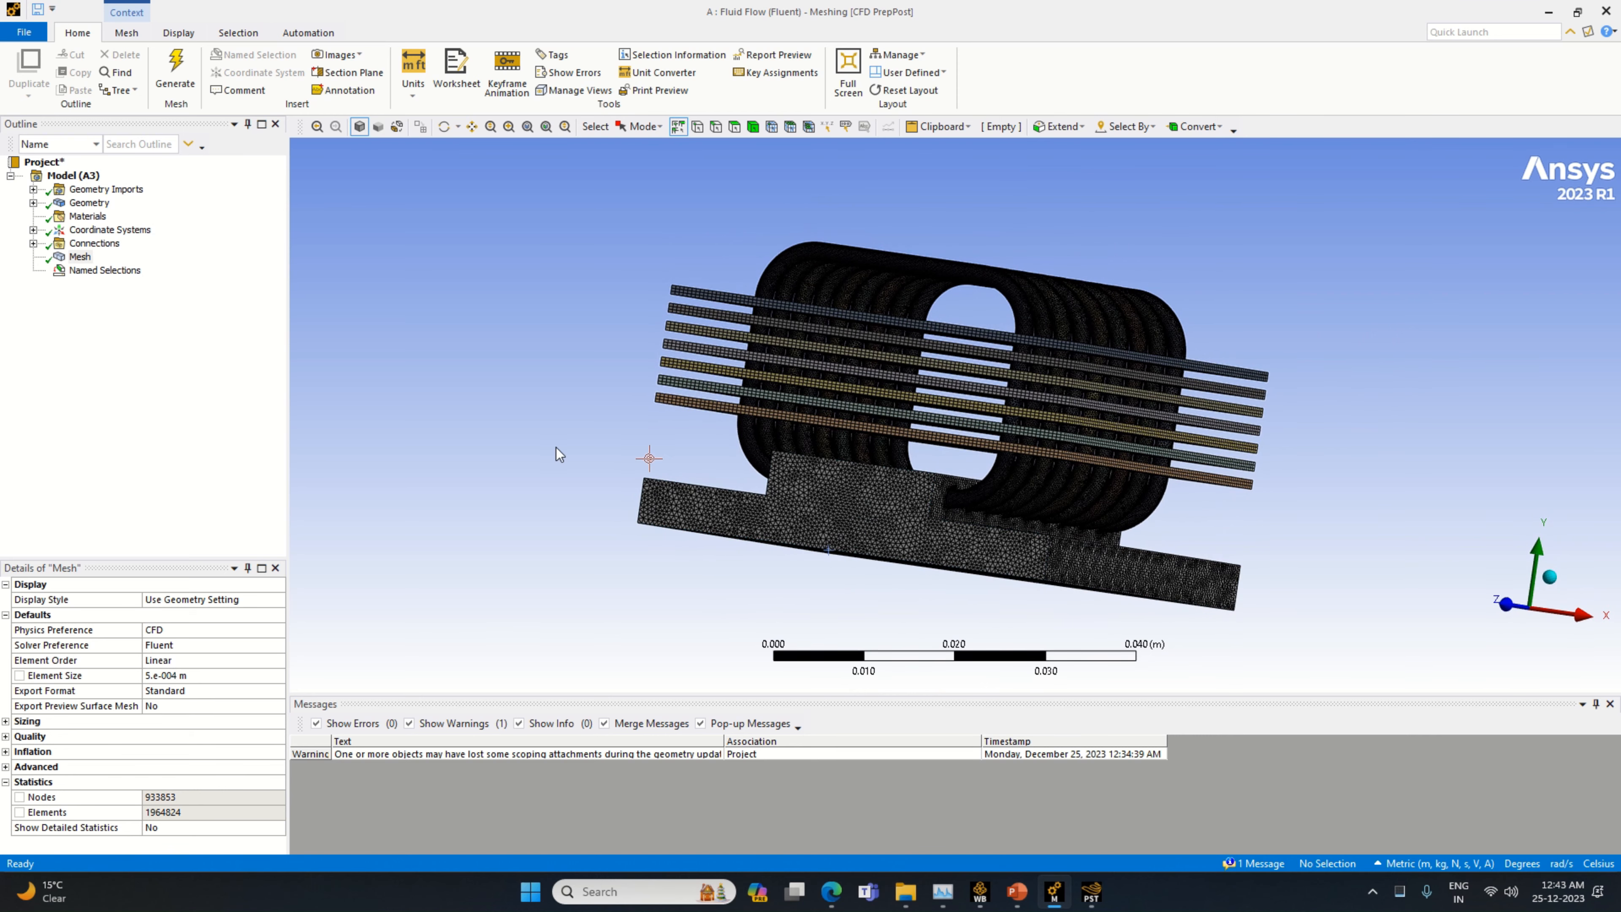
left_click(33, 202)
left_click(113, 217)
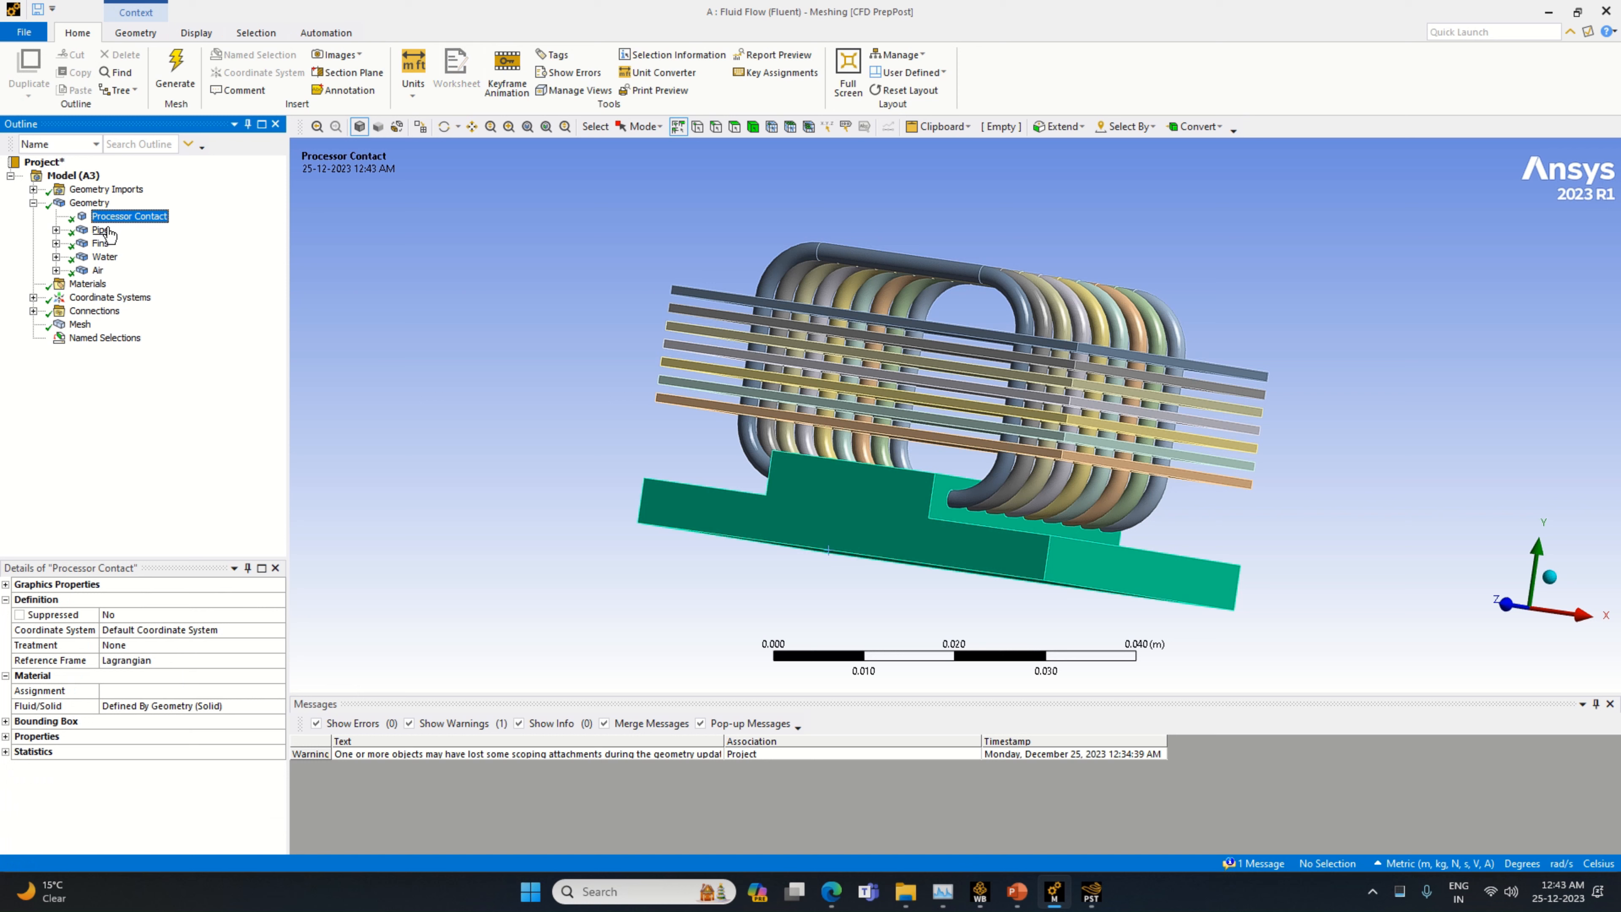
left_click(108, 232)
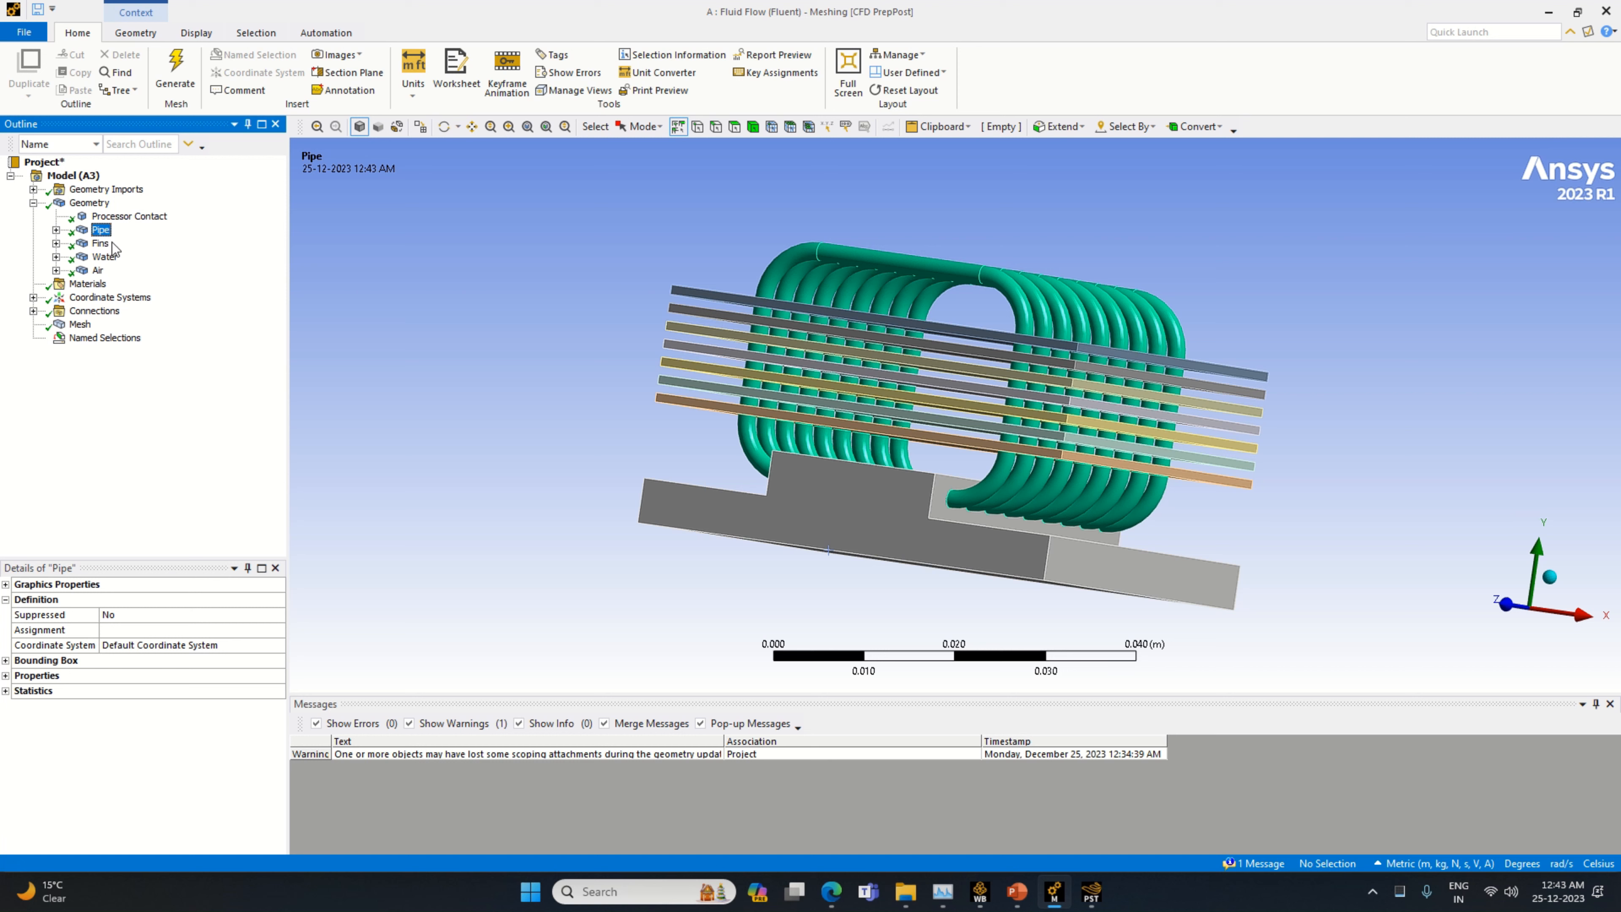
left_click(103, 244)
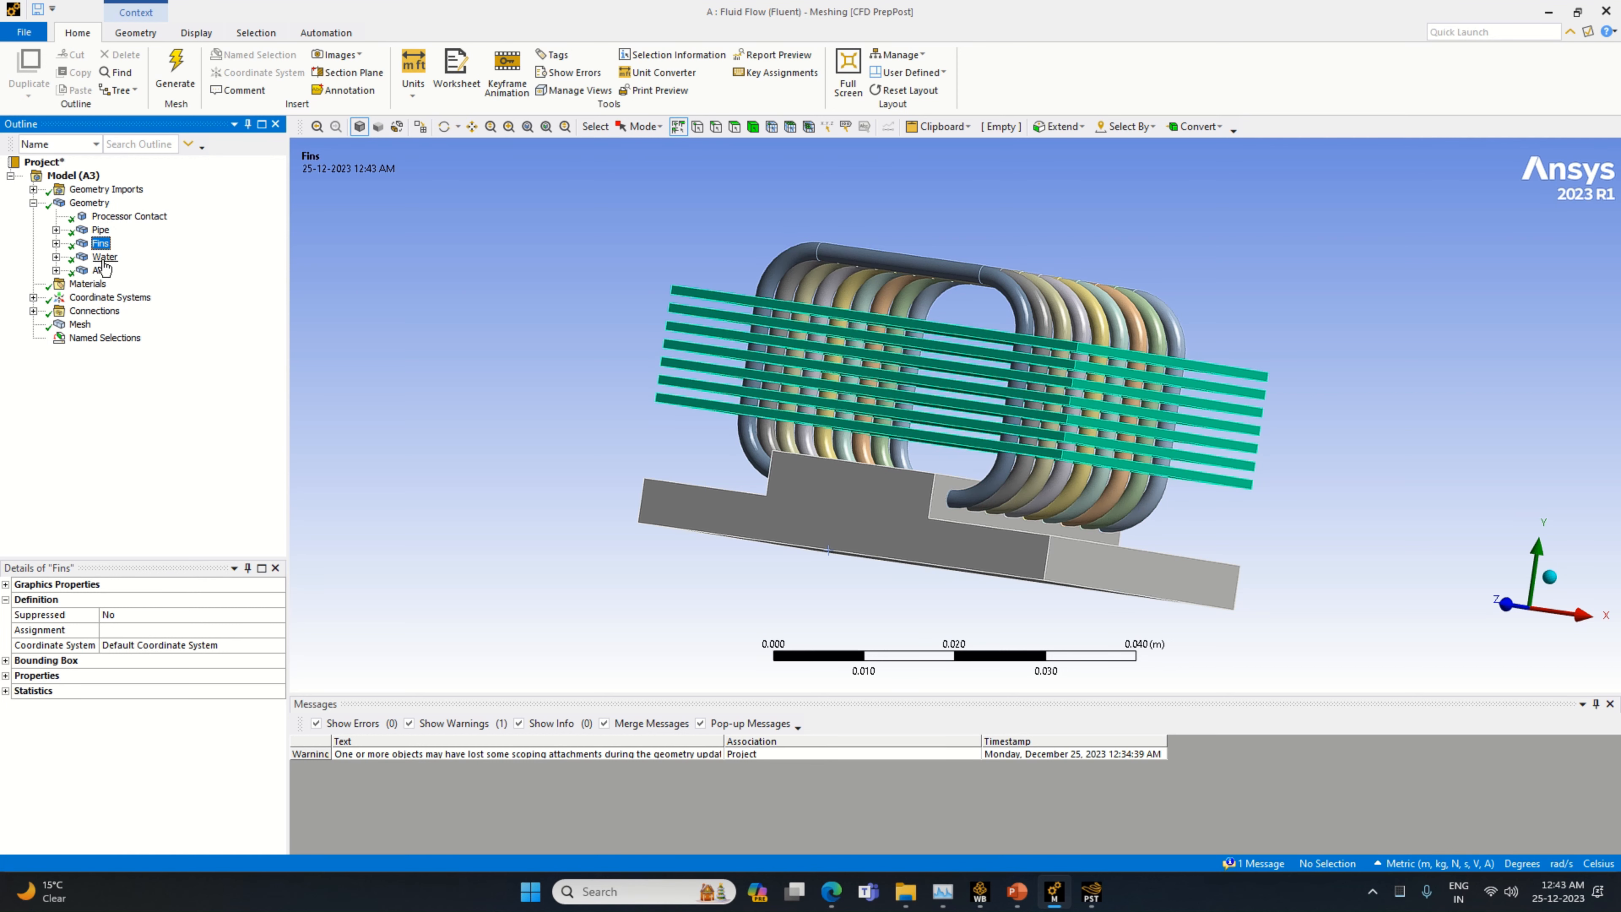
right_click(102, 245)
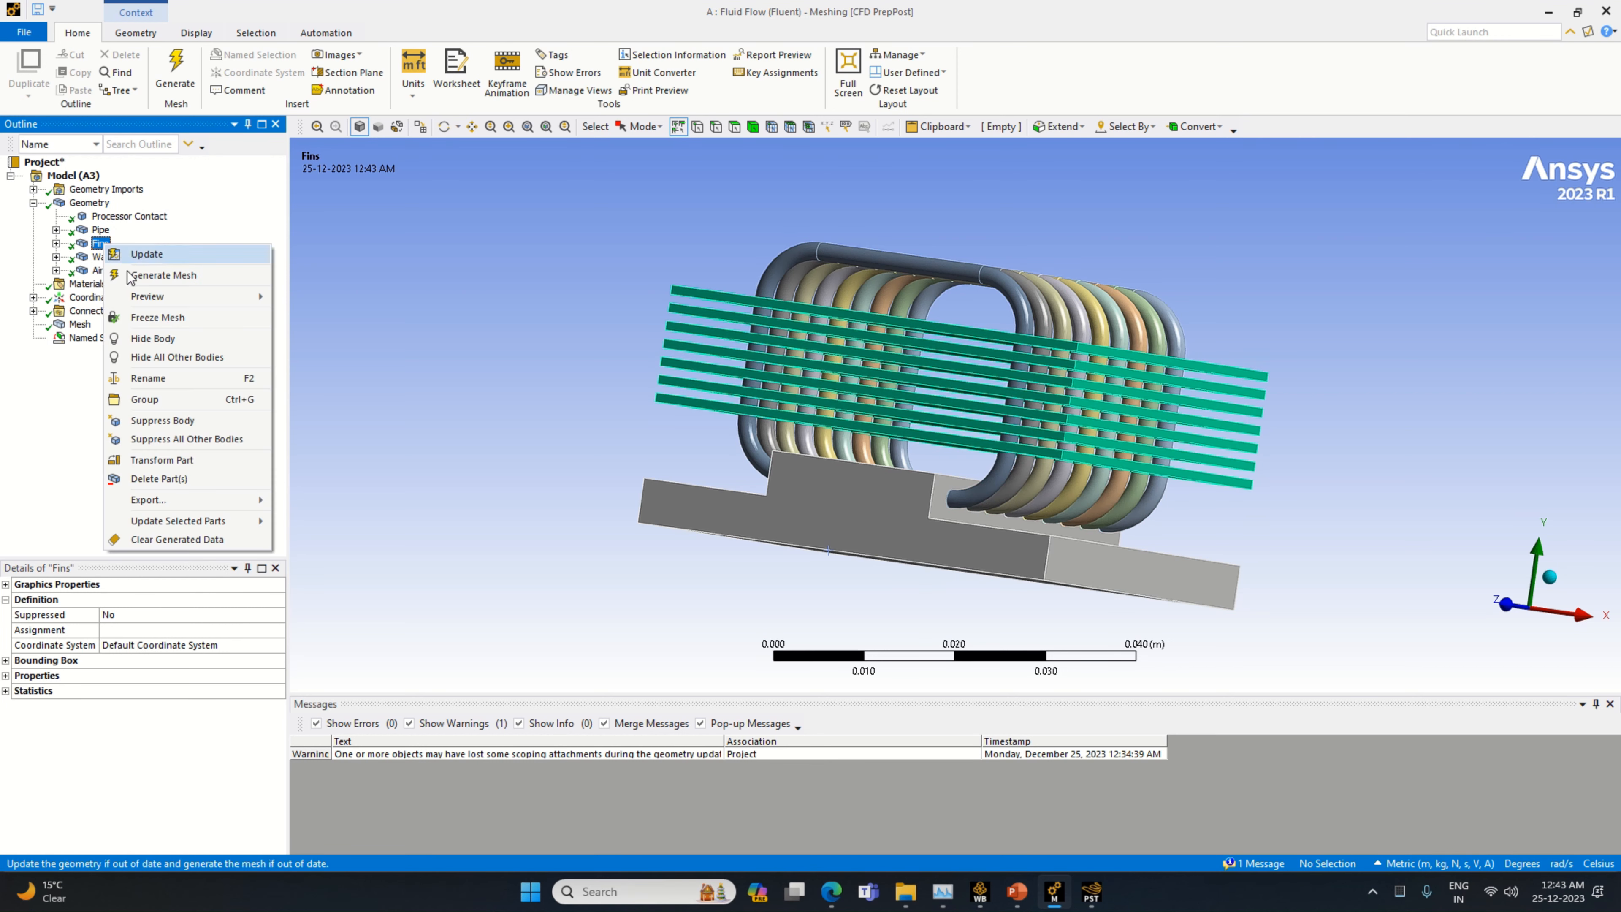
left_click(187, 357)
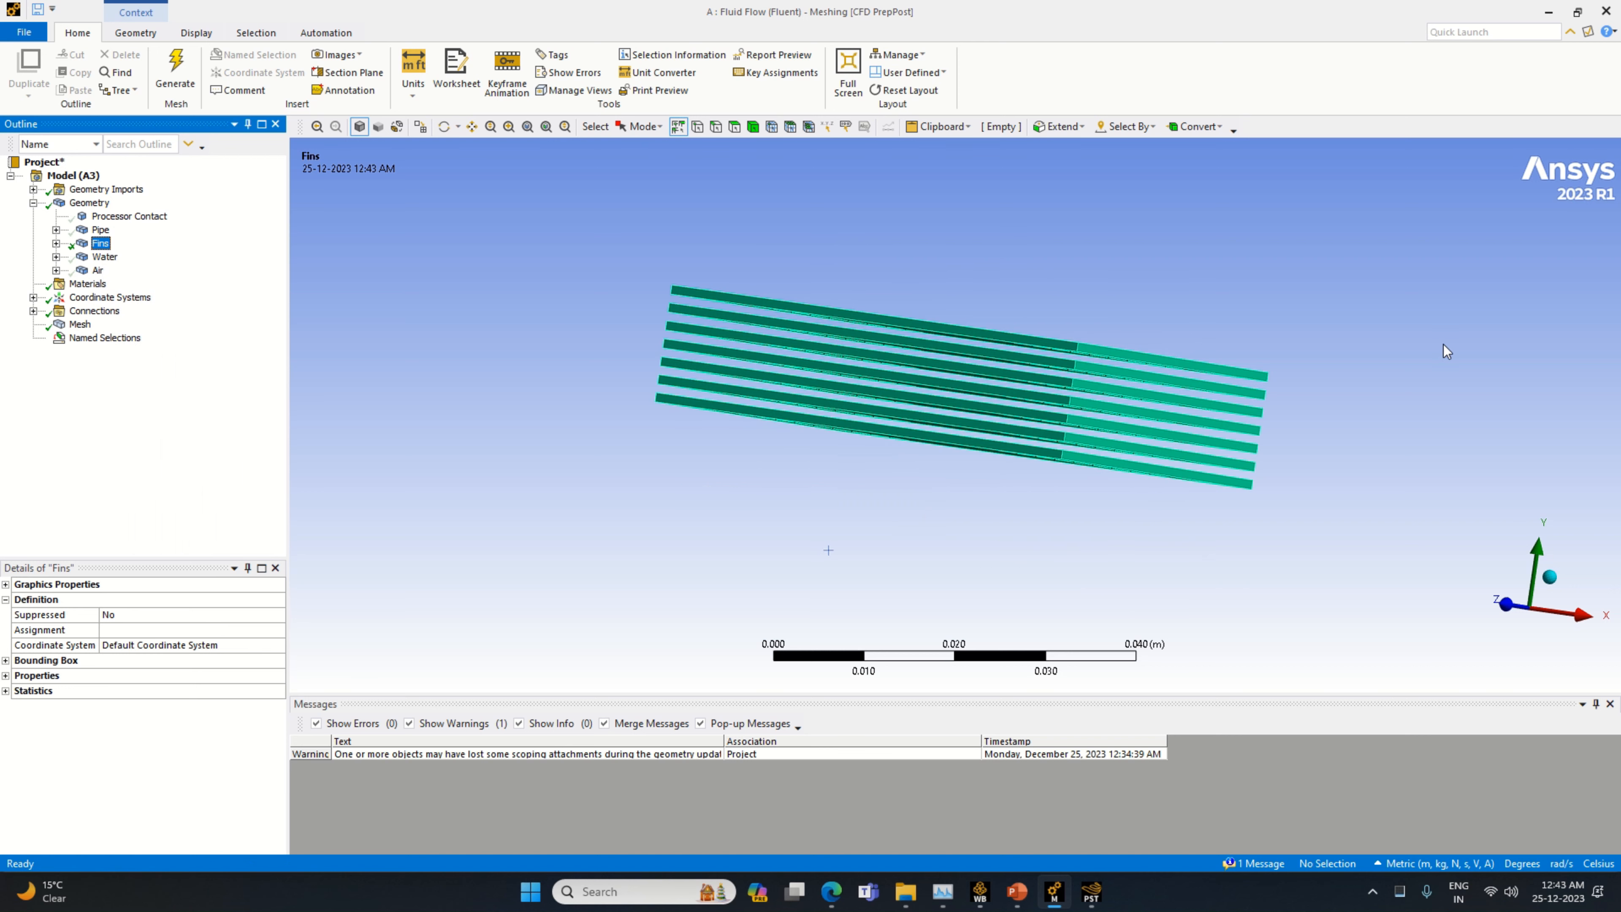
Select all faces of the isolated fins and create a named selection from them called Fins For Coo
right_click(1194, 363)
left_click(1269, 606)
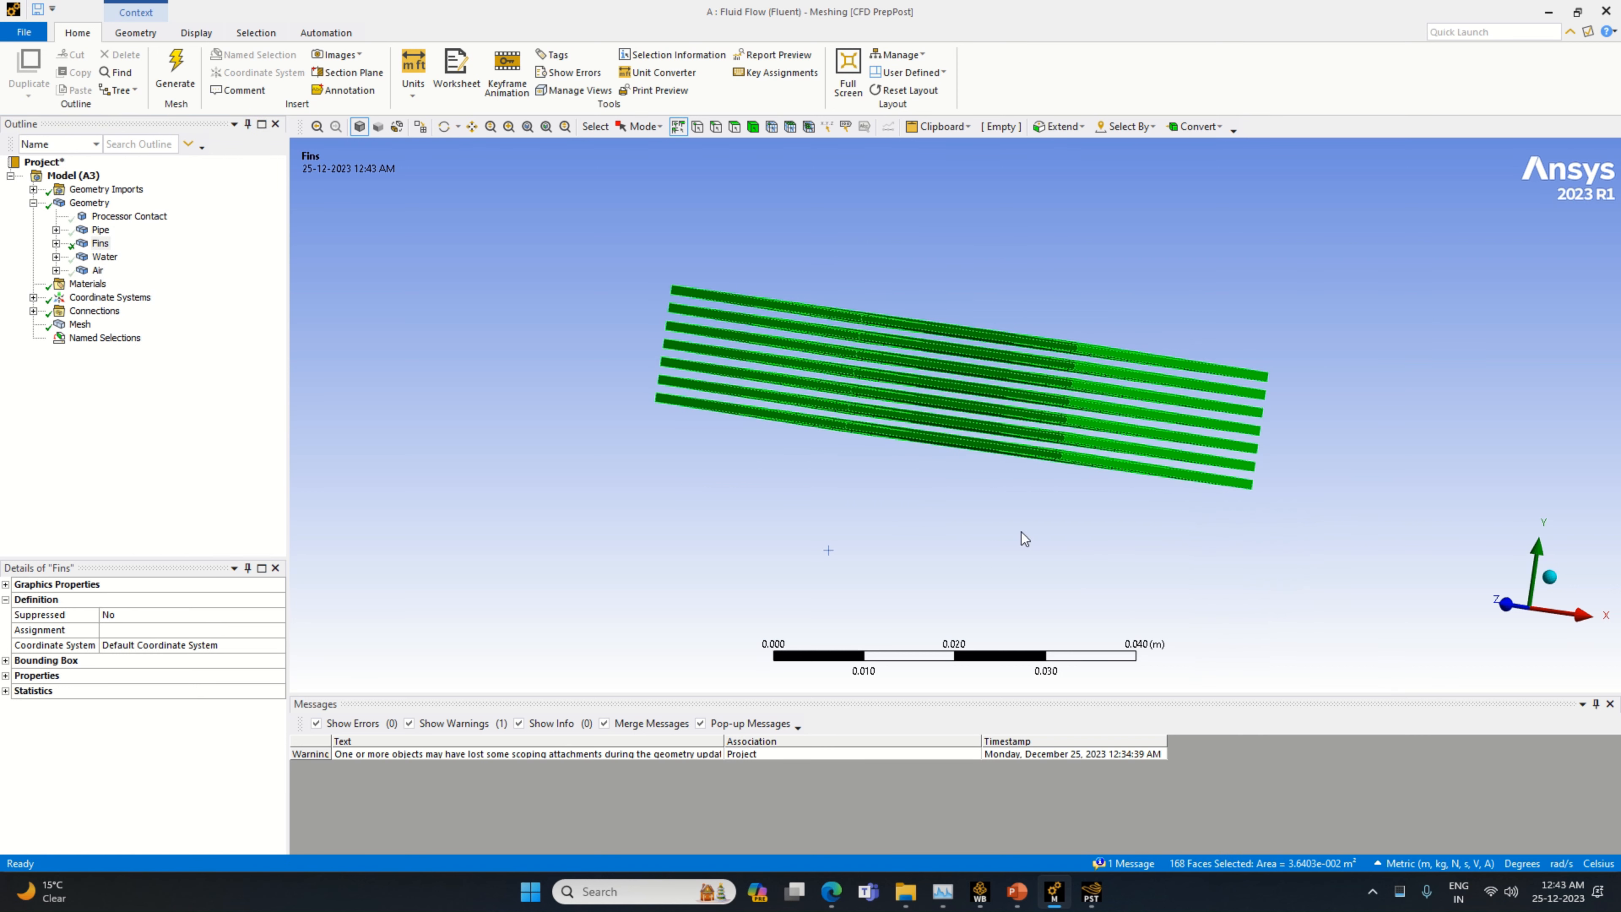
right_click(967, 366)
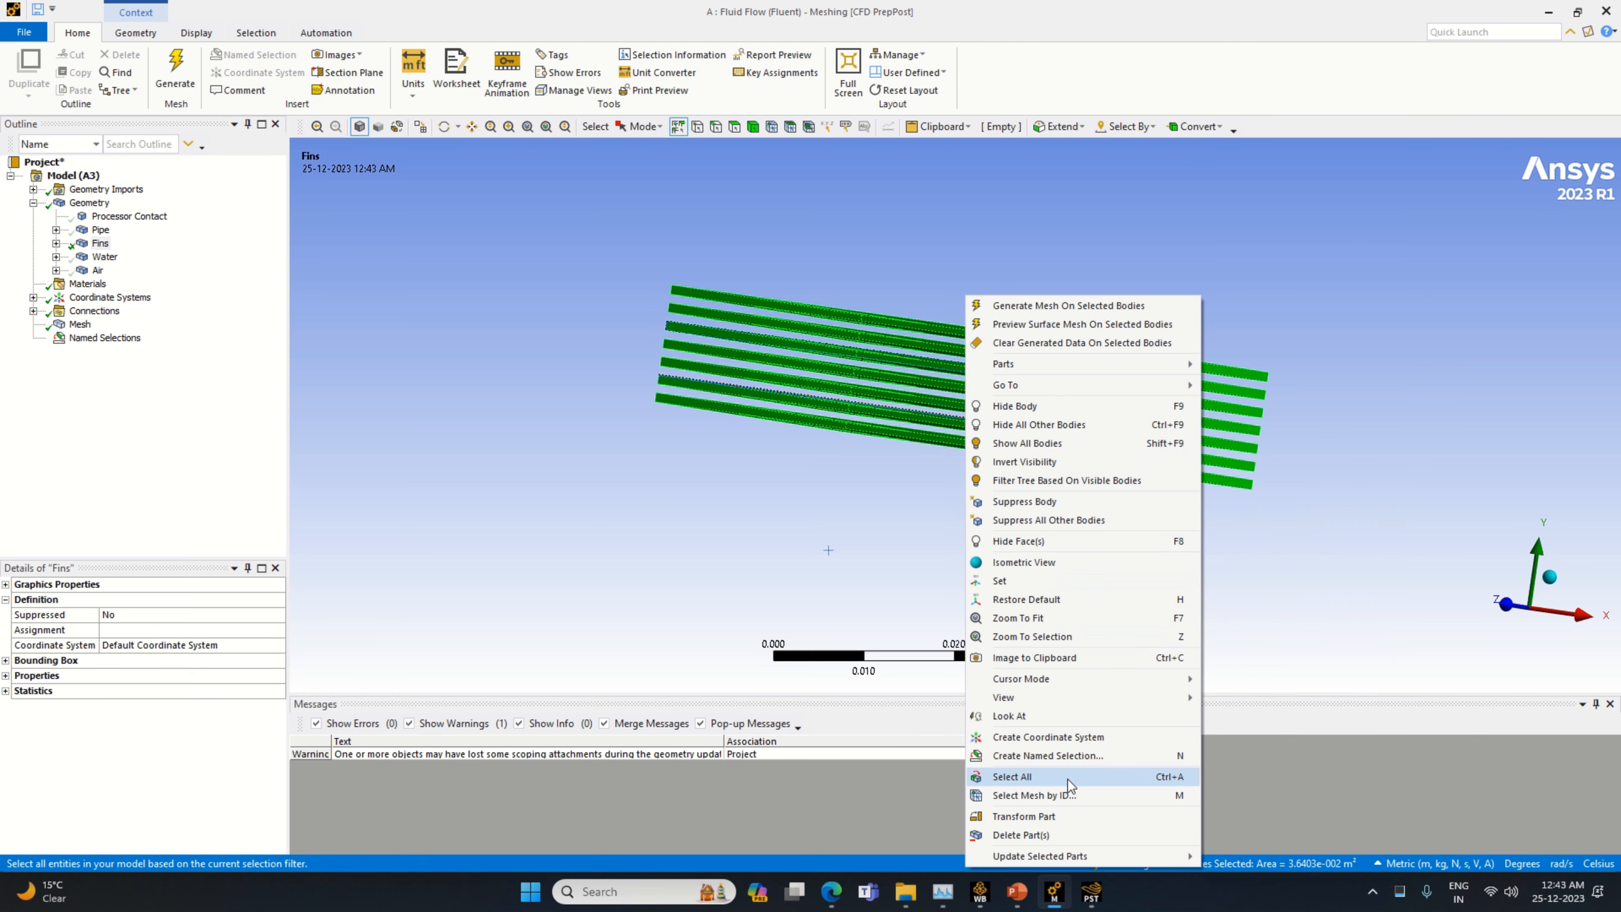
left_click(1058, 760)
type("Fi")
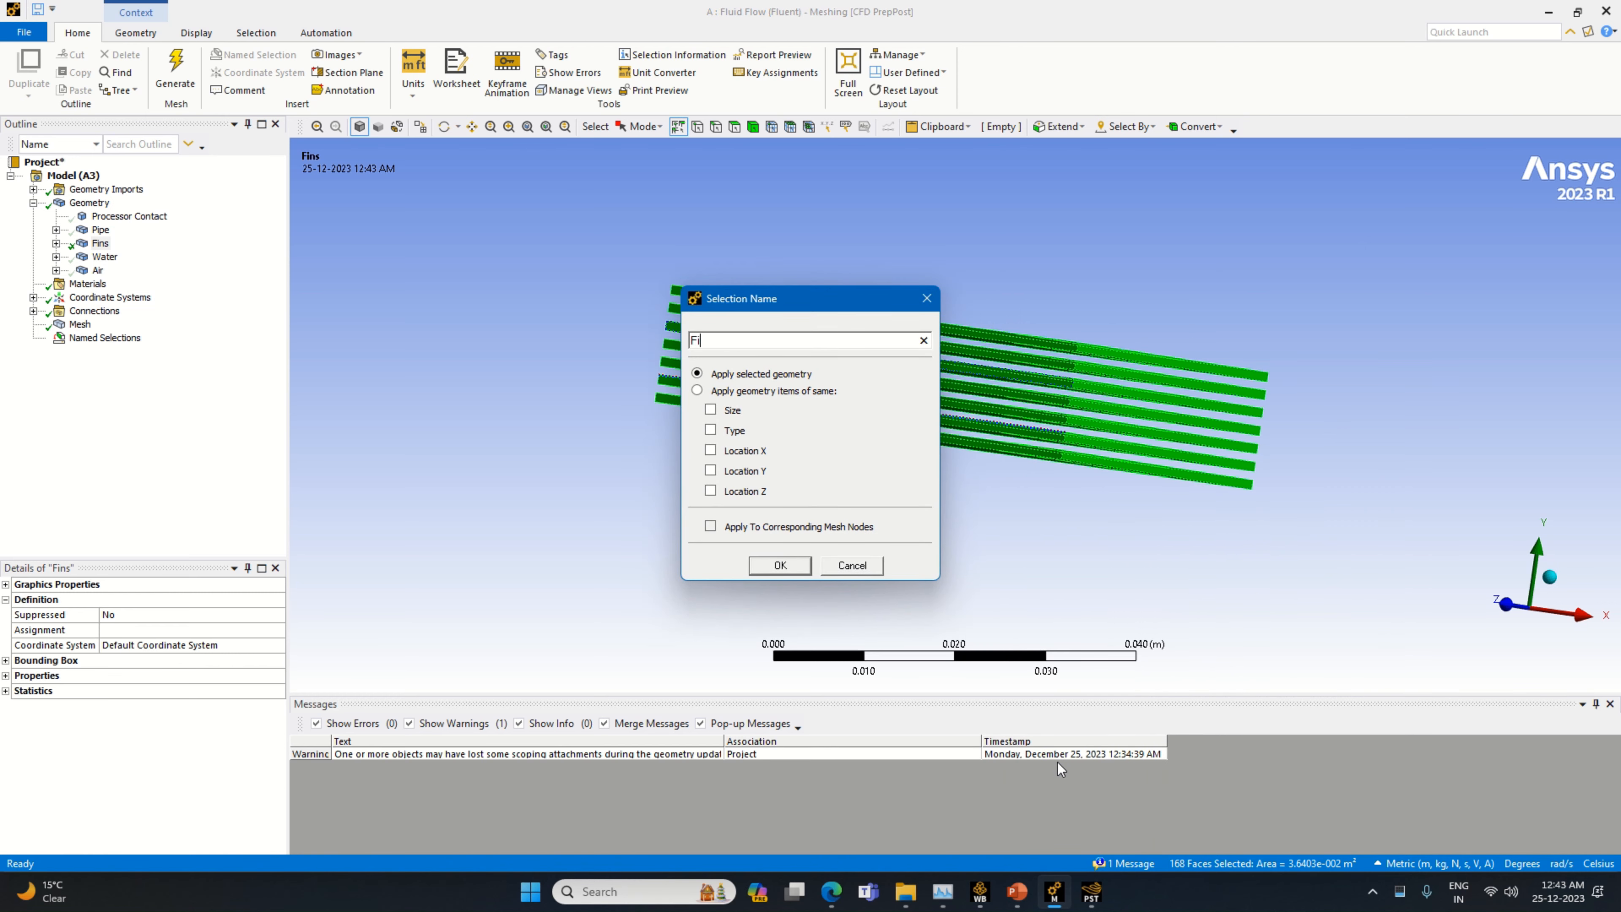
type("ns For Cooling")
key("Return")
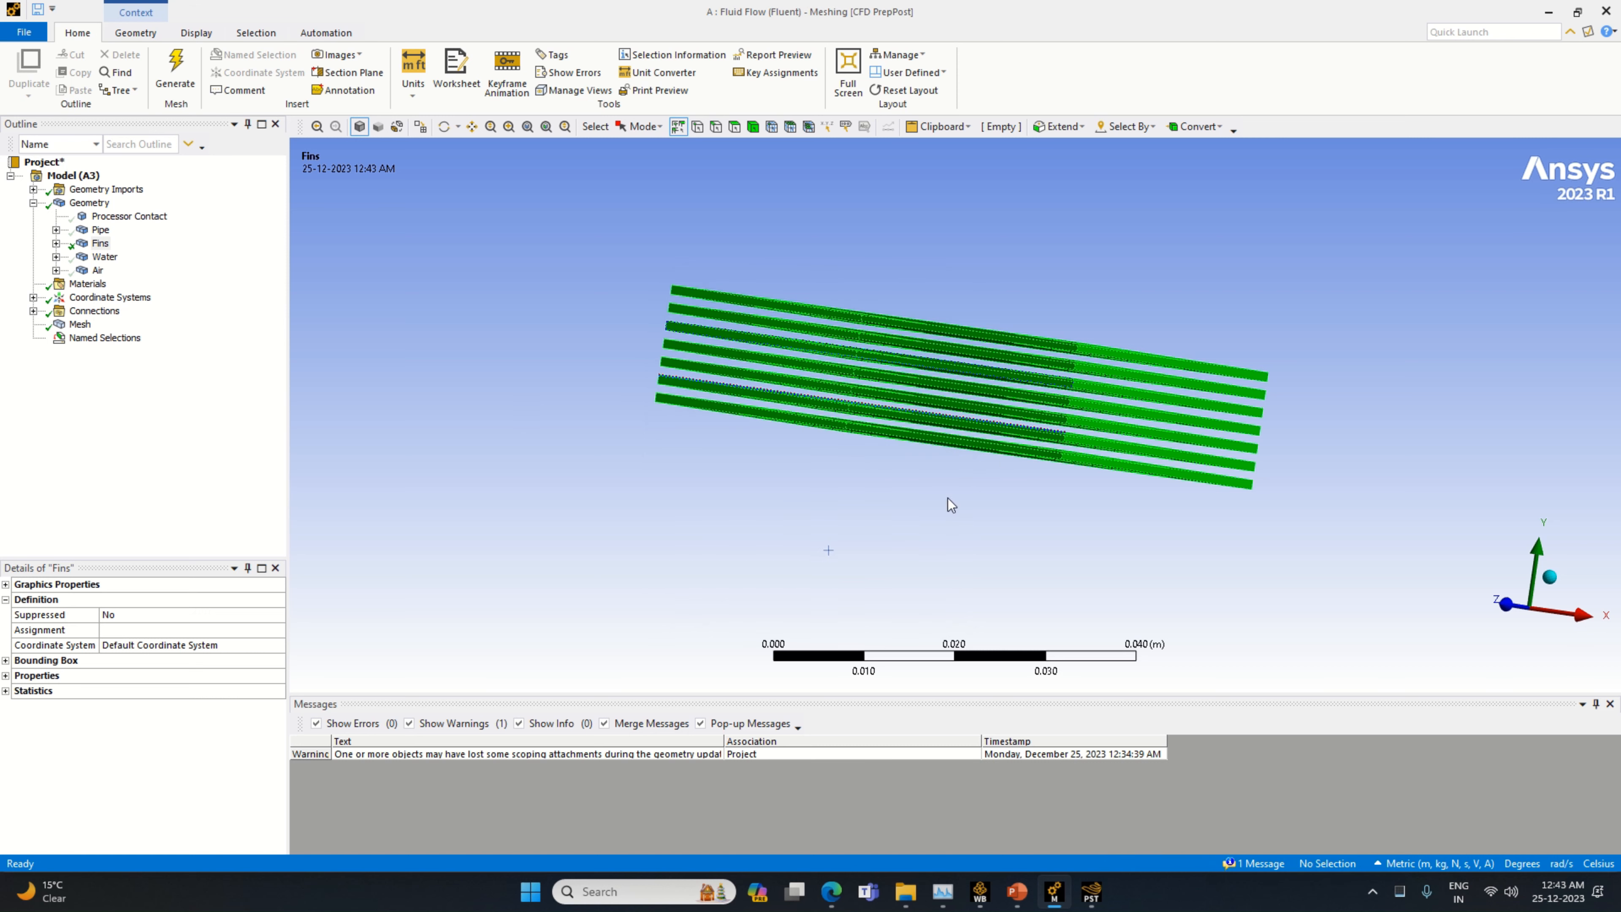
Show all bodies again and check the faces assigned to the Heat Source and Fins For Cooling named selections
right_click(95, 233)
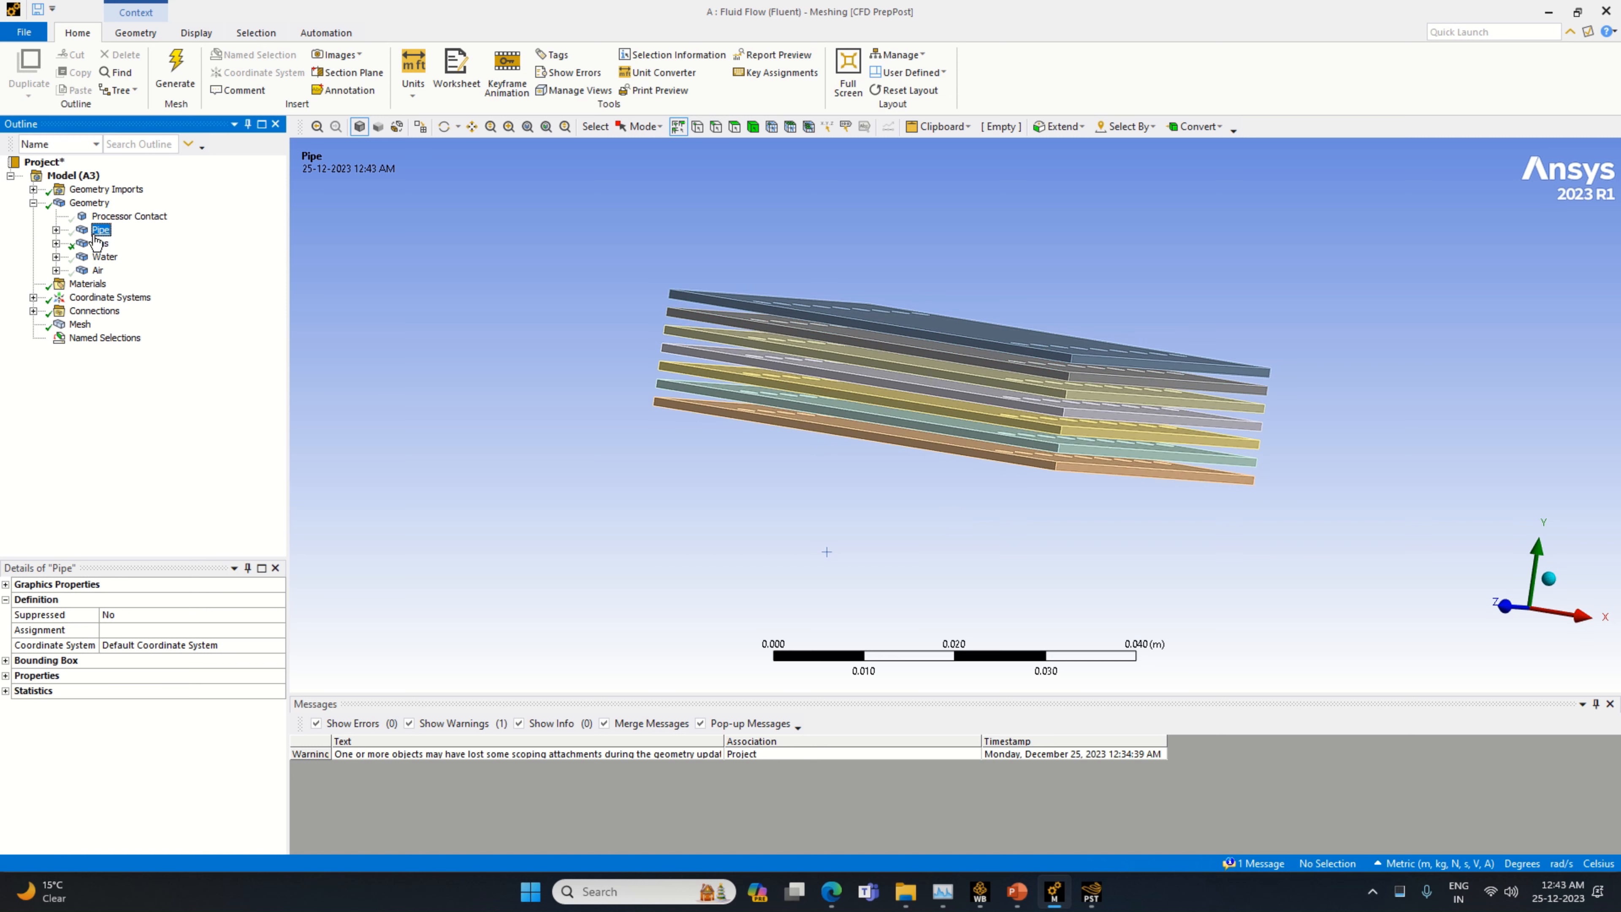
left_click(156, 348)
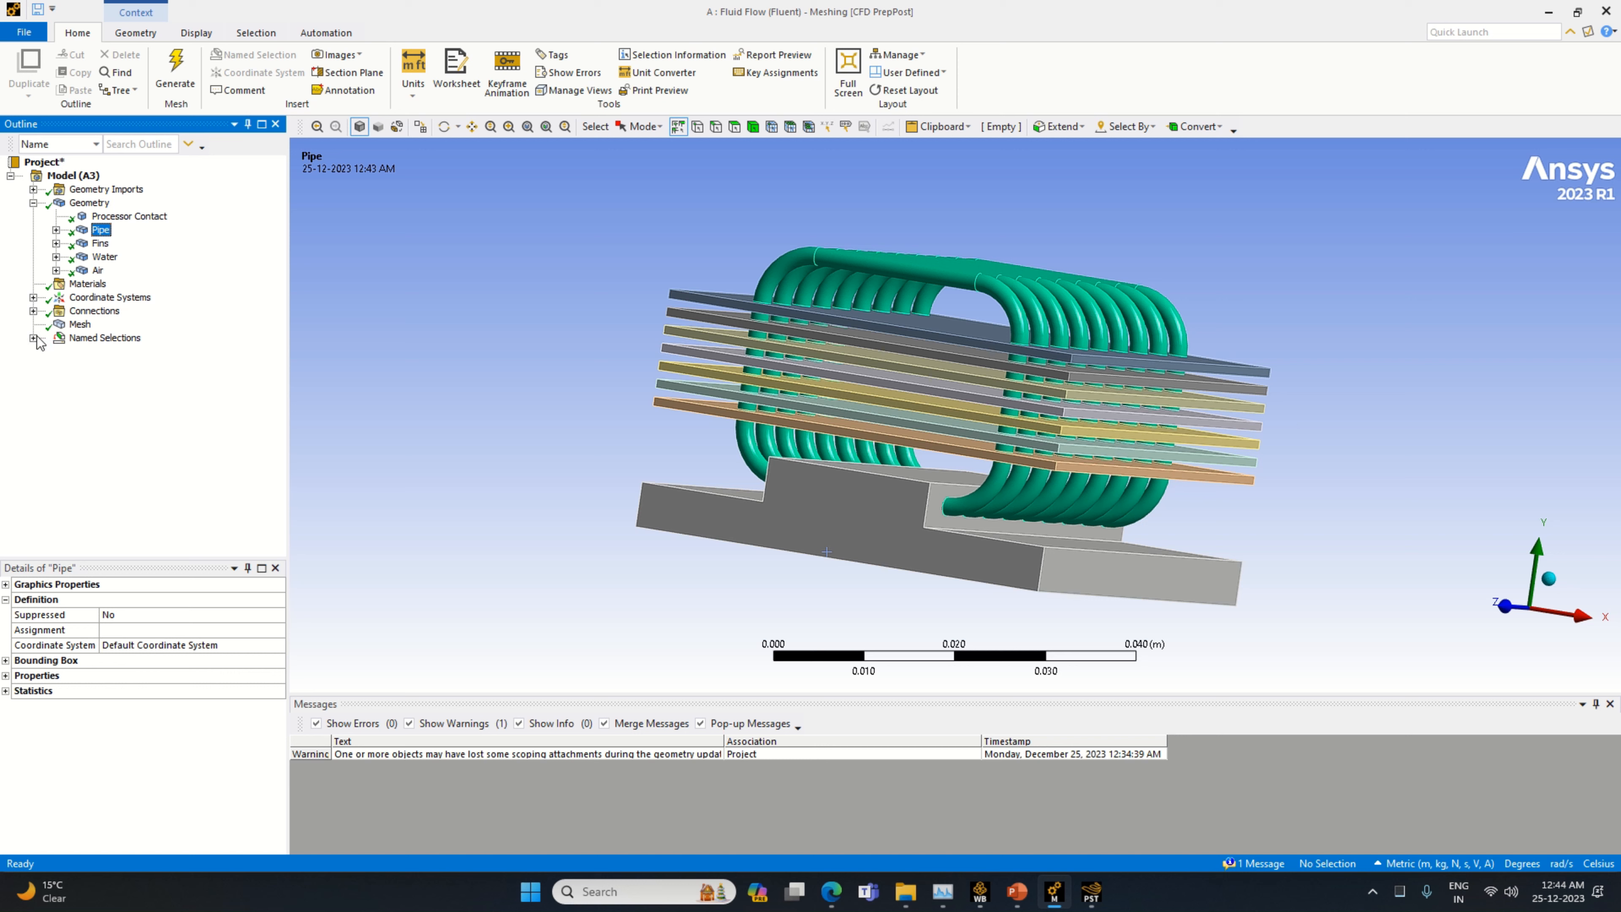
left_click(33, 338)
left_click(128, 352)
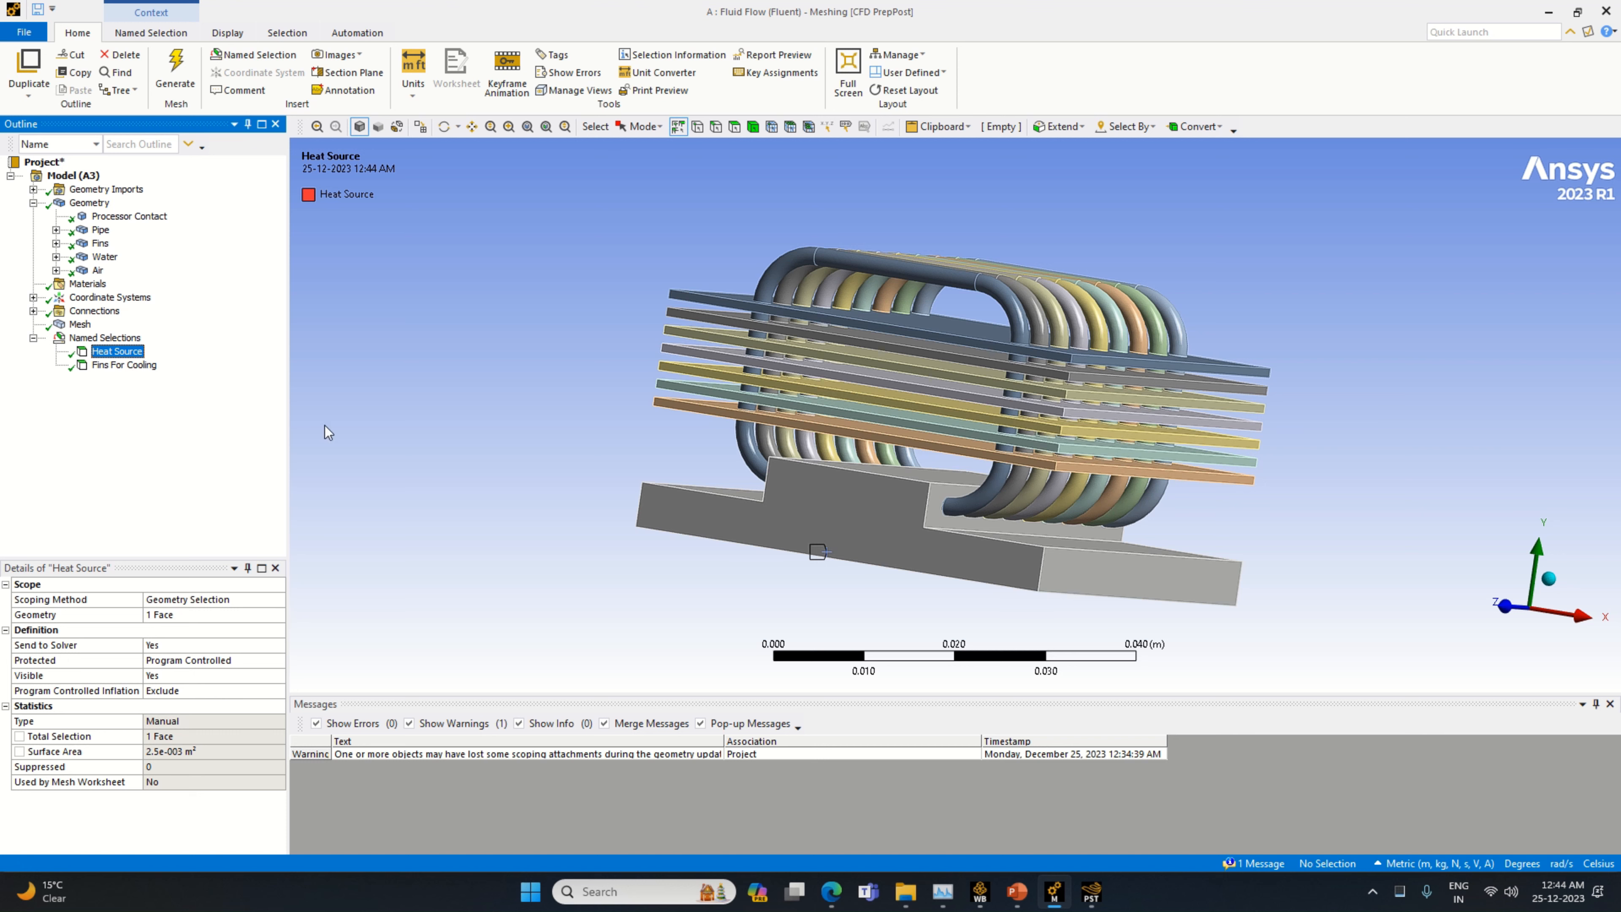
middle_click_drag(483, 470, 470, 427)
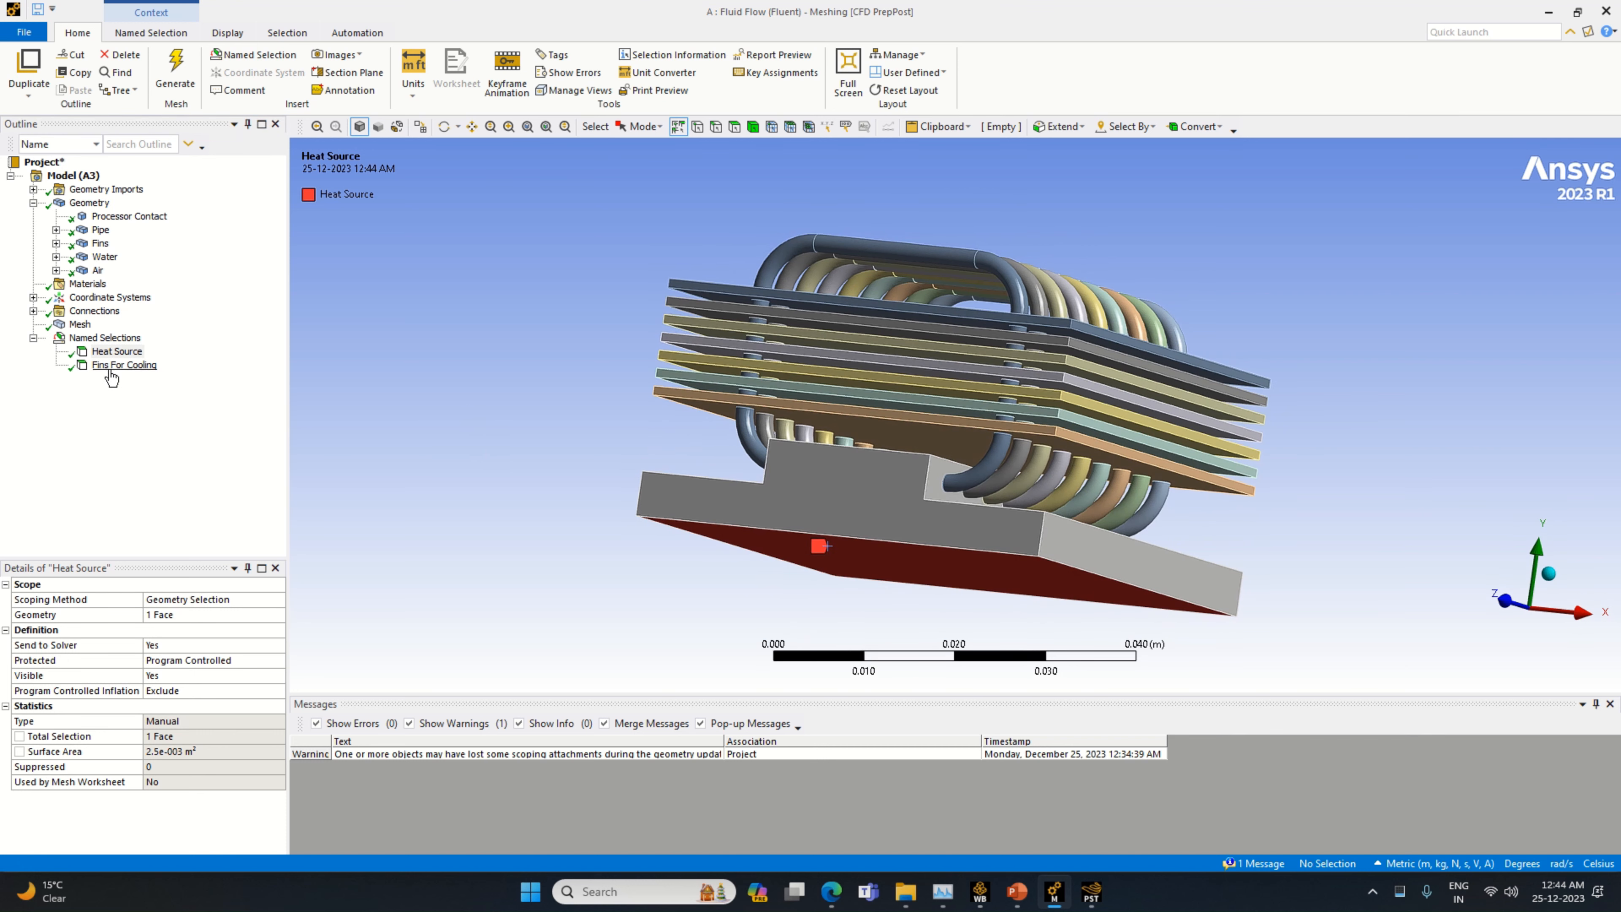
left_click(112, 366)
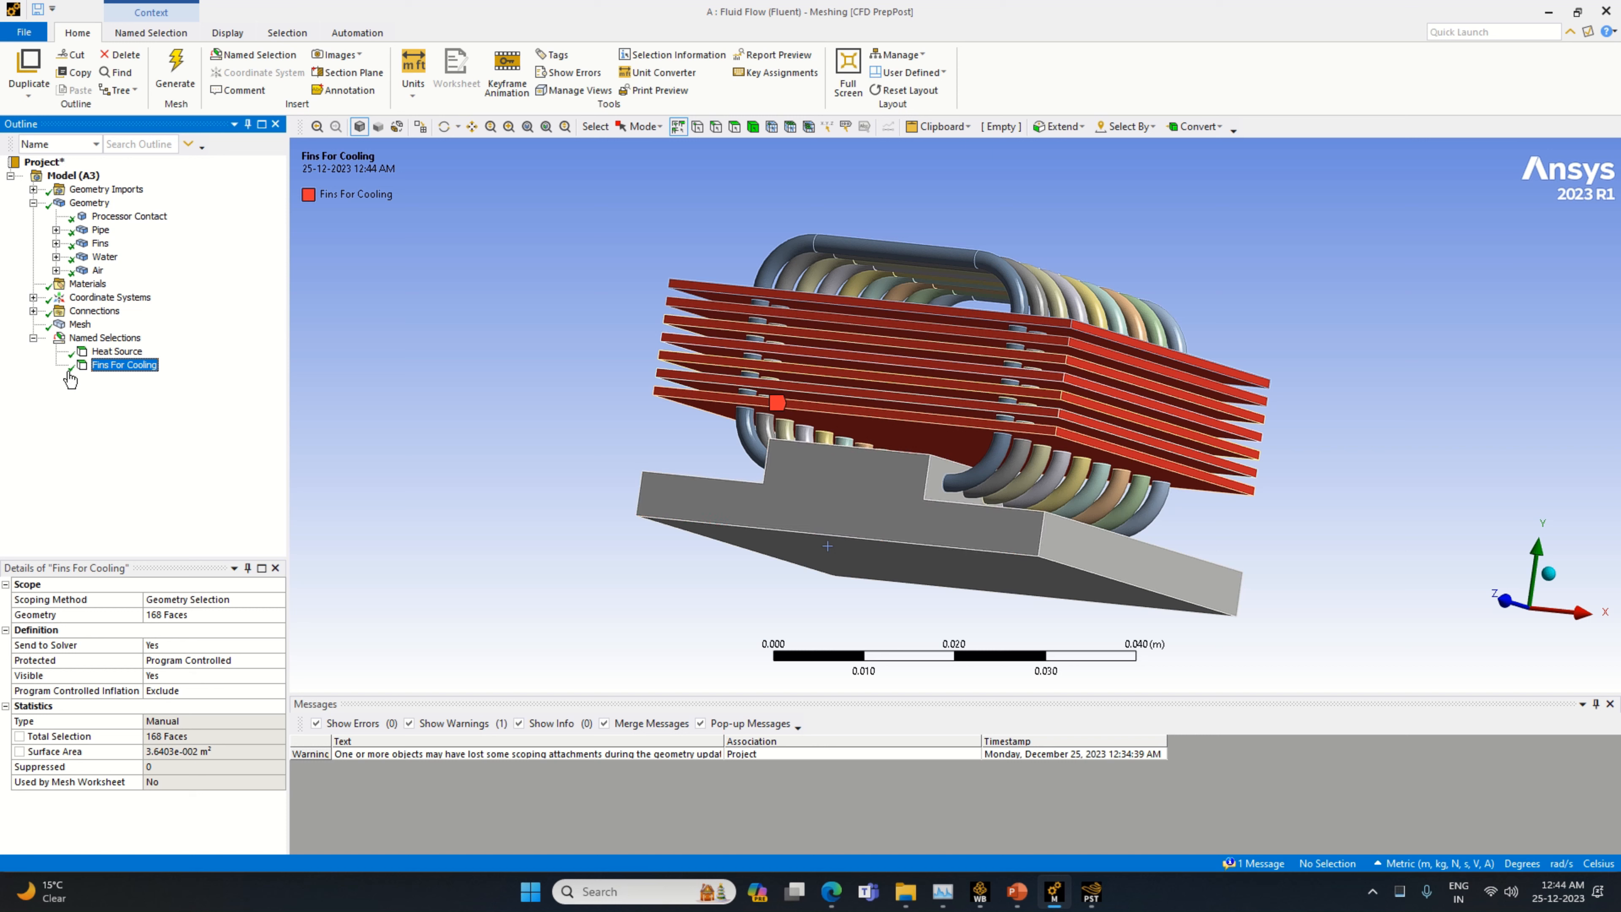
Update the mesh for transfer to Fluent and close Meshing
right_click(82, 324)
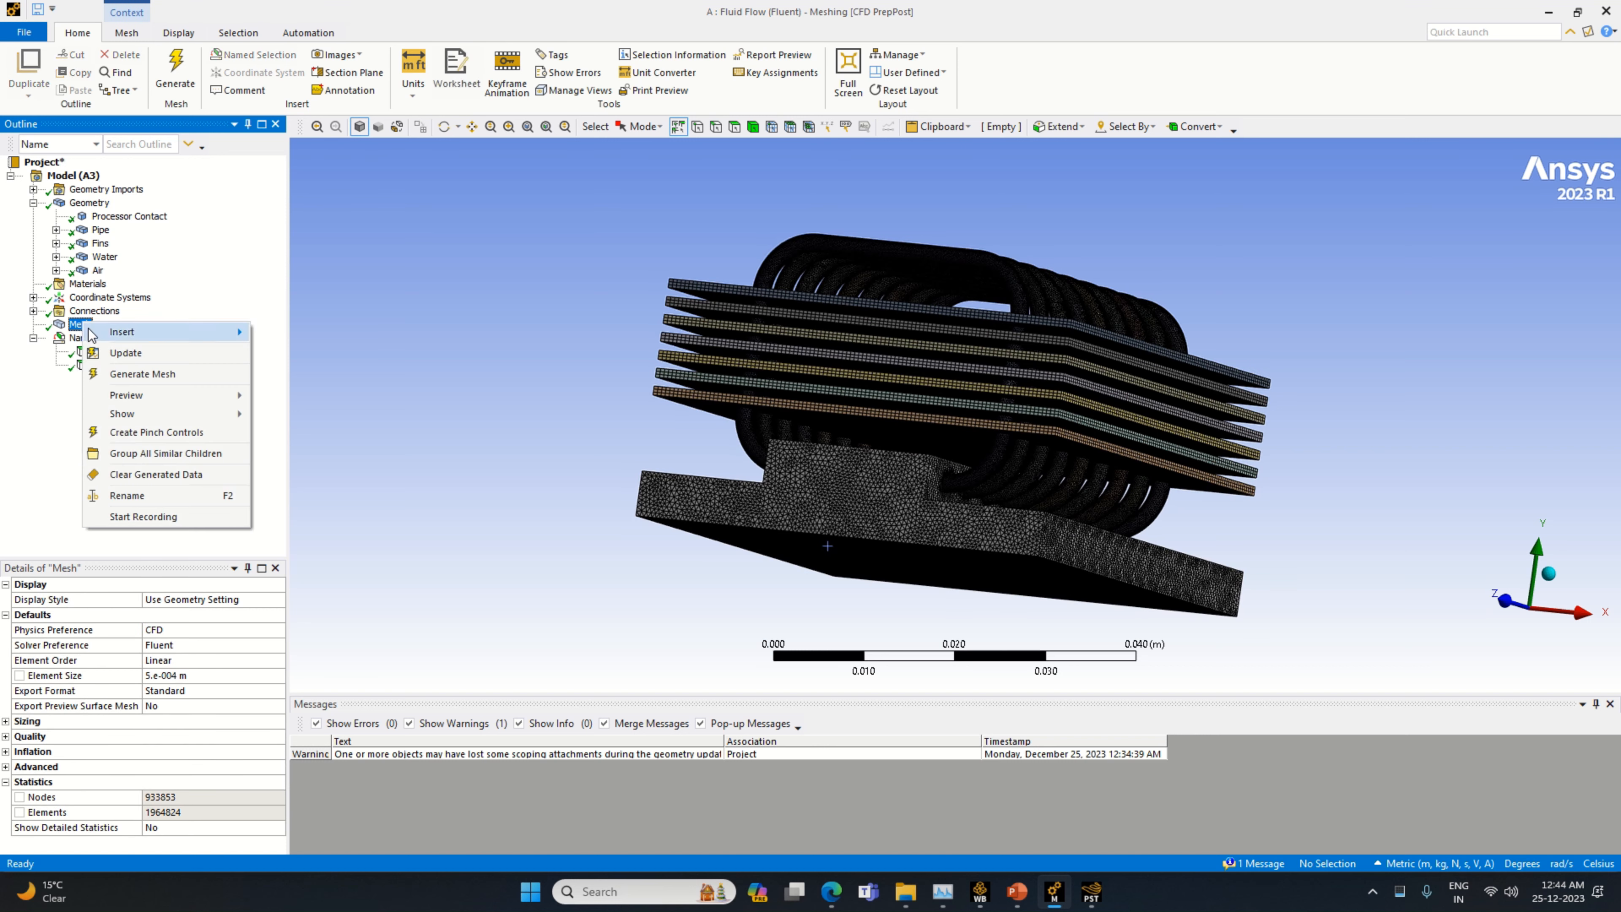
left_click(129, 359)
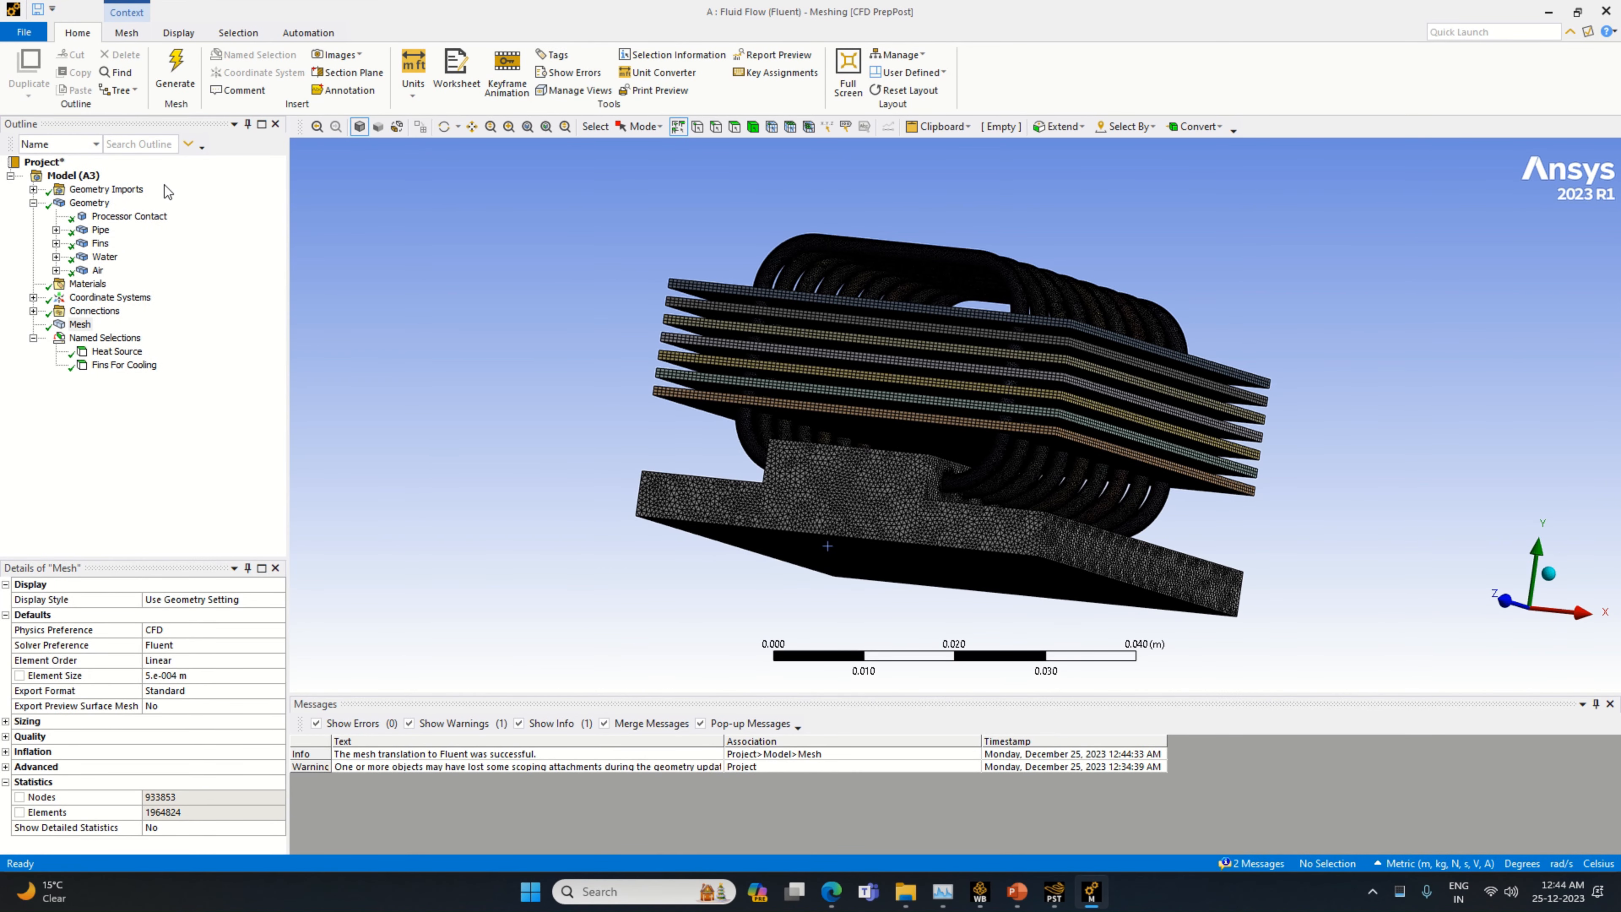
left_click(30, 40)
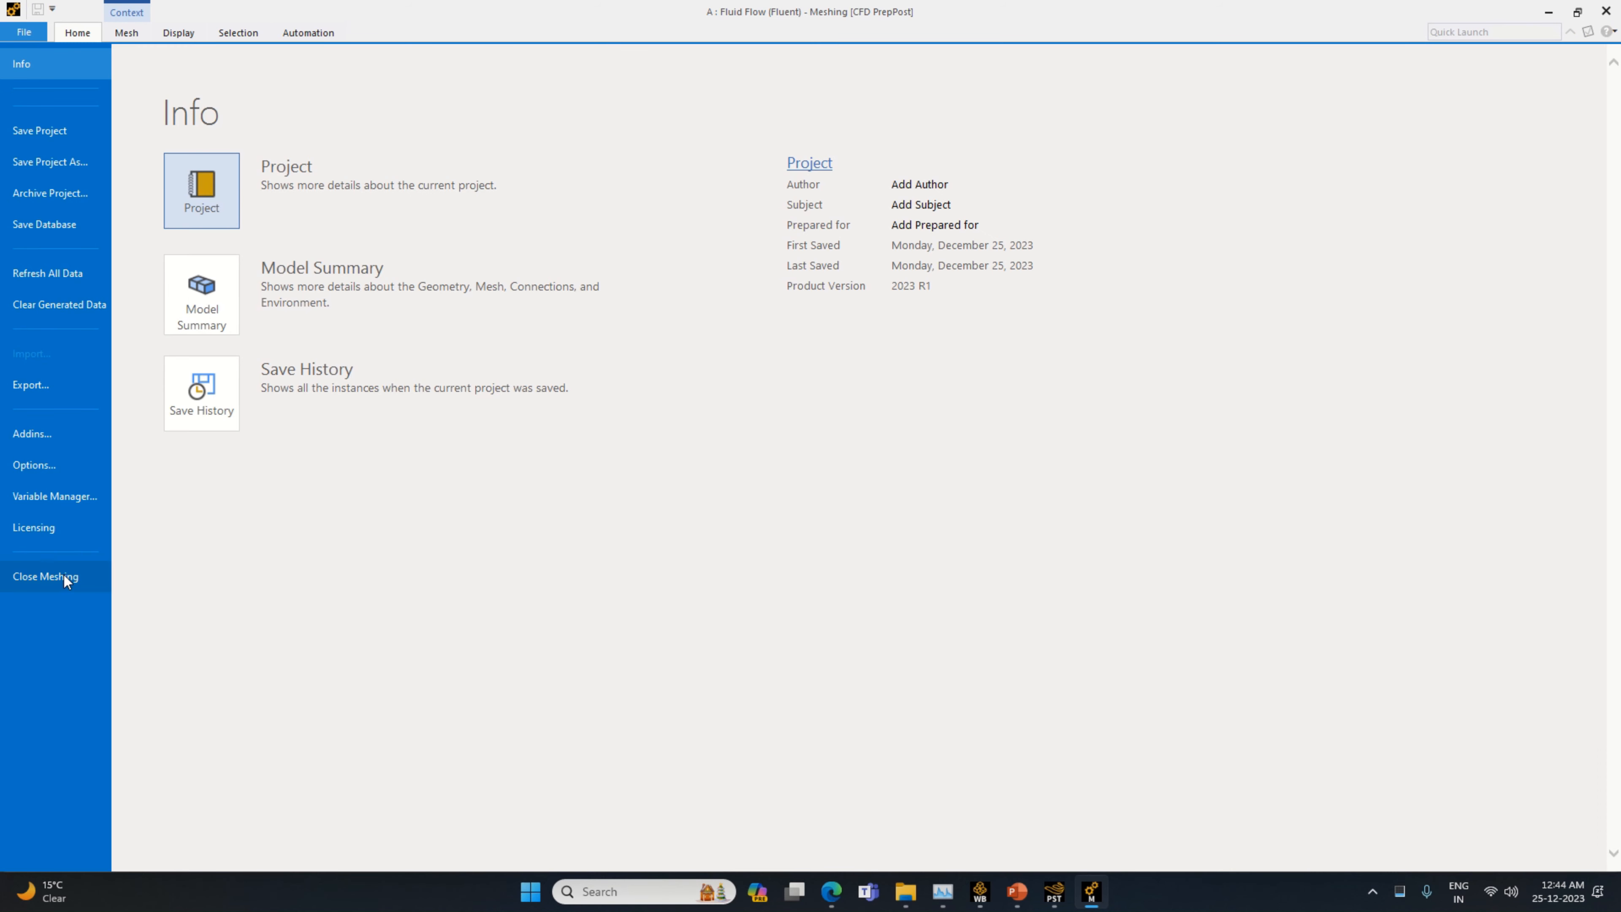
left_click(64, 575)
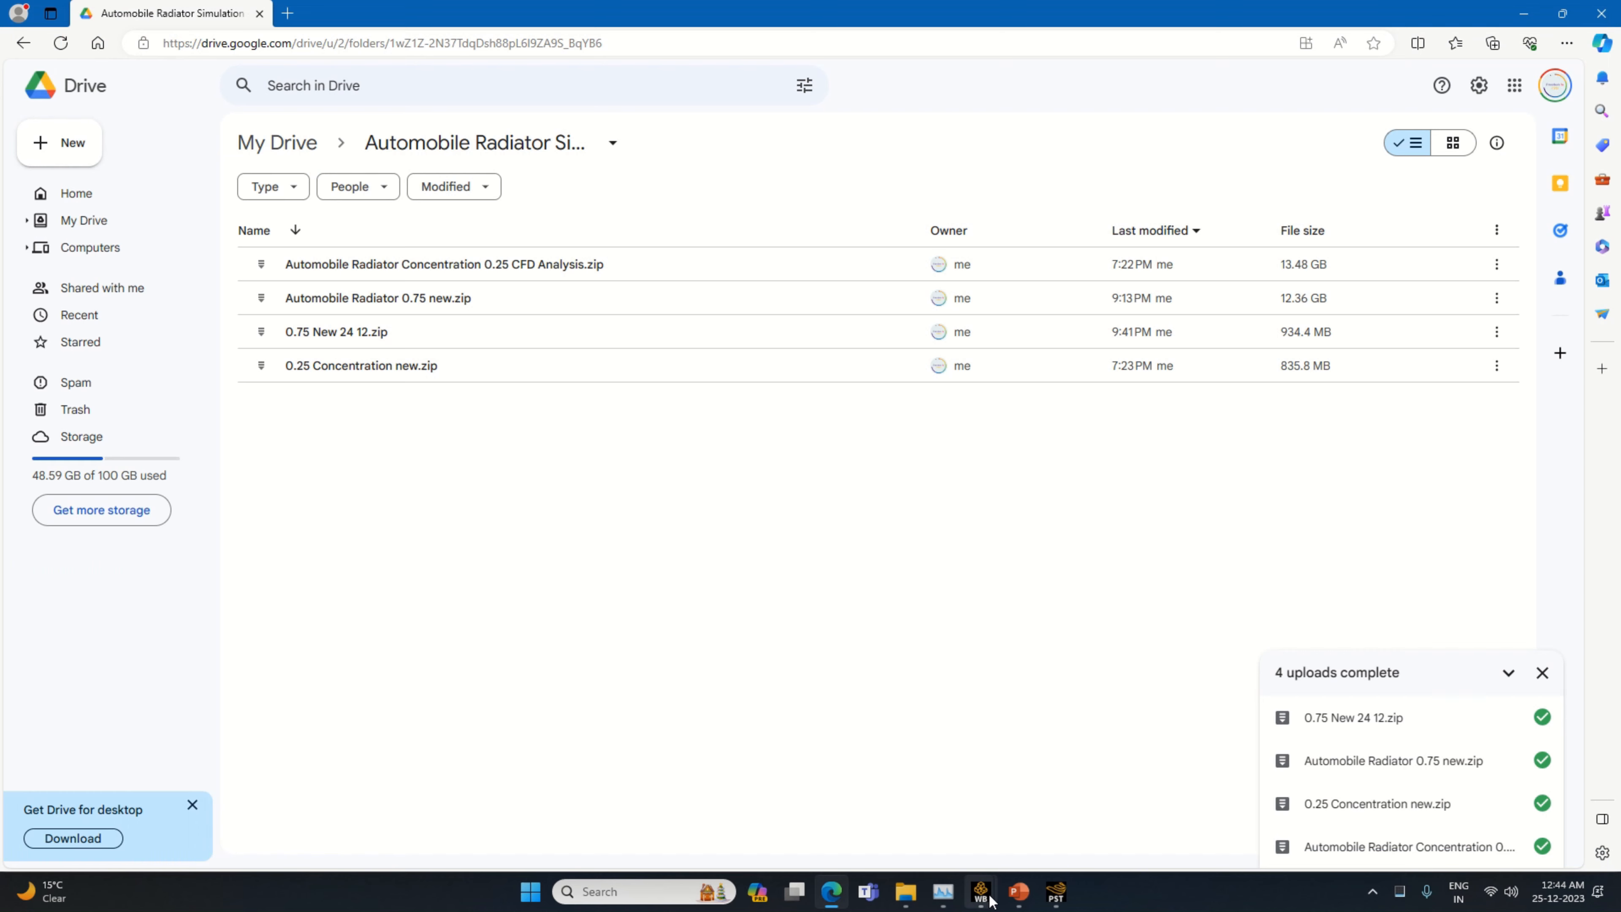
Switch to the Processor Cooling With Fin and Heat Pipe project in Workbench and start Fluent from Setup with double precision and 12 solver processes
mouse_move(999, 896)
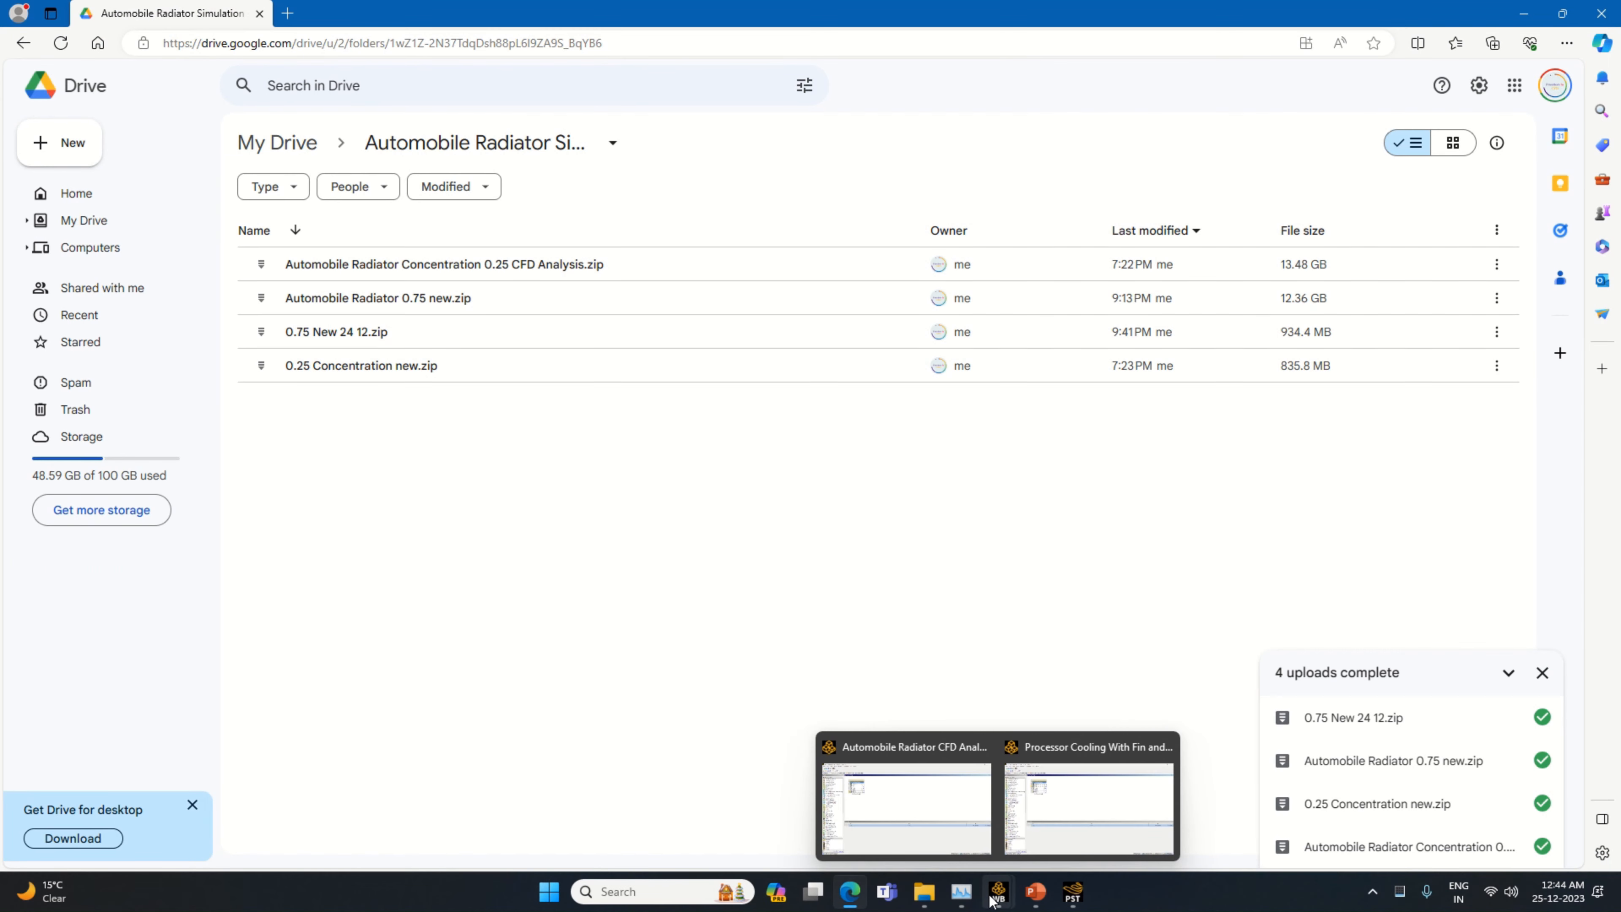
left_click(1056, 828)
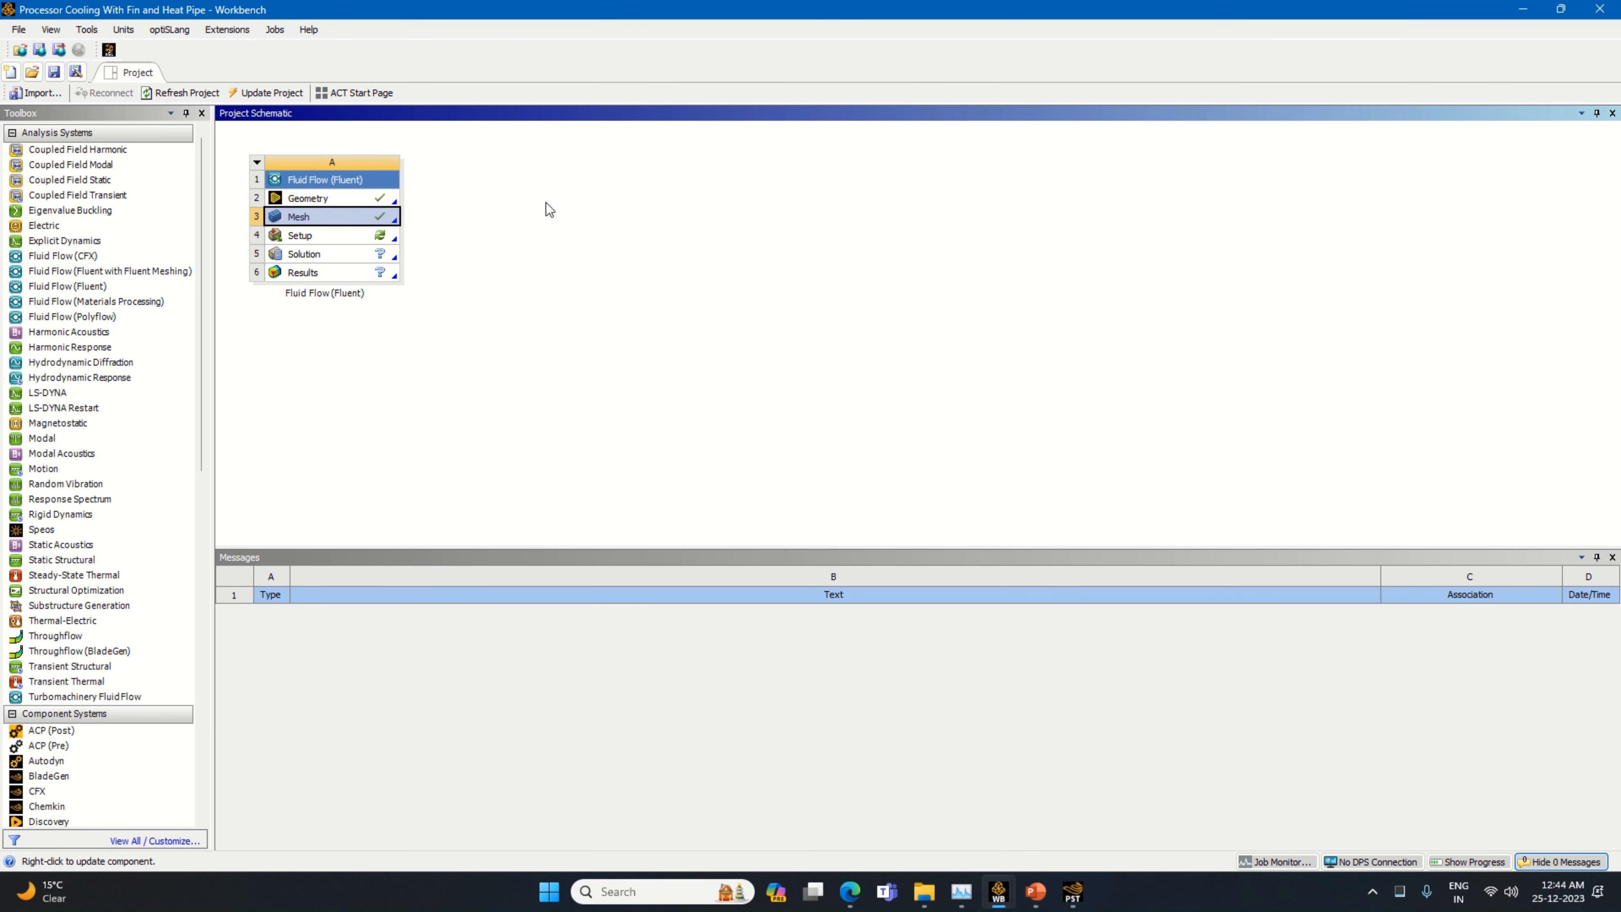
right_click(382, 234)
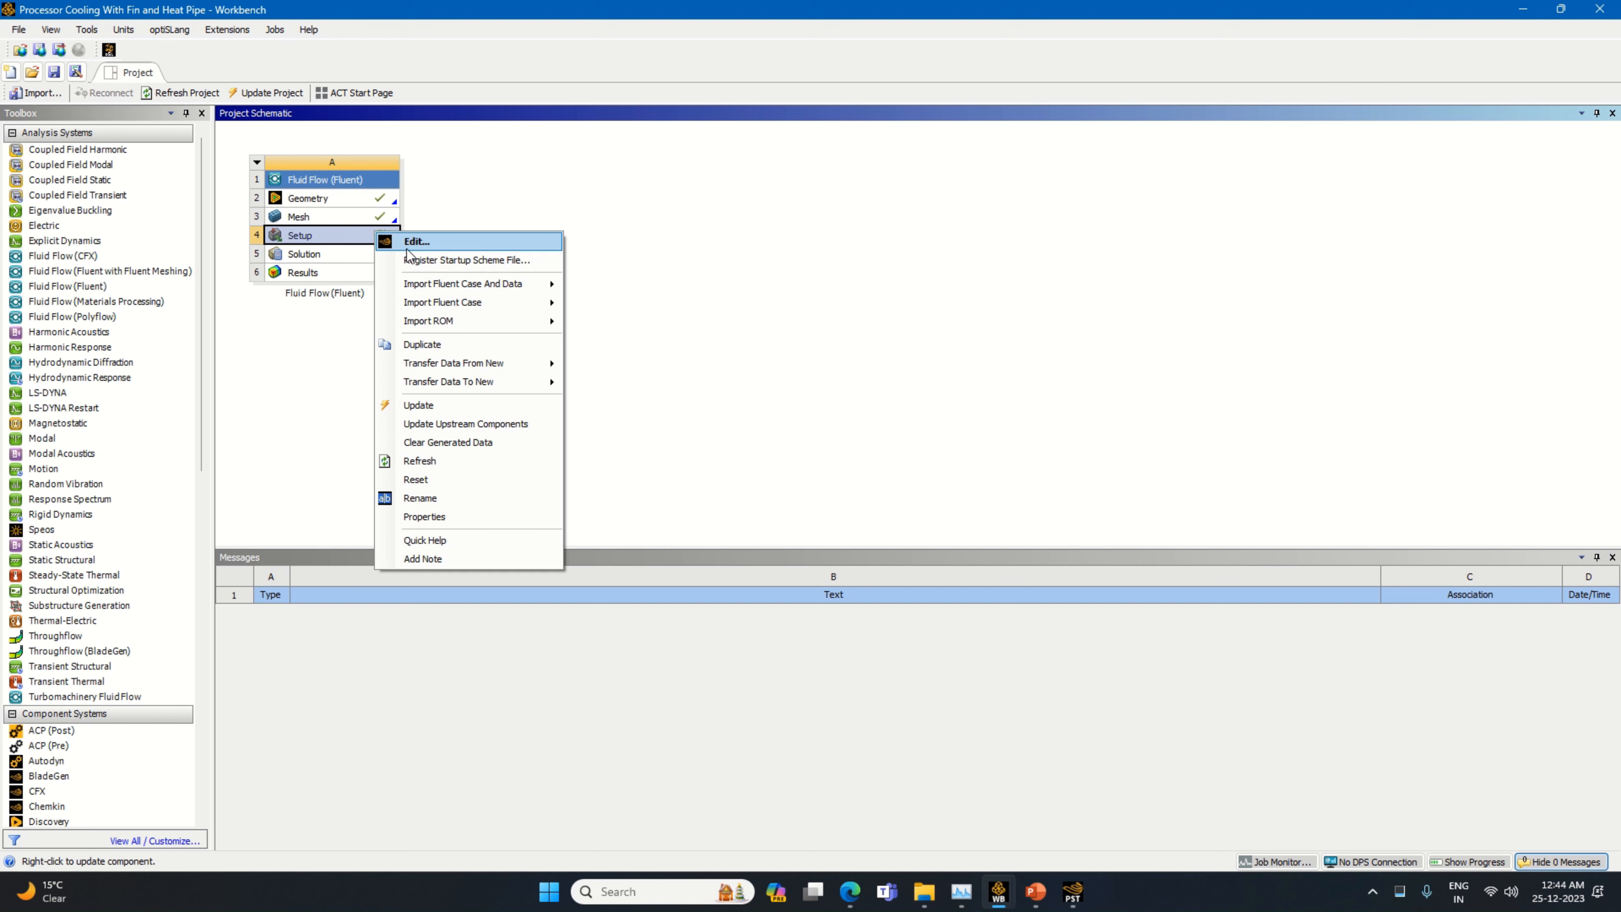
left_click(445, 241)
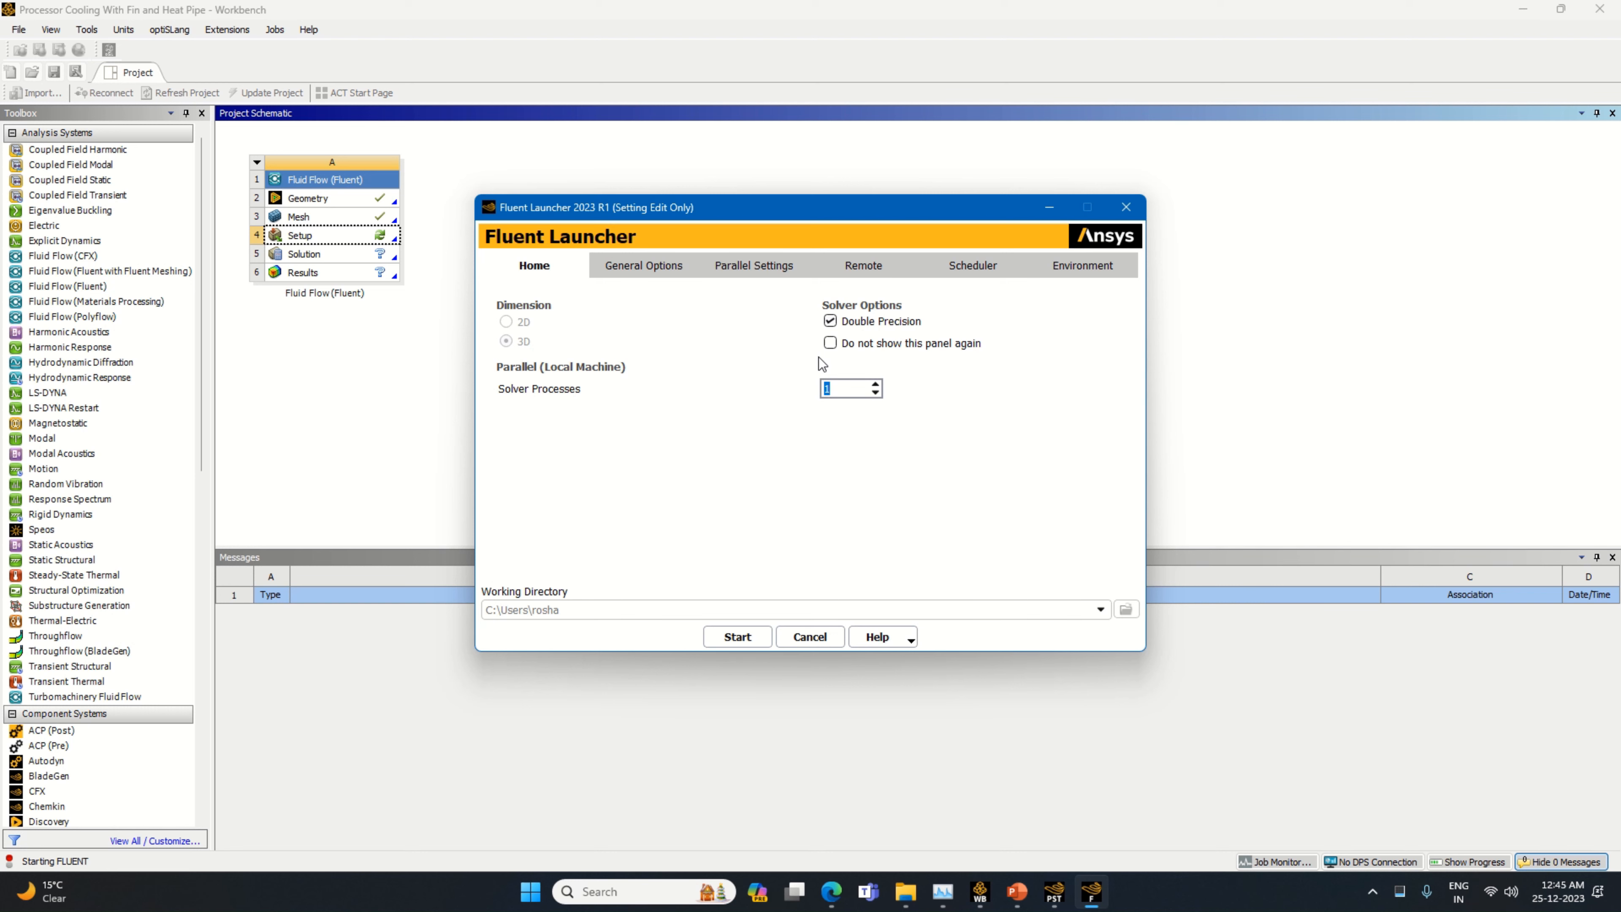
left_click(737, 638)
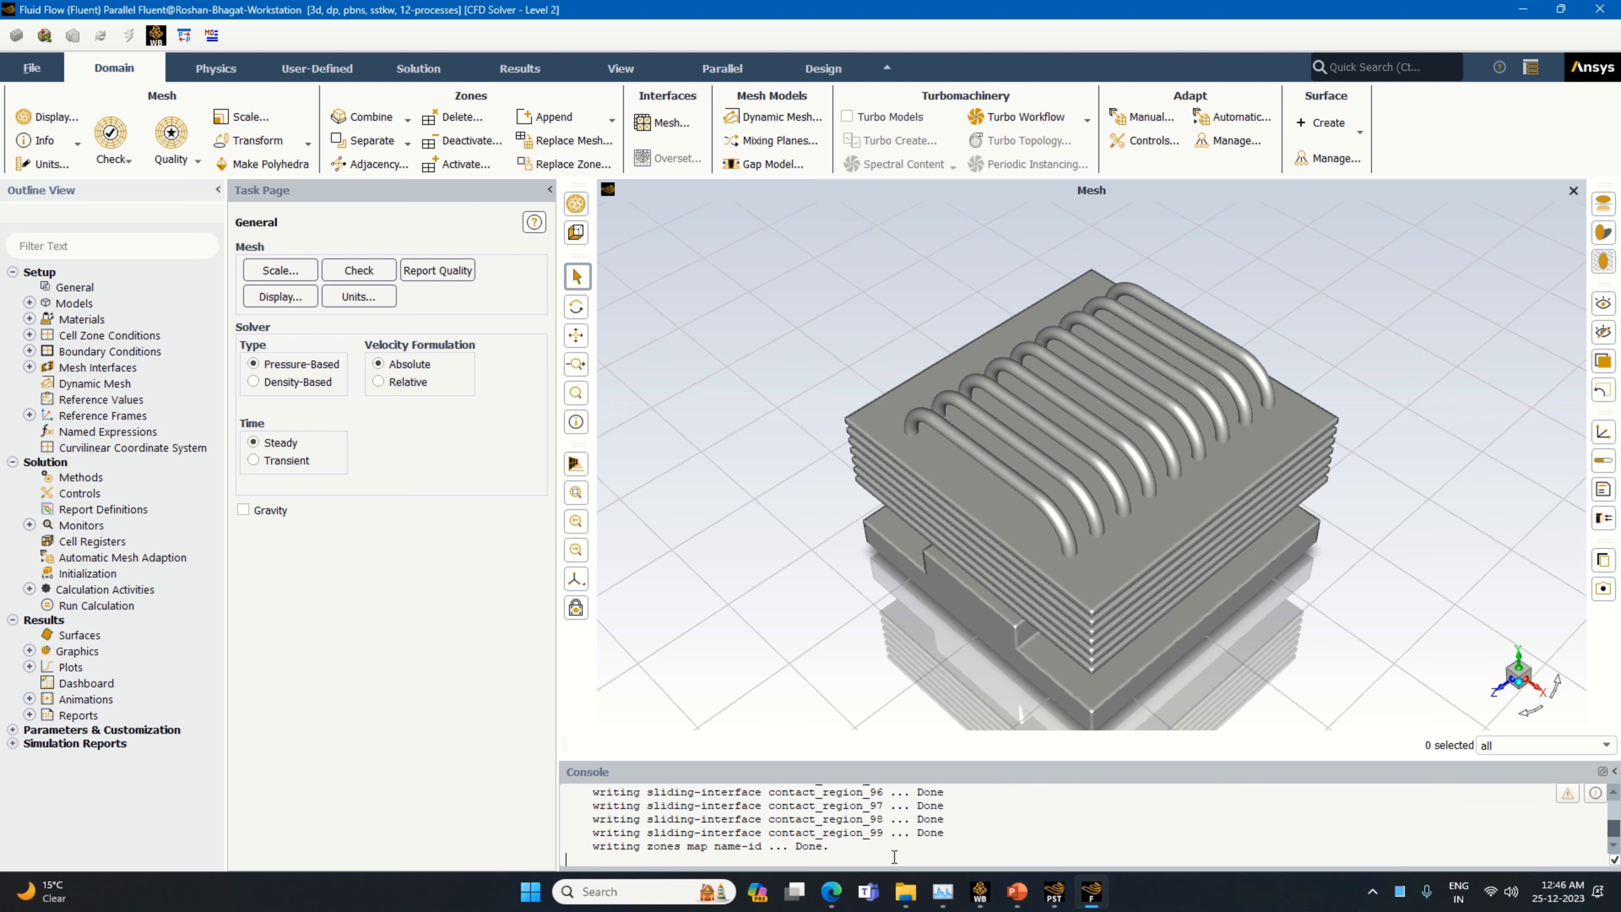
Set the solver time to Transient and enable gravity with a Y acceleration of -9.81 m/s²
left_click(1604, 495)
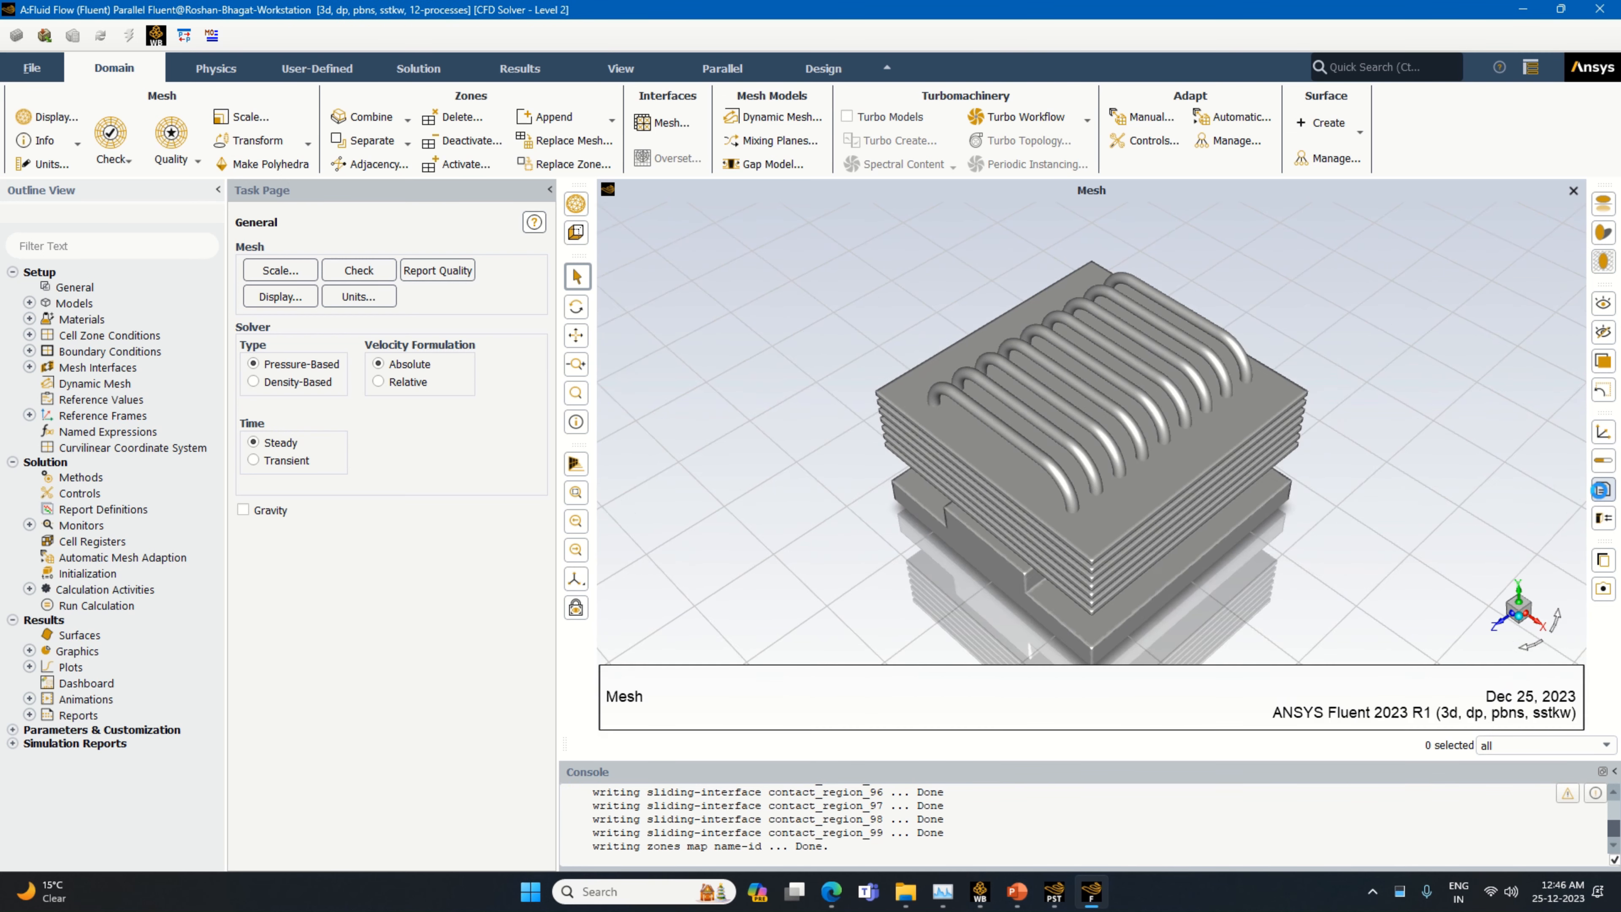
left_click(266, 461)
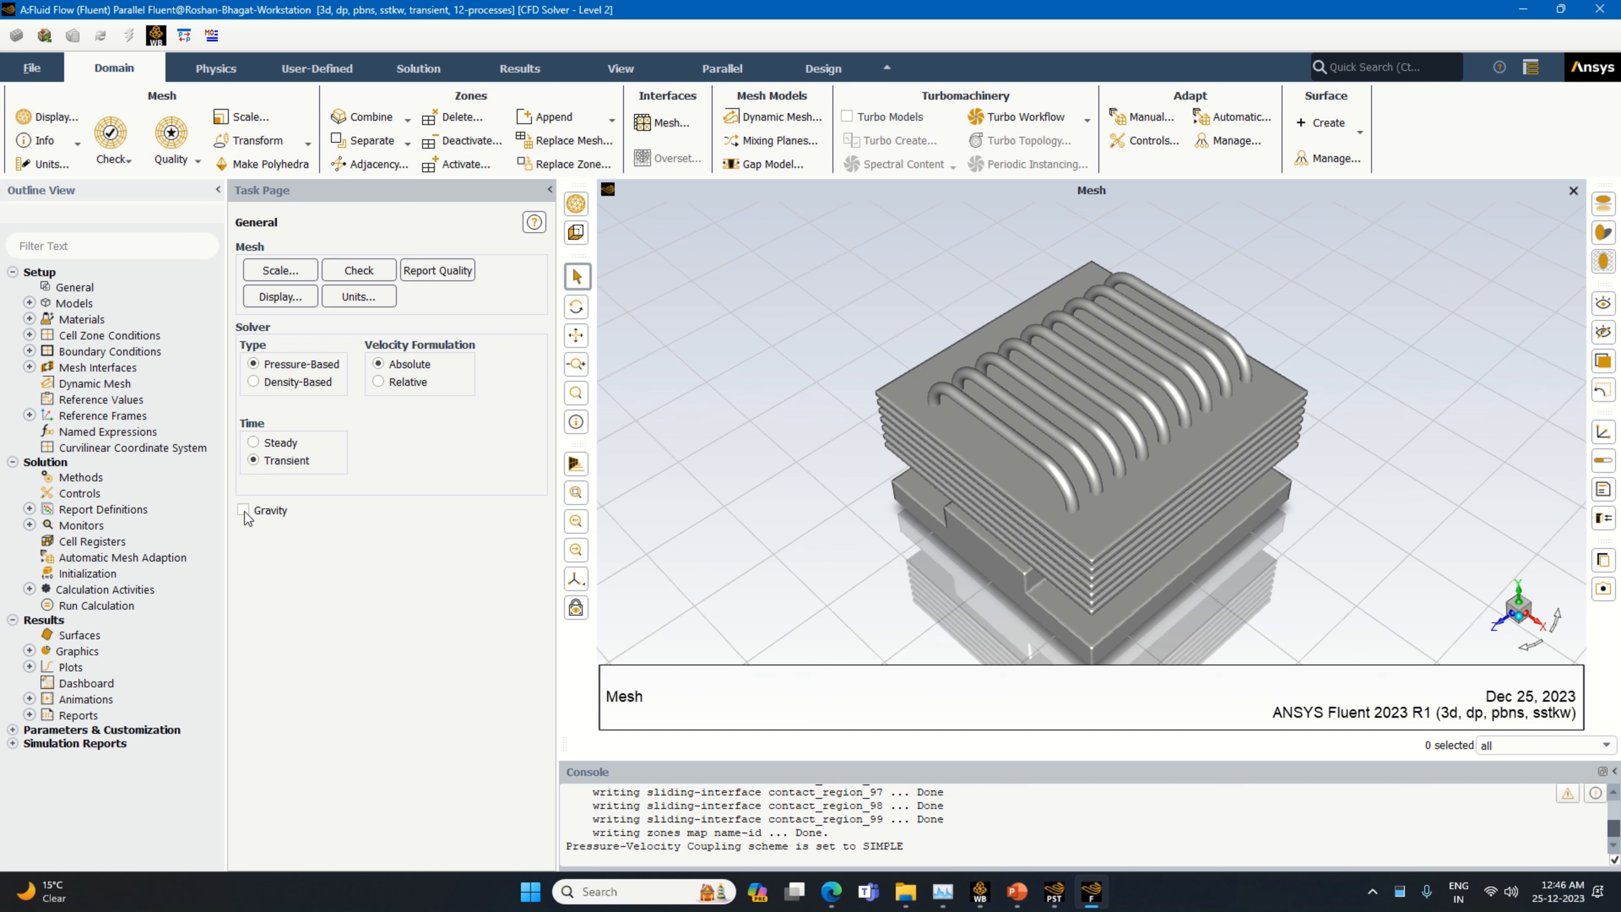
left_click(244, 509)
double_click(310, 575)
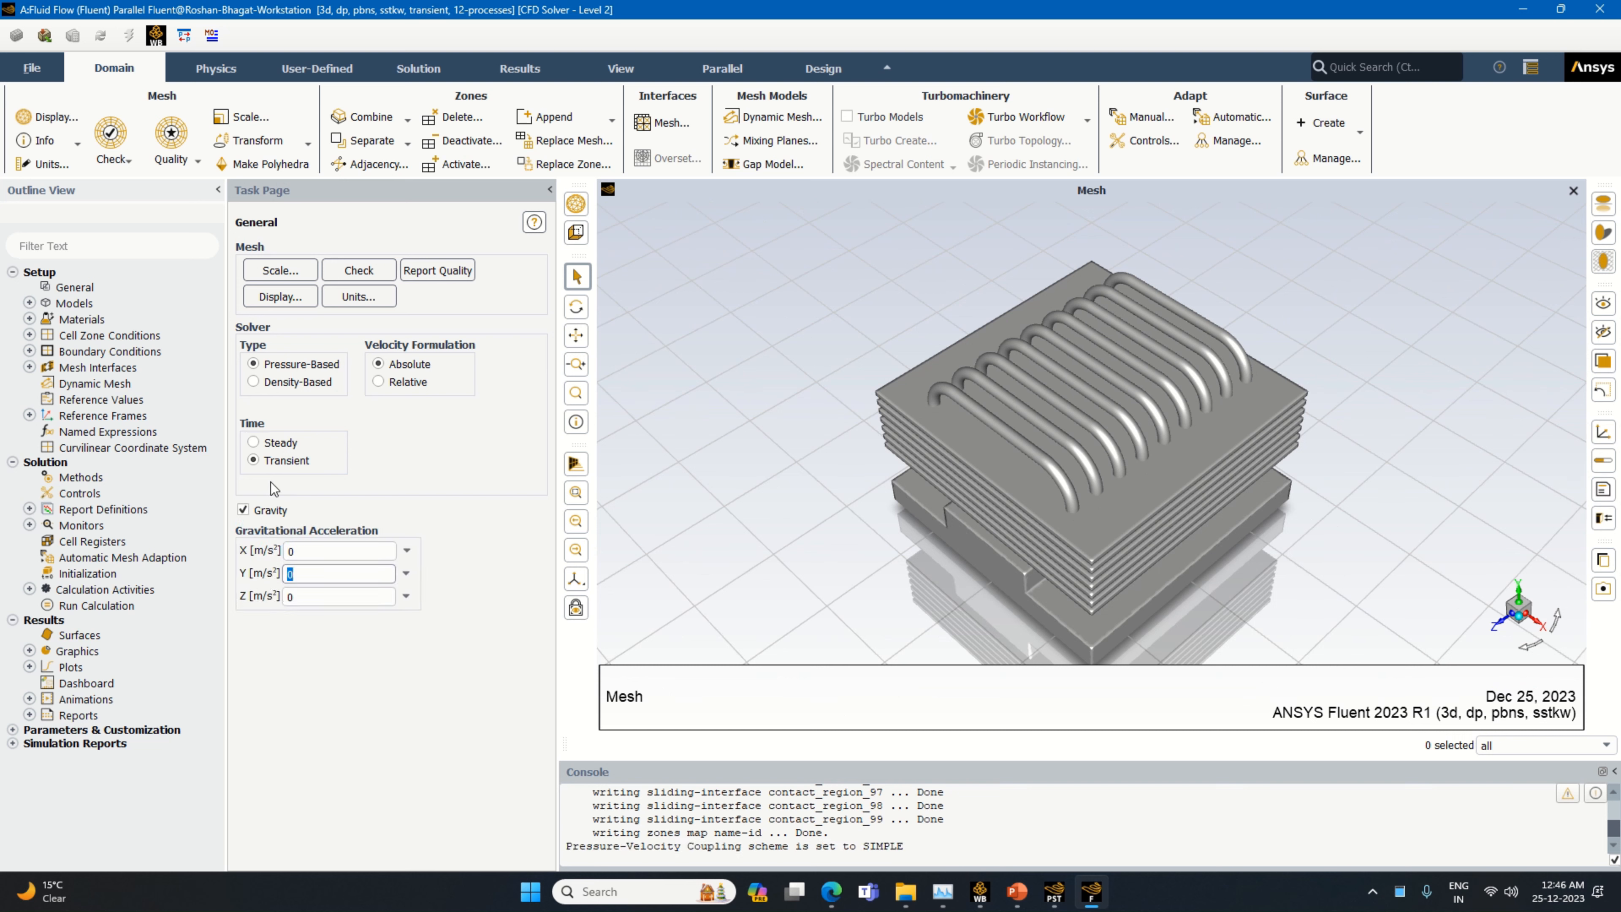
type("-9.81")
Enable the Volume of Fluid multiphase model with two Eulerian phases, explicit formulation and Implicit Body Force
double_click(107, 304)
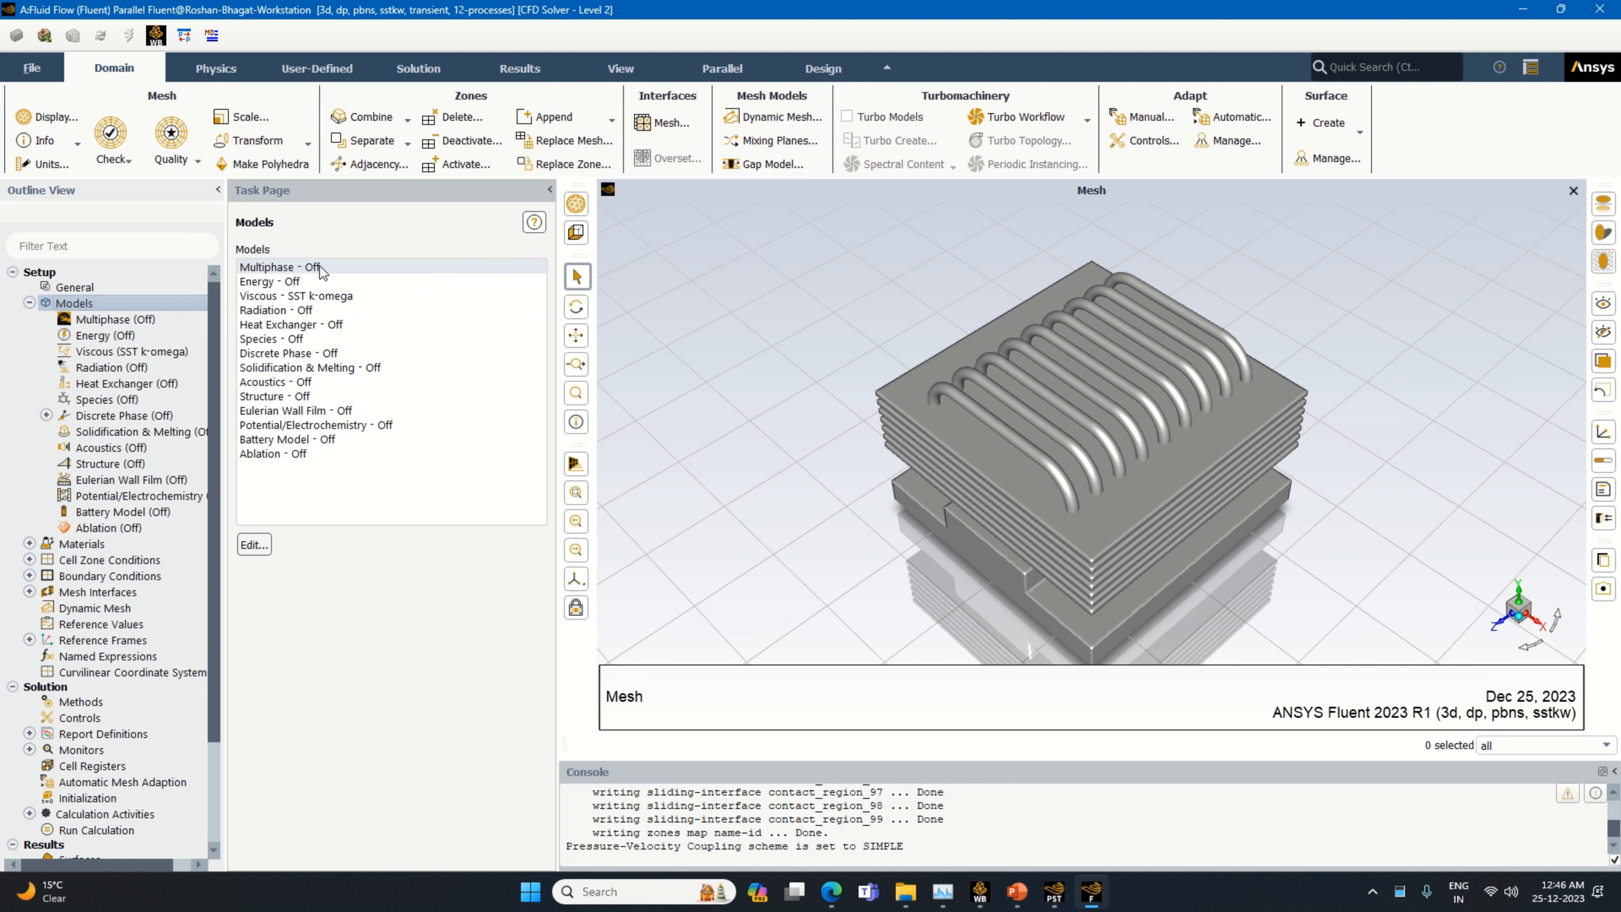
double_click(320, 267)
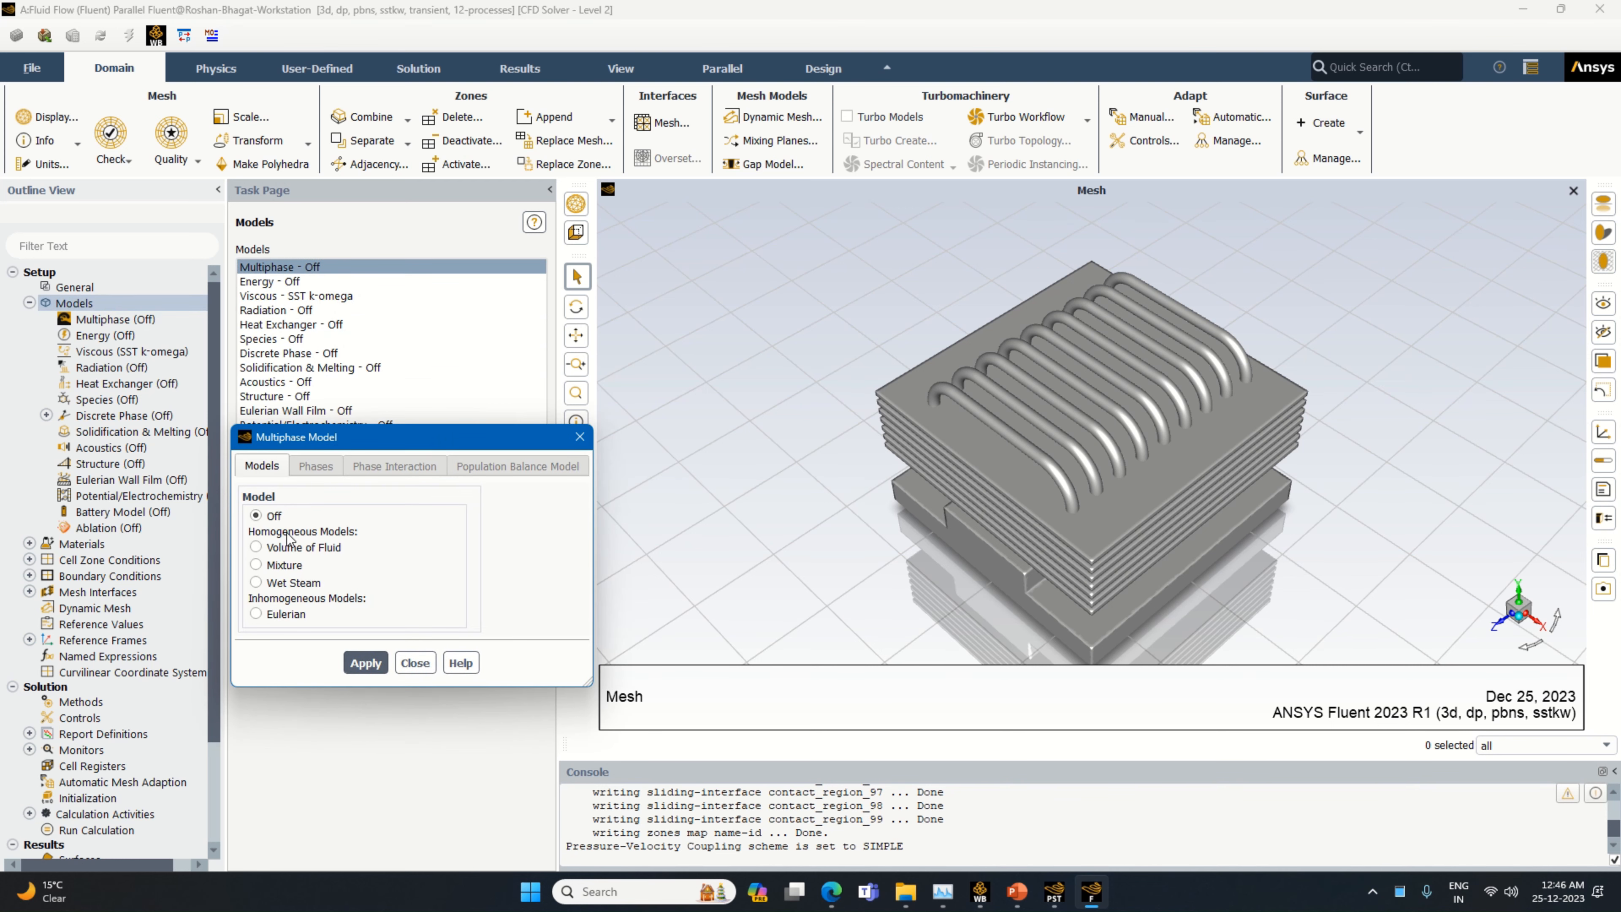
left_click(285, 545)
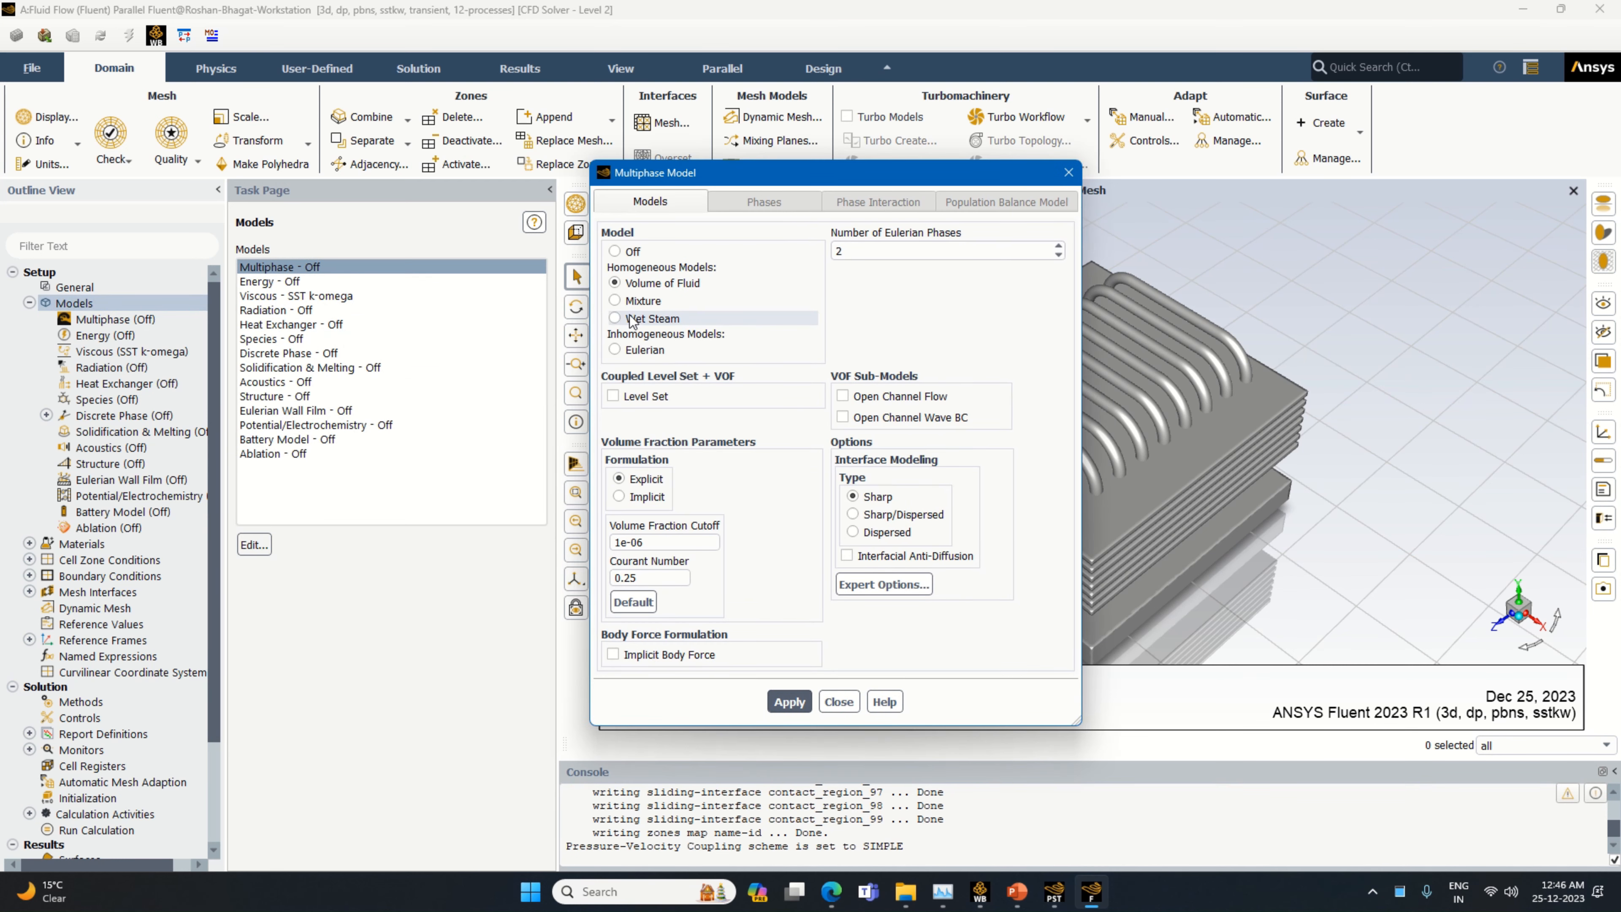
left_click(641, 658)
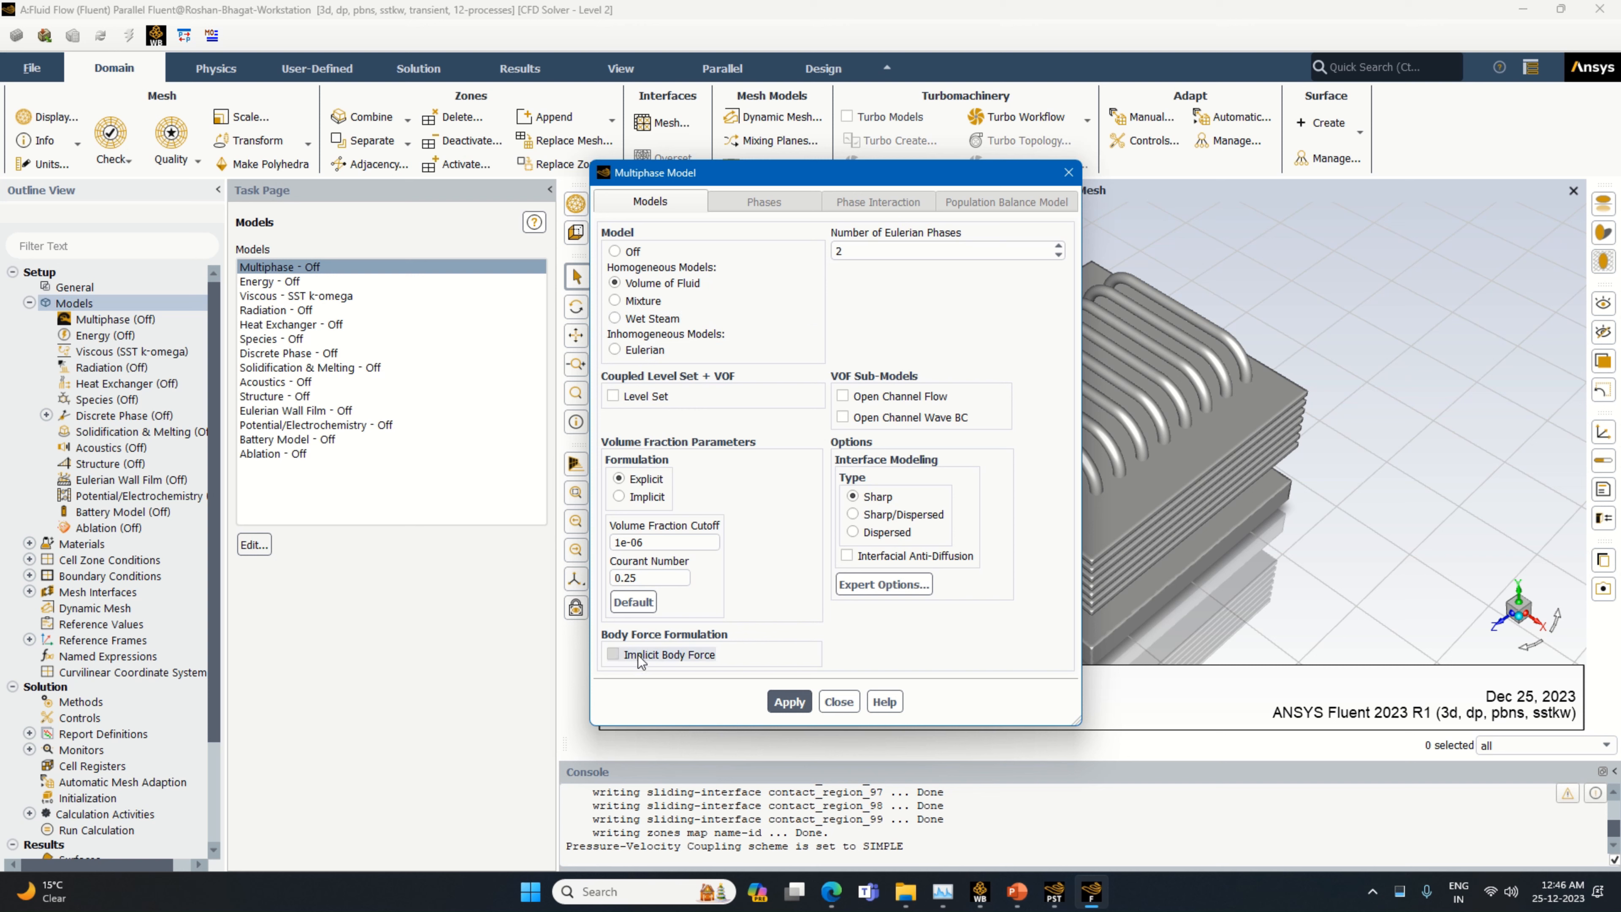
left_click(789, 701)
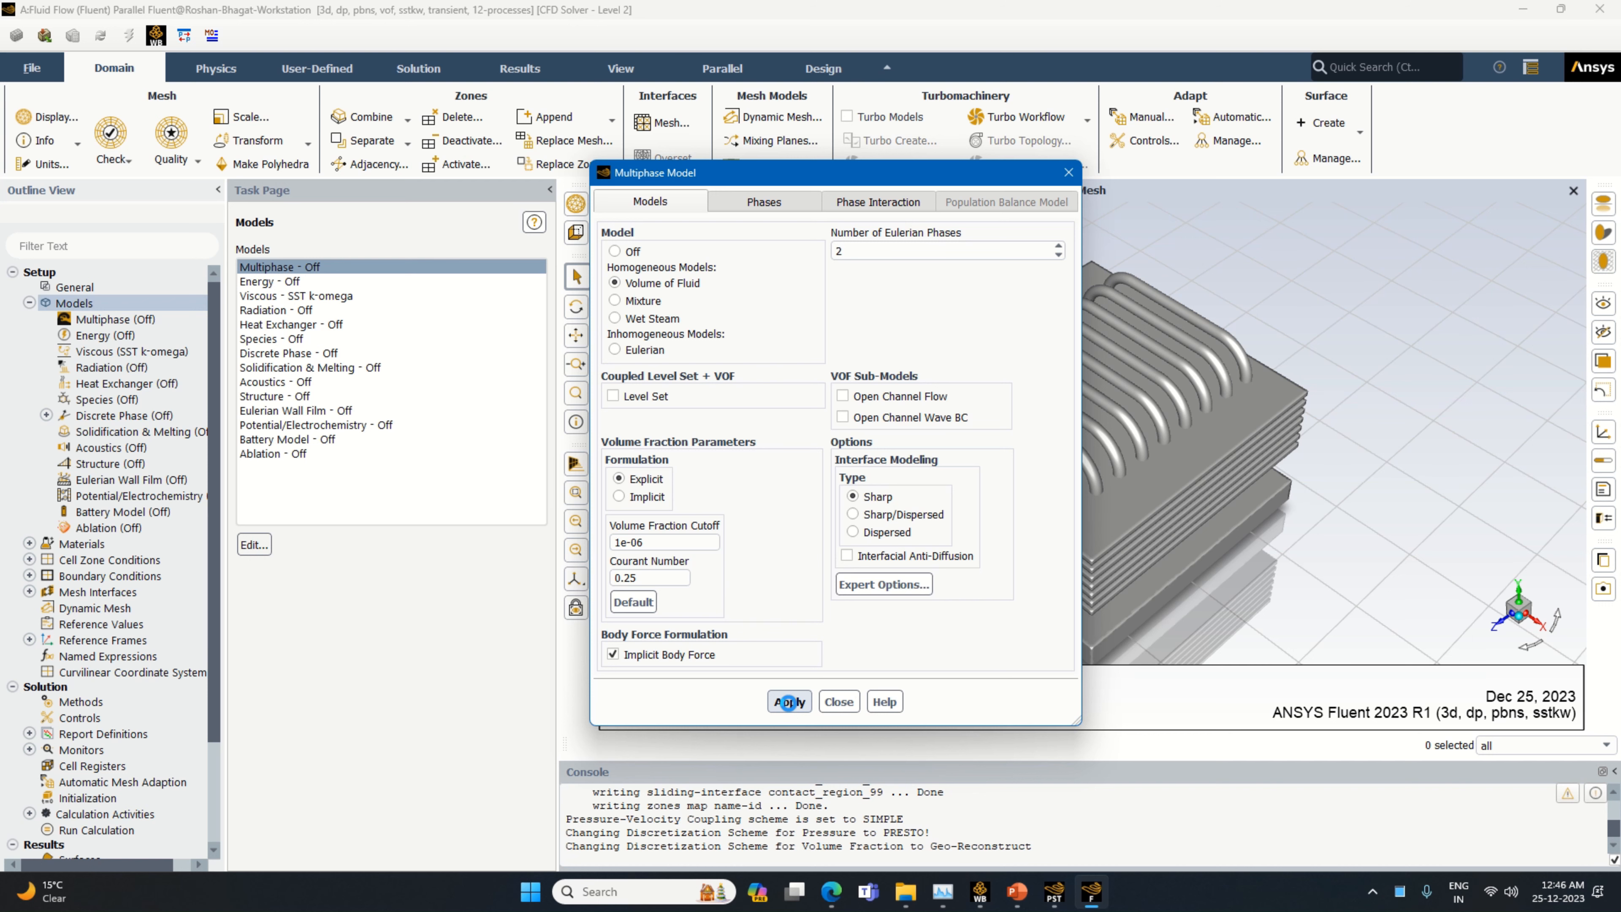
left_click(788, 703)
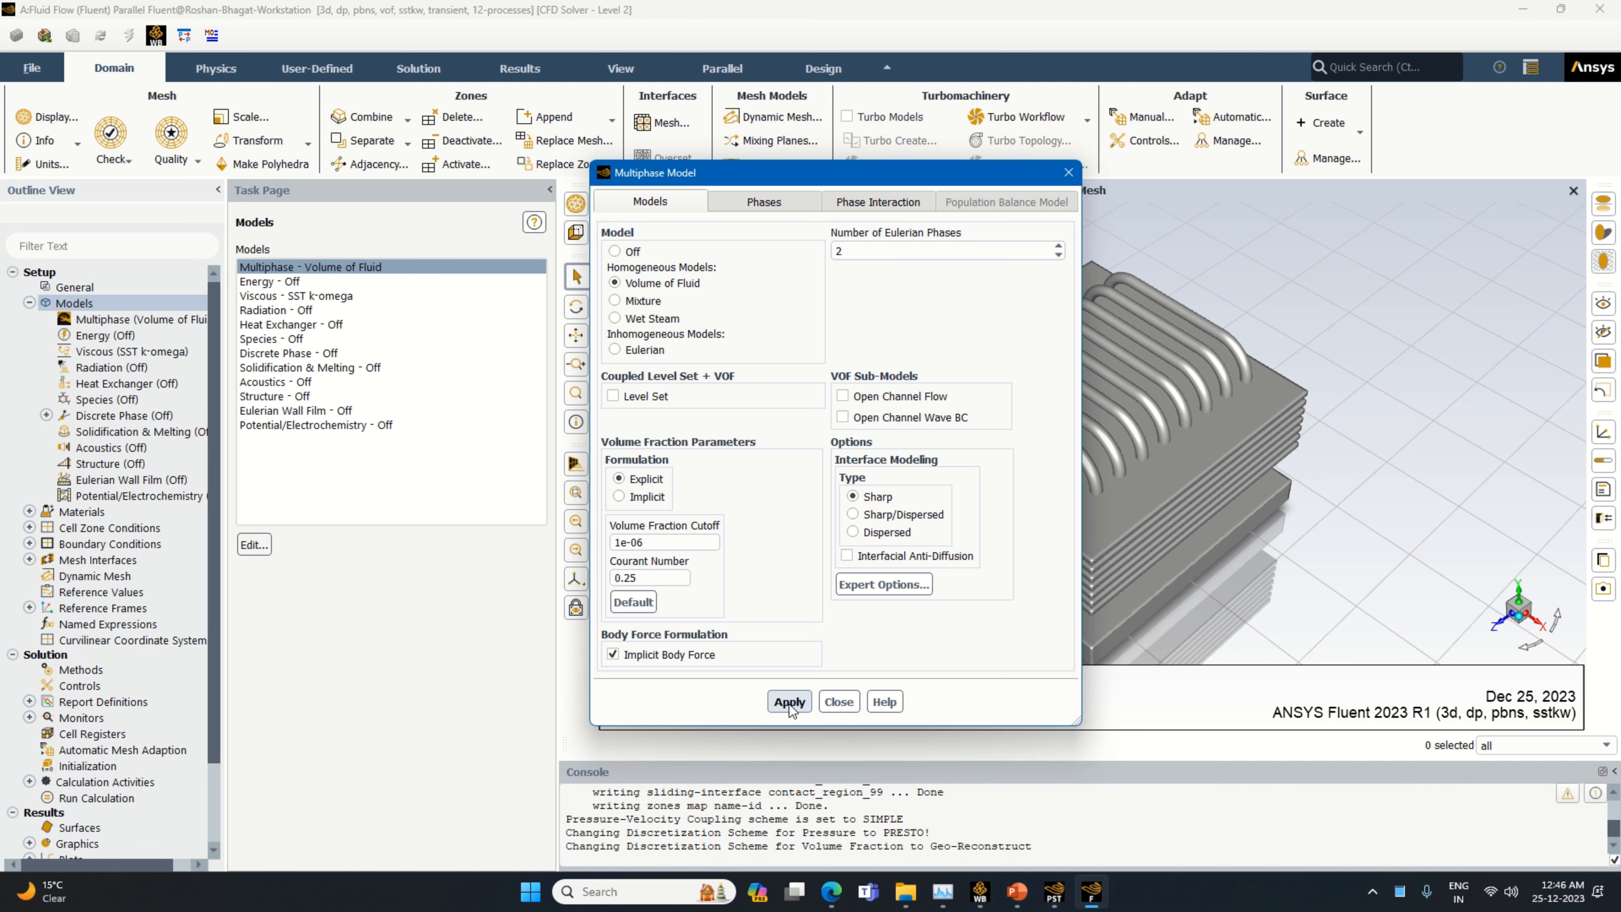
left_click(838, 702)
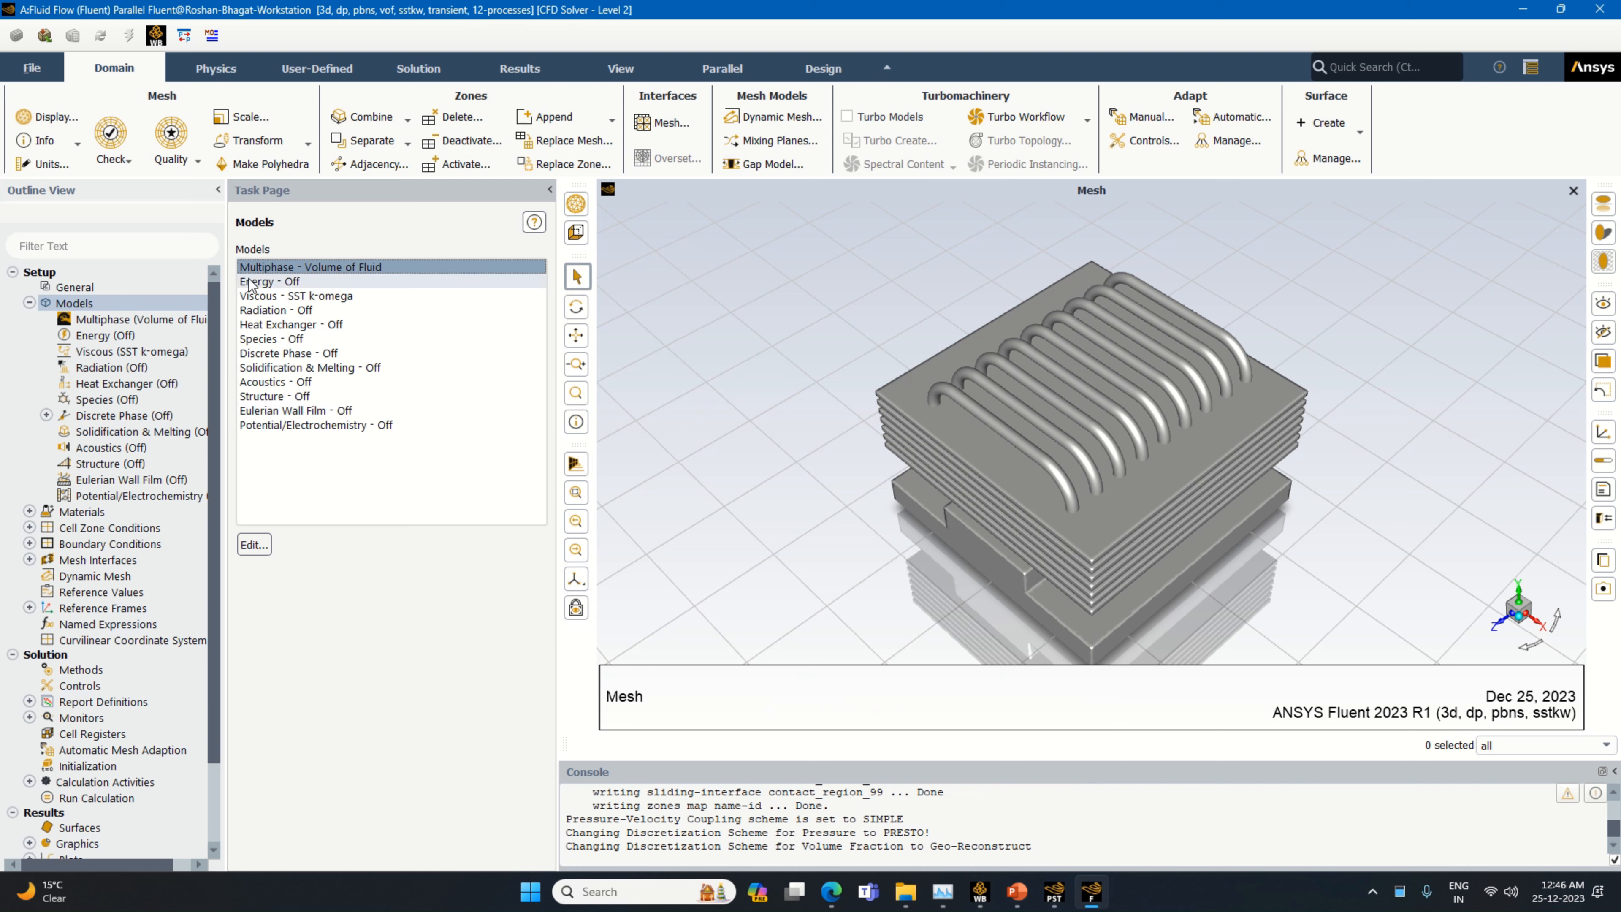
Enable the energy equation and acknowledge the material property notice
left_click(264, 282)
double_click(265, 283)
left_click(313, 483)
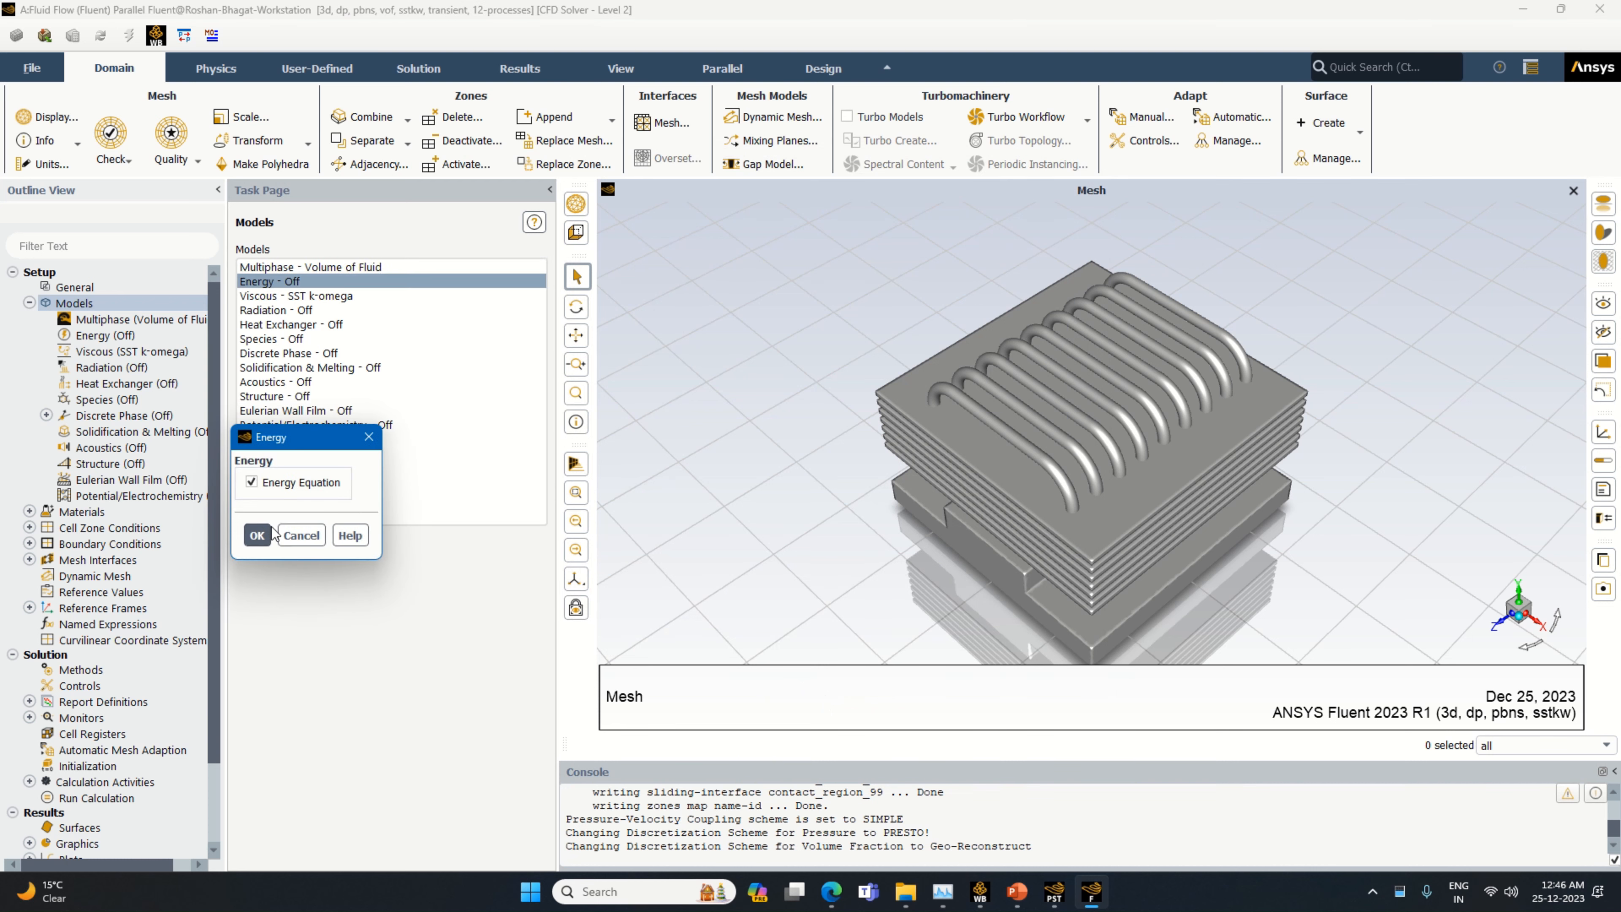
left_click(258, 534)
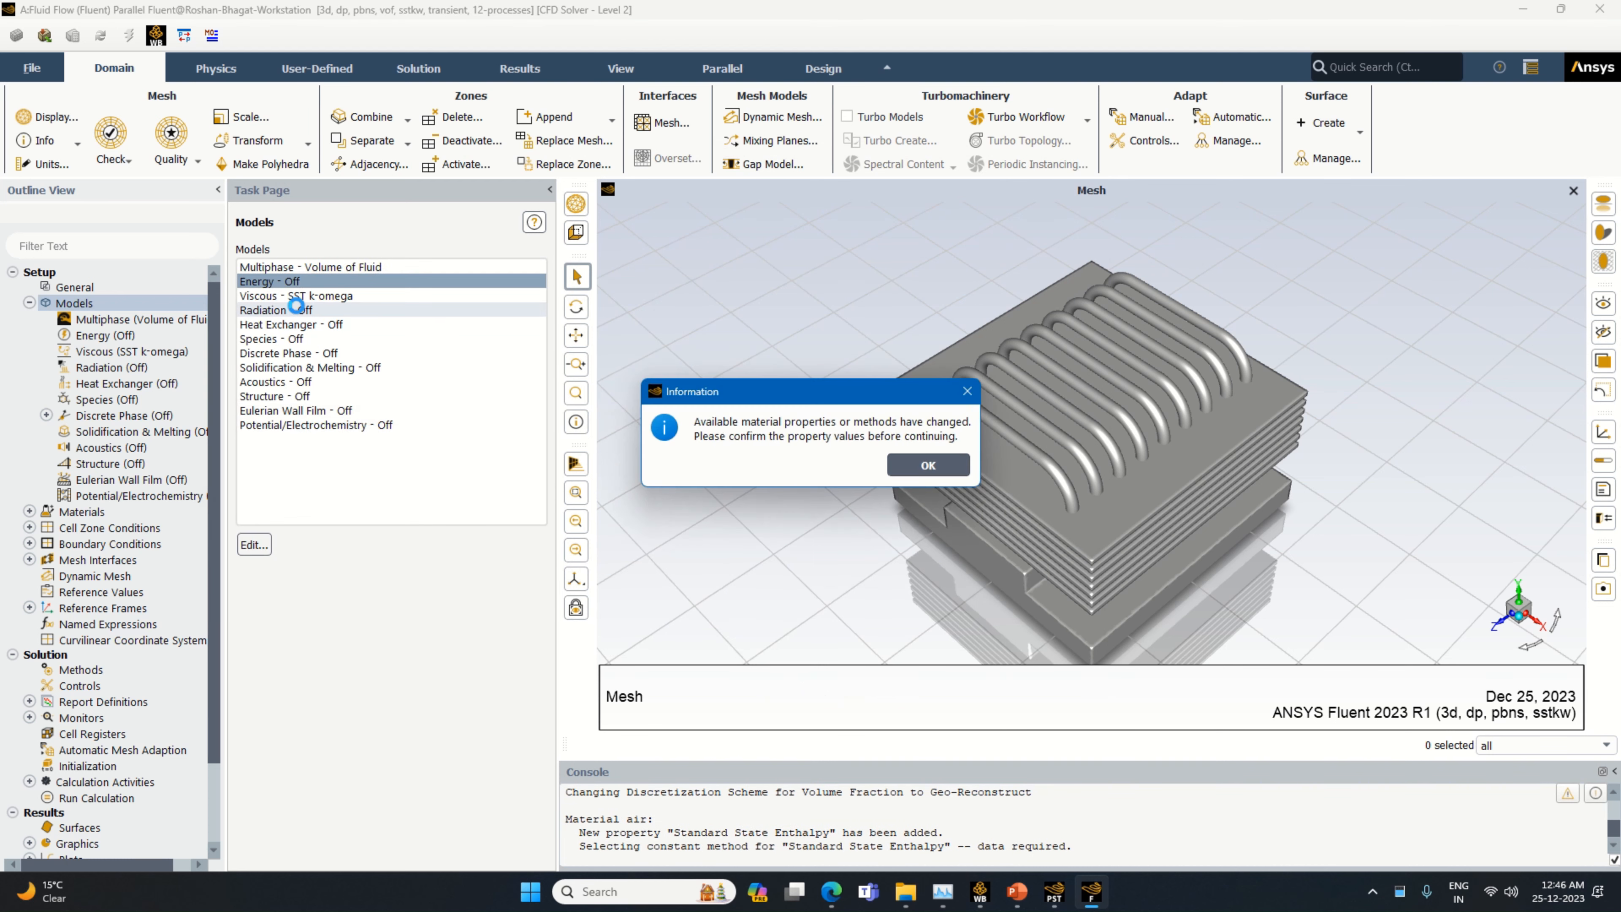
left_click(929, 466)
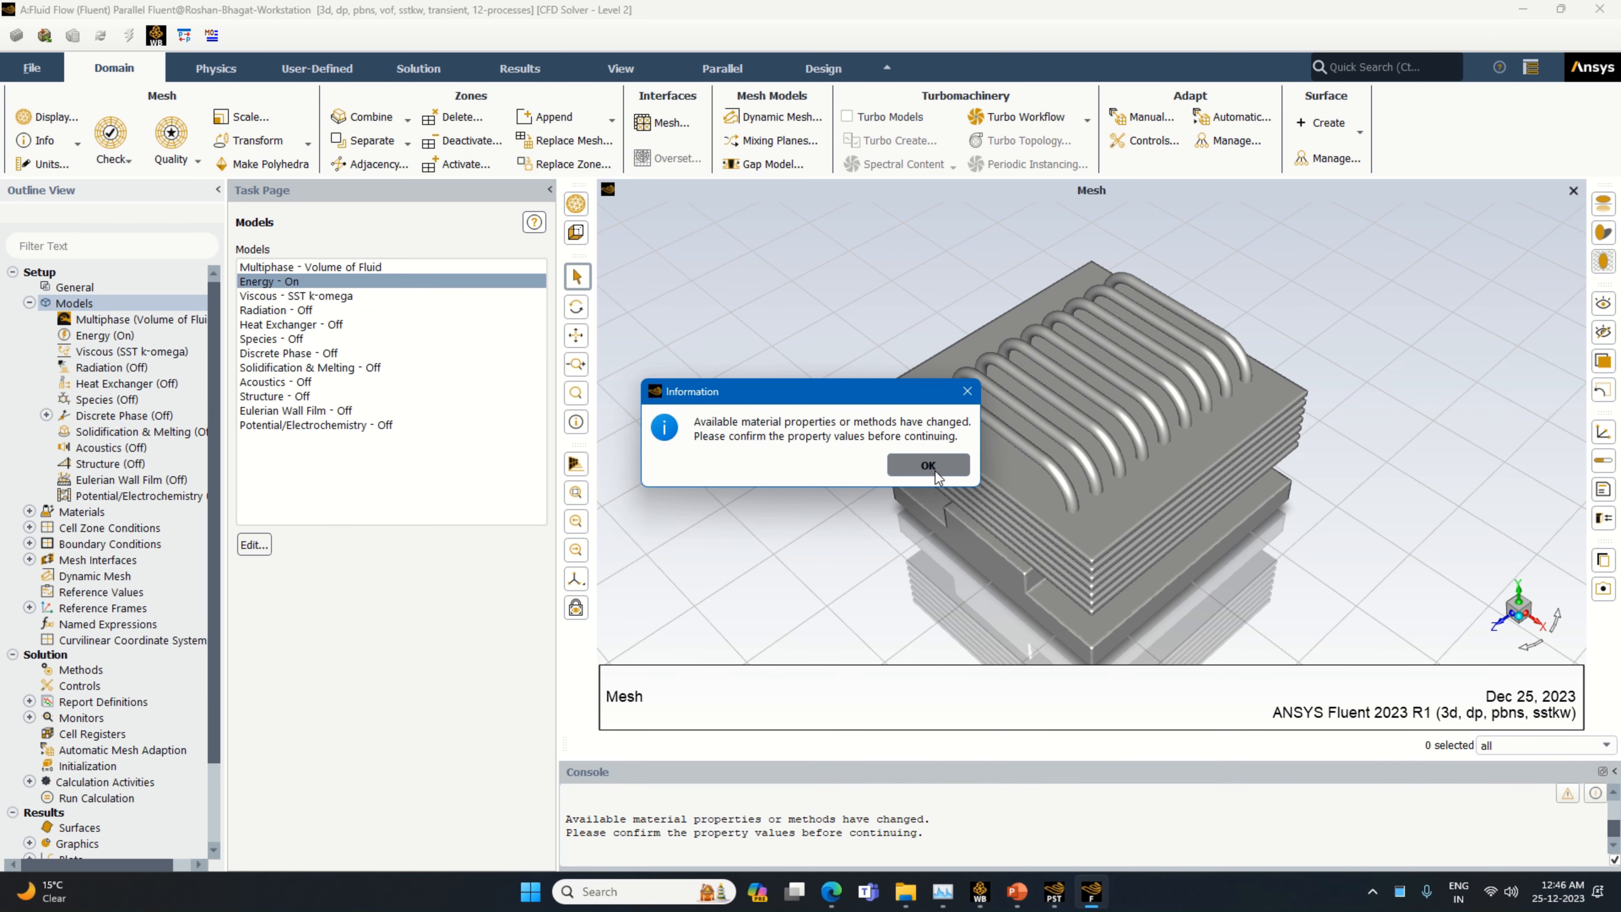
Set the viscous model to standard k-epsilon with Enhanced Wall Treatment, Thermal Effects and Curvature Correction
double_click(330, 295)
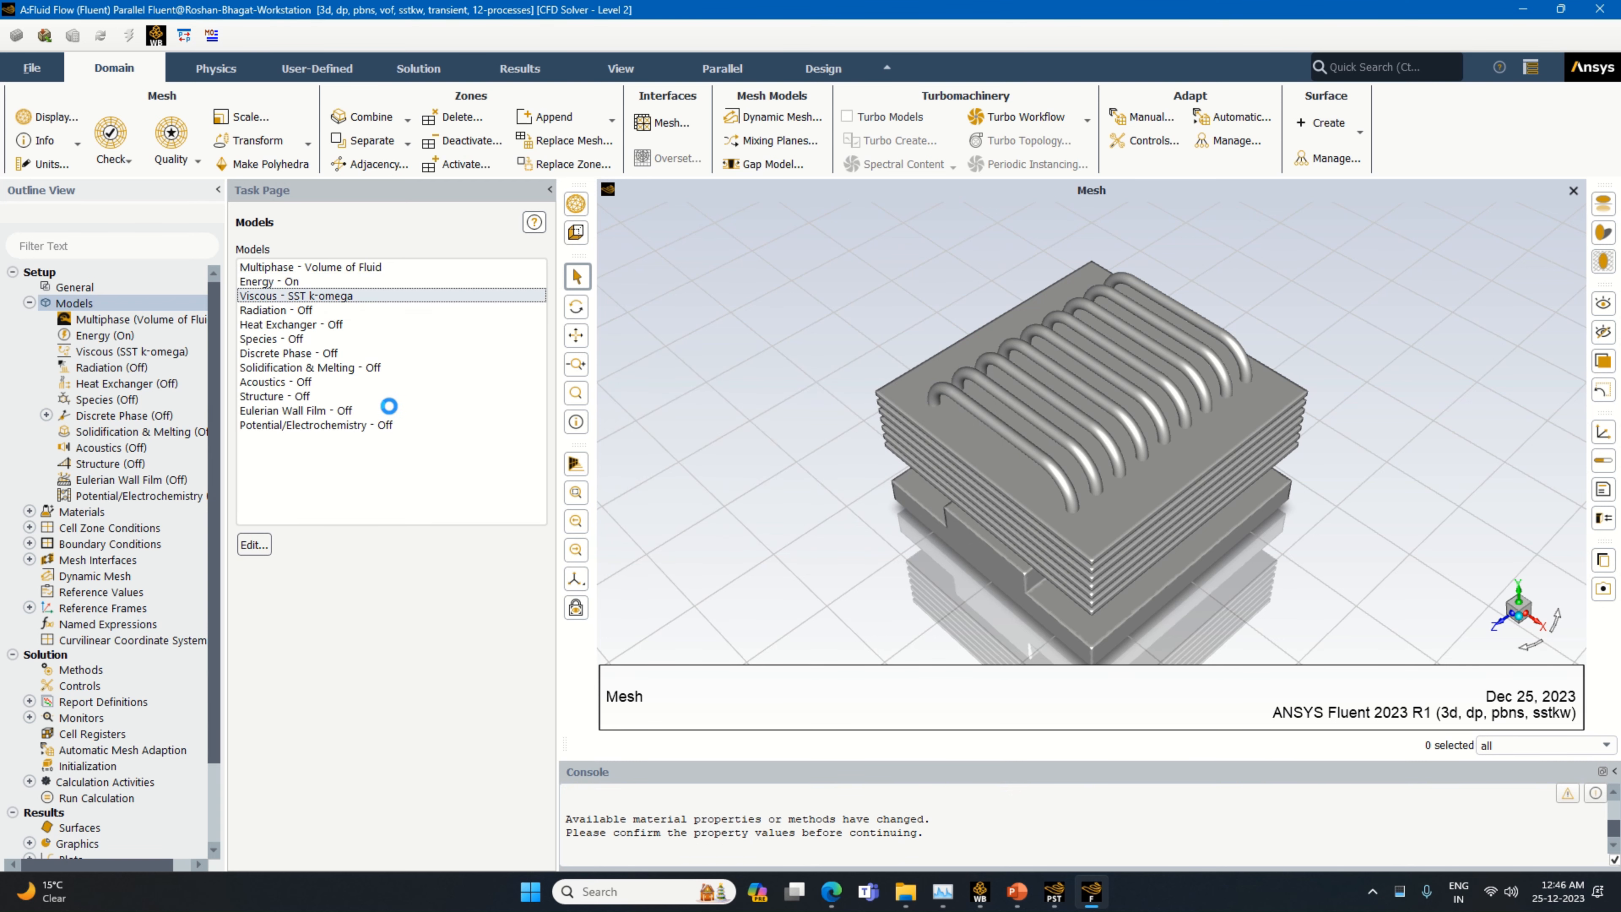
left_click(644, 232)
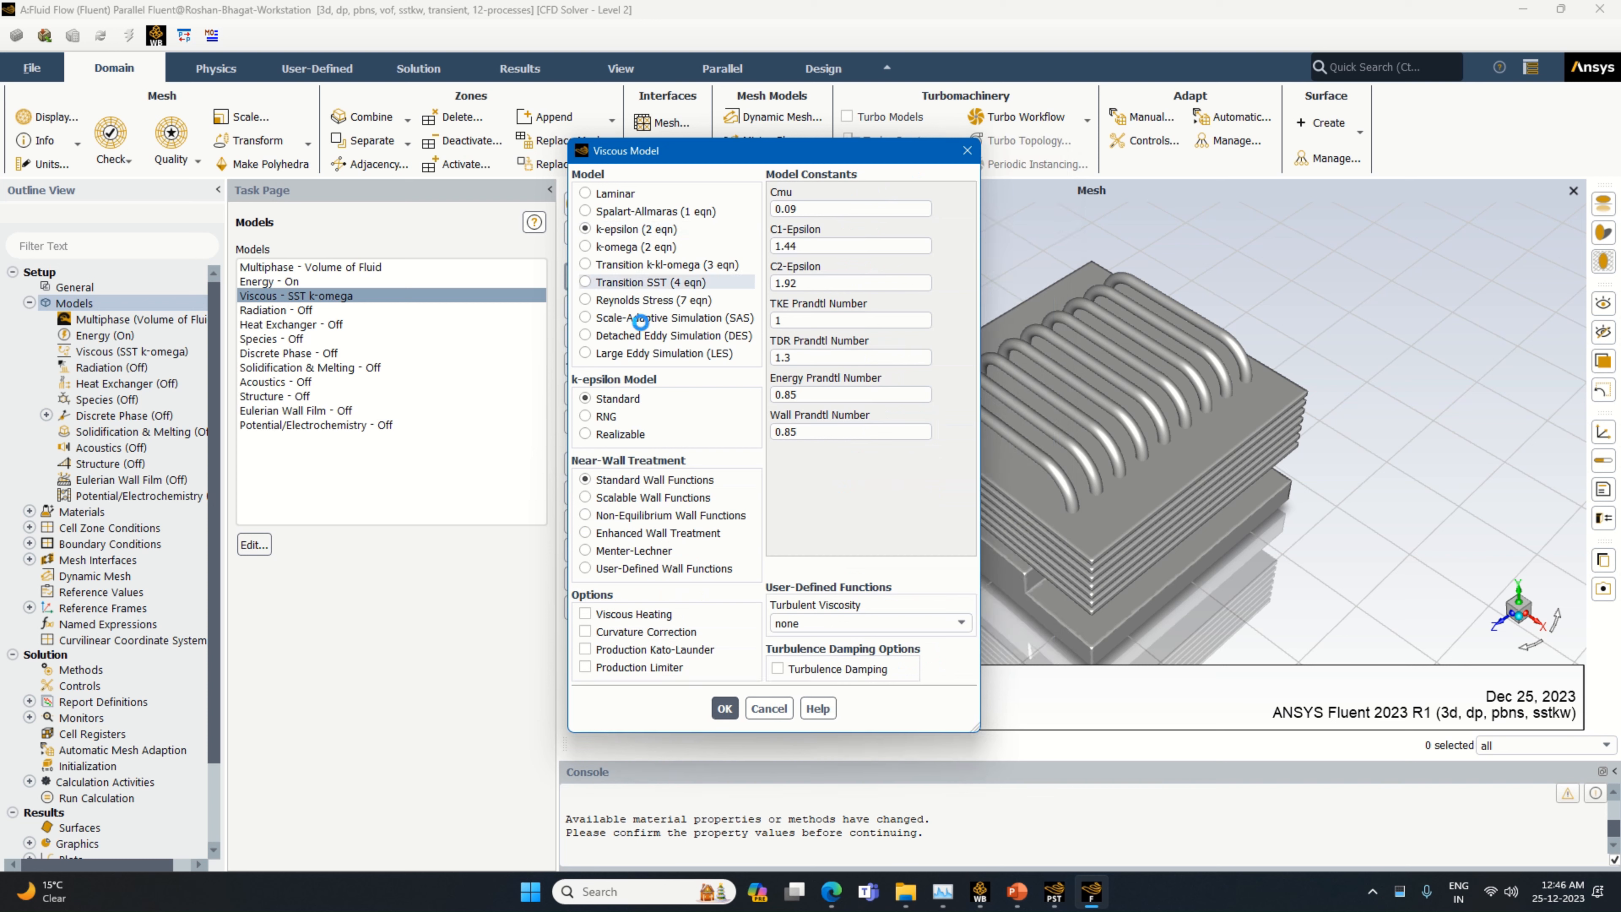
left_click(620, 534)
left_click(601, 631)
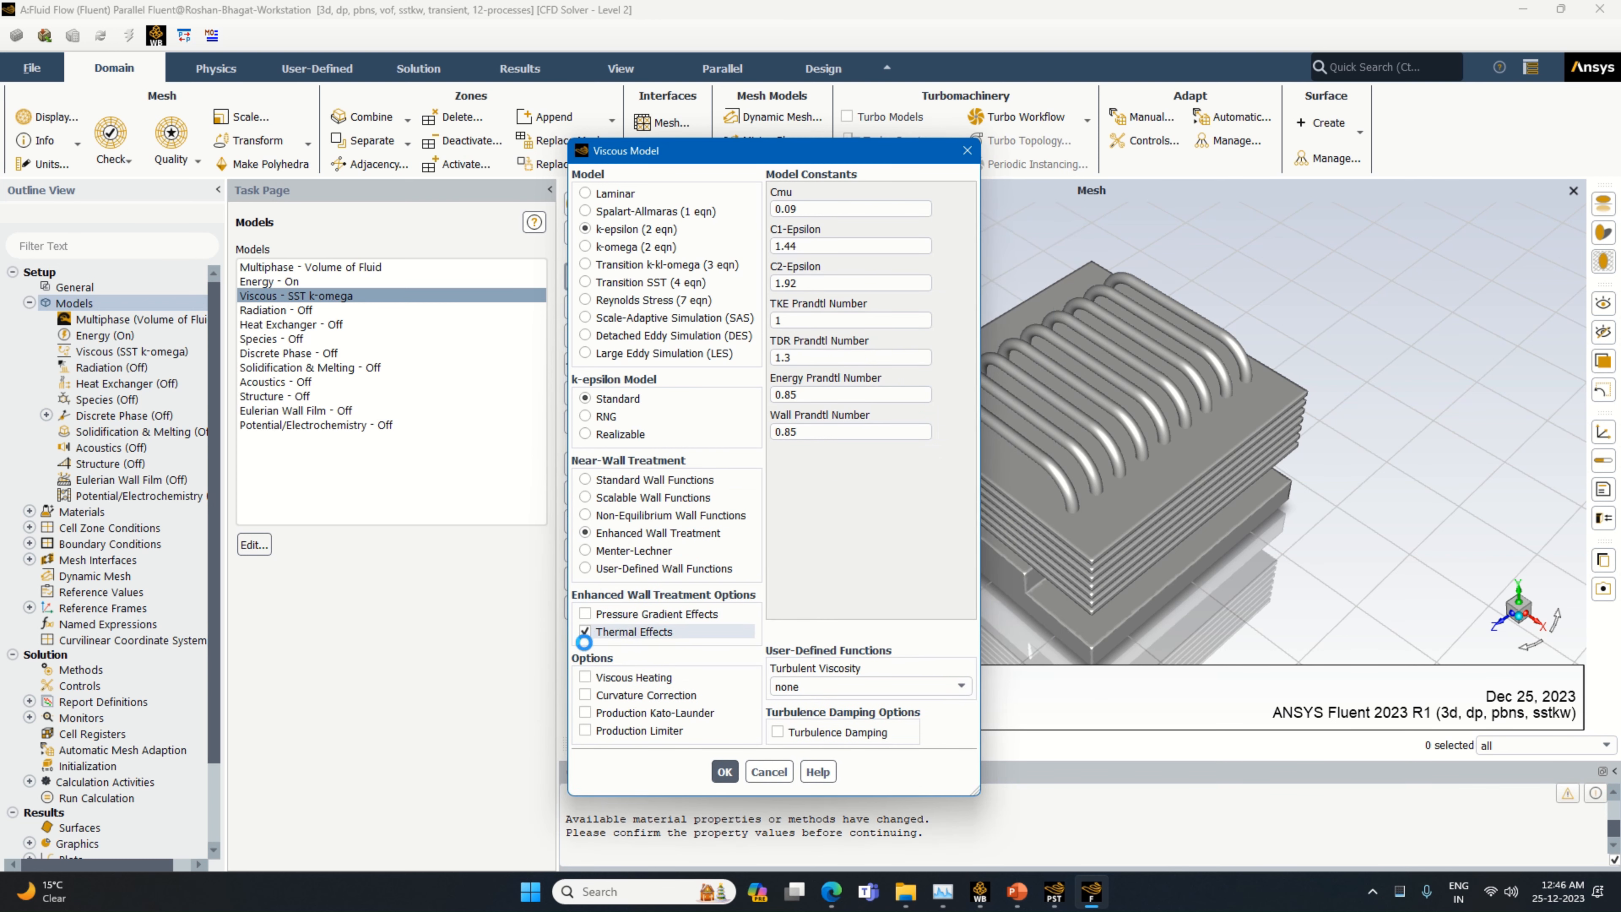
left_click(638, 695)
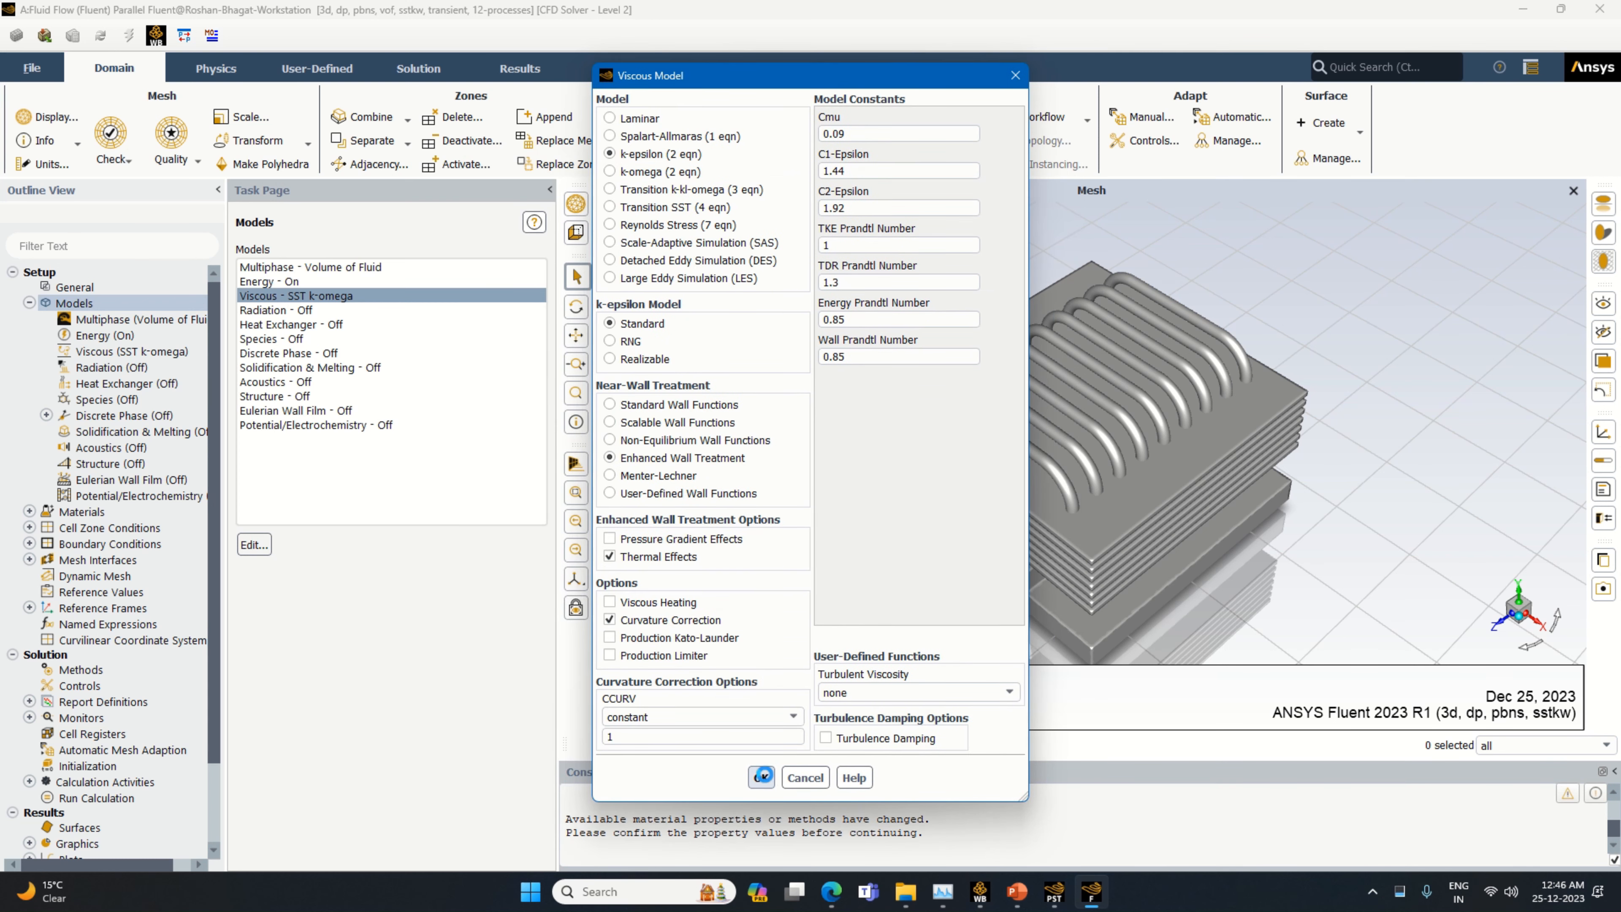
left_click(761, 777)
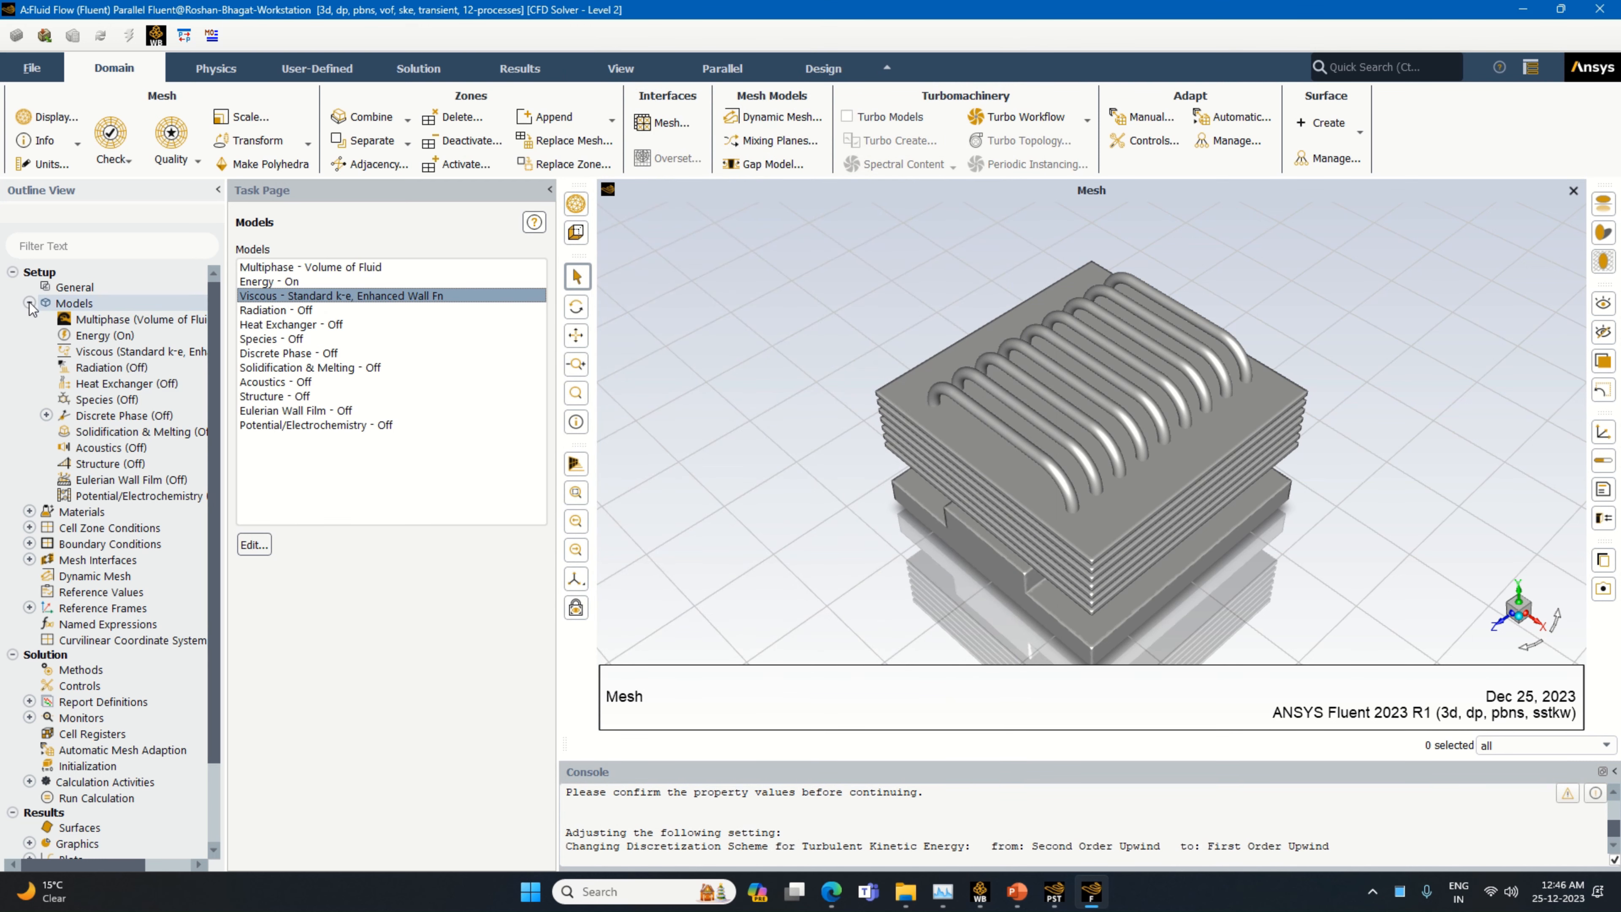
left_click(114, 322)
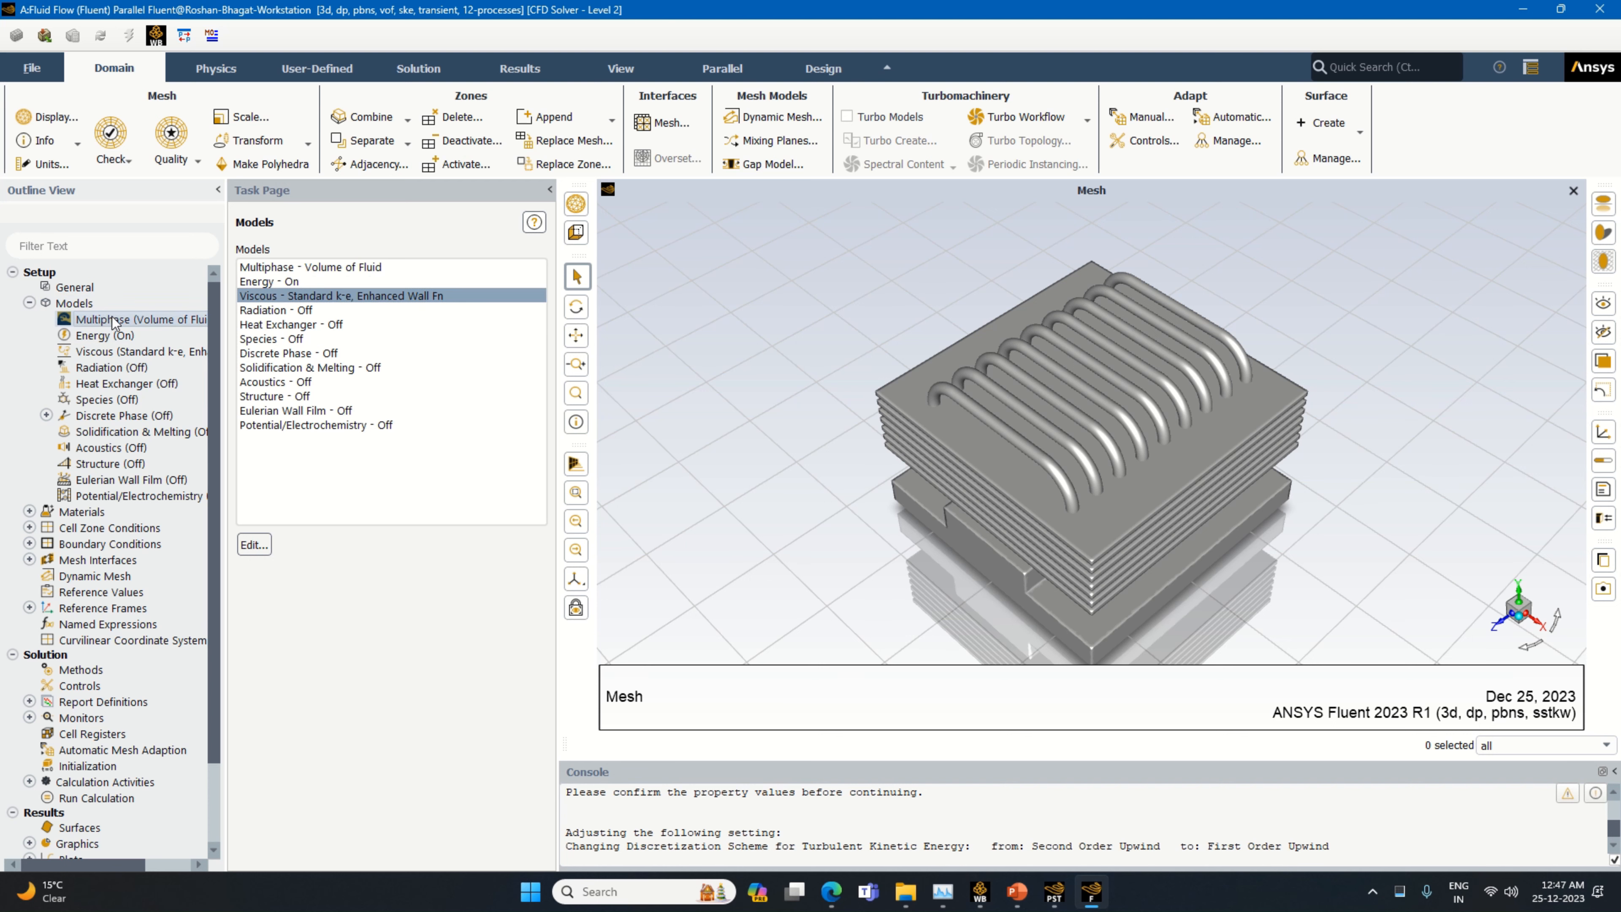
double_click(114, 322)
left_click(781, 203)
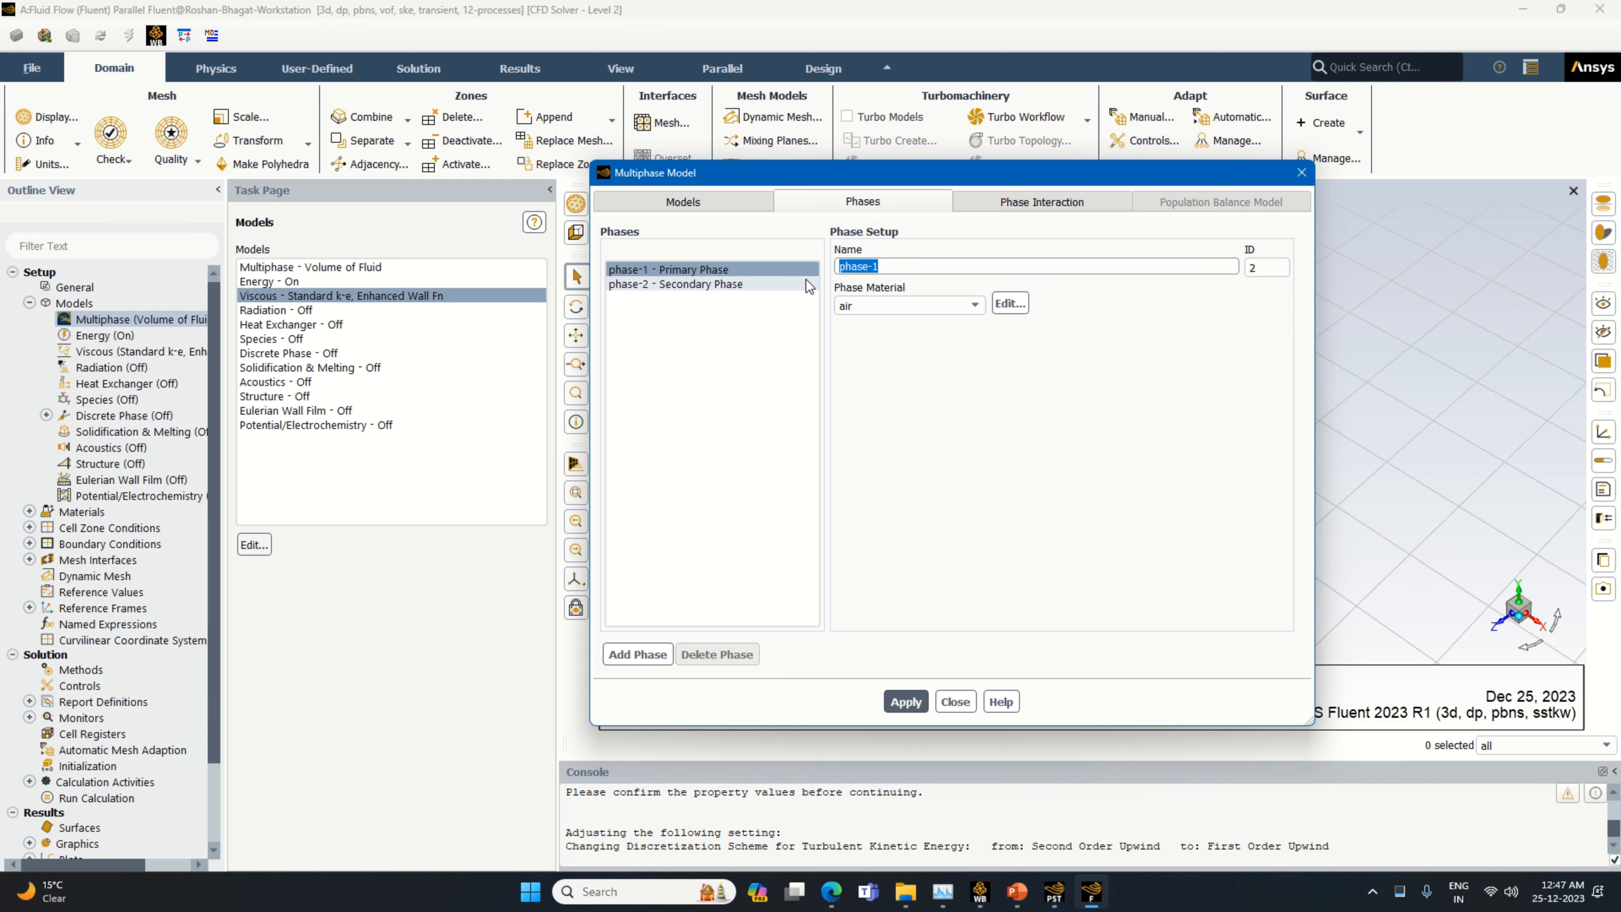
left_click(961, 308)
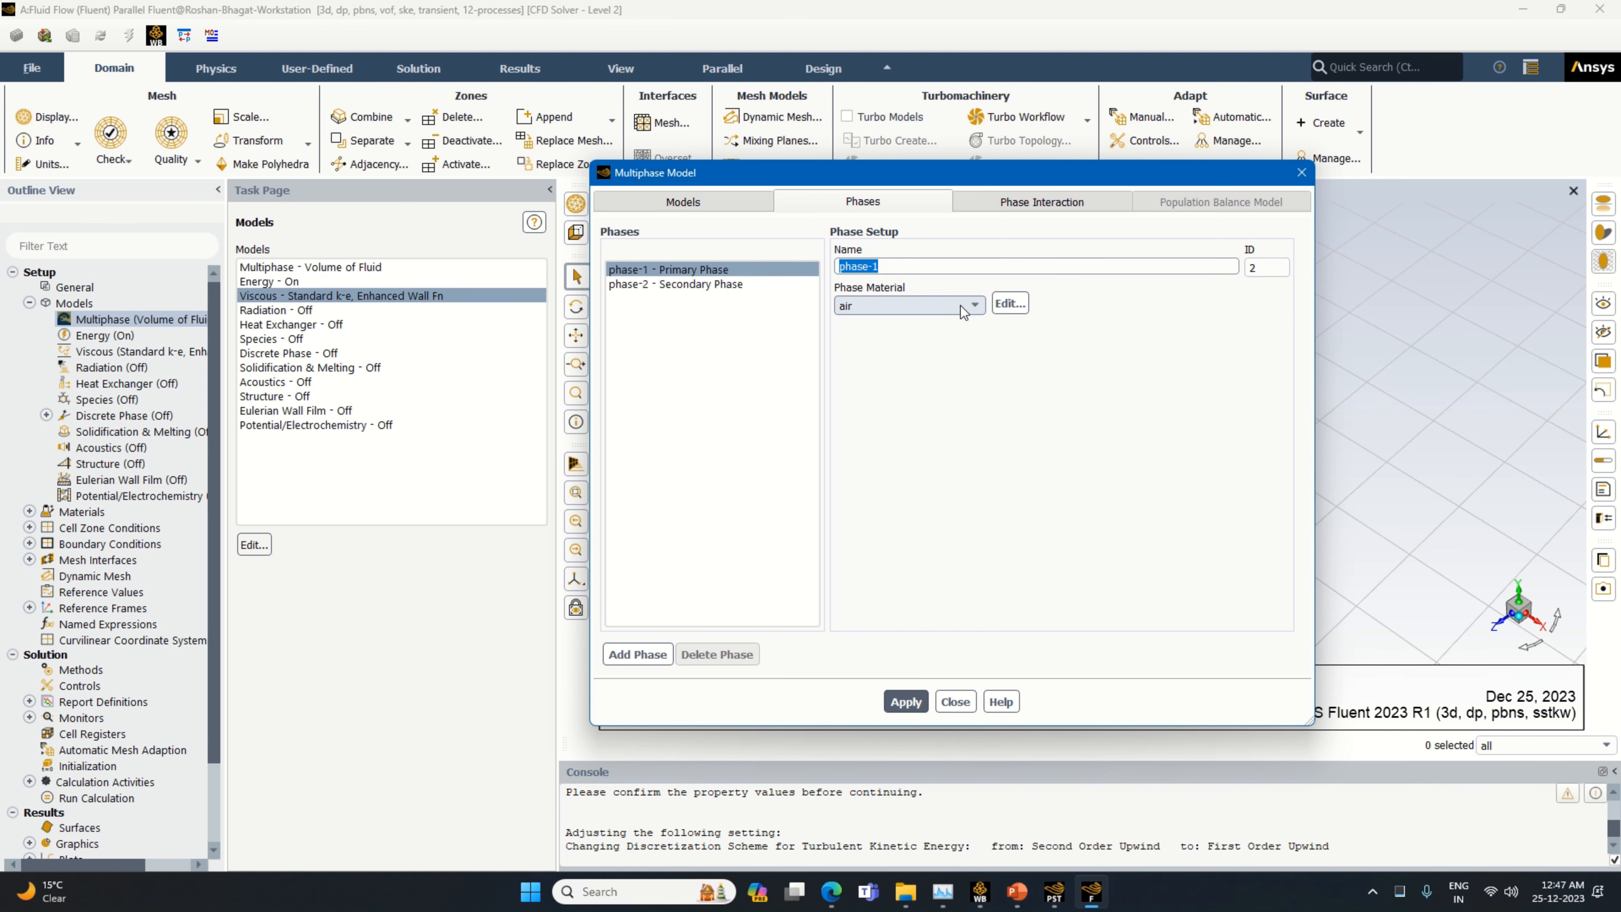
left_click(962, 311)
left_click(1302, 172)
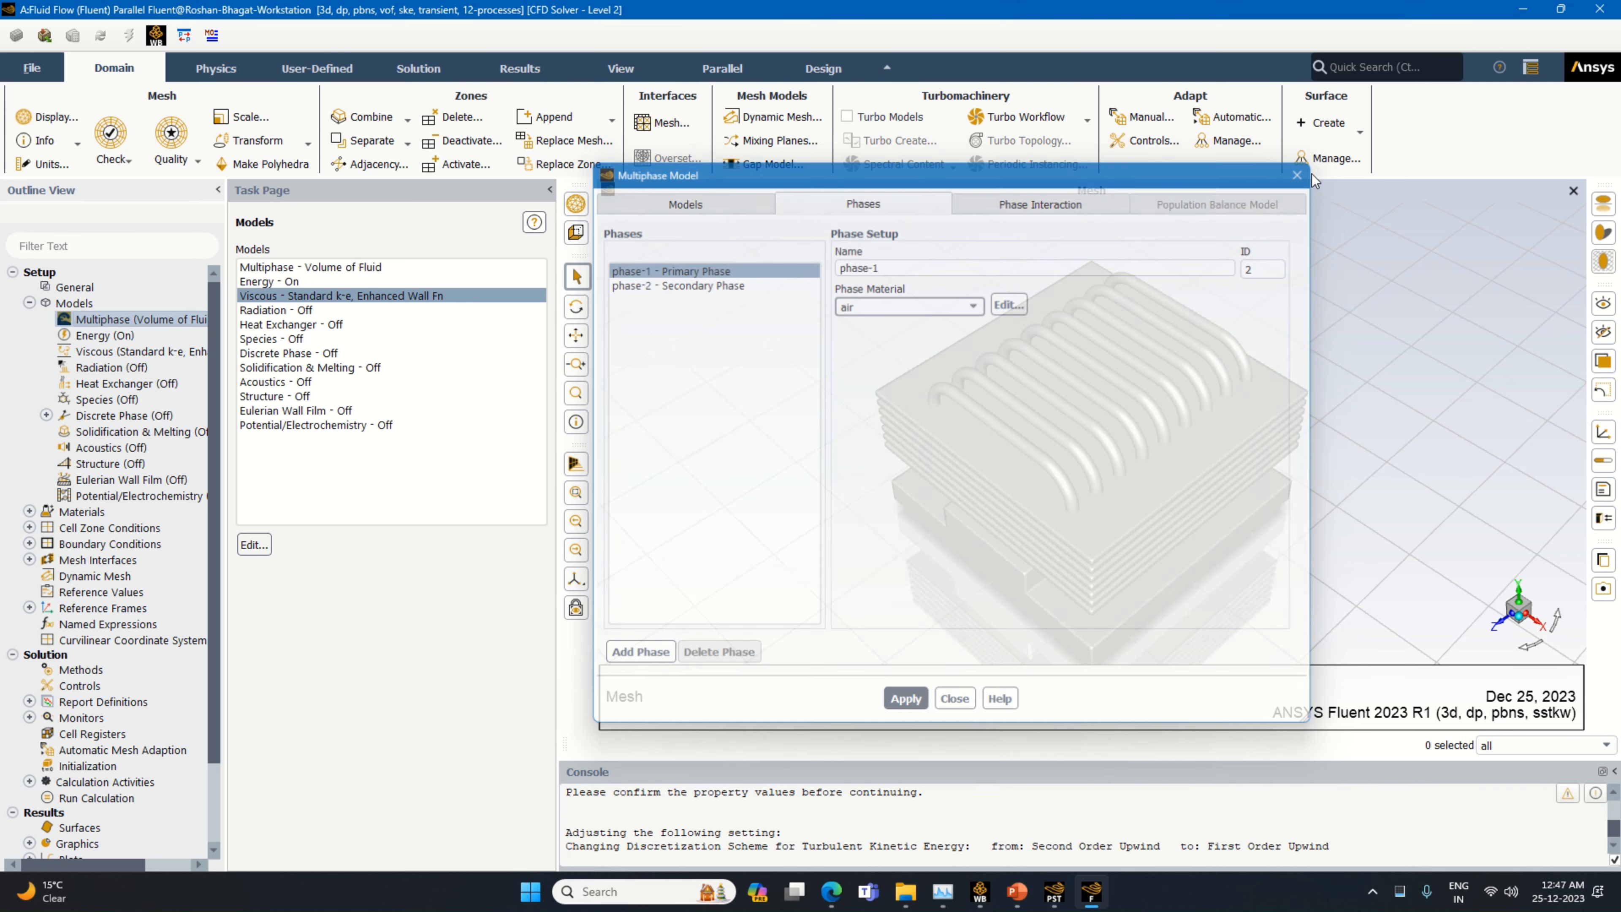
Copy the fluids water-liquid (h2o<l>) and water-vapor (h2o) from the Fluent Database into the case materials
left_click(28, 303)
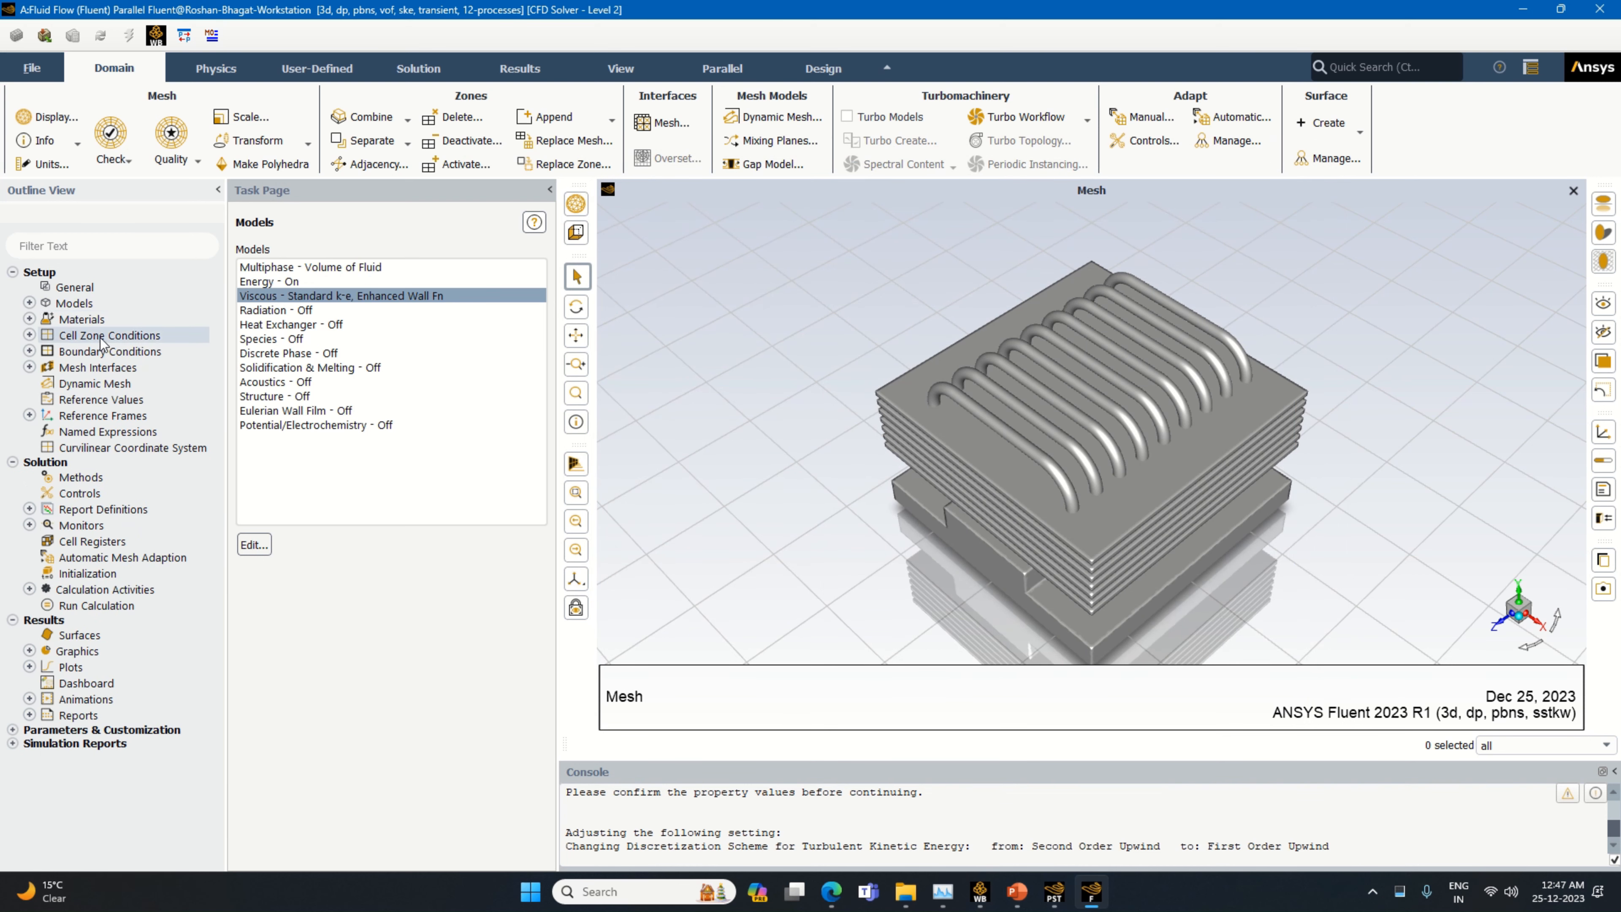
double_click(106, 320)
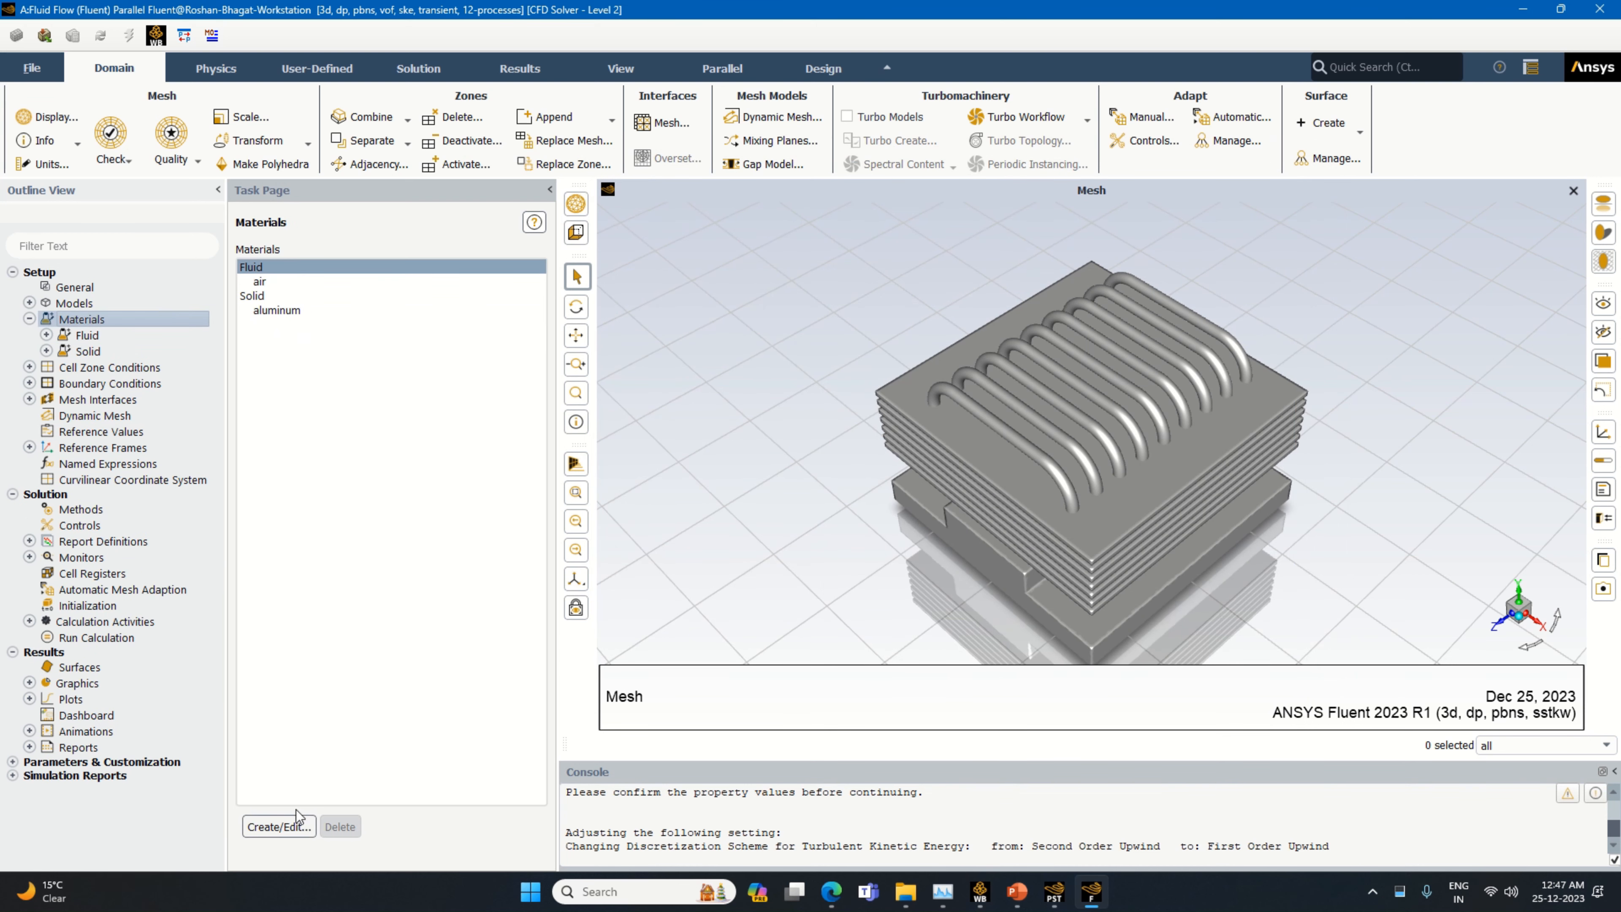
left_click(296, 823)
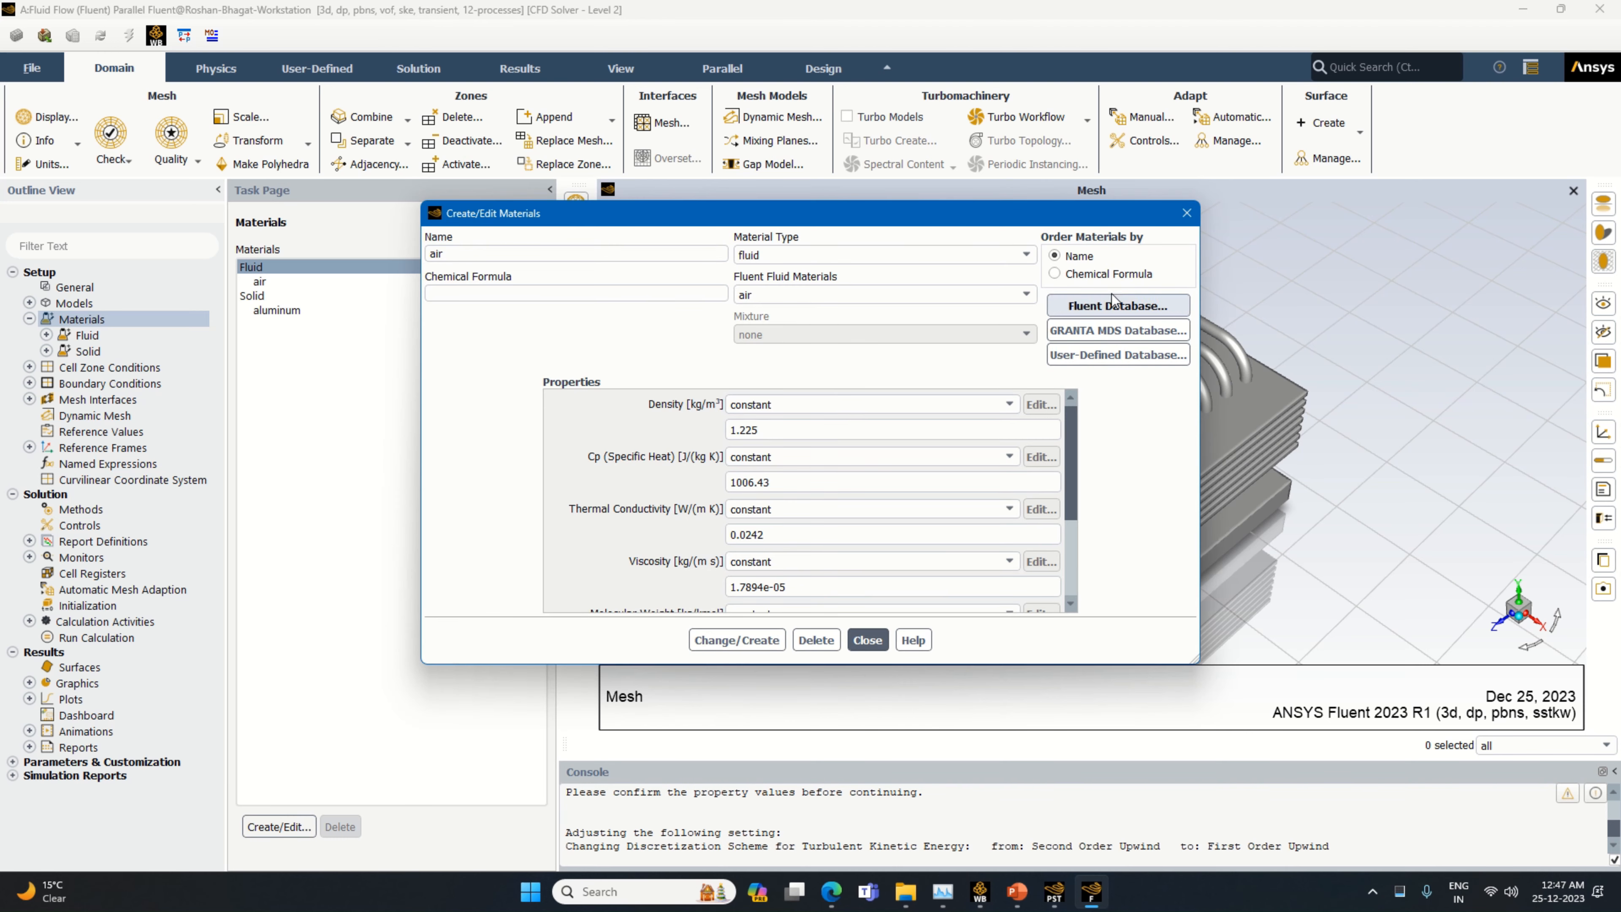
left_click(1116, 301)
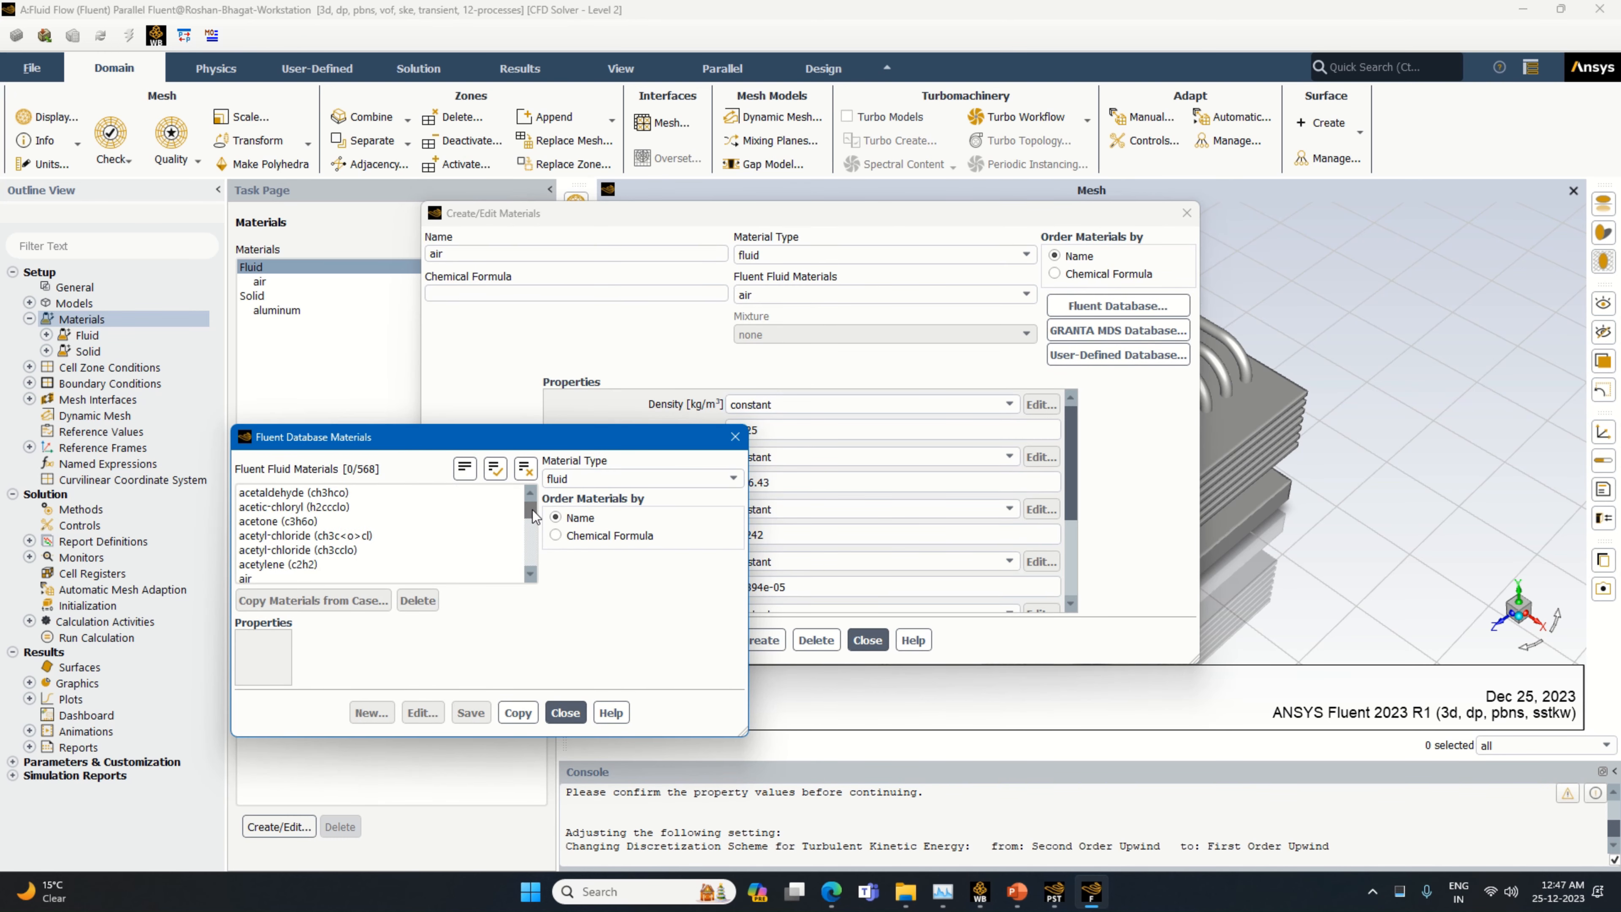
left_click_drag(535, 516, 521, 556)
left_click(388, 545)
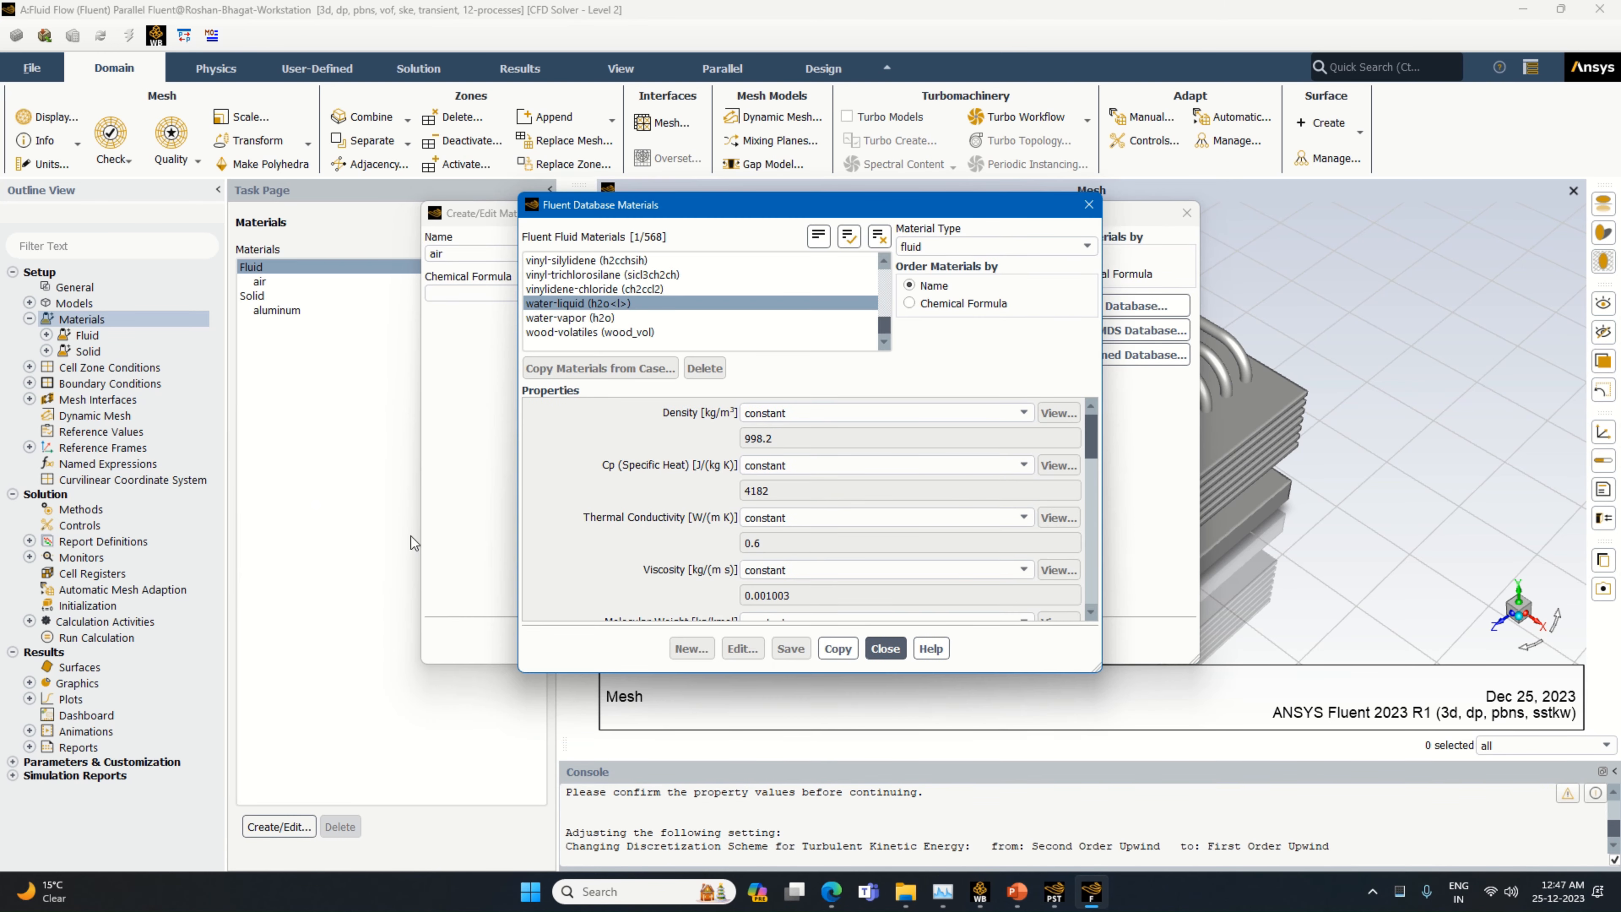
left_click(631, 316)
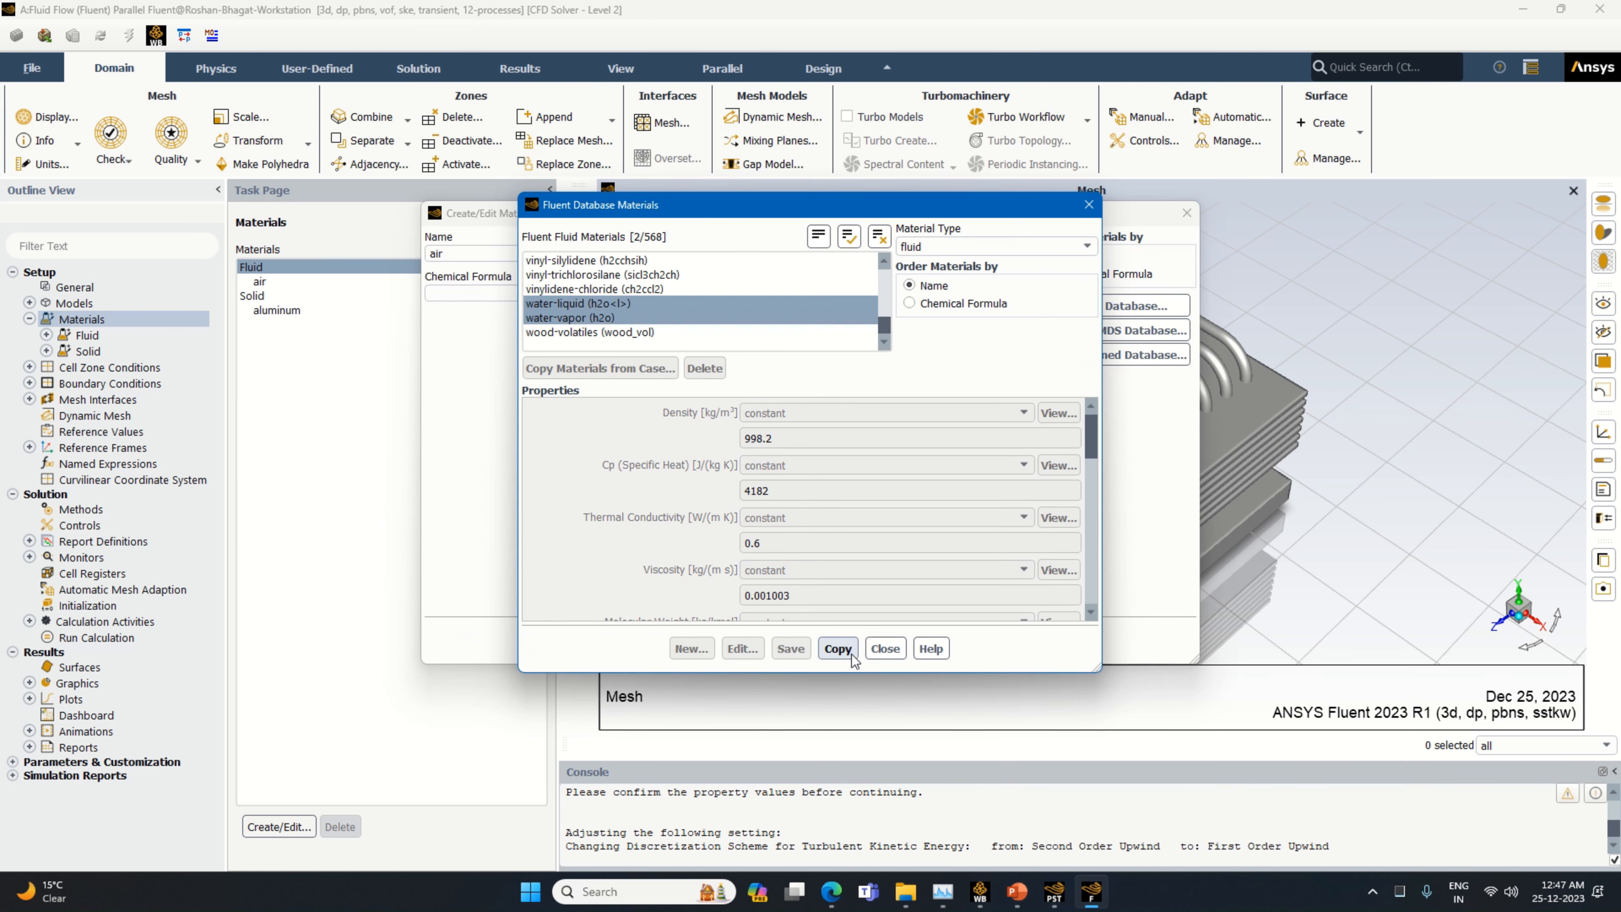
left_click(837, 648)
left_click(885, 648)
left_click(861, 639)
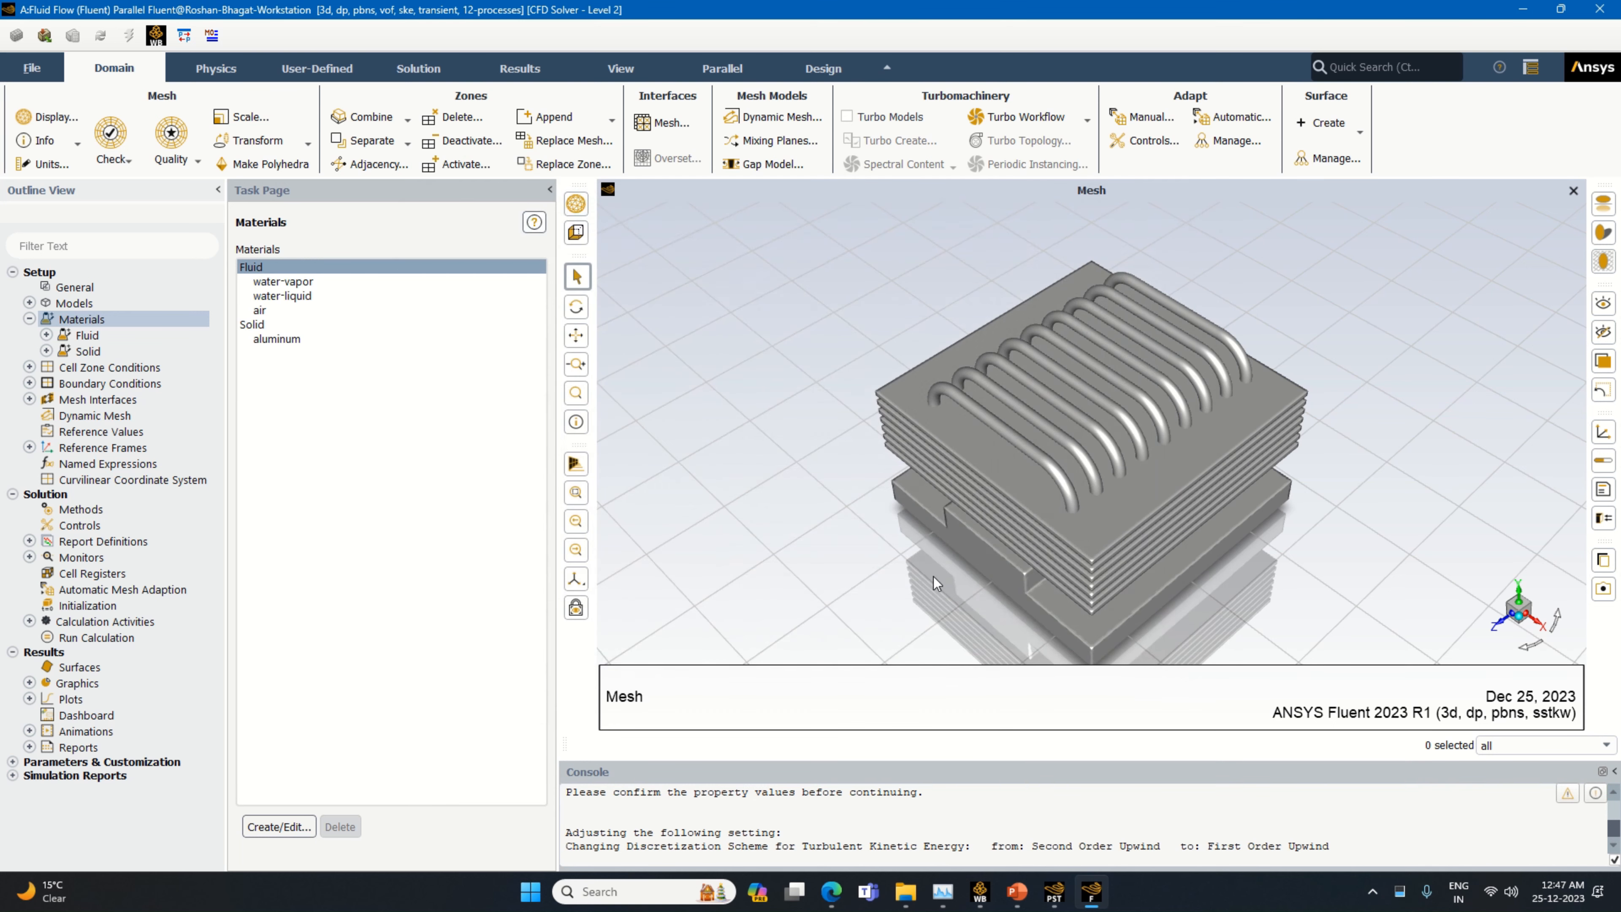
Copy the solid material copper (cu) from the Fluent Database into the case materials
left_click(279, 340)
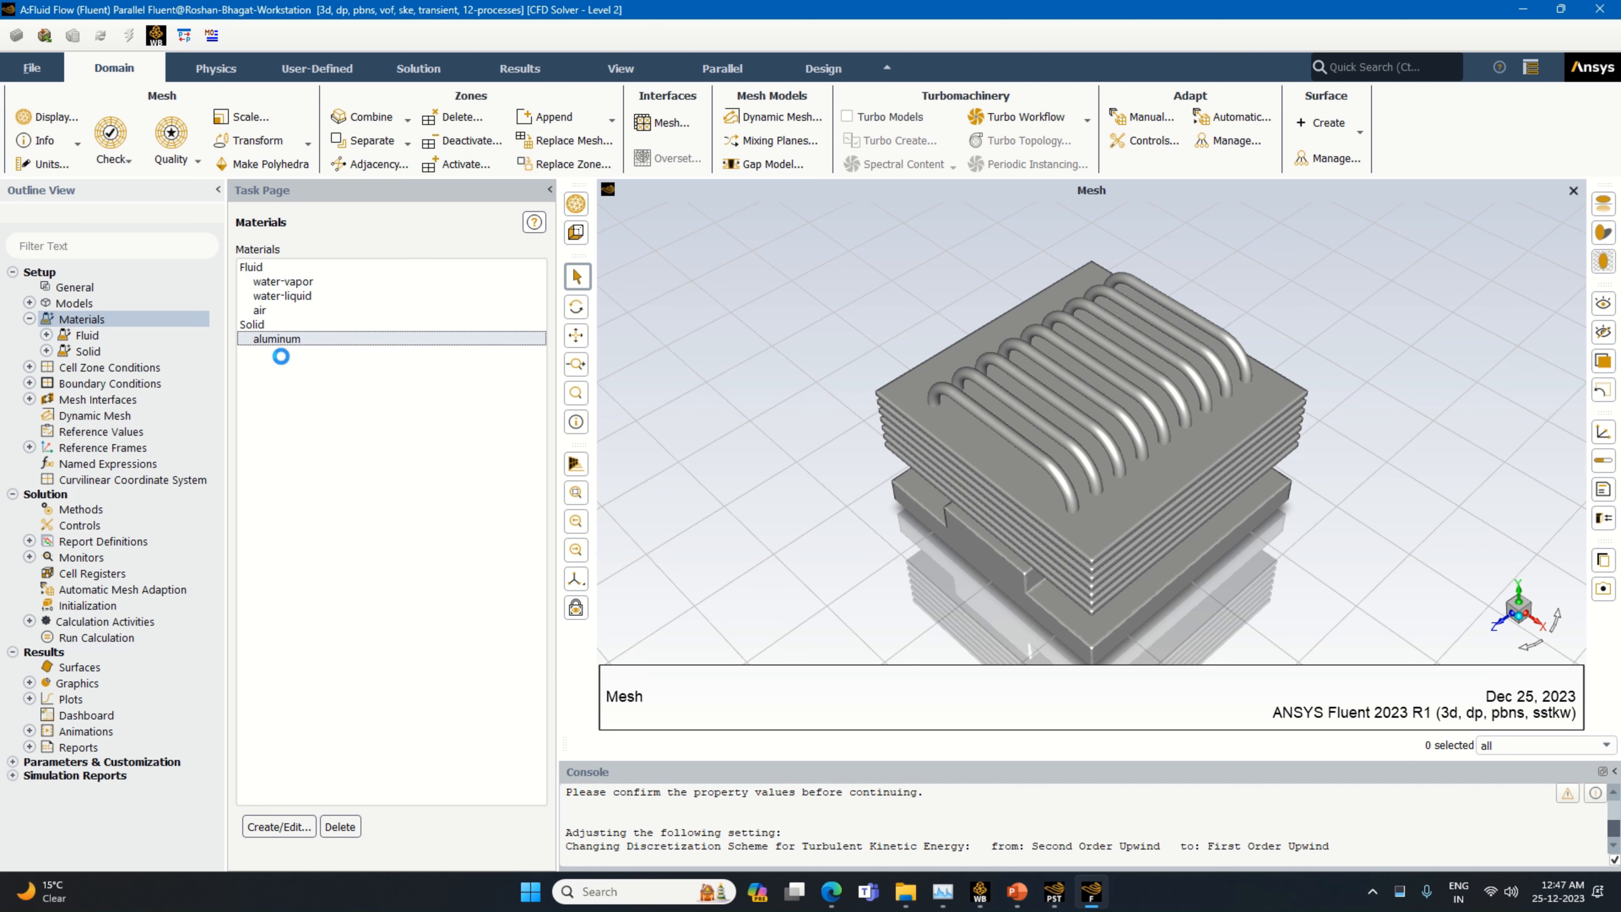
left_click(253, 323)
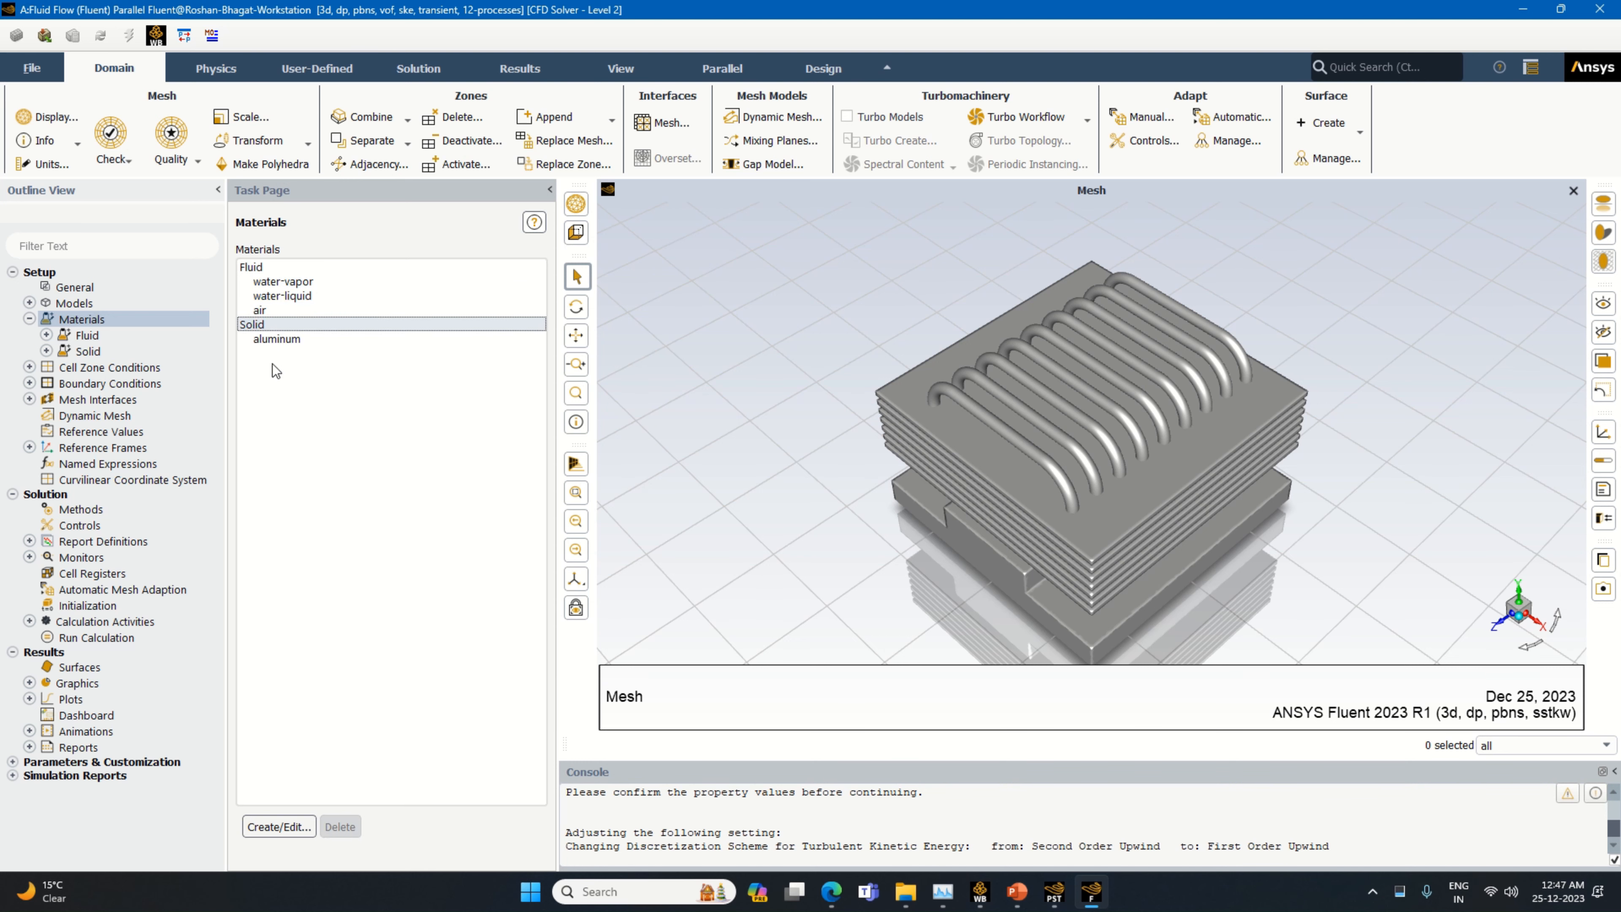
left_click(302, 823)
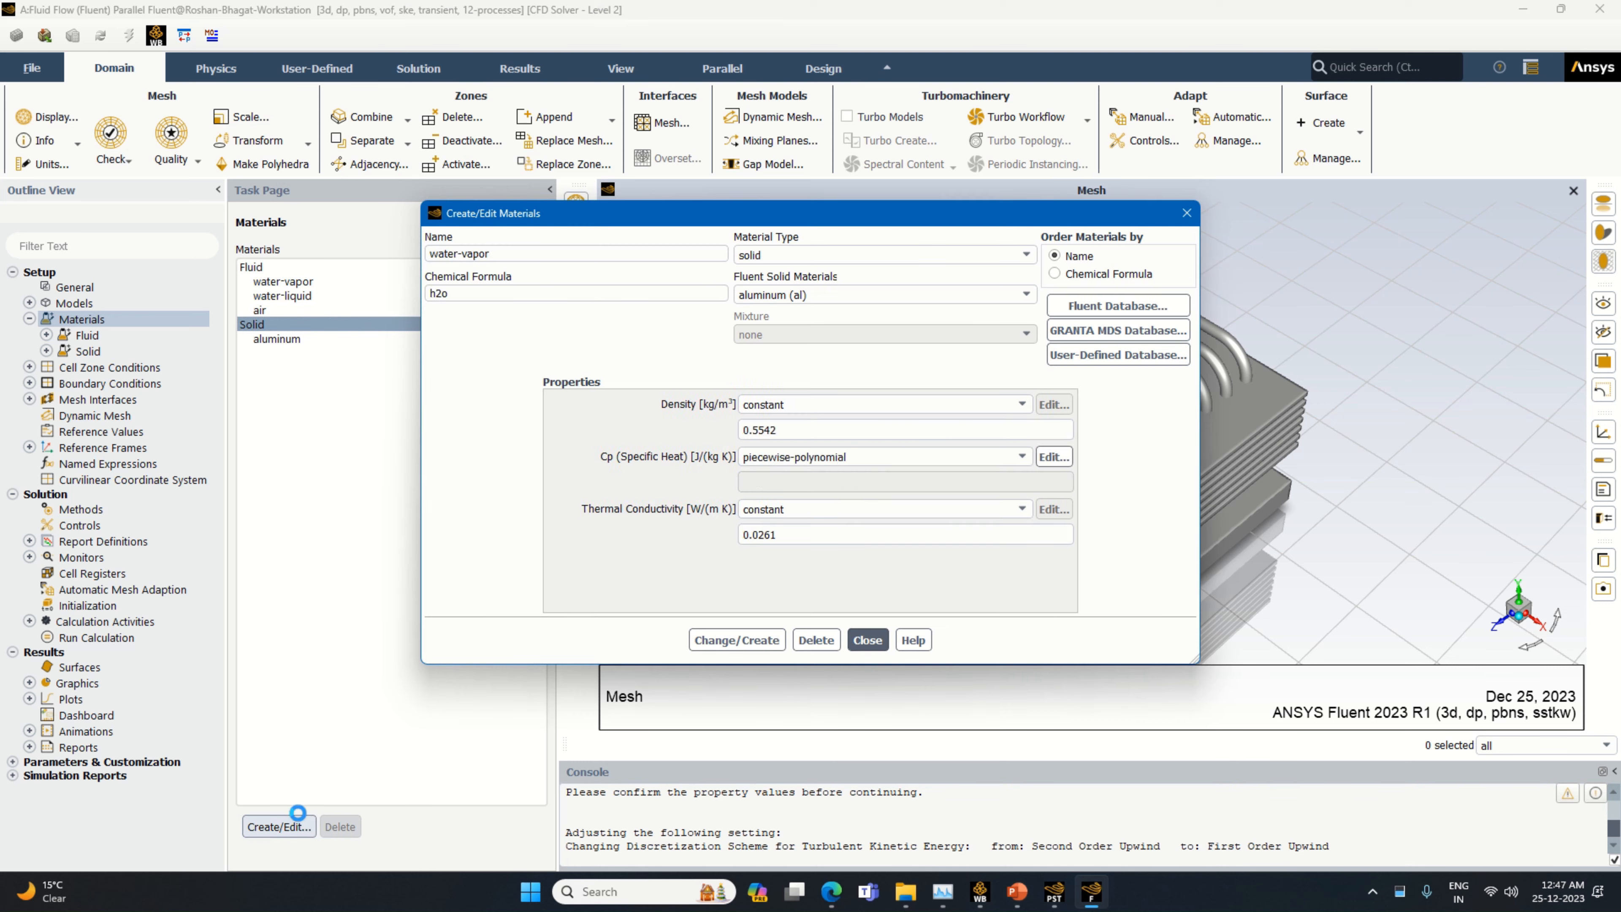
left_click(1130, 306)
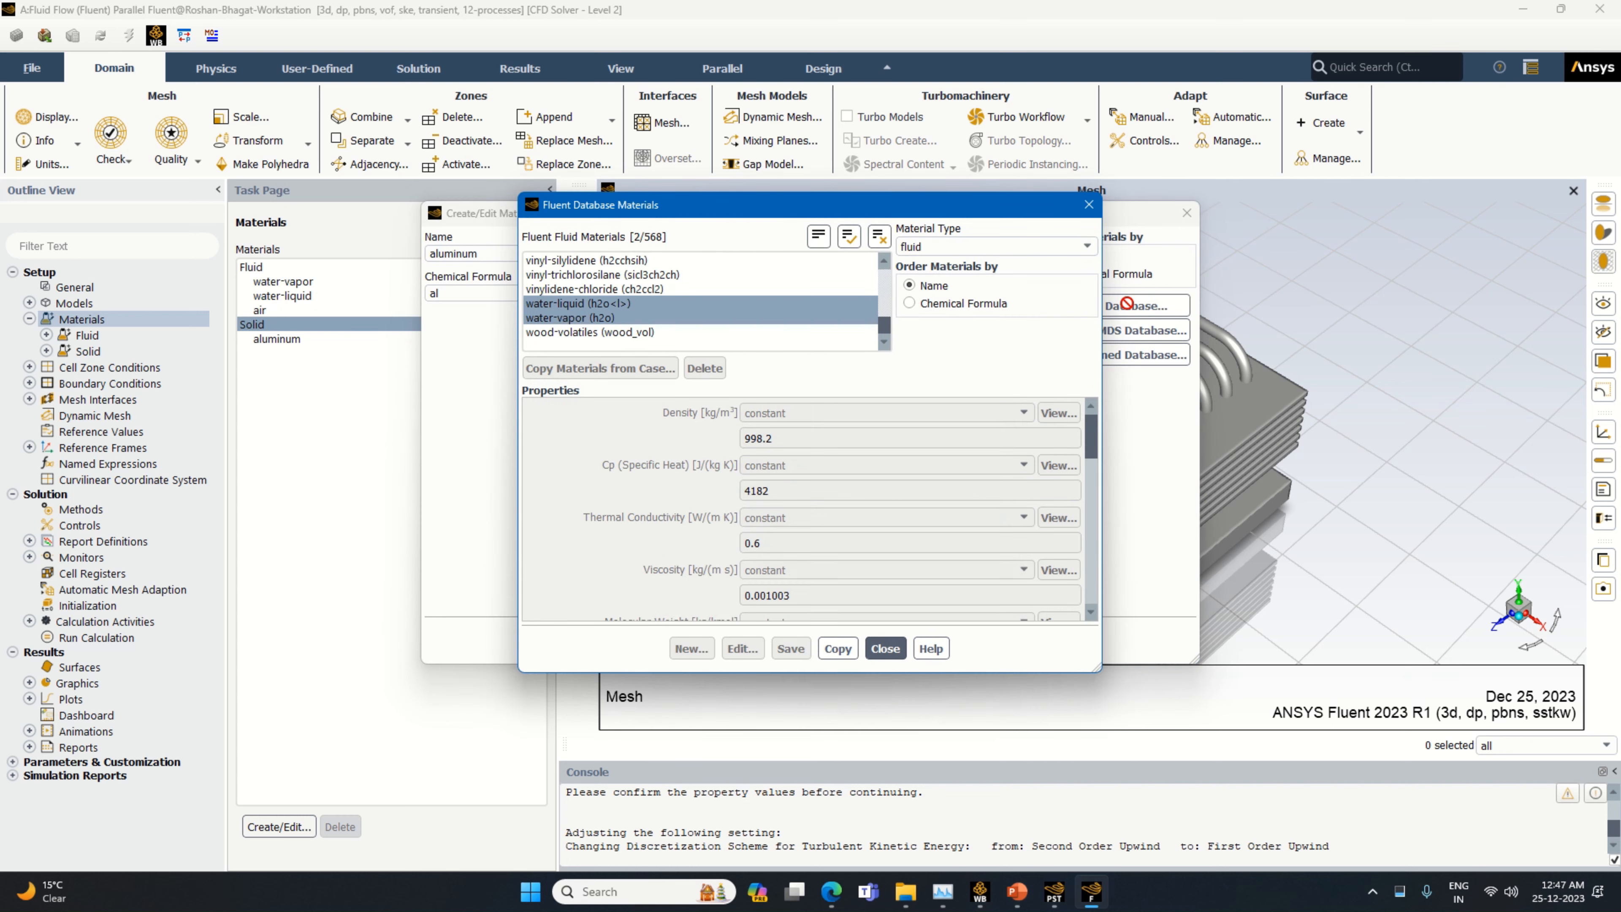
left_click(958, 247)
left_click(955, 278)
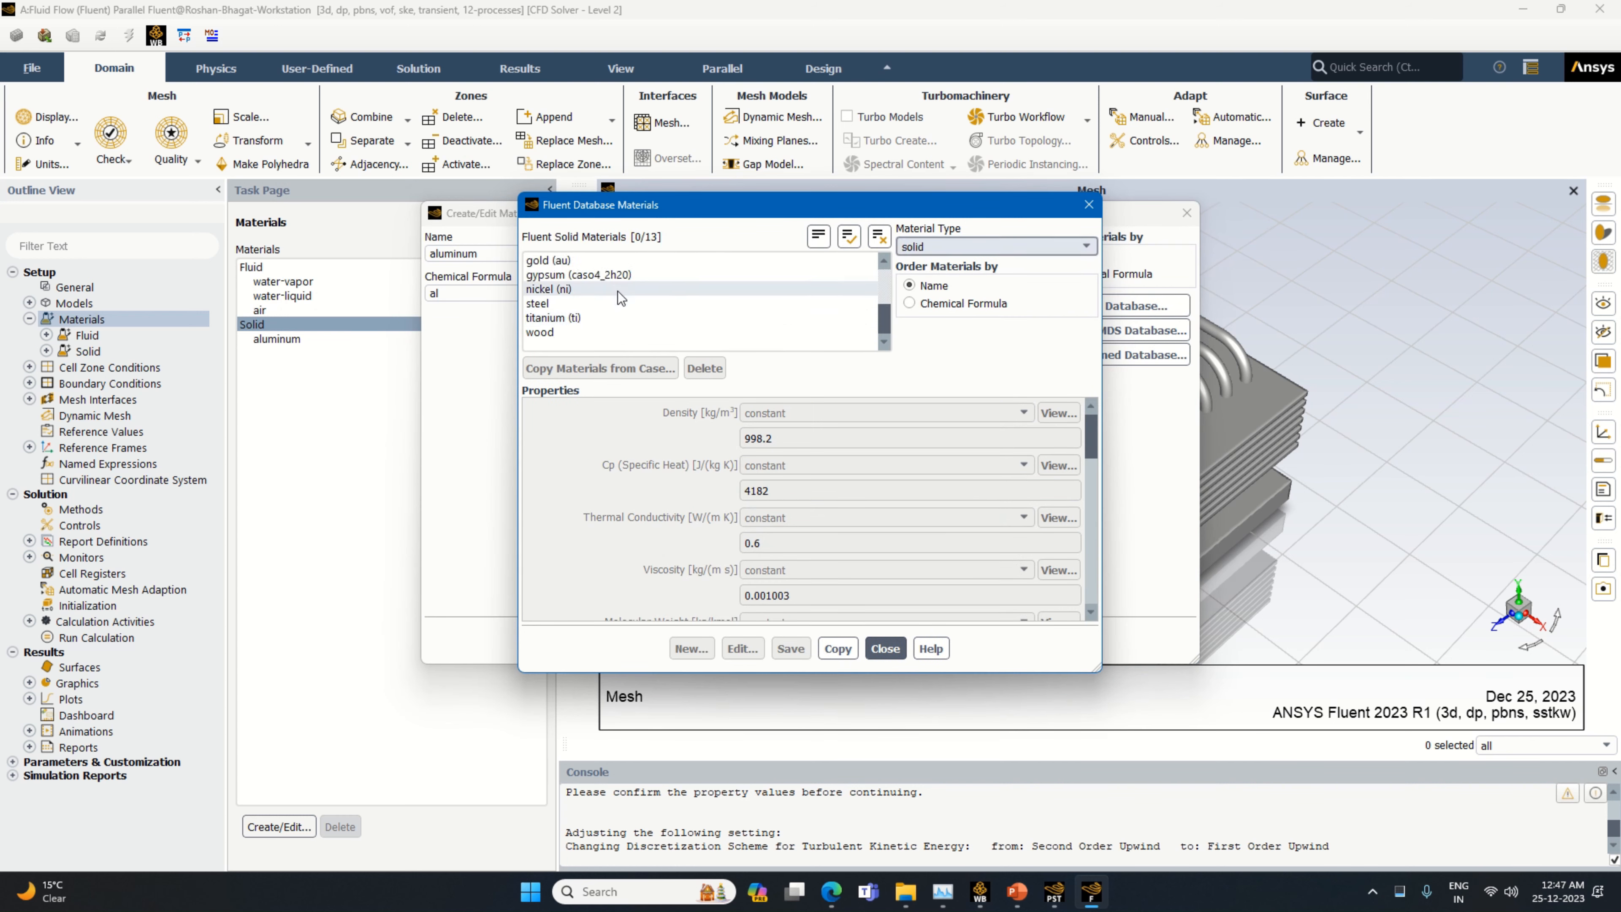
scroll(600, 300, "up", 1)
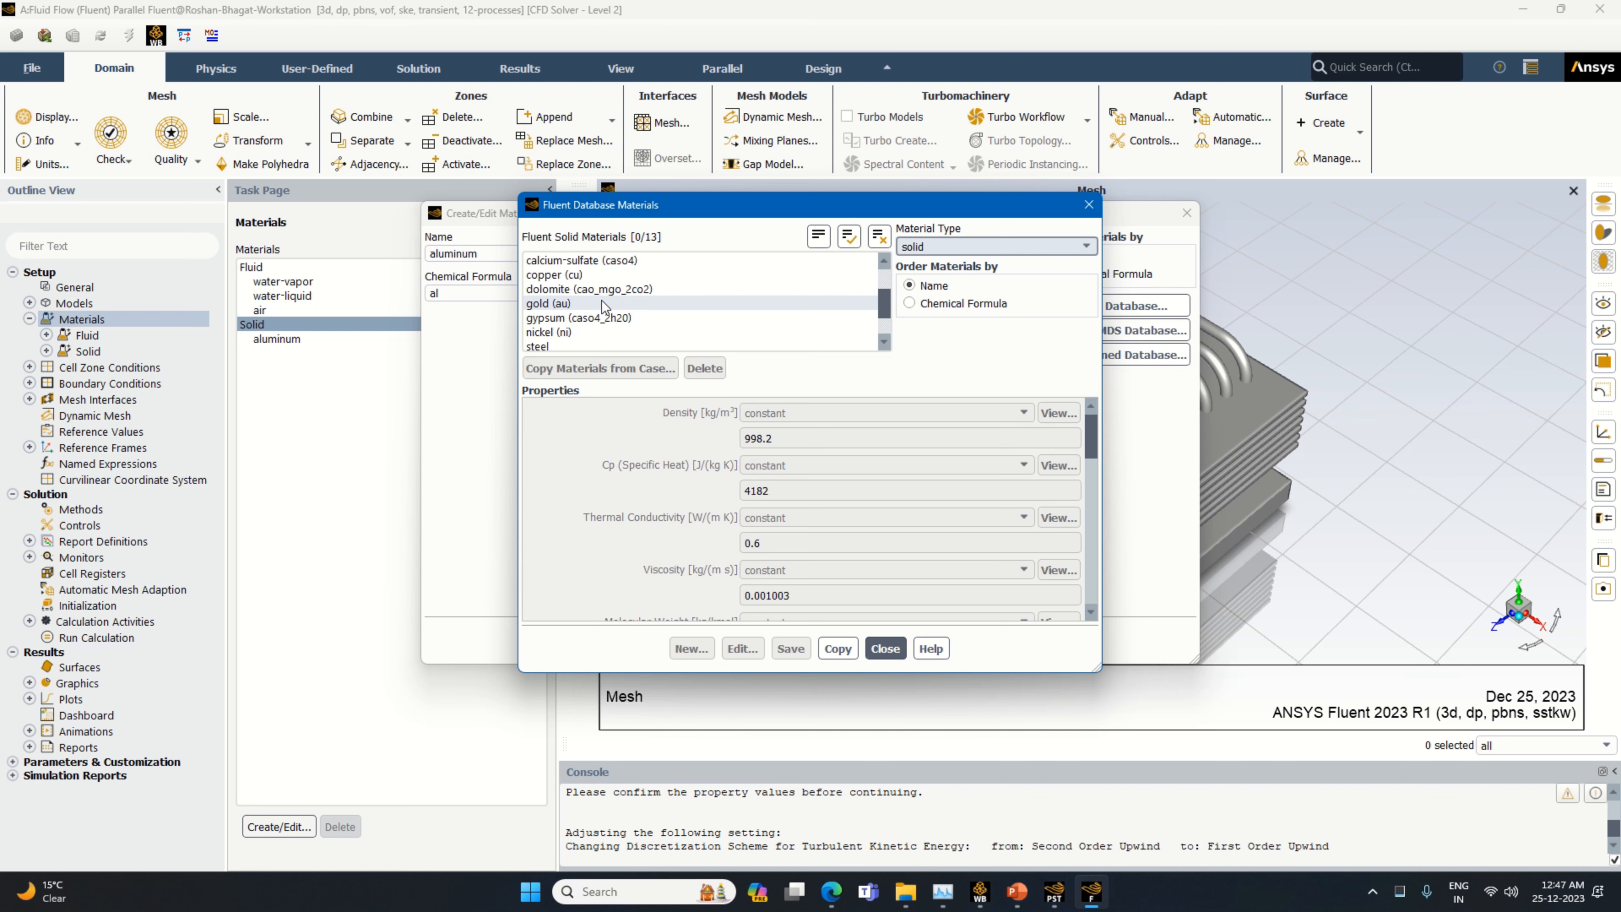
left_click(553, 275)
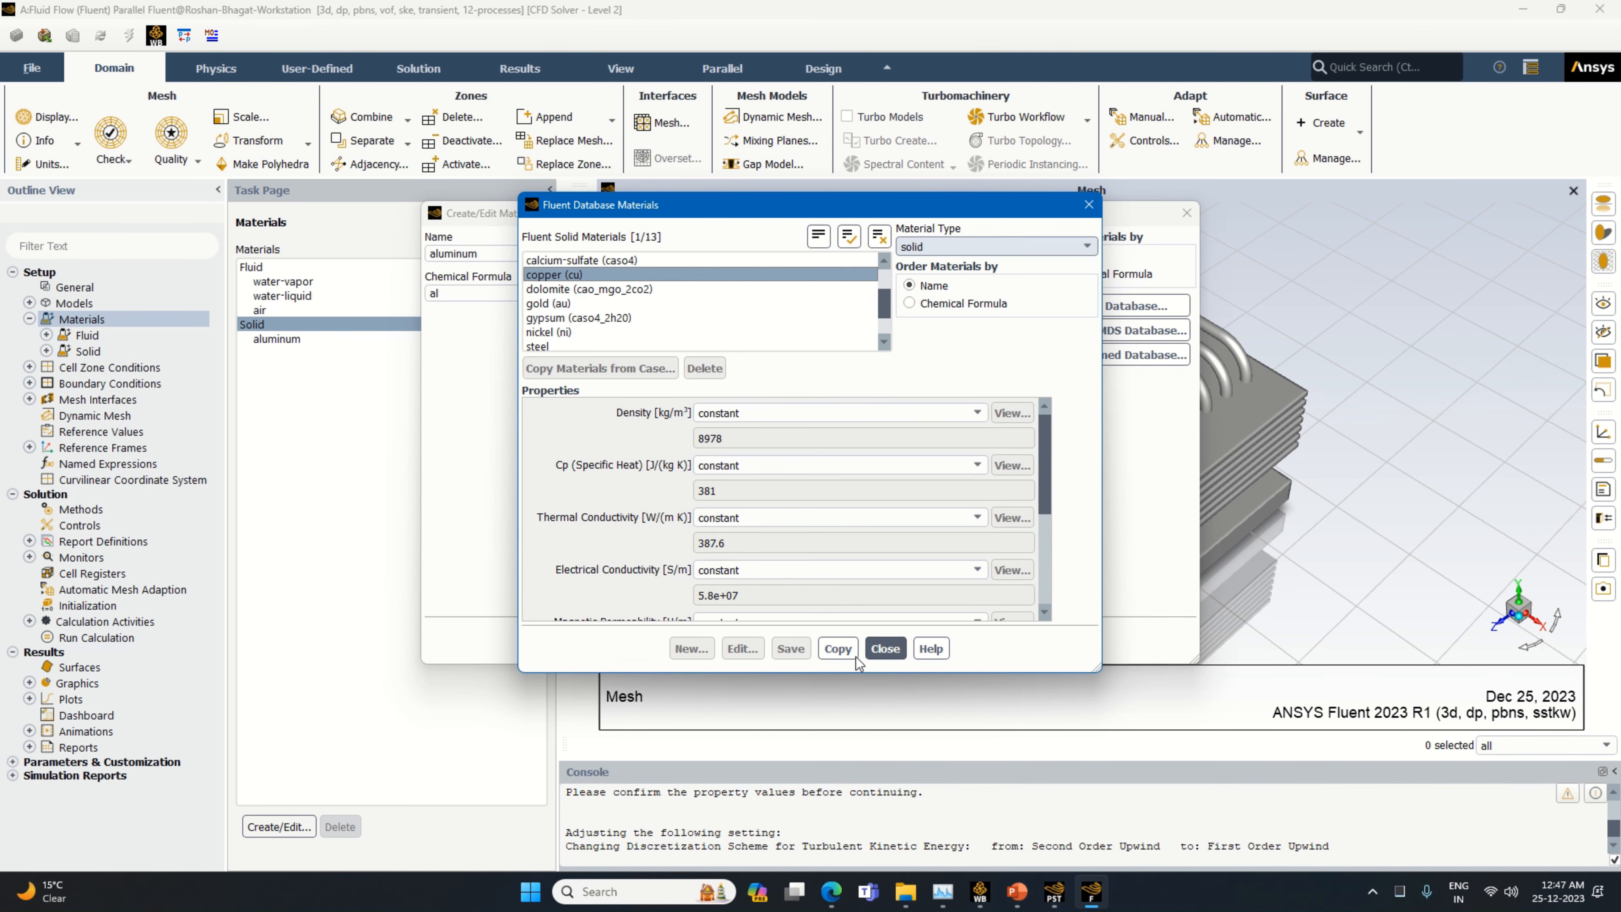
left_click(838, 649)
left_click(885, 648)
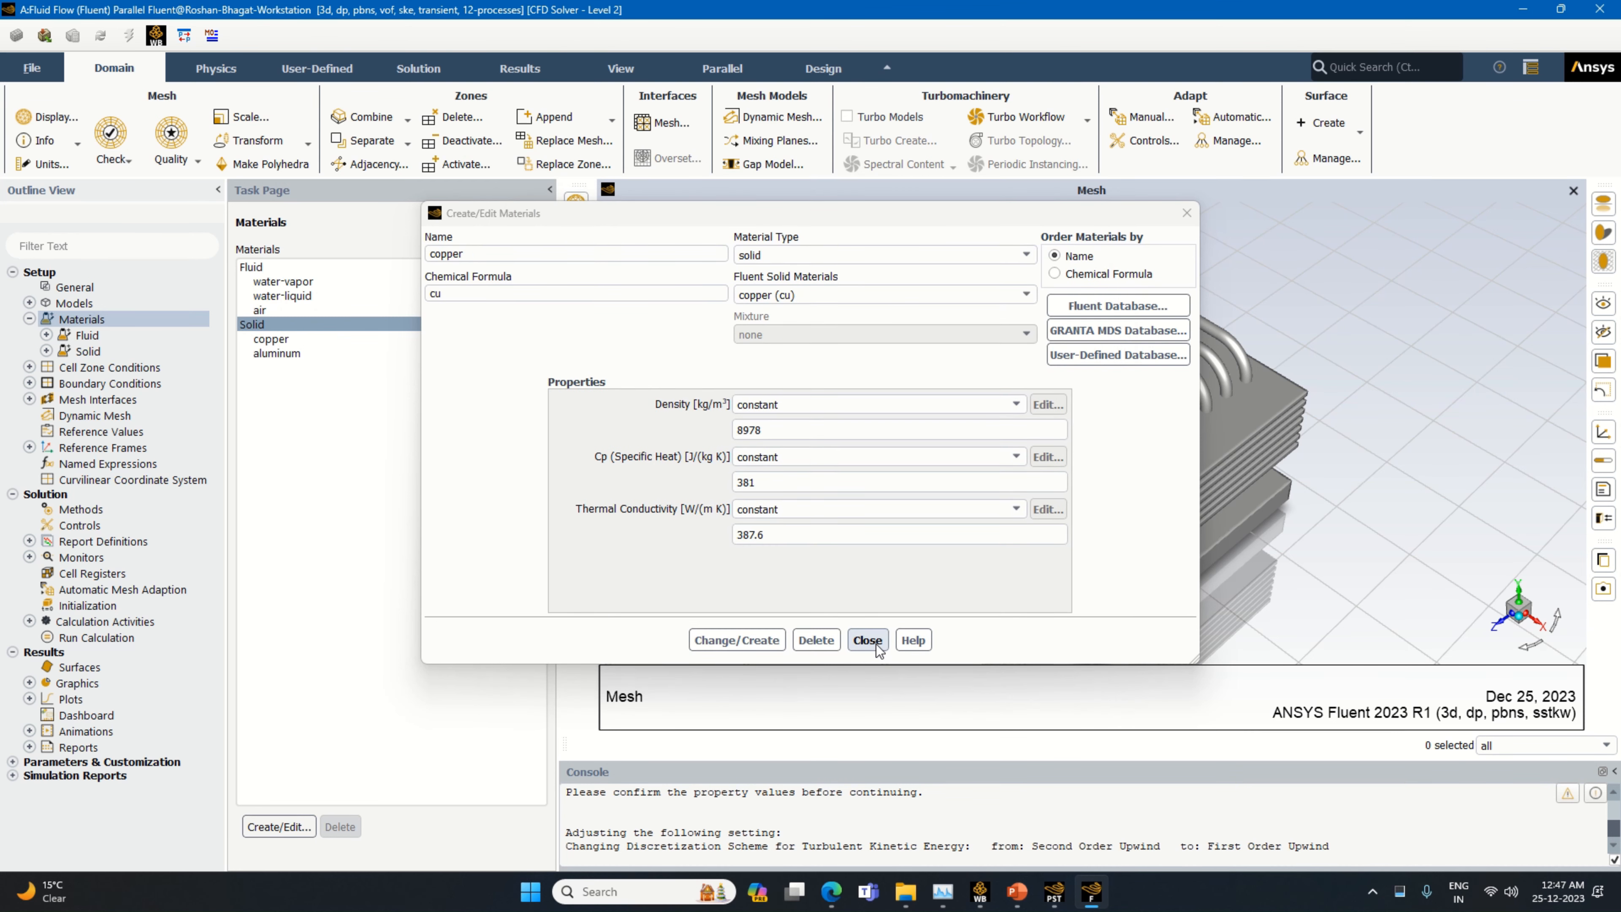
left_click(879, 644)
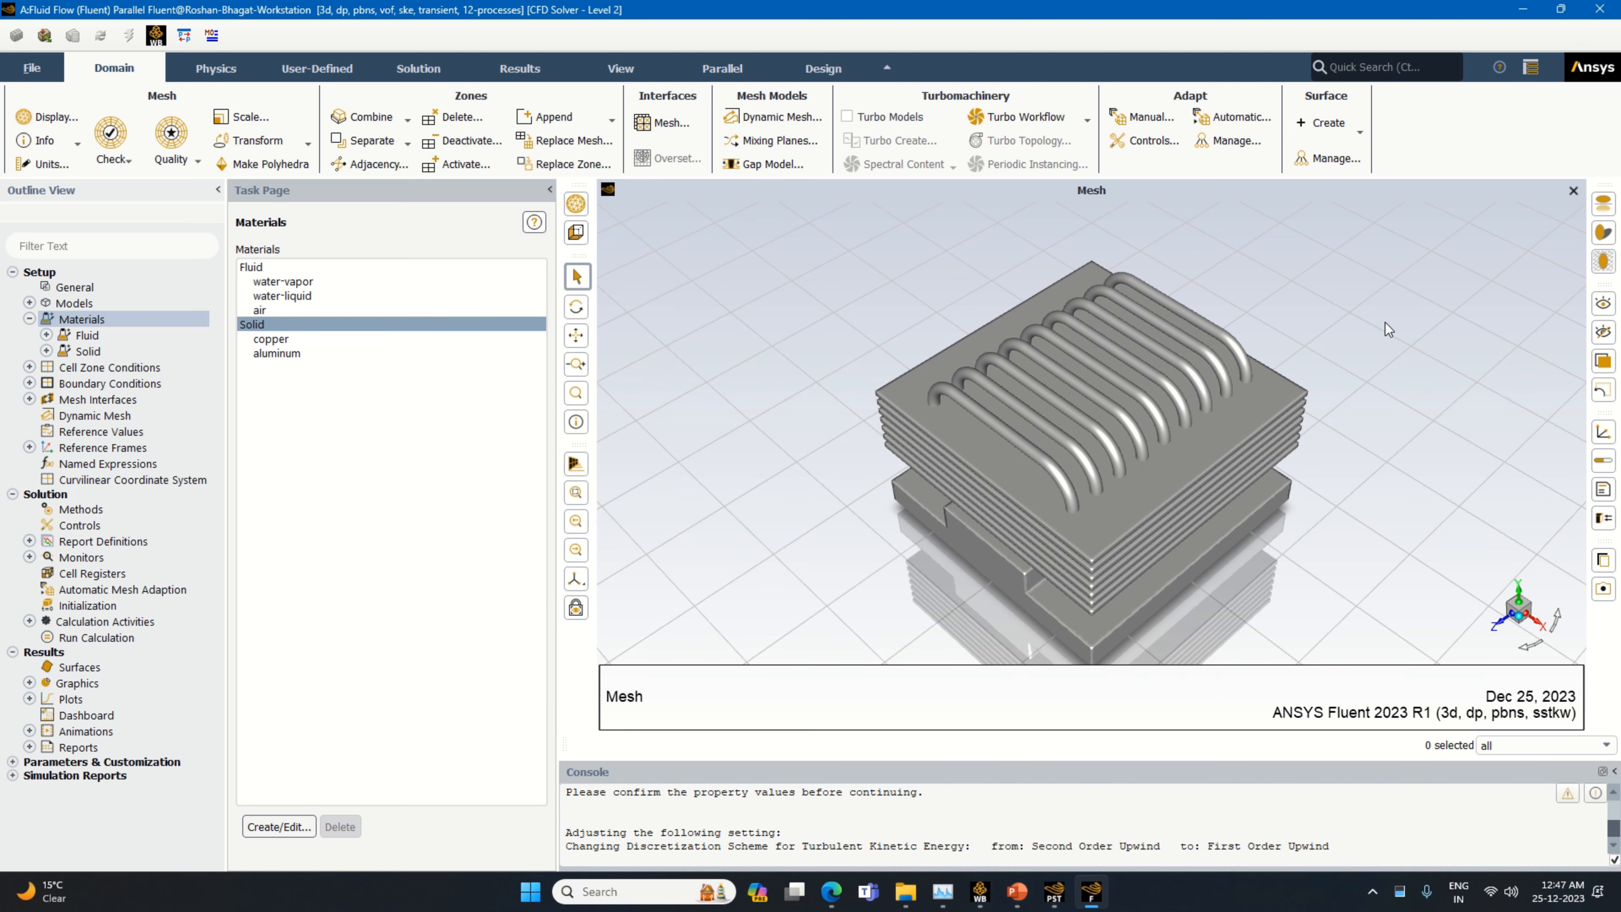
Rename the primary phase of the multiphase model as steam and assign it the water-vapor material
double_click(89, 304)
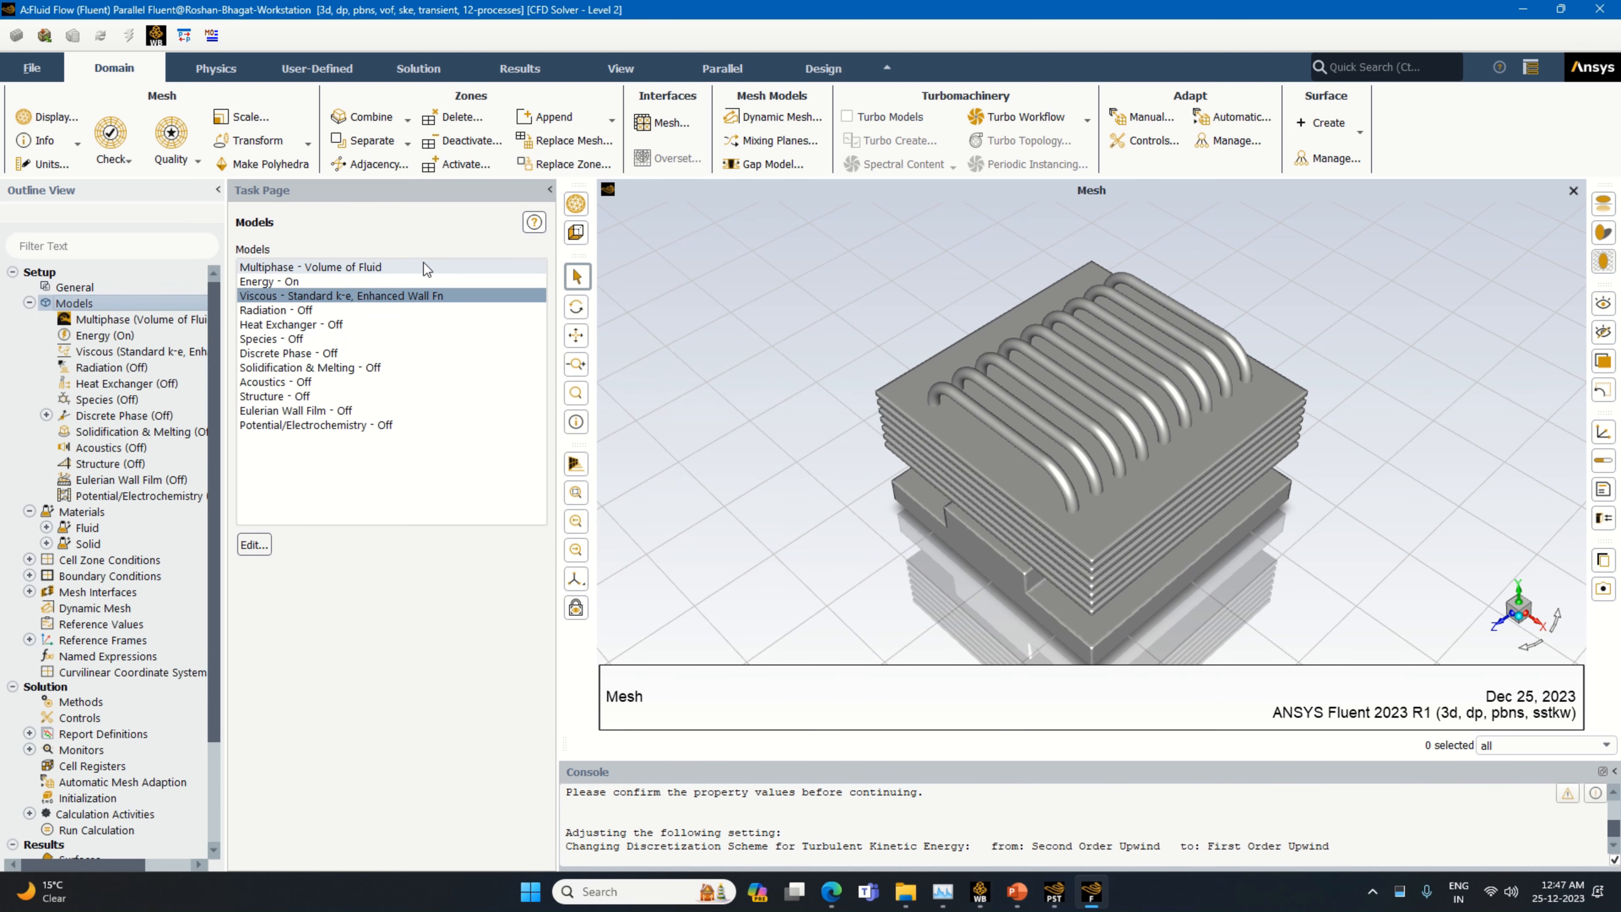
double_click(422, 267)
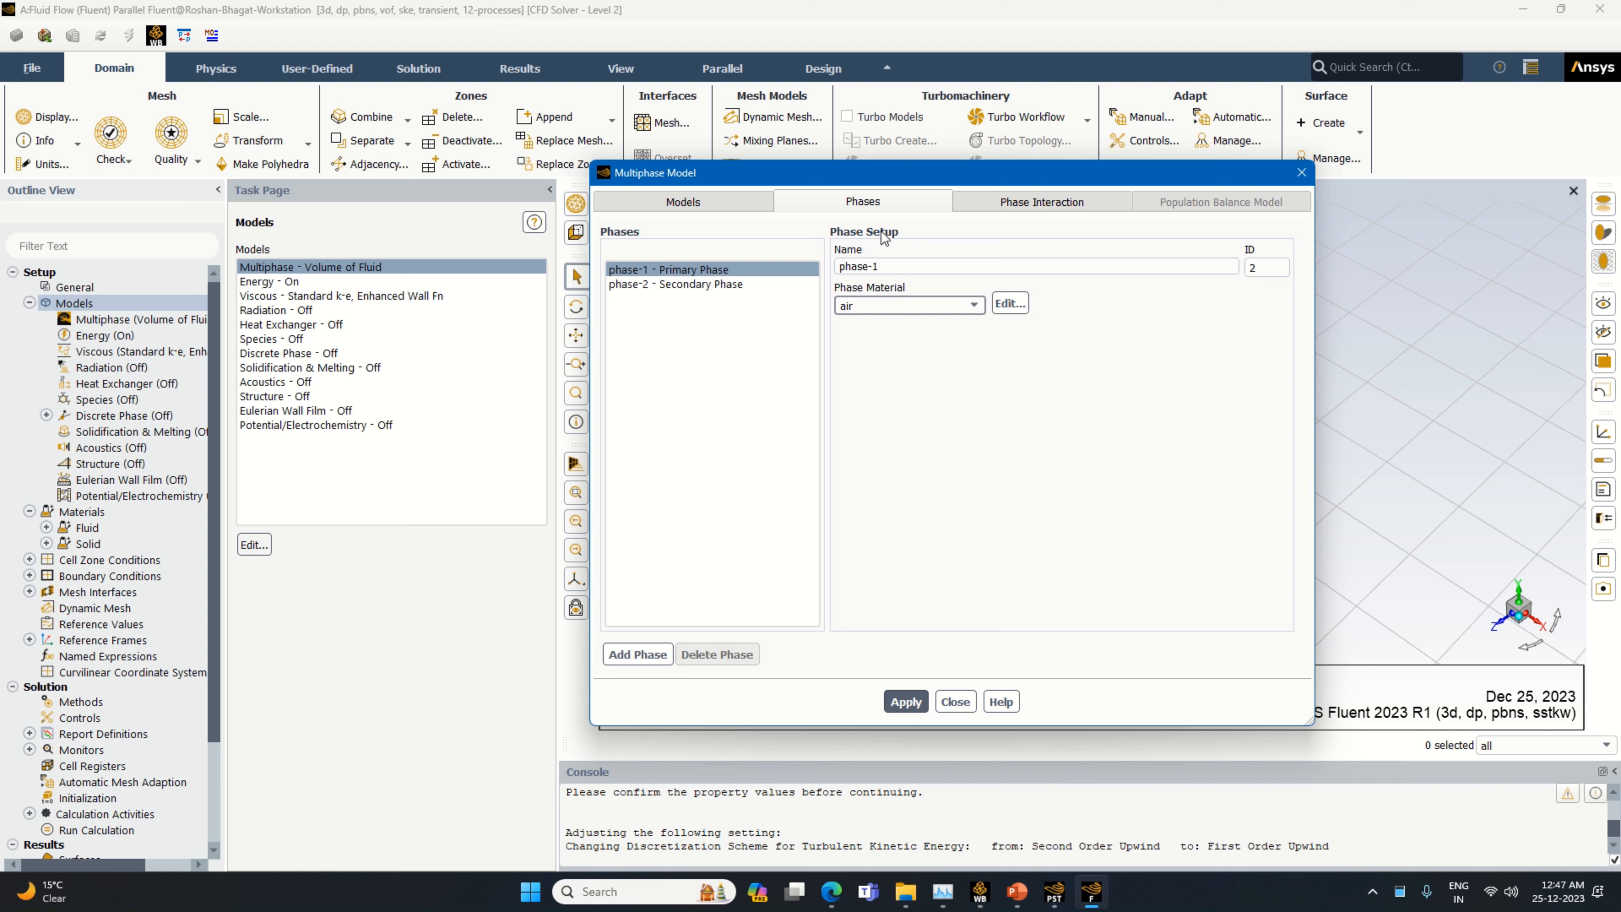
left_click(911, 268)
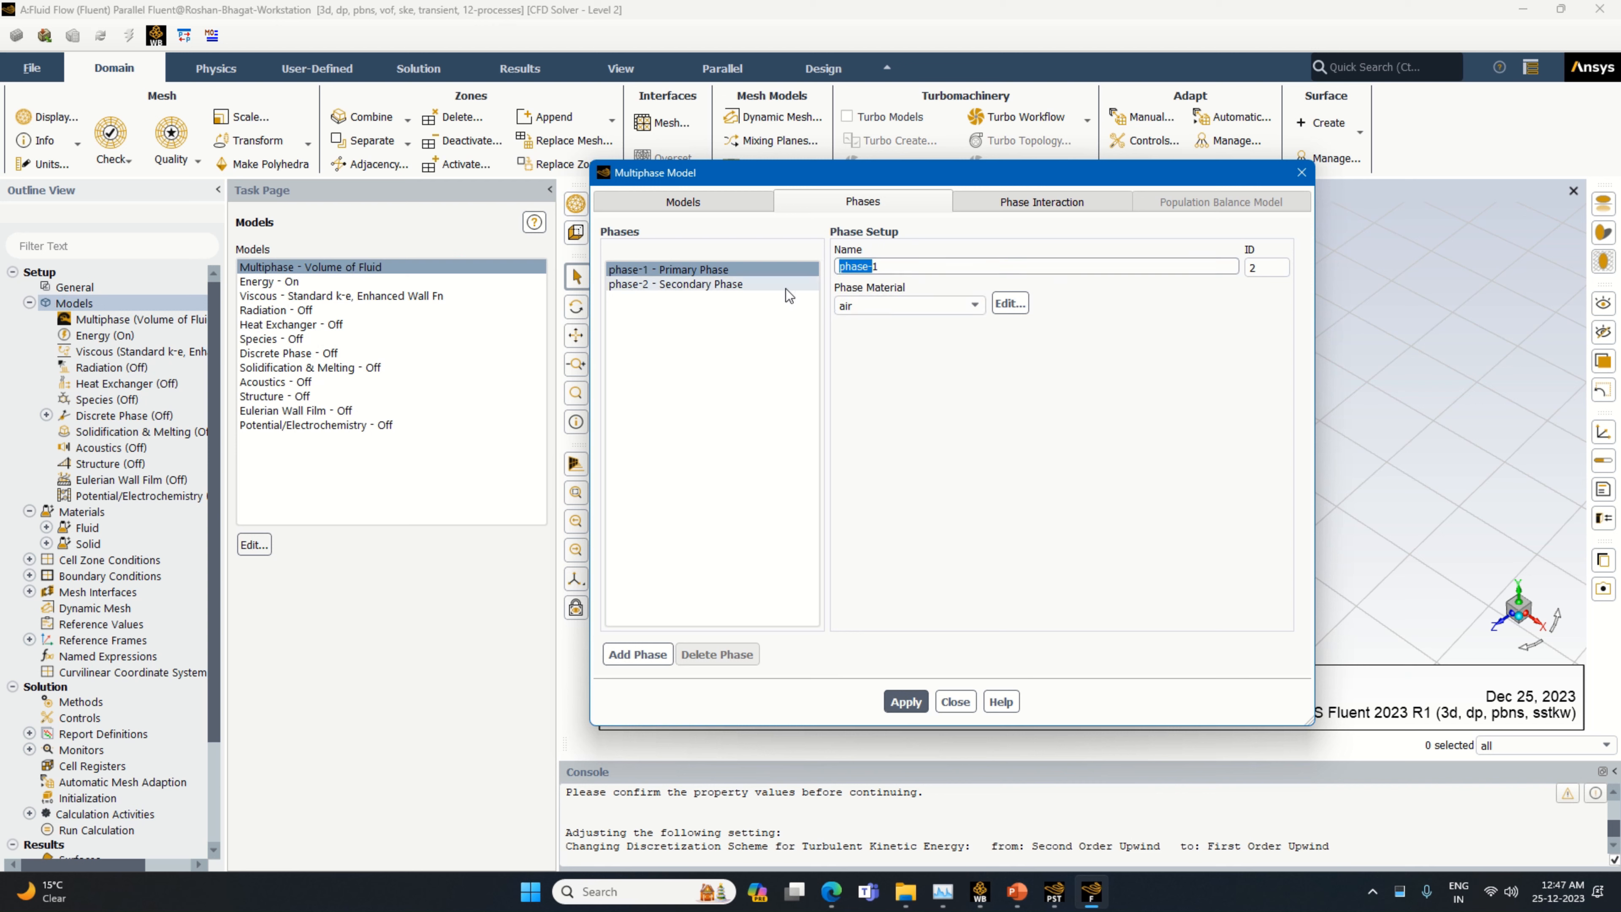
left_click_drag(881, 267, 837, 279)
type("d")
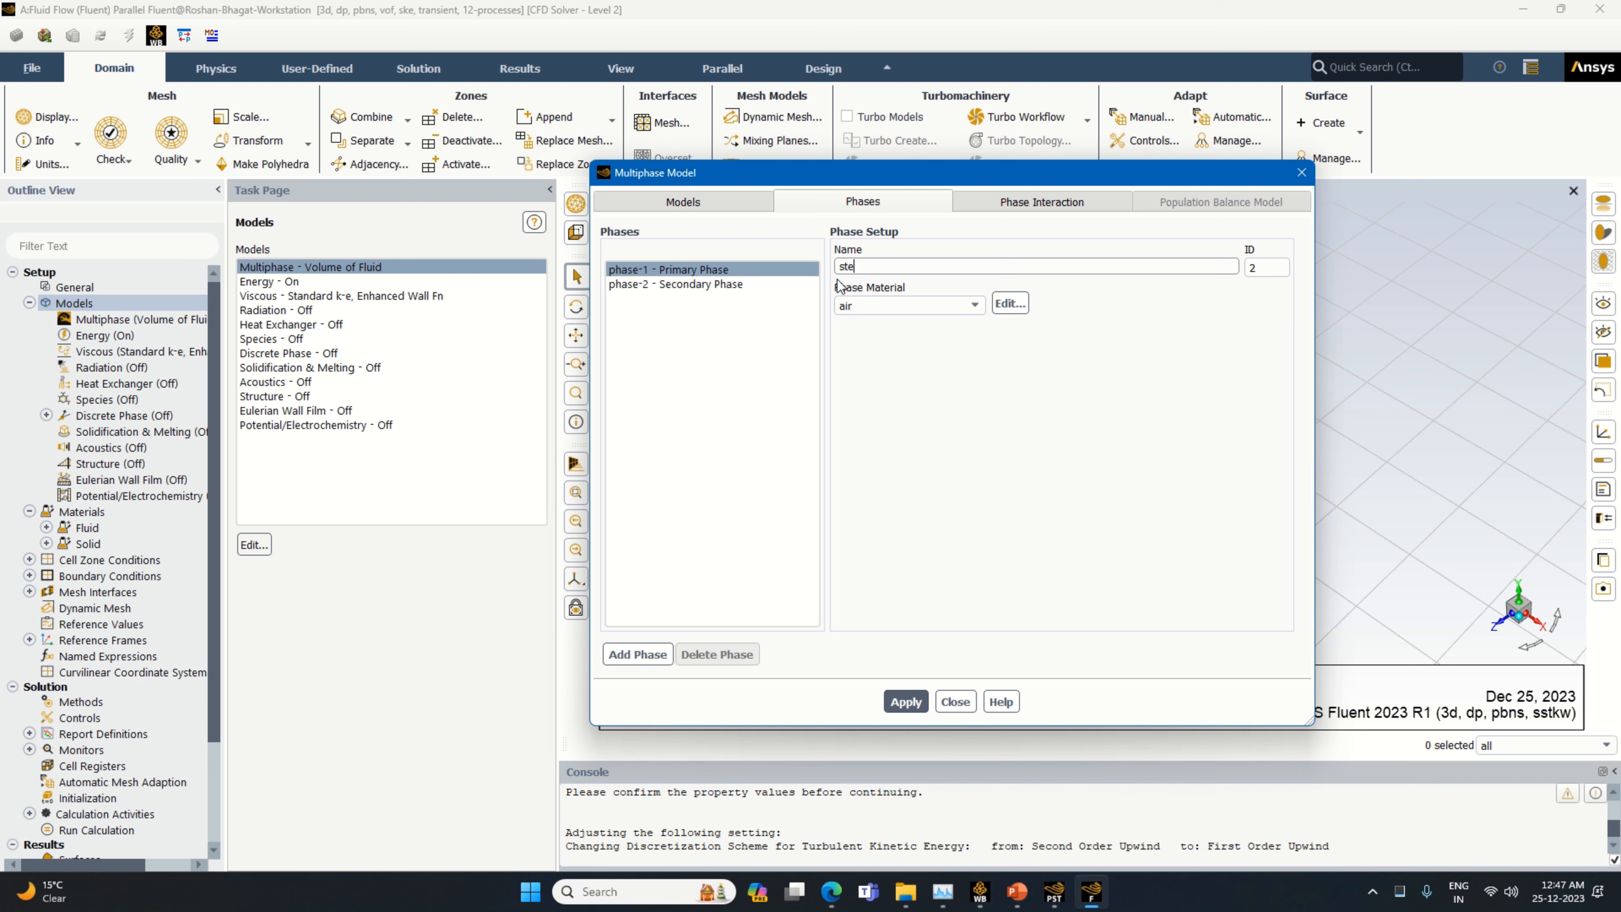
type("team")
left_click(896, 306)
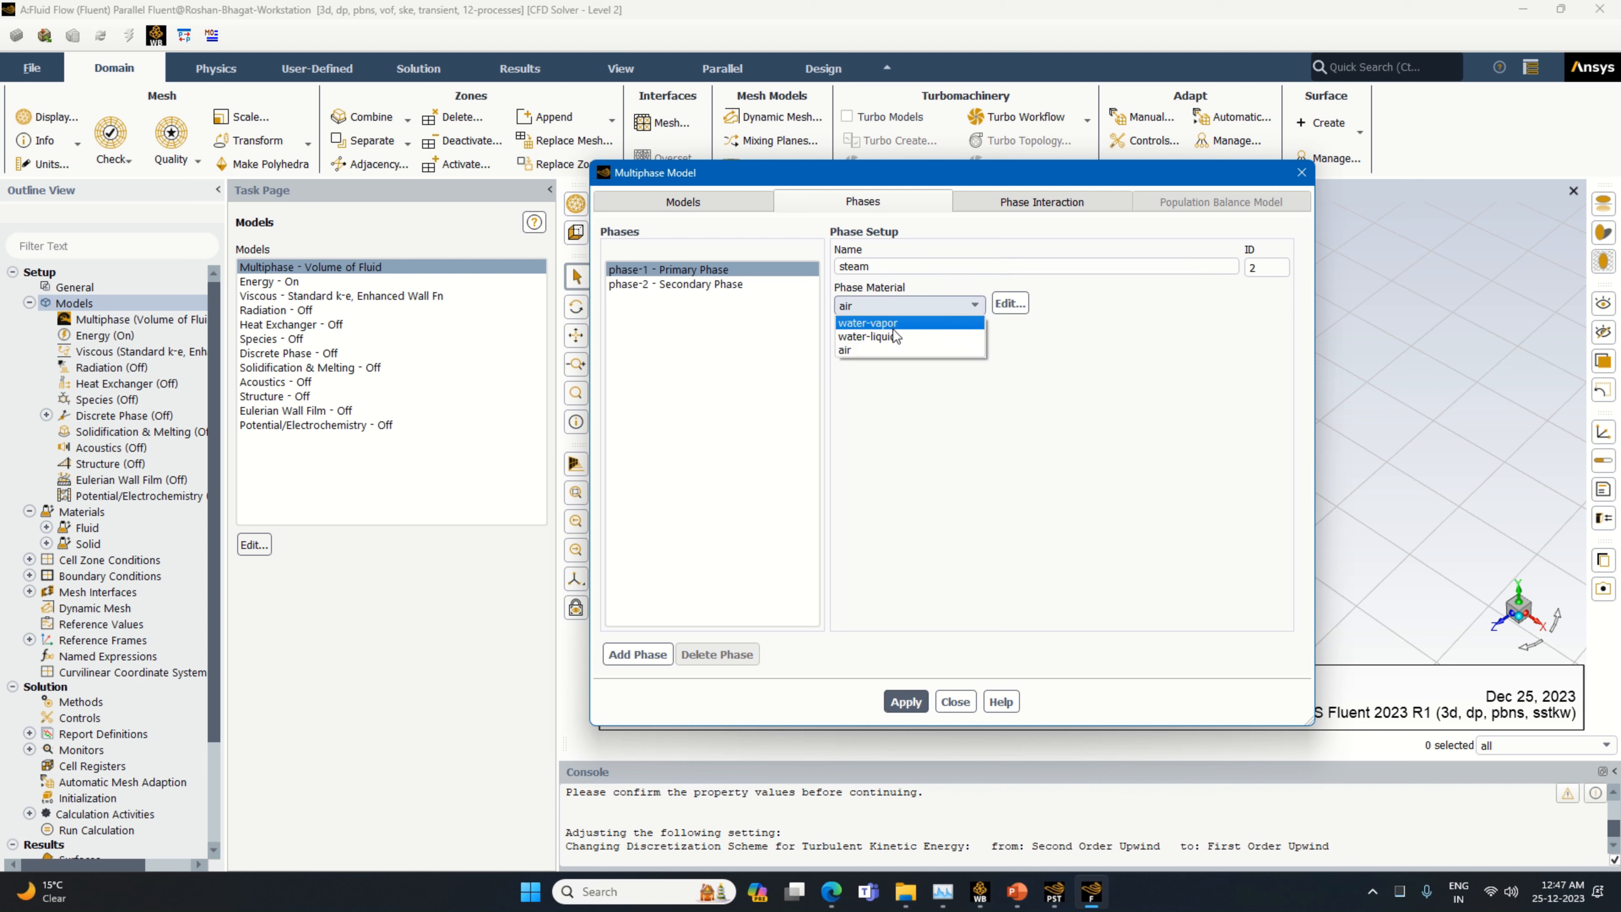
left_click(894, 334)
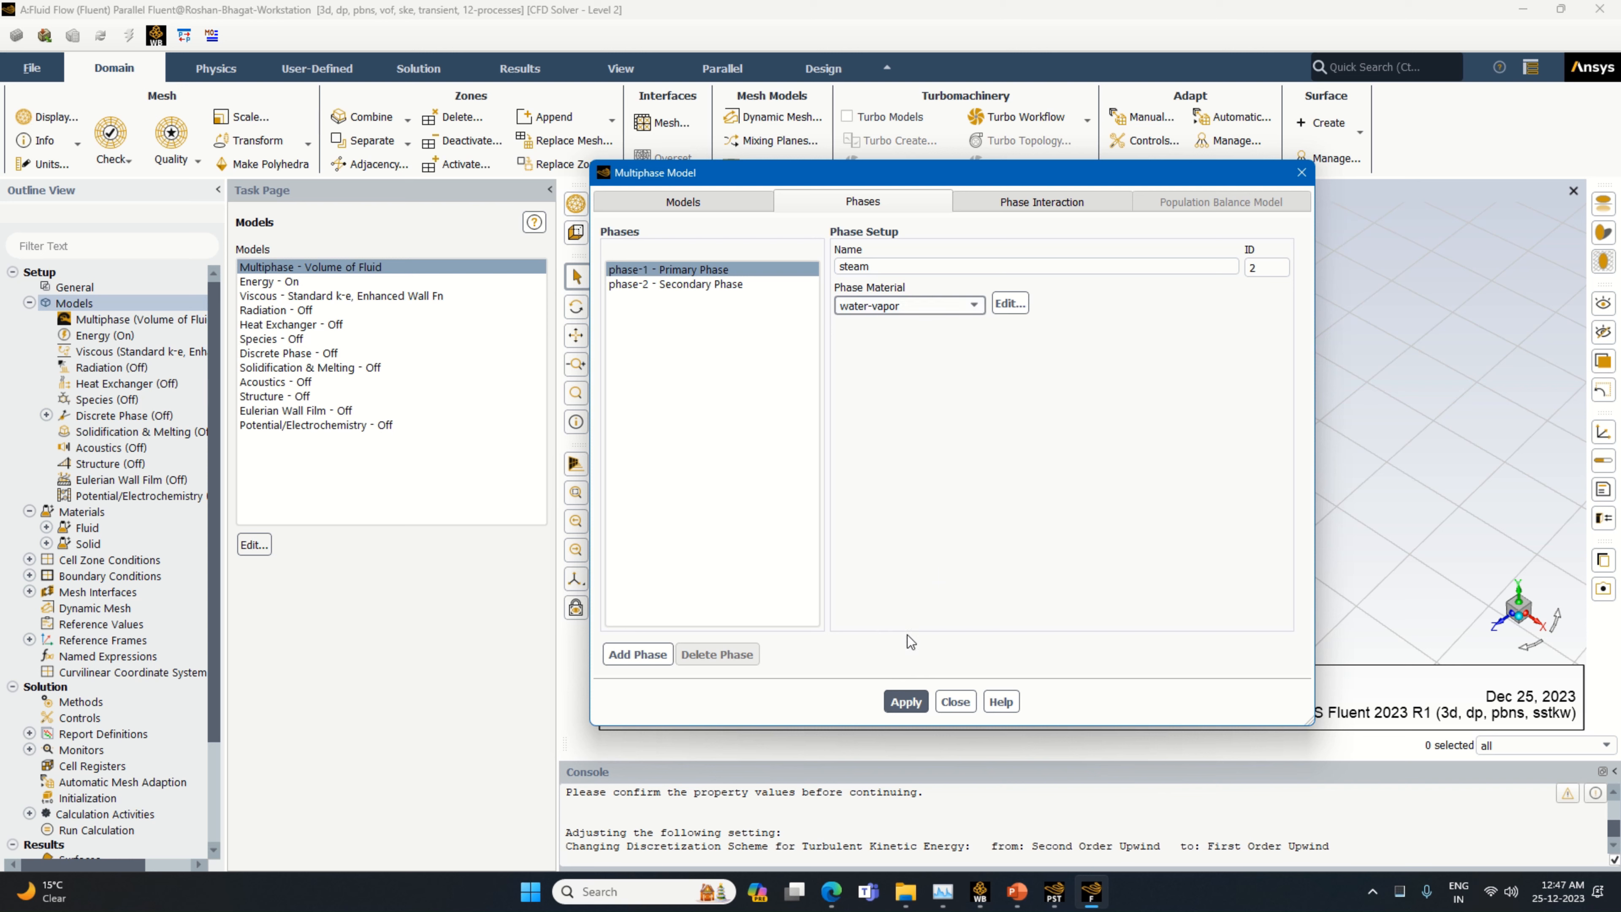
left_click(906, 700)
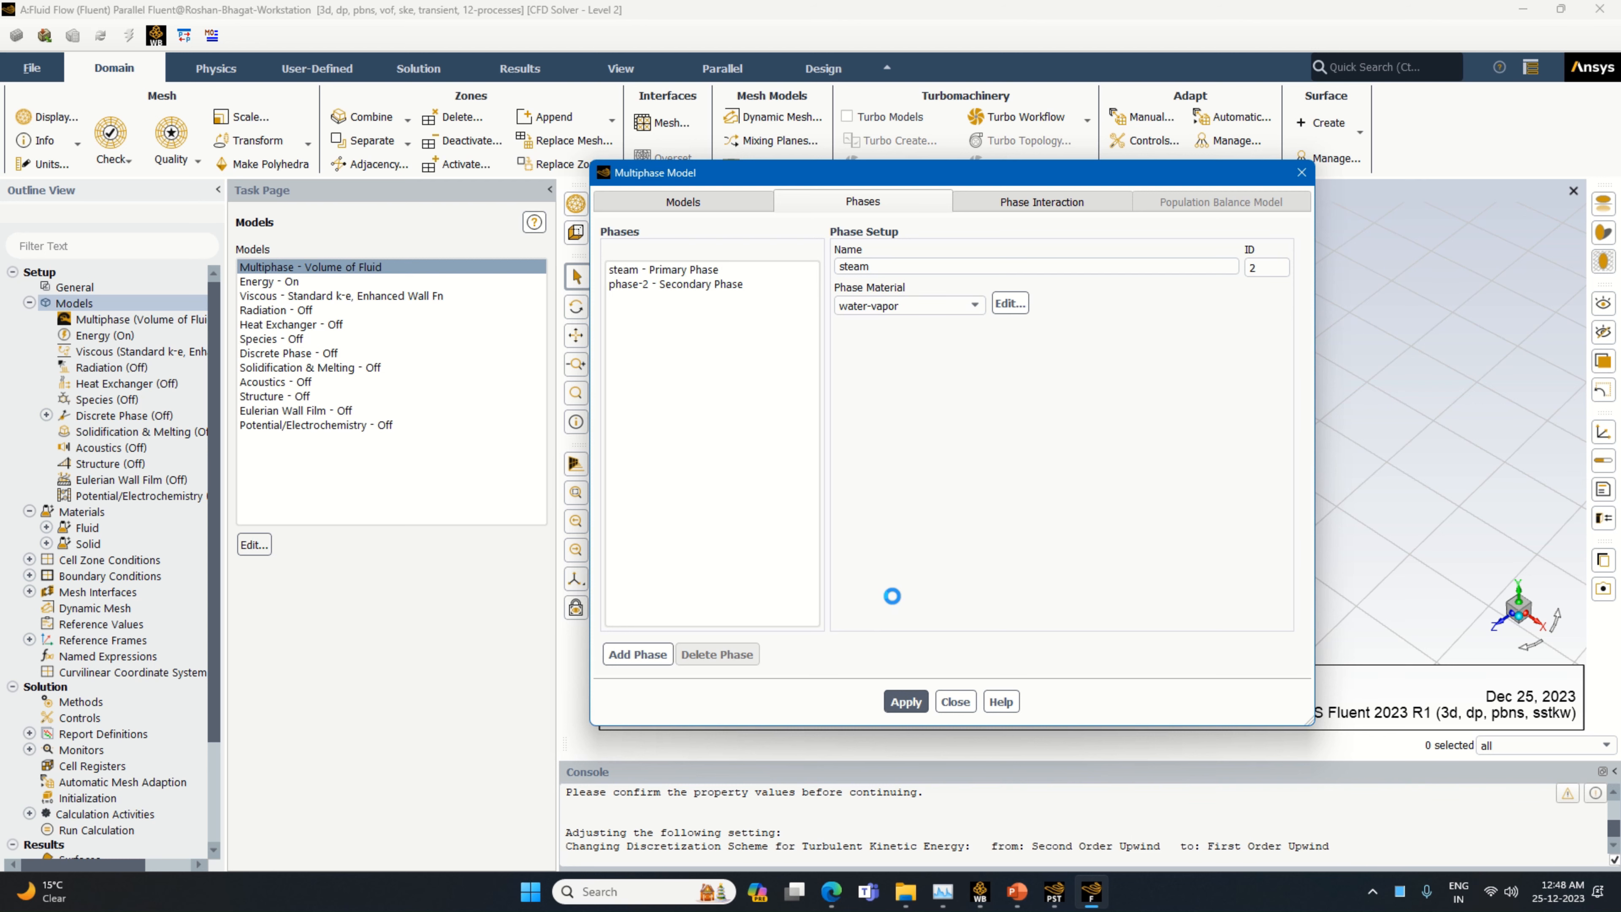
Rename the secondary phase as water-liquid and assign it the water-liquid material
left_click(717, 285)
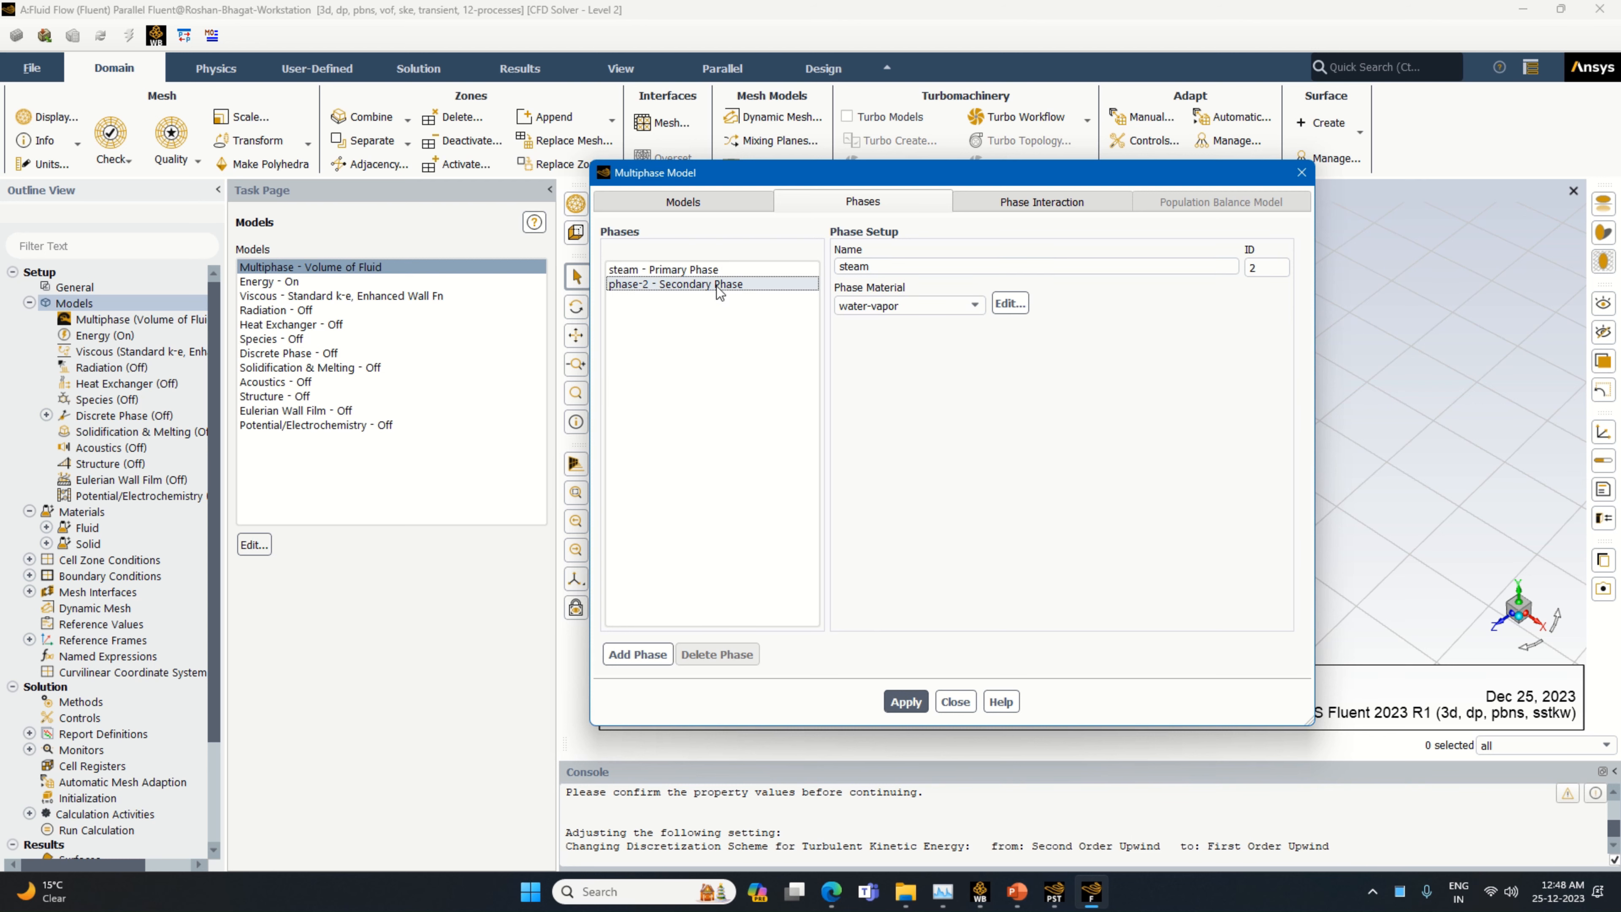
left_click_drag(880, 266, 836, 295)
type("water-liquid")
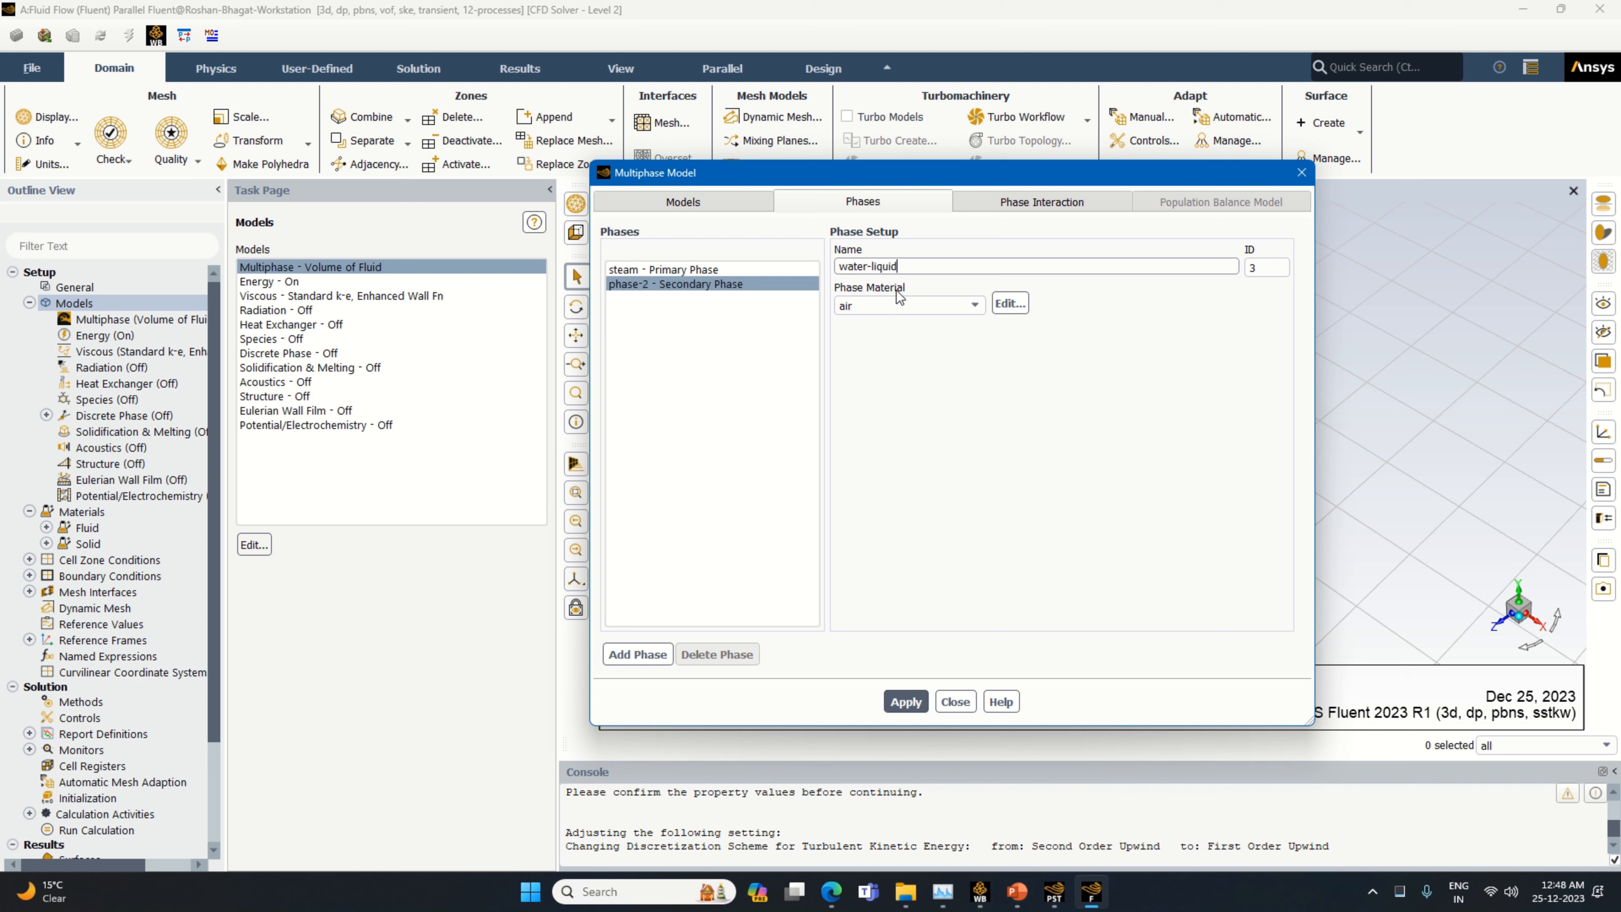
left_click(905, 301)
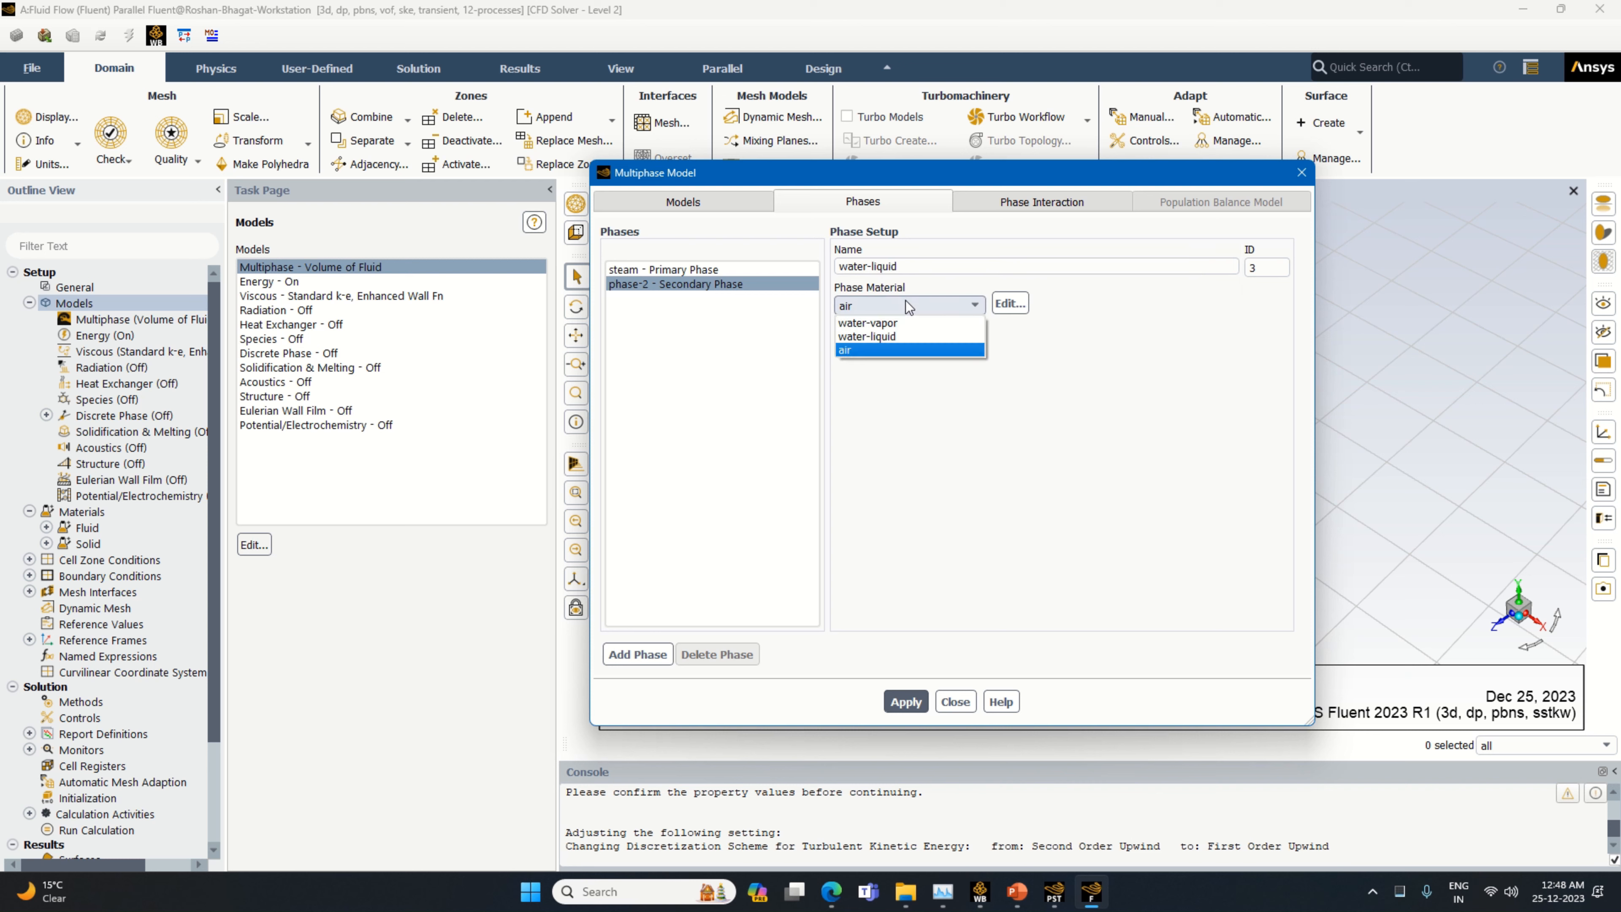
left_click(901, 333)
left_click(914, 702)
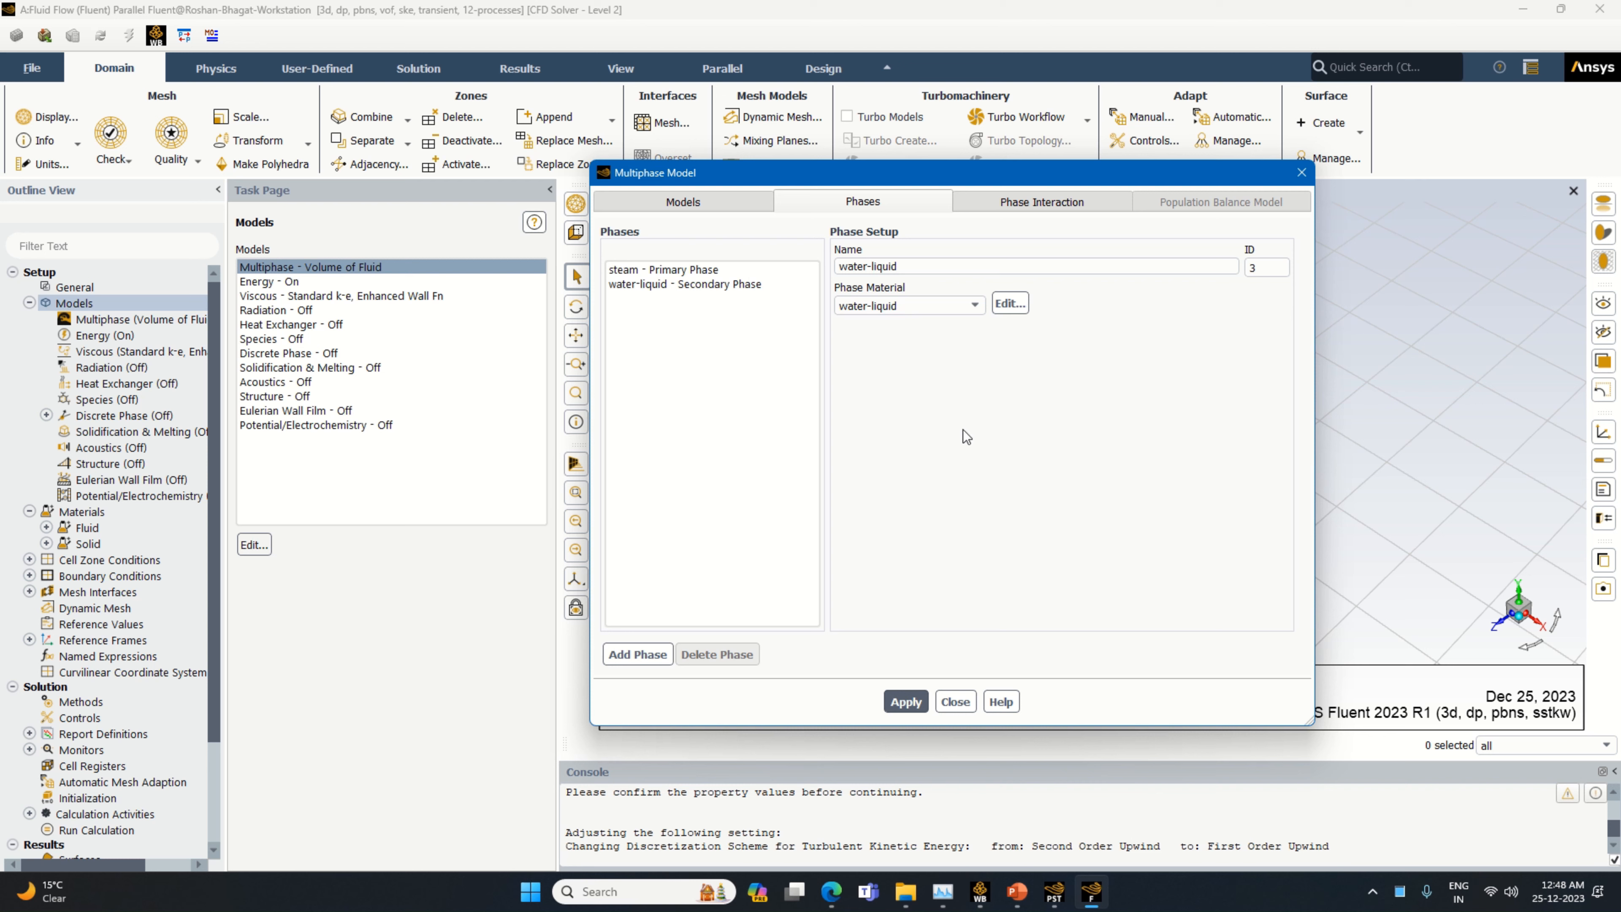
Enable surface tension force modeling for the steam and water-liquid pair using Continuum Surface Force with wall adhesion and jump adhesion
left_click(1050, 203)
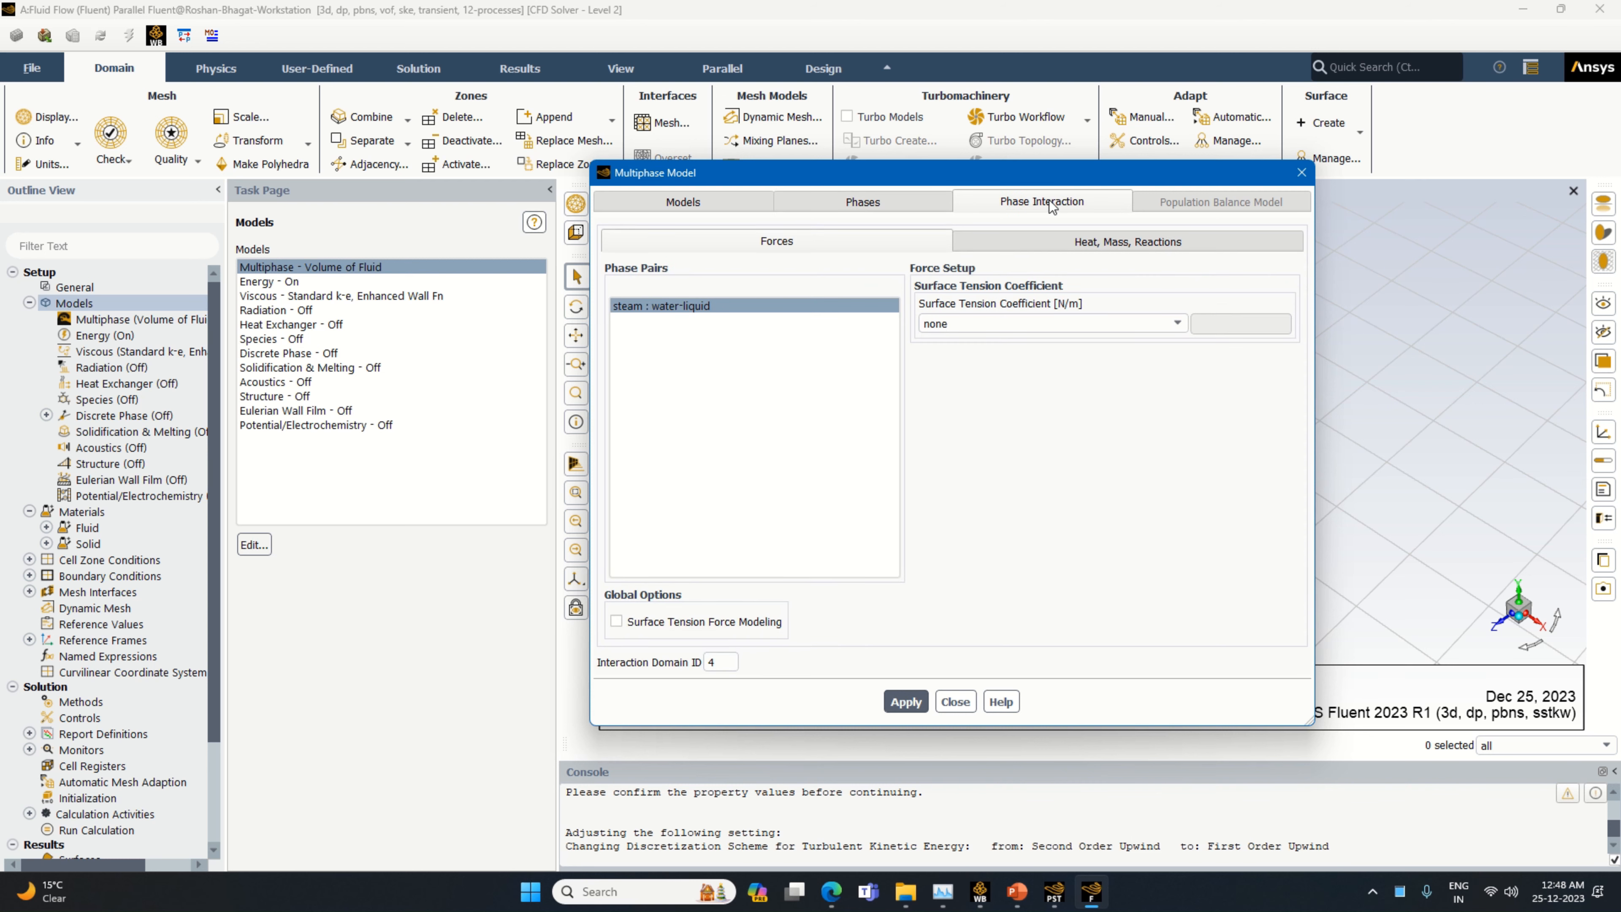
left_click(967, 326)
left_click(747, 623)
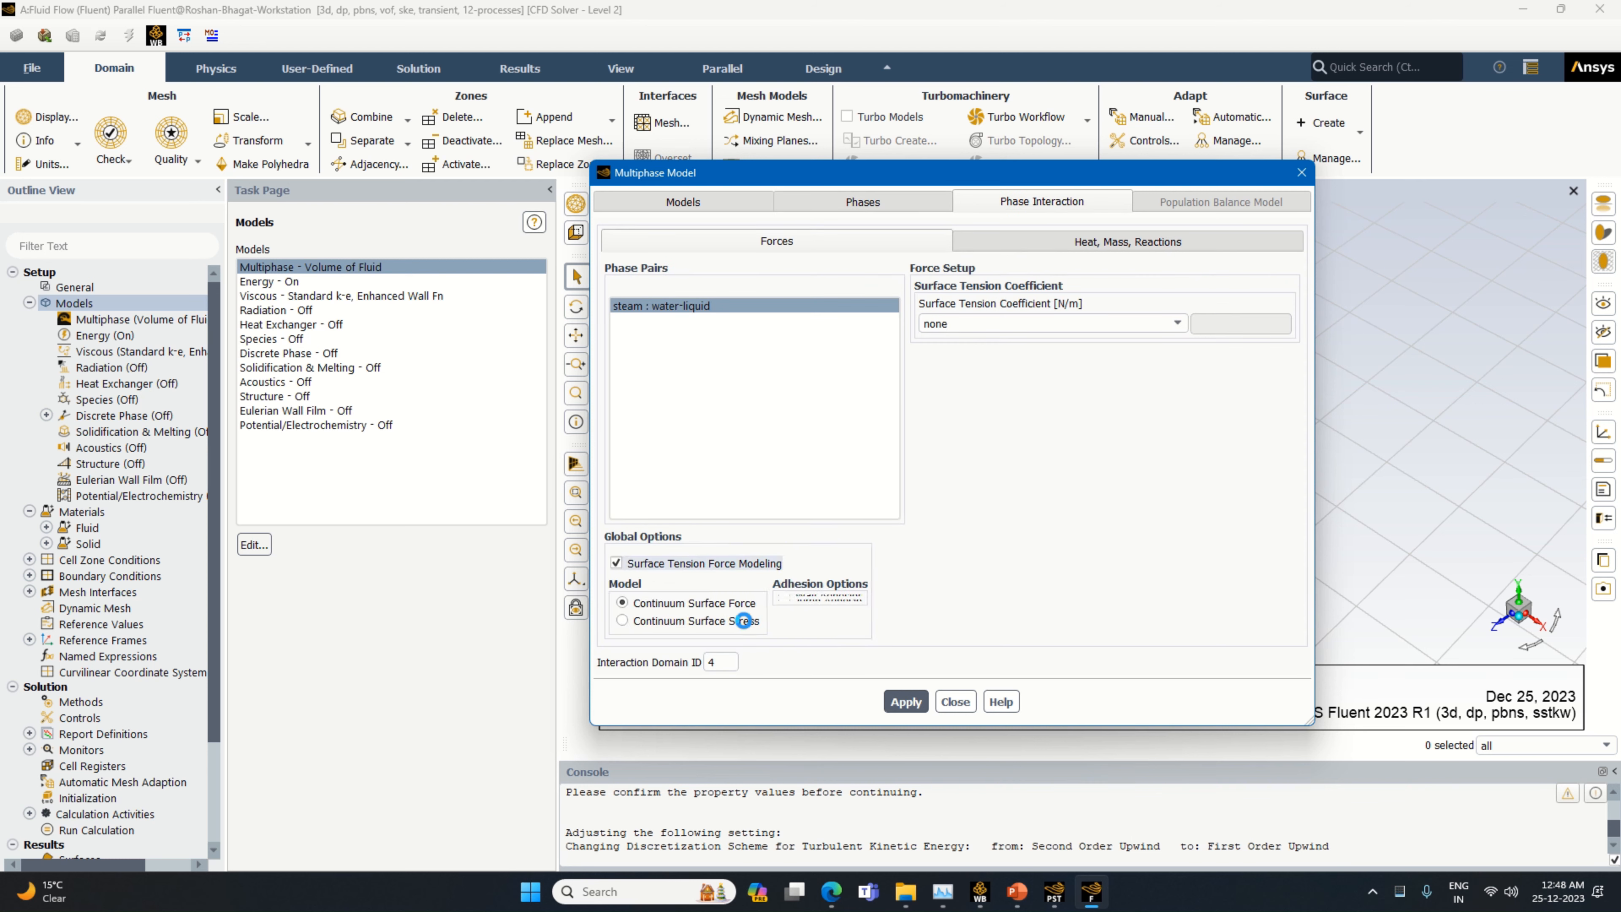
left_click(785, 623)
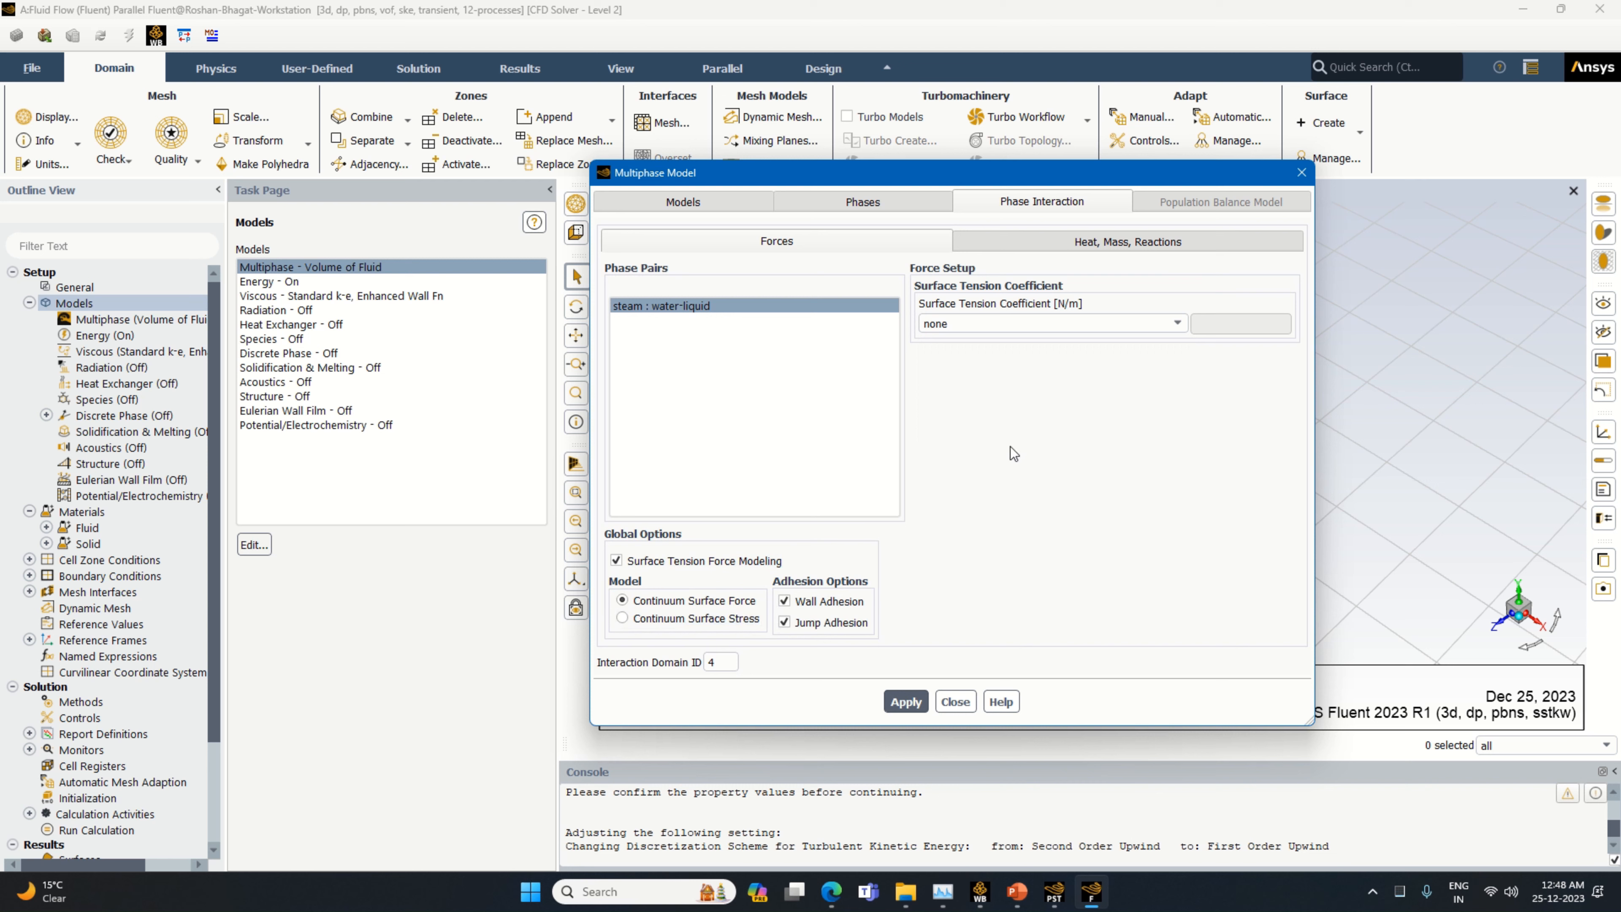
Set the surface tension coefficient between steam and water-liquid to a constant 0.0736 N/m and apply it
left_click(1028, 324)
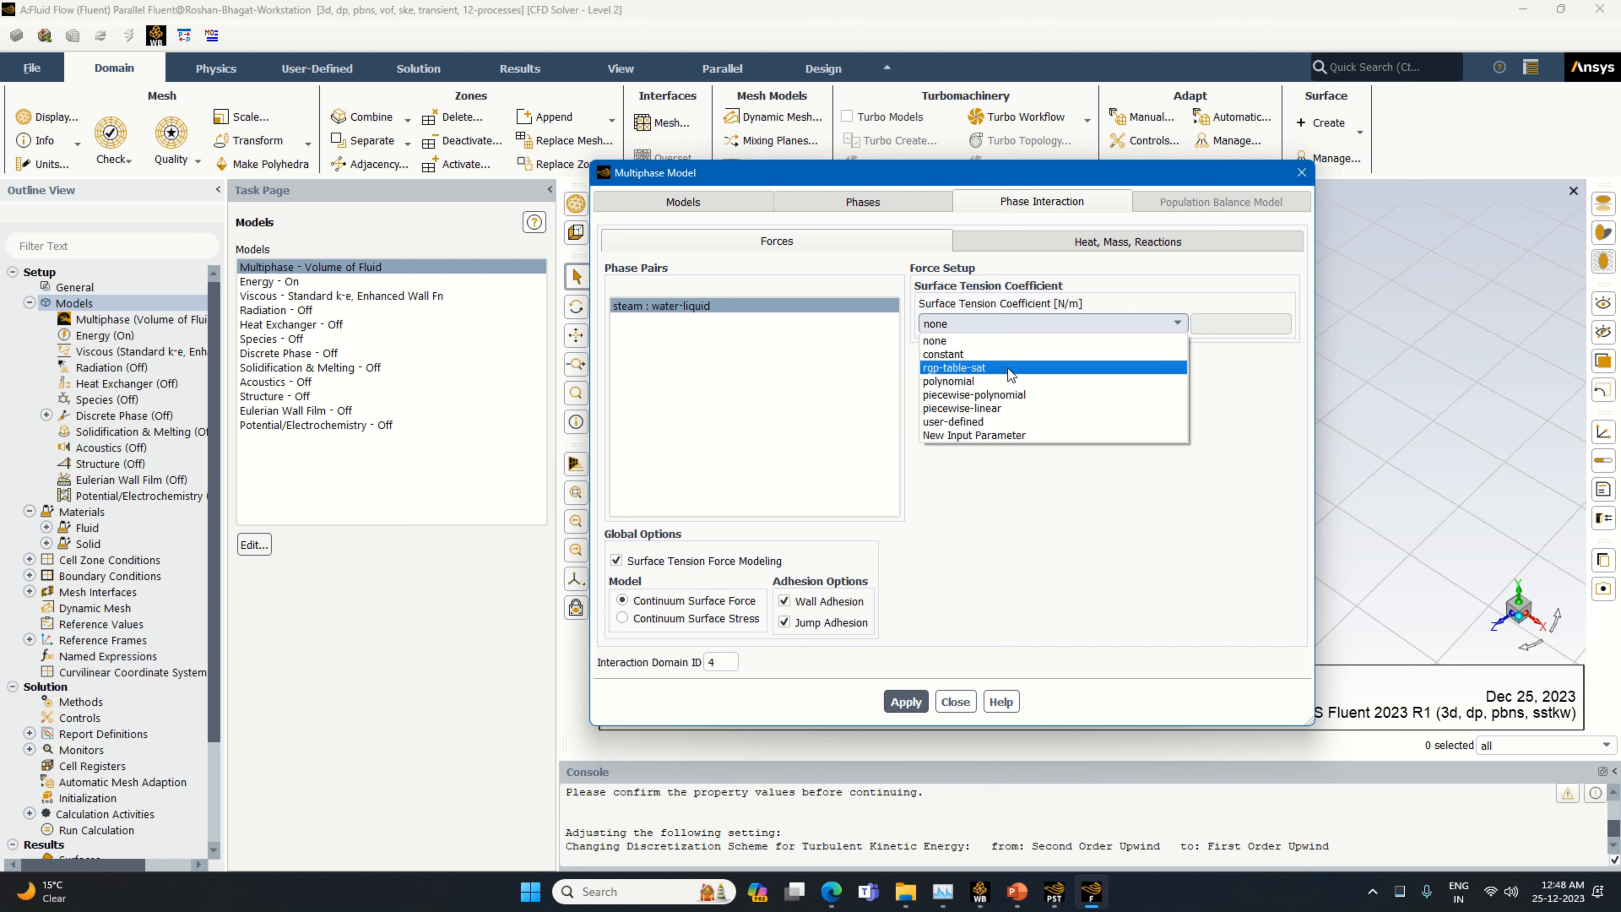
left_click(1009, 355)
left_click(1220, 325)
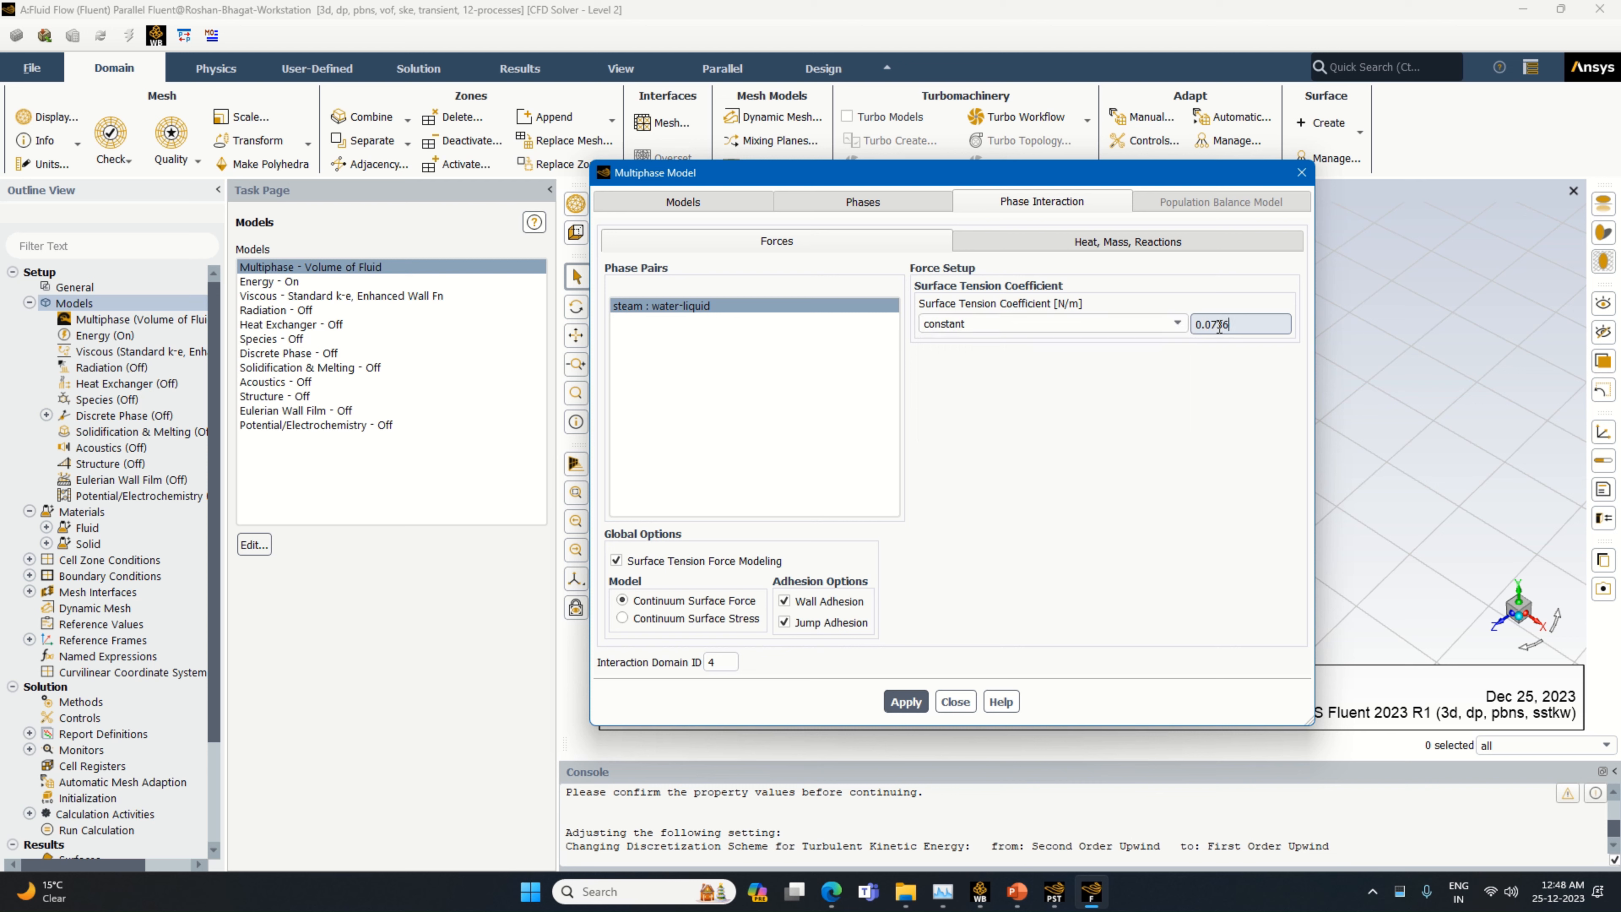
left_click(900, 702)
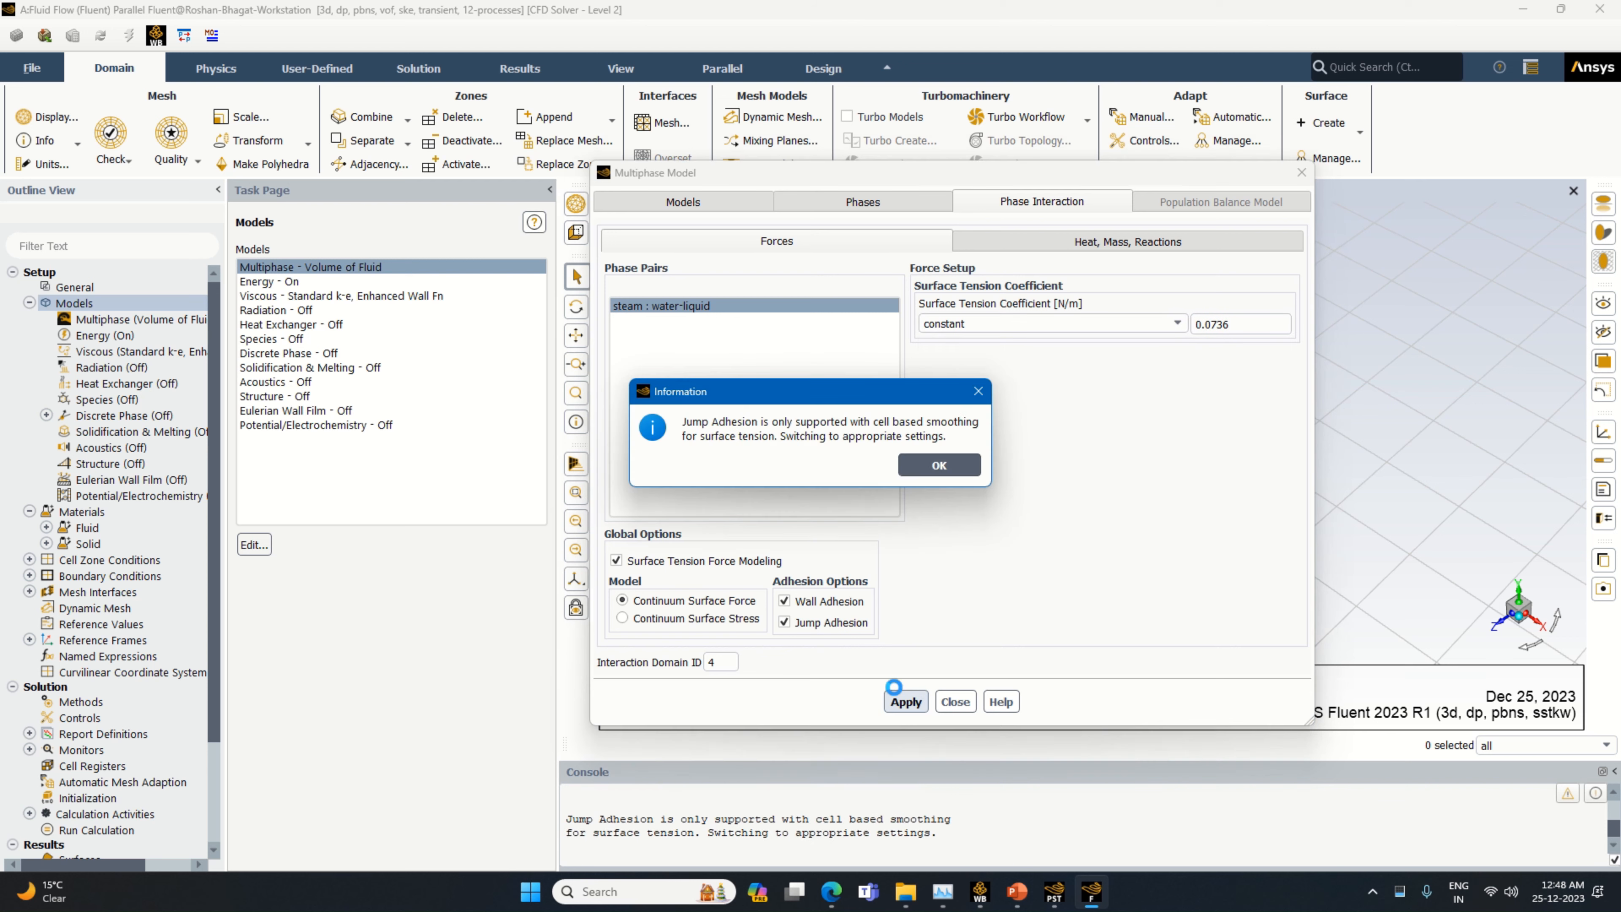
left_click(939, 466)
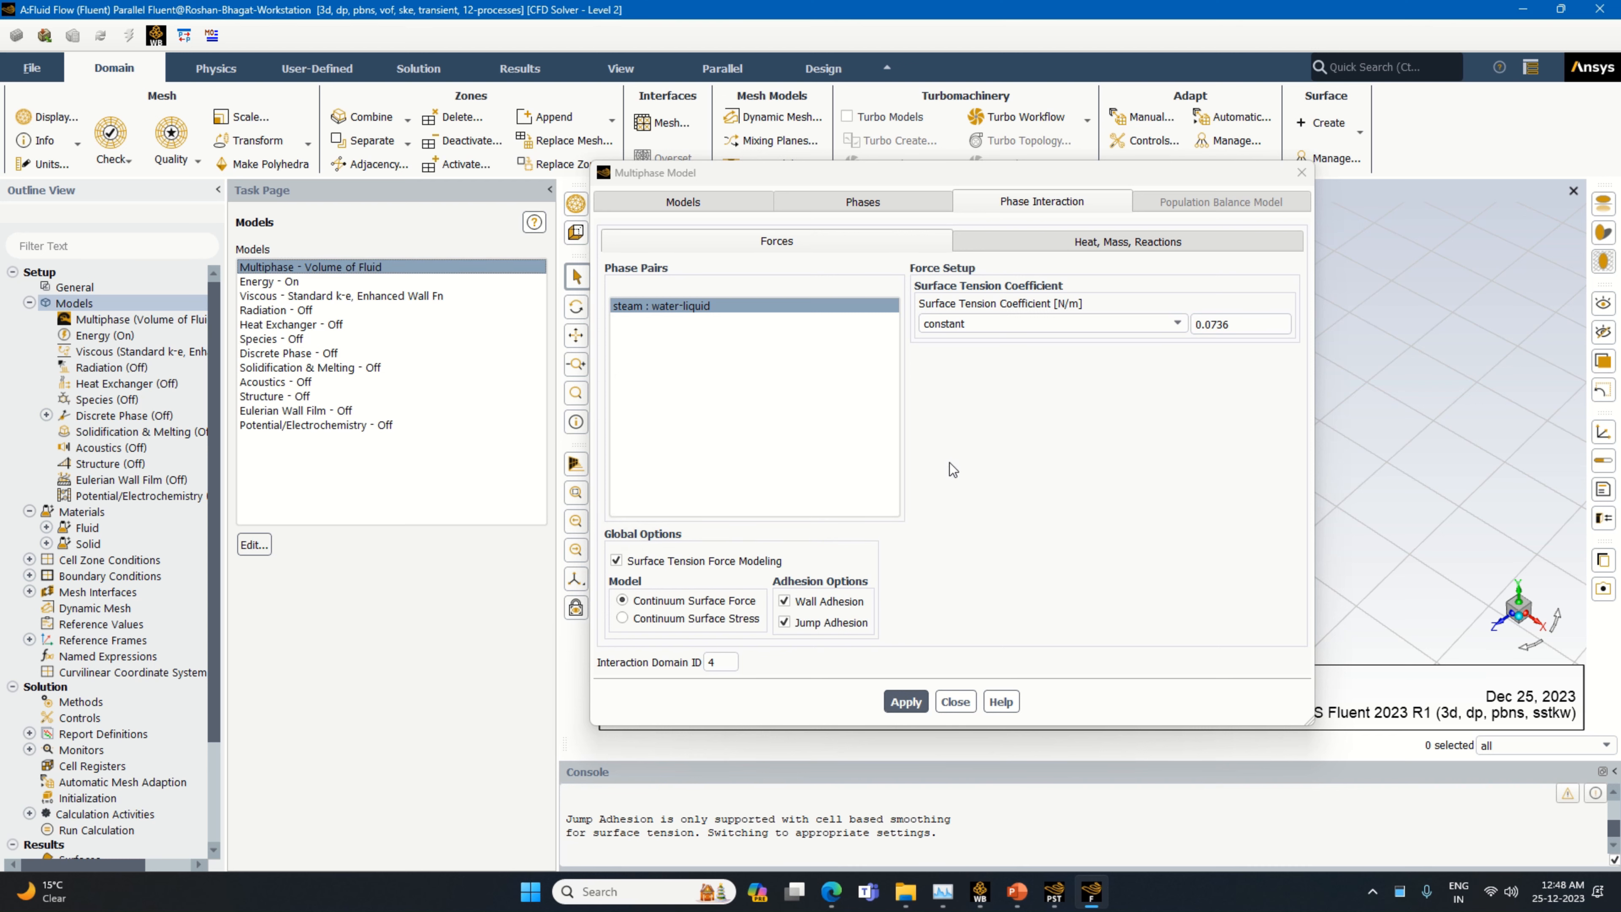
Add one mass transfer mechanism from water-liquid to steam using the evaporation-condensation model
left_click(1094, 243)
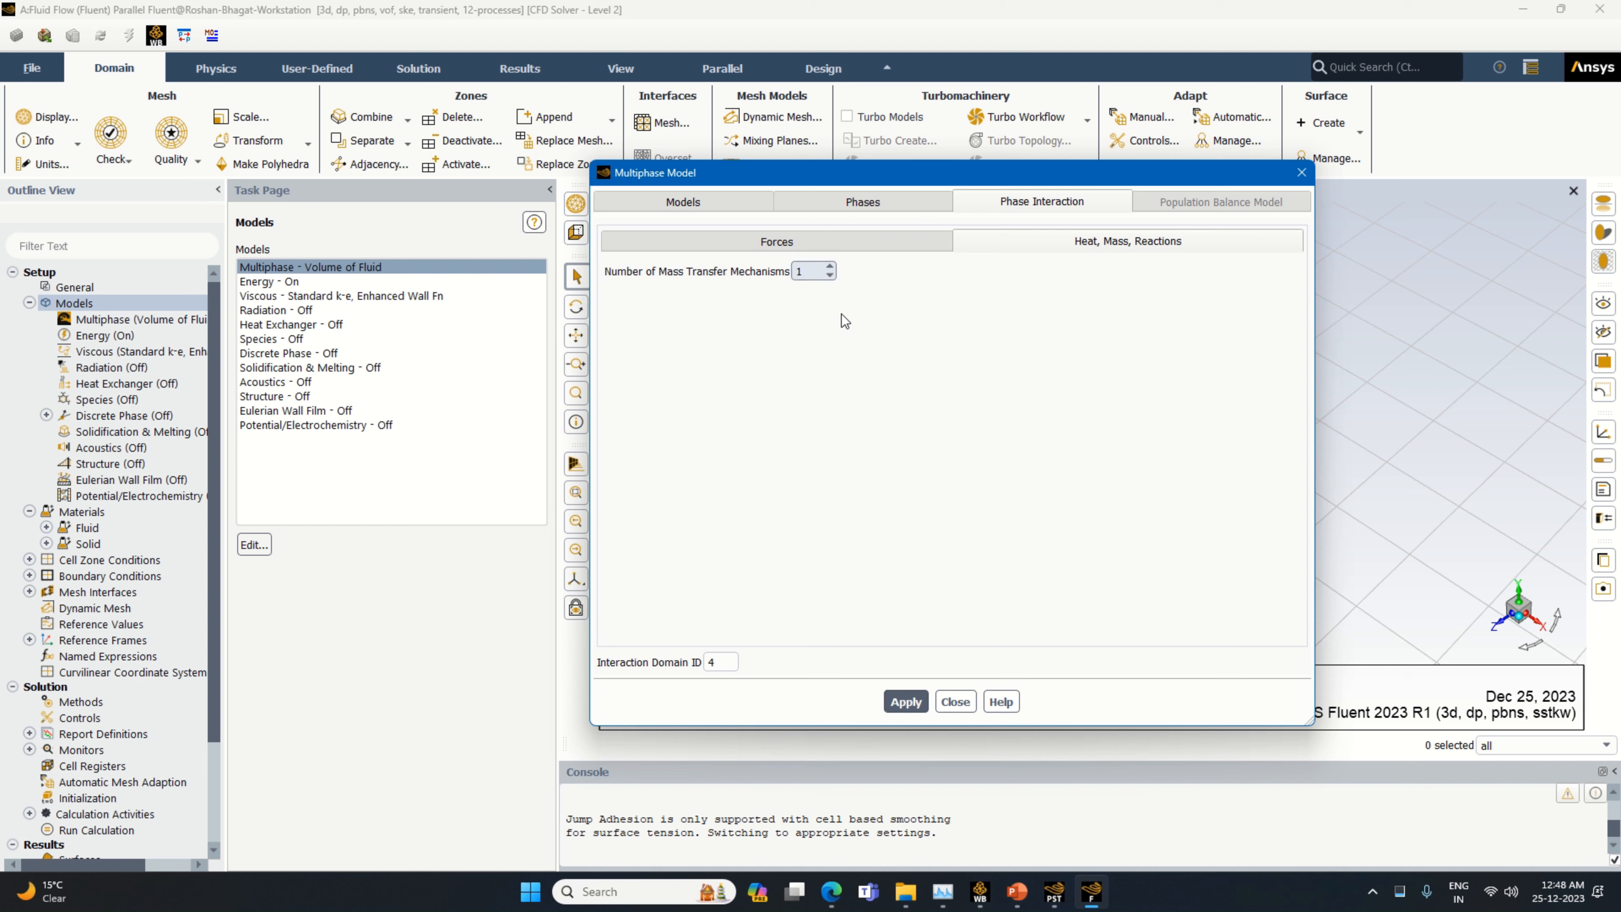
left_click(846, 344)
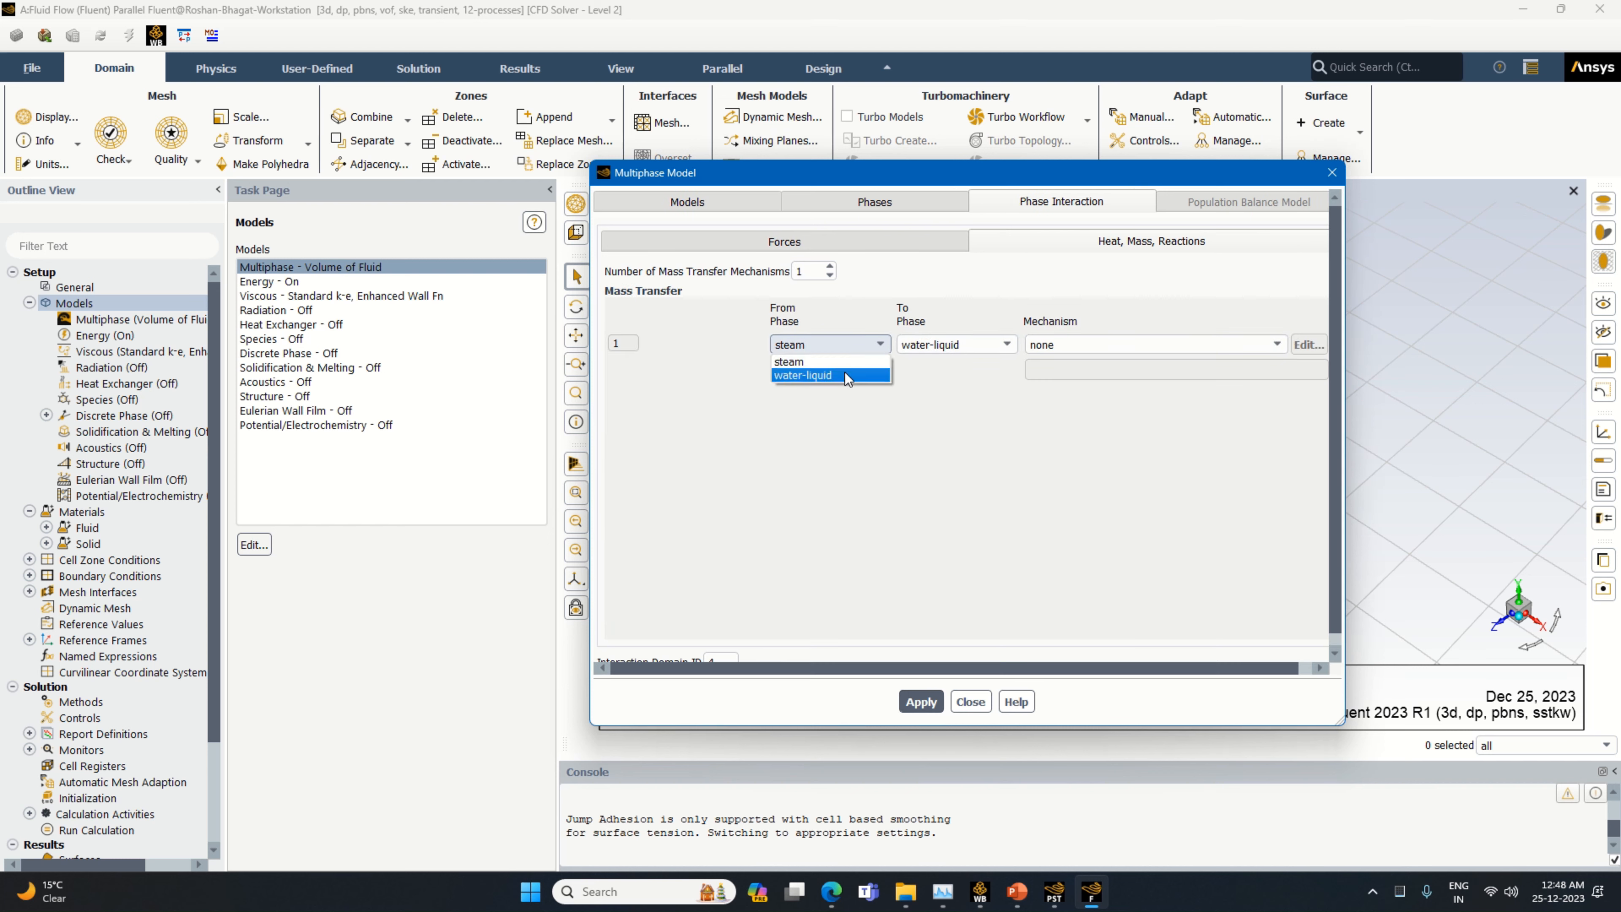
left_click(846, 375)
left_click(982, 491)
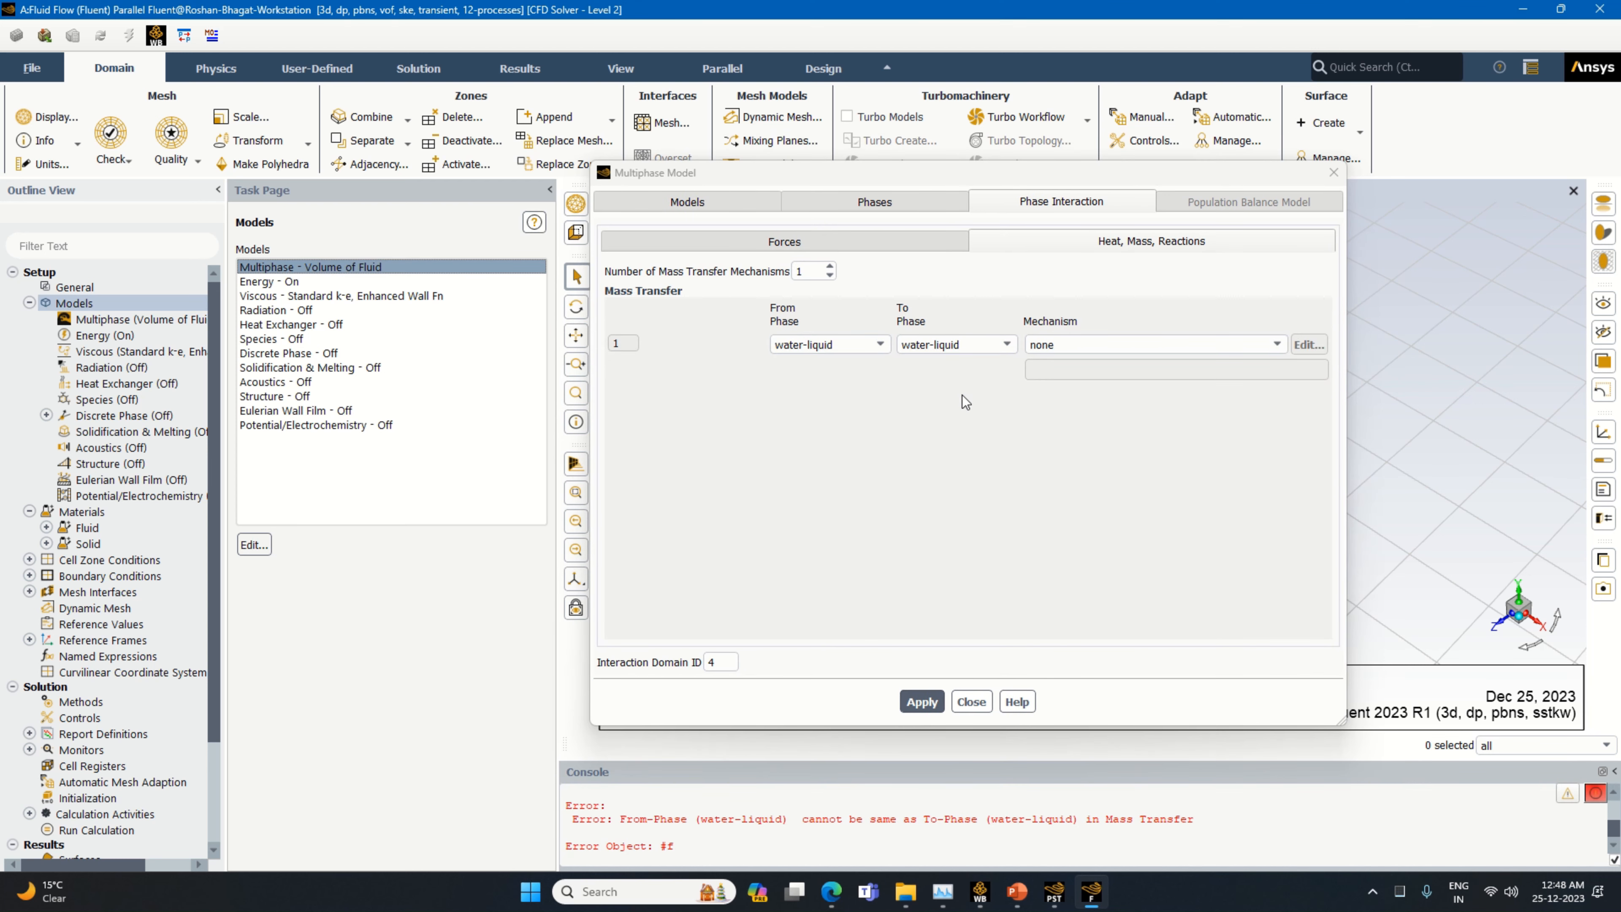
left_click(966, 344)
left_click(962, 366)
left_click(1157, 346)
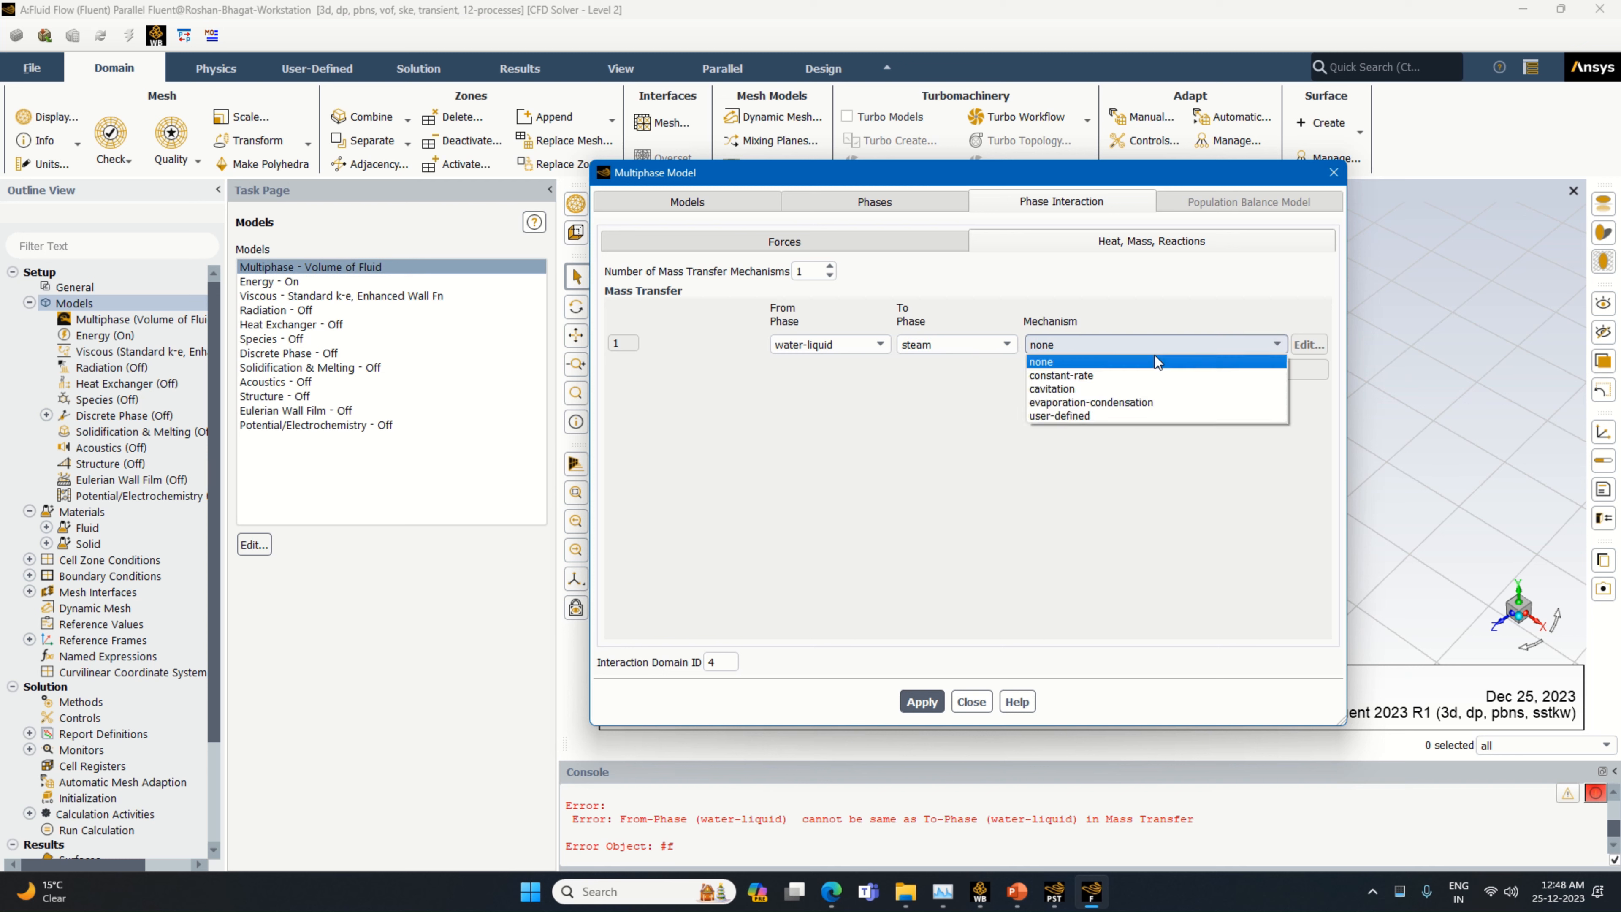
left_click(1139, 402)
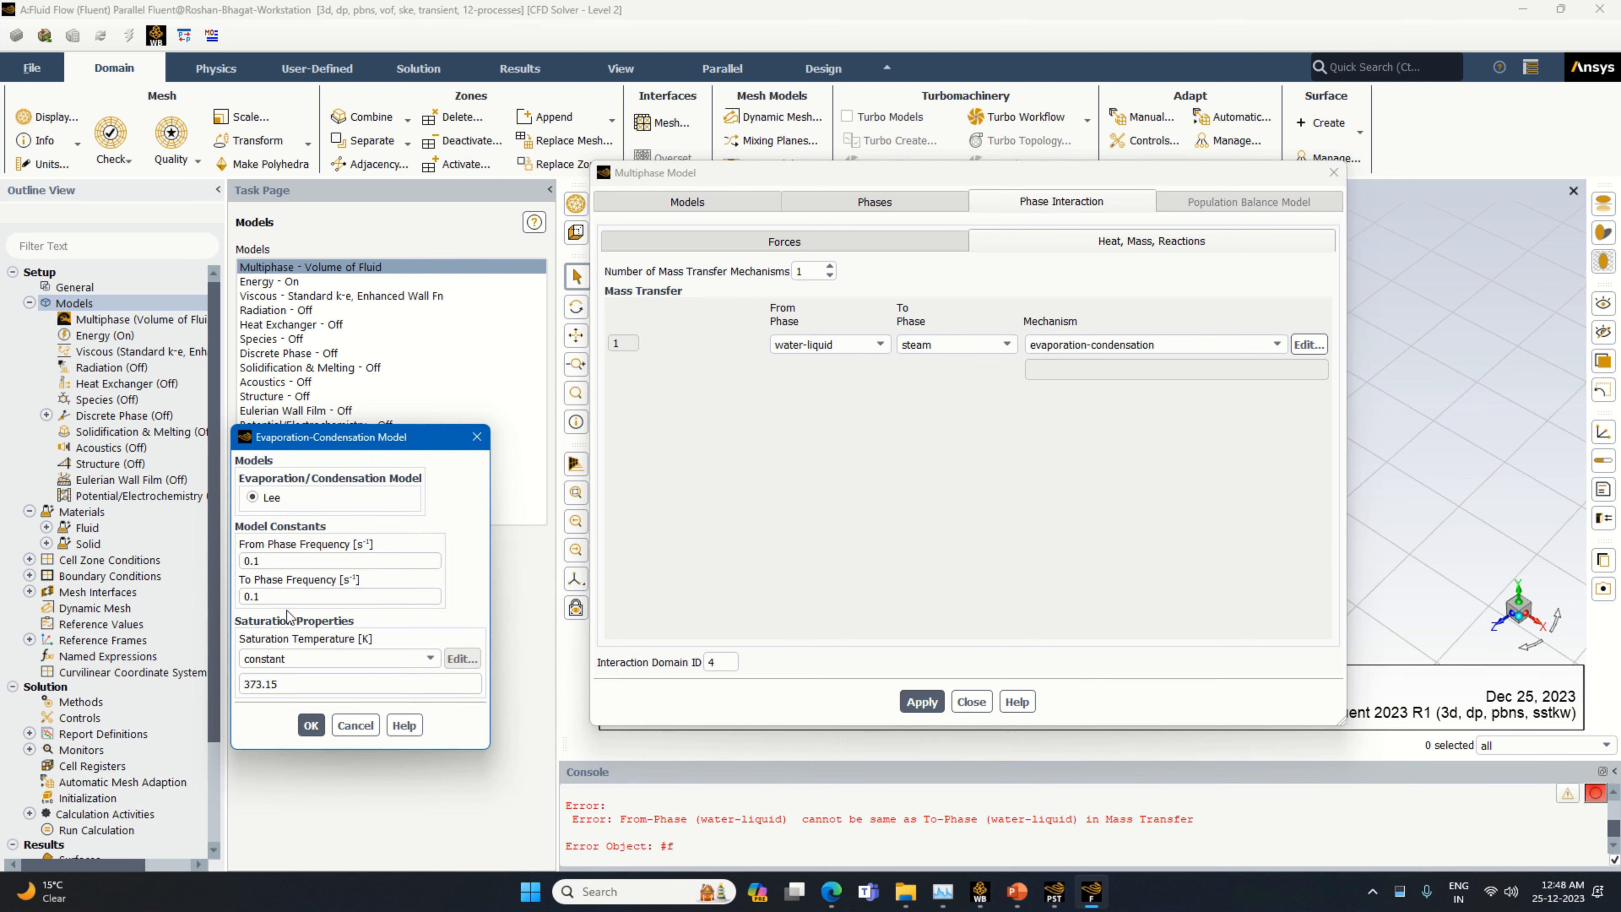
Enter the constant saturation temperature of the Lee evaporation-condensation model and apply the phase interaction settings
left_click_drag(281, 684, 230, 685)
type("303")
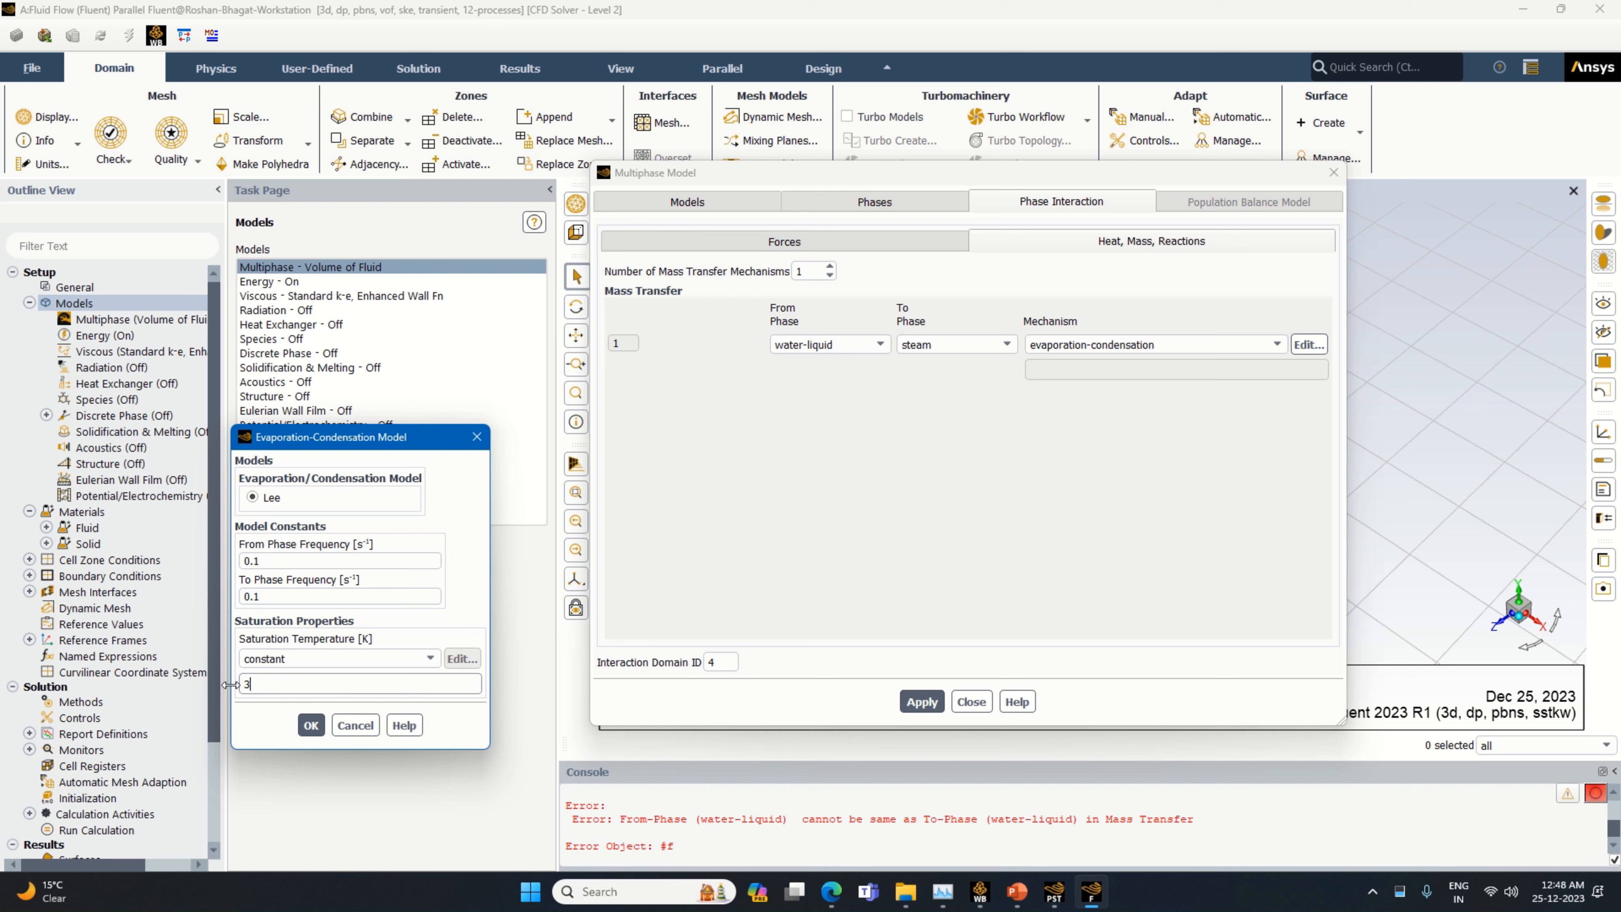
left_click(302, 725)
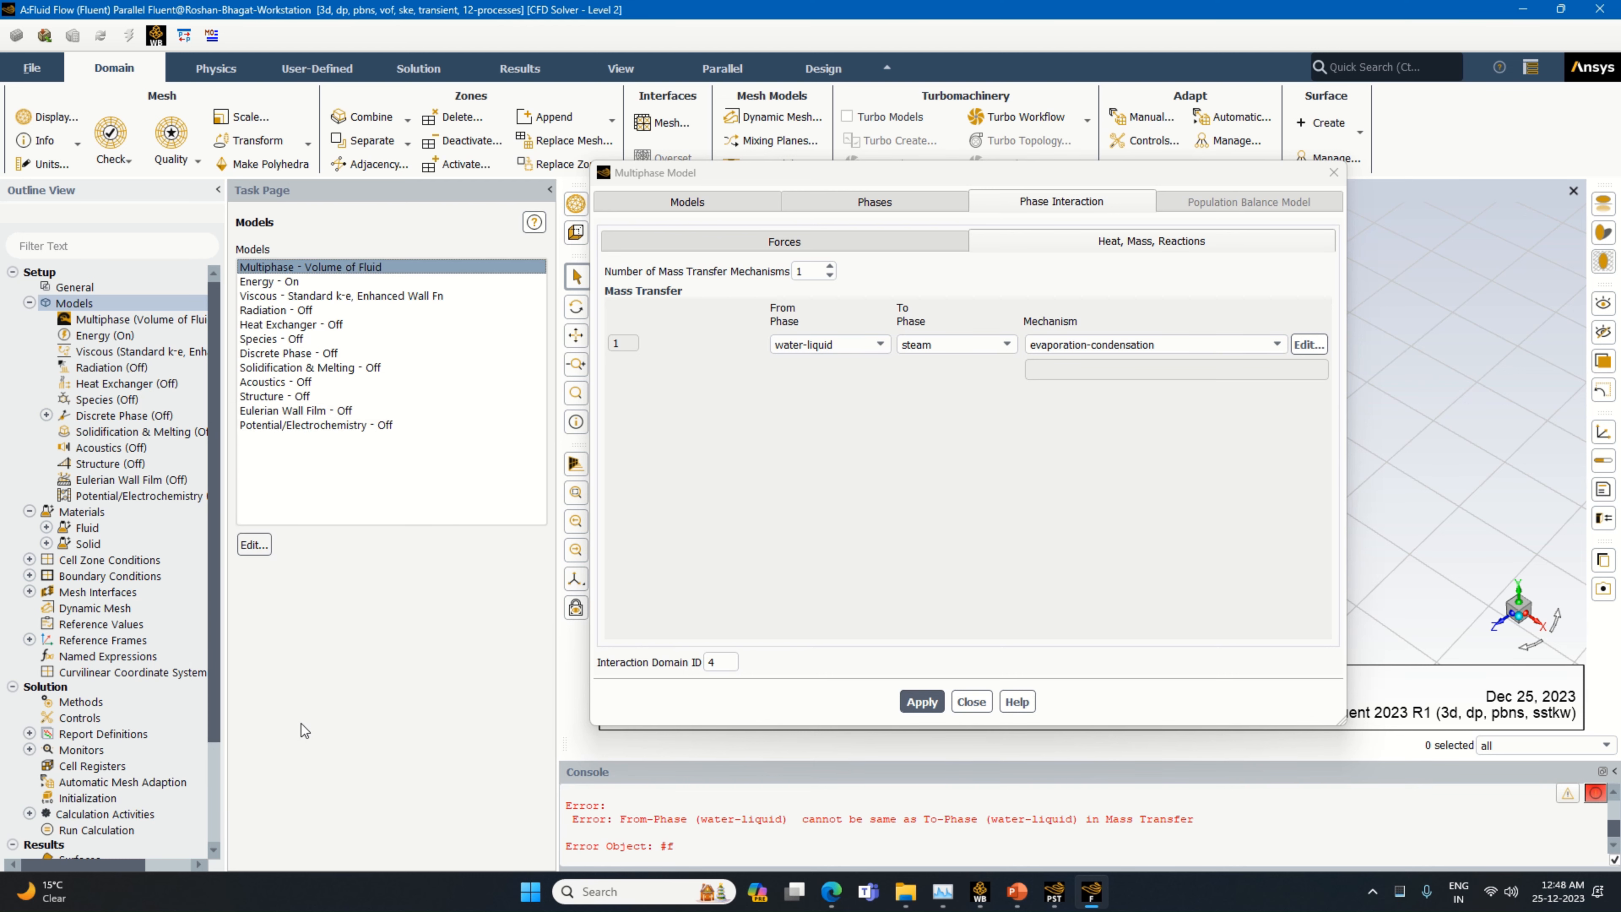
left_click(920, 703)
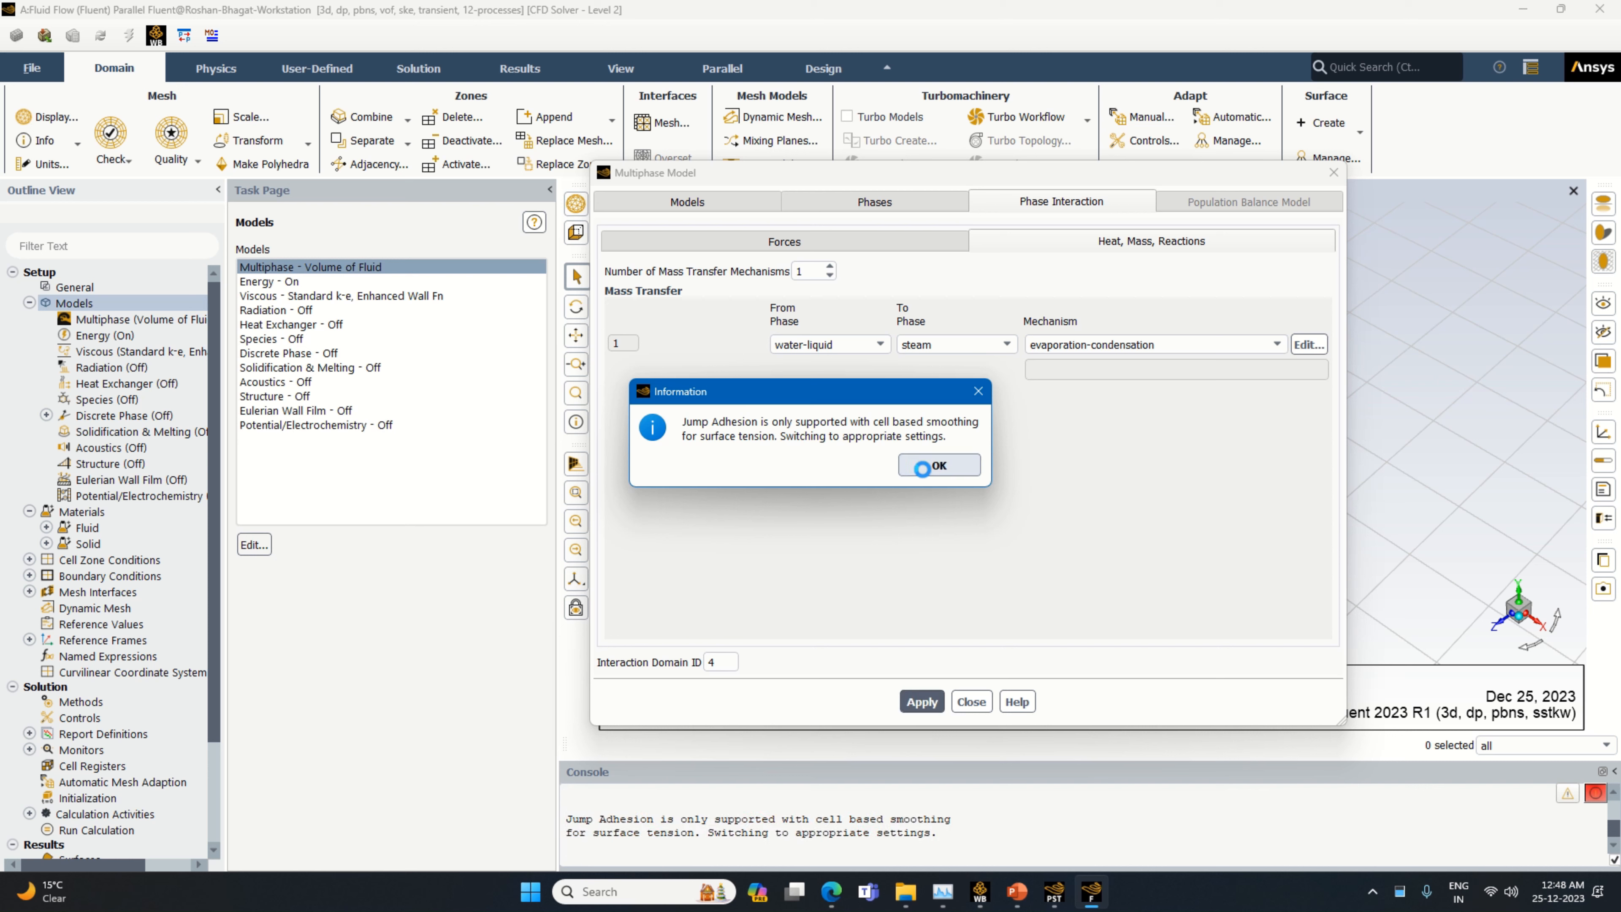
left_click(924, 467)
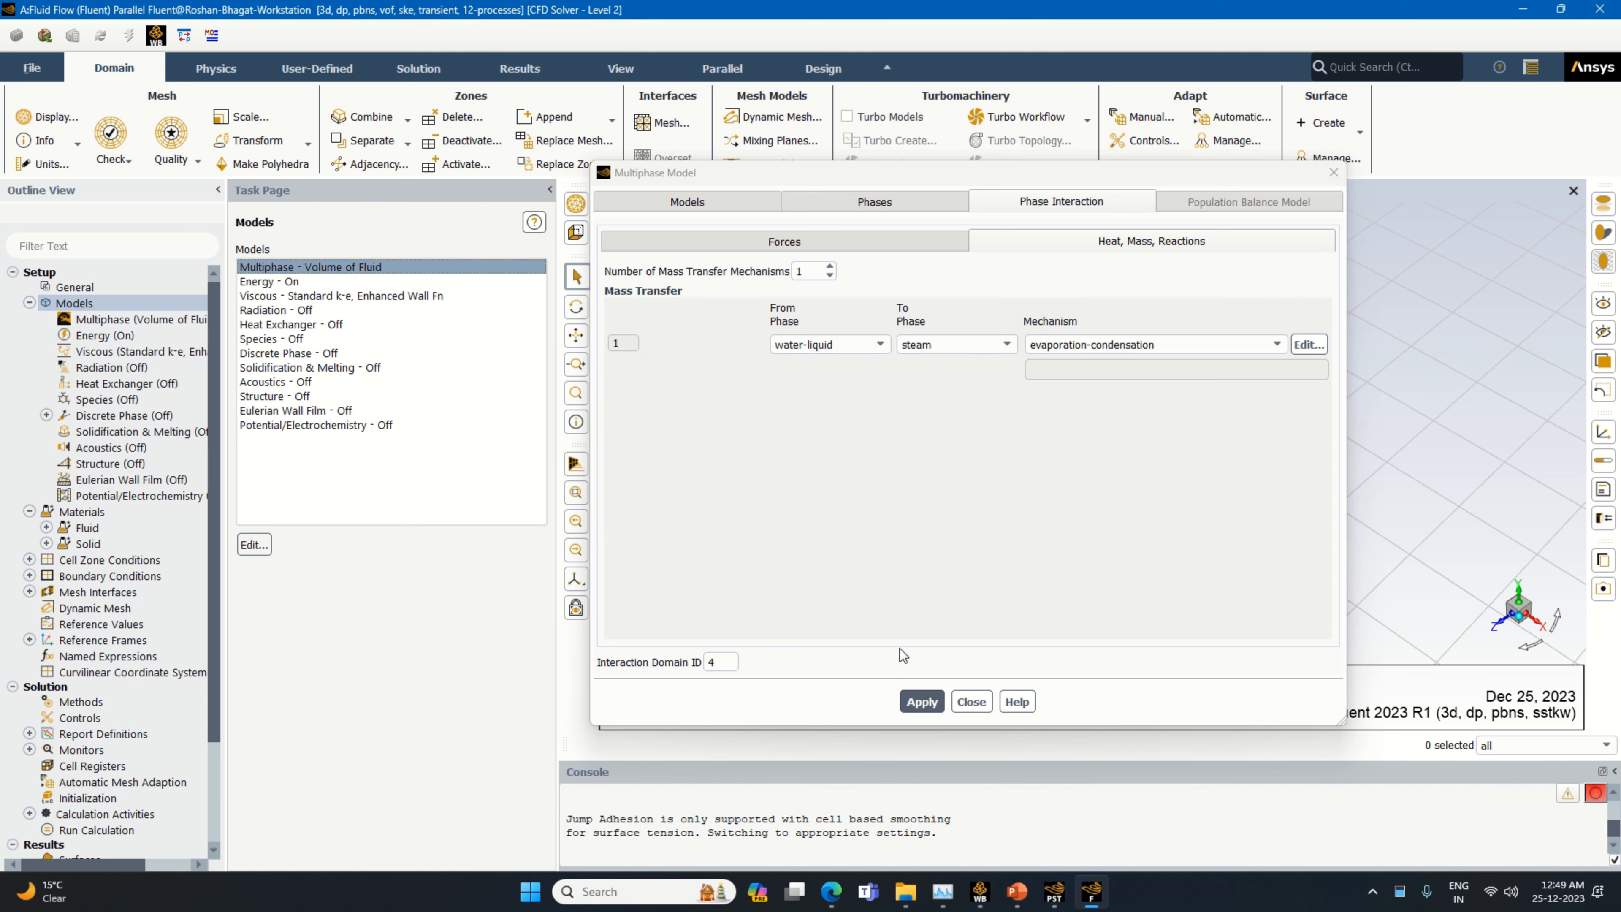
left_click(917, 702)
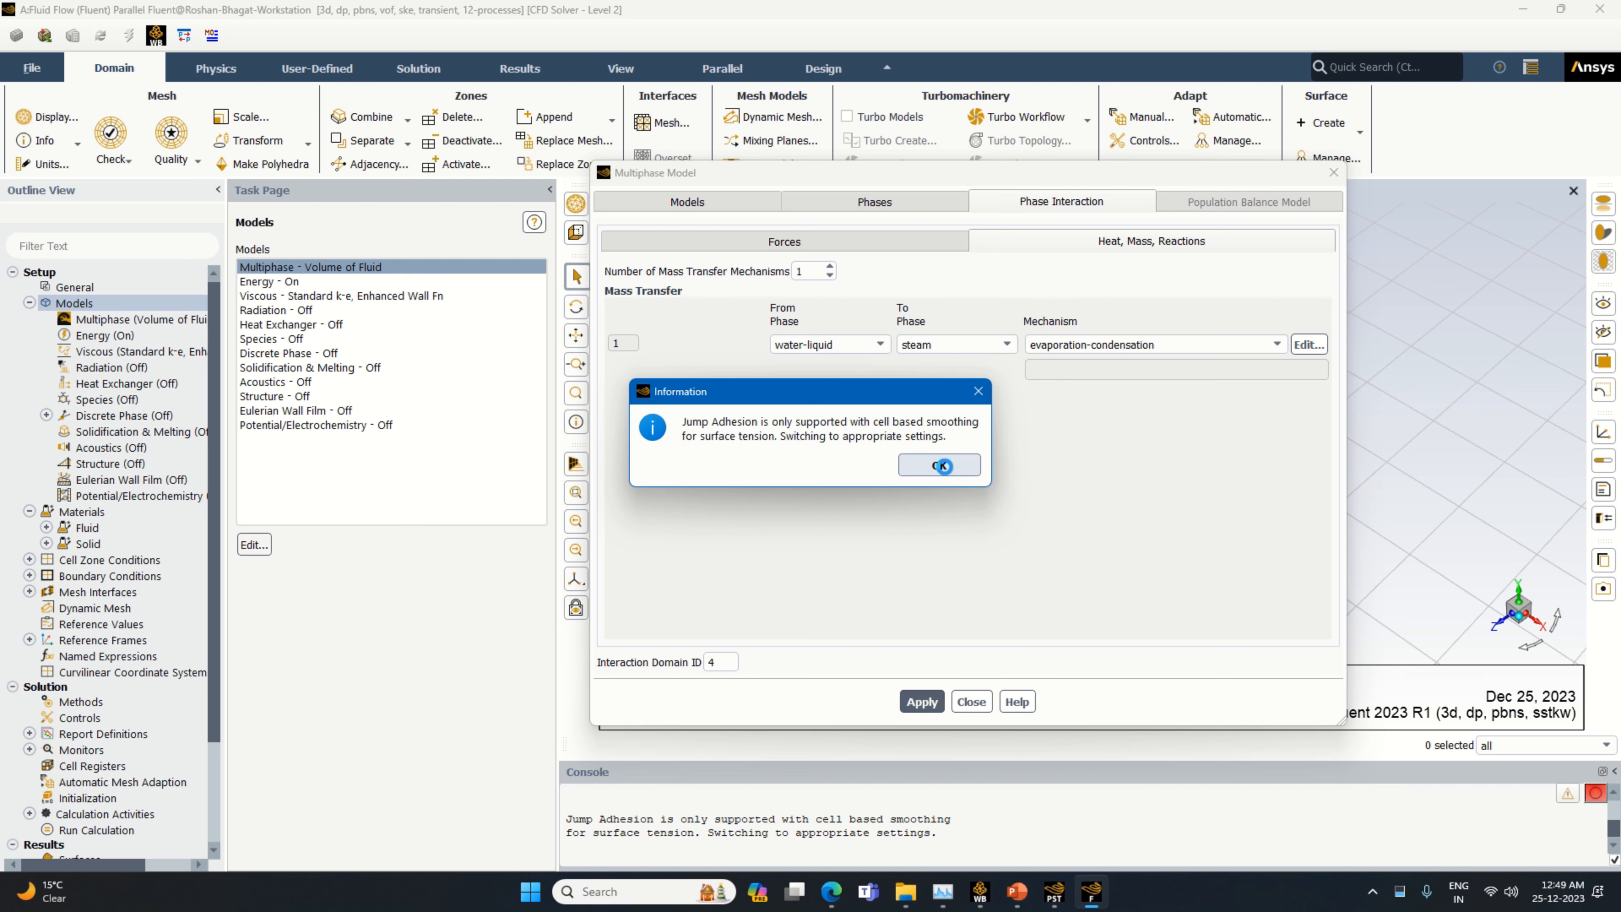
left_click(966, 471)
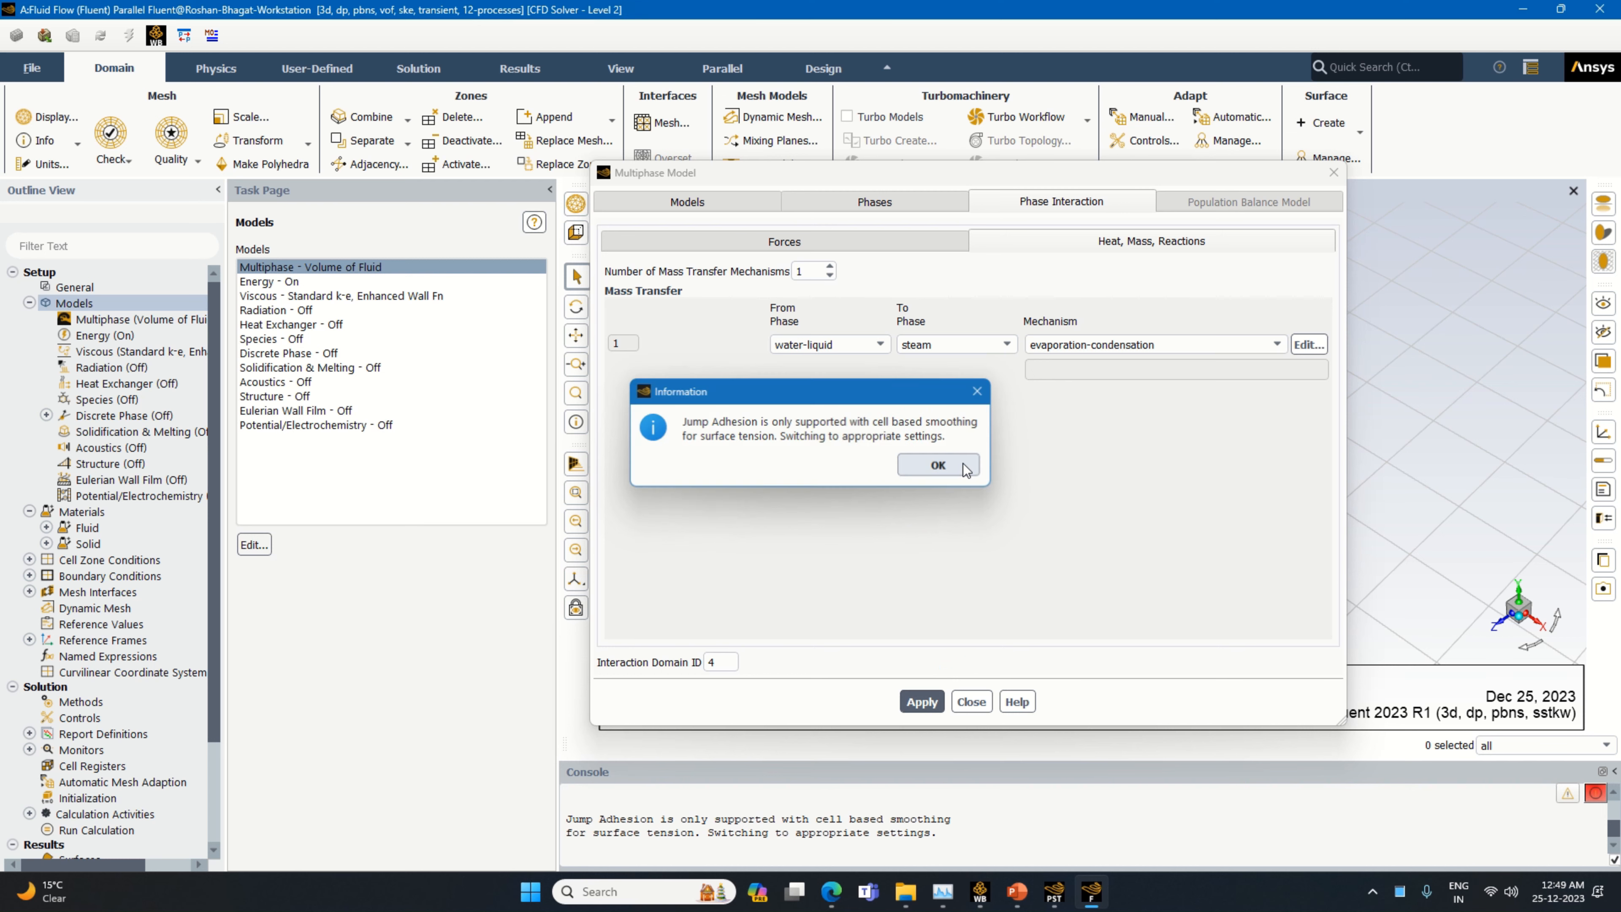
left_click(971, 701)
Assign copper as the solid material of the fins-fin cell zone
left_click(29, 303)
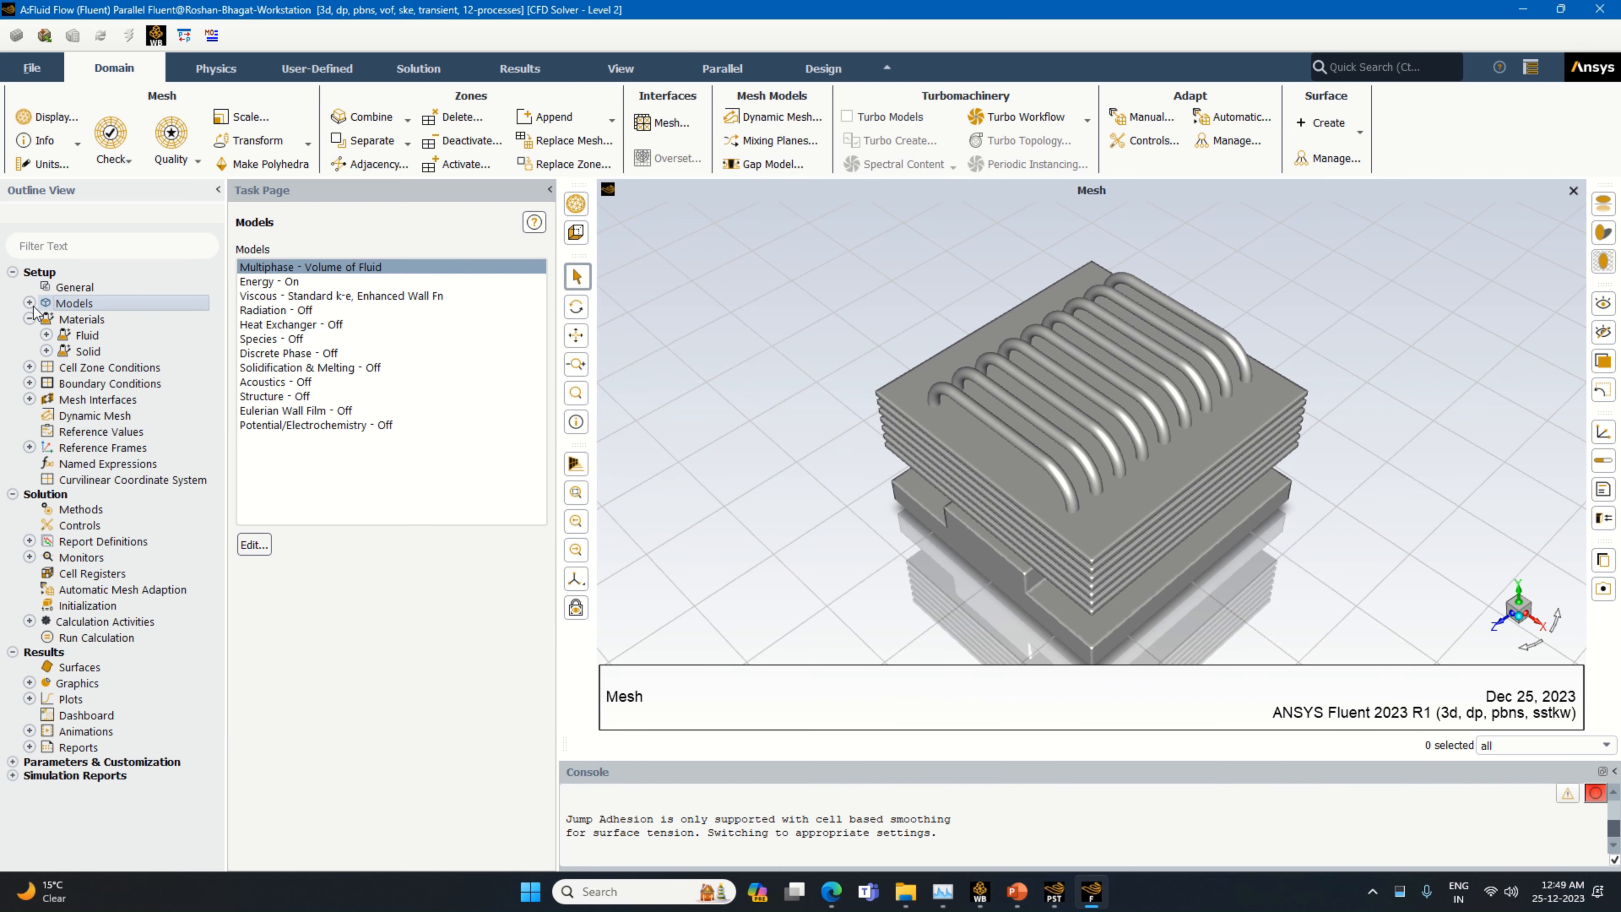
double_click(105, 370)
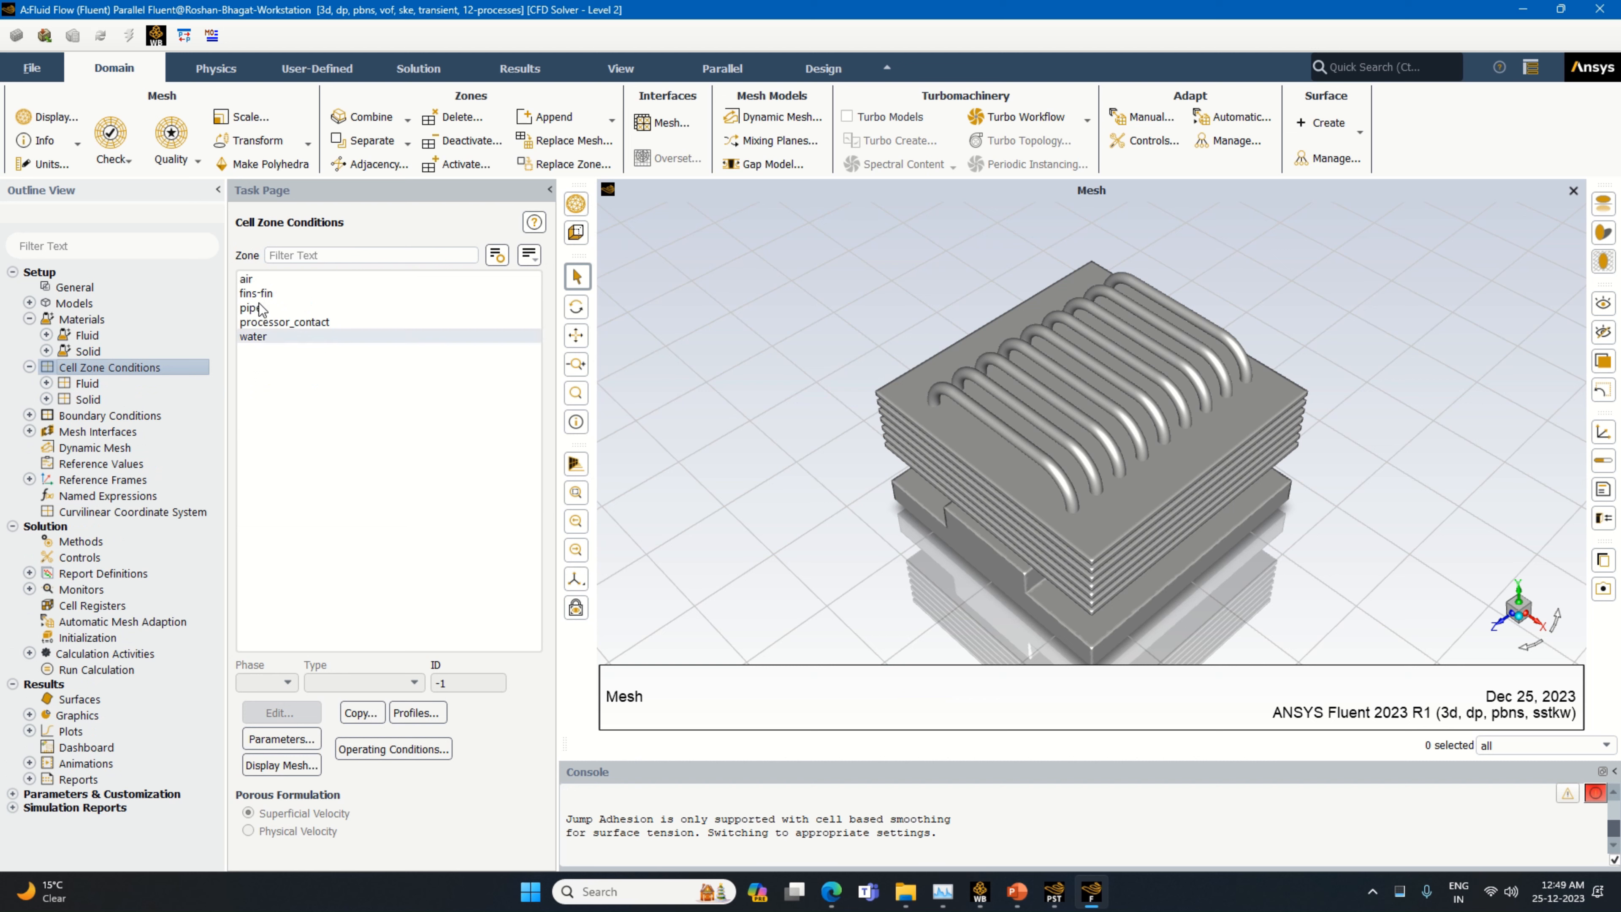
left_click(256, 281)
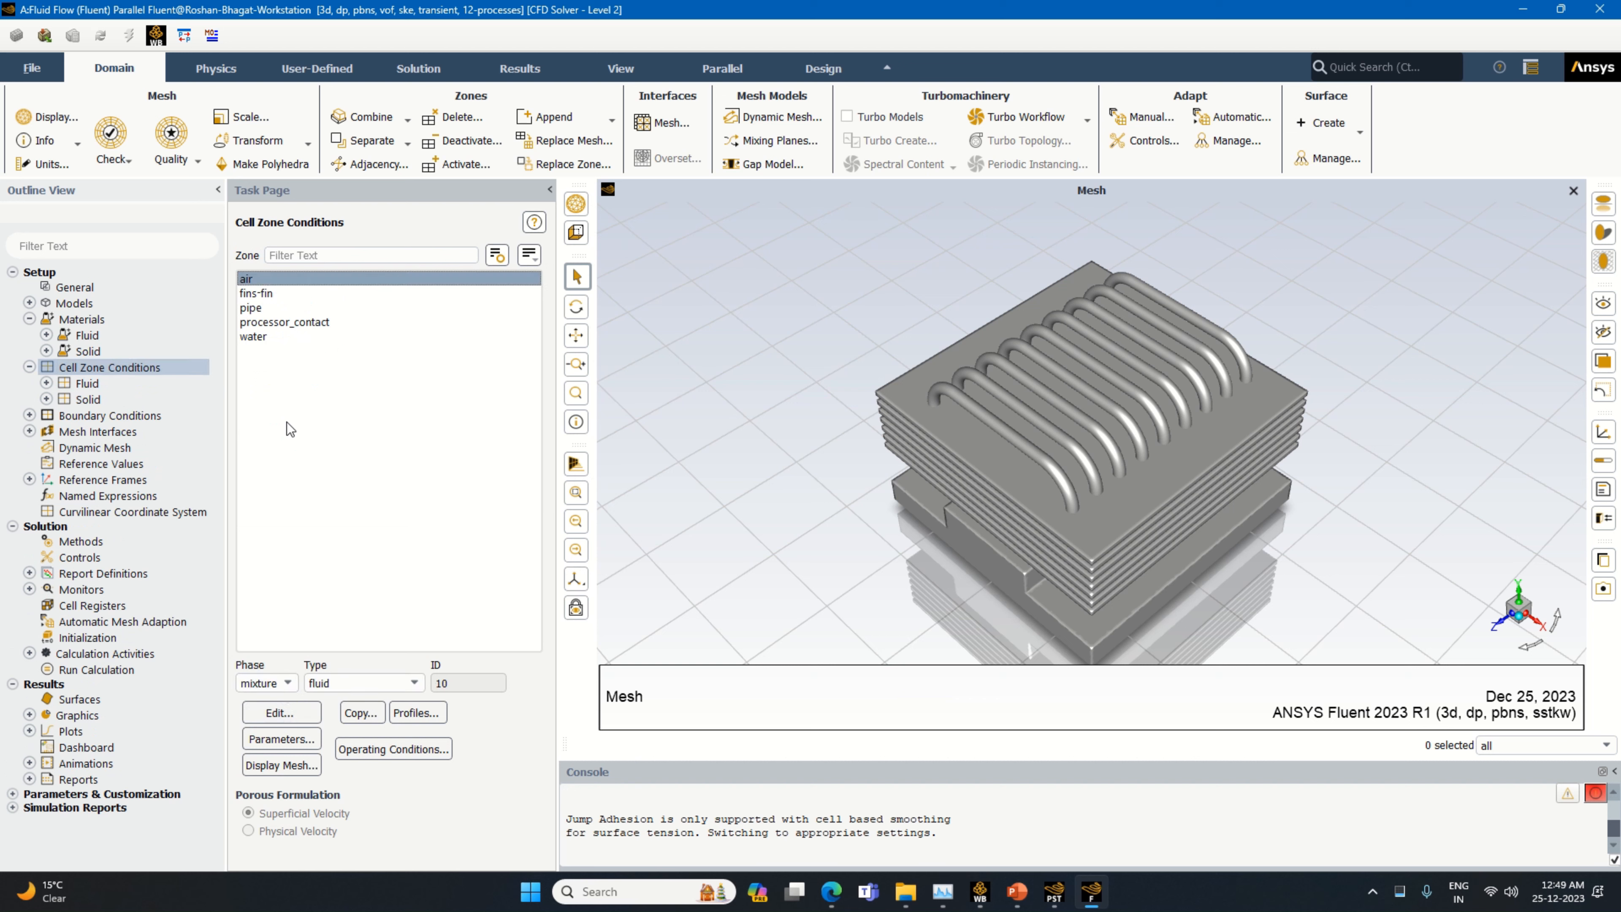
left_click(268, 292)
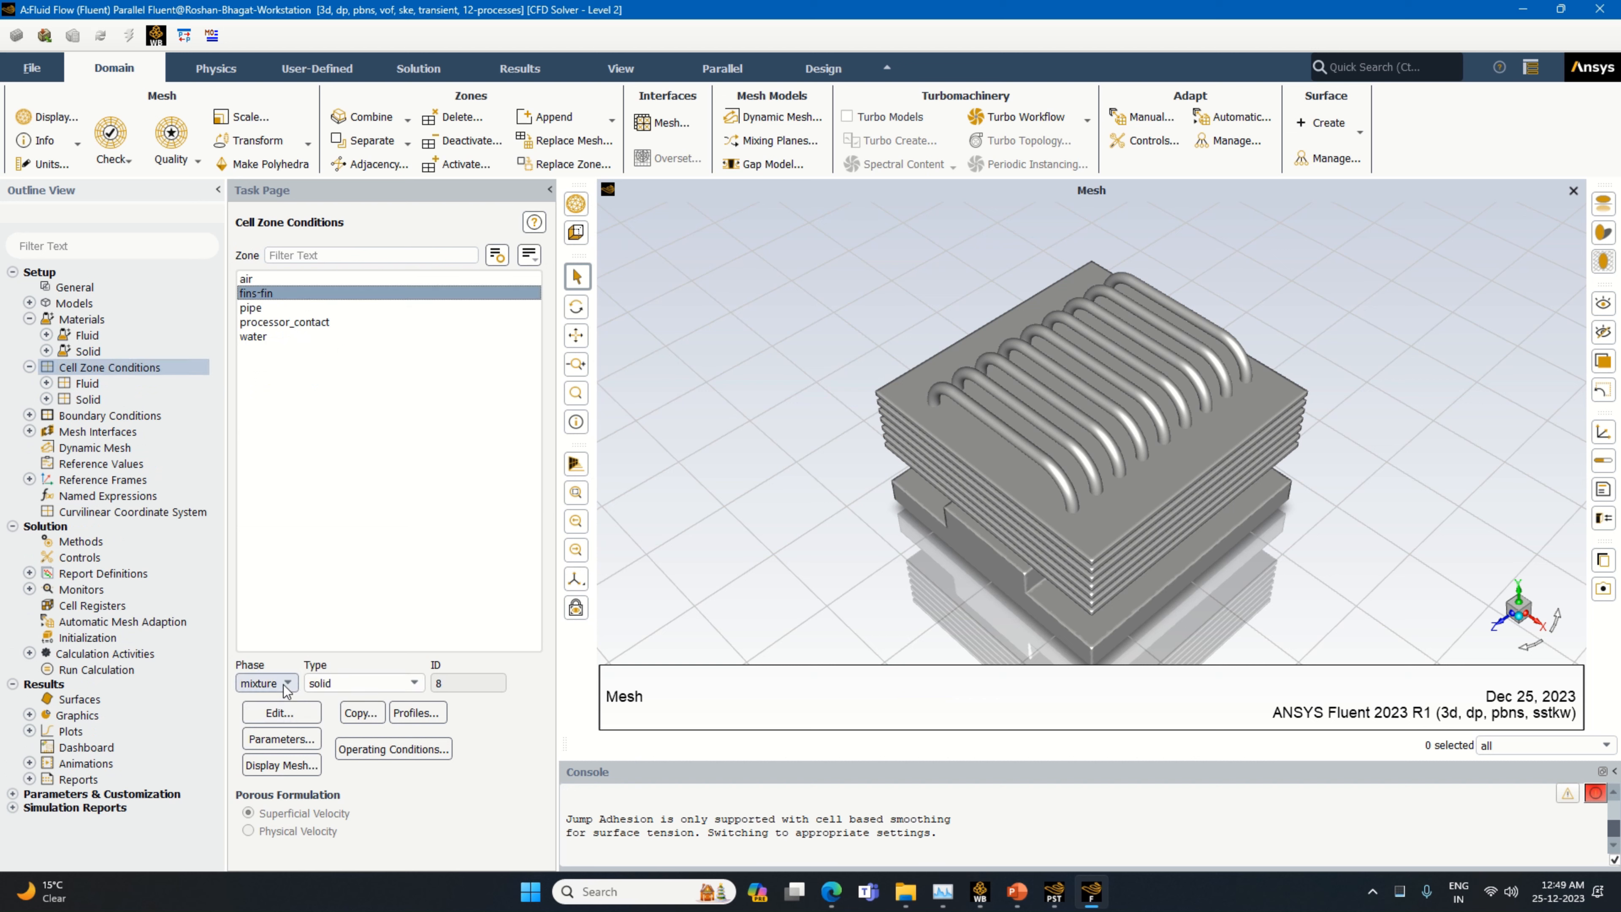
left_click(300, 711)
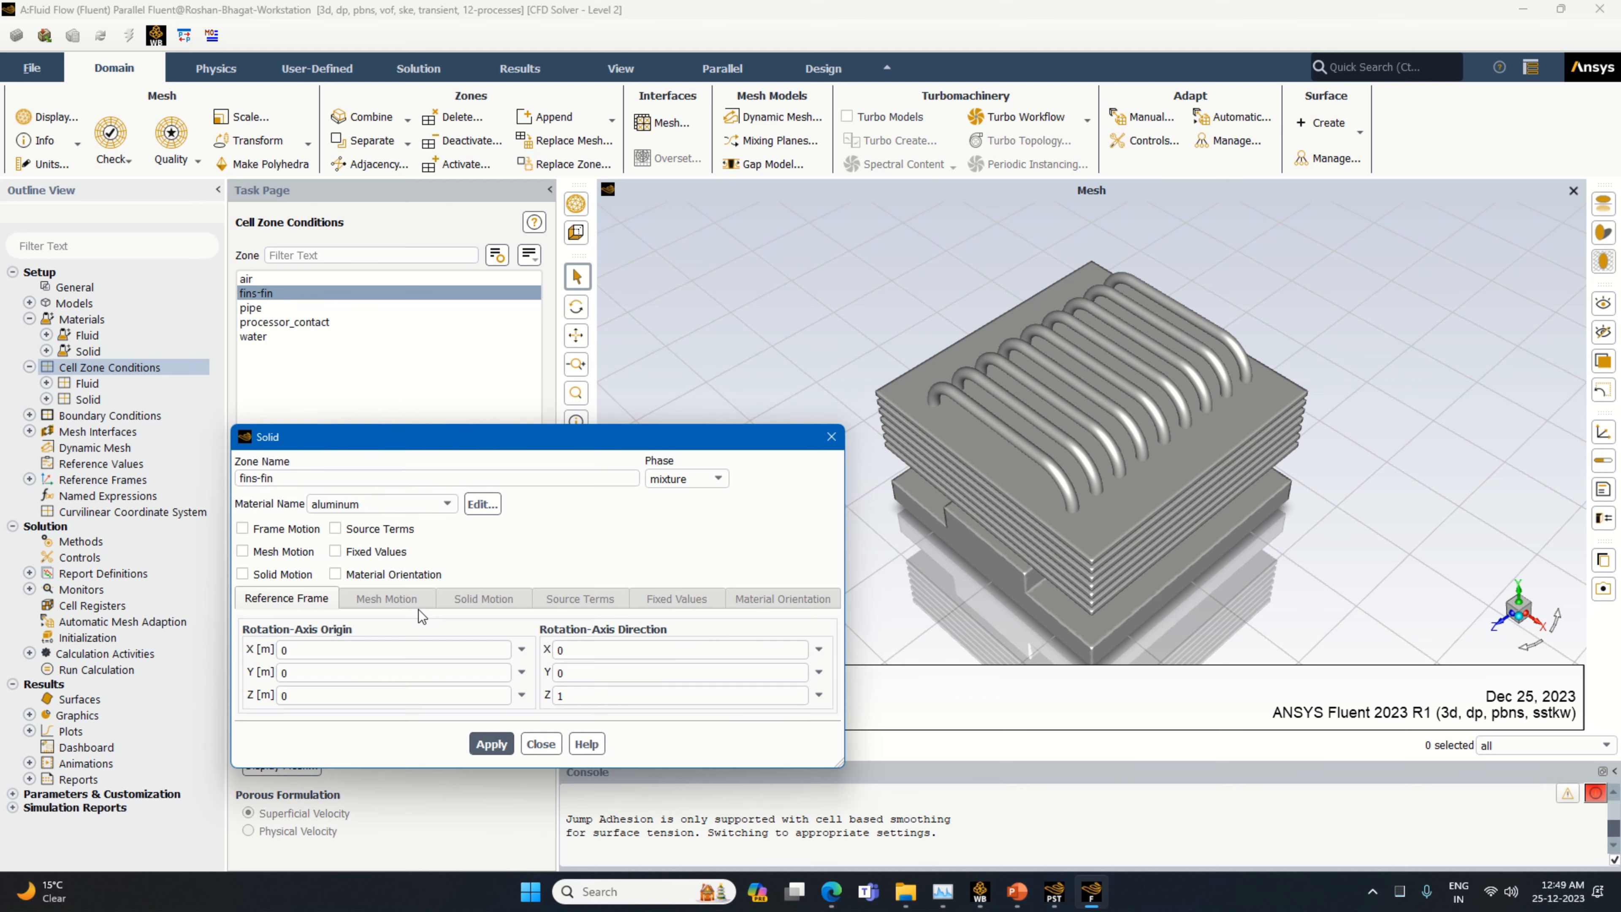
left_click(383, 503)
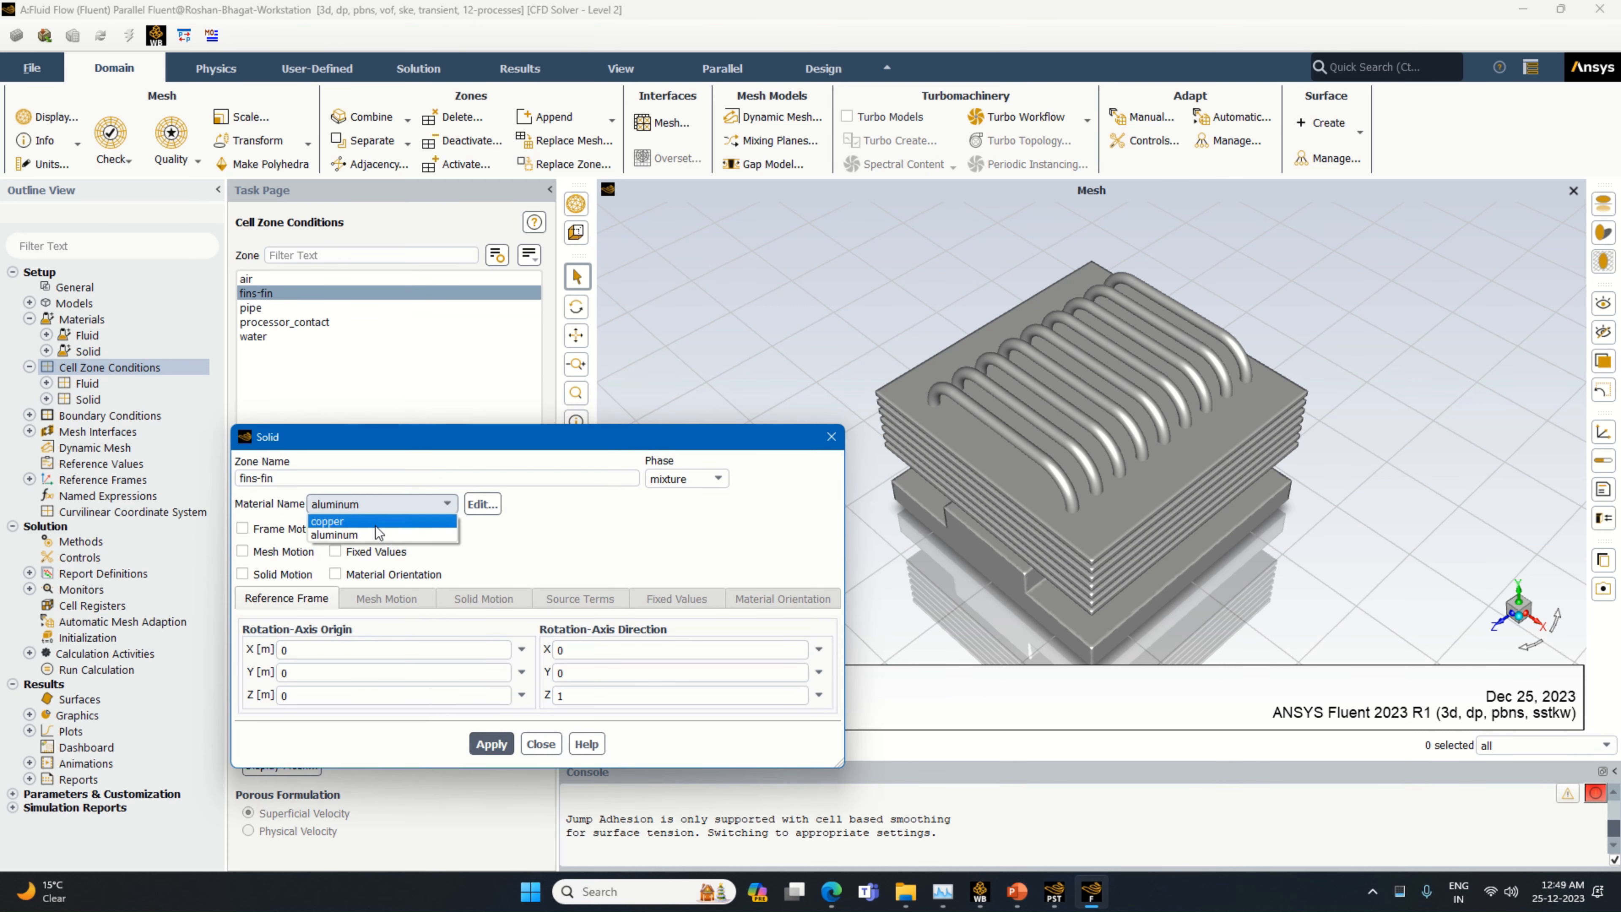
left_click(332, 539)
left_click(491, 744)
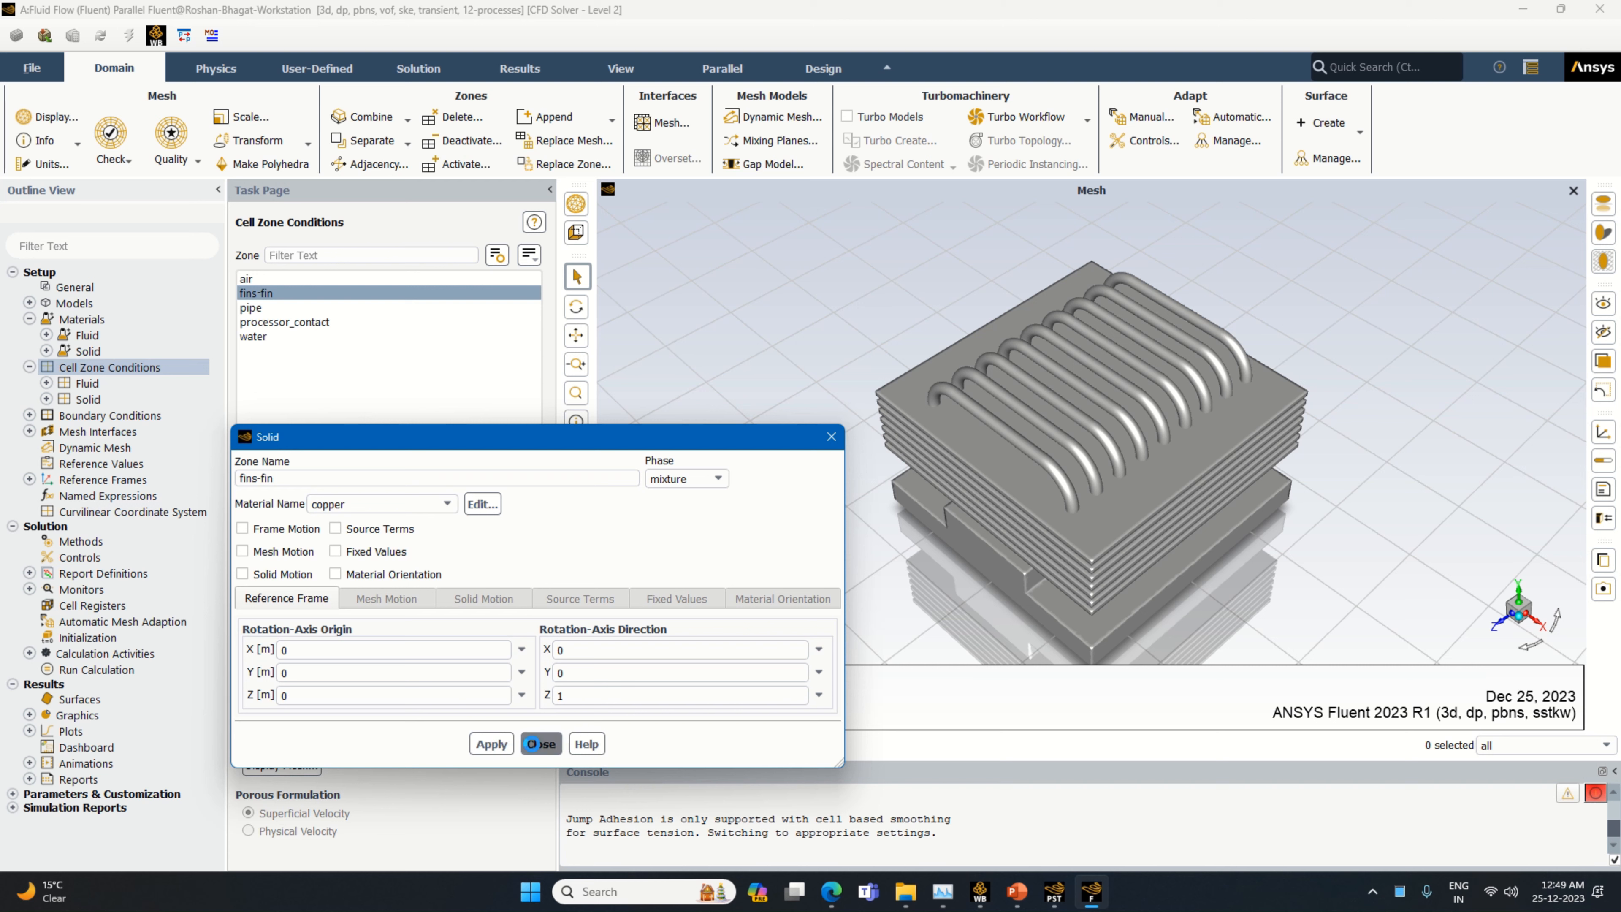
left_click(541, 744)
Assign copper as the solid material of the pipe cell zone
left_click(345, 308)
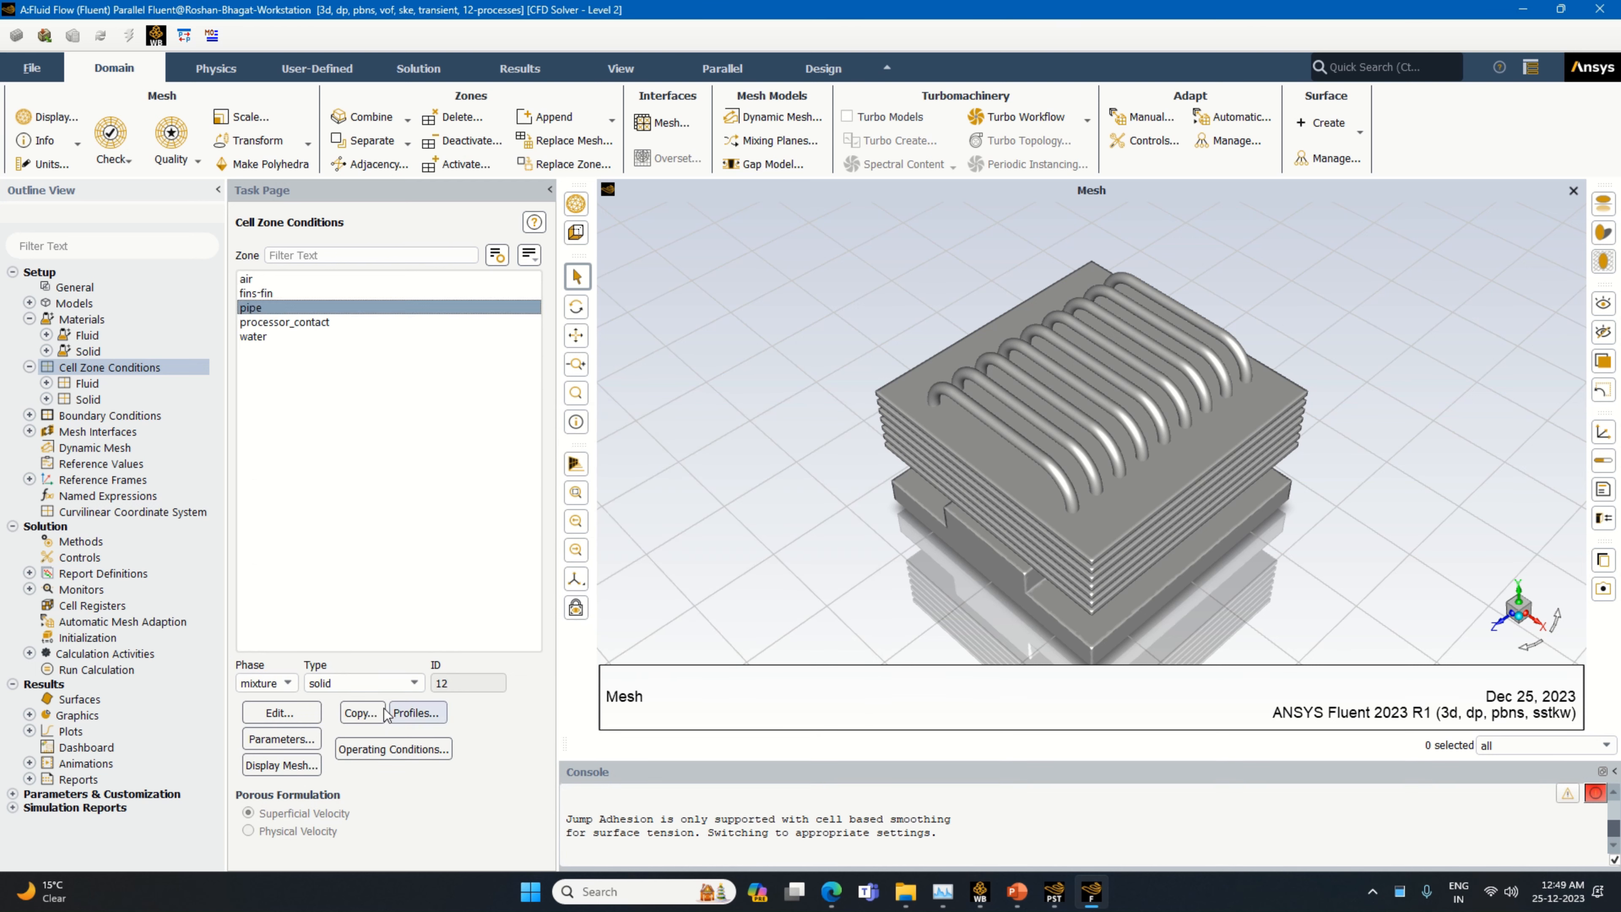
left_click(288, 712)
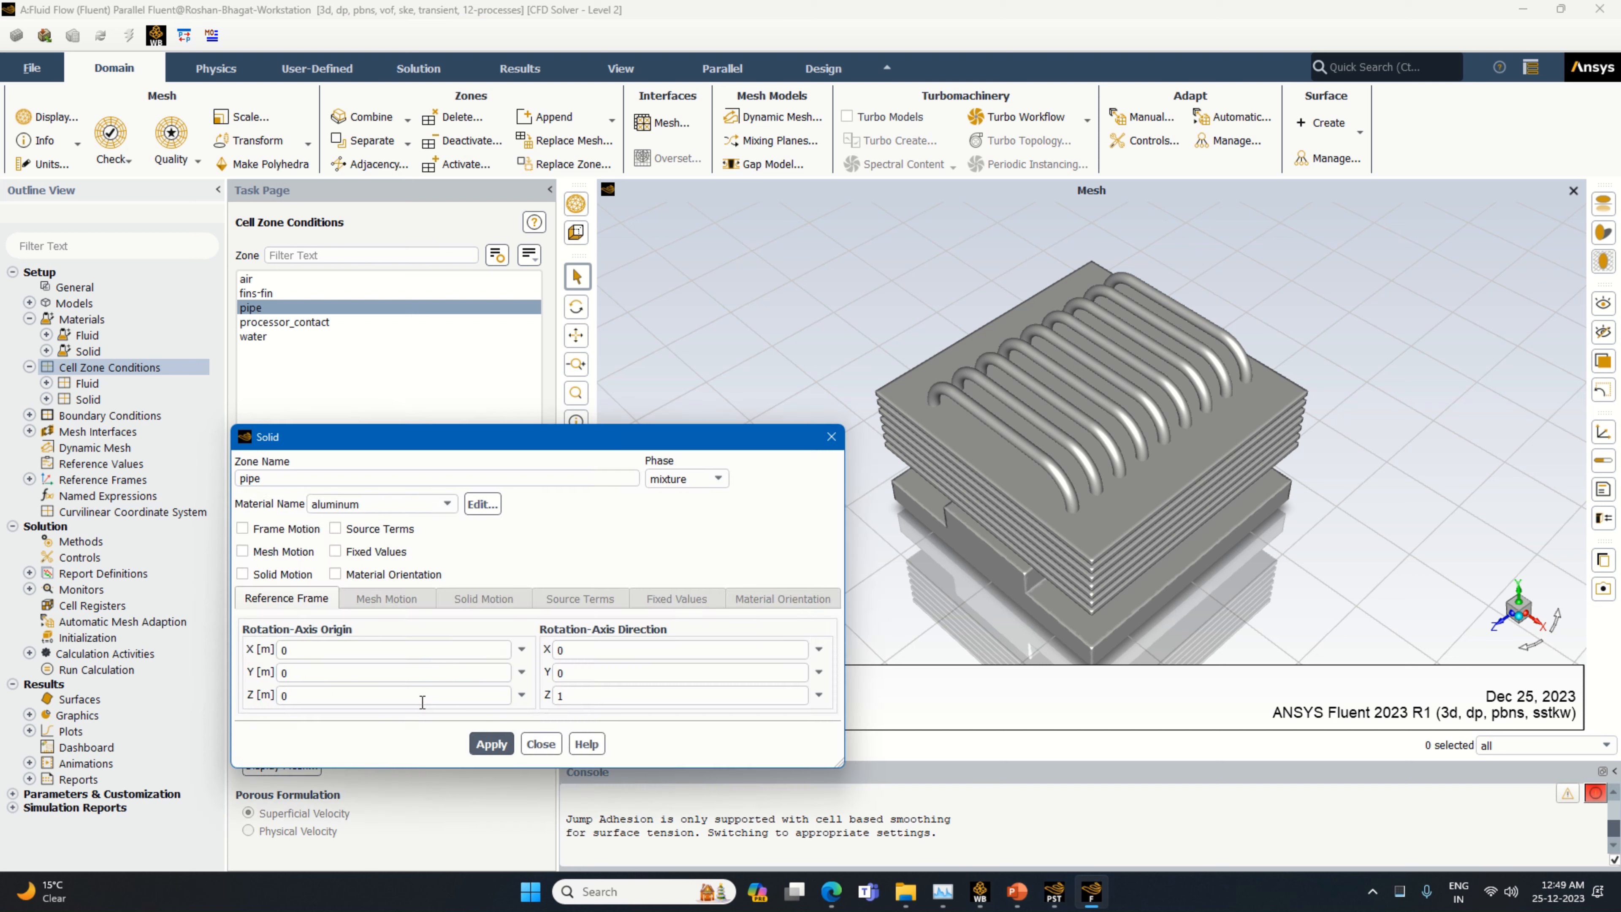
left_click(387, 504)
left_click(358, 521)
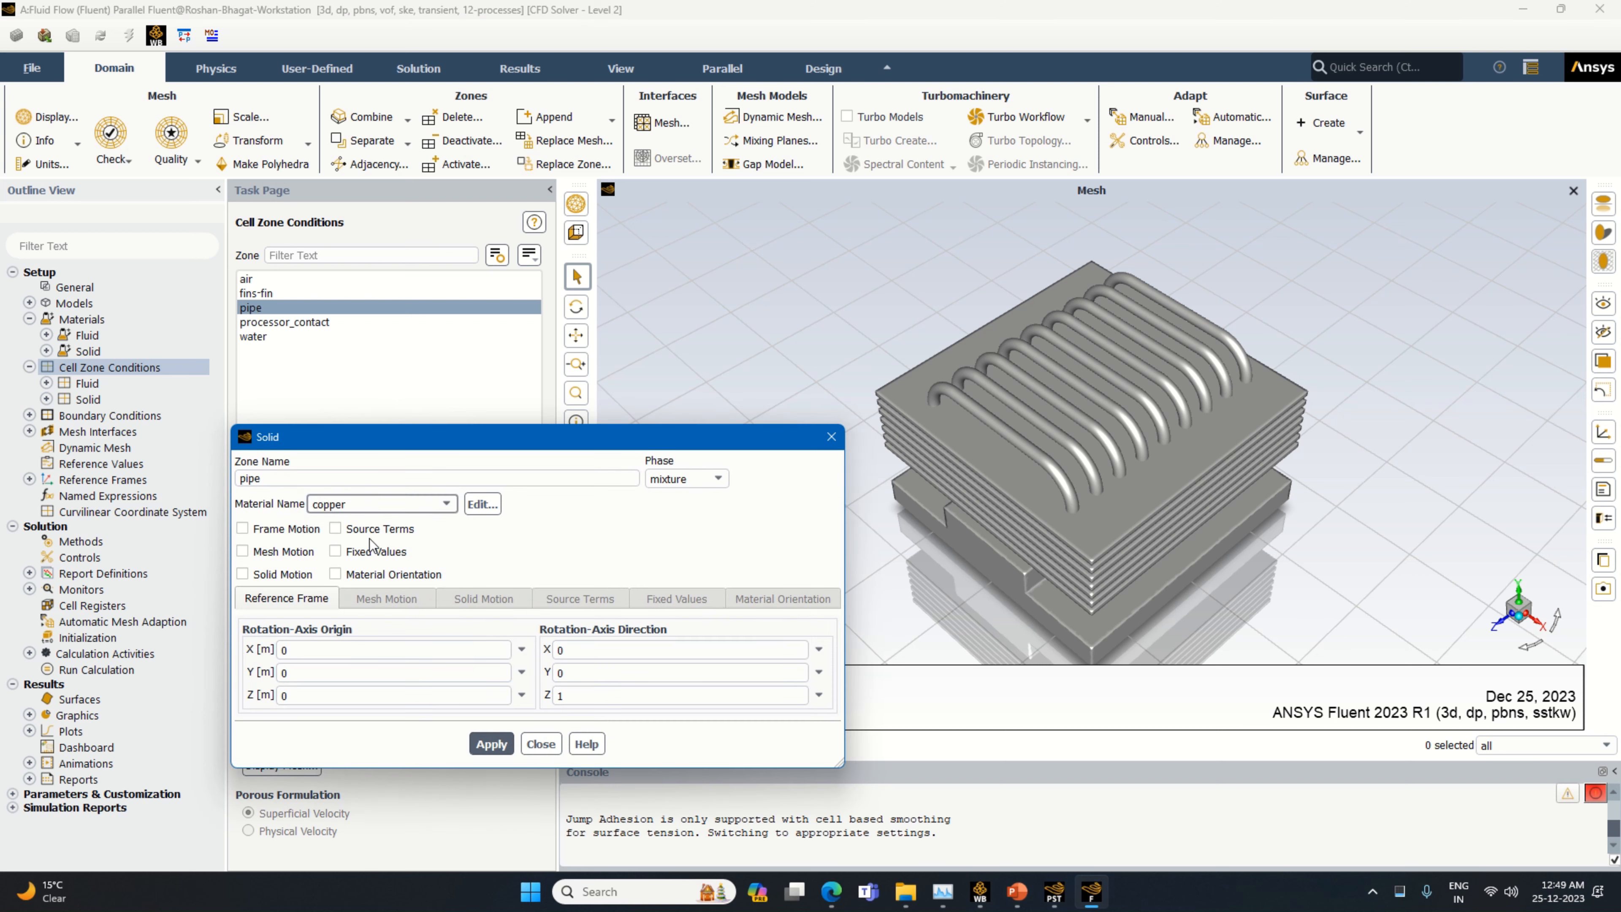
left_click(490, 744)
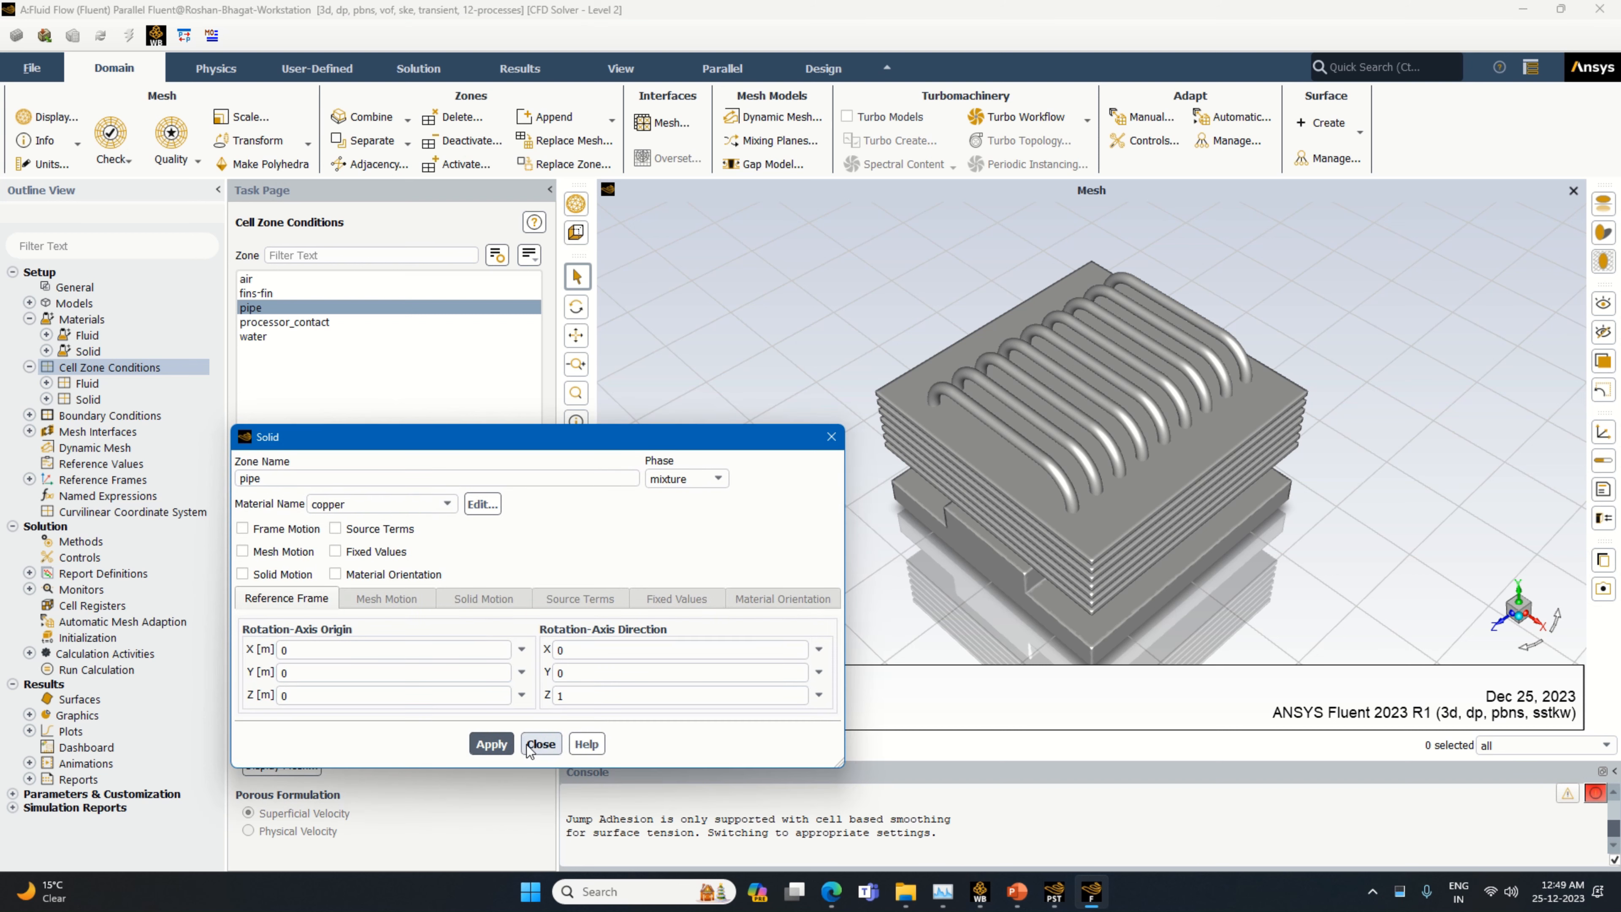
left_click(541, 744)
Apply the processor_contact cell zone conditions with aluminum as the solid material
left_click(306, 322)
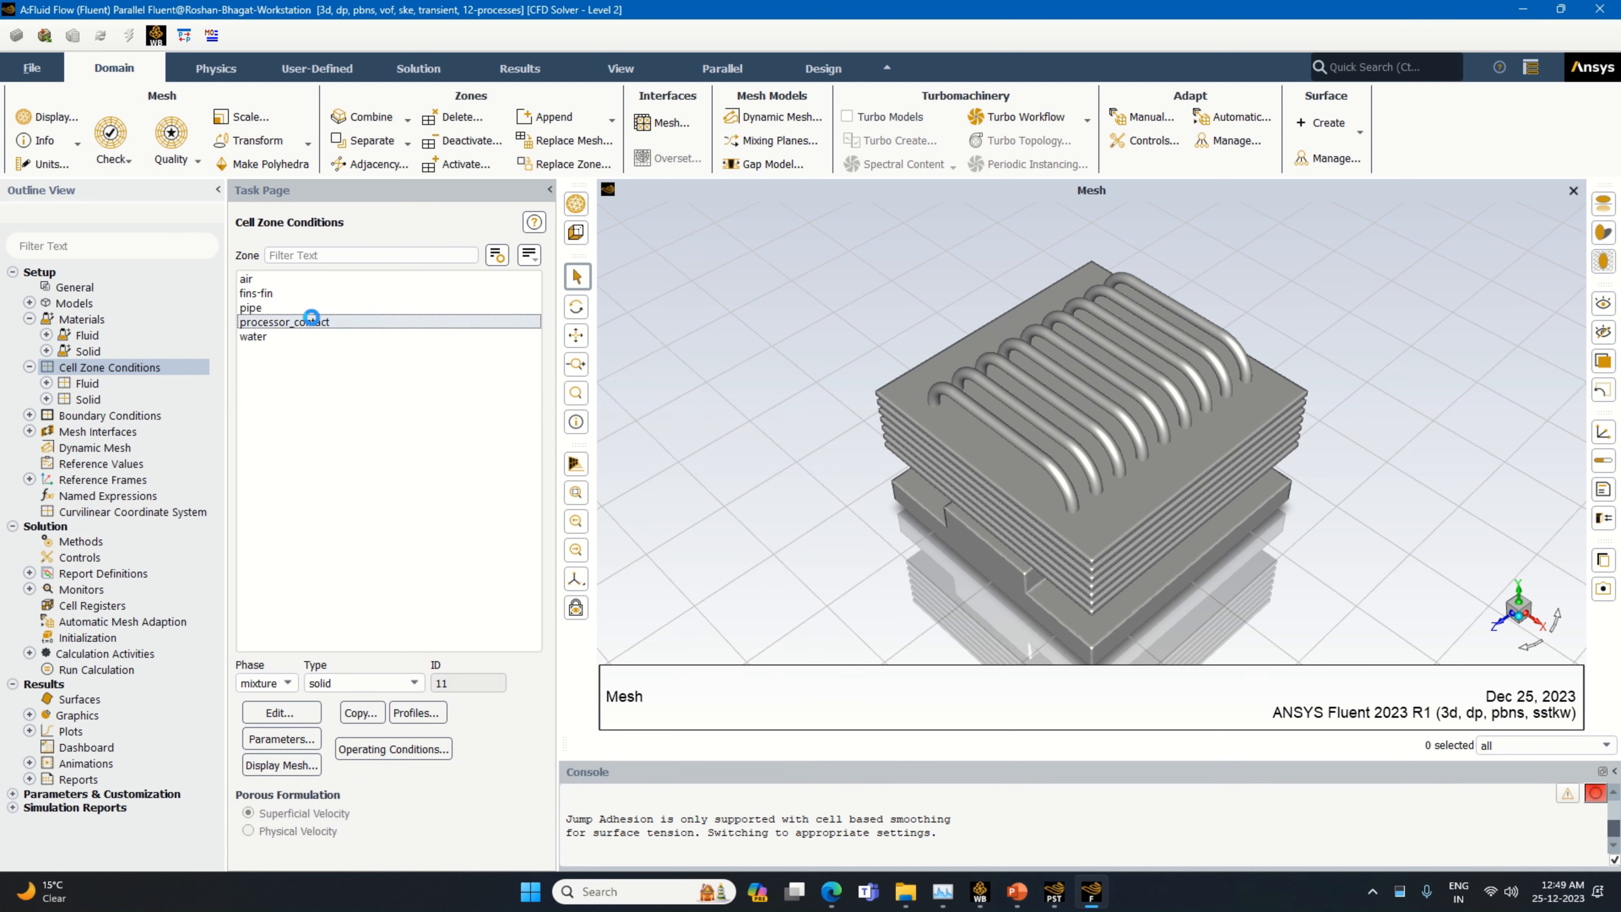
left_click(287, 715)
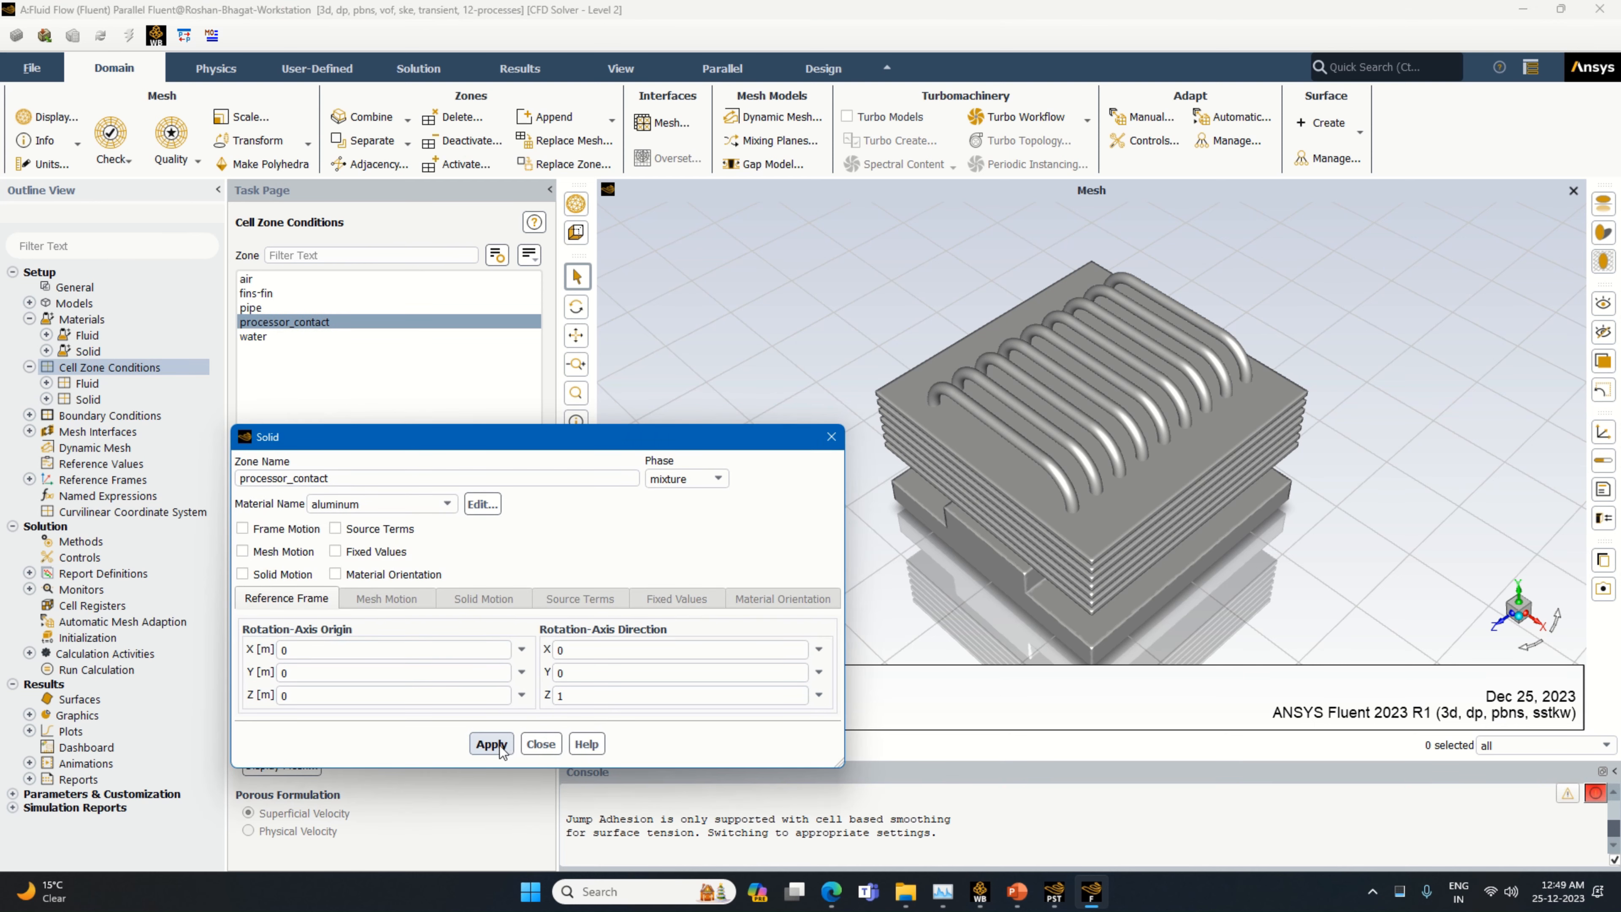
left_click(491, 744)
left_click(539, 744)
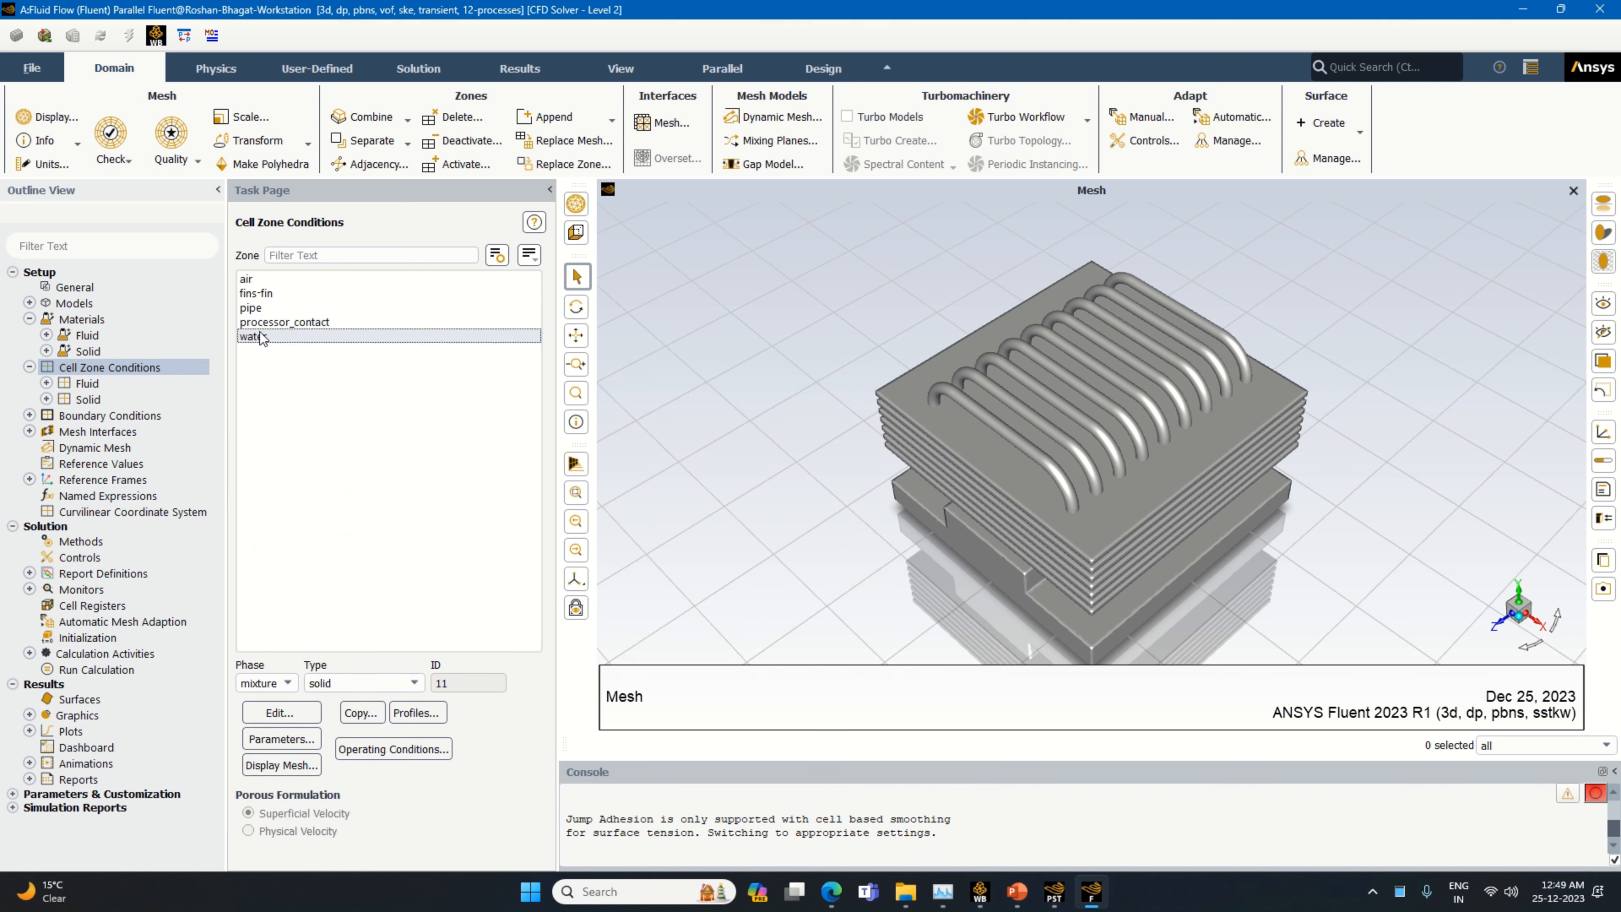
Check the water fluid zone's conditions for the mixture and water-liquid phases
left_click(300, 336)
left_click(316, 708)
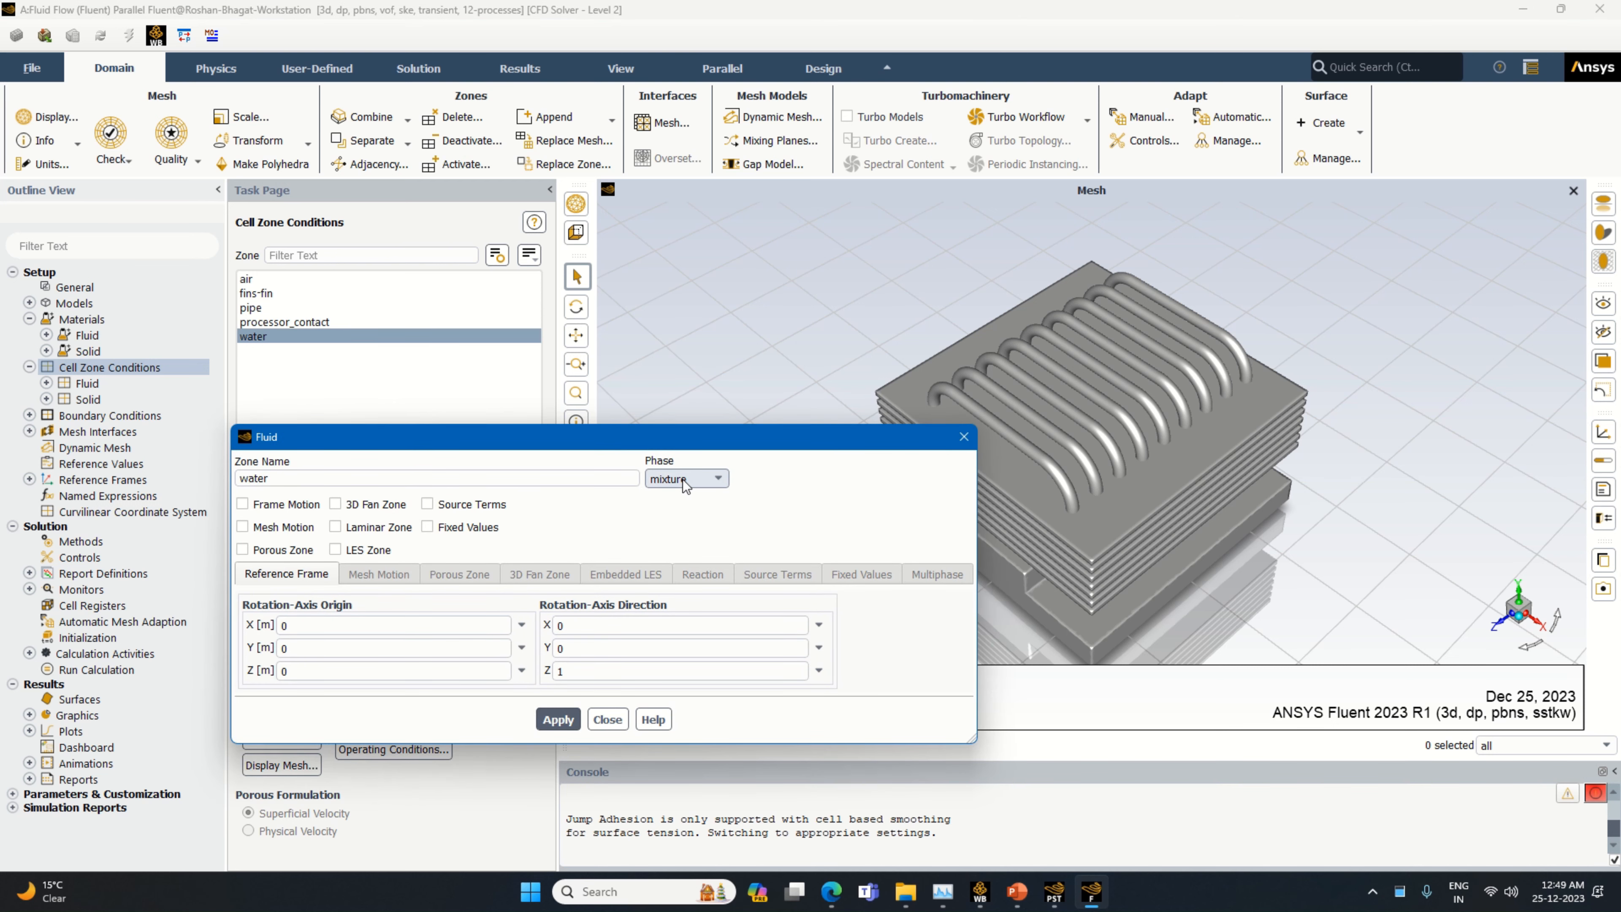
left_click(683, 479)
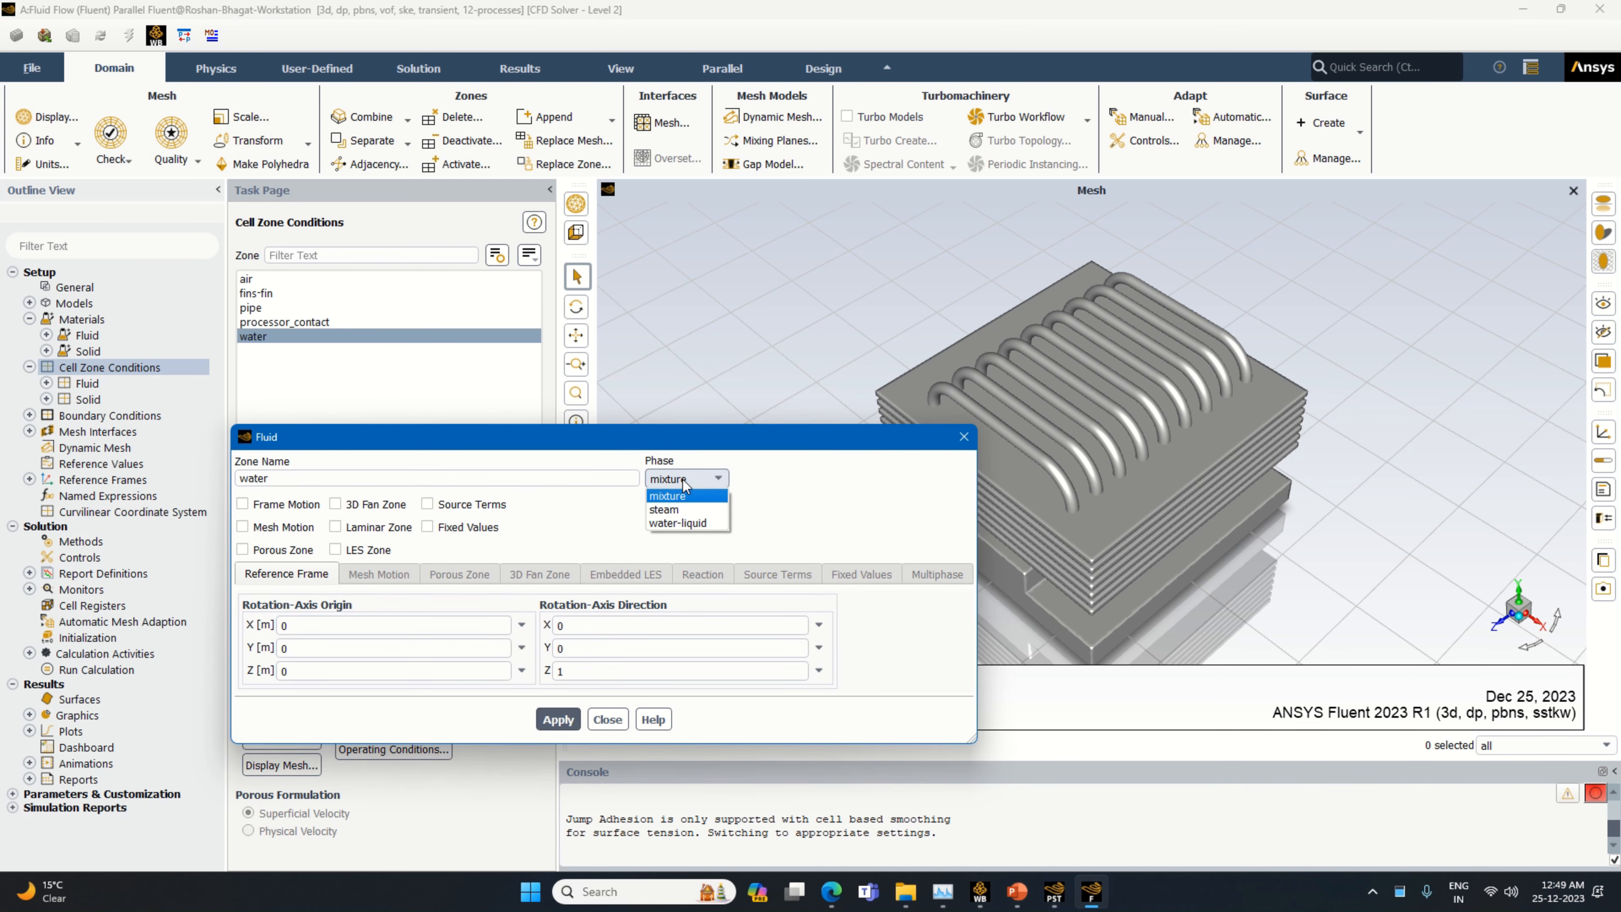
left_click(716, 524)
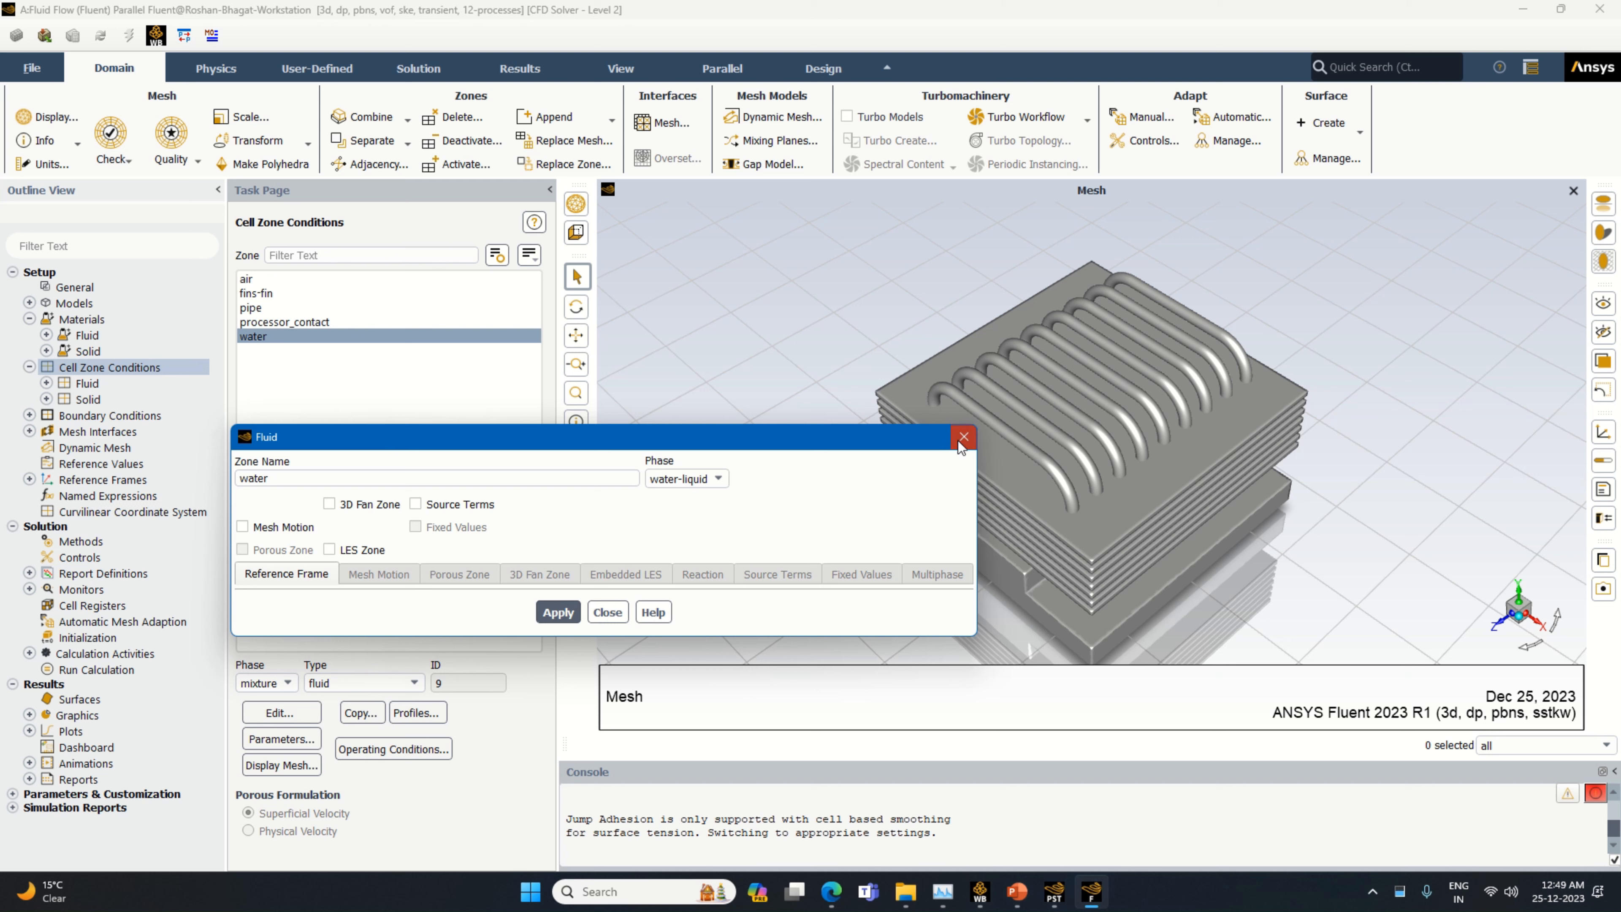
left_click(962, 438)
Give the fins_for_cooling wall a convection thermal condition with heat transfer coefficient 120 W/(m² K) and copper as its material
left_click(108, 415)
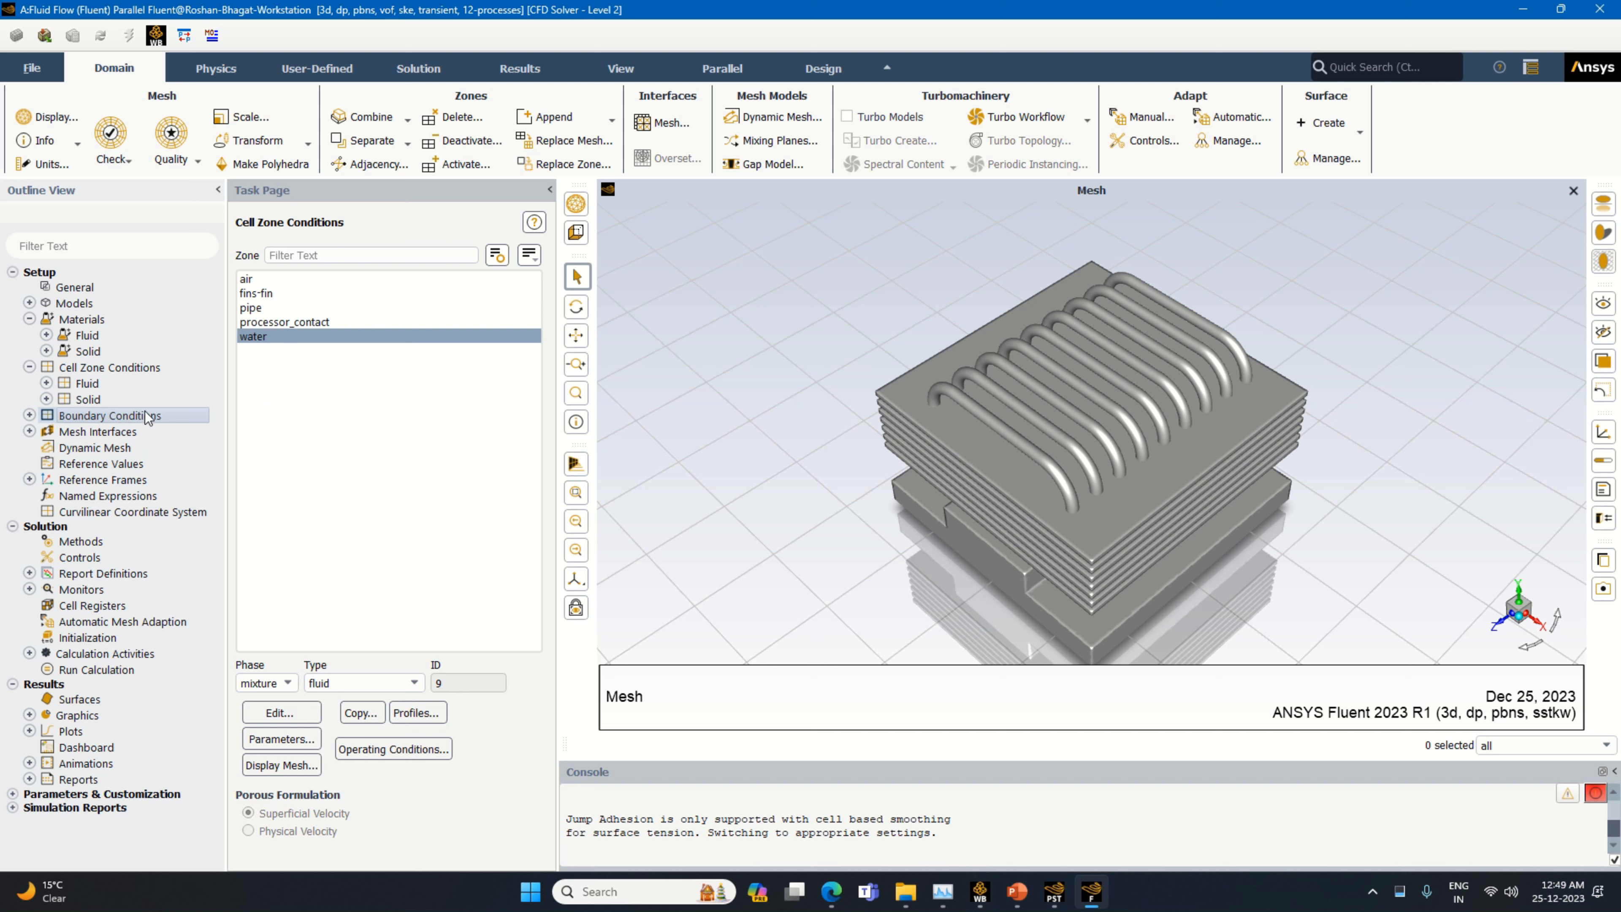
double_click(175, 414)
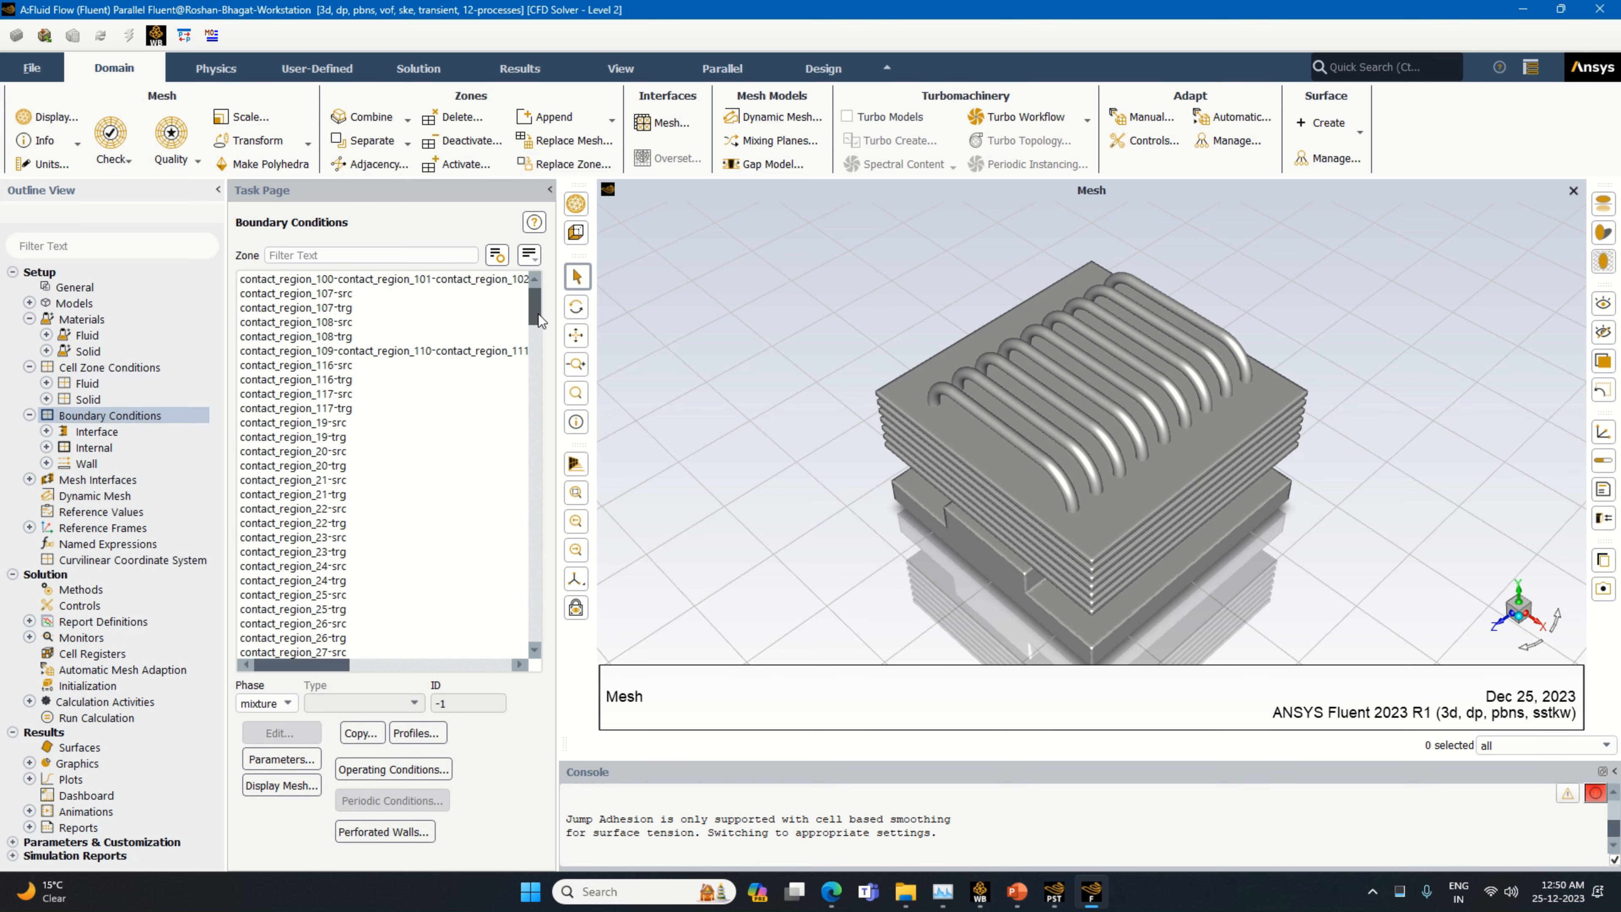
left_click_drag(538, 314, 556, 415)
left_click(319, 465)
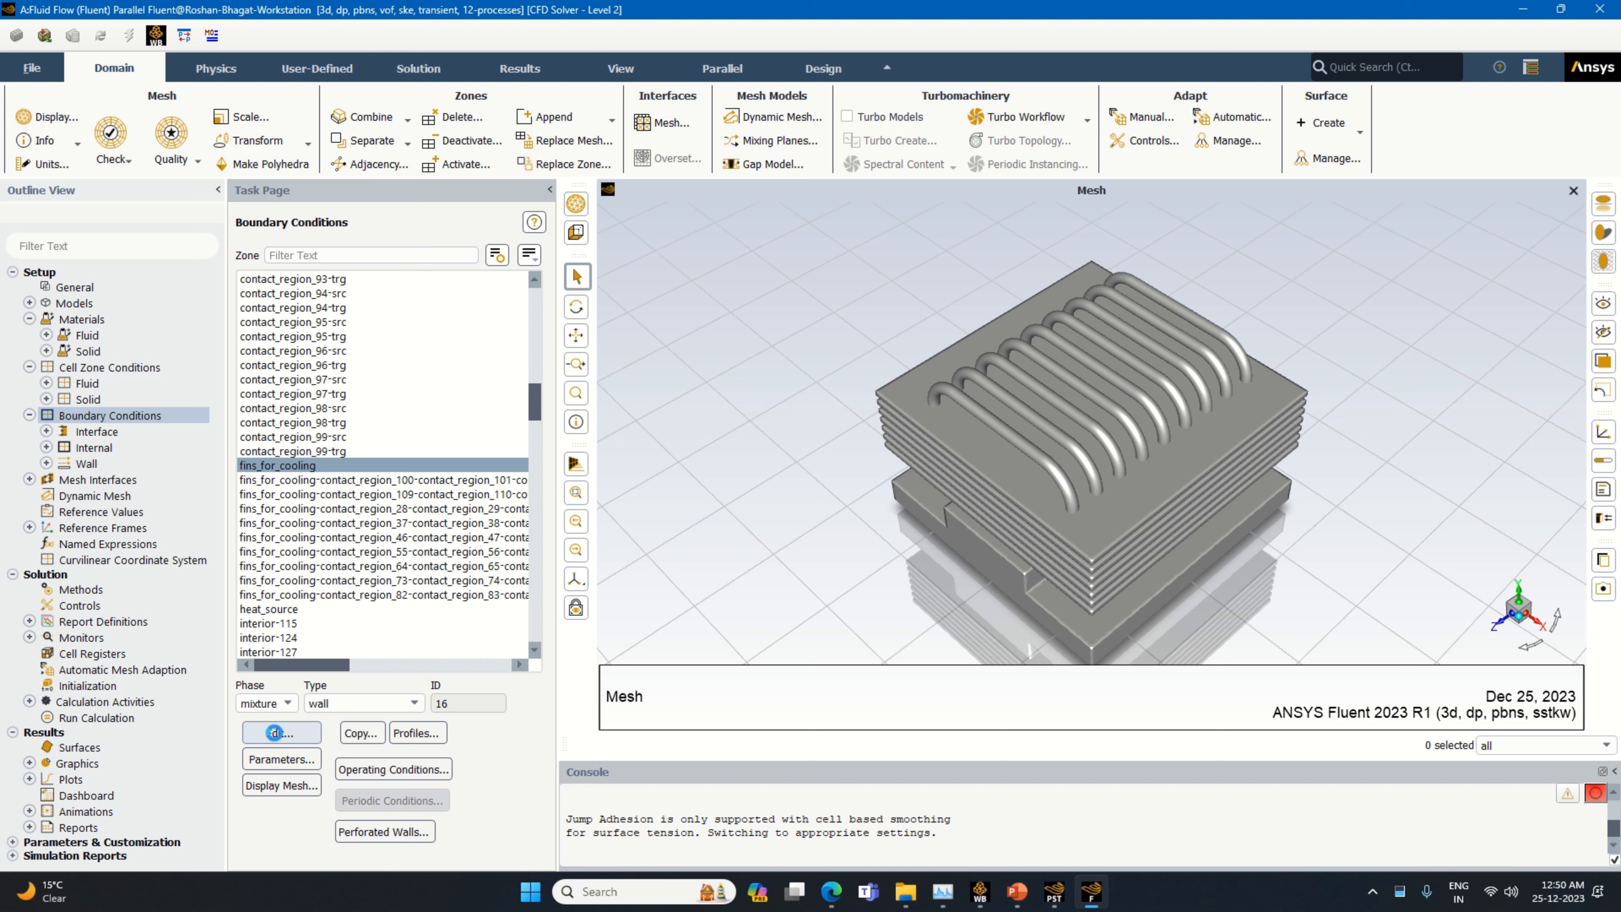
left_click(275, 733)
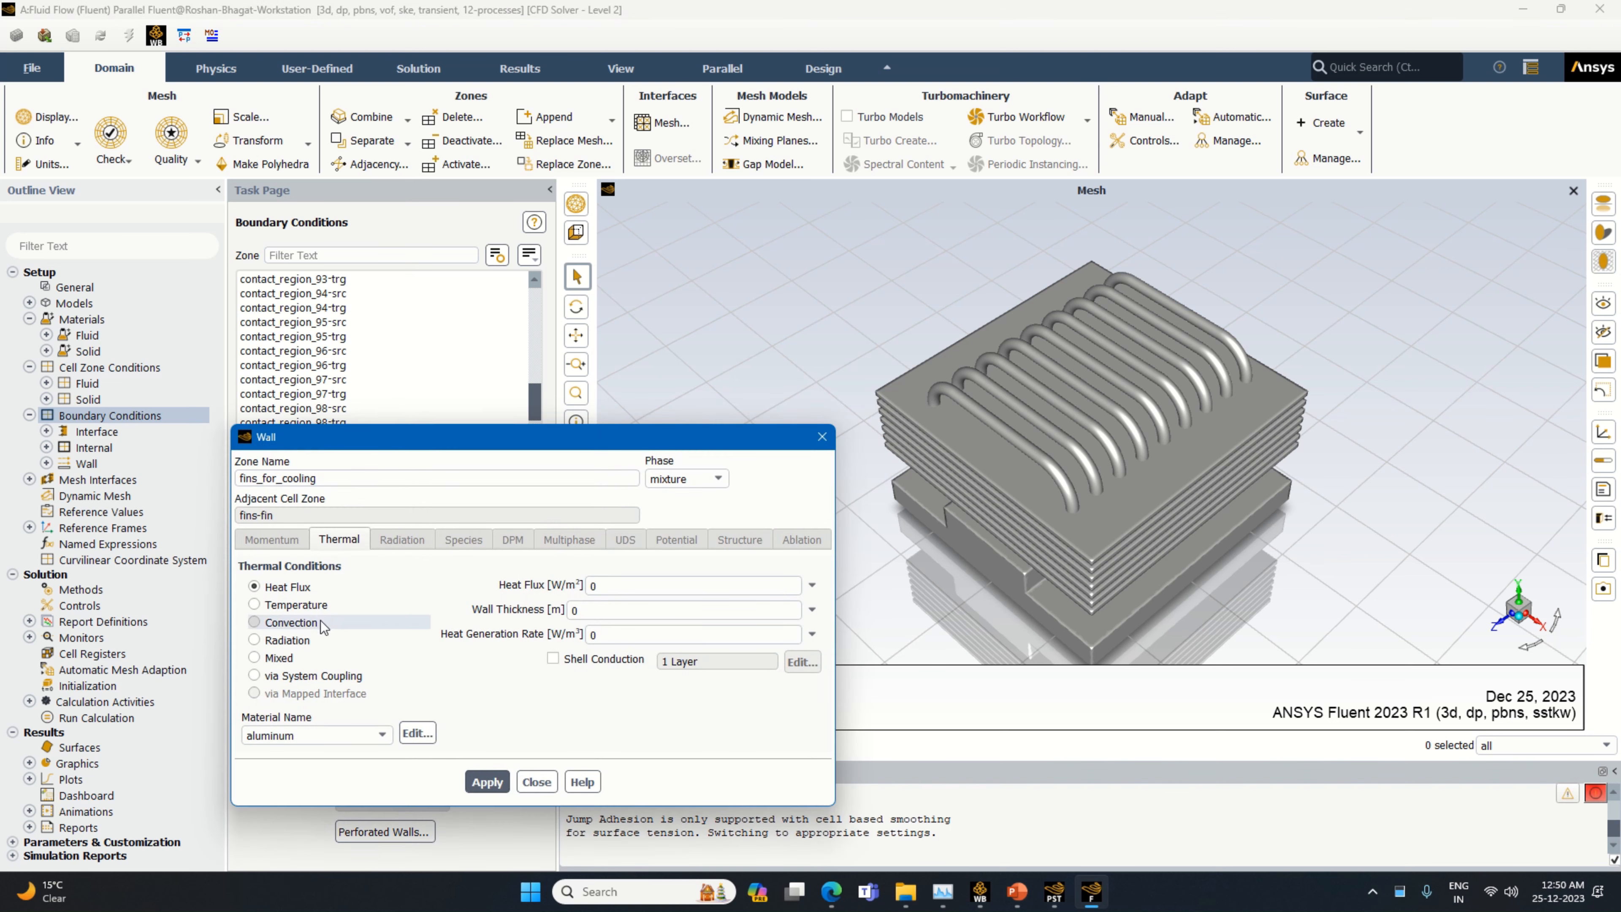
left_click(256, 623)
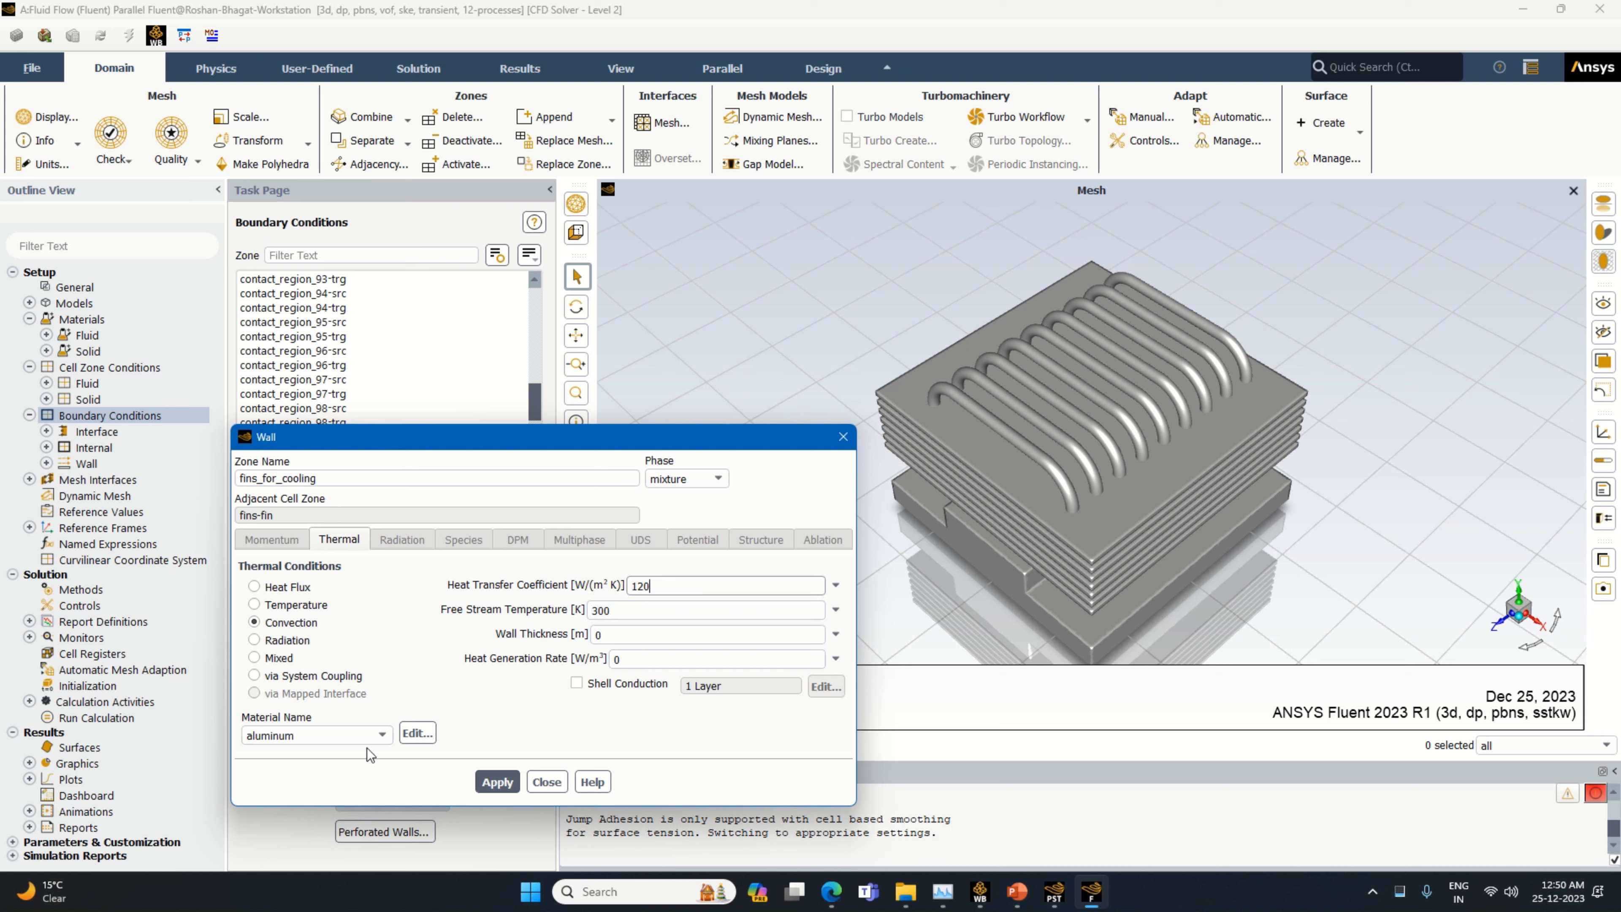
left_click(362, 736)
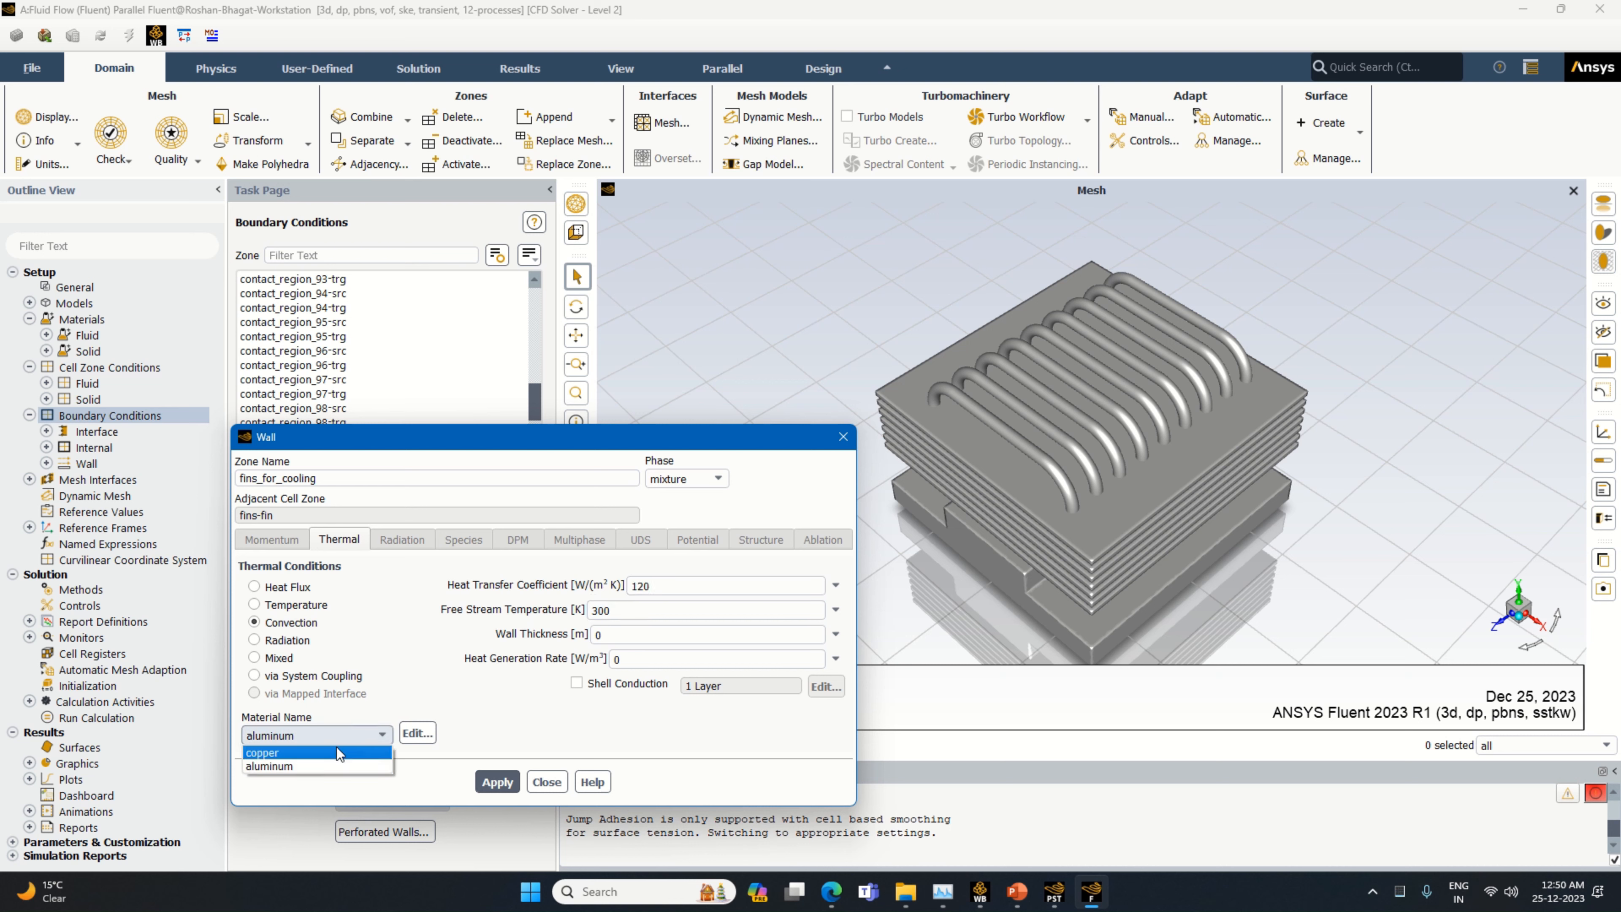
left_click(338, 751)
left_click(498, 782)
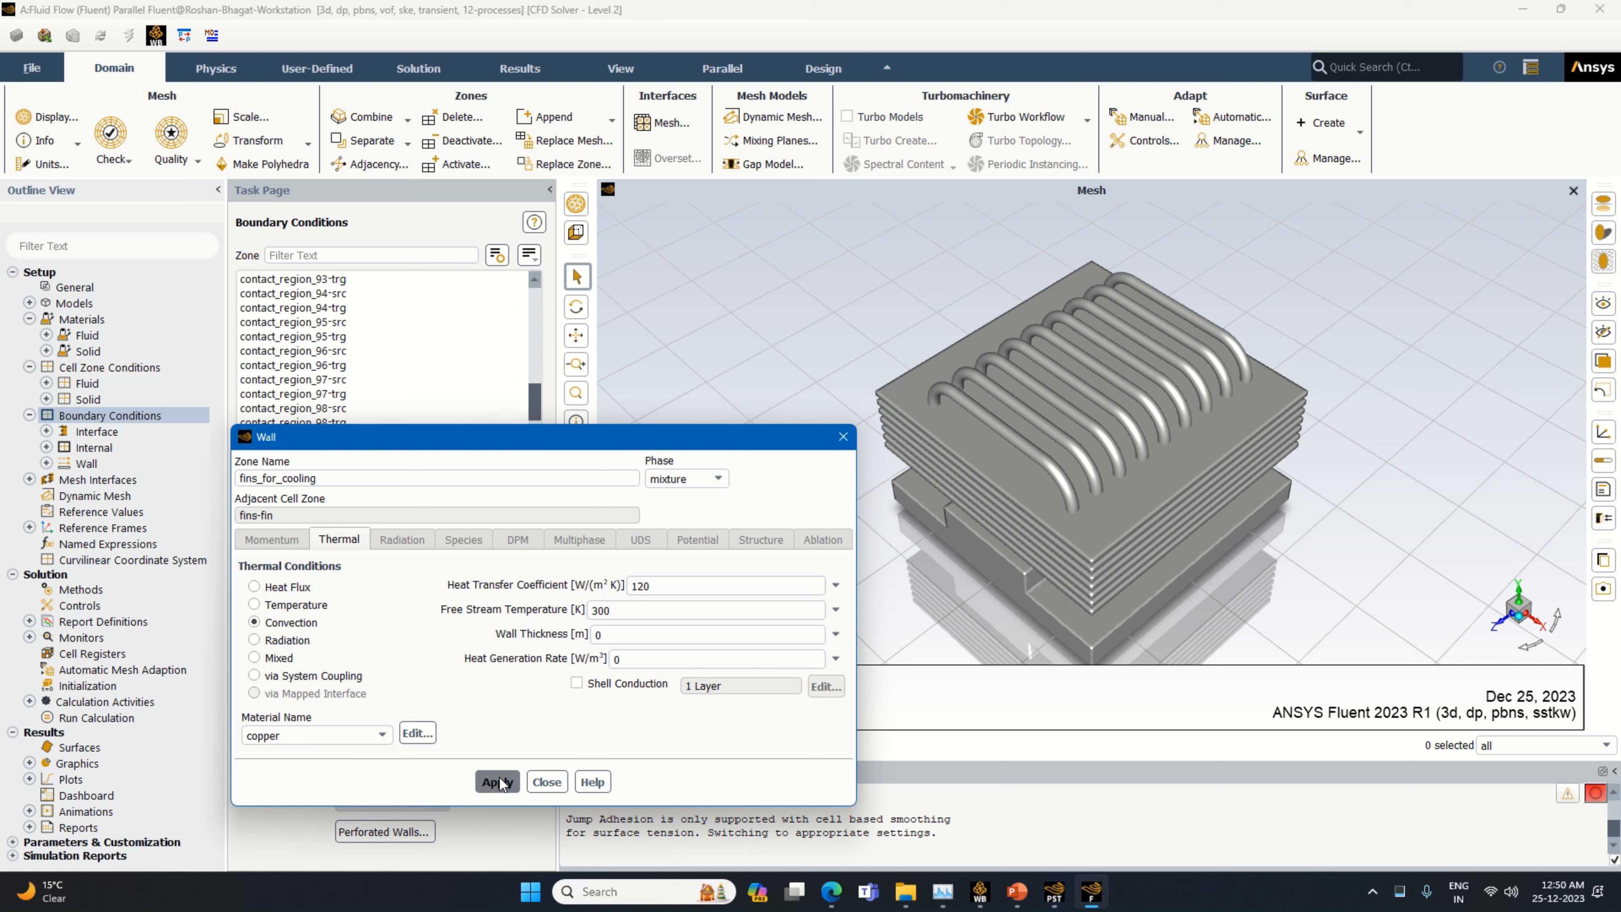
left_click(544, 780)
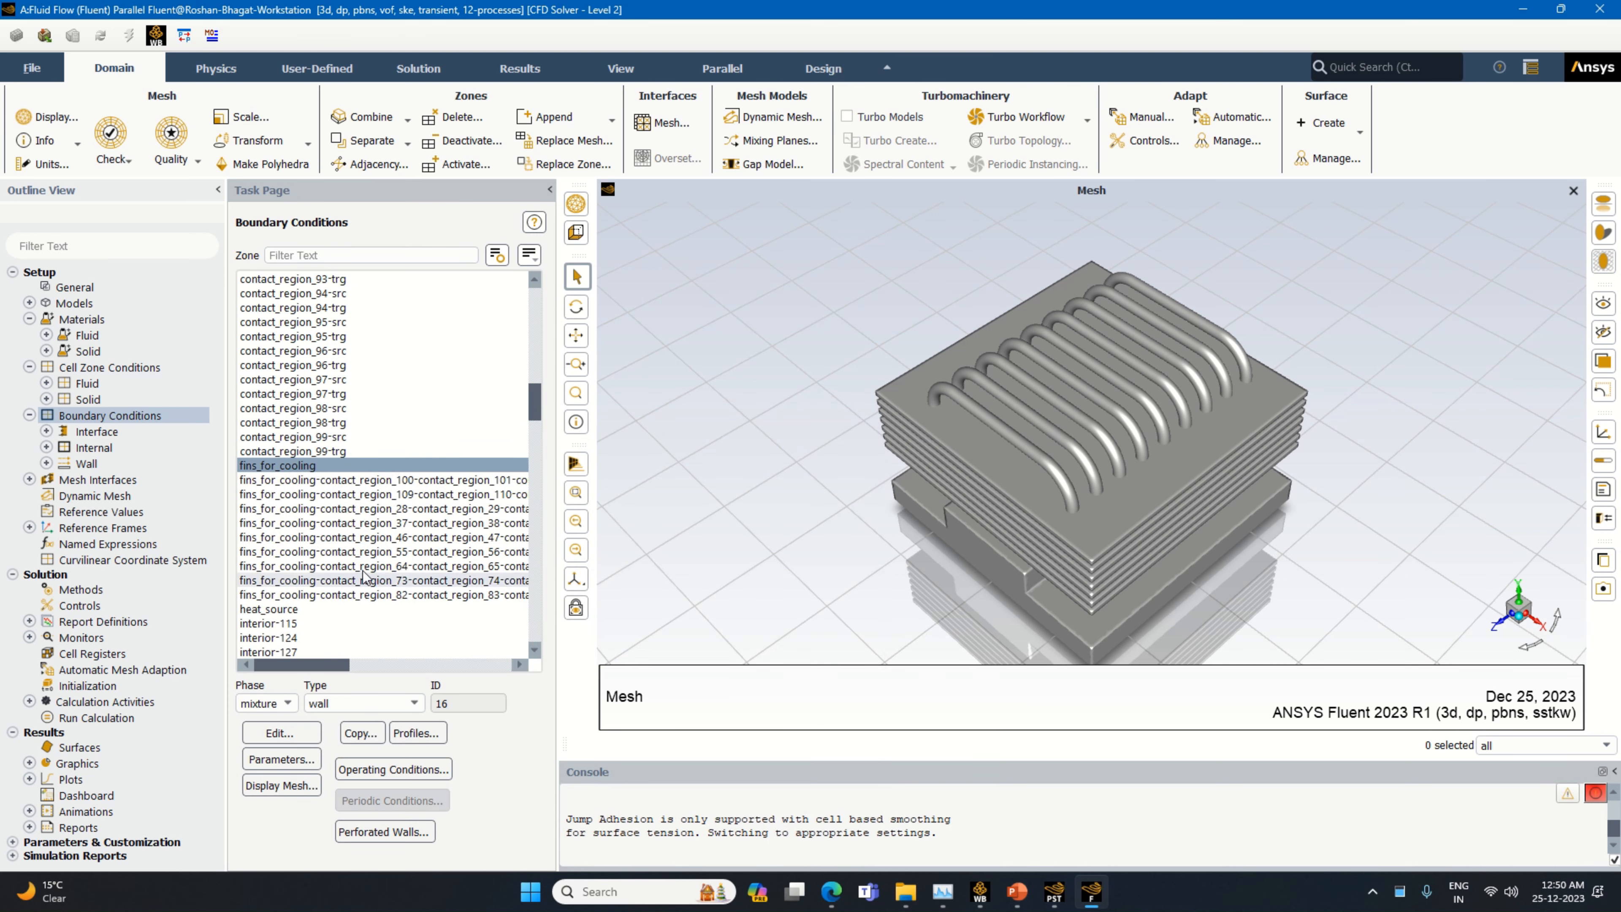
Set a fixed temperature of 333 K as the thermal condition of the heat_source wall and apply it
left_click(302, 613)
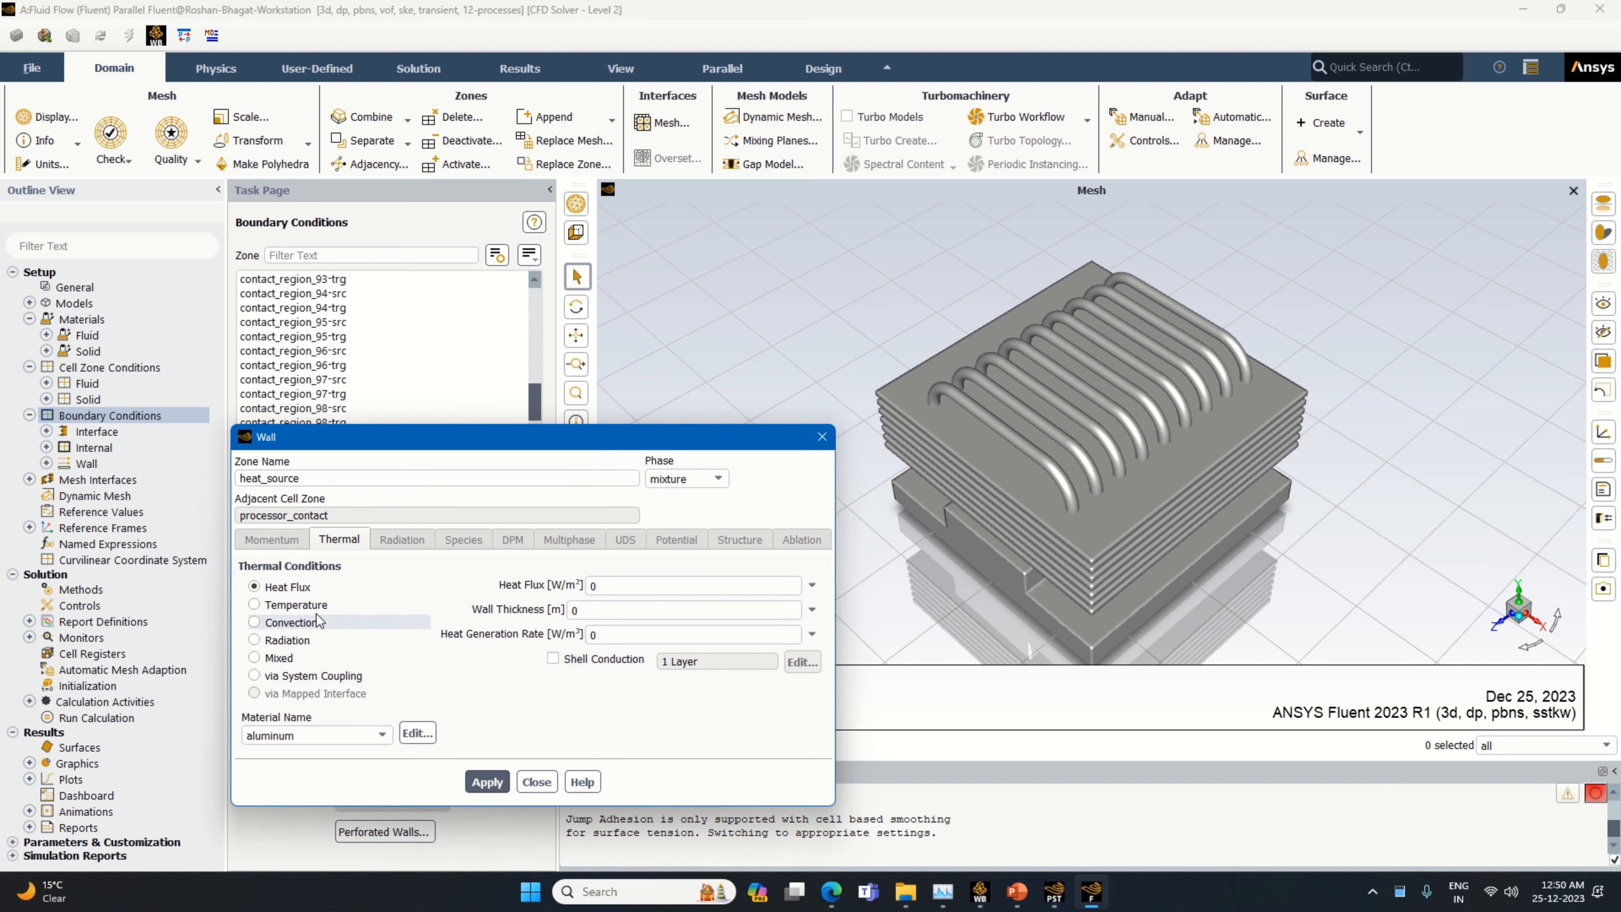
left_click(313, 605)
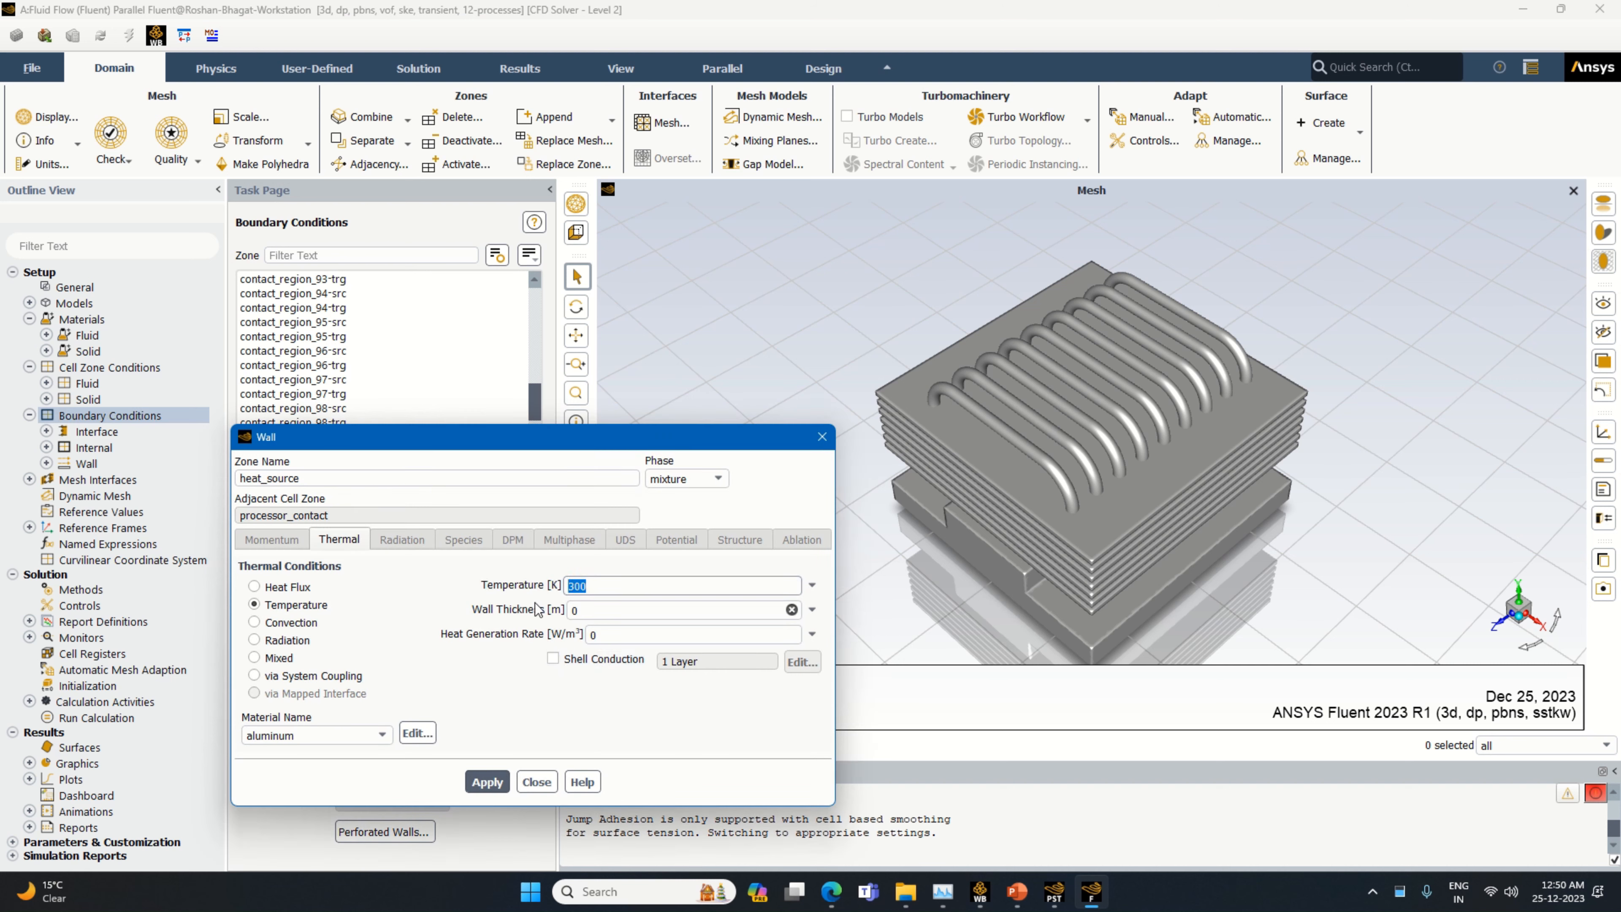
type("323")
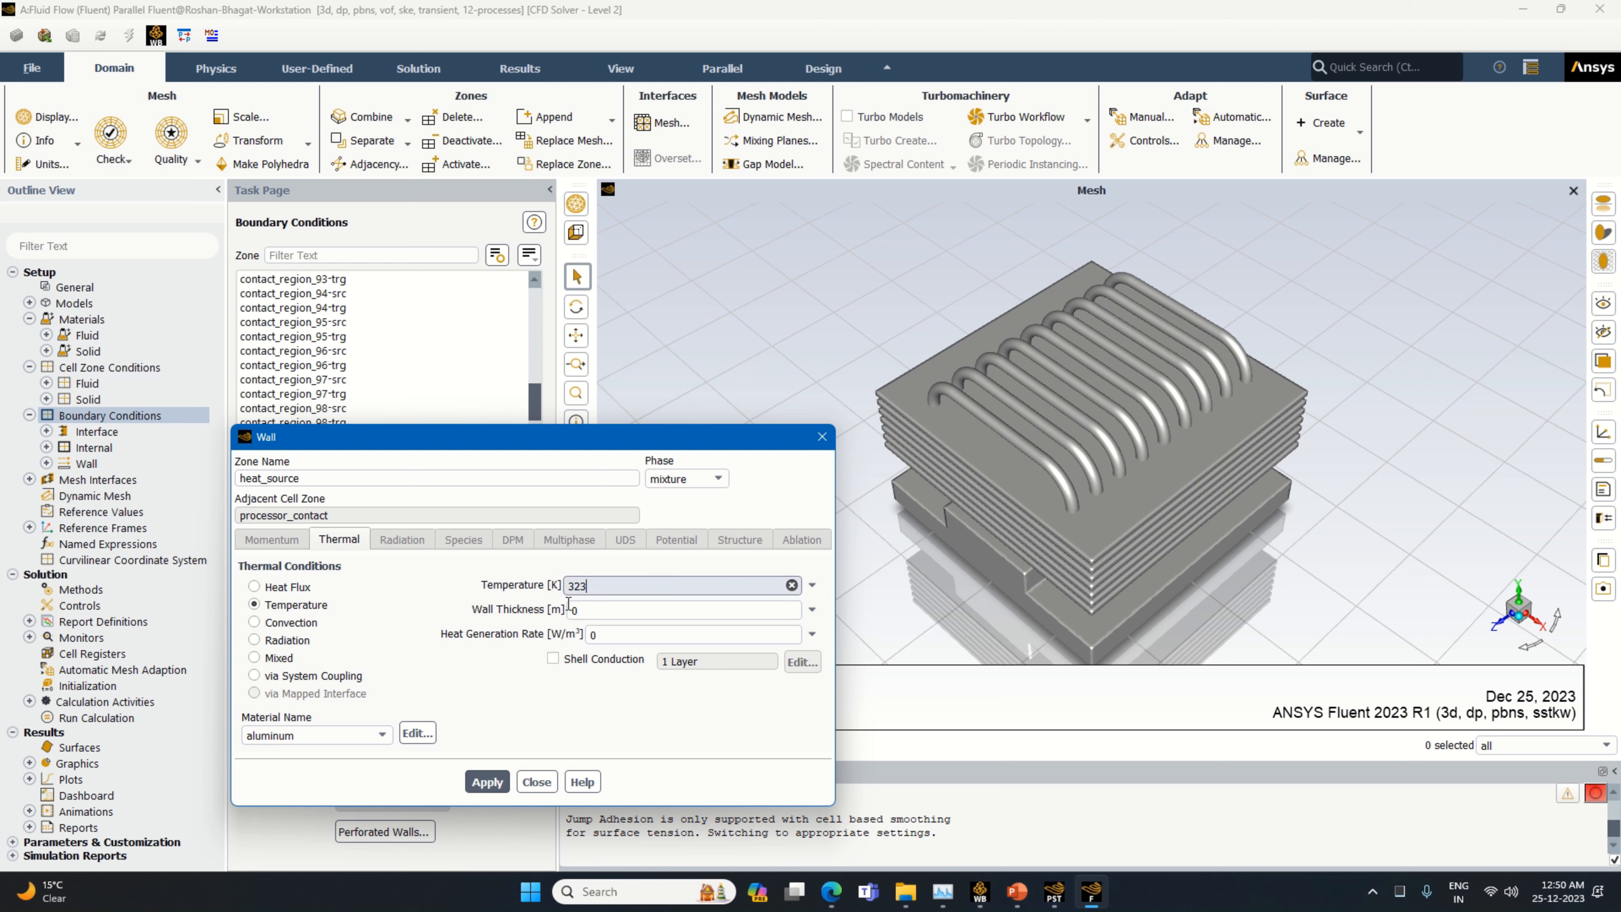
key("BackSpace")
key("BackSpace")
type("33")
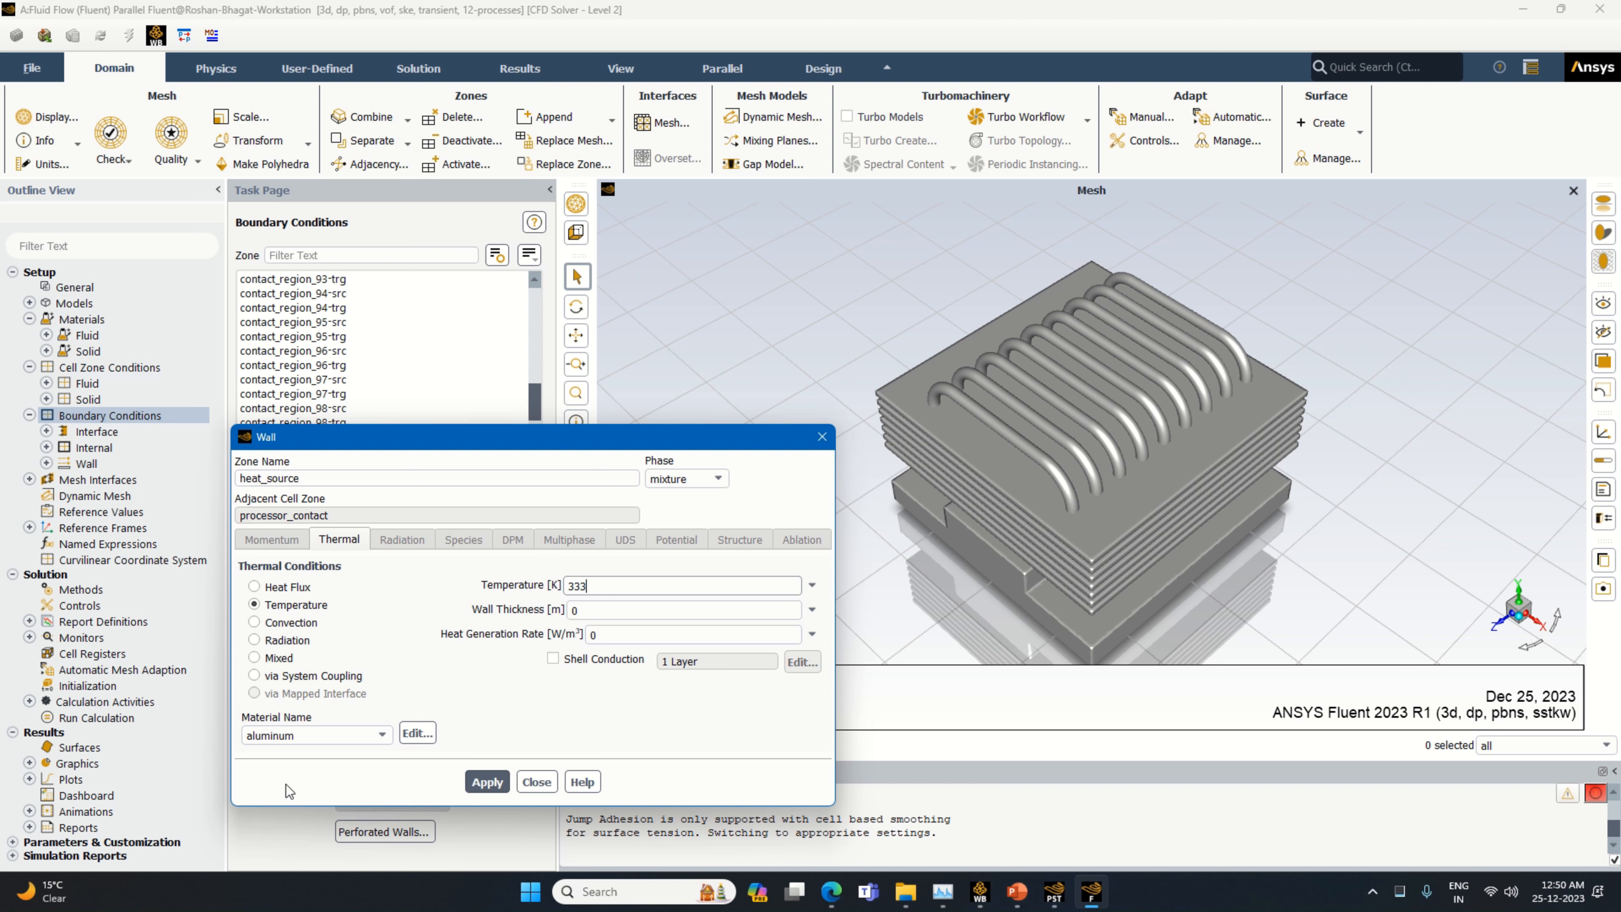
left_click(480, 780)
left_click(535, 782)
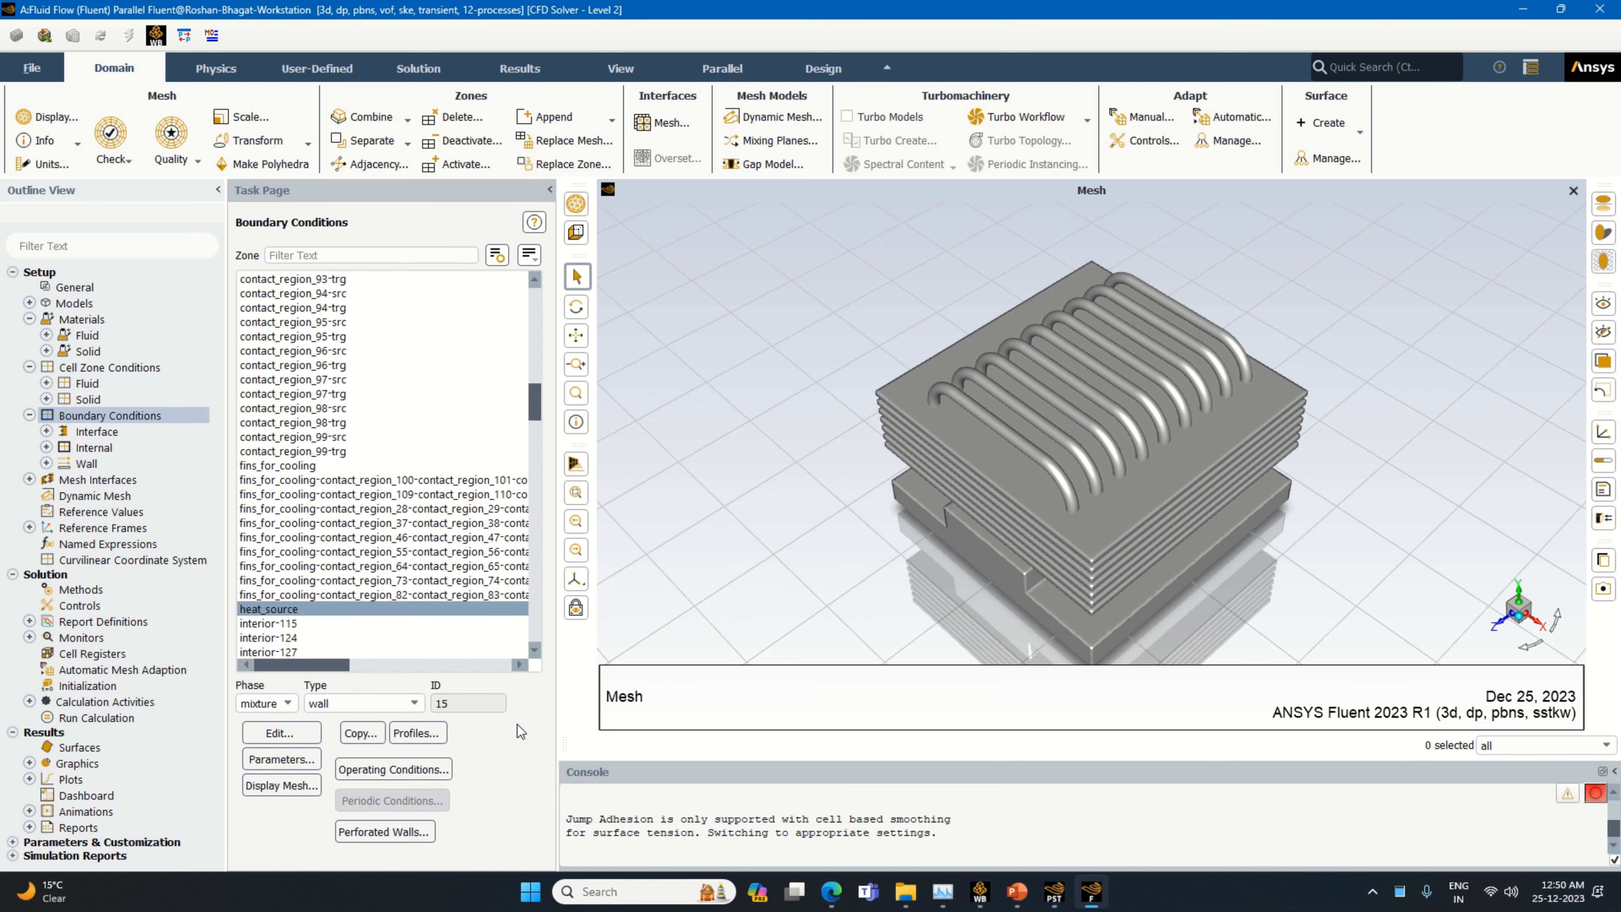
Look through the remaining interior and wall boundary zones, and view the reference values
left_click(535, 650)
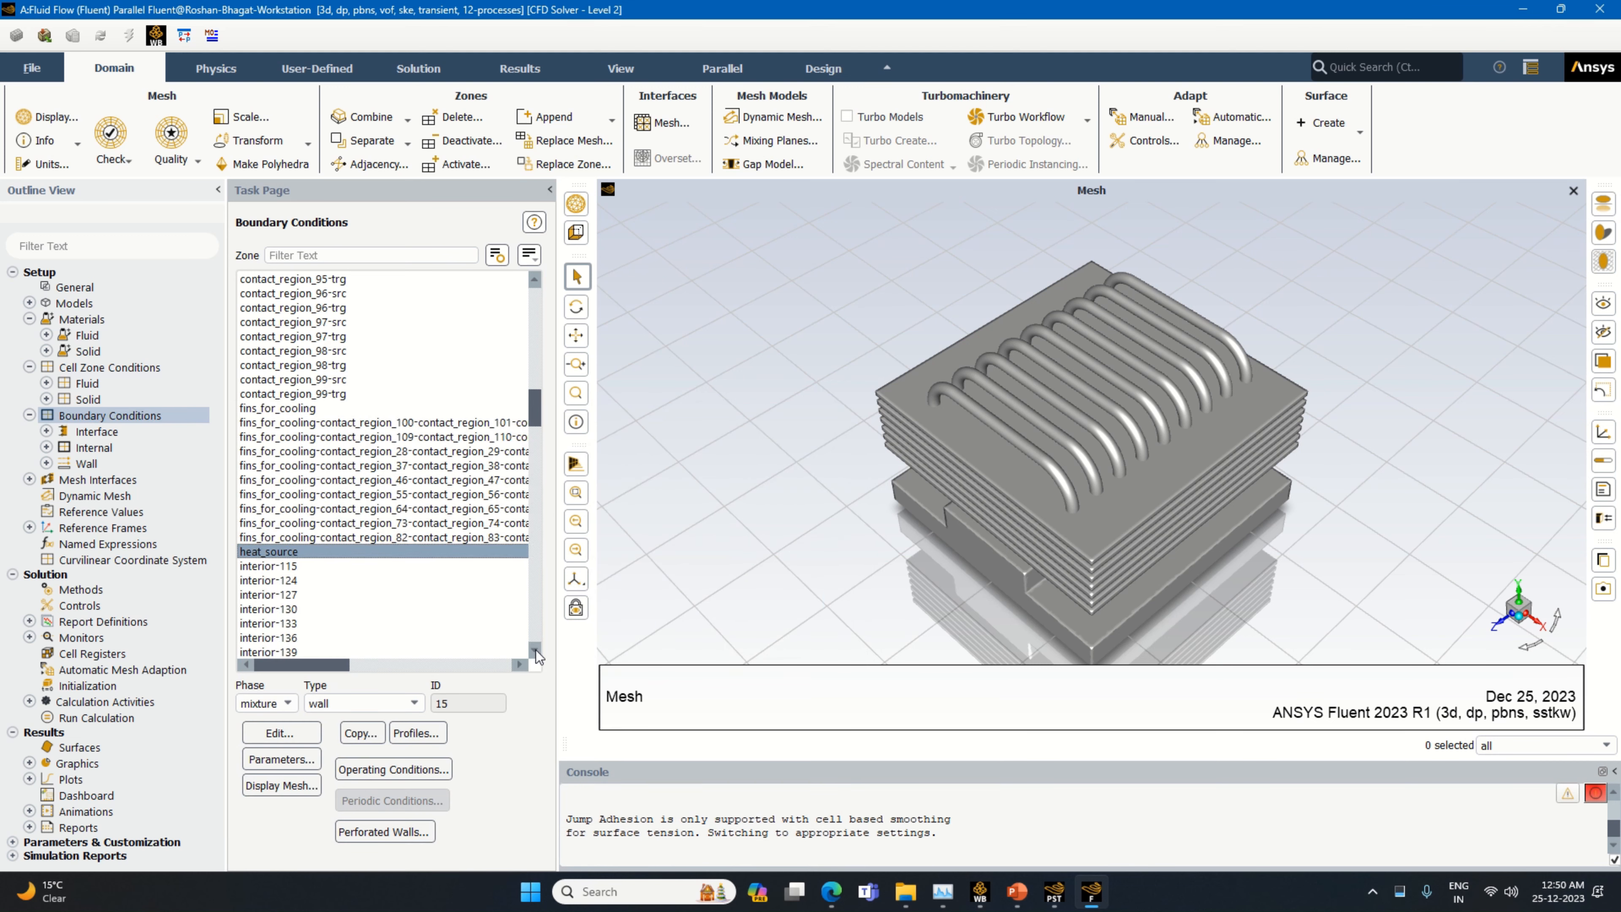
left_click_drag(535, 650, 536, 650)
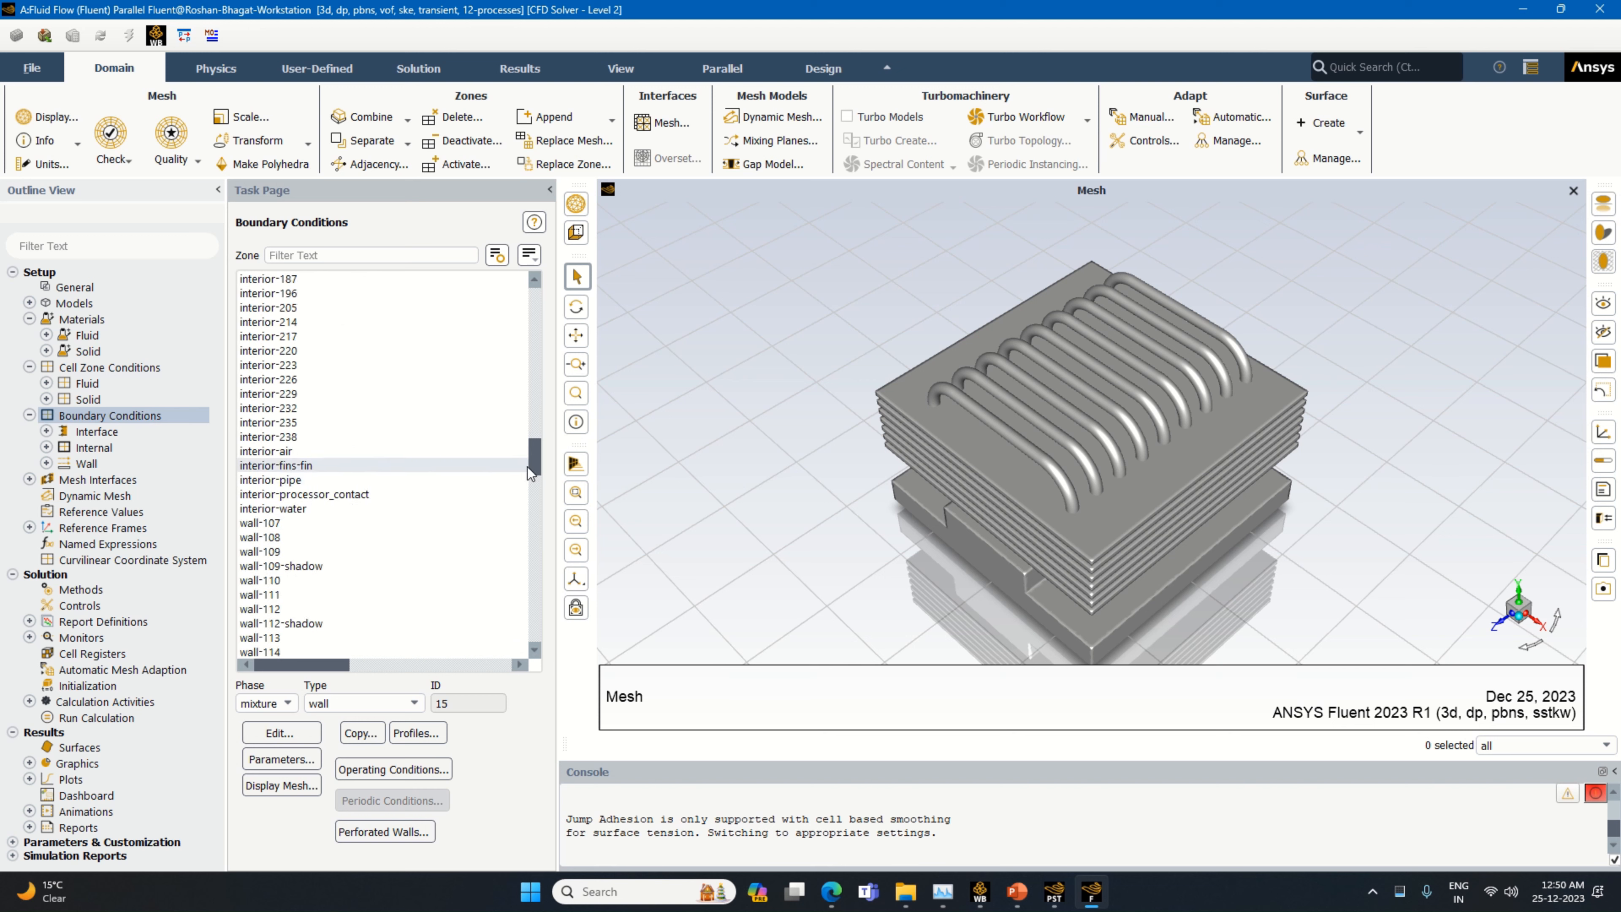
left_click_drag(533, 463, 555, 658)
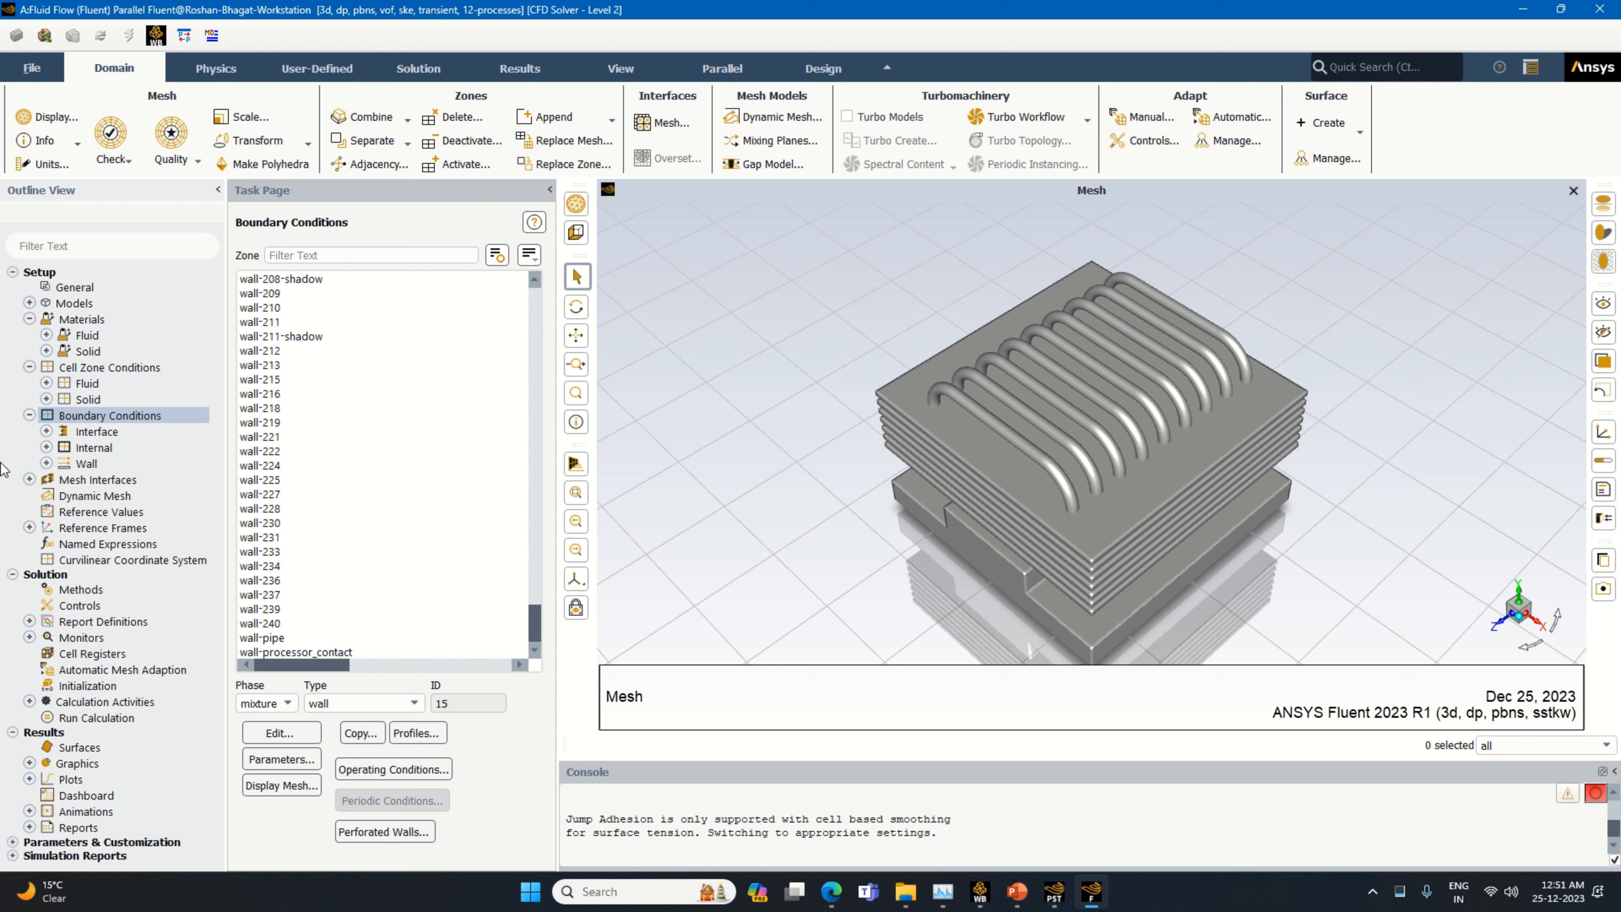
left_click(30, 416)
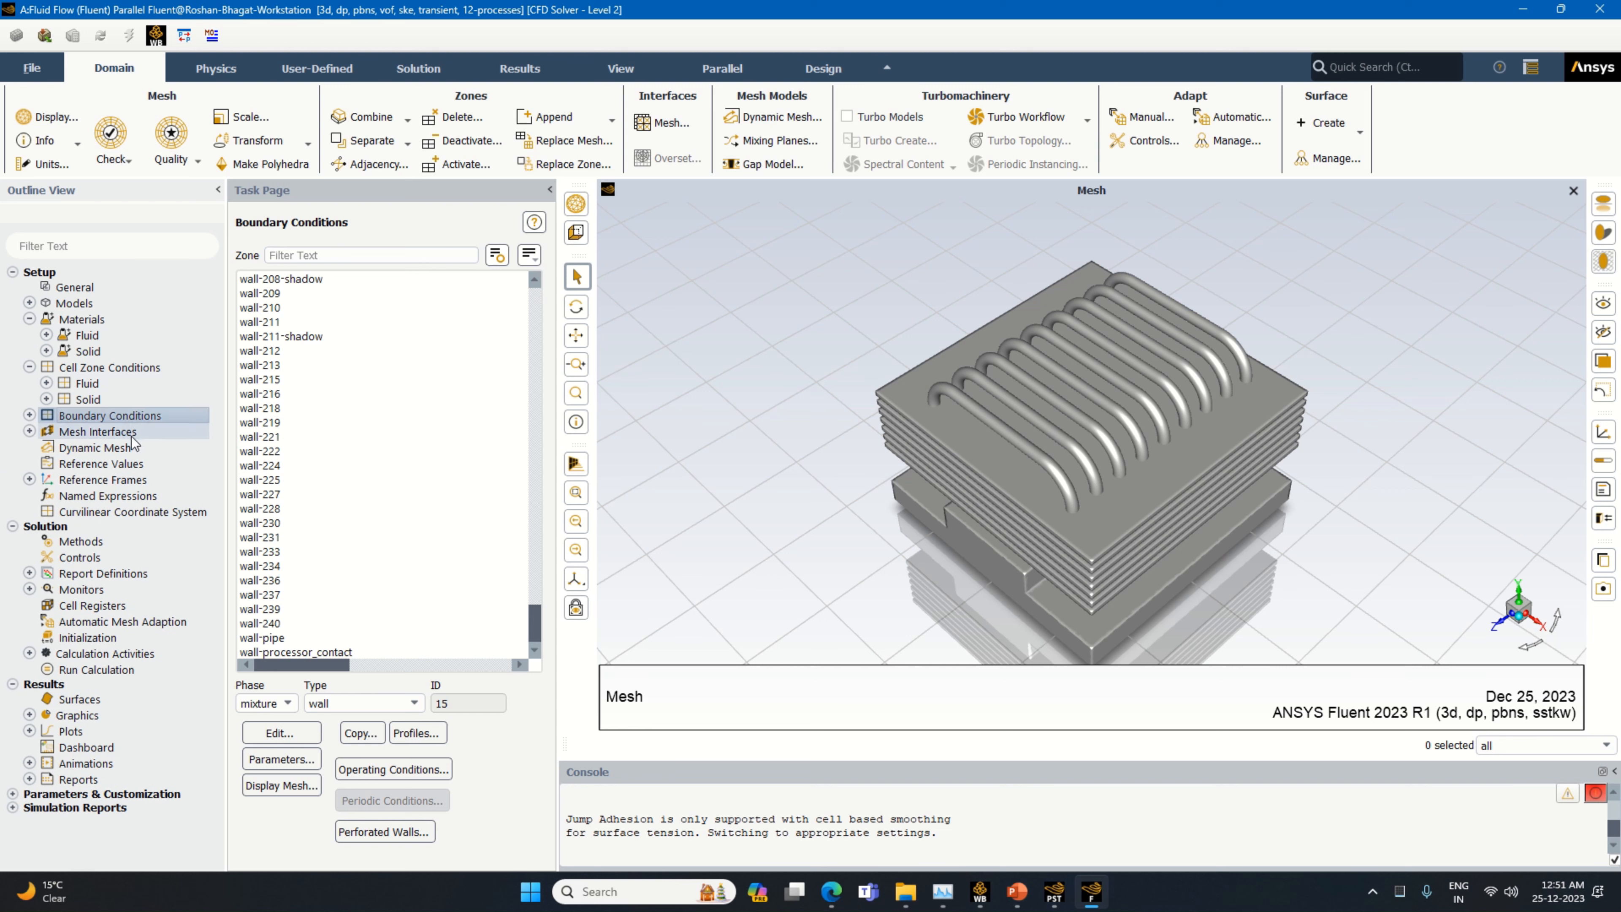
left_click(129, 467)
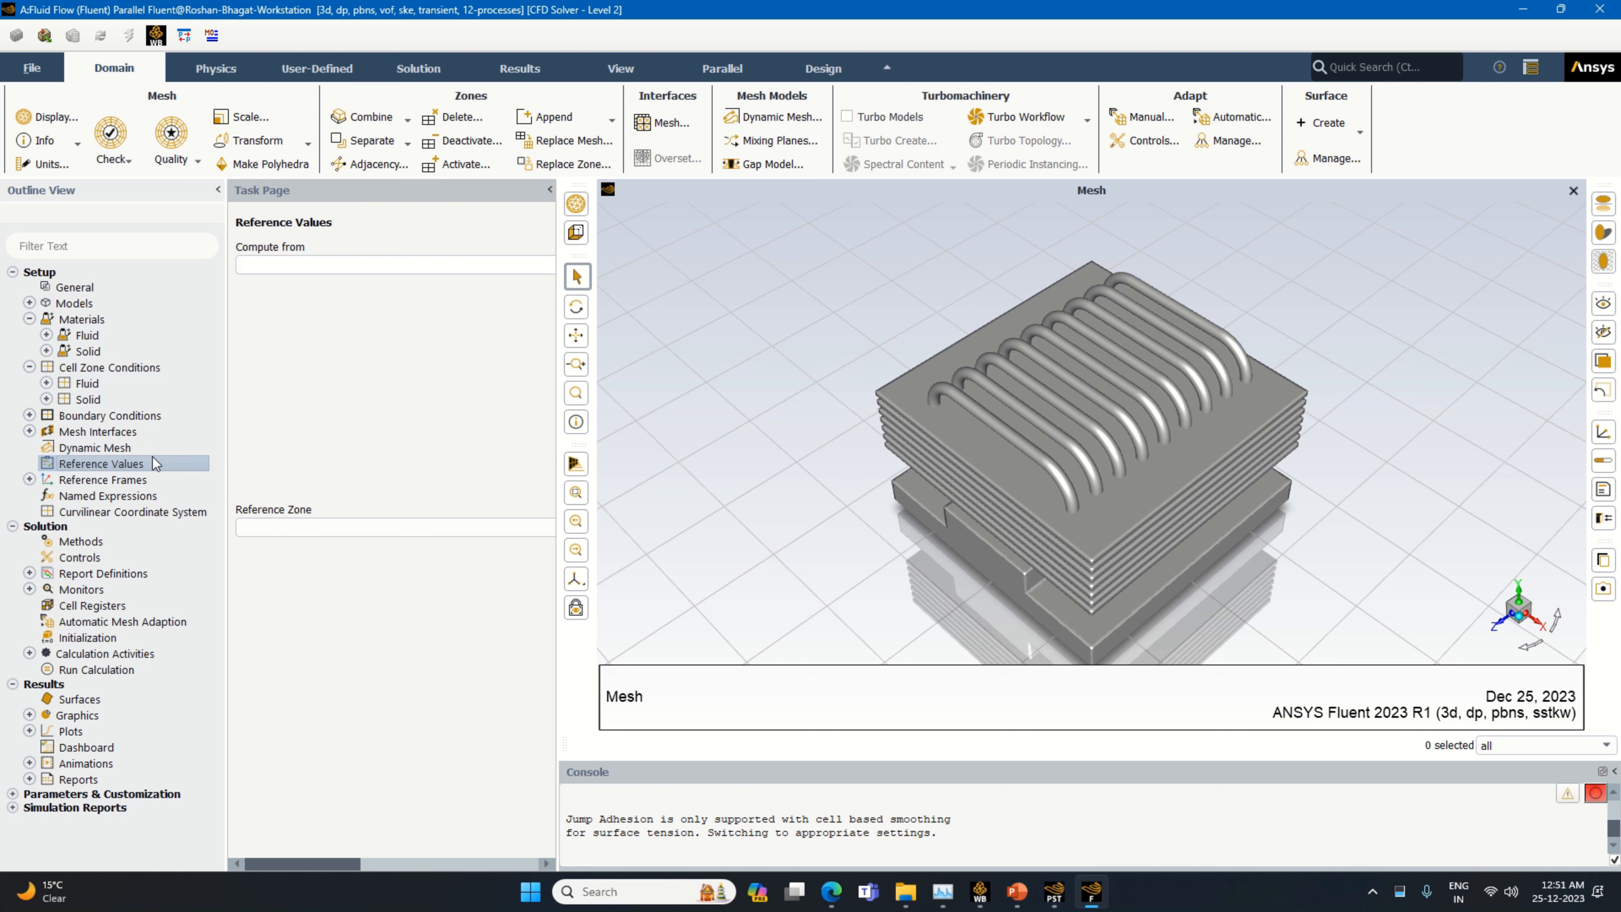
Initialize the solution with standard initialization
left_click(88, 638)
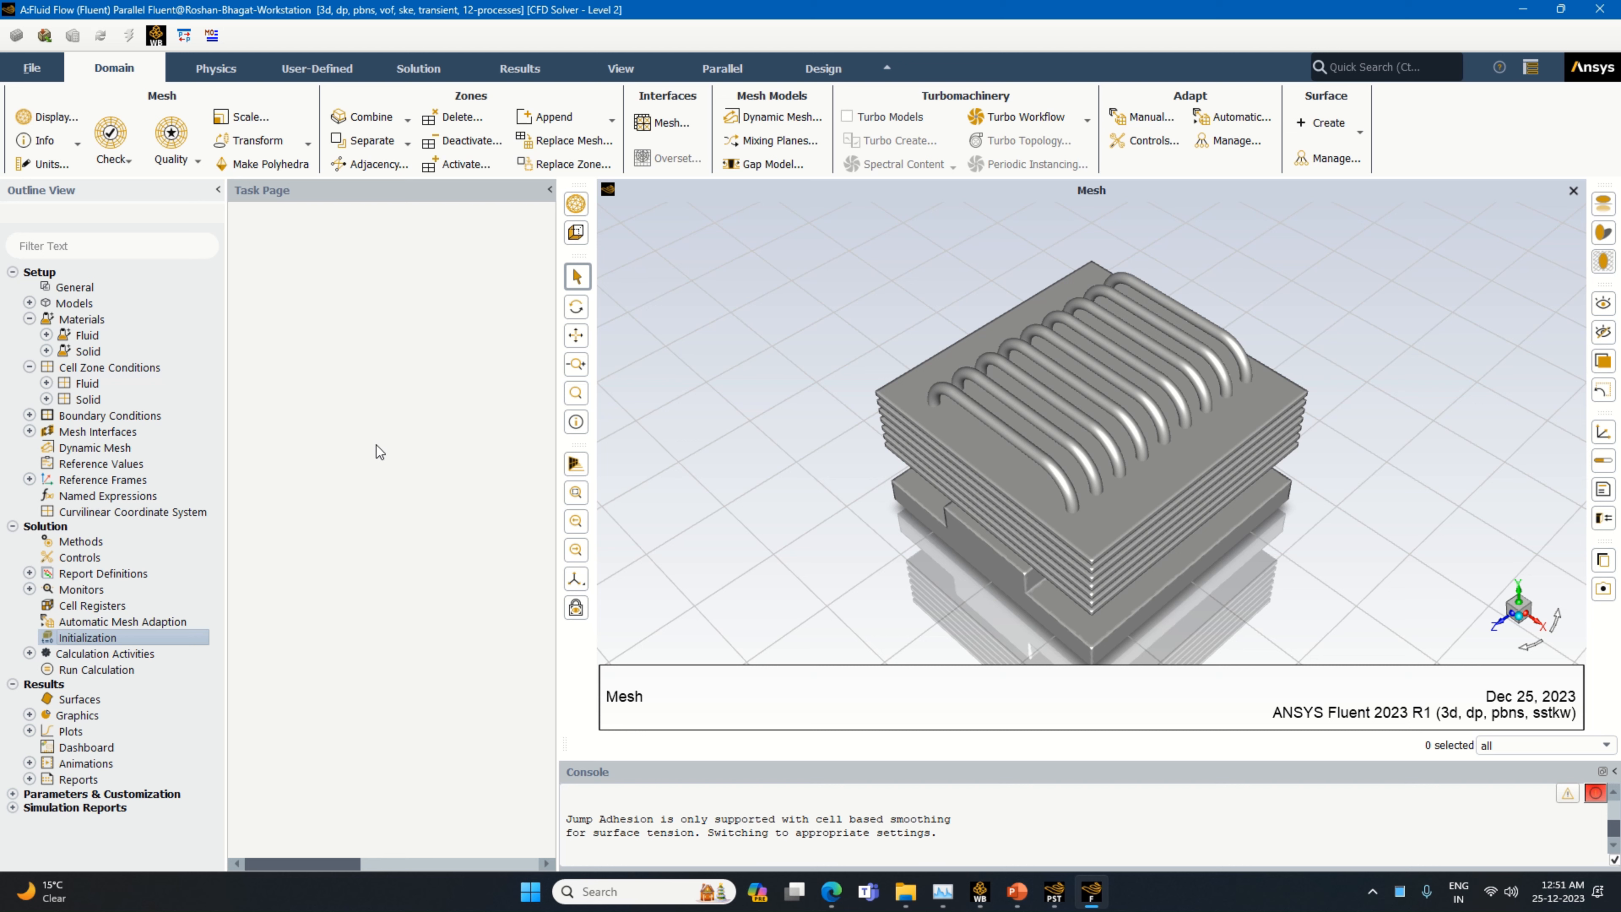
double_click(100, 637)
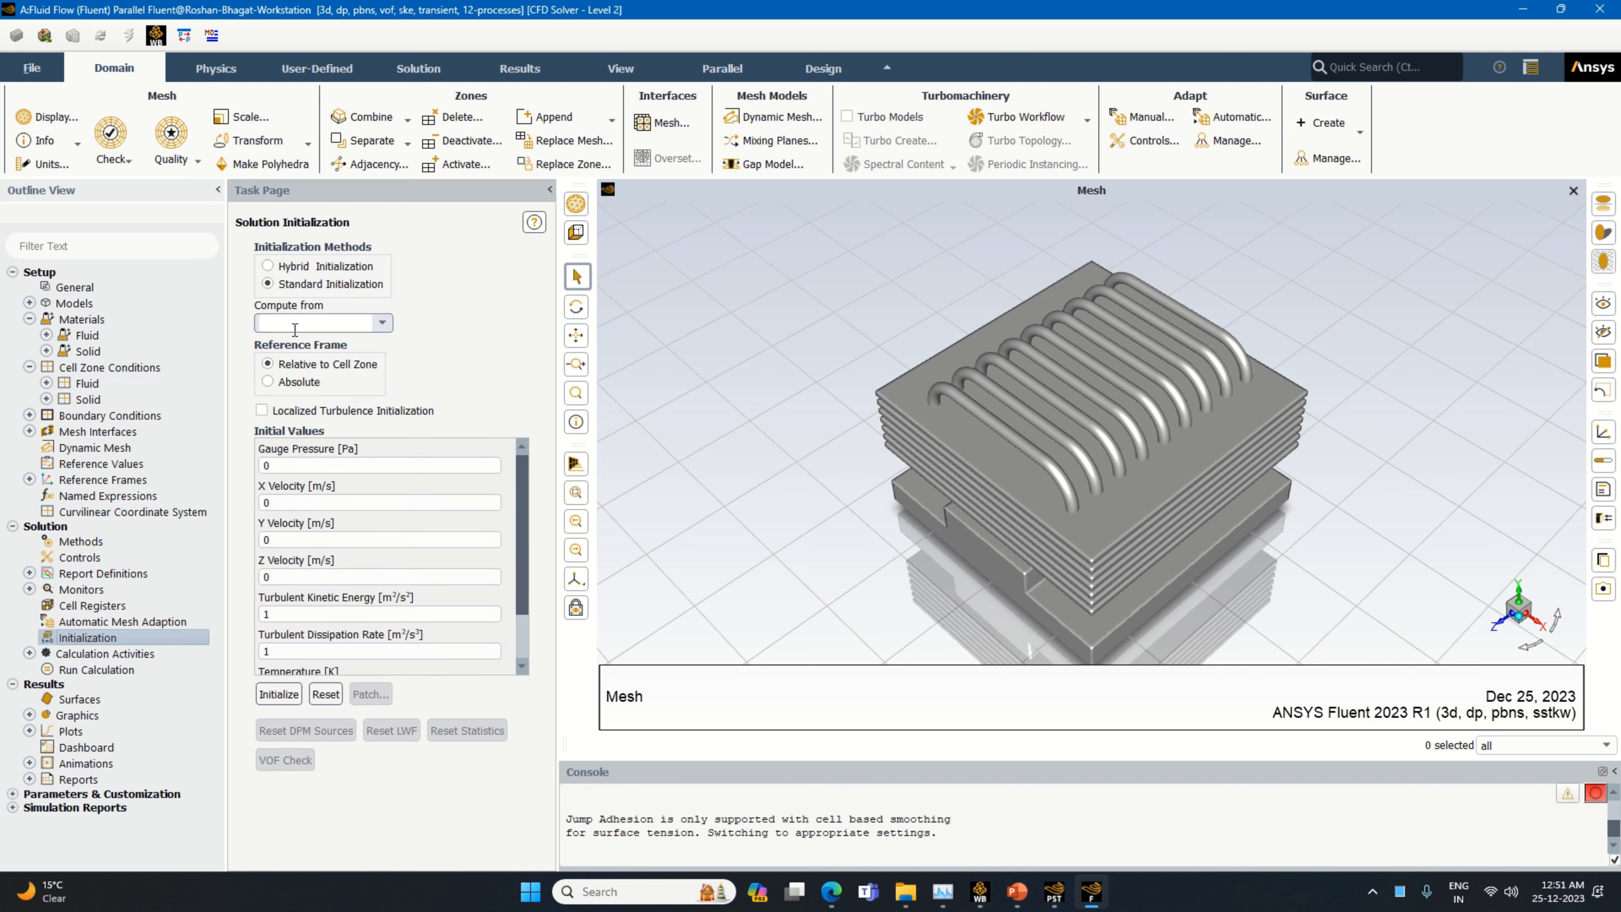
left_click(278, 694)
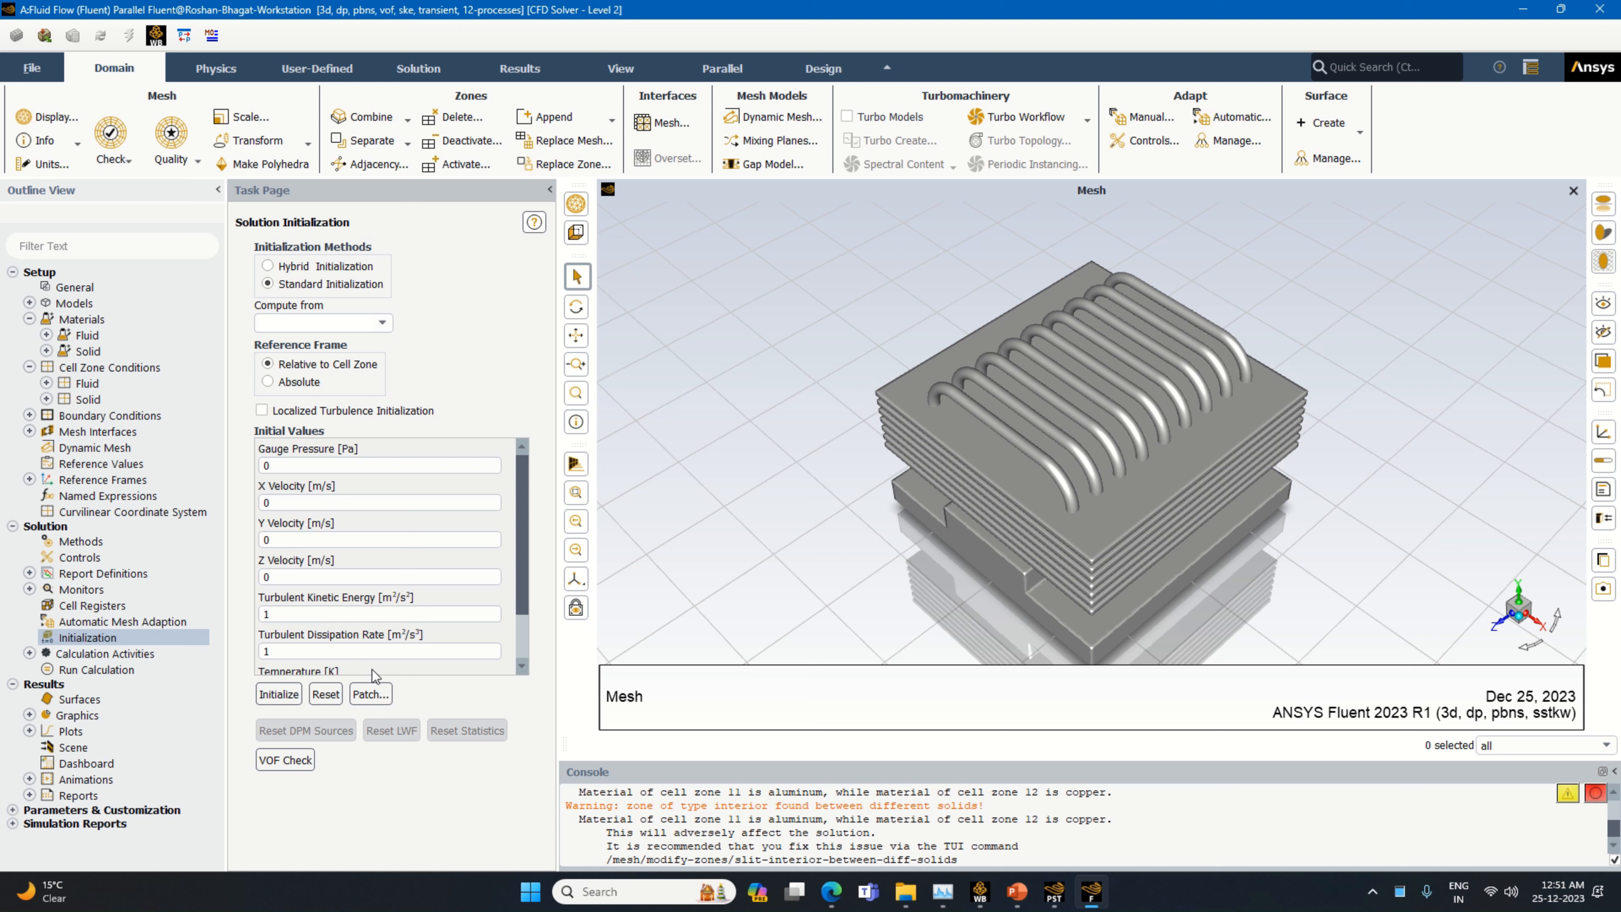
Patch the water zone with a water-liquid volume fraction of 1
left_click(371, 694)
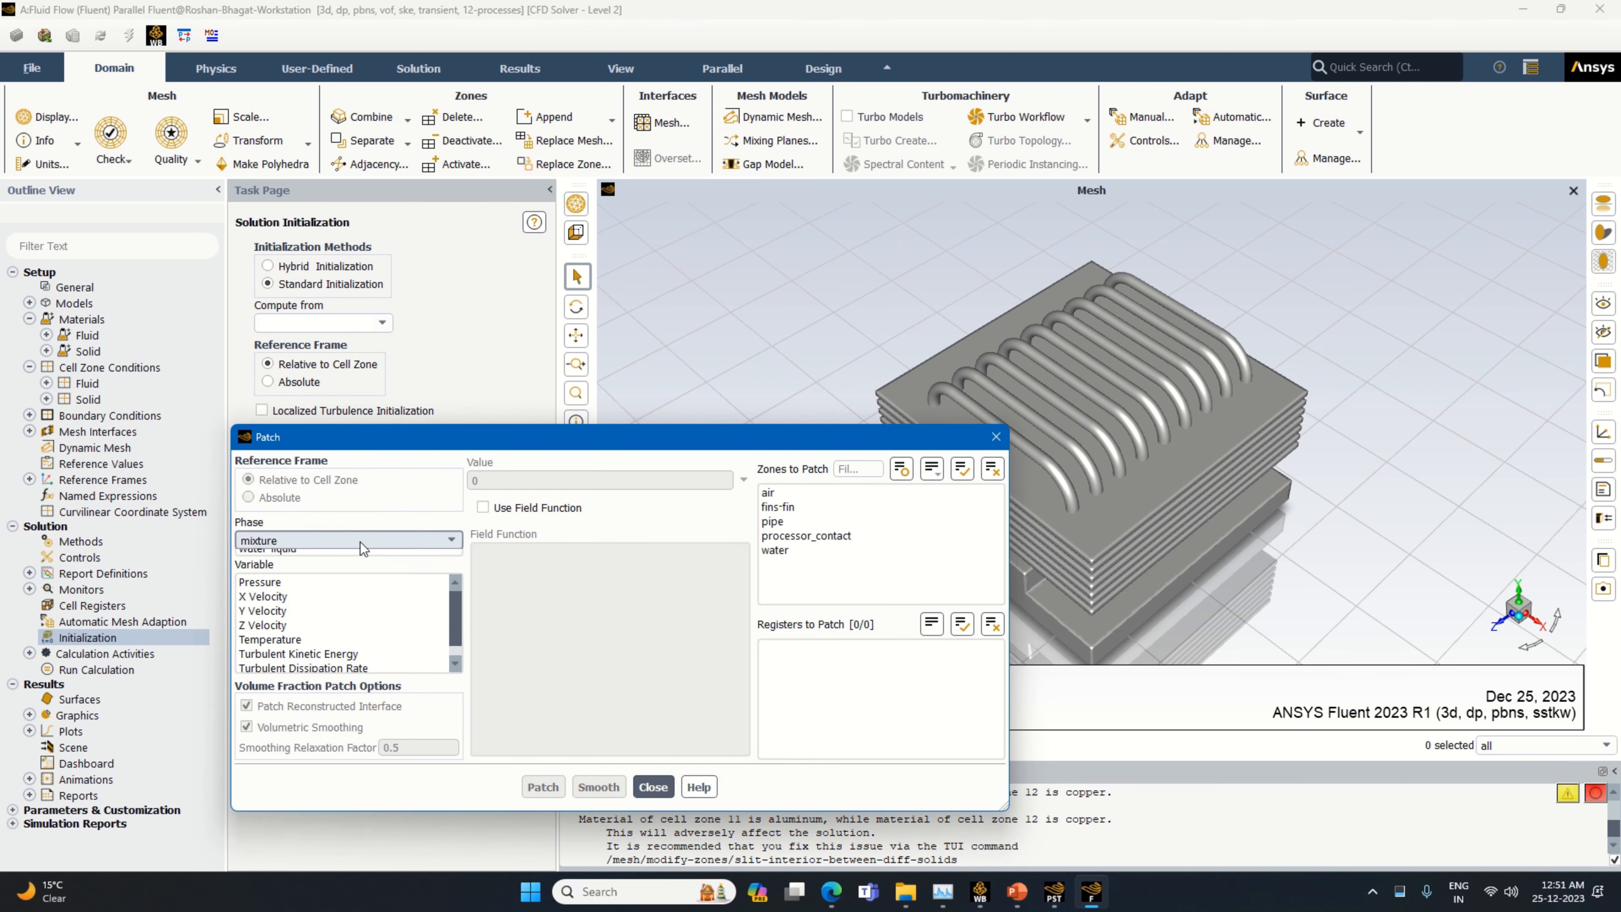
left_click(360, 542)
left_click(324, 570)
left_click(318, 580)
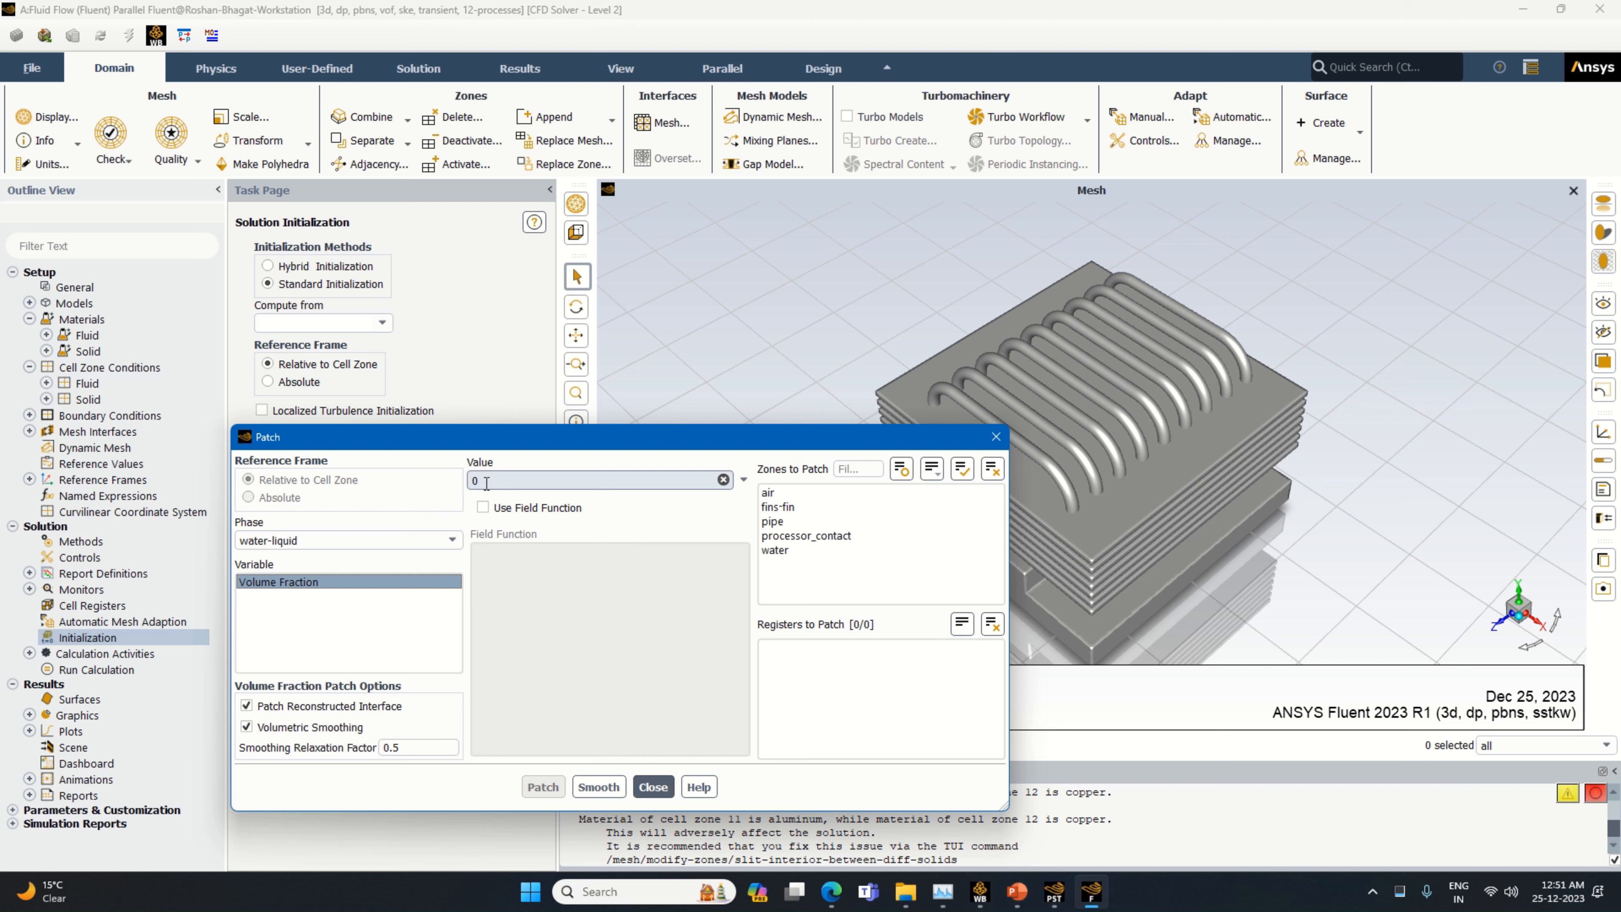
type("1")
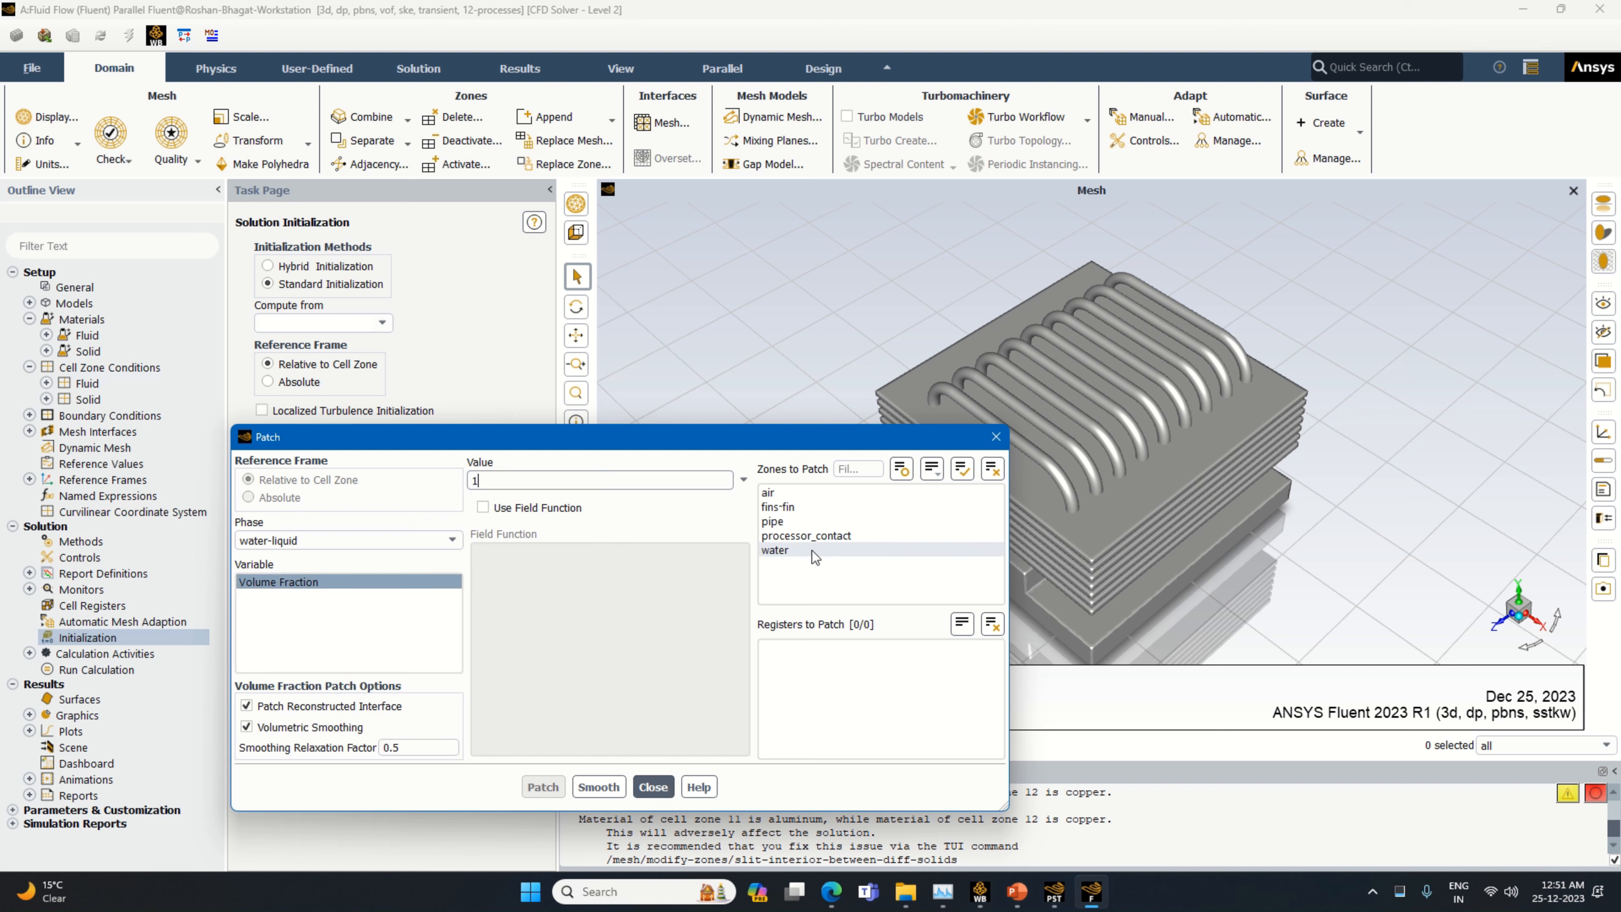
left_click(789, 549)
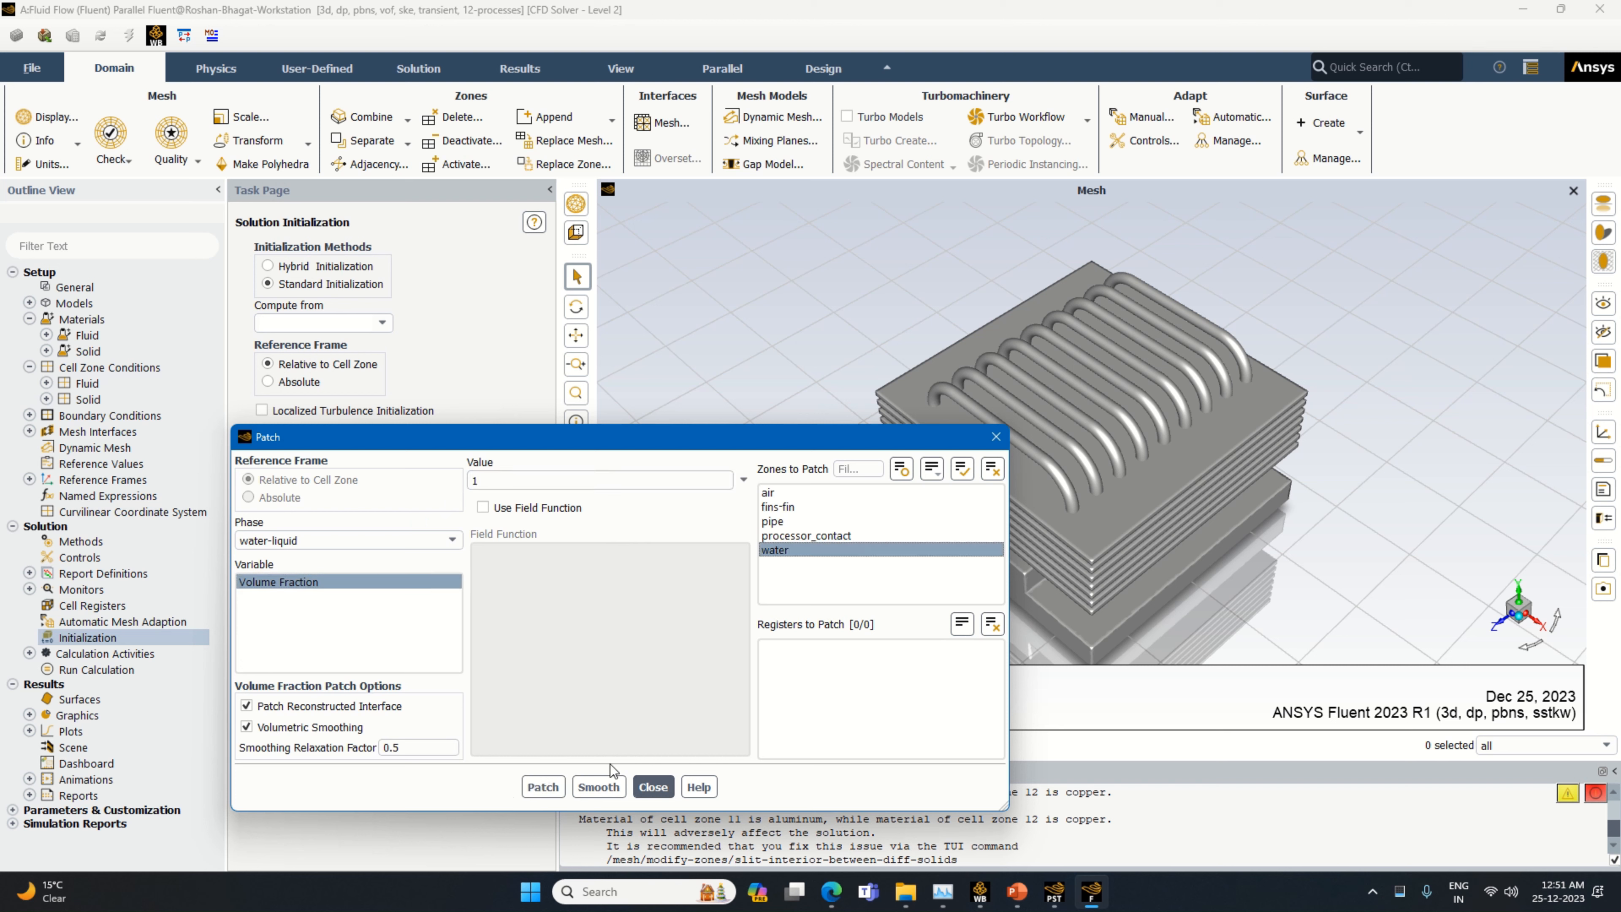
left_click(550, 786)
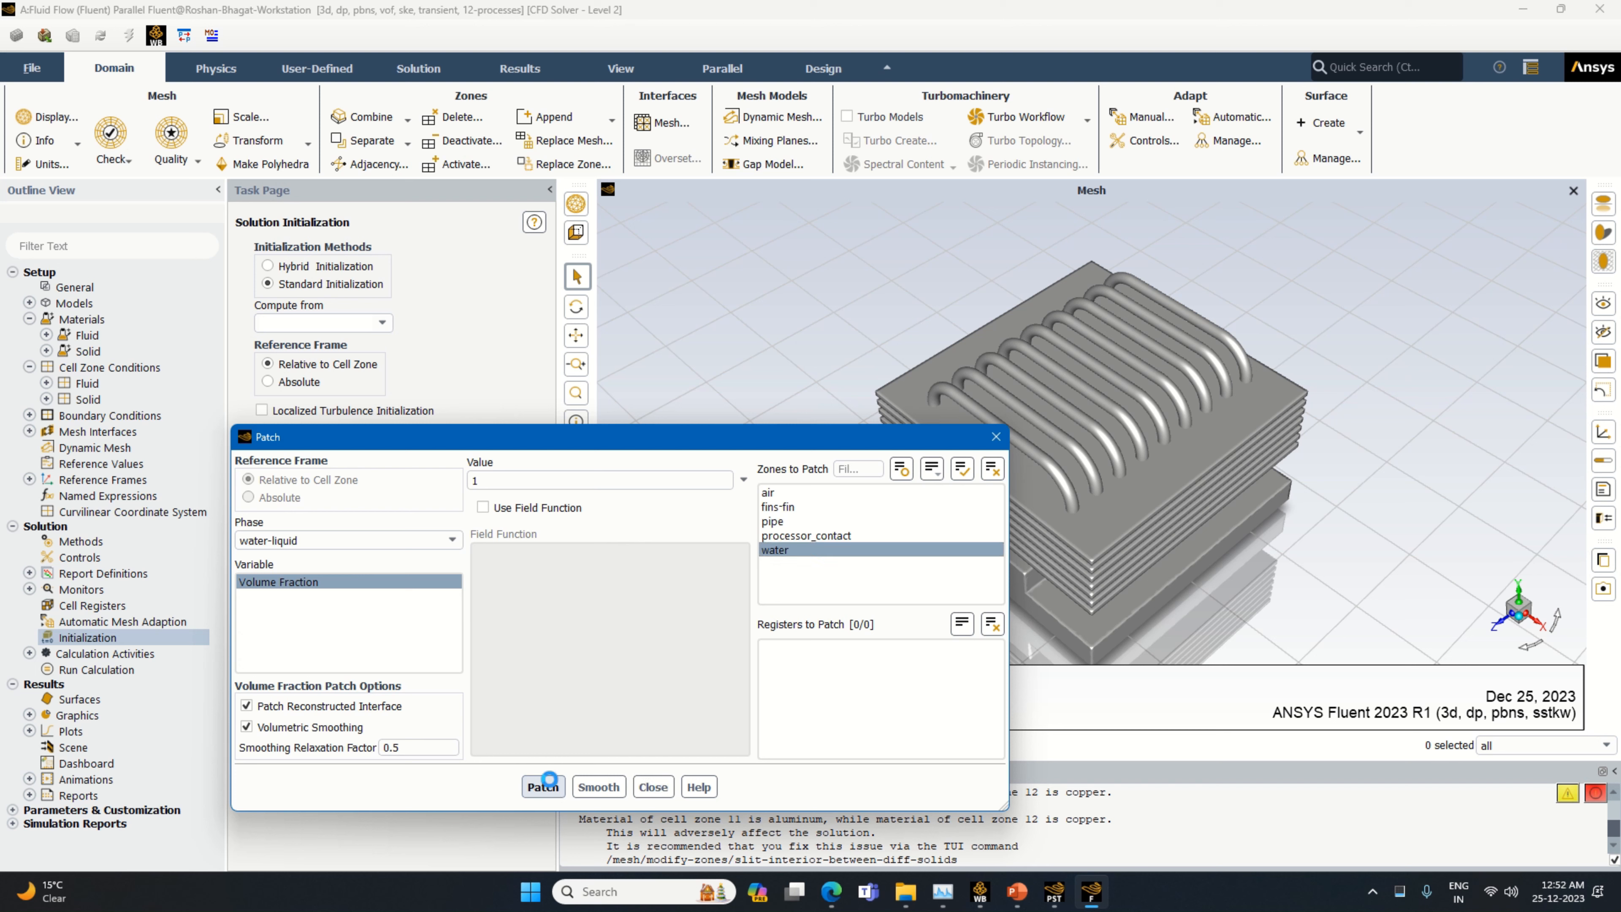
left_click(651, 787)
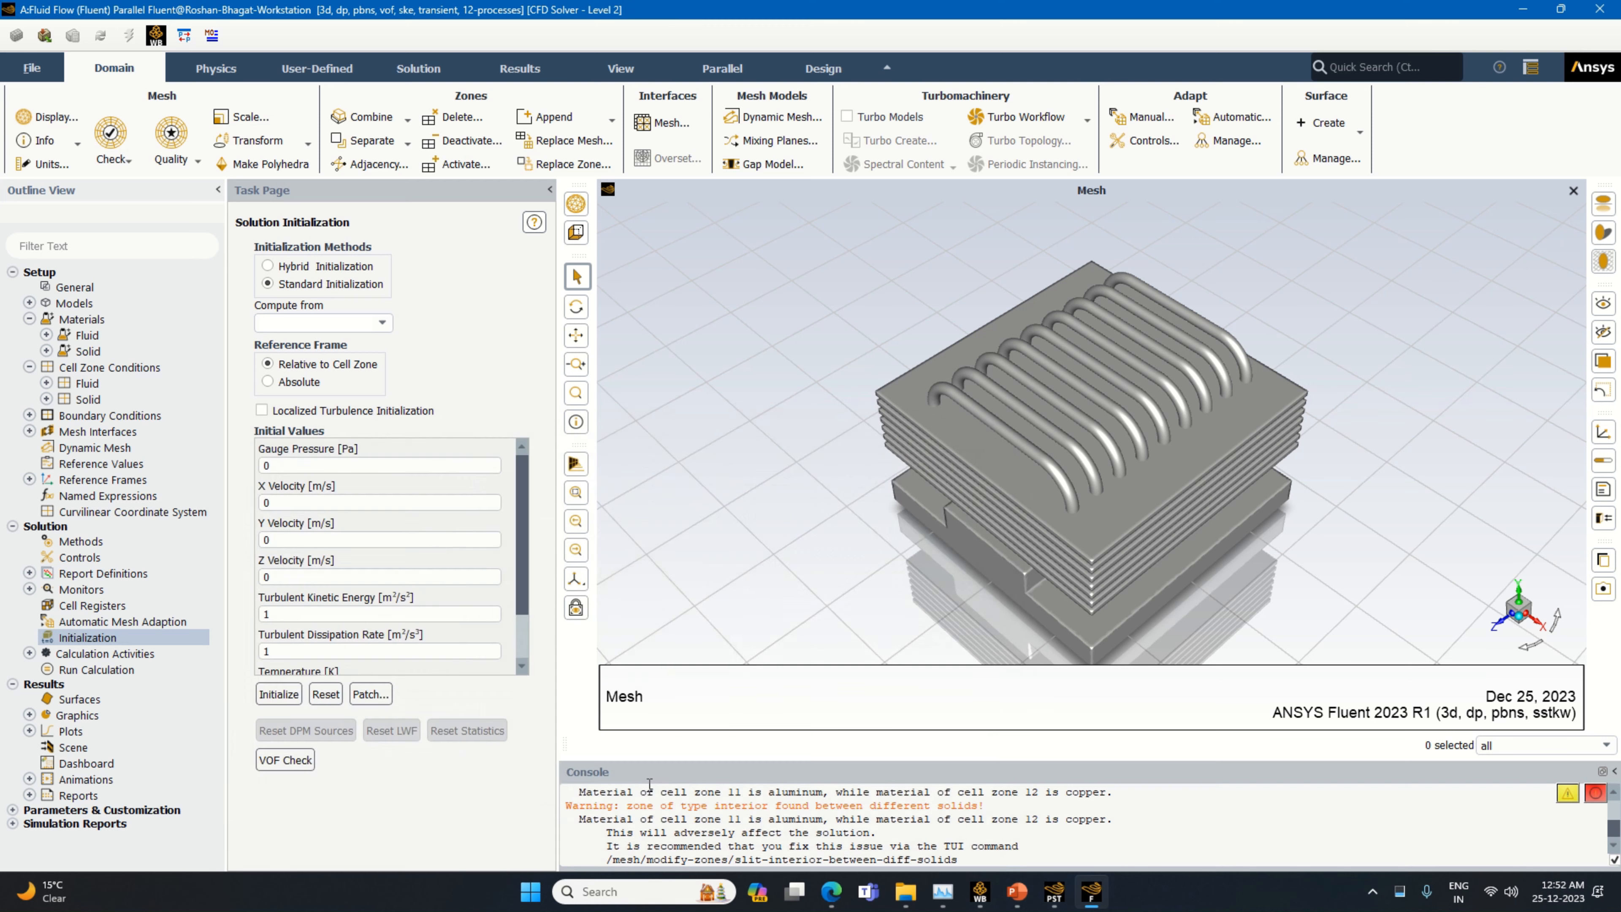
Set the calculation to autosave every 20 time steps
double_click(91, 653)
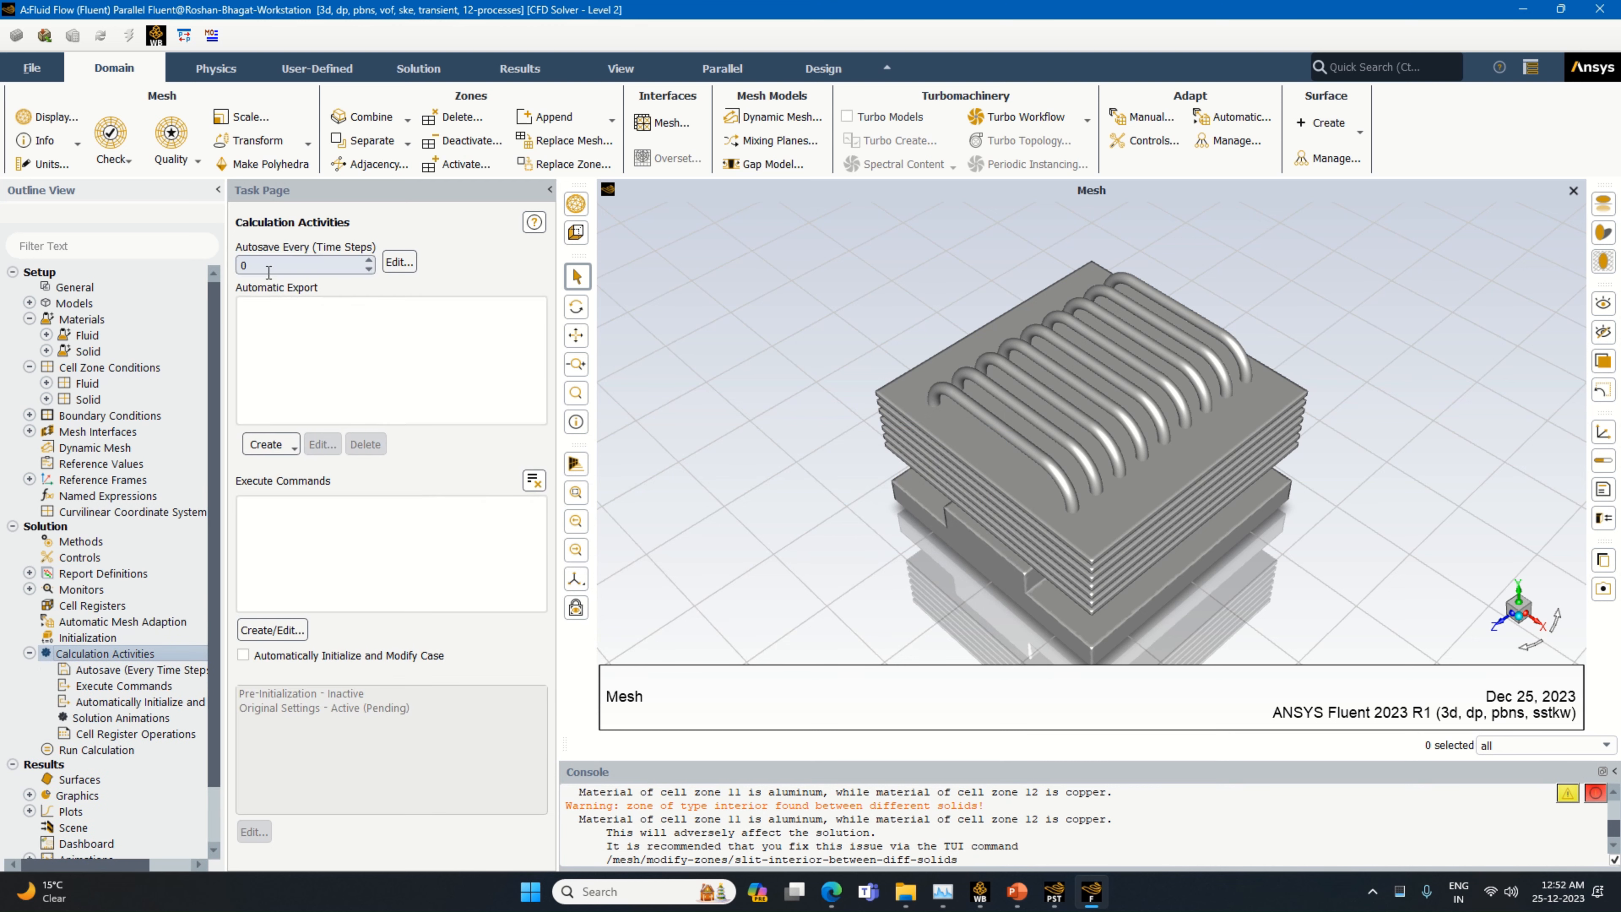
double_click(269, 269)
type("20")
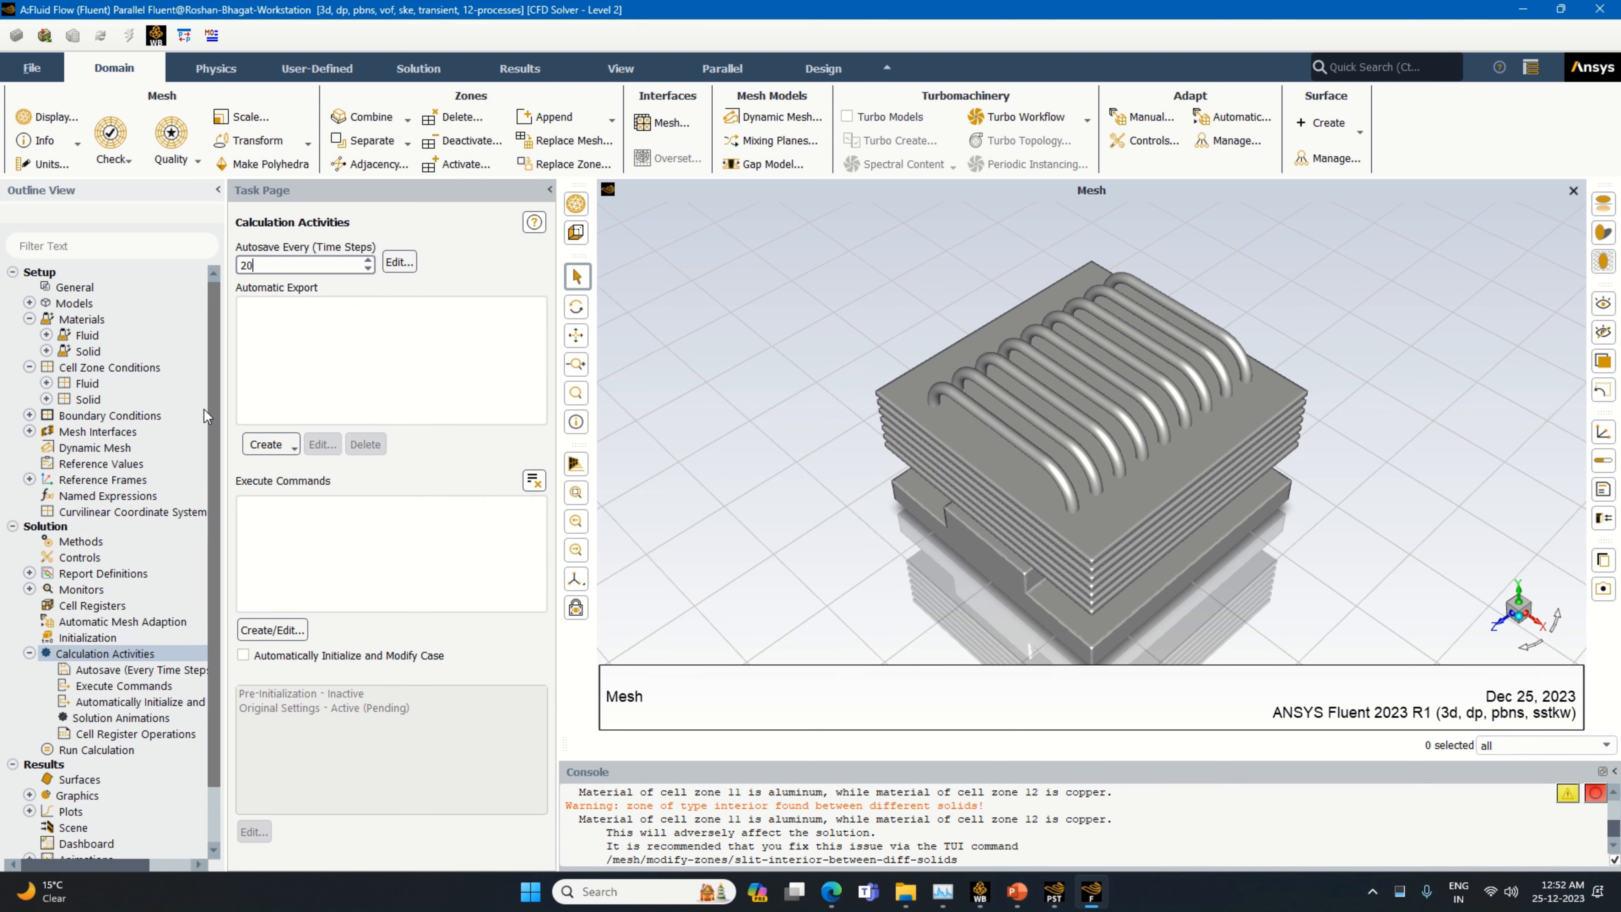
Start a solution animation with a new contour of the water-liquid phase's volume fraction on all wall surfaces
left_click(122, 718)
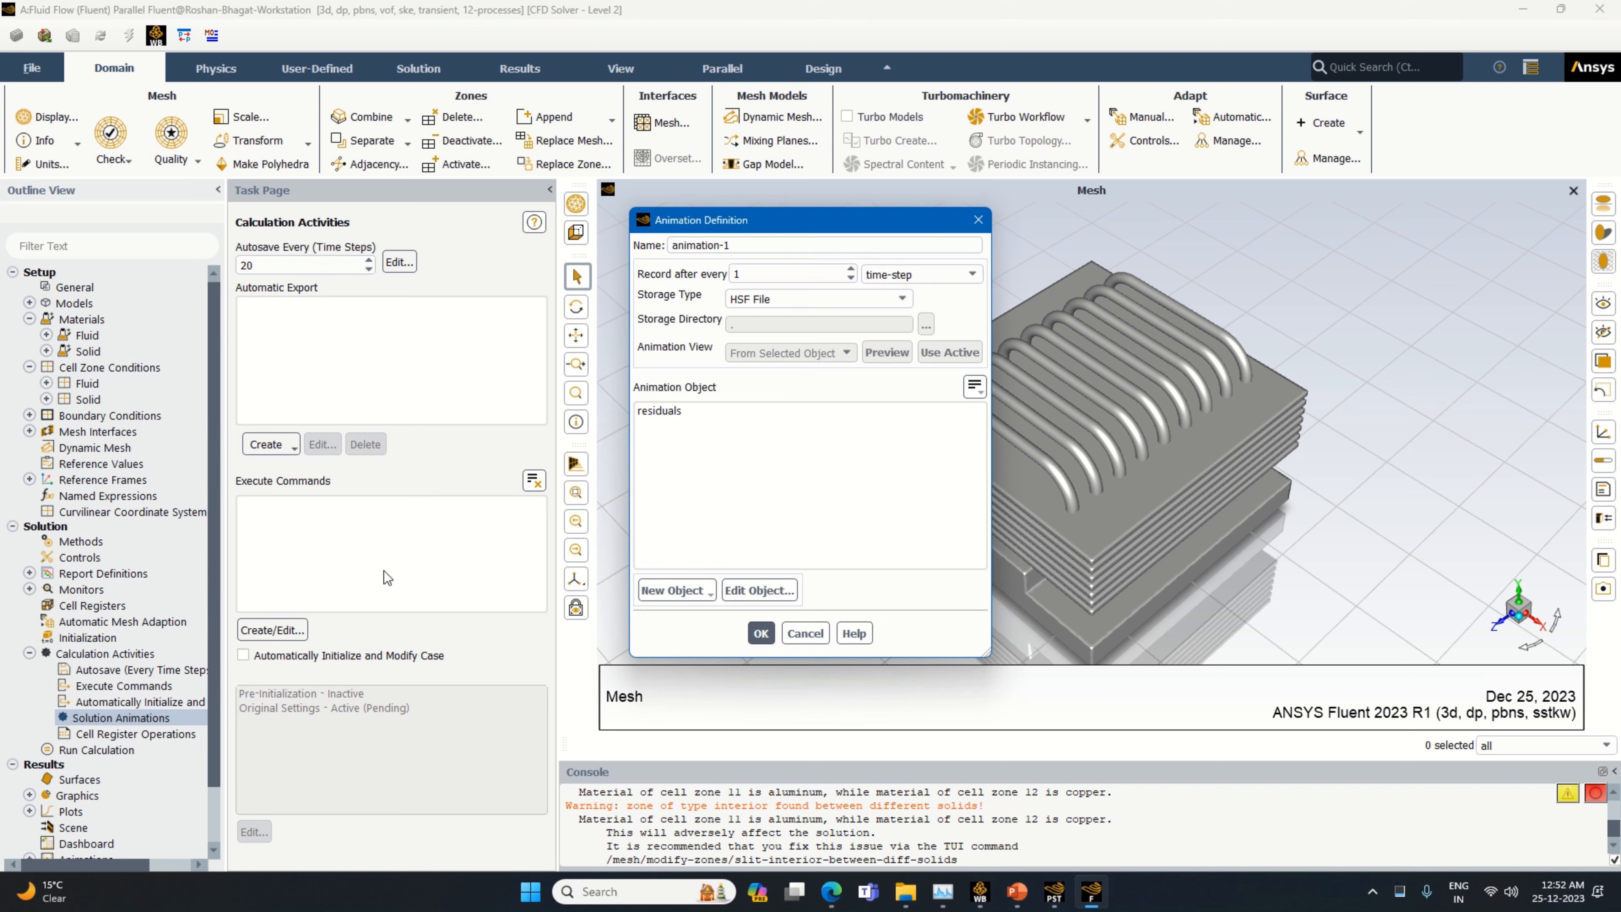
left_click(675, 594)
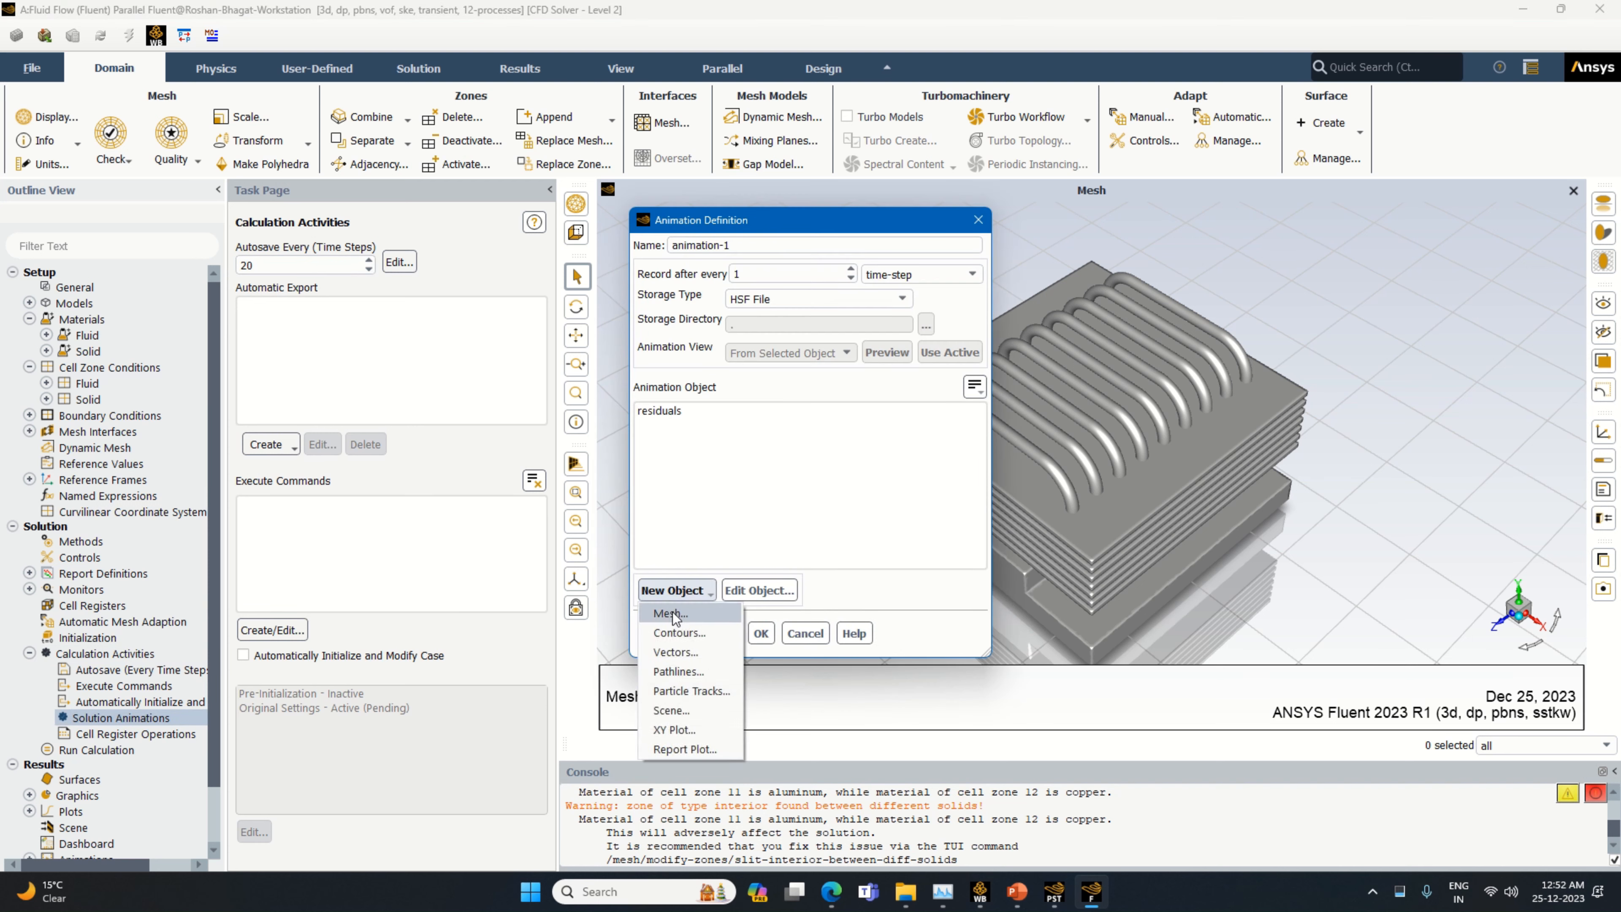
left_click(668, 627)
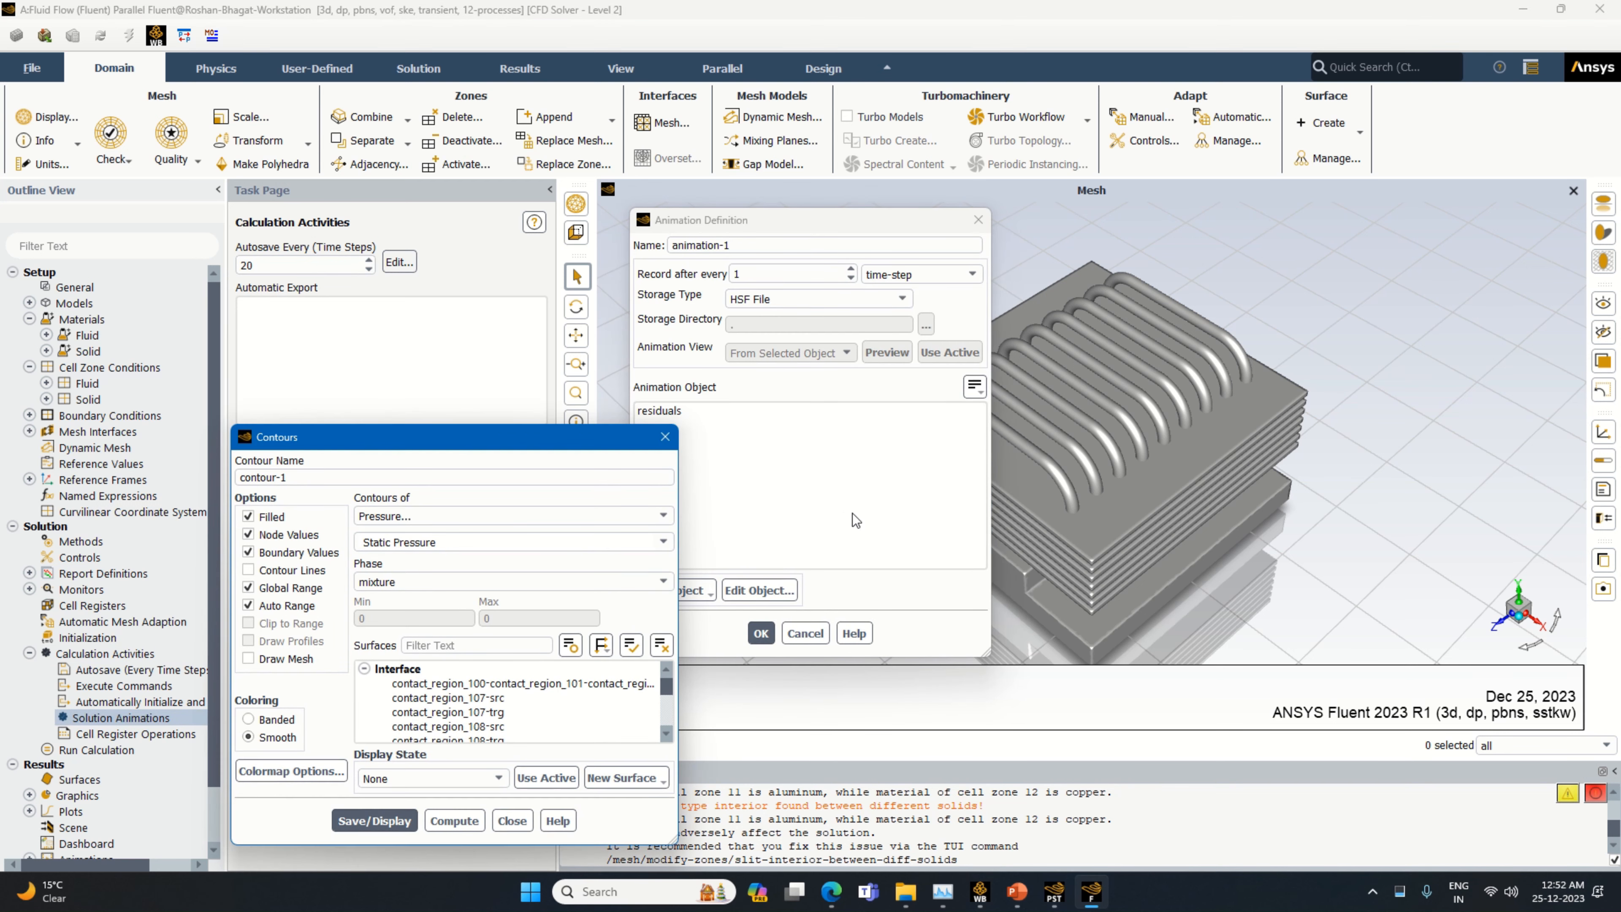
left_click(632, 515)
scroll(508, 644, "down", 1)
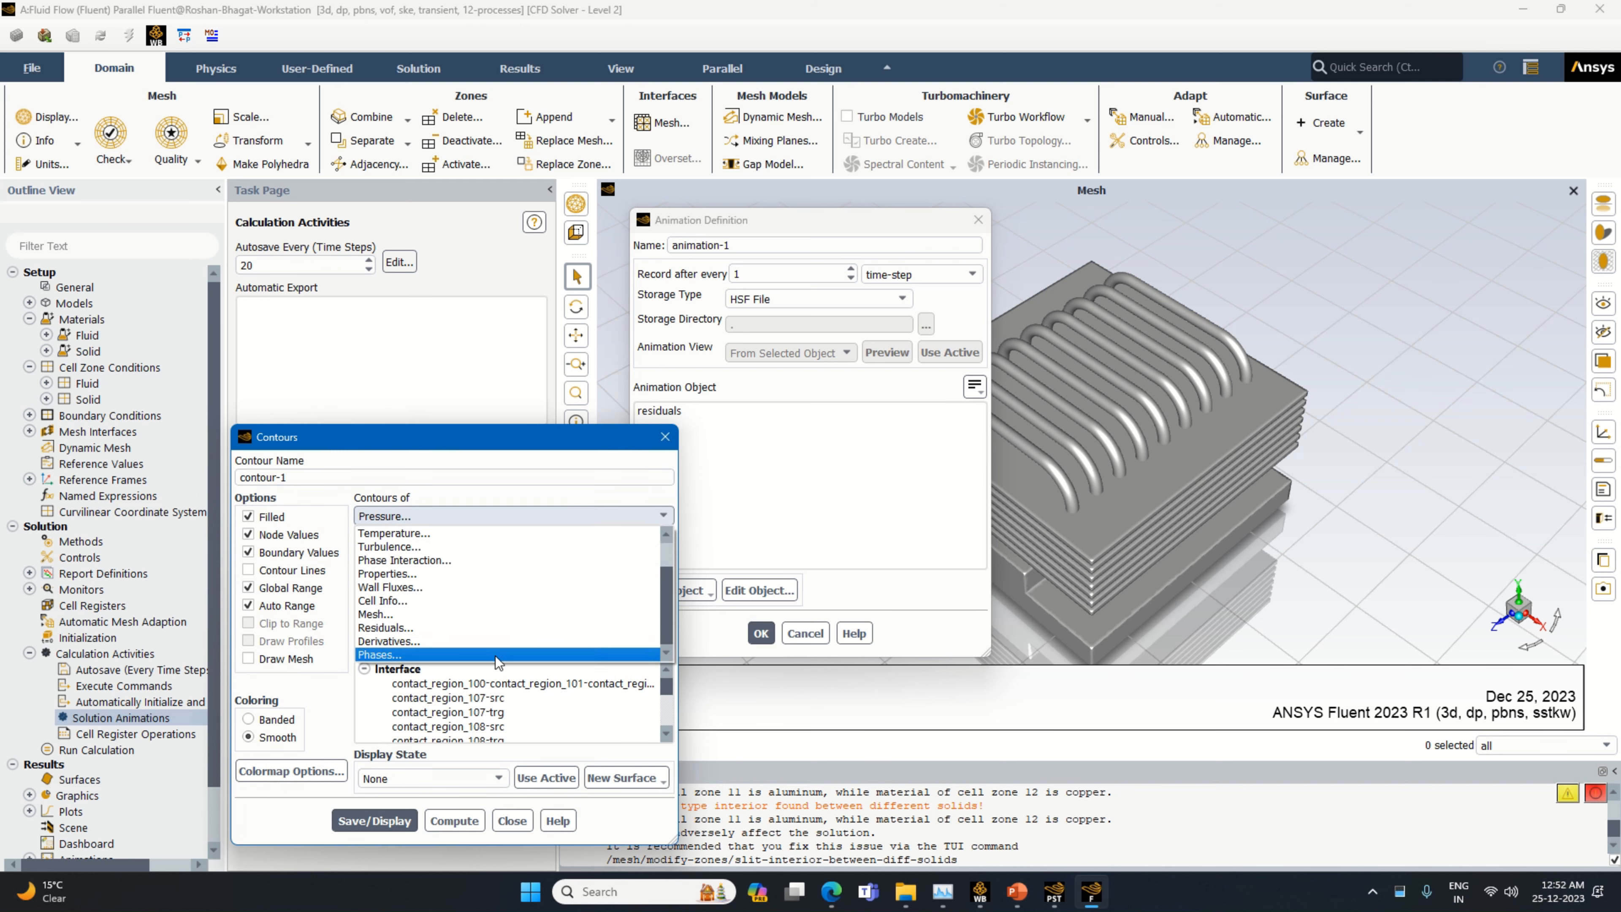
left_click(508, 651)
left_click(655, 582)
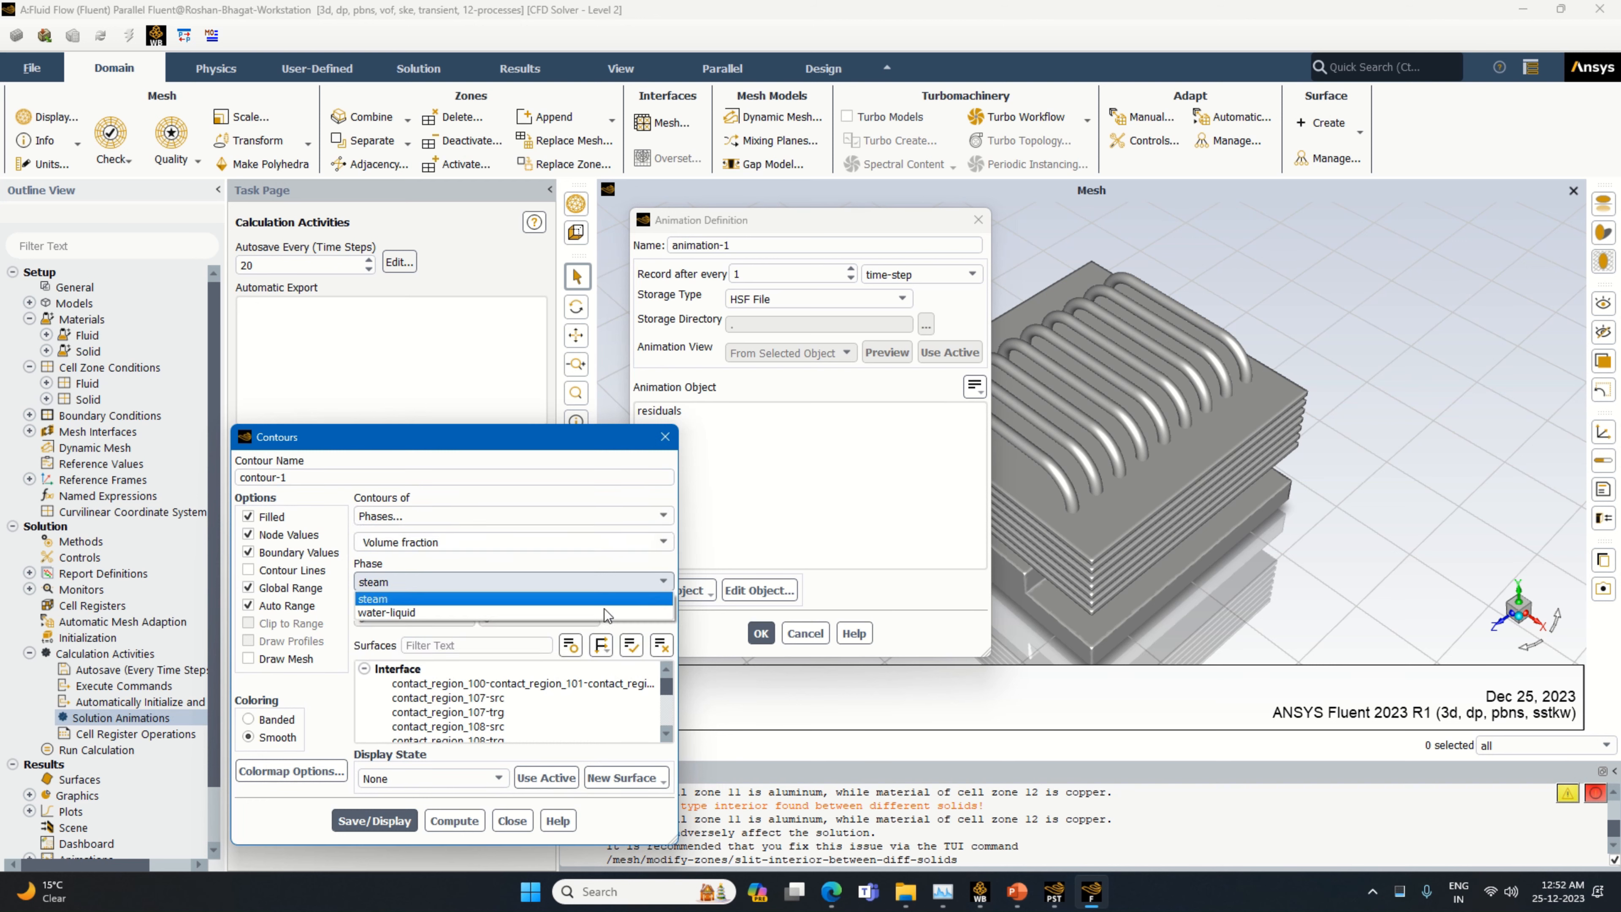
left_click(590, 613)
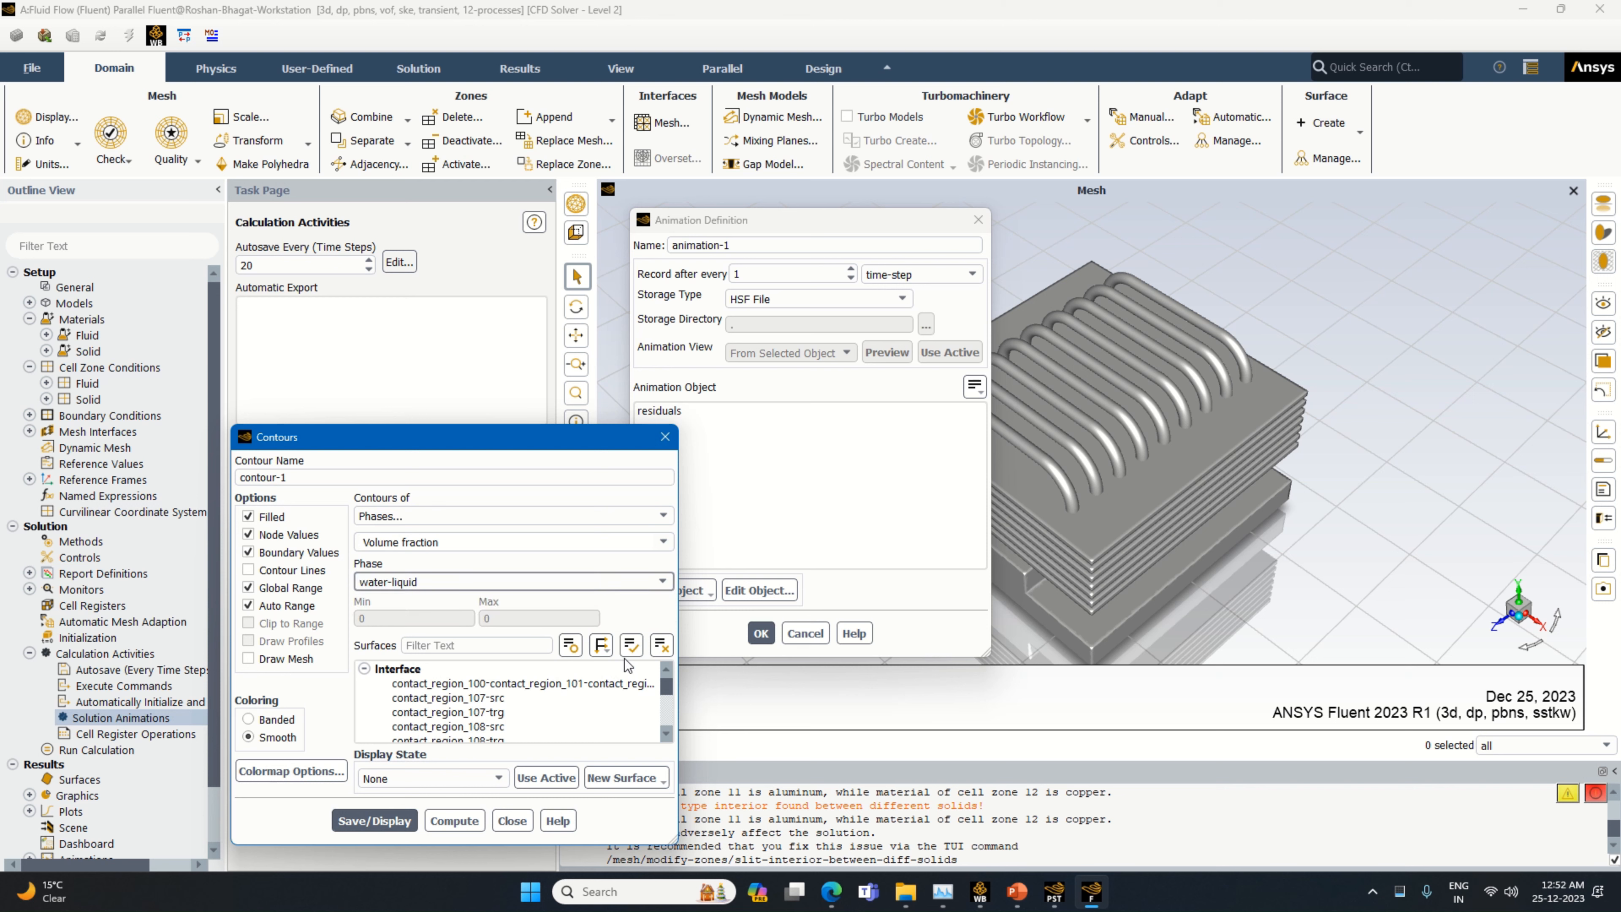
scroll(614, 689, "down", 5)
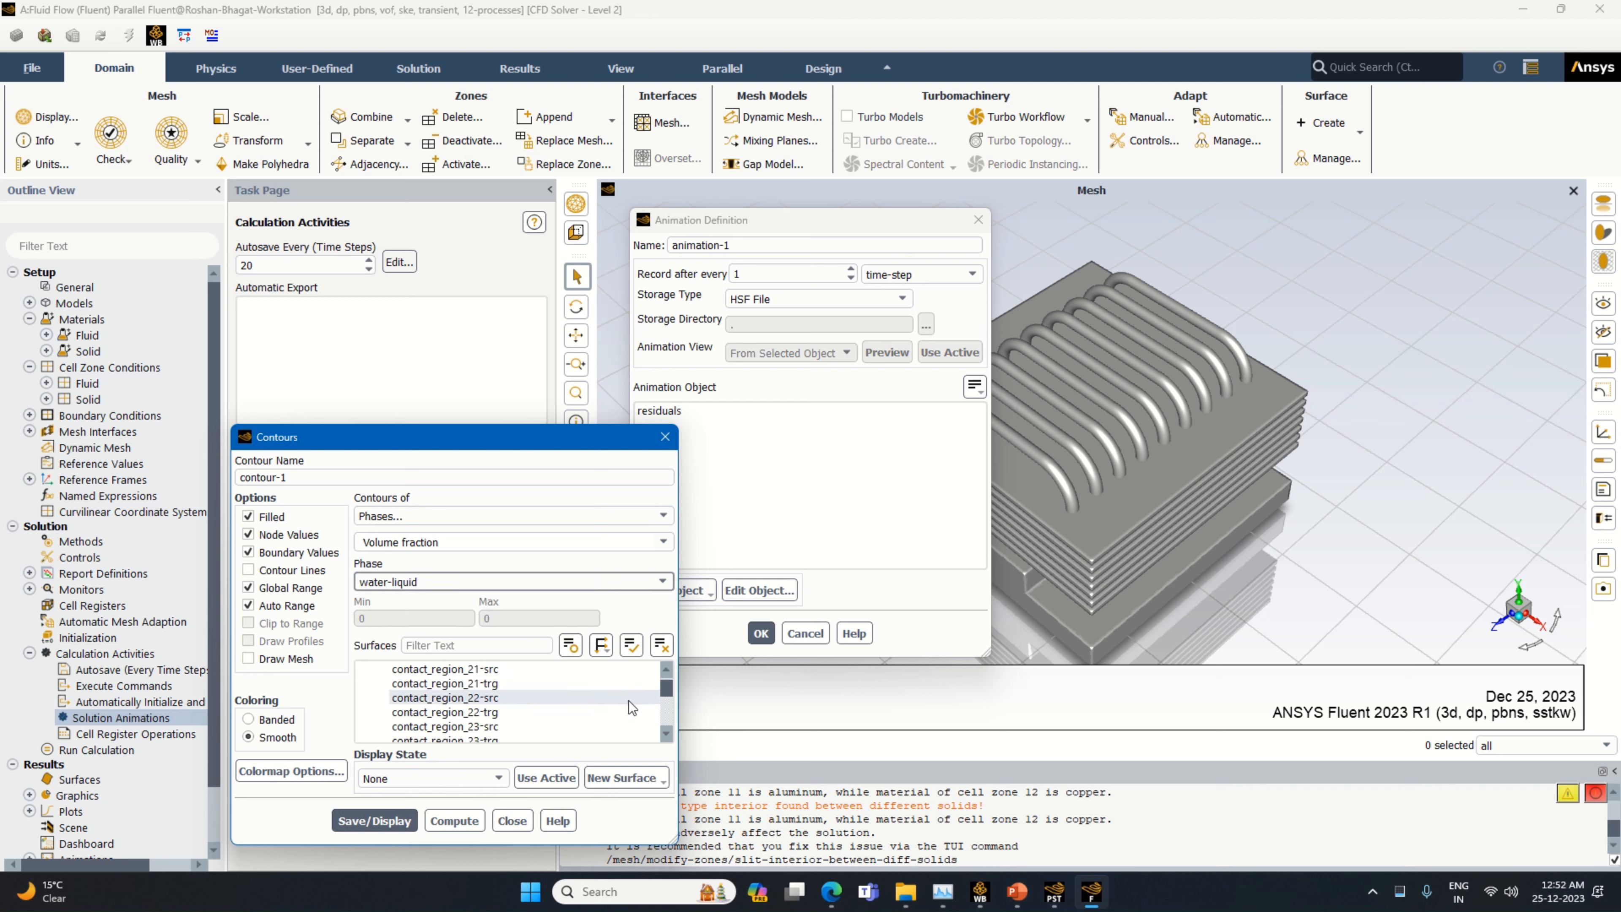
scroll(519, 714, "down", 5)
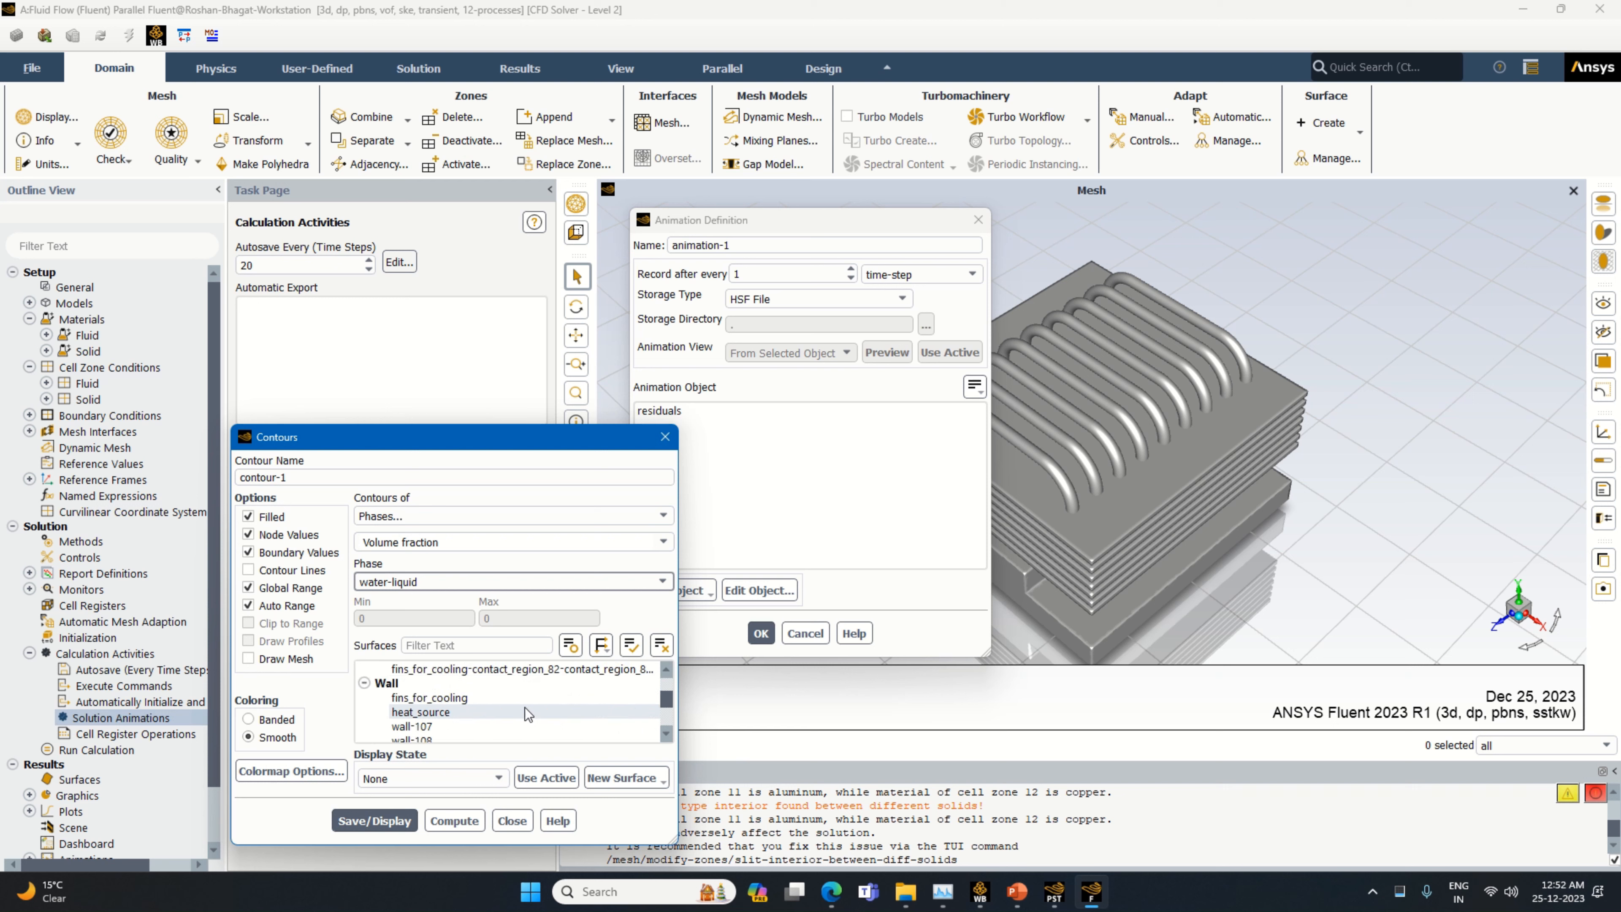
left_click(462, 687)
Set the volume fraction contour's colormap number format to float, and save and display the contour
left_click(310, 773)
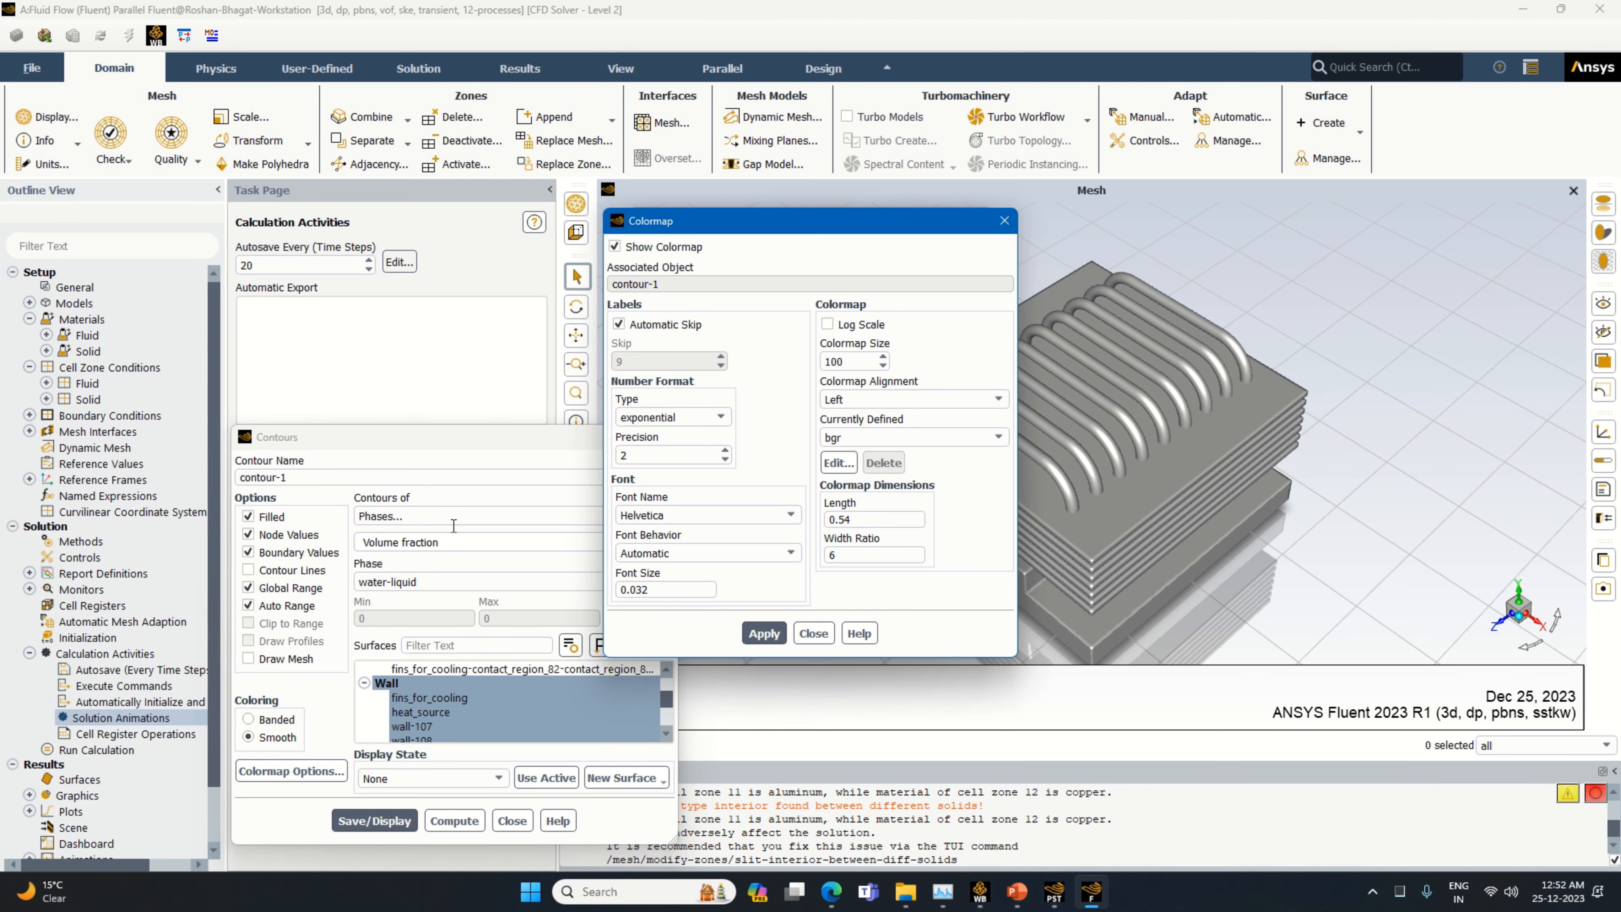
left_click(675, 418)
left_click(660, 437)
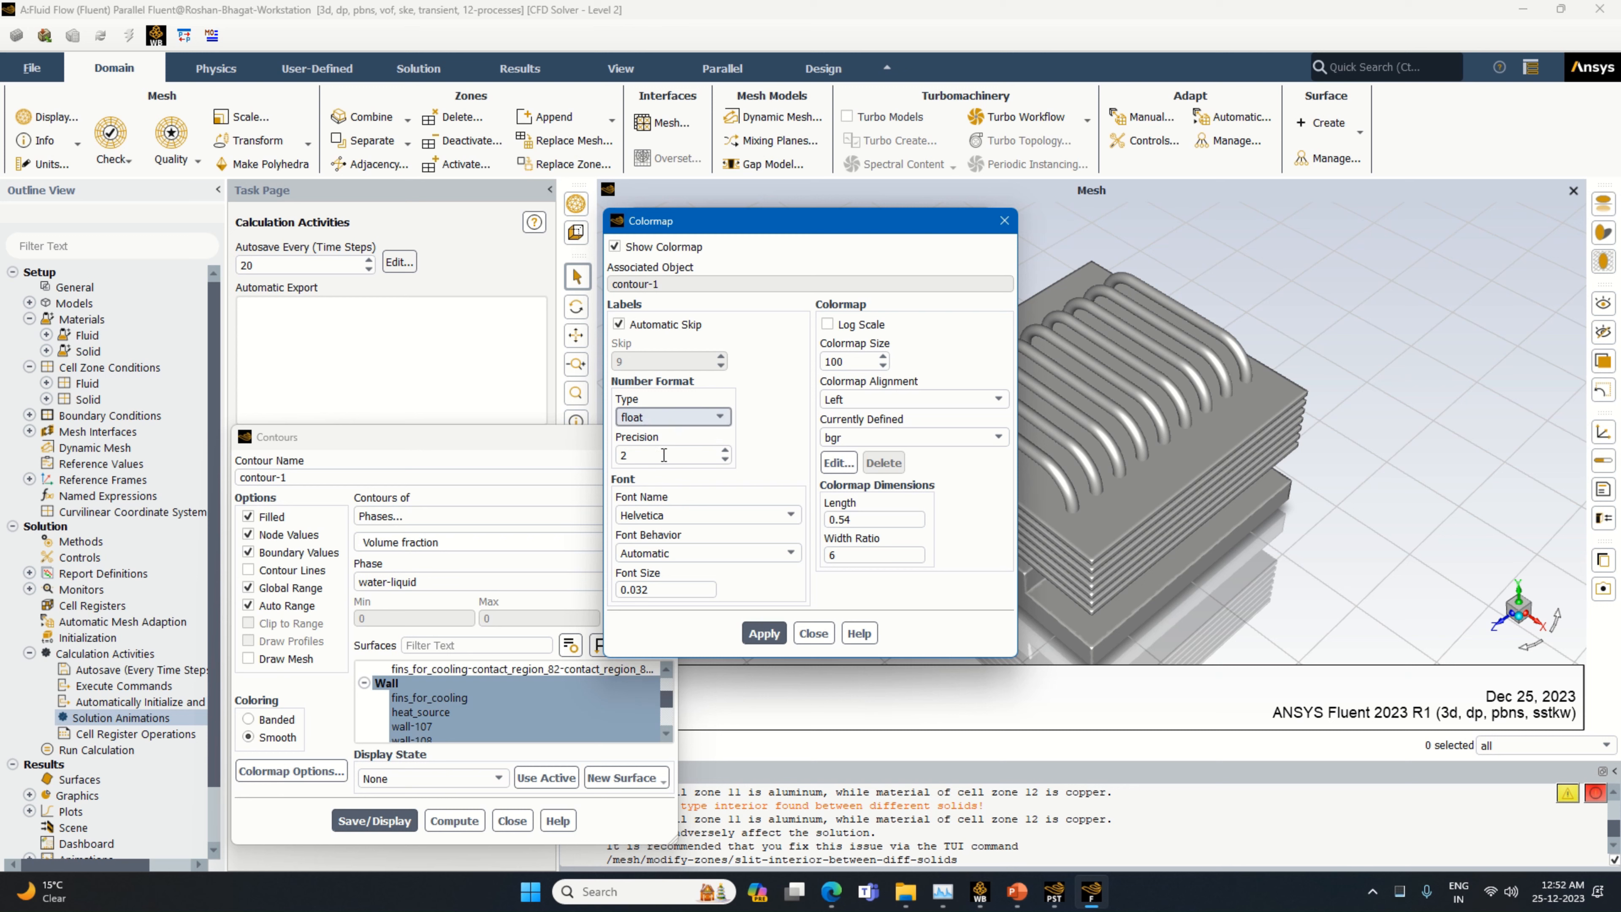
left_click(768, 633)
left_click(813, 633)
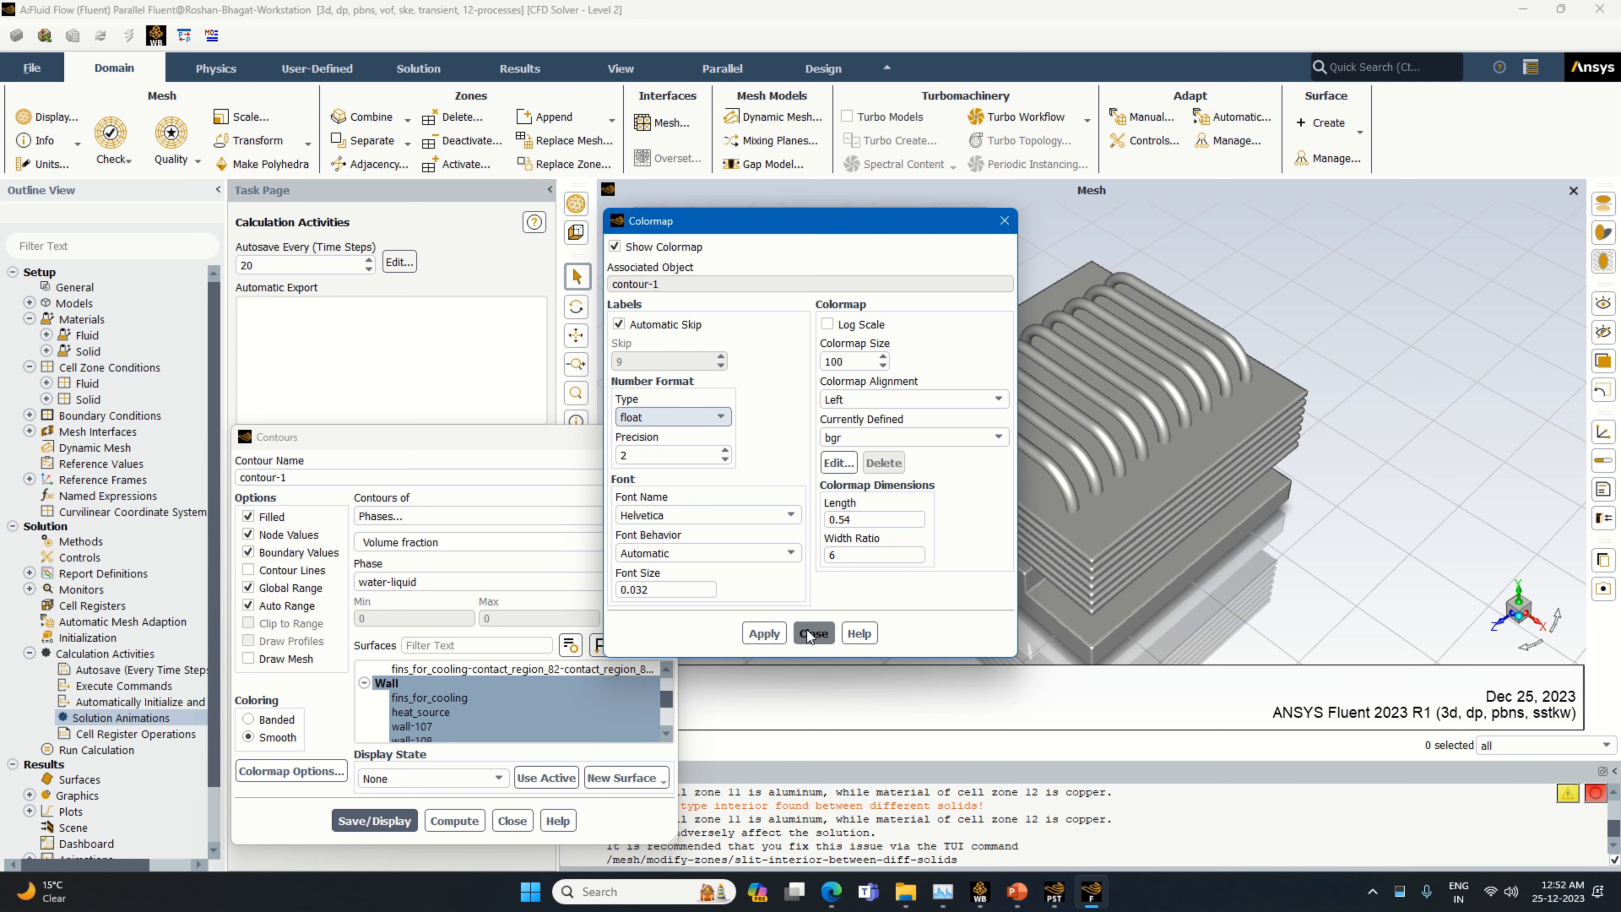
left_click(390, 819)
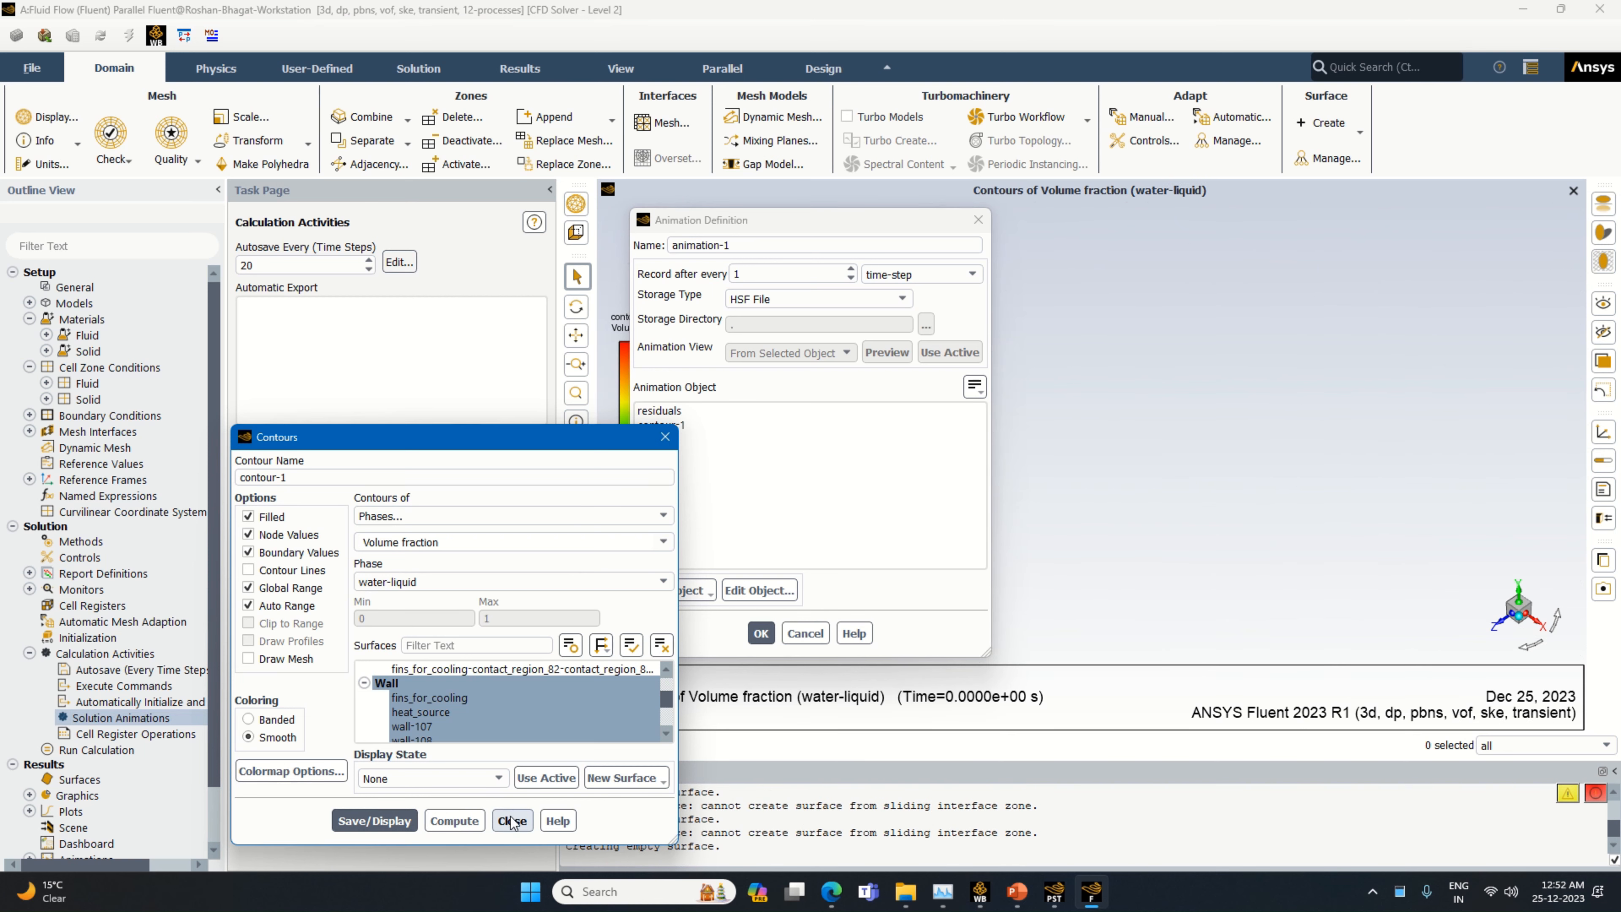
left_click(511, 820)
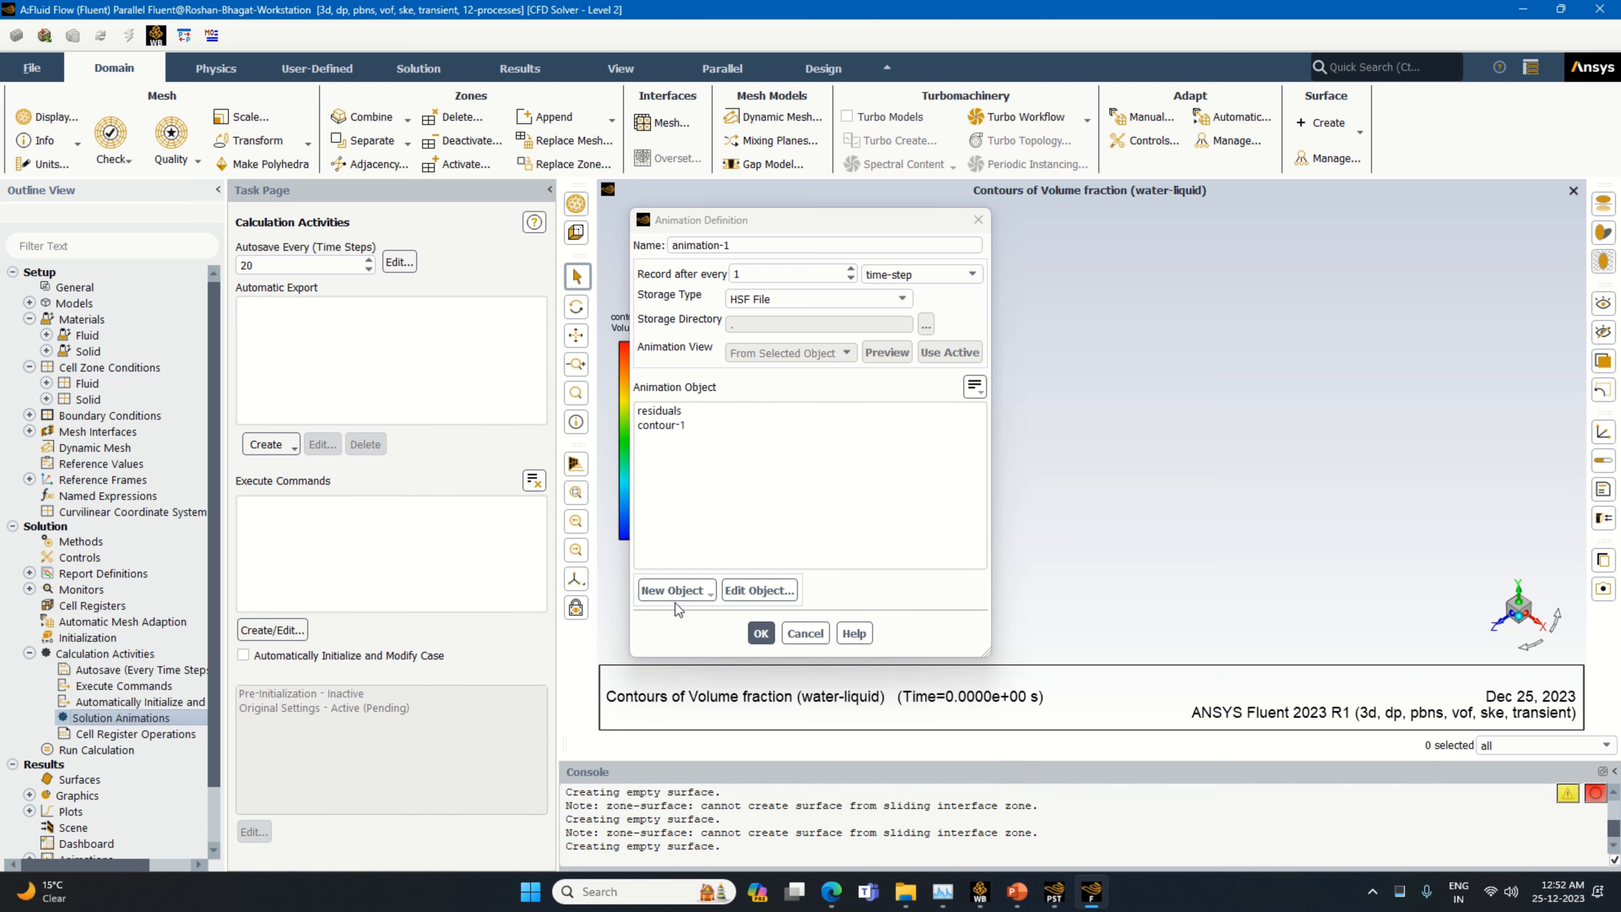
Add a second contour, contour-2, showing the mixture's Total Temperature on all surfaces
left_click(678, 594)
left_click(679, 632)
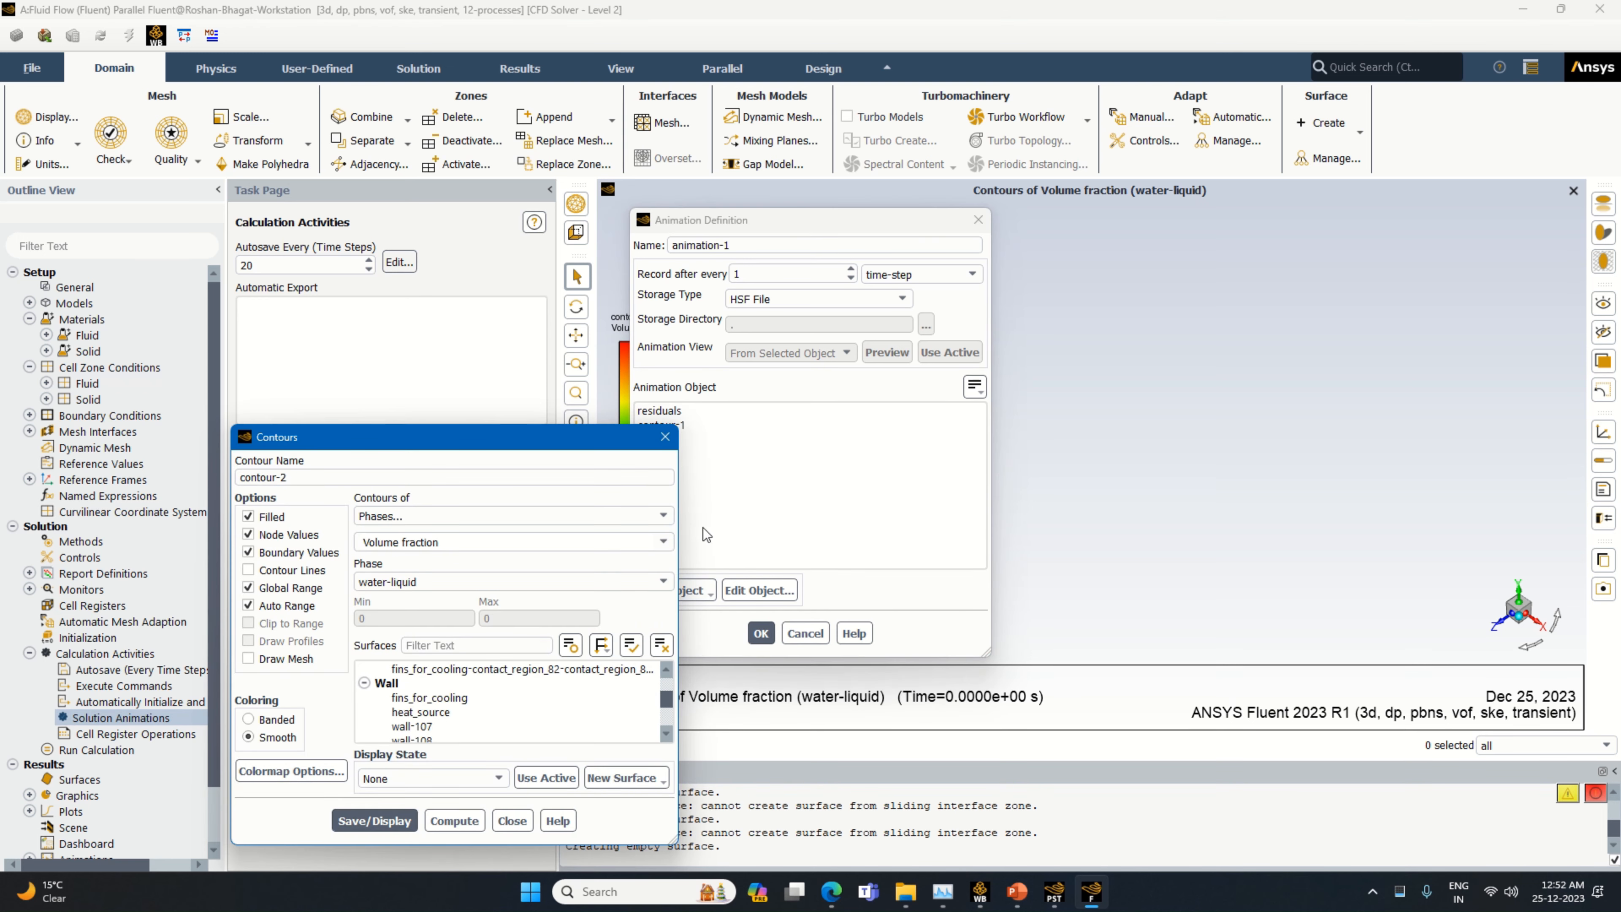
left_click(649, 515)
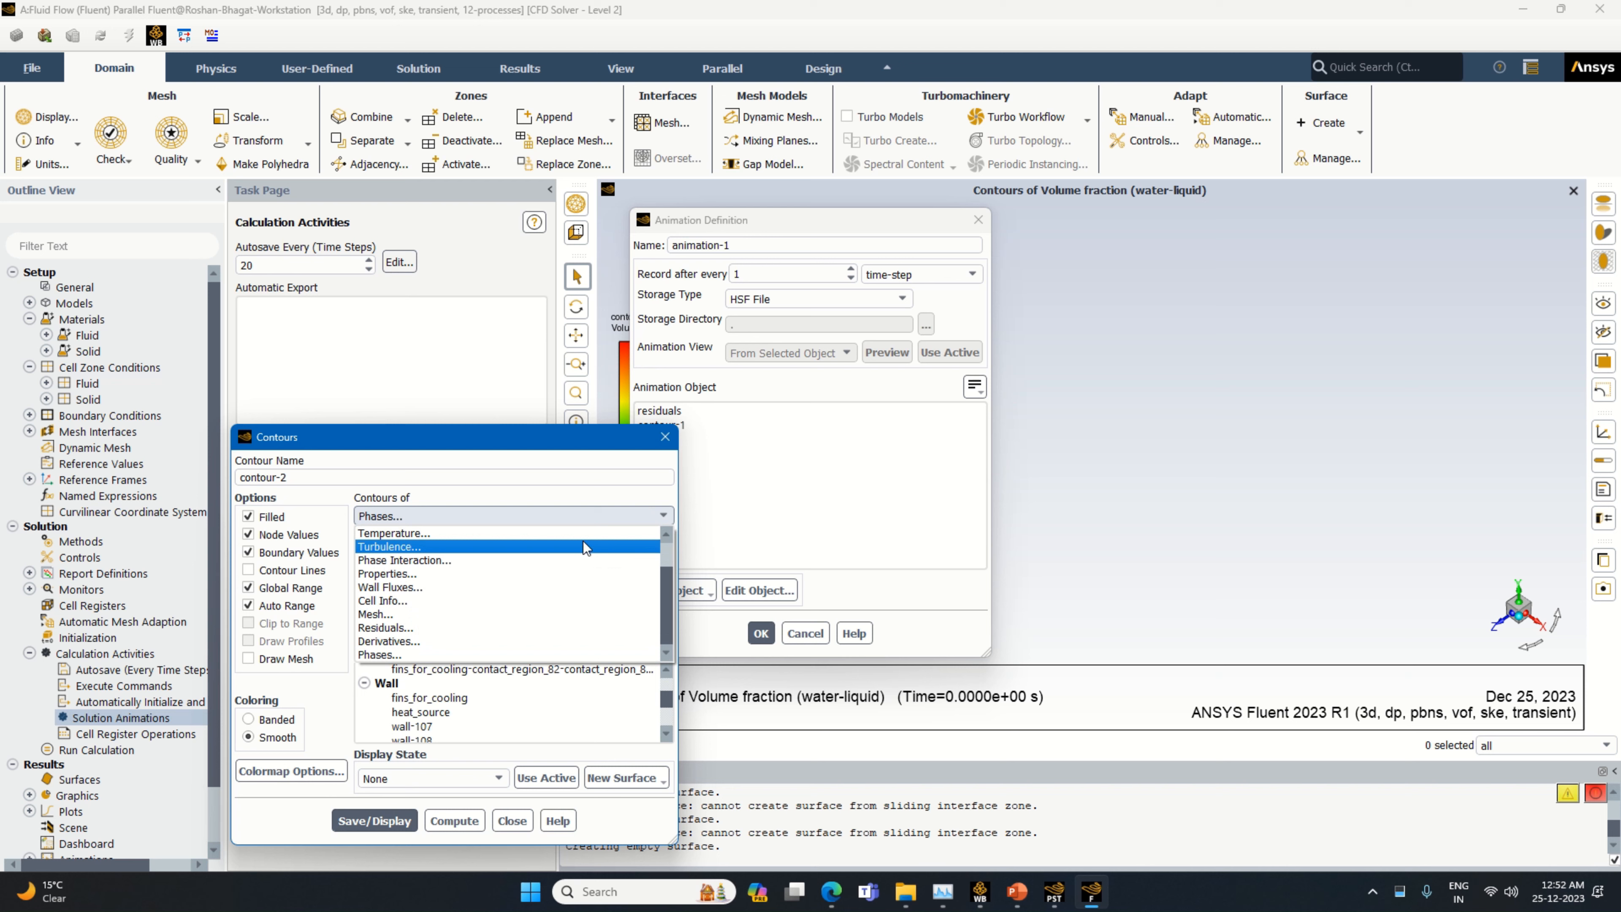
left_click(585, 533)
left_click(662, 543)
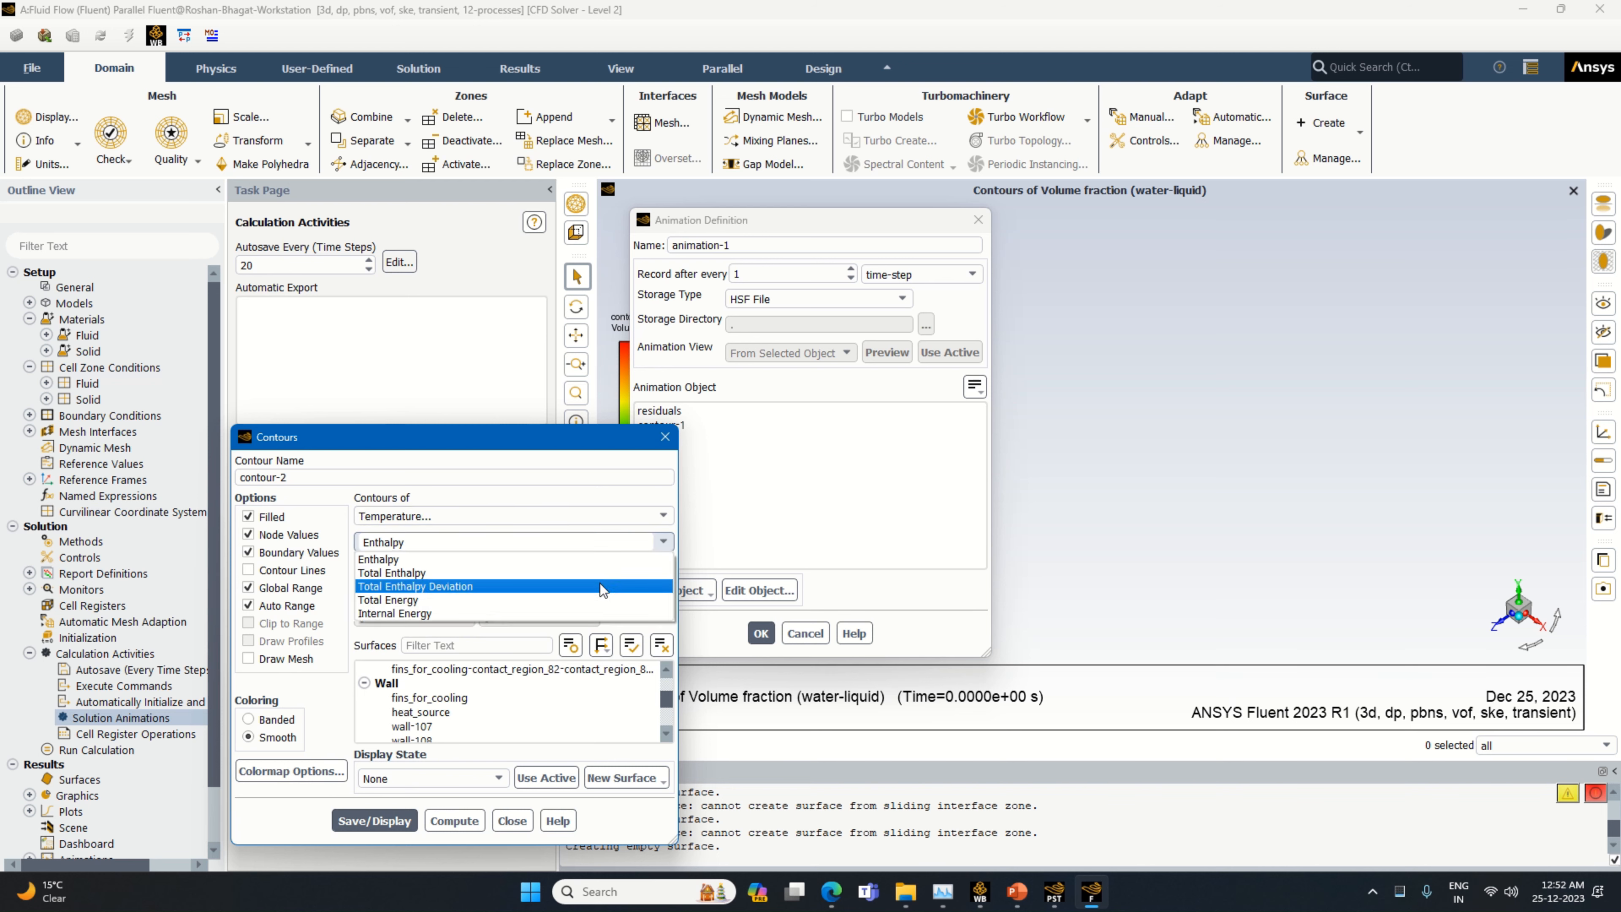
left_click(639, 518)
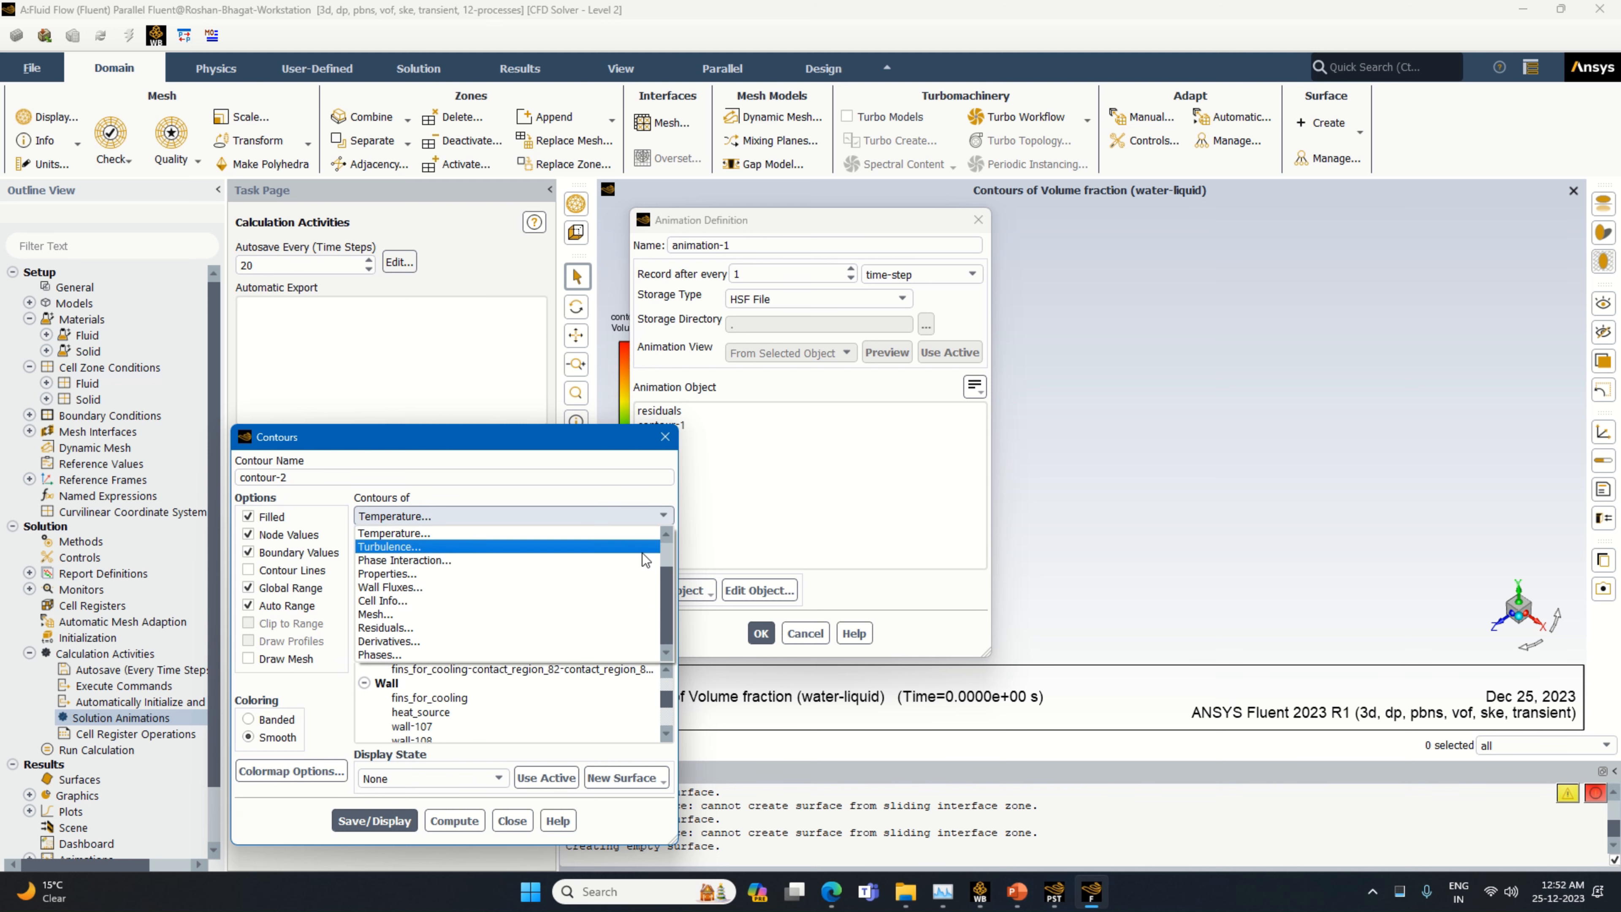
left_click(625, 493)
left_click(648, 578)
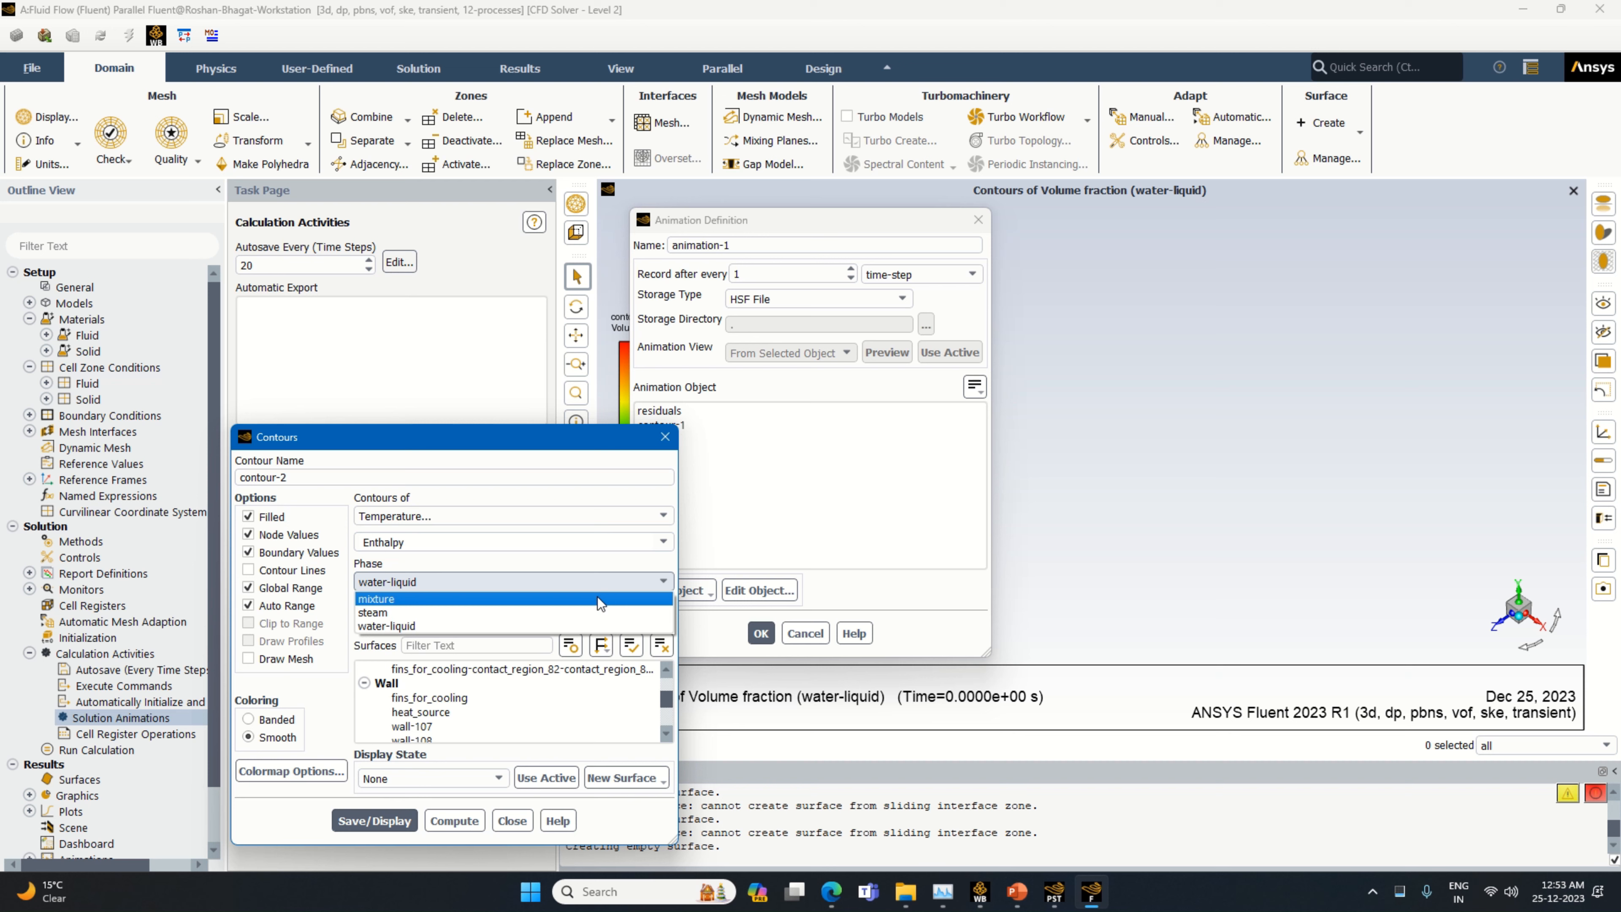
left_click(598, 597)
left_click(622, 542)
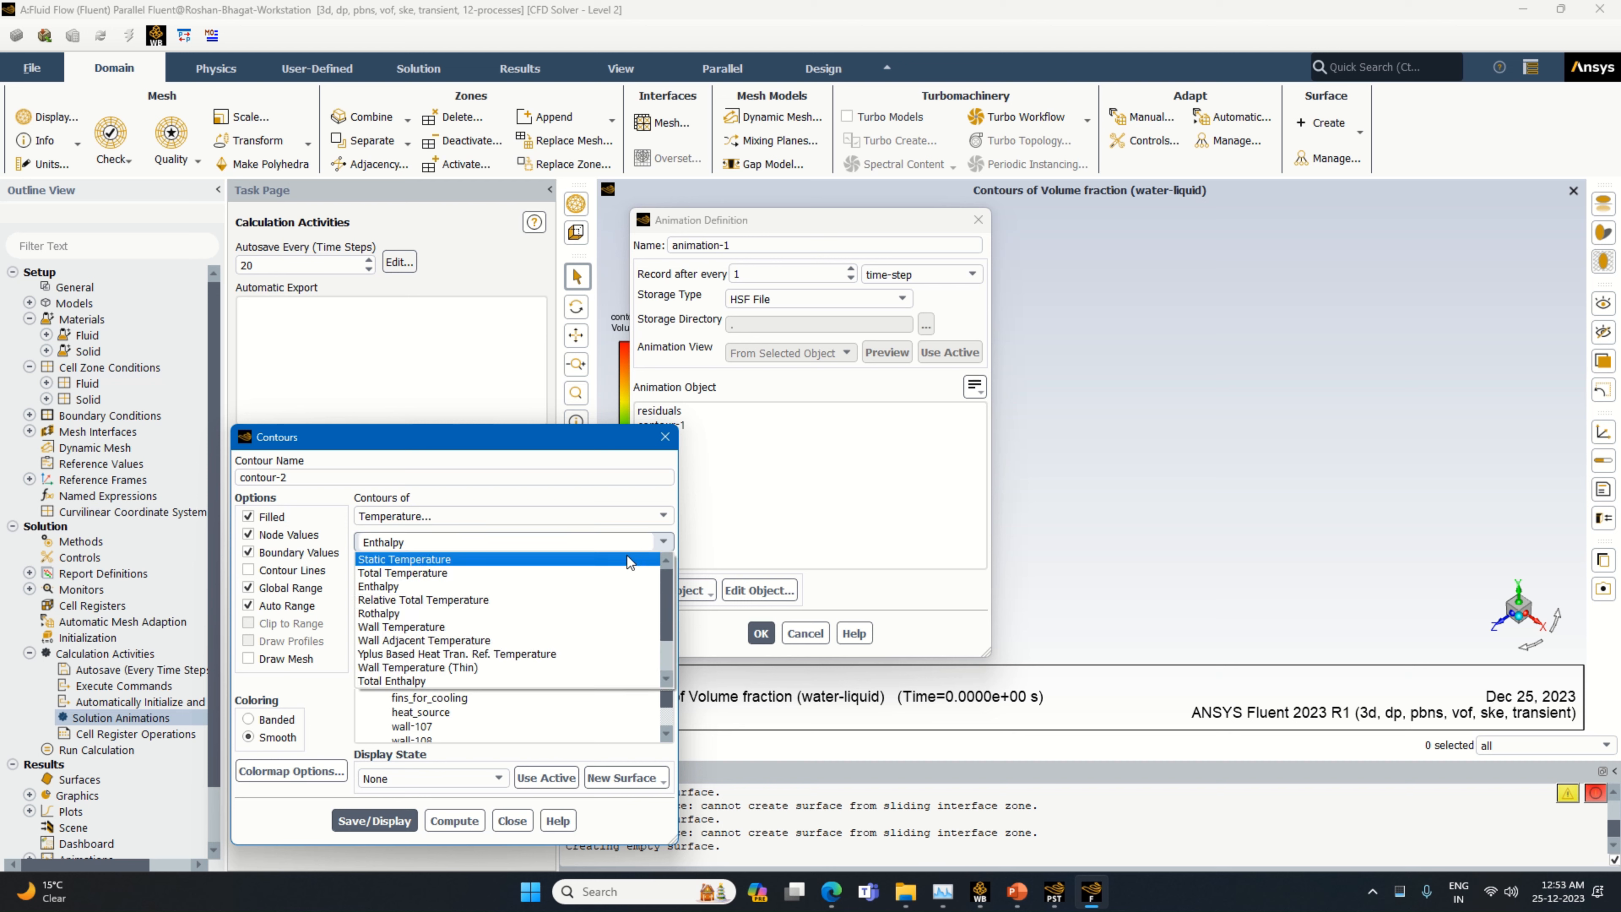
left_click(593, 573)
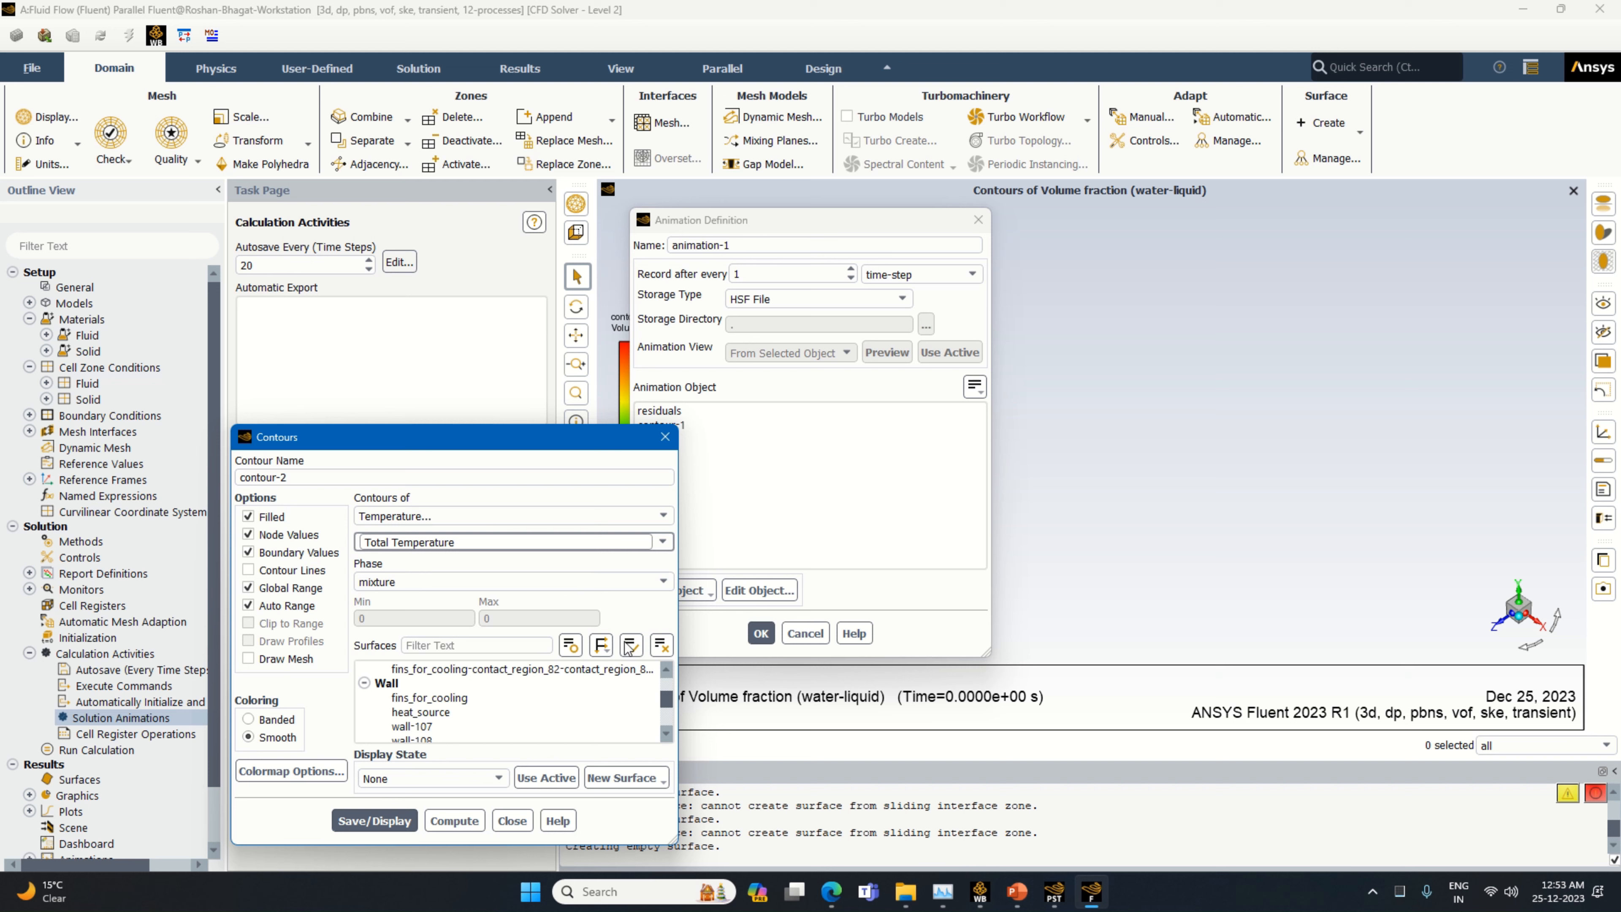
left_click(414, 685)
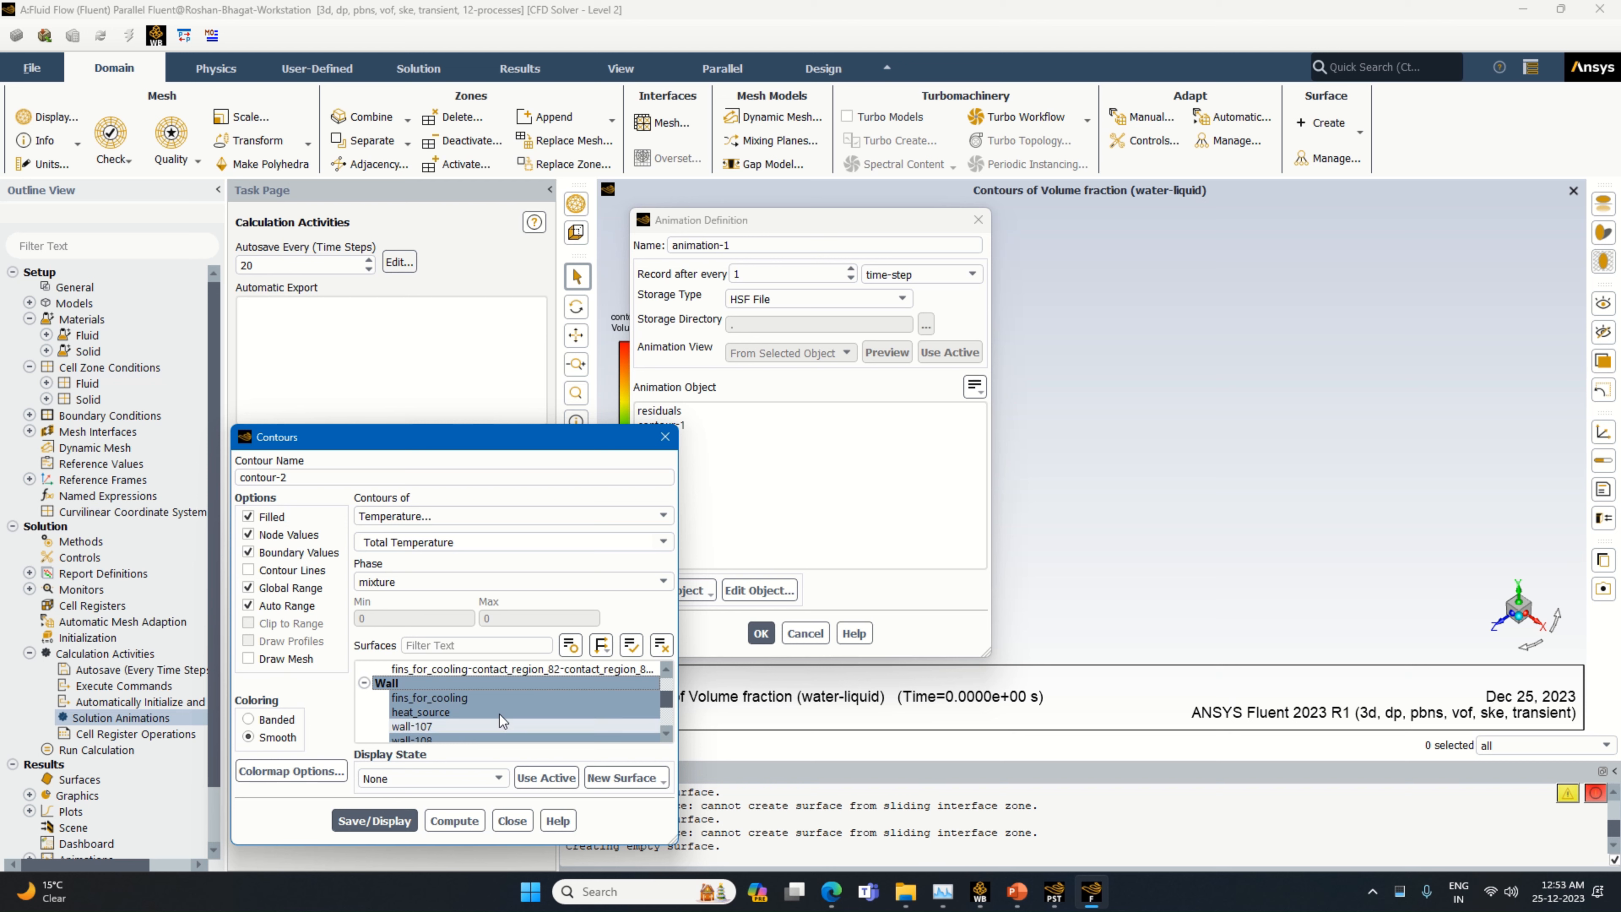
scroll(575, 671, "up", 5)
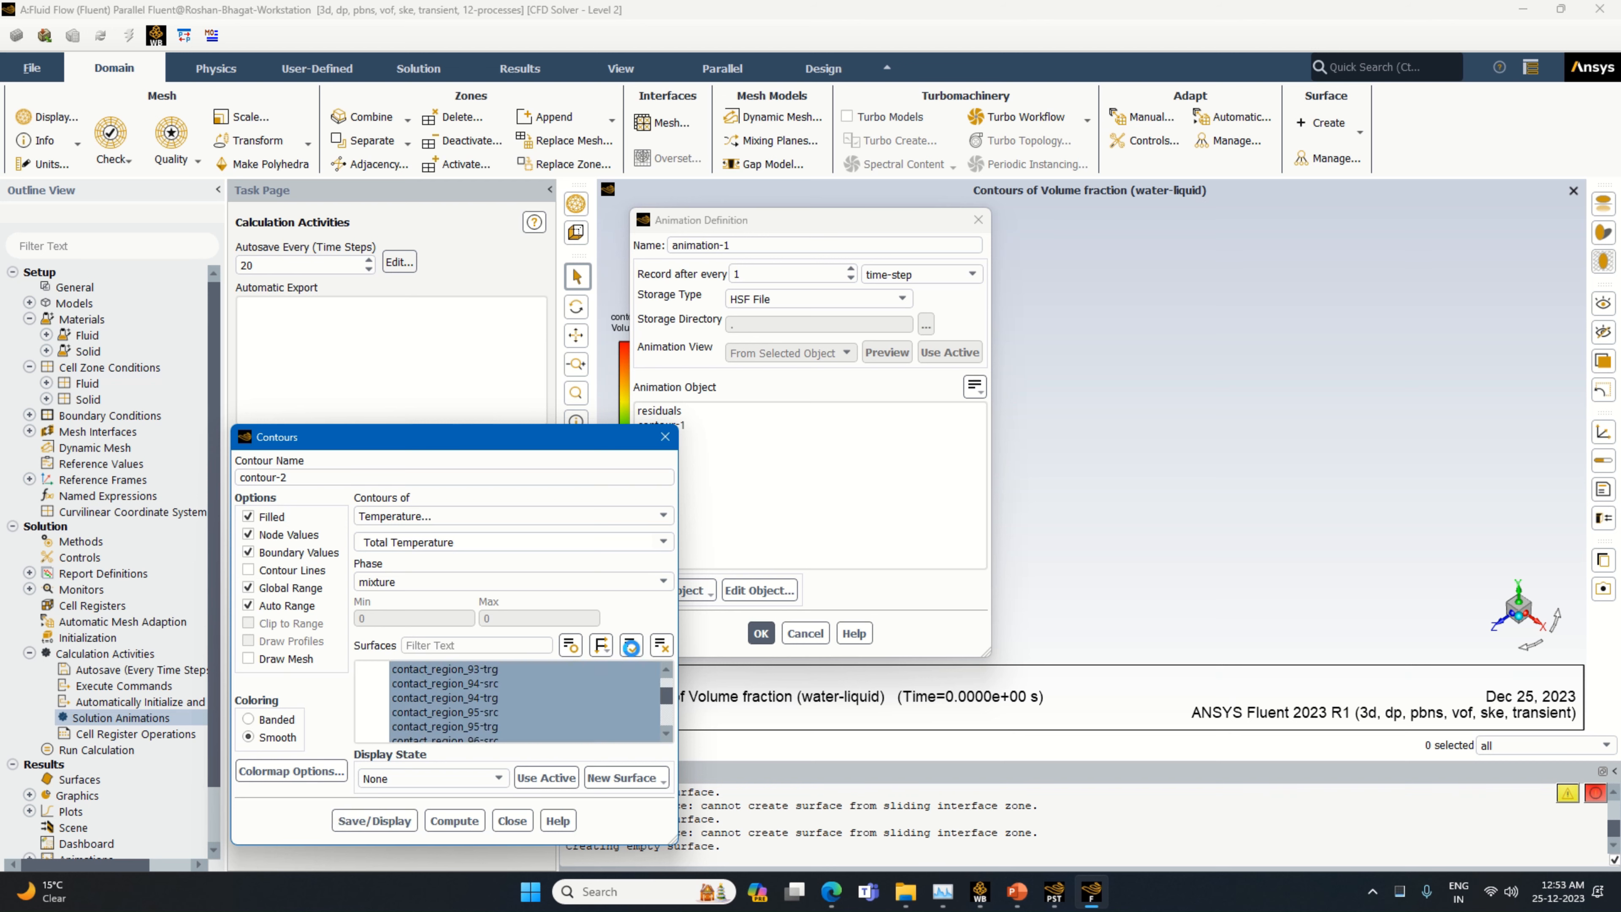
Set the temperature contour's colormap number format to float, and save and display the contour
left_click(284, 774)
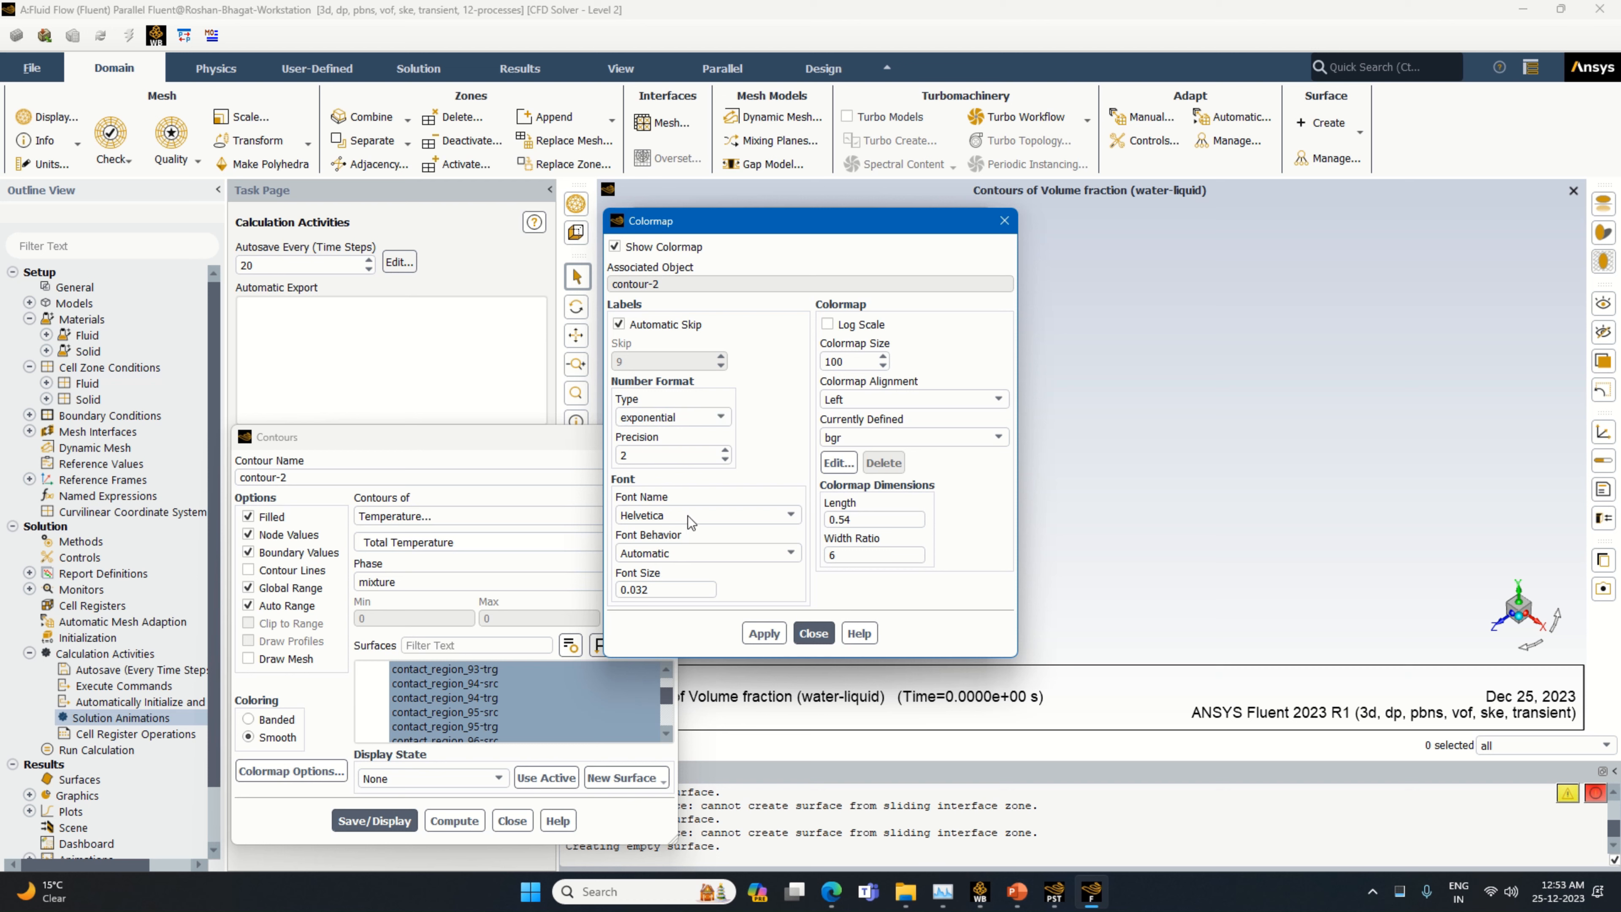
left_click(671, 416)
left_click(665, 442)
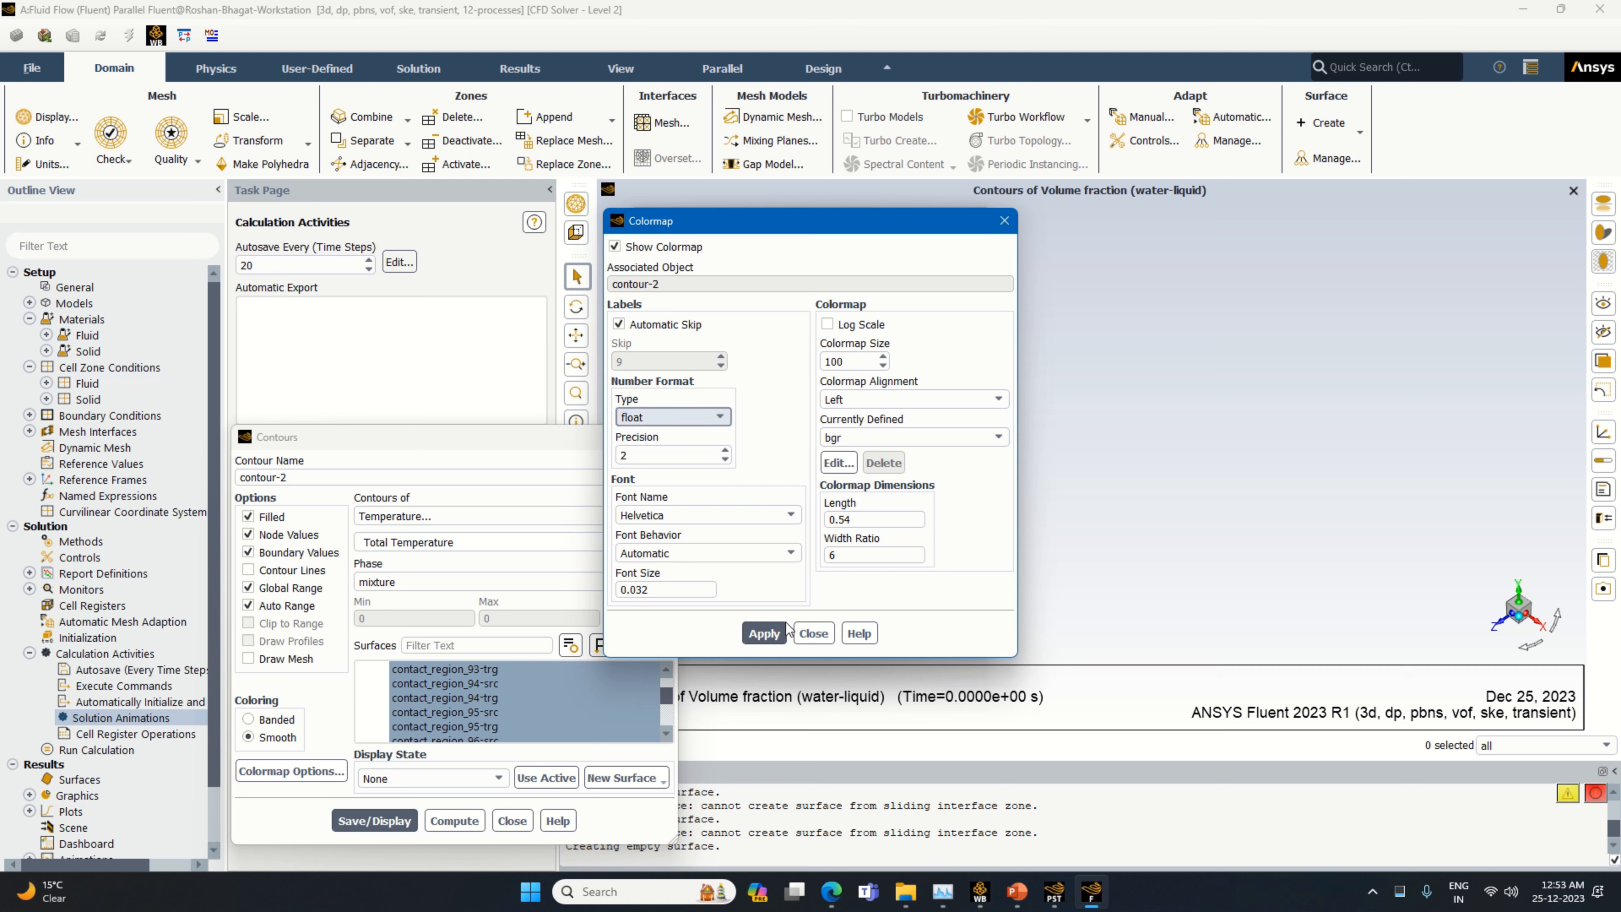
left_click(766, 635)
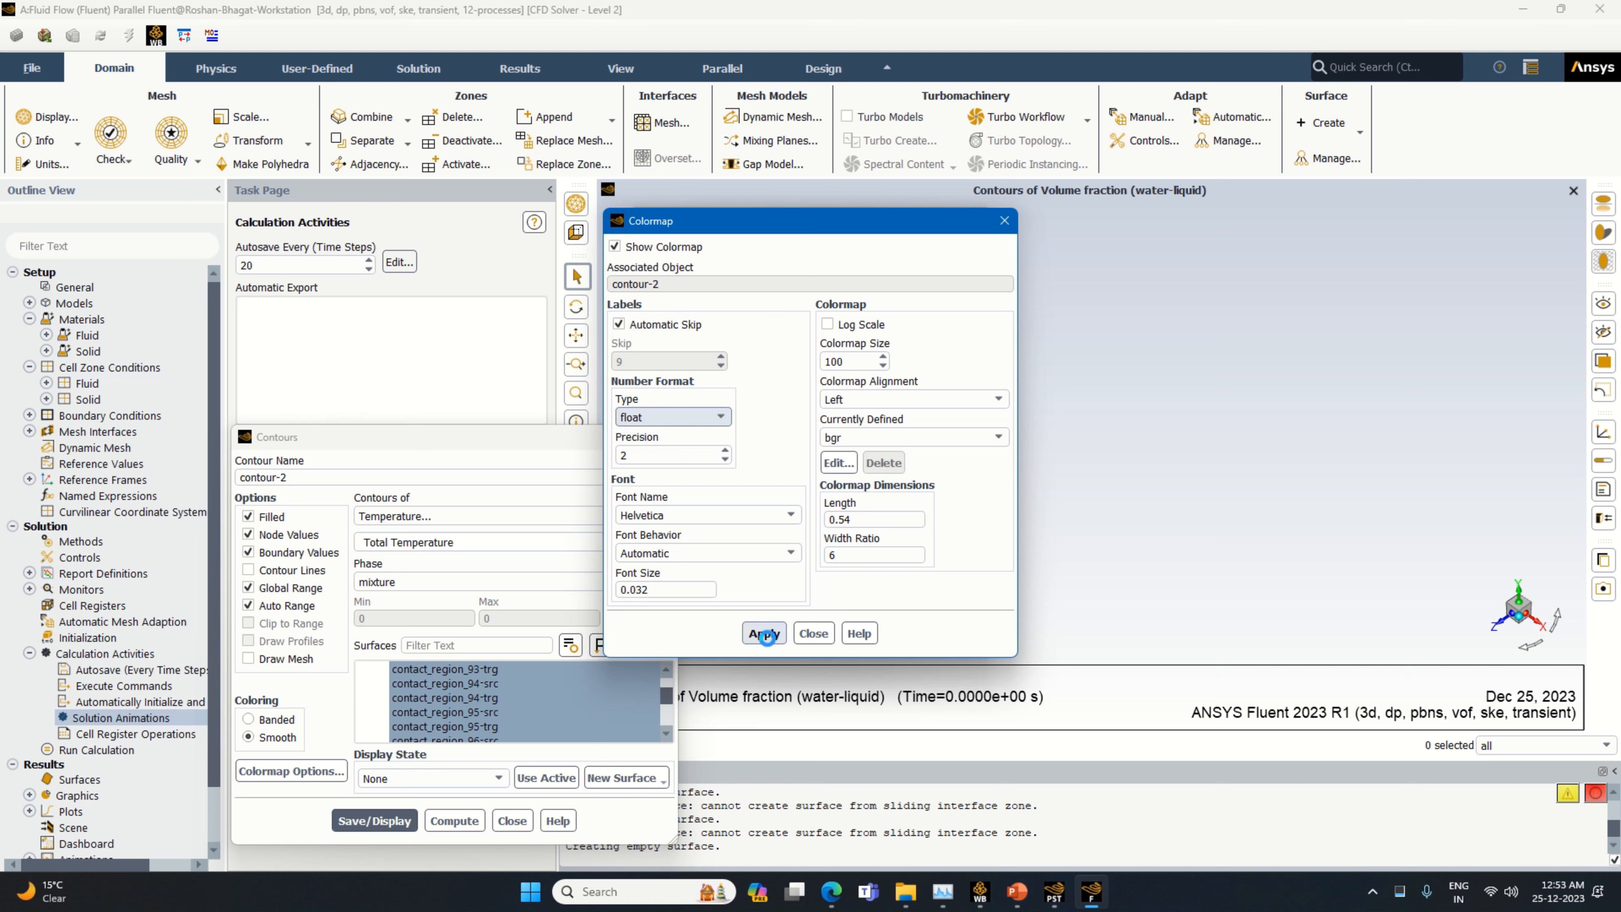
left_click(802, 633)
left_click(408, 823)
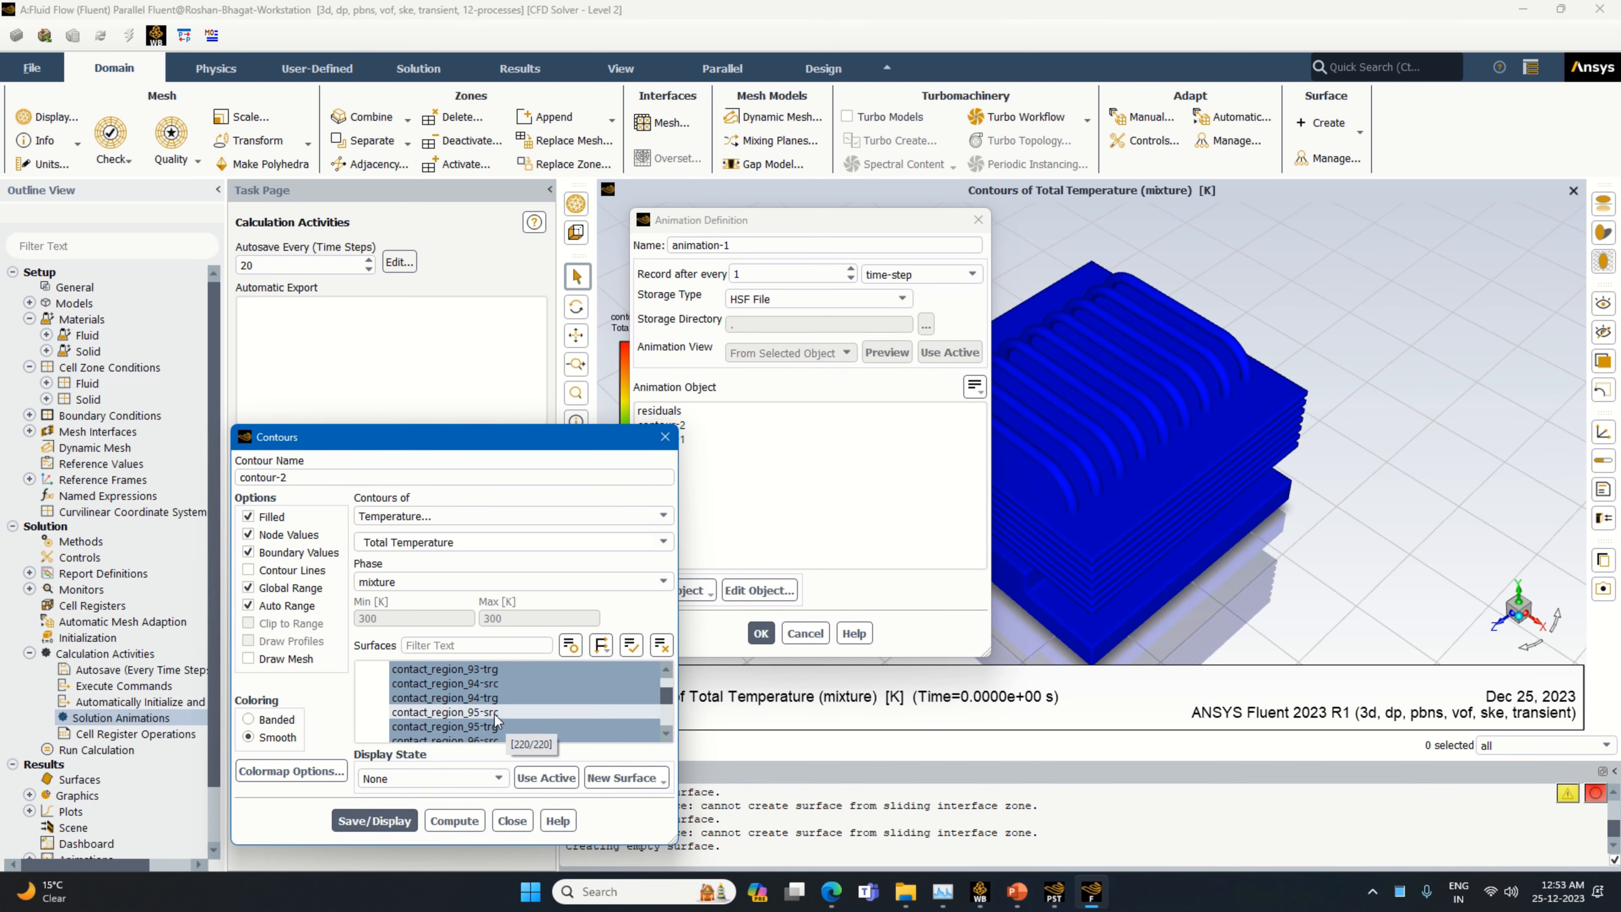
left_click(512, 821)
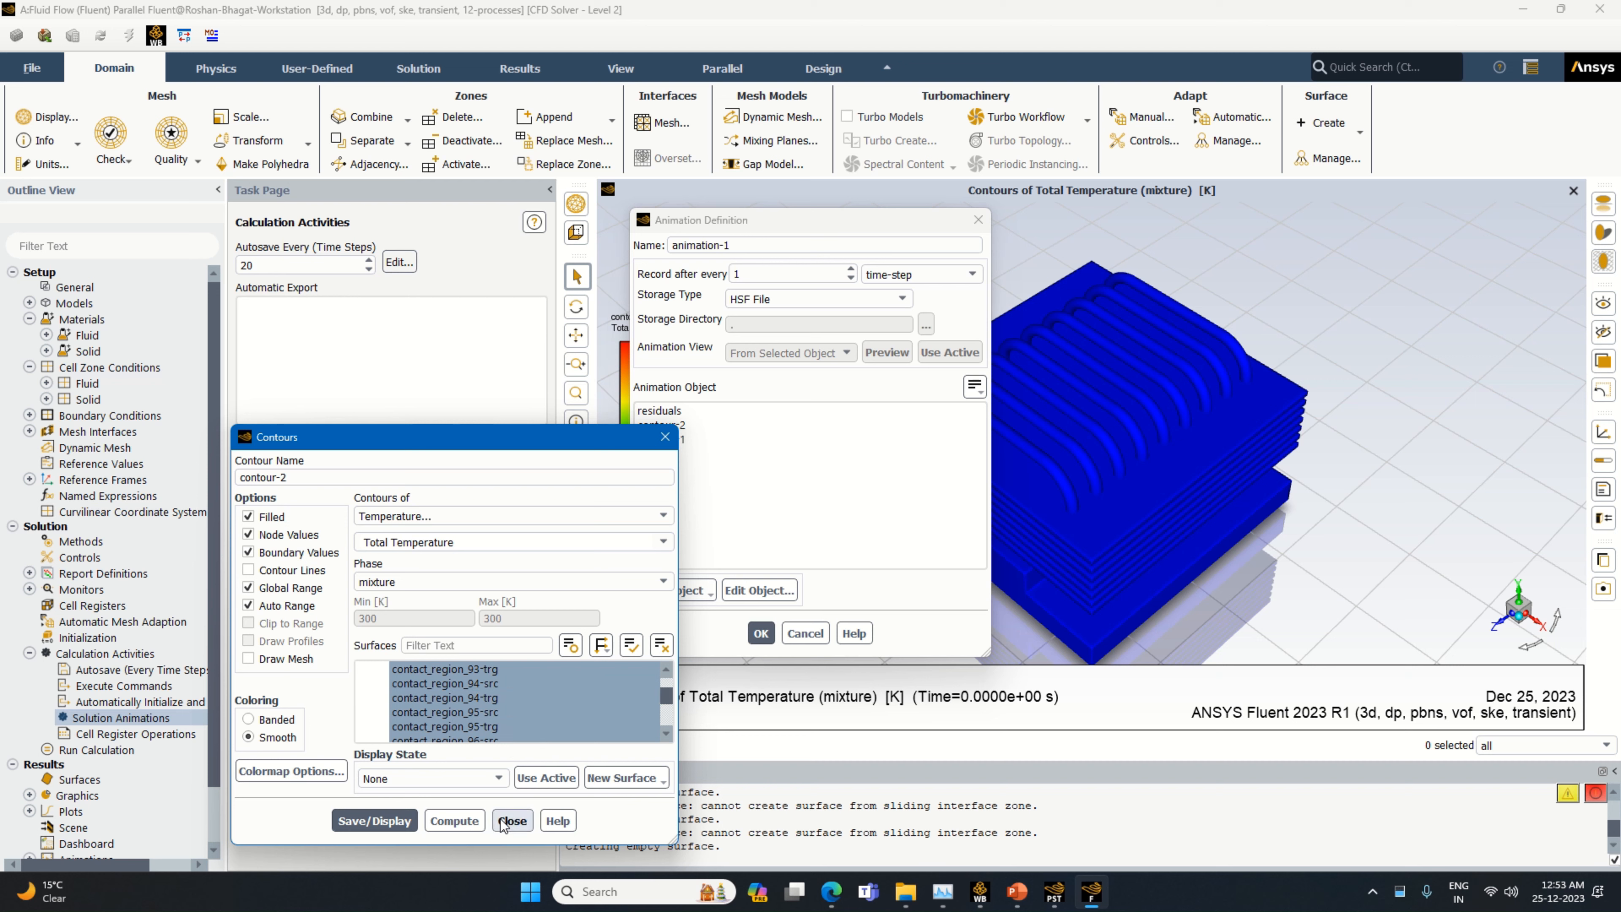
Create animation-1 from the total temperature contour, contour-2
left_click(664, 426)
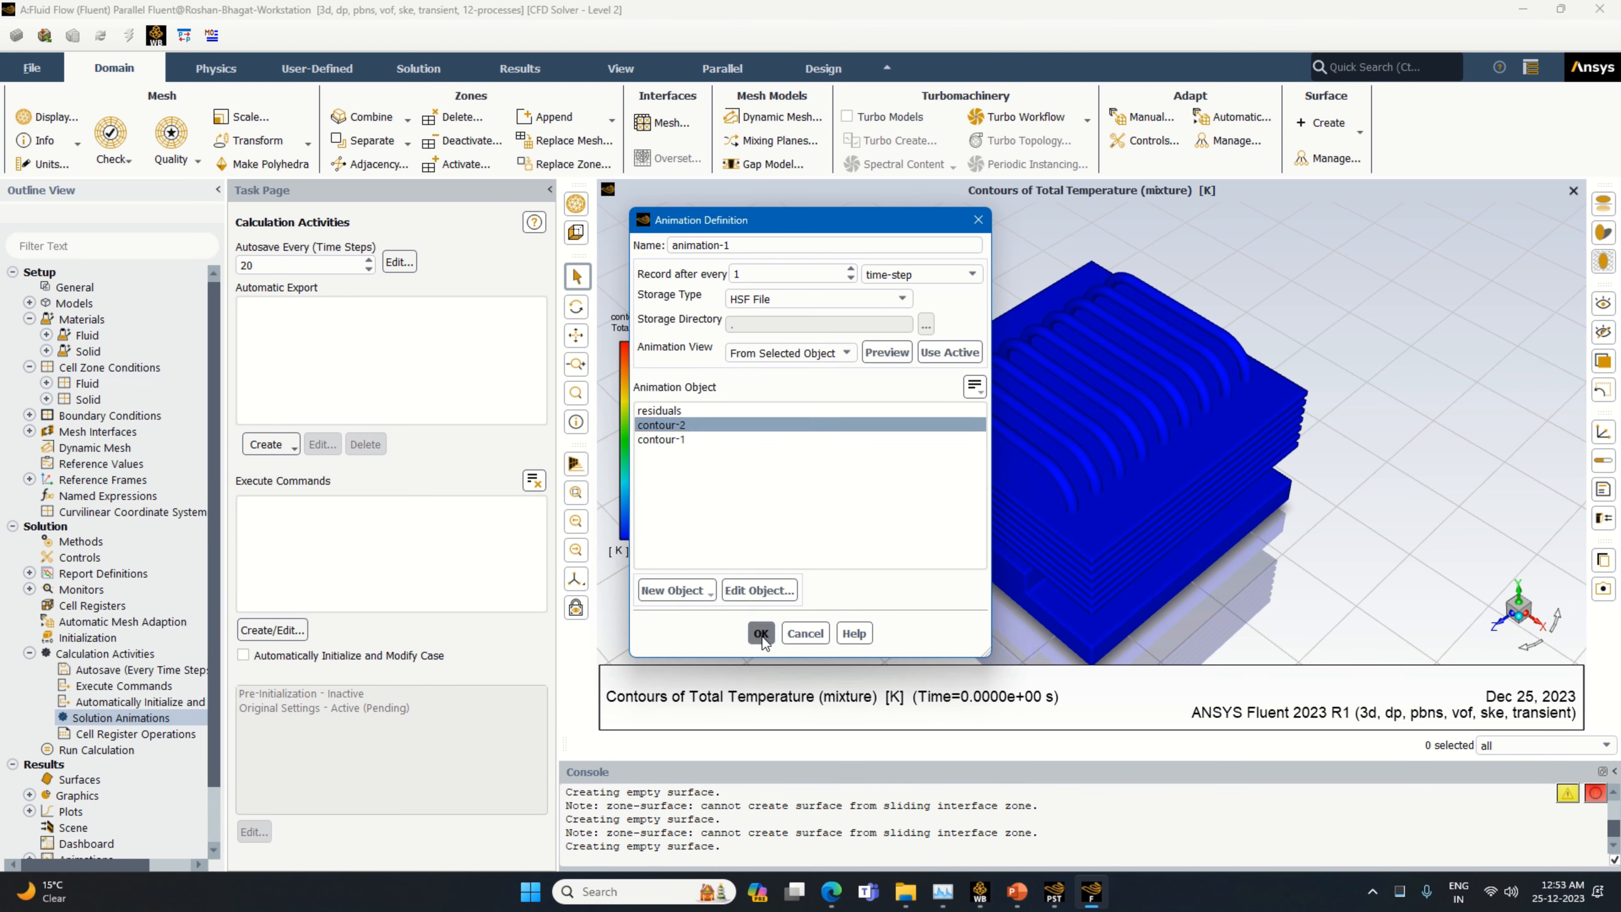
left_click(761, 633)
left_click(47, 717)
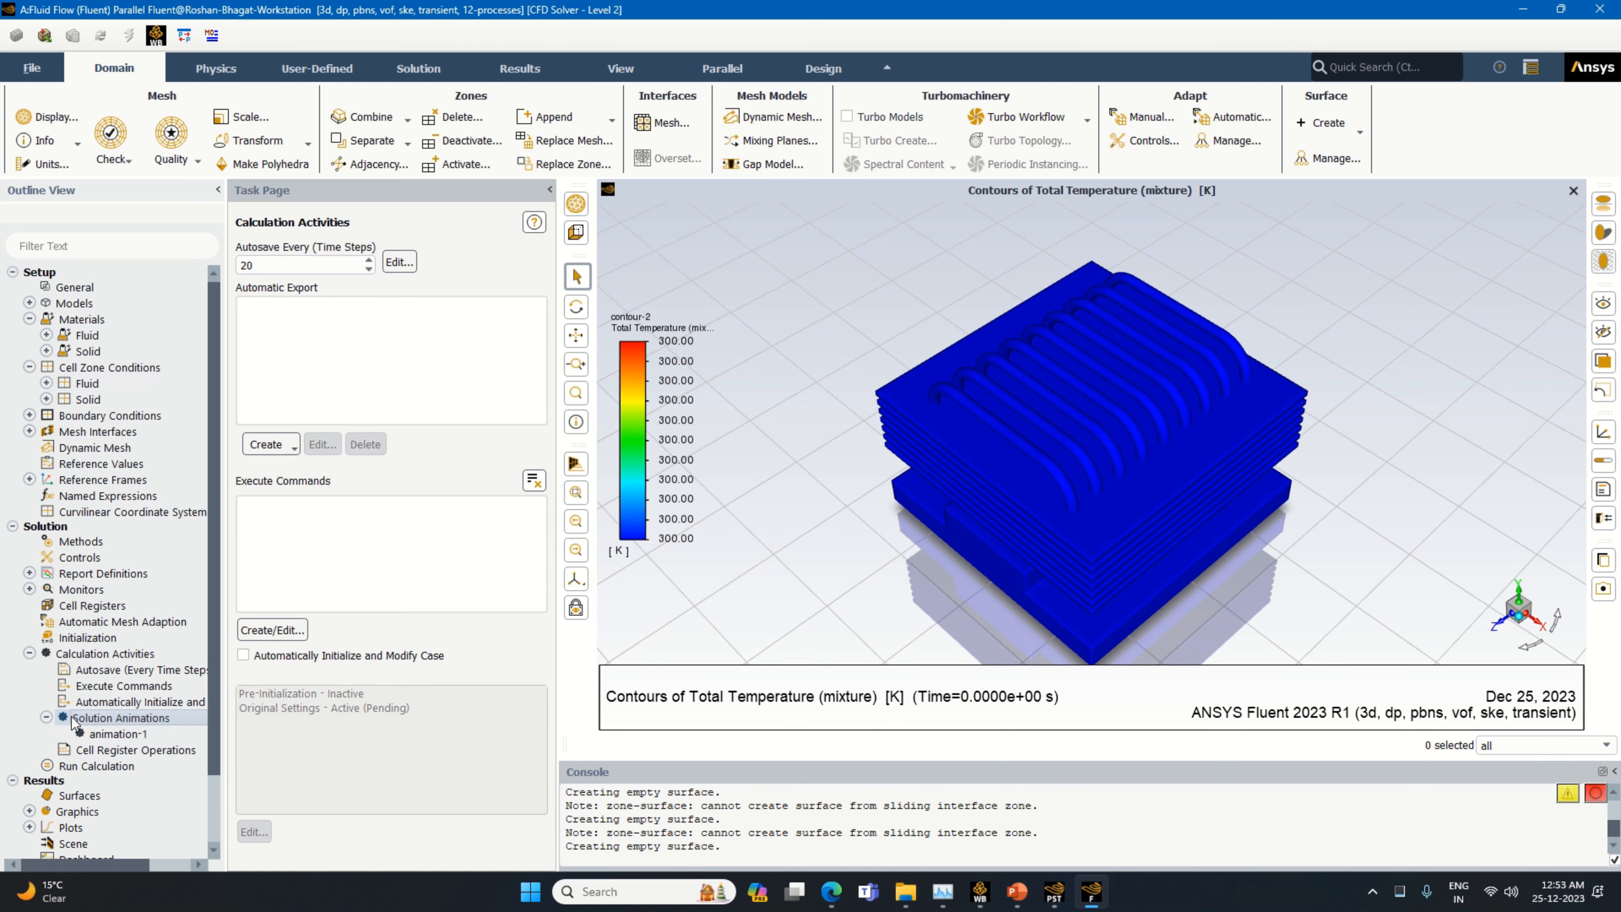
Review the definition of animation-1 without changing it
double_click(107, 719)
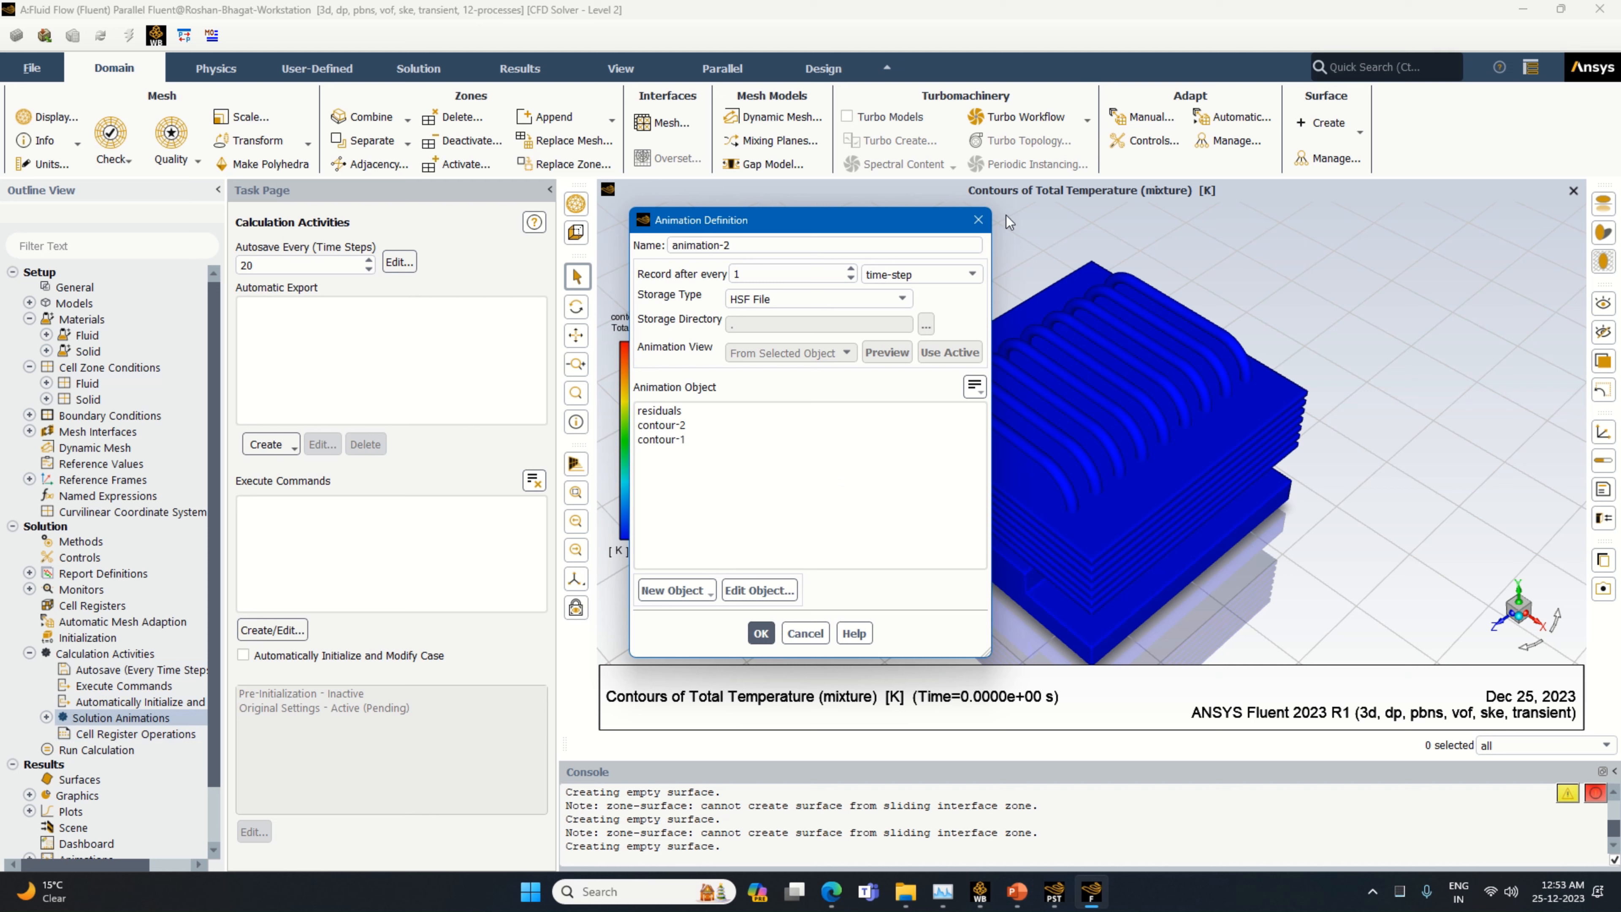
left_click(978, 220)
left_click(47, 718)
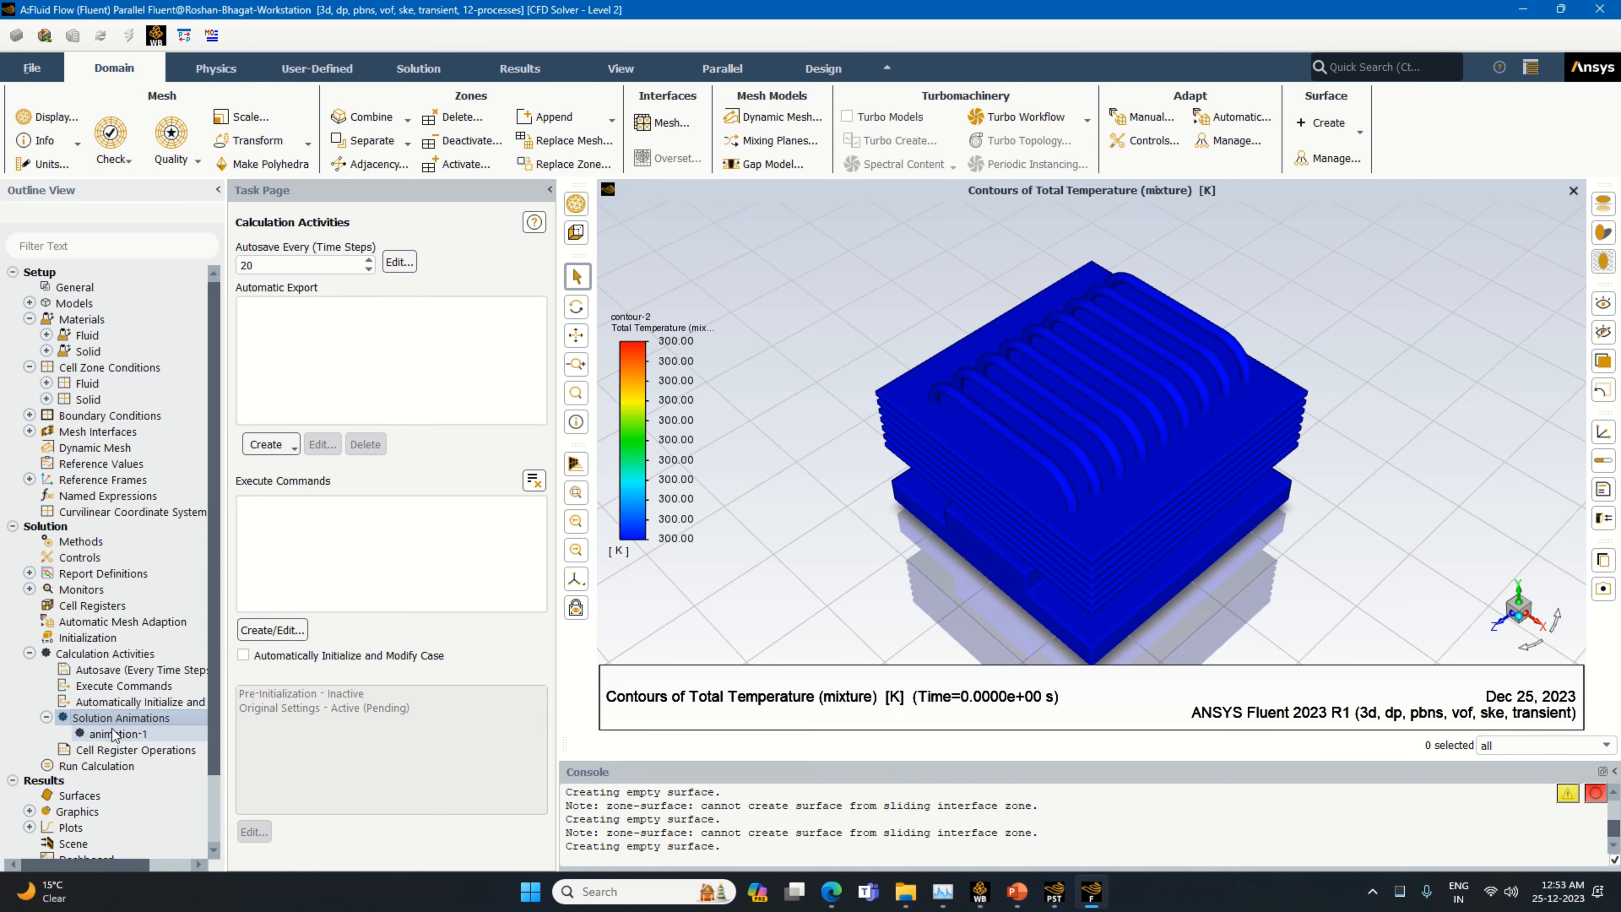
right_click(113, 731)
left_click(145, 734)
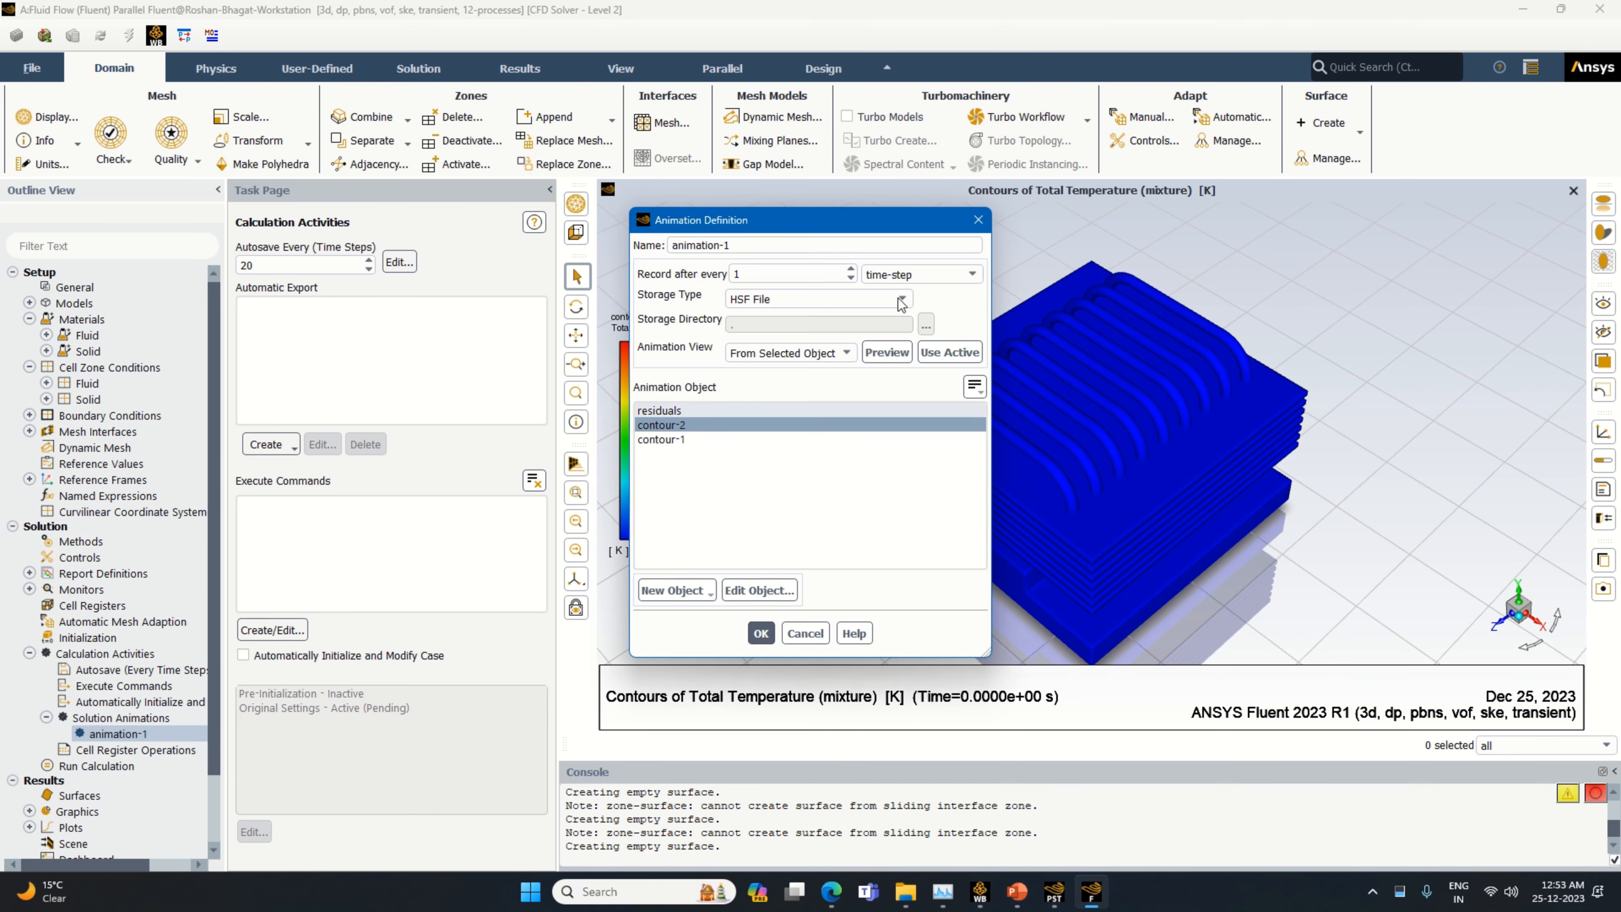
left_click(978, 219)
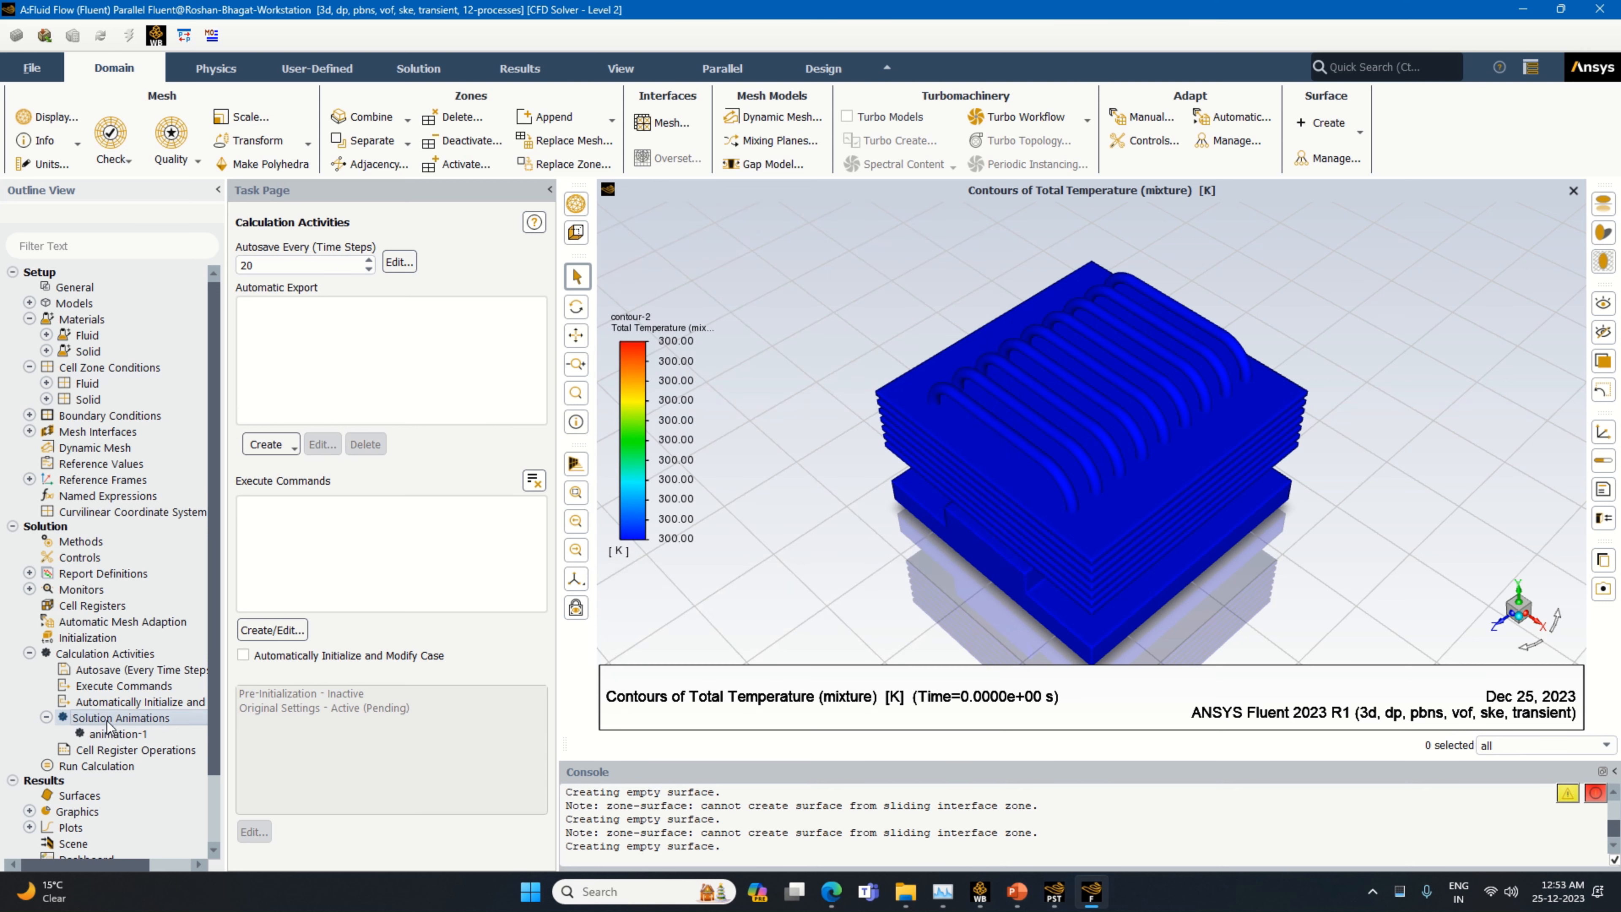
Create a second solution animation, animation-2, from the water-liquid volume fraction contour, contour-1
double_click(121, 718)
left_click(678, 439)
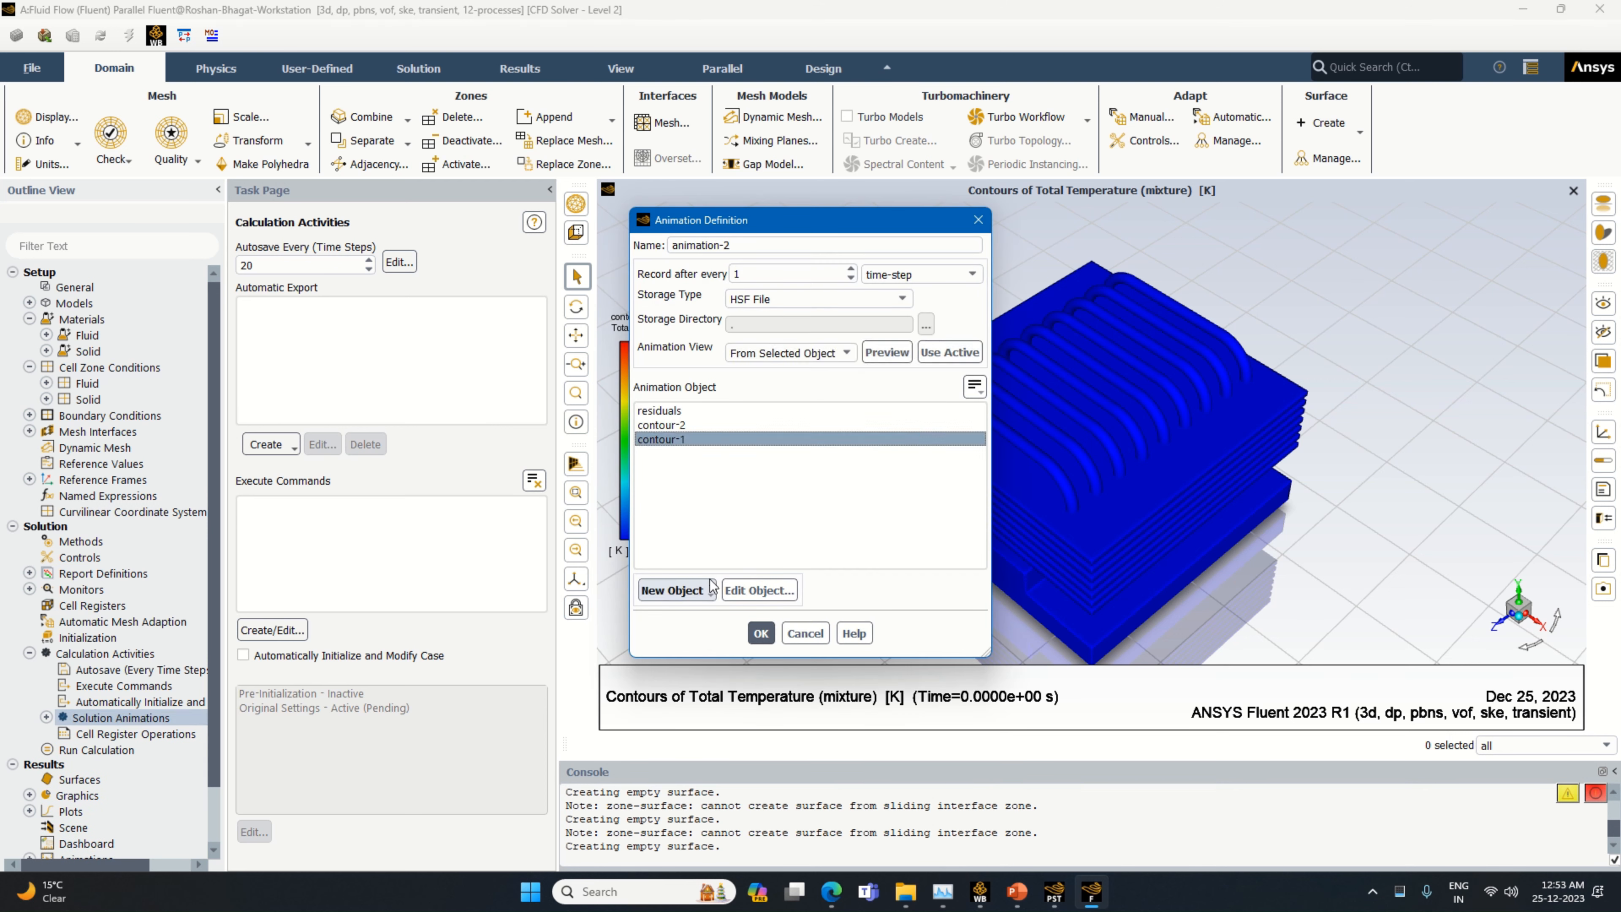
left_click(760, 633)
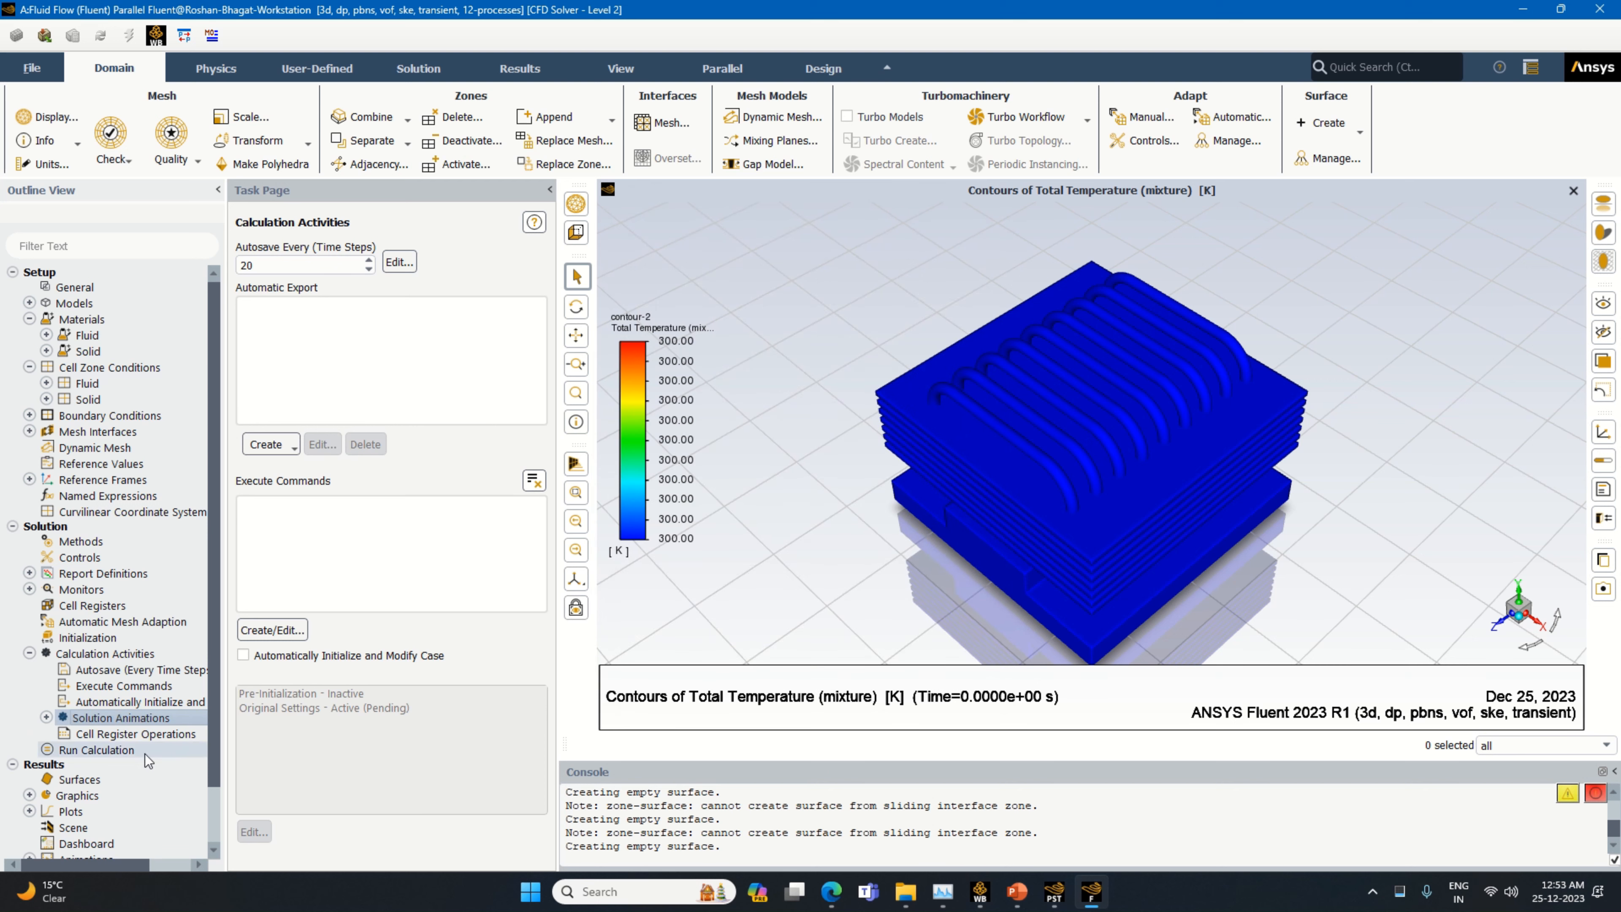
left_click(46, 717)
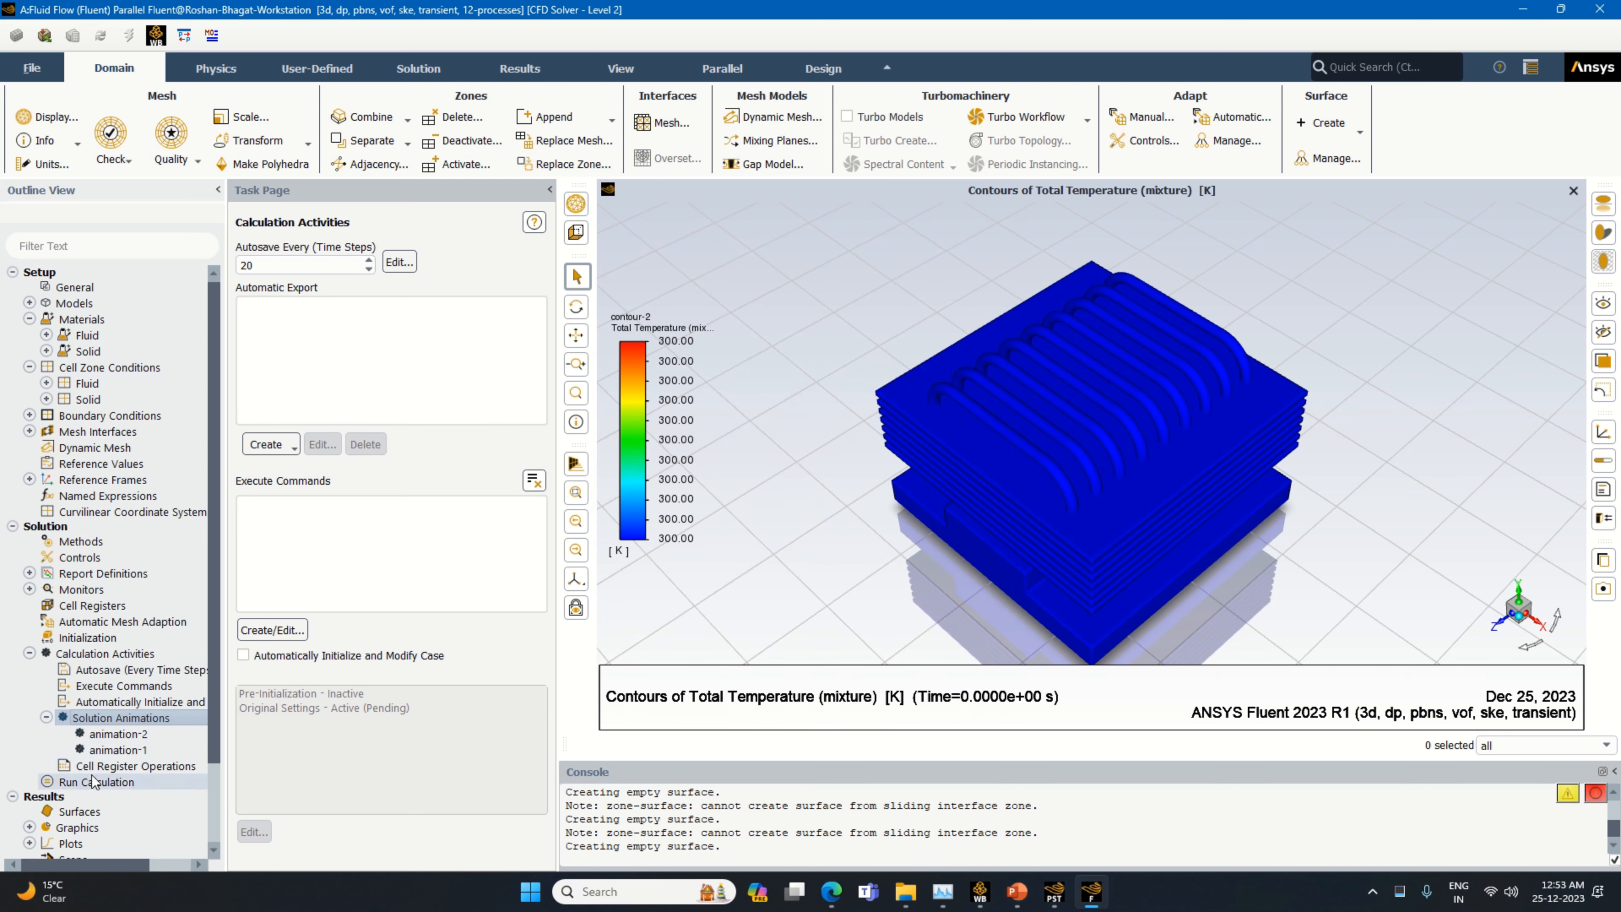
Open the Run Calculation settings and the number of time steps for editing
double_click(96, 782)
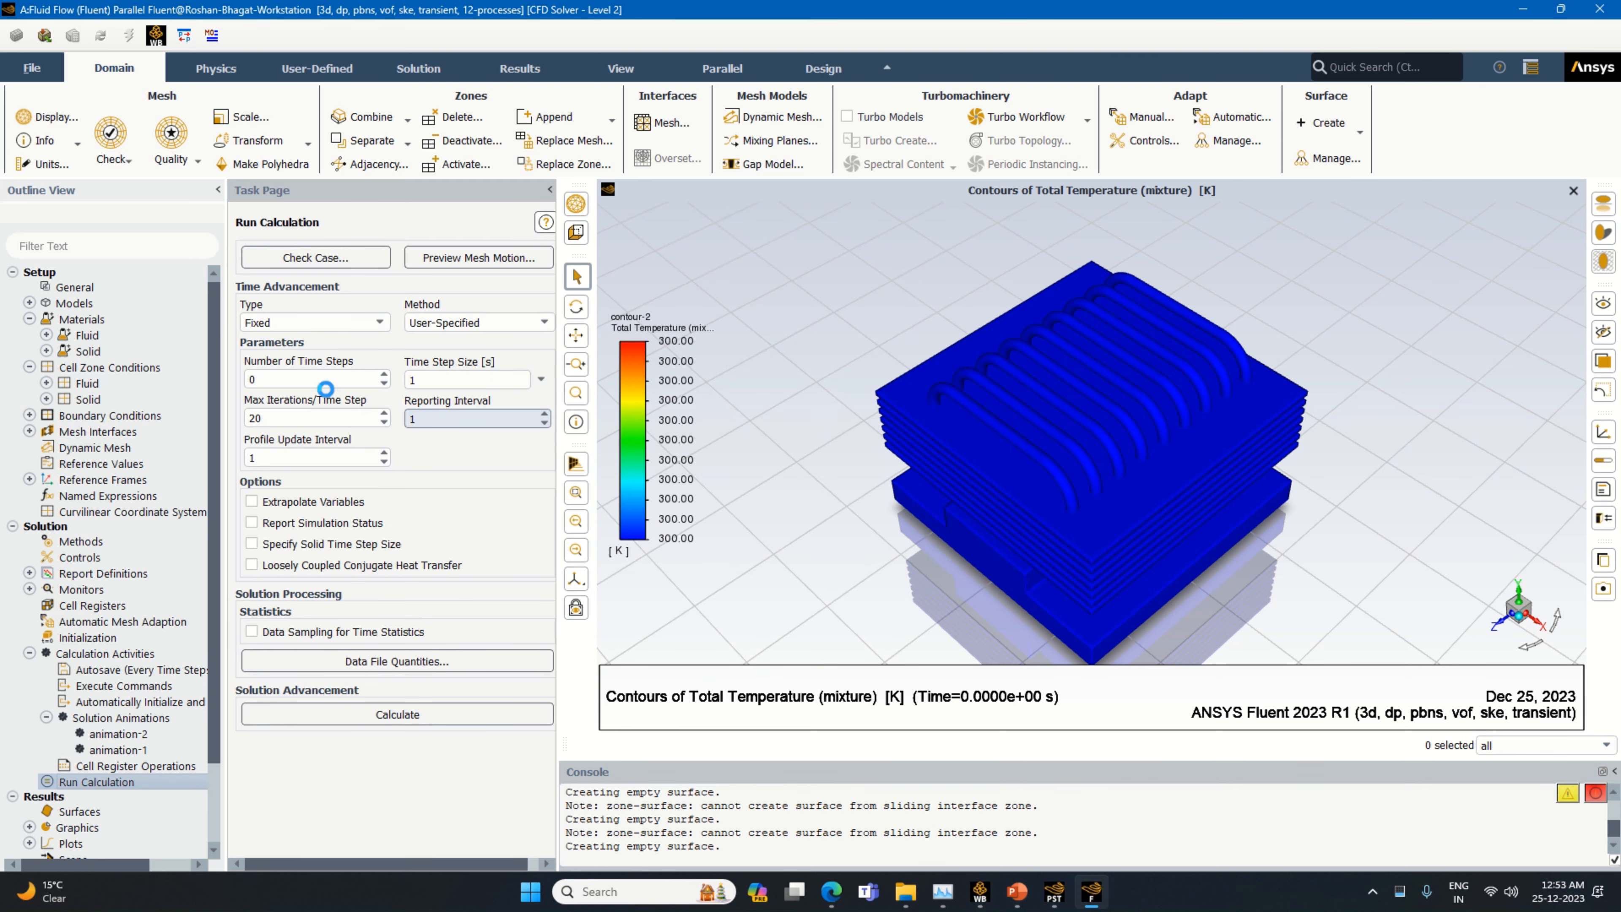
left_click(279, 381)
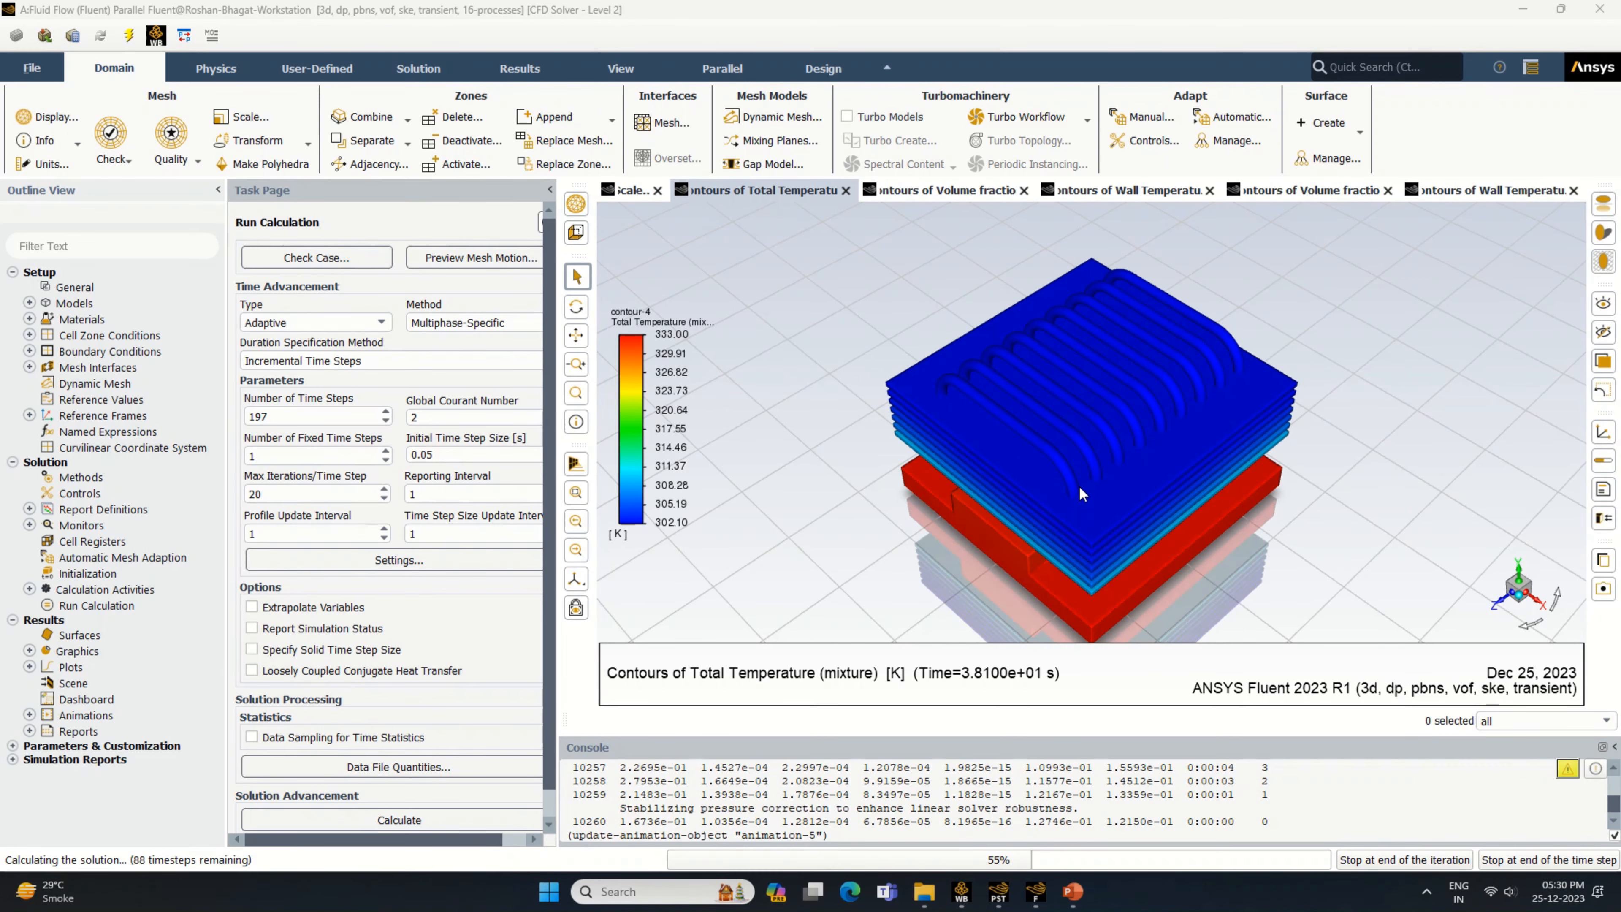
Examine the total temperature contour on the fins, heat pipes and base from the side while the calculation runs
left_click(1042, 394)
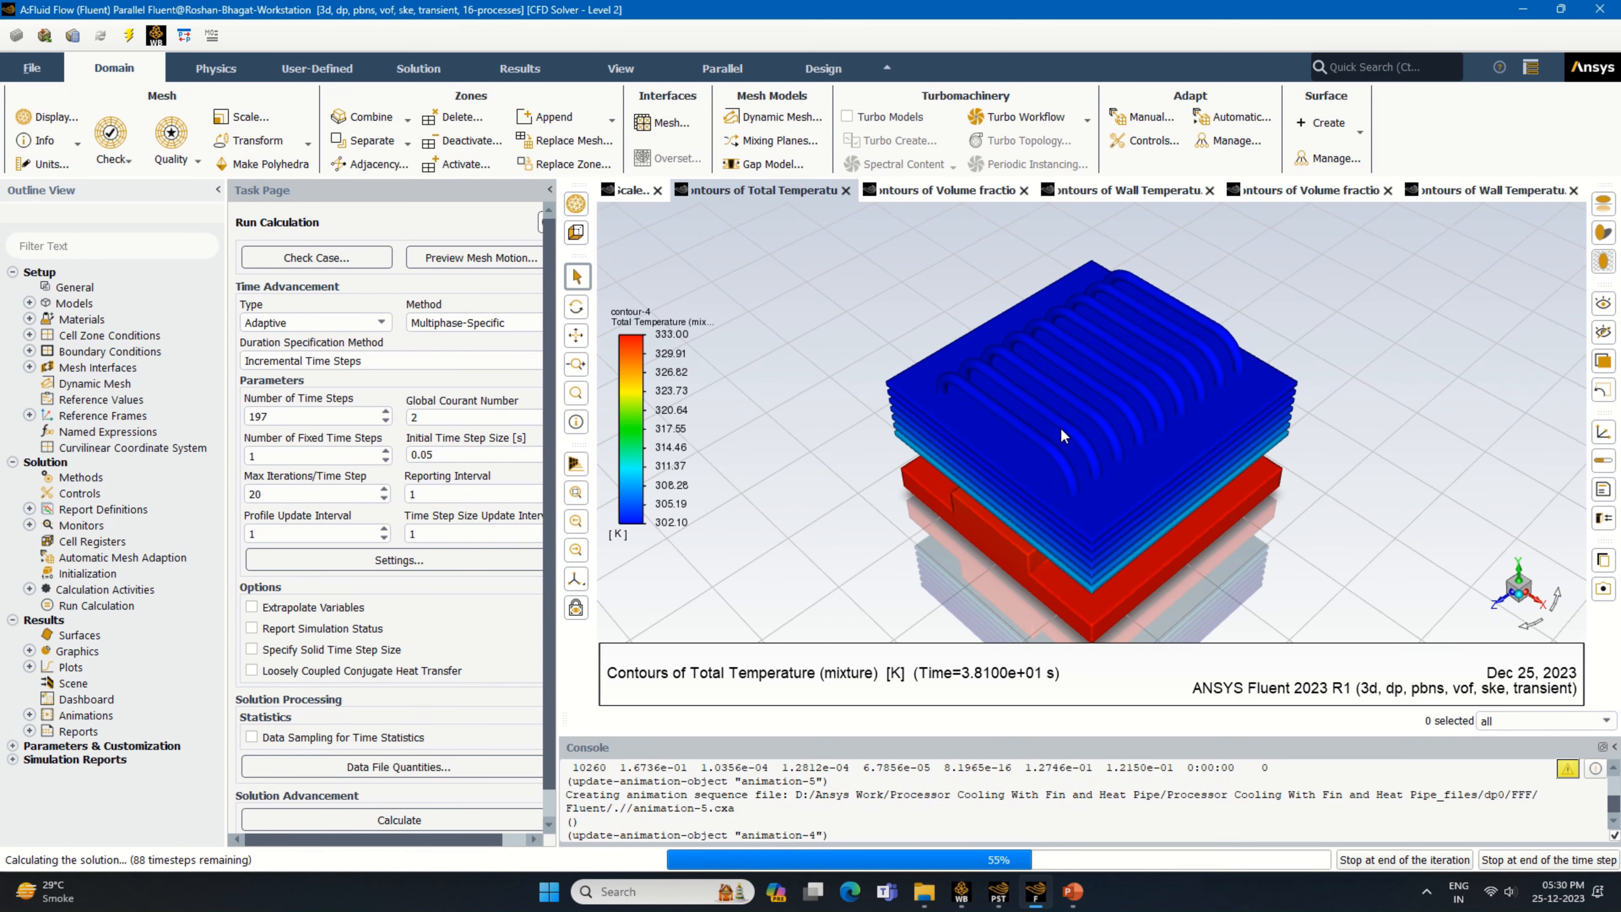
left_click_drag(1060, 427, 1282, 393)
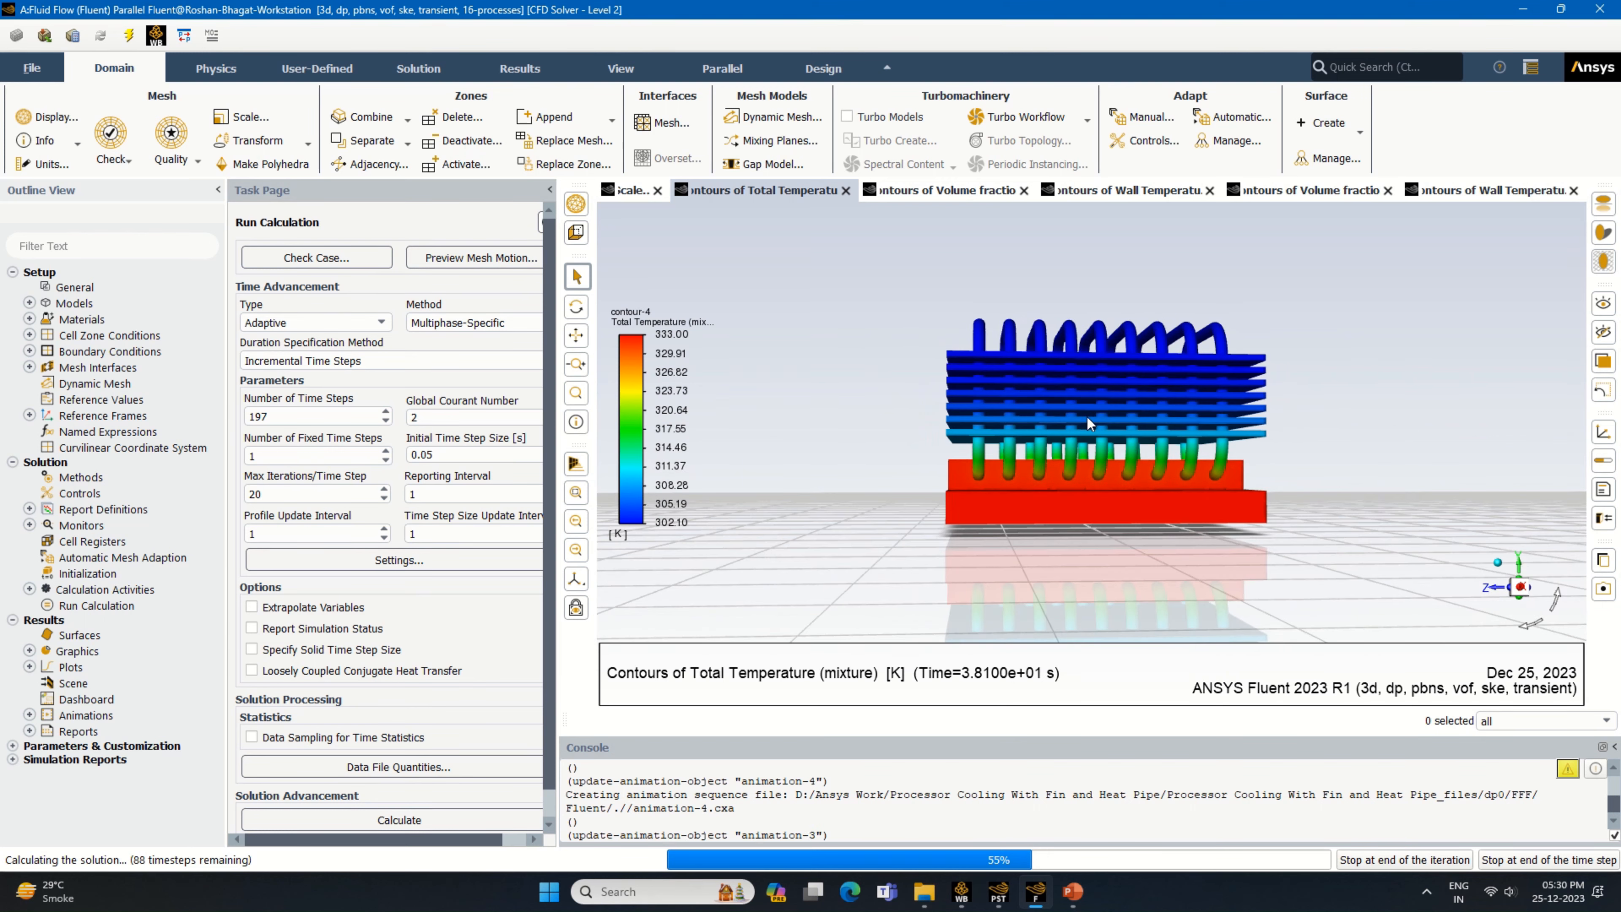
left_click_drag(1088, 418, 1153, 489)
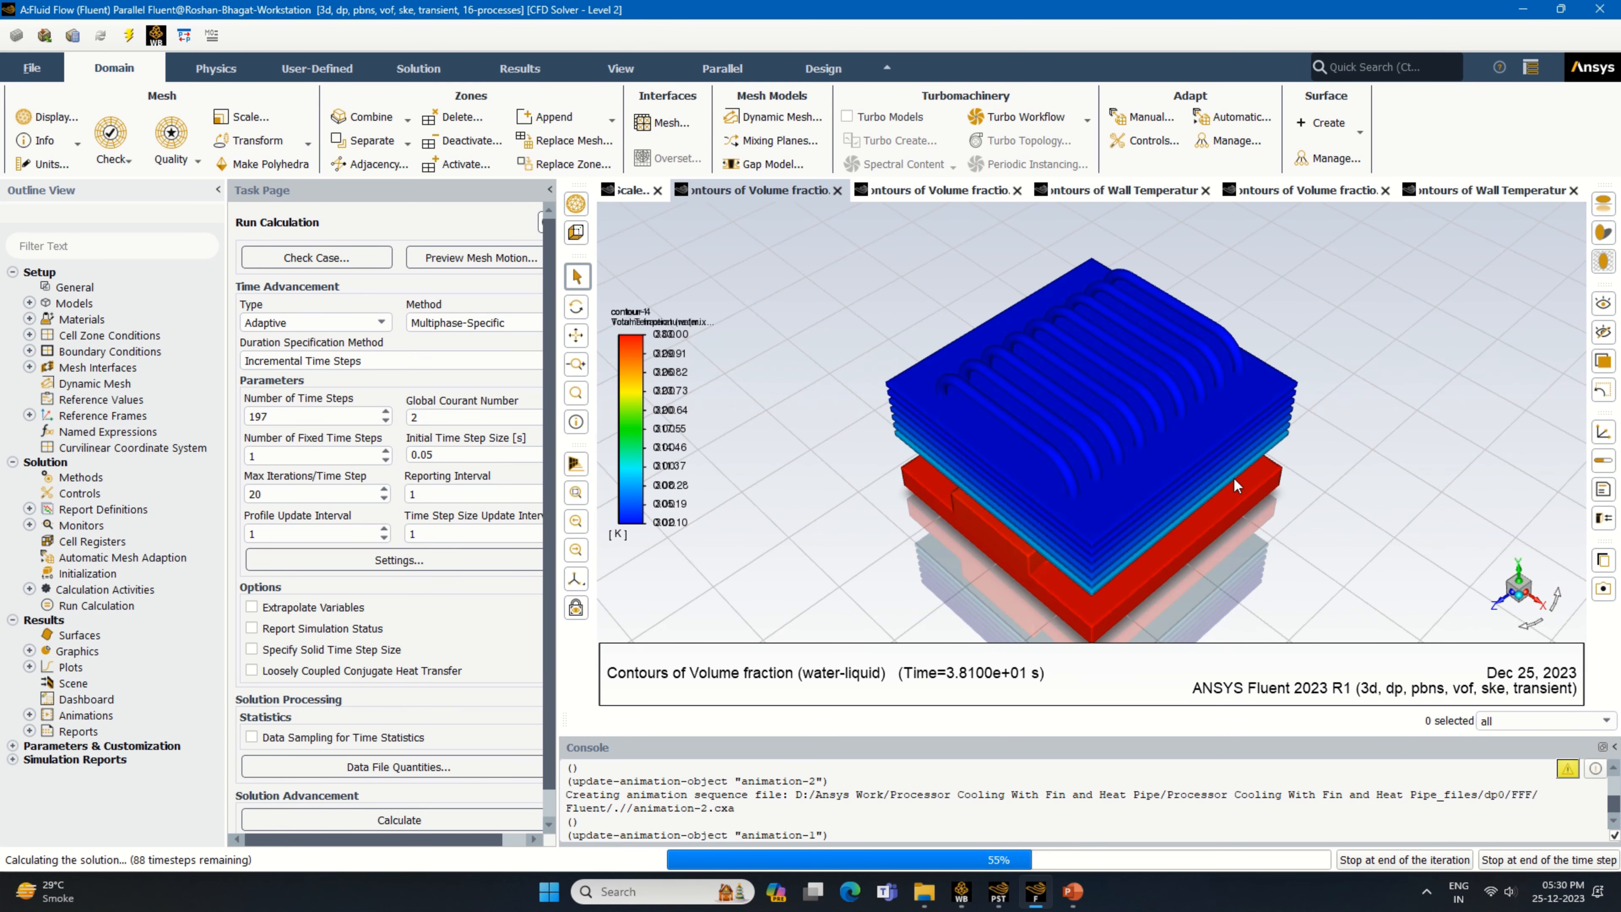
mouse_move(752, 32)
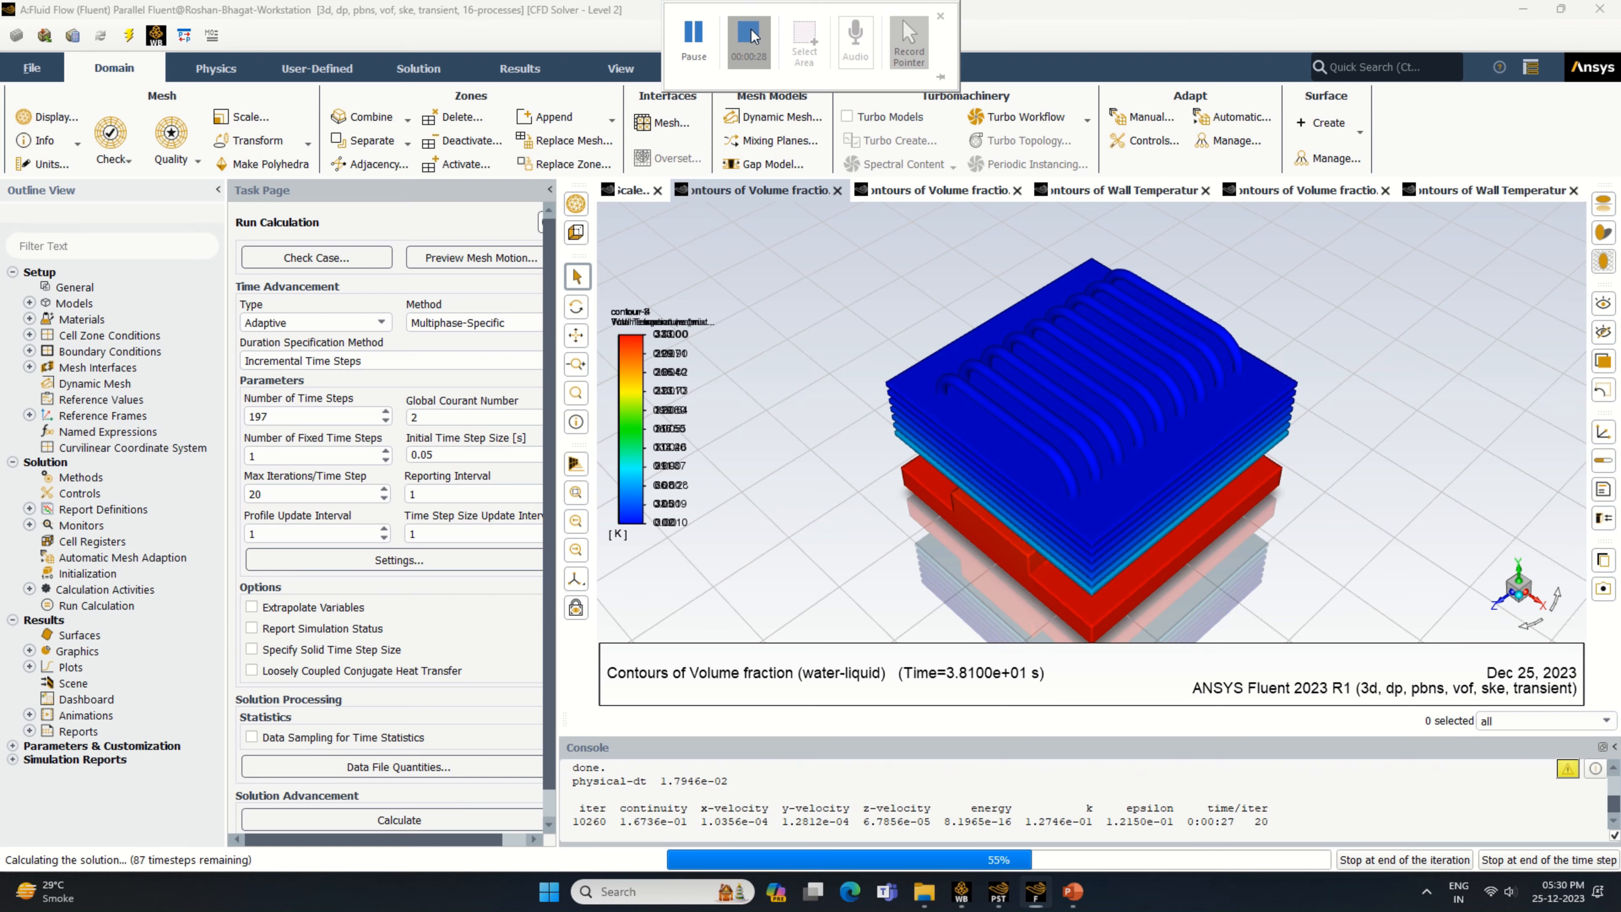